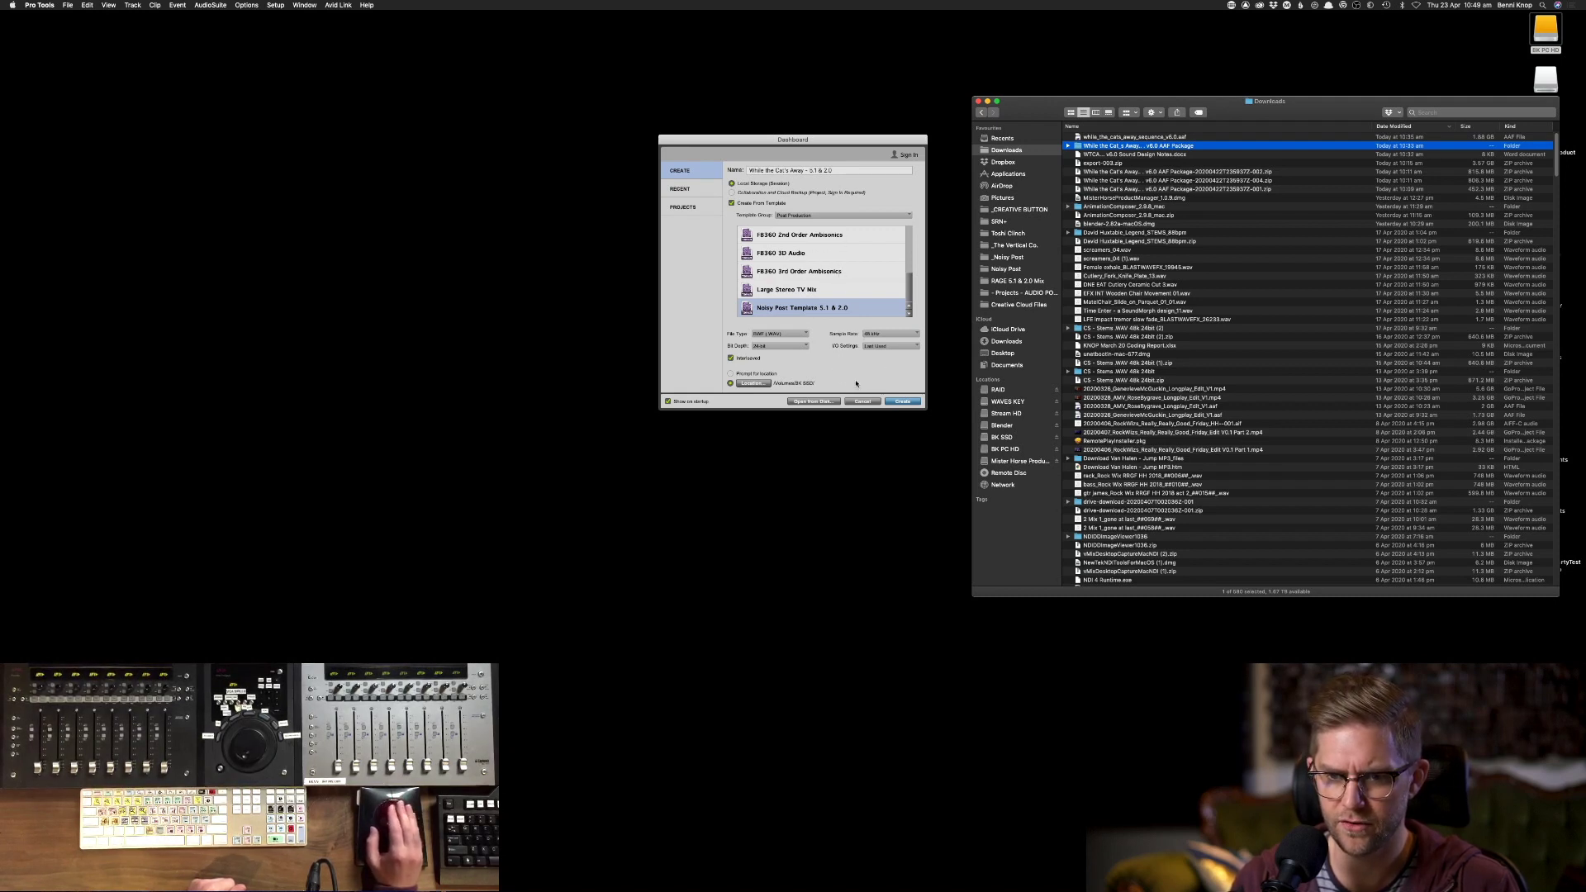
- Create the session "While the Cat's Away - 5.1 & 2.0" from the Noisy Post Template 5.1 & 2.0
left_click(913, 402)
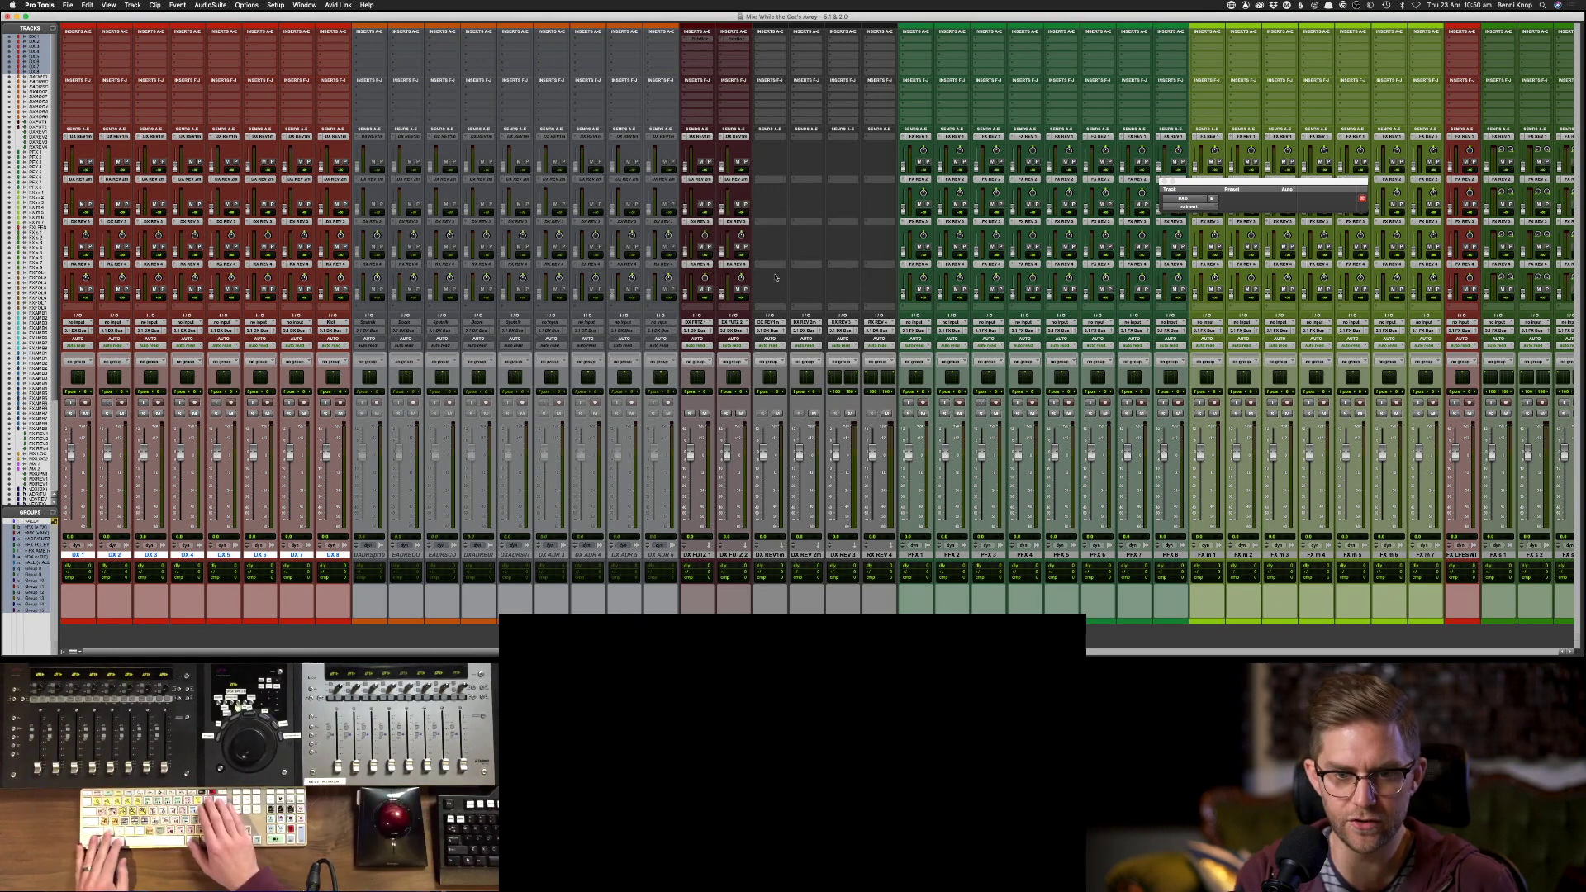
- Hide the inactive grey ADR tracks that sit between the DX tracks and the DX FUTZ tracks
left_click(375, 555)
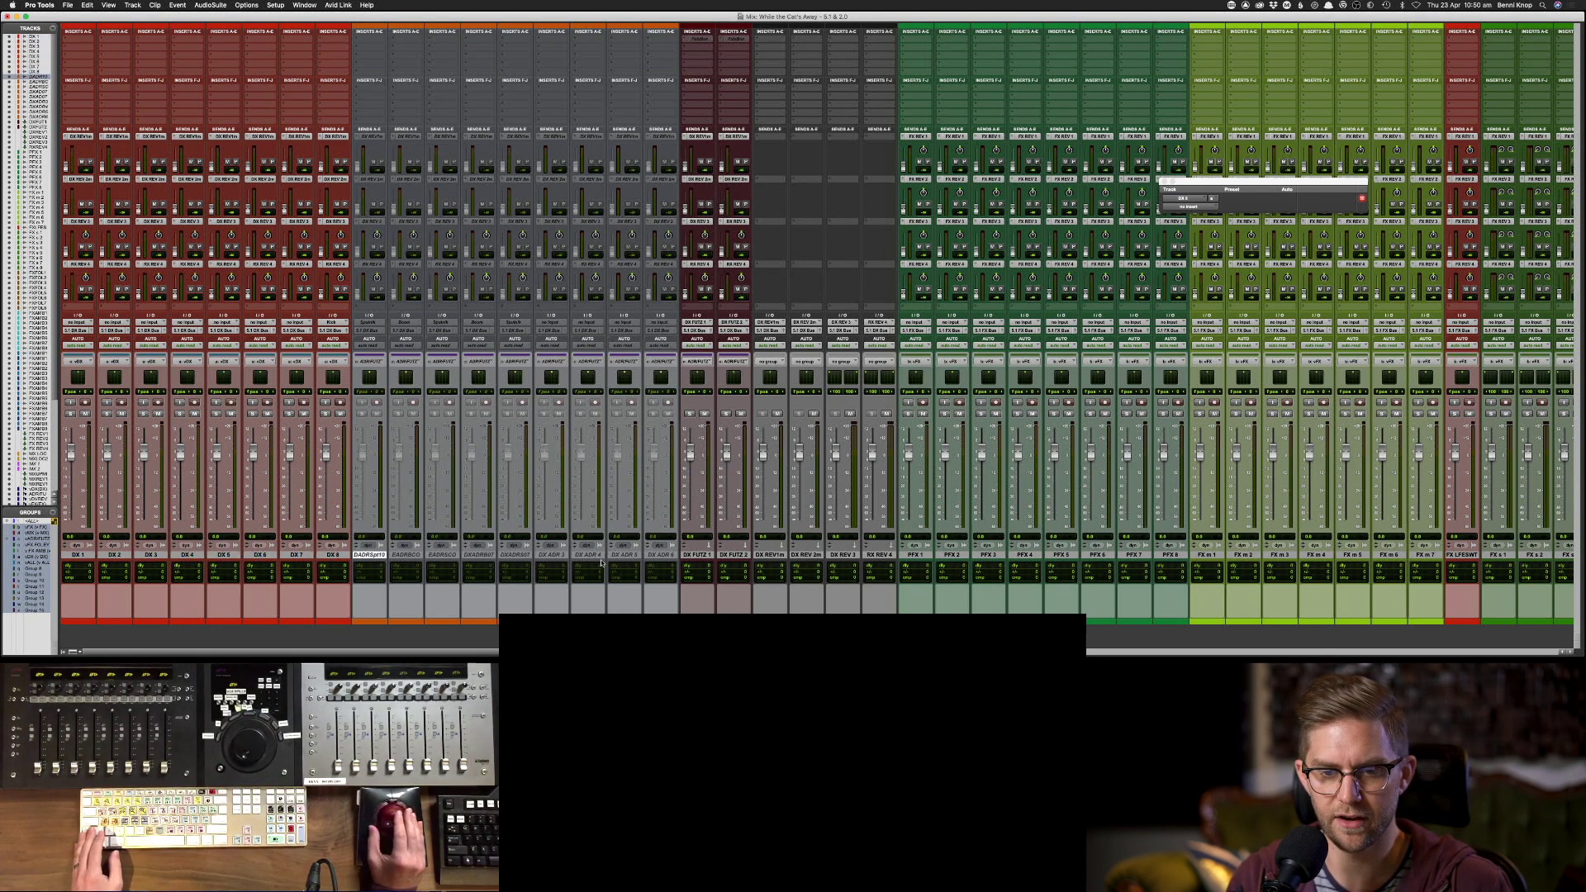
left_click(660, 554, "shift")
right_click(660, 554)
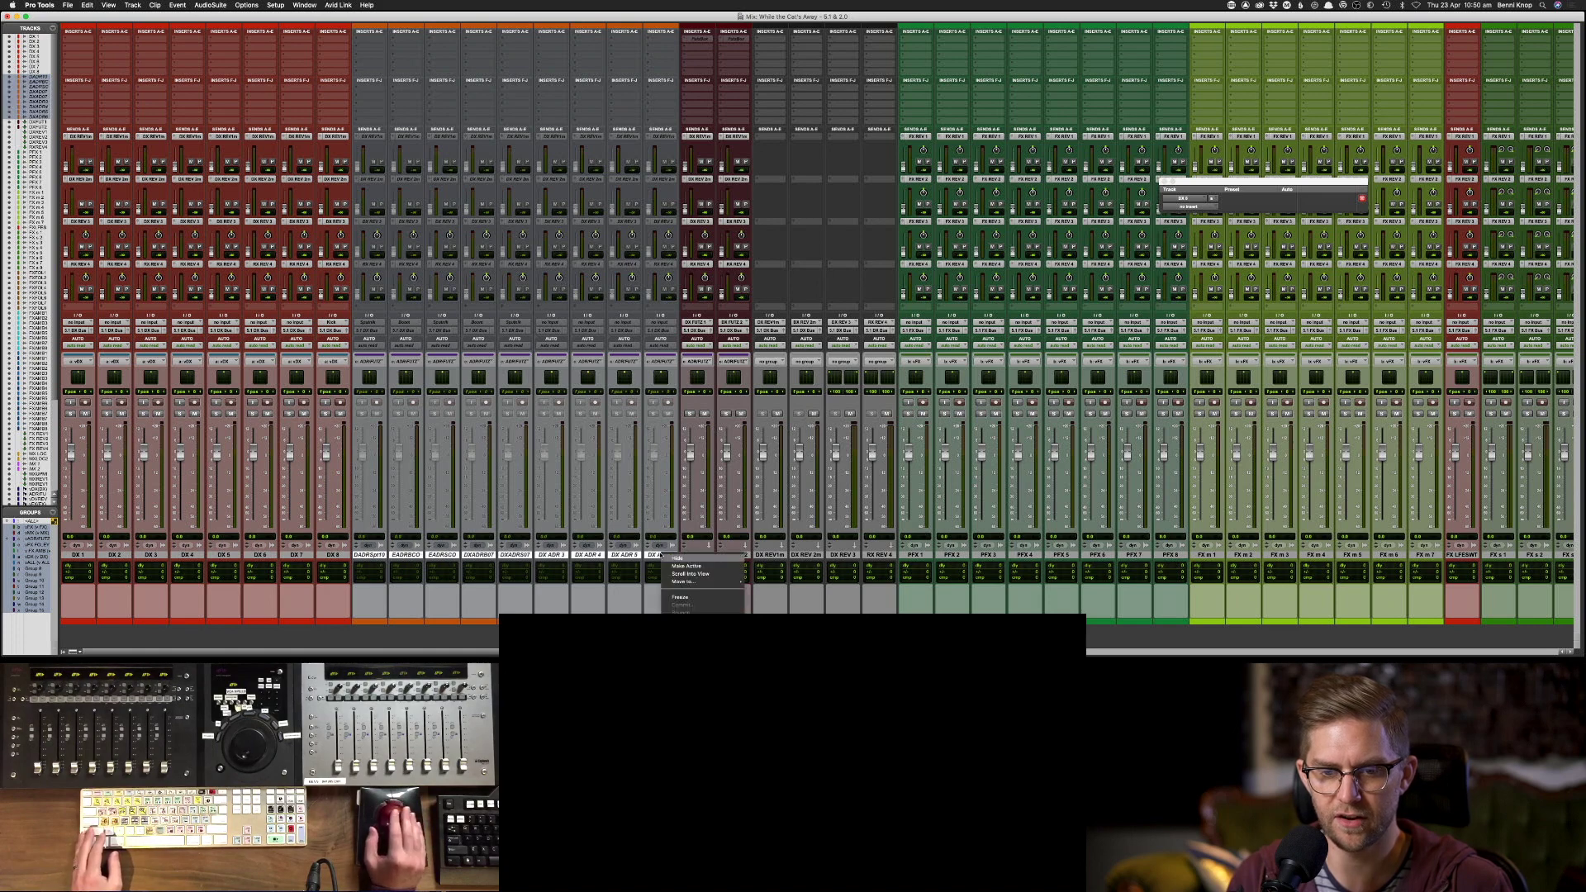
left_click(687, 558)
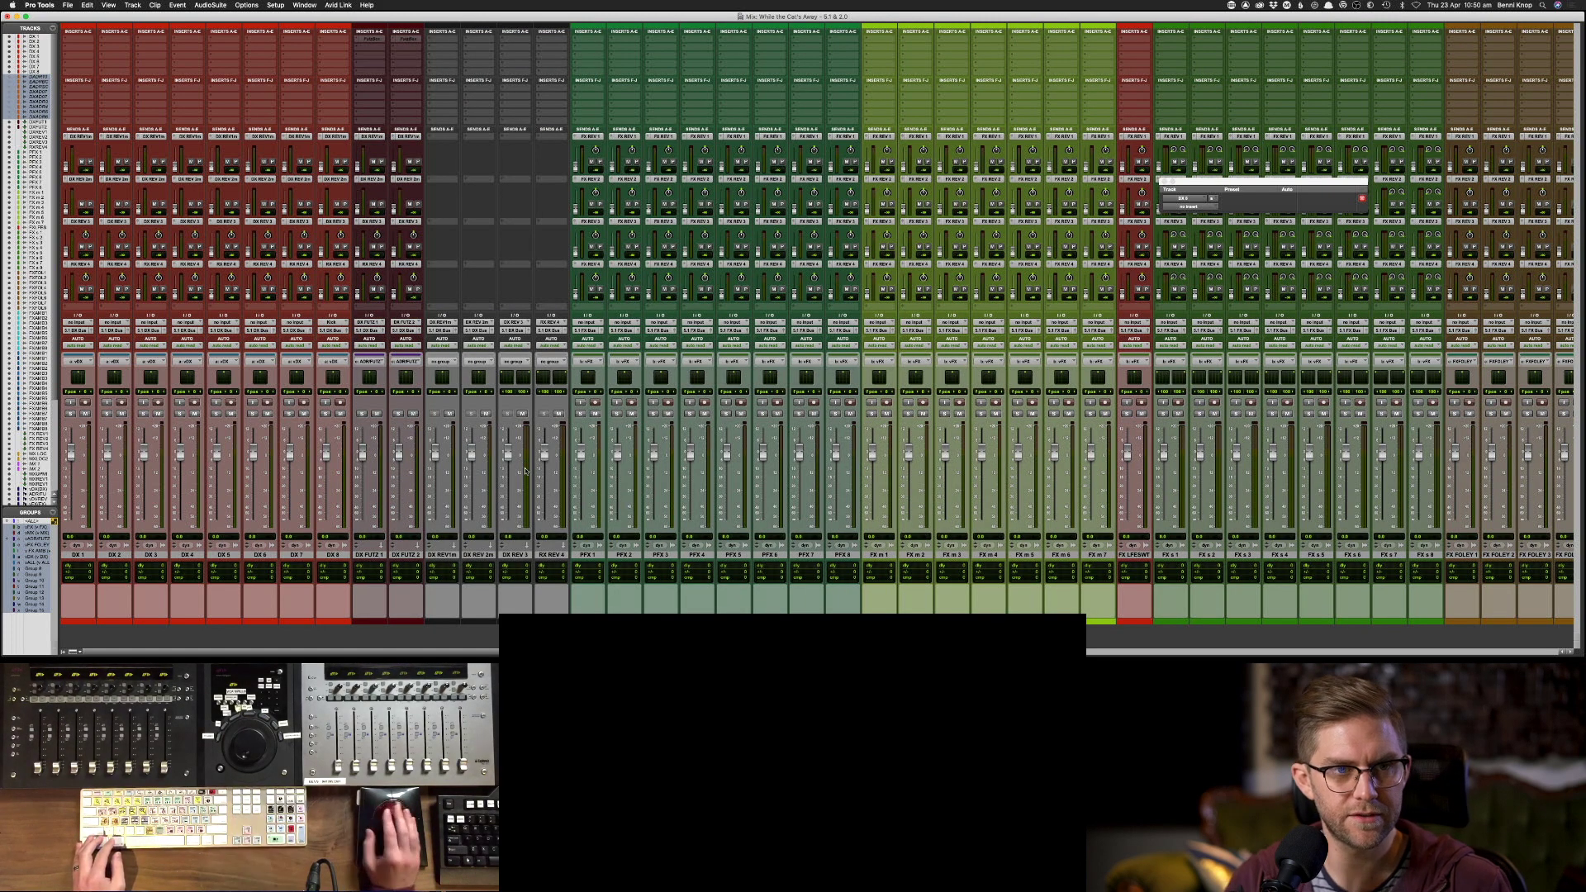
- With track DX 1 selected in the Edit window, open while_the_cats_away_sequence_v6.0.aaf from Downloads for importing session data
left_click(85, 554)
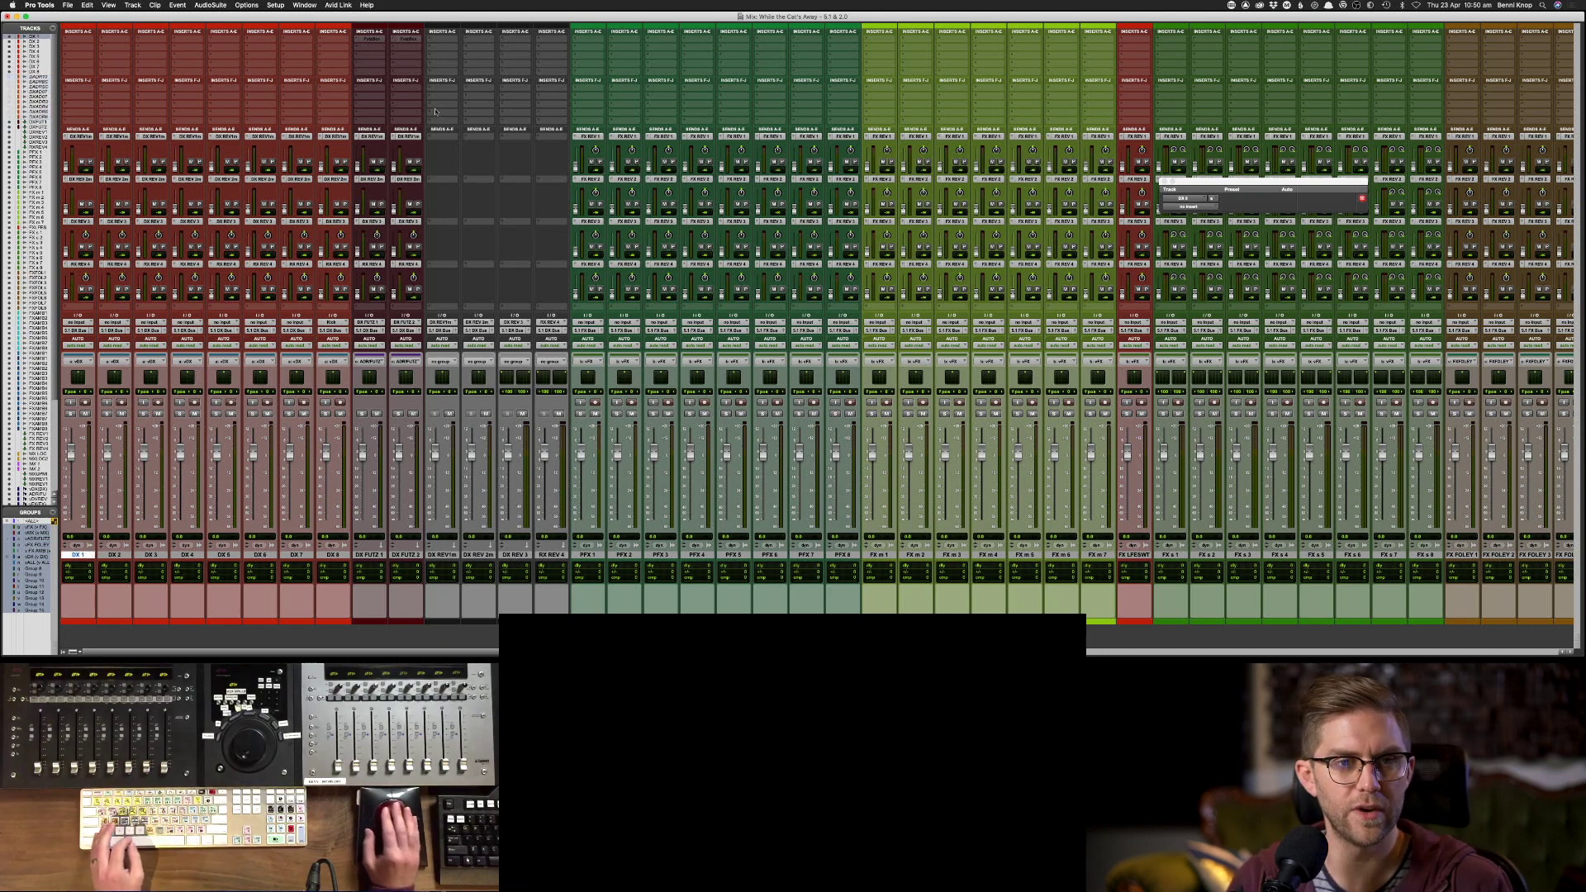
key("super+equal")
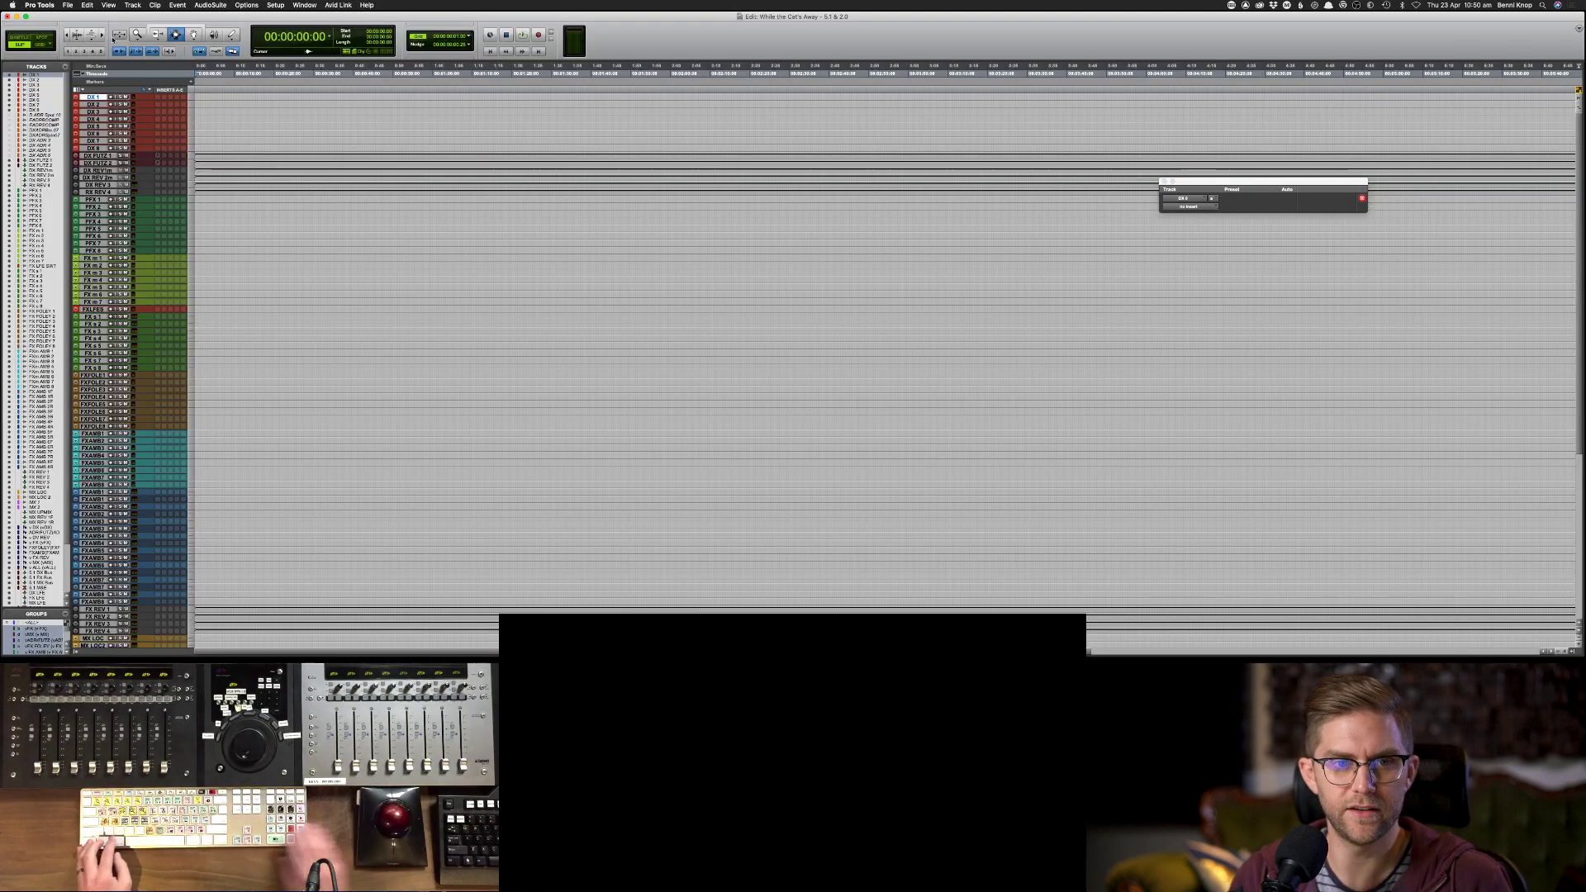
left_click(66, 5)
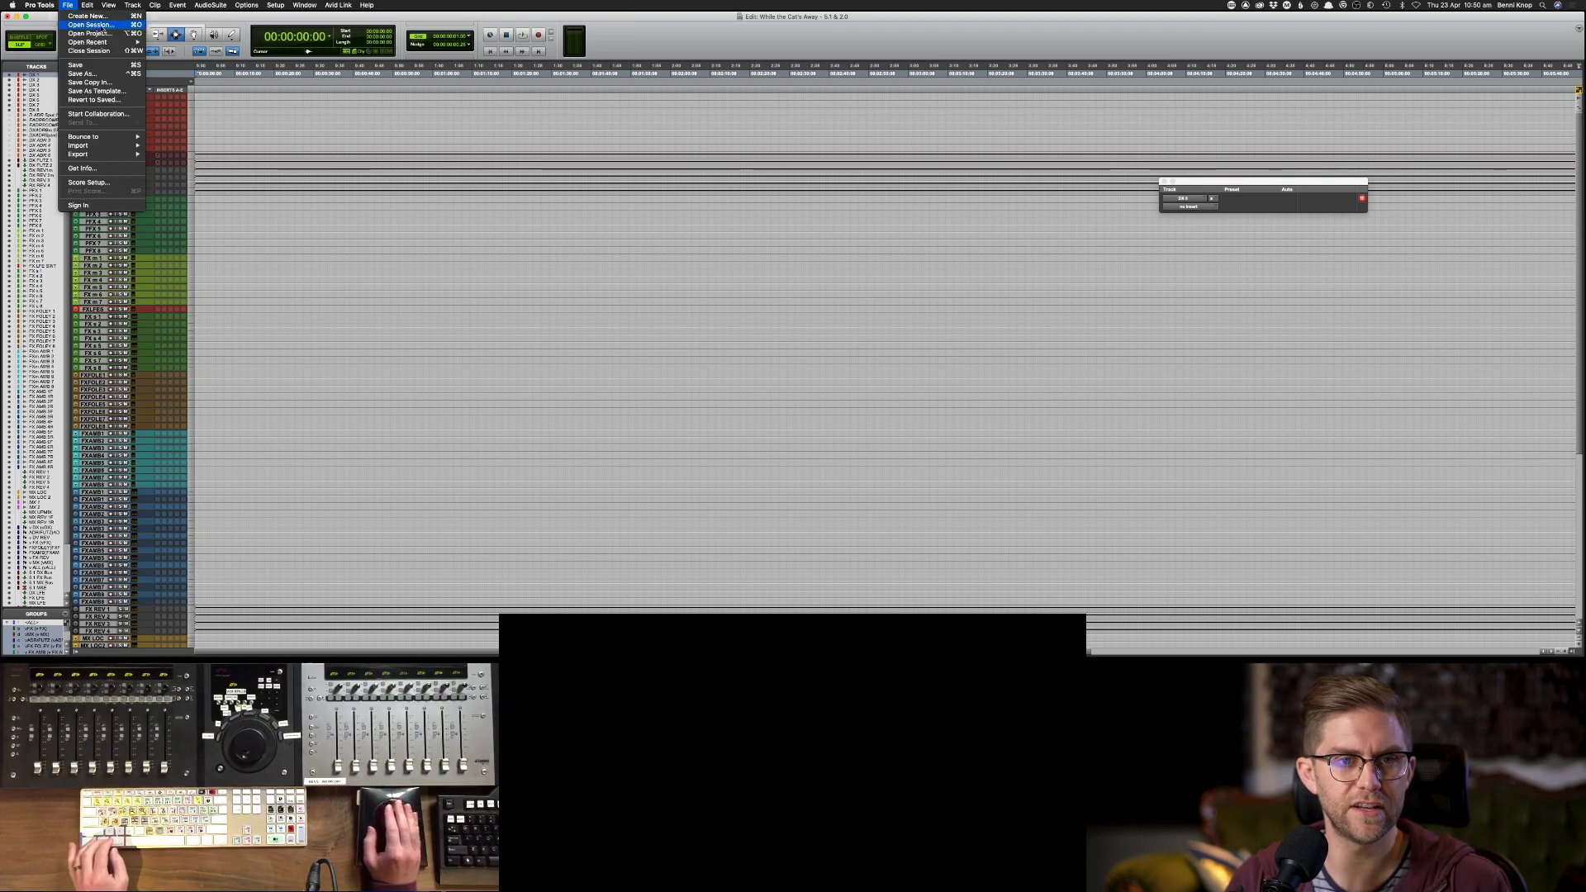
left_click(68, 5)
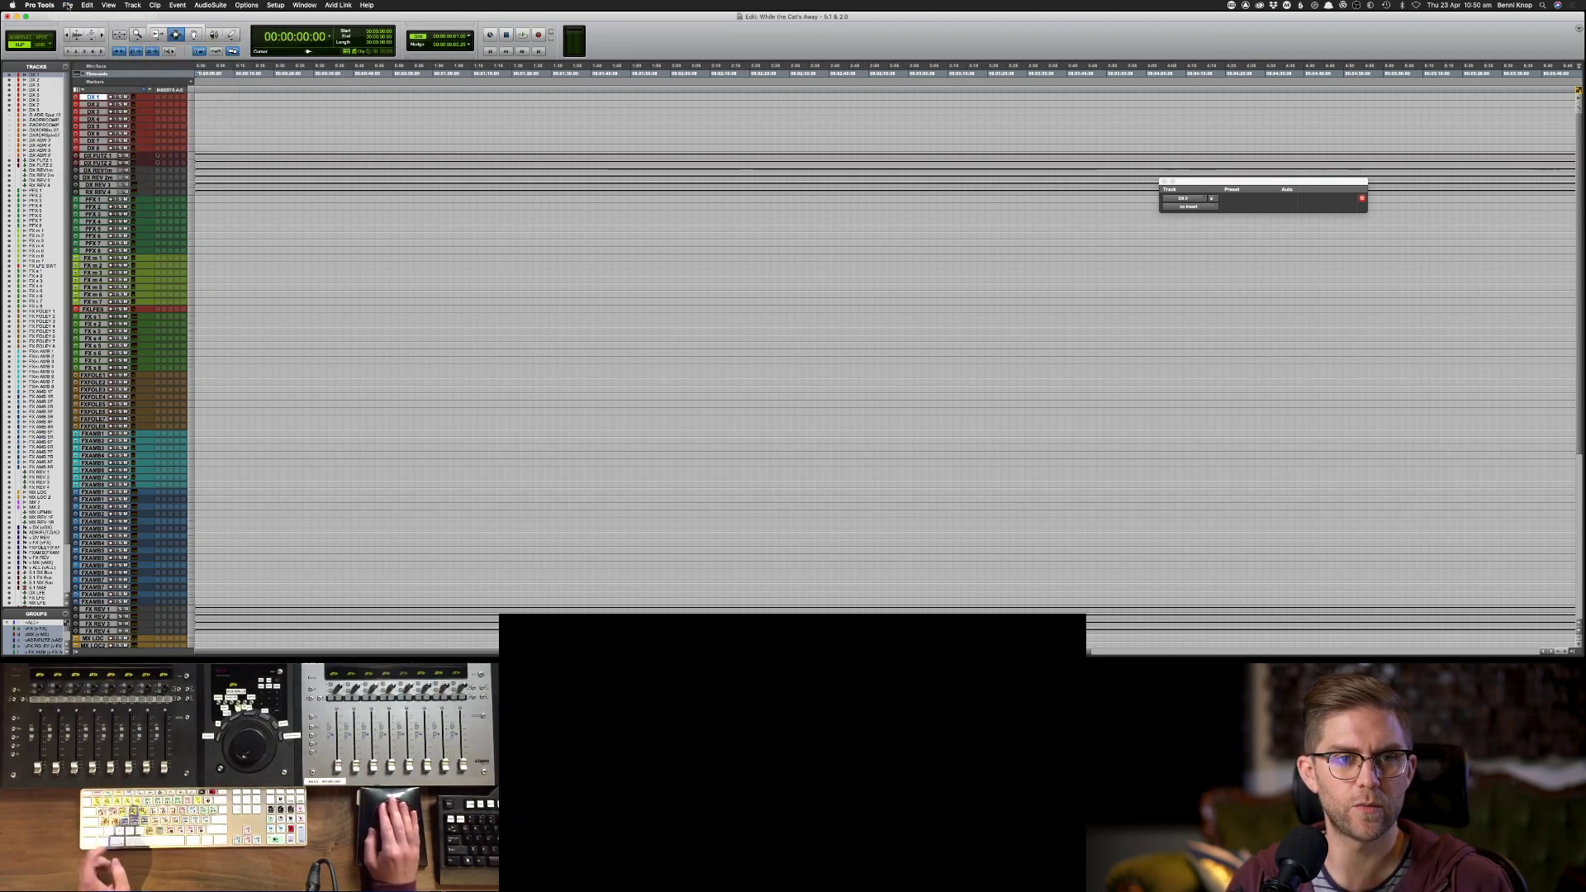
left_click(67, 6)
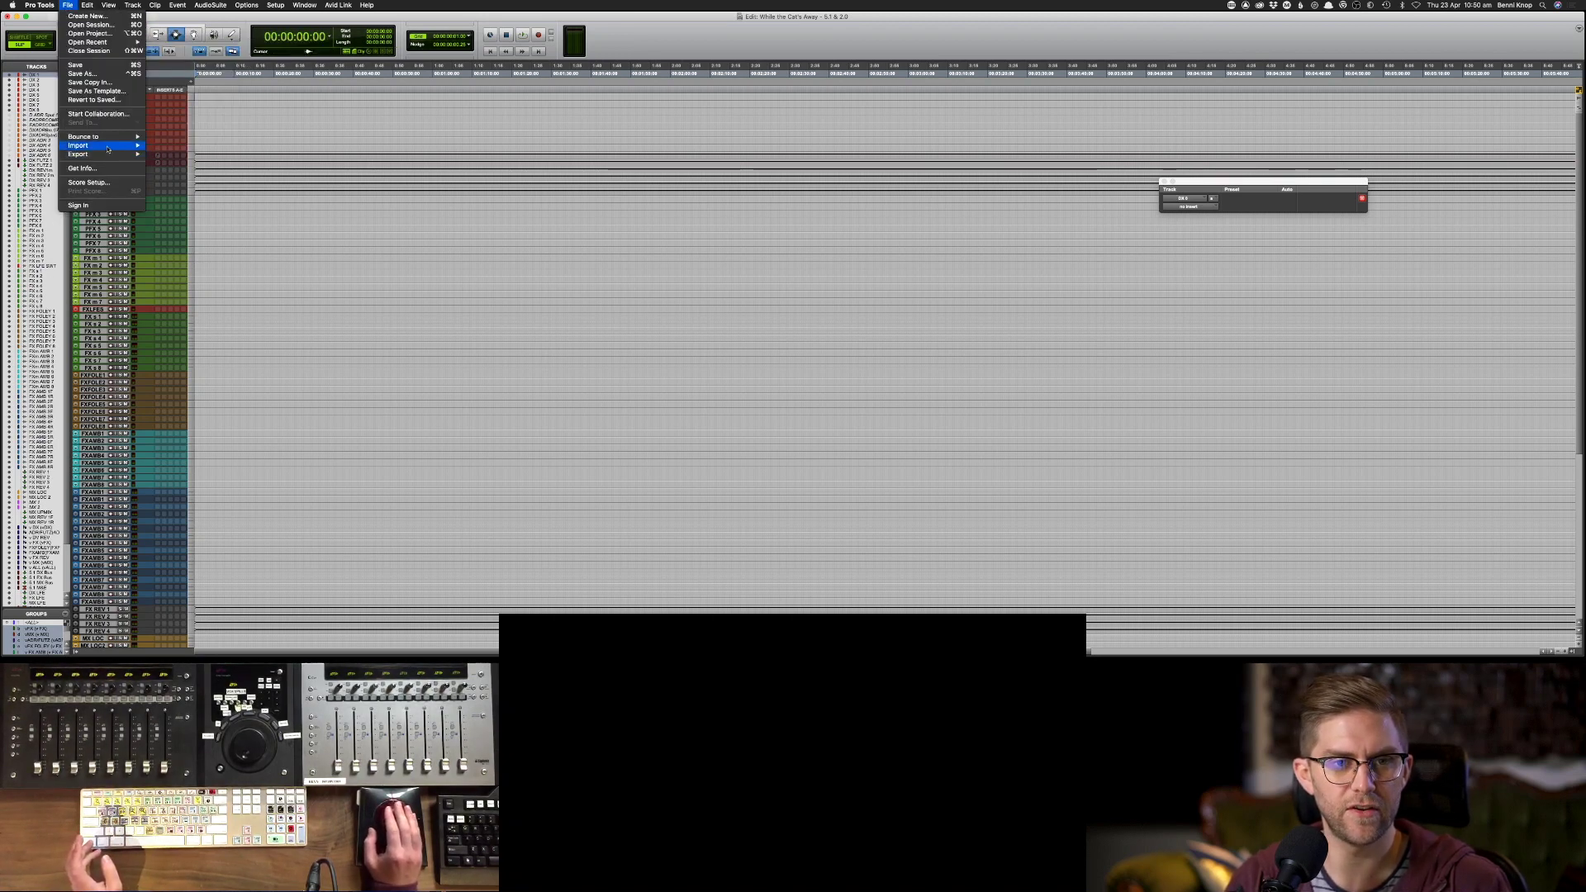
mouse_move(116, 146)
left_click(168, 146)
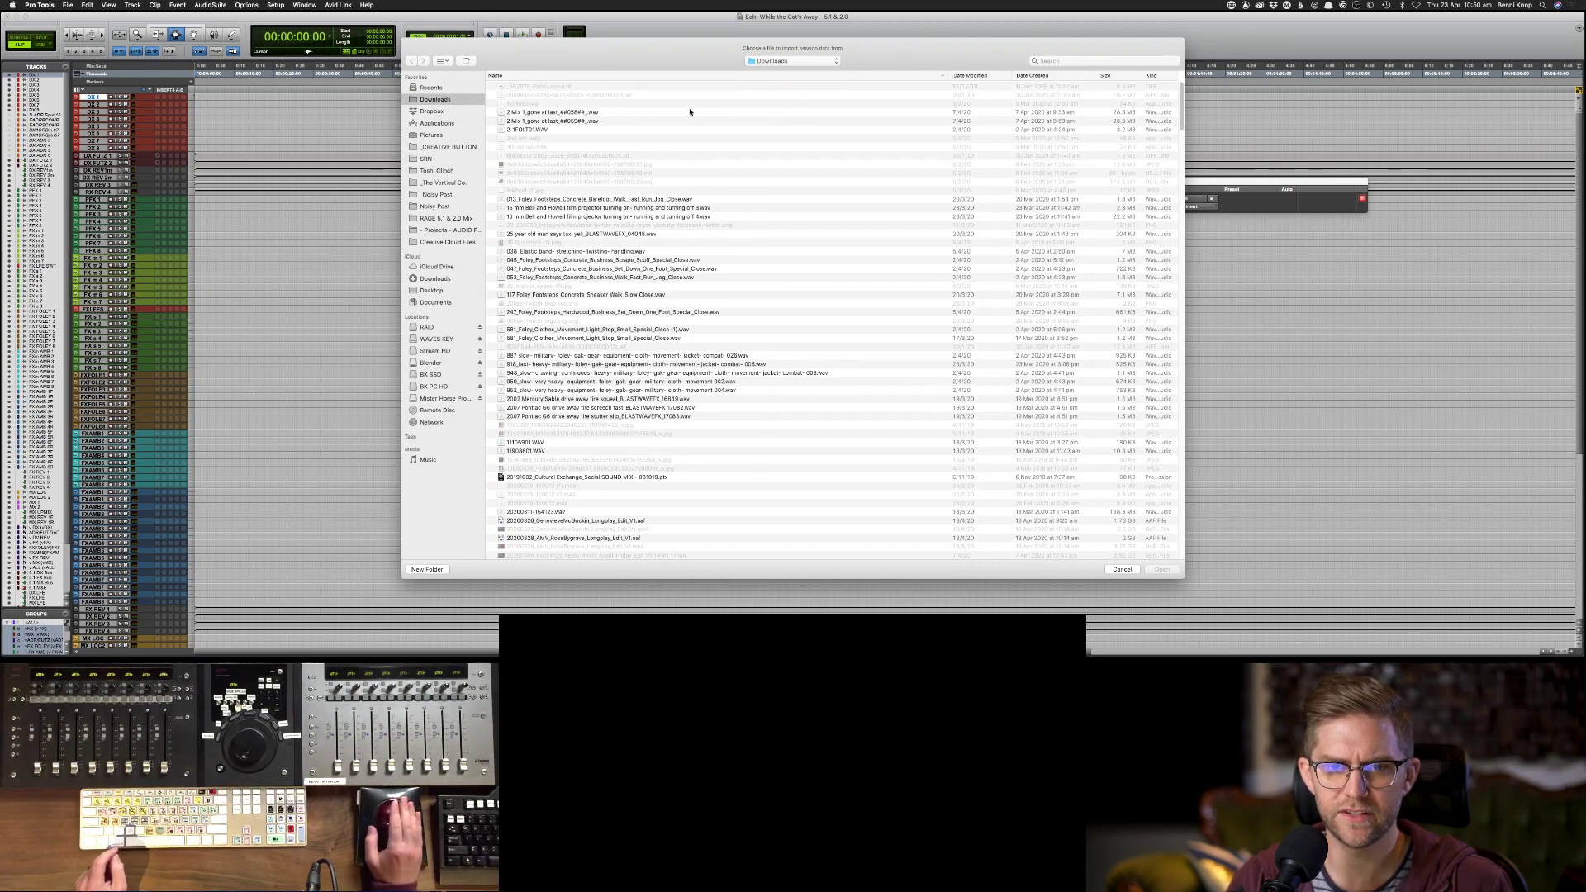
left_click(980, 76)
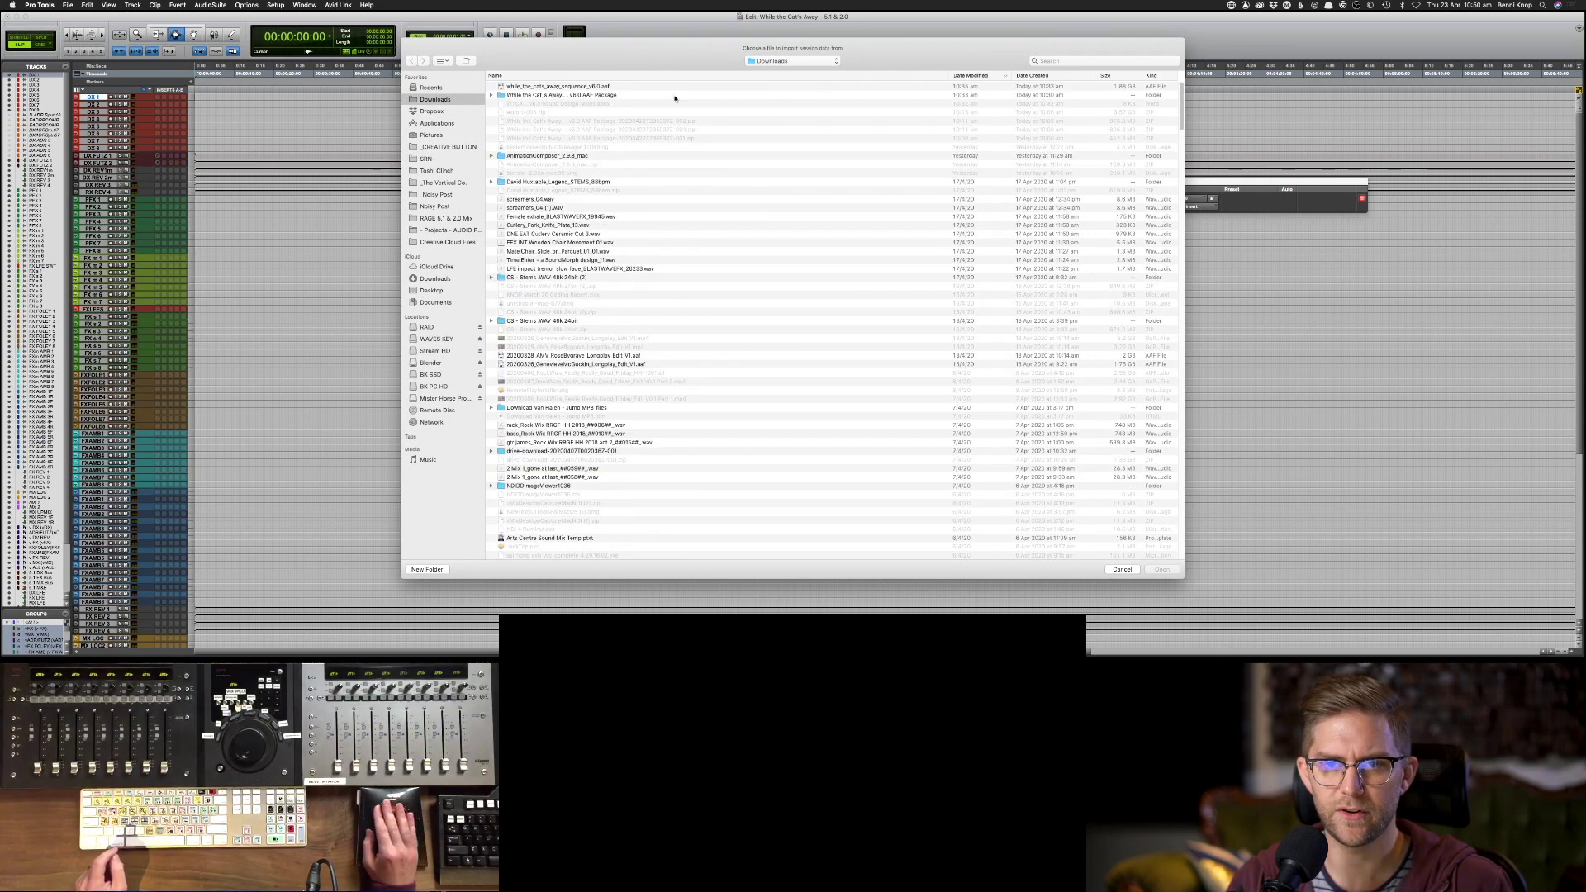
left_click(598, 85)
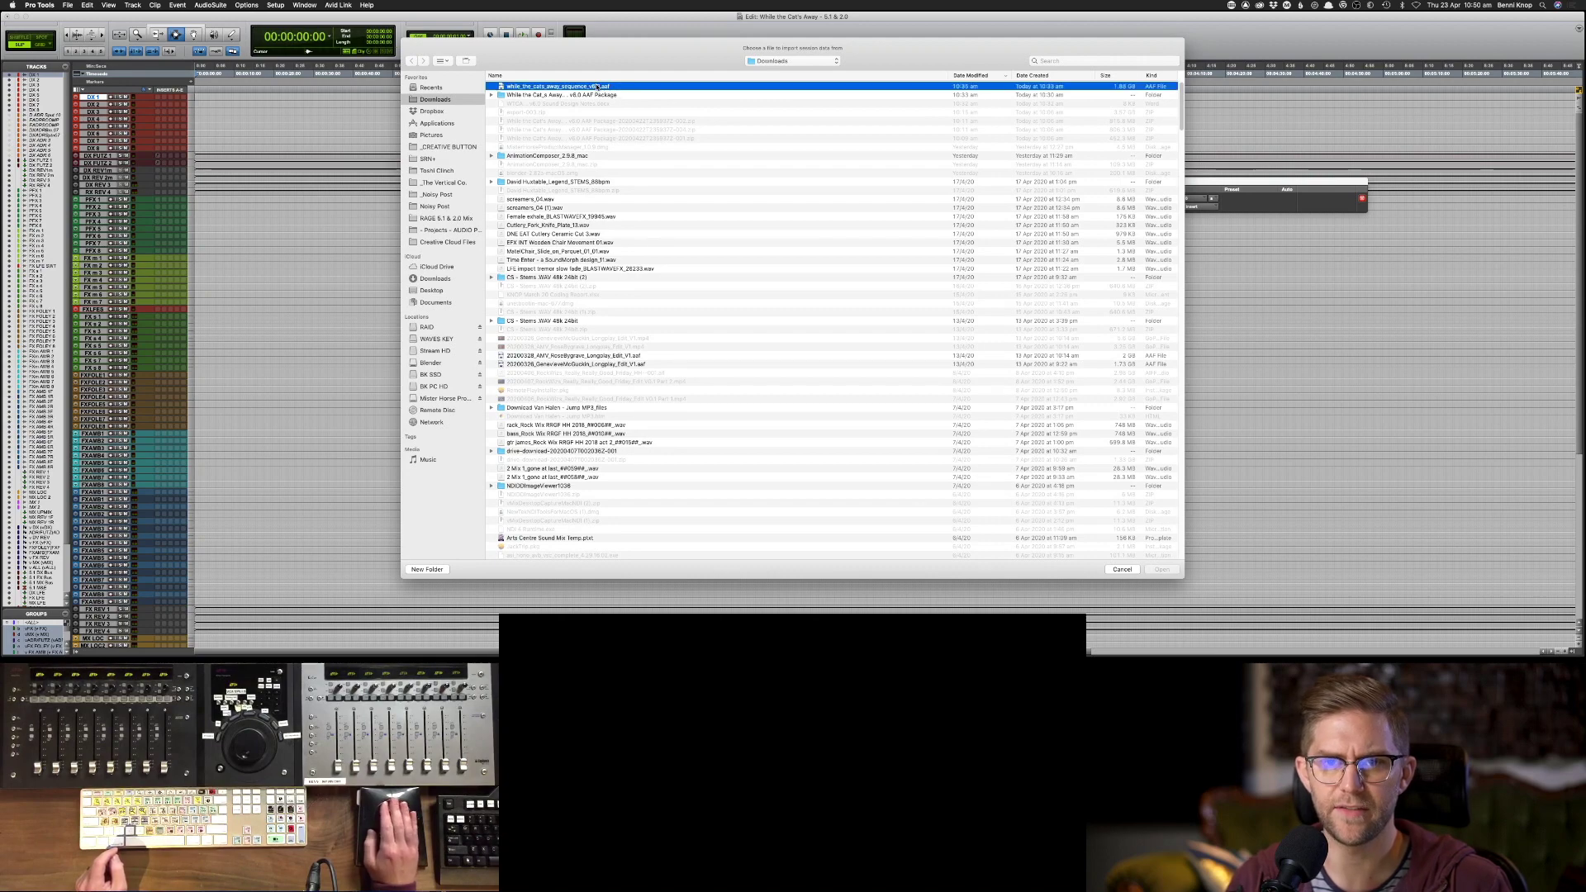
key("Return")
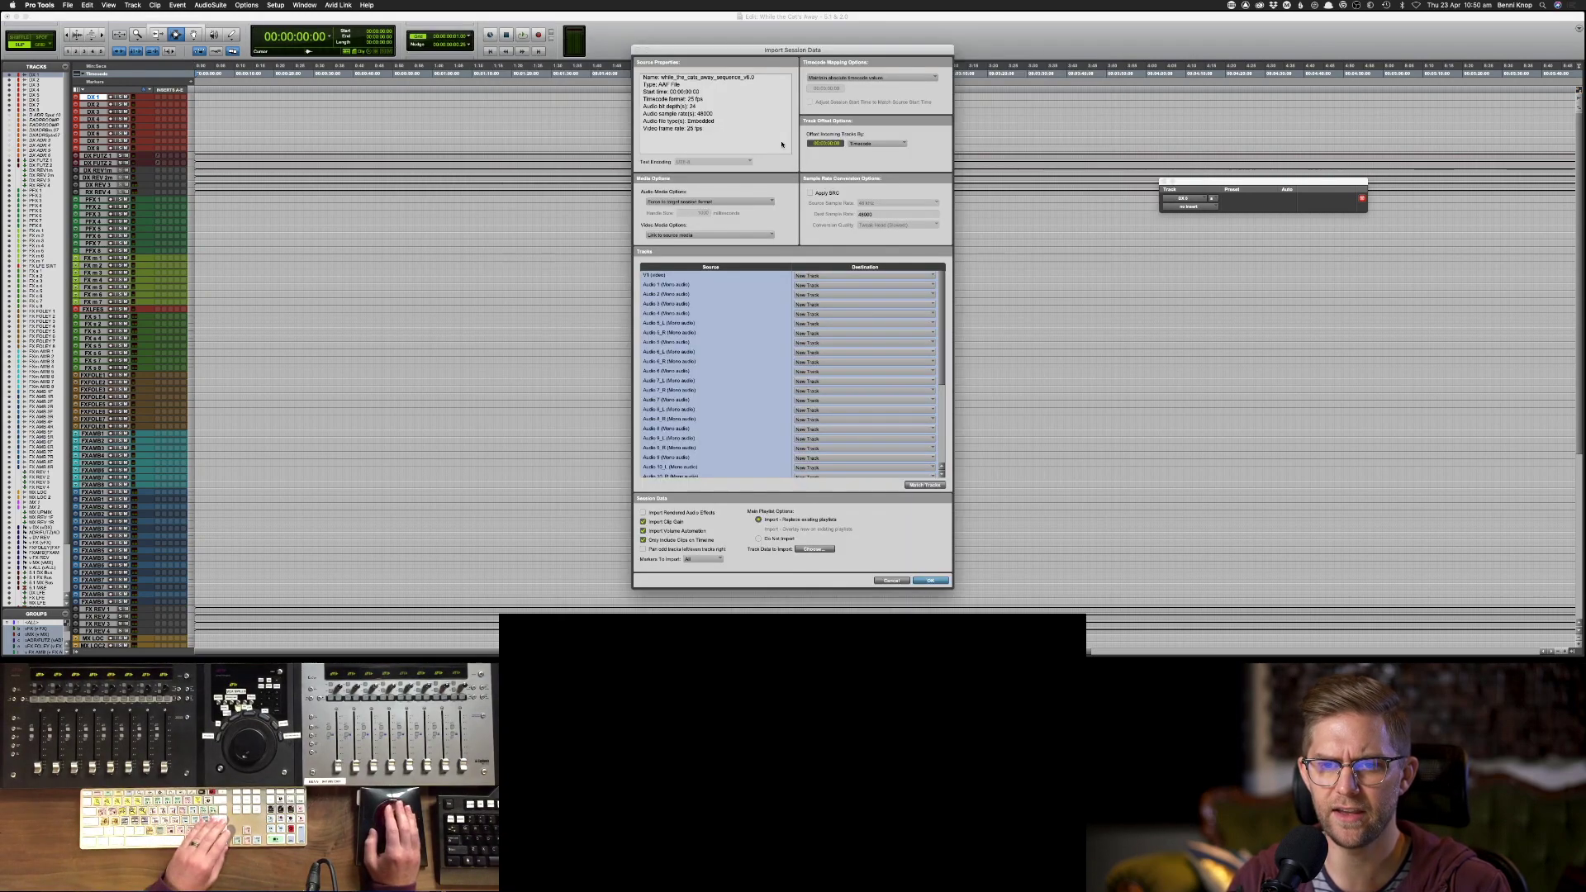
- Exclude the V1 video track, set the audio media option to Copy from source media, and import the AAF's audio tracks
left_click(670, 275, "super")
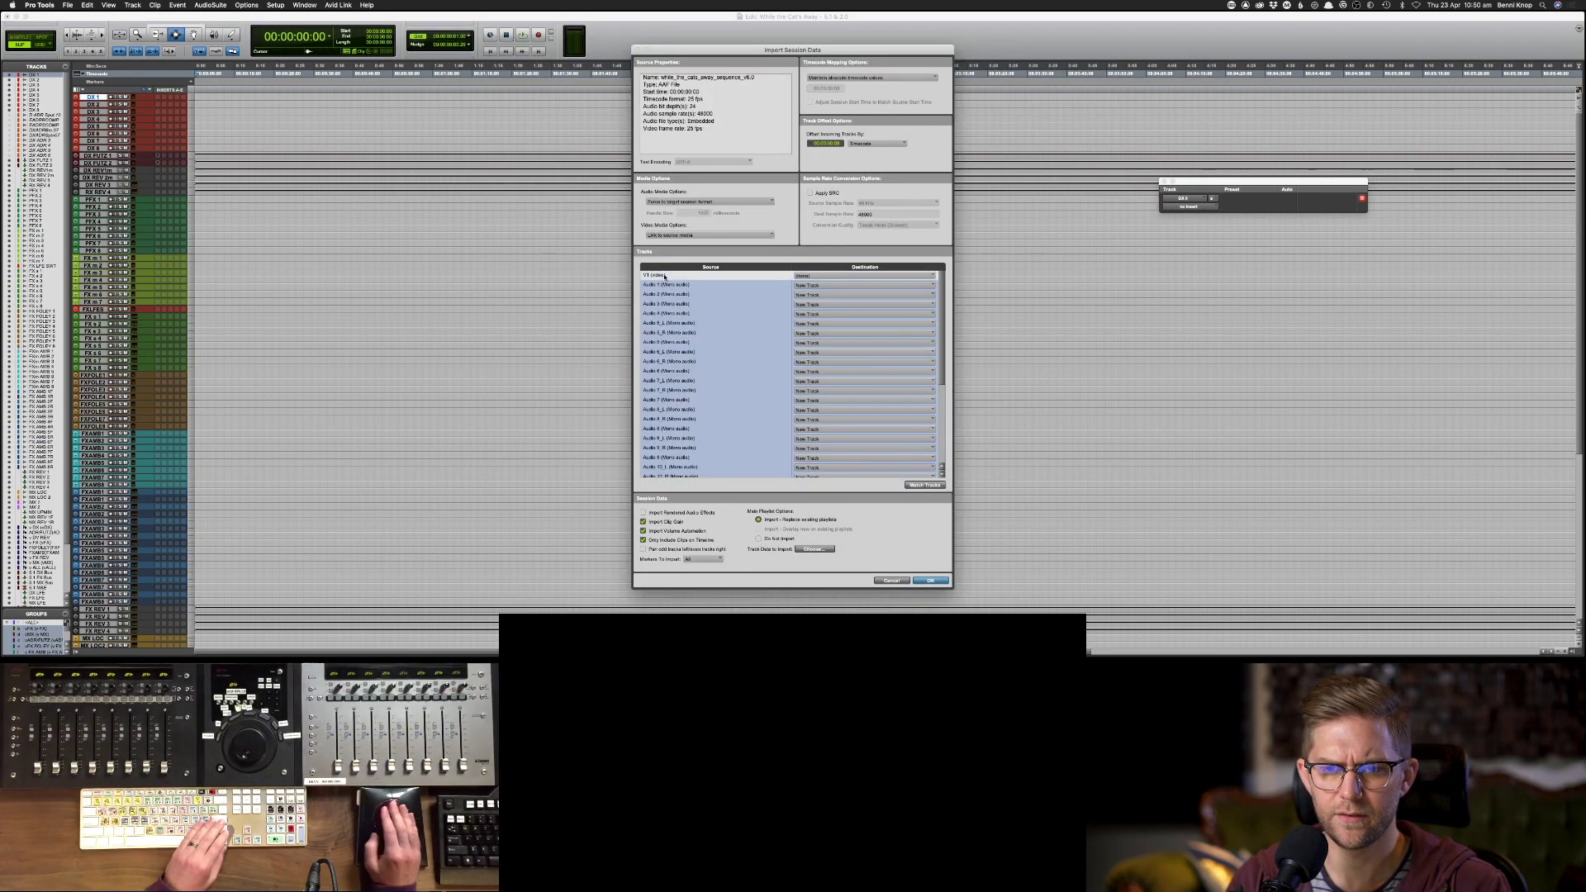
left_click(687, 200)
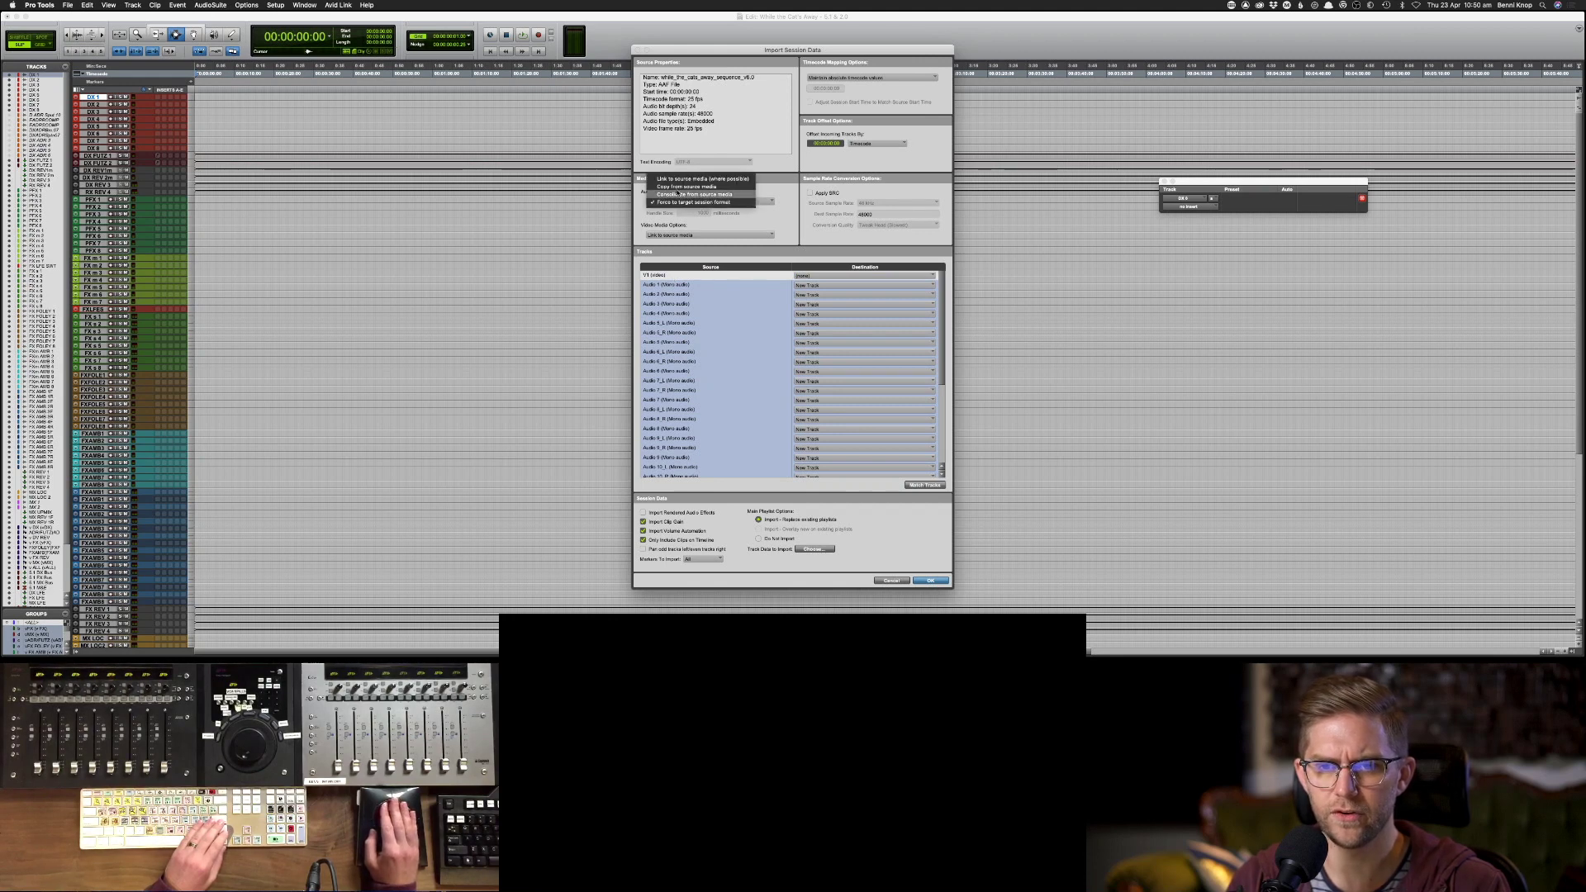
left_click(681, 187)
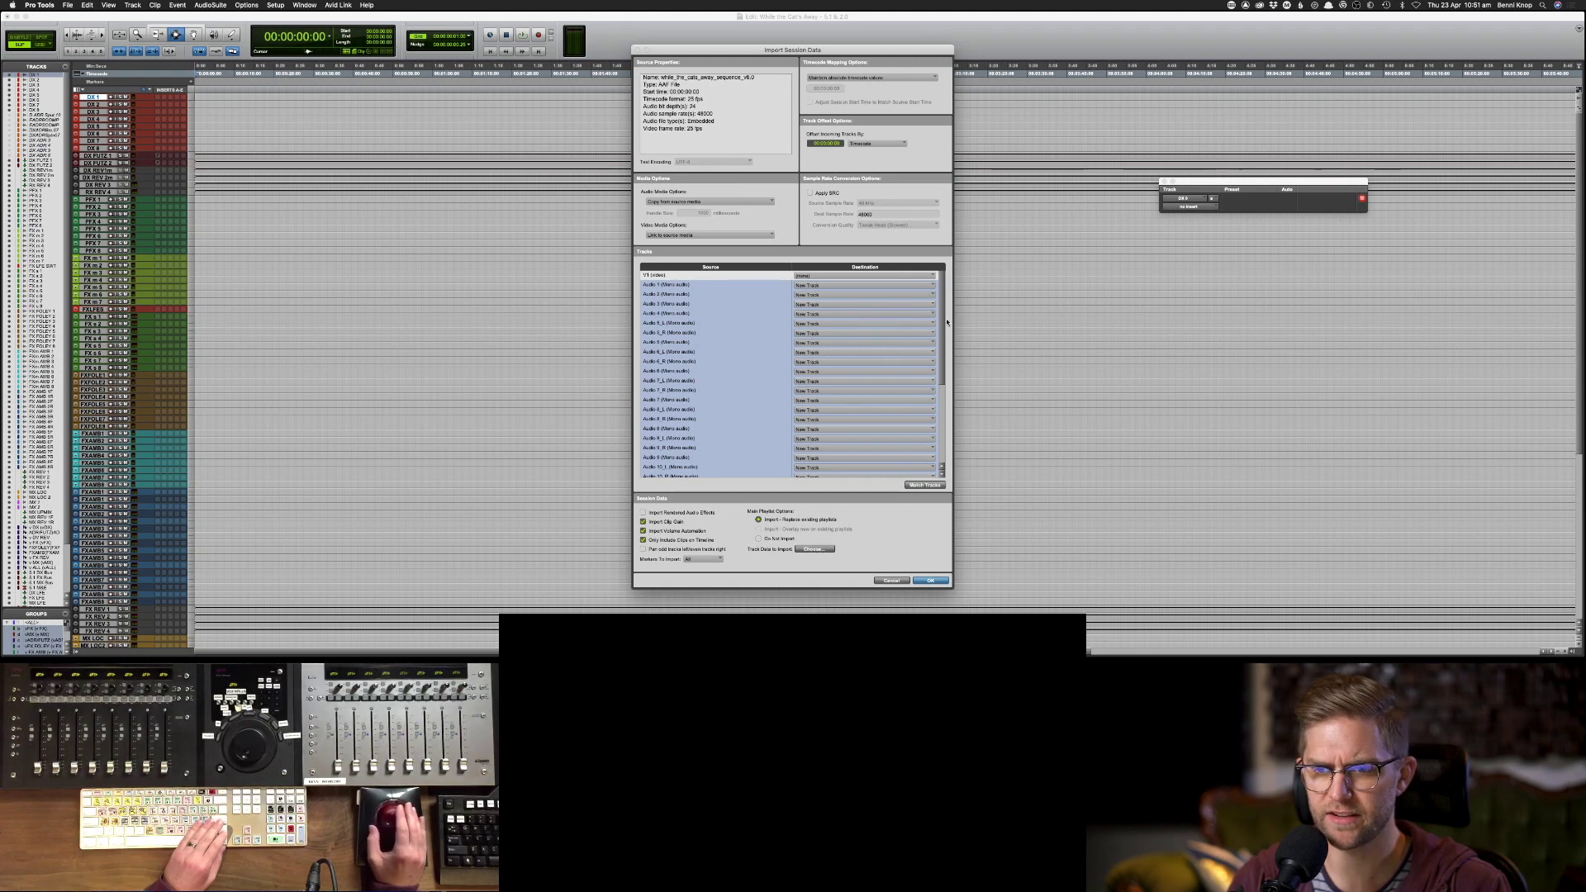
scroll(945, 322, "down", 2)
scroll(943, 306, "up", 2)
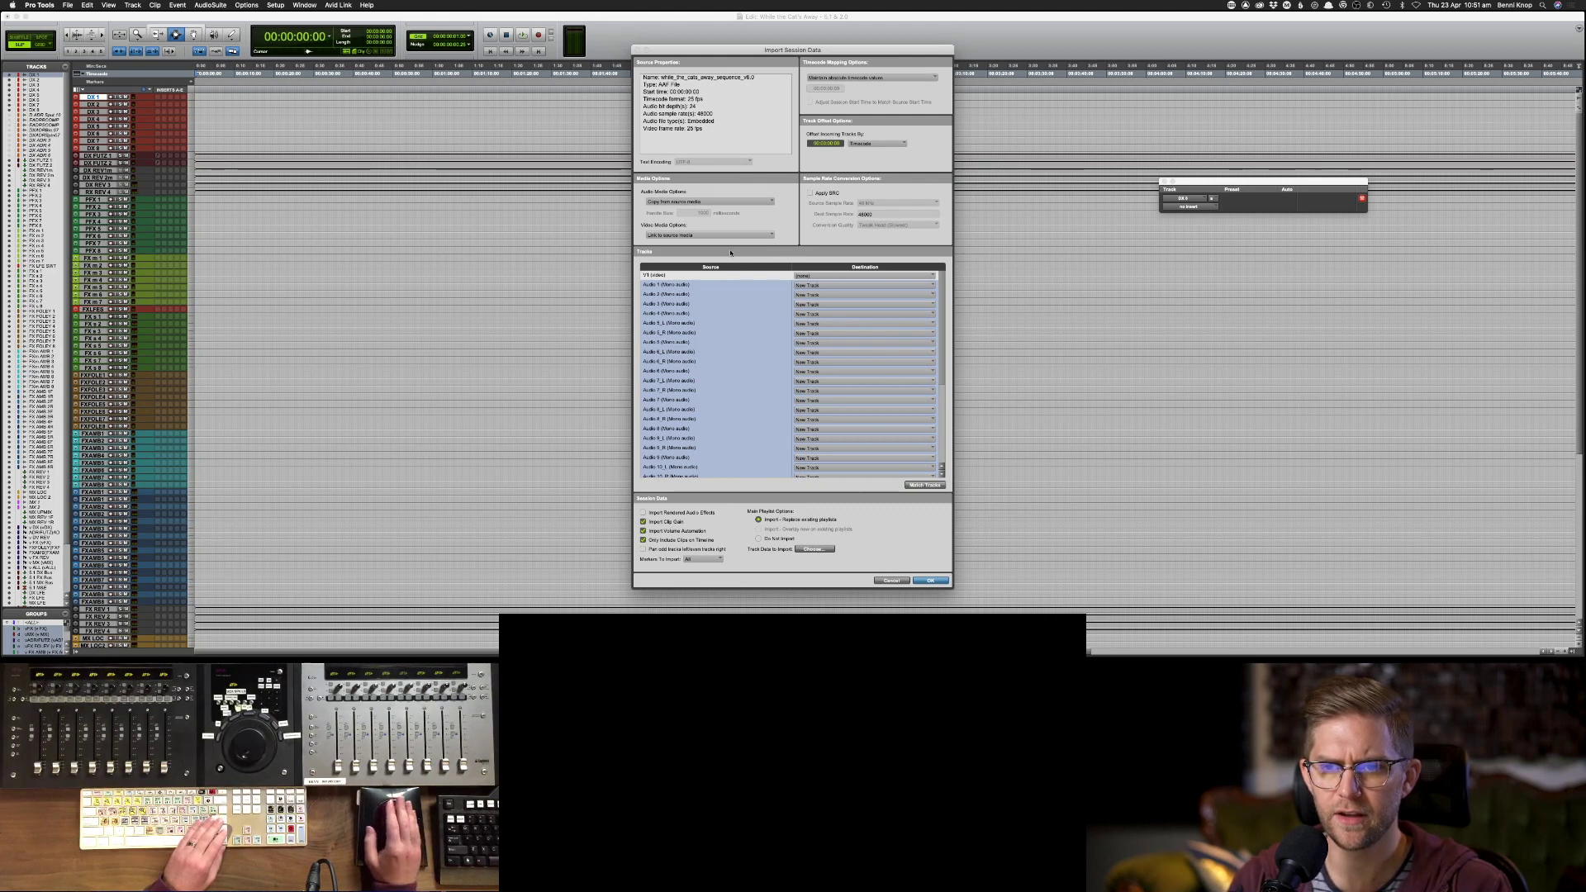
left_click(925, 581)
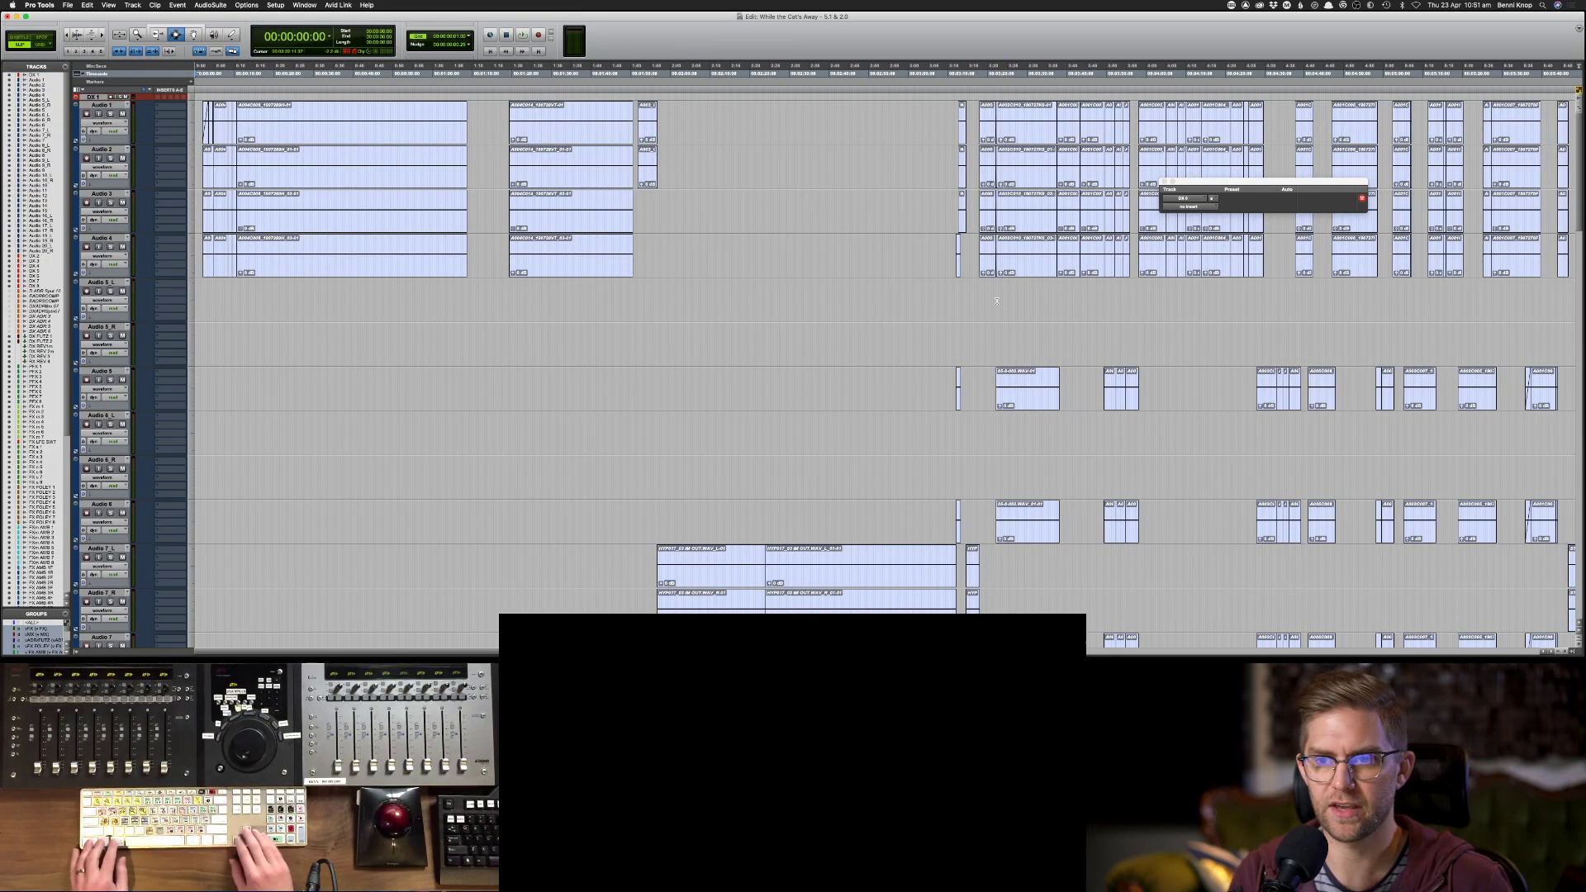
- Fit the whole session in view with minimal track heights and select all the imported audio tracks
key("alt+a")
key("ctrl+alt+super+Up")
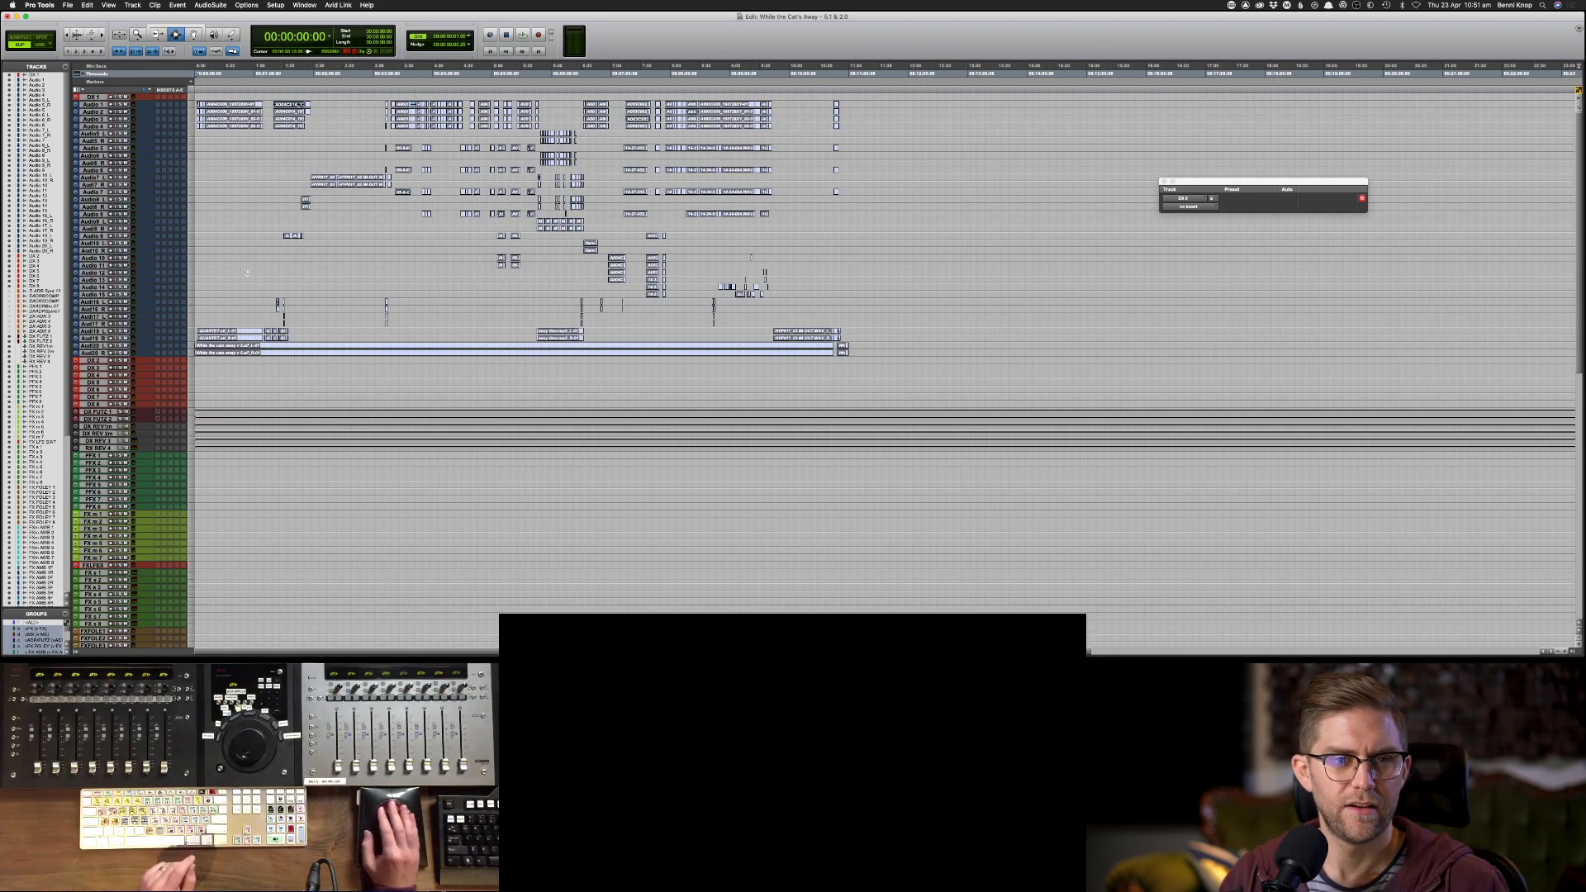
left_click(93, 104)
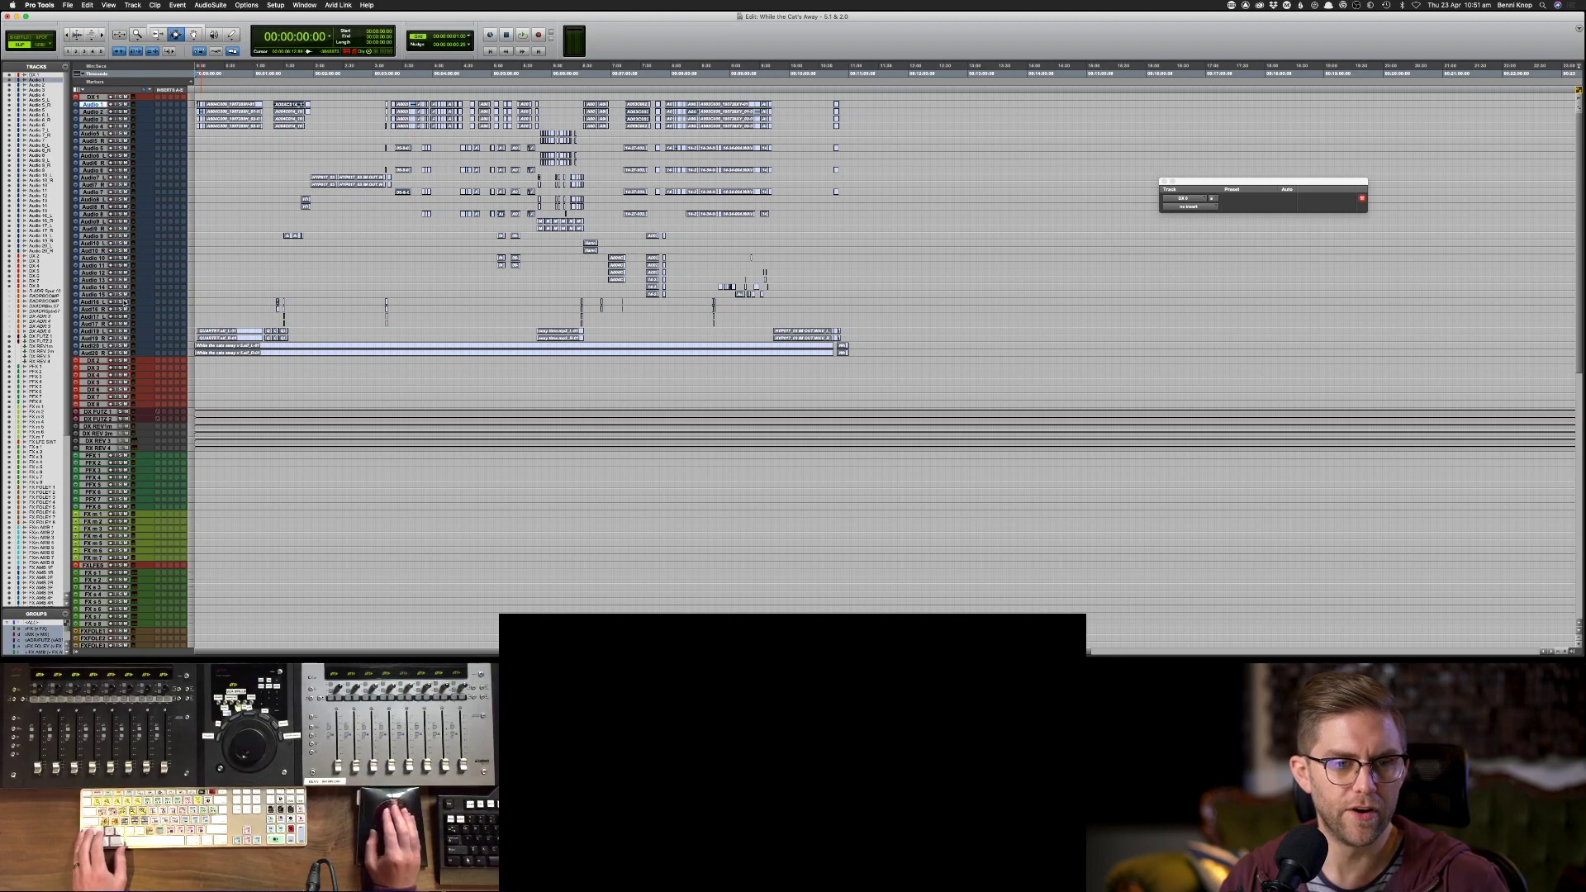
left_click(99, 353, "shift")
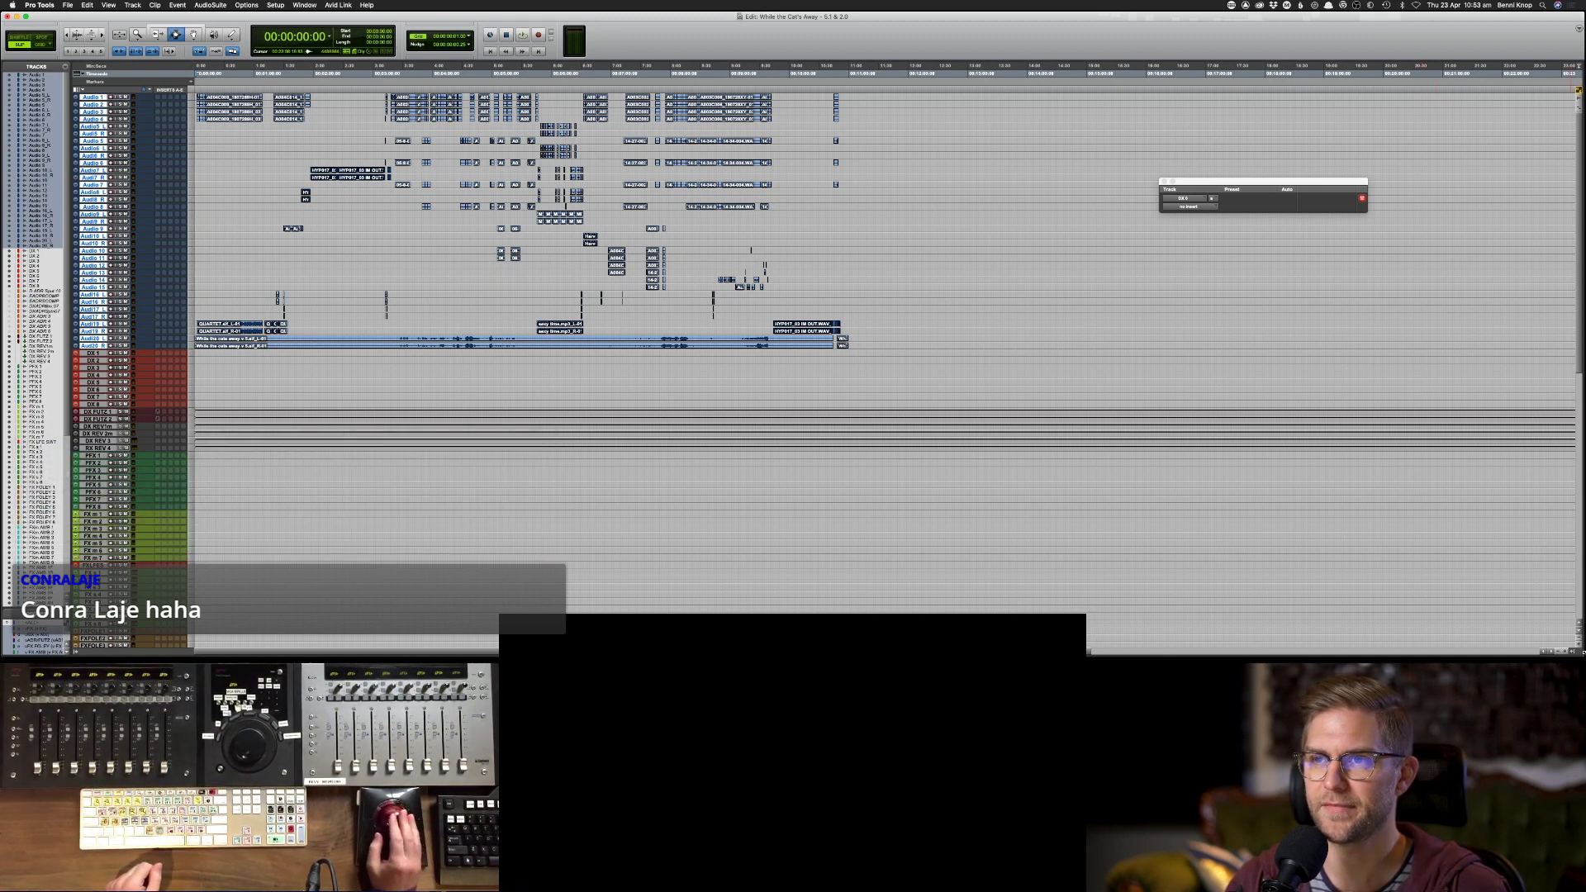
- Lock the screen and unlock it again with the account password
key("ctrl+super+q")
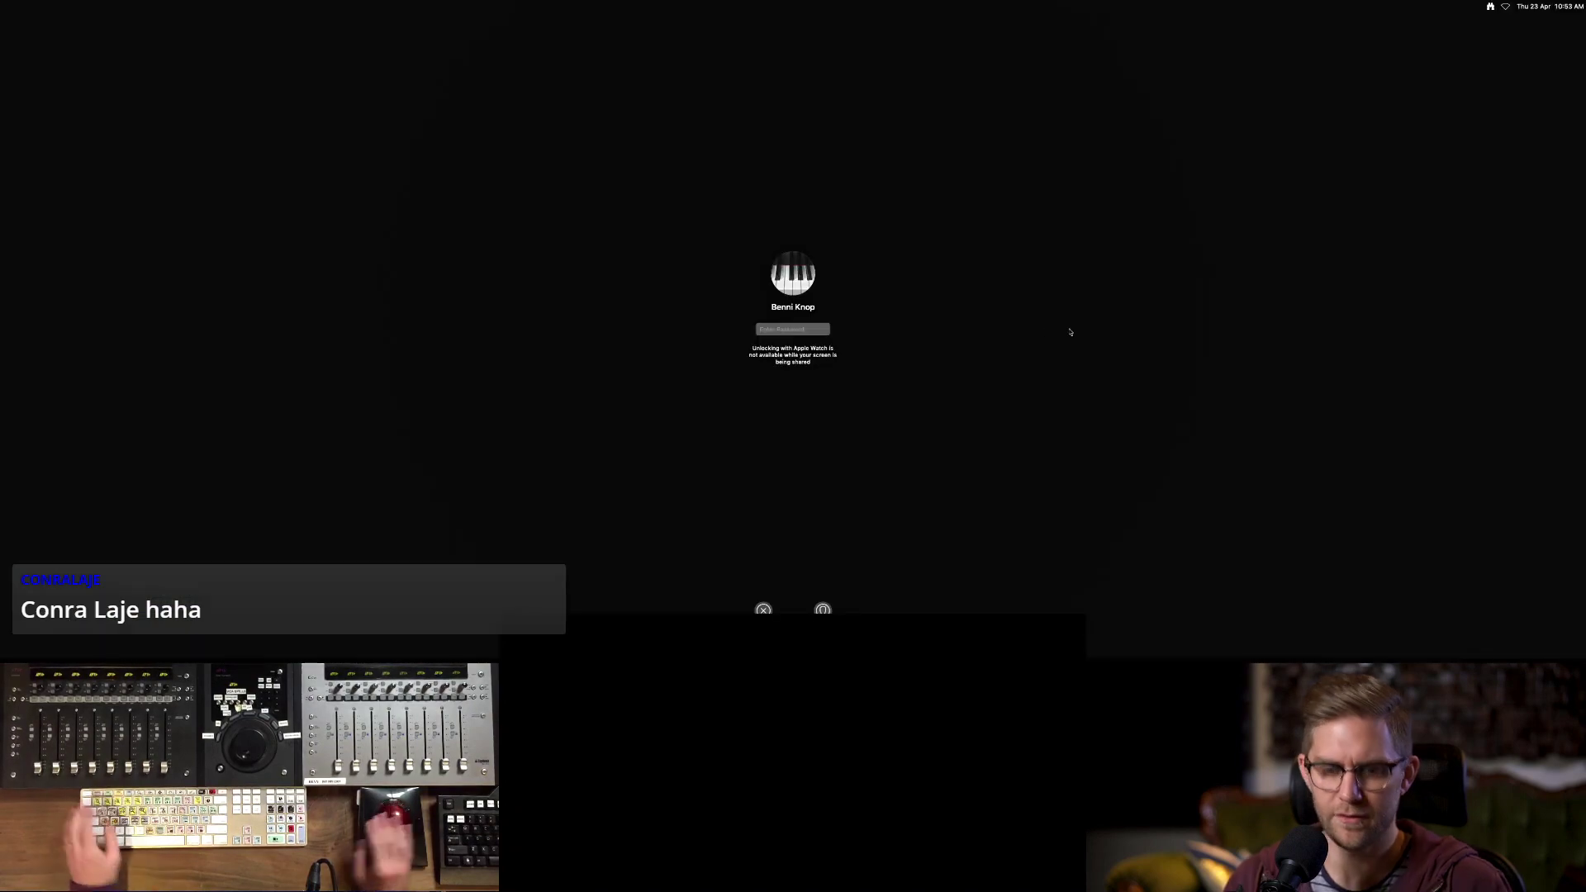
type("*********")
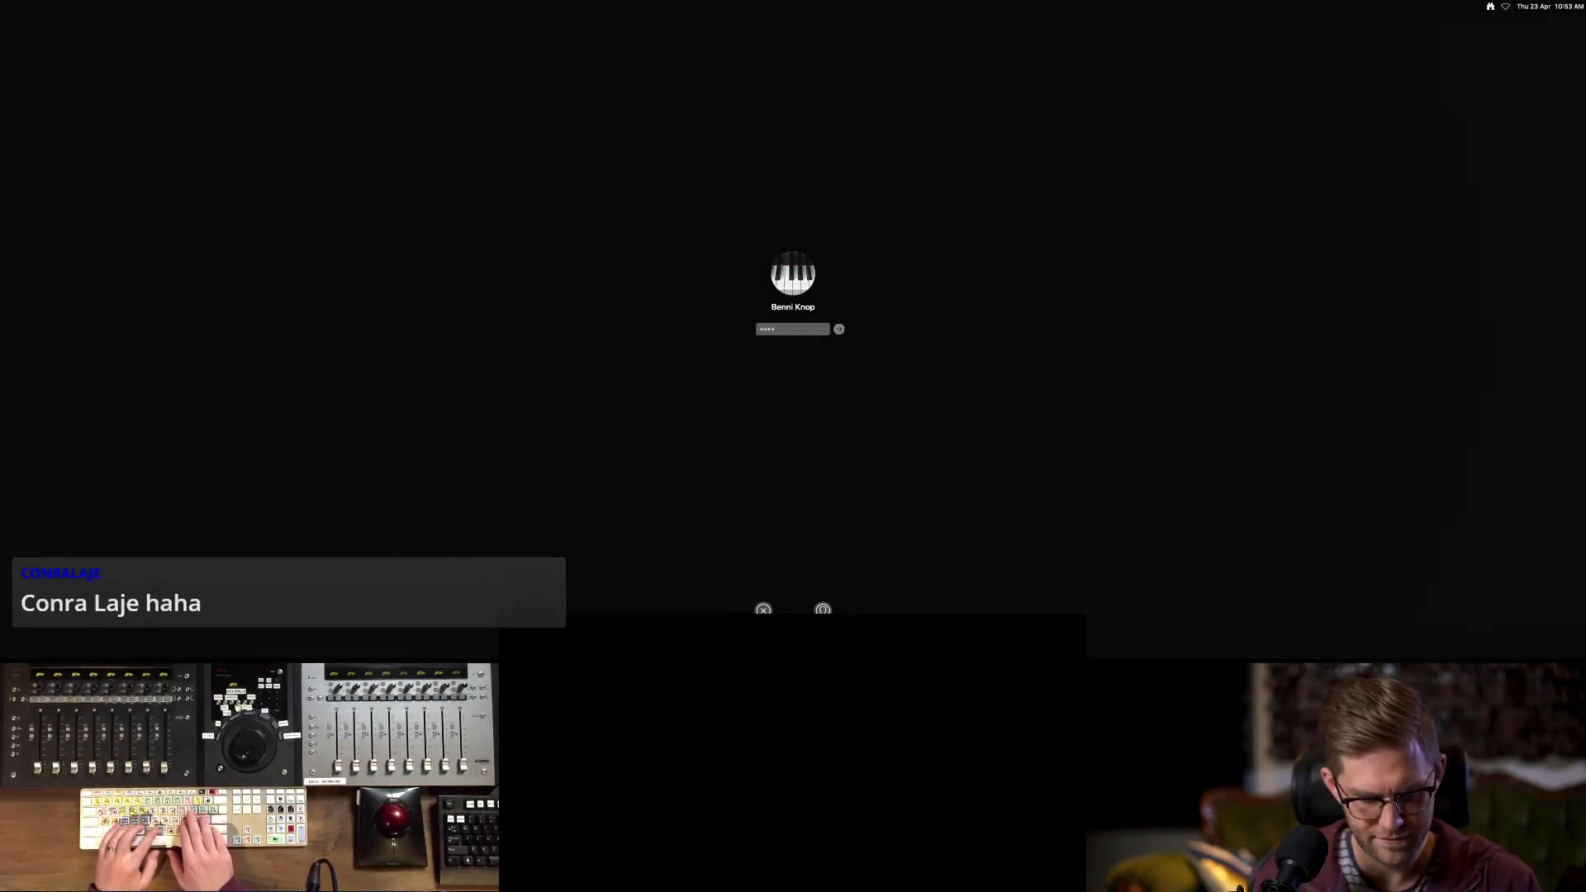
key("Return")
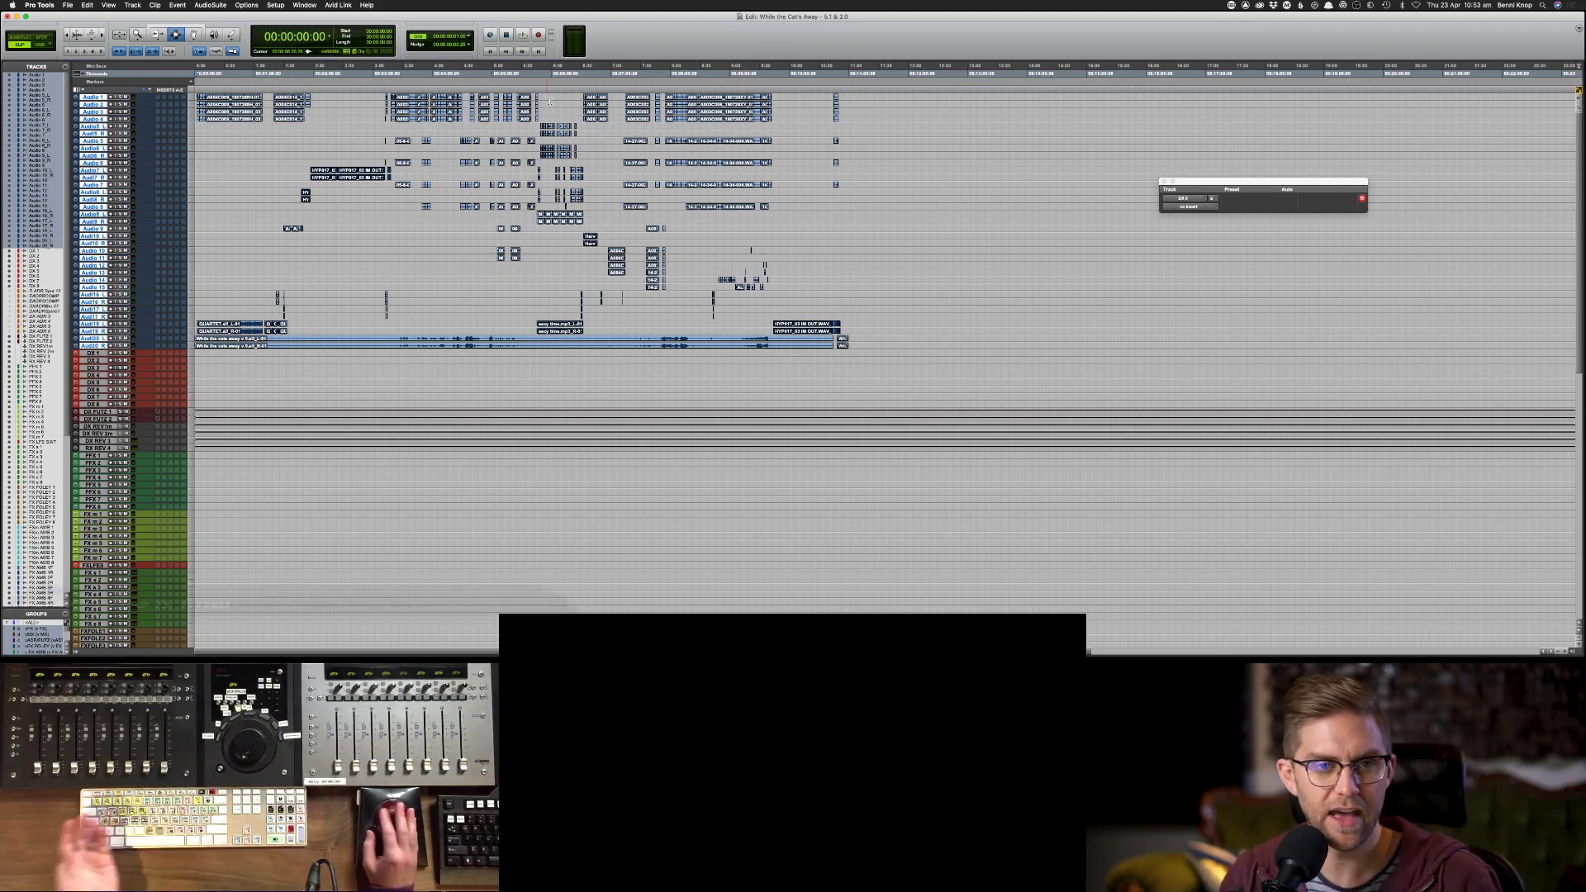
- Switch to Finder and copy while_the_cats_away_sequence_v6.0.mp4 from the AAF Package folder into the session's Video Files folder on BK SSD
key("super+Tab")
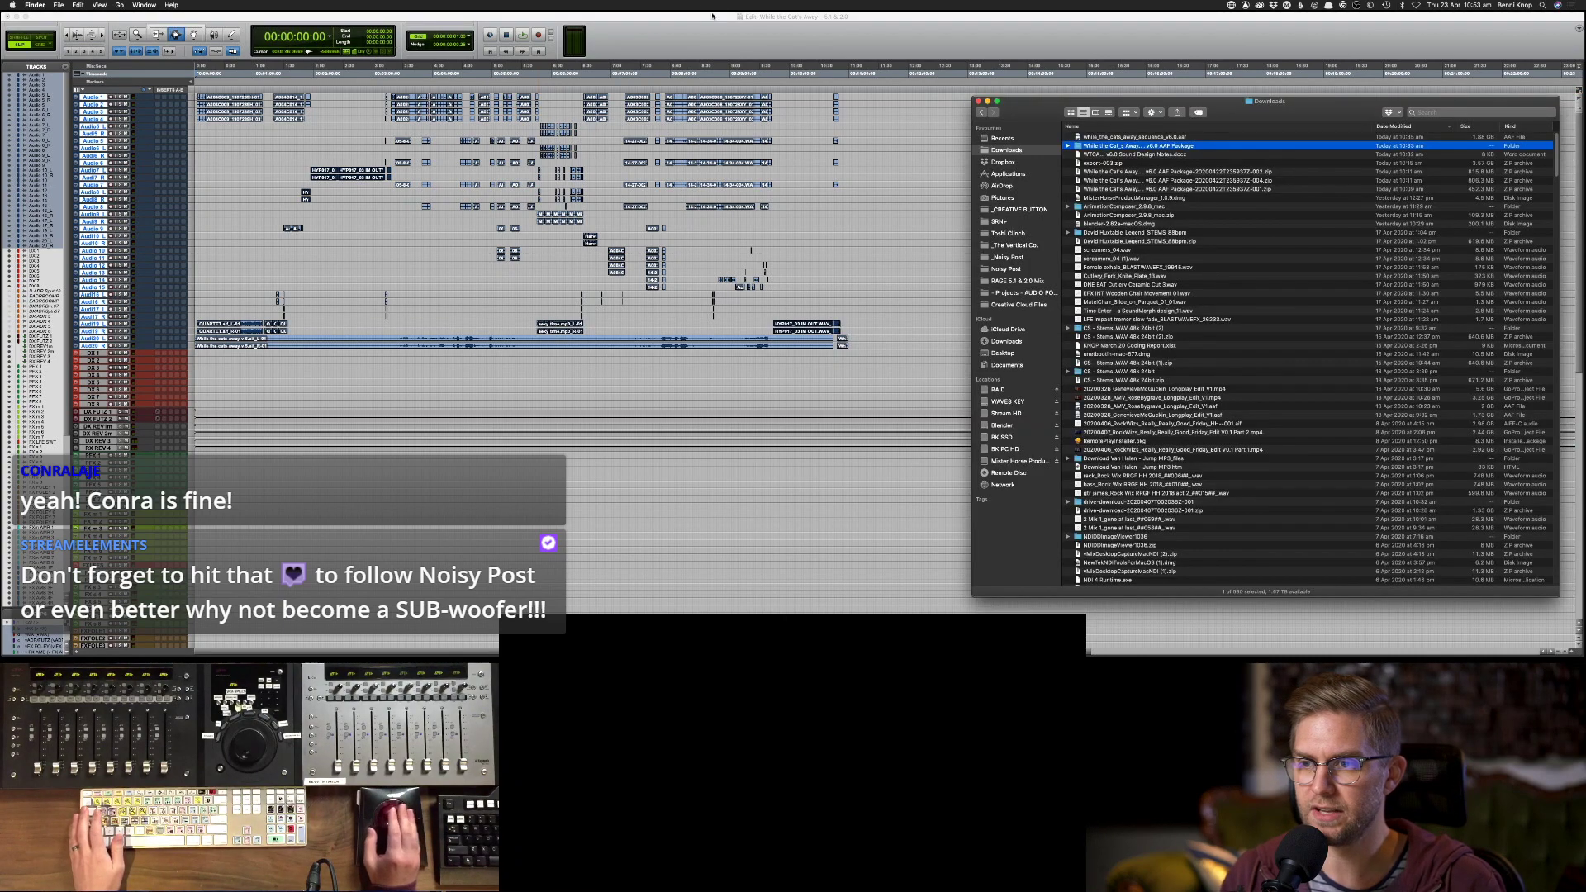
double_click(1177, 147)
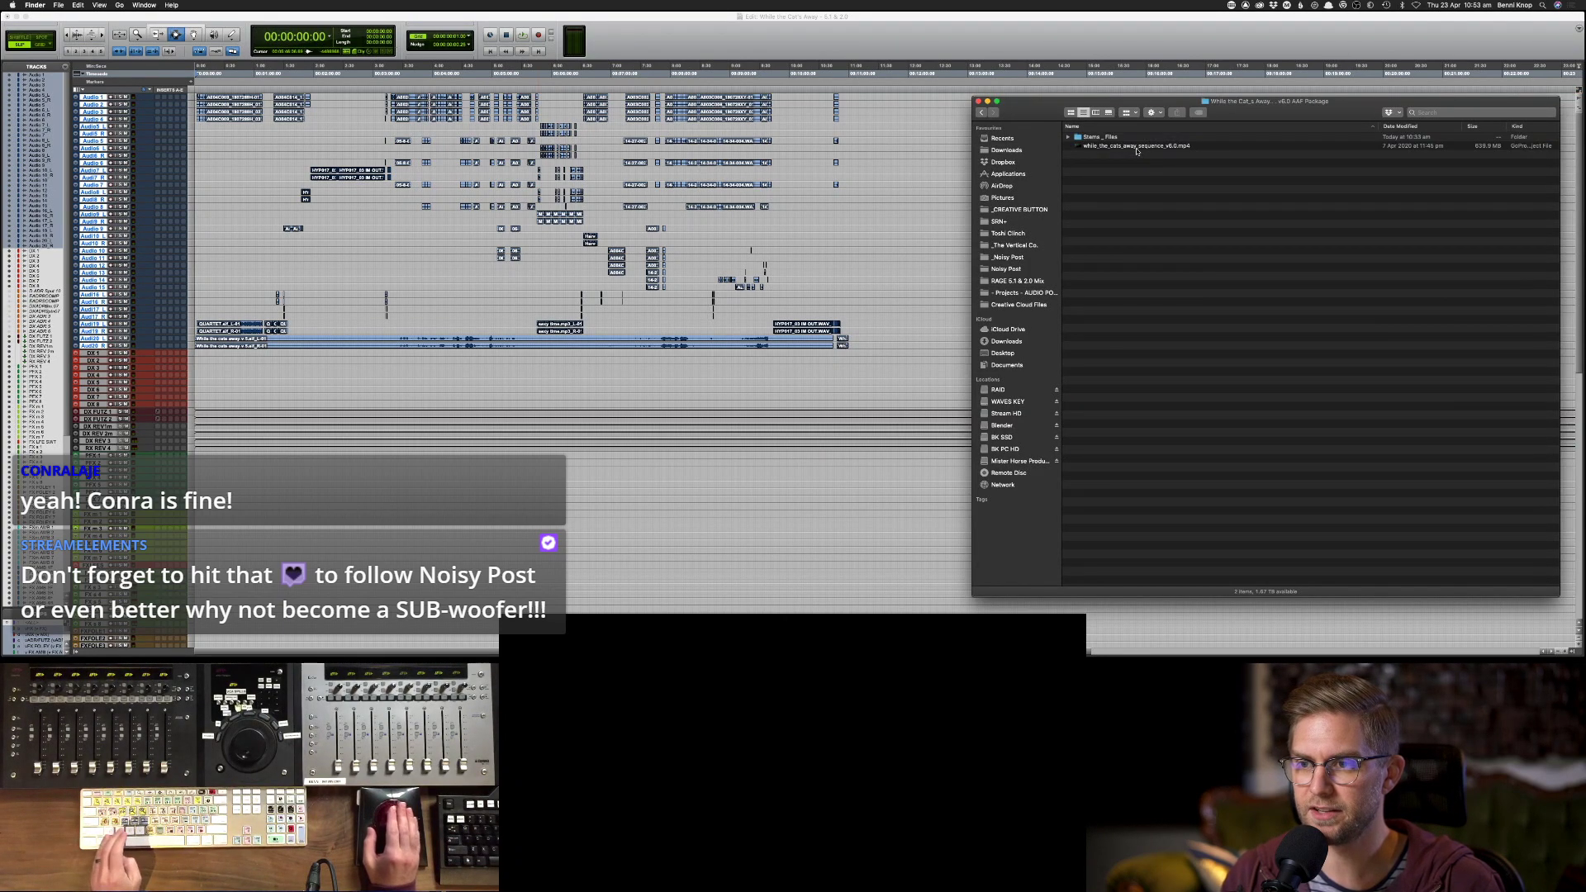
left_click(1137, 147)
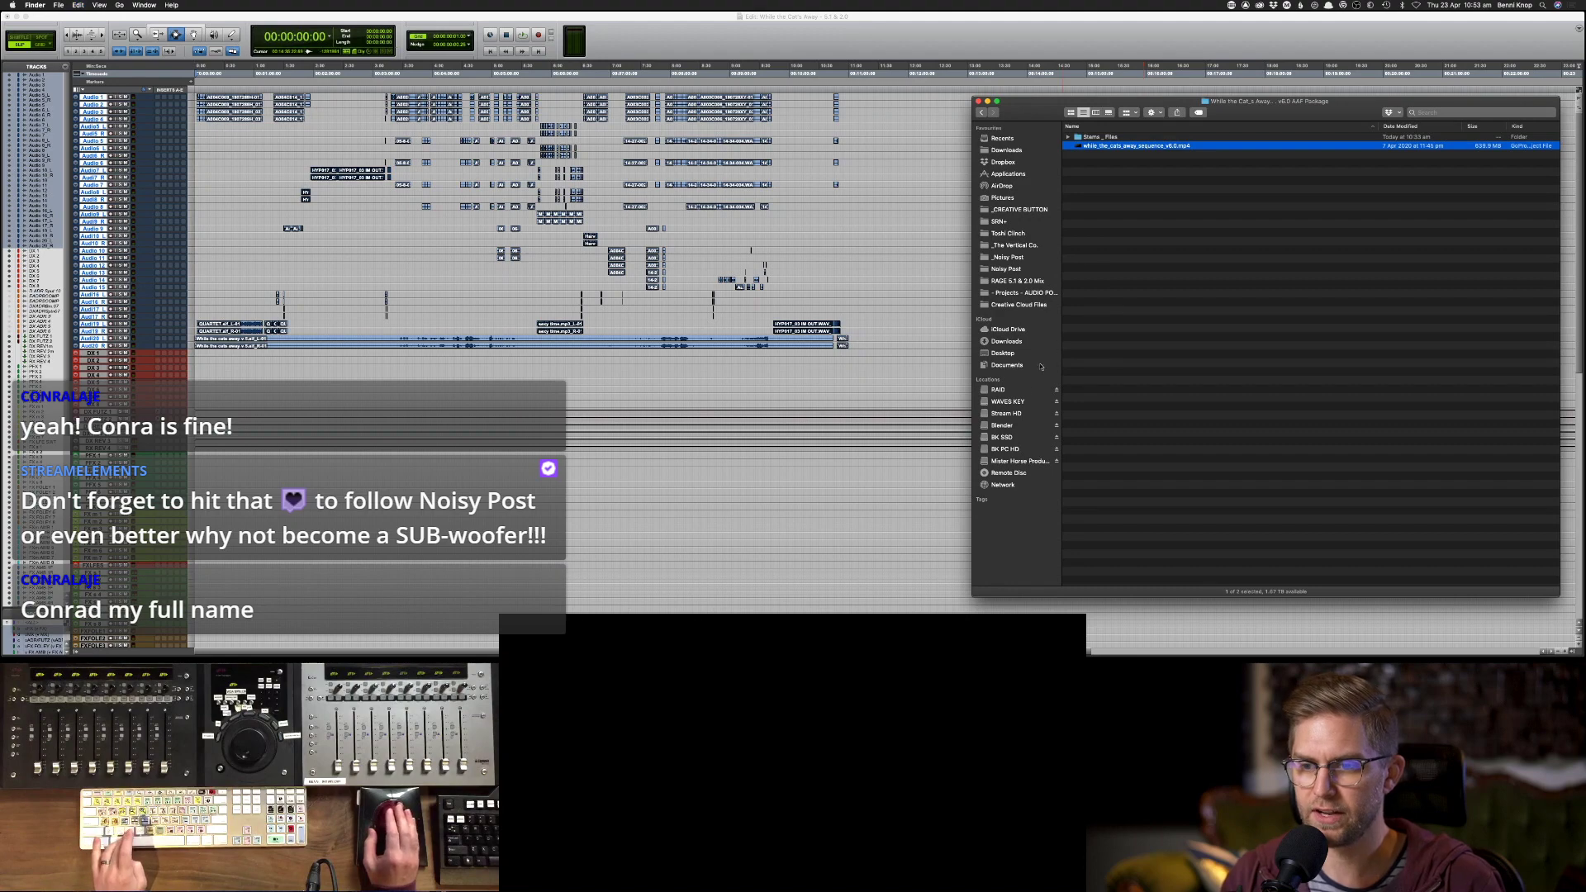
left_click(1002, 438)
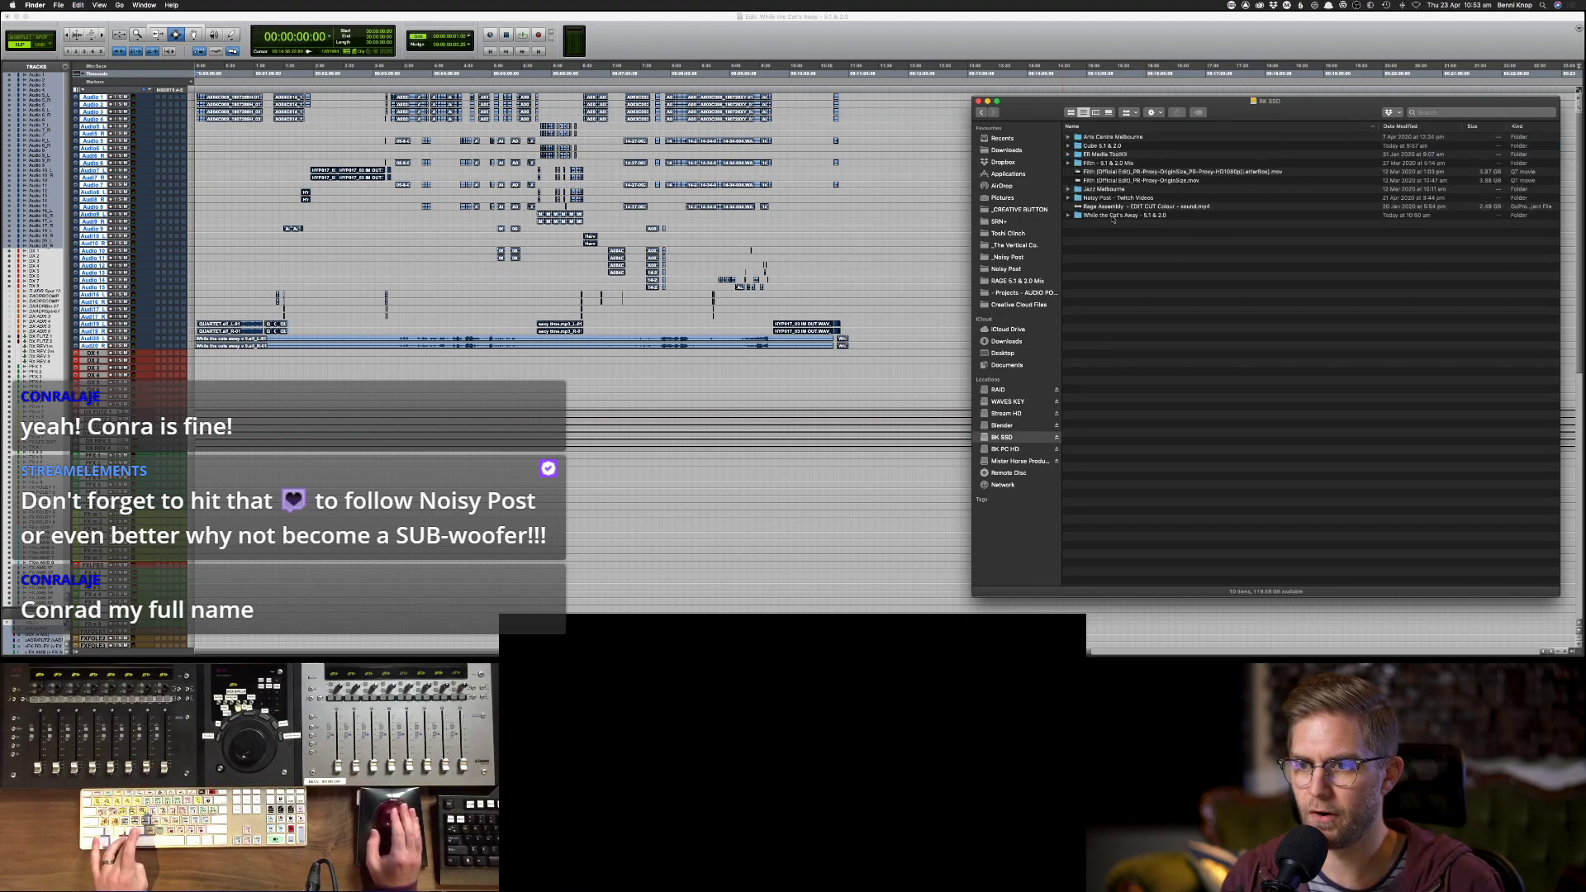
double_click(1113, 216)
double_click(1103, 171)
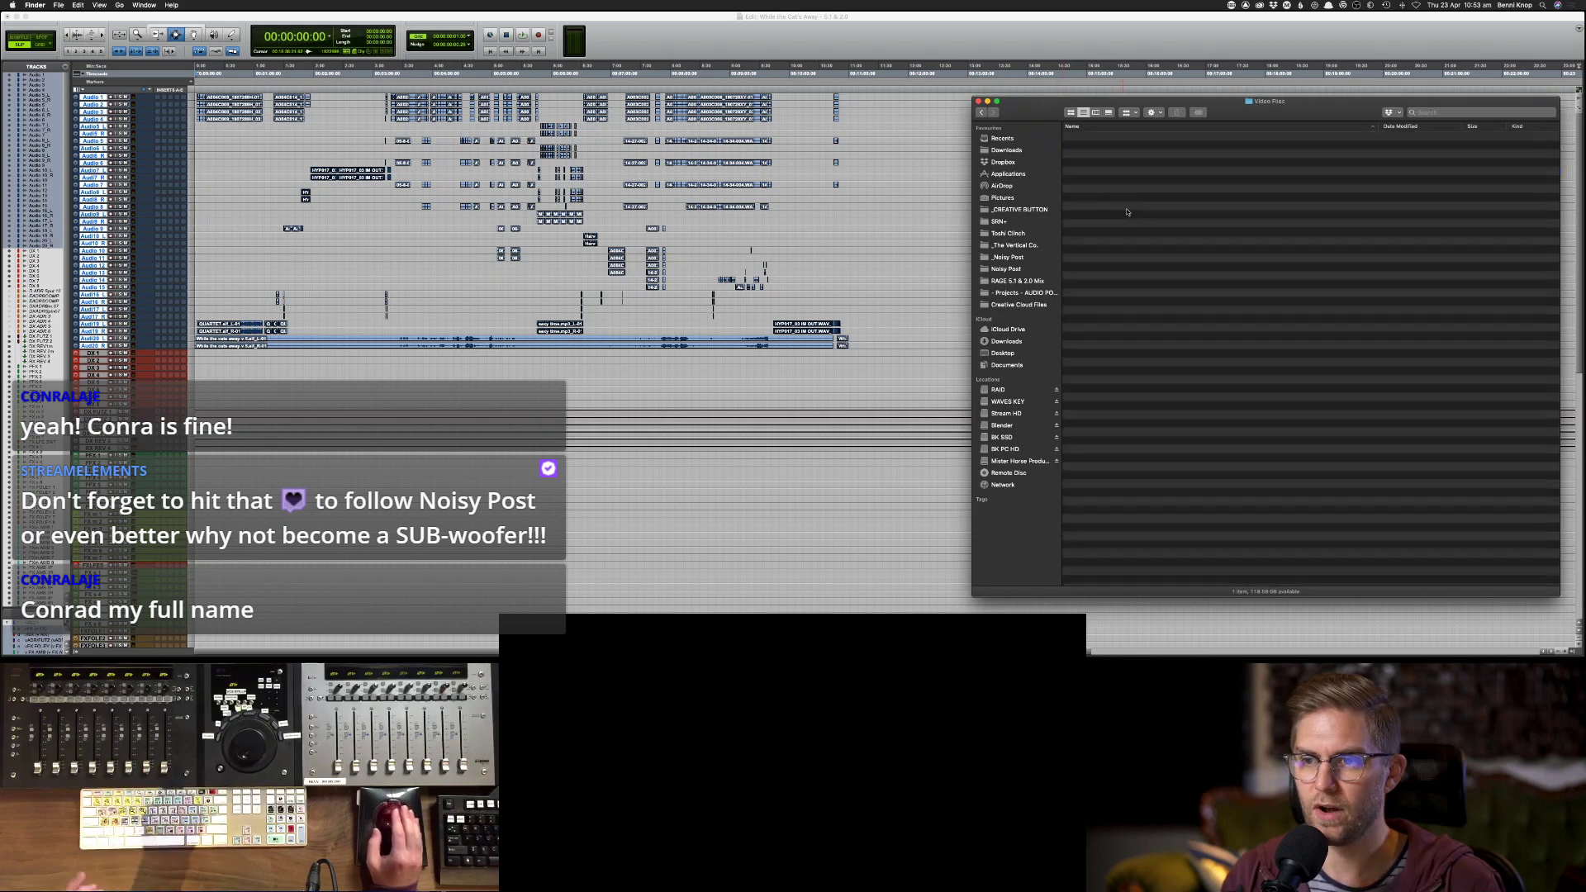
key("super+space")
type("pr")
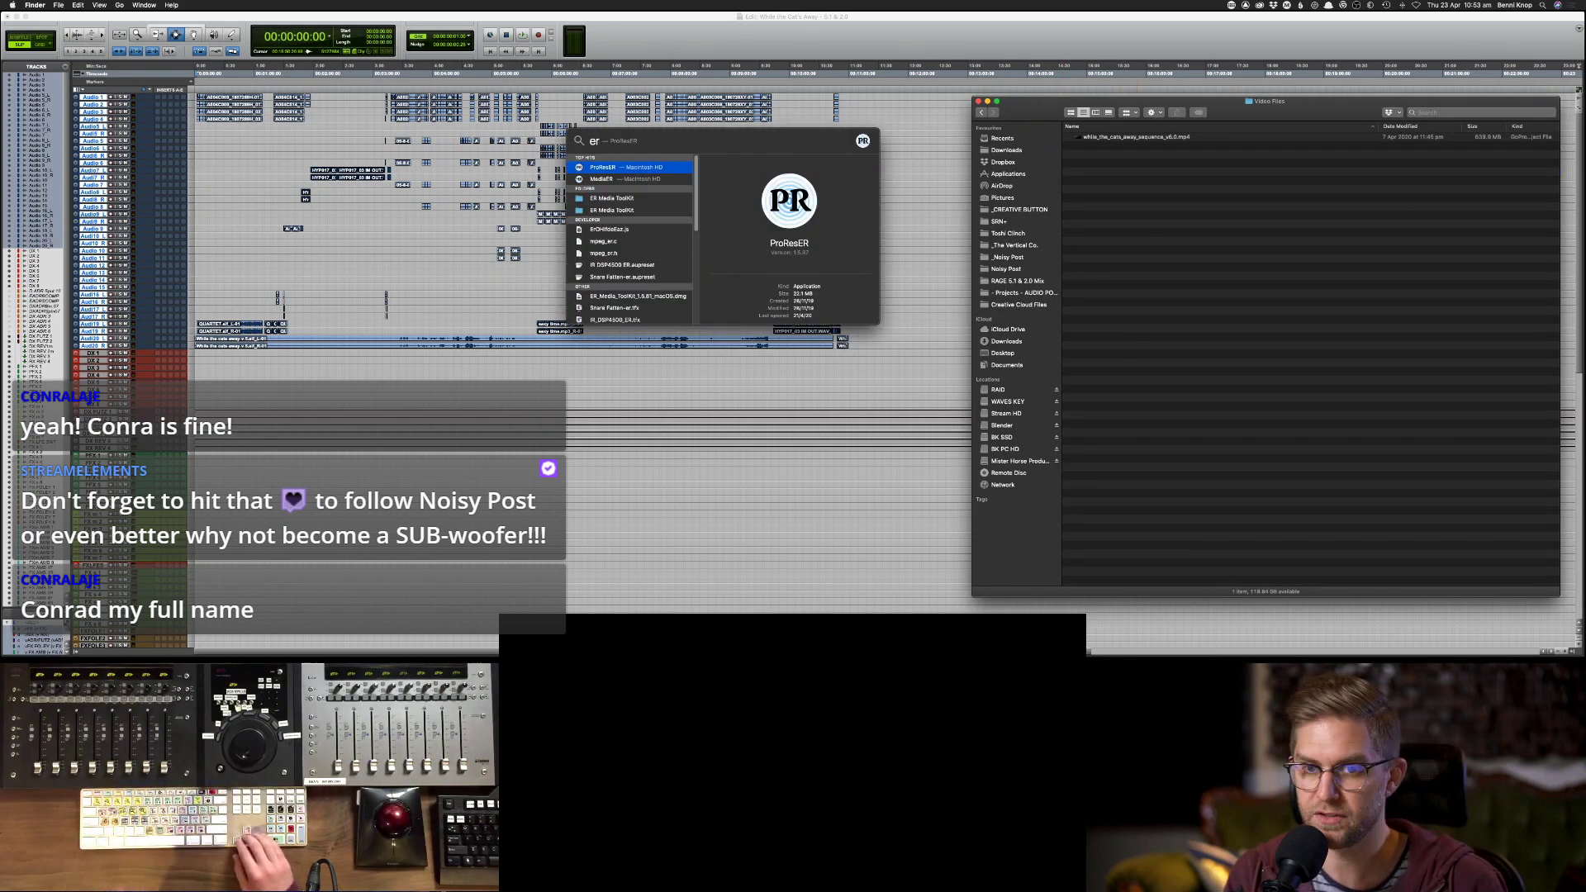
key("Return")
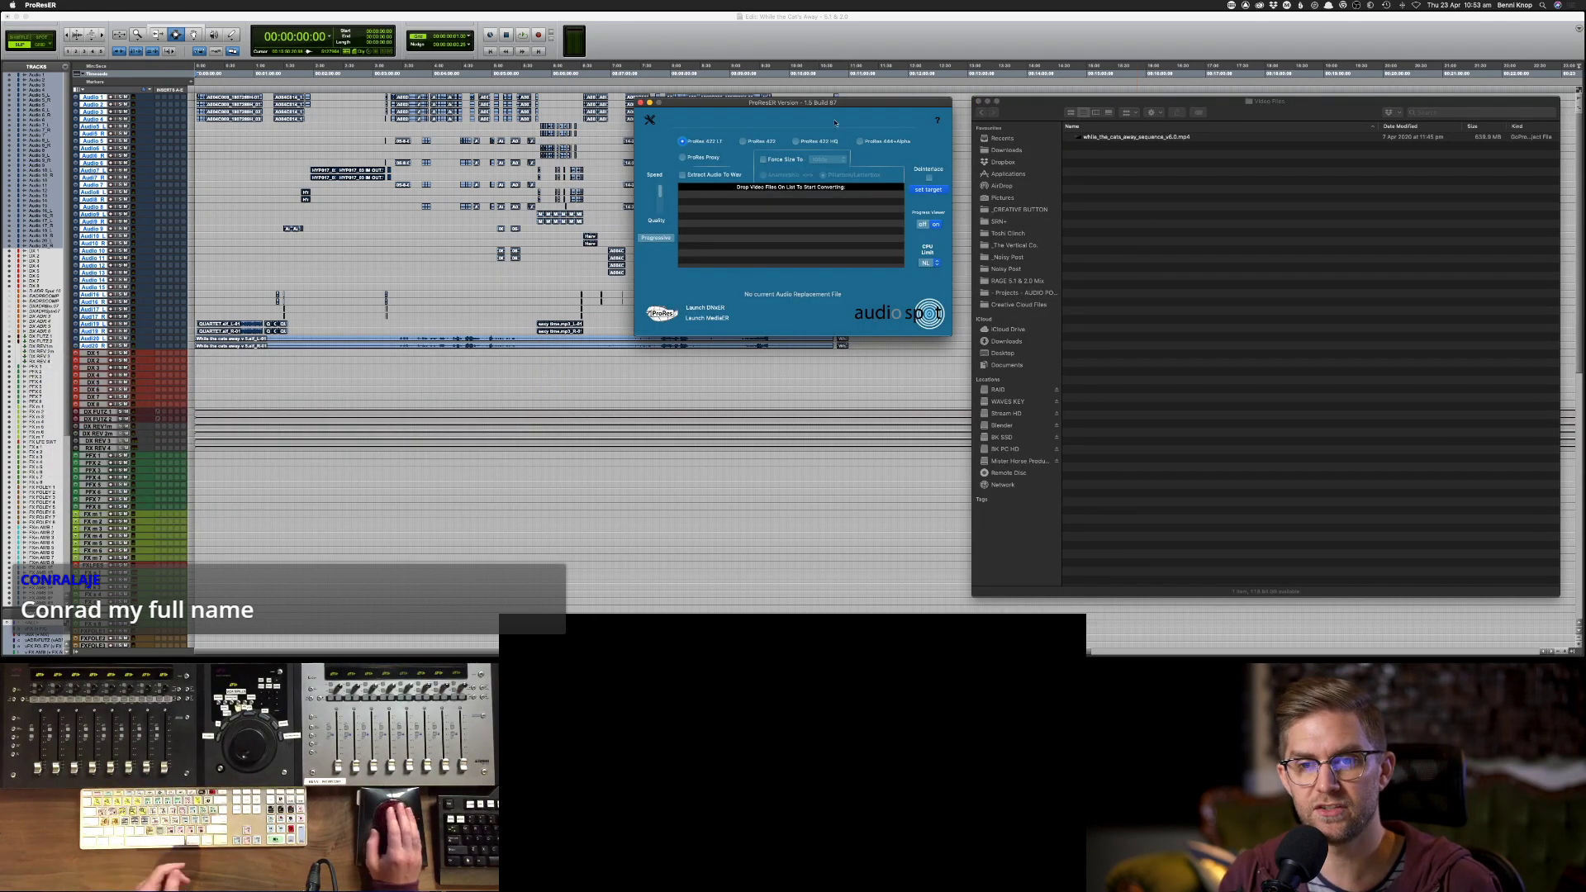
left_click(1143, 172)
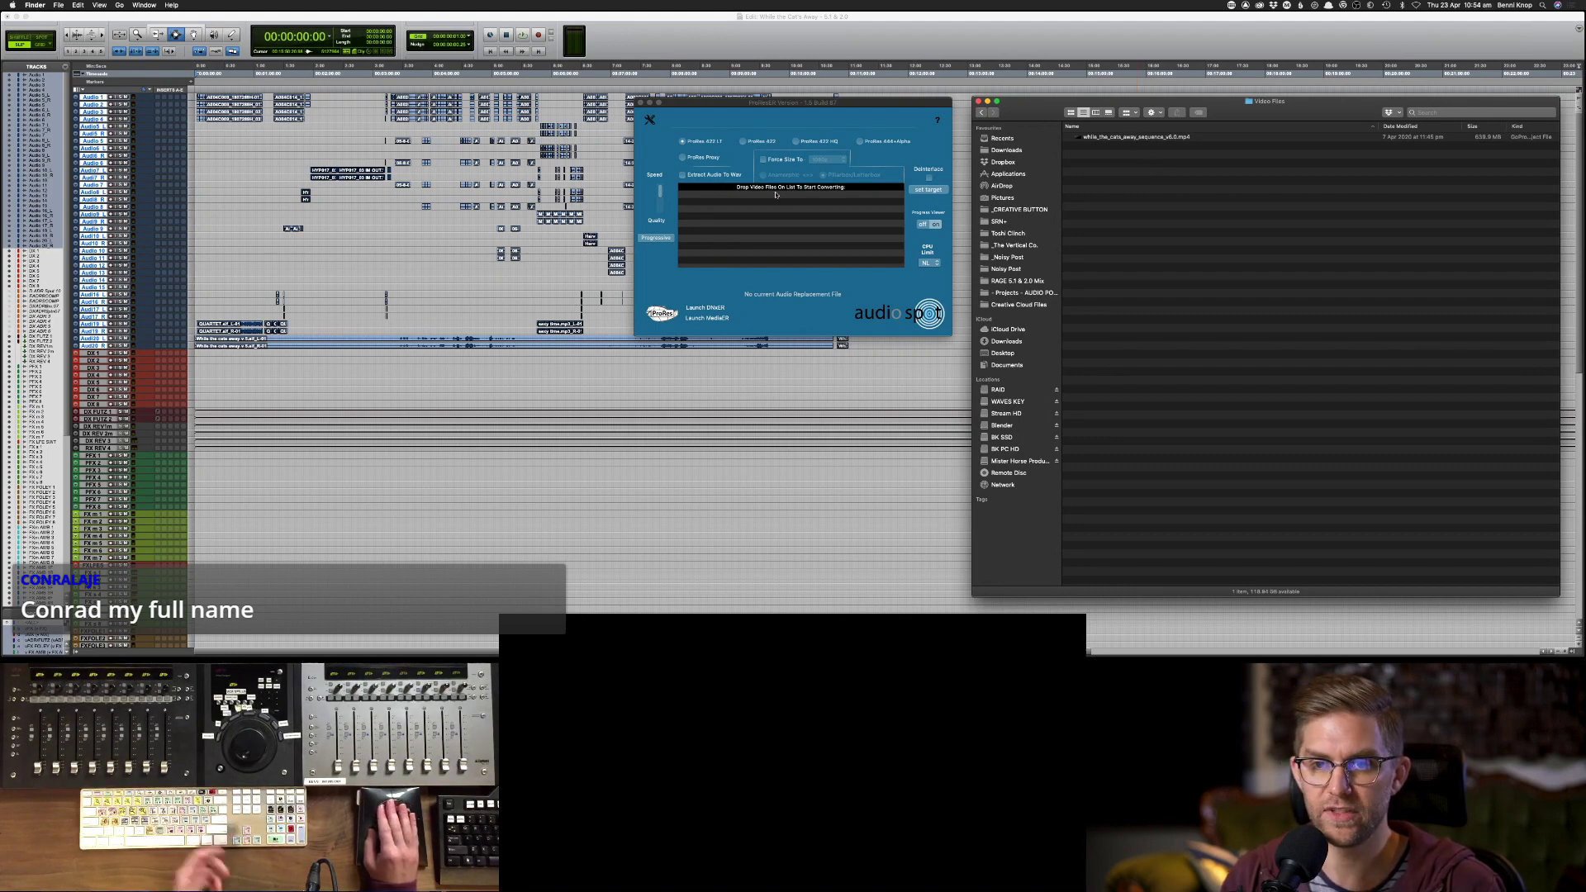
left_click(788, 125)
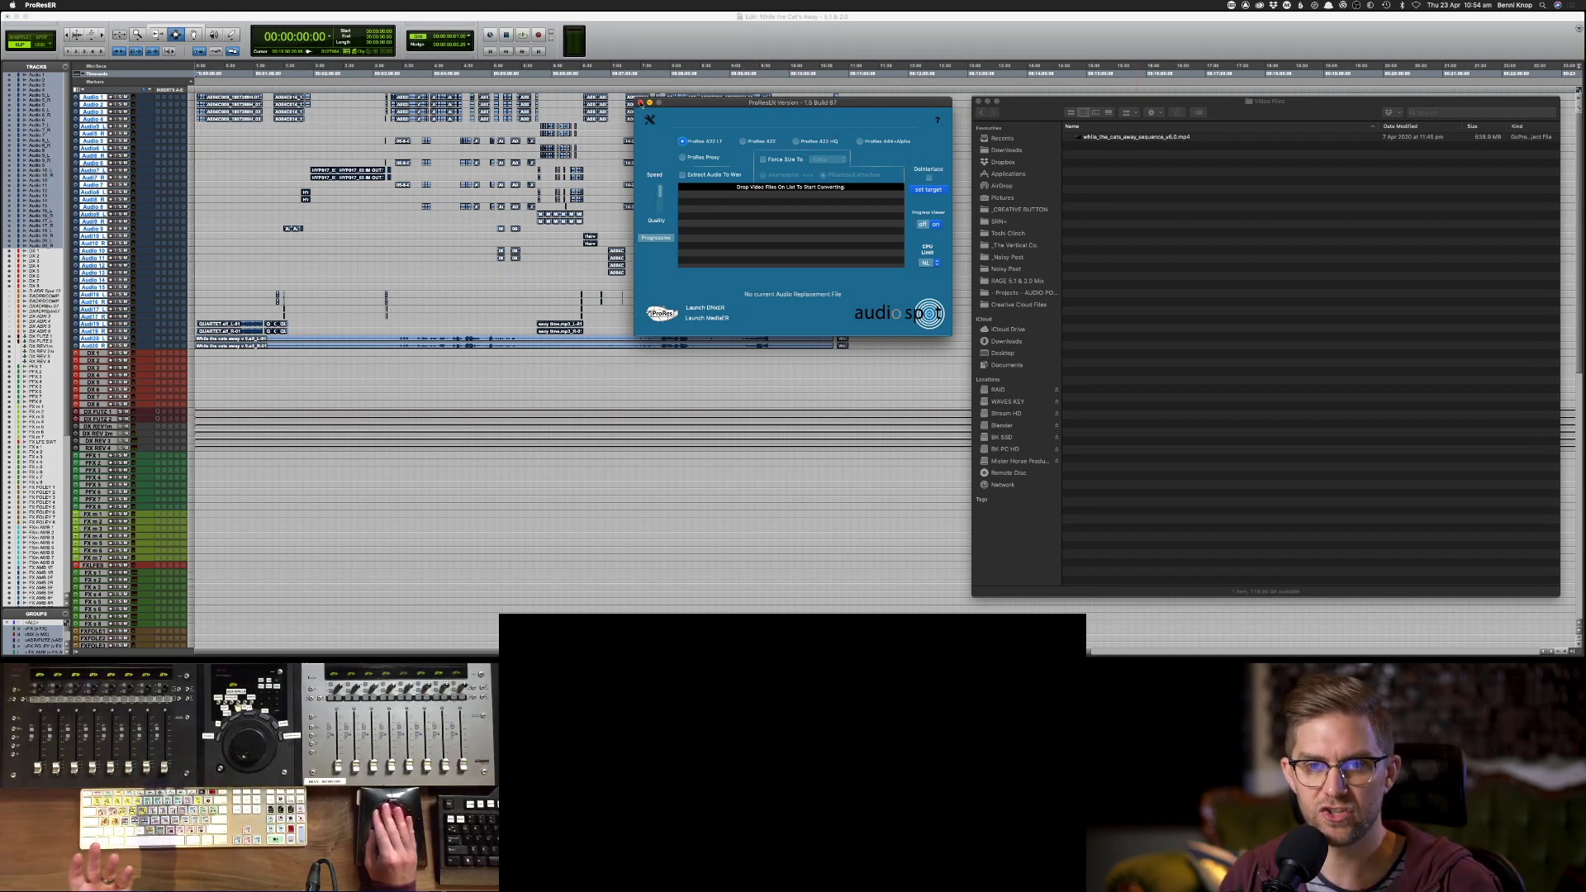
key("super+q")
- Launch the DNxER video converter
key("super+space")
type("dnx")
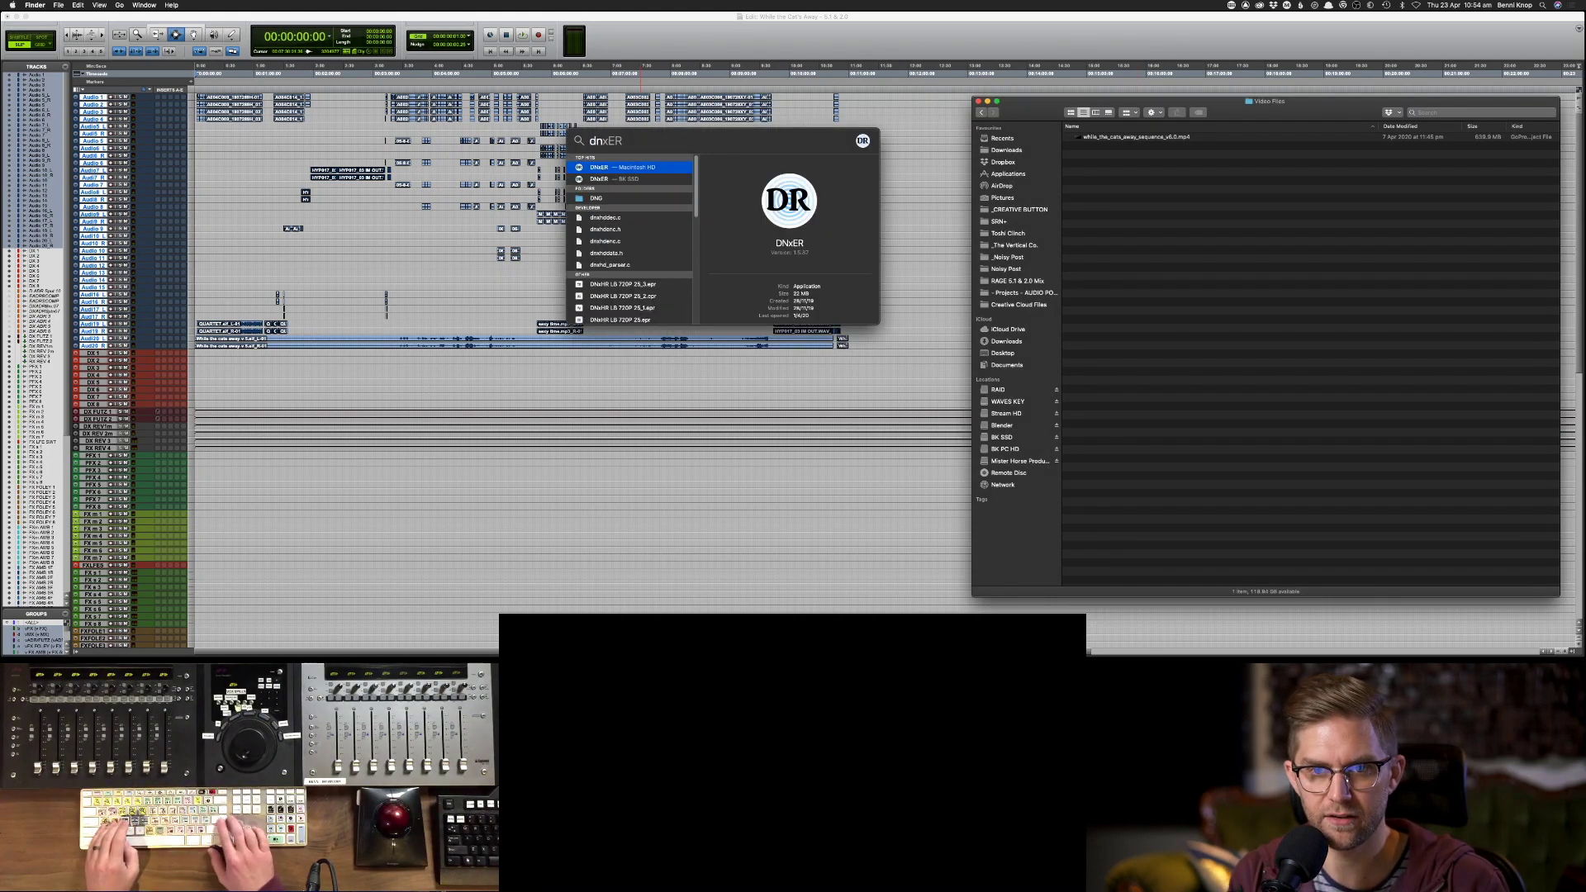
key("Return")
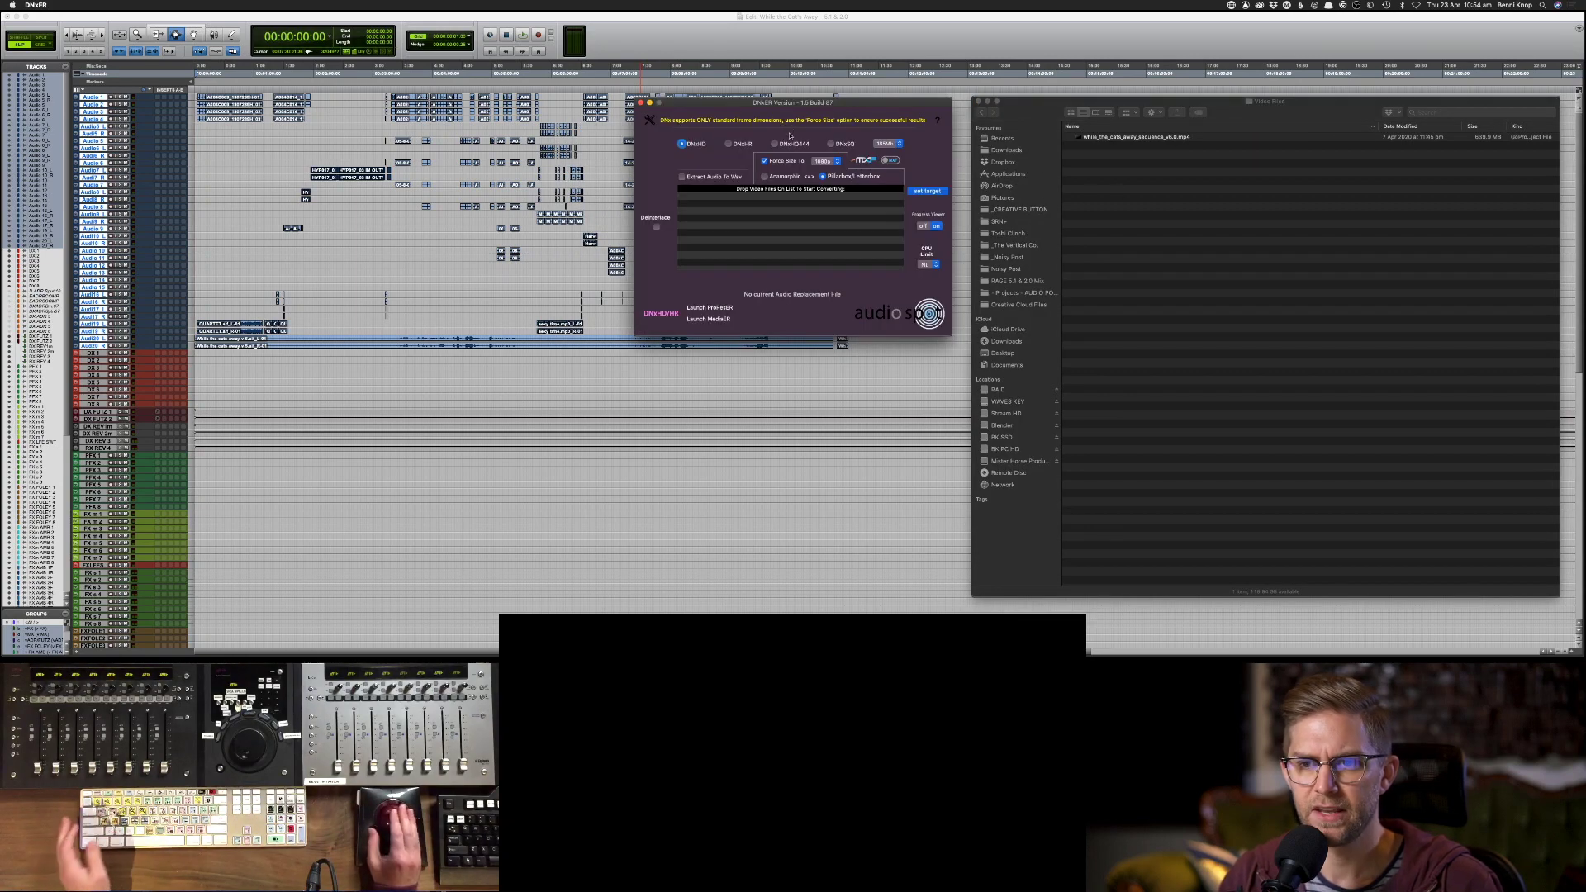
- Configure the converter for DNxHD output with the last listed bitrate and disable Force Size
left_click(891, 143)
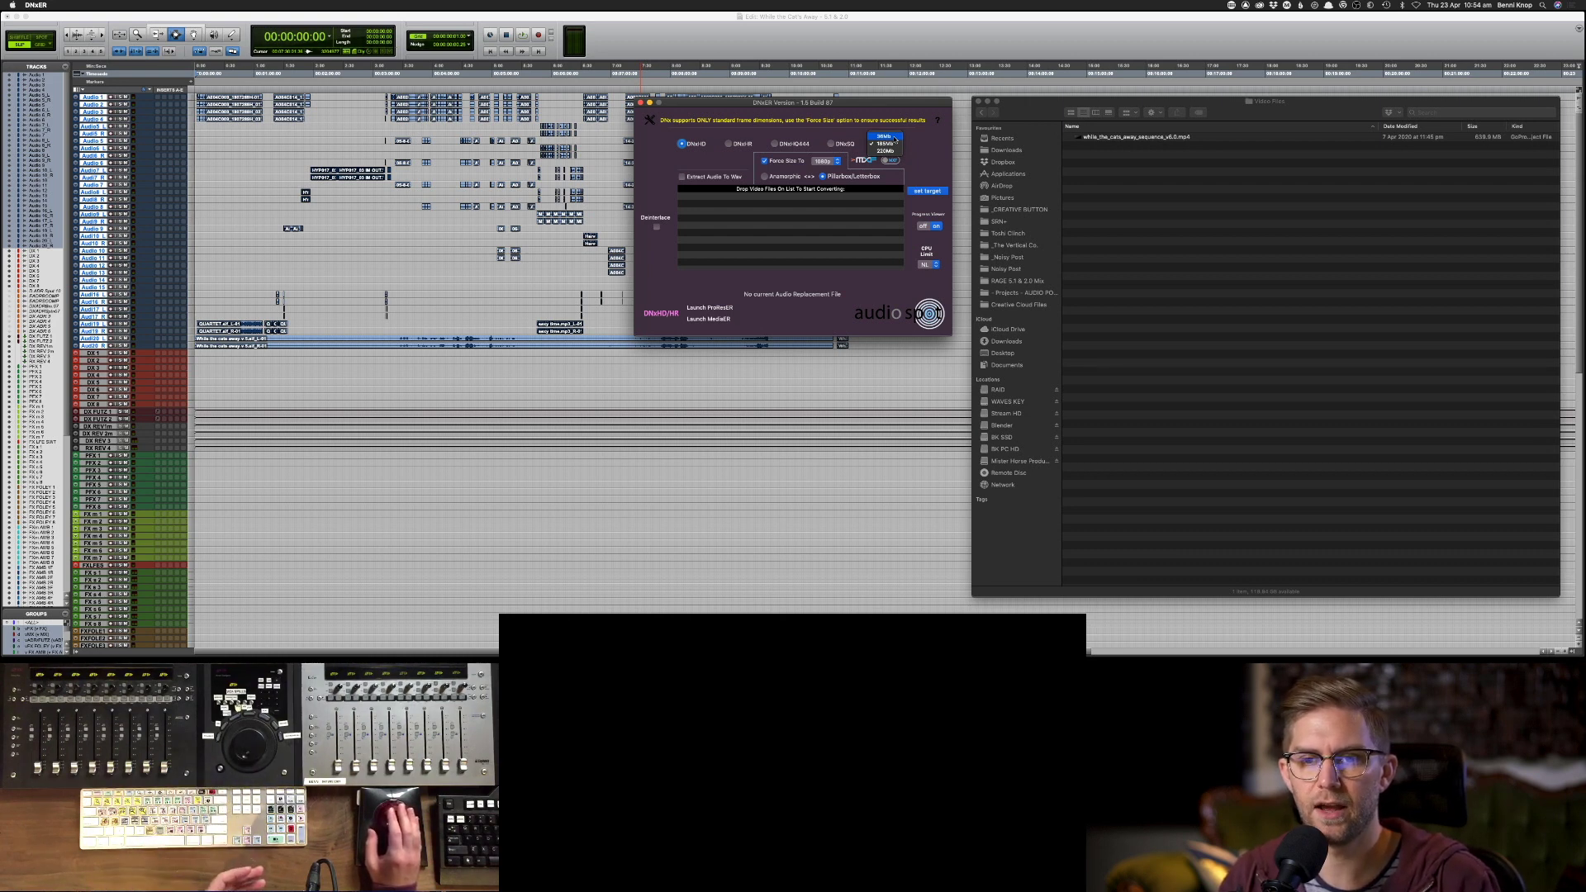
left_click(885, 144)
left_click(728, 144)
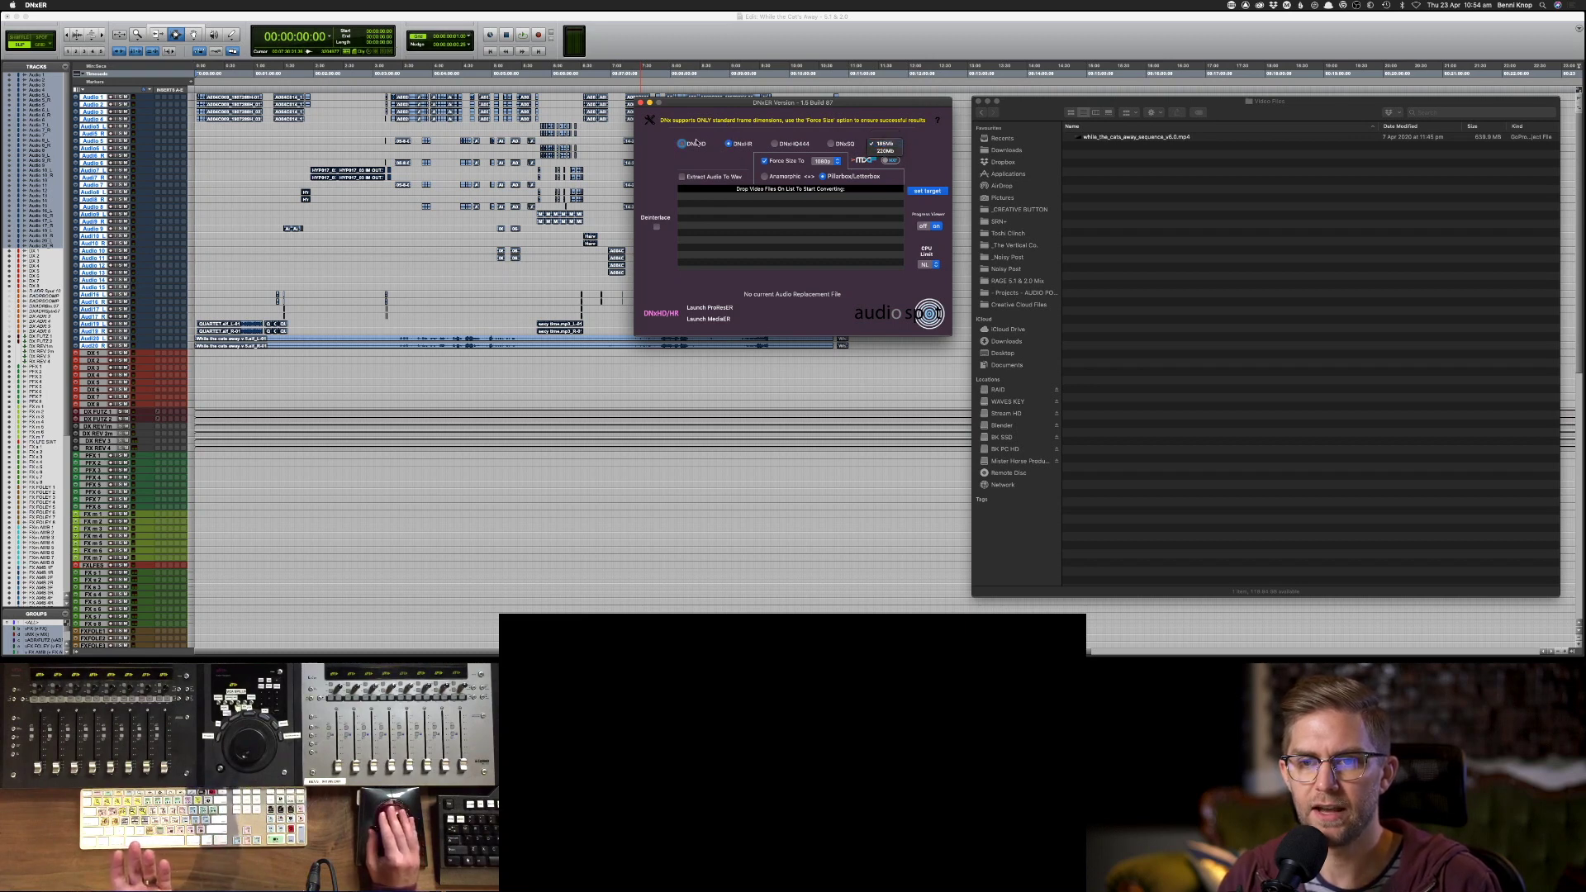
left_click(897, 146)
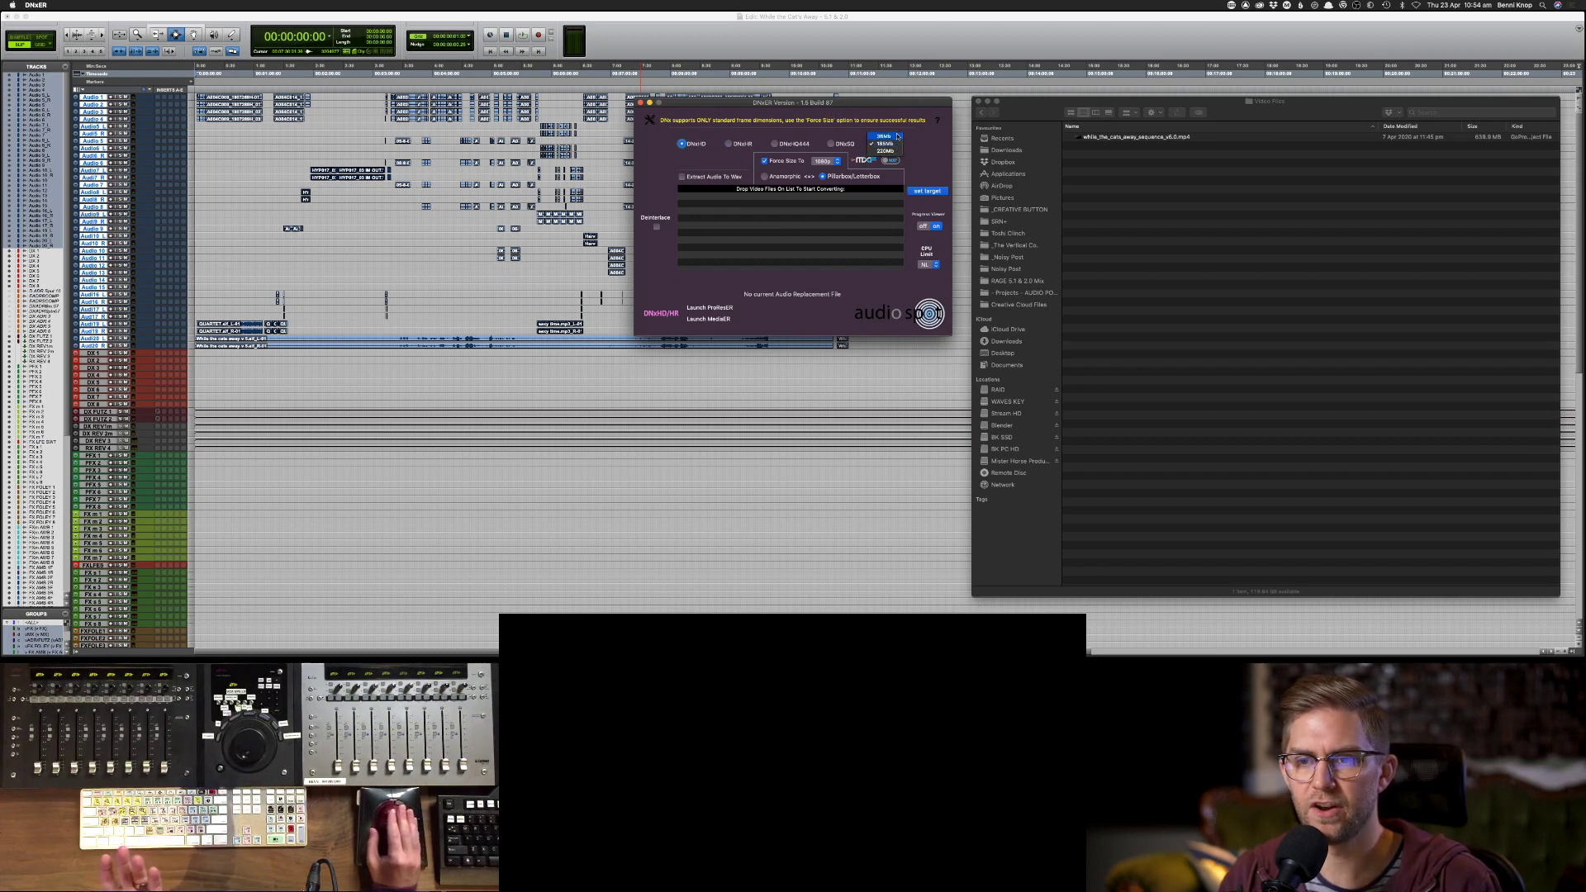
left_click(885, 151)
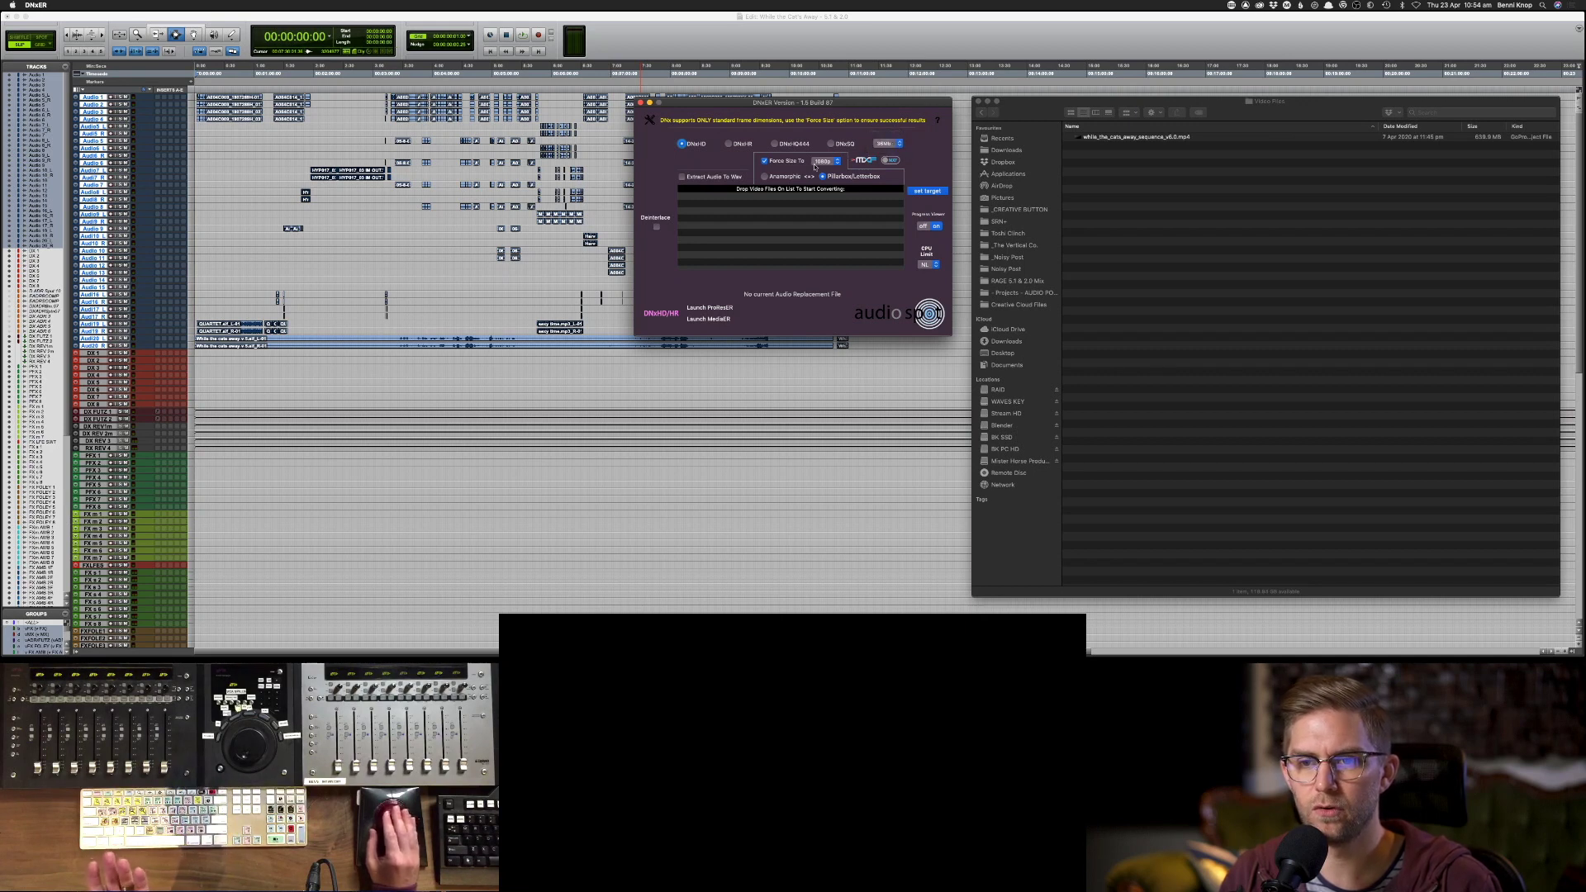
left_click(799, 161)
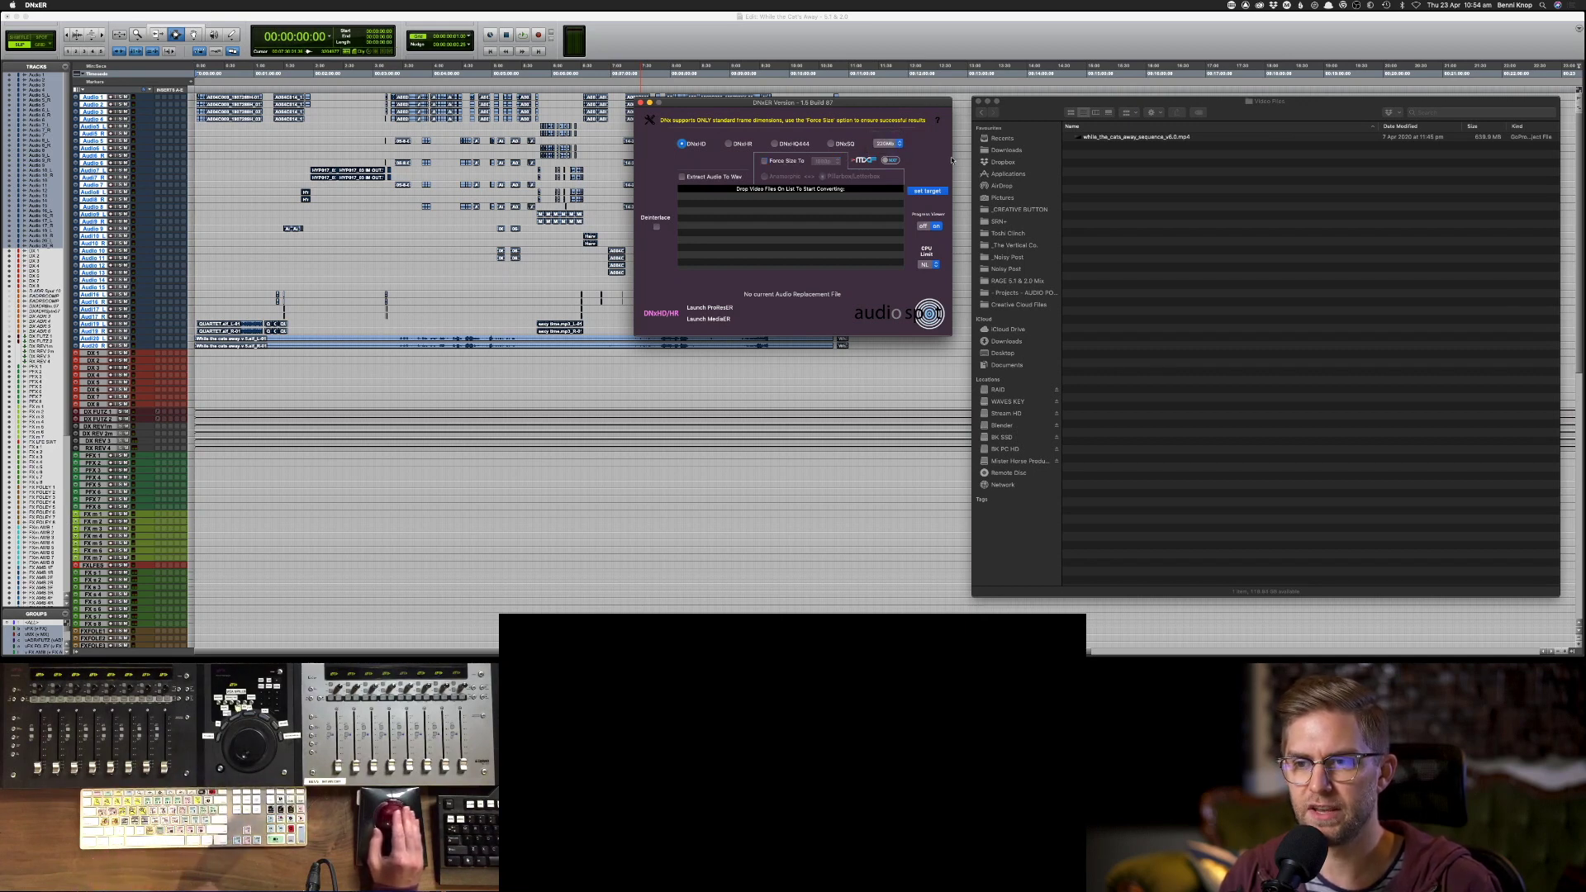
- Try to convert while_the_cats_away_sequence_v6.0.mp4 to DNxHD at its original size, and close the DNxER converter
left_click(1126, 141)
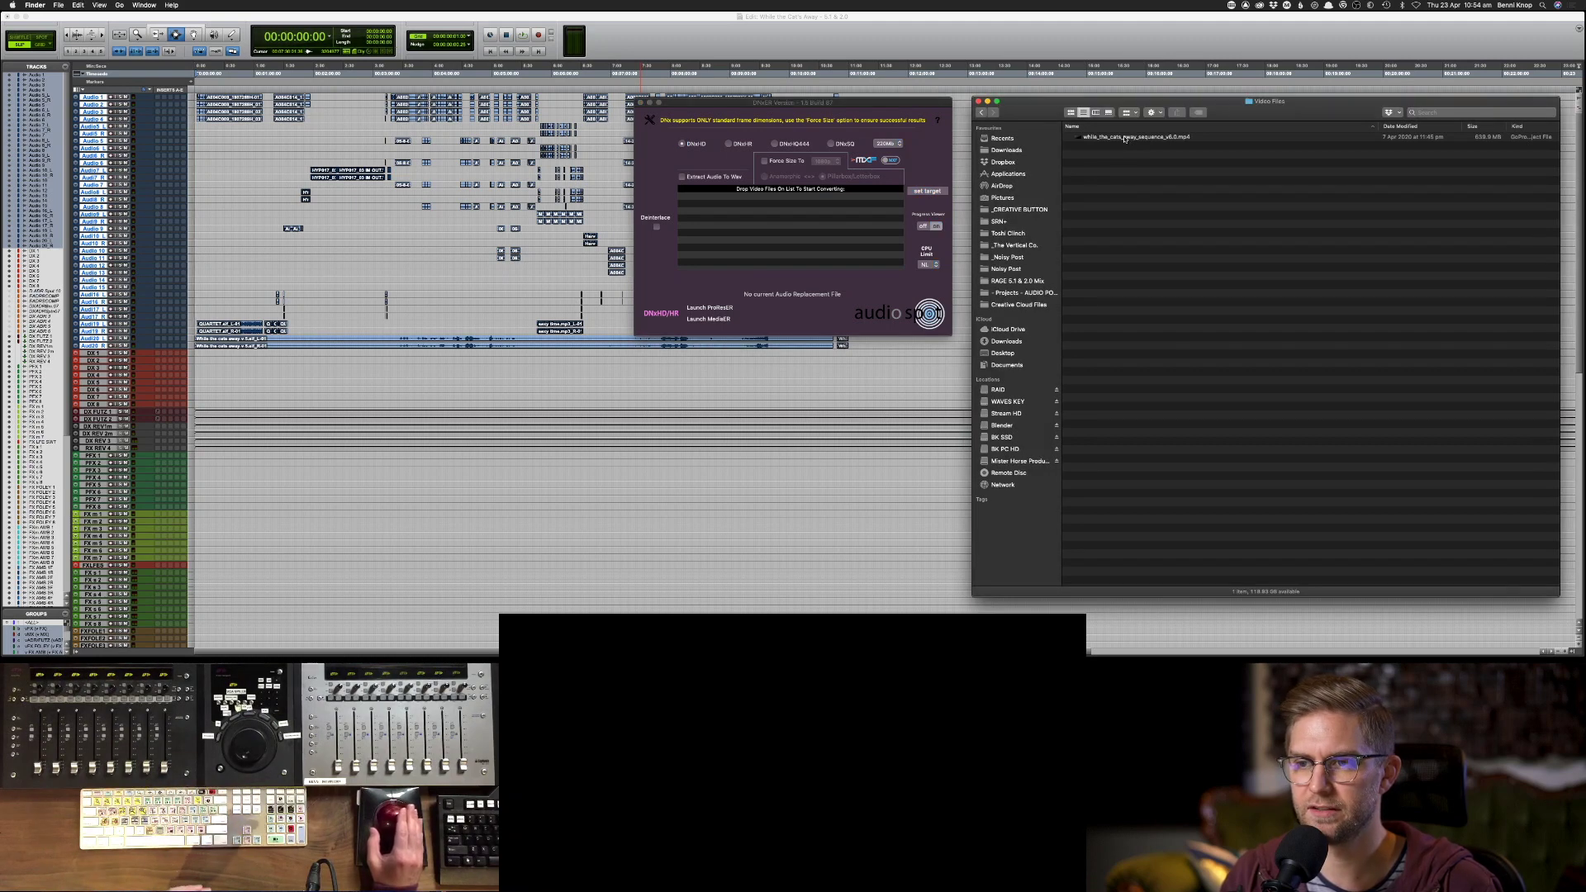
left_click_drag(1124, 139, 724, 219)
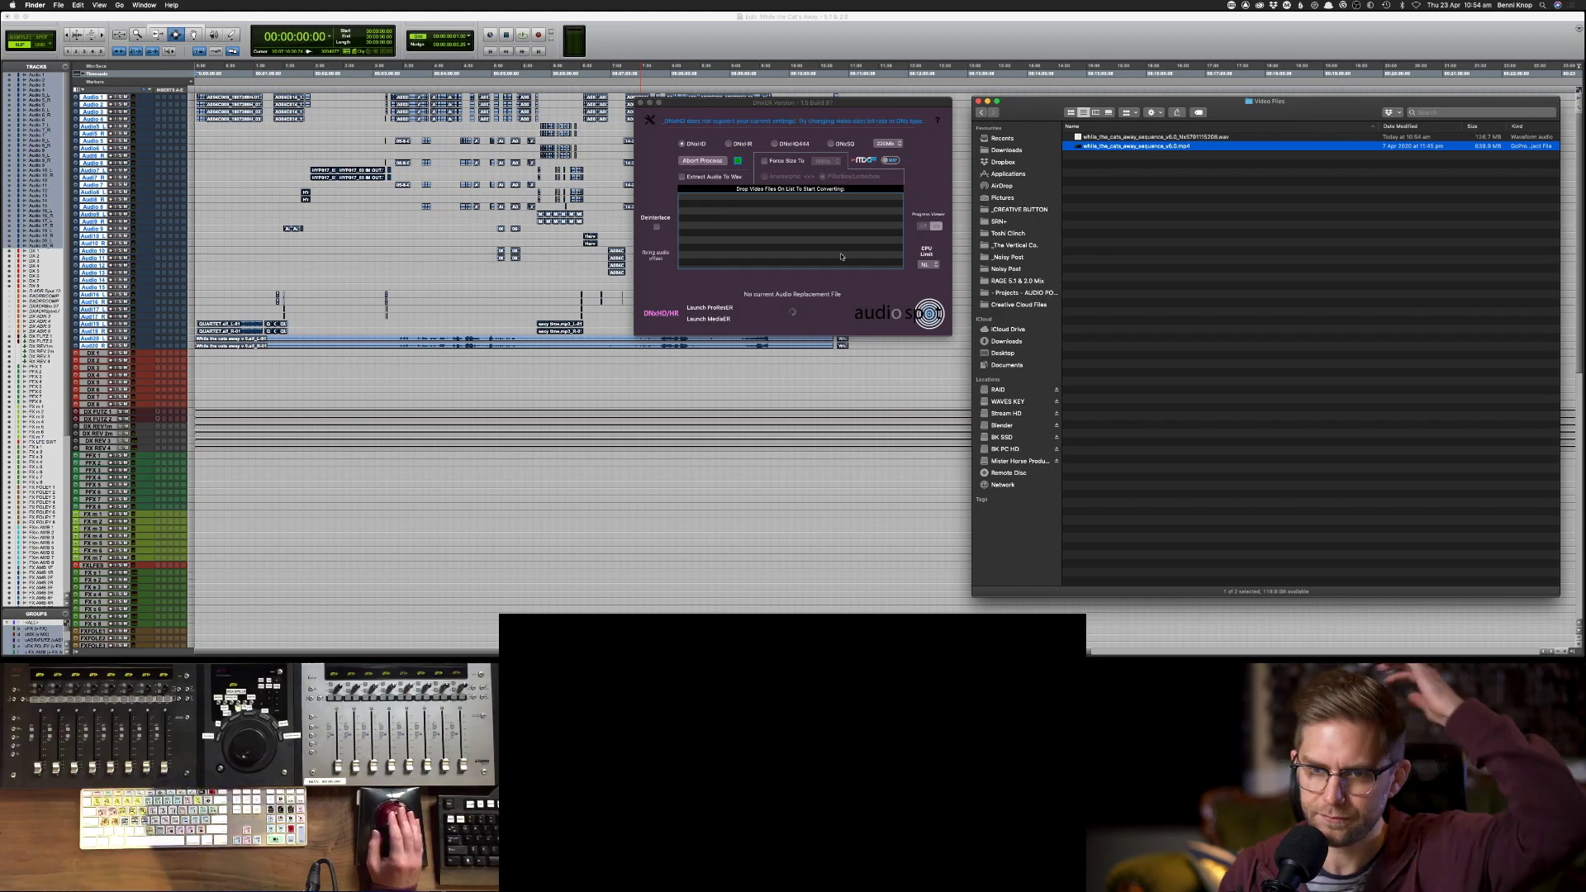
left_click(862, 213)
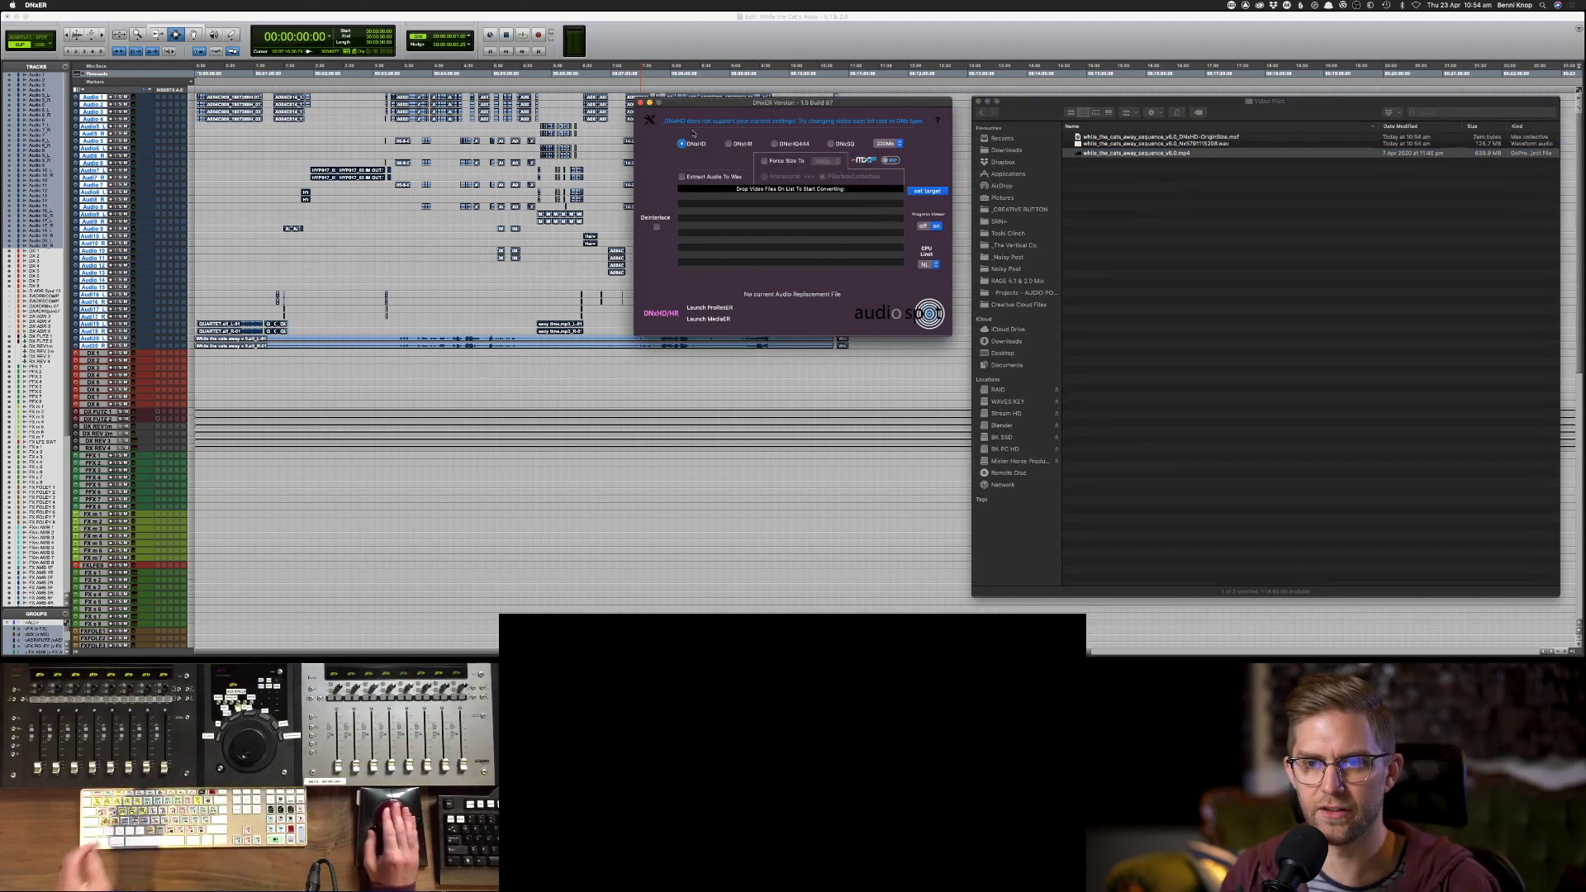
left_click(640, 103)
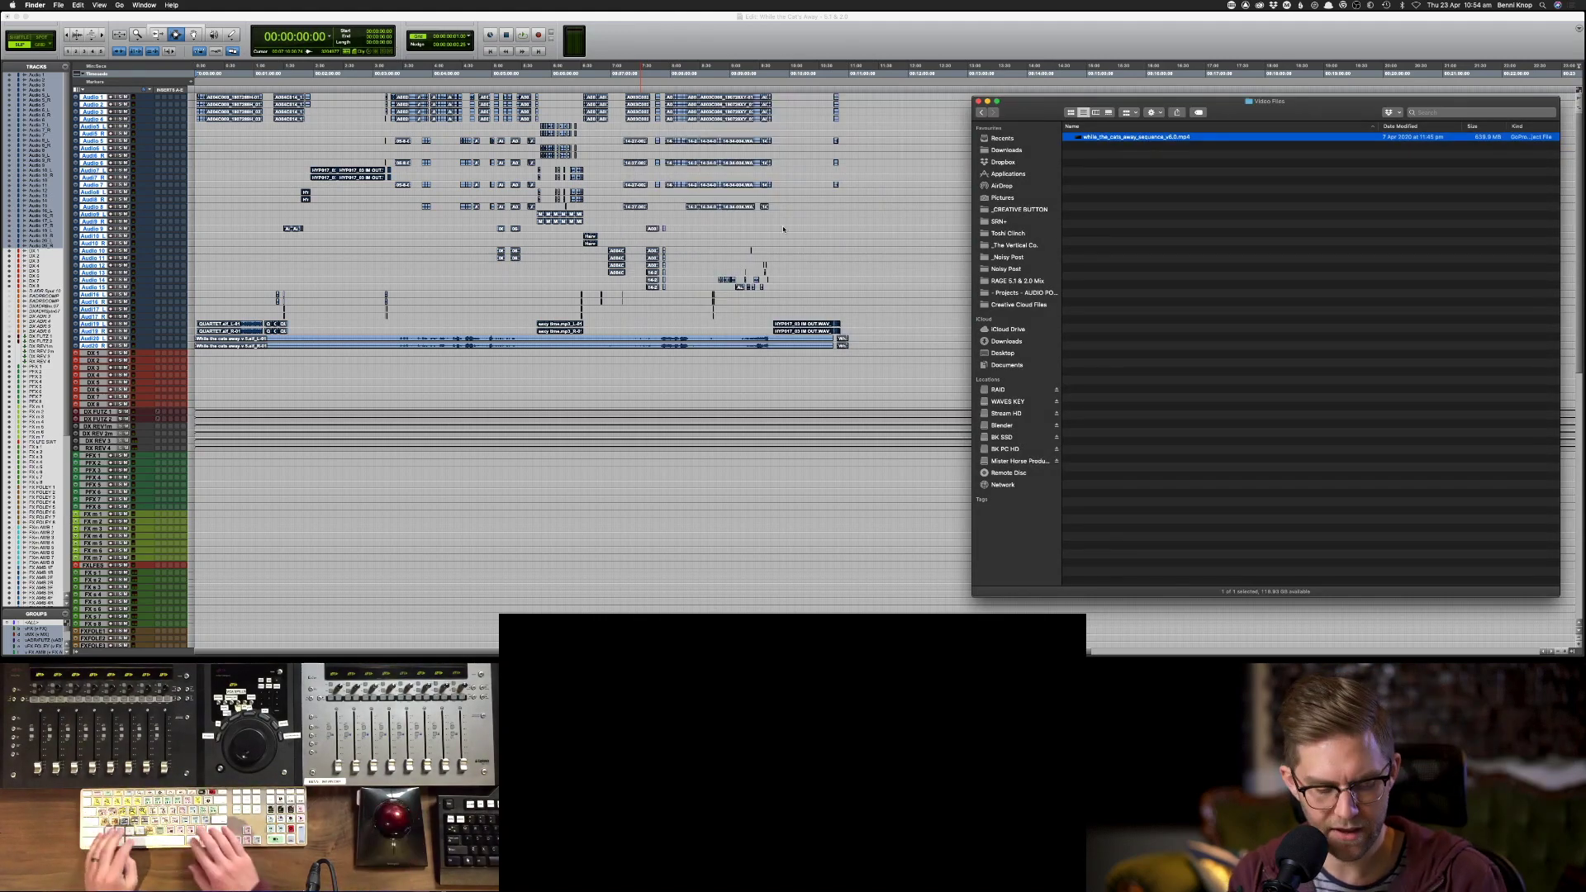
- Launch the ProResER converter and start converting while_the_cats_away_sequence_v6.0.mp4 to ProRes 422 LT at its original size
key("super+space")
type("pro")
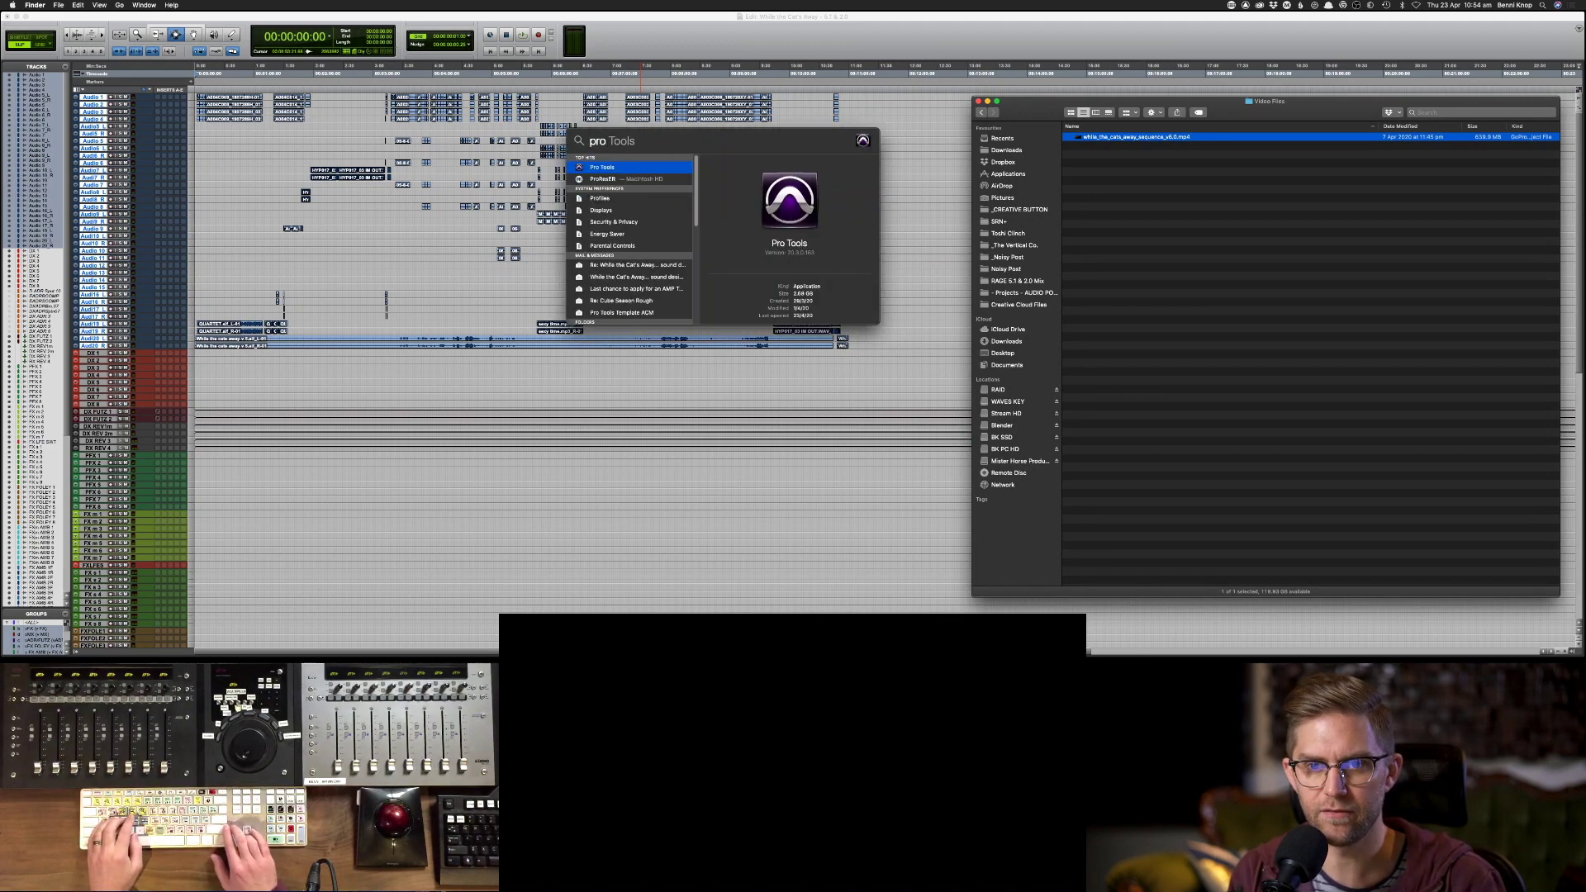
key("Down")
key("Return")
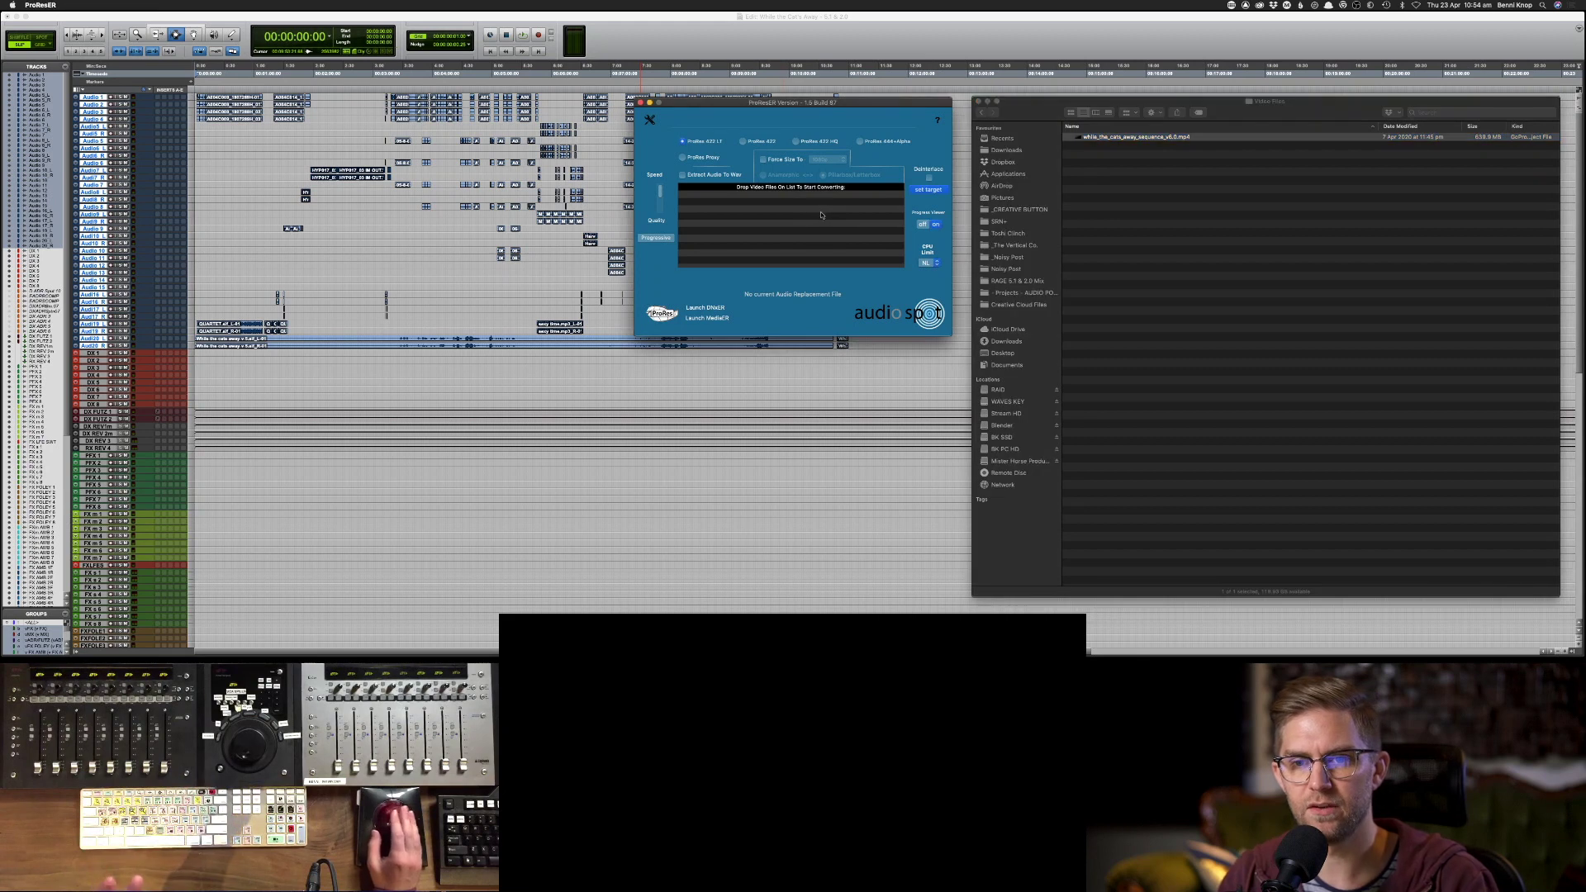
left_click_drag(821, 215, 847, 224)
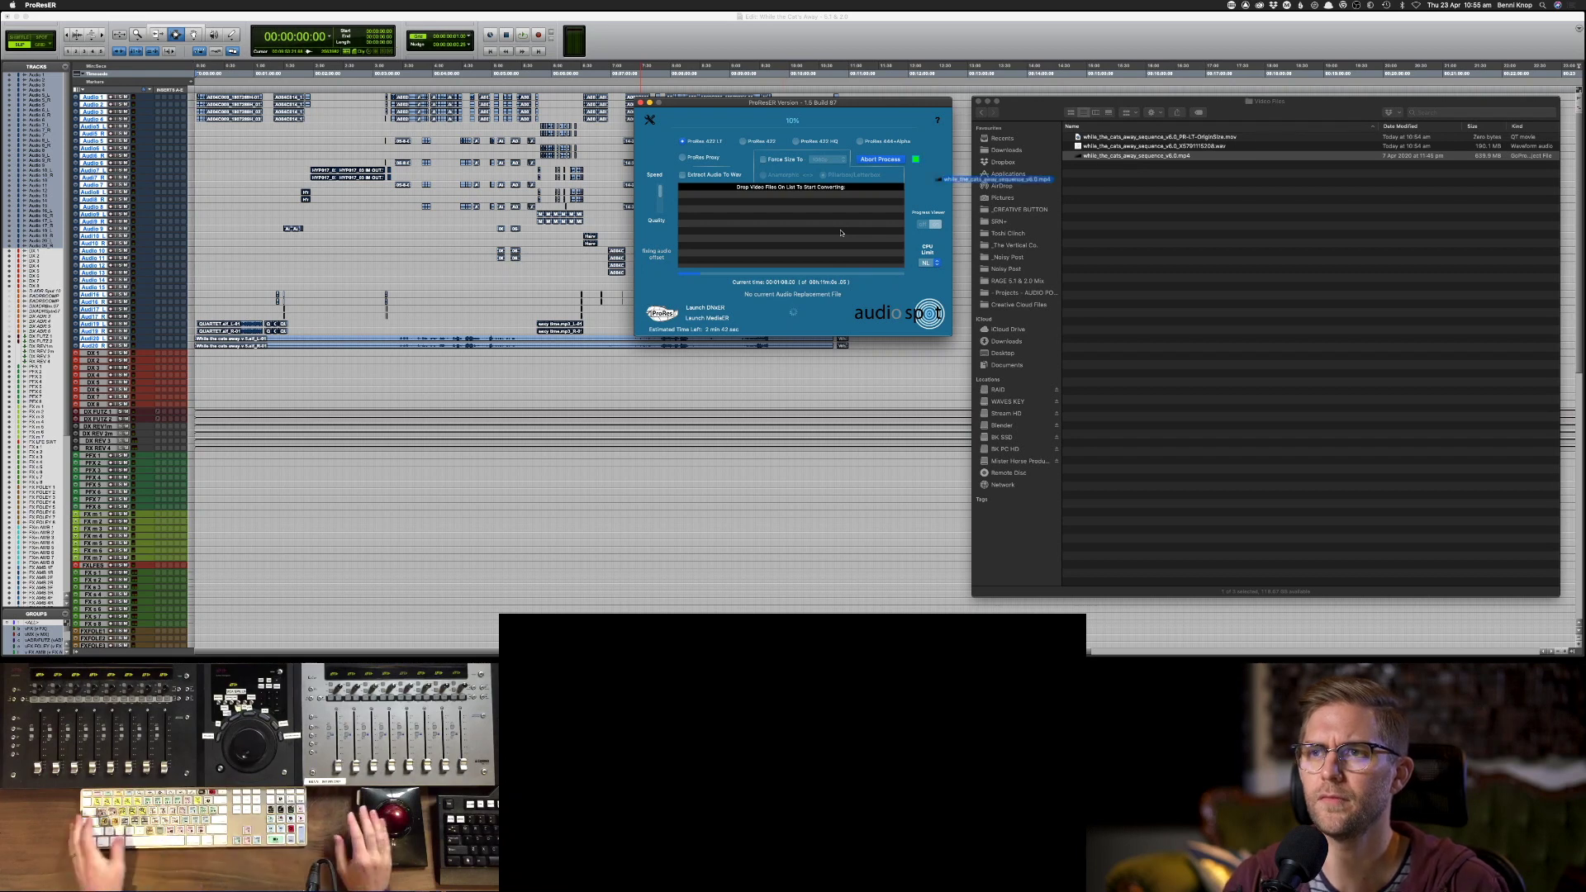
- Switch to OBS to check the streaming and recording stats, hide it again and return to ProResER
left_click(1179, 276)
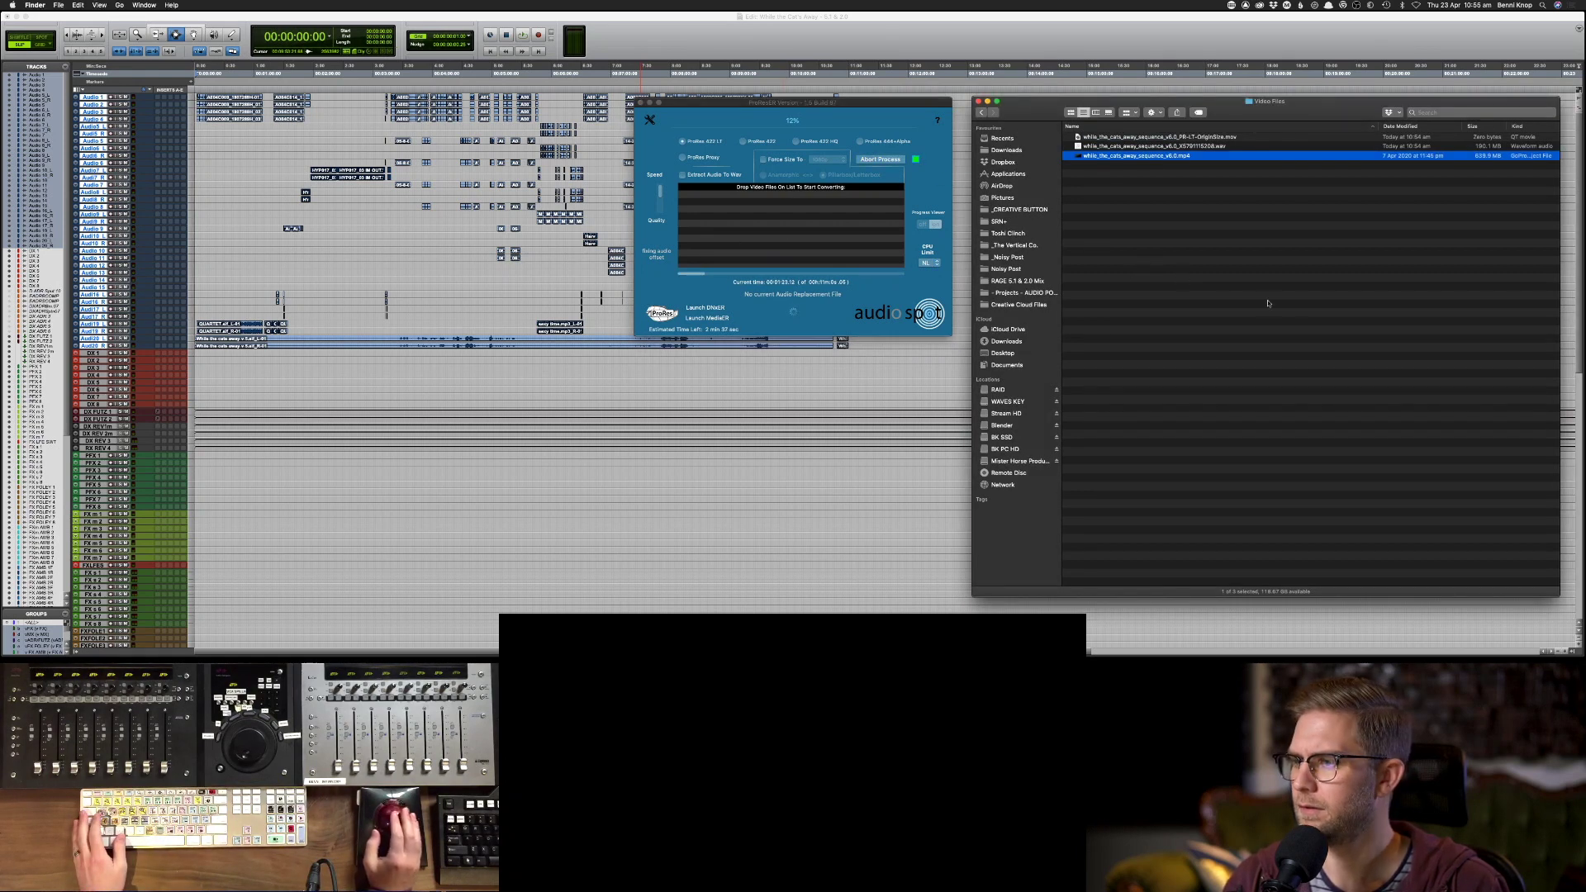
key("super+space")
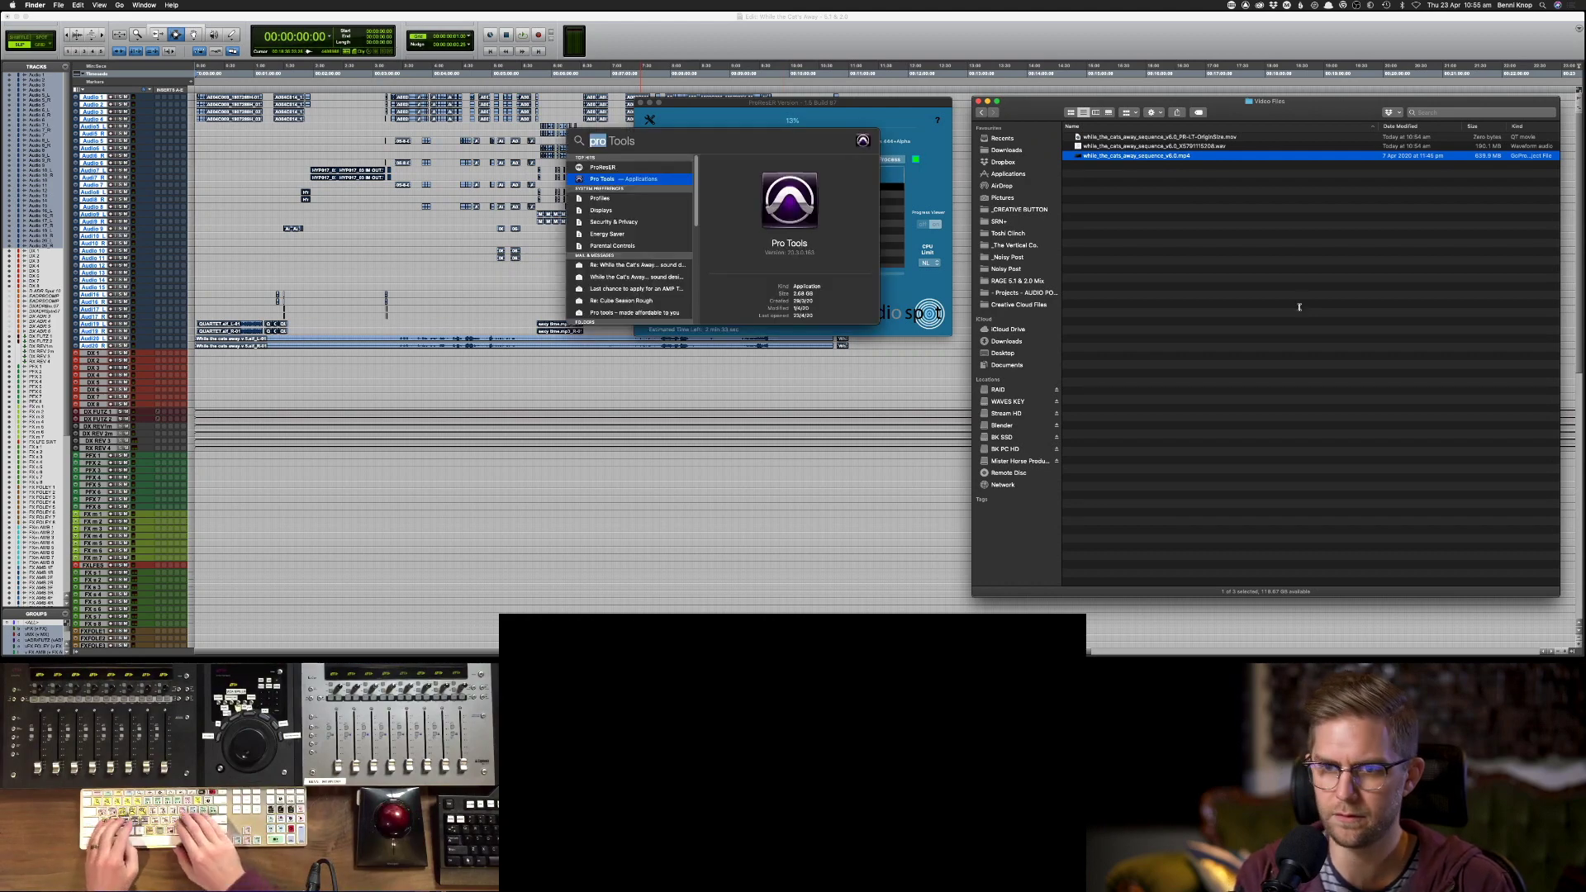
type("obs")
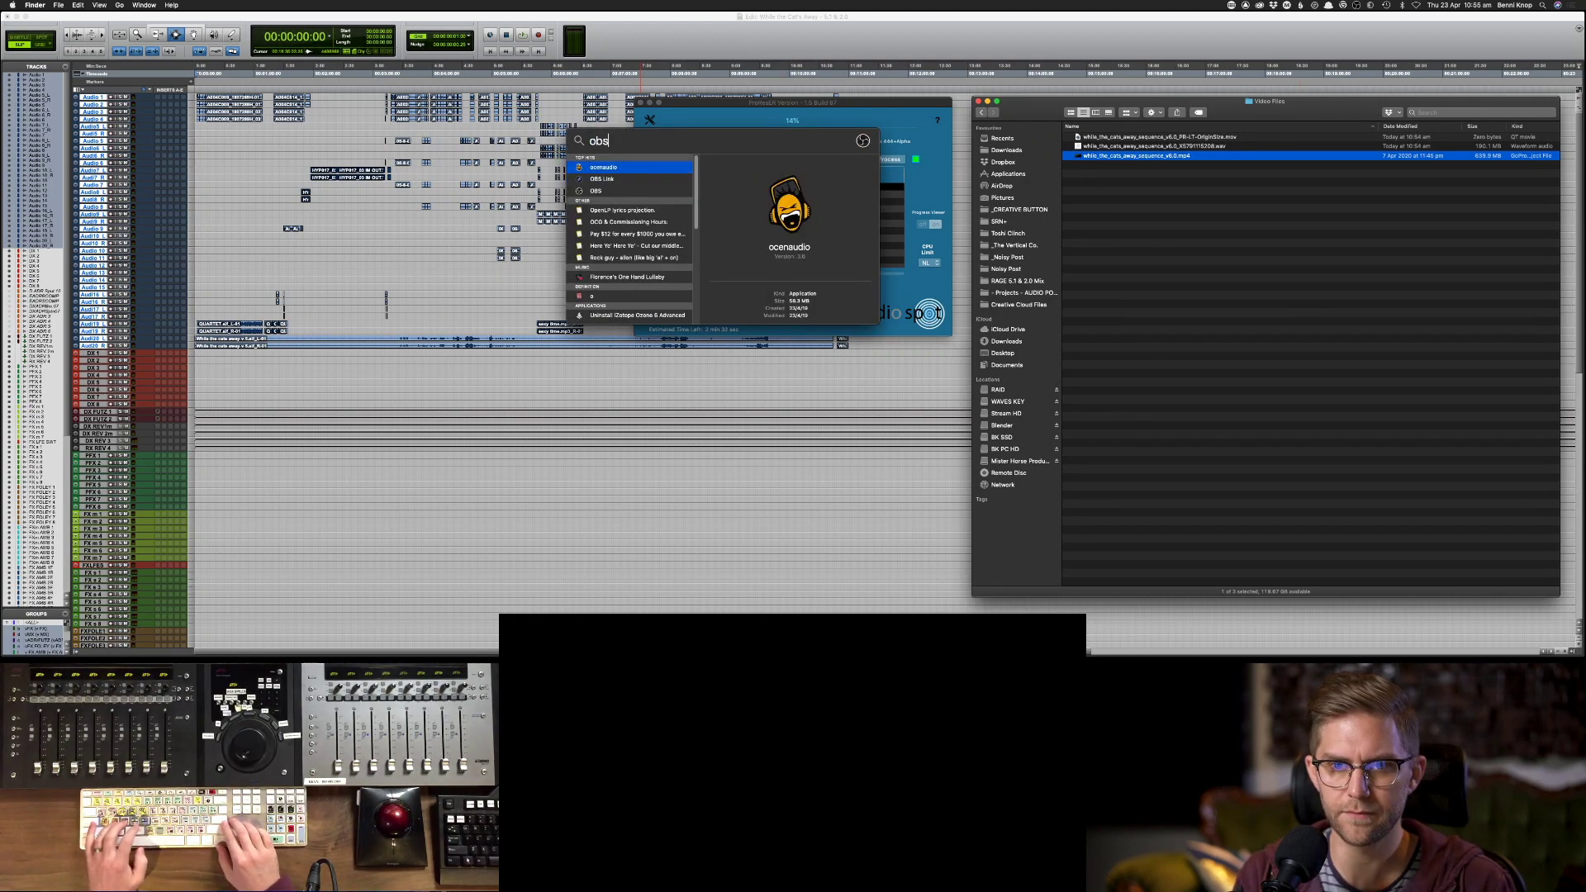
key("Return")
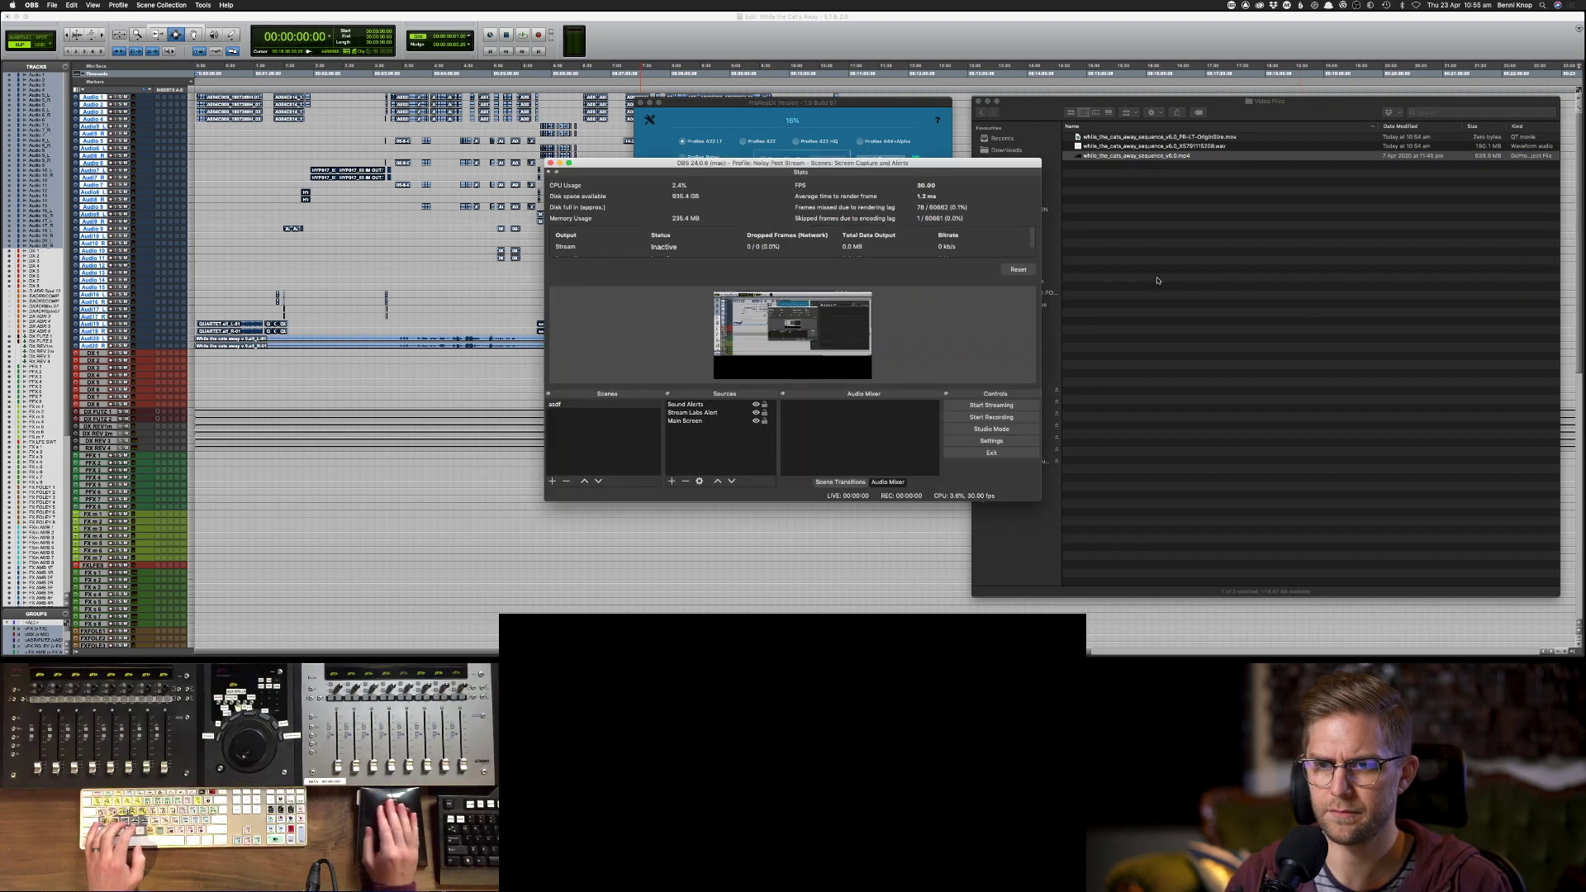
left_click_drag(927, 163, 1585, 289)
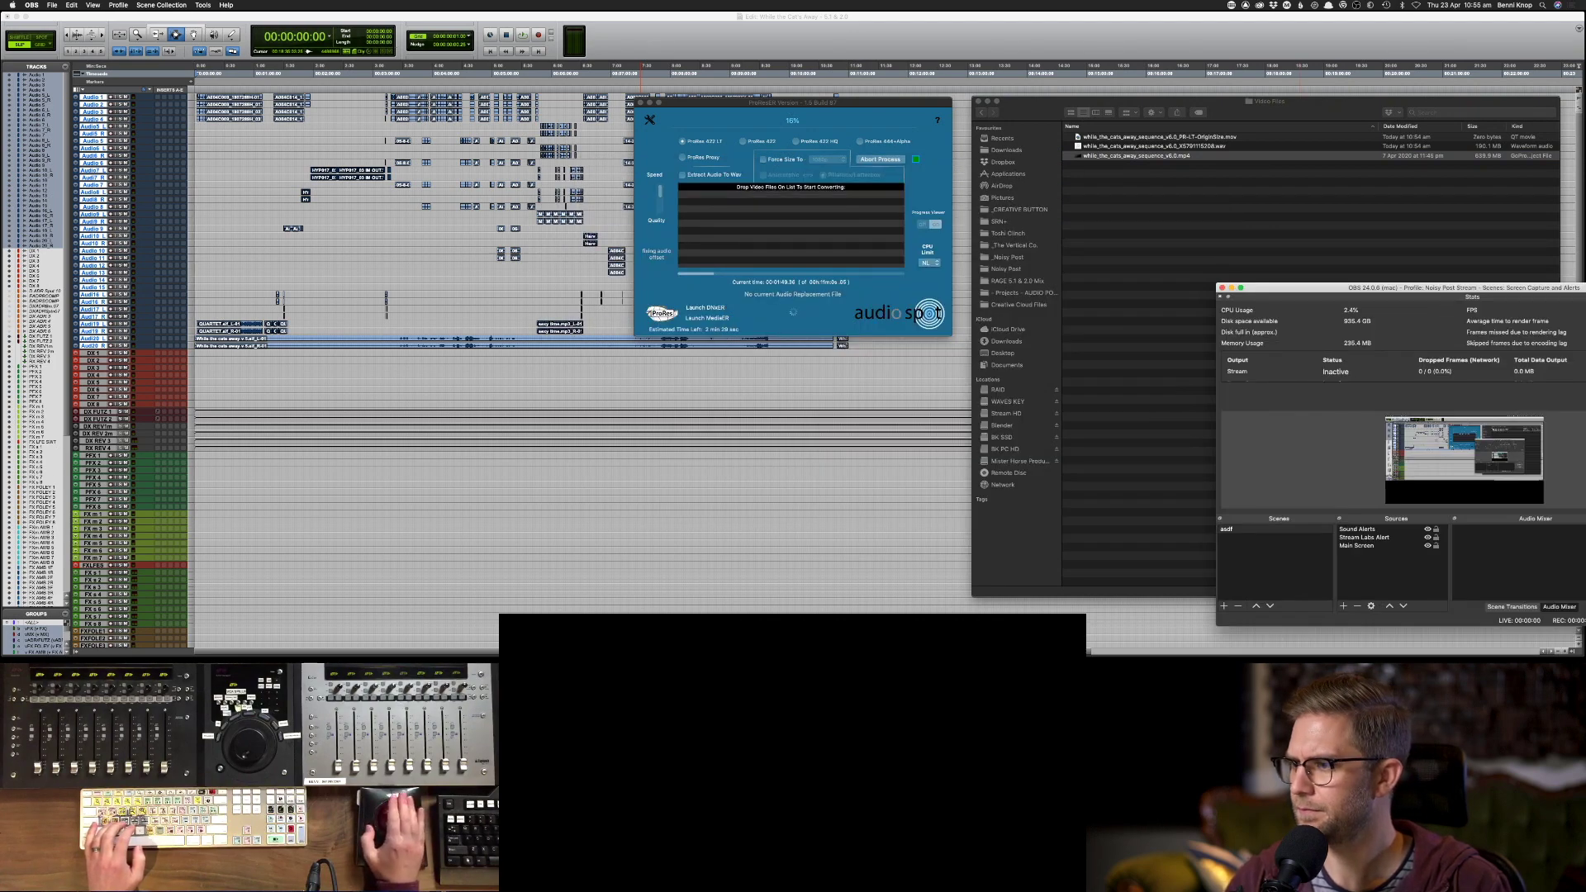
key("super+h")
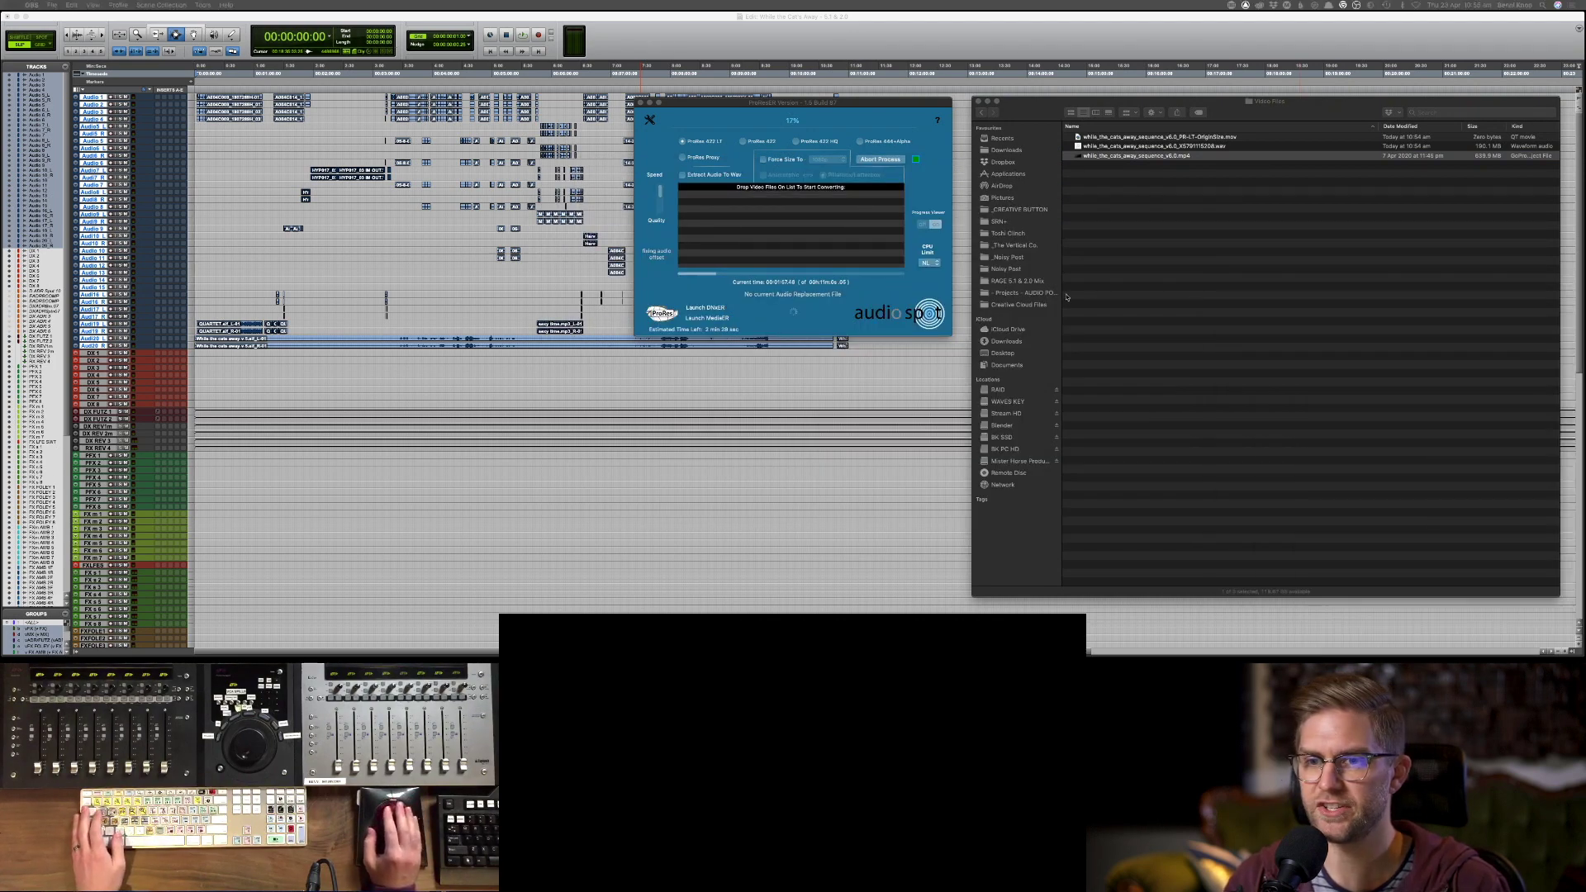
left_click(912, 105)
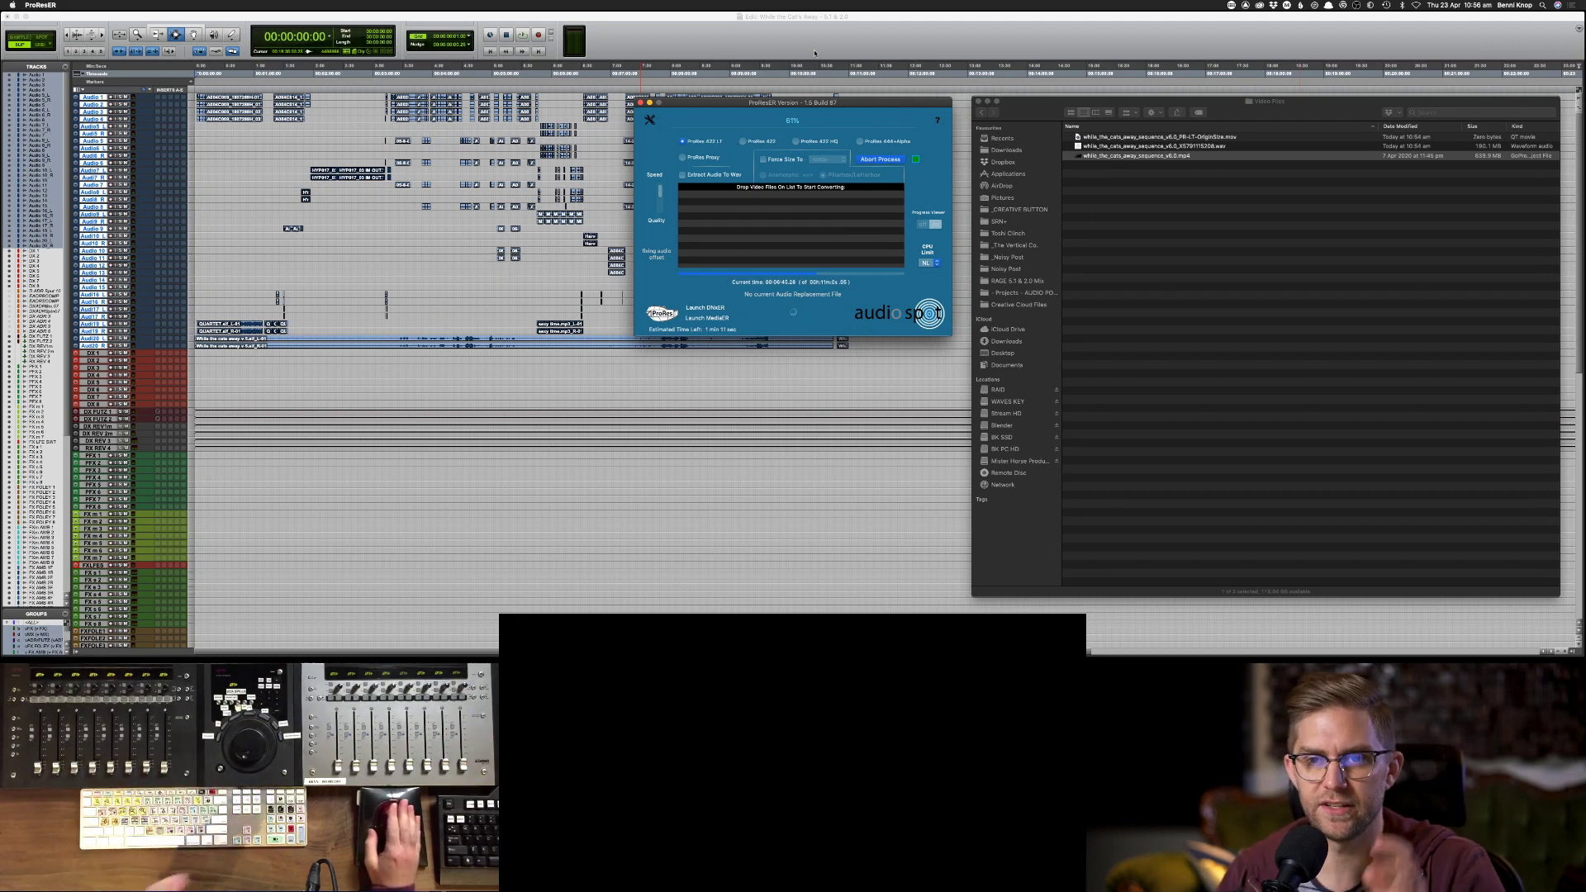
- Switch to Pro Tools and copy the While the cats away clips from the last two imported audio tracks onto the first purple track
key("super+Tab")
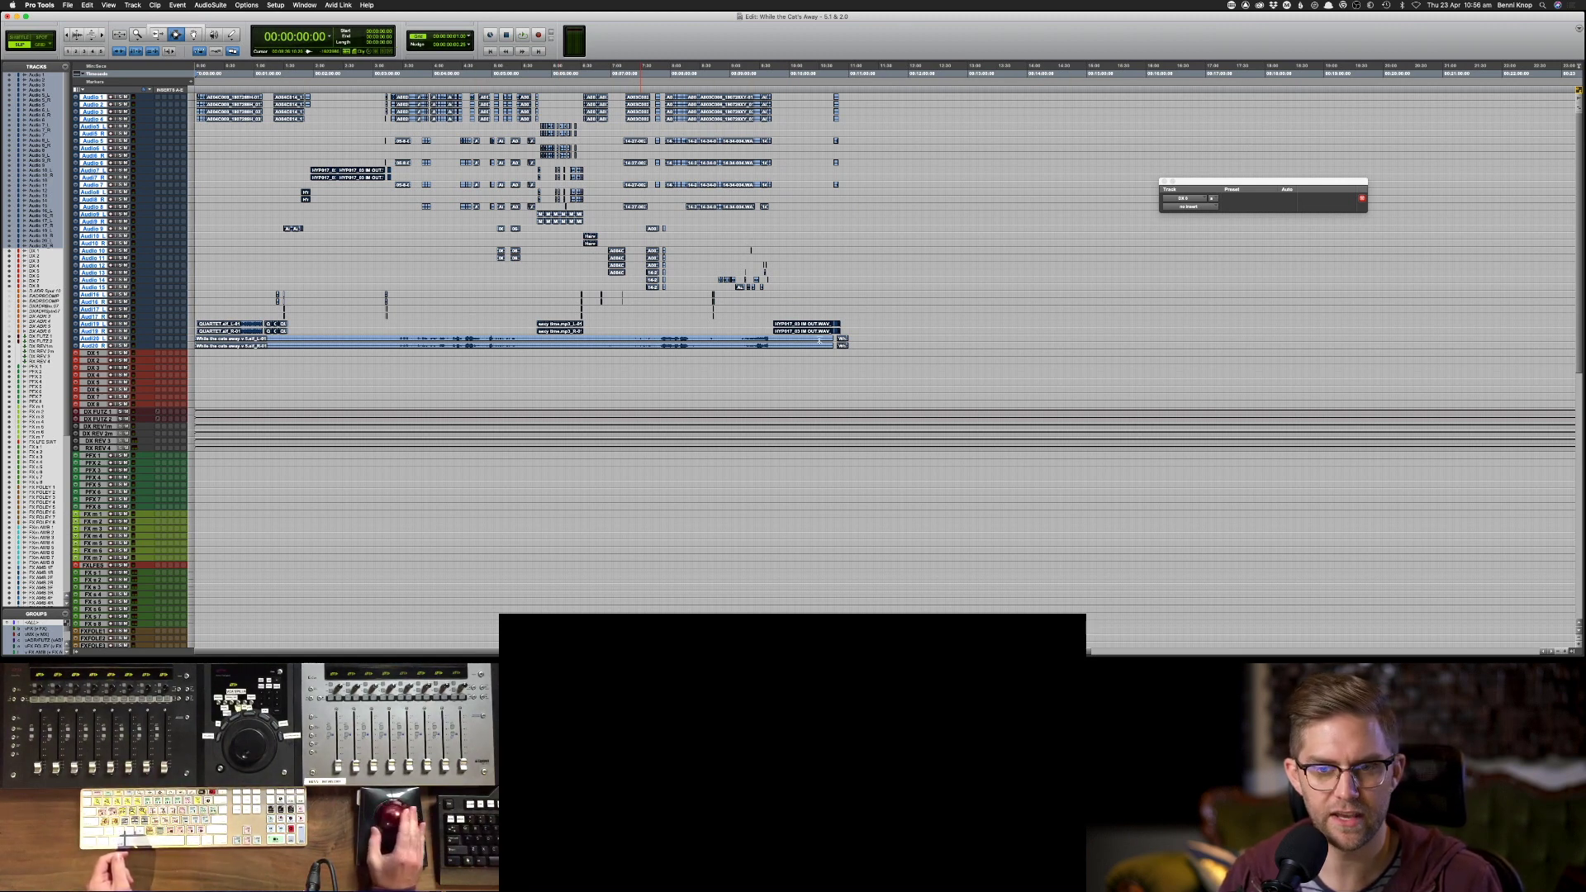
left_click(234, 347)
left_click(235, 341, "shift")
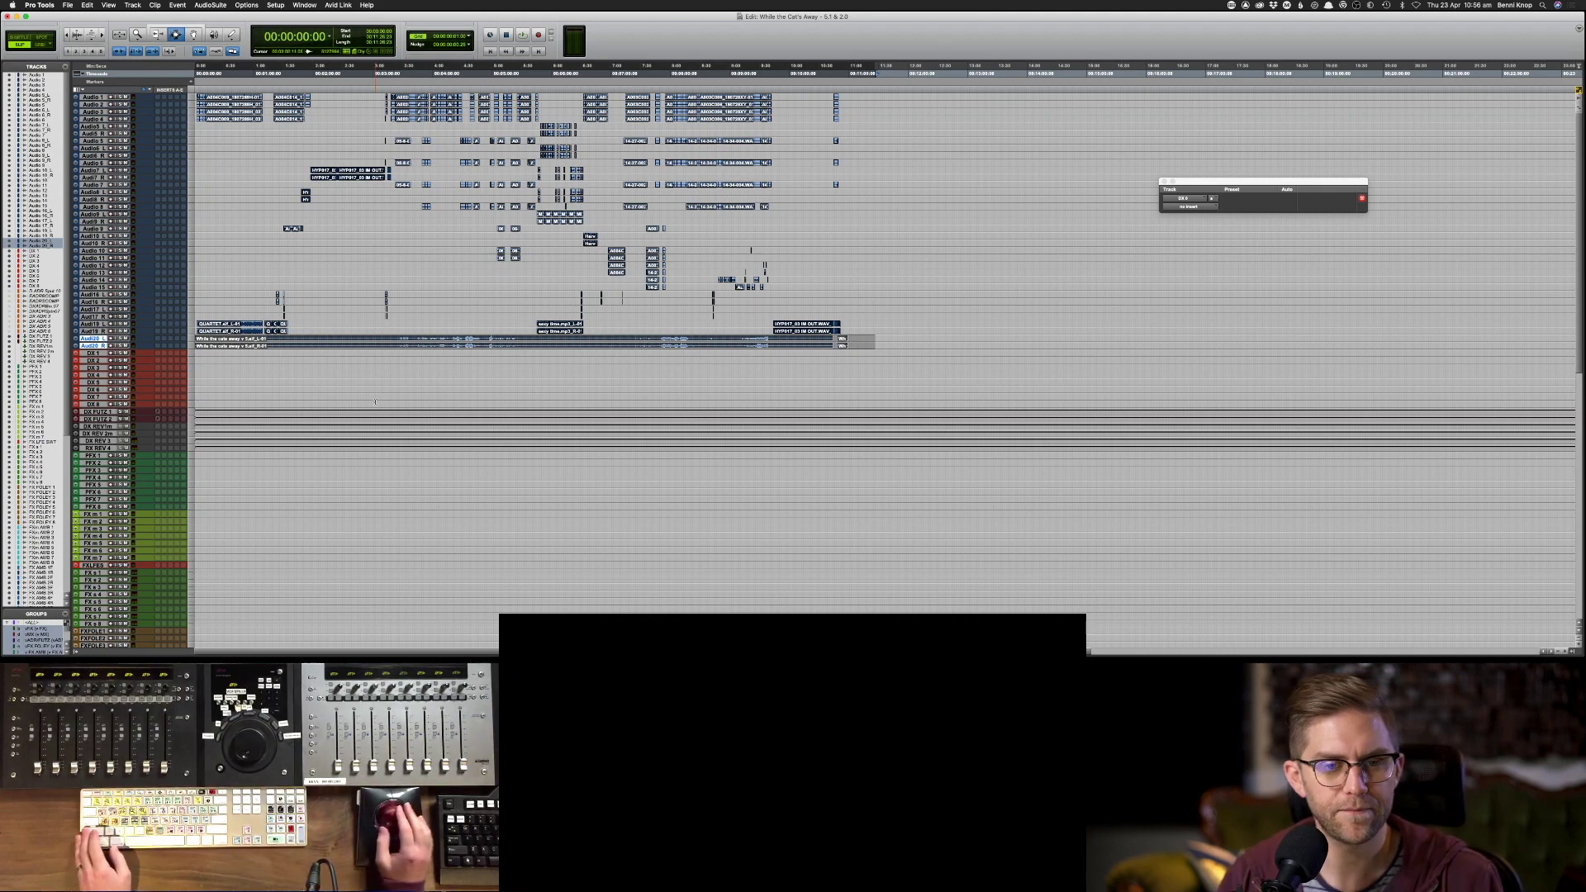
scroll(375, 403, "down", 10)
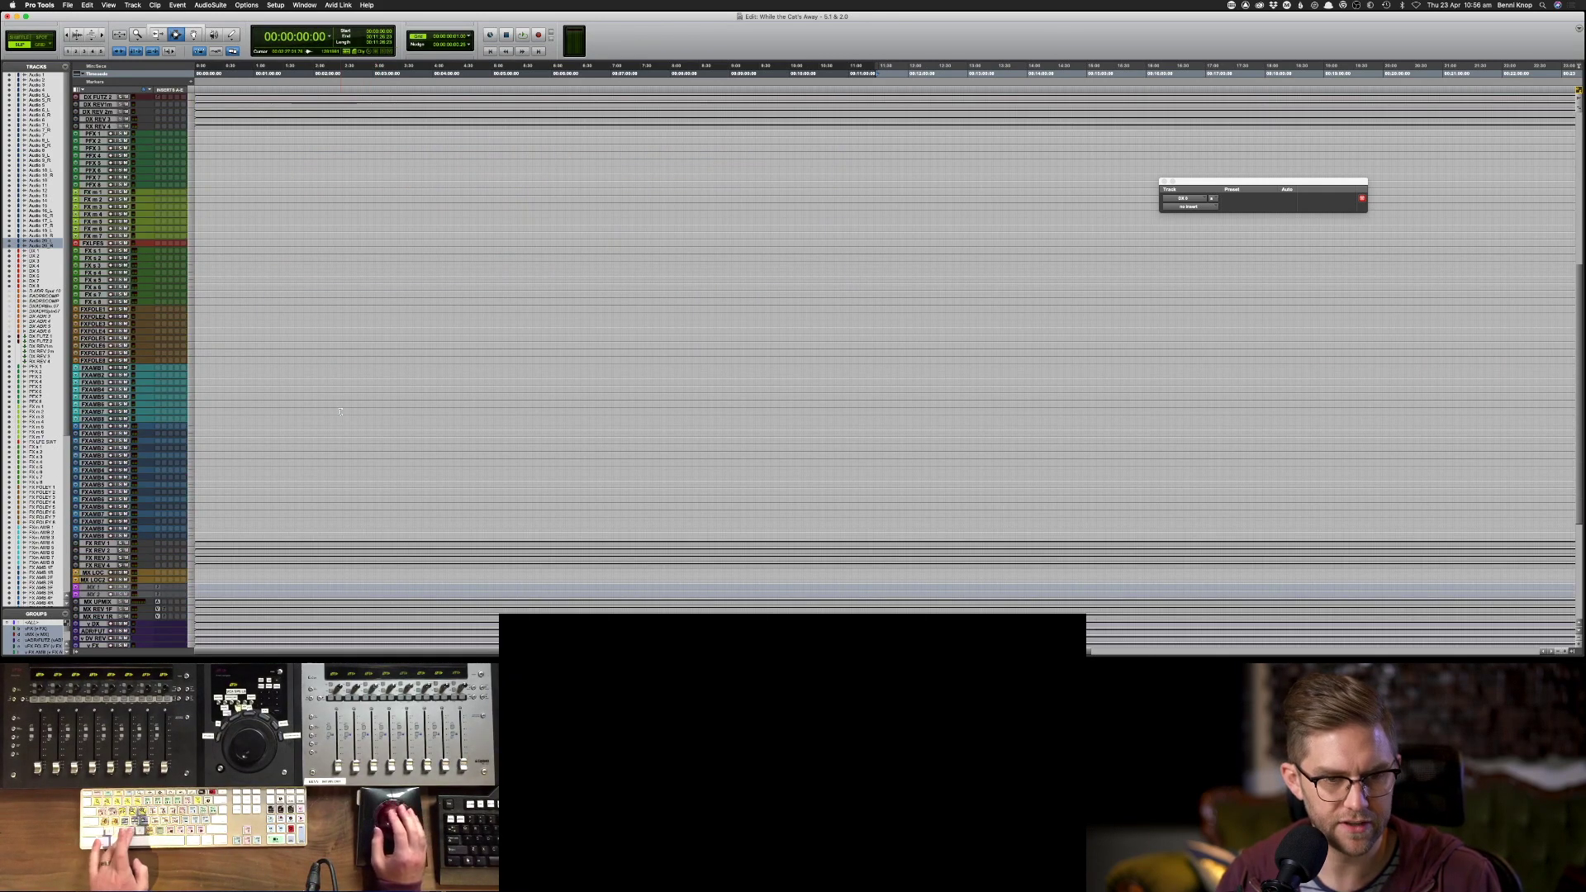
left_click(101, 587)
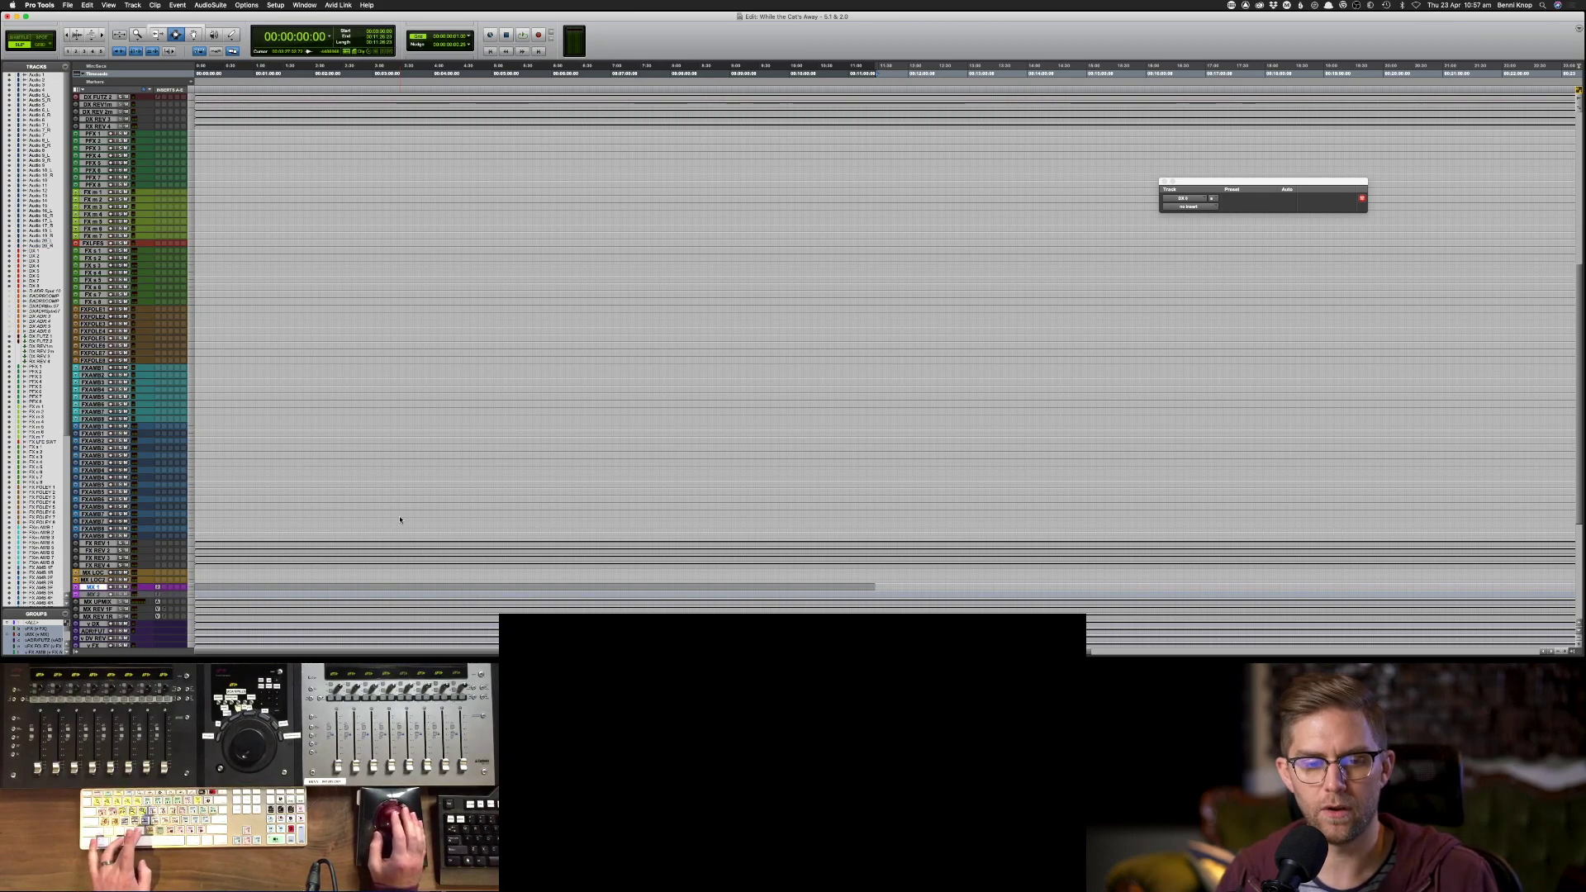
key("super+v")
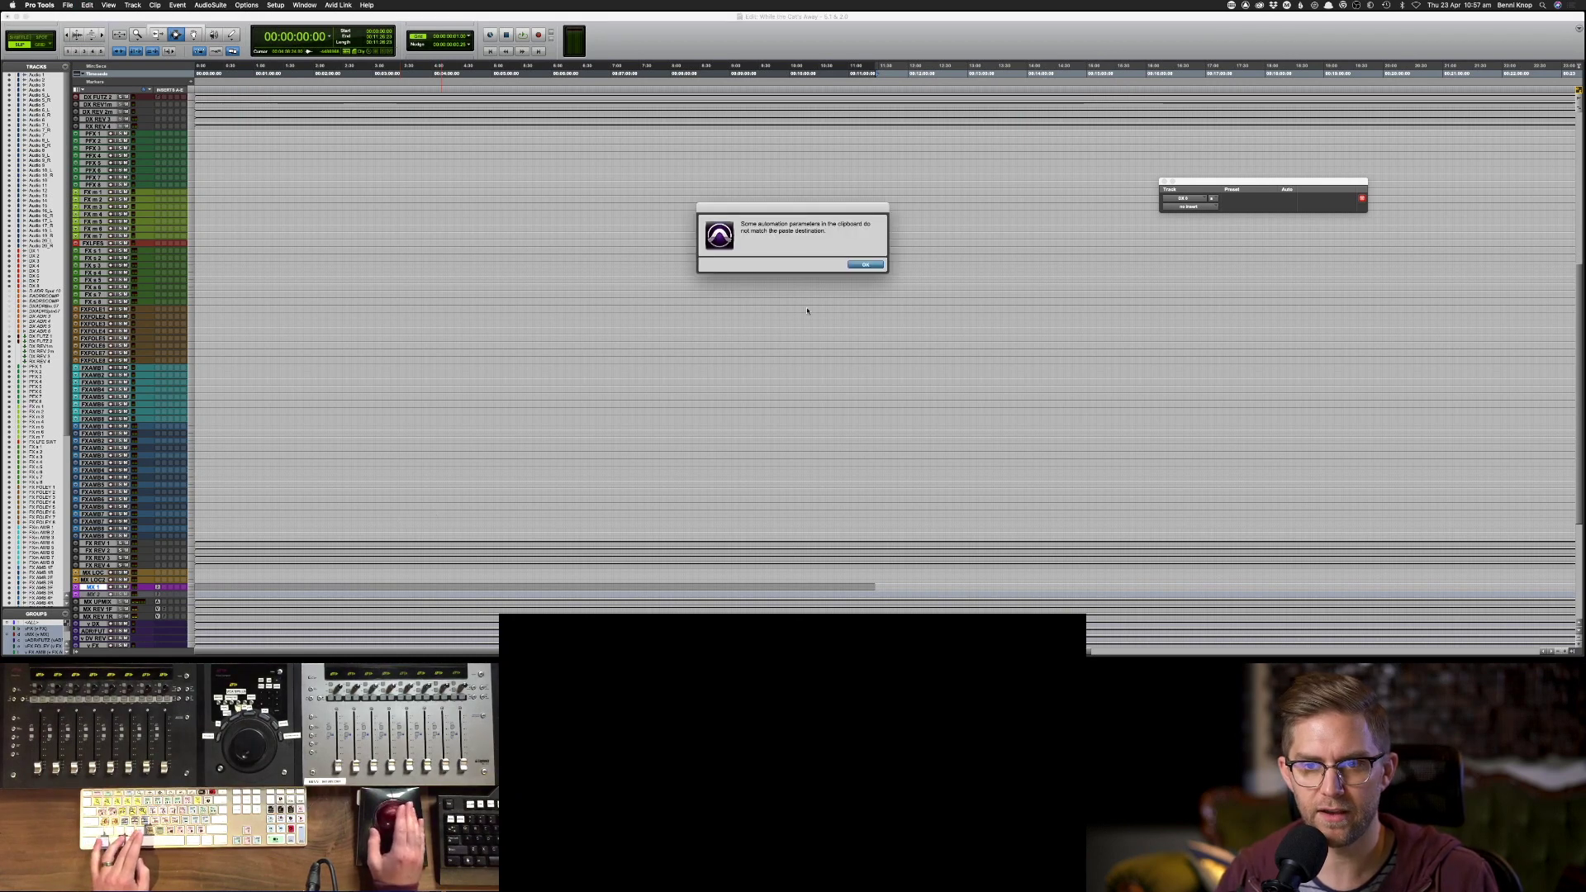
left_click(864, 265)
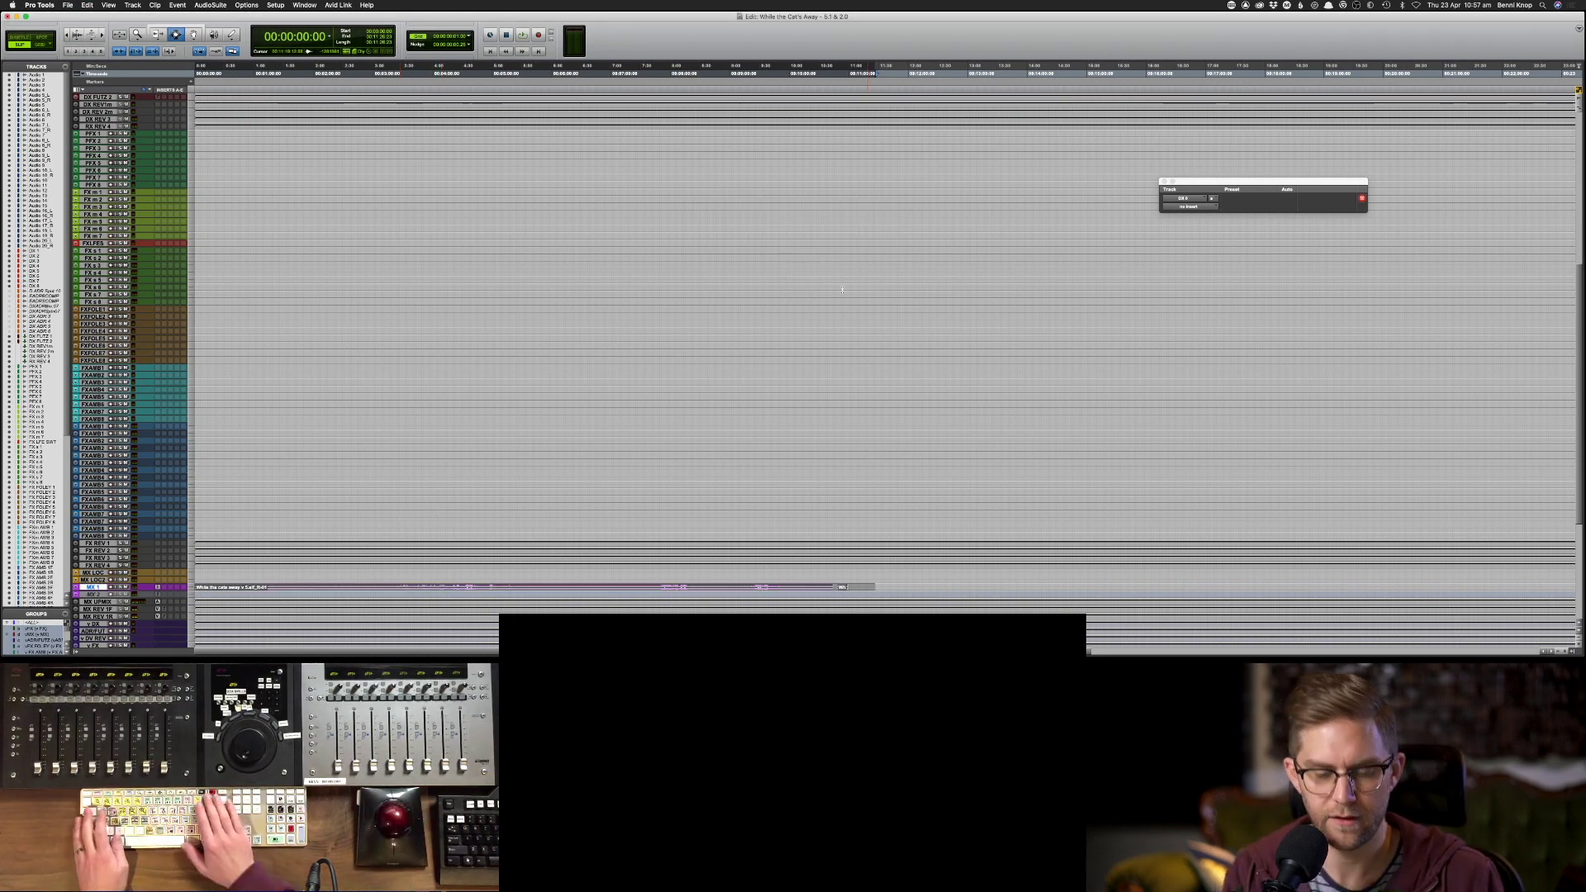
- Switch to the Mix window and review the imported audio channels and the dialogue, DX FUTZ and DX REV channels
key("super+equal")
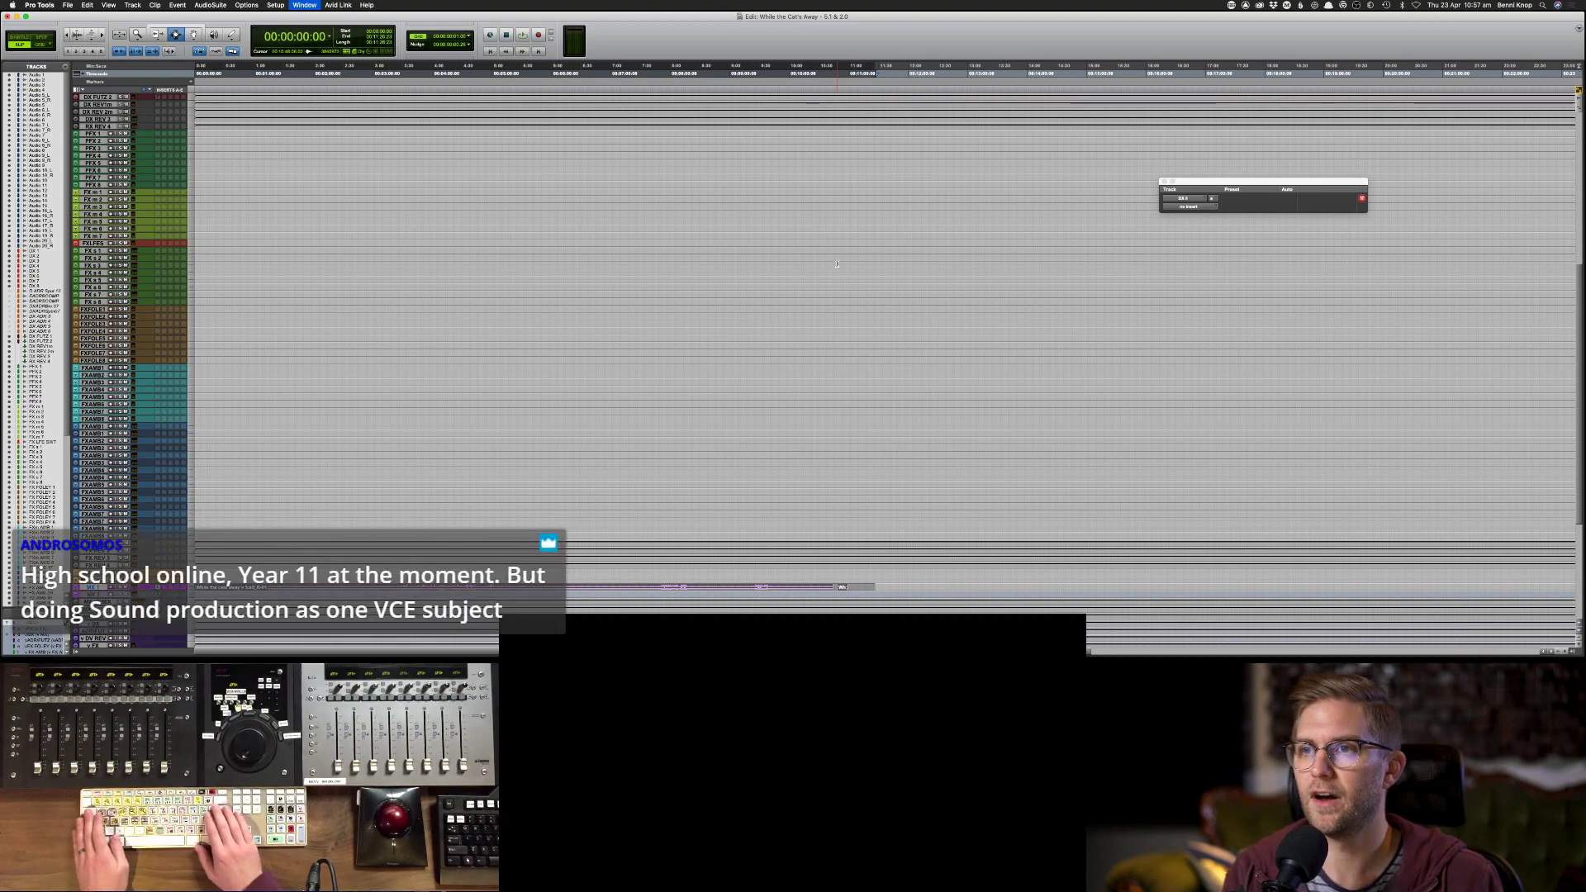
left_click(837, 264)
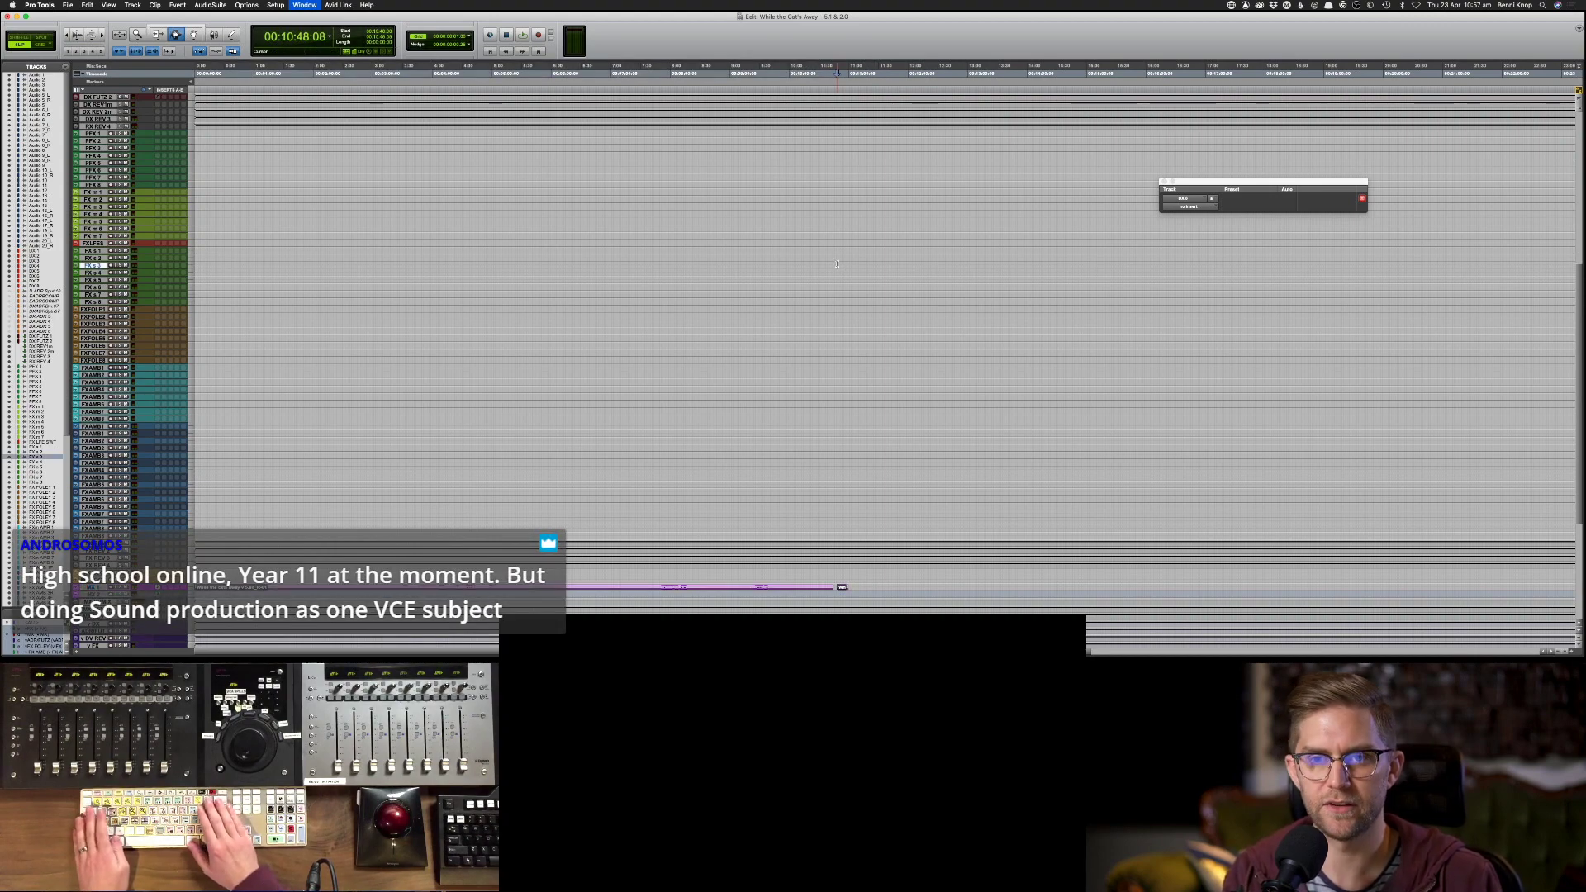
key("super+equal")
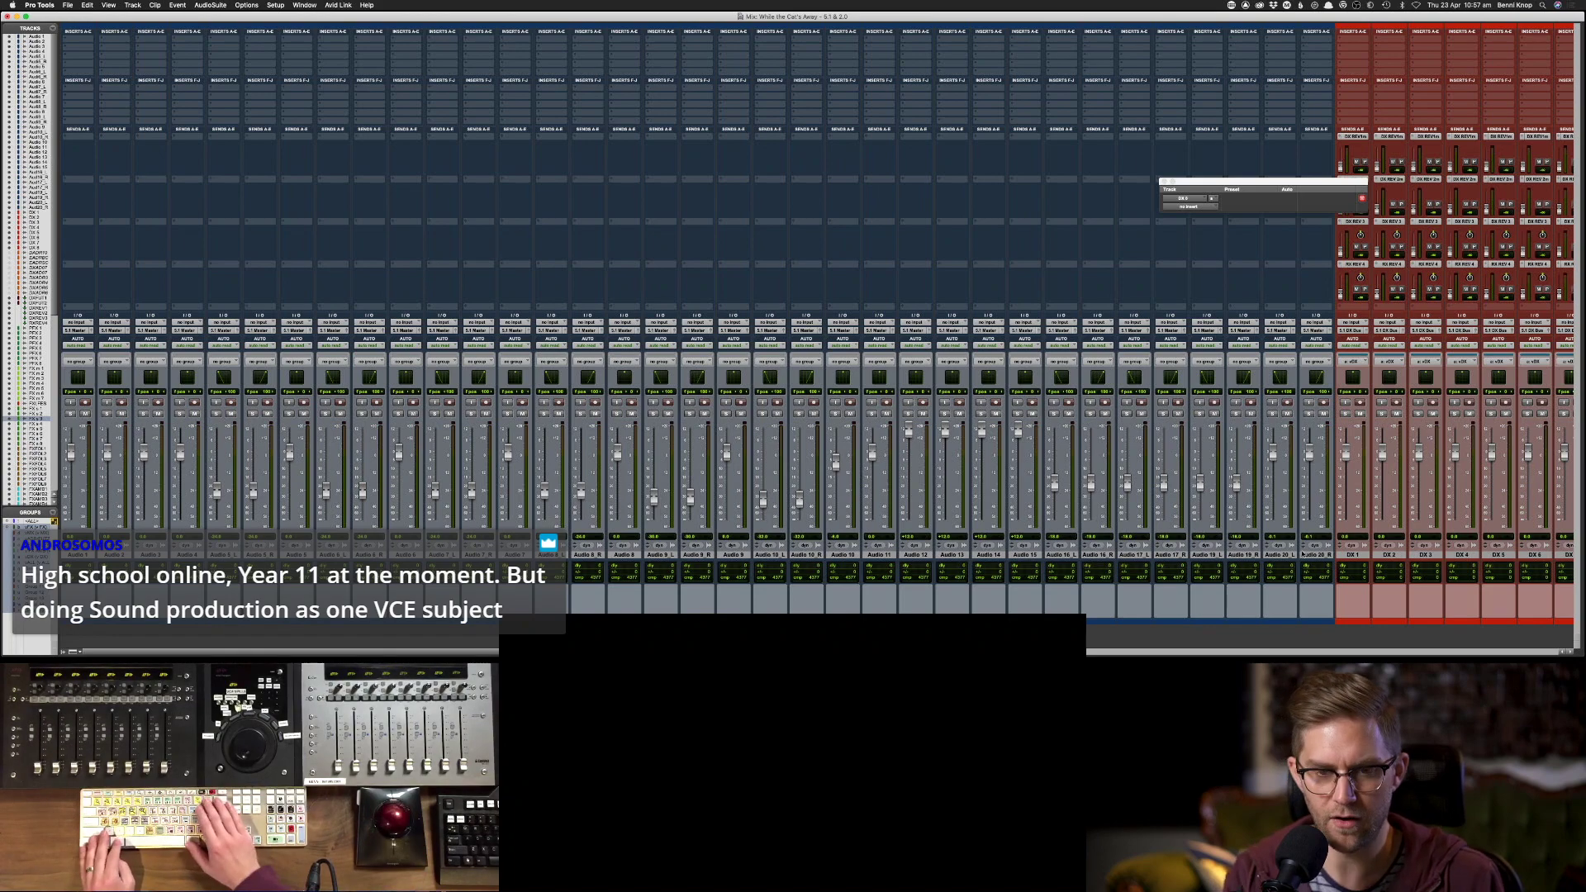
key("super+equal")
key("super+equal")
scroll(914, 528, "right", 5)
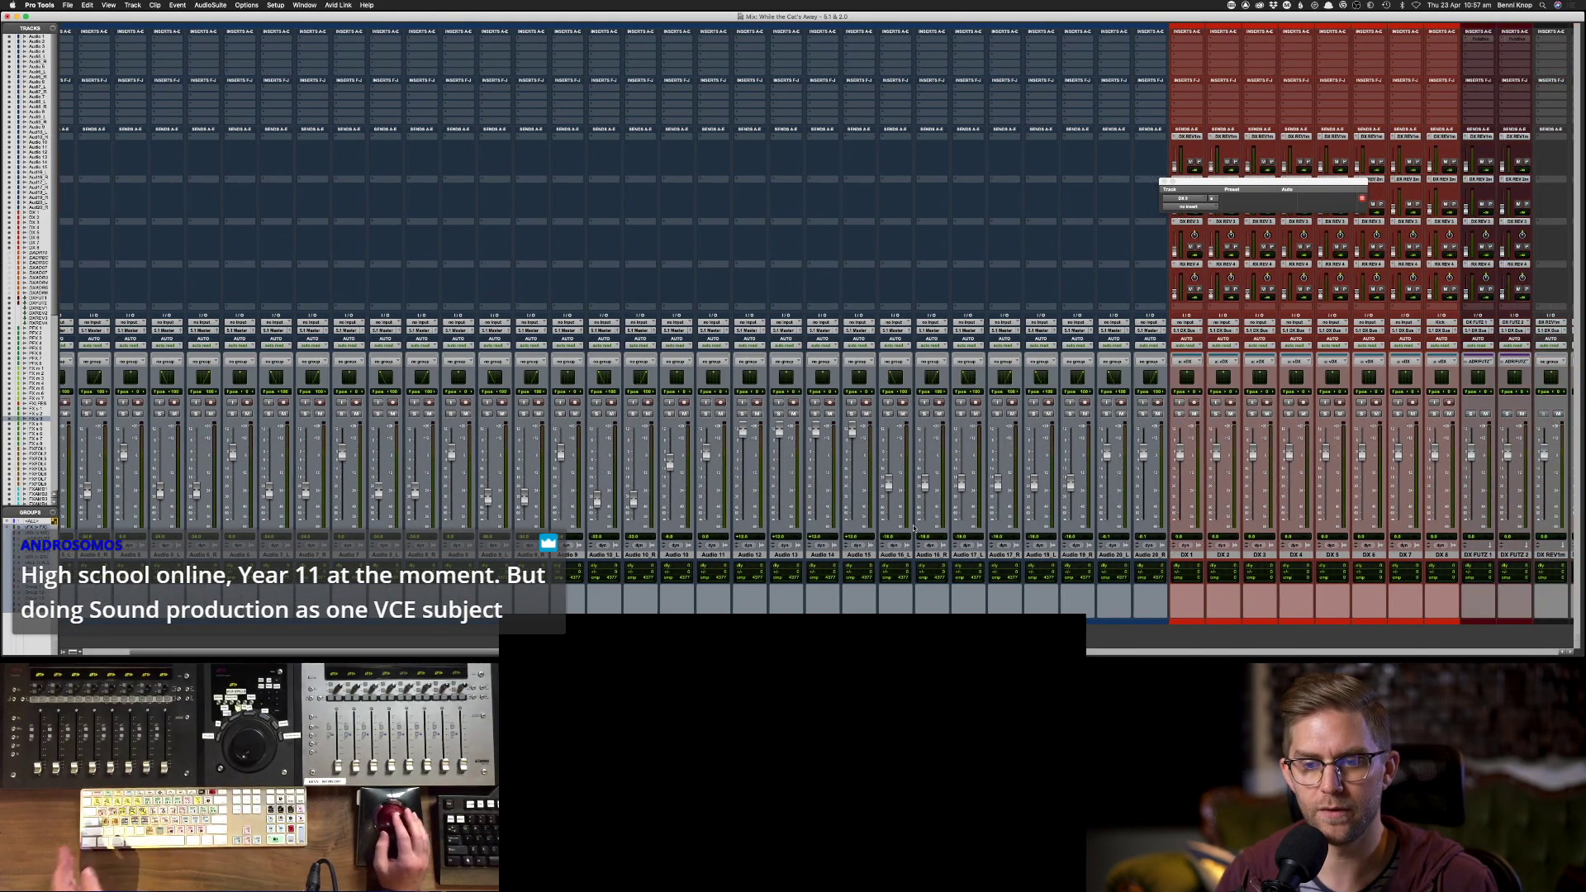
scroll(914, 528, "right", 10)
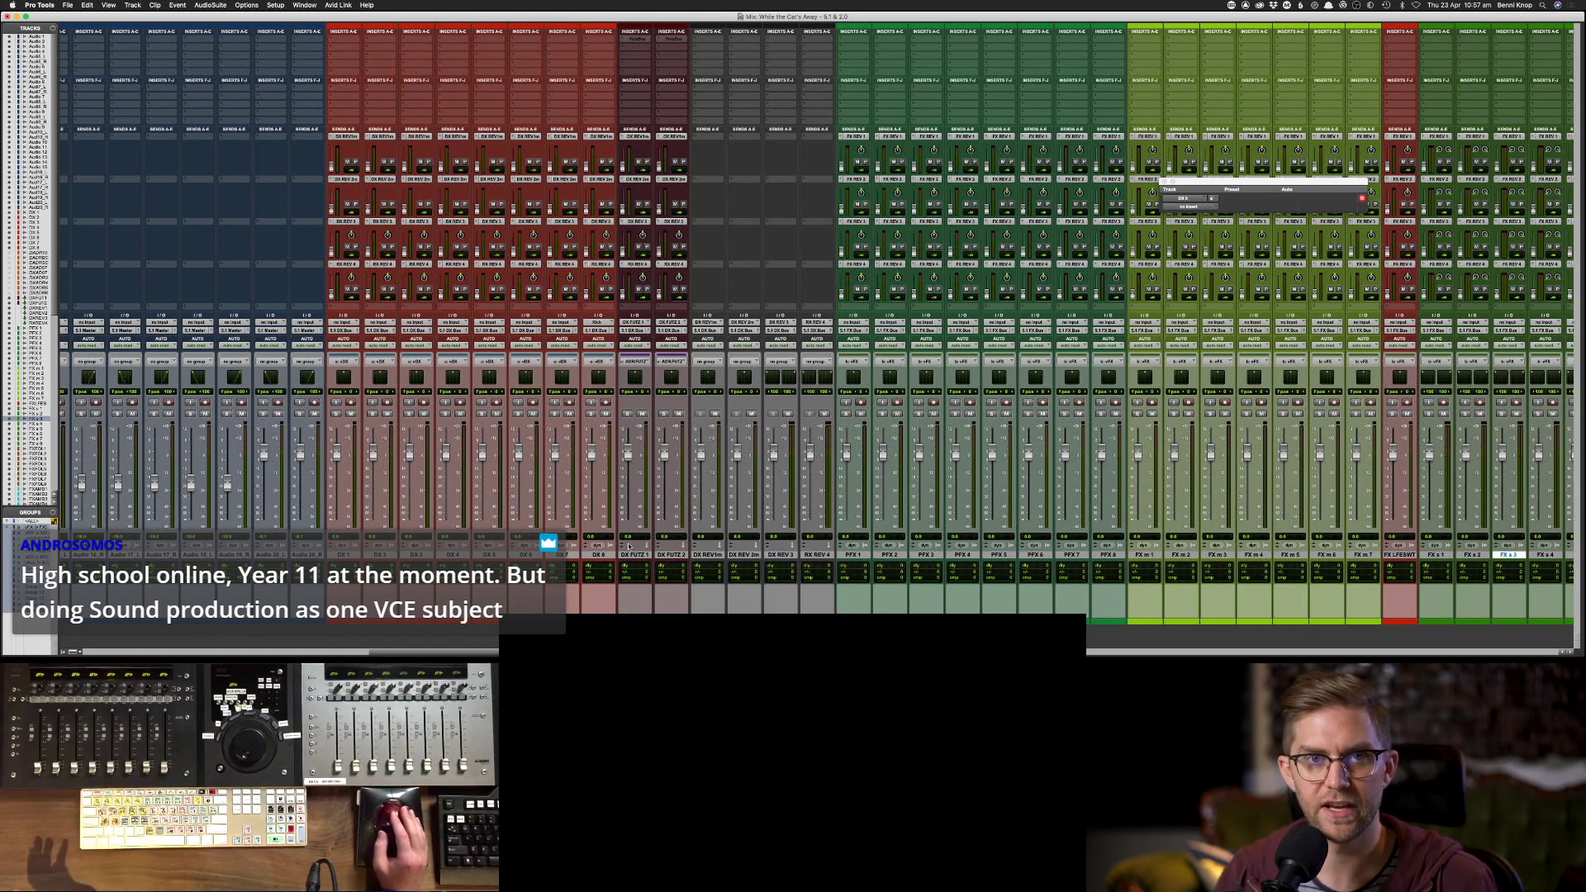
scroll(628, 547, "right", 3)
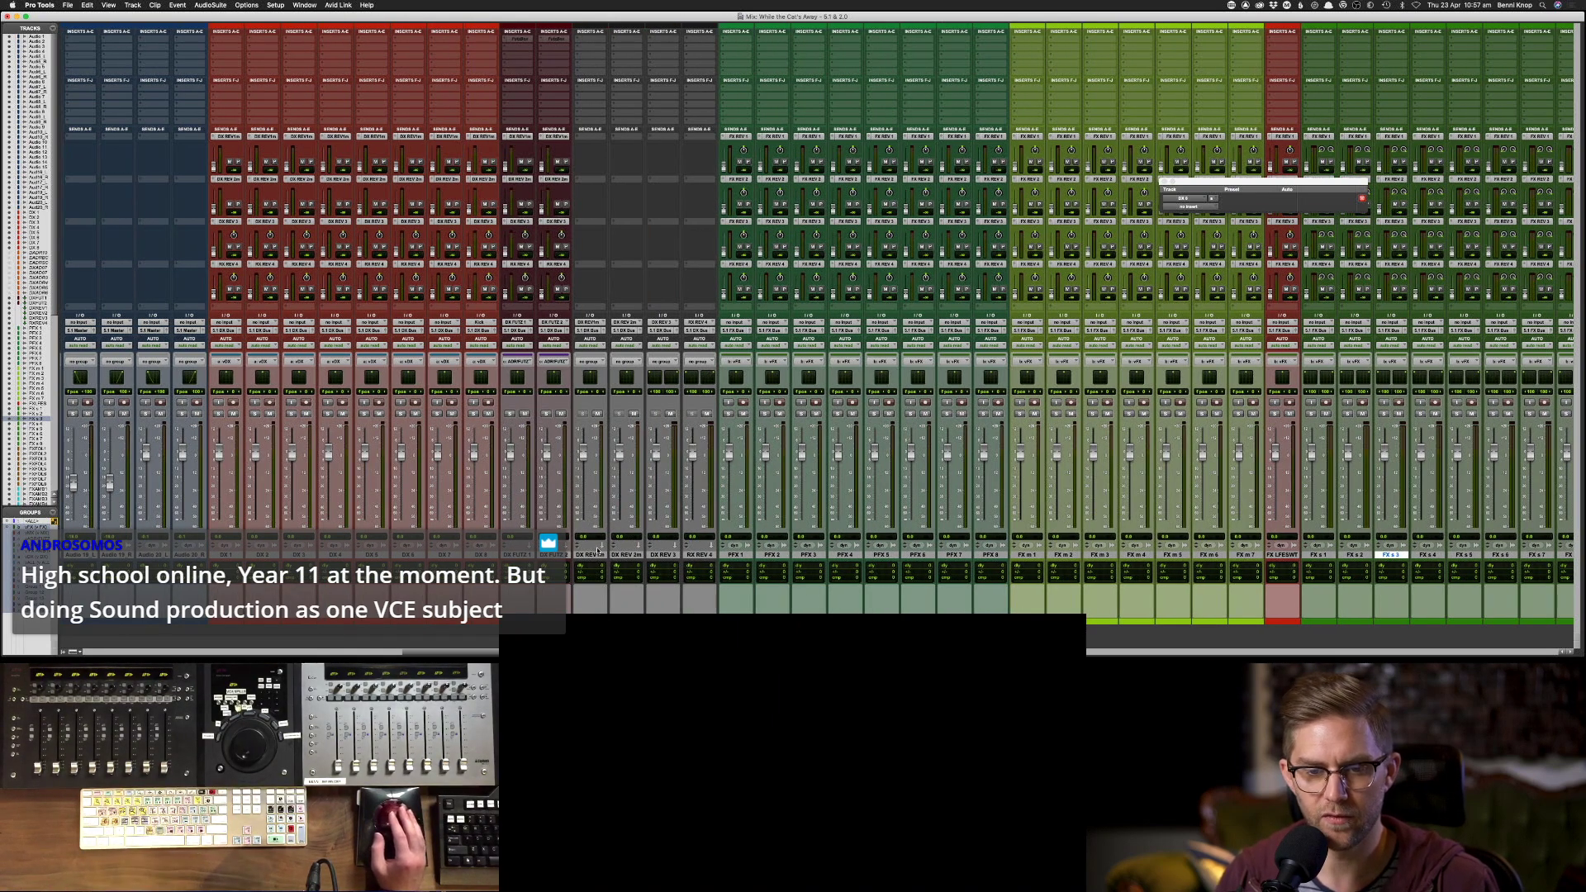
scroll(597, 549, "right", 3)
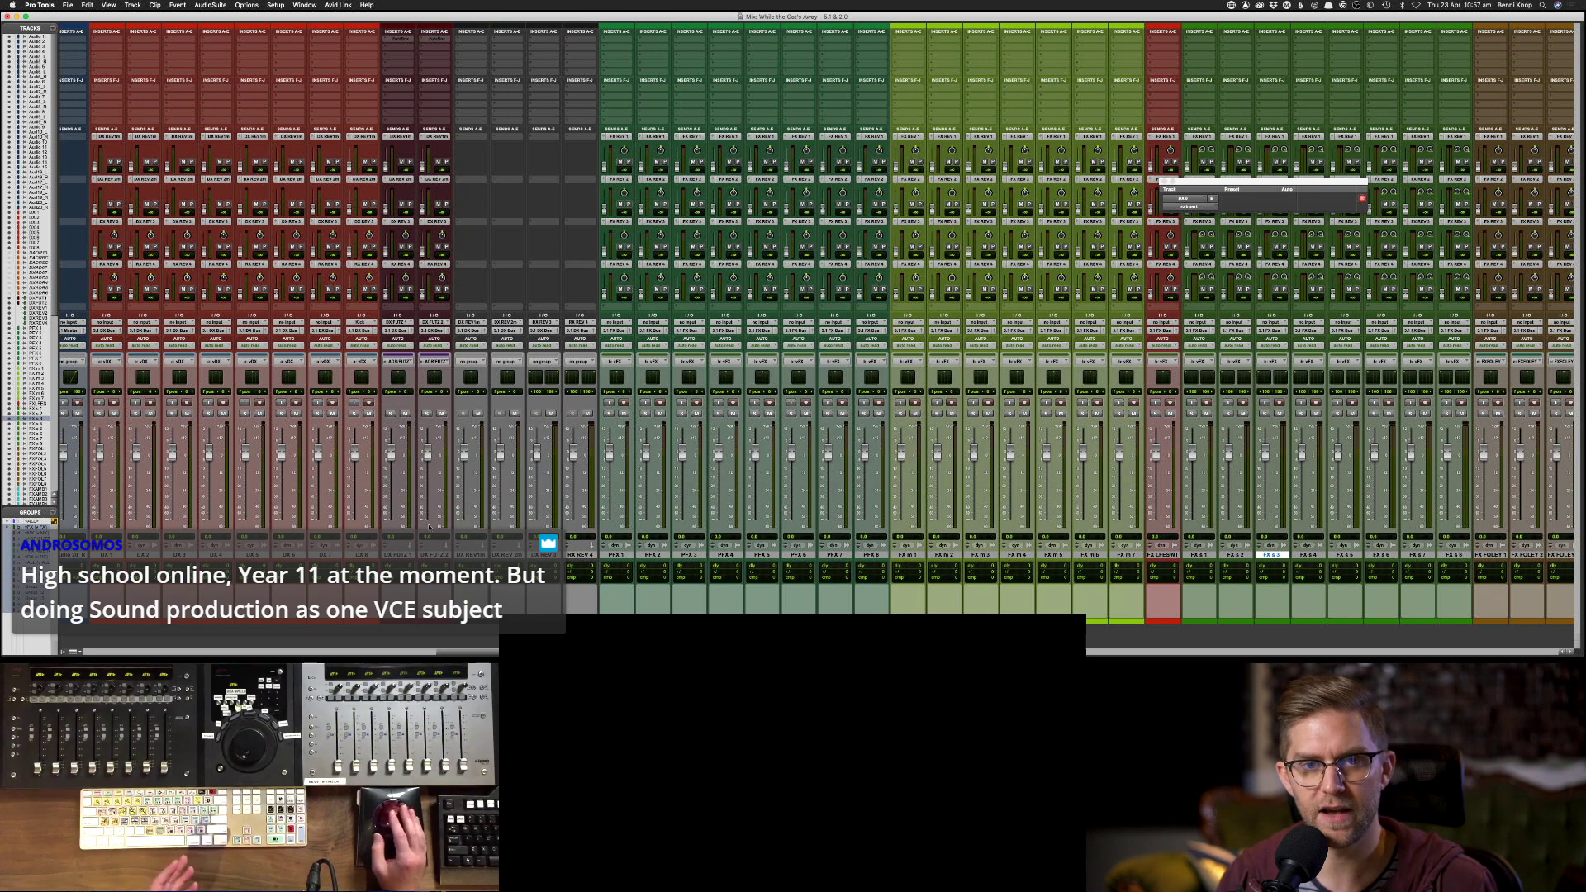
scroll(428, 527, "right", 3)
scroll(428, 527, "right", 3)
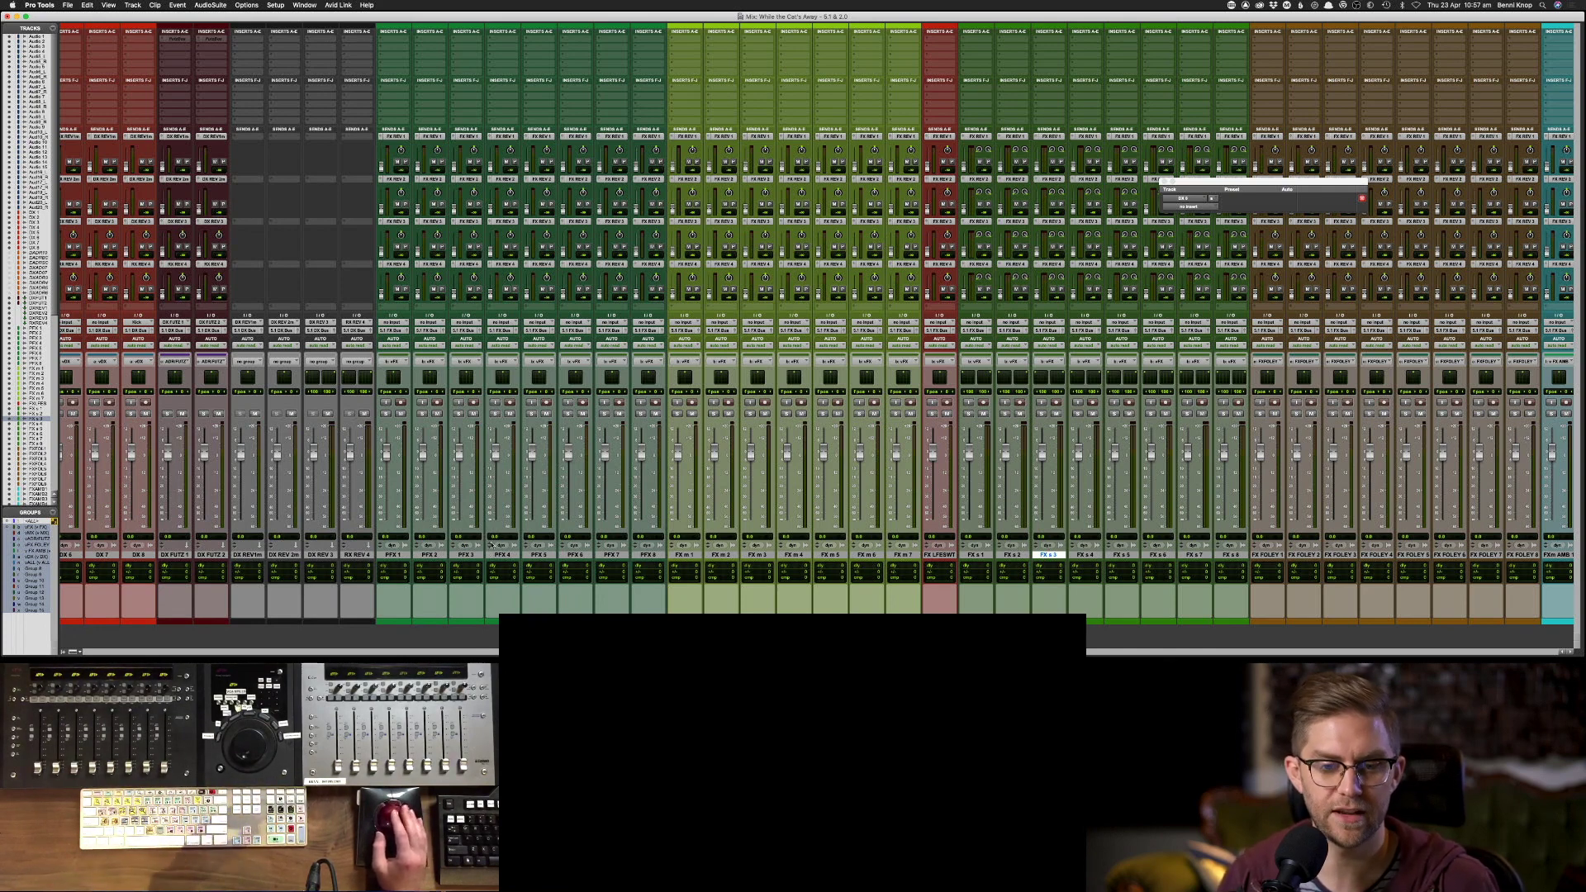
- Review the green PFX and mono FX channels and select the red FX LFE track beside them
scroll(498, 521, "right", 2)
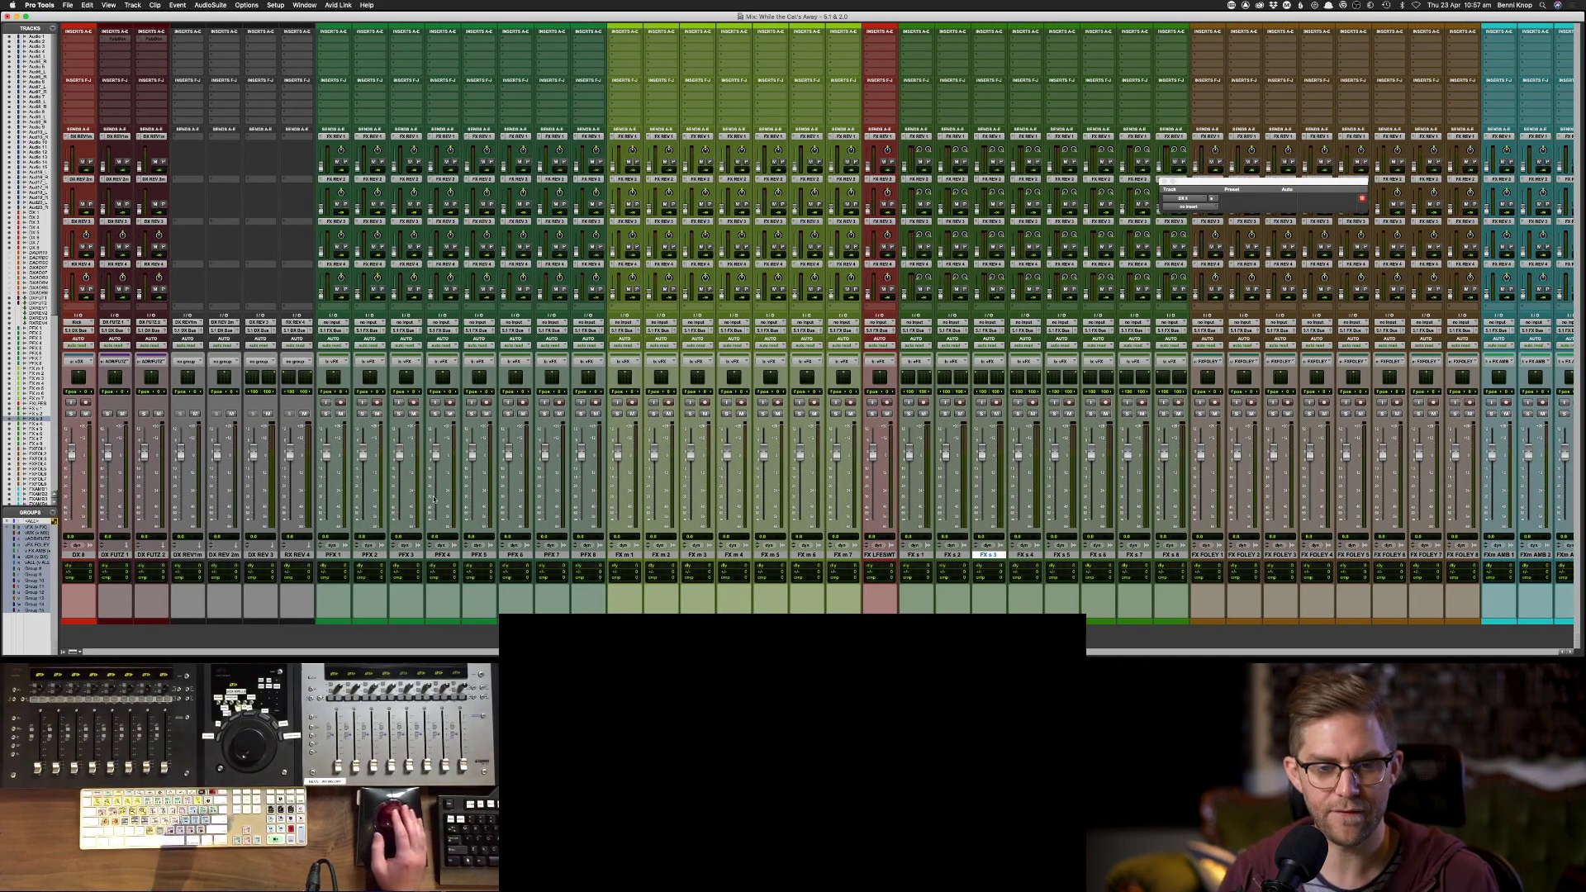
scroll(433, 498, "right", 2)
scroll(628, 489, "right", 4)
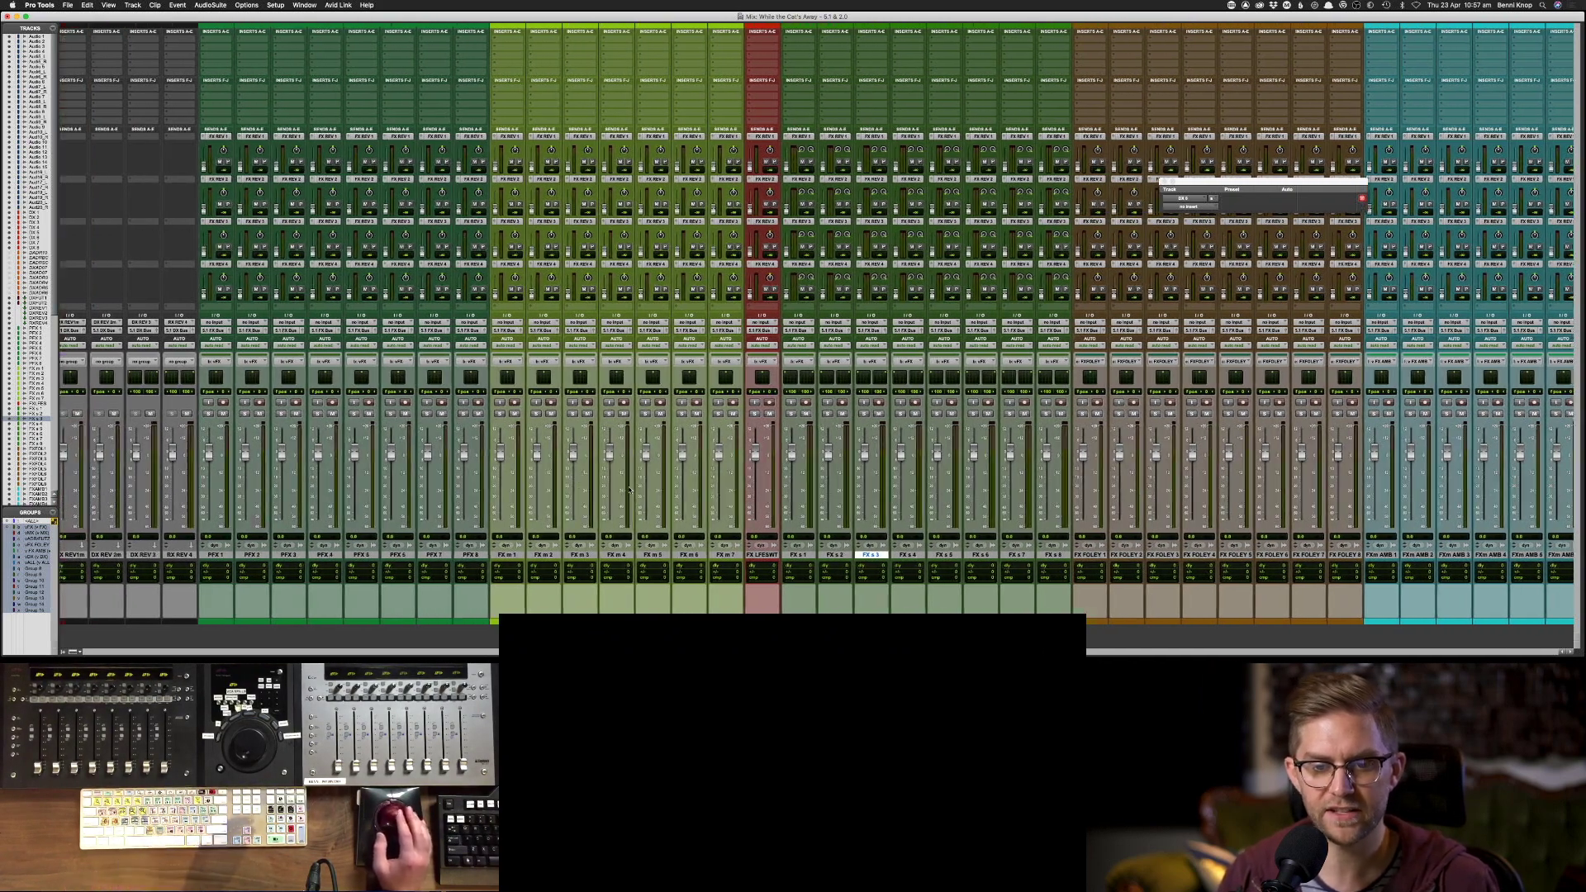
scroll(630, 489, "right", 2)
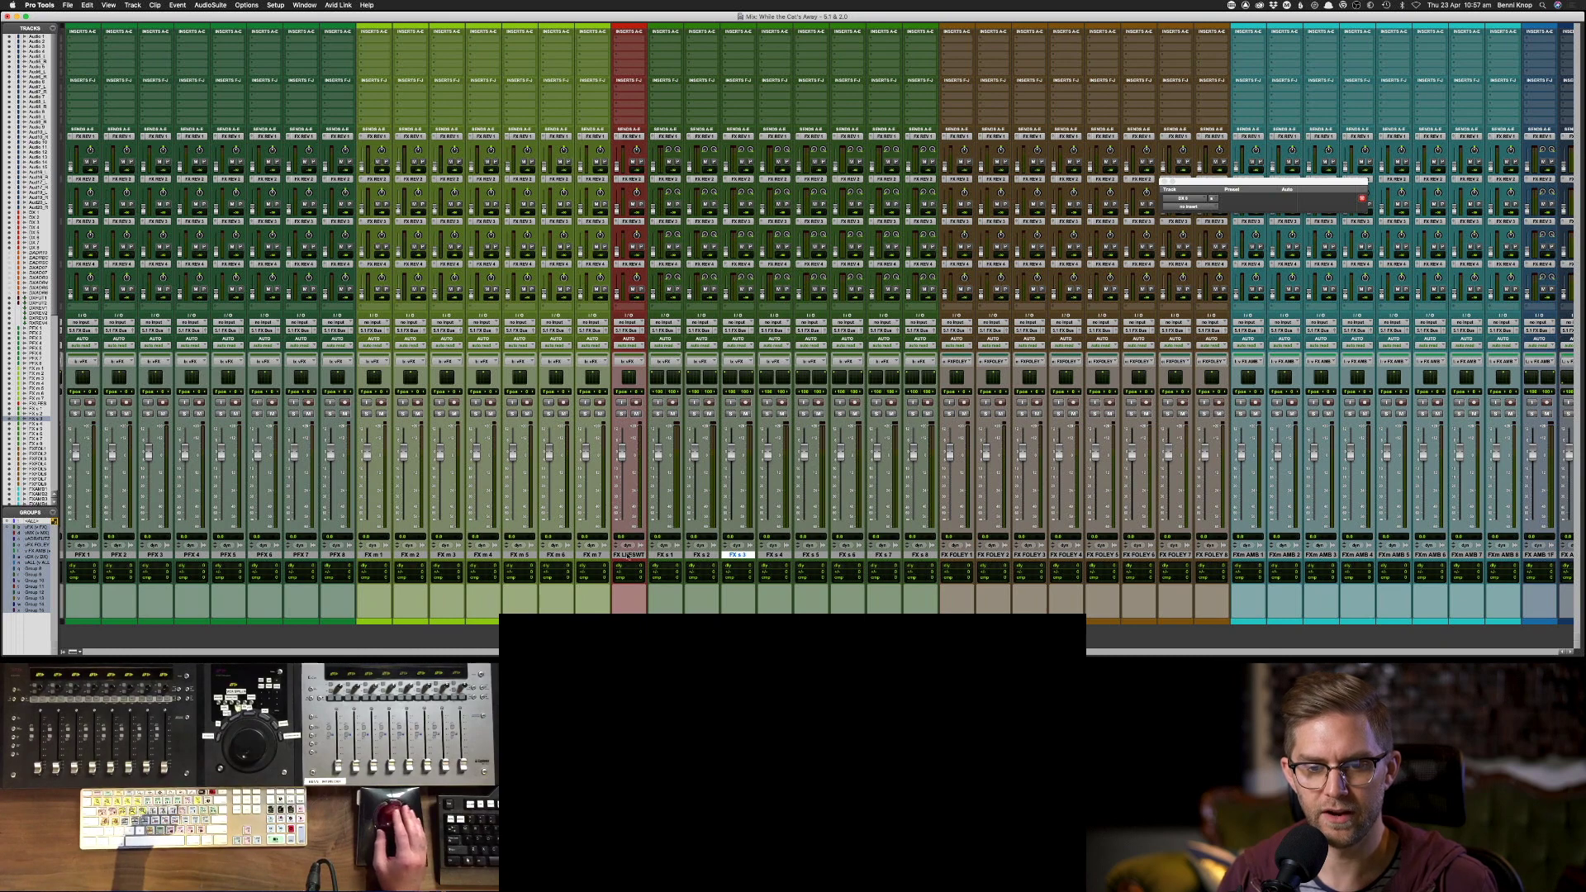
left_click(629, 554)
- Examine the stereo FX, foley, mono ambience and stereo ambience channels up to the FX reverb returns
scroll(636, 559, "right", 2)
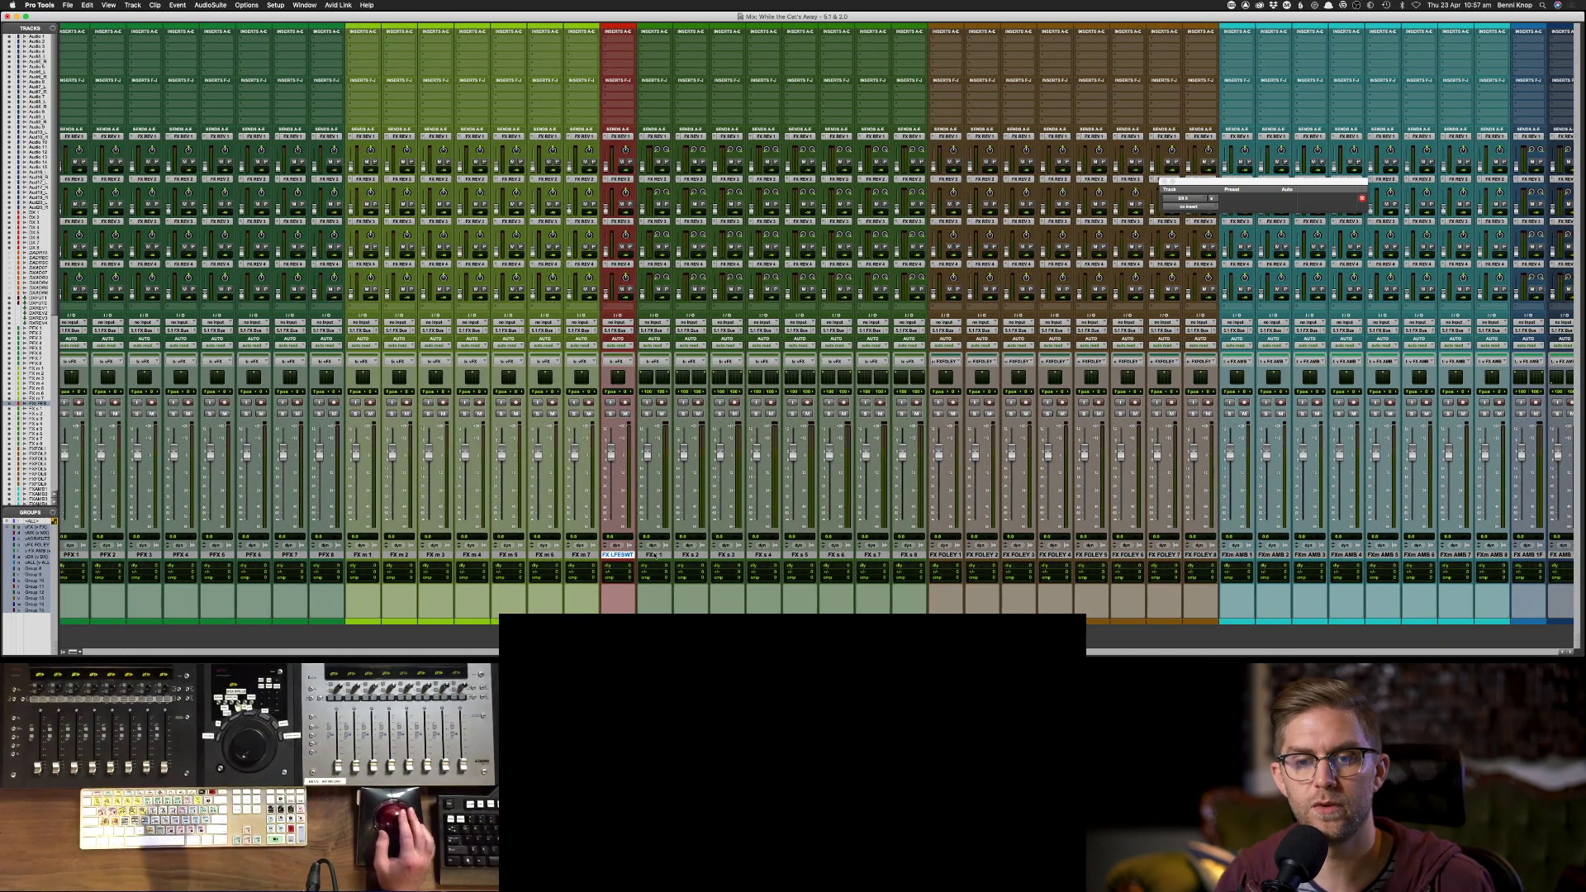
scroll(655, 559, "right", 1)
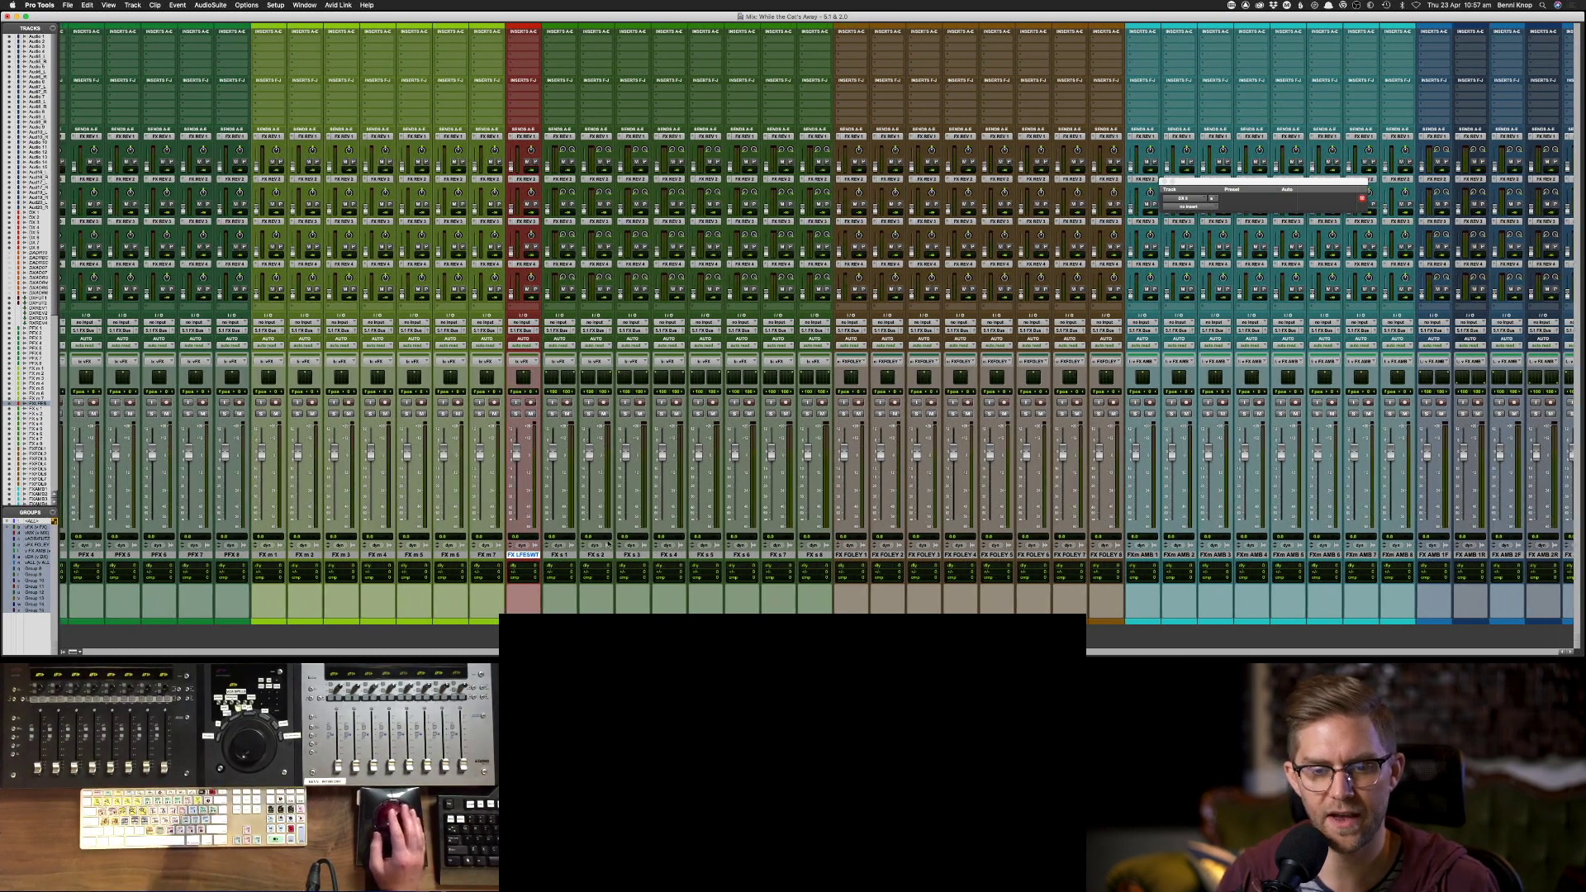
scroll(608, 546, "right", 3)
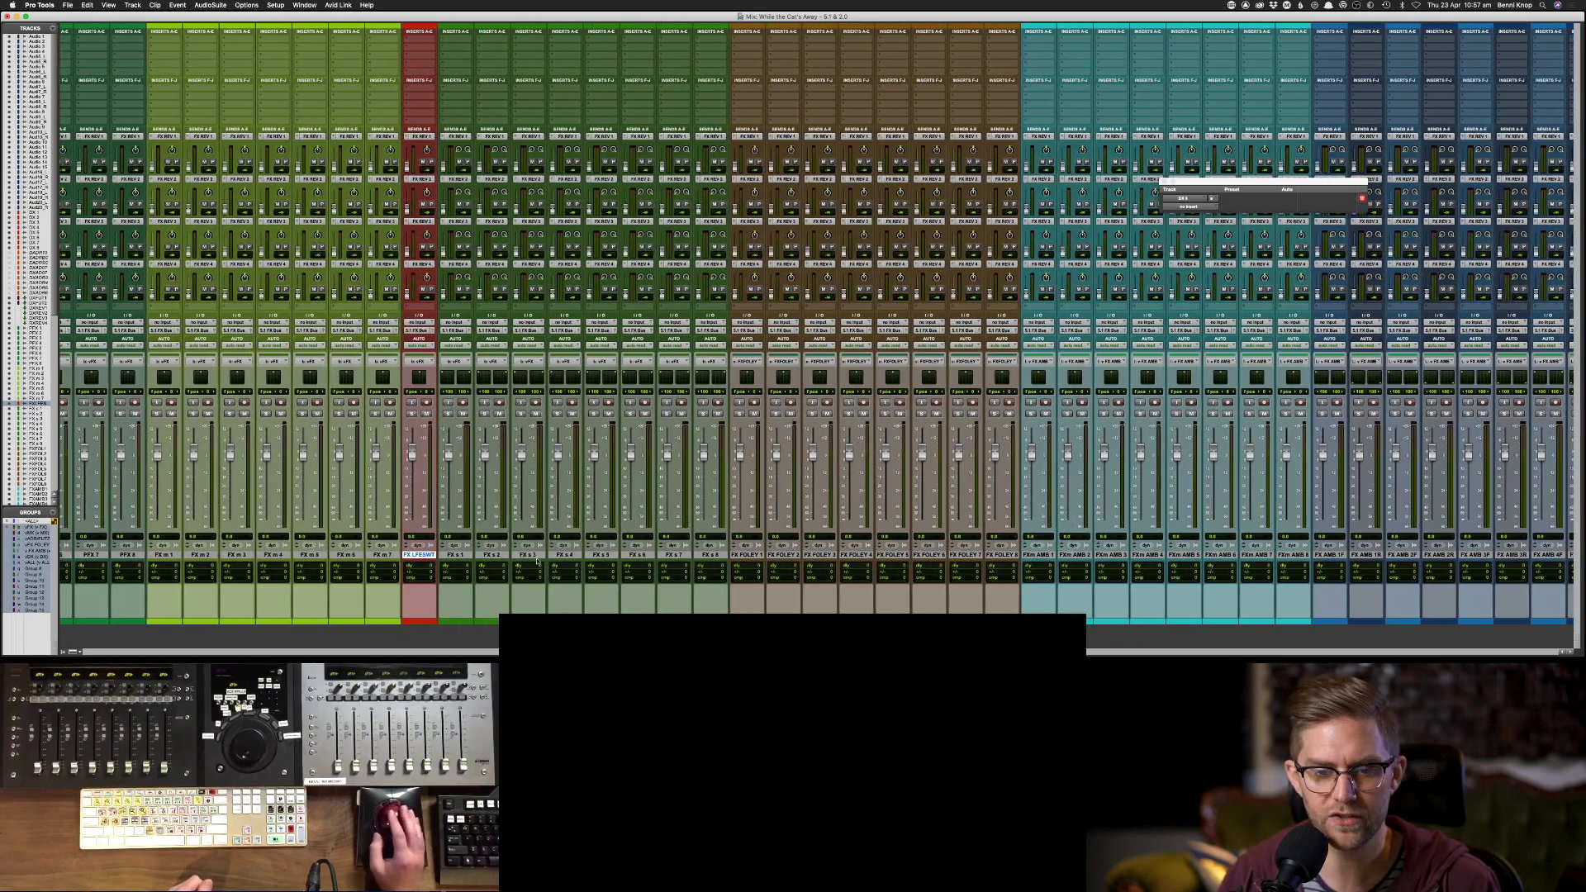
scroll(467, 558, "right", 7)
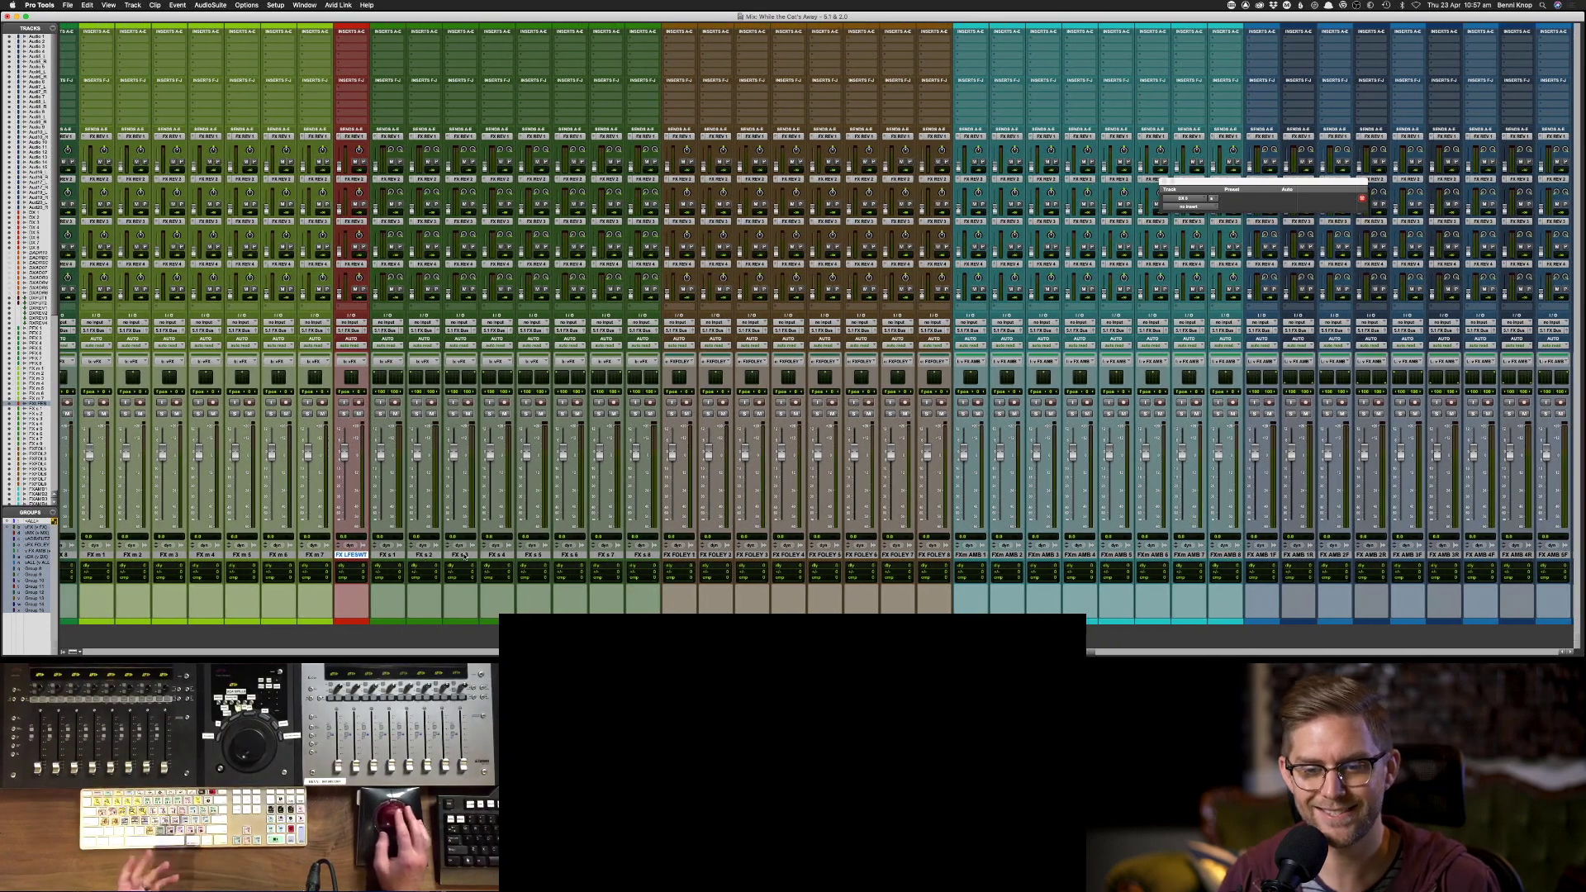
scroll(467, 559, "right", 7)
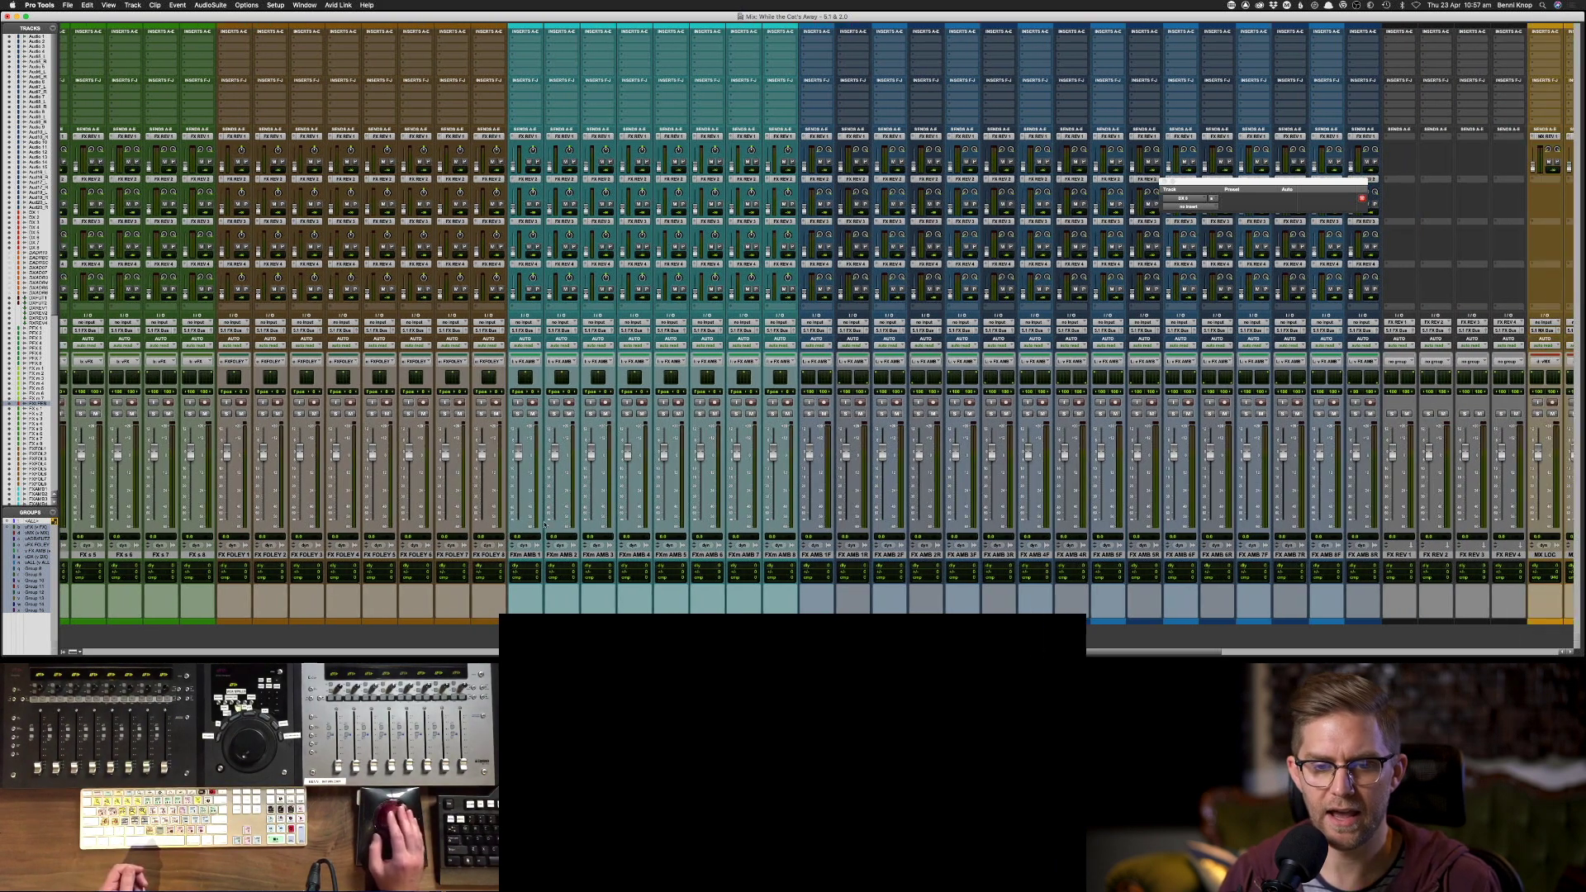
scroll(548, 525, "right", 2)
scroll(490, 547, "right", 10)
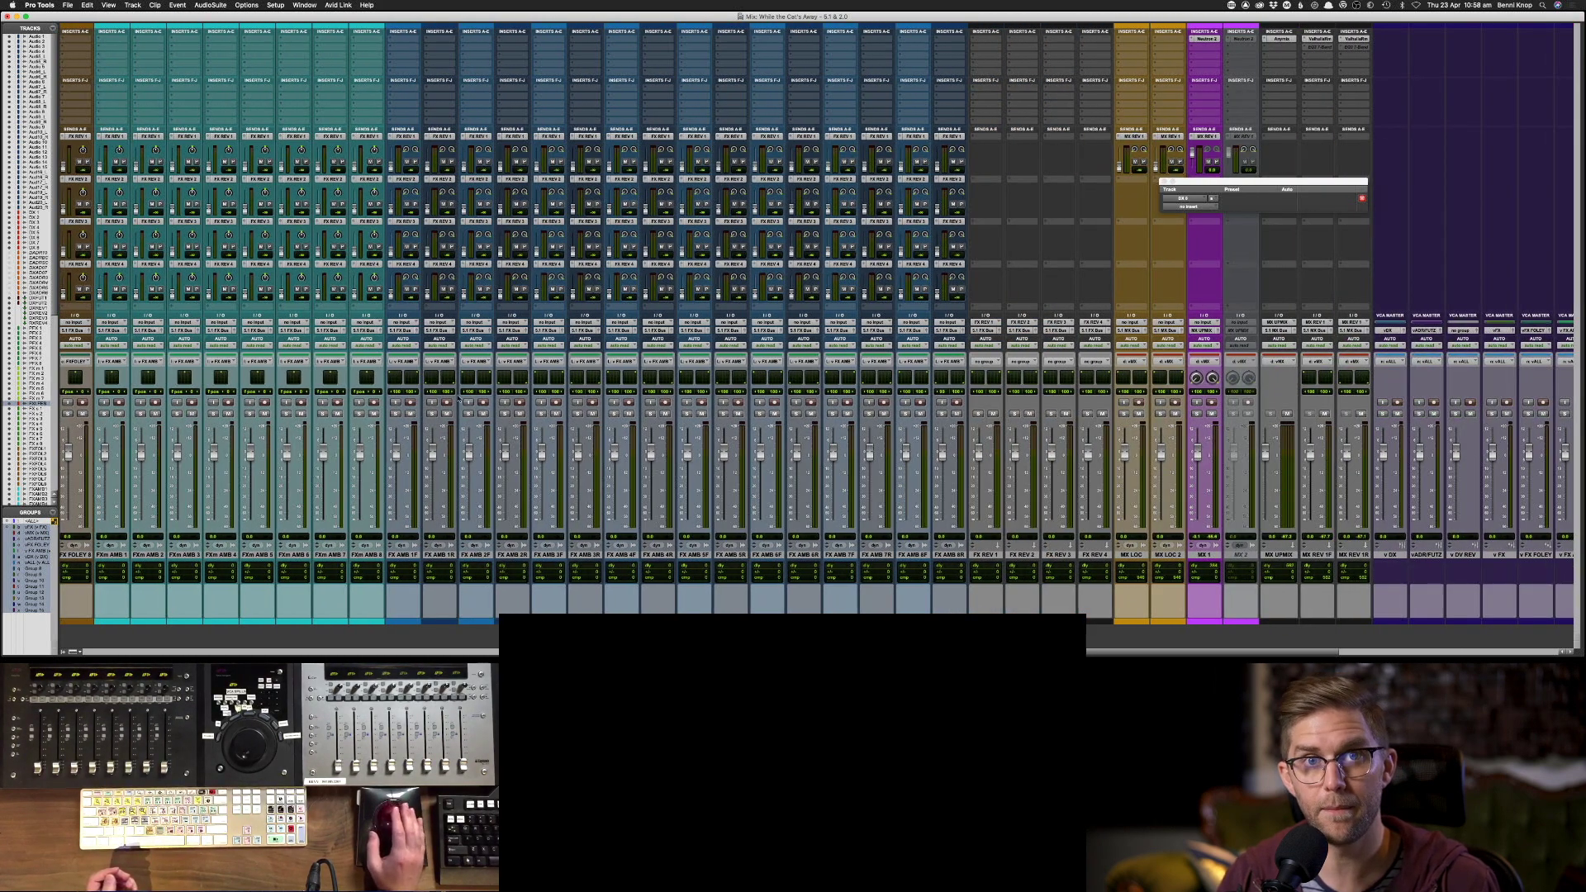
- Review the FX REV, MX LOC and music channels, select MX 1, and look over the music upmix and reverb returns
scroll(496, 409, "right", 6)
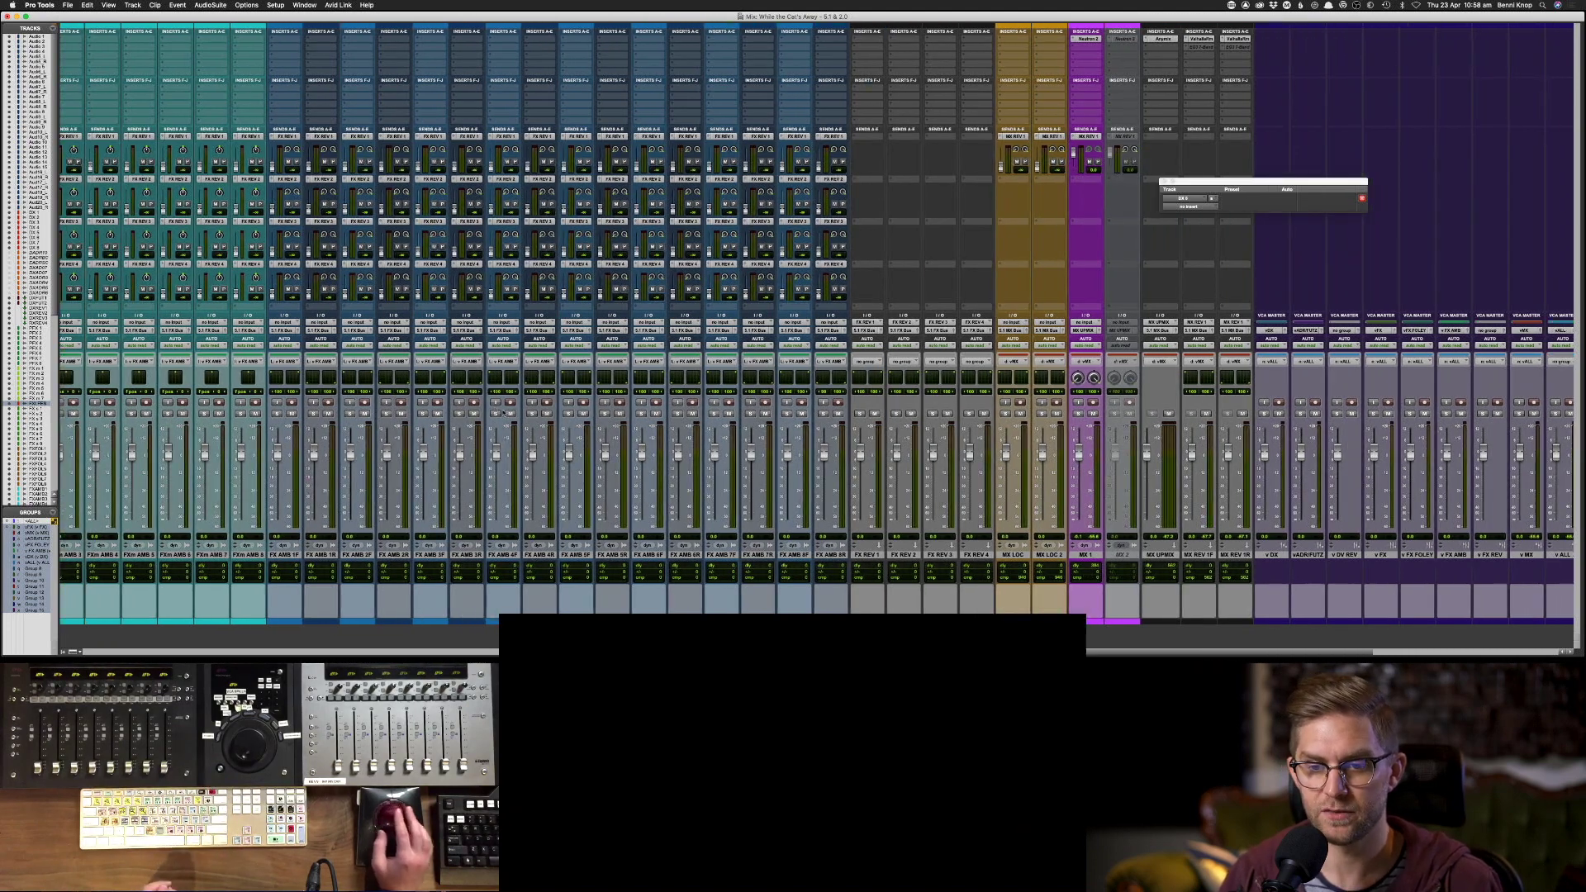
scroll(536, 422, "right", 4)
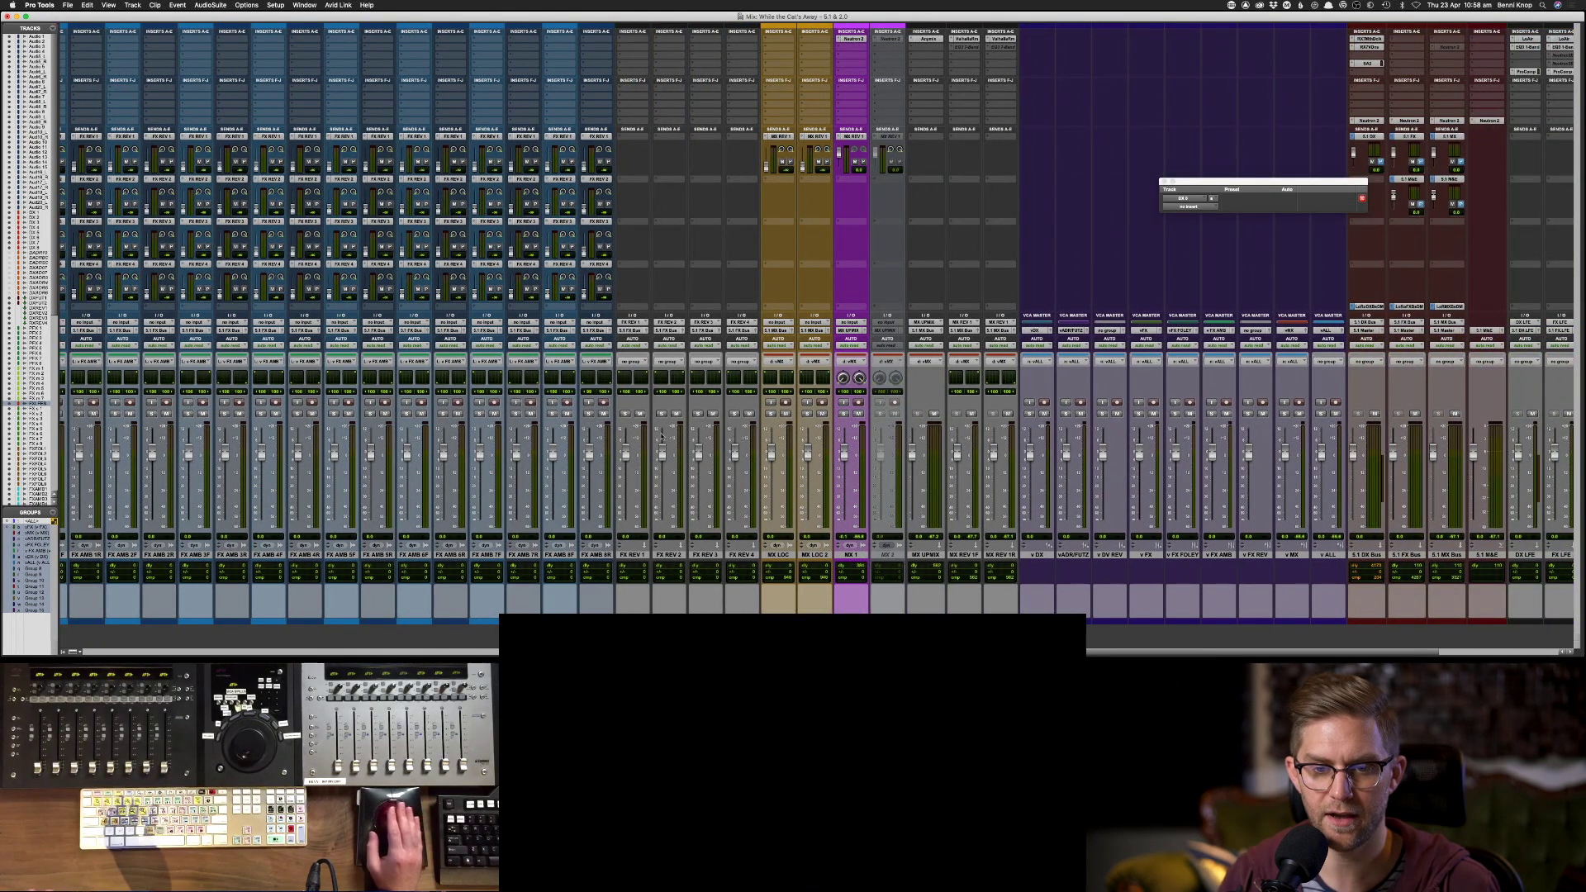
scroll(642, 439, "right", 4)
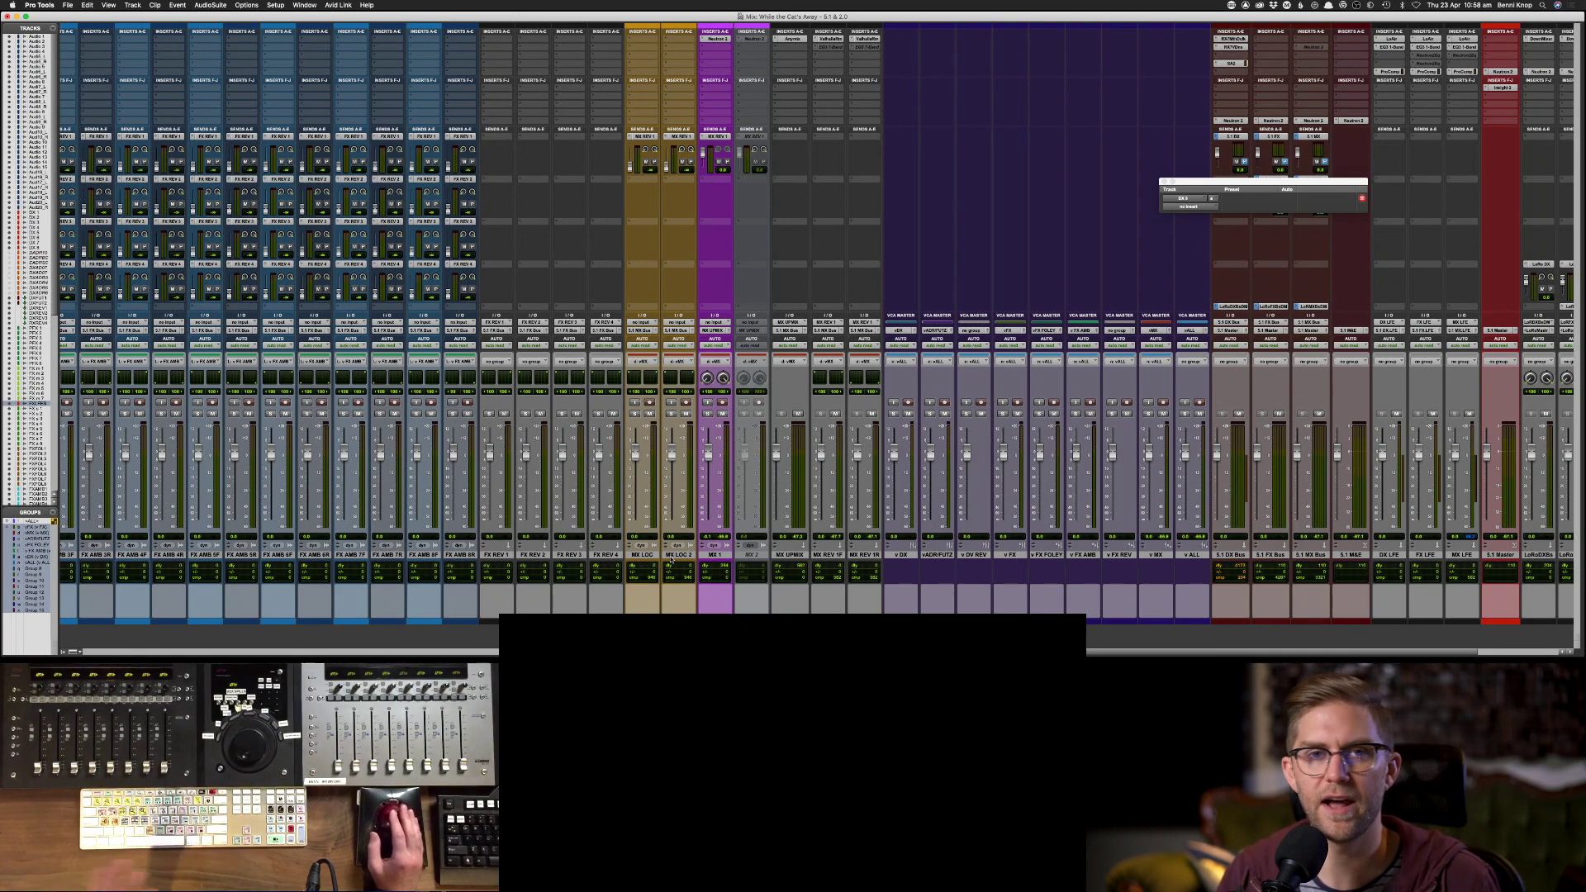
scroll(673, 558, "right", 2)
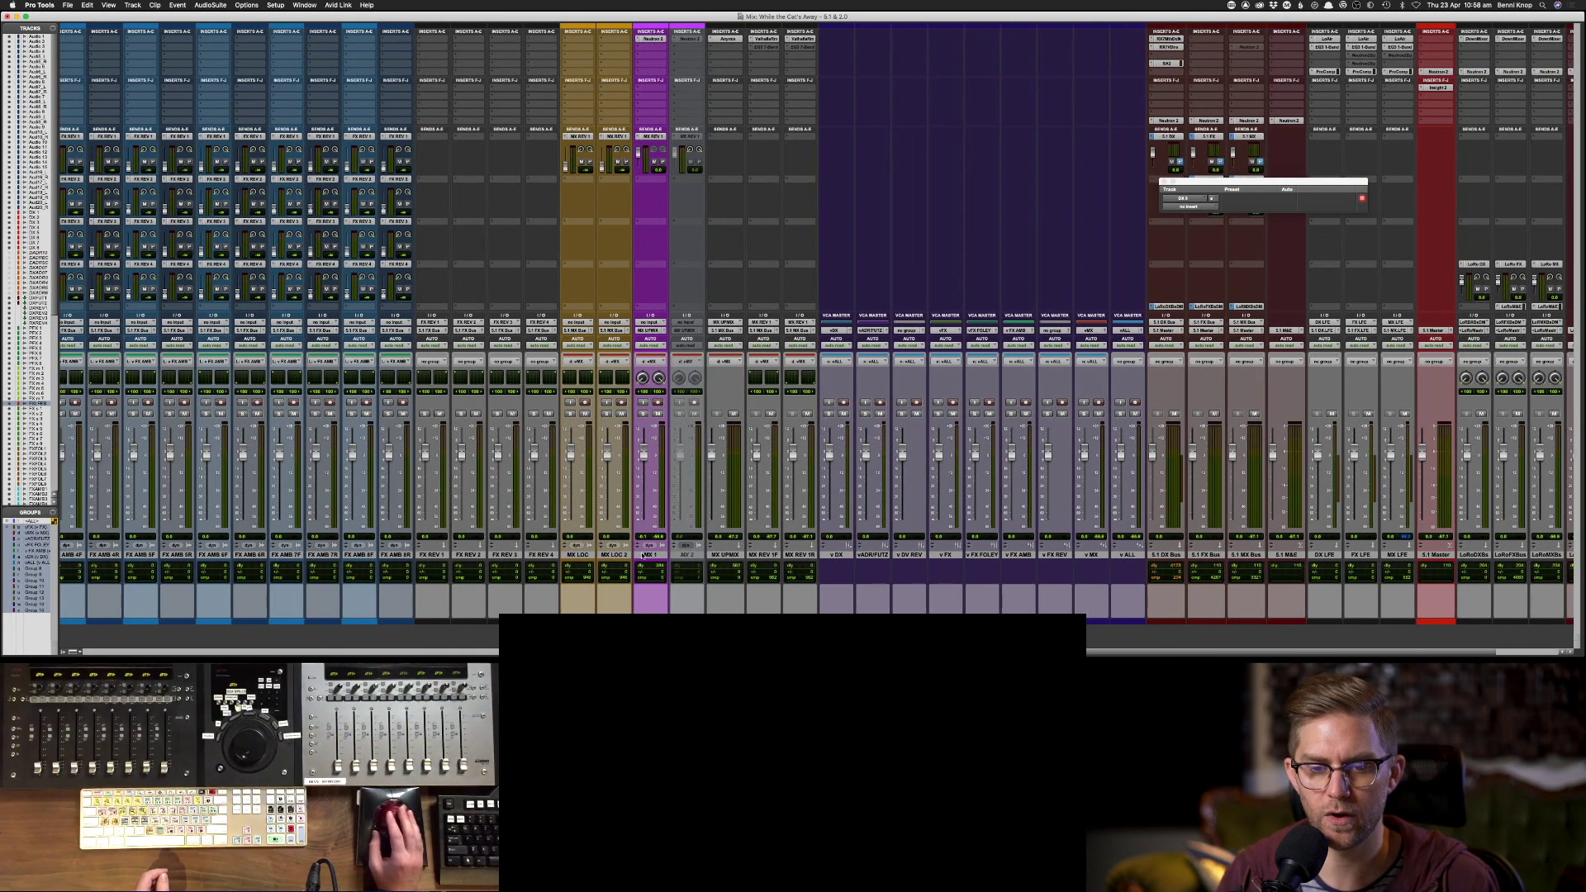
left_click(646, 556)
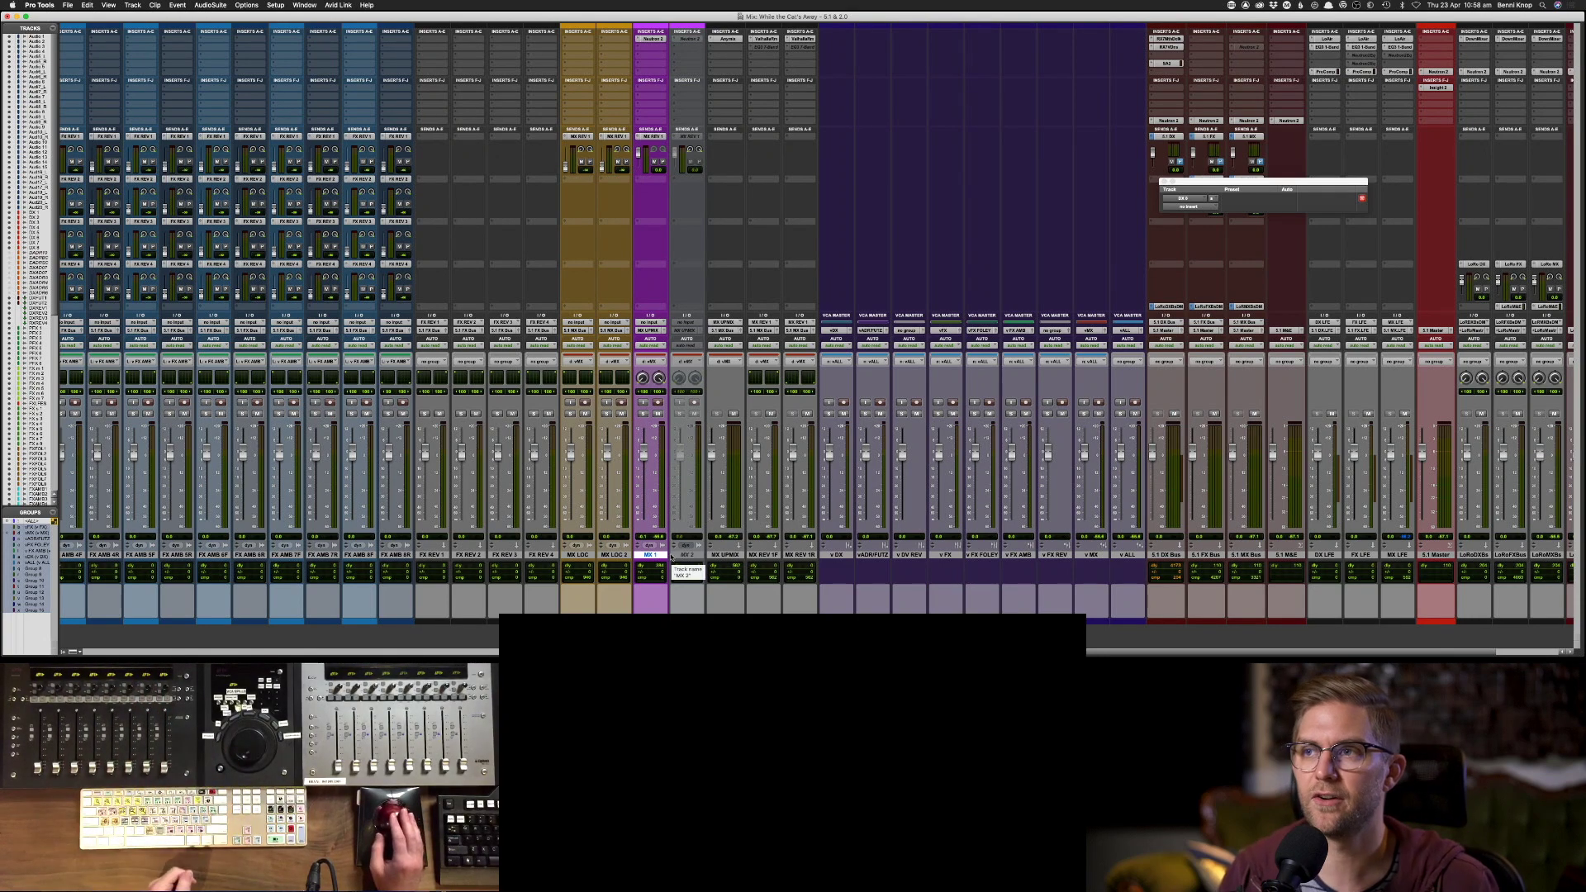
scroll(672, 558, "right", 2)
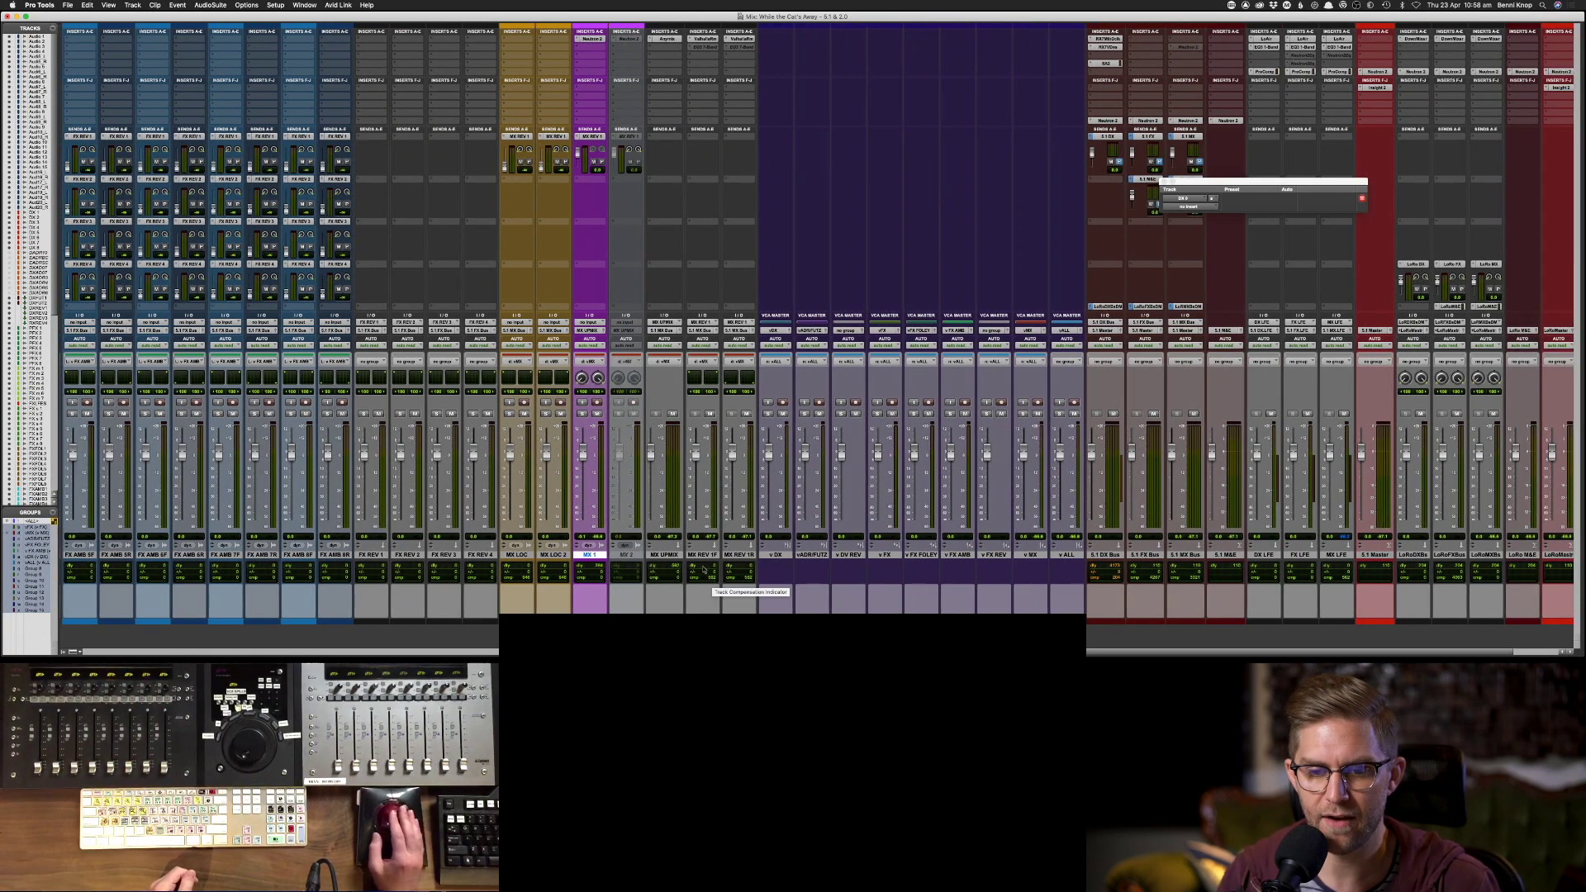
scroll(664, 559, "right", 1)
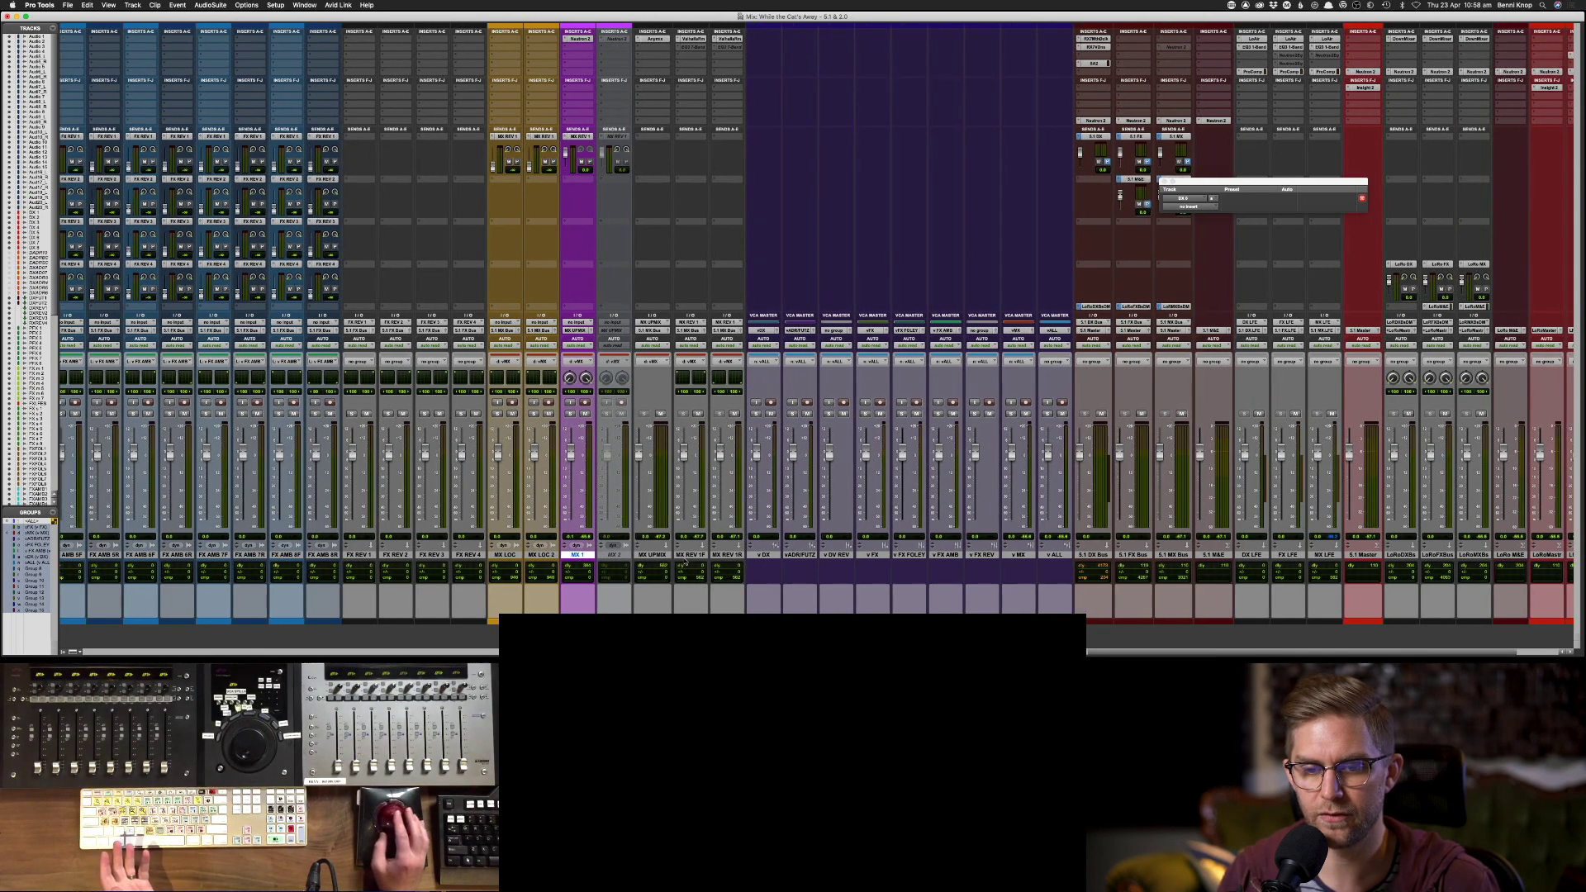
scroll(688, 560, "right", 1)
scroll(692, 561, "right", 2)
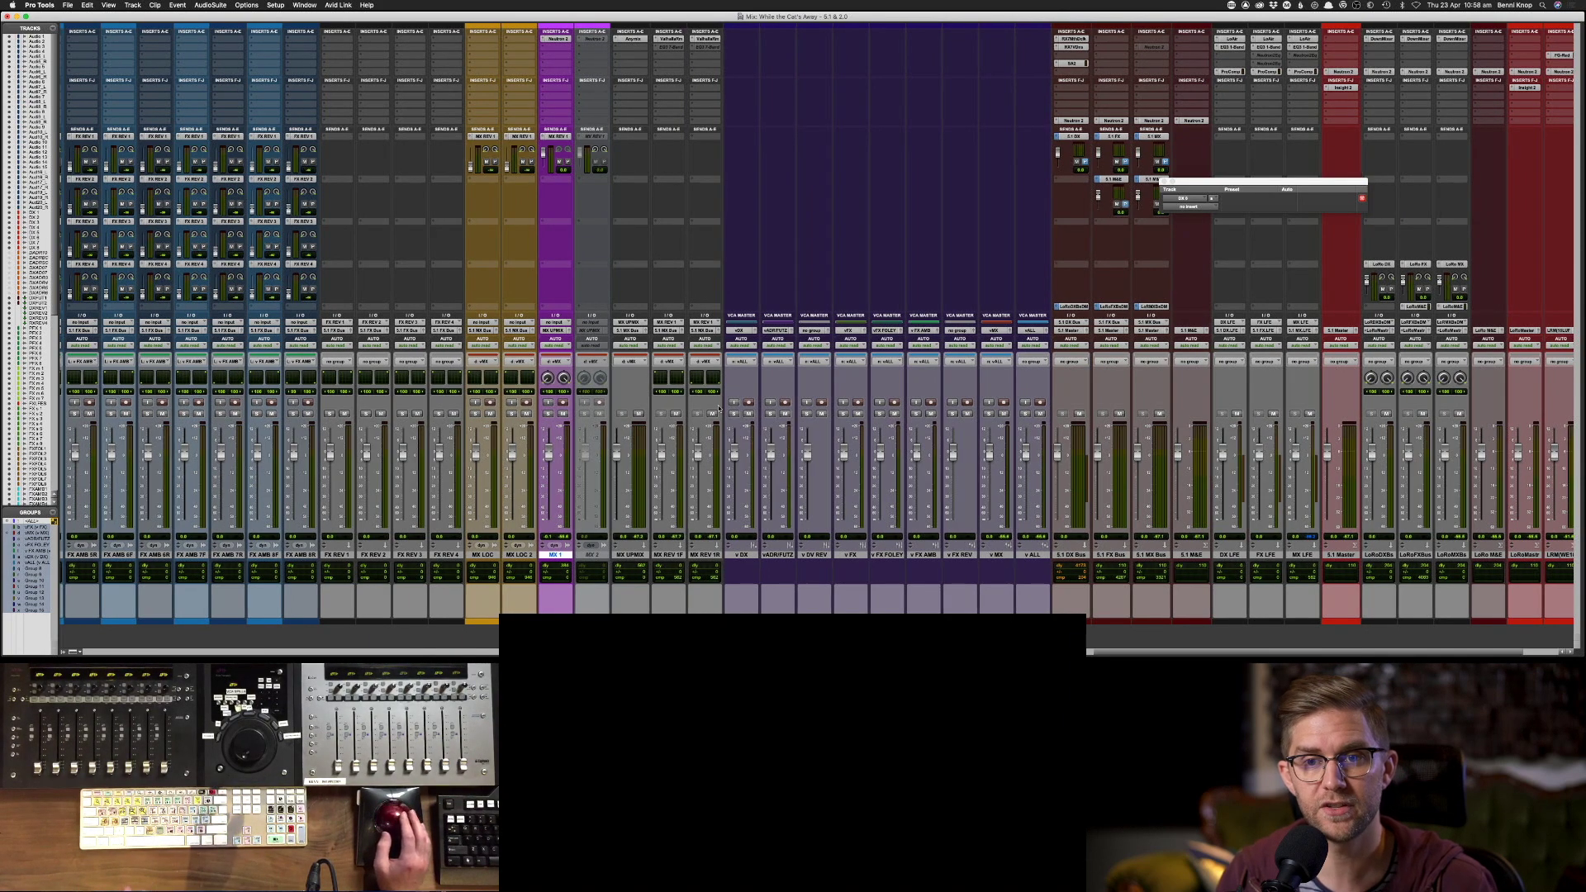
- Inspect the VCA masters and buses, open and close the LoAir plug-in on DX LFE, and select the 5.1 Master and LoRo DX bus
scroll(738, 411, "right", 10)
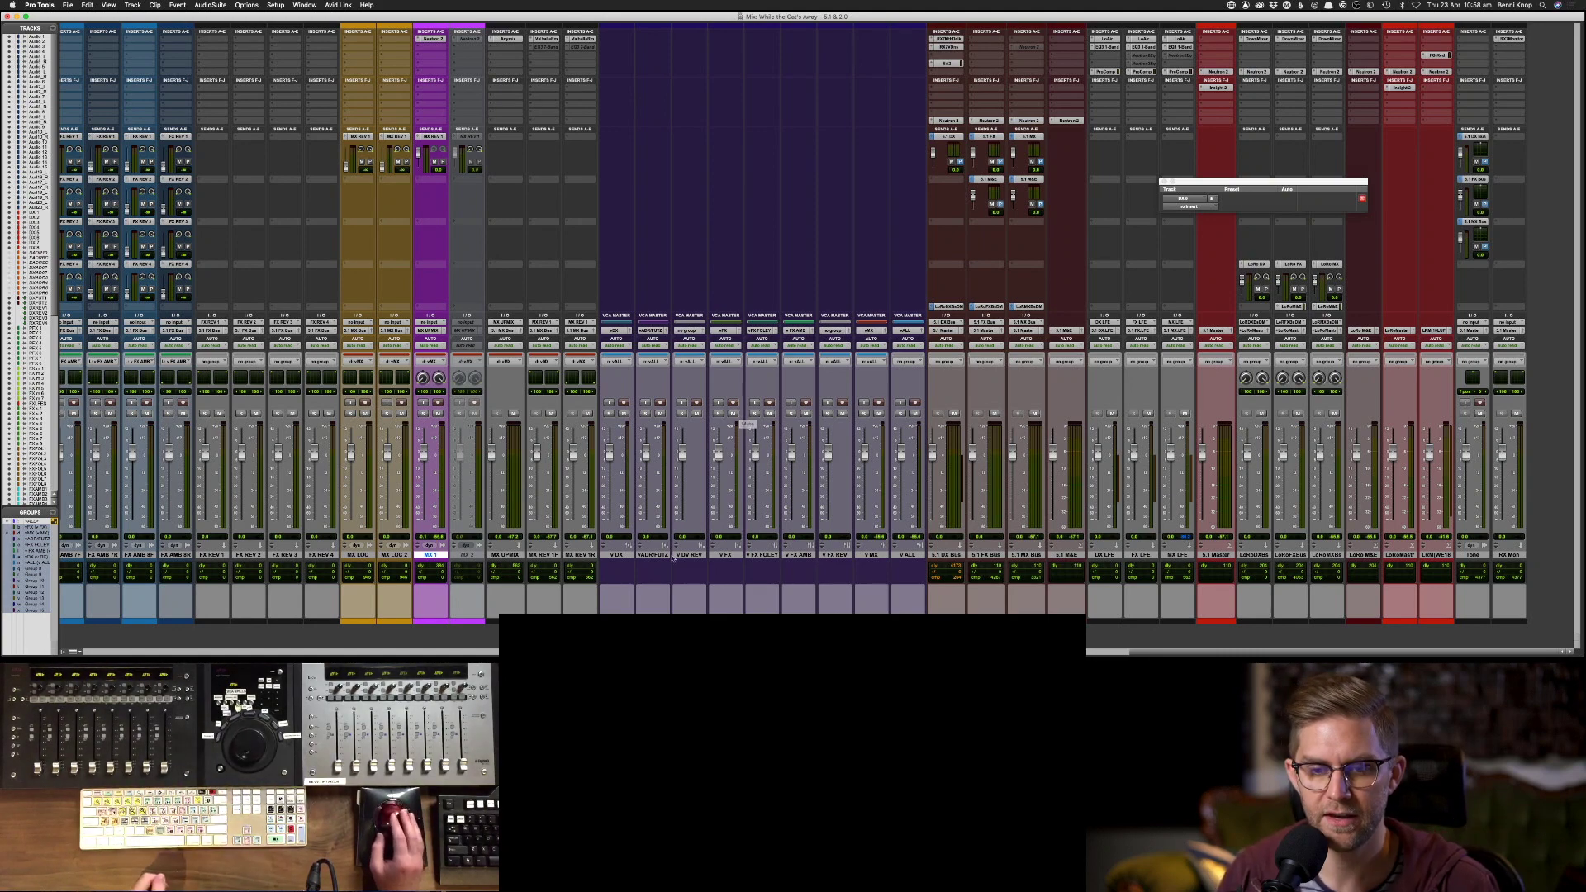
left_click(624, 555)
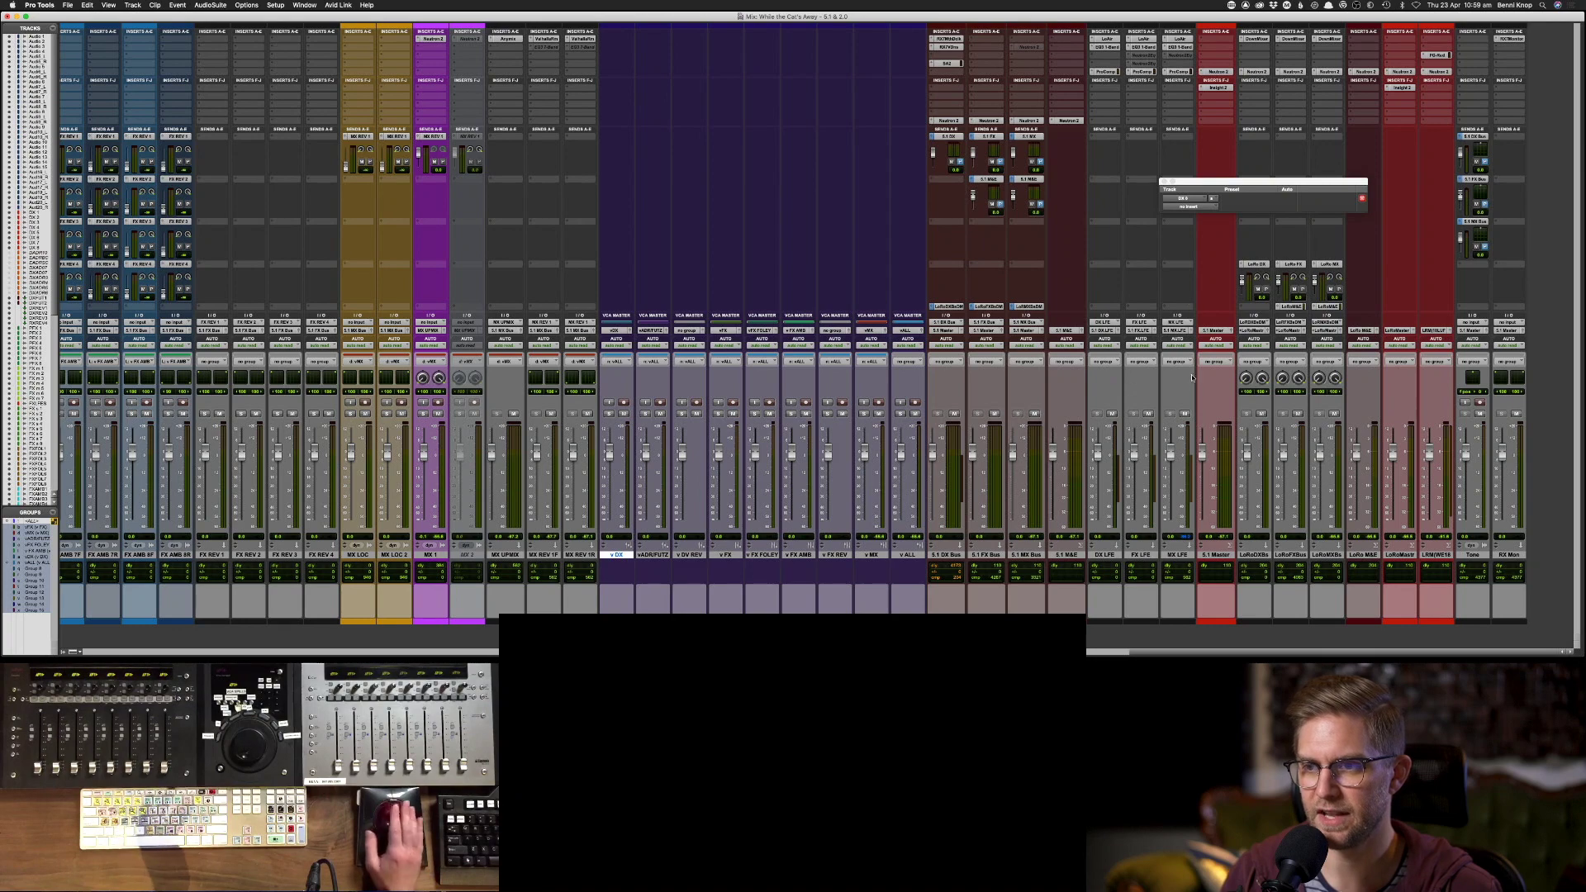
left_click(1106, 39)
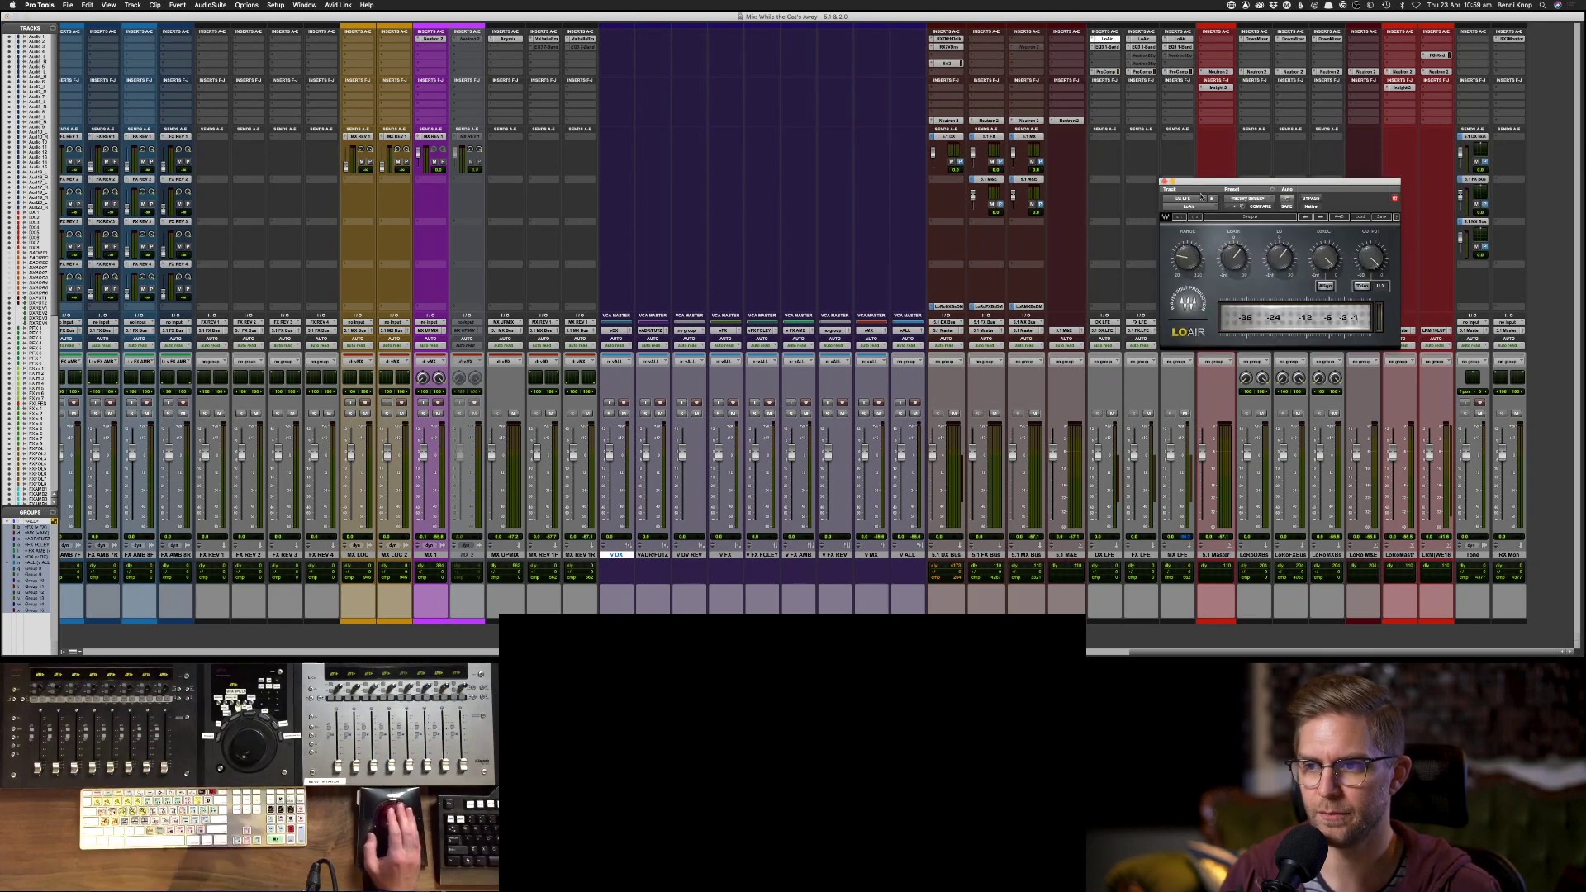
left_click(1216, 554)
left_click(1259, 557)
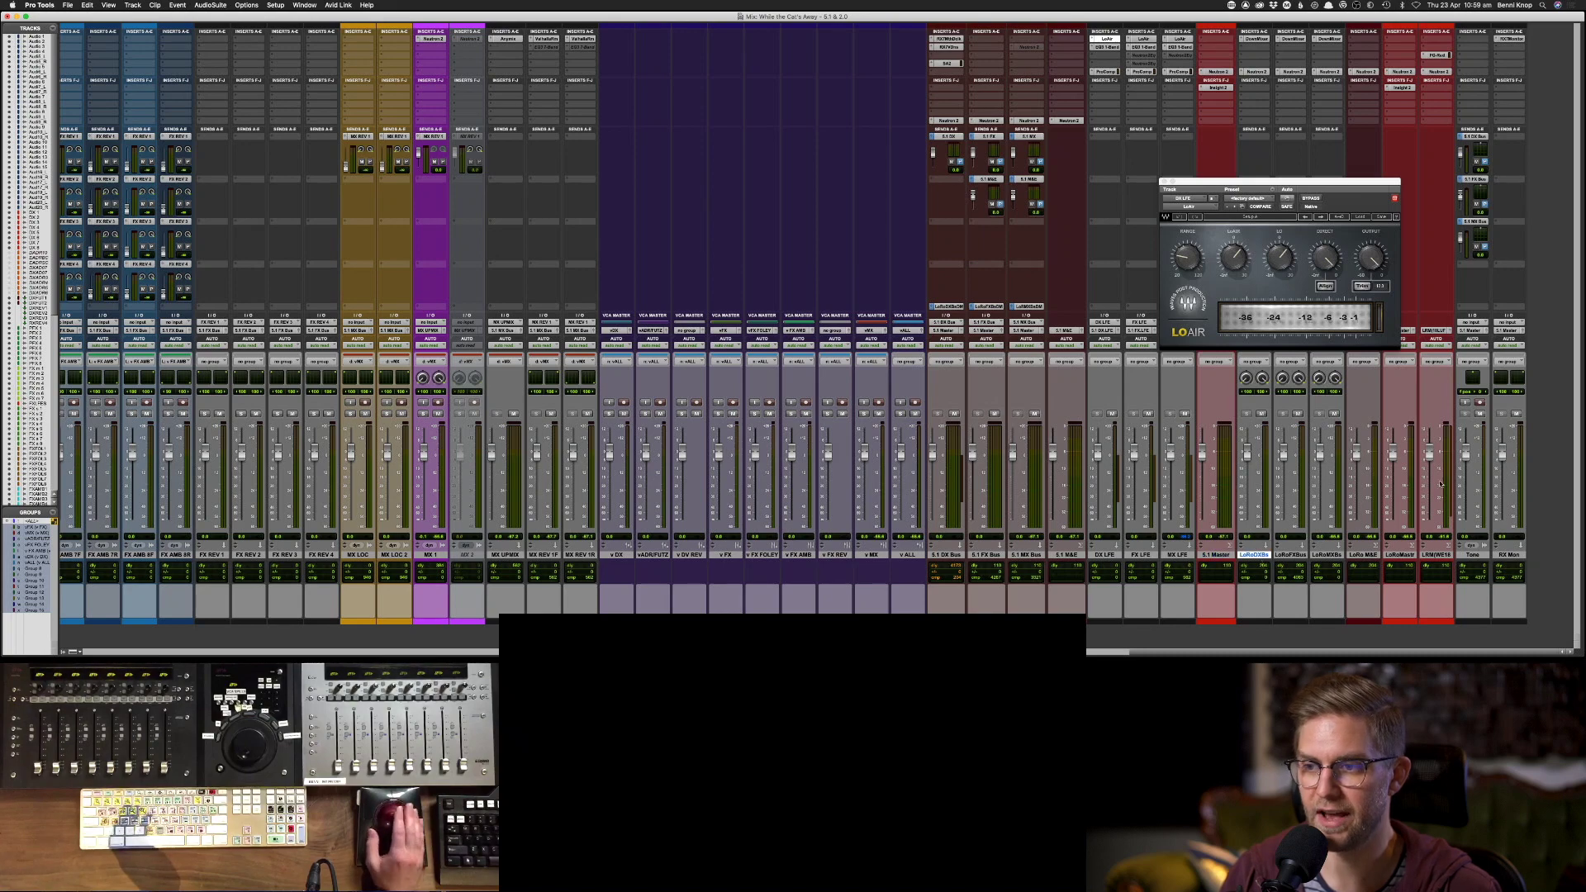
left_click(1164, 181)
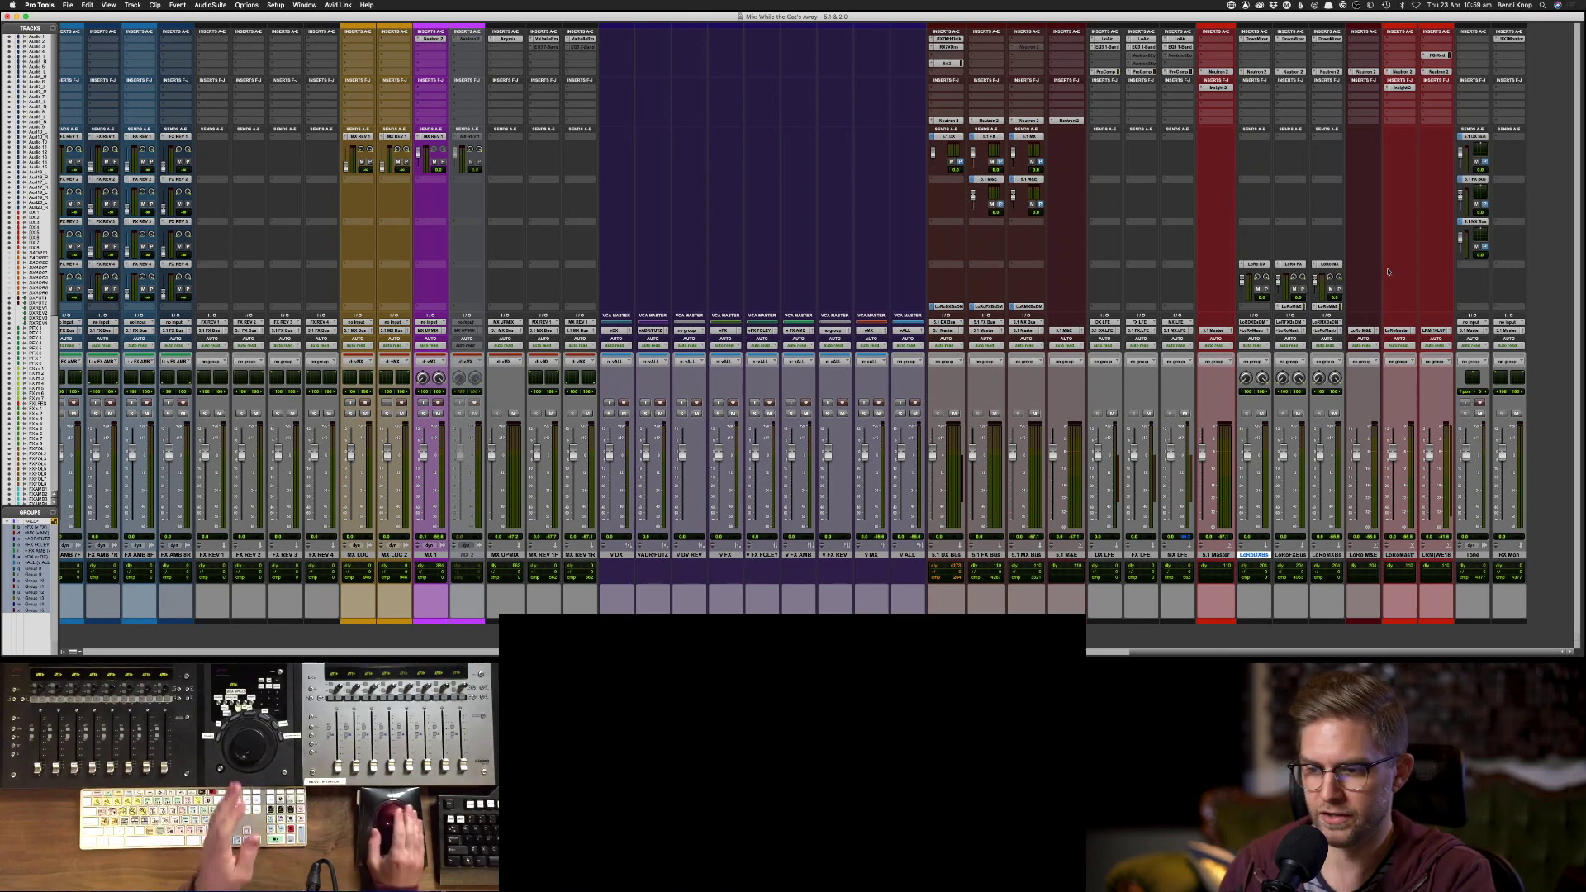
- Select the last red master channel, Tone and RX Mon in turn, and return to the dialogue and FX channels
left_click(1442, 554)
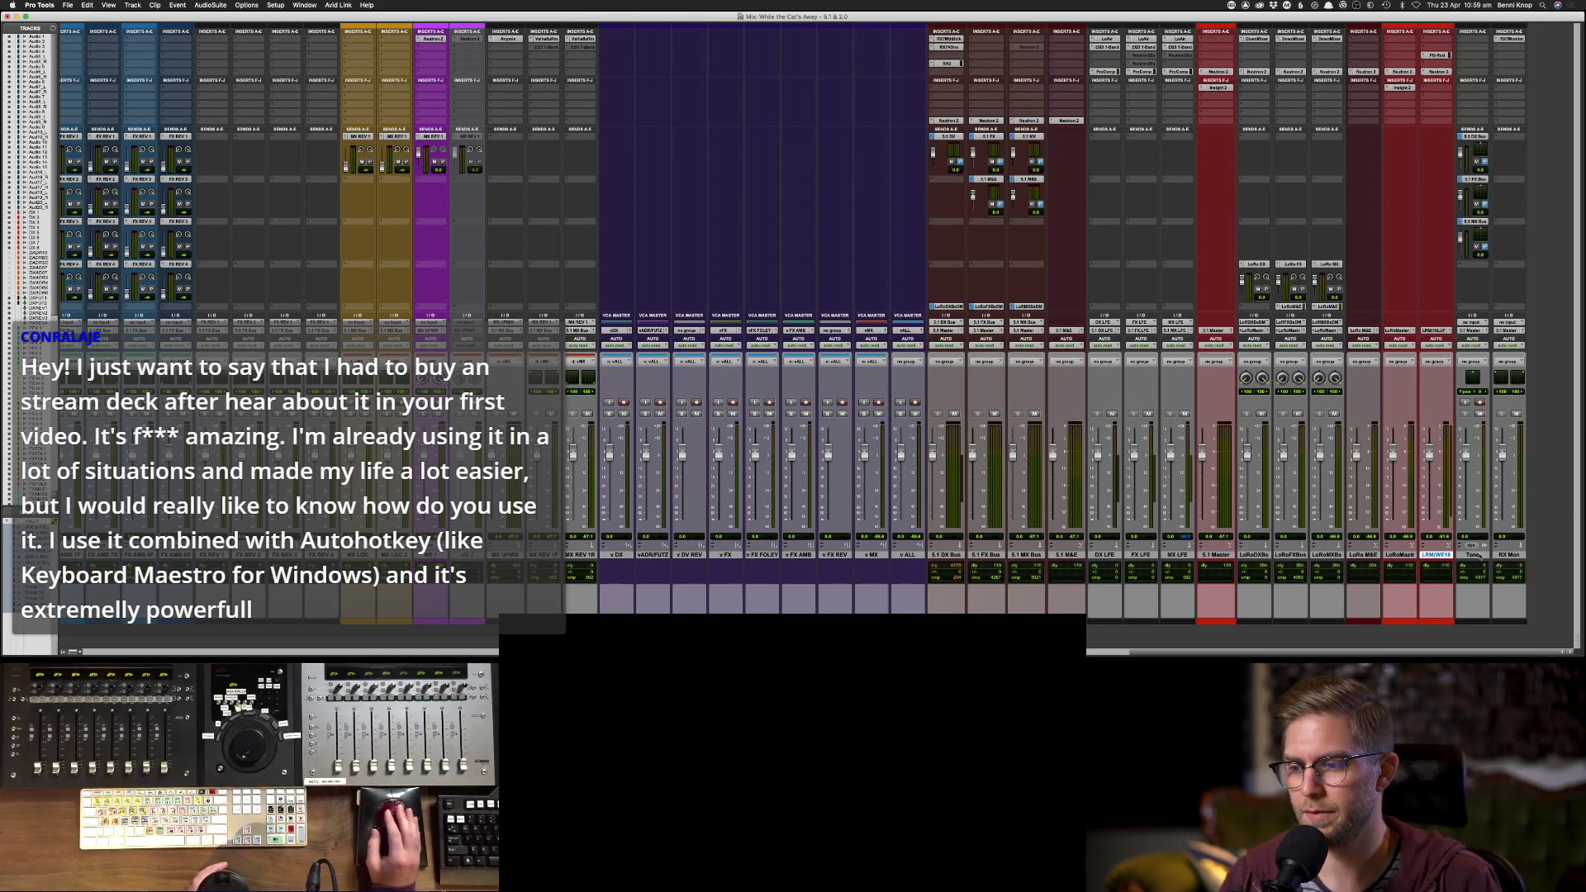
left_click(1478, 555)
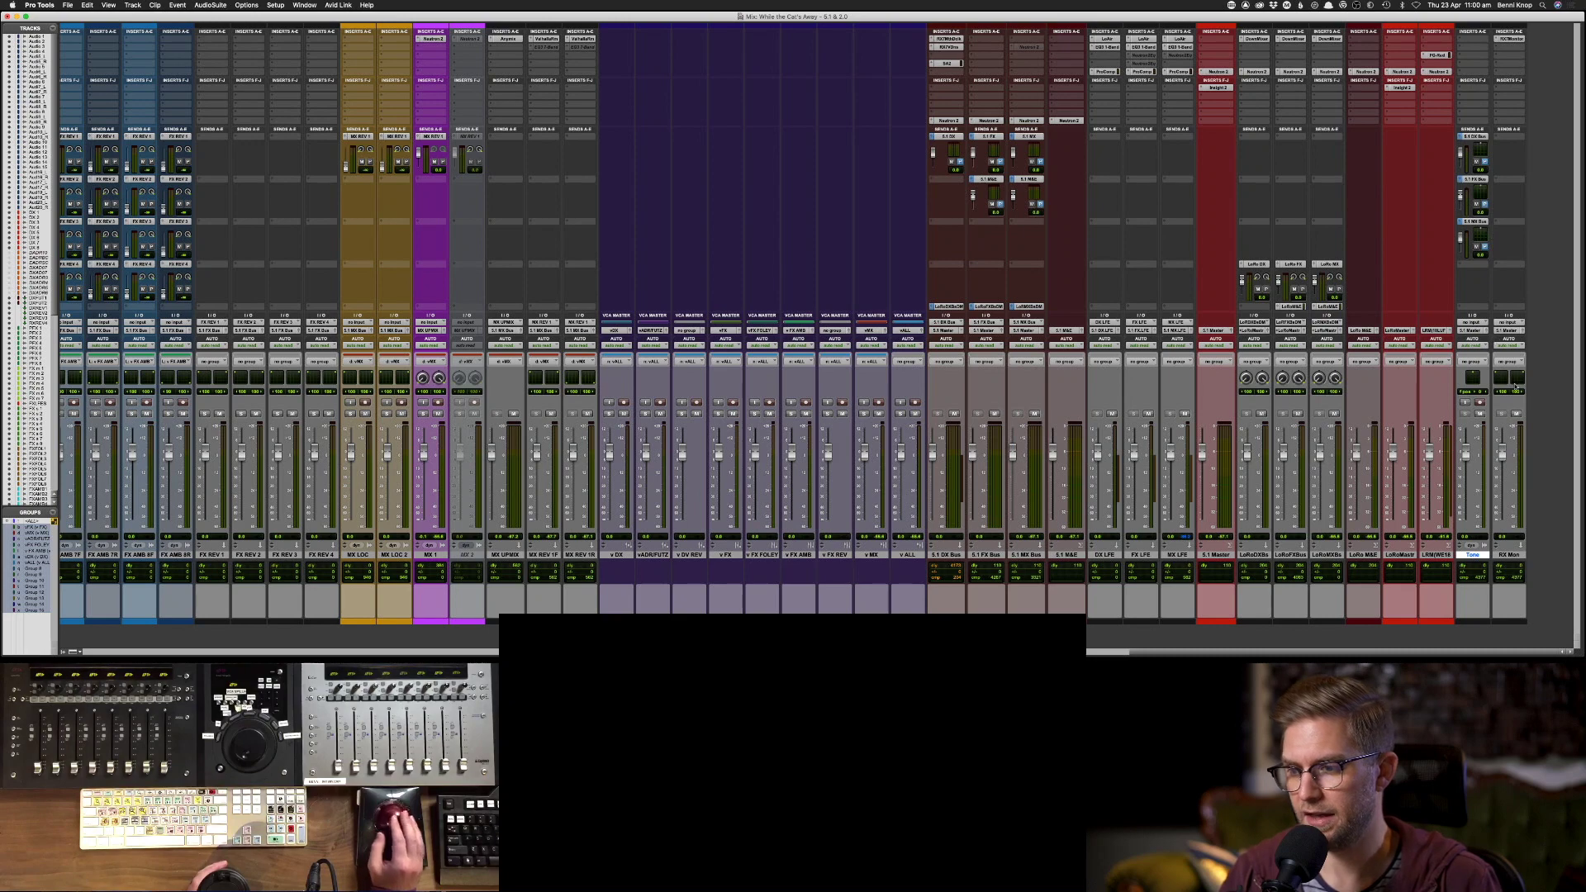
left_click(1512, 555)
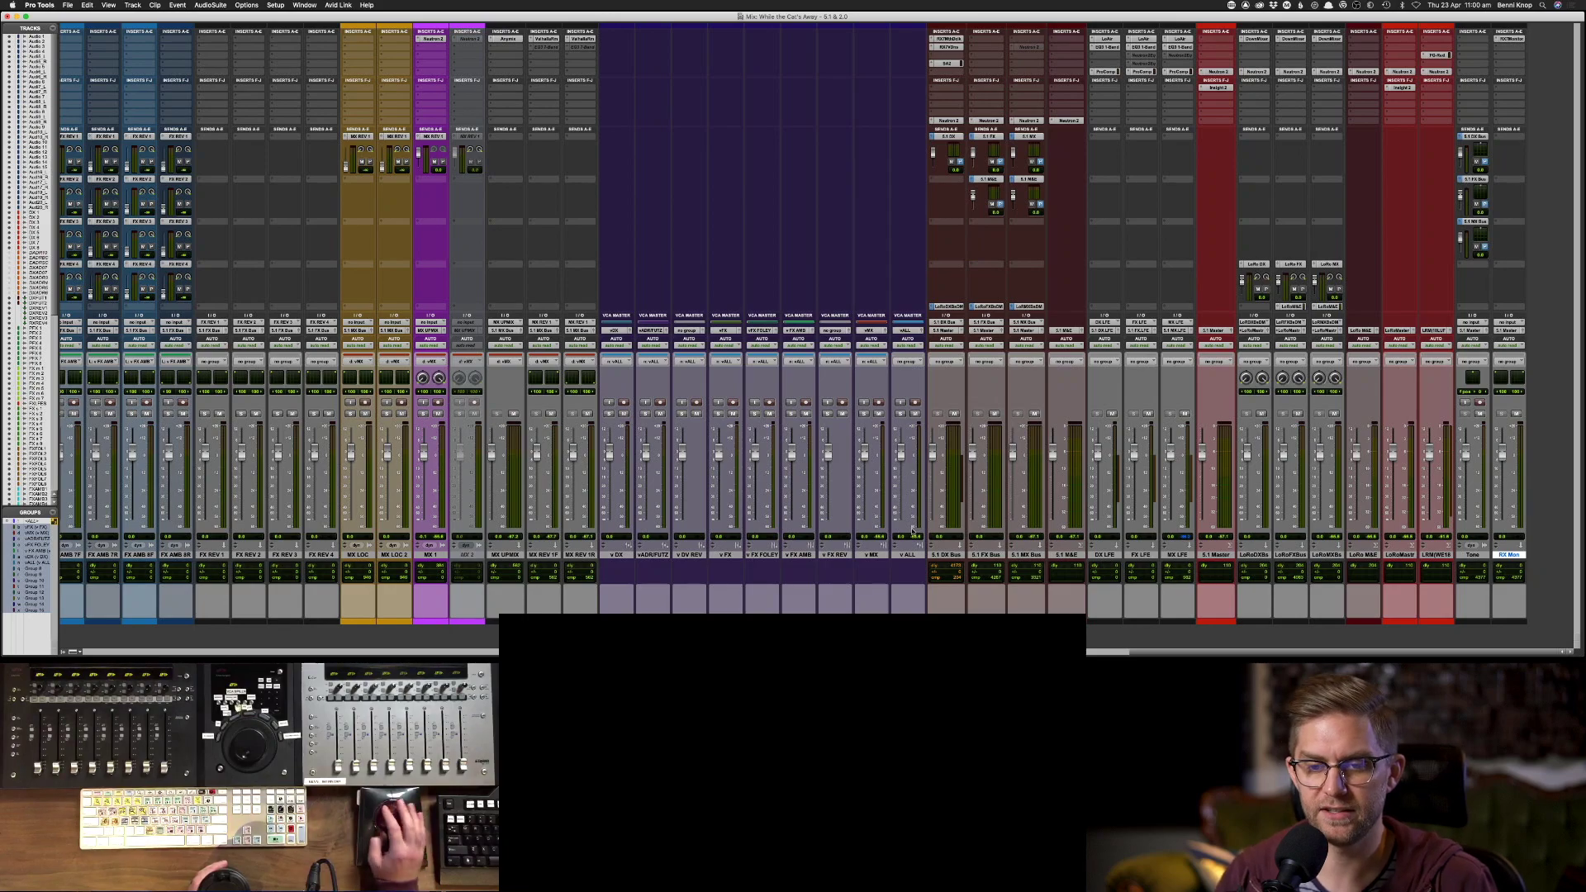
scroll(912, 528, "left", 15)
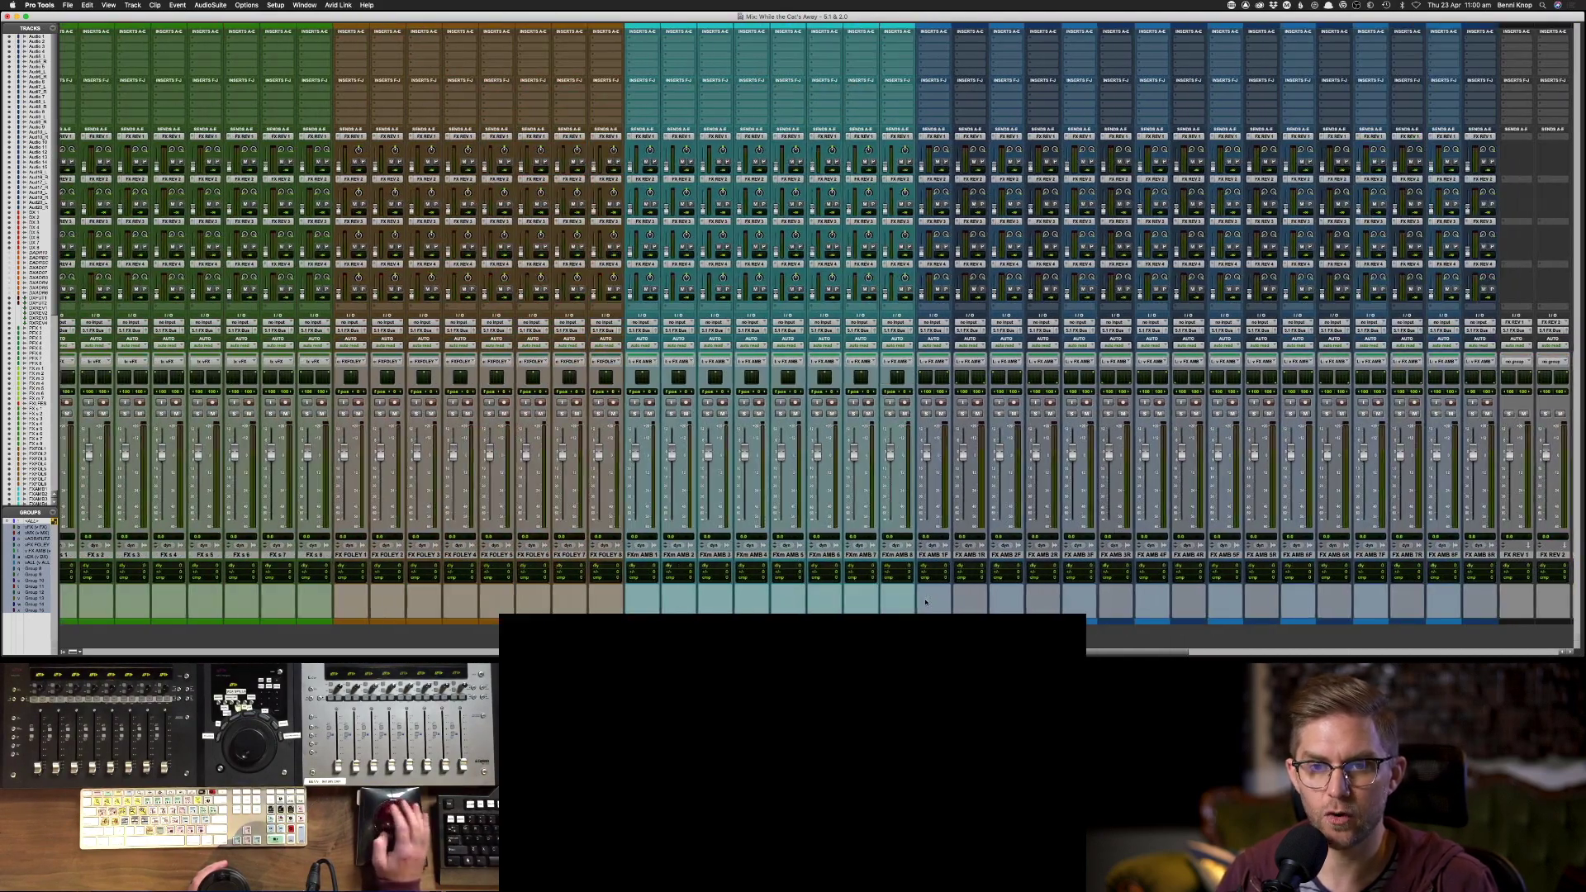
scroll(926, 602, "left", 20)
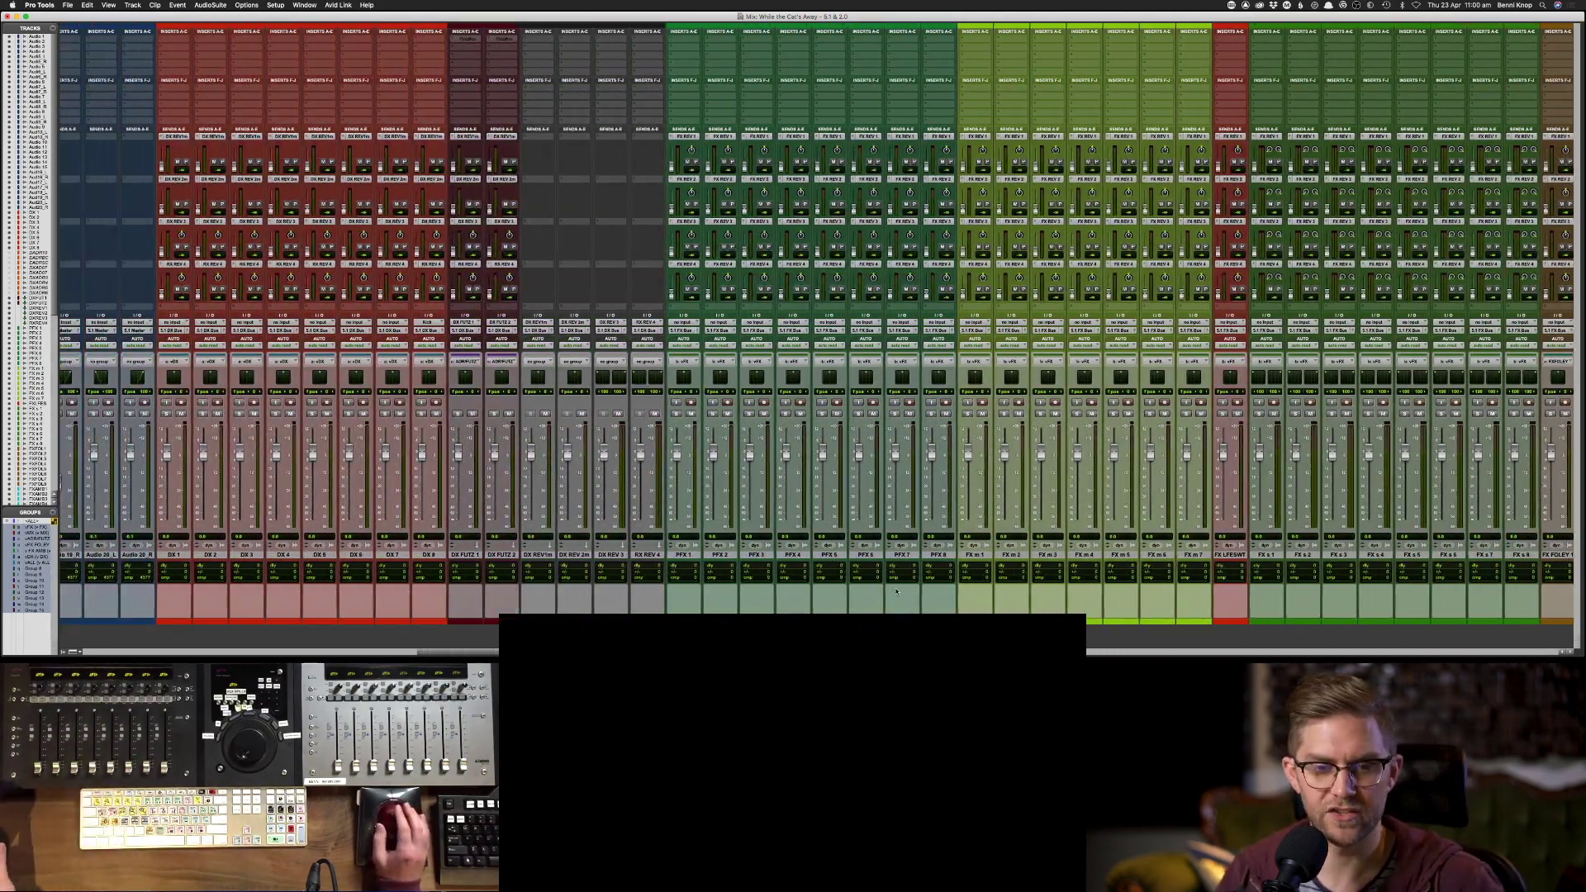
- Hide and make inactive the mixer channels from DX FUTZ 1 through DX REV 4
scroll(897, 591, "left", 10)
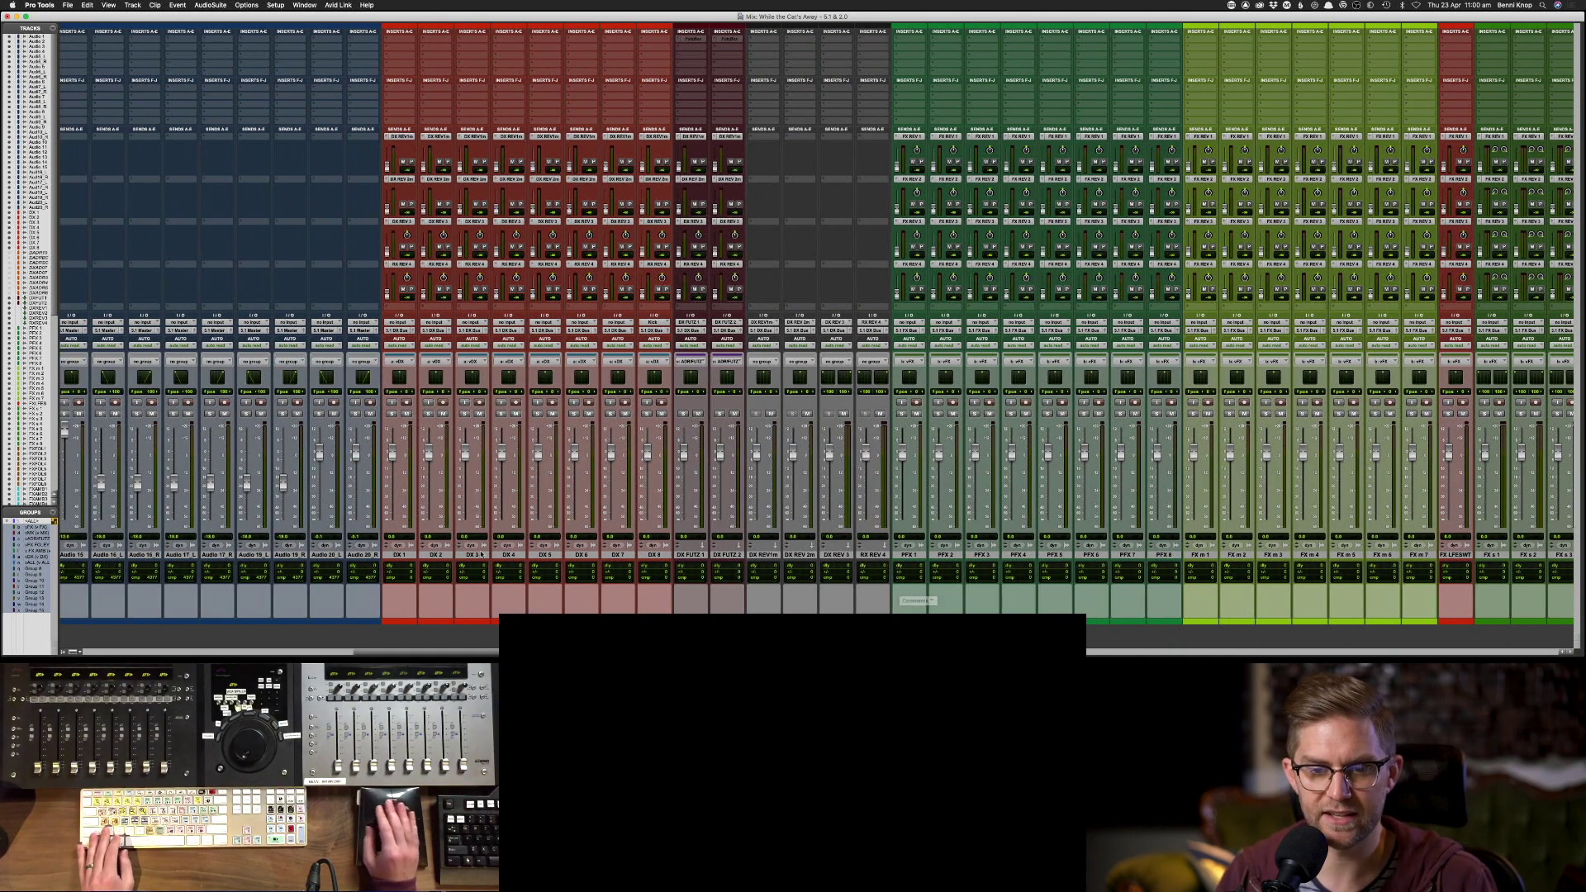
left_click(677, 555)
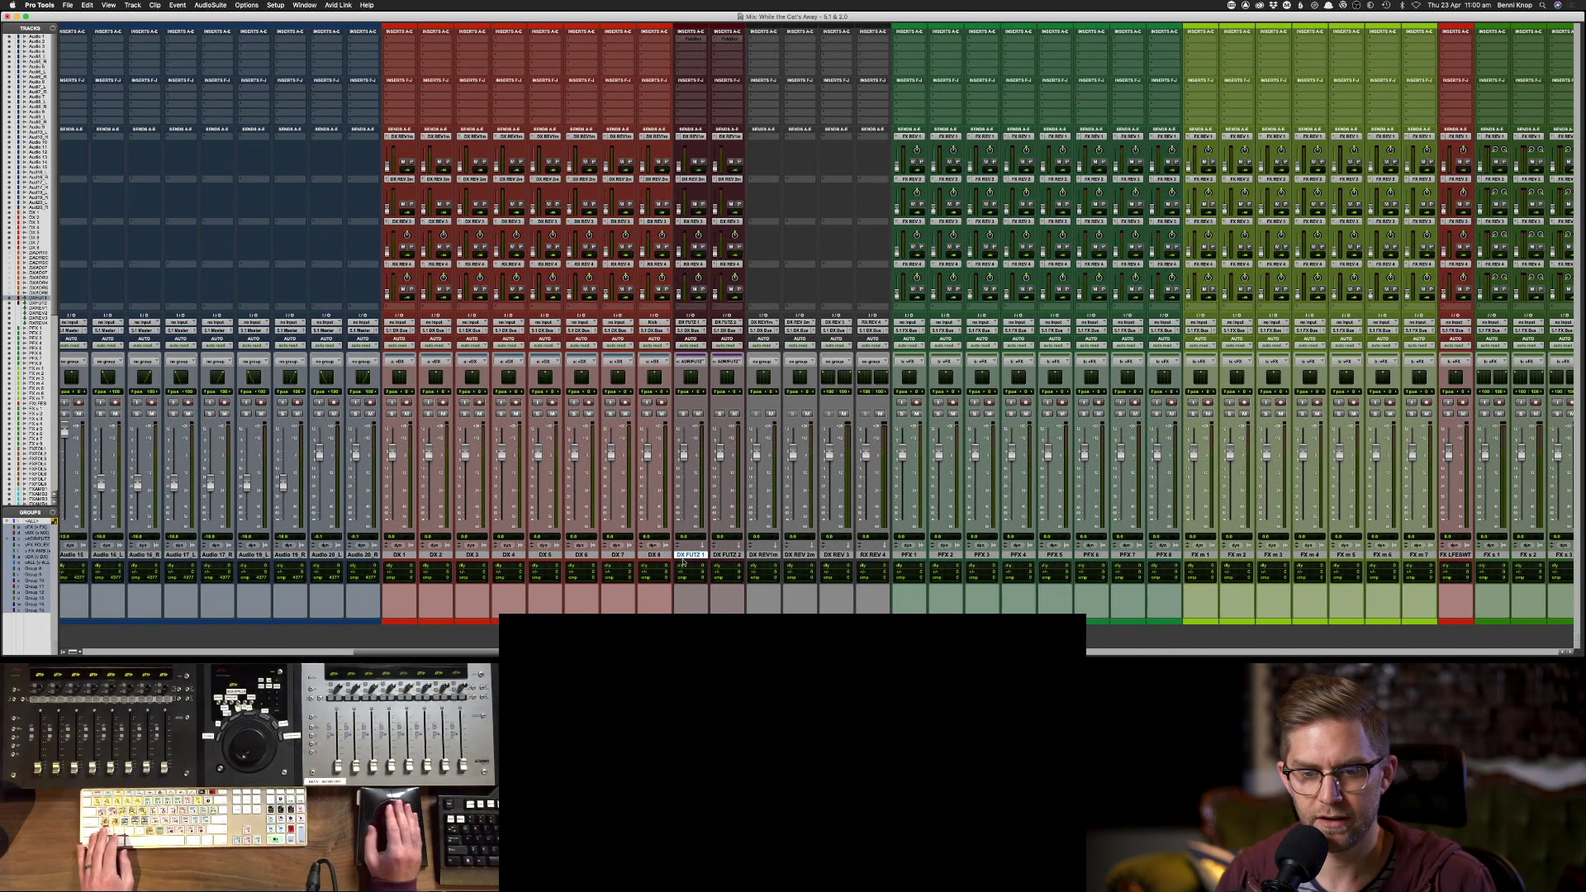
left_click(872, 554, "shift")
right_click(864, 554)
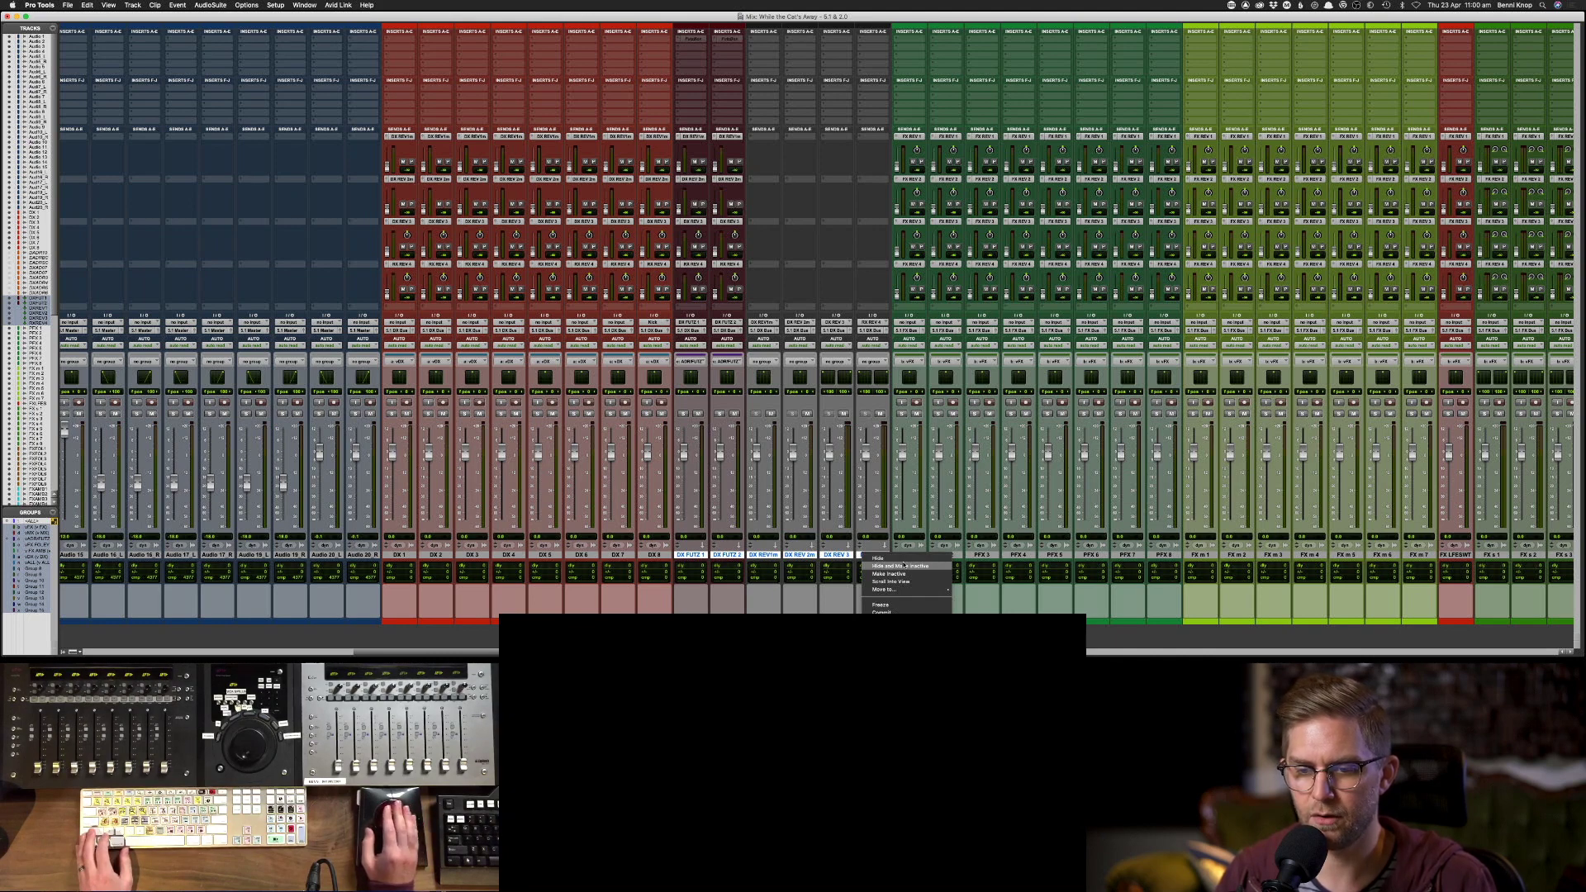
left_click(905, 566)
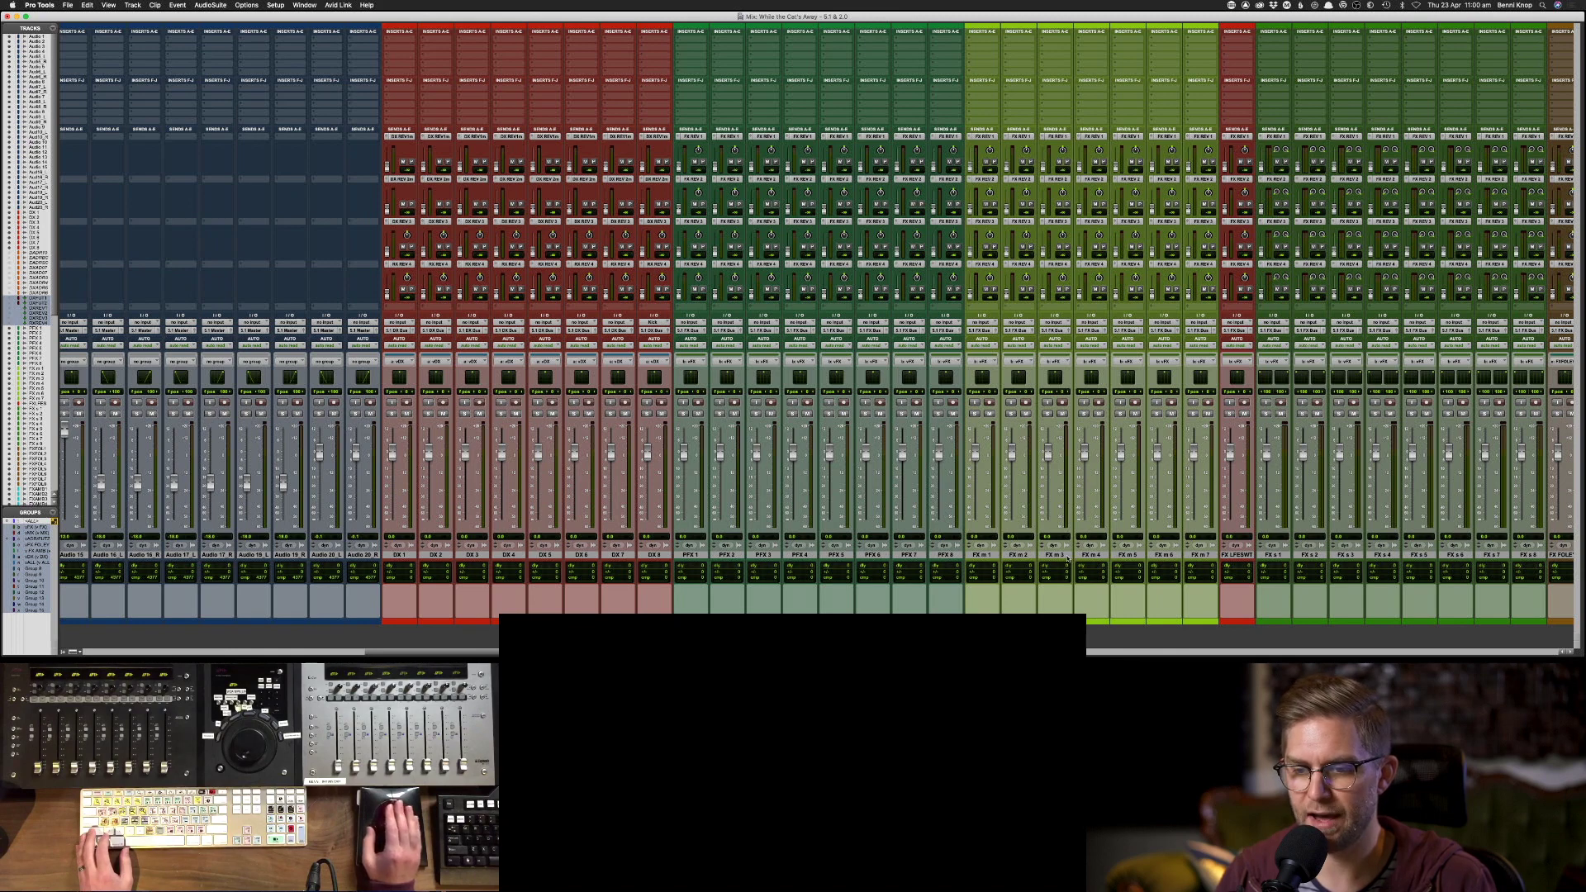
- Hide the mono FX channels from FX m 3 to the last one, keeping FX m 1 and FX m 2
left_click_drag(1061, 555, 1199, 555)
right_click(1199, 555)
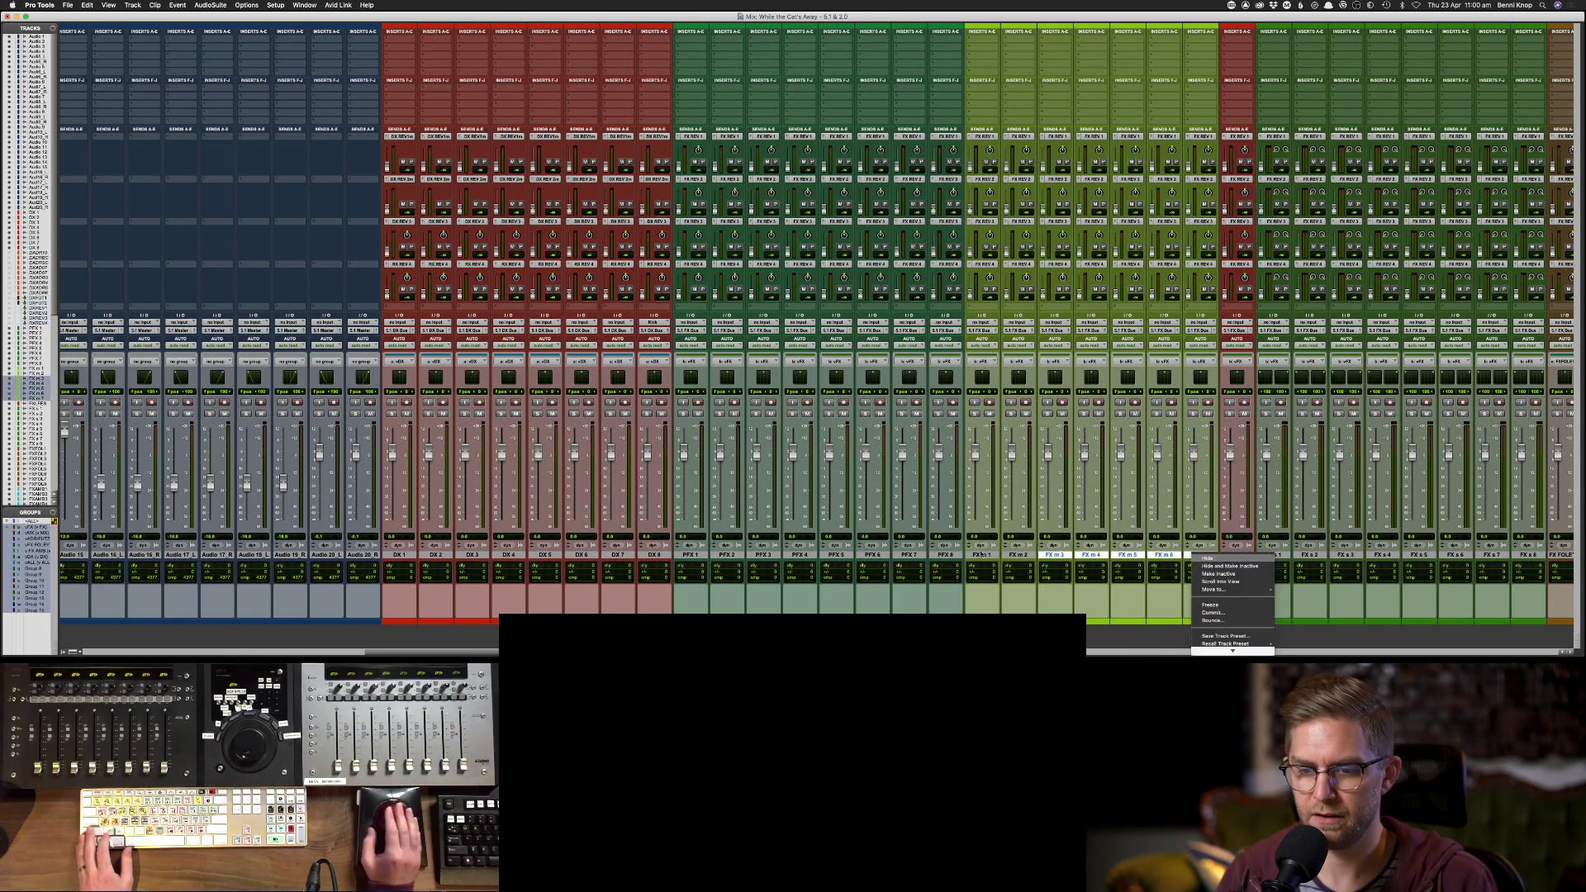
right_click(1064, 557)
left_click(1076, 558)
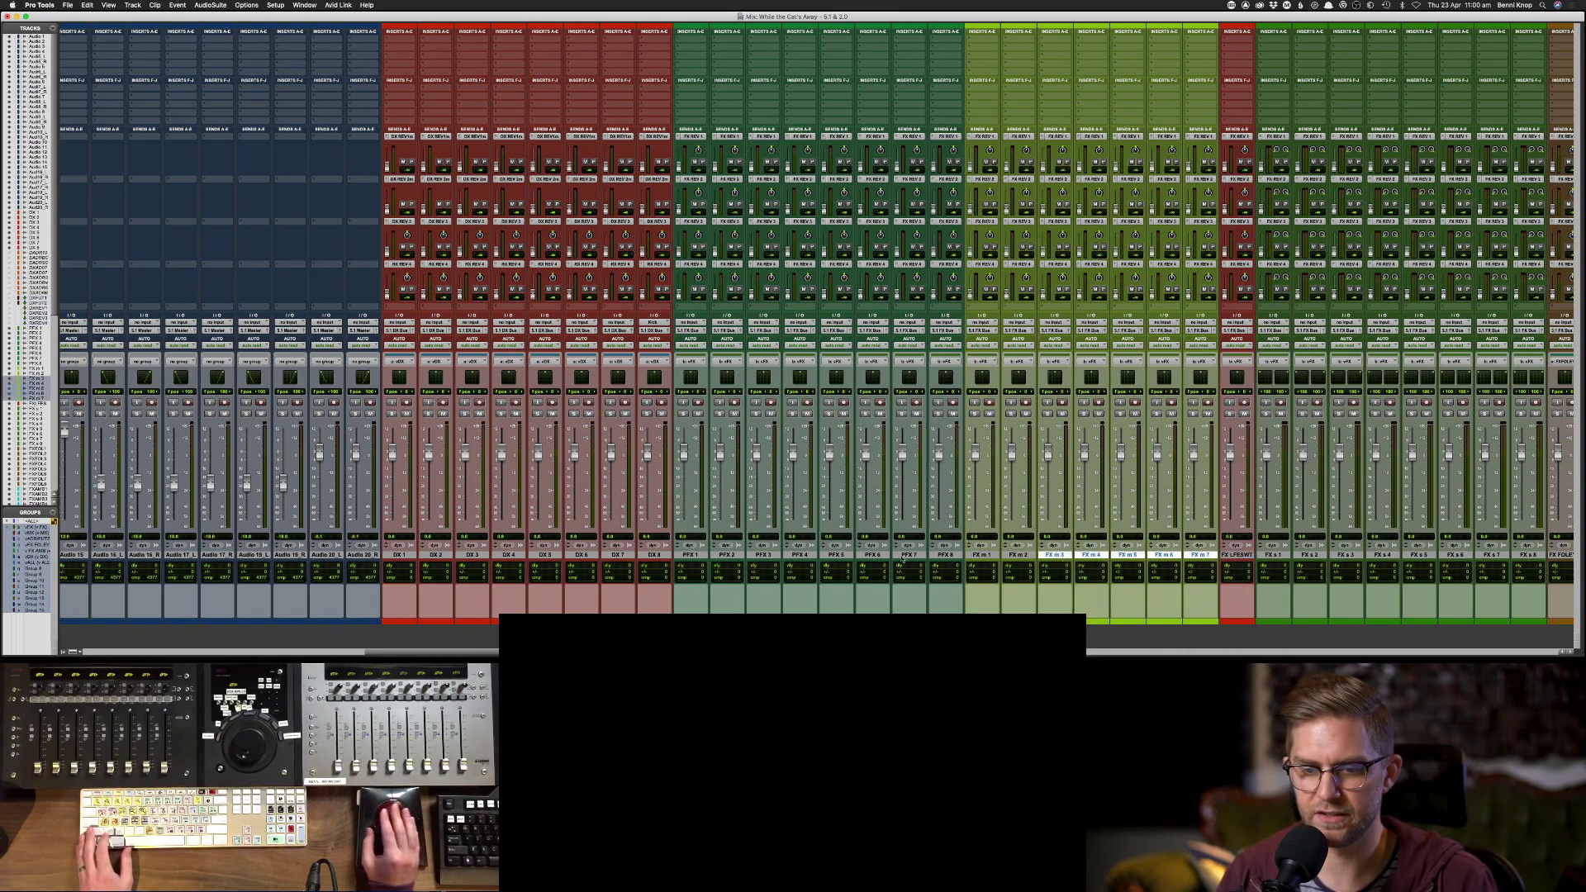
- Hide and make inactive the production FX channels PFX 3 through PFX 8
left_click(834, 556)
left_click(806, 556)
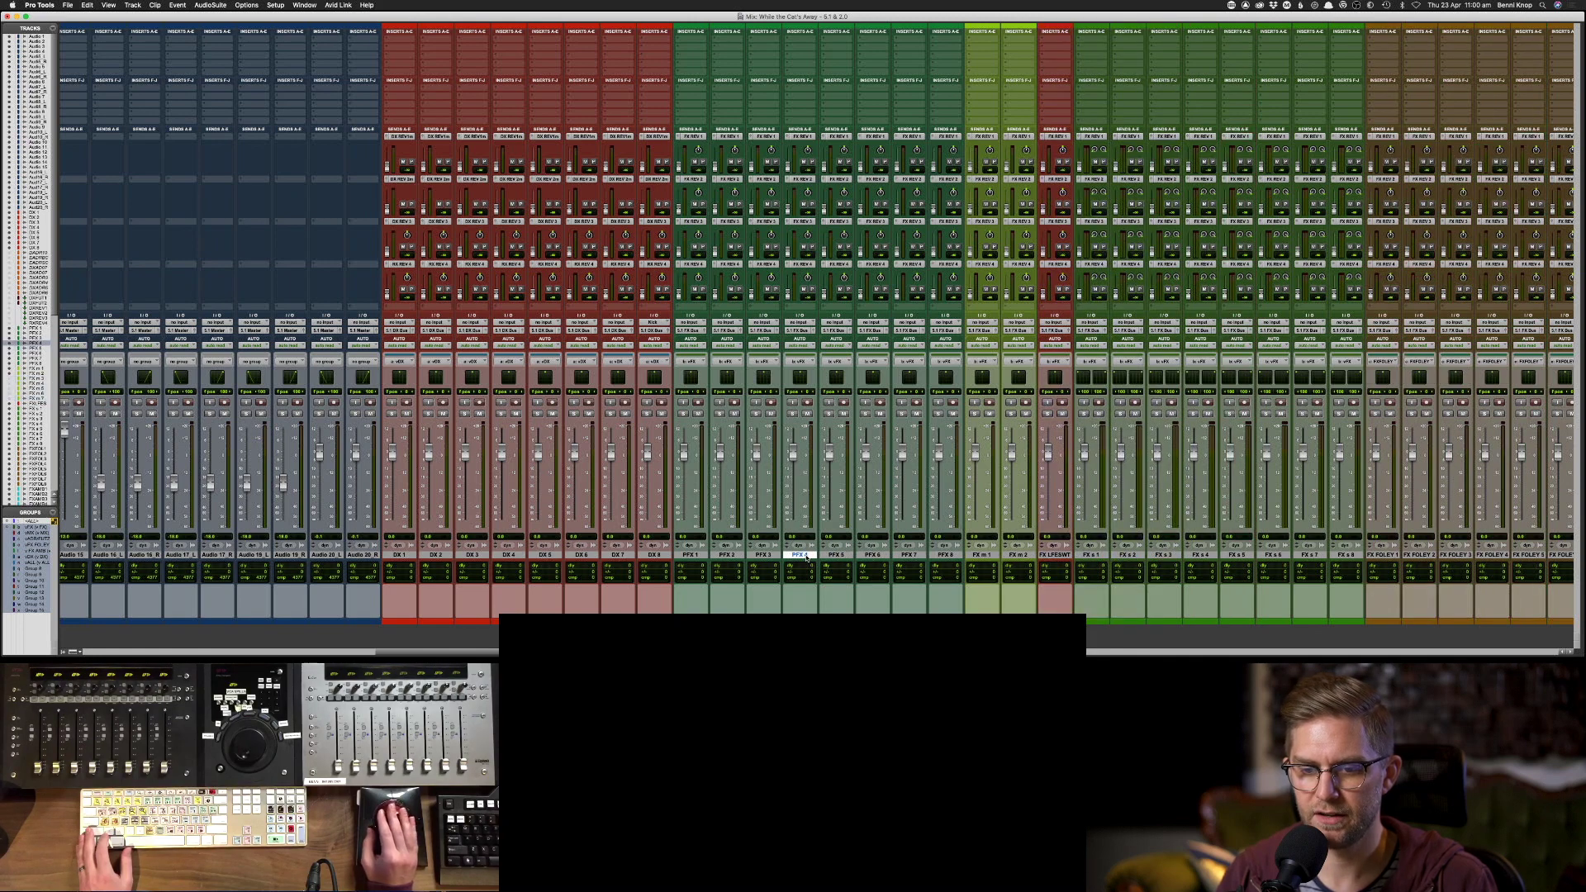
left_click(775, 556, "shift")
left_click(944, 556, "shift")
right_click(951, 557)
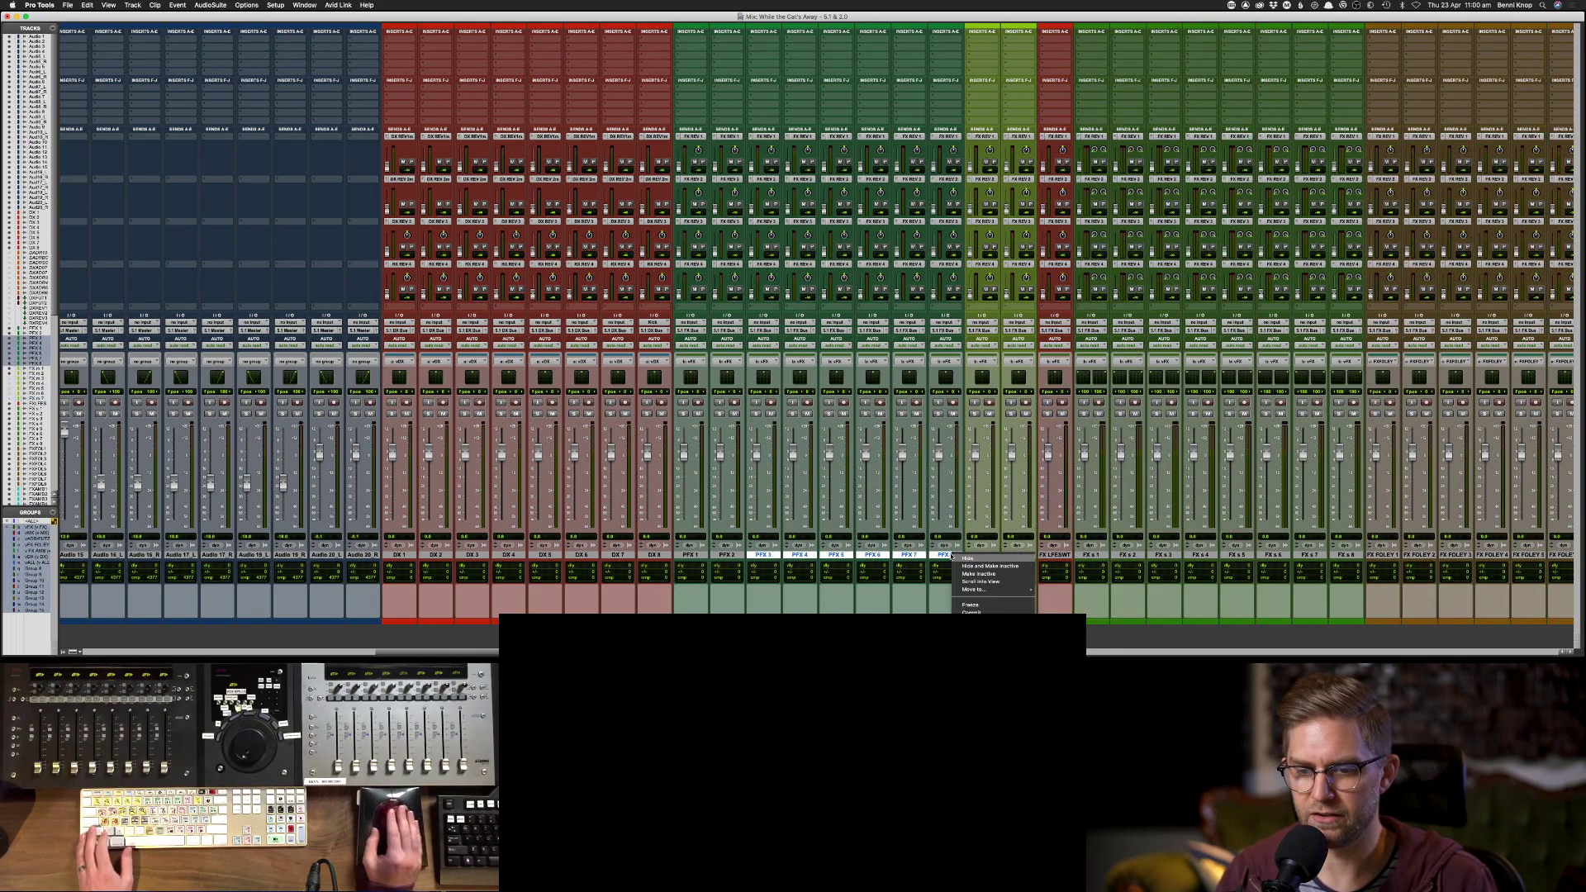
left_click(1003, 567)
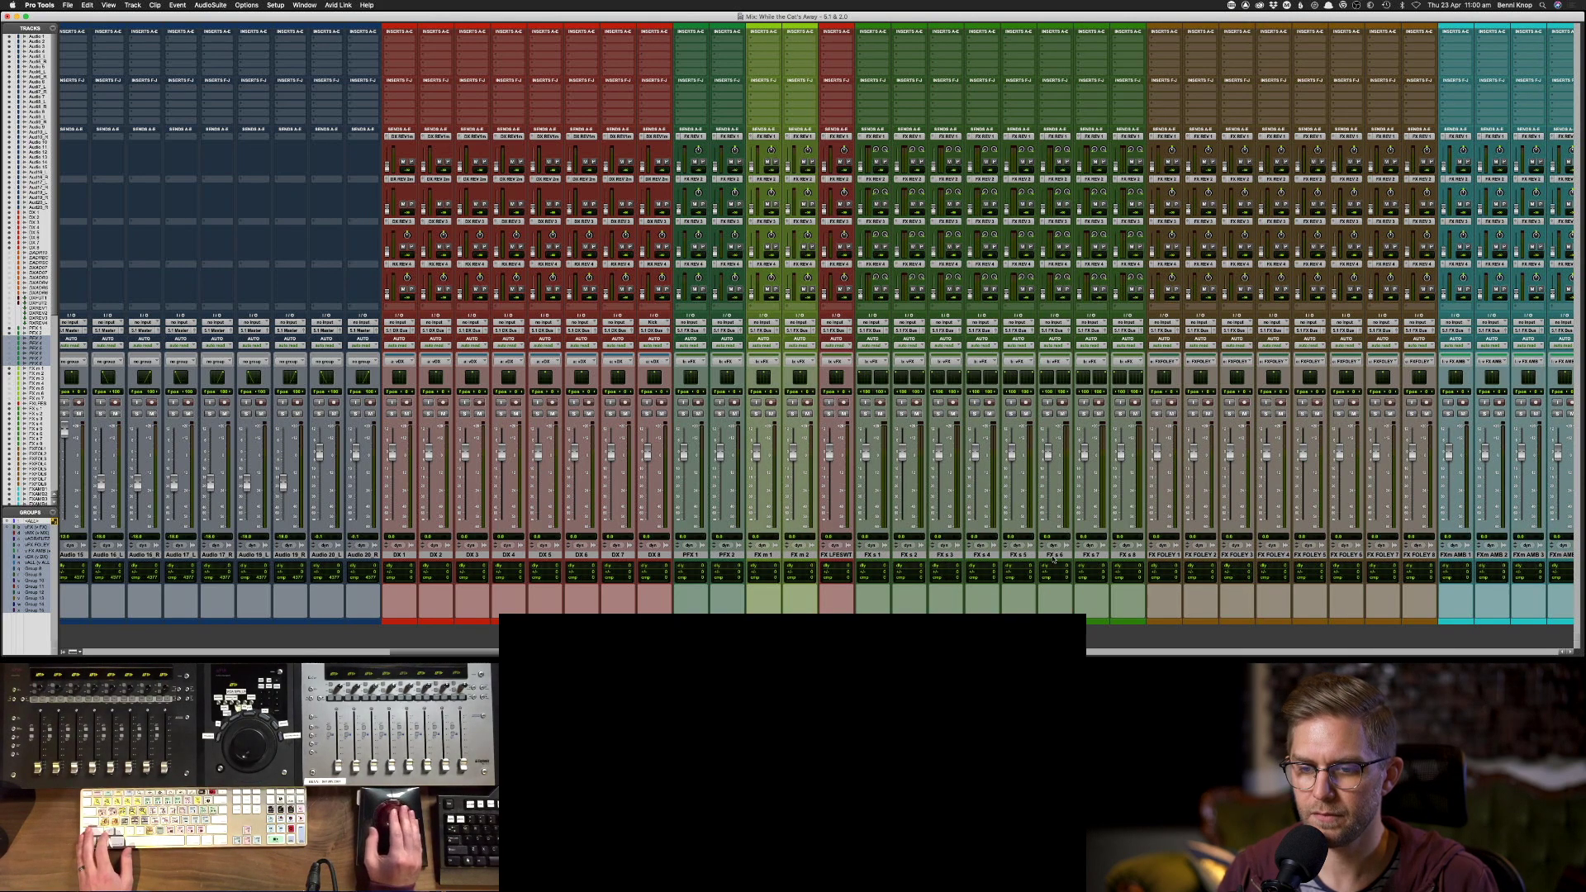
- Hide the stereo FX channels FX s 3 through FX s 8
left_click(945, 554)
left_click(1129, 556, "shift")
right_click(1129, 556)
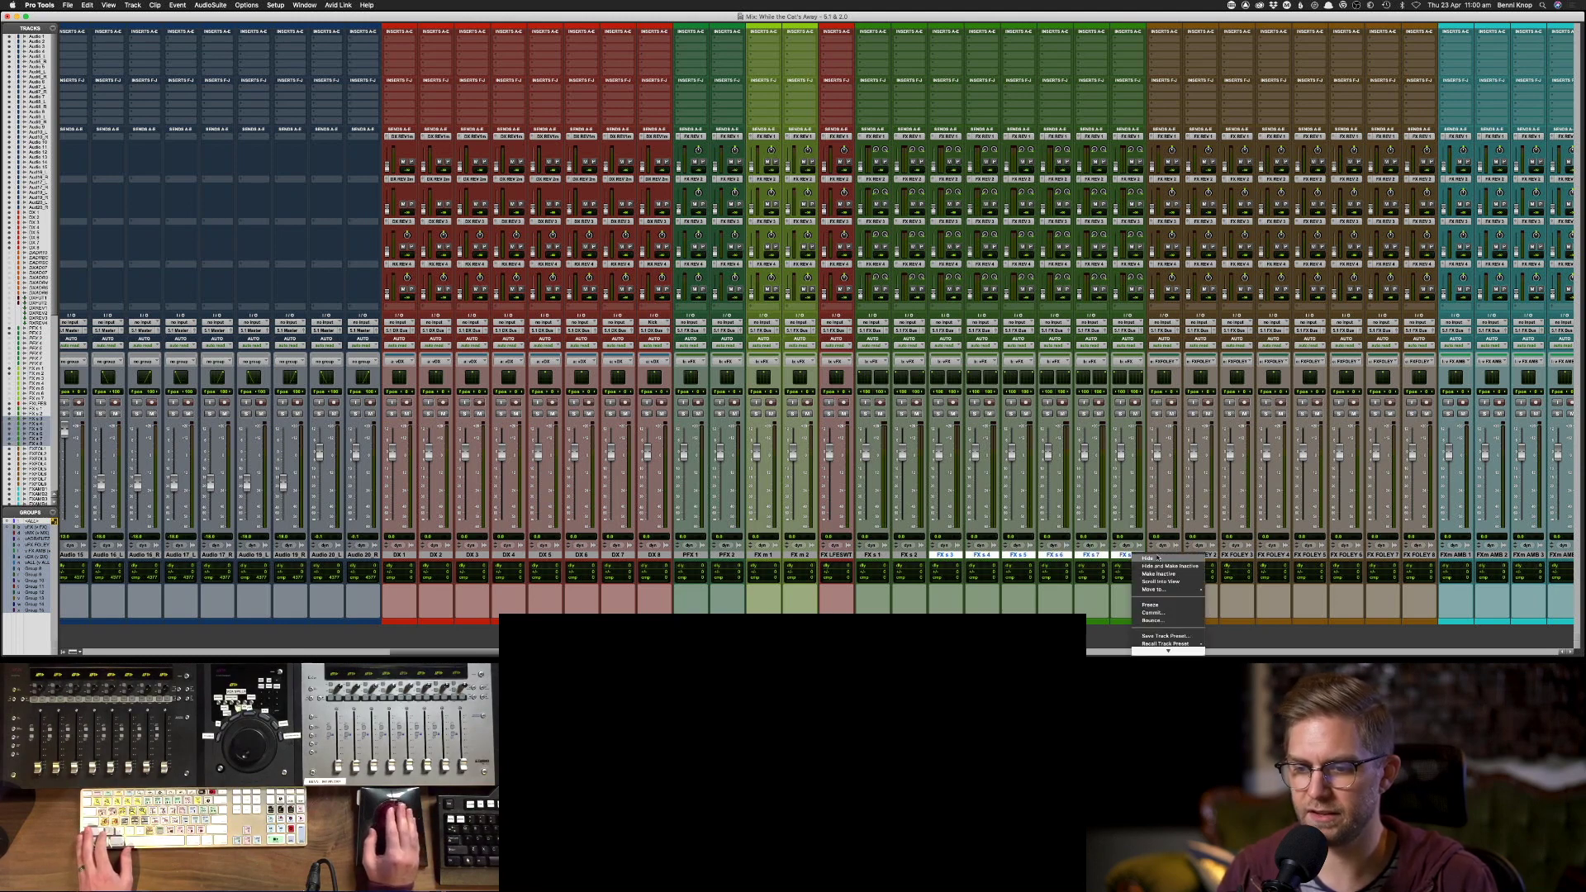
left_click(1157, 558)
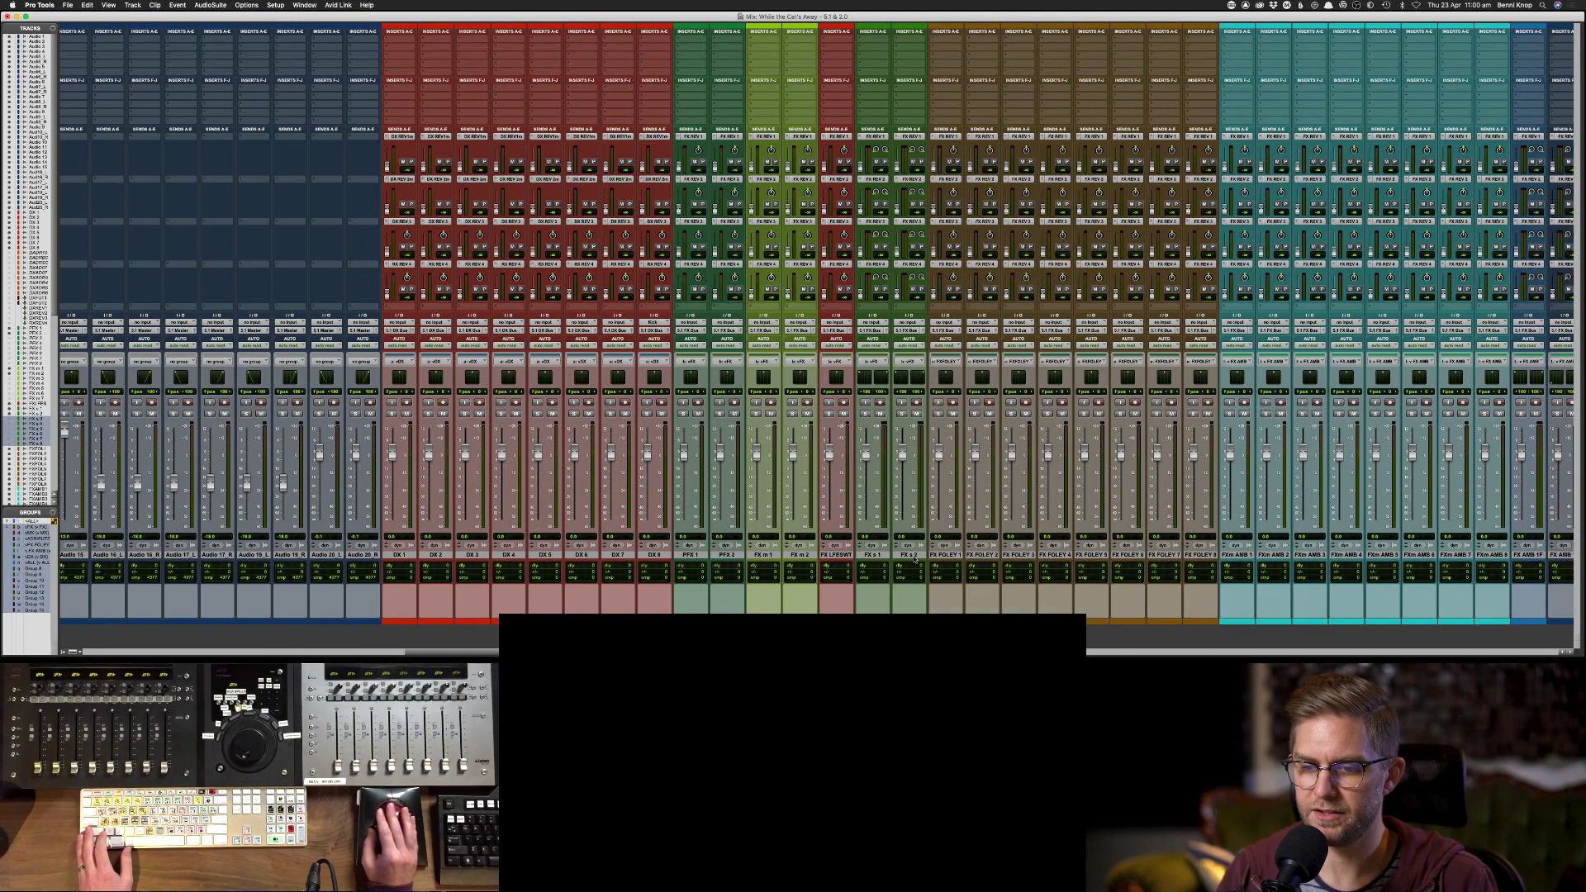
- Hide all the FX FOLEY channels in the mixer
left_click(946, 556)
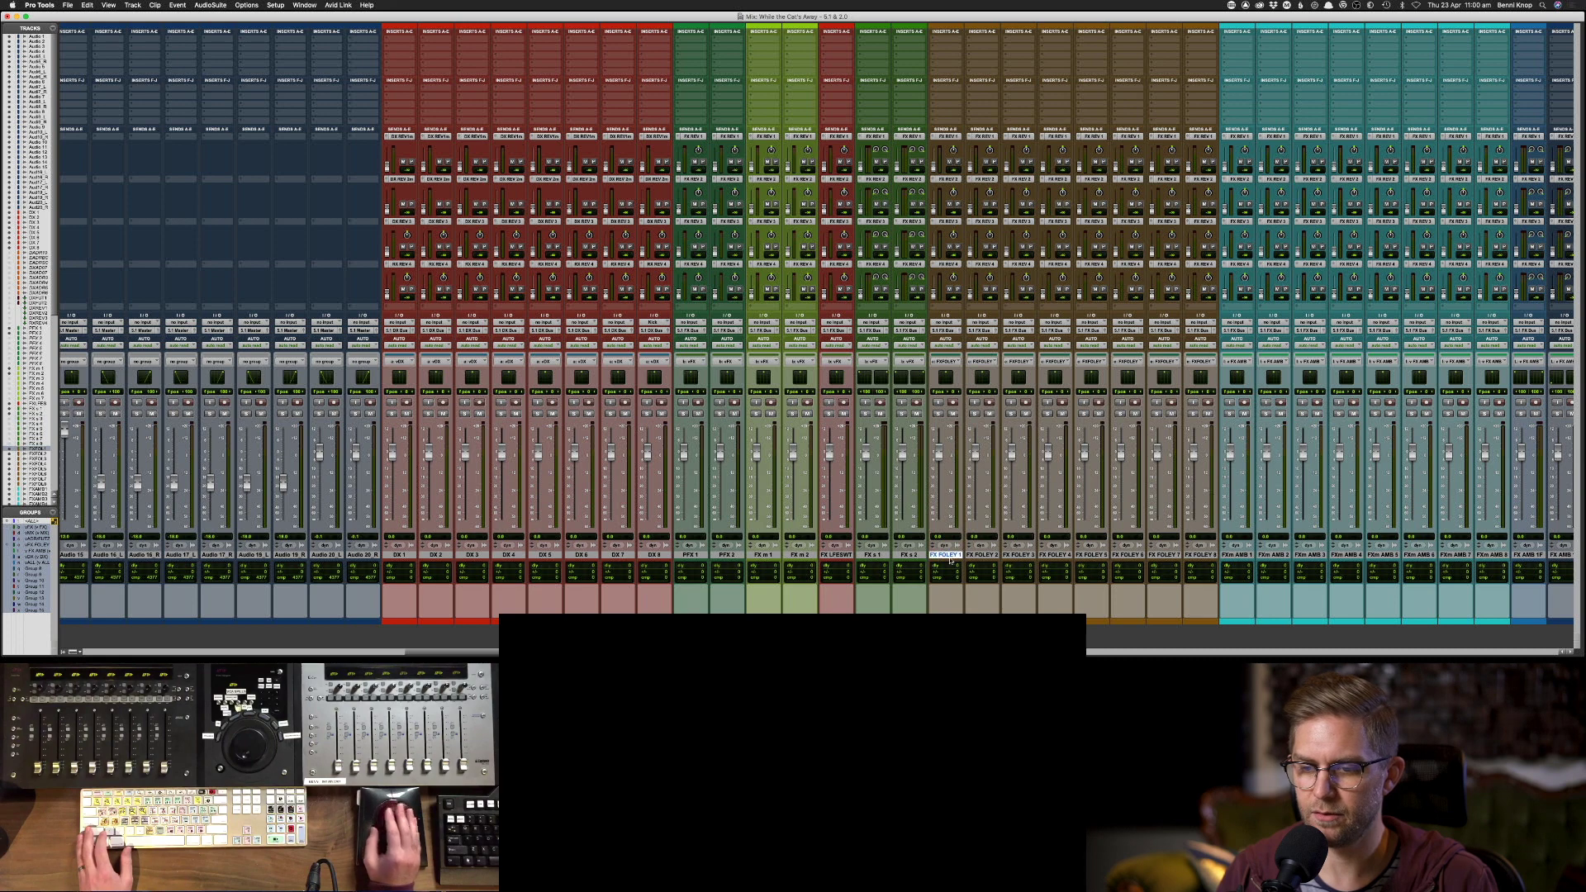
left_click(1199, 557, "shift")
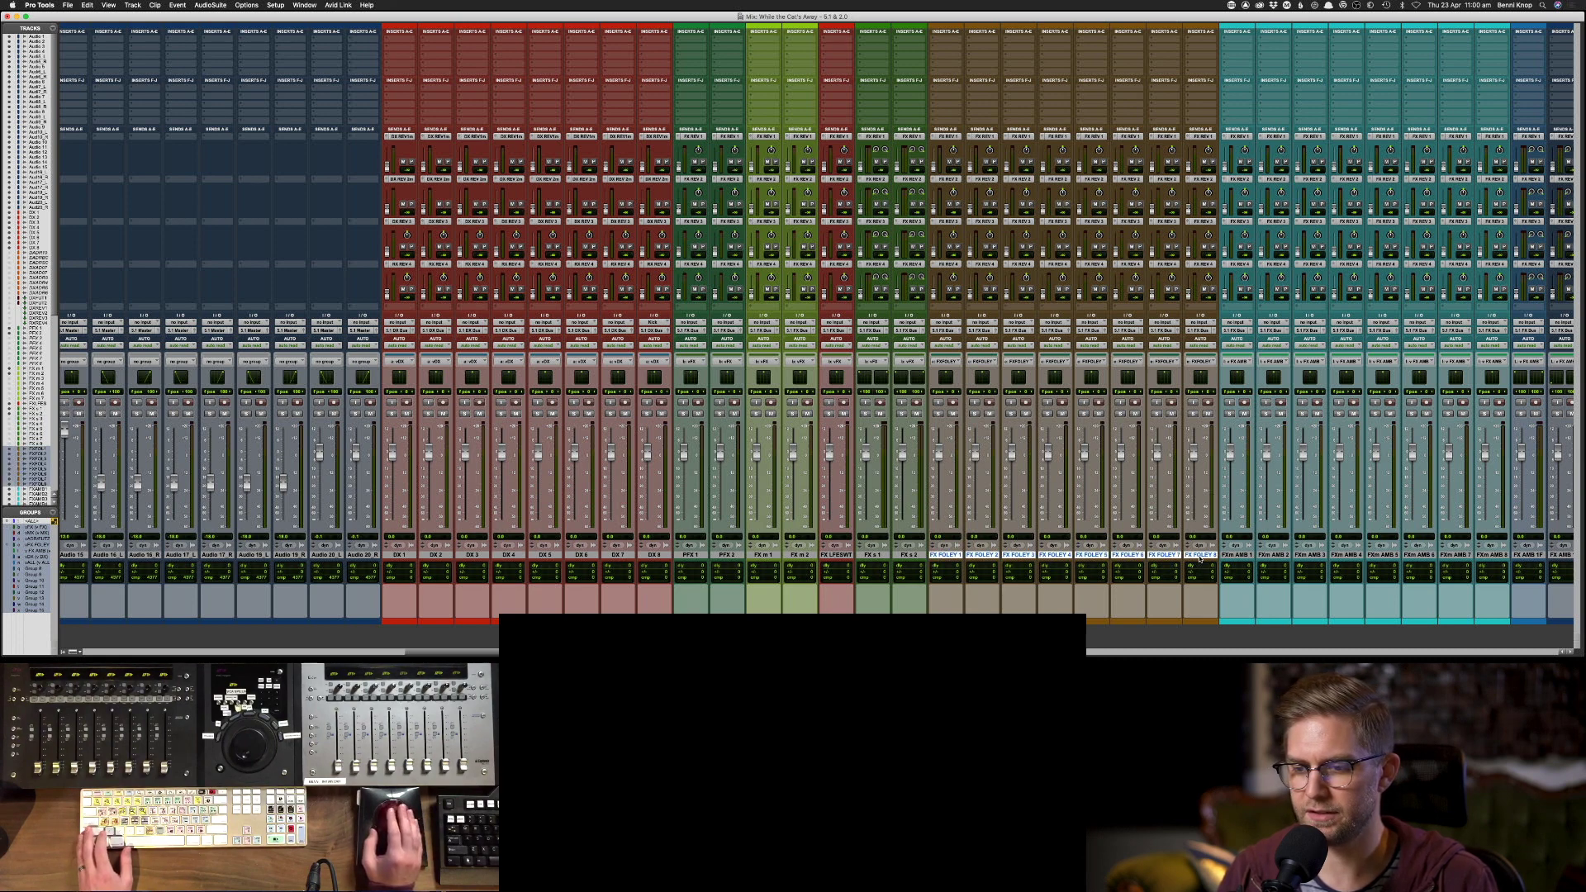
right_click(1199, 557)
left_click(1217, 560)
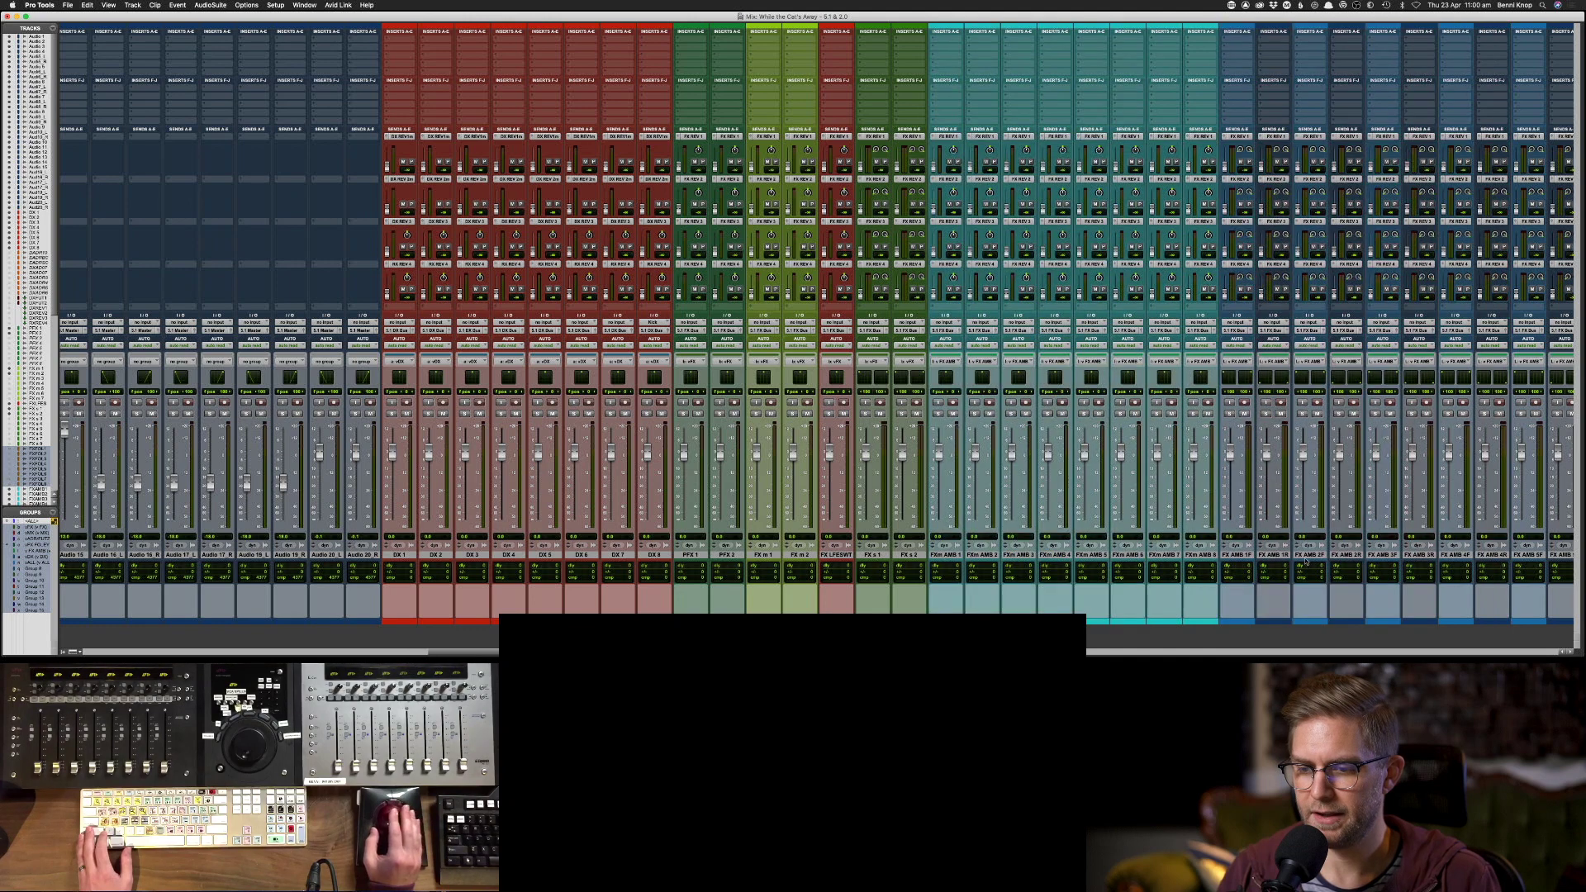
- Hide all the mono FX ambience channels in the mixer
left_click(952, 558)
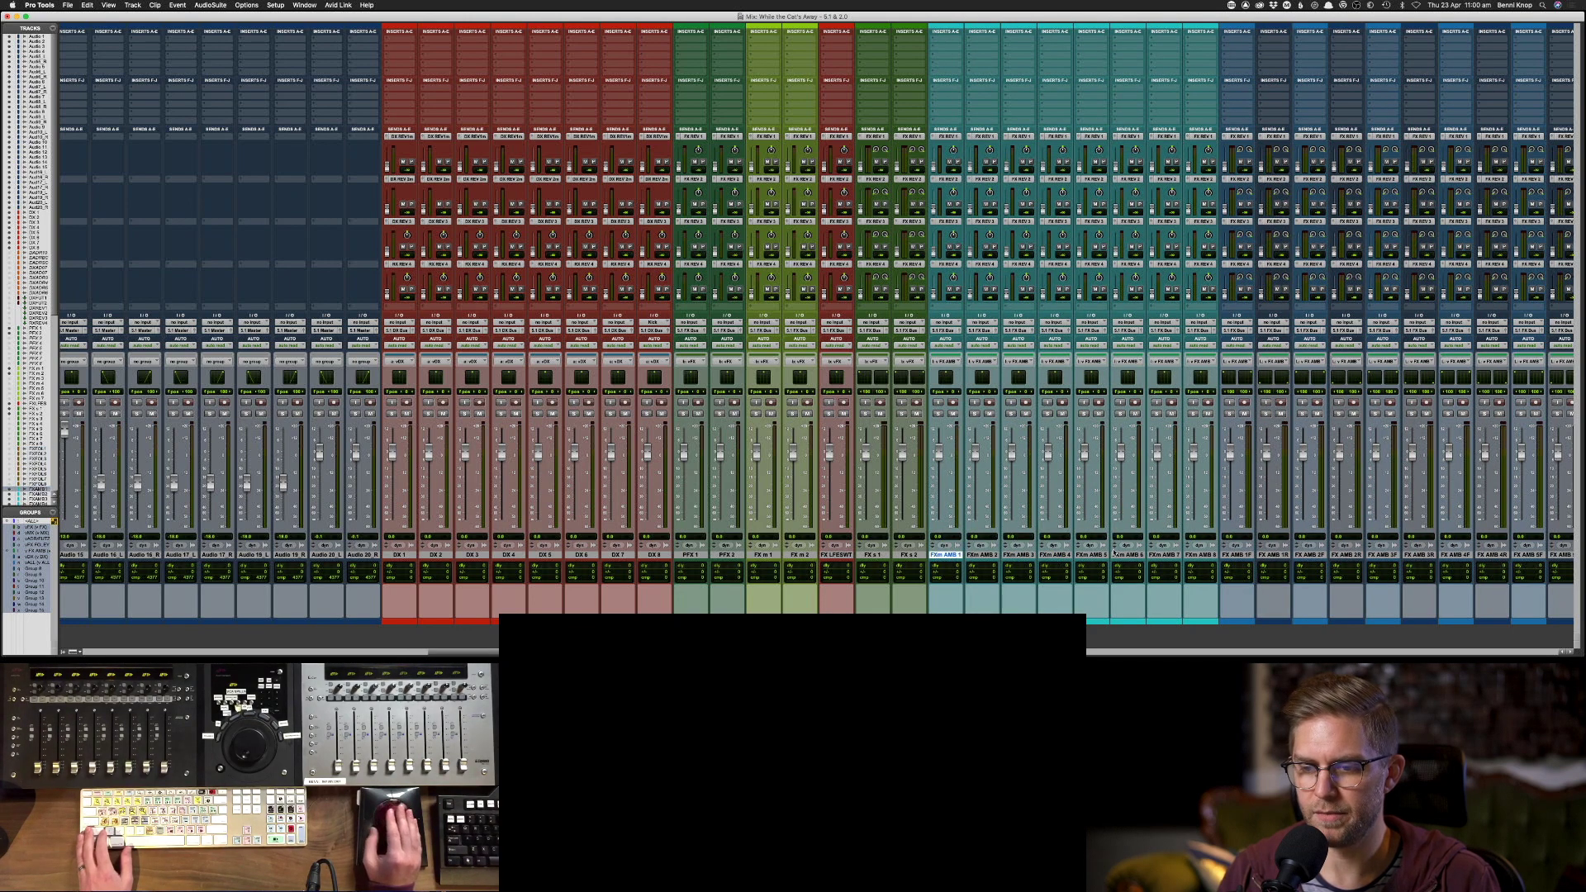
left_click(1190, 556, "shift")
right_click(1189, 556)
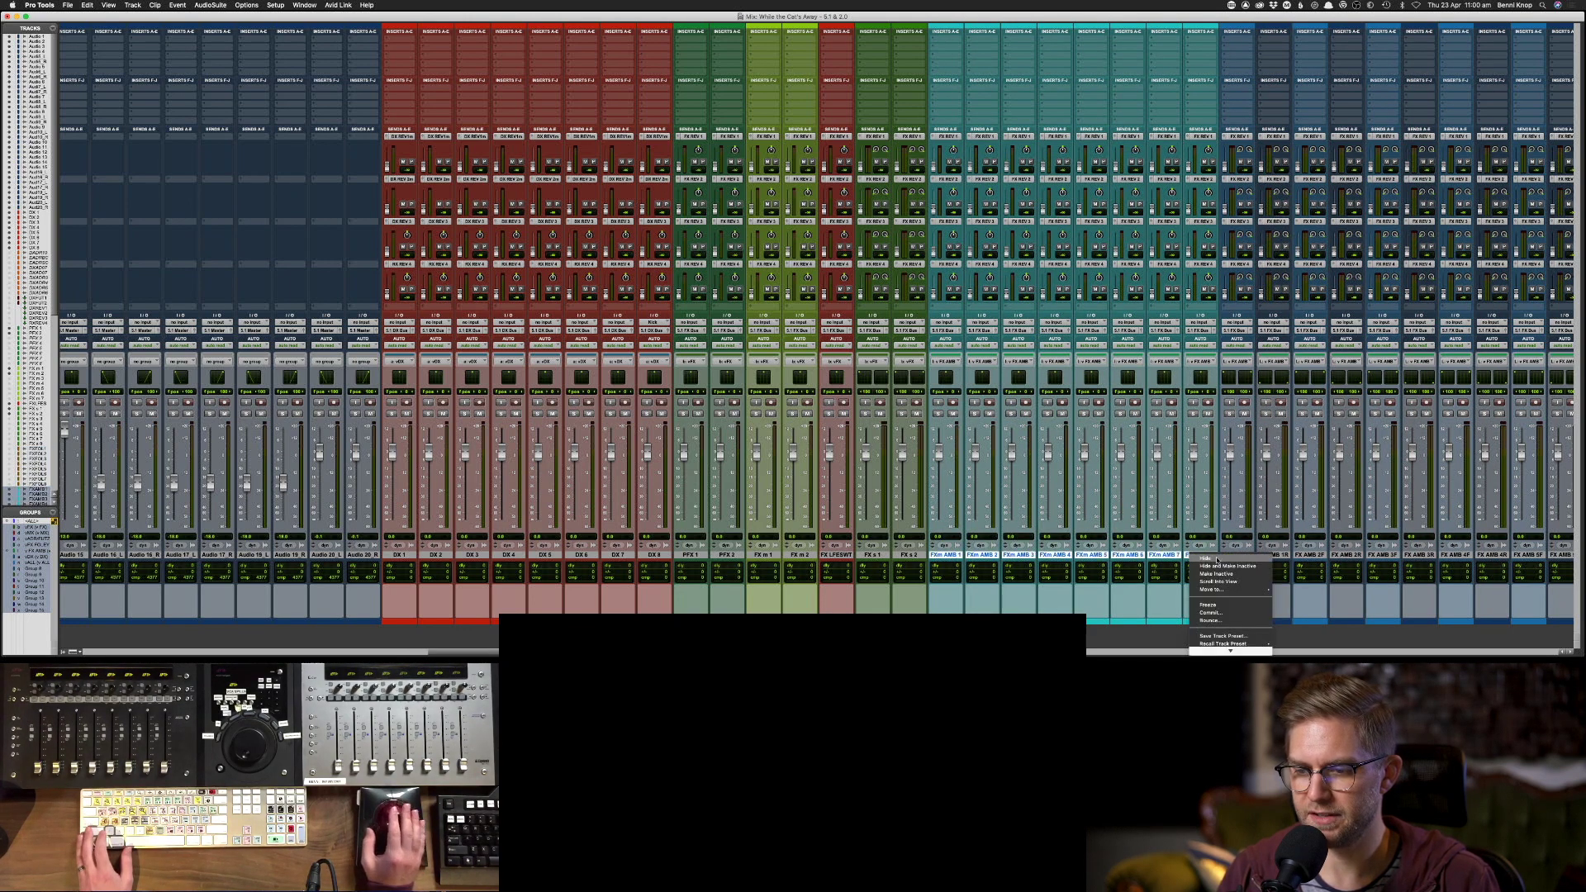
left_click(1217, 559)
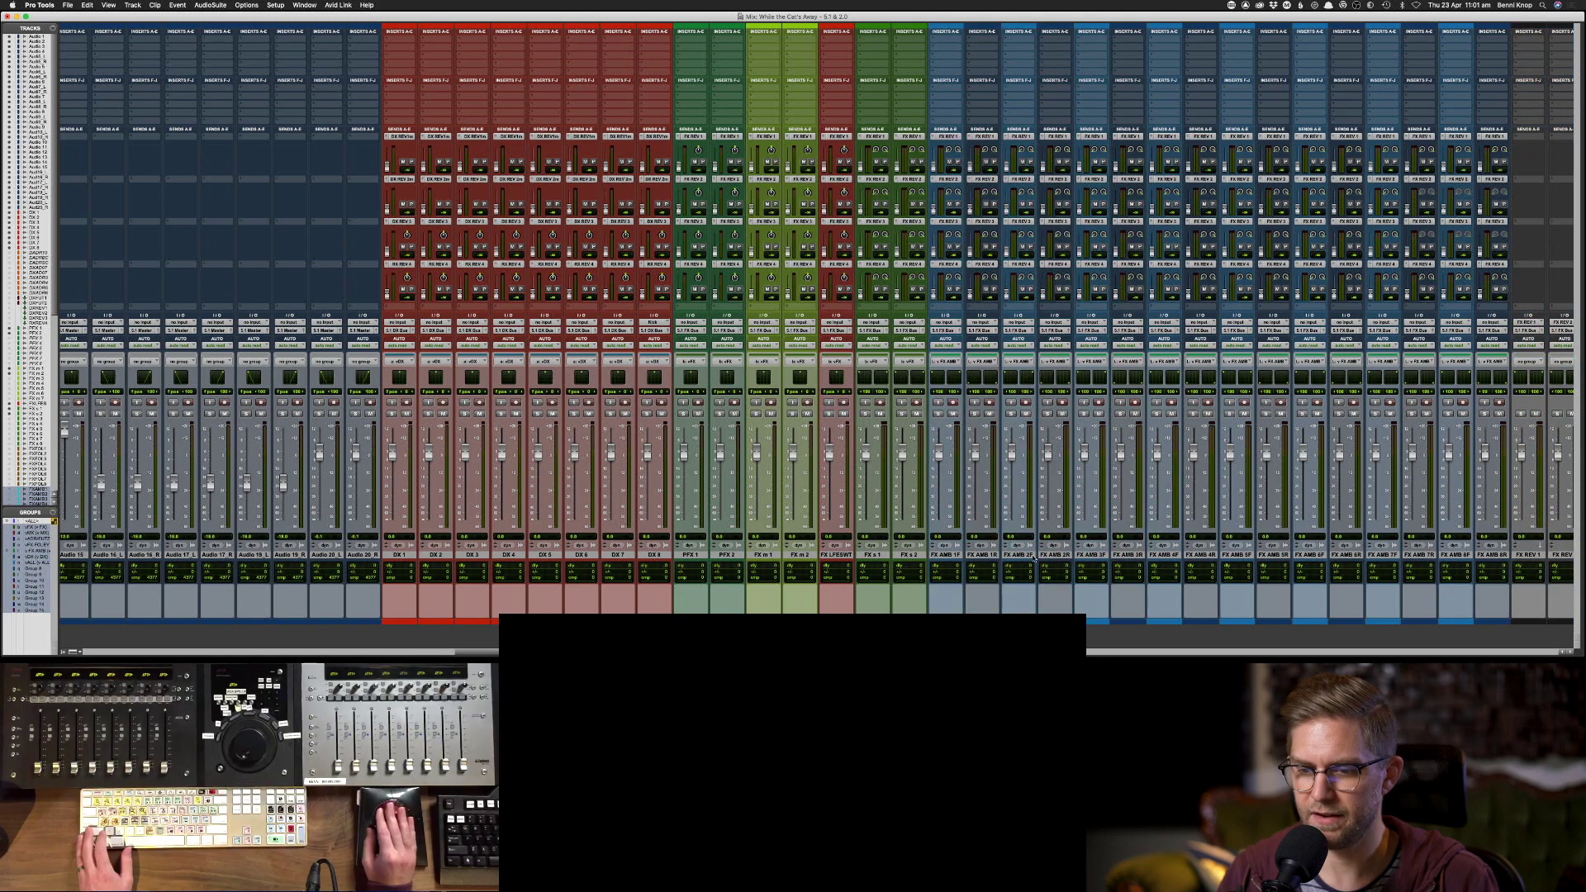
- Hide the stereo ambience channels from FX AMB 3F to the last one before the FX reverbs
left_click(1090, 555)
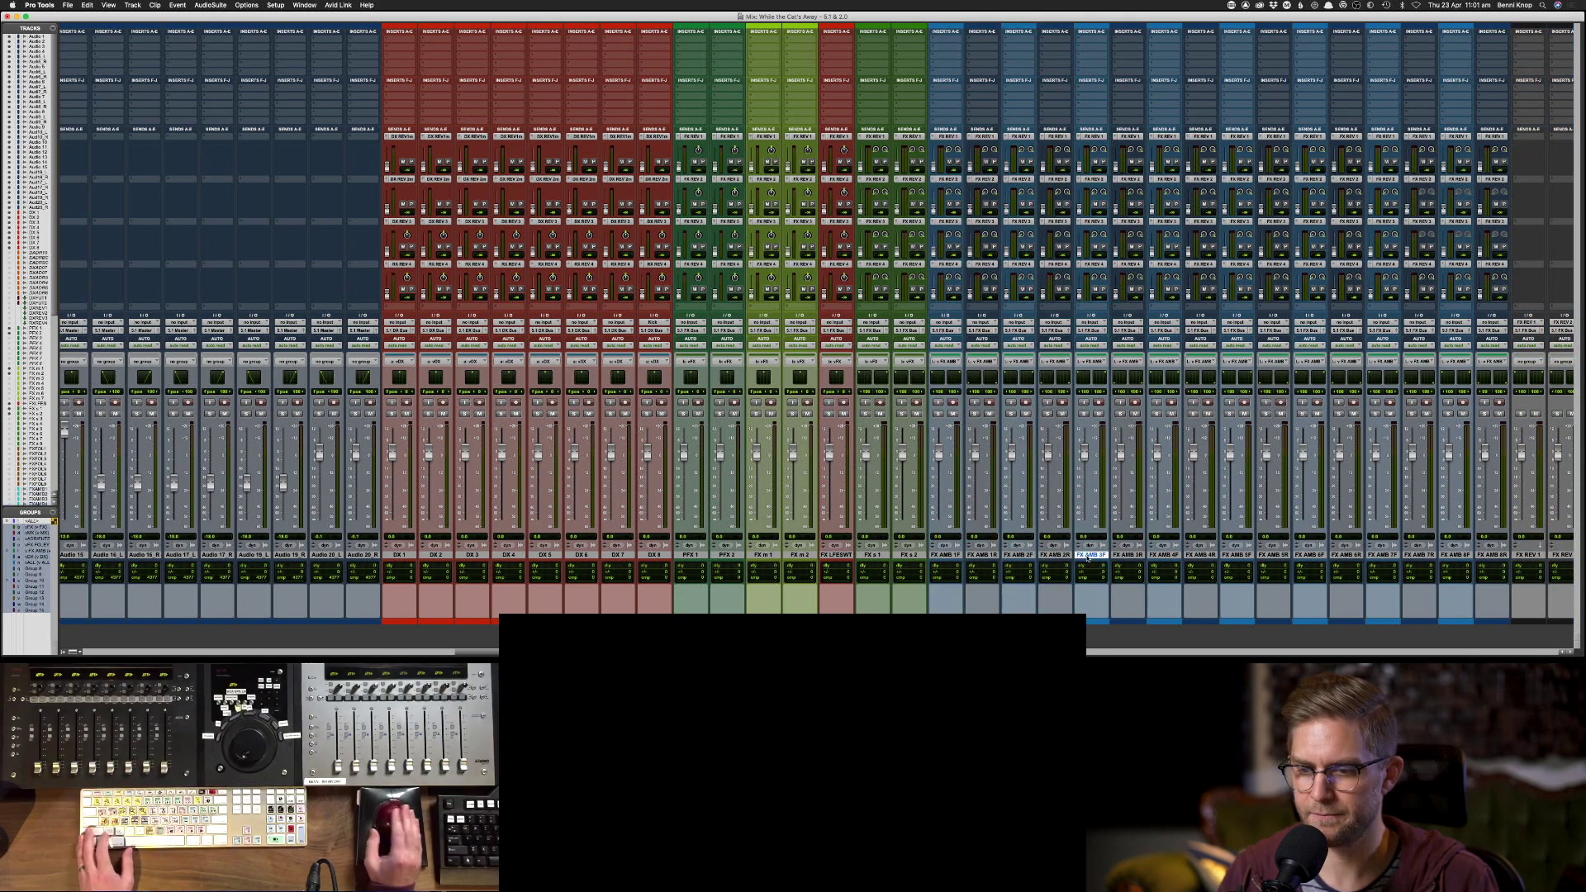
left_click(1491, 555, "shift")
right_click(1493, 556)
left_click(1512, 558)
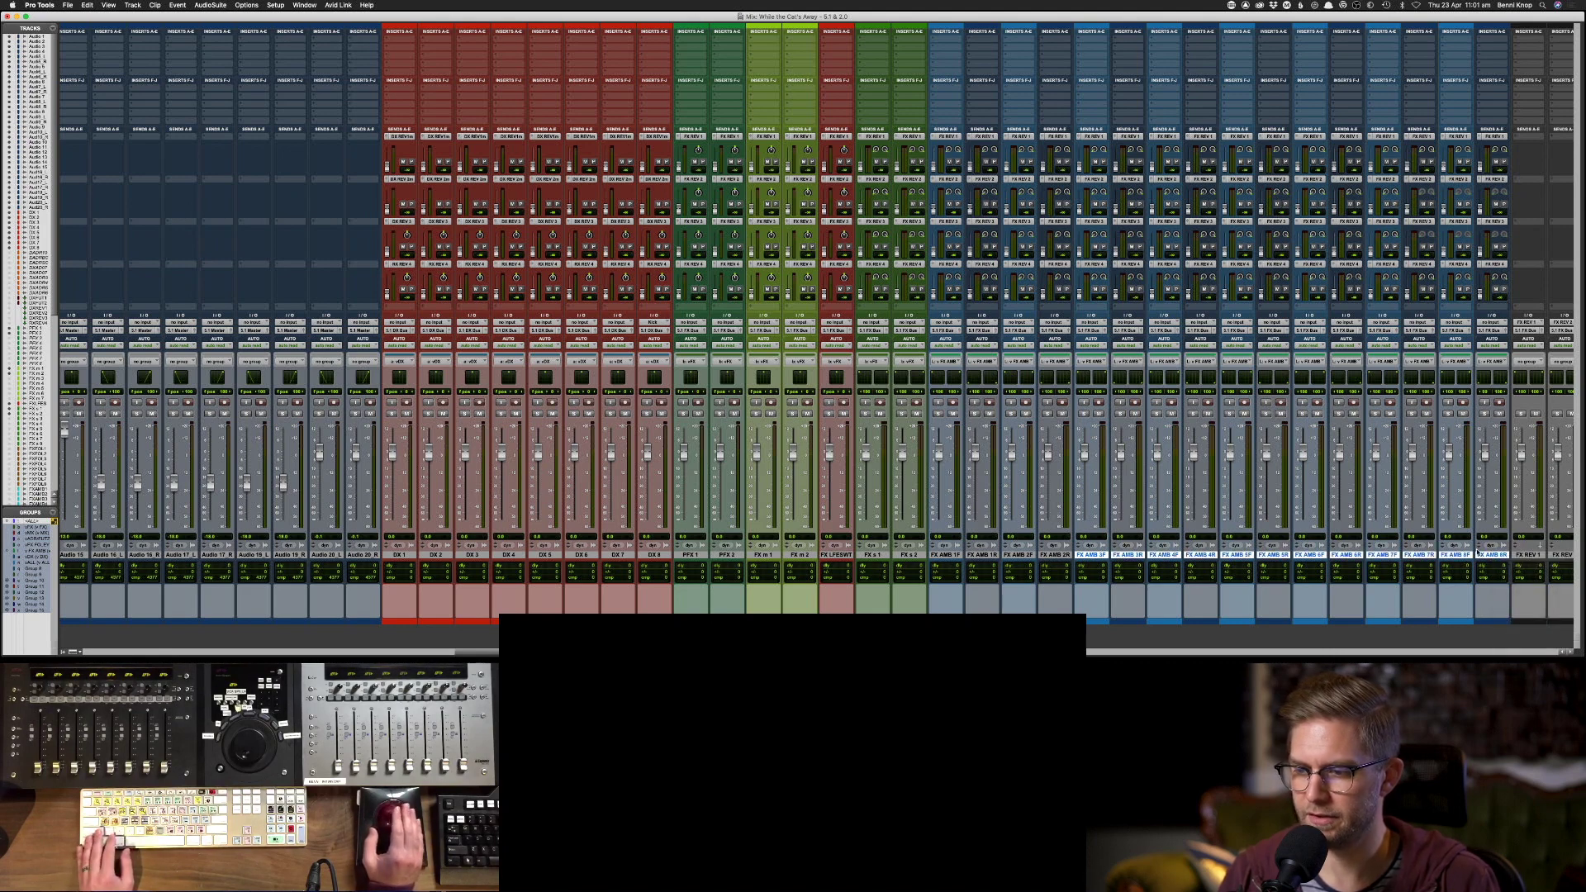
- Switch to the Edit window, return the playhead to the session start and show the whole timeline
key("super+equal")
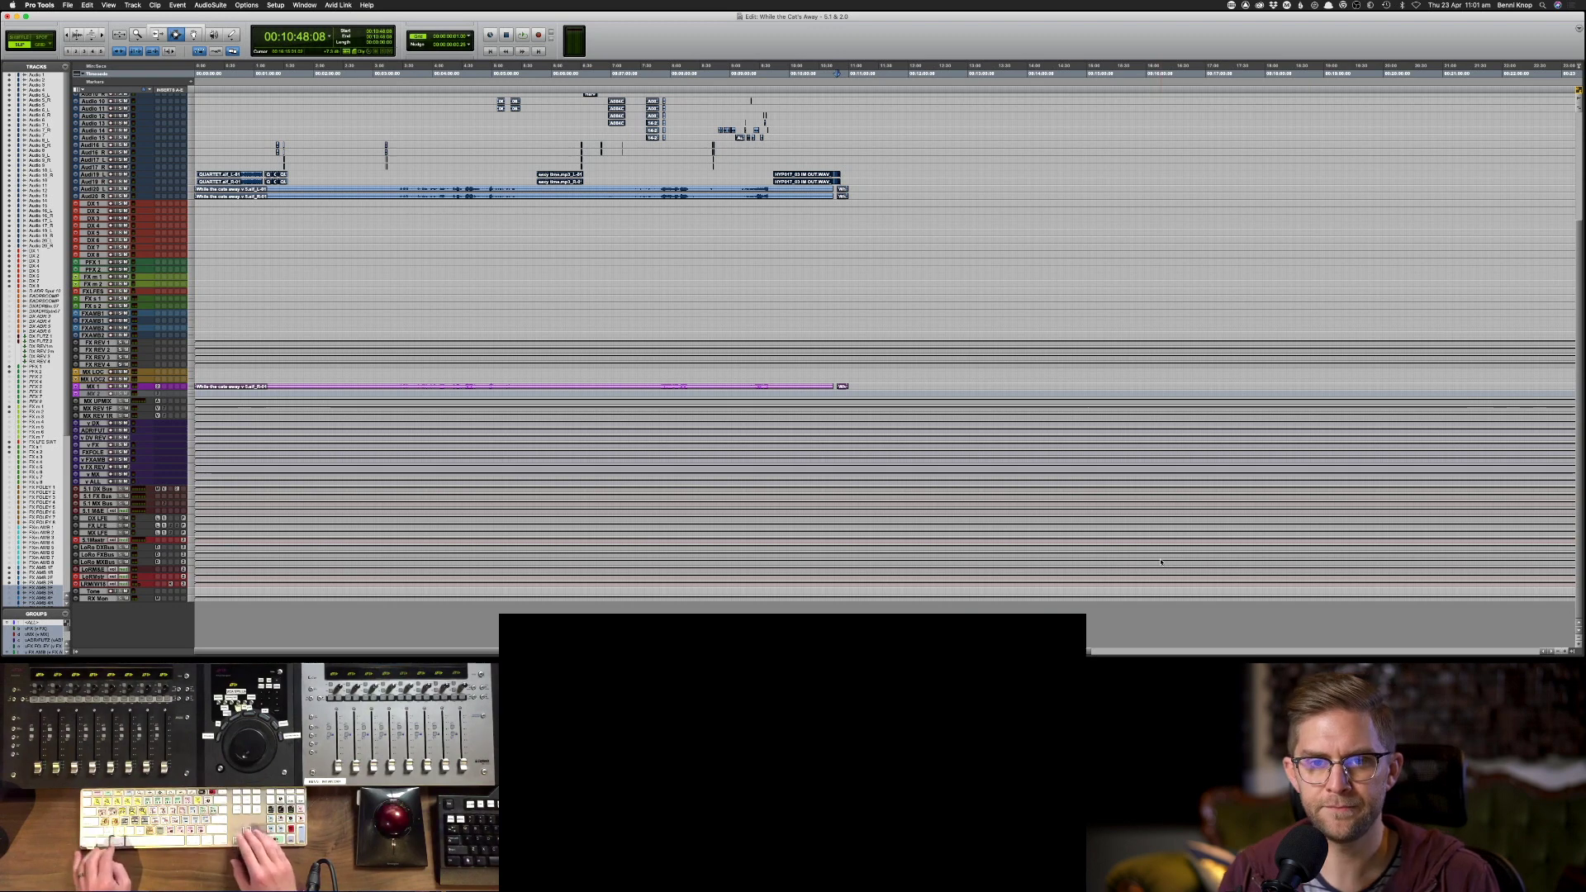
scroll(1148, 529, "up", 3)
key("super+bracketright")
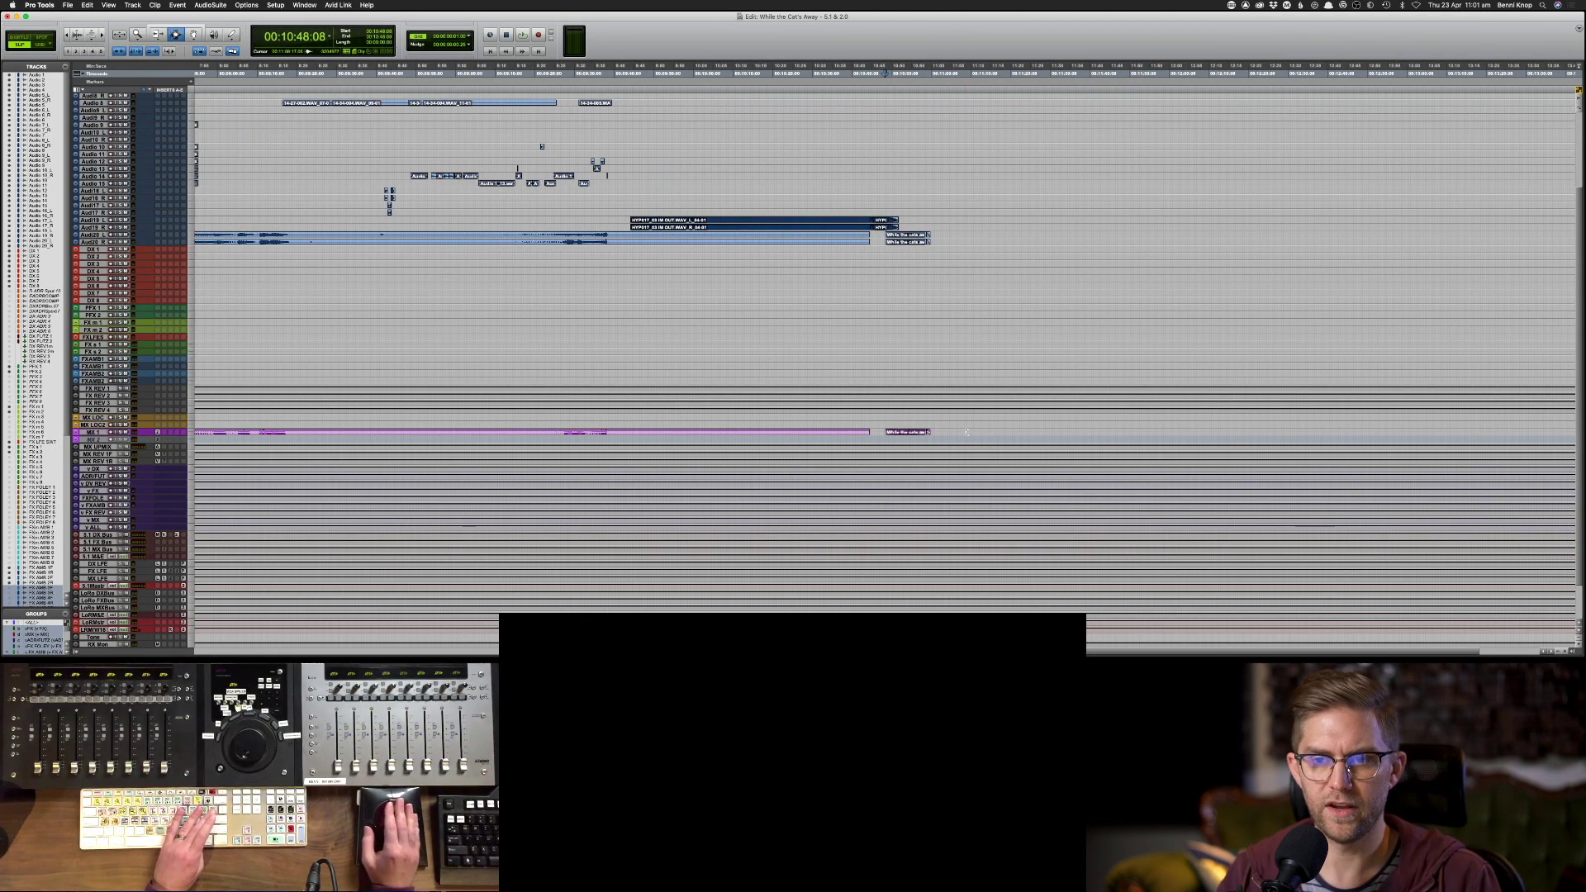
key("Return")
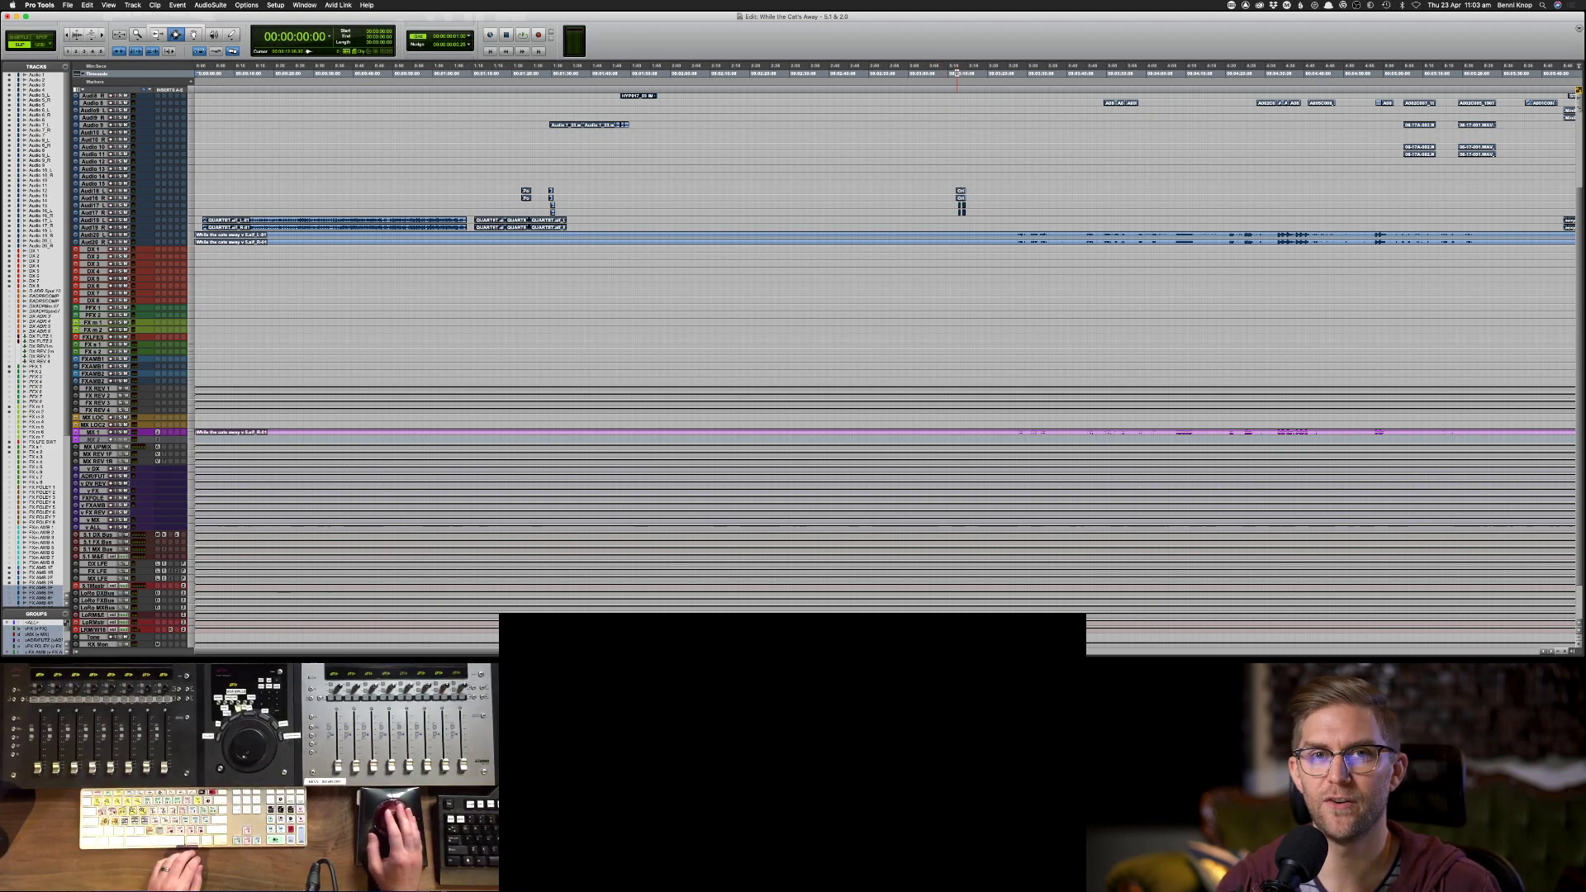
key("r")
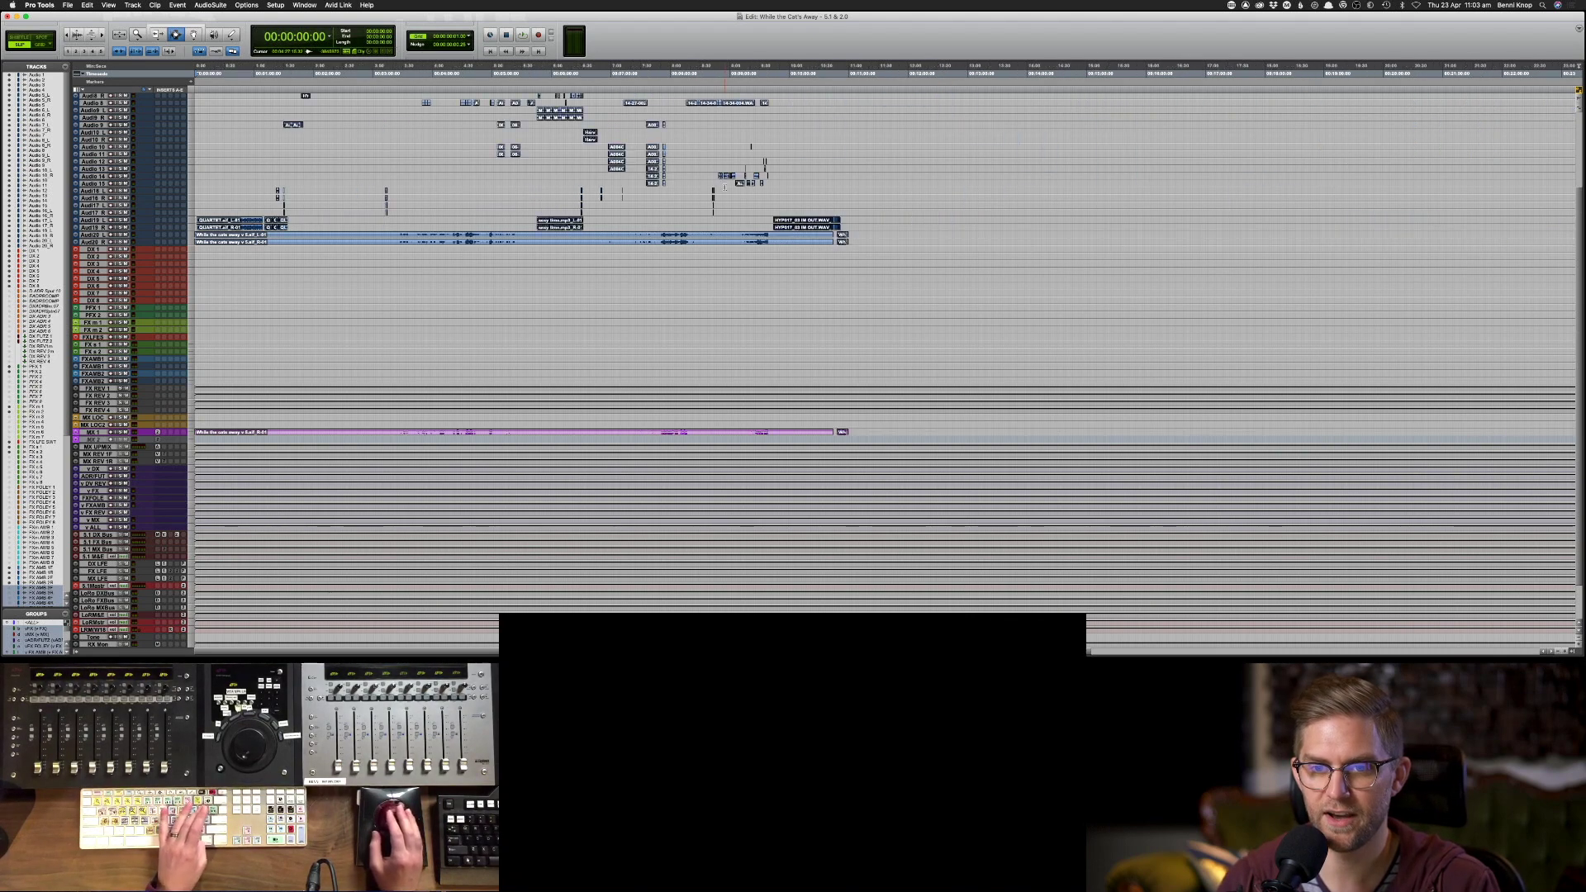
key("r")
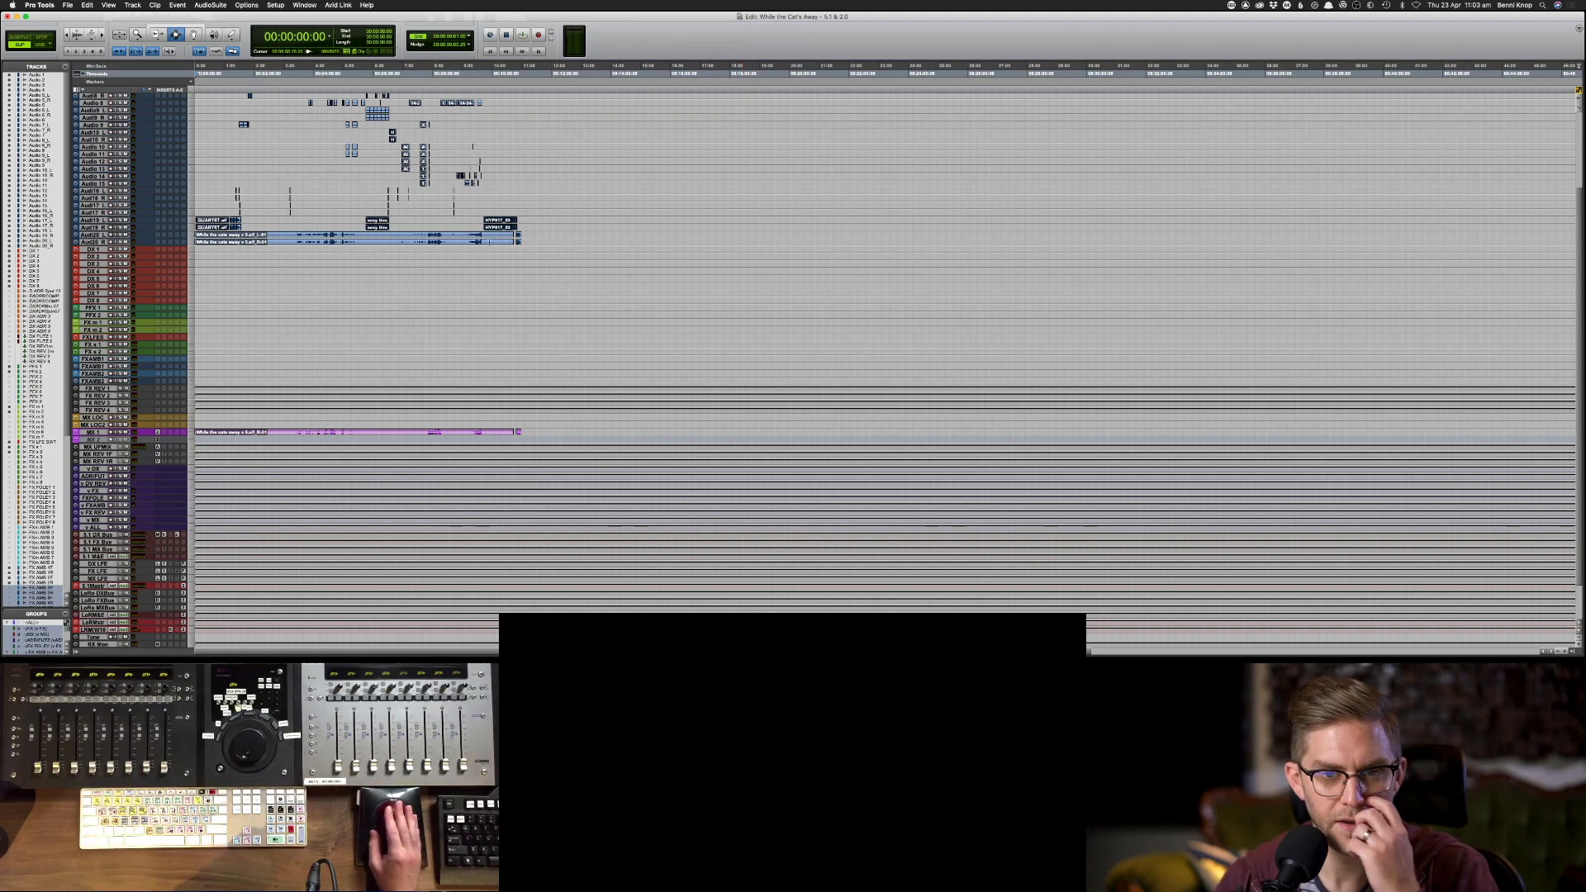
- Copy the full range of music clips on Audio 19_L and Audio 19_R and select the matching range on MX 2
left_click_drag(522, 222, 195, 229)
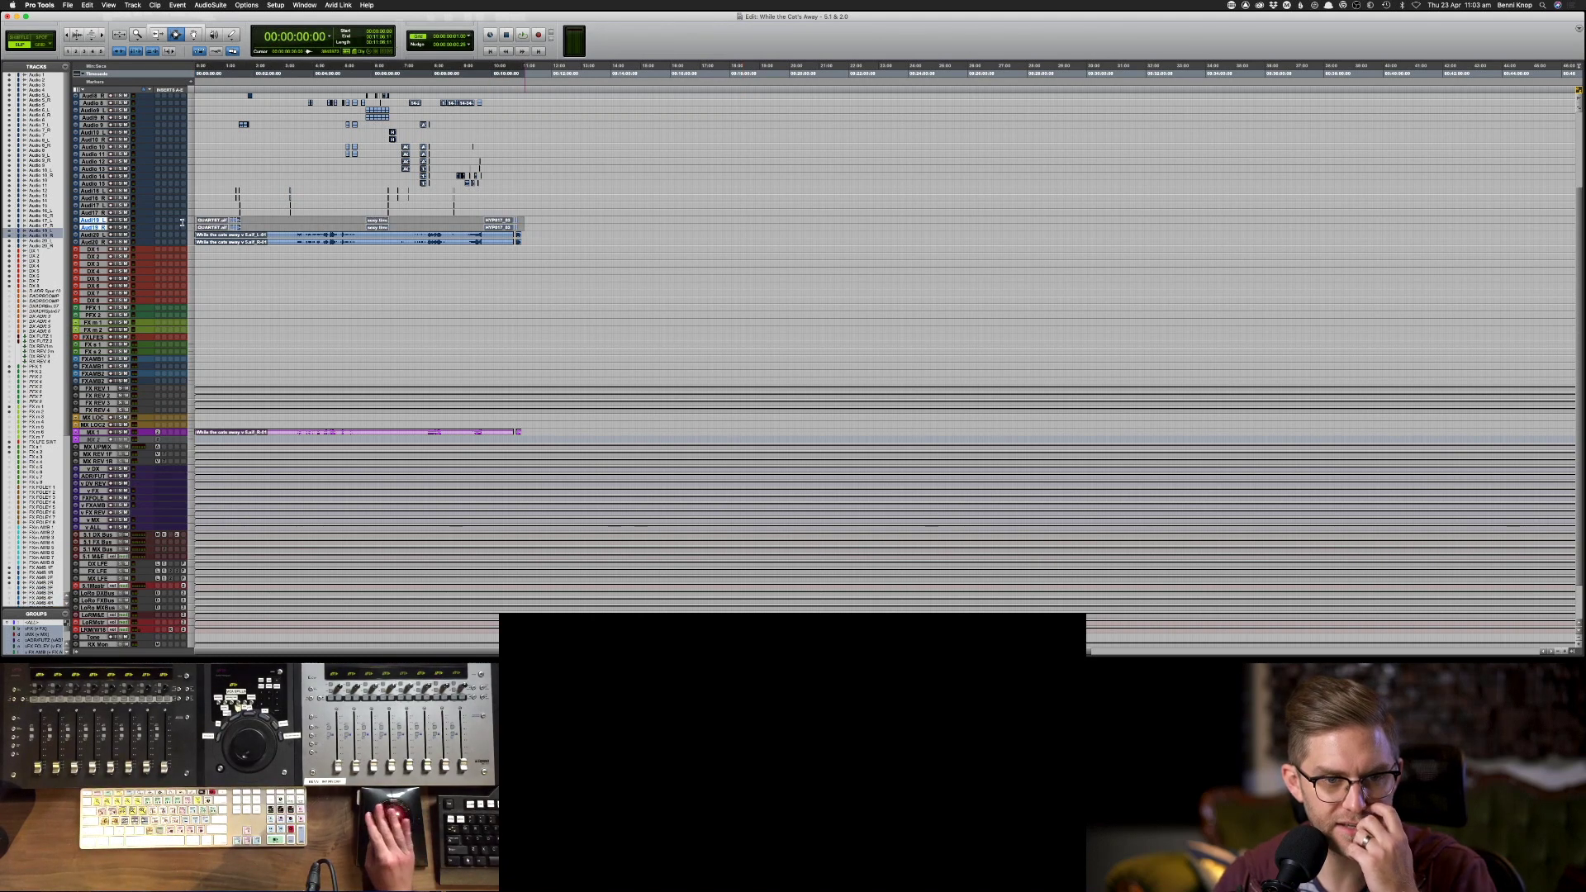
left_click(103, 440)
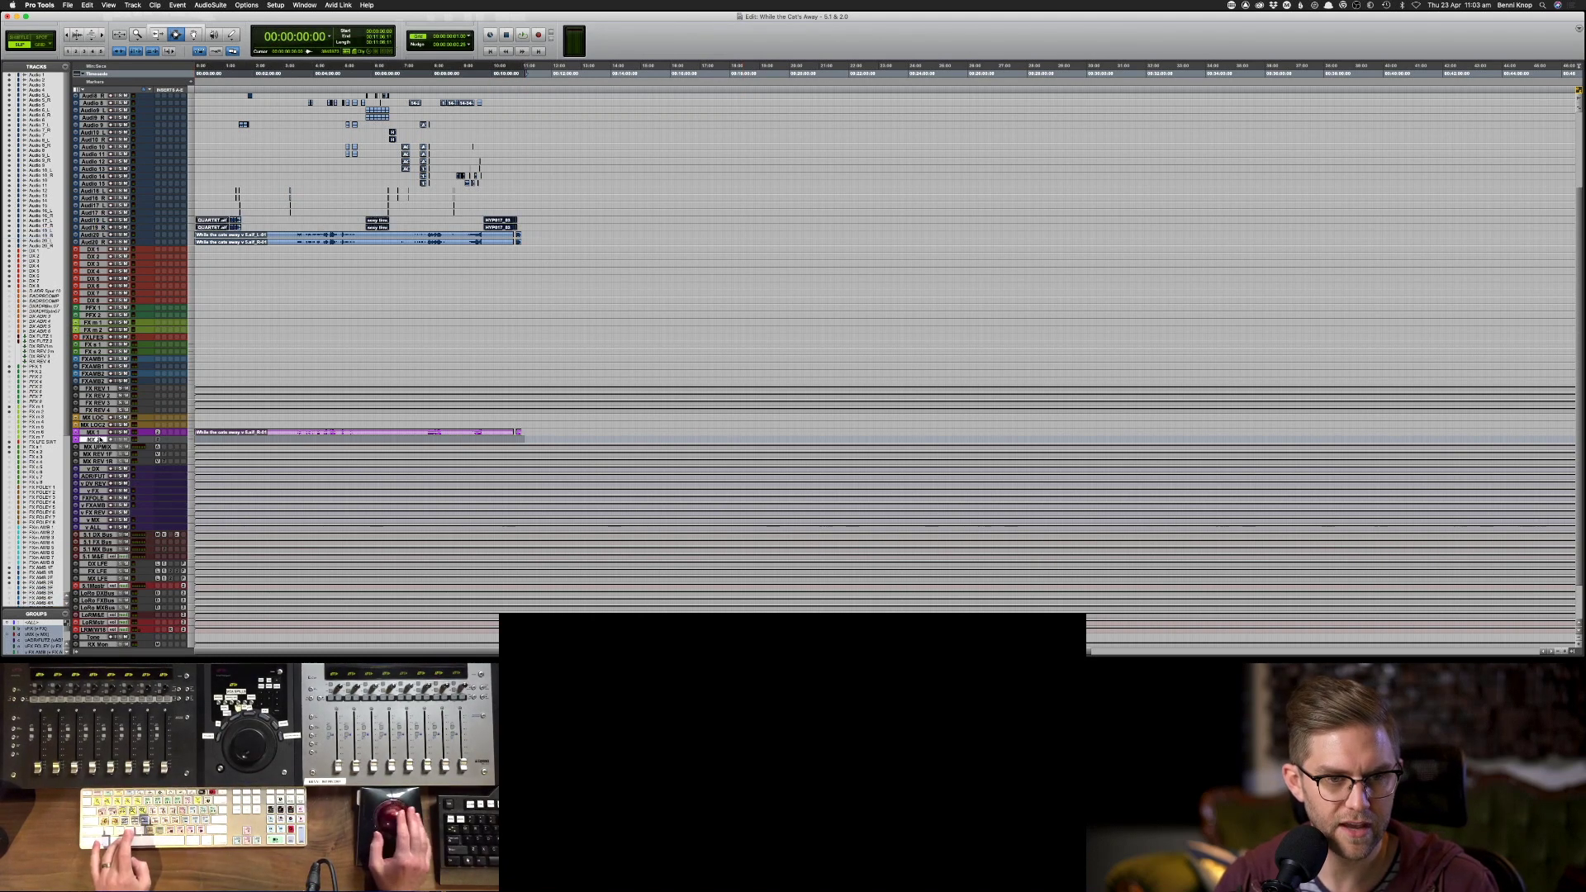
right_click(108, 440)
left_click(128, 451)
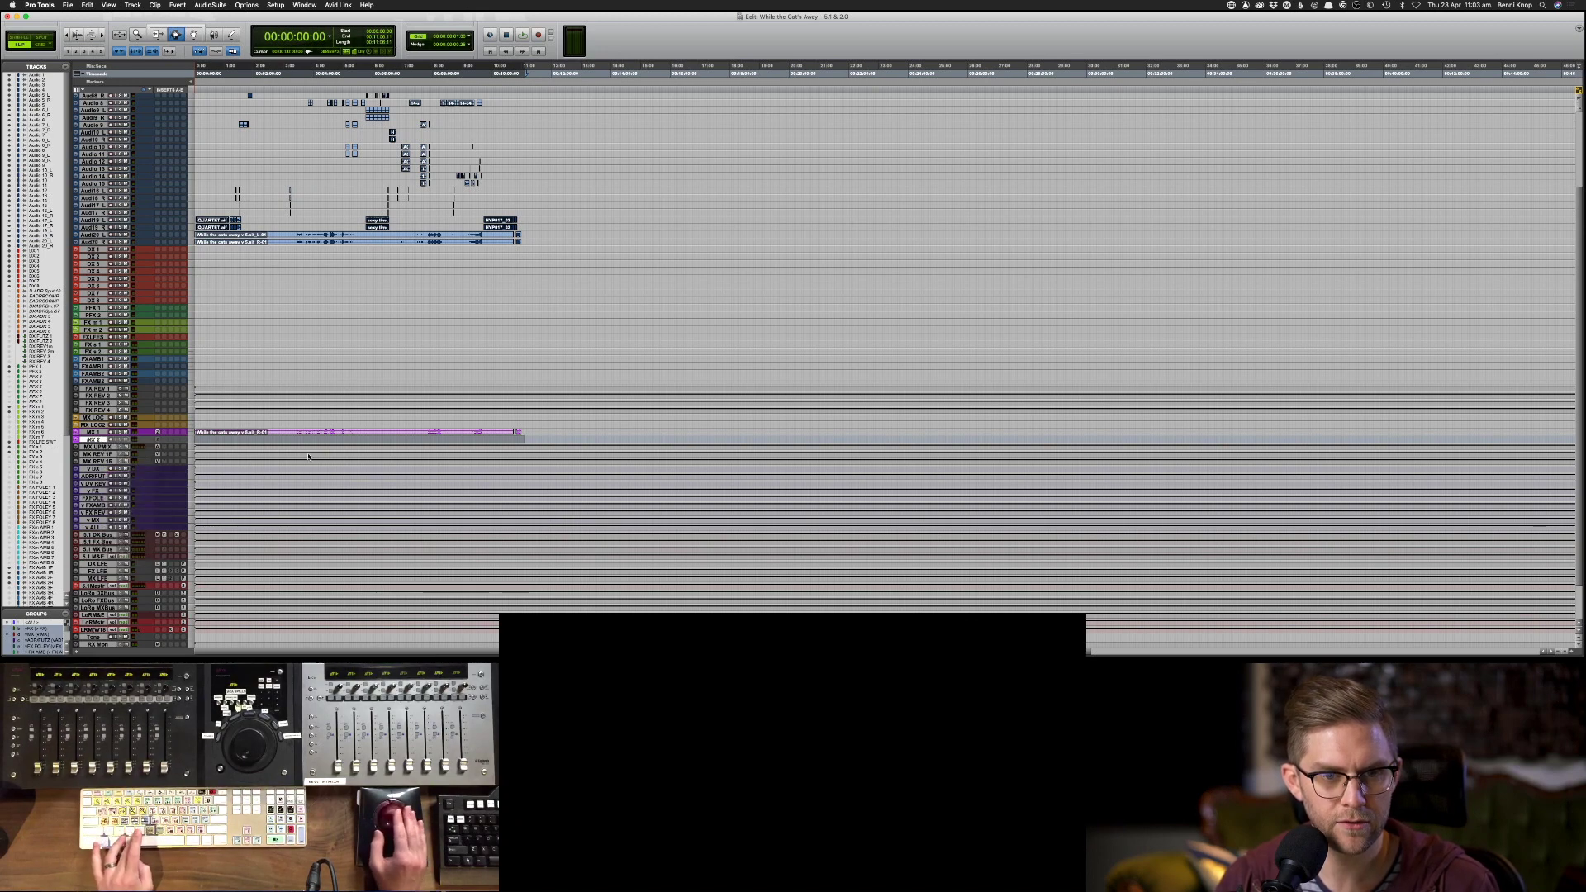
left_click(343, 445)
key("alt+a")
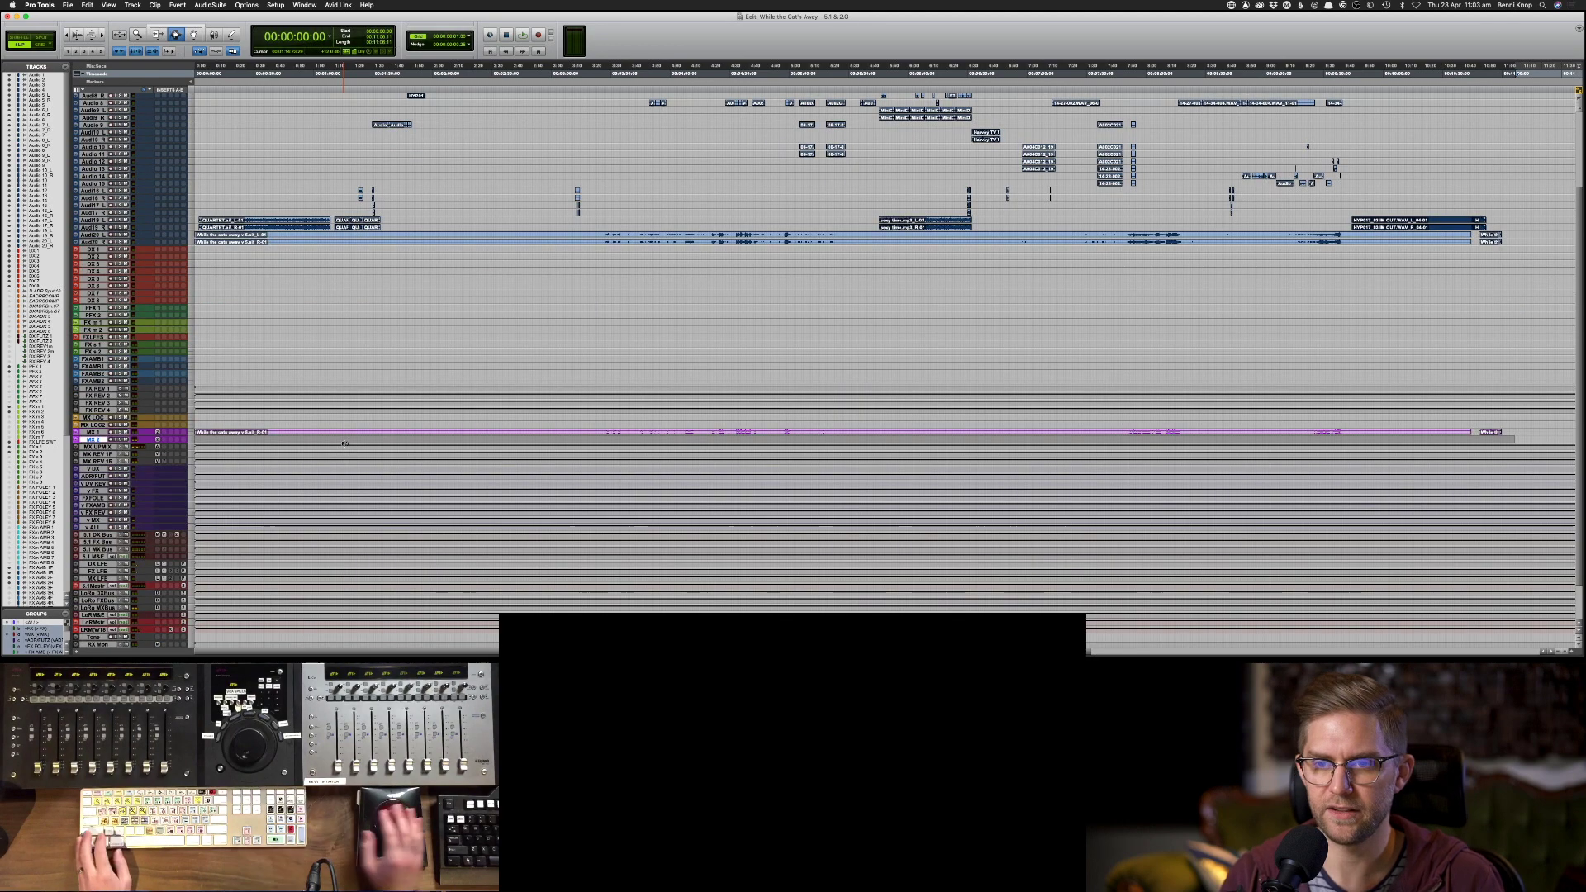
- Enlarge the track heights and paste the copied music clips into MX 2, accepting the automation mismatch
key("ctrl+alt+Up")
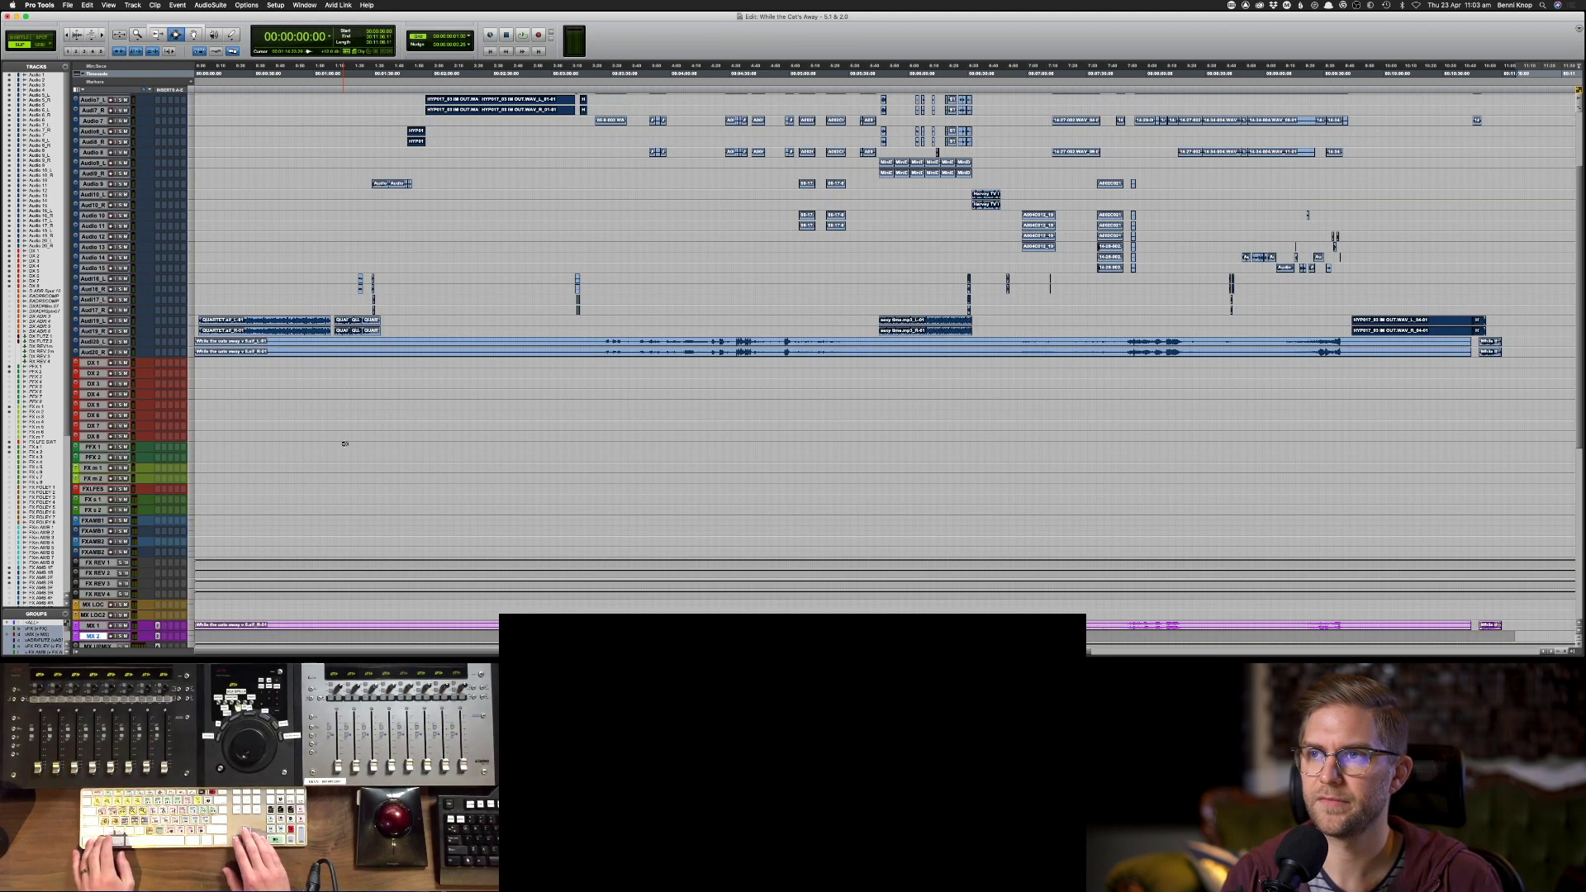
key("ctrl+alt+Up")
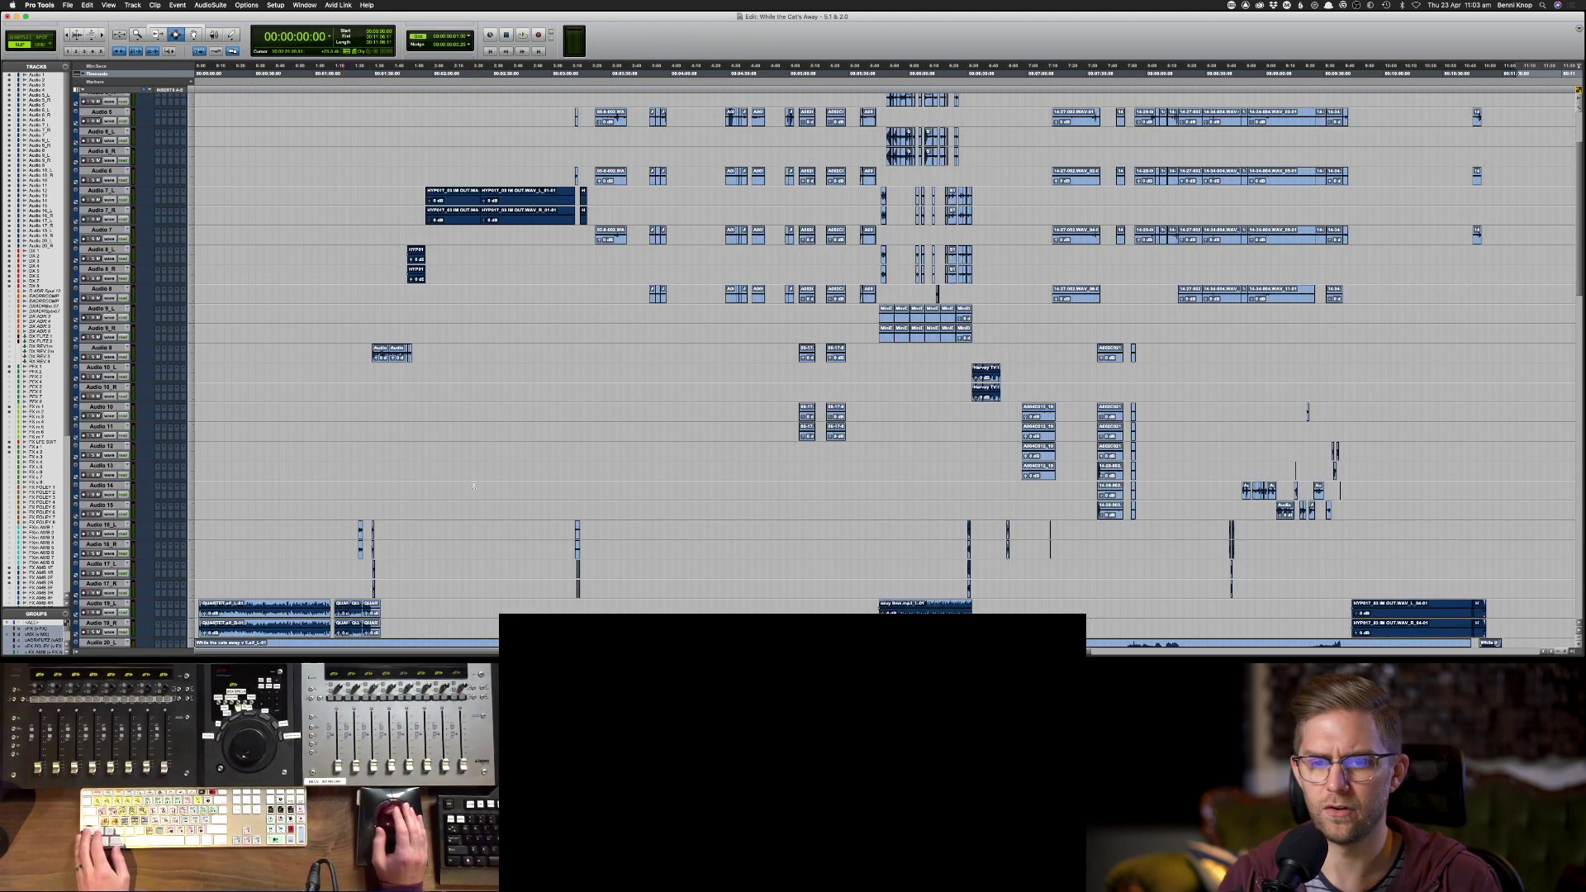
key("ctrl+alt+Up")
left_click(498, 457)
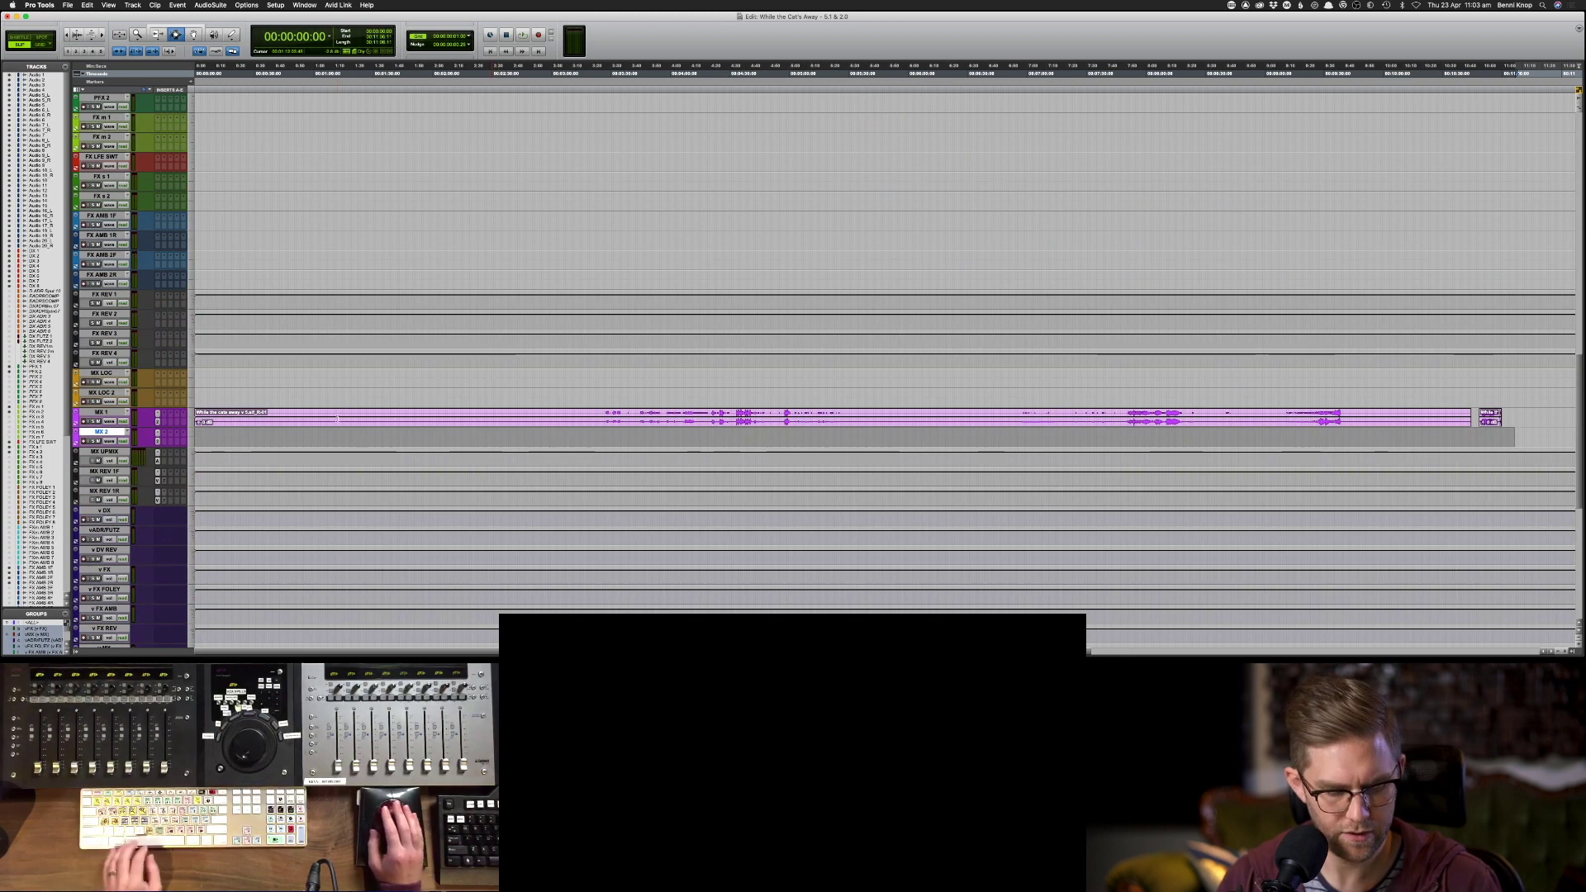
left_click(426, 438)
key("super+v")
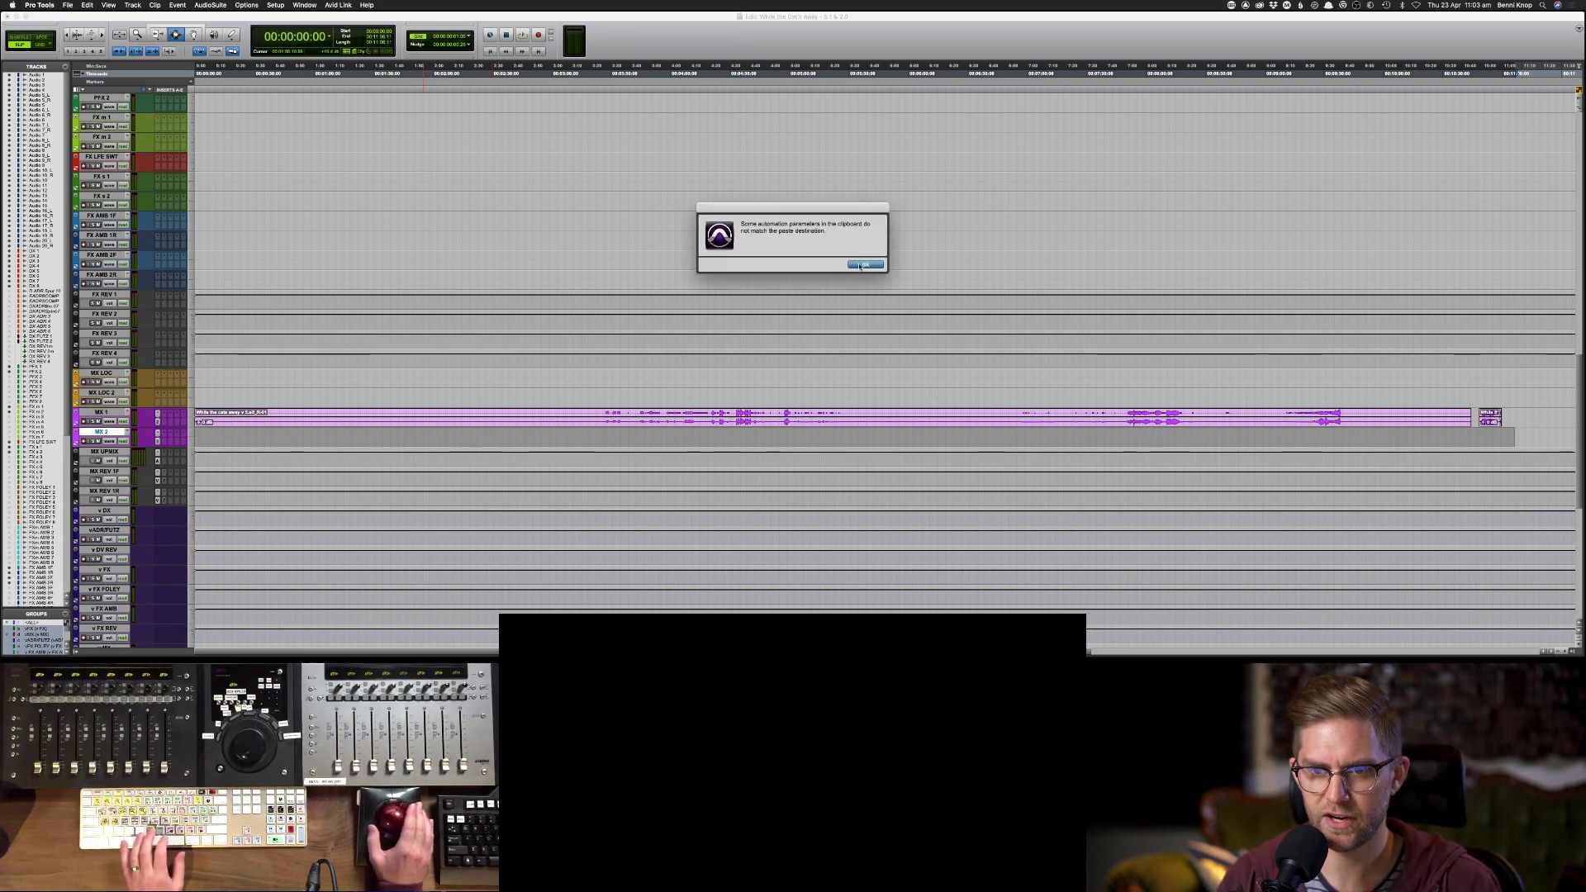
left_click(860, 266)
- Hide and make inactive the imported music tracks Audio 19_L, Audio 19_R, Audio 20_L and Audio 20_R
scroll(74, 500, "up", 15)
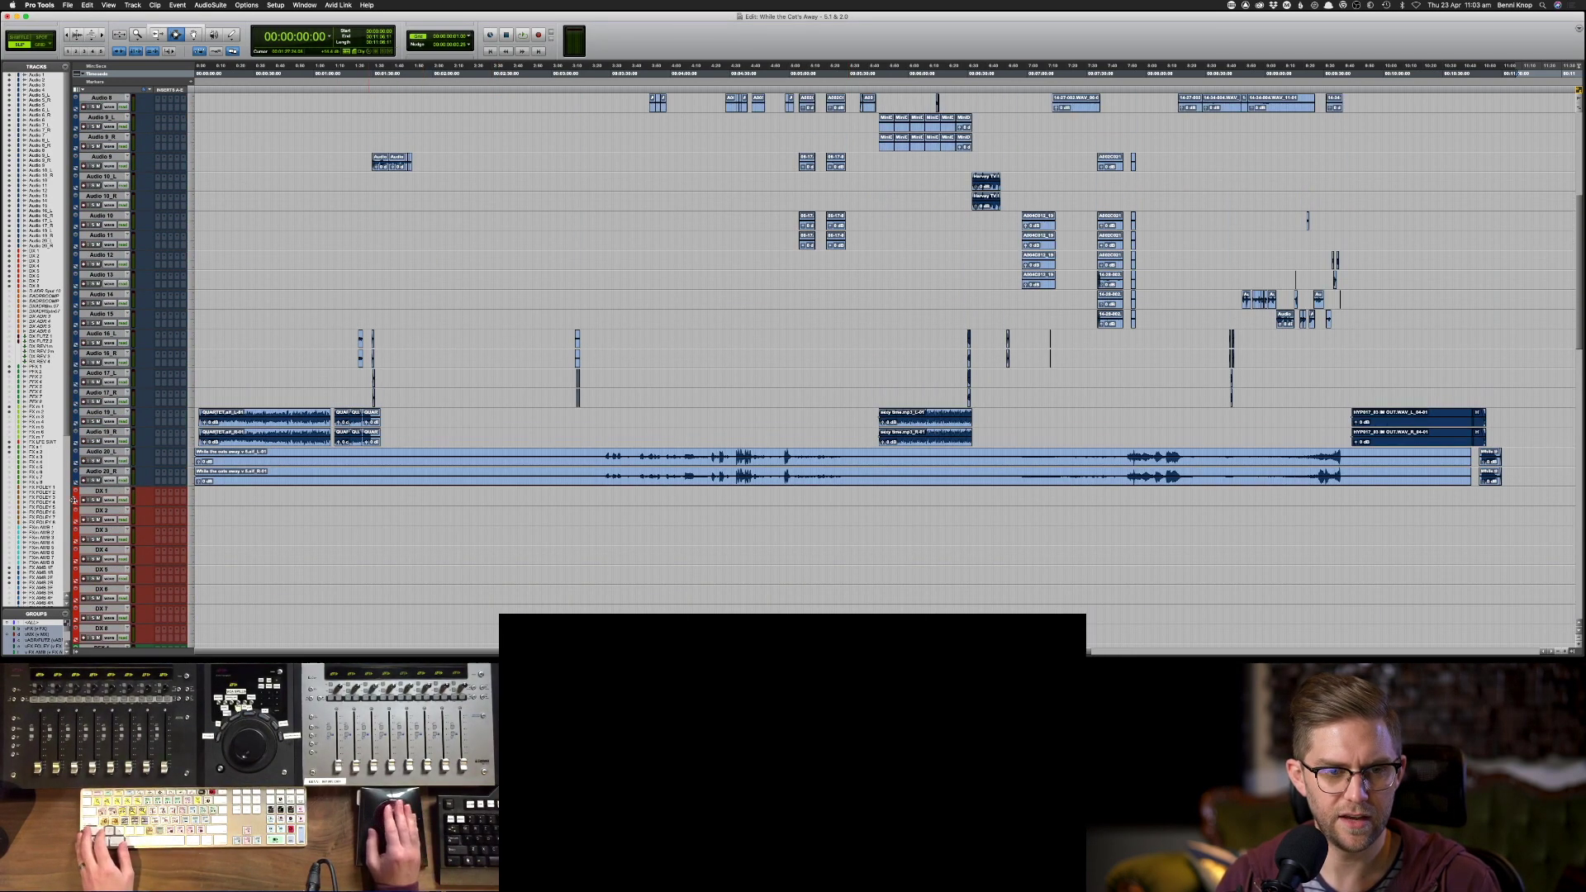
left_click(97, 473)
left_click(98, 412, "shift")
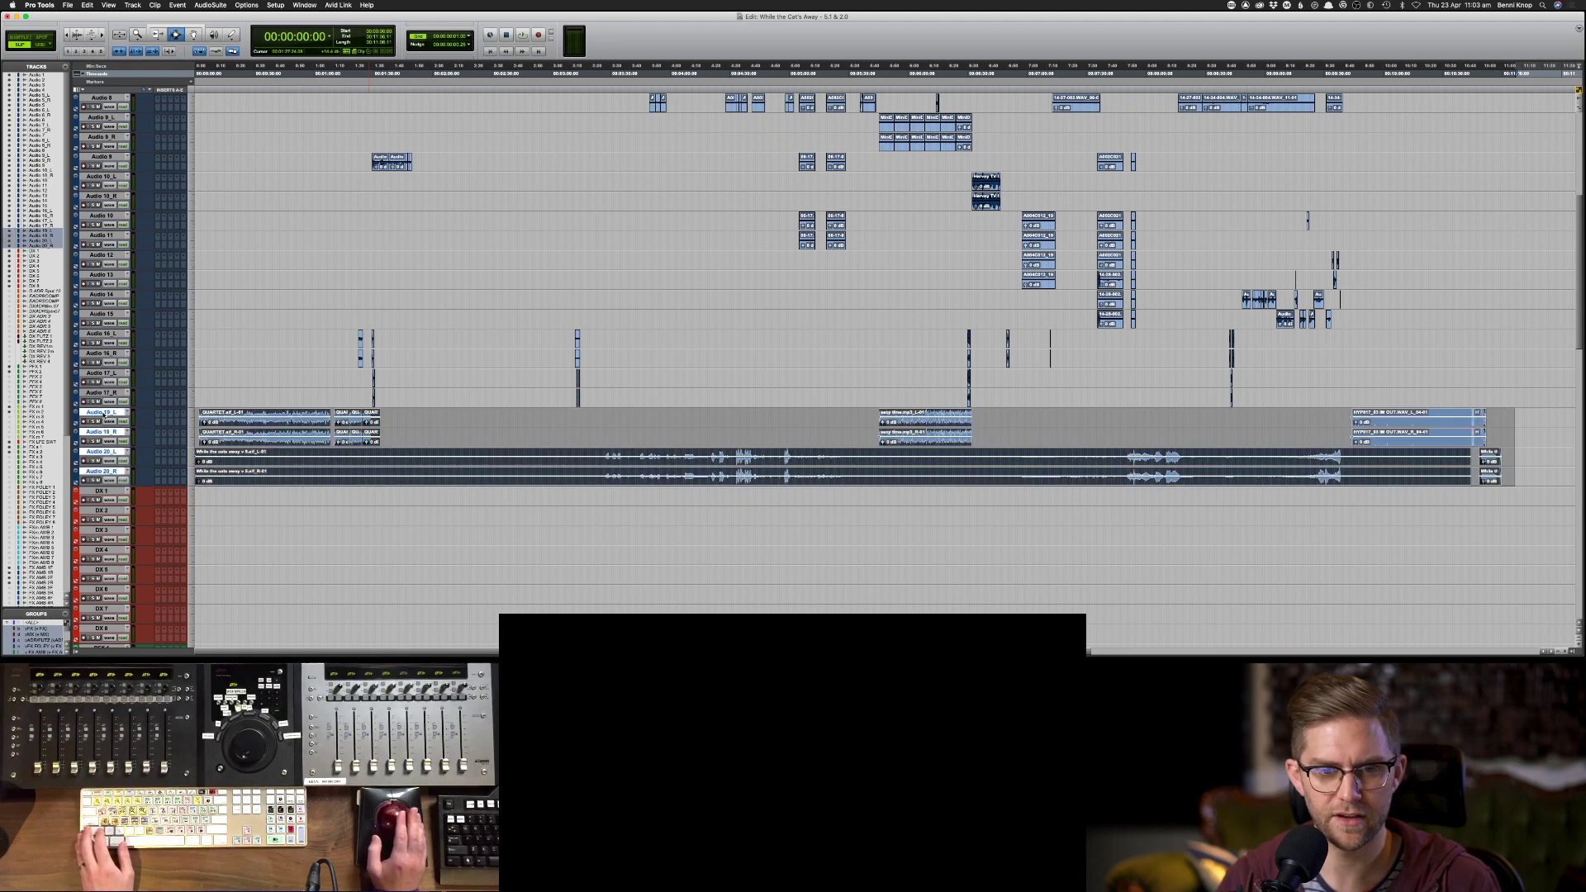
right_click(100, 411)
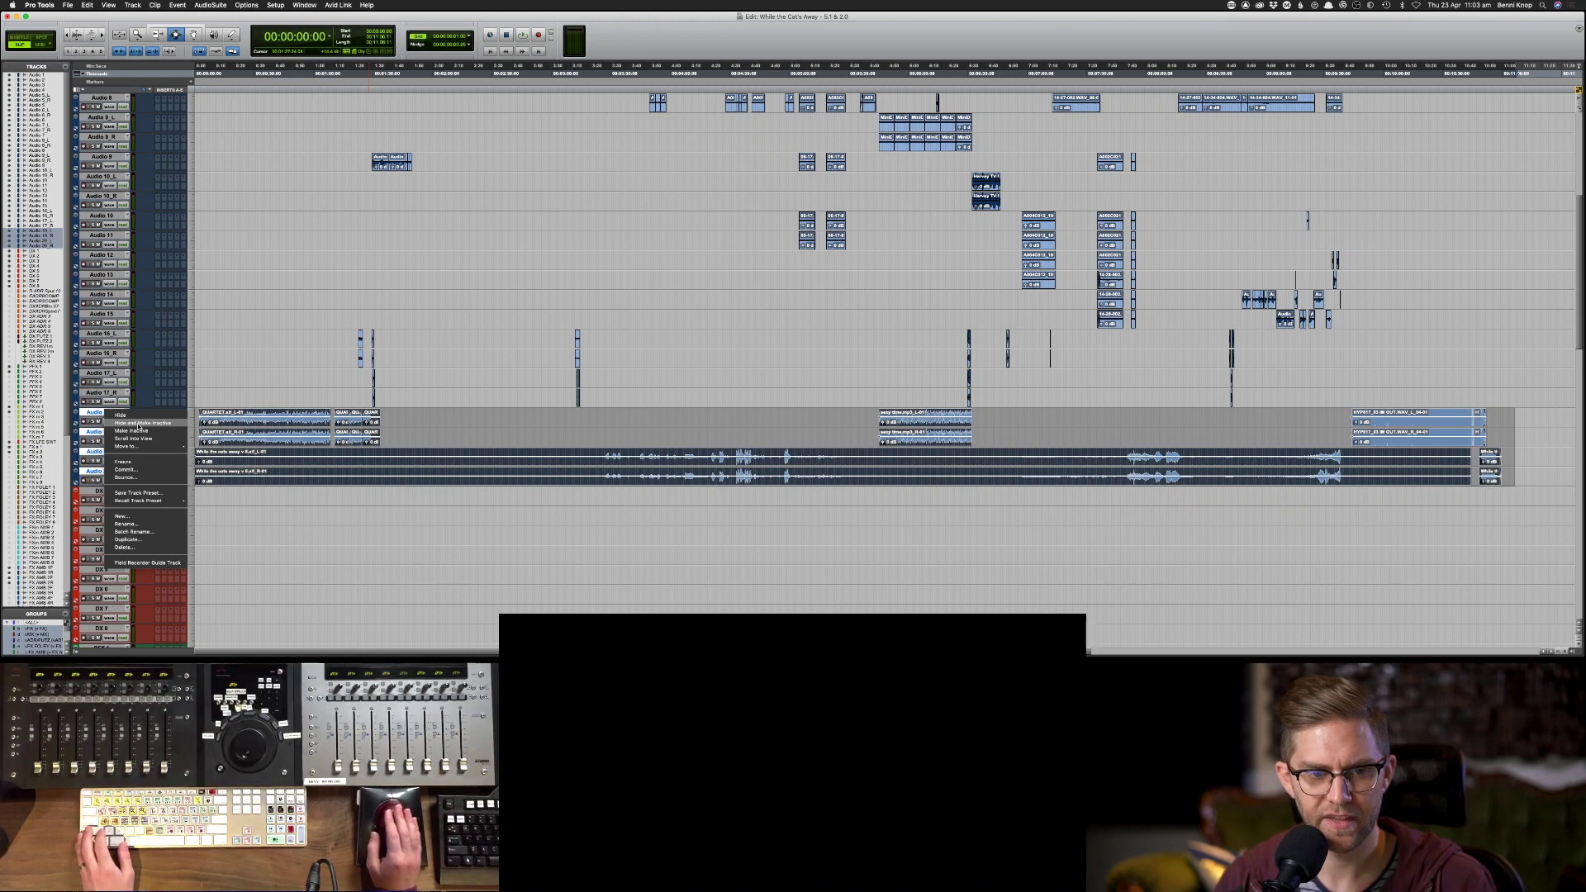
left_click(140, 424)
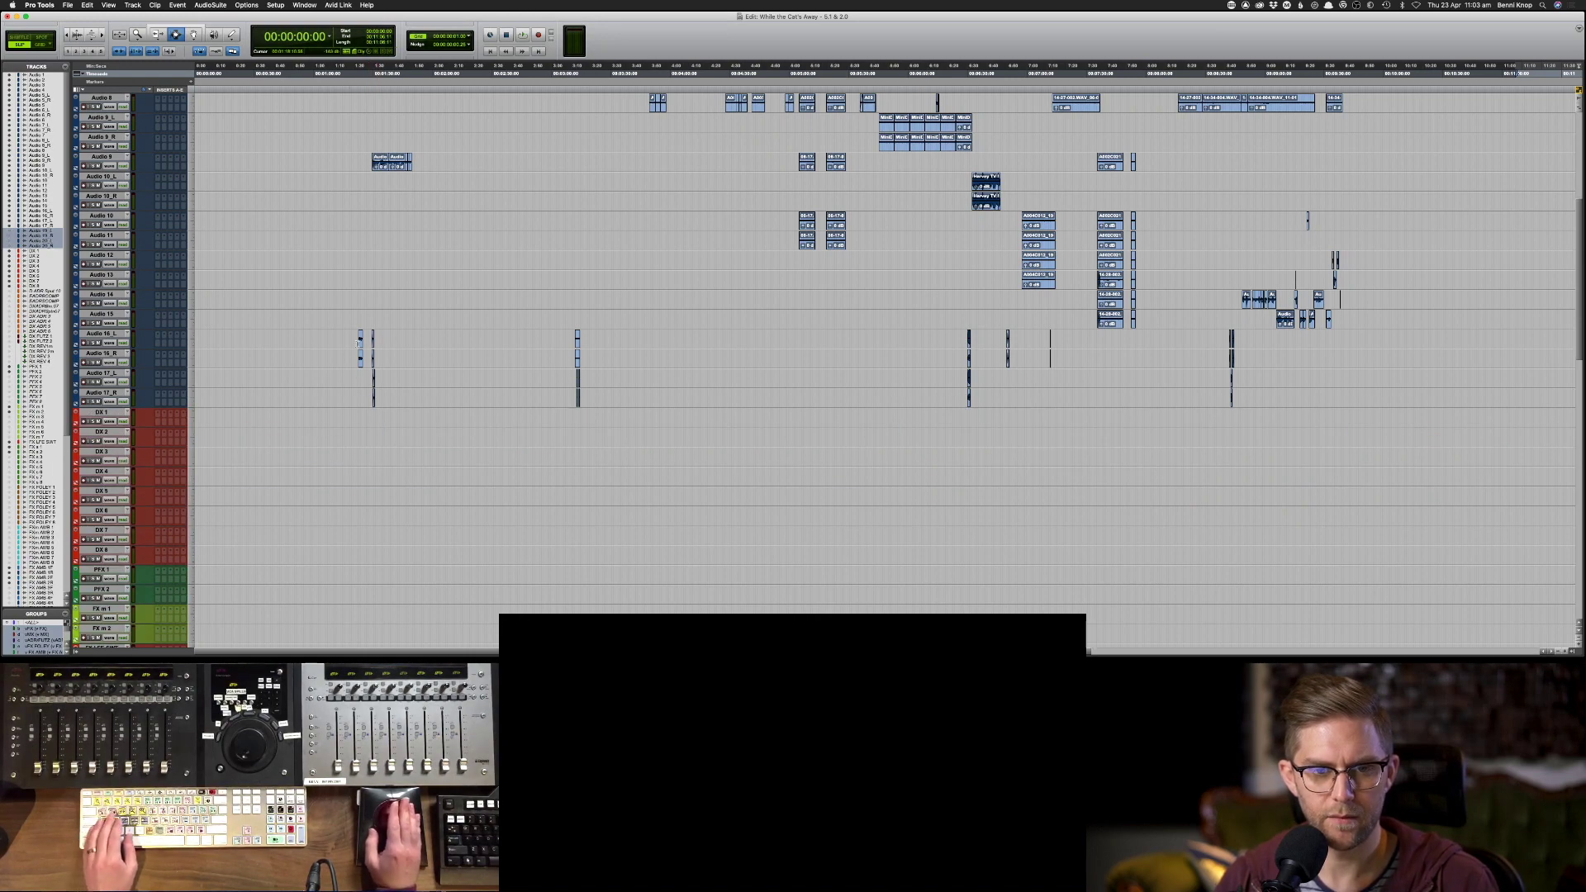
- Move the split stereo tracks Audio 5_L and Audio 5_R below the mono Audio 5 track
left_click(371, 352)
scroll(372, 352, "up", 5)
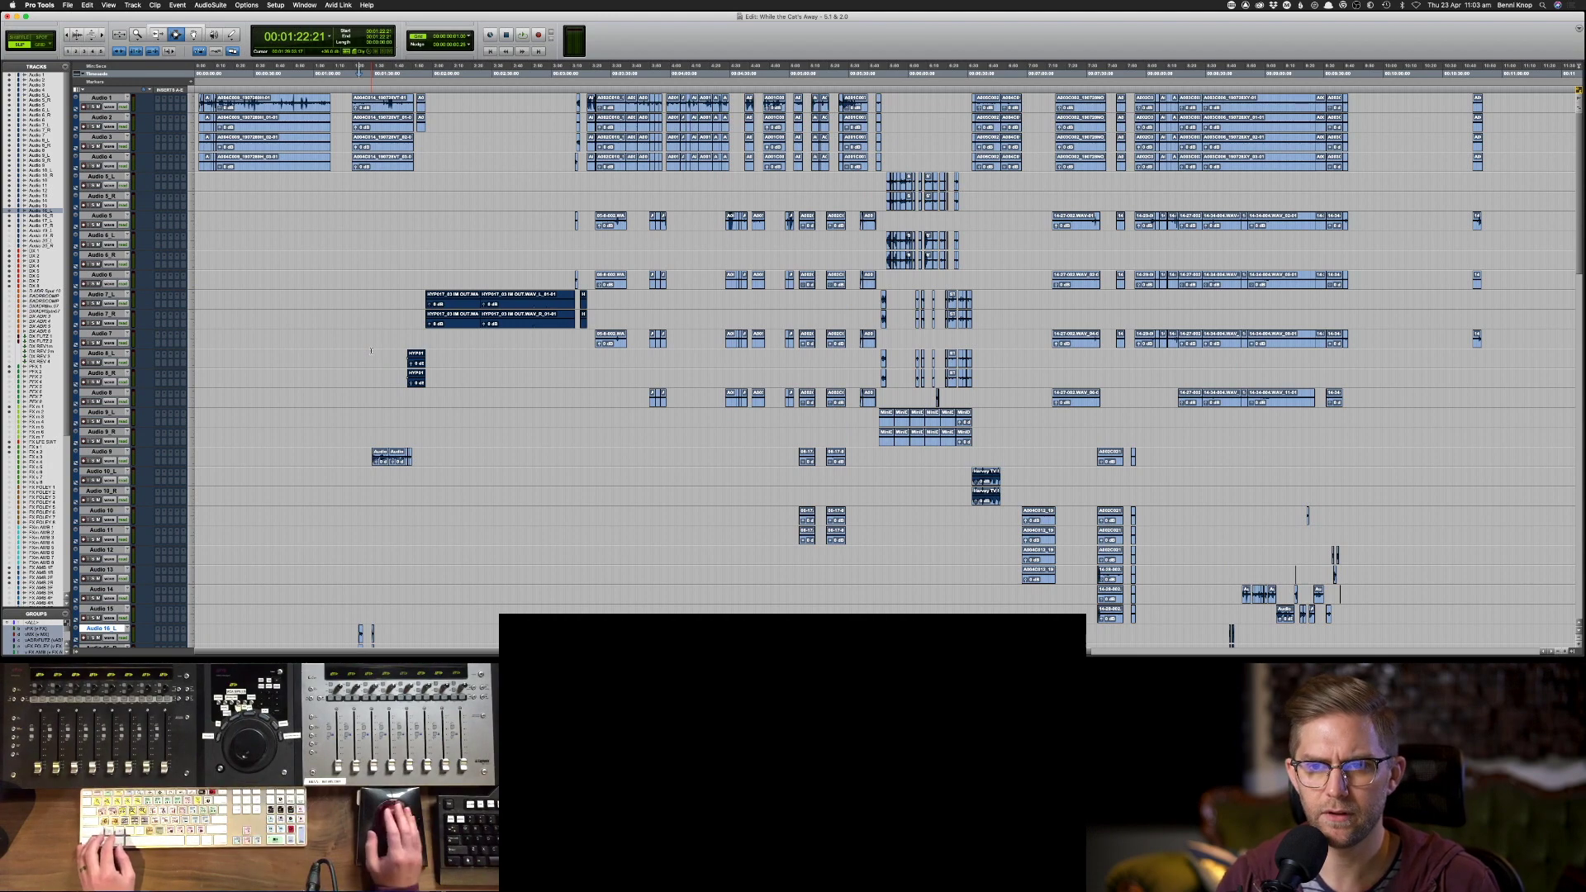
left_click(110, 185)
key("shift+semicolon")
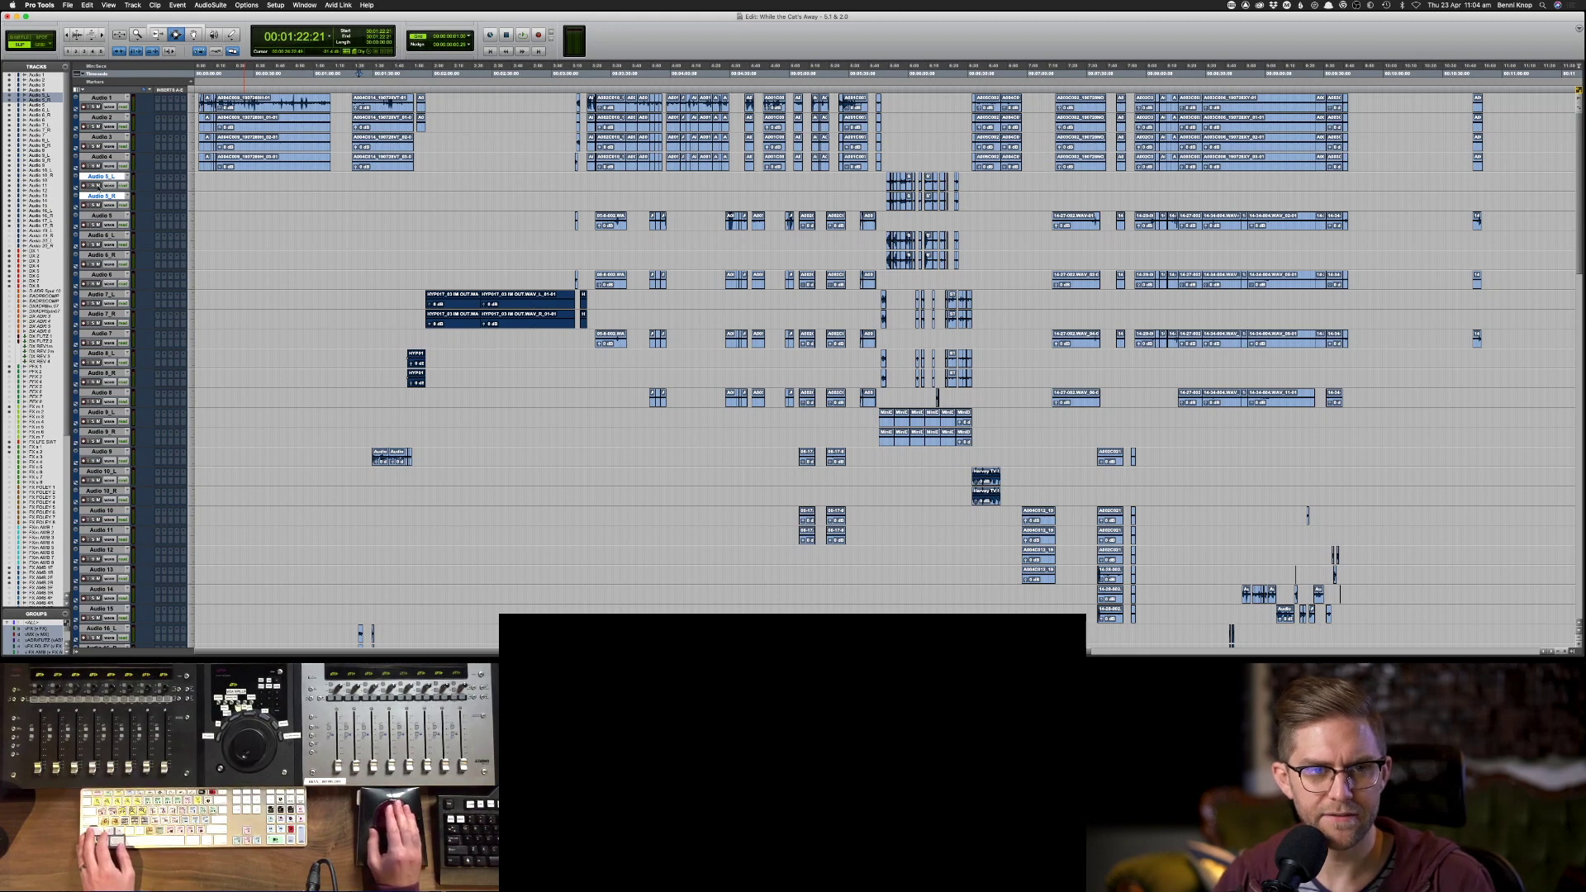
left_click_drag(101, 182, 124, 220)
left_click(108, 181)
left_click(109, 217, "shift")
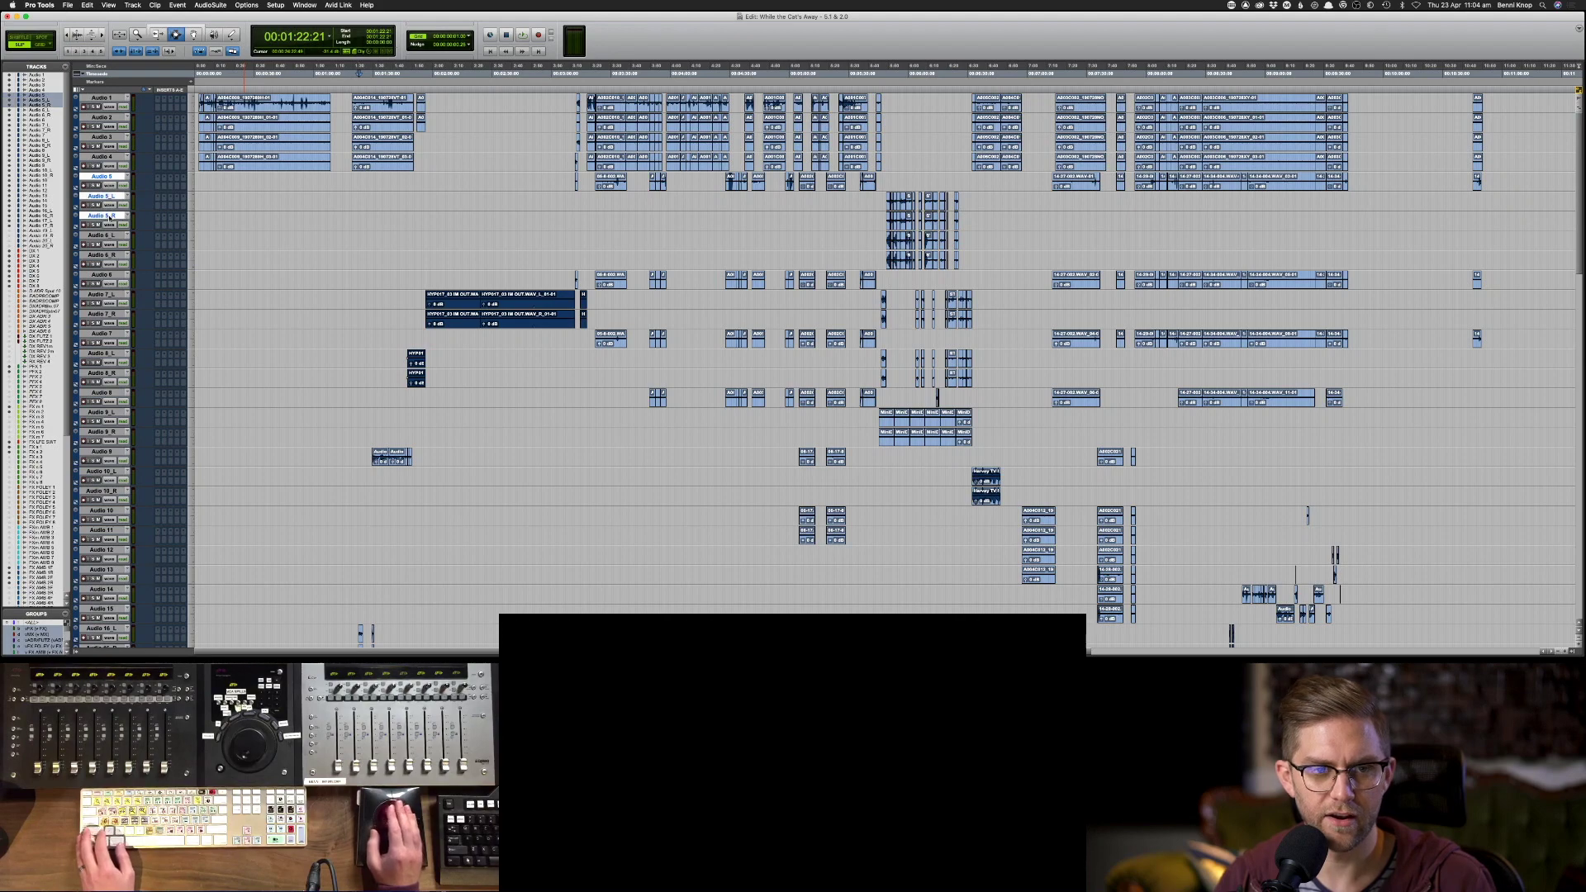
- Move the split stereo tracks Audio 6_L and Audio 6_R below the mono Audio 6 track
left_click(107, 237)
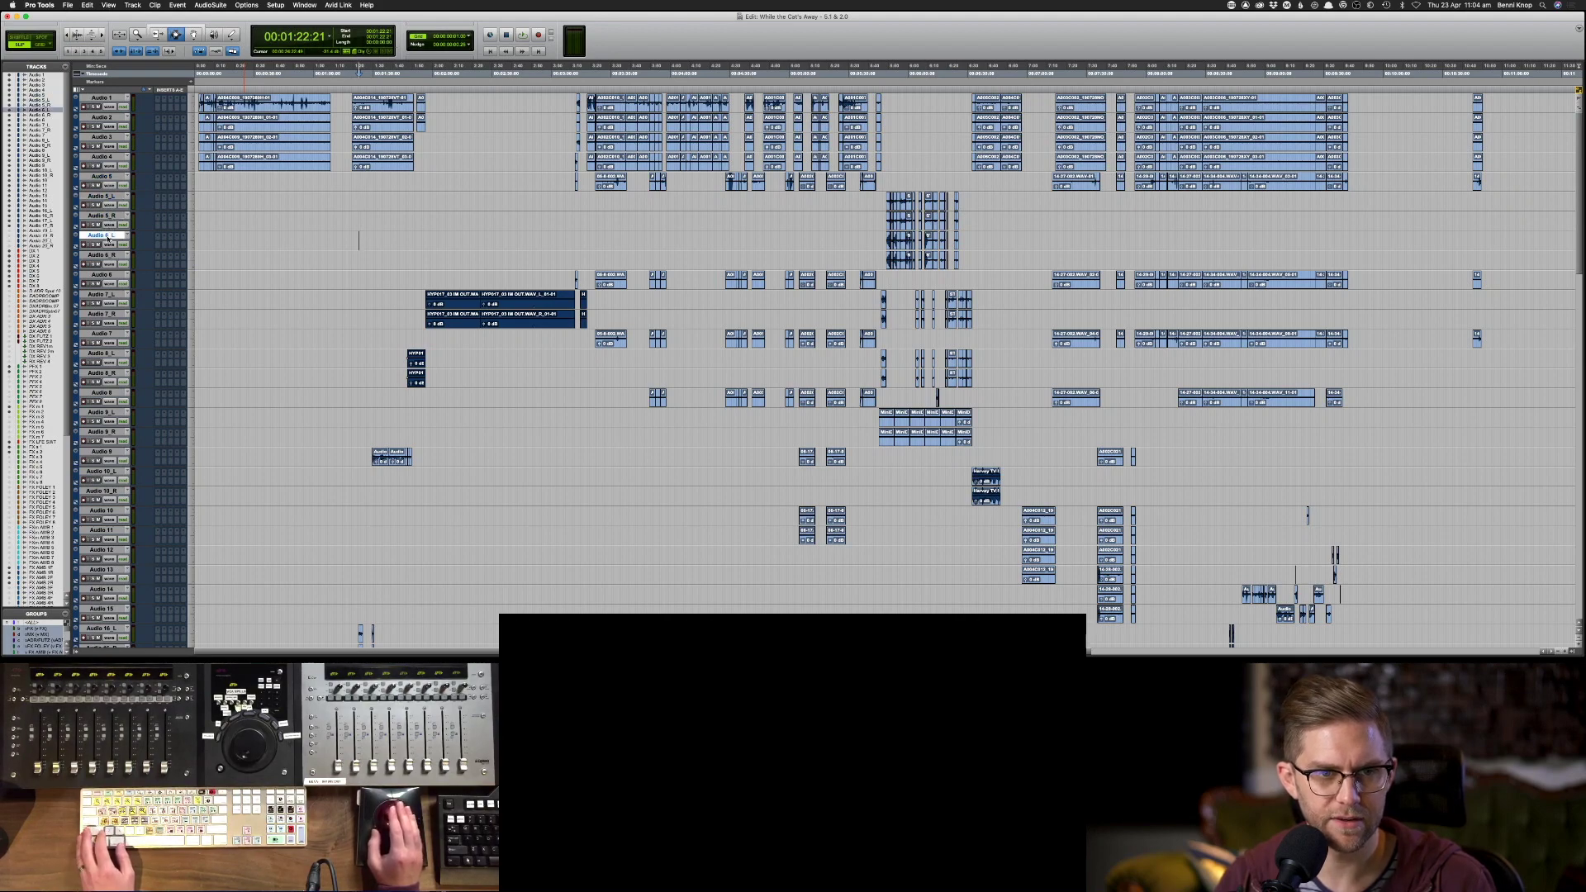
left_click(98, 256, "shift")
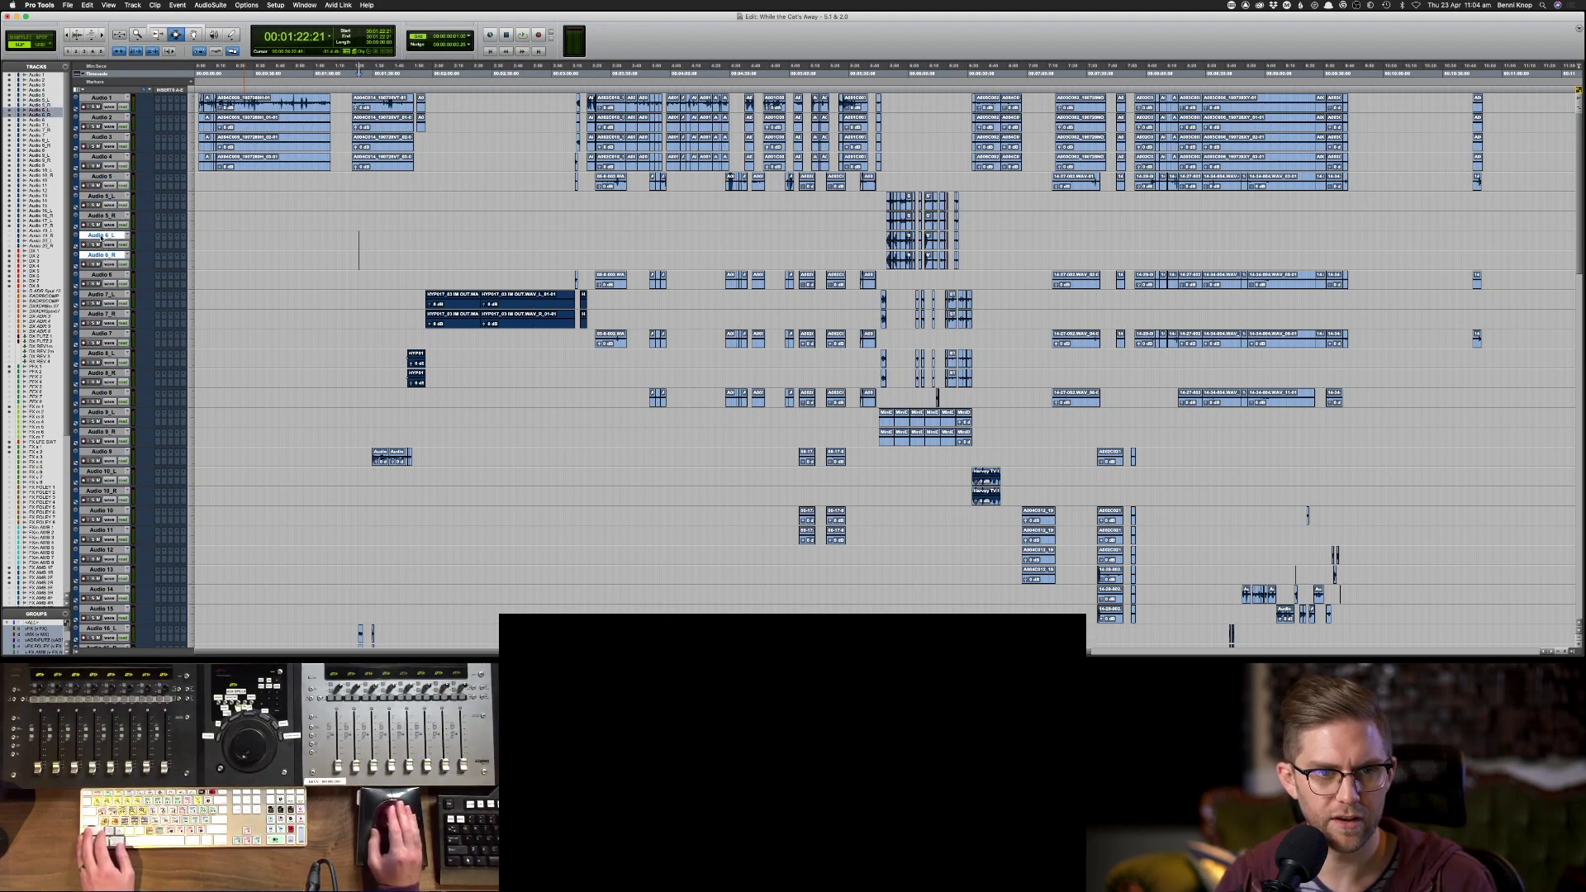
left_click_drag(97, 255, 96, 291)
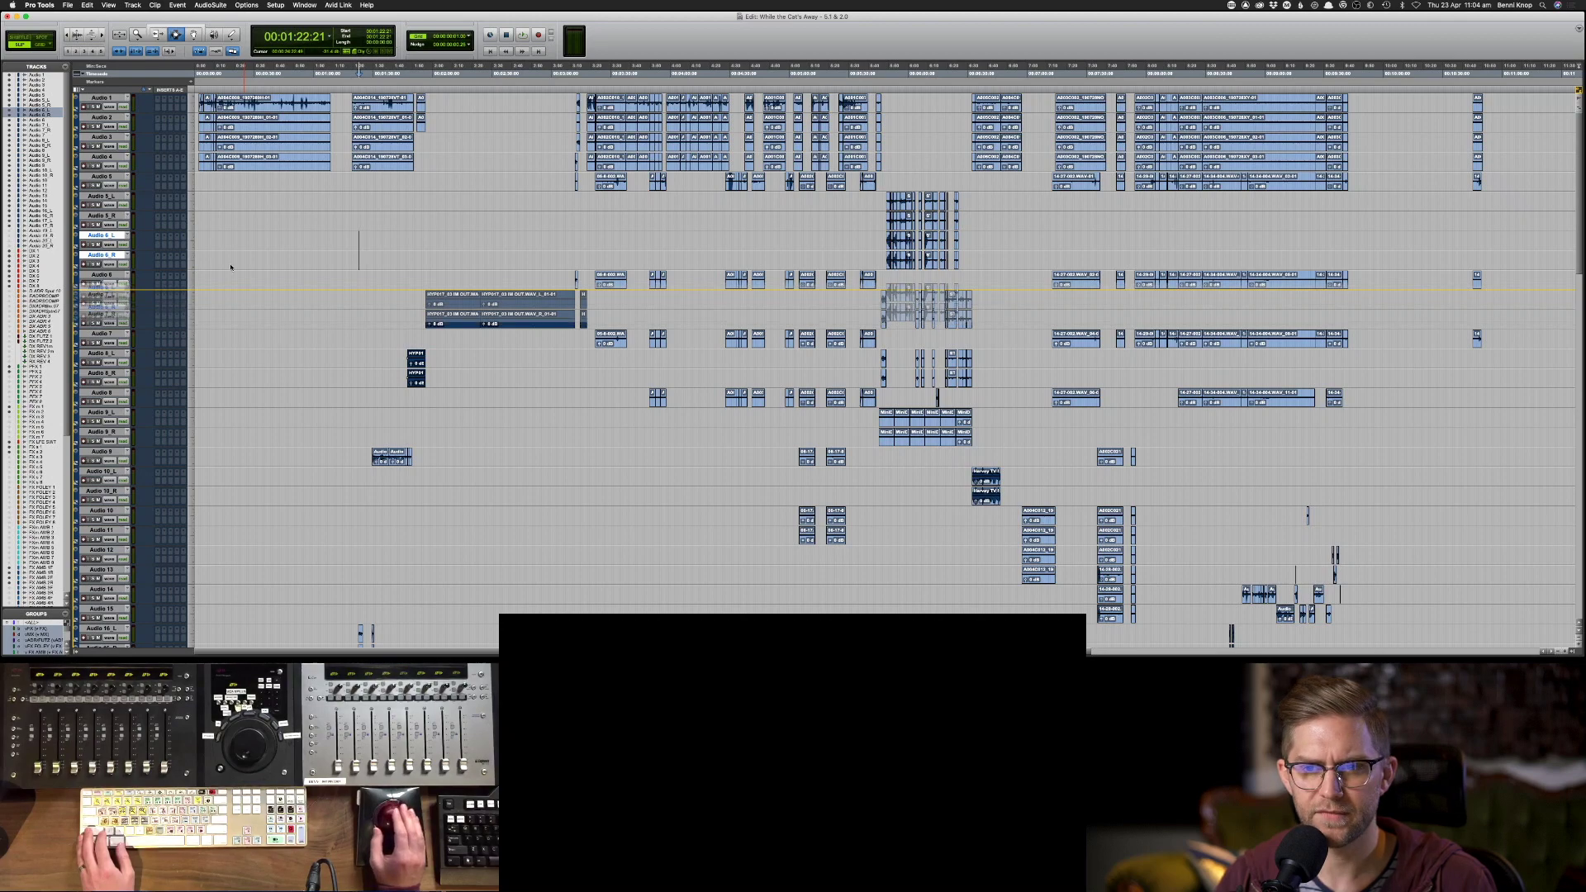
left_click_drag(231, 267, 236, 262)
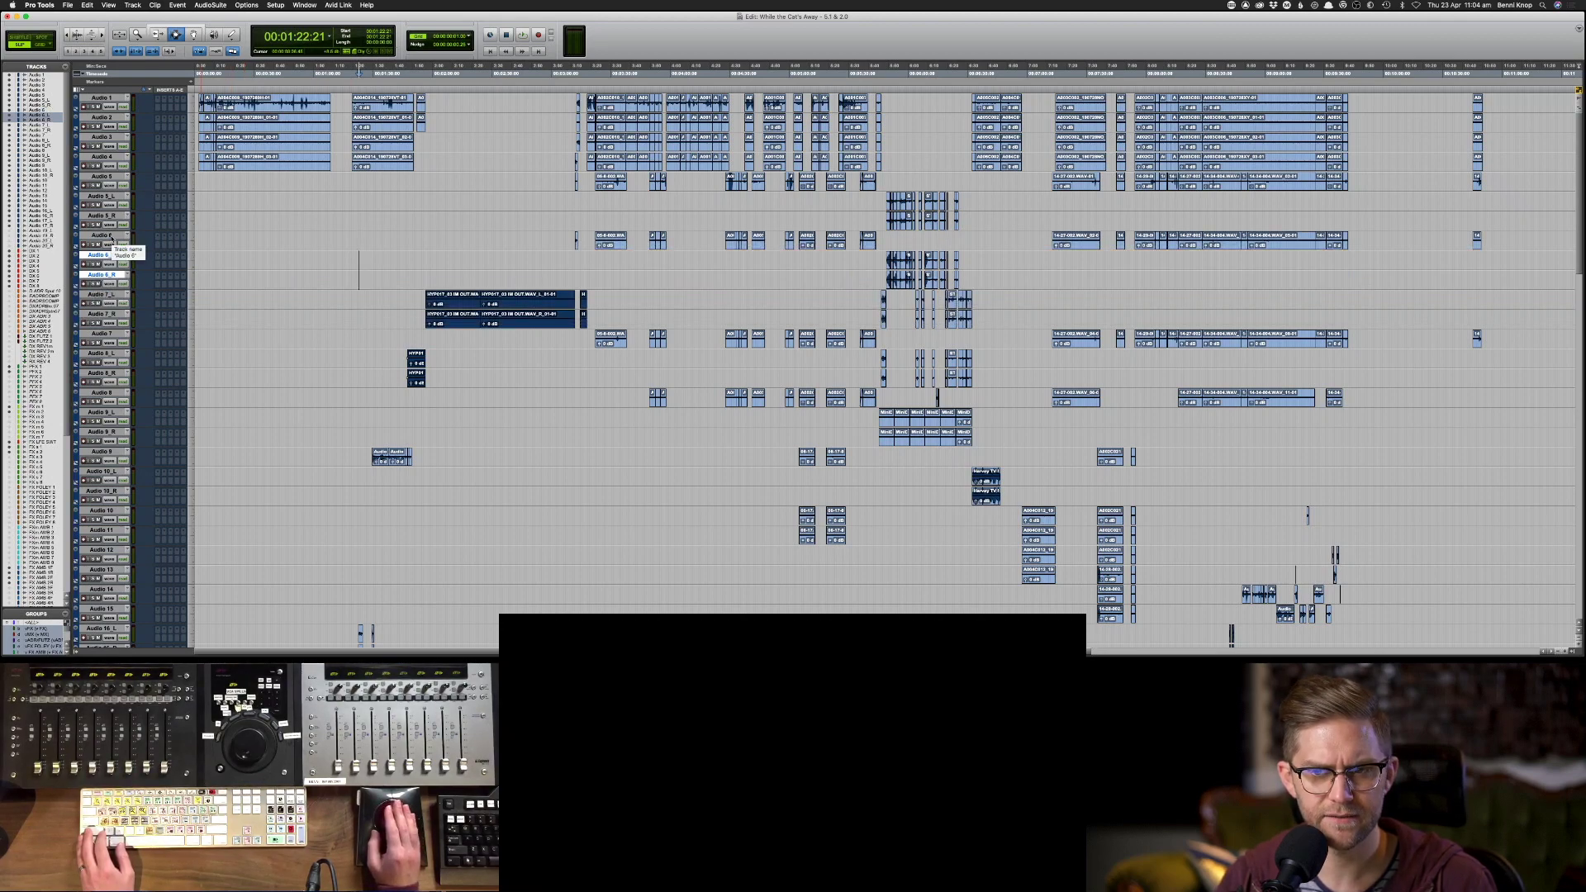
- Group the mono tracks Audio 6, Audio 7, Audio 8 and Audio 9 in order directly below Audio 5
left_click_drag(105, 241, 100, 225)
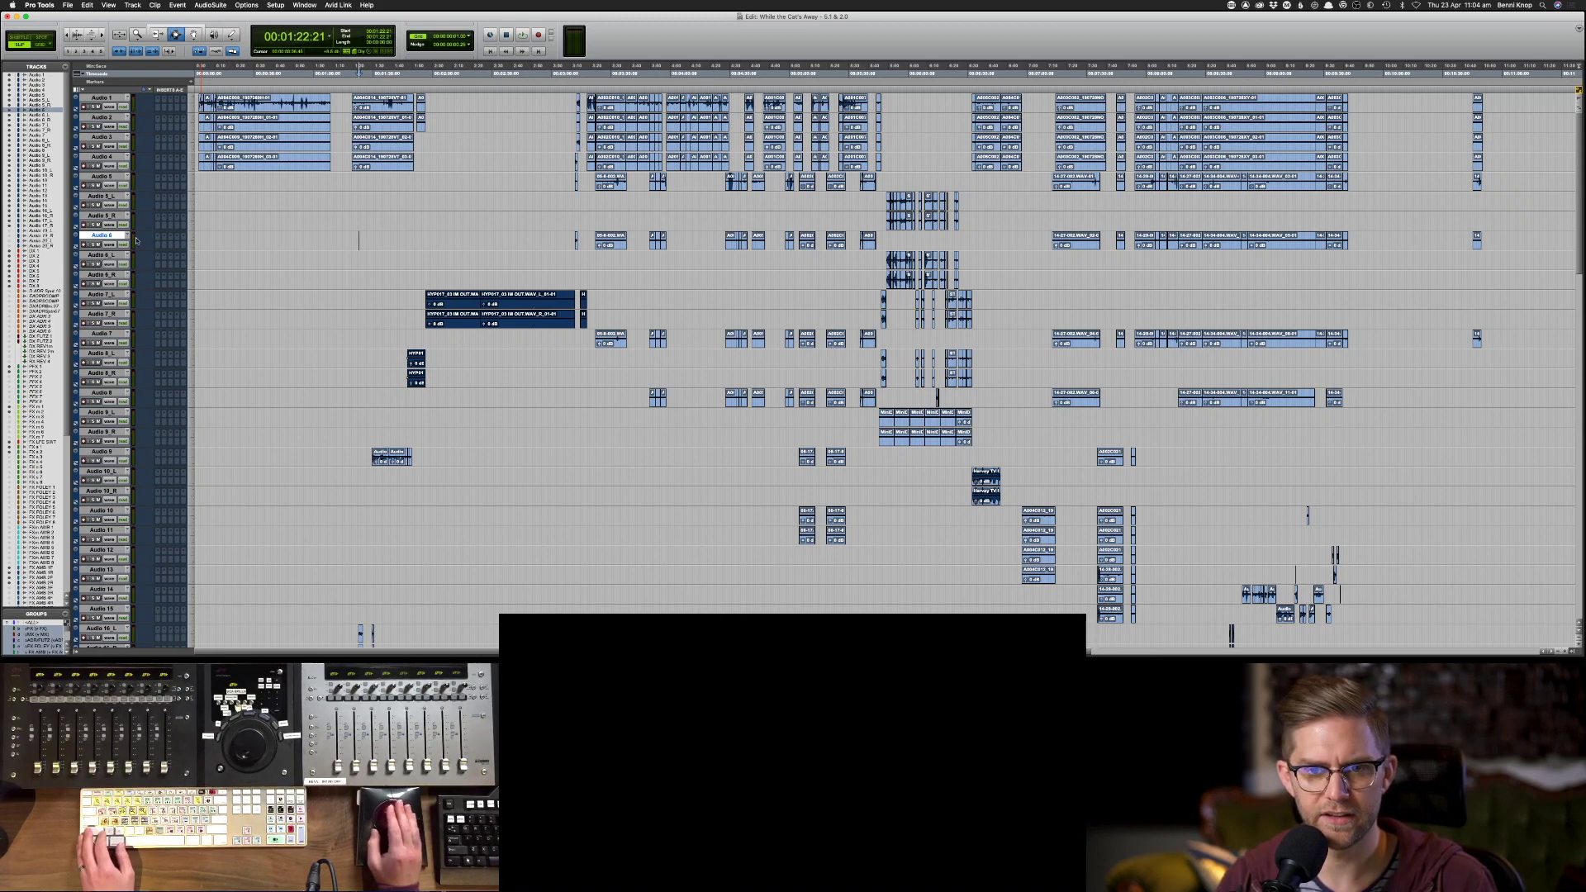
left_click_drag(96, 236, 99, 202)
left_click_drag(108, 336, 100, 216)
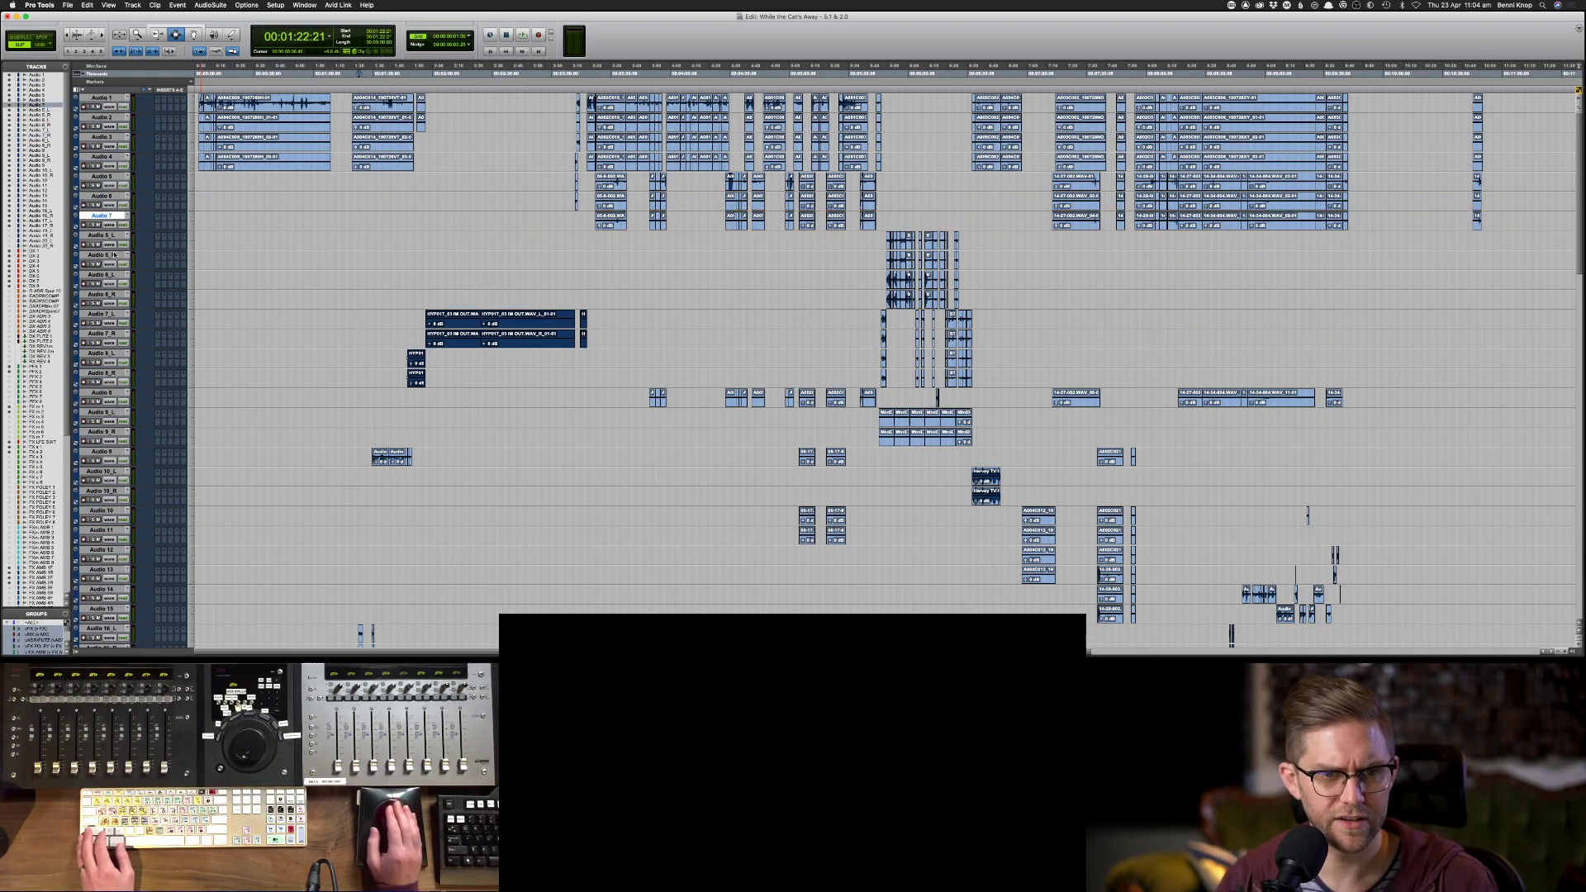
left_click_drag(108, 394, 101, 236)
left_click_drag(101, 452, 101, 254)
left_click_drag(126, 422, 125, 422)
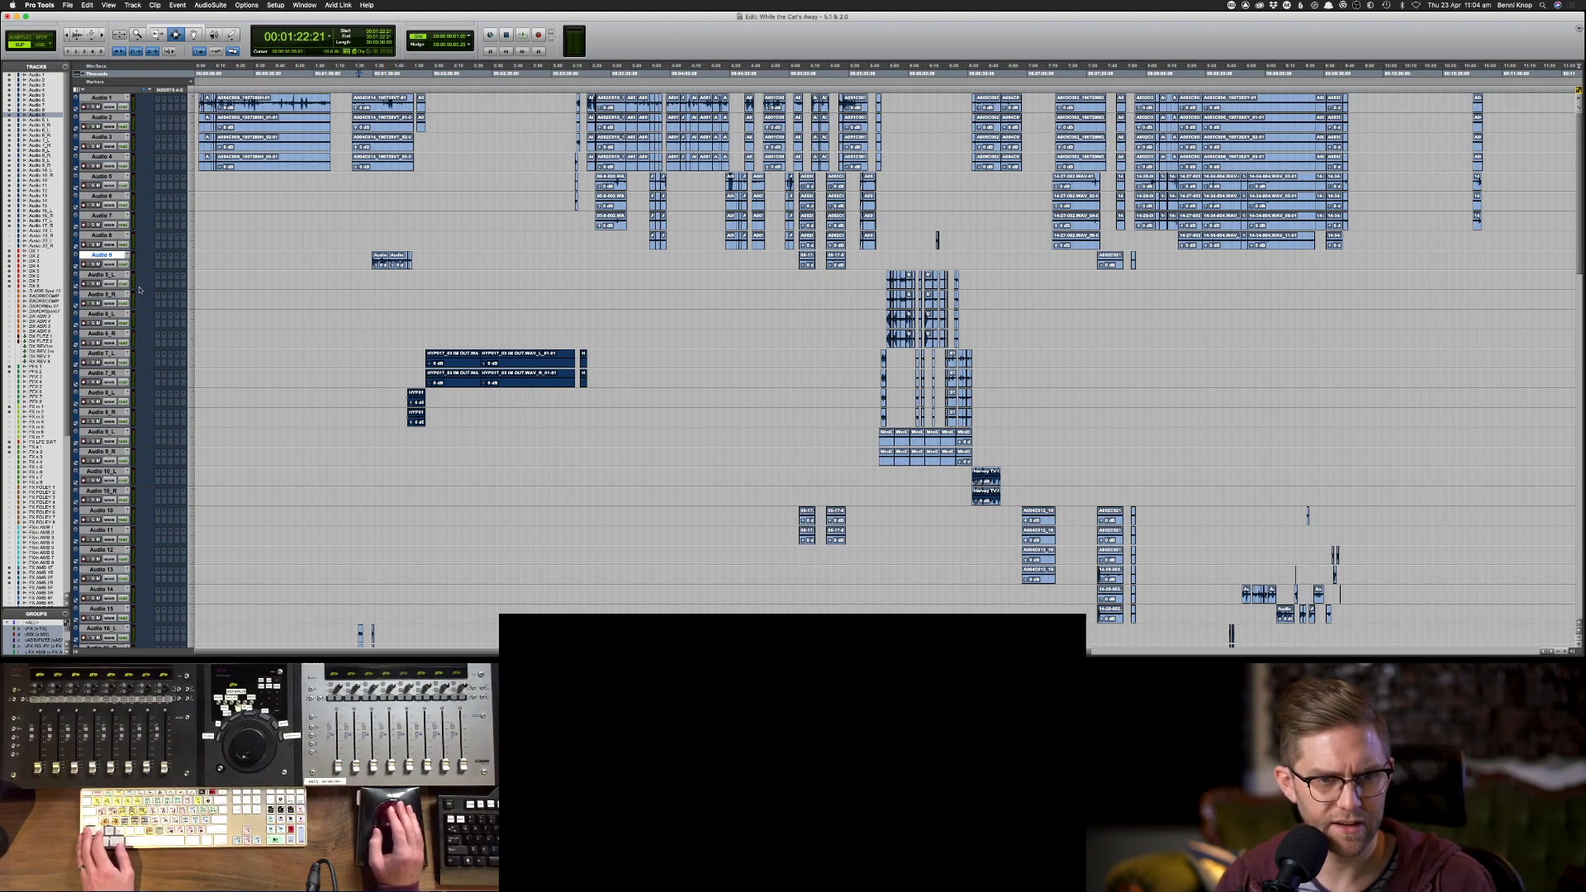
- Move the mono tracks Audio 10 to Audio 15 together directly below Audio 9
scroll(137, 330, "down", 1)
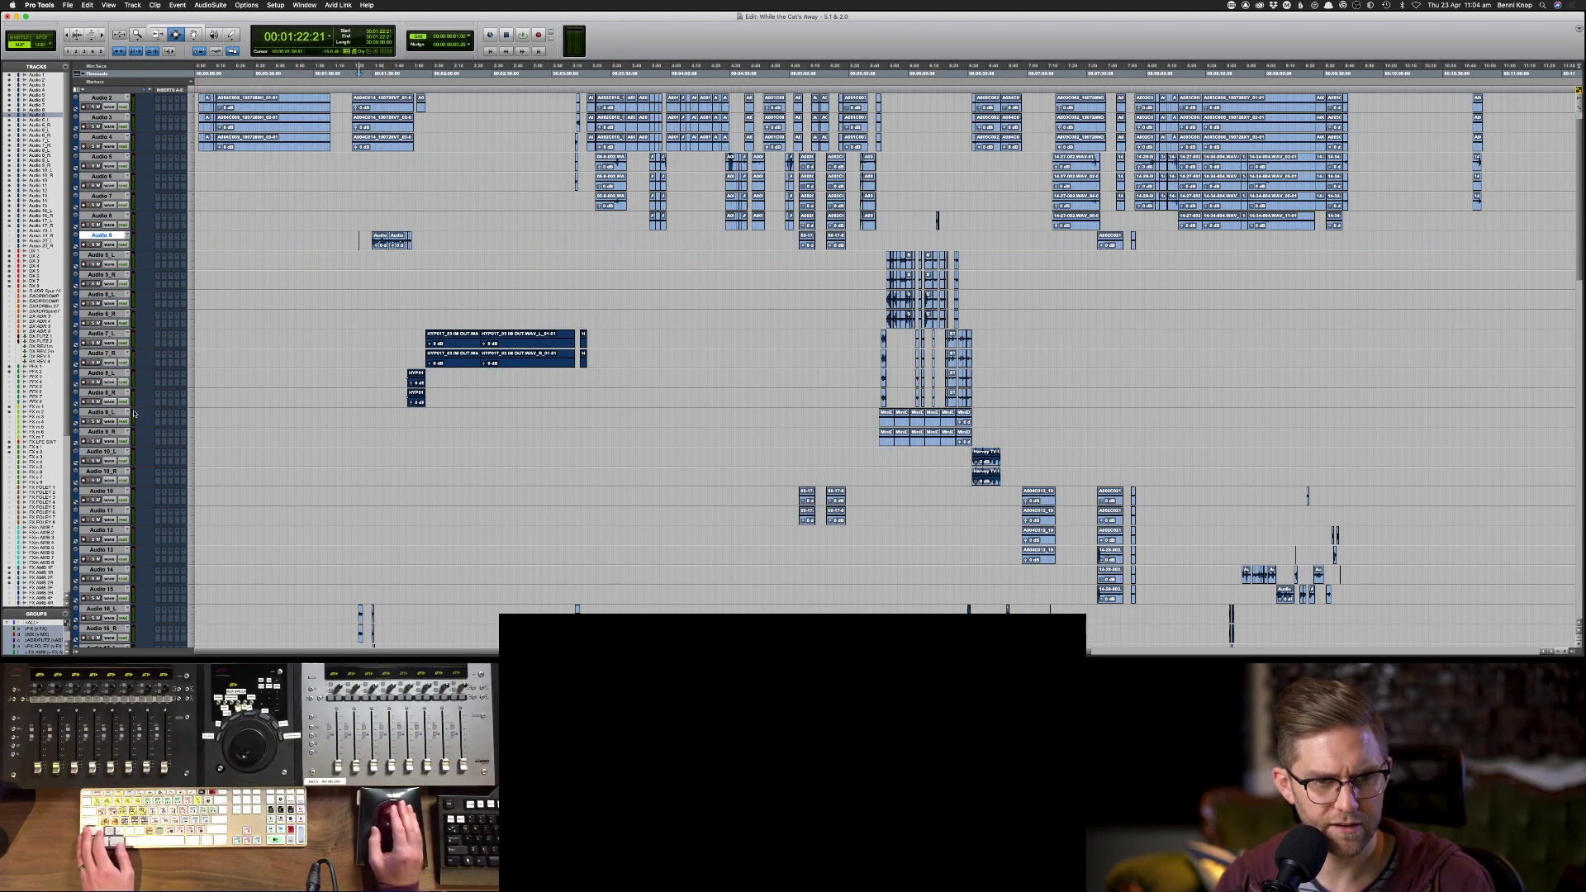
left_click(102, 490)
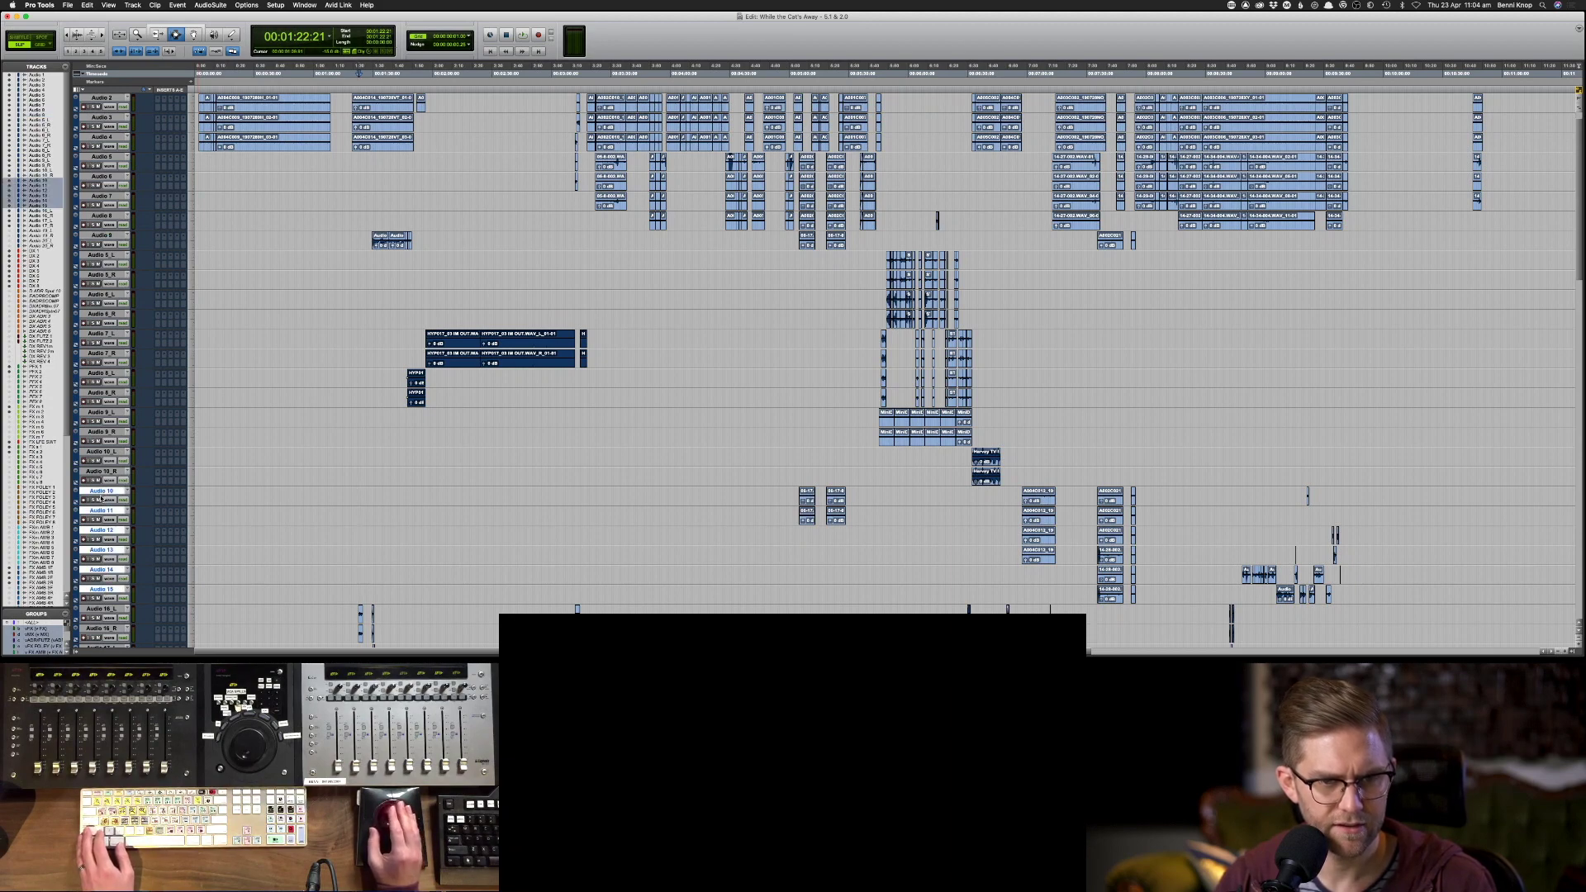
left_click(102, 590, "shift")
left_click_drag(102, 589, 95, 248)
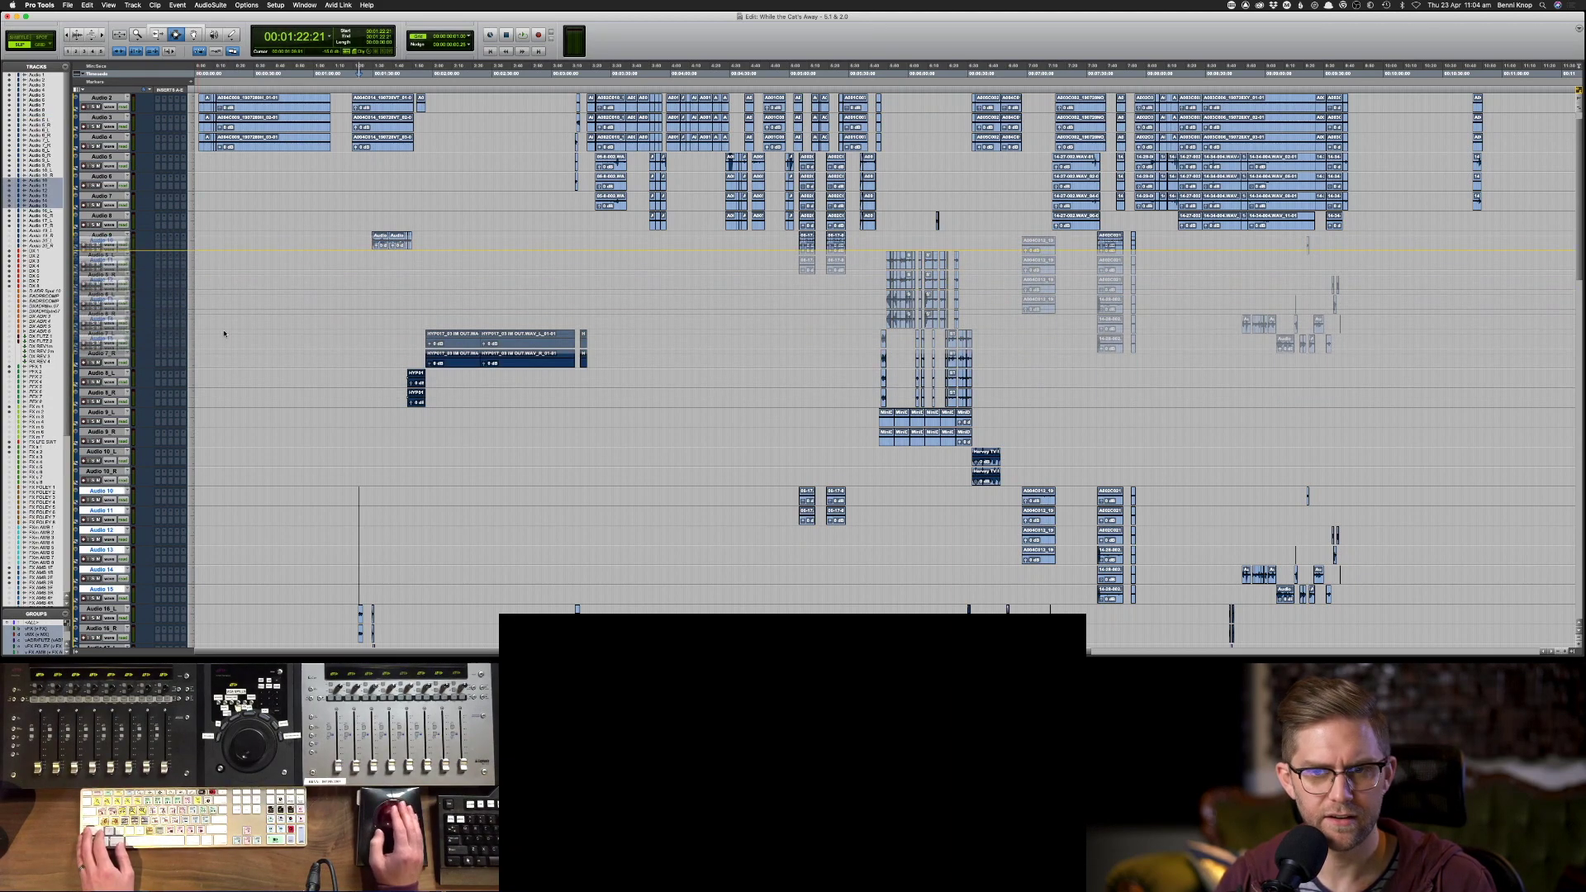
scroll(228, 337, "down", 5)
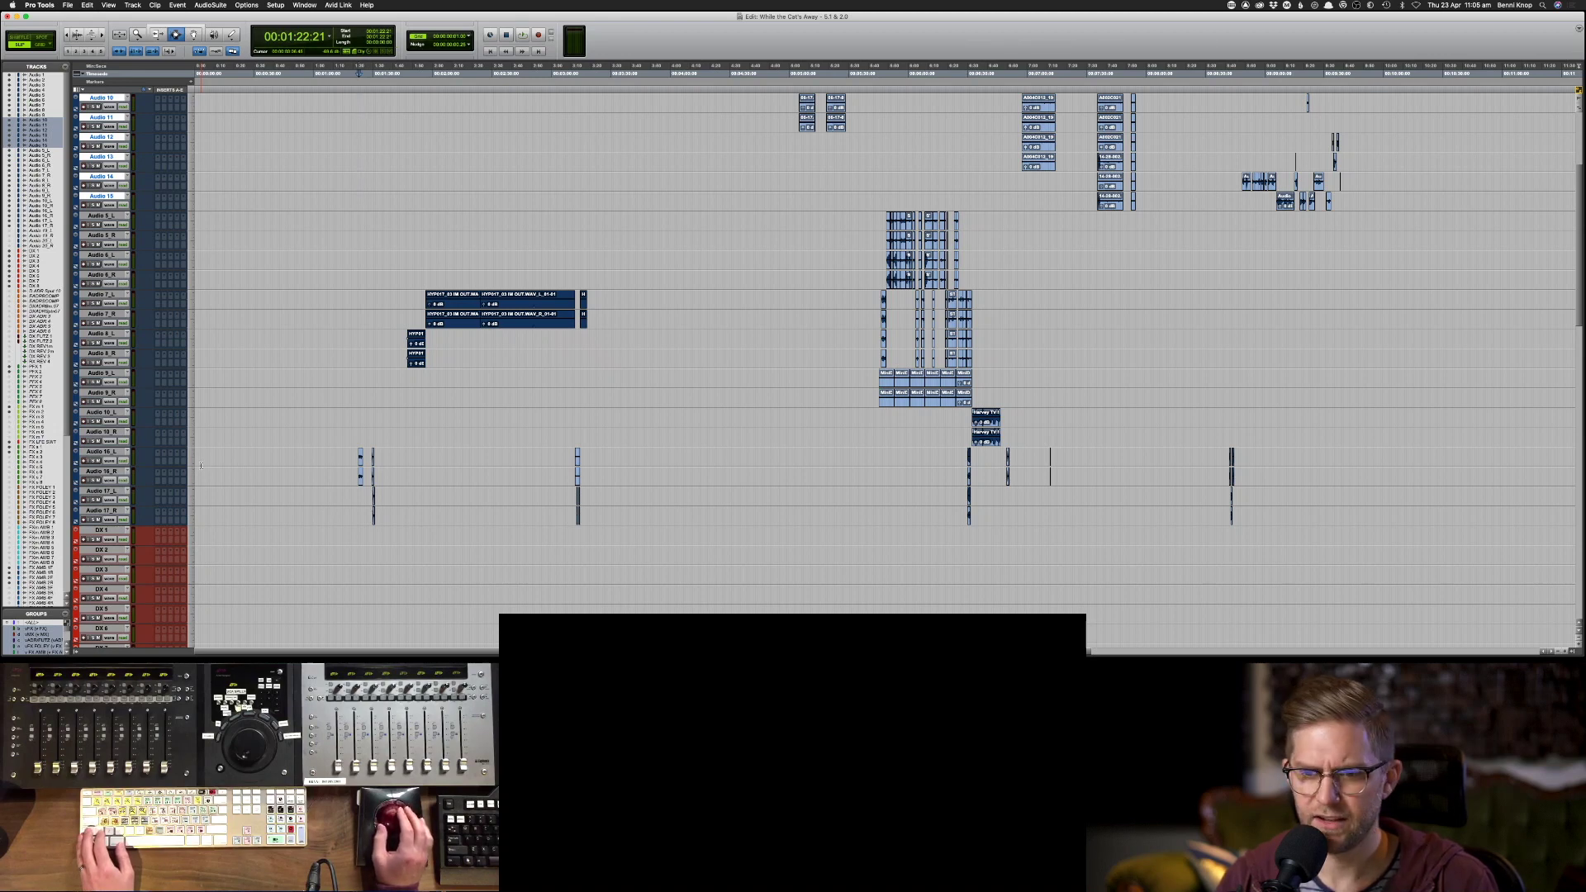
scroll(196, 469, "up", 3)
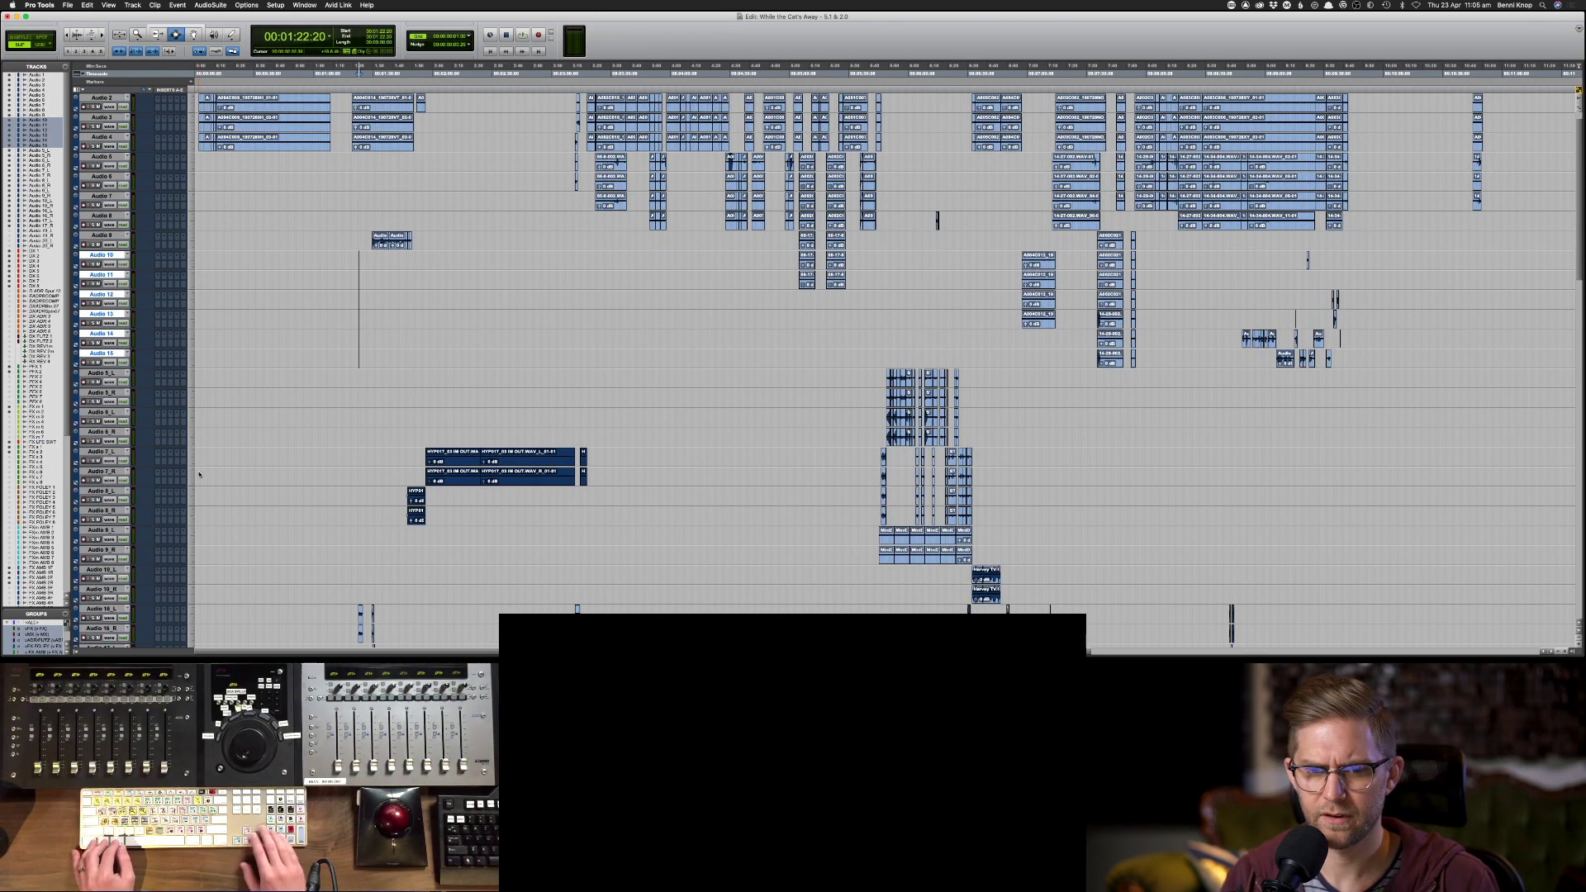
- Look over the whole track layout at reduced track height, restore the height and briefly play from the start of Audio 1
key("ctrl+alt+Down")
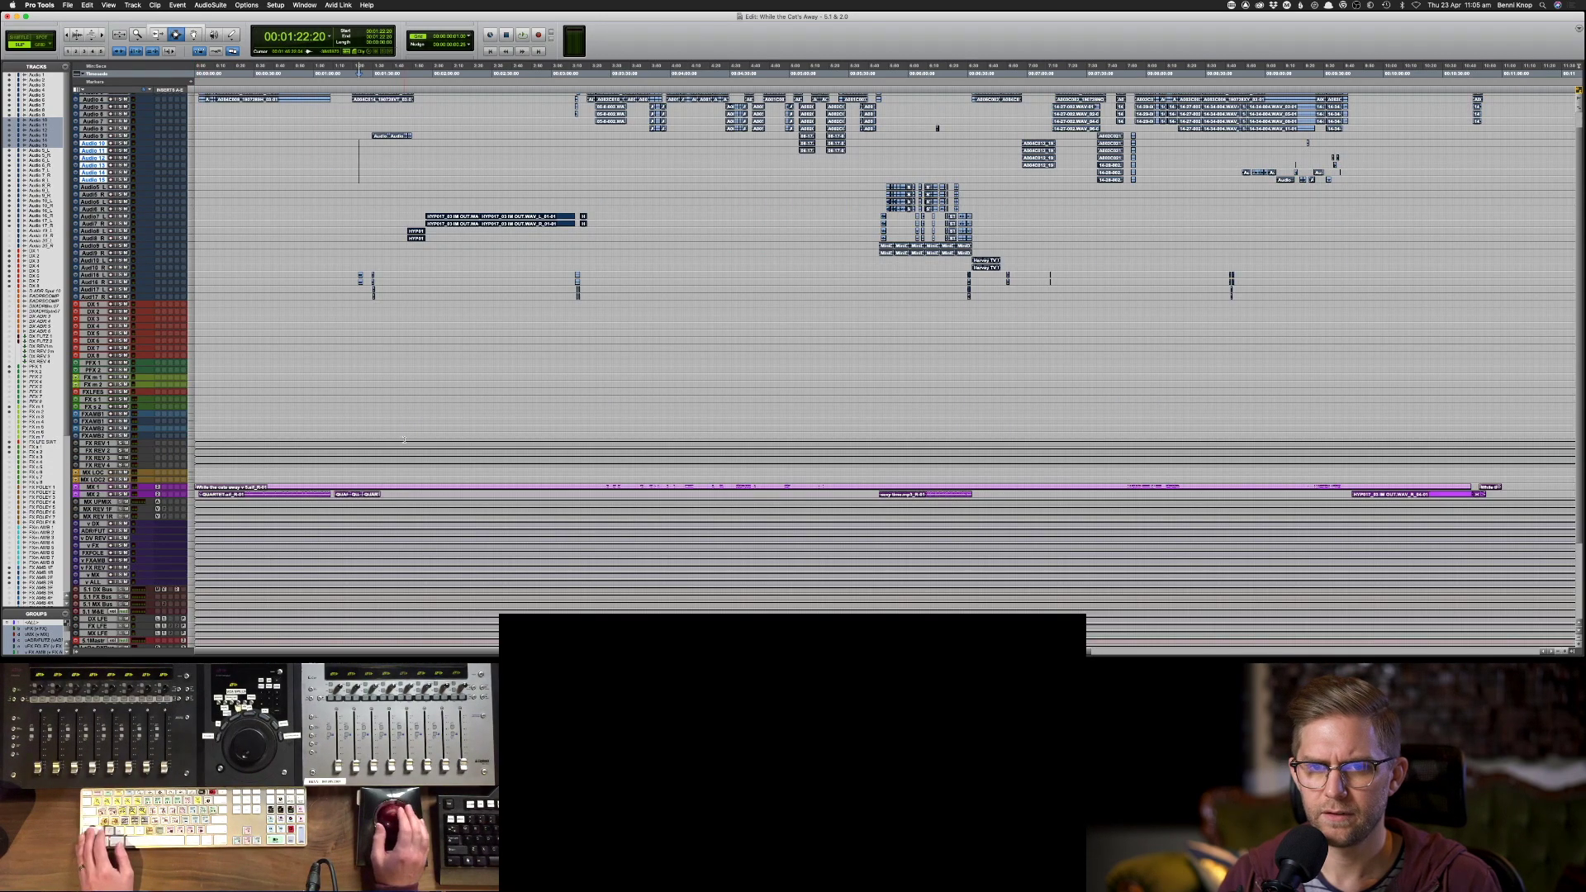
scroll(407, 449, "up", 1)
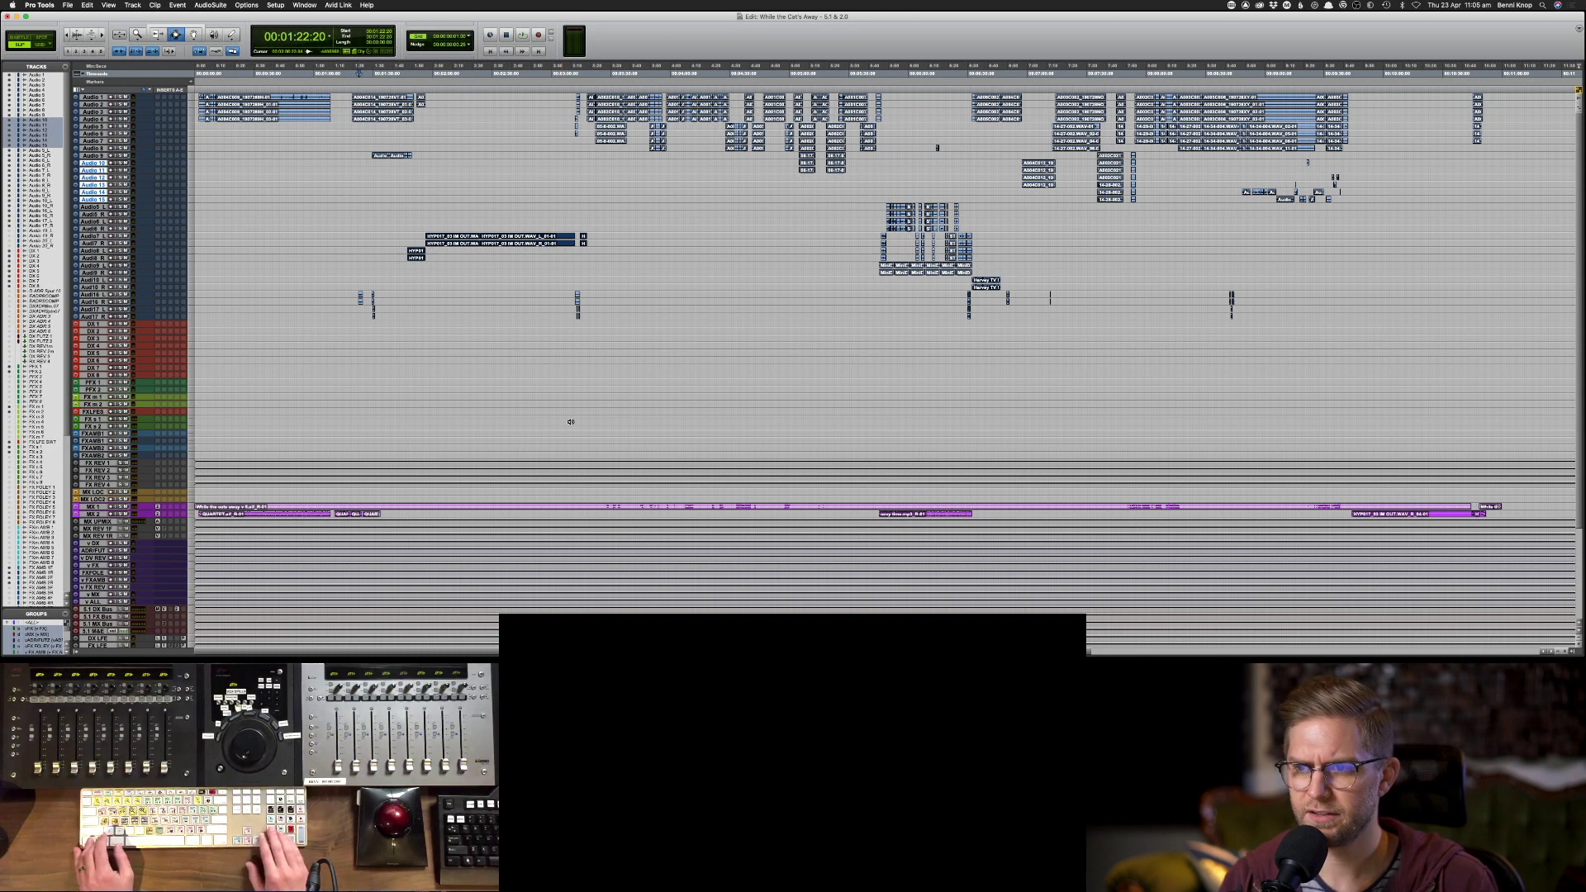
key("ctrl+alt+Up")
key("ctrl+alt+Up")
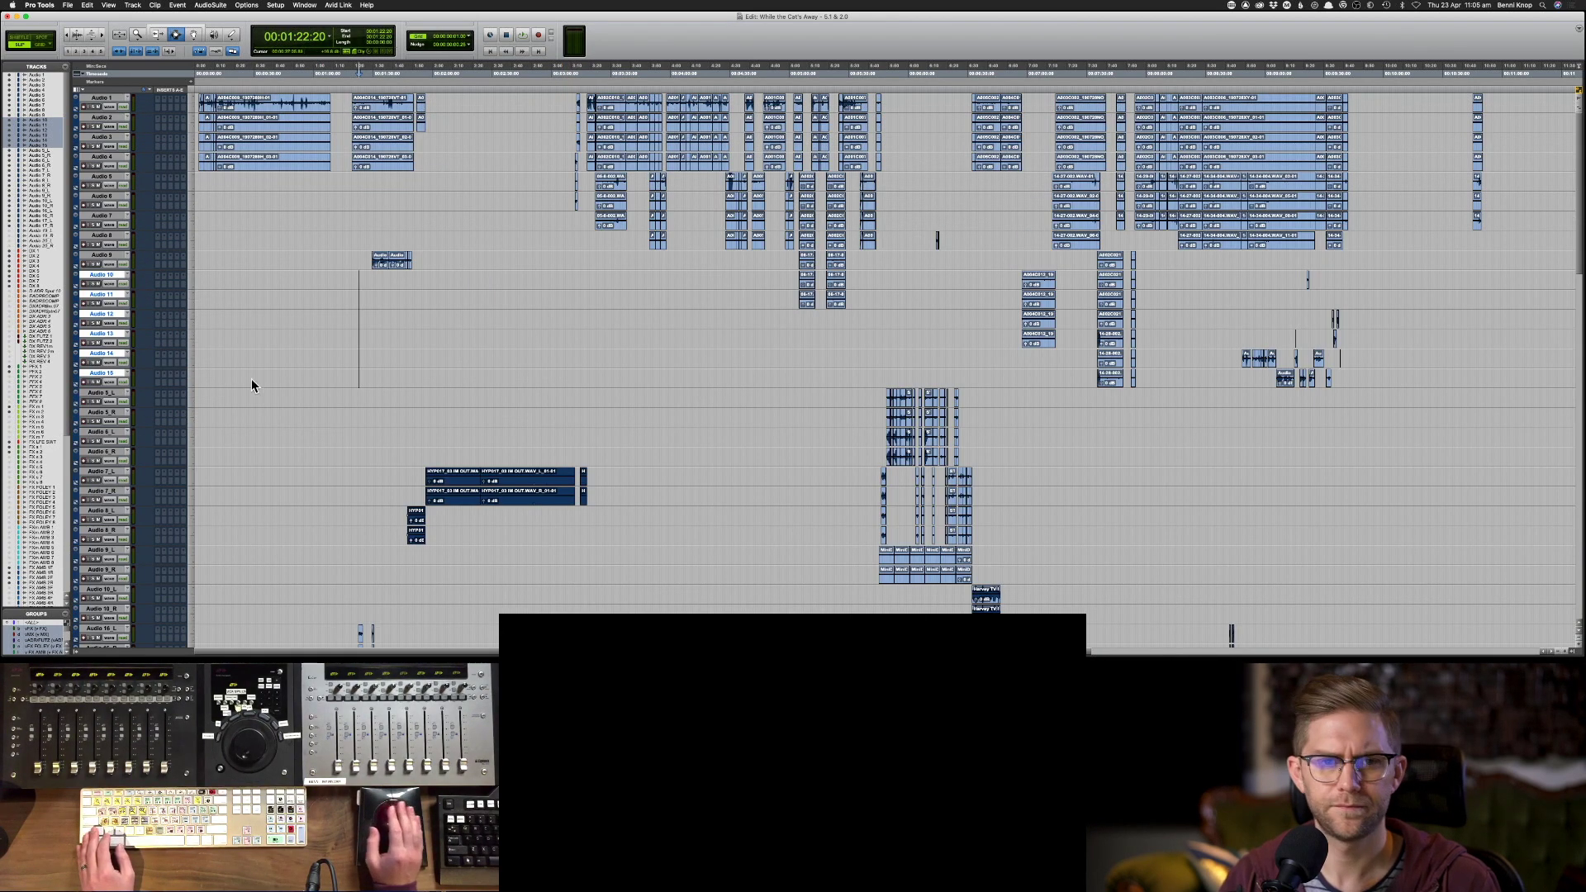
left_click(200, 101)
key("space")
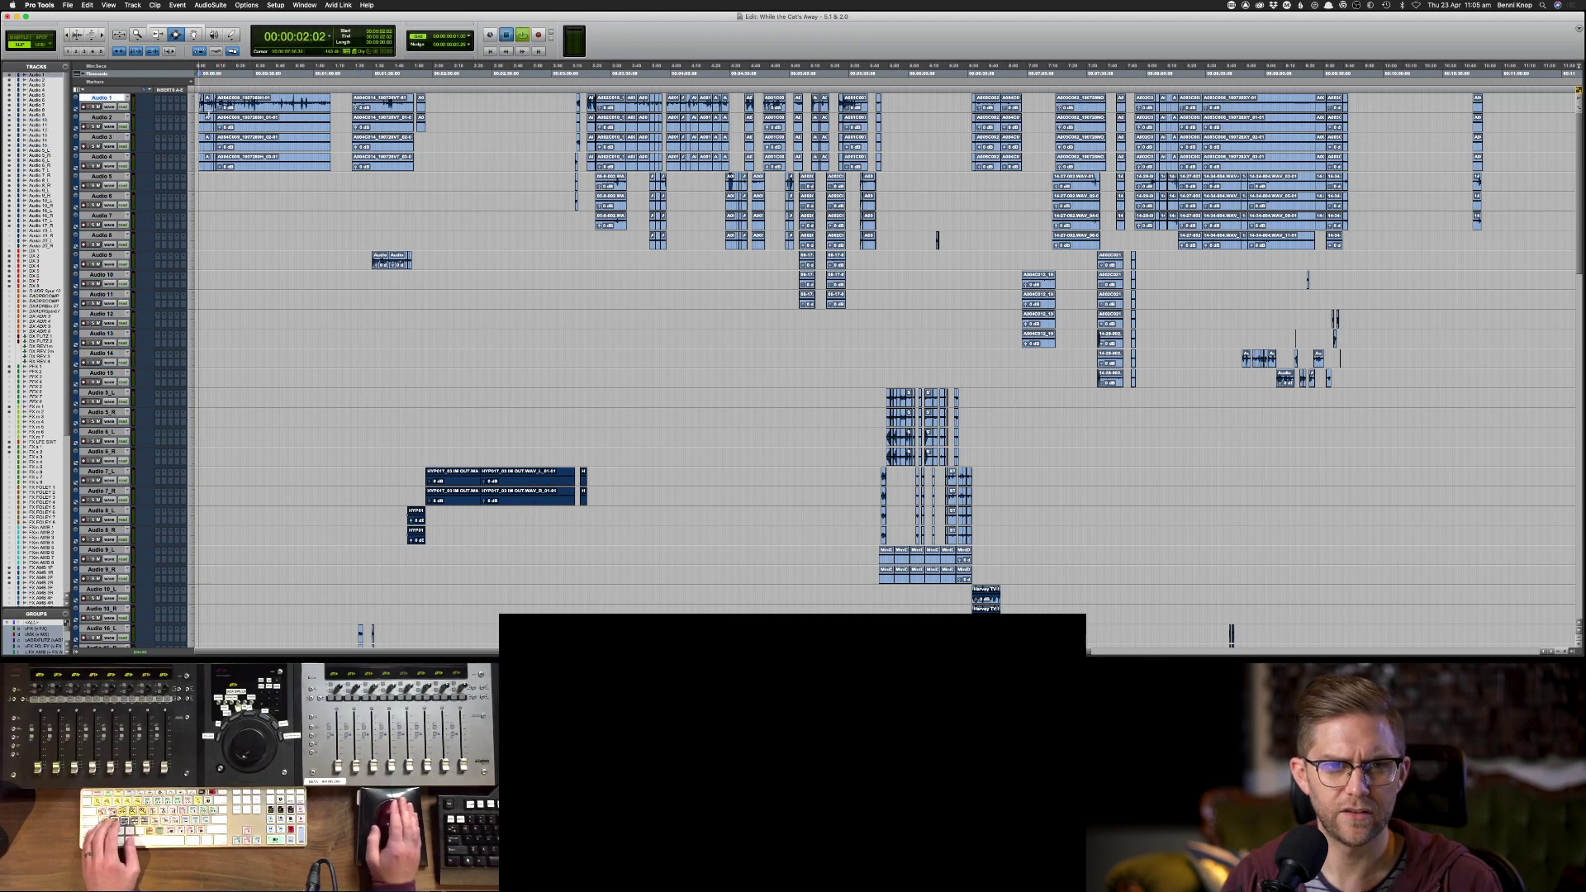
key("space")
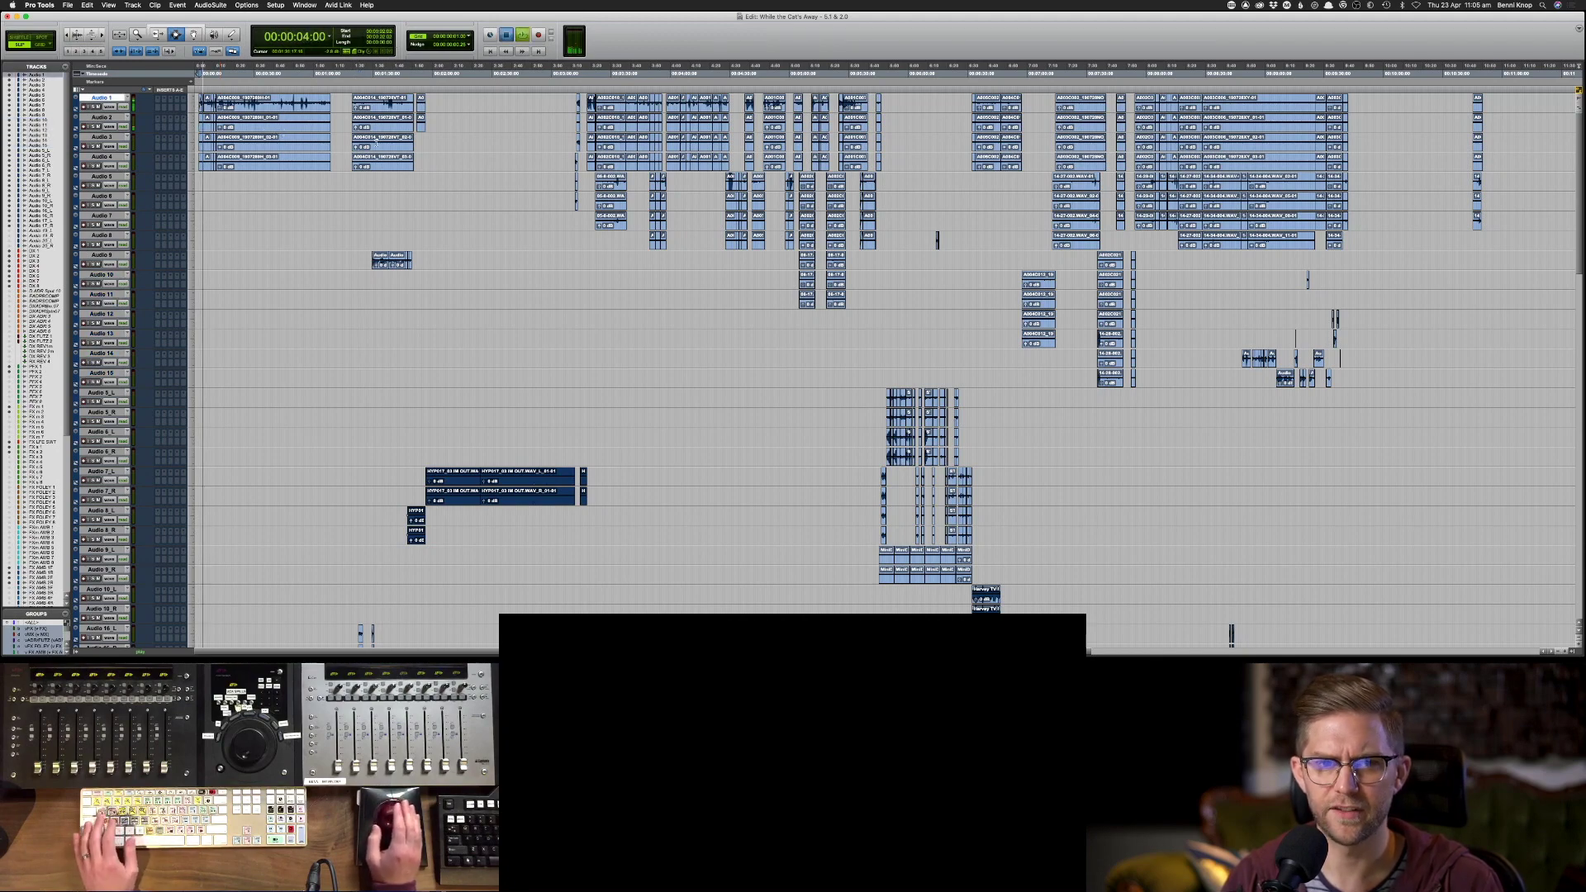
- Import the PR-LT-OriginSize .mov from the session's Video Files folder on BK SSD onto a new video track
left_click(68, 5)
mouse_move(134, 152)
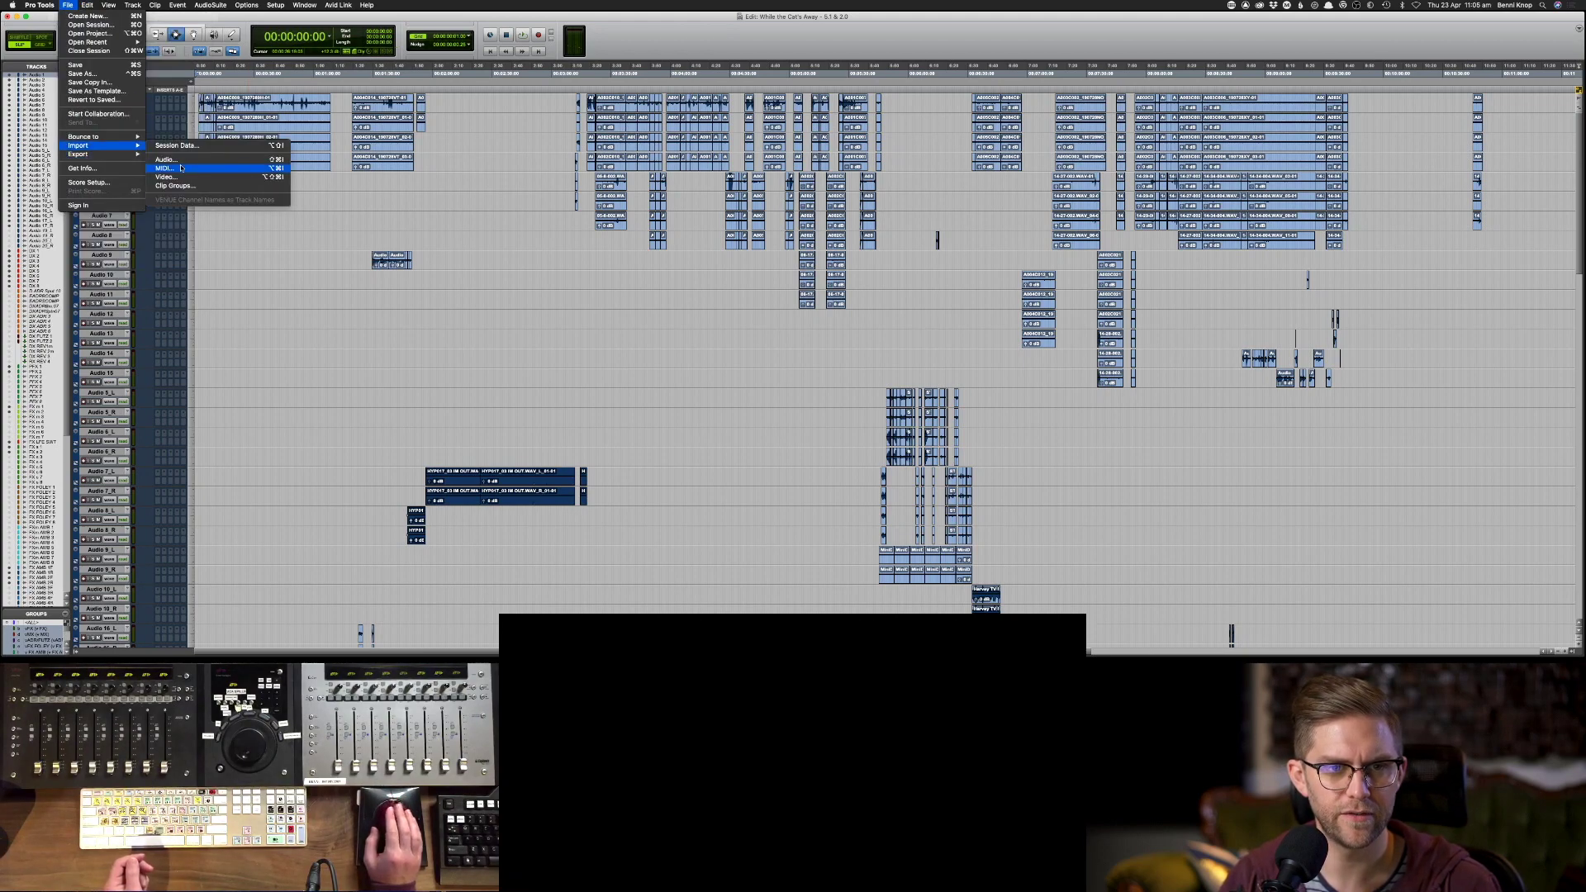
left_click(281, 177)
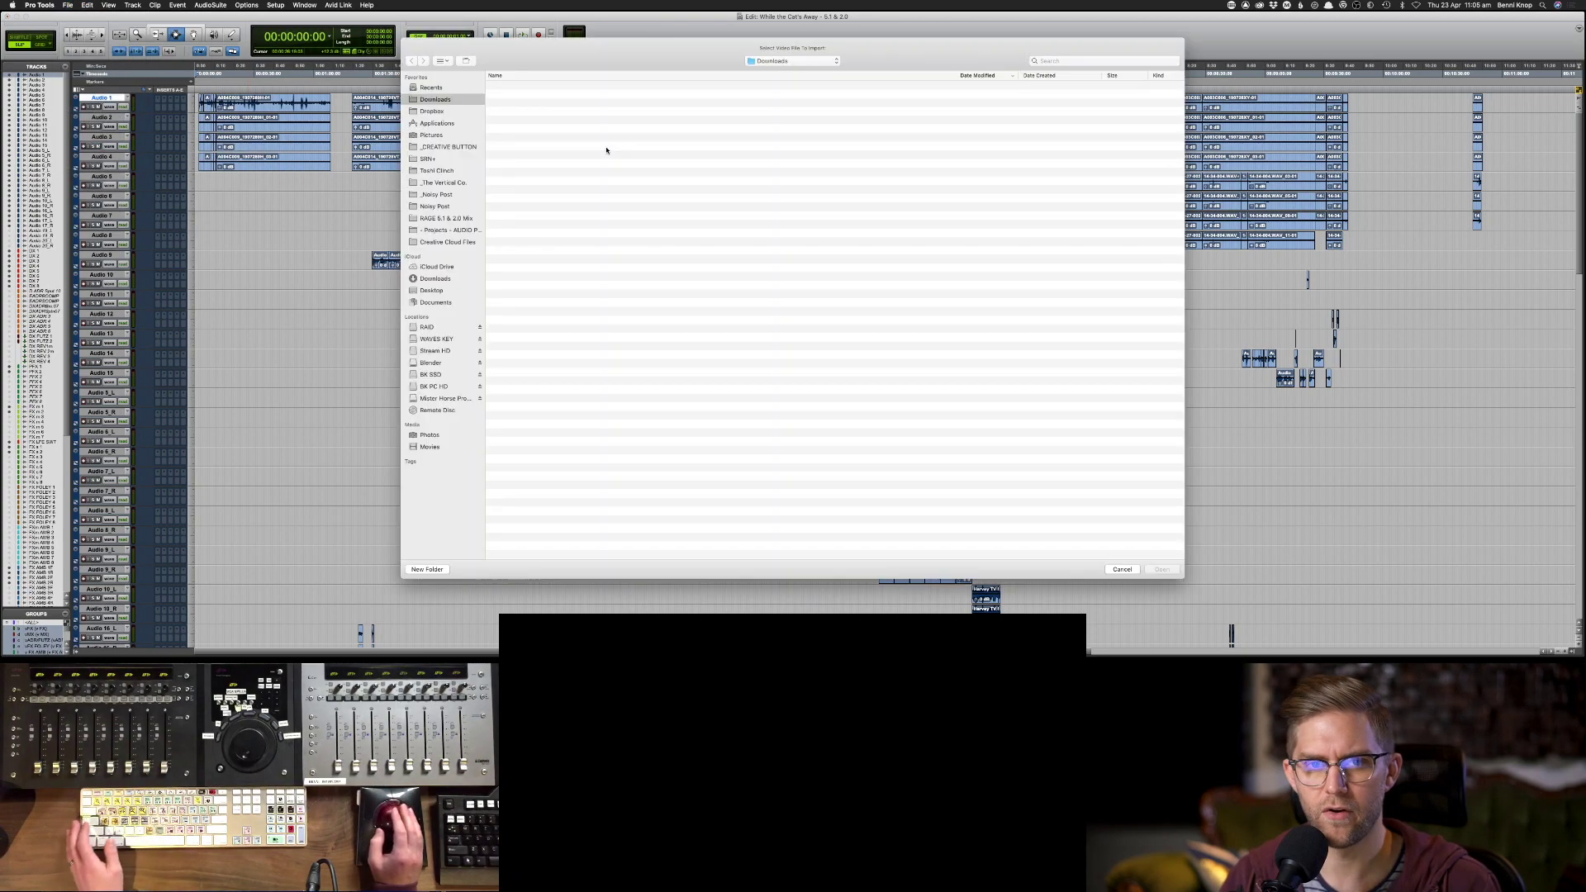
left_click(432, 375)
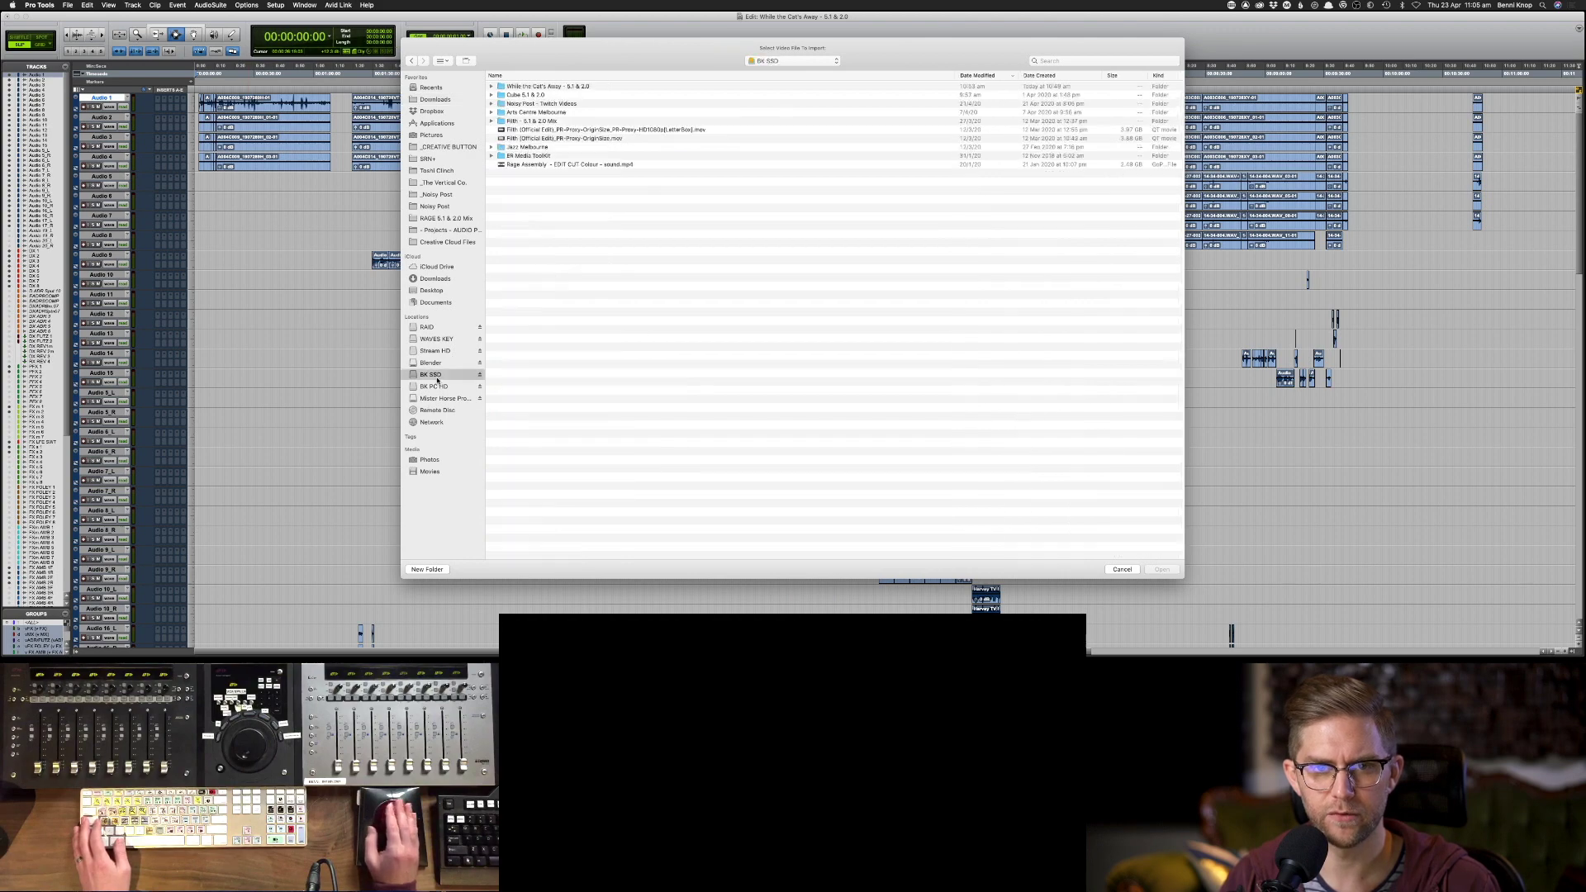
double_click(544, 85)
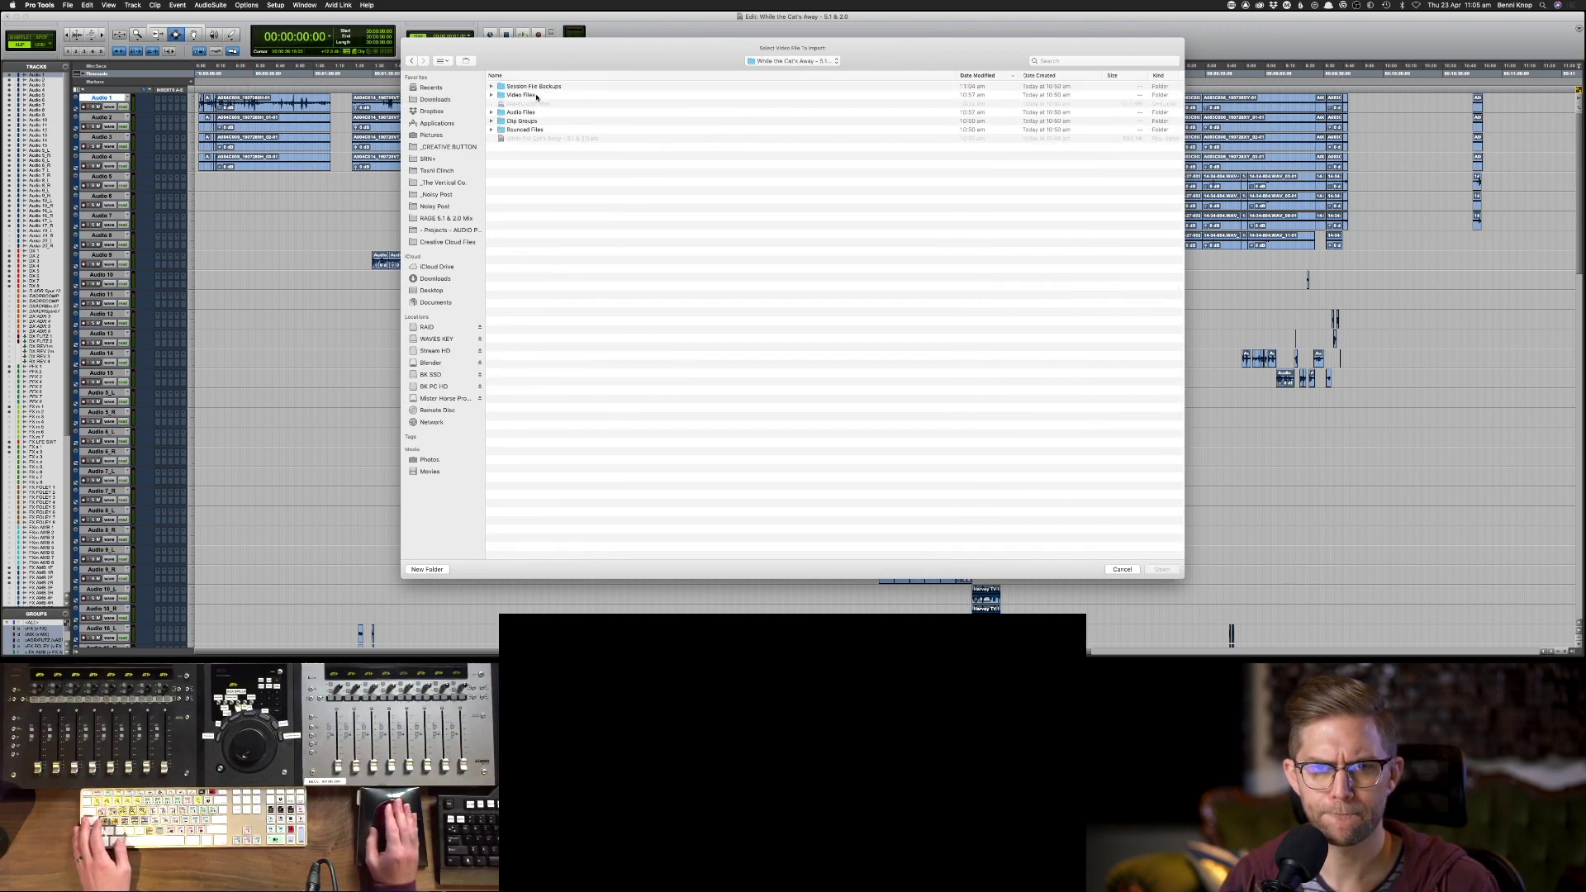
double_click(522, 94)
left_click(570, 86)
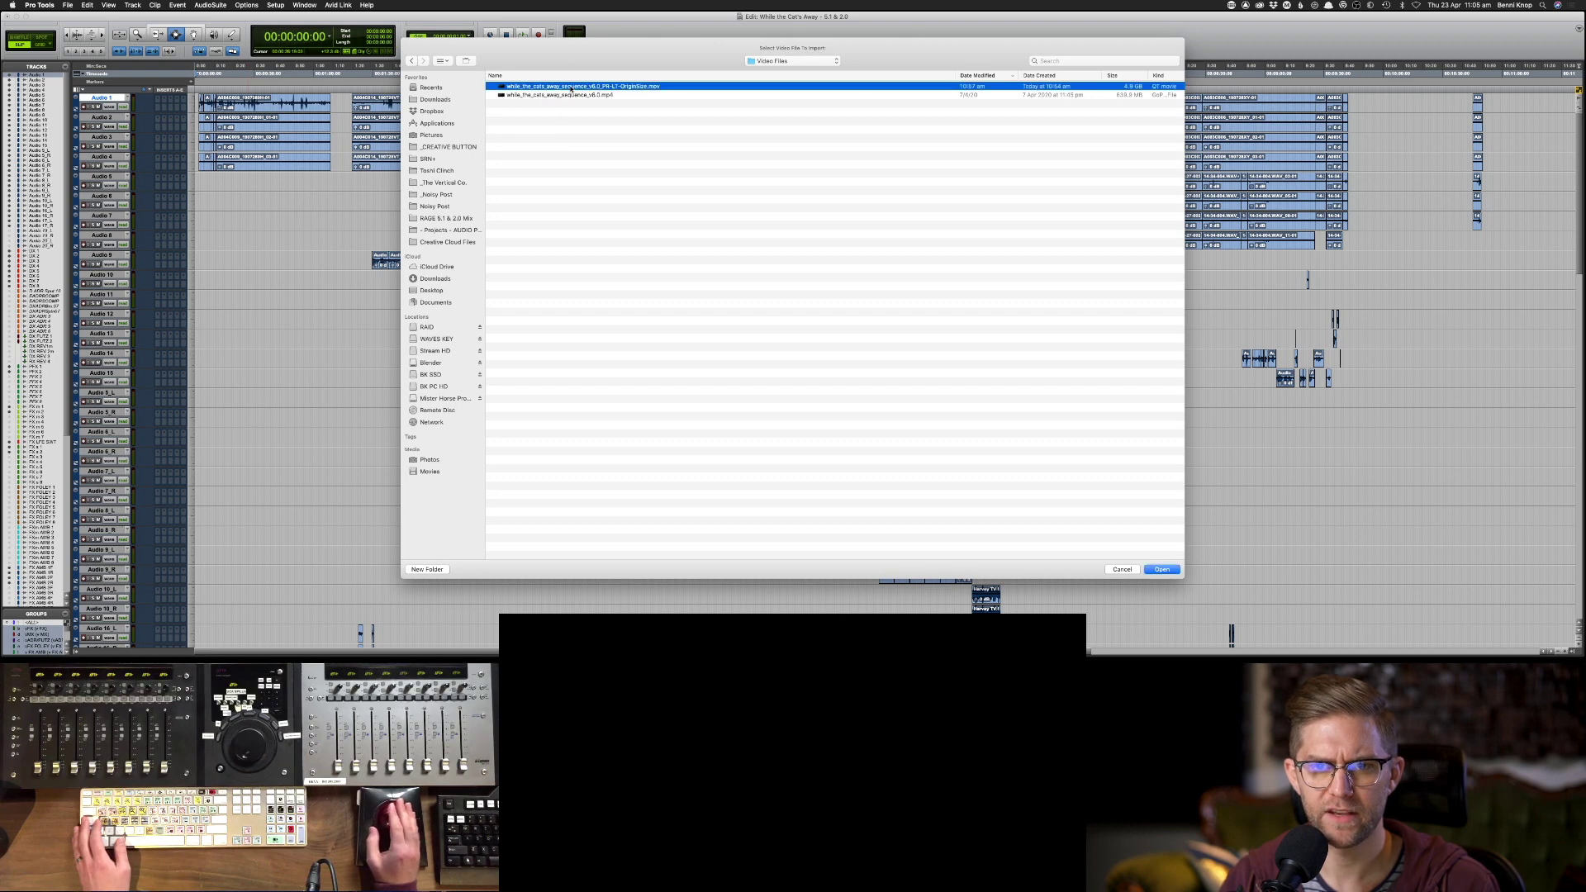
double_click(601, 86)
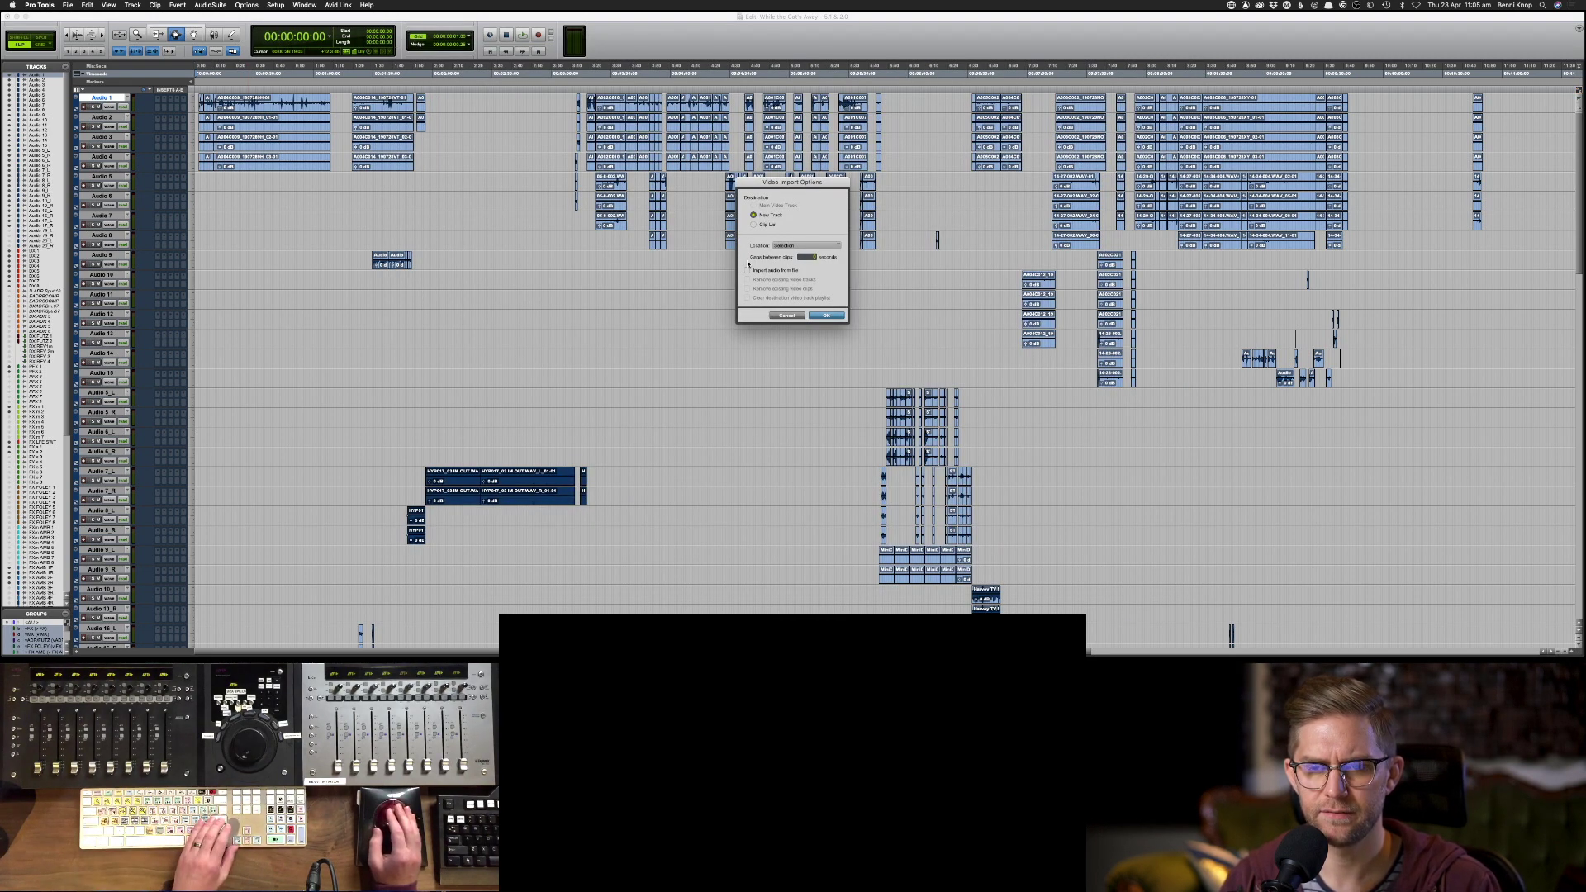
key("Return")
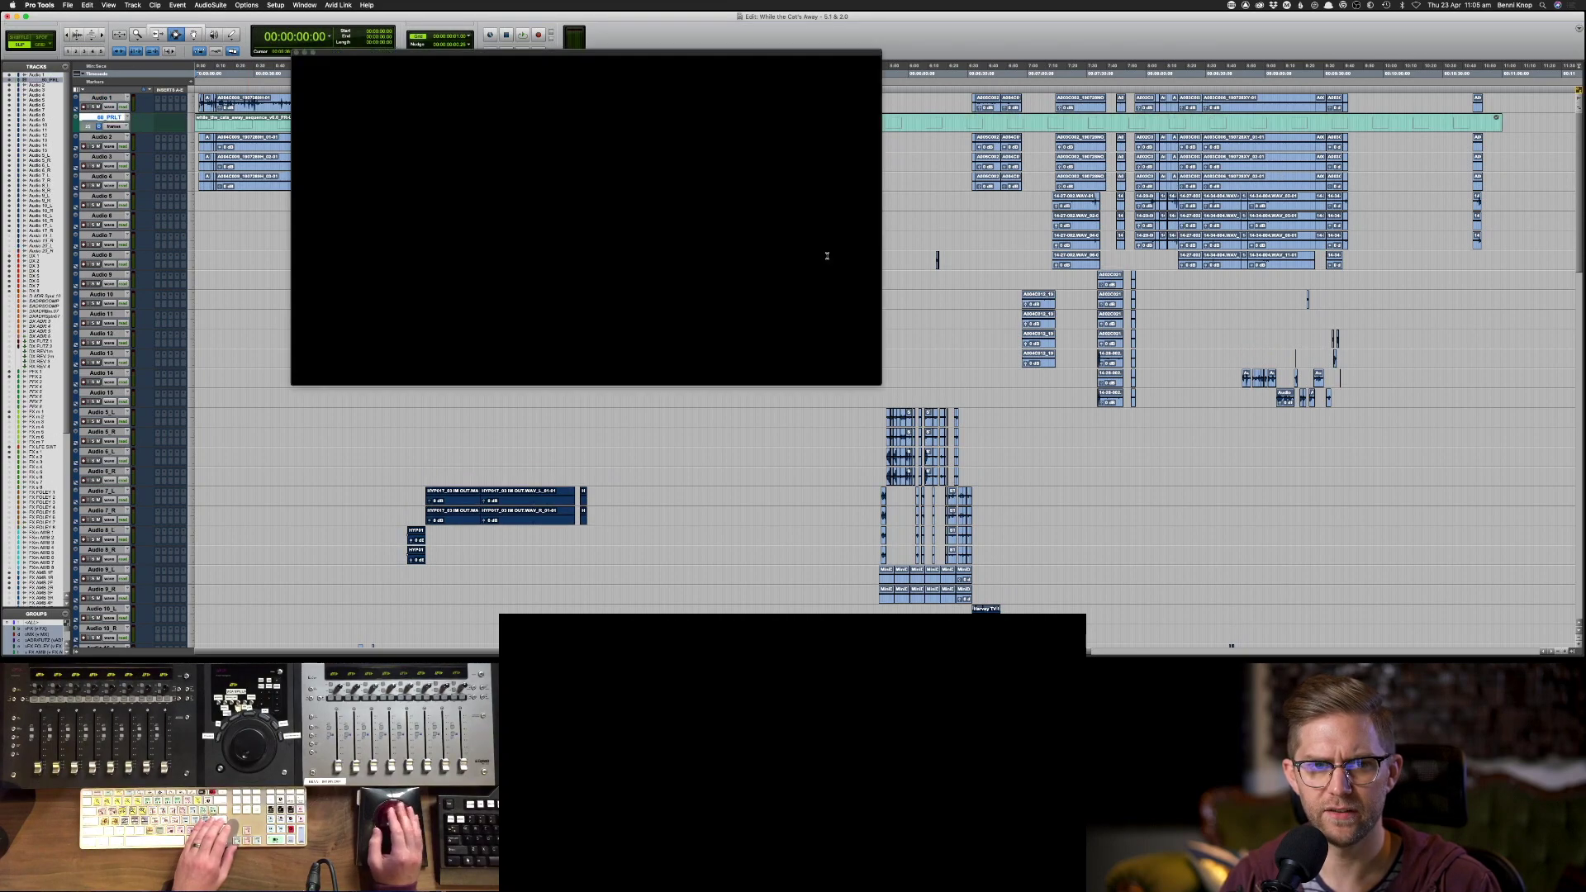
- Move the video track above Audio 1 and play the picture from the start and from about two minutes in
left_click_drag(89, 120, 97, 97)
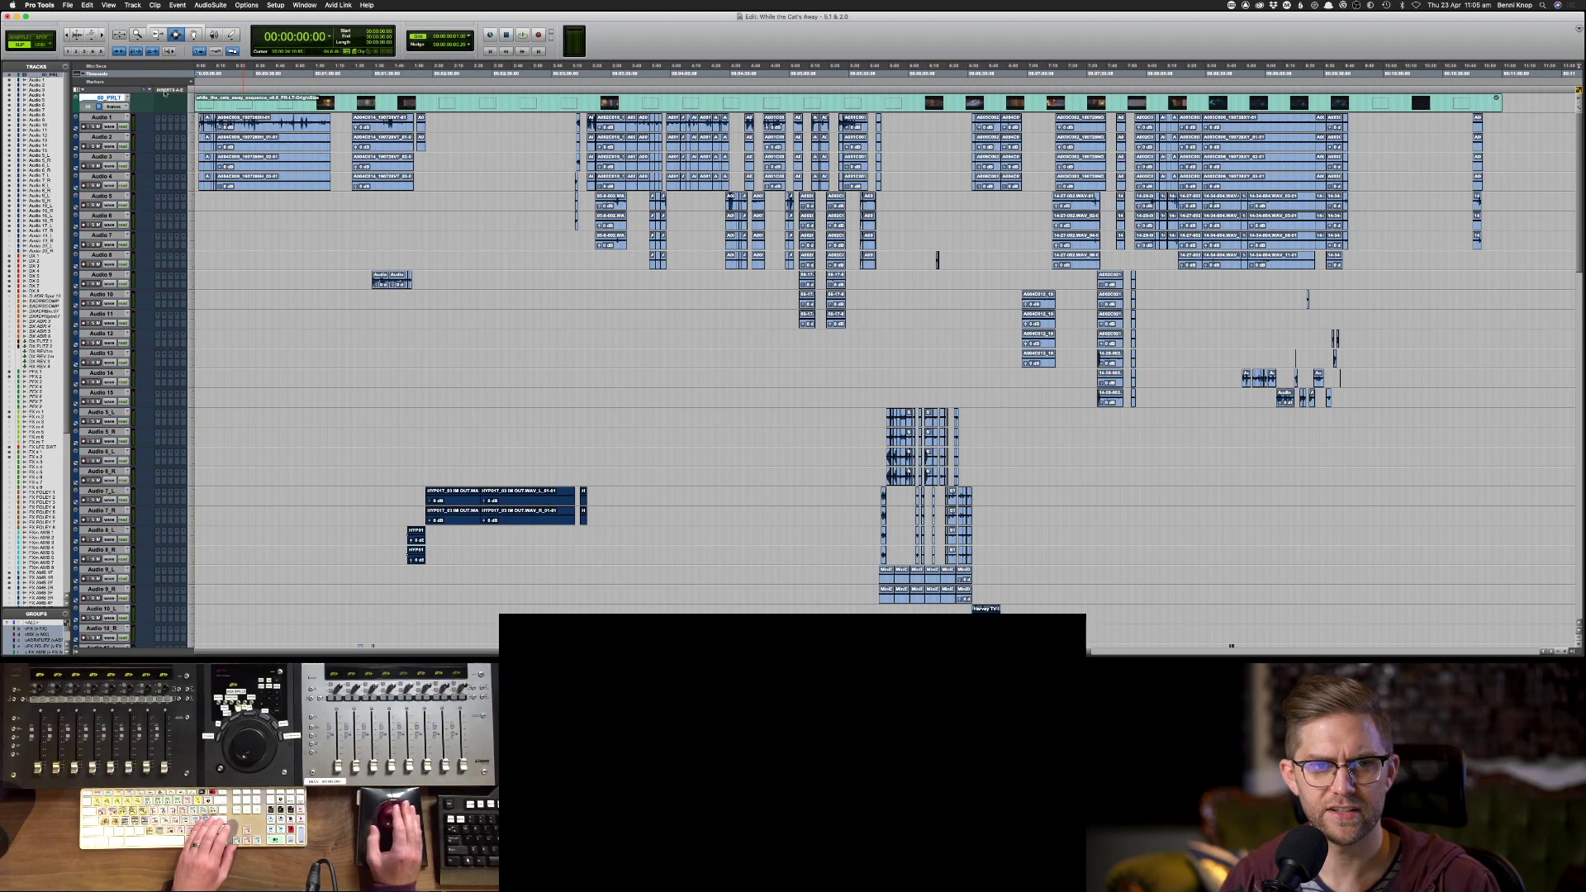
key("space")
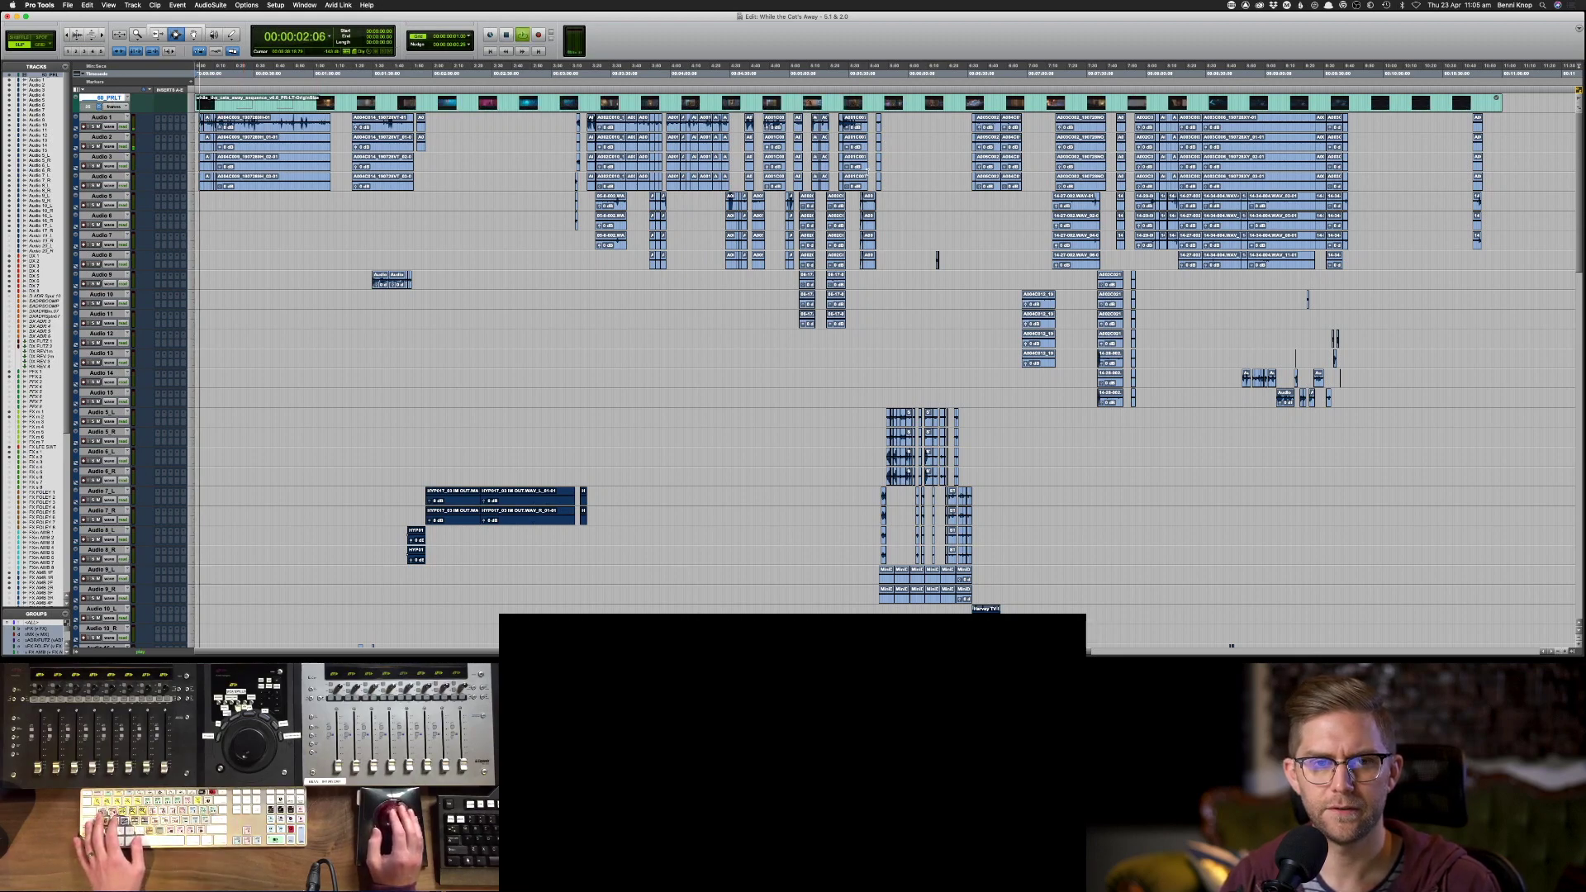
left_click(438, 104)
key("space")
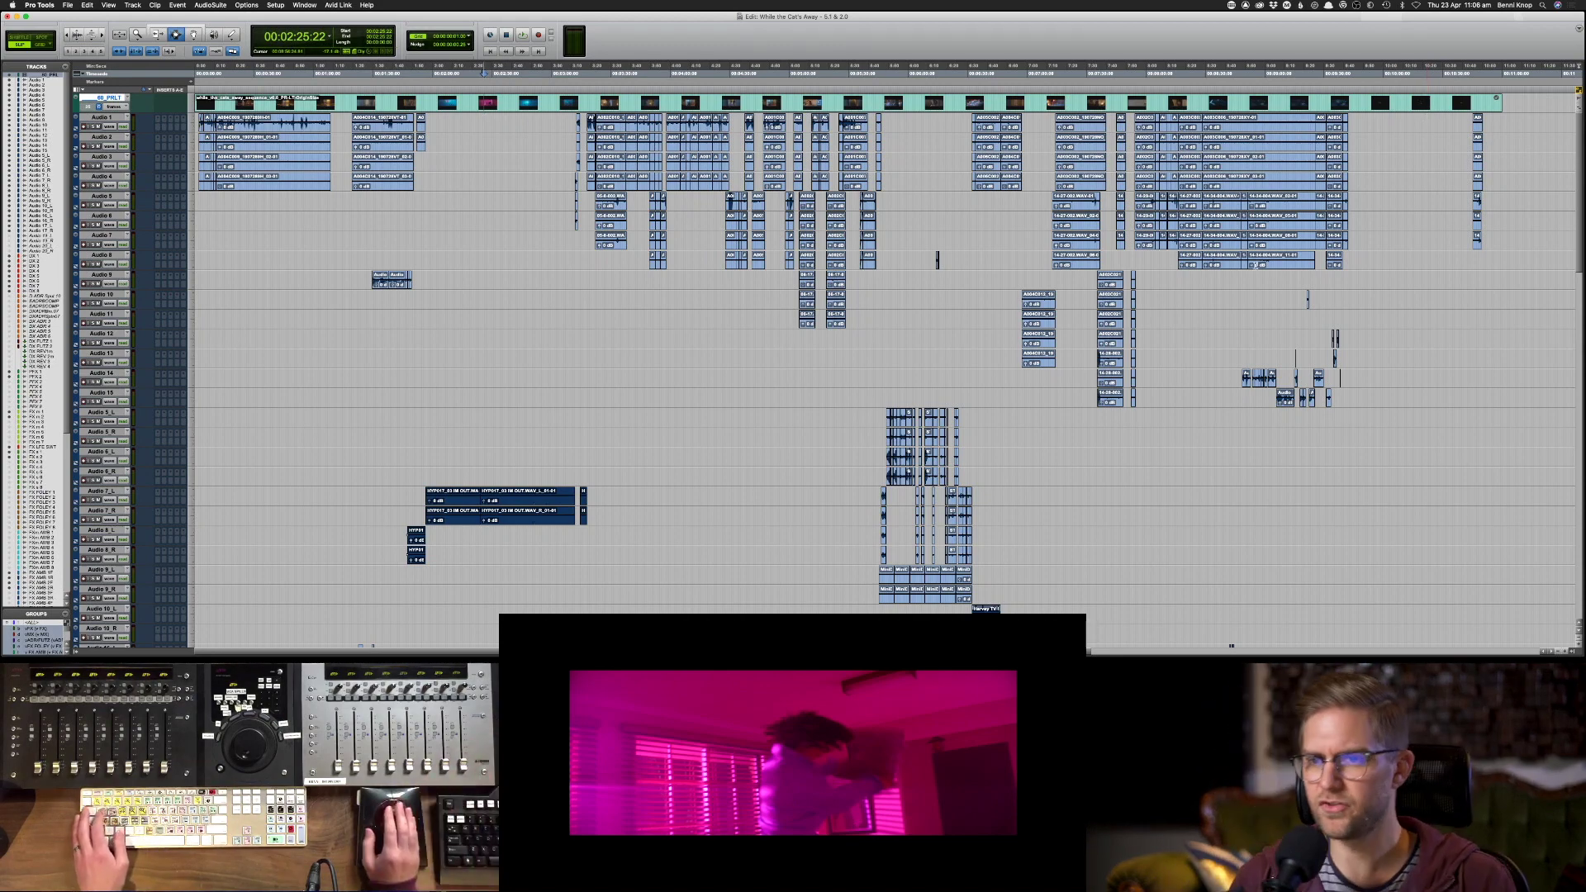
- Switch to Finder and preview the sequence .mp4 in the Video Files folder with Quick Look
key("super+Tab")
key("super+h")
key("super+Tab")
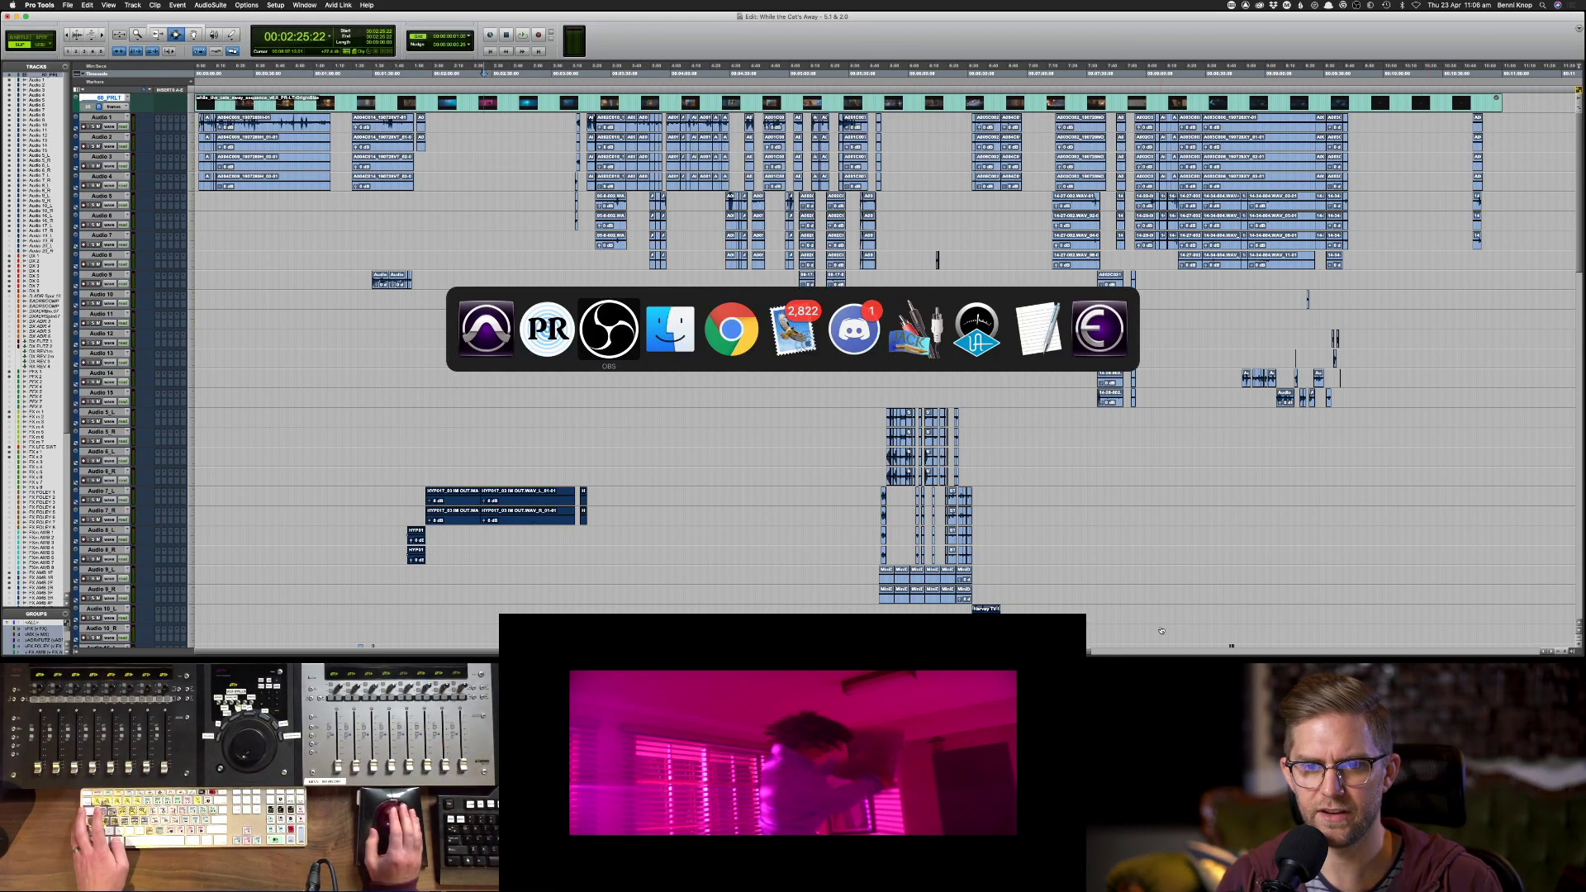
left_click(1136, 145, "super")
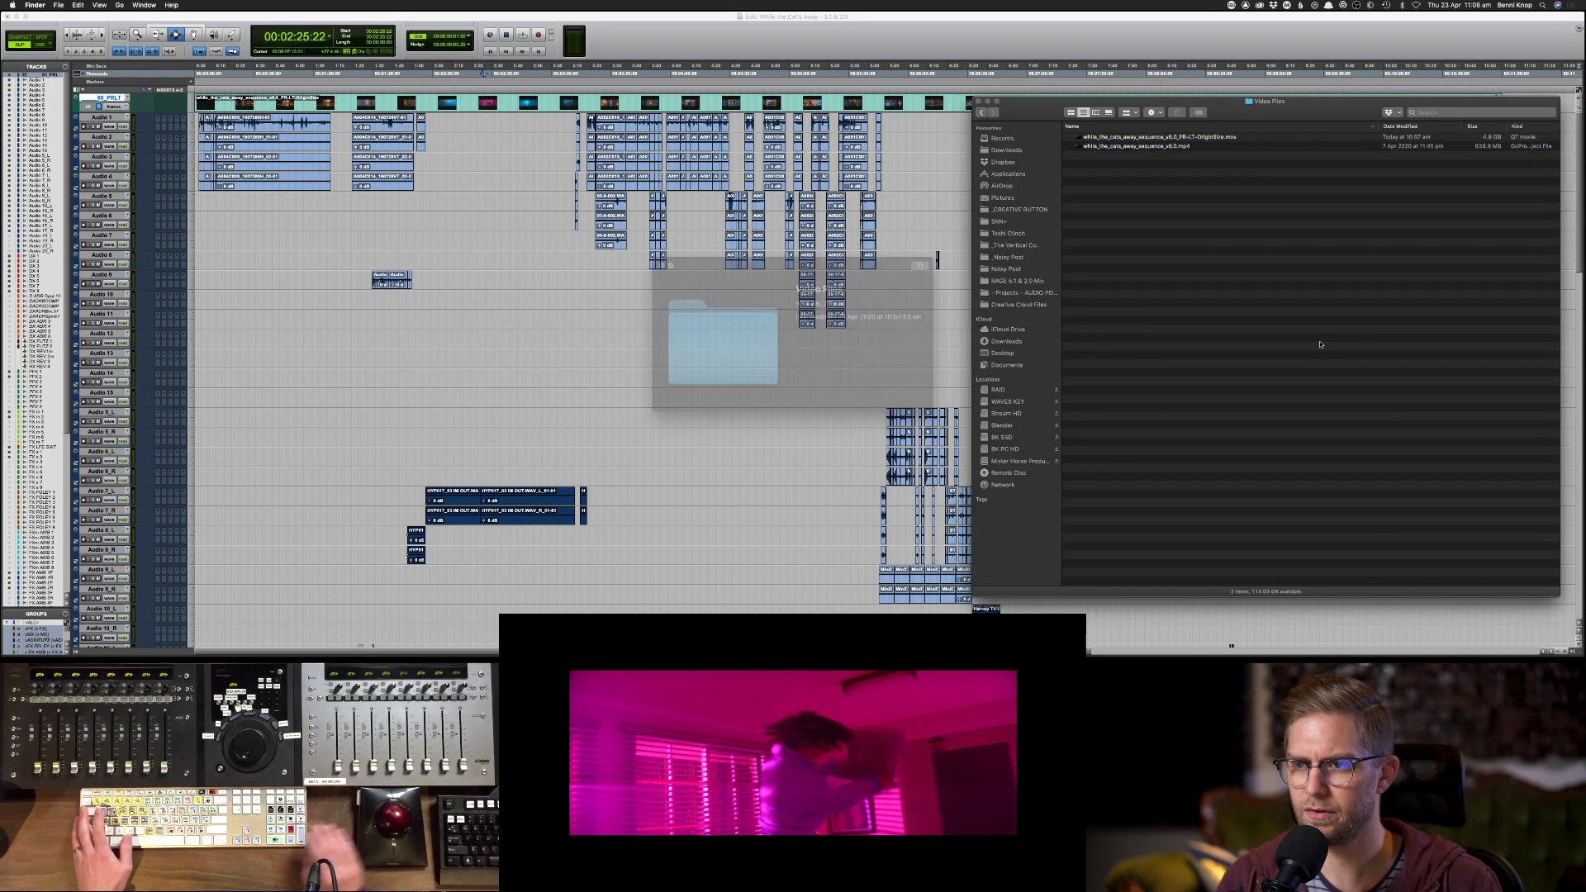
key("space")
key("space")
left_click(1136, 145)
key("space")
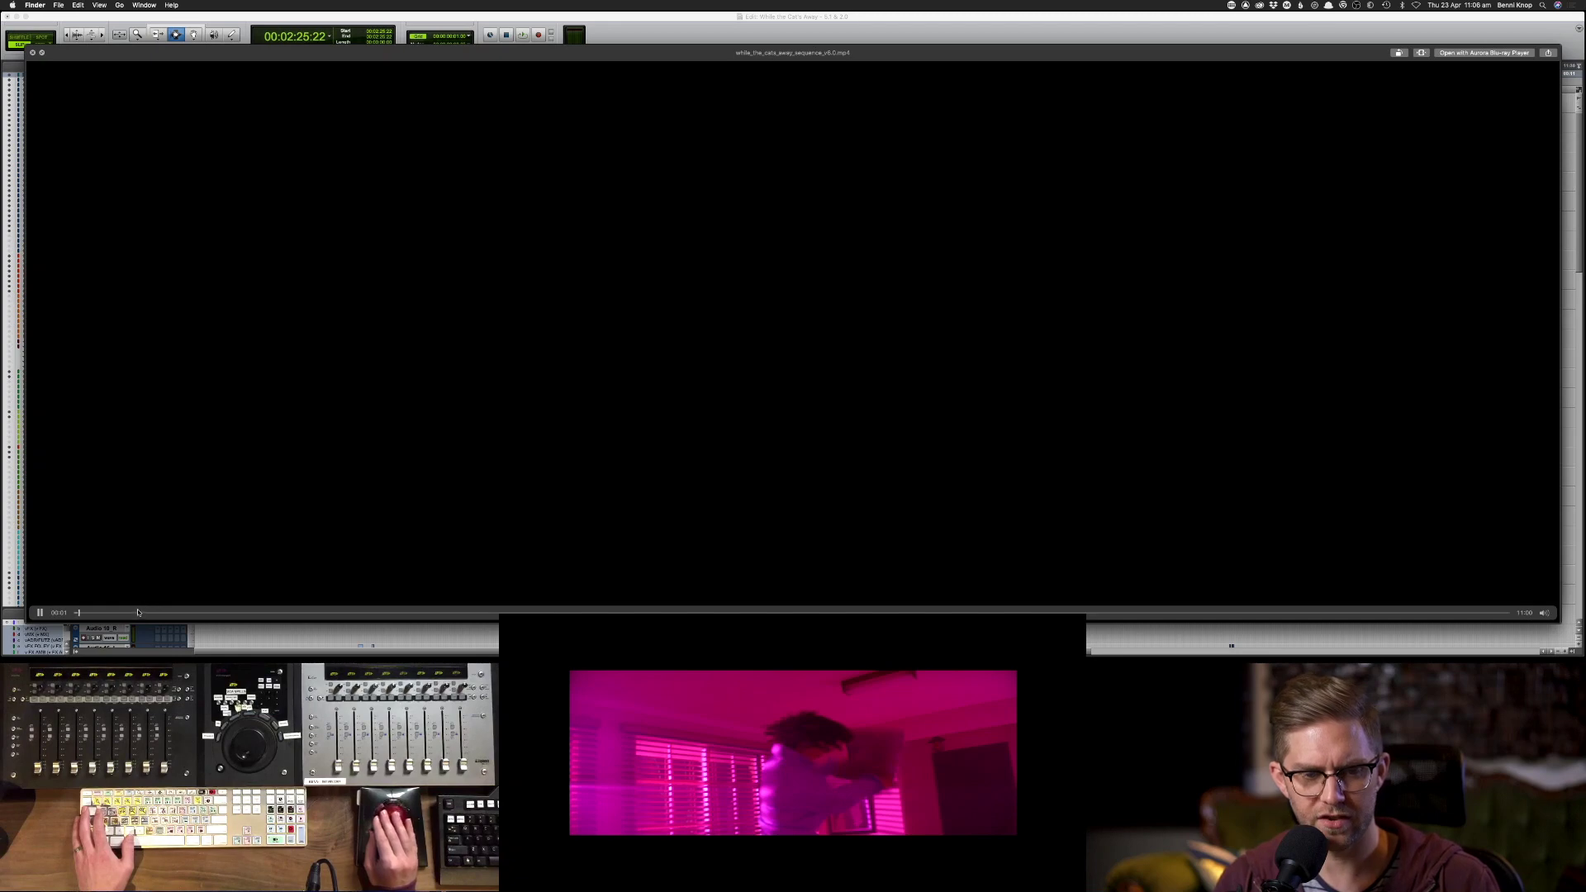
key("space")
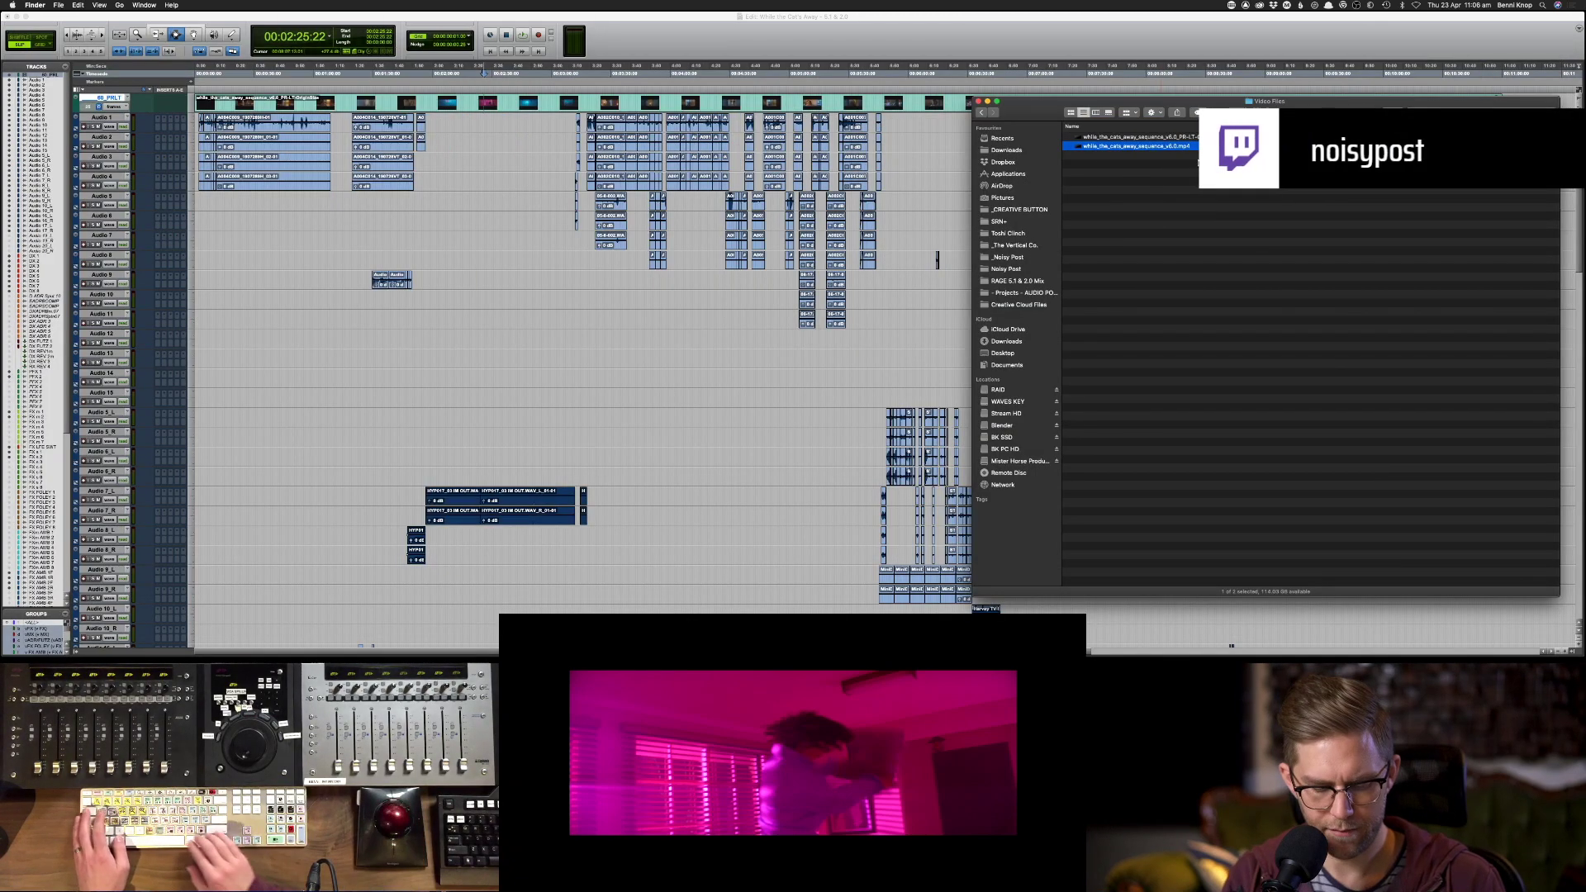
- Switch to ProResER and convert the sequence .mp4 to ProRes 422 LT, forcing the size to 1080p with Pillarbox/Letterbox
key("super+Tab")
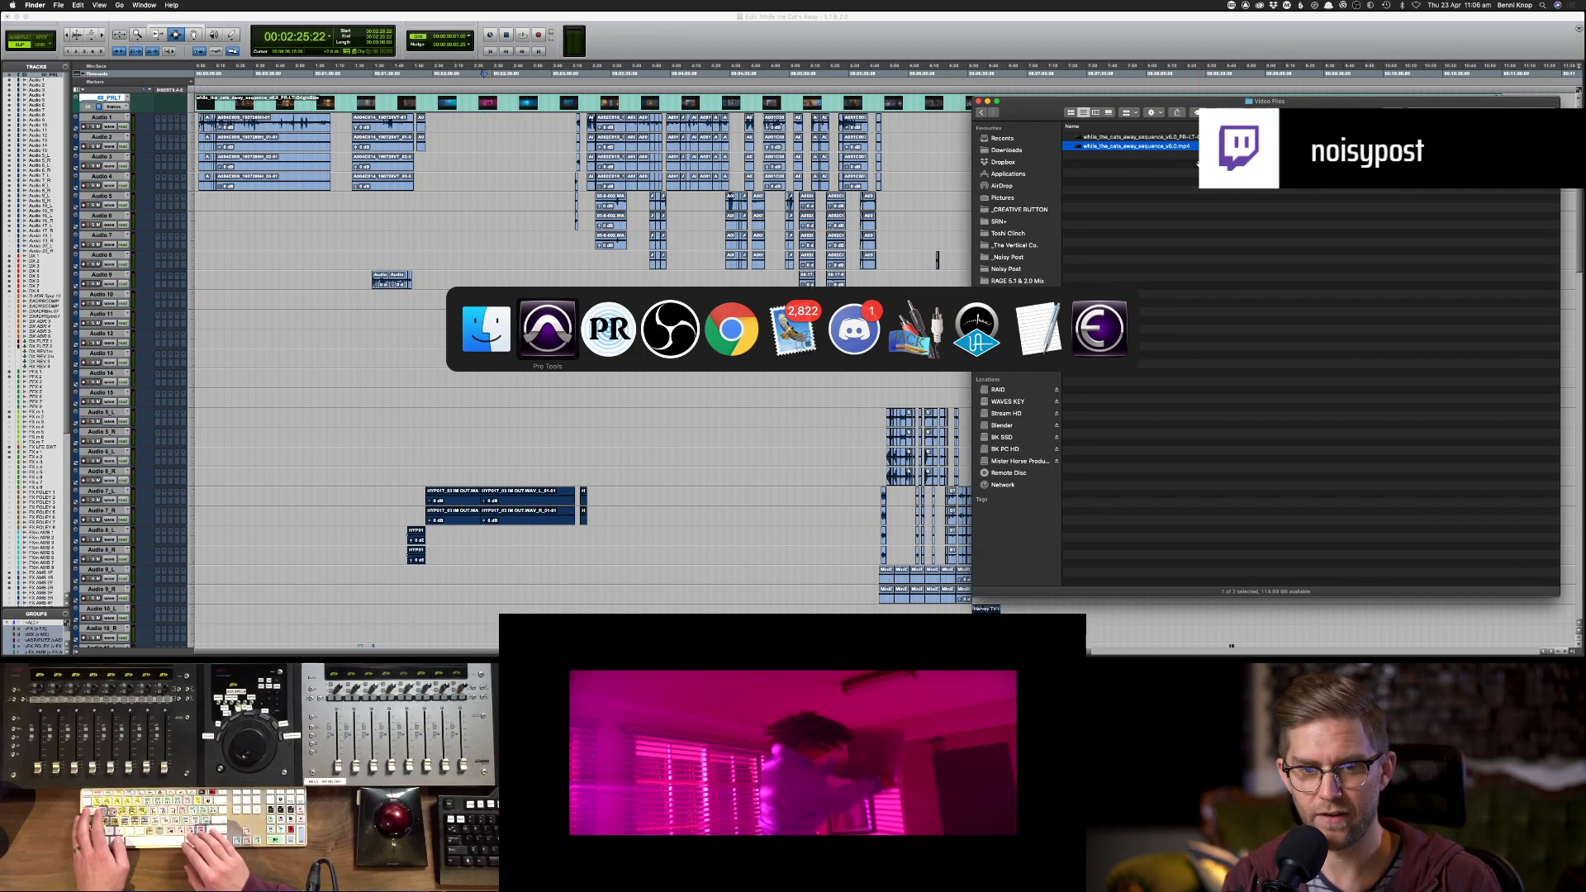
key("super+Tab")
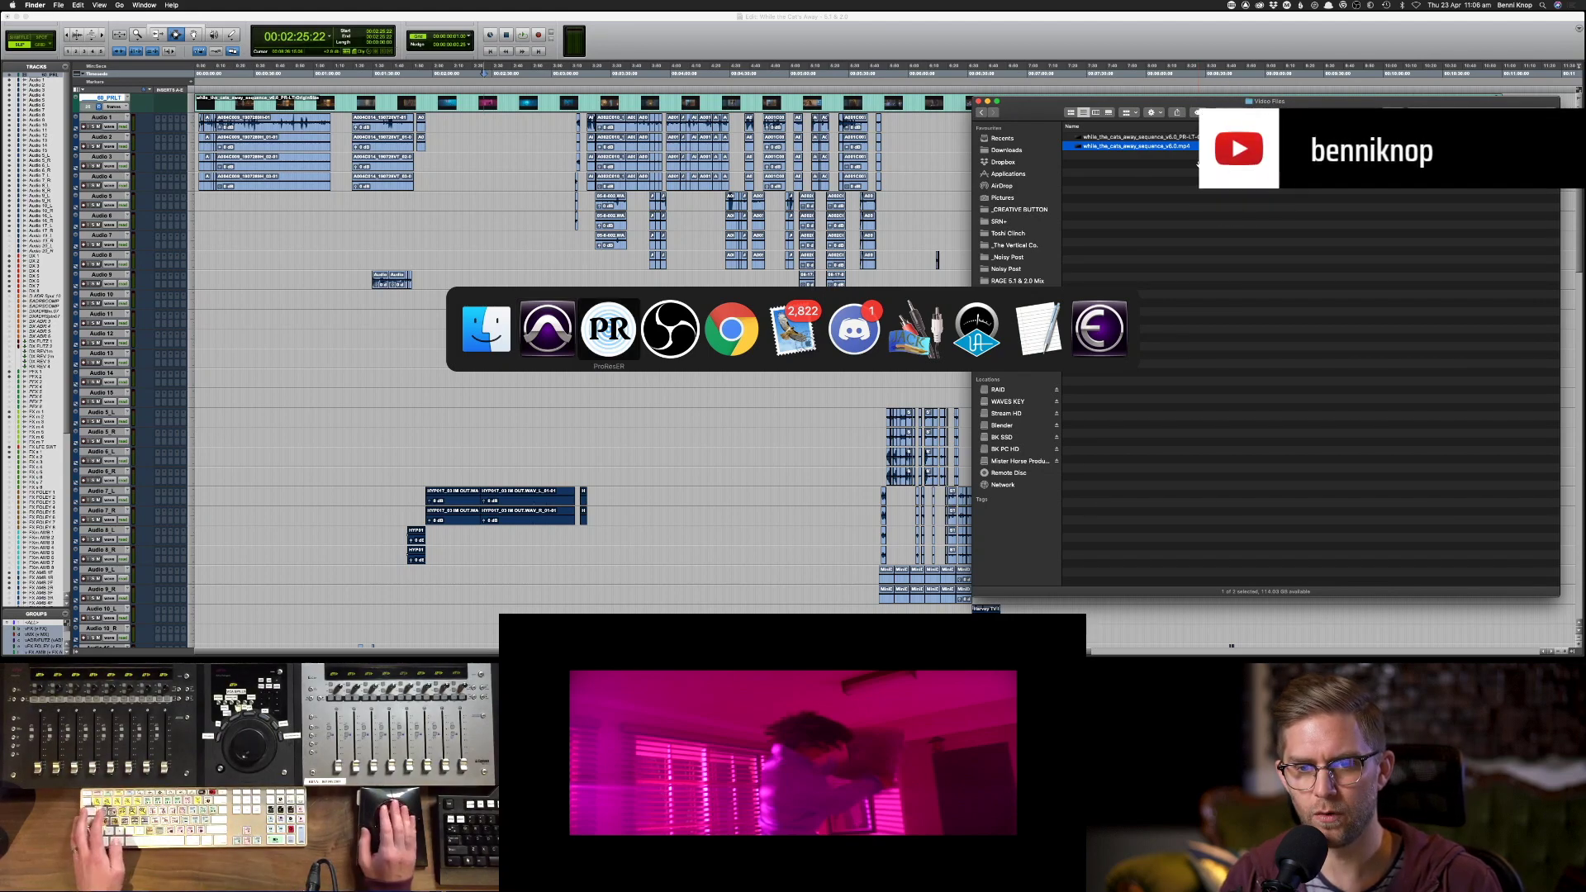
left_click(785, 162)
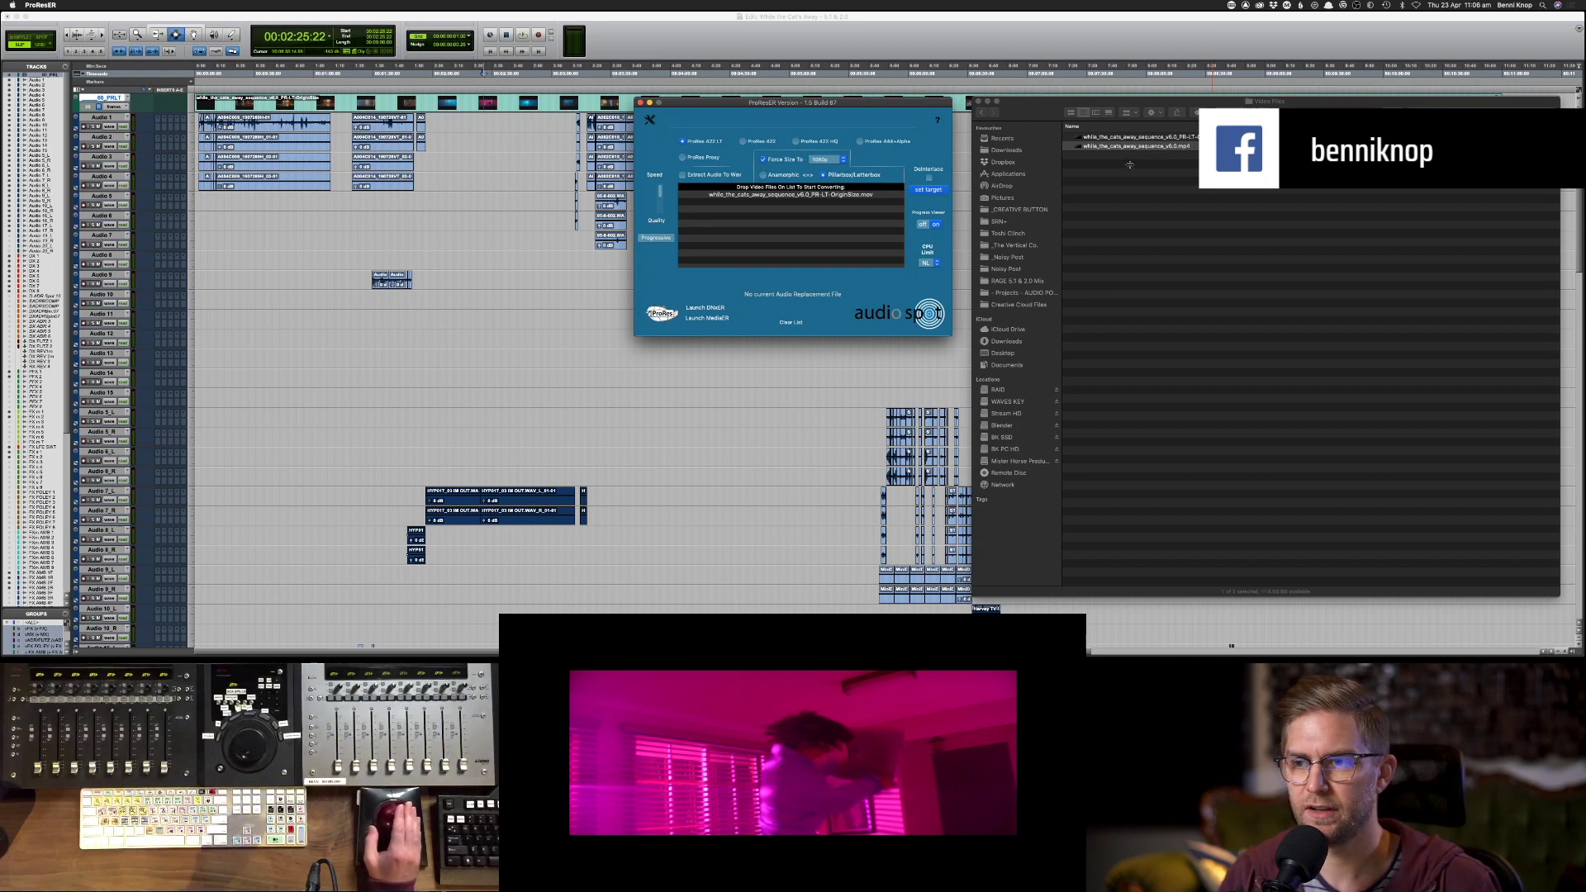
left_click_drag(1142, 152, 845, 240)
left_click_drag(1146, 150, 853, 230)
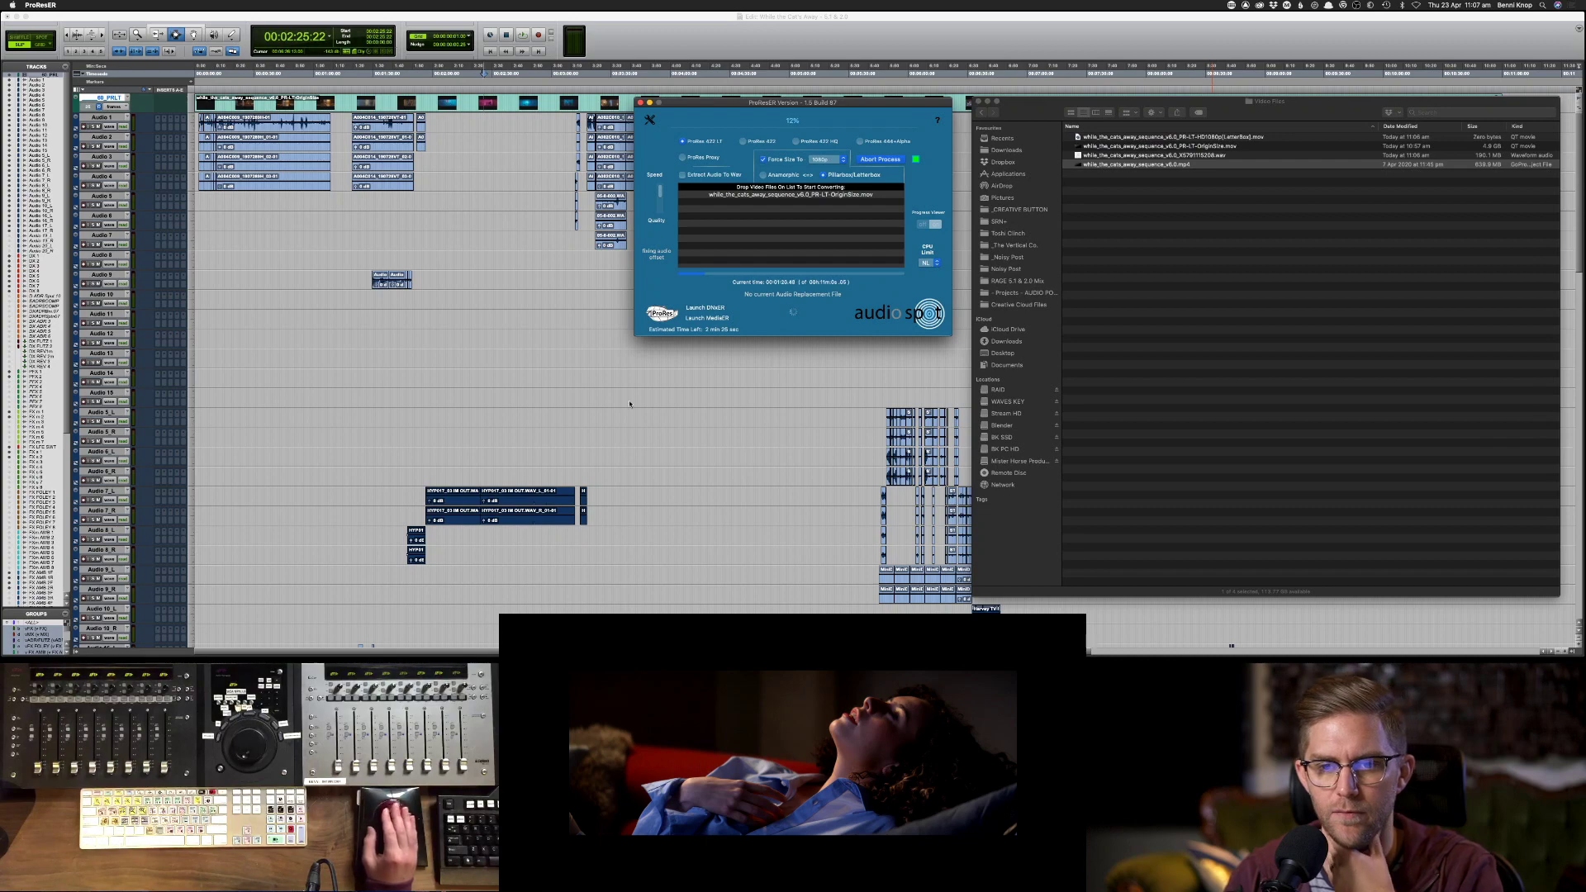
- Switch back to Pro Tools and play the picture from the start while reviewing the imported and template tracks at different track heights
key("super+Tab")
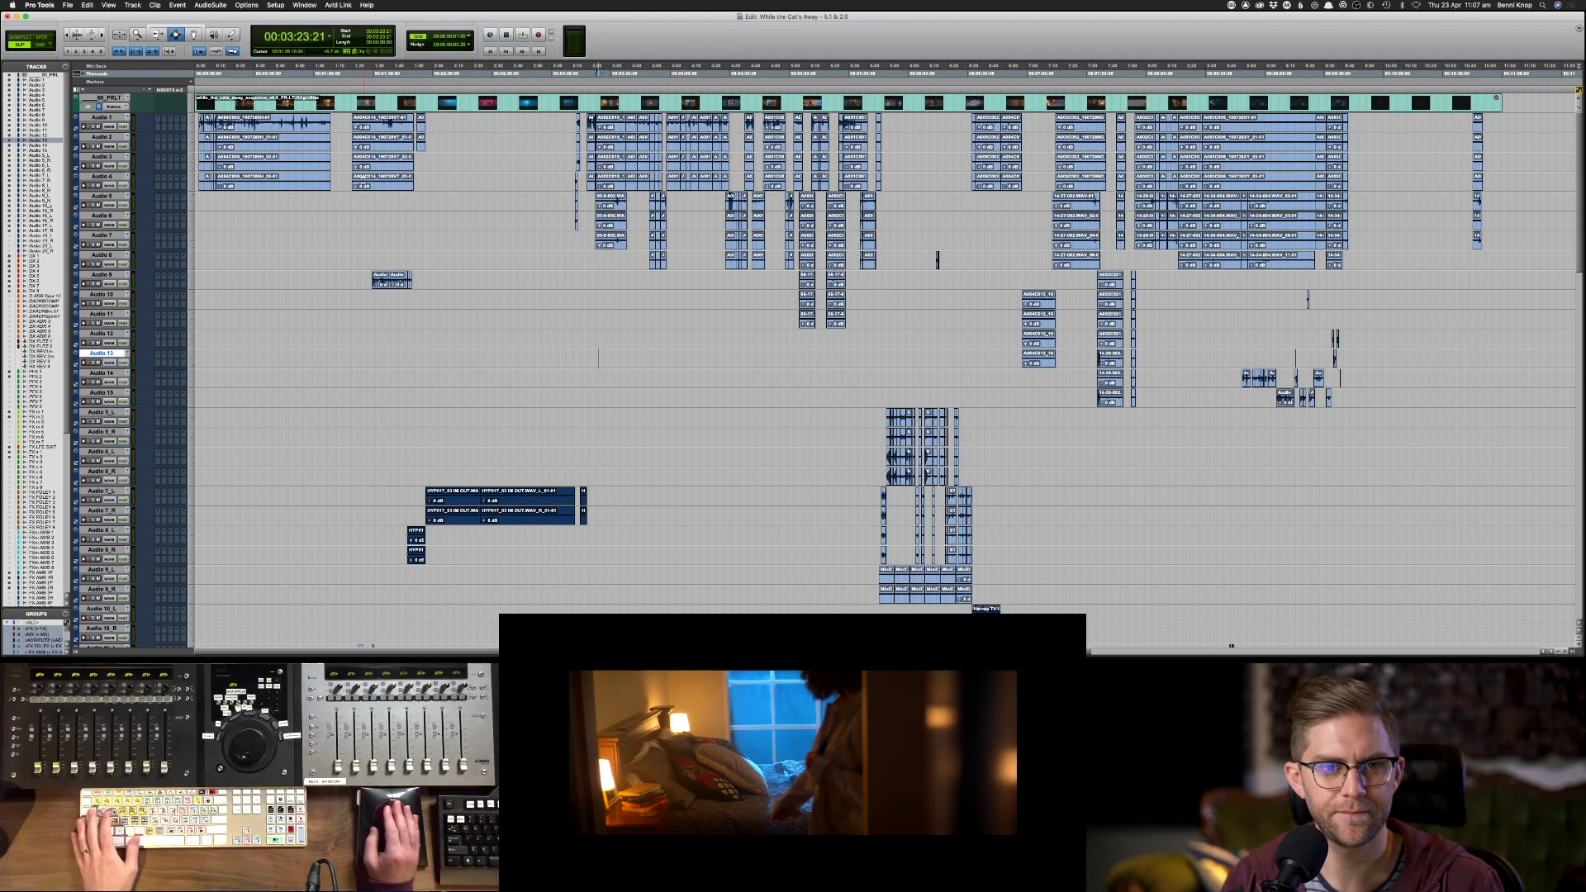
key("Return")
key("space")
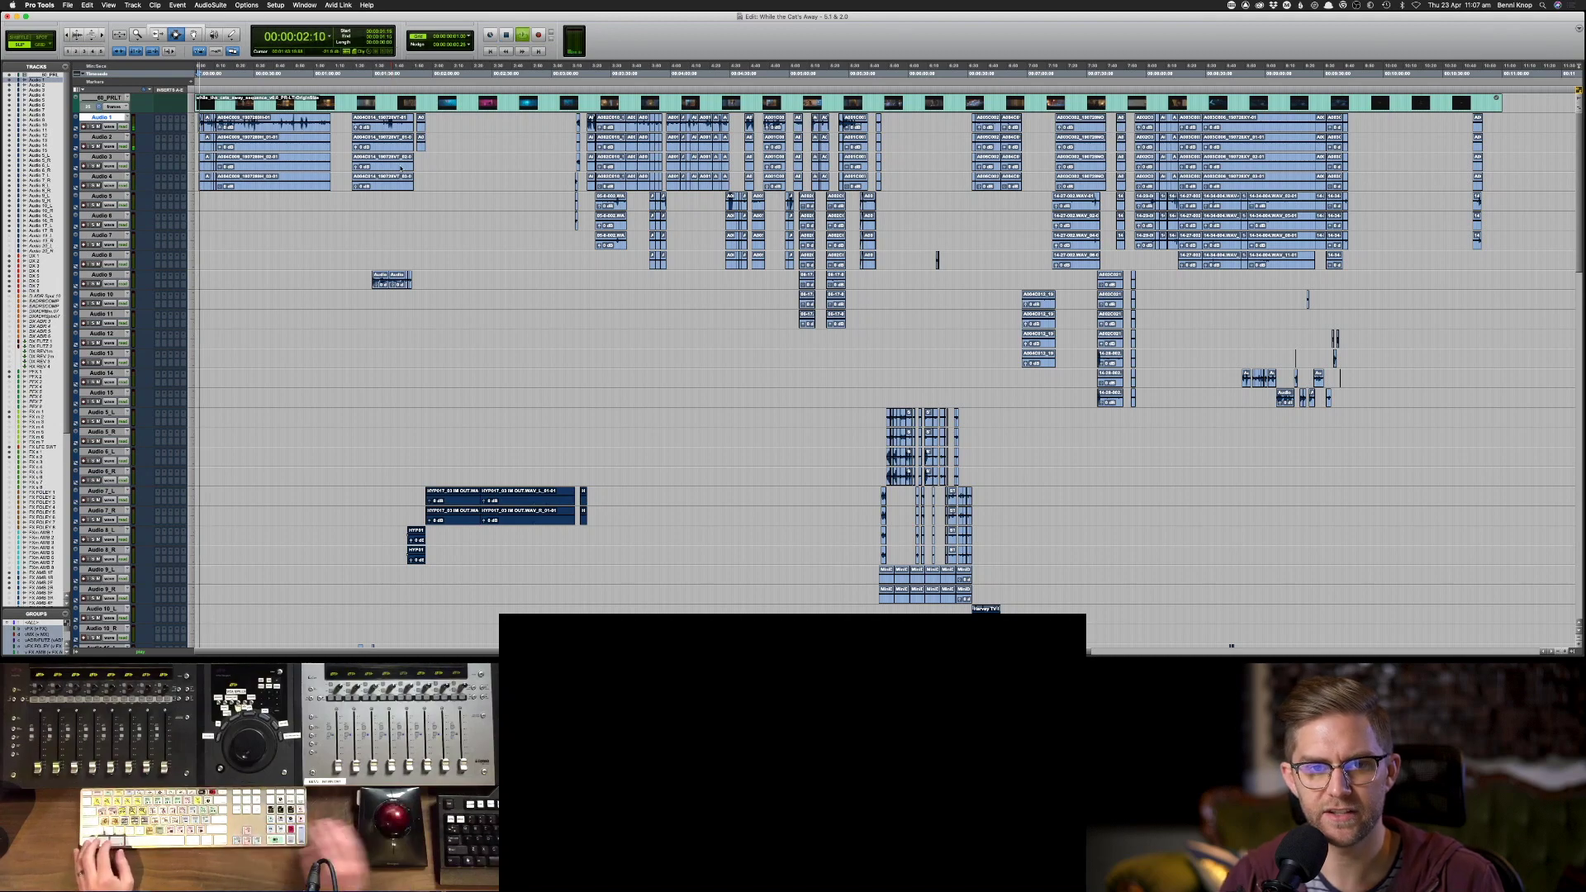
key("ctrl+alt+Down")
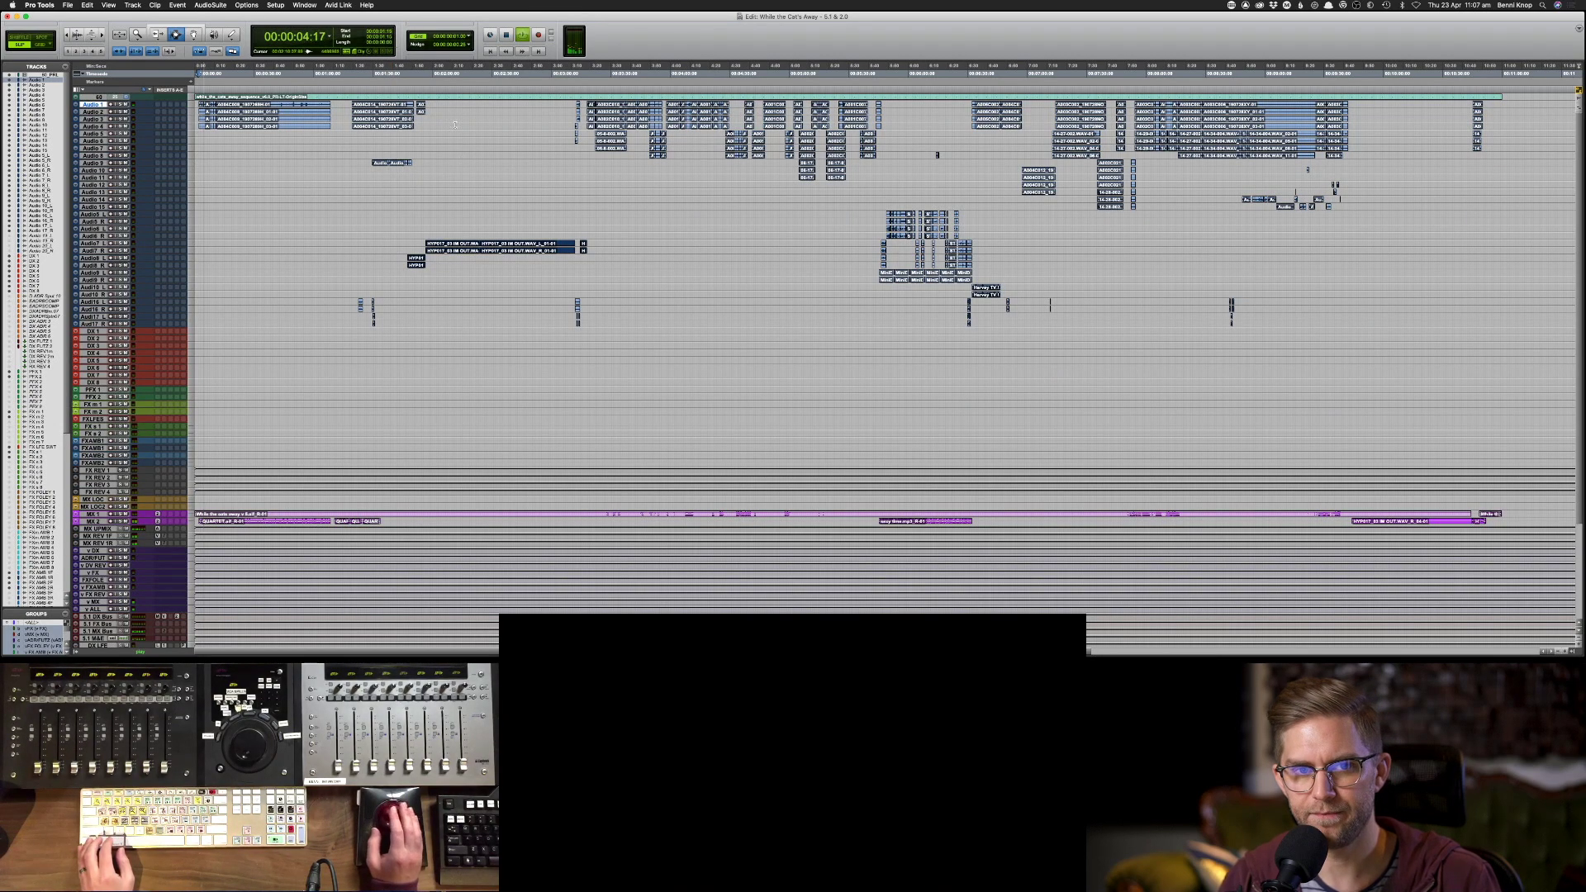
key("space")
key("space")
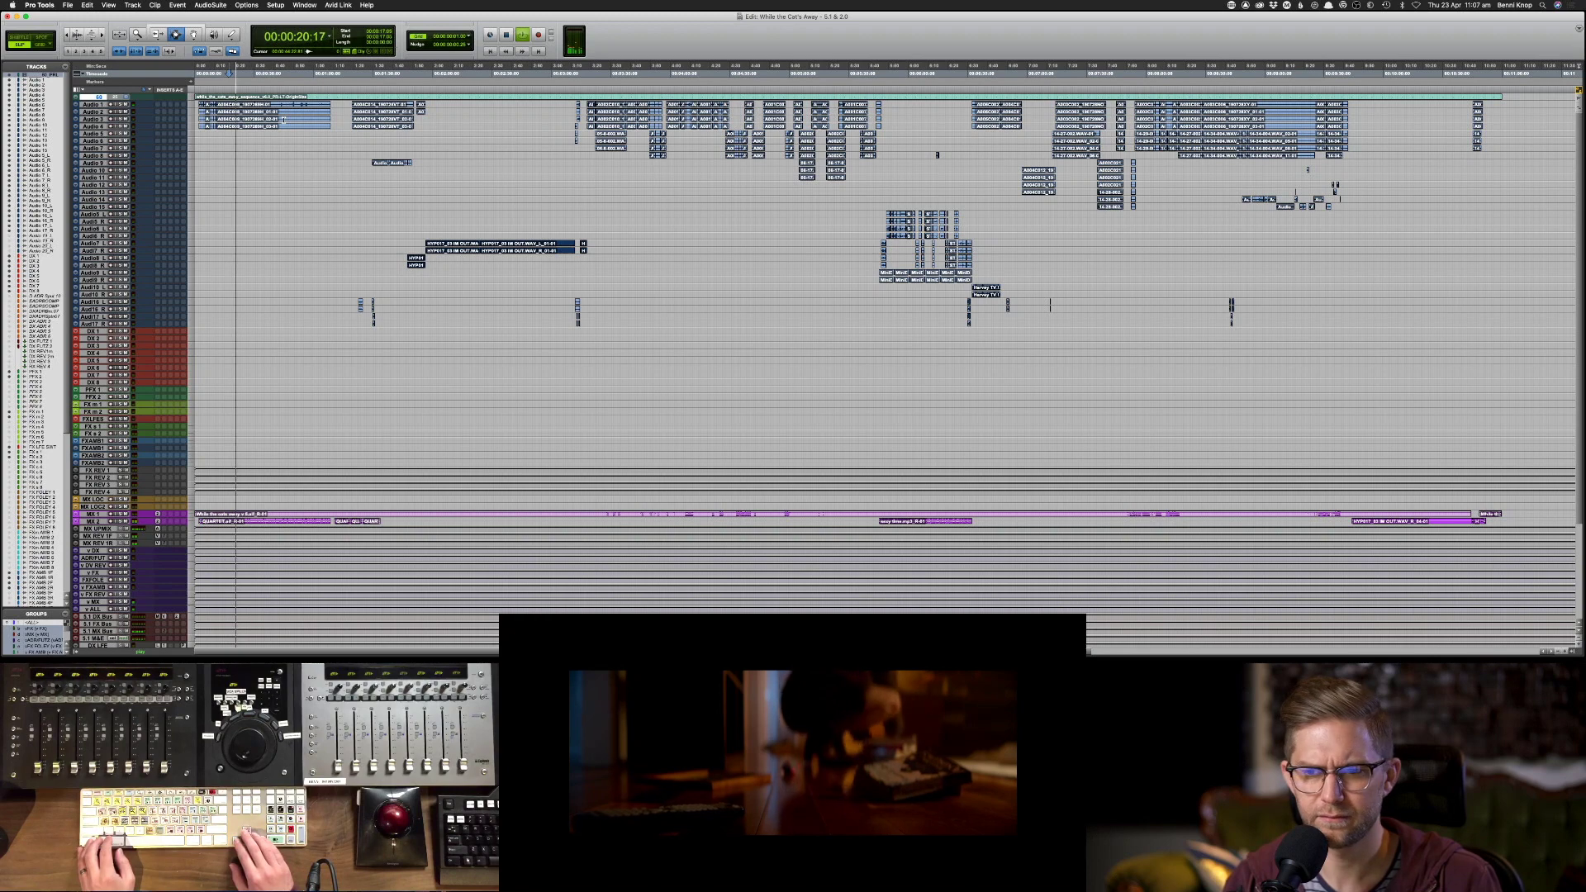
key("ctrl+Up")
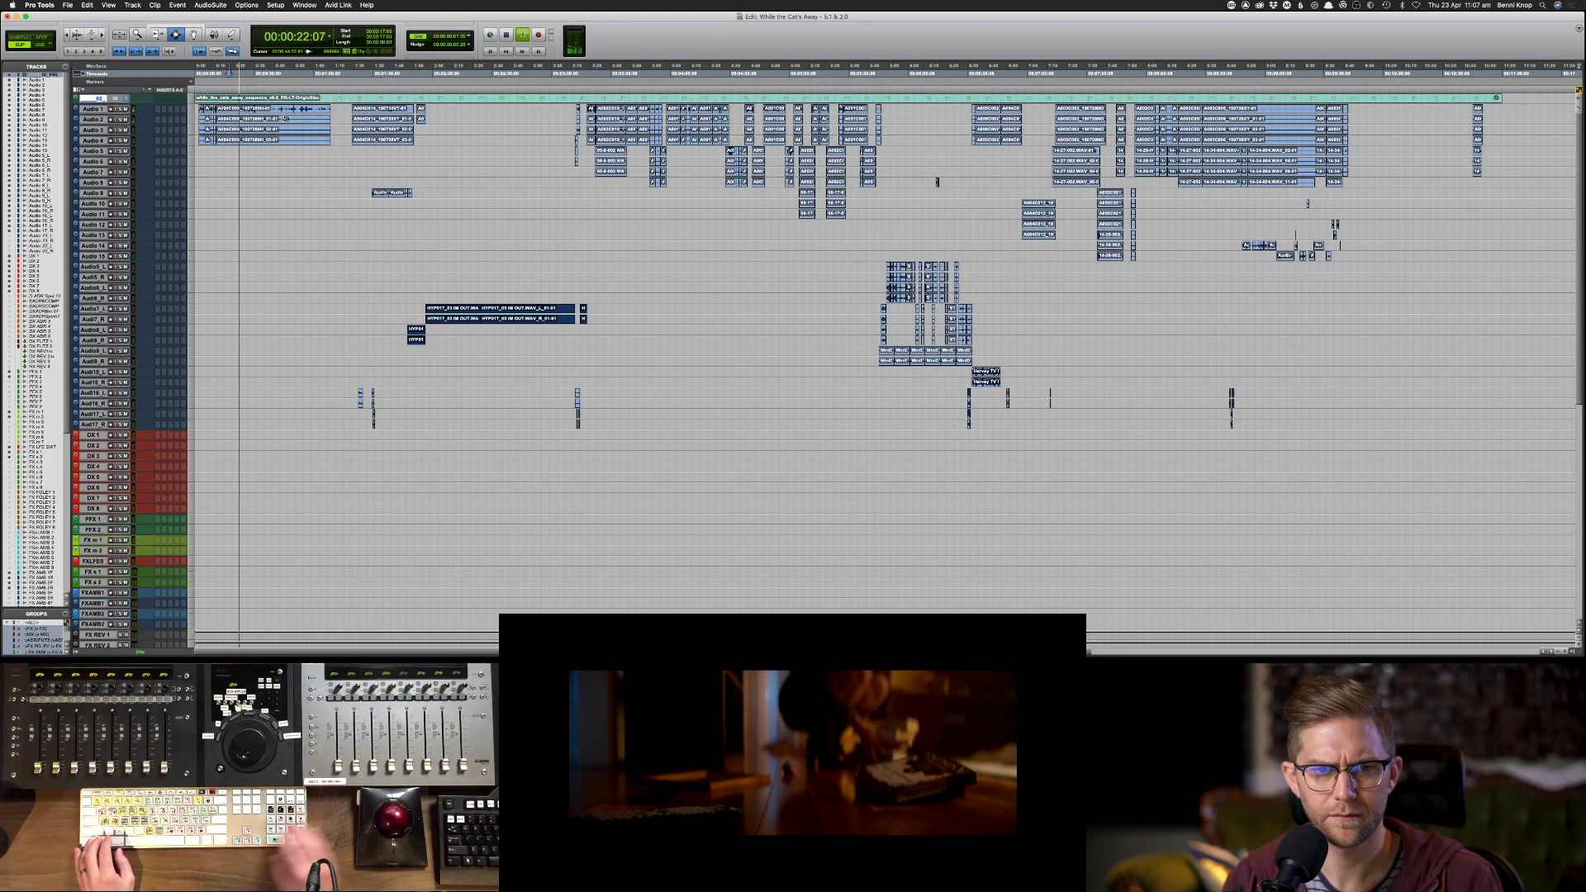
key("ctrl+Up")
scroll(332, 157, "down", 15)
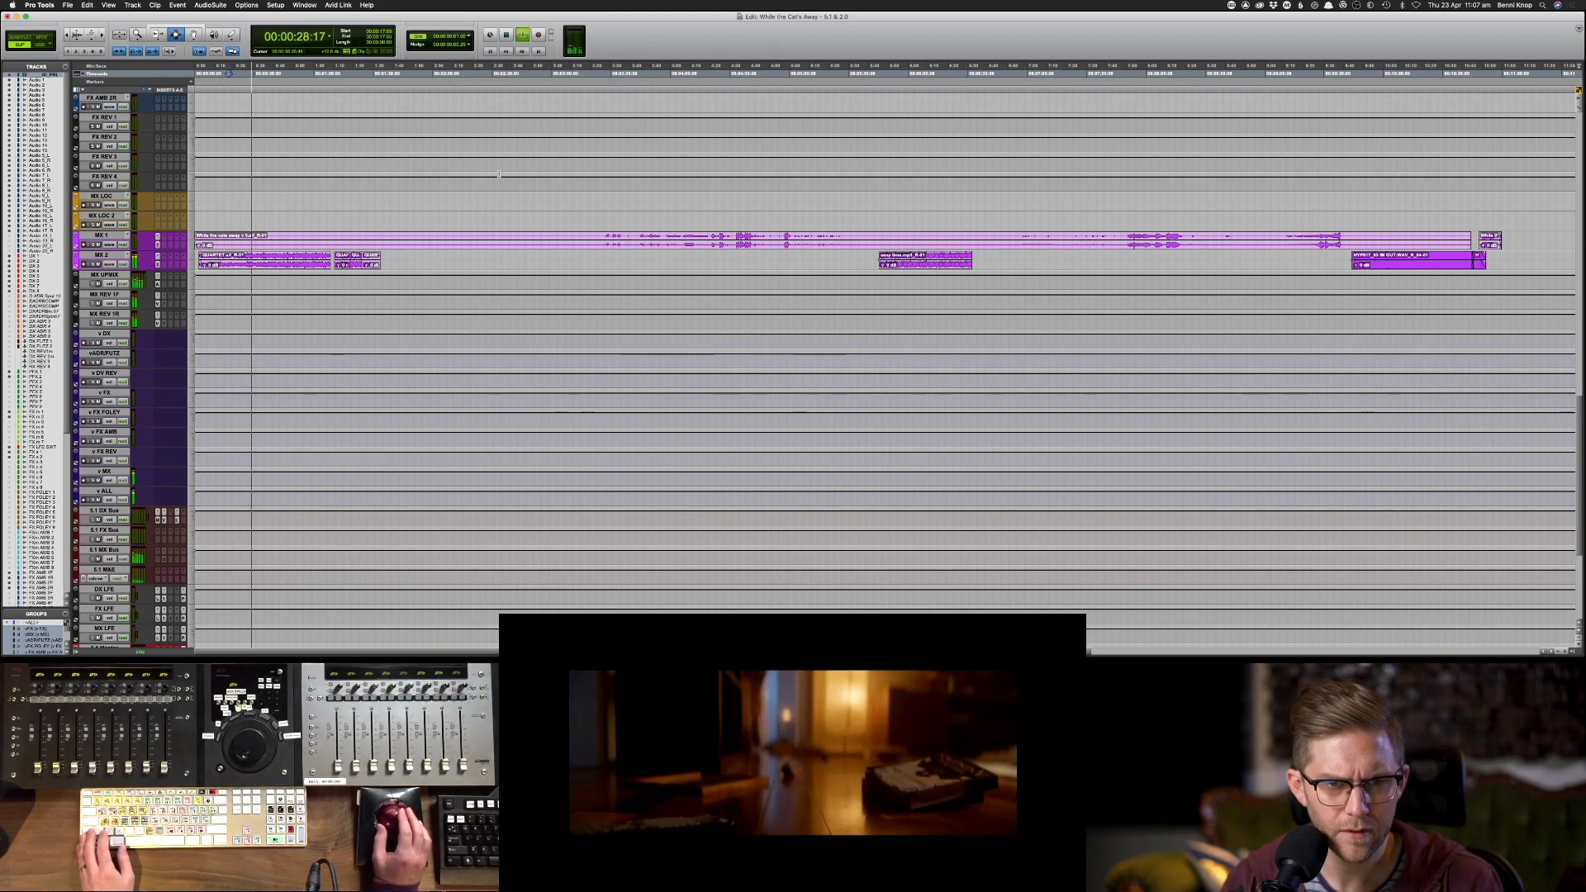
scroll(497, 178, "up", 15)
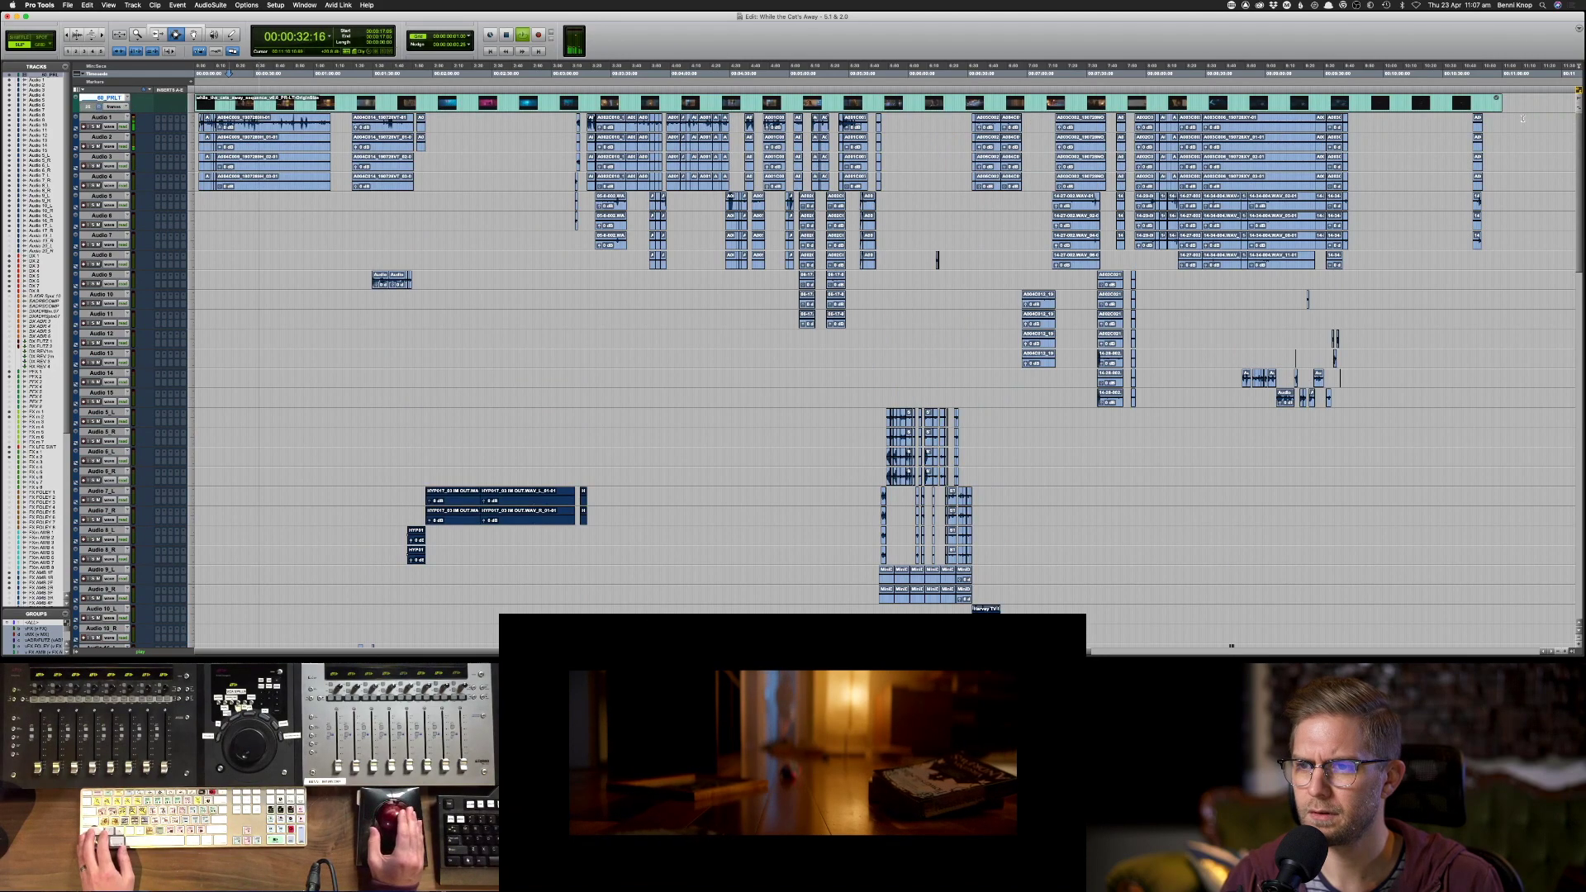
- Copy all the clips on Audio 1 to the same position on the PFX 1 track
left_click_drag(1516, 122, 162, 123)
key("super+c")
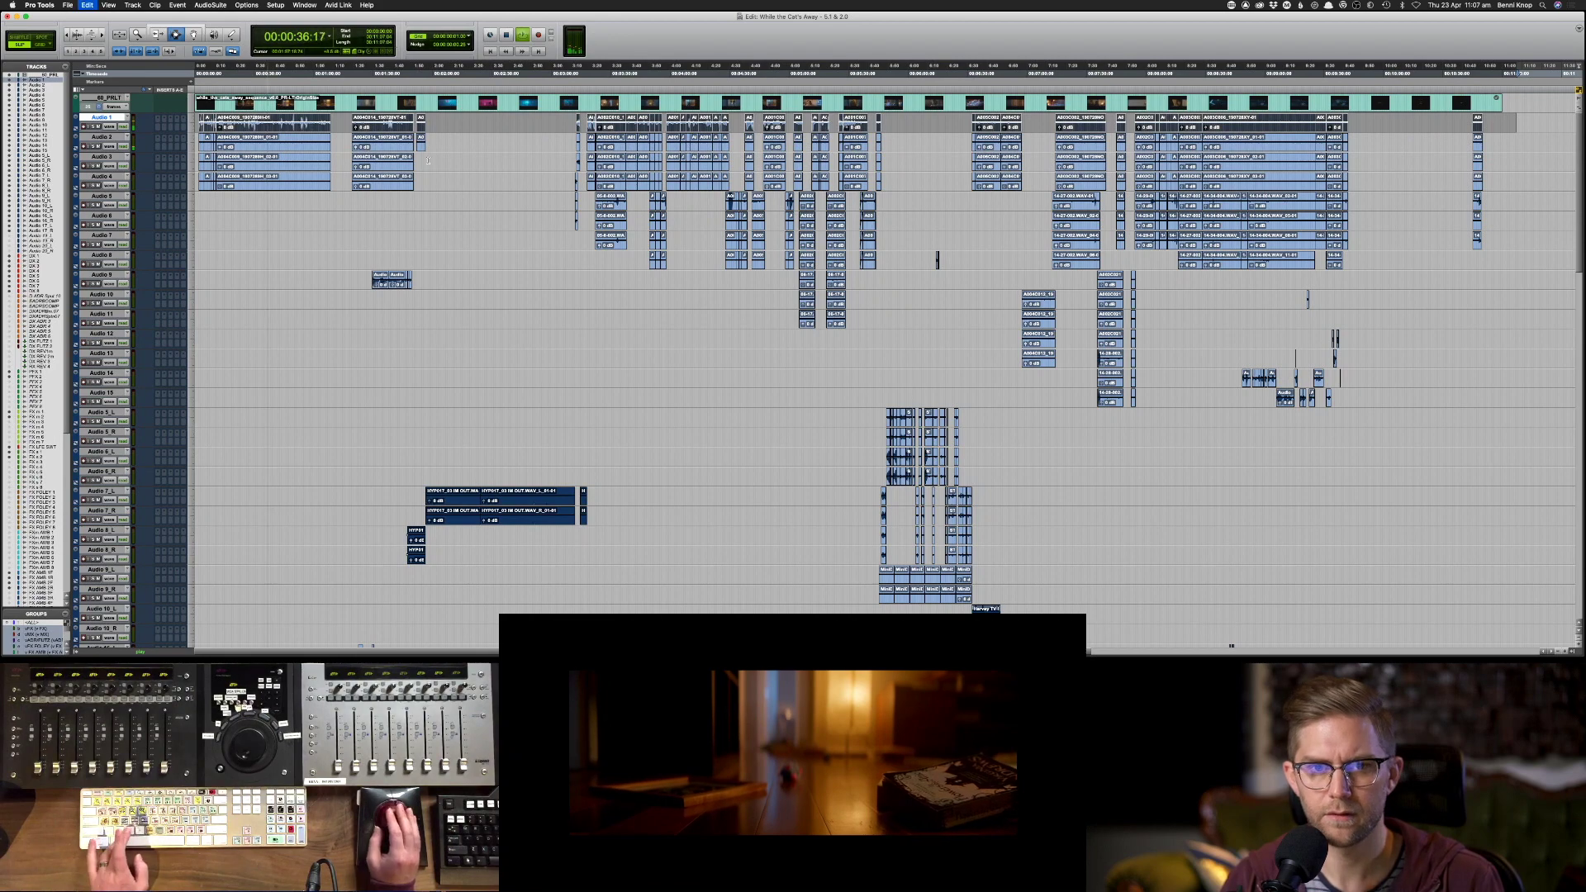
scroll(428, 160, "down", 10)
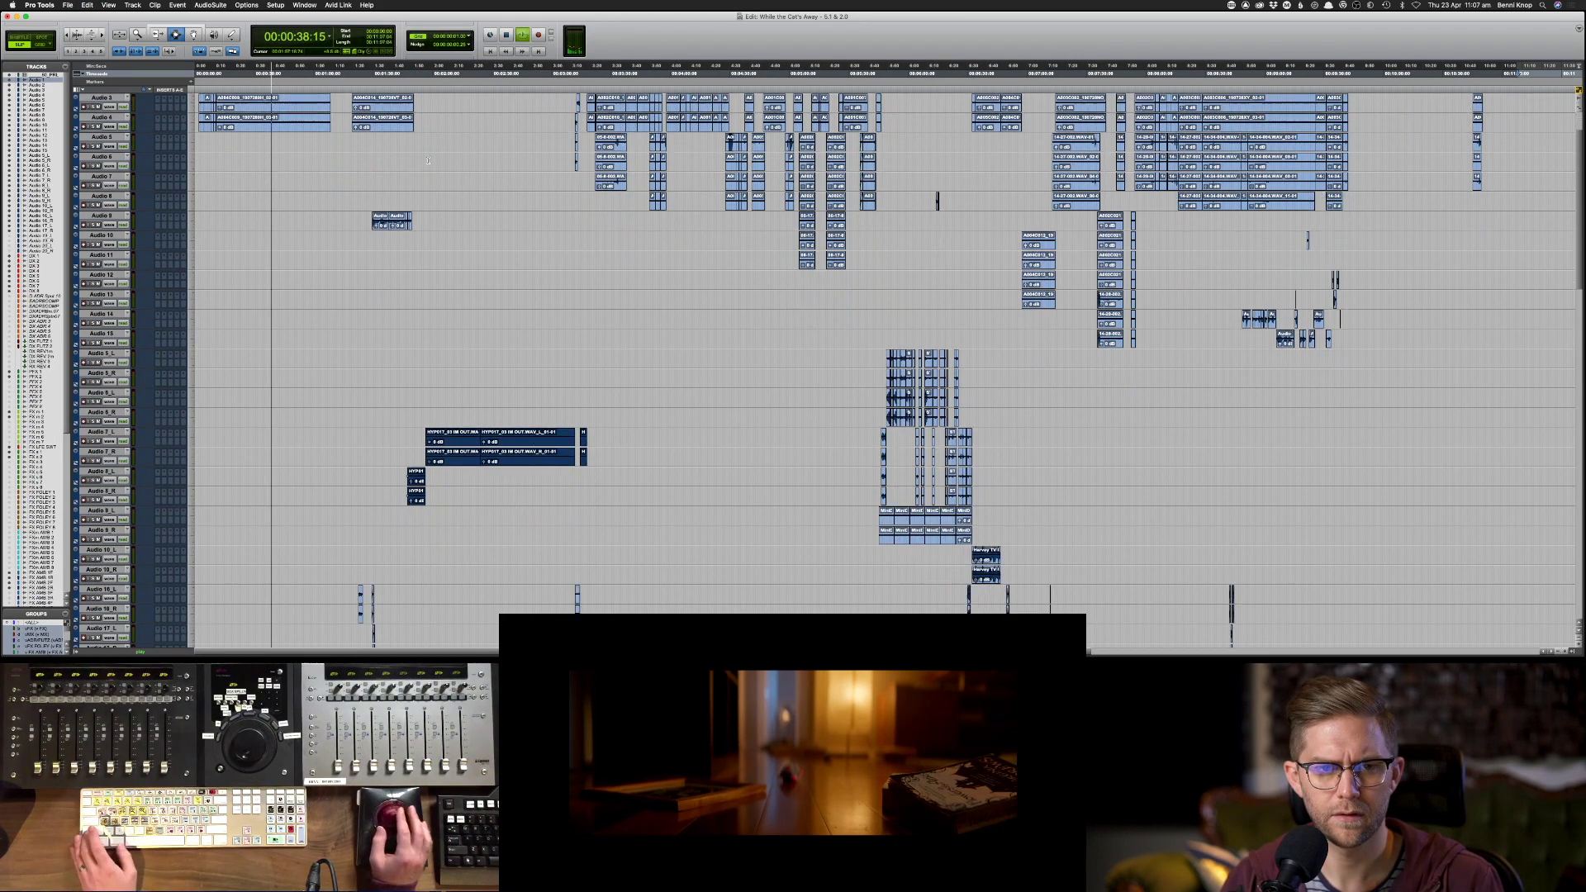
scroll(428, 160, "down", 7)
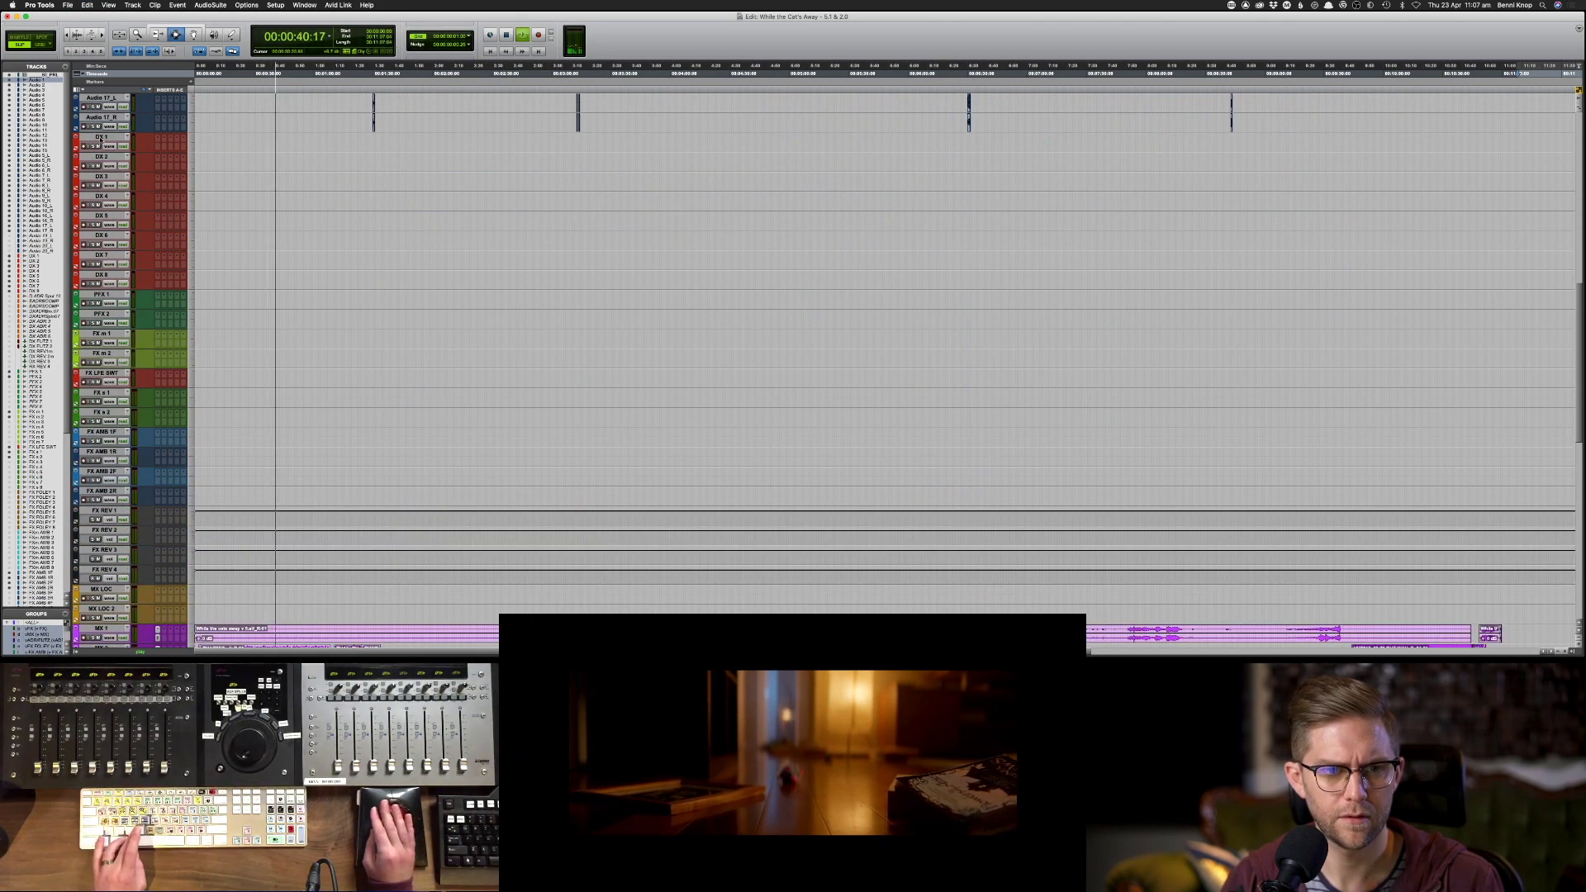
scroll(379, 283, "up", 17)
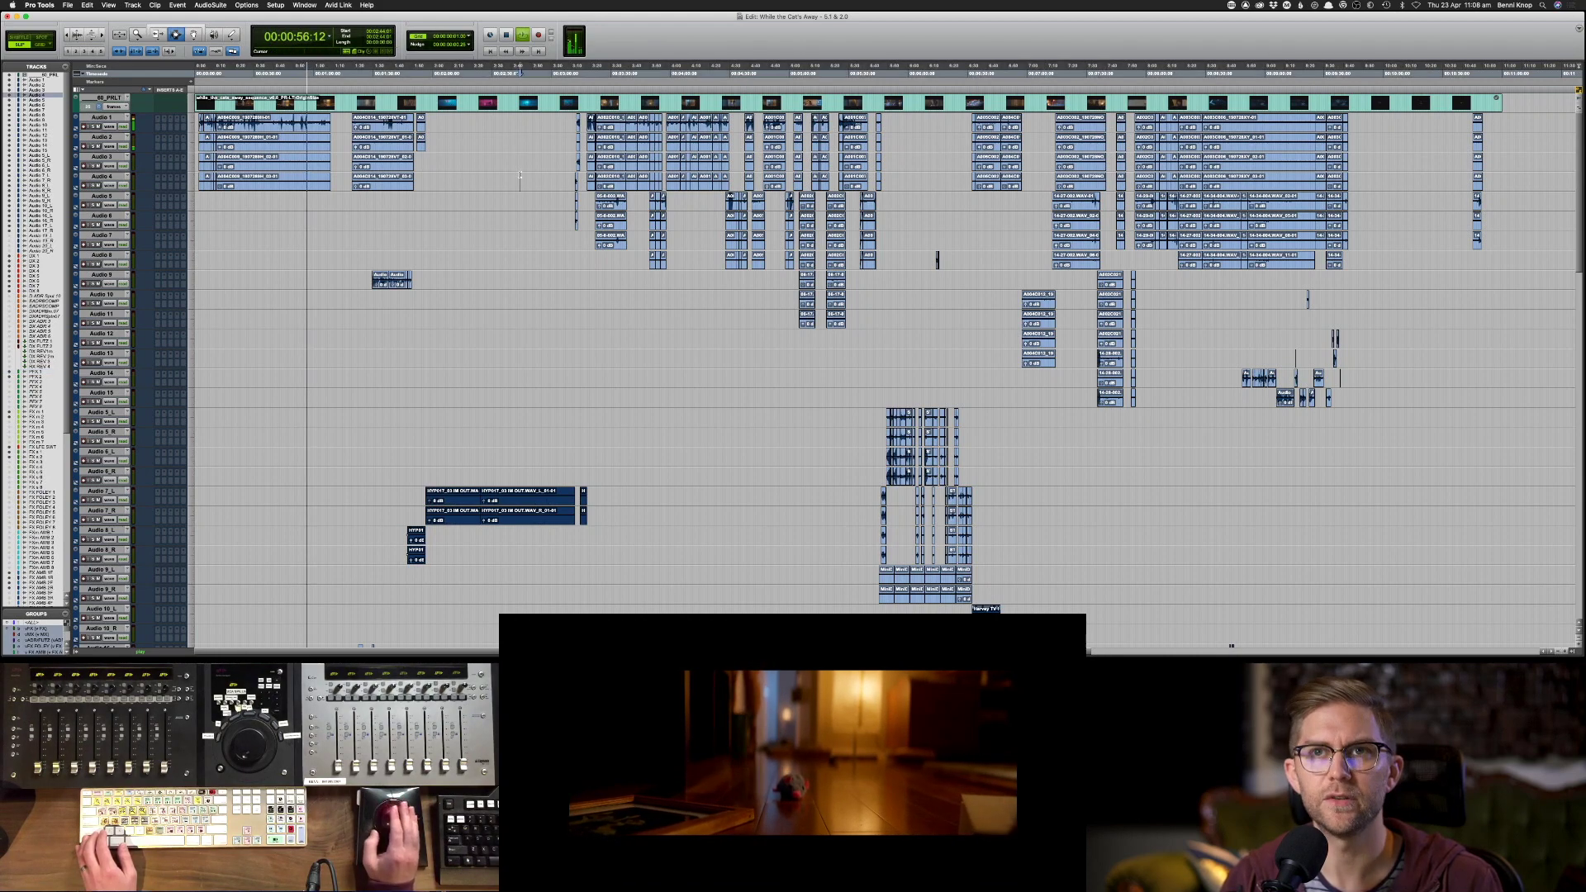
- Audition the clips on Audio 1 and Audio 9 between about one minute and one and a half minutes, with Audio 9 soloed
left_click(296, 180)
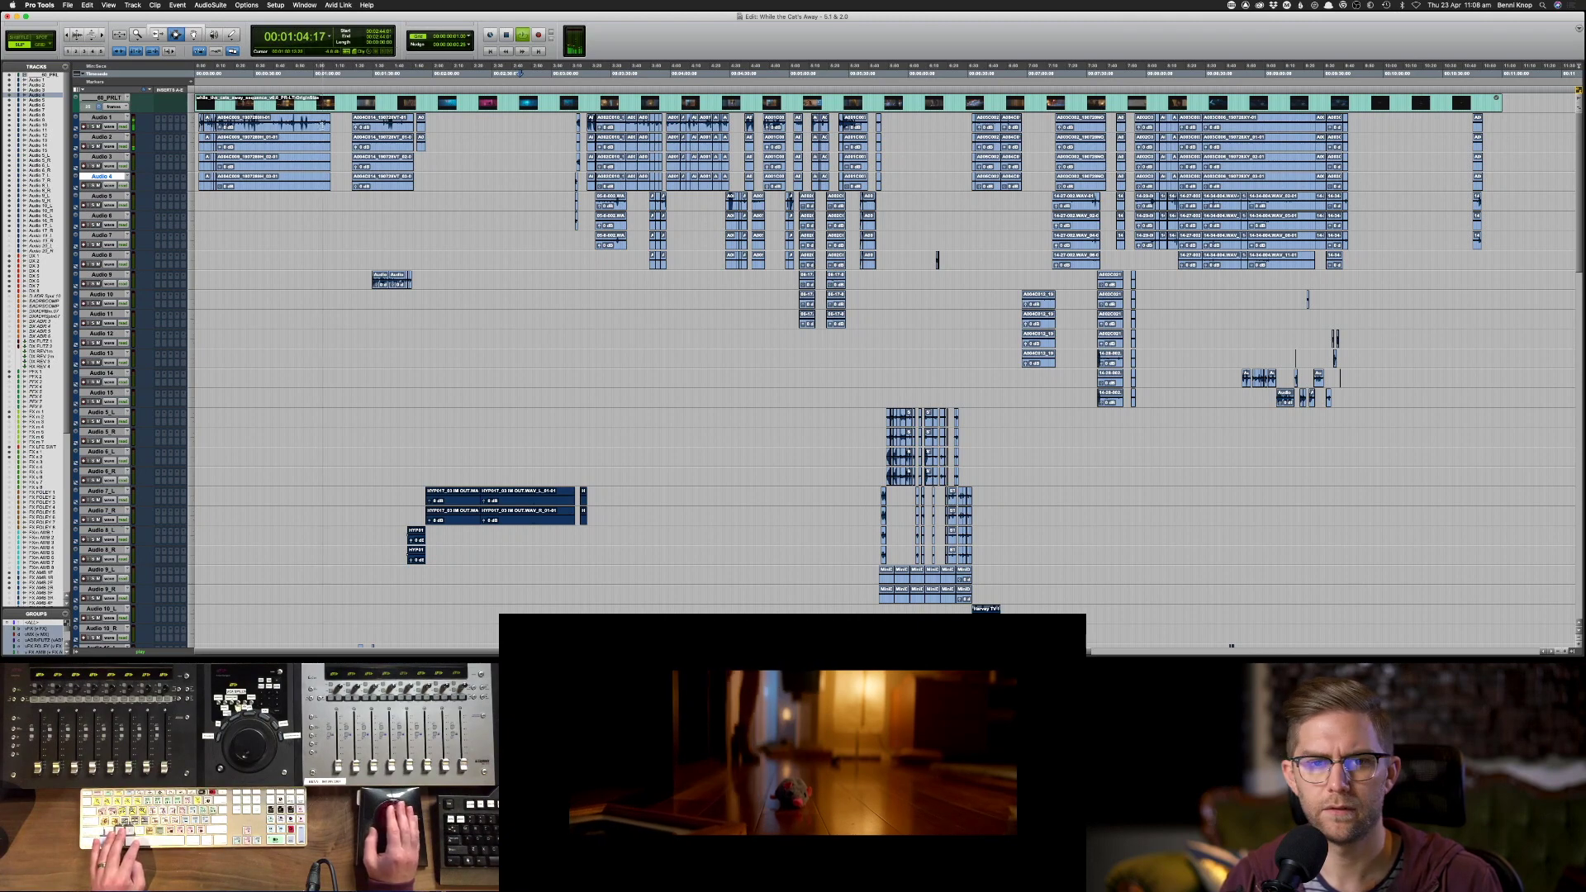
key("Tab")
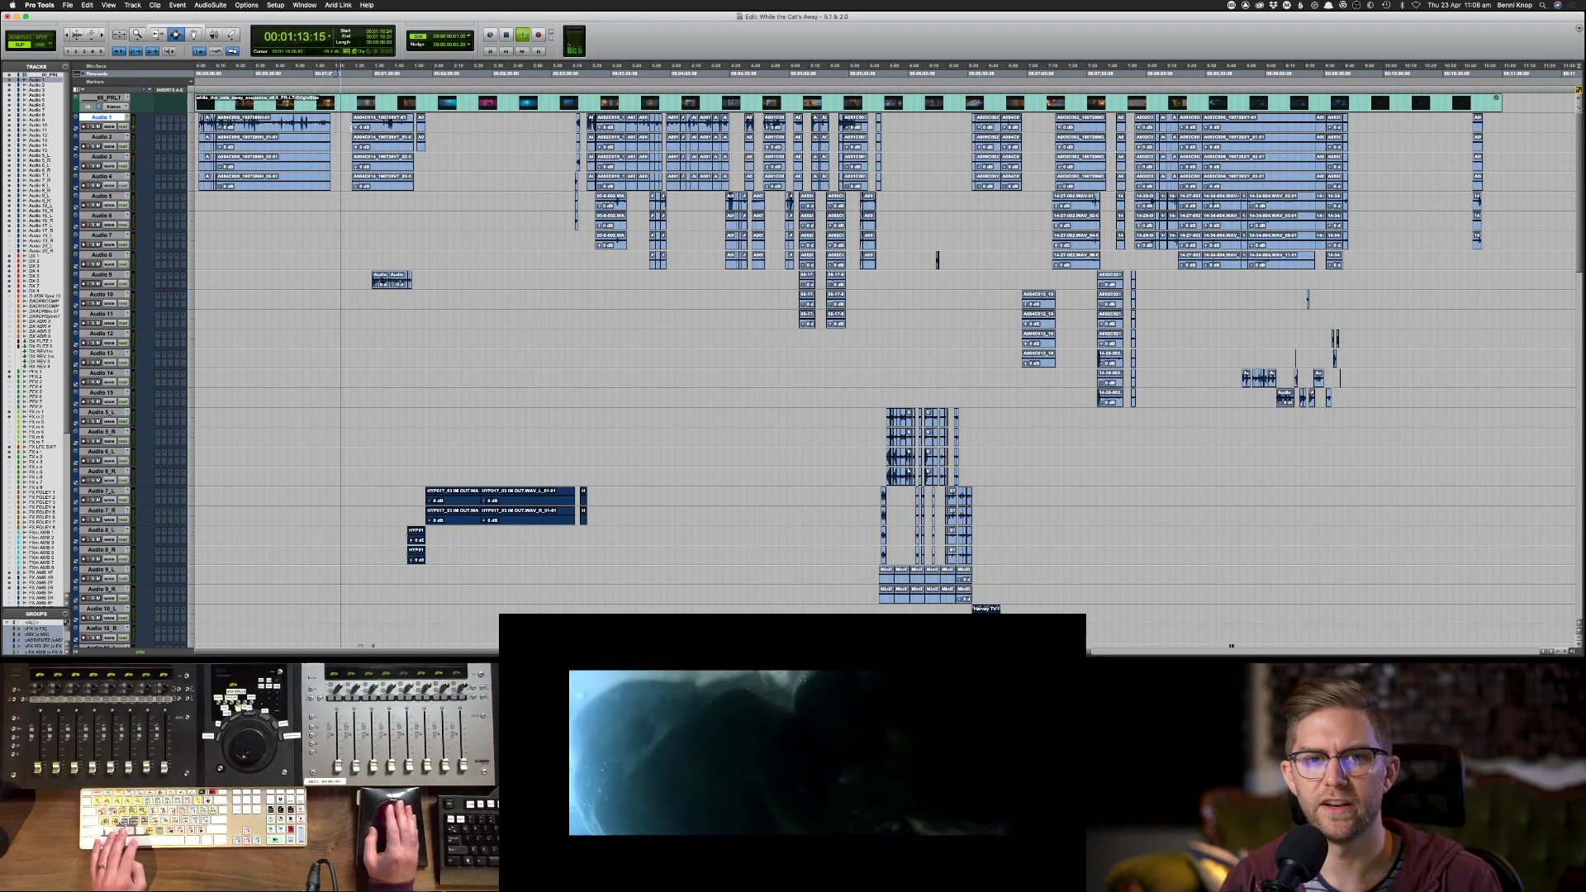
key("Tab")
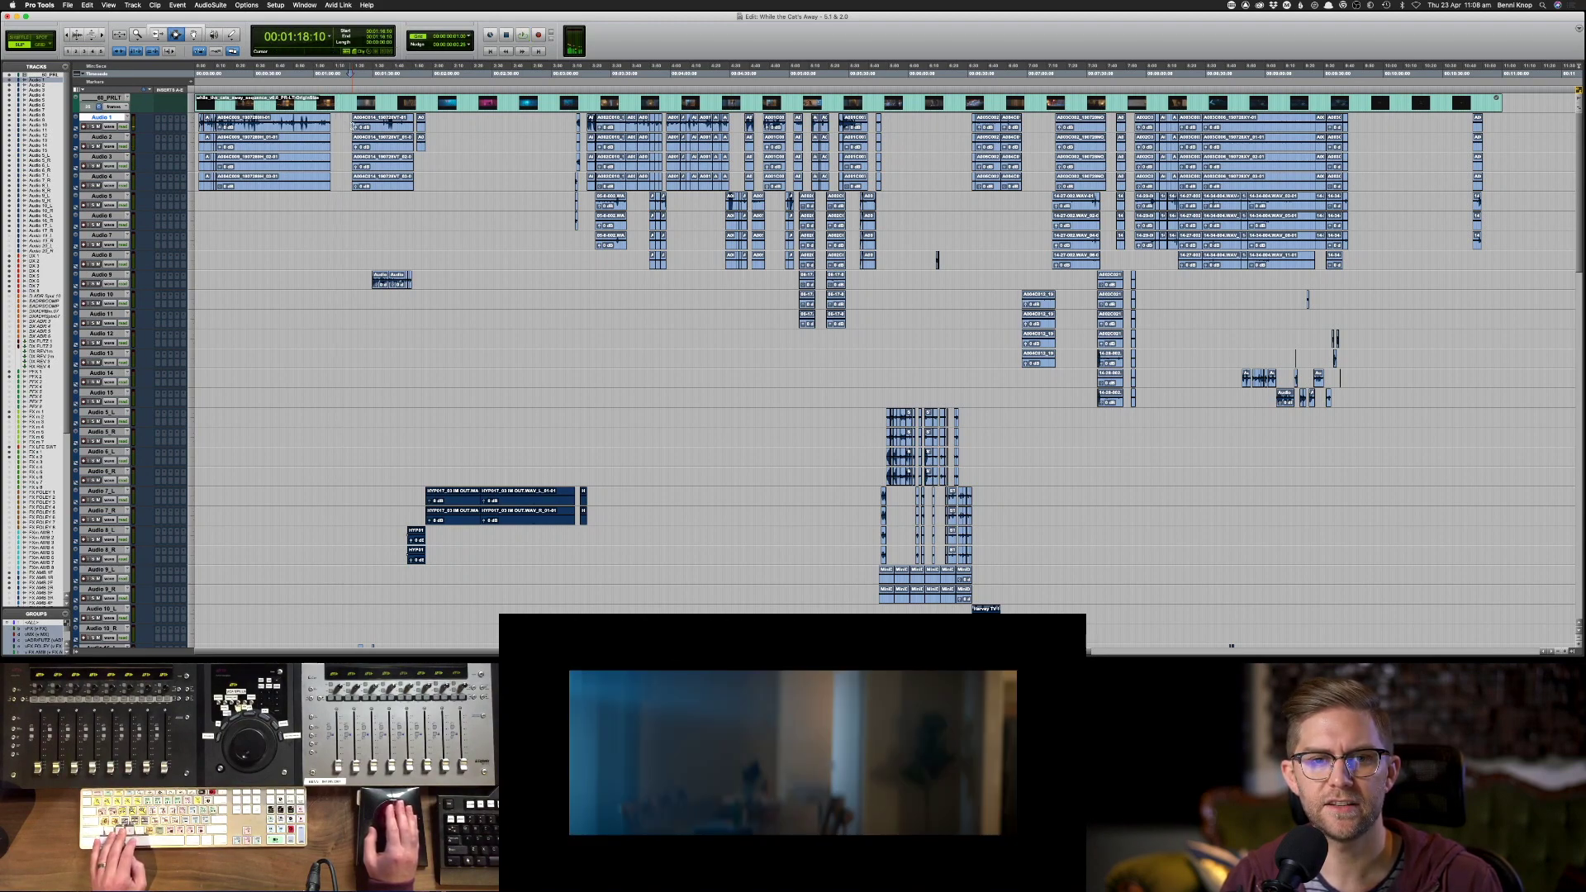
key("space")
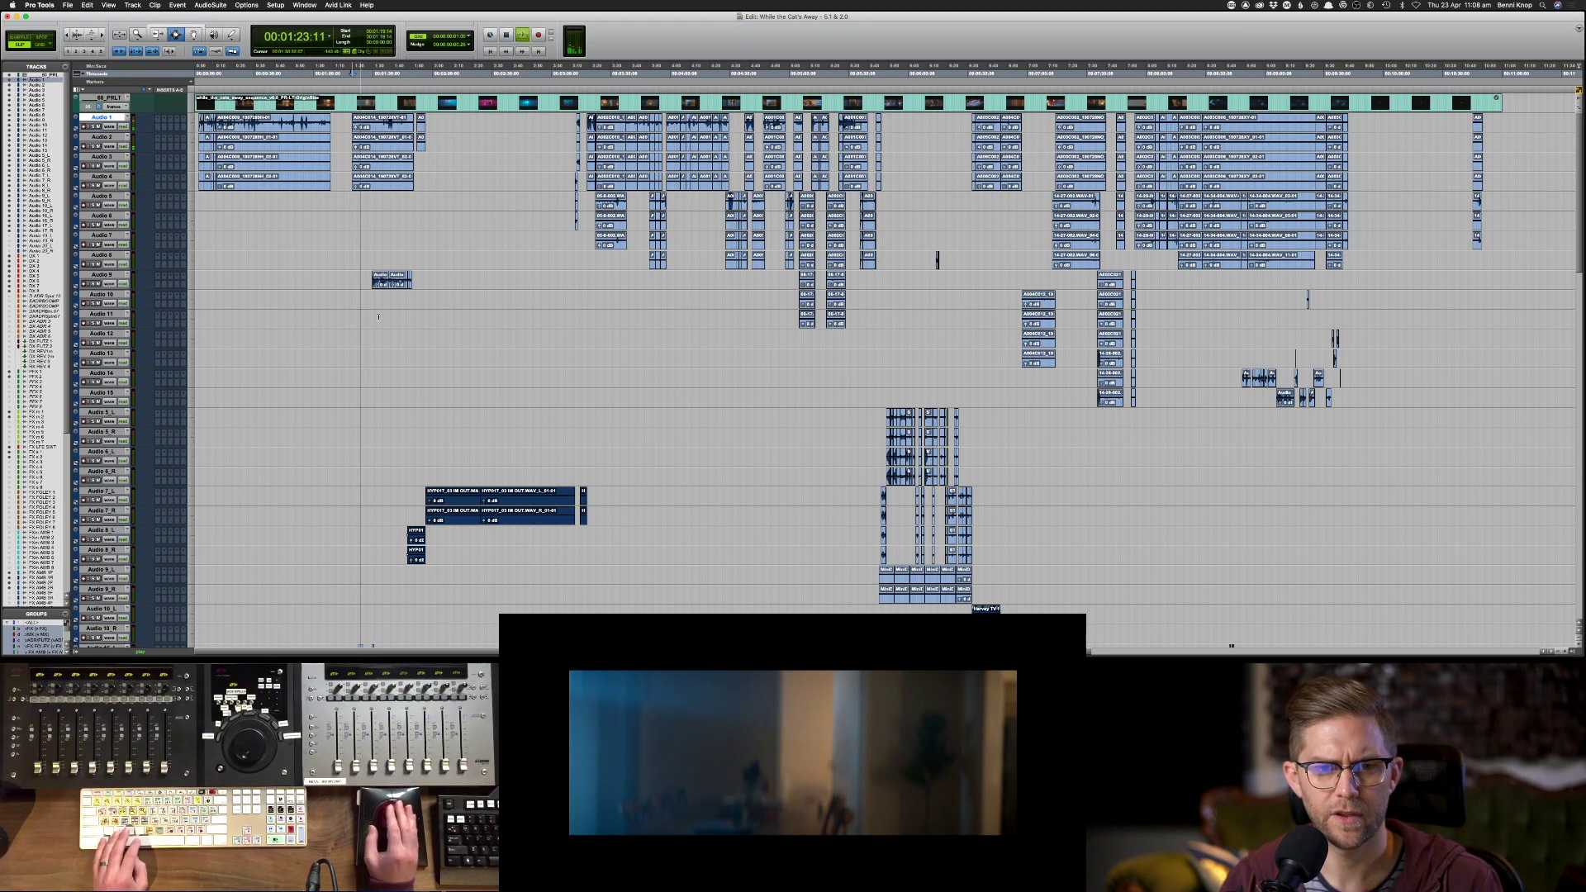
left_click(374, 281)
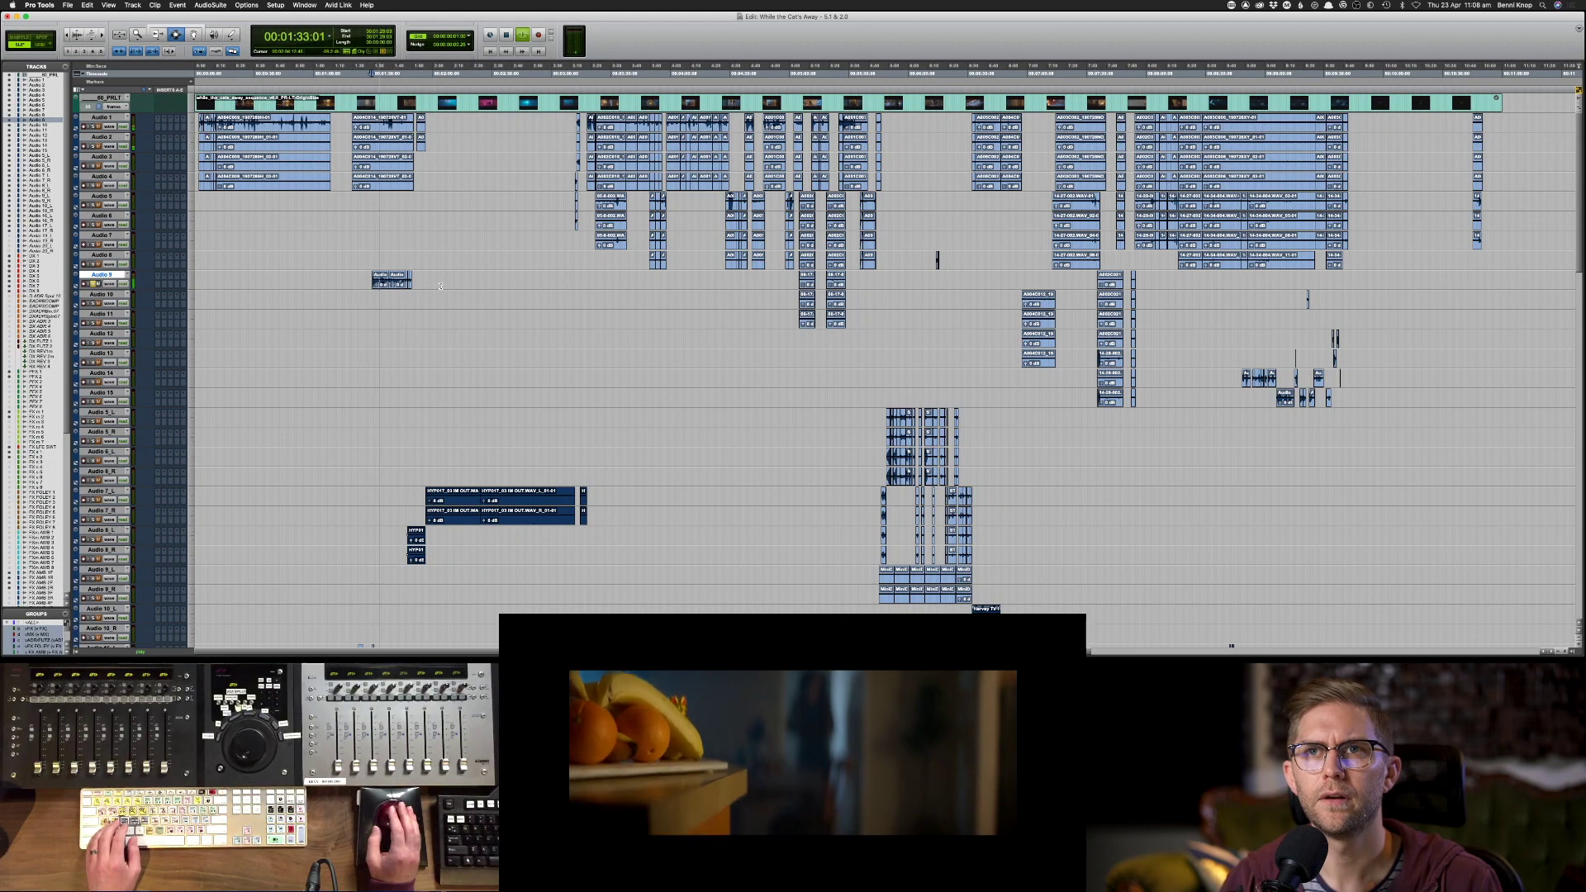
left_click(380, 281)
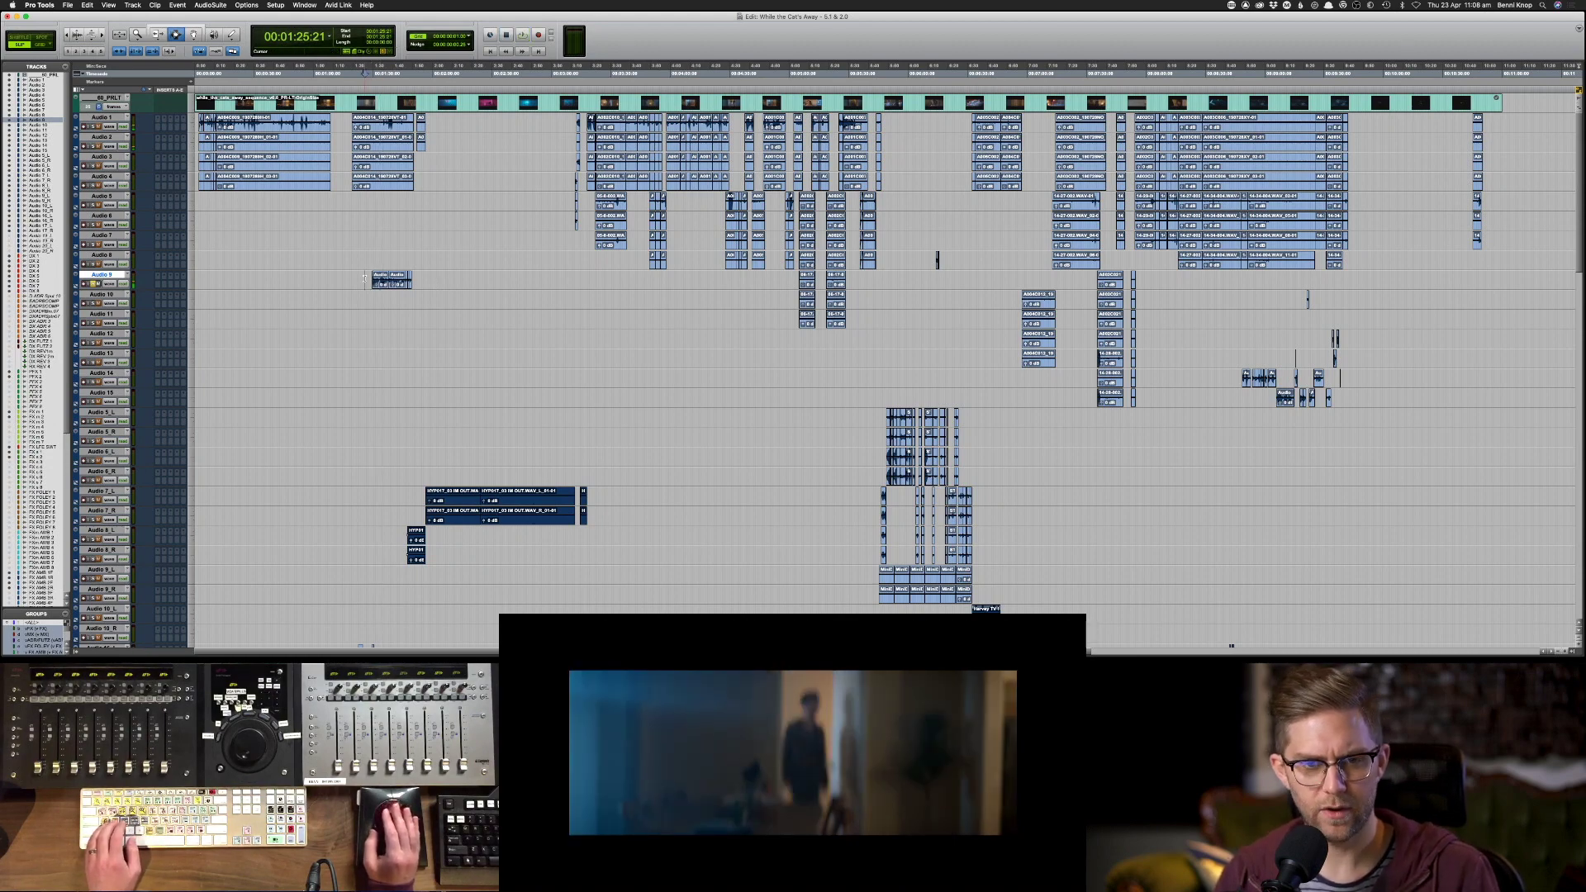
key("space")
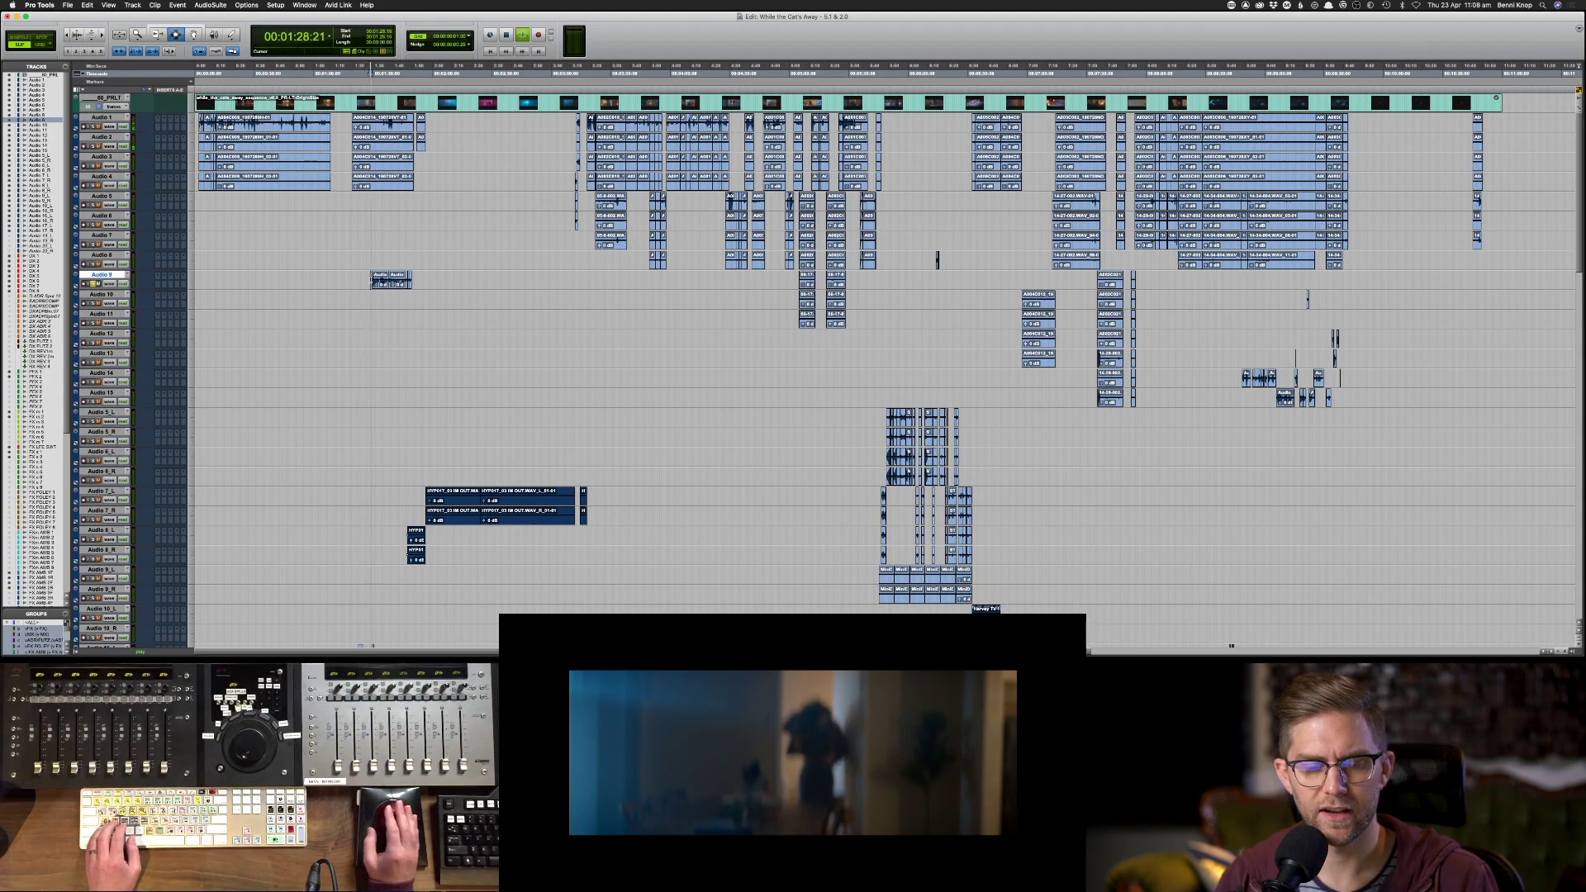
scroll(371, 277, "down", 3)
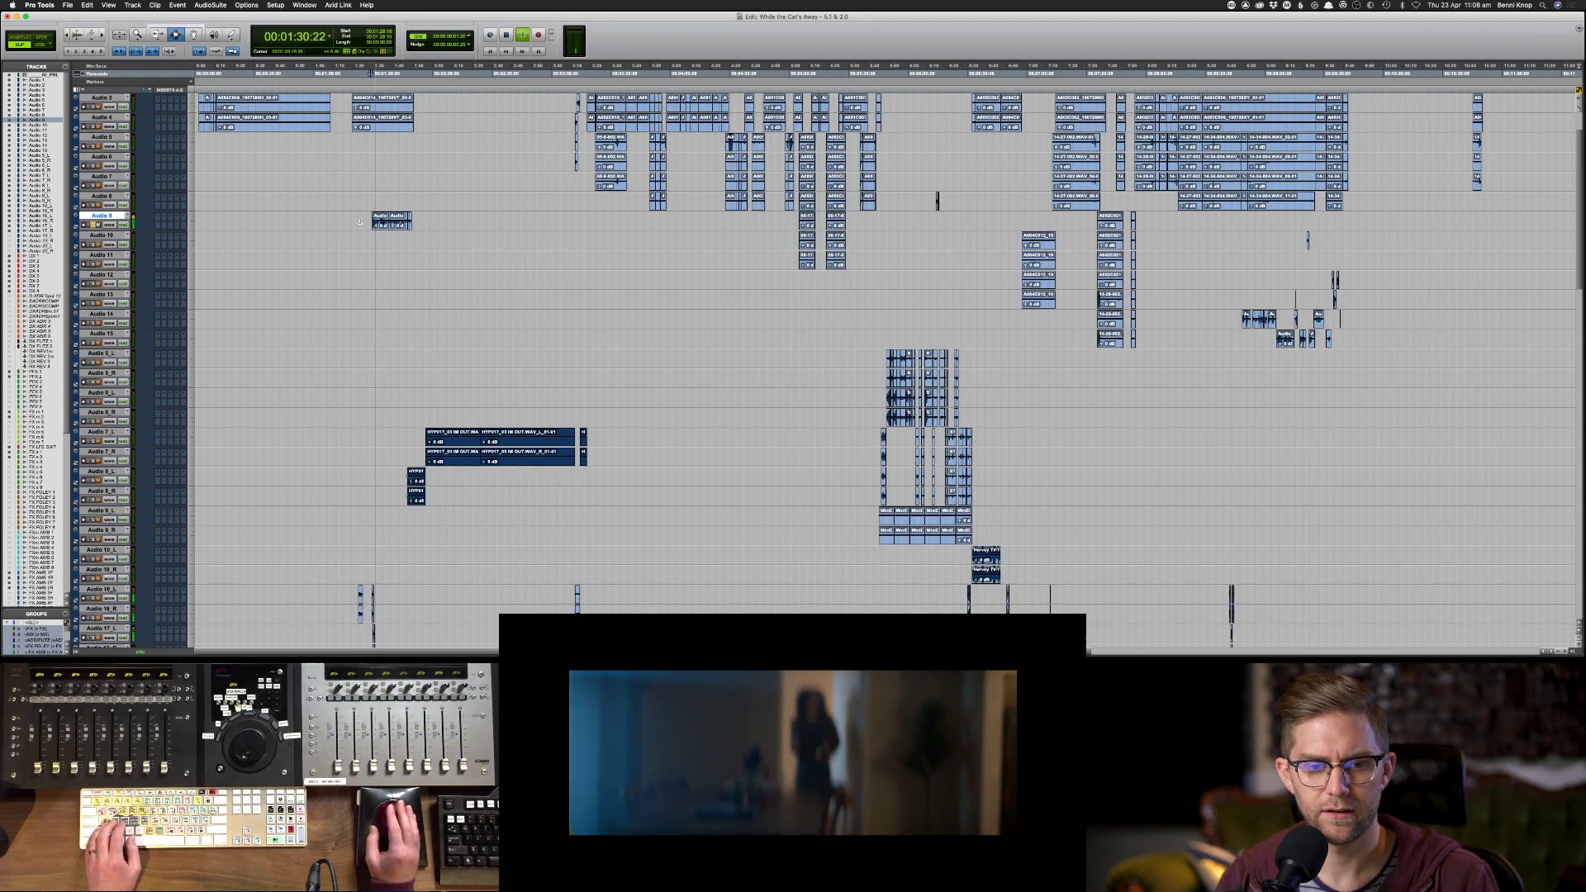
key("space")
- Copy the range of Audio 9 clips around one and a half minutes and mark the same range on DX 2
left_click_drag(411, 220, 422, 220)
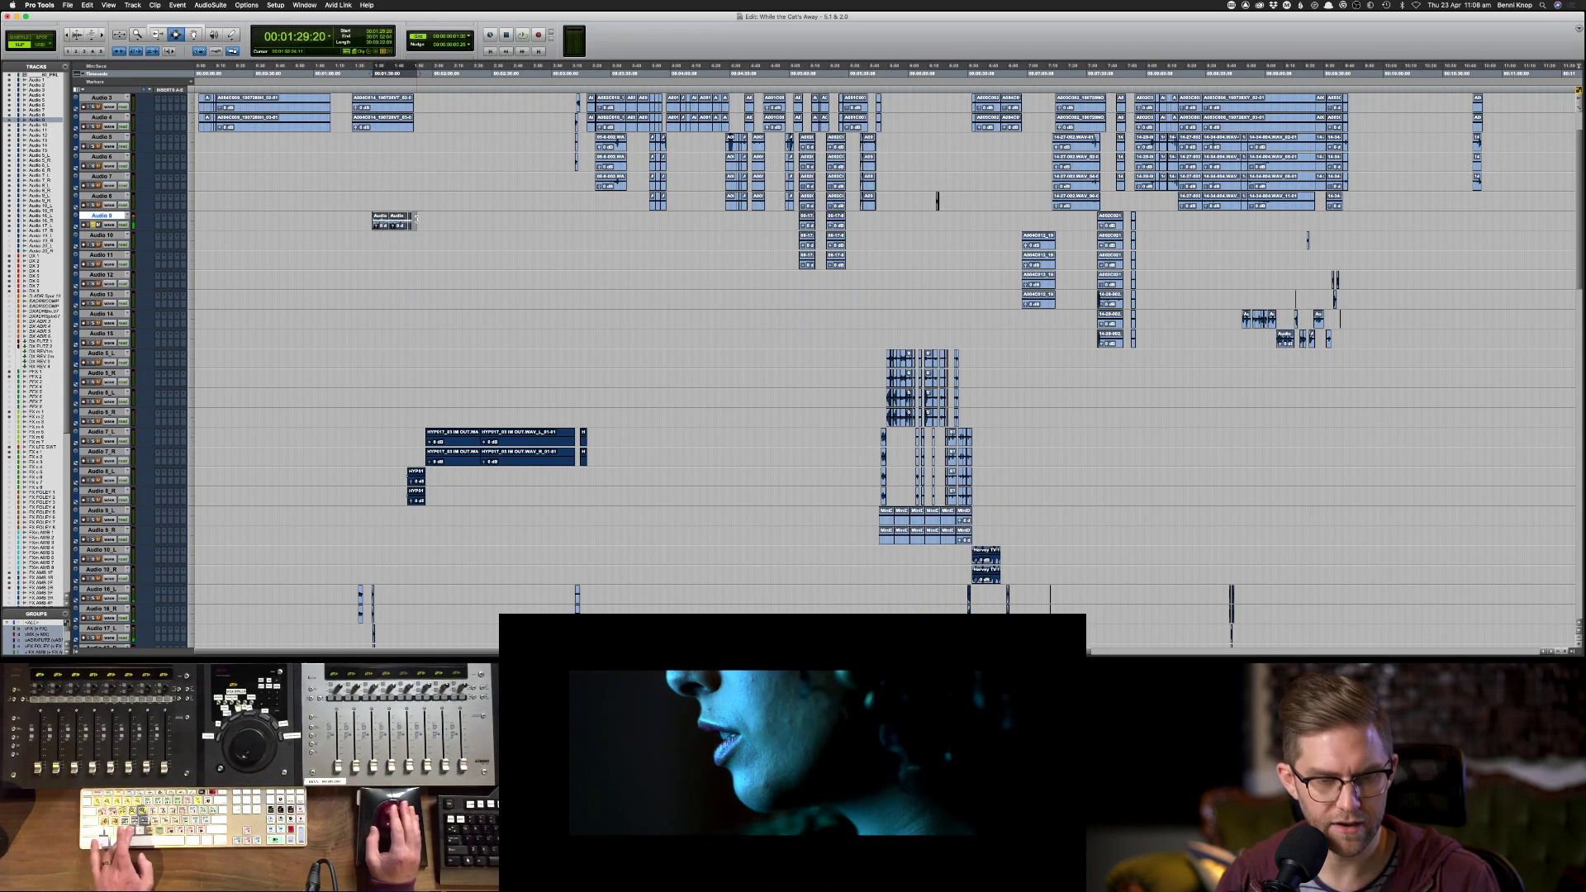
scroll(306, 335, "down", 14)
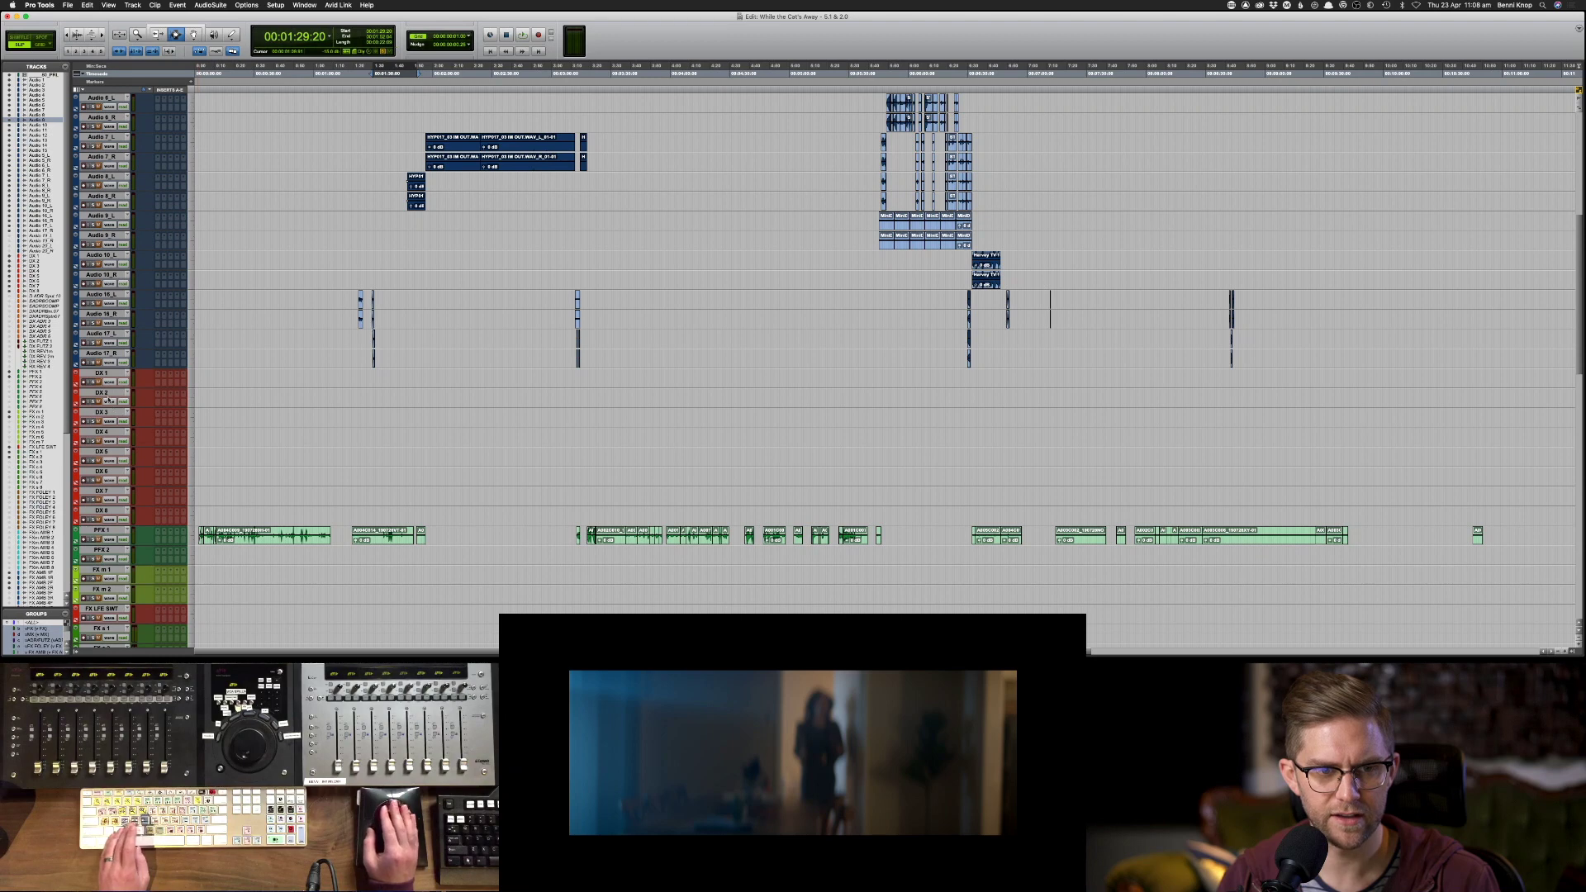
left_click(104, 393)
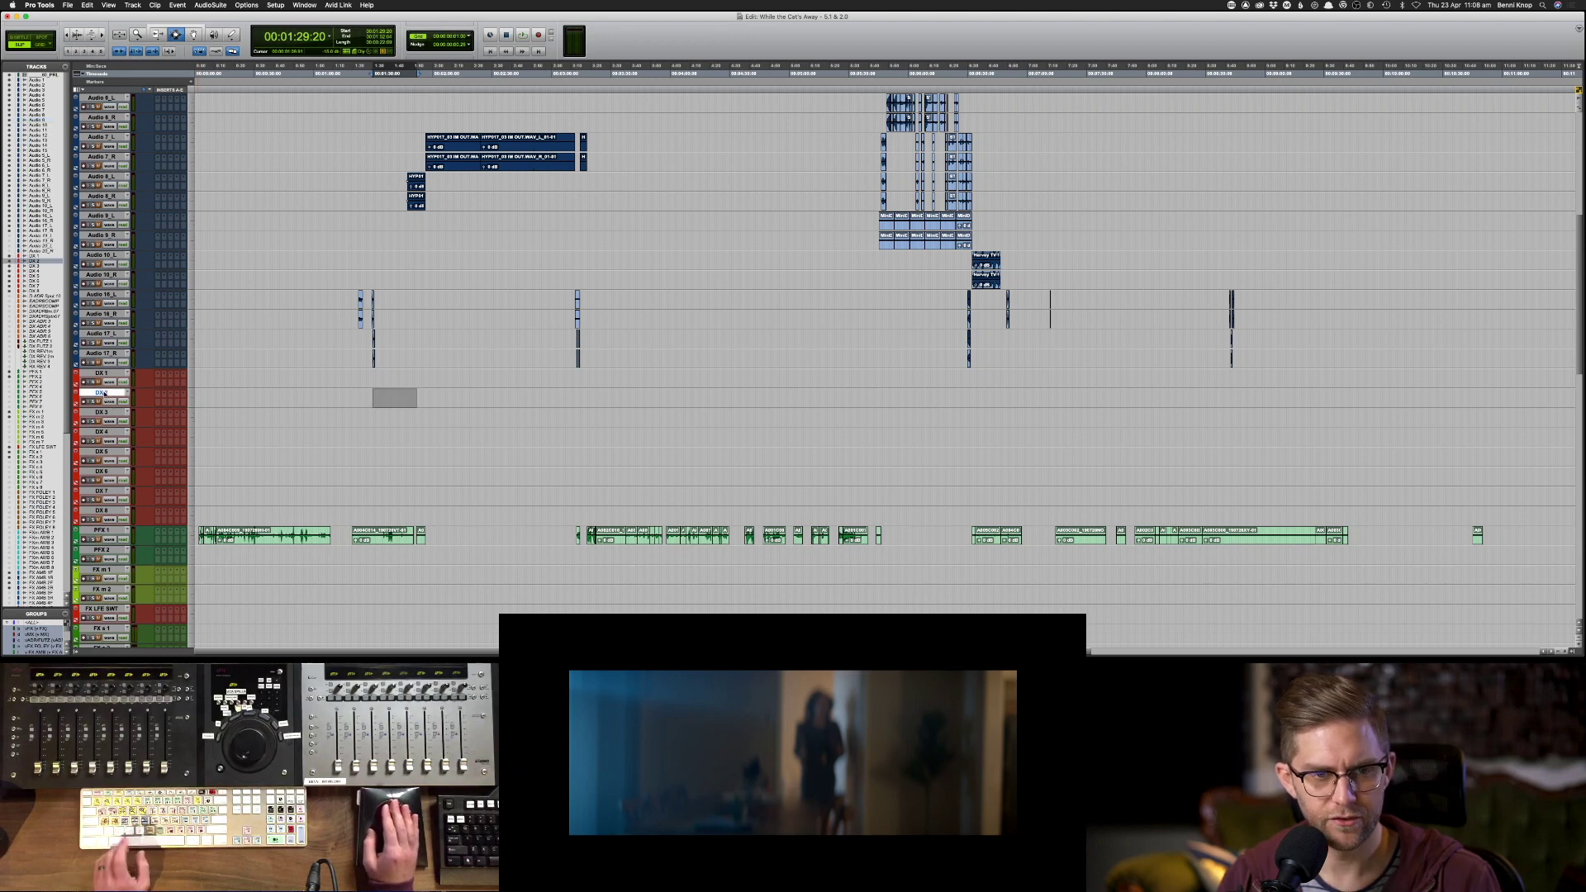
key("super+v")
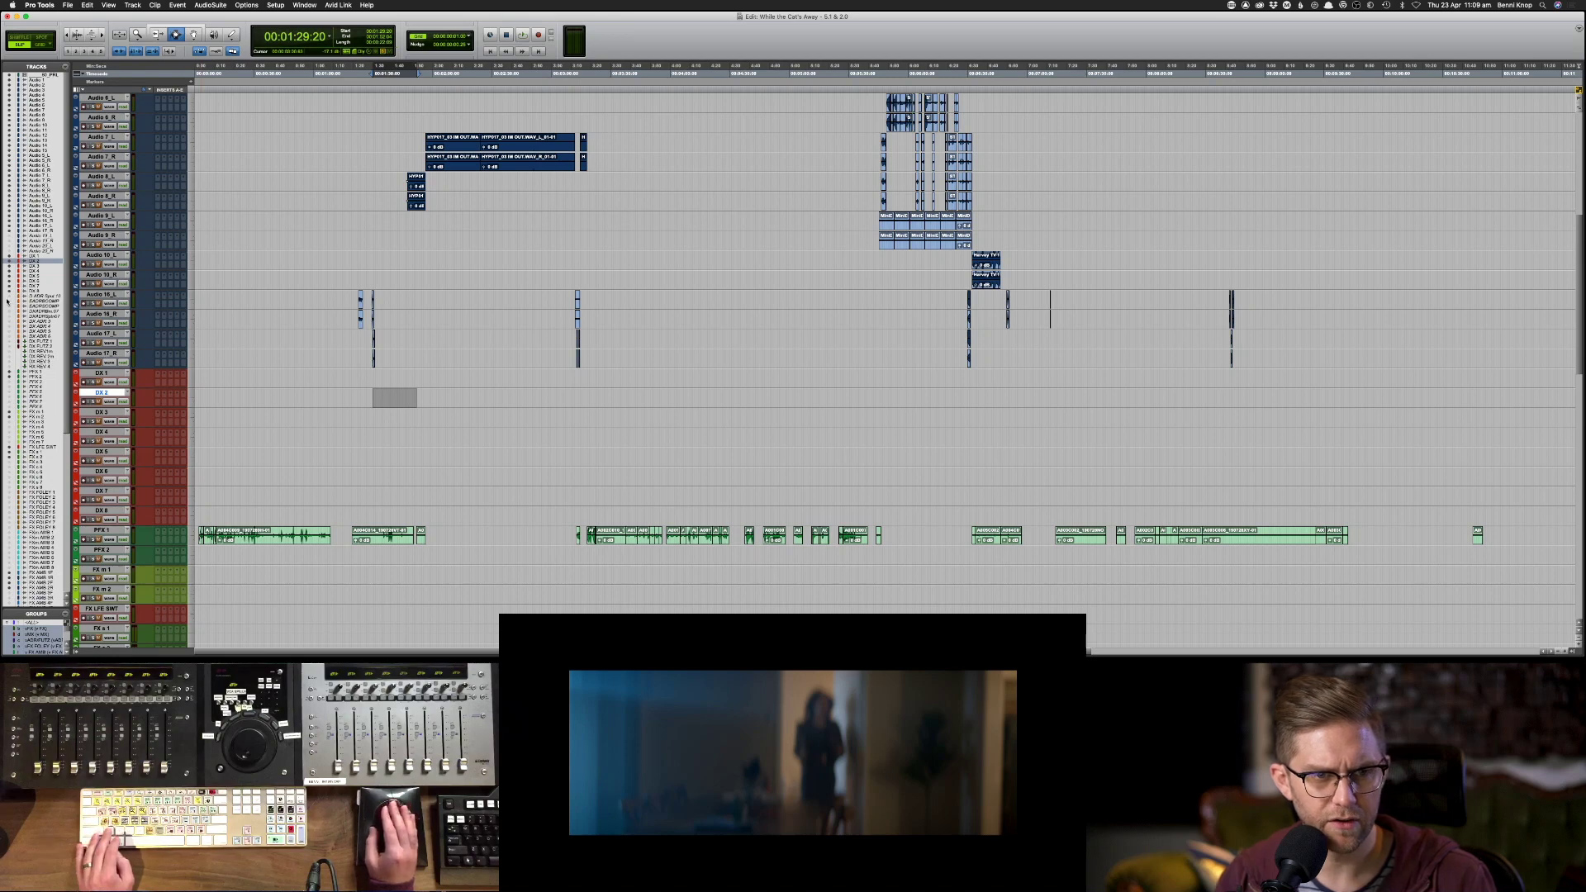
- Show the hidden D ADR Spot track below DX 8 and rename it DX ADR 1
left_click(42, 295)
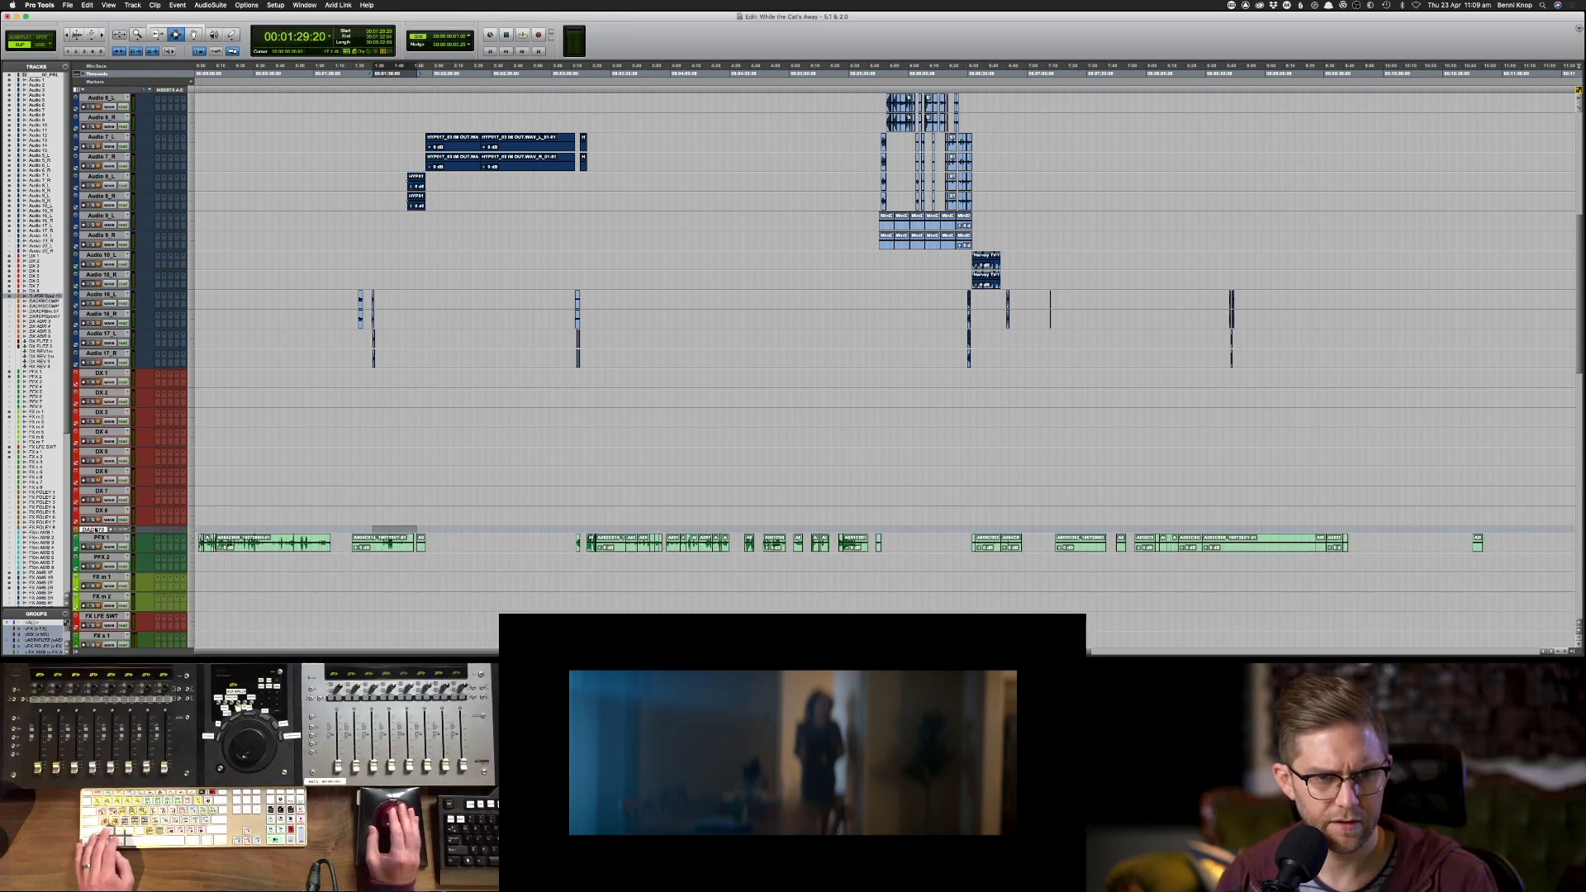
double_click(97, 529)
type("D ADR Sput")
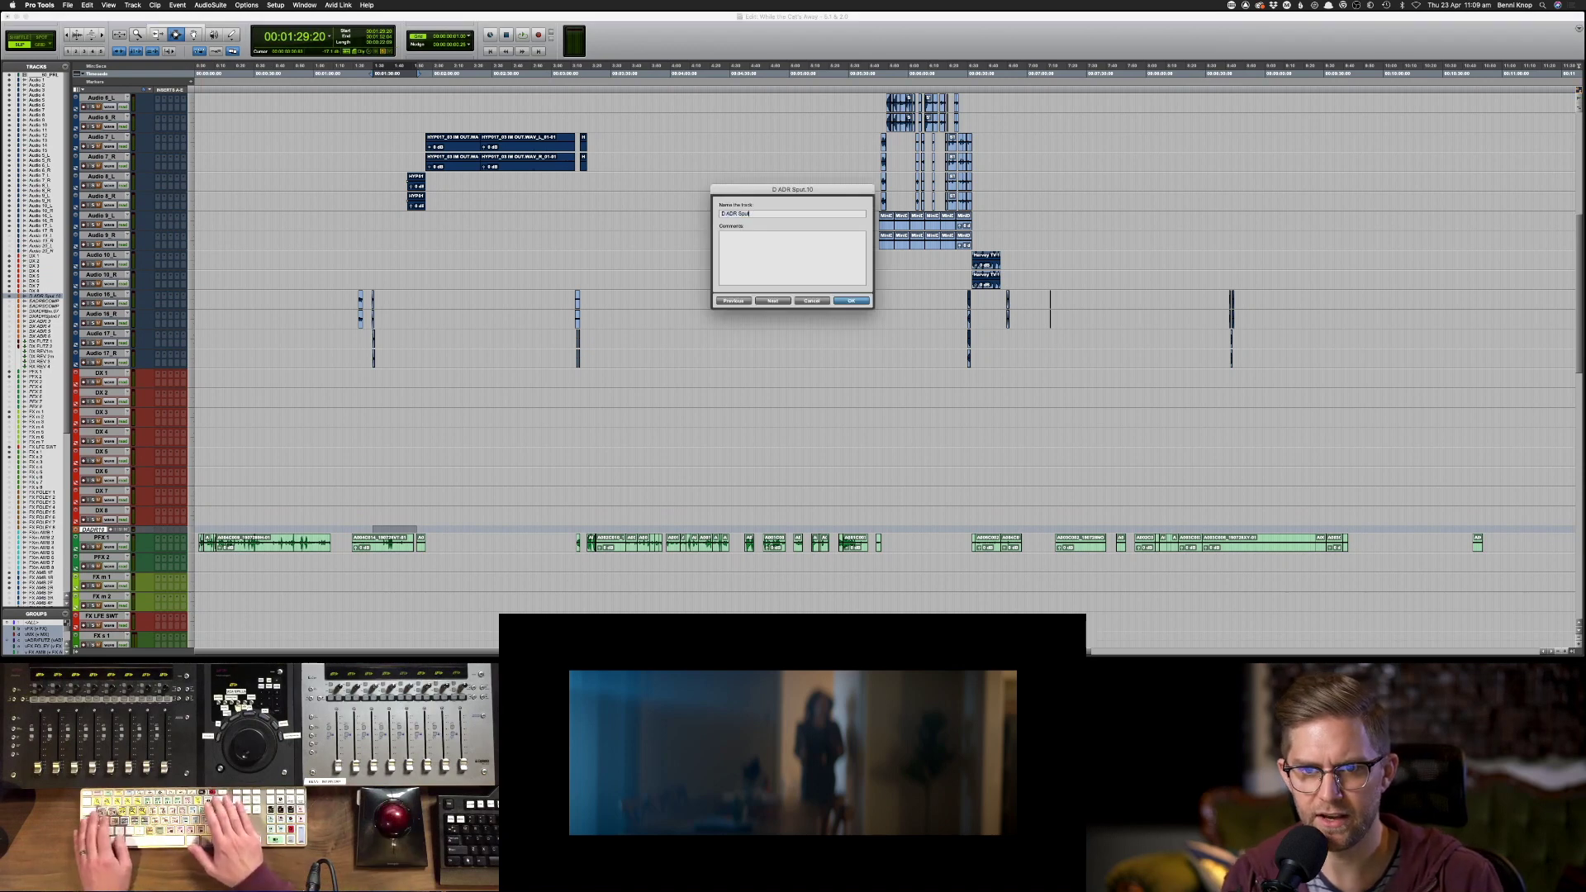
key("BackSpace")
key("BackSpace")
key("BackSpace")
key("BackSpace")
key("BackSpace")
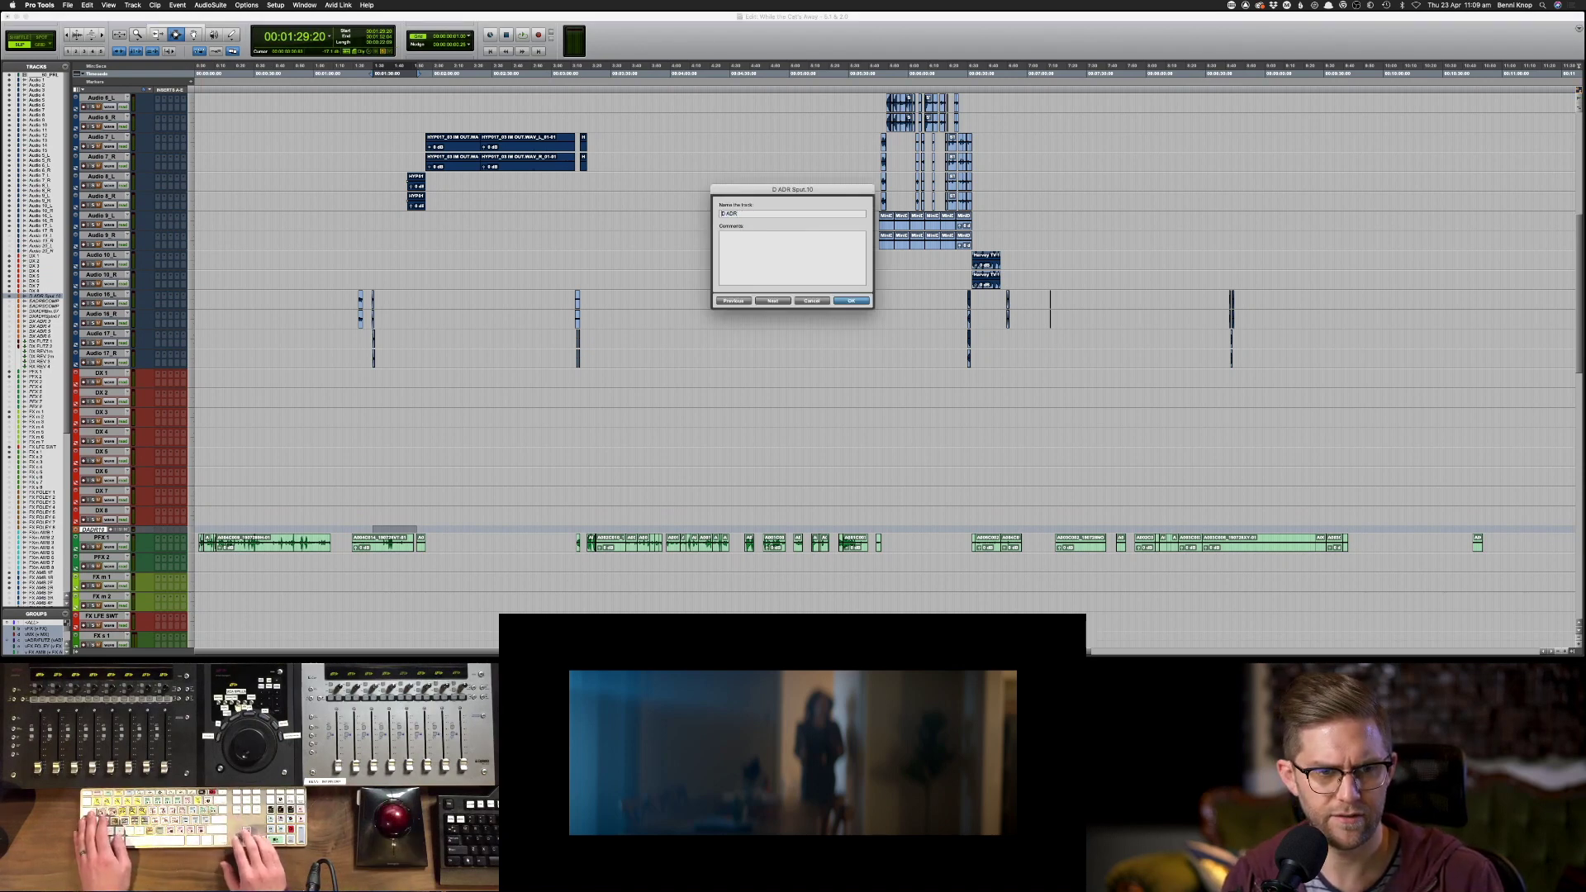
type("X")
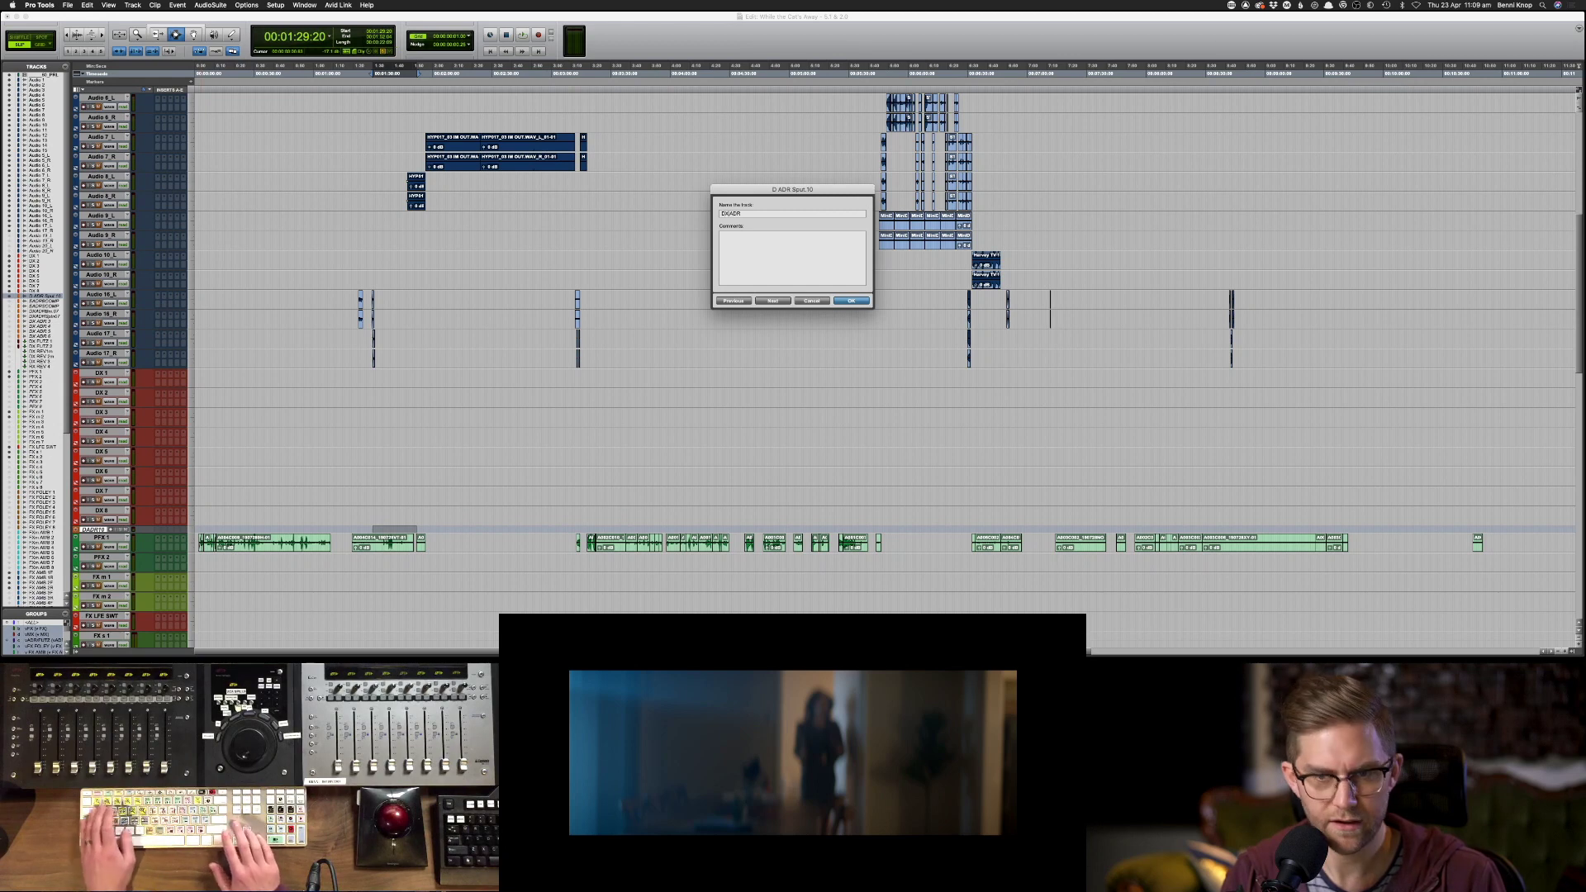
key("Return")
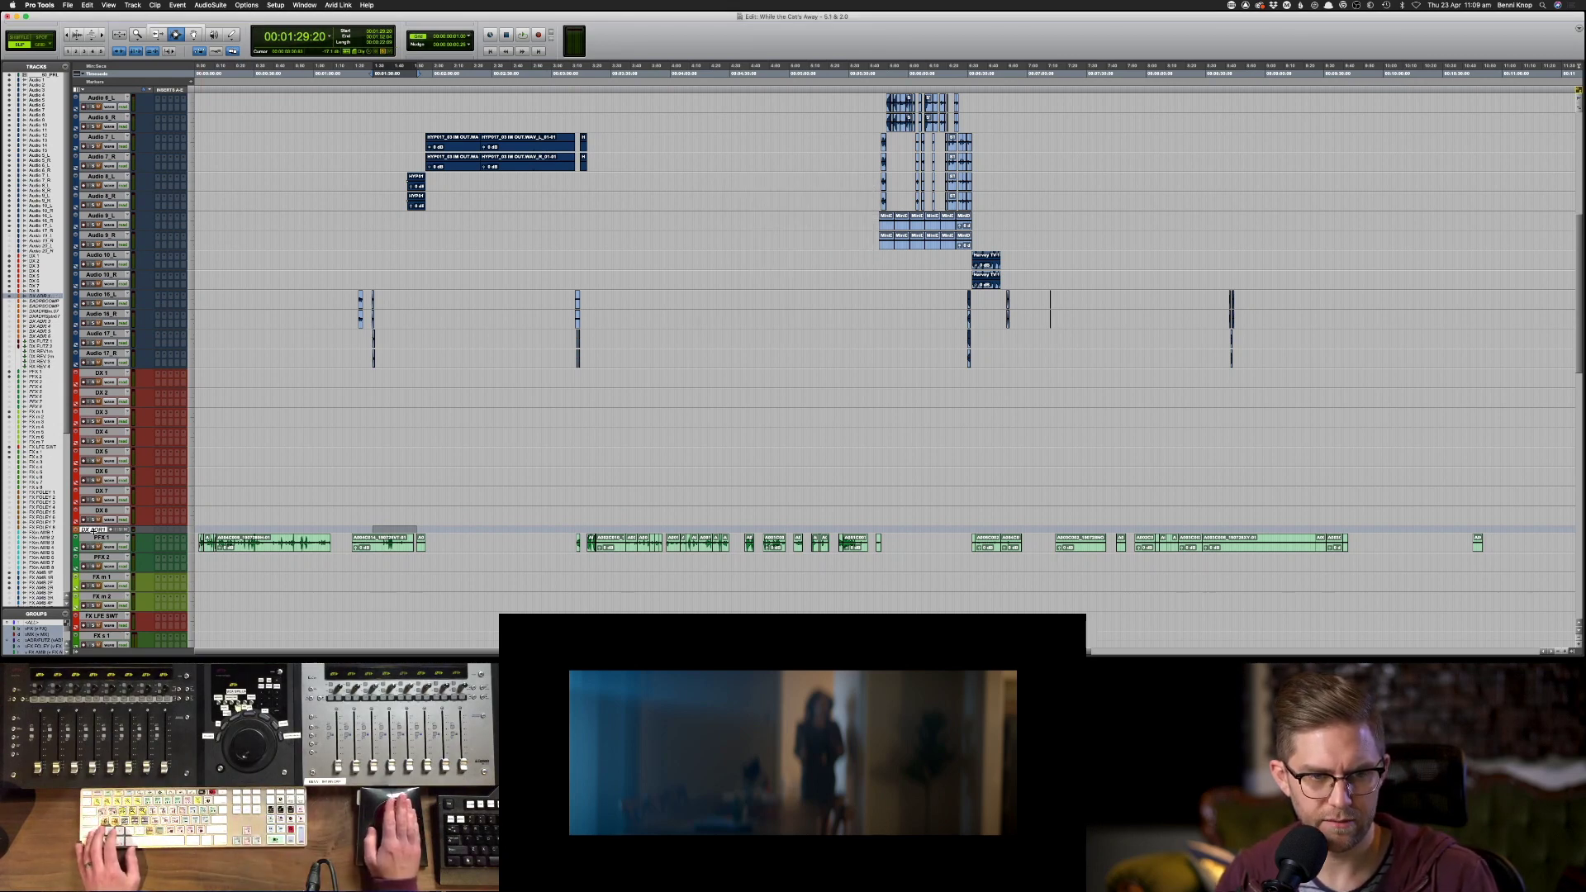
- Enlarge and activate the DX ADR 1 track and paste the copied Audio 9 clips onto it at the same position
key("ctrl+Up")
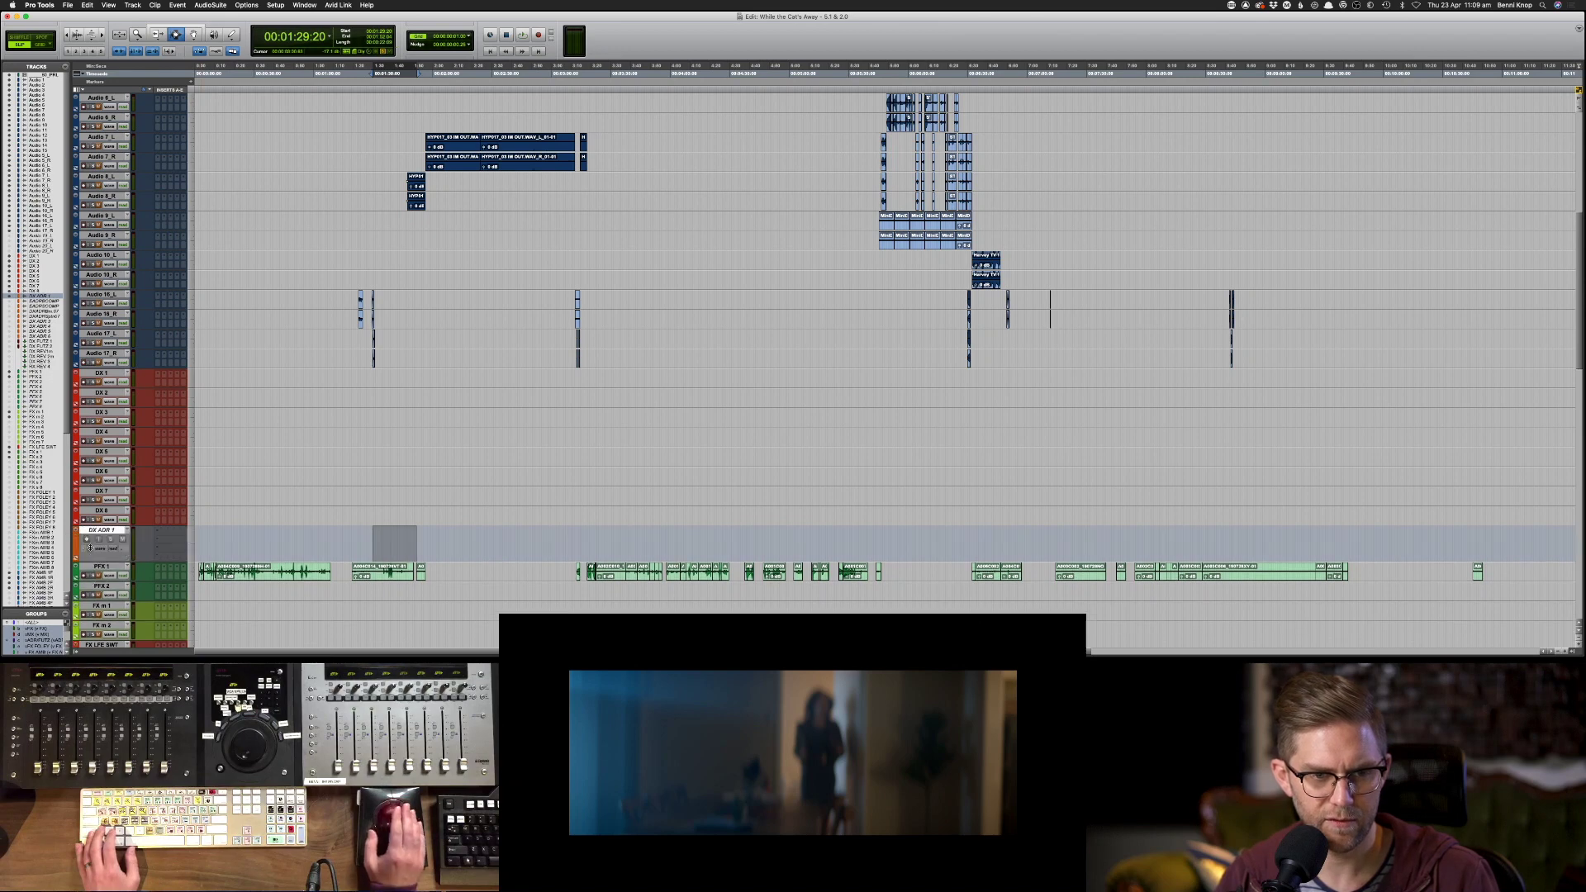
right_click(97, 531)
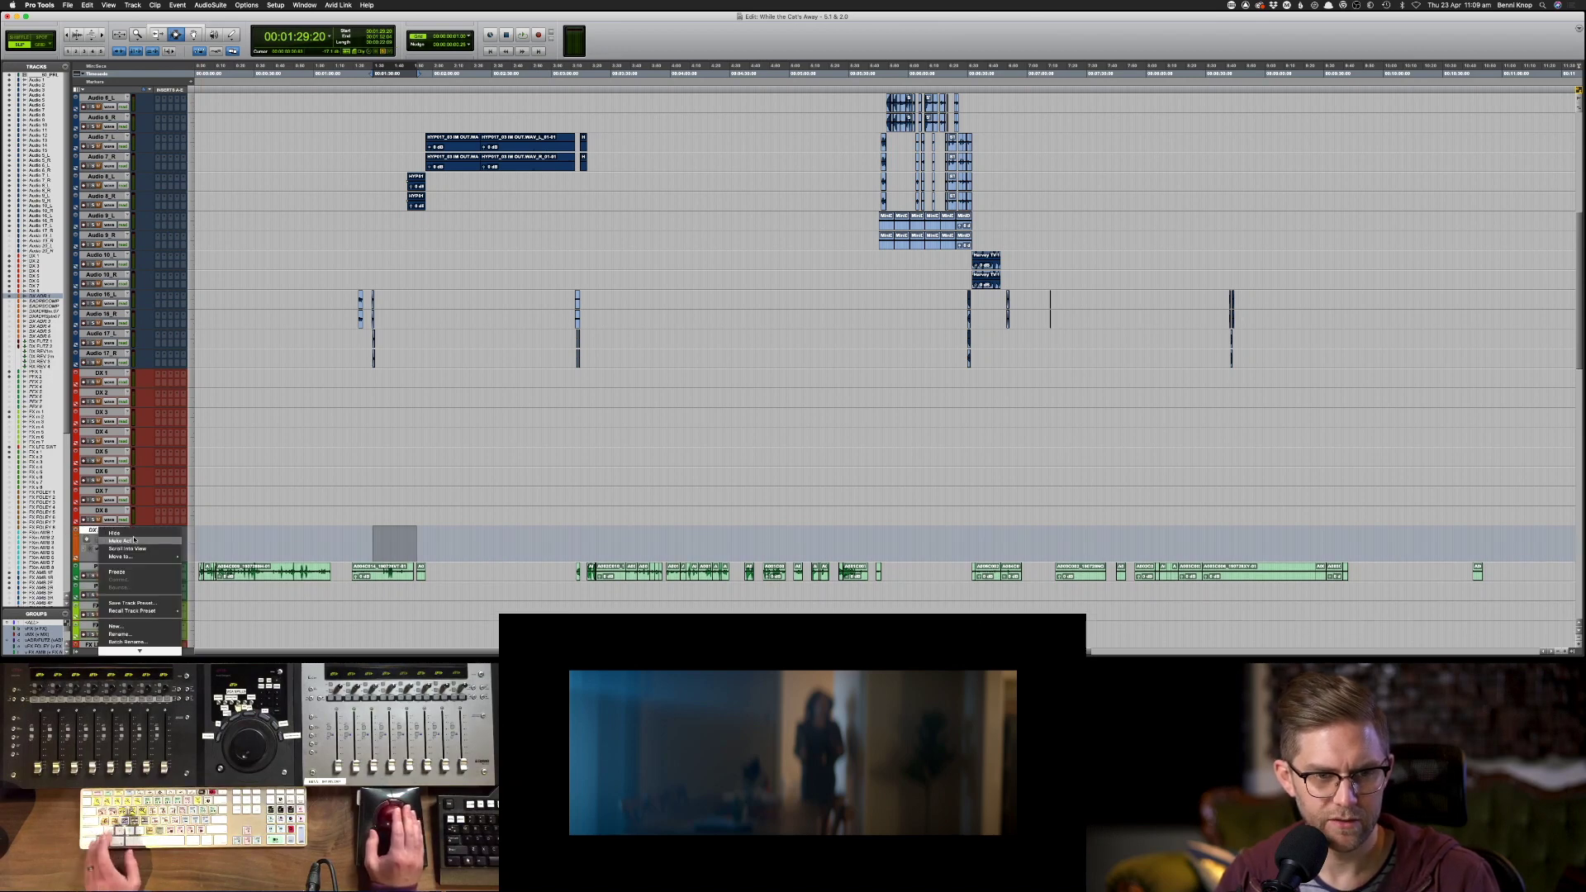
key("Escape")
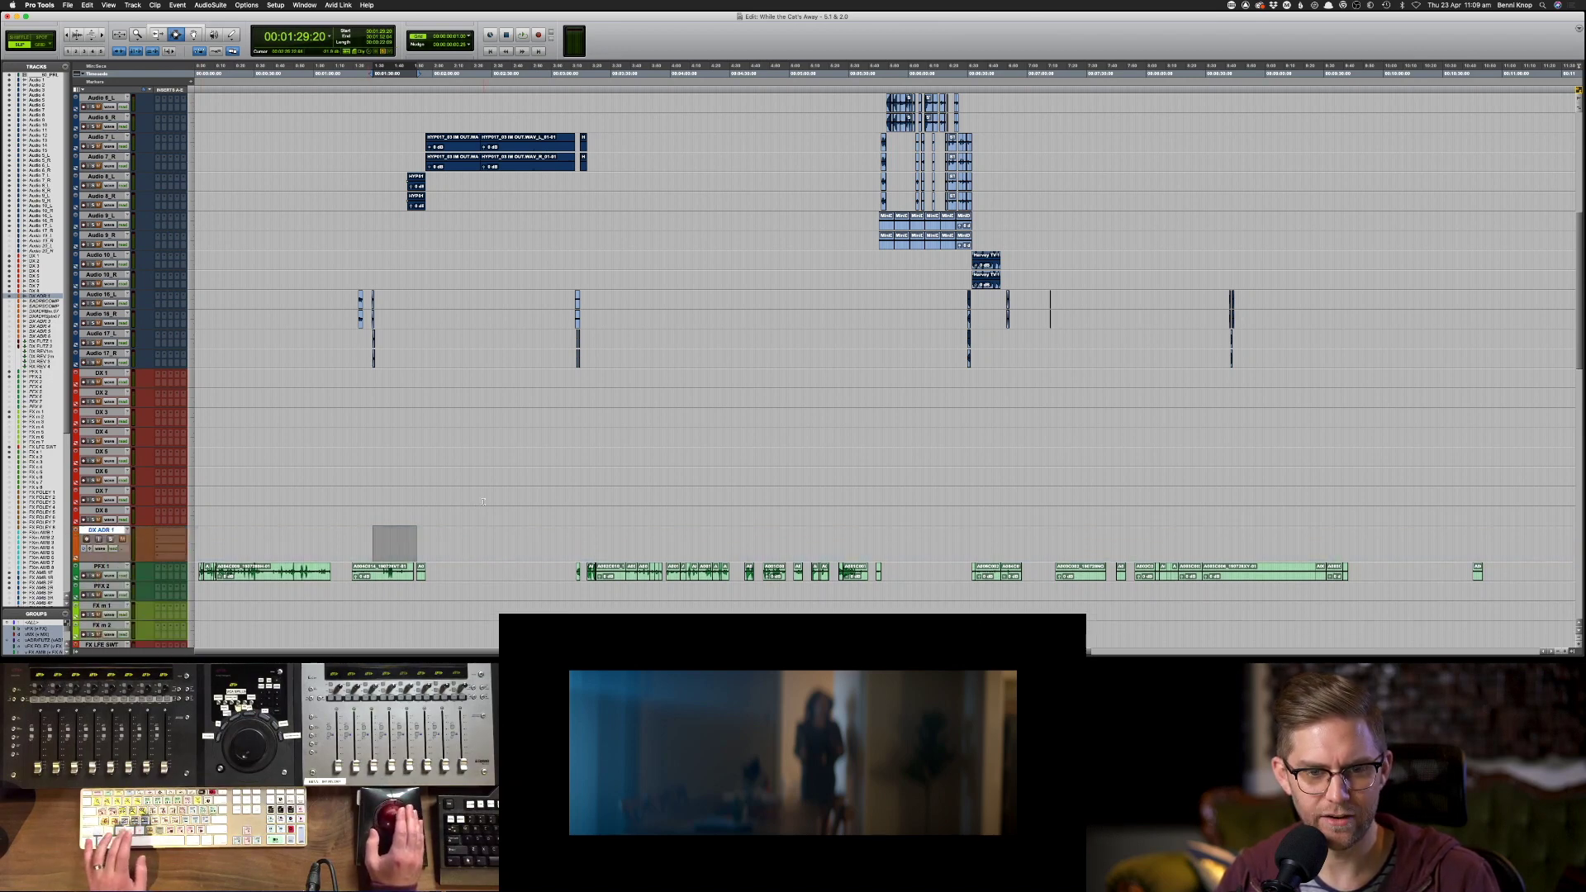
key("super+v")
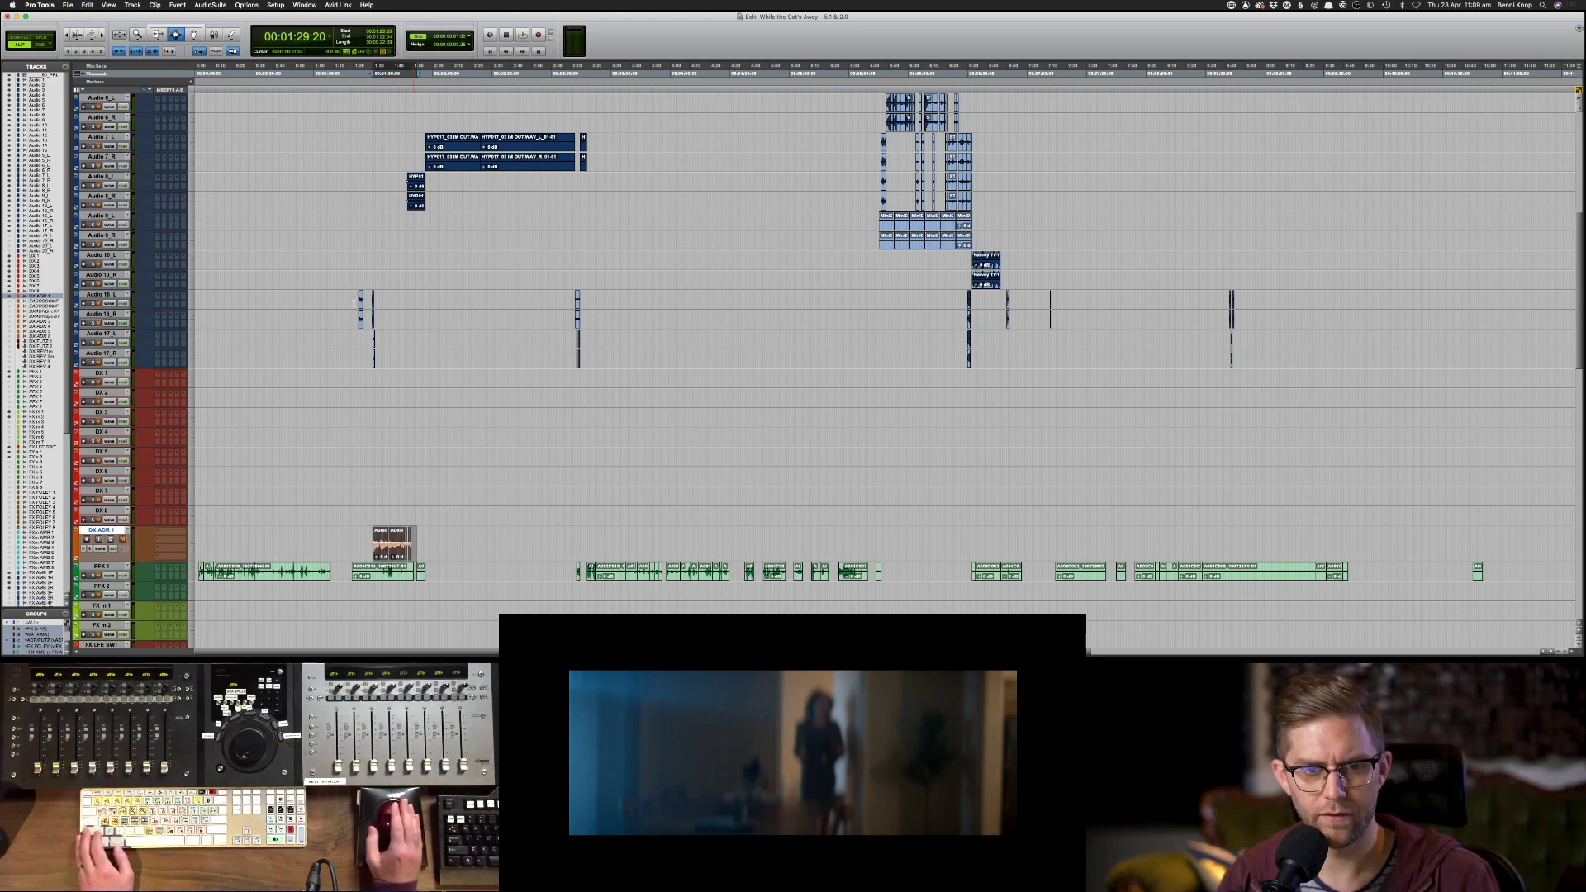
- Audition the soloed Audio 16 clips from about 1:22
scroll(396, 363, "up", 10)
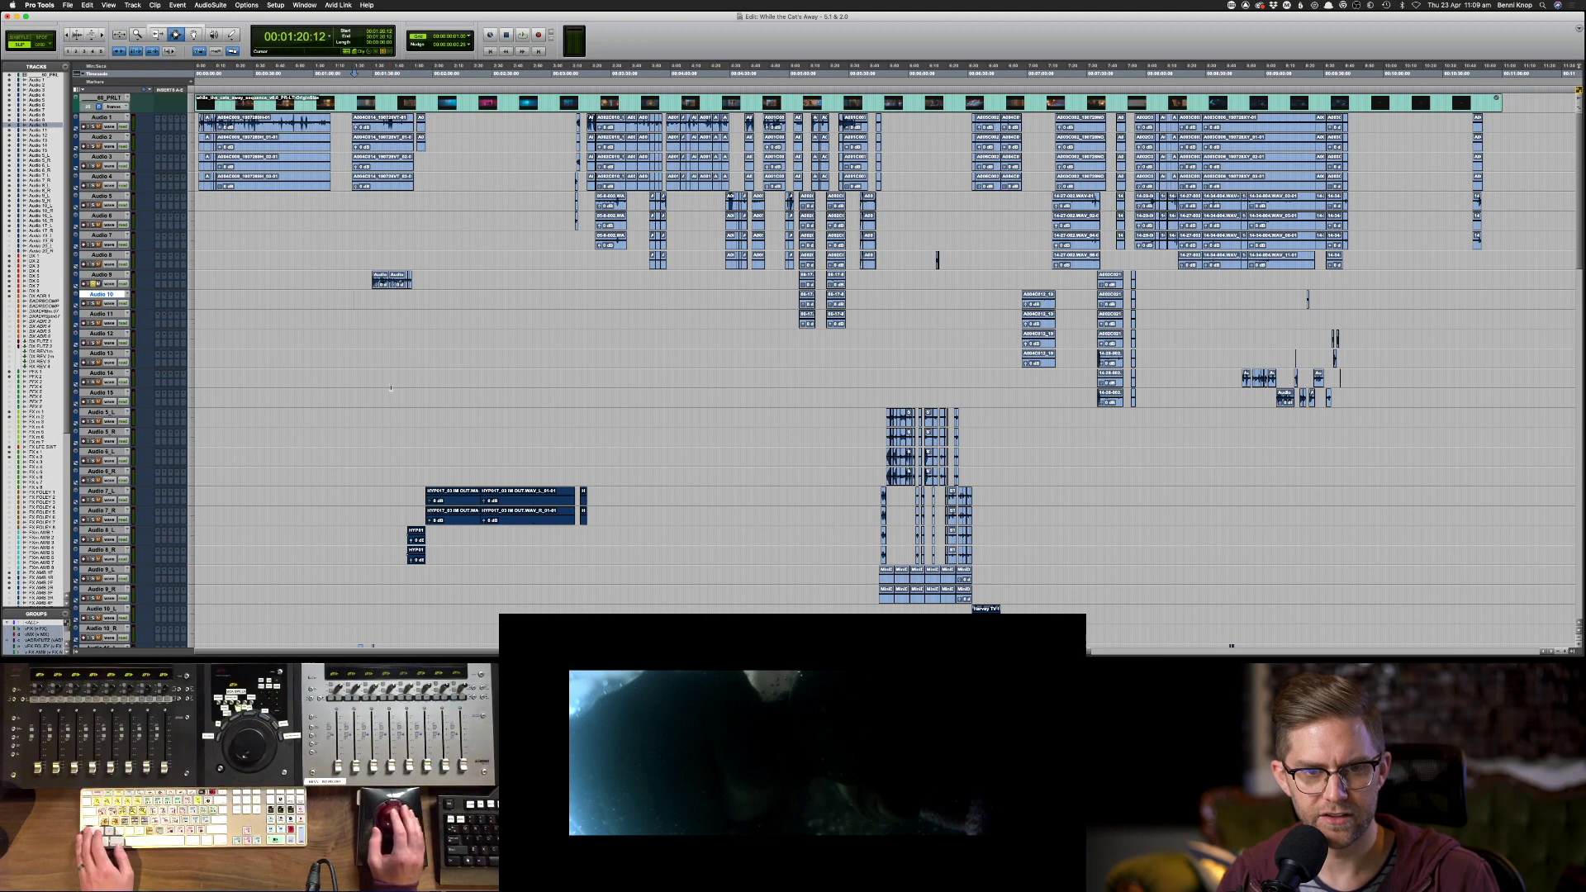
scroll(390, 387, "down", 10)
left_click(375, 237)
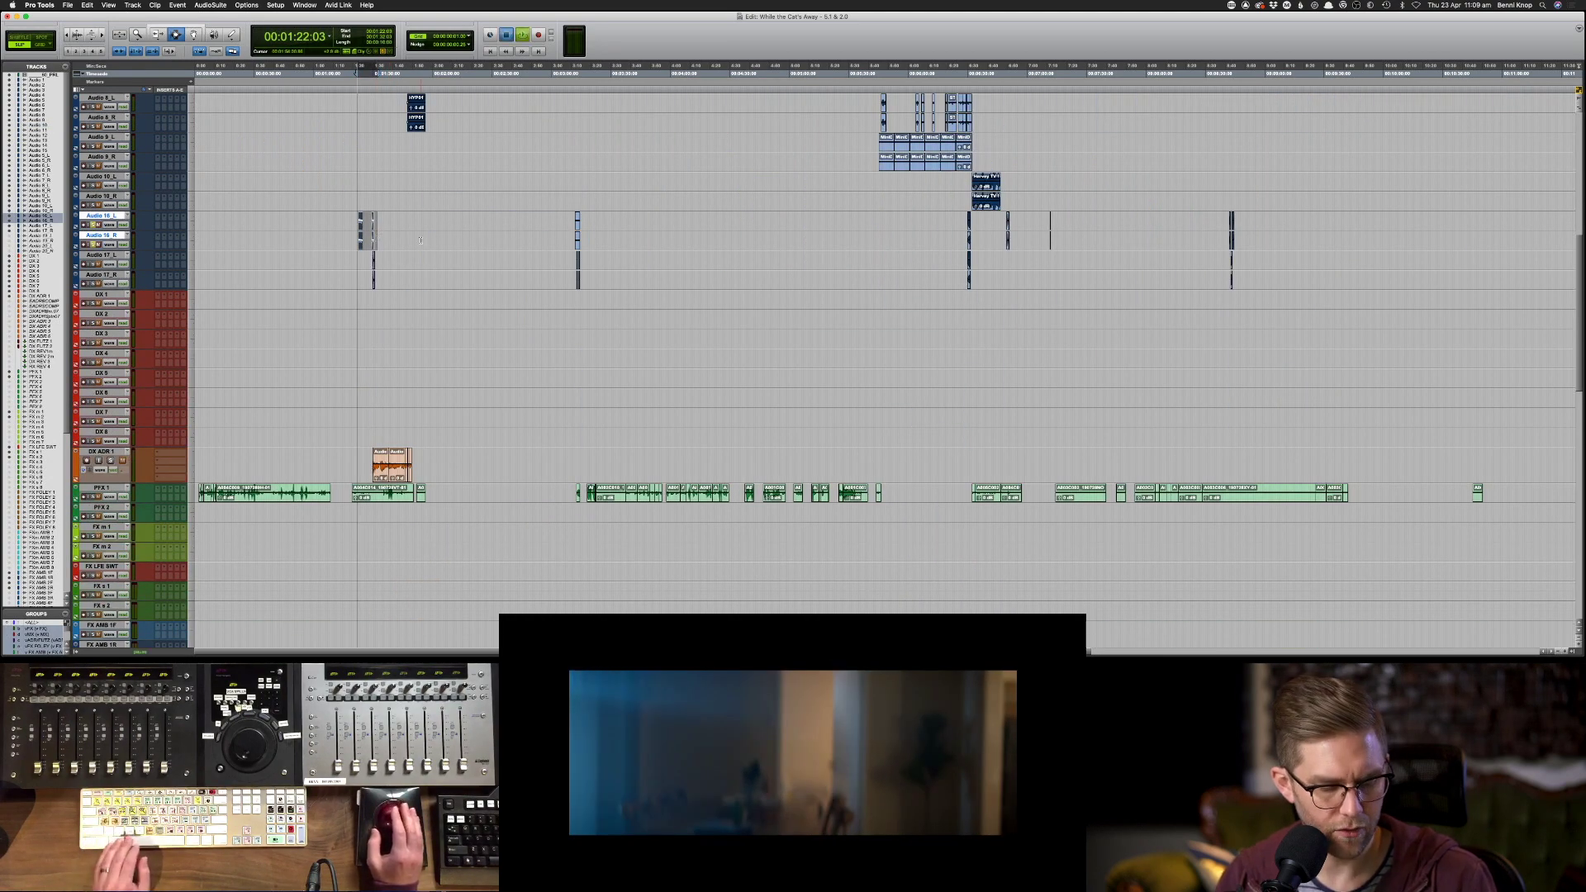
key("space")
- Launch the KeyCastr keystroke display and return to the Pro Tools timeline
key("super+space")
type("jey")
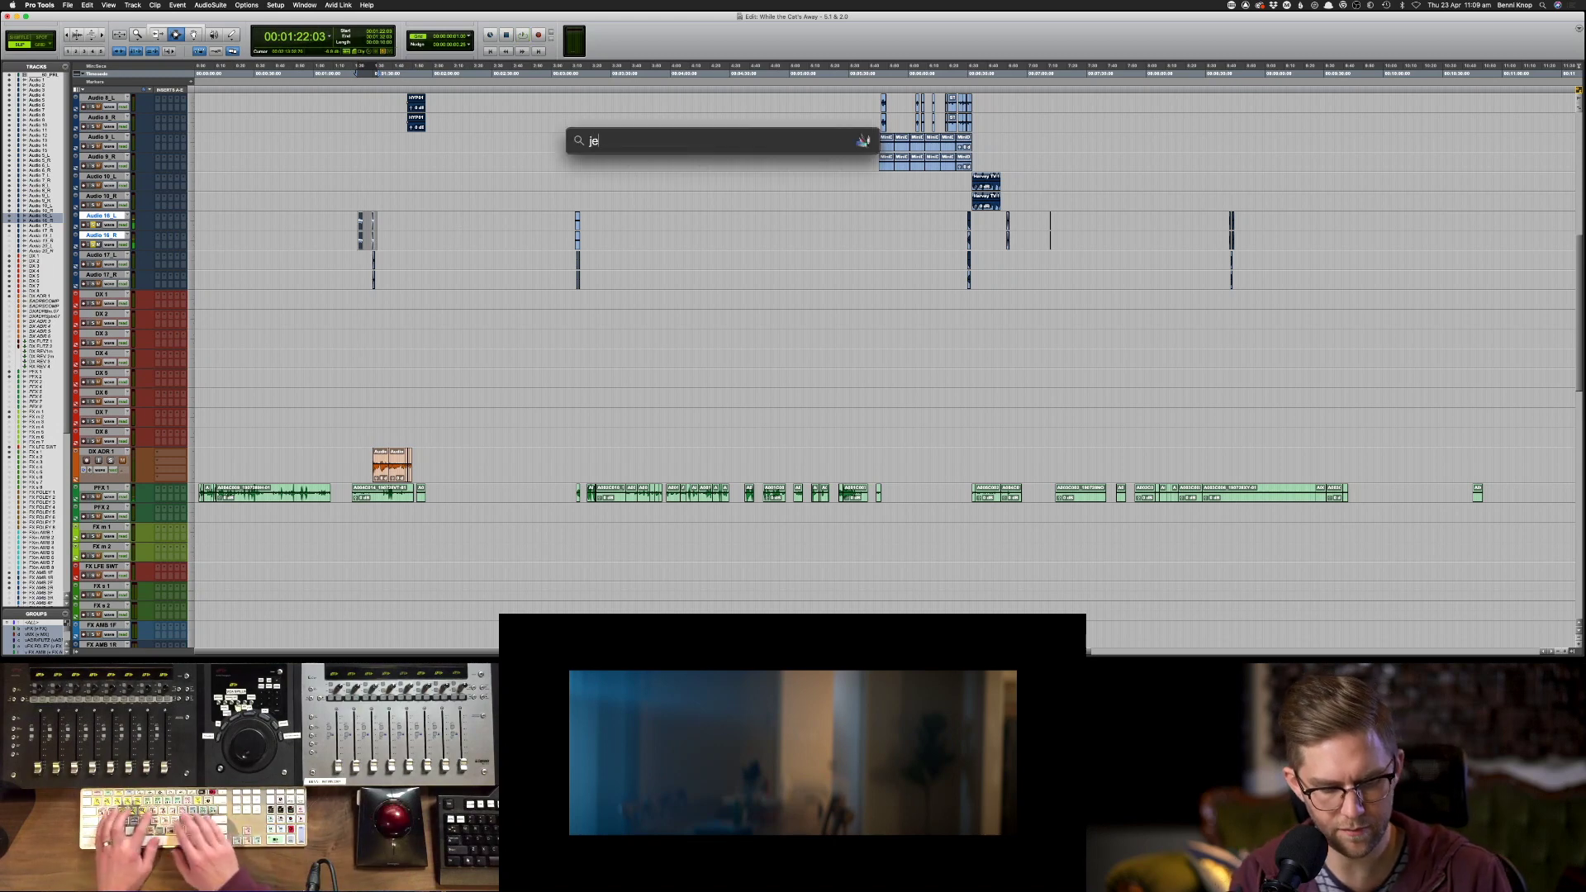
key("BackSpace")
key("BackSpace")
key("BackSpace")
type("key")
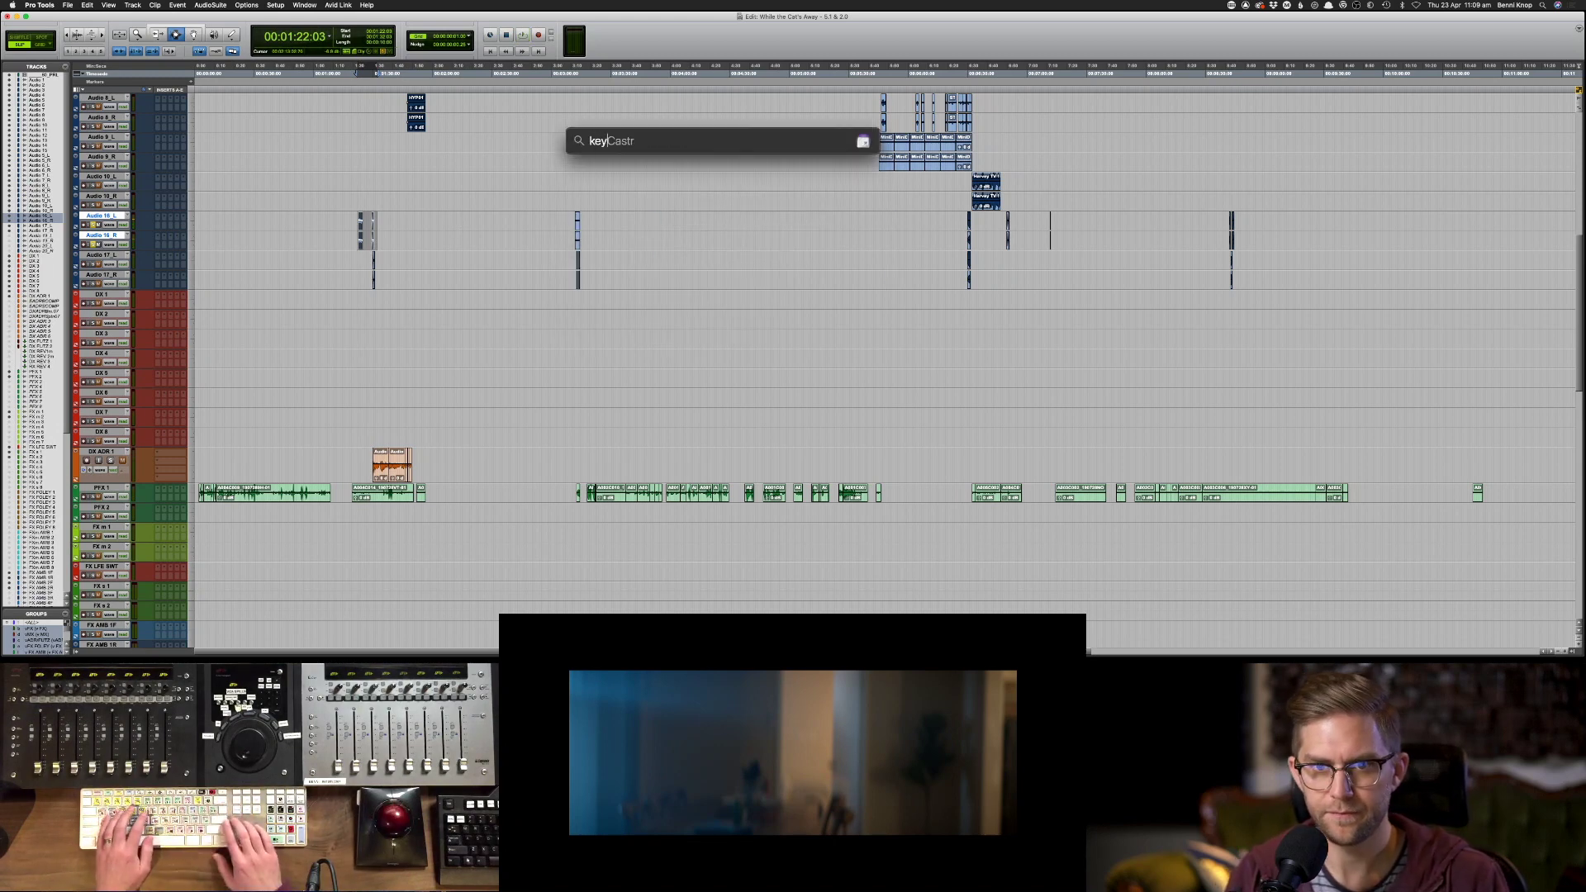
key("Return")
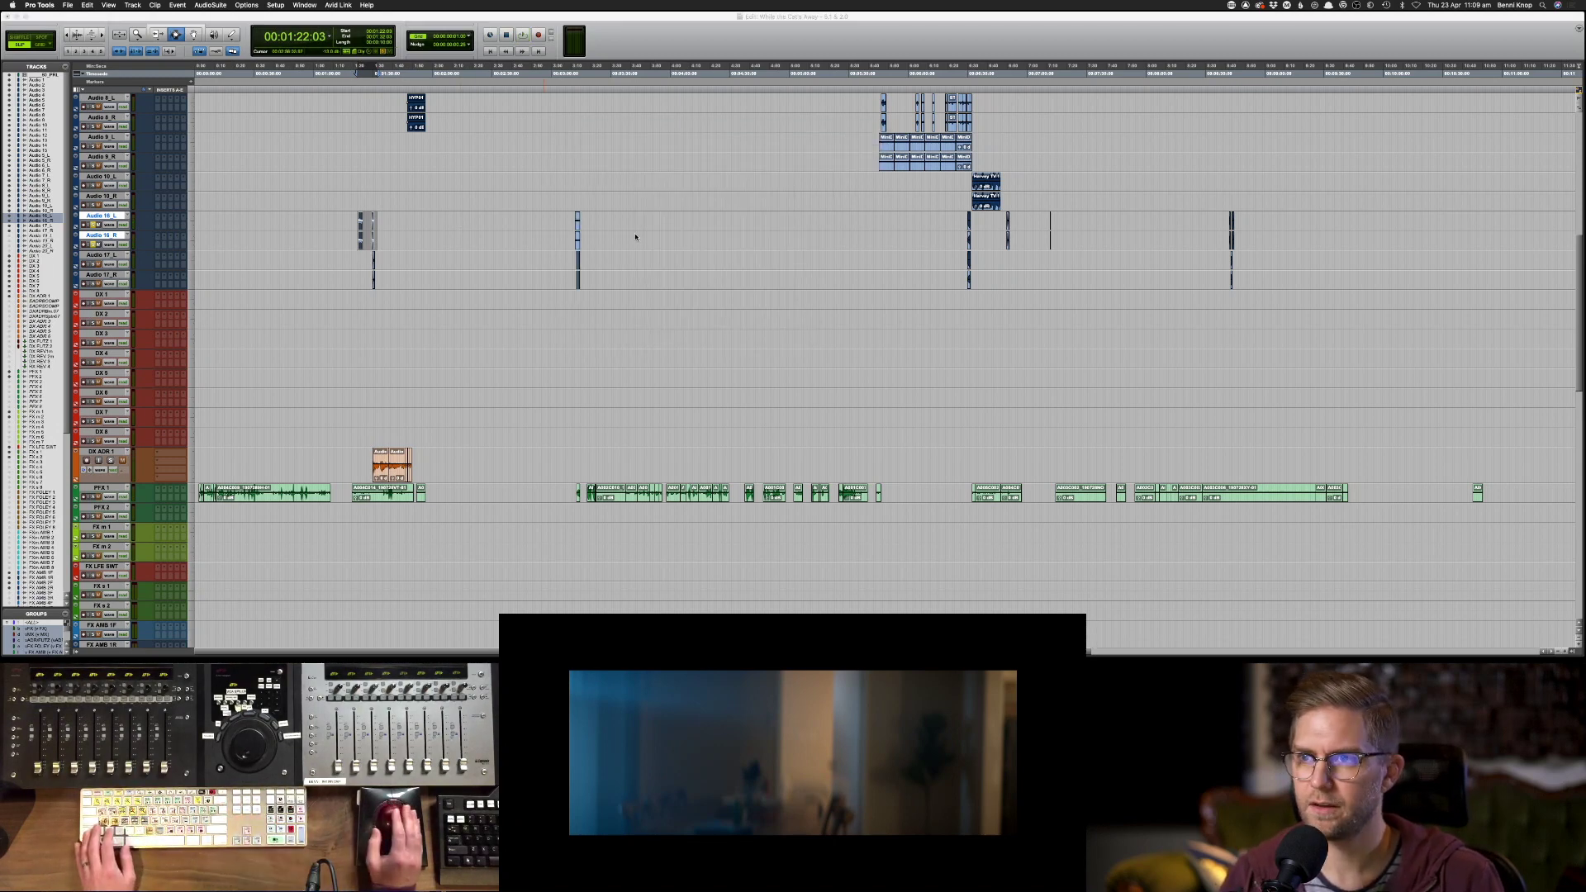
left_click(617, 169)
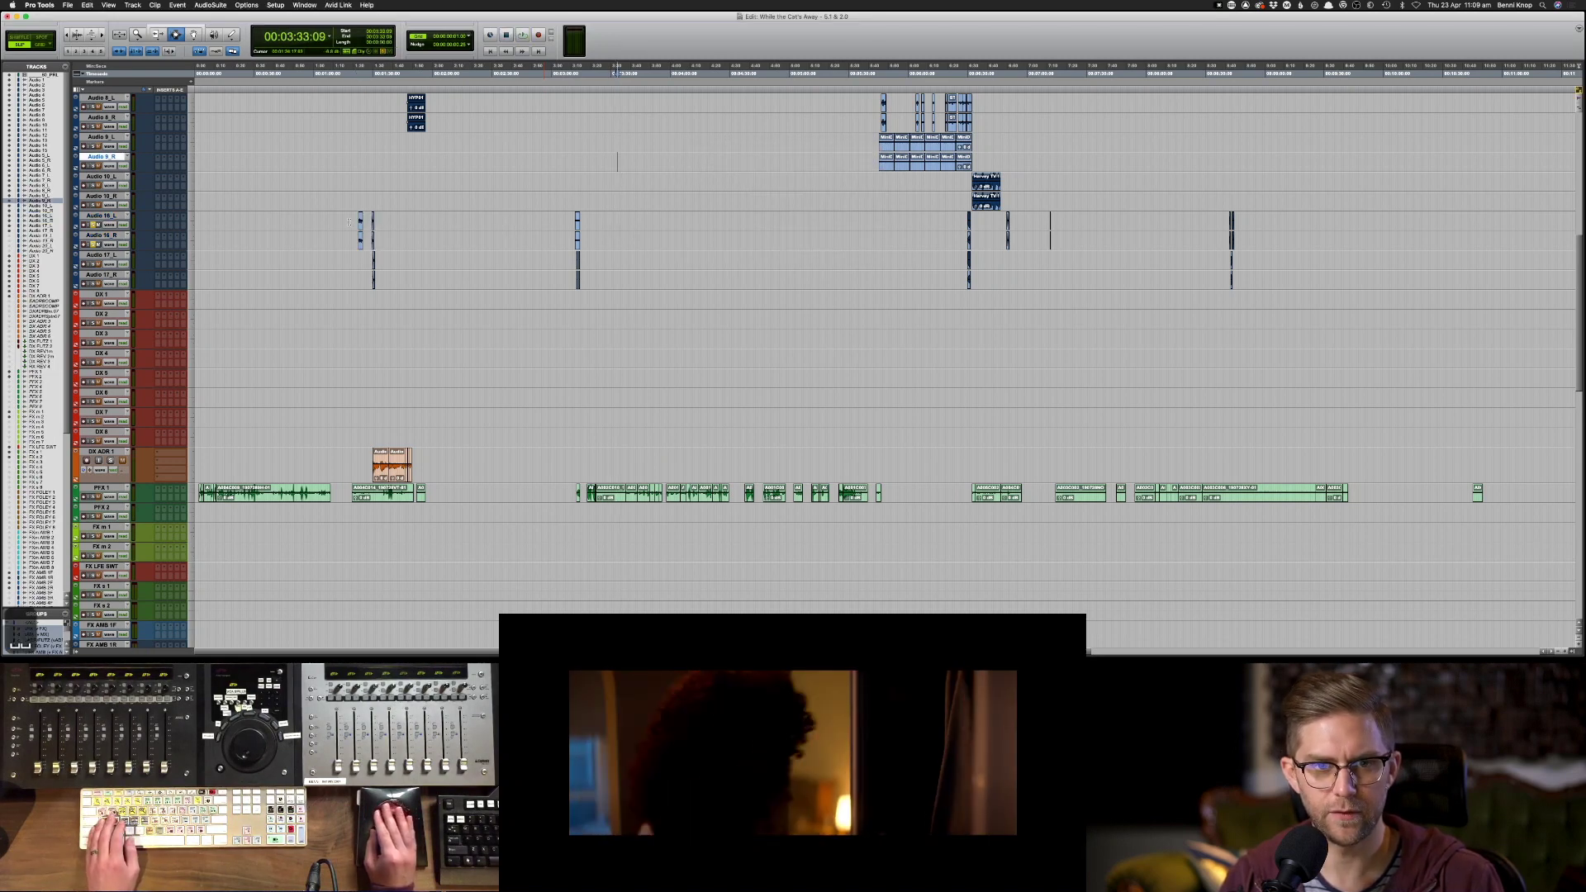
- Audition the Audio 16 stereo clips between about 1:22 and 1:30 at a closer zoom
left_click_drag(350, 222, 389, 240)
key("super+bracketright")
key("super+bracketright")
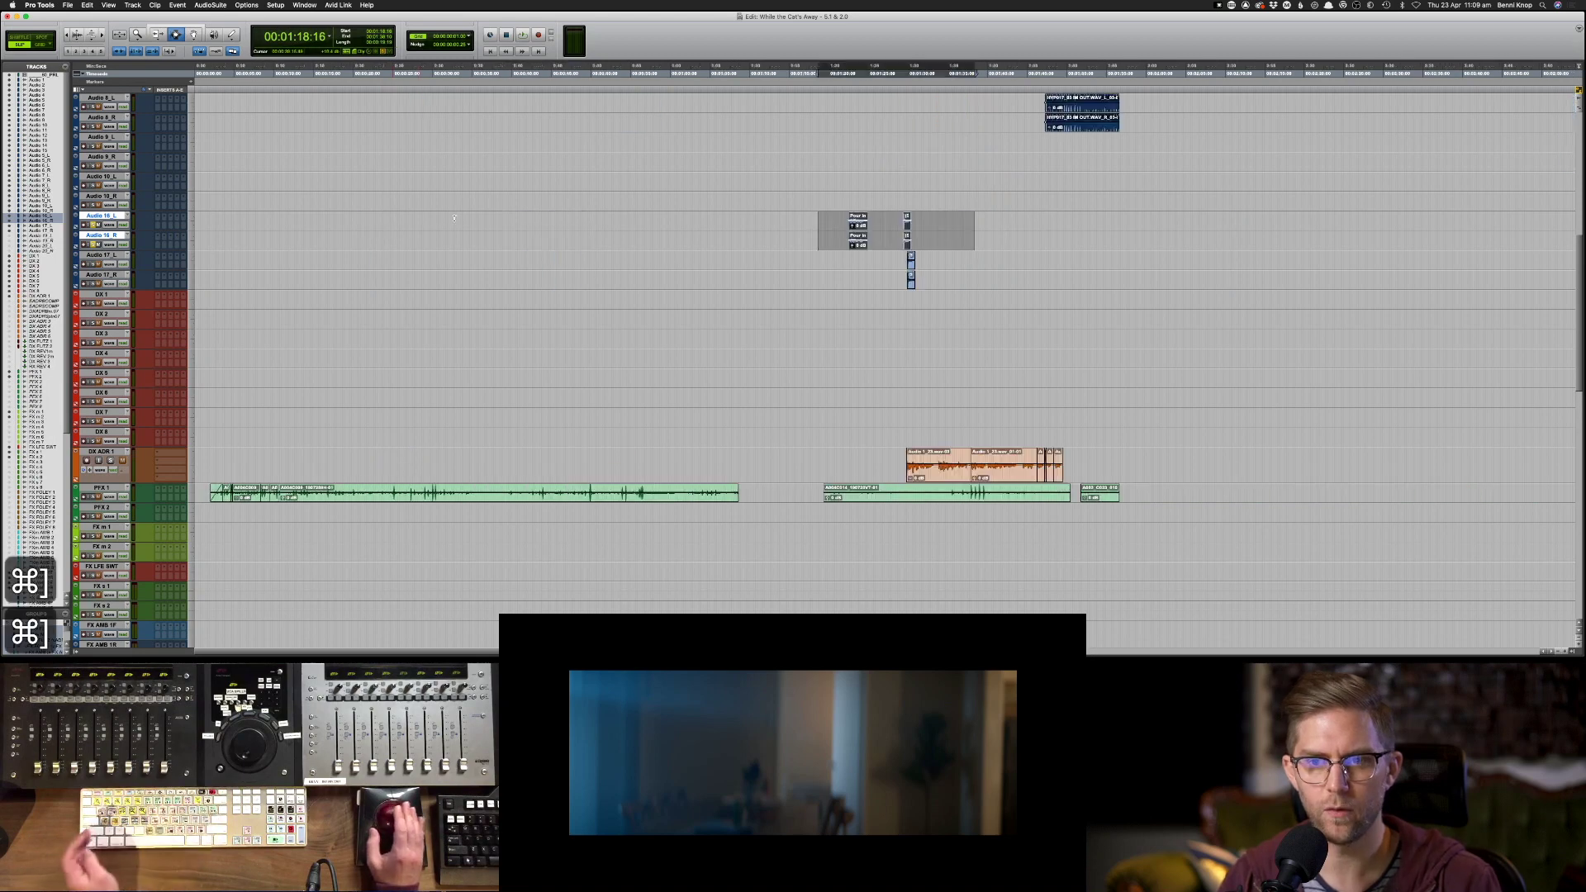
left_click_drag(846, 215, 915, 234)
key("space")
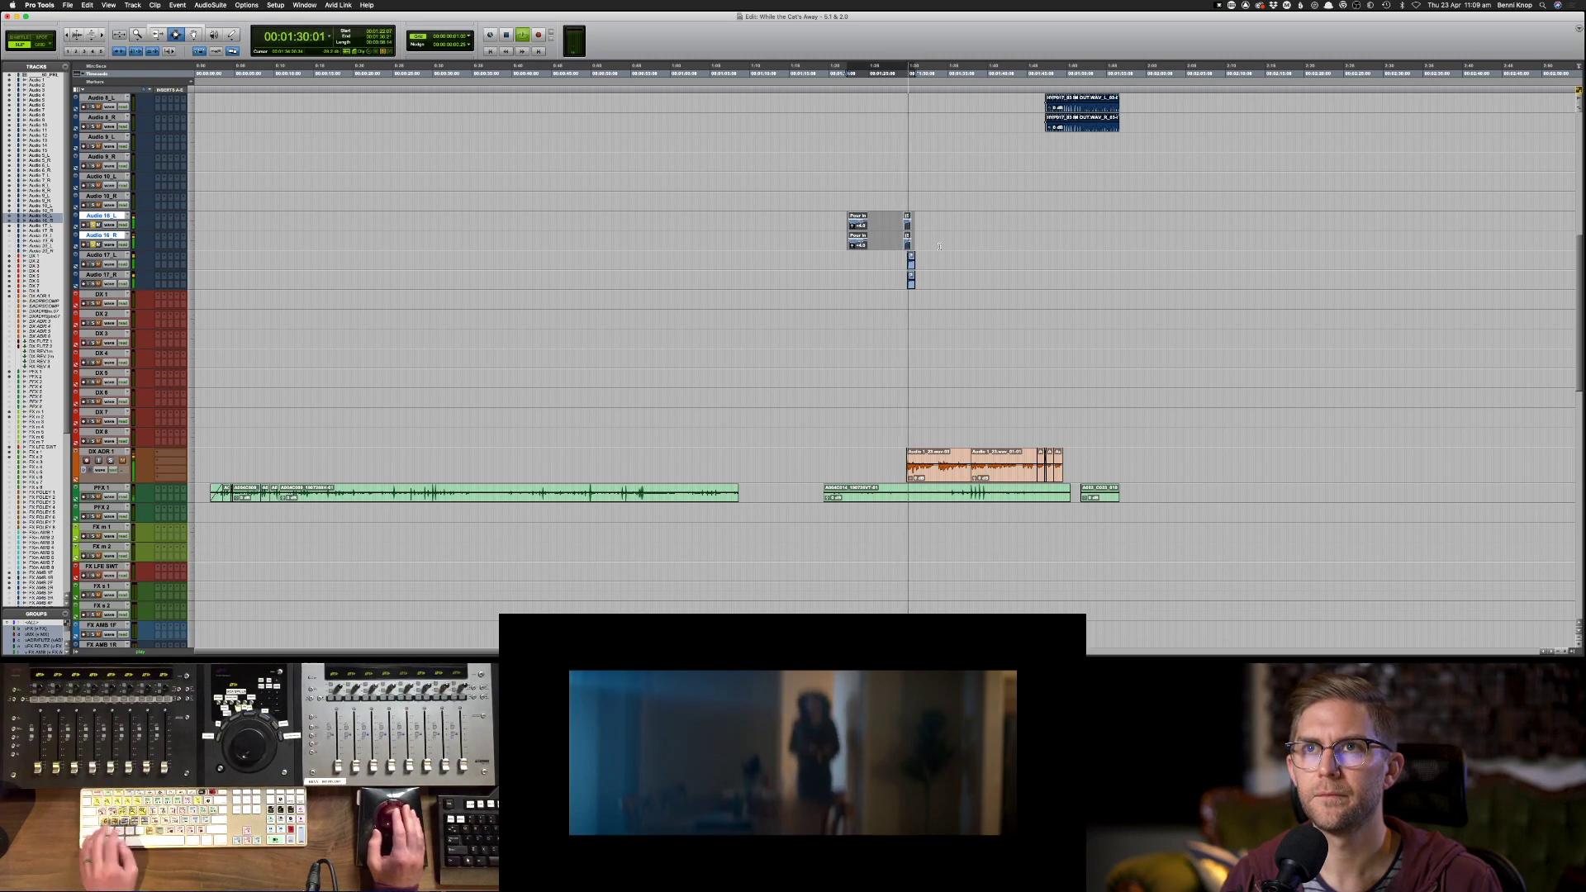
key("space")
key("super+z")
key("super+z")
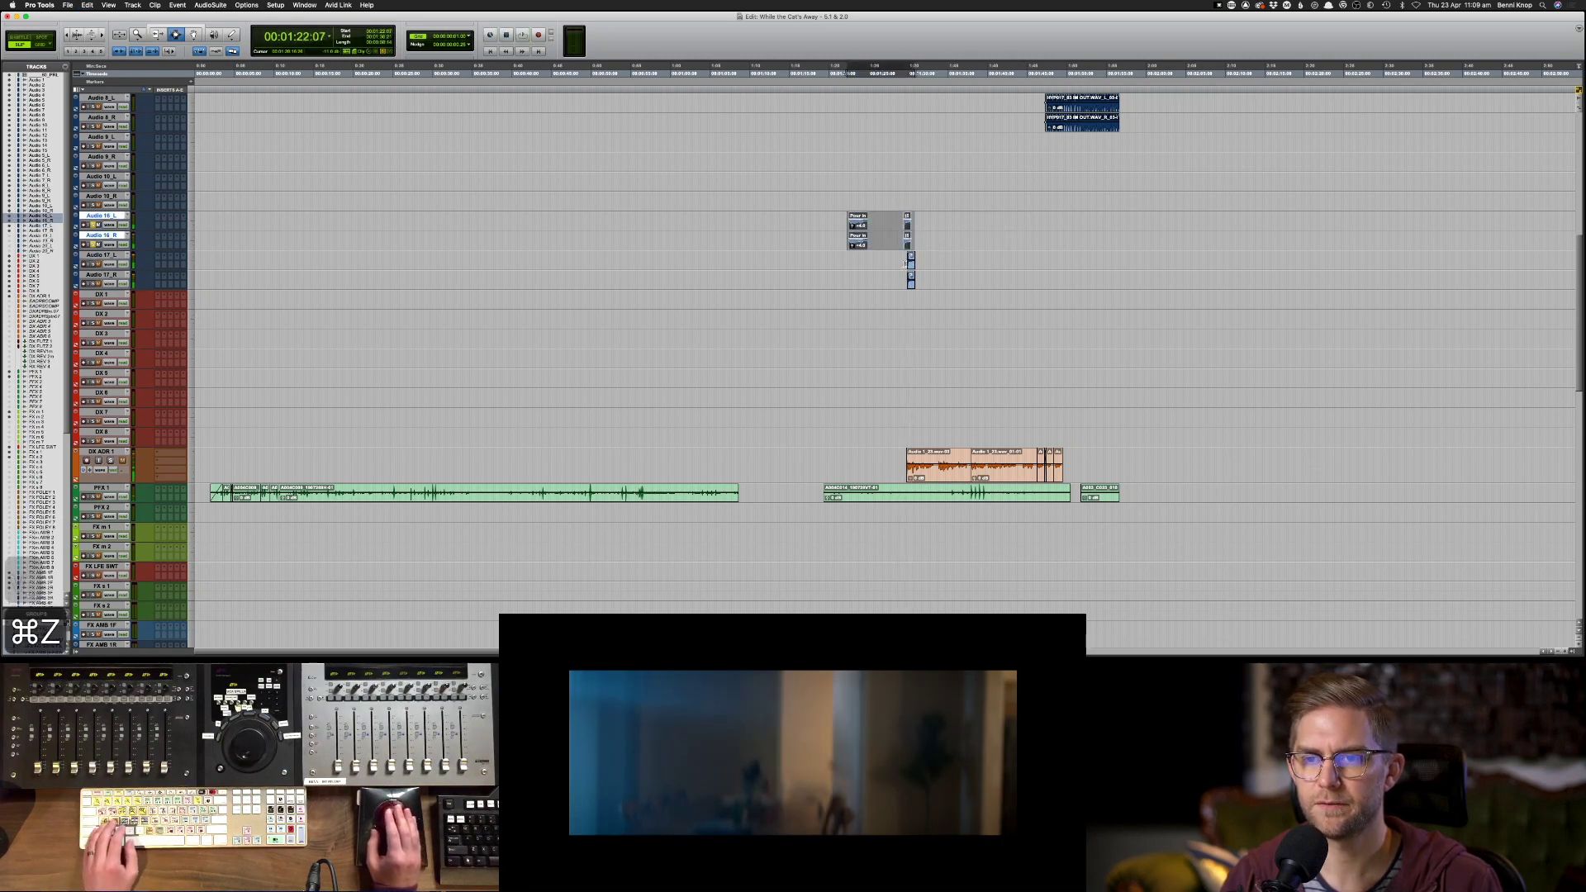
- Audition the short clips around 1:29 on Audio 17 and Audio 16 with their tracks soloed
left_click_drag(909, 261, 920, 286)
key("s")
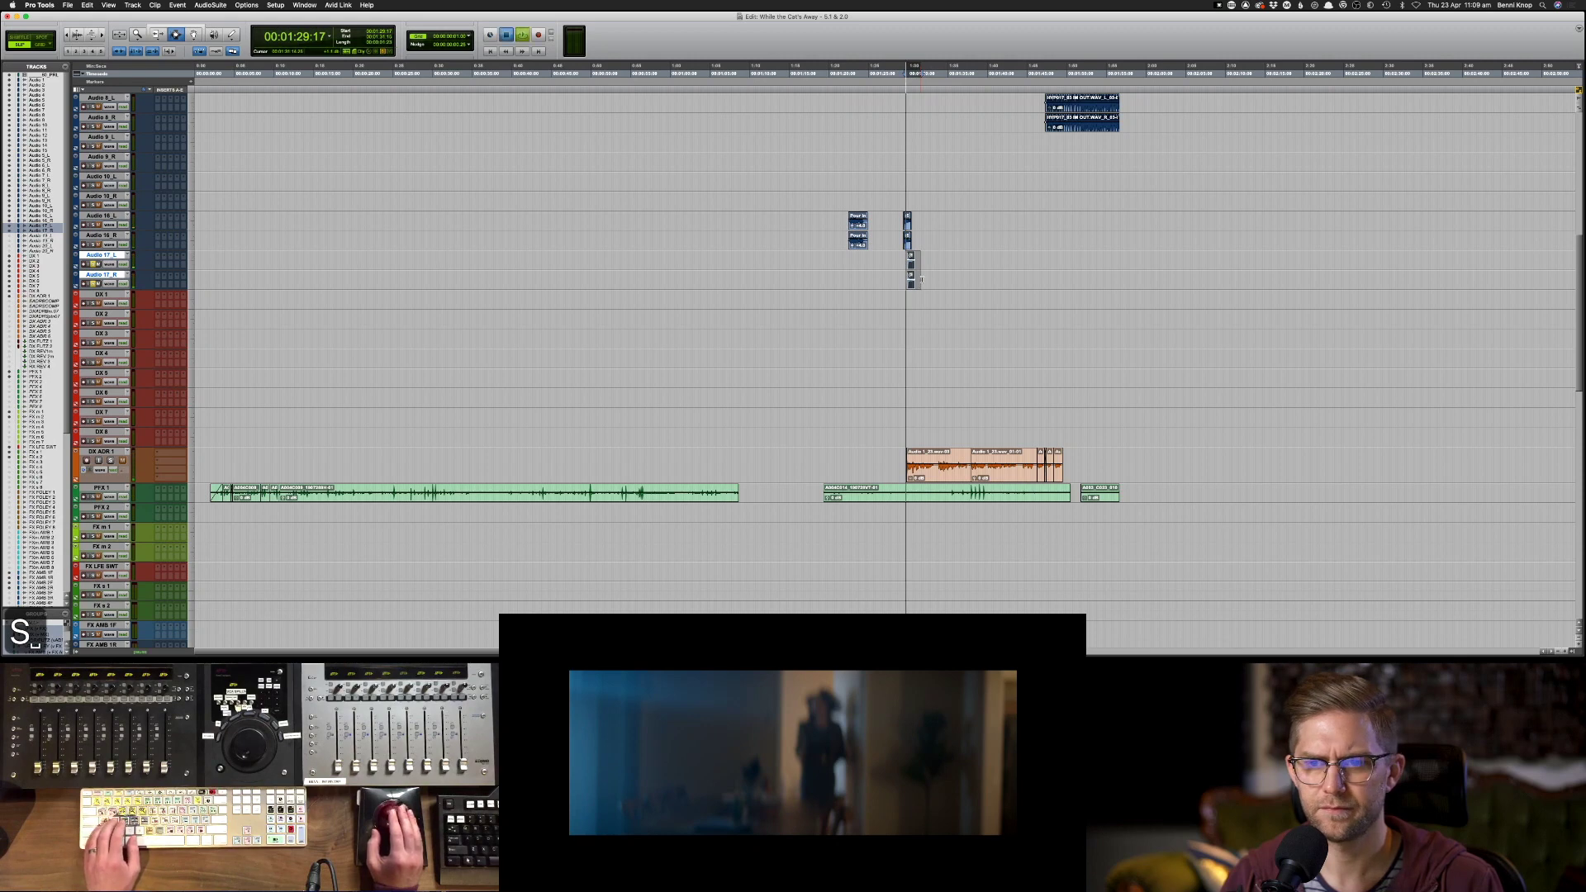
key("space")
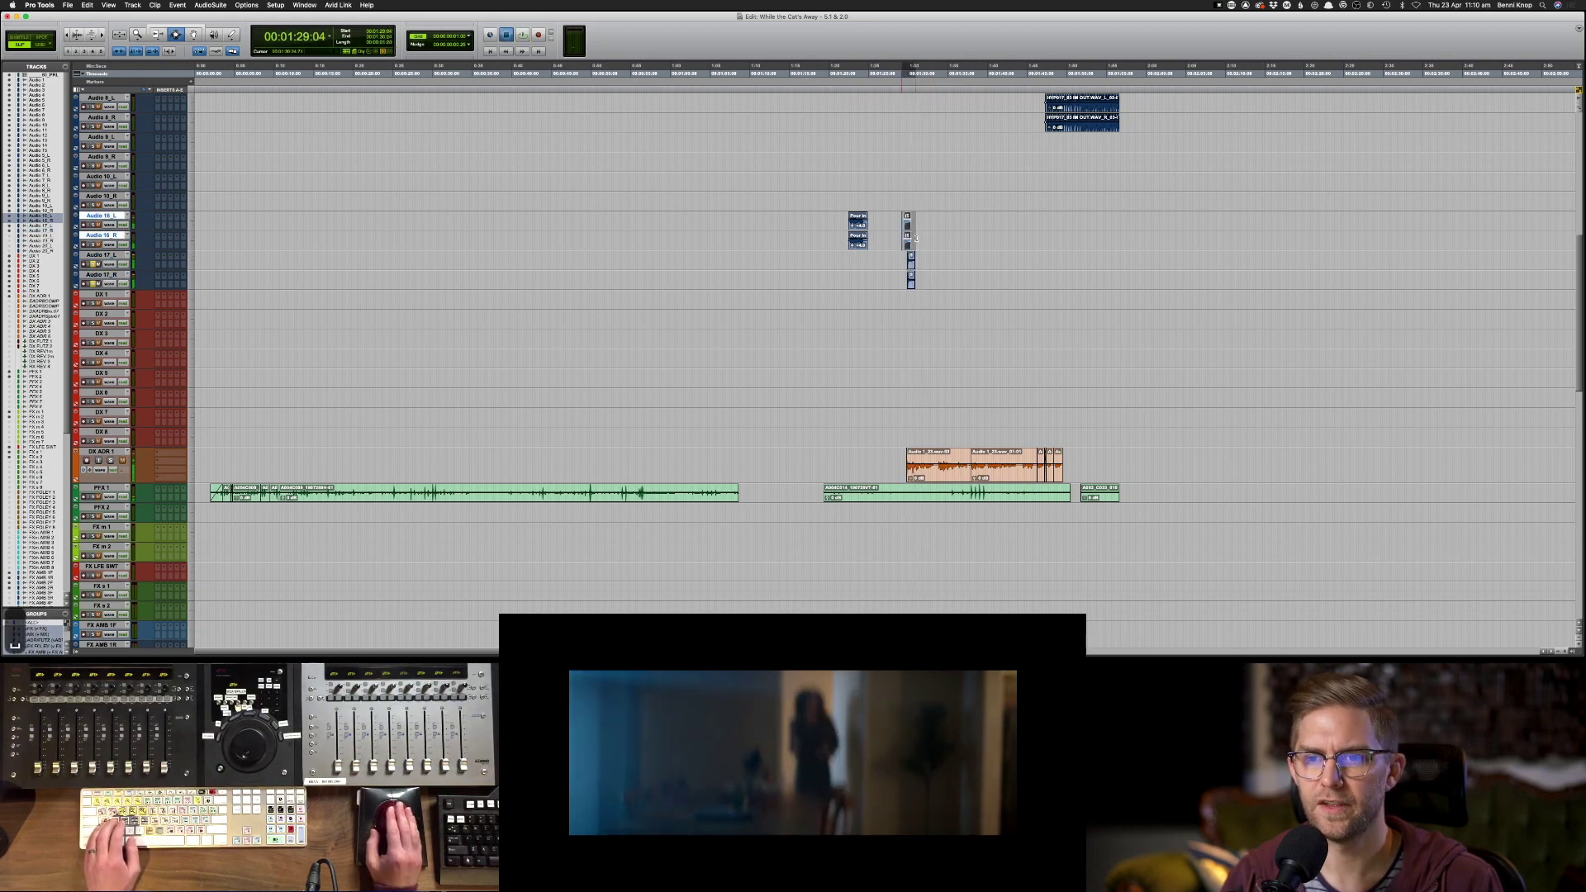
left_click(916, 239)
key("shift+s")
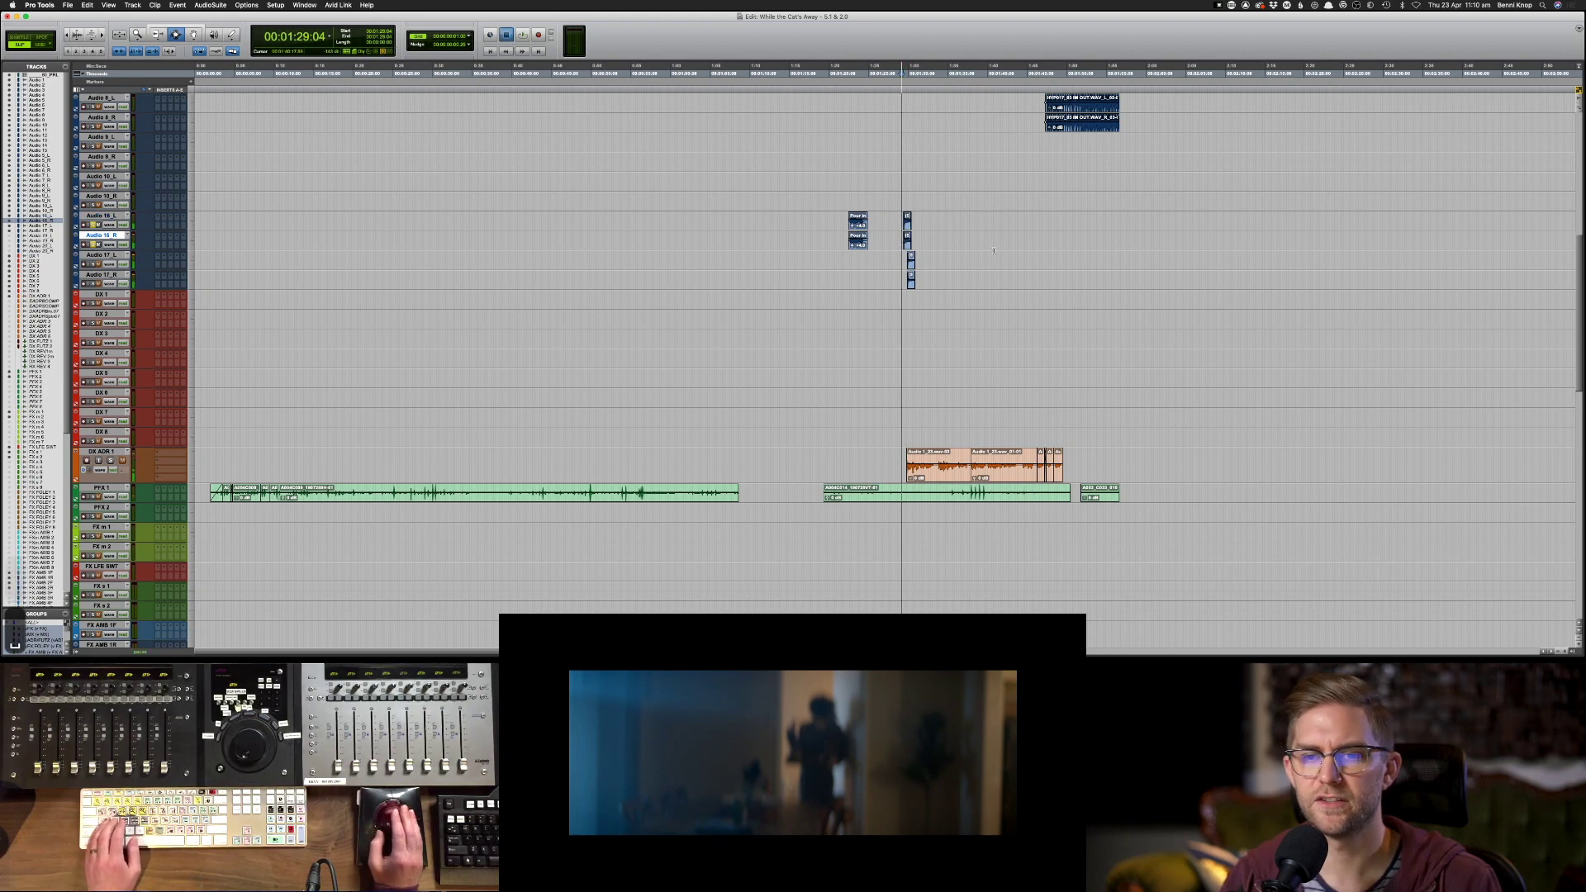
key("space")
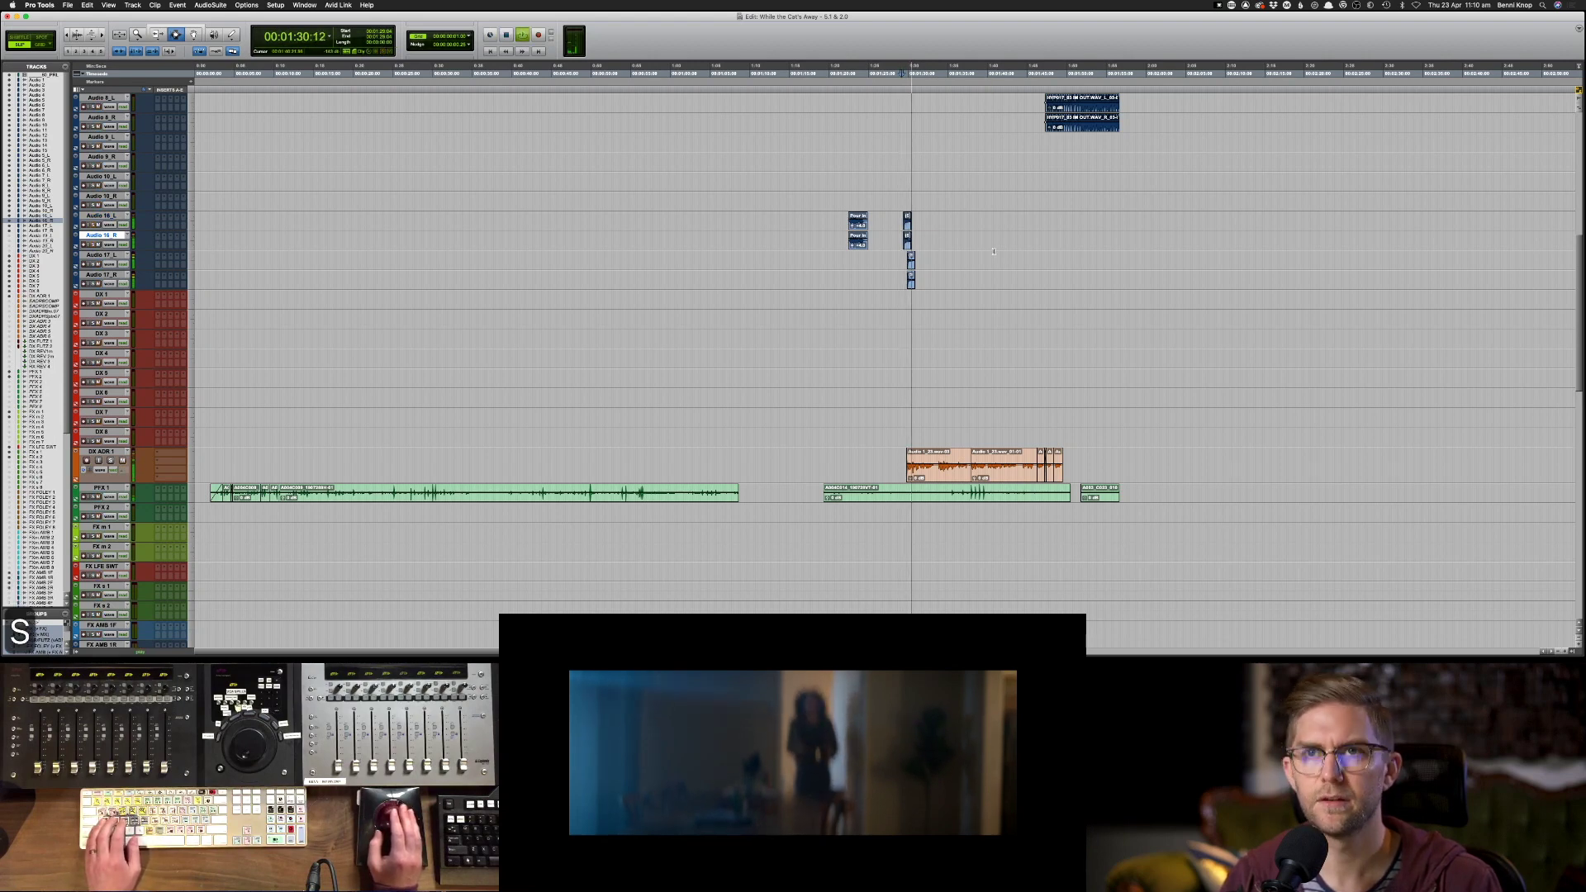
key("space")
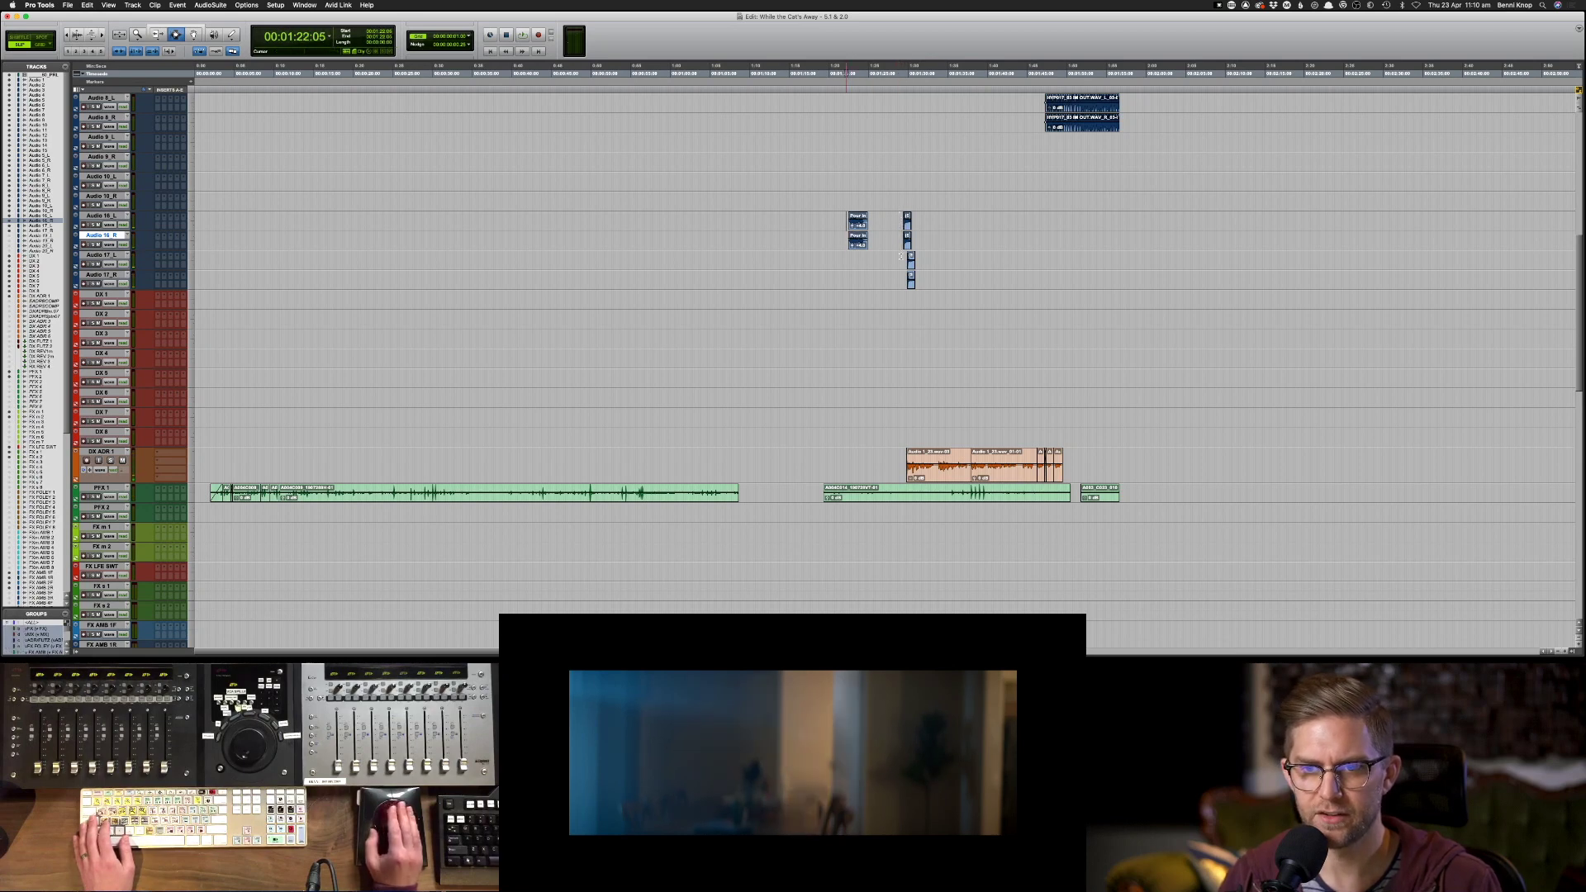
- Copy the Audio 16 and Audio 17 stereo effect clips around 1:22 to 1:30 to the same position on FX s 1 and FX s 2
left_click_drag(846, 225, 929, 275)
key("super+bracketright")
key("super+bracketright")
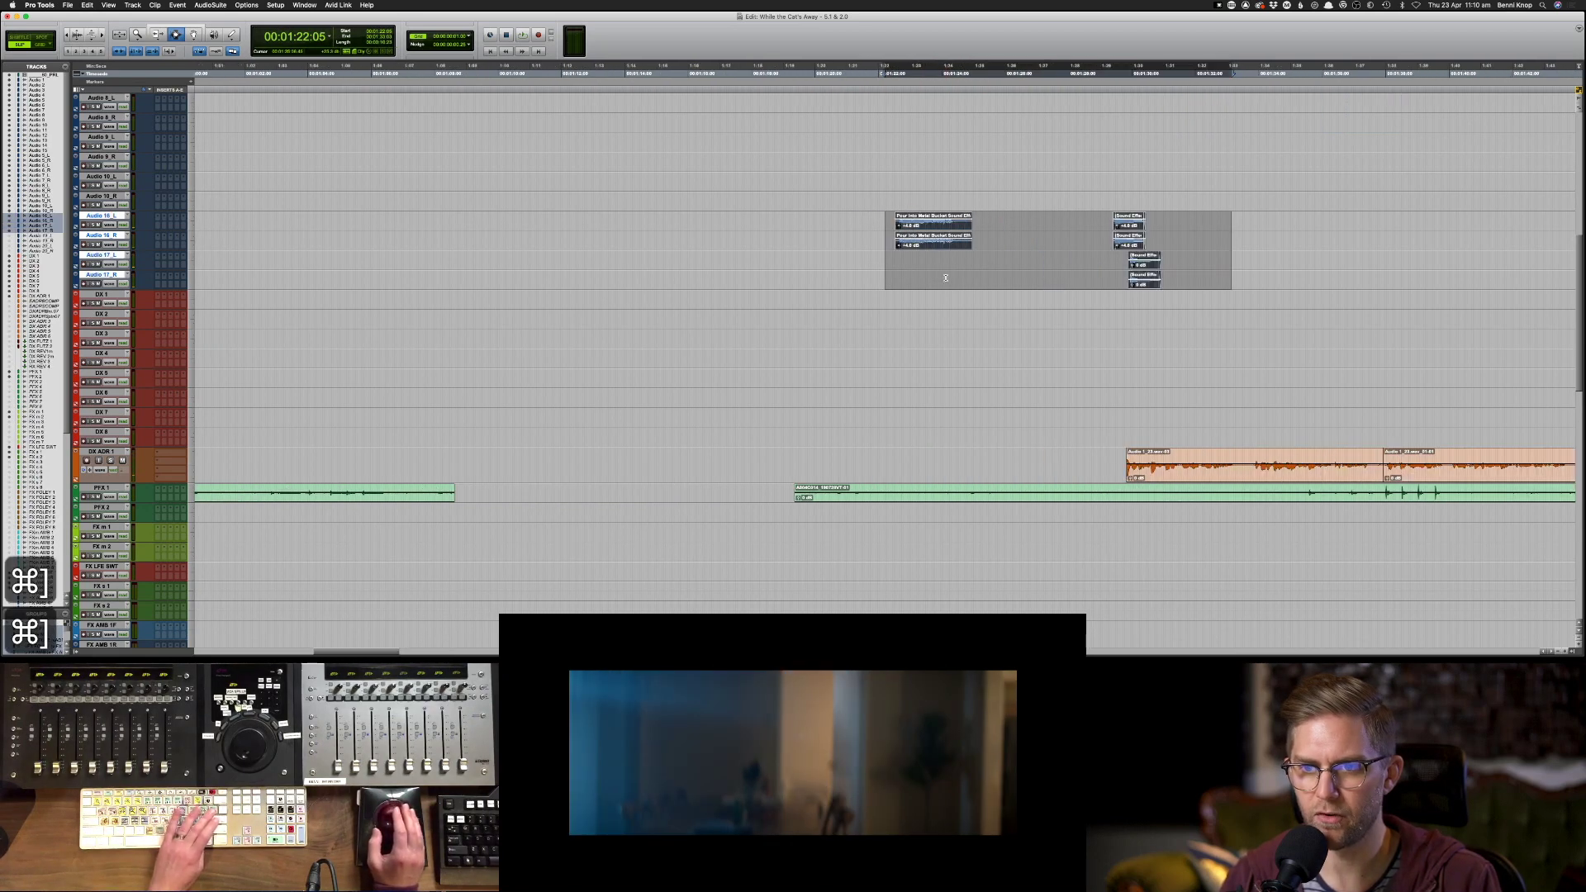
key("super+bracketright")
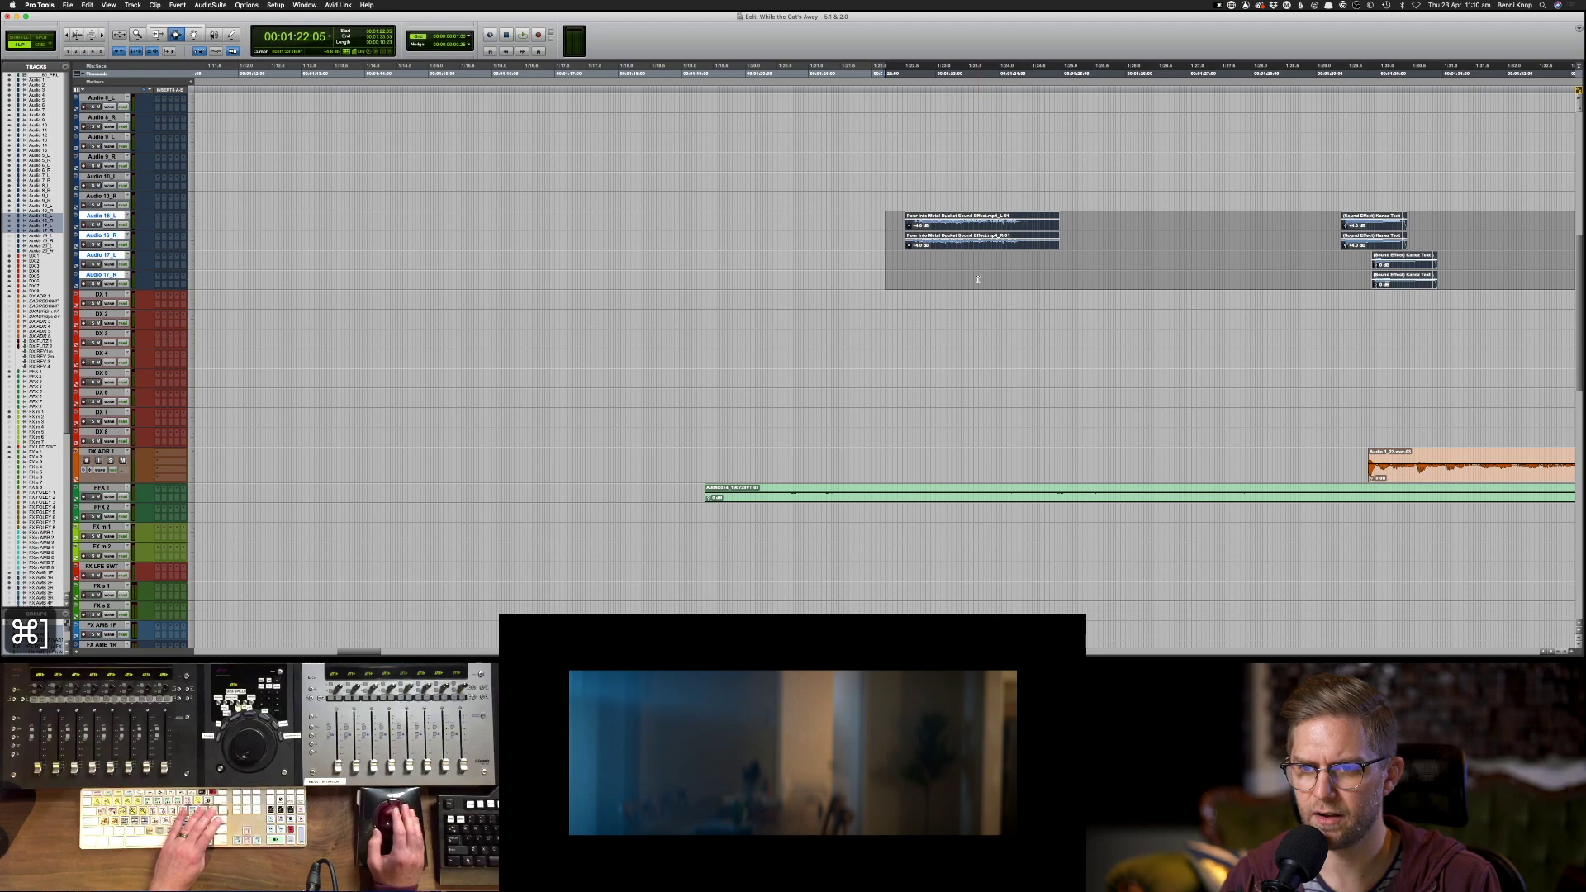
key("super+bracketright")
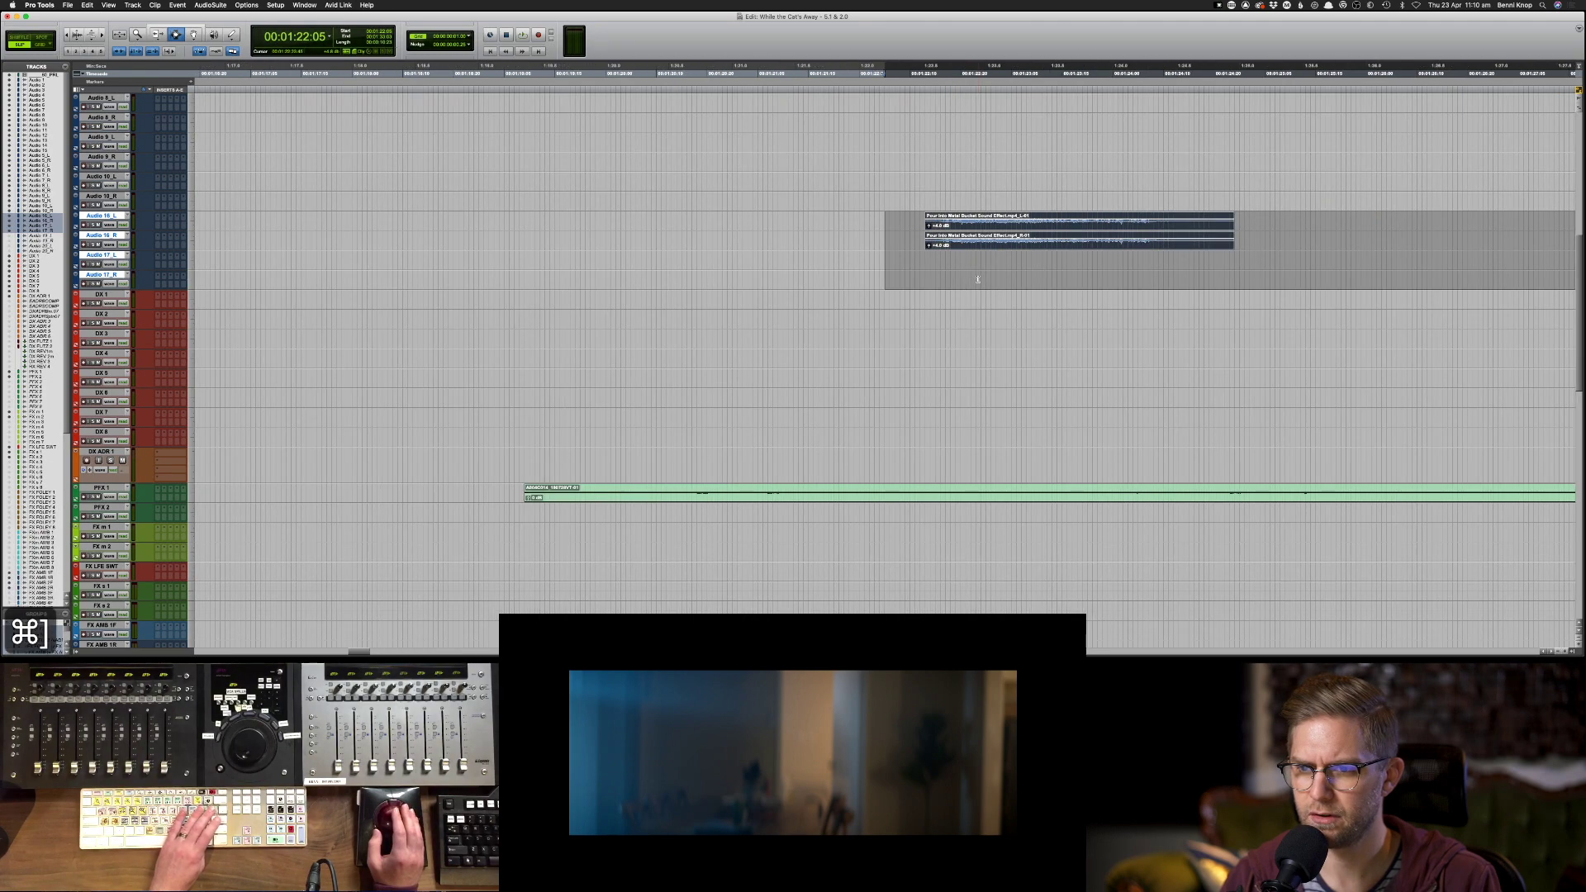
key("super+bracketleft")
key("super+bracketleft")
key("super+bracketleft")
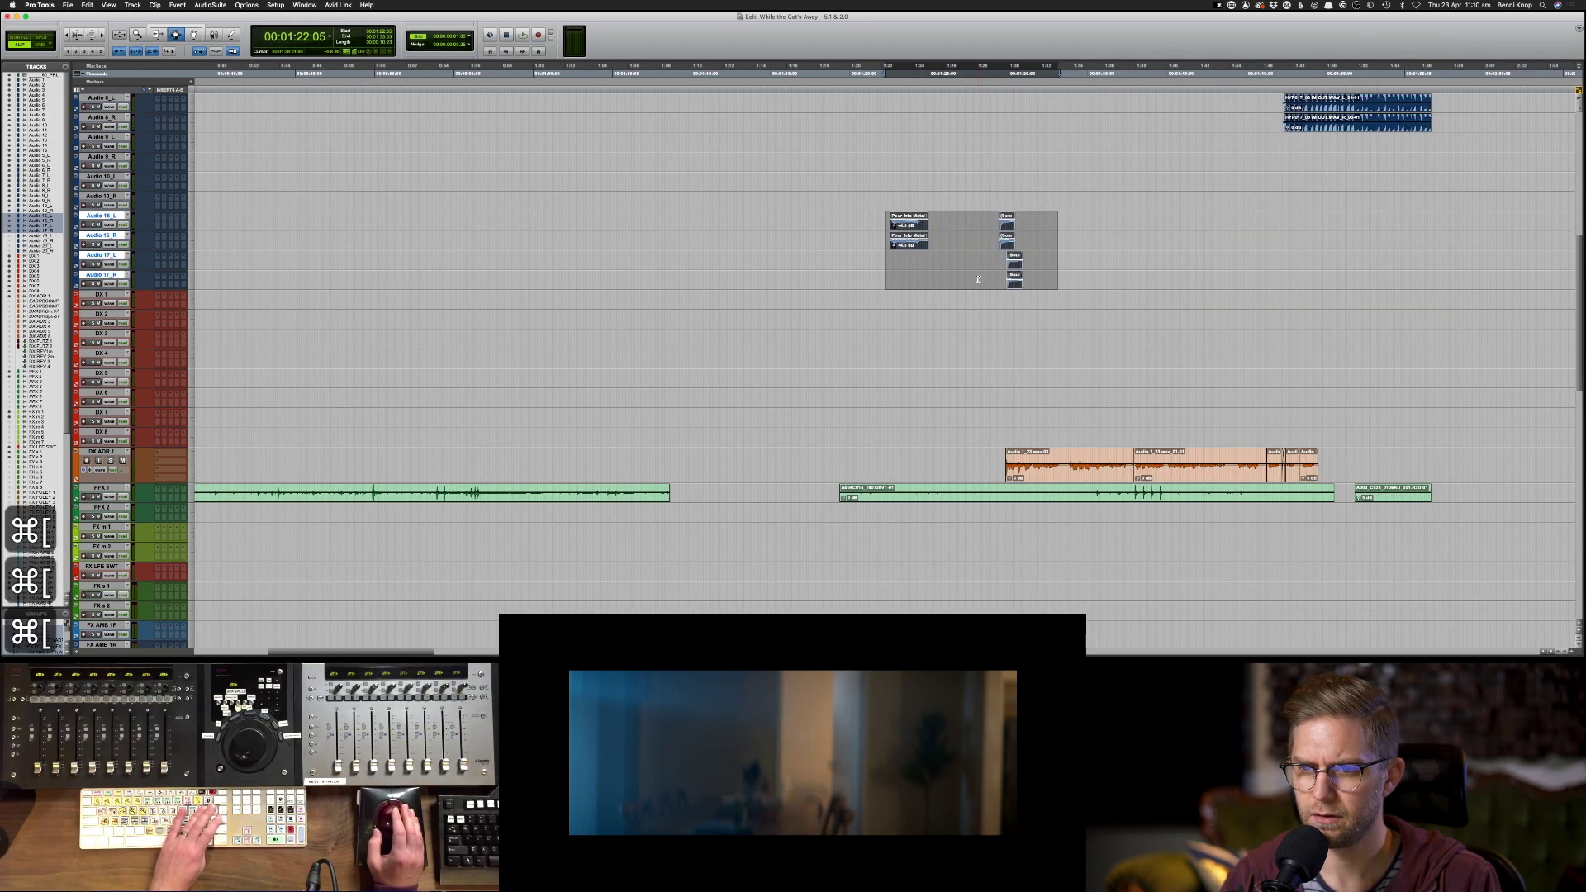
key("super+c")
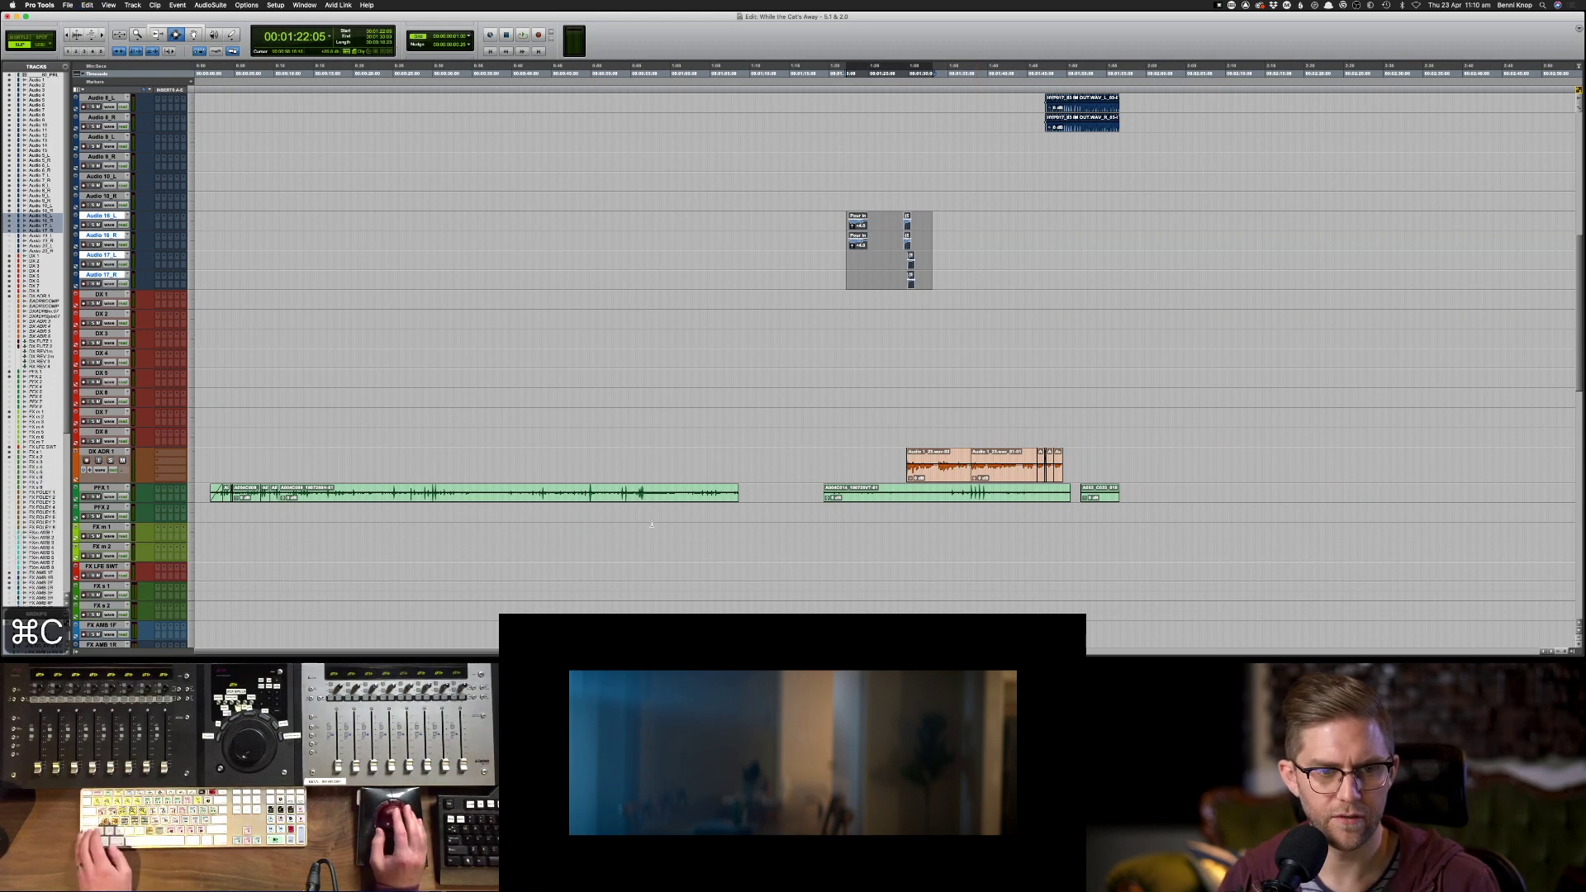
scroll(653, 518, "down", 2)
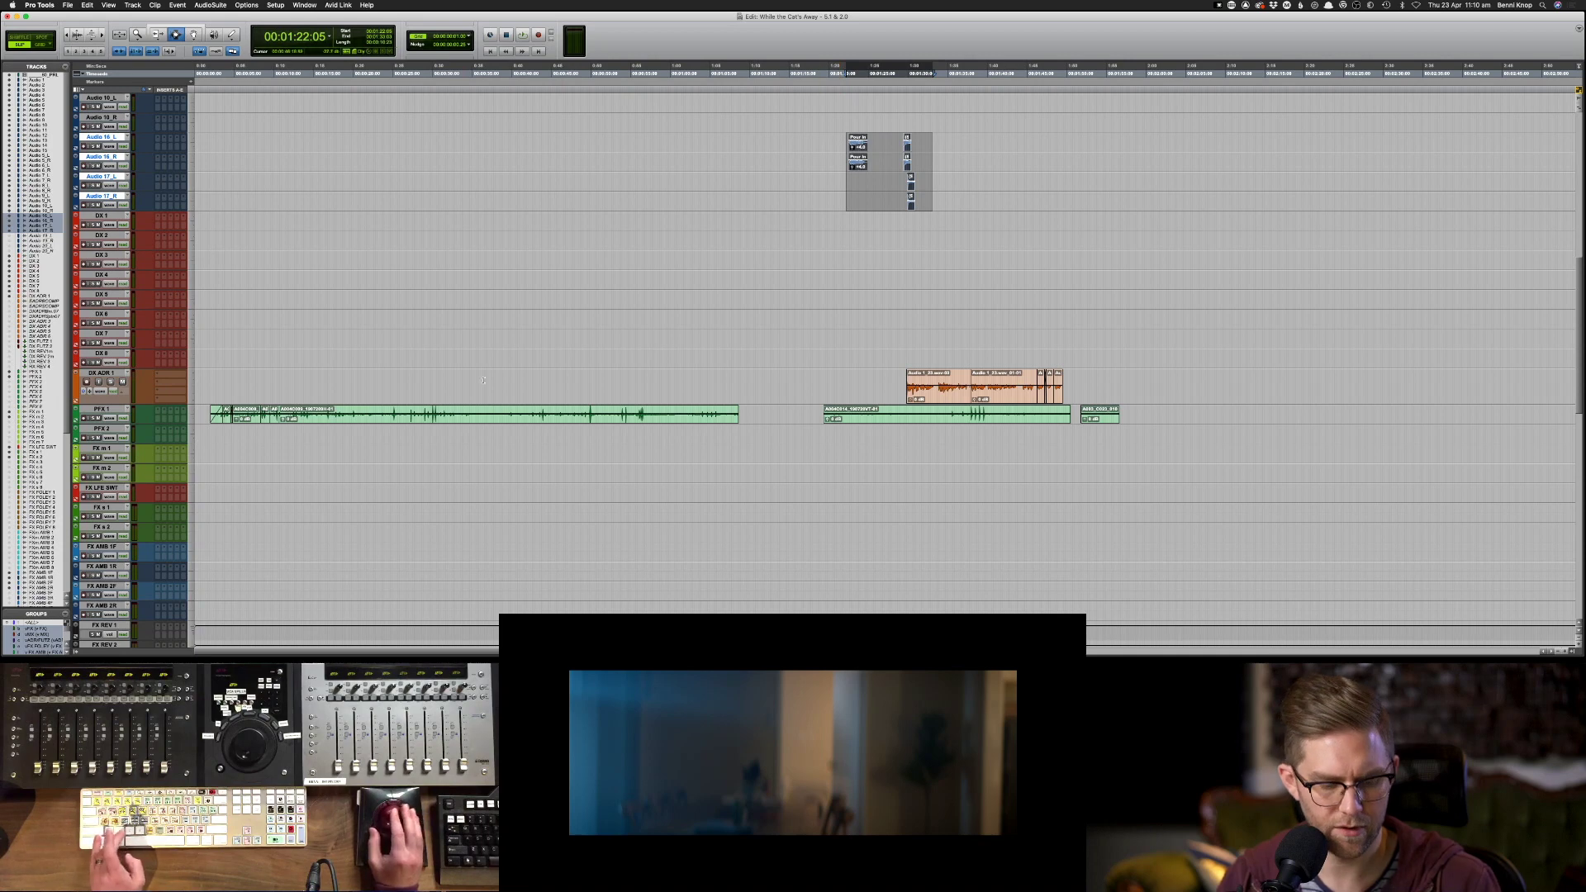
key("super+c")
left_click(101, 507)
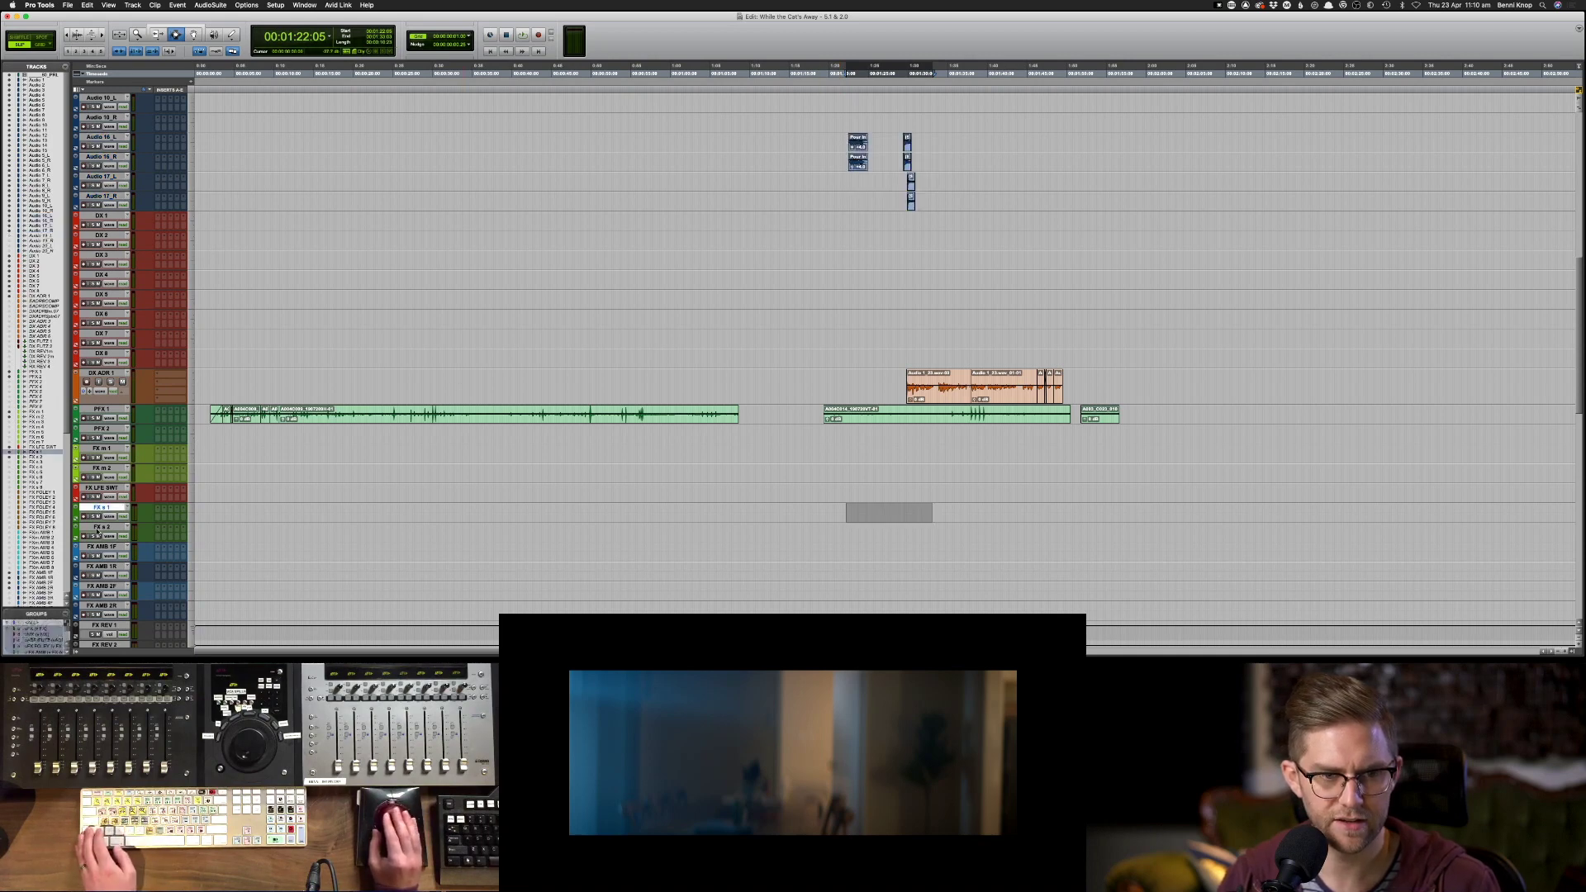
left_click(98, 528, "shift")
key("super+v")
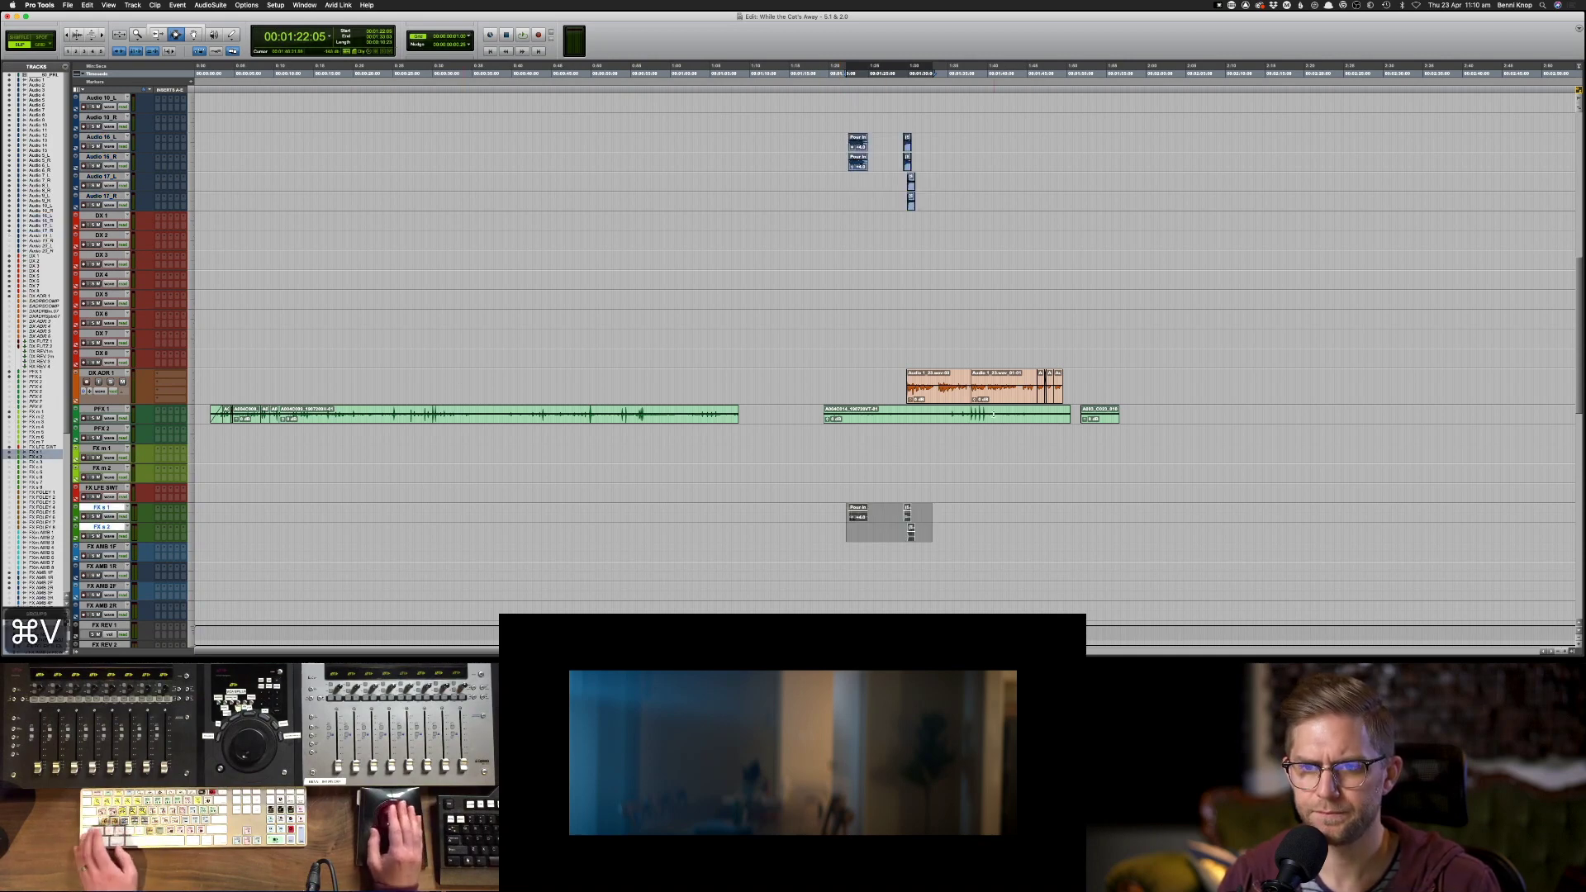
- Solo Audio 8 and audition its stereo clip from about 1:47, with the timeline zoomed out to the whole film
left_click(949, 323)
scroll(949, 346, "up", 5)
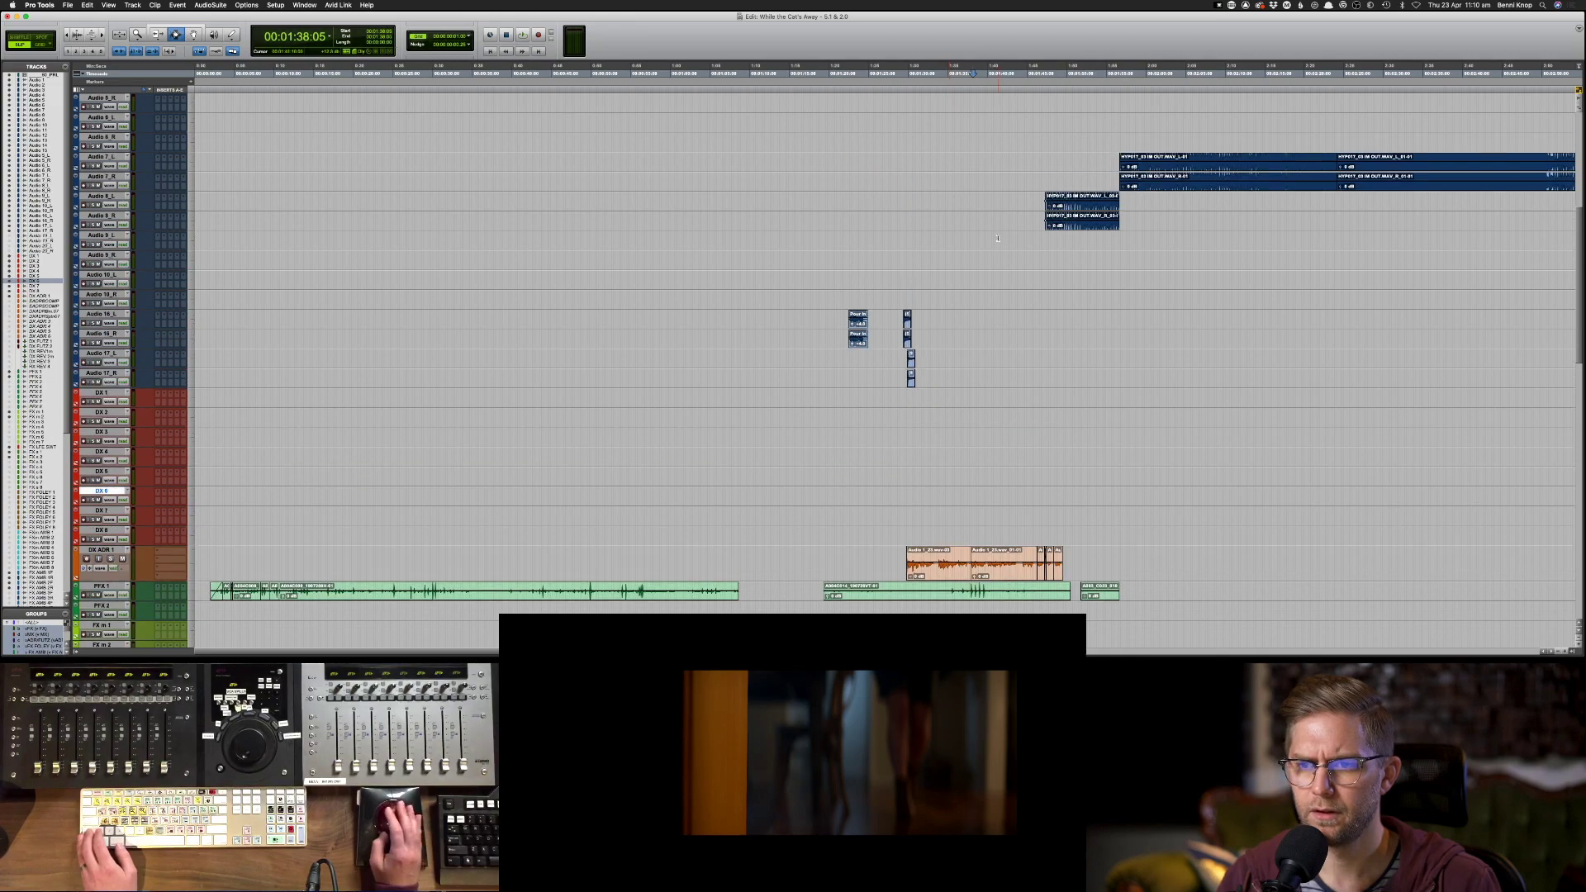
scroll(998, 239, "up", 8)
scroll(1076, 166, "down", 5)
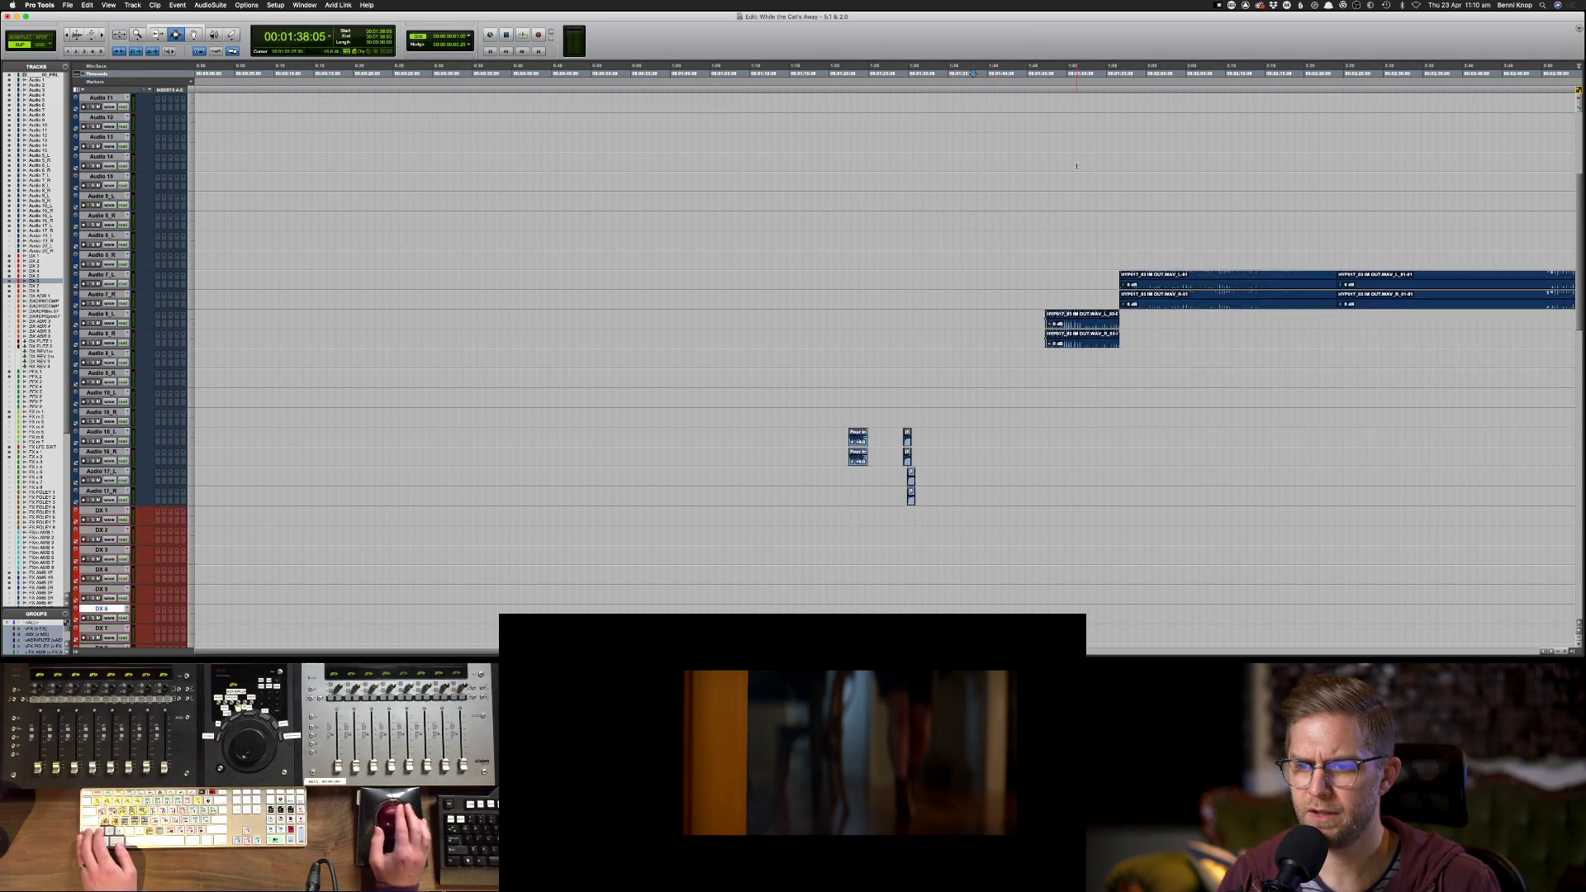
scroll(1077, 166, "down", 6)
scroll(1076, 166, "up", 1)
left_click(1122, 161)
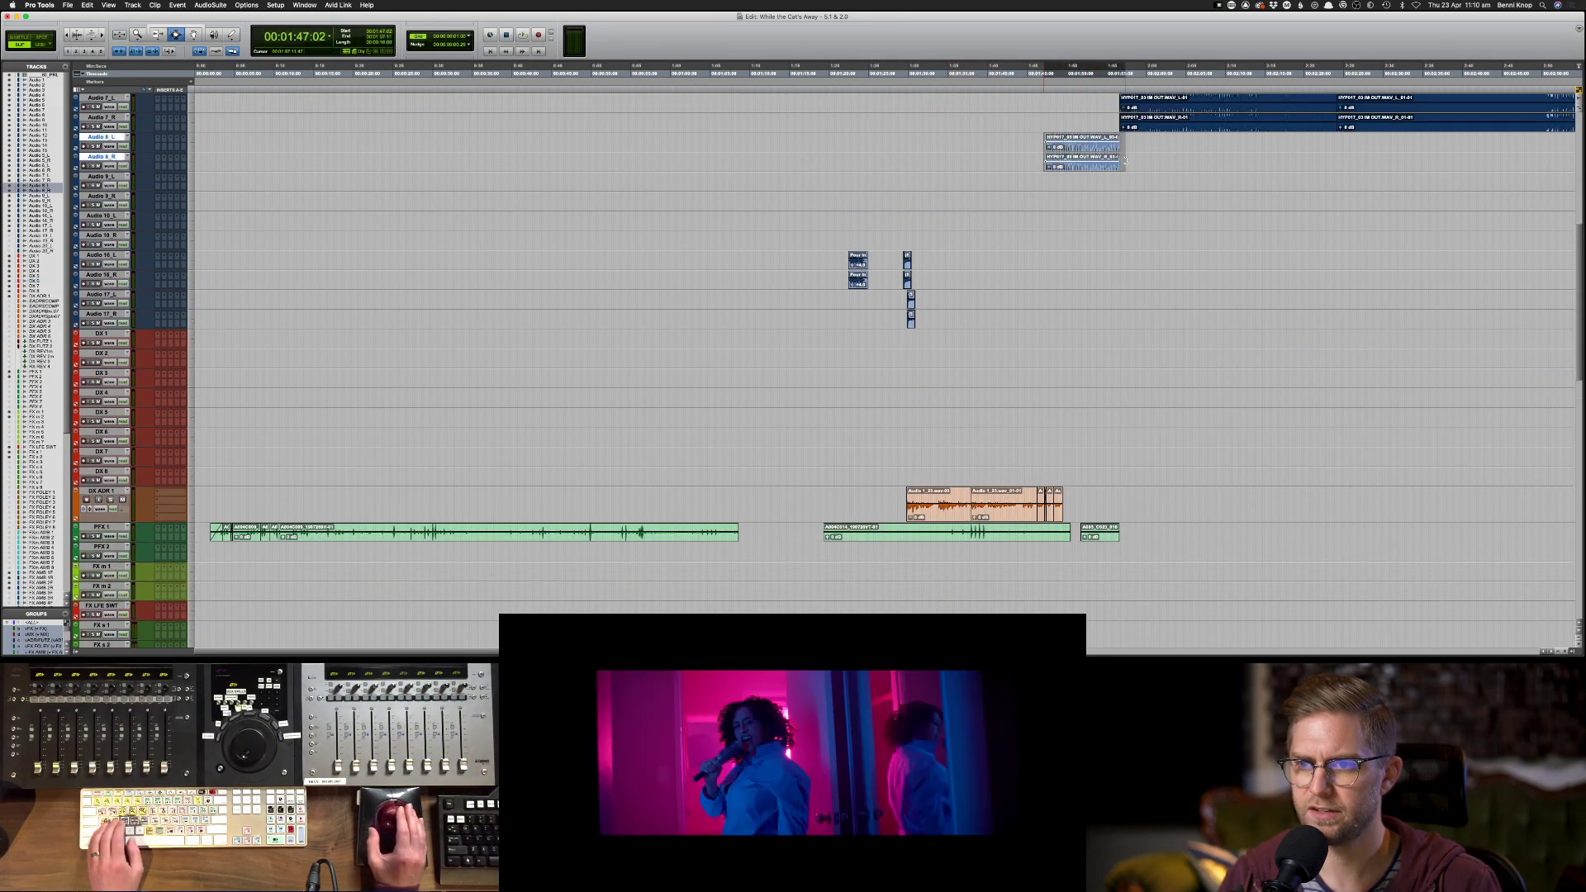
key("shift+s")
key("space")
key("super+bracketleft")
key("super+bracketleft")
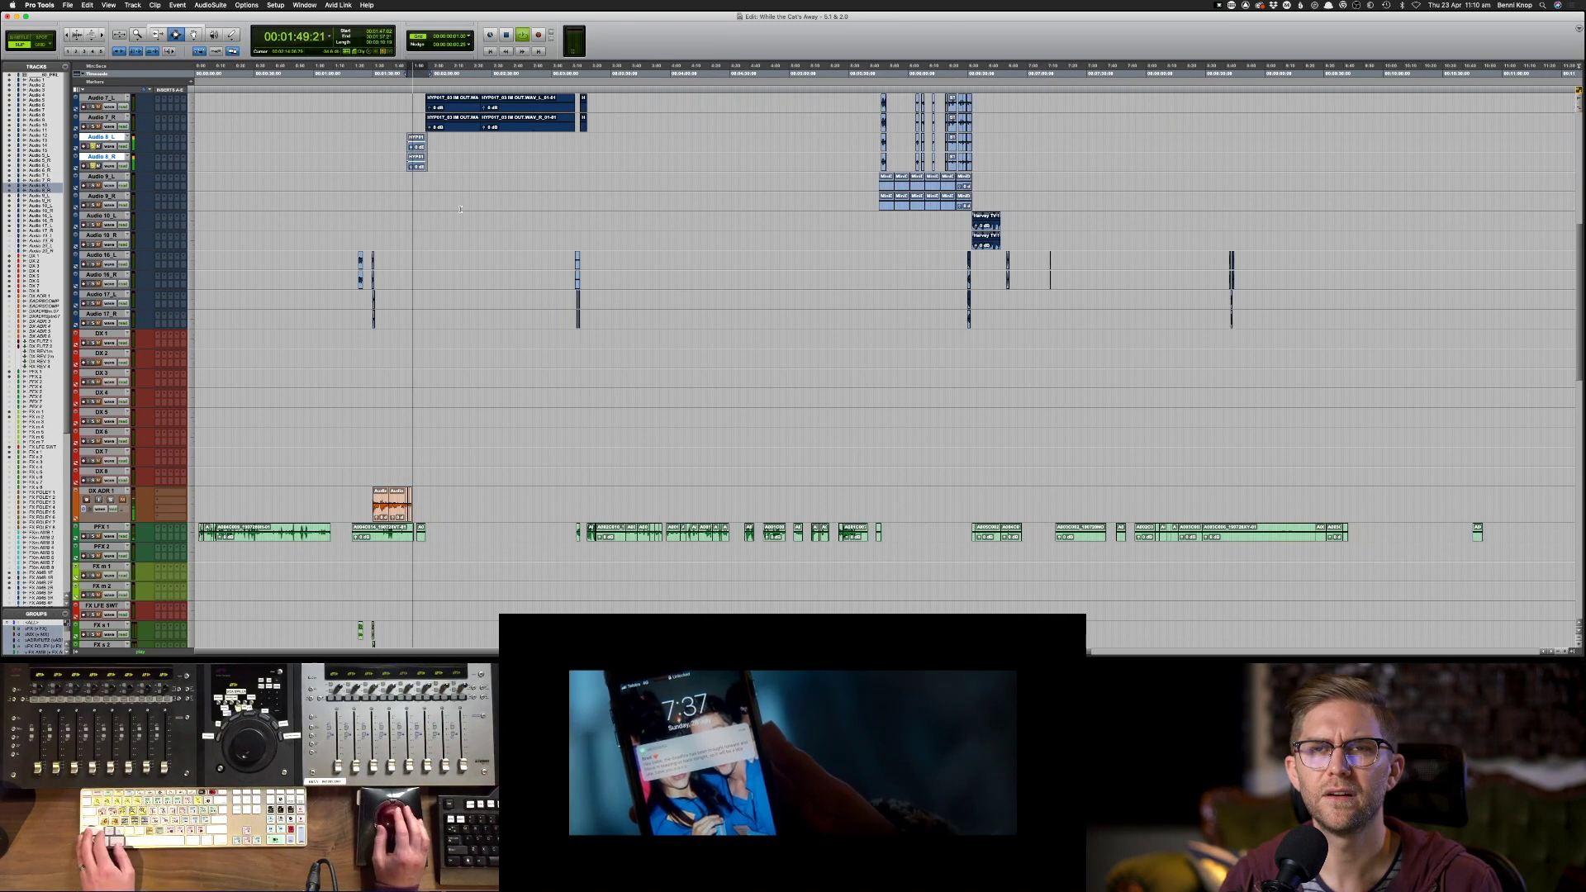
- Audition the stereo music clips on Audio 8 and Audio 7 across their transition at about 1:57
scroll(460, 209, "up", 1)
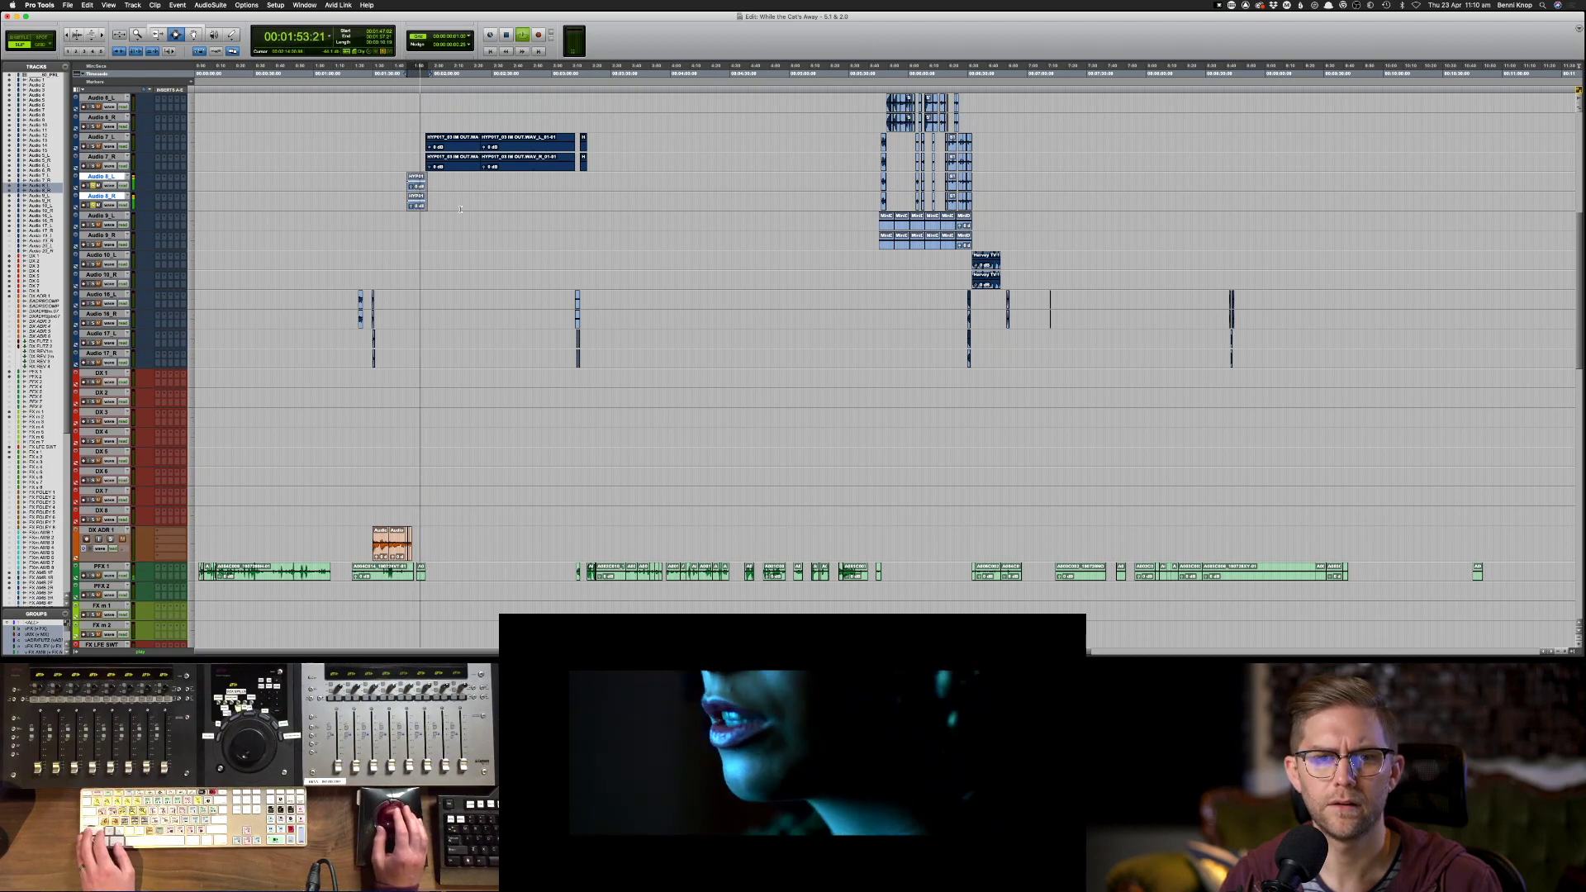
scroll(460, 209, "up", 1)
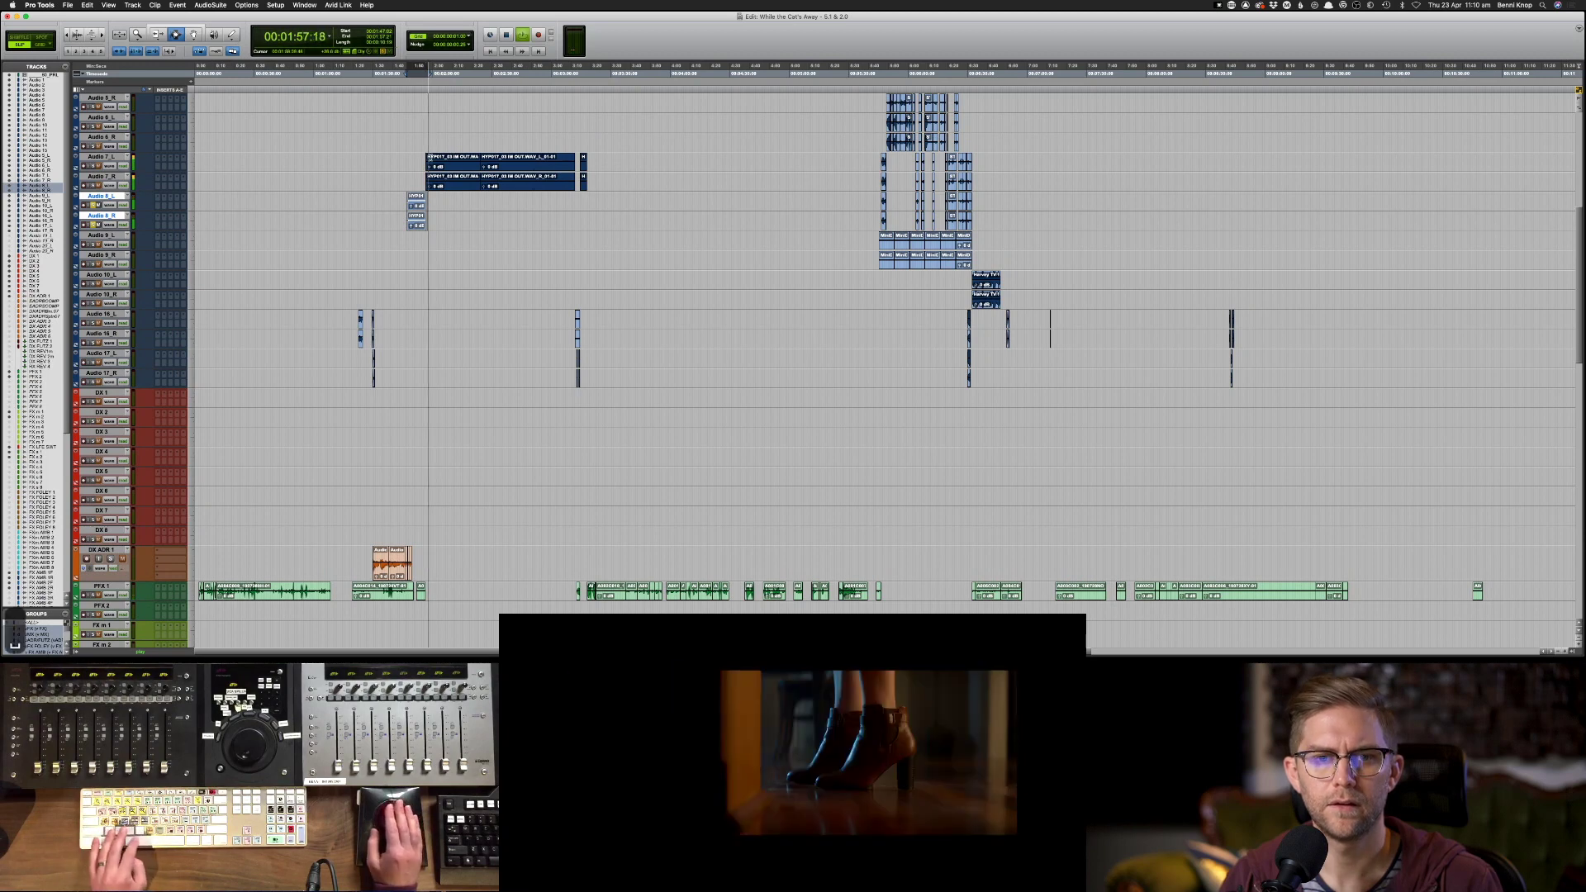
left_click(459, 165)
key("space")
key("space")
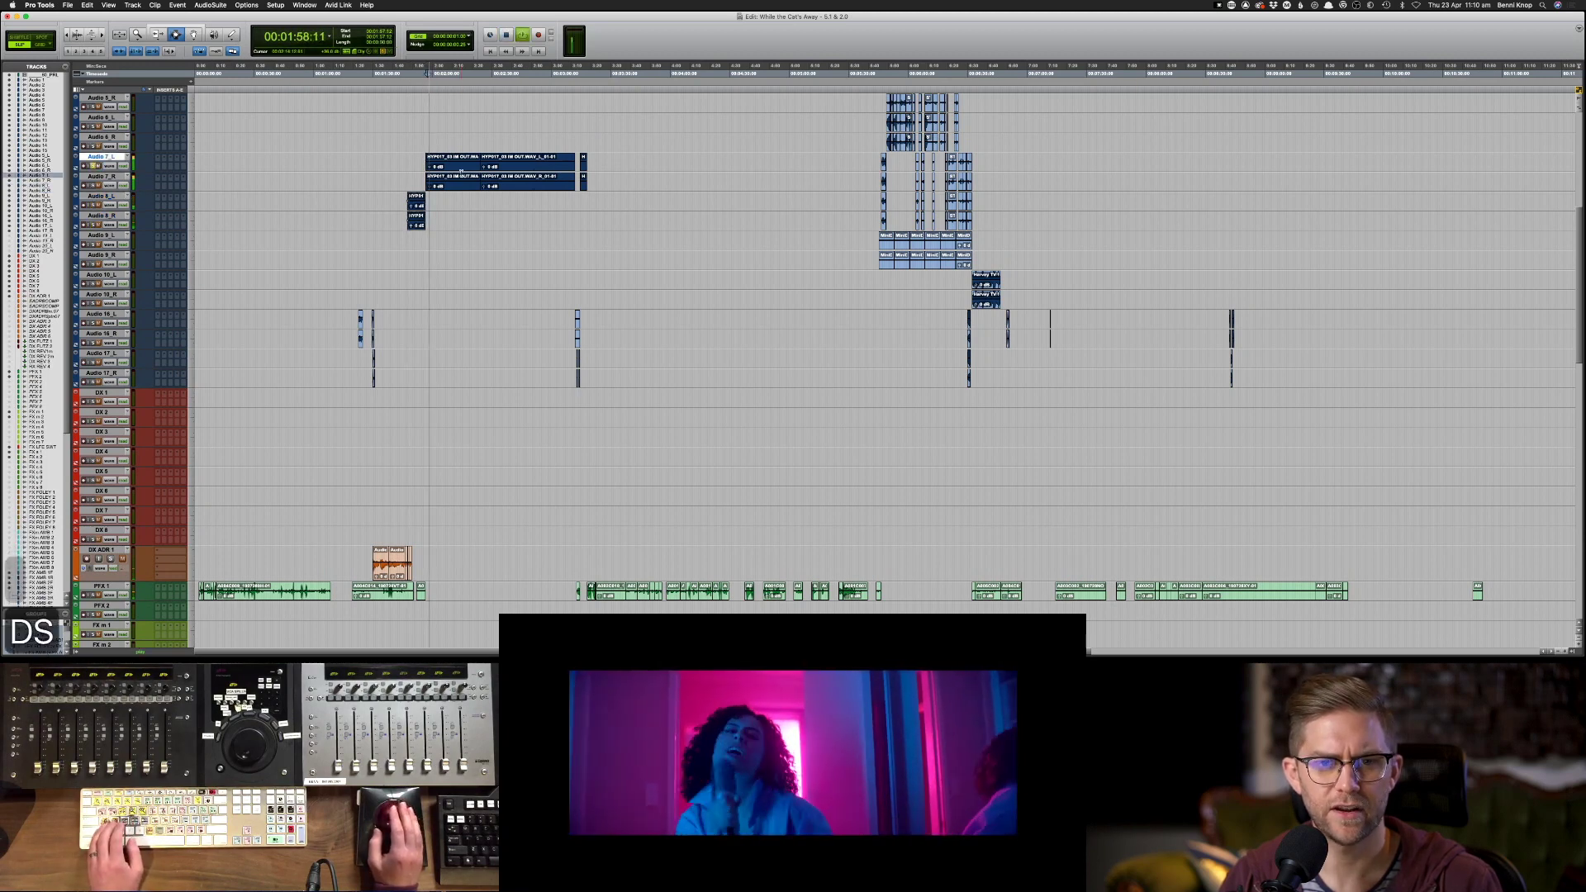
key("space")
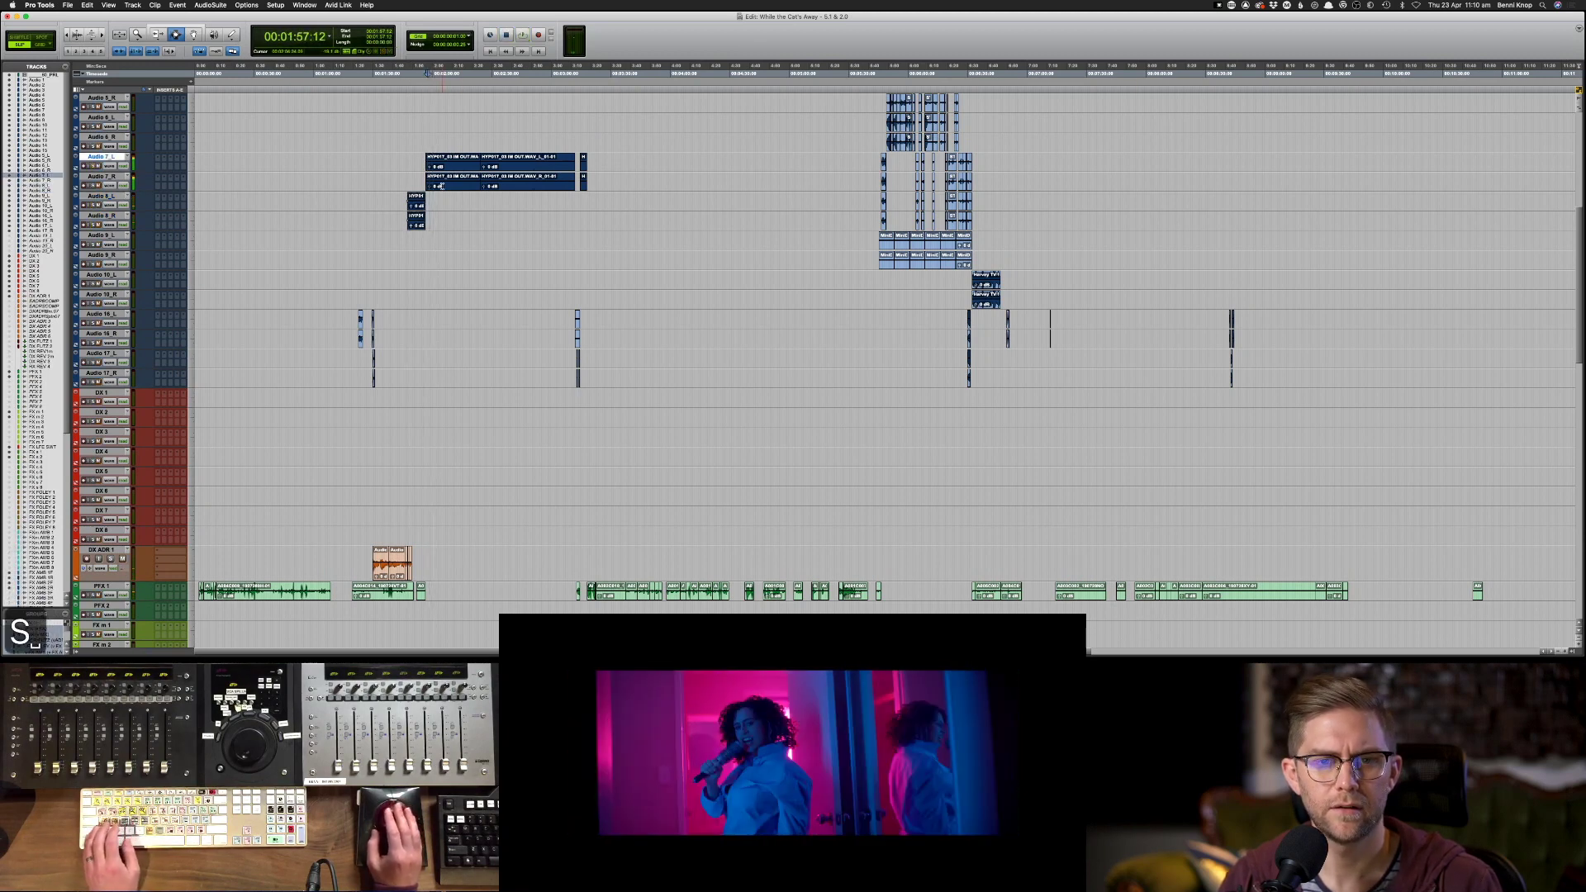
- Copy the stereo music clip starting at about 1:47 on Audio 8 L and R
left_click(459, 205)
key("ctrl+bracketright")
key("ctrl+bracketright")
key("super+bracketright")
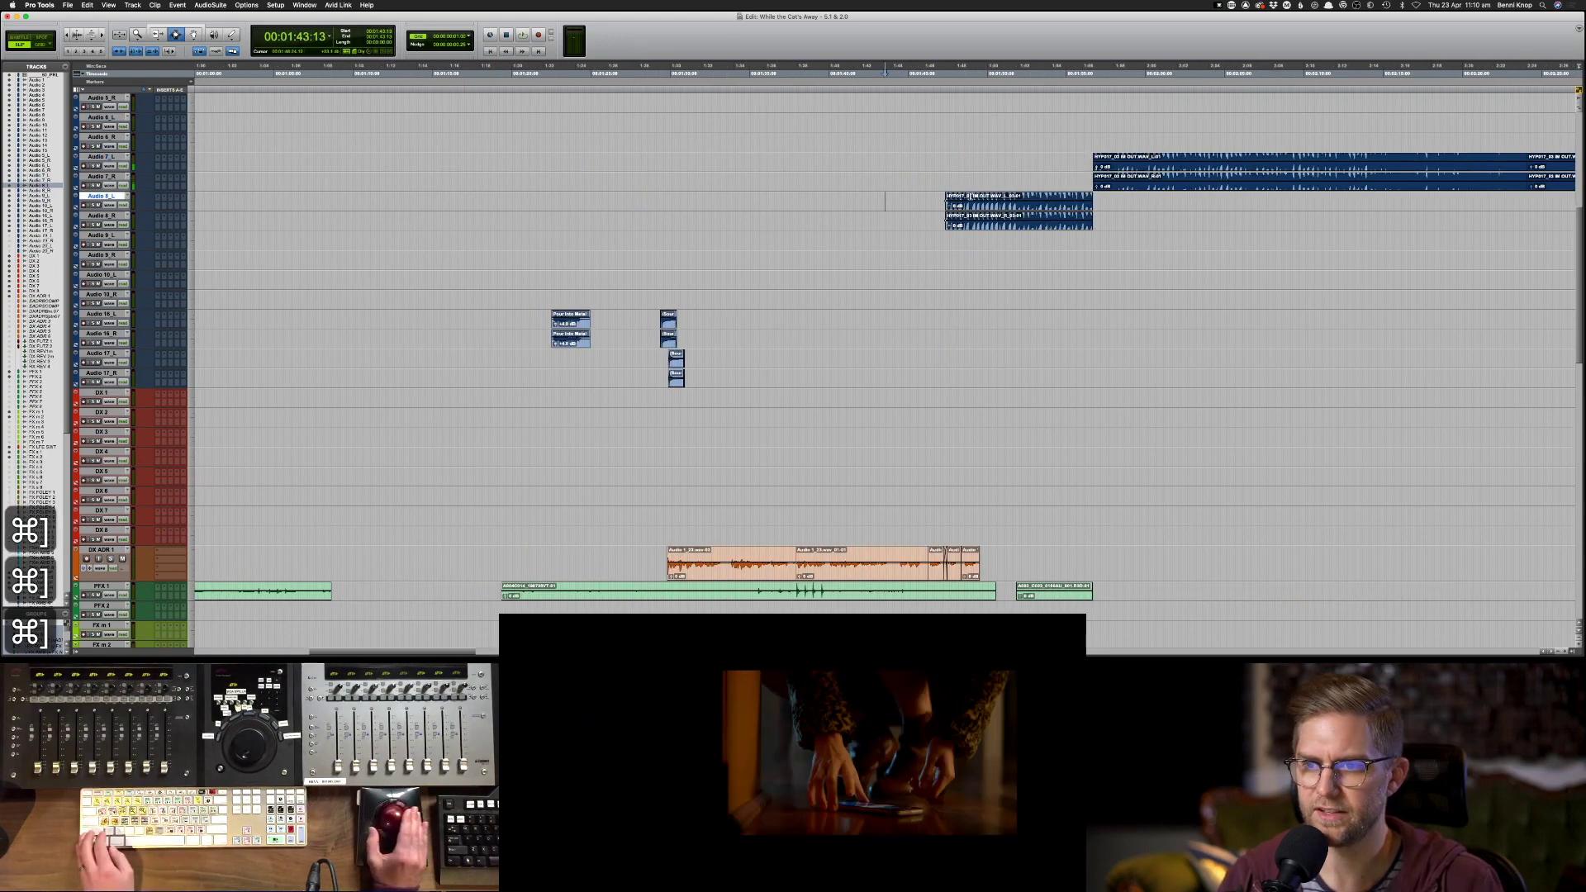
left_click(987, 221, "shift")
key("super+c")
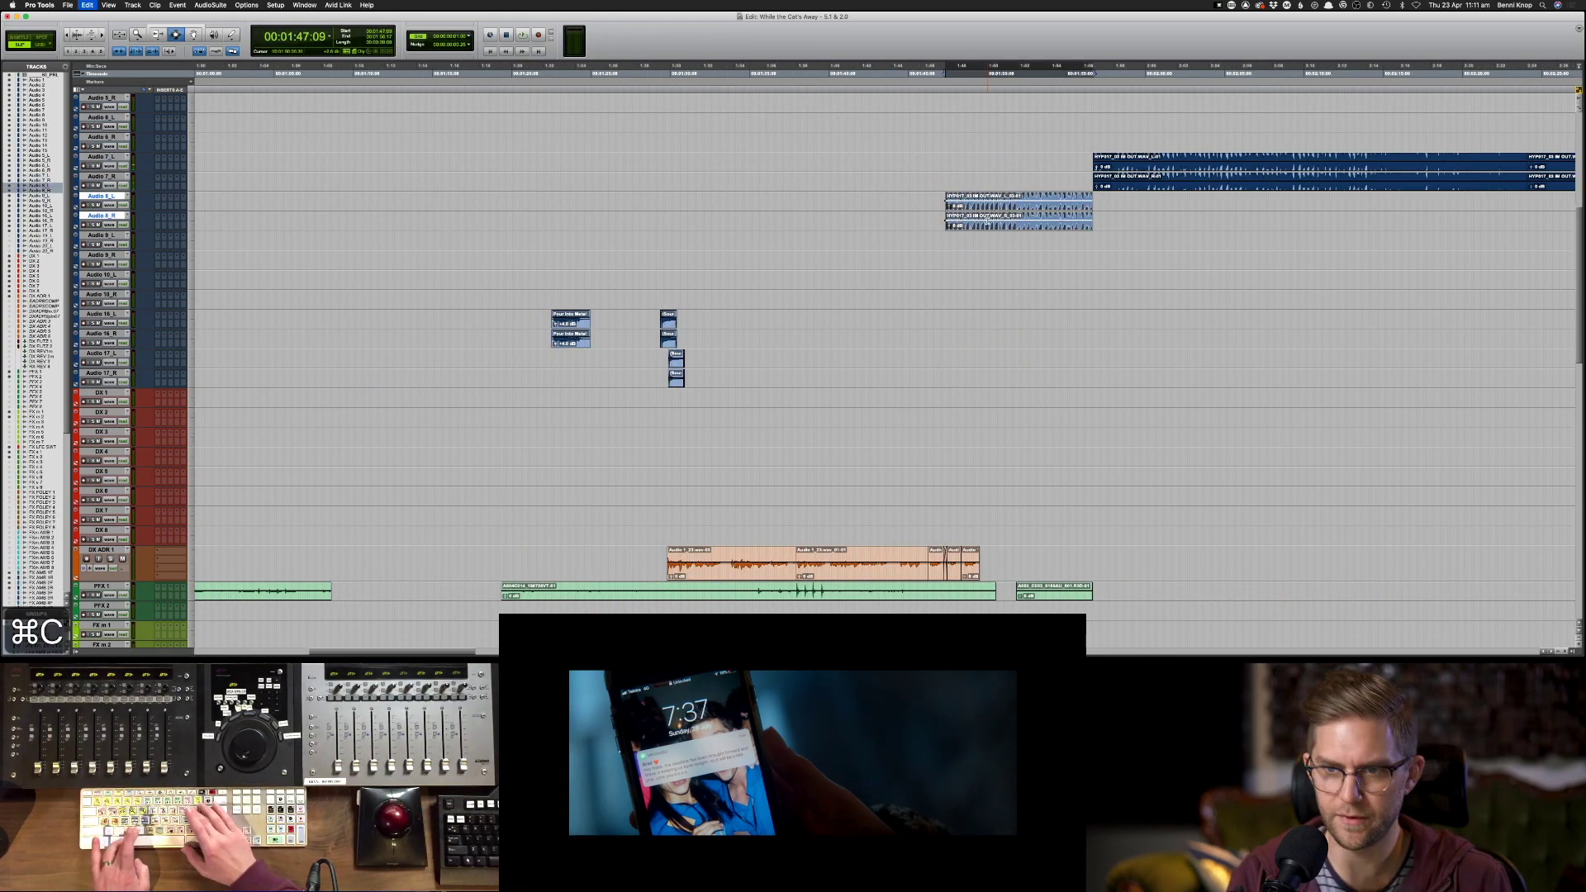
key("p")
key("super+v")
key("super+z")
key("p")
key("p")
key("semicolon")
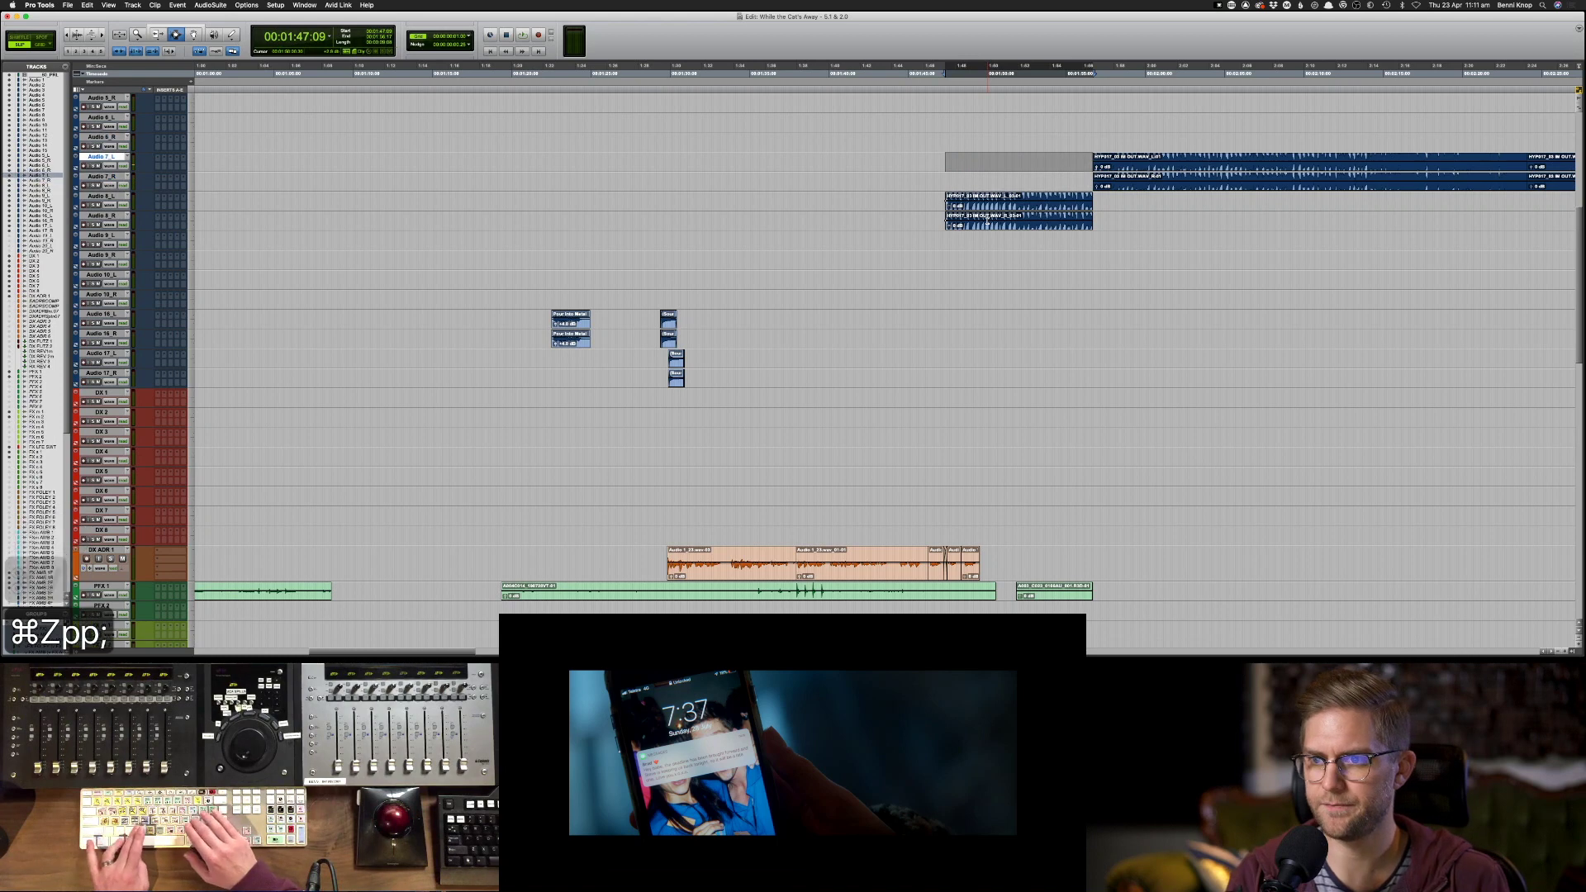
key("super+v")
key("super+semicolon")
key("super+z")
- Paste the copied stereo clip at about 1:47 onto Audio 7 L and R, directly before the long music clip
key("p")
key("semicolon")
key("semicolon")
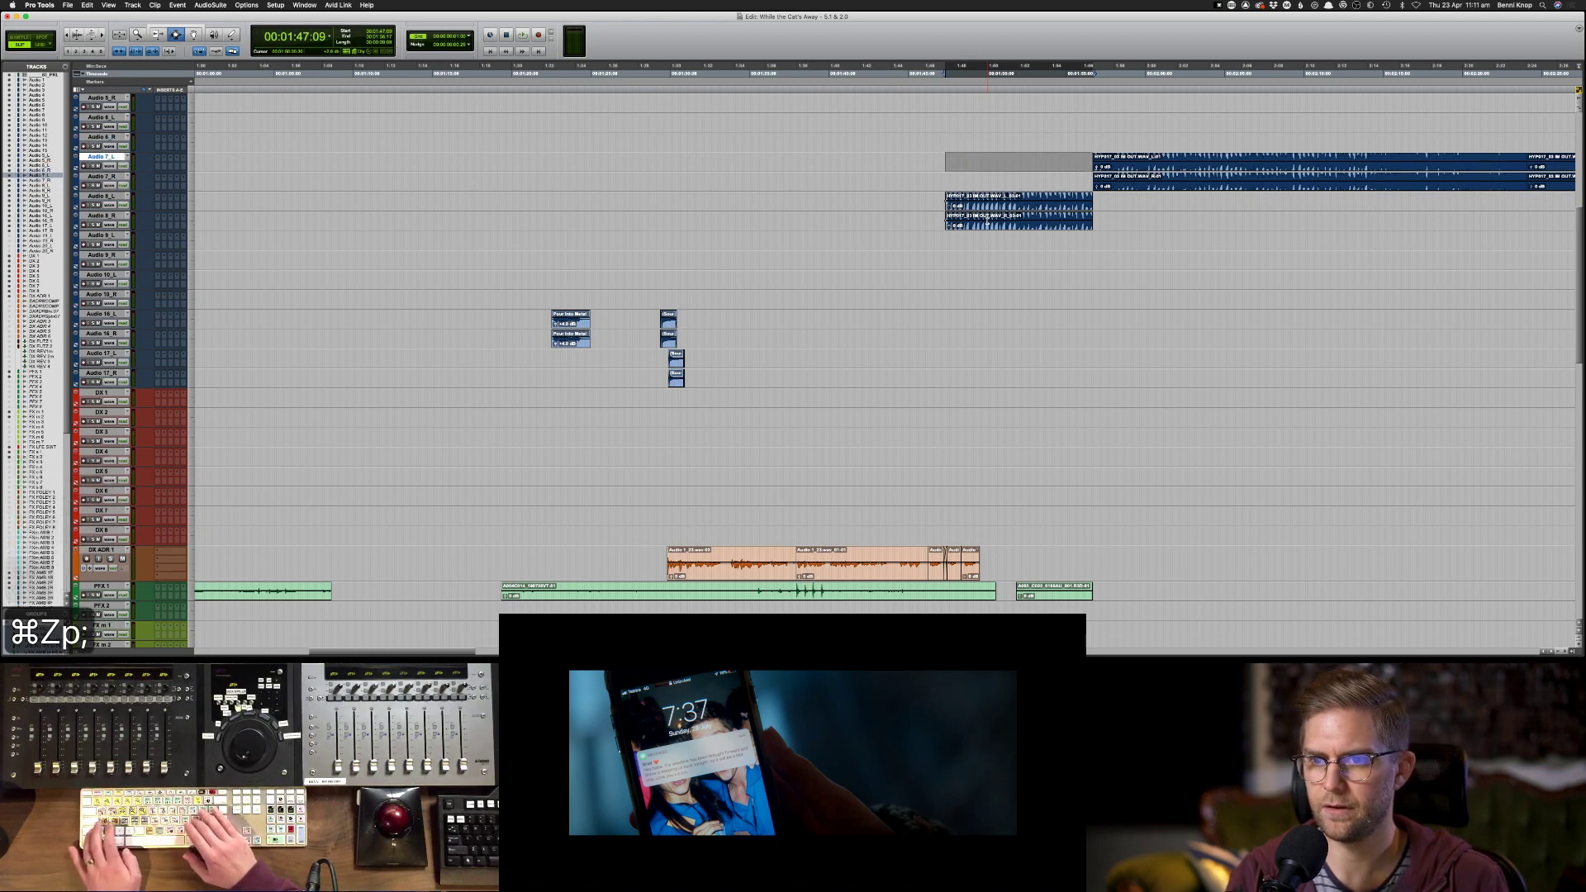
key("super+v")
key("super+bracketleft")
key("super+bracketleft")
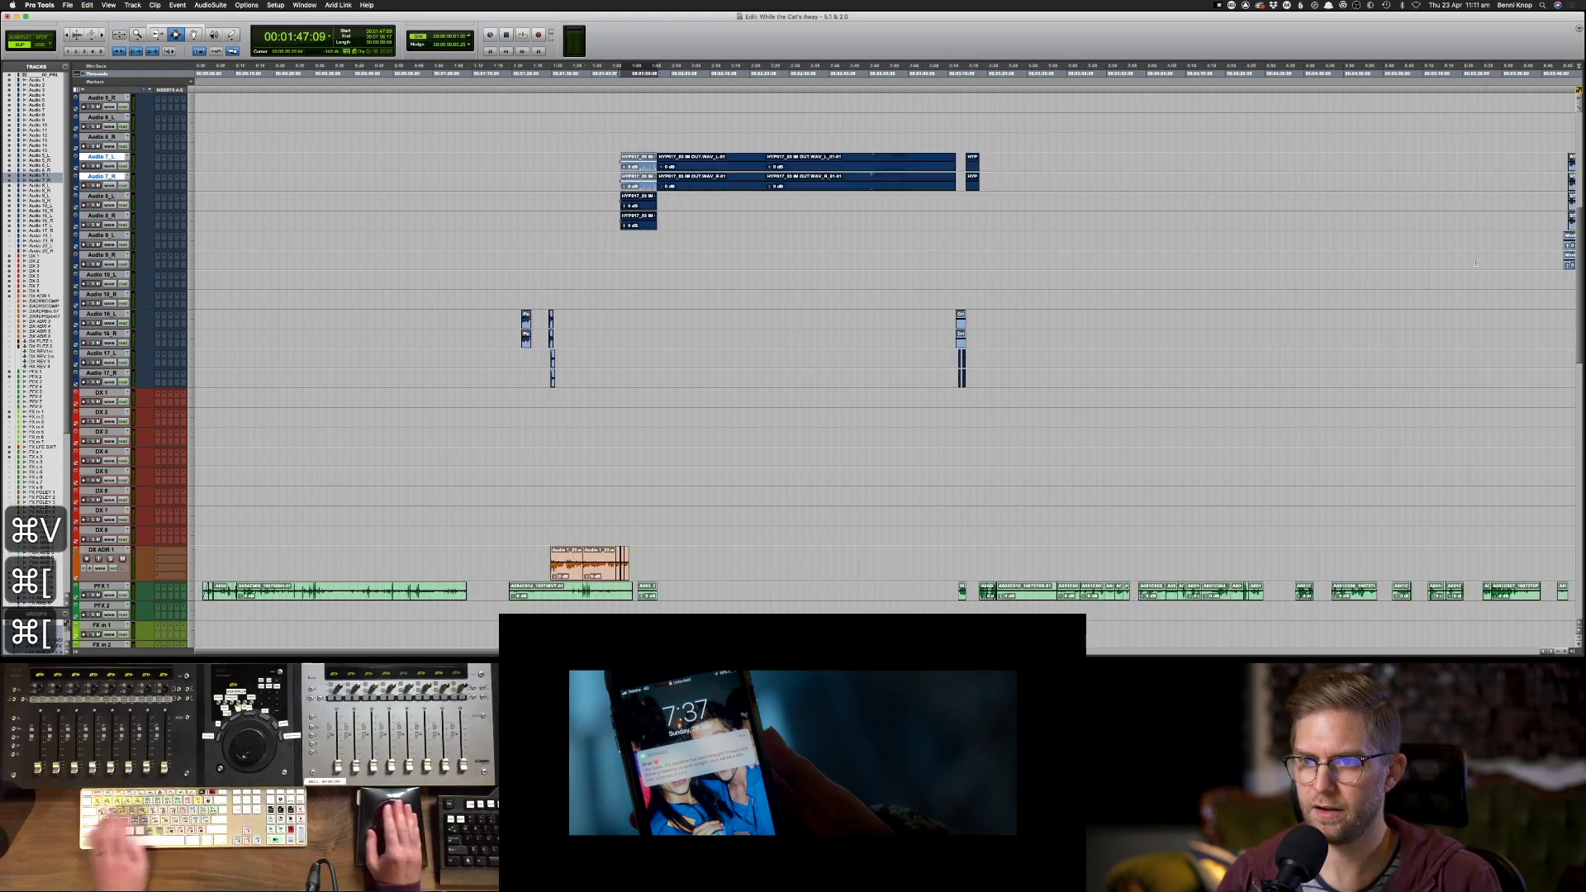
- Copy all the Audio 7 stereo music clips from about 1:47 onward to the same position on MX 2, accepting the automation mismatch
left_click(987, 180, "shift")
key("super+c")
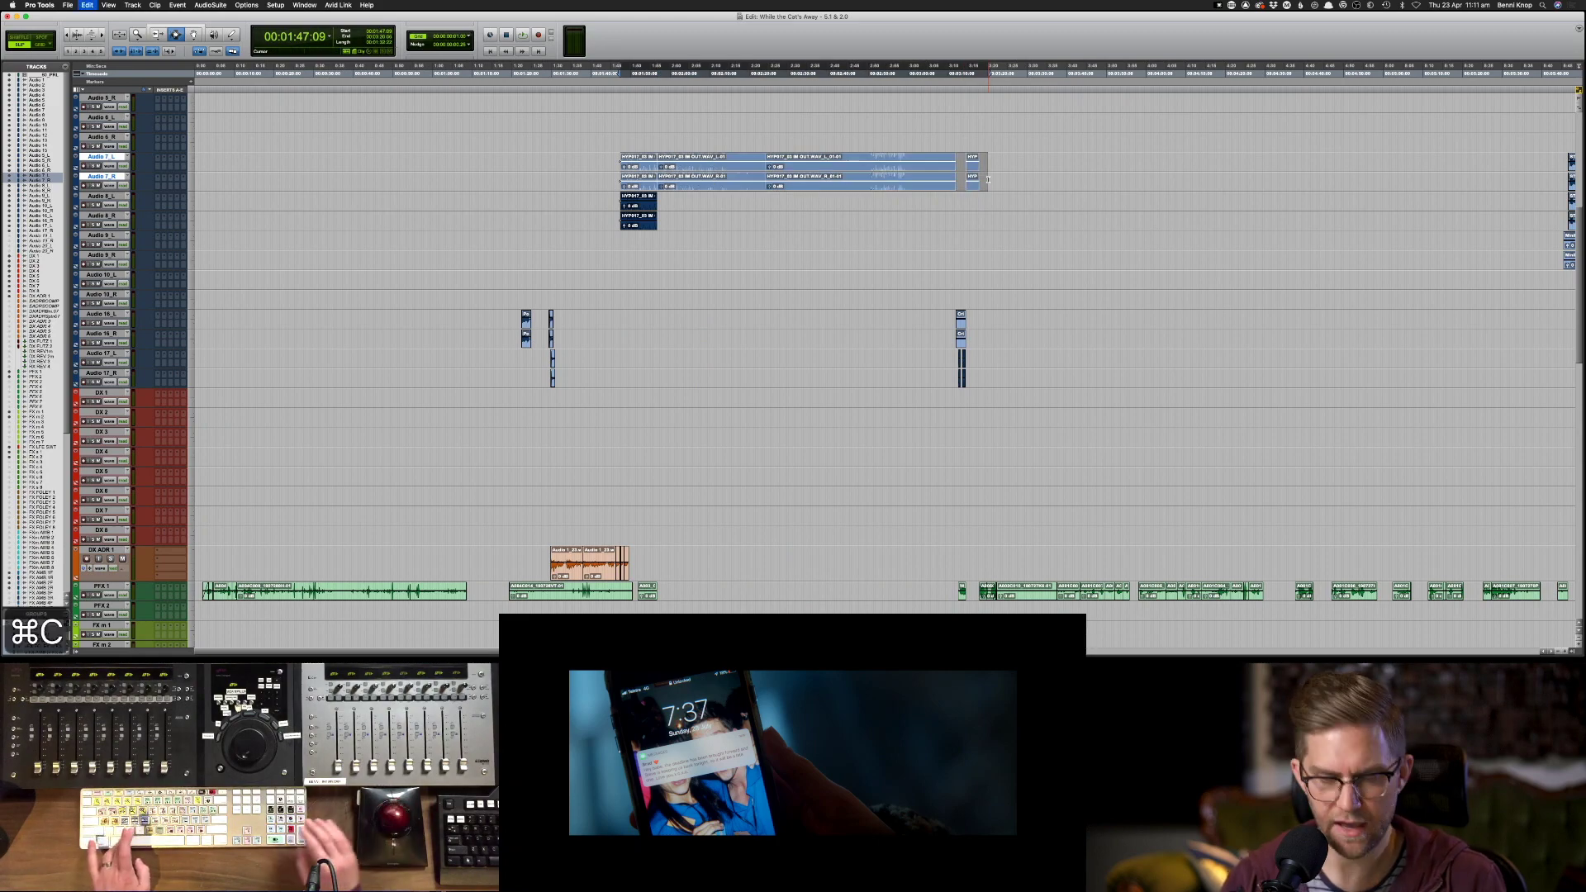
key("super+c")
scroll(954, 224, "down", 10)
scroll(954, 224, "down", 15)
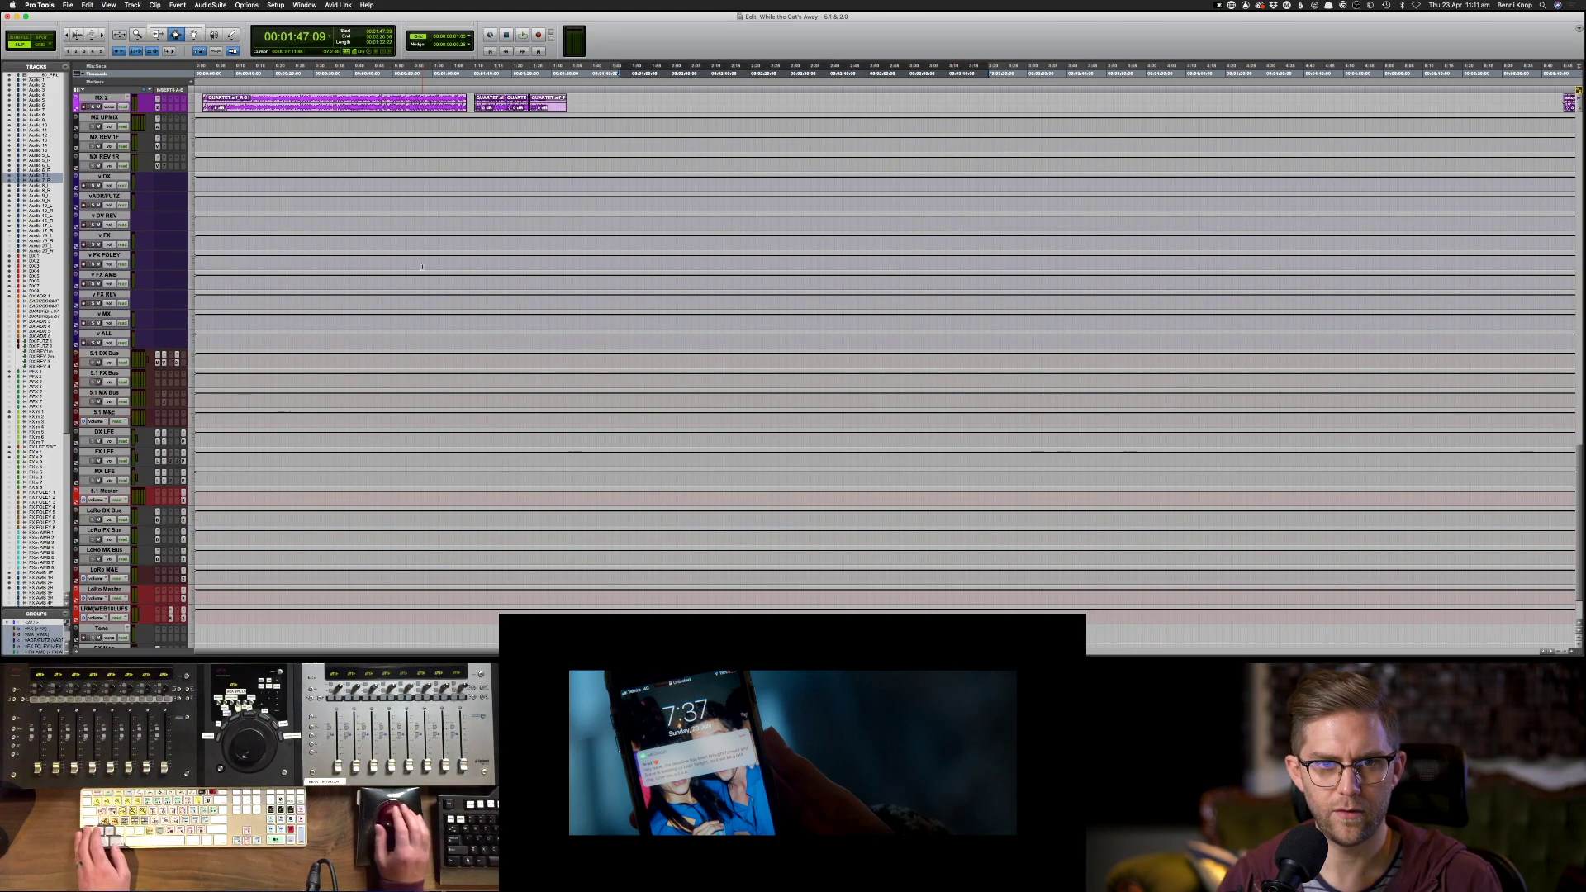
scroll(347, 246, "up", 5)
left_click(106, 293)
key("super+v")
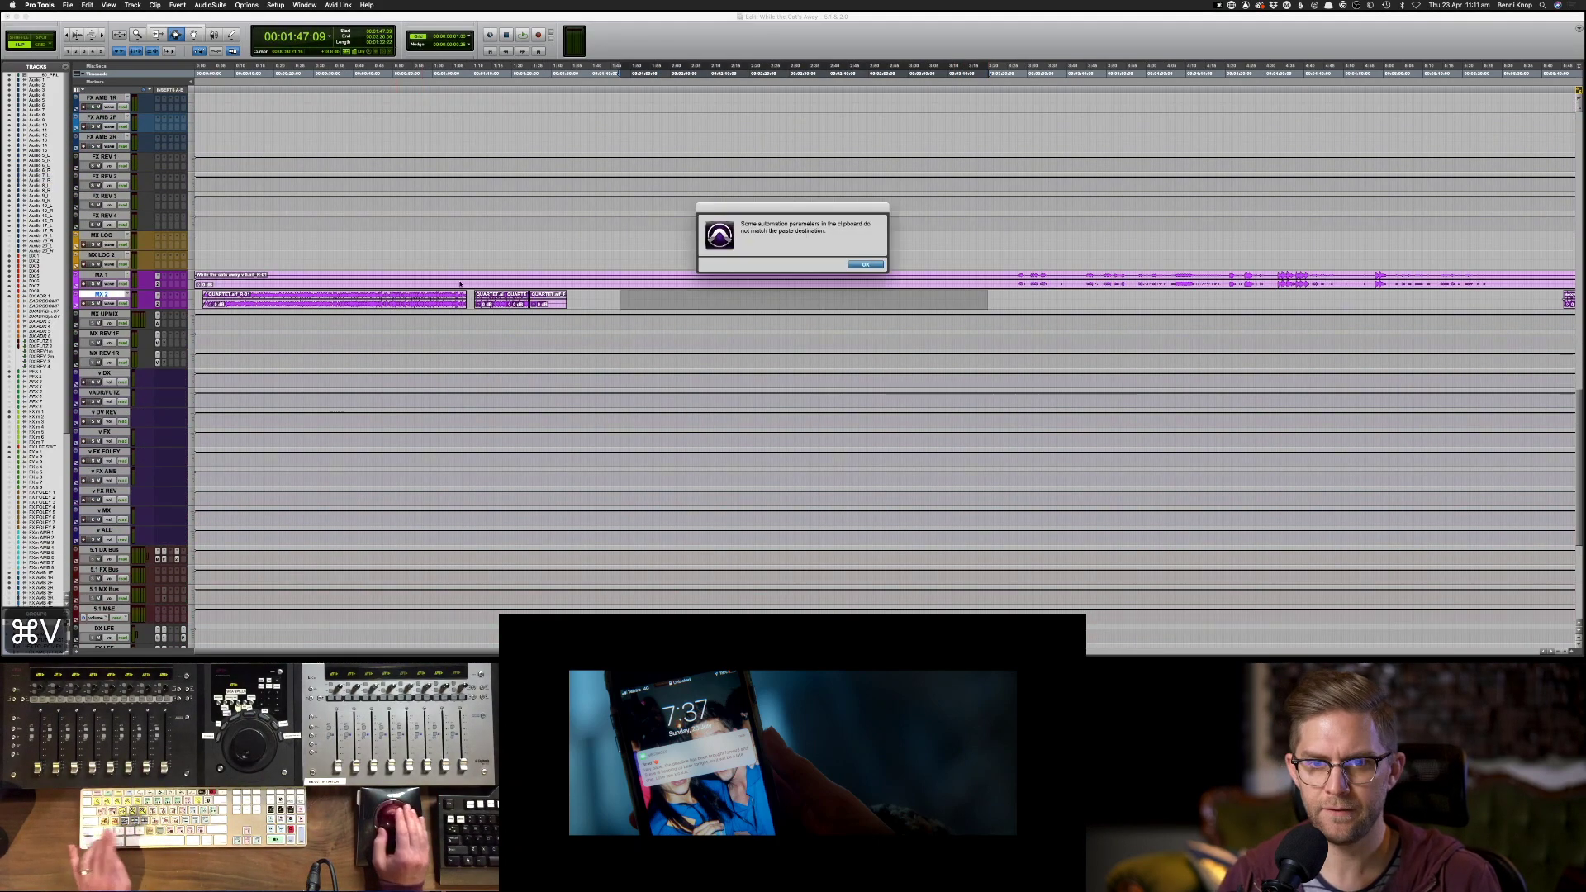
left_click(865, 264)
- Audition the stereo effect clips on Audio 16 and Audio 17 around 3:11 with their tracks soloed
scroll(875, 281, "up", 15)
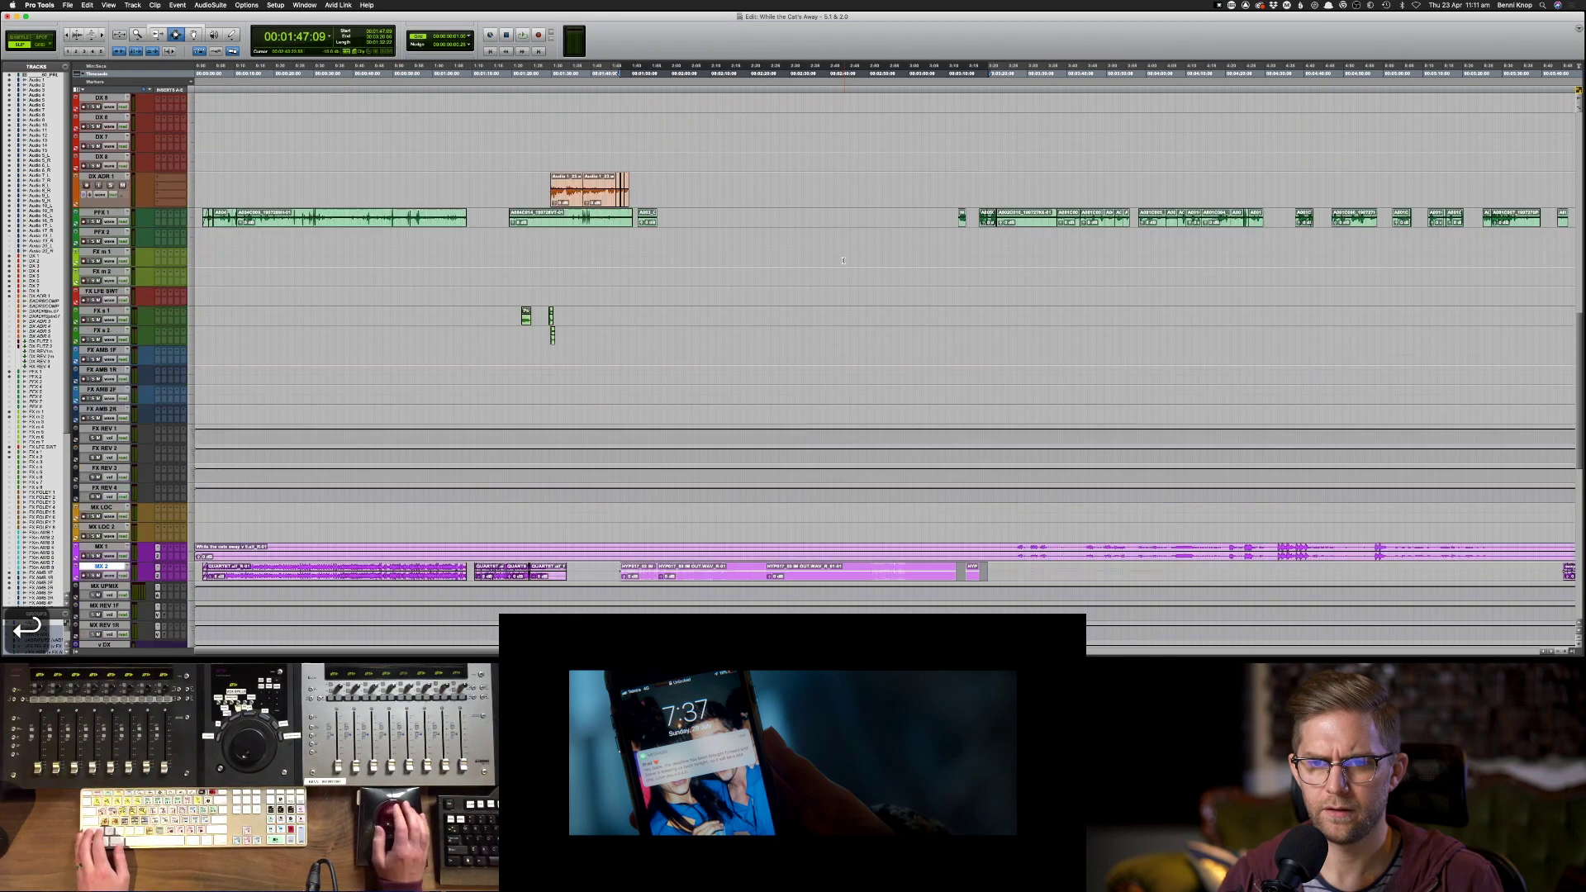
scroll(961, 299, "down", 8)
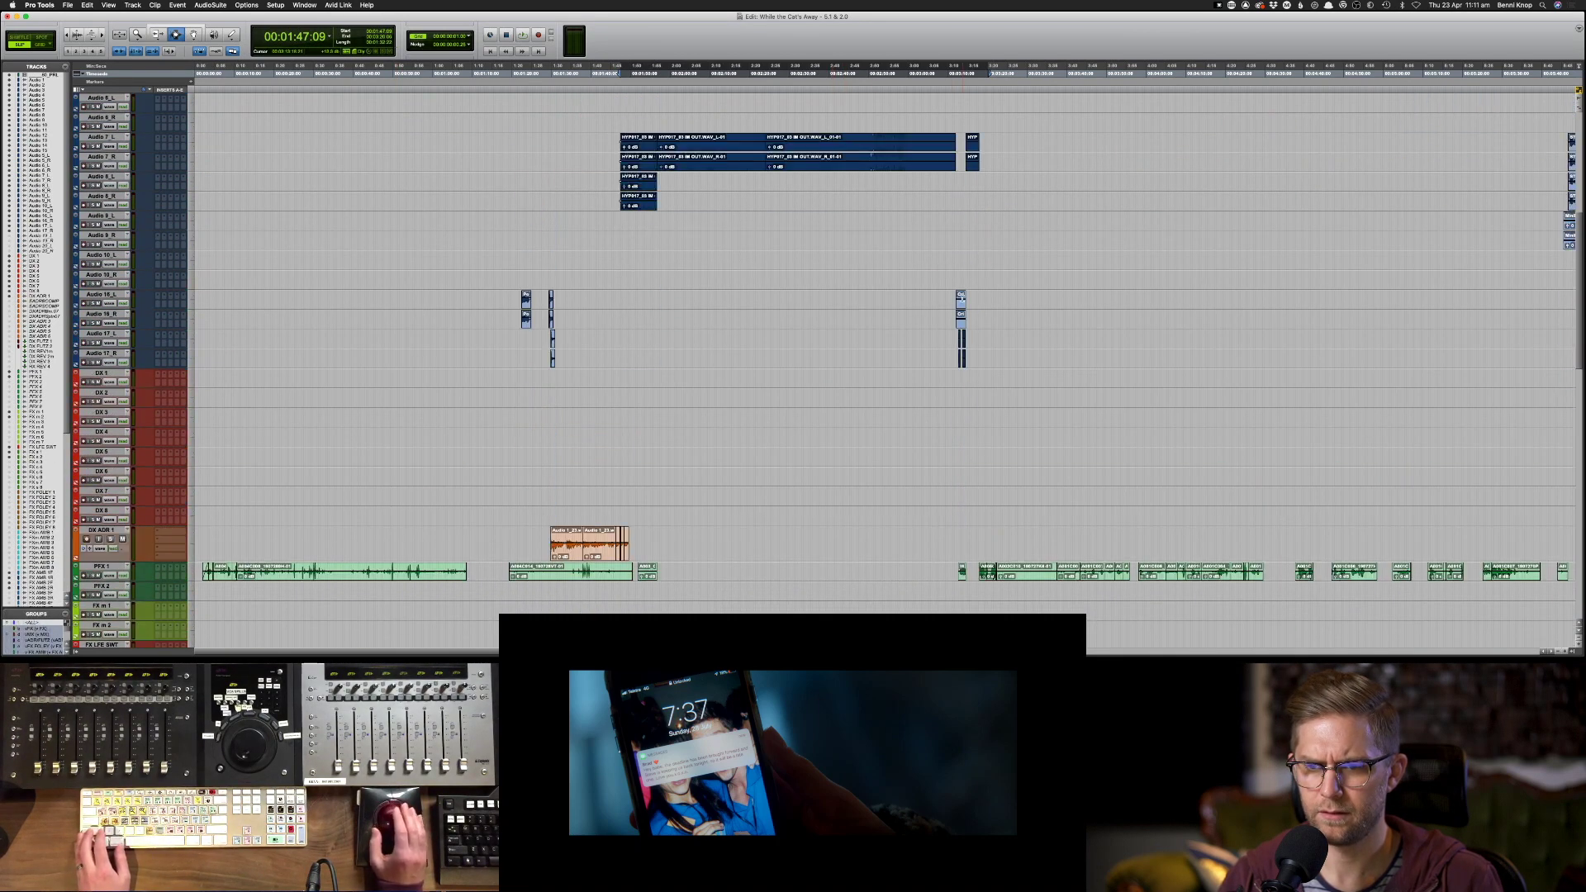
left_click_drag(953, 302, 973, 352)
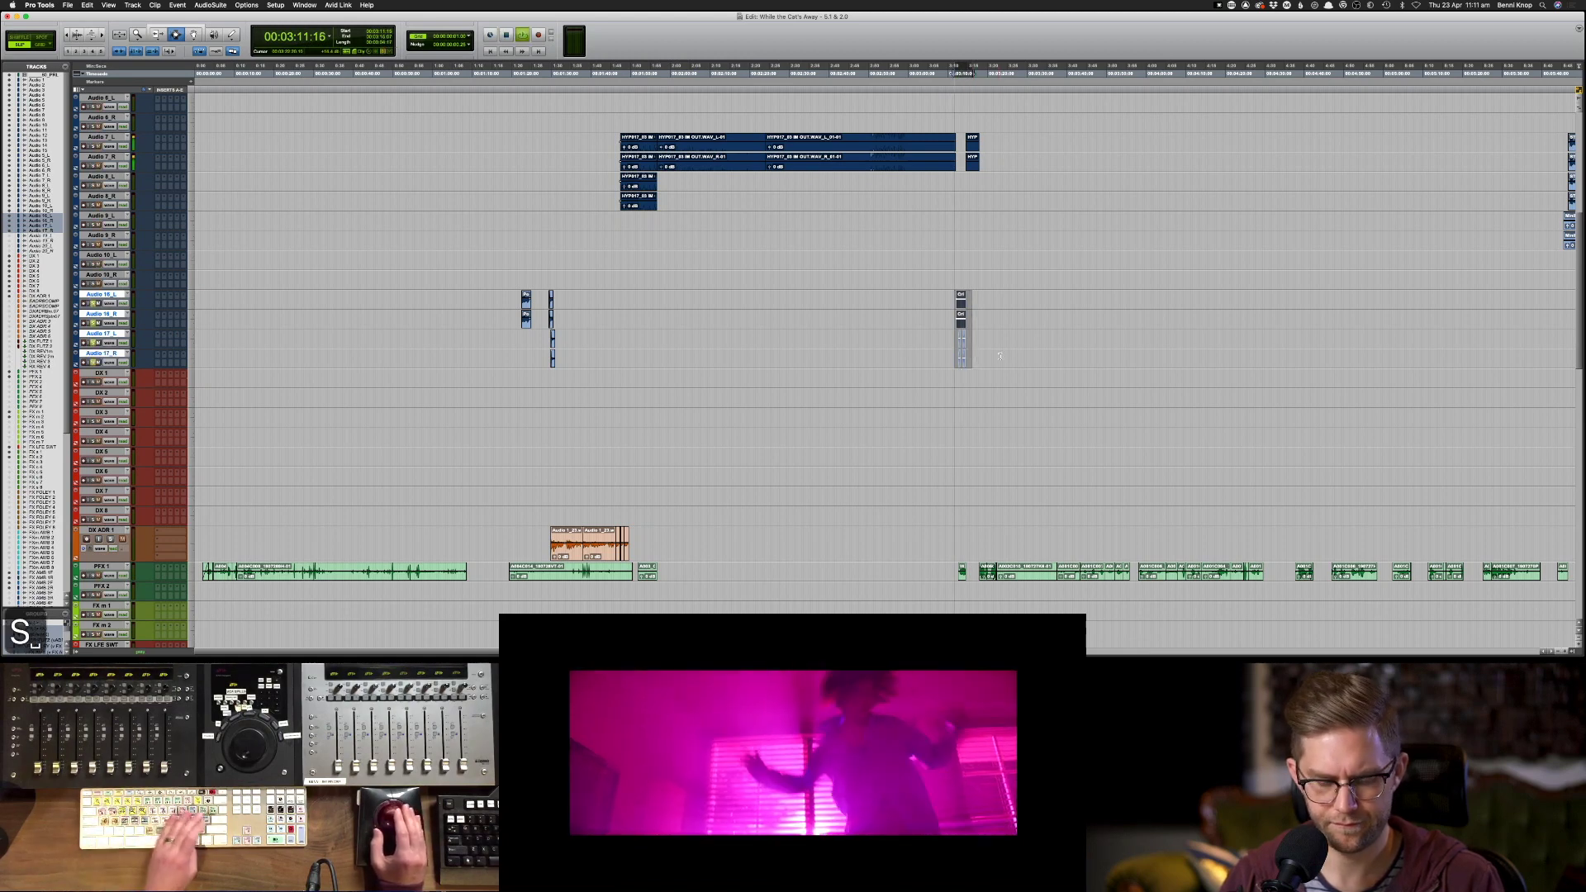
key("super+bracketright")
key("super+bracketright")
scroll(1131, 350, "down", 2)
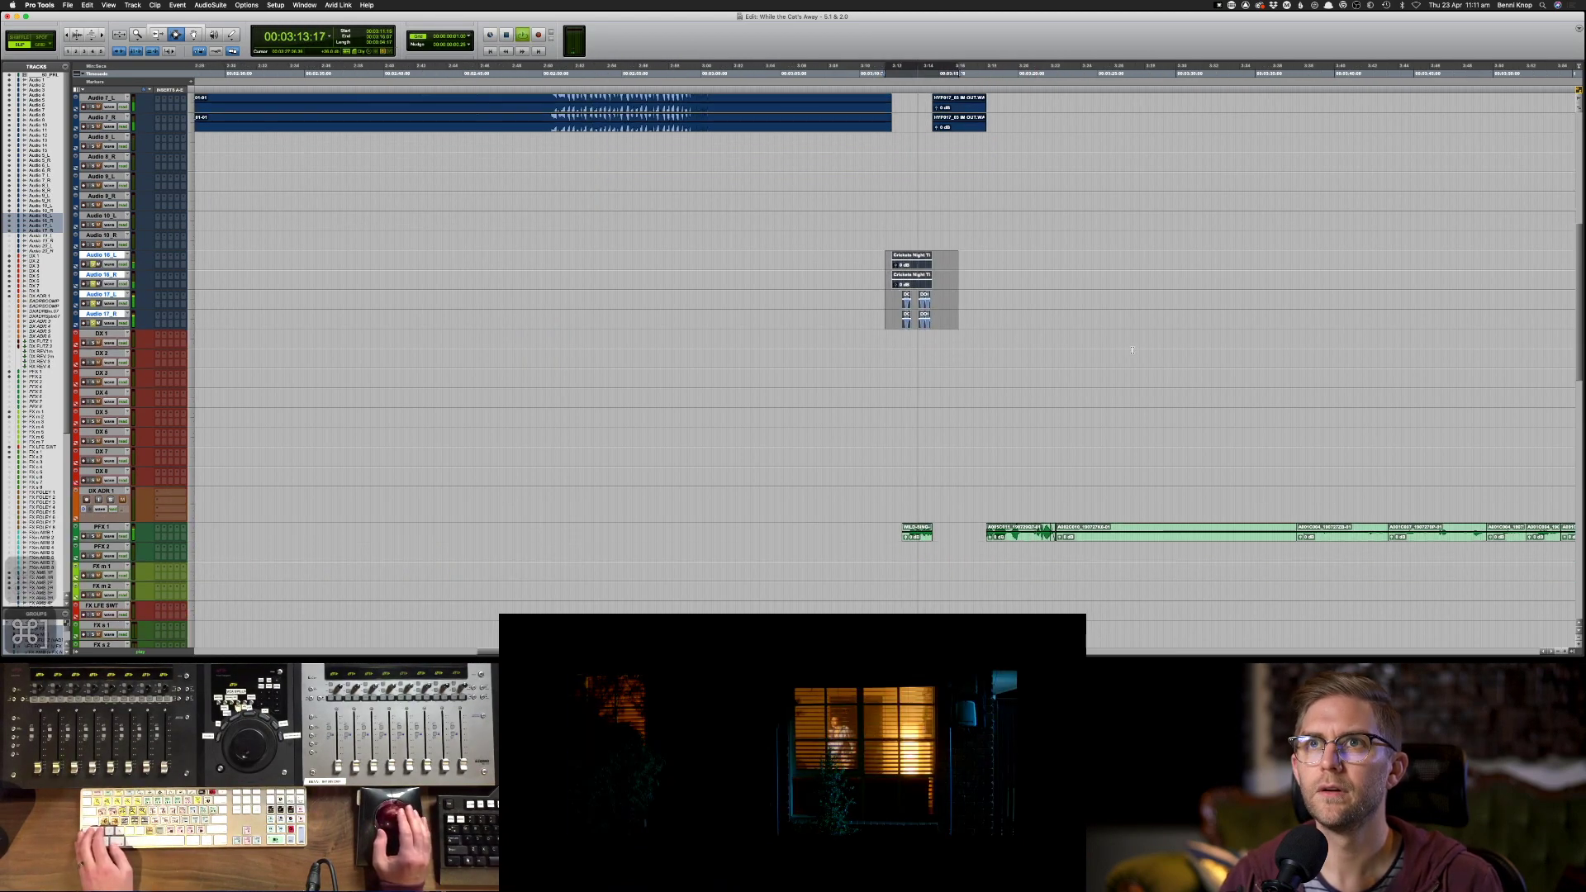
key("space")
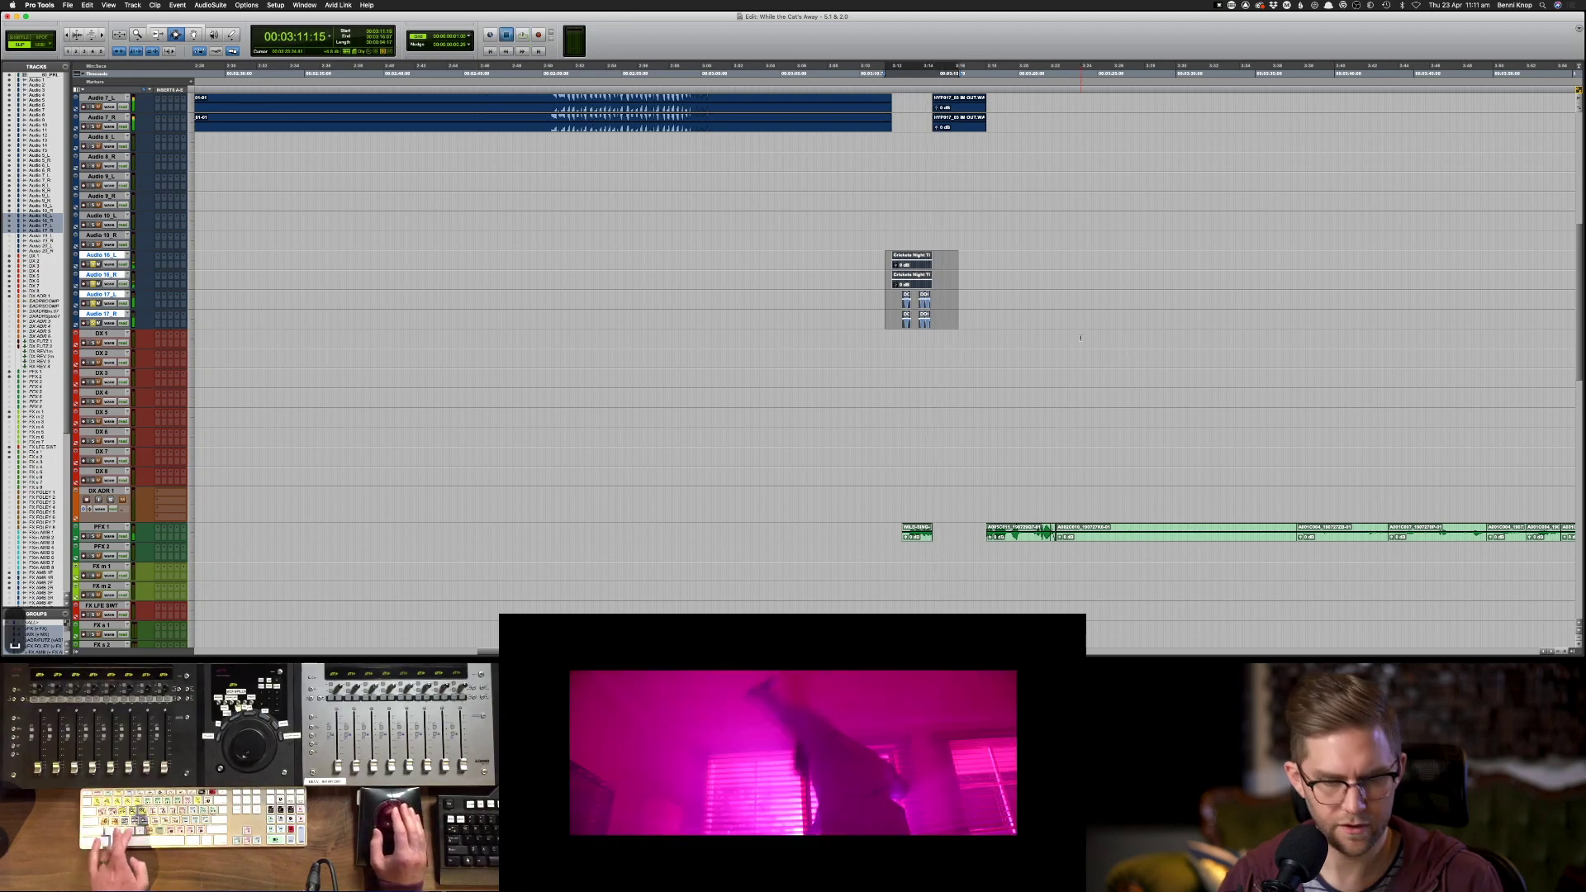
- Copy the night crickets clip at about 3:11 from Audio 16 R to the same position on FX AMB 1F
key("super+c")
scroll(986, 330, "down", 4)
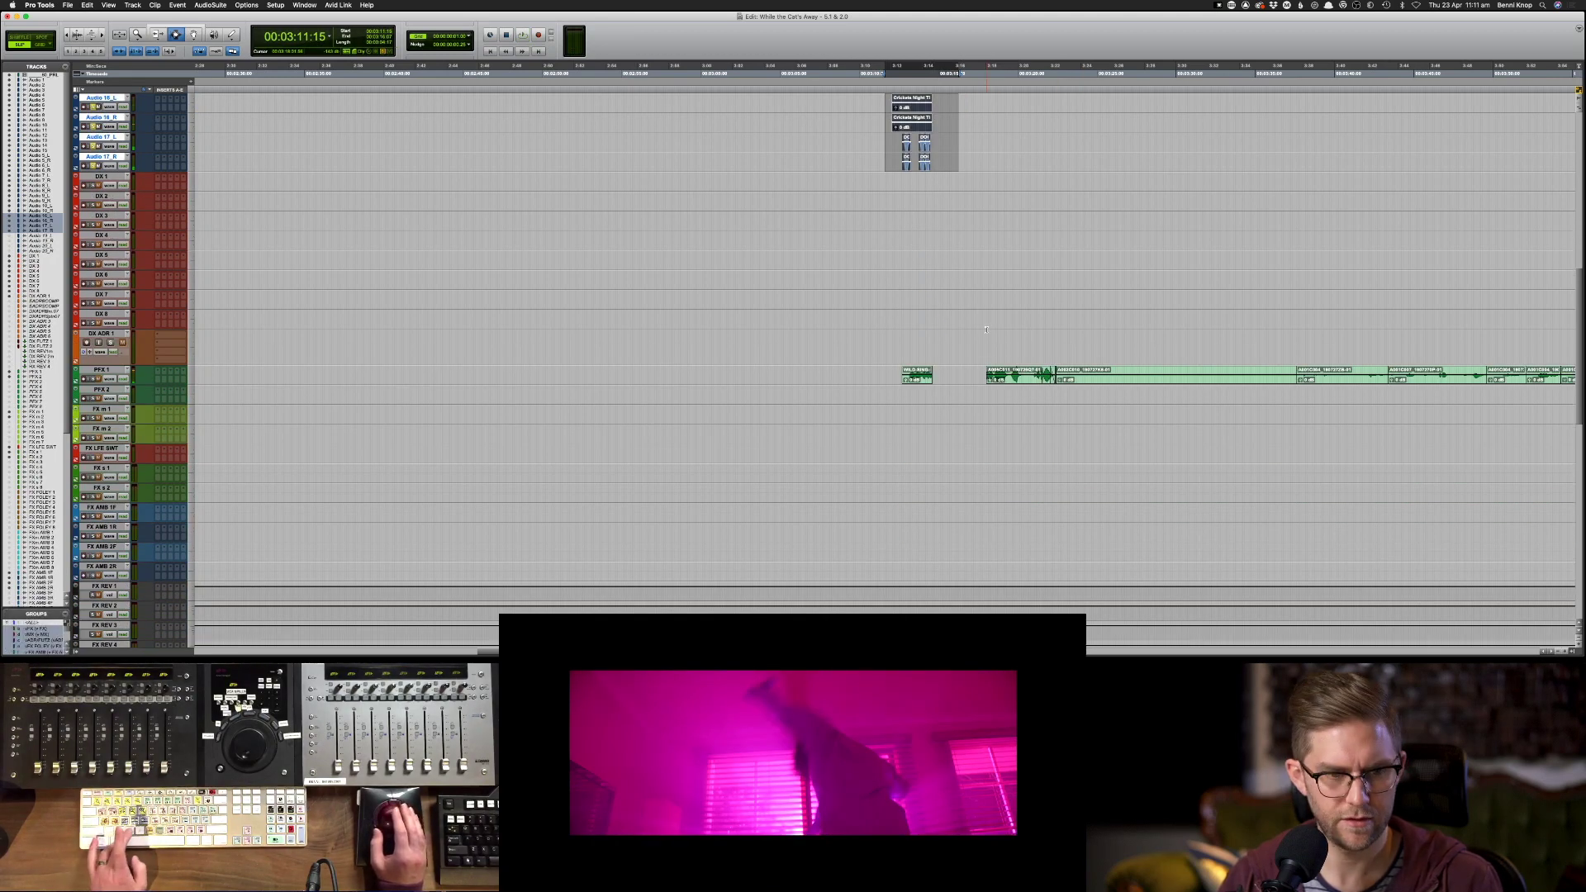
left_click_drag(880, 106, 937, 118)
scroll(636, 281, "down", 1)
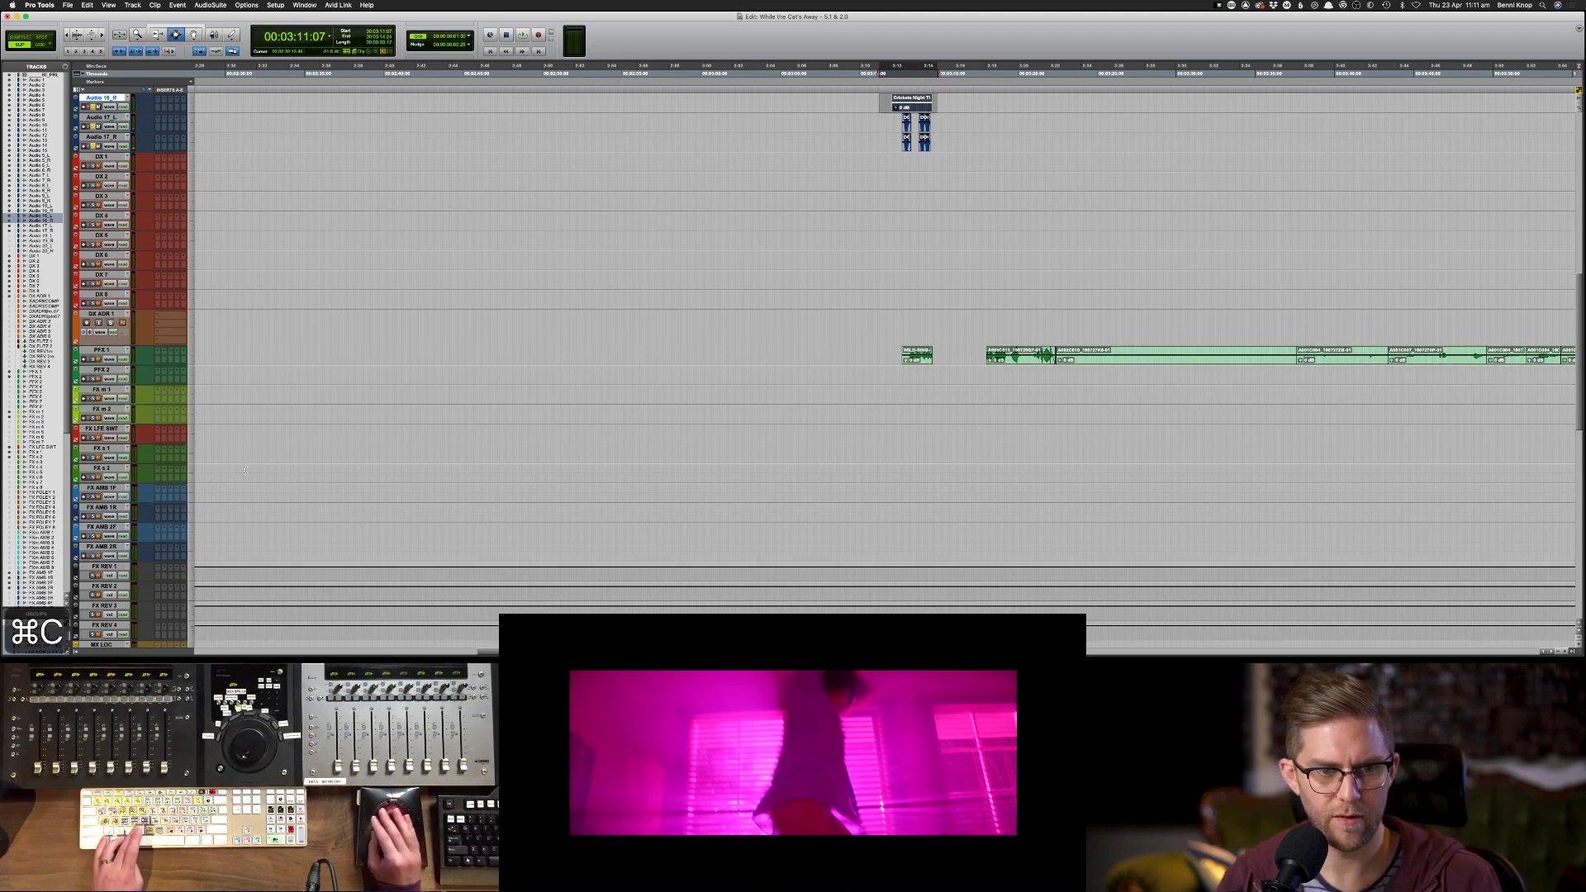
left_click(108, 489)
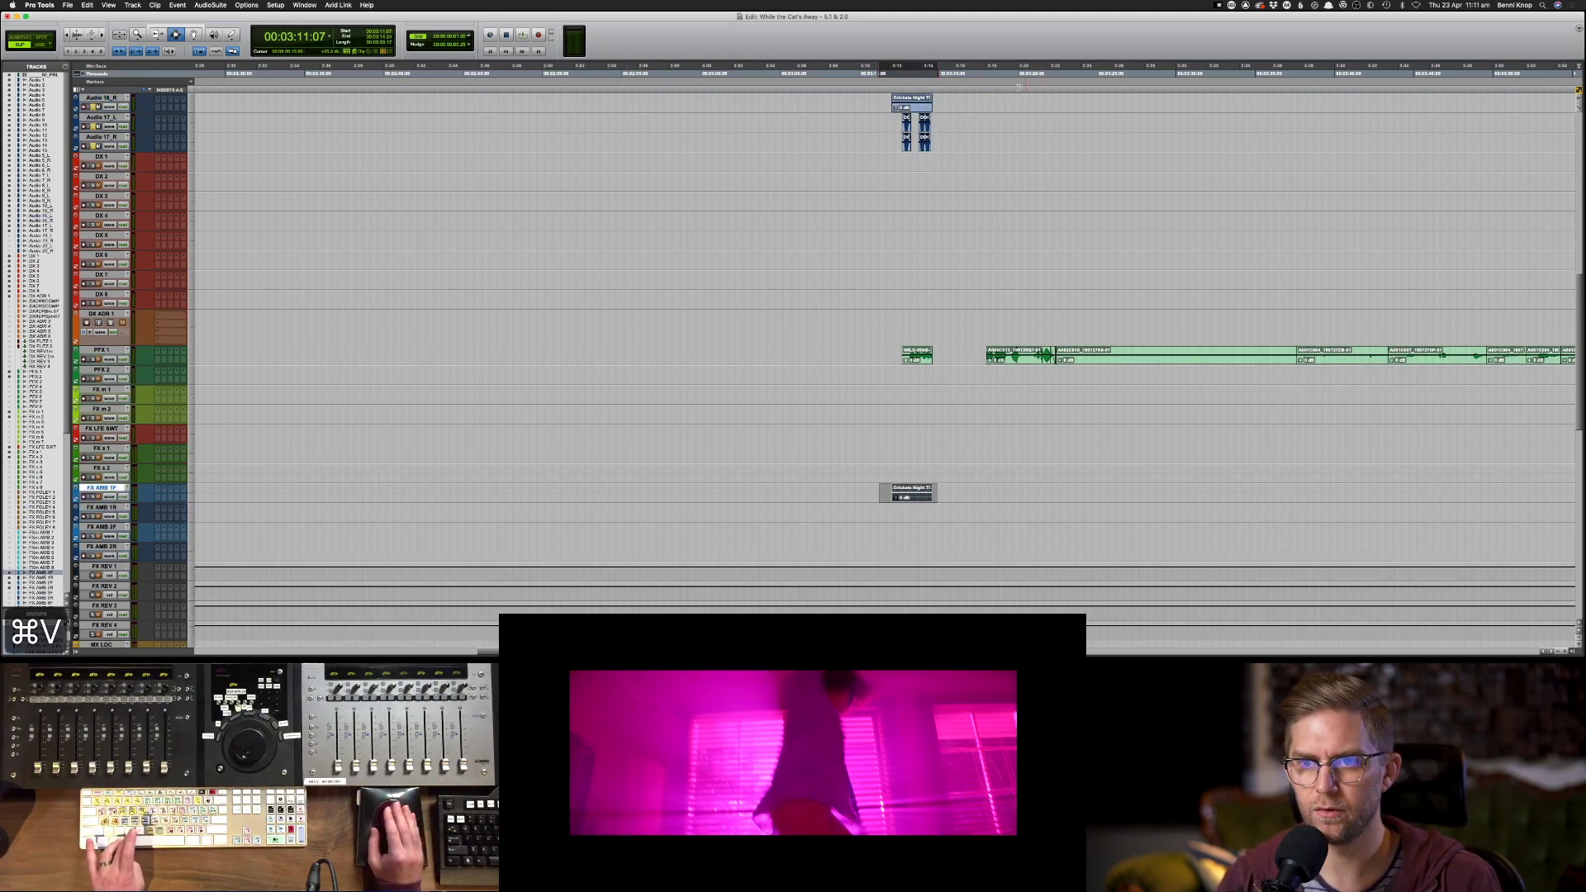
- Copy the two short clips around 3:12 from Audio 17 L to the same position on FX m 1
left_click_drag(893, 118, 956, 125)
key("cmd+c")
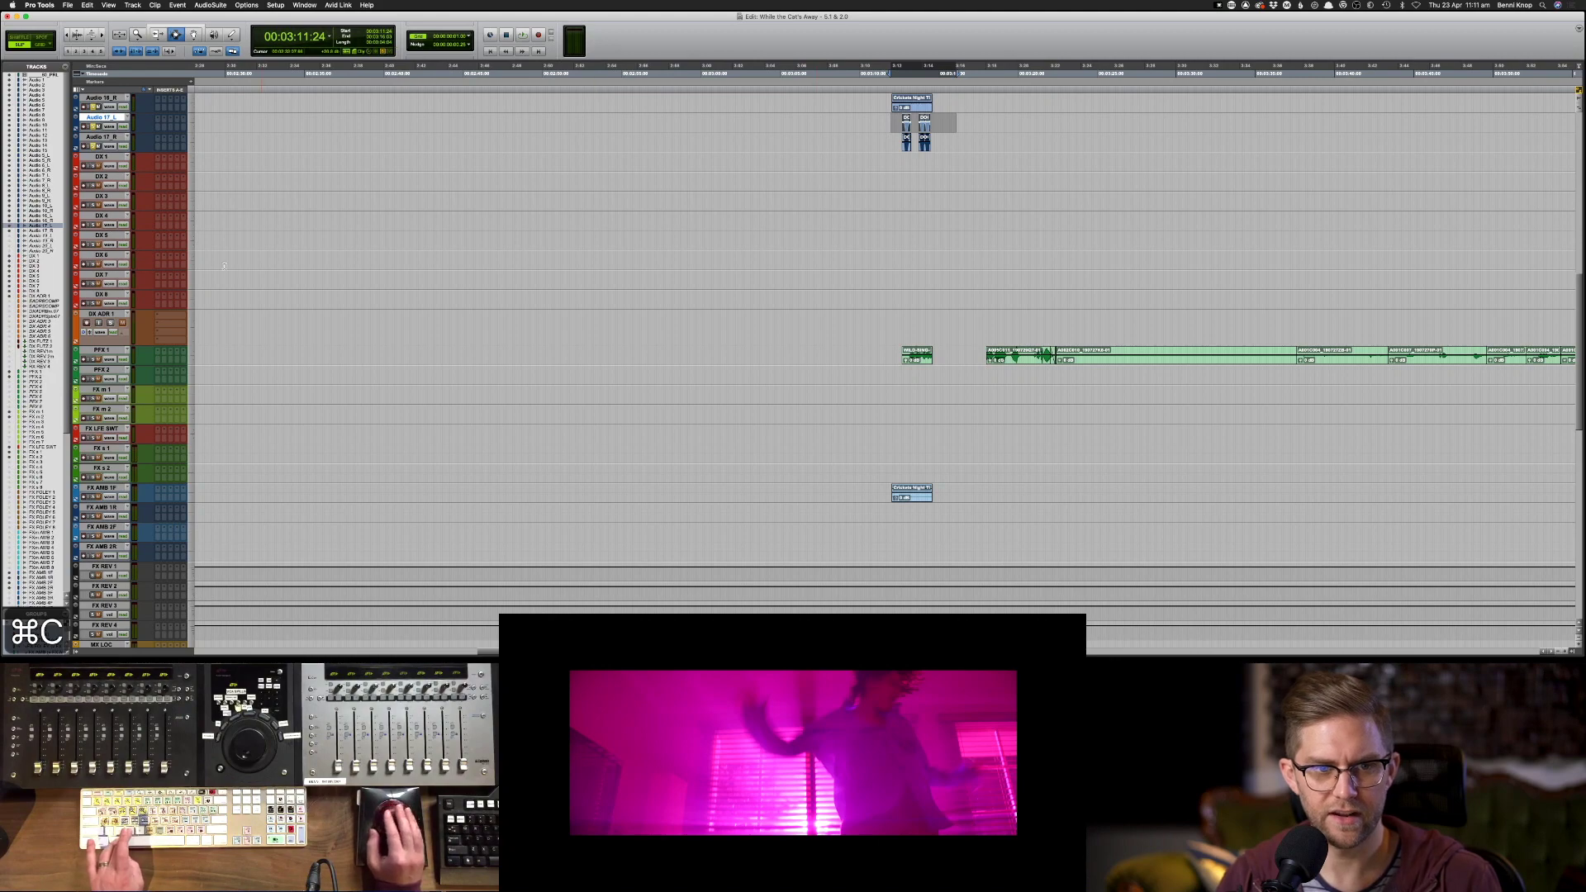
left_click(100, 389)
key("cmd+v")
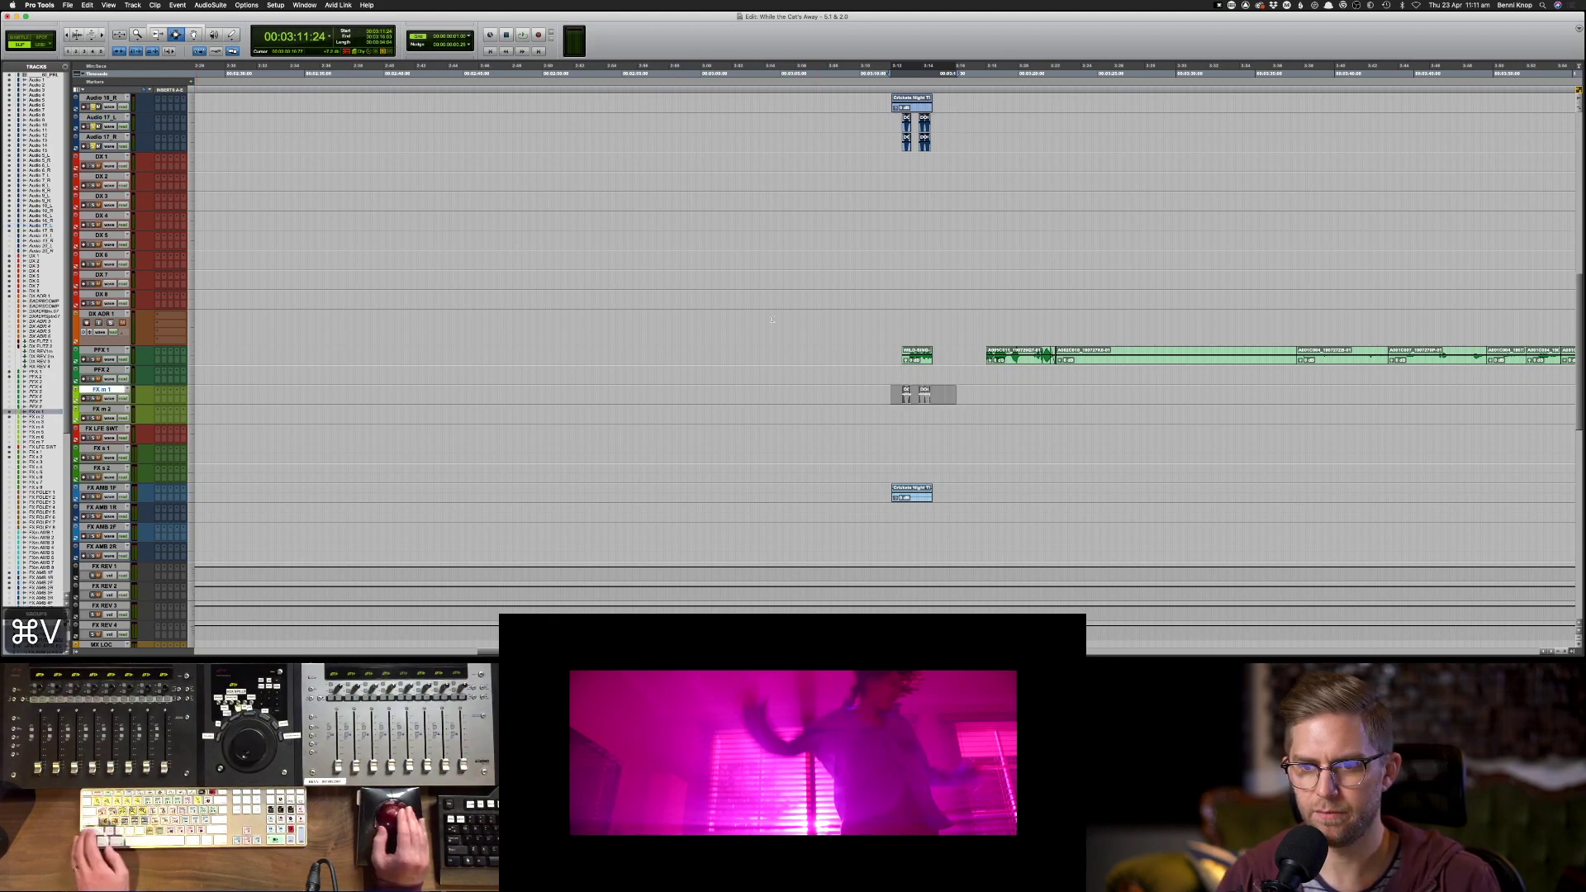
- Audition the production clips on Audio 1 to Audio 6 around 3:12 with their tracks soloed
scroll(892, 263, "up", 7)
scroll(892, 262, "up", 9)
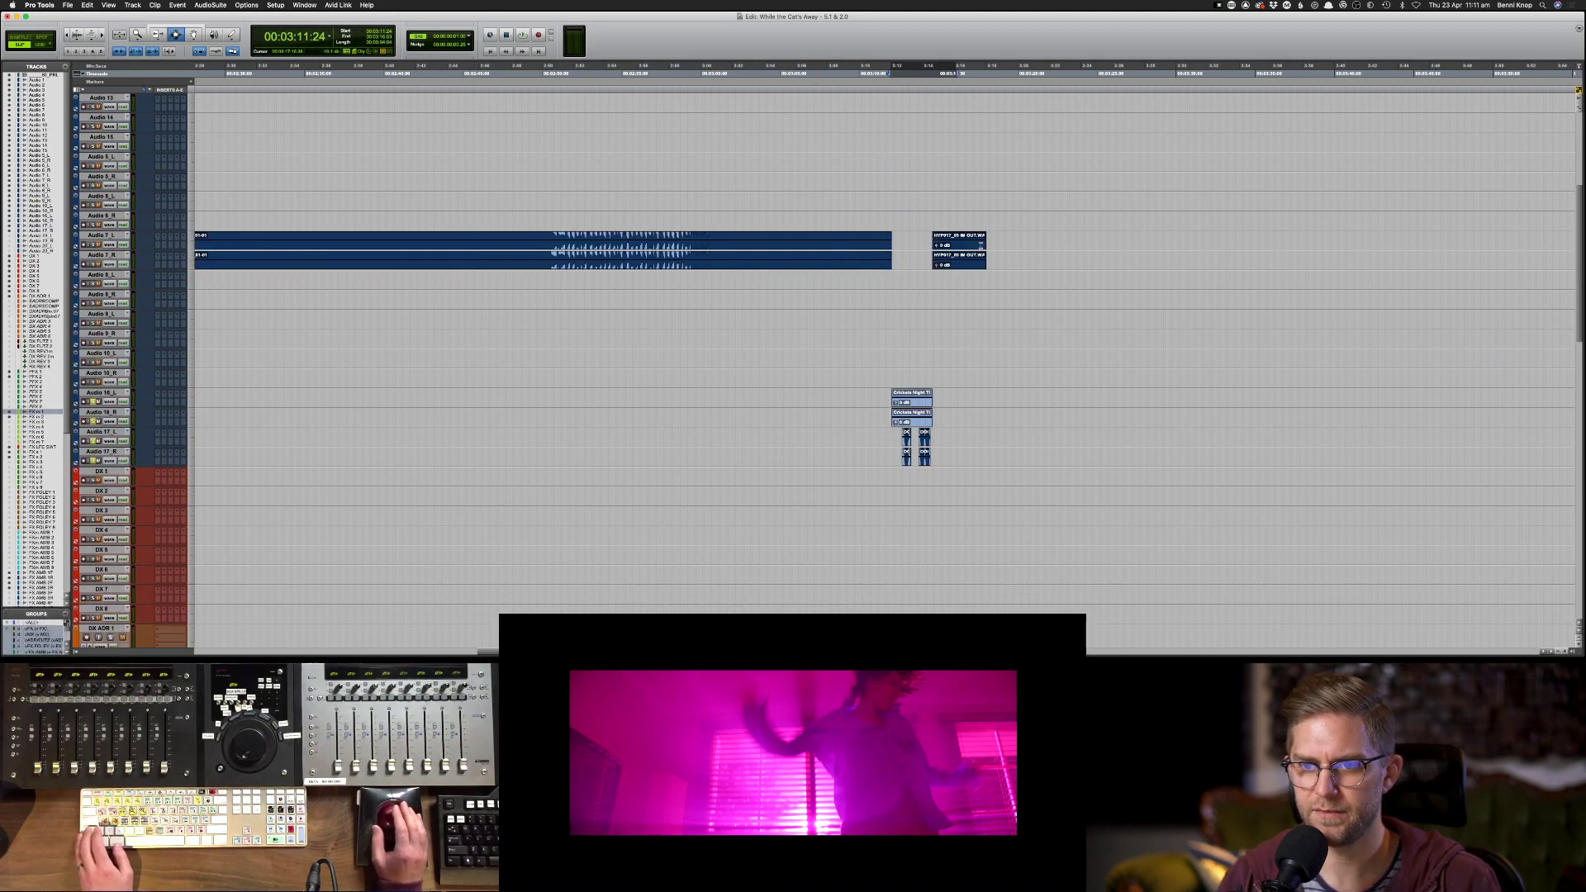
scroll(981, 245, "up", 13)
left_click_drag(895, 126, 937, 220)
key("space")
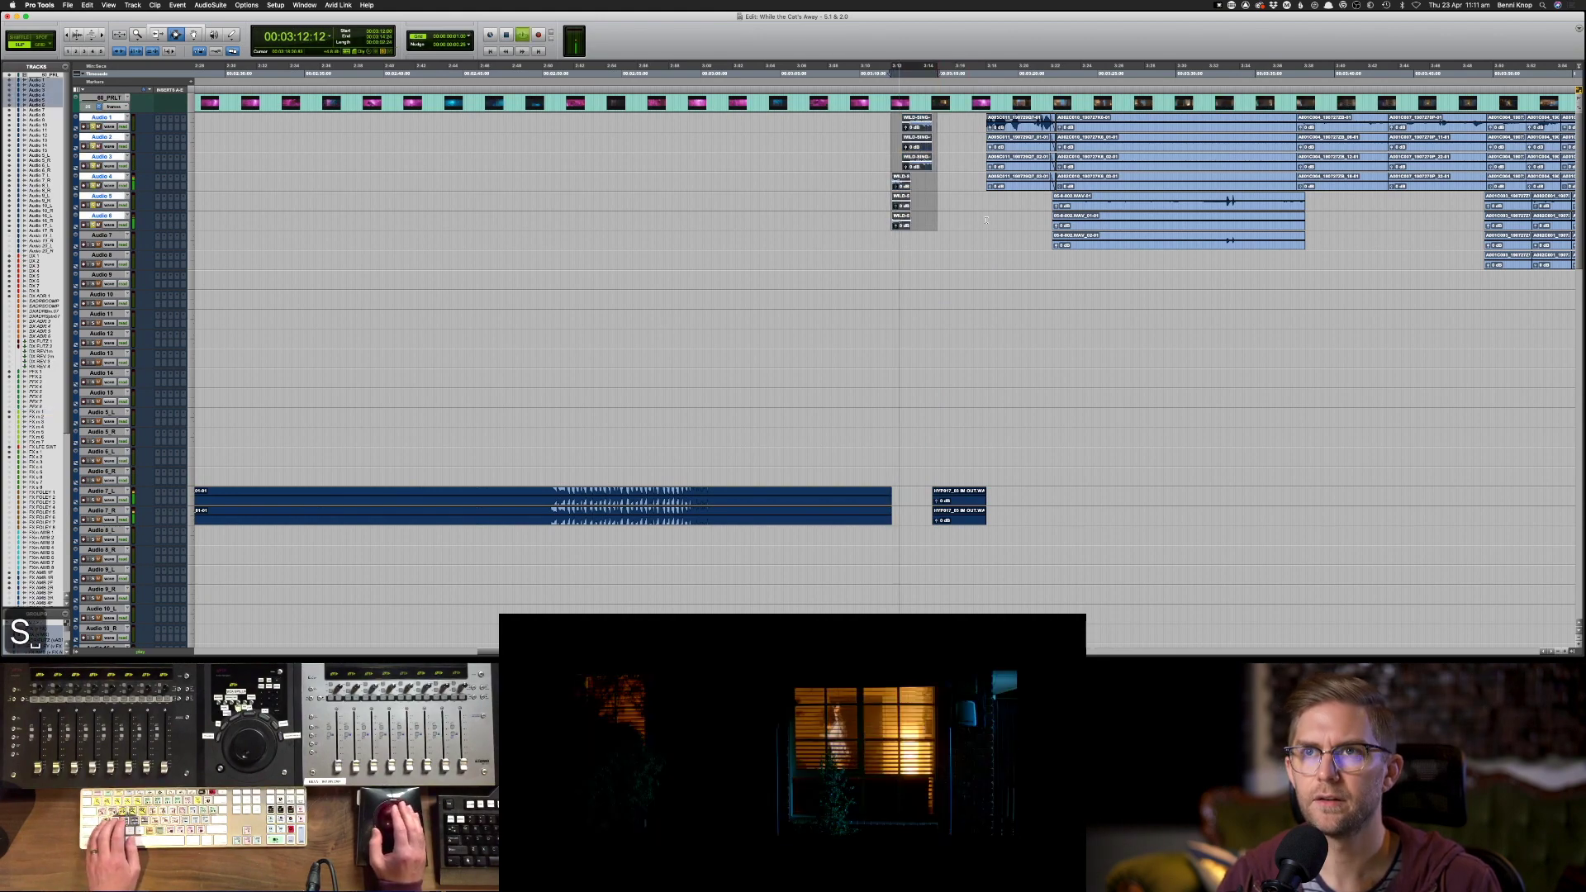
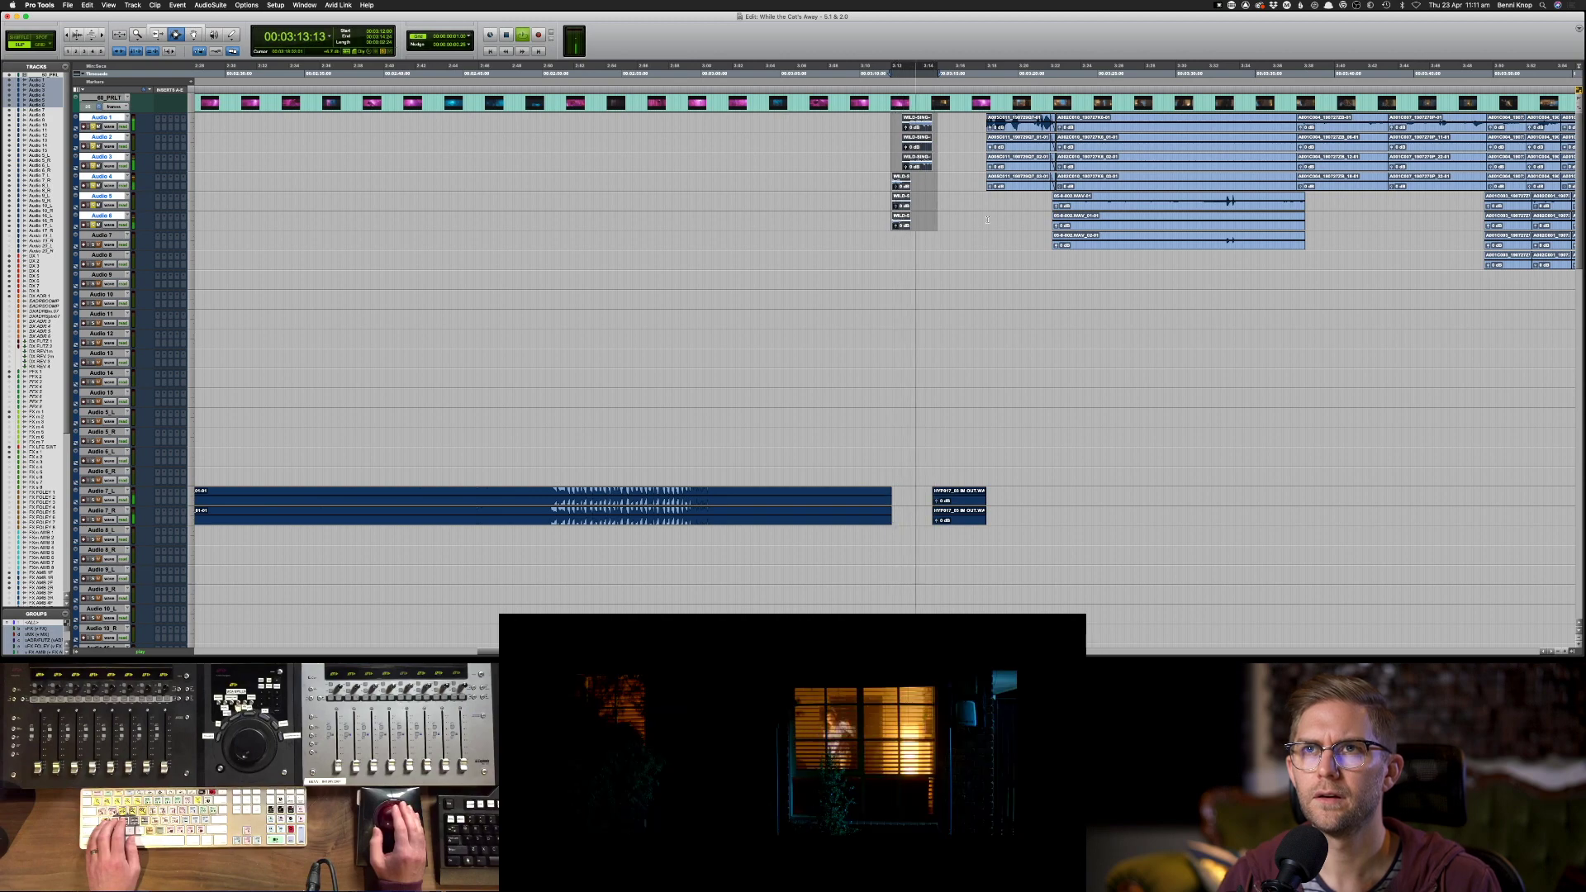
key("space")
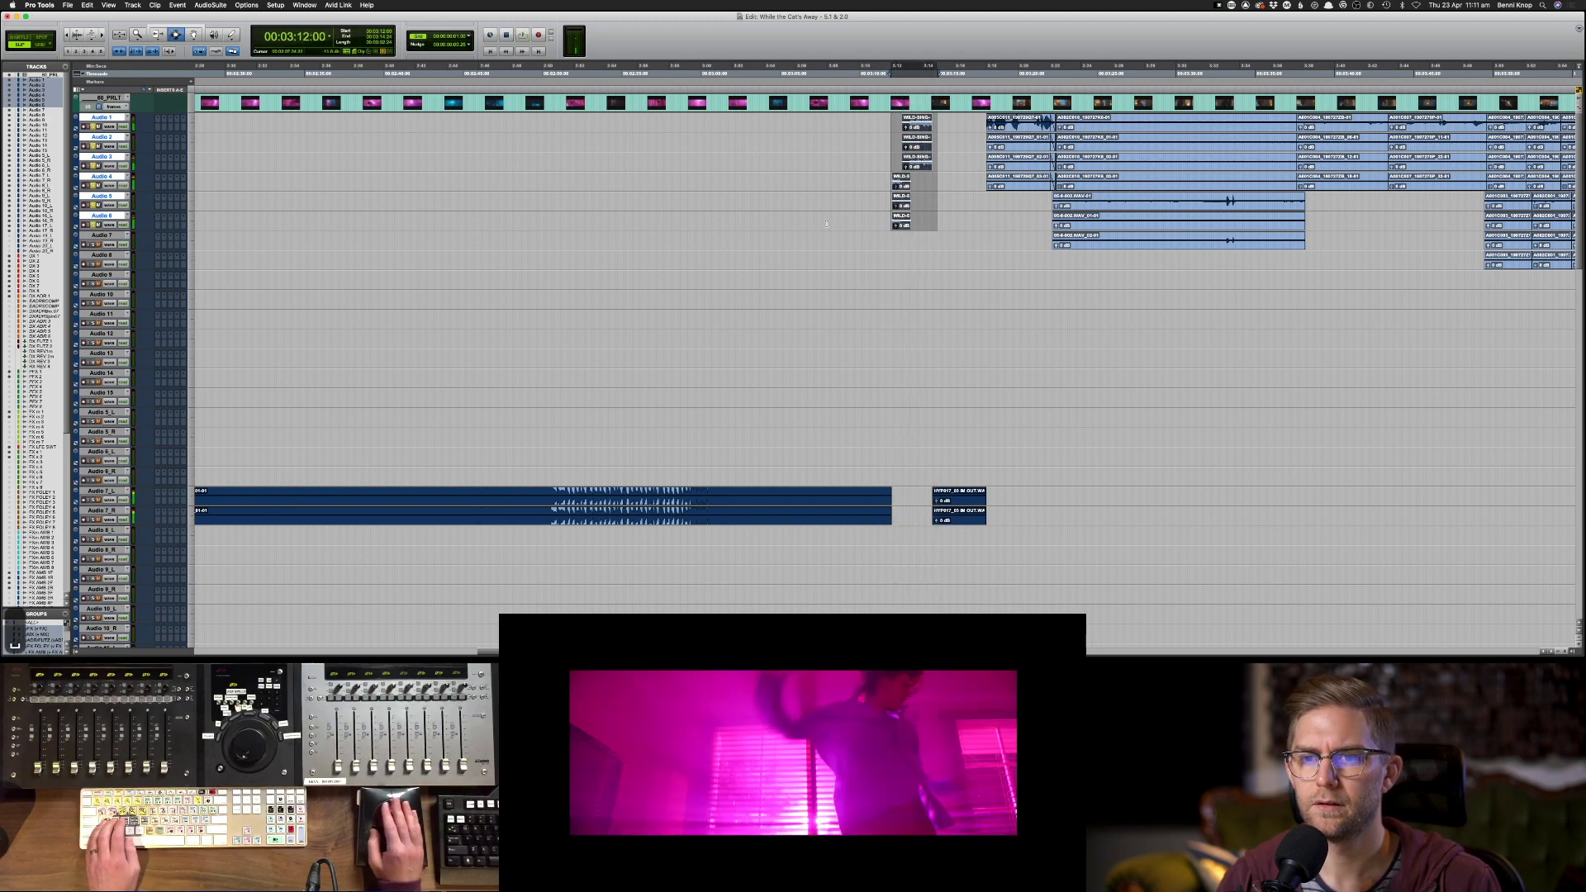
left_click(862, 221)
key("space")
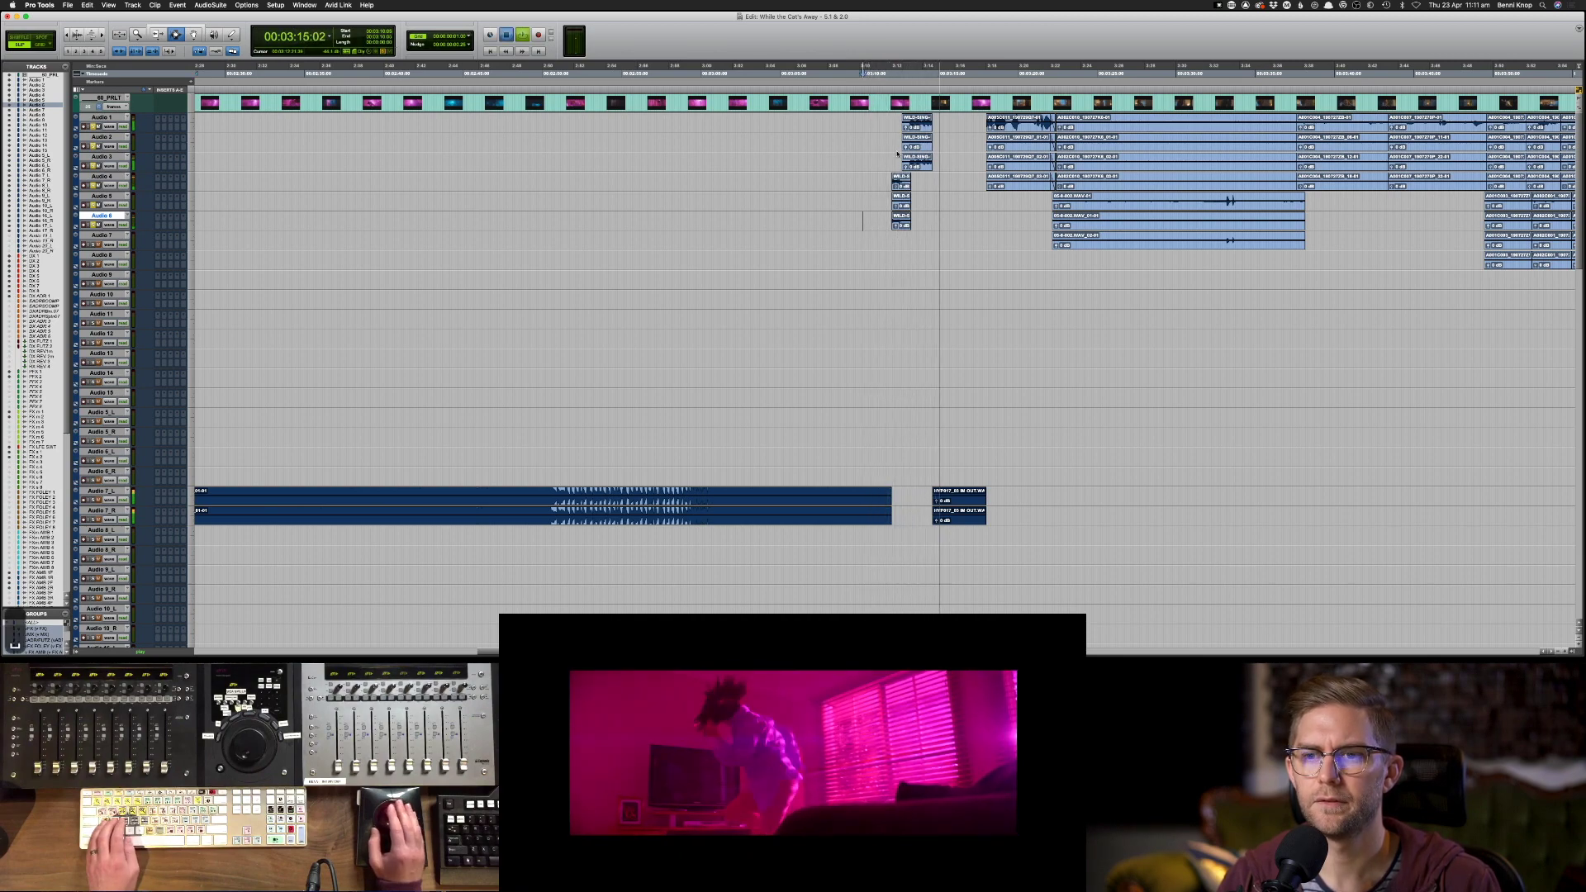
key("space")
- Copy the Audio 1 and Audio 4 clips around 3:12 to the same position on DX 1 and DX 2
left_click(901, 180)
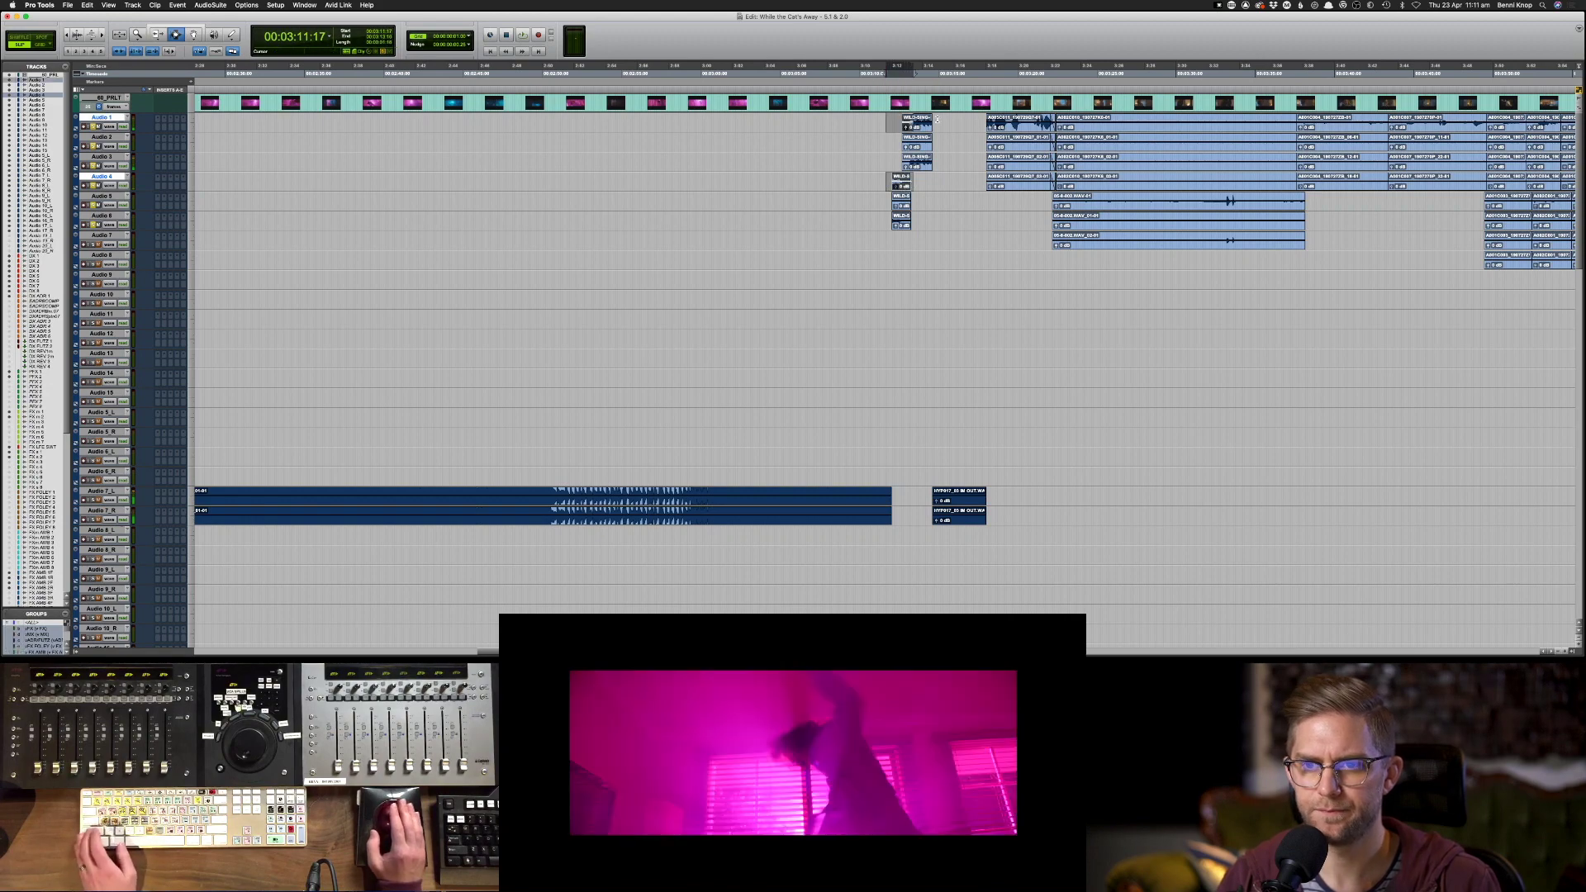
key("super+c")
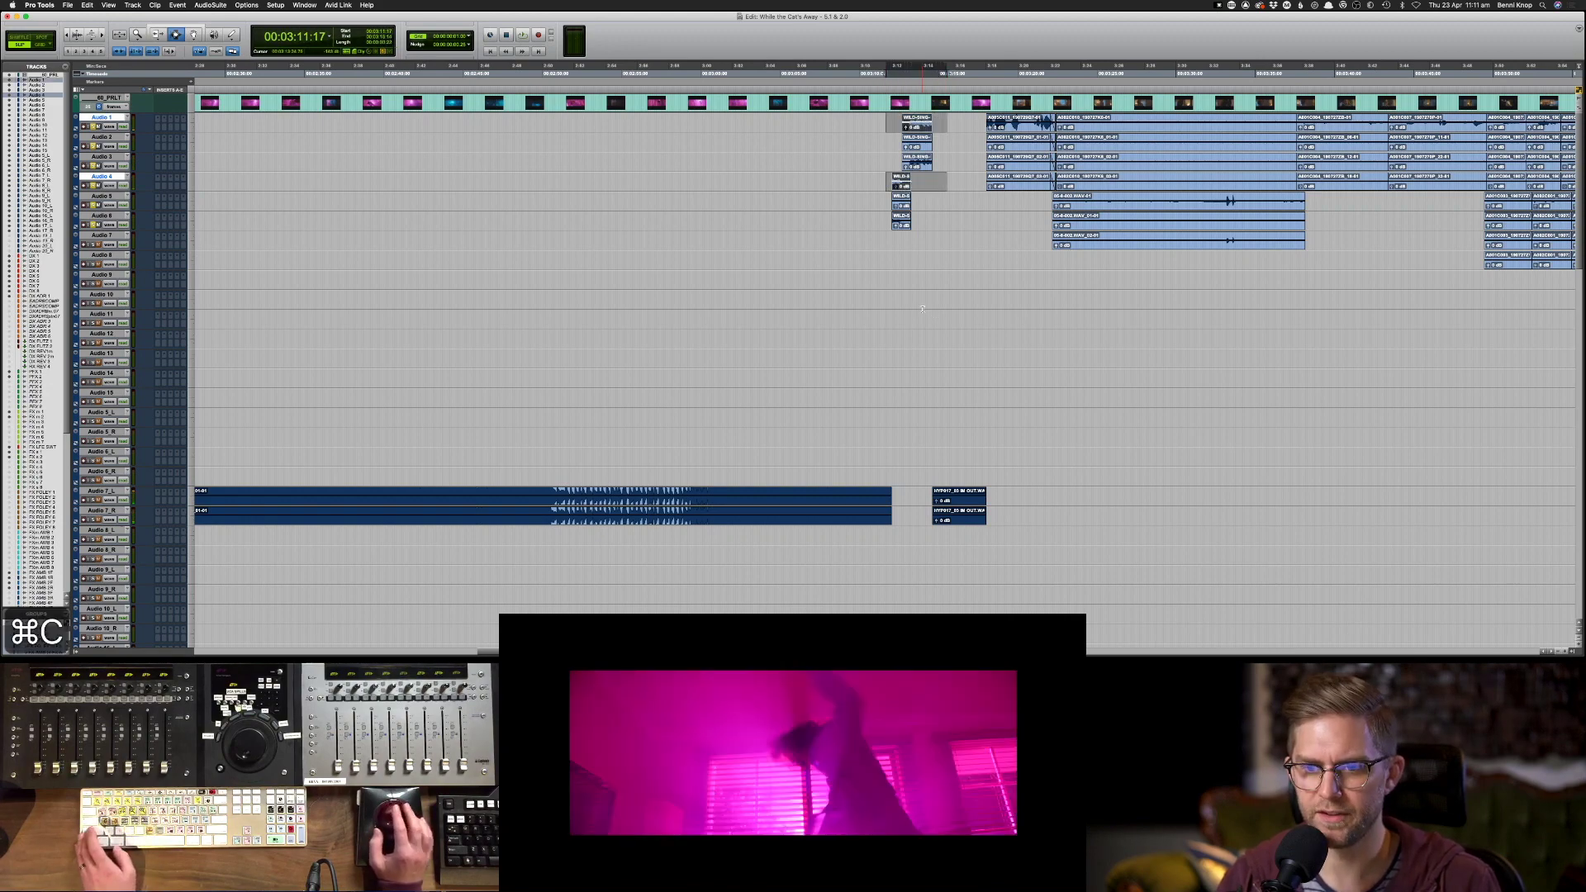
scroll(888, 319, "down", 5)
scroll(888, 319, "down", 1)
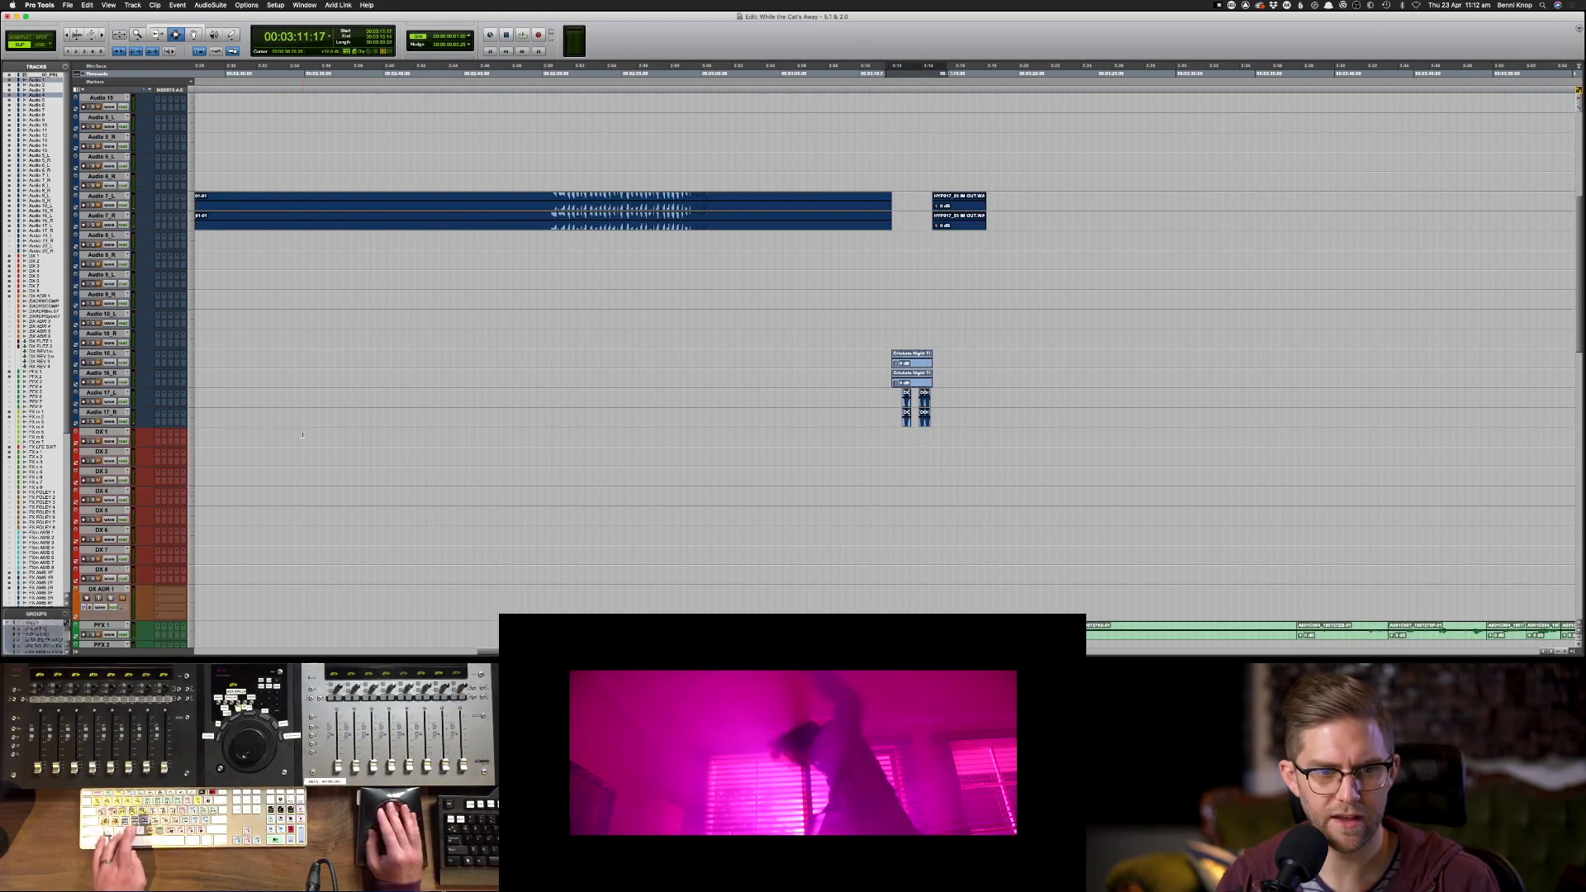
left_click(116, 455, "shift")
key("super+v")
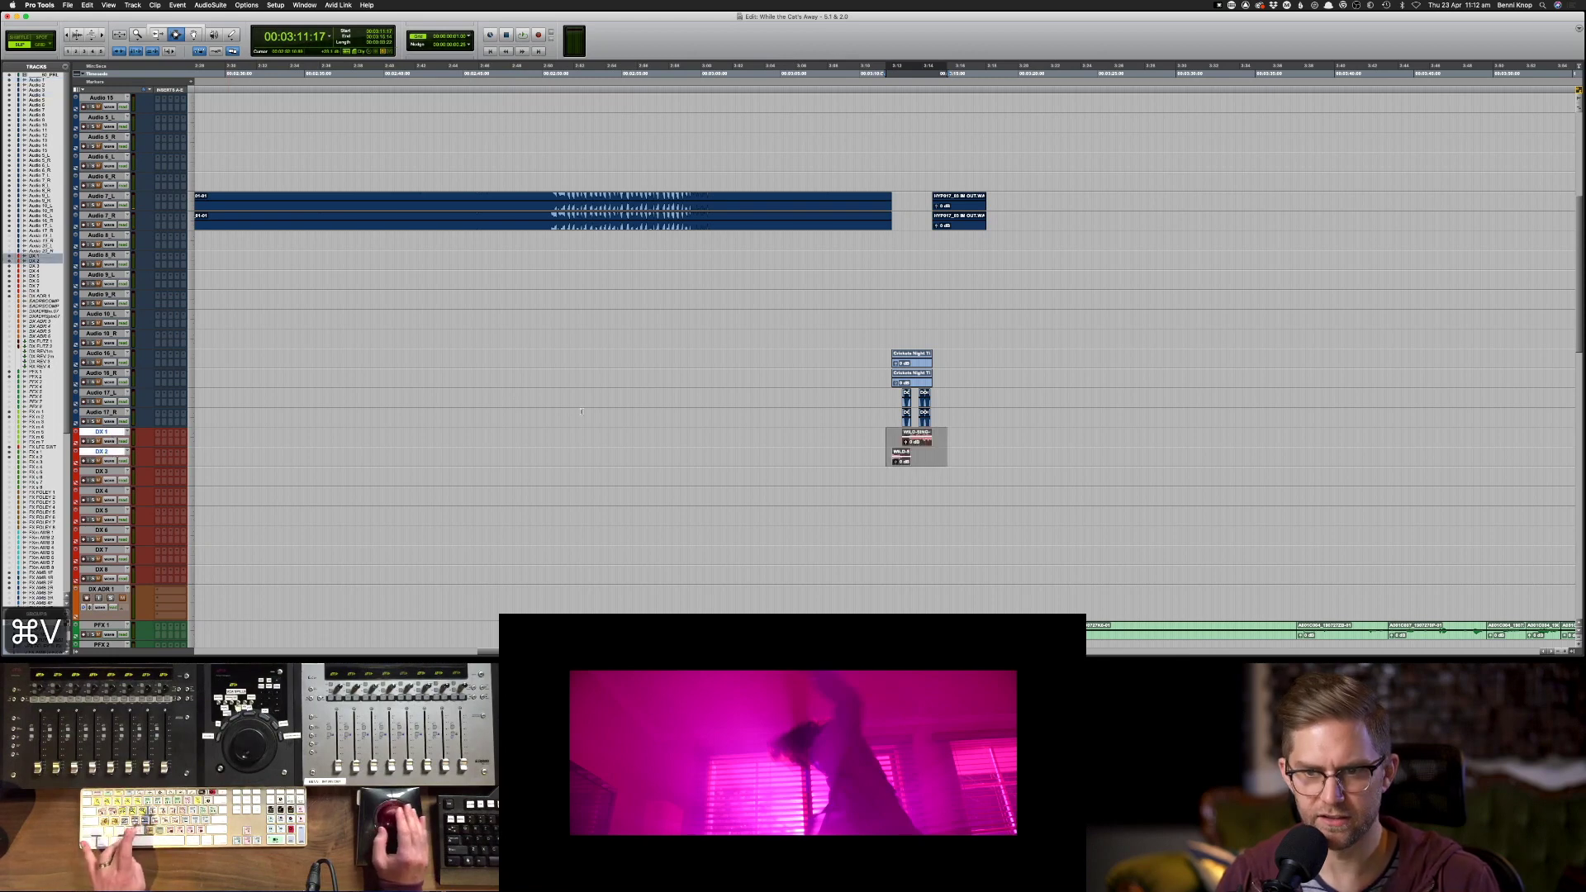
- Check the extent of the Audio 7 music clips and audition the transition between them from about 3:10
key("super+bracketleft")
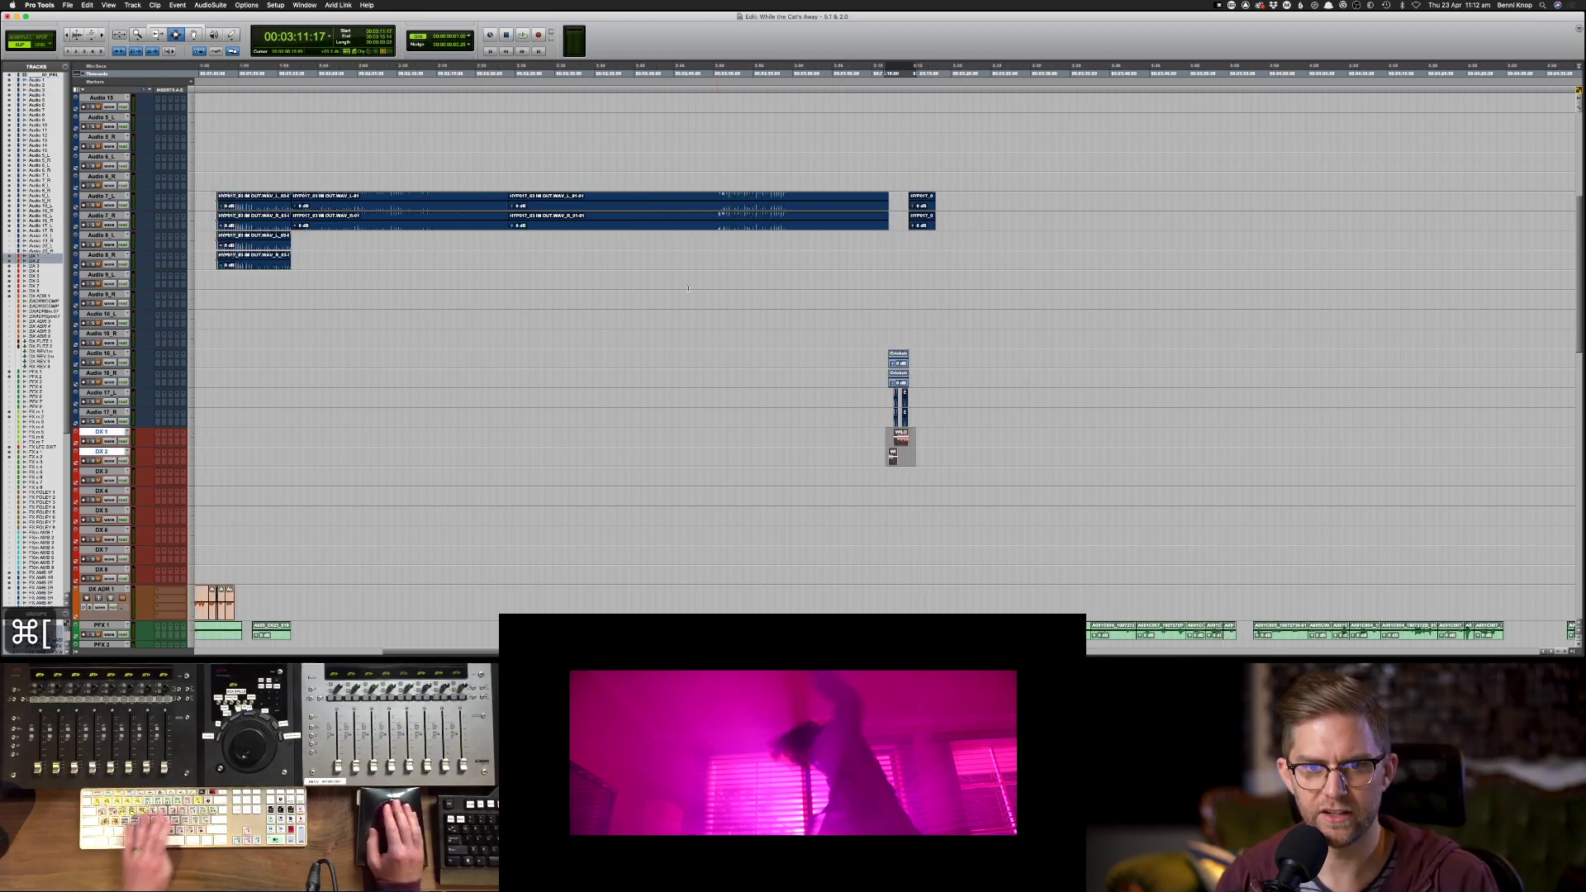
left_click(221, 216)
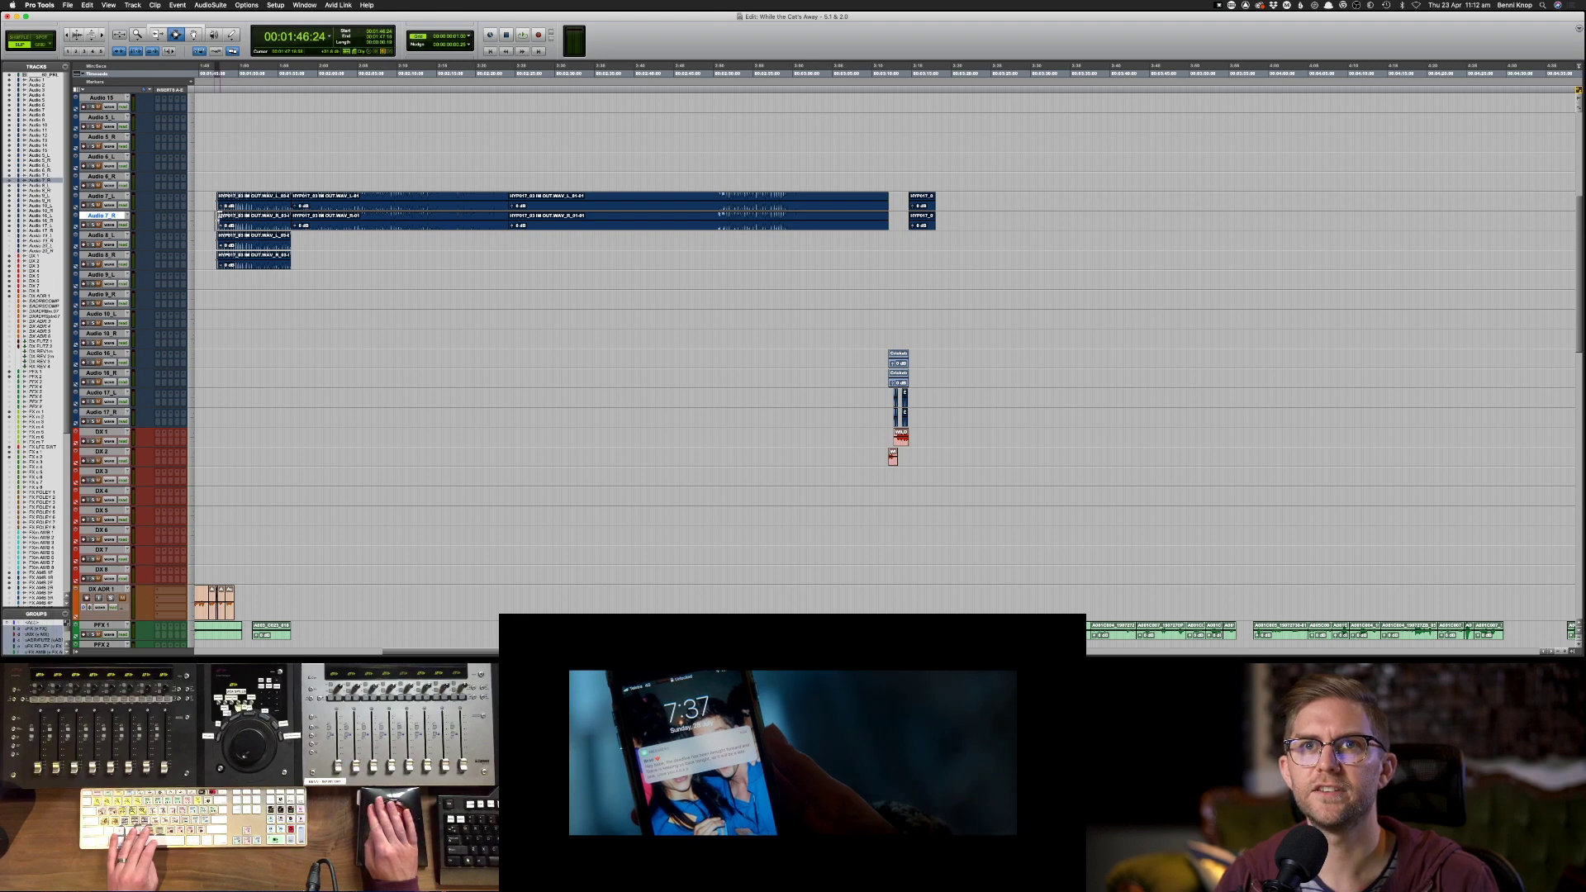
left_click_drag(222, 216, 725, 181)
left_click(880, 168)
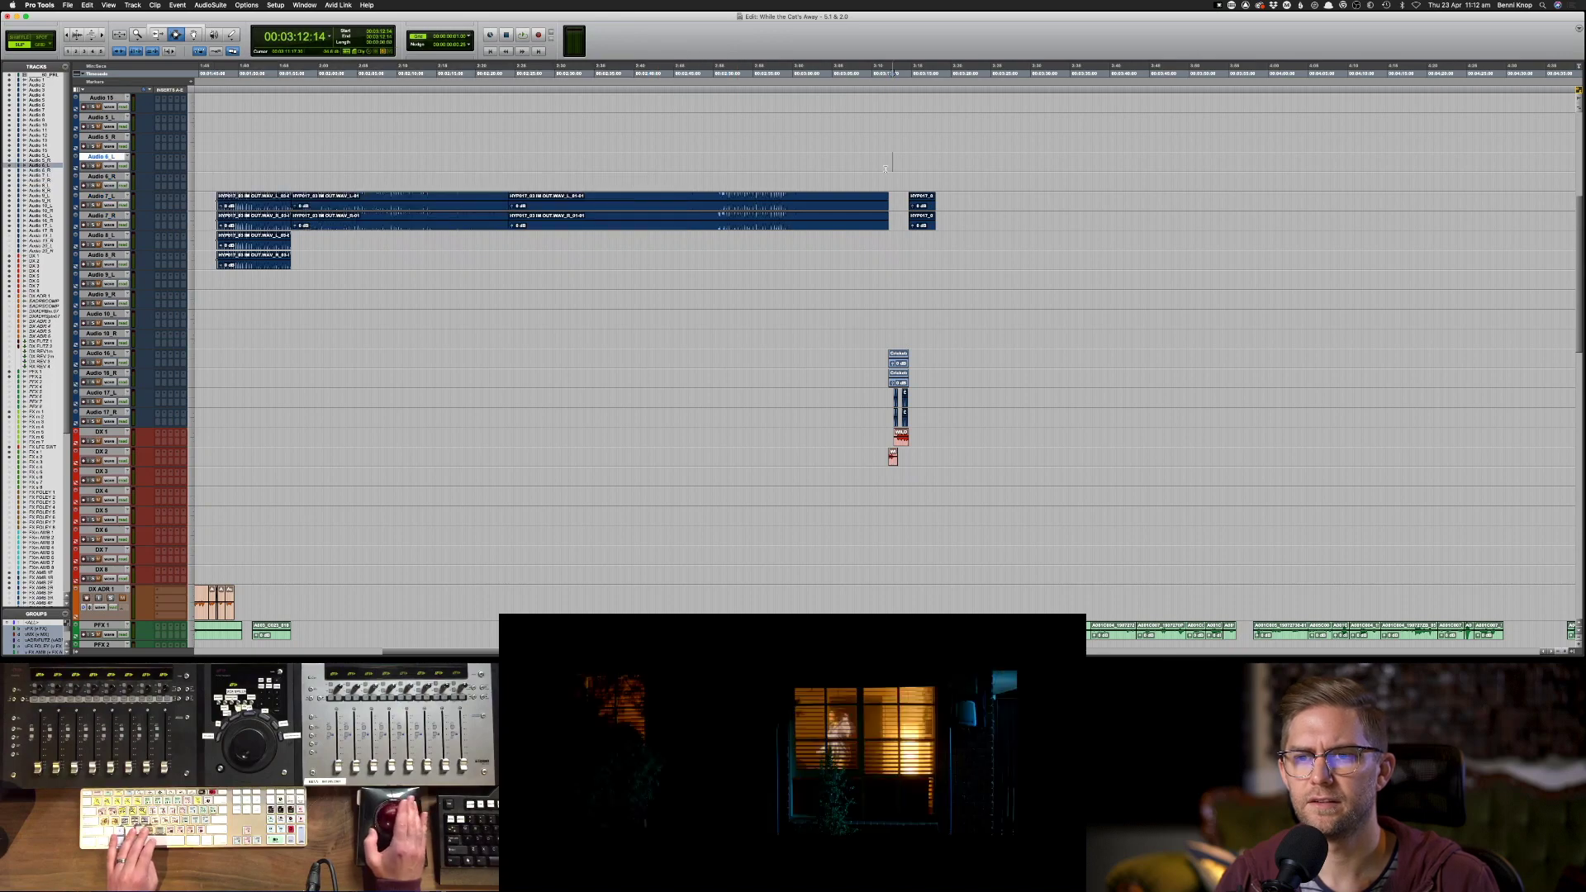
key("space")
key("space")
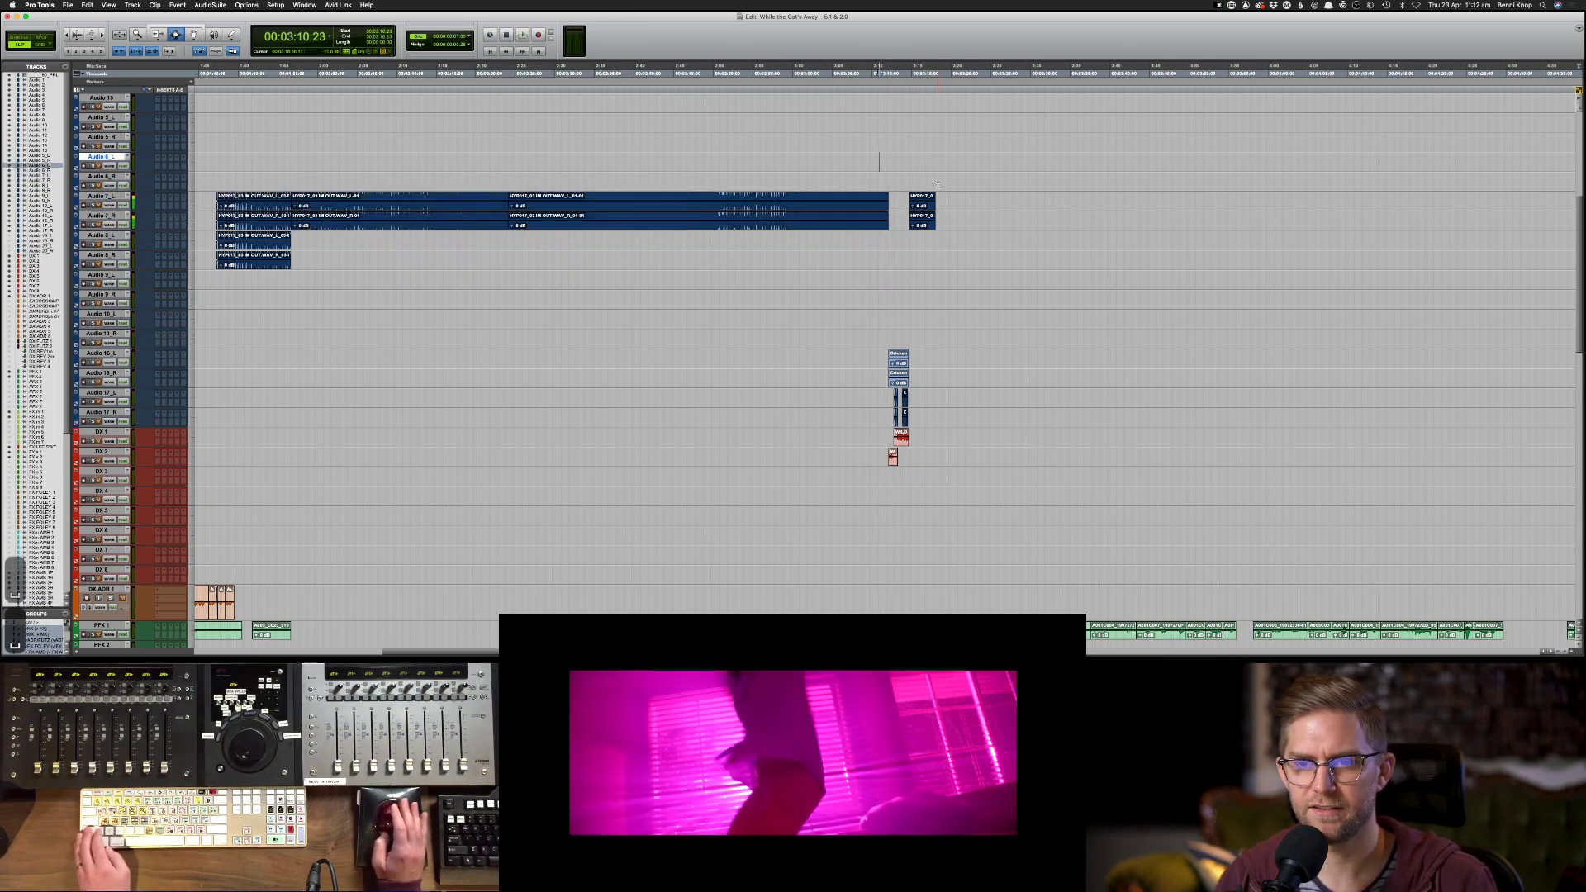
- Audition the production clips on Audio 4 to Audio 6 around 3:12 with the track solos
scroll(925, 177, "up", 5)
left_click(893, 218)
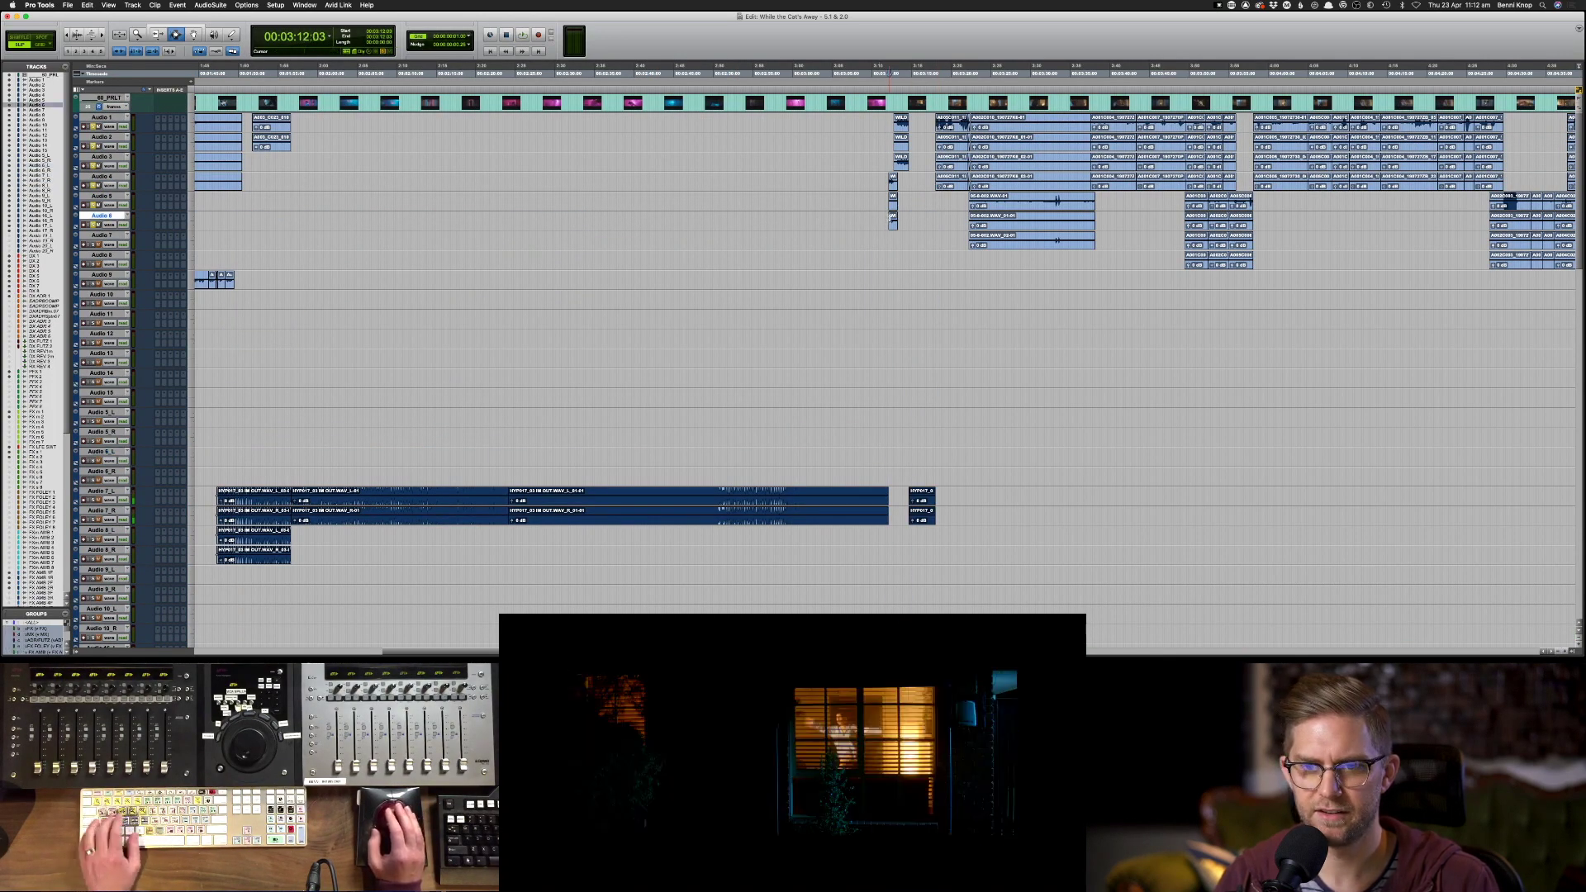
key("space")
key("super+]")
key("super+]")
key("super+]")
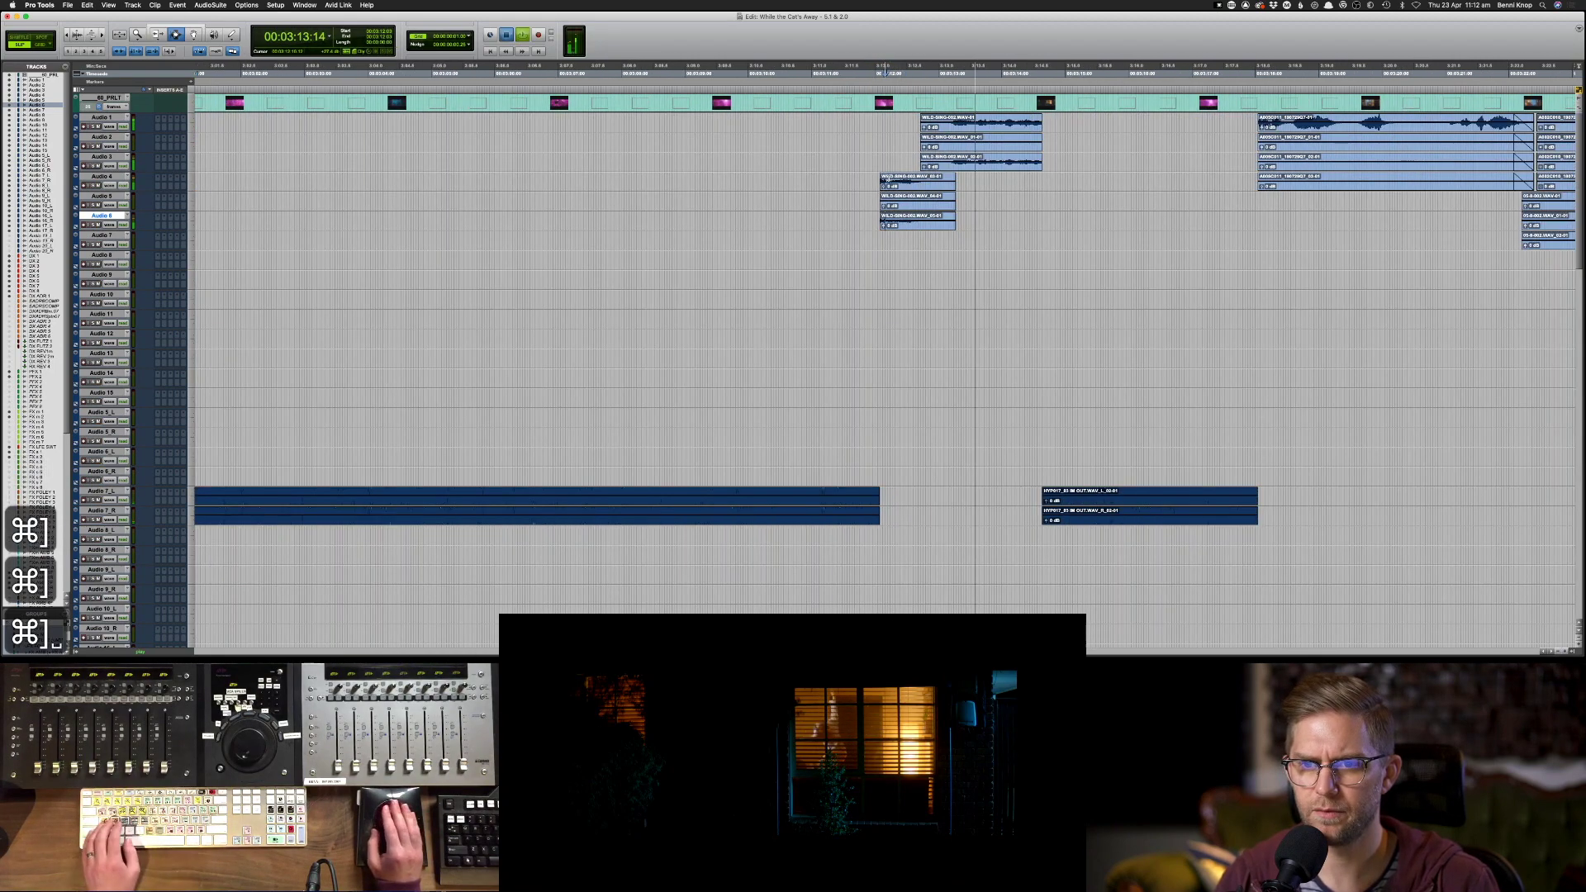
left_click(915, 205)
key("space")
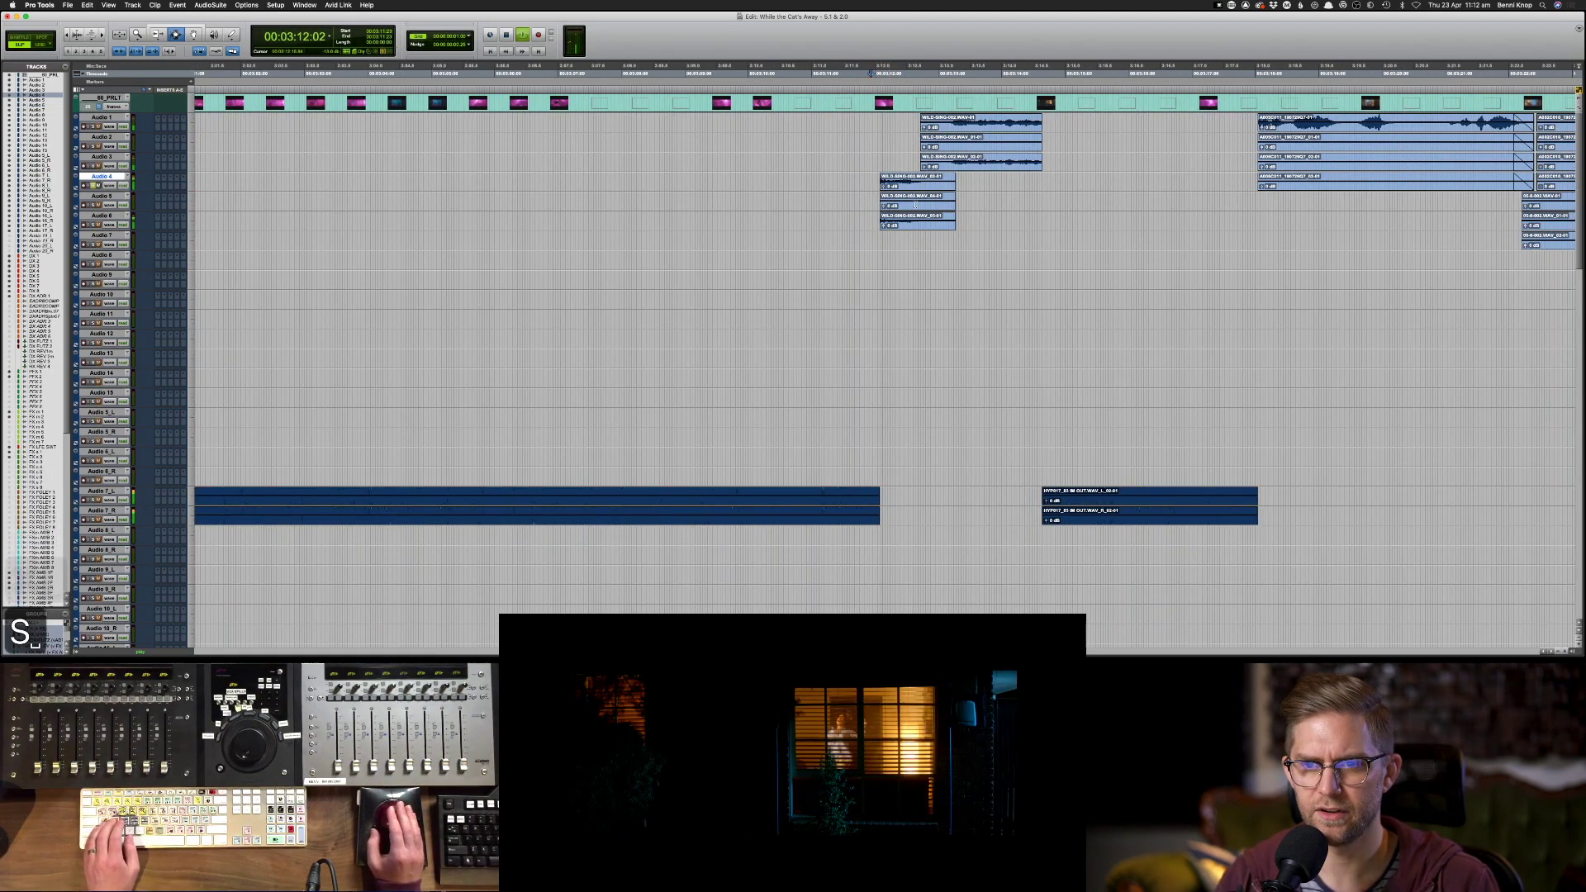
key("space")
left_click(876, 223)
key("space")
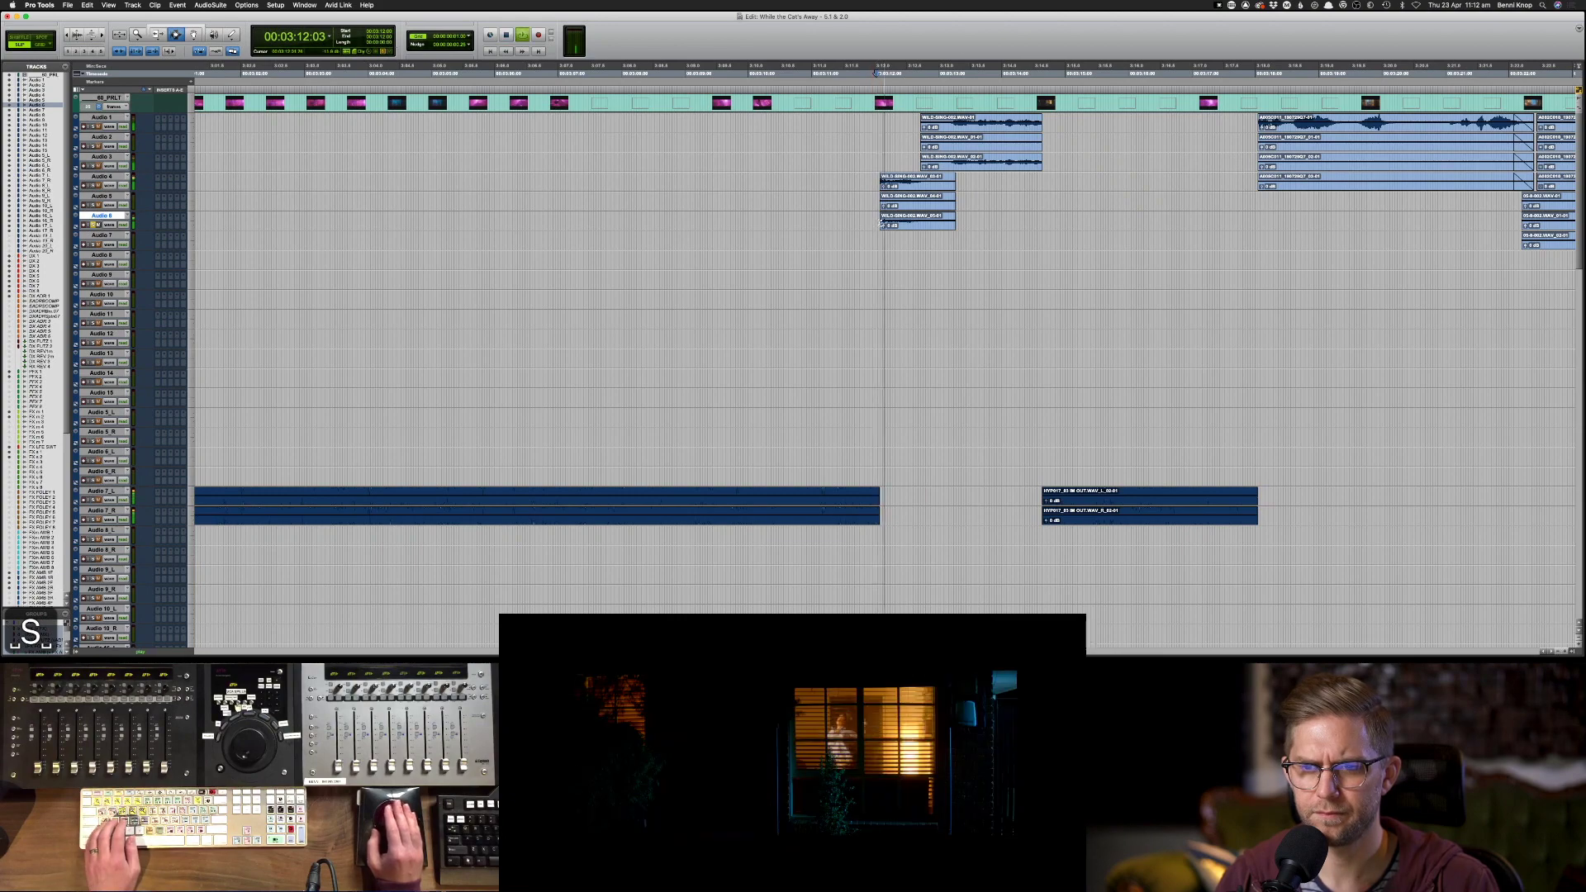
left_click(875, 187)
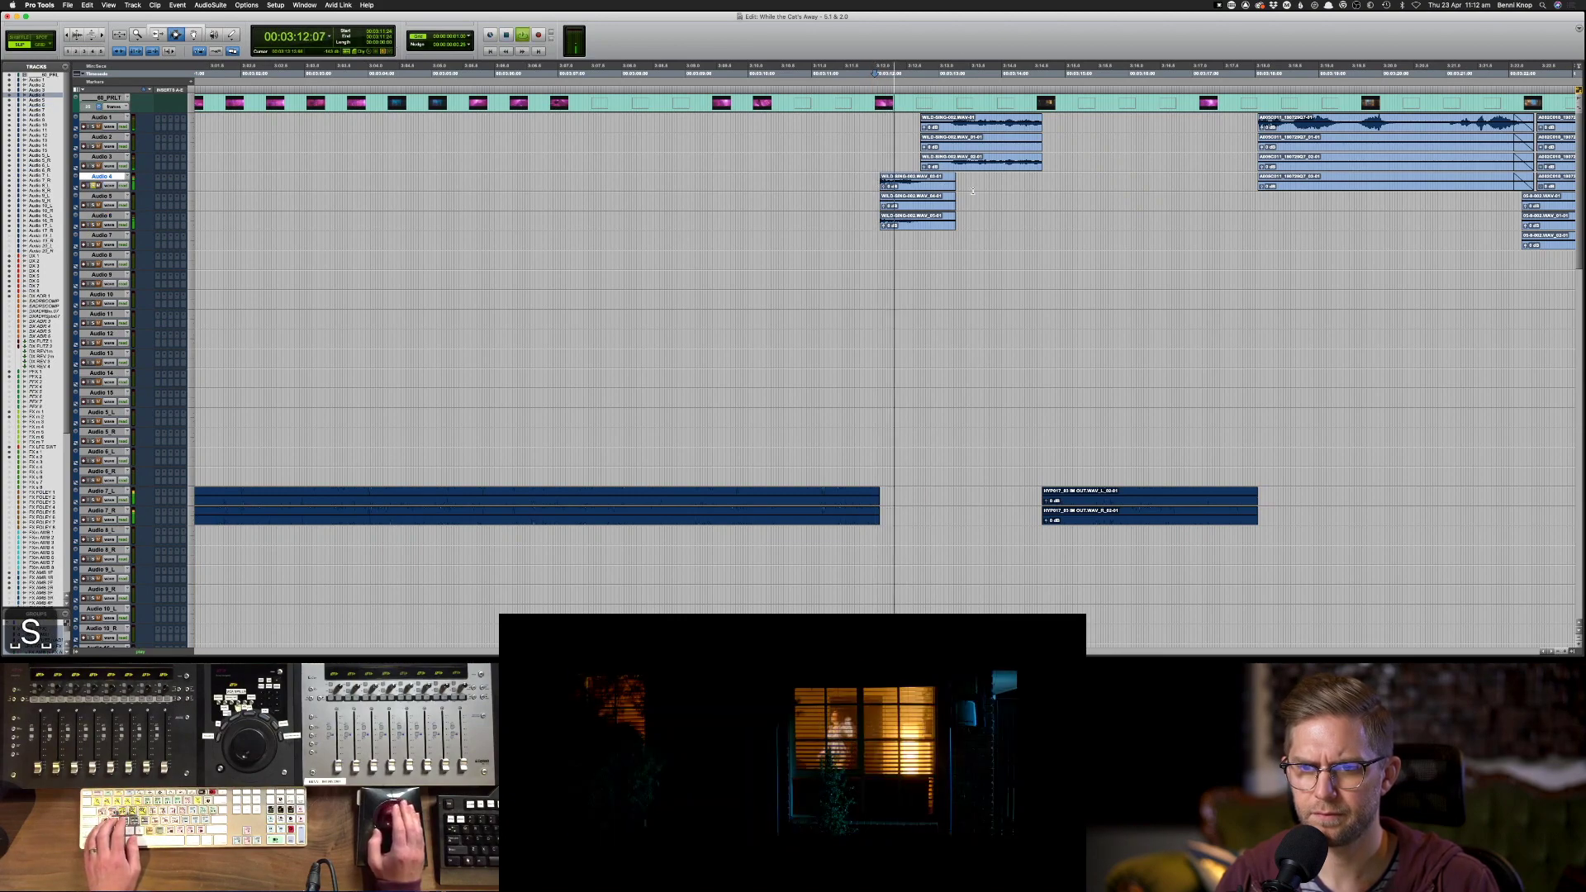
key("space")
- Audition the Audio 1 clip from just before its start at about 3:12 and check the copies on the DX, PFX and FX tracks
left_click(909, 160)
key("space")
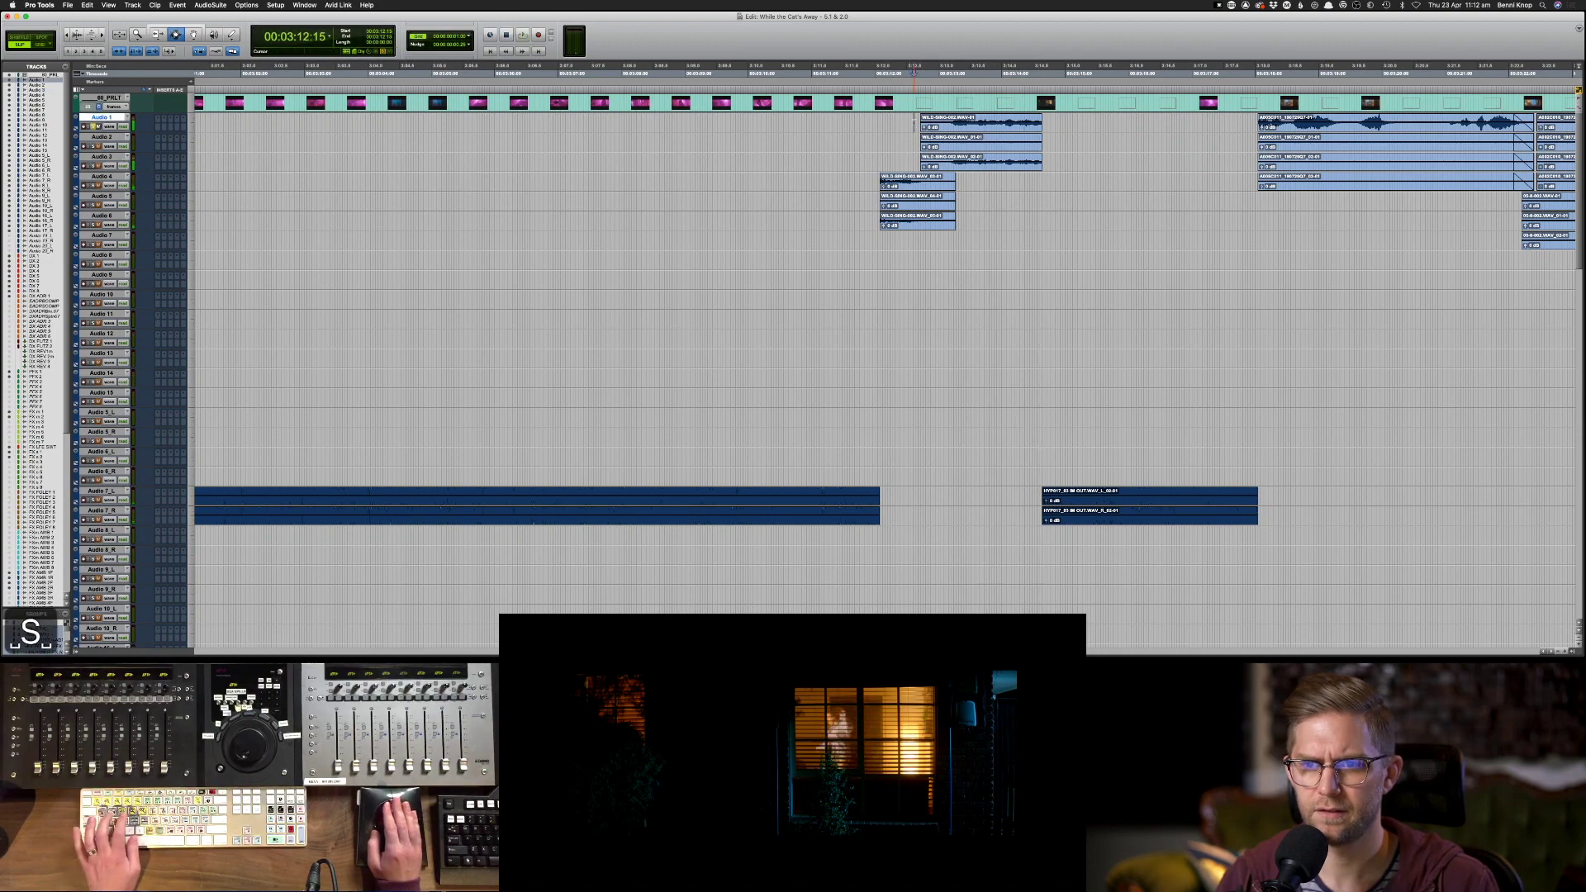
left_click(913, 122)
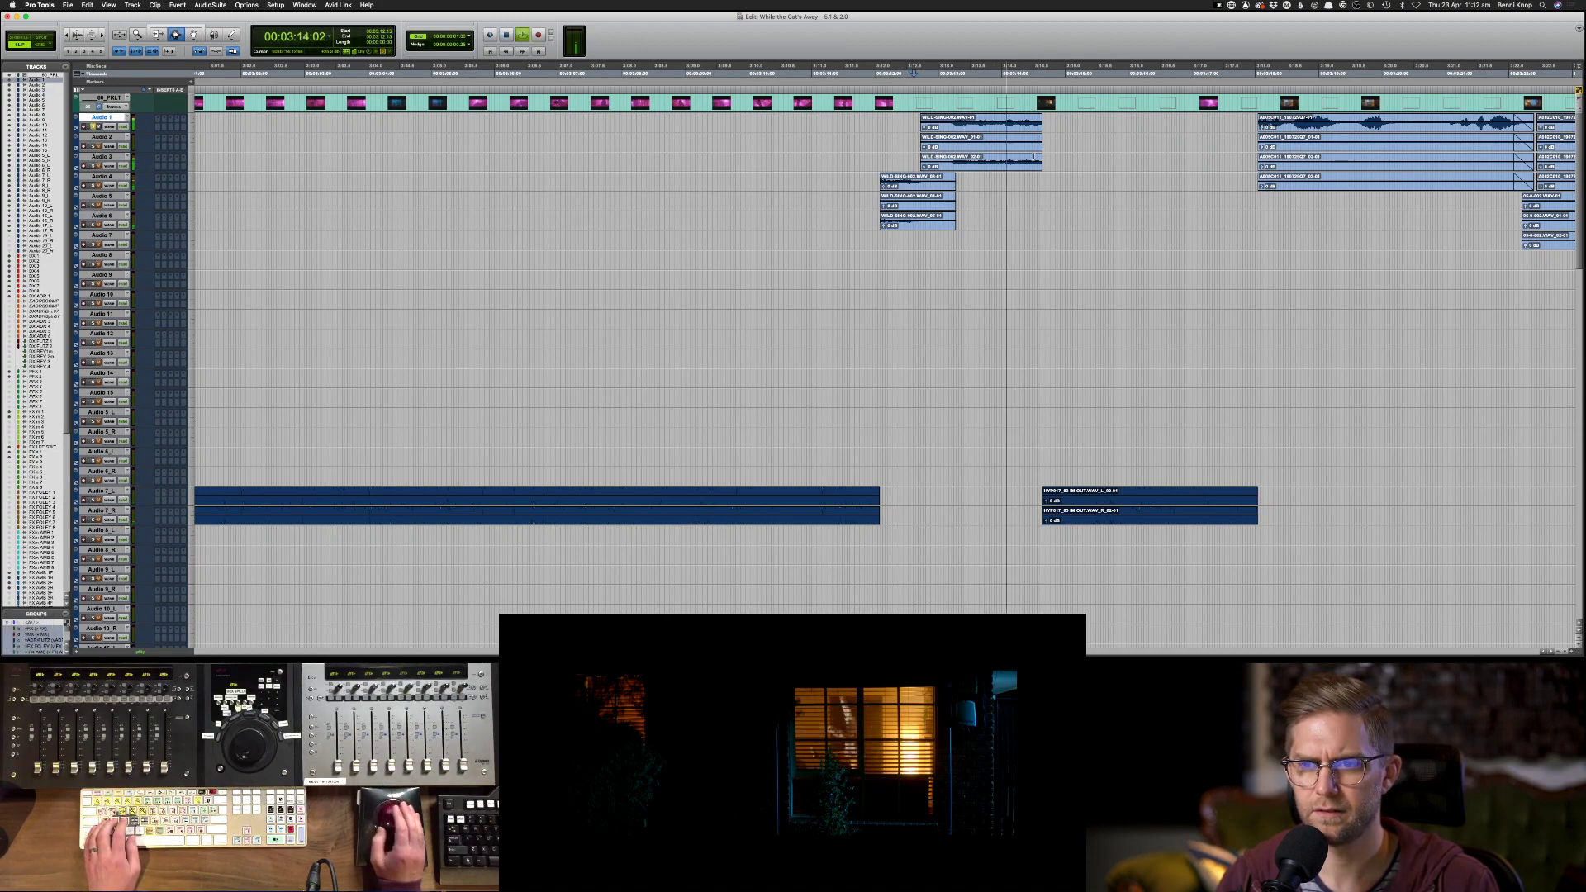
key("space")
scroll(1107, 188, "down", 3)
scroll(1107, 188, "down", 20)
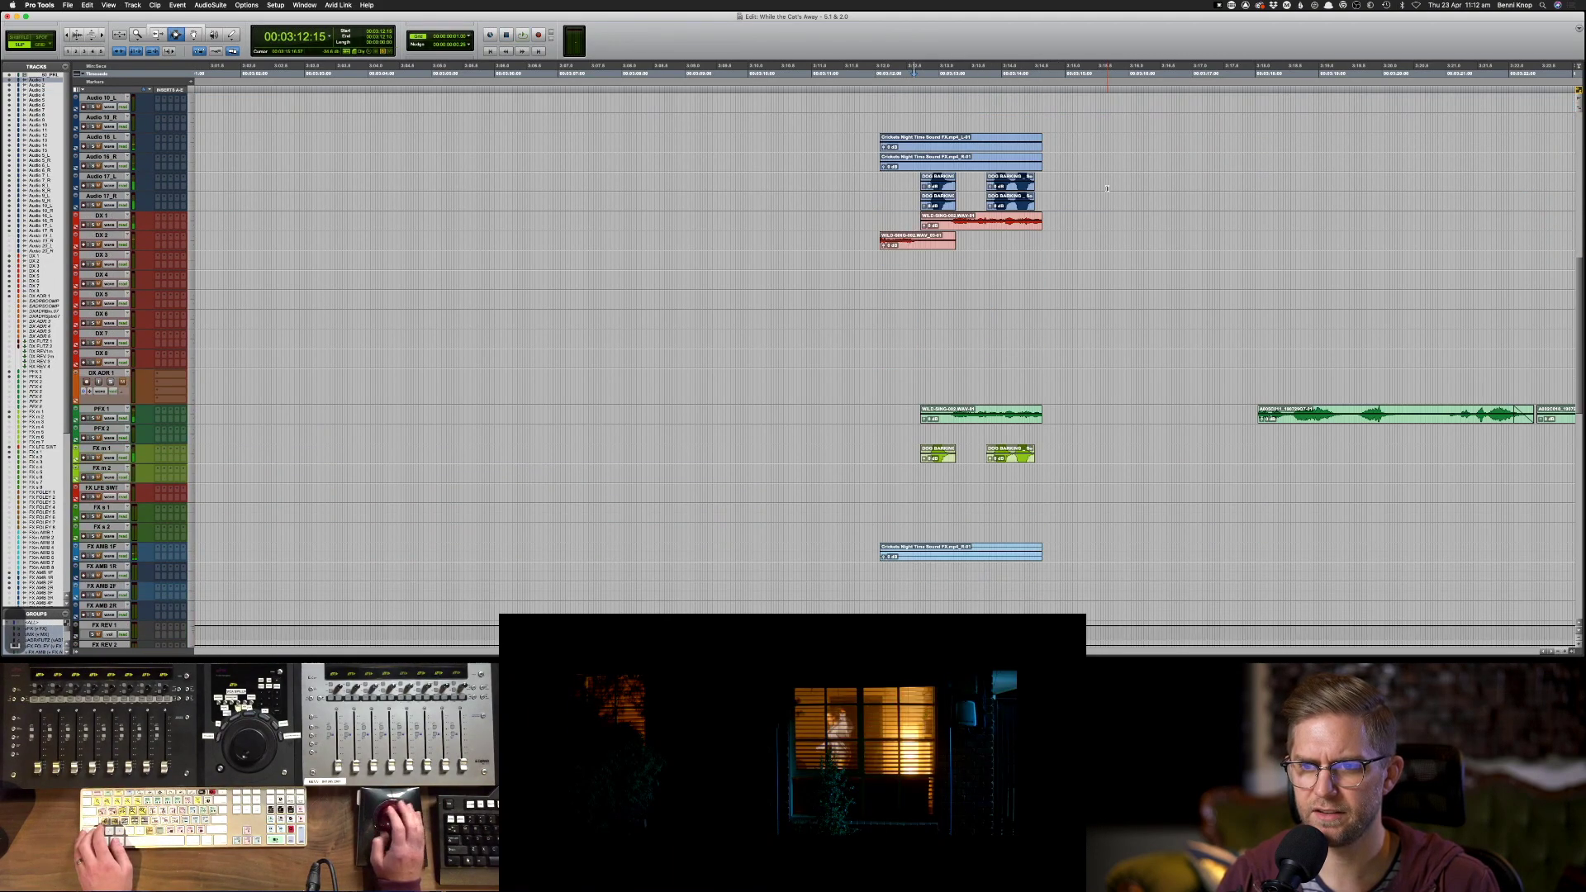
scroll(1107, 188, "up", 20)
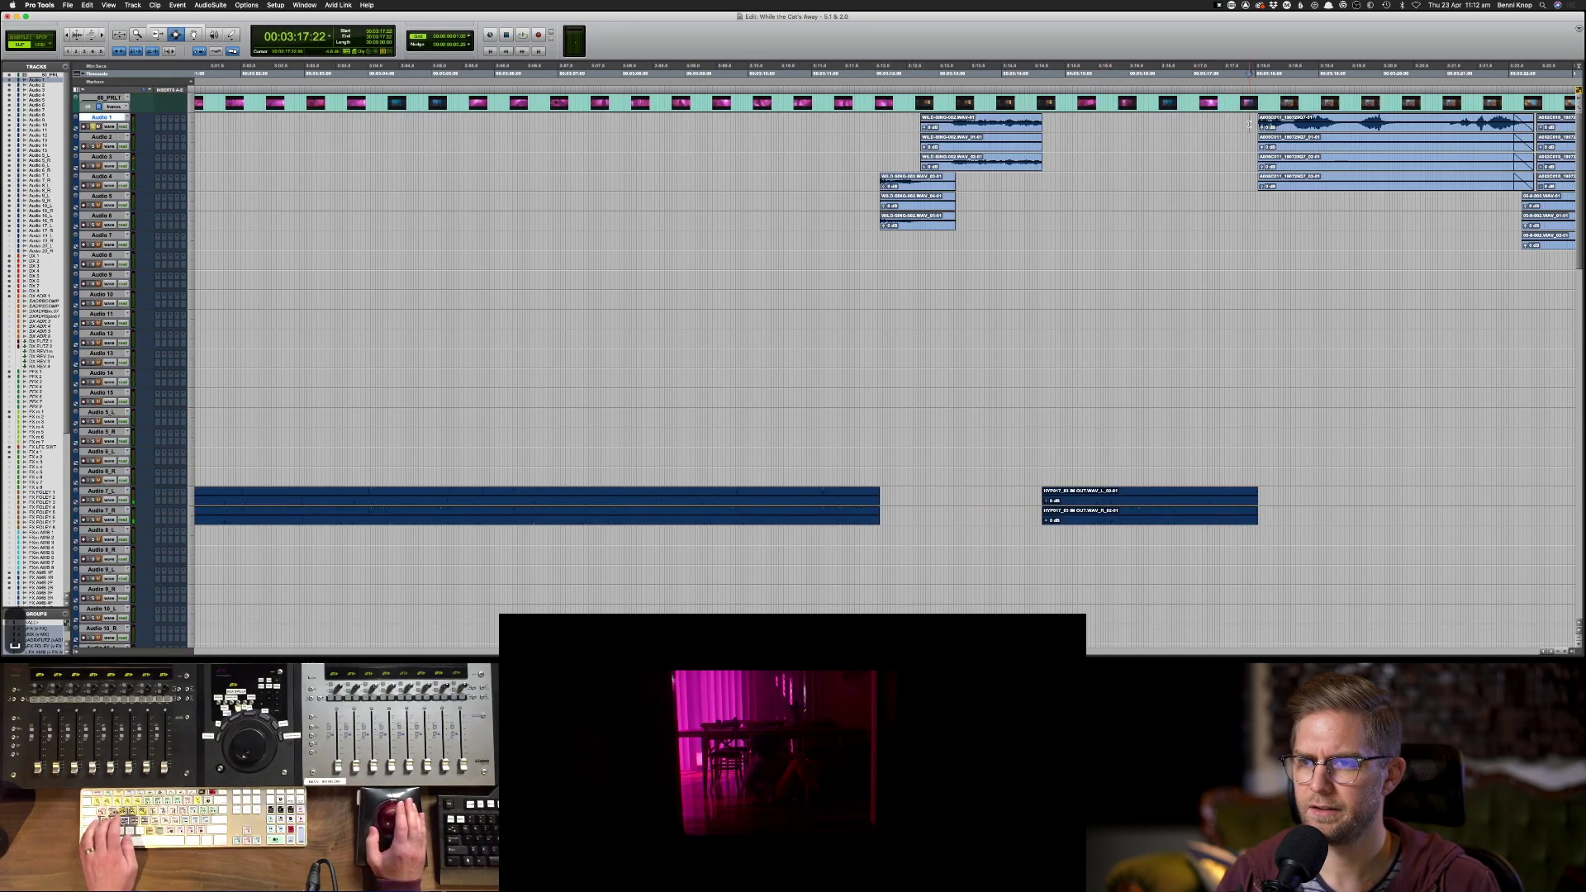
- Audition the Audio 1 production clip from about 3:18 and look over the track layout in the Mix window
left_click(1247, 129)
key("space")
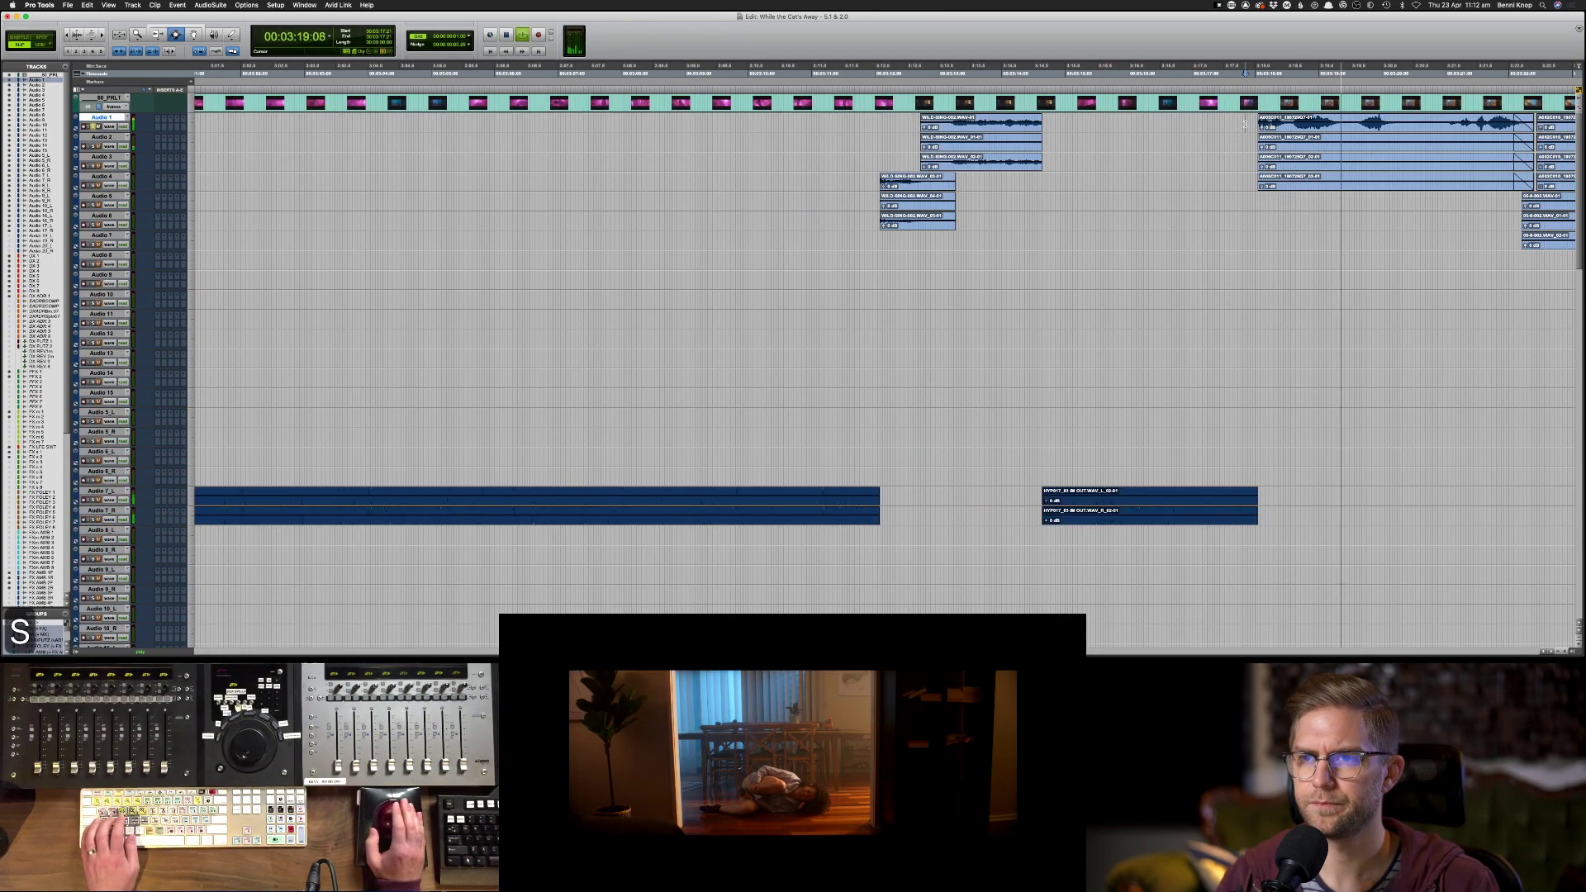
key("space")
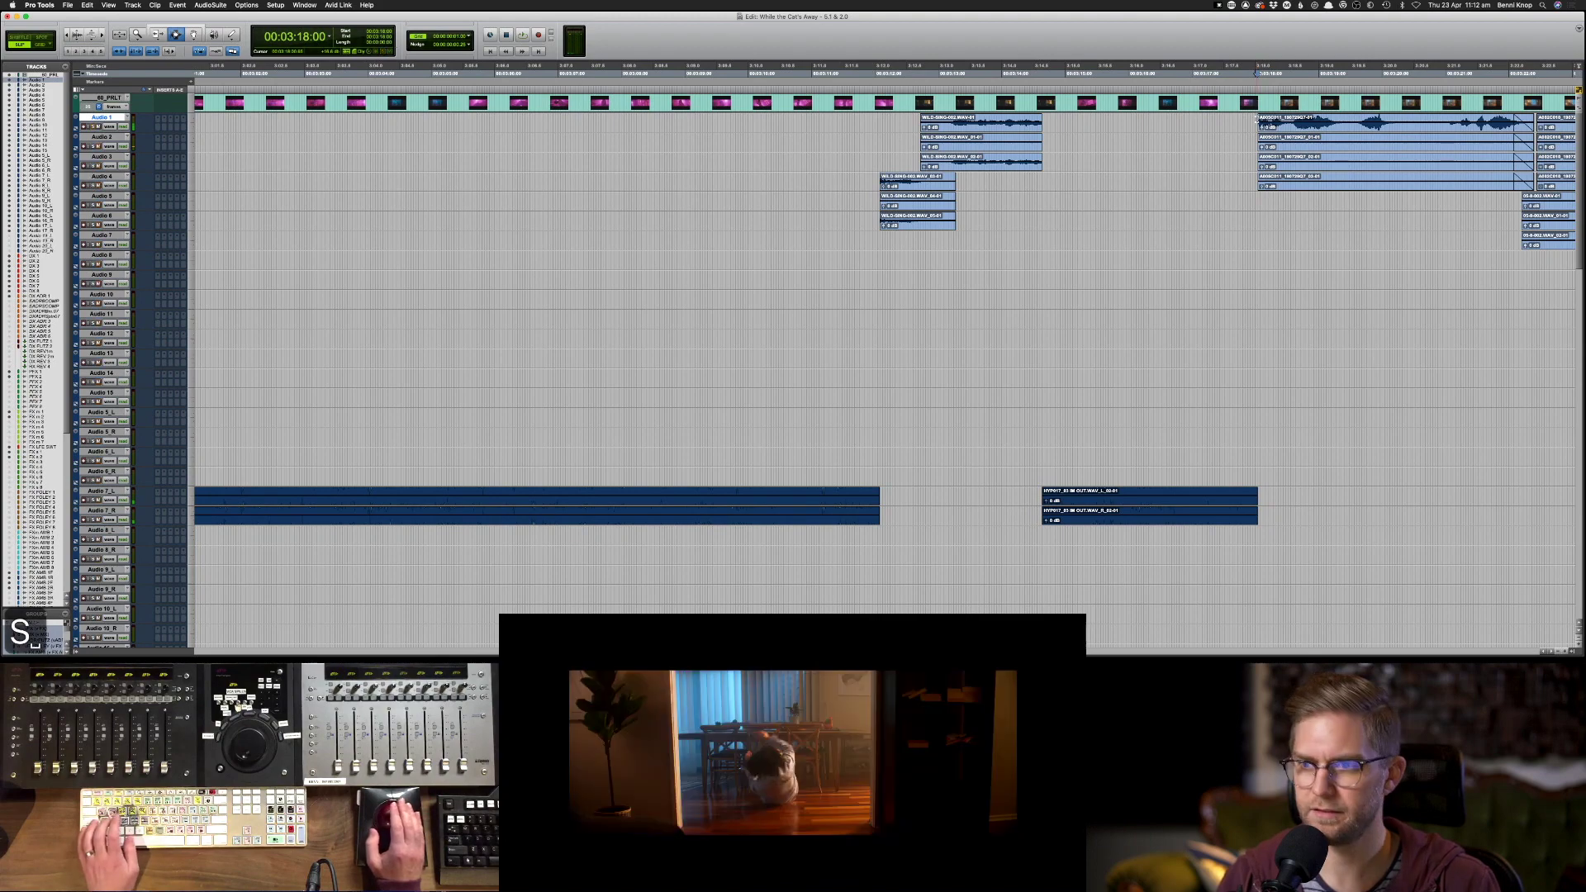
key("super+bracketleft")
key("super+bracketleft")
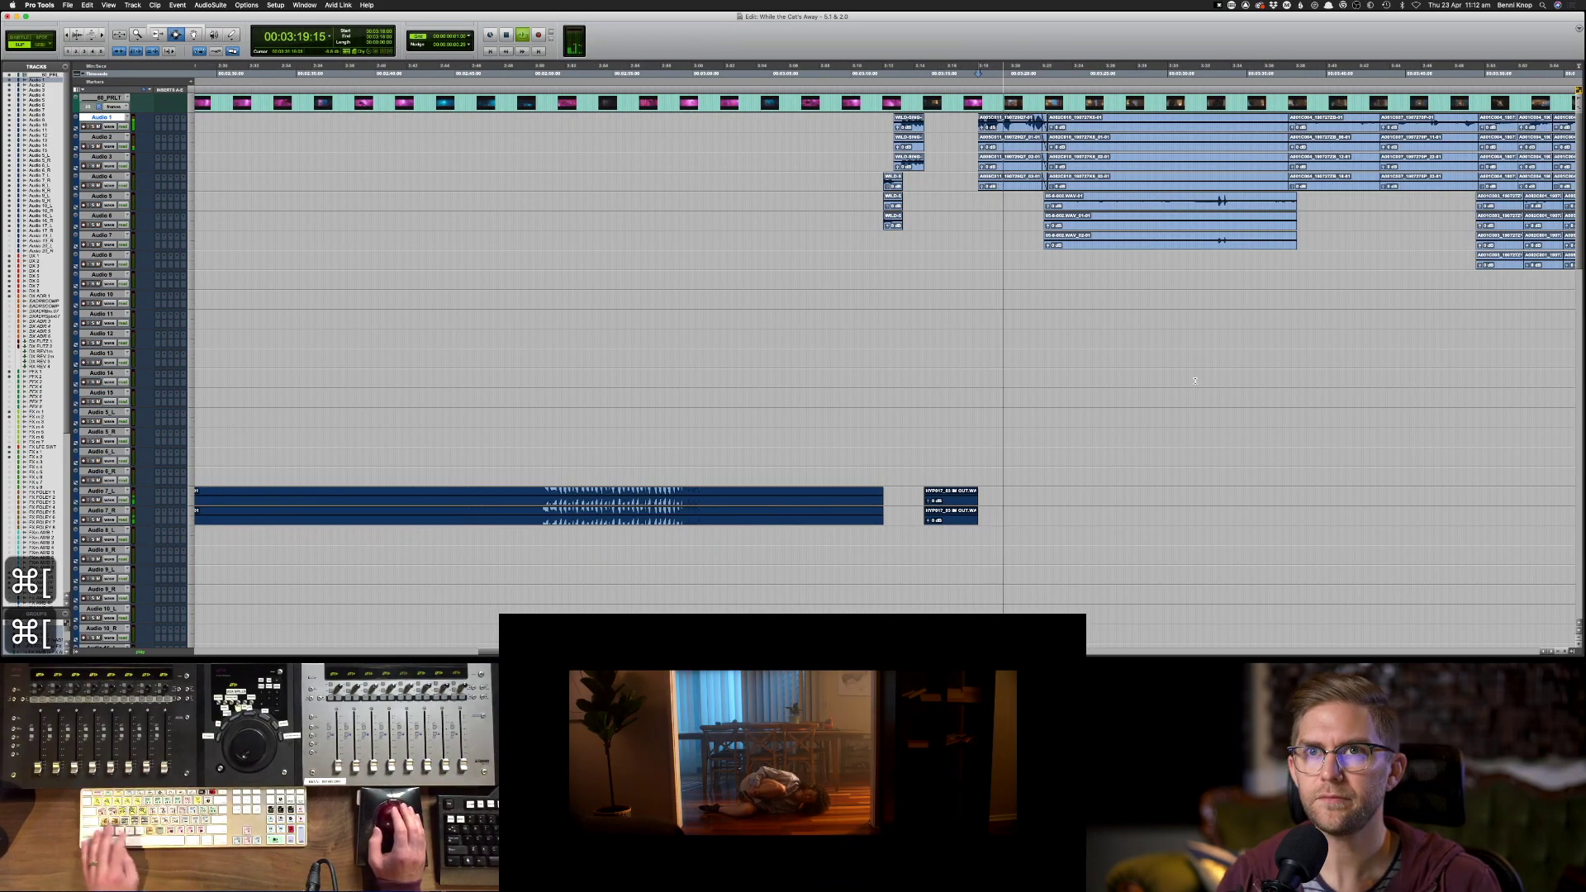
scroll(1196, 380, "down", 5)
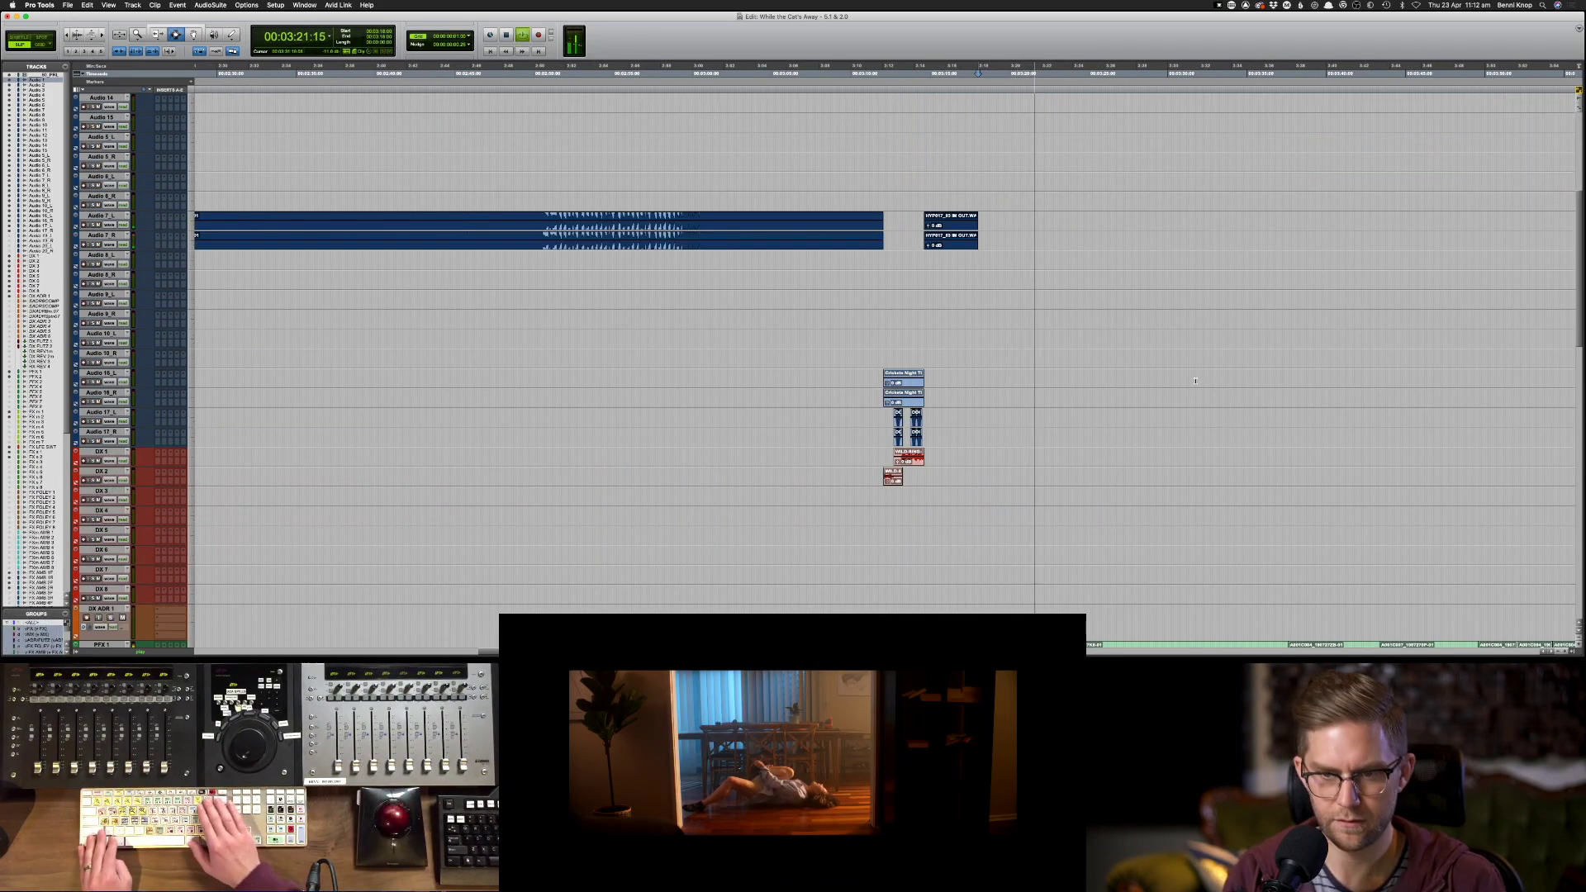
key("super+equal")
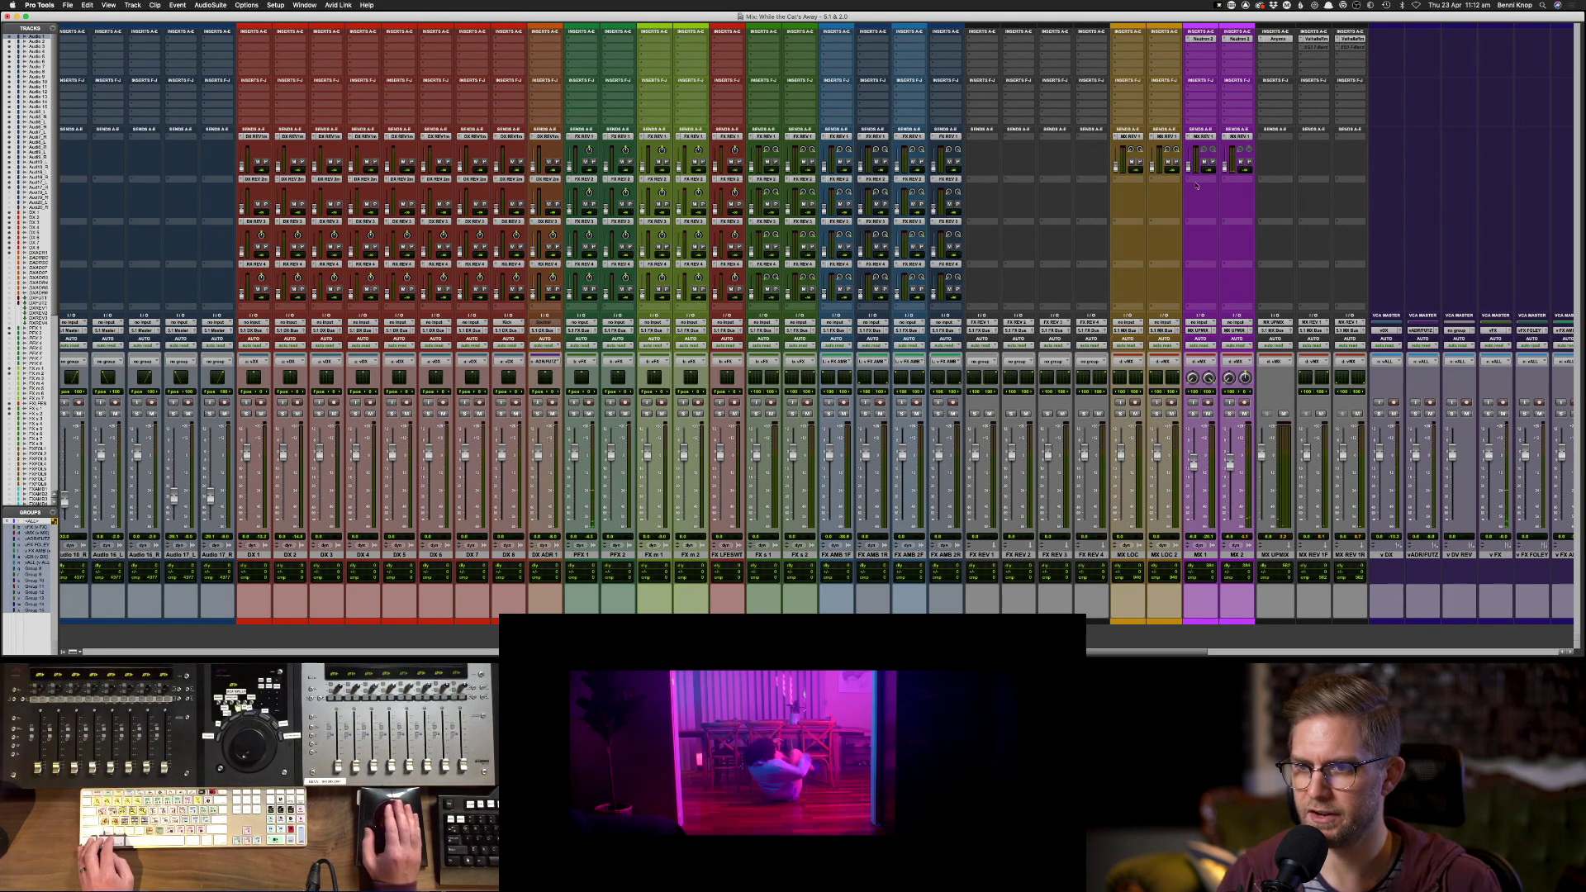
key("super+equal")
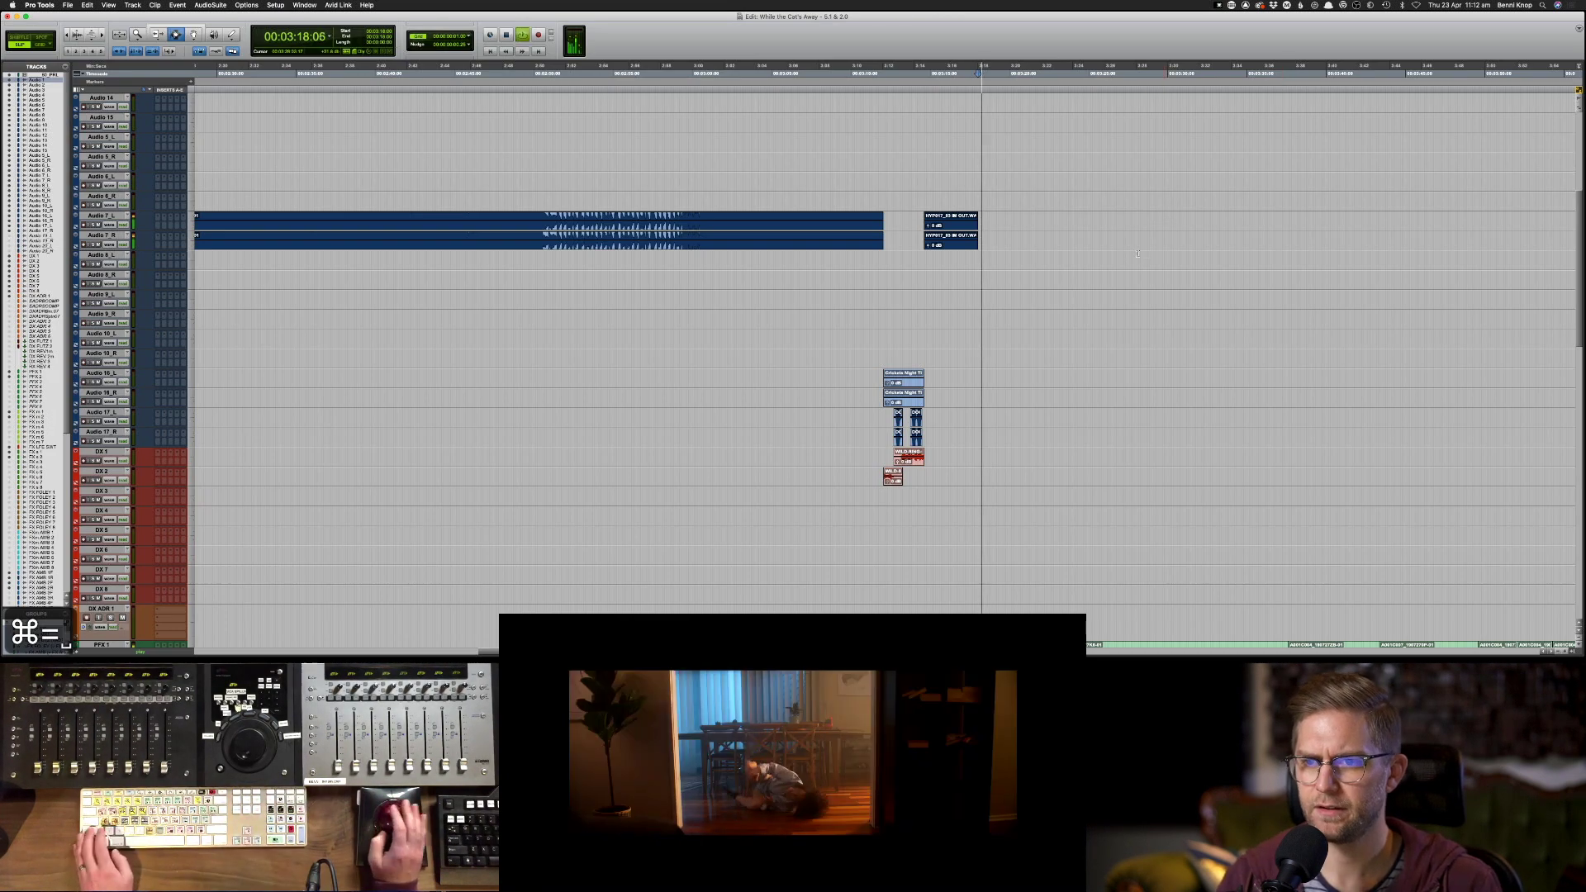
- Copy the Audio 1 clip spanning about 3:18 to 3:22 to the same position on PFX 1
scroll(1138, 254, "up", 2)
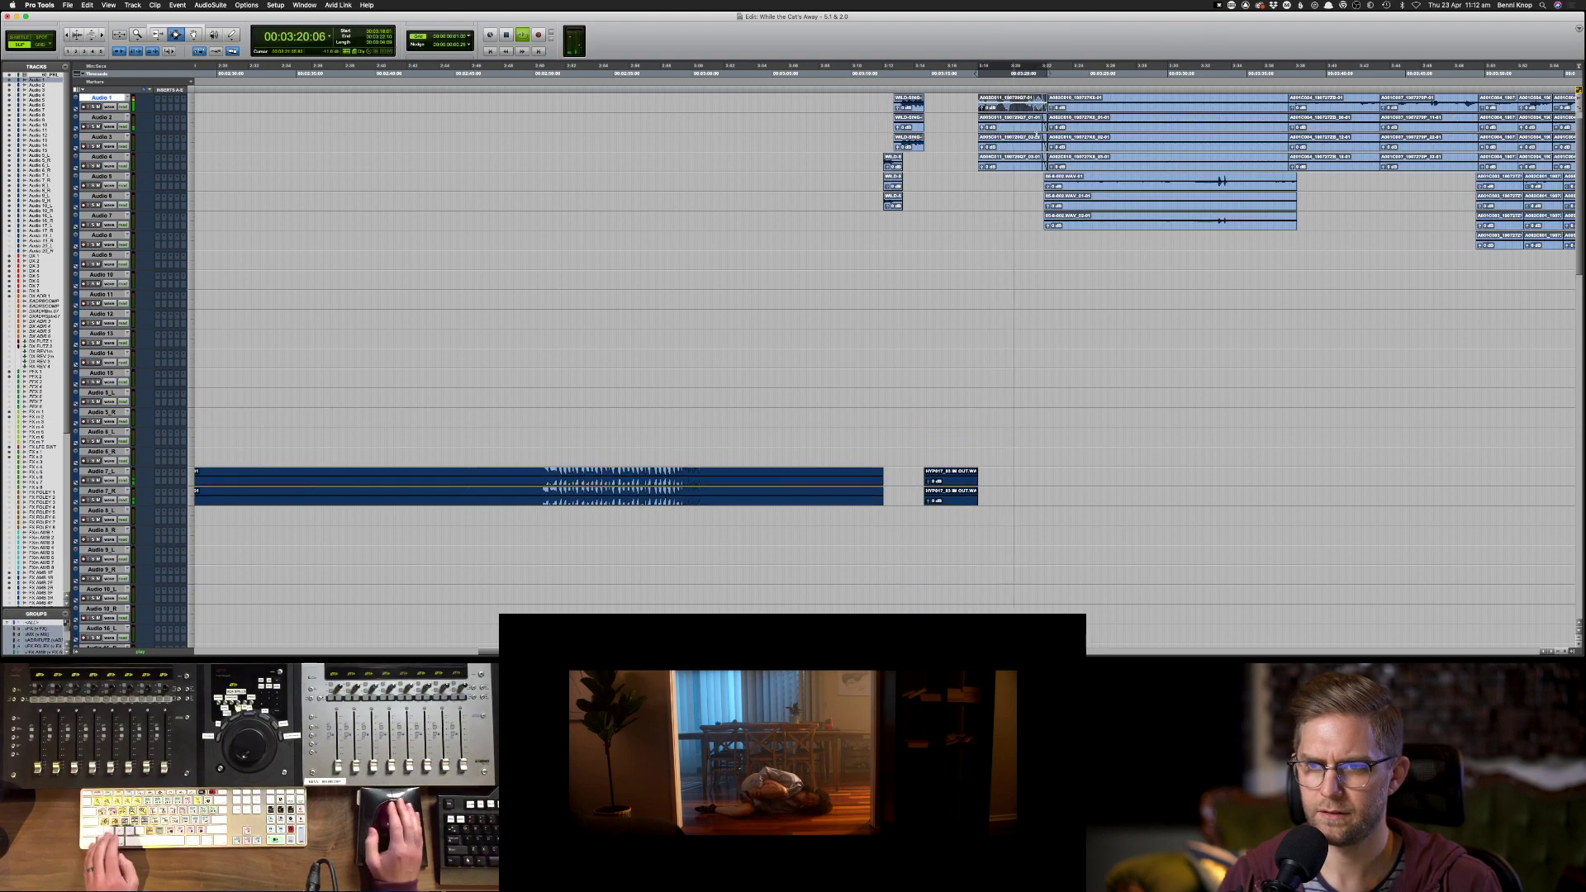
key("super+c")
scroll(398, 525, "down", 8)
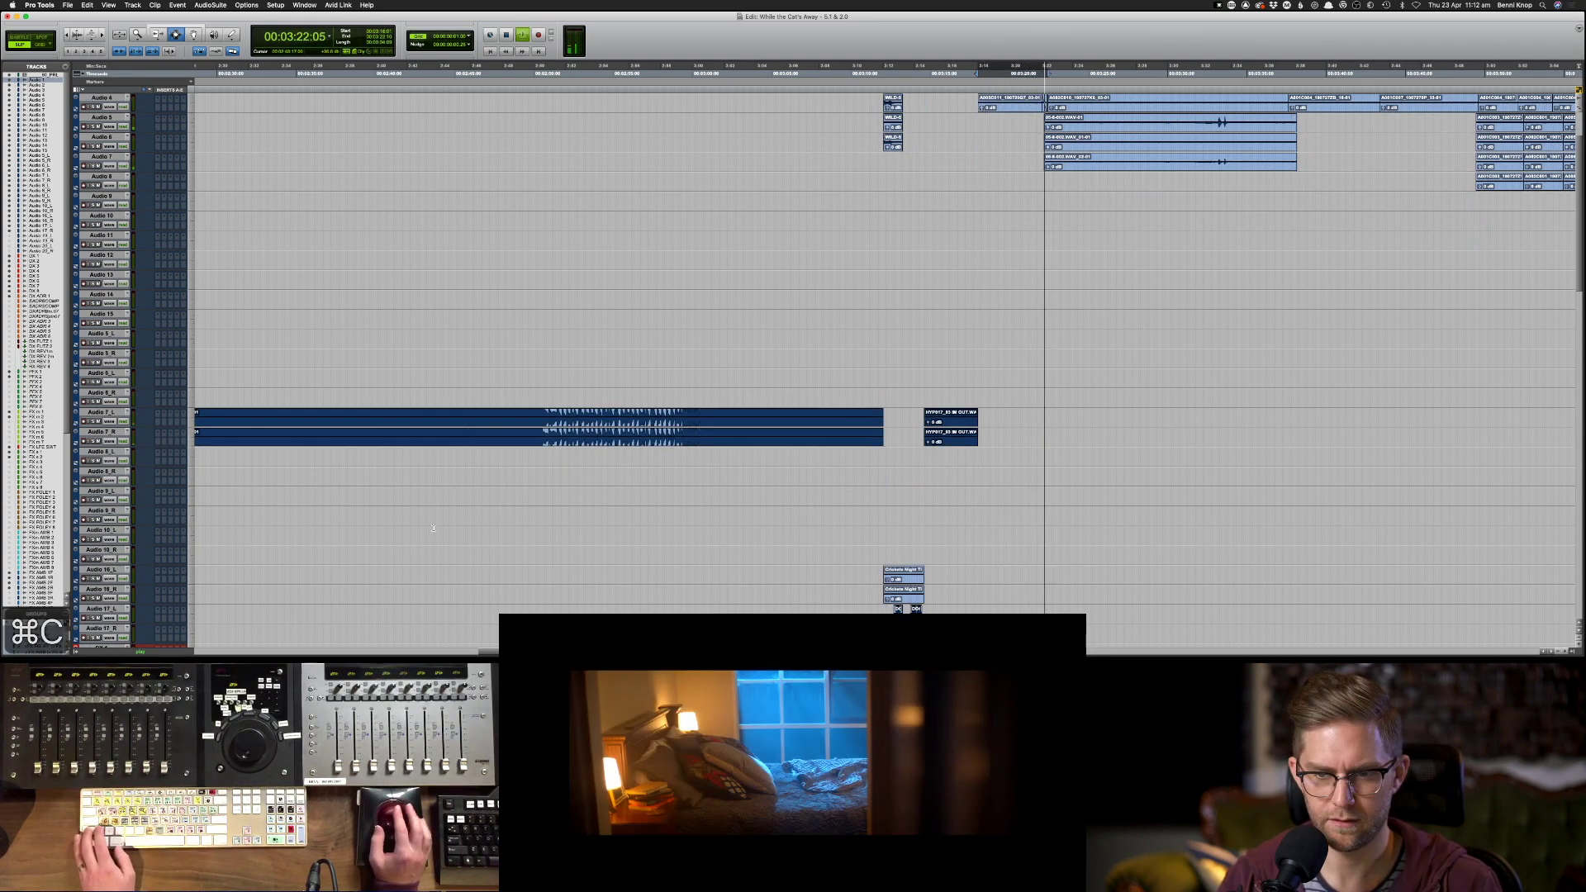
key("space")
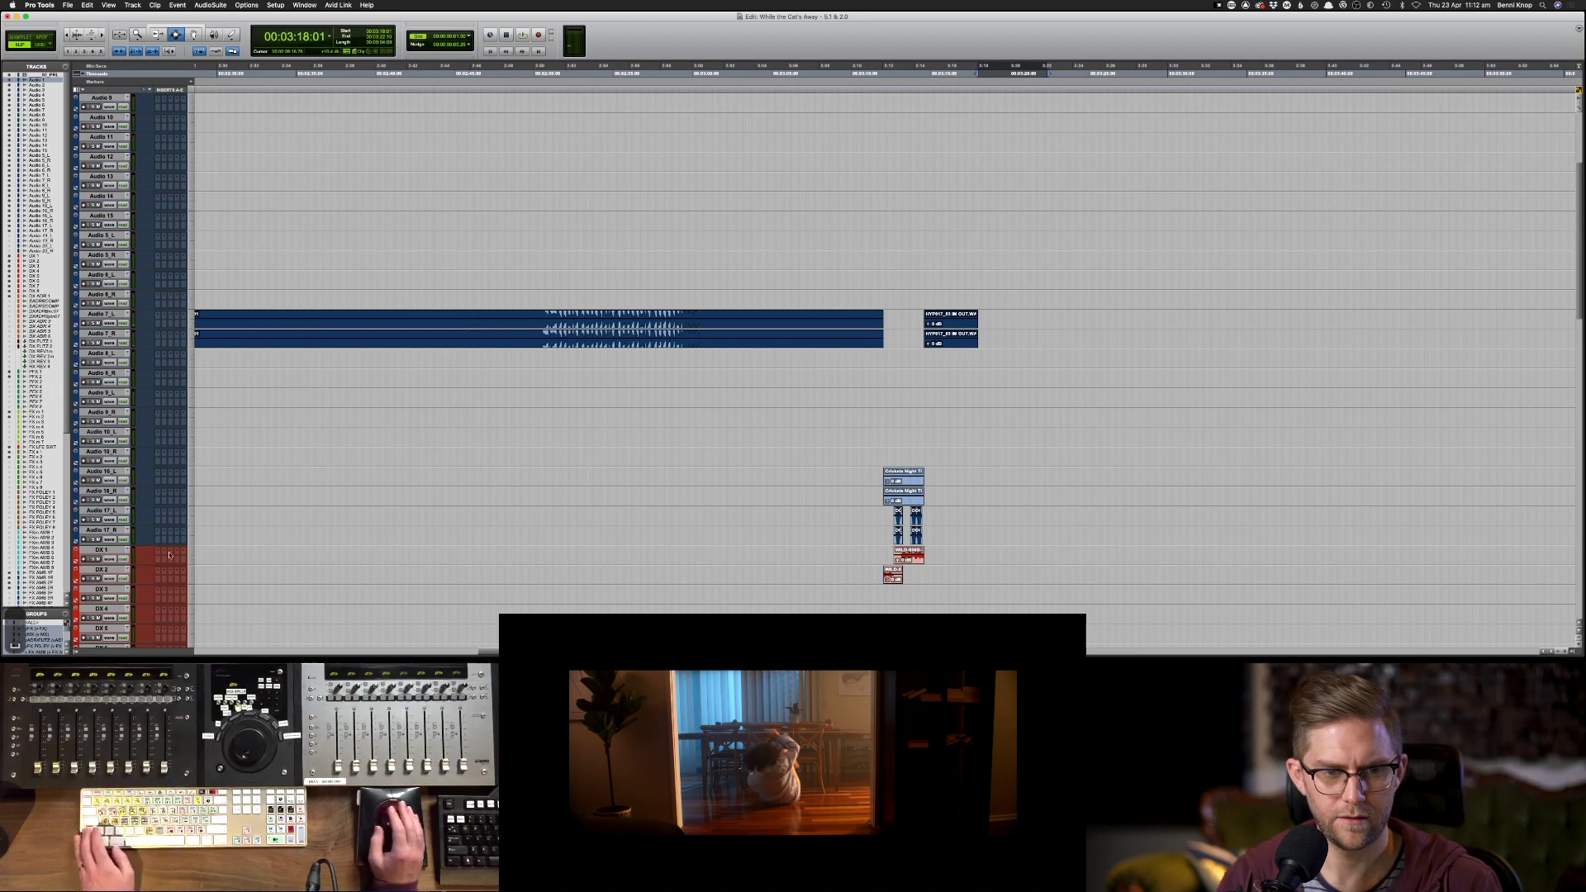
scroll(189, 549, "right", 5)
scroll(212, 543, "down", 10)
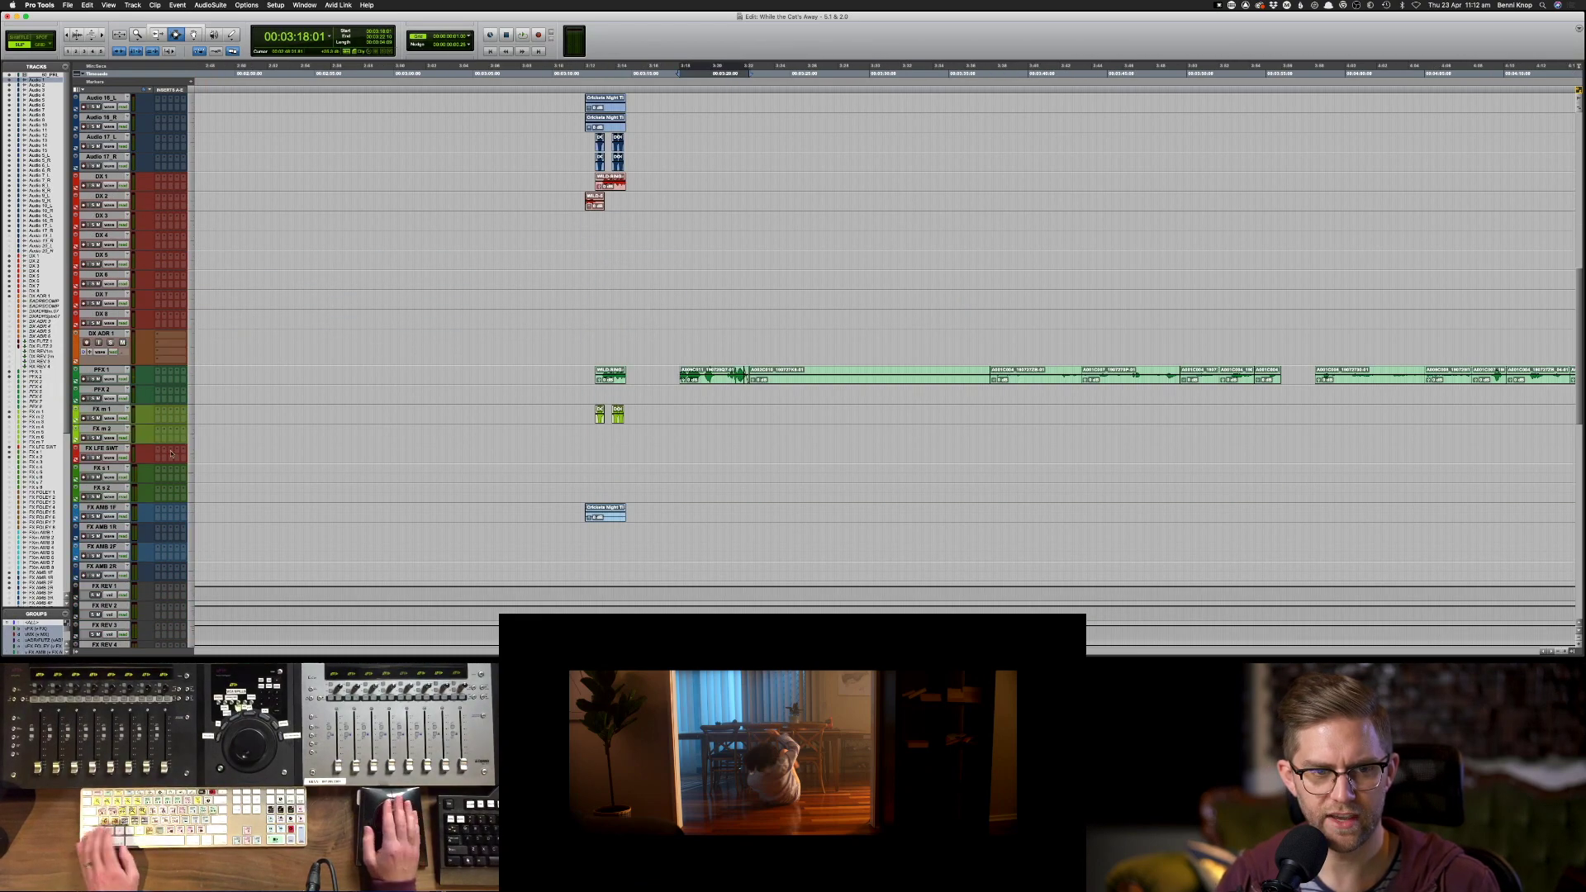
left_click(108, 370)
key("super+v")
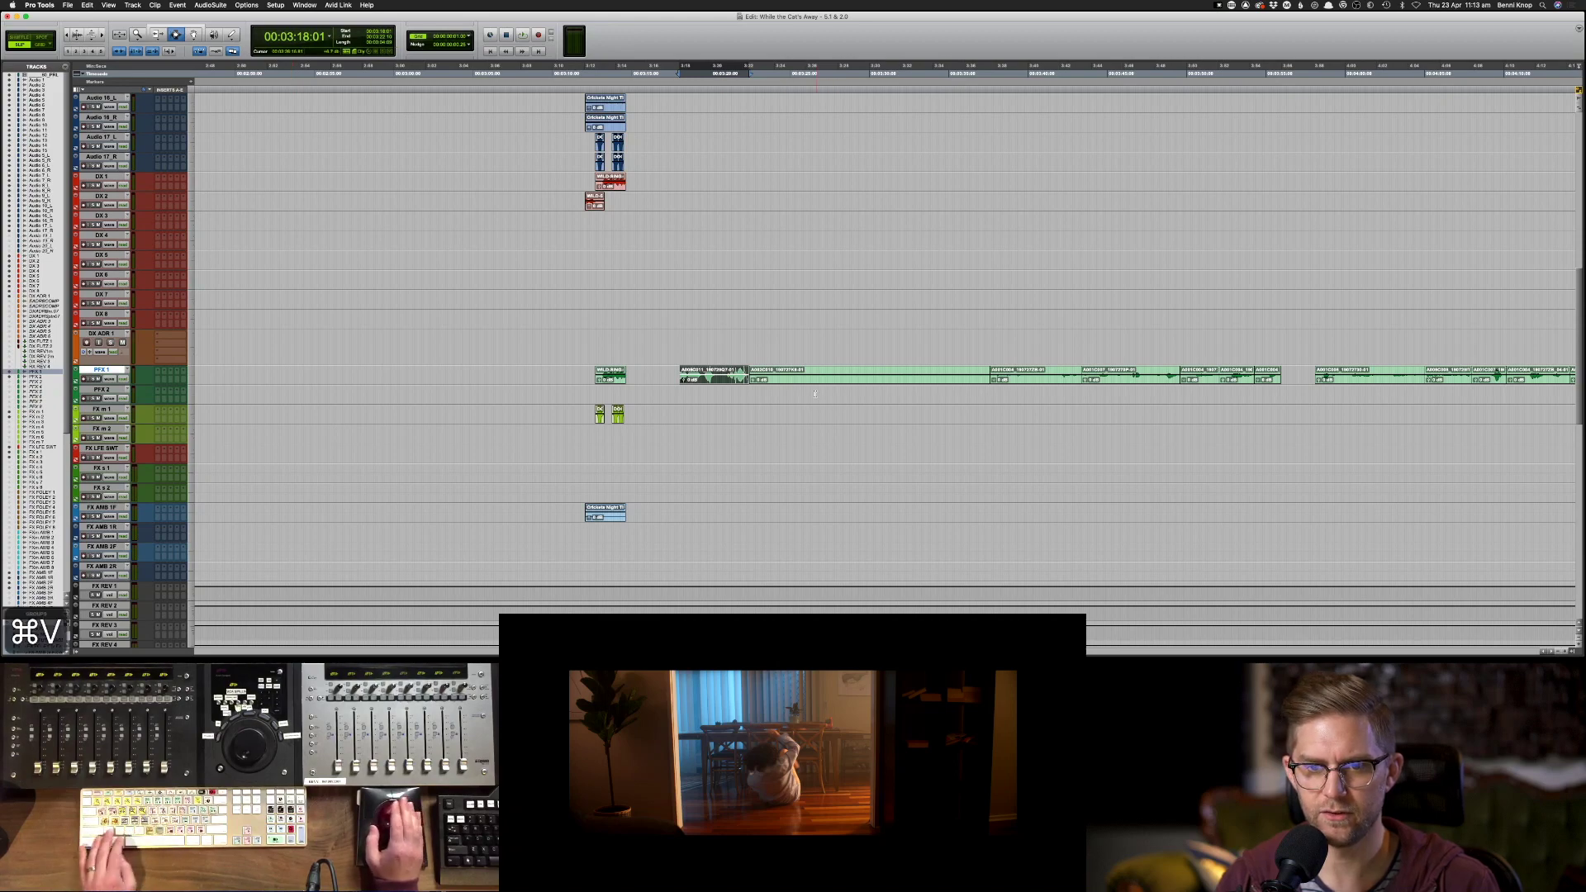
- Audition the Audio 5 clip from 3:22 with its track soloed and copy the clip
left_click(681, 375)
scroll(681, 375, "up", 10)
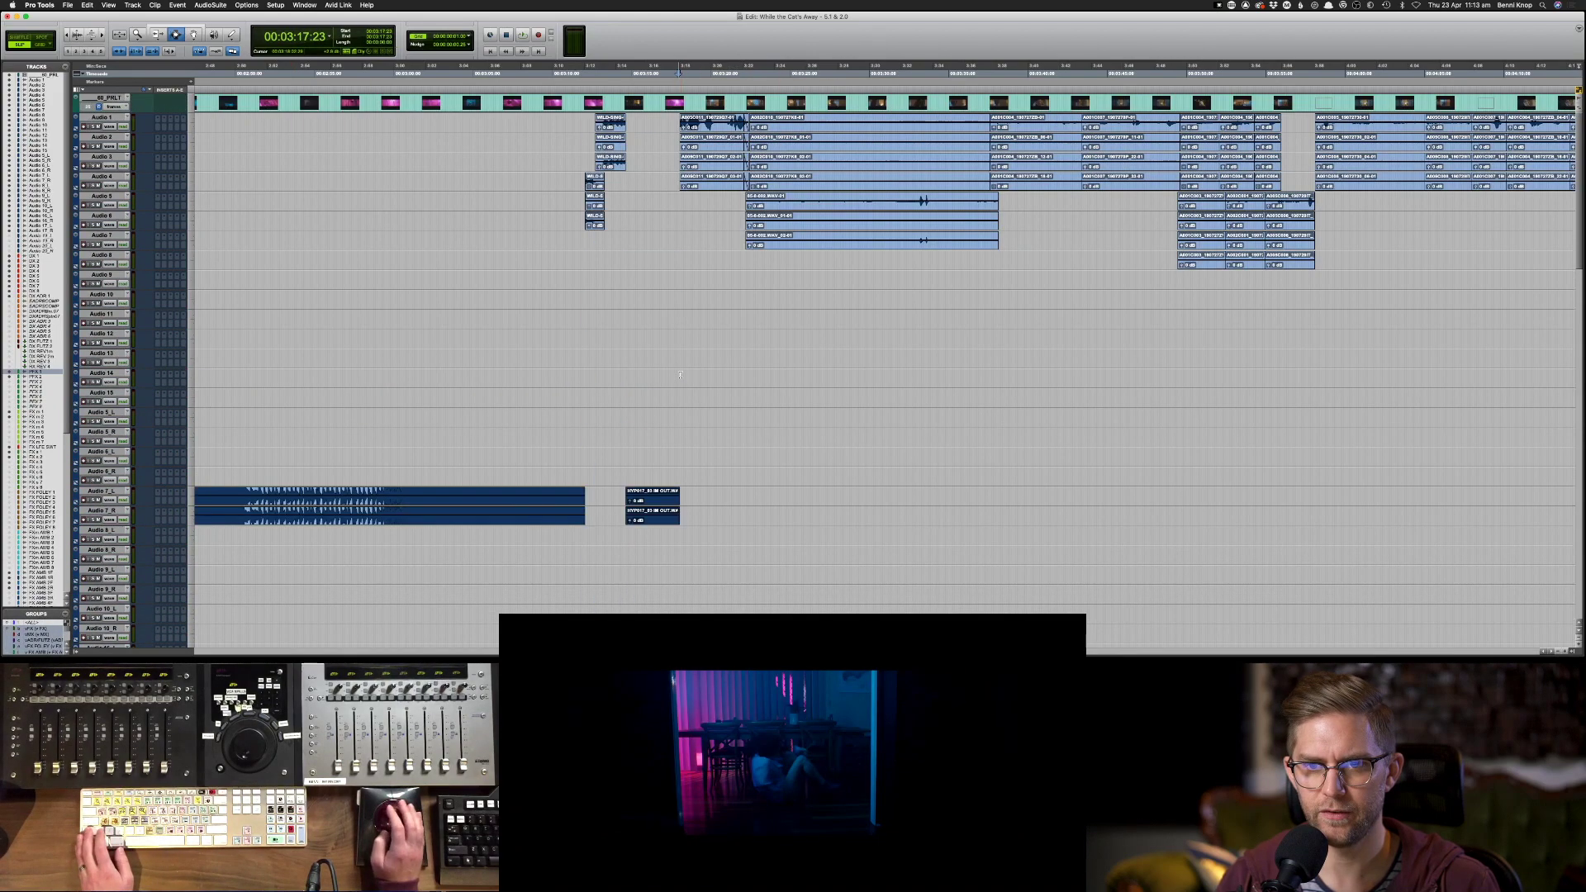
left_click(925, 203)
key("shift+s")
key("space")
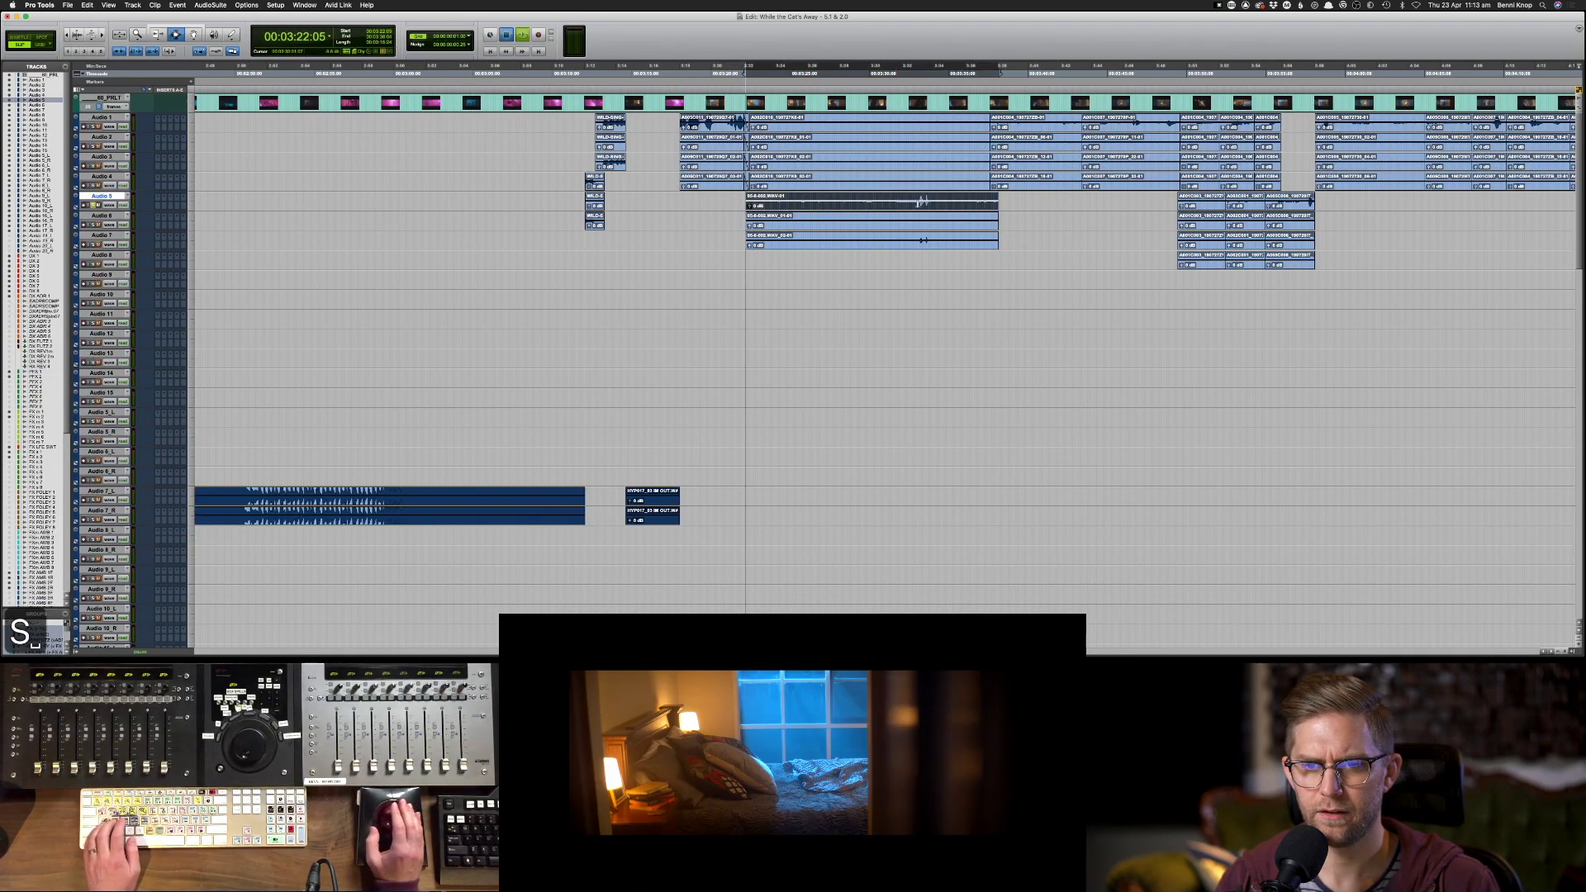
scroll(926, 202, "down", 5)
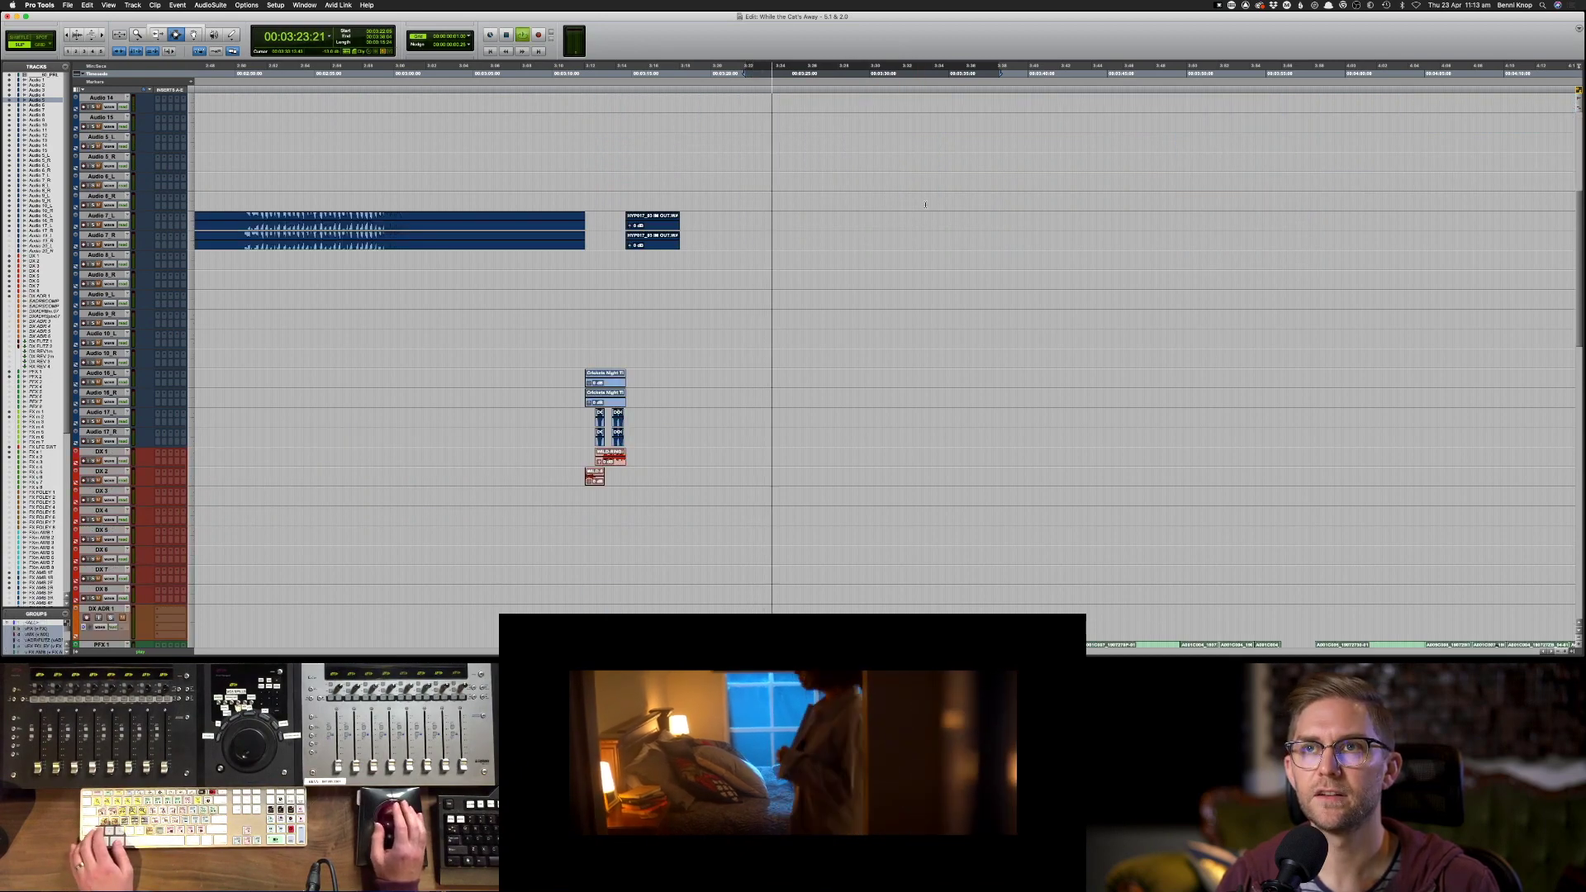
scroll(927, 203, "up", 5)
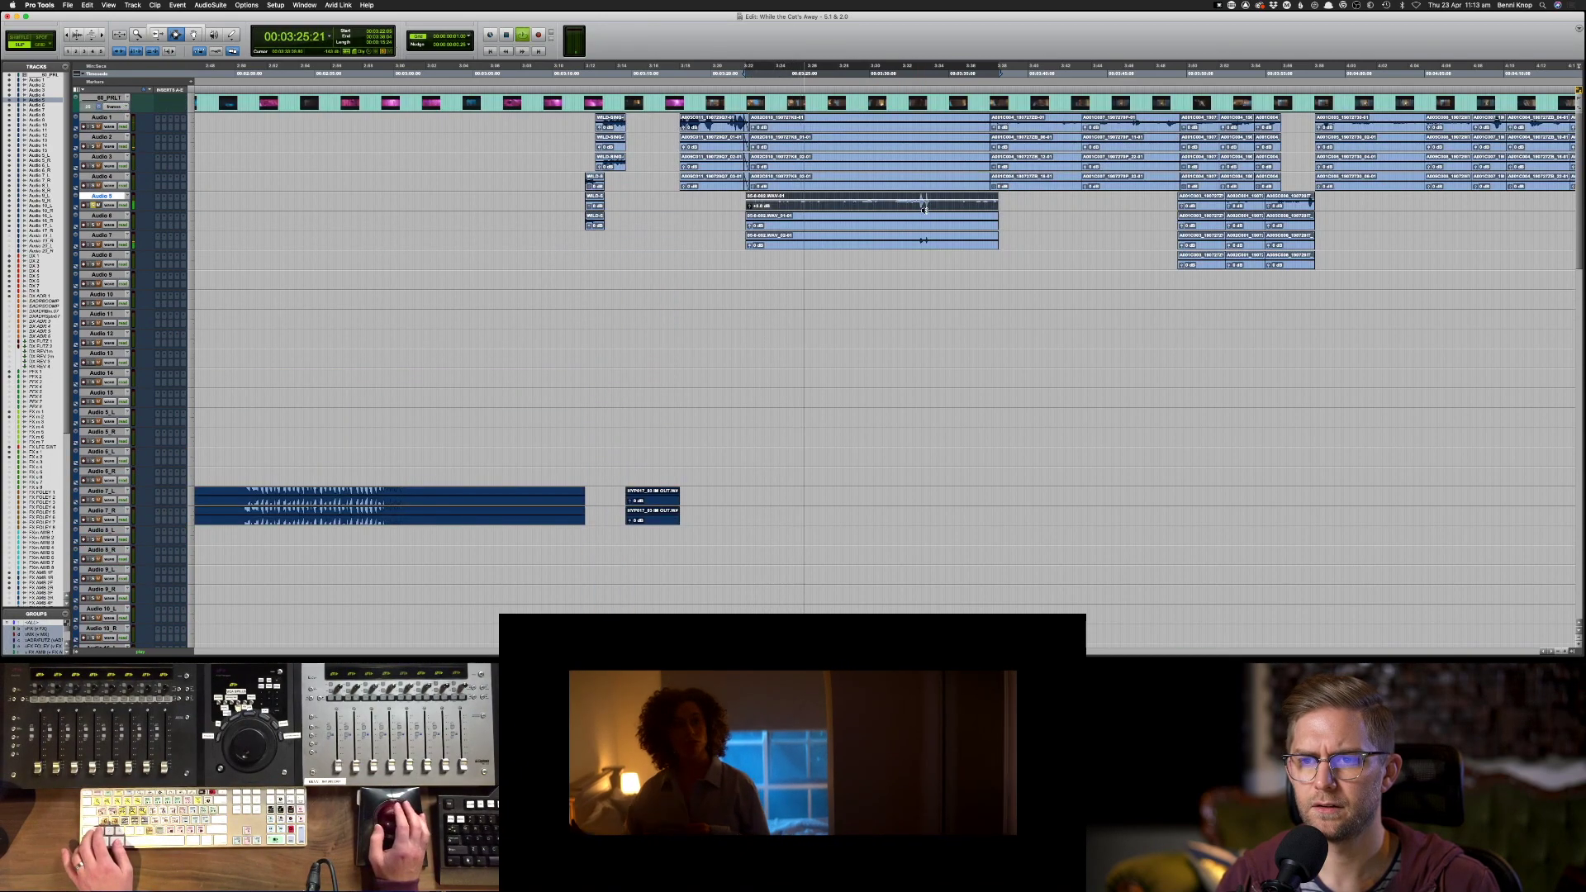
key("super+c")
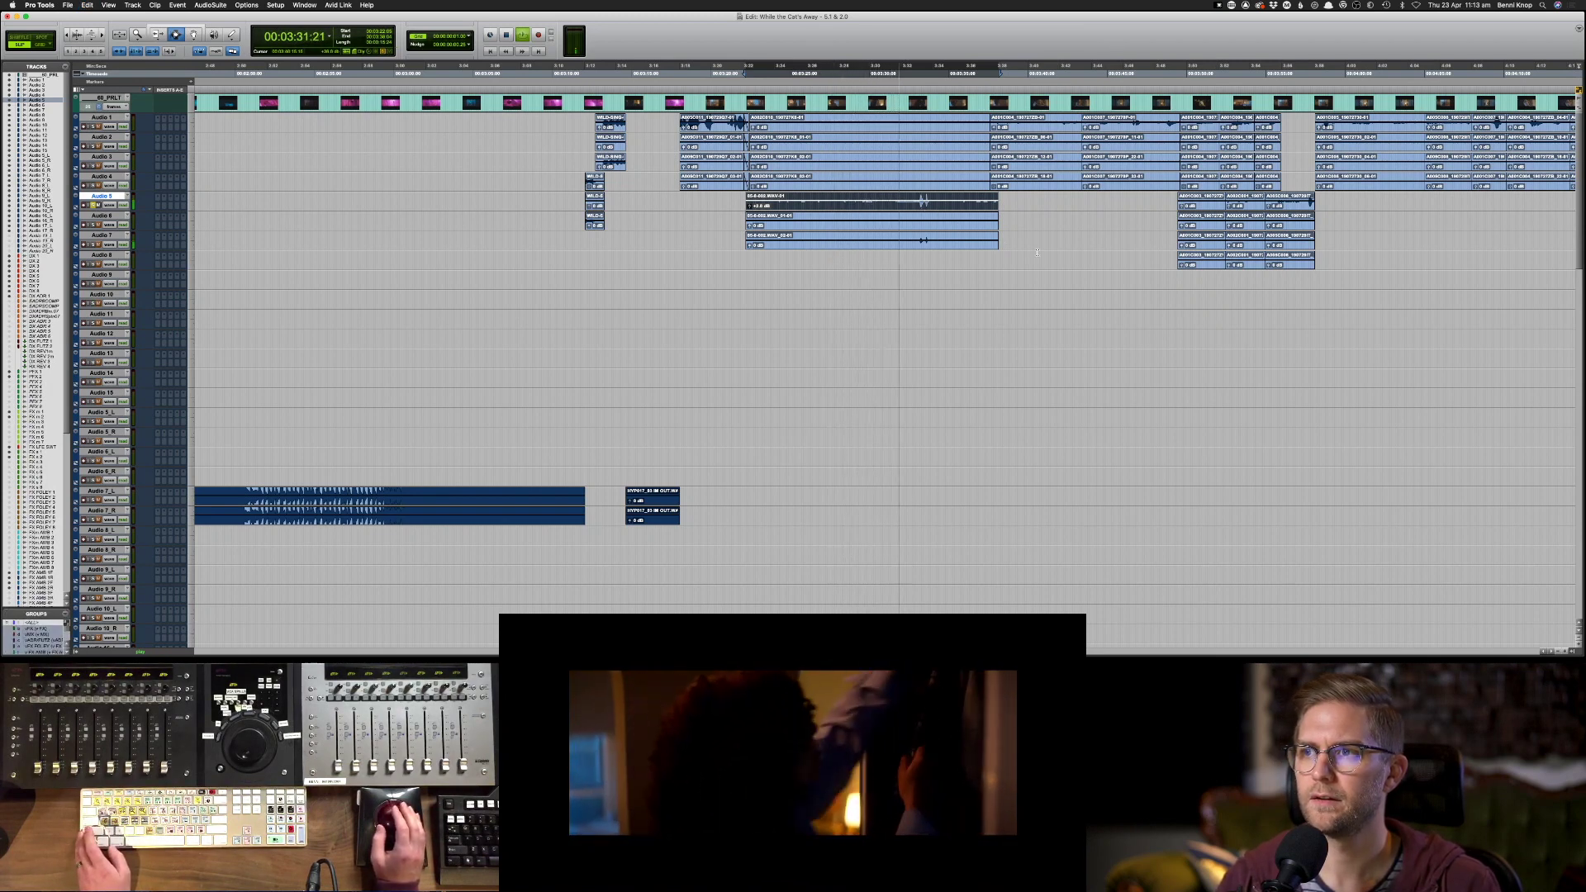
key("space")
- Add a memory location marker at 3:22:05 and return the playhead to the session start
key("super+bracketleft")
key("super+bracketleft")
key("super+bracketleft")
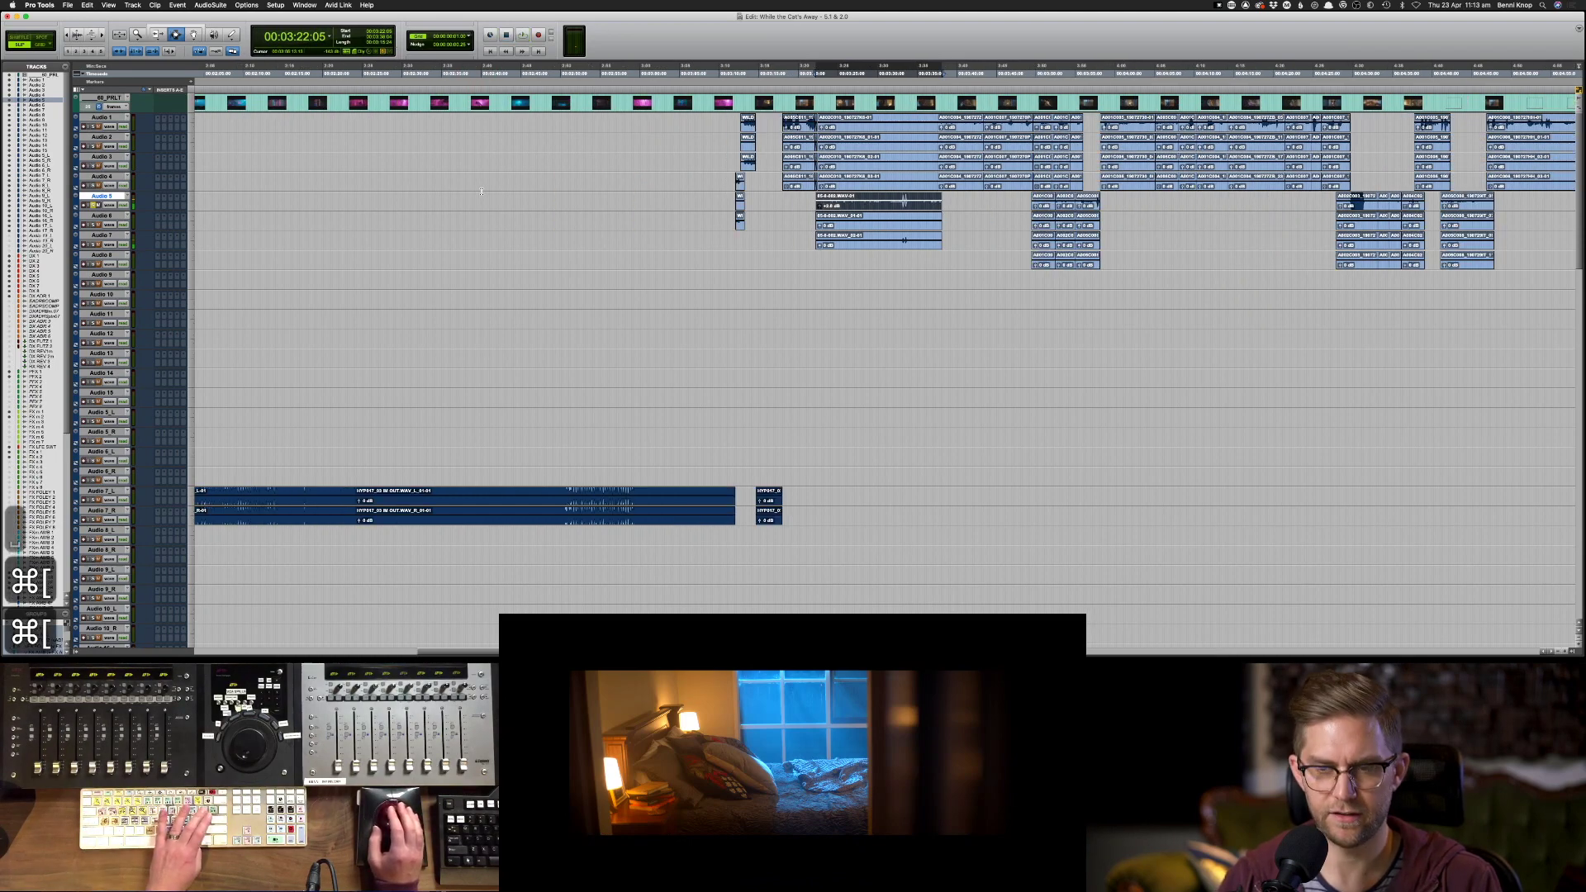
key("super+bracketleft")
key("Return")
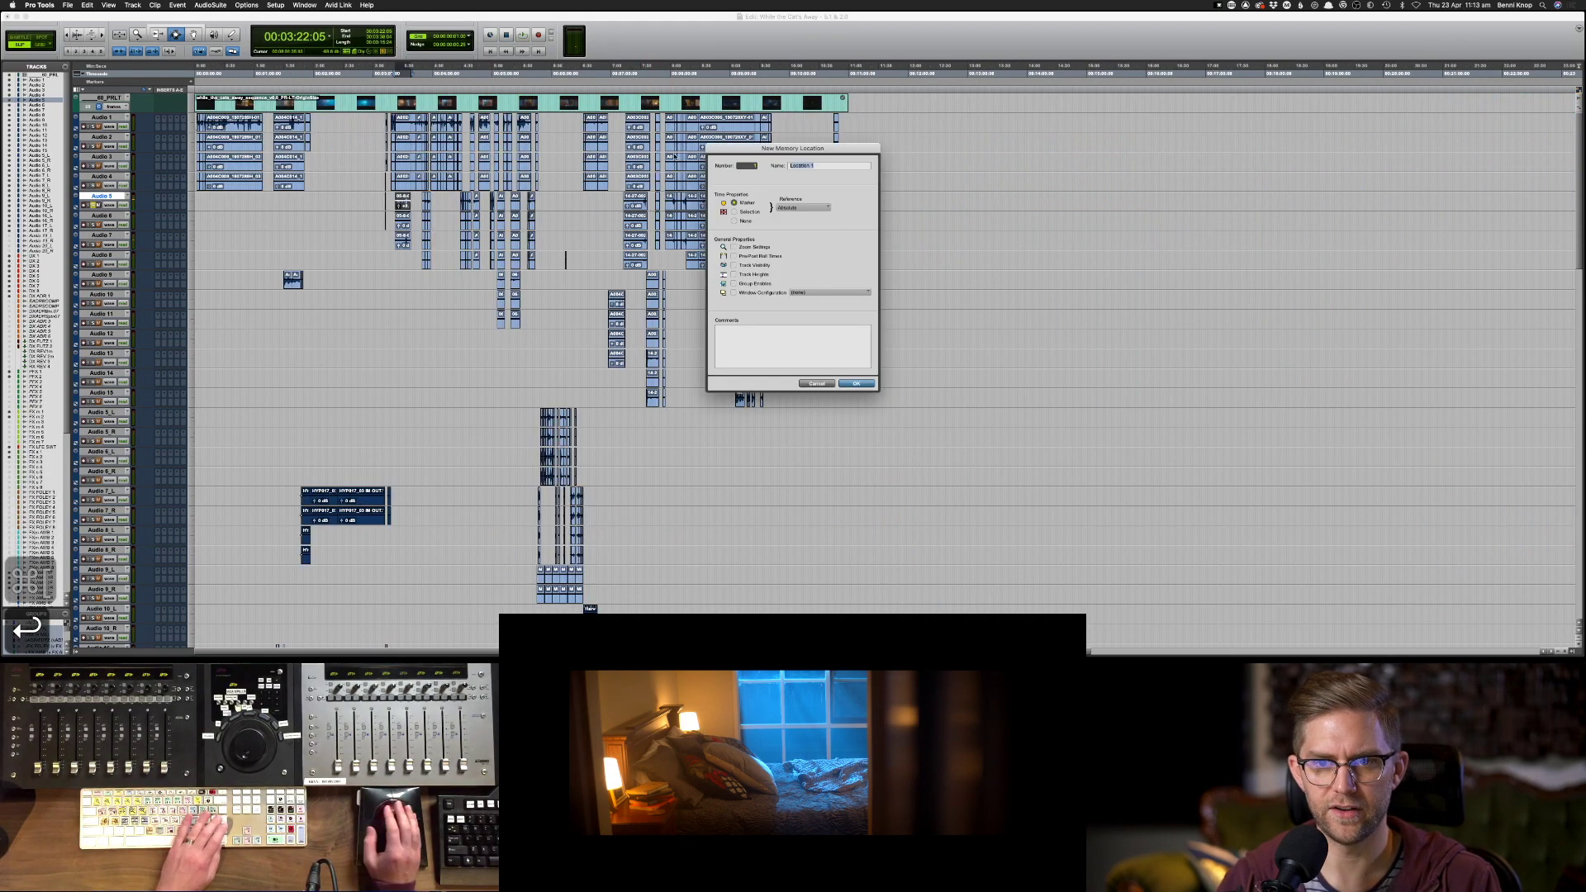
key("Return")
key("Return")
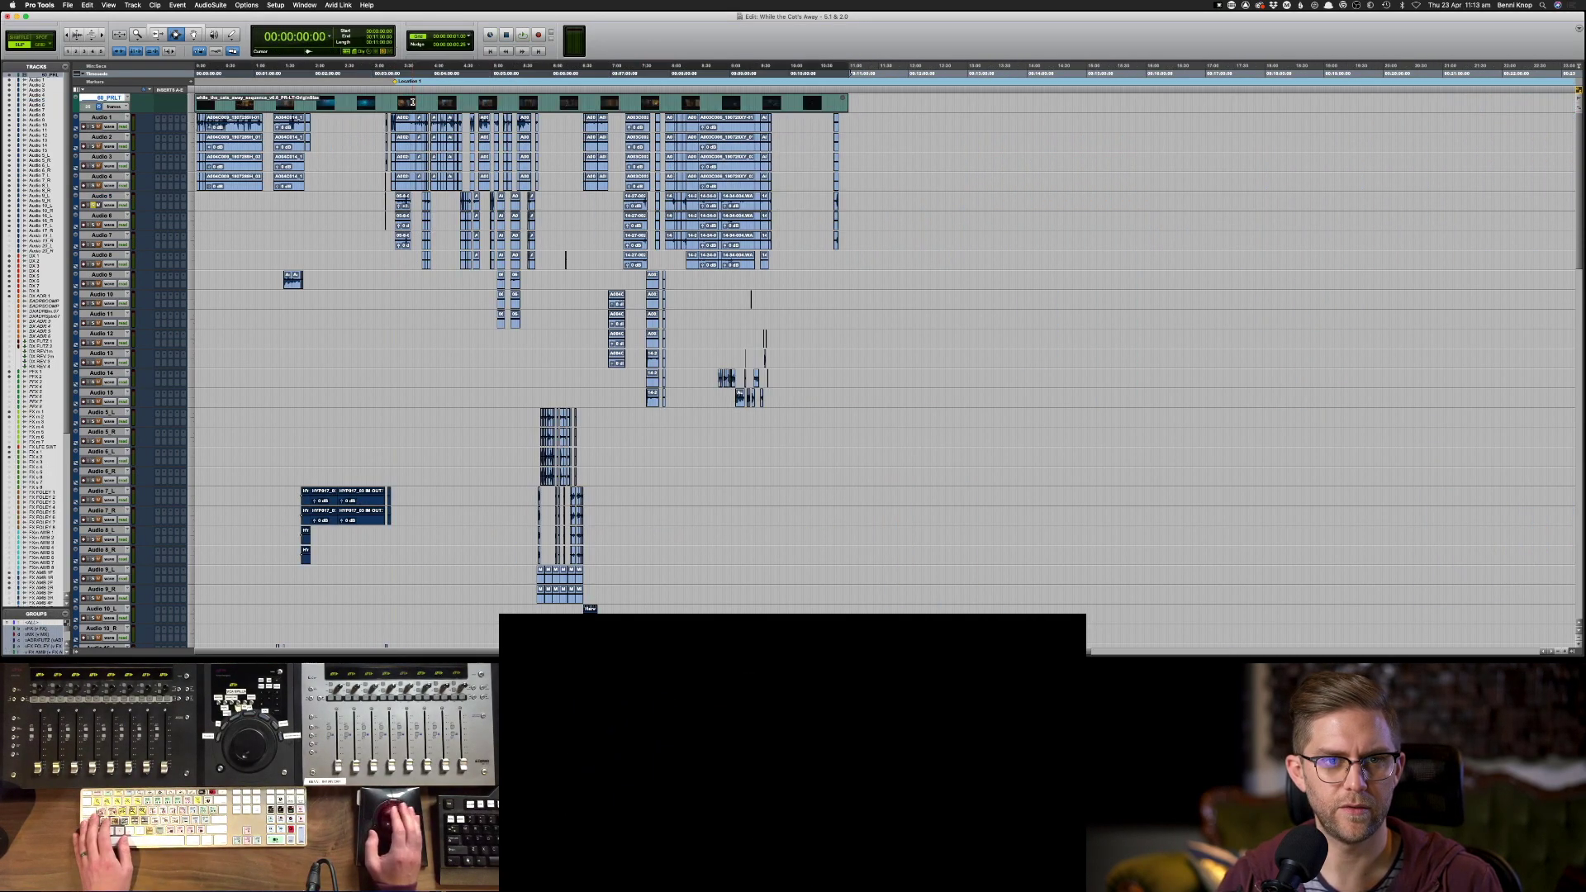
- Import the topmost while_the_cats_away_sequence MOV from the Video Files folder onto the main video track
left_click(67, 5)
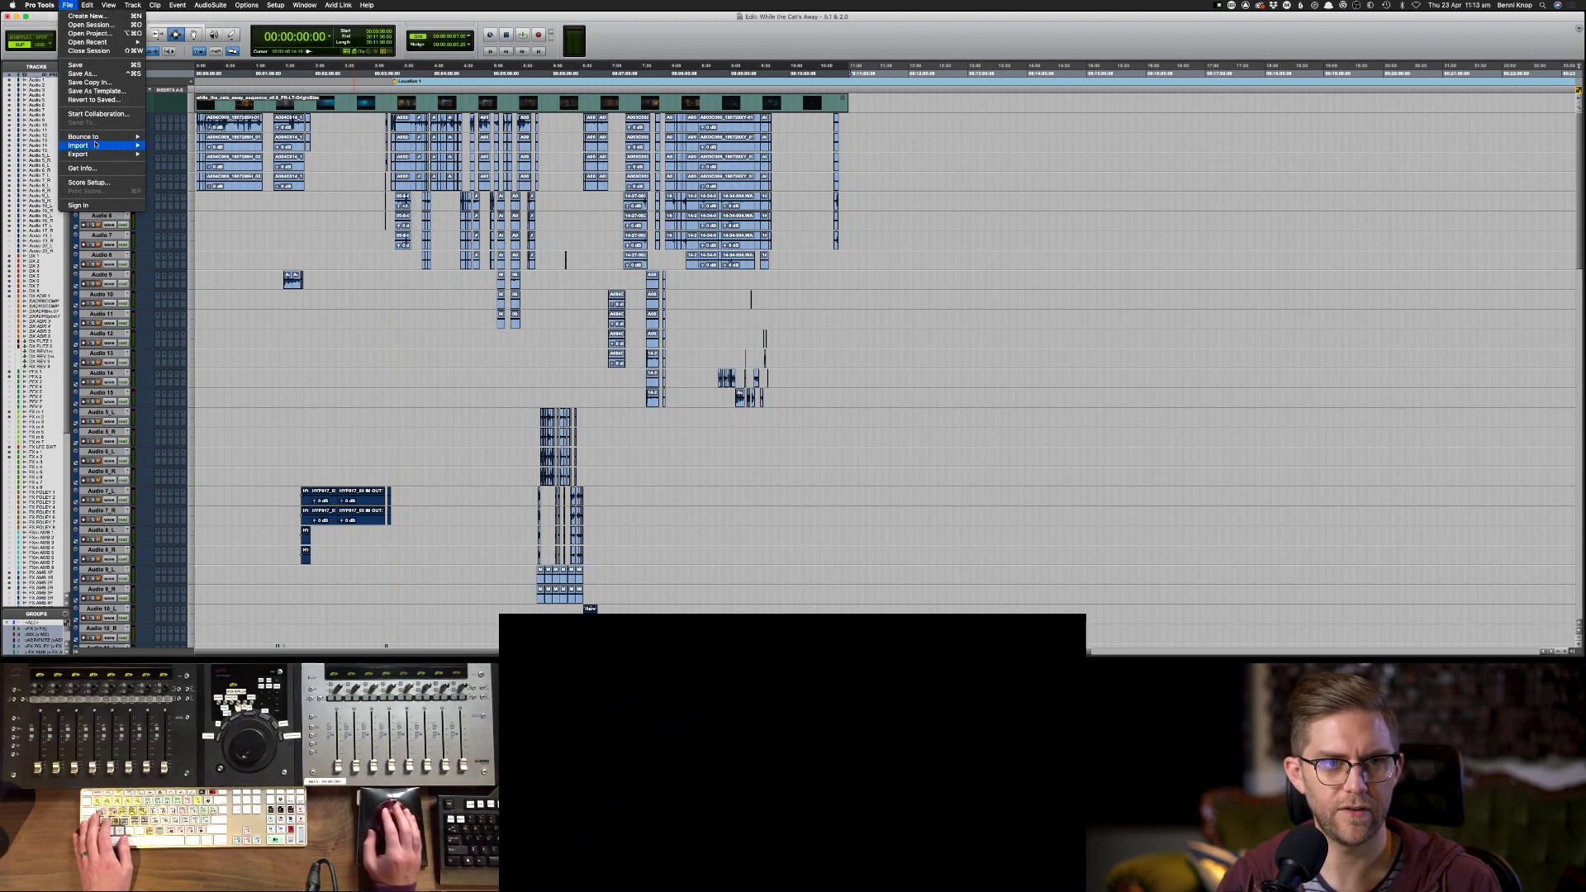
mouse_move(91, 146)
left_click(166, 177)
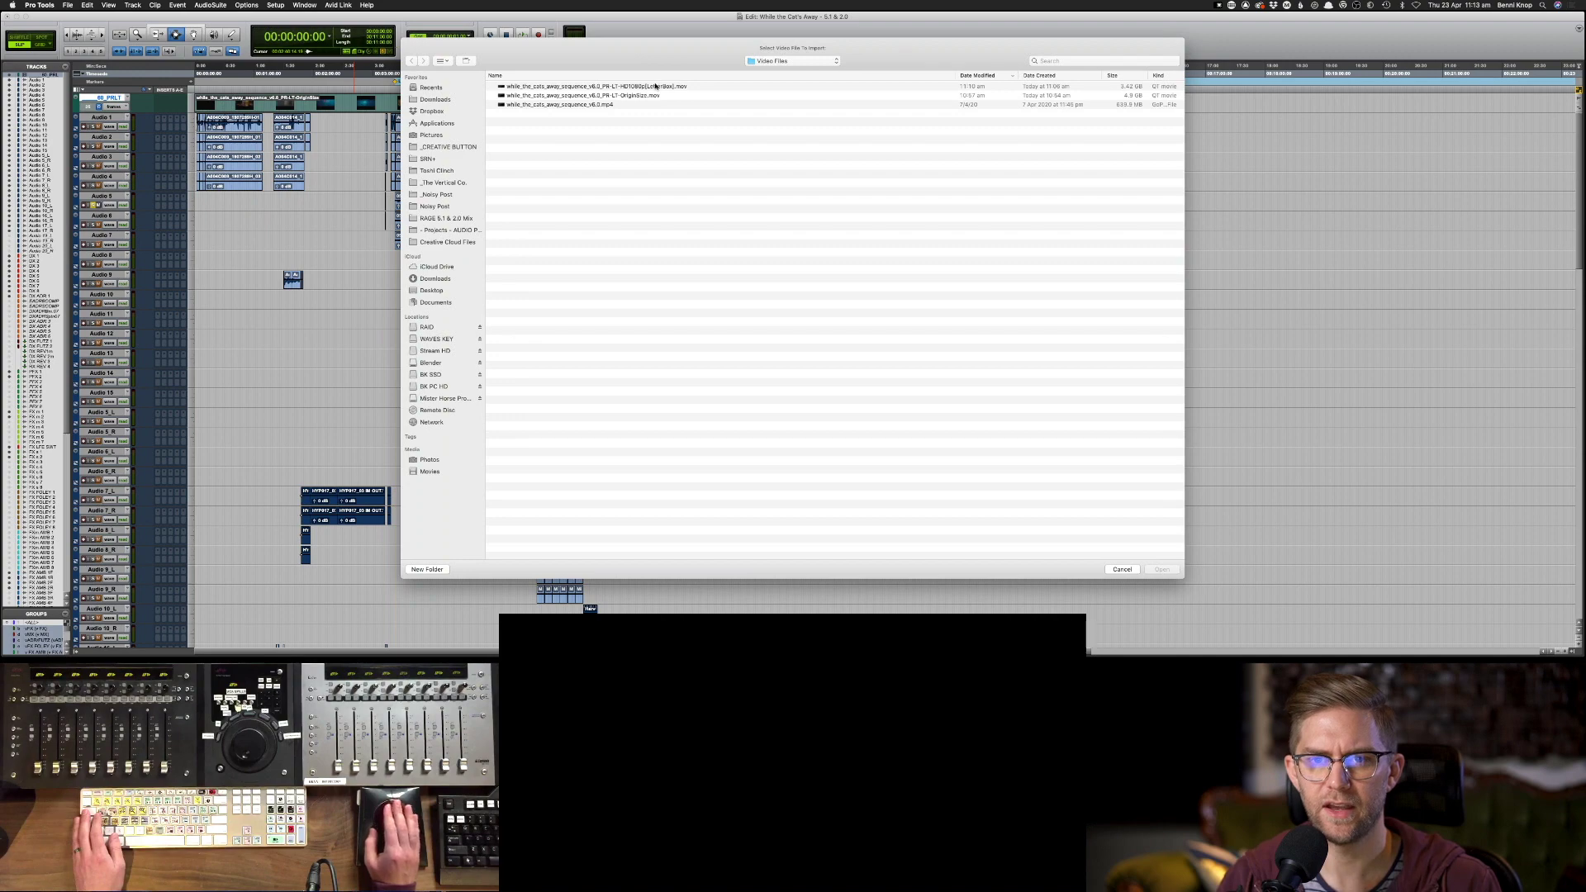
left_click(656, 85)
double_click(664, 88)
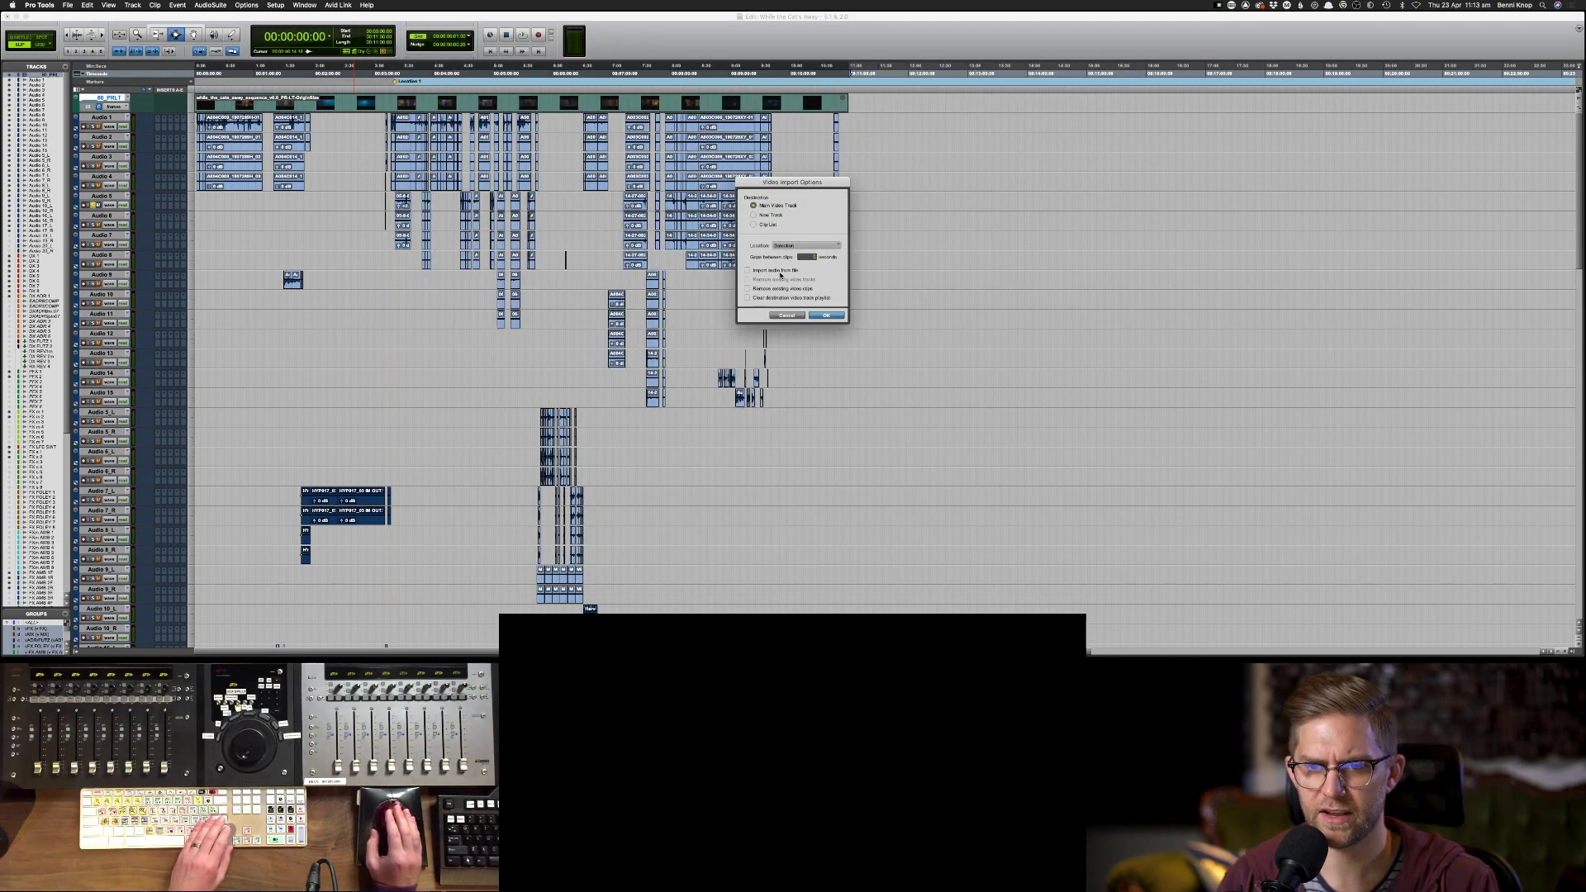
left_click(828, 316)
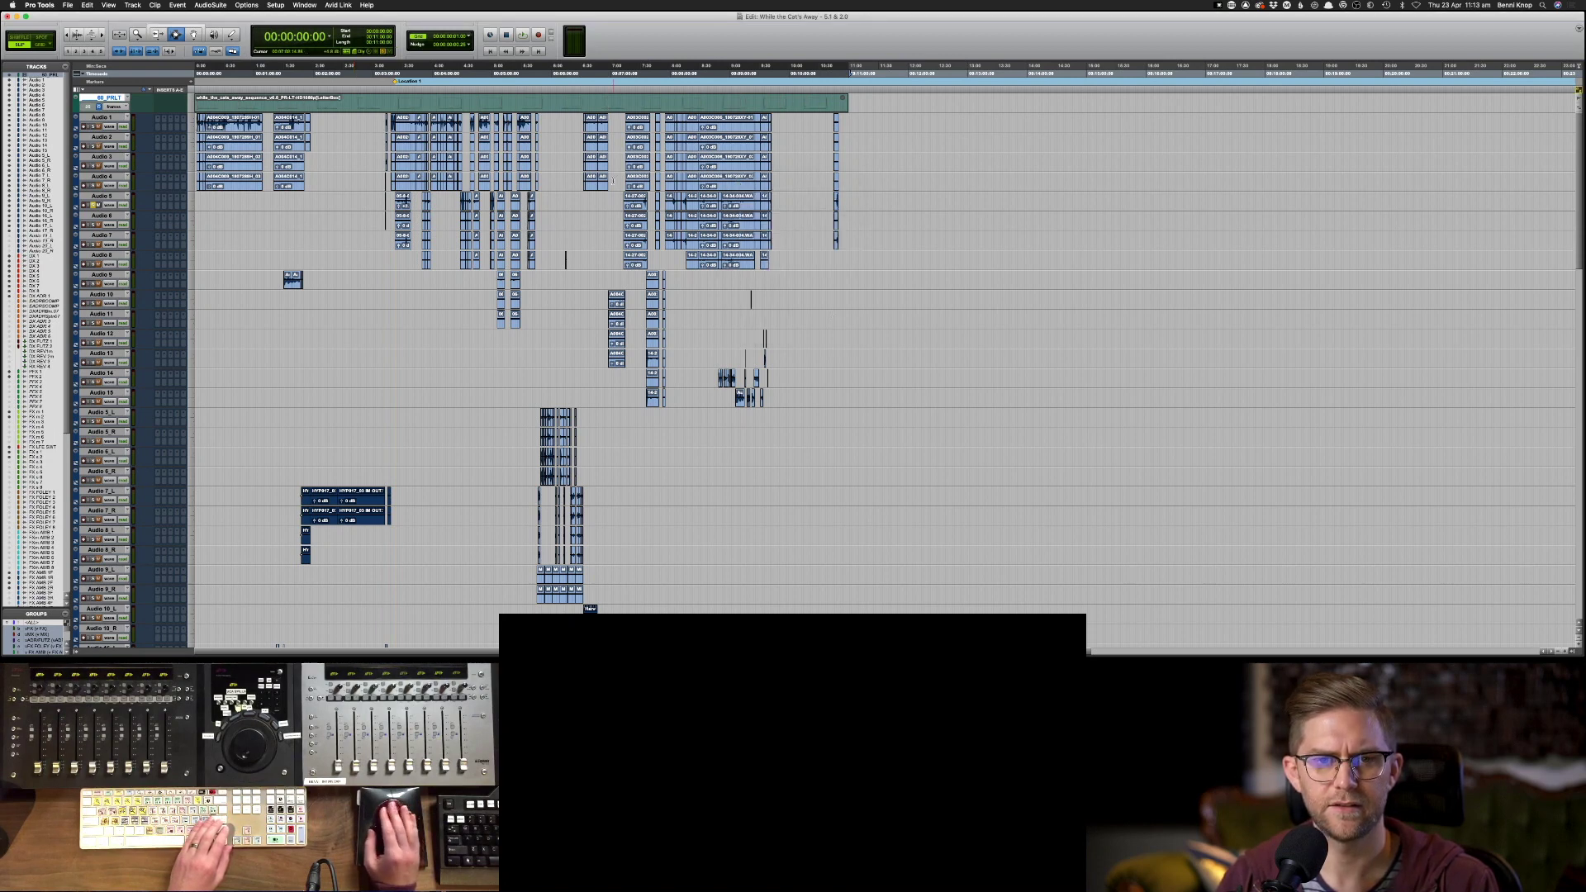
- Play the imported video from about 3:18 to check the picture
left_click(394, 76)
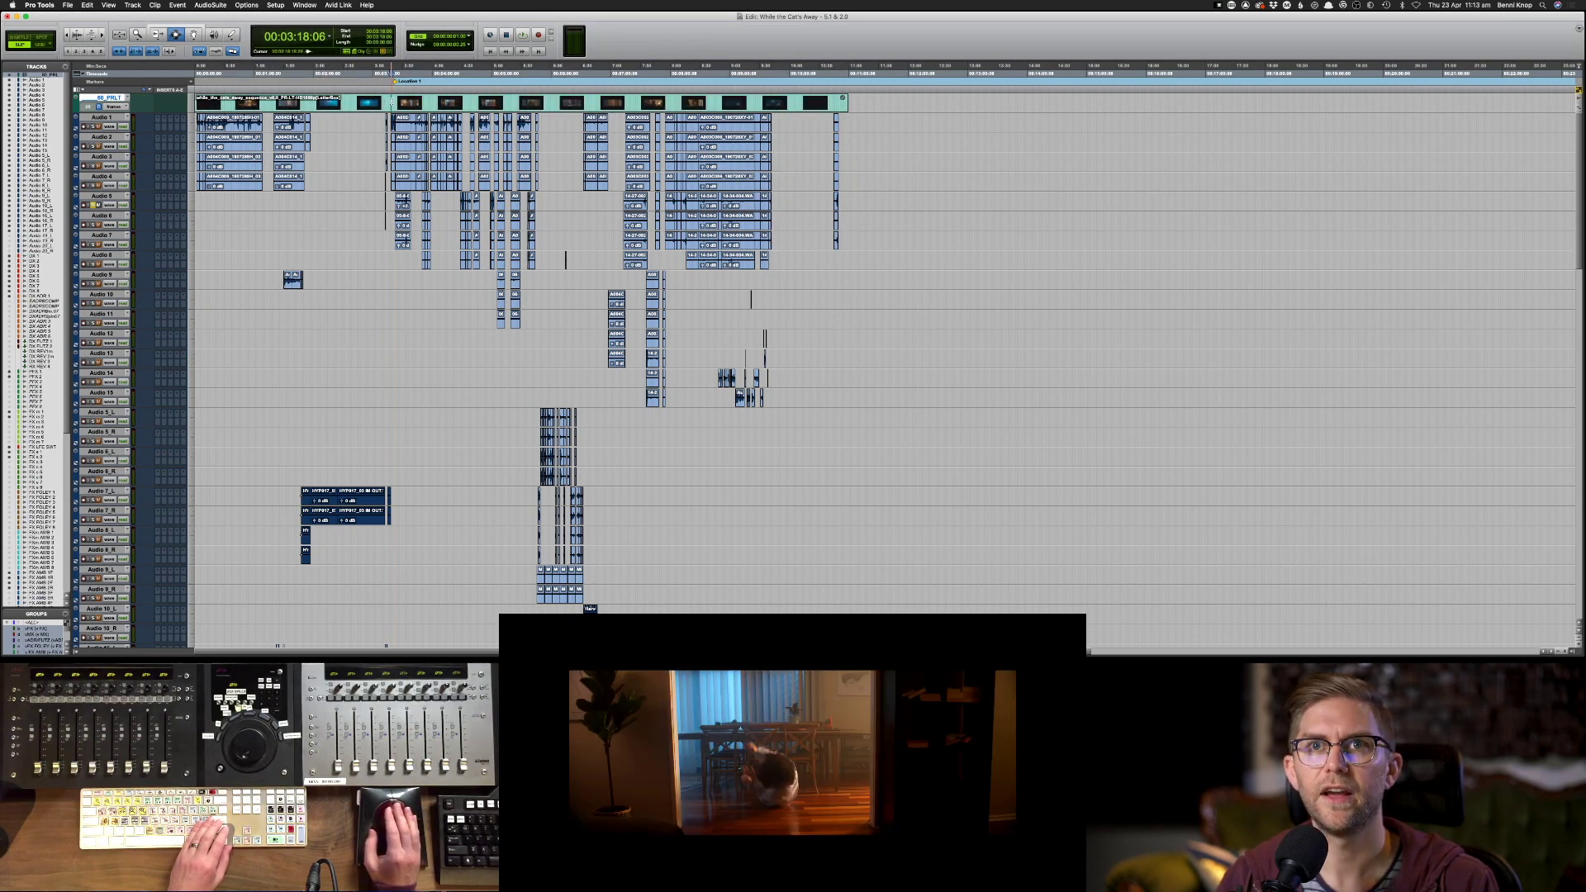
key("space")
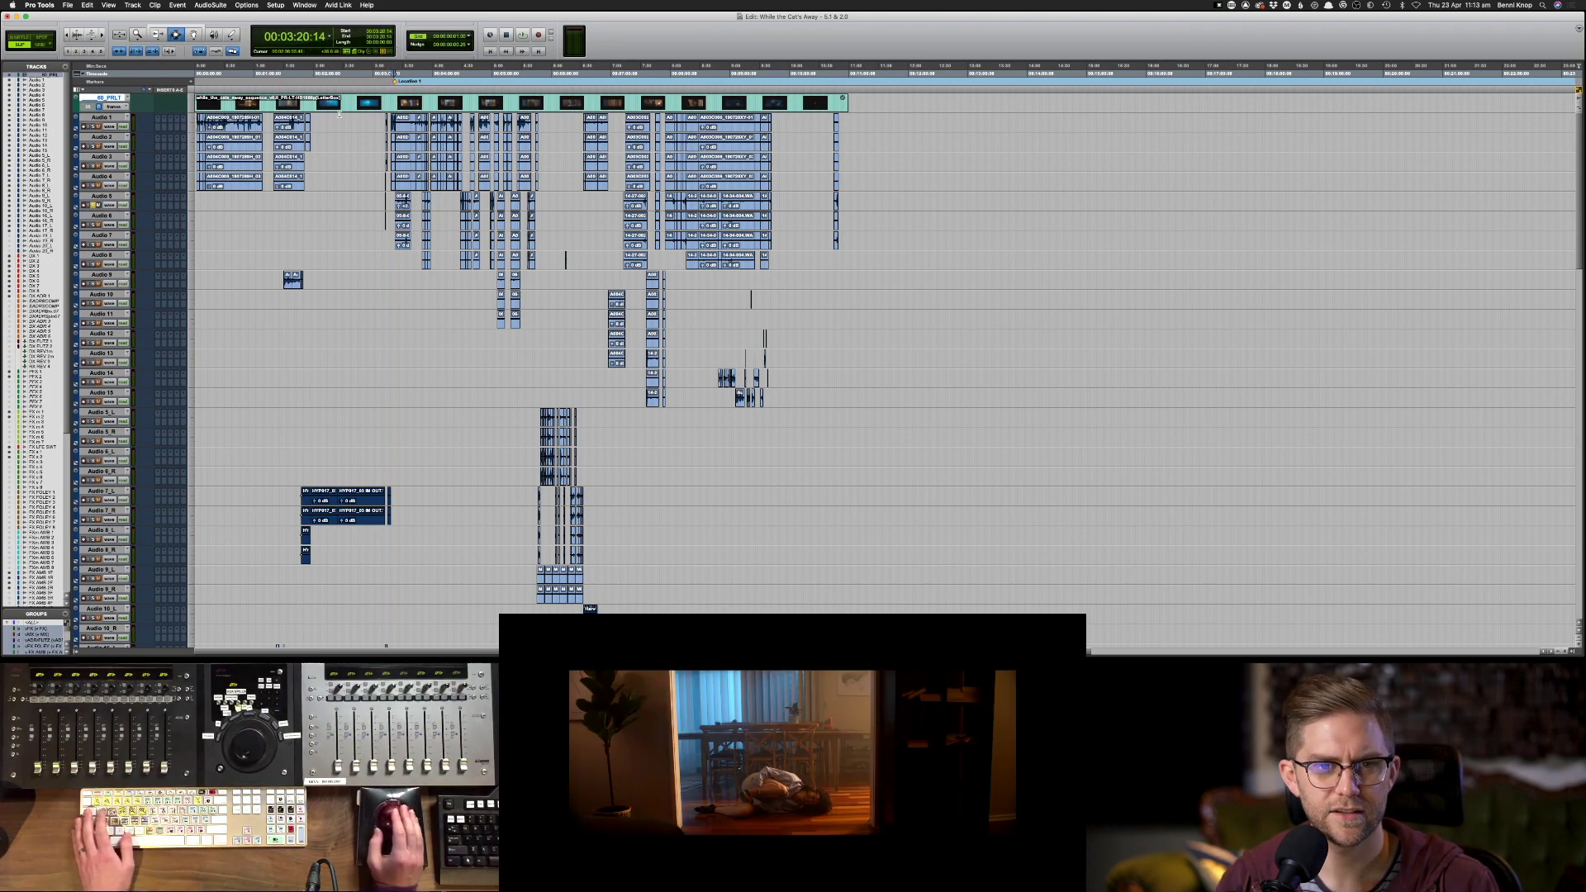
key("super+Tab")
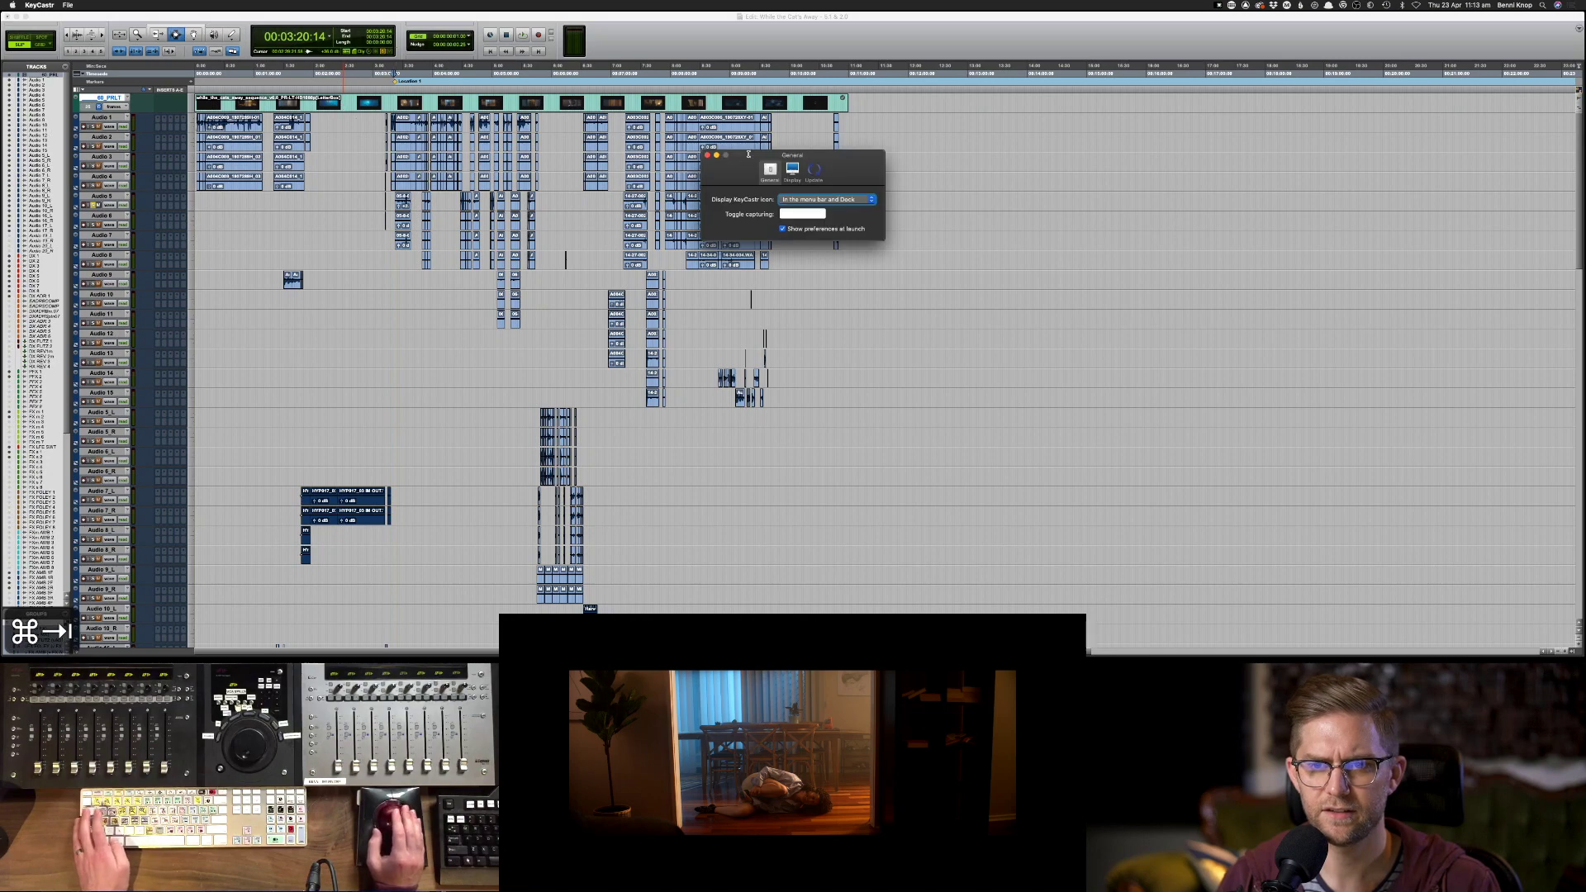
- Switch to Finder and preview the Letterbox MOV in the Video Files folder, skipping ahead to check its framing
key("super+Tab")
key("super+Tab")
key("super+Tab")
key("super+Tab")
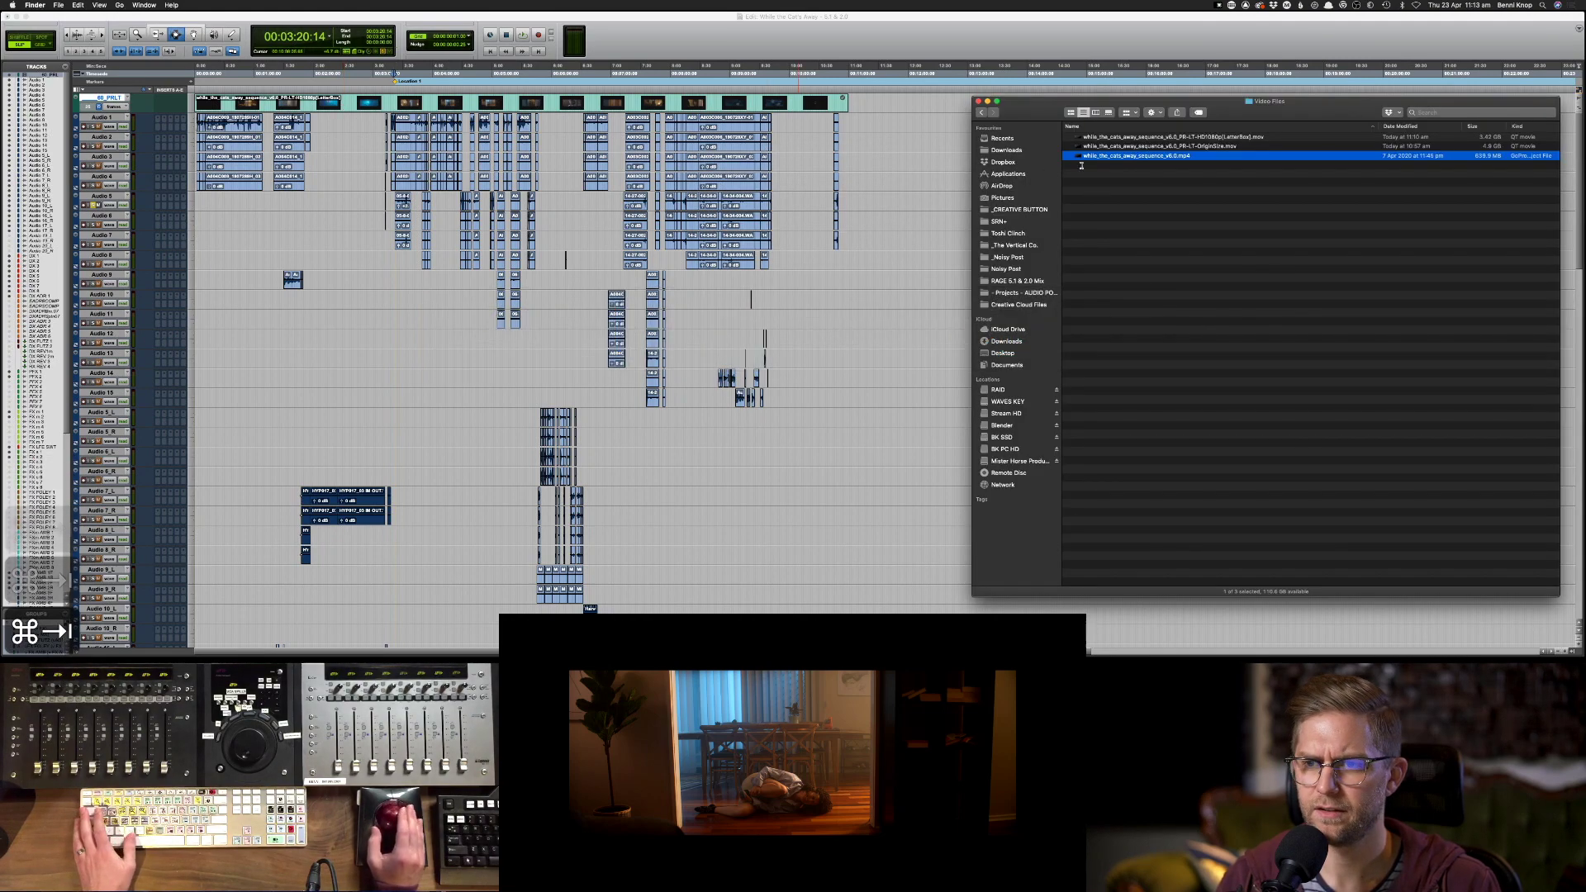
left_click(1139, 138)
key("space")
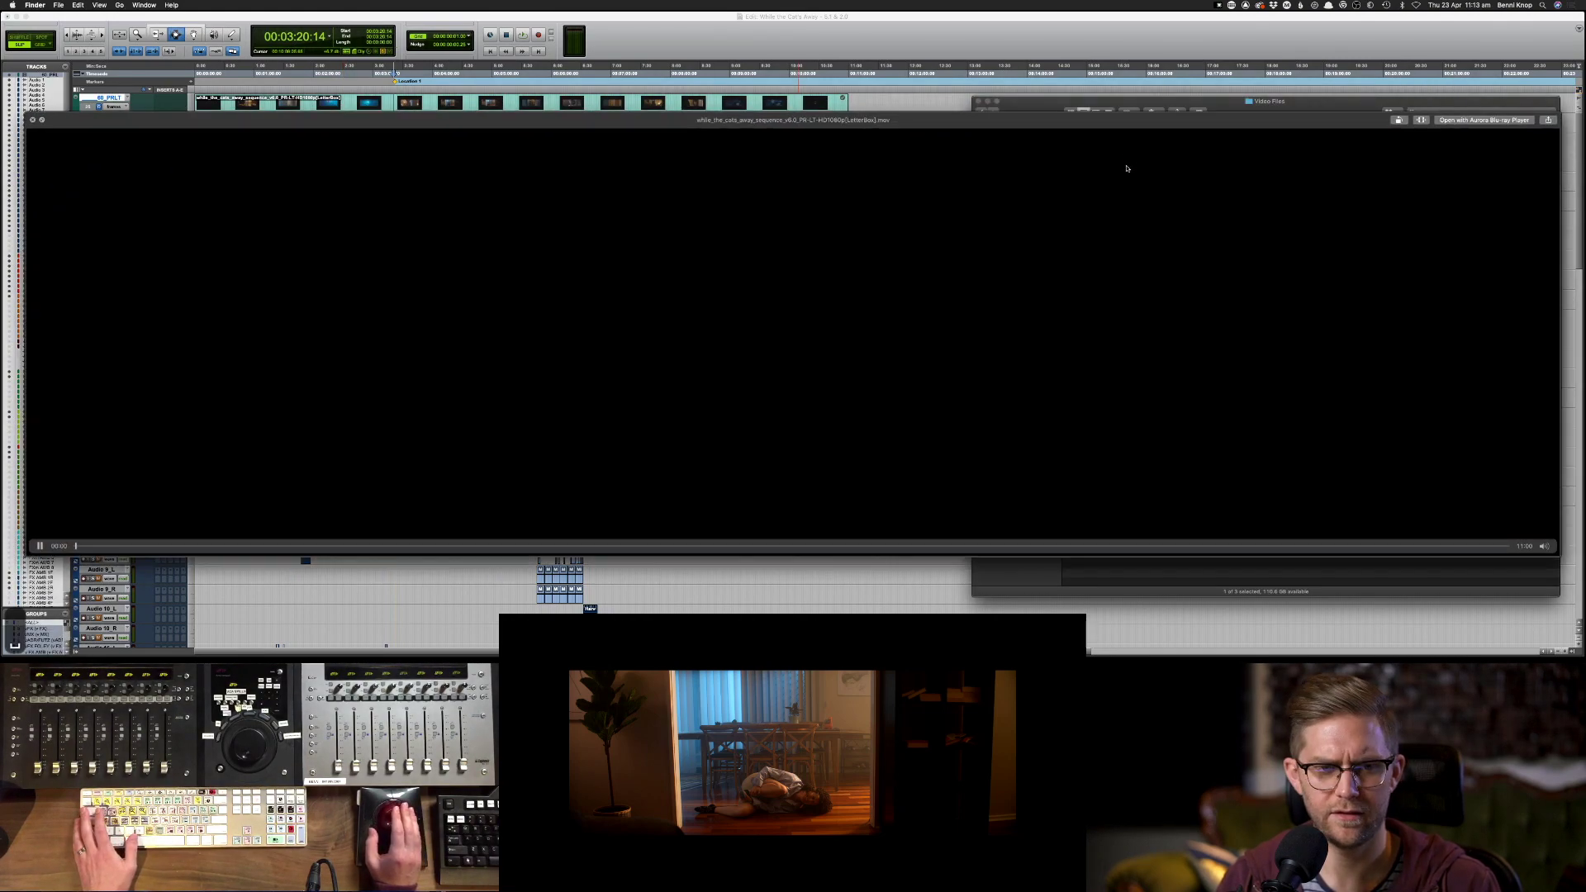
left_click(246, 545)
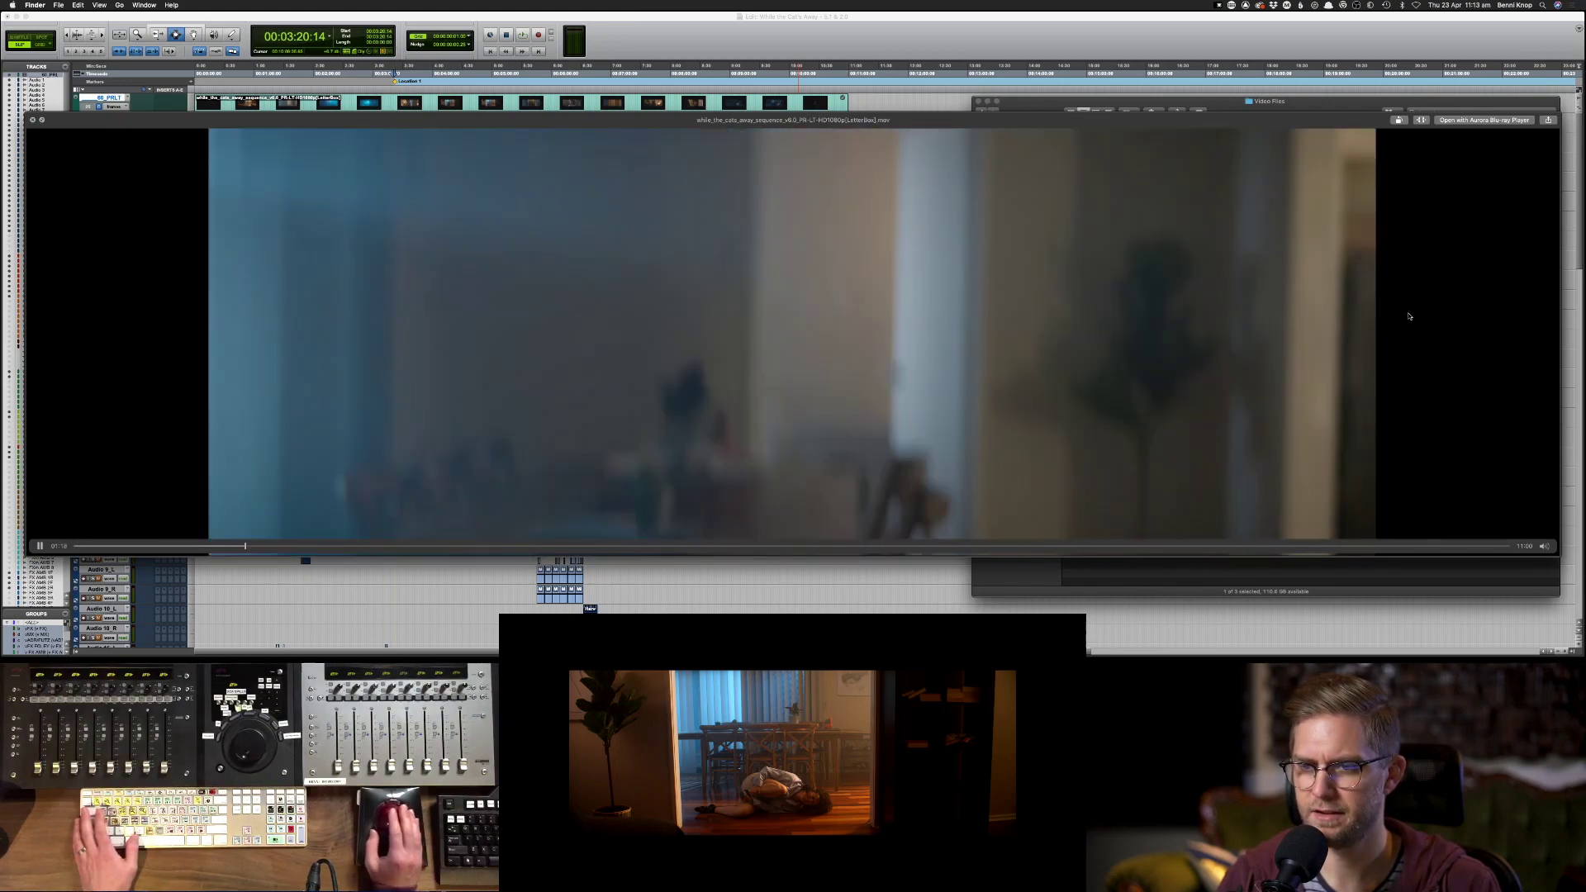
key("space")
- Preview the OriginSize MOV and the Letterbox MOV in turn to compare their framing
left_click(1173, 147)
key("space")
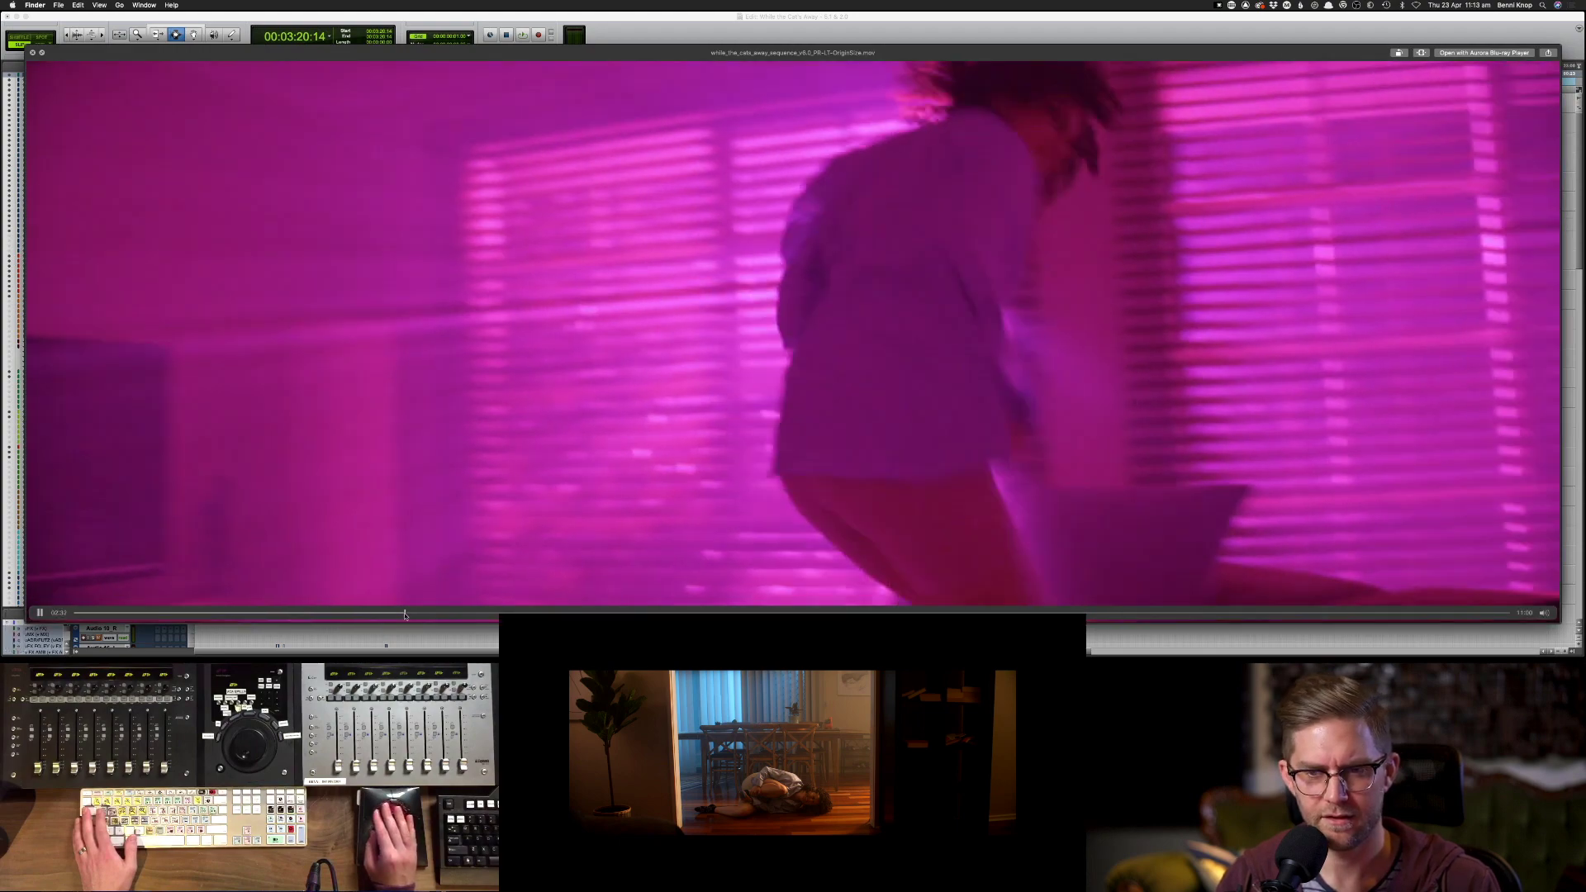
key("space")
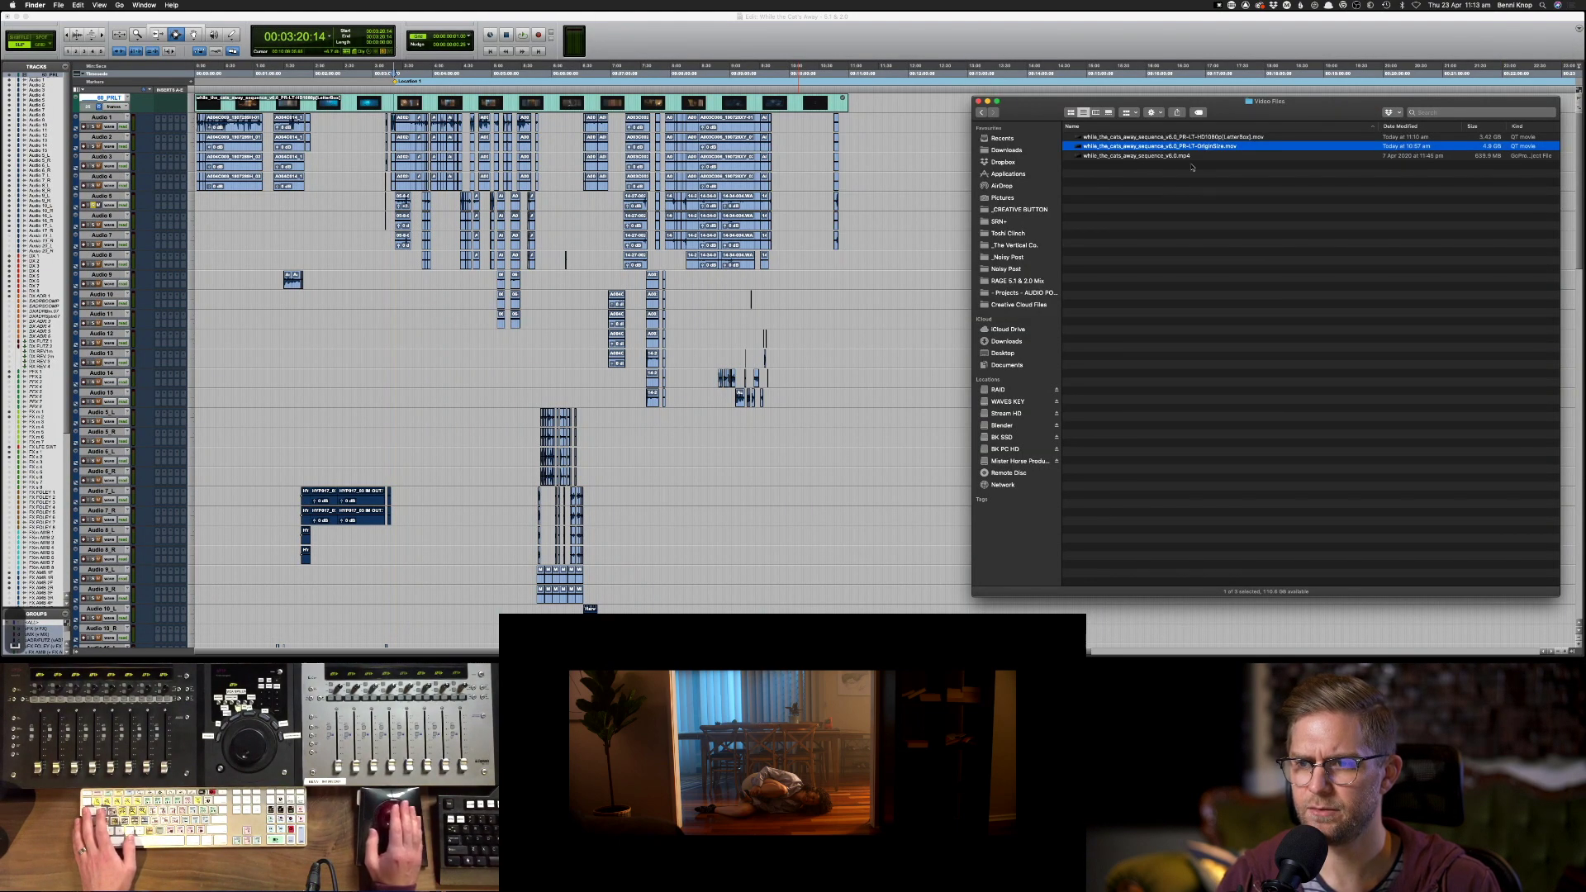
left_click(1151, 138)
key("space")
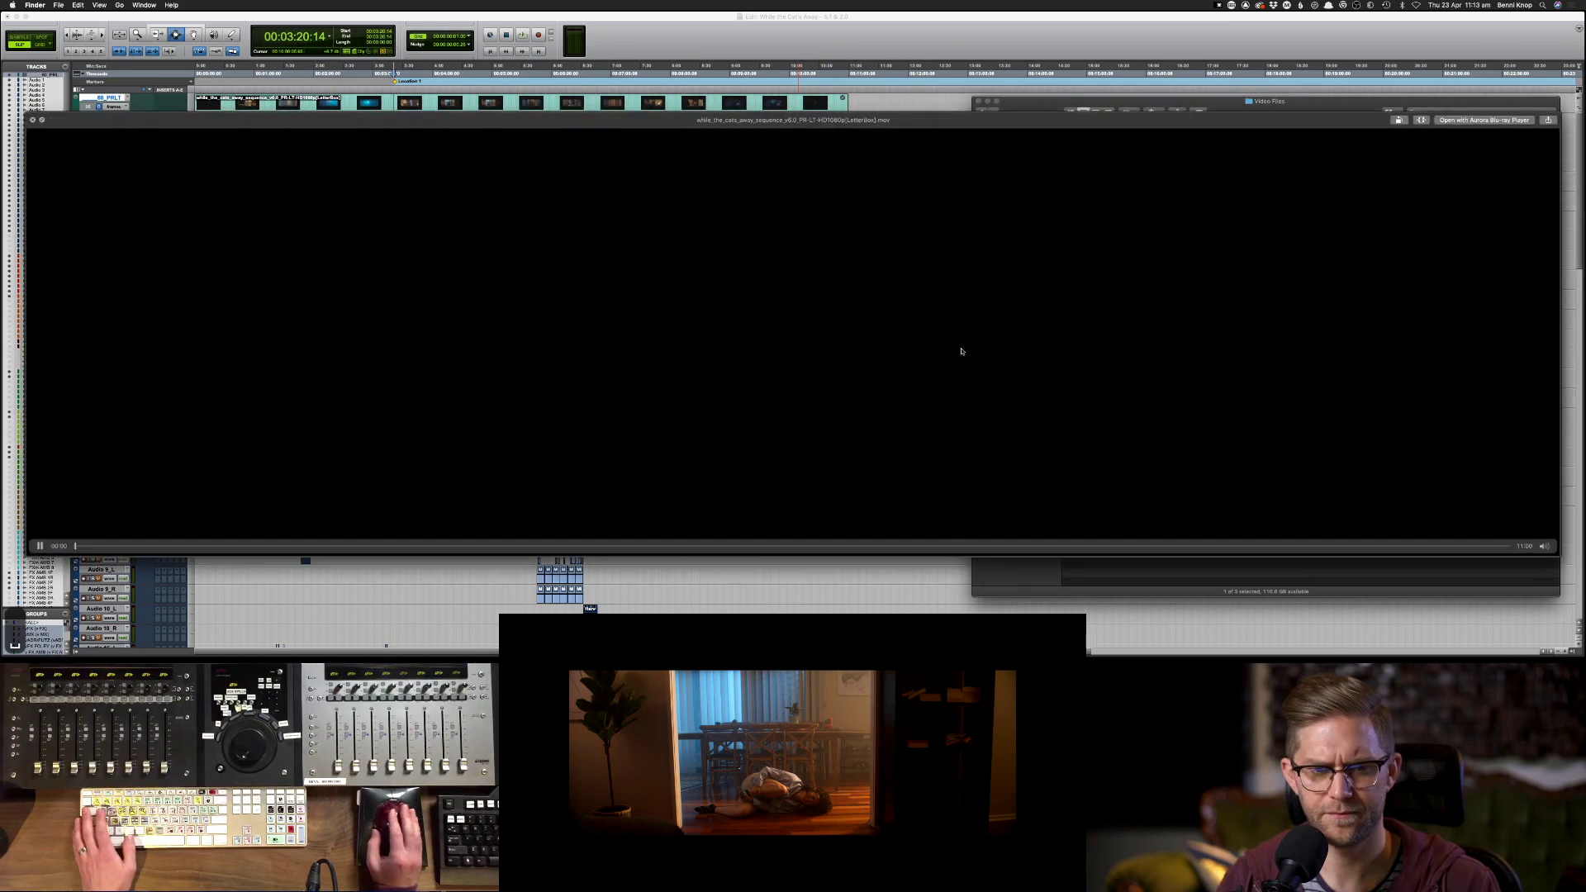
left_click(358, 547)
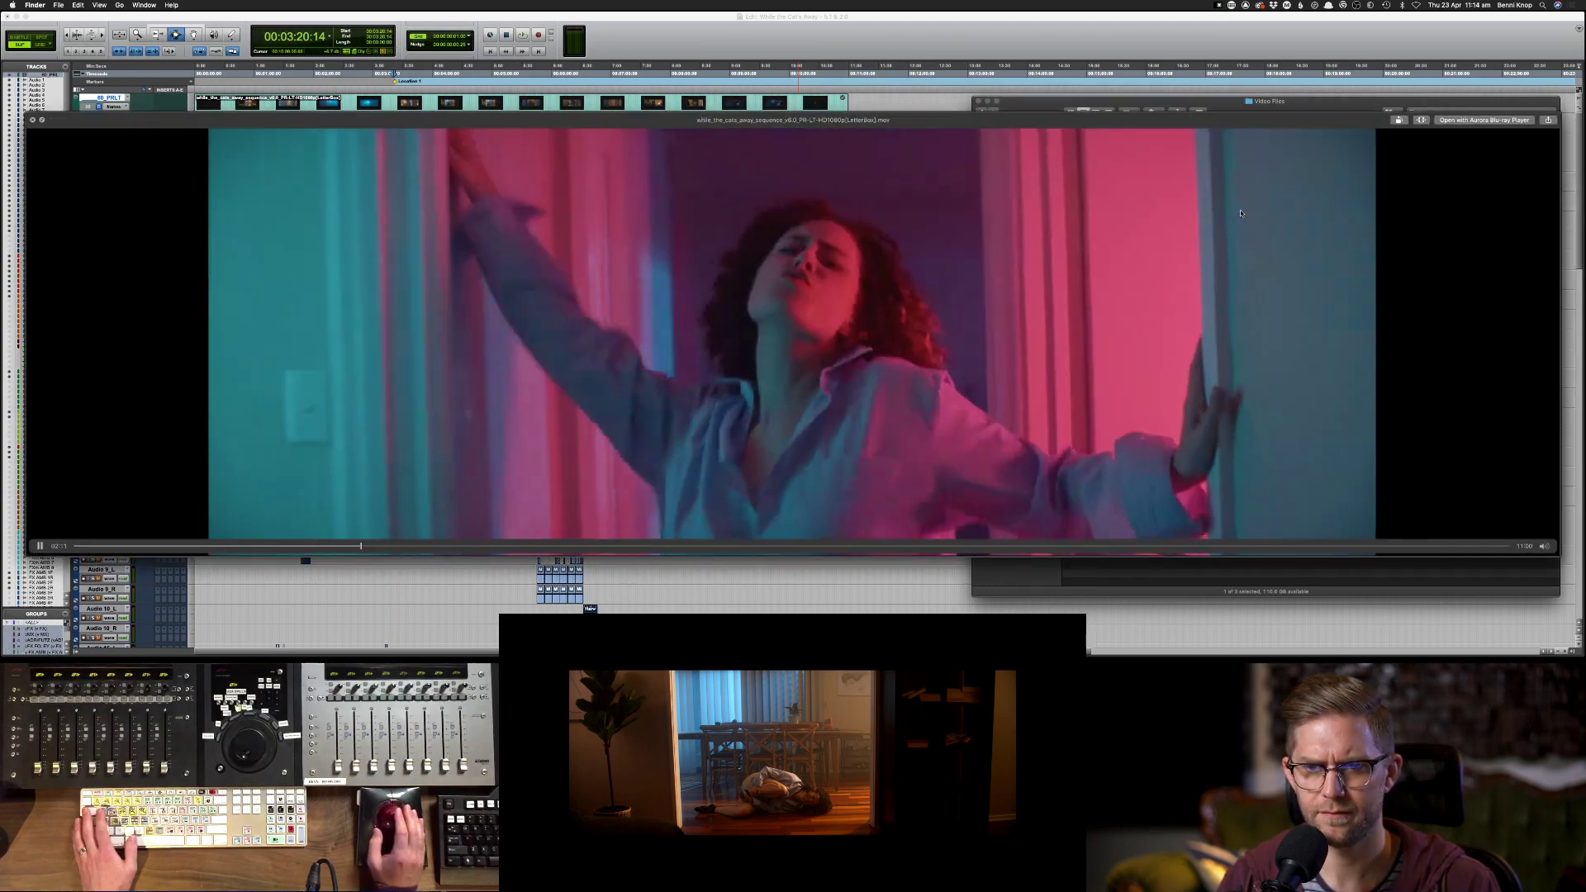
- In ProResER, choose Anamorphic sizing, add the while_the_cats_away_sequence MP4 for conversion, and return to Pro Tools
key("super+Tab")
key("super+Tab")
key("super+Tab")
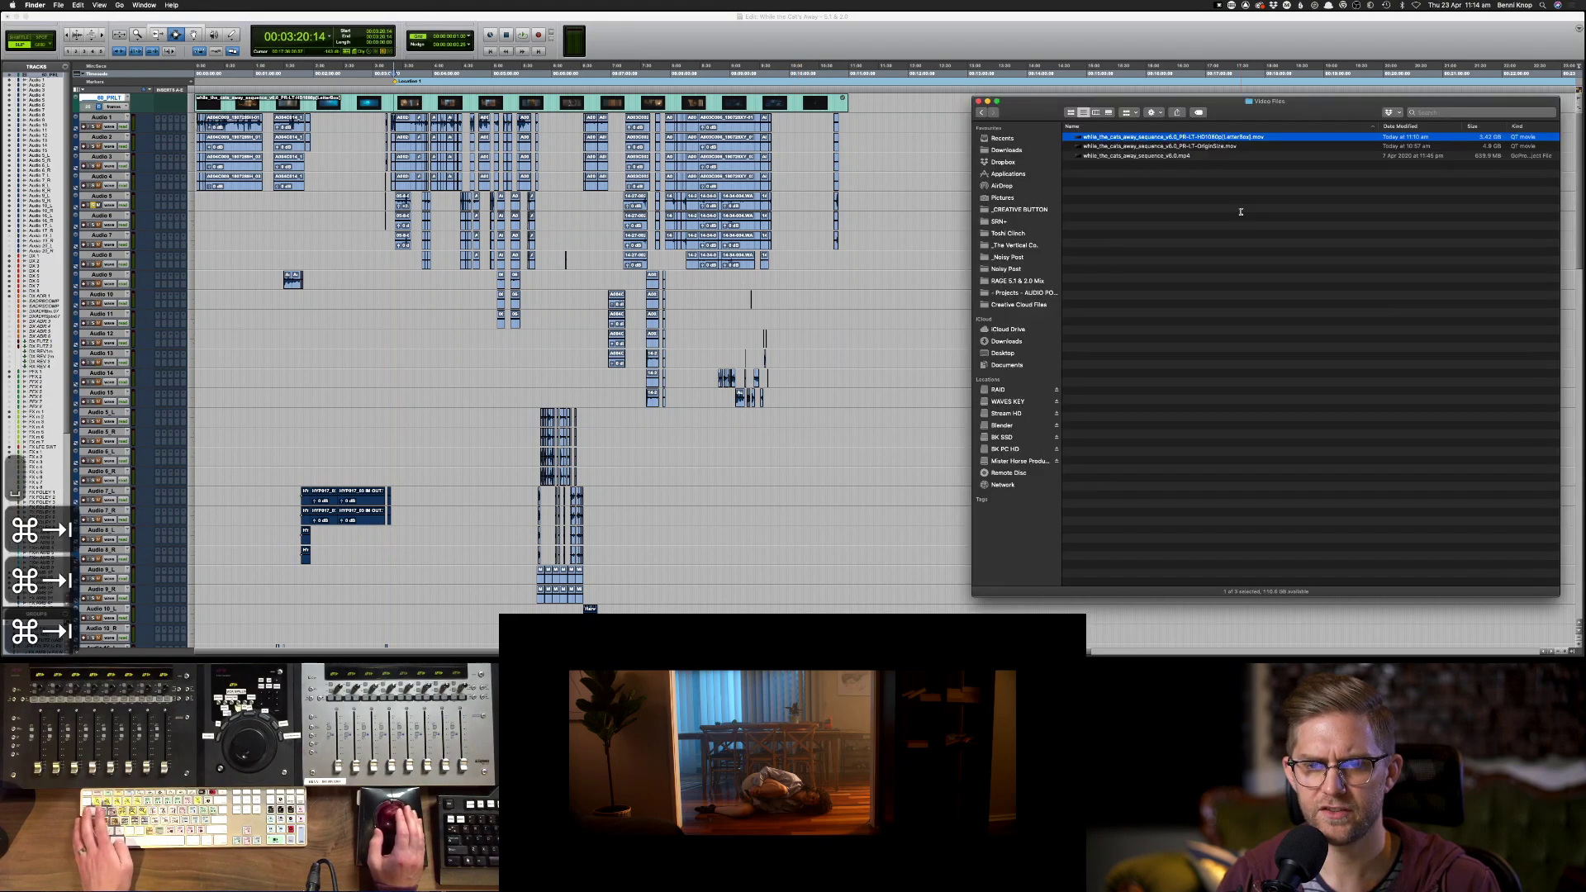
key("super+Tab")
key("Tab")
key("Tab")
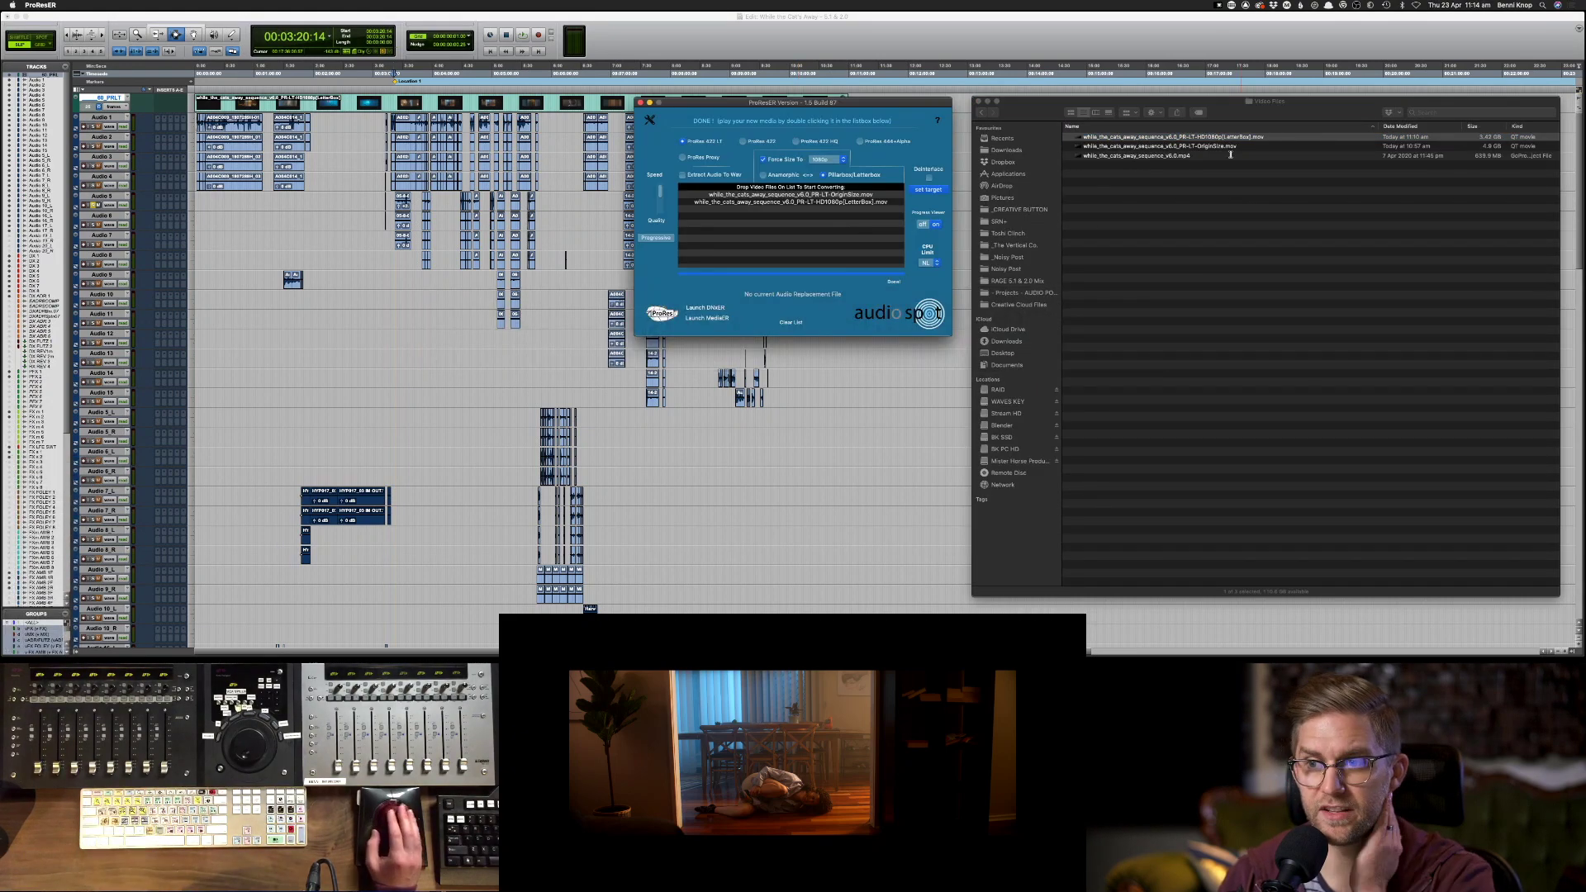
left_click(1179, 159)
left_click(1178, 156)
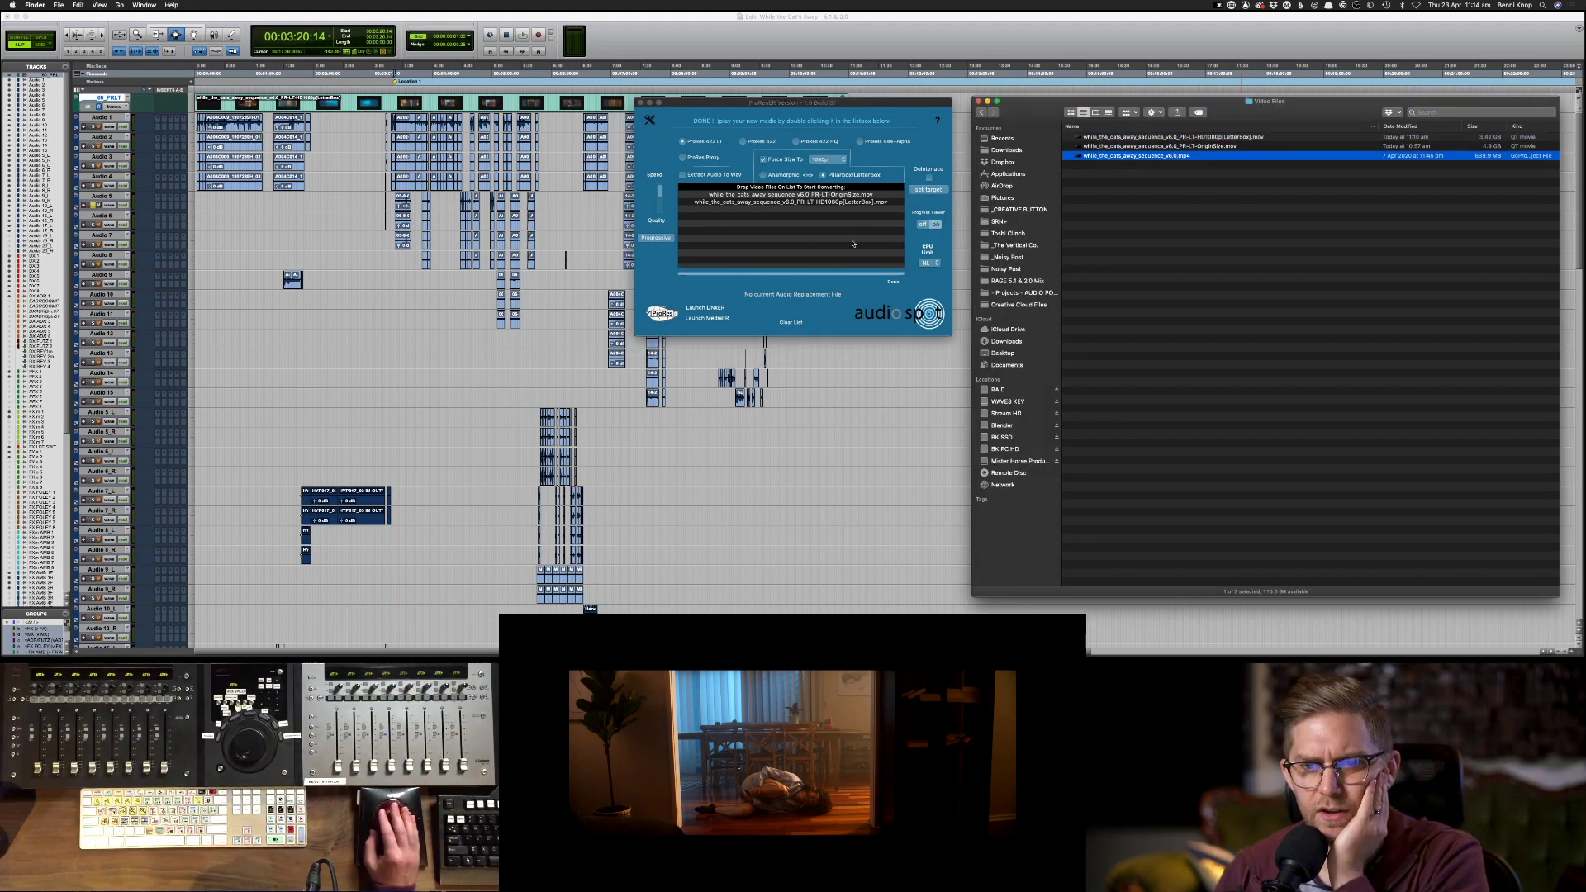
left_click(780, 177)
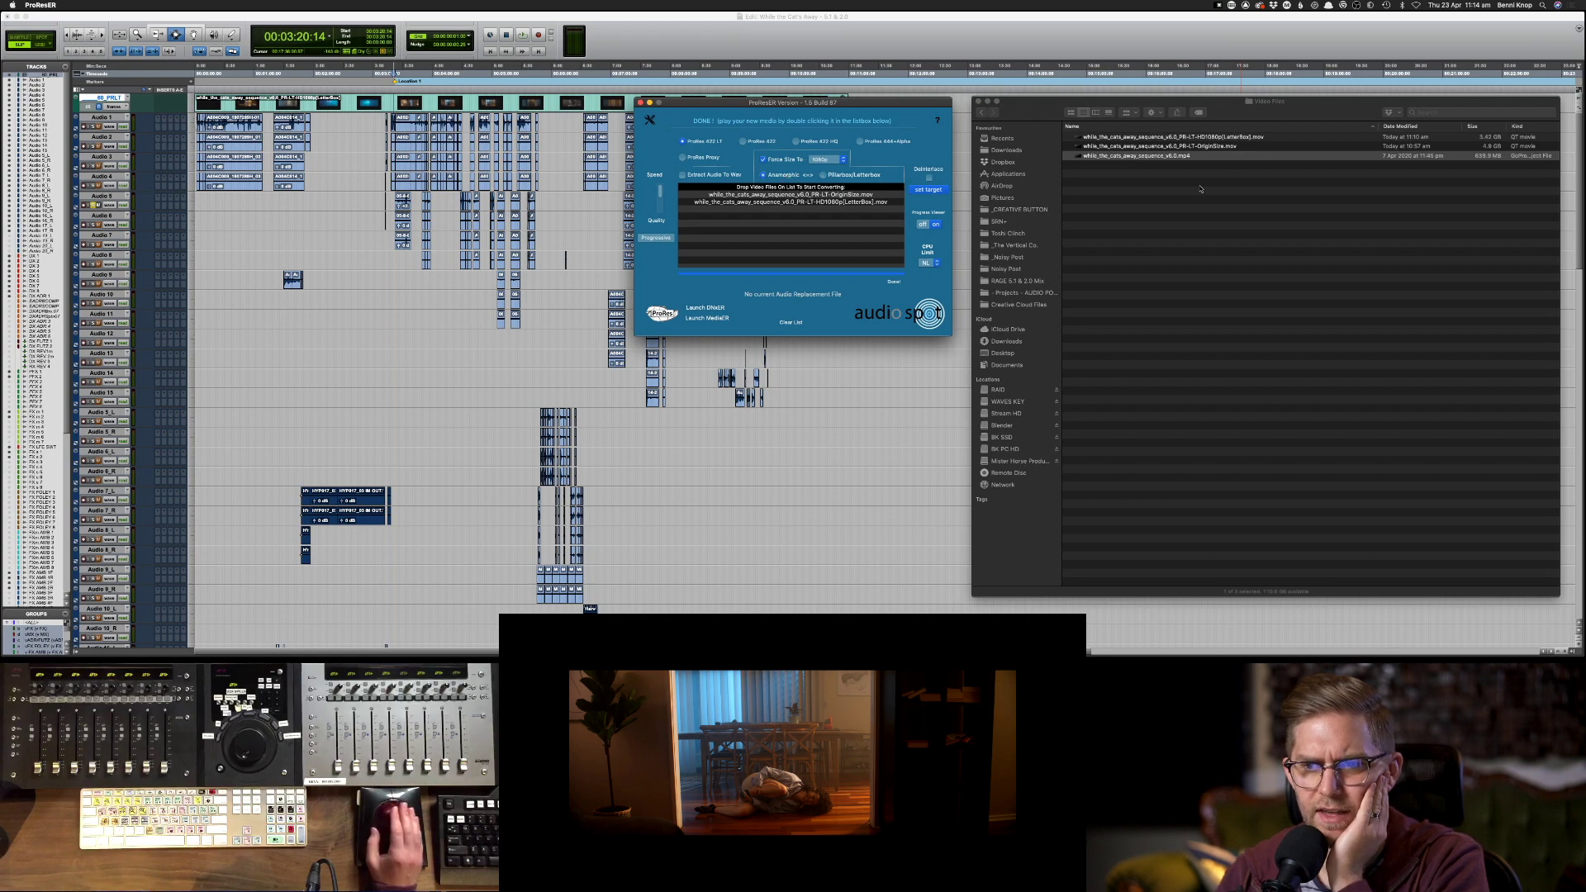
left_click(1171, 169)
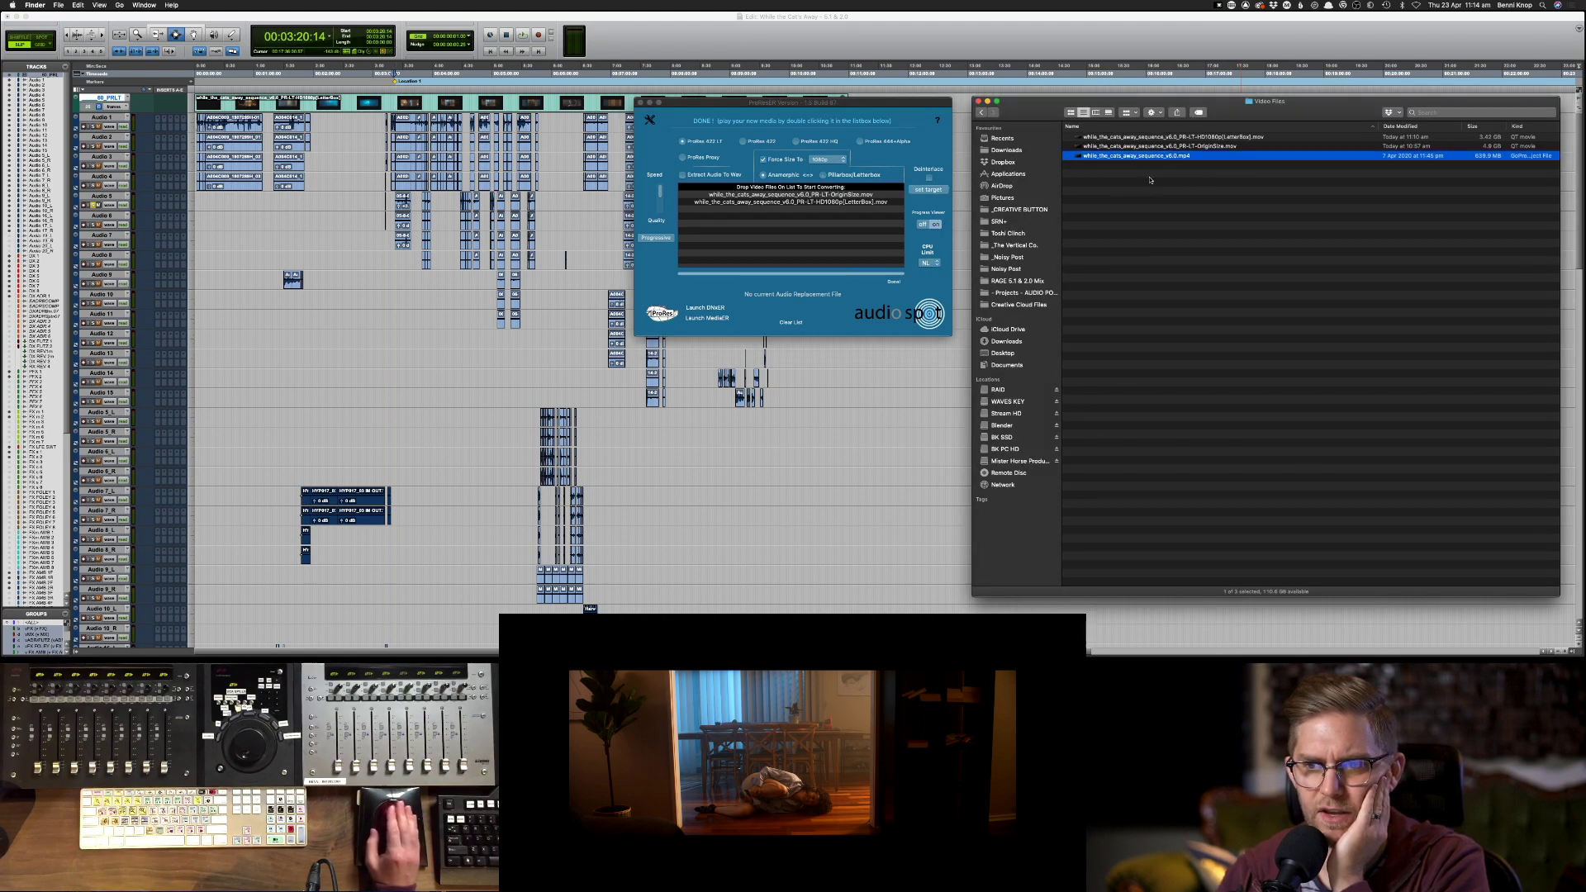
left_click_drag(1123, 161, 837, 244)
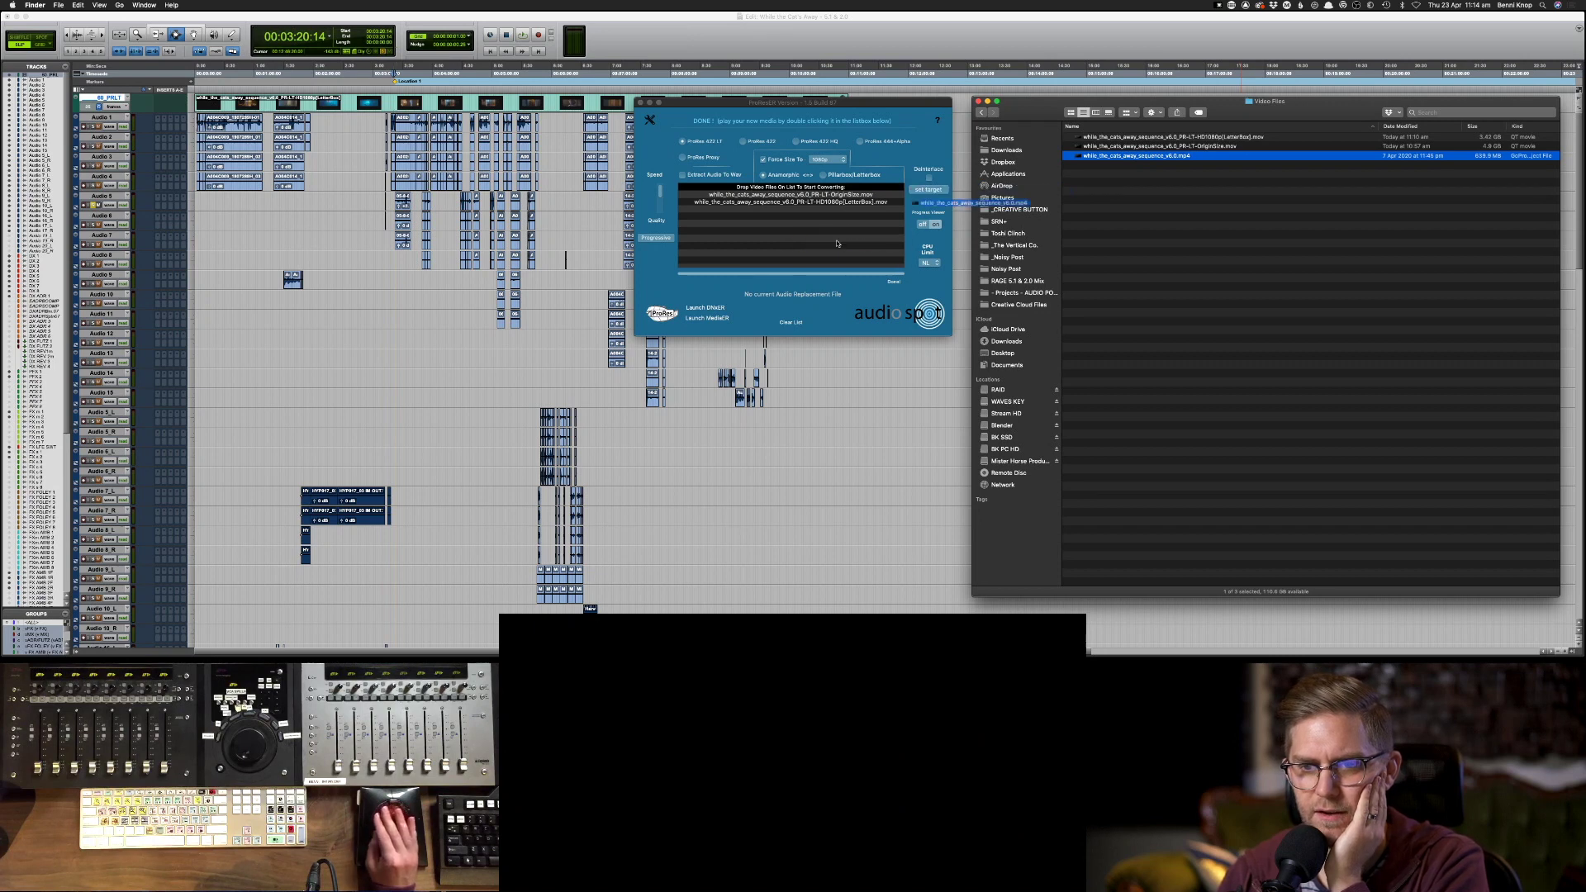
left_click_drag(1139, 157, 791, 244)
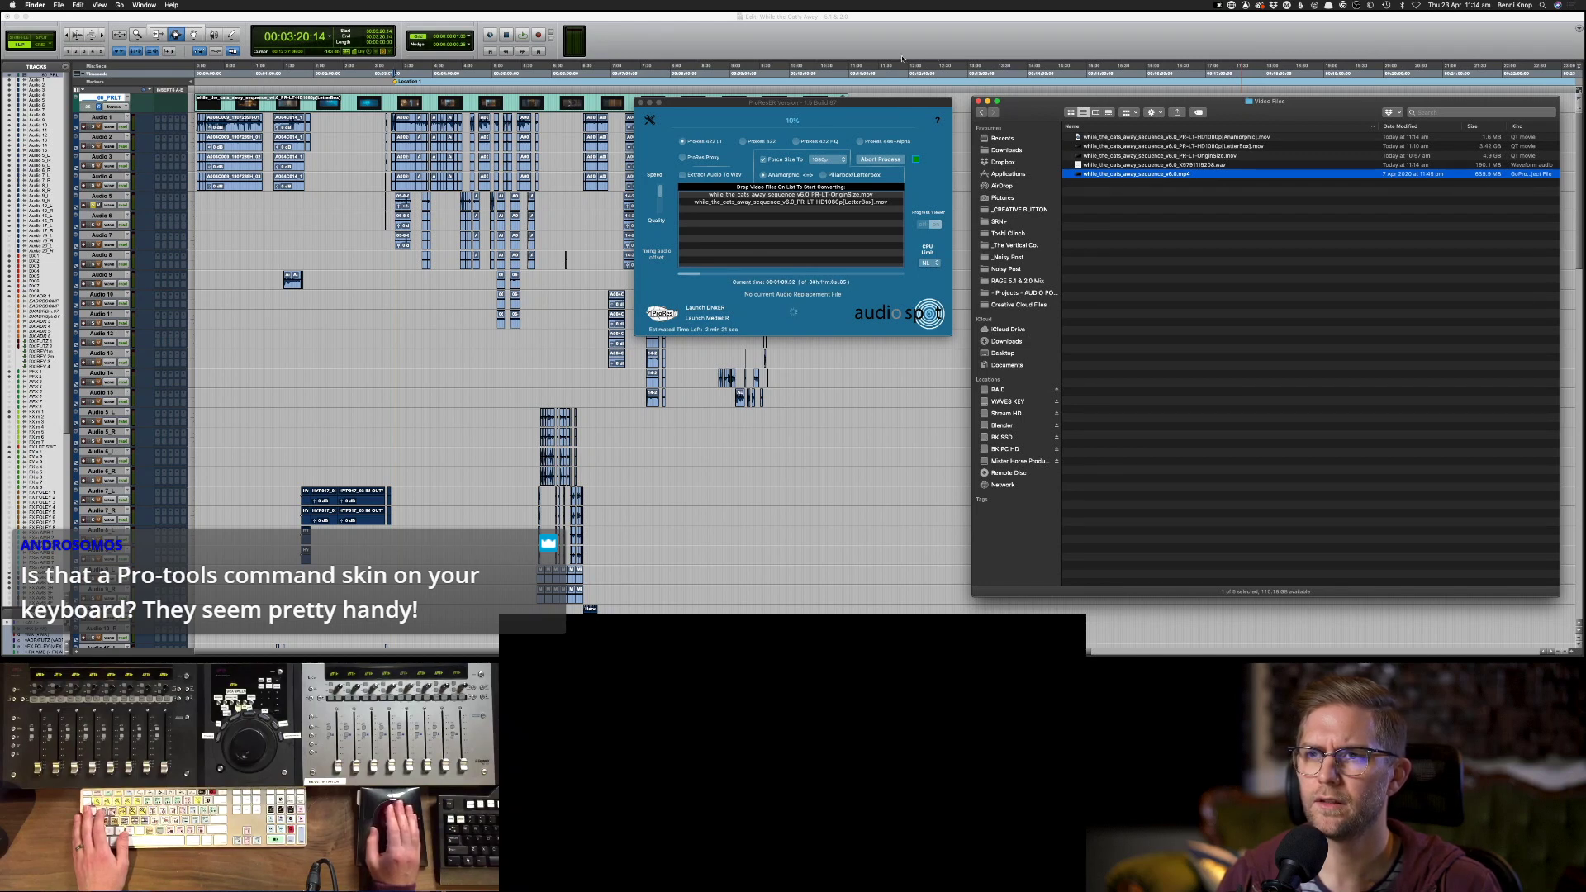
left_click(869, 60)
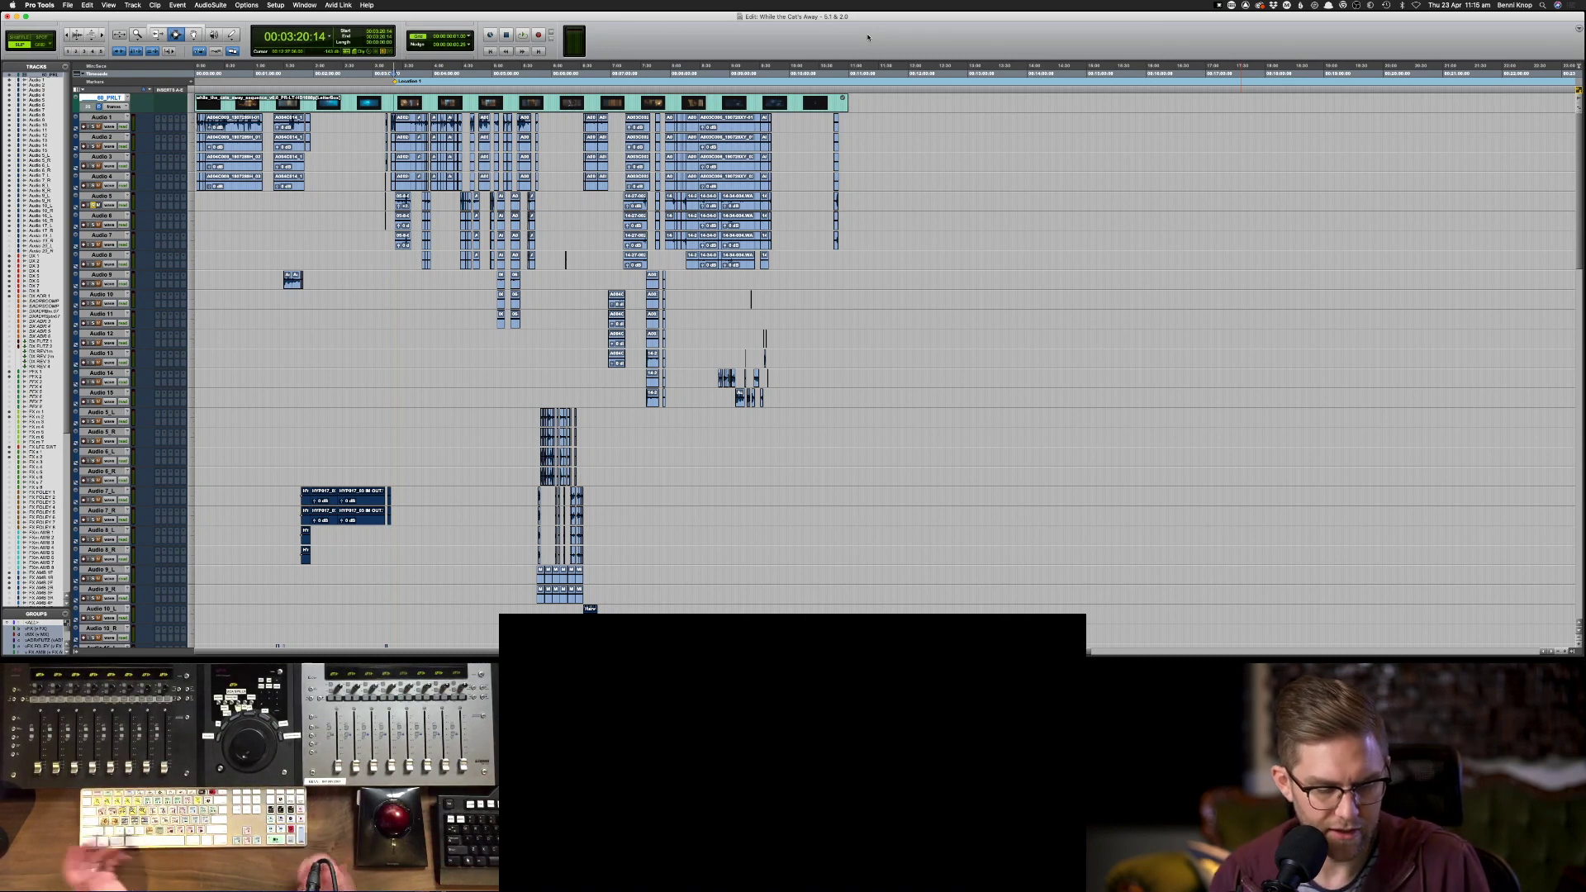
key("q")
key("q")
key("q")
key("q")
key("q")
key("q")
key("q")
key("q")
key("q")
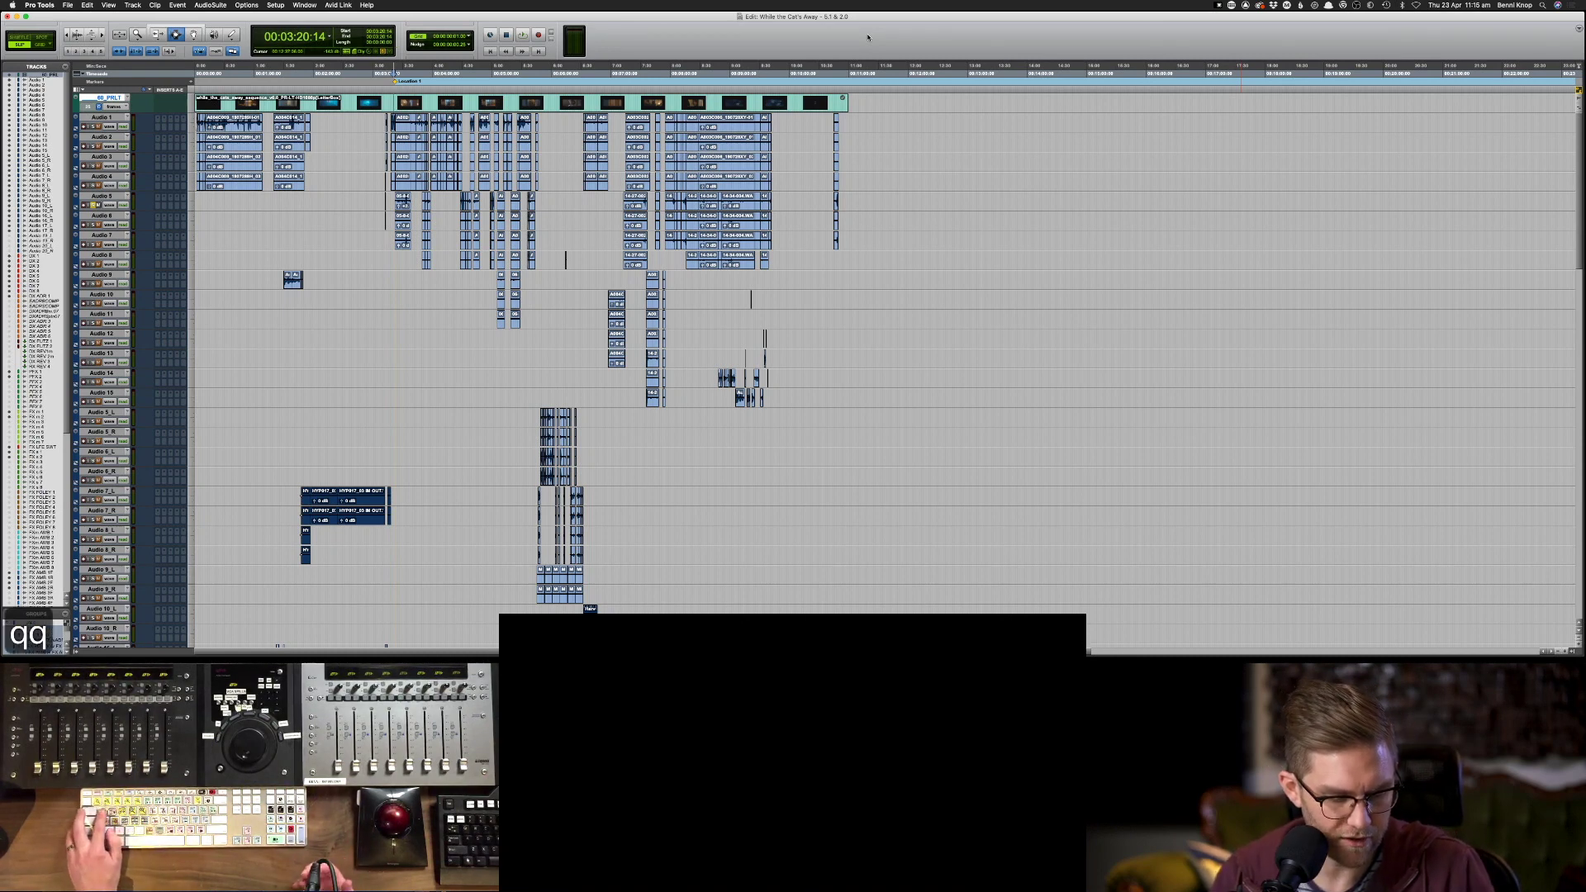
key("a")
key("a")
key("a")
key("a")
key("a")
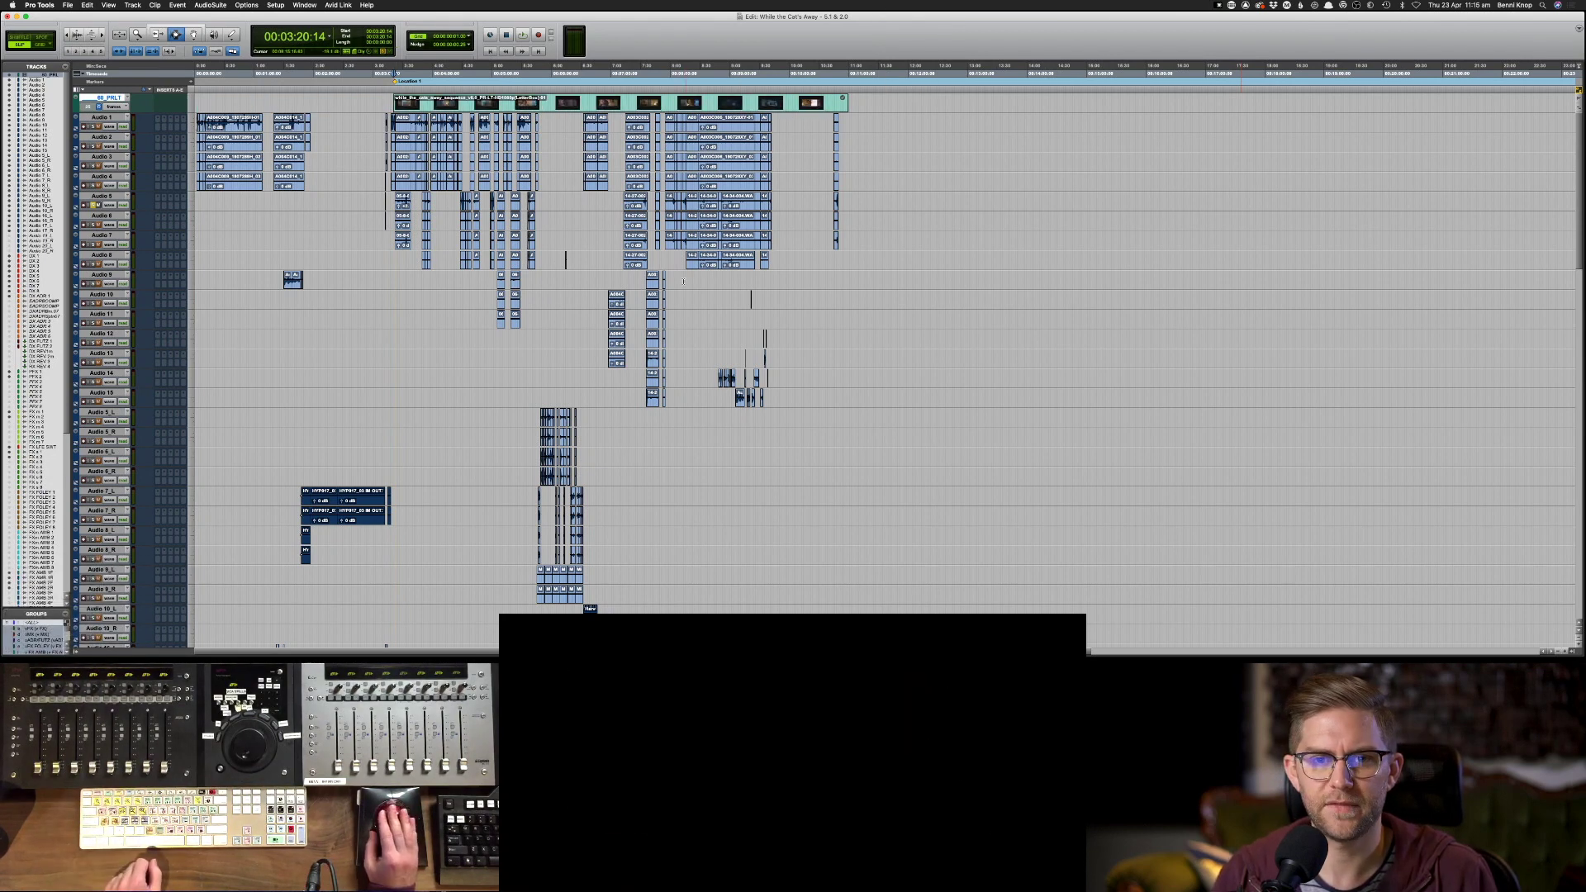
key("super+z")
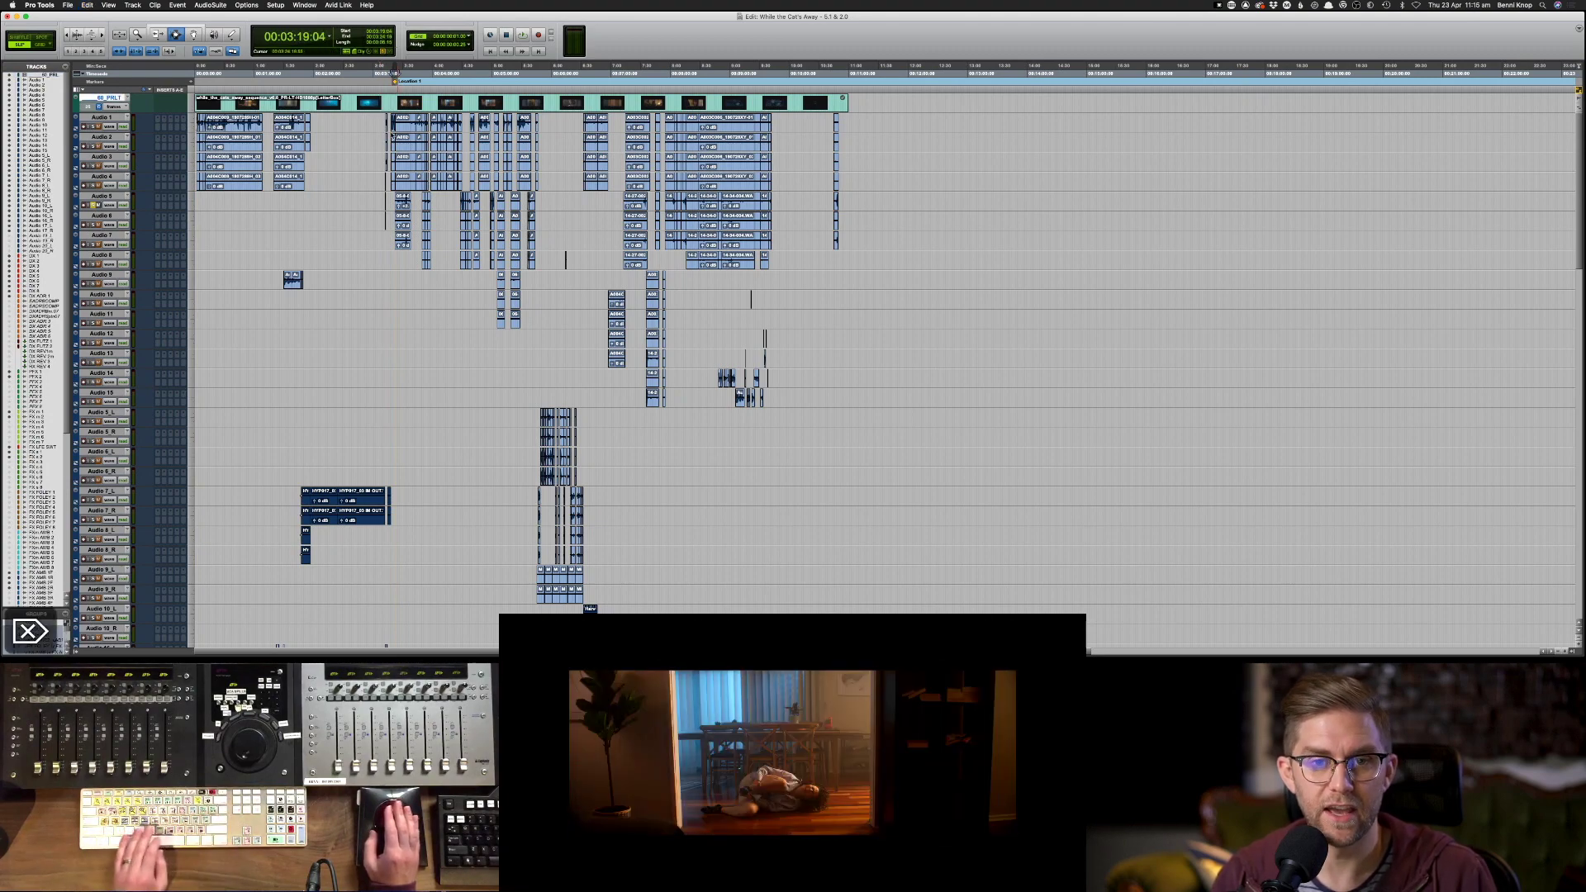
- Place the playhead at several points between about 3:10 and 3:18 to check the picture against the clips
left_click(393, 136)
key("super+bracketright")
key("super+bracketright")
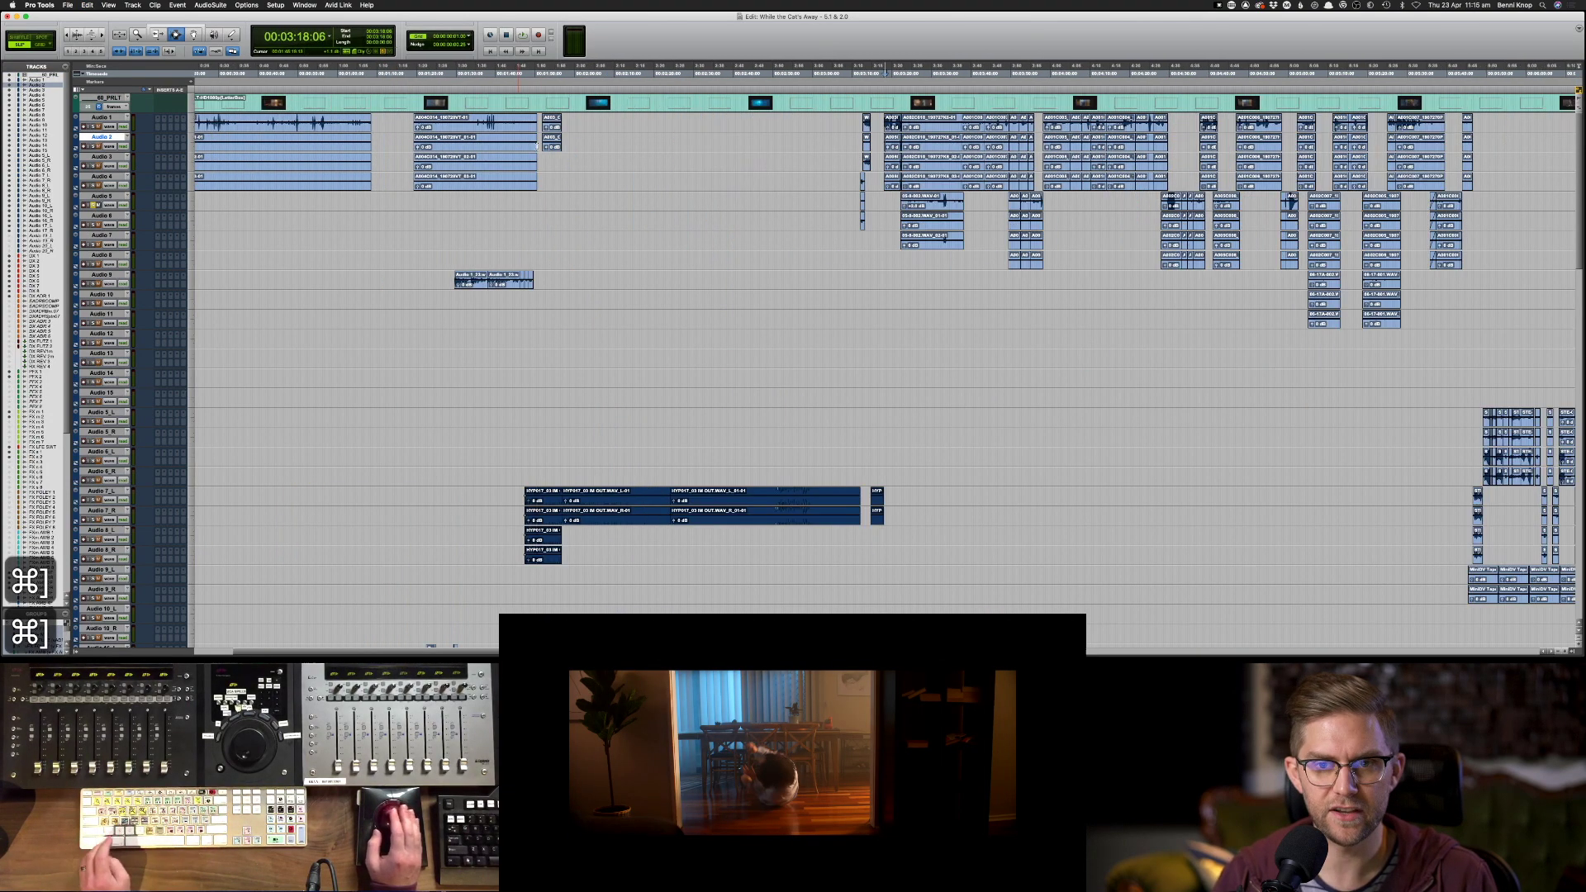
left_click(884, 166)
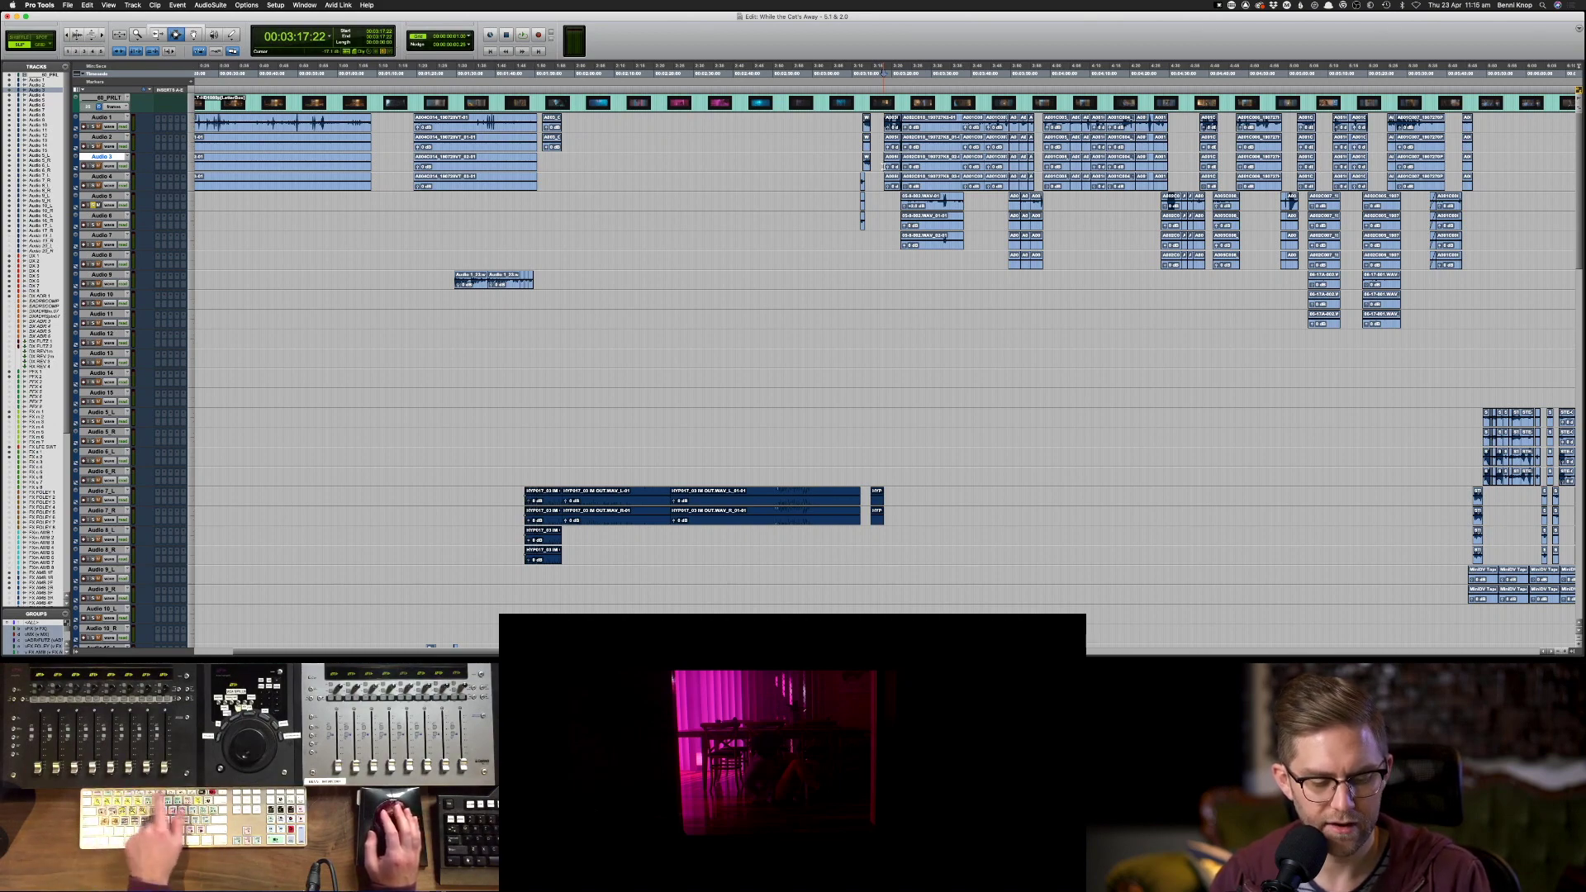
key("F7")
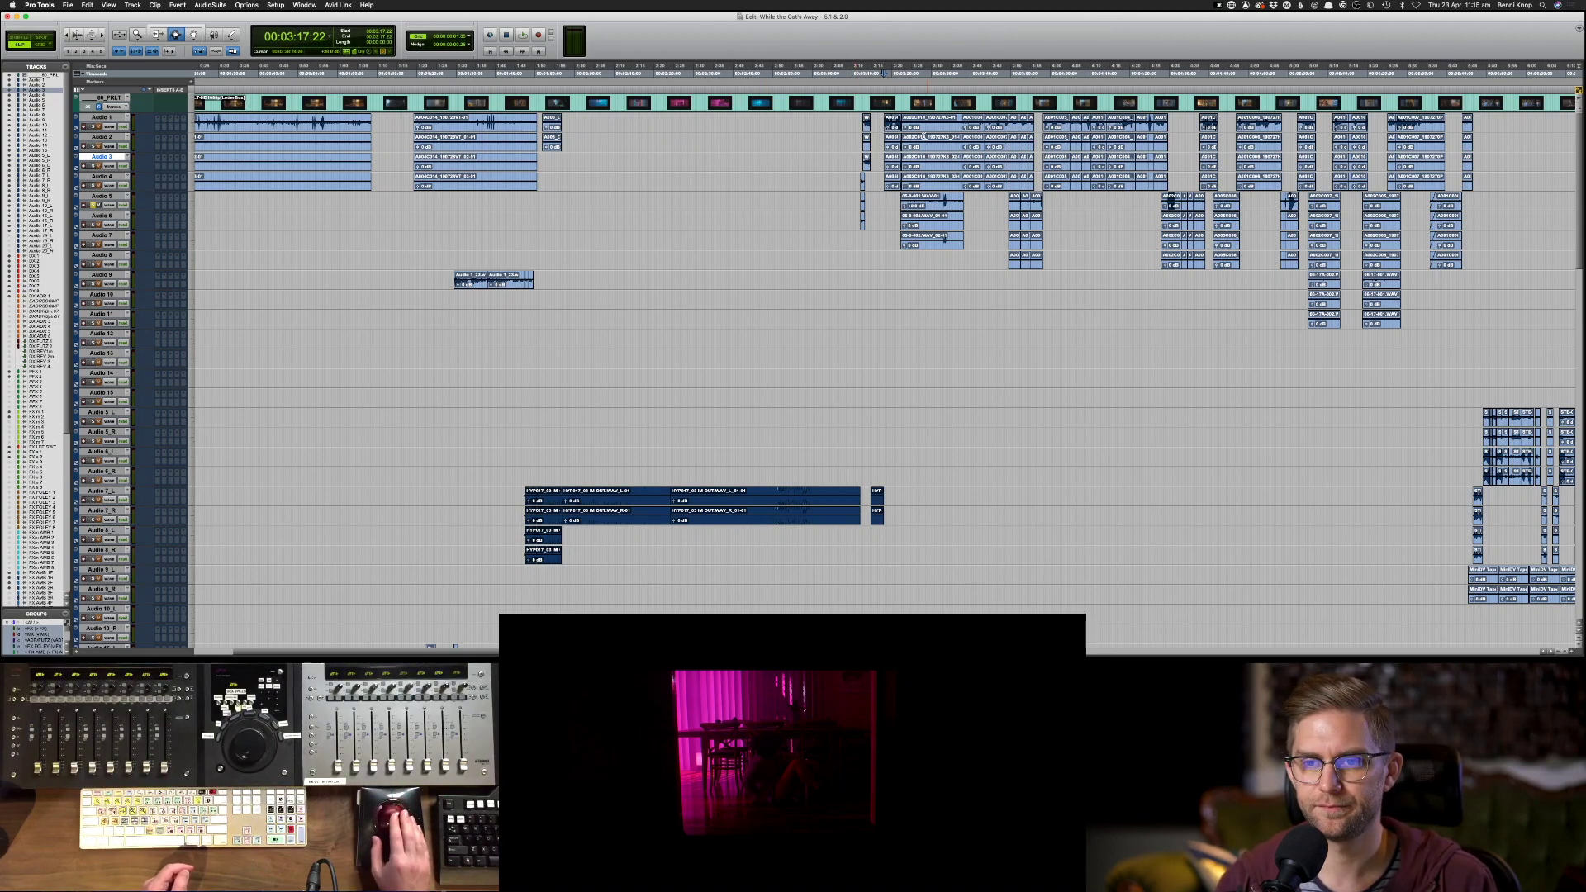
left_click(853, 144)
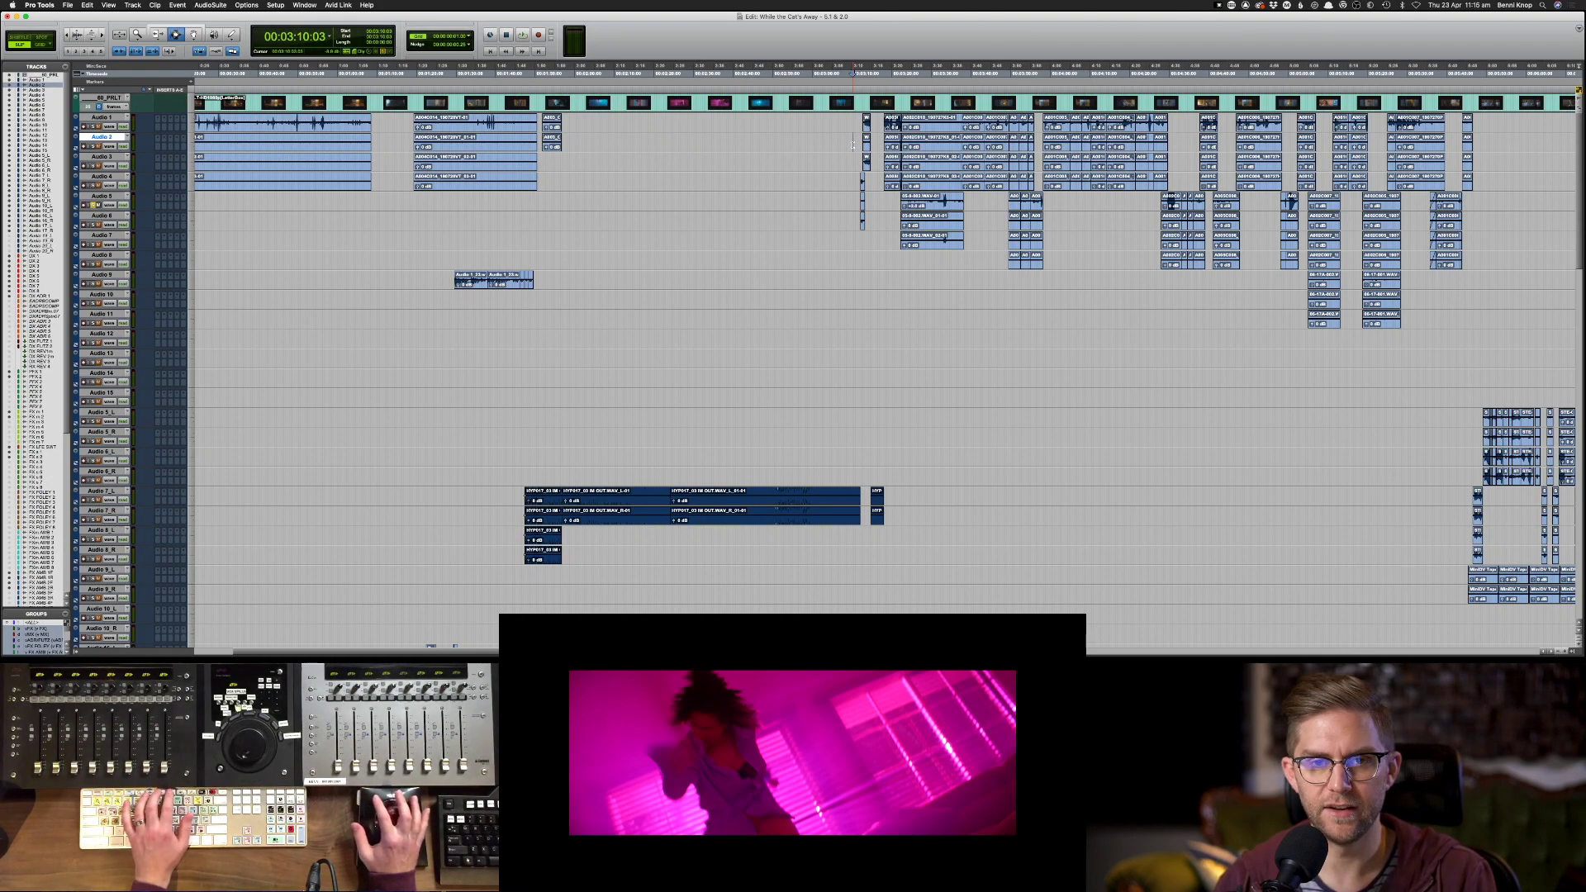
key("F7")
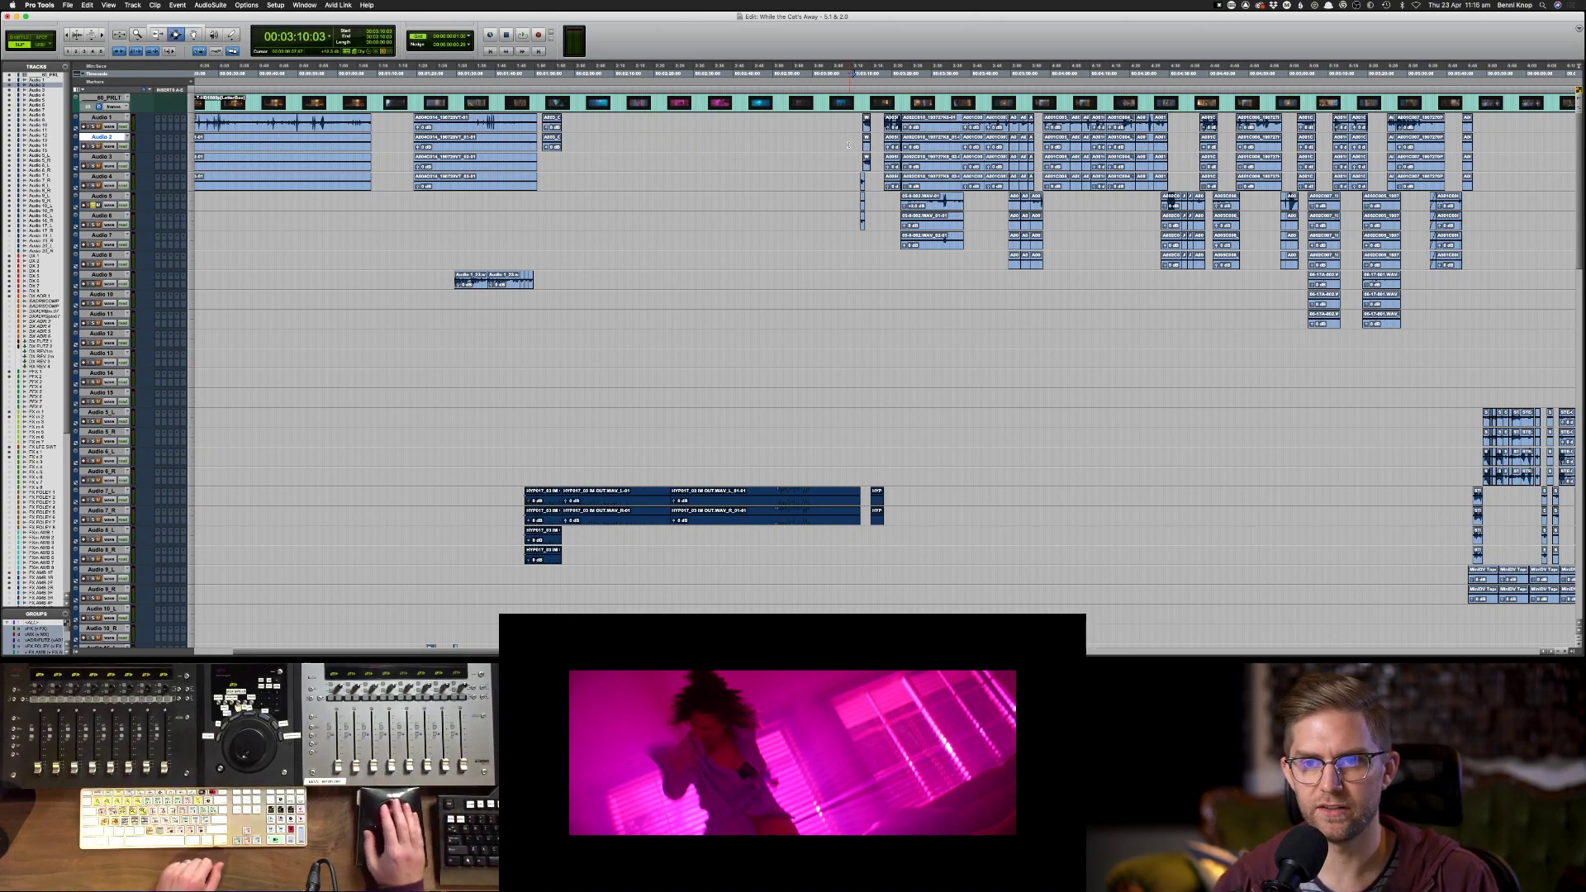
- Play the session from about 3:11 to check the cut out of the pink-lit scene against the audio clips
left_click_drag(845, 147, 874, 187)
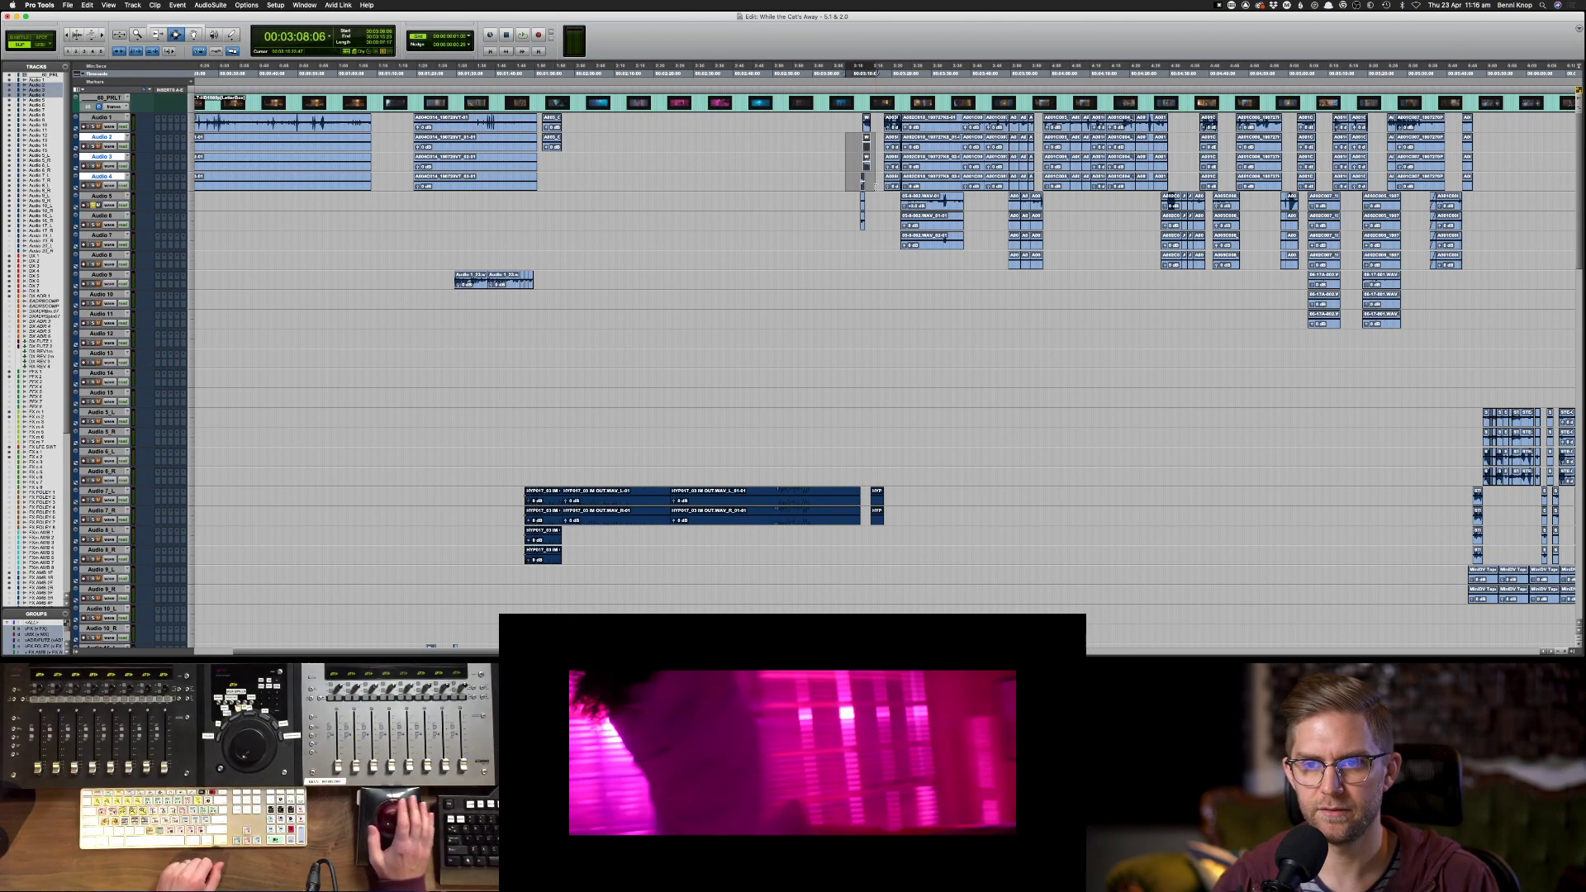
left_click(859, 141)
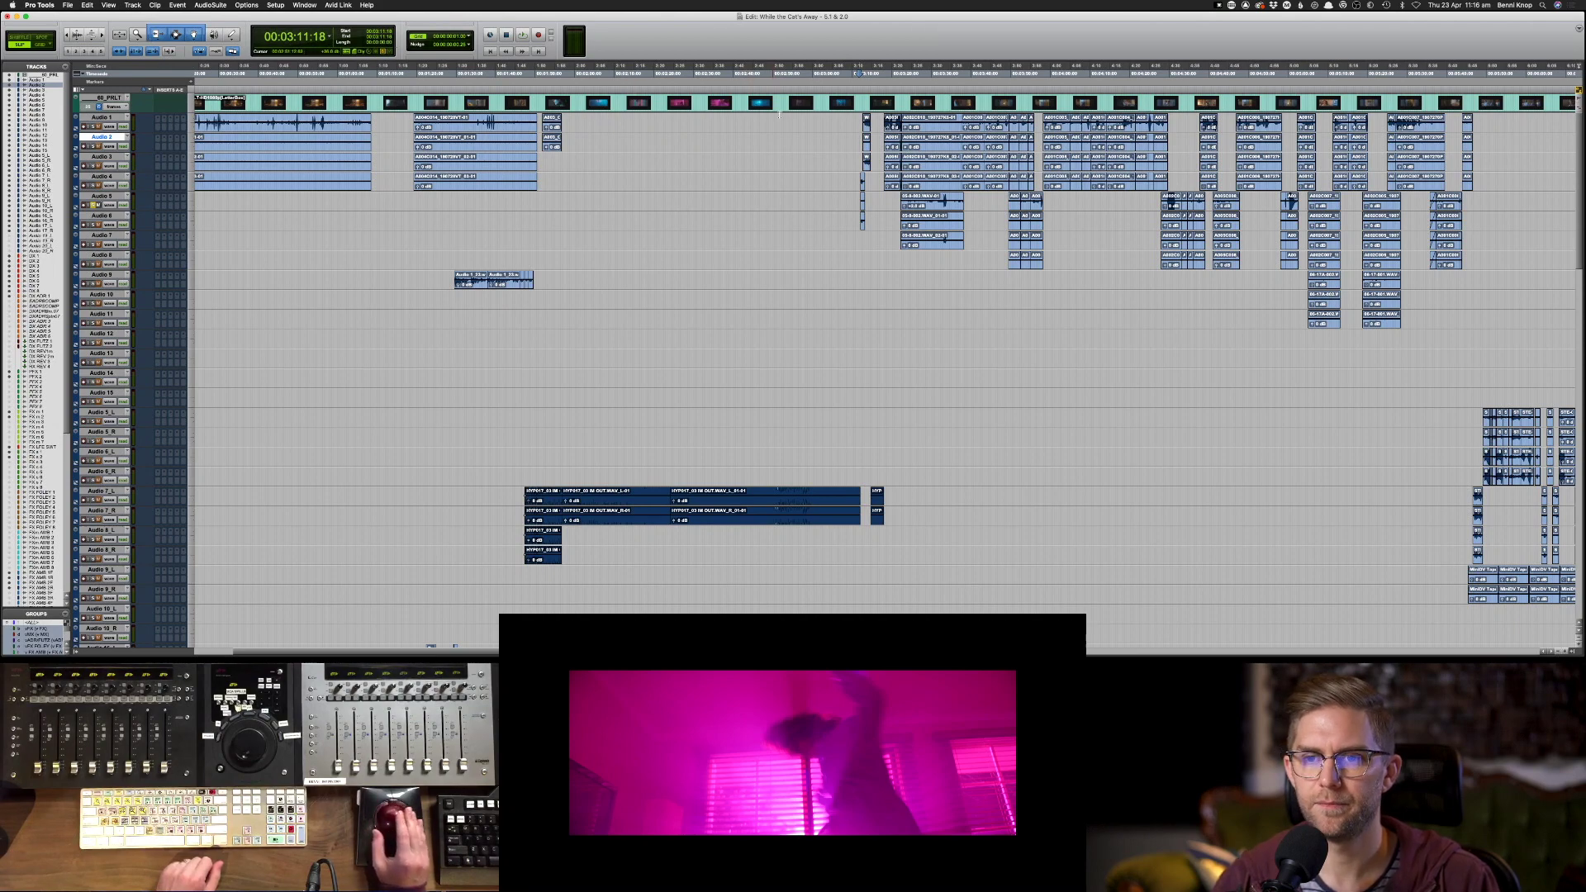
key("space")
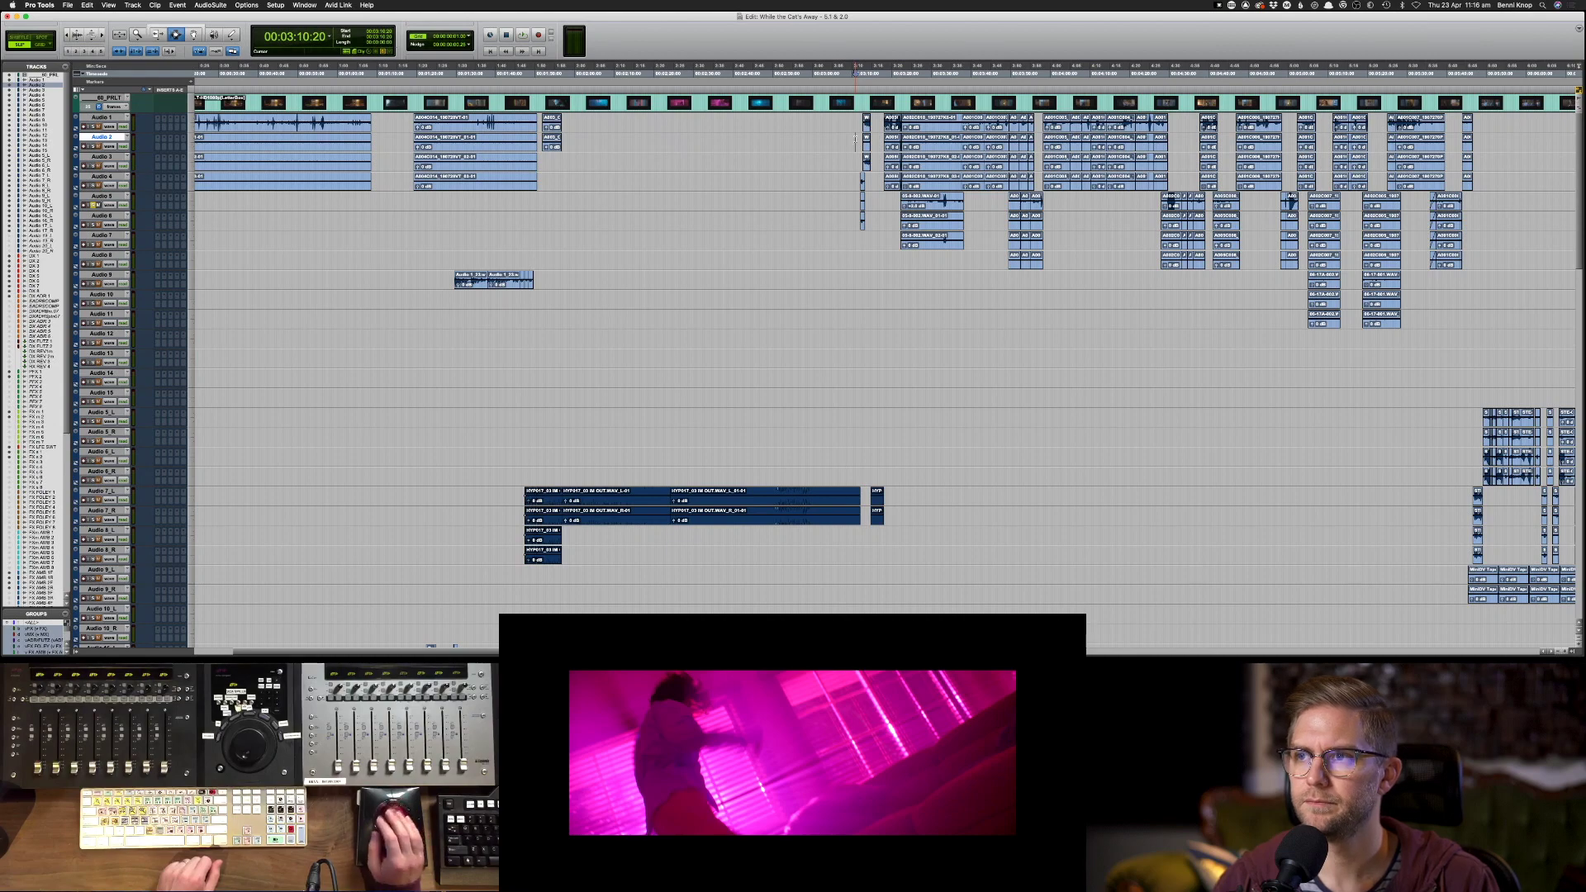
key("super+Tab")
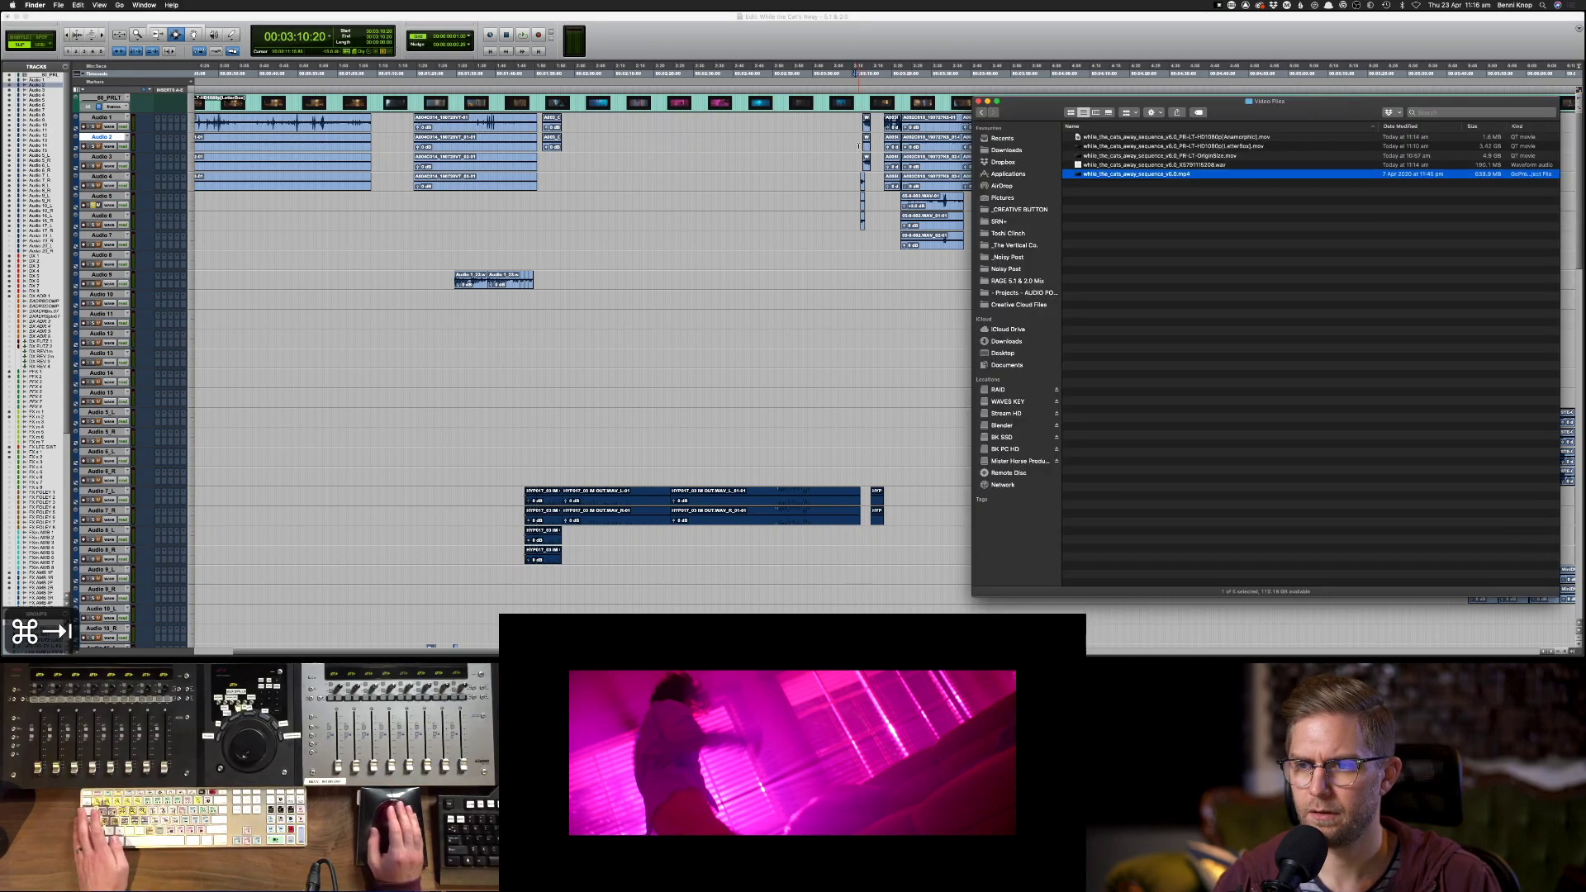
key("super+Tab")
key("space")
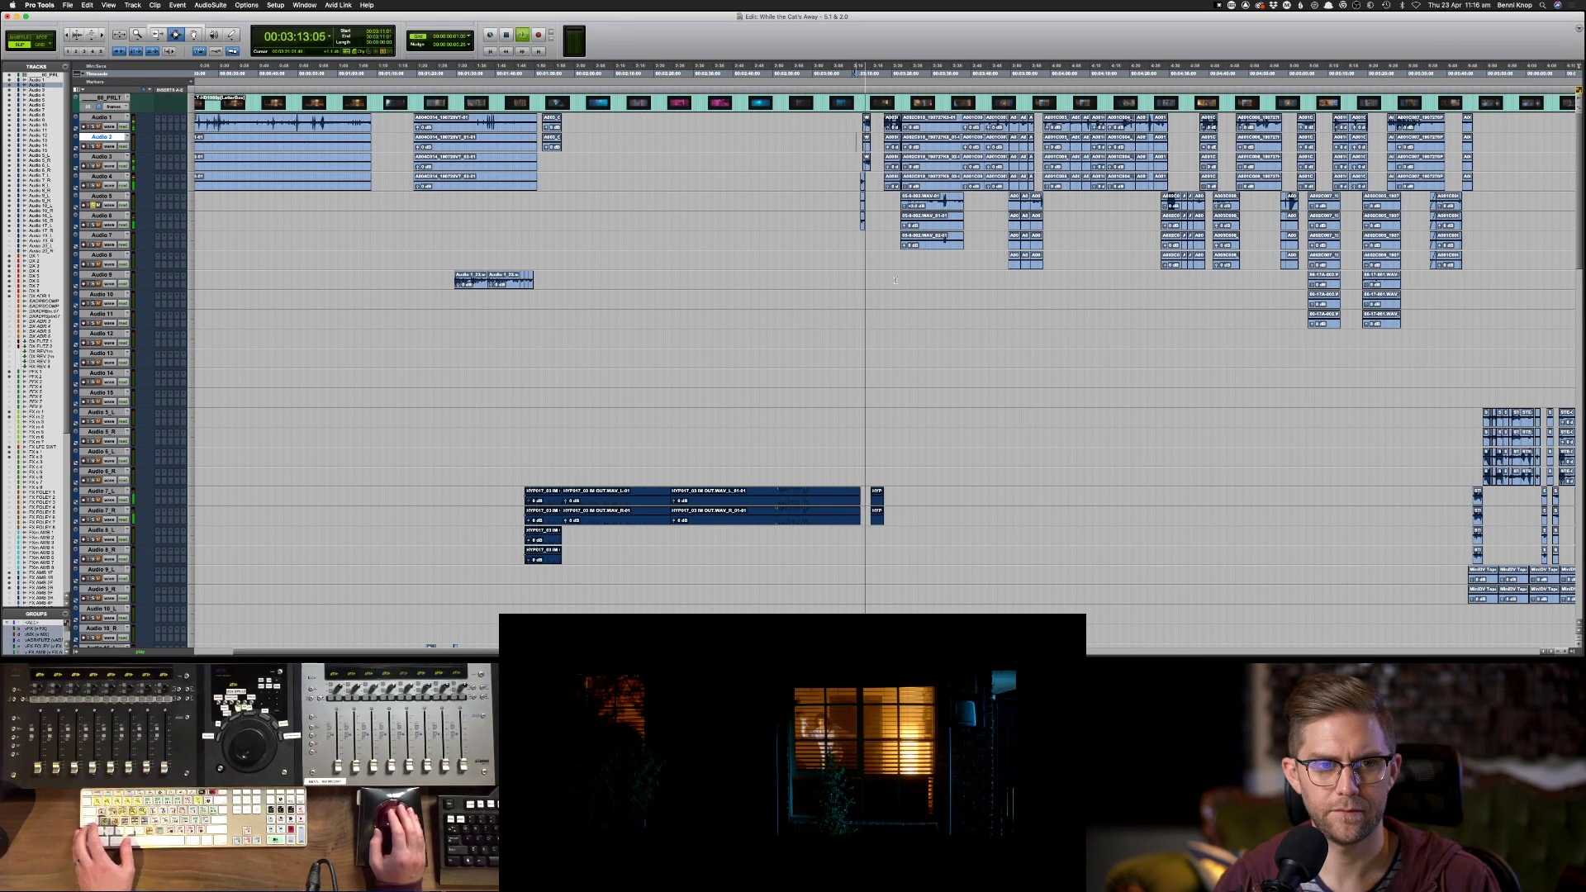
key("space")
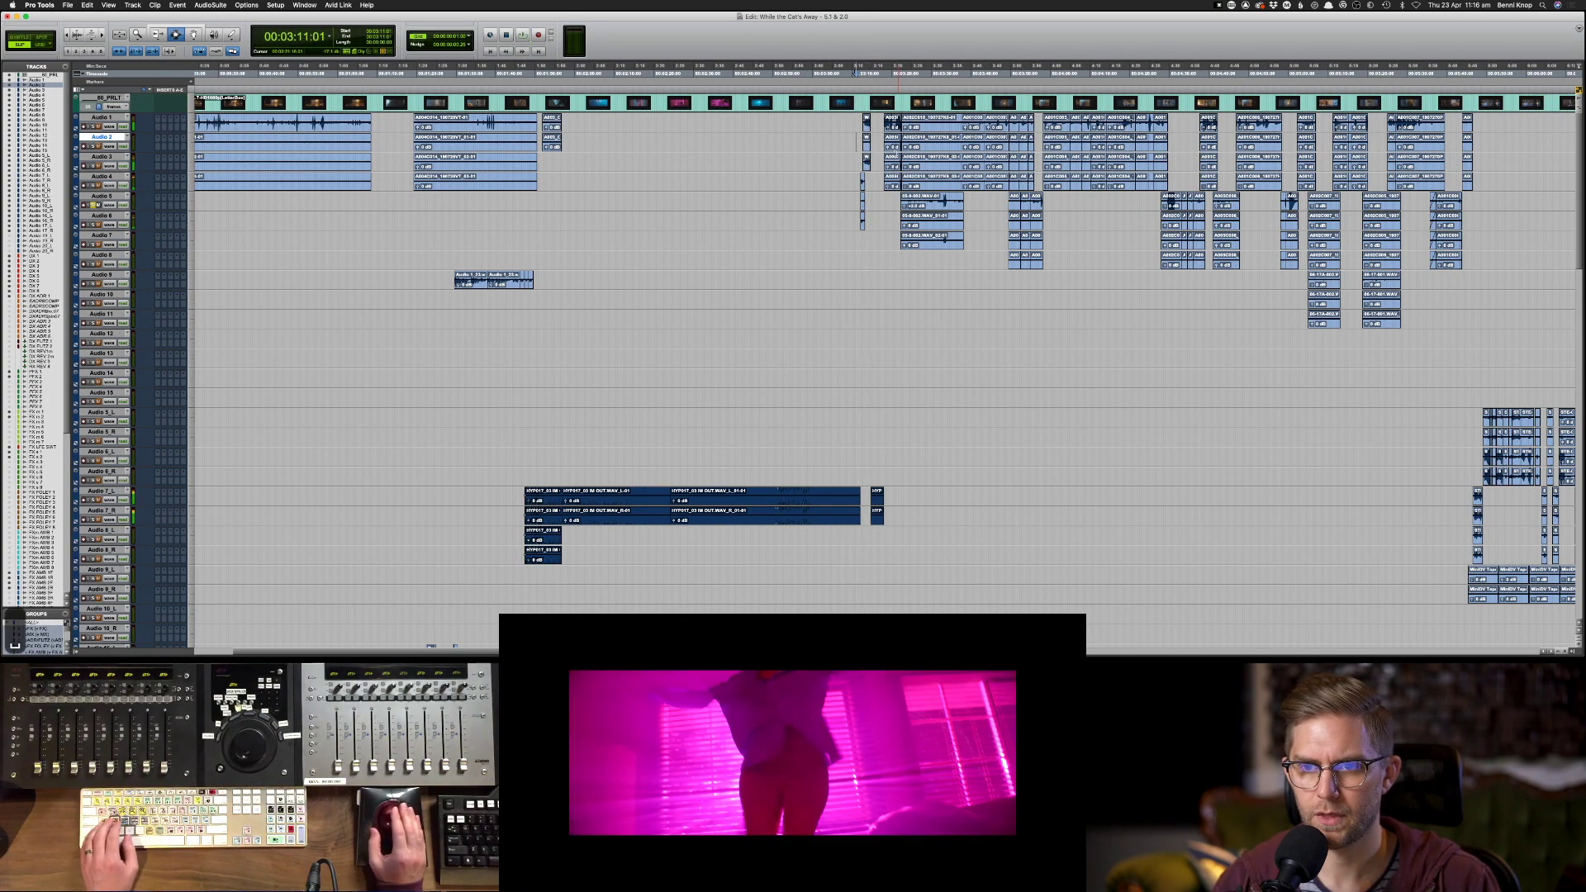
scroll(887, 126, "down", 8)
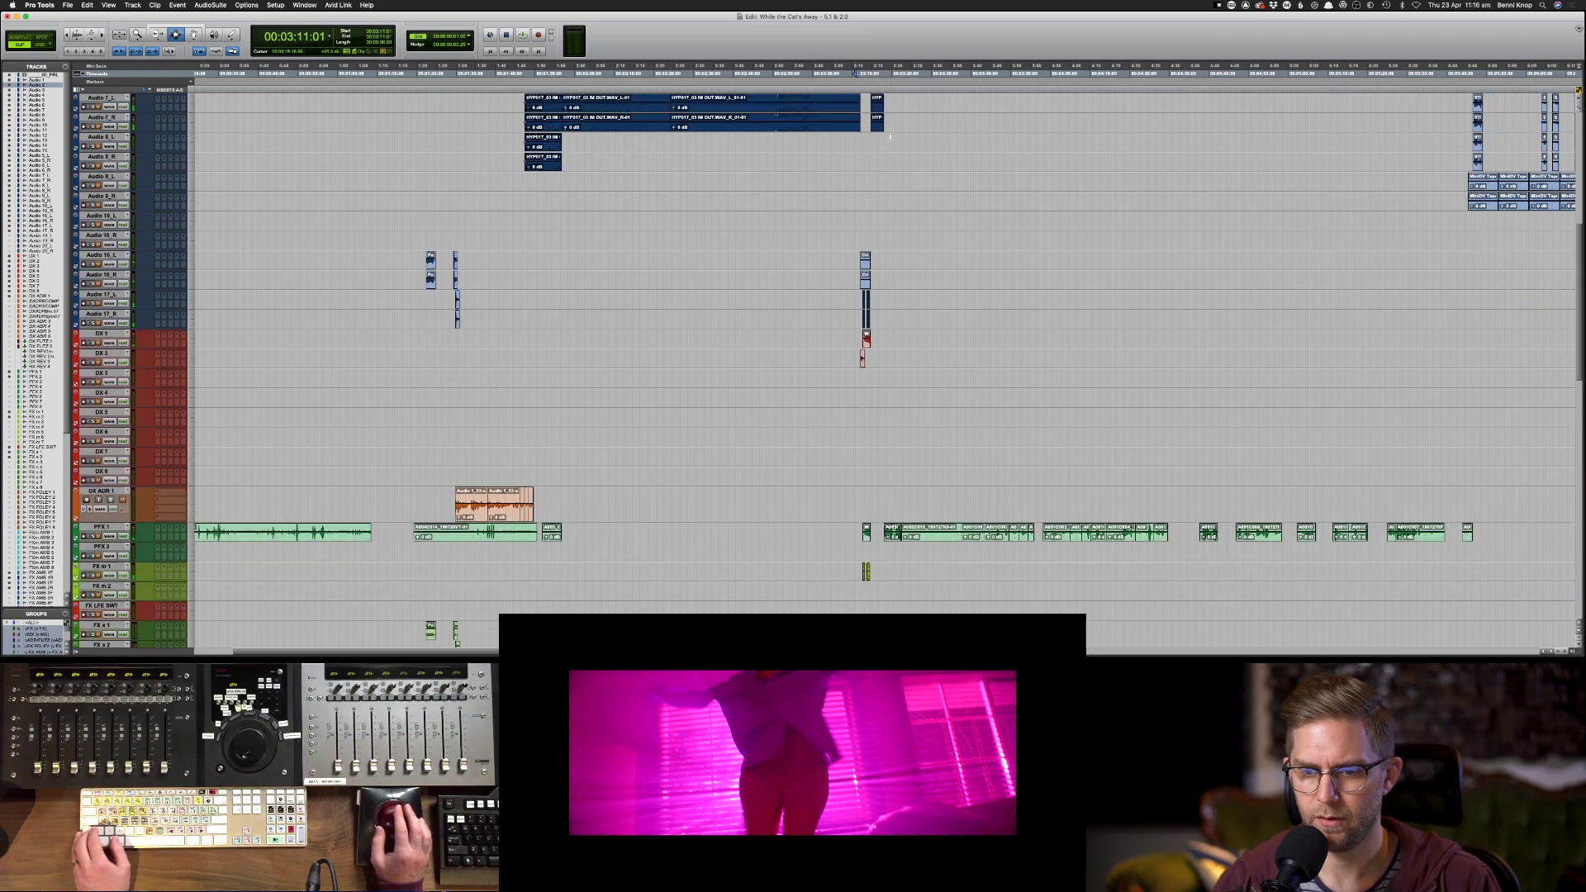
scroll(925, 116, "up", 8)
- Play from about 3:30 and inspect the Audio track clips against the picture in the following scene
left_click(940, 206)
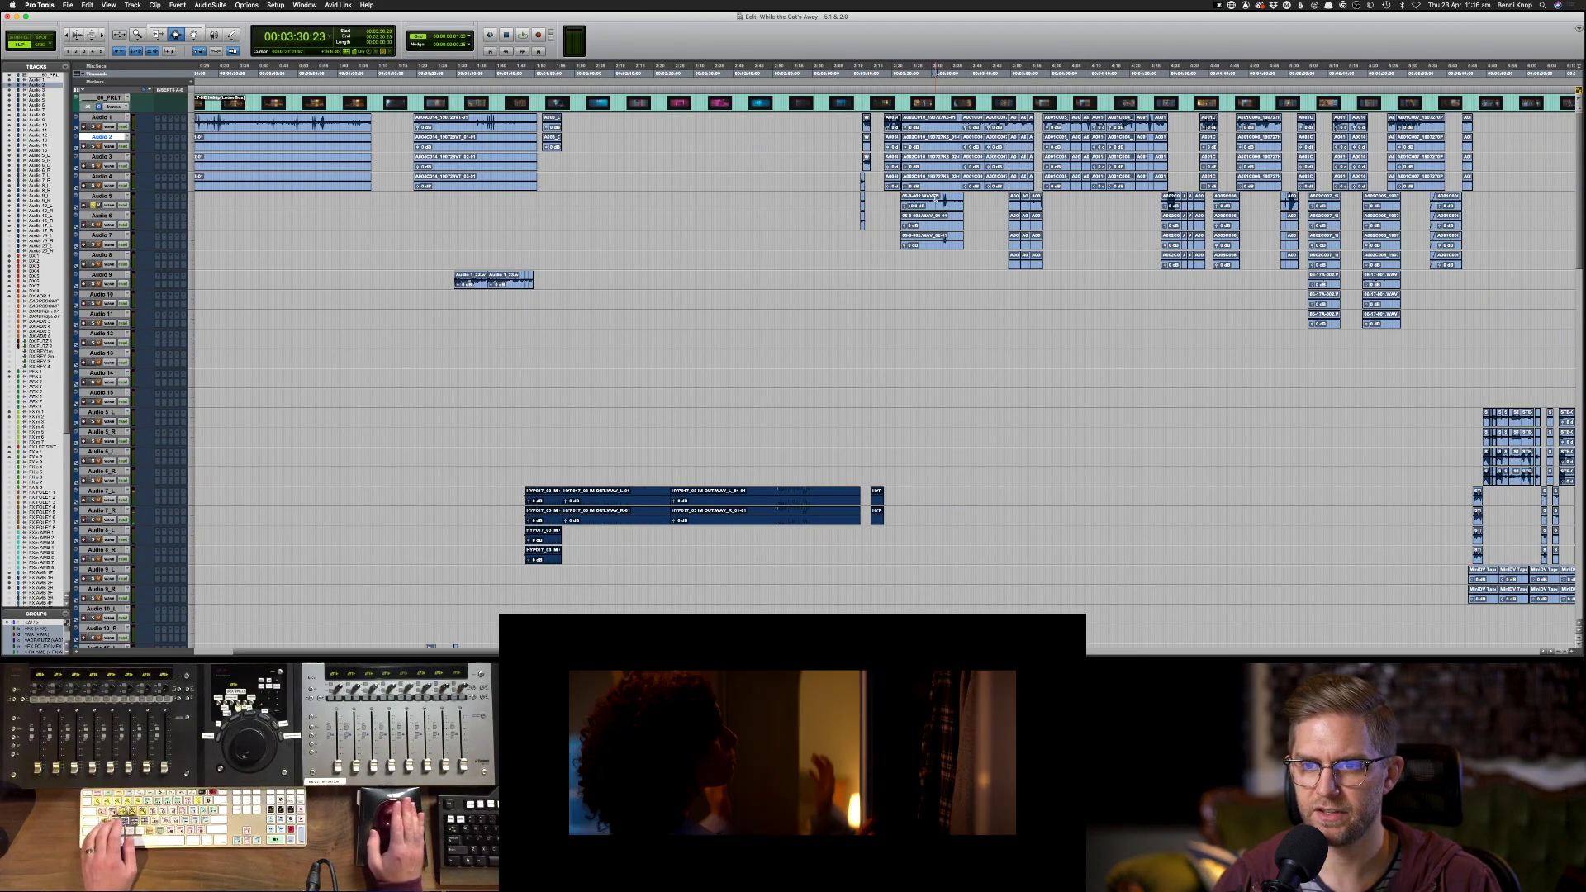
key("space")
key("super+bracketright")
key("super+bracketright")
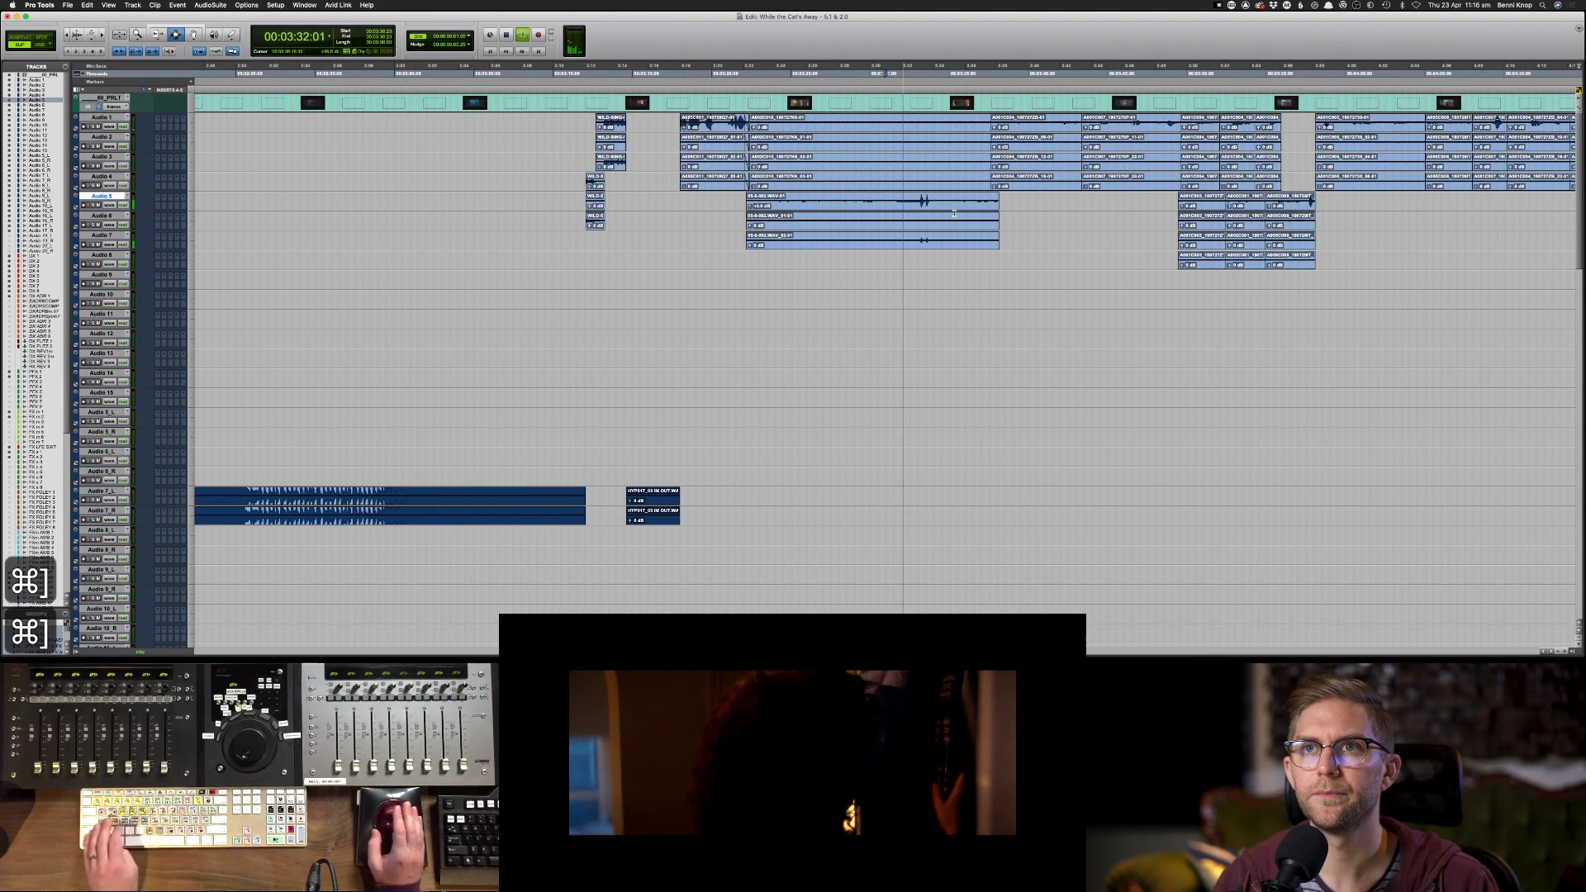
key("super+bracketleft")
key("super+bracketleft")
key("super+bracketleft")
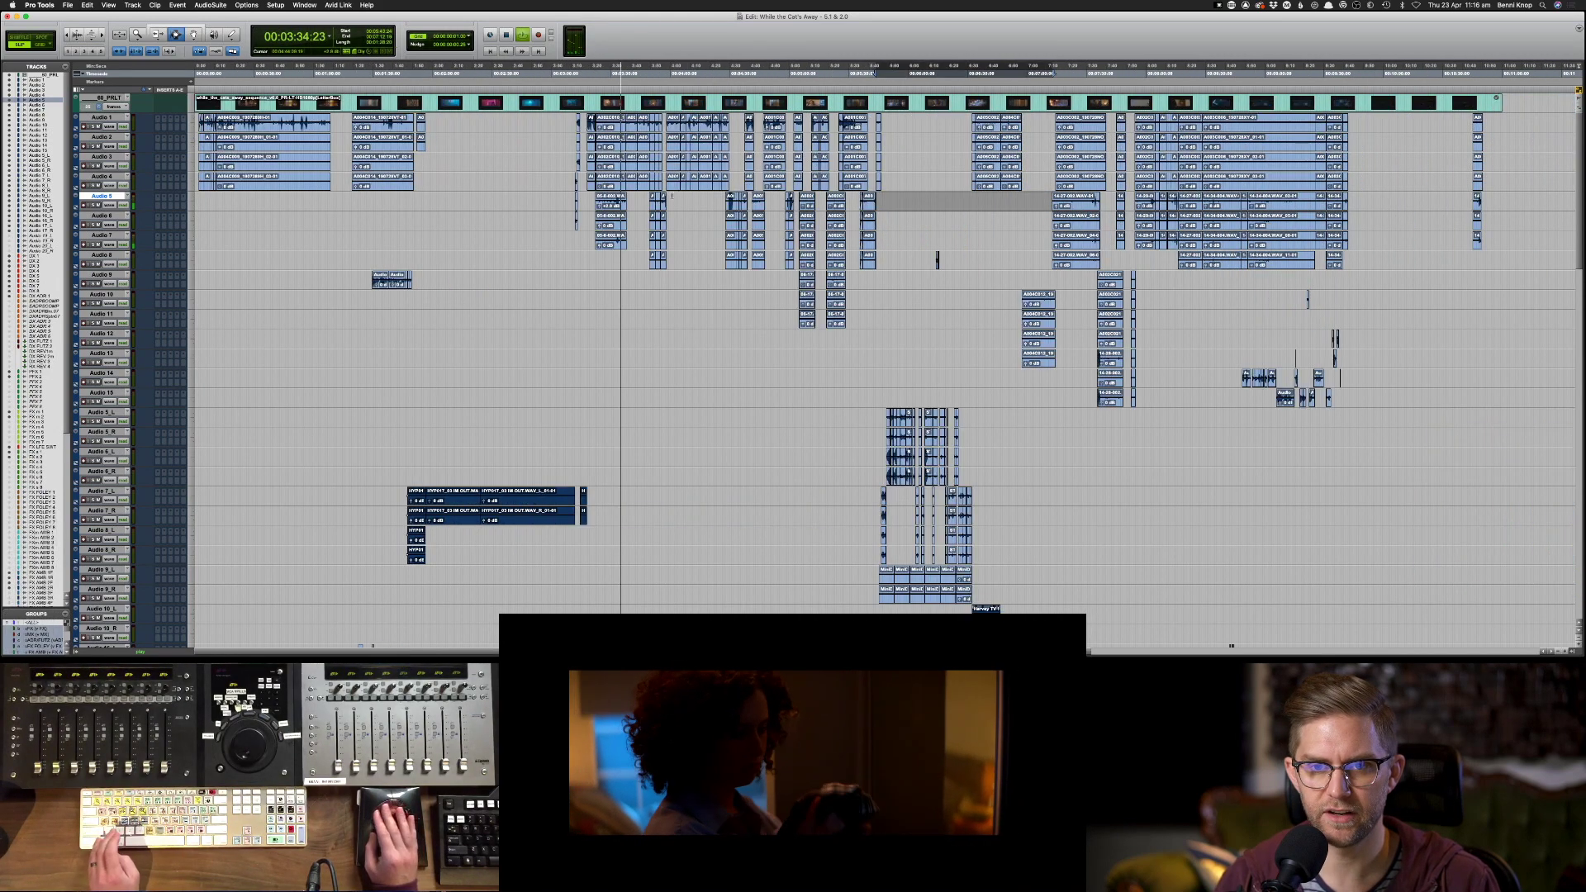
- Copy the Audio 5 clip running from about 3:22 to 3:38
key("semicolon")
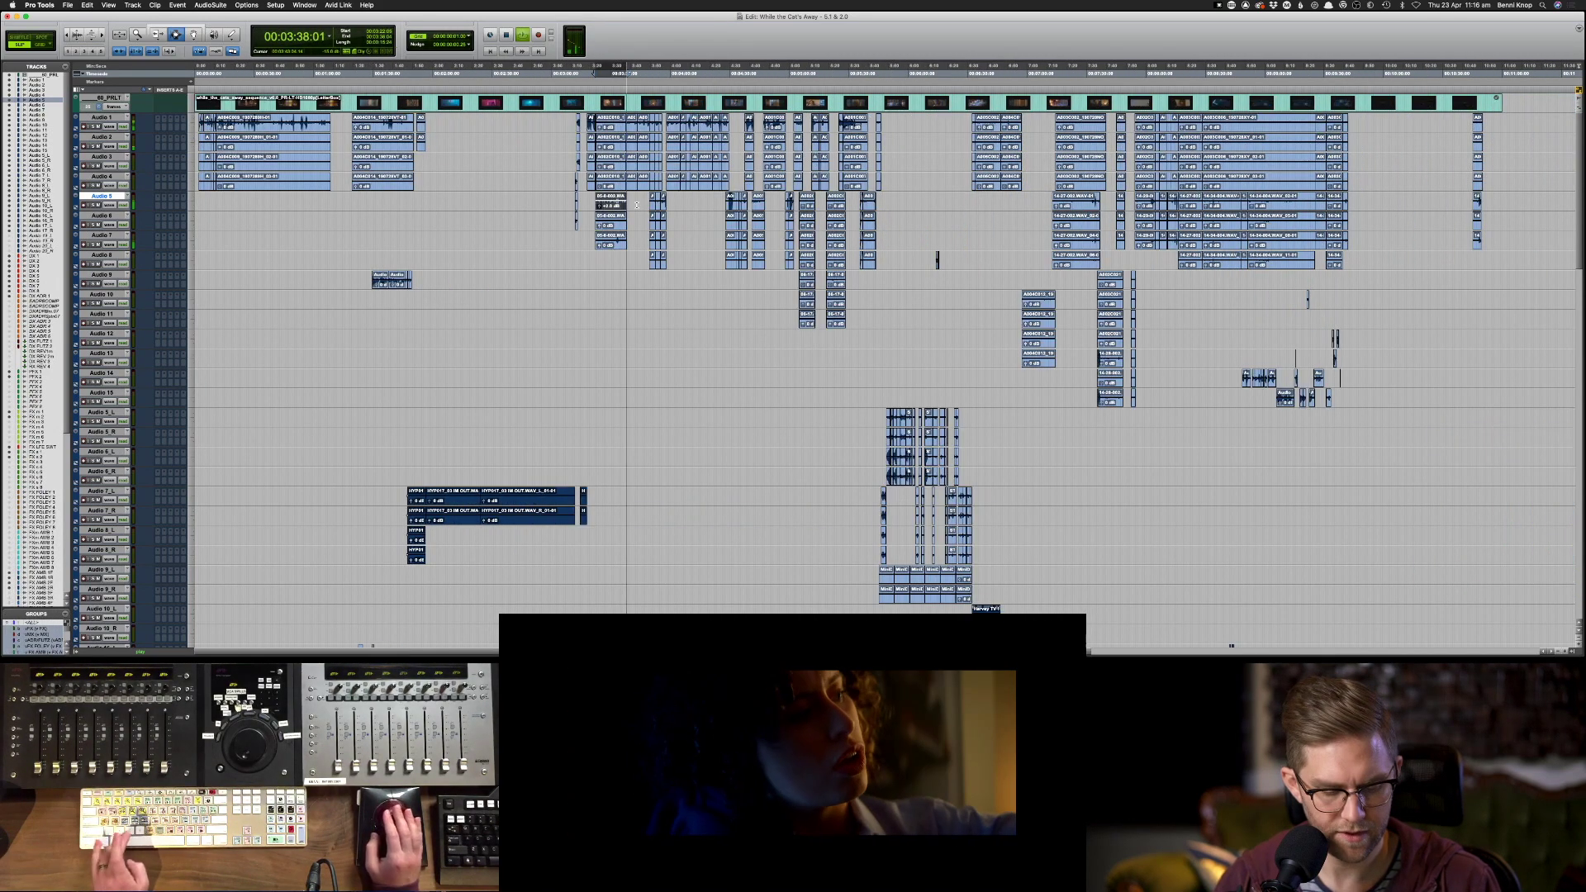
key("super+c")
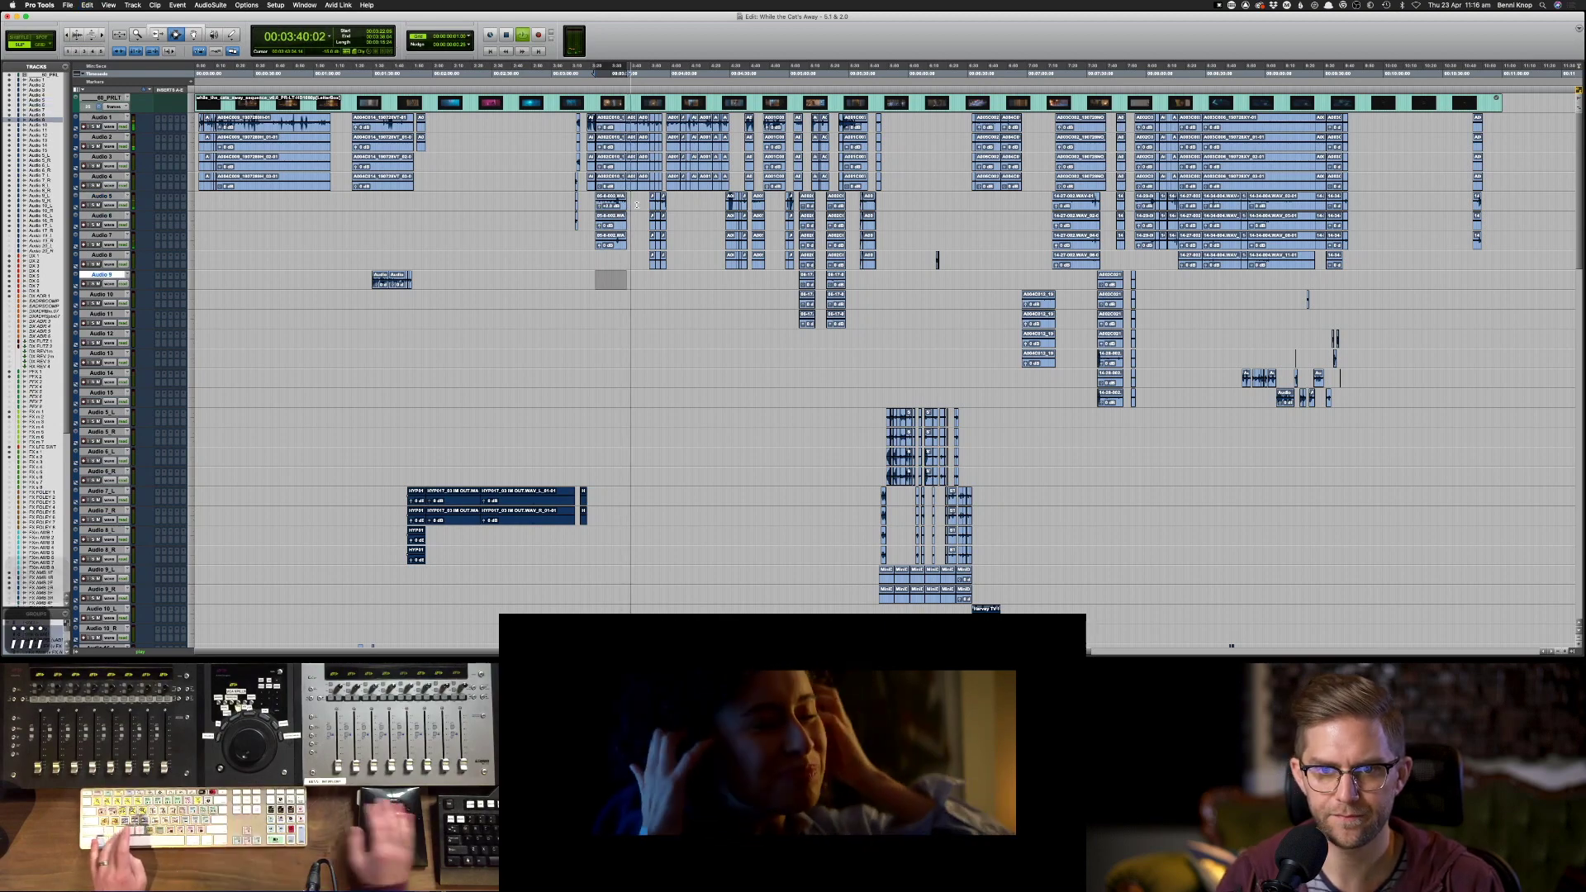
key("semicolon")
key("semicolon")
key("semicolon")
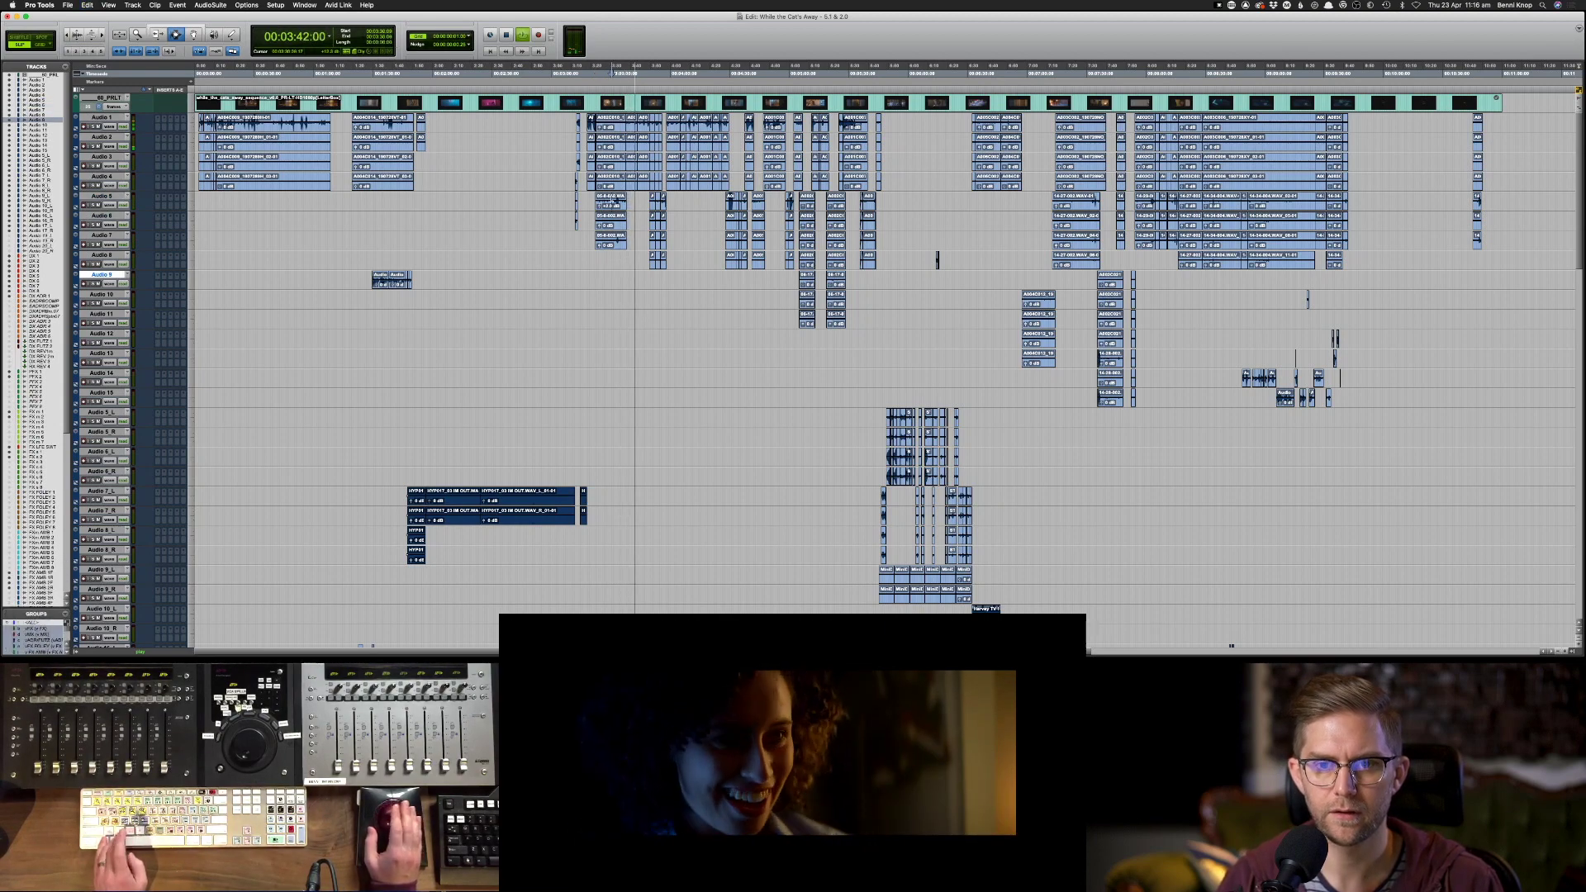
key("p")
key("p")
key("p")
key("p")
key("super+c")
scroll(652, 217, "down", 15)
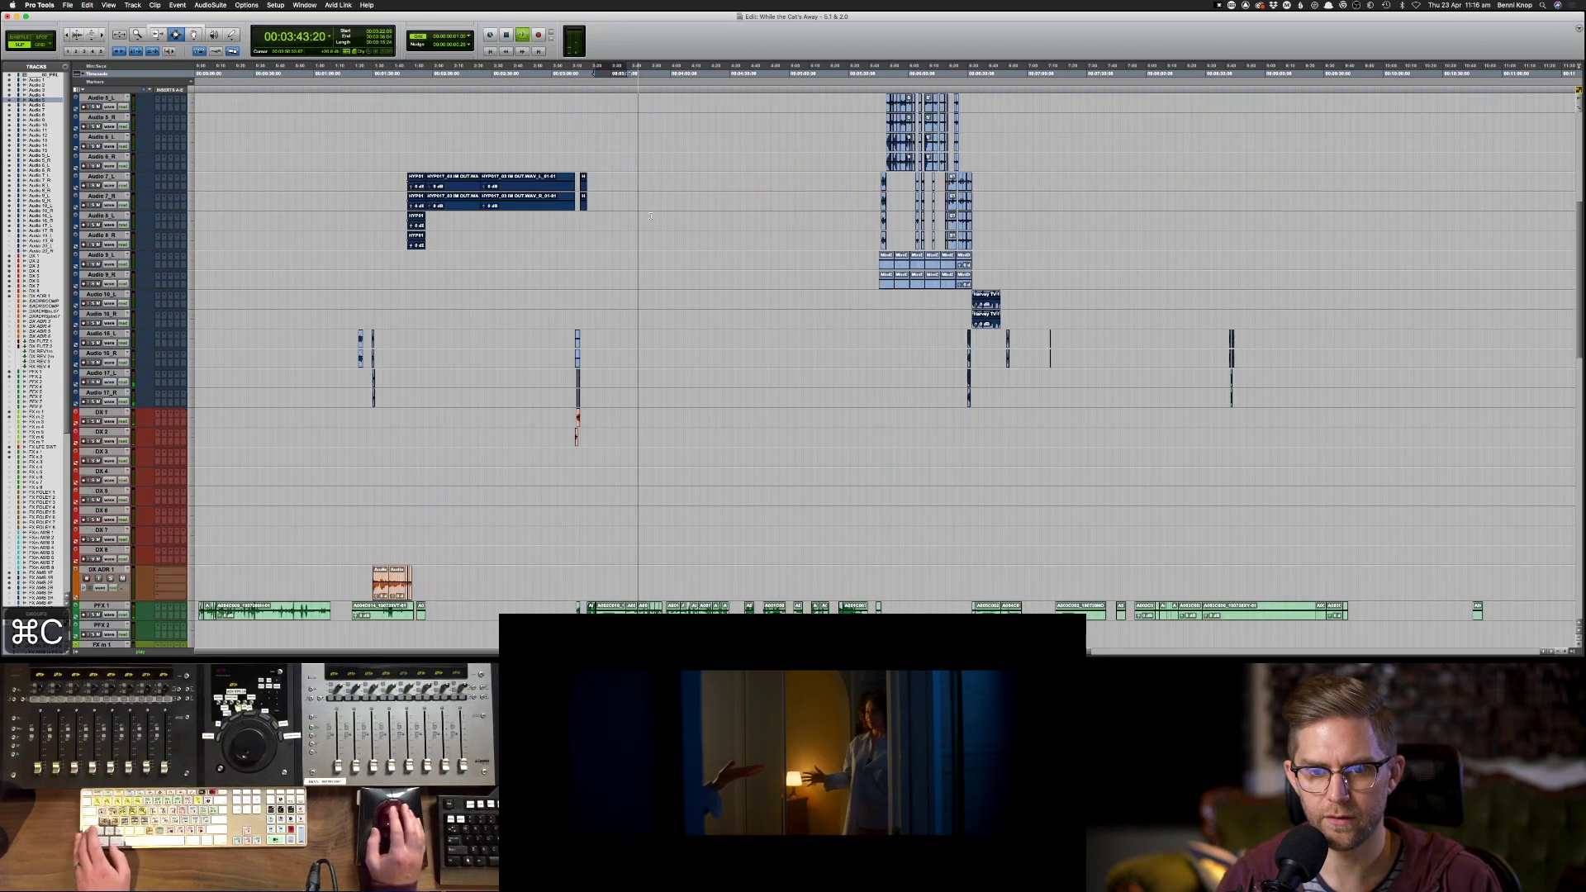
scroll(658, 257, "up", 2)
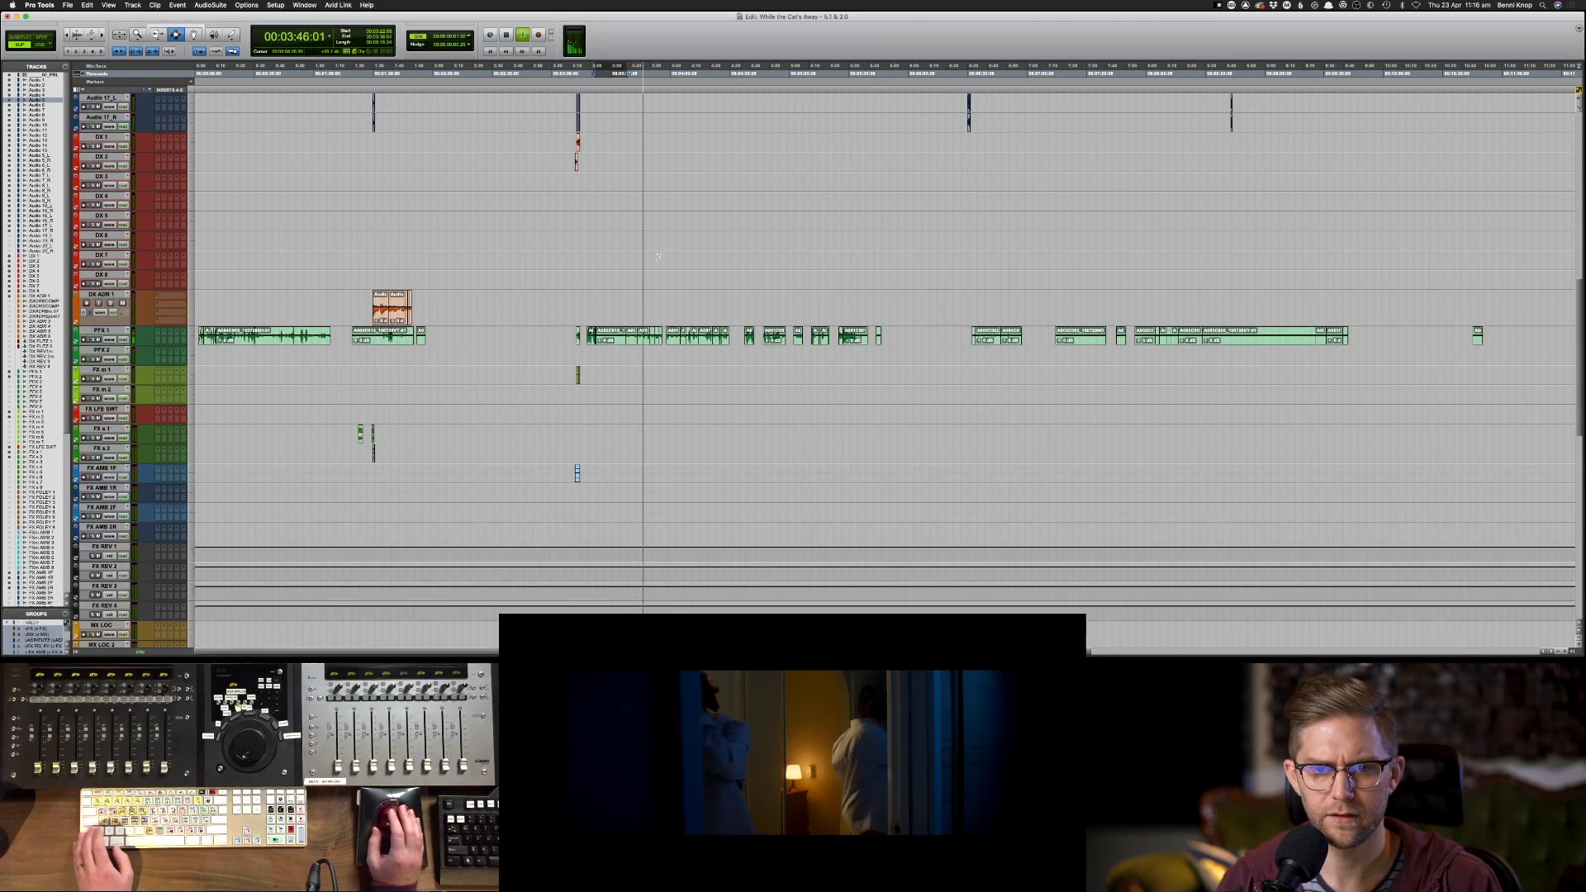
key("space")
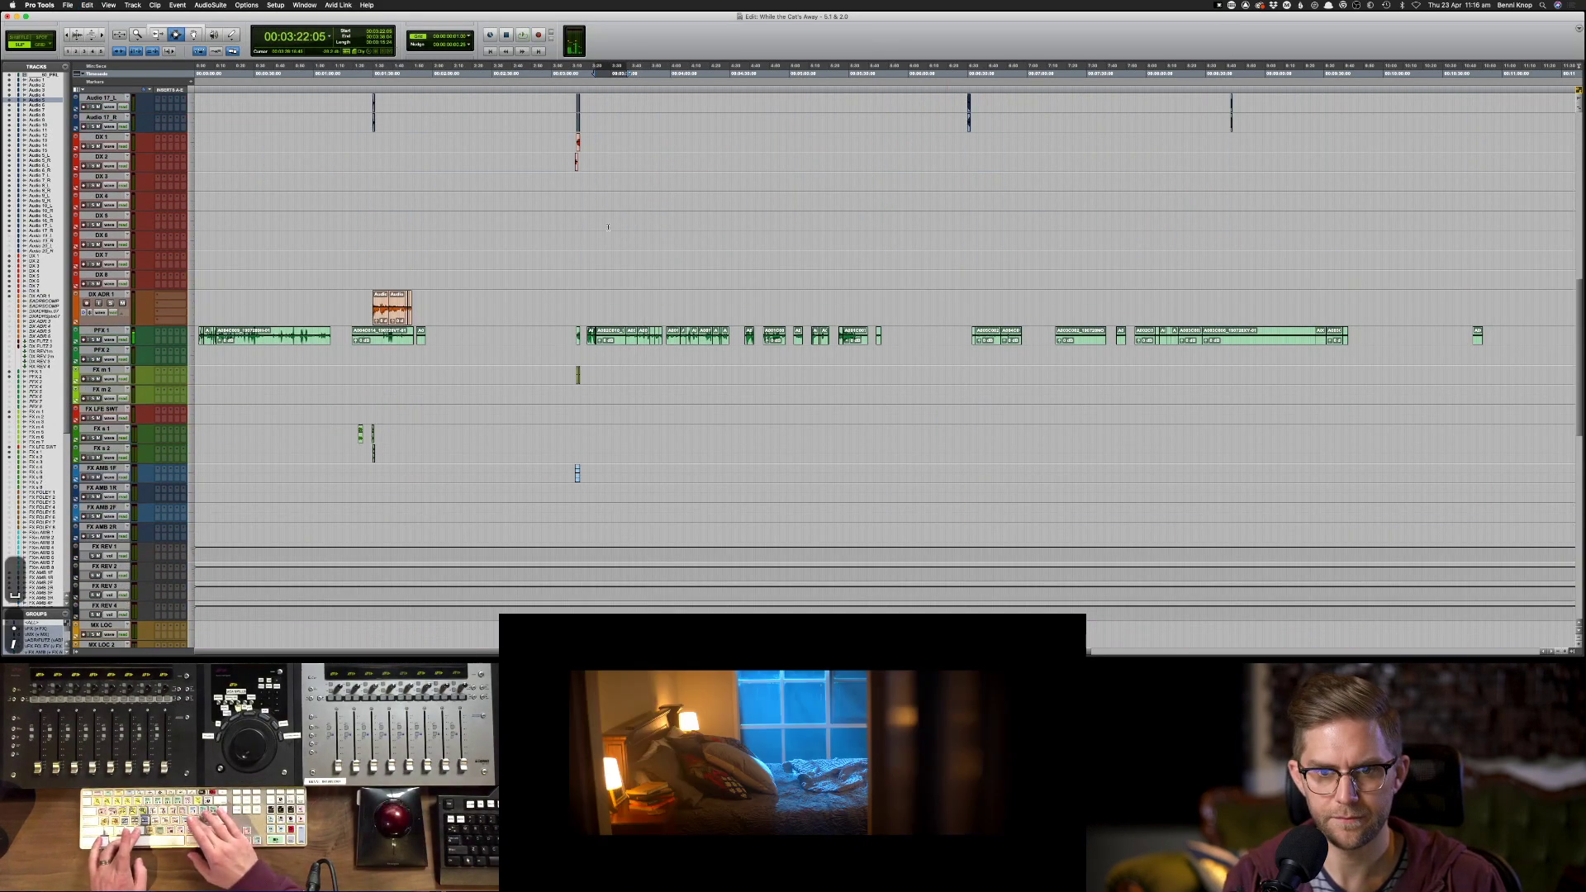
scroll(608, 226, "up", 12)
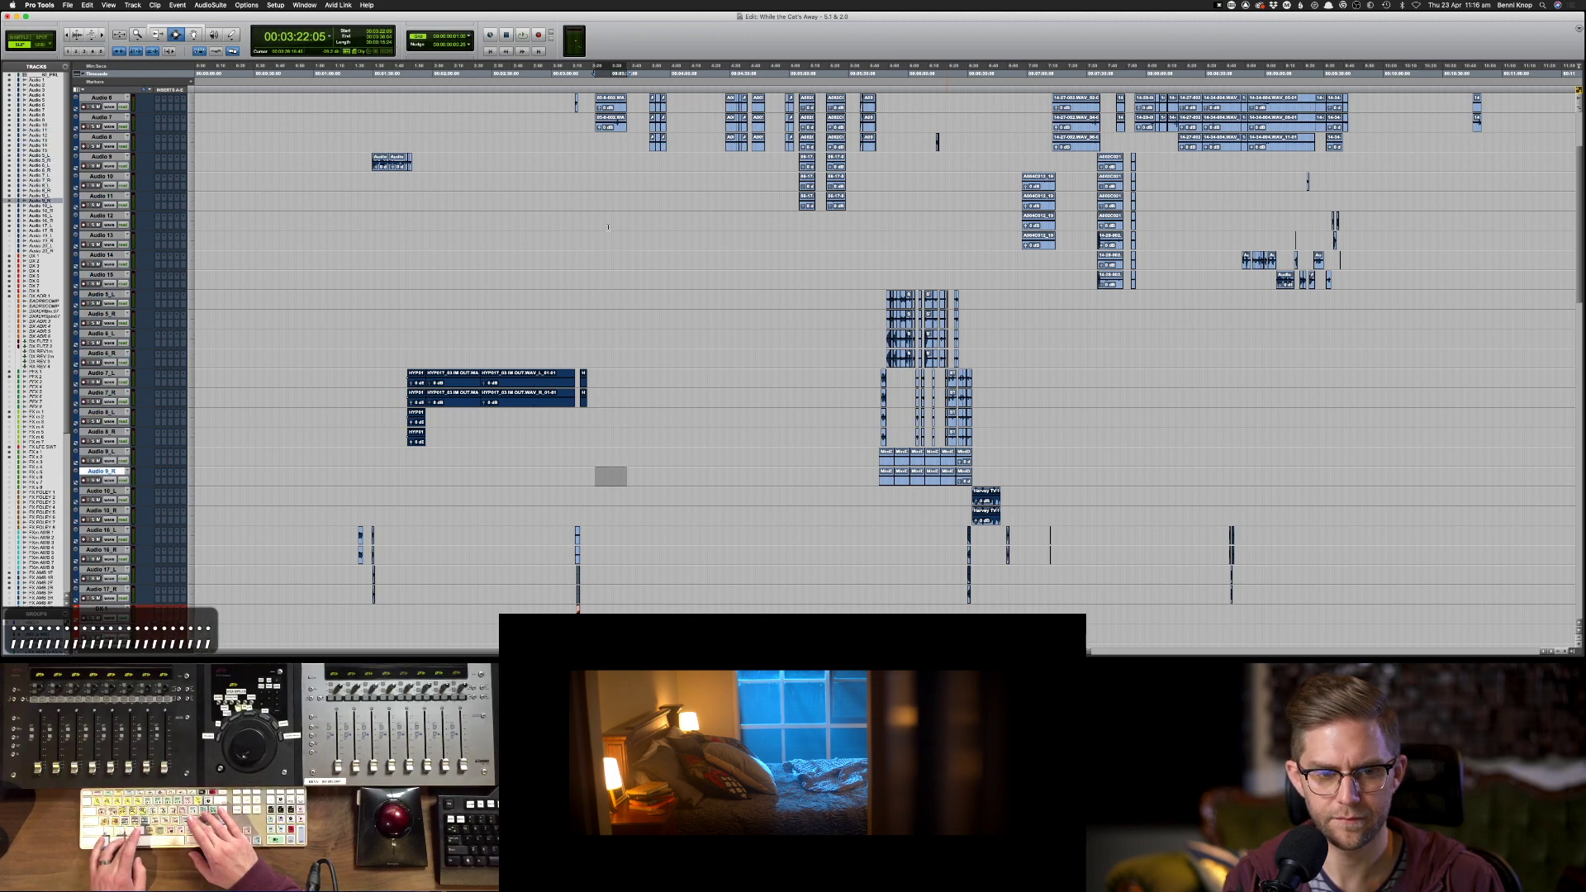
- Paste the copied clip onto the PFX 1 track at the same position, about 3:22
key("semicolon")
key("semicolon")
key("semicolon")
key("semicolon")
key("semicolon")
key("semicolon")
key("semicolon")
key("semicolon")
key("semicolon")
key("semicolon")
key("semicolon")
key("semicolon")
key("semicolon")
key("semicolon")
key("p")
key("p")
key("p")
key("p")
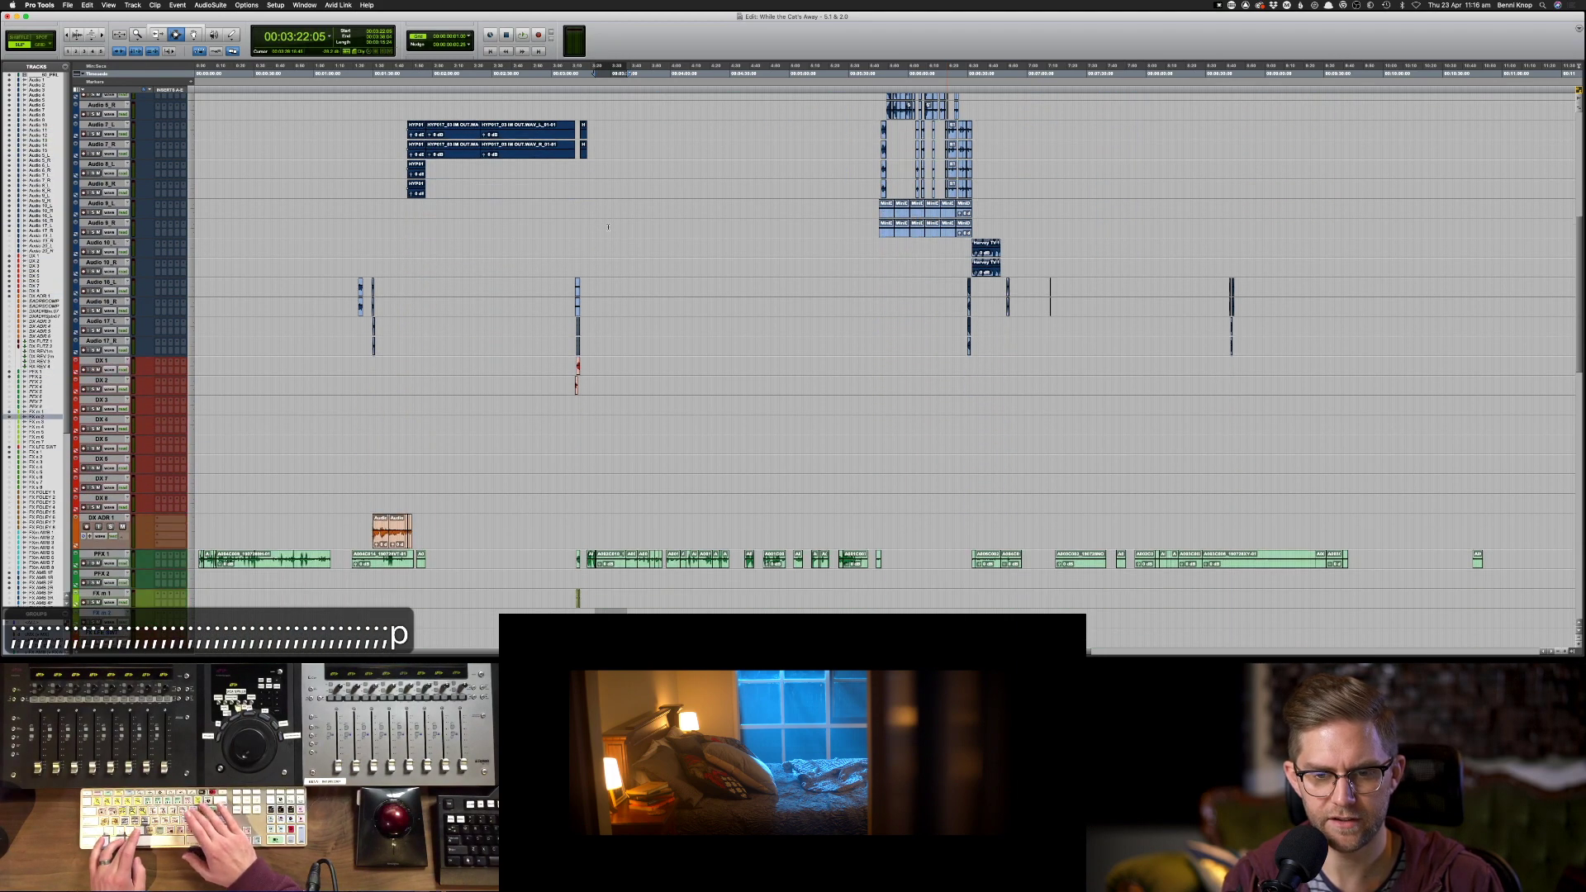
key("super+bracketright")
key("super+bracketright")
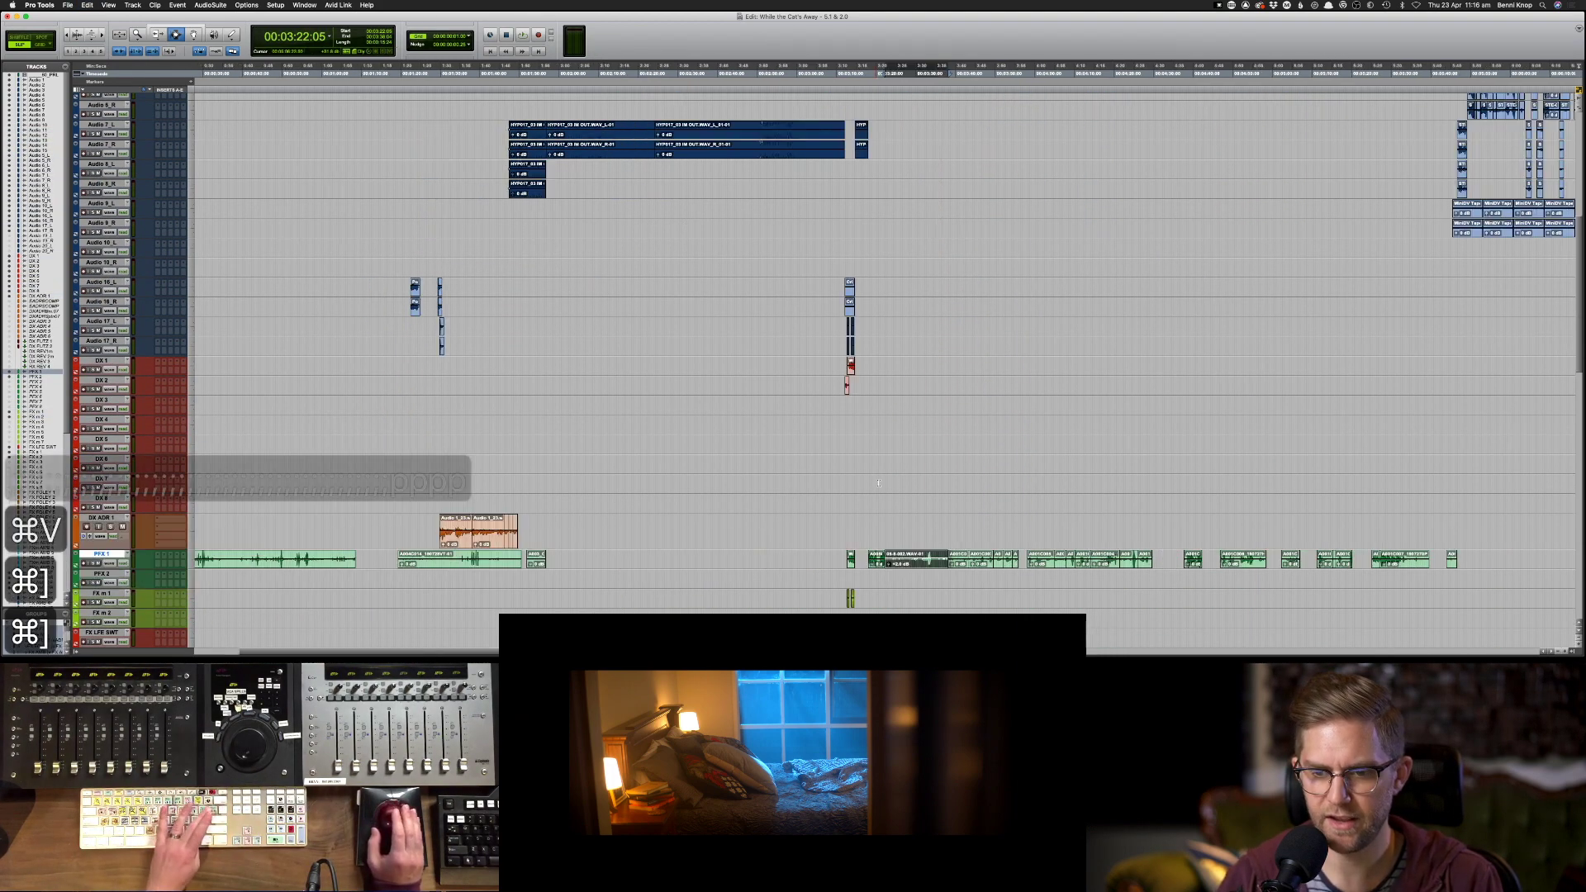
- Audition the PFX 1 clips from about 3:22 and try to separate a section after 3:38
key("space")
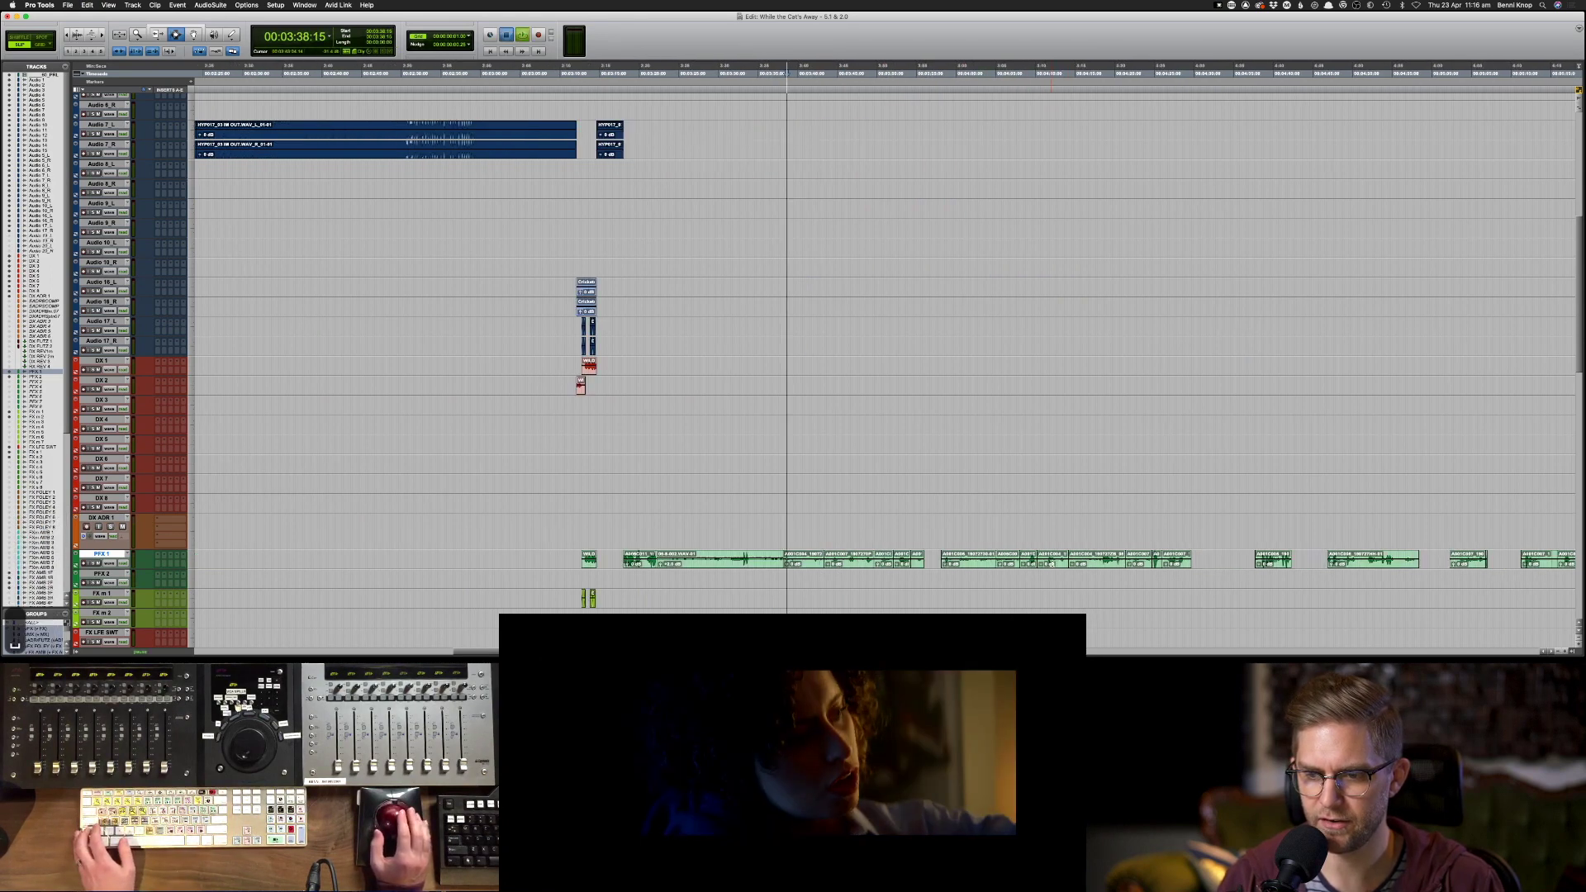
left_click_drag(811, 560, 874, 572)
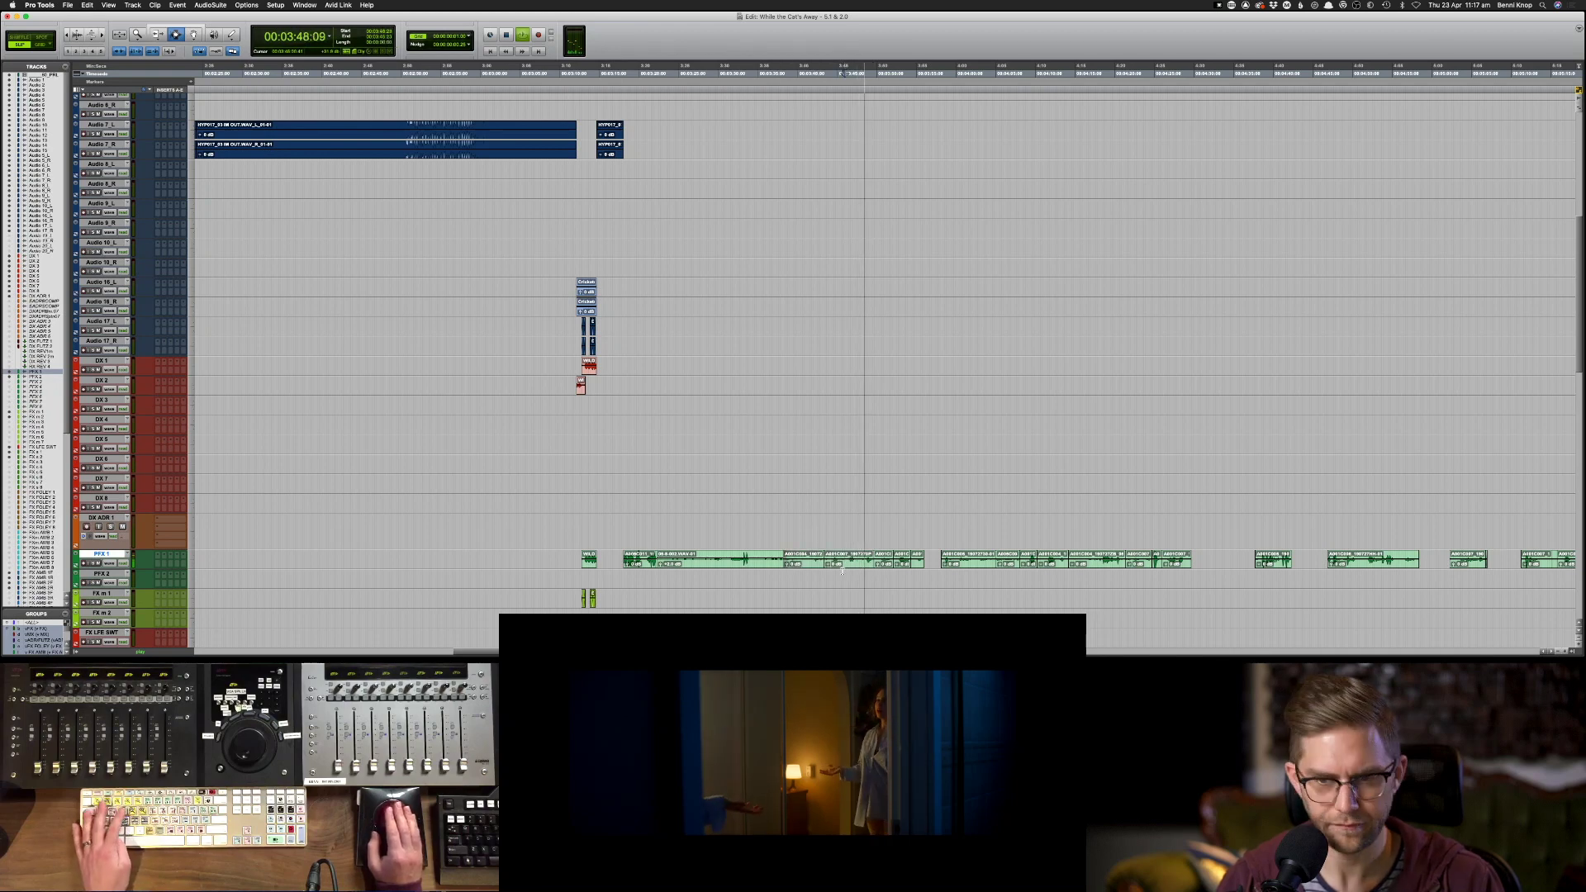
key("super+e")
key("super+z")
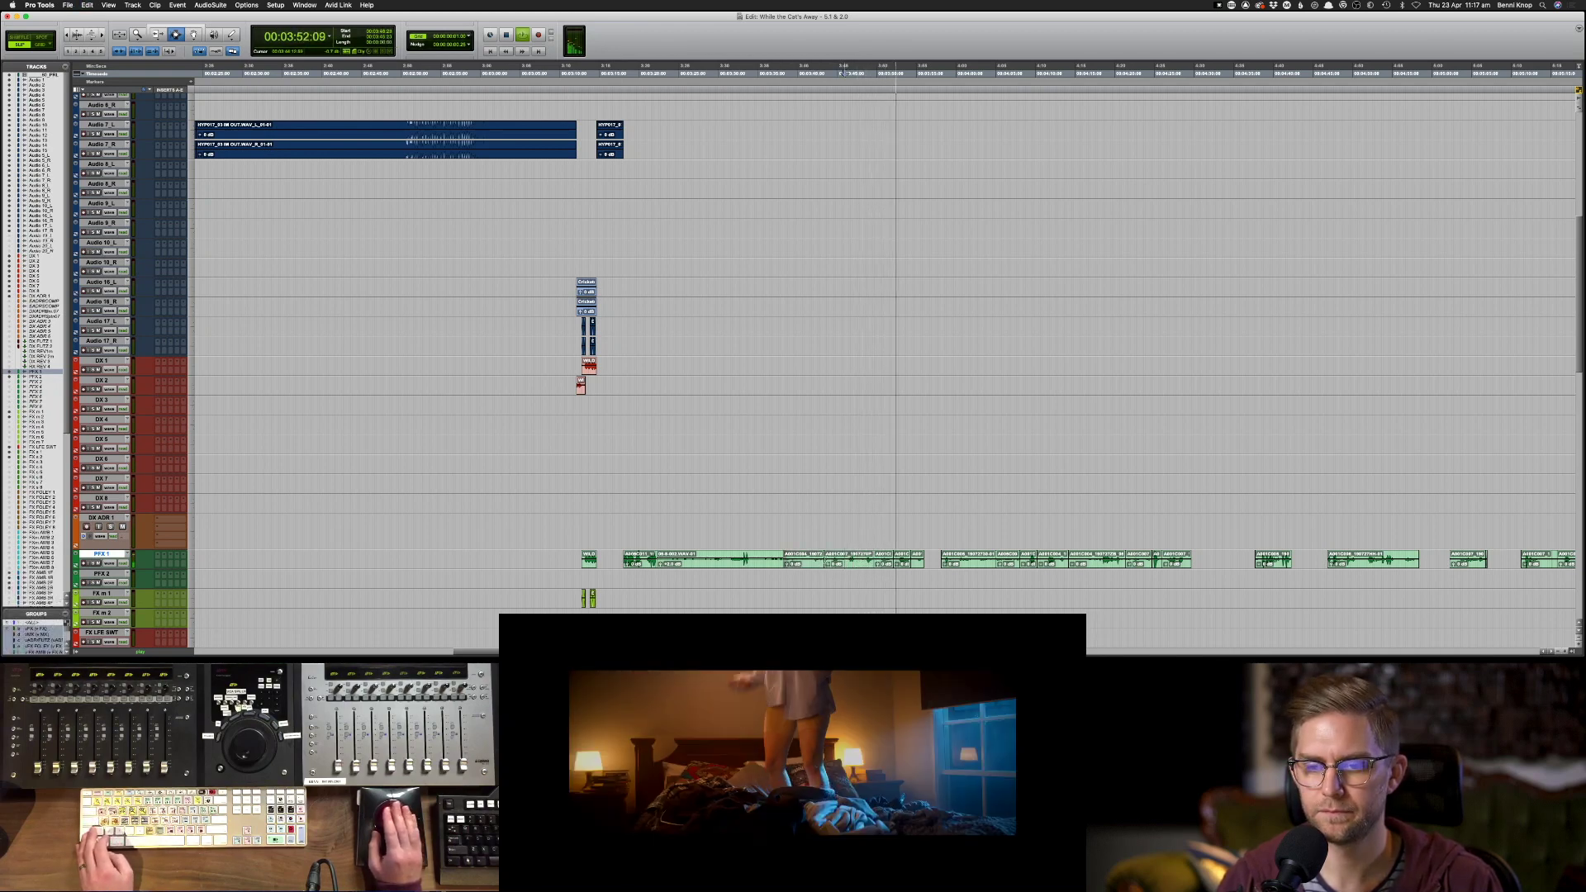
- Copy the PFX 1 clips between about 3:38 and 3:56 onto DX 1 at the same position
key("Up")
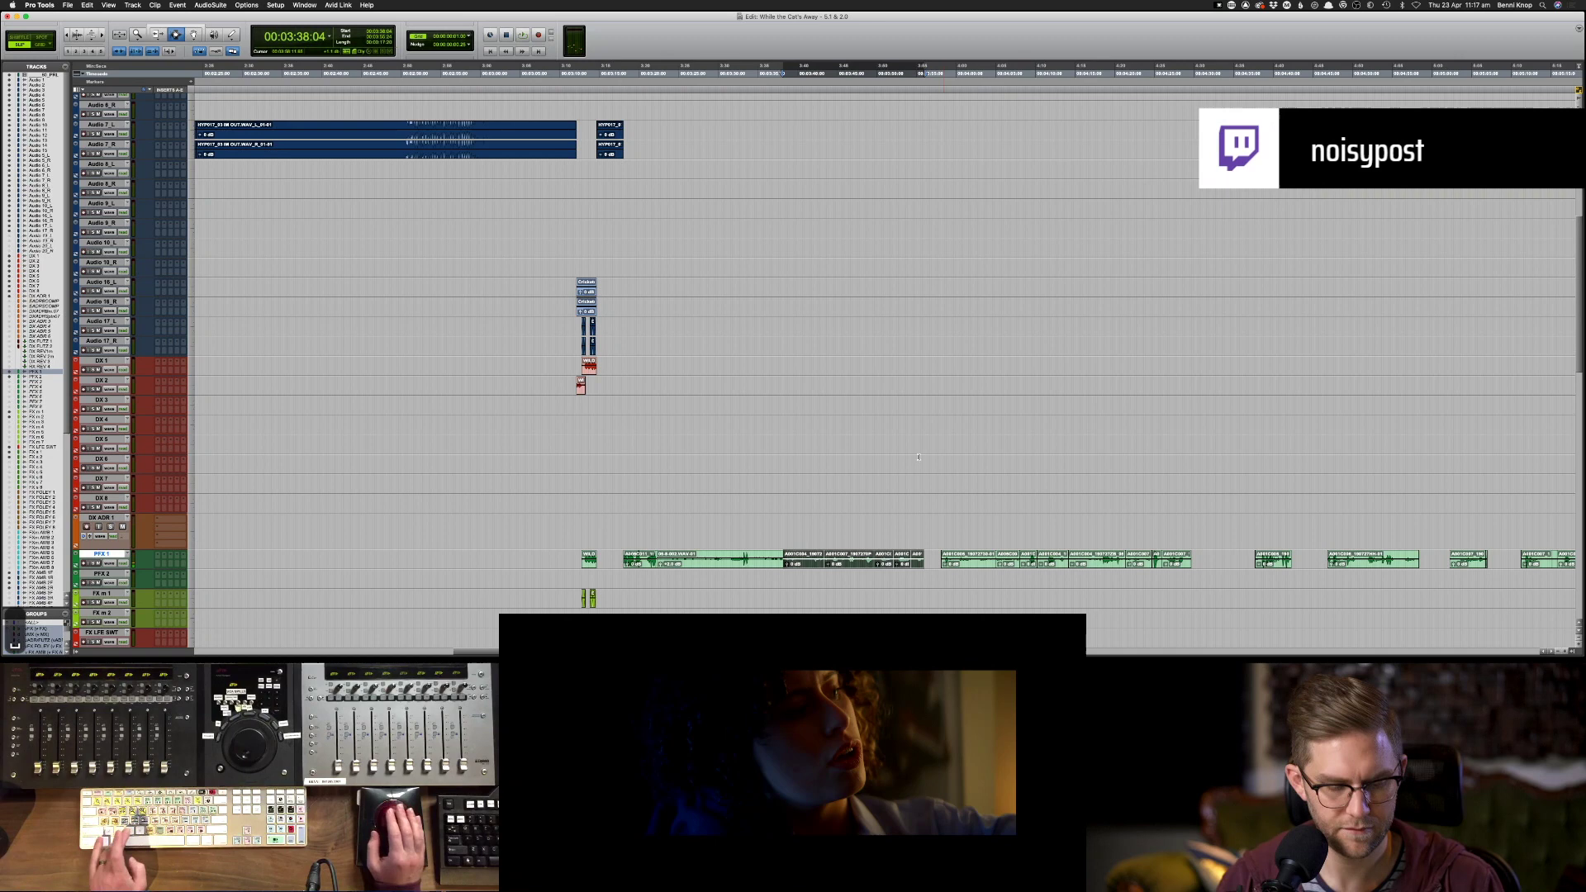
key("super+c")
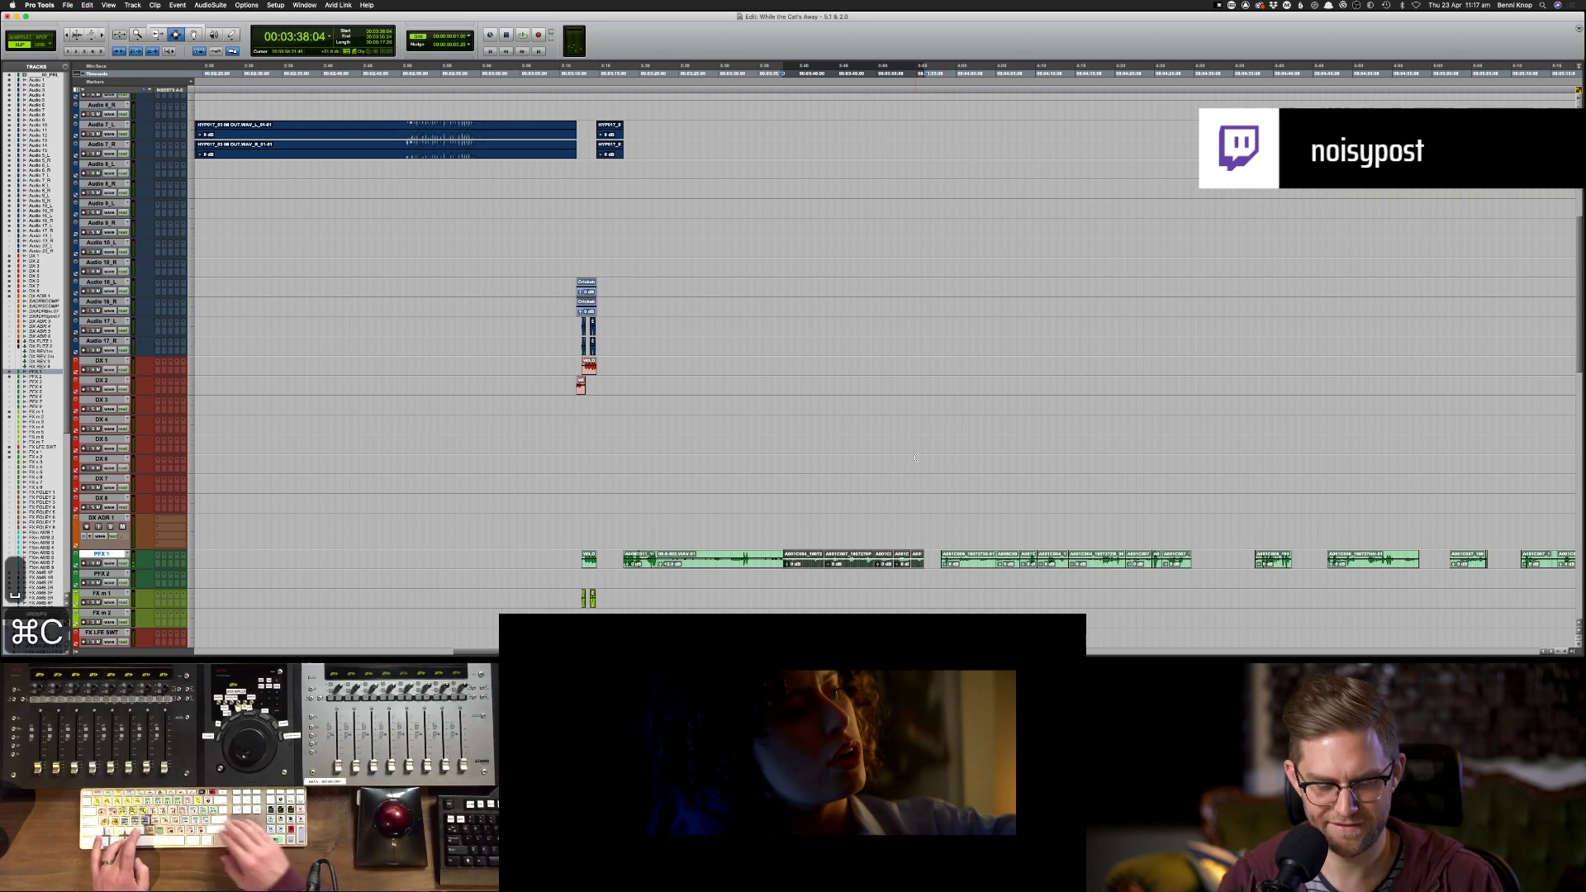
key("p")
key("p")
key("p")
key("p")
key("p")
key("p")
key("p")
key("p")
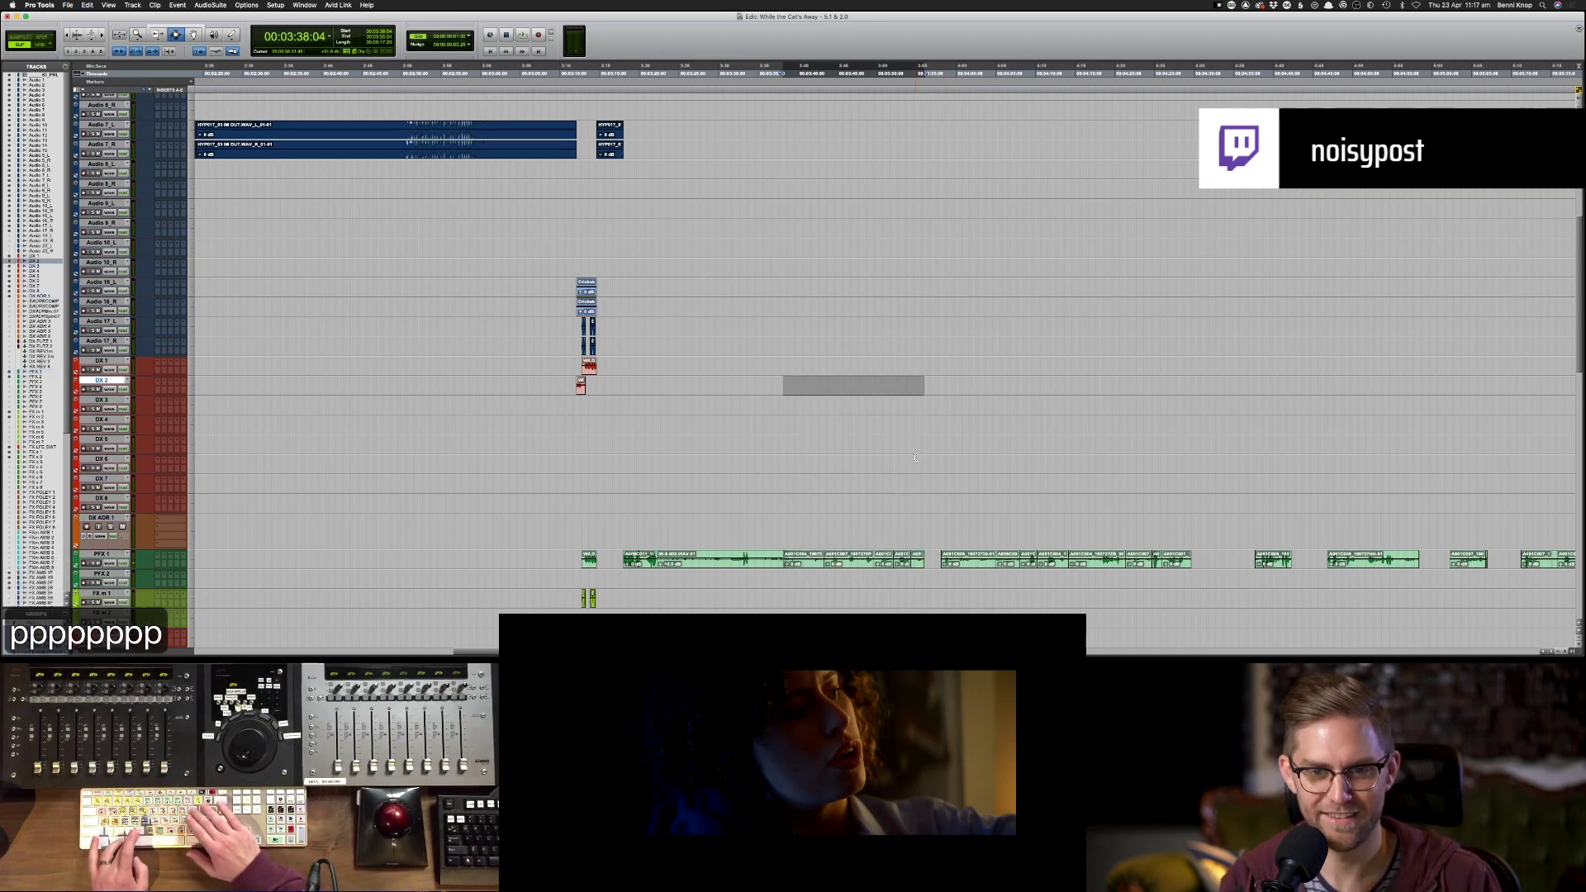
key("p")
key("super+v")
- Copy the Audio 5 clip starting at about 3:55 onto PFX 2 and resume playback
scroll(926, 446, "up", 10)
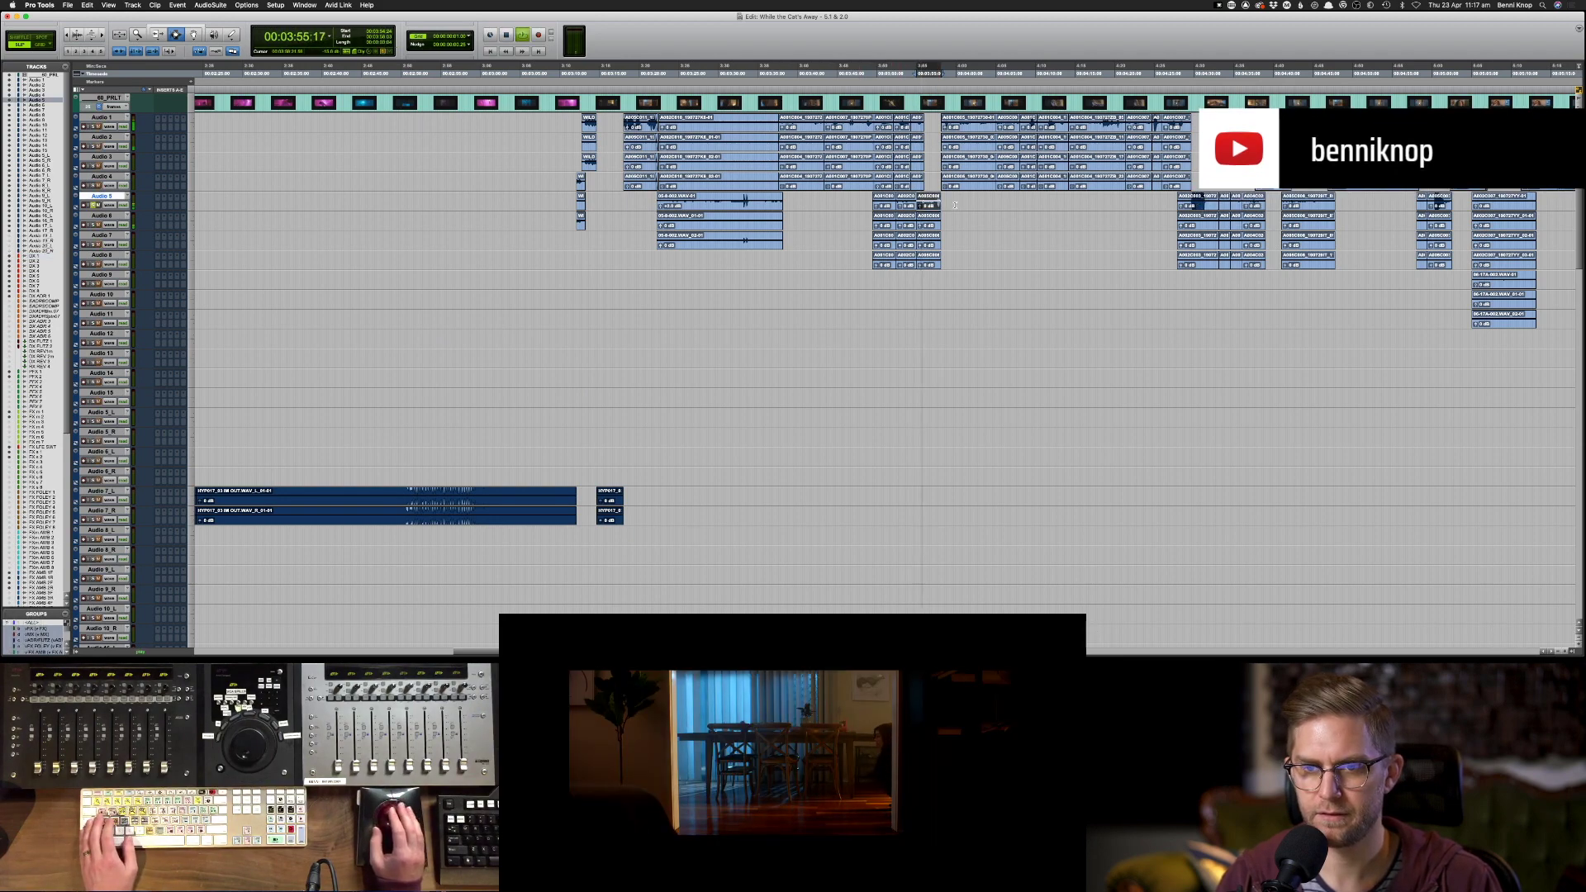
key("space")
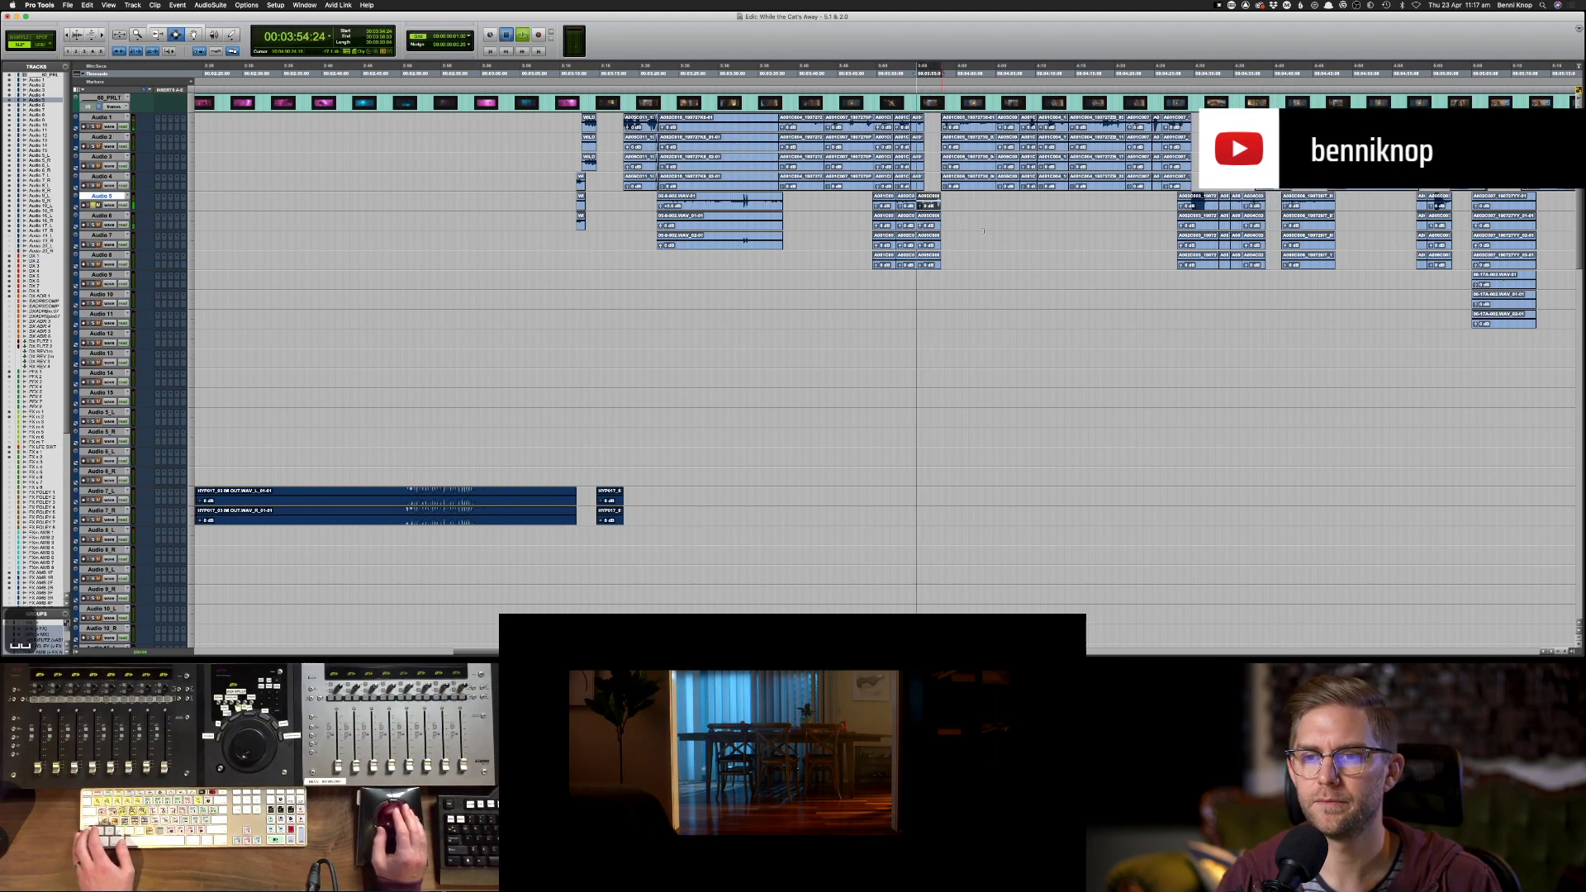
scroll(984, 231, "down", 10)
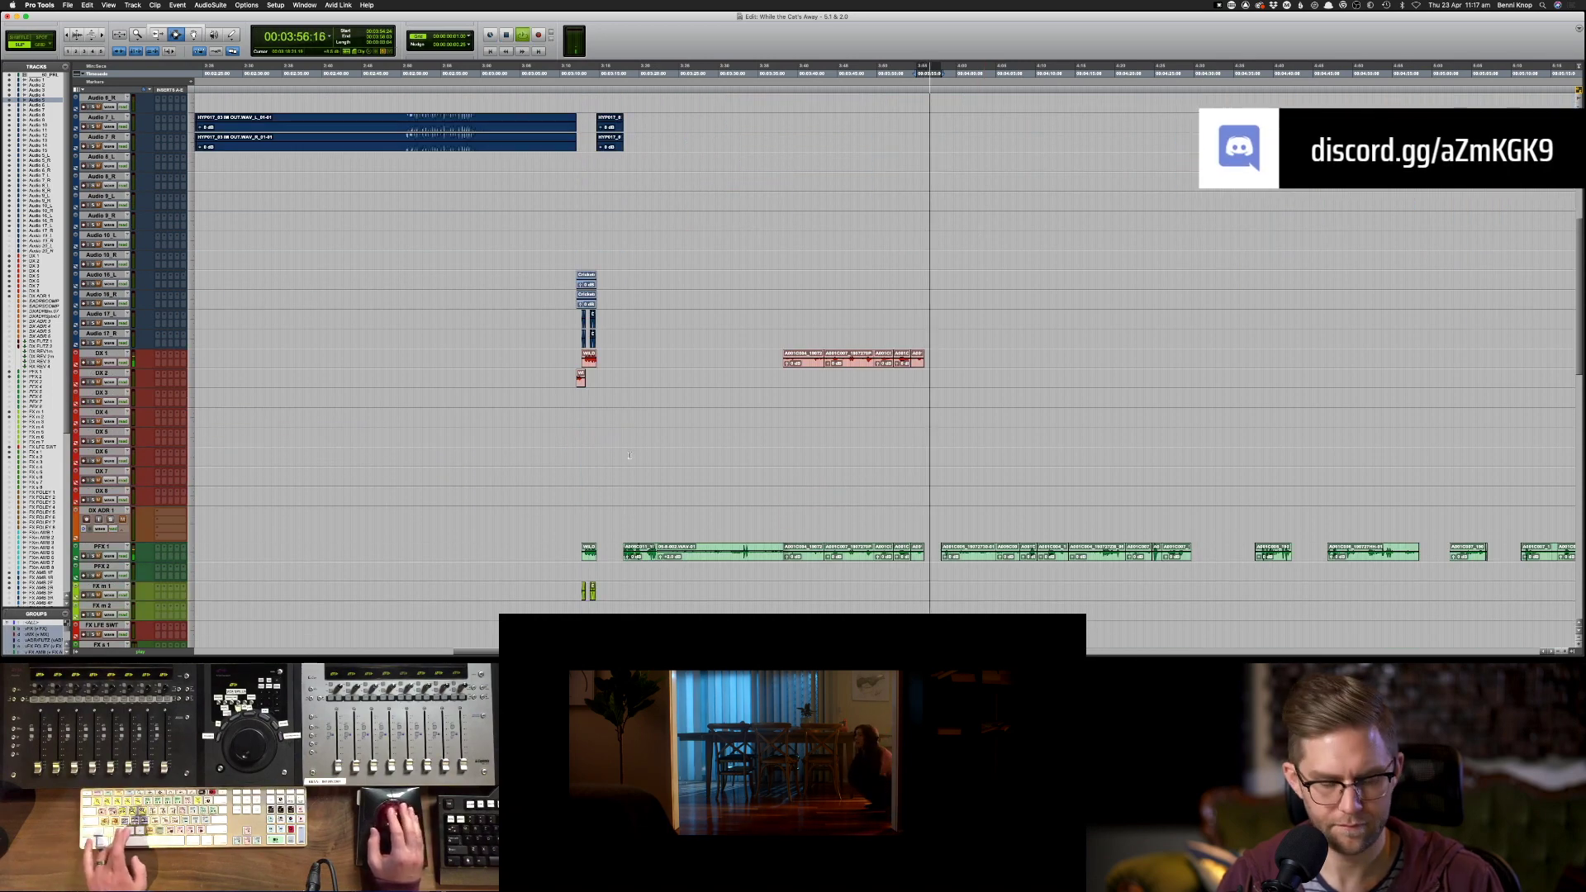
key("super+c")
key("space")
key("super+v")
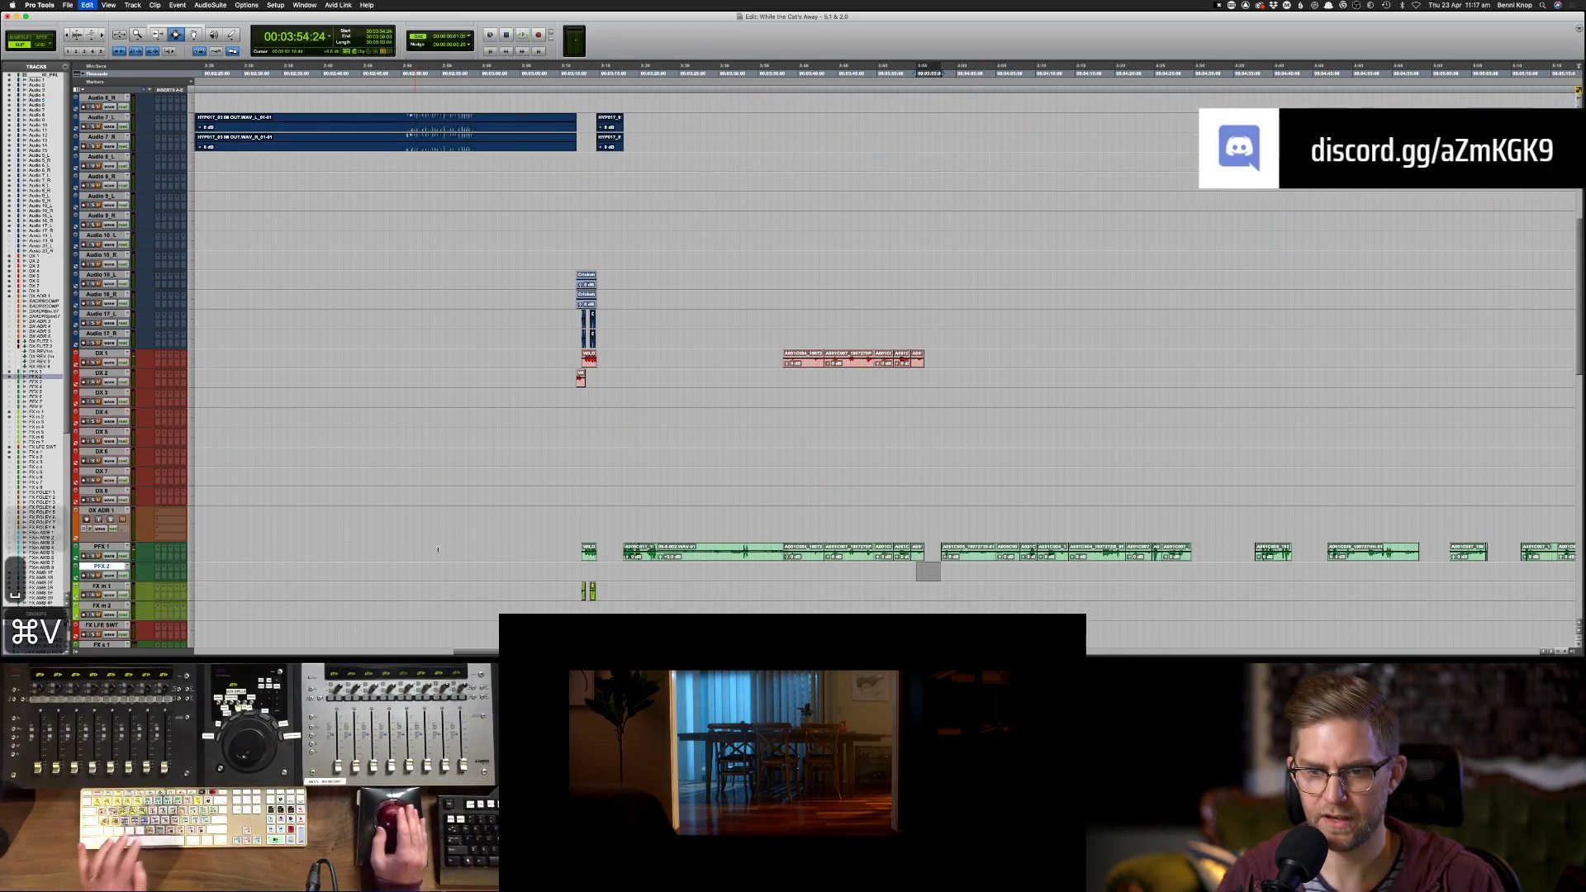
key("space")
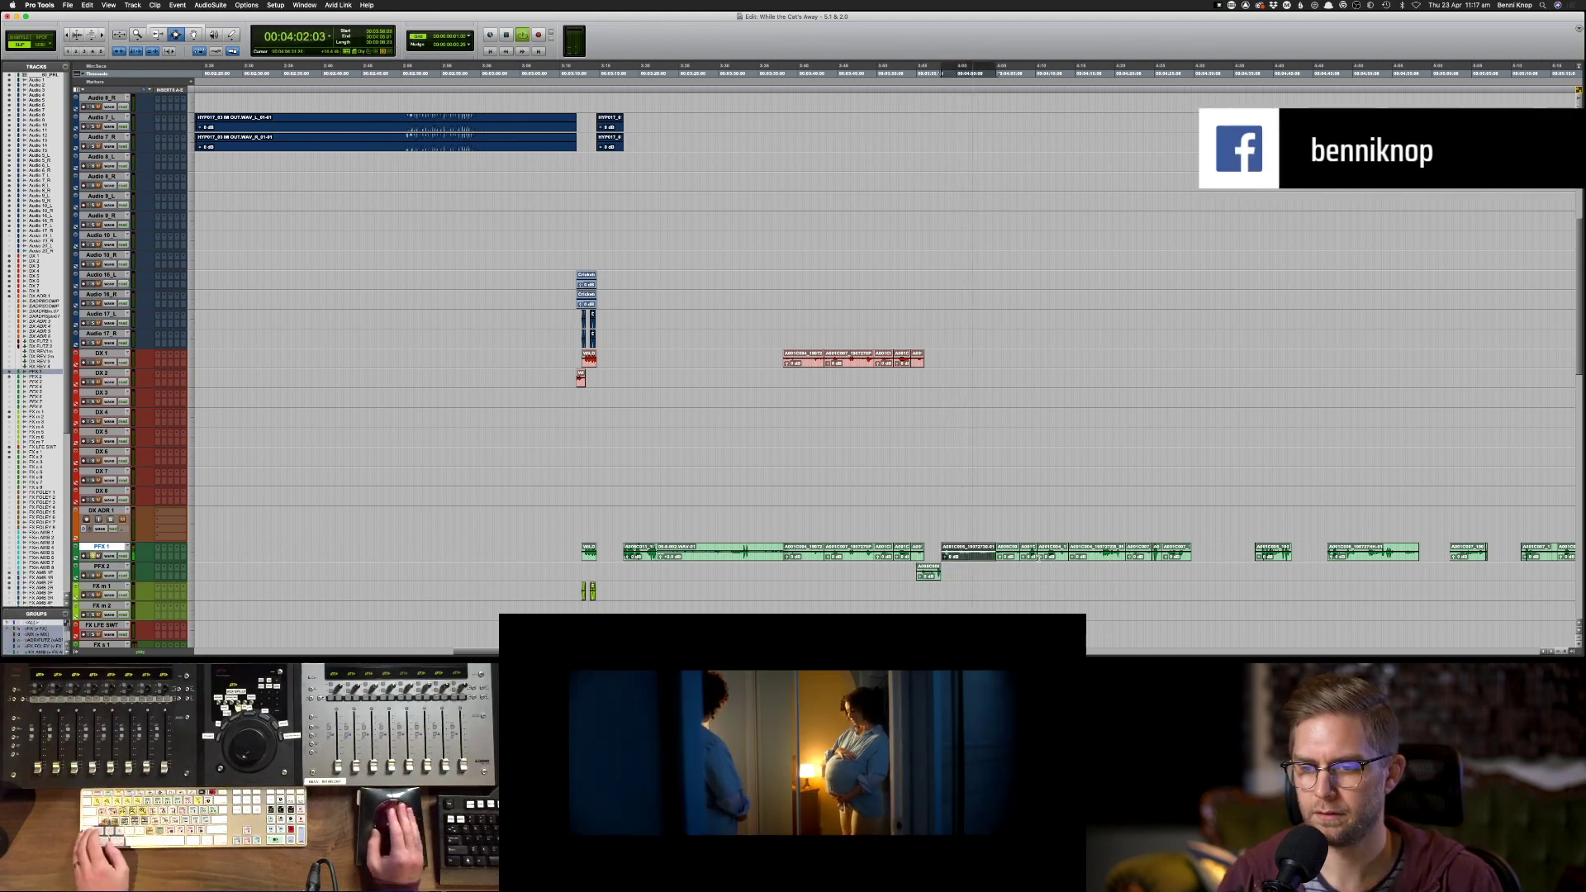
- Copy the run of PFX 1 clips from about 3:58 to 4:29 onto DX 1 at the same position
left_click(1191, 554, "shift")
key("super+c")
key("p")
key("p")
key("p")
key("p")
key("p")
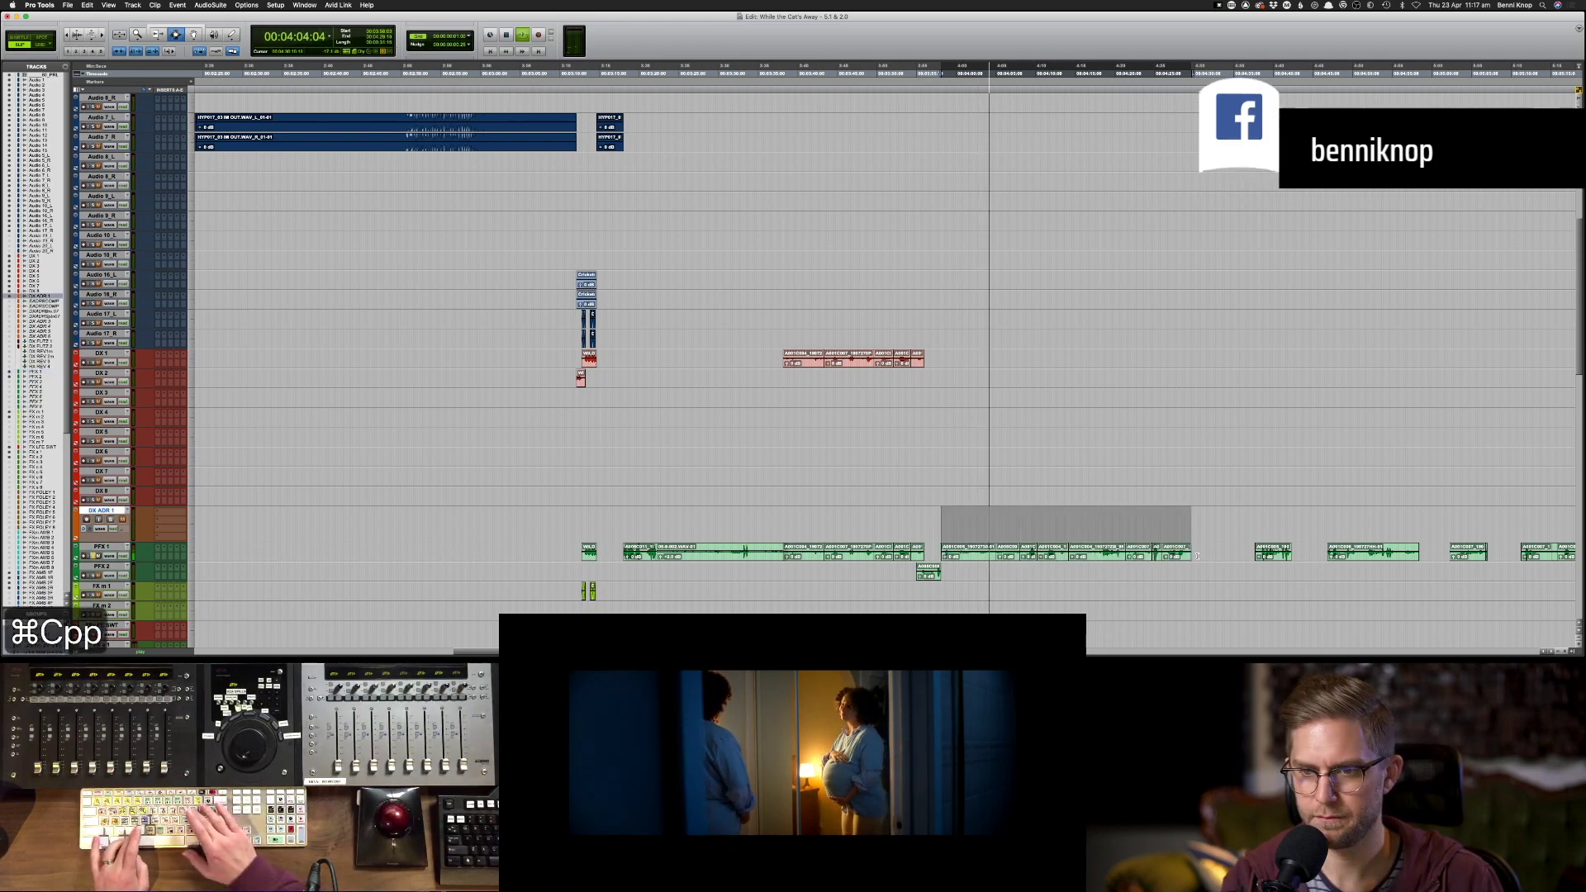
key("p")
key("p")
key("p")
key("p")
key("super+v")
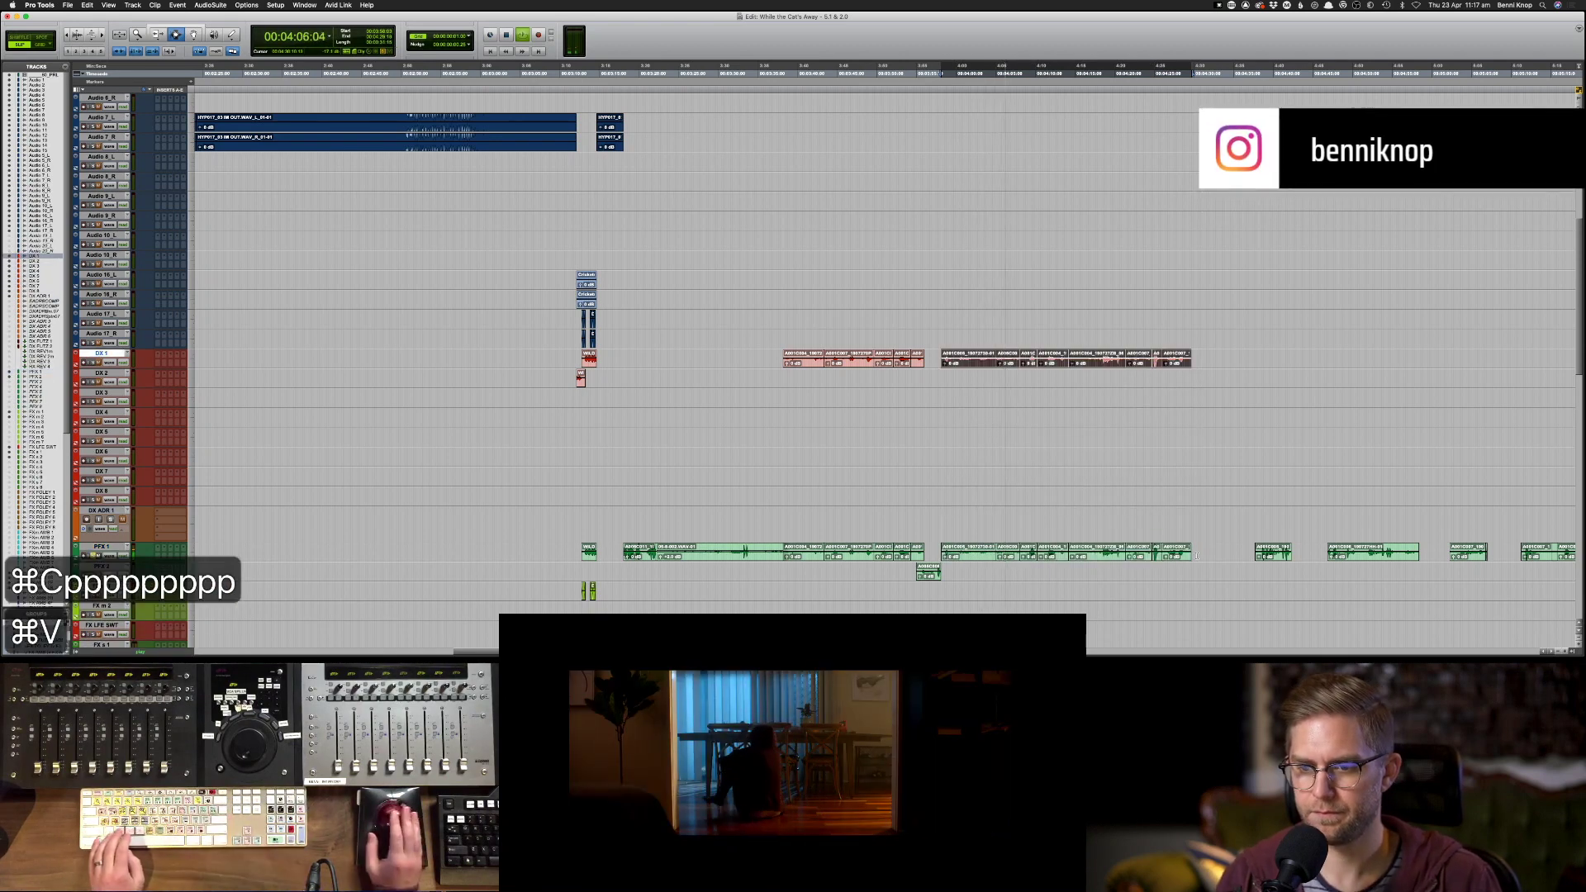
- Move the PFX 1 clip at about 4:05 to PFX 2 and remove its duplicate from DX 1
key("super+x")
key("semicolon")
key("super+v")
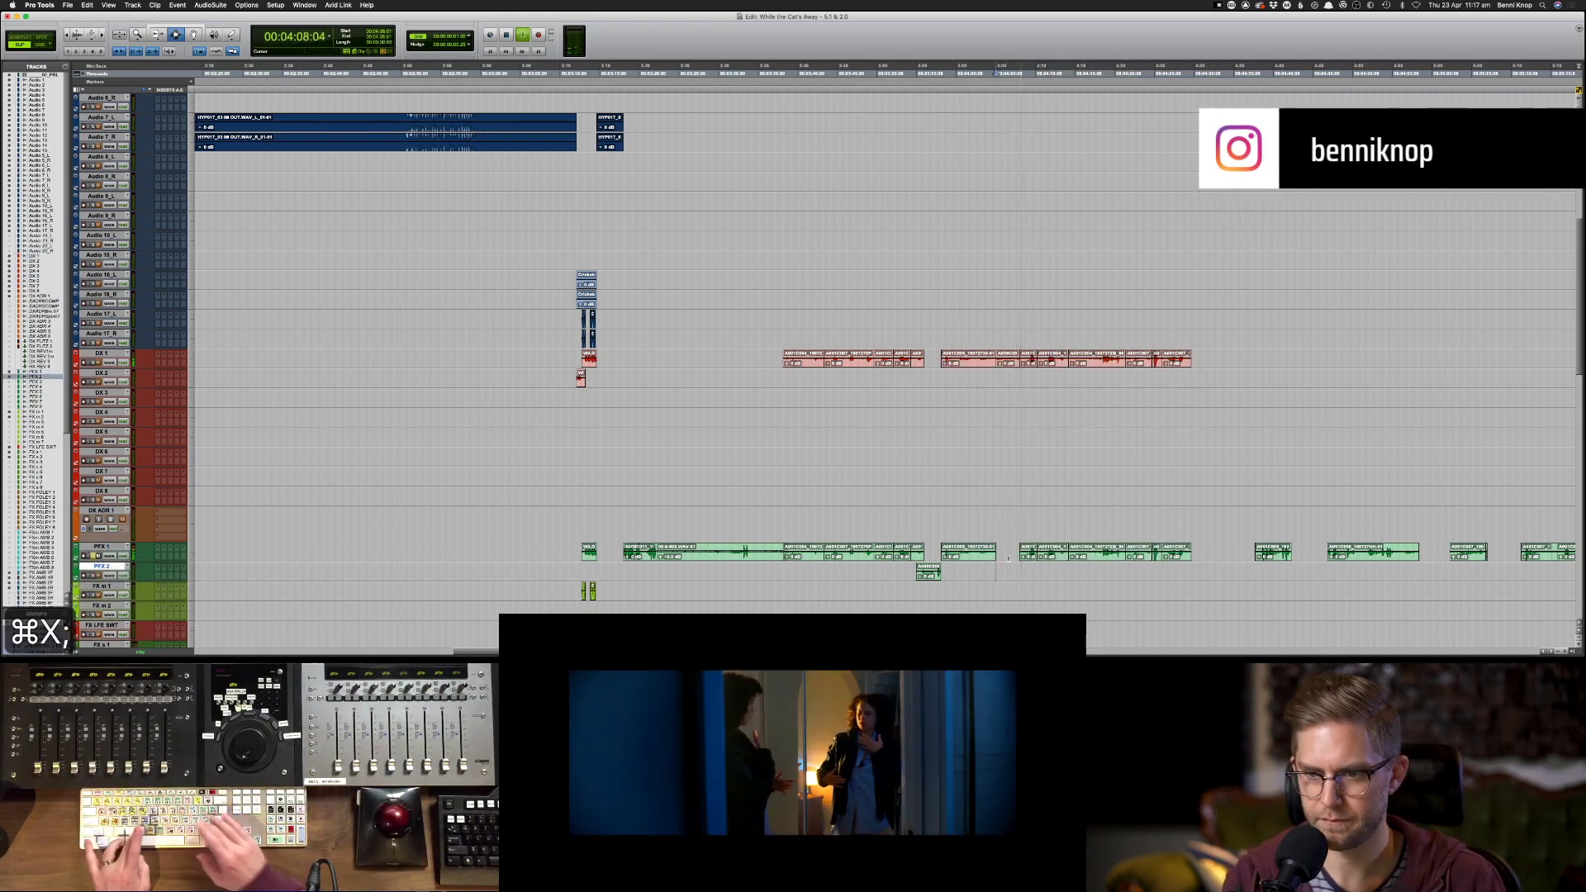
left_click(1006, 361)
key("super+x")
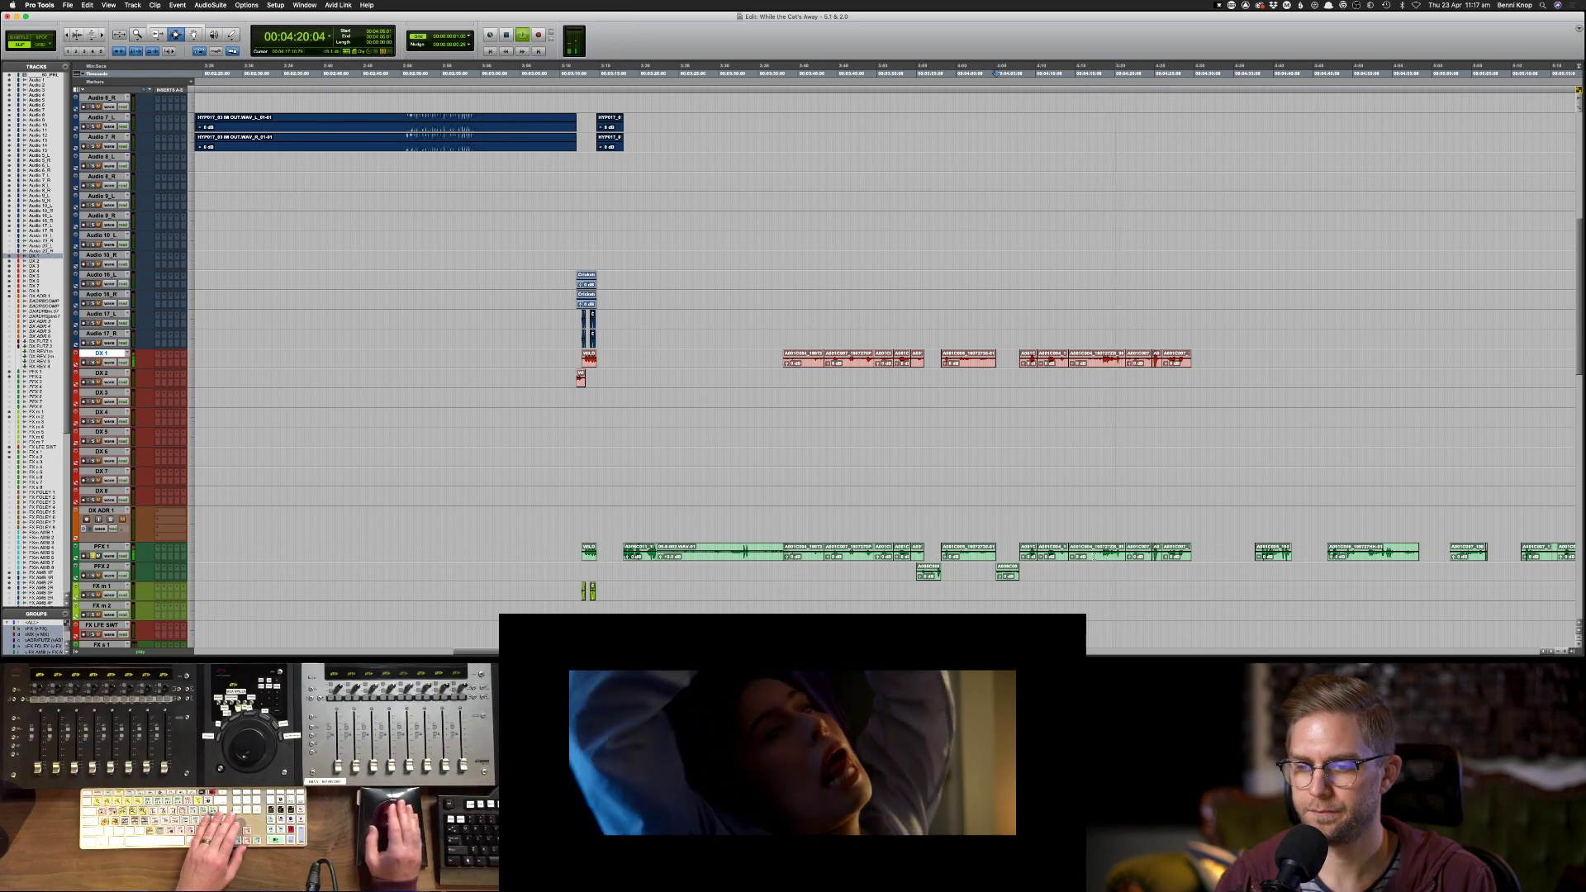
- Delete the DX 1 clip from about 4:14 to 4:21 and the PFX 1 clips between 3:58 and 4:14
left_click(1094, 556)
key("p")
key("Delete")
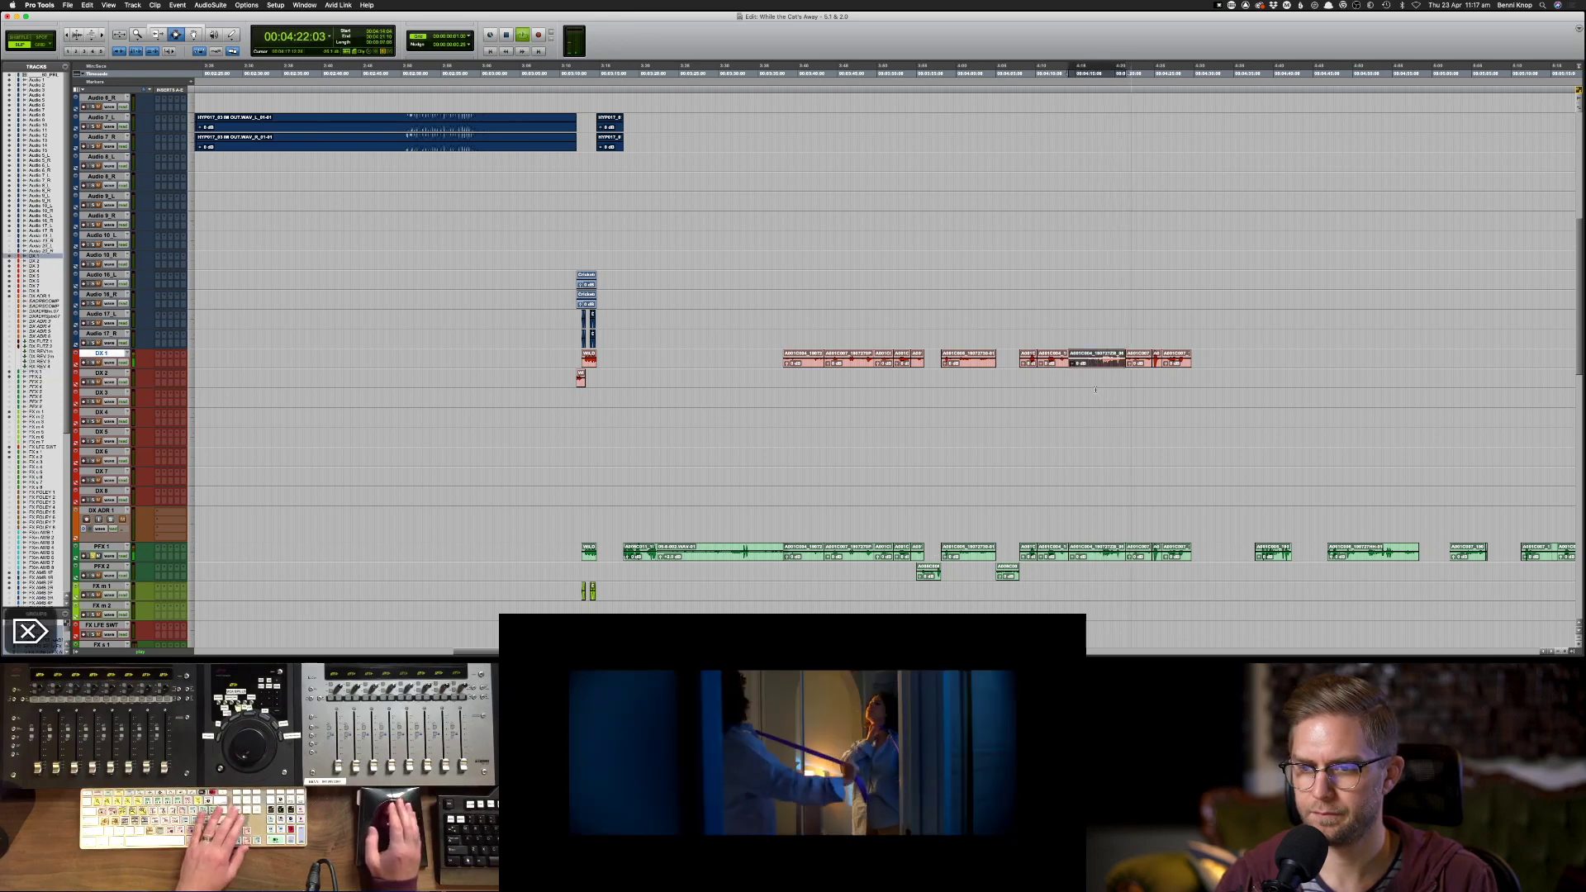
left_click(1047, 554)
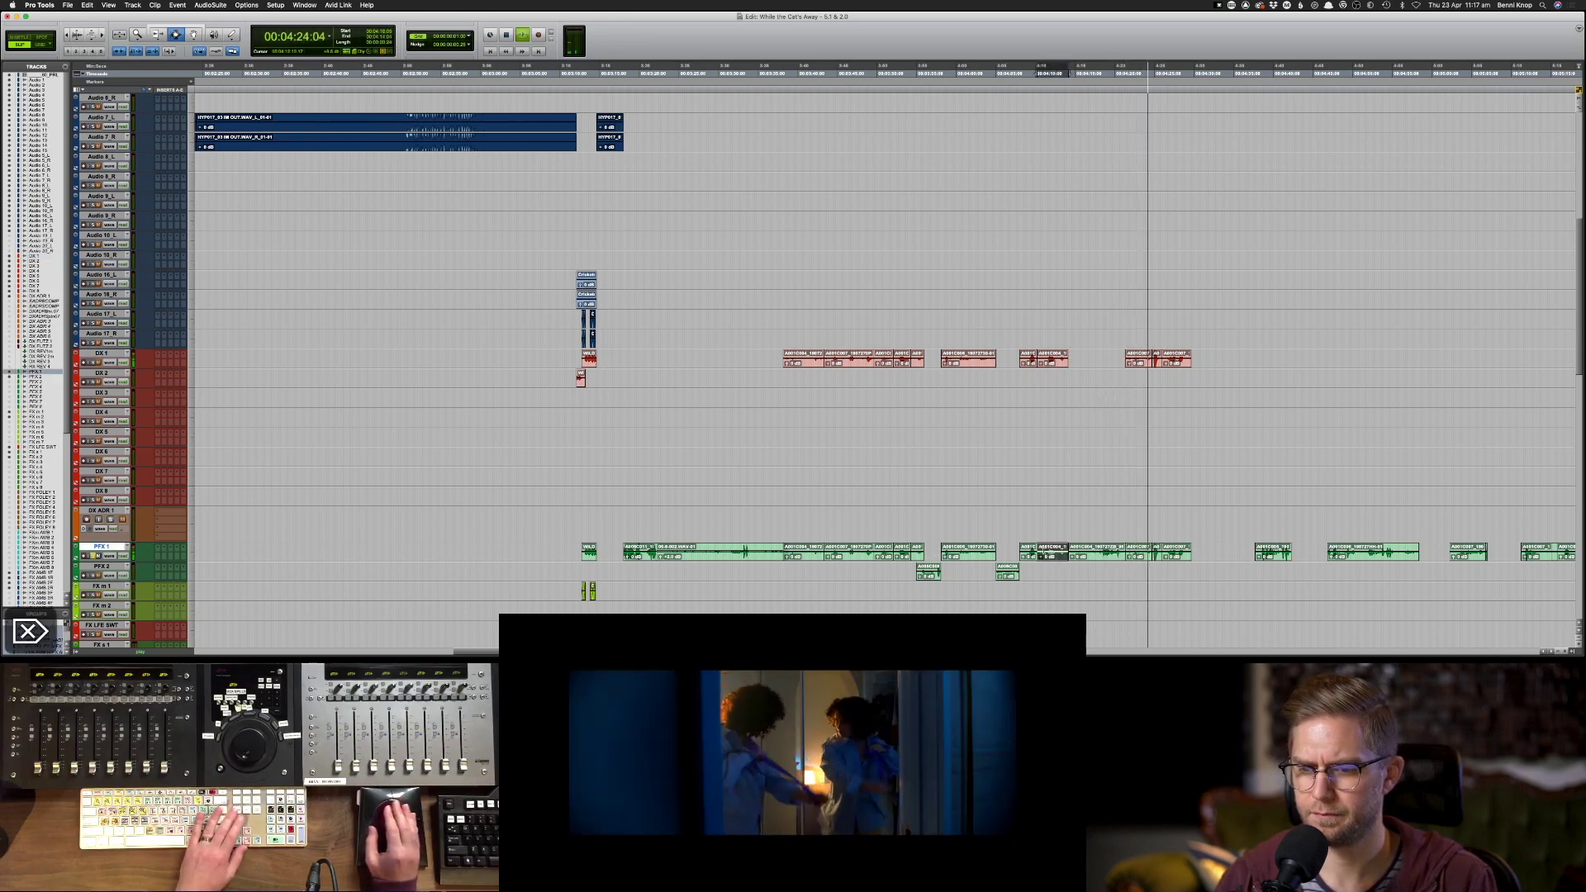
key("Delete")
left_click(966, 552)
key("Delete")
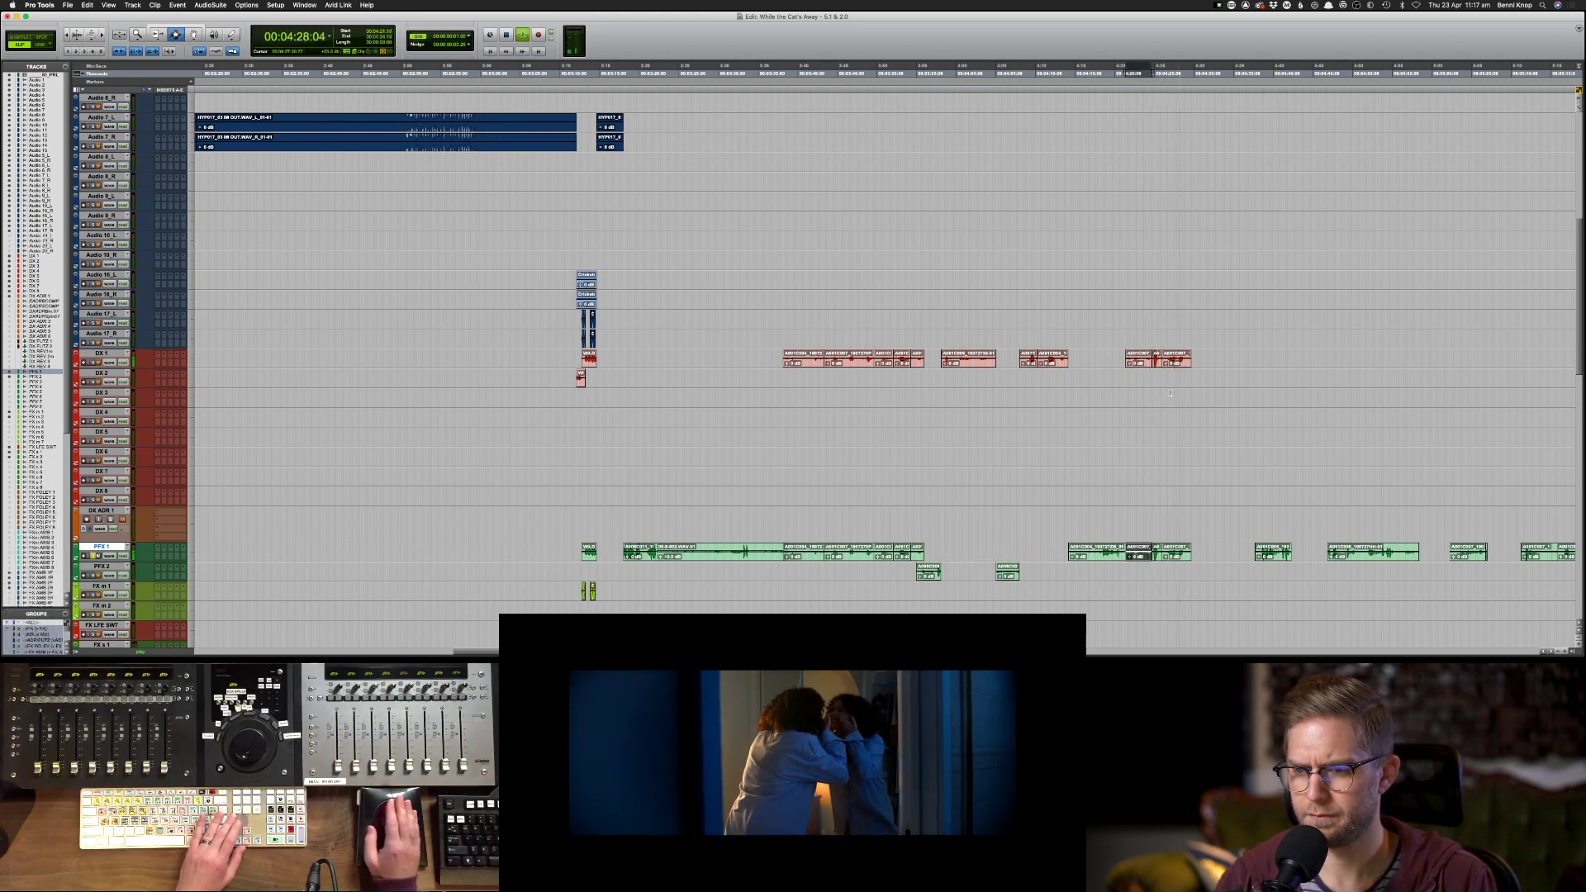
- Delete the short DX 1 clip at about 4:25 and the PFX 1 clips on either side of that point
key("Delete")
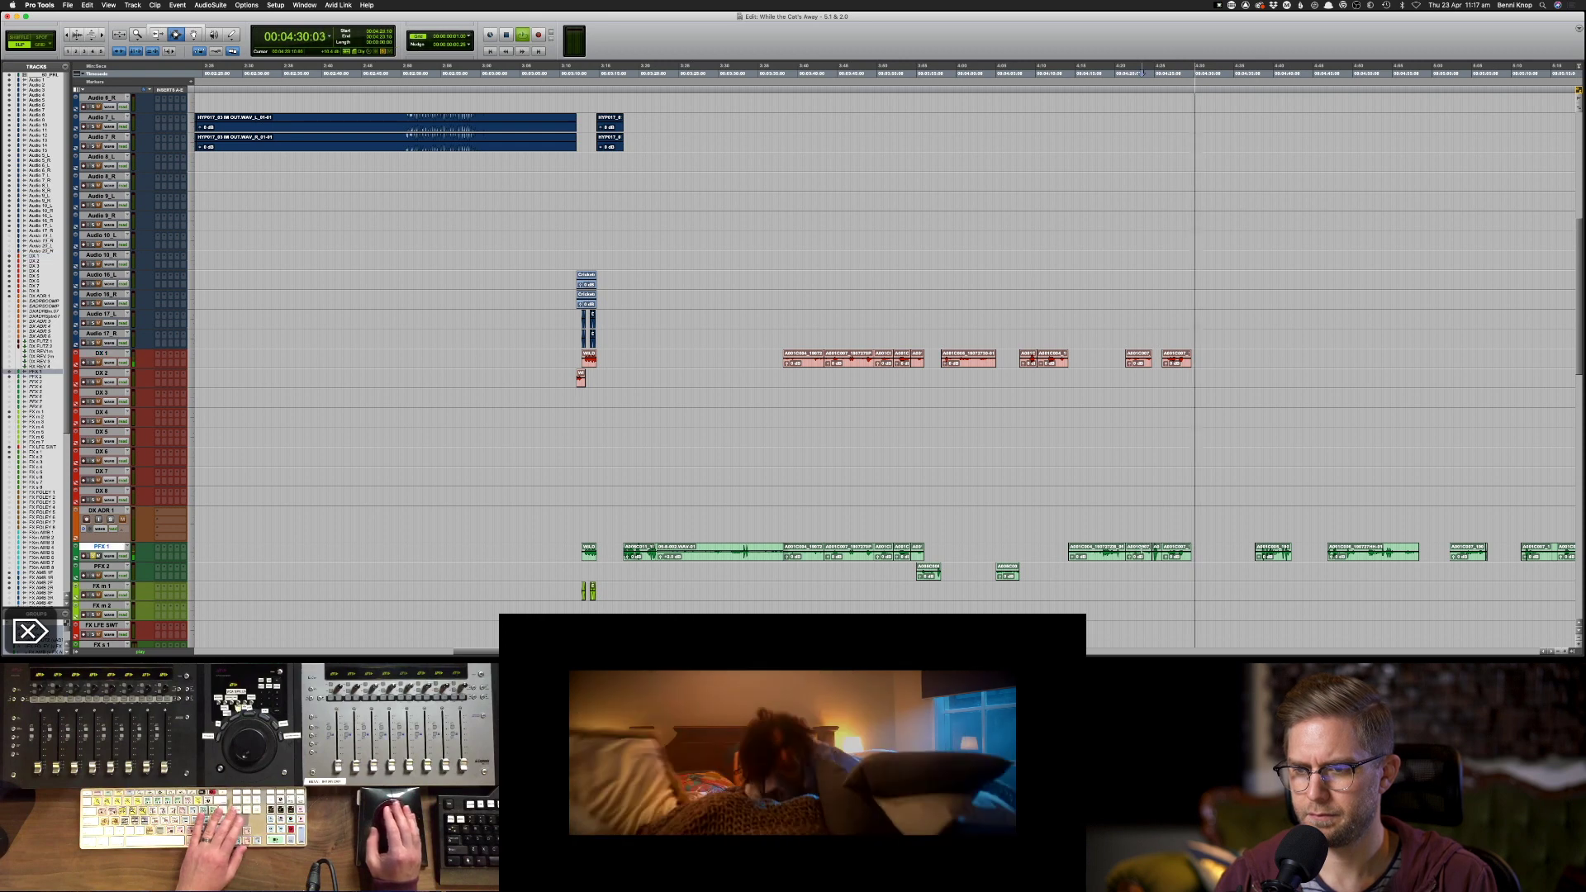
key("Delete")
key("p")
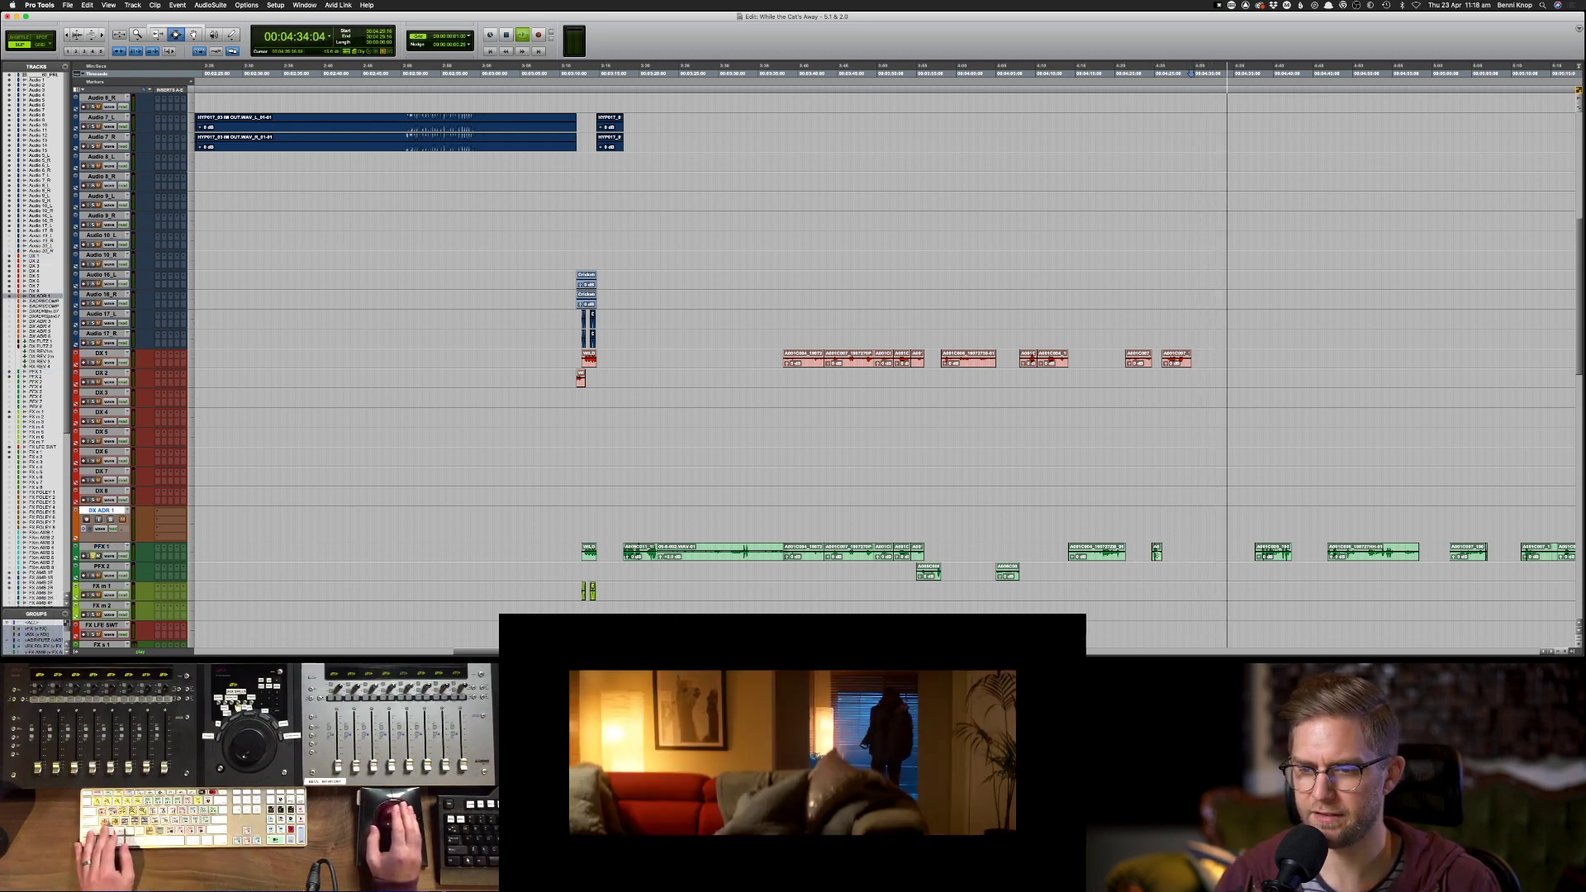
- Move the short PFX 1 clip at about 4:25 up to DX 1 at the same position
left_click_drag(1179, 551, 1062, 555)
left_click(1155, 550)
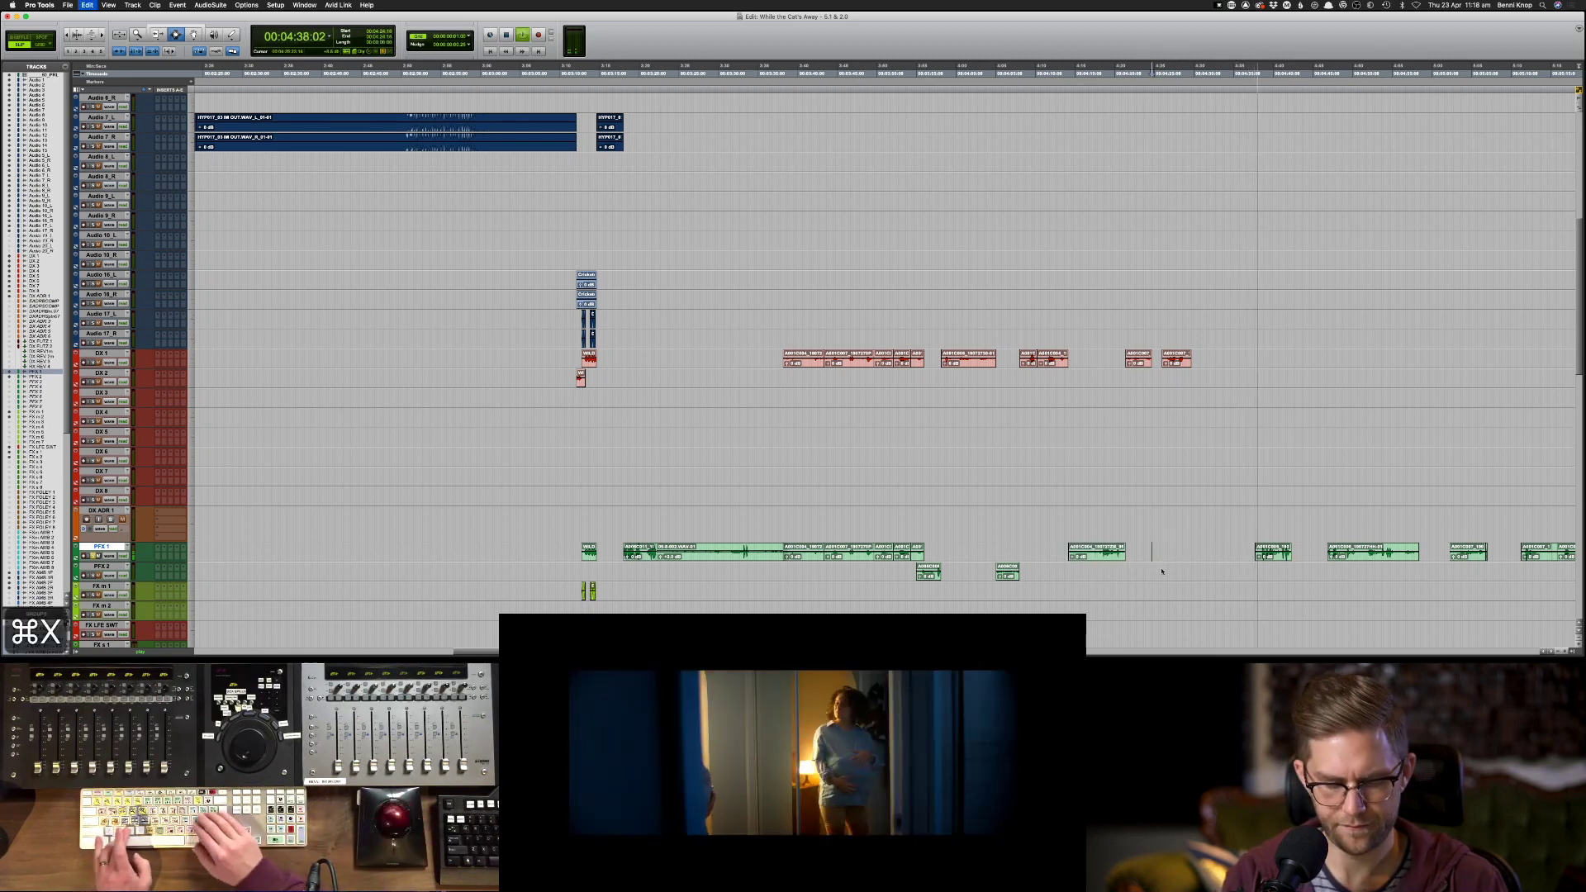
key("p")
key("p")
key("p")
key("p")
key("p")
key("p")
key("p")
key("p")
key("p")
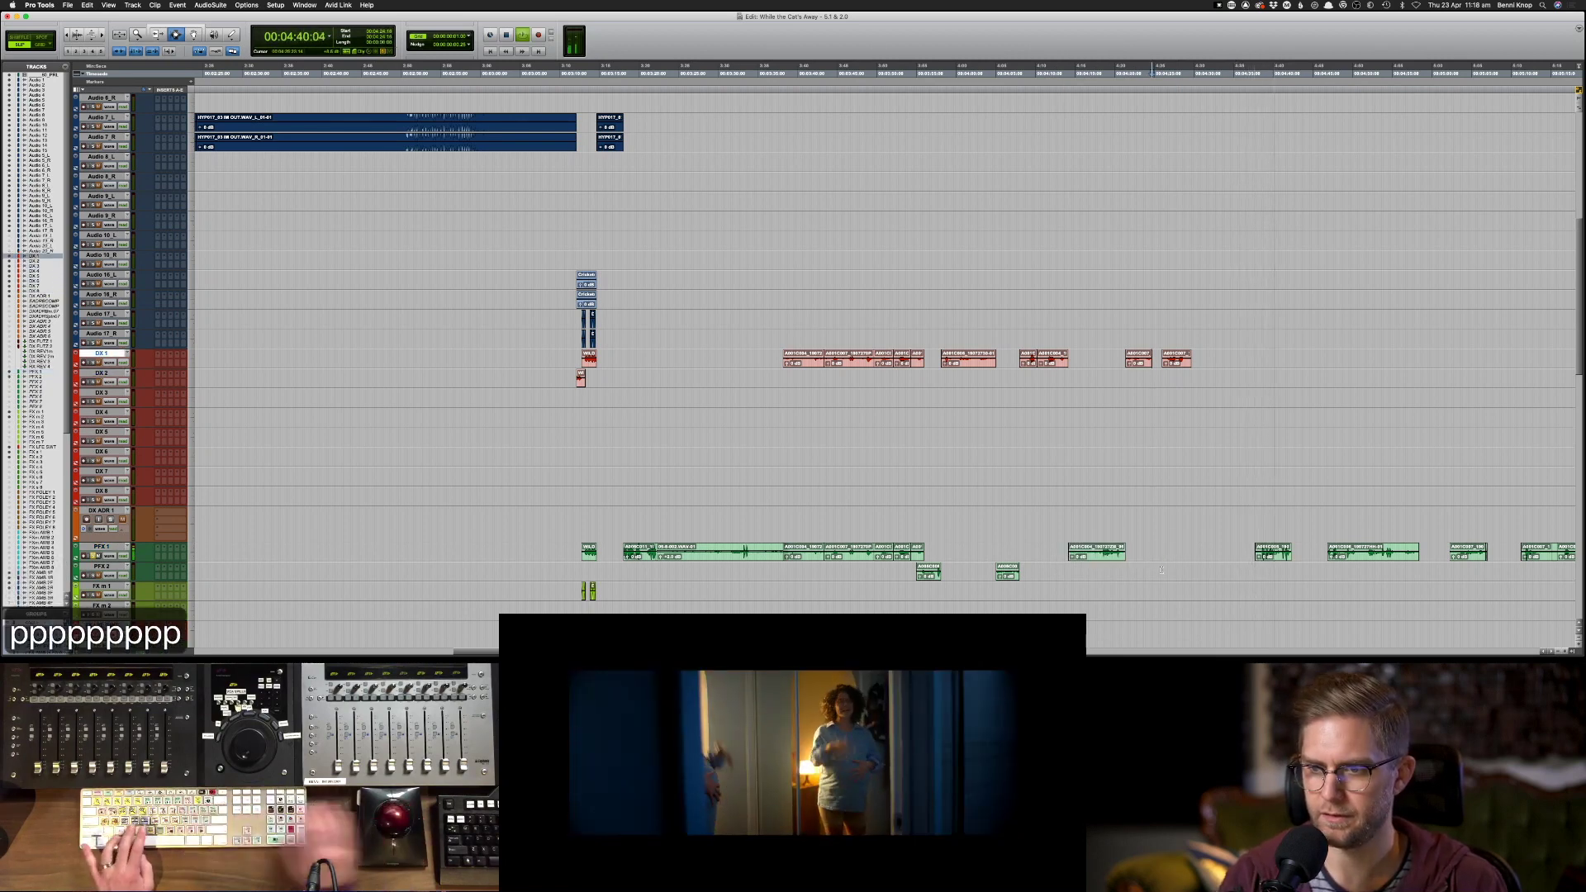
key("super+v")
- Move the PFX 1 clips between about 4:14 and 4:21 into the matching gap on DX 1
left_click(1098, 551)
key("super+x")
key("p")
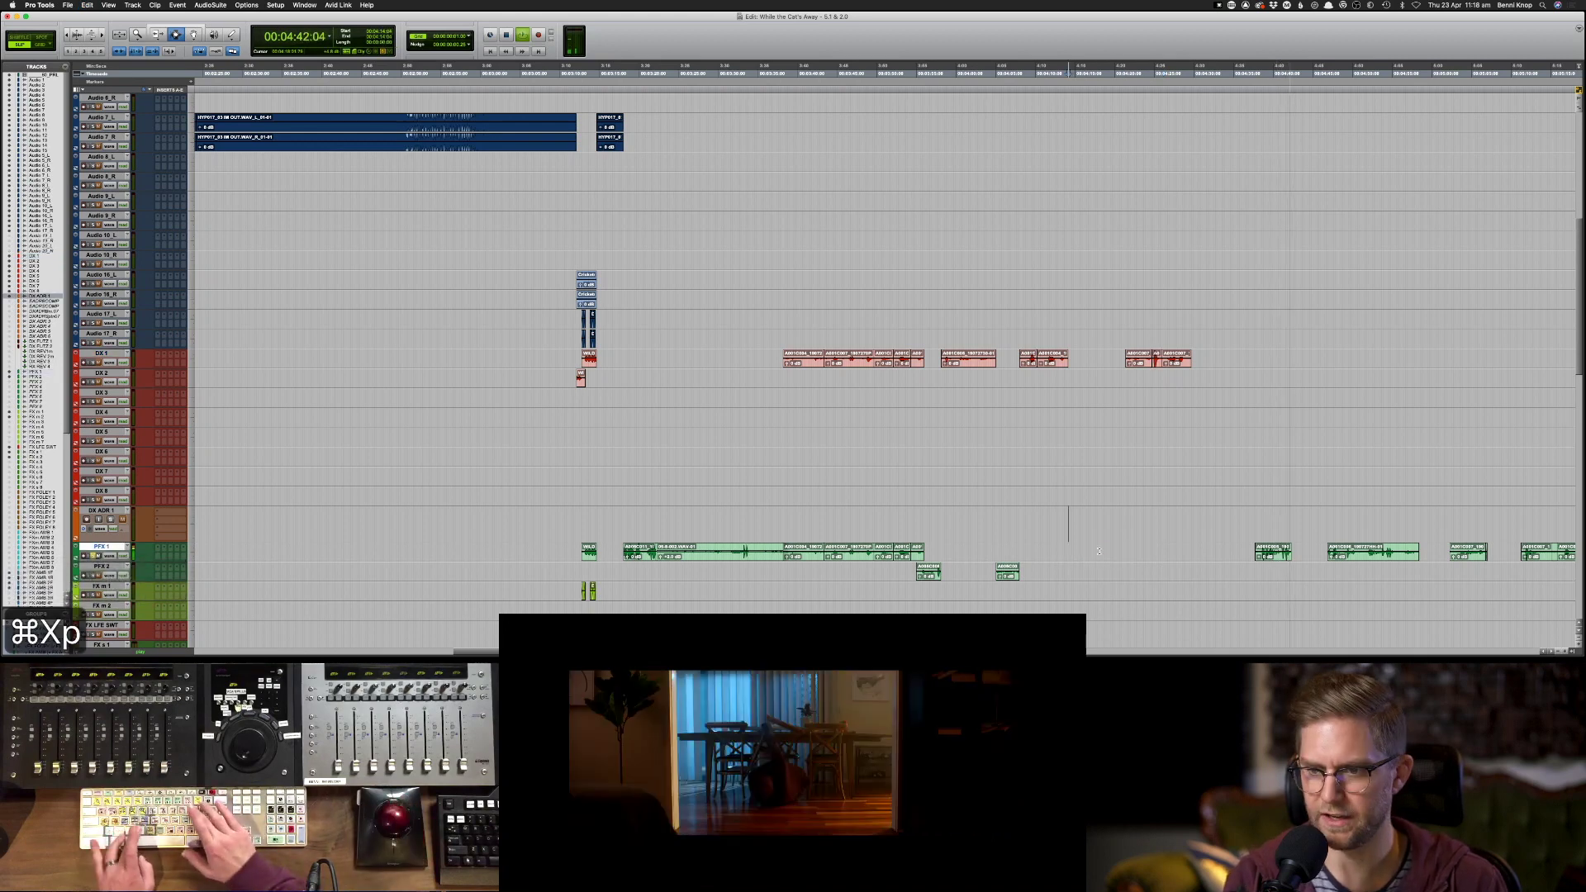
key("p")
key("p")
key("p")
key("p")
key("p")
key("p")
key("p")
key("super+v")
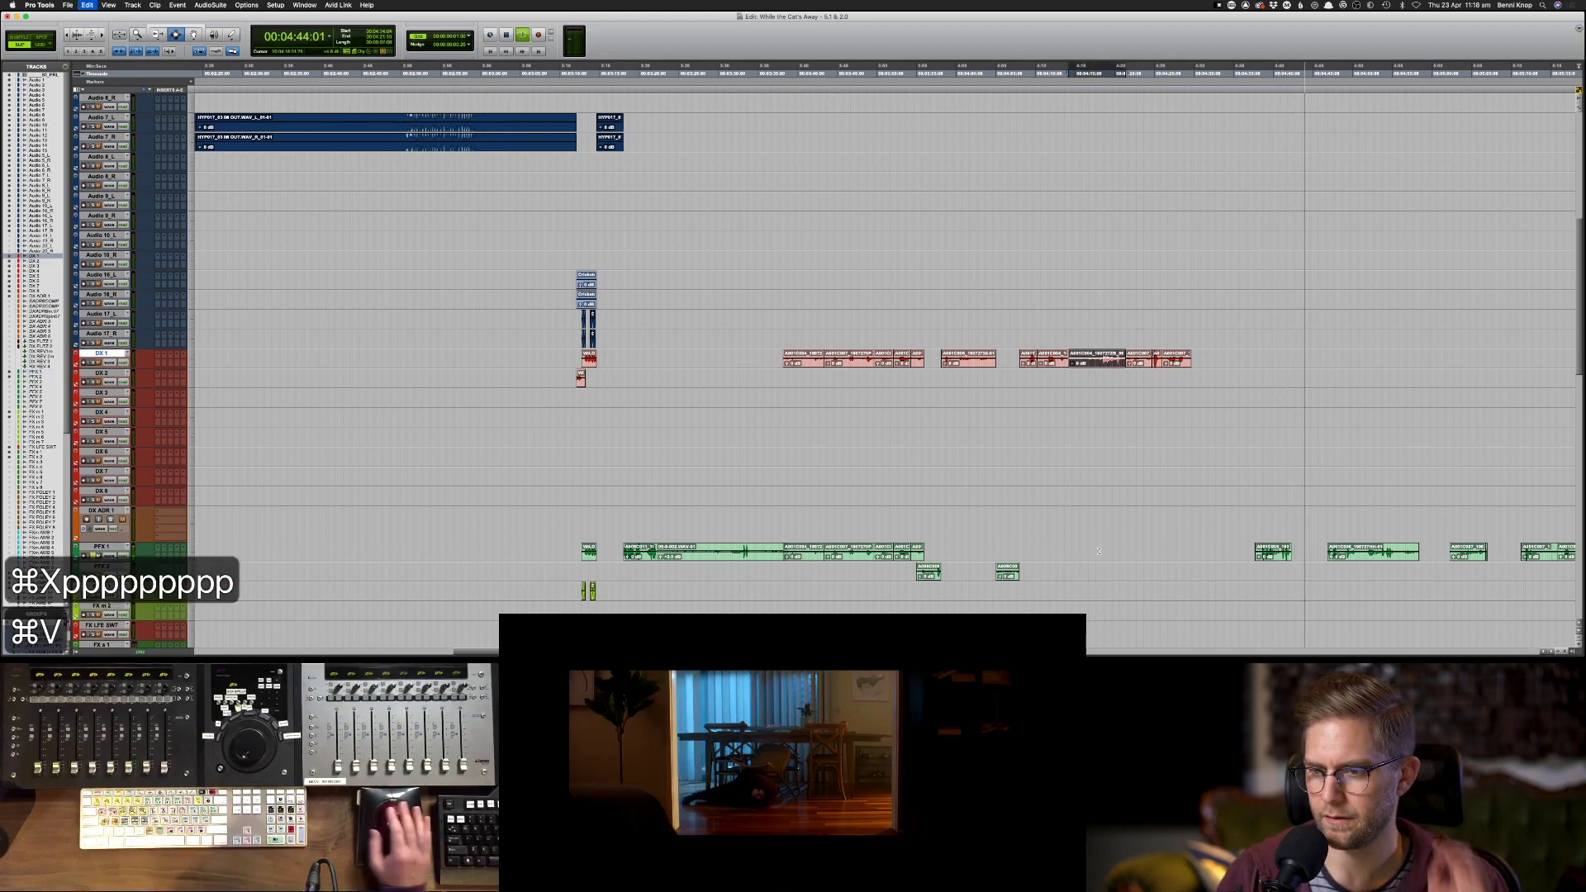
- Select the PFX 1 clips between about 4:34 and 5:01
left_click_drag(1223, 552, 1442, 552)
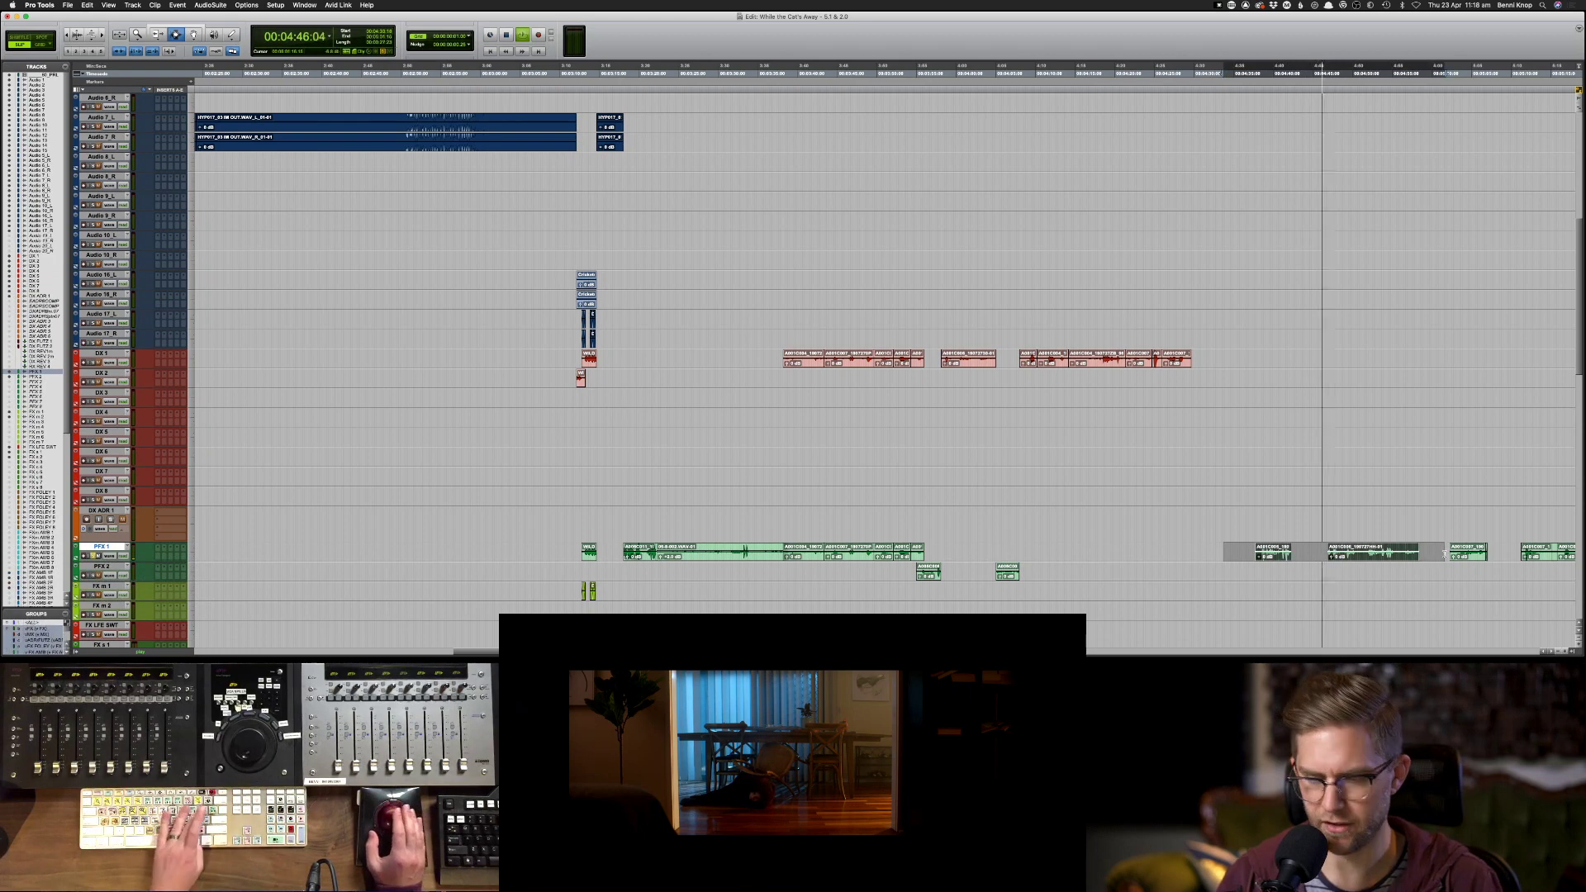
- Move the two PFX 1 clips between about 4:35 and 4:59 up to DX 1, keeping their timeline position
key("super+bracketleft")
left_click_drag(1059, 551, 1180, 557)
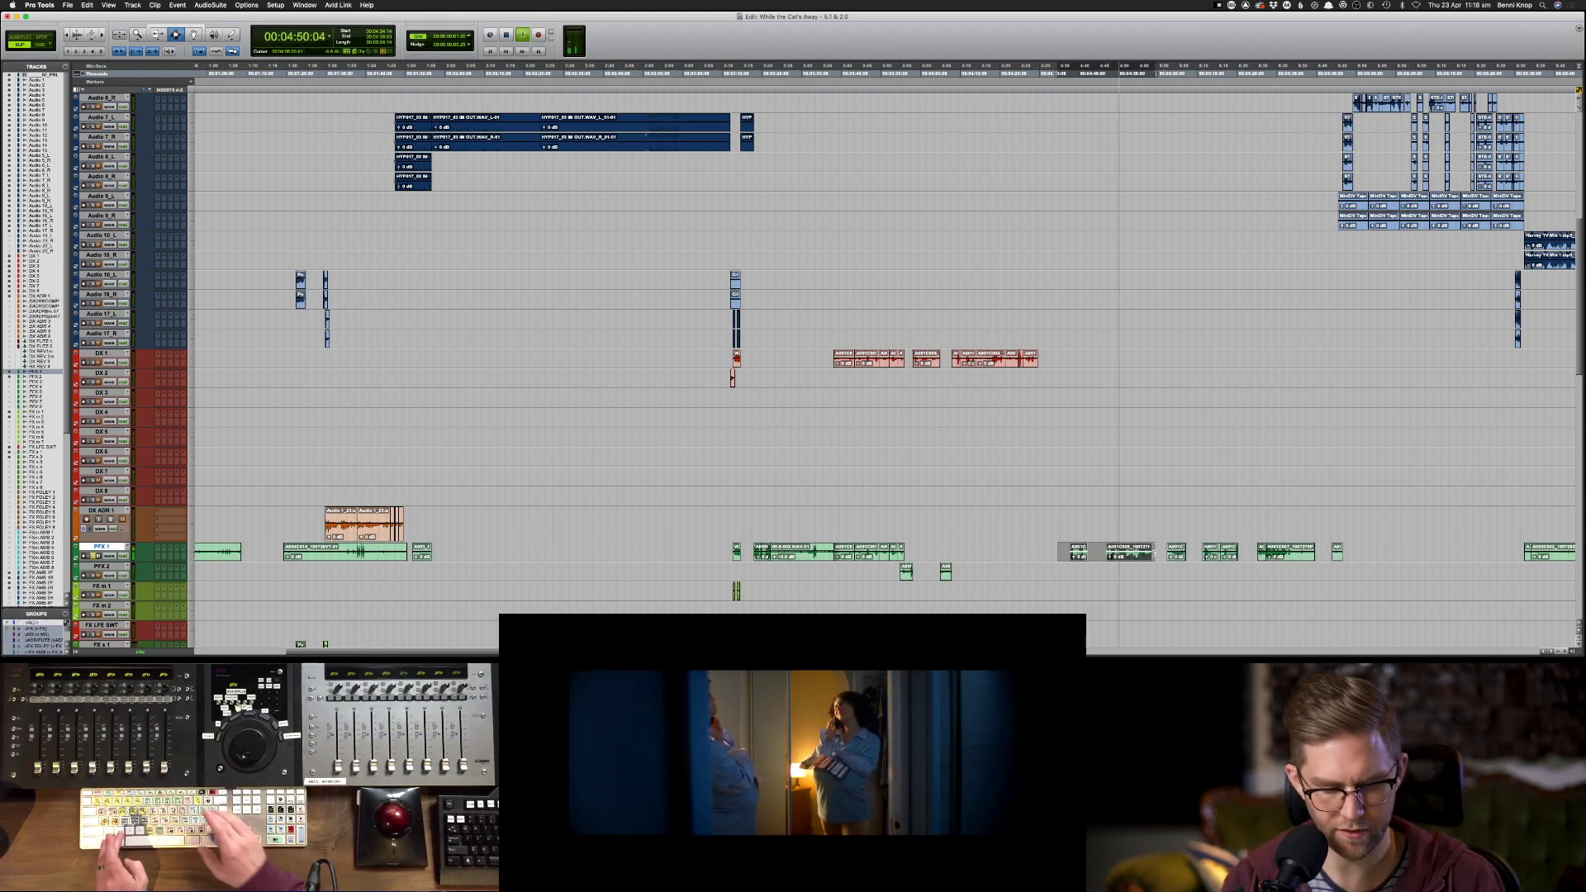
key("super+x")
key("p")
key("p")
key("p")
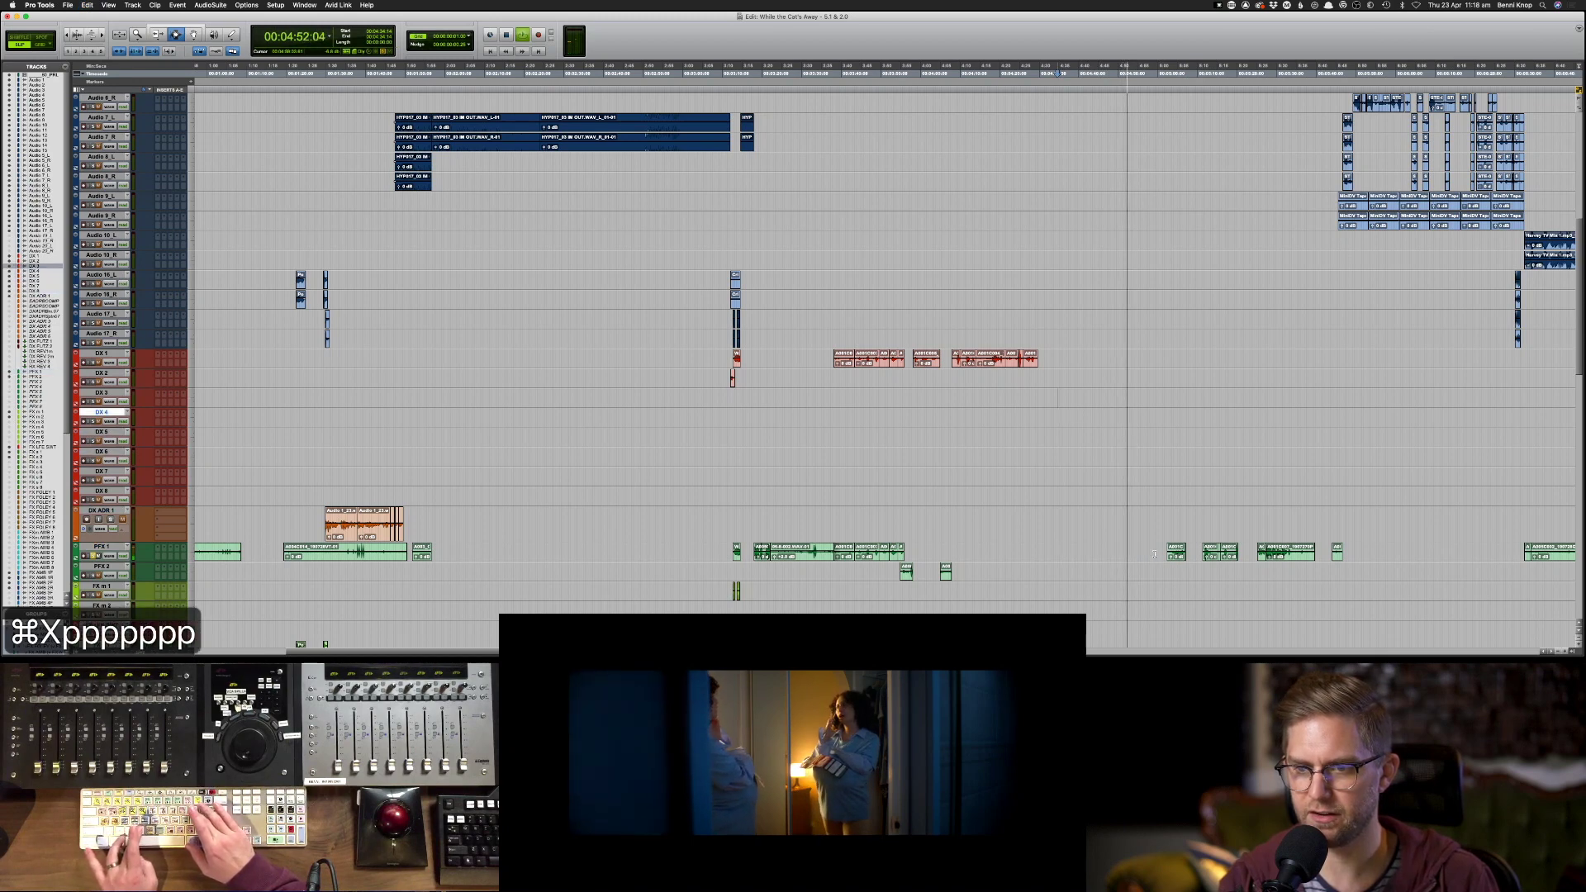
key("p")
key("p")
key("p")
key("super+v")
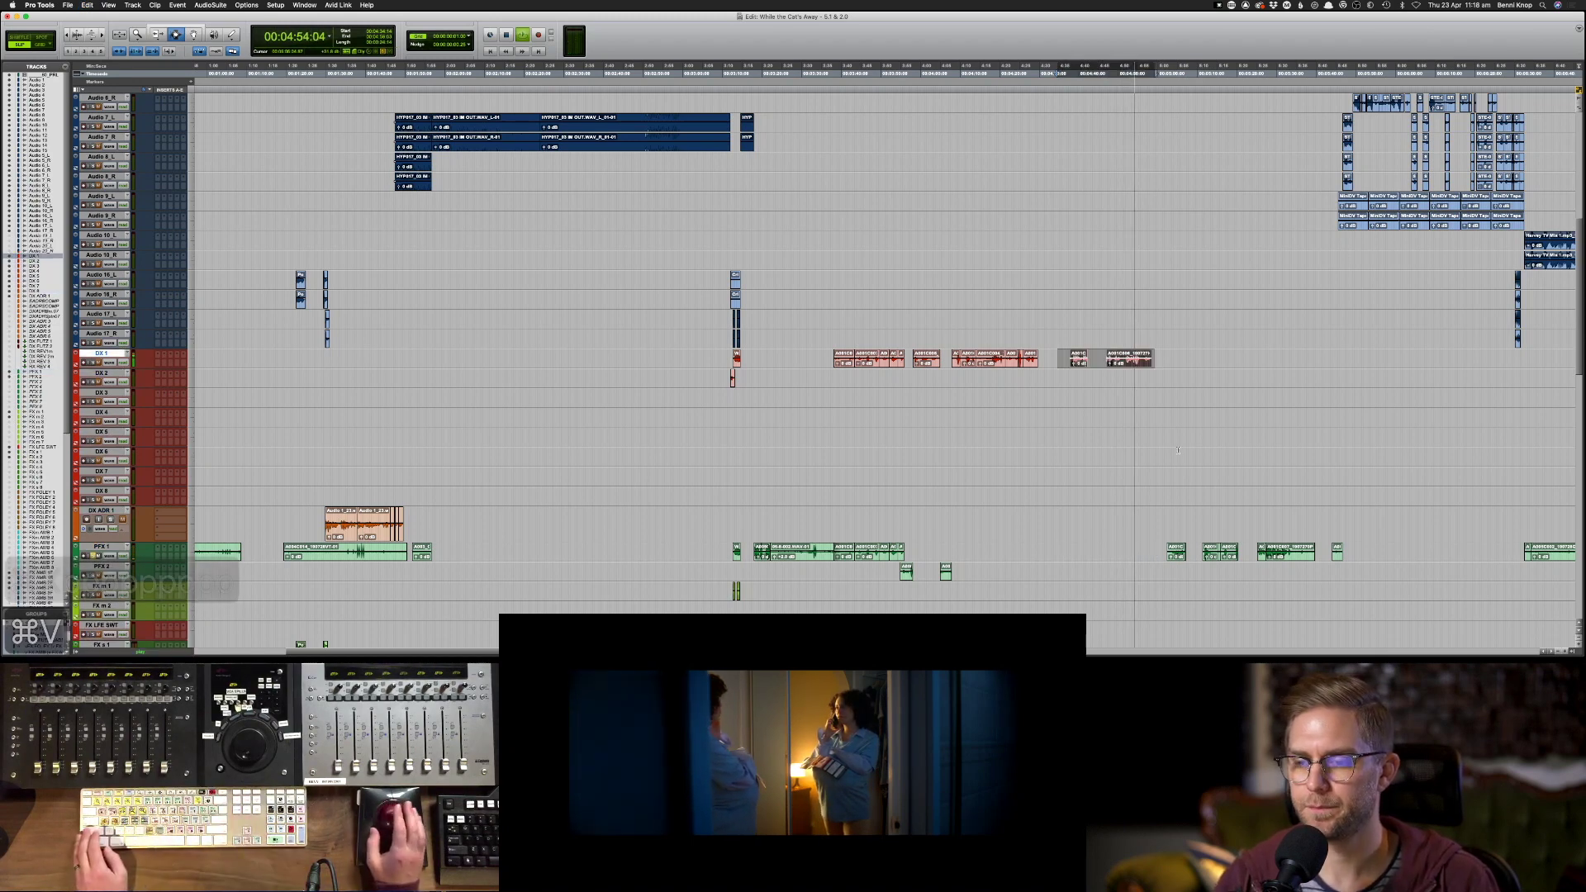
left_click(1178, 450)
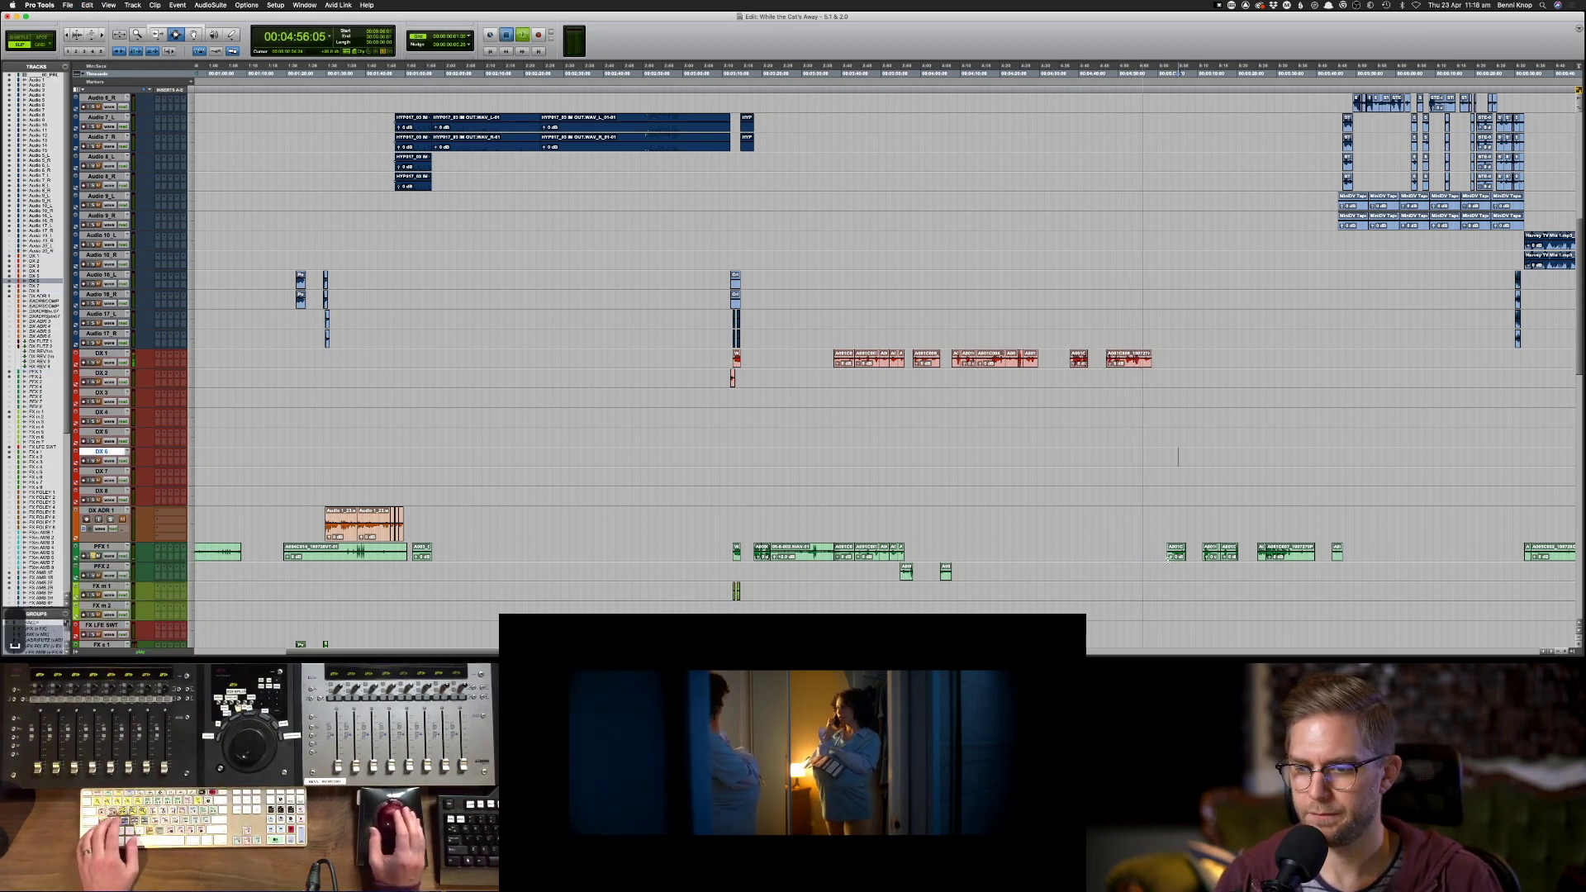
- Play on through the scene and move the two PFX 1 clips between about 5:02 and 5:15 to DX 1 in sync
key("space")
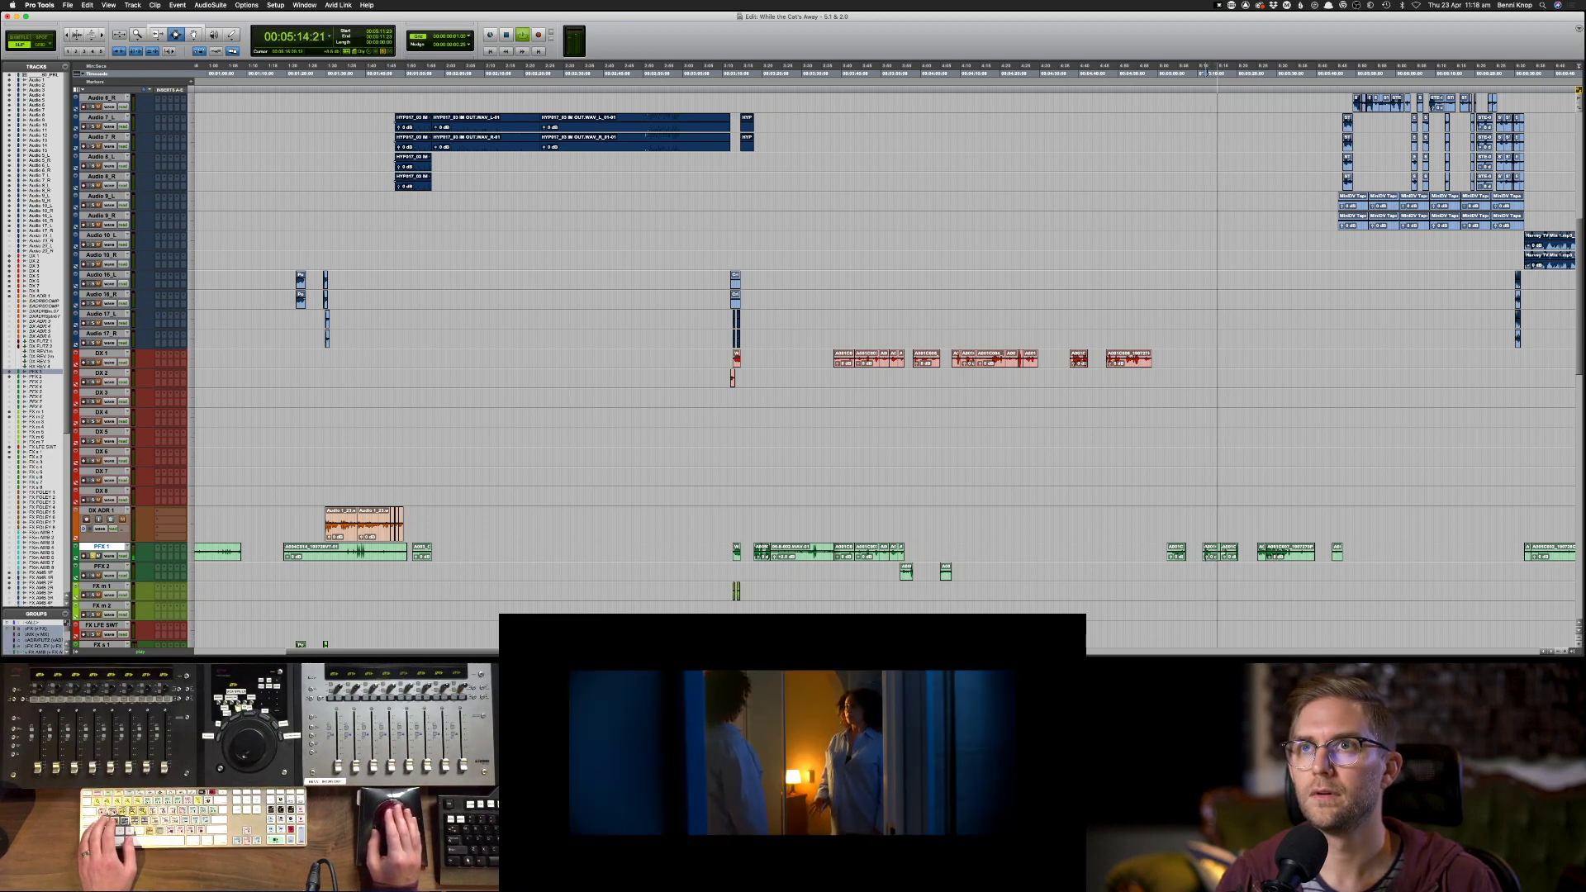
key("space")
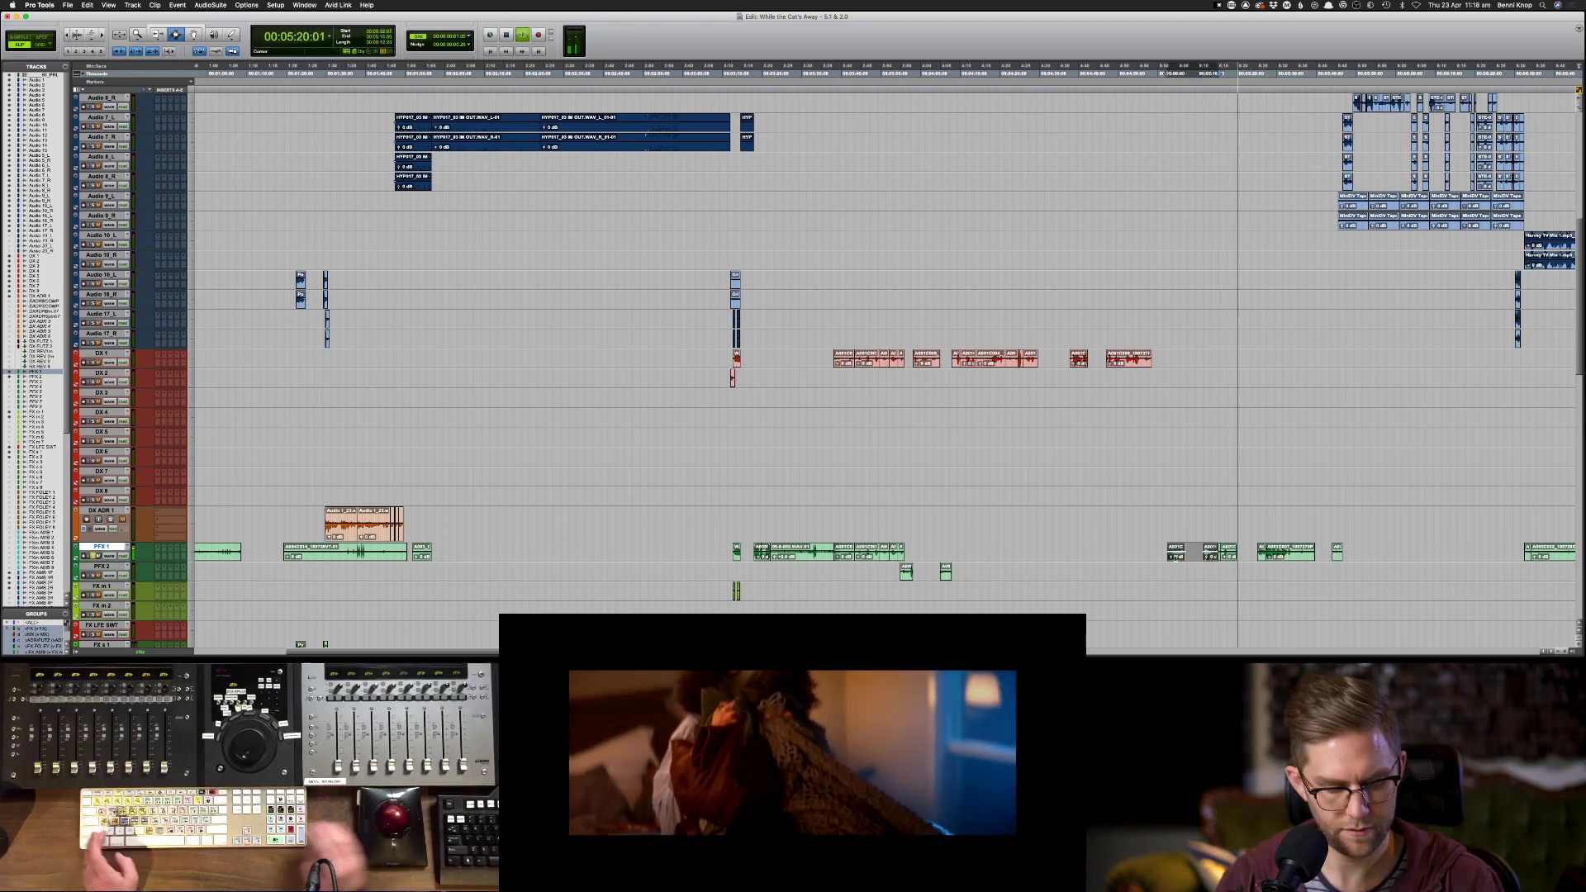
key("super+x")
key("p")
key("p")
key("p")
key("p")
key("p")
key("p")
key("p")
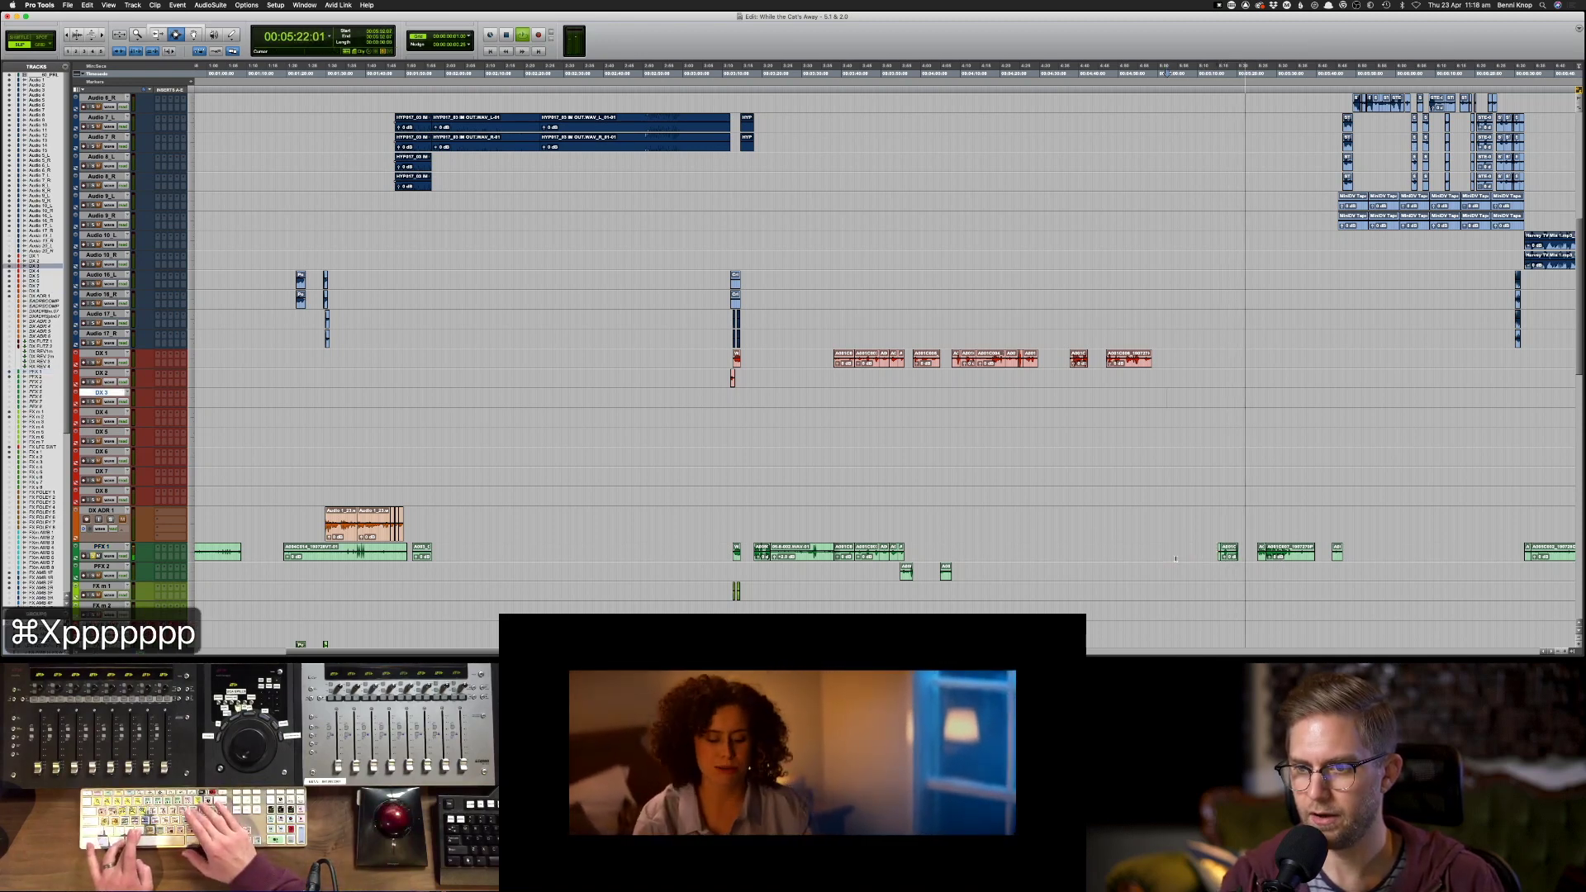
key("p")
key("p")
key("super+v")
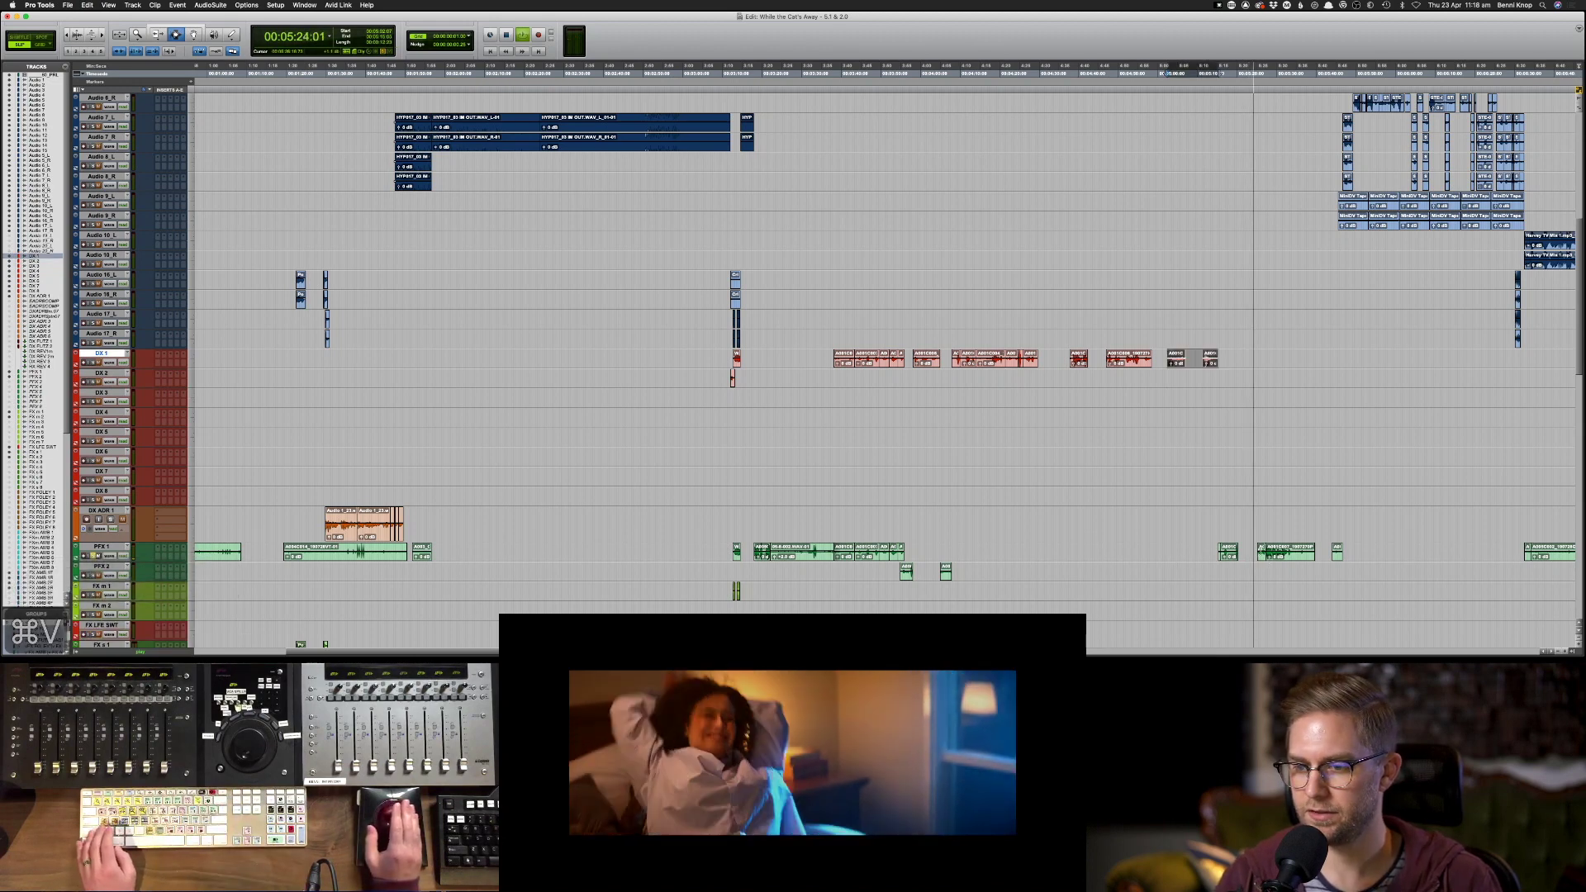
- Copy the PFX 1 clips between about 5:23 and 5:40 to DX 1 in sync and delete the originals
key("semicolon")
key("semicolon")
key("semicolon")
key("semicolon")
key("semicolon")
key("semicolon")
key("semicolon")
key("semicolon")
key("semicolon")
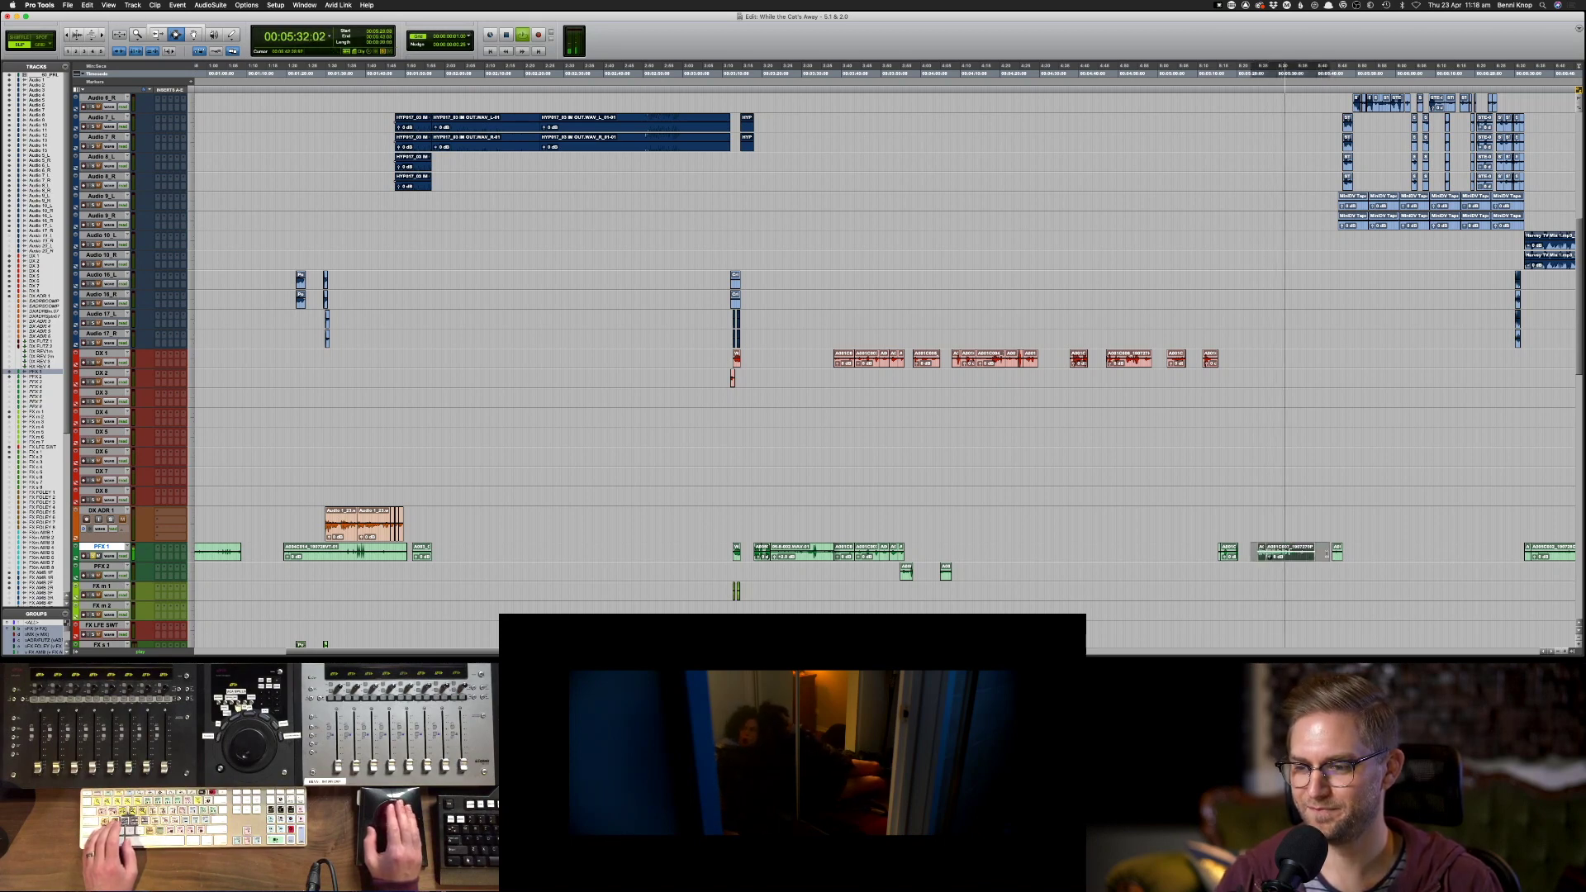
key("super+c")
key("p")
key("p")
key("p")
key("p")
key("p")
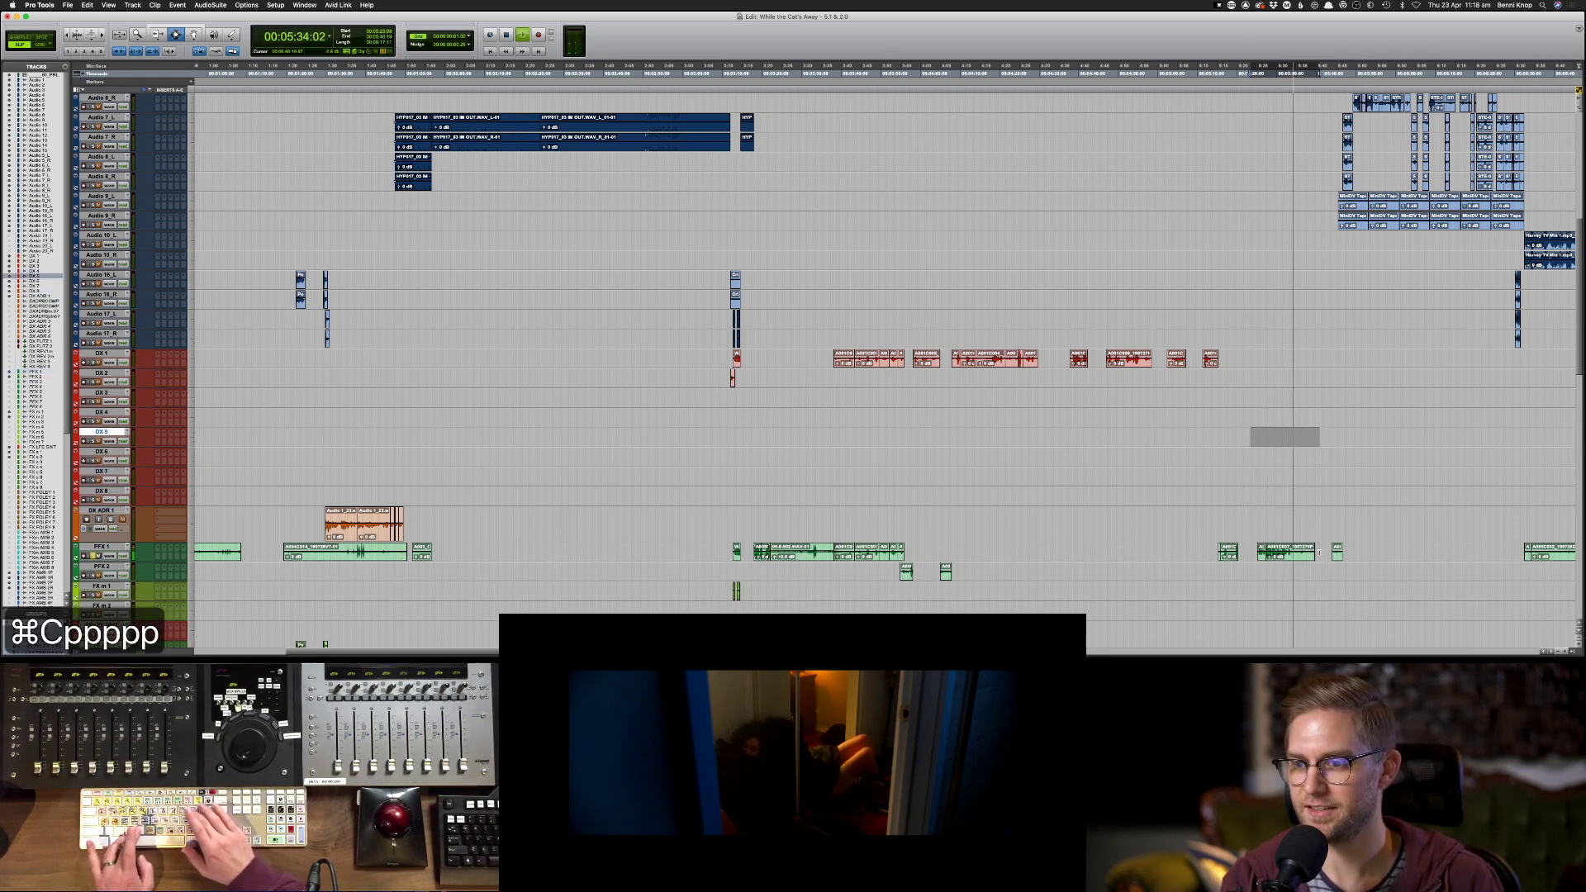
key("p")
key("p")
key("p")
key("p")
key("super+v")
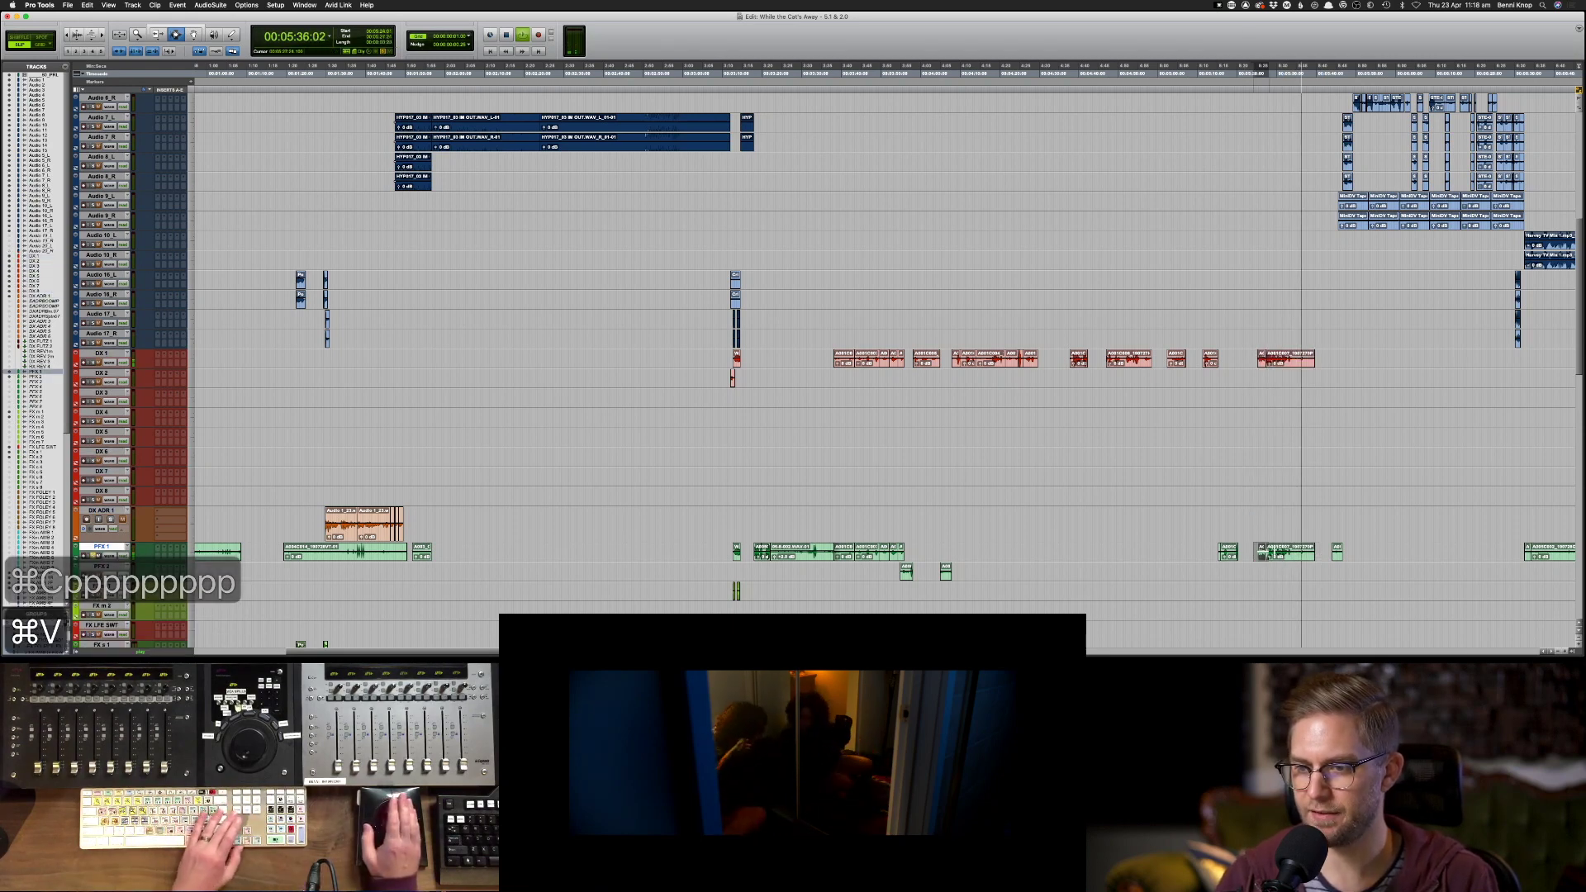
key("BackSpace")
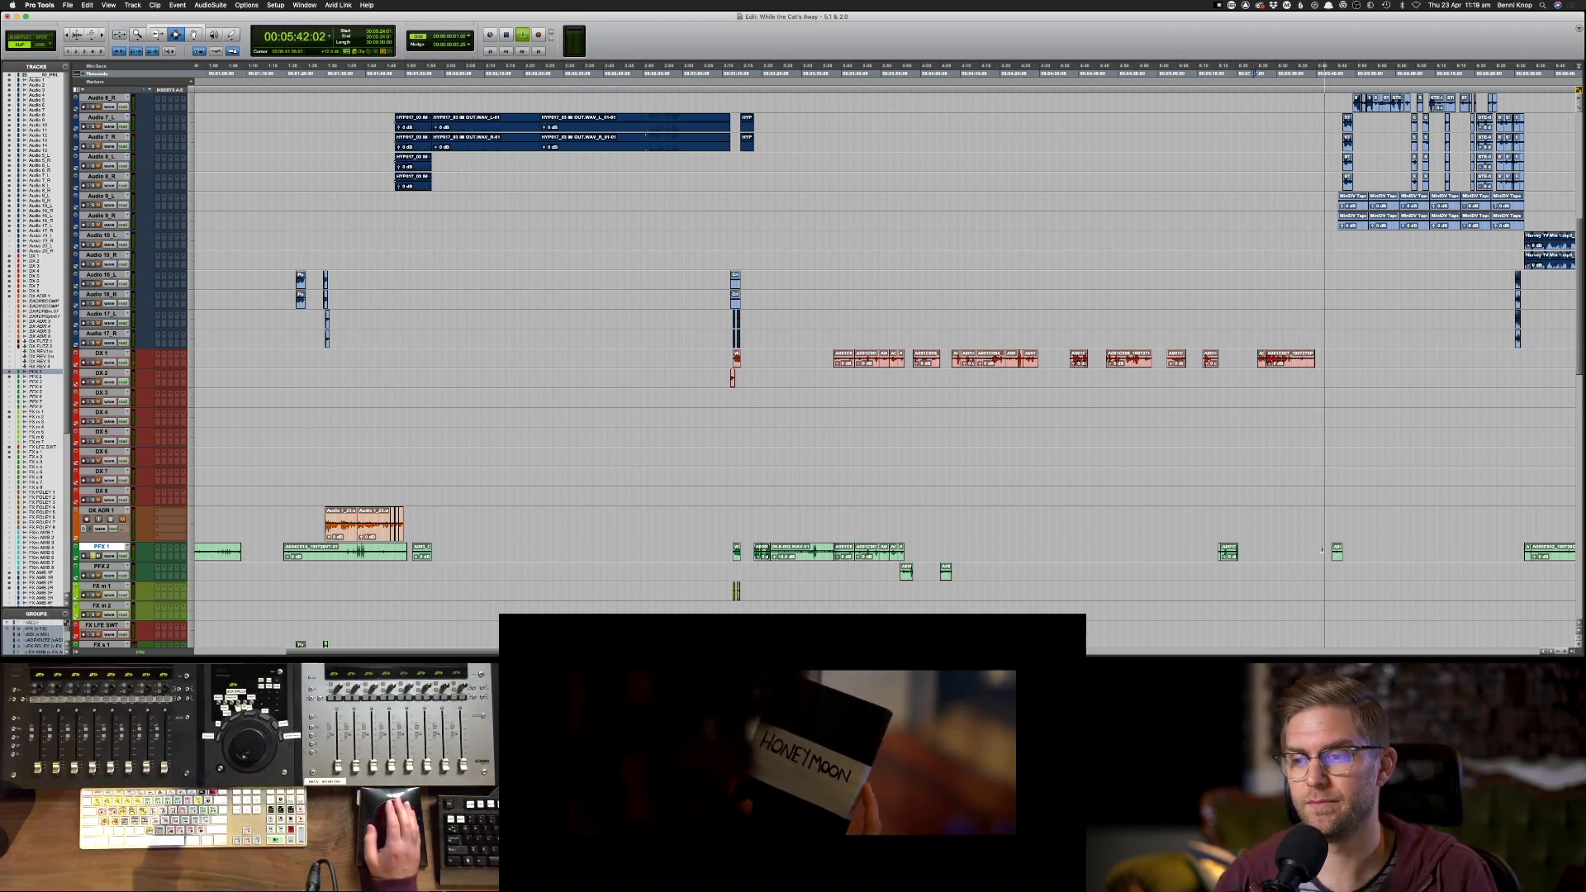
- Solo Audio 5 and audition its clips from about 4:29 and again from about 4:59
scroll(1326, 546, "up", 10)
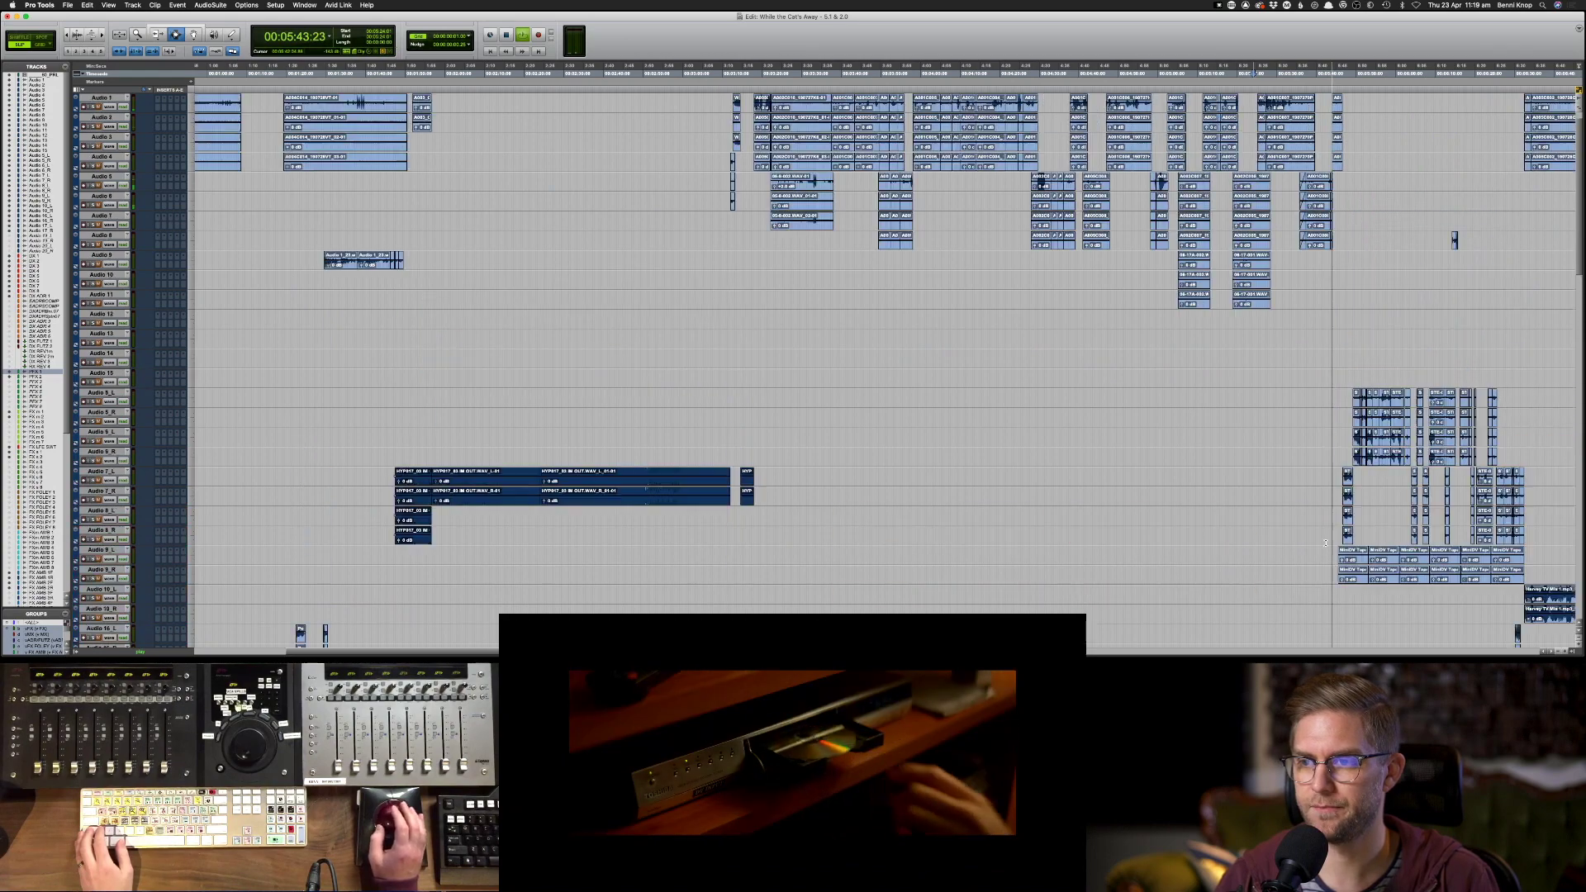
scroll(1204, 324, "down", 8)
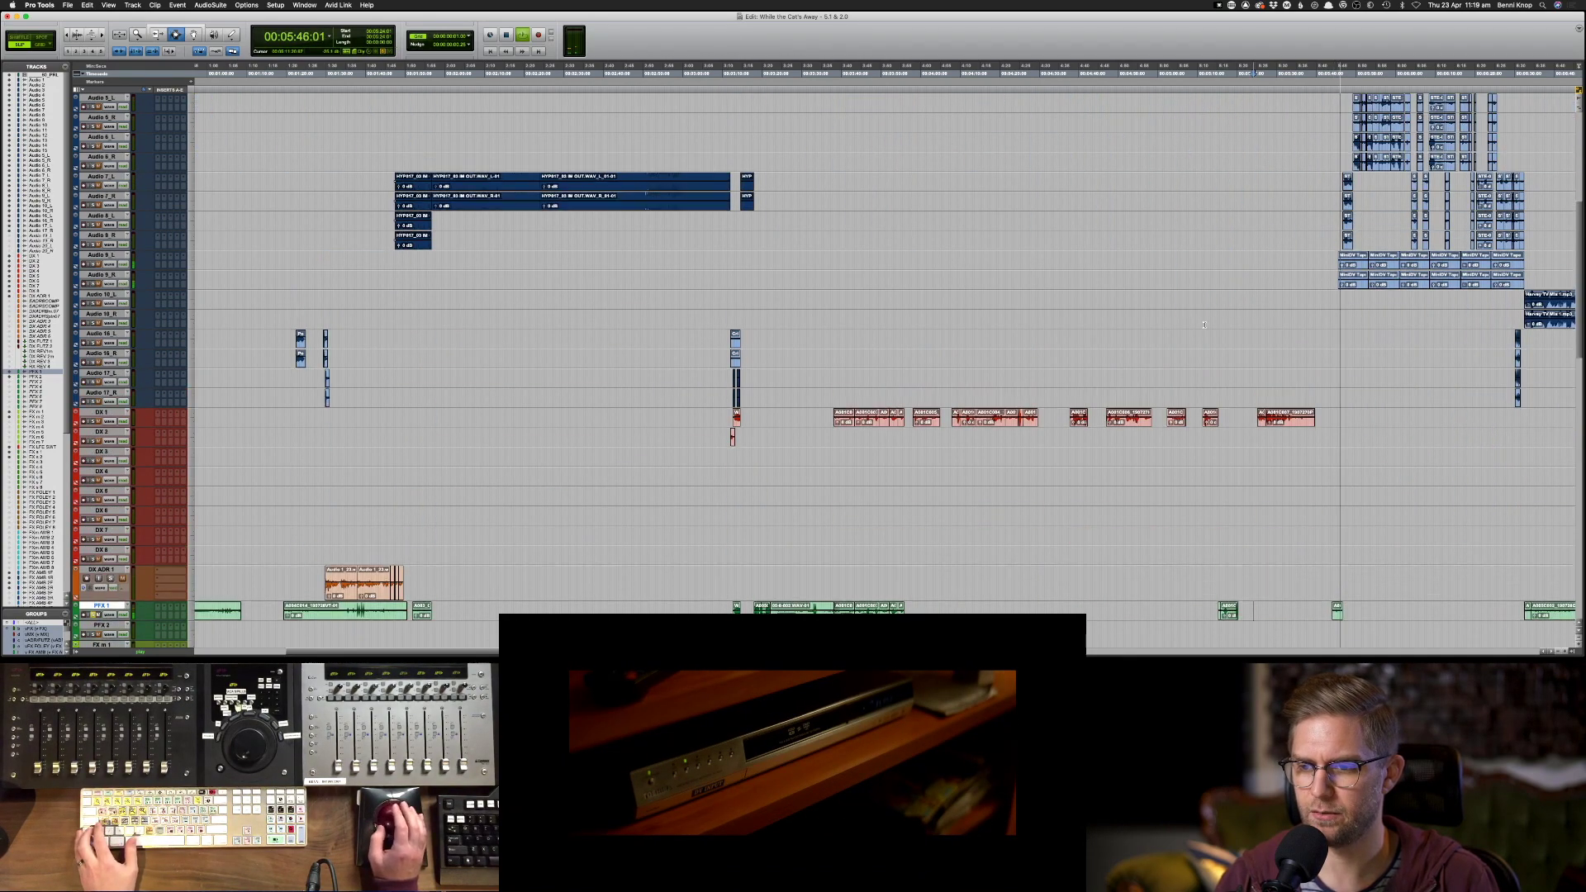
scroll(1198, 306, "up", 5)
key("space")
scroll(1097, 199, "up", 2)
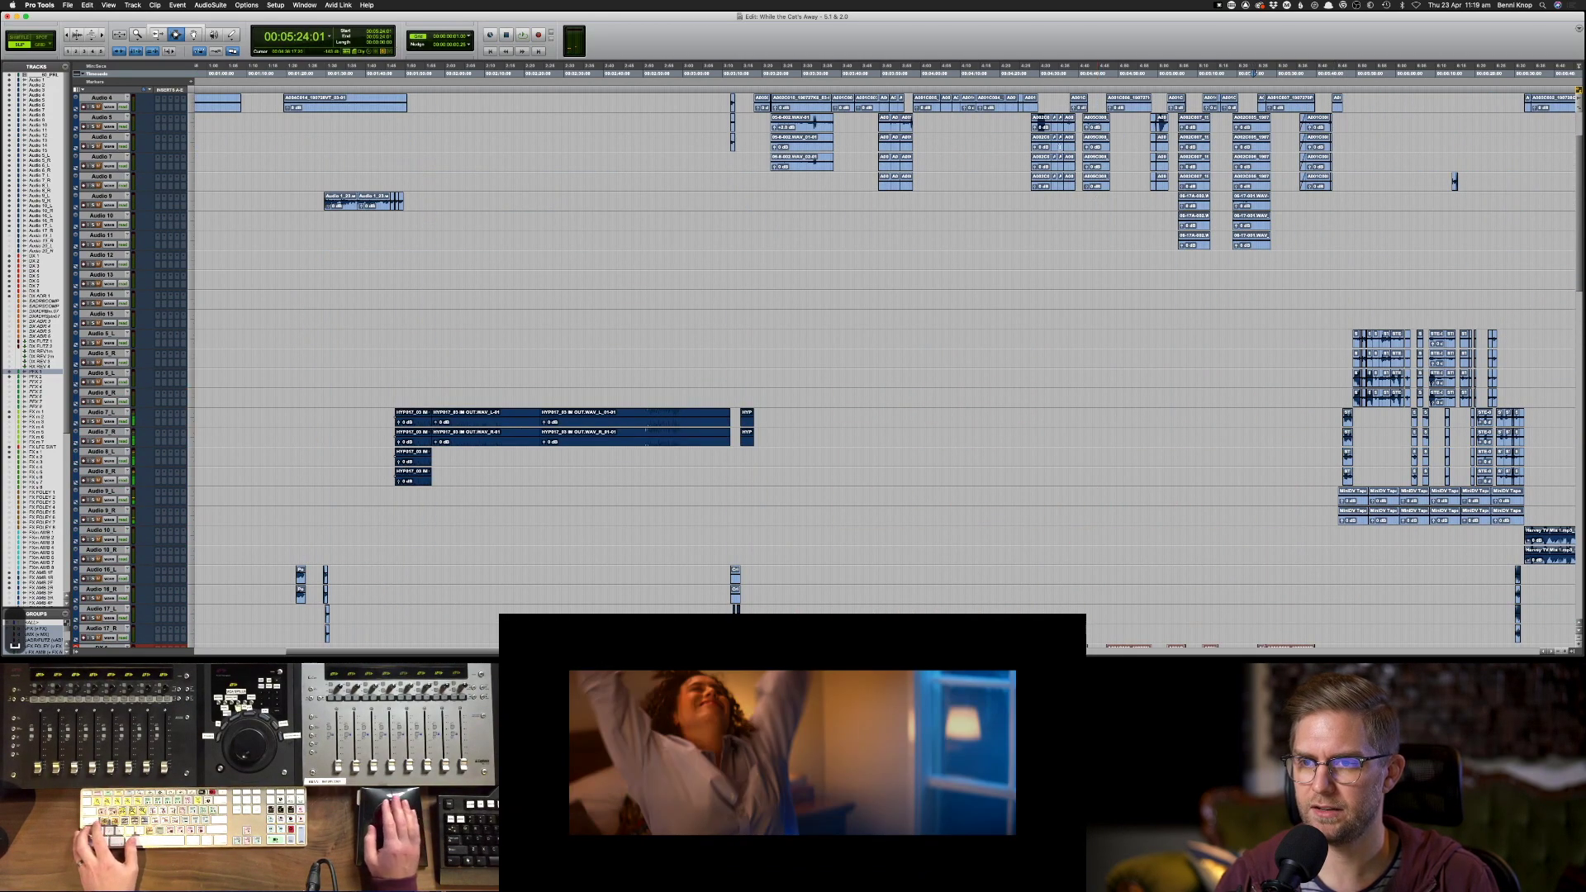
left_click(1034, 183)
key("space")
scroll(1096, 183, "down", 8)
scroll(1097, 183, "up", 5)
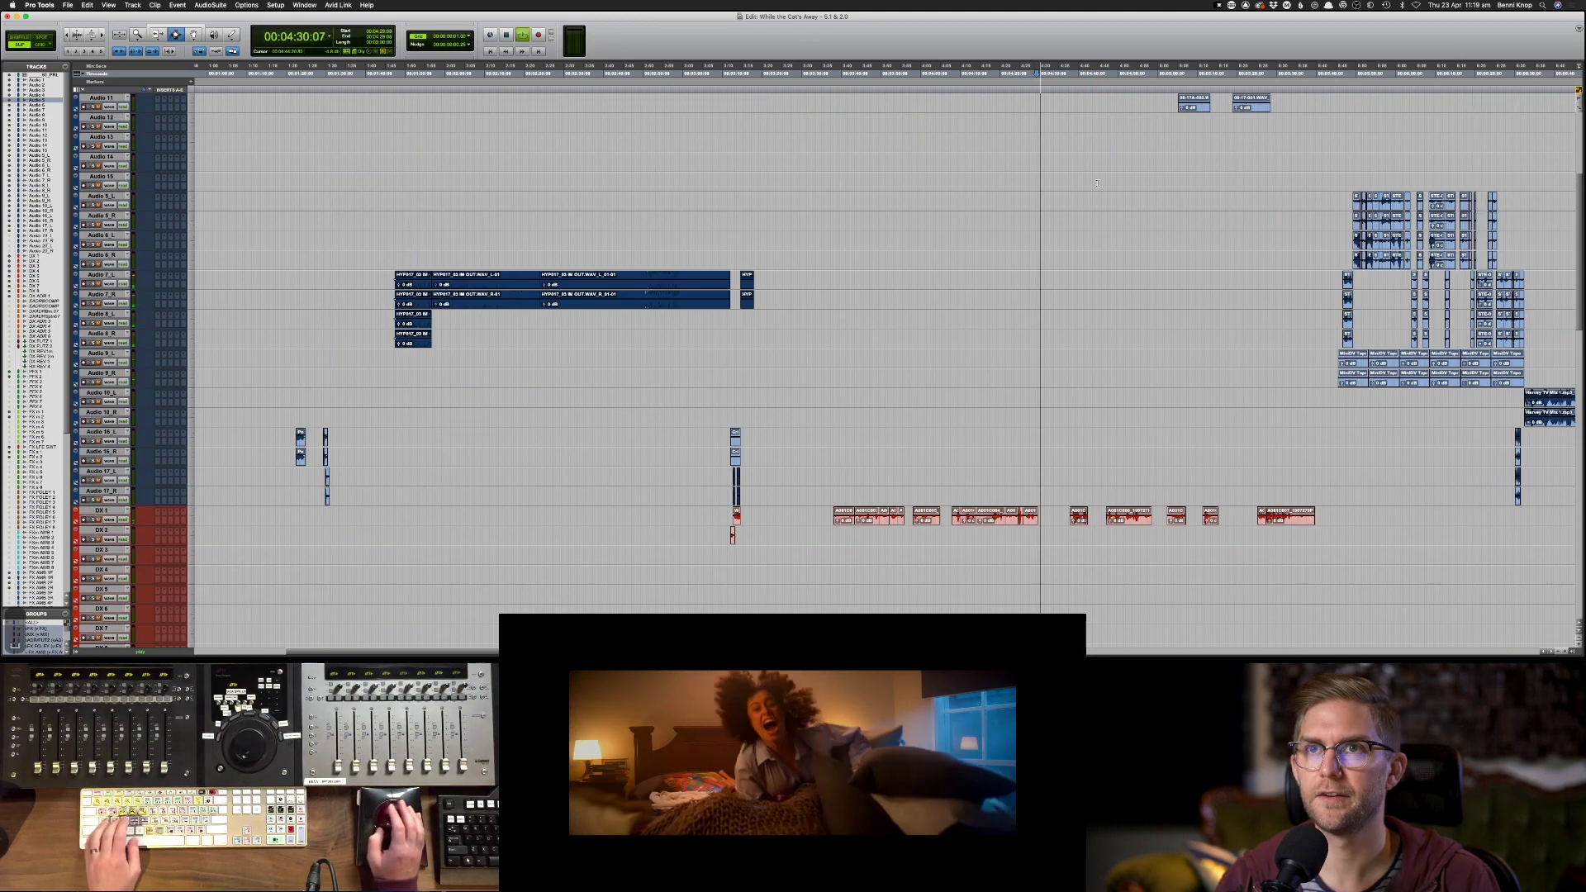
scroll(1097, 183, "up", 5)
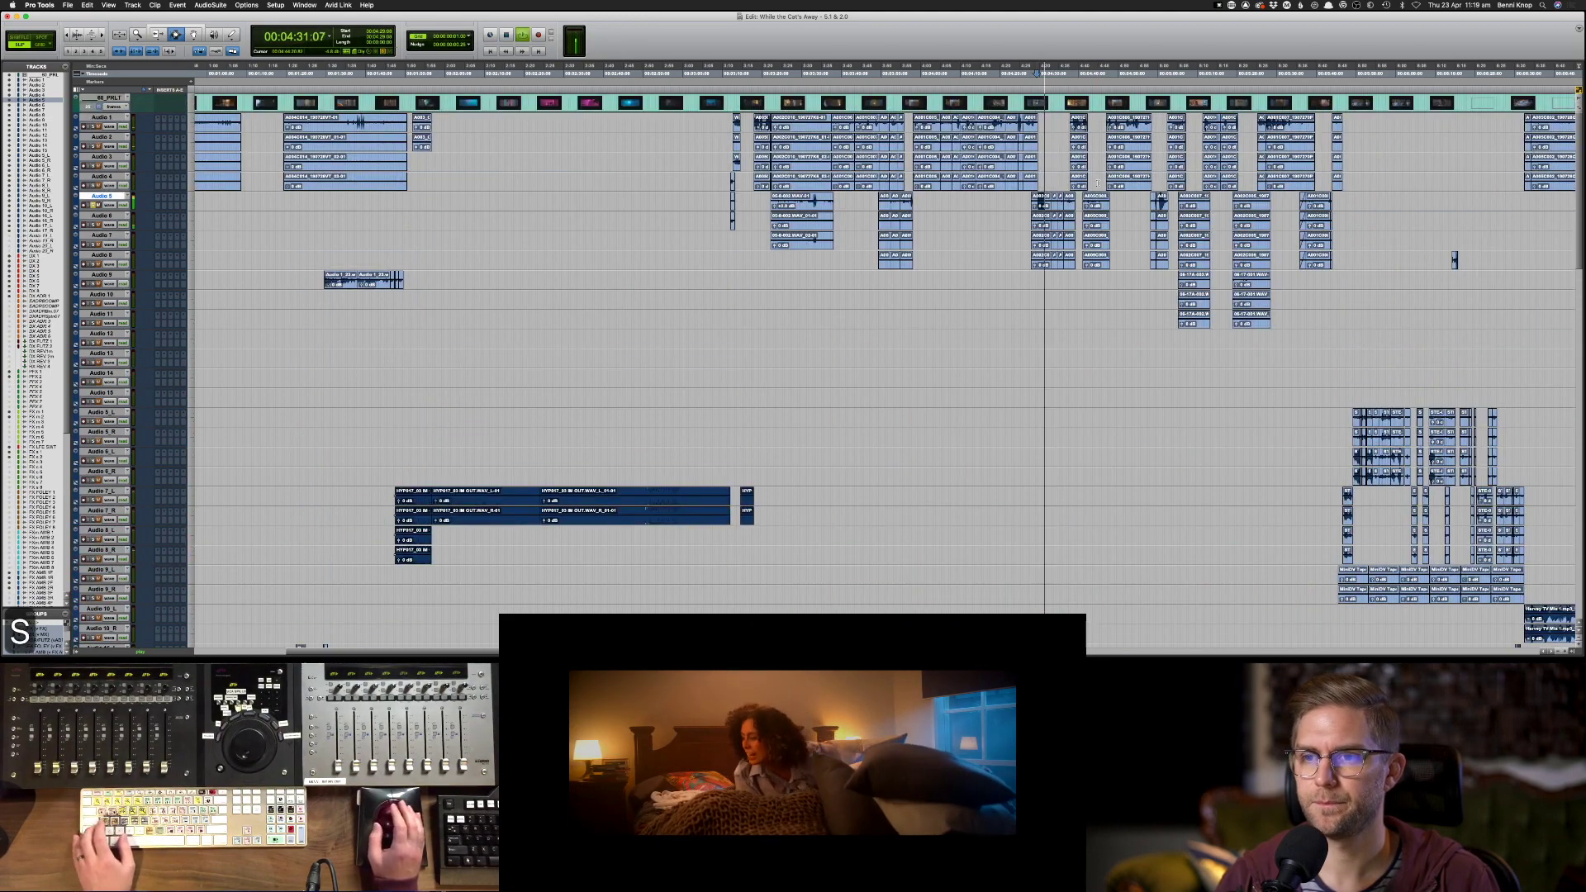
key("space")
left_click(1154, 203)
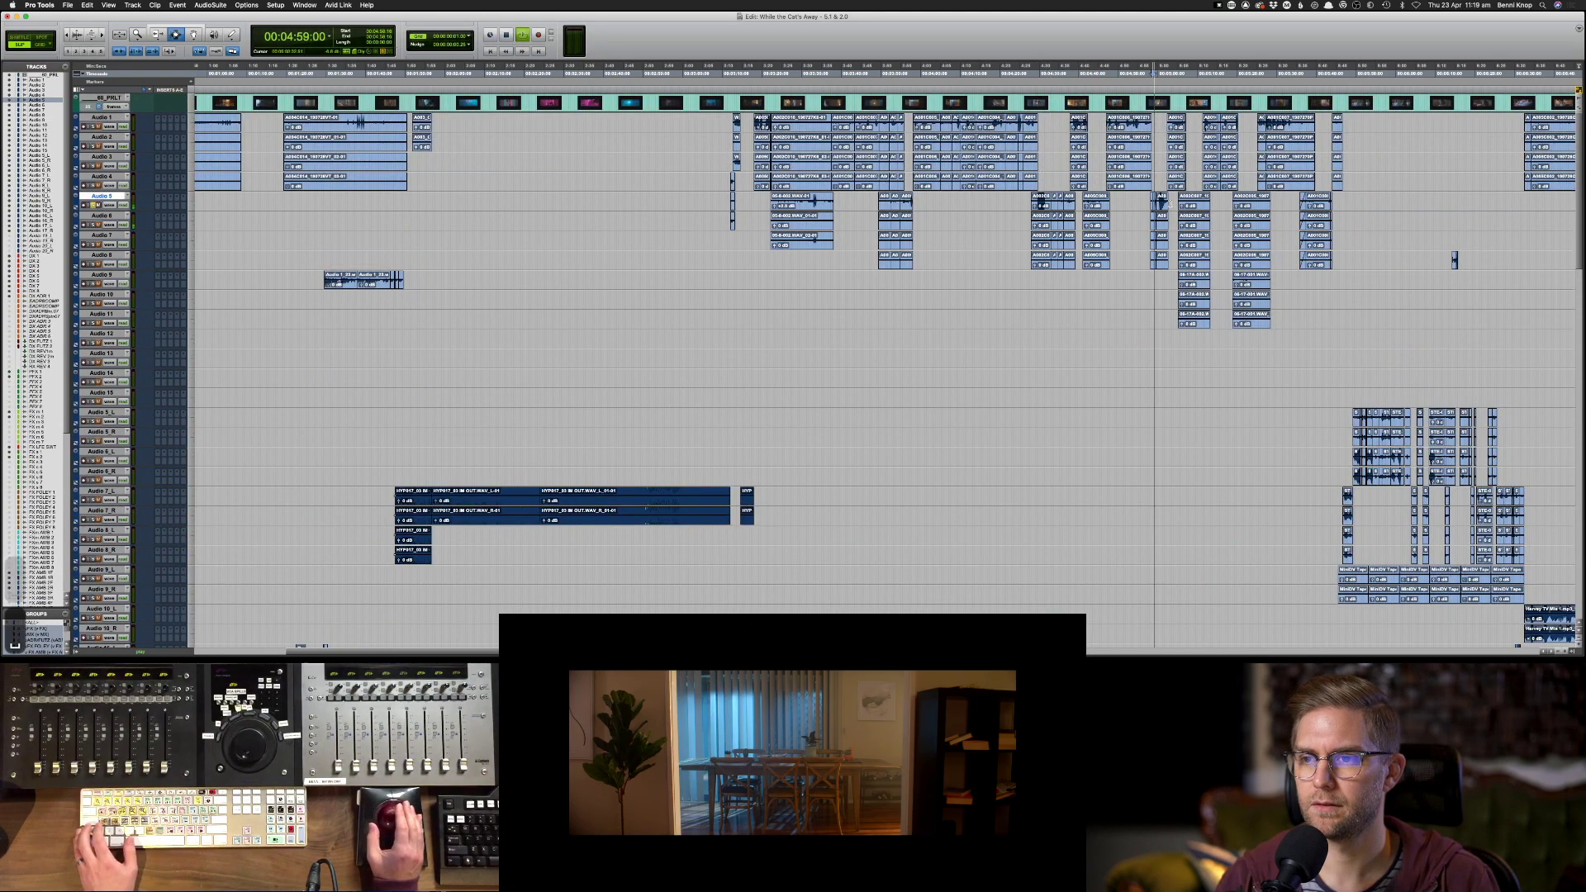
- Copy the Audio 5 clips between about 4:27 and 5:03 to PFX 1 at the same timeline position
left_click_drag(1170, 204, 1058, 204)
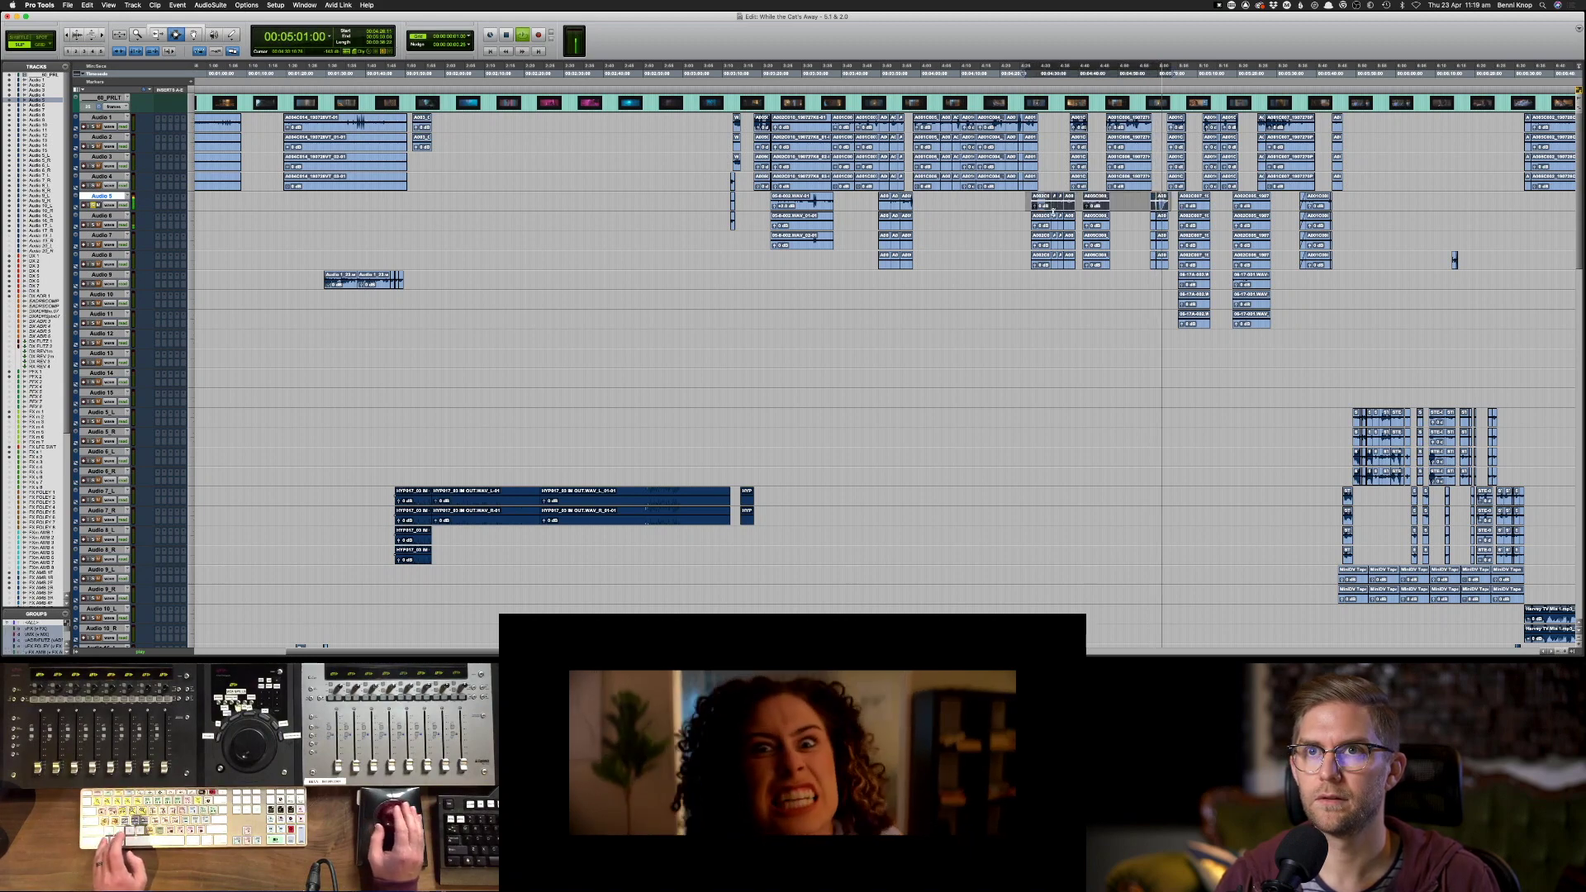
key("super+c")
scroll(1097, 218, "down", 5)
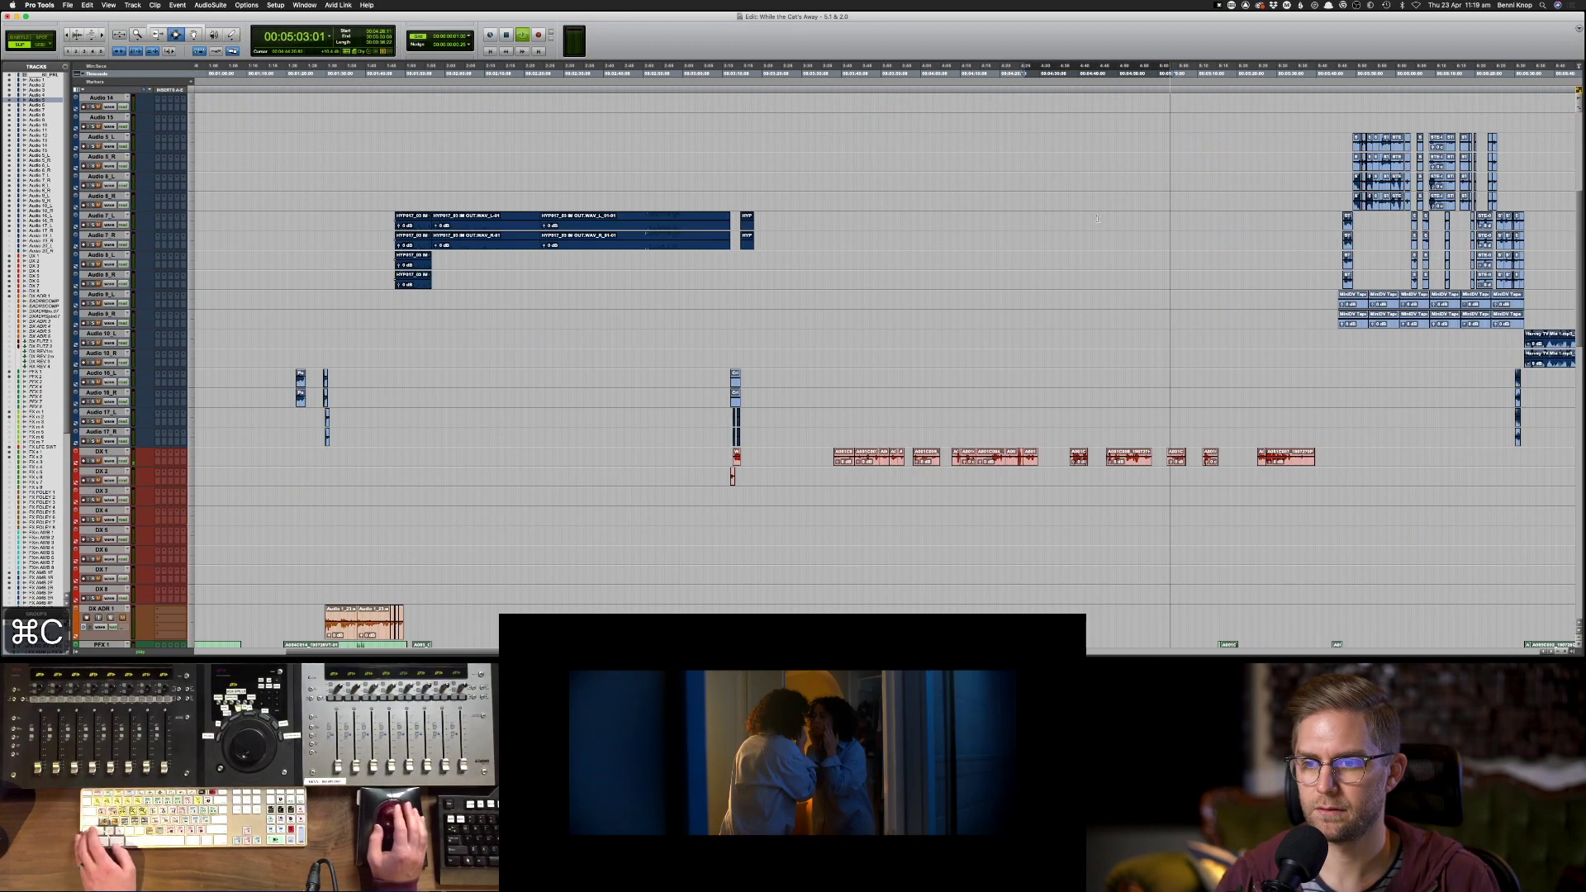
scroll(271, 475, "down", 1)
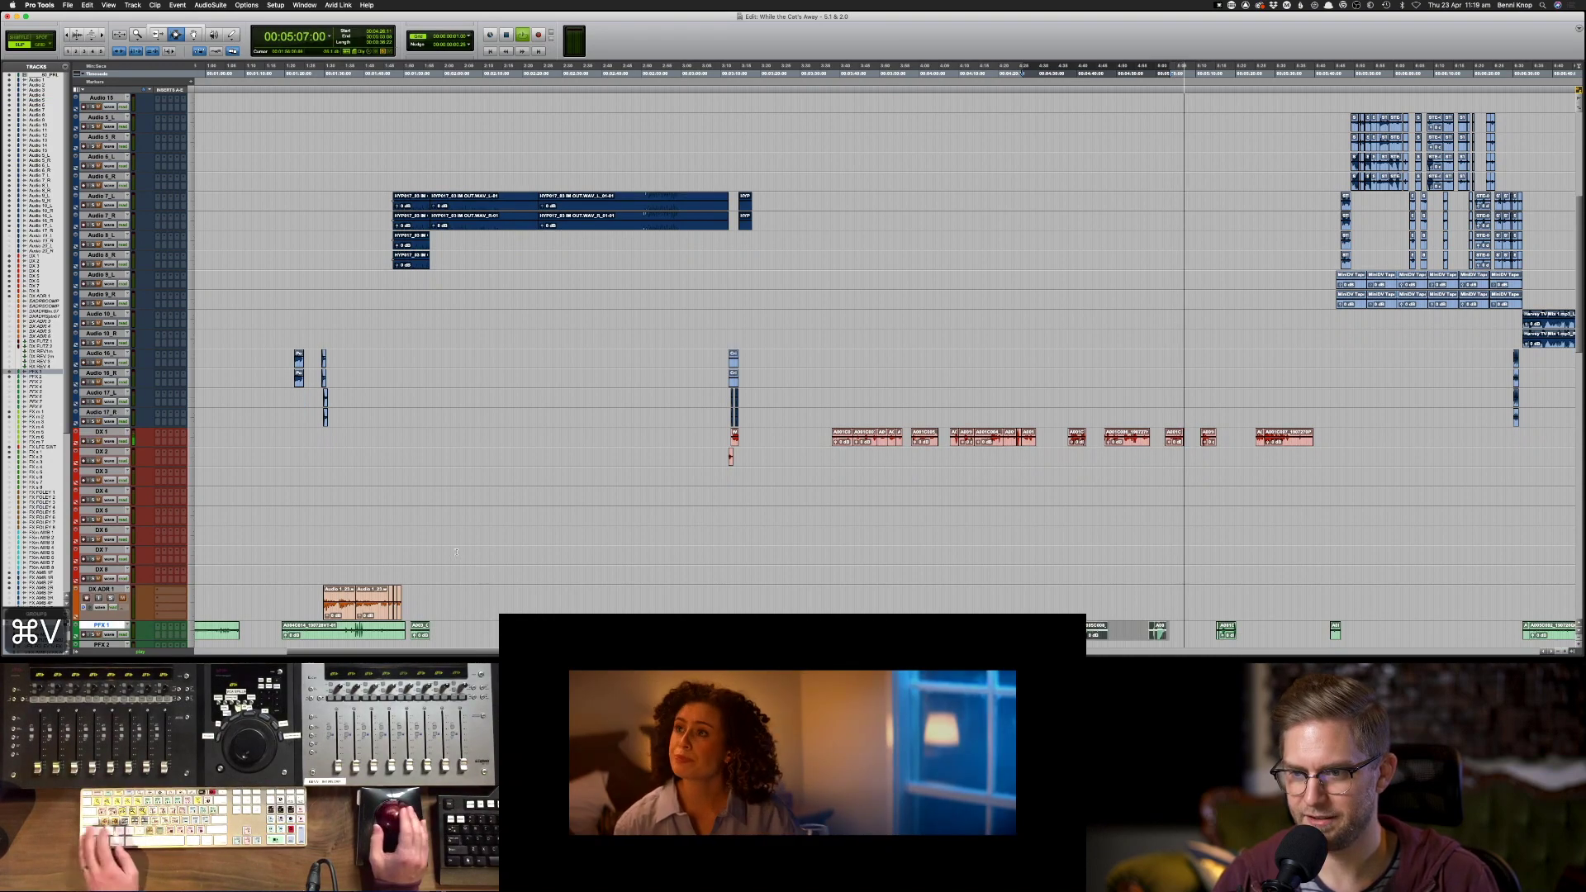
- Audition the stacked clips on Audio 5 to Audio 11 around 5:05 using track solo
scroll(675, 489, "up", 15)
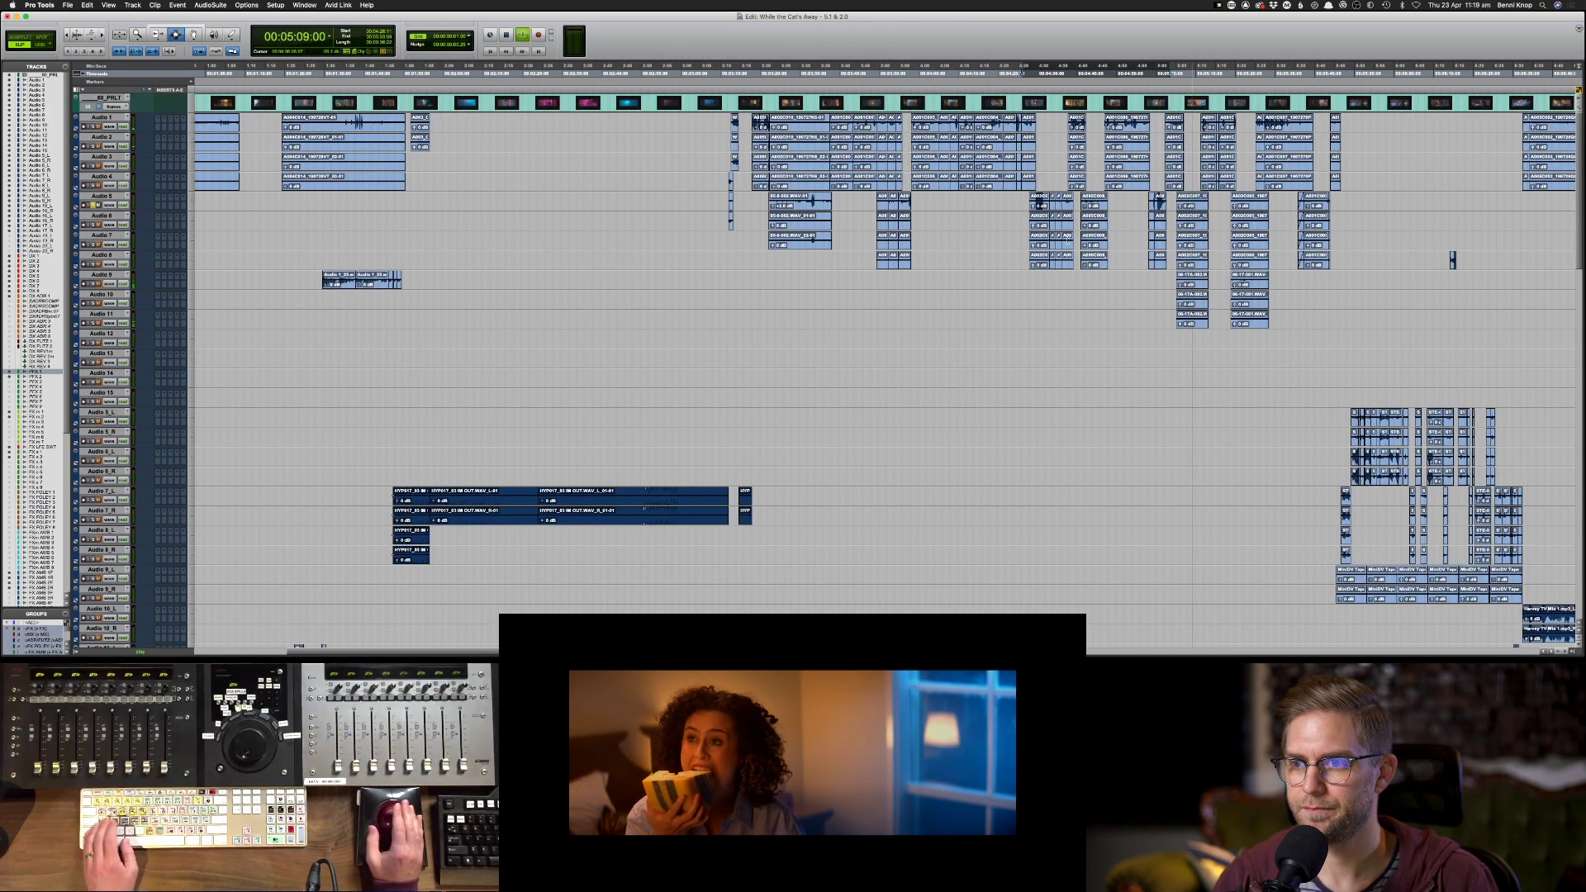
left_click(1193, 205)
key("shift+s")
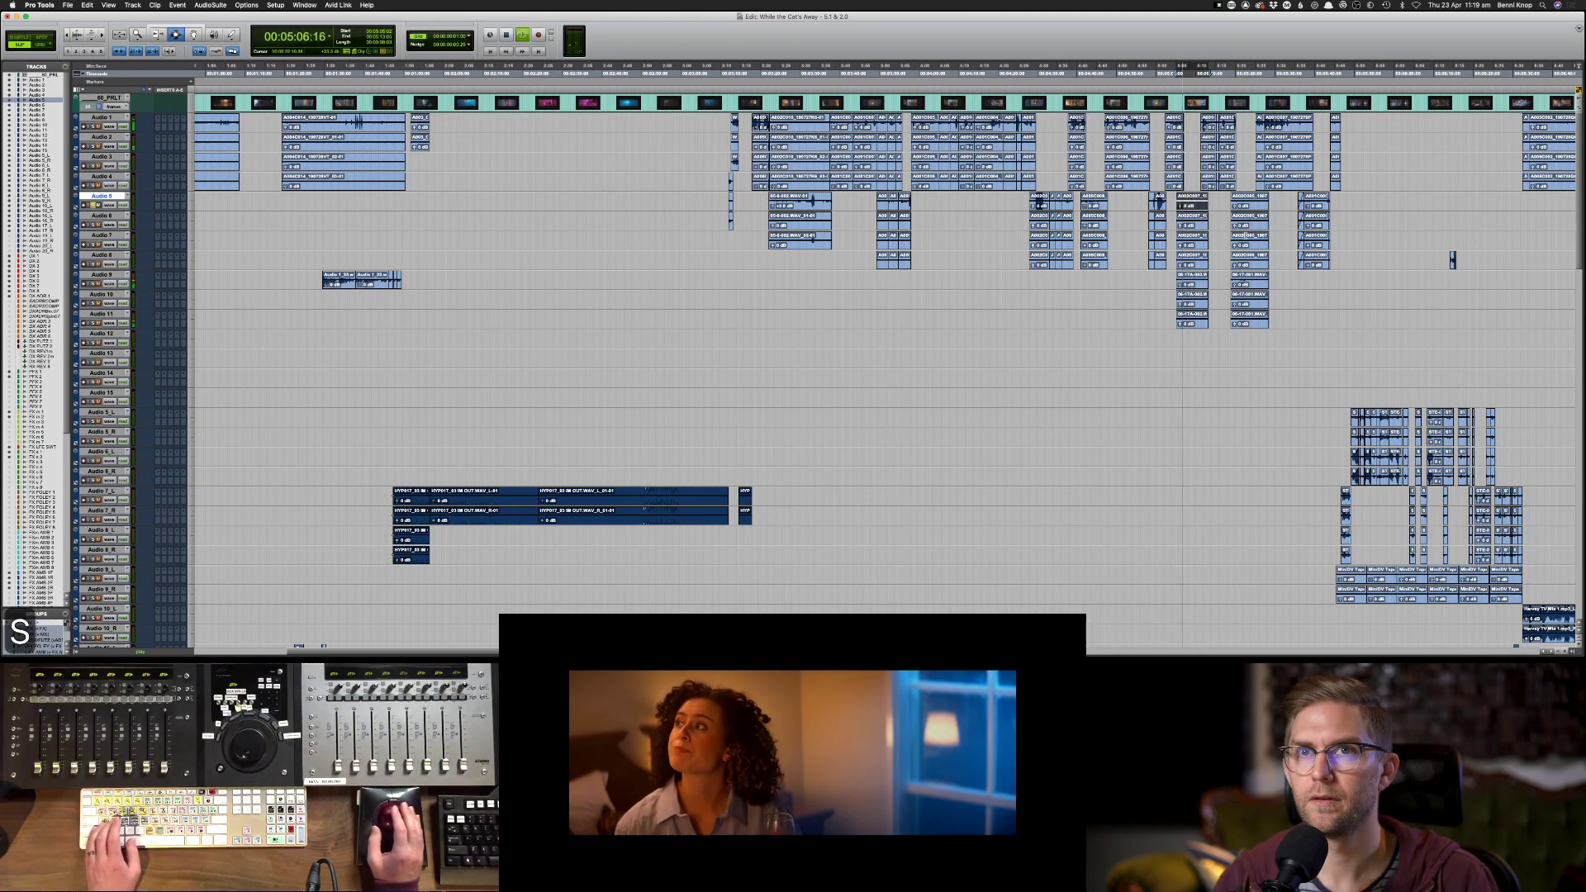
left_click_drag(1177, 201, 1222, 314)
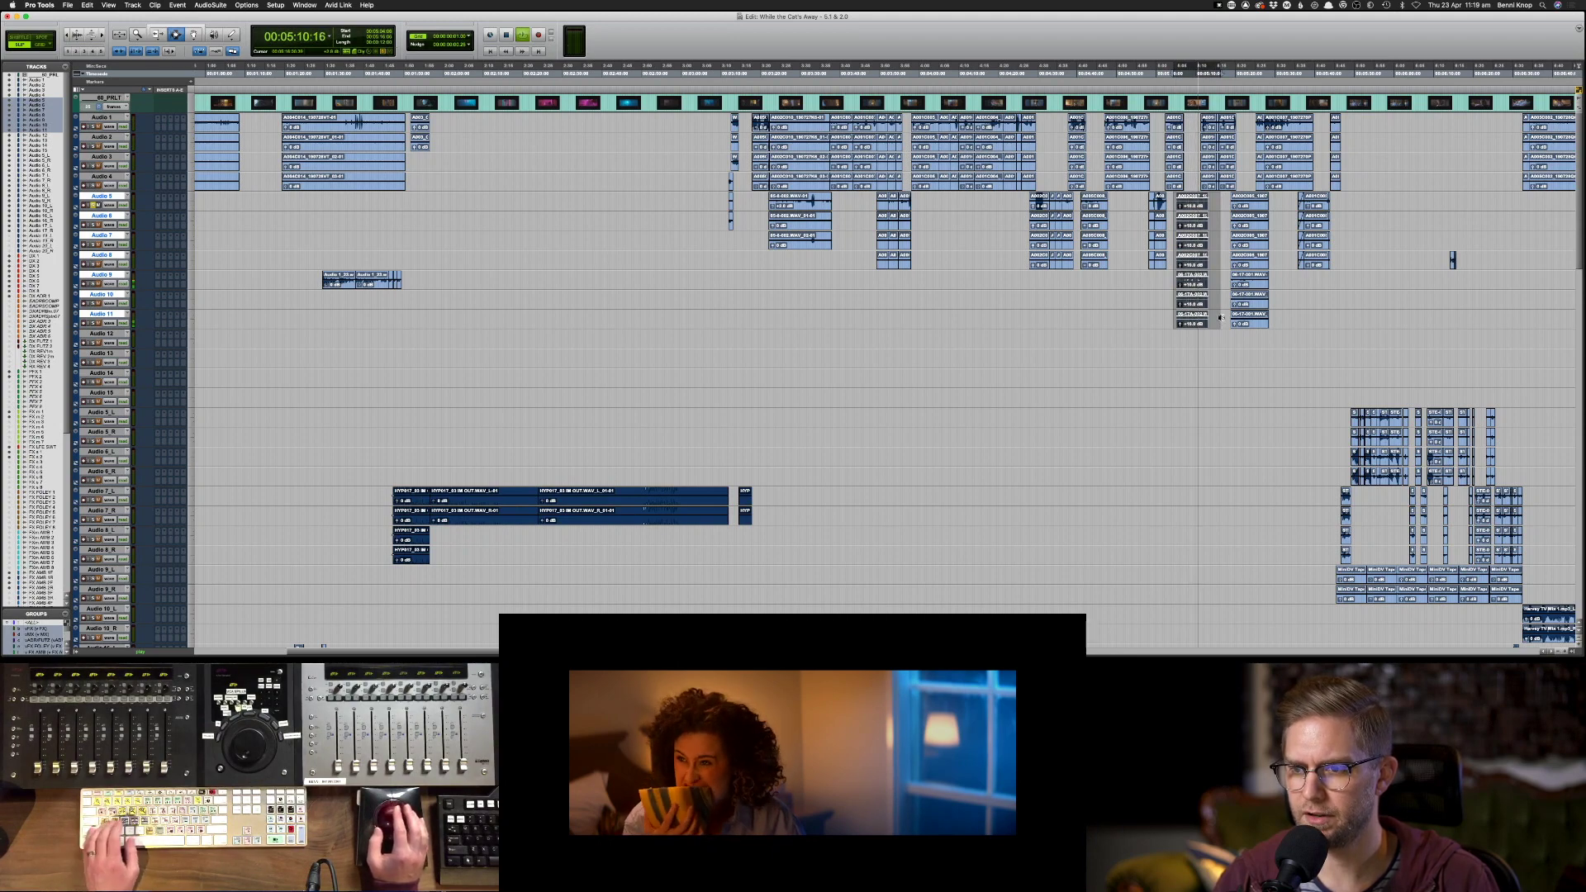
key("space")
key("space")
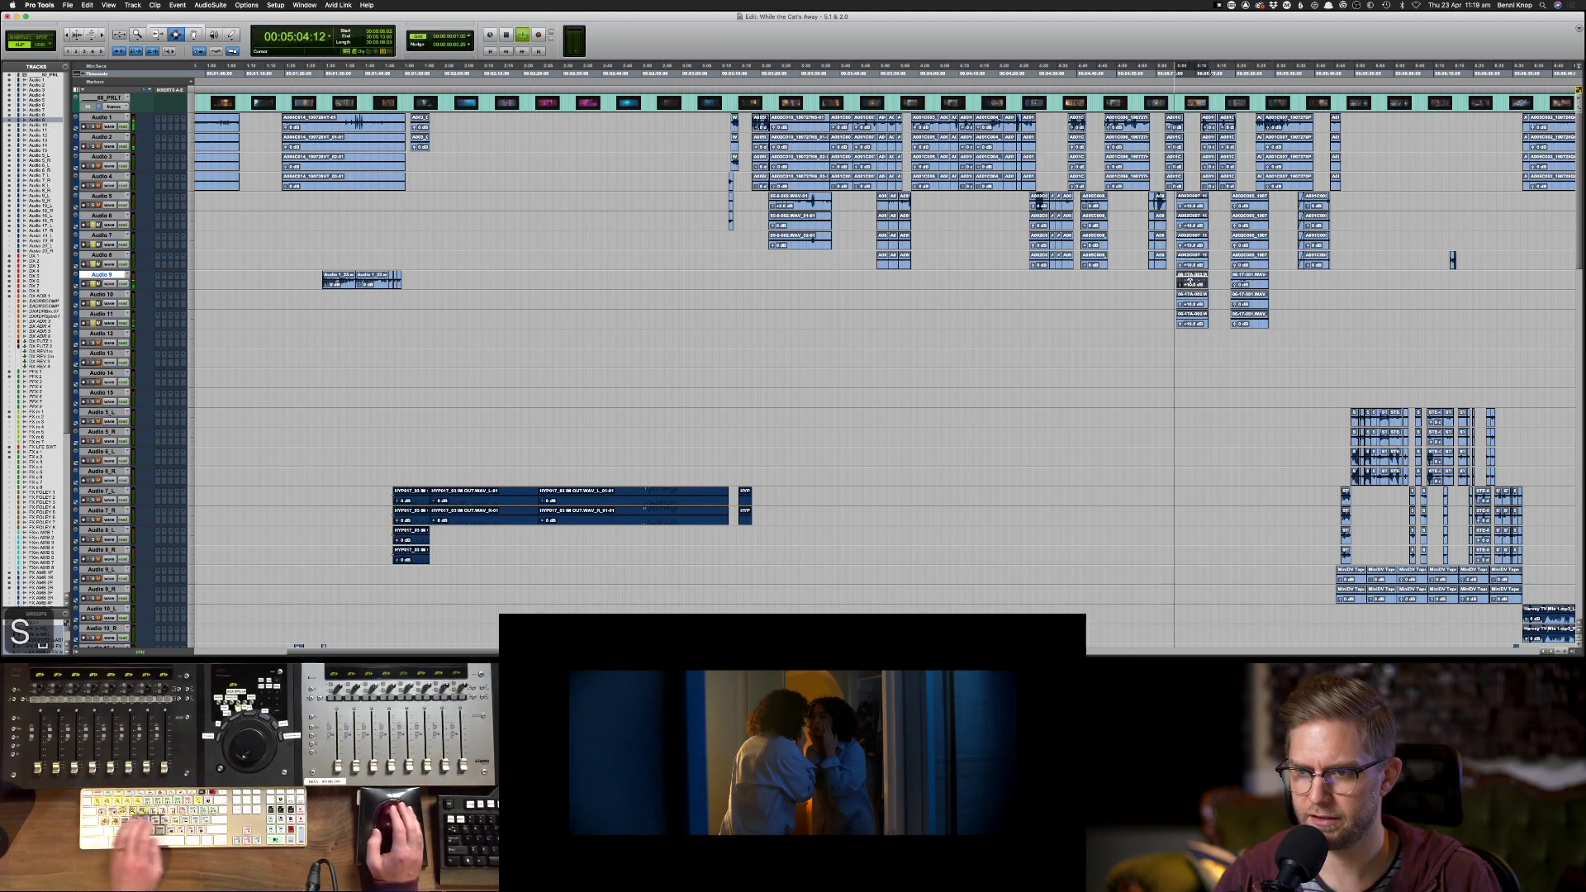
- Copy the Audio 9 clip starting at about 5:05 to PFX 1 in sync and play it back
key("super+bracketright")
key("super+bracketright")
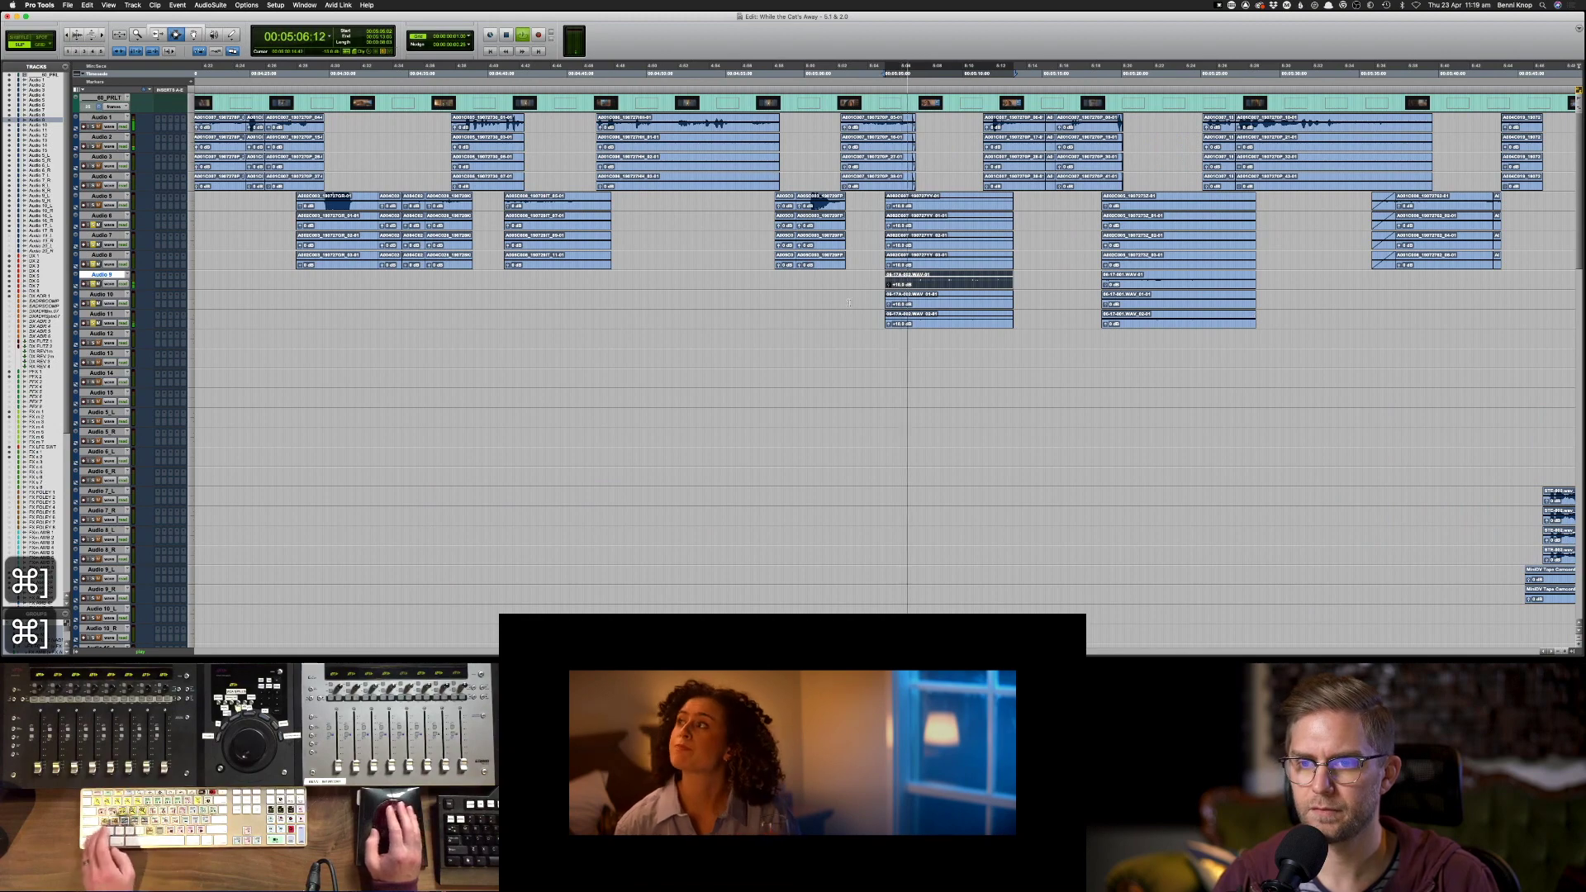
key("super+c")
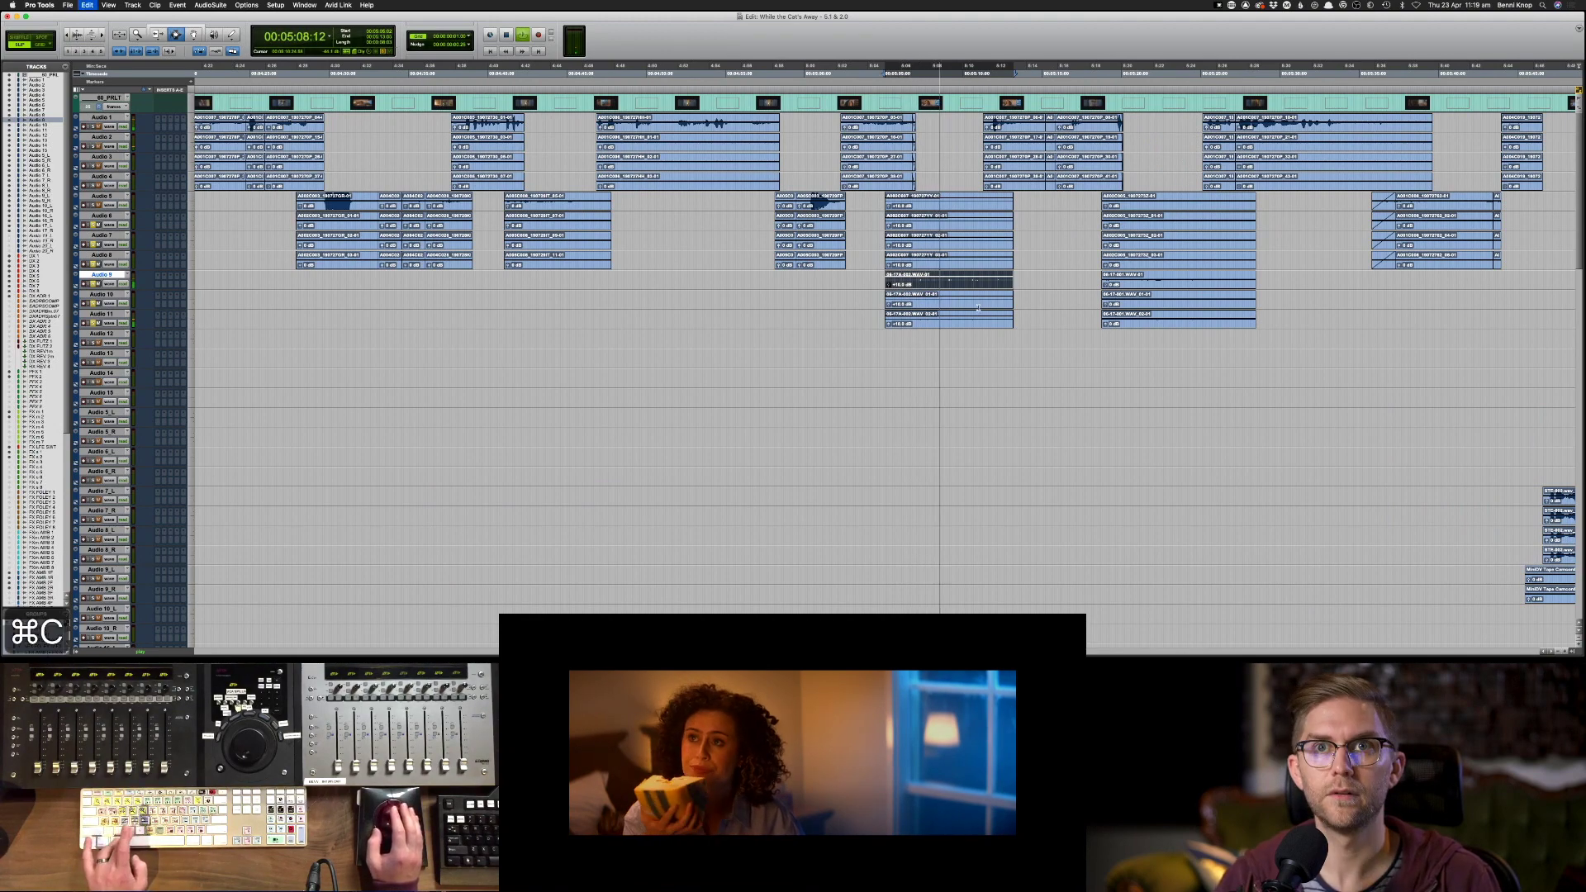
key("super+c")
scroll(976, 308, "down", 10)
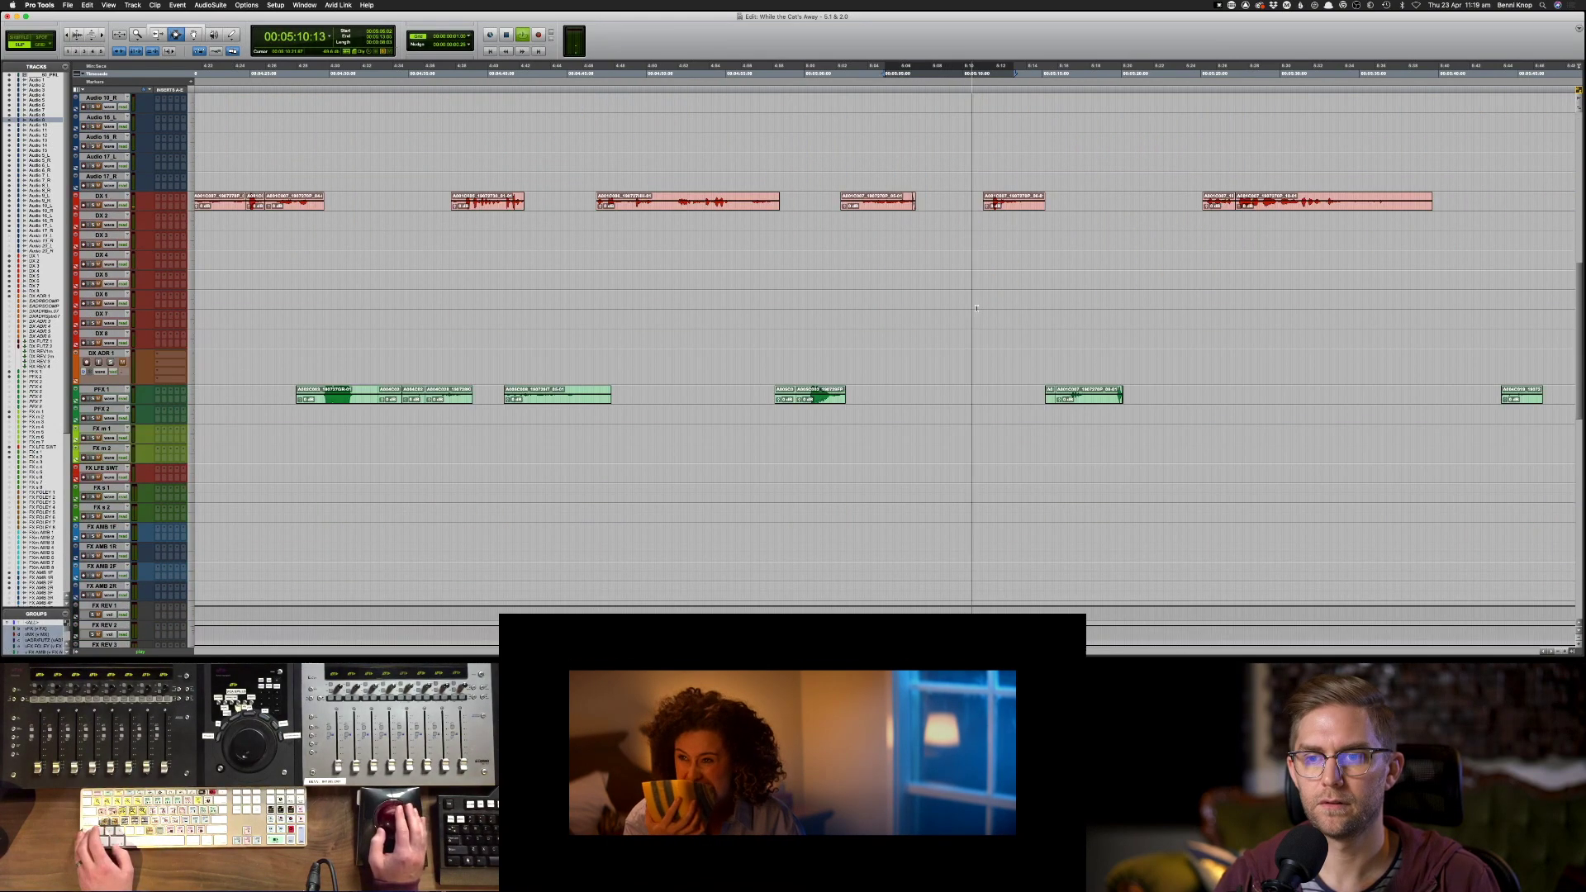
left_click(121, 397)
key("super+v")
scroll(749, 309, "up", 10)
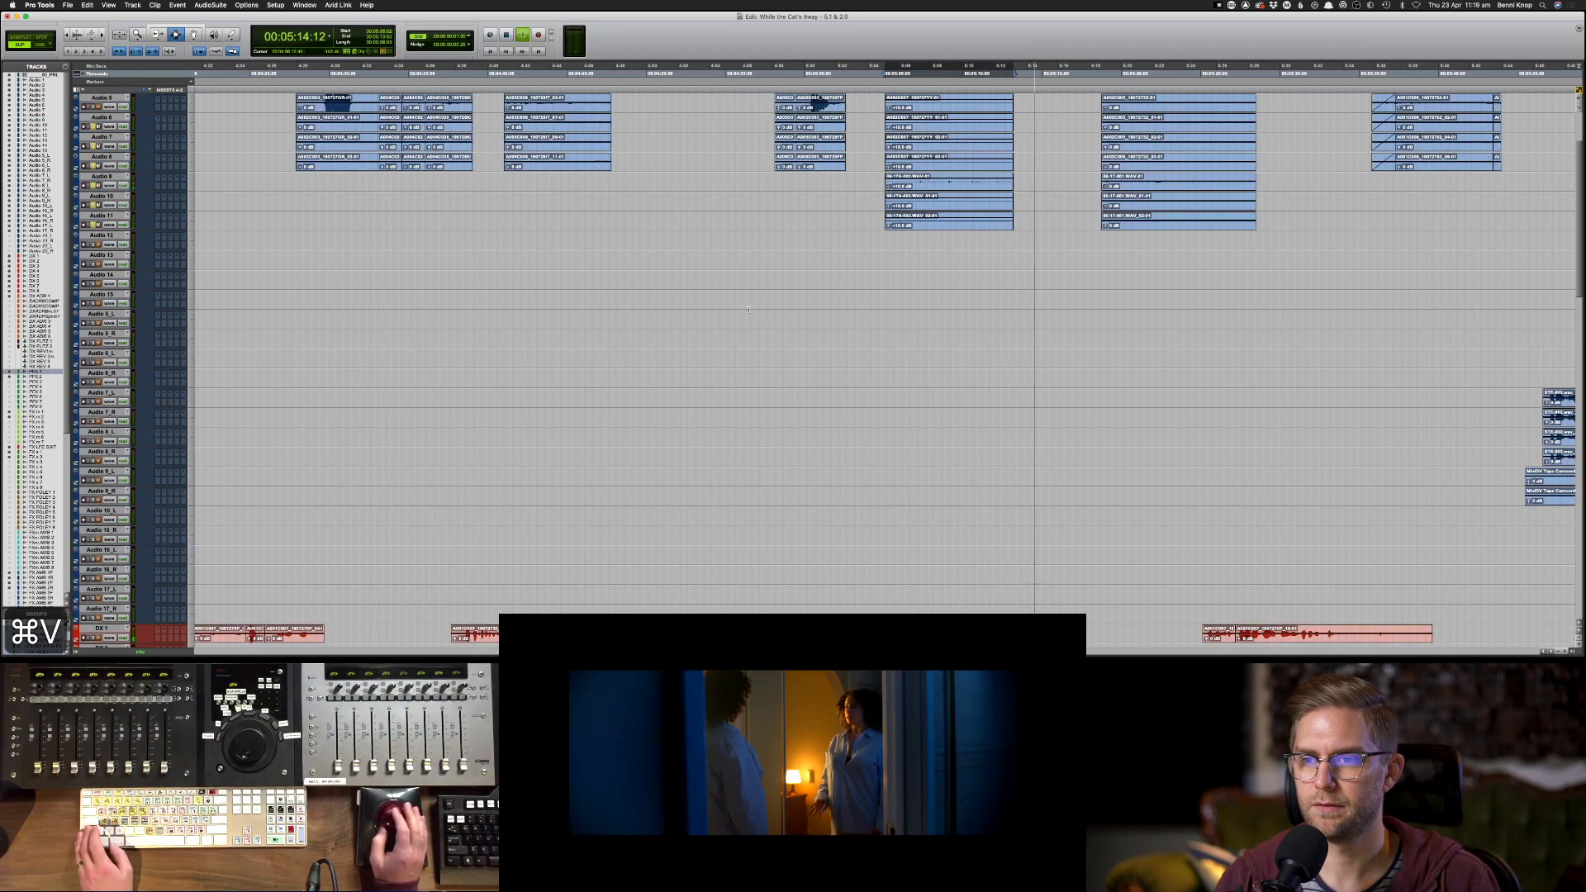
scroll(748, 309, "up", 3)
scroll(1071, 157, "down", 10)
key("space")
key("space")
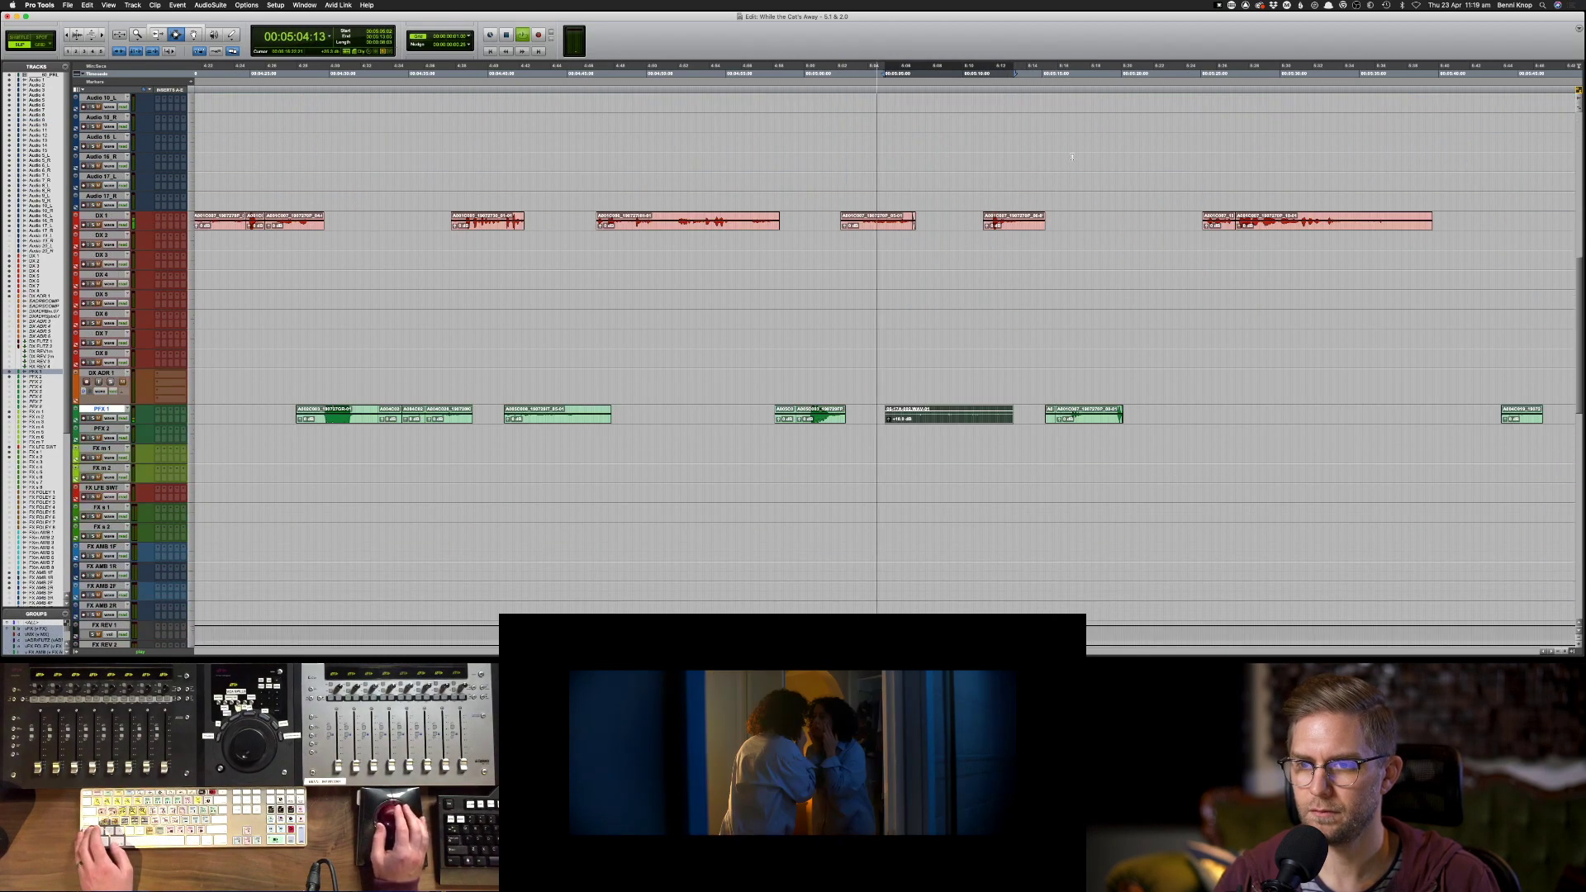
- Copy the Audio 9 clip between about 5:18 and 5:29 to PFX 1 at the same timeline position
scroll(1072, 157, "up", 10)
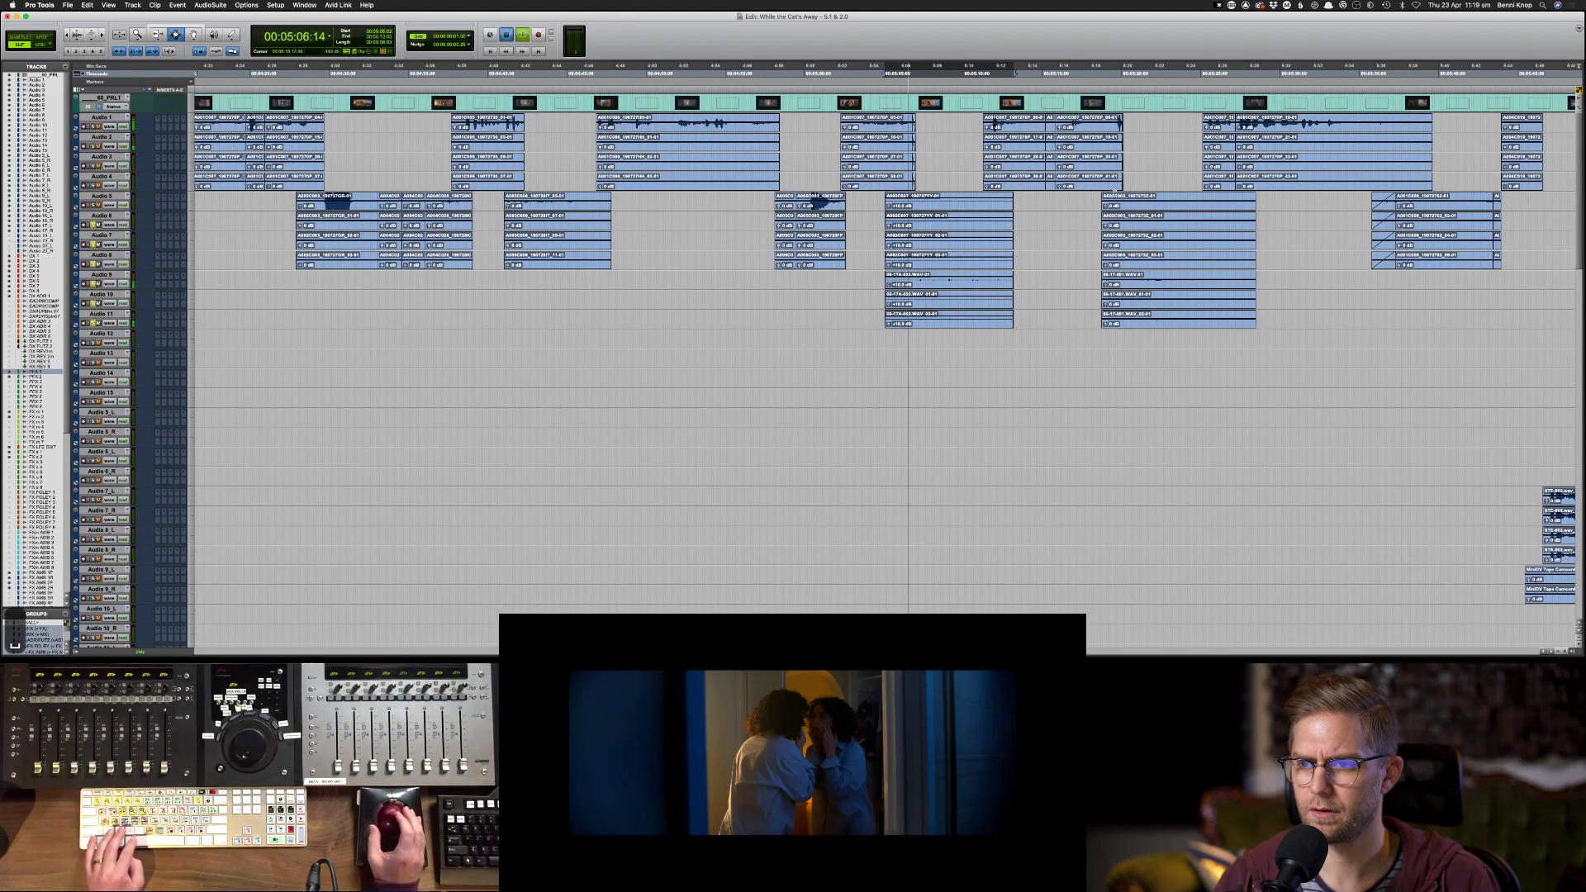
left_click(1181, 277)
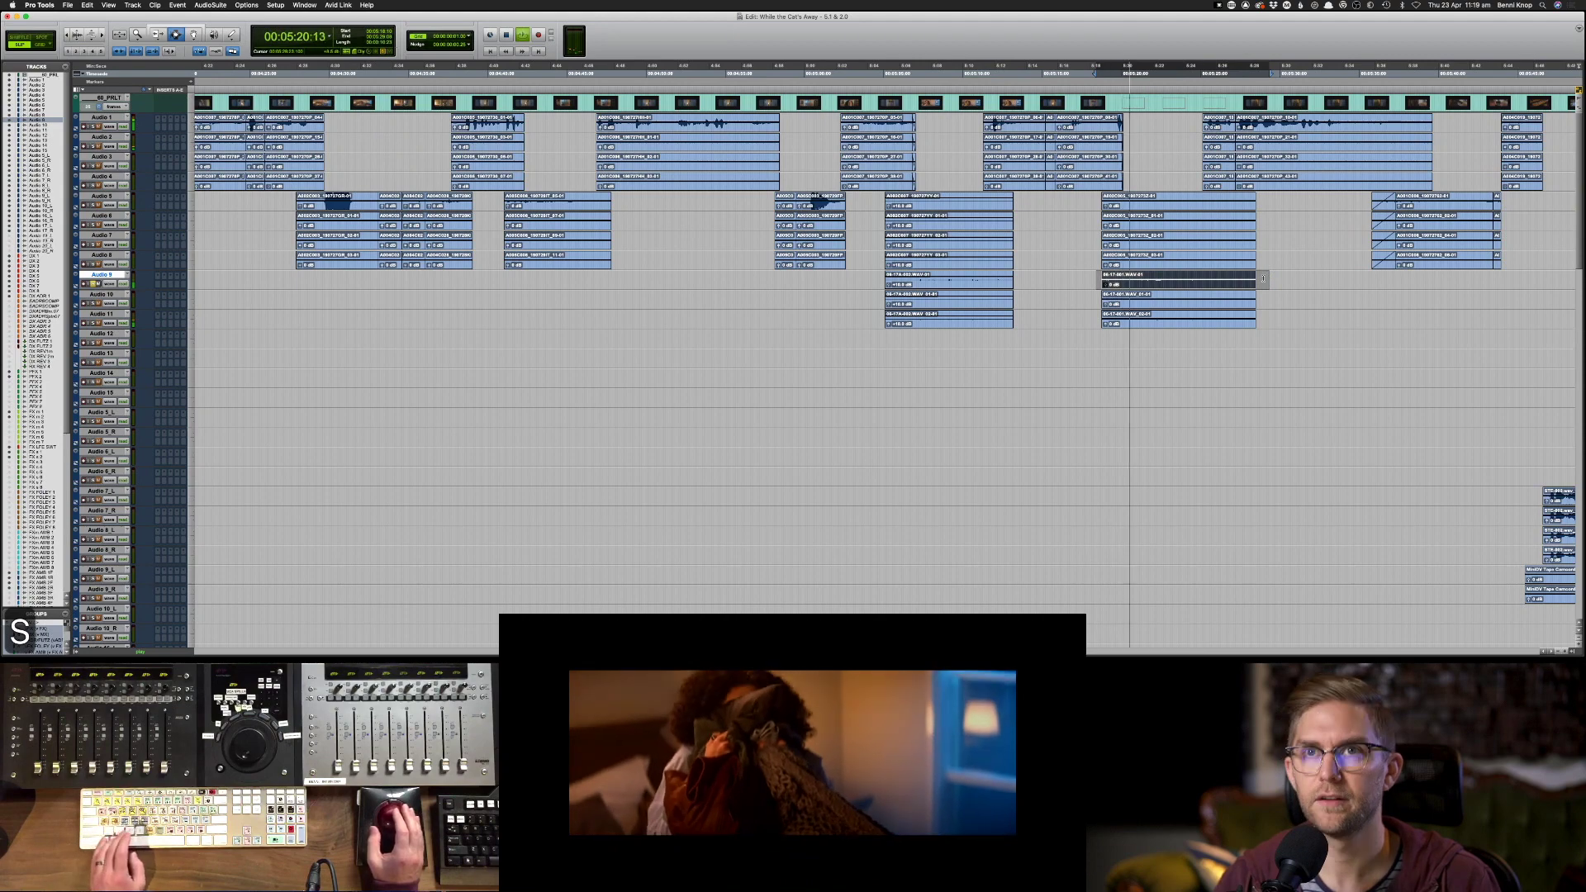
key("super+c")
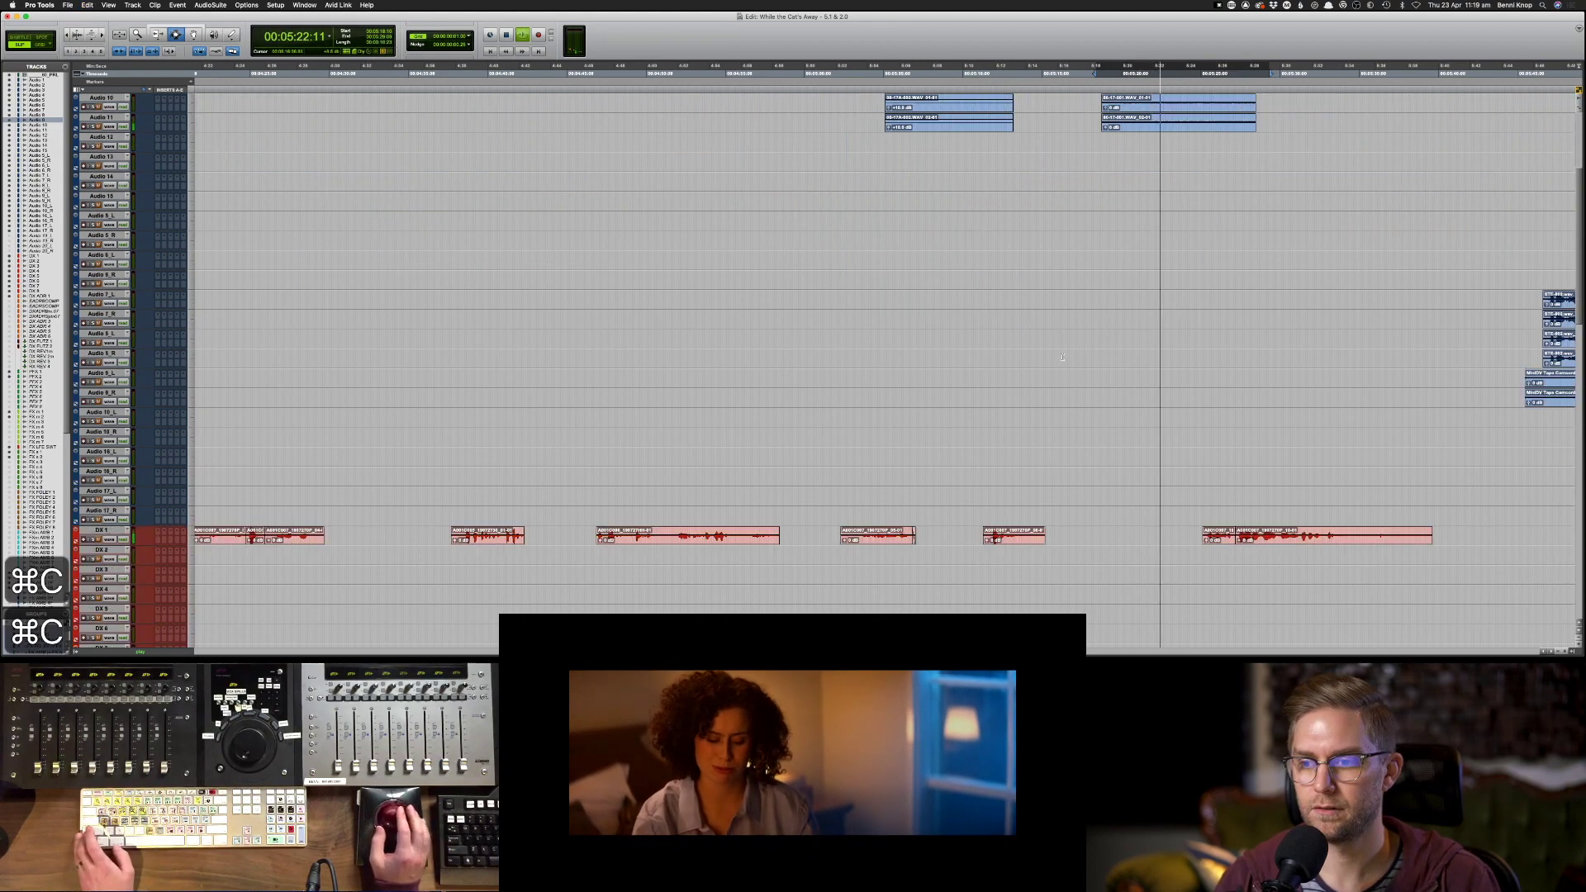
scroll(377, 555, "down", 15)
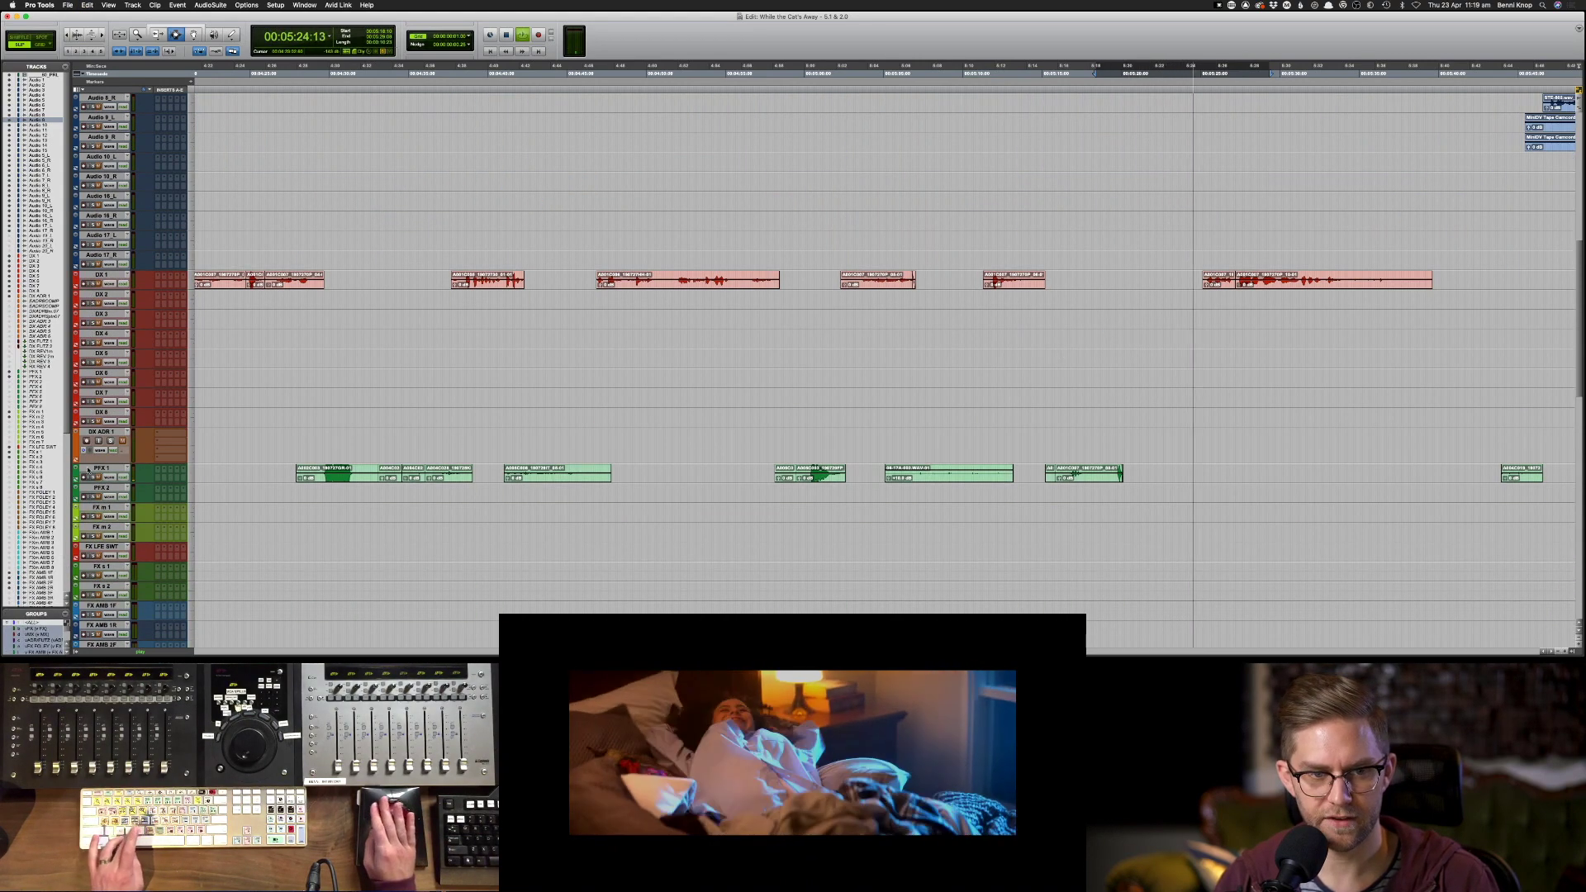
key("super+v")
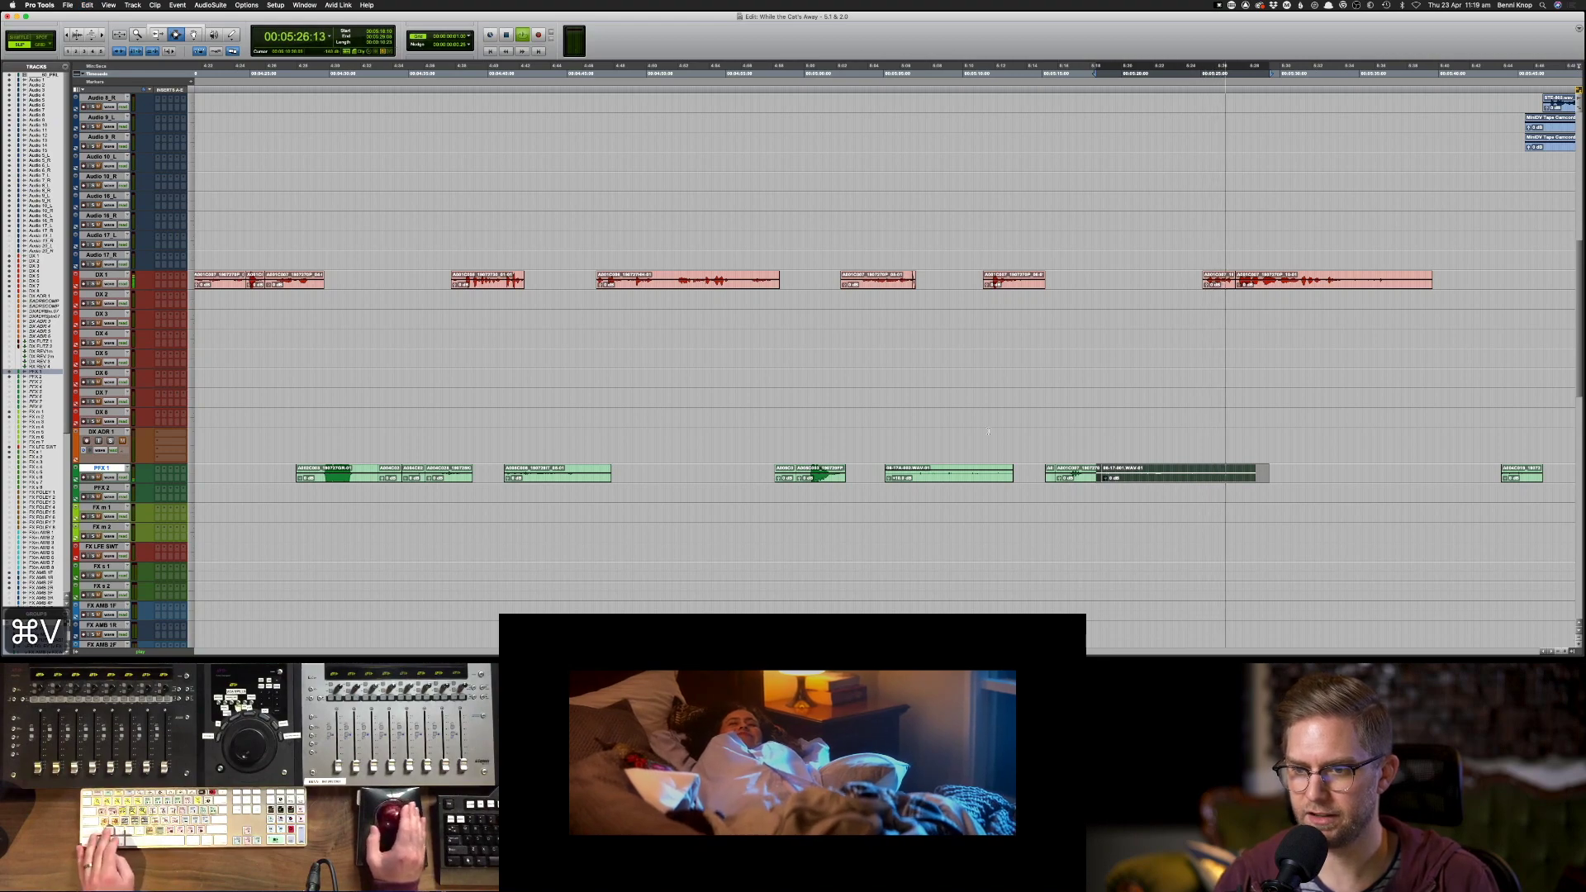
- Solo Audio 5 and play back its clip starting at about 5:36
left_click(1007, 446)
scroll(1074, 471, "up", 15)
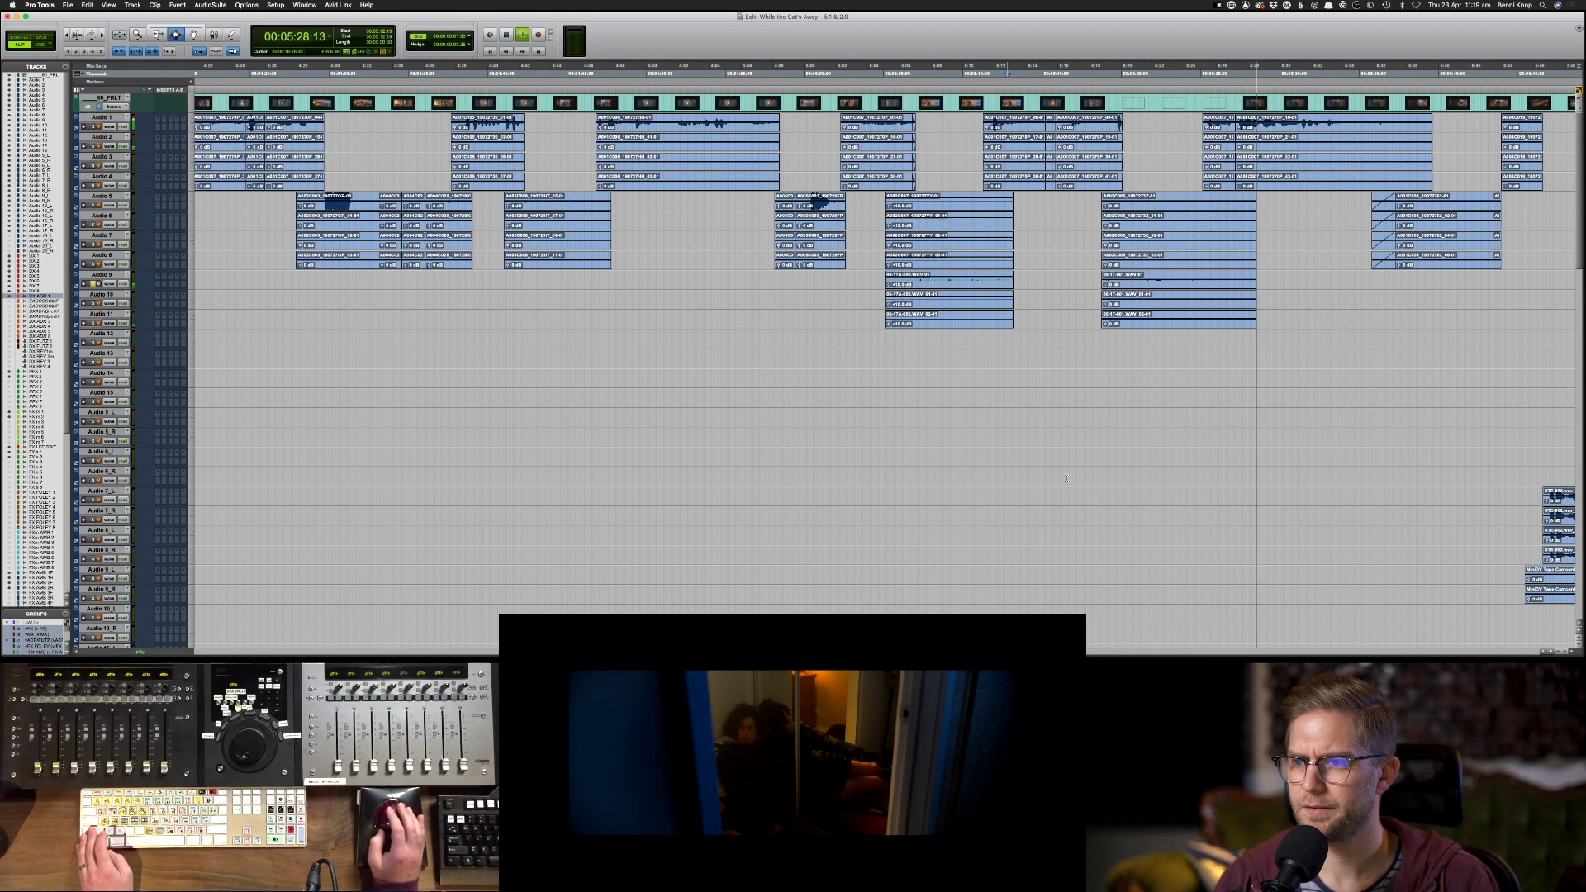
scroll(884, 356, "down", 8)
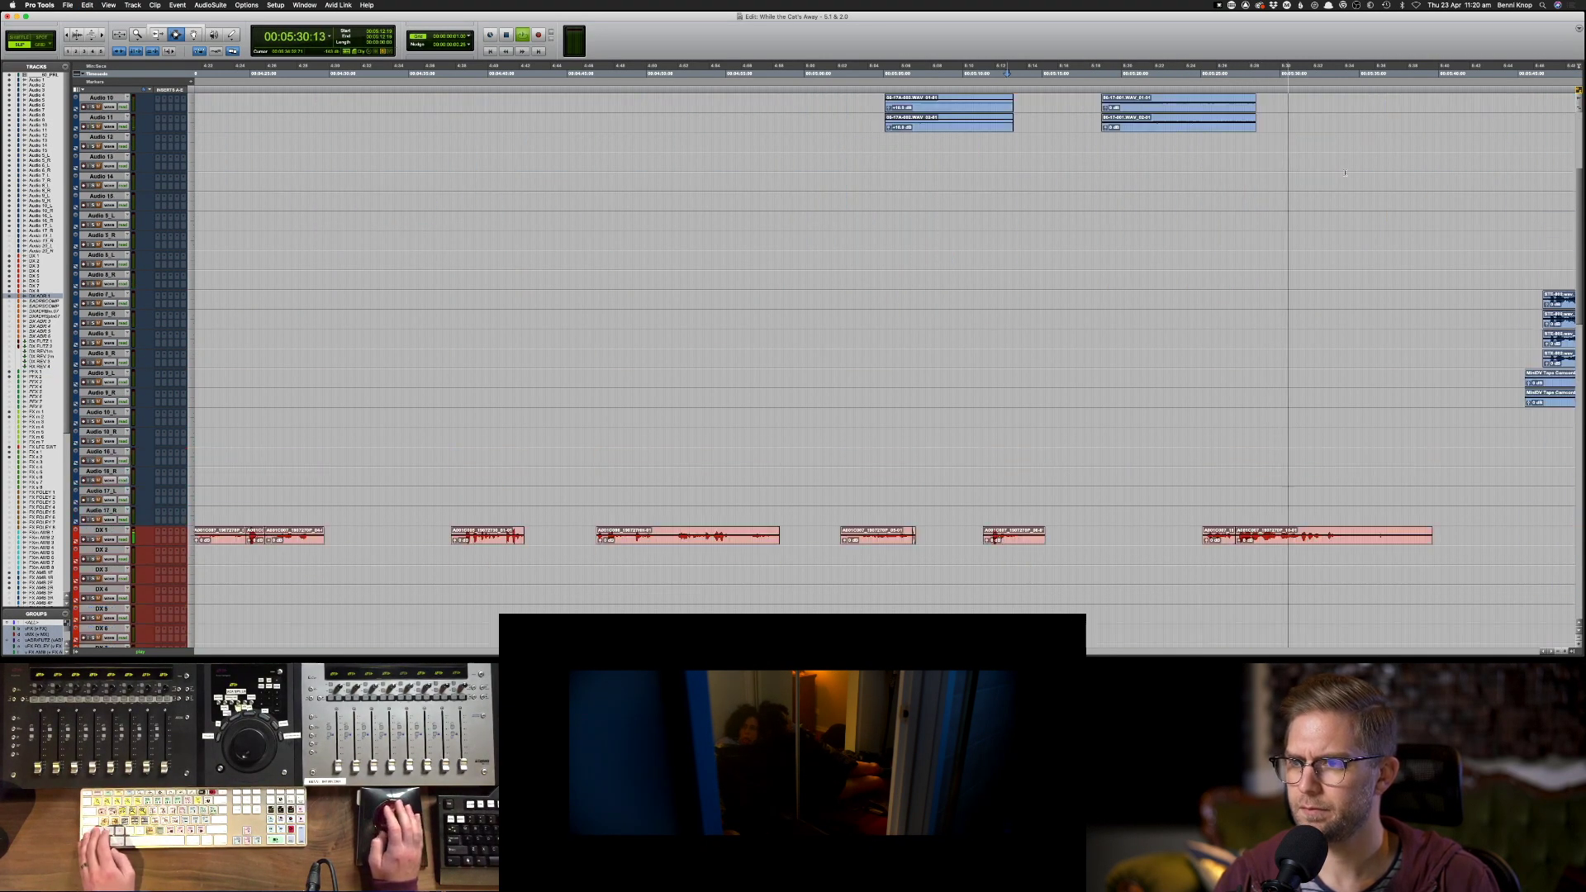
scroll(884, 356, "up", 4)
left_click(101, 117)
key("s")
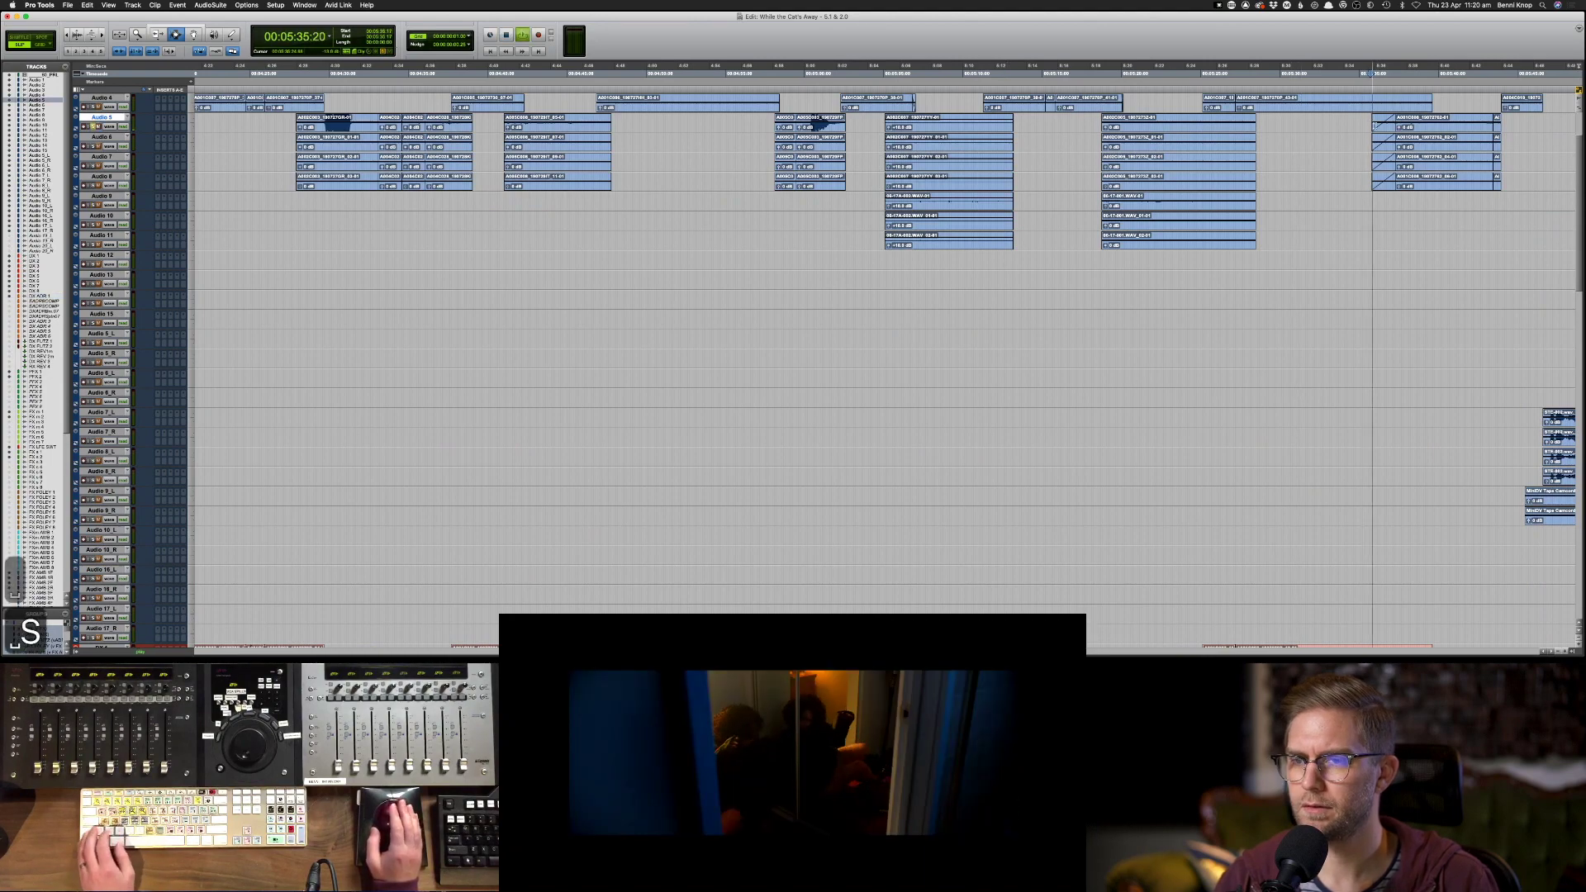
- Copy the Audio 5 clip between about 5:36 and 5:44 to PFX 1 at the same timeline position
scroll(1314, 131, "right", 5)
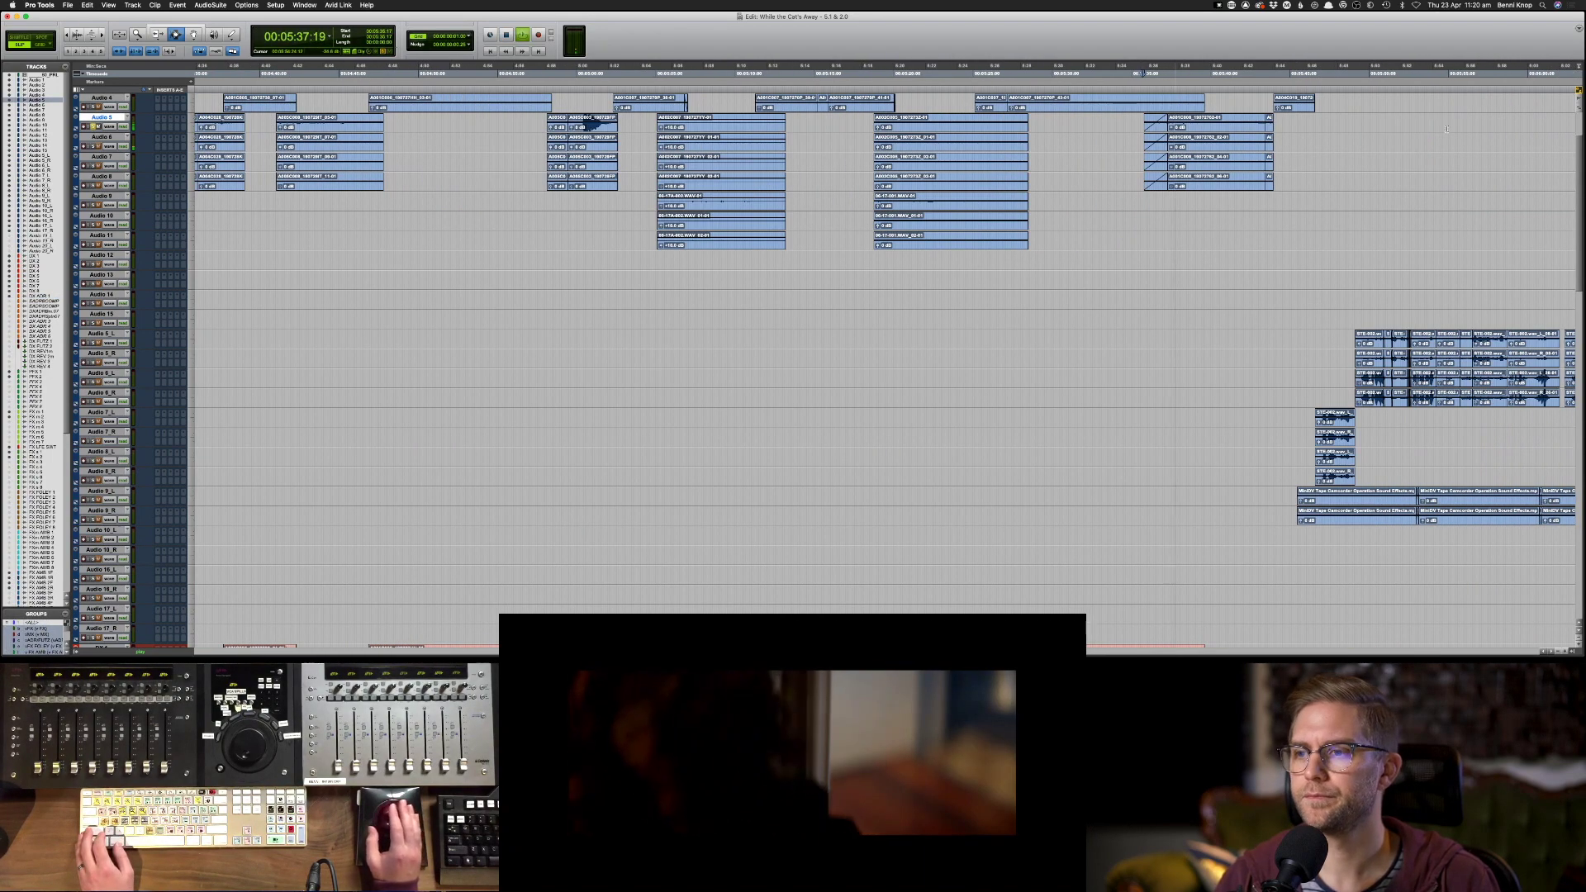
key("super+c")
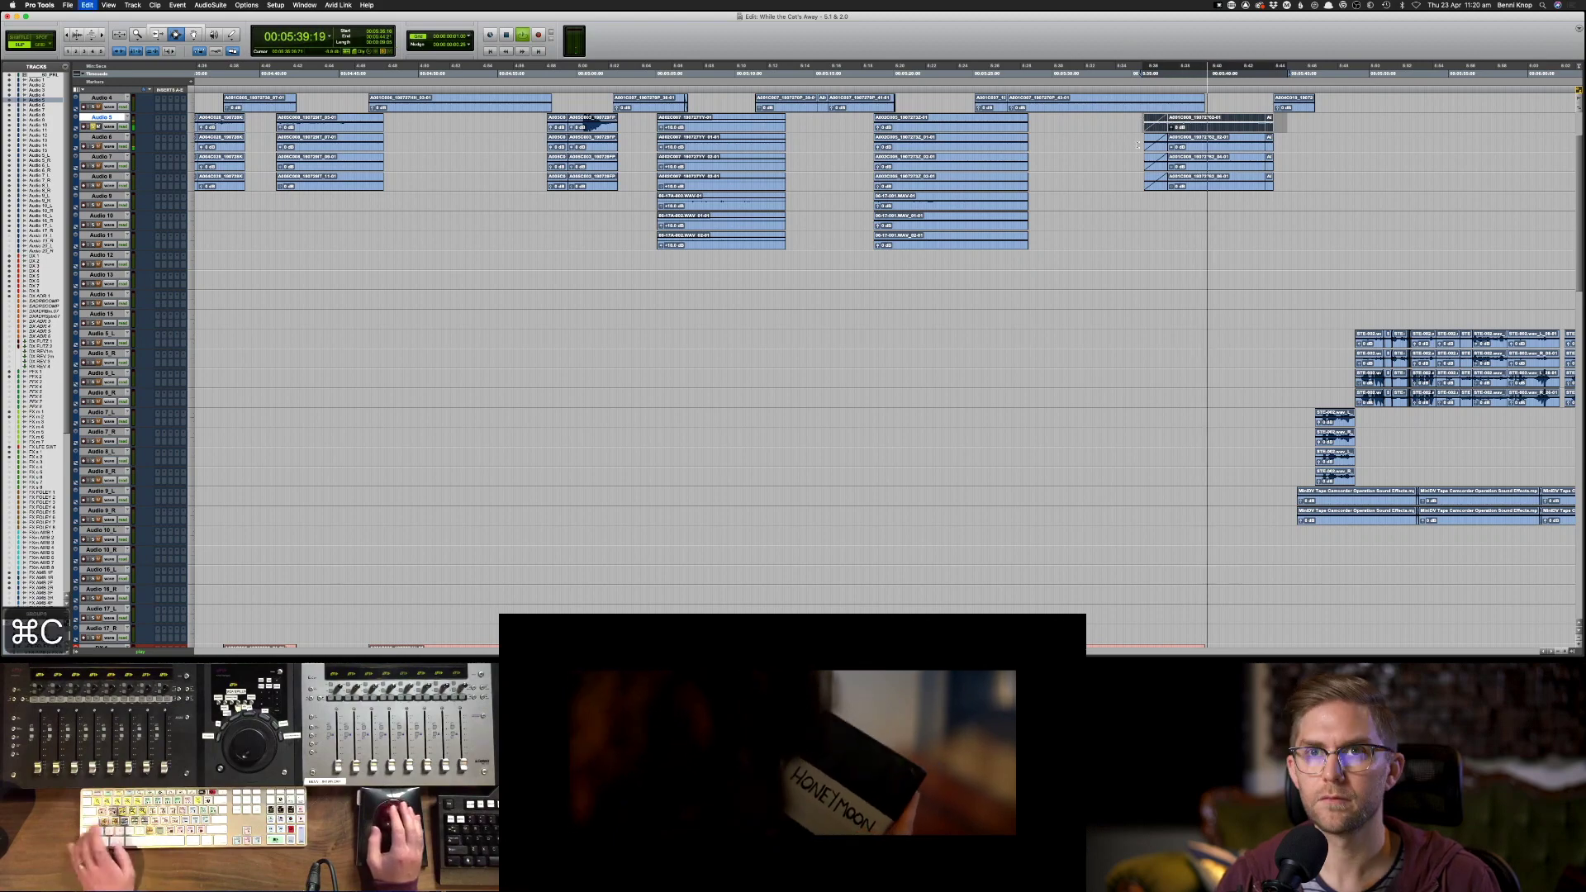
scroll(1139, 150, "down", 10)
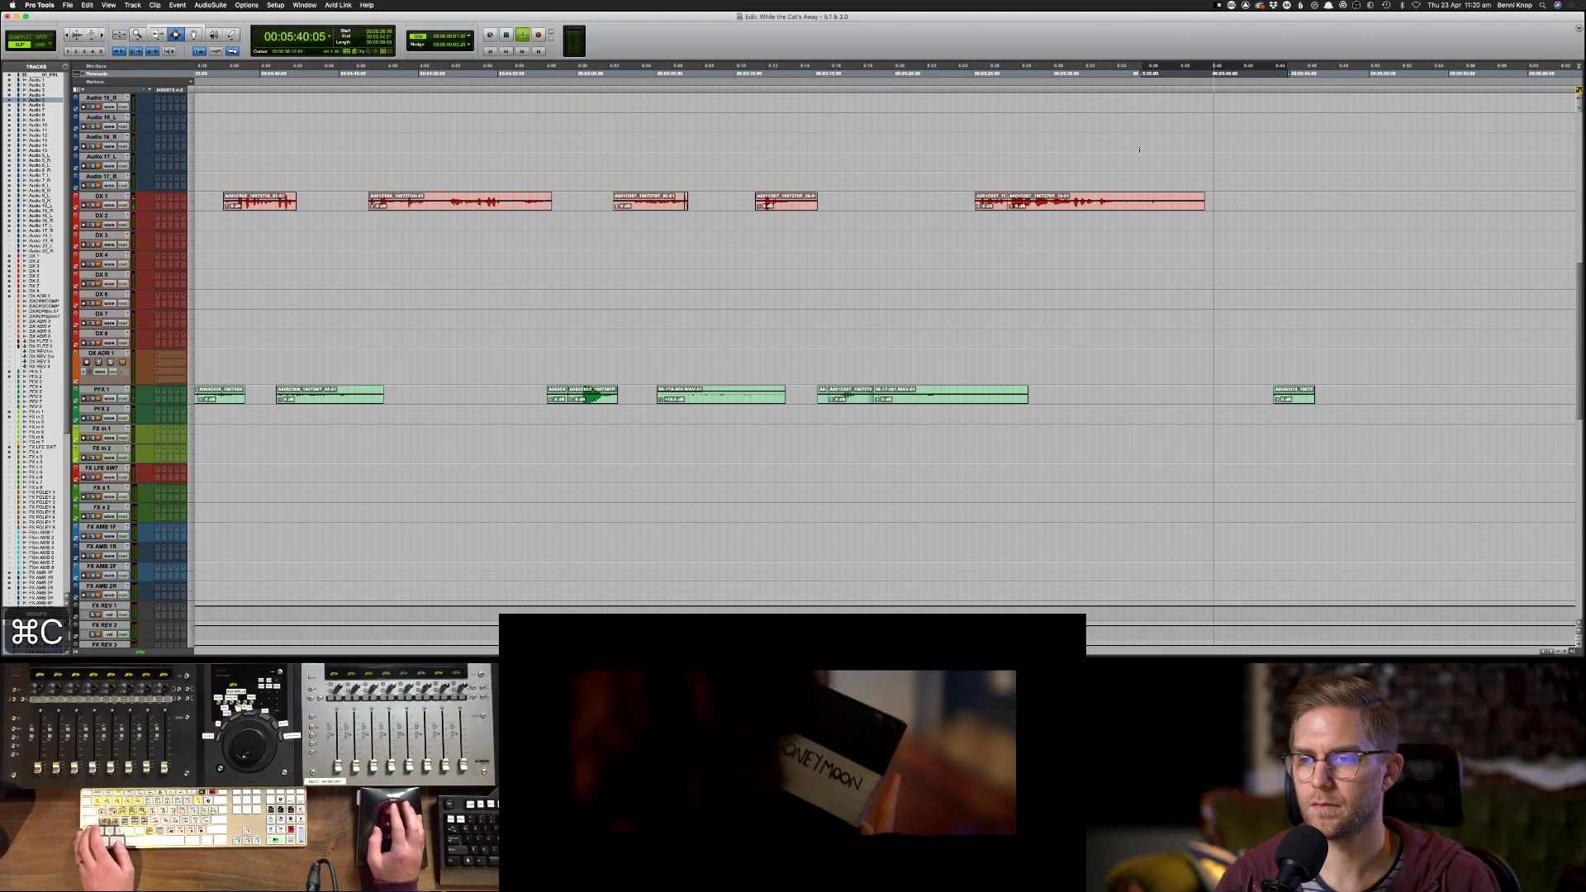
left_click(100, 389)
key("super+v")
scroll(1098, 367, "up", 10)
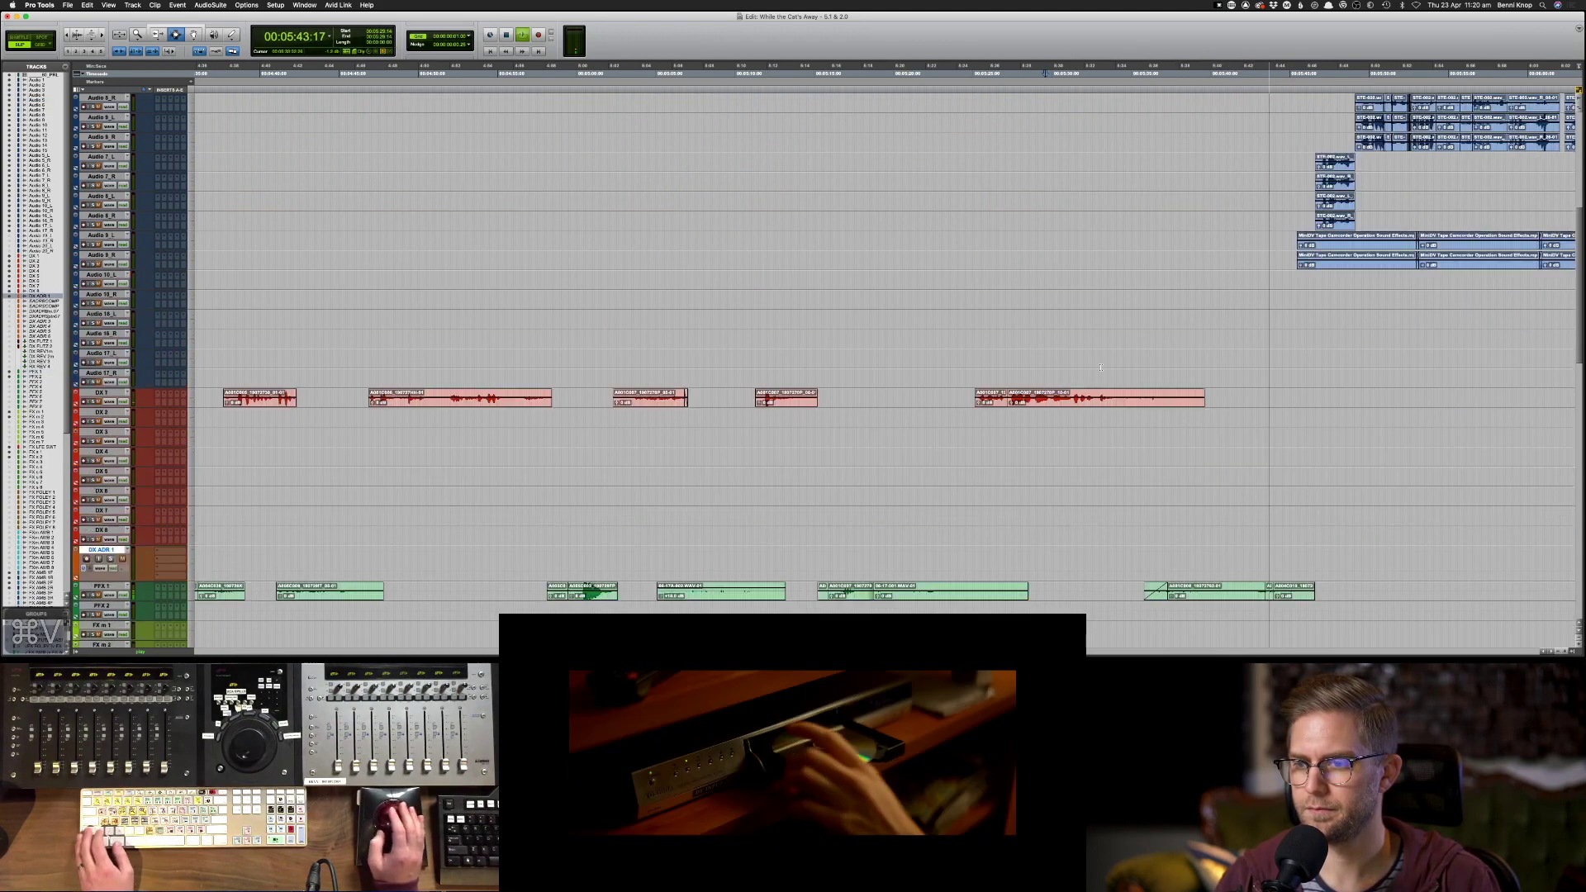
- Audition the MiniDV tape camcorder clips on Audio 9_L and Audio 9_R from about 5:44 using track solo
scroll(1099, 367, "up", 5)
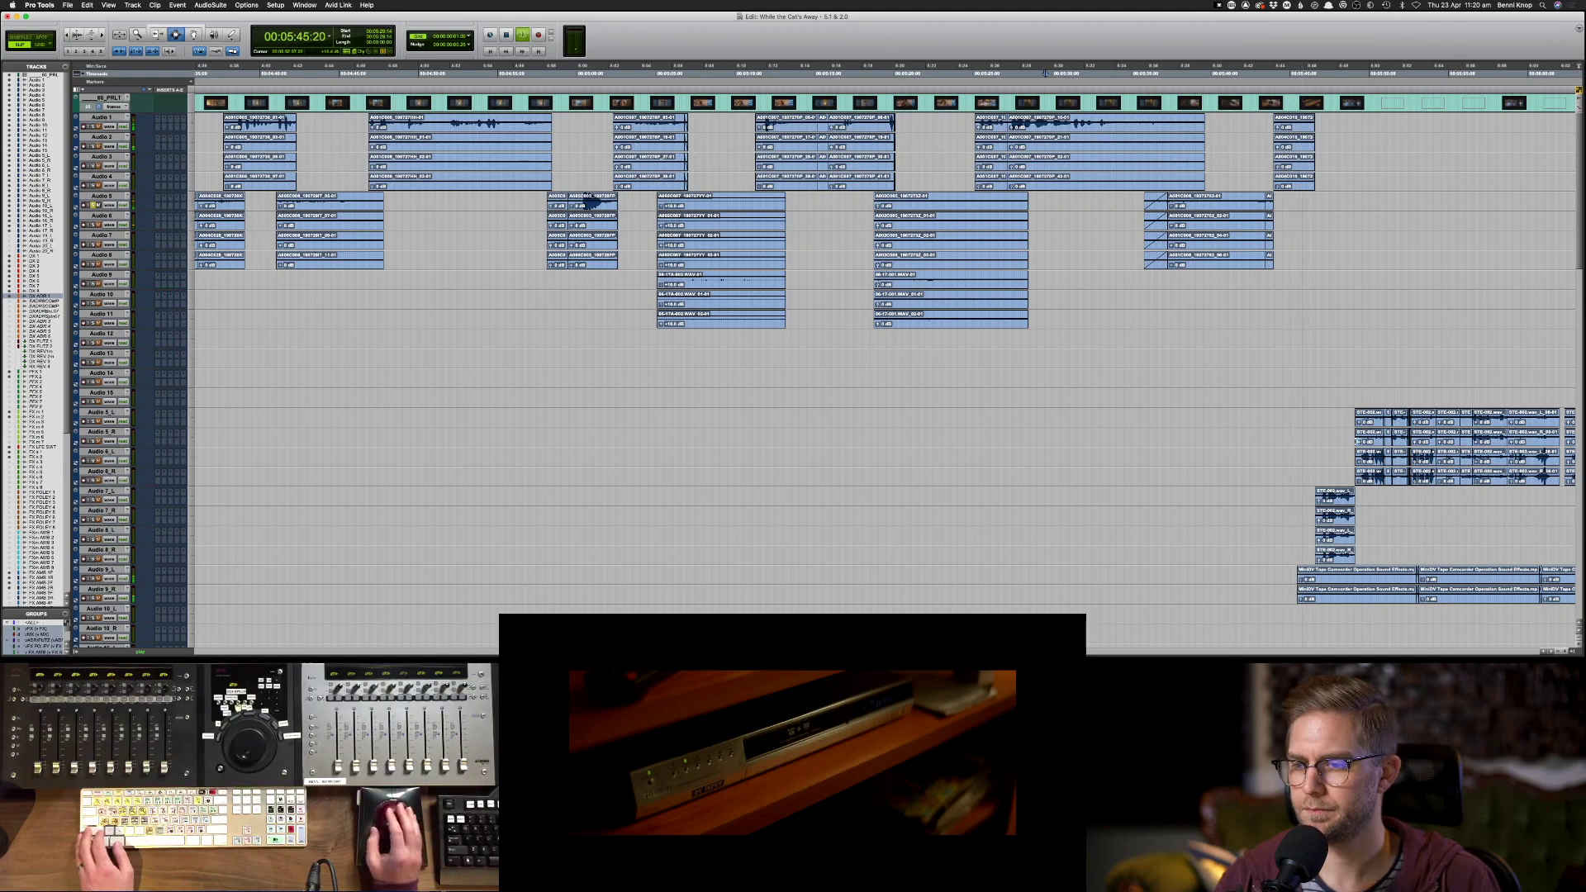
left_click(1305, 573)
key("s")
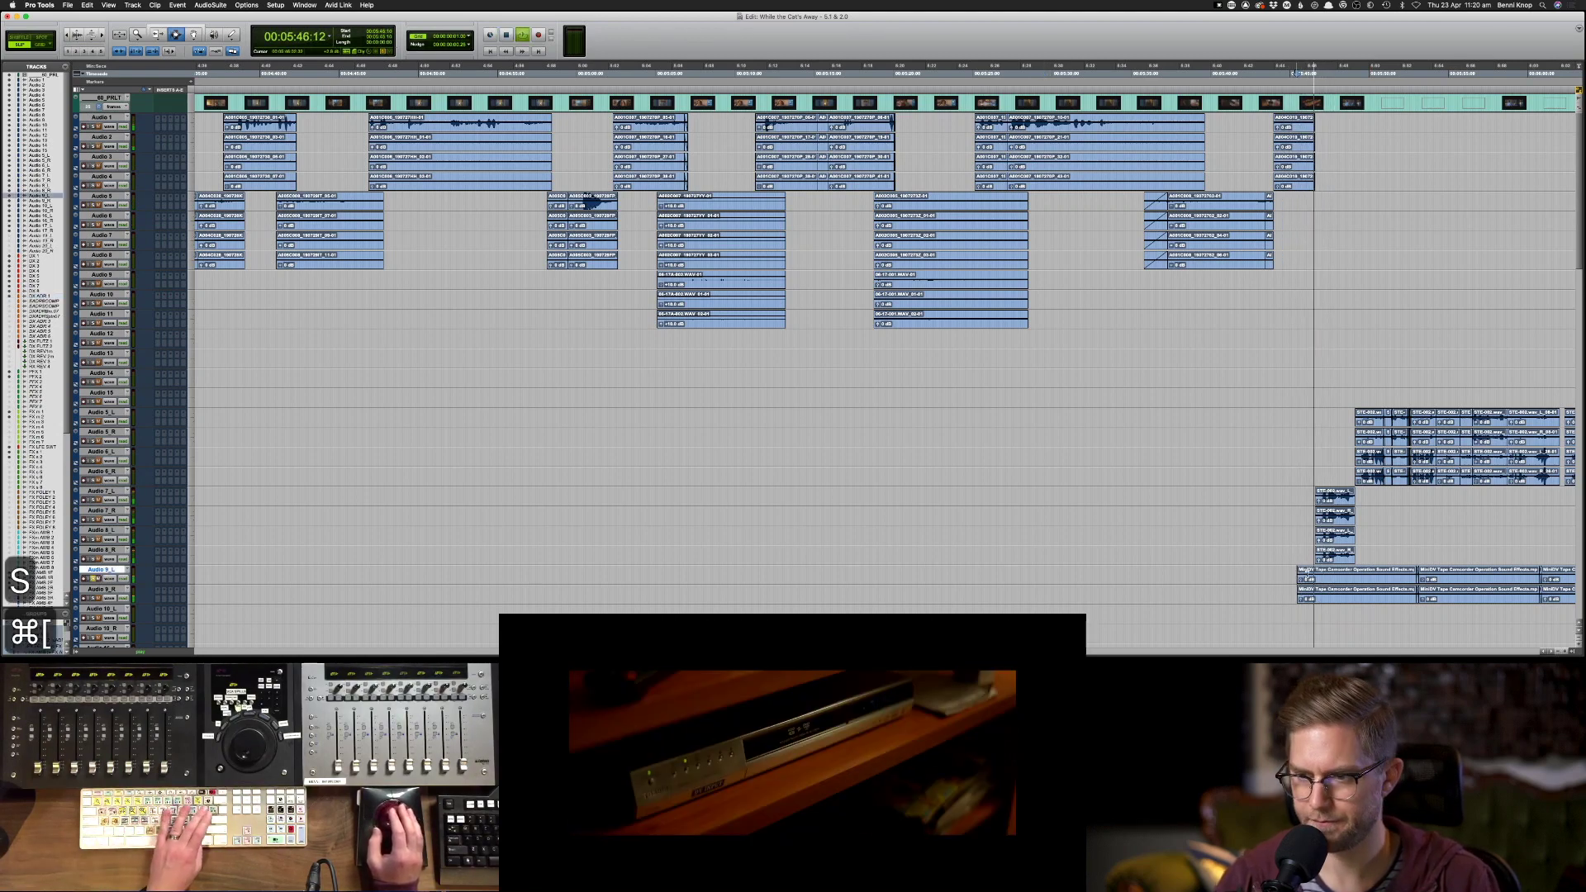
key("super+bracketleft")
key("super+bracketleft")
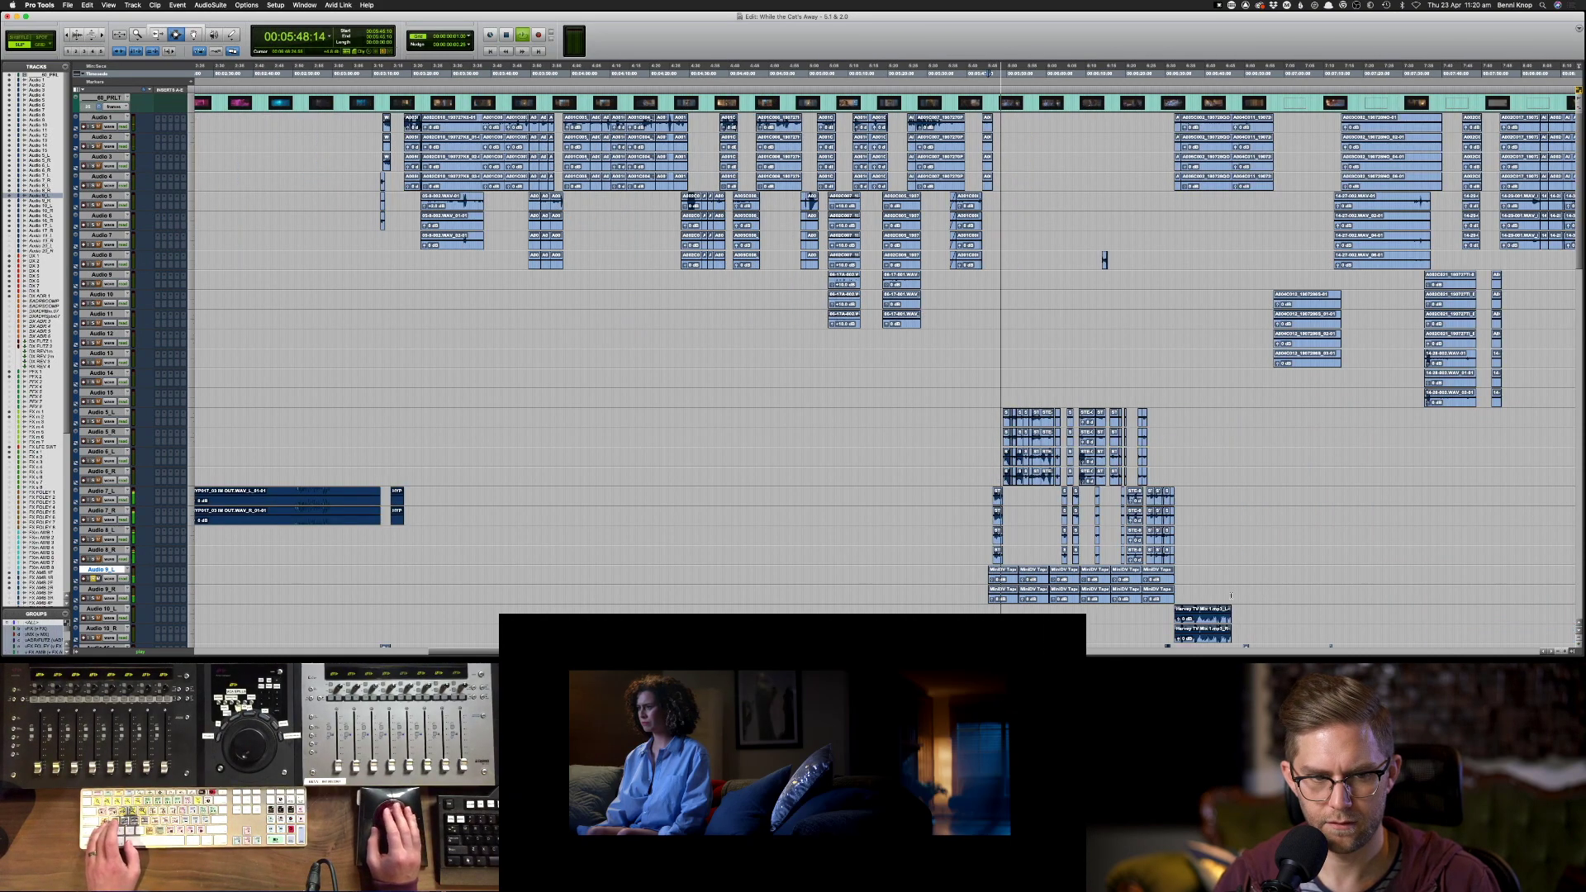
left_click_drag(982, 574, 1183, 590)
key("s")
key("s")
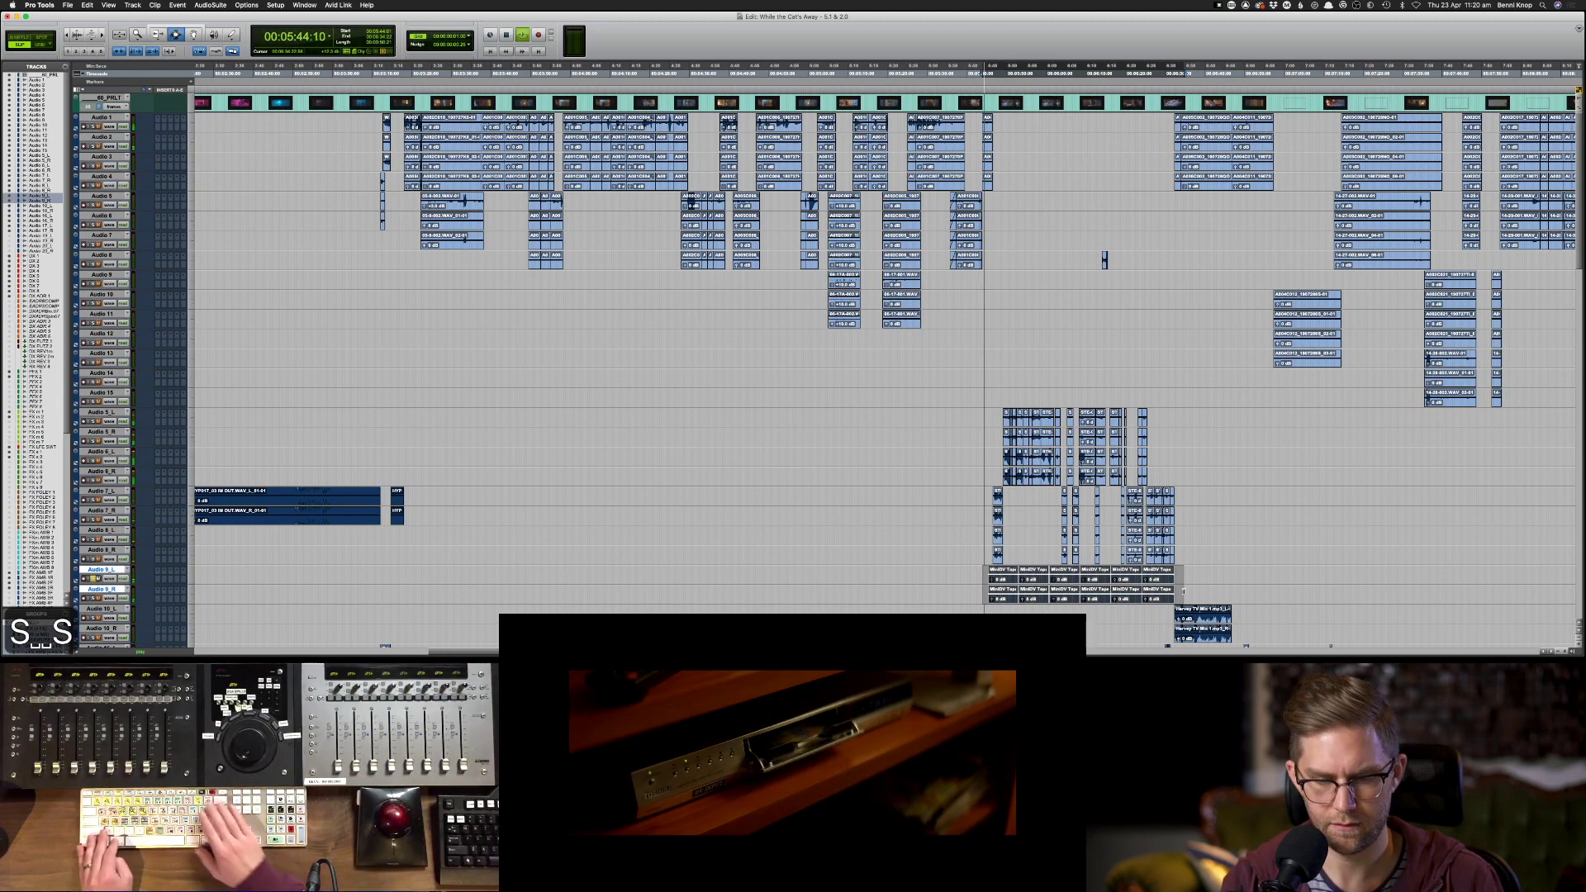
- Check the levels of Audio 9_L and Audio 9_R in the mixer during playback
key("super+equal")
scroll(936, 479, "left", 5)
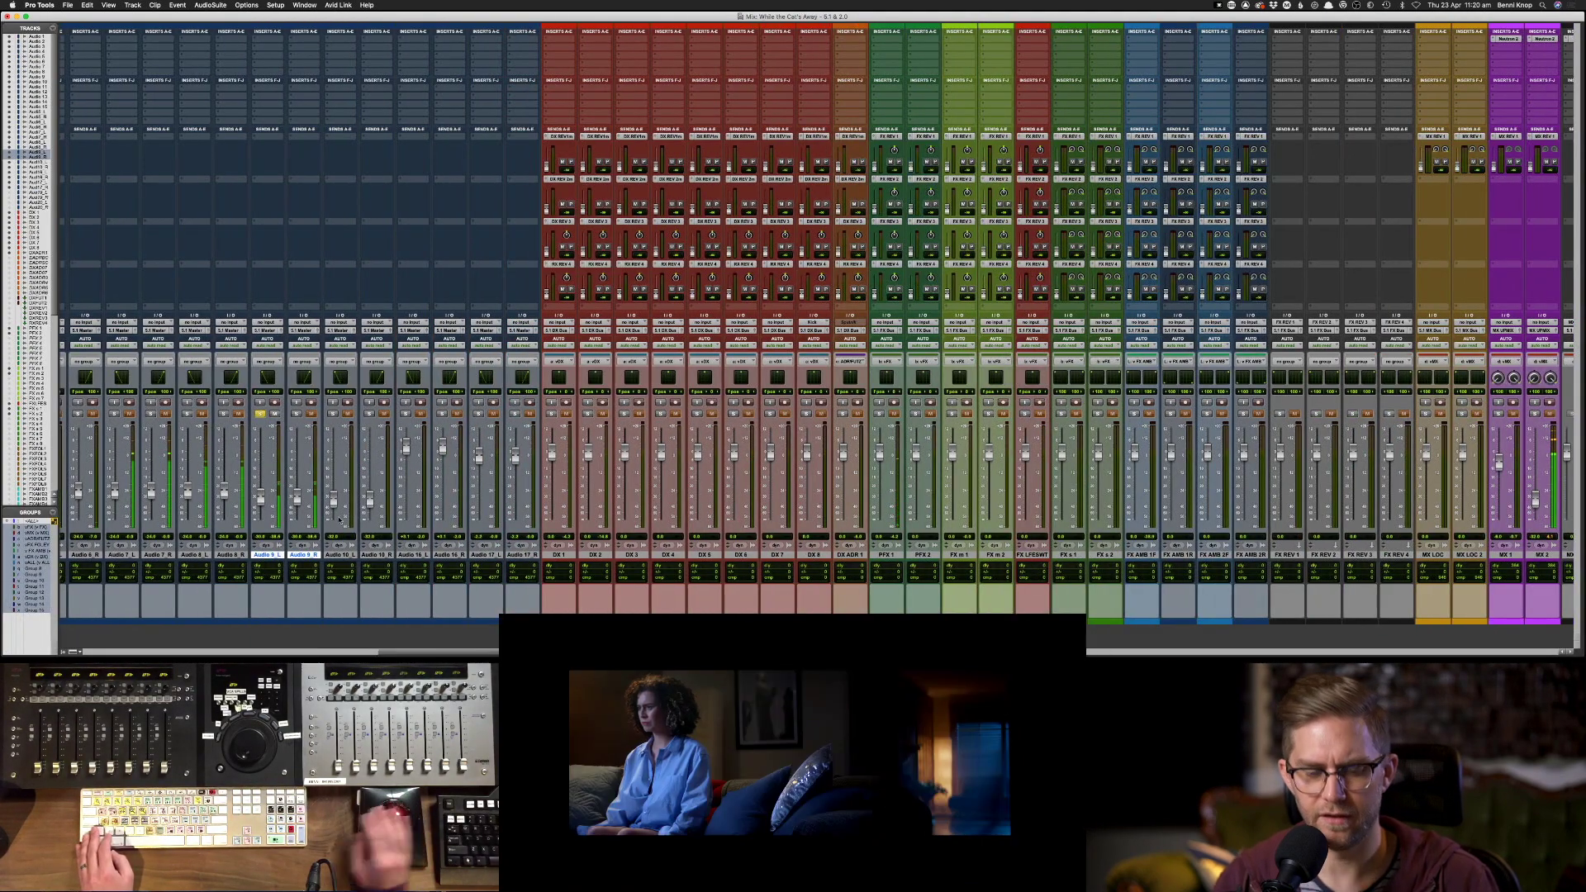
key("super+equal")
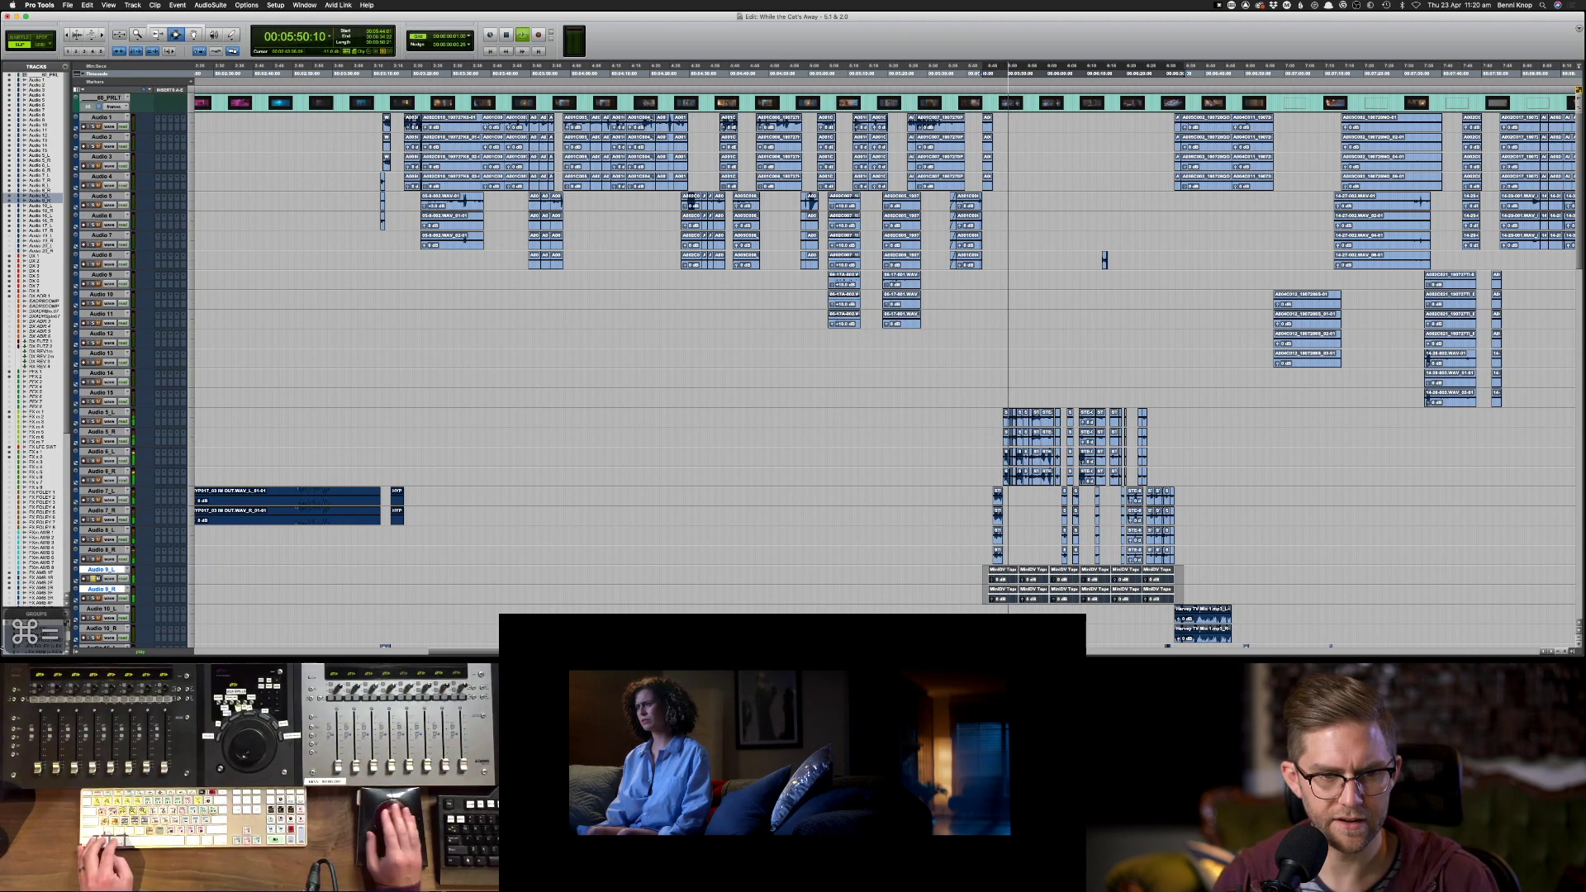
key("super+equal")
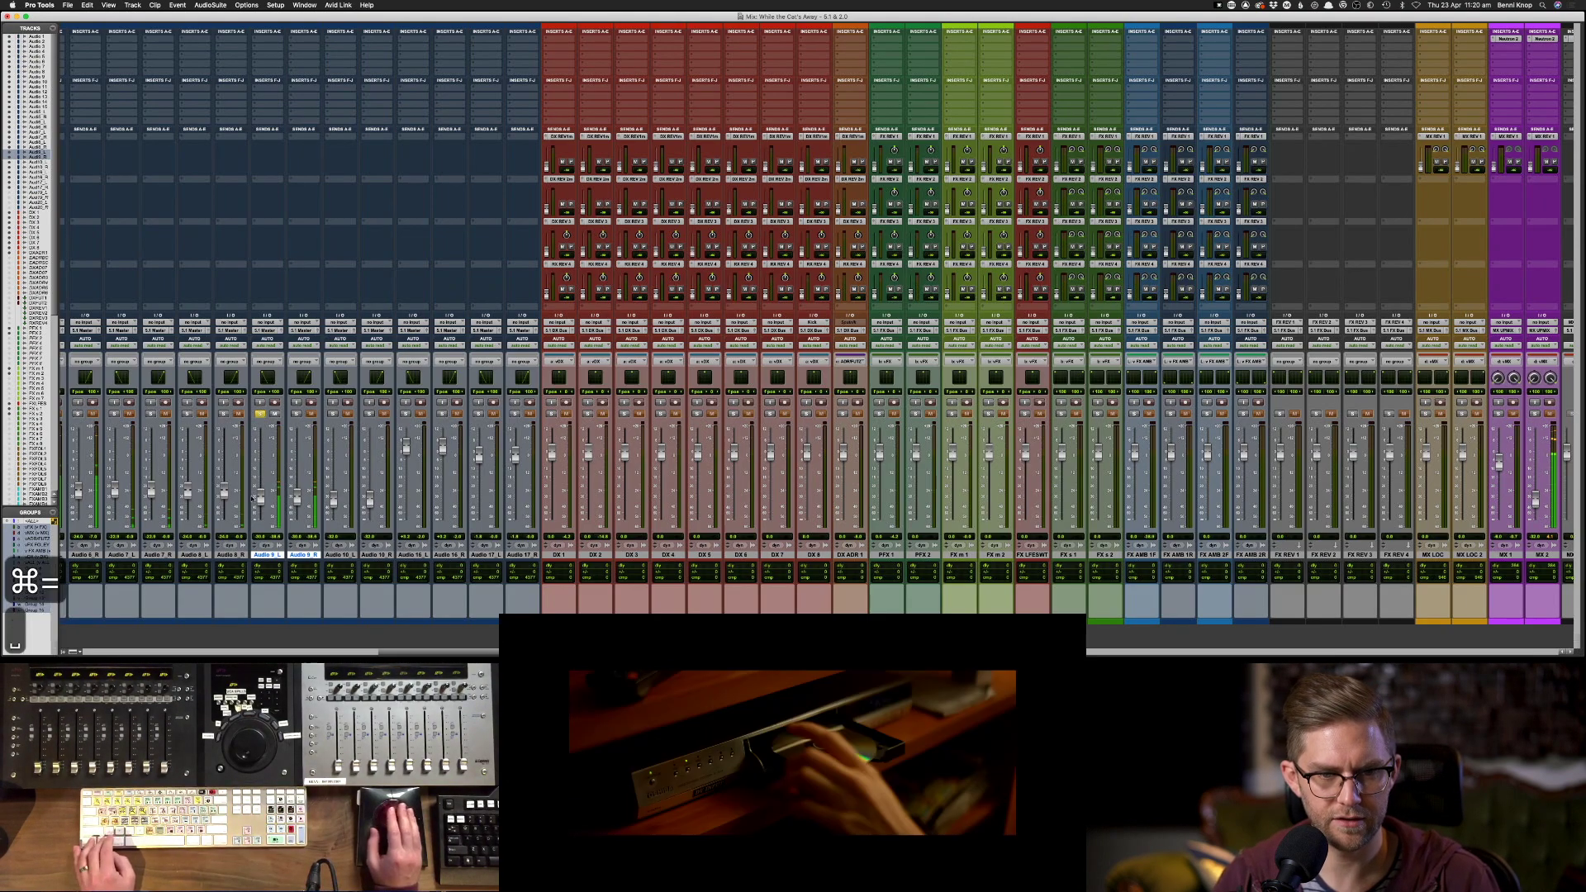
key("super+equal")
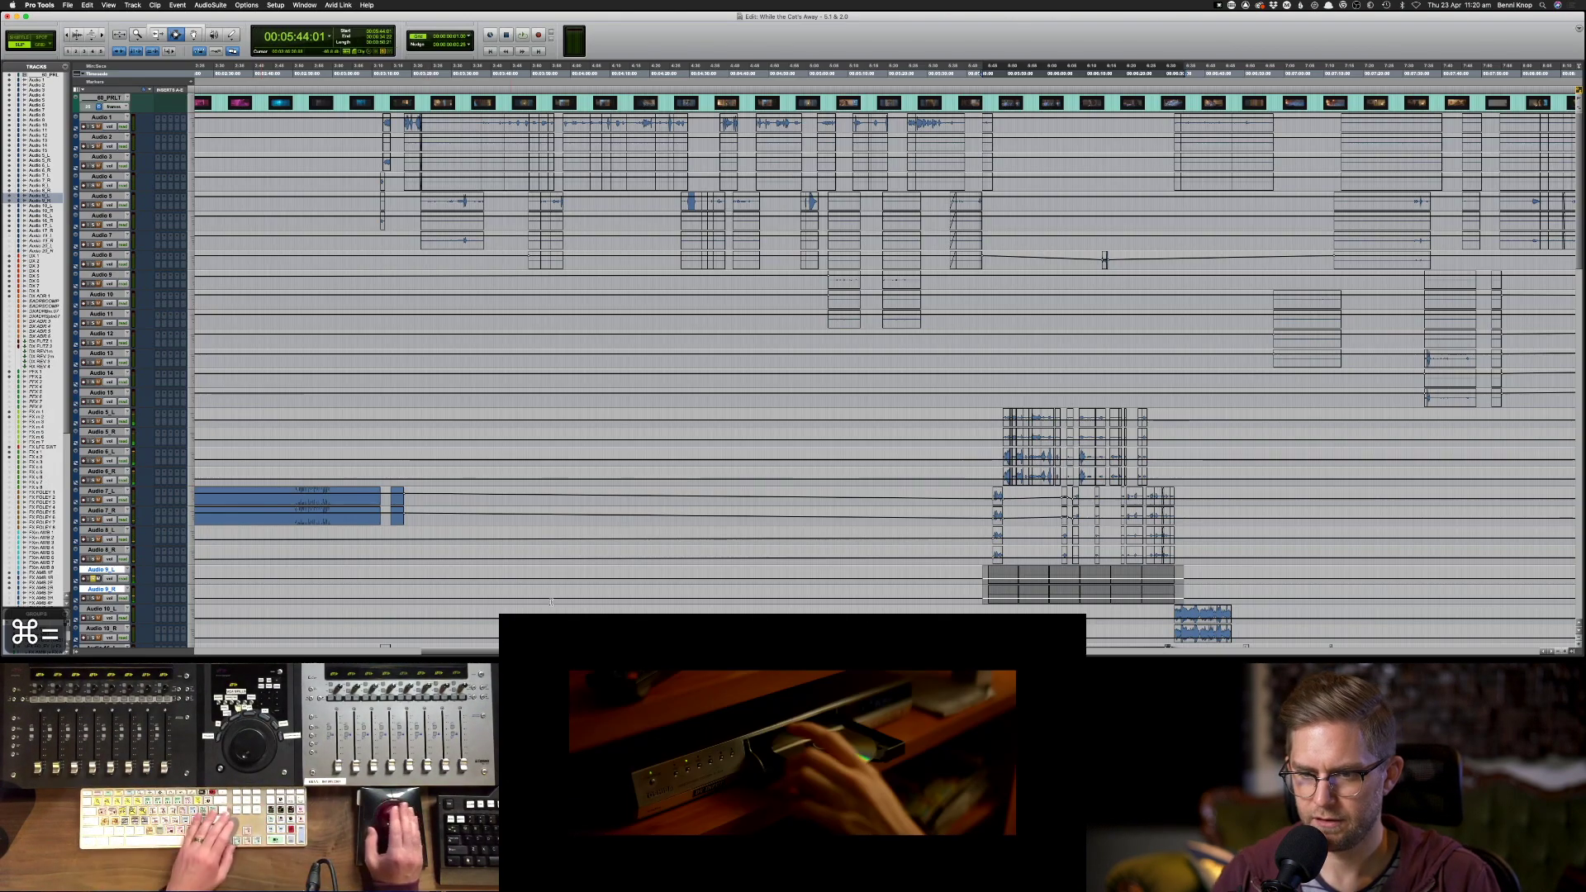
- Delete the volume automation on Audio 9_L and Audio 9_R across the full film and check their faders in the mixer
key("super+bracketleft")
key("super+bracketleft")
key("super+bracketleft")
key("super+bracketleft")
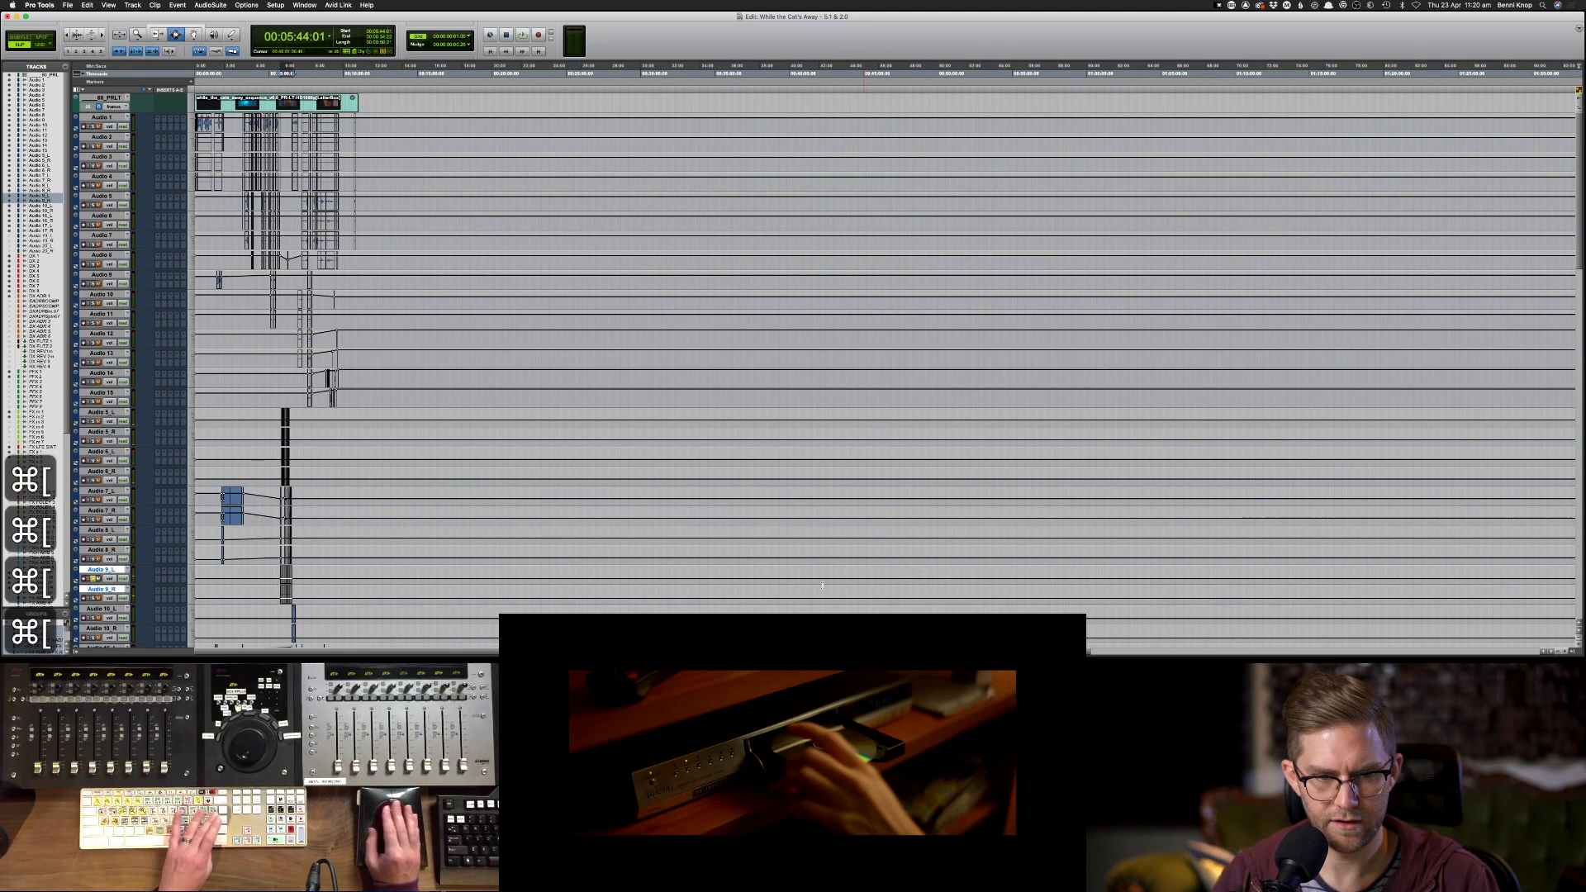
left_click_drag(611, 586, 190, 574)
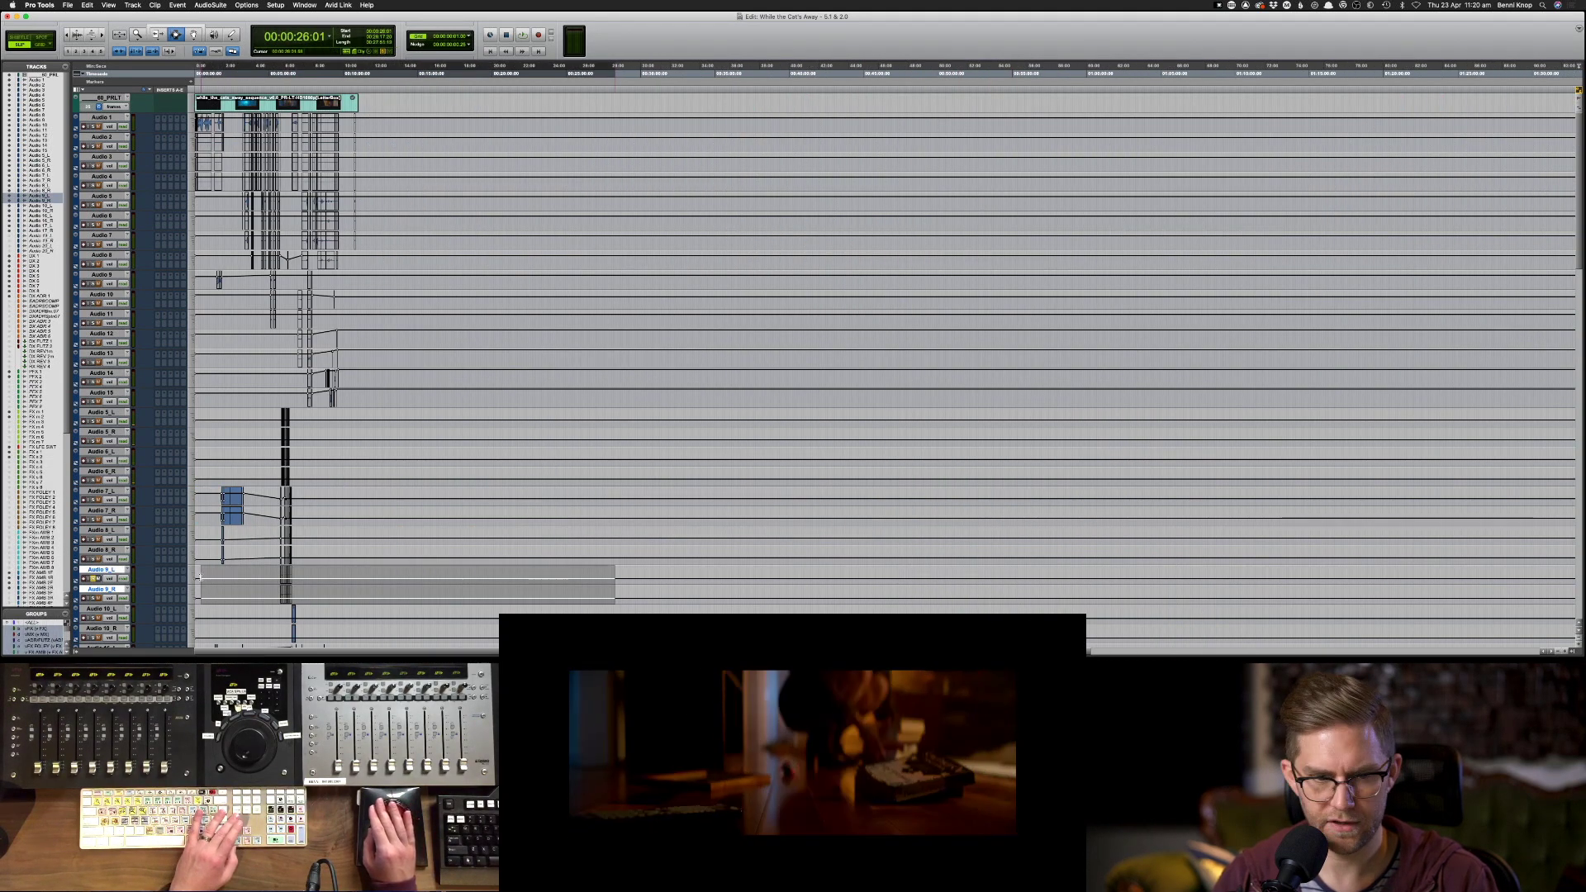
key("BackSpace")
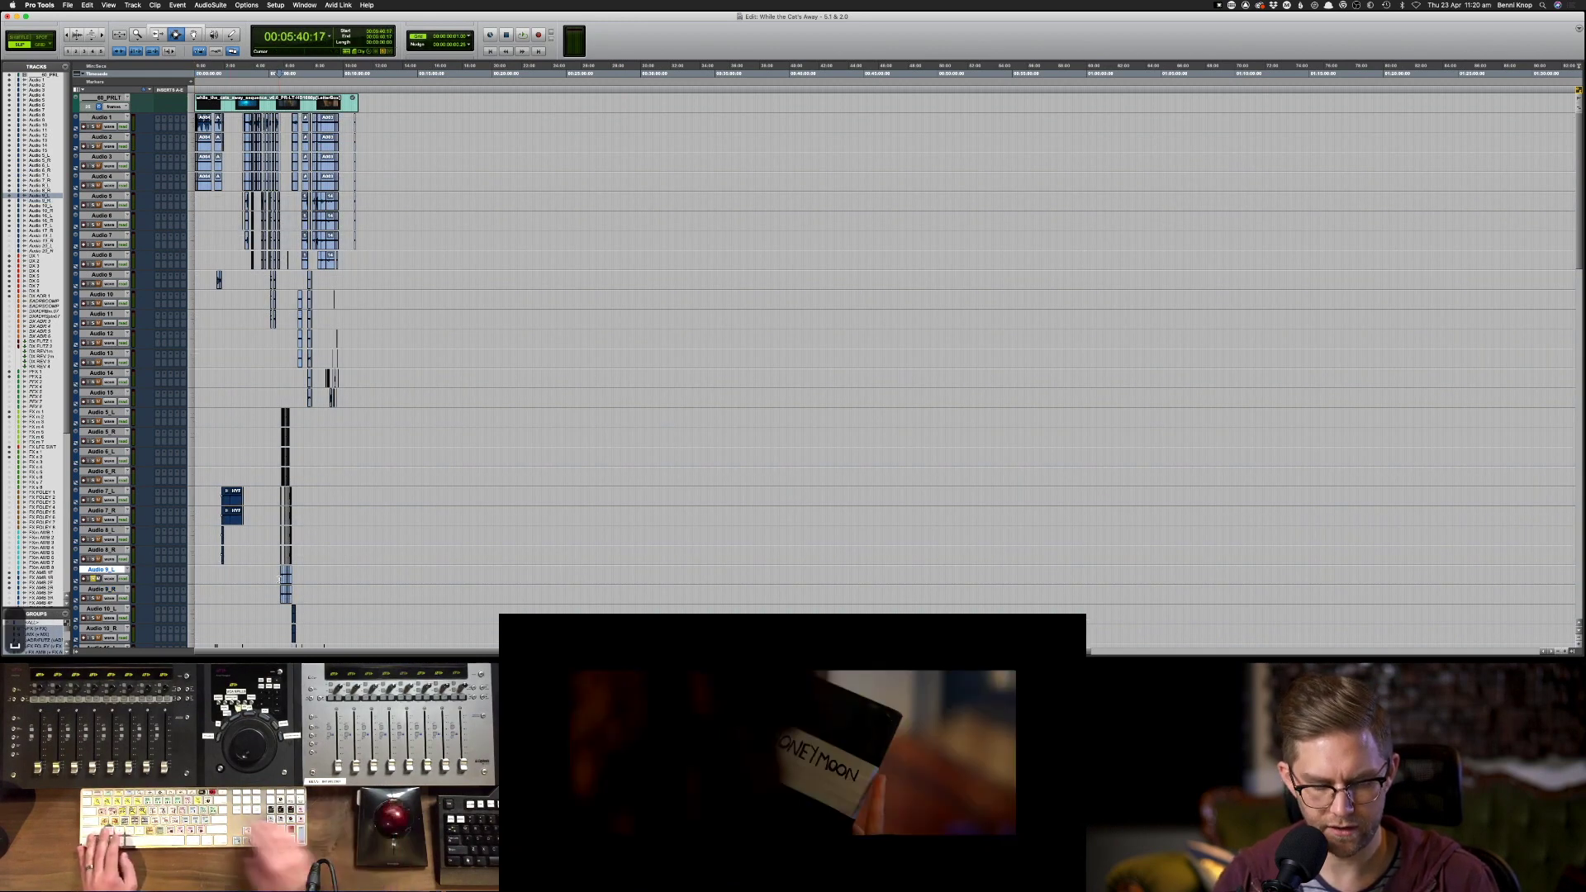
key("super+equal")
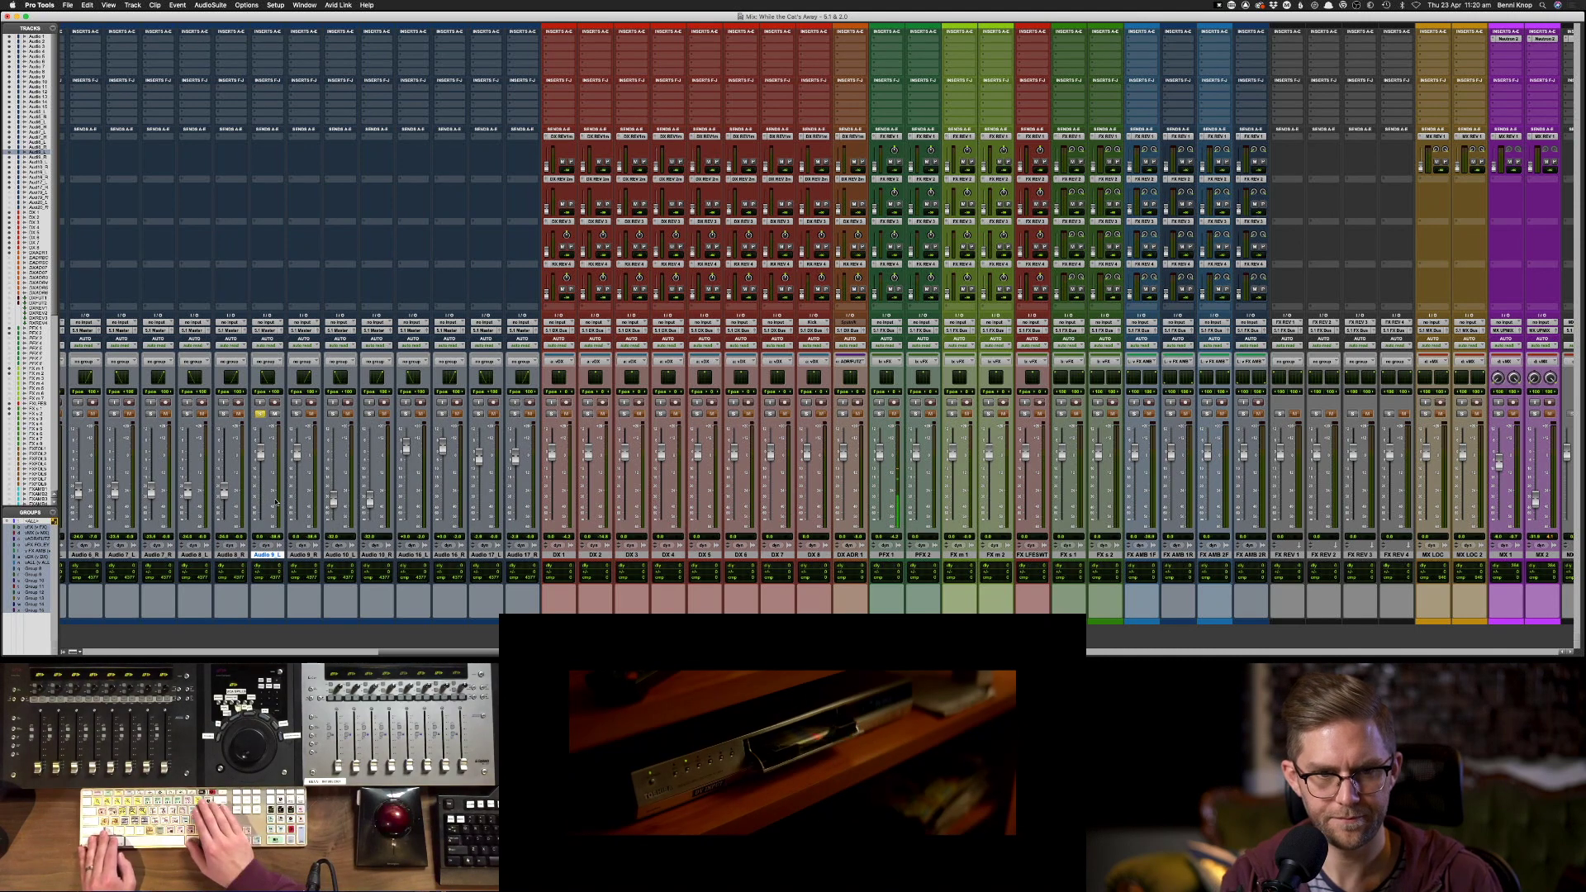
key("super+equal")
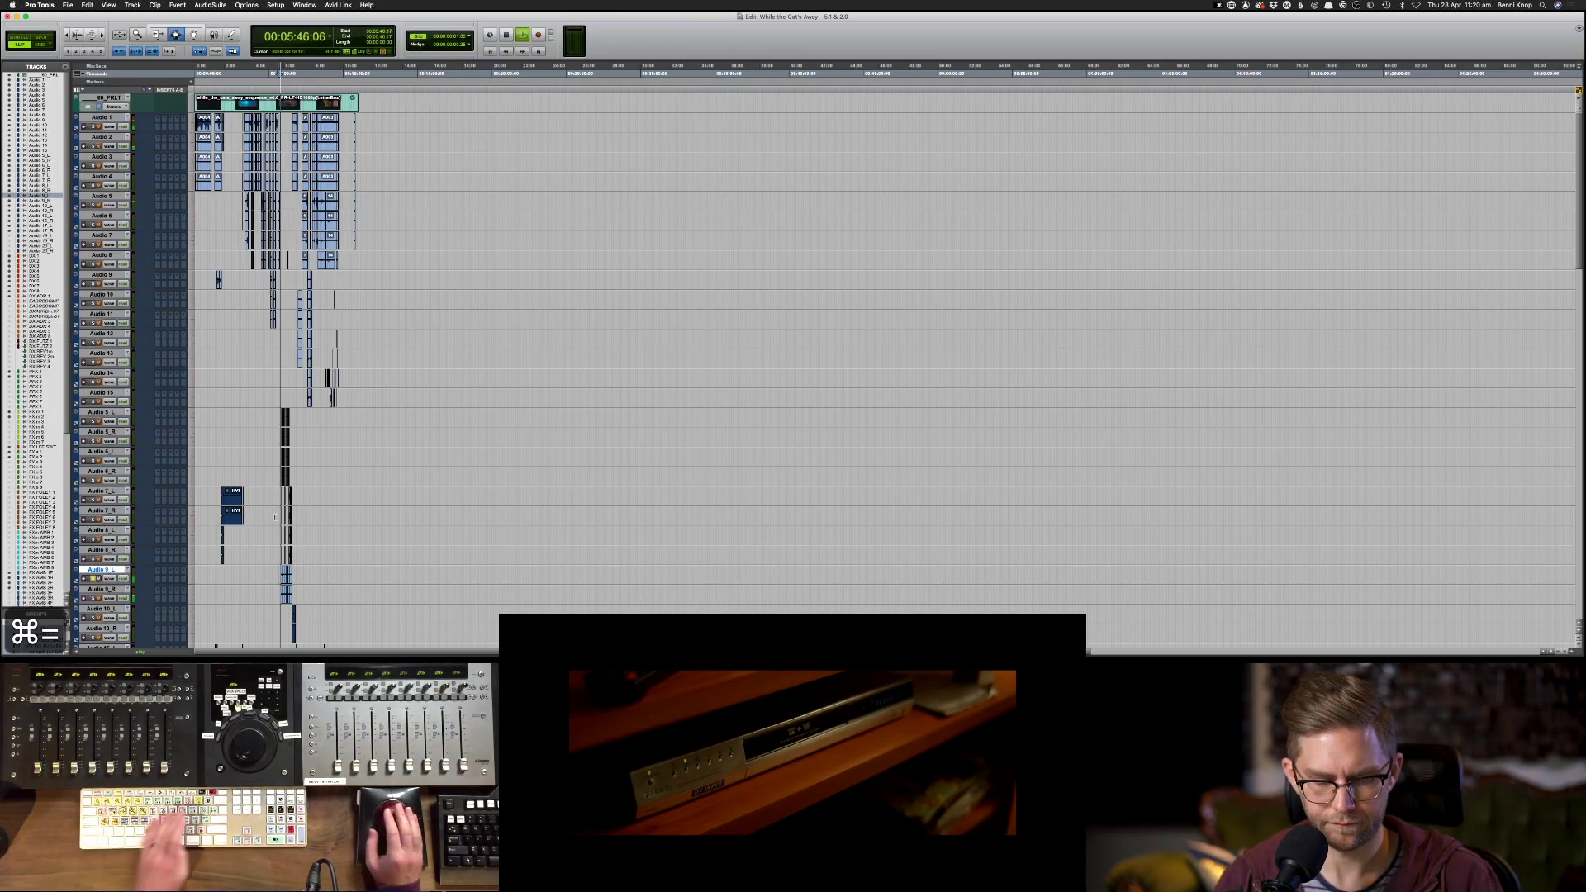
- Copy the MiniDV tape camcorder clips on Audio 9_L between about 5:45 and 6:31 to FX m 1 in sync
key("super+bracketright")
key("super+bracketright")
key("super+bracketright")
key("super+bracketright")
key("super+bracketright")
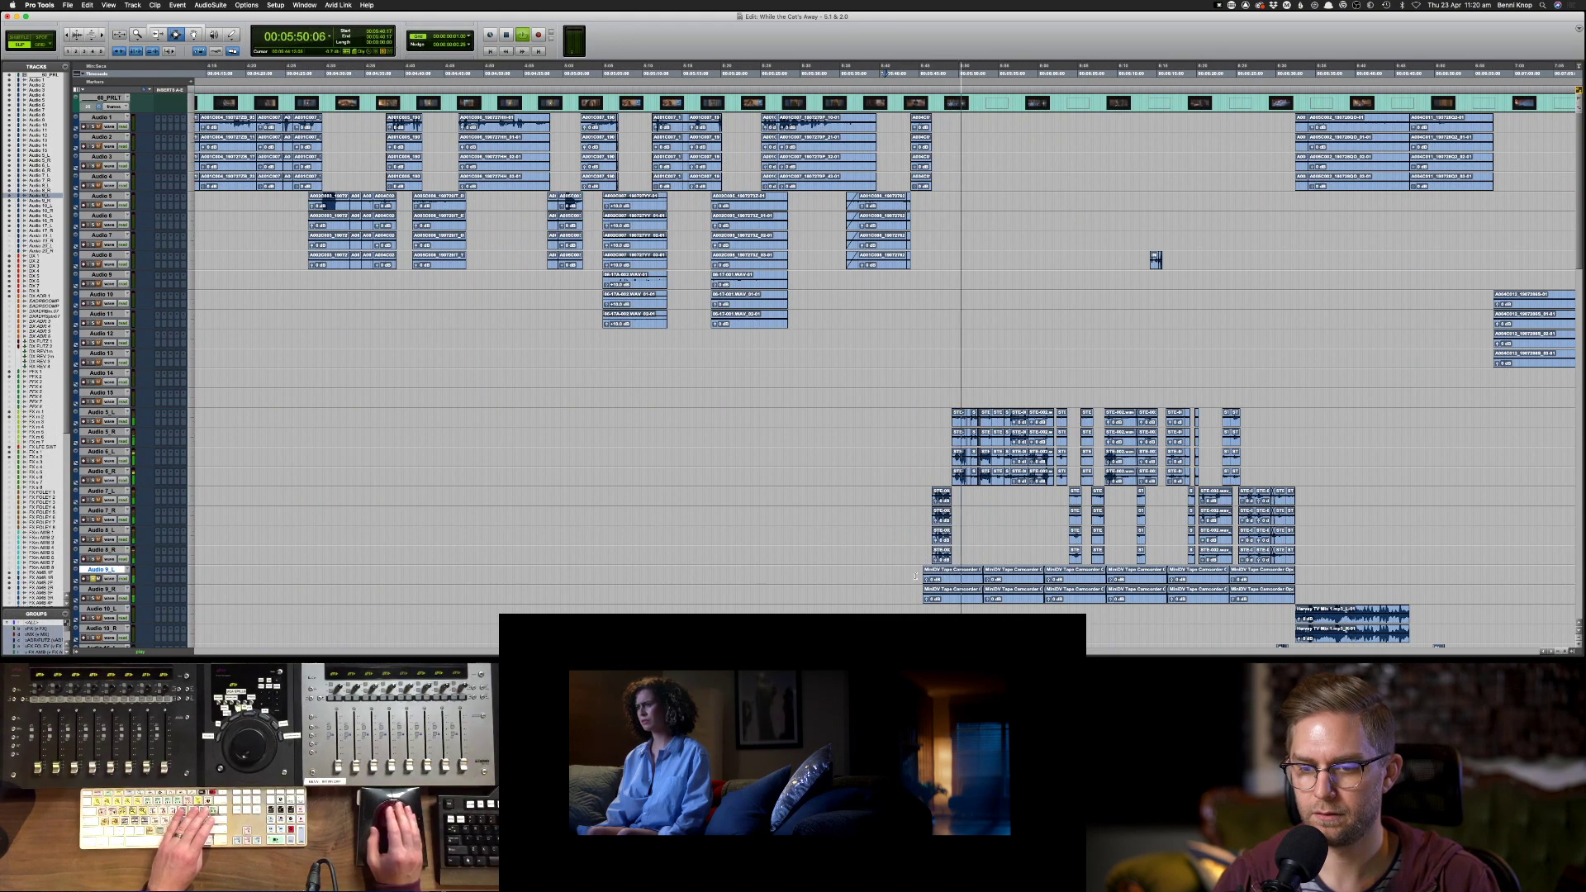
left_click_drag(919, 489, 1300, 568)
key("super+c")
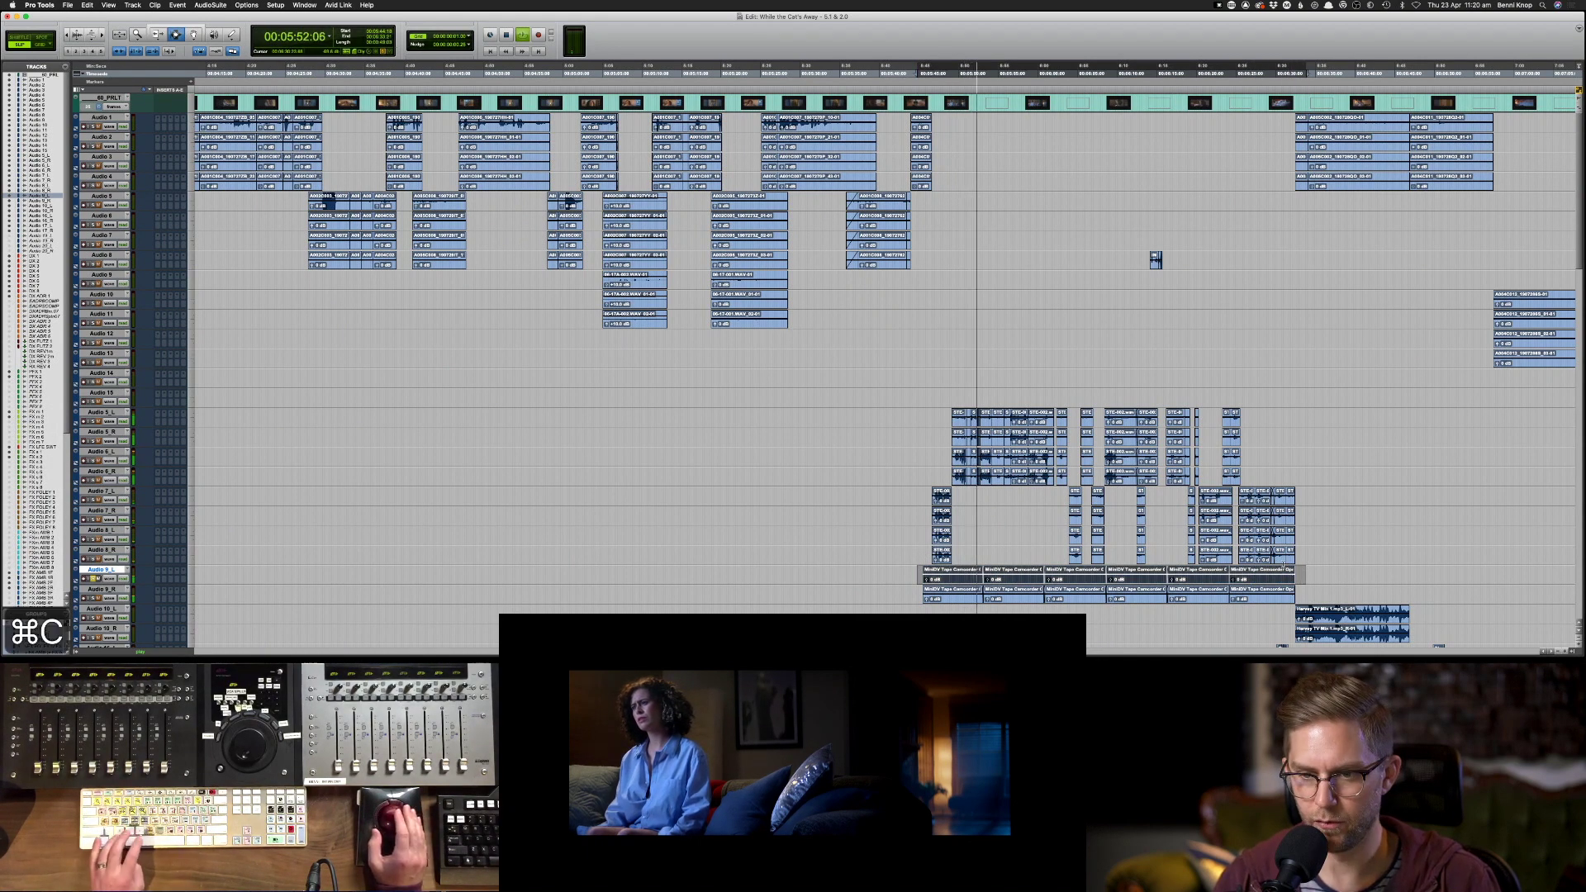
scroll(1288, 566, "down", 2)
scroll(1284, 565, "down", 9)
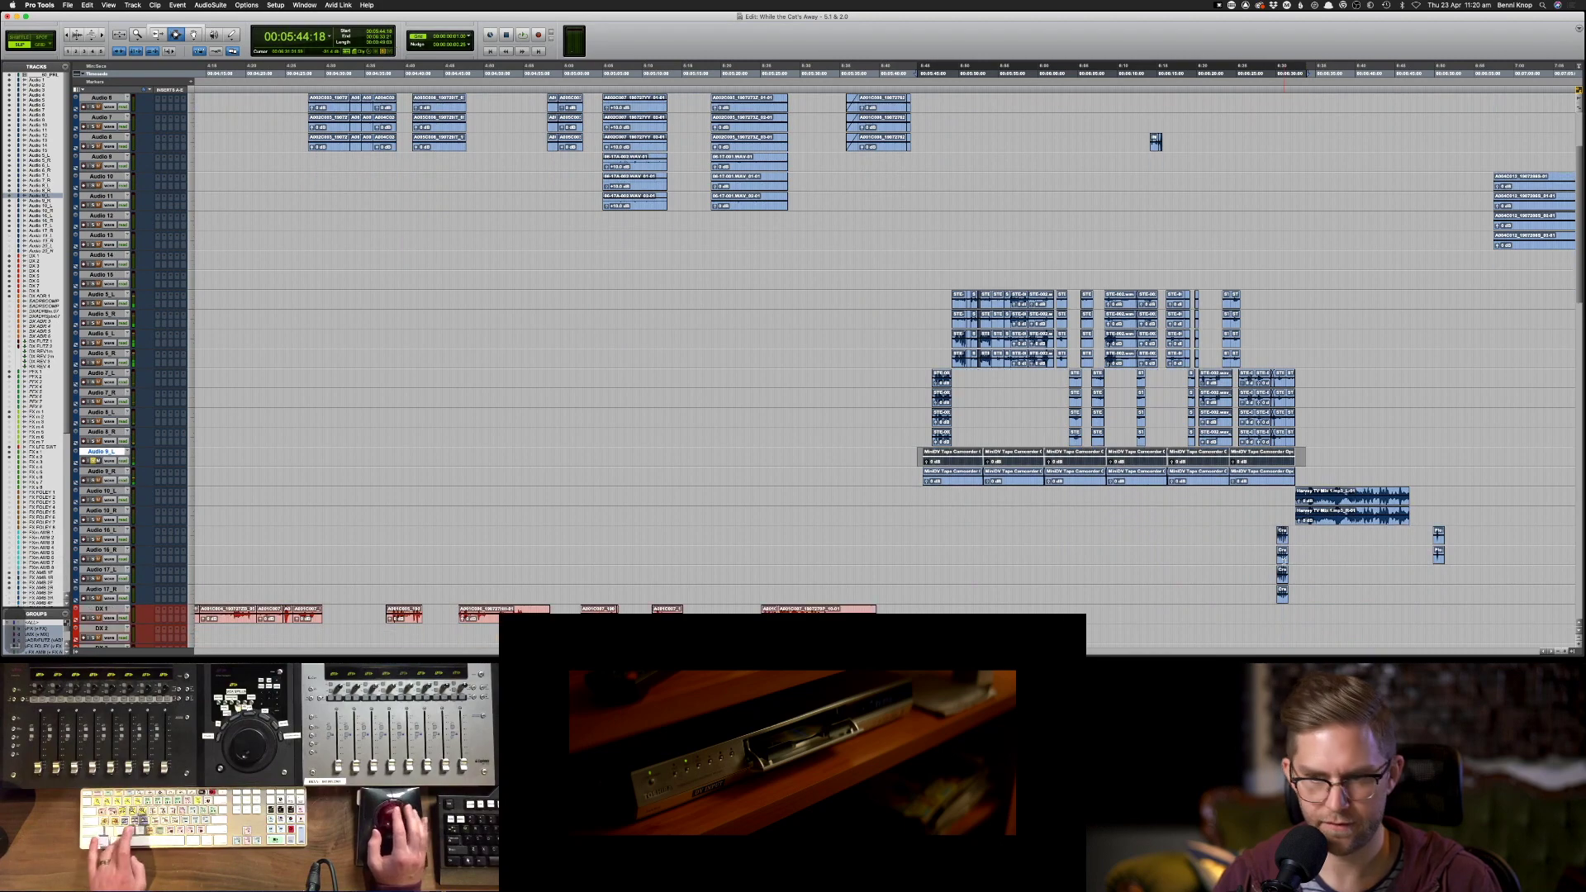
key("super+c")
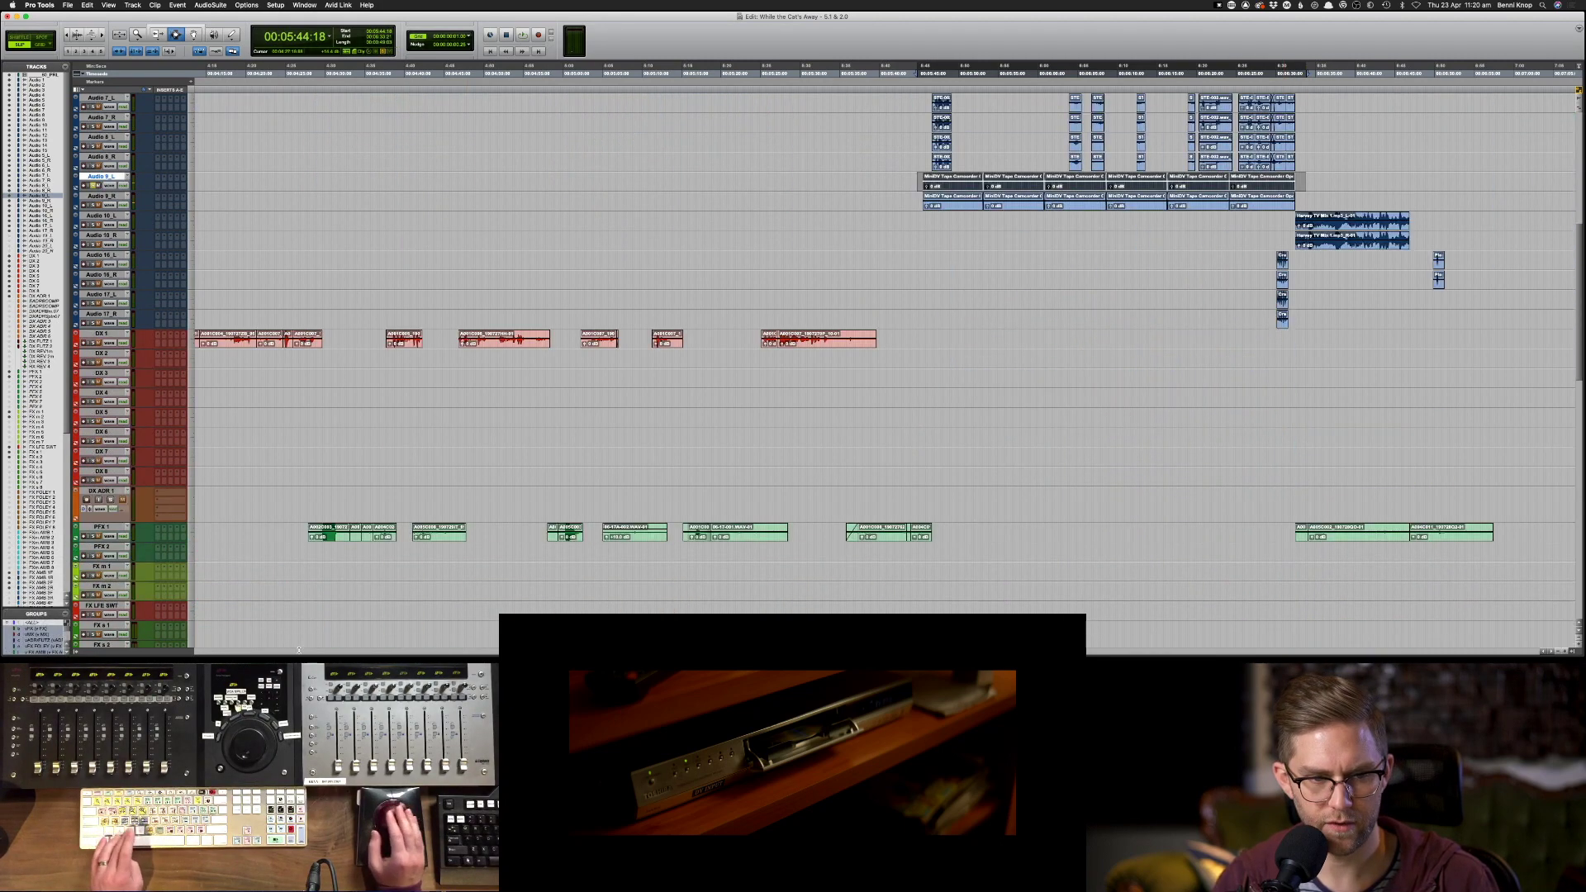
left_click(104, 565)
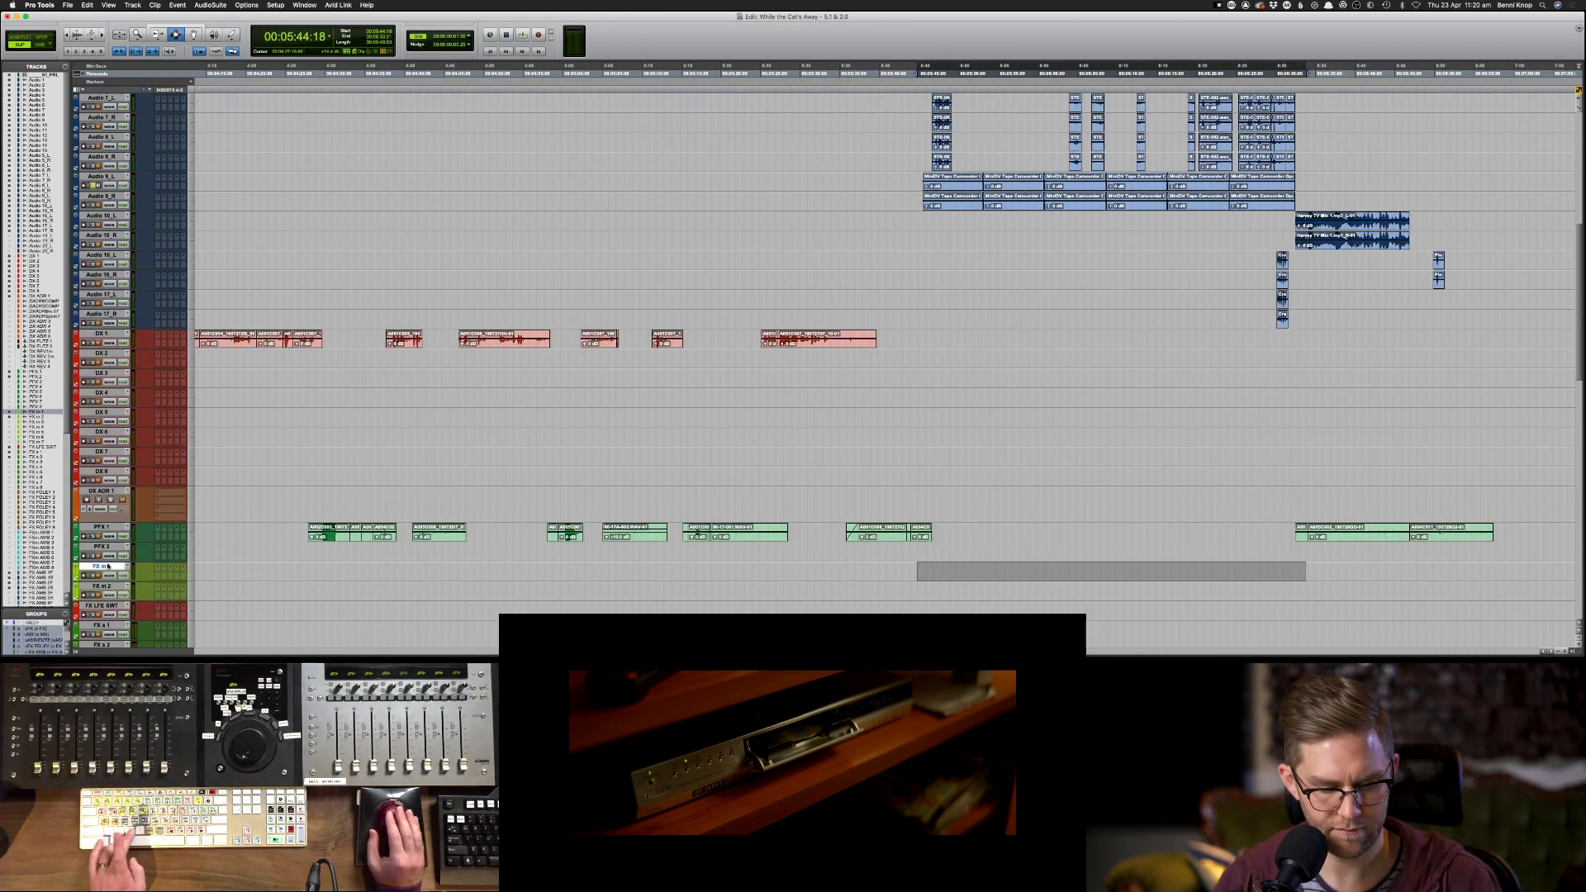
key("super+v")
- Show the I/O column for the tracks and check the routing and volume automation around FX m 1
scroll(1089, 385, "up", 1)
scroll(1090, 385, "down", 3)
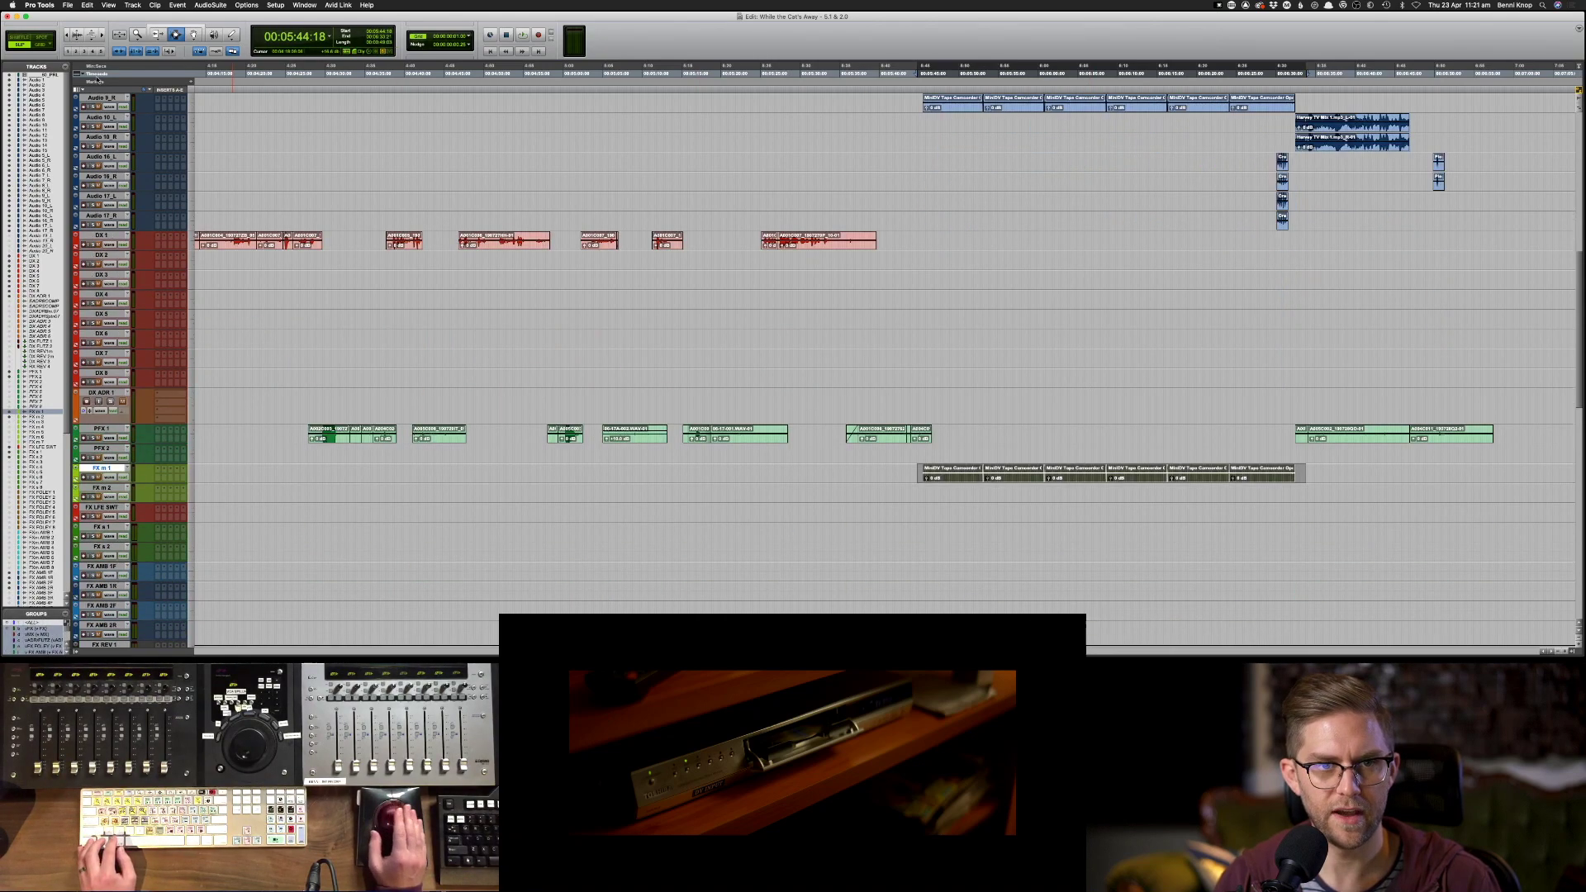
left_click(163, 93)
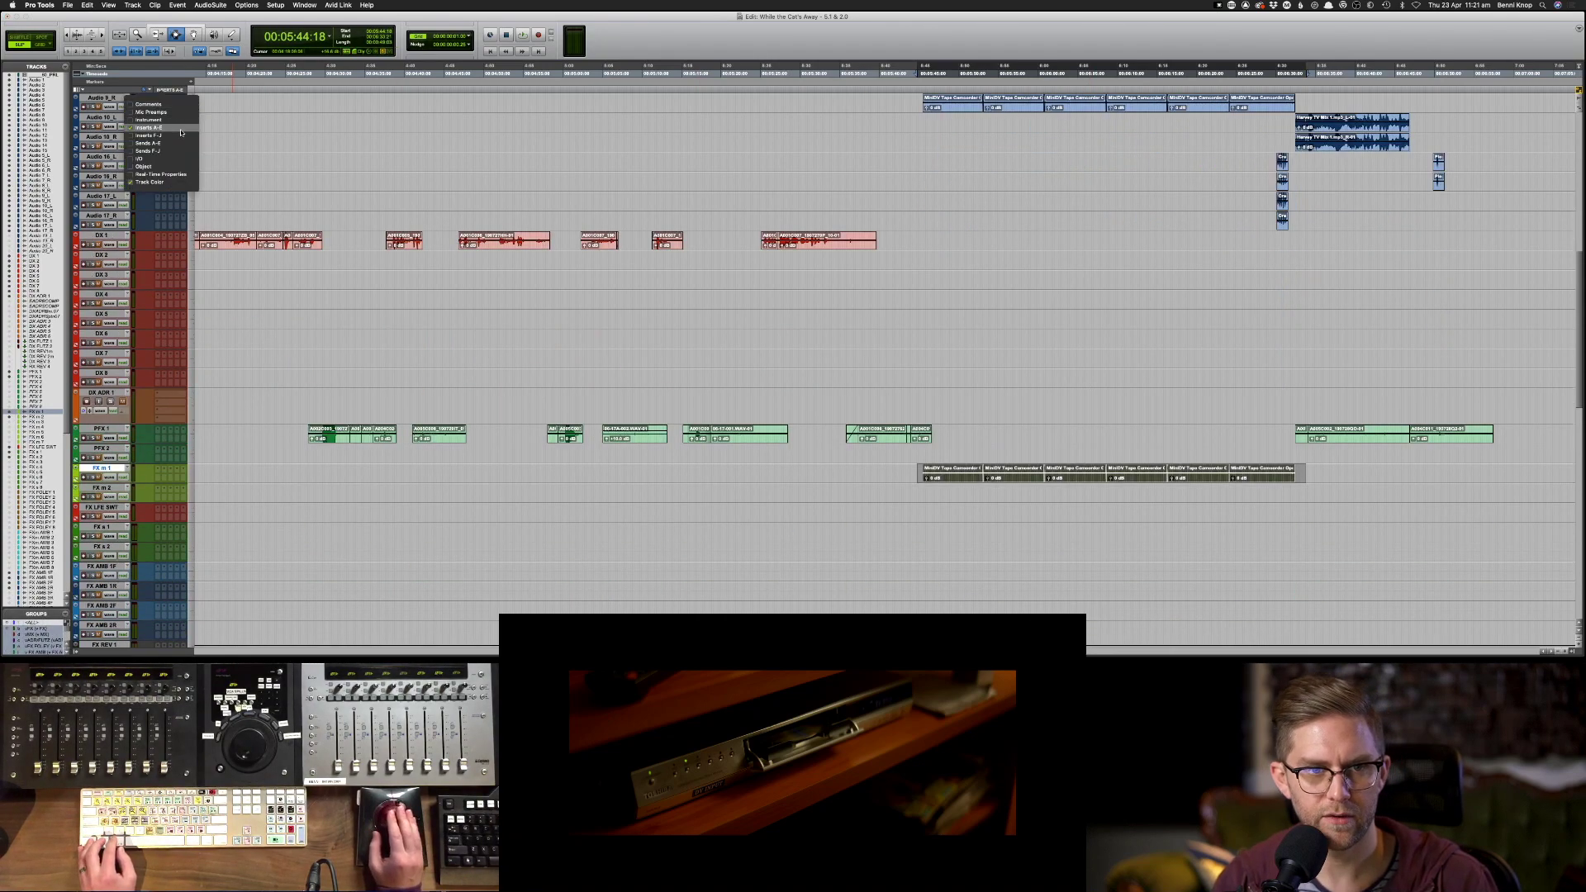
left_click(180, 160)
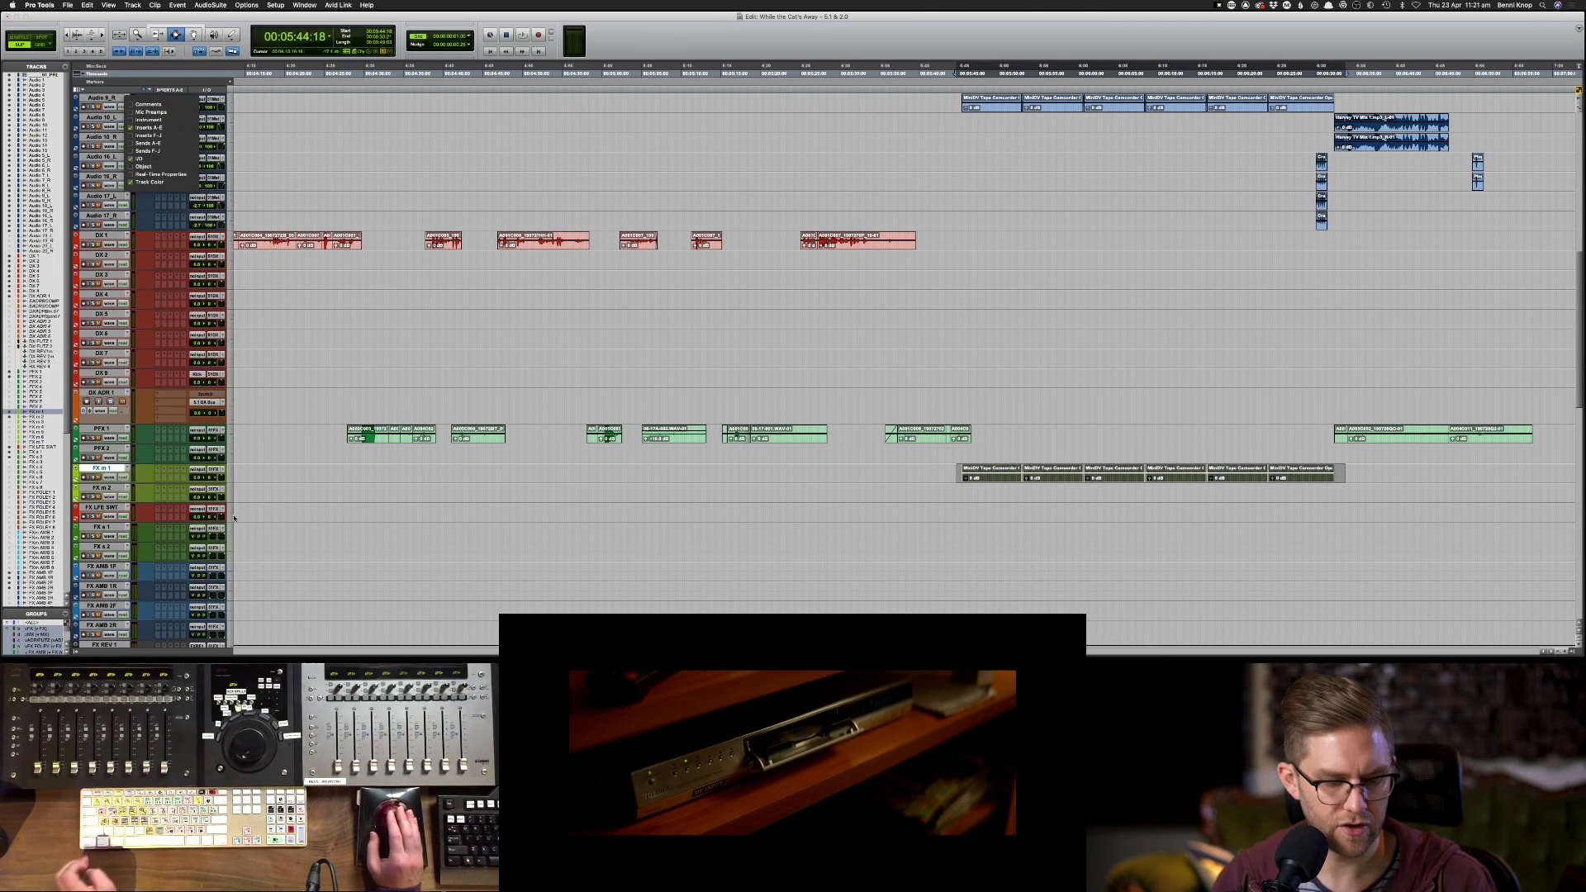
left_click(208, 479)
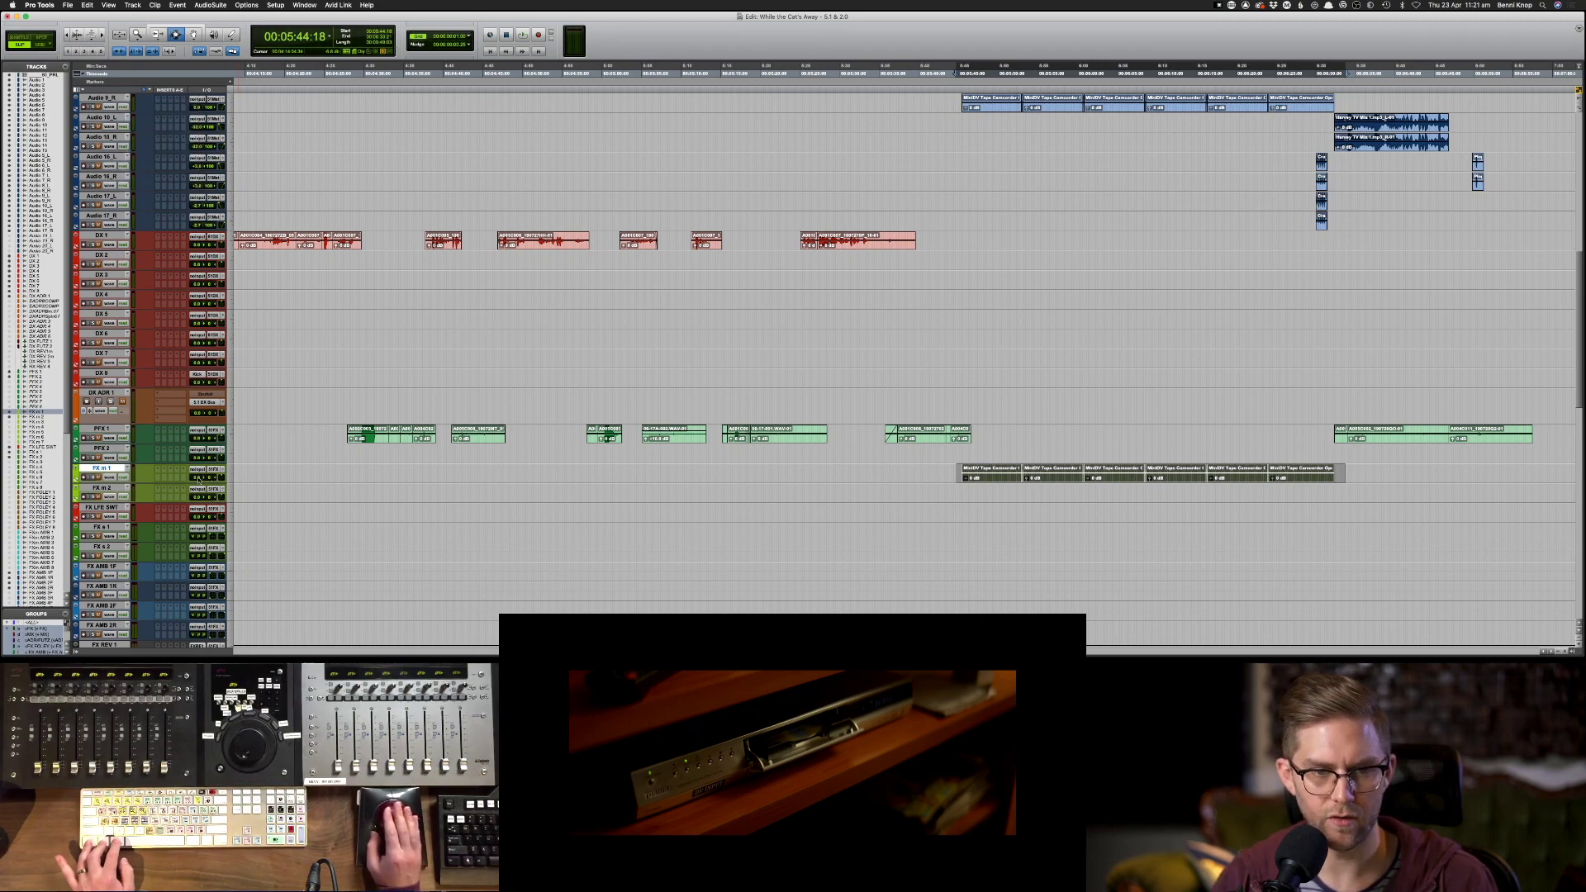
key("ctrl+alt+minus")
key("ctrl+alt+minus")
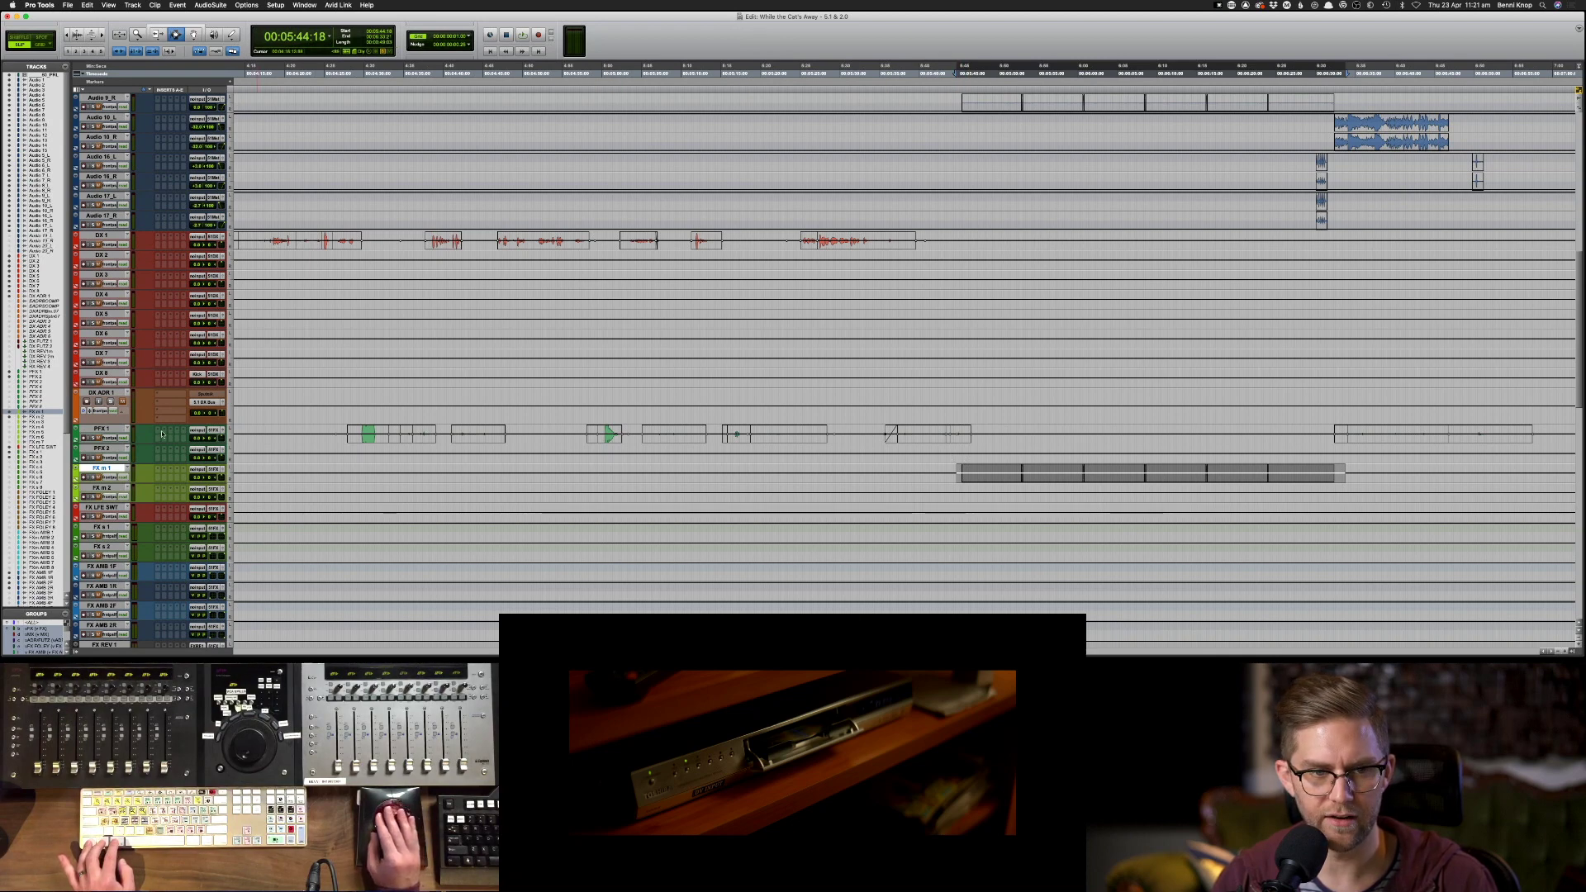
key("ctrl+alt+minus")
- Audition the clips on Audio 7_L from about 5:45 and on Audio 6_L from about 5:49 using track solo
scroll(738, 417, "up", 4)
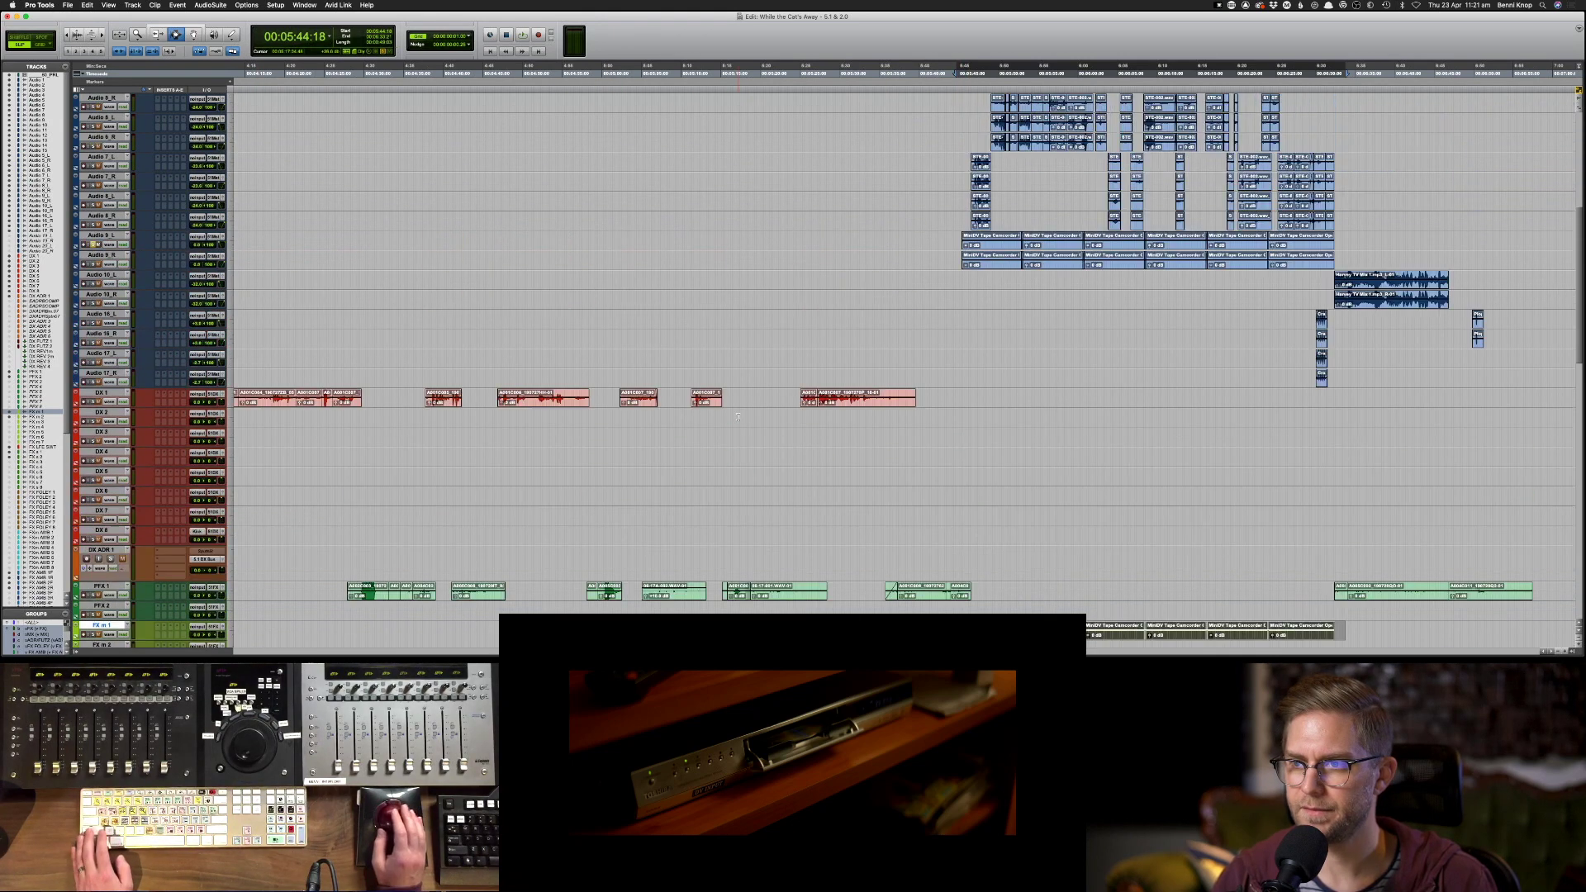
left_click(961, 162)
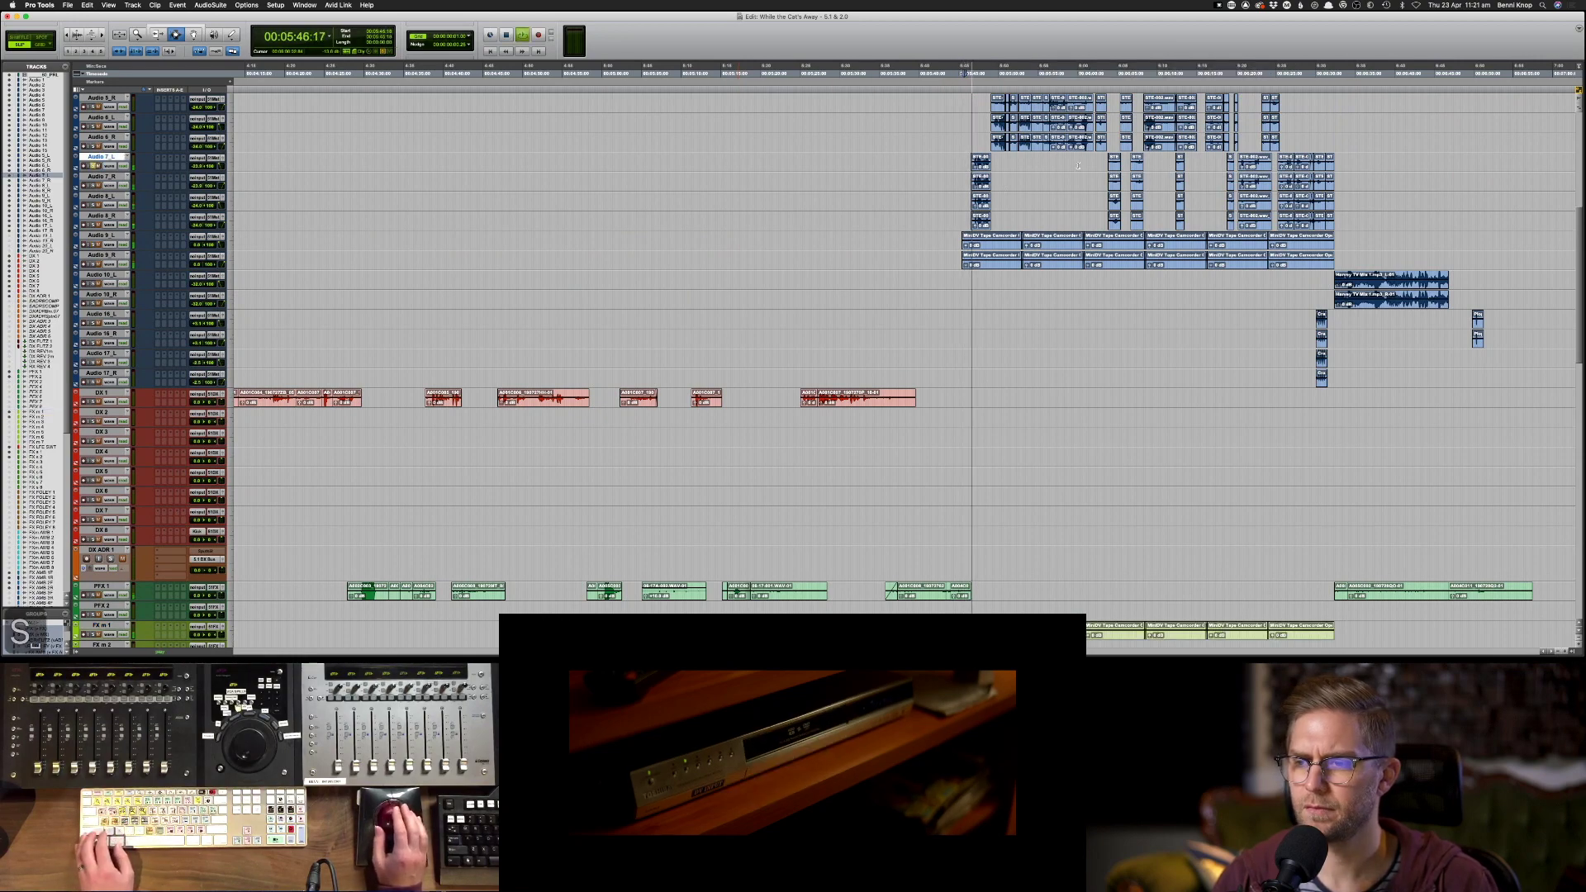
scroll(1078, 166, "up", 8)
scroll(1078, 166, "up", 1)
key("space")
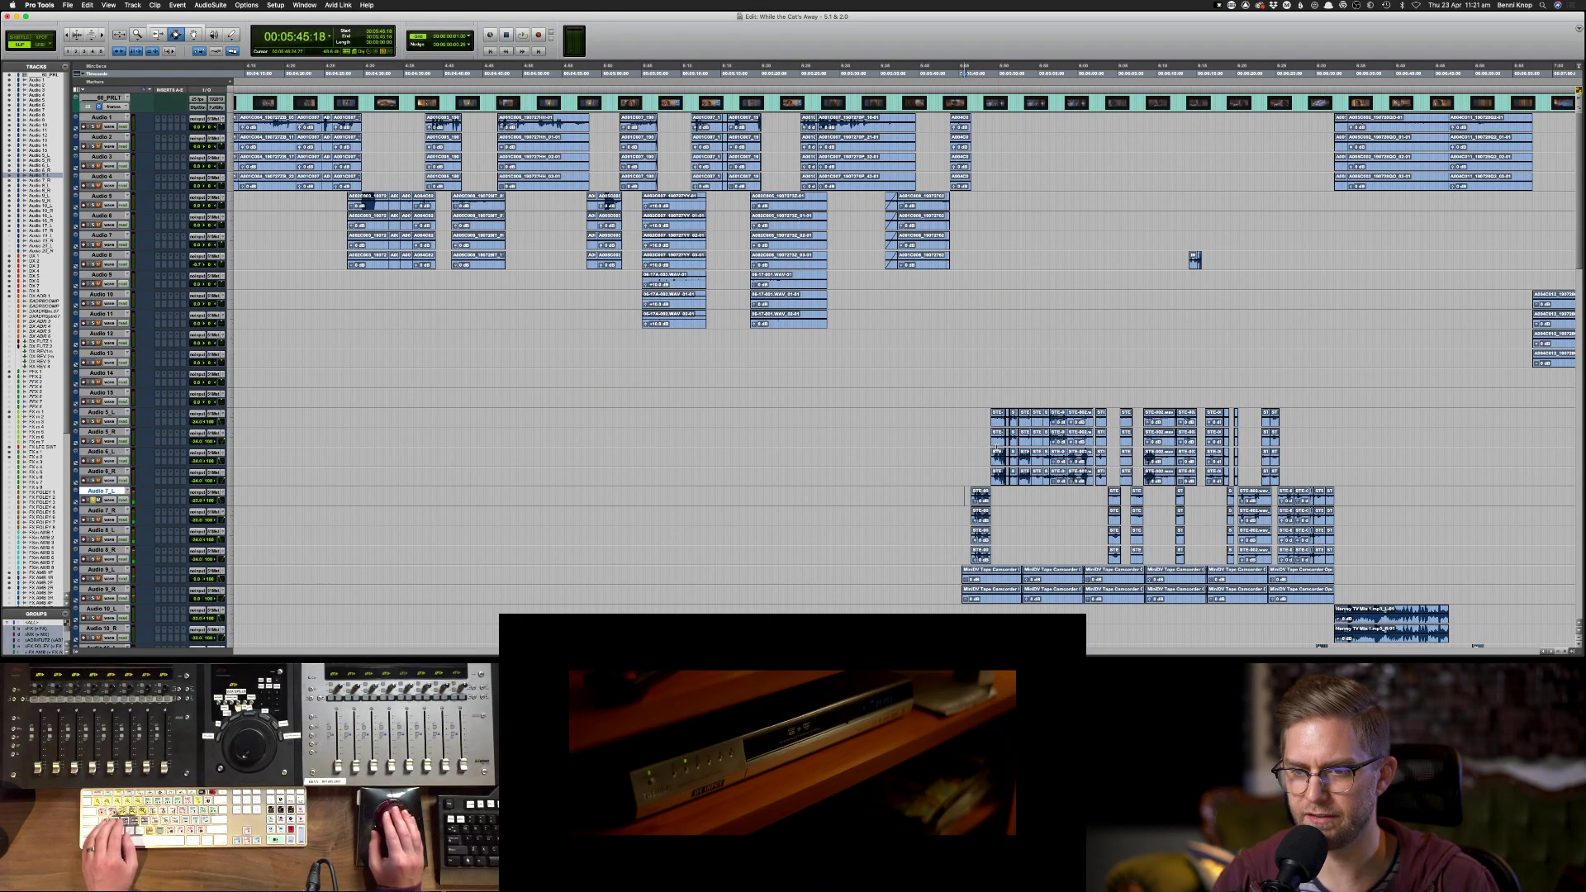
left_click(989, 453)
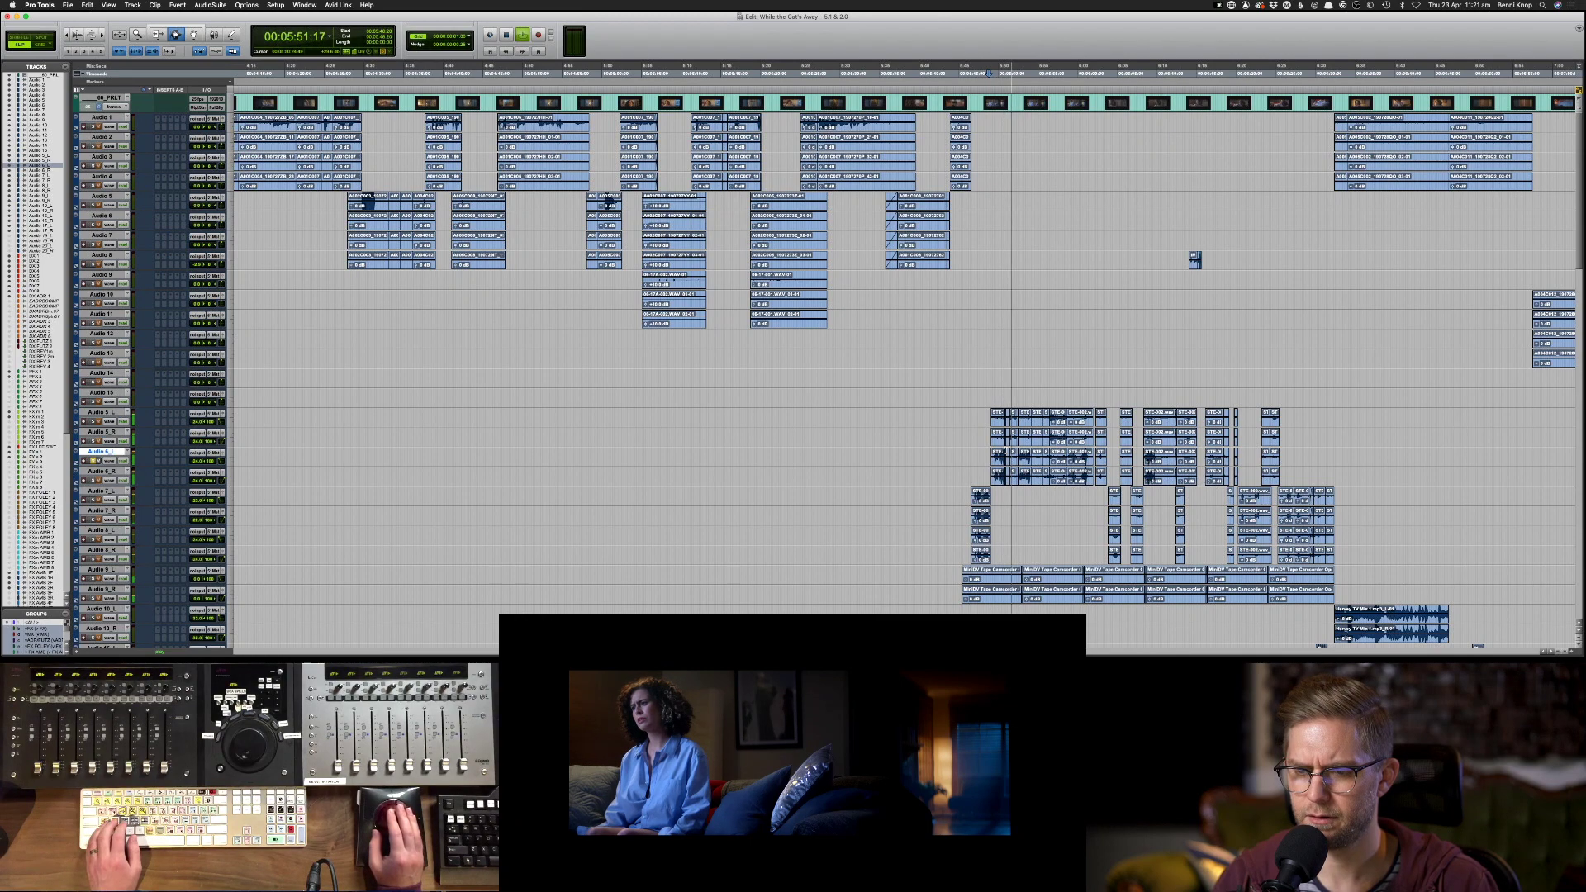
scroll(1008, 450, "down", 2)
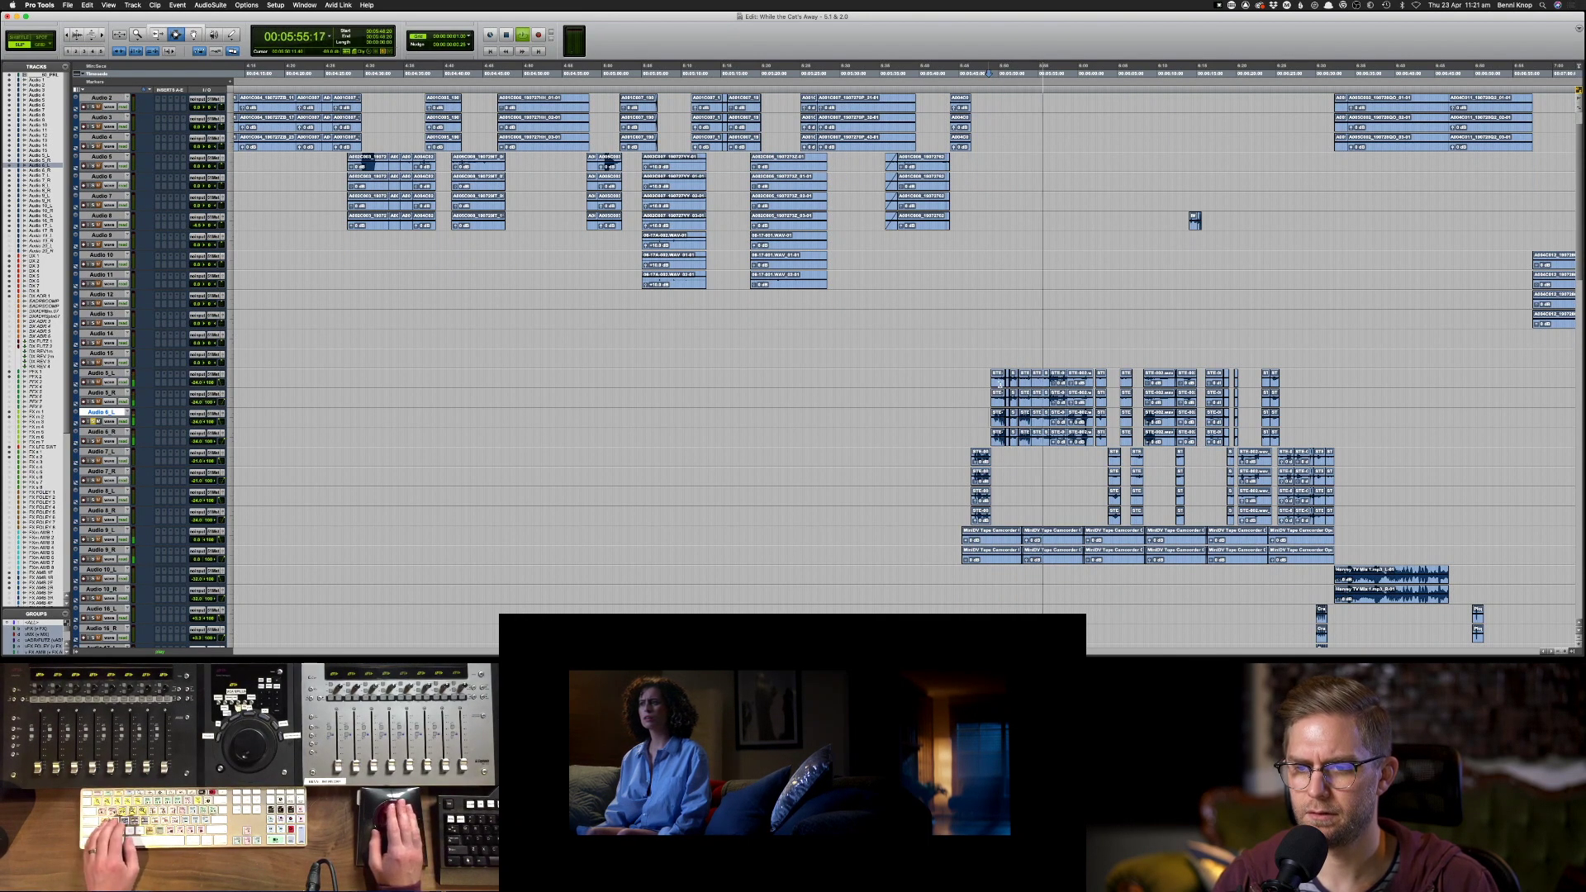
- Compare the clips on Audio 5_L and Audio 6_L from about 5:55 using track solo
key("ctrl+p")
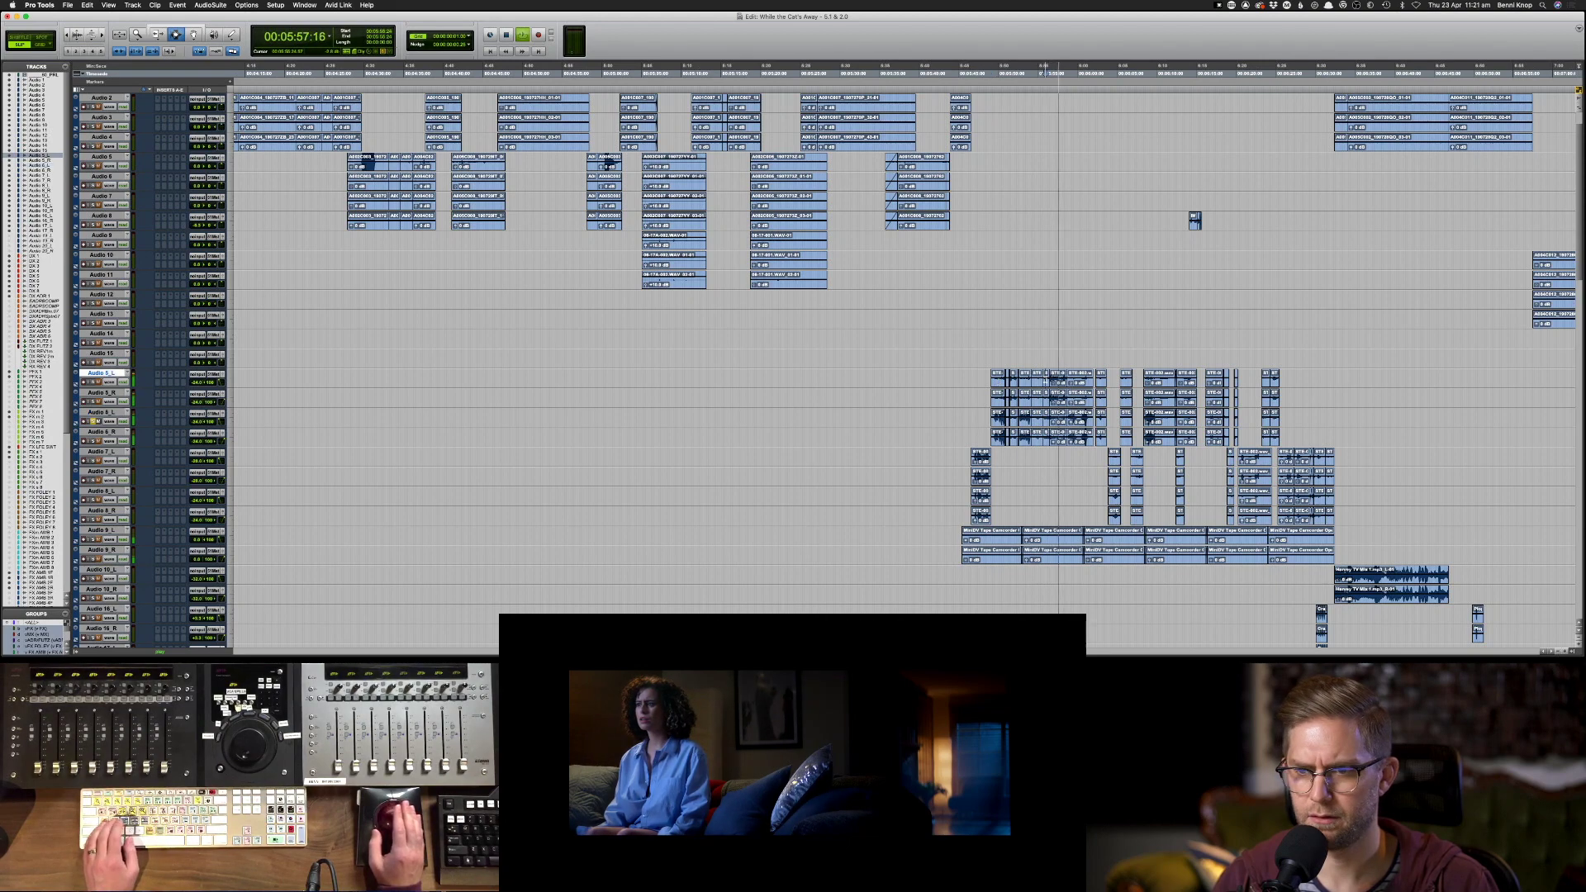
key("shift+s")
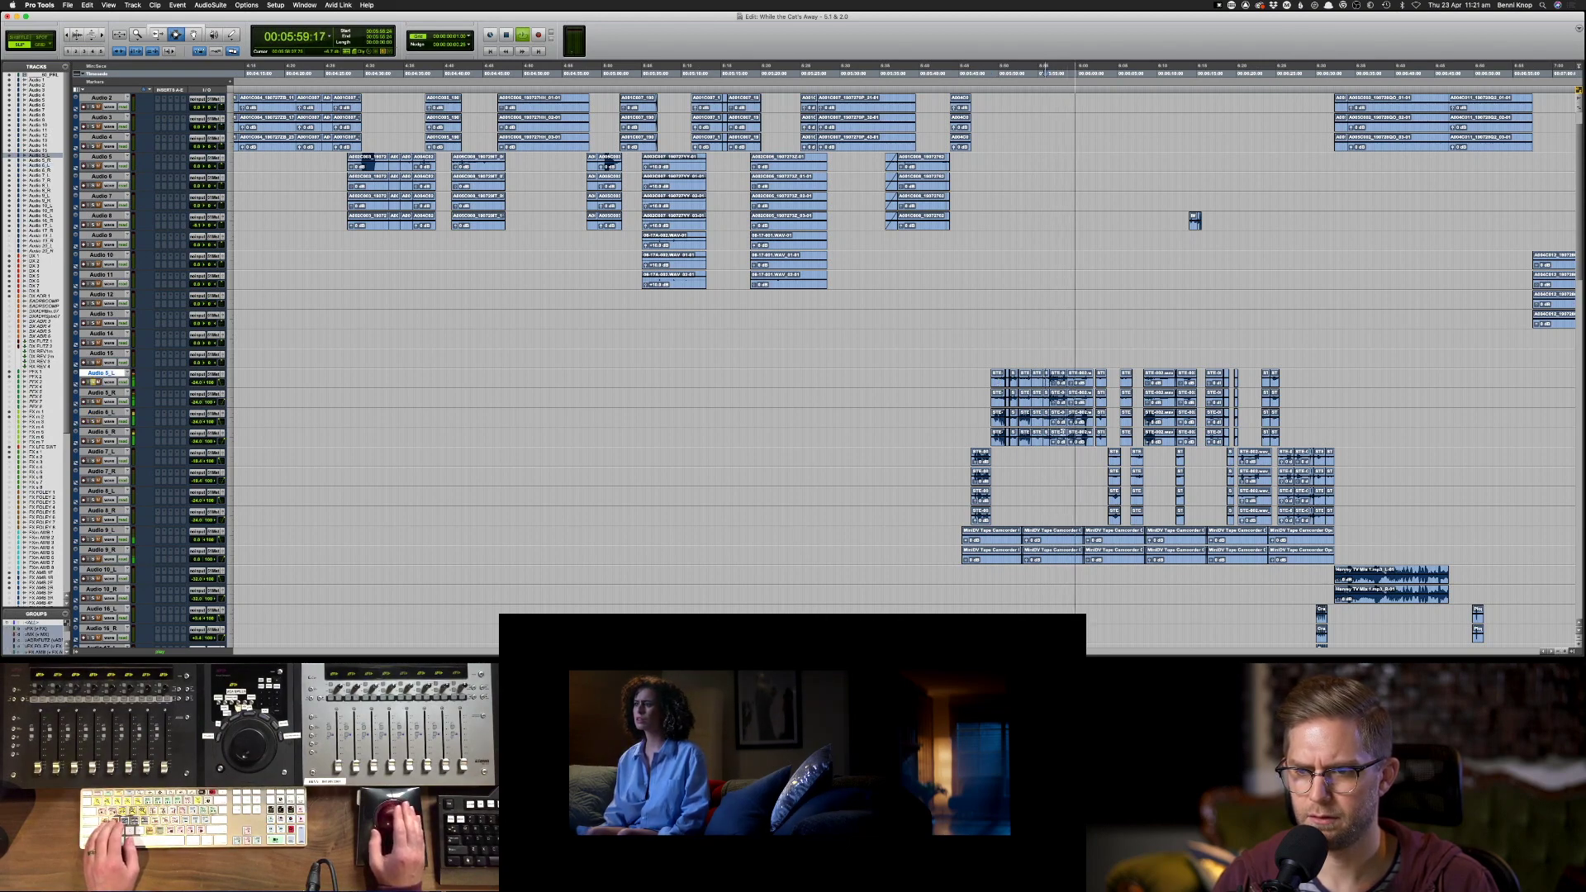
key("ctrl+semicolon")
key("shift+s")
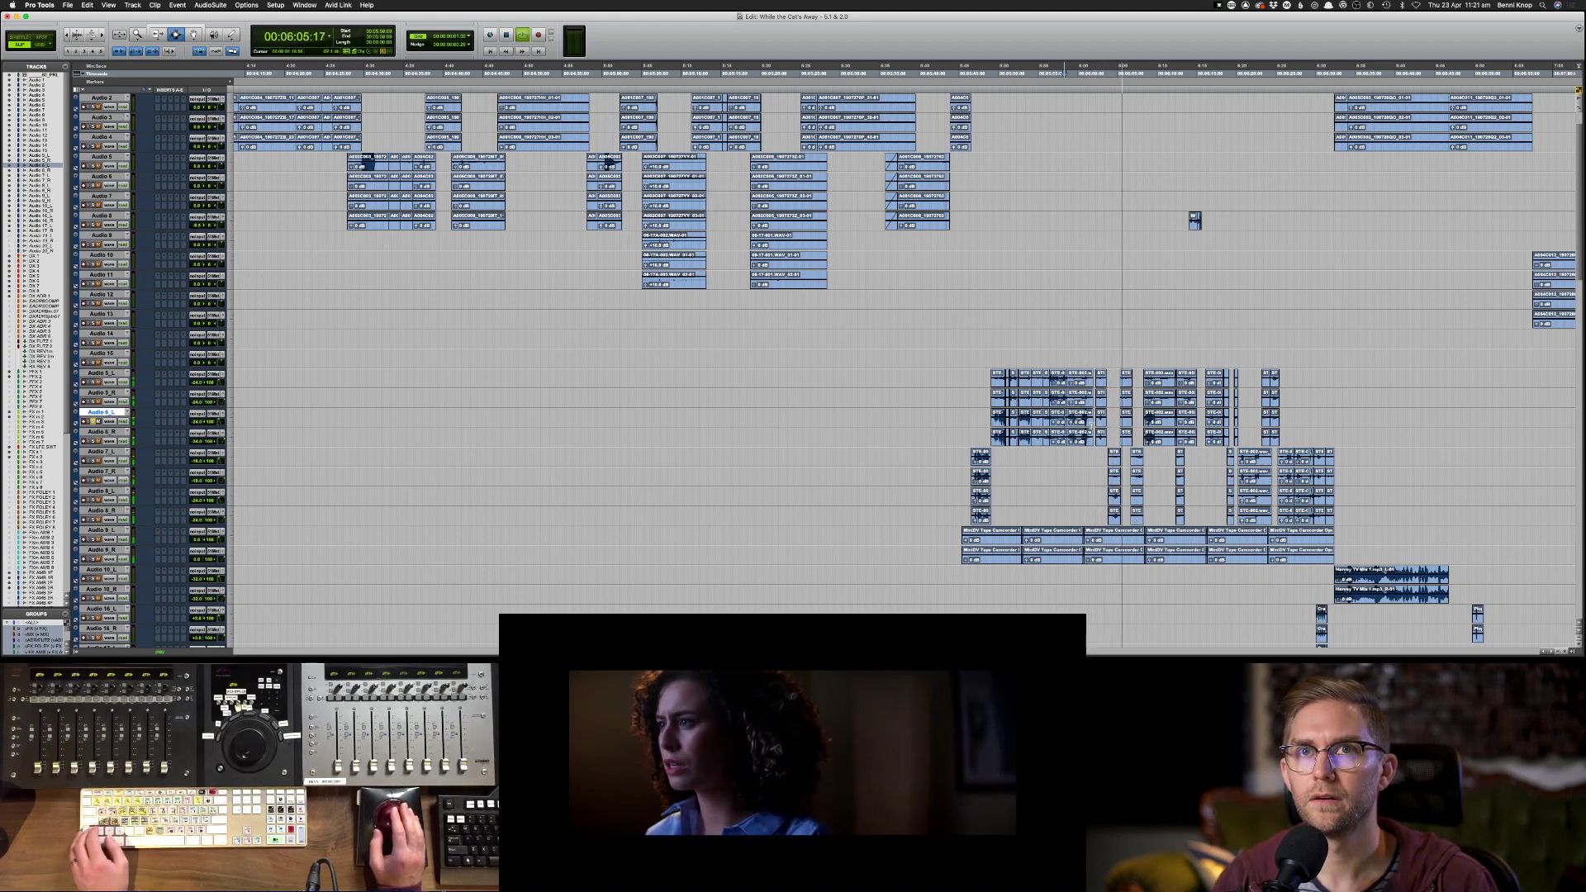
scroll(344, 526, "down", 10)
scroll(344, 526, "down", 3)
key("space")
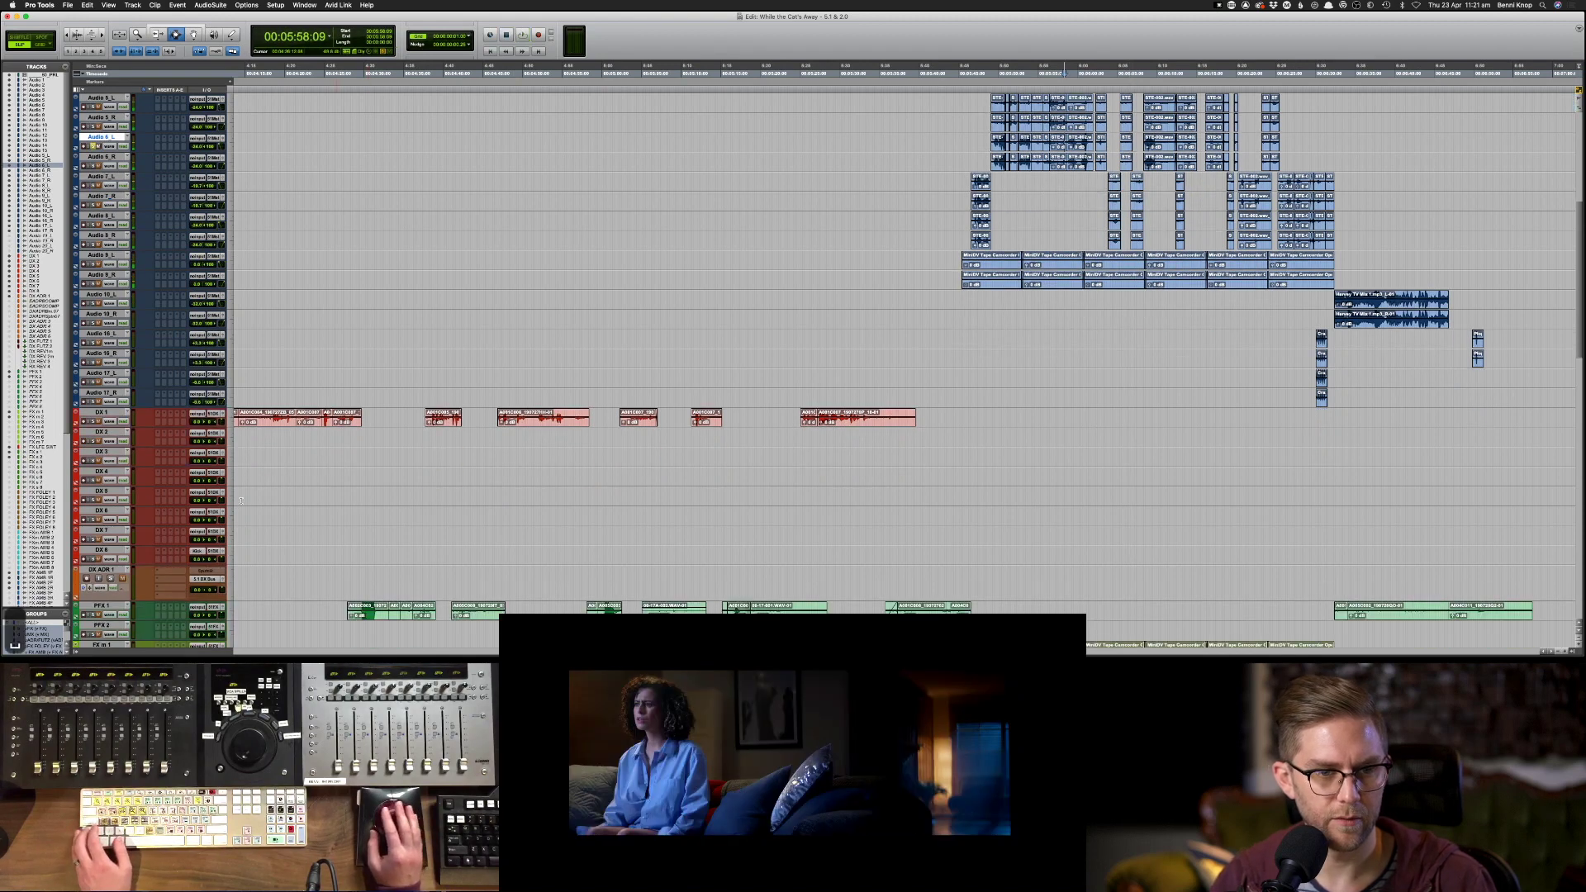
- Show the hidden ADR comp tracks below DX ADR 1 and rename the ADR boom comp track as DX ADR 2
left_click(9, 312)
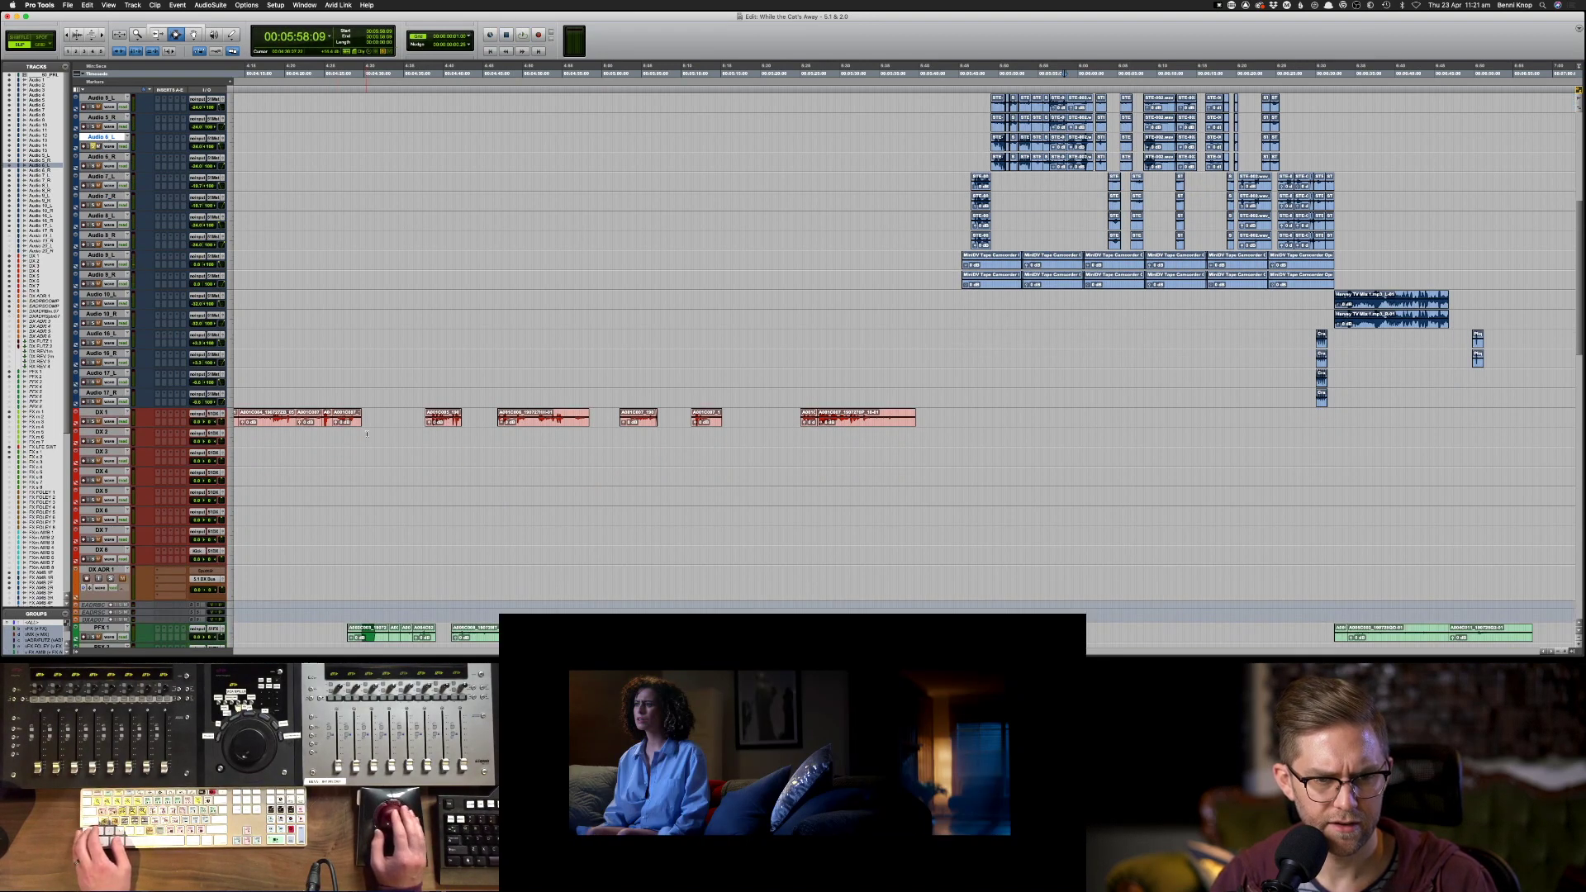
scroll(371, 433, "down", 8)
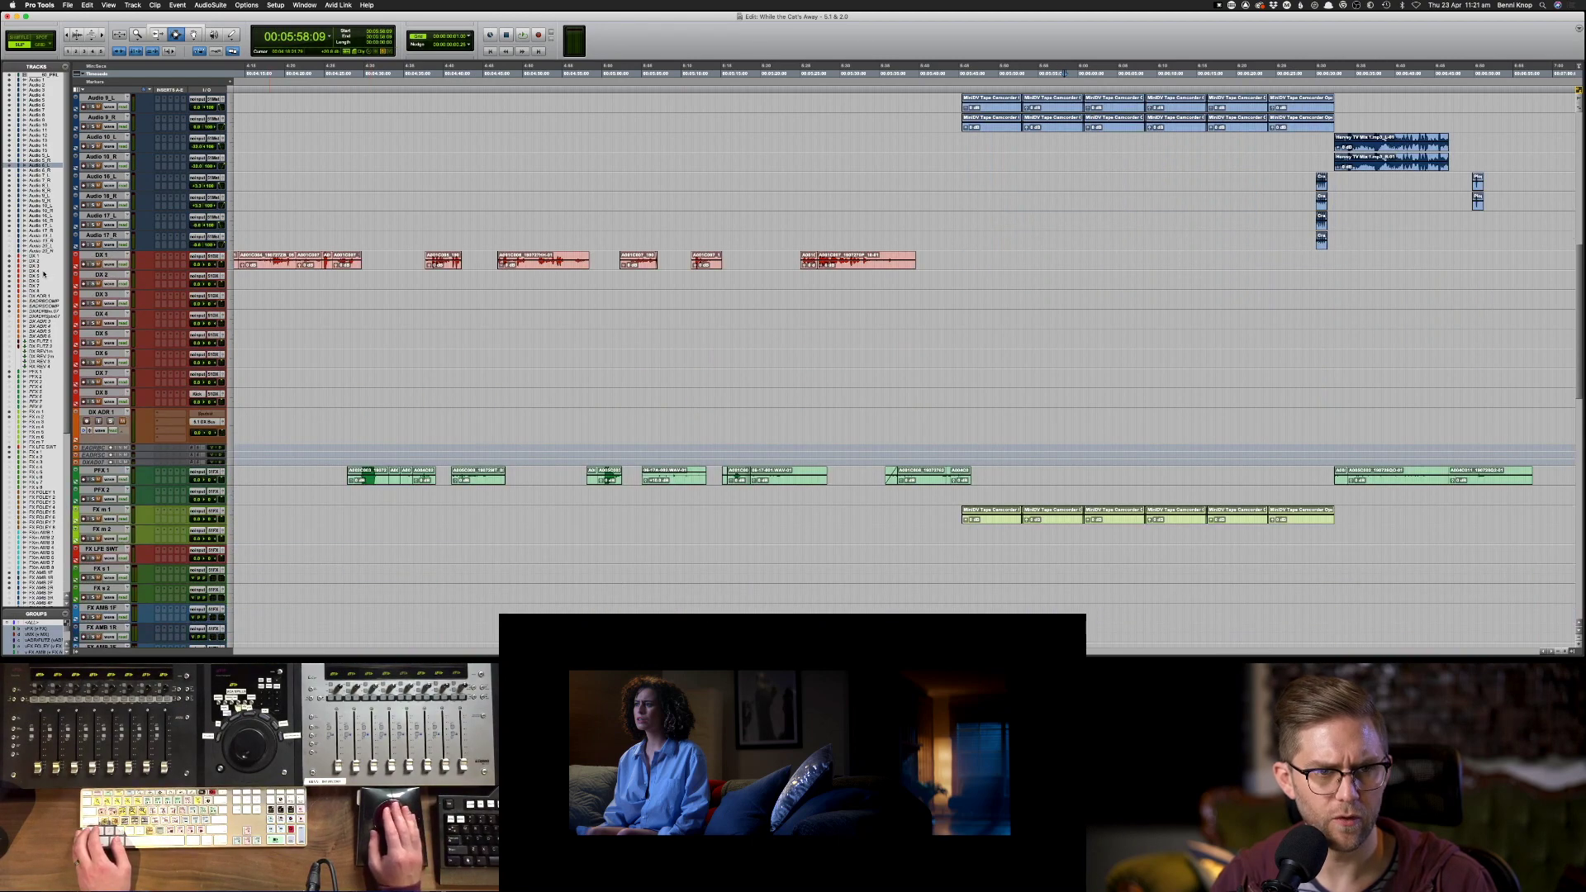
left_click(109, 420)
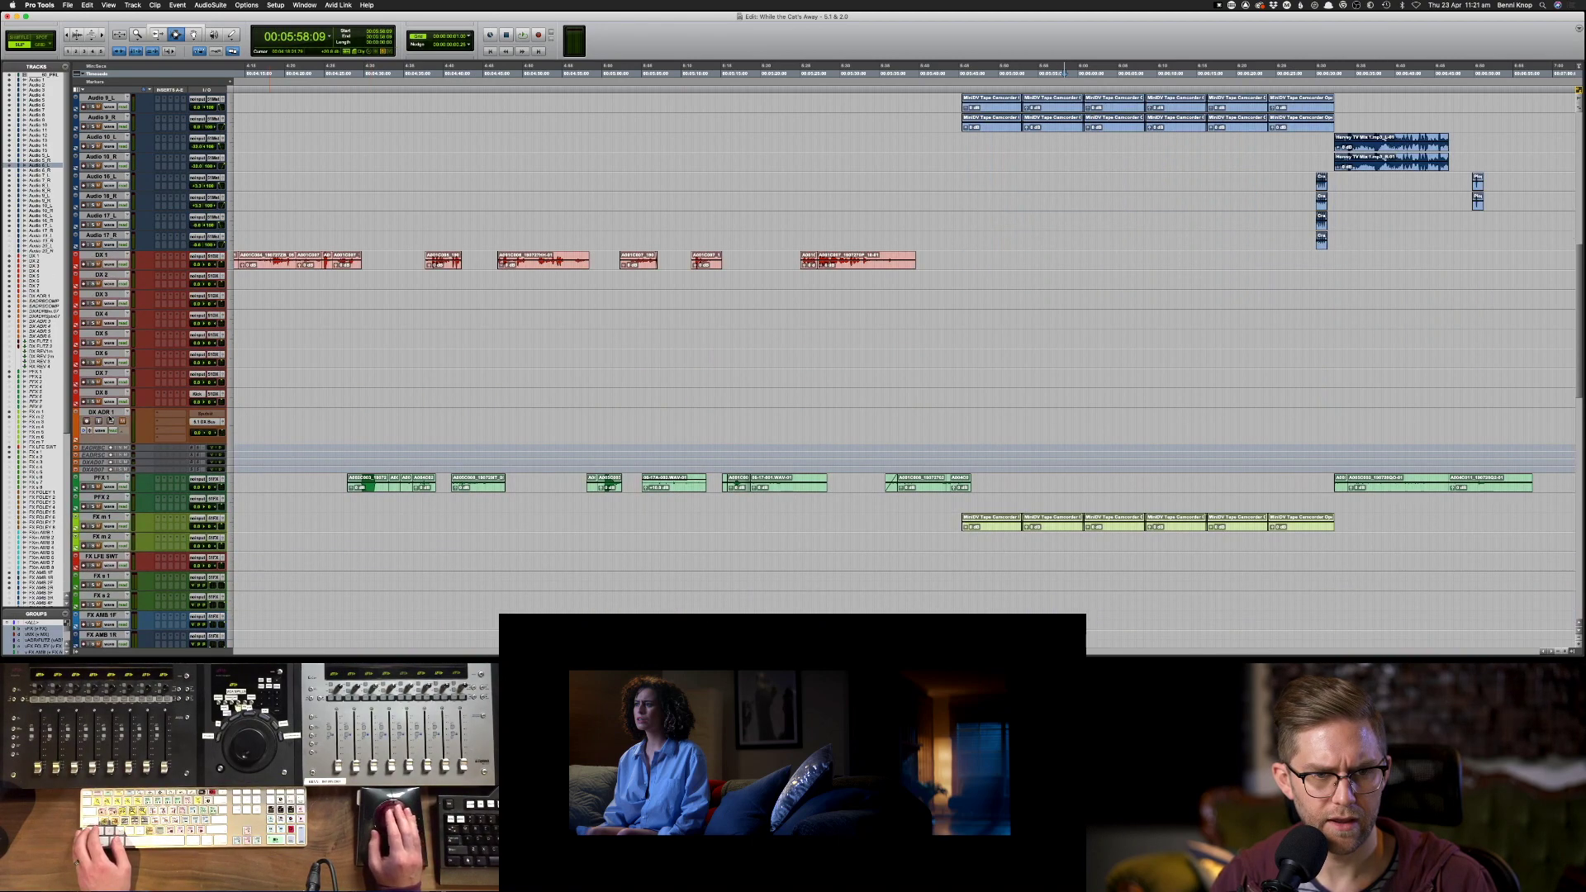
double_click(96, 450)
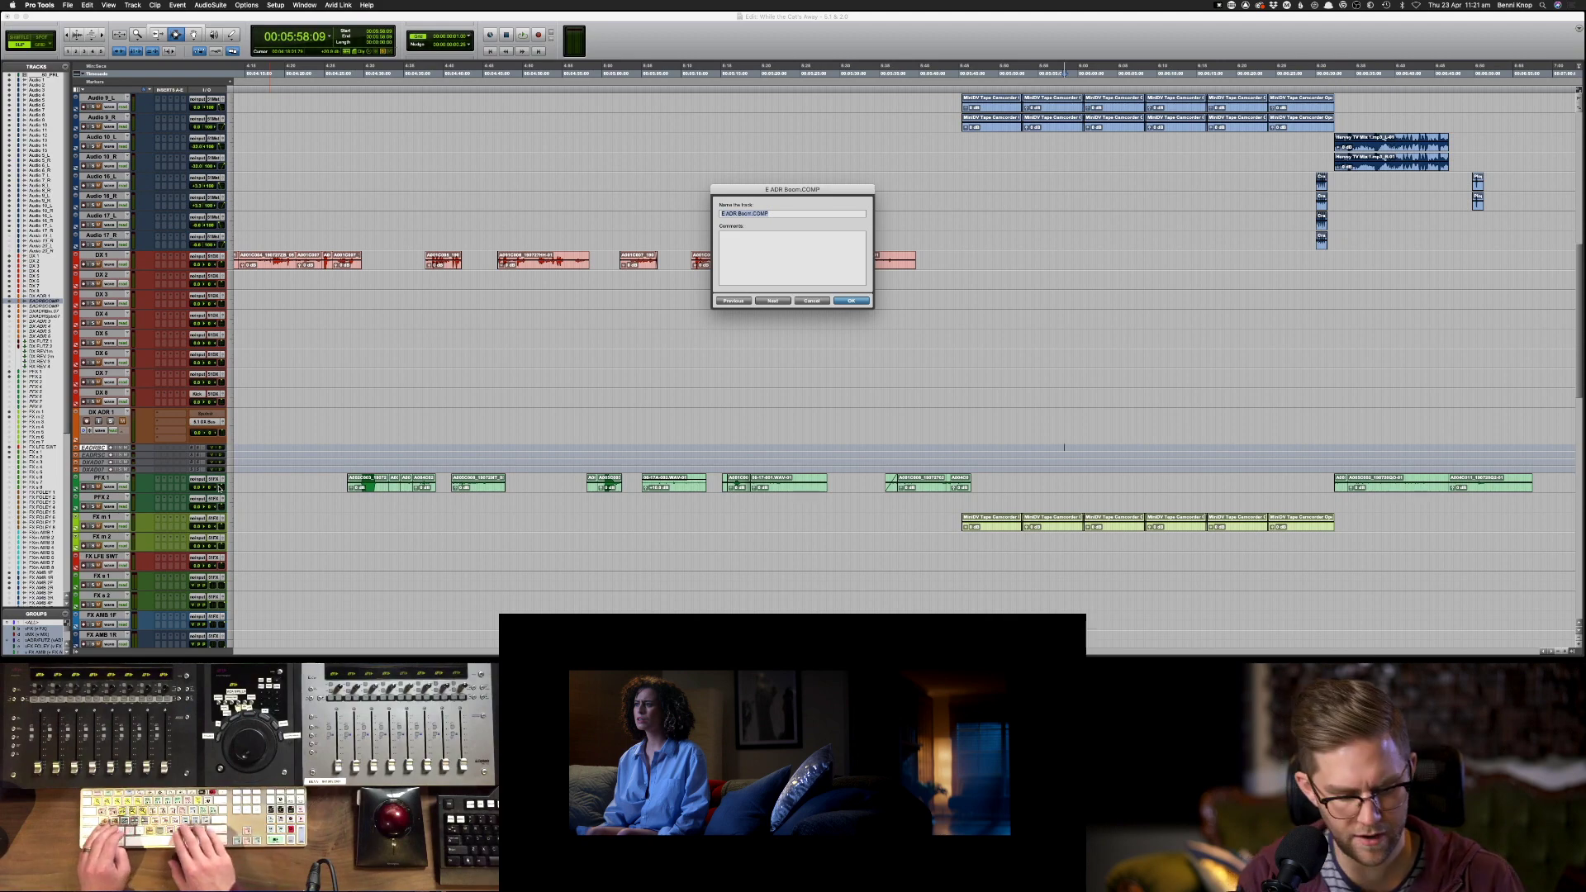
type("DX AD")
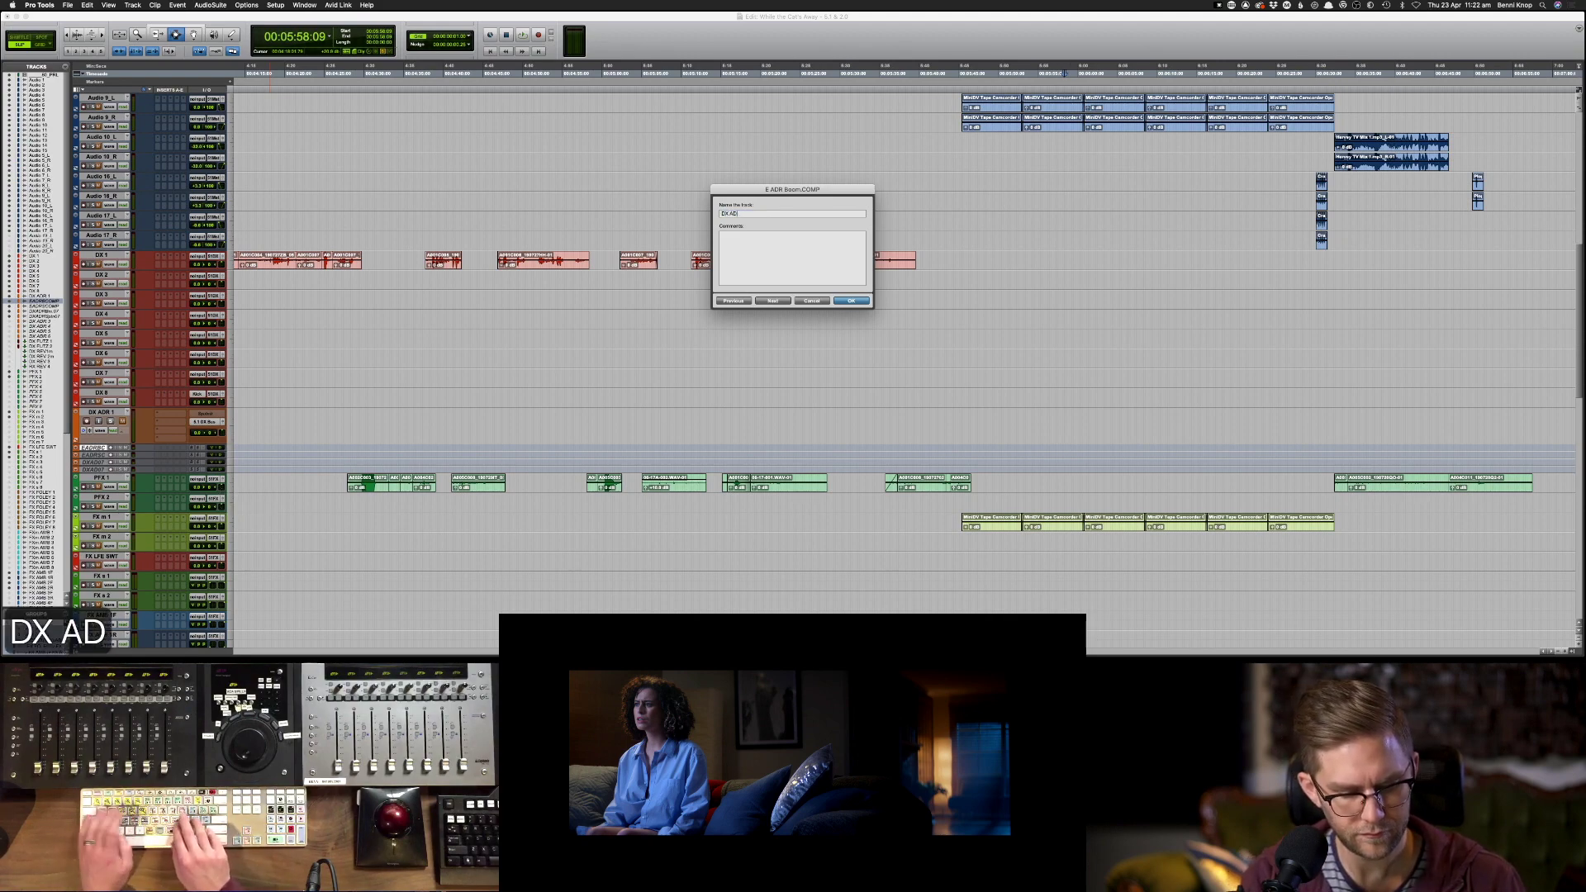
type("R 2")
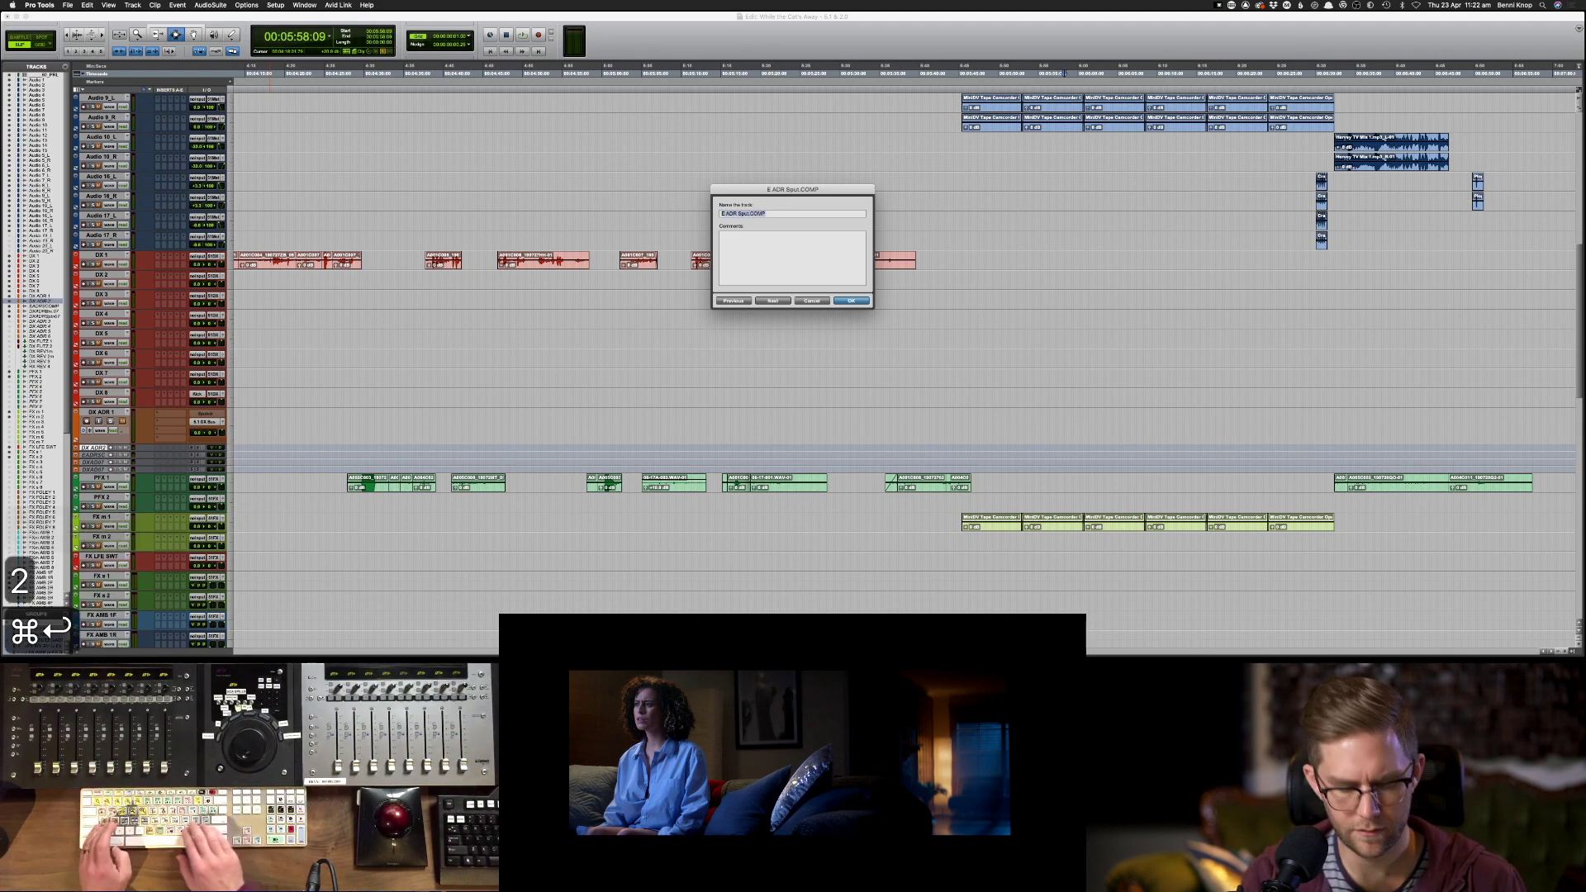
- Try to rename the next ADR comp track as DX ADR 3
key("super+Right")
type("DX ADR 3")
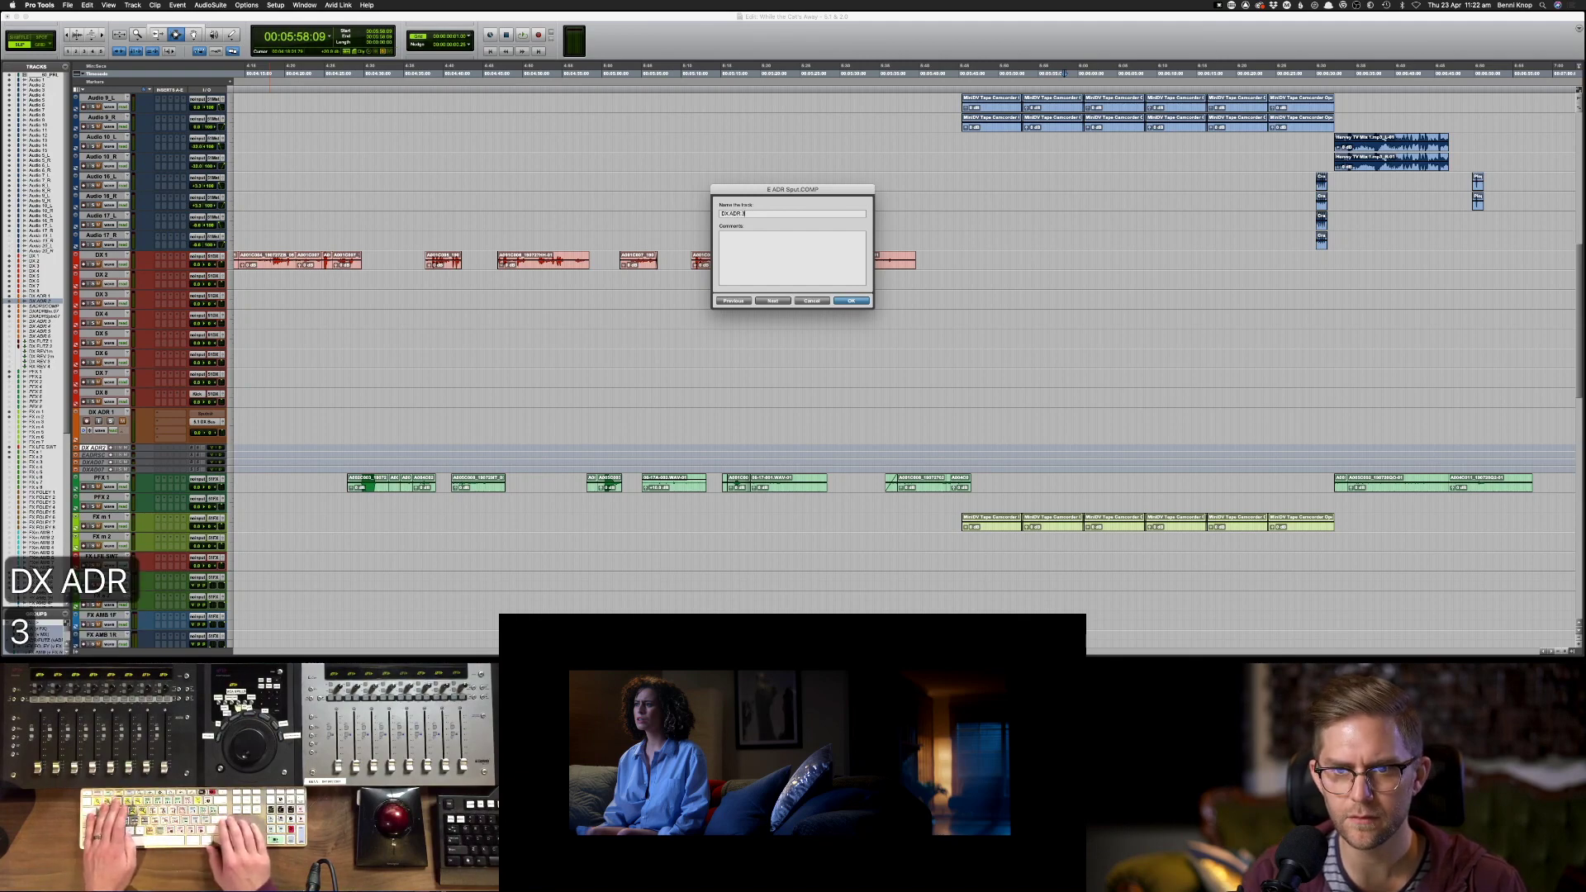
key("Return")
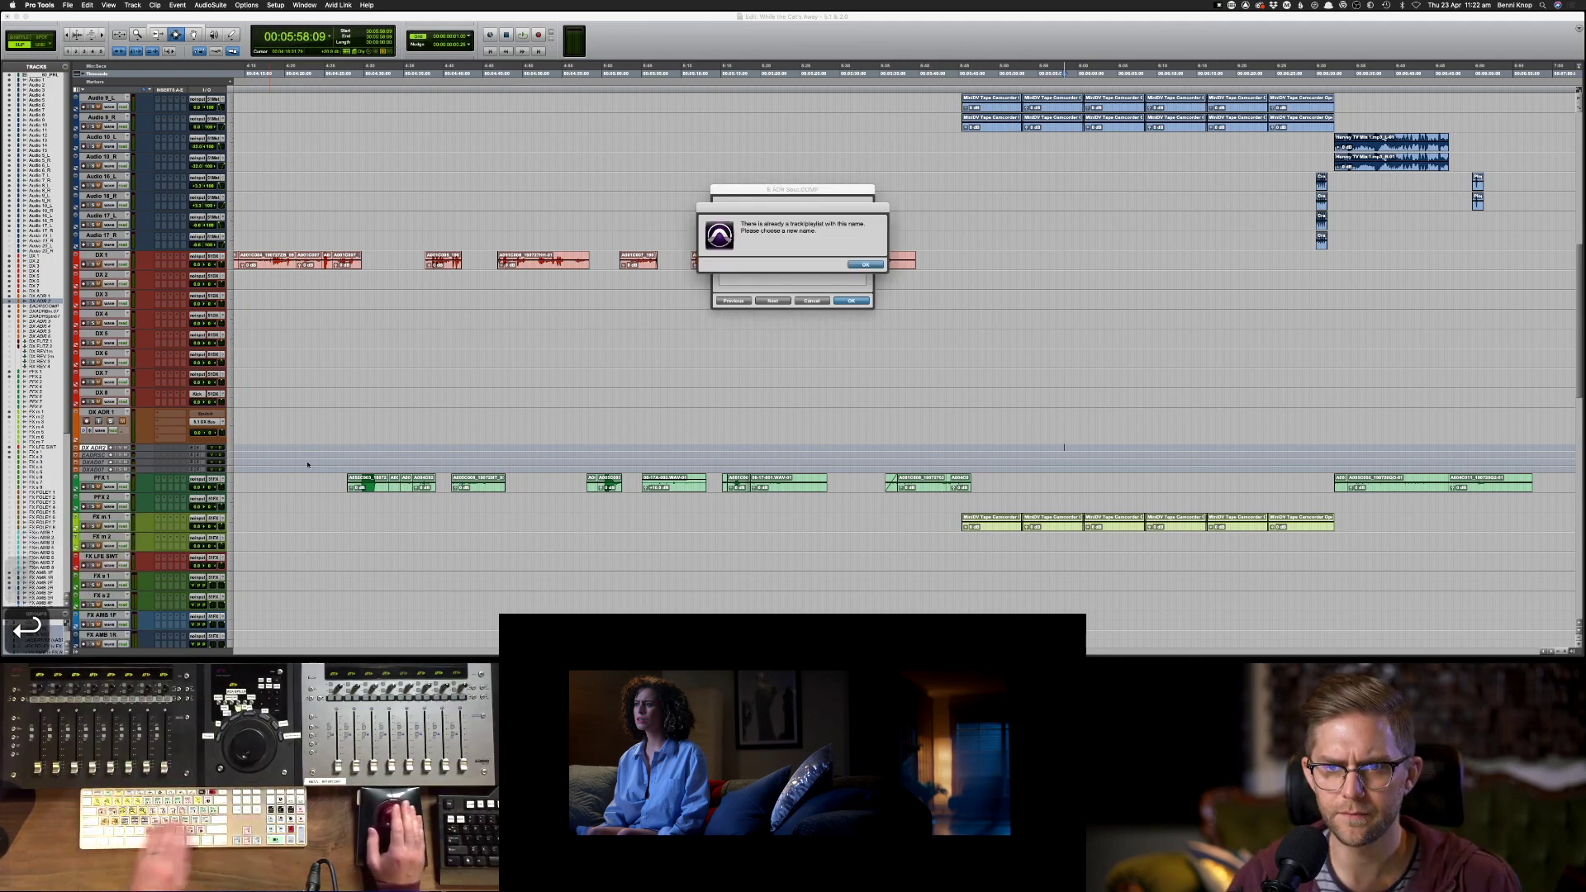
key("Return")
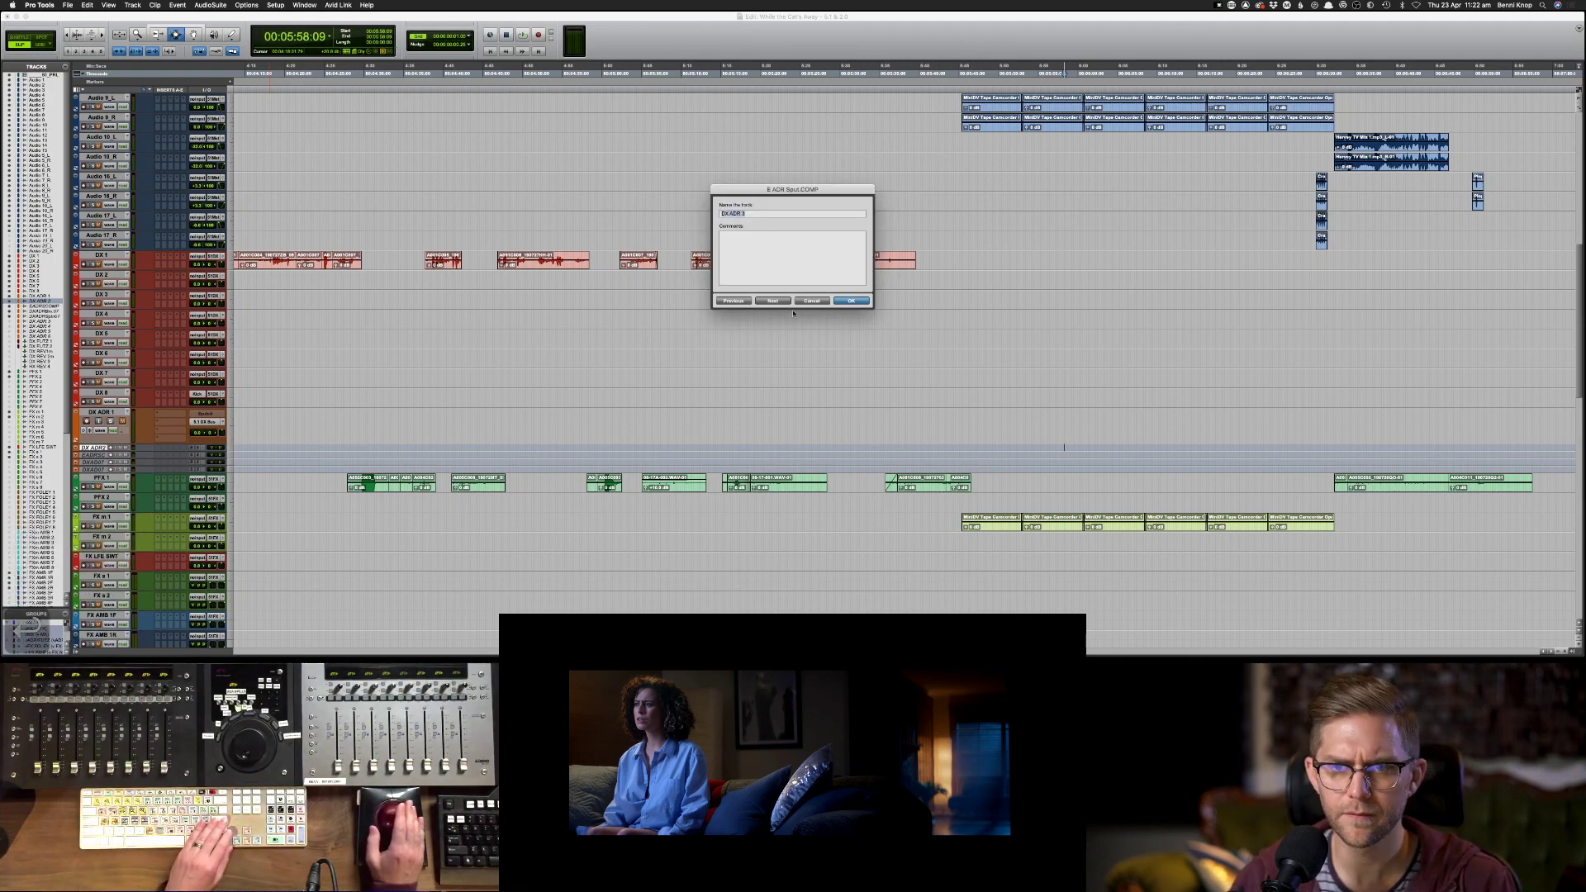
key("Escape")
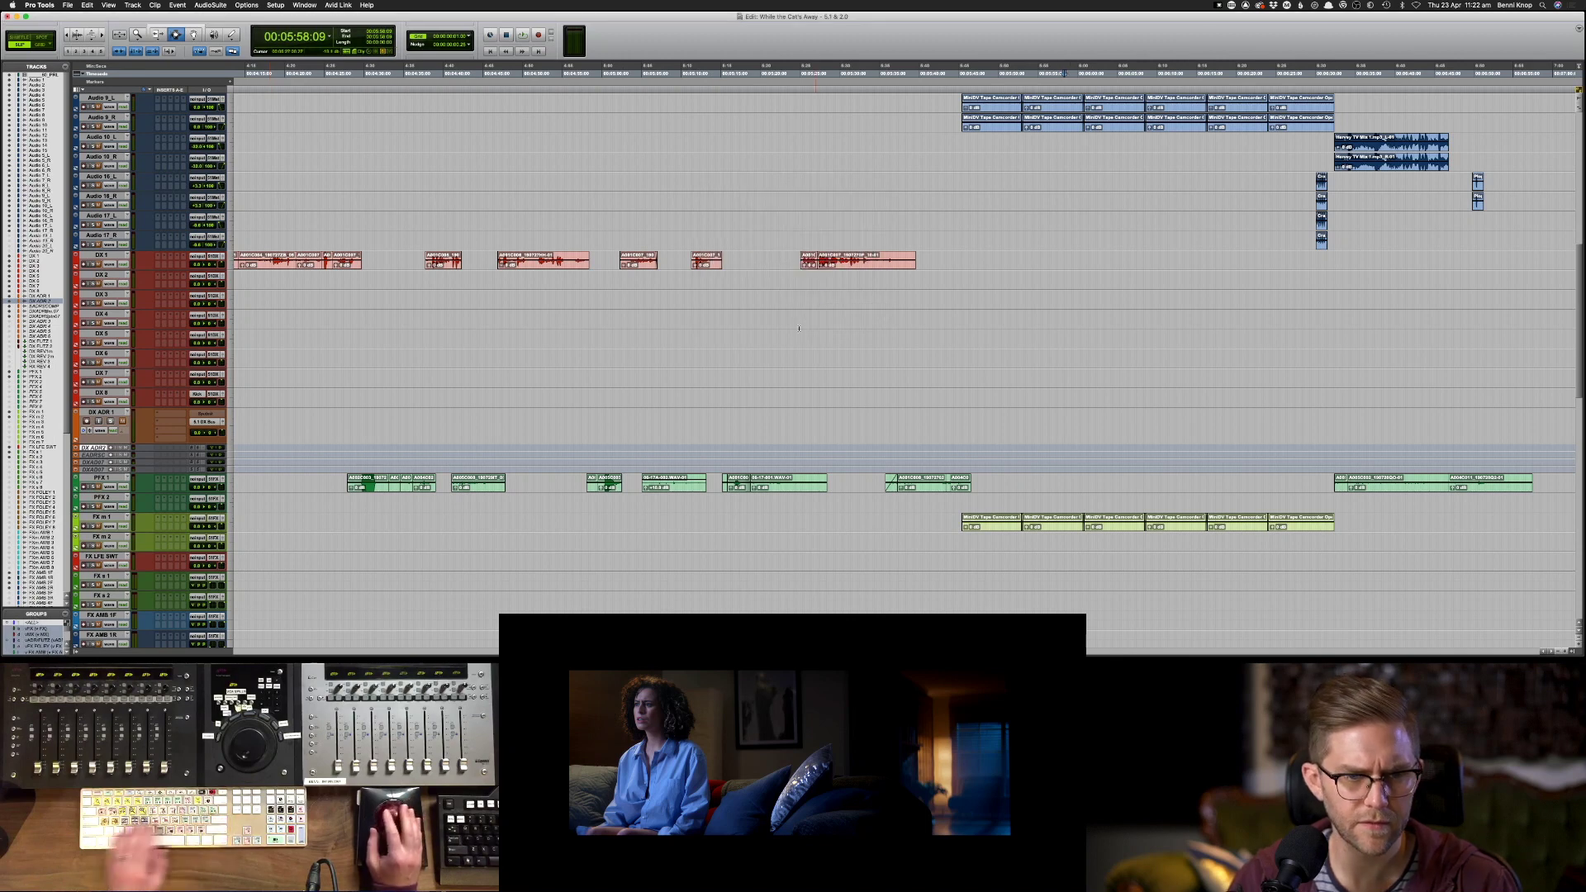
- Make DX ADR 2 and DX ADR 3 active and delete the leftover ADR comp tracks between them
right_click(94, 456)
left_click(123, 467)
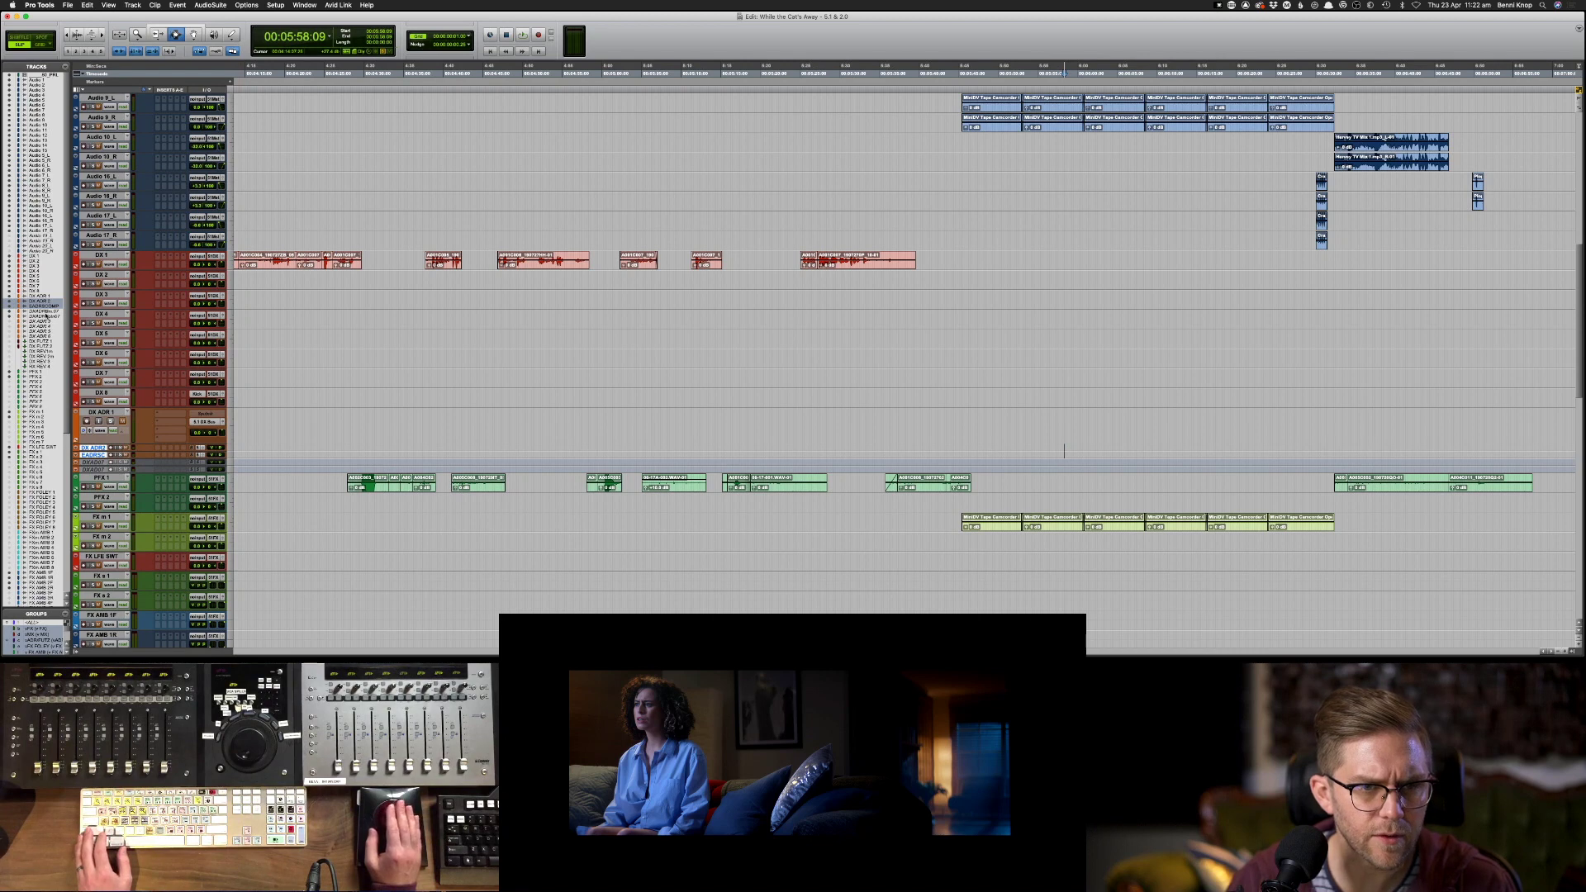
right_click(50, 309)
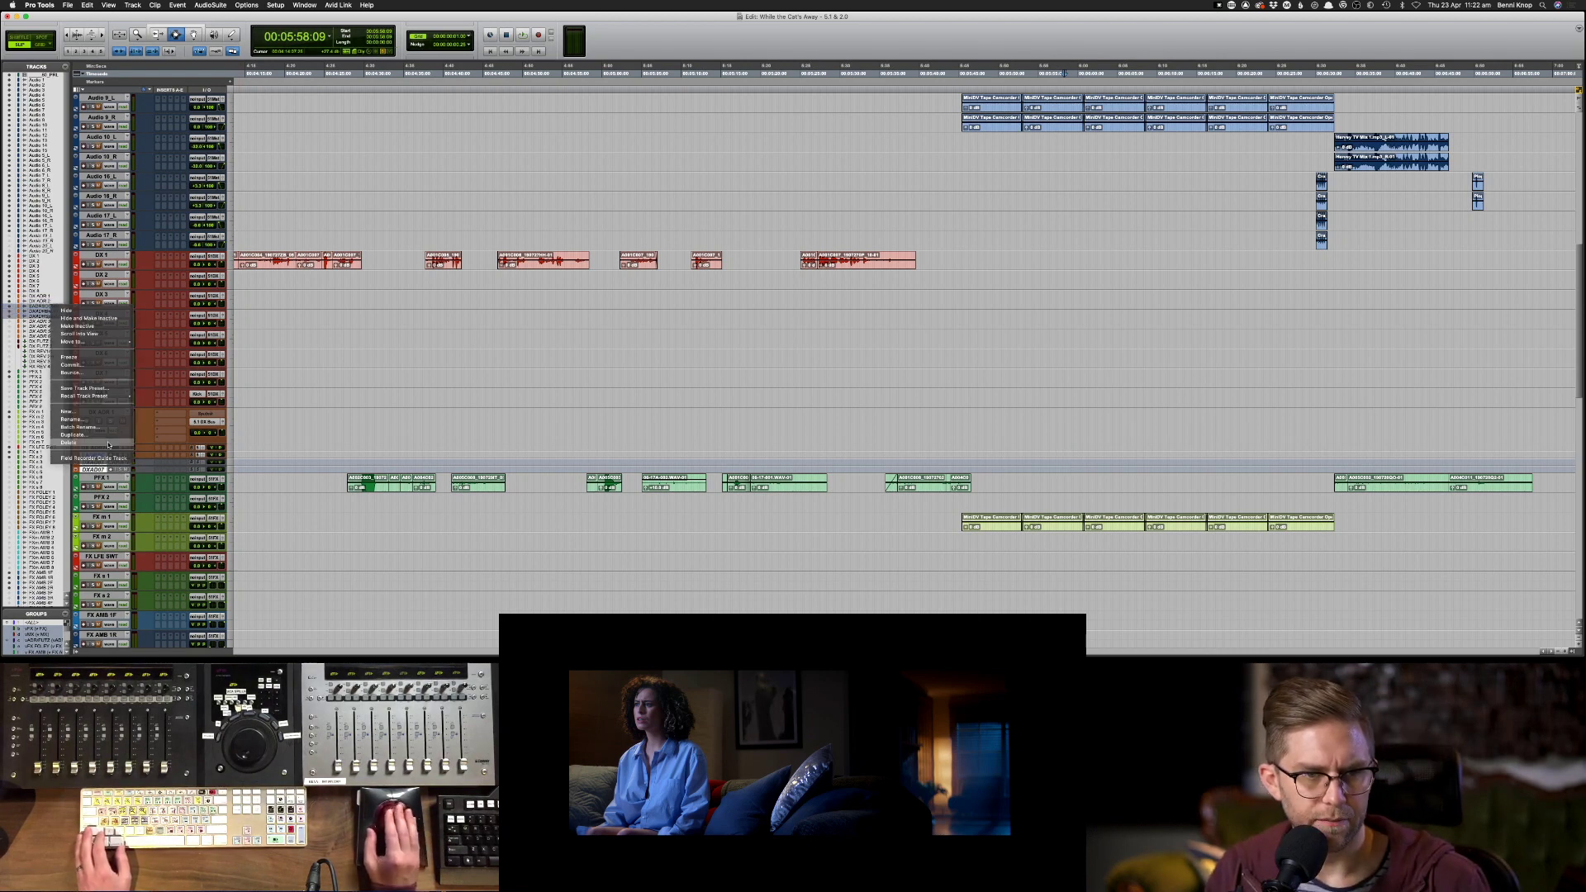
left_click(53, 349)
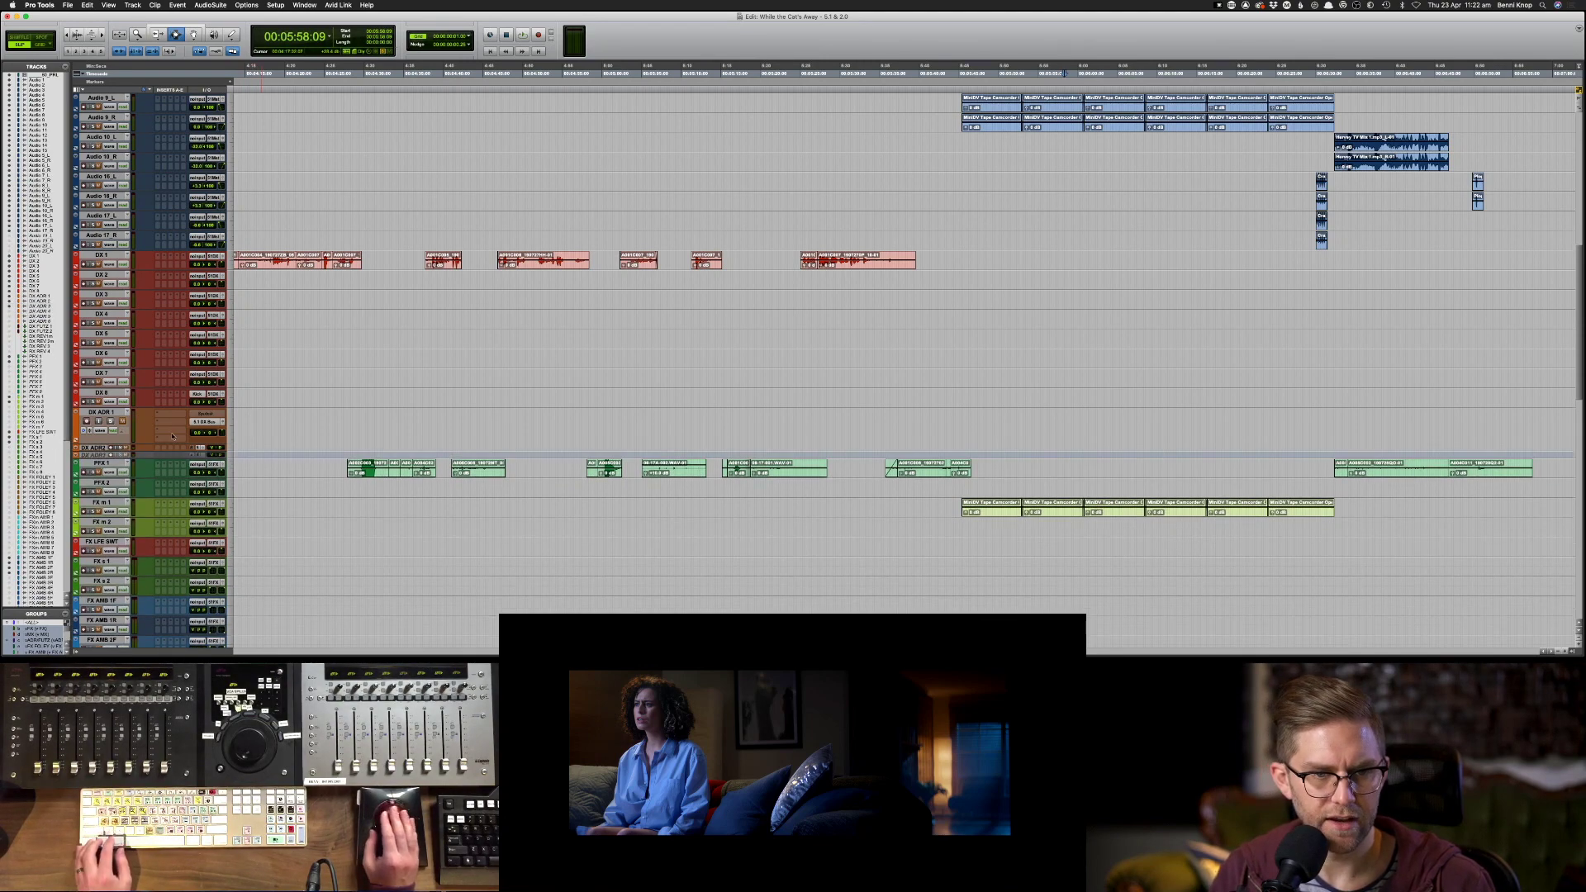
right_click(100, 455)
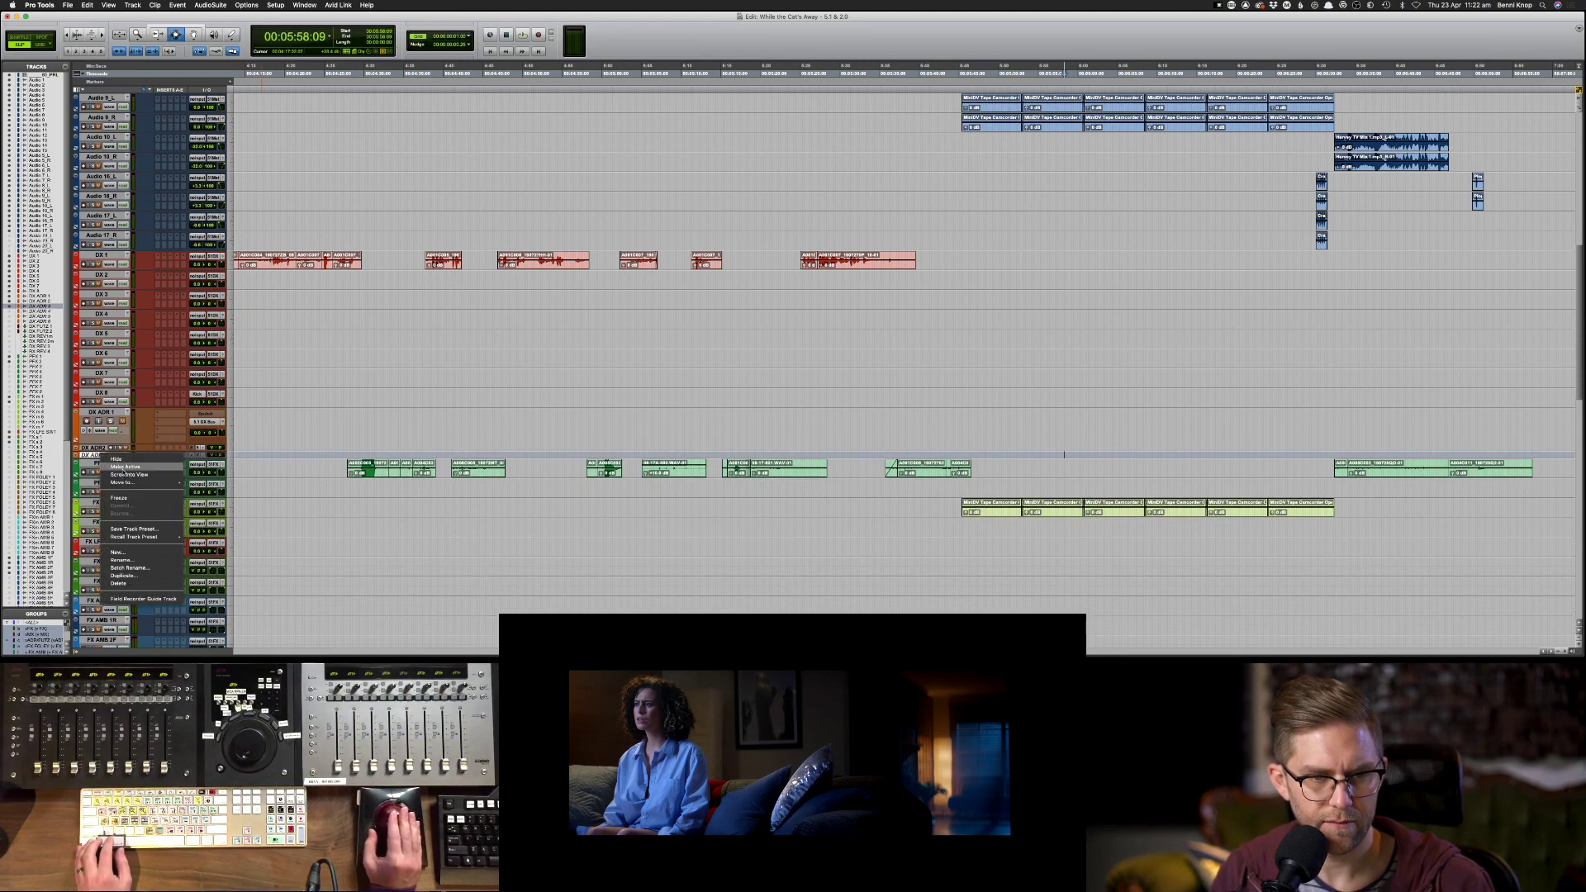
left_click(125, 467)
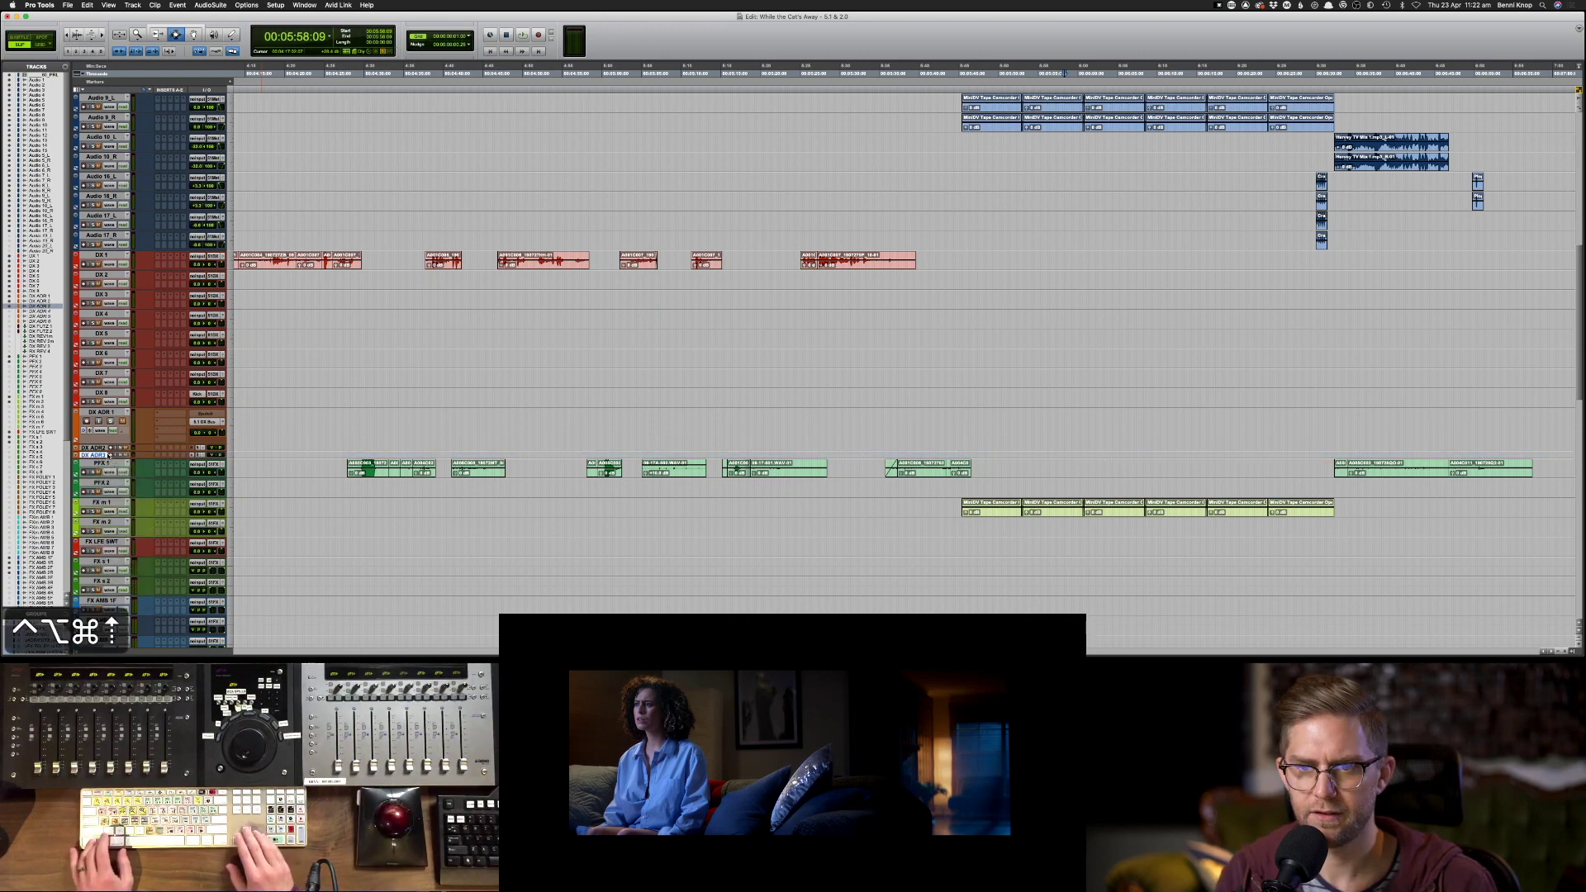
scroll(108, 454, "up", 10)
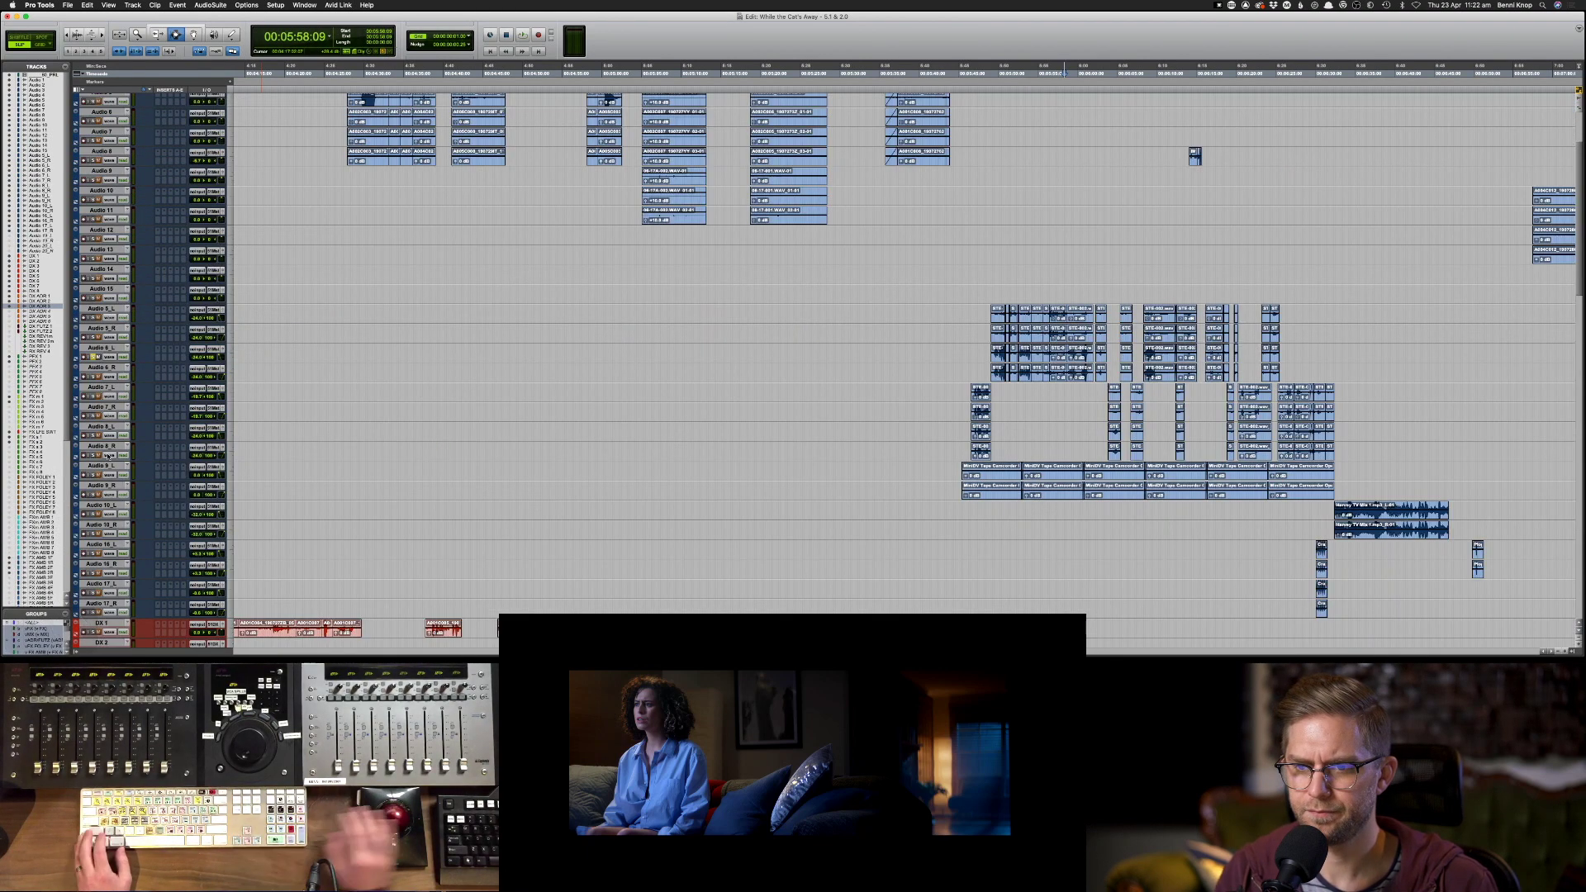
scroll(836, 369, "down", 3)
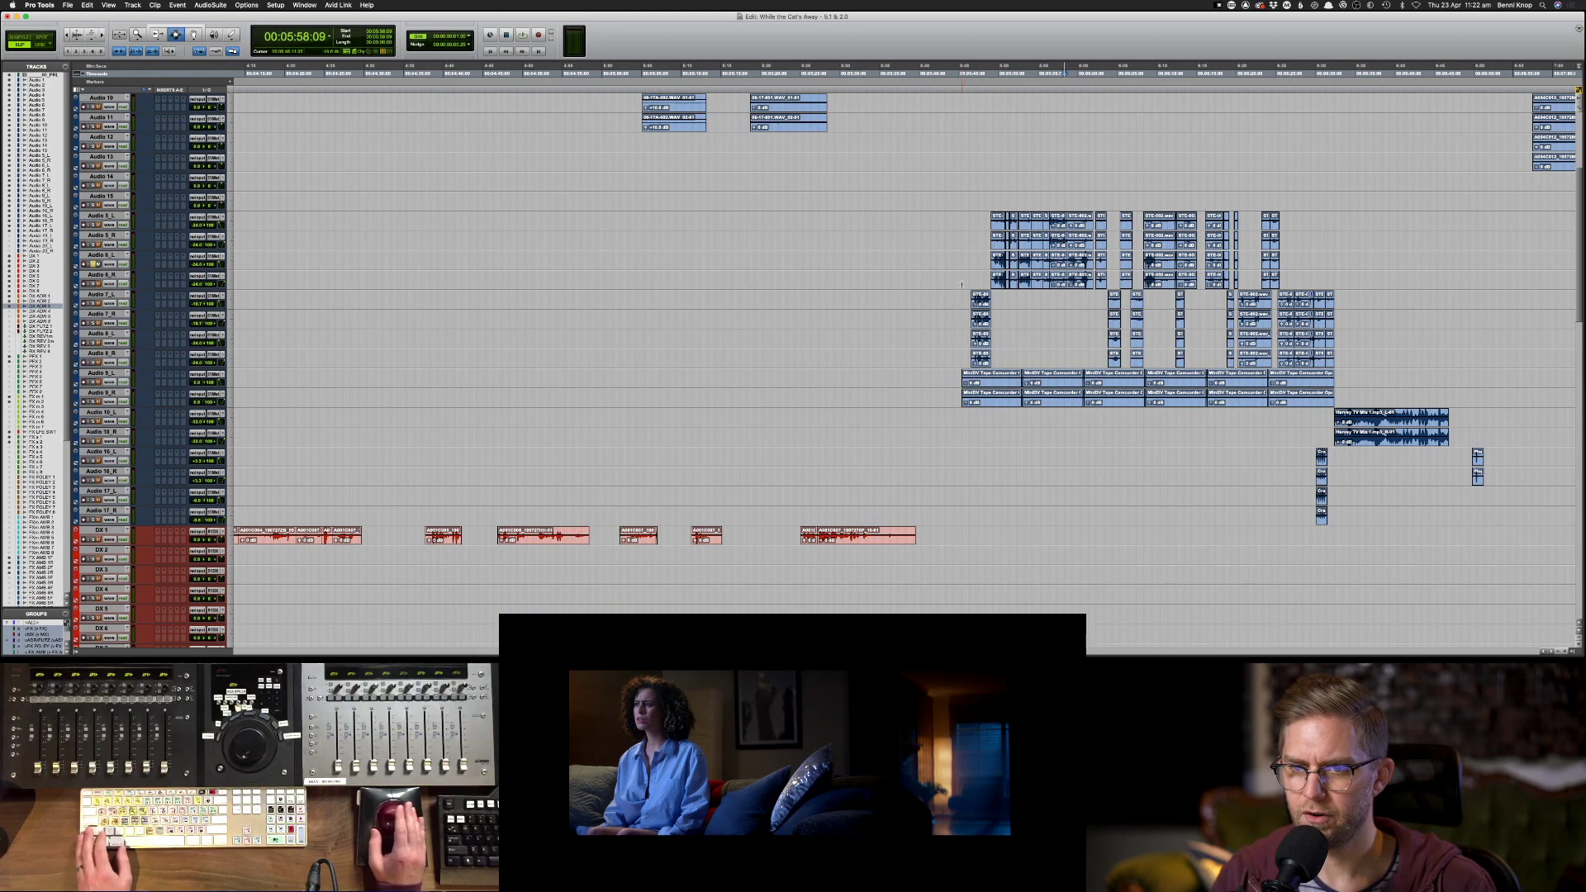
left_click_drag(969, 299, 1359, 299)
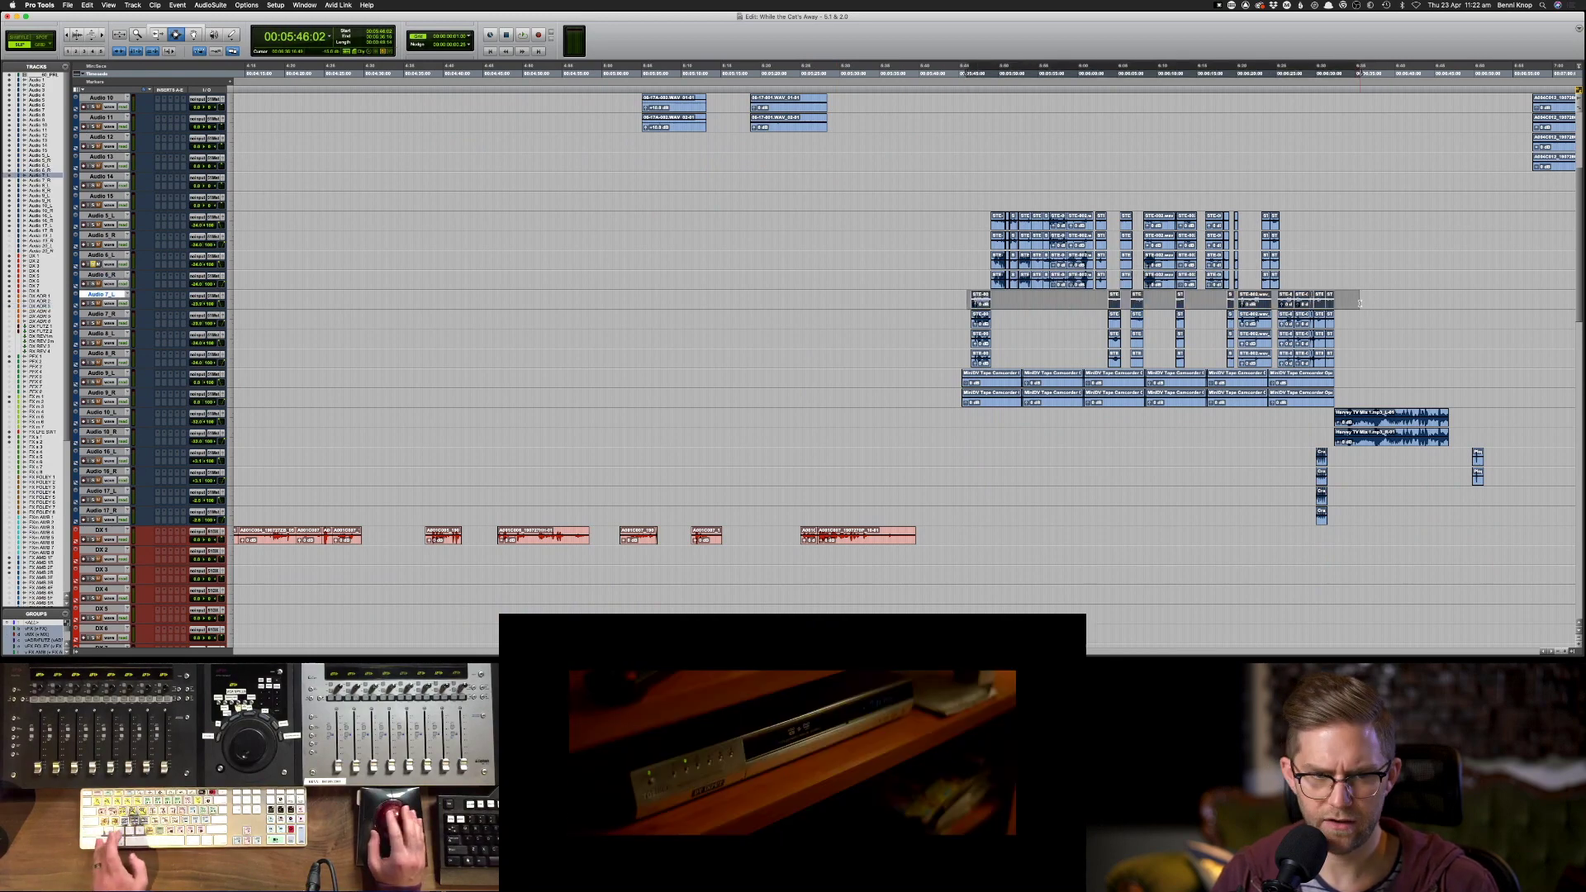
scroll(771, 494, "down", 5)
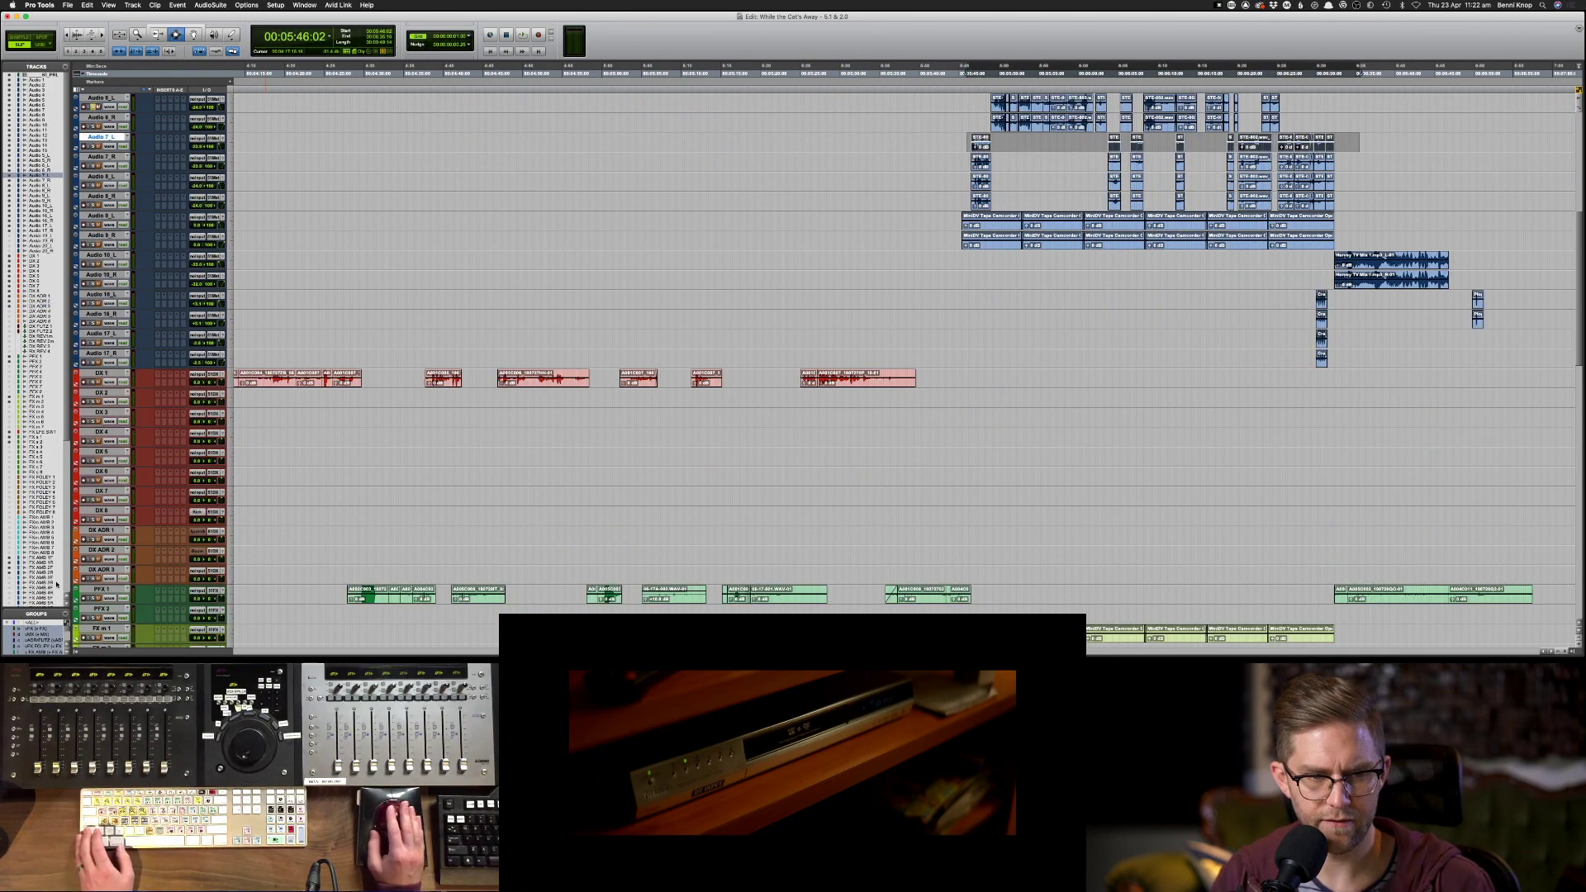
left_click(99, 549)
left_click(99, 569, "shift")
right_click(103, 570)
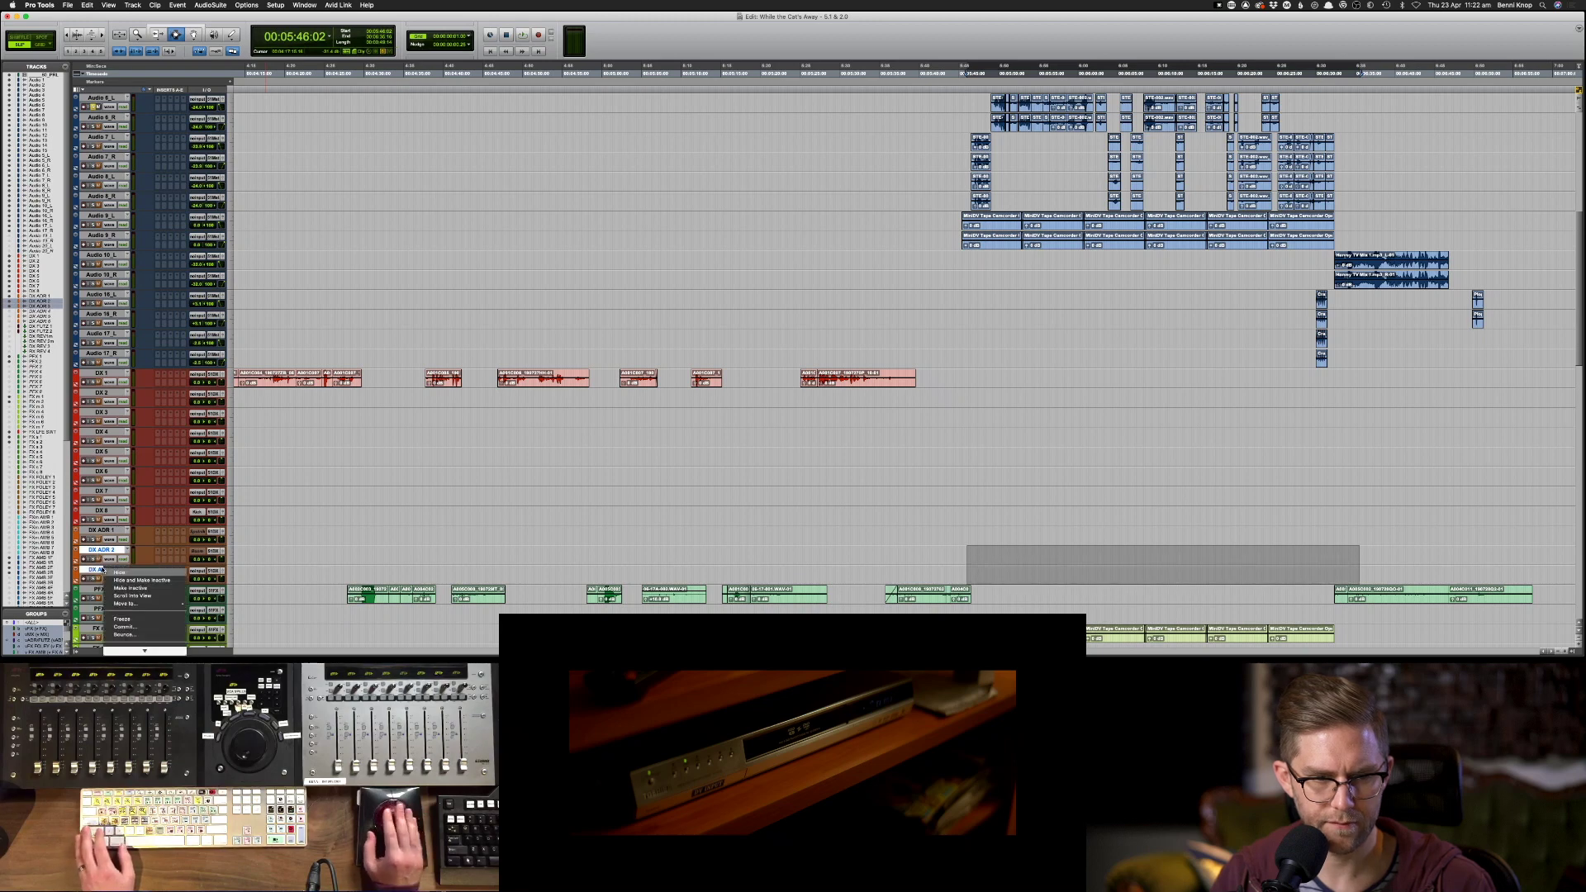
key("Escape")
- Show the hidden DX ADR 4 and DX ADR 5 tracks and make them active
left_click(10, 316)
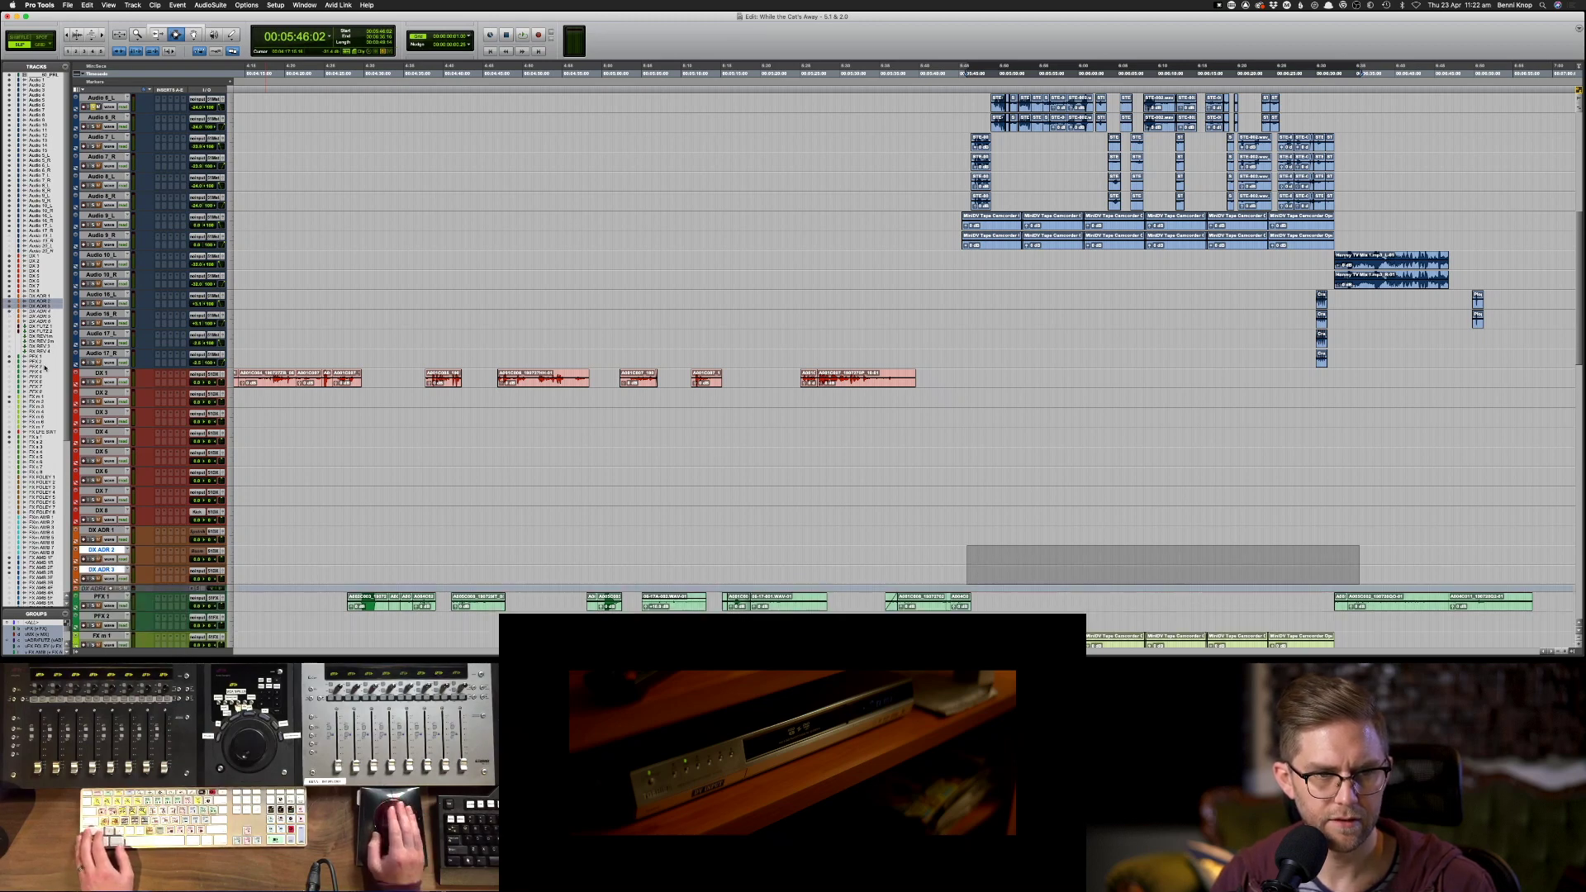
left_click(101, 588)
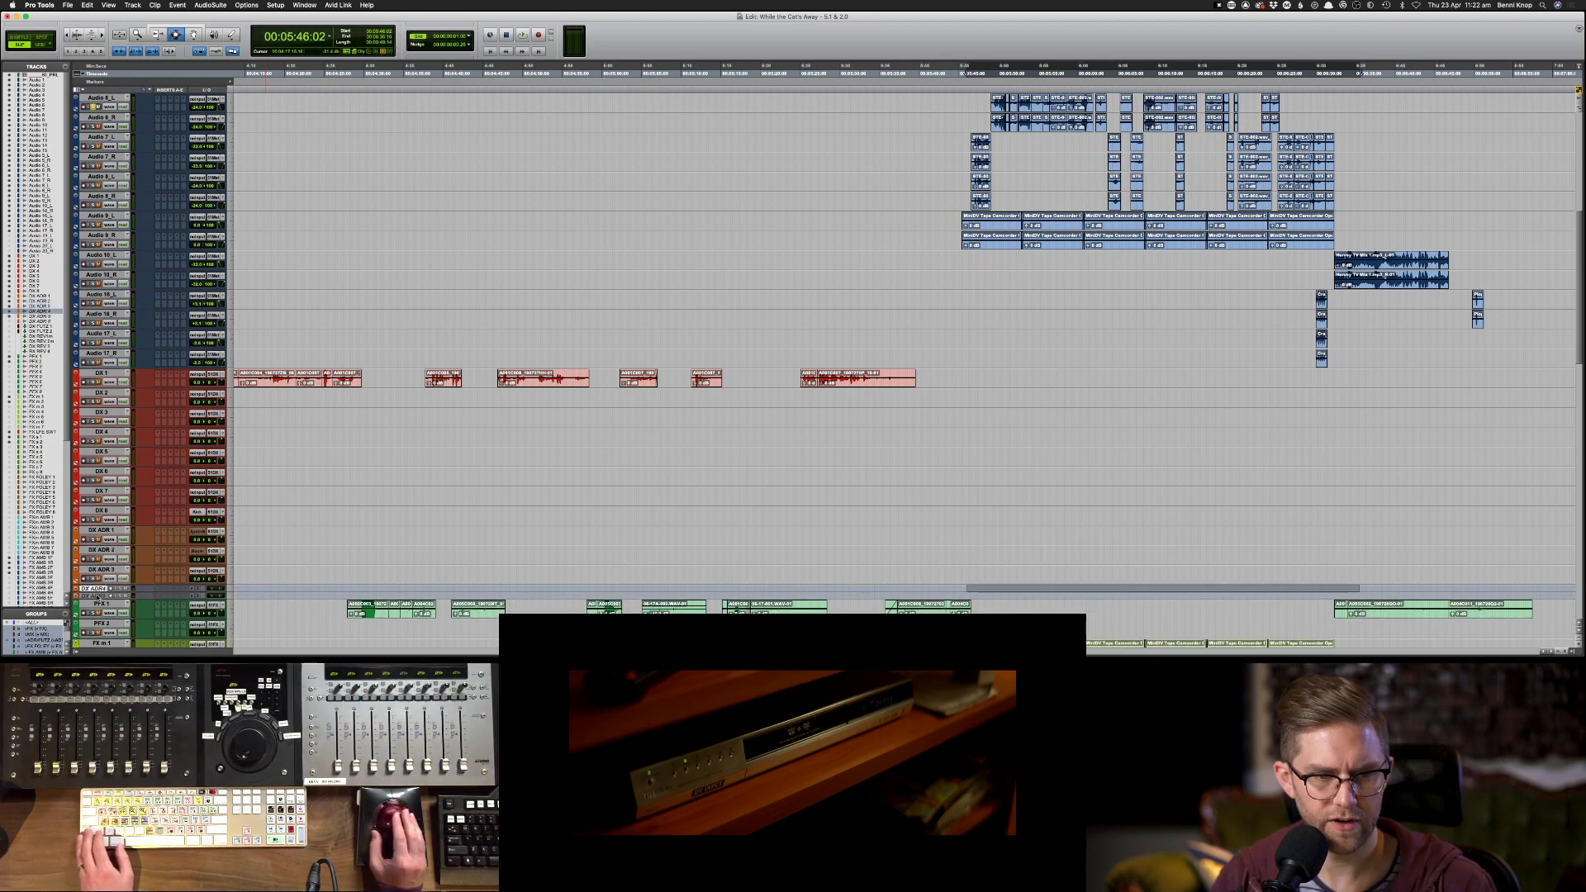
right_click(97, 596)
left_click(124, 607)
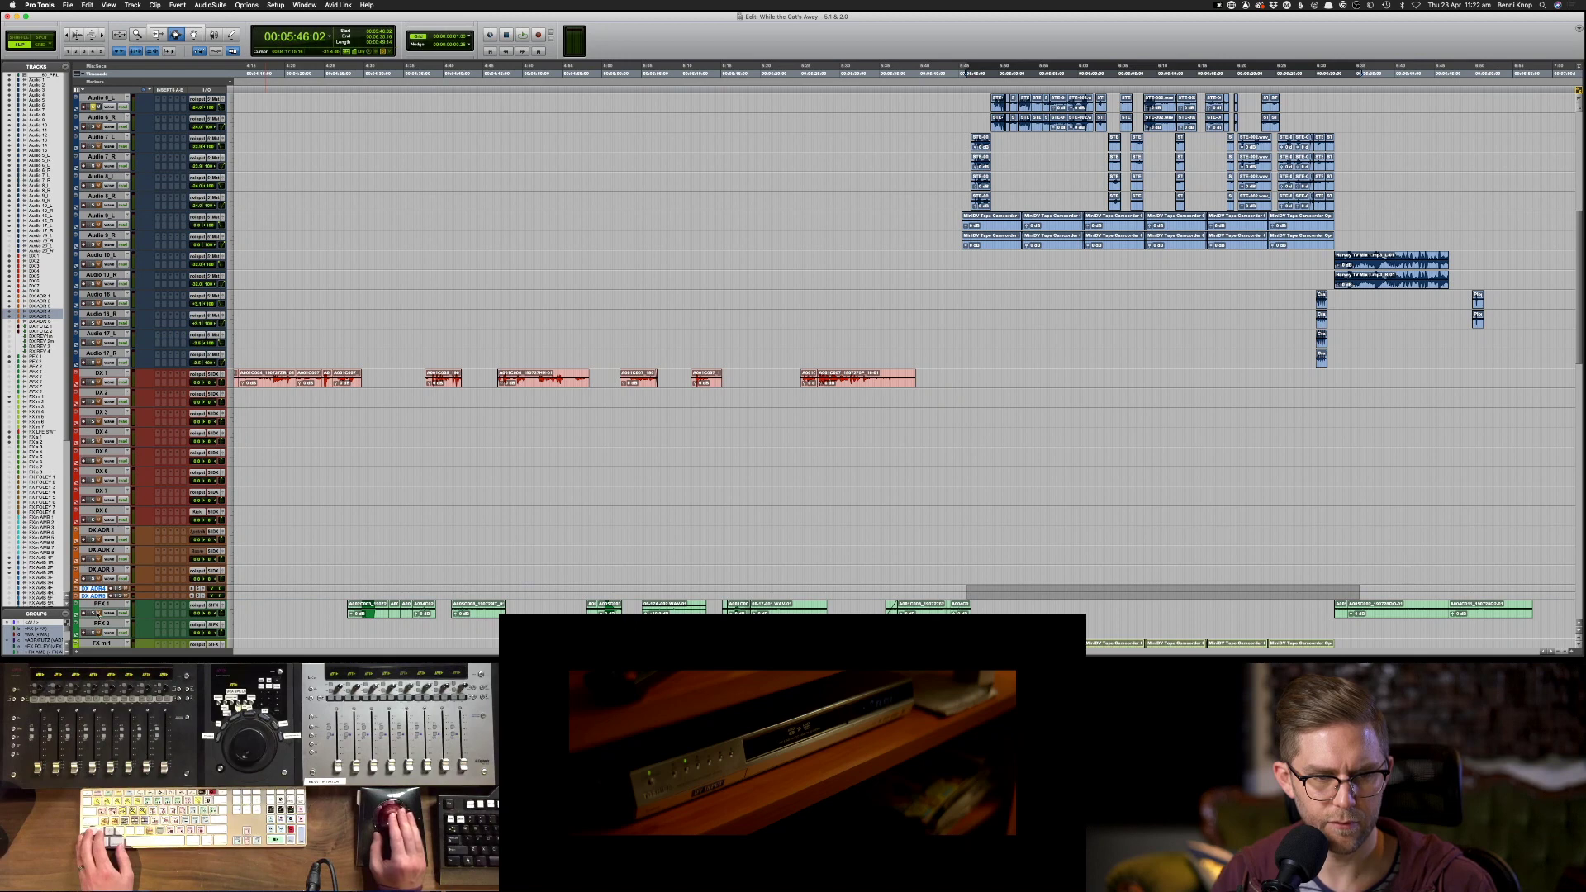
left_click_drag(93, 593, 96, 638)
left_click(1014, 457)
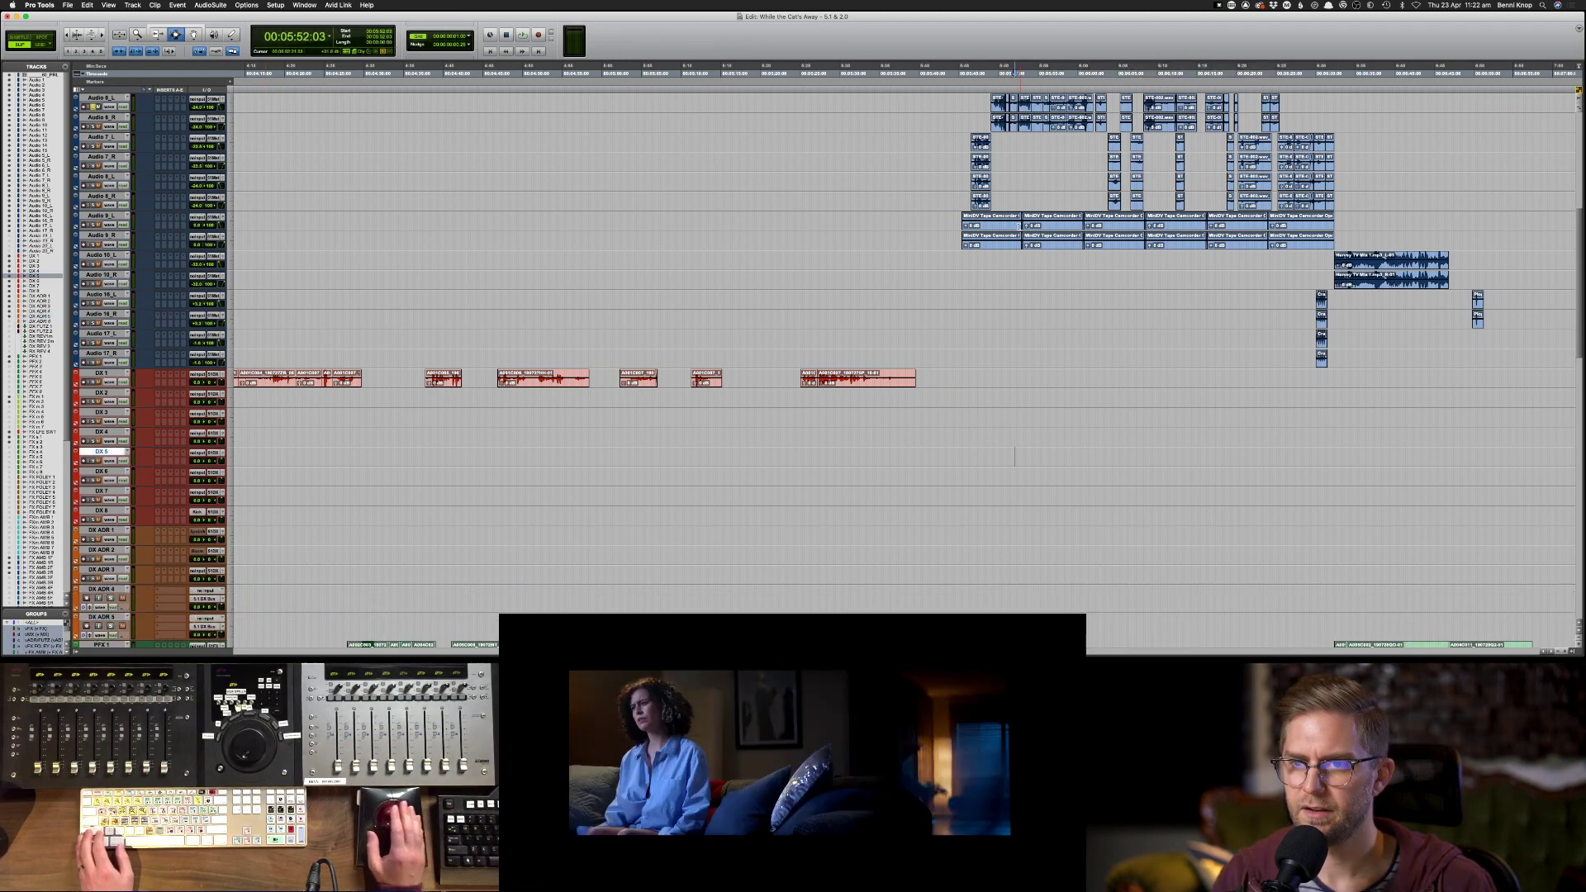
- Copy all clips on Audio 7_L from about 5:45 onward to DX ADR 2 in sync
left_click_drag(956, 143, 1374, 142)
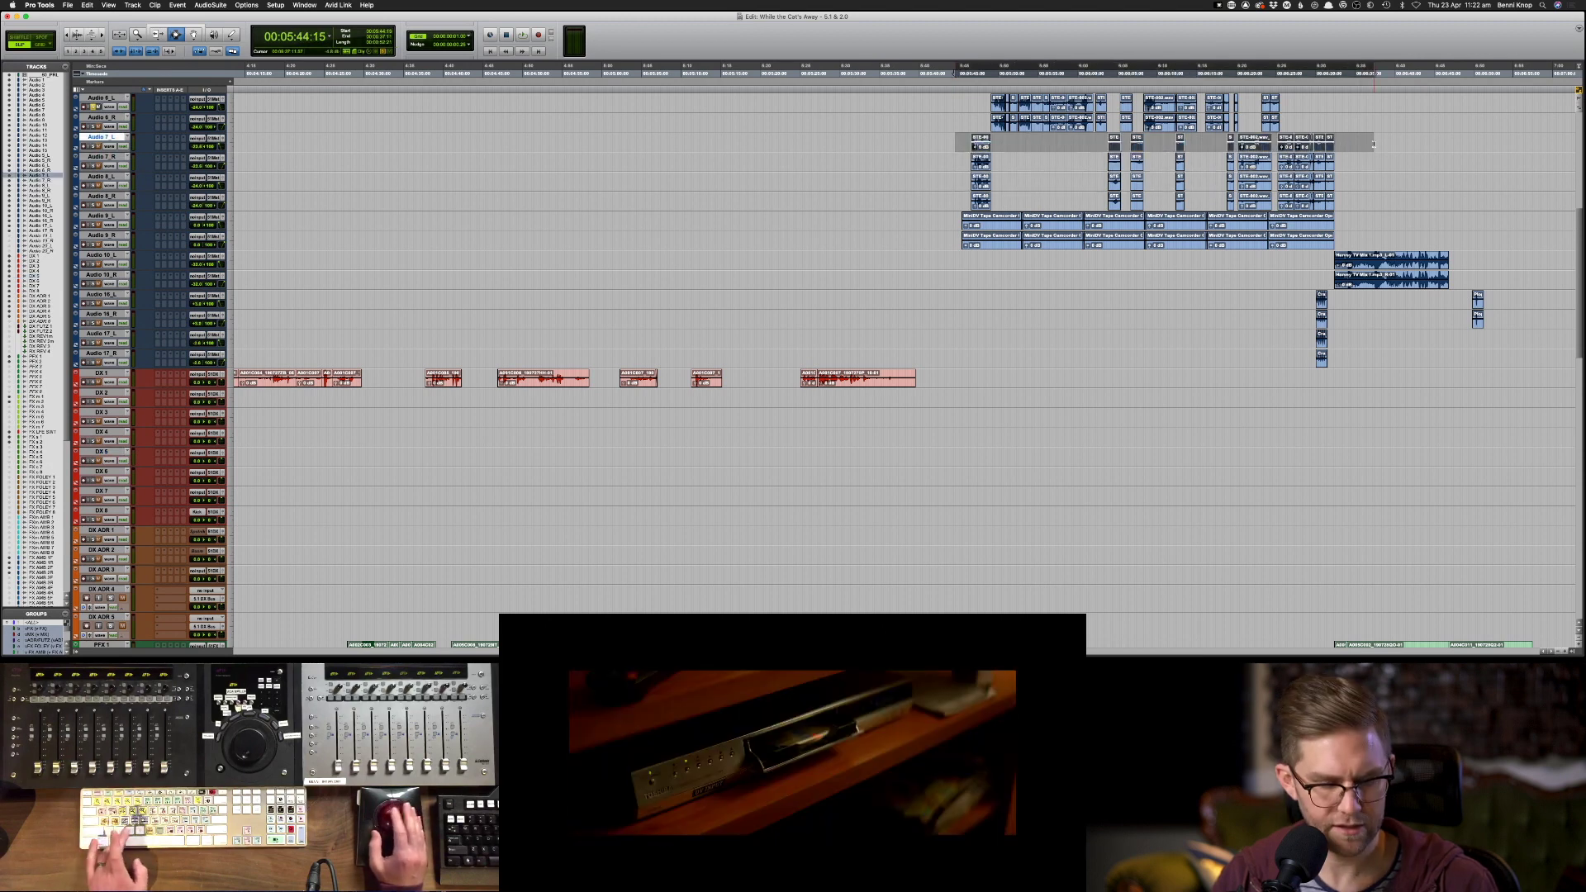
key("super+c")
left_click(97, 552)
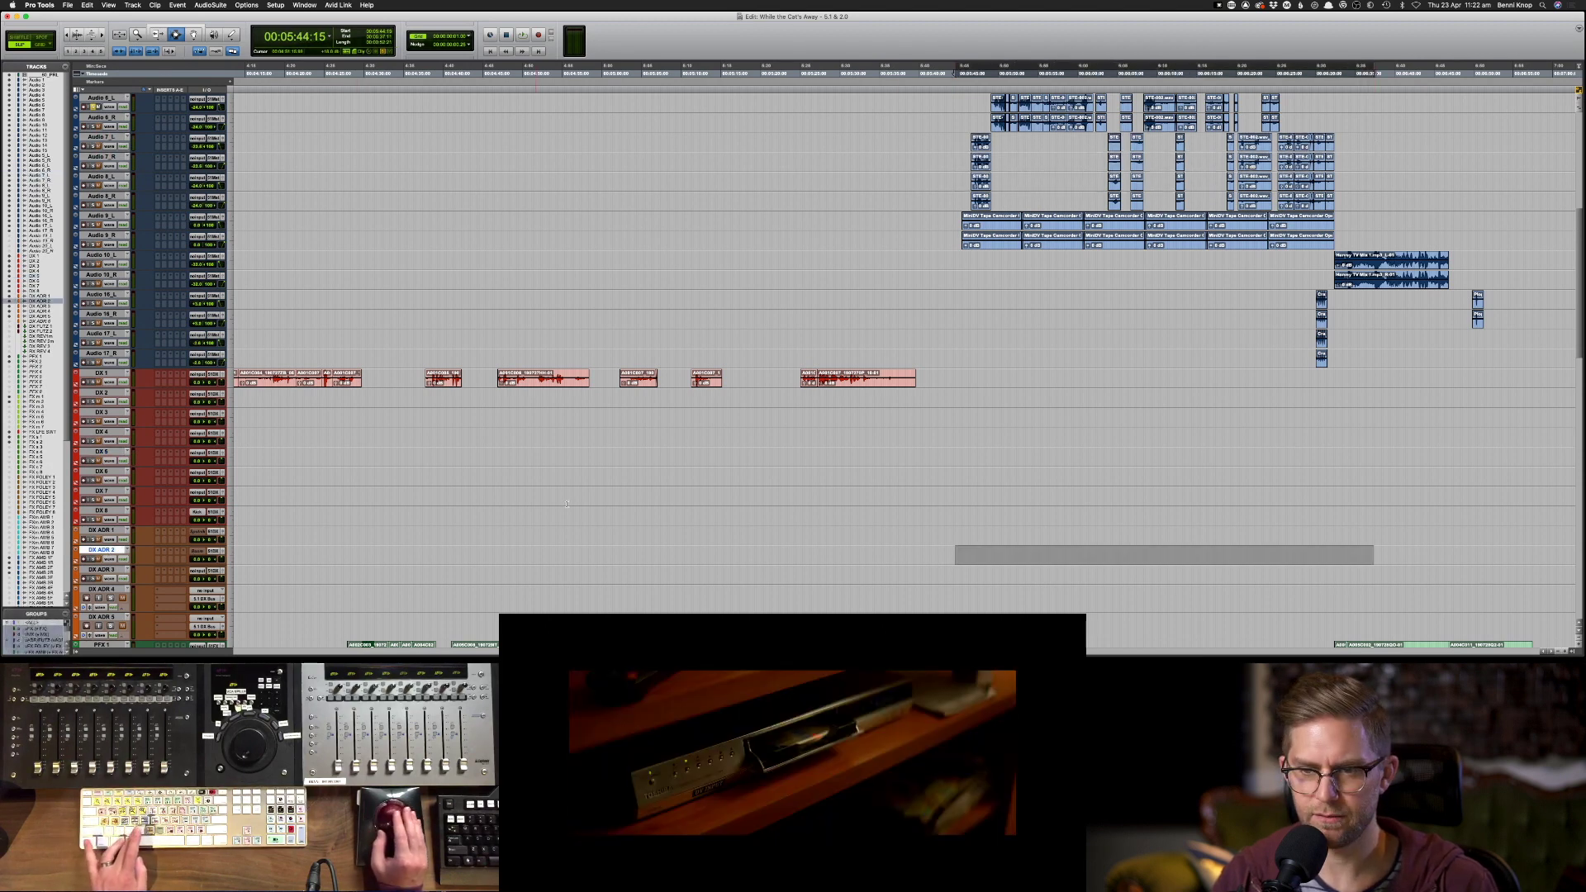
key("super+v")
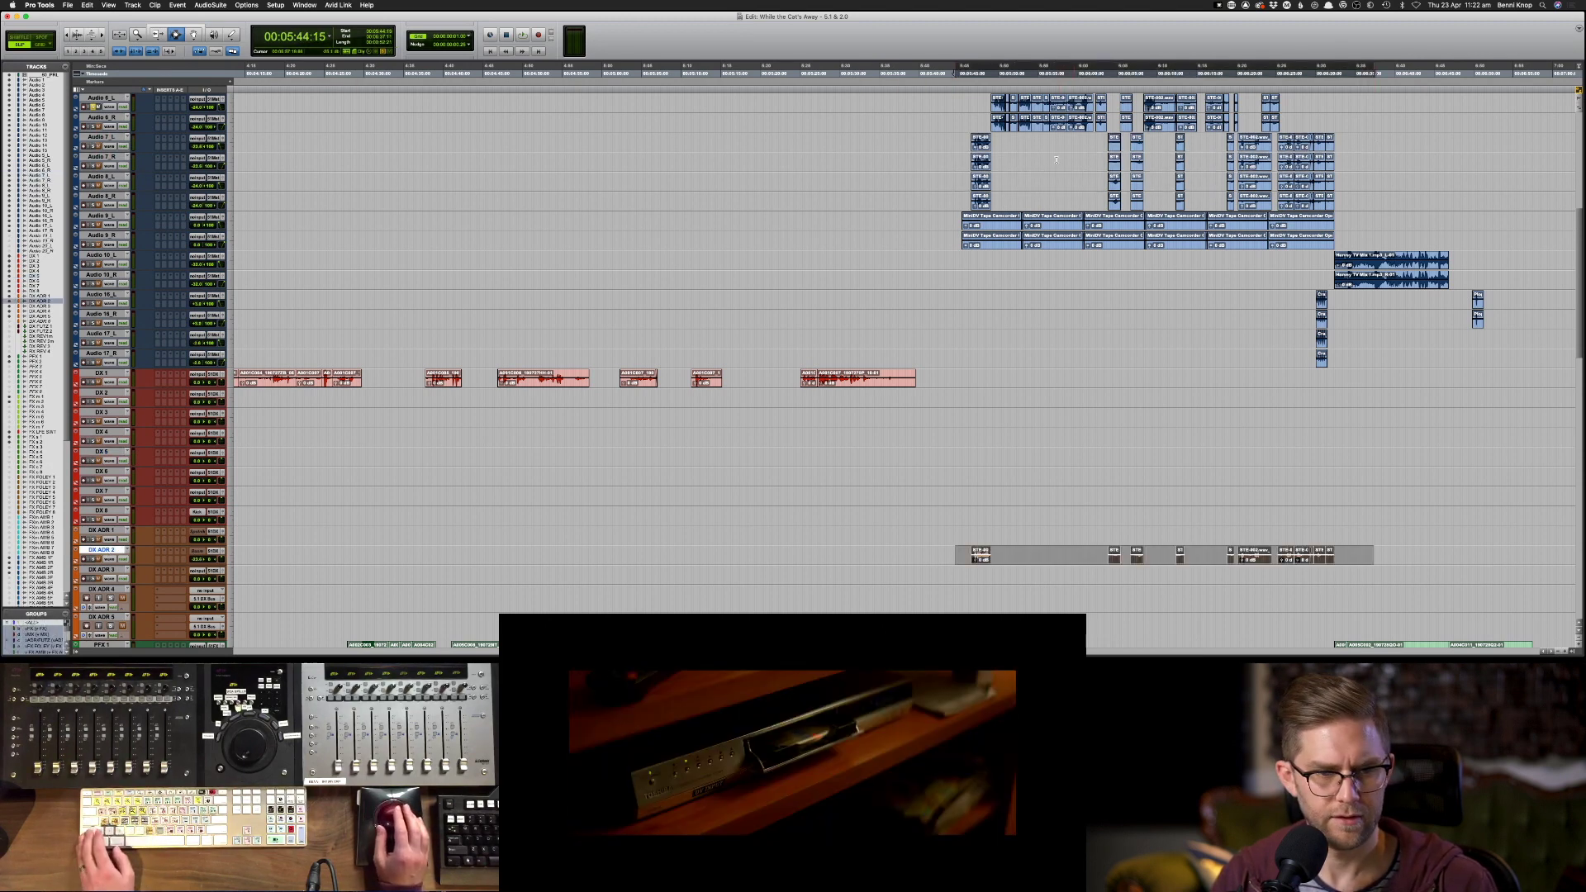
- Copy all clips on Audio 5_L from about 5:46 onward to DX ADR 3 in sync
scroll(1054, 161, "up", 4)
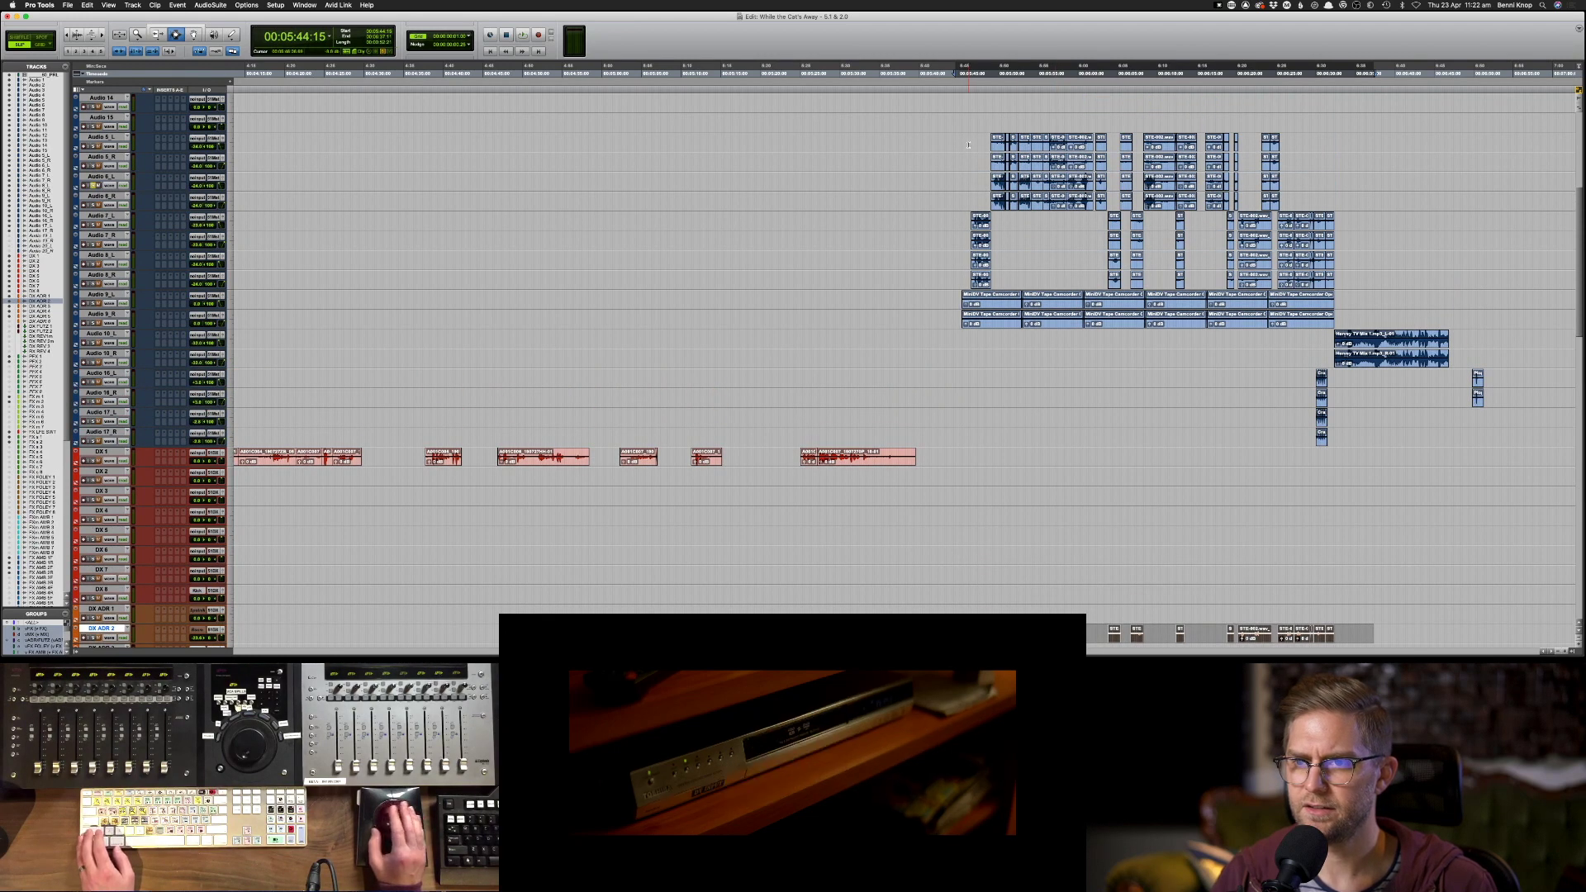
left_click_drag(969, 144, 1301, 152)
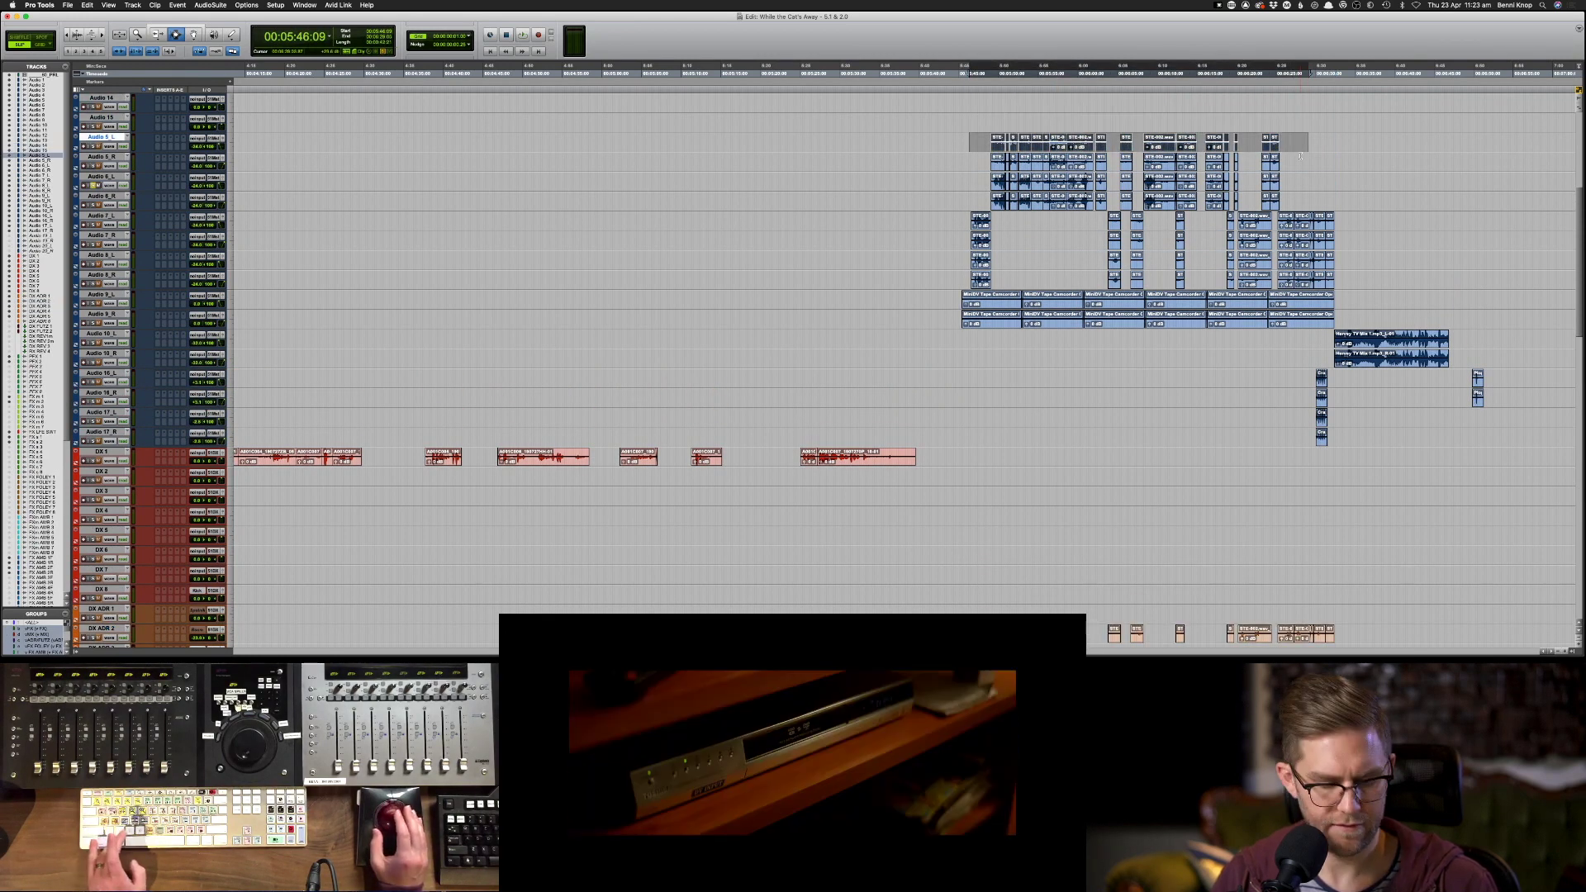
key("super+c")
scroll(1300, 155, "down", 2)
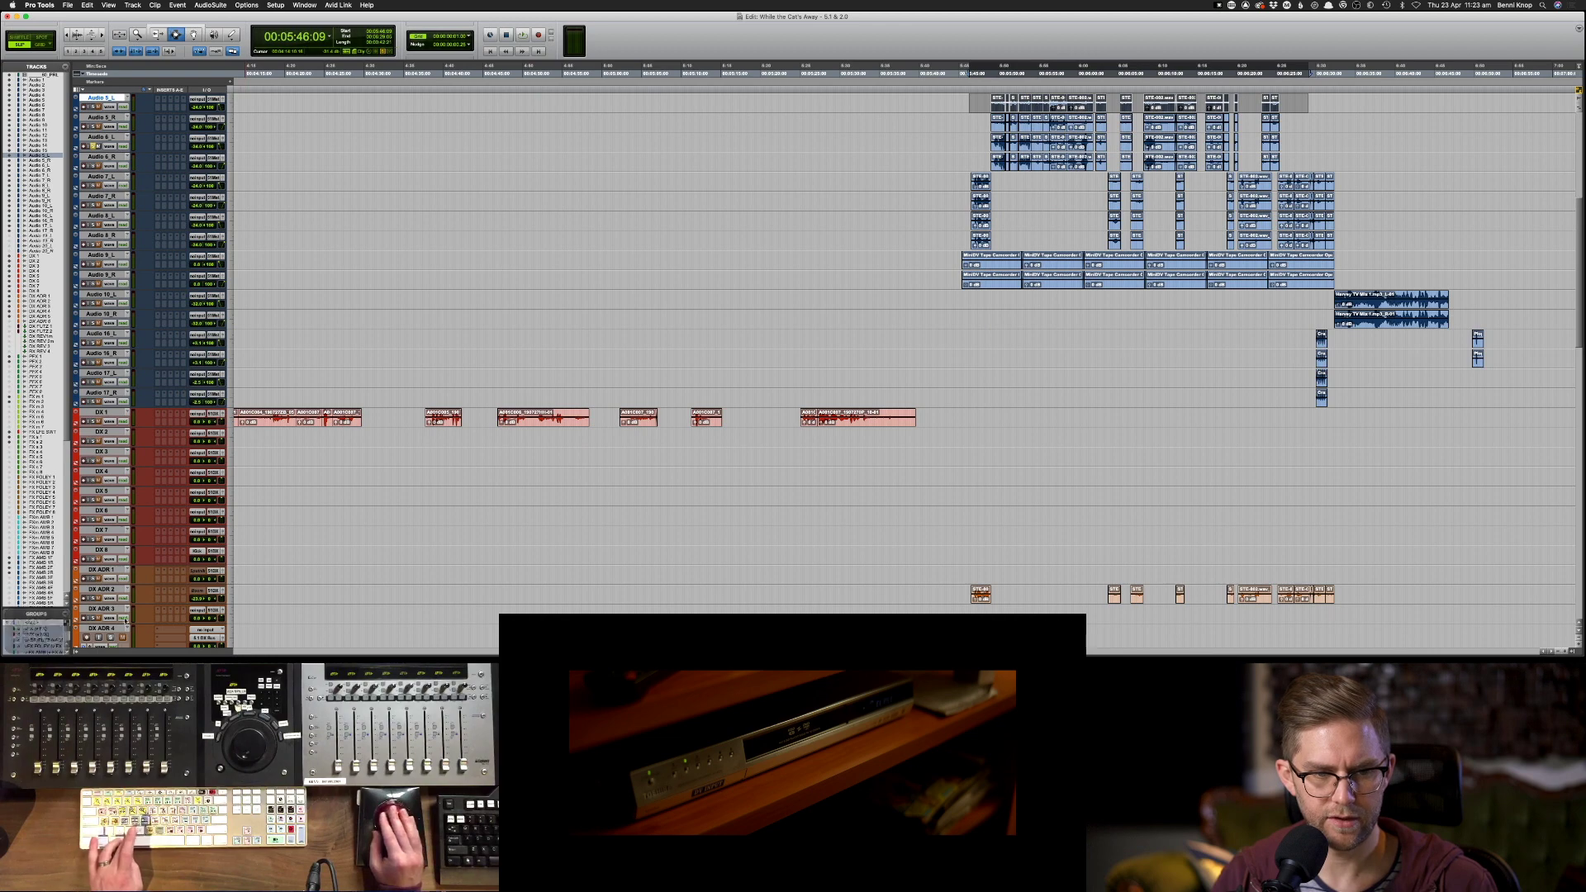
left_click(116, 609)
key("super+v")
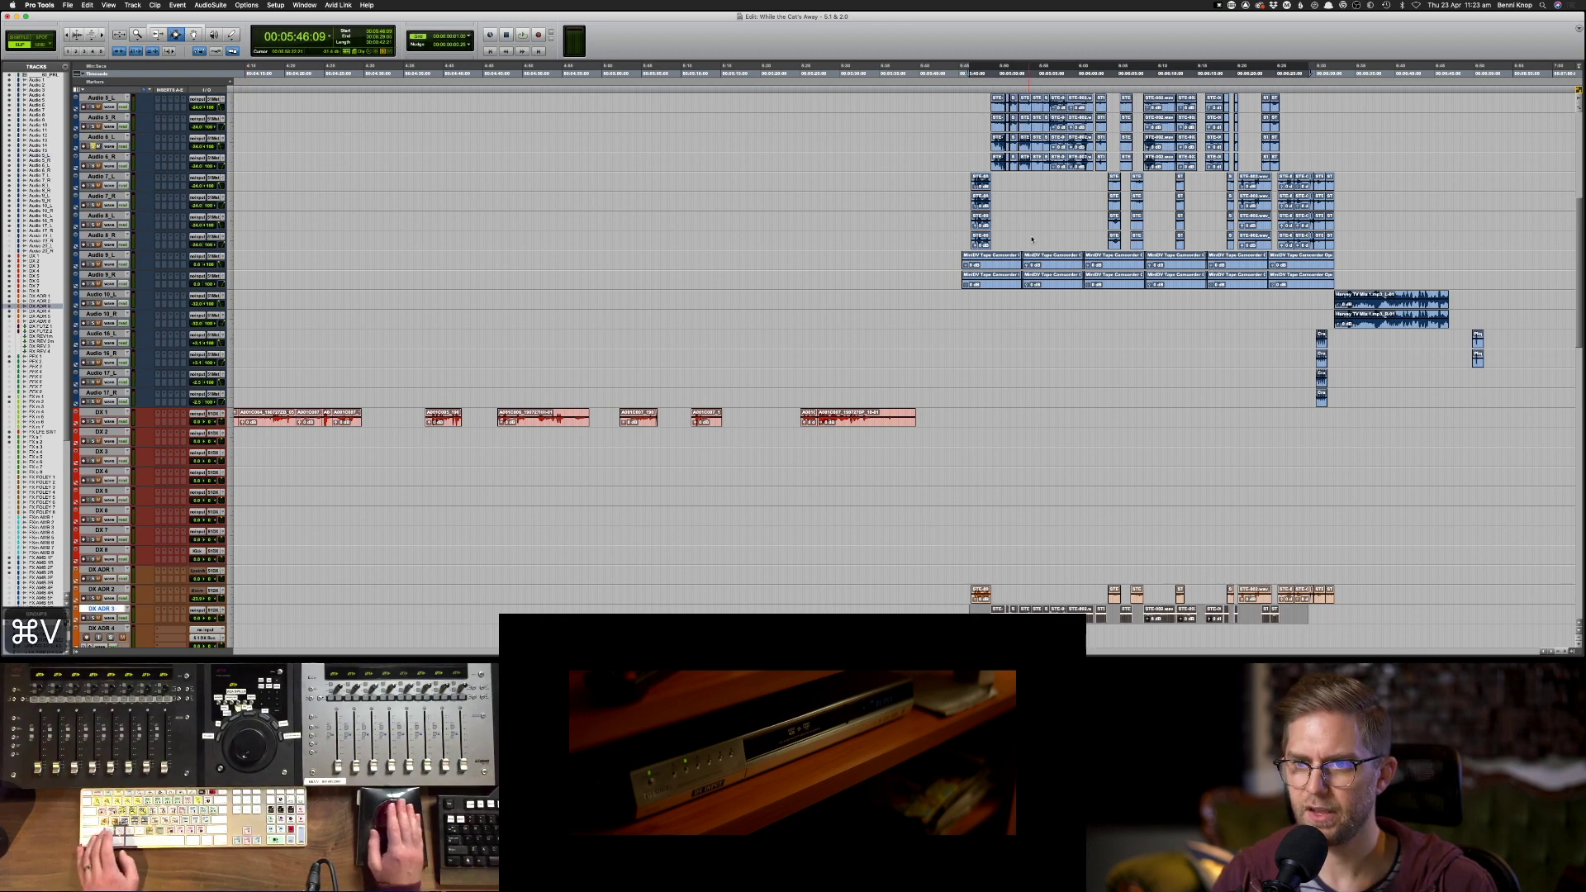
- Copy all clips on Audio 6_L from about 5:47 onward to DX ADR 4 in sync
left_click_drag(981, 137, 1337, 140)
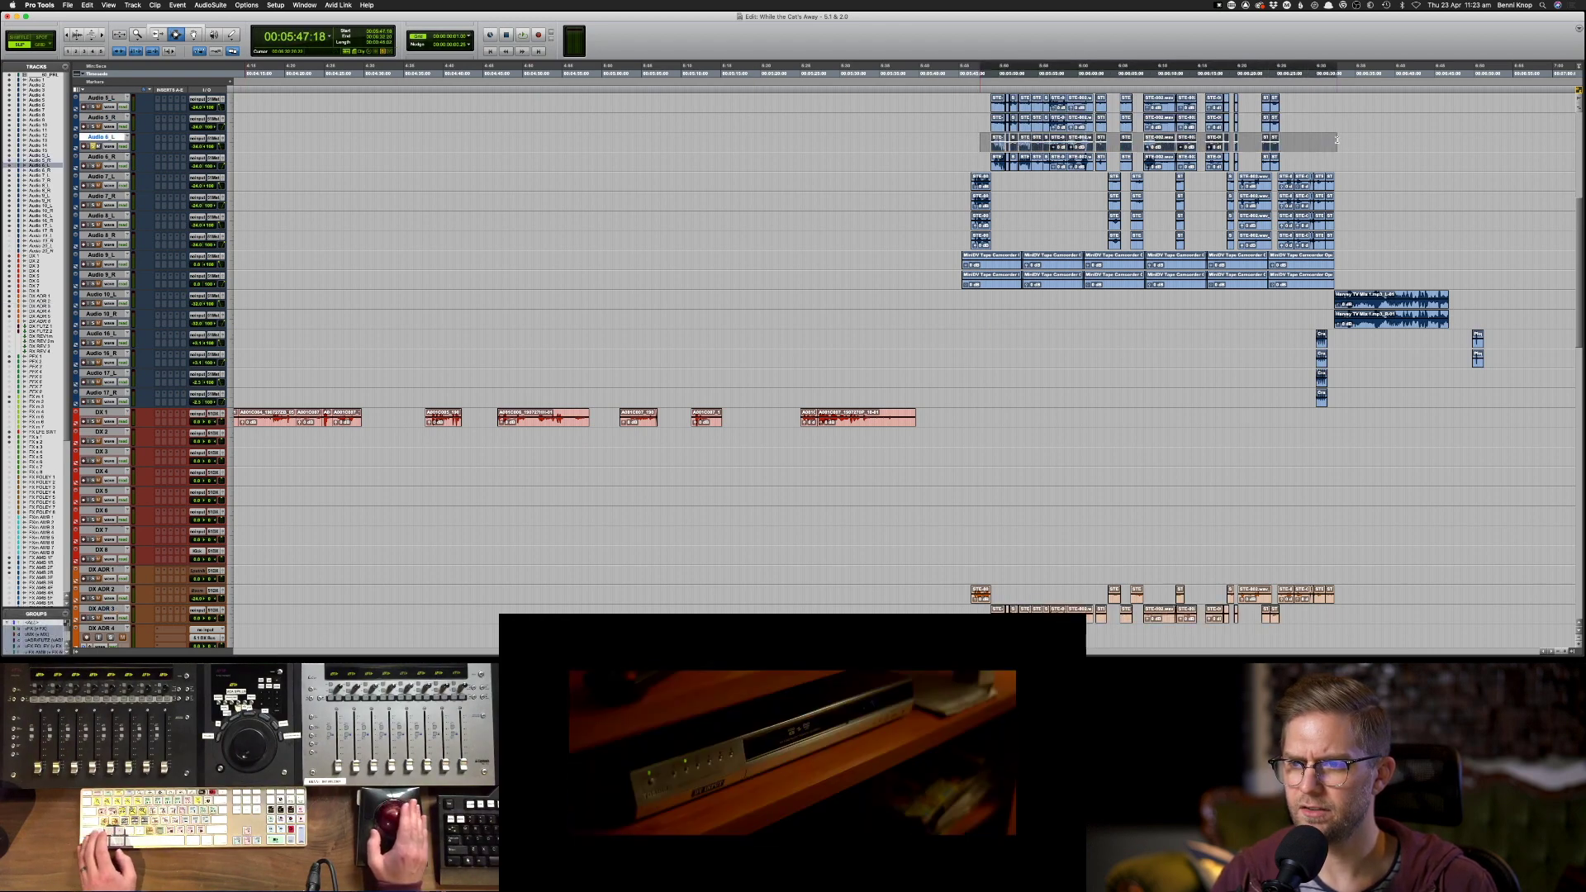
key("super+c")
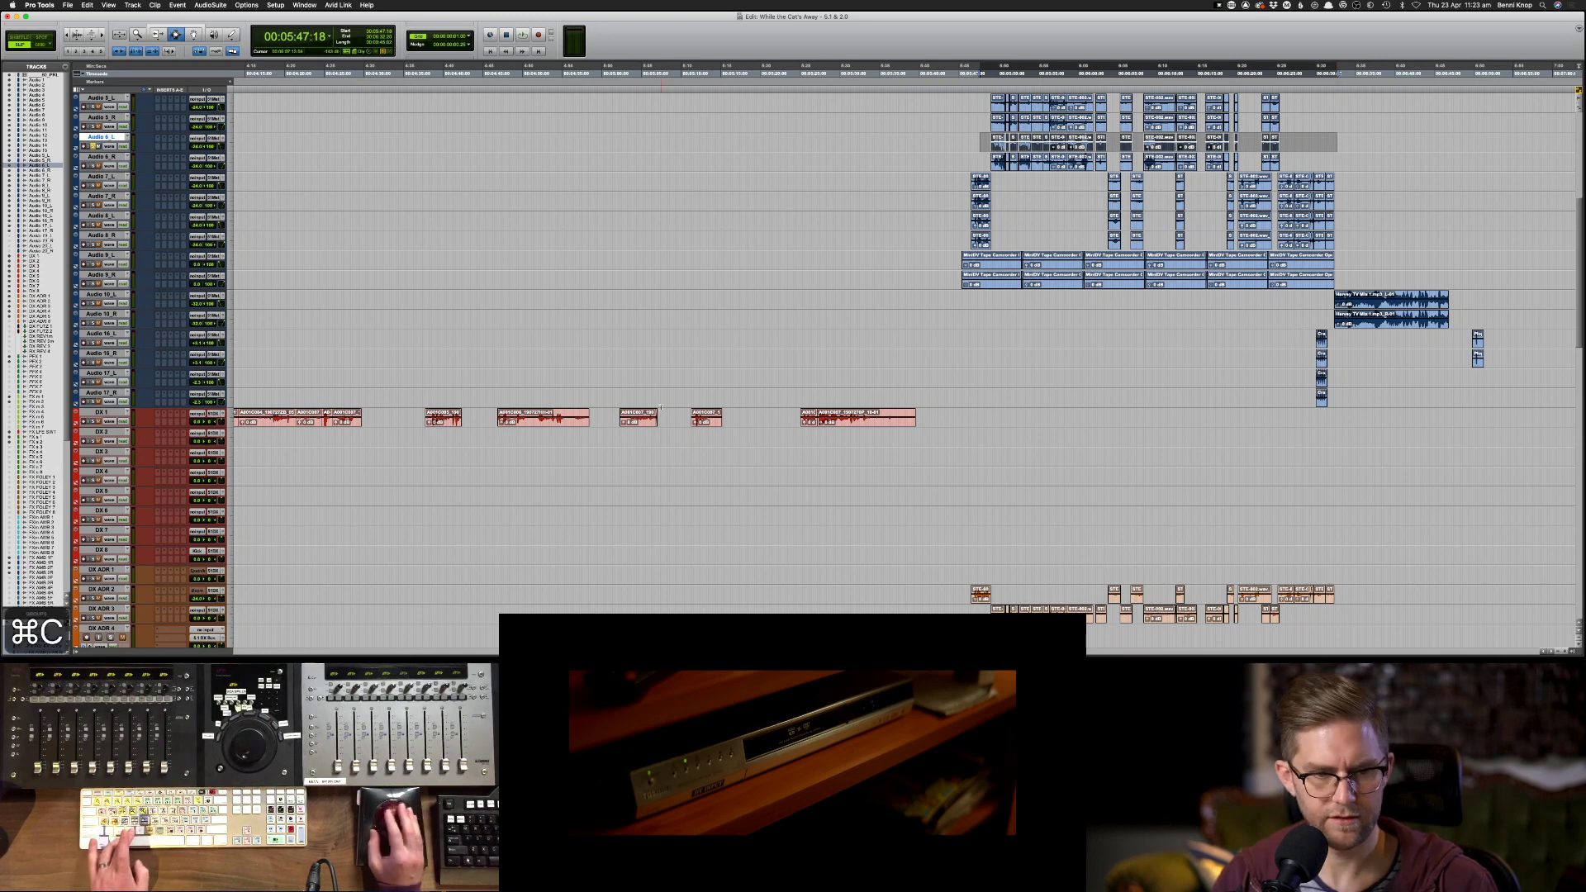
left_click(108, 630)
key("super+v")
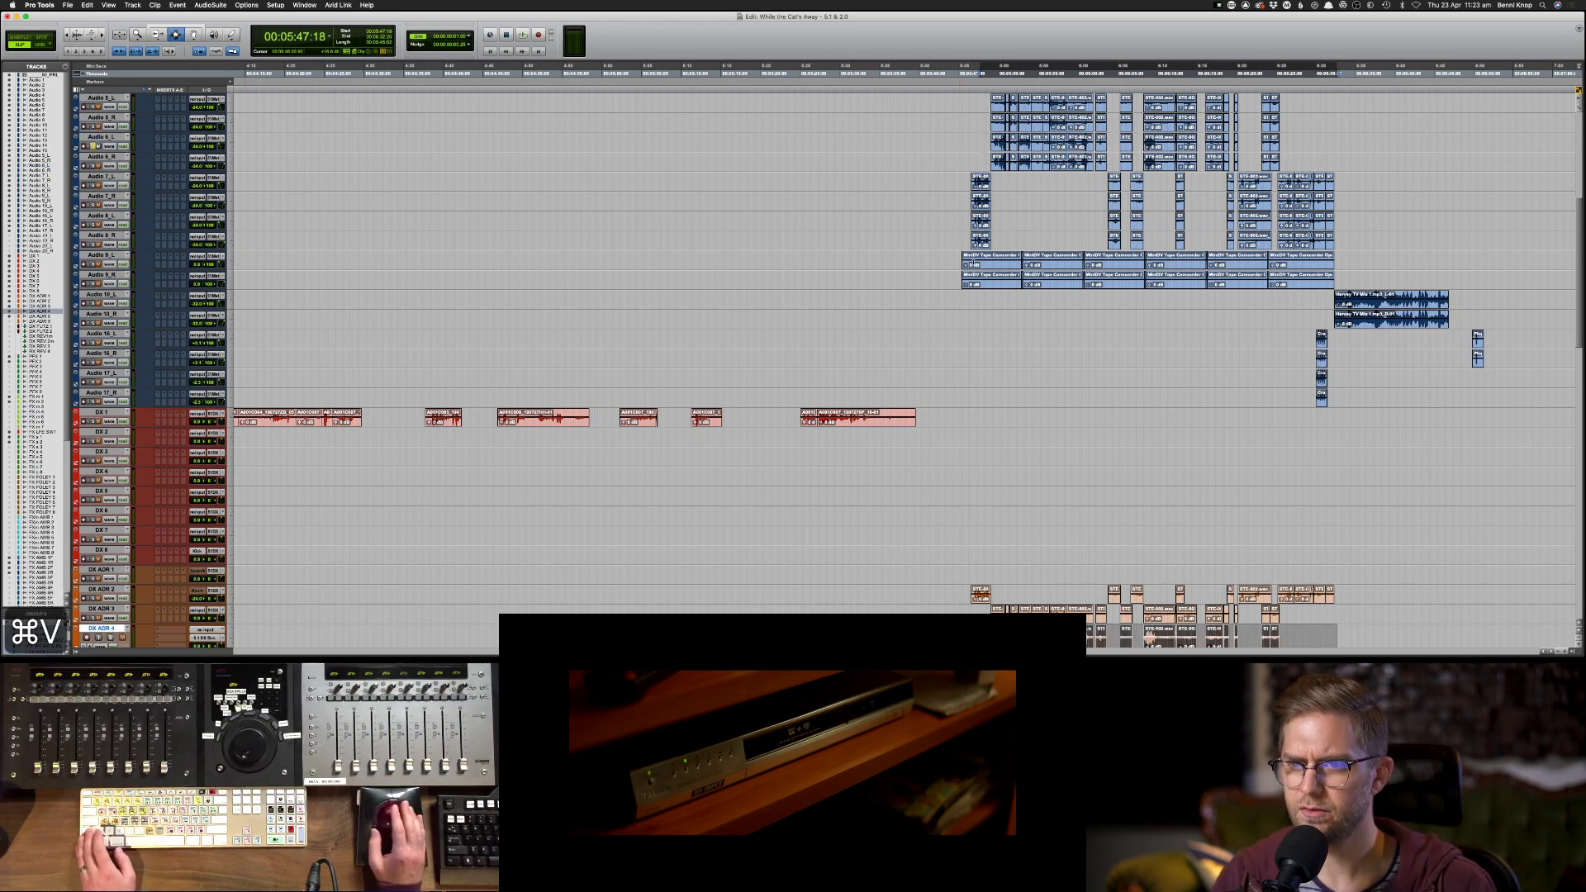
- Solo and audition the short isolated clip on Audio 8 at about 6:14
scroll(971, 265, "up", 5)
left_click(1187, 146)
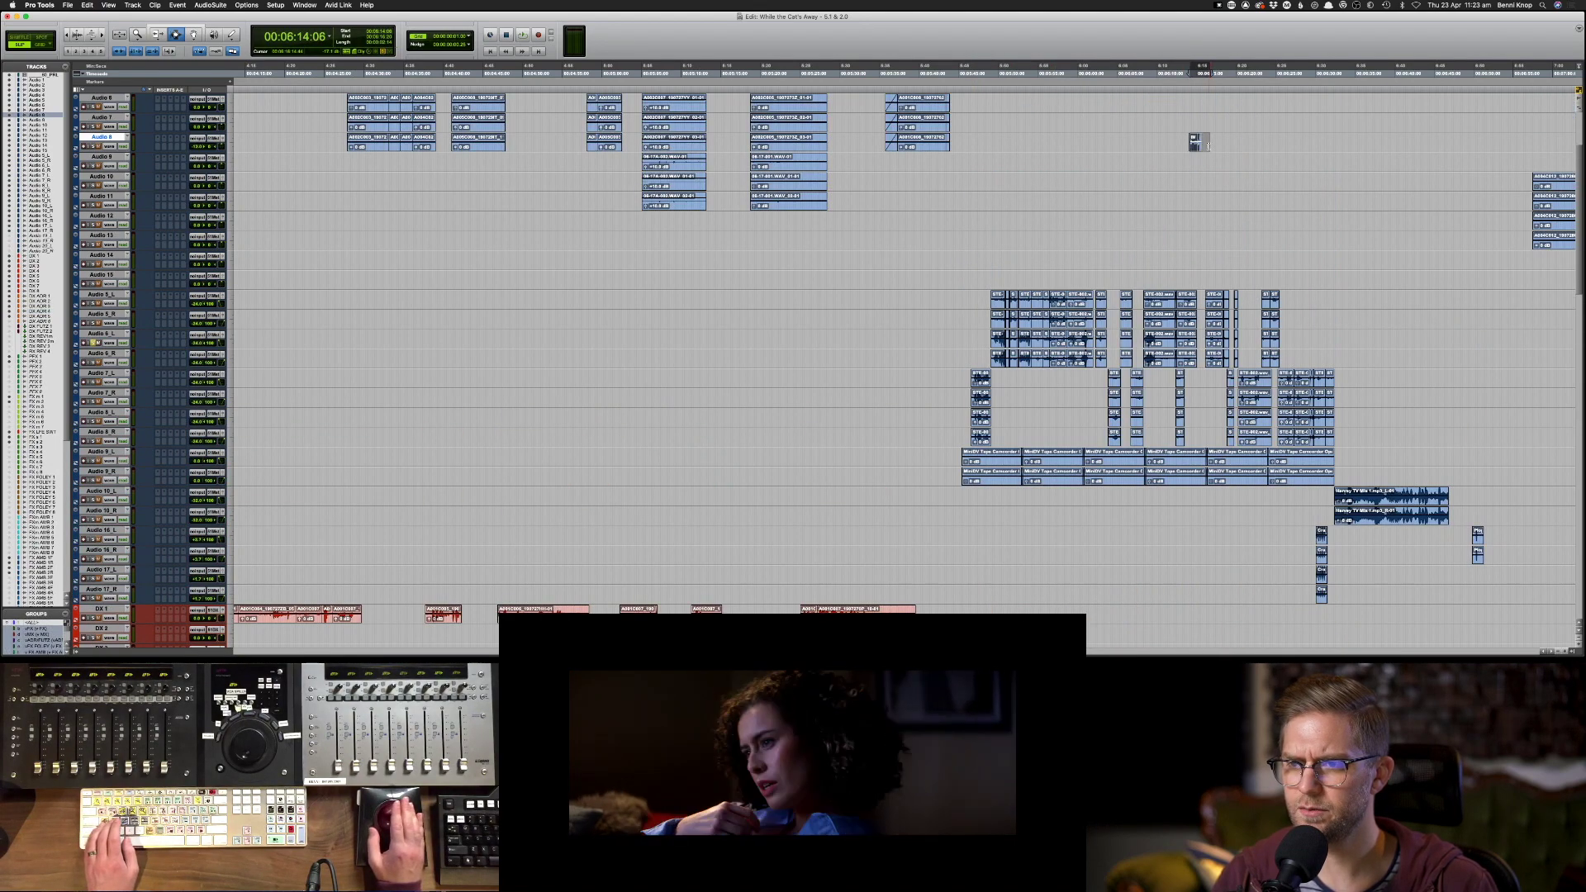
key("s")
key("space")
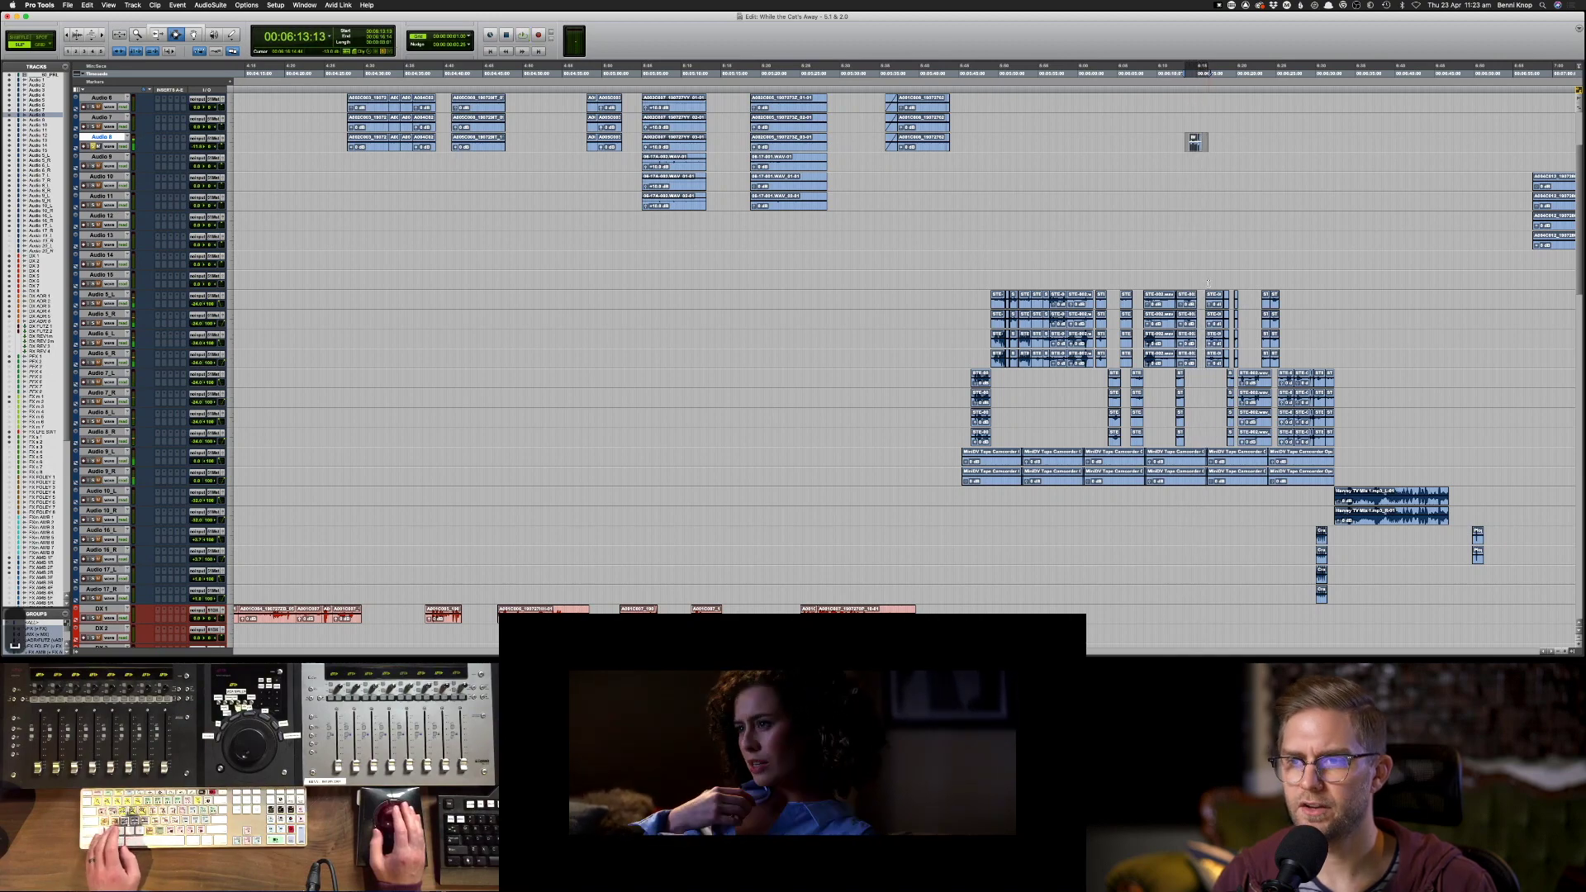
scroll(1207, 284, "up", 3)
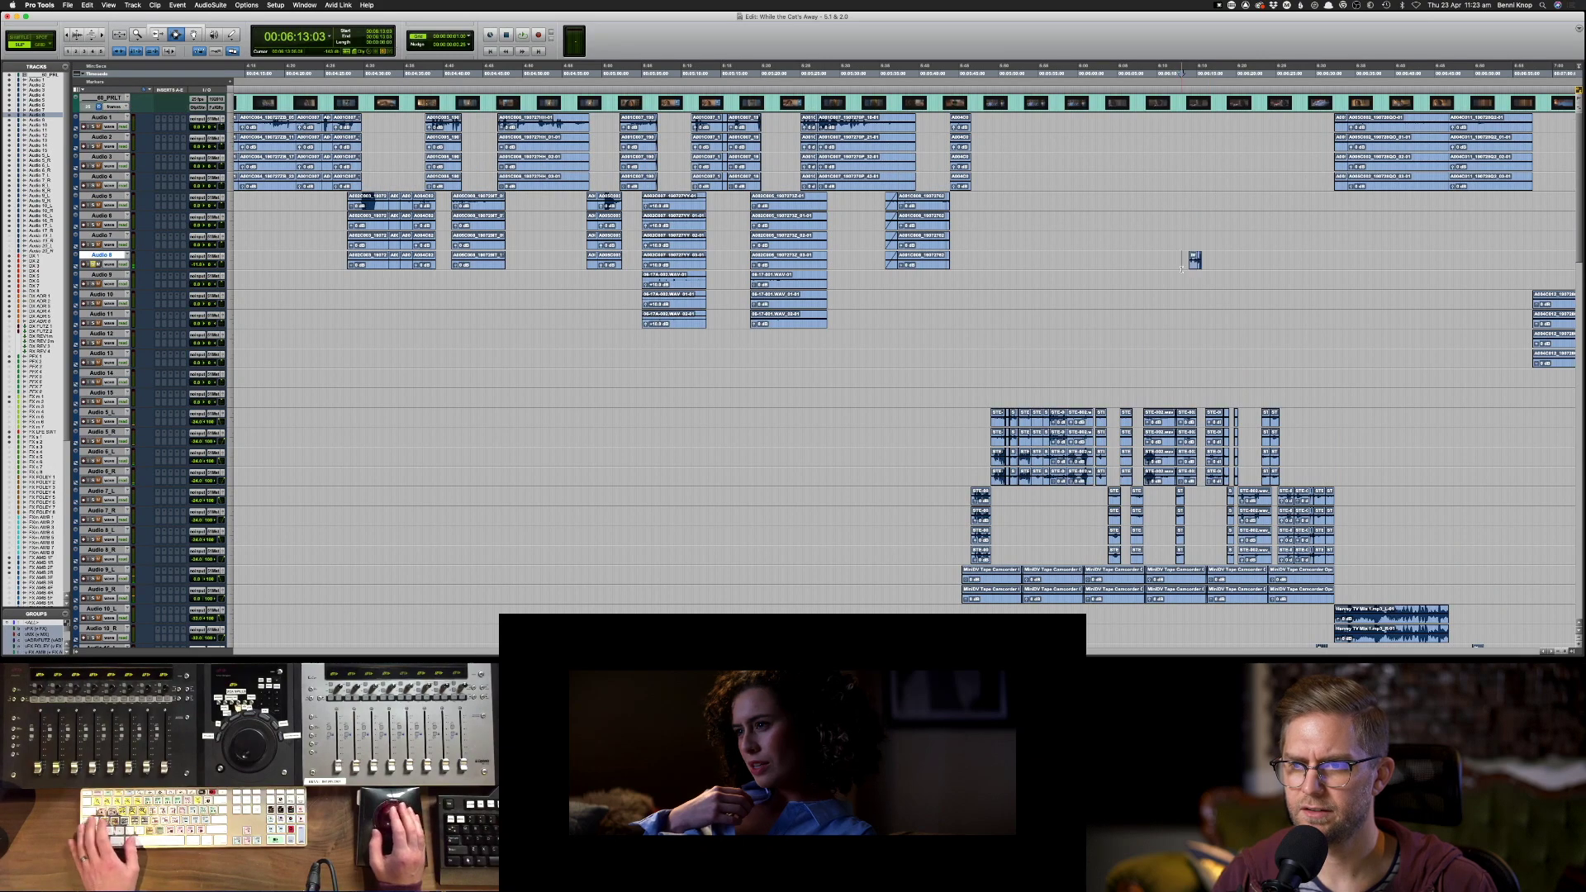
key("space")
key("super+bracketright")
key("super+bracketright")
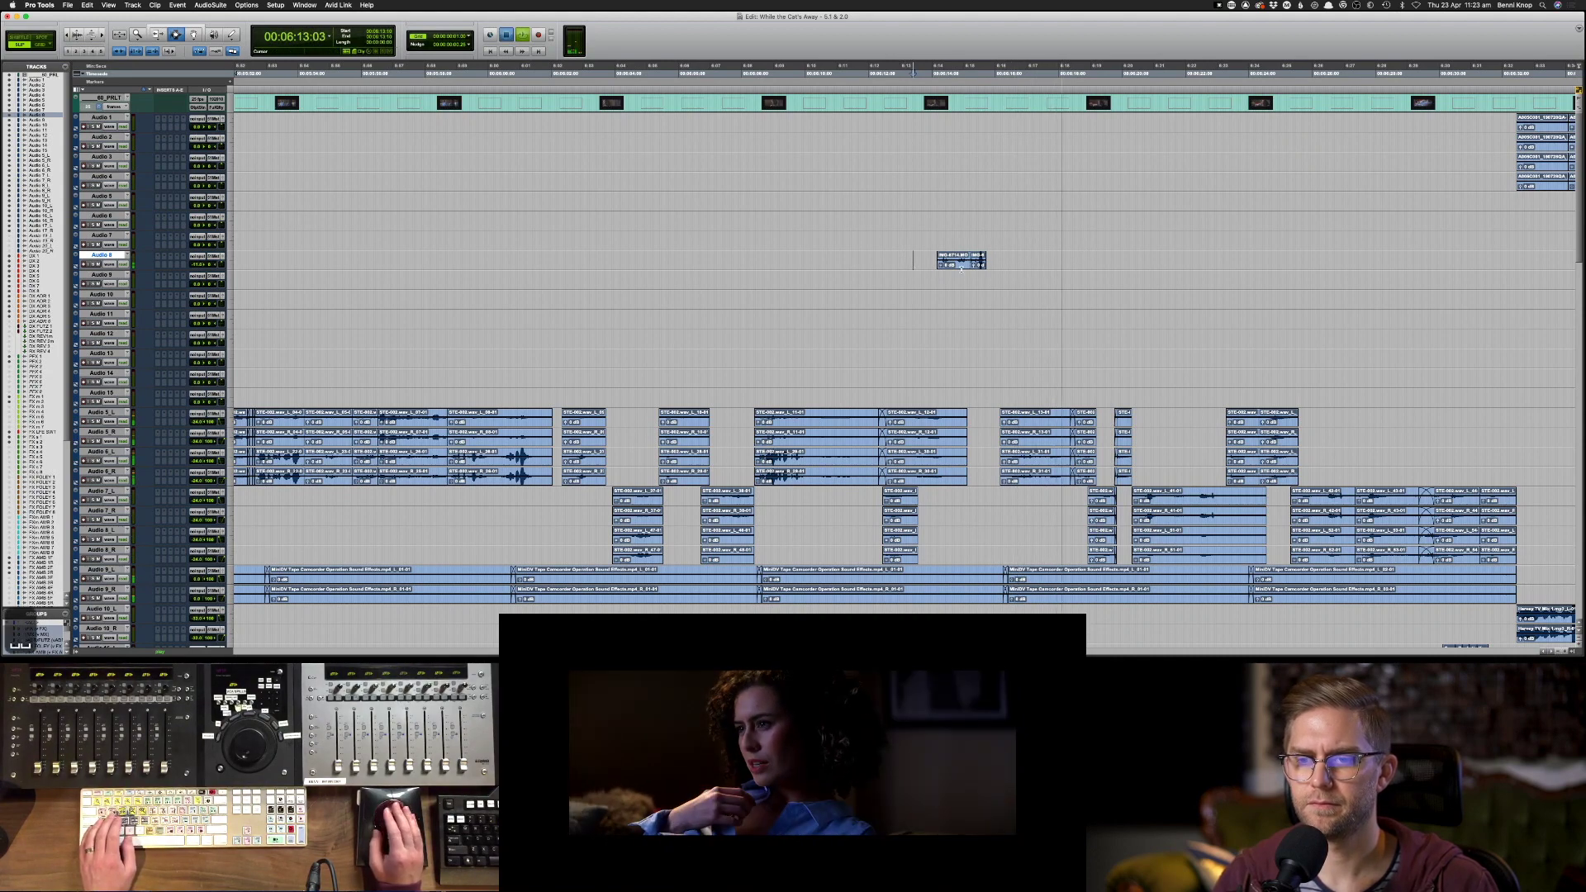
key("super+bracketleft")
key("super+bracketleft")
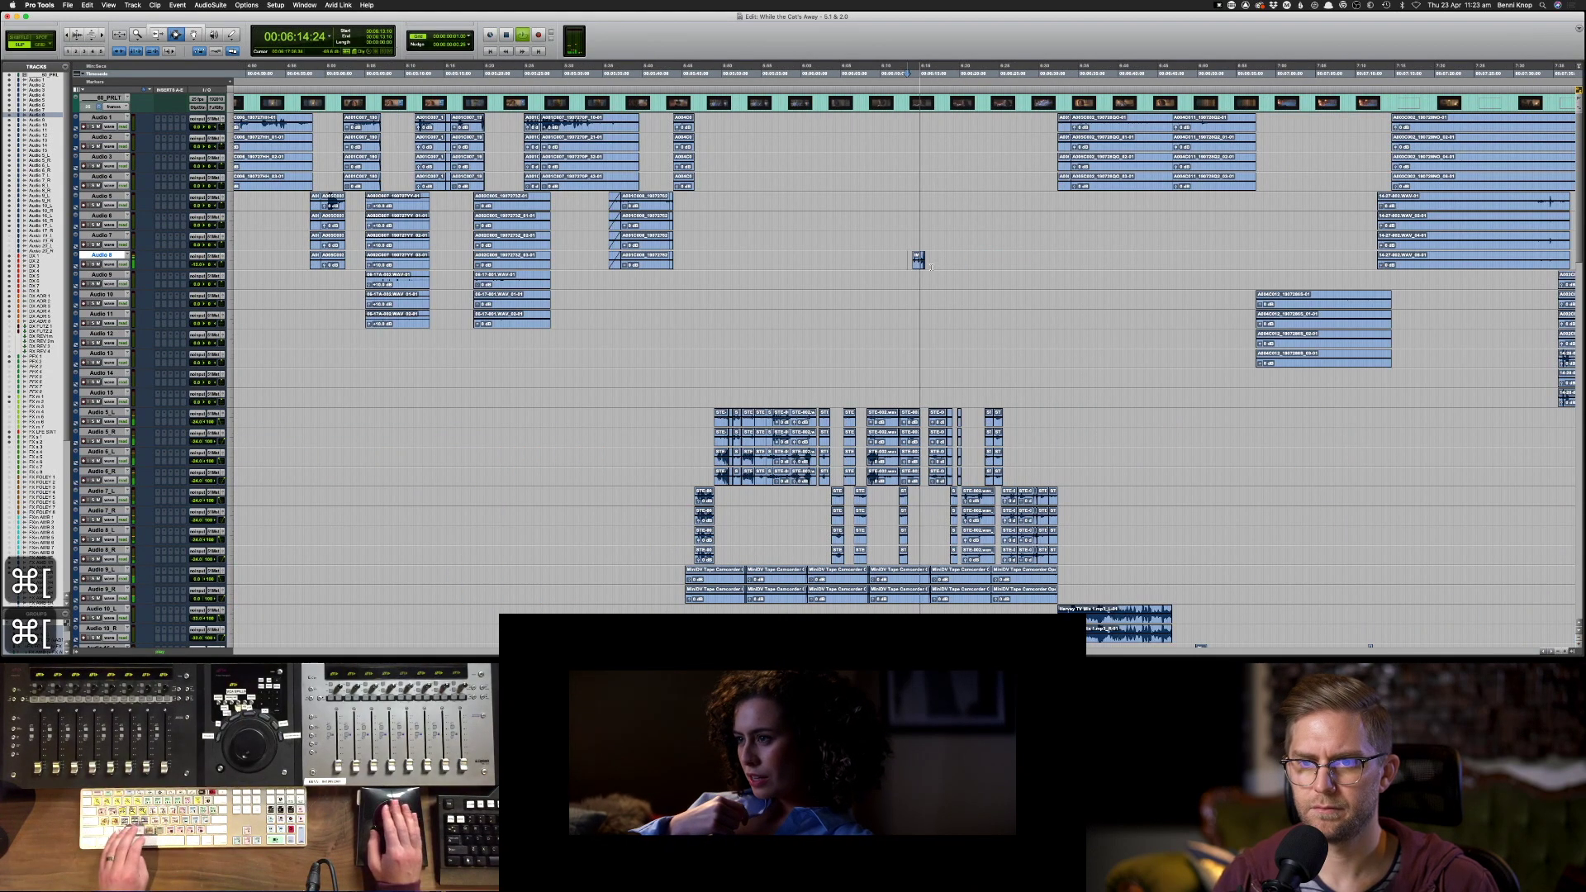
key("space")
- Copy the short Audio 8 clip at about 6:14 to FX m 2 in sync
key("super+c")
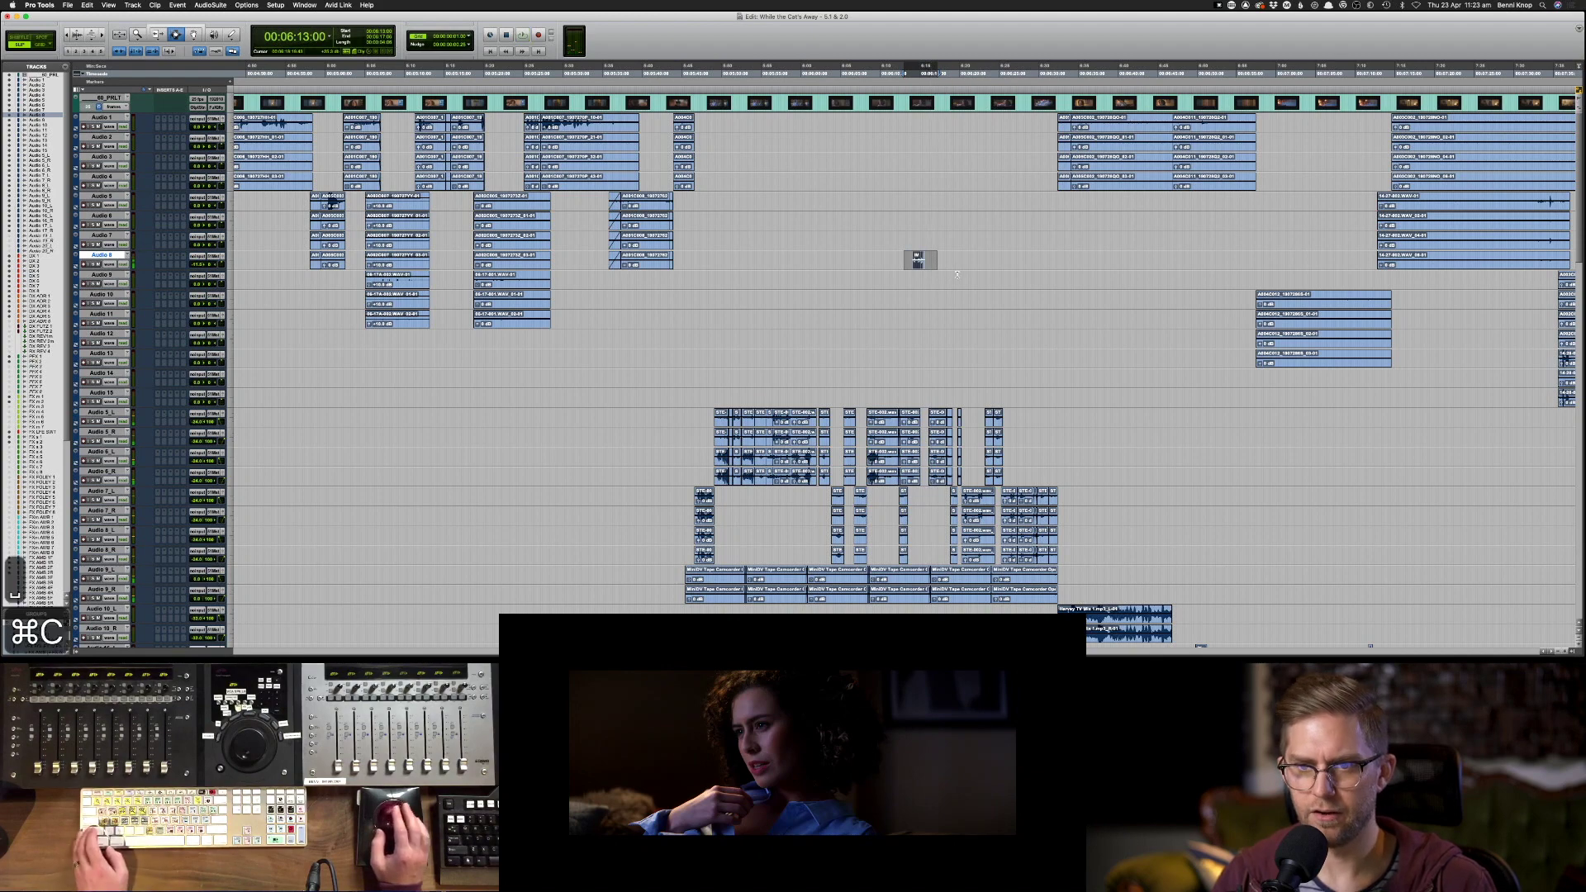
scroll(903, 261, "down", 5)
scroll(956, 275, "down", 5)
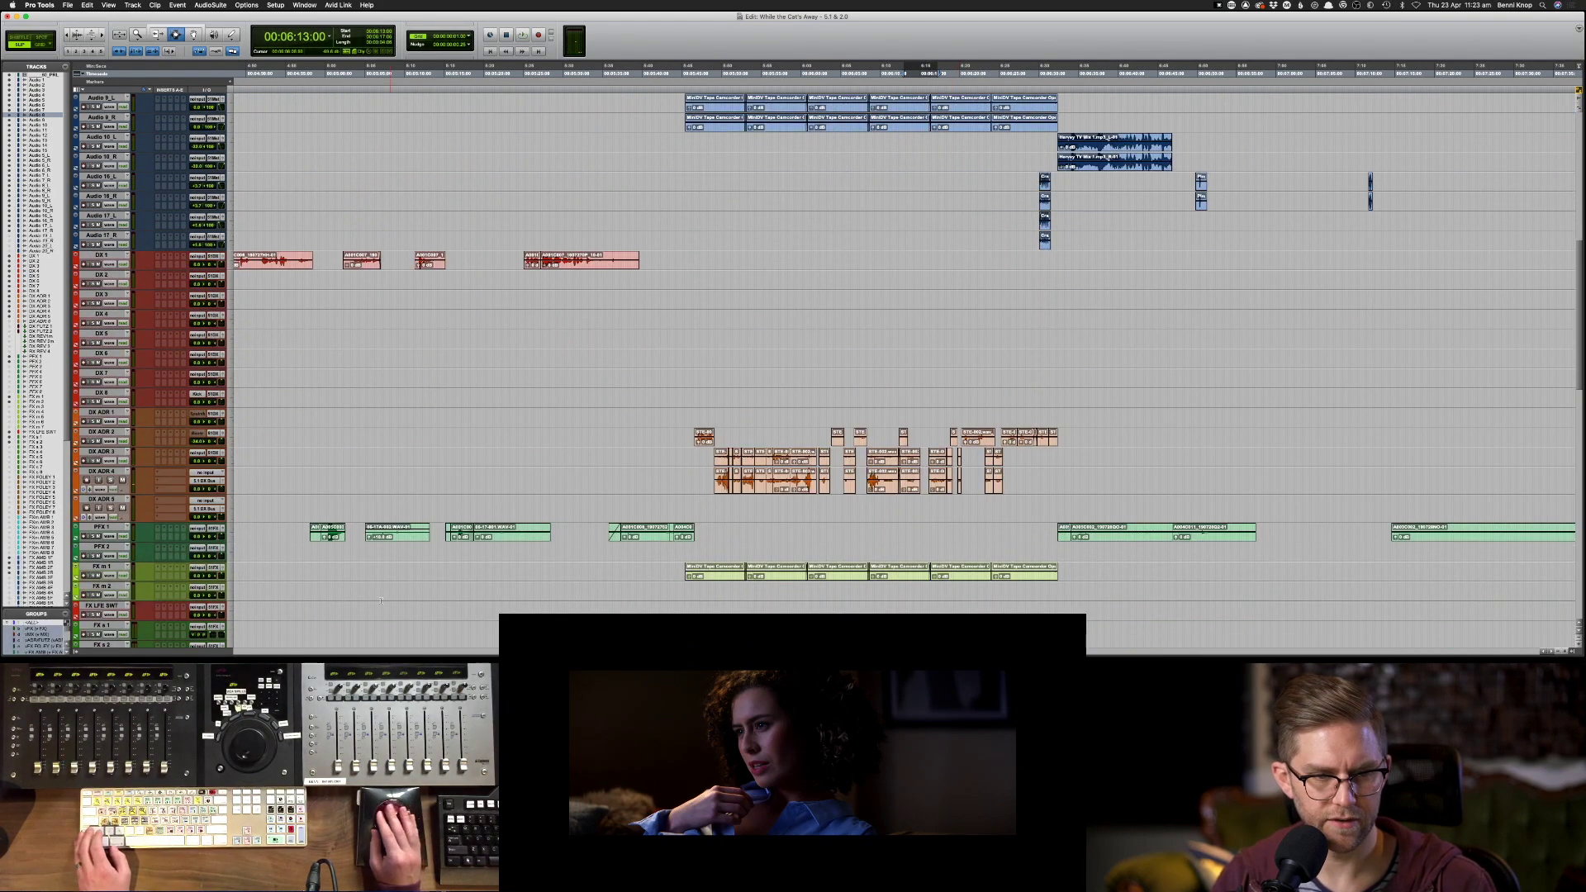
left_click(117, 569)
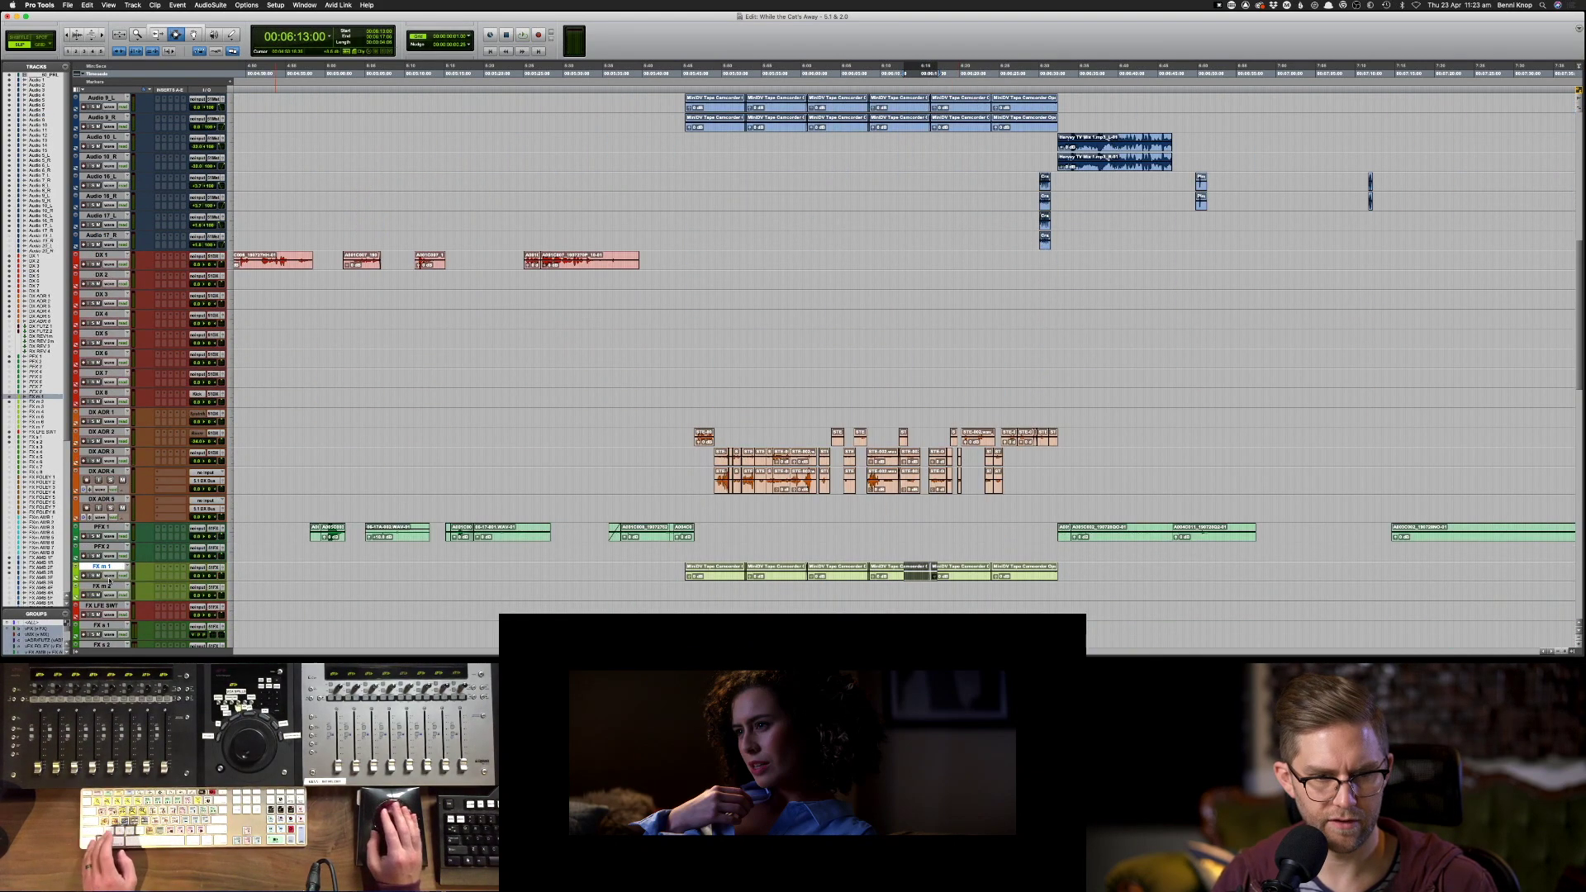
left_click(102, 585)
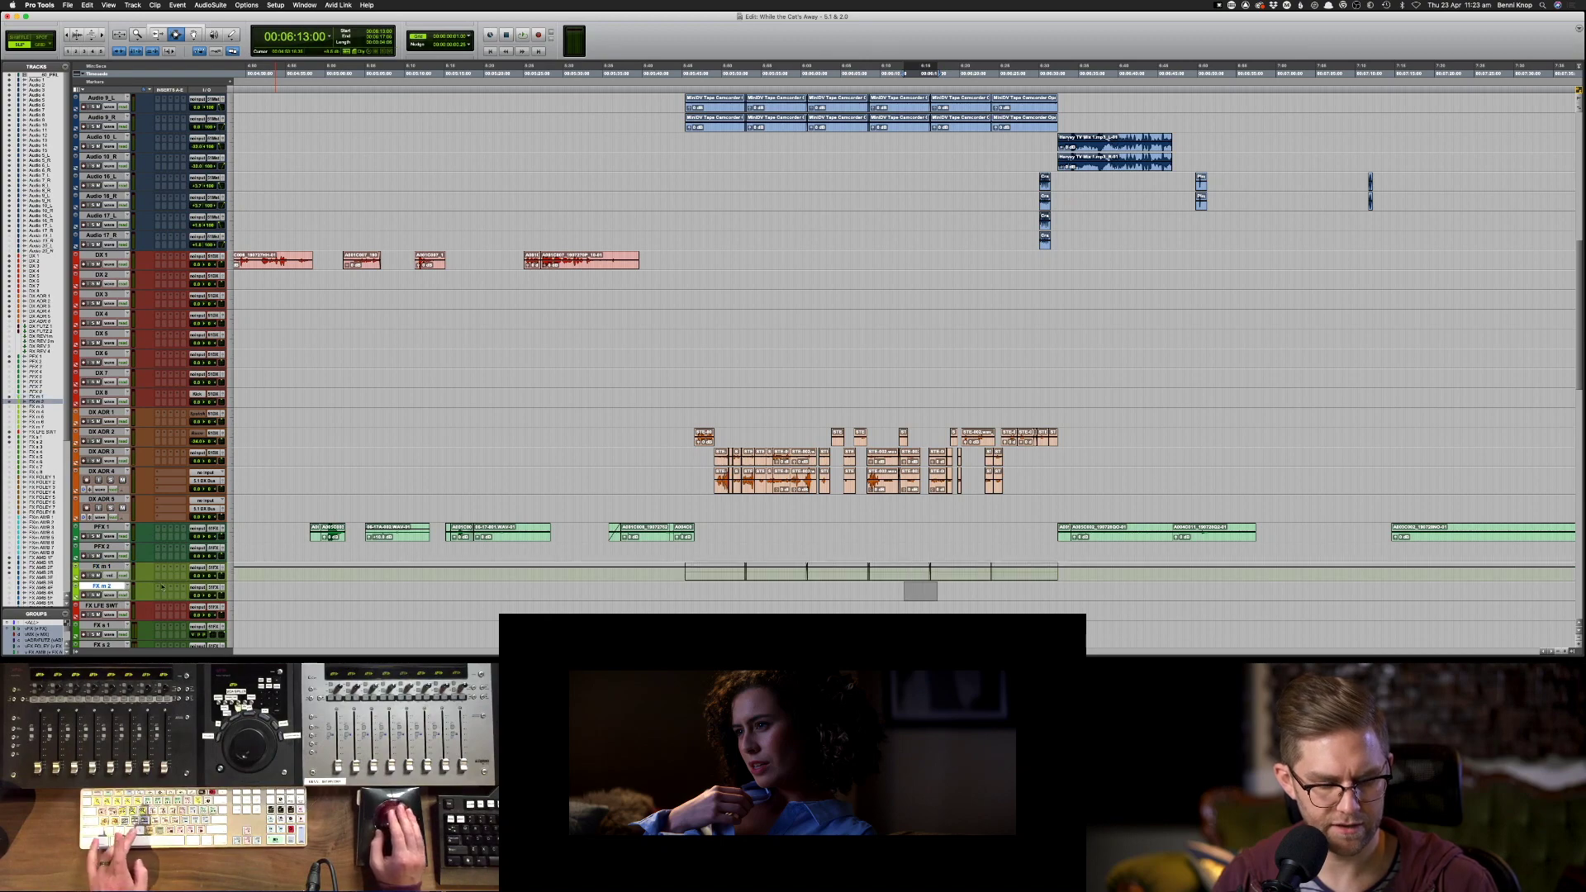
key("super+v")
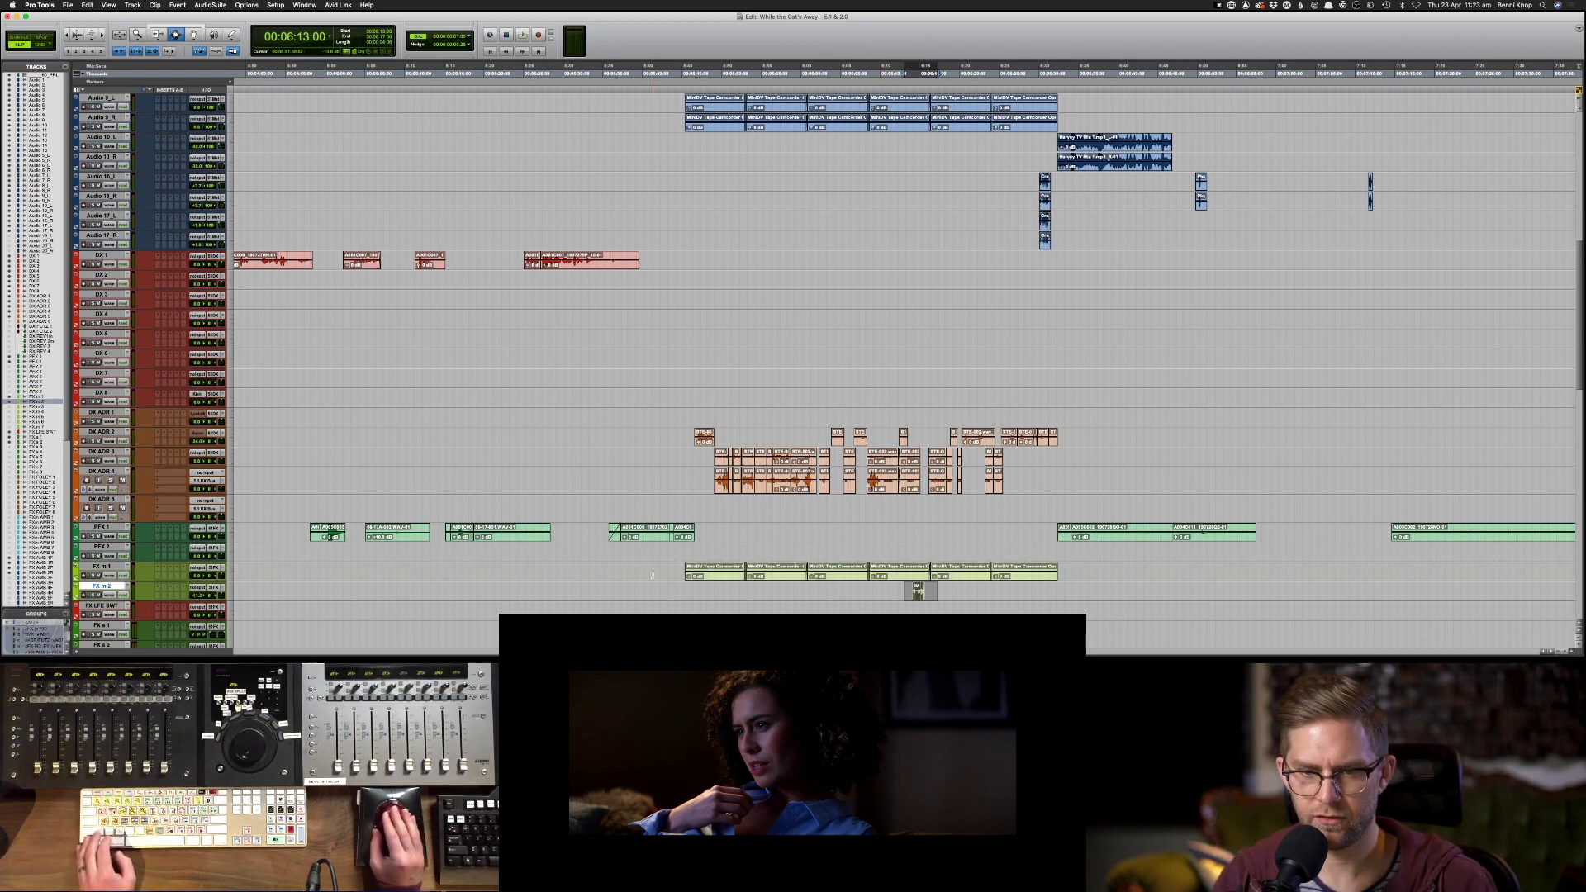
- Solo and audition the short stacked clips at about 6:30 on Audio 16_L through Audio 17_R
mouse_move(648, 572)
left_mouse_down()
mouse_move(1085, 541)
mouse_move(1084, 557)
left_mouse_up()
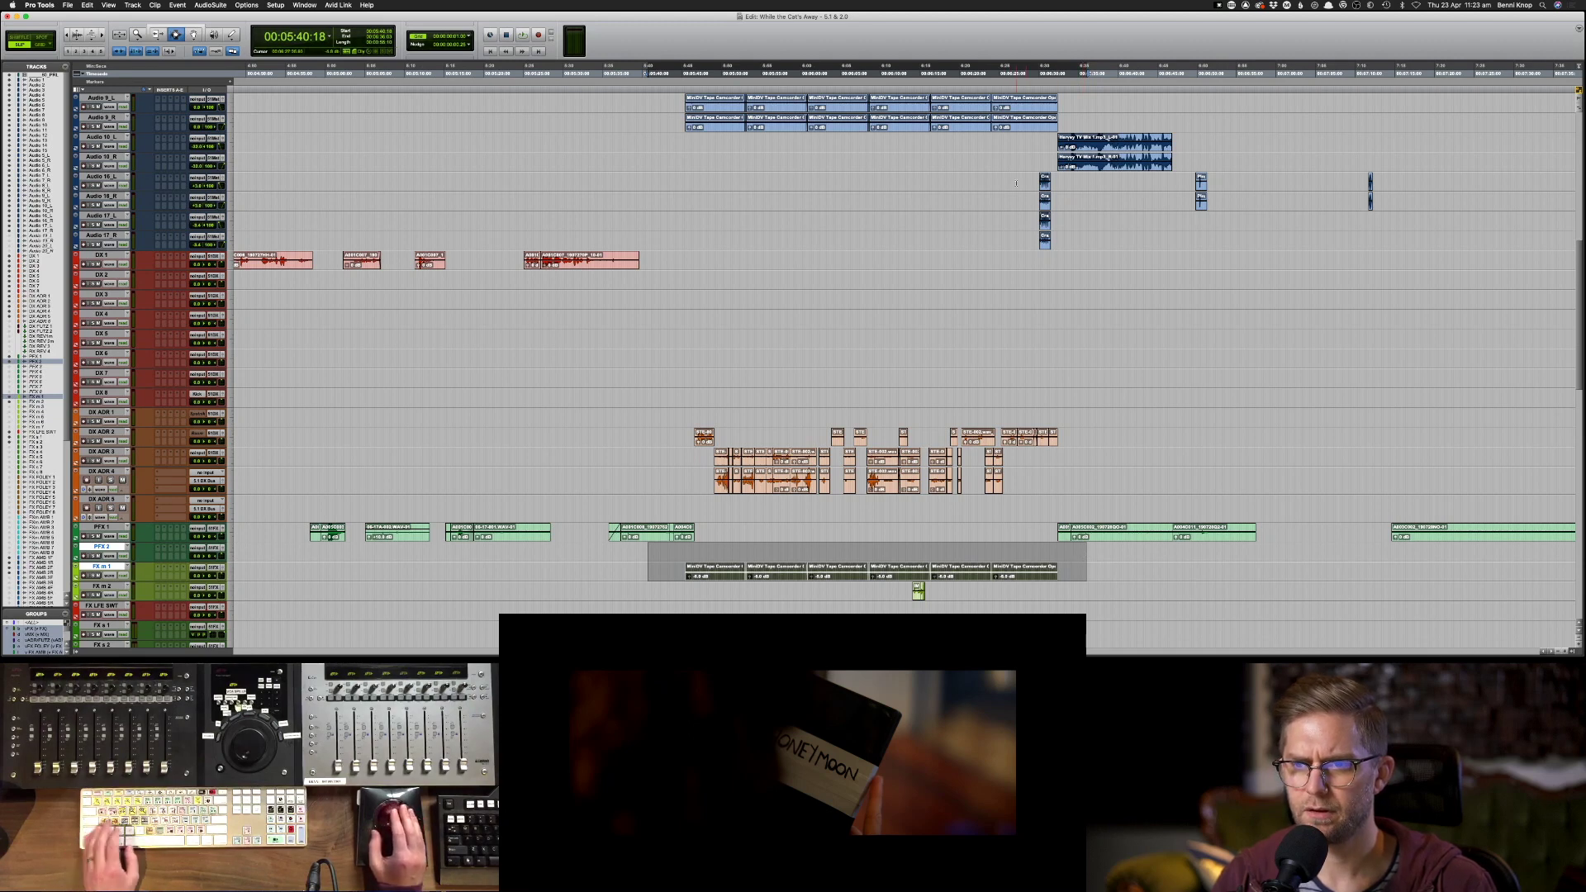
left_click_drag(1034, 173, 1066, 234)
key("space")
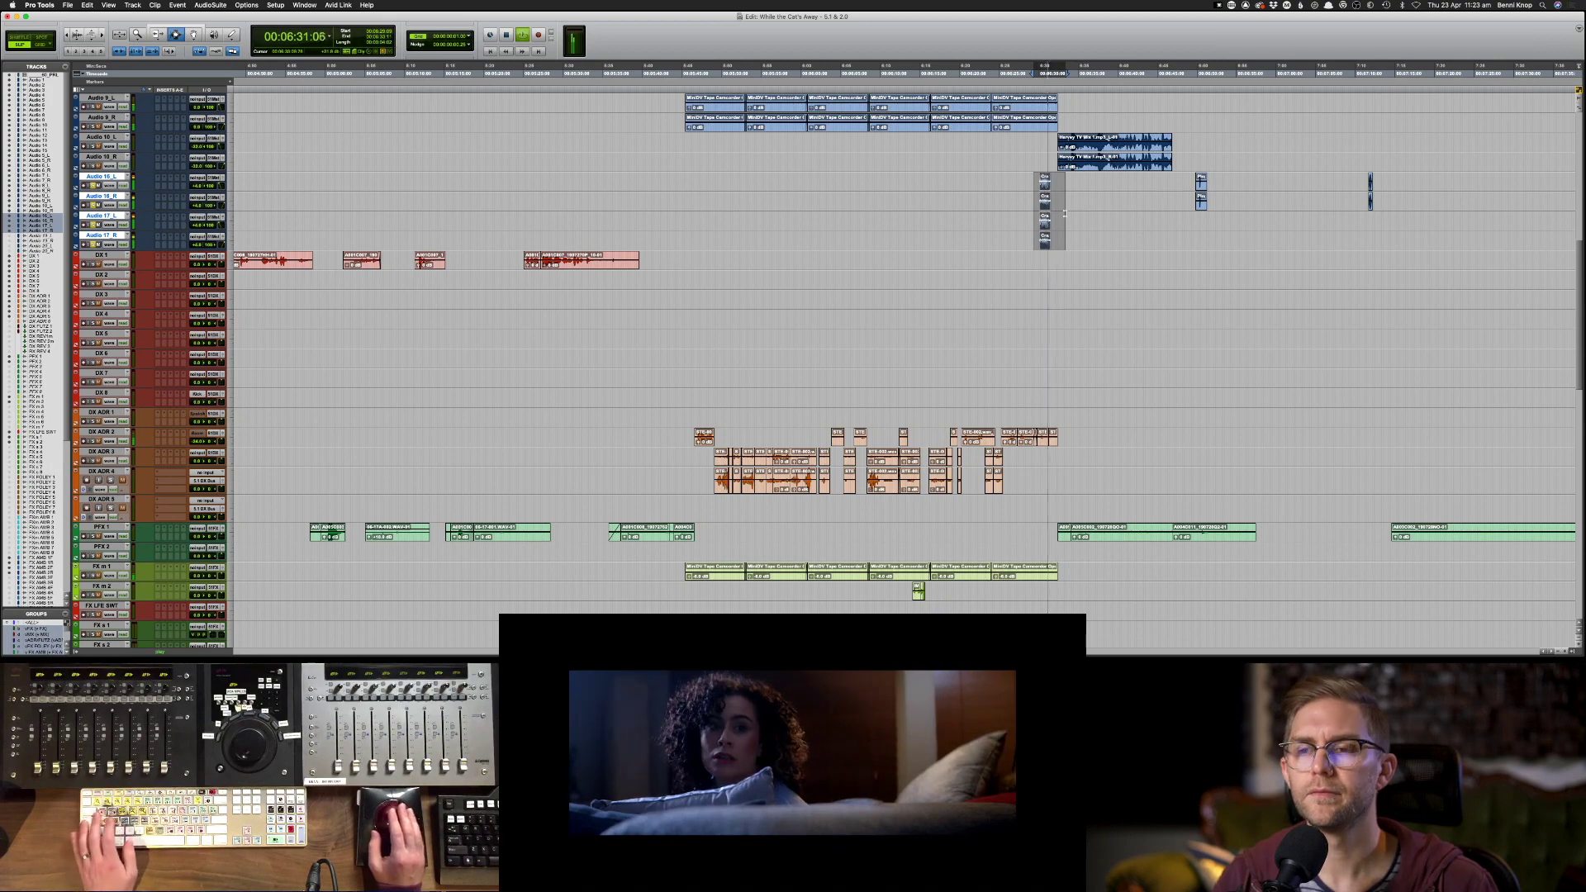
left_click_drag(1022, 180, 1065, 177)
key("s")
key("s")
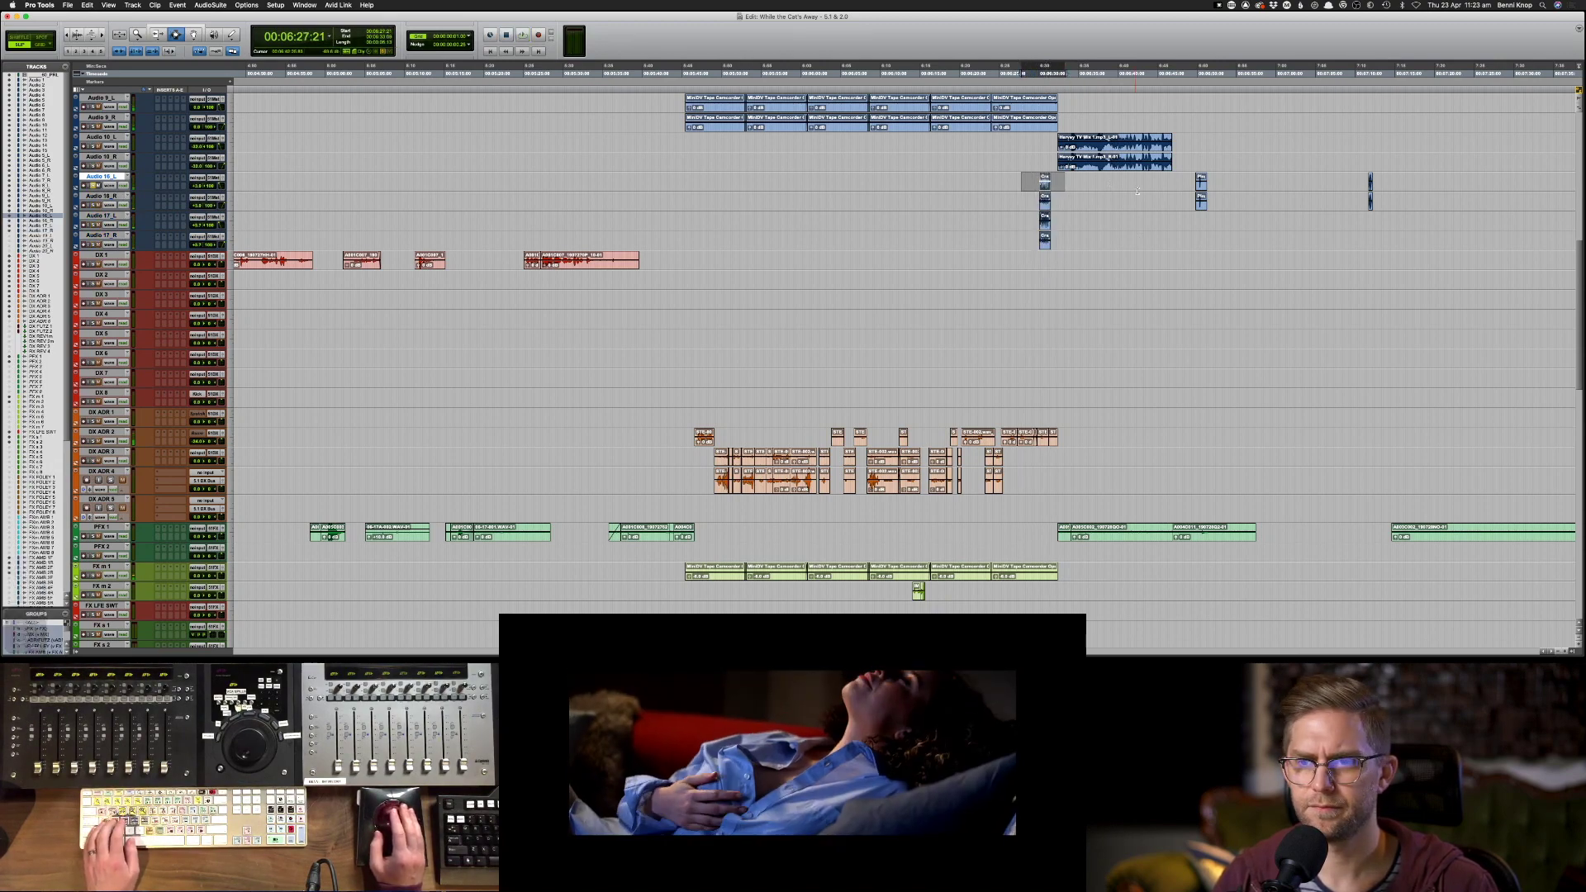
key("space")
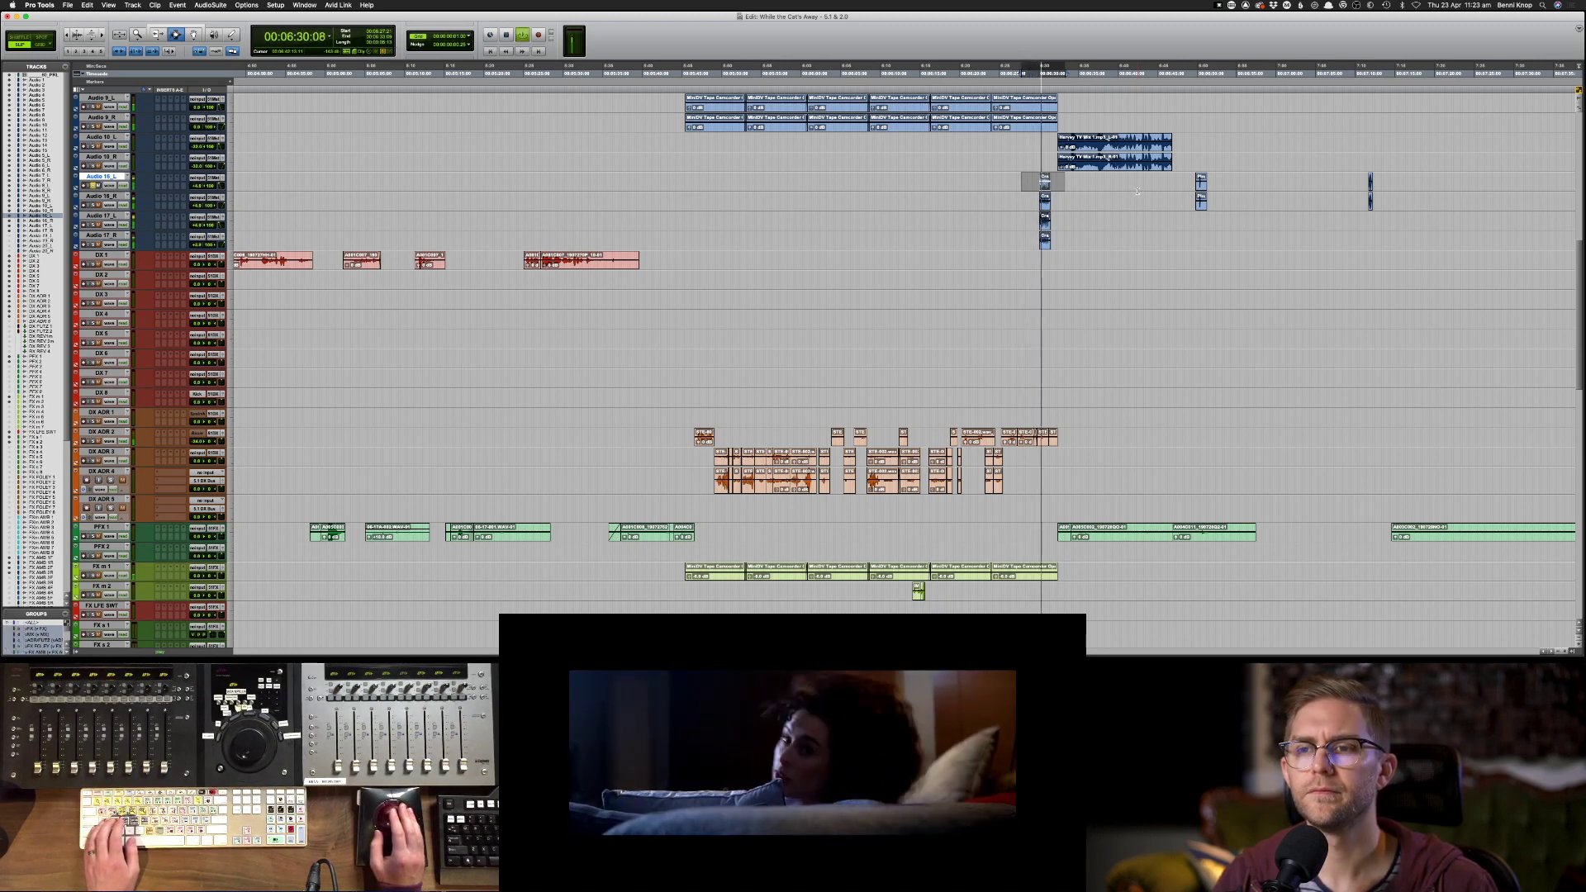
key("space")
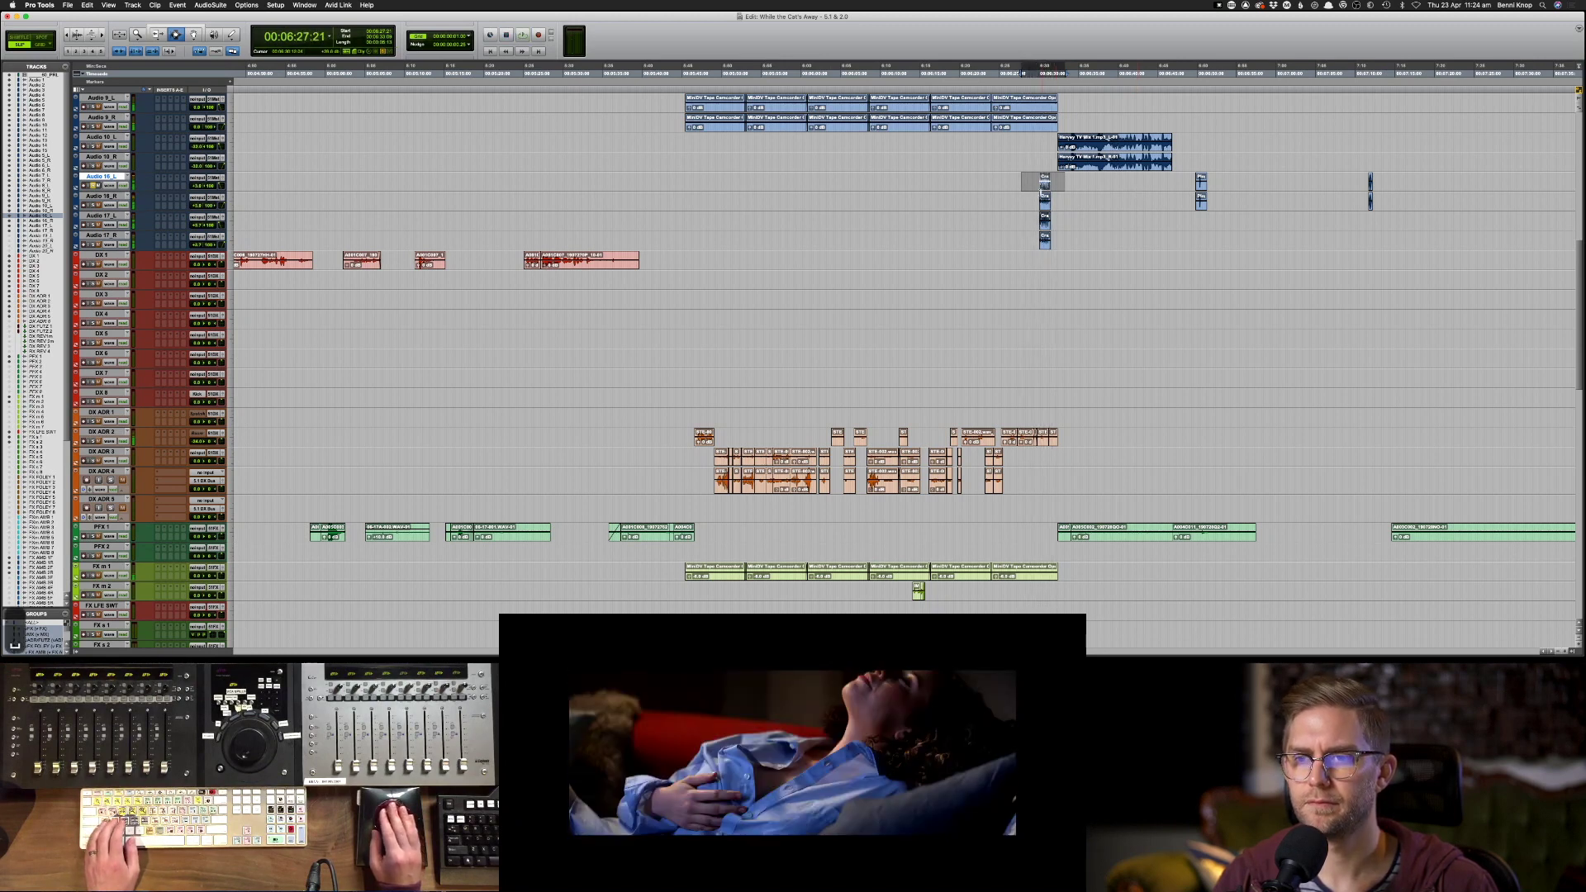
- Show the hidden FX m 3 track and copy the Audio 16_L clip at about 6:30 to it in sync
key("cmd+c")
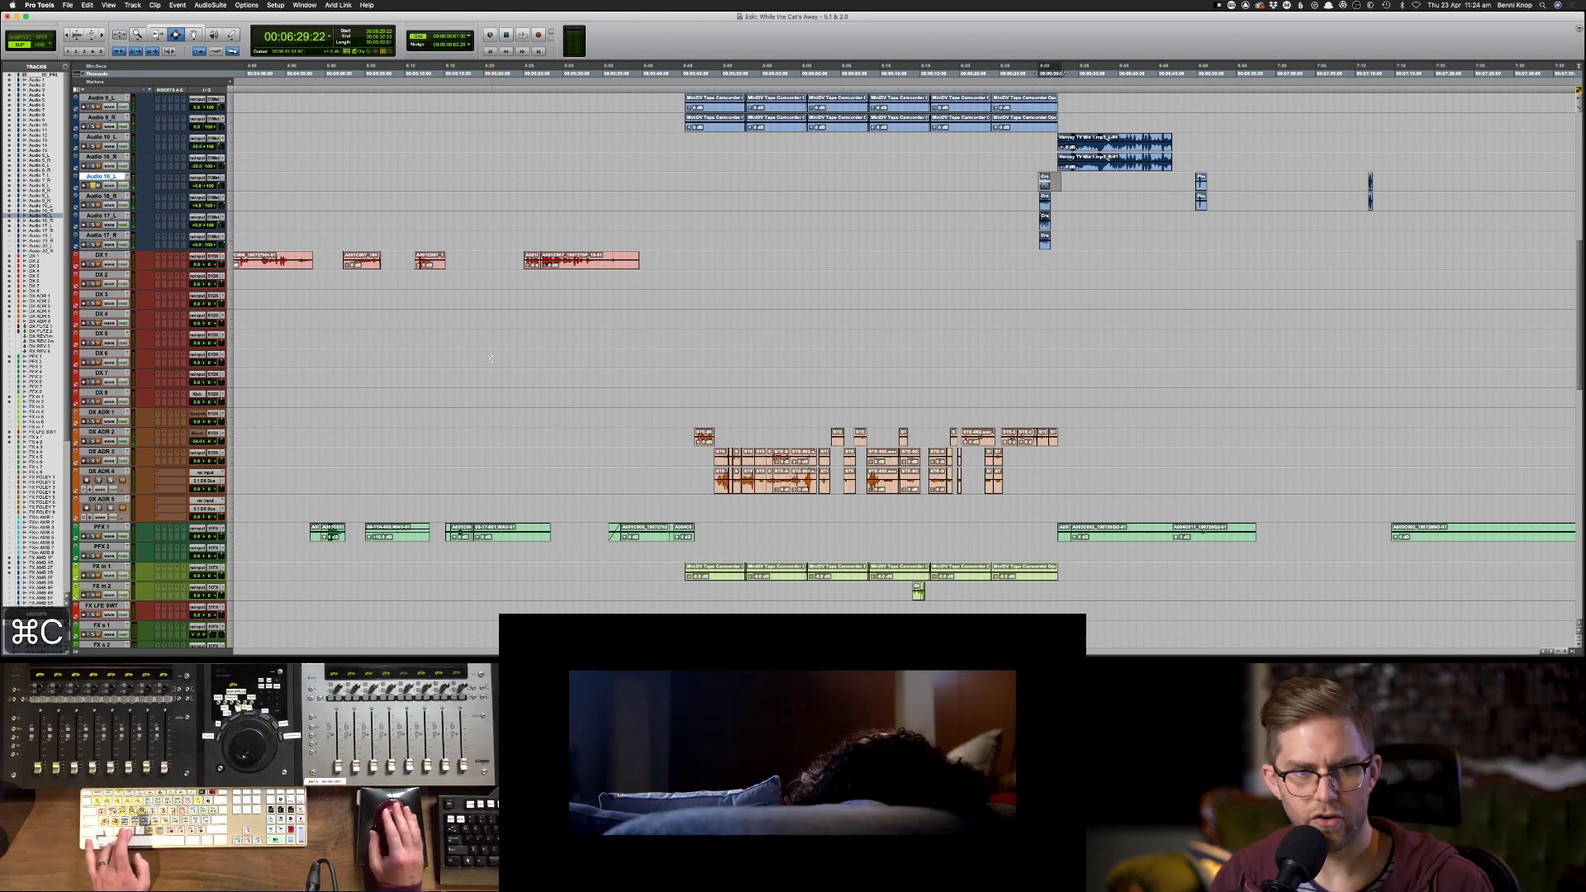
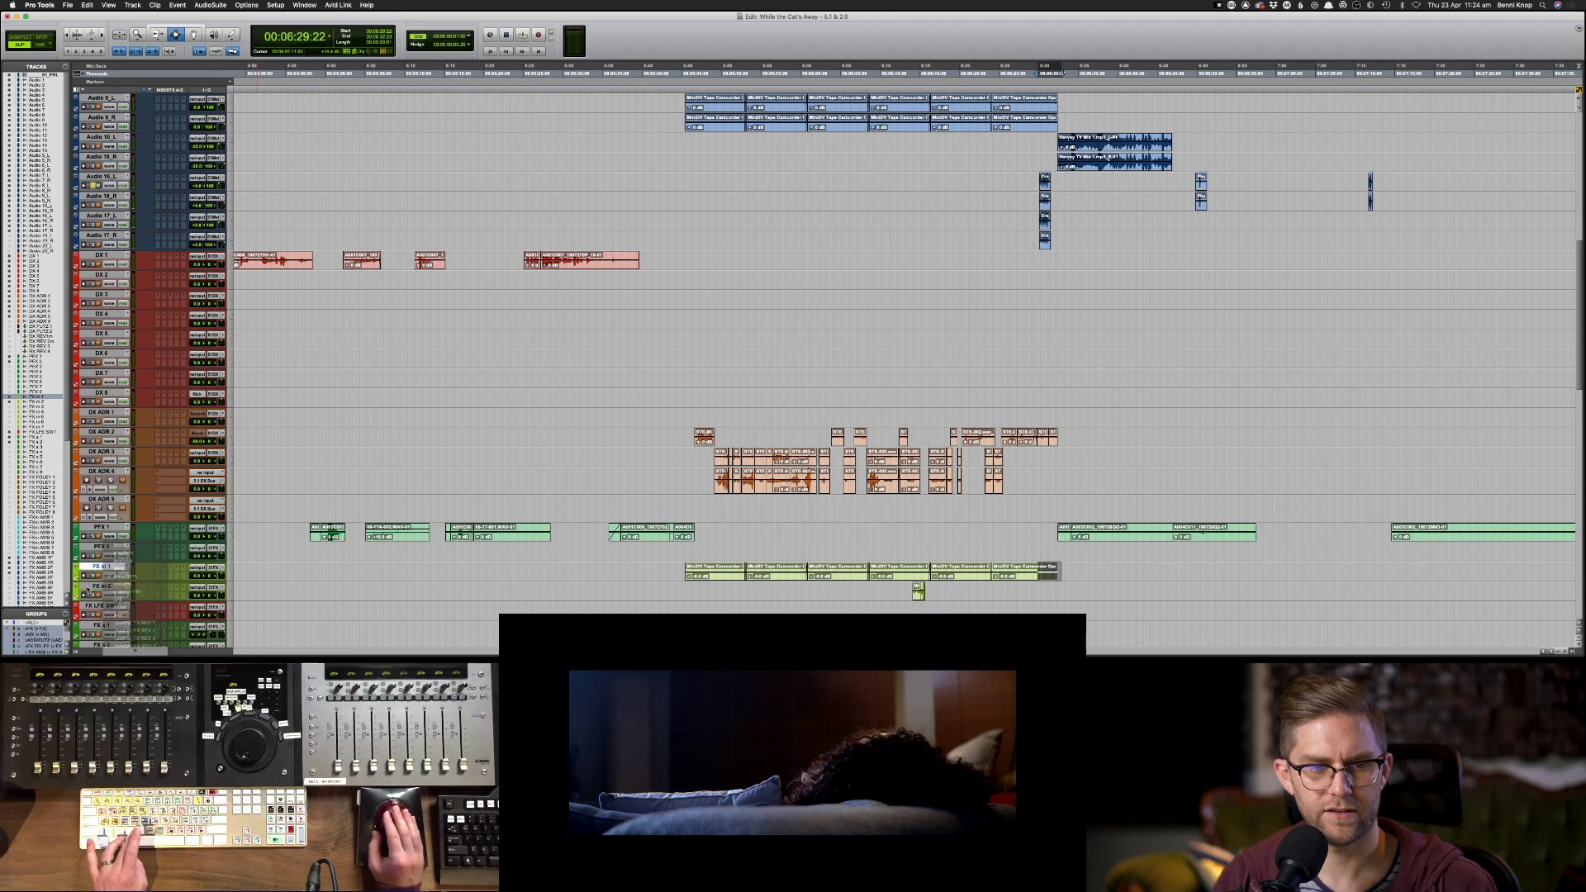
left_click(10, 407)
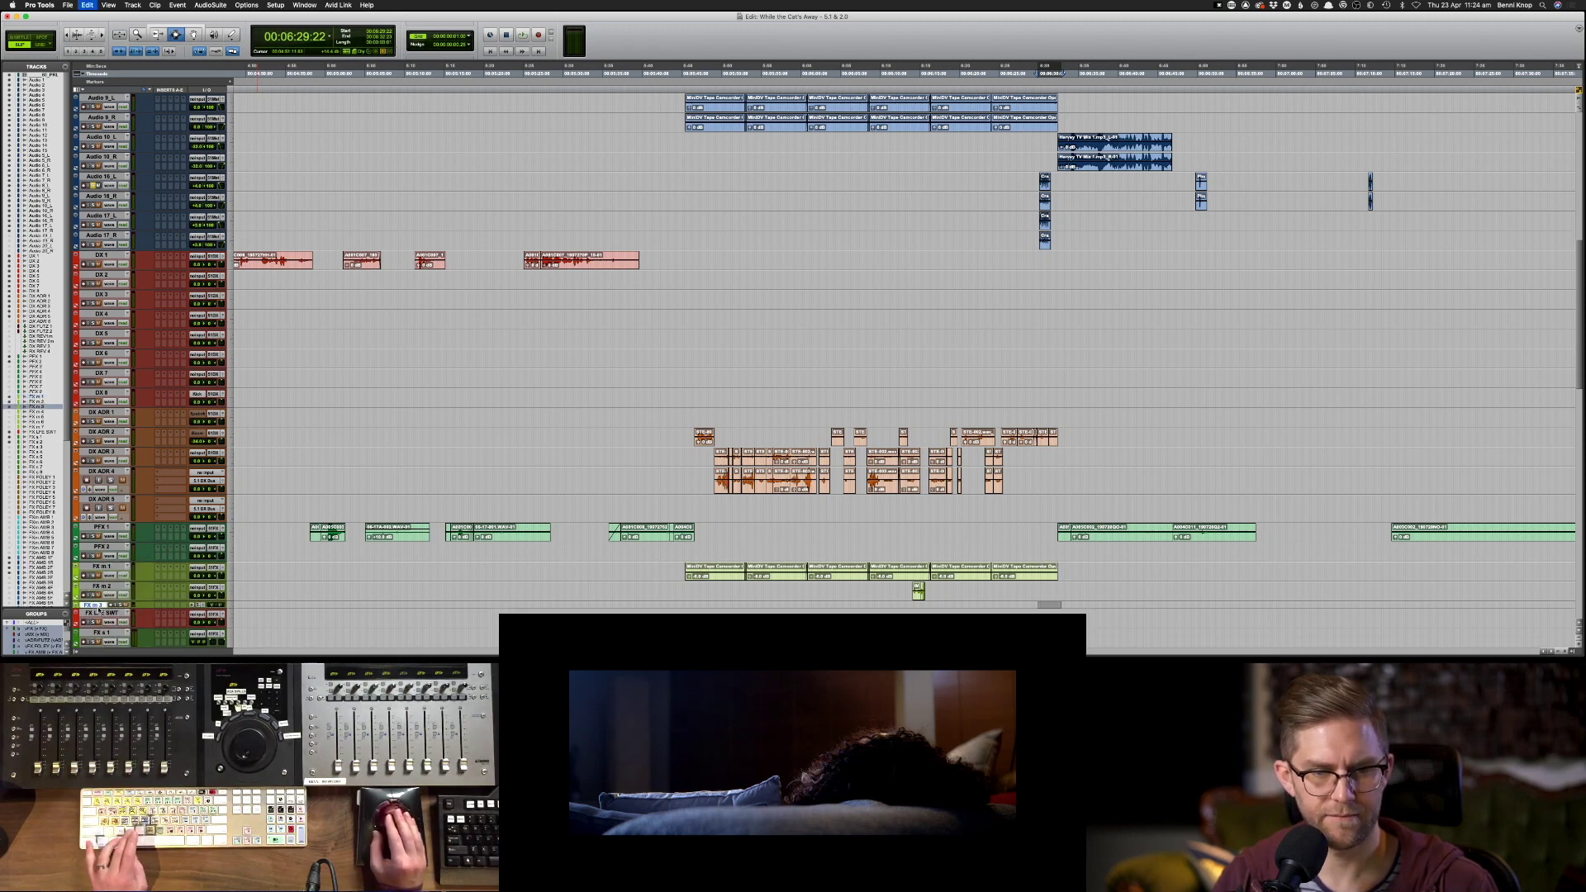
key("super+v")
- Select the left and right clips on Audio 10_L and Audio 10_R from about 6:32 and audition them soloed
scroll(1053, 405, "up", 5)
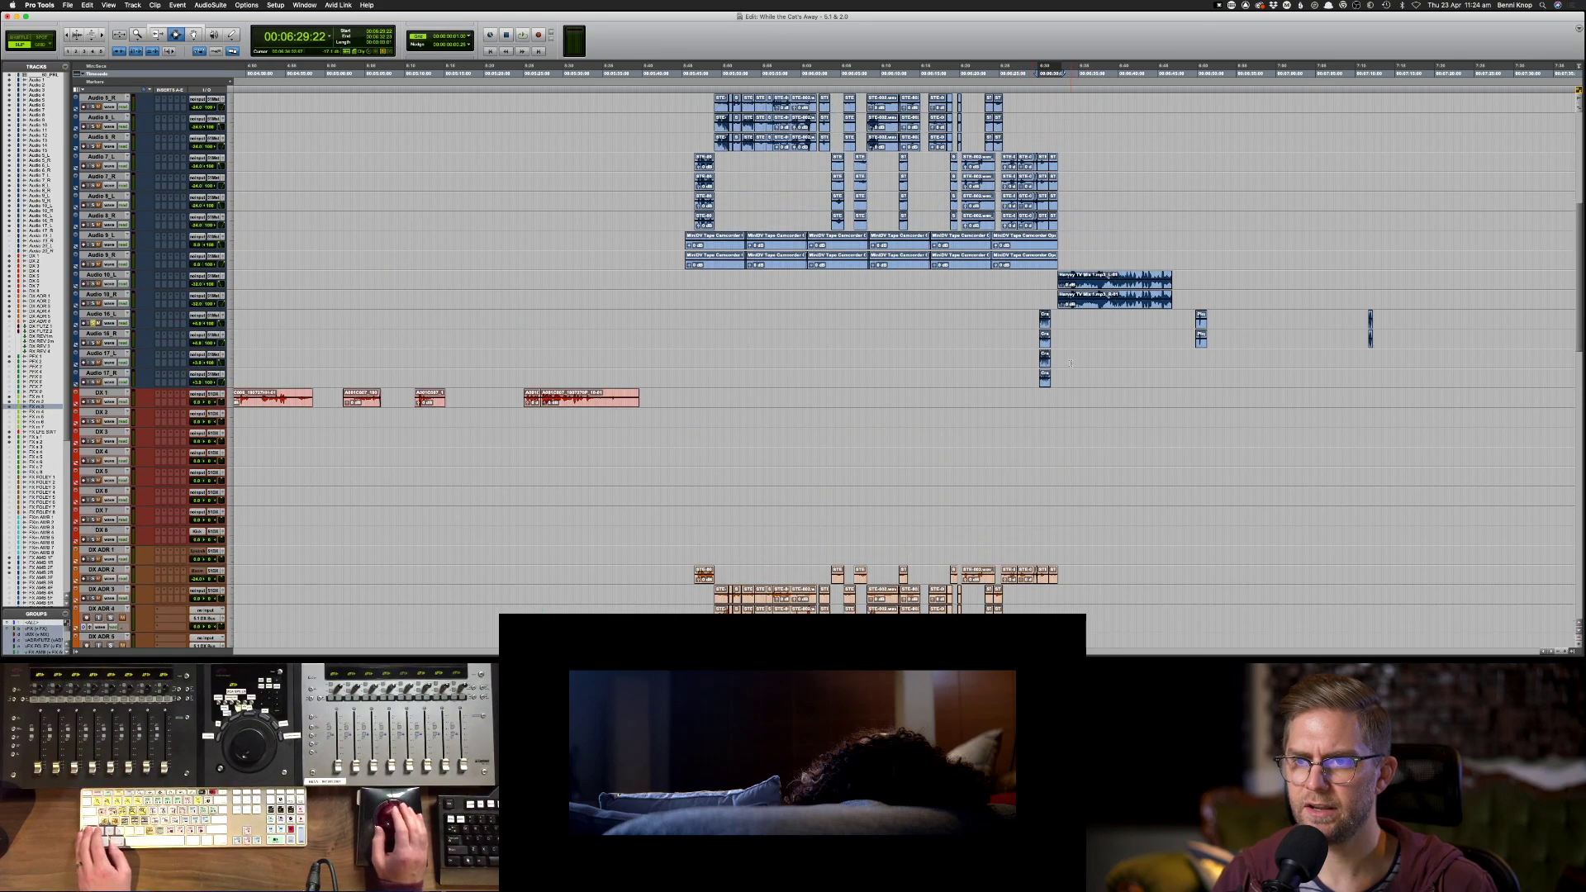
scroll(1002, 156, "up", 3)
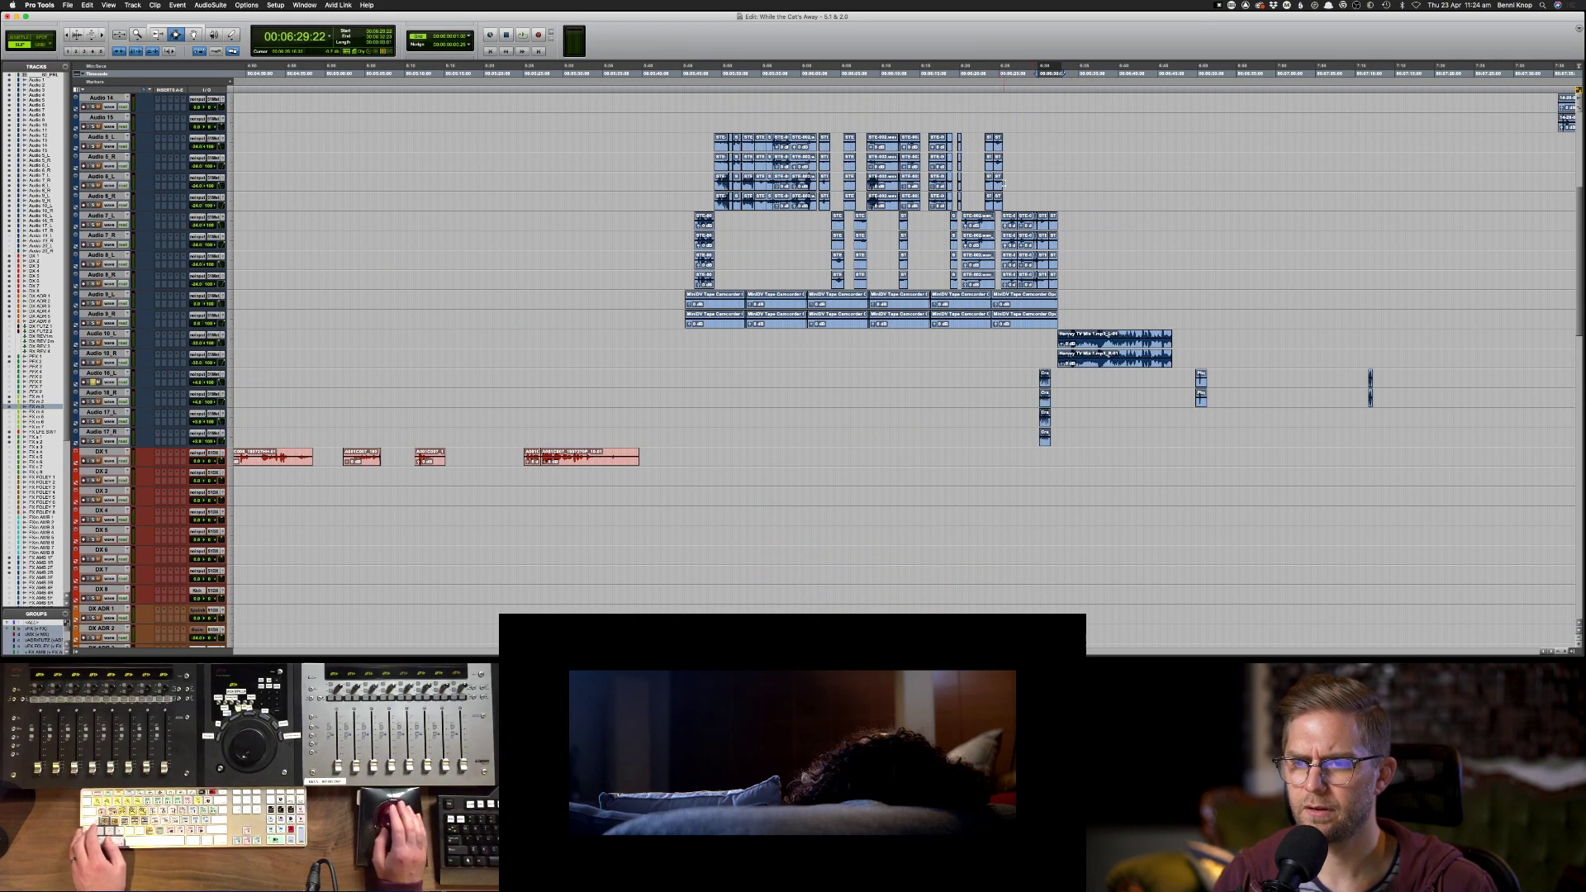
scroll(1112, 375, "up", 3)
left_click_drag(1033, 393, 1056, 417)
key("s")
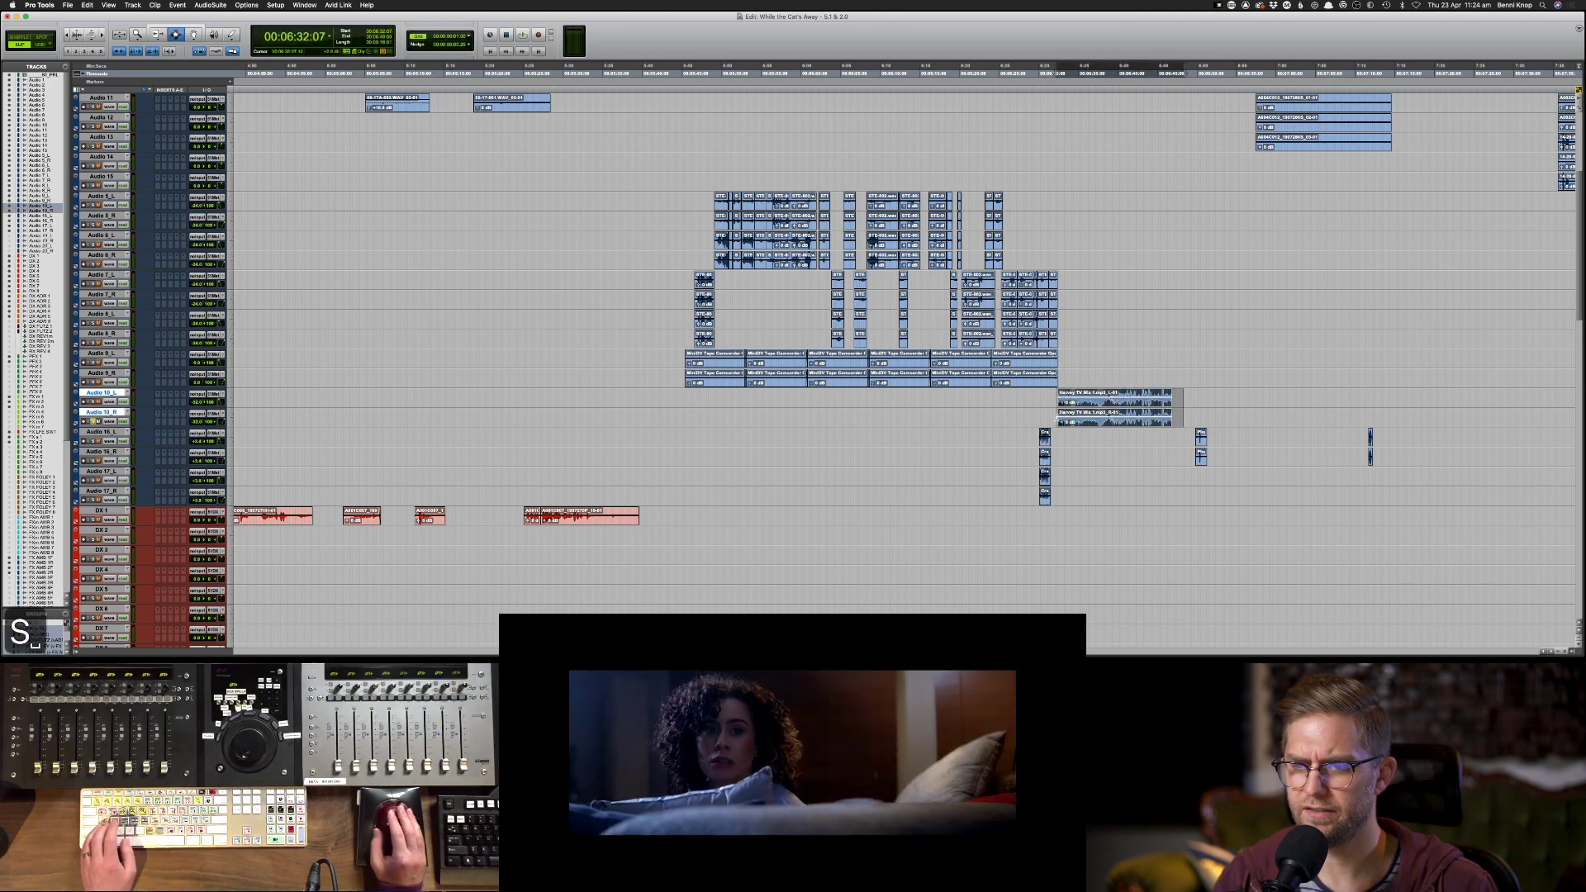
key("space")
- Copy the Audio 10_L and Audio 10_R clips from about 6:32 to the stereo track FX s 1 in sync
scroll(1087, 421, "down", 8)
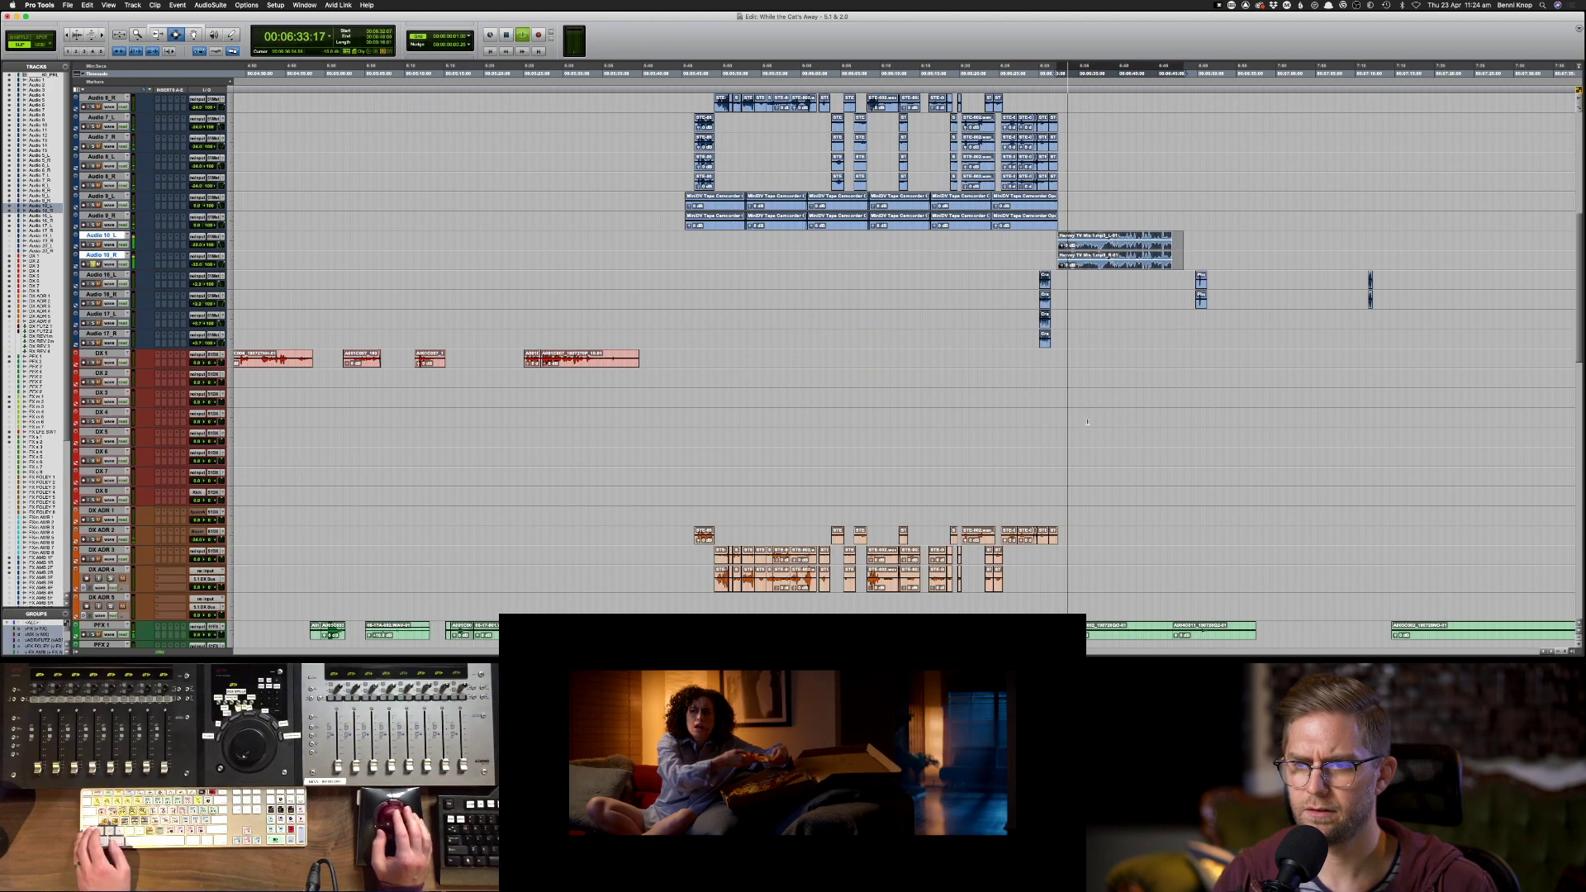
key("super+c")
key("super+c")
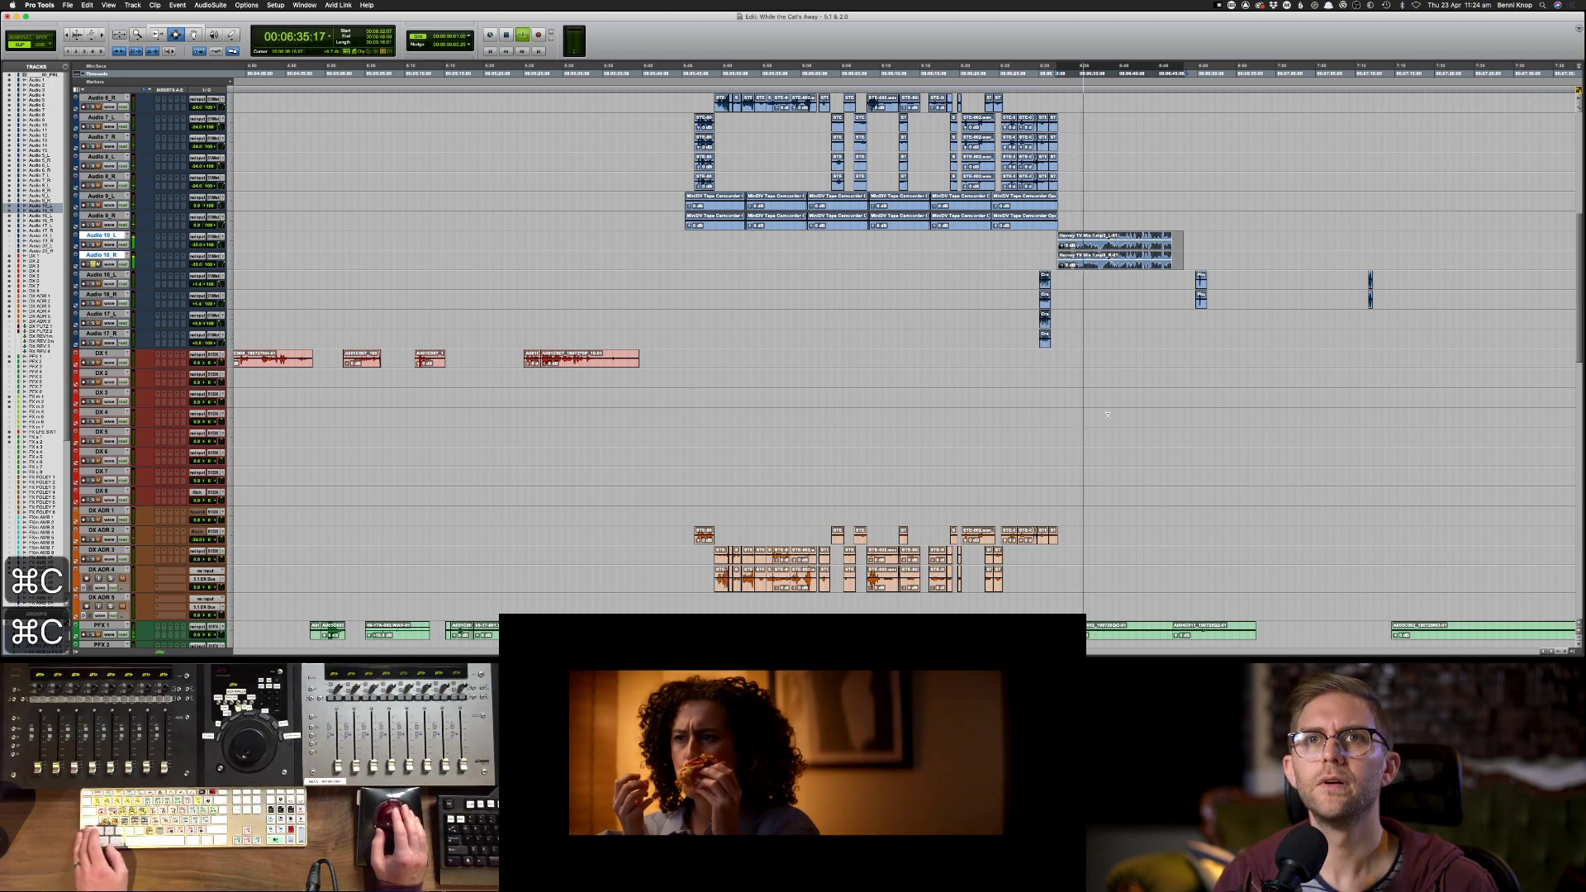
scroll(1106, 415, "down", 8)
key("space")
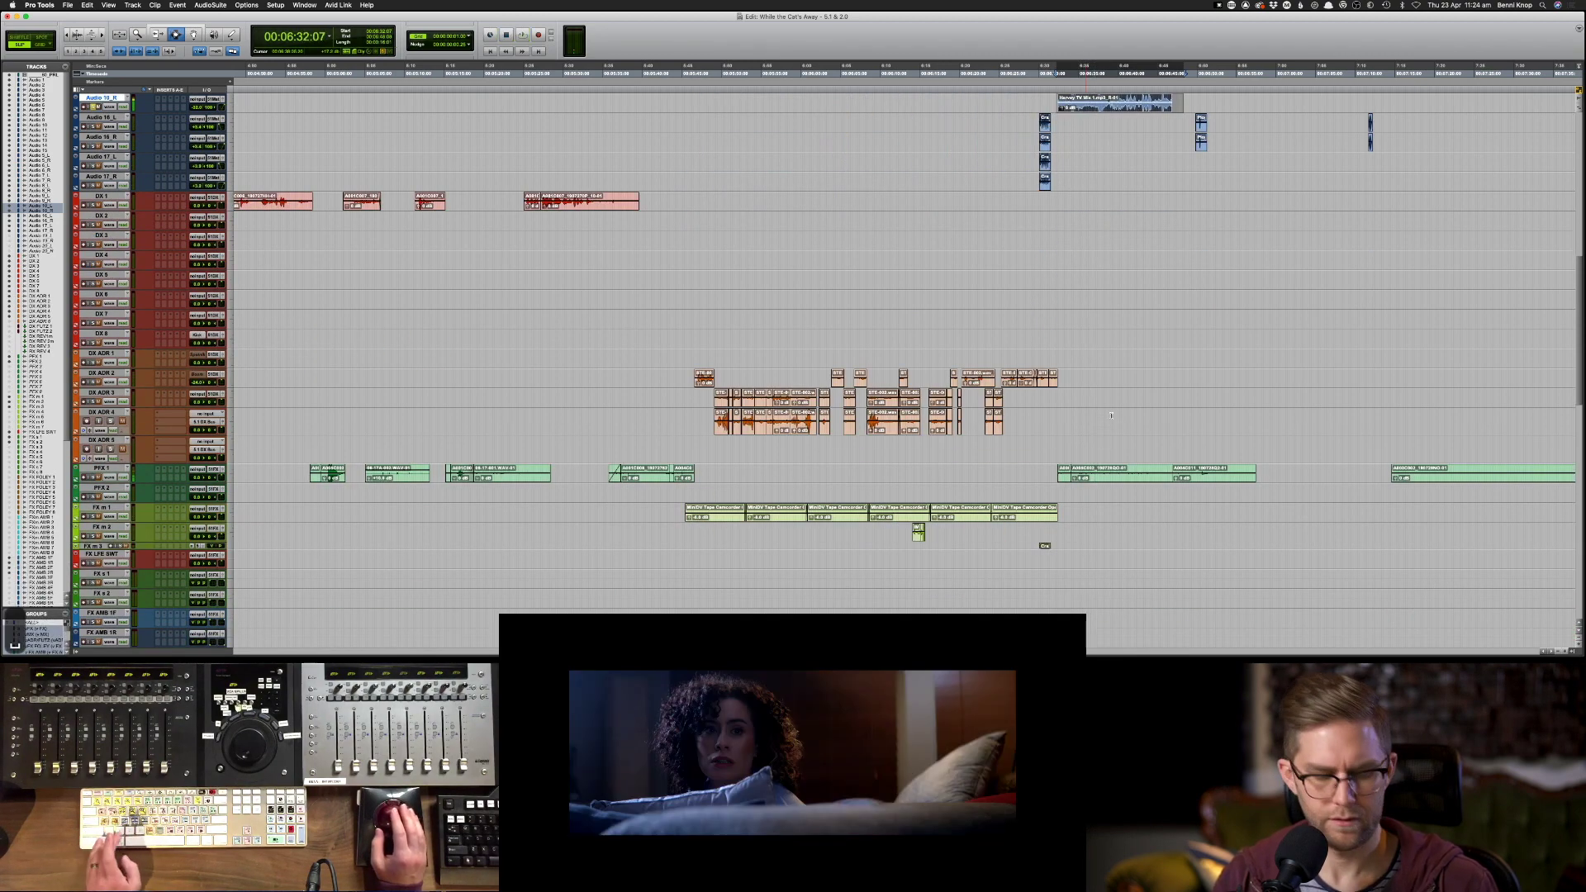
key("super+c")
scroll(1116, 422, "down", 8)
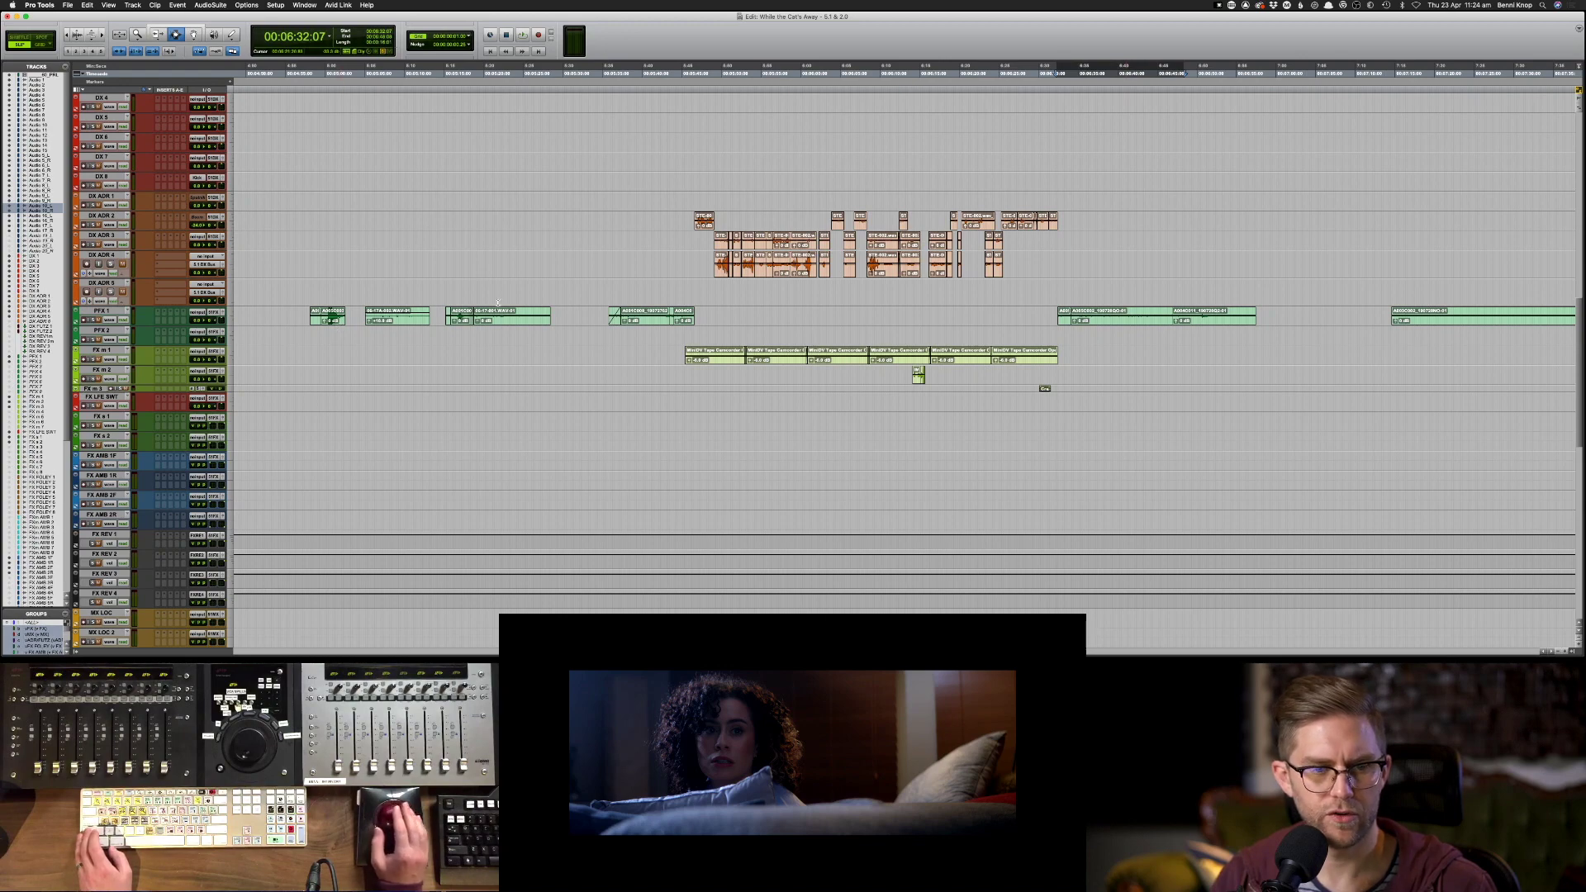
scroll(498, 303, "down", 14)
scroll(397, 276, "up", 3)
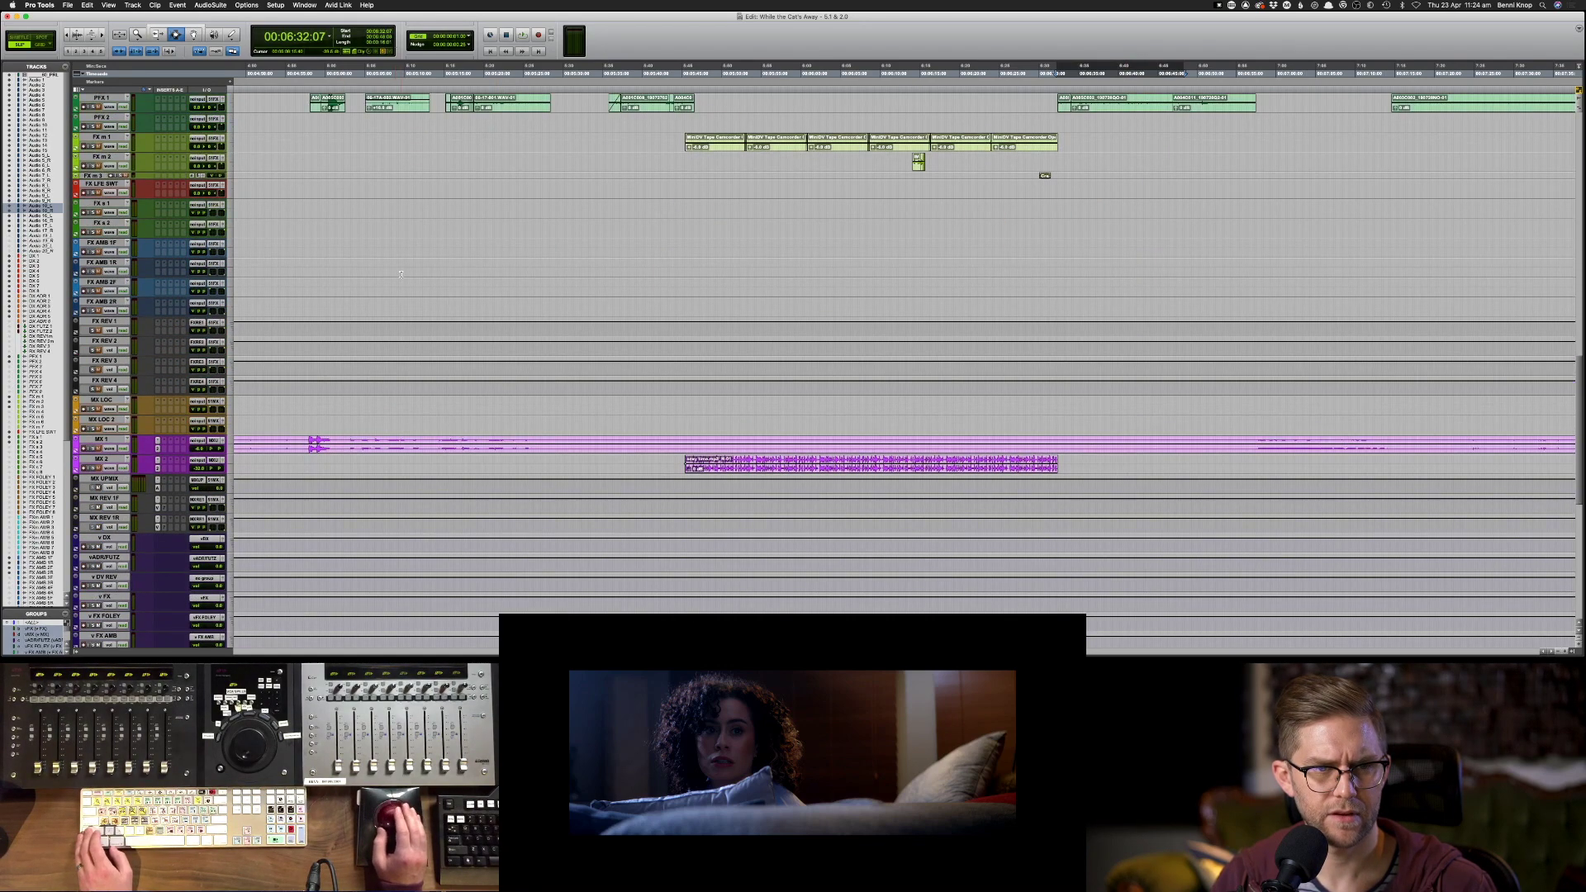
scroll(133, 234, "up", 1)
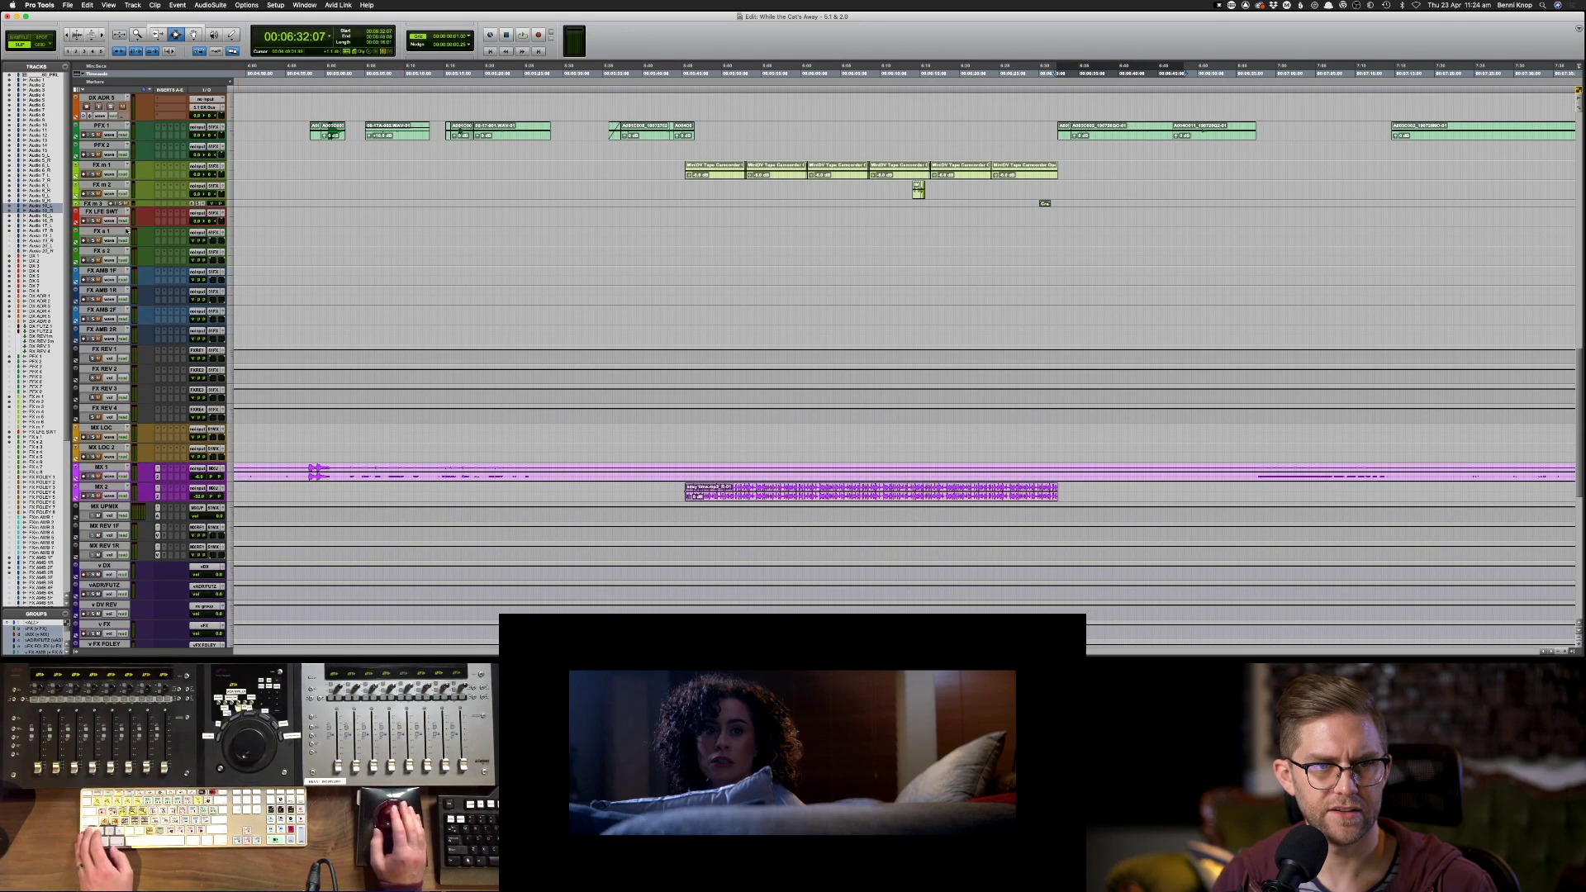
left_click(108, 235)
key("super+v")
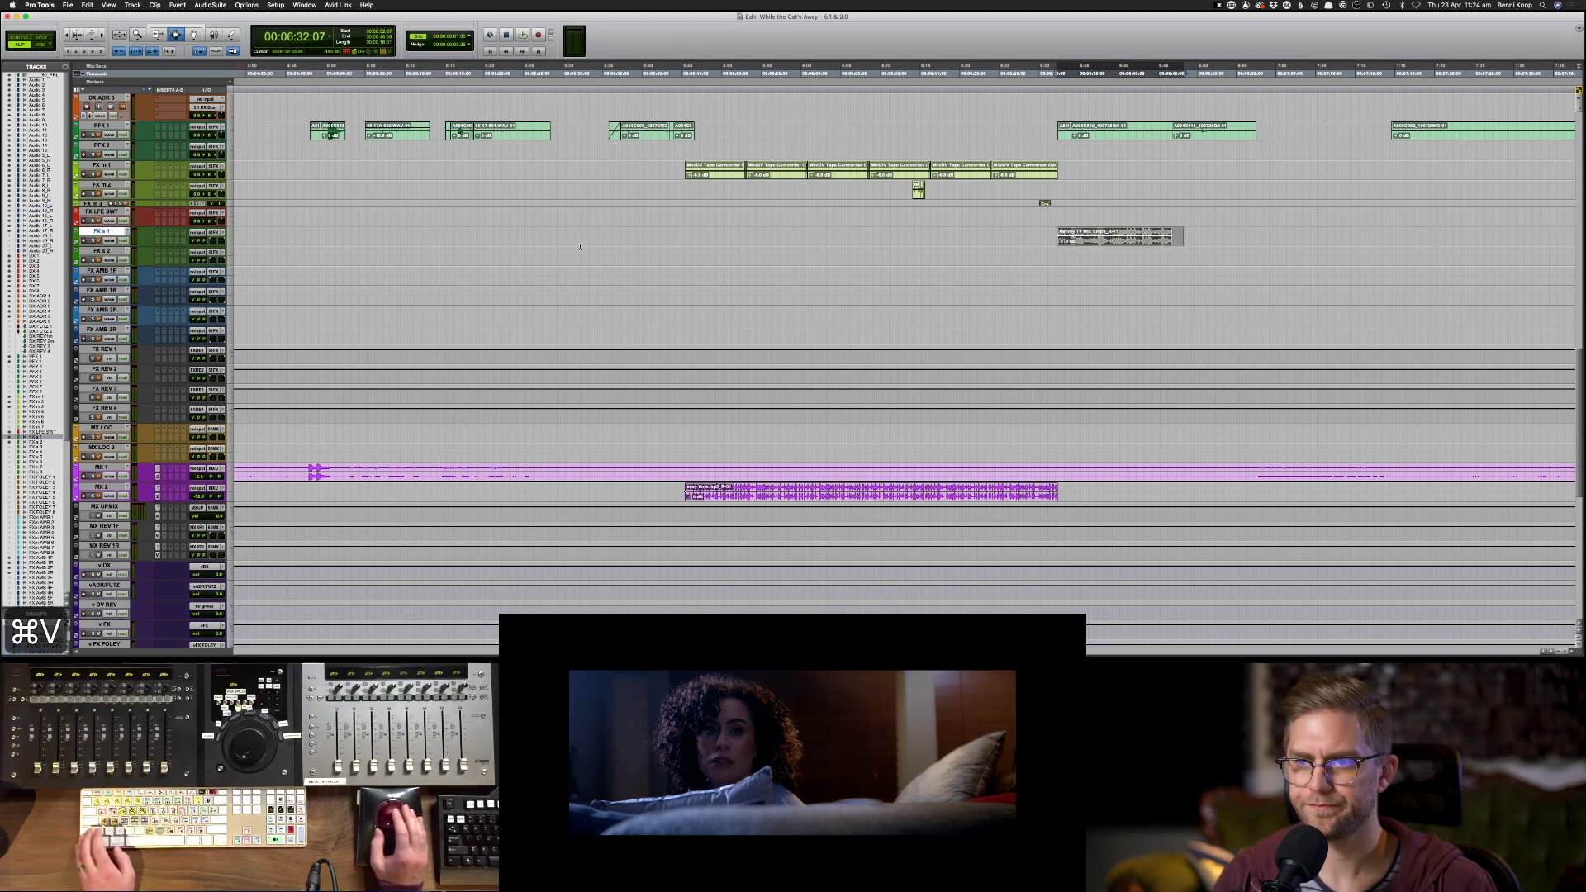
- Audition the Audio 1 clips from about 6:32 soloed and compare their position with the clips on PFX 1
scroll(1038, 256, "up", 20)
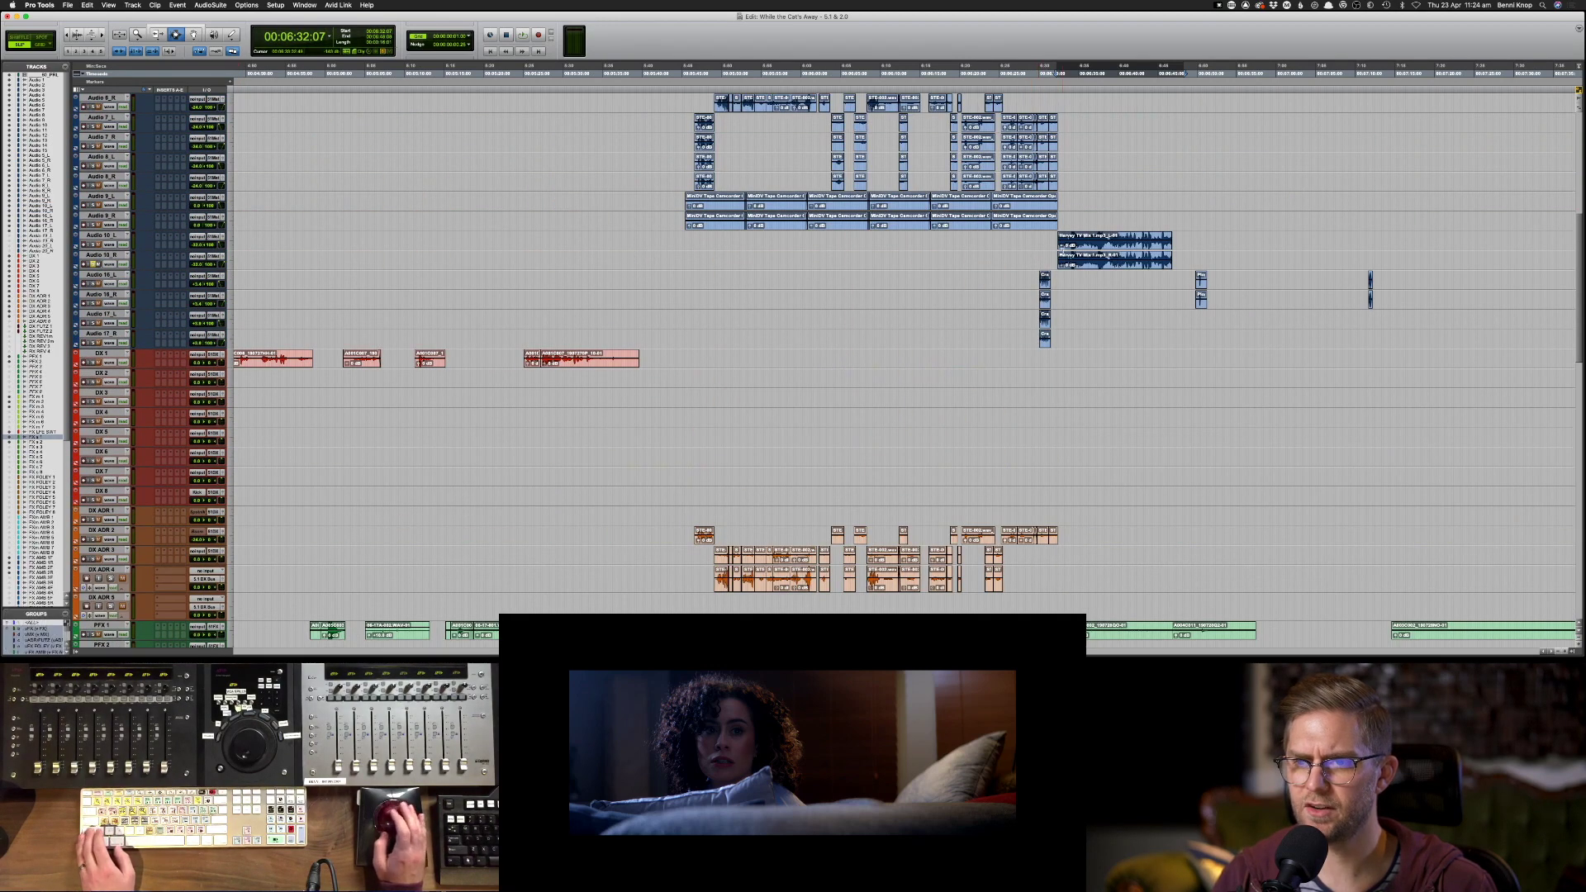
scroll(1037, 291, "up", 16)
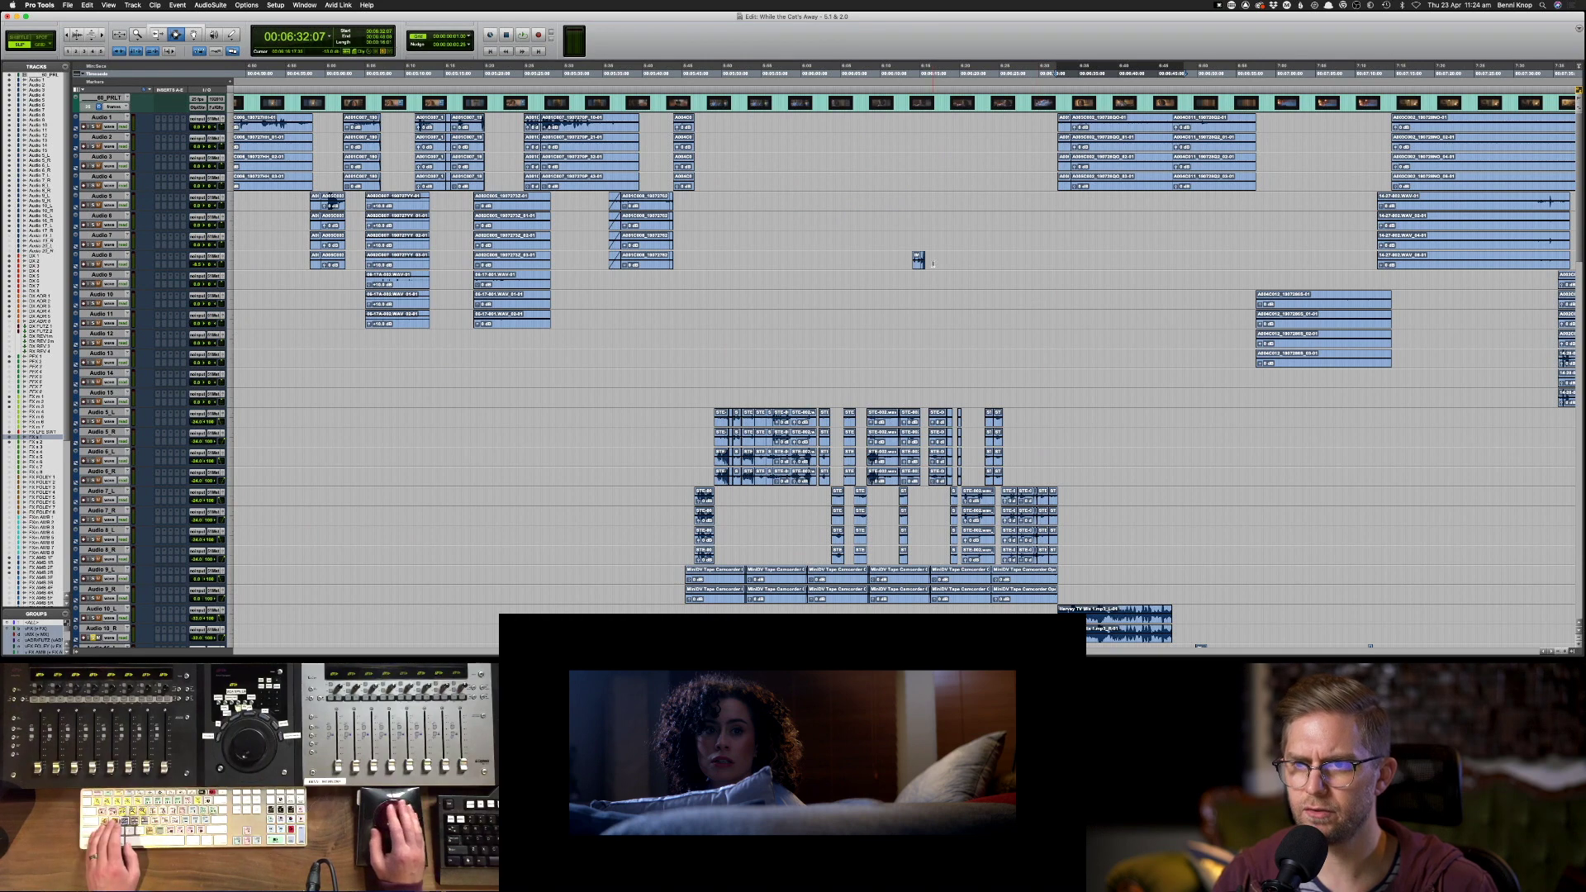
left_click_drag(1050, 116, 1273, 176)
key("s")
left_click(1044, 126)
key("space")
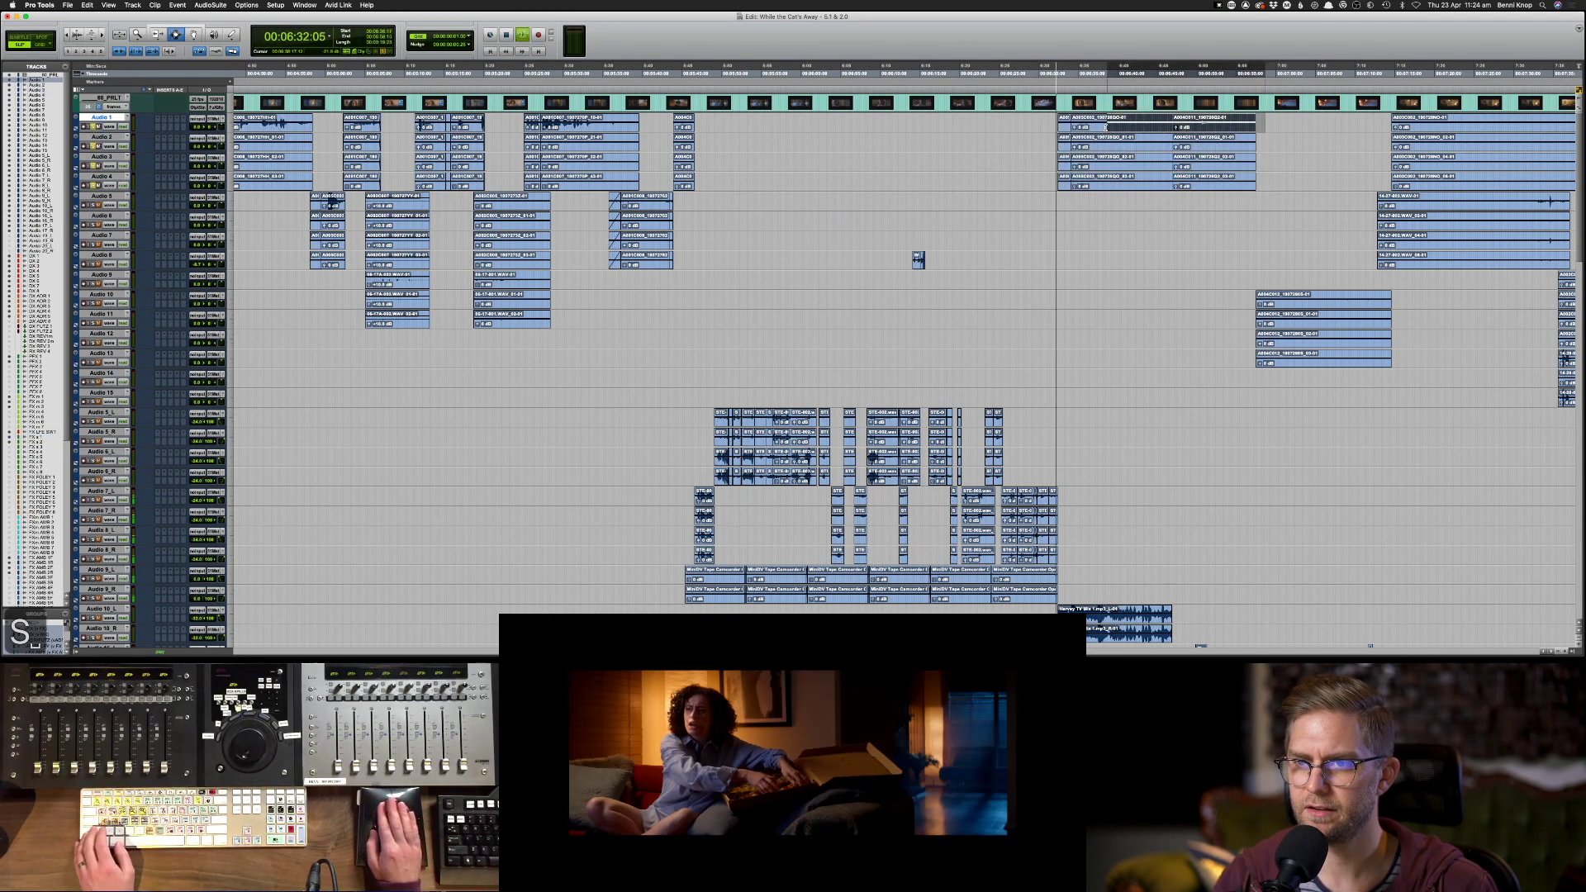
left_click(1065, 122)
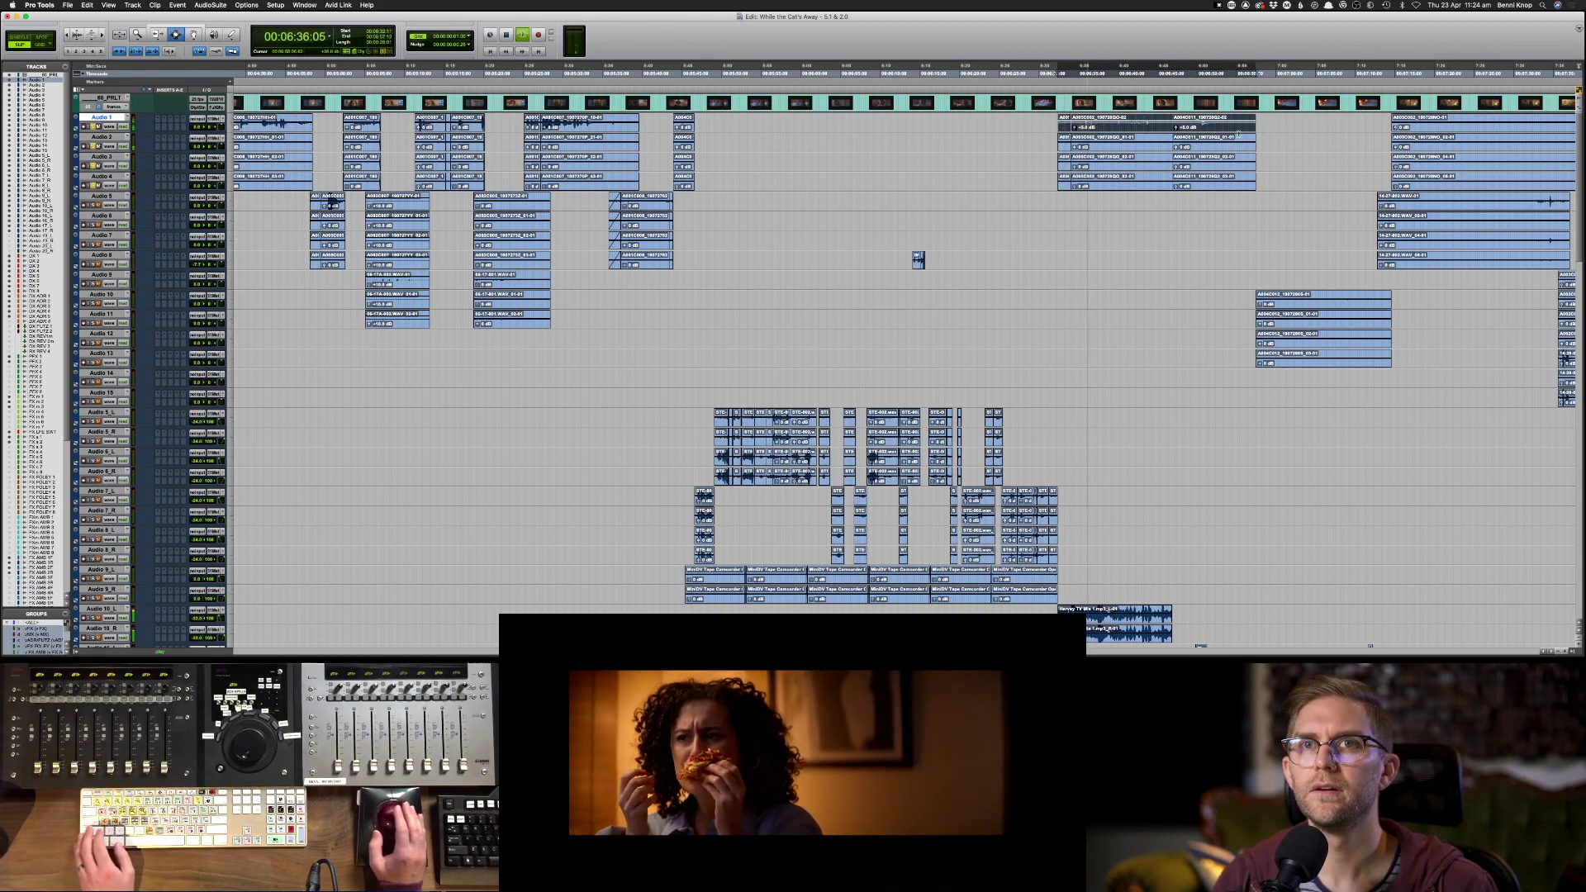
key("super+c")
key("super+c")
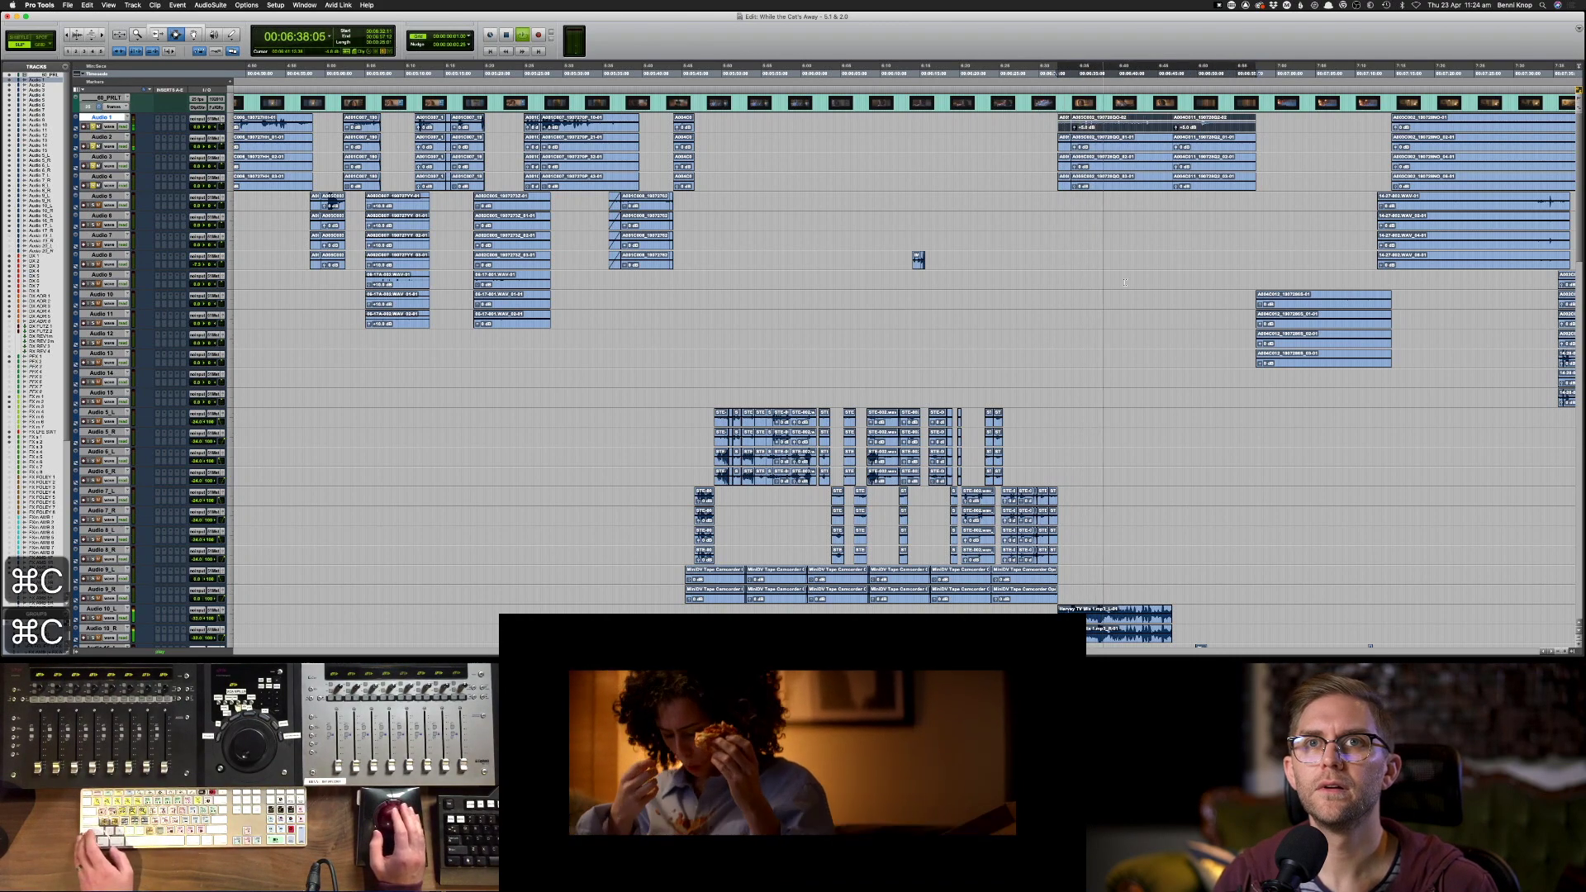
scroll(1125, 283, "down", 10)
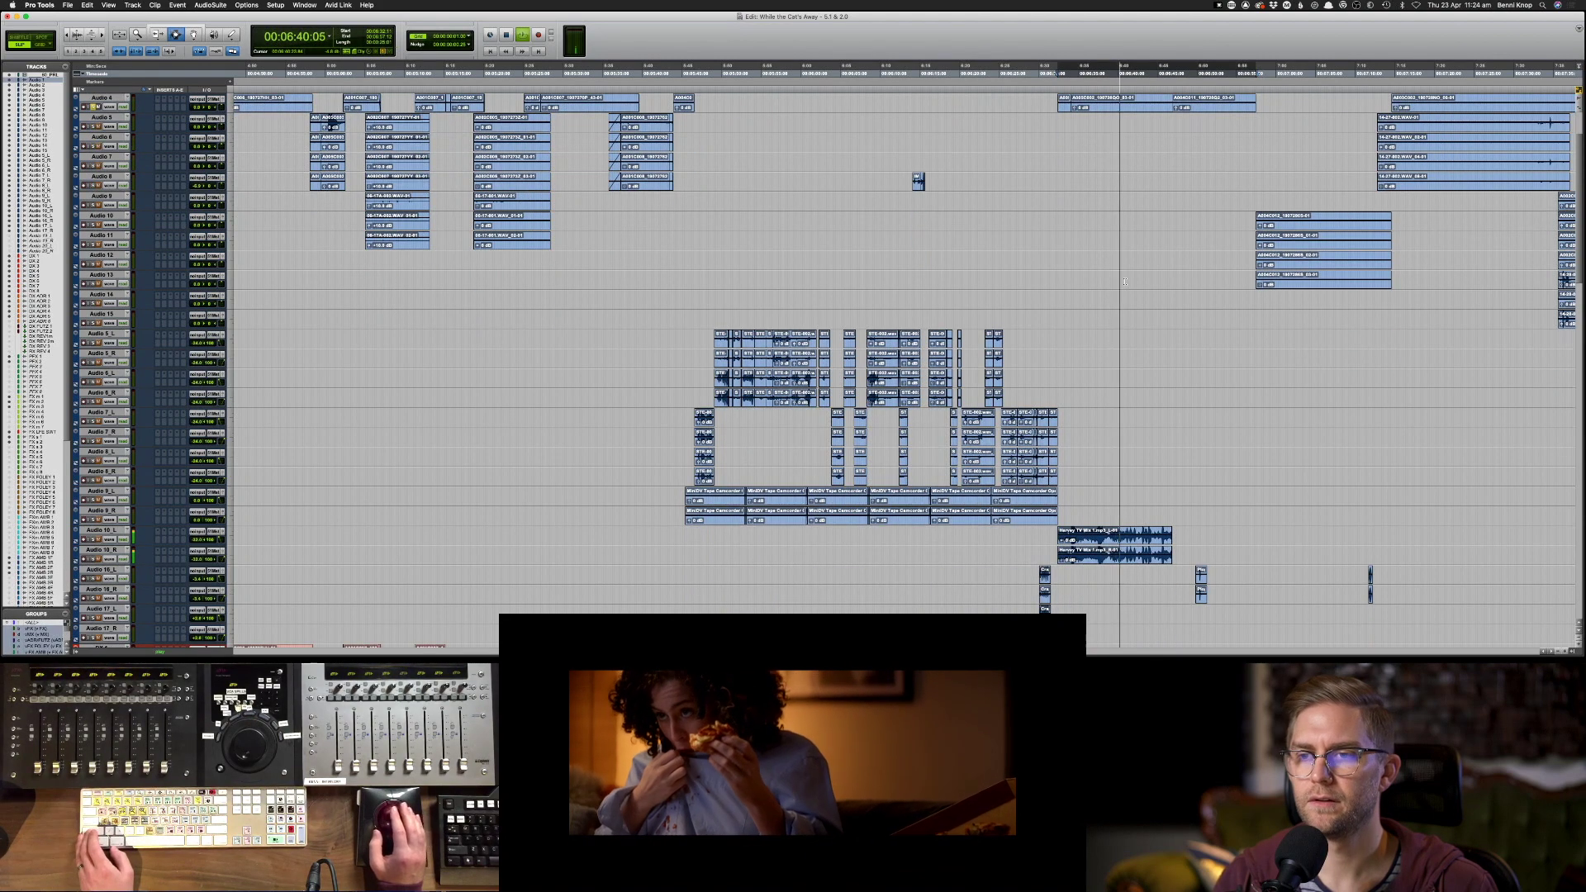
key("space")
scroll(556, 390, "down", 3)
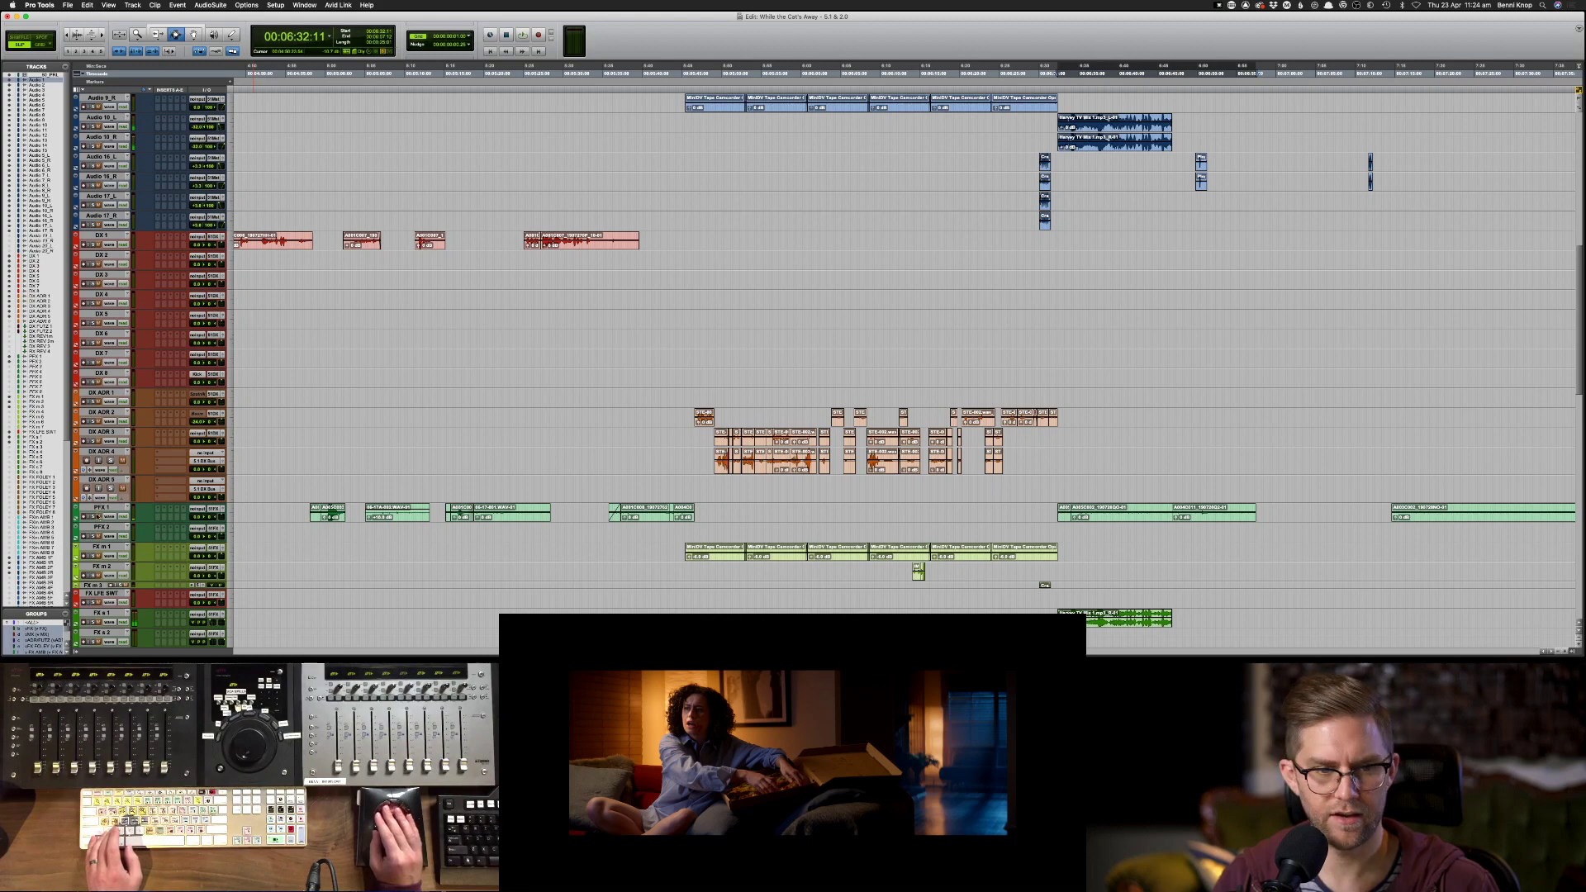
- Select the Audio 10 clip at about 6:57 and audition it soloed
scroll(1066, 410, "up", 12)
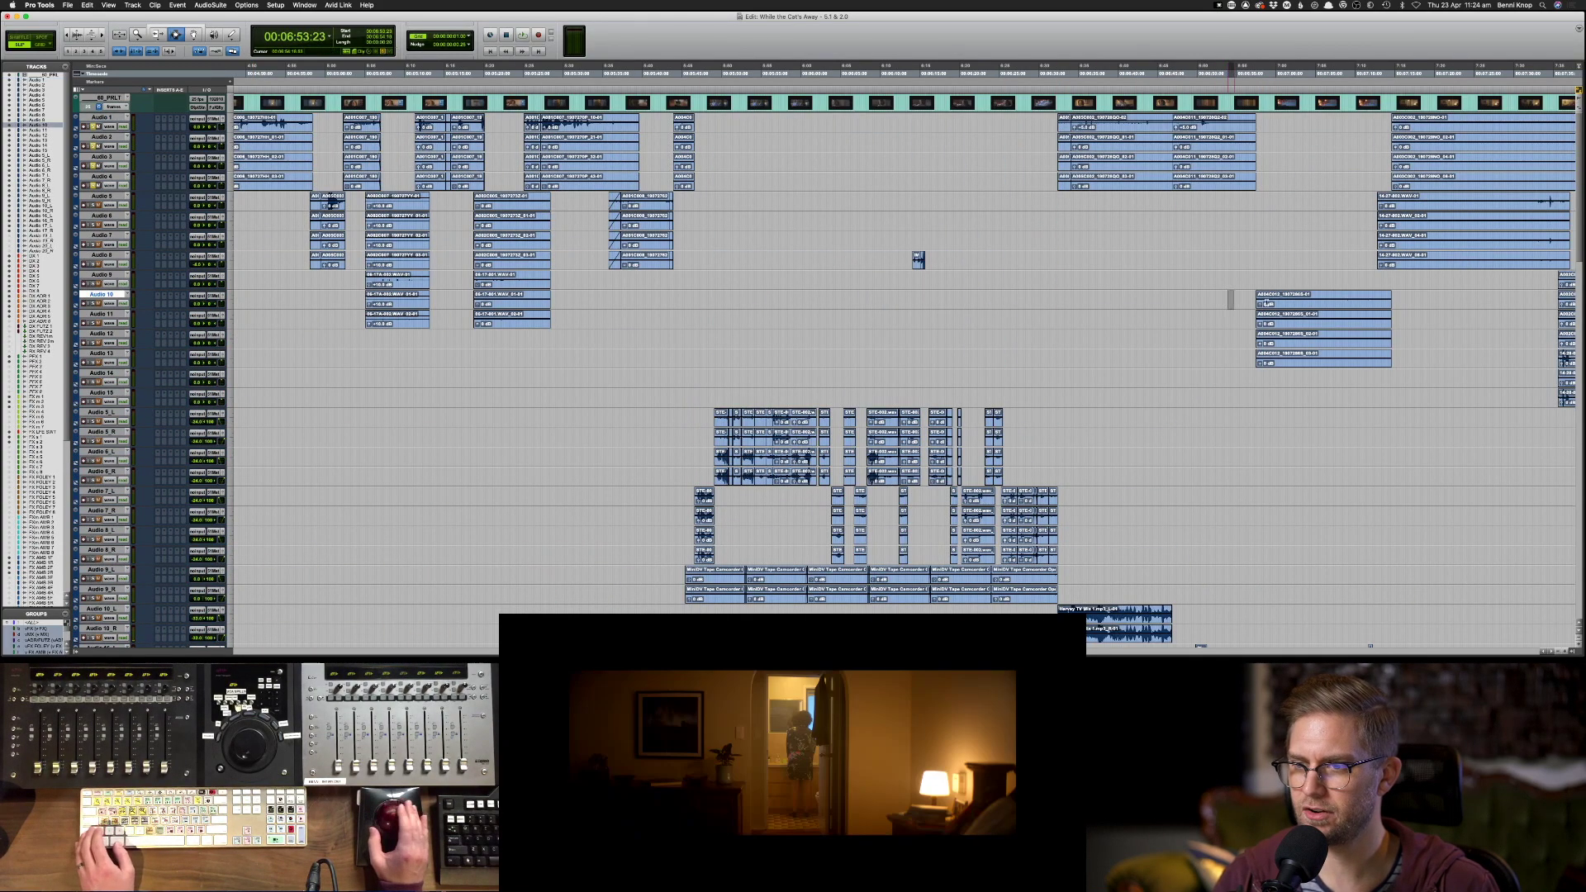
left_click_drag(1228, 291, 1500, 385)
left_click(1325, 303)
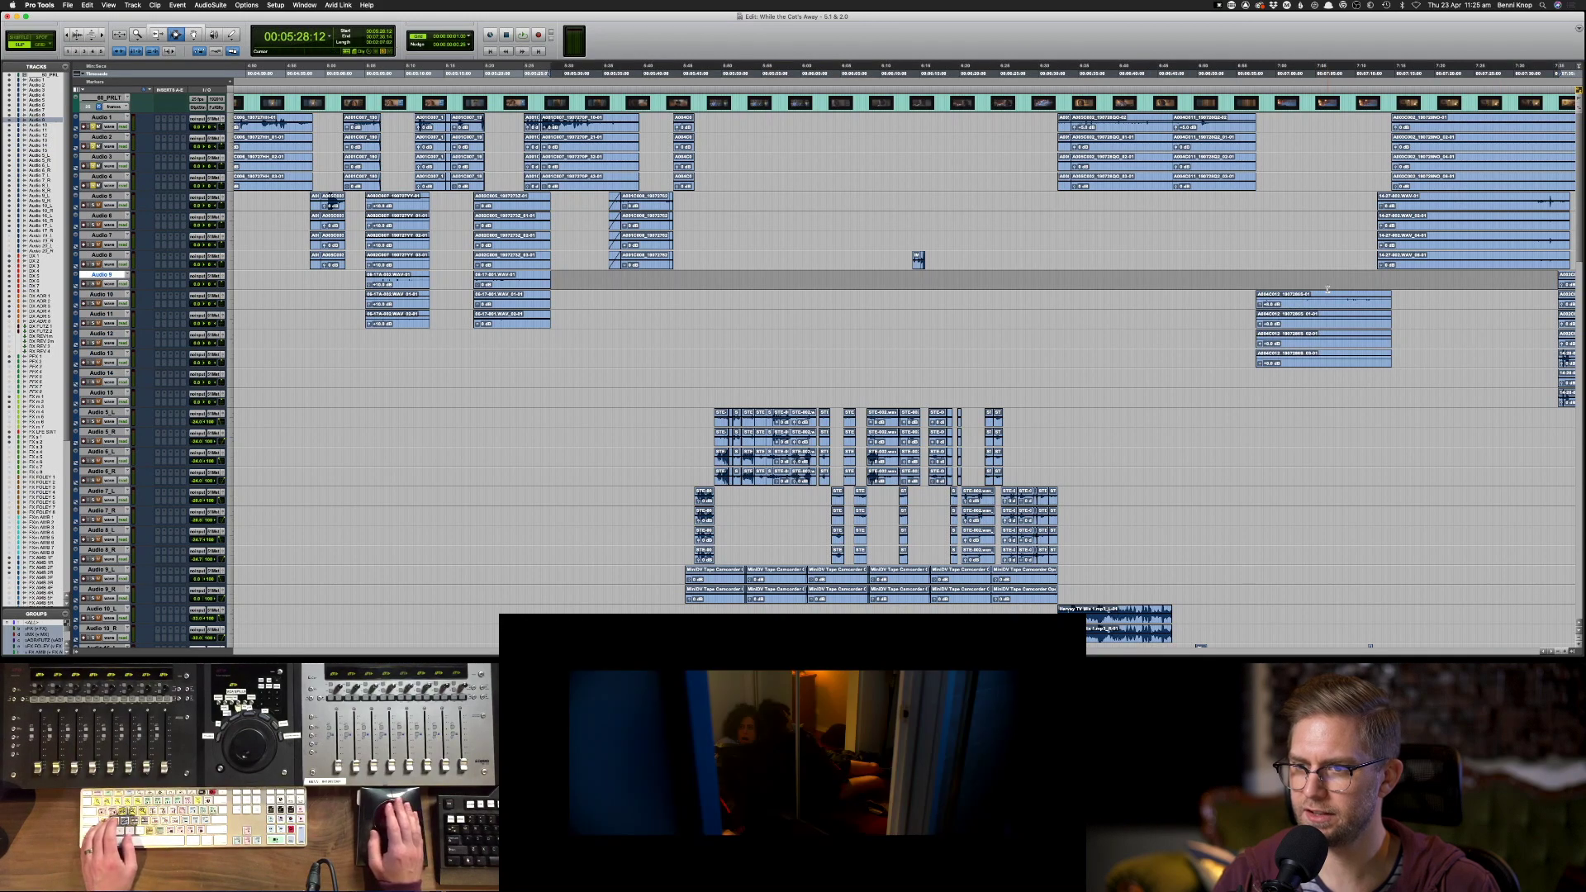
key("space")
scroll(1326, 304, "down", 4)
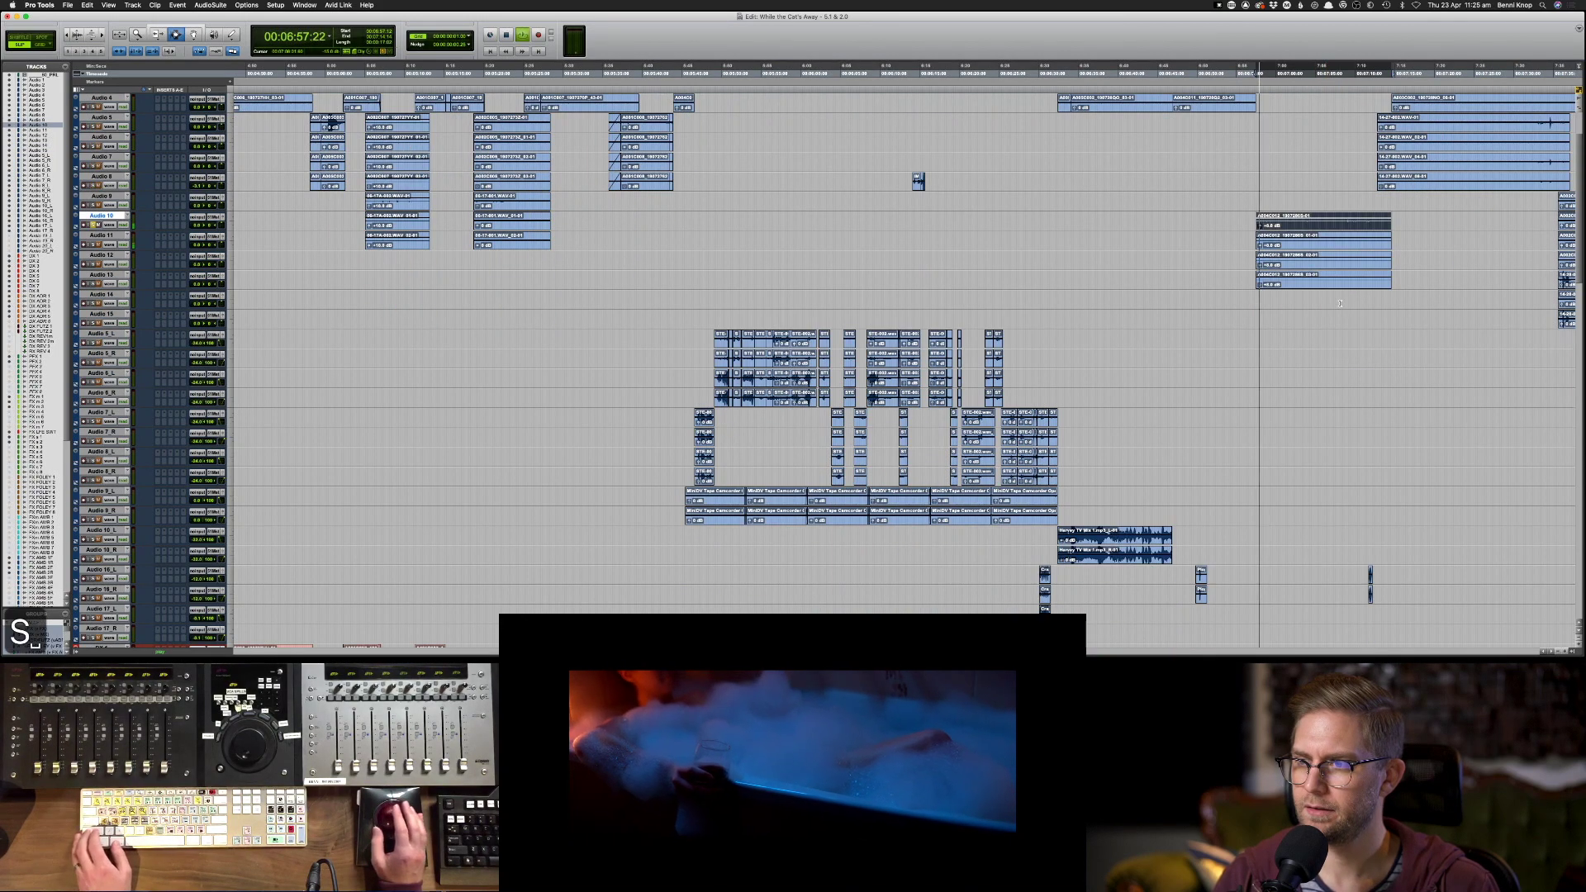
- Copy the Audio 10 clip from about 6:57 to the PFX 1 track in sync, filling the gap there
key("super+bracketleft")
key("super+bracketleft")
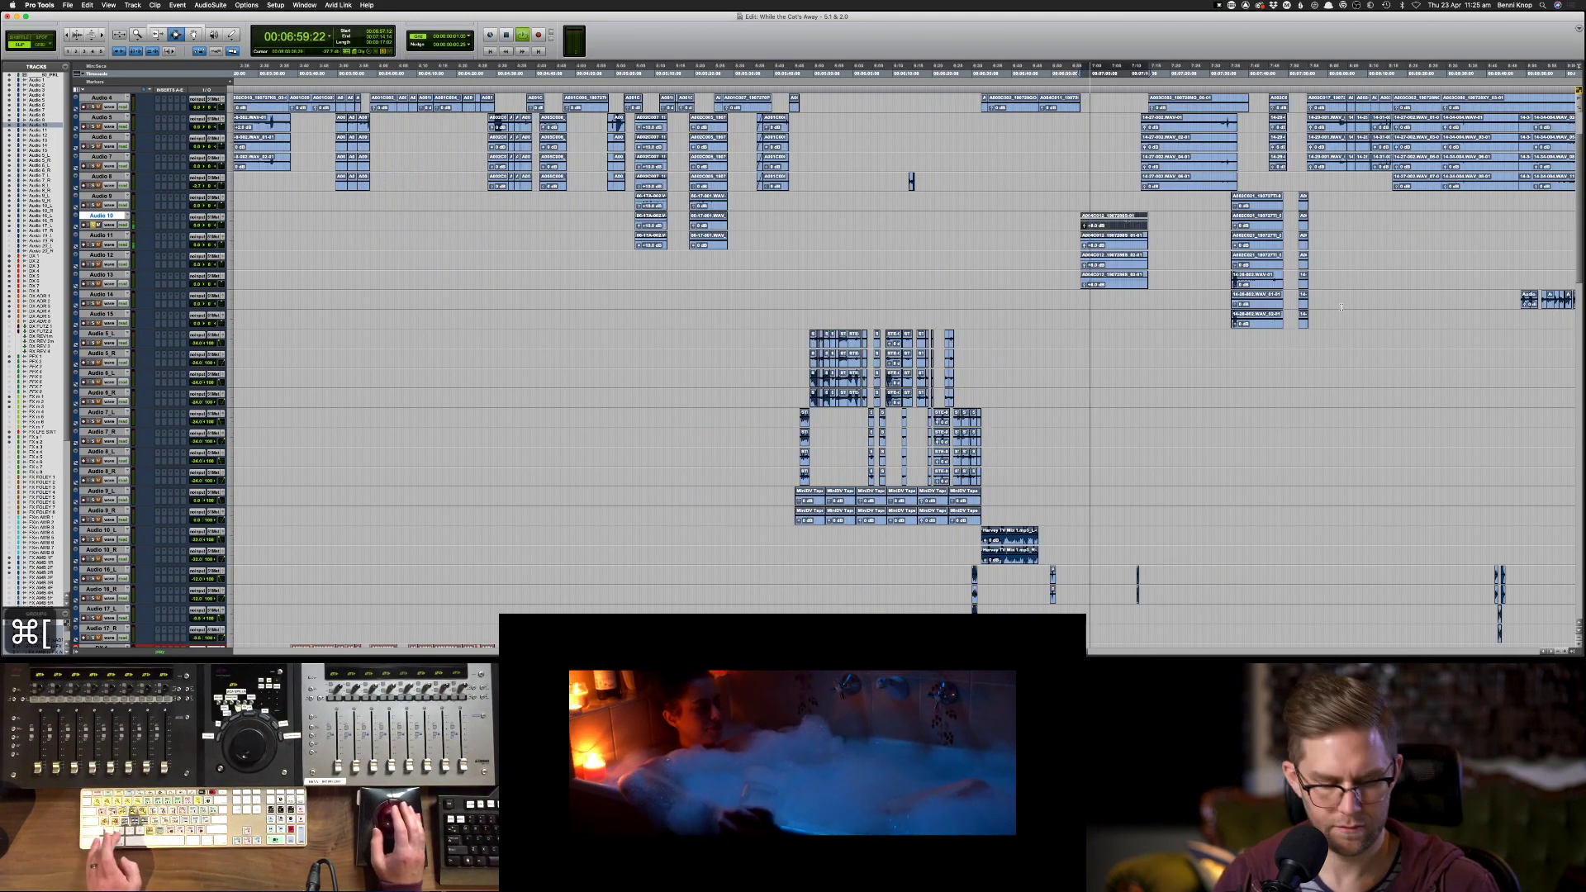
key("super+c")
scroll(1171, 345, "down", 10)
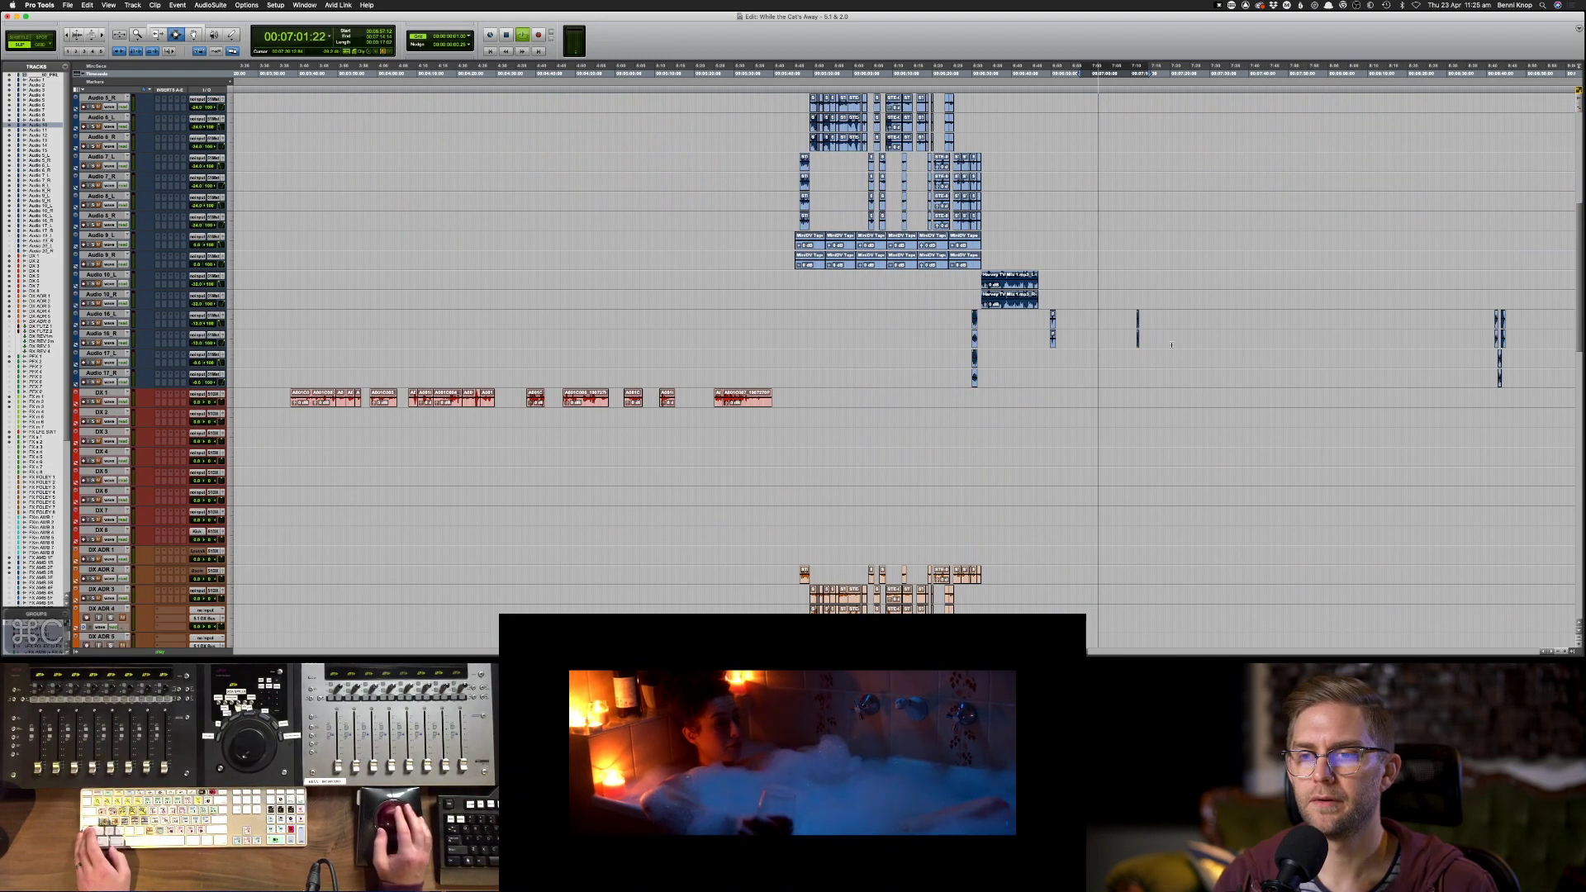
scroll(1171, 345, "down", 9)
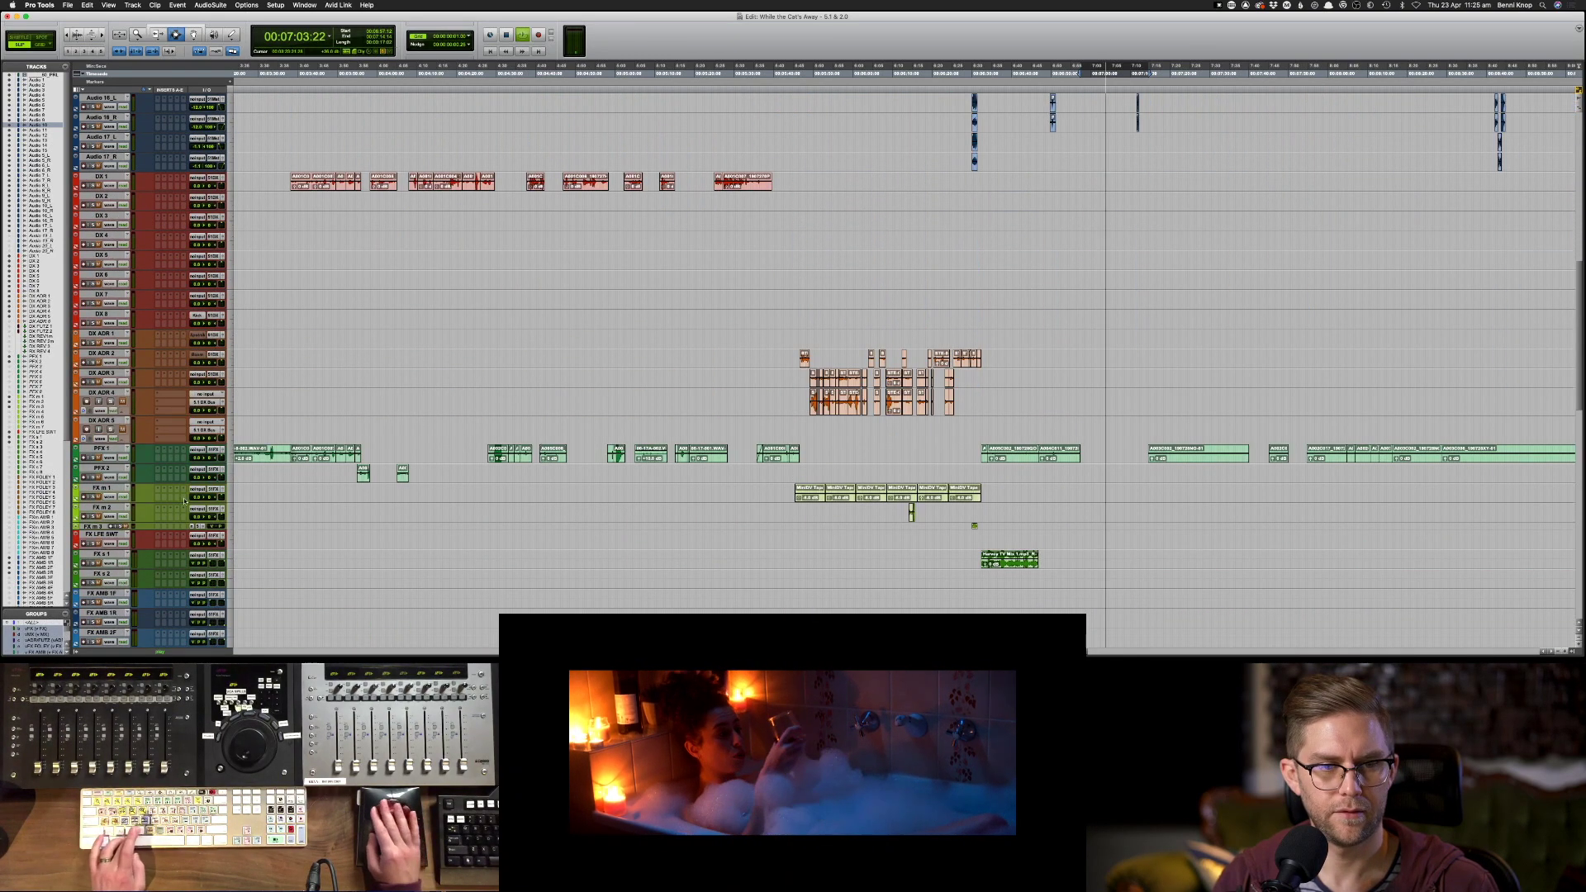
left_click(100, 468)
key("super+v")
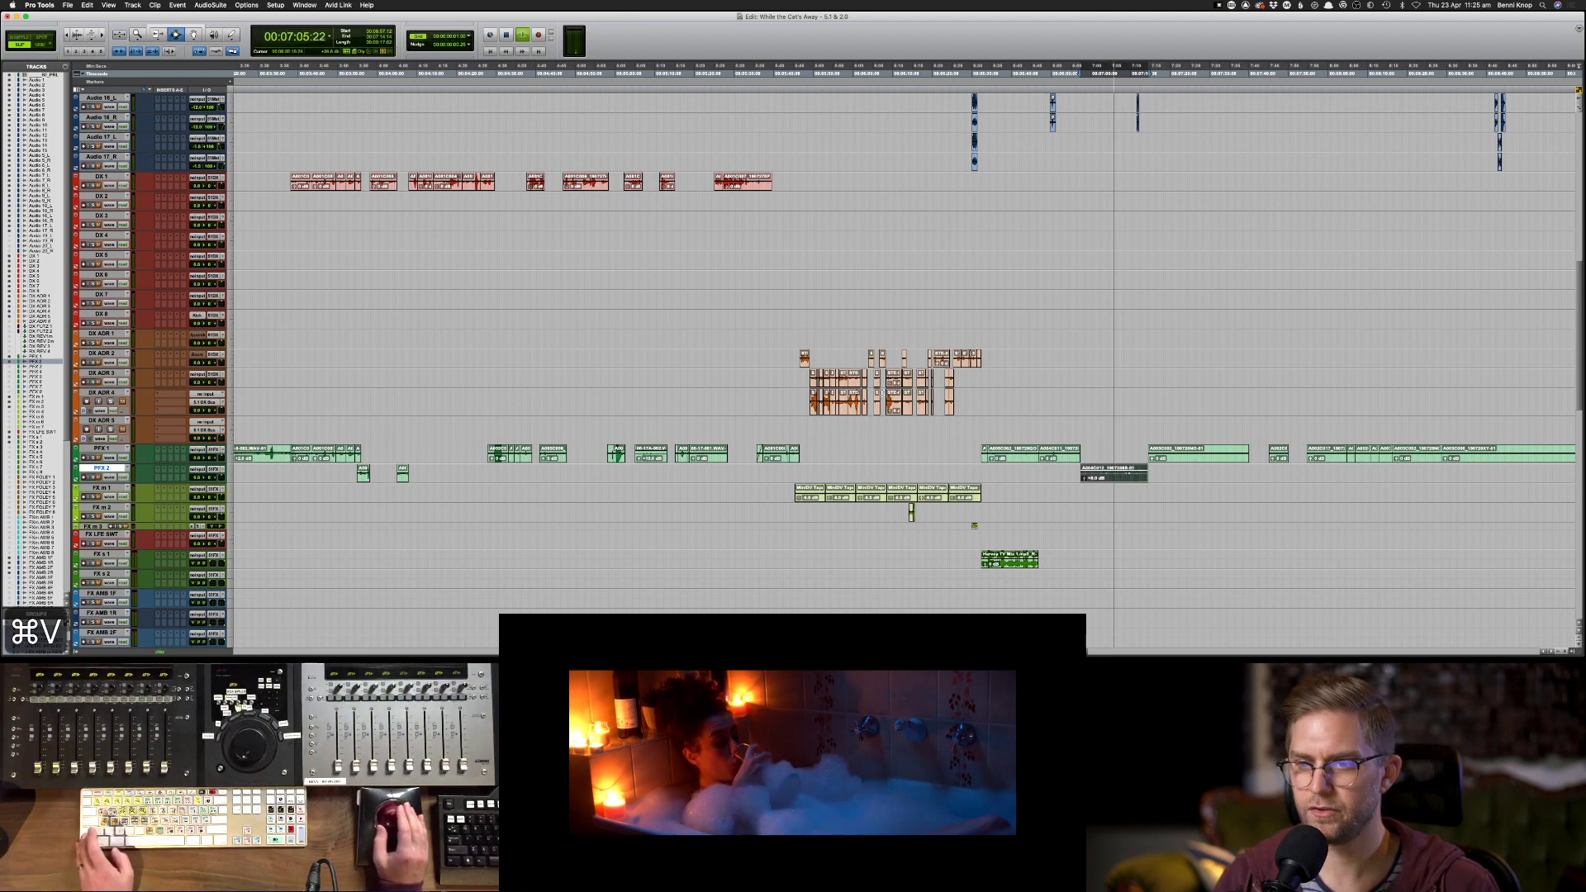
key("super+z")
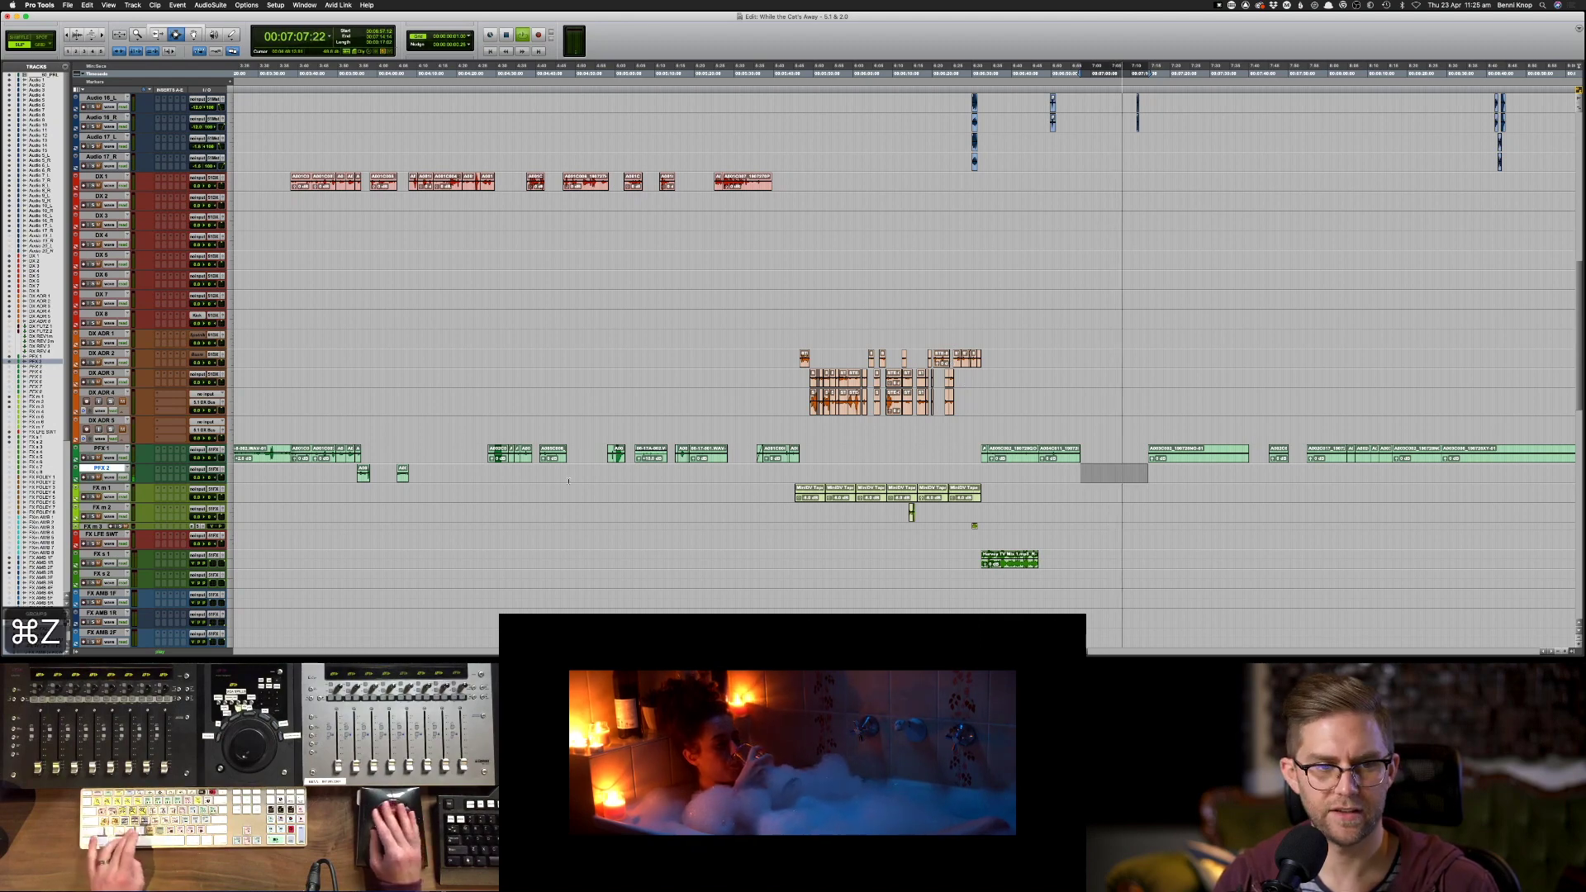
key("p")
key("super+v")
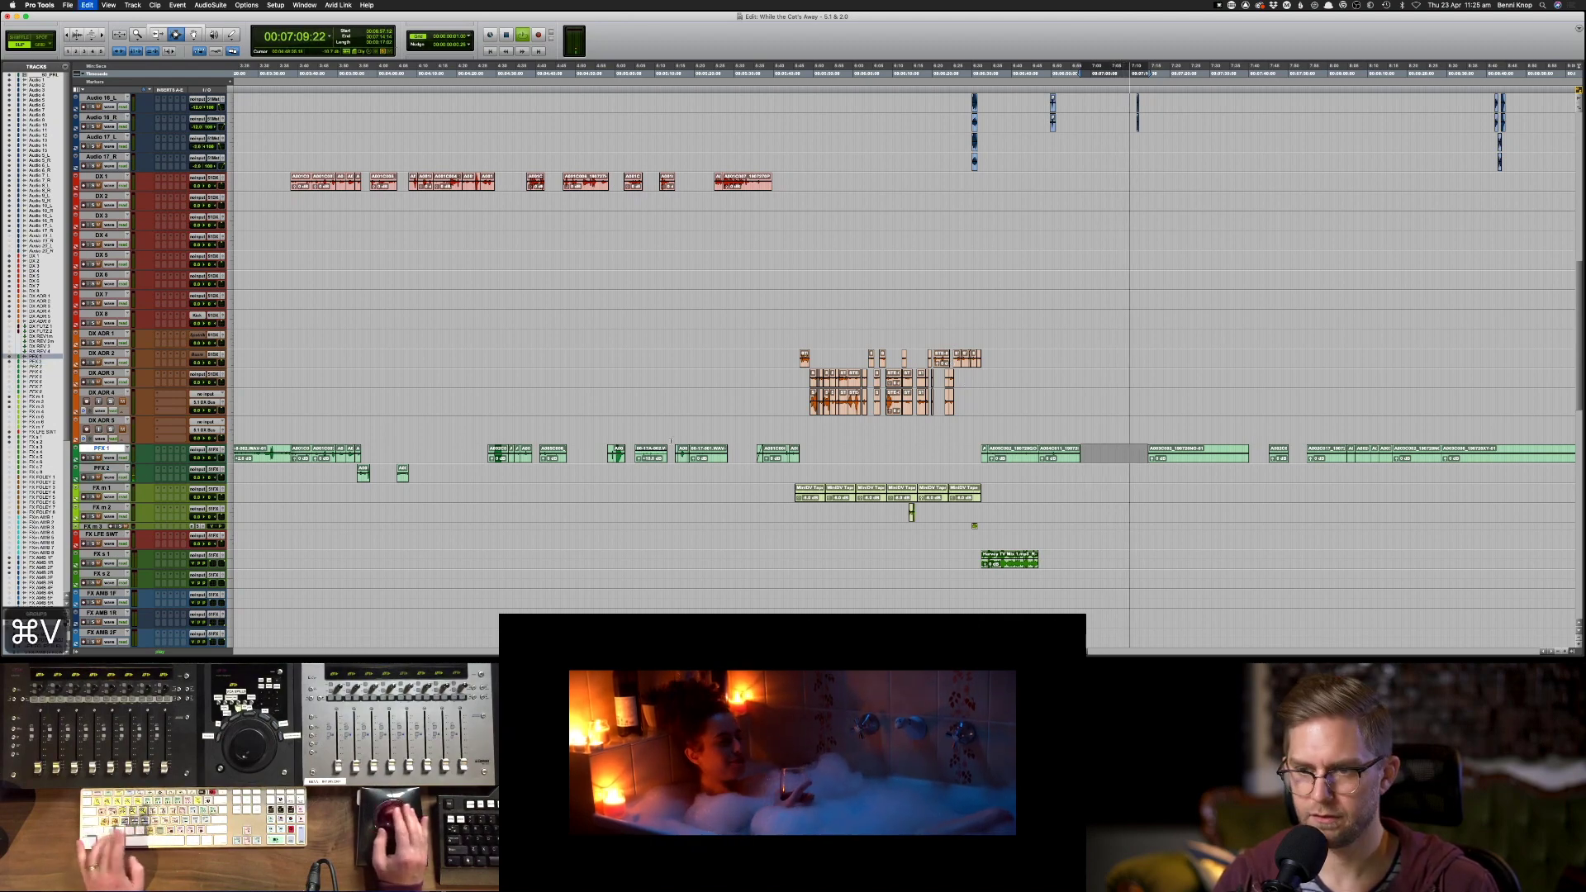
- Solo and audition the short clips on Audio 16_L and Audio 16_R at about 7:10 and 6:49
scroll(982, 413, "up", 5)
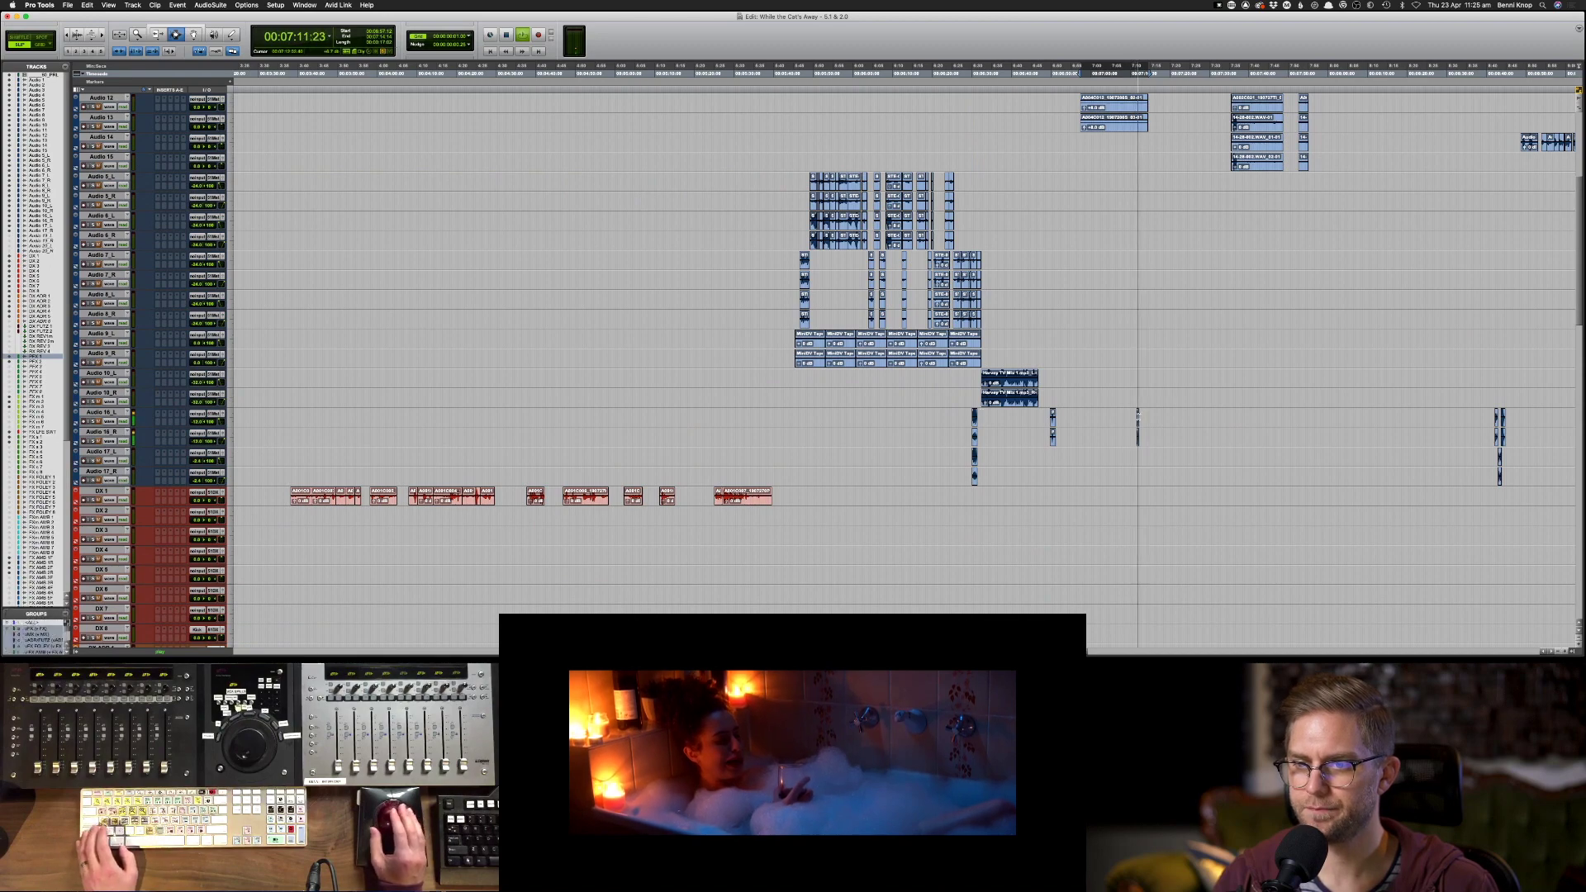
left_click(1138, 428)
key("shift+s")
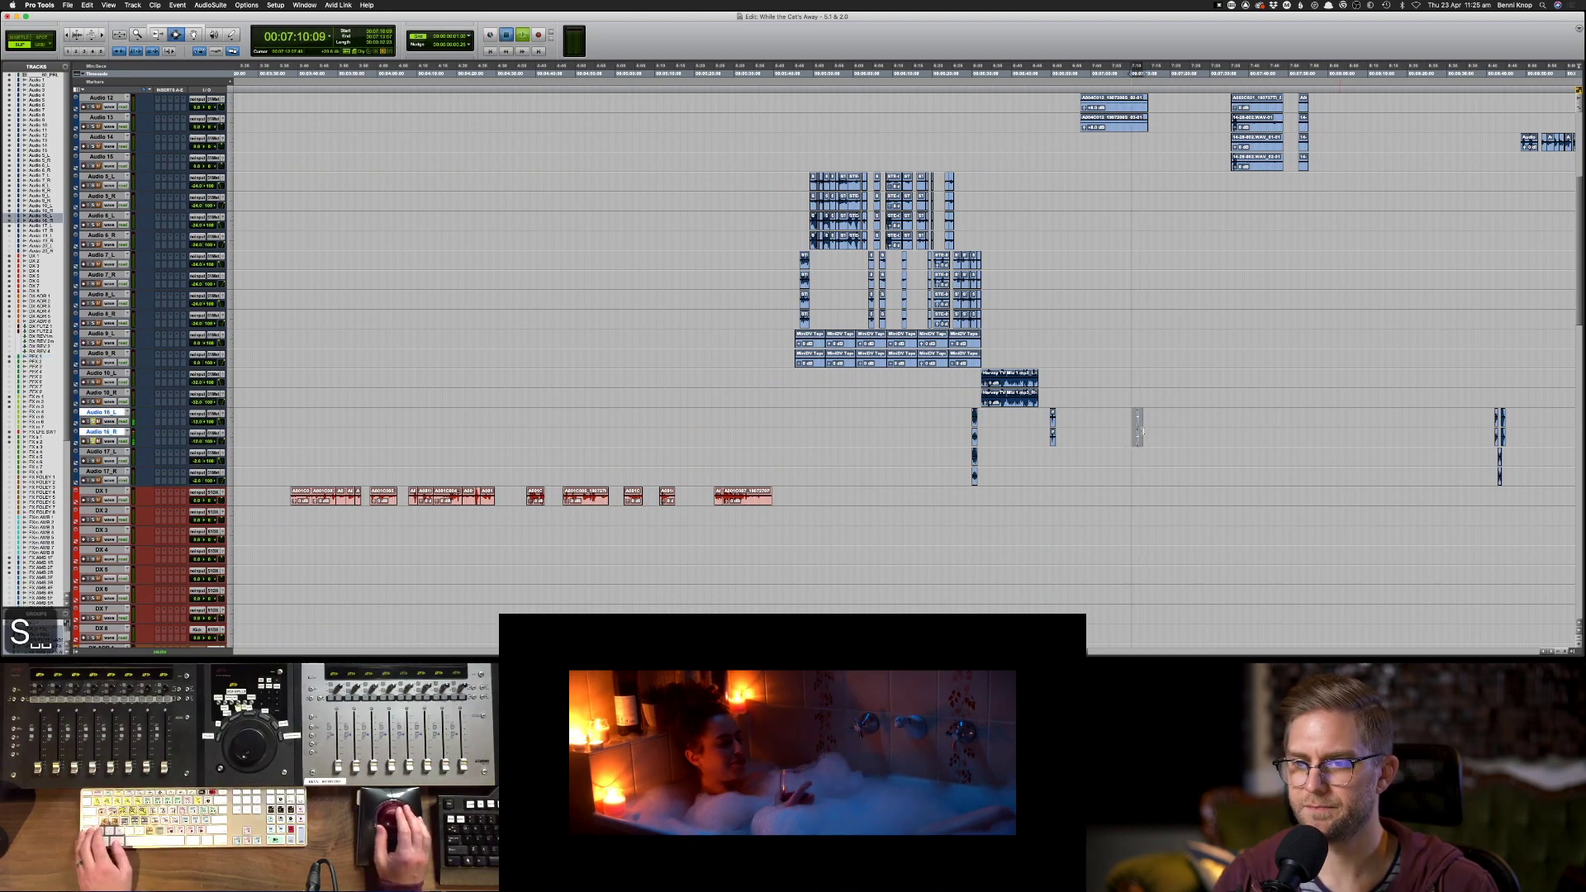
scroll(1140, 429, "down", 4)
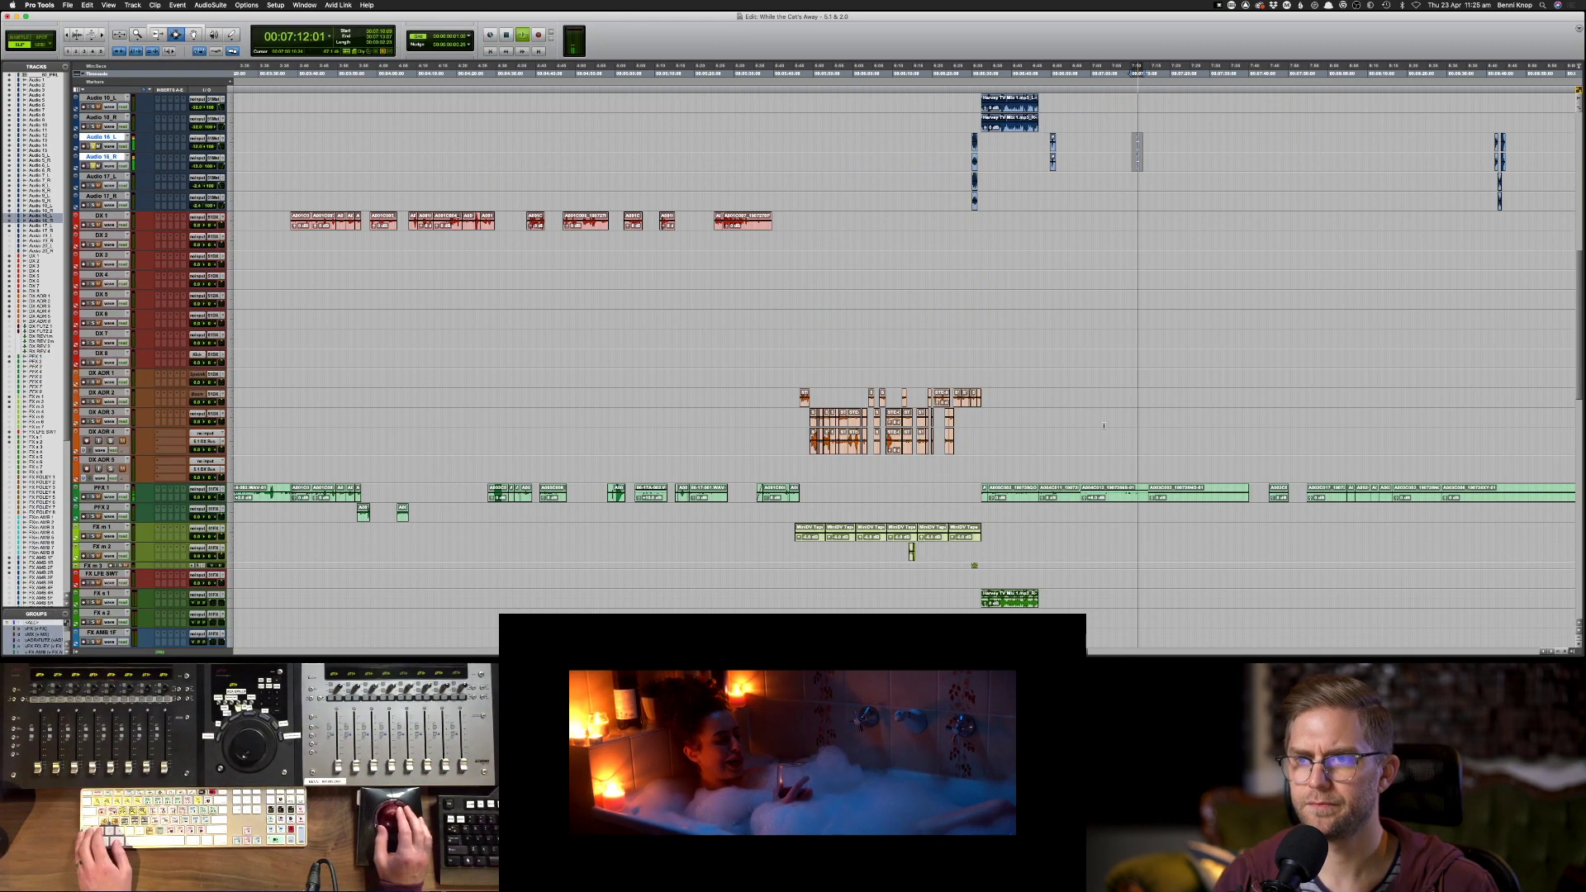
key("space")
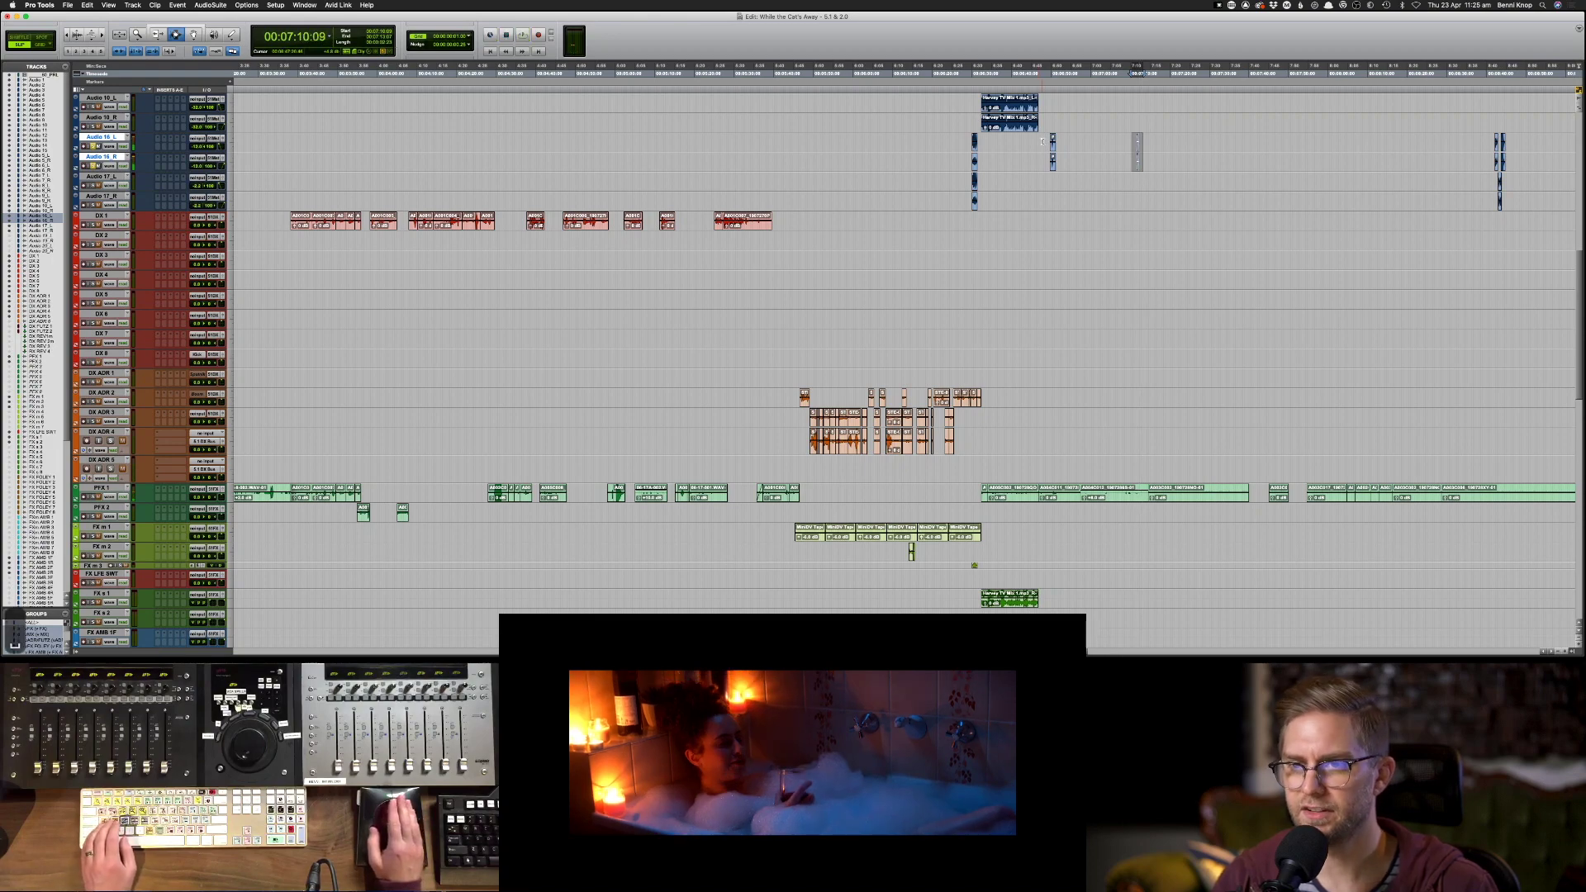
left_click_drag(1043, 139, 1066, 183)
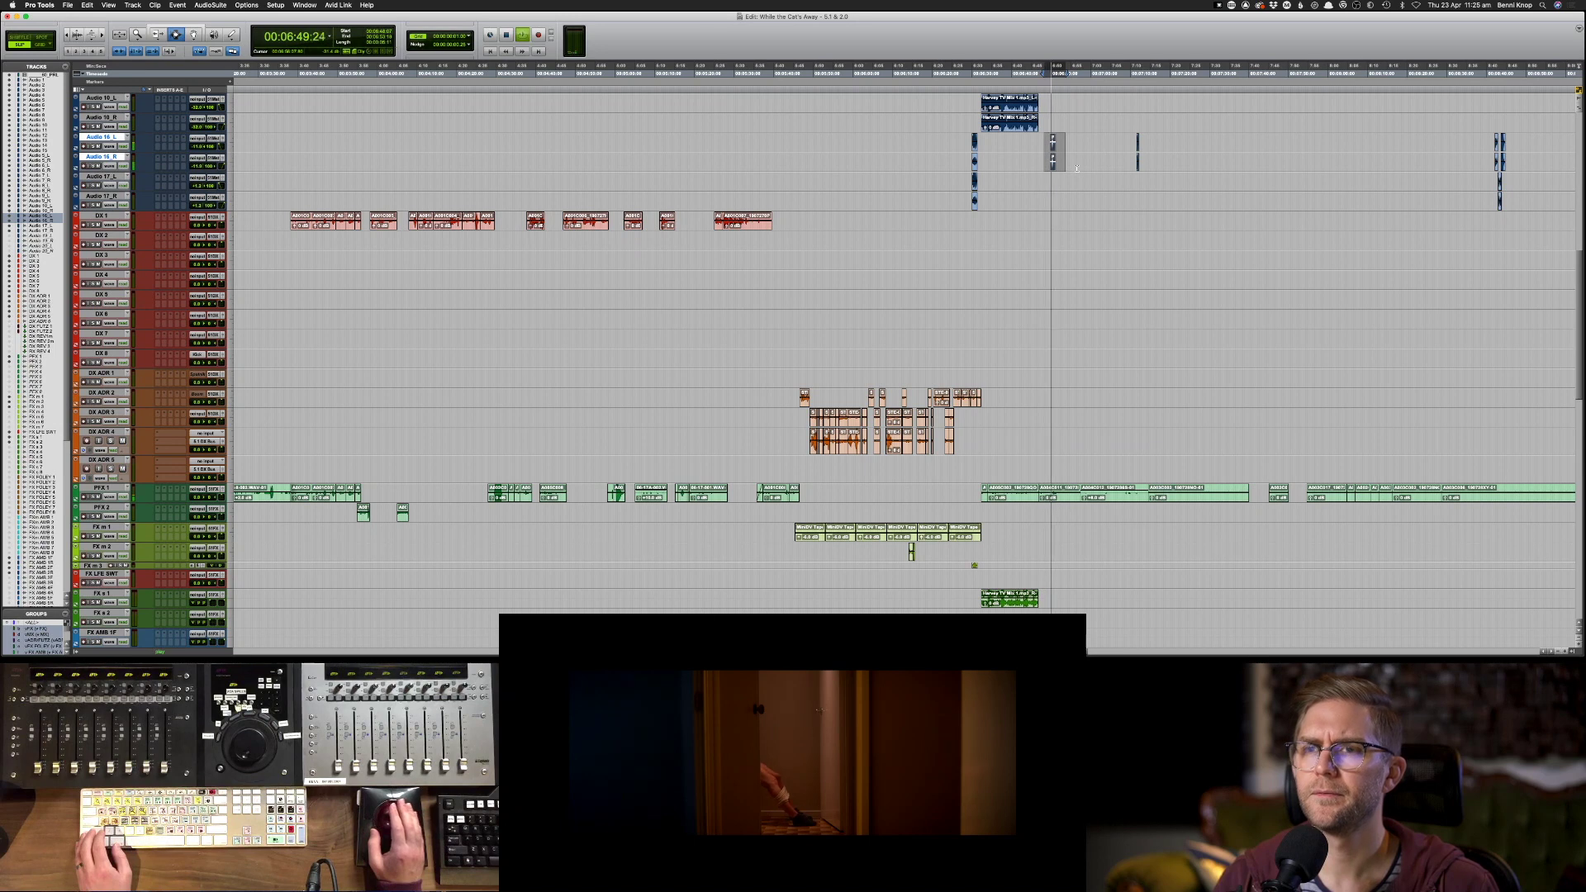
- Copy both short Audio 16_L clips between about 6:47 and 7:12 to the mono track FX m 1 in sync
left_click_drag(1045, 146, 1159, 146)
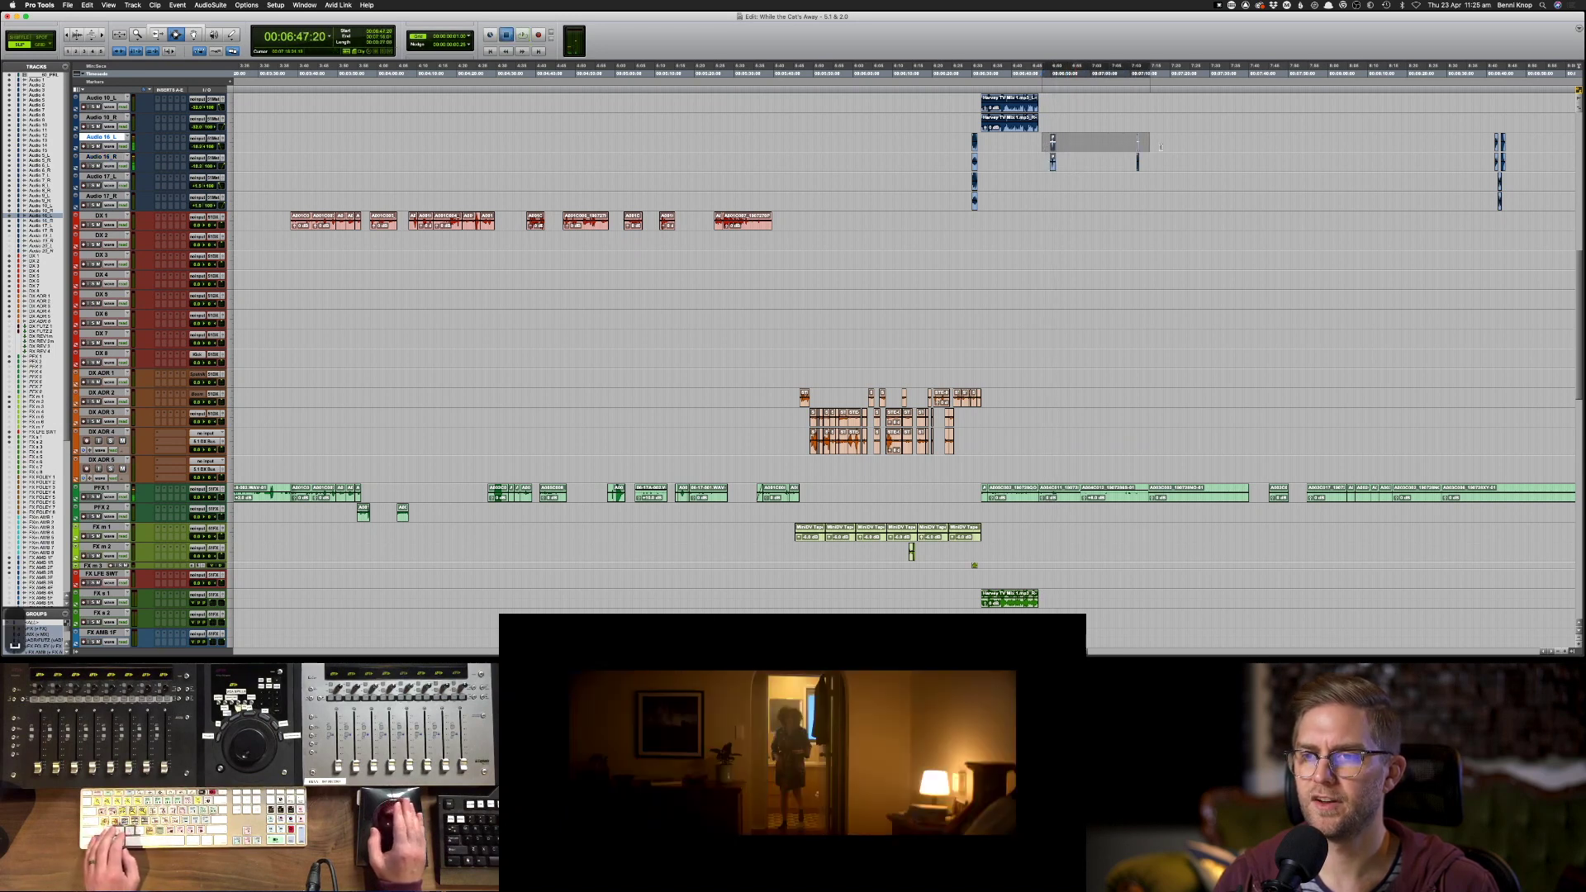
key("super+c")
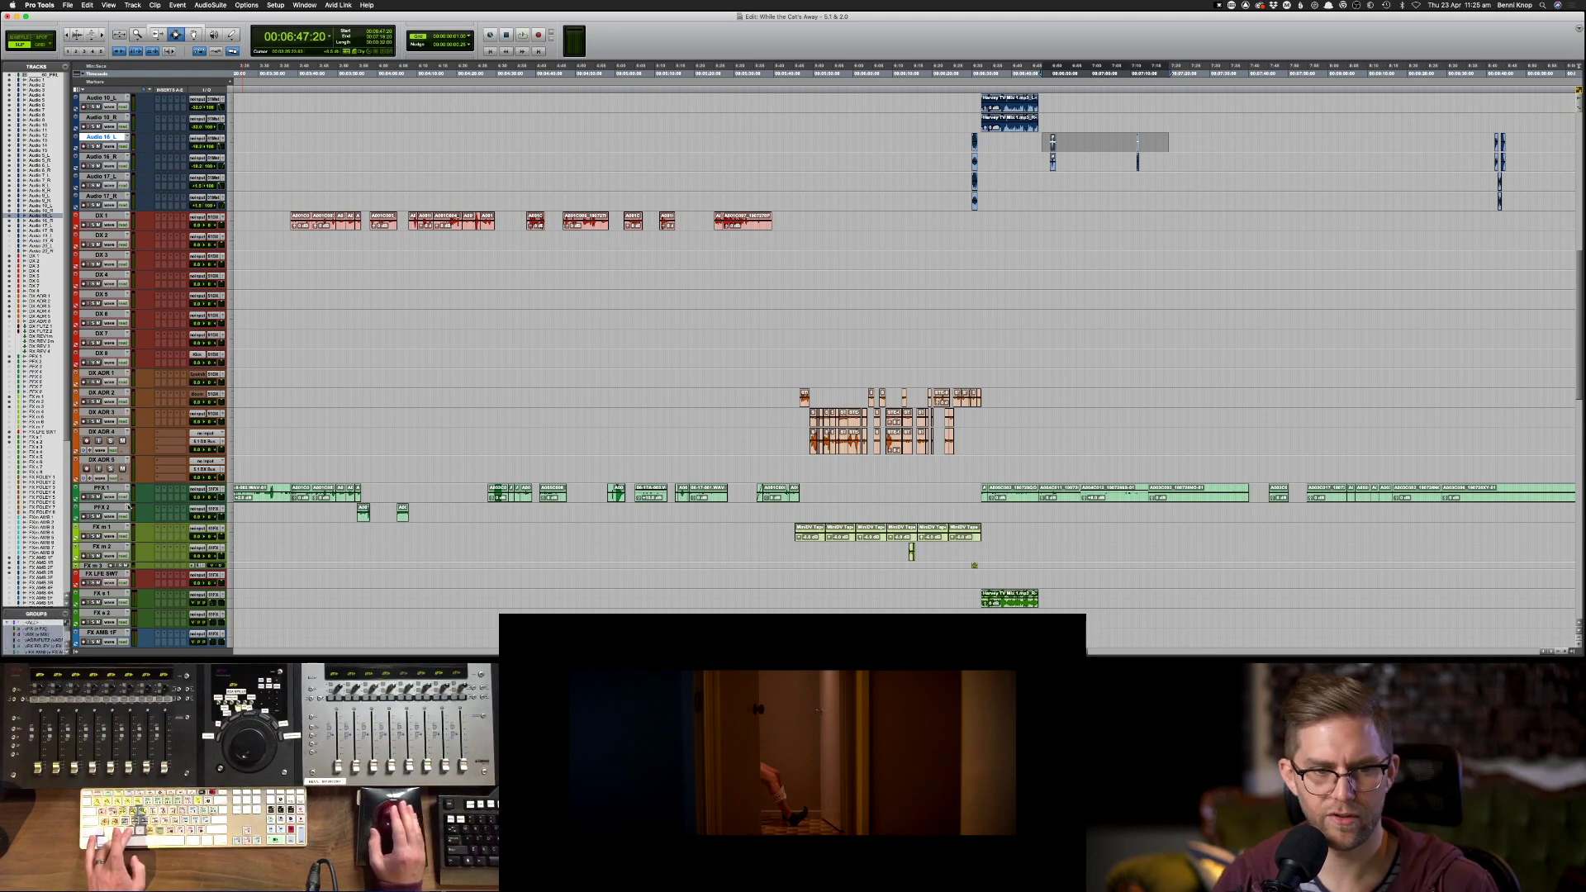
left_click(101, 526)
key("super+v")
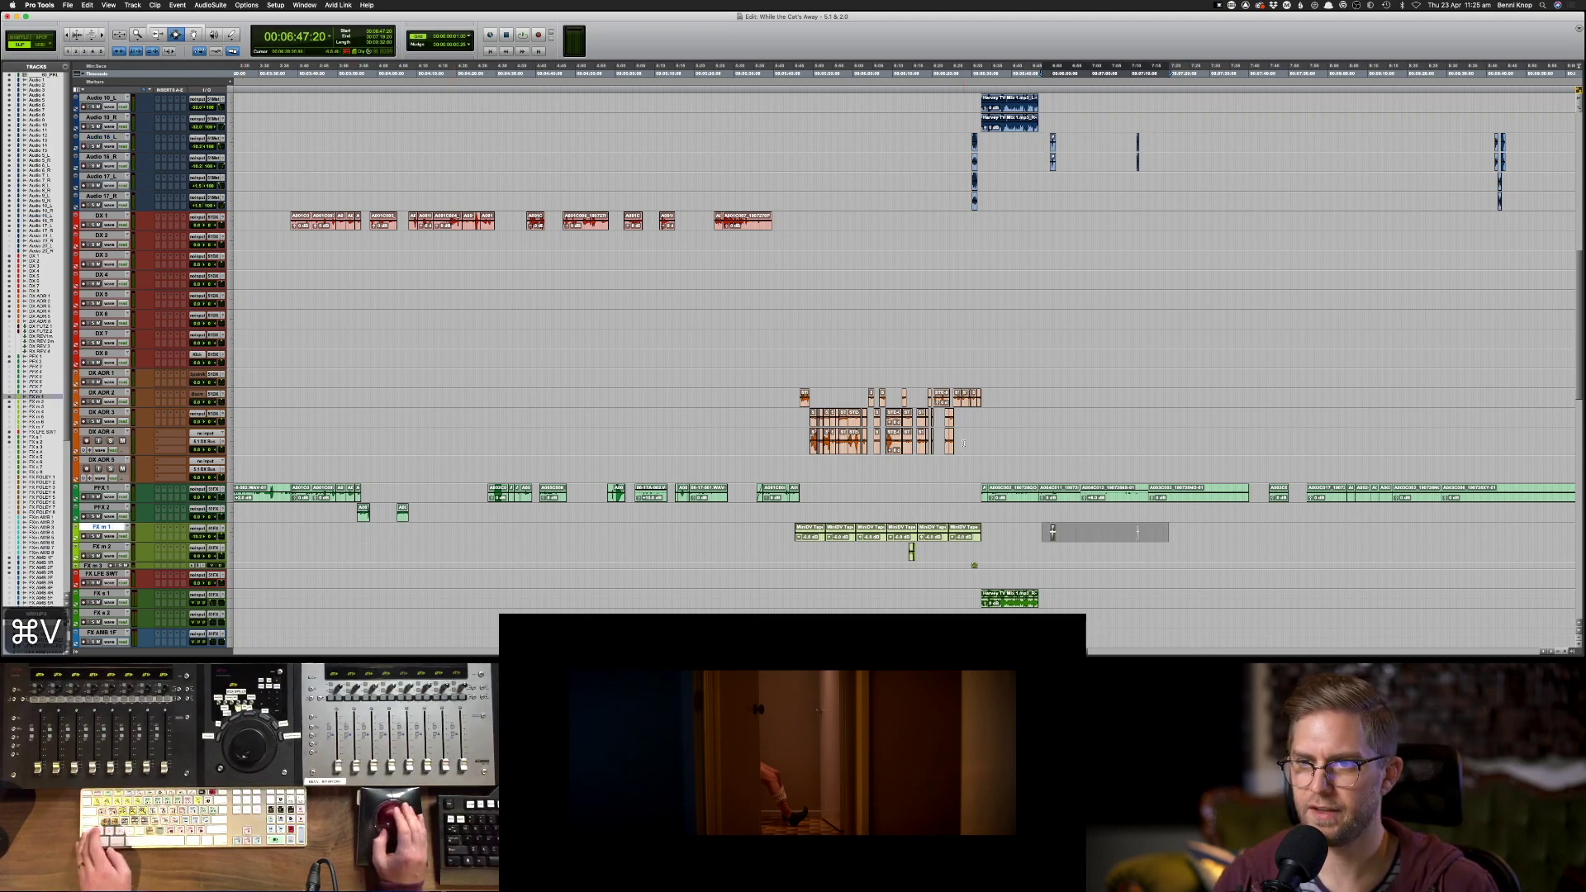
- Solo and audition the Audio 5 clip starting at about 7:12 and look over the clips already on the sorted tracks
scroll(963, 443, "up", 10)
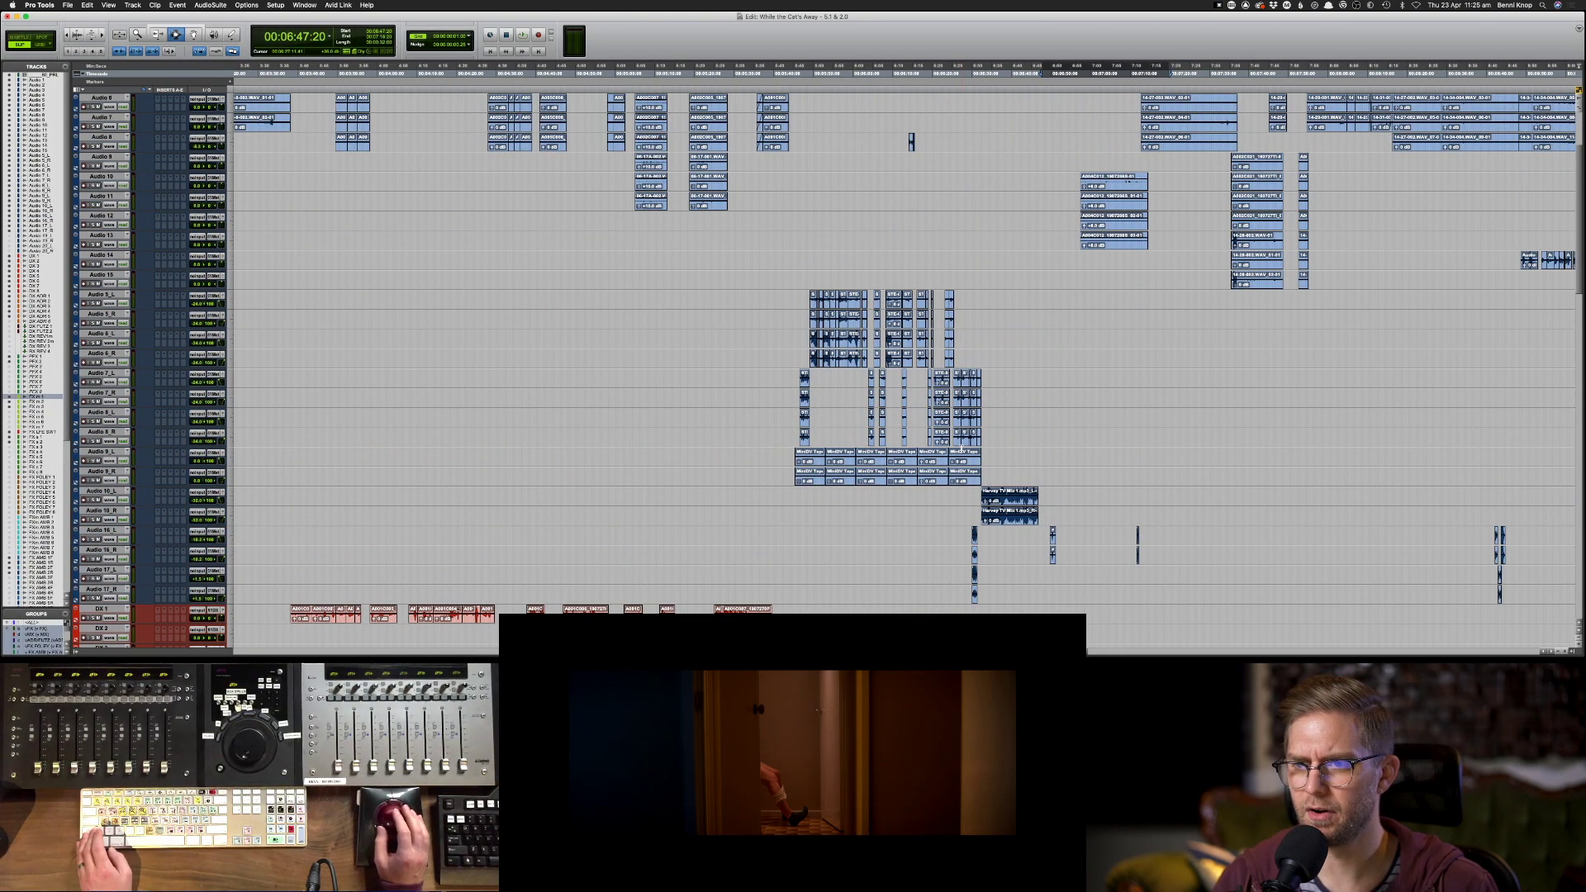
scroll(996, 443, "down", 6)
scroll(1180, 423, "down", 4)
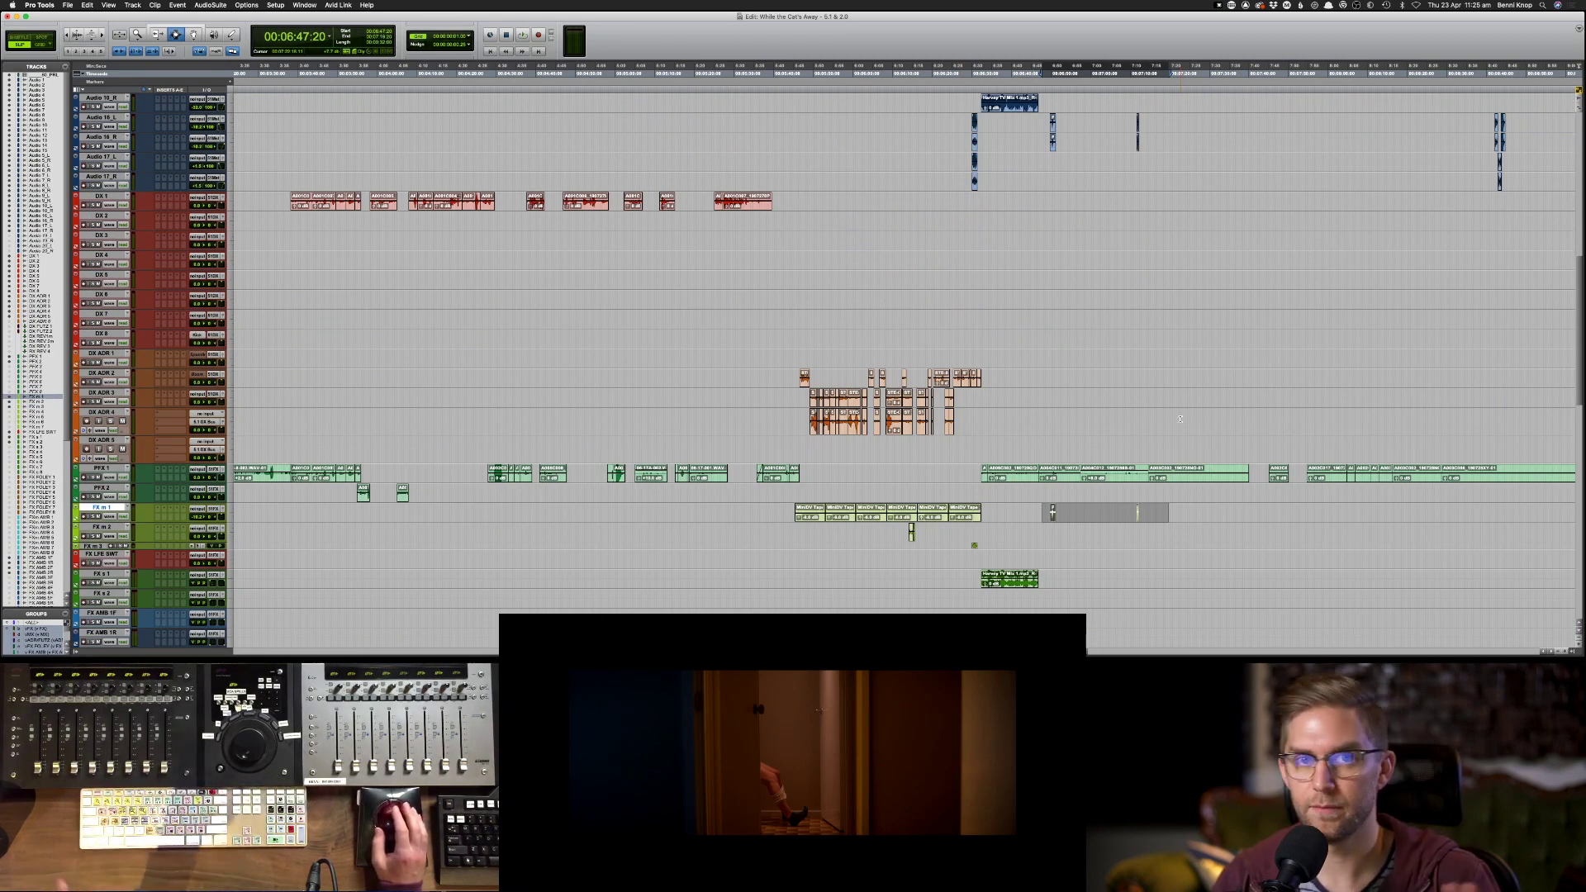
scroll(1180, 421, "up", 8)
scroll(1178, 419, "up", 6)
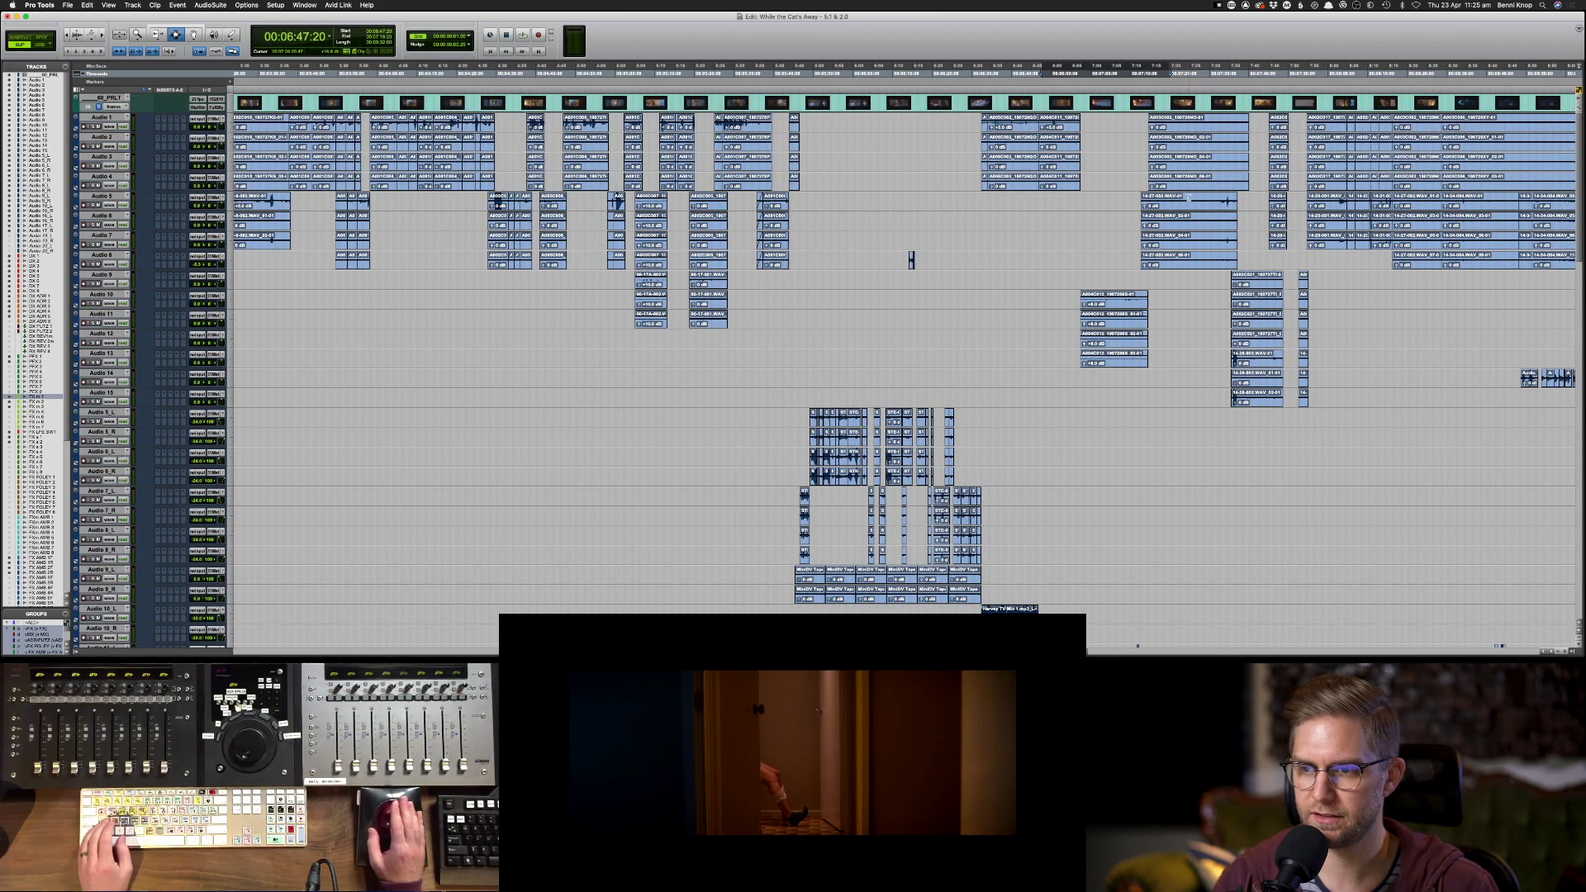
left_click(1187, 196)
key("space")
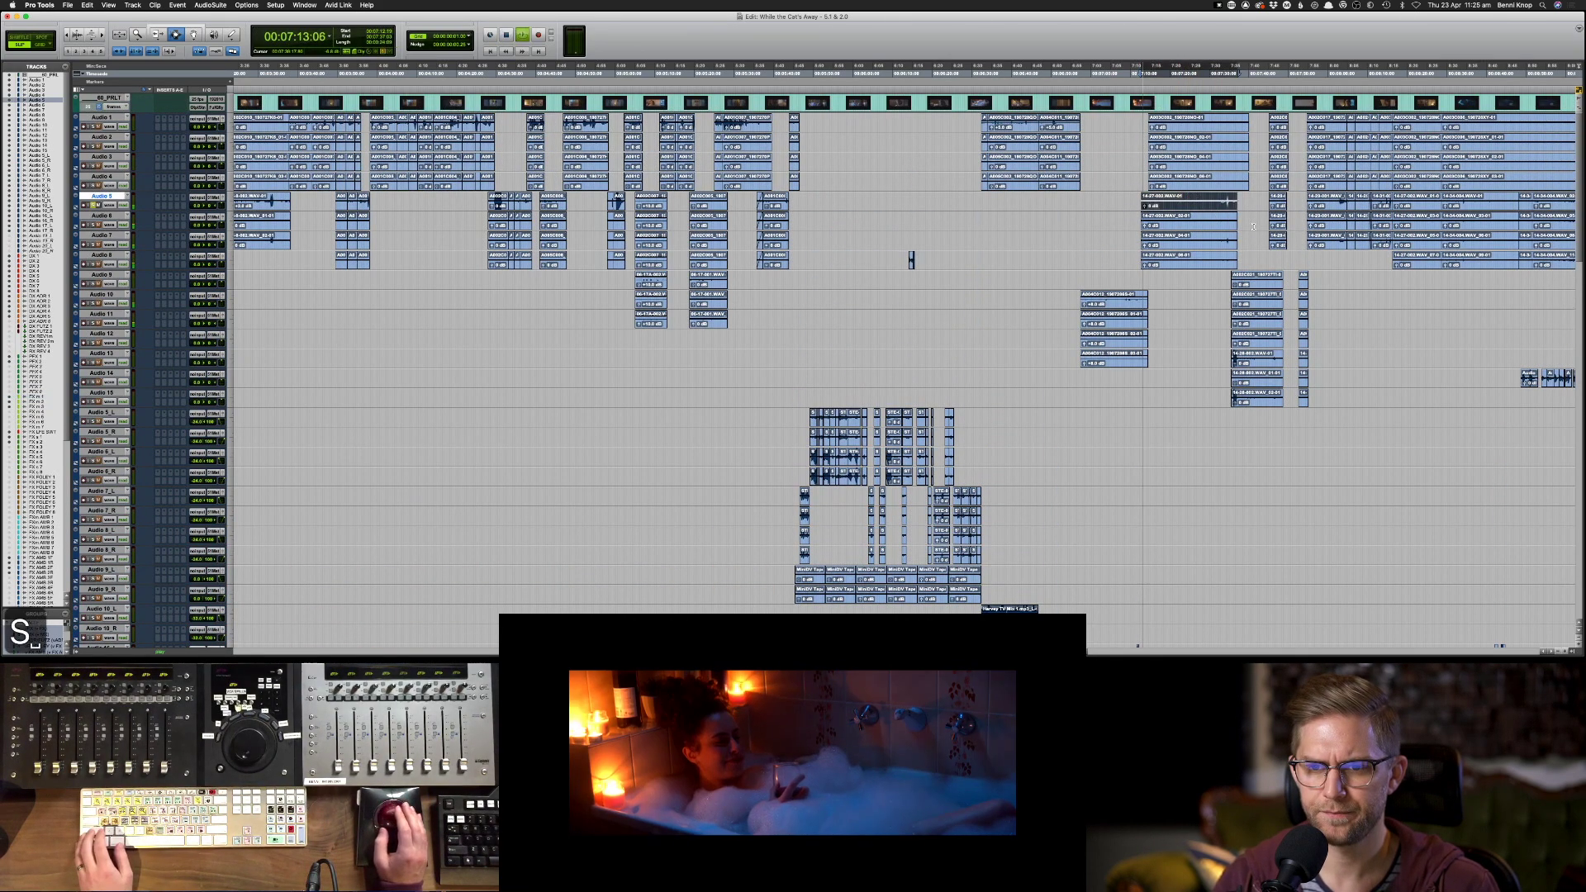
scroll(1253, 226, "down", 11)
scroll(1253, 226, "up", 10)
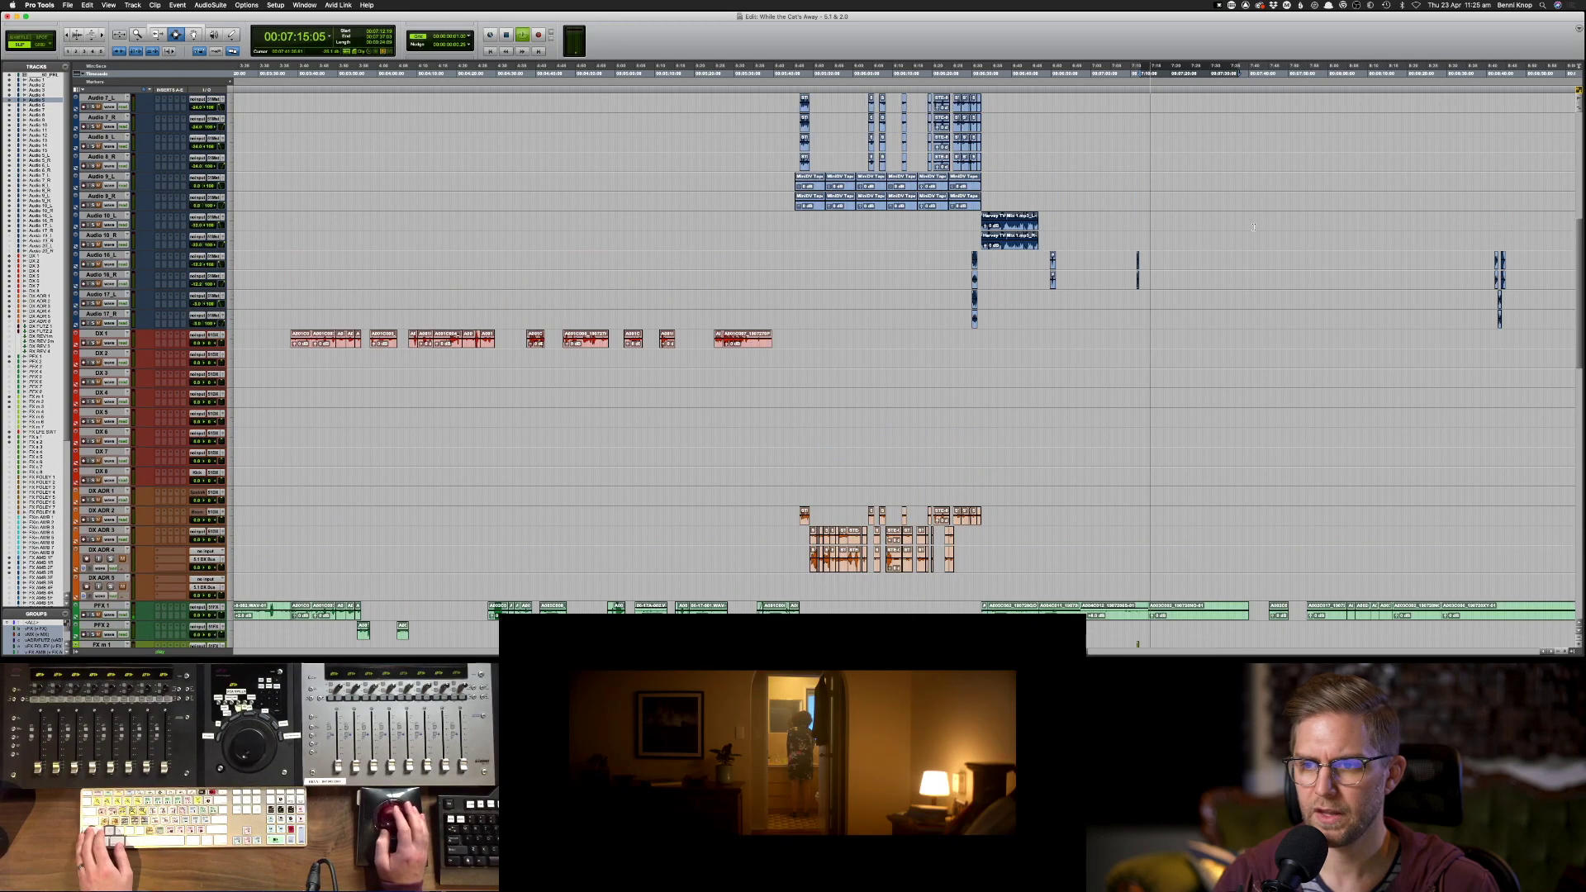
scroll(1228, 123, "up", 3)
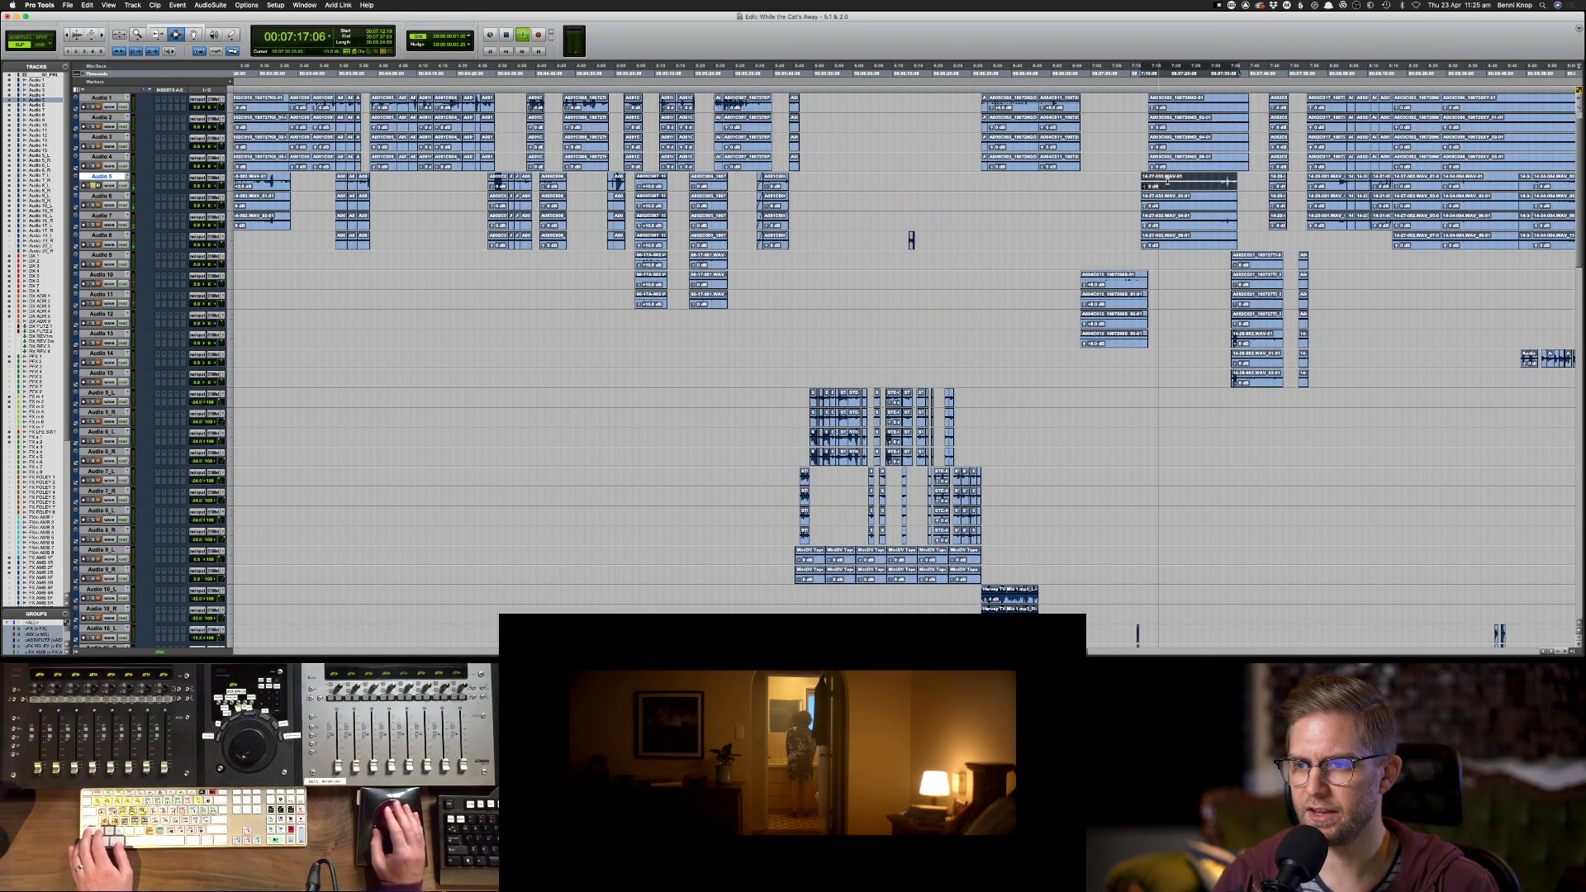
- Copy the Audio 5 clip starting at about 7:12 to the PFX 1 track in sync
left_click_drag(1166, 179, 1225, 202)
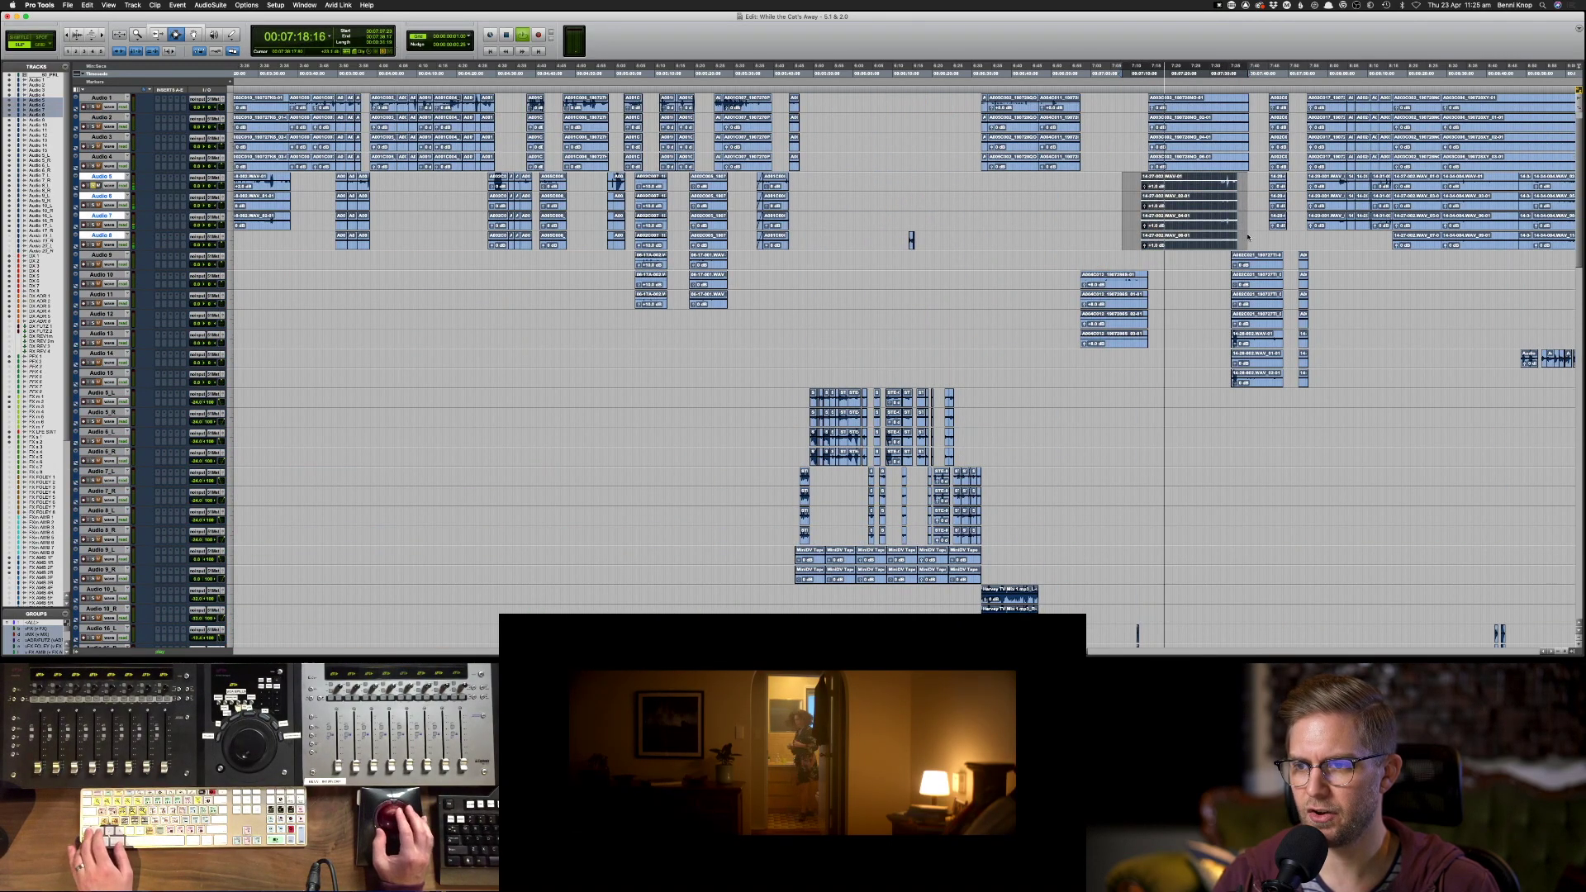
left_click(1214, 183)
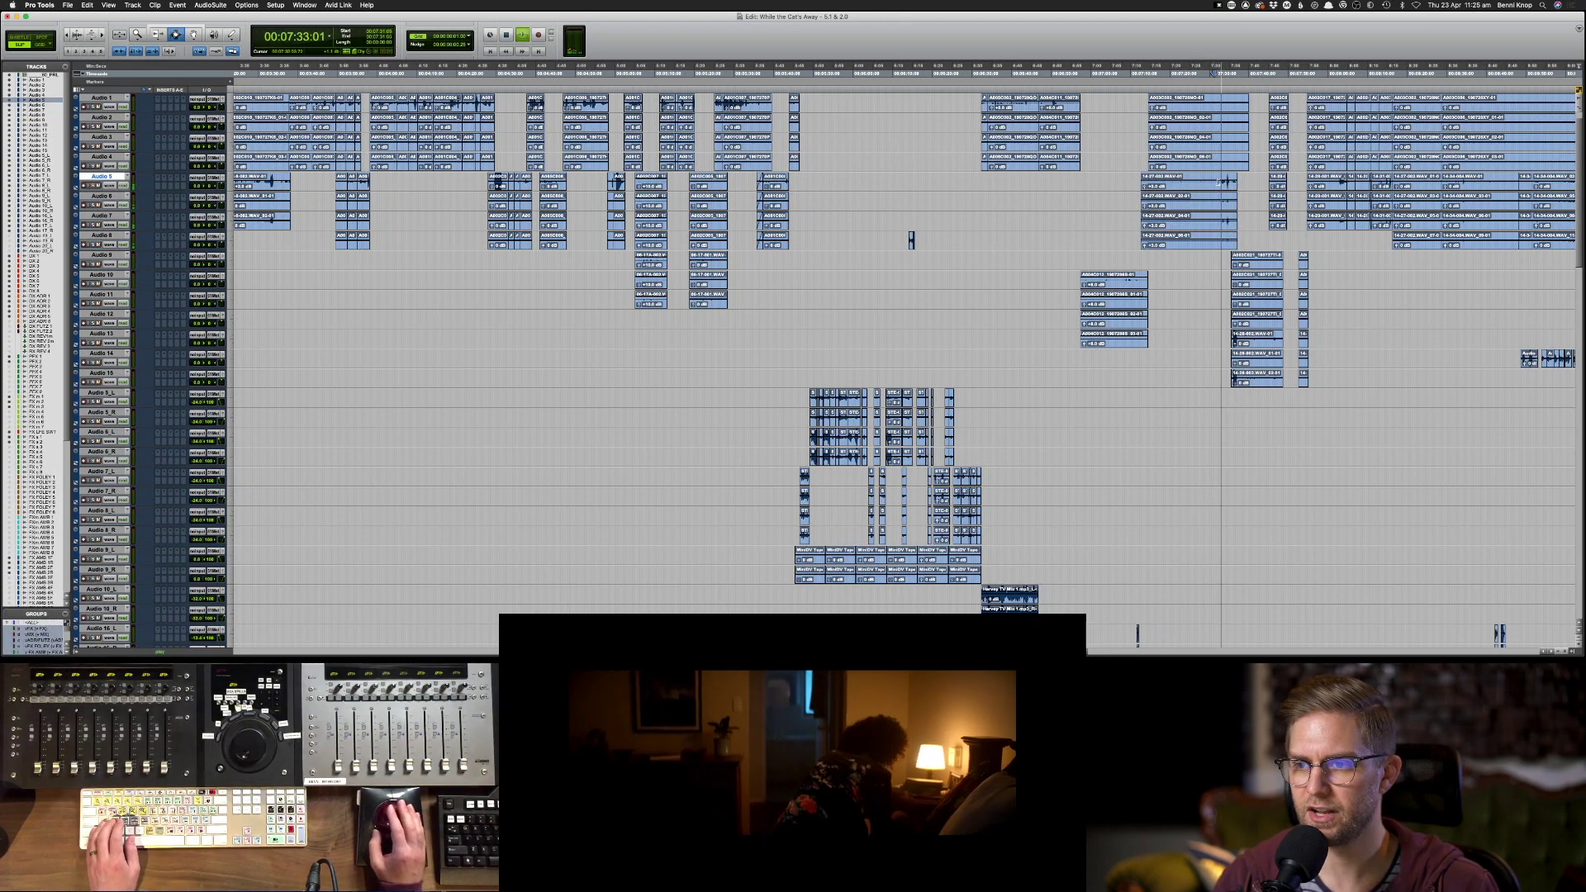
key("s")
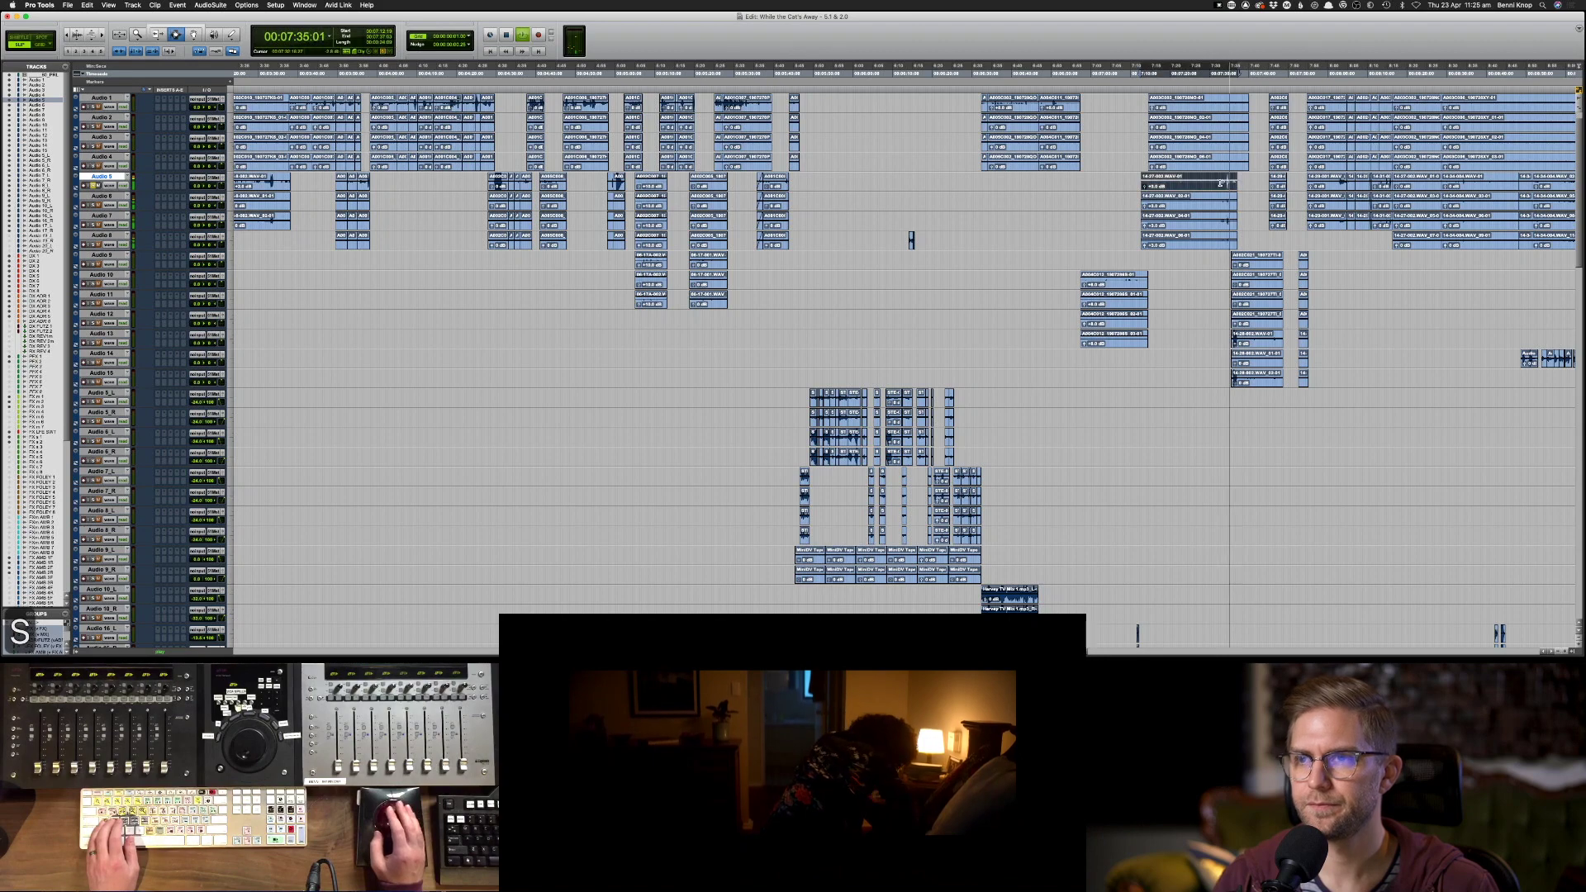
key("super+c")
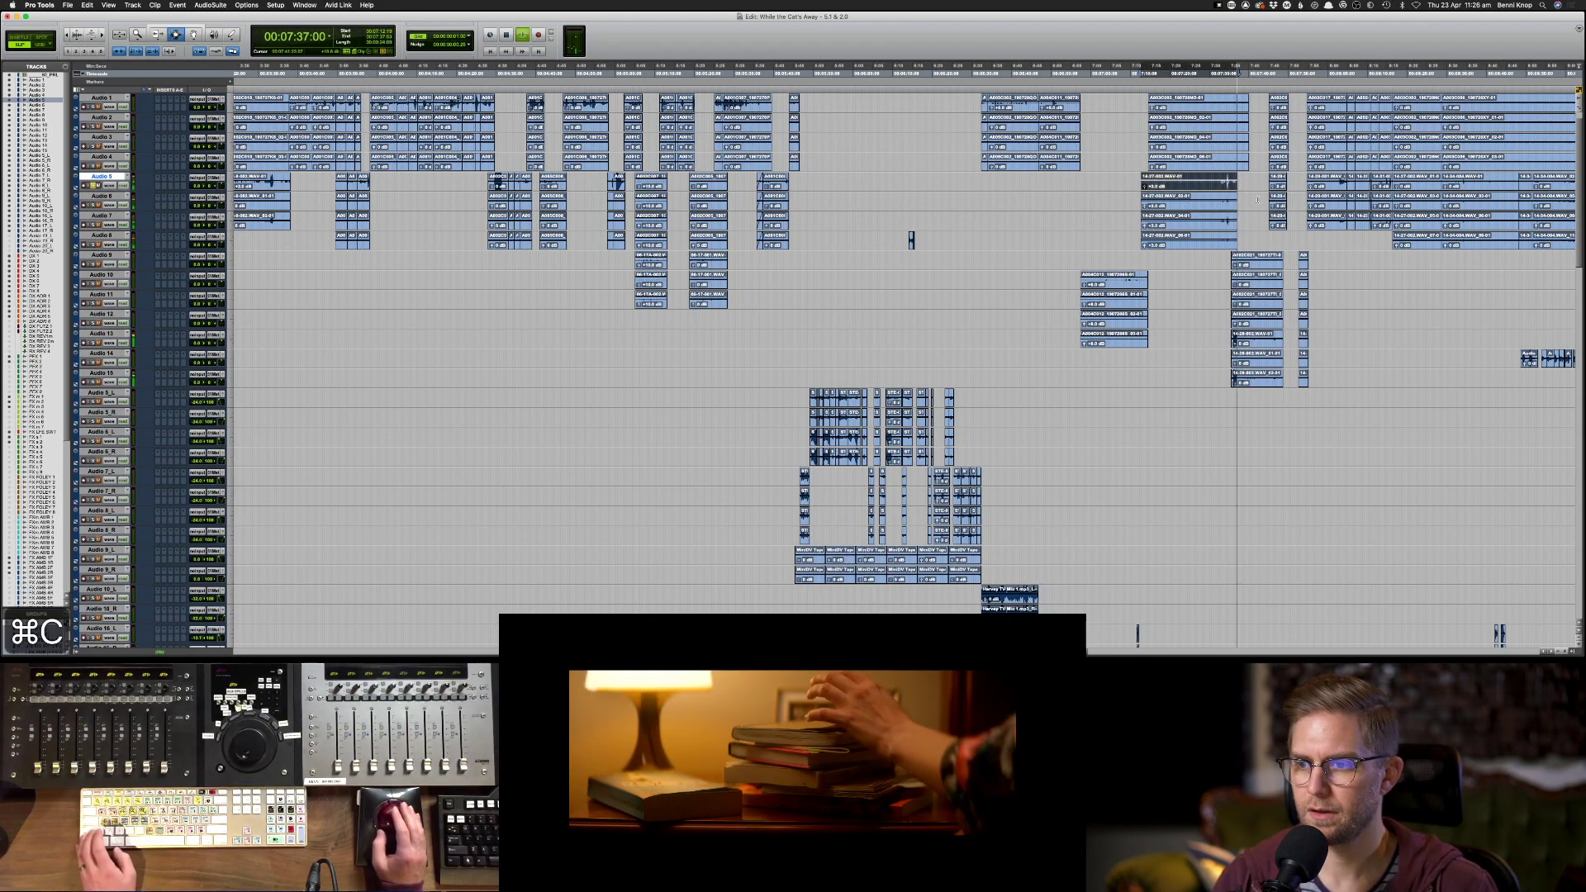
scroll(155, 568, "down", 15)
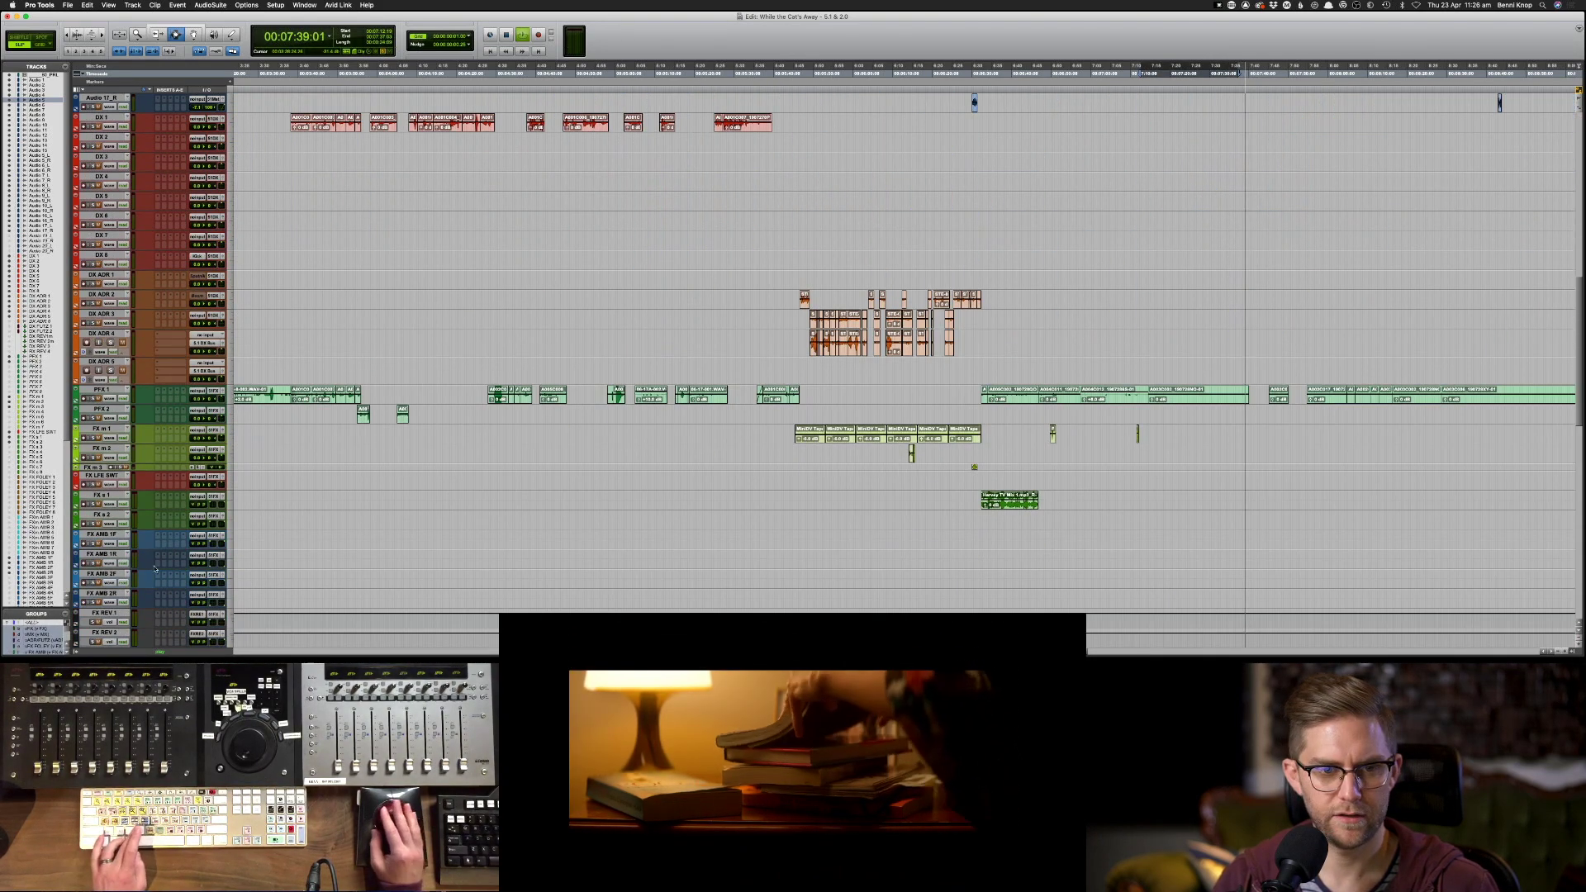
left_click(110, 398)
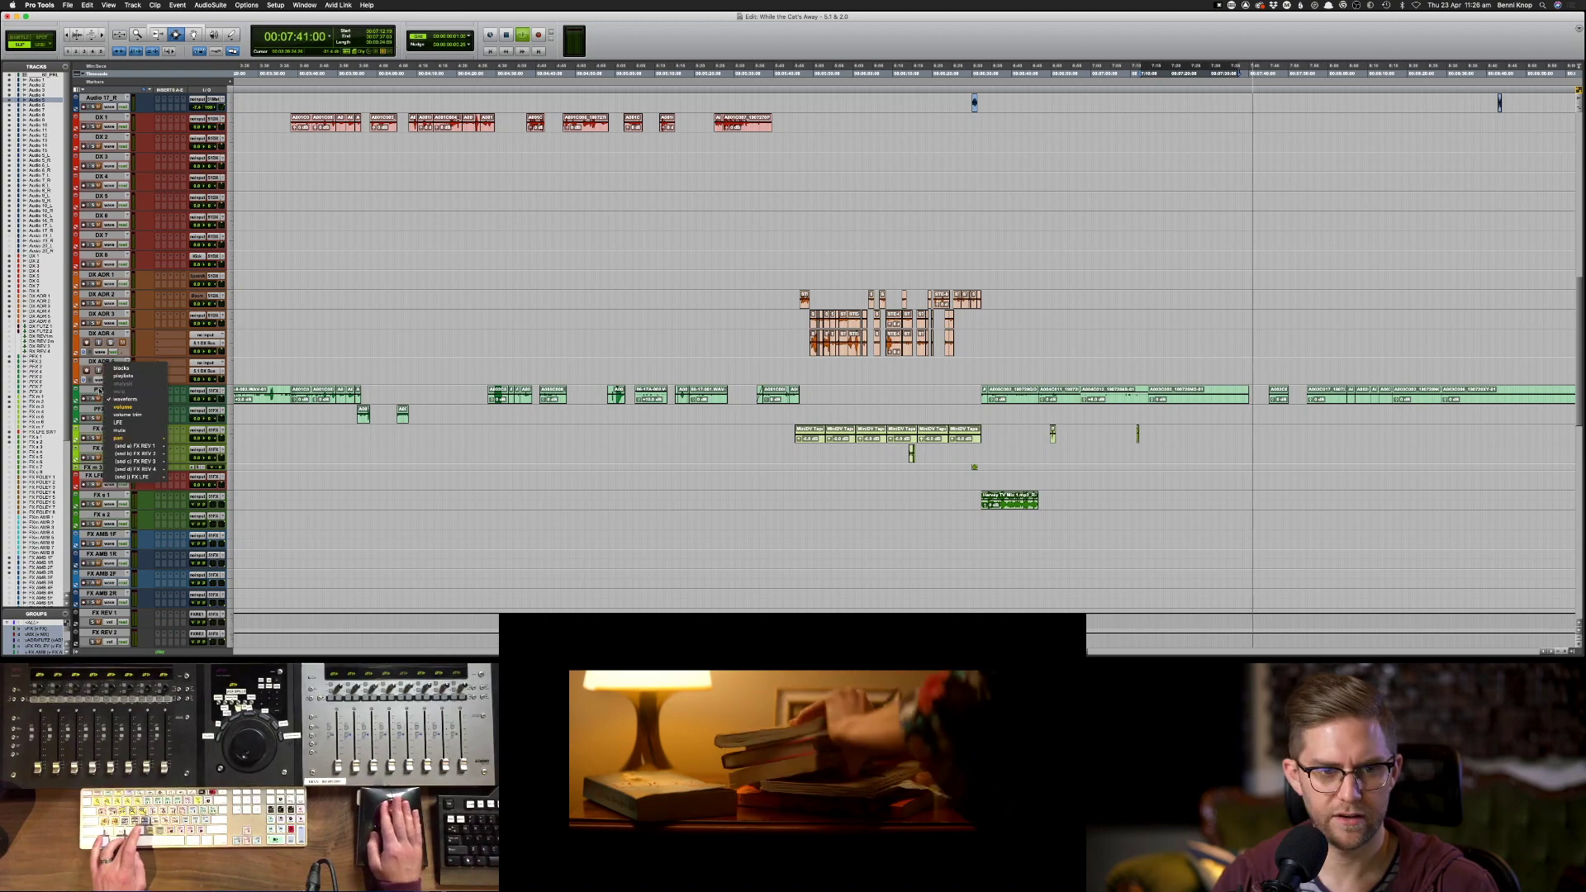
left_click(123, 406)
key("super+v")
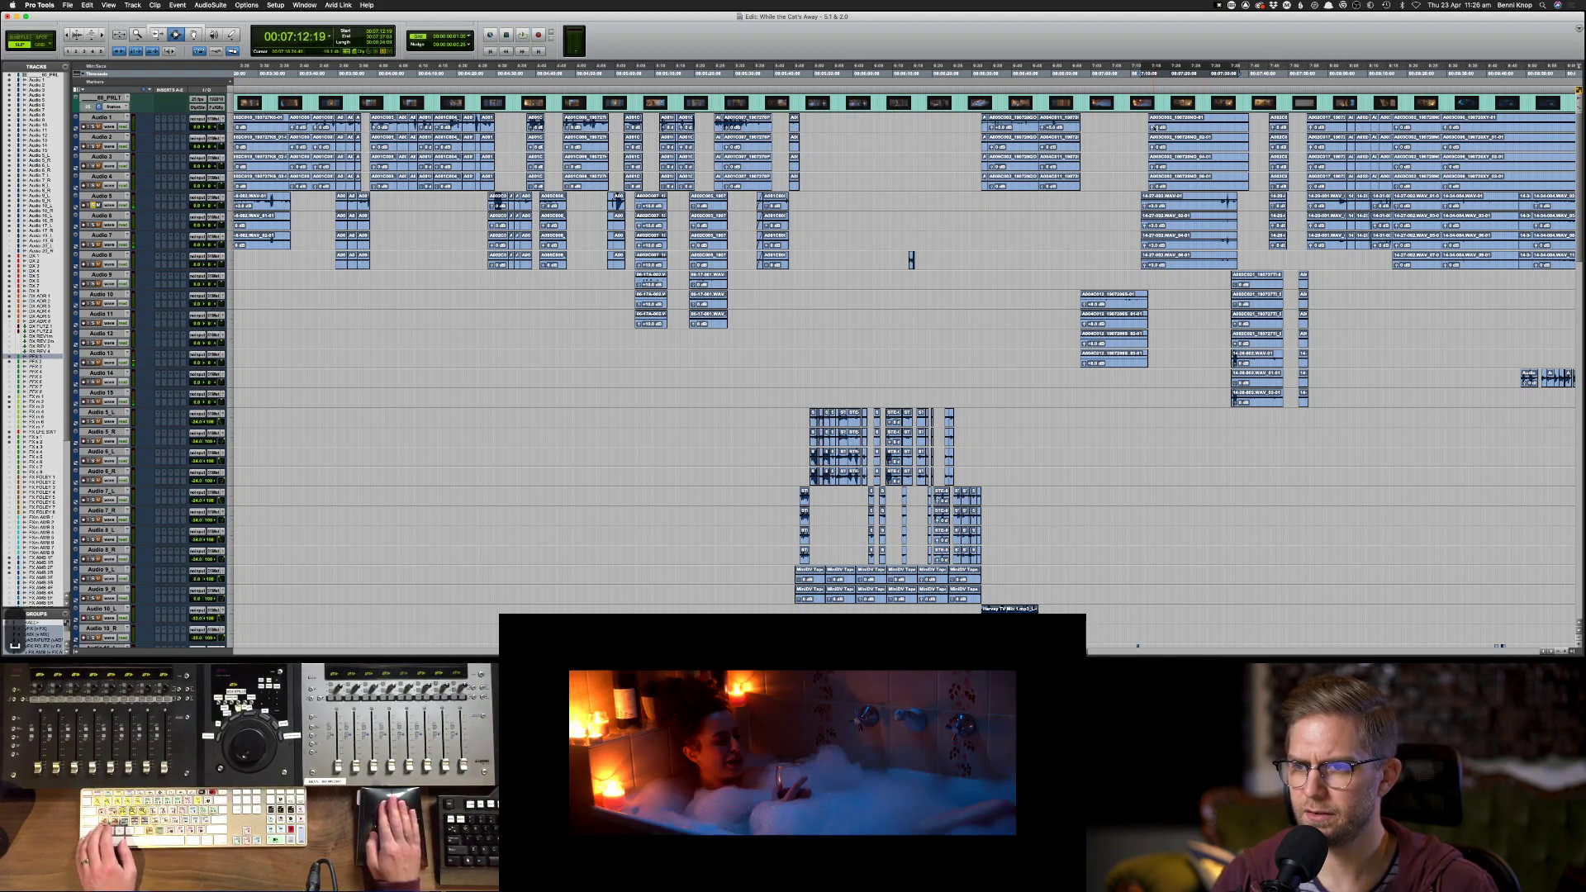
- Audition the Audio 13 clips starting at about 7:34 and copy them to the PFX 2 track in sync
left_click_drag(1154, 128, 1256, 186)
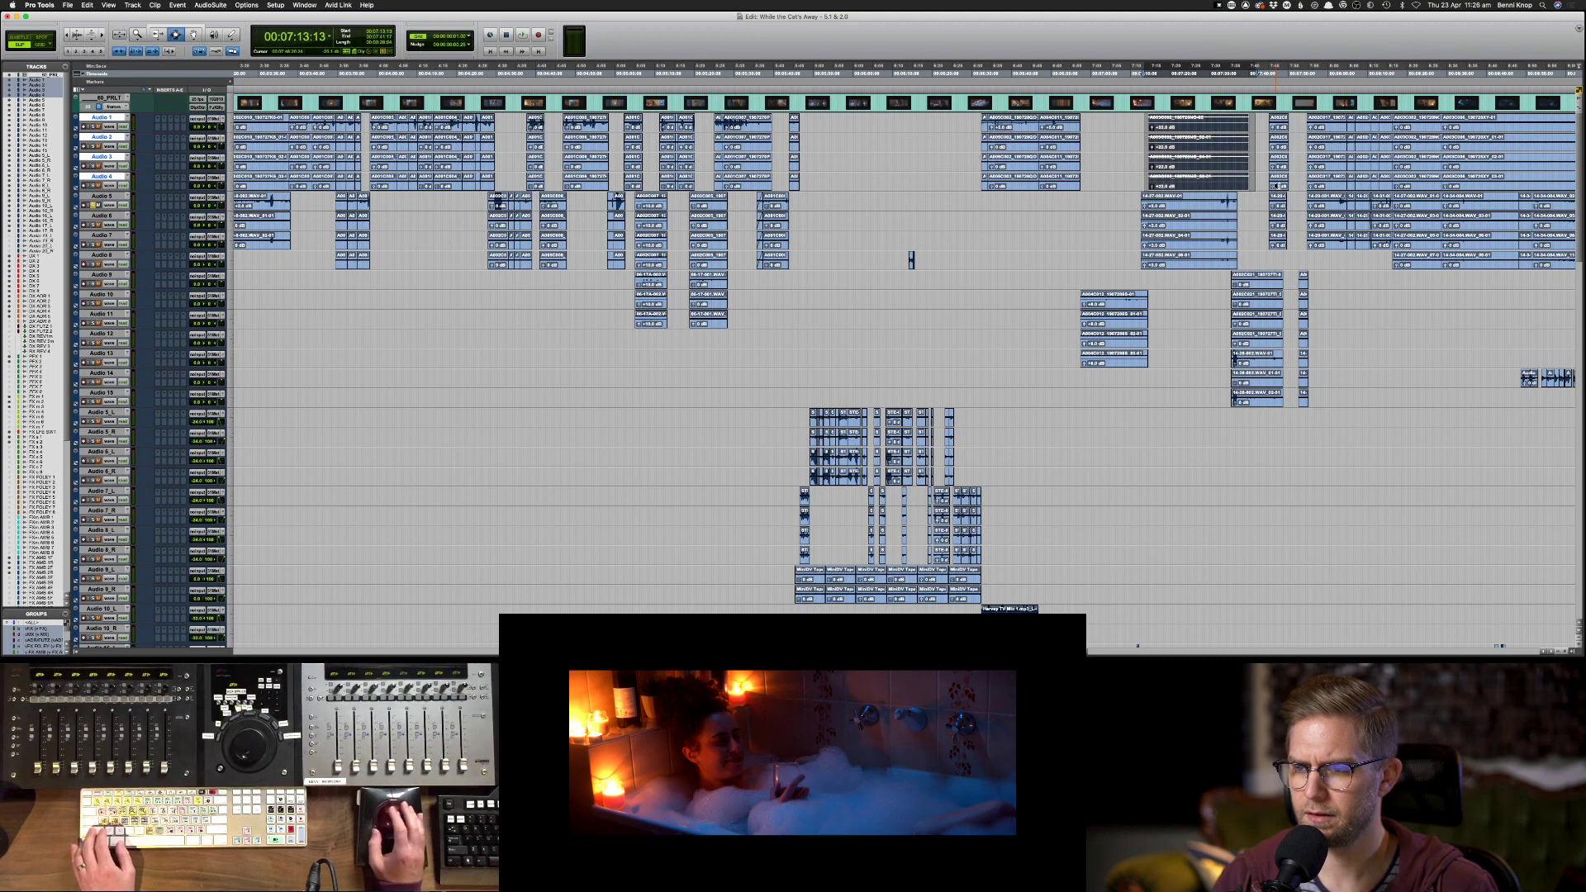
left_click_drag(1226, 361, 1353, 353)
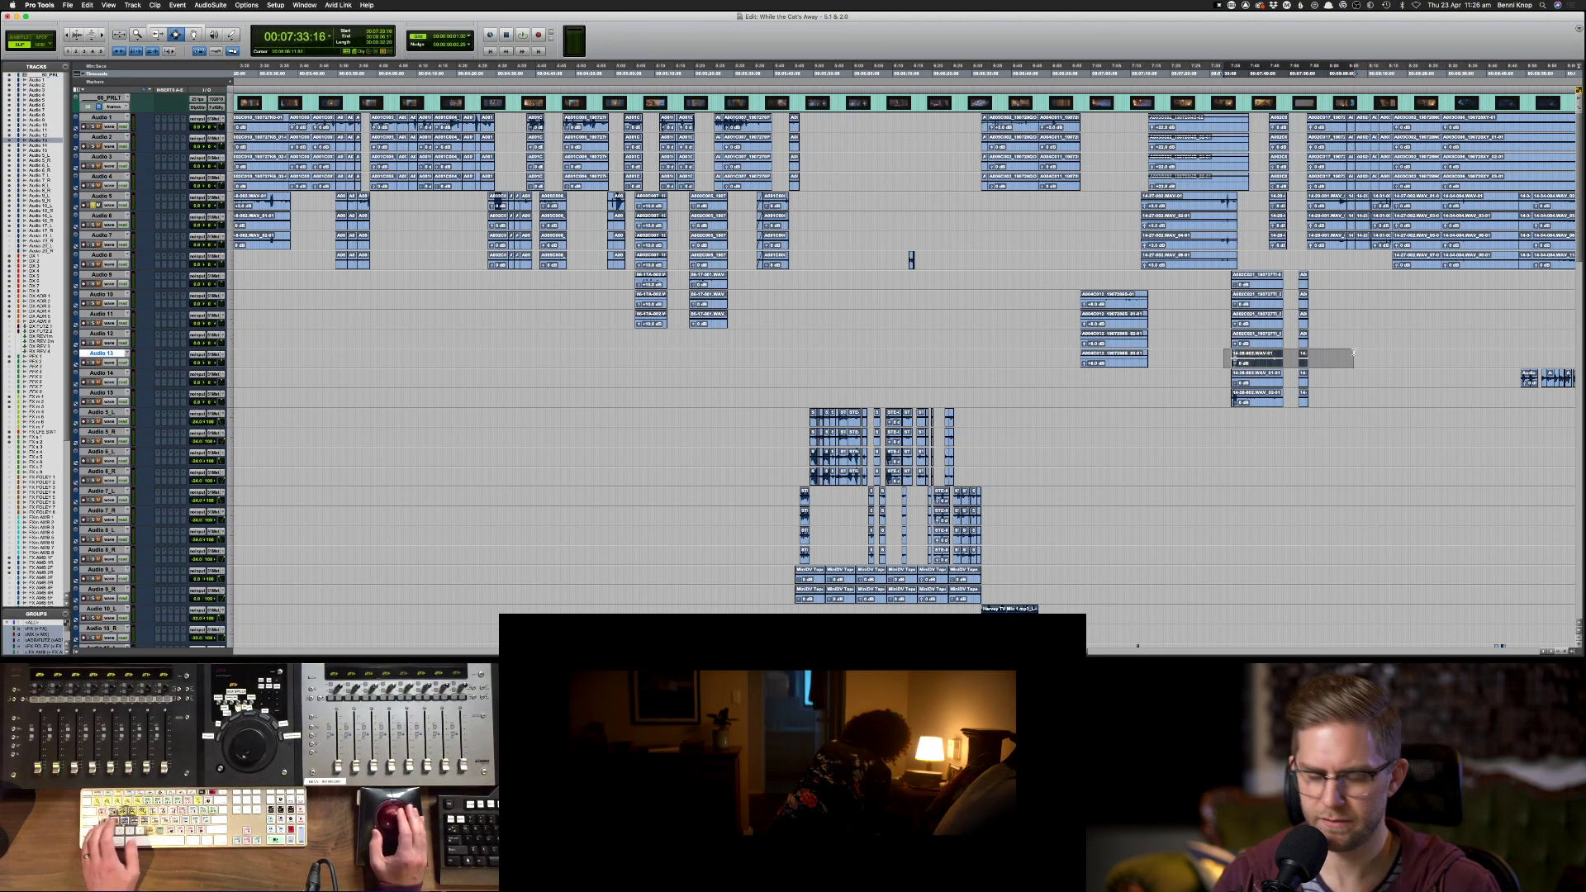
key("shift+s")
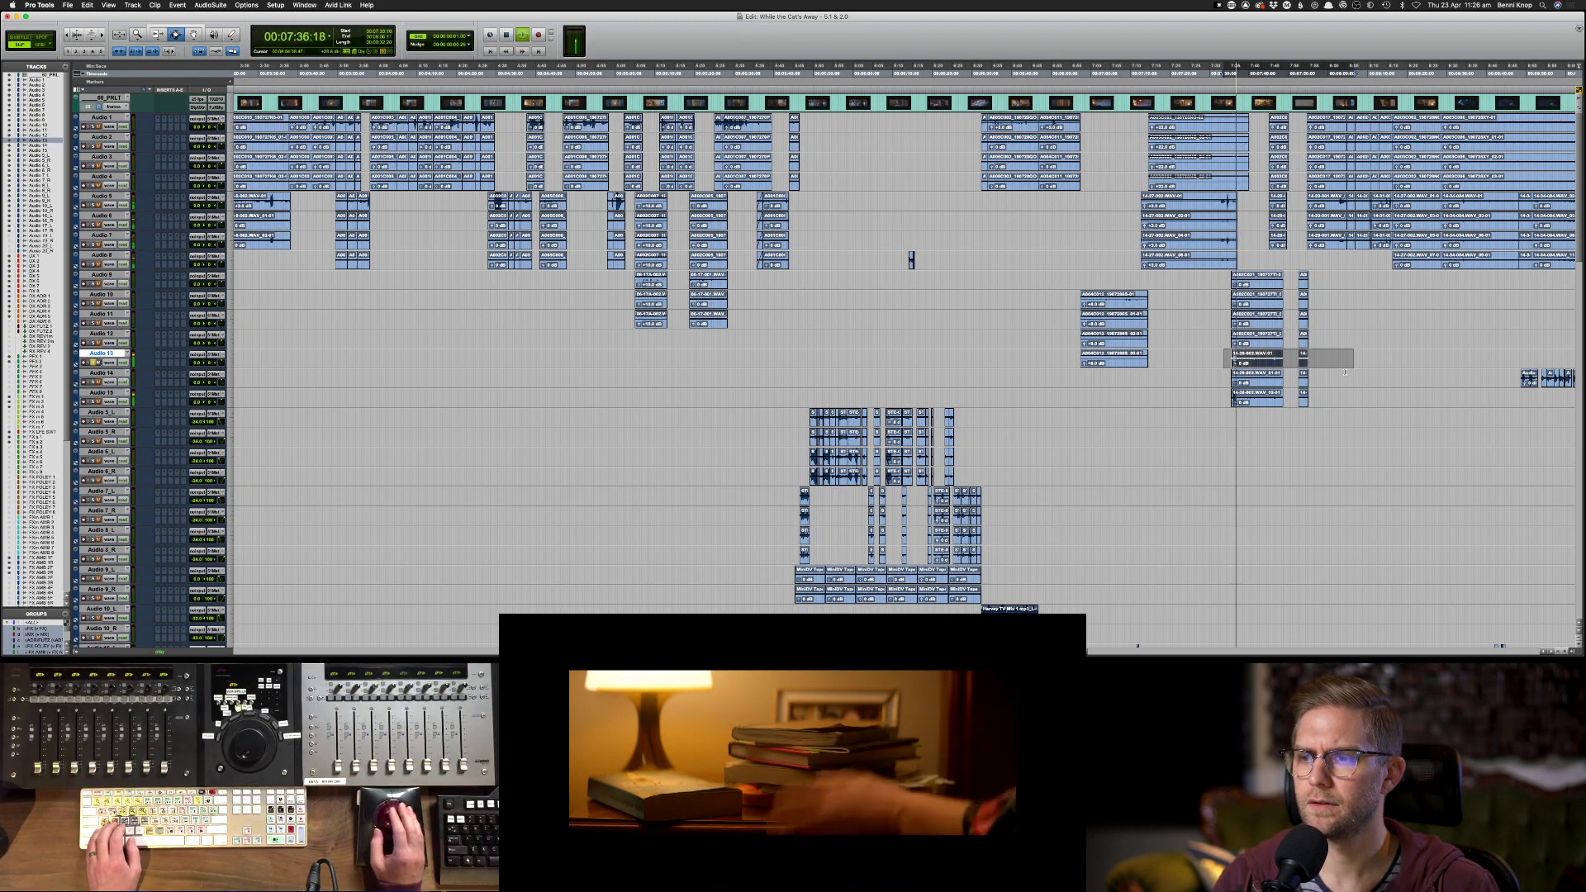
key("space")
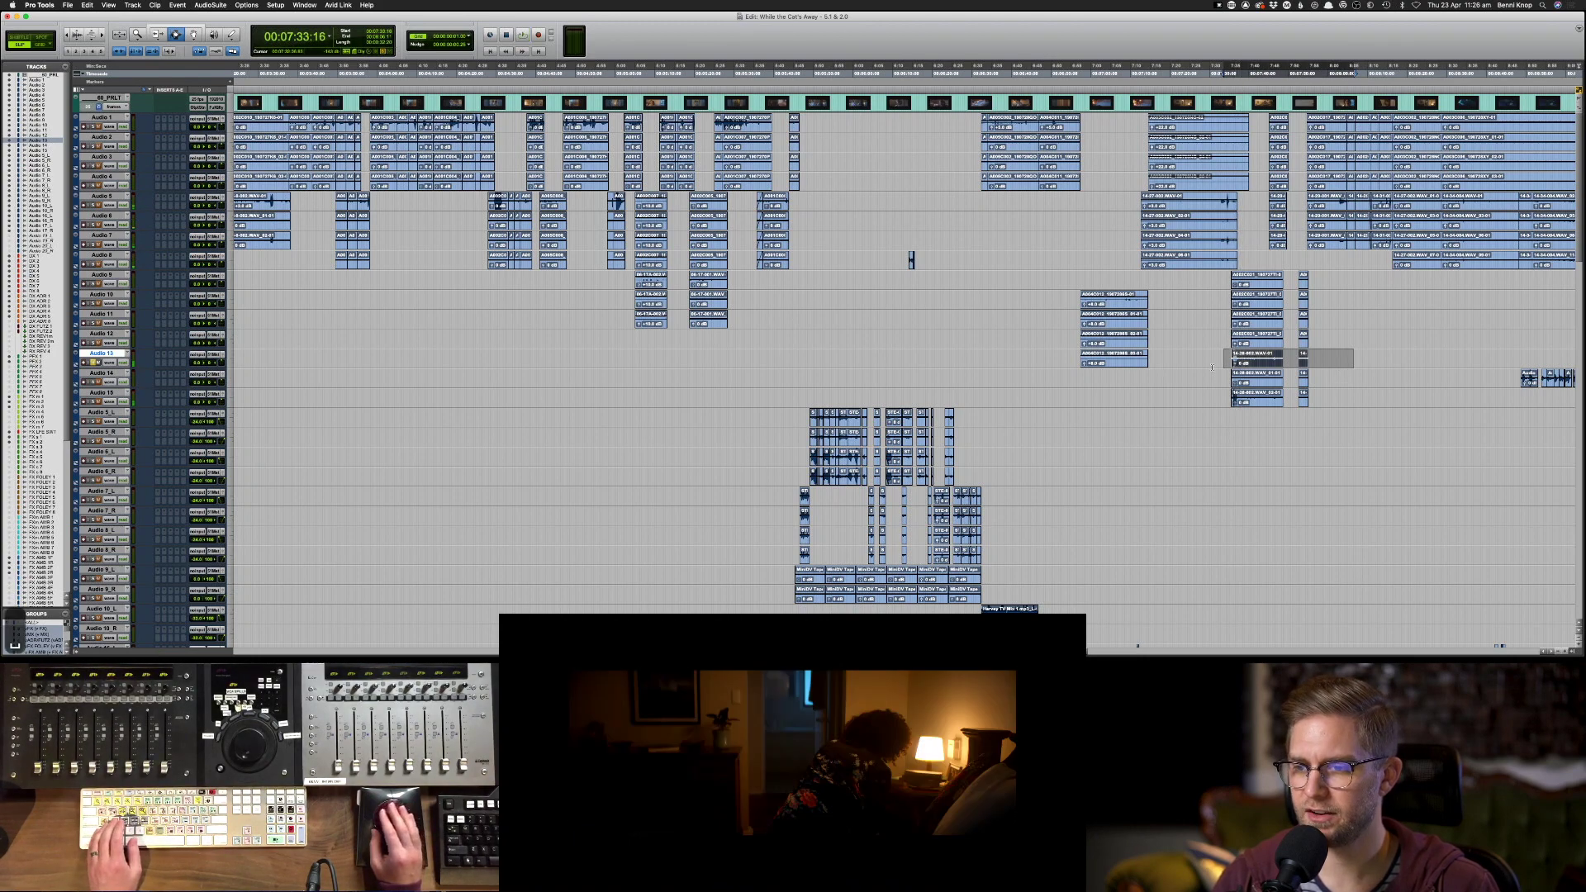
key("space")
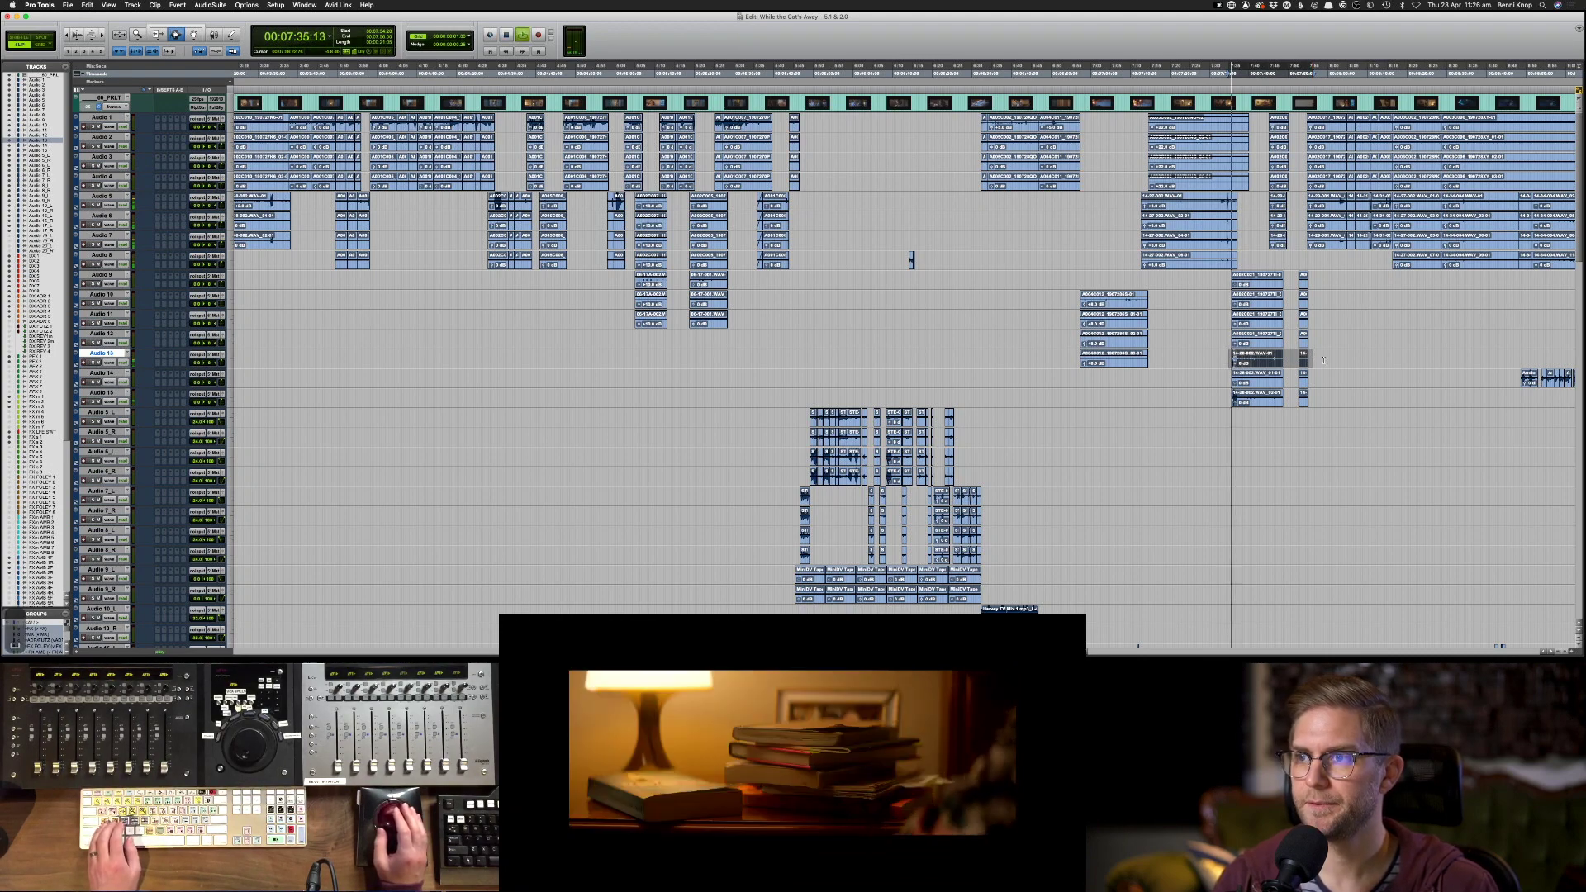
scroll(1323, 360, "down", 2)
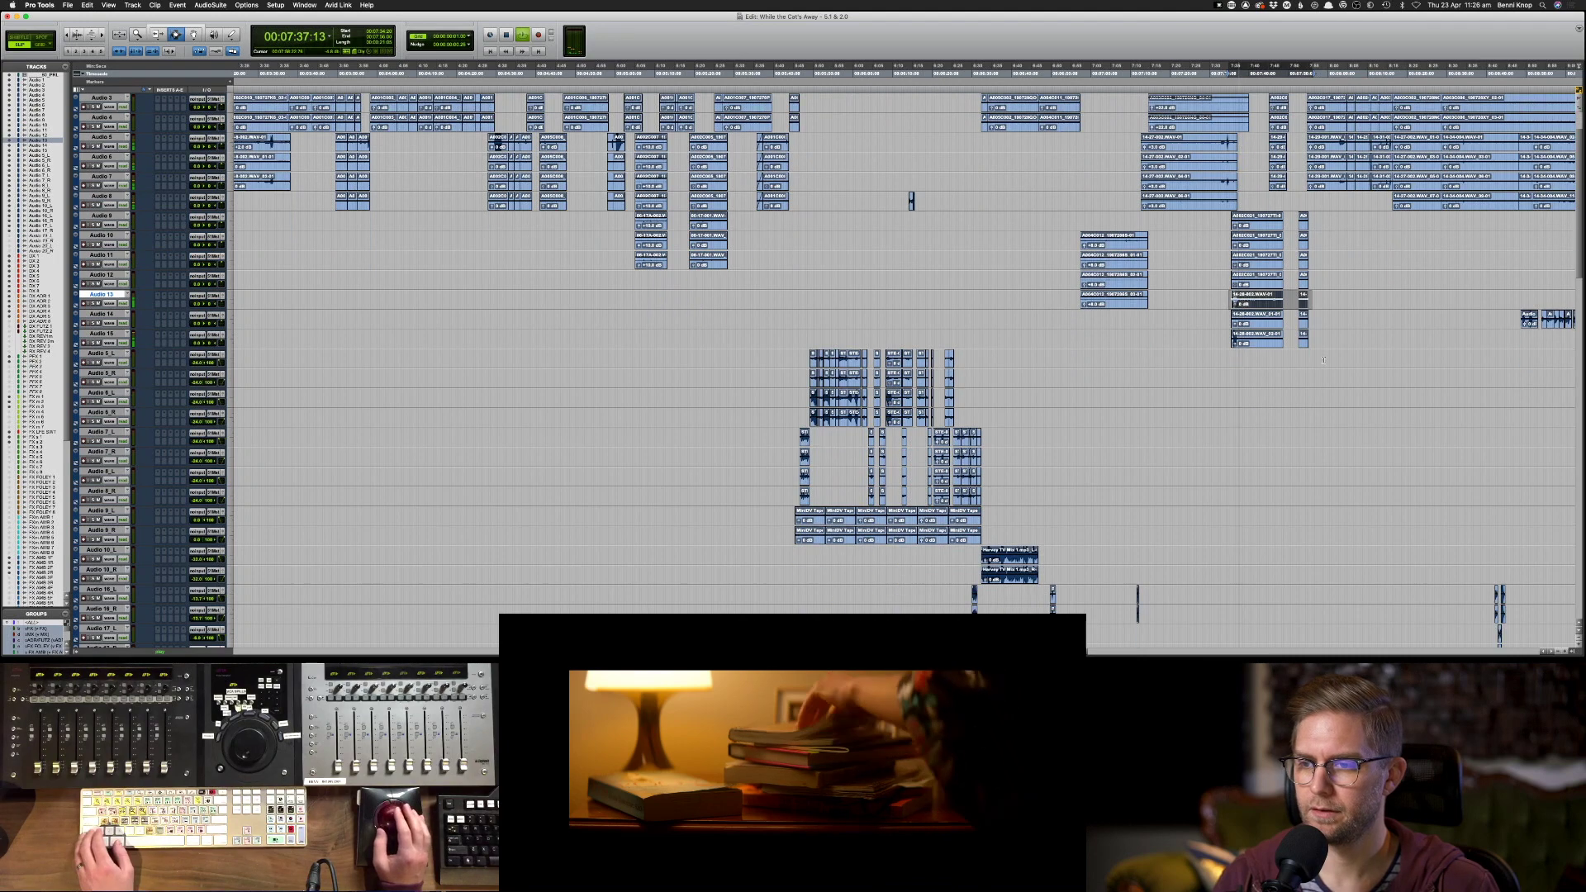
scroll(1323, 360, "down", 8)
scroll(1323, 360, "down", 12)
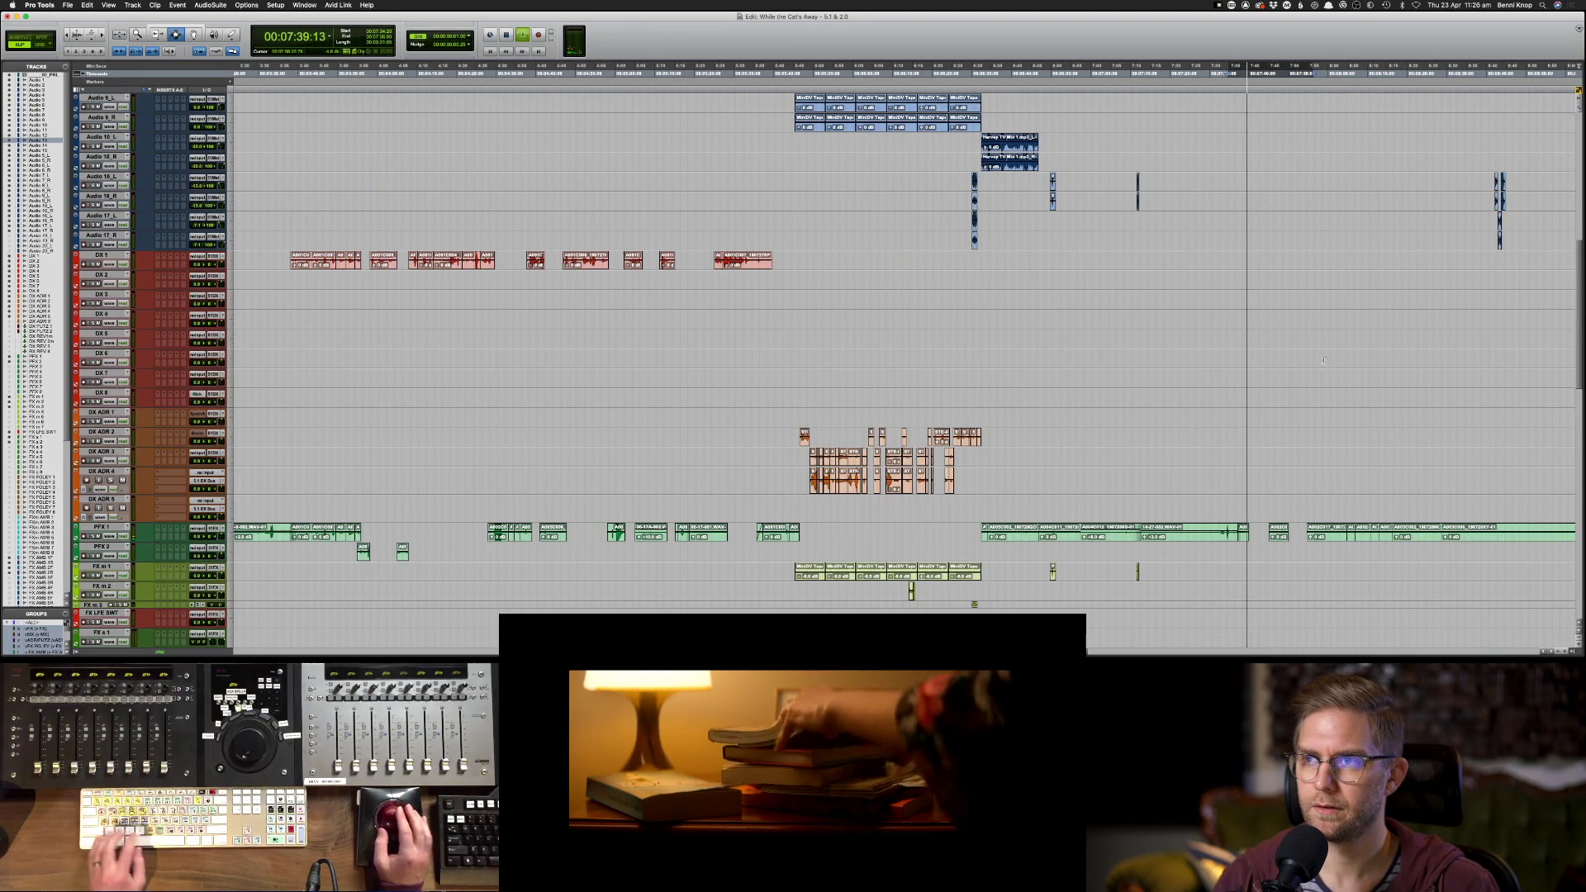
key("super+c")
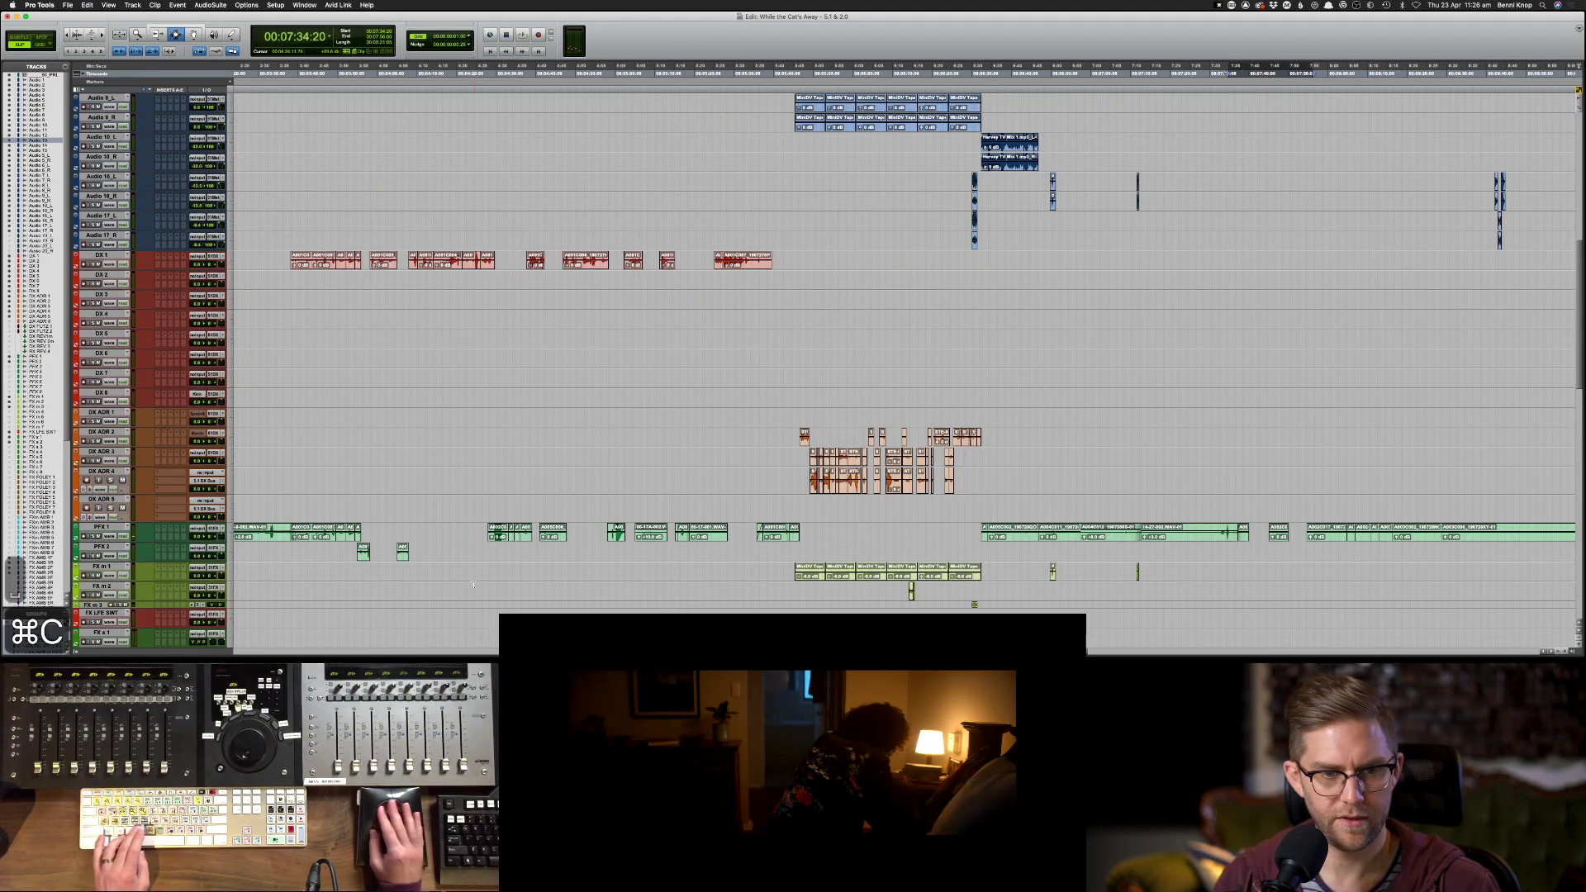
key("semicolon")
key("super+v")
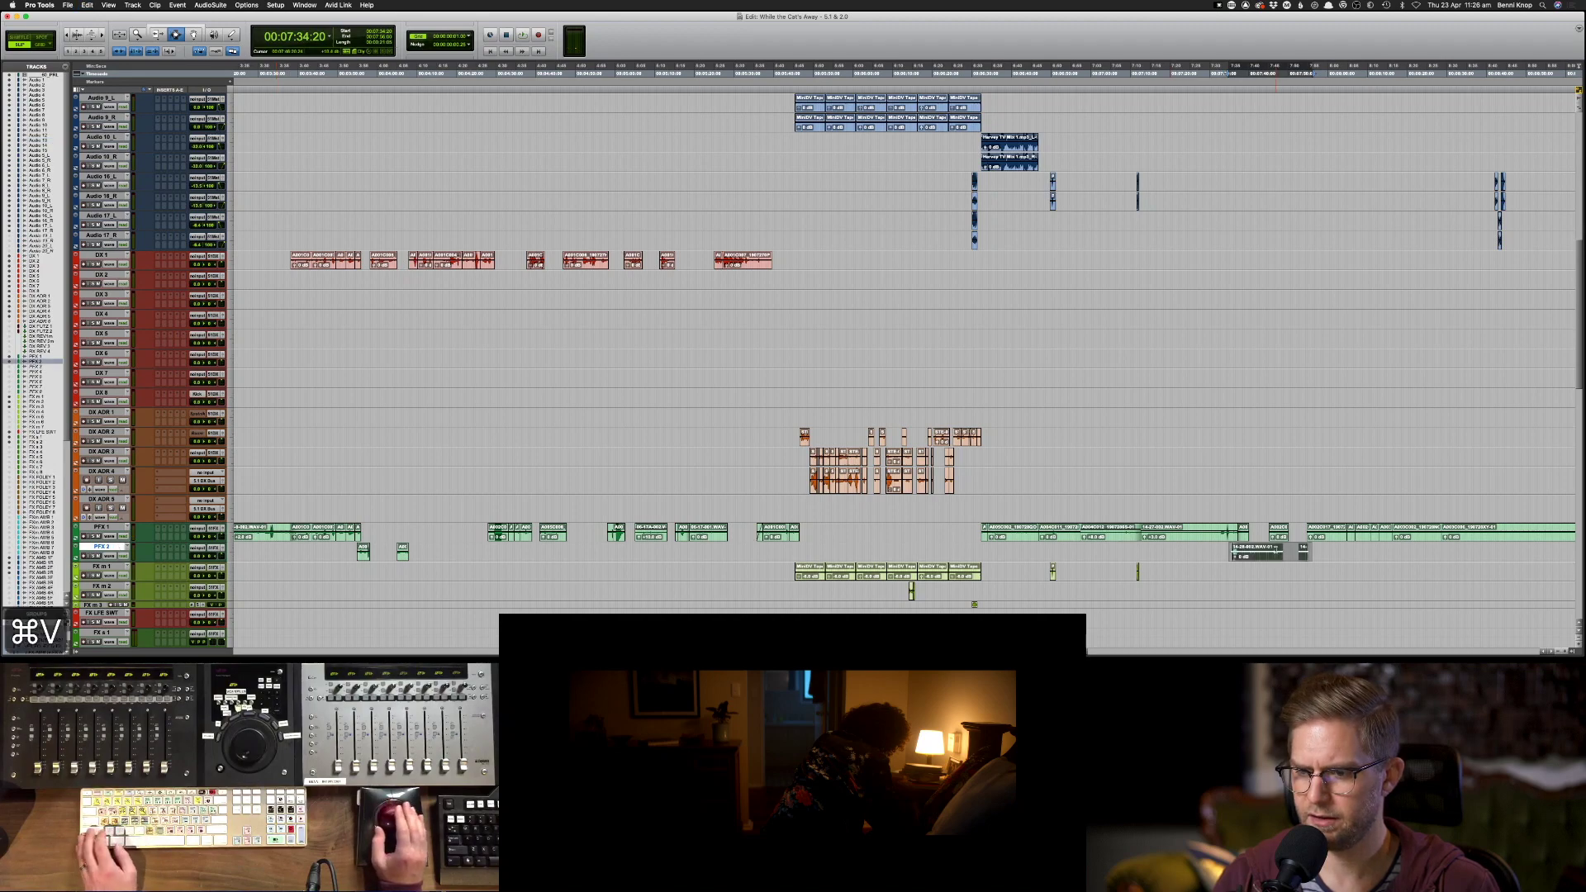
- Copy the short Audio 5 clip at about 7:45 to the PFX 1 track in sync
scroll(1252, 547, "up", 20)
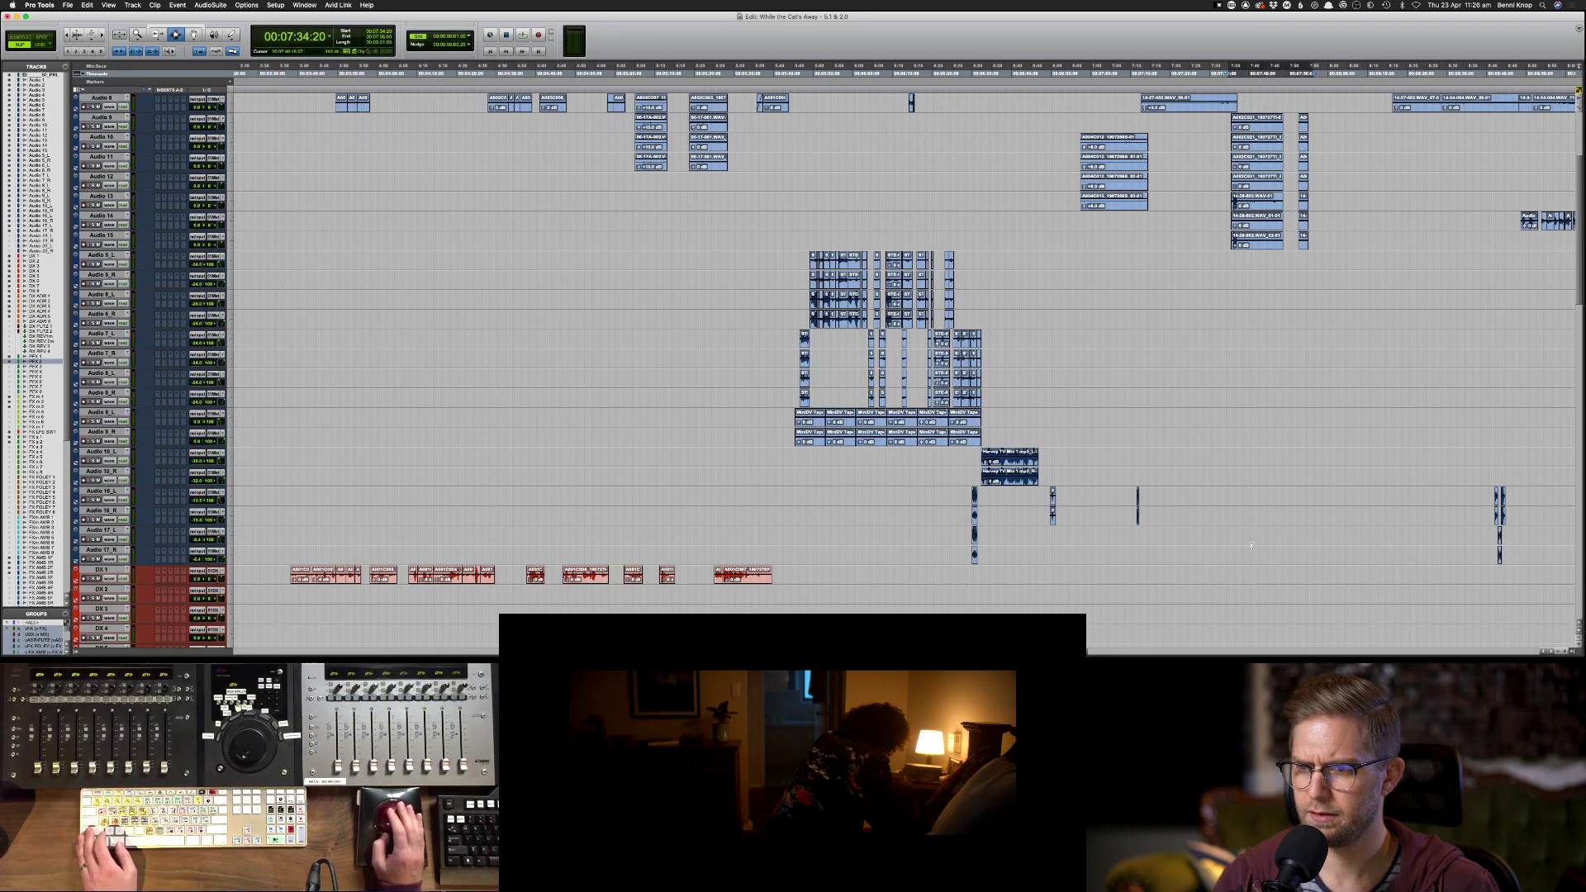
scroll(1285, 189, "down", 3)
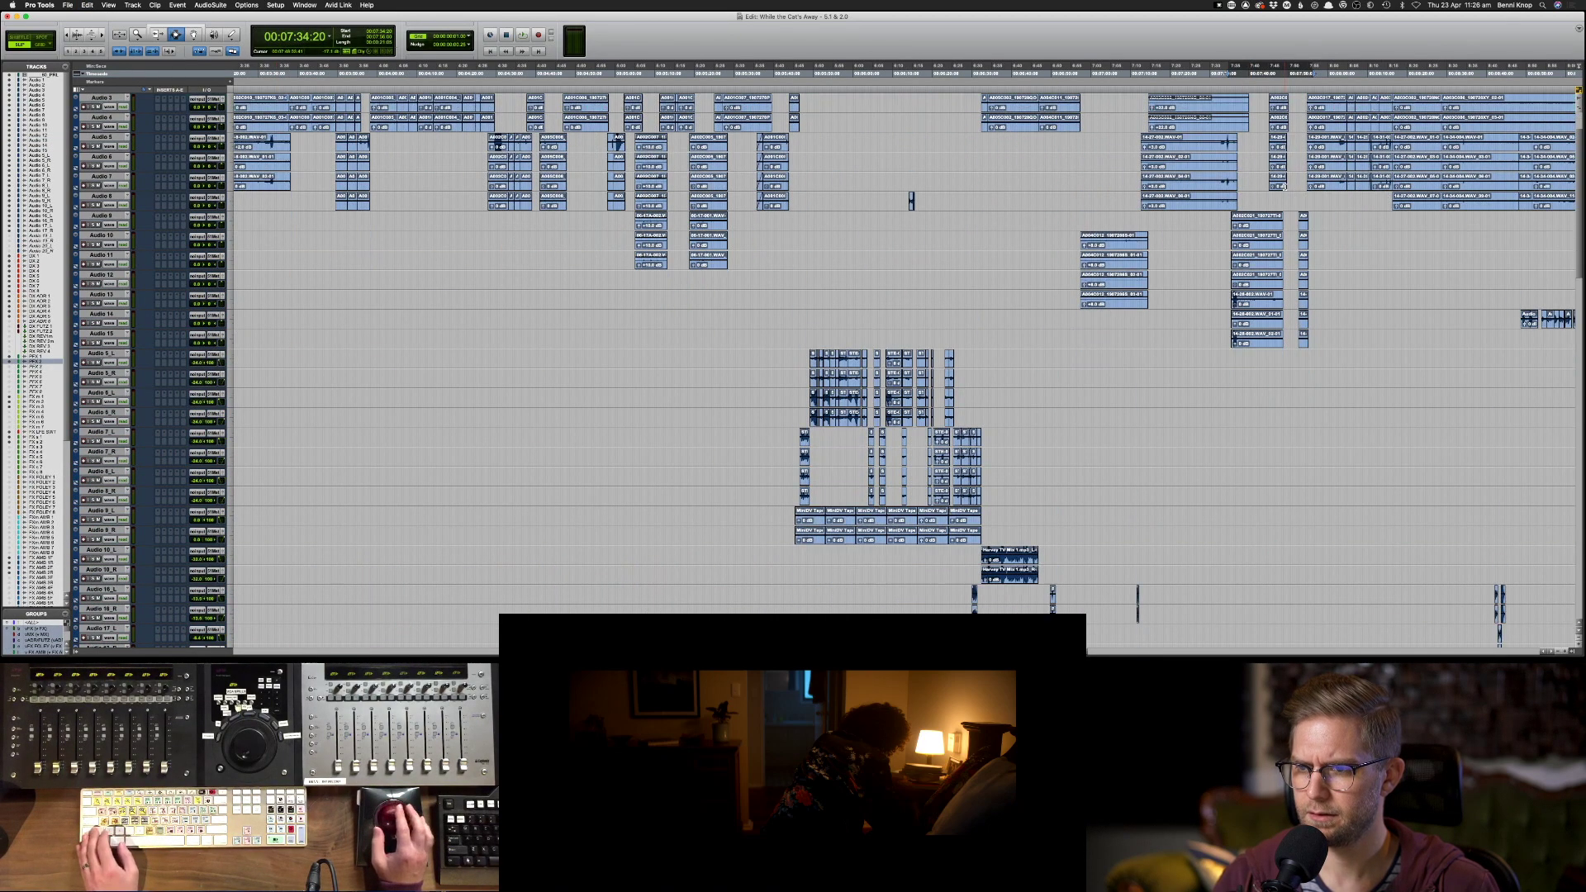
scroll(1265, 130, "up", 1)
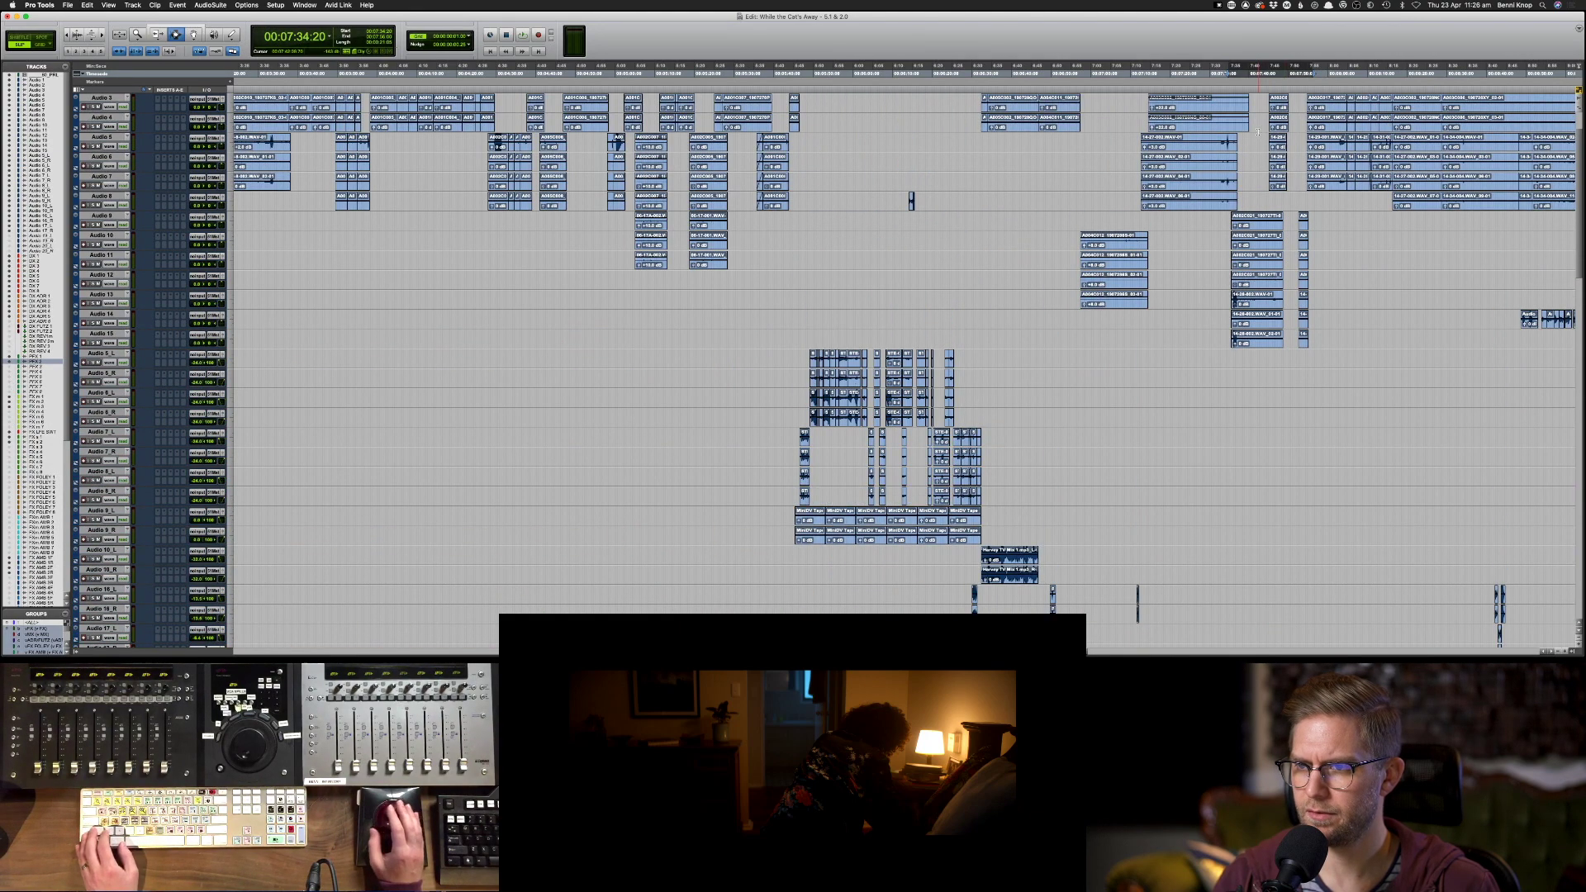
left_click_drag(1265, 138, 1303, 186)
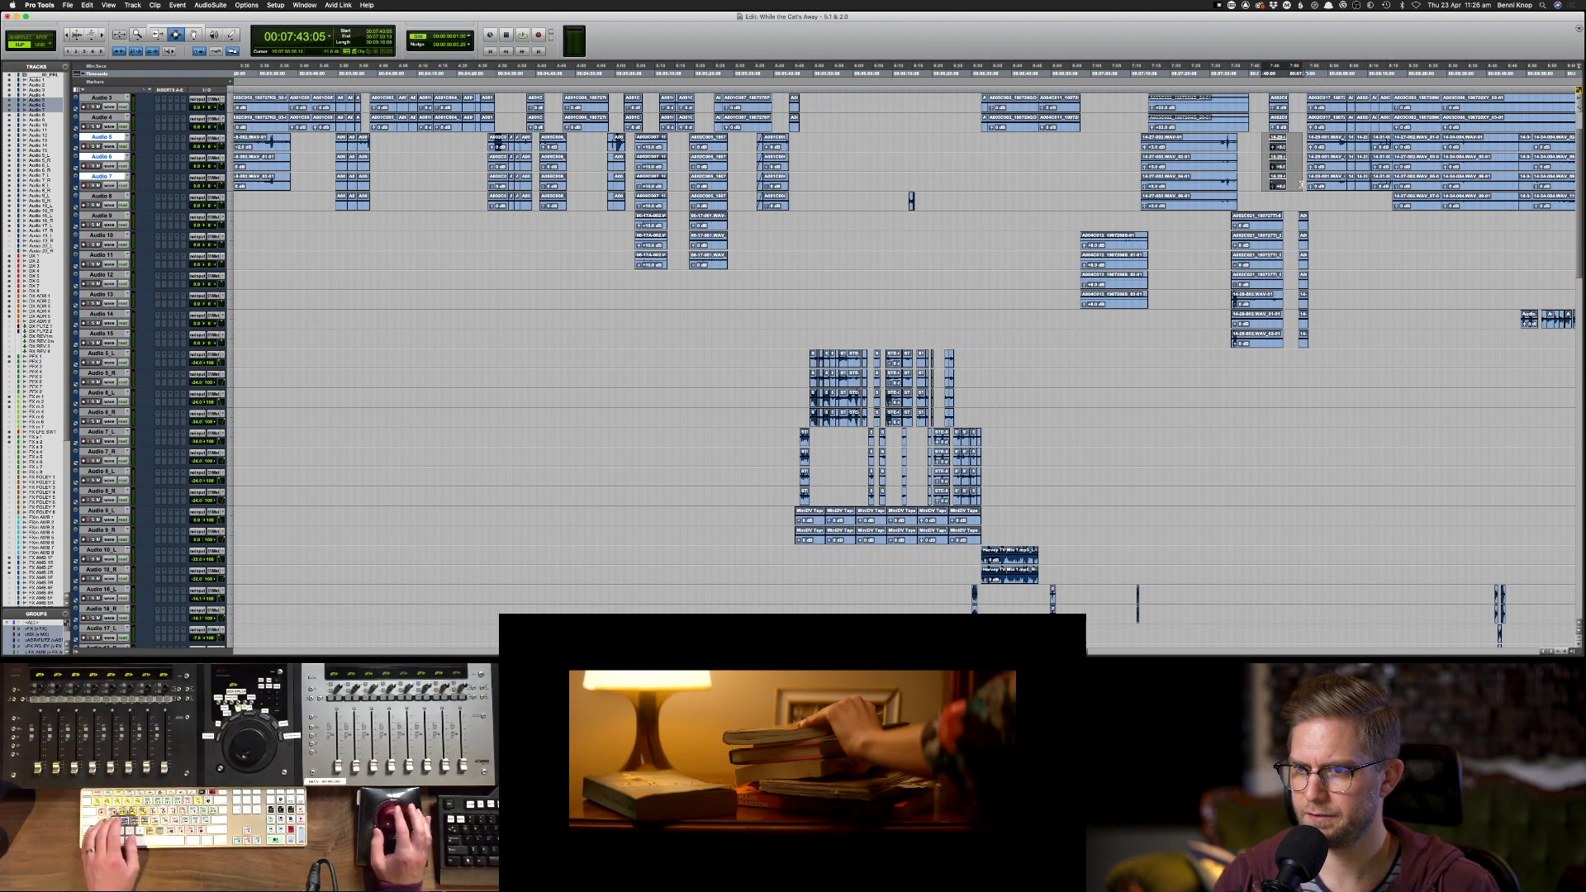
key("space")
key("cmd+c")
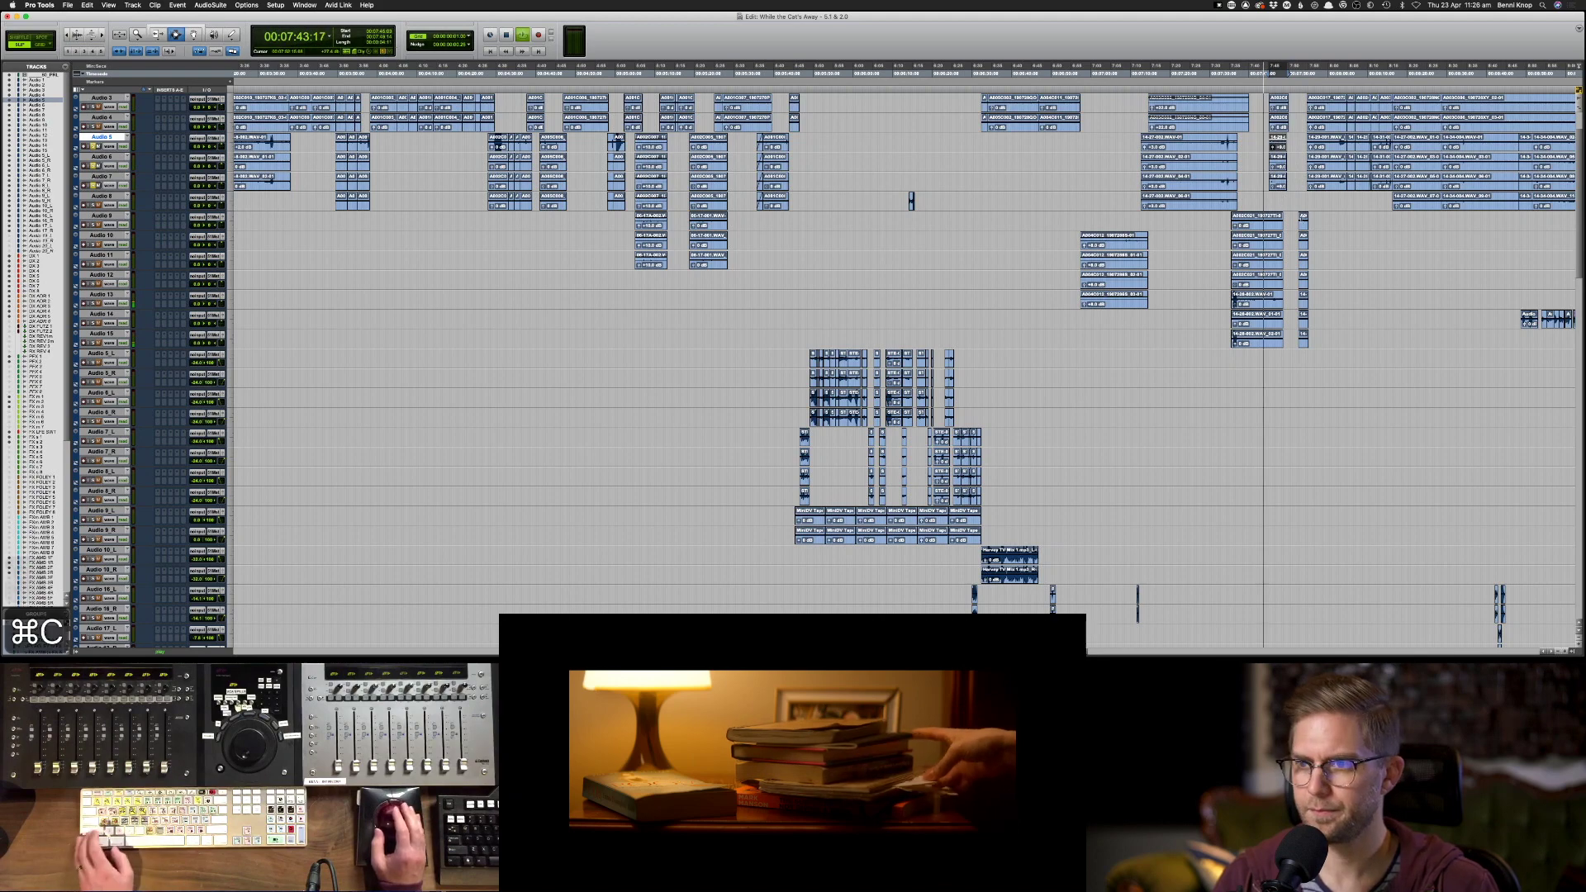
scroll(1301, 207, "down", 8)
scroll(1300, 219, "down", 8)
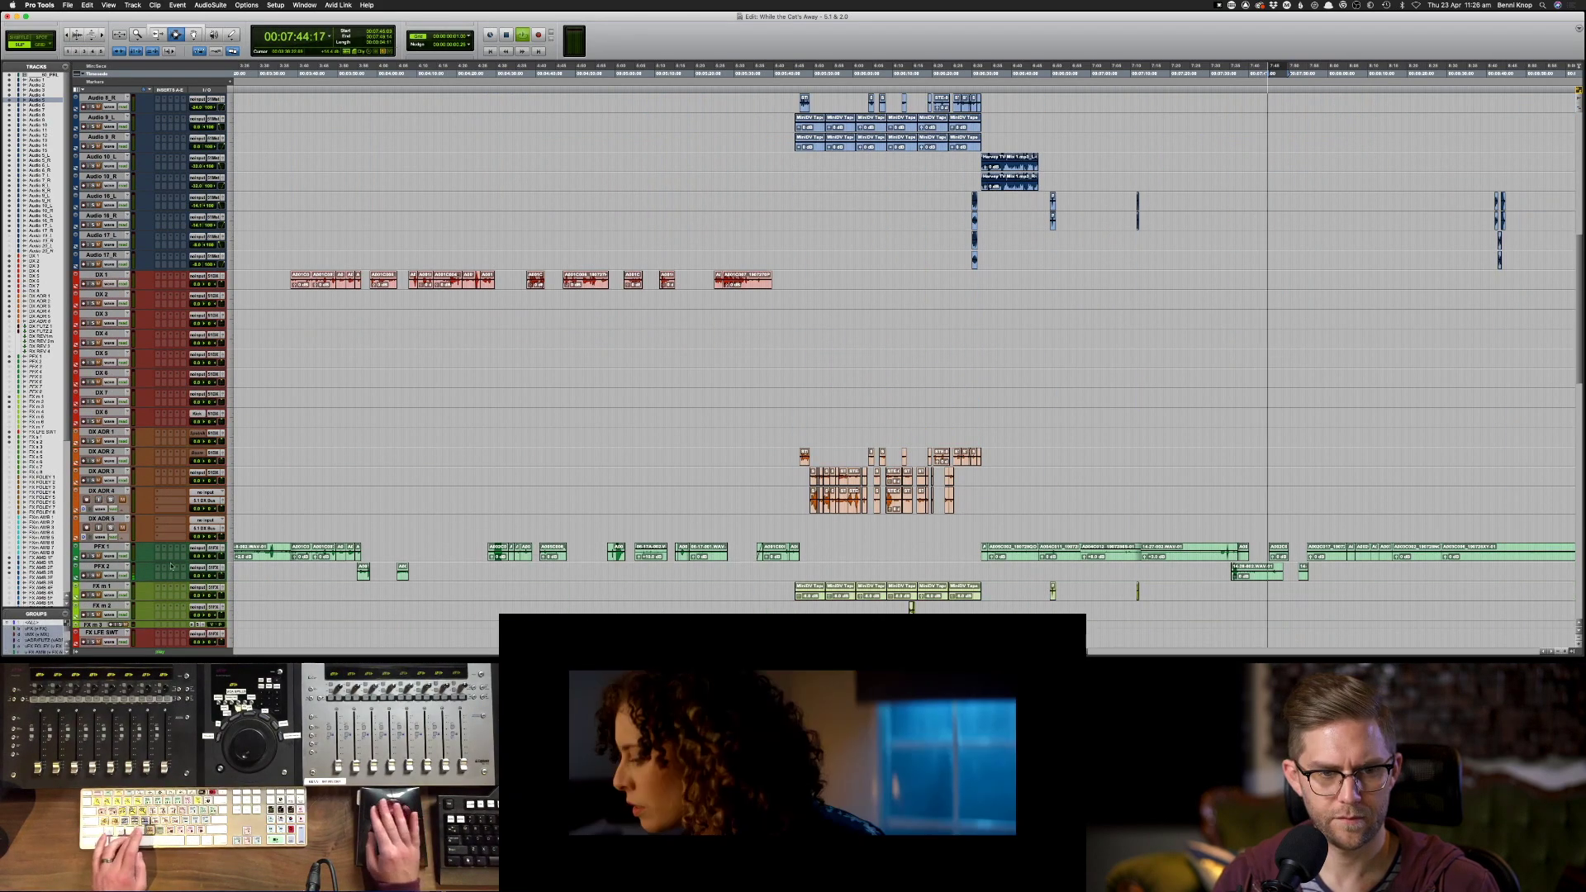
left_click(86, 546)
key("cmd+v")
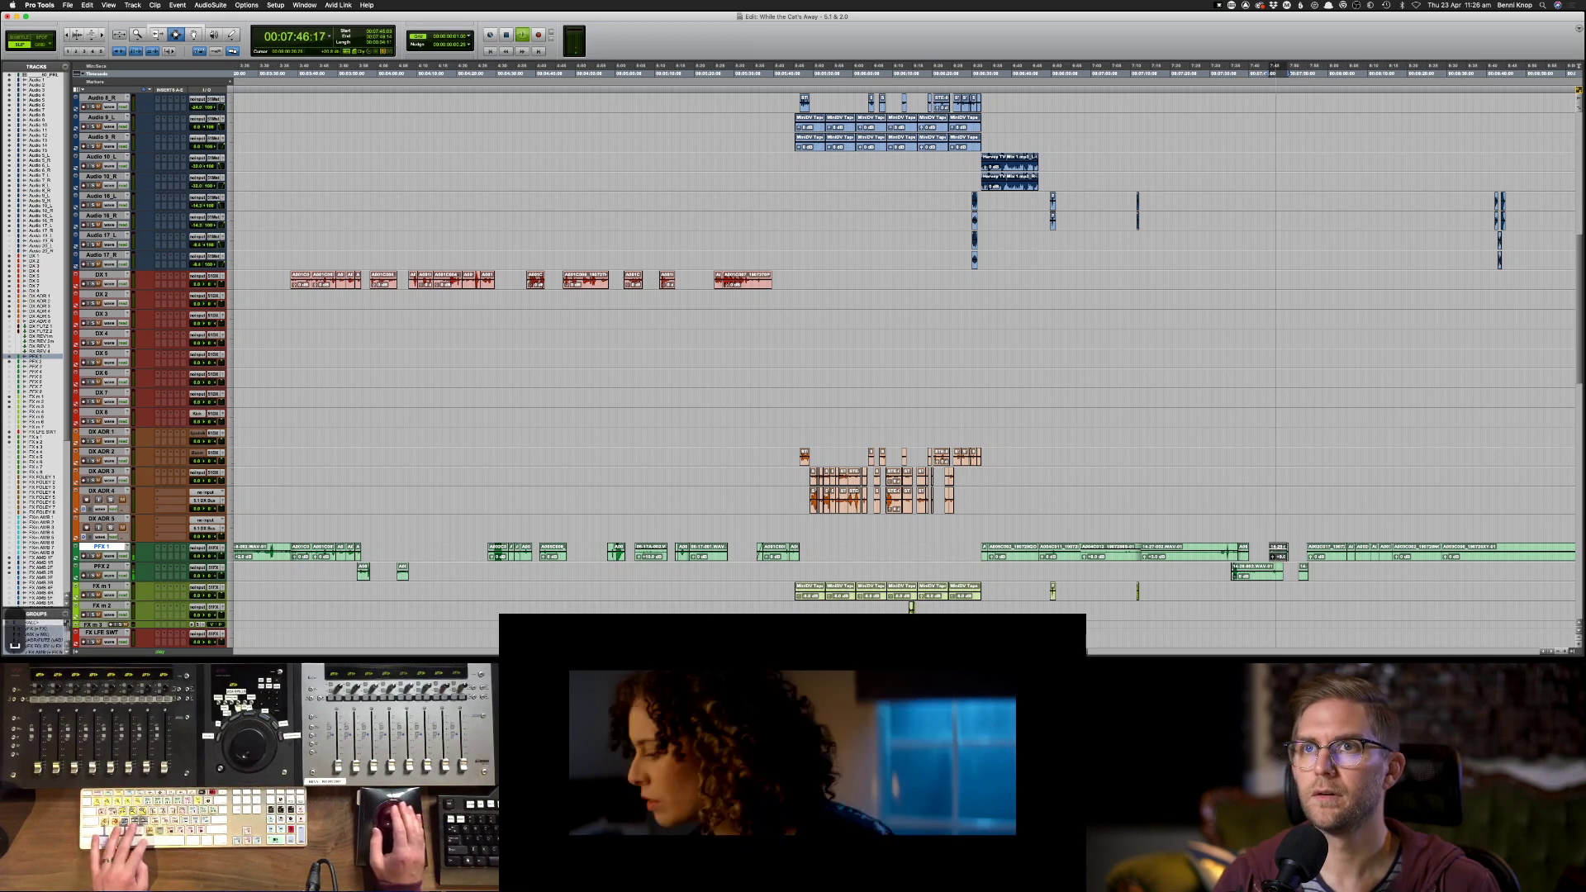
- Play on from about 7:46 and compare the source tracks, auditioning the Audio 5 clips that start at about 7:54
key("space")
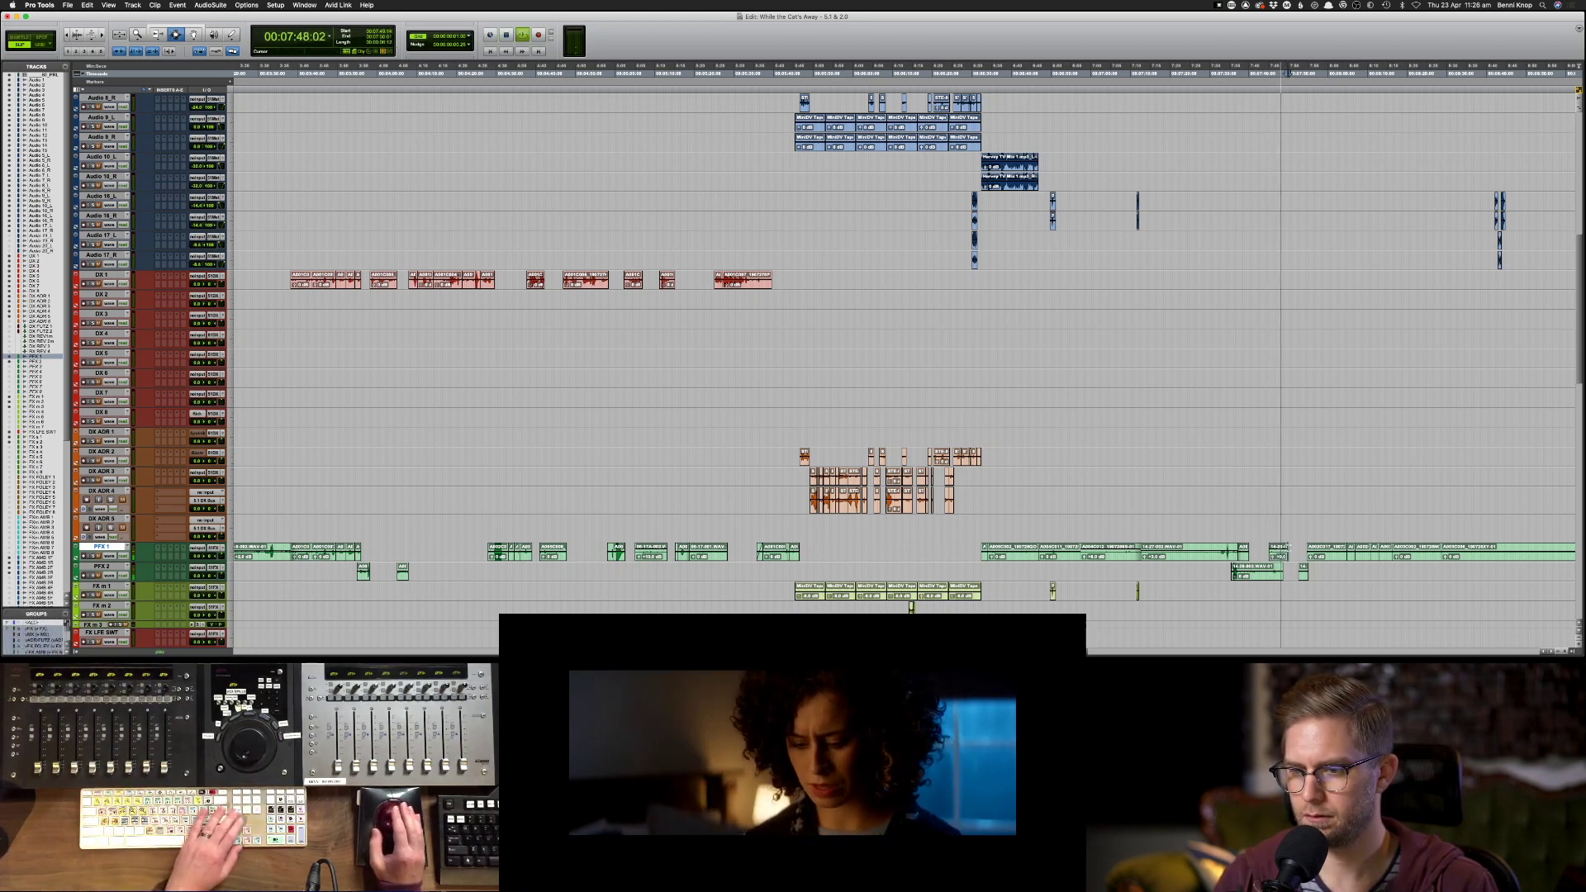
scroll(1311, 551, "up", 10)
key("space")
key("space")
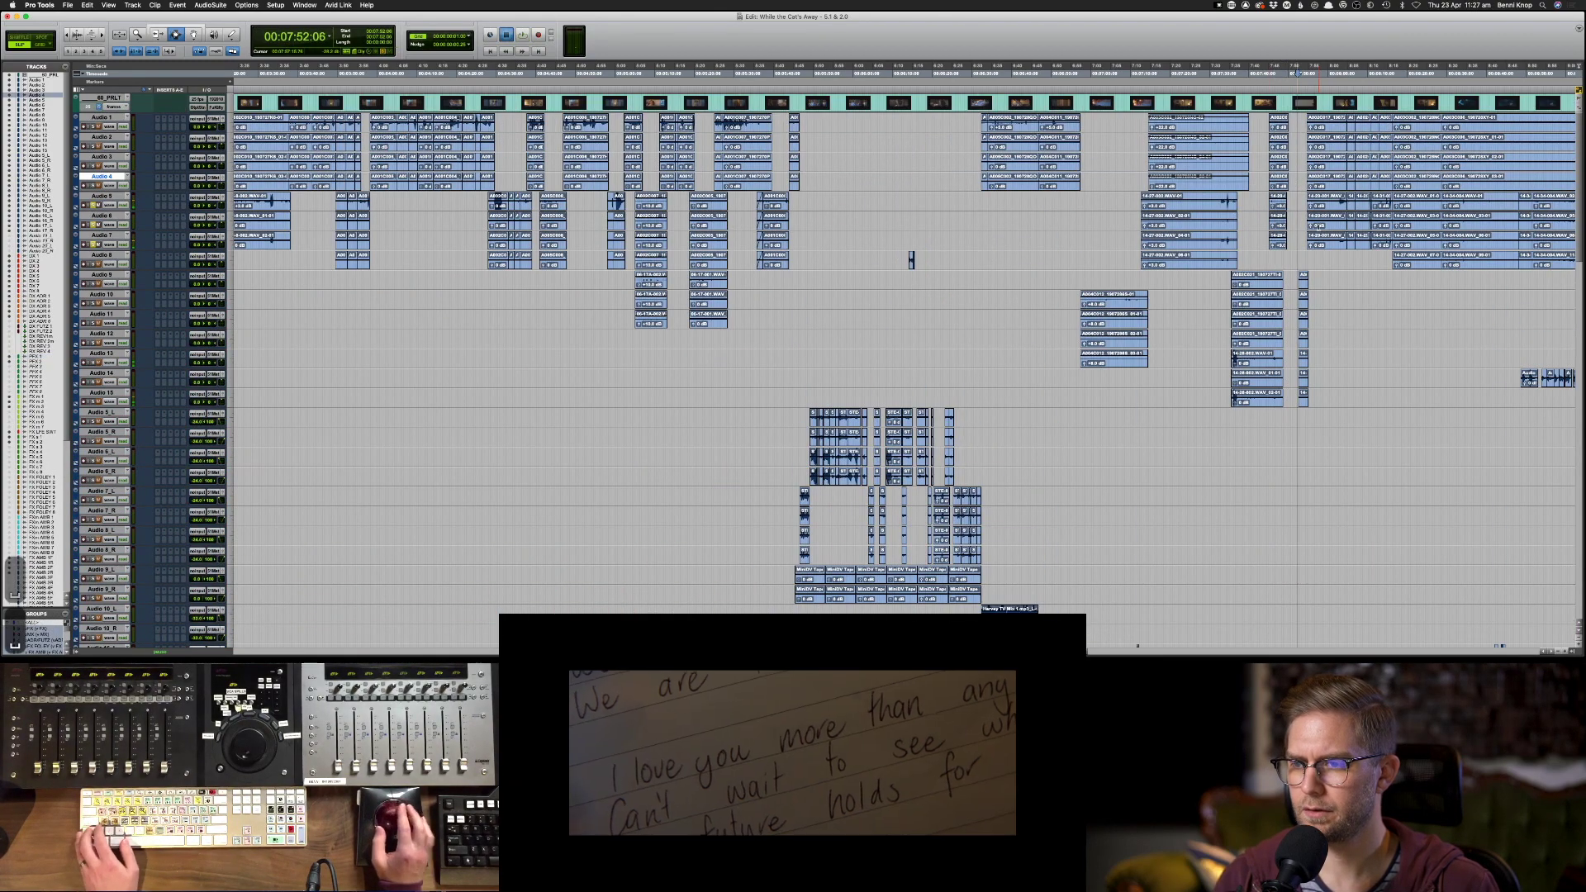
scroll(1318, 227, "down", 10)
scroll(1319, 227, "down", 5)
scroll(1318, 227, "up", 15)
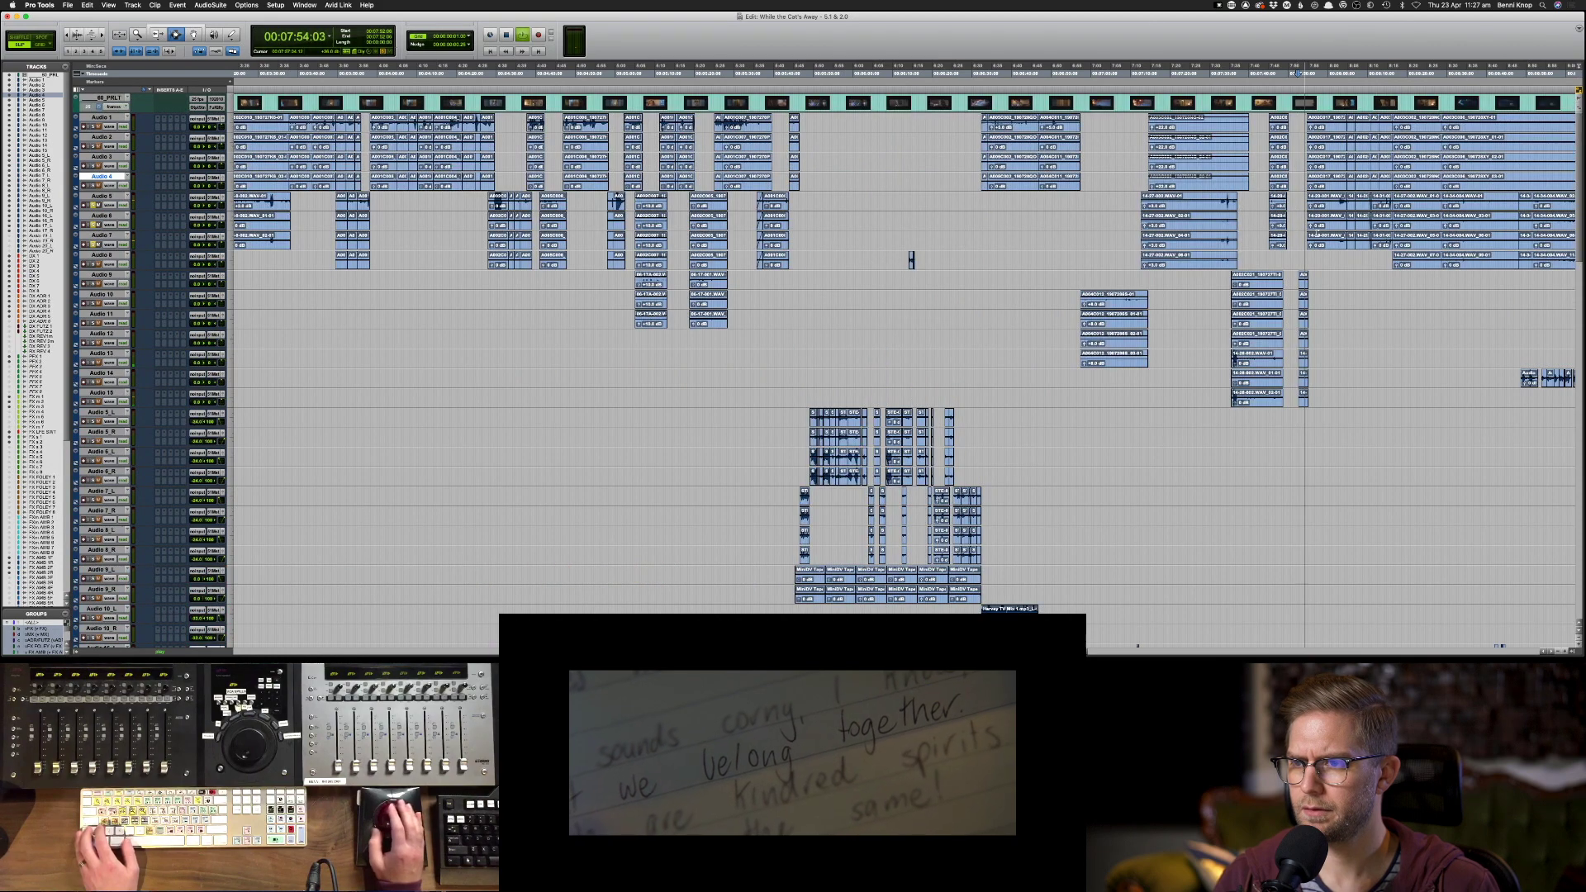
key("s")
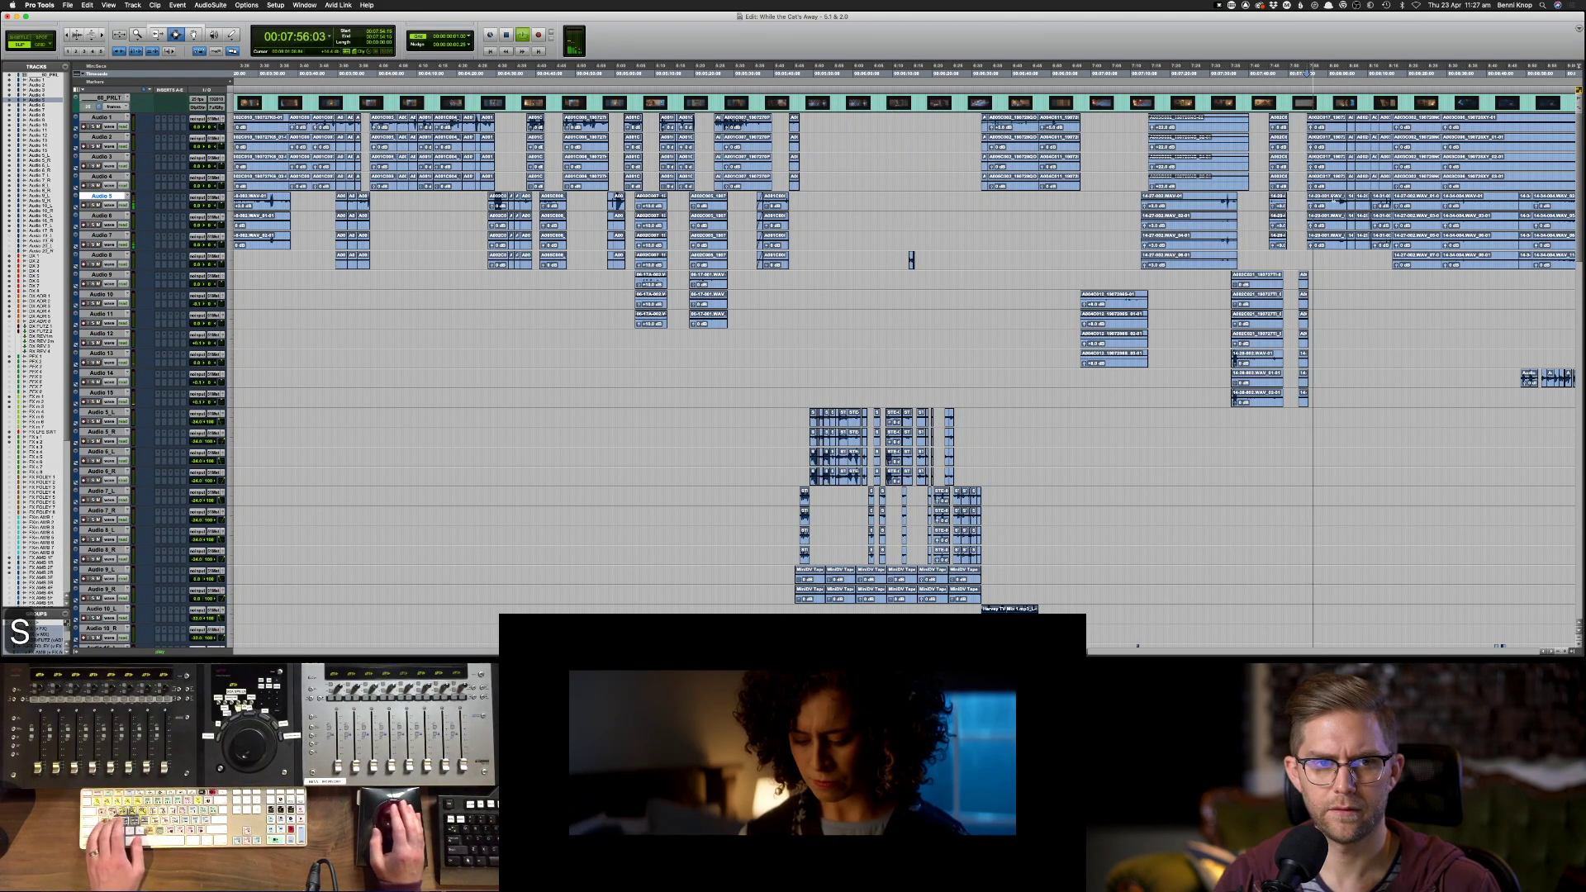
key("s")
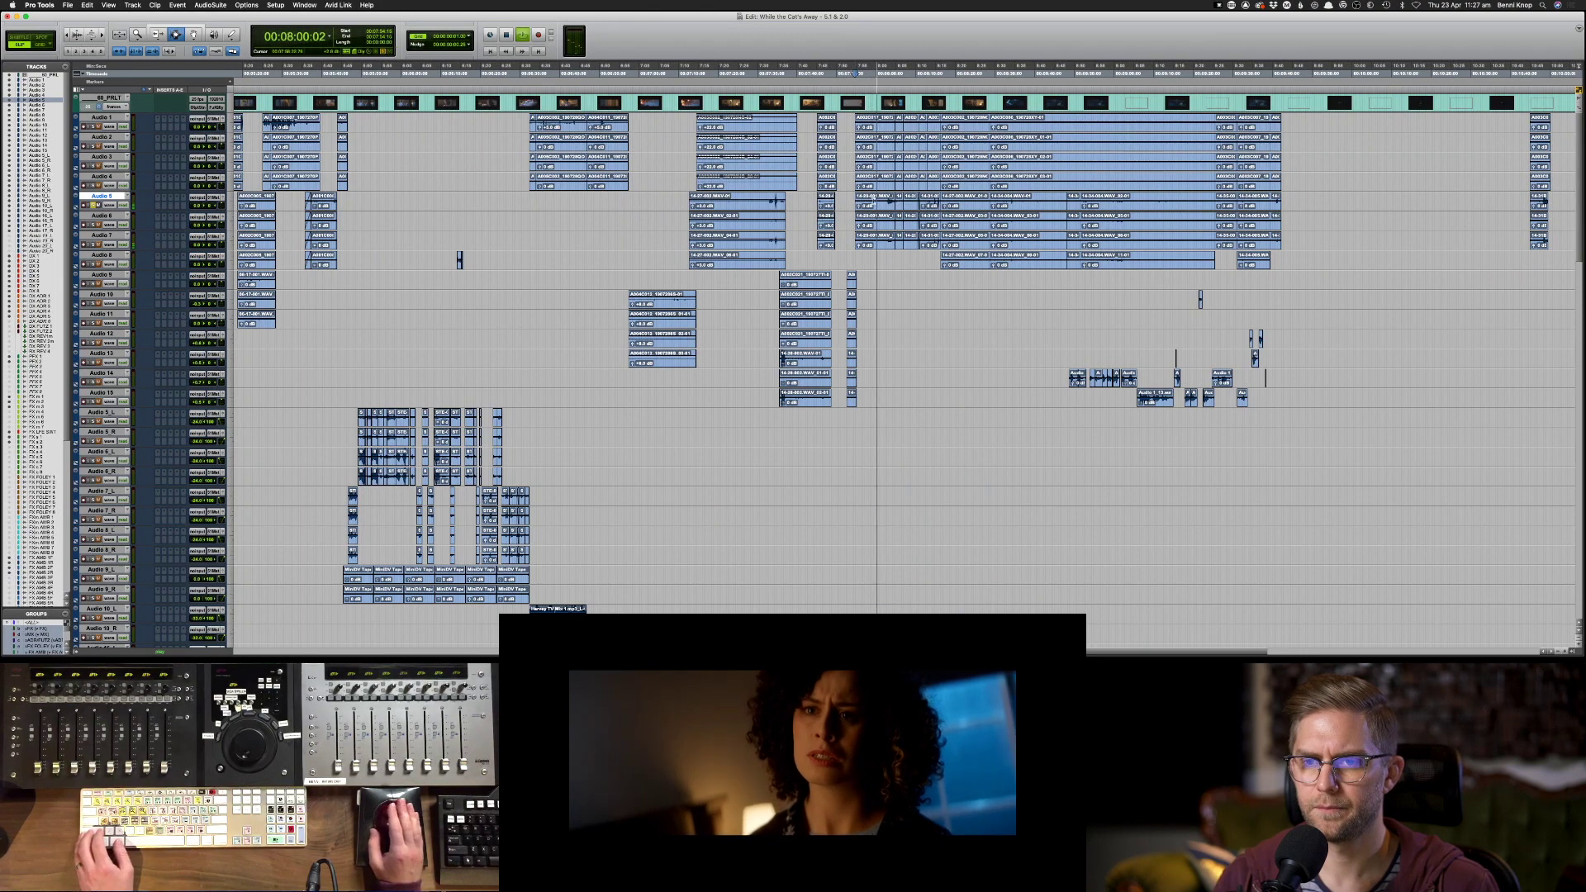
key("s")
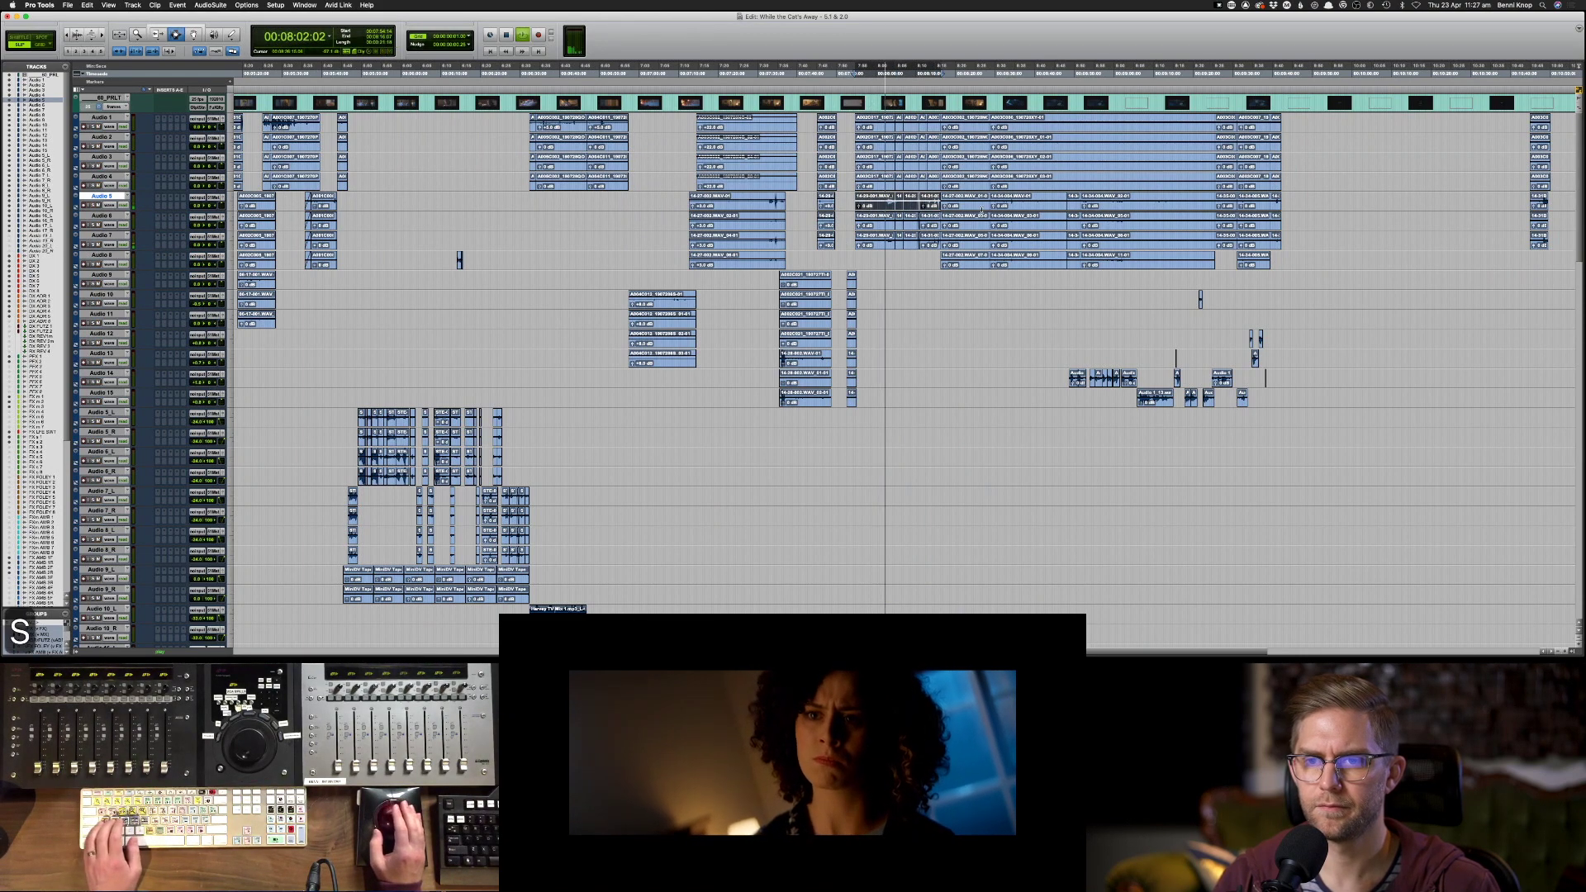
key("s")
- Copy the run of Audio 5 clips between about 7:54 and 8:16 to the PFX 2 track in sync
scroll(991, 211, "down", 2)
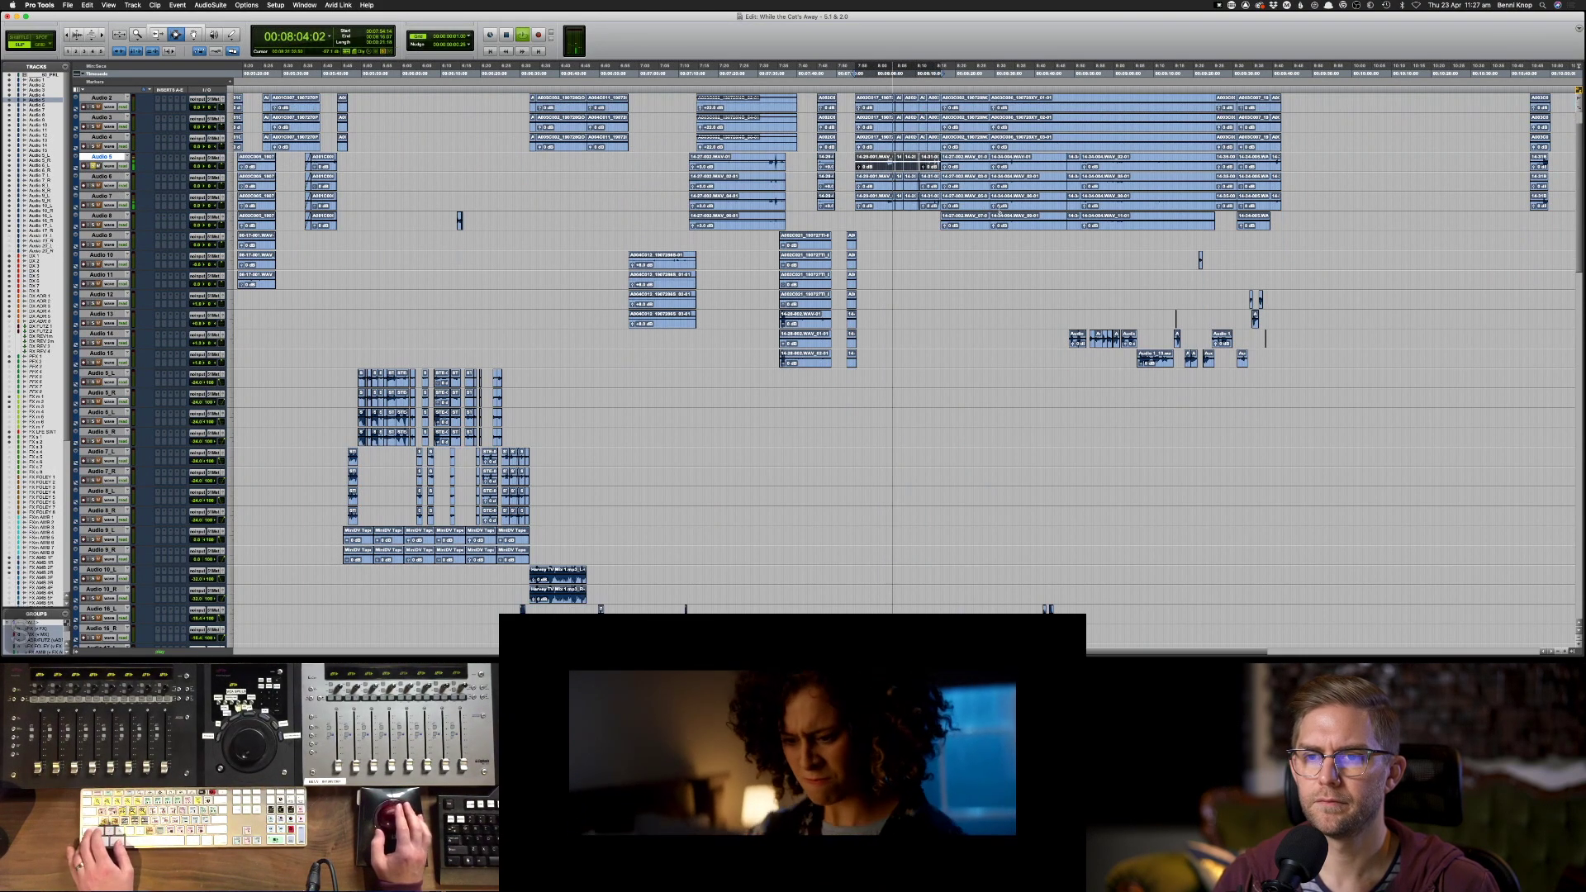
key("super+c")
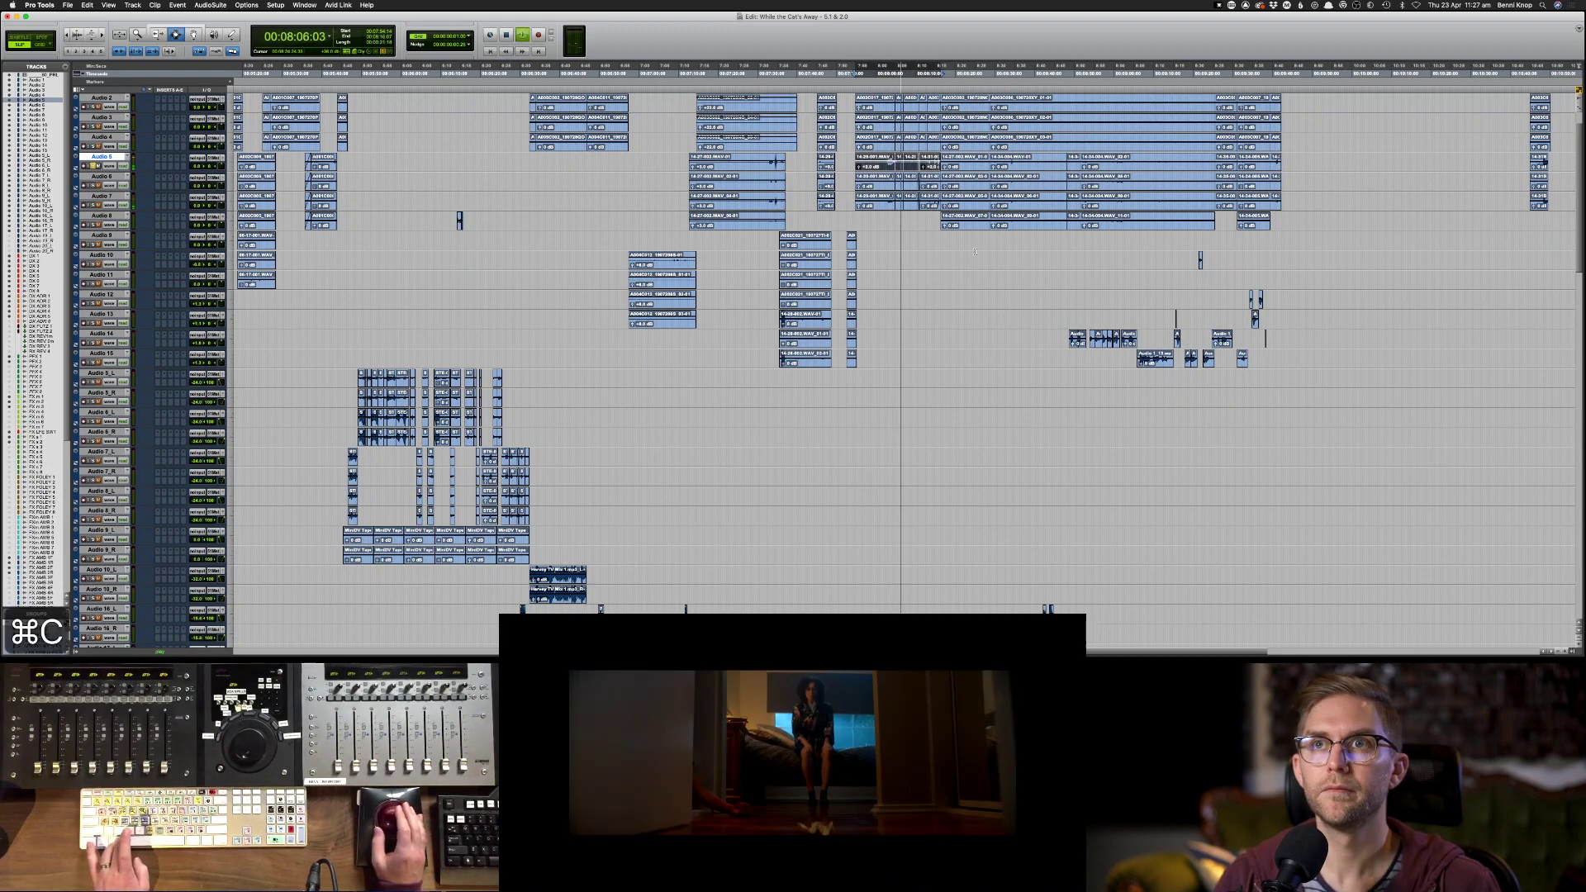
key("super+c")
scroll(970, 255, "down", 10)
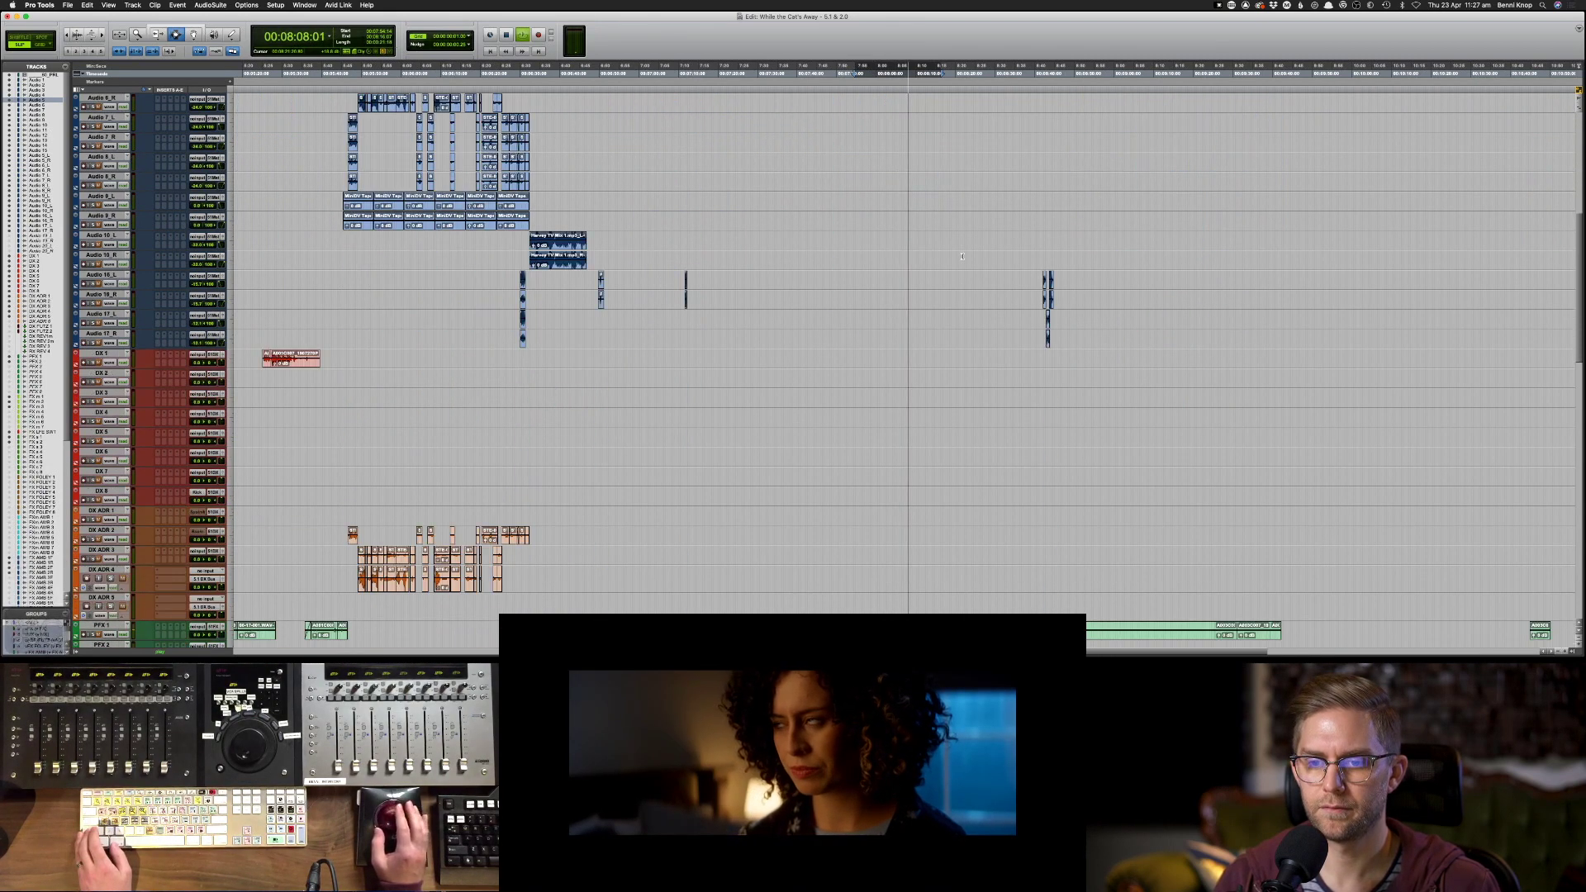
scroll(963, 256, "down", 10)
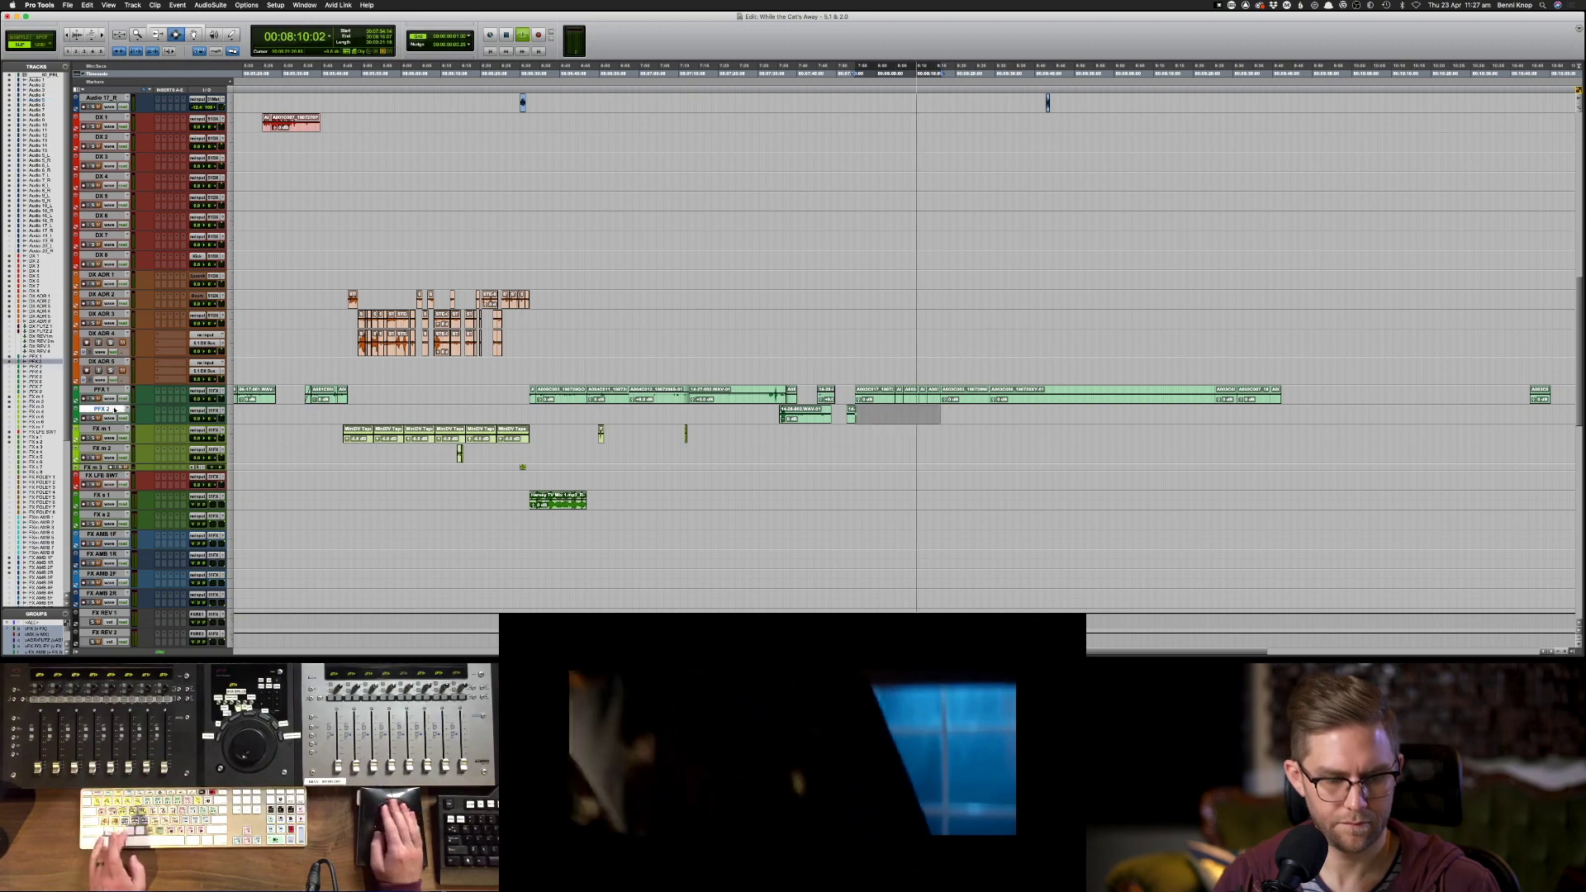
key("super+v")
scroll(610, 409, "up", 10)
scroll(611, 408, "up", 5)
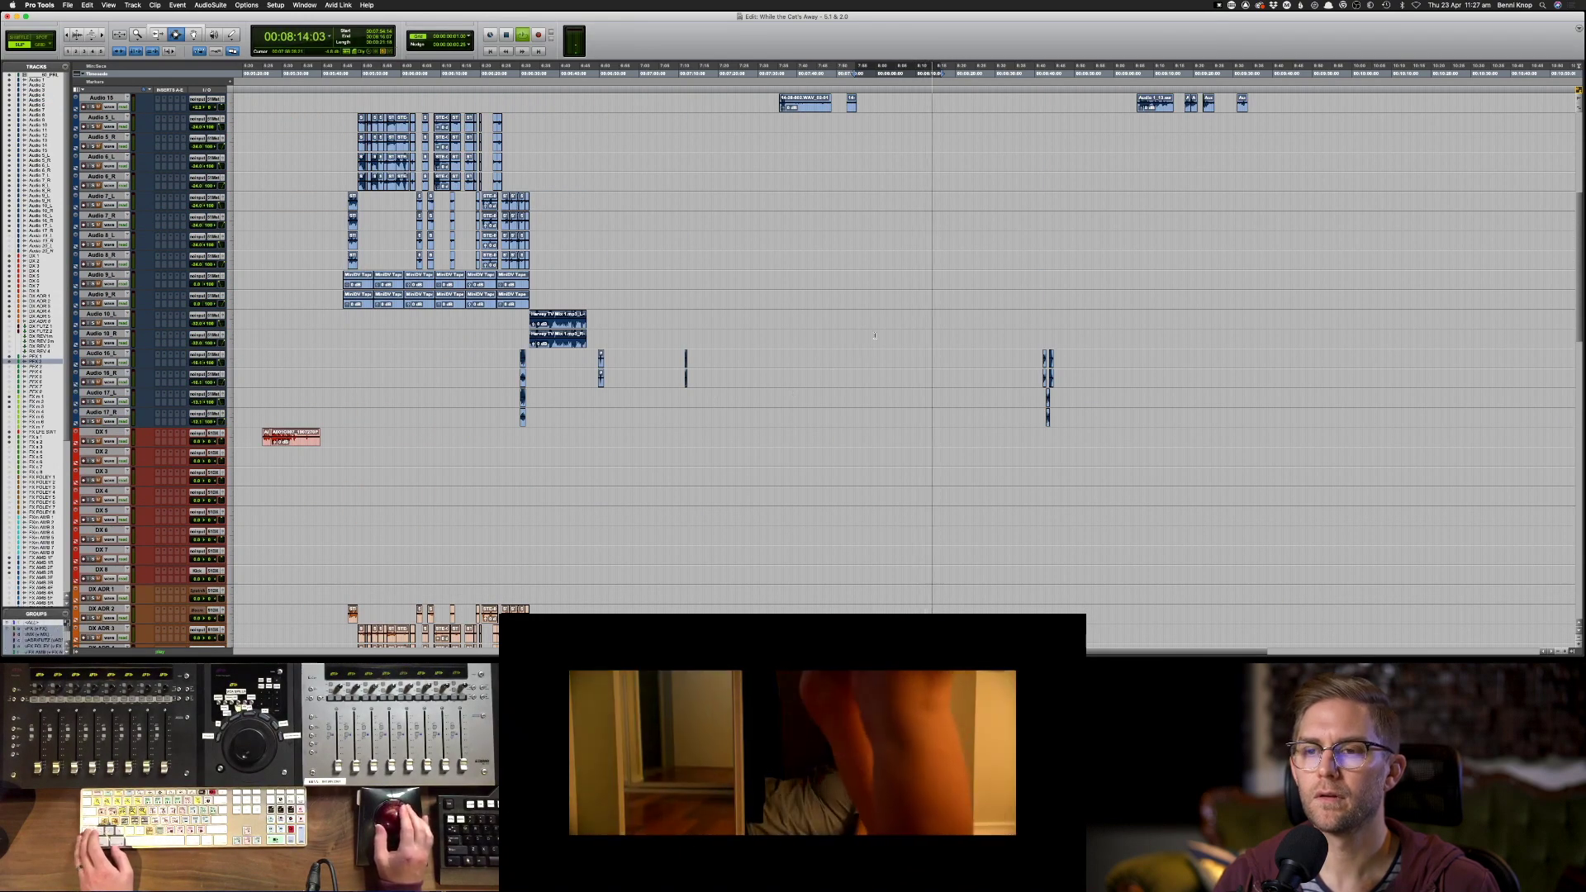
scroll(870, 340, "up", 15)
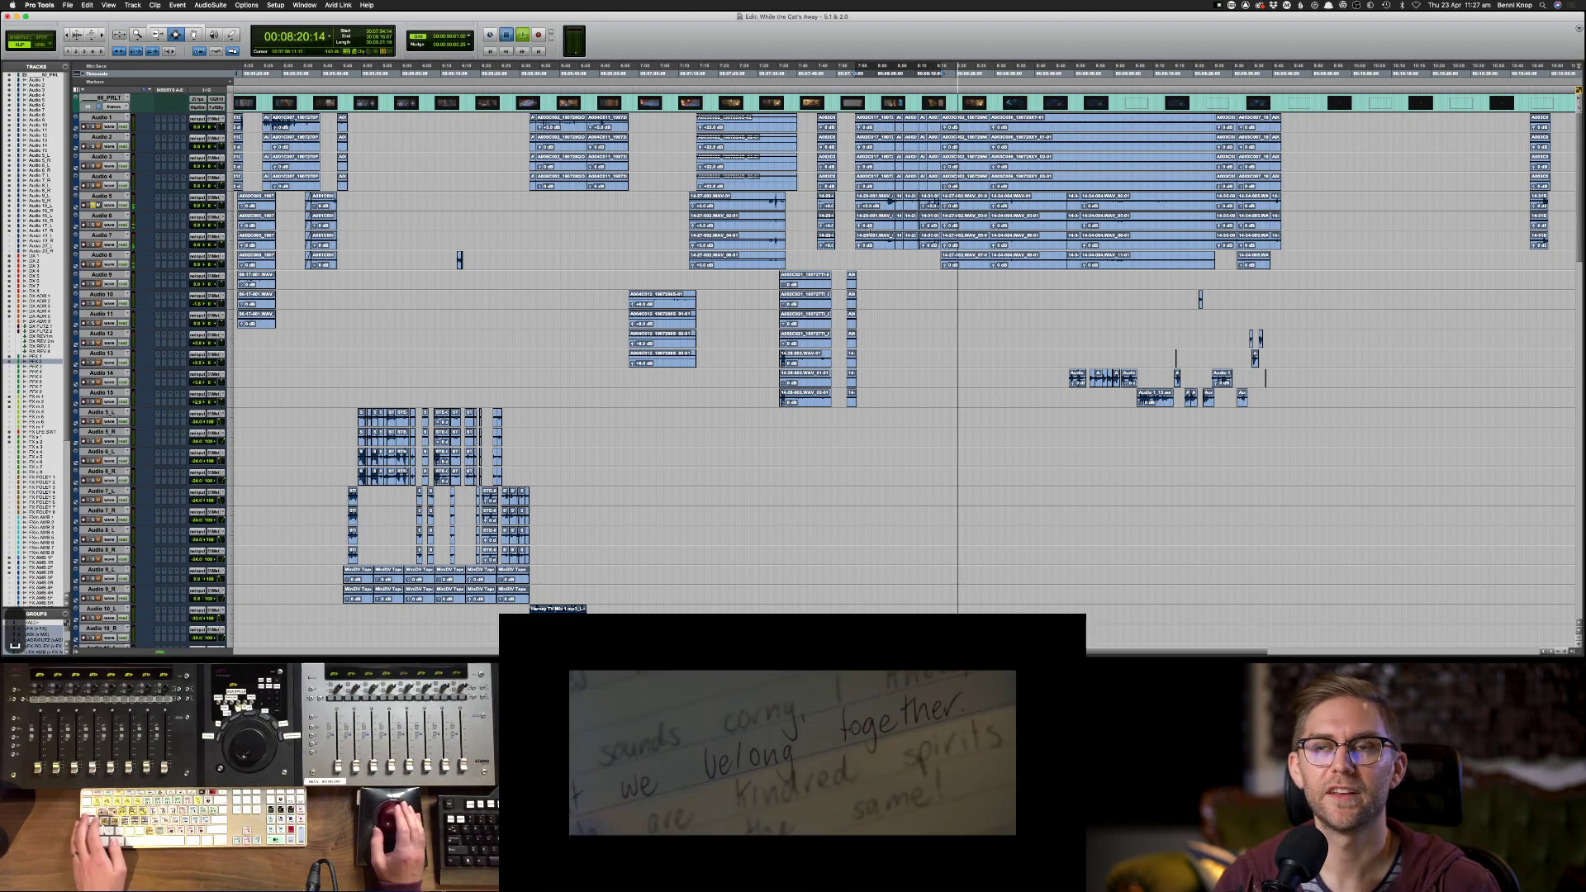
- Stop playback, switch to Finder and preview the HD1080p Anamorphic .mov of the sequence at several points
key("space")
key("super+Tab")
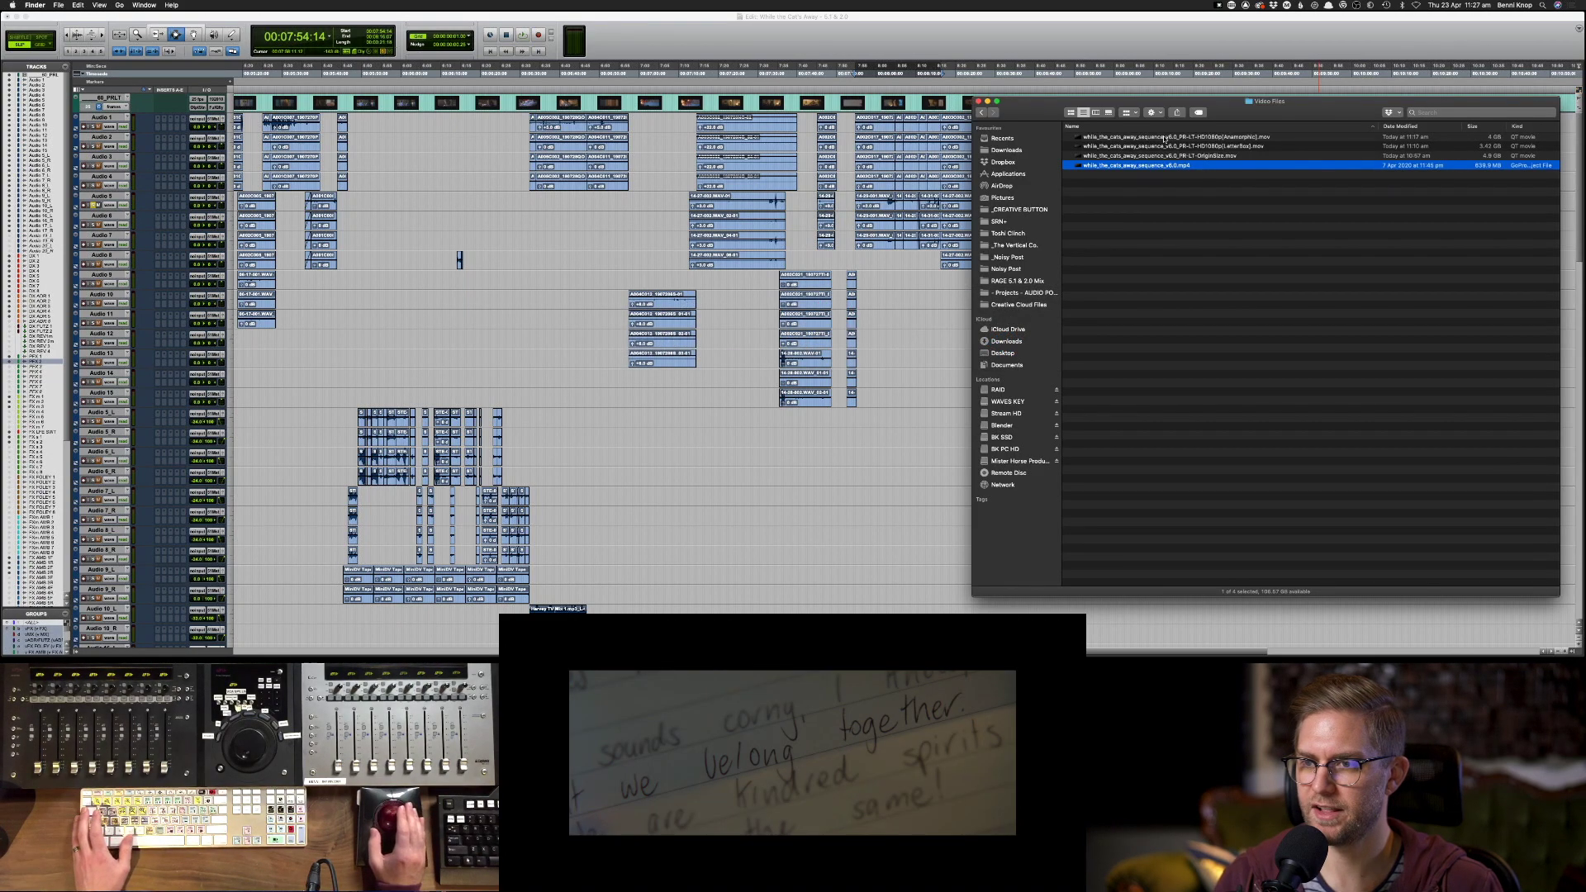
left_click(1165, 137)
key("space")
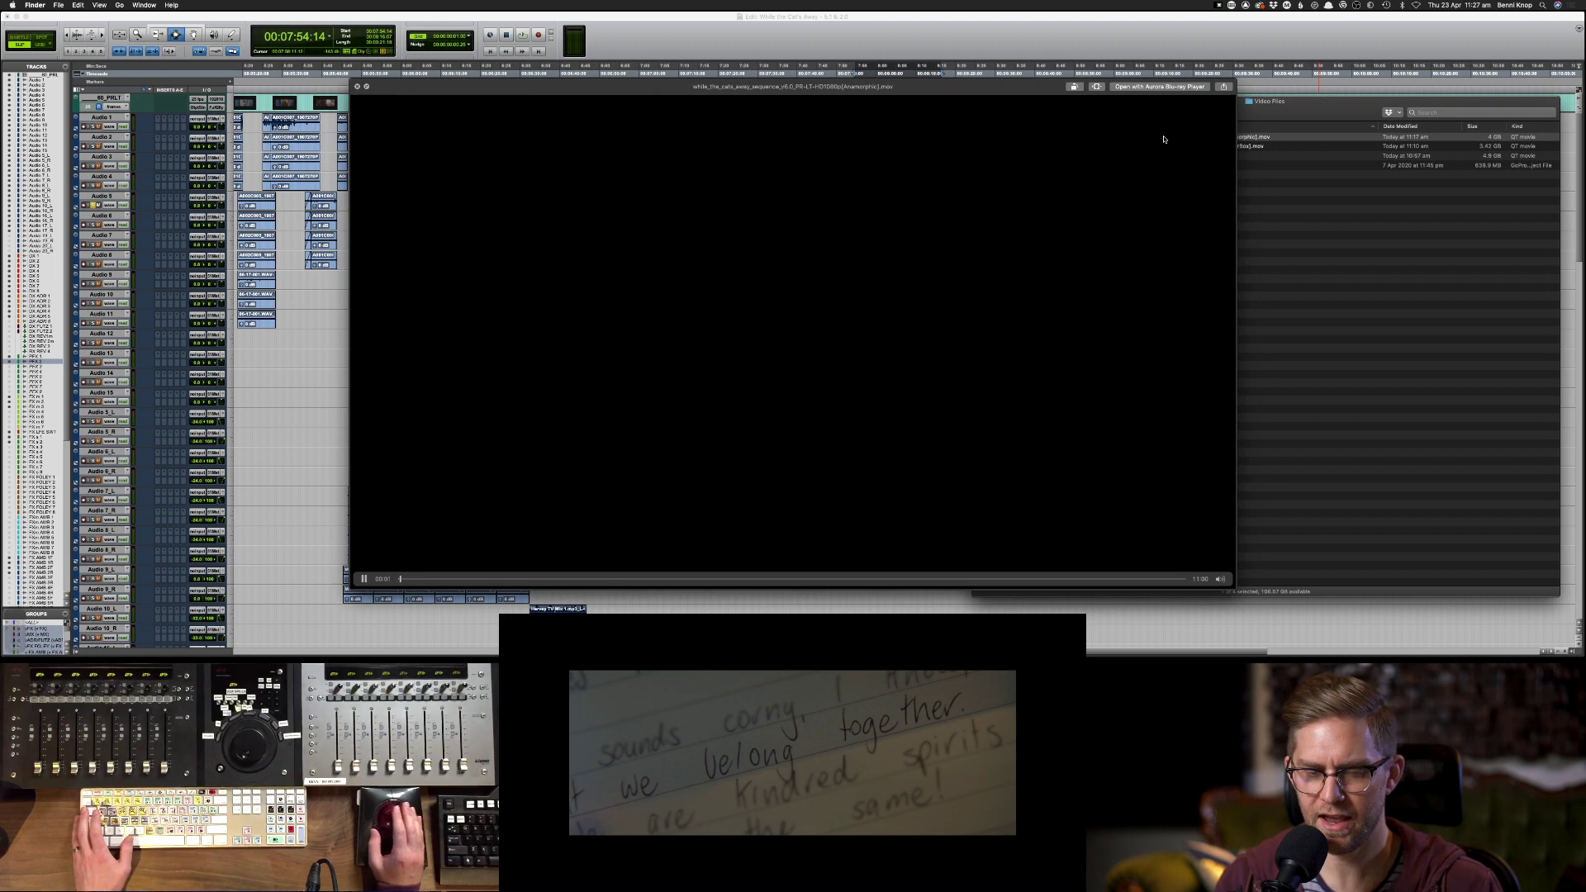
left_click(439, 579)
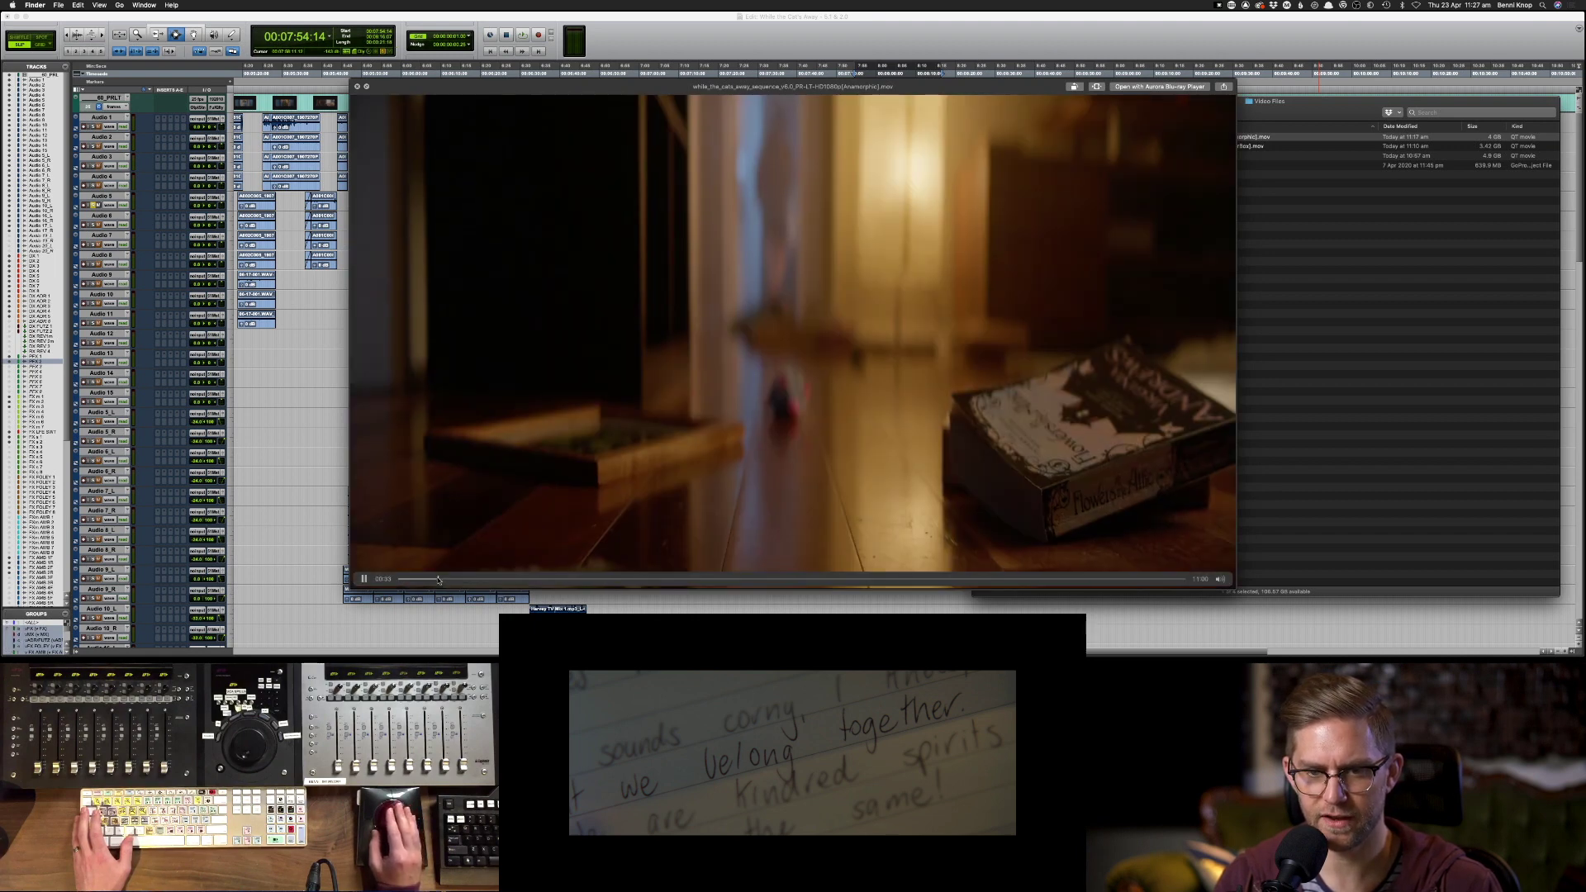
left_click(502, 578)
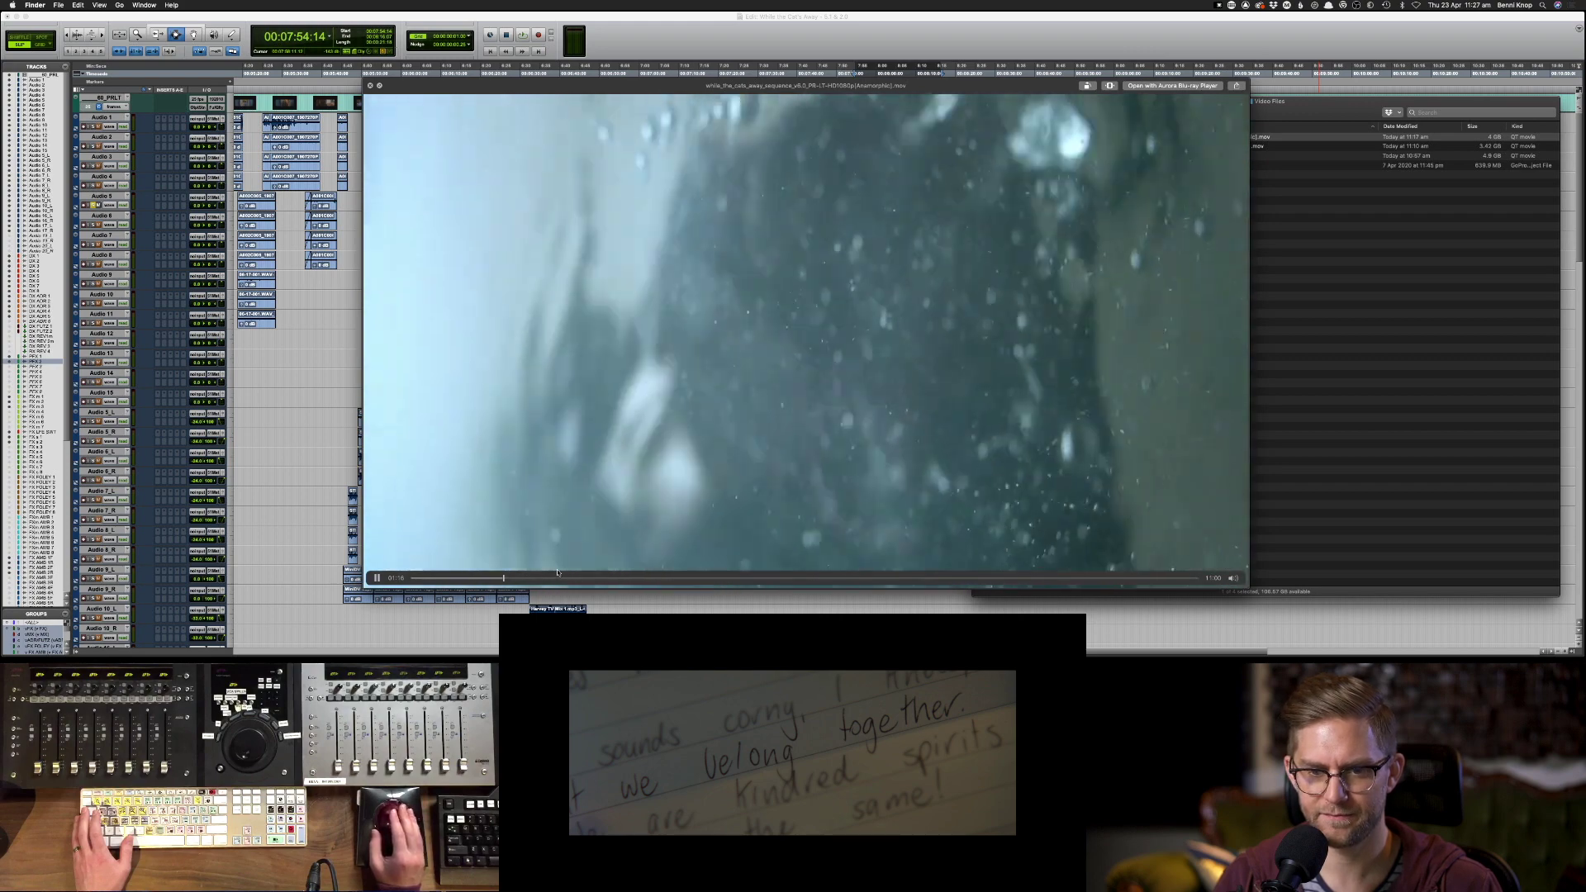
left_click(555, 579)
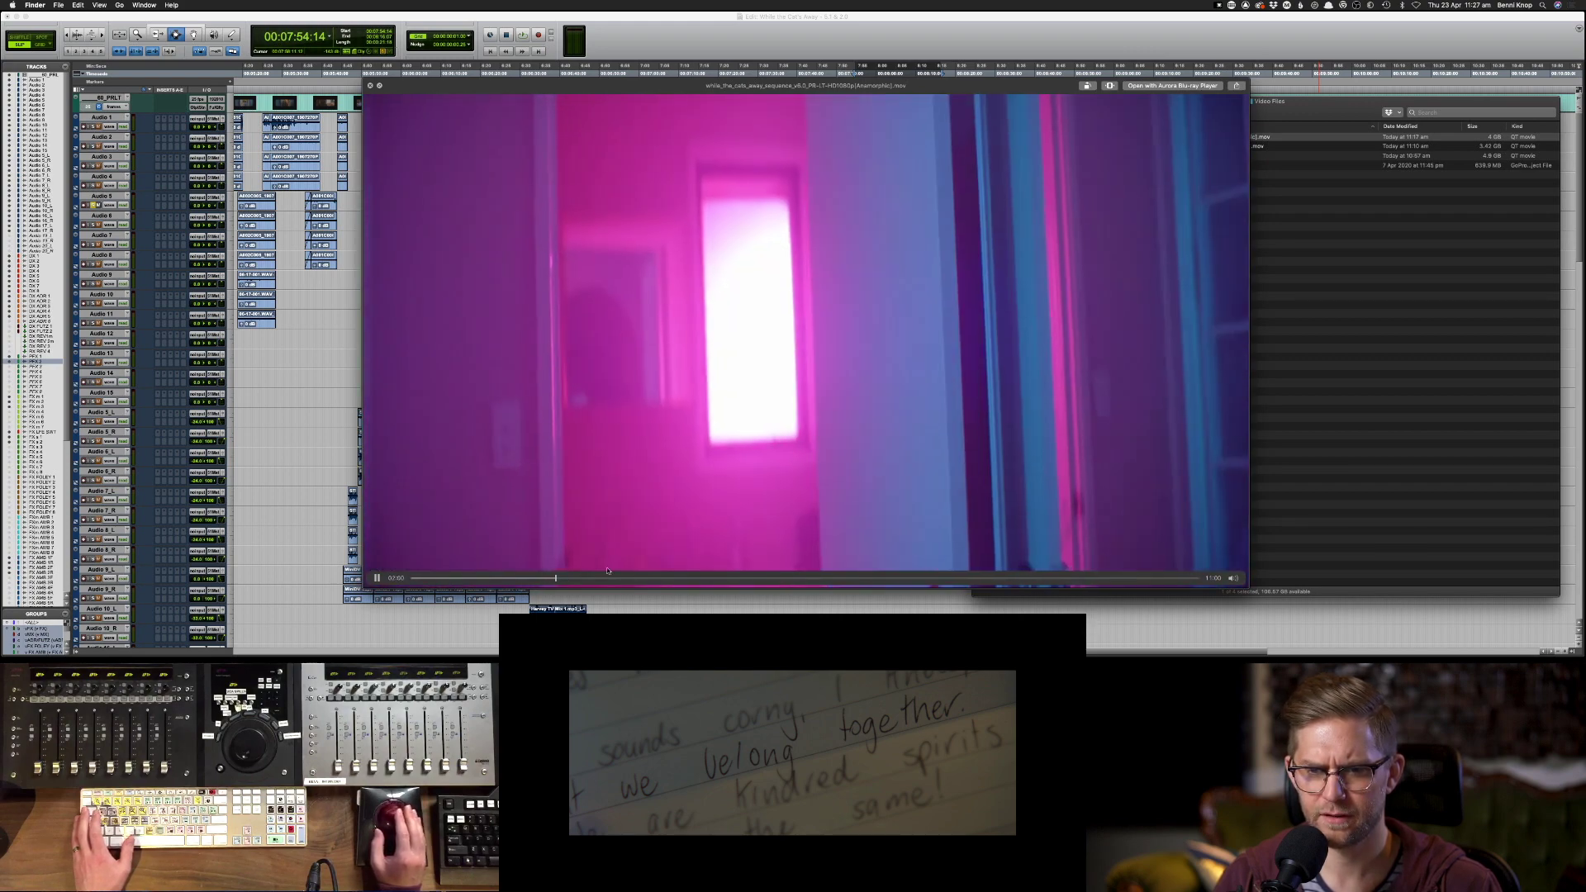
key("space")
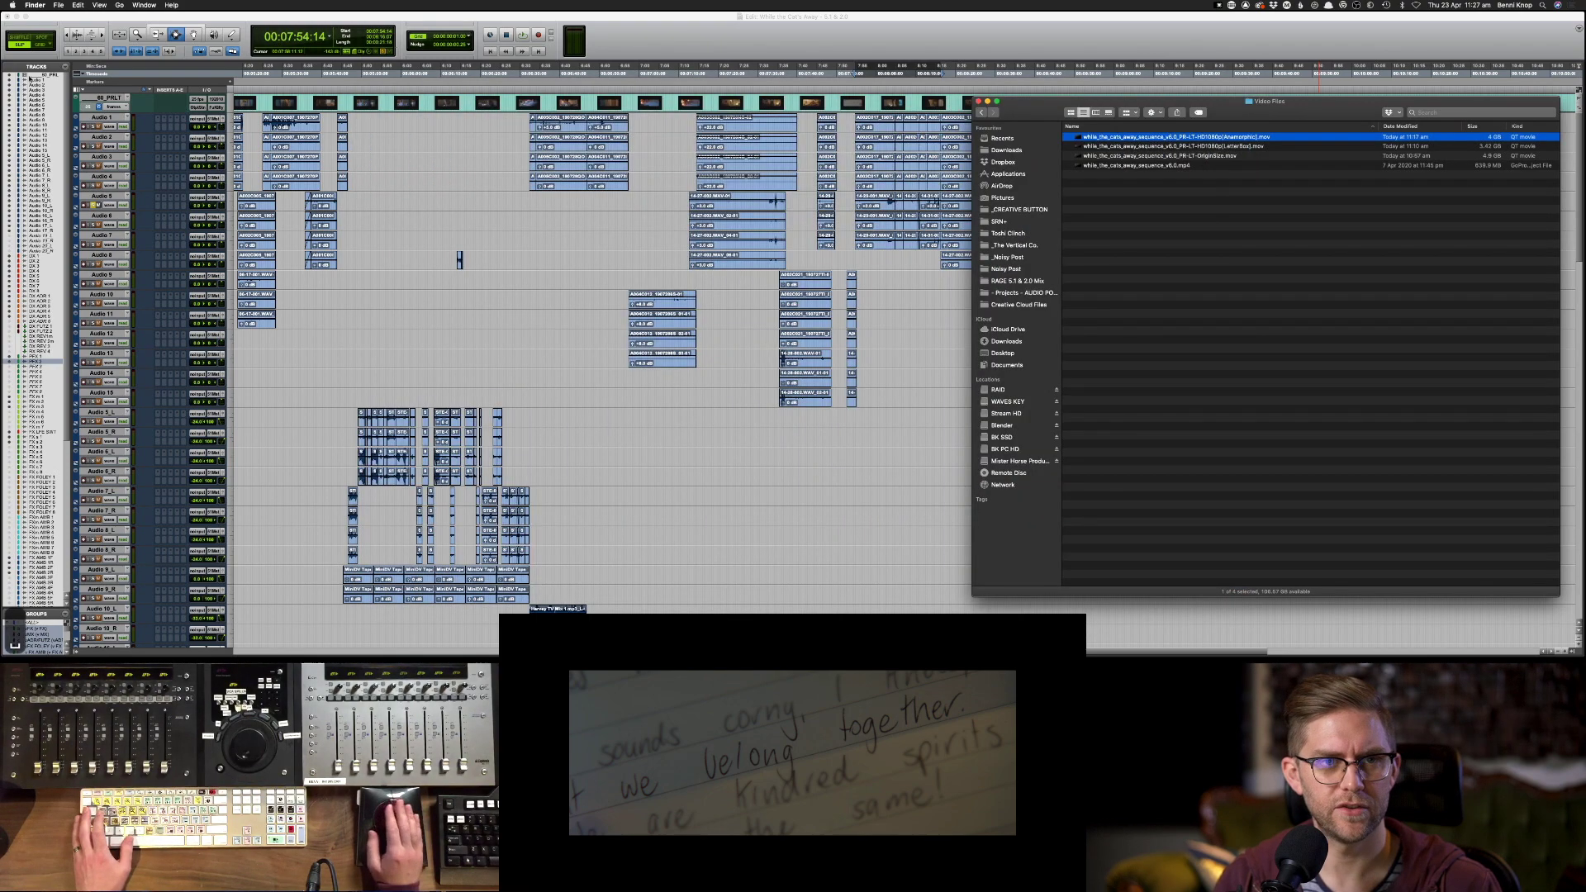
- Return to Pro Tools to look over its file commands, check the Input Select page in AJA ControlPanel, and close that window
left_click(30, 79)
left_click(69, 5)
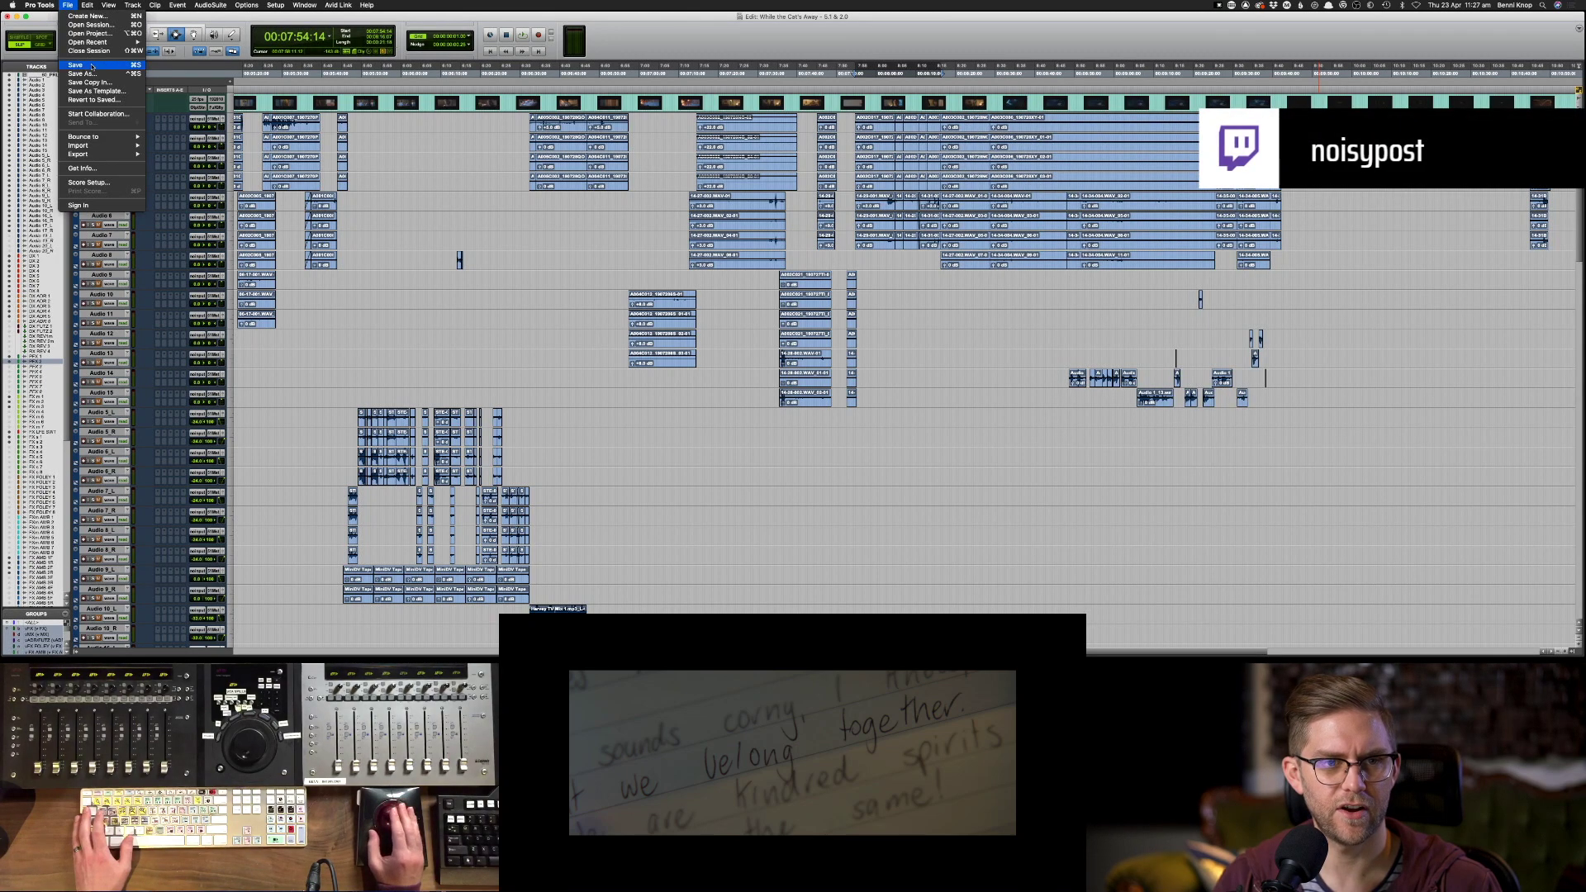
mouse_move(96, 147)
left_click(197, 98)
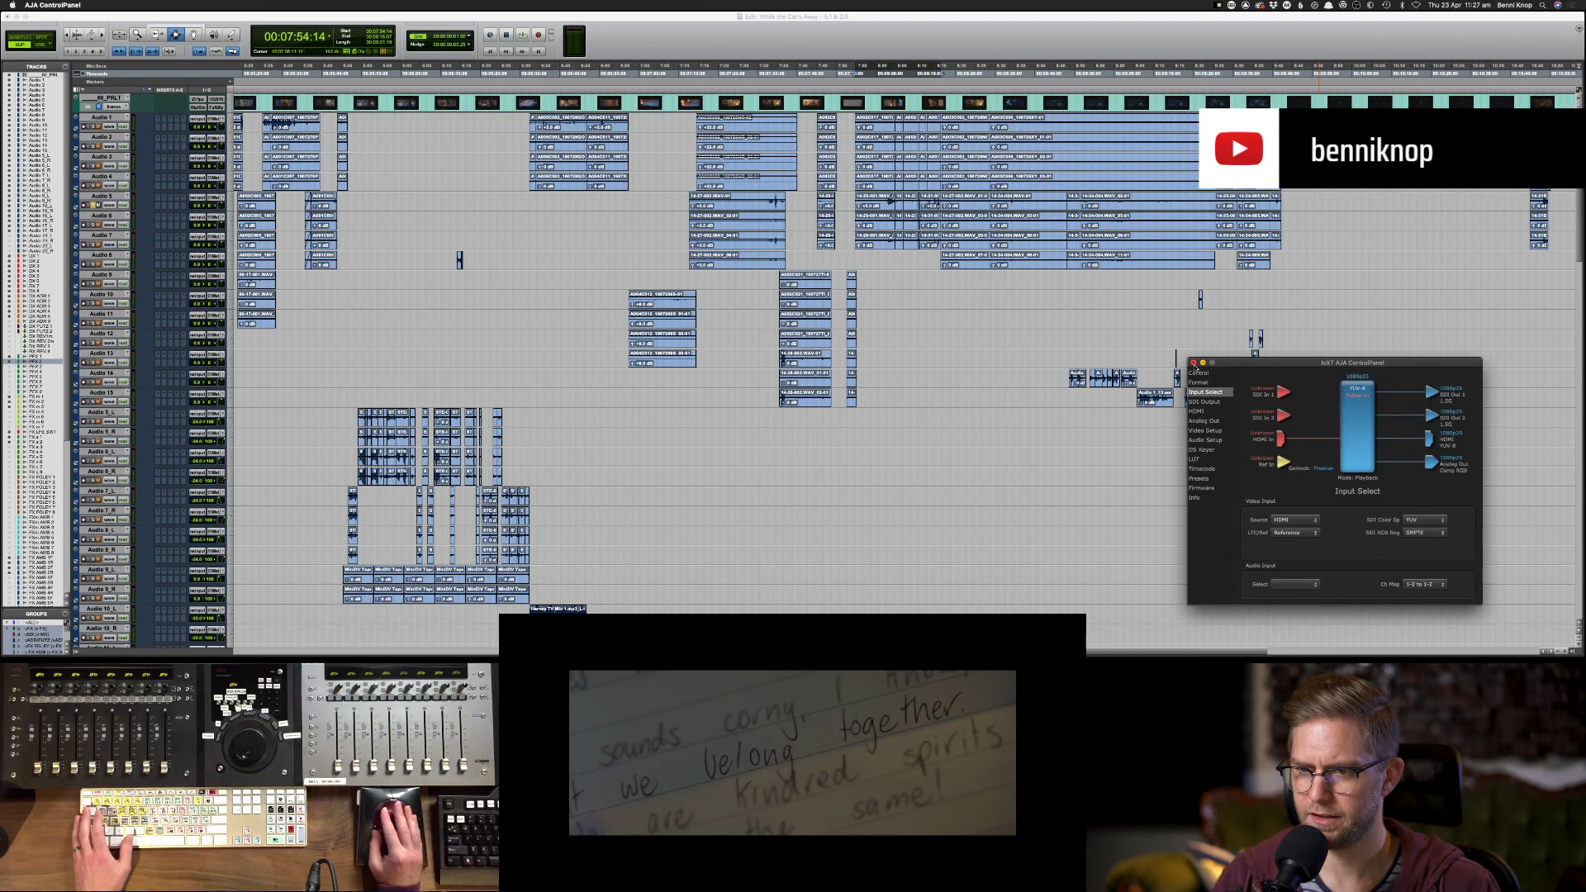
left_click(1193, 364)
- Switch back to Finder and briefly preview the while_the_cats_away_sequence_v5.0.mp4 file
key("super+Tab")
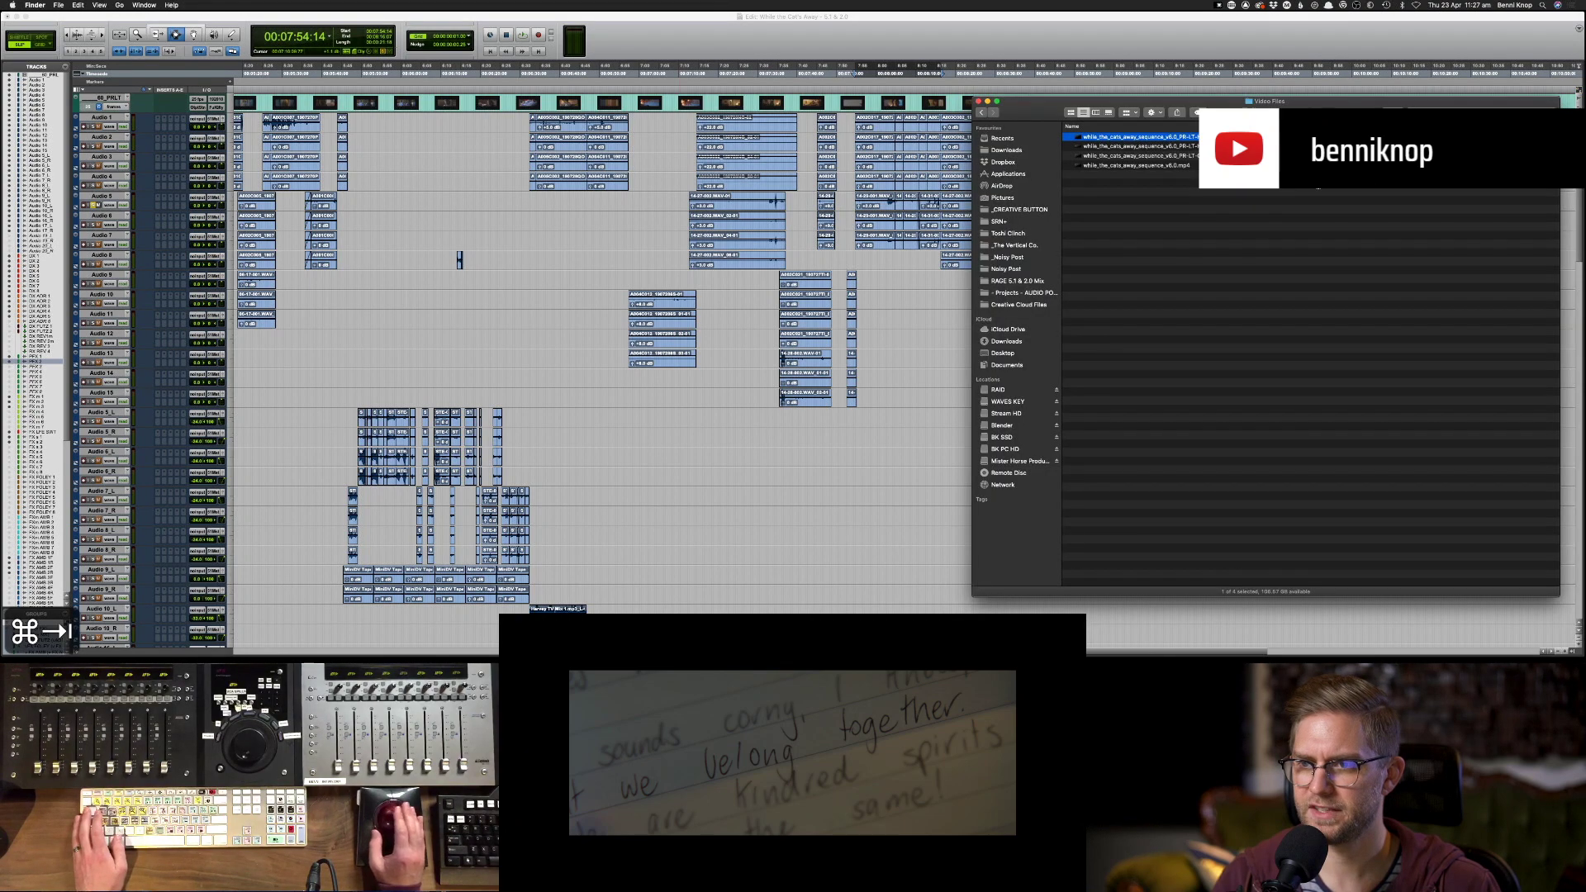
left_click(1183, 166)
key("space")
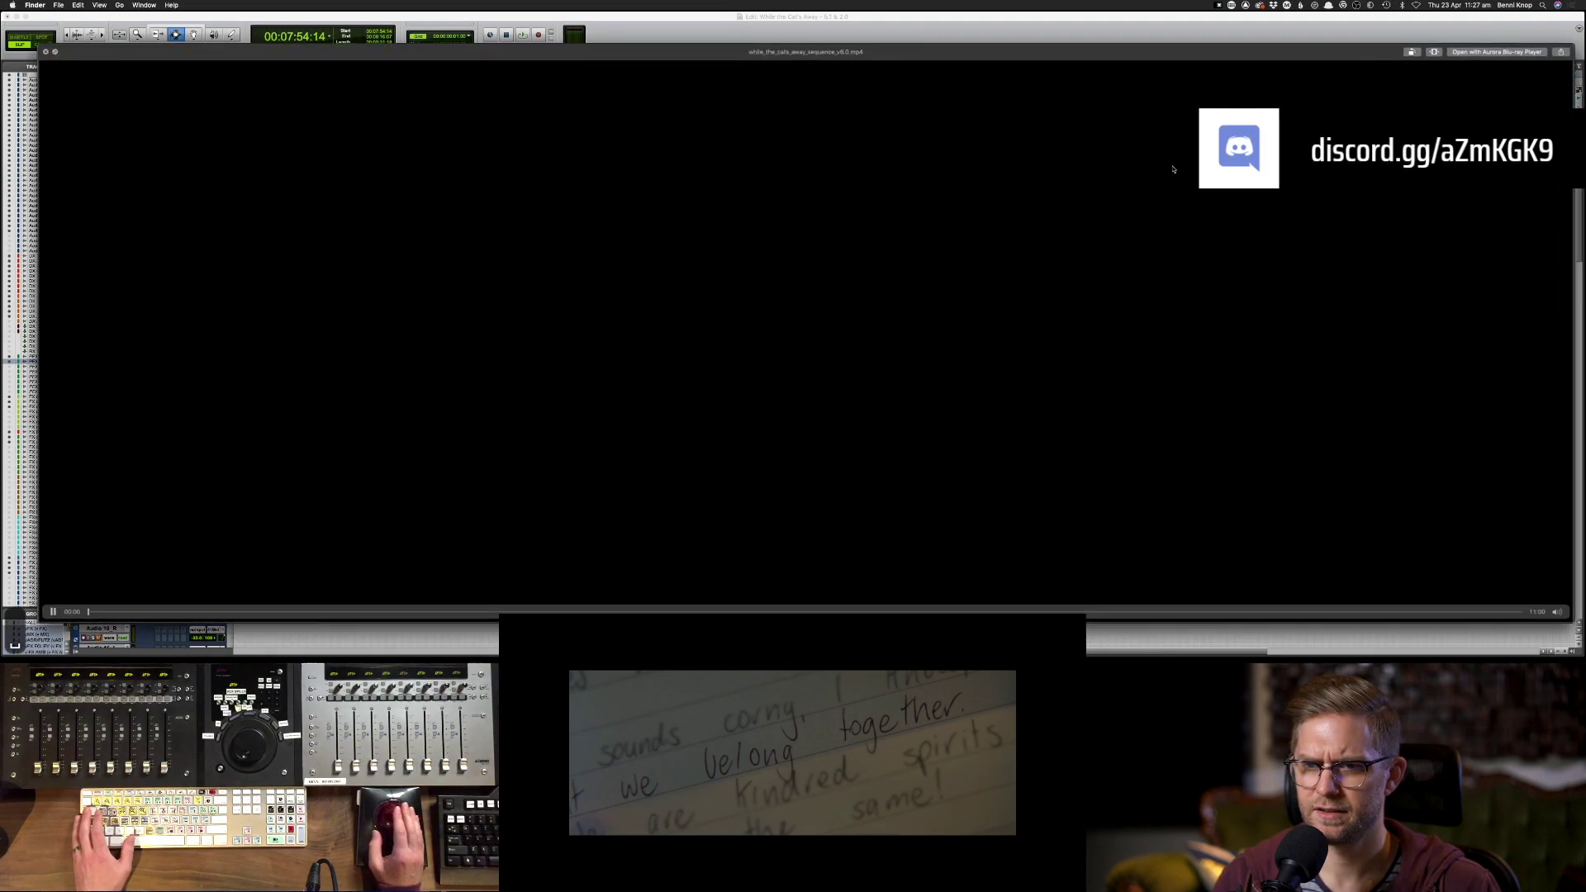
key("space")
- Search Spotlight for "encoder" and launch the matching application
key("super+space")
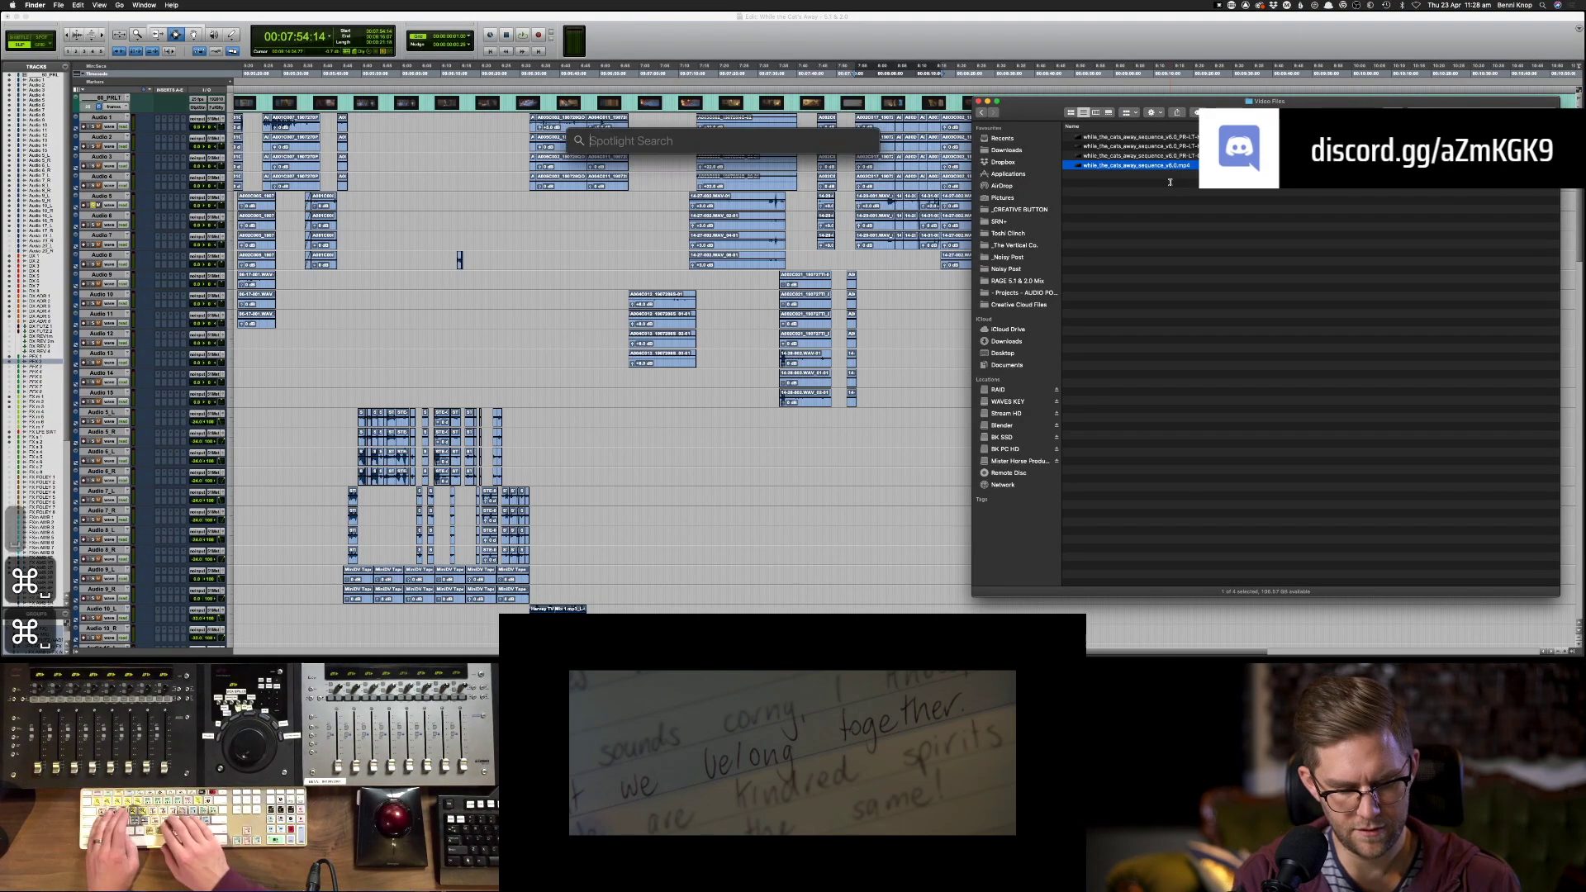
type("encoder")
key("Return")
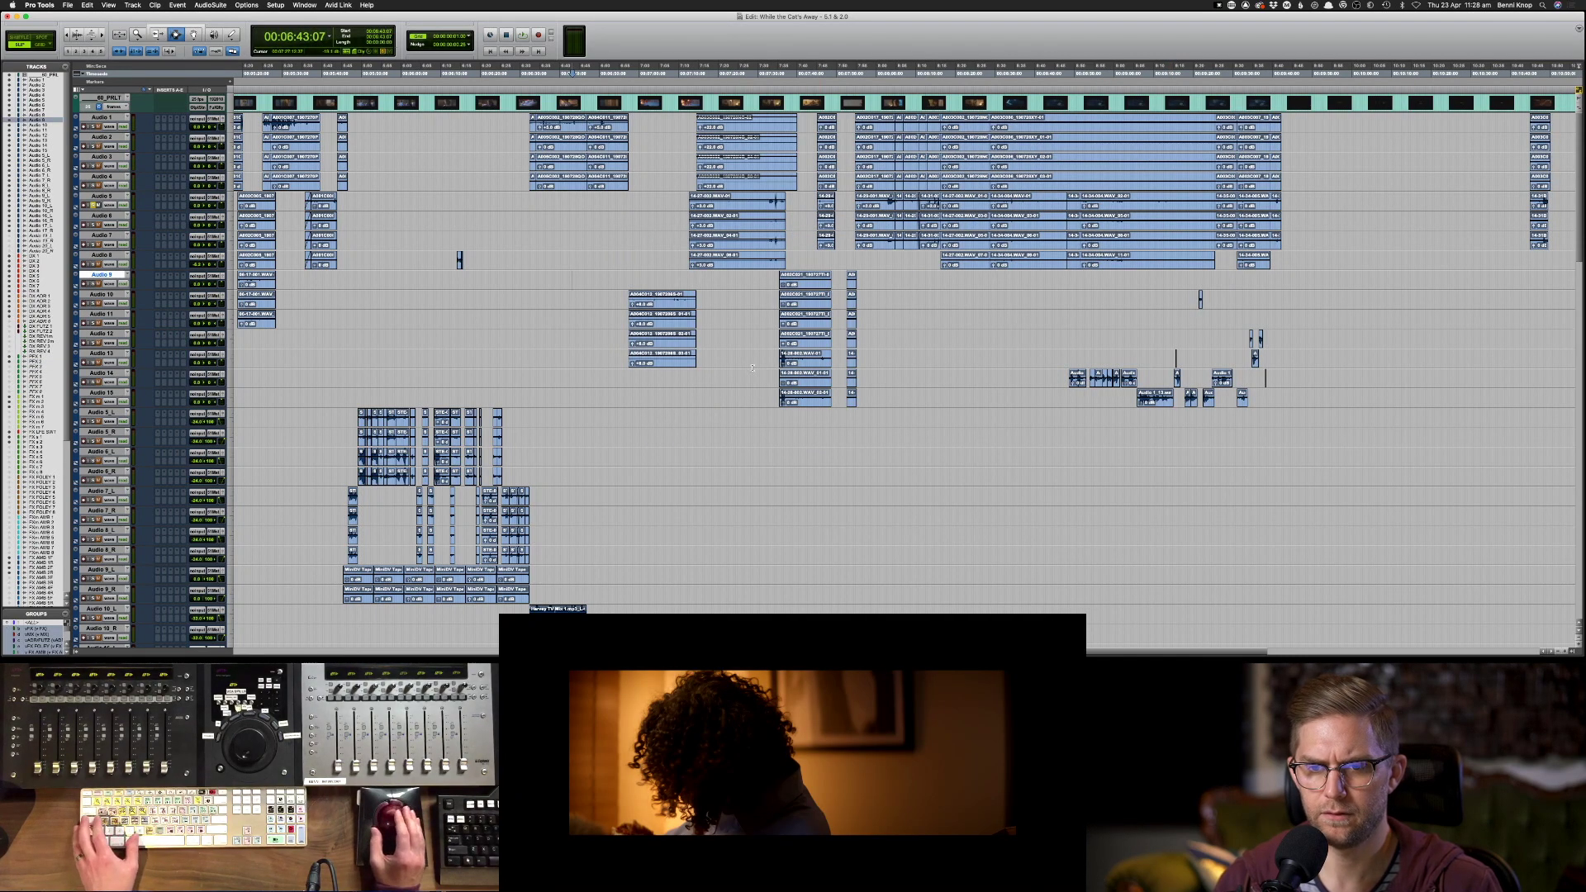
- Play Pro Tools from about 7:34 and compare the source clips with those on the PFX 1 and PFX 2 tracks
left_click(777, 366)
scroll(777, 363, "down", 10)
key("space")
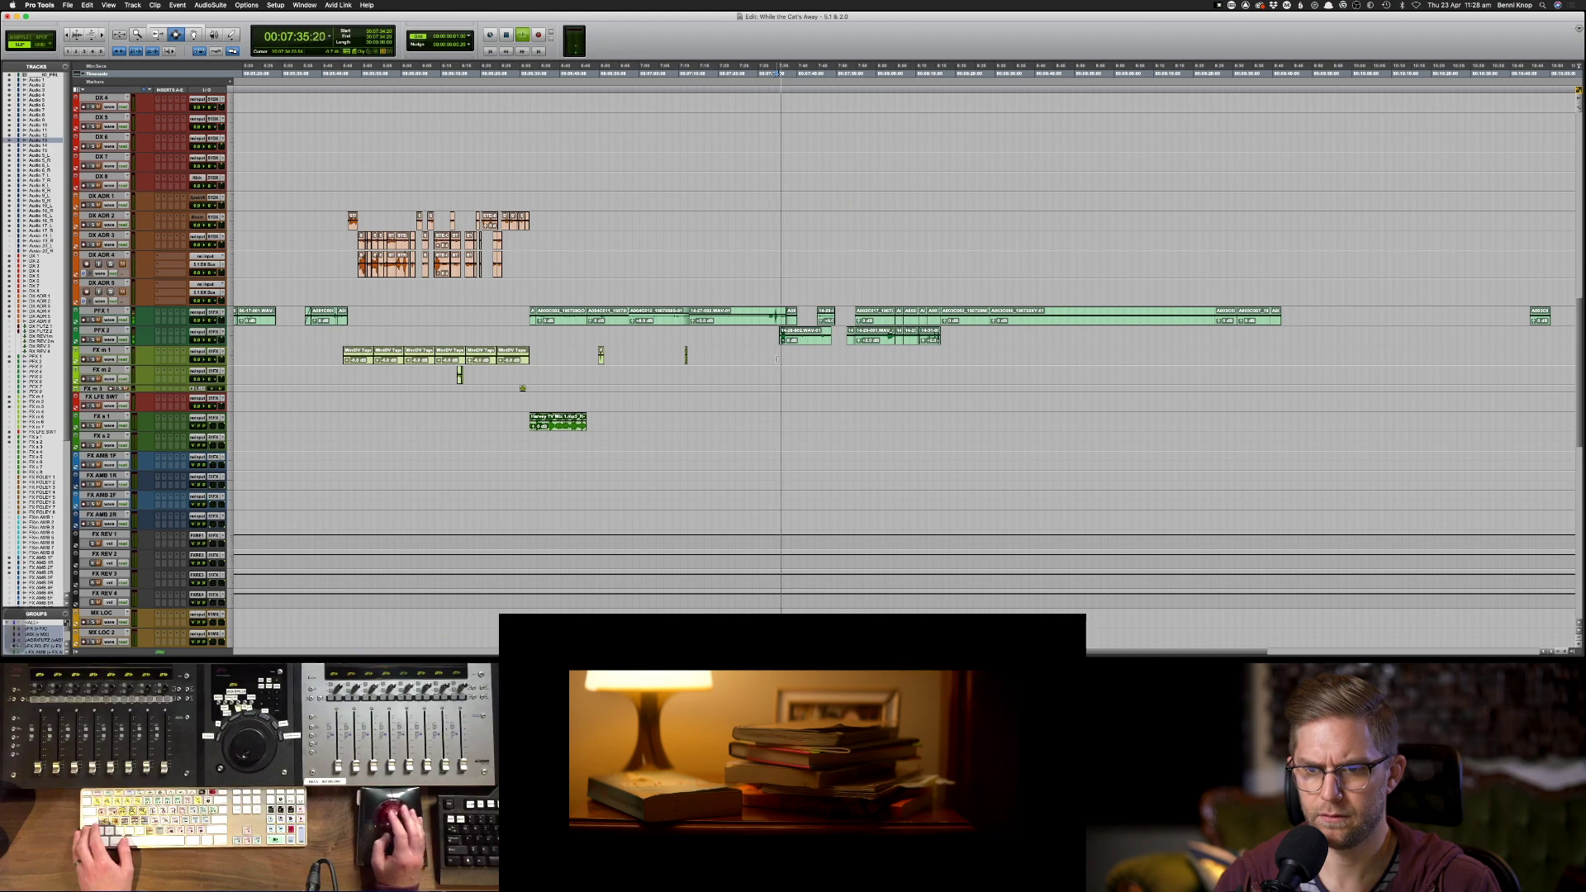
scroll(777, 358, "up", 15)
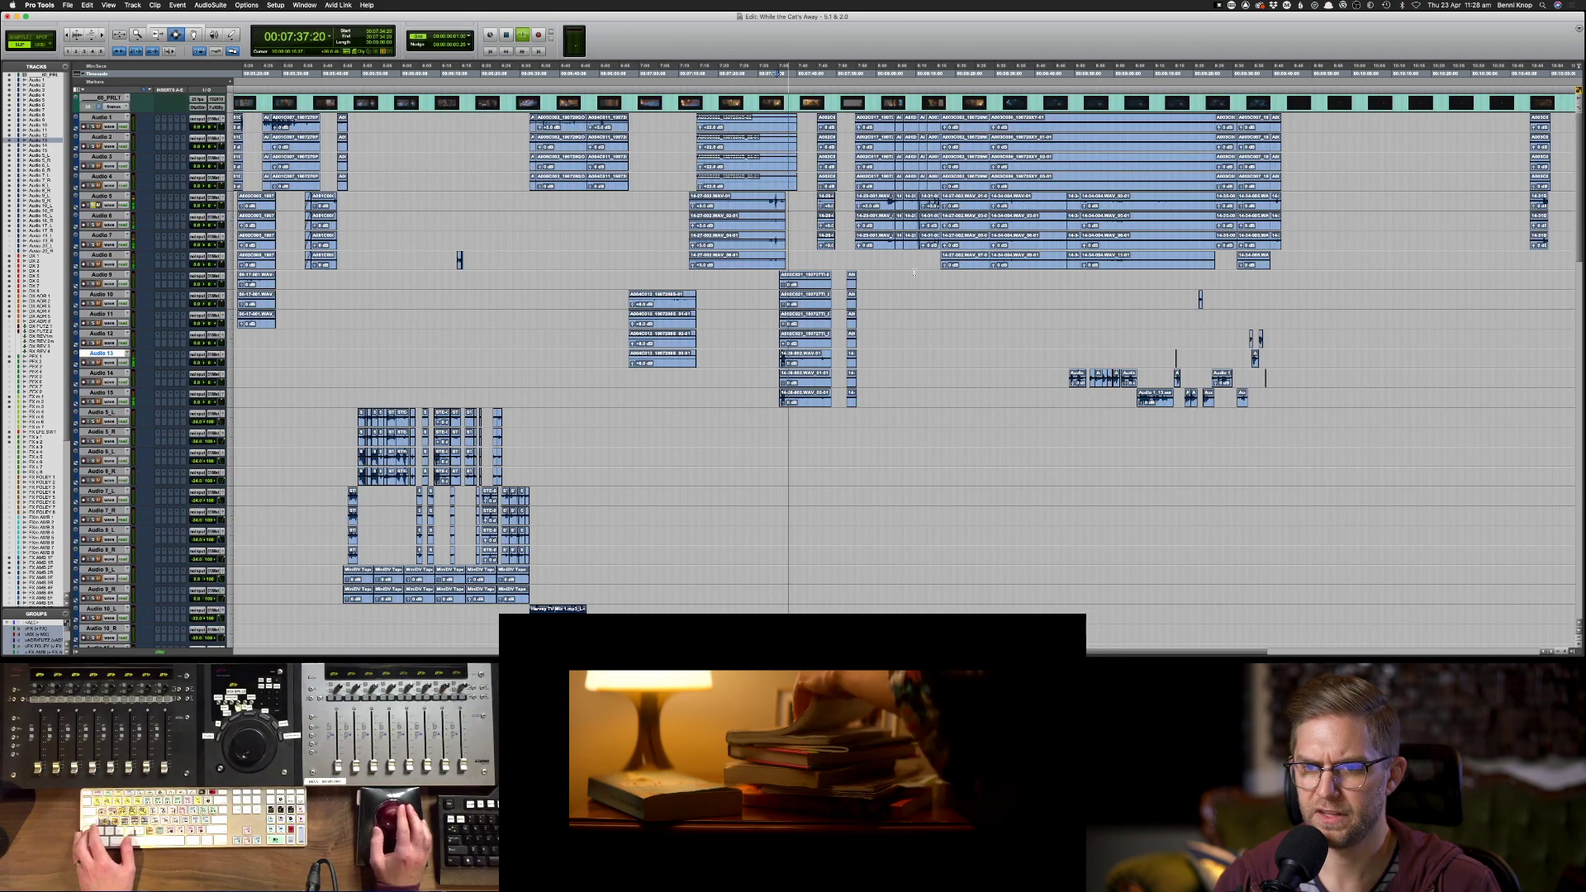
scroll(915, 273, "down", 15)
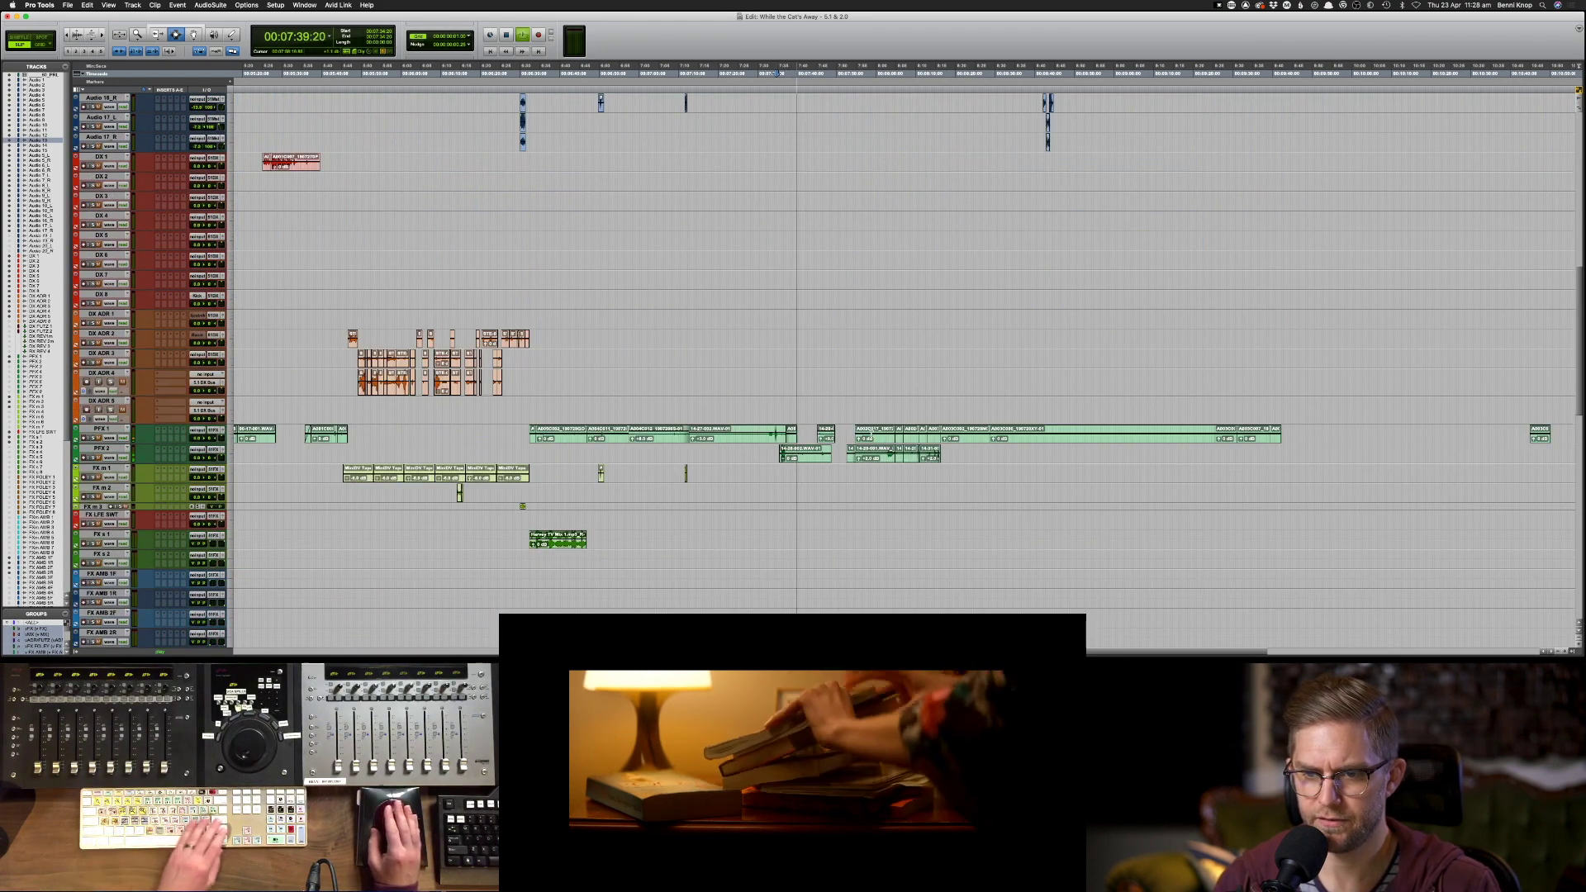
left_click_drag(854, 434, 975, 436)
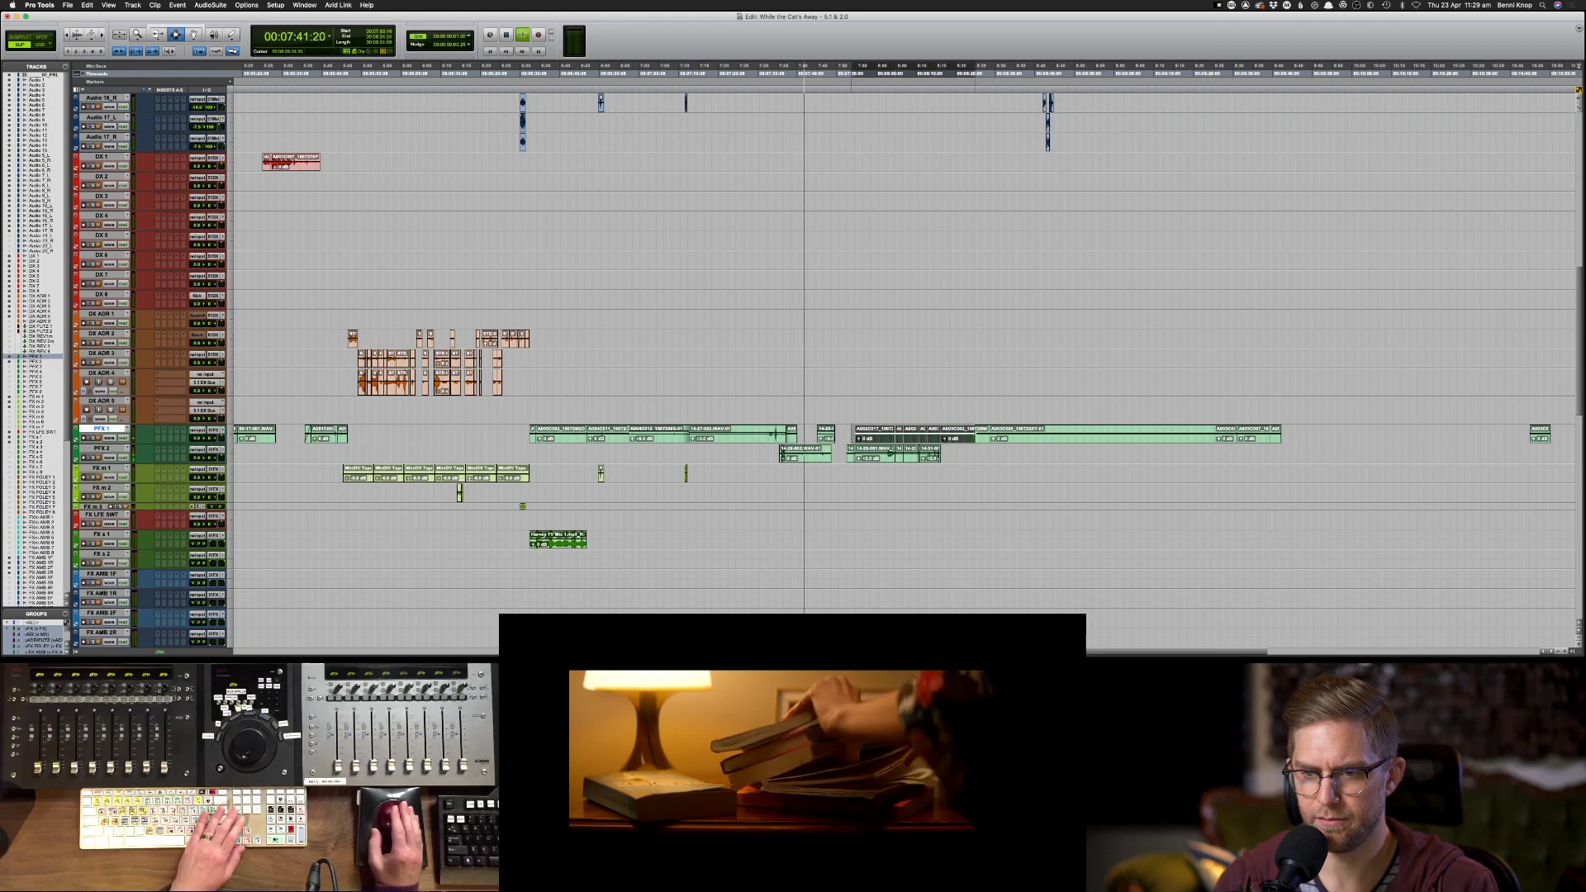
scroll(929, 441, "up", 15)
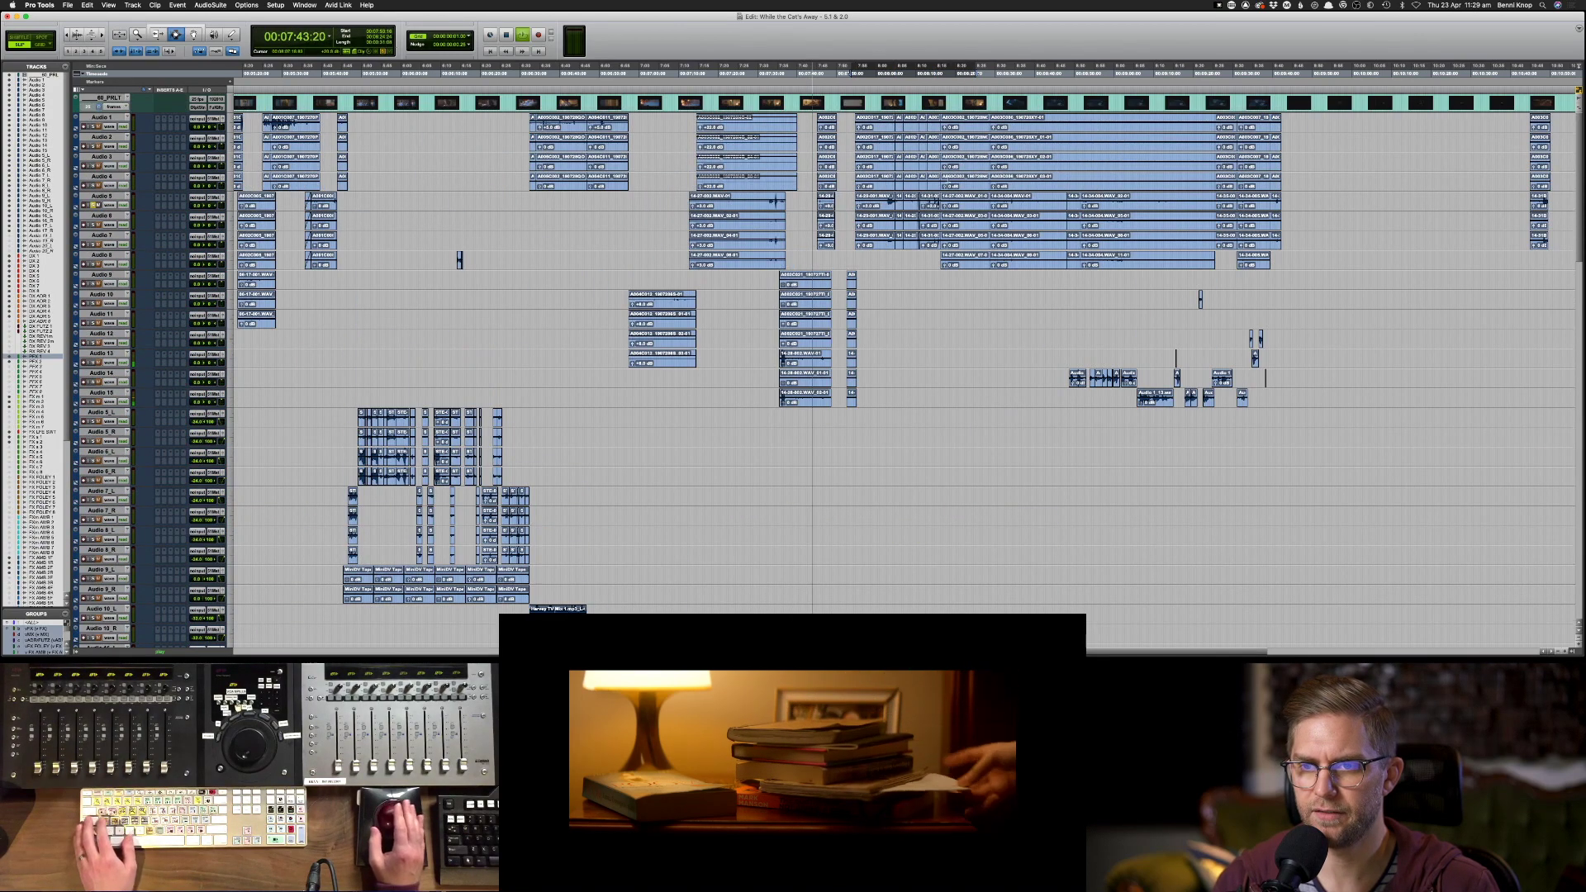
- Raise the clip gain of the Audio 1 to Audio 4 clips between about 7:54 and 9:42
left_click_drag(855, 115, 1351, 185)
key("ctrl+shift+Up")
key("ctrl+shift+Up")
key("ctrl+shift+Up")
key("ctrl+shift+Up")
key("ctrl+shift+Up")
key("ctrl+shift+Up")
key("ctrl+shift+Up")
key("ctrl+shift+Up")
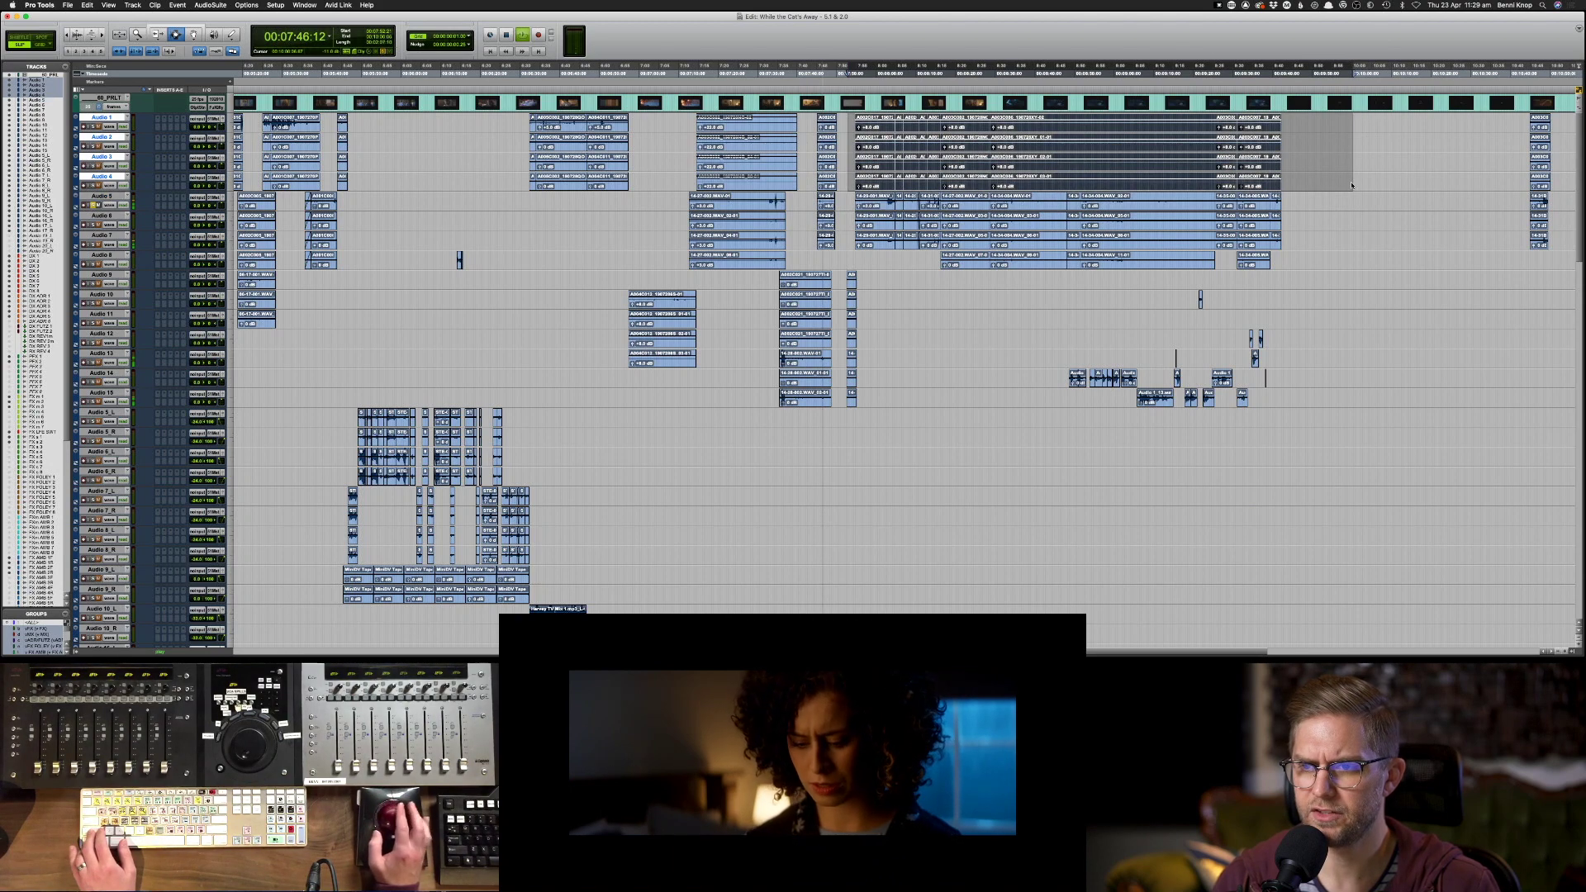
key("ctrl+shift+Up")
key("ctrl+shift+Up")
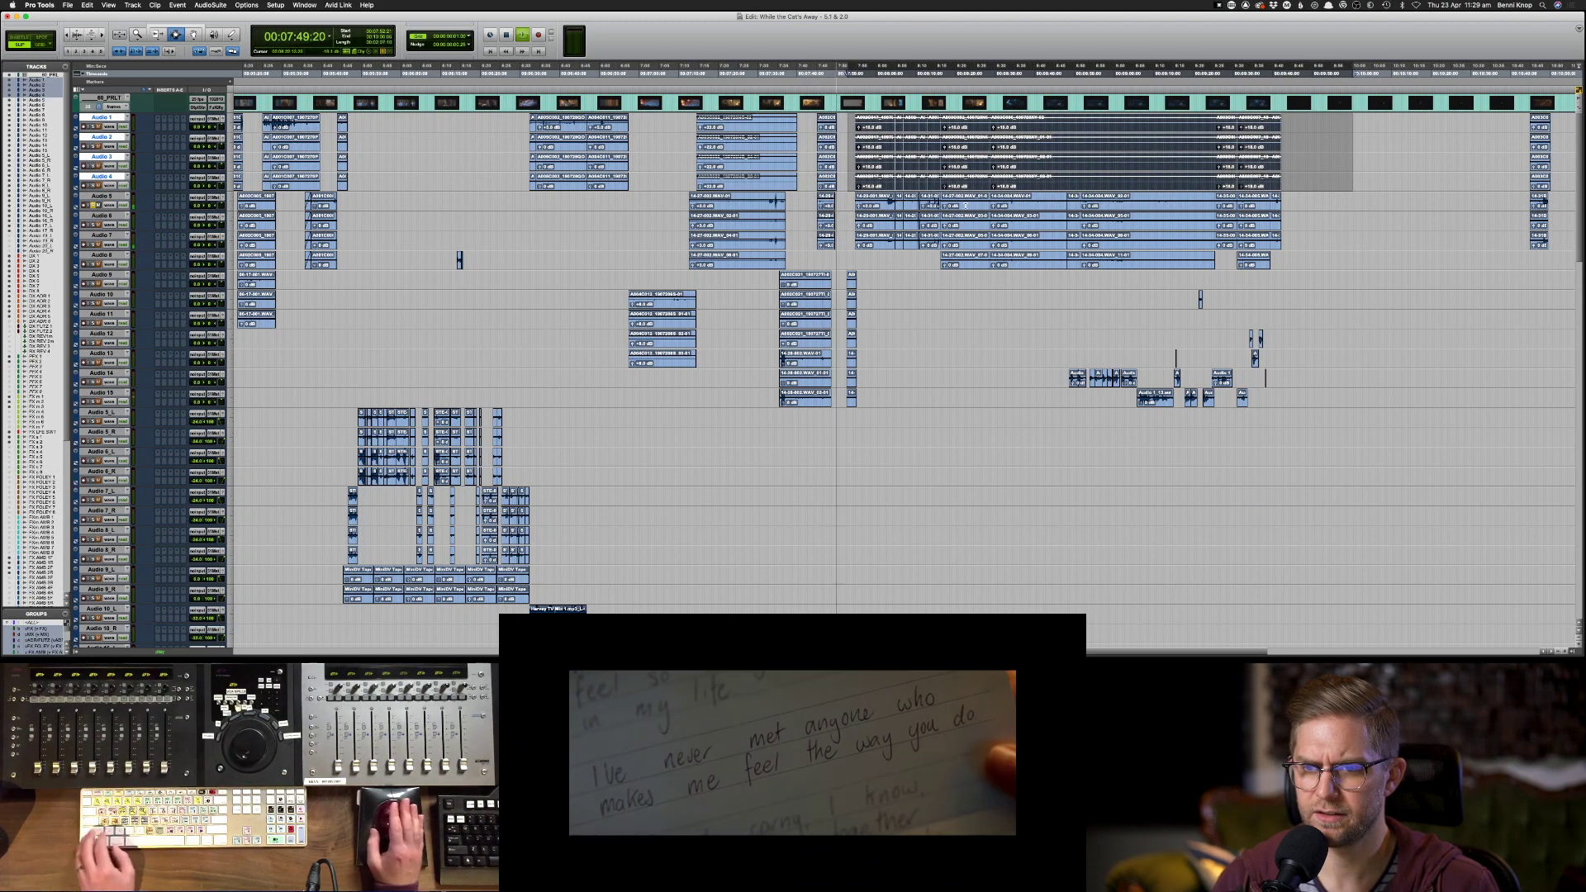
- Raise the clip gain of the Audio 5 to Audio 8 clips from about 8:16 to 9:42
left_click_drag(942, 199, 1299, 260)
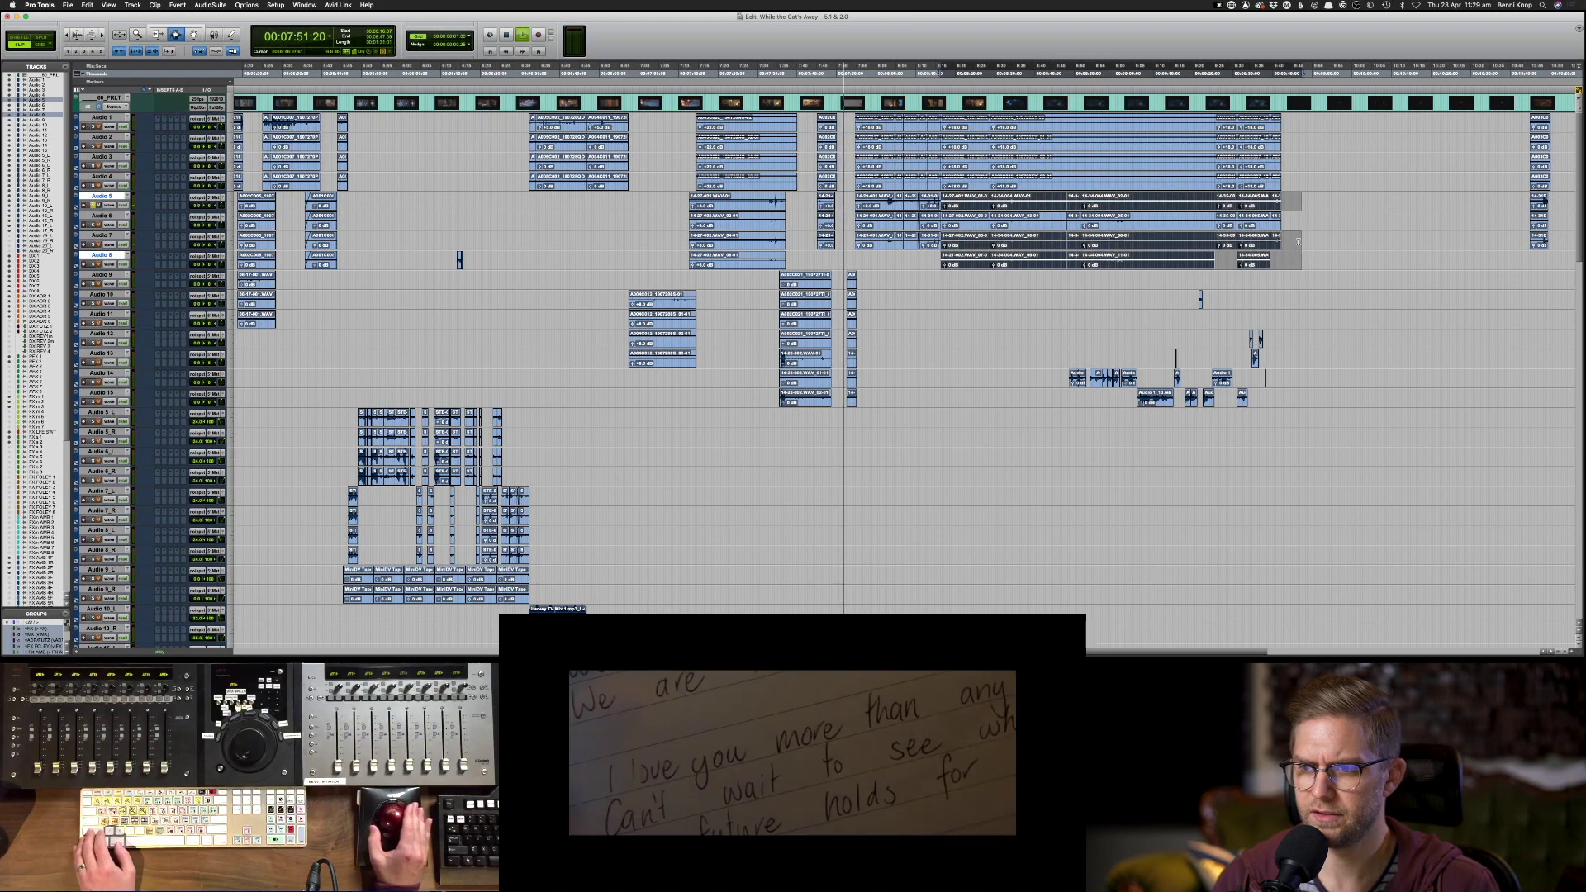
key("ctrl+shift+Up")
key("ctrl+shift+Up")
key("ctrl+shift+Up")
key("ctrl+shift+Up")
key("ctrl+shift+Up")
key("ctrl+shift+Up")
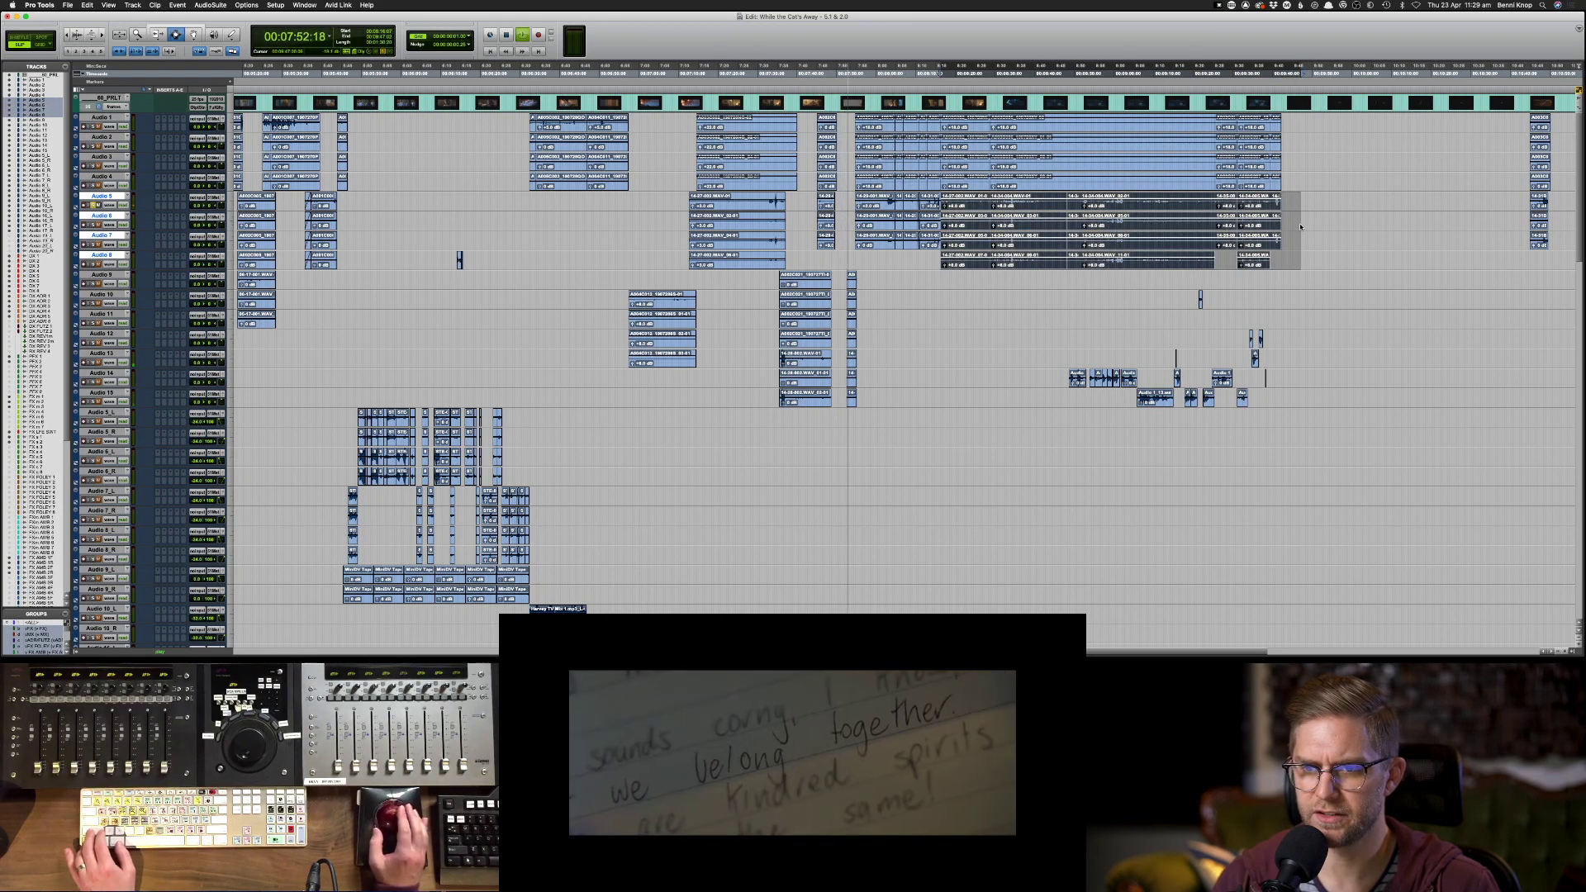
- Audition Audio 5 from about 8:16 and compare Audio 5, Audio 7 and Audio 8 around 9:00, soloing tracks as needed
left_click(990, 200)
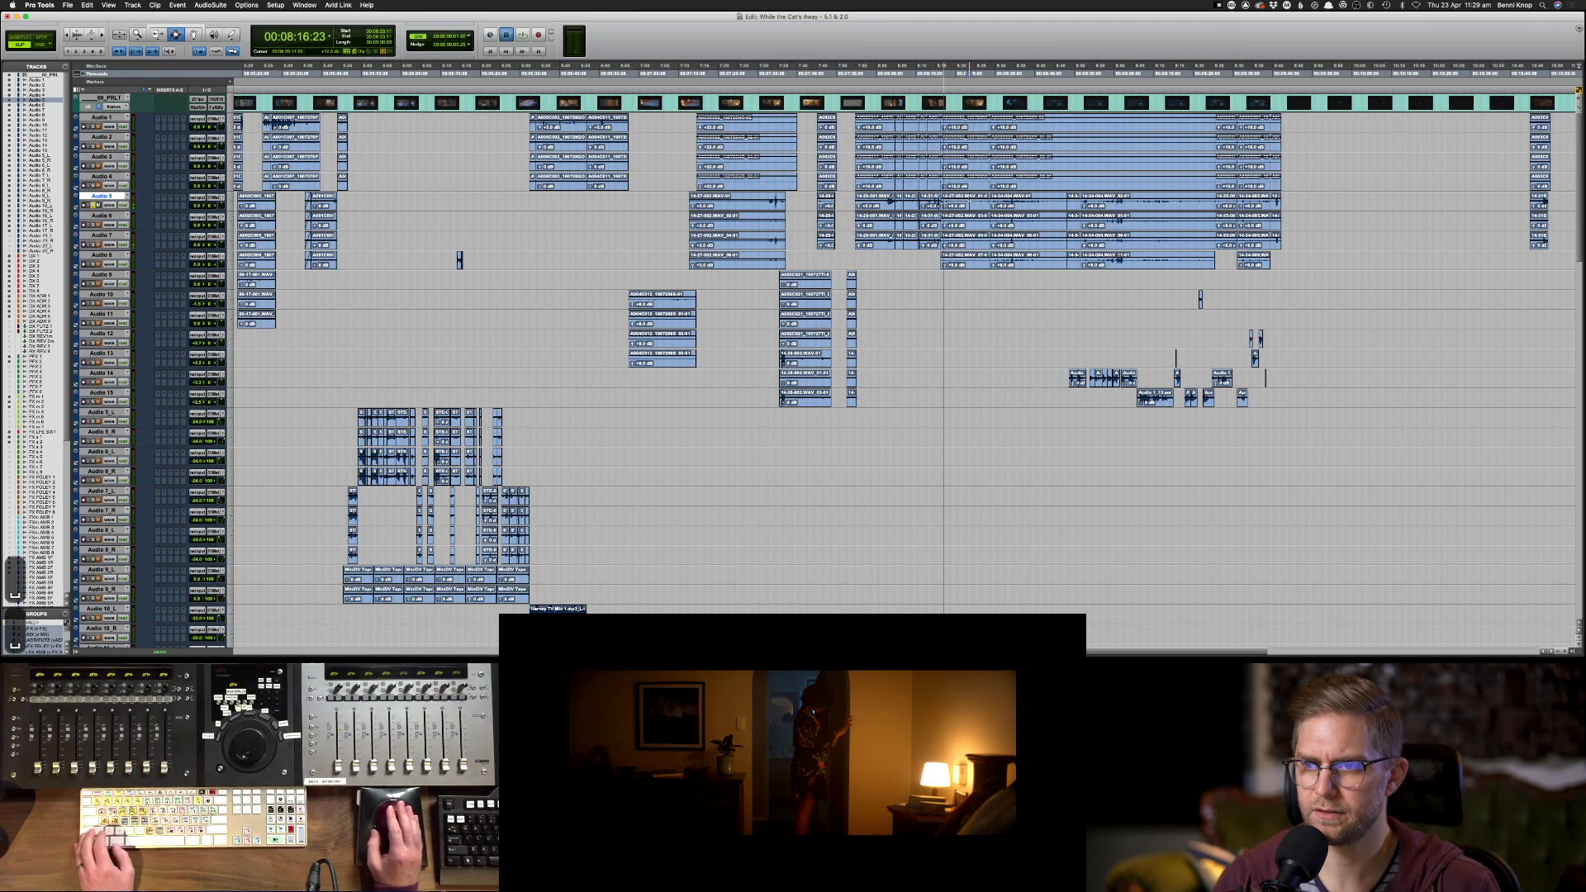
key("space")
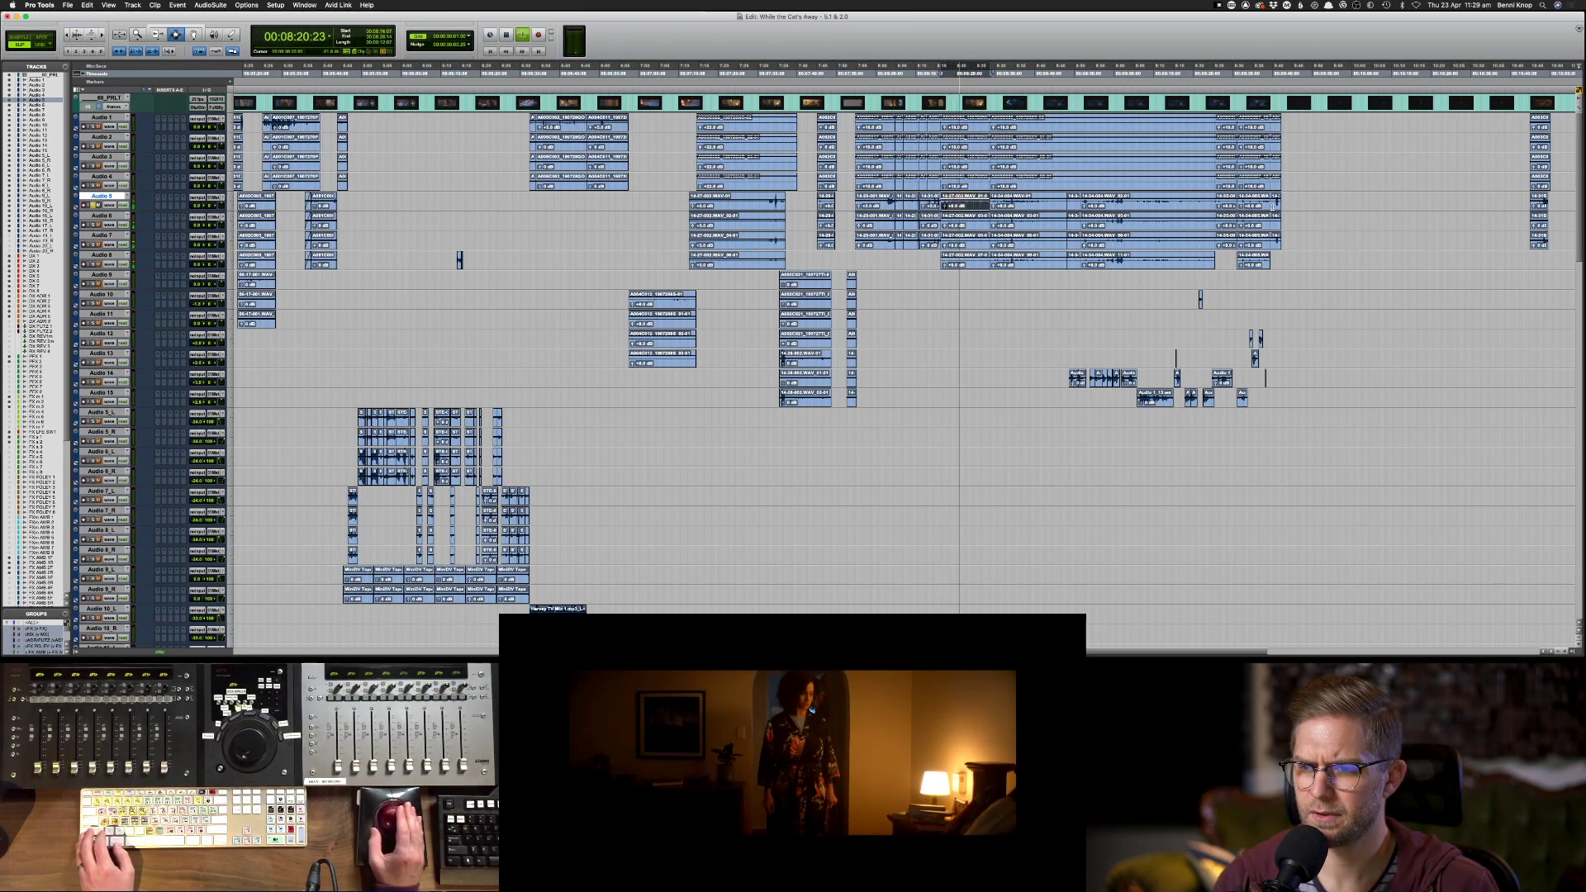
left_click(1141, 248)
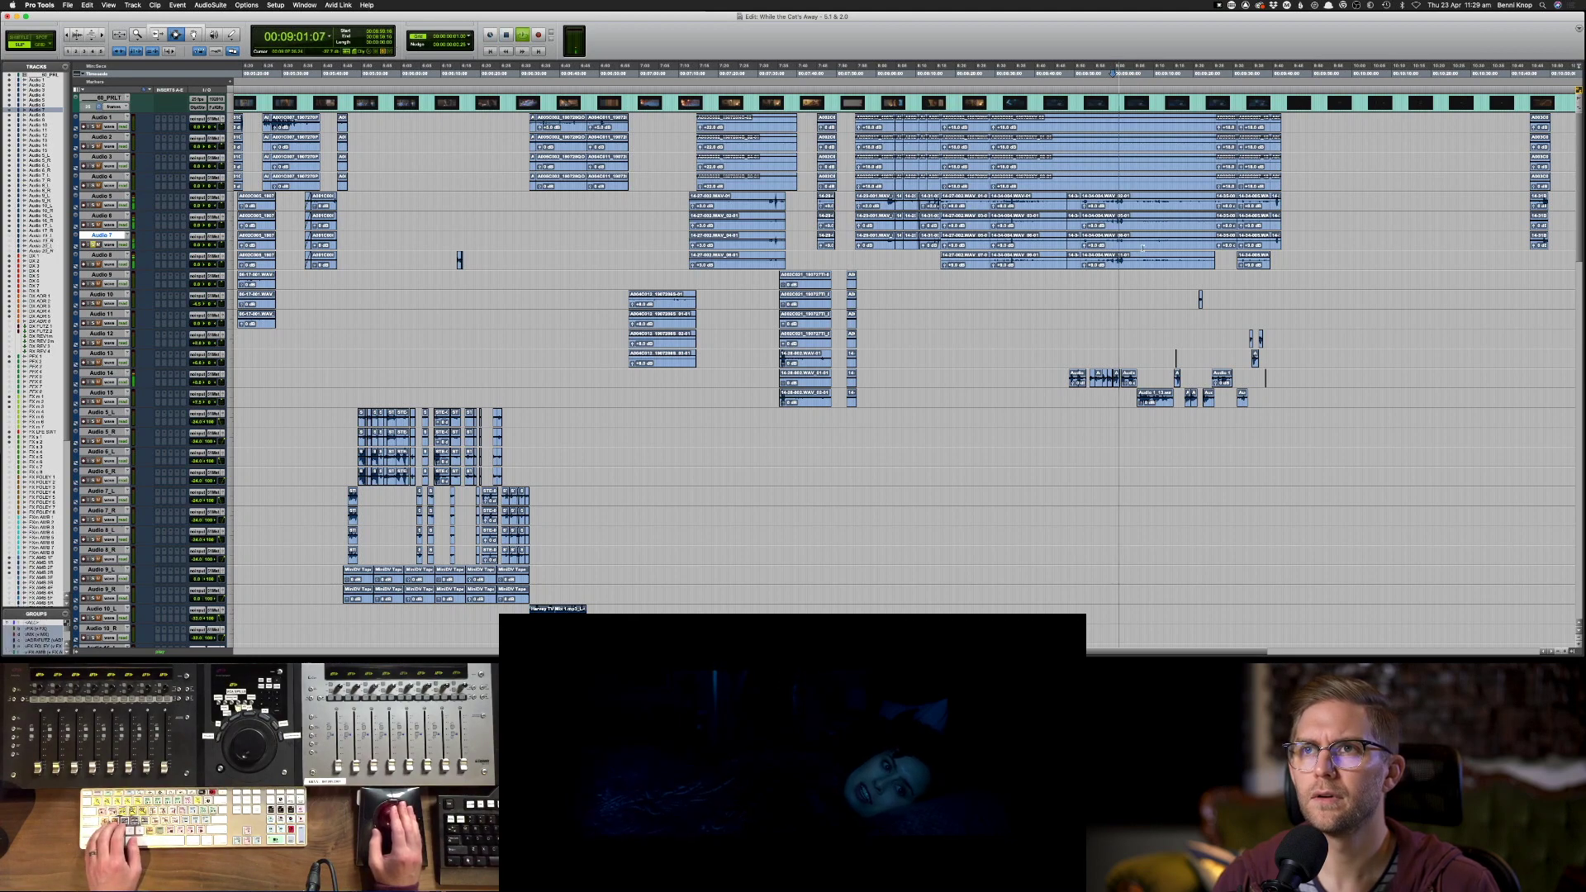
left_click(1142, 258)
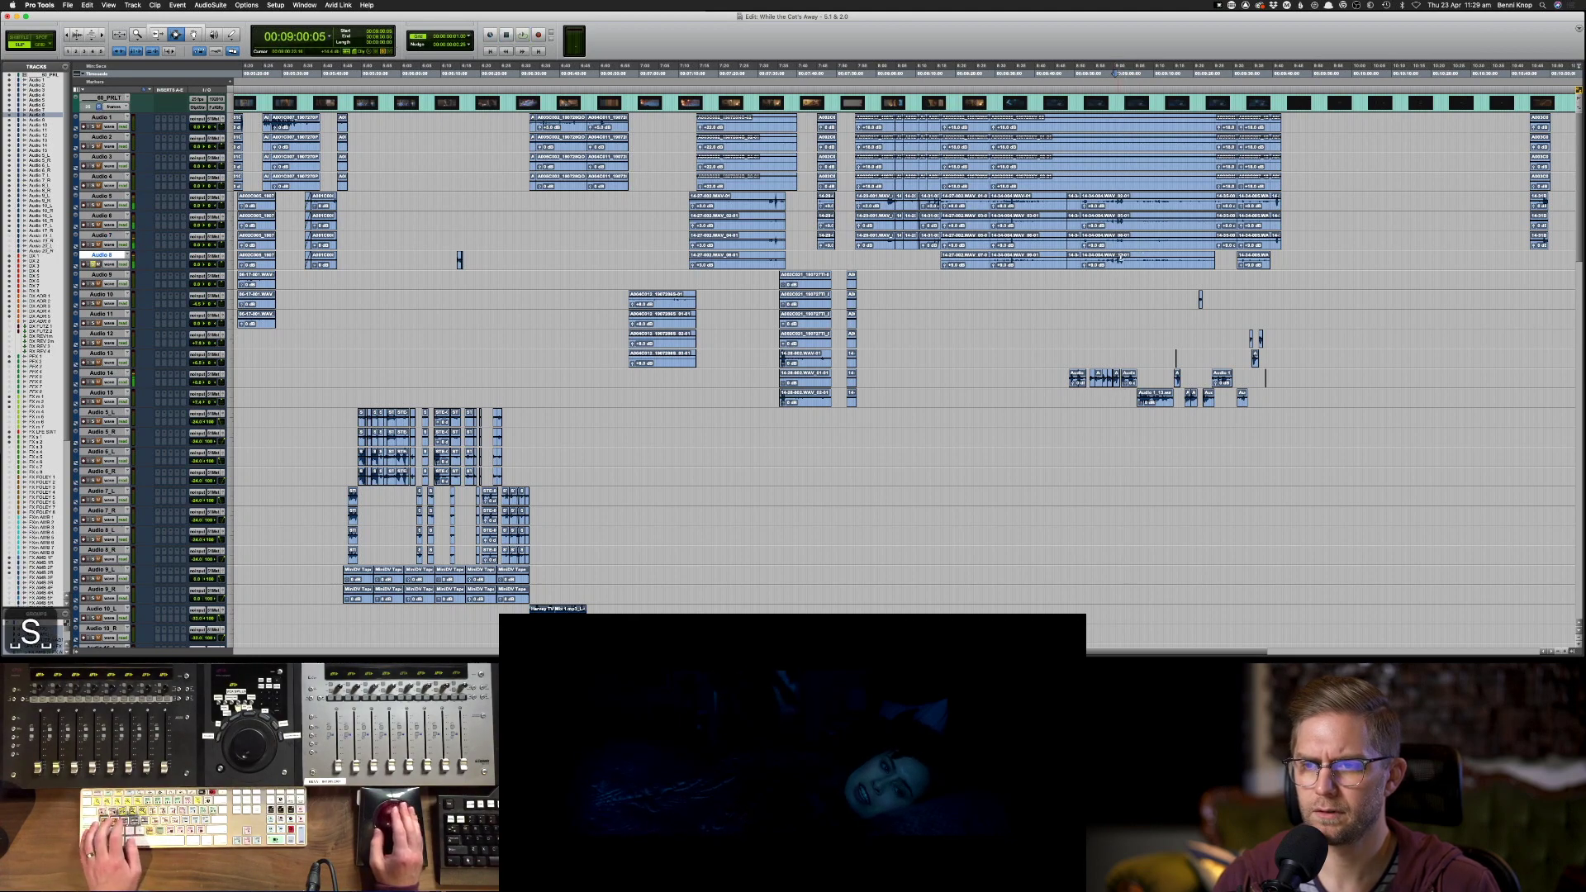
key("space")
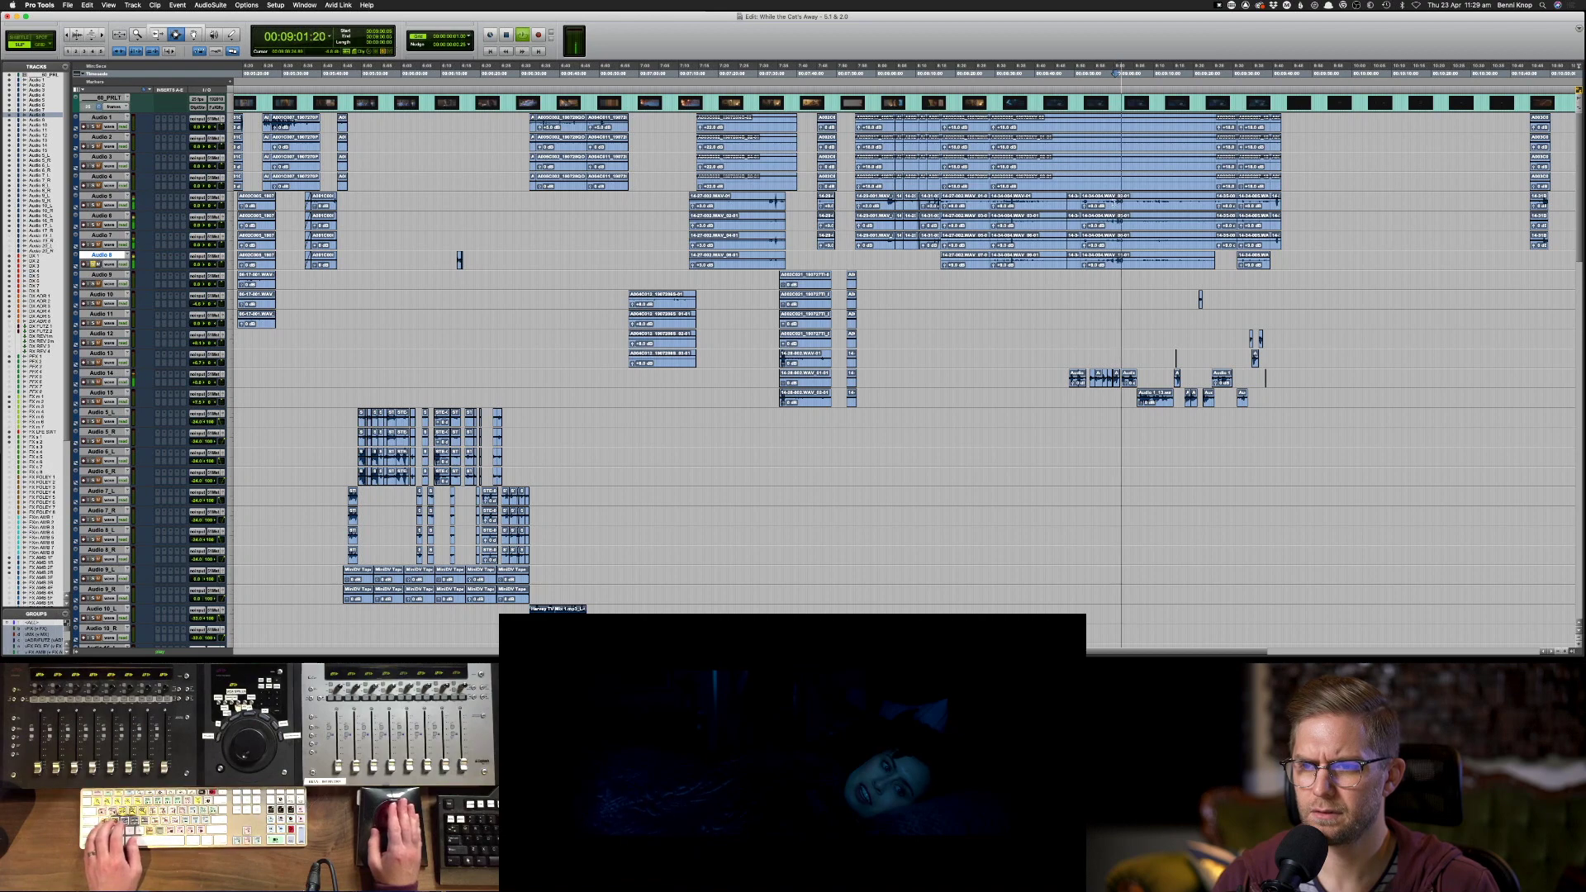
key("shift+s")
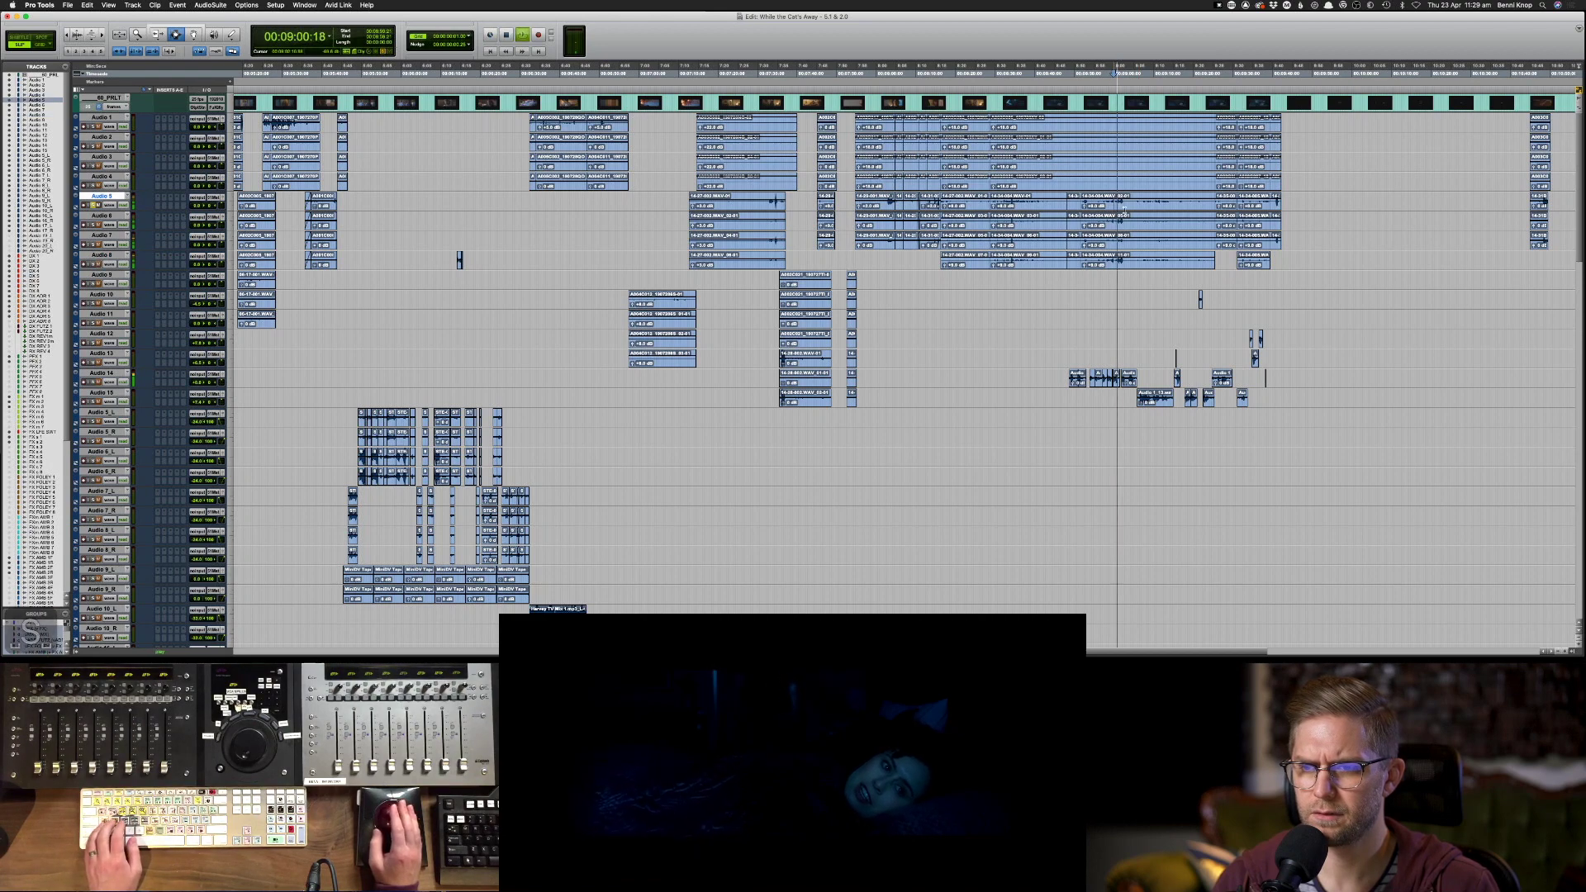
left_click(977, 257)
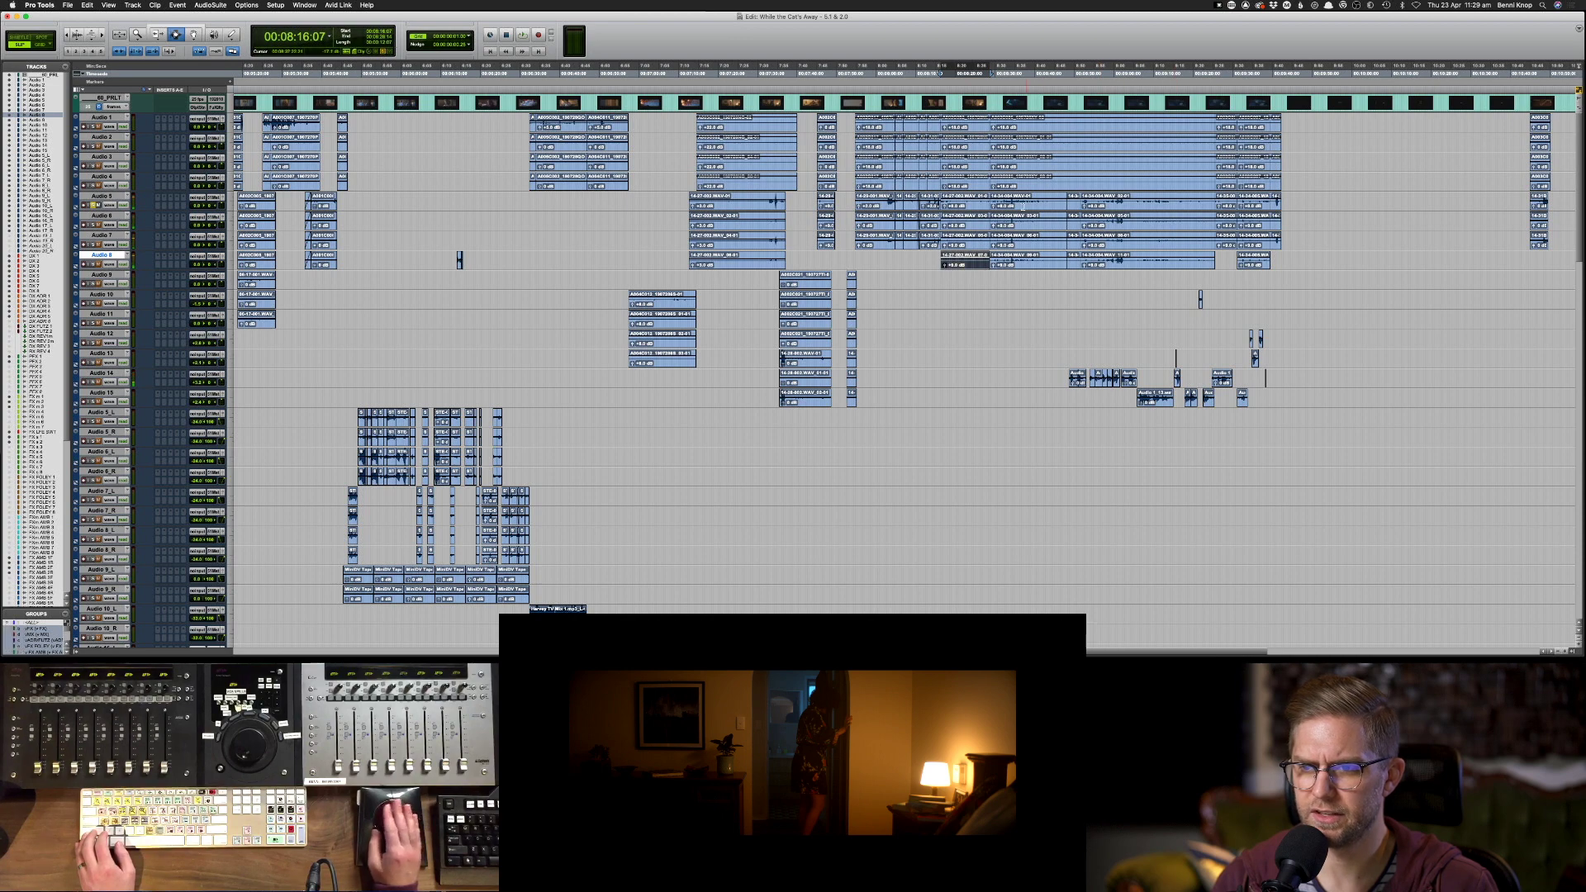
key("super+alt+z")
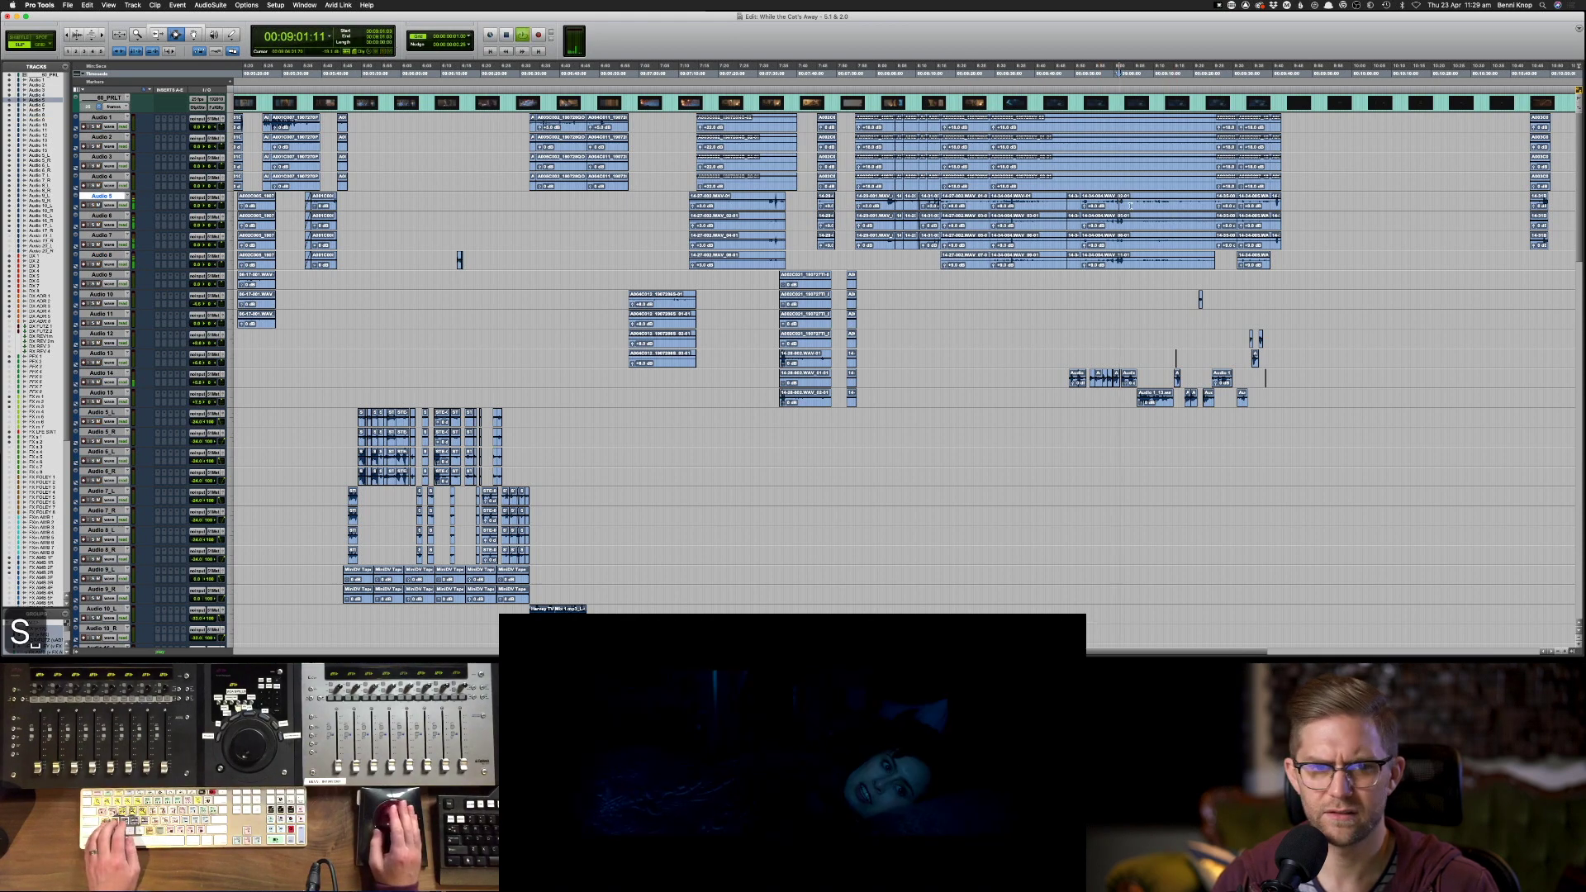
key("space")
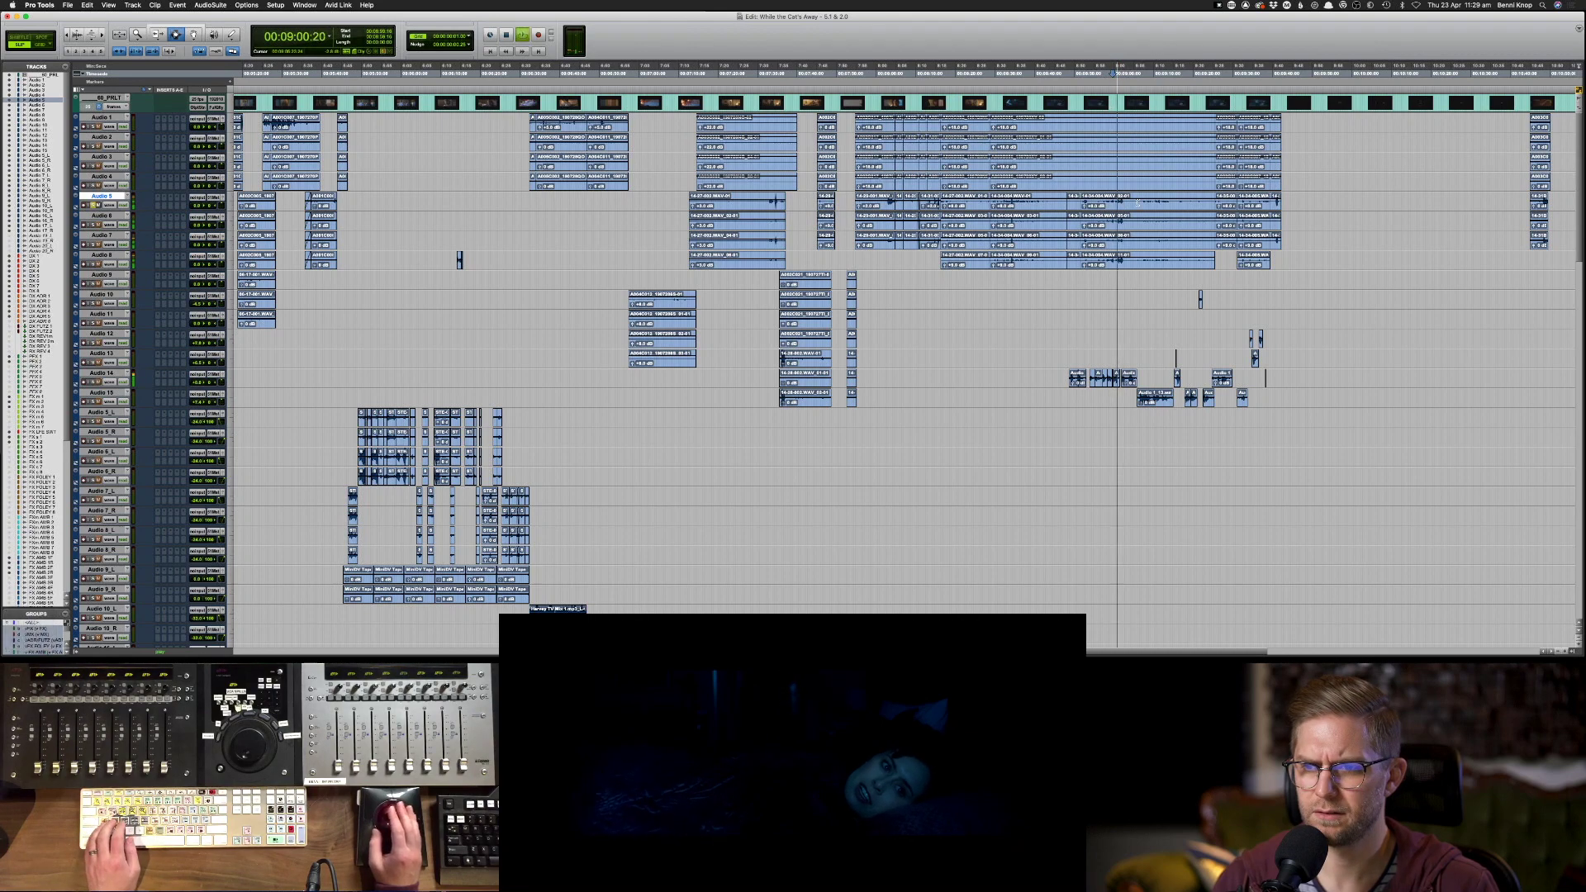
left_click(1118, 258)
key("space")
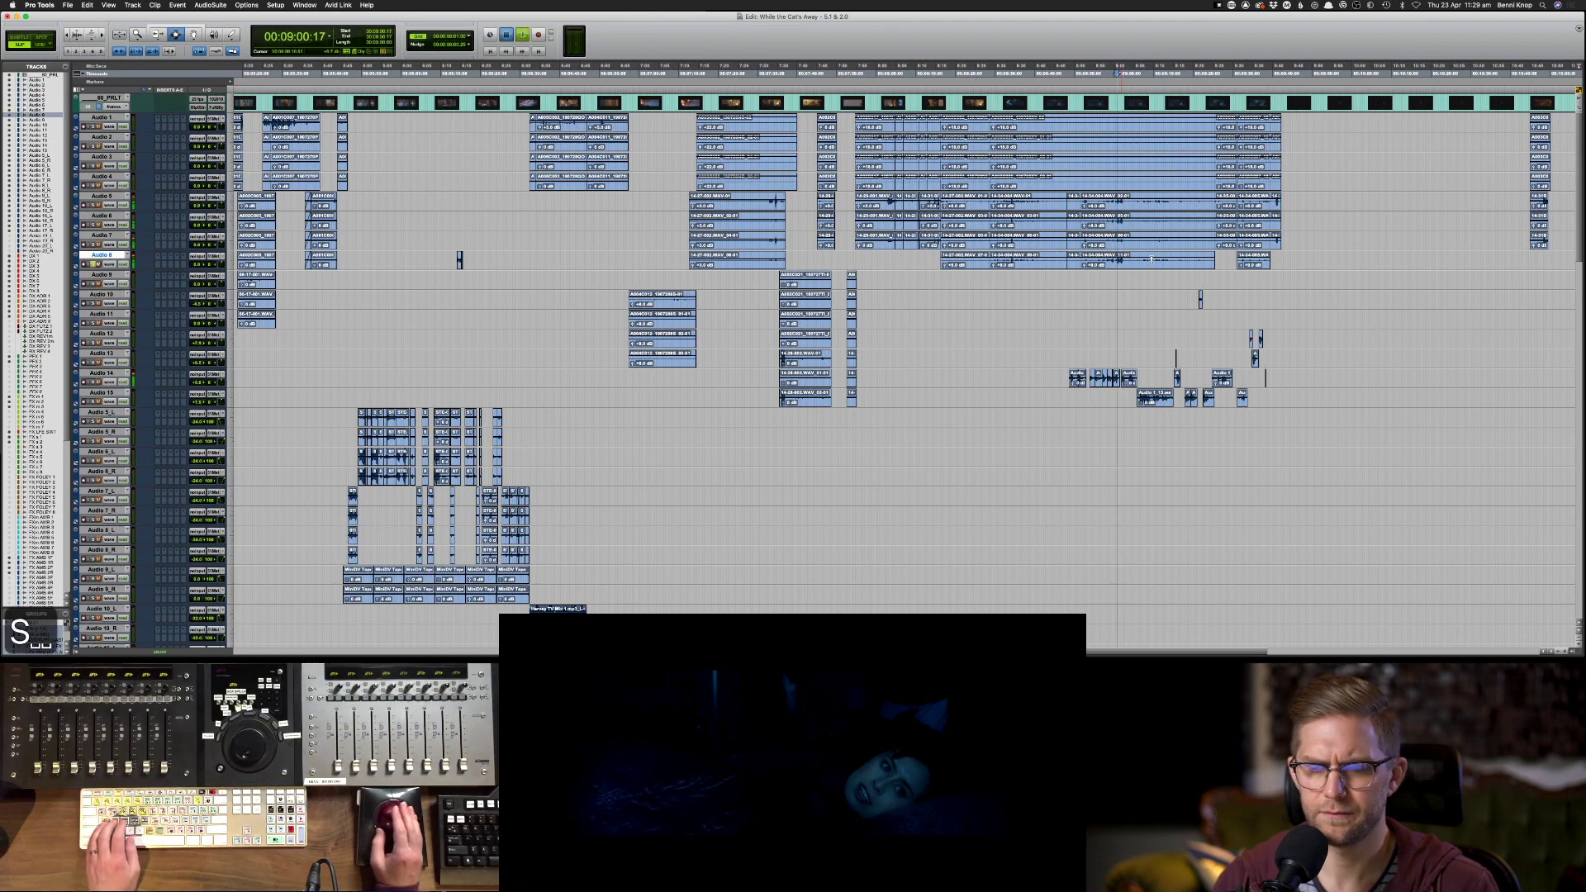
key("space")
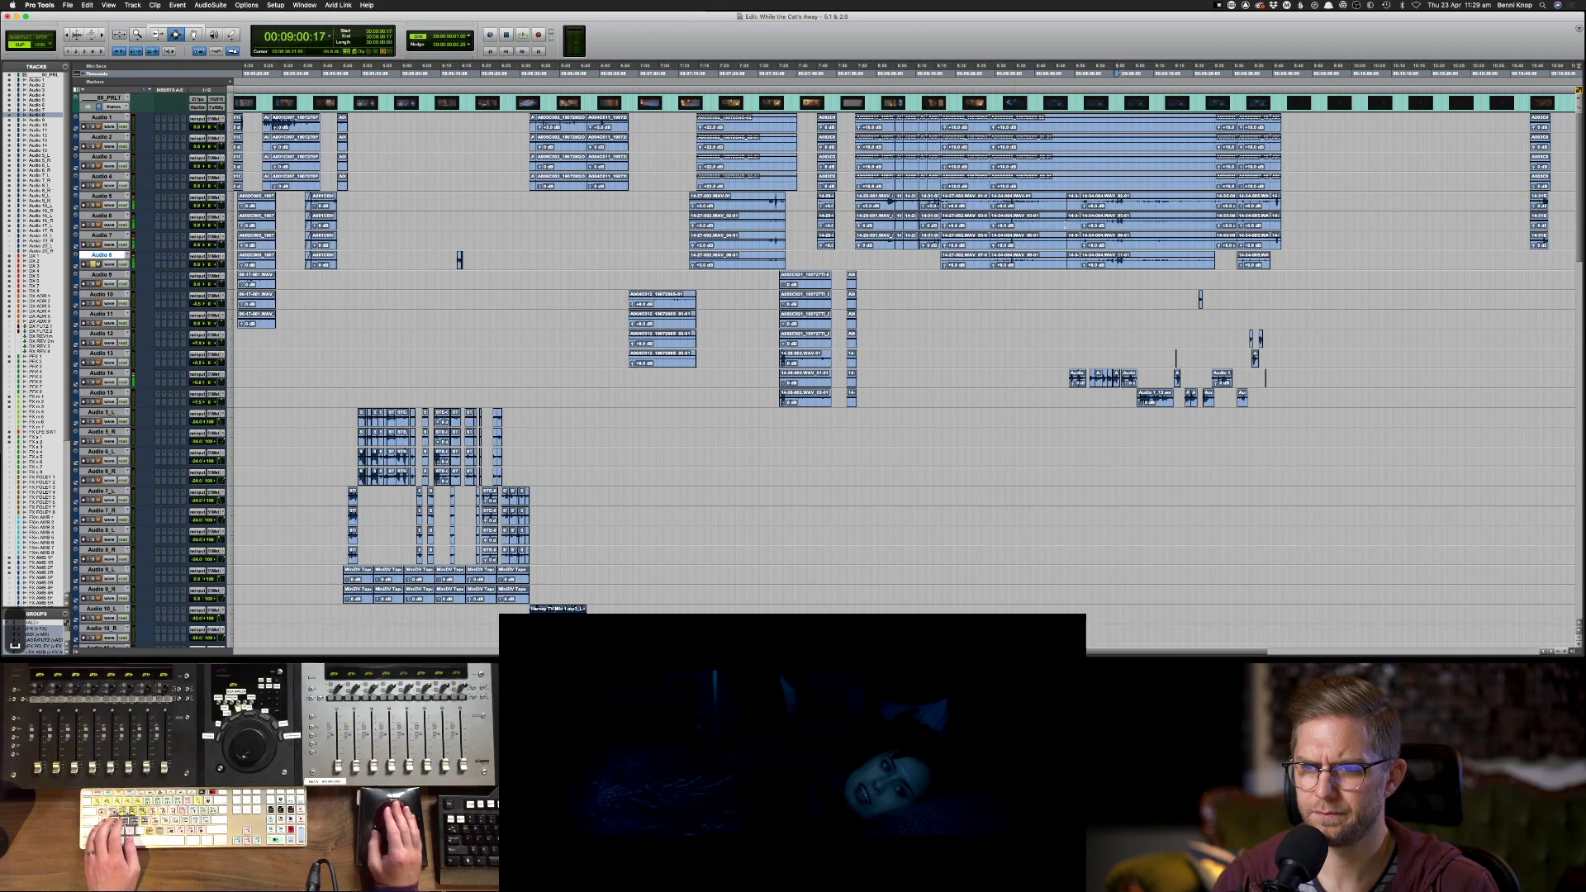
- Replace the PFX 1 clips from about 8:16 with copies of the Audio 8 clips, and delete the leftover clip end from about 9:39
key("ctrl+alt+Tab")
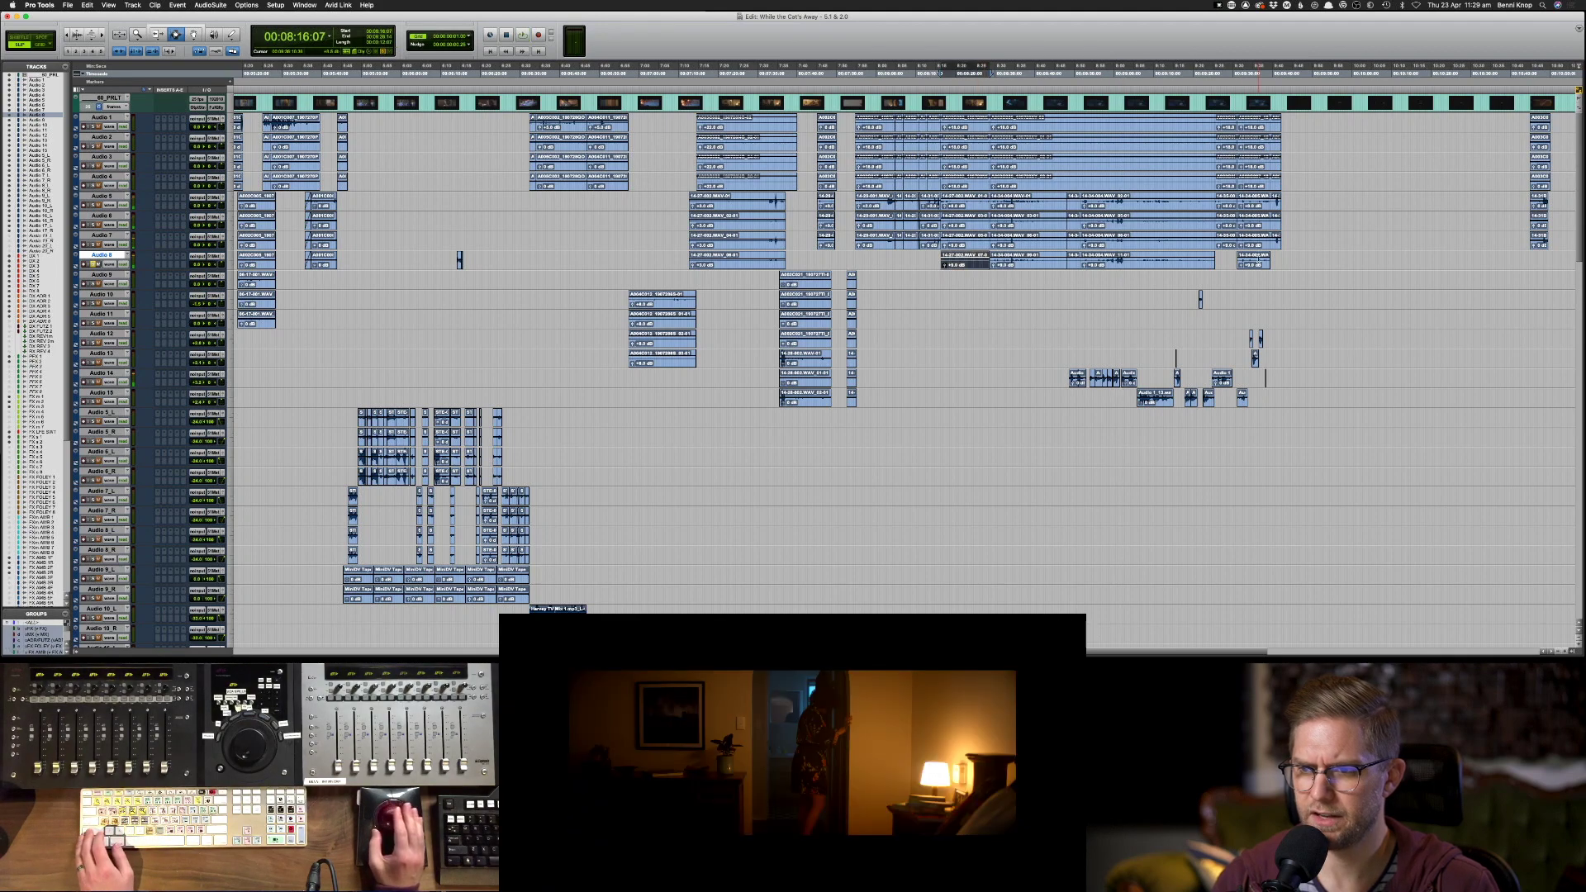
left_click(1261, 263, "shift")
key("super+c")
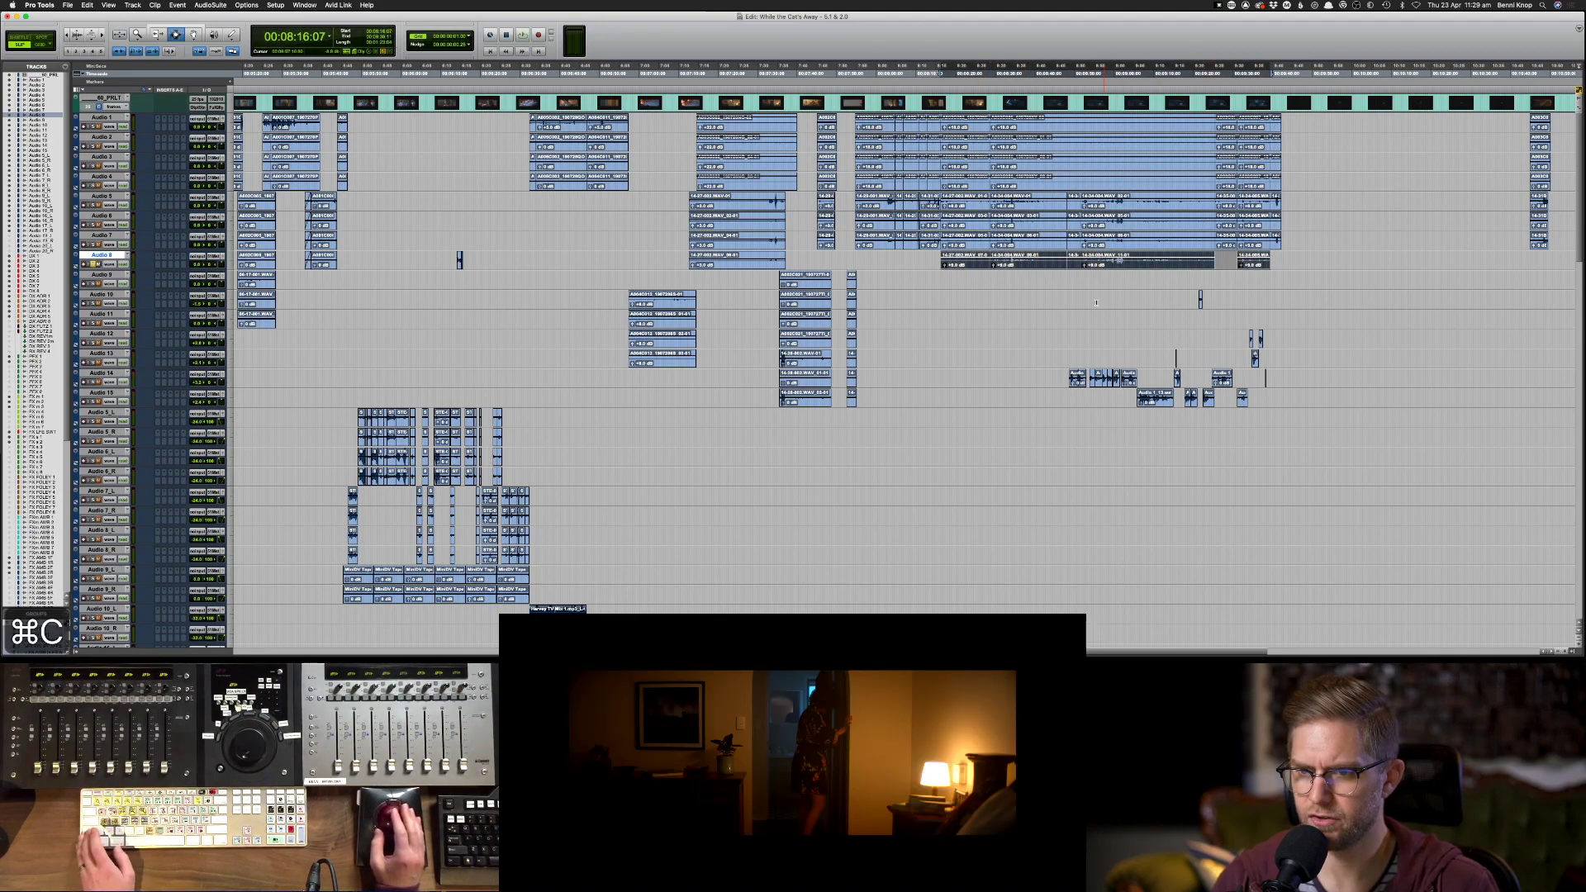
scroll(1096, 302, "down", 12)
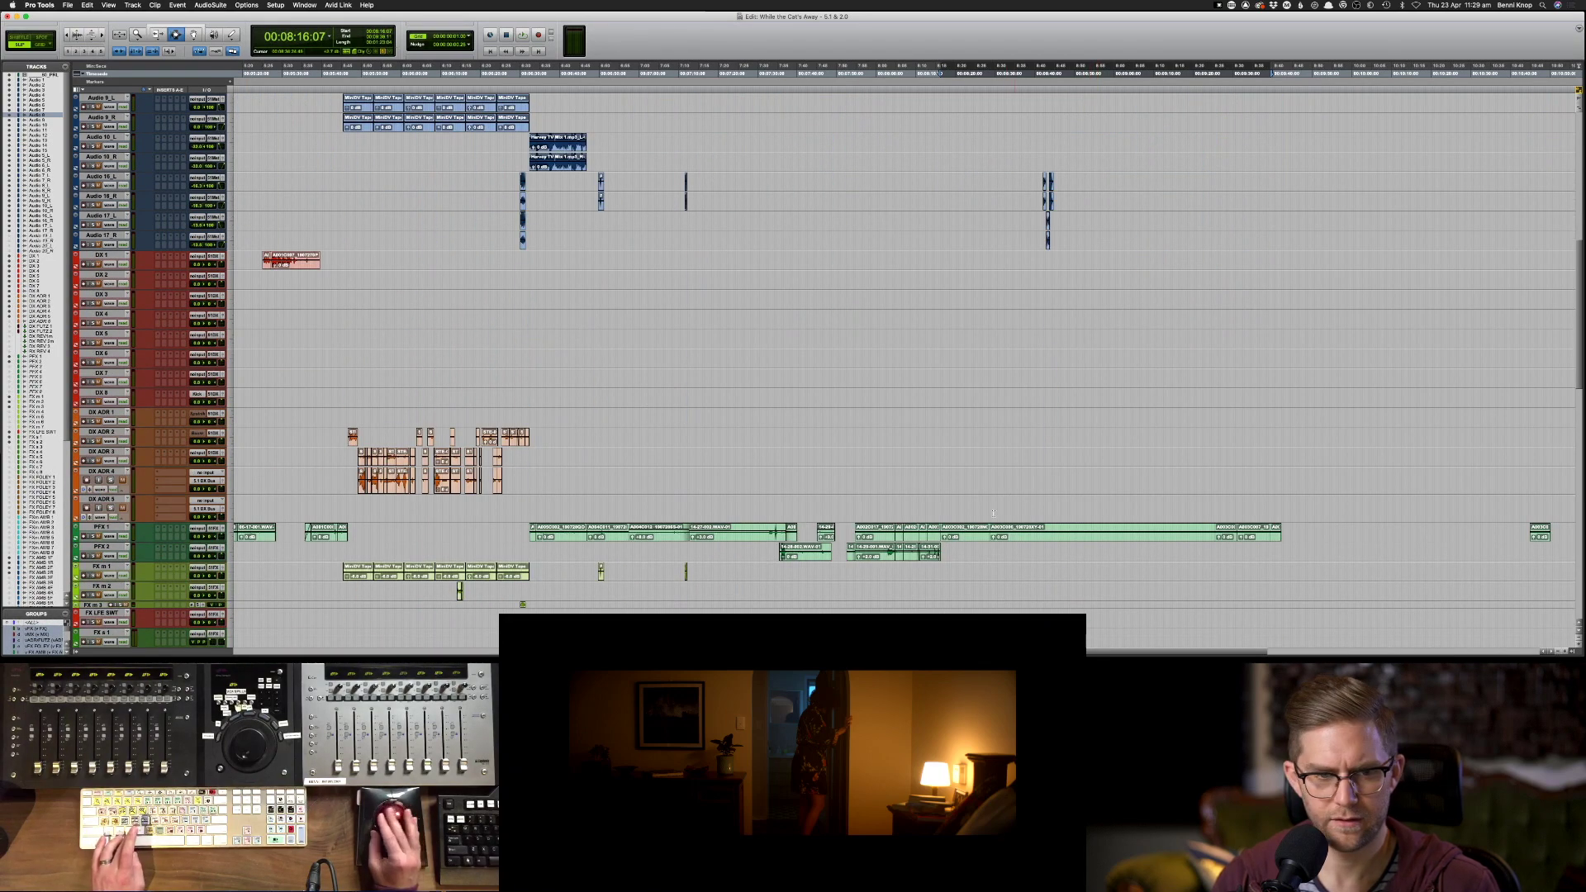
left_click(105, 526)
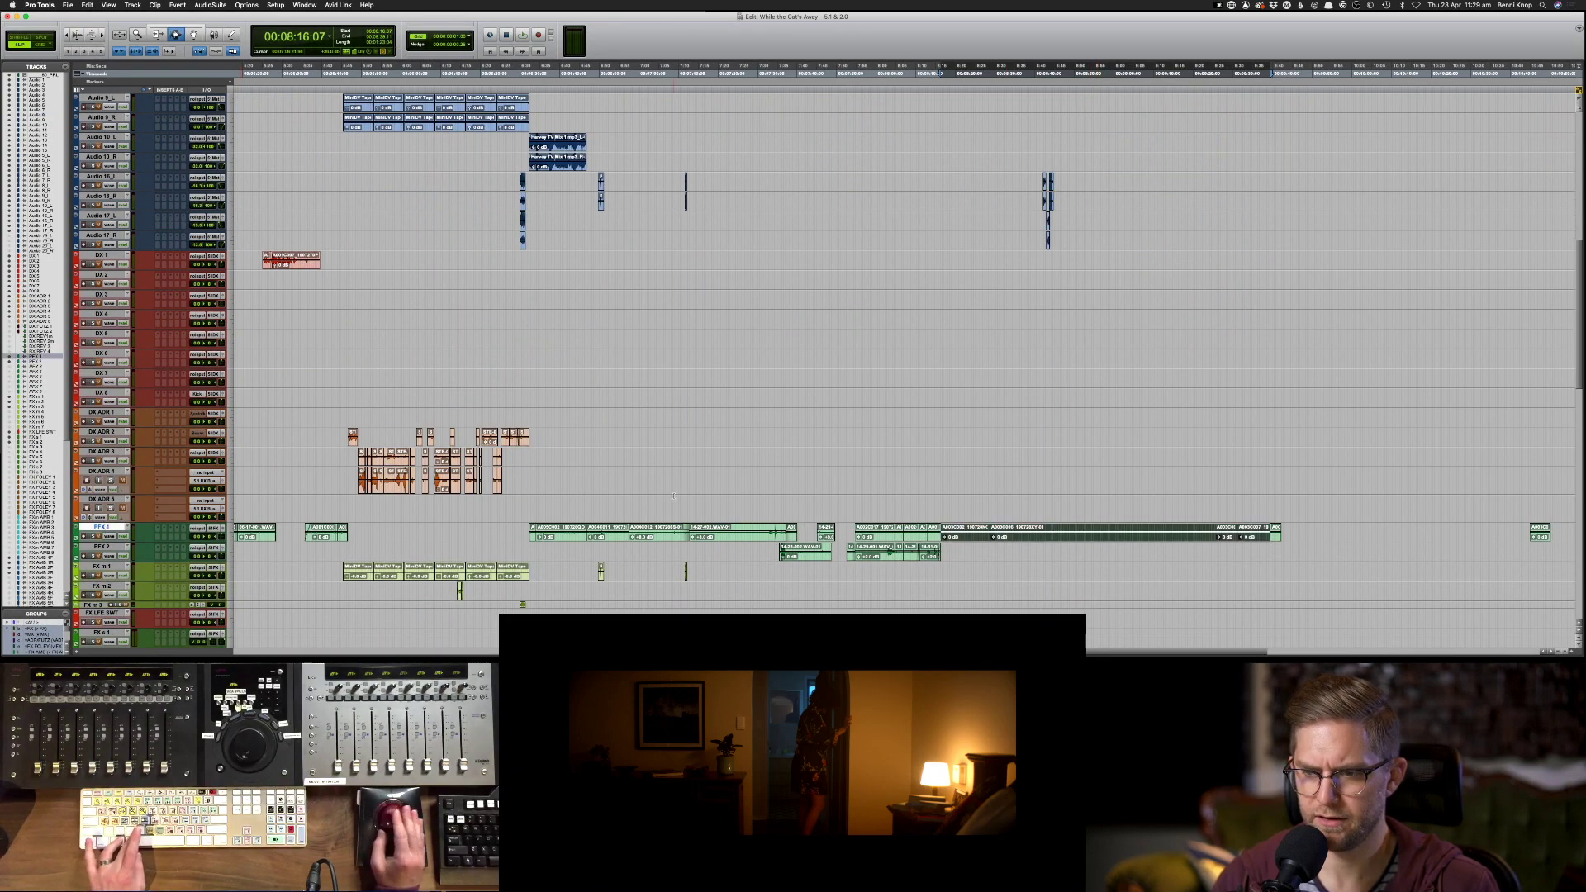
key("BackSpace")
key("super+v")
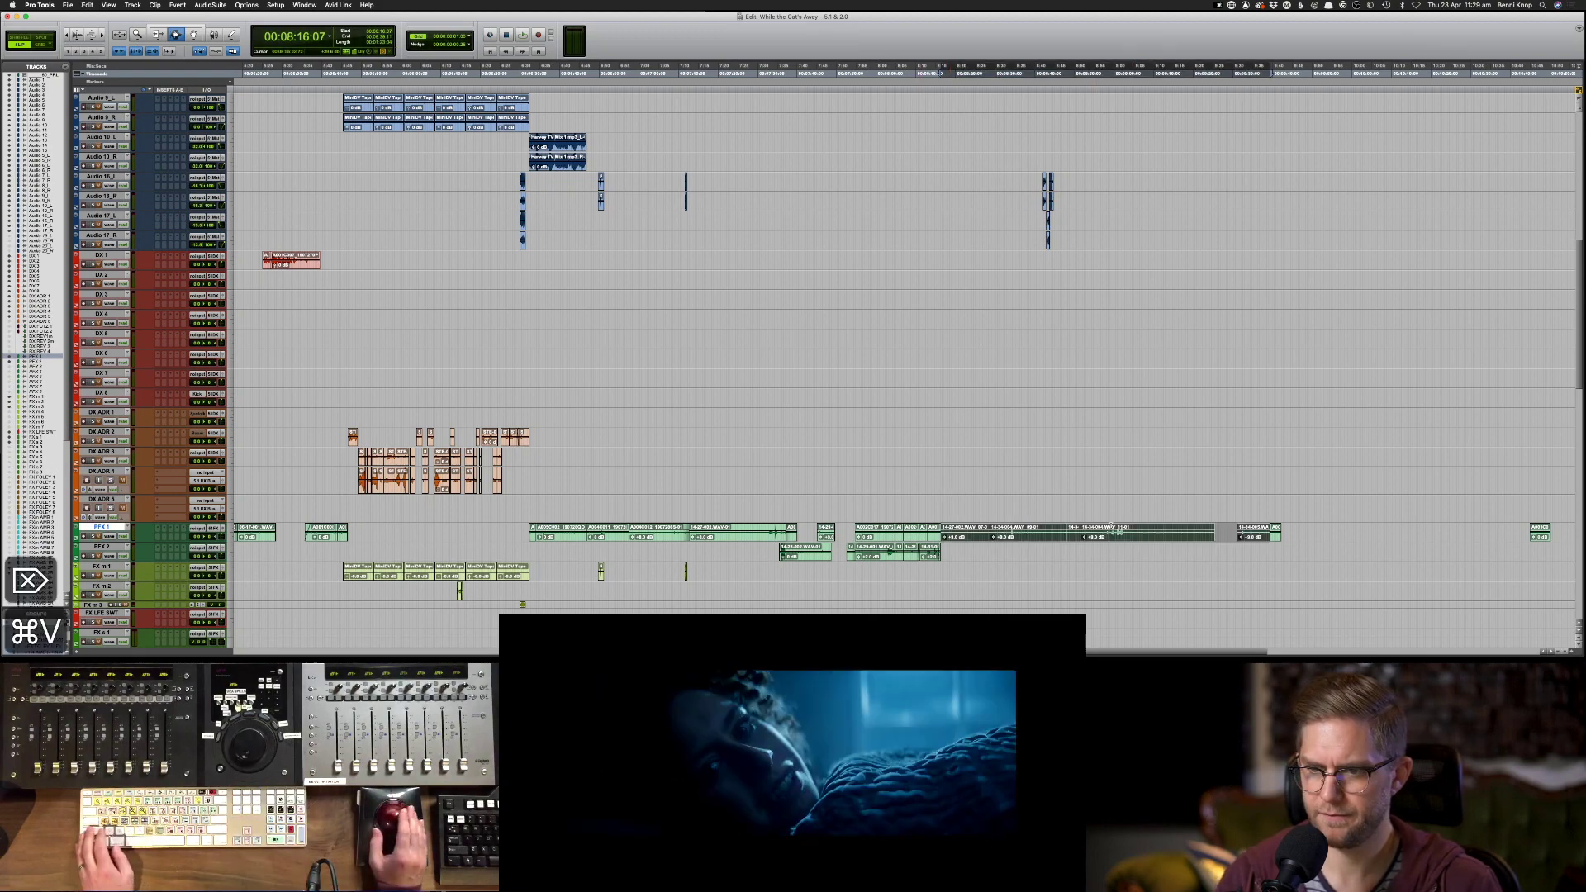
key("BackSpace")
- Copy the Audio 5 clips between about 9:25 and 9:42 to the same position on PFX 2 after auditioning them
scroll(1301, 521, "up", 11)
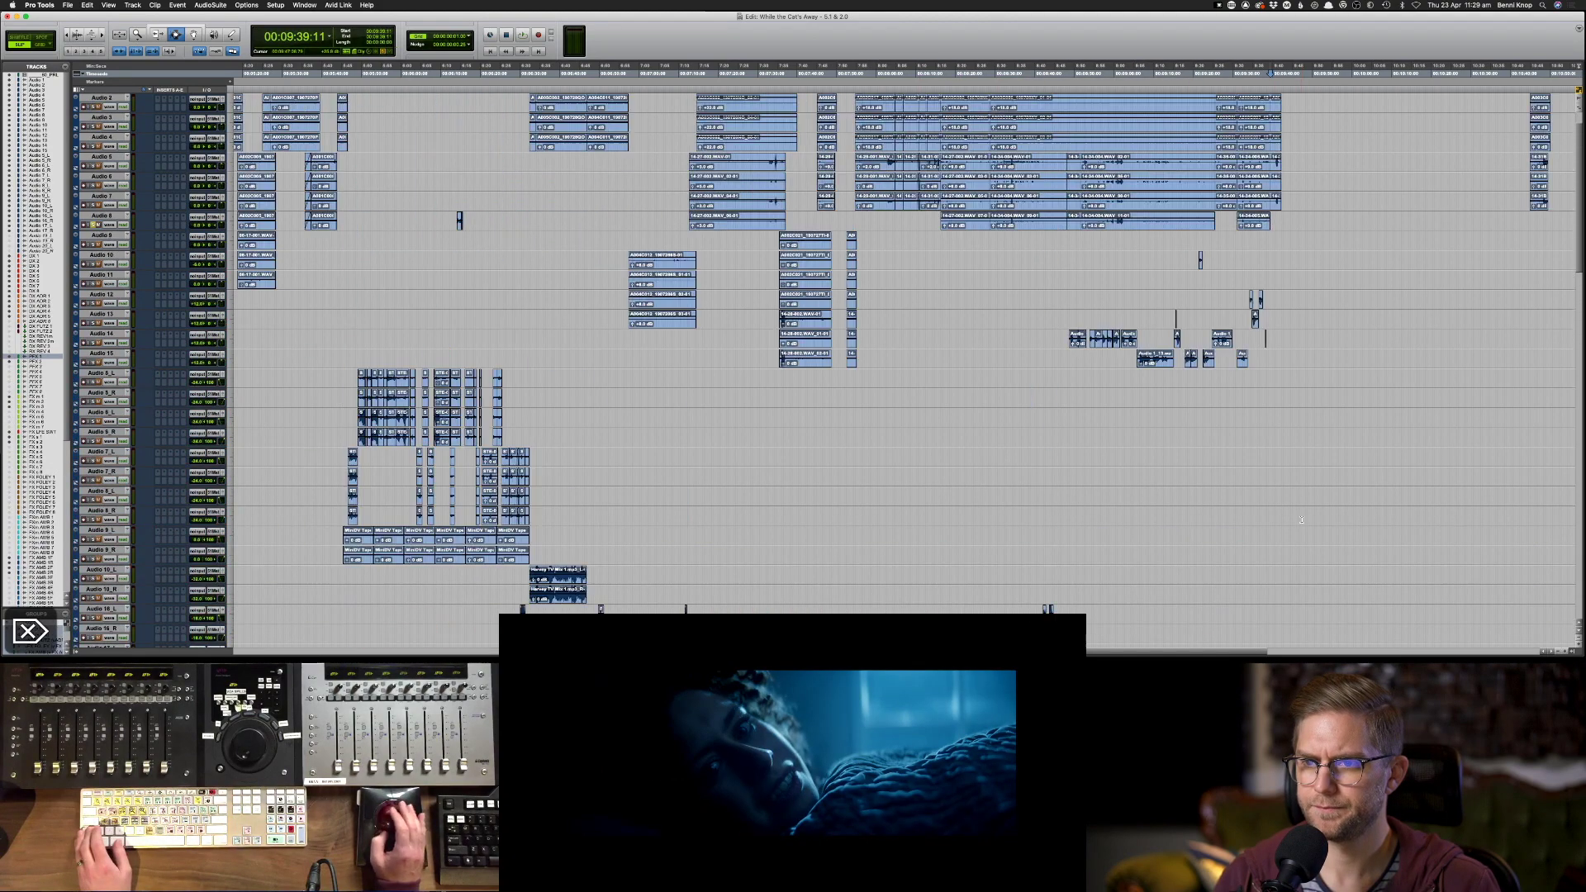
scroll(1301, 520, "up", 2)
left_click(1220, 202)
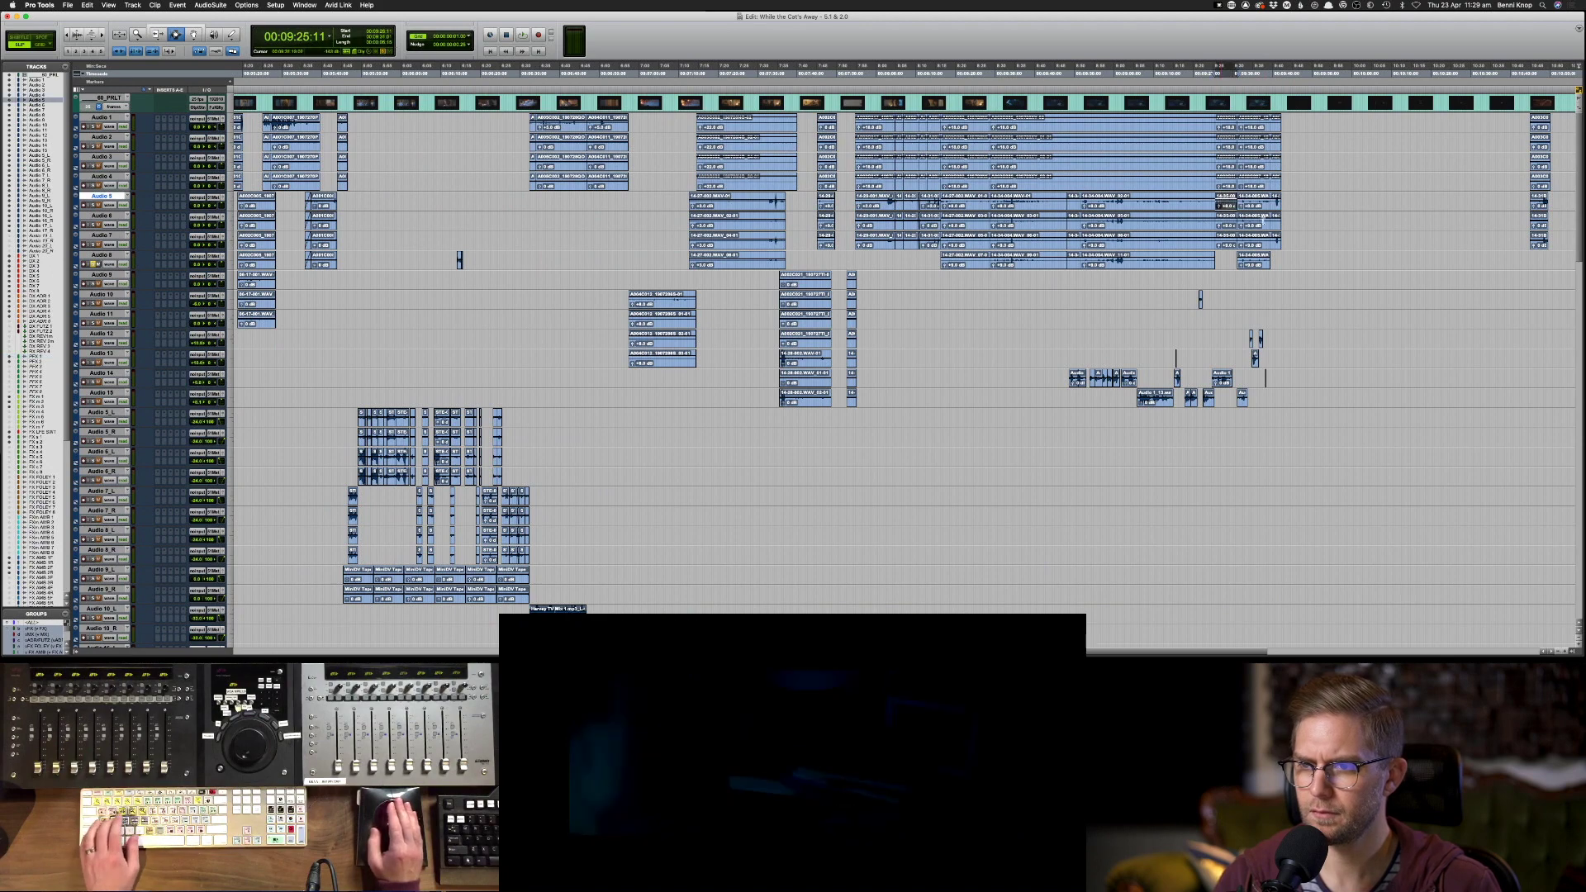
key("super+c")
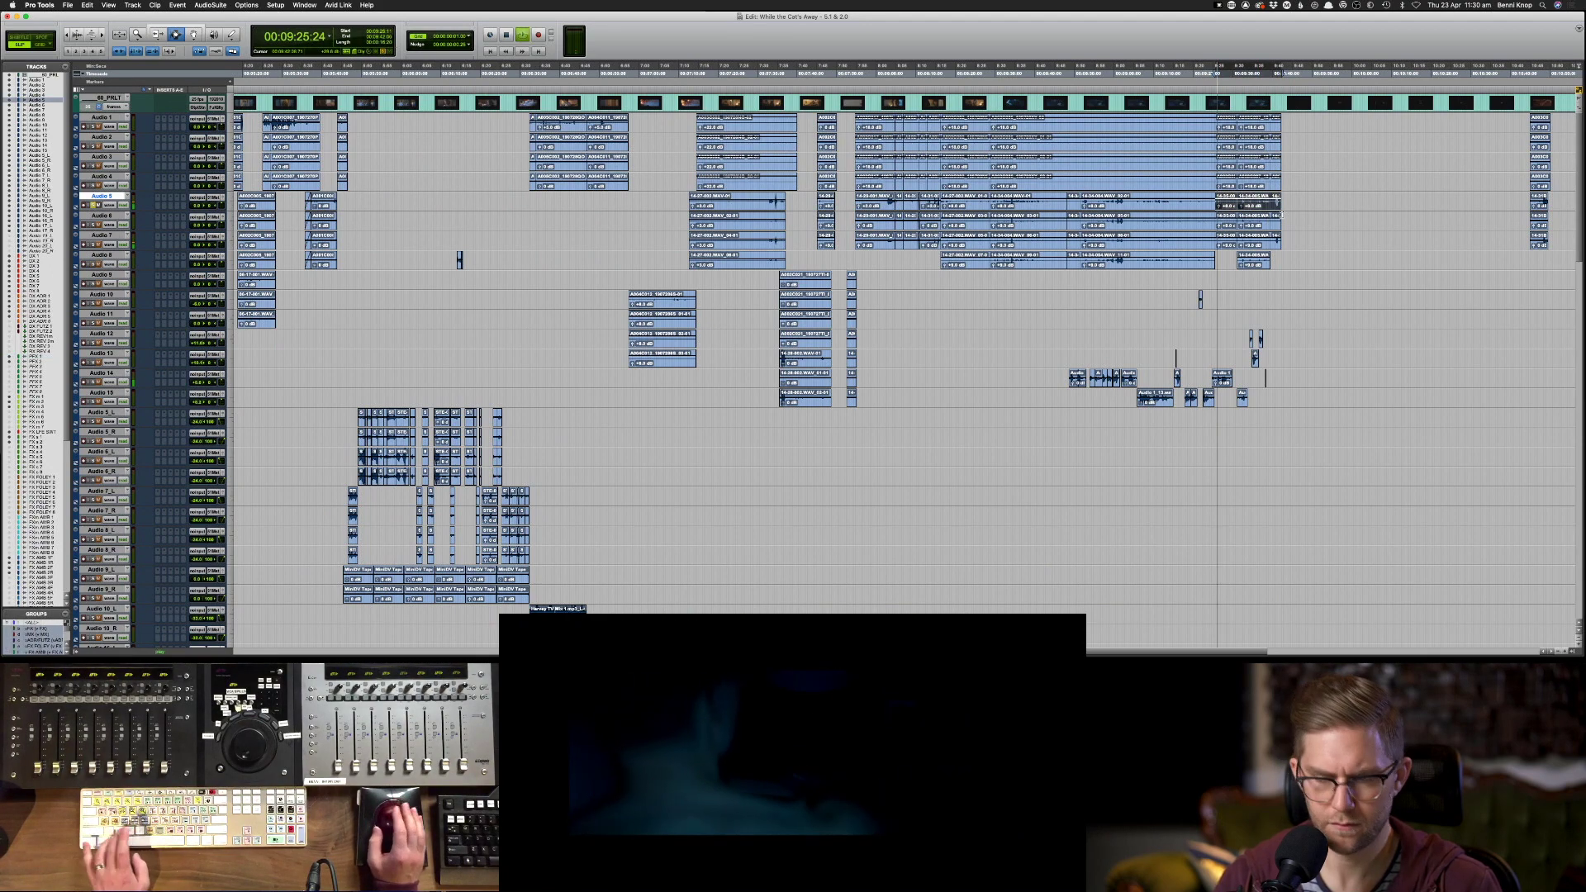
key("space")
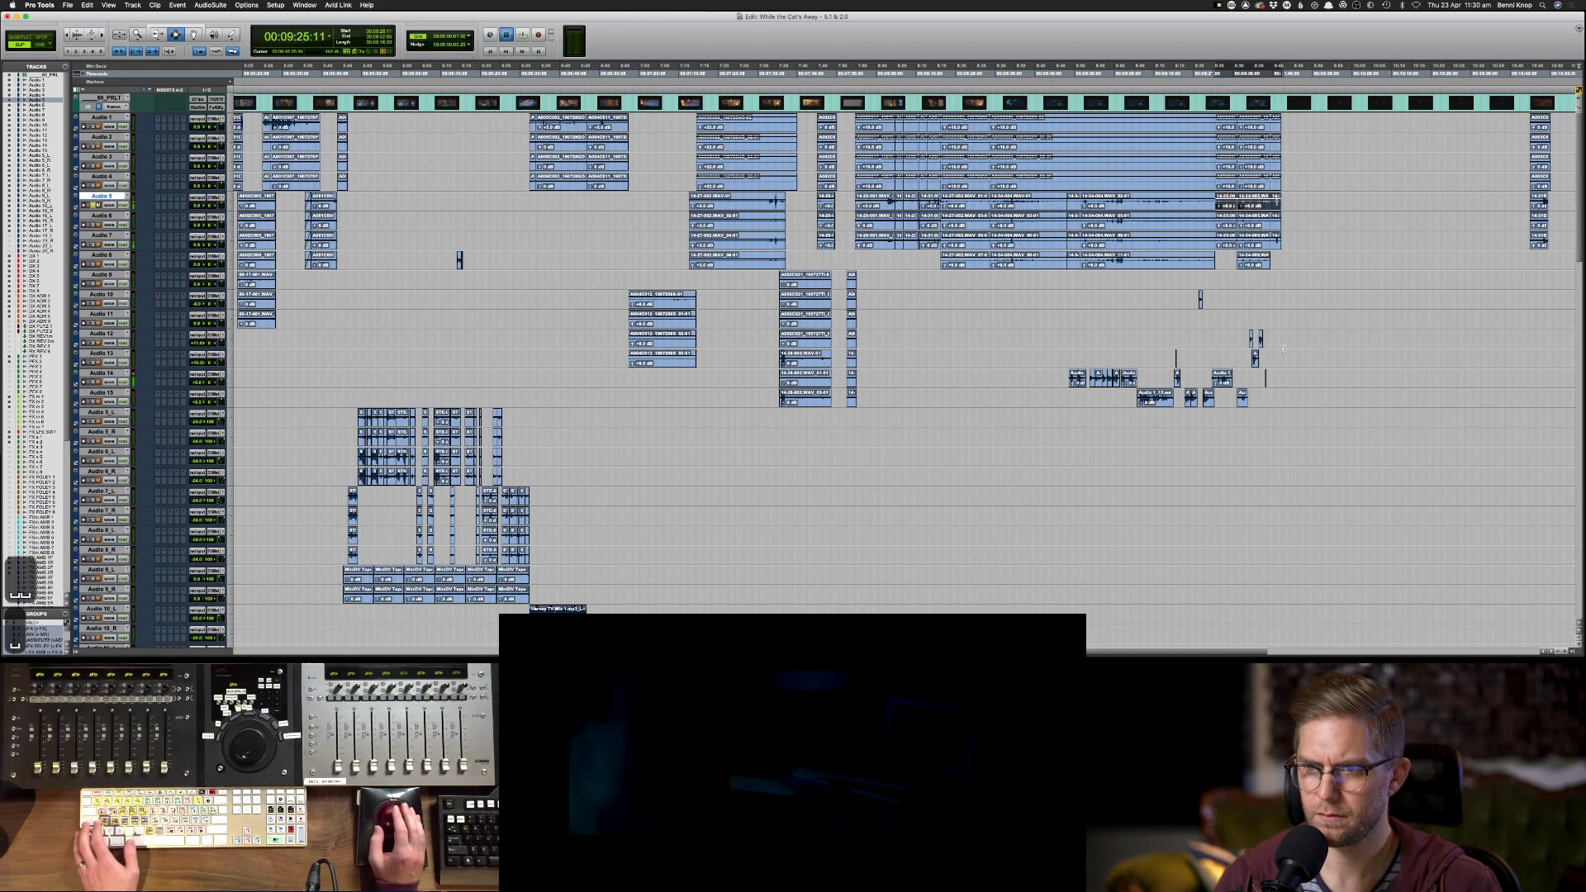
scroll(1283, 350, "down", 7)
scroll(1283, 349, "up", 8)
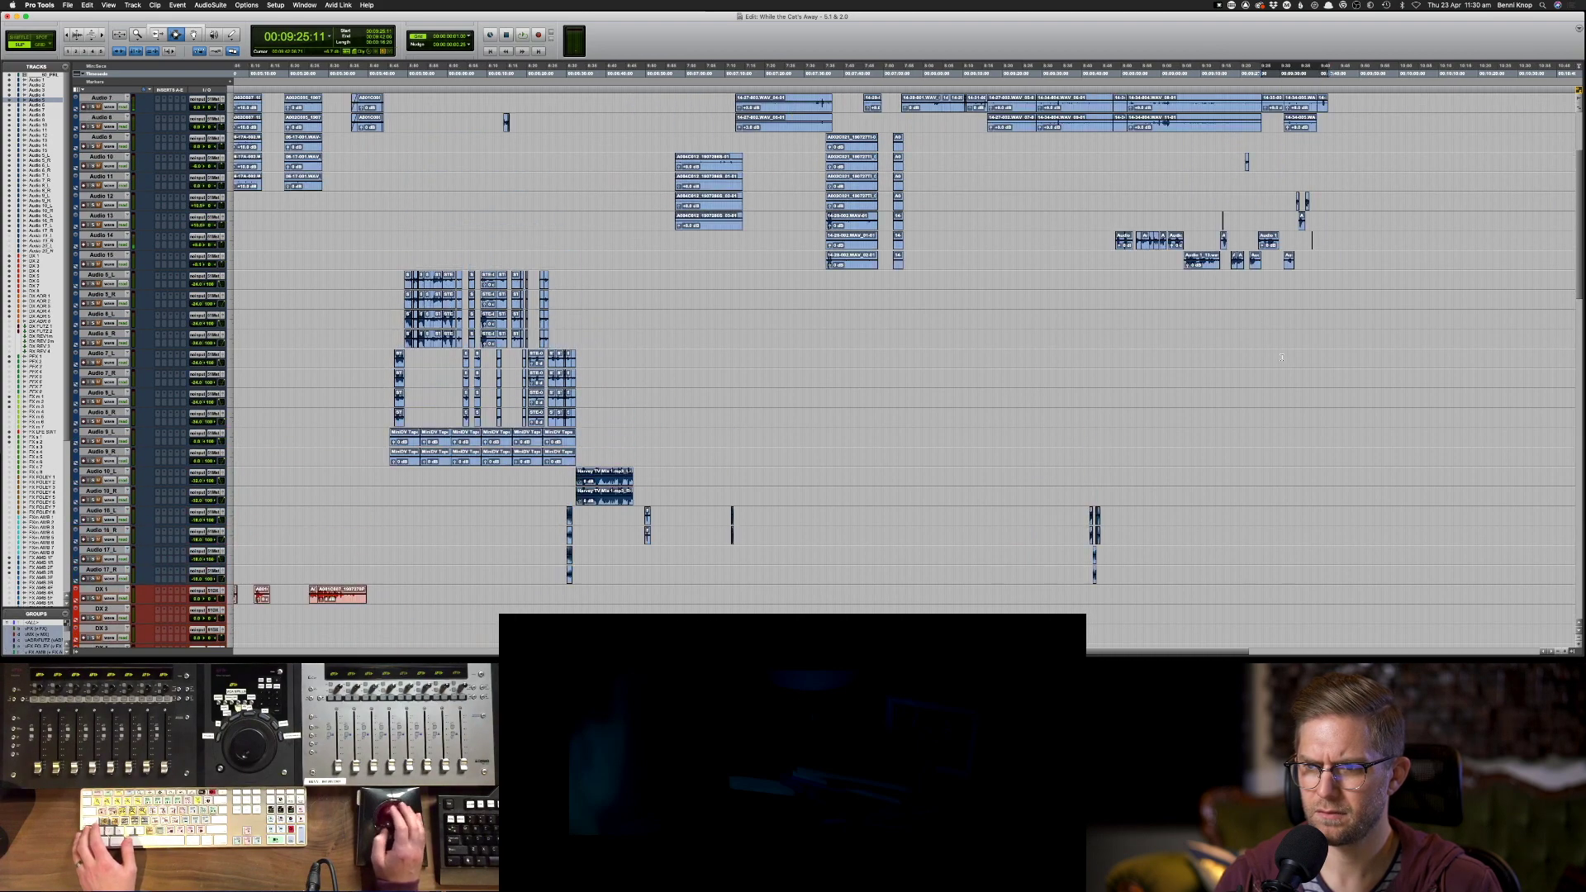
key("space")
key("super+c")
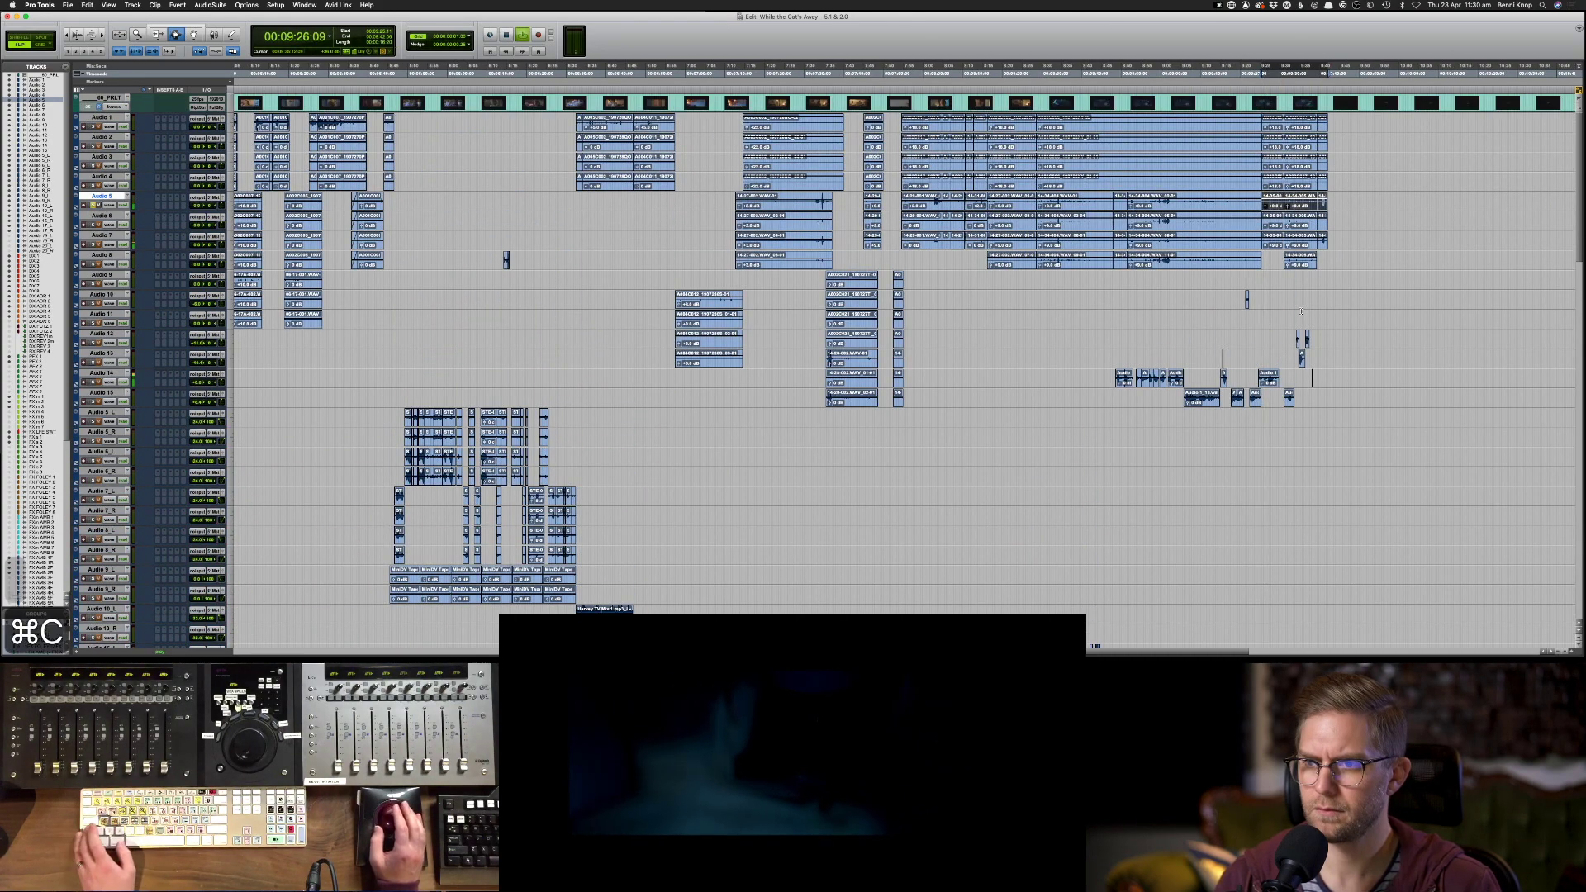
scroll(1301, 311, "down", 20)
scroll(1300, 311, "down", 20)
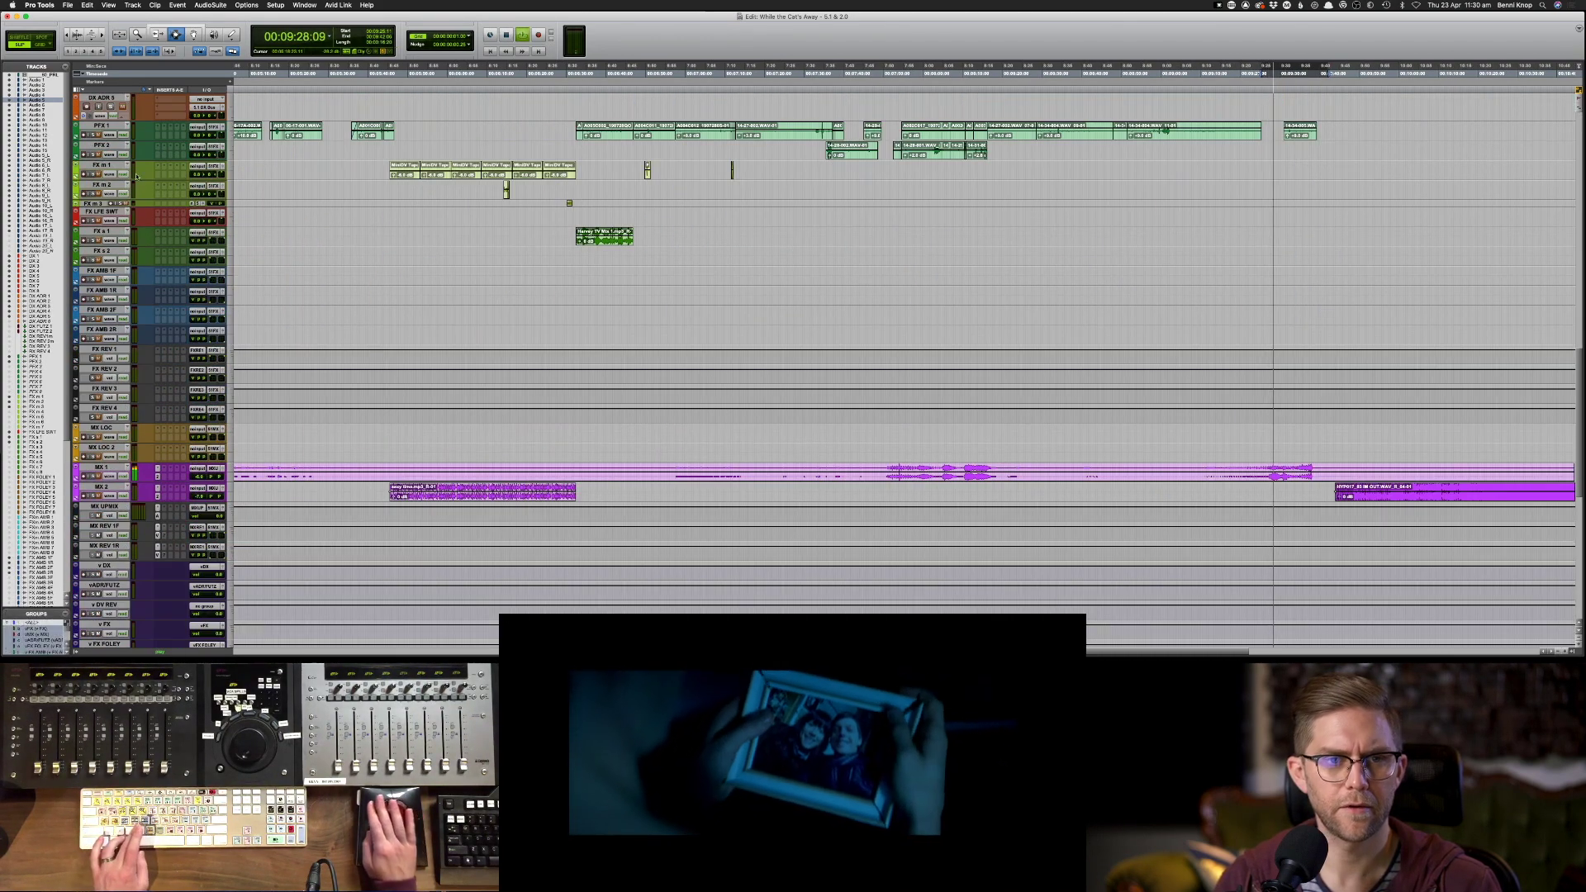
key("super+v")
scroll(1009, 255, "up", 12)
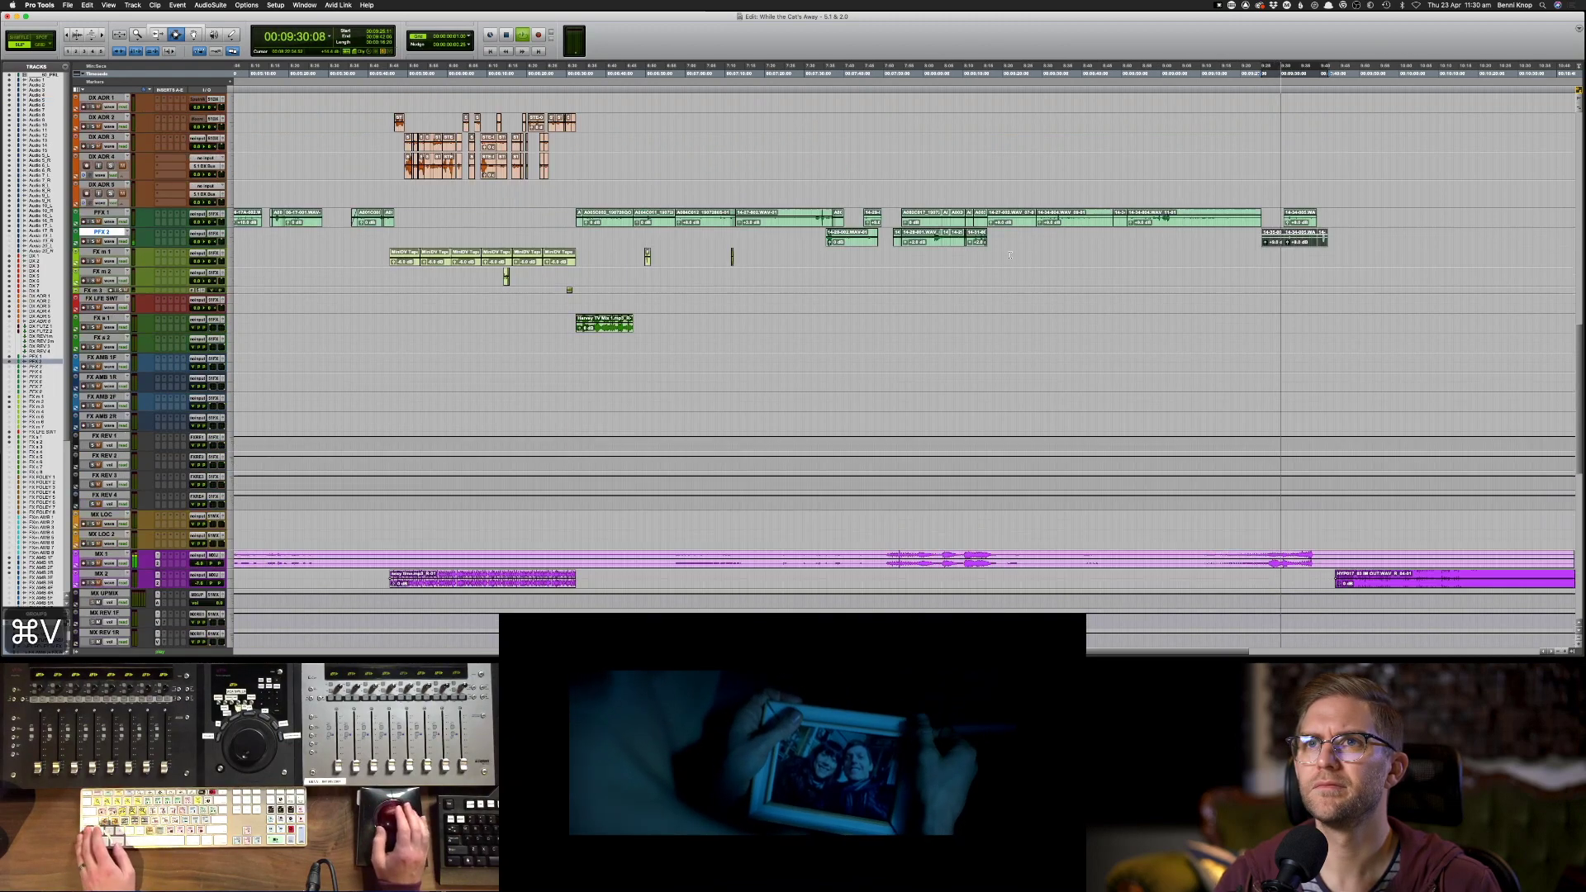
- Solo and audition the short effects clips on Audio 16_L and Audio 17_L around 8:40
scroll(1010, 255, "up", 16)
scroll(1010, 256, "up", 10)
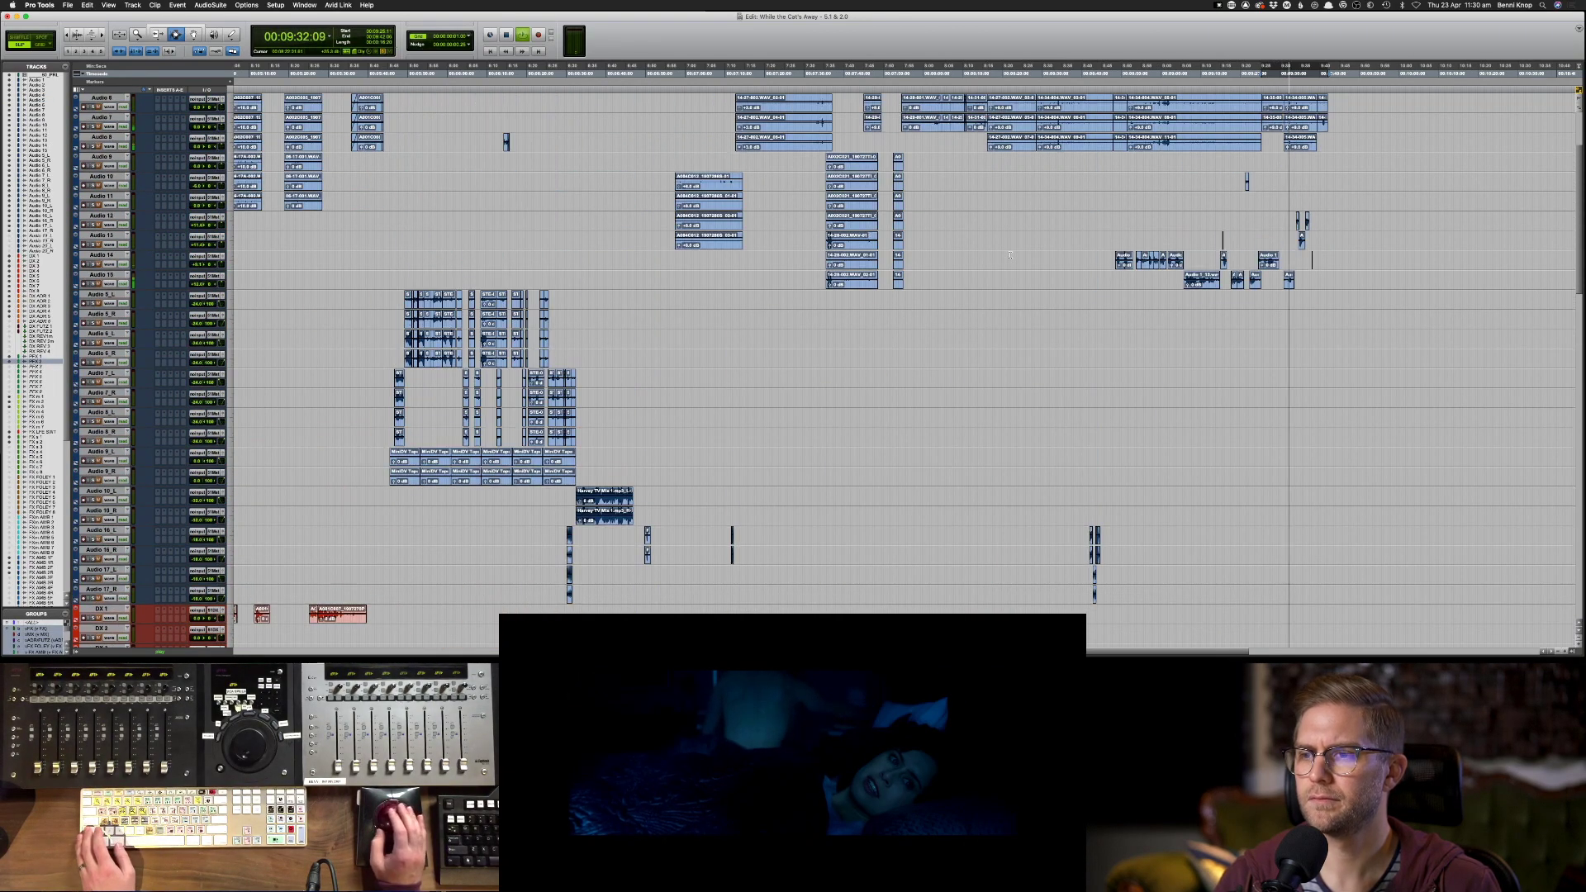
left_click(1111, 261)
key("space")
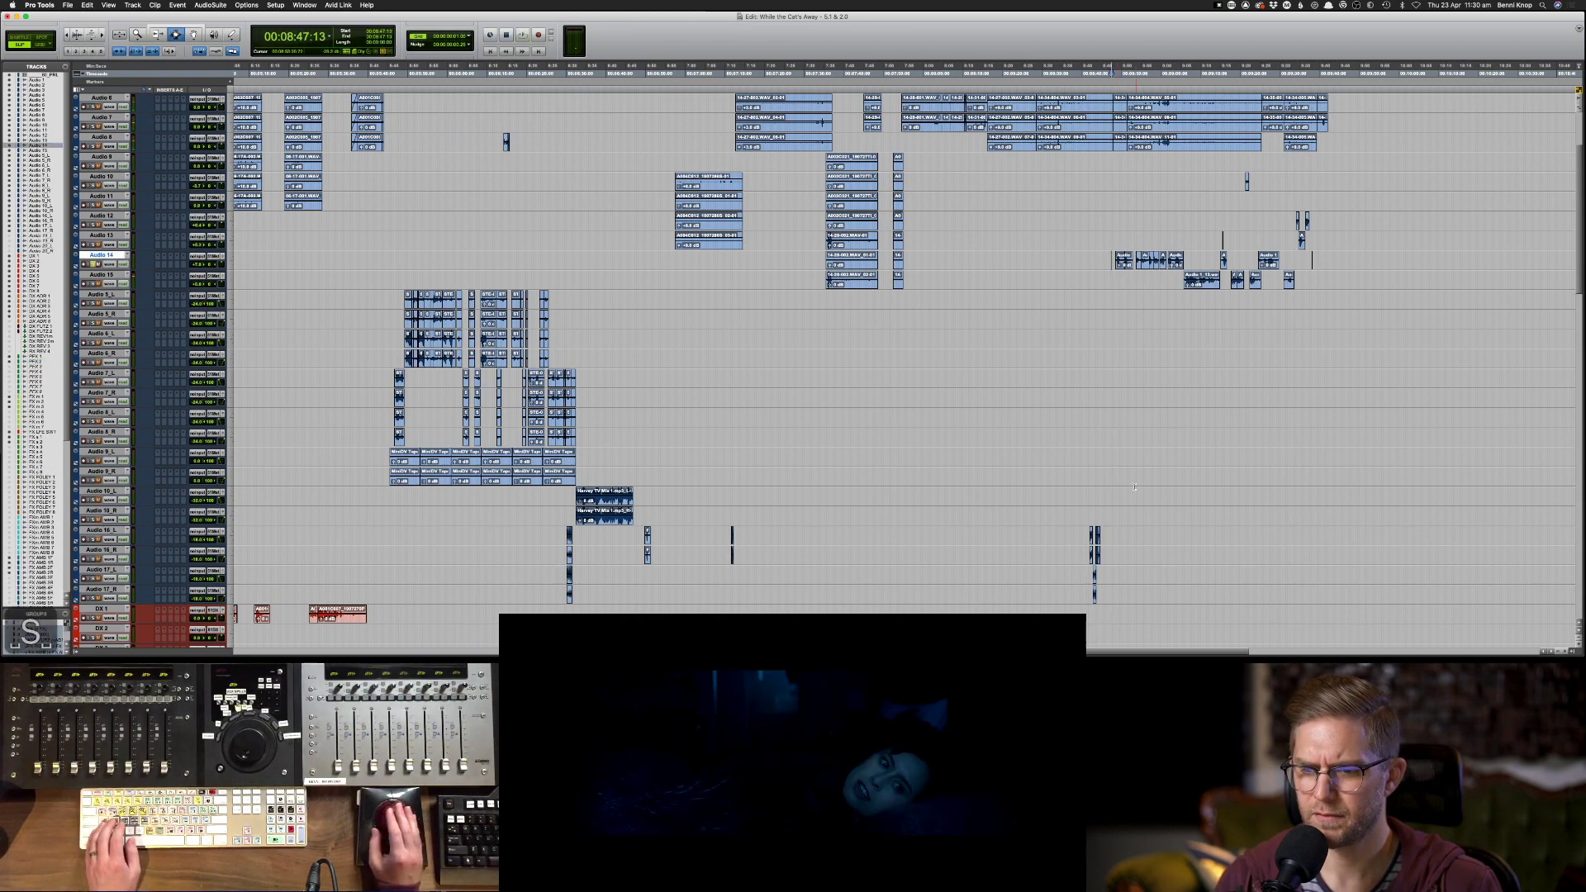
key("space")
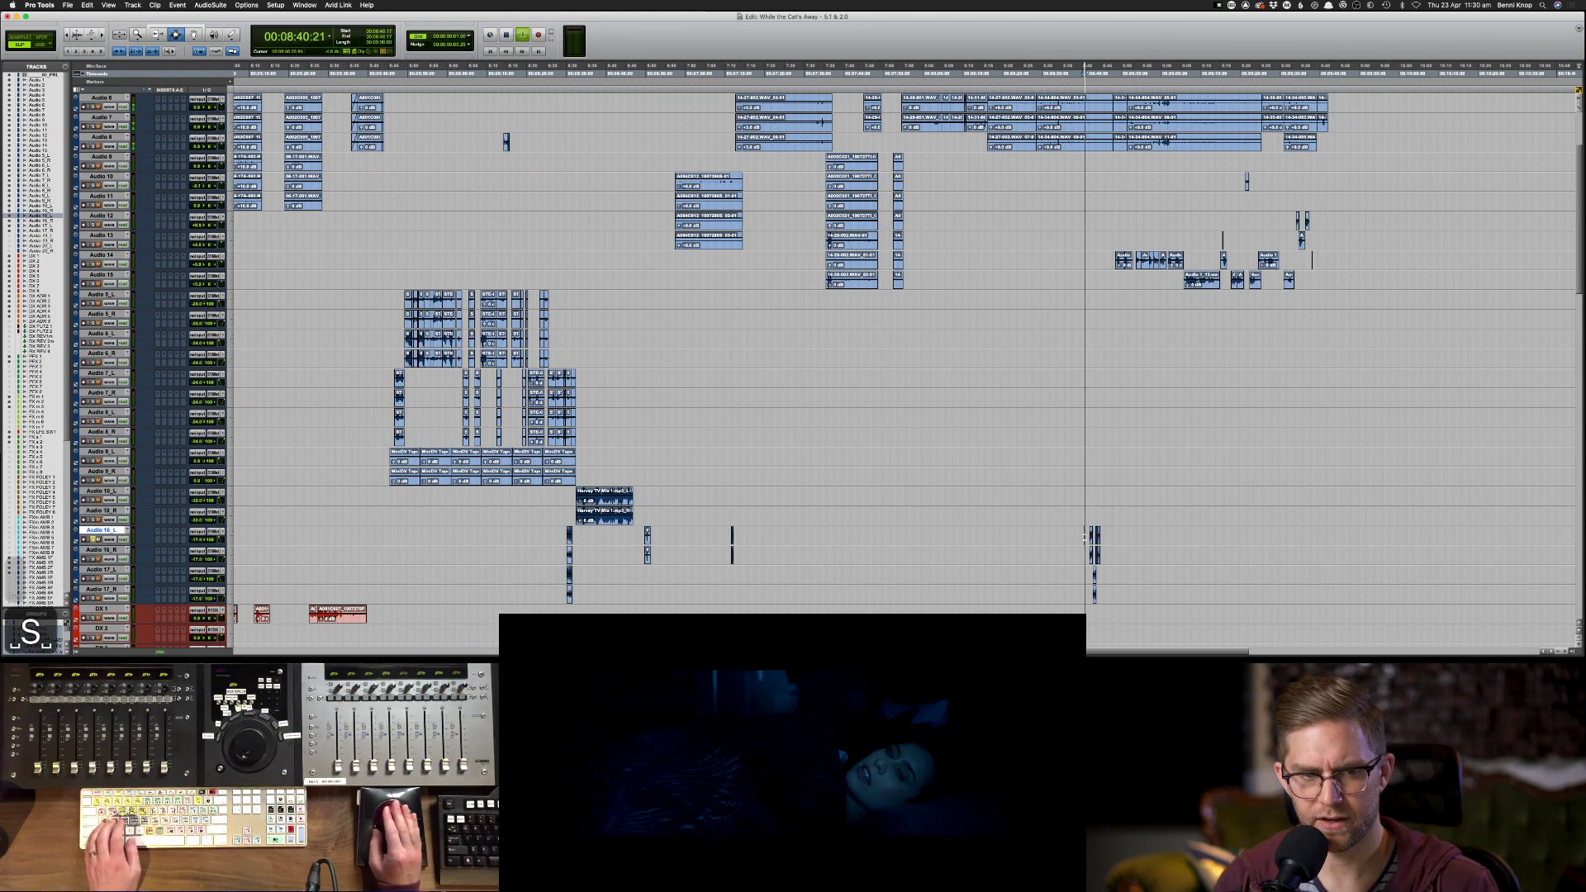
key("Left")
scroll(1089, 535, "down", 8)
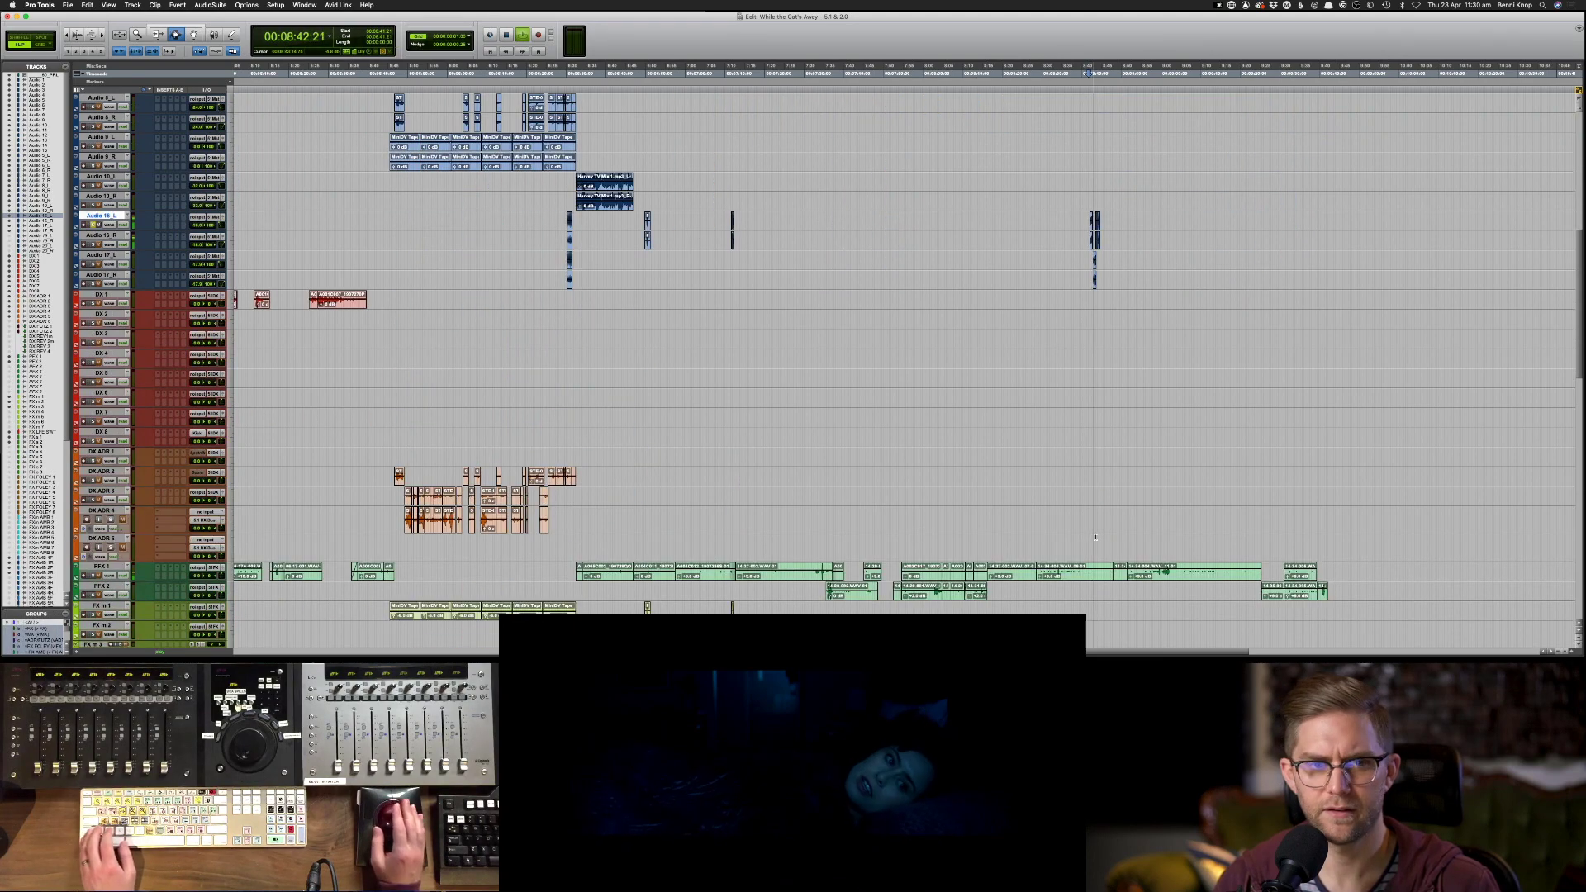
left_click(1088, 263)
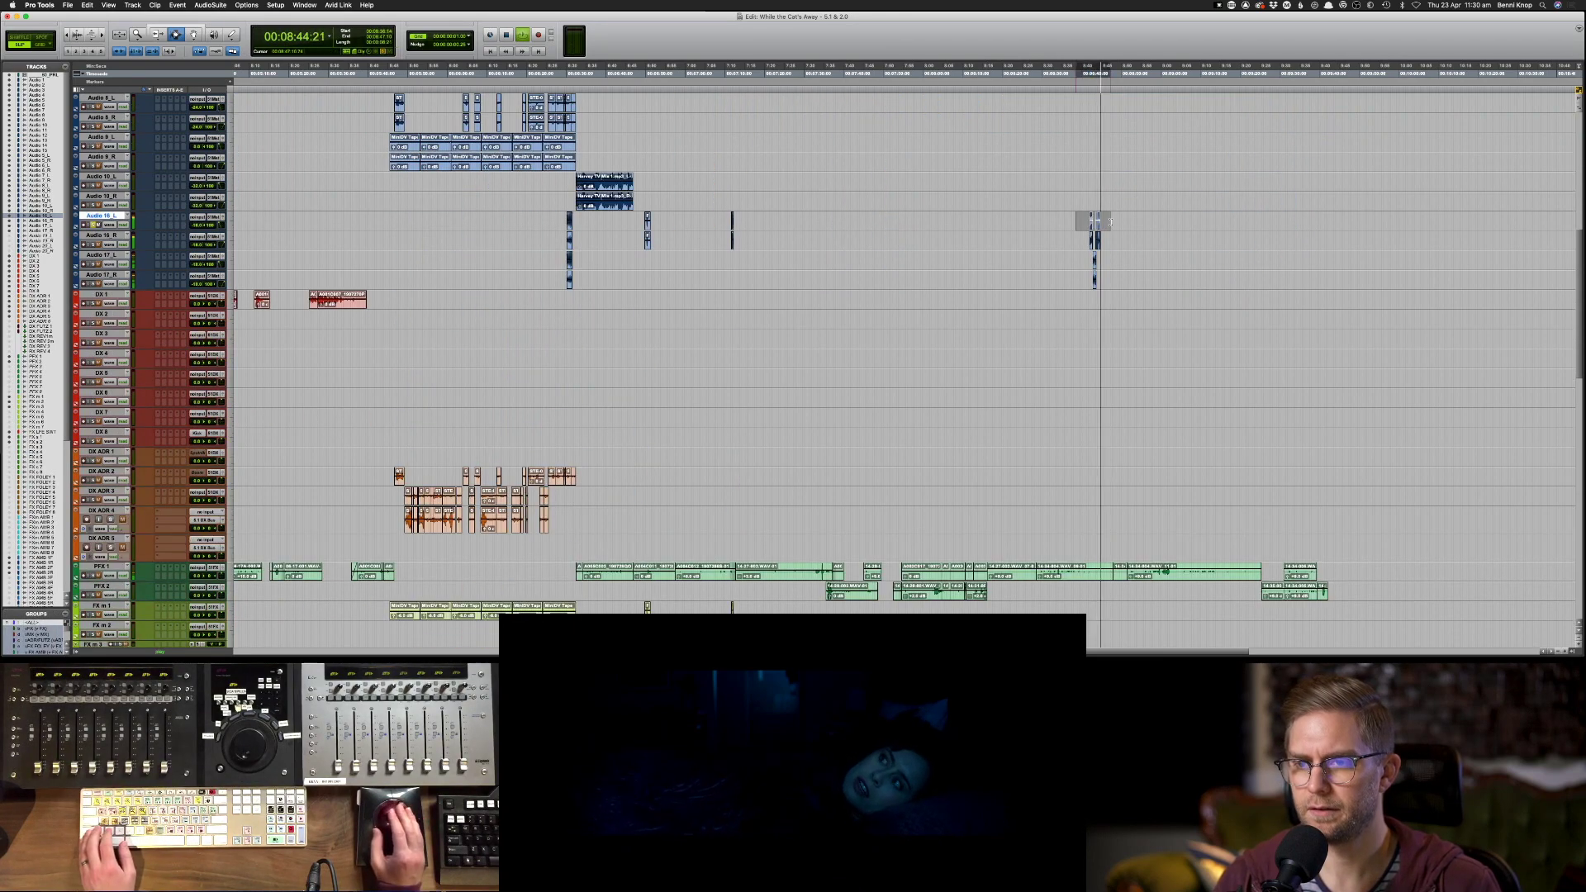
key("space")
key("super+bracketright")
key("super+bracketright")
key("super+bracketright")
key("super+bracketright")
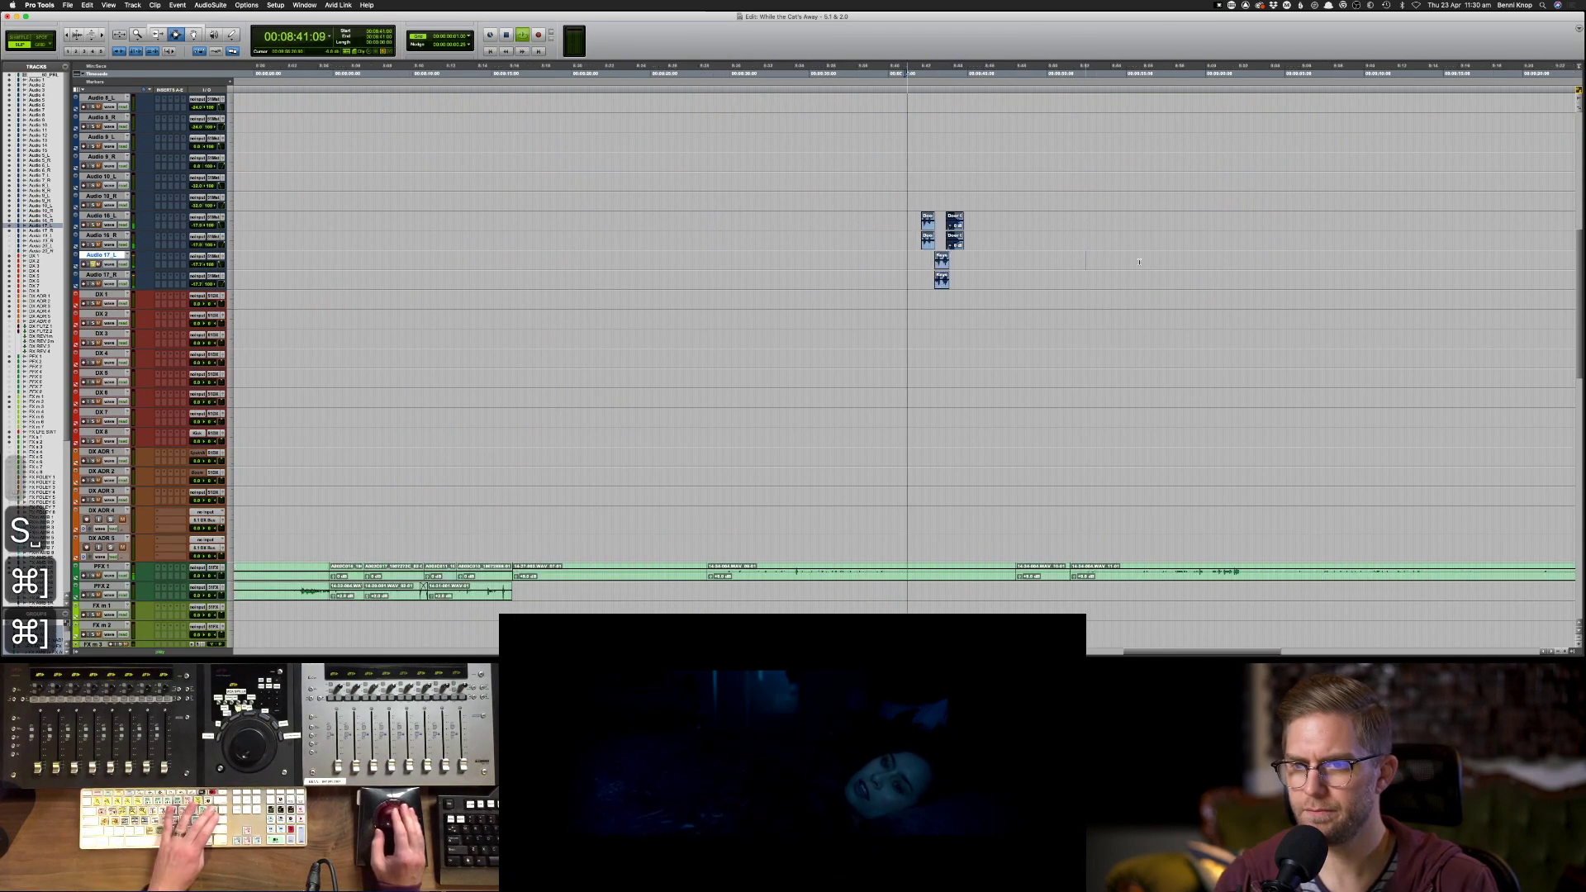
key("super+bracketleft")
key("super+bracketleft")
key("super+bracketleft")
key("super+bracketleft")
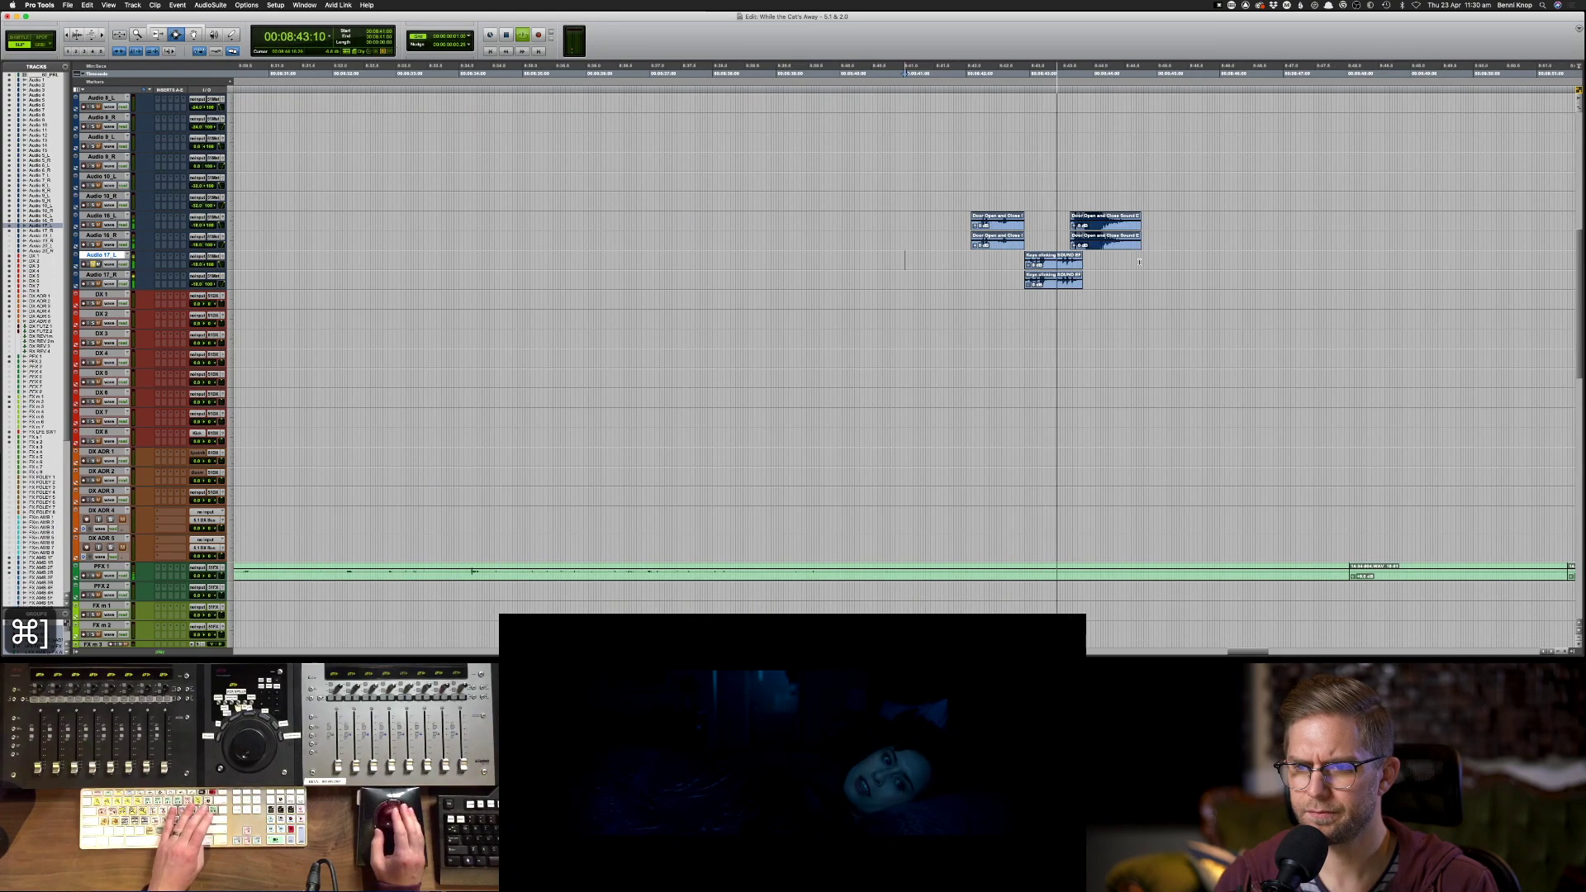
- Copy the two short Audio 16_L clips around 8:40 to the same position on FX m 1
left_click_drag(901, 221, 940, 221)
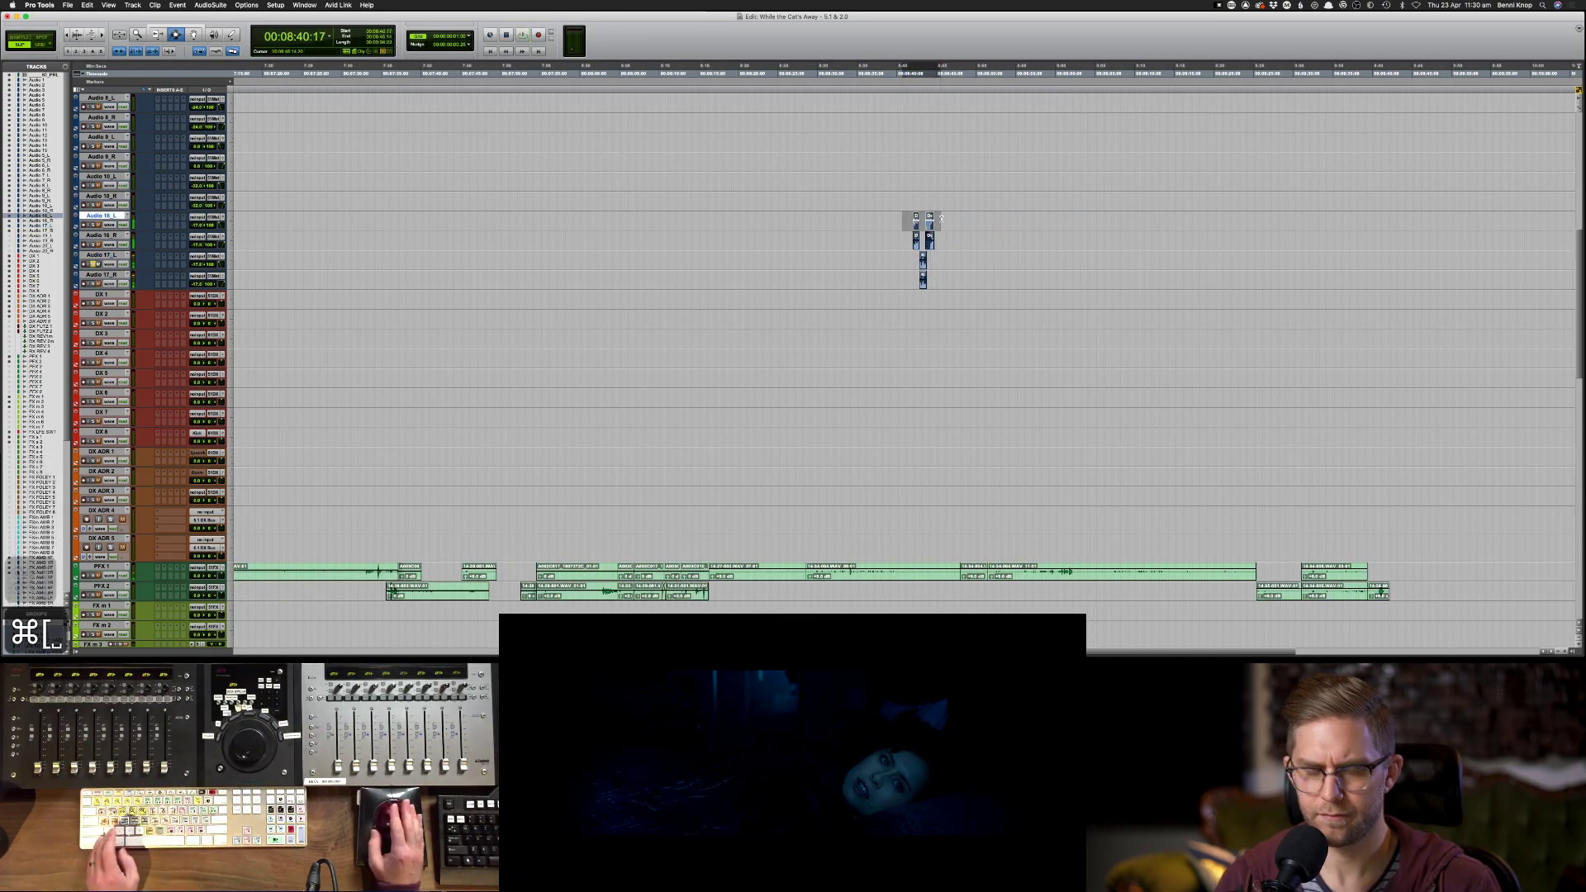
key("super+c")
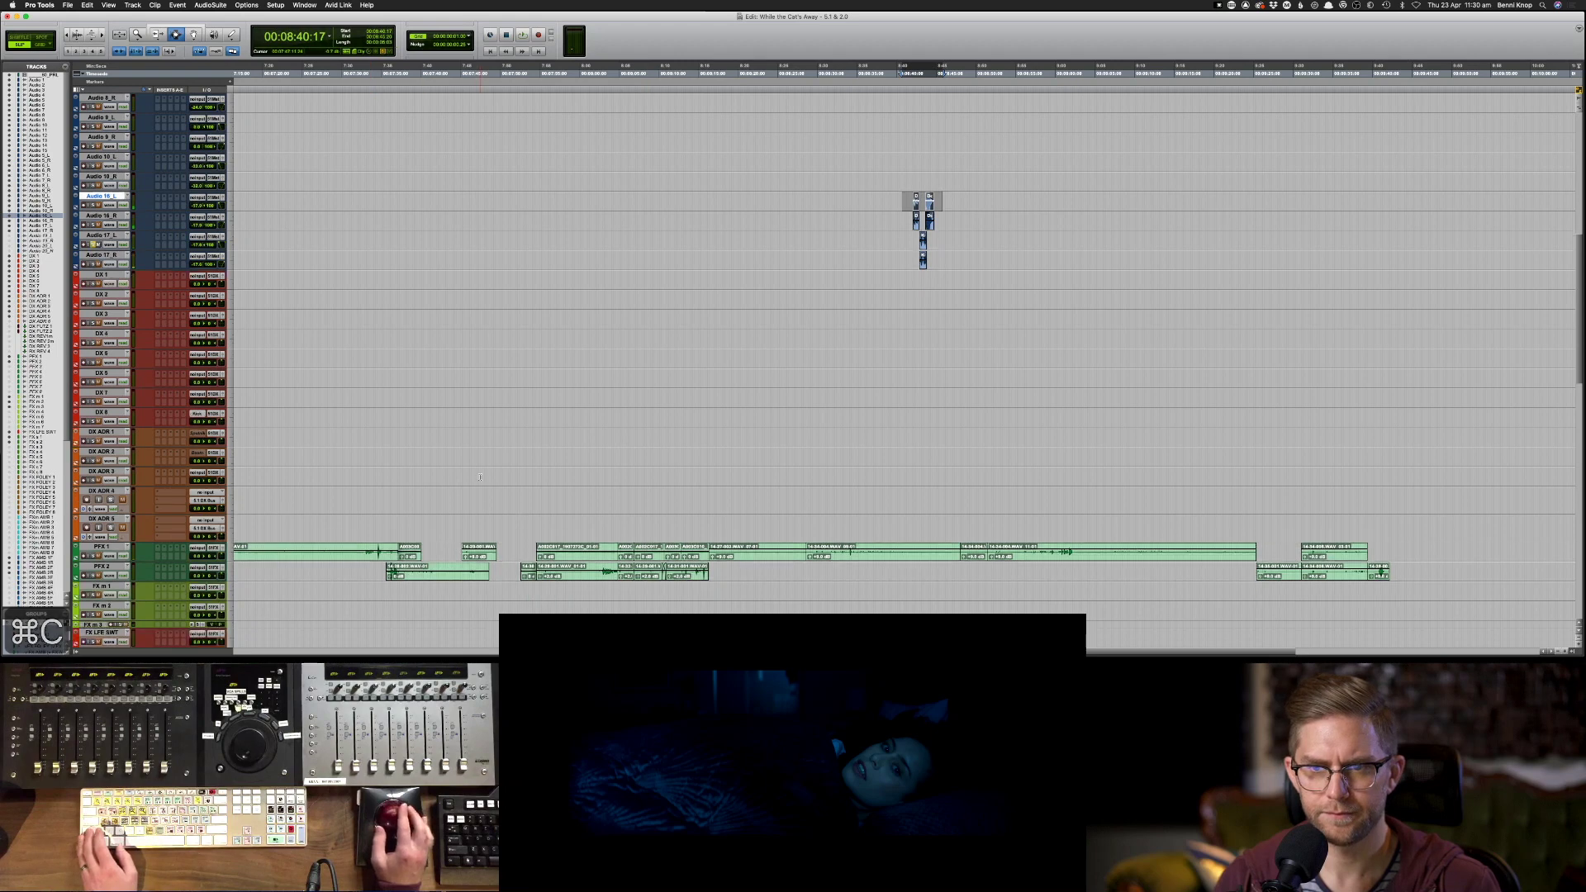
scroll(826, 355, "down", 3)
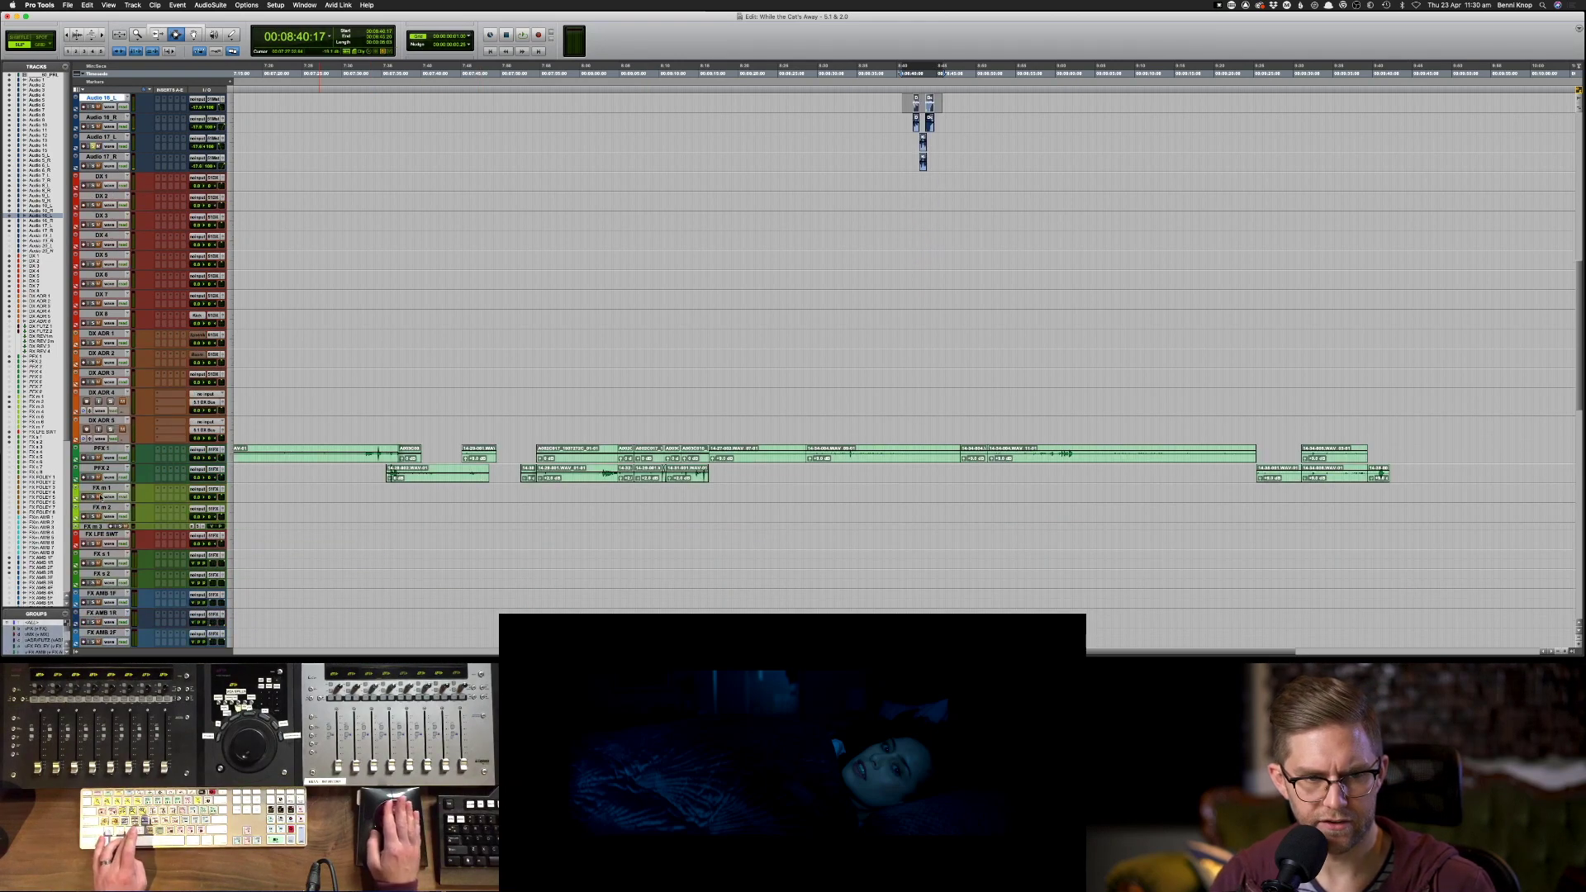
left_click(101, 489)
key("super+v")
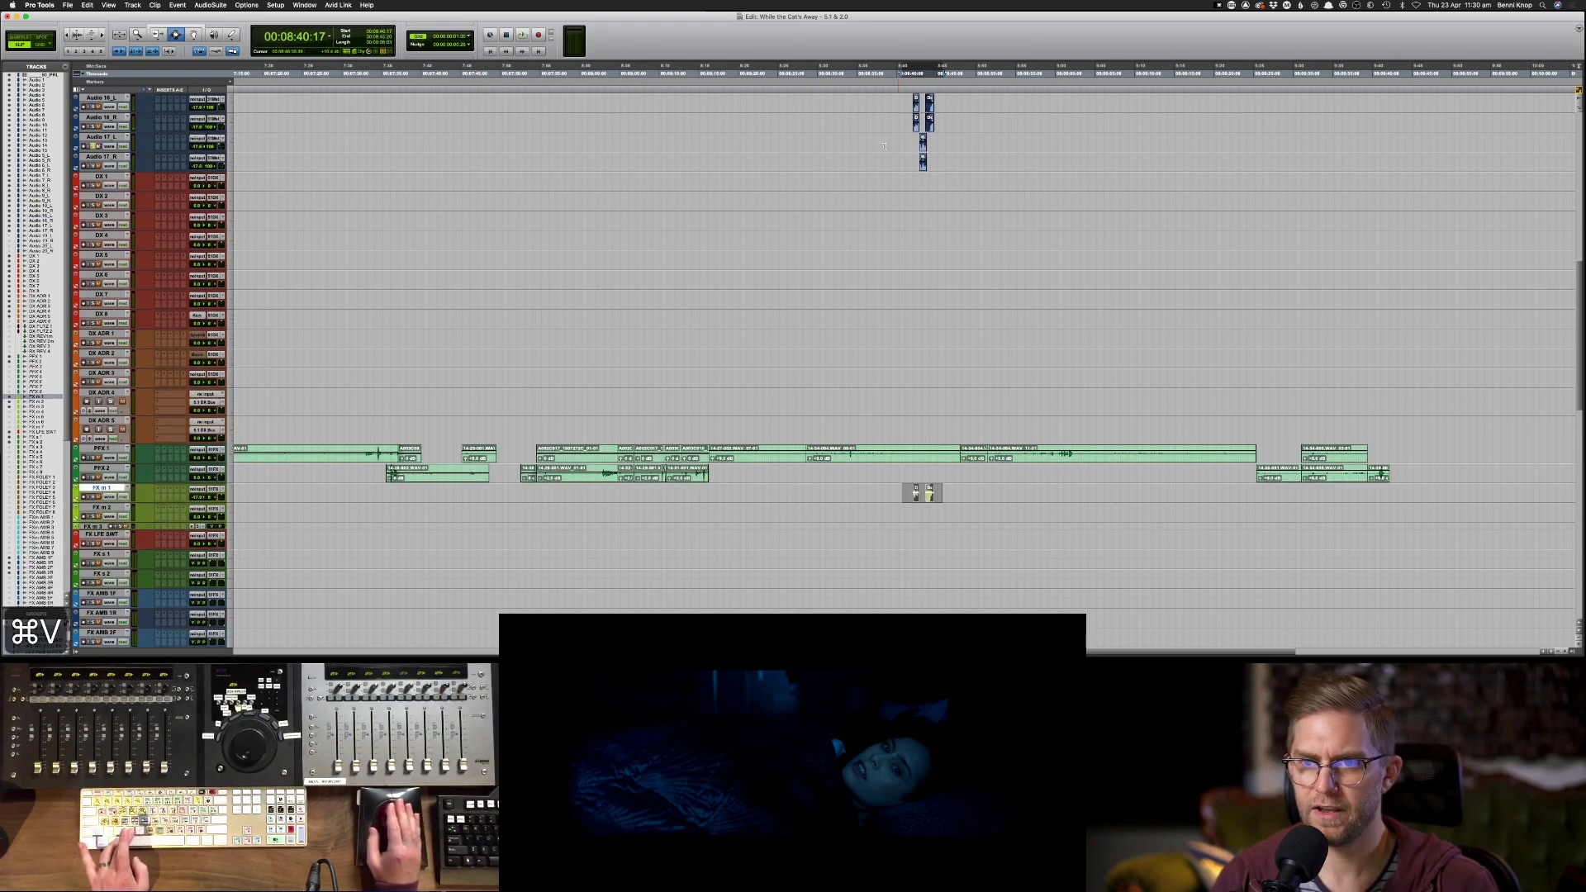
- Copy the short Audio 17_L clip around 8:40 to the same position on FX m 2
left_click(883, 146)
key("super+c")
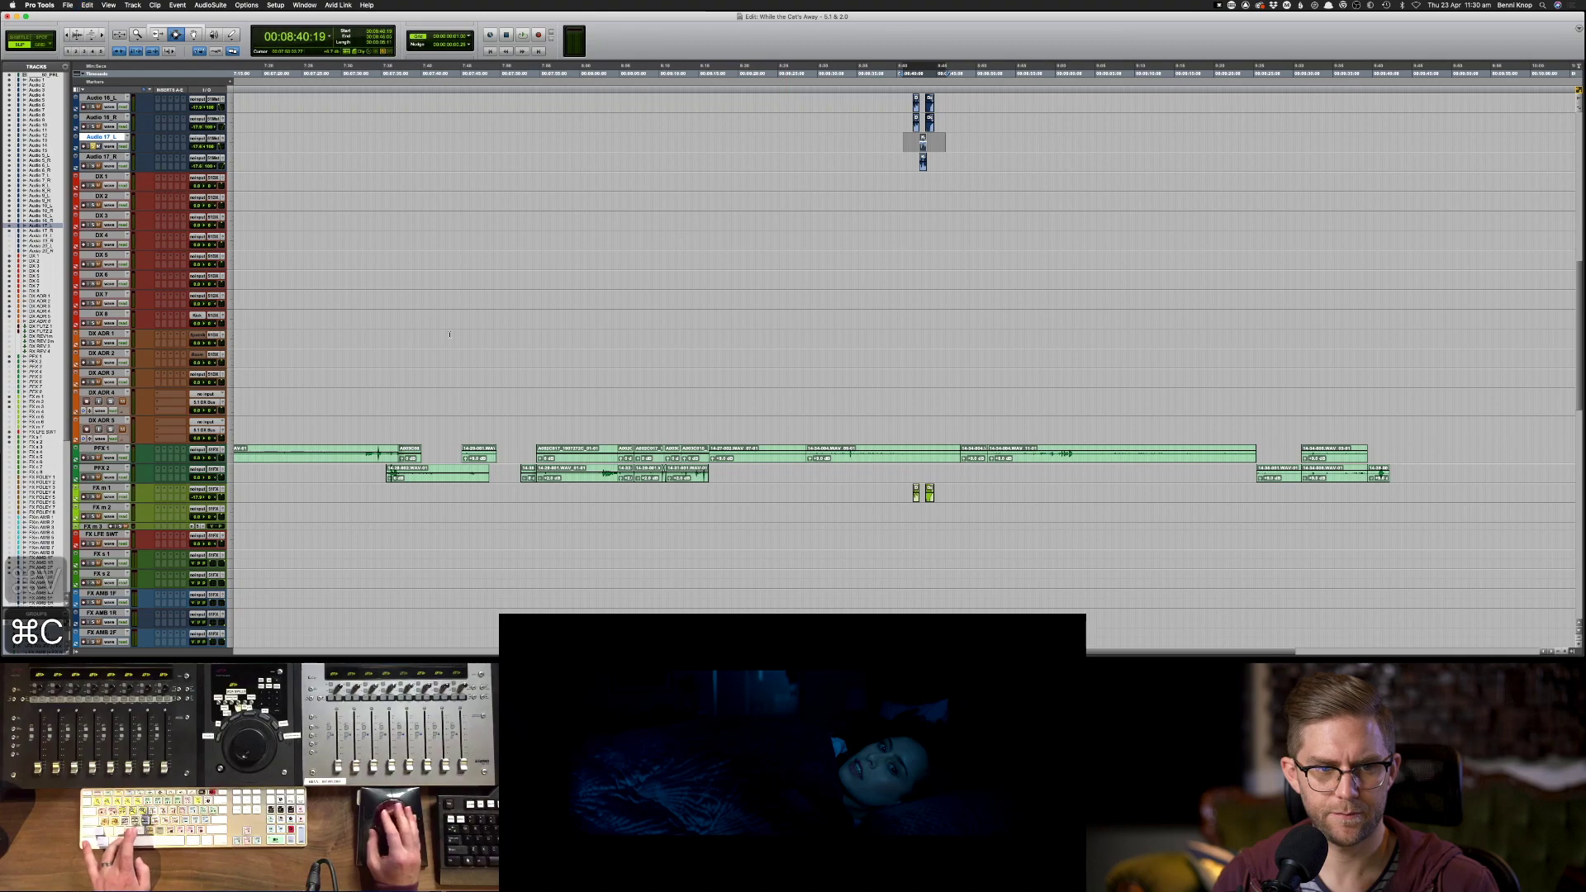
left_click(108, 510)
key("super+v")
- Audition the Audio 14 and Audio 15 clips from about 8:47, soloing the tracks as needed
scroll(1051, 338, "up", 15)
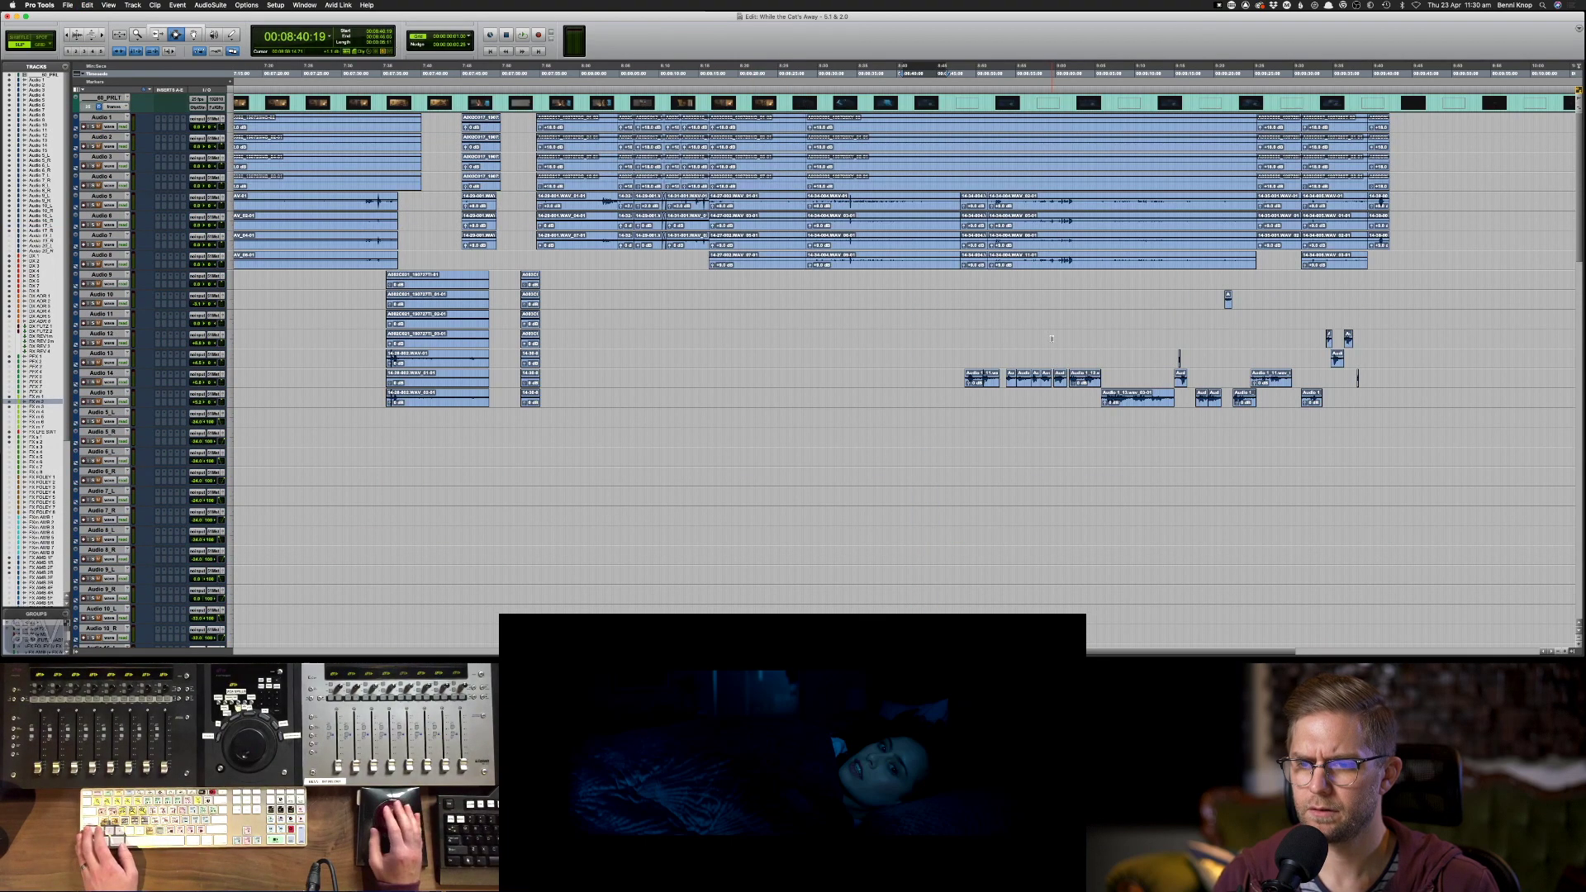
left_click(1070, 382)
key("space")
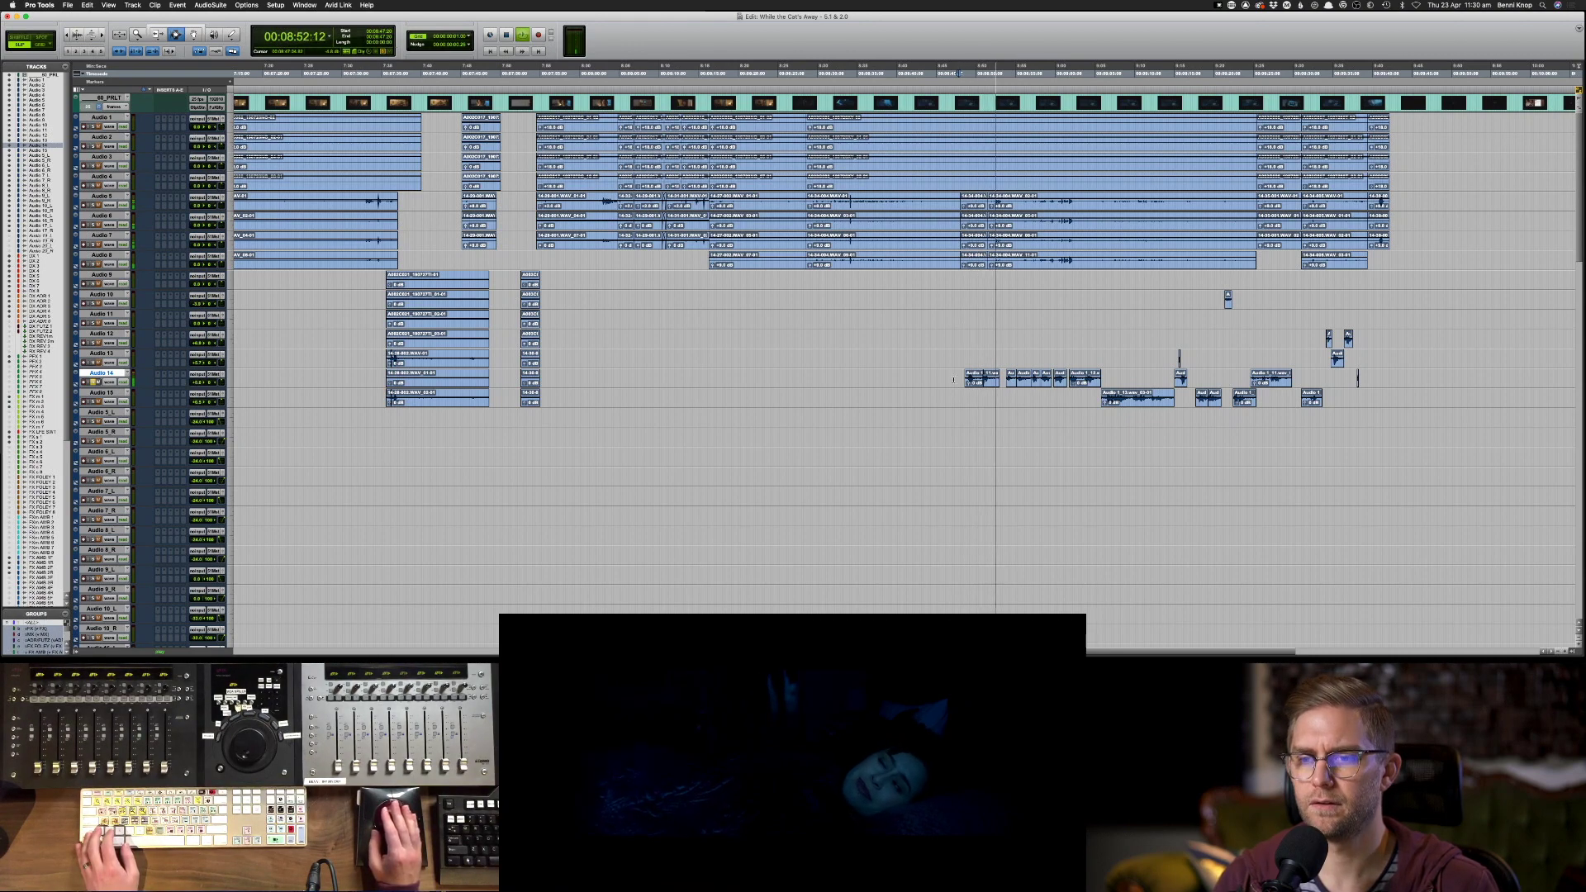
left_click_drag(954, 381, 1375, 374)
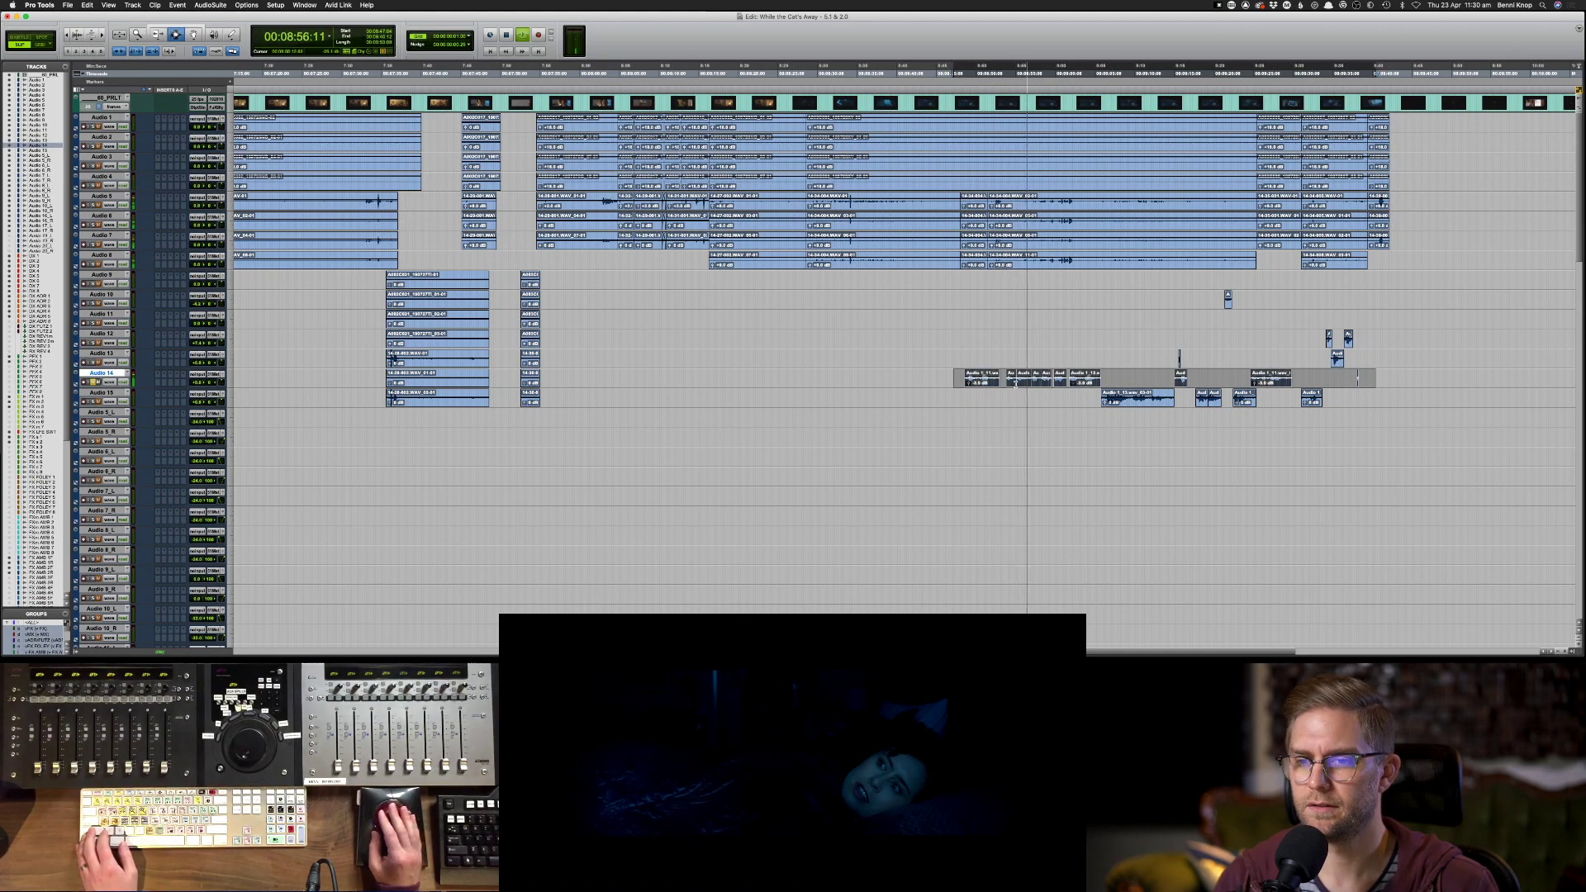
left_click(965, 381)
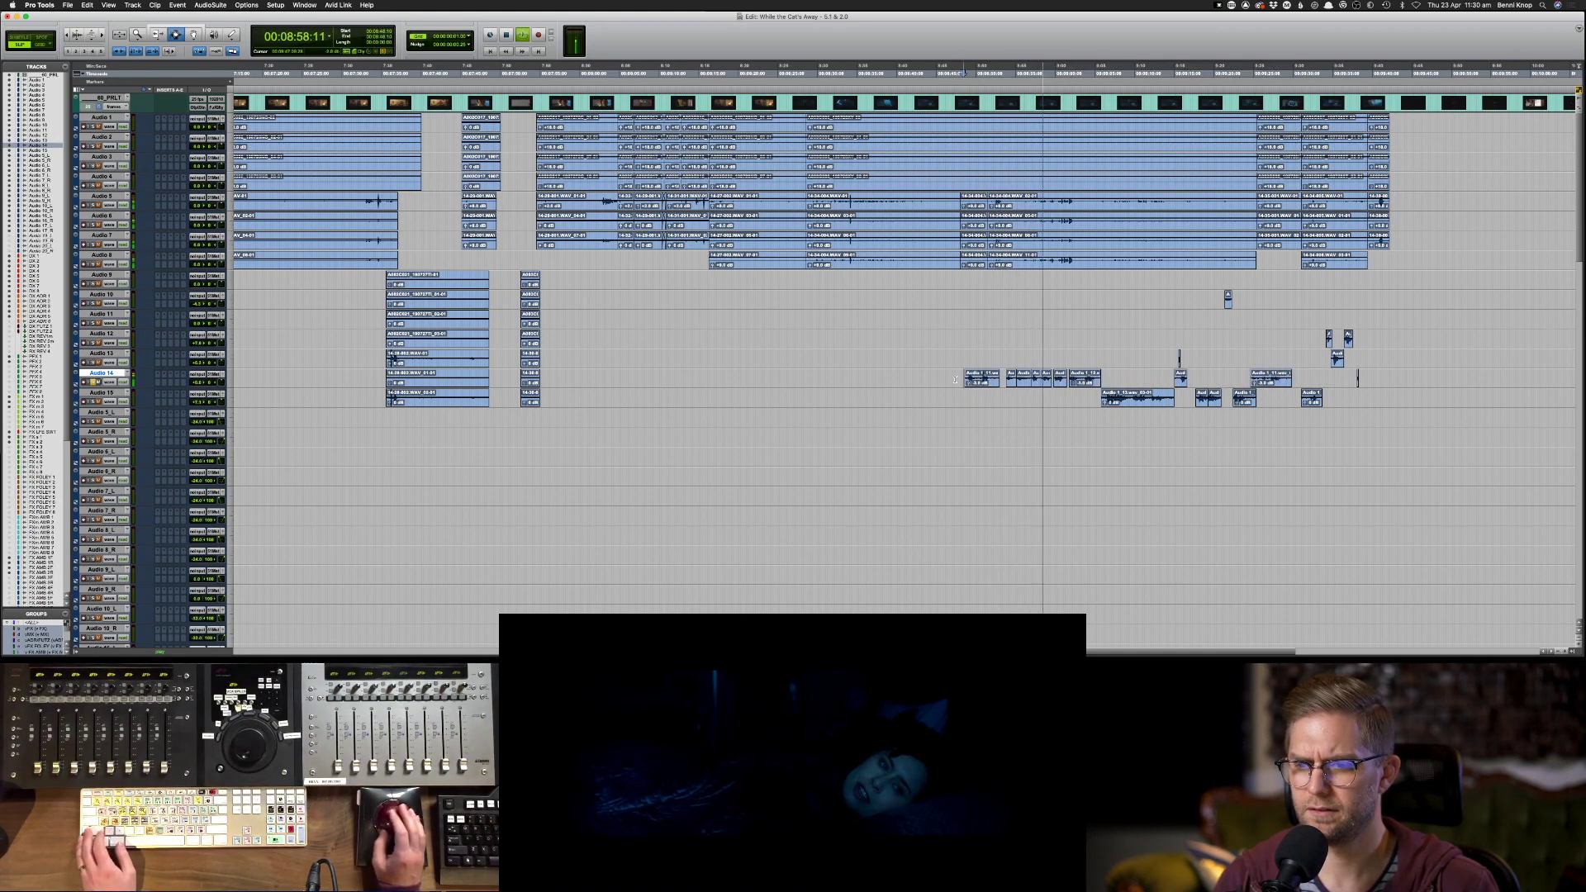
scroll(955, 380, "down", 1)
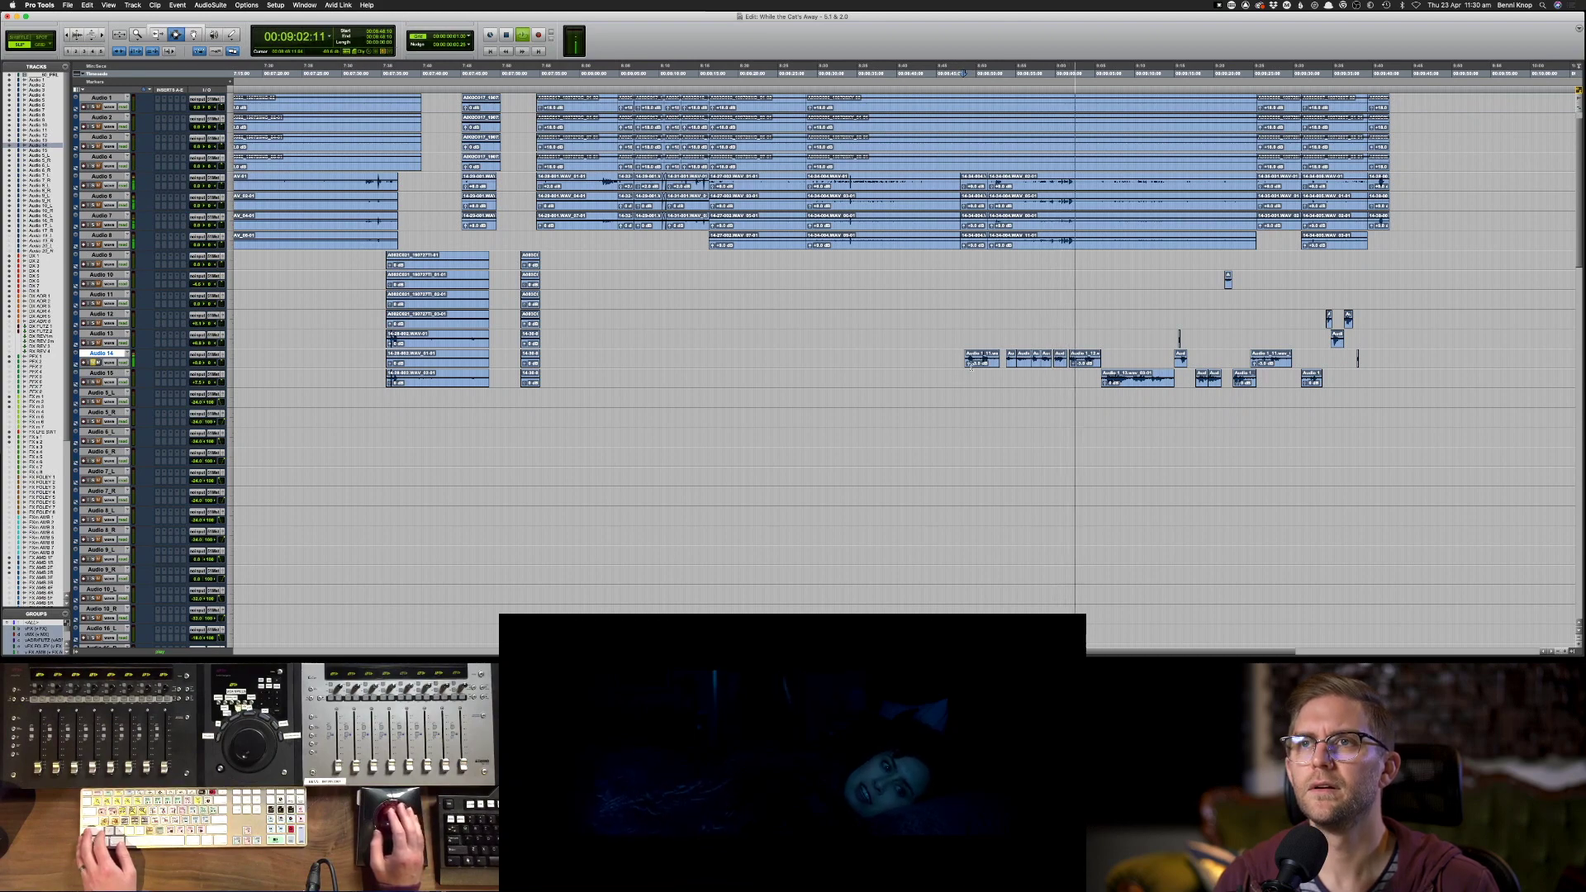
left_click(1064, 380)
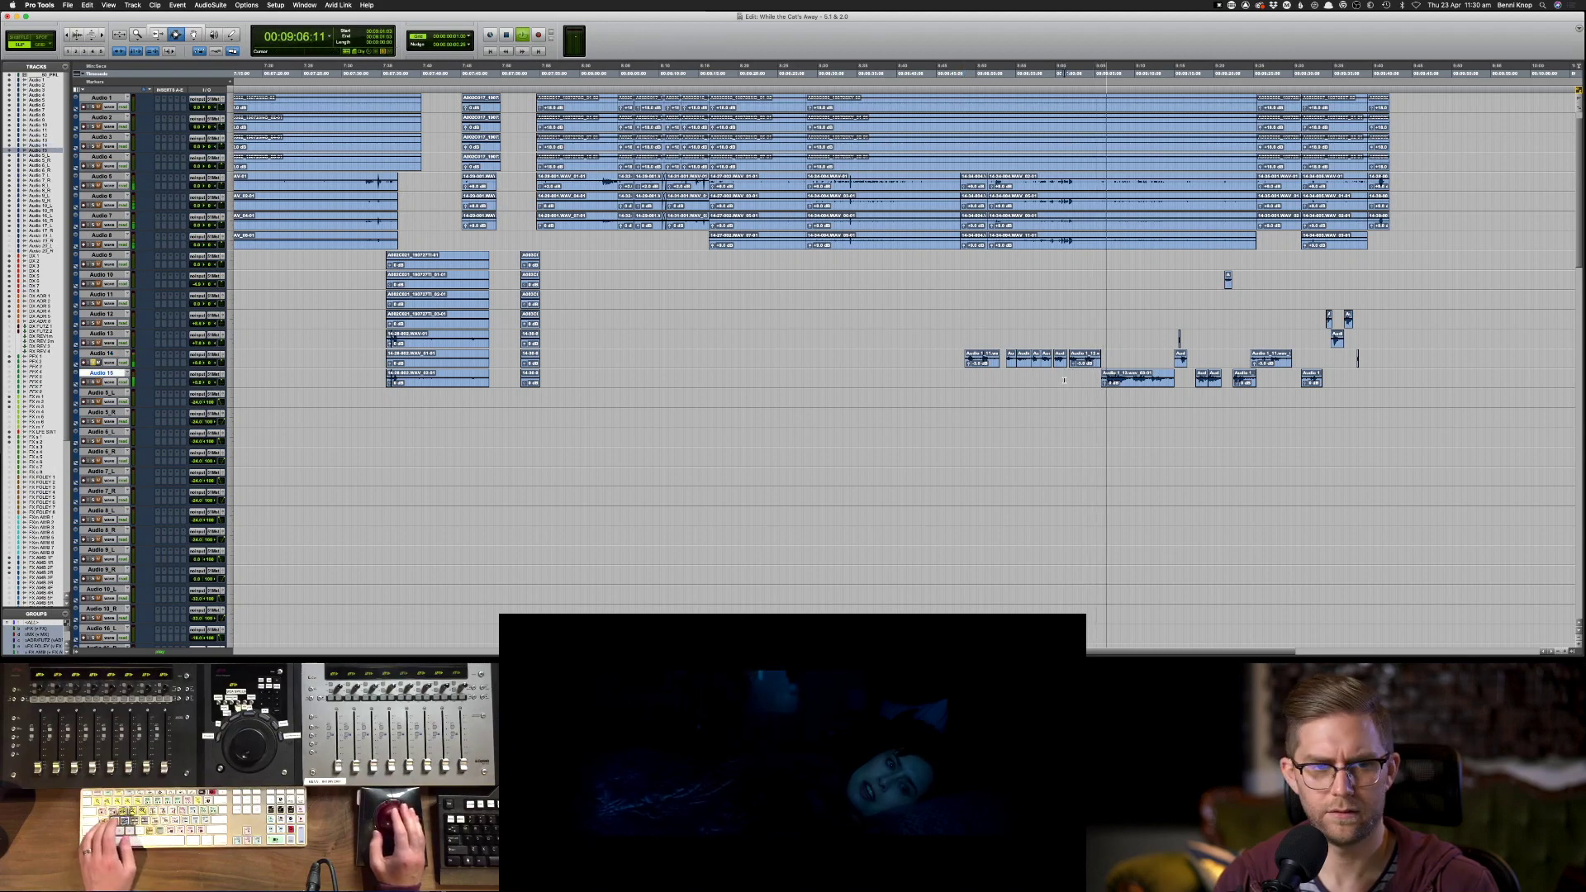
key("s")
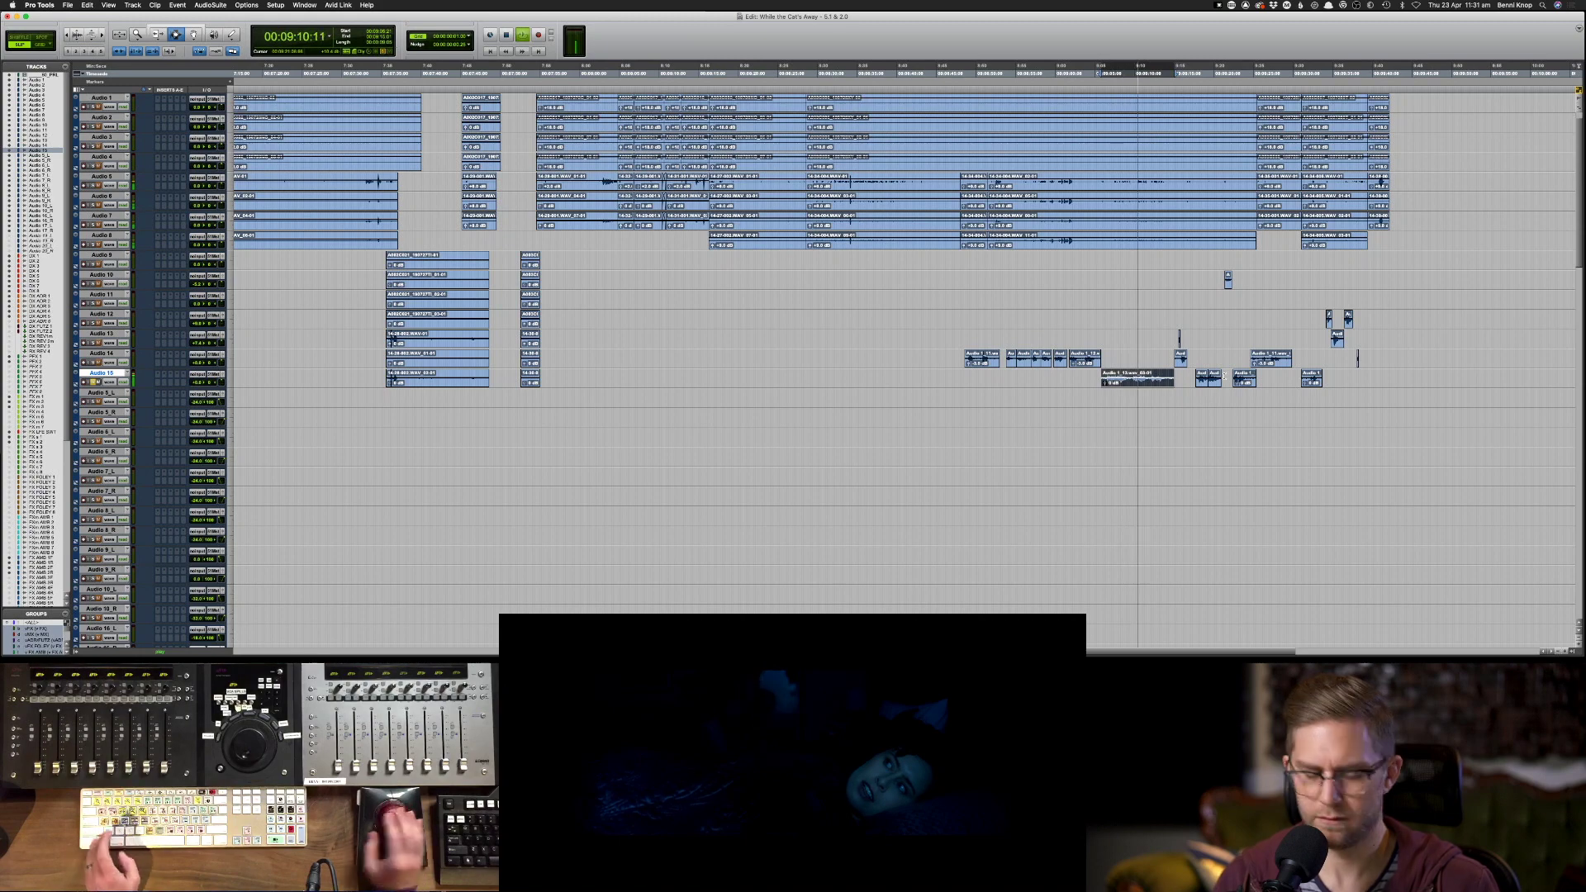
- Move the long clip starting around 9:06 and the three short clips around 9:18 to 9:24 from Audio 15 to Audio 14 in sync
key("super+x")
key("p")
key("super+v")
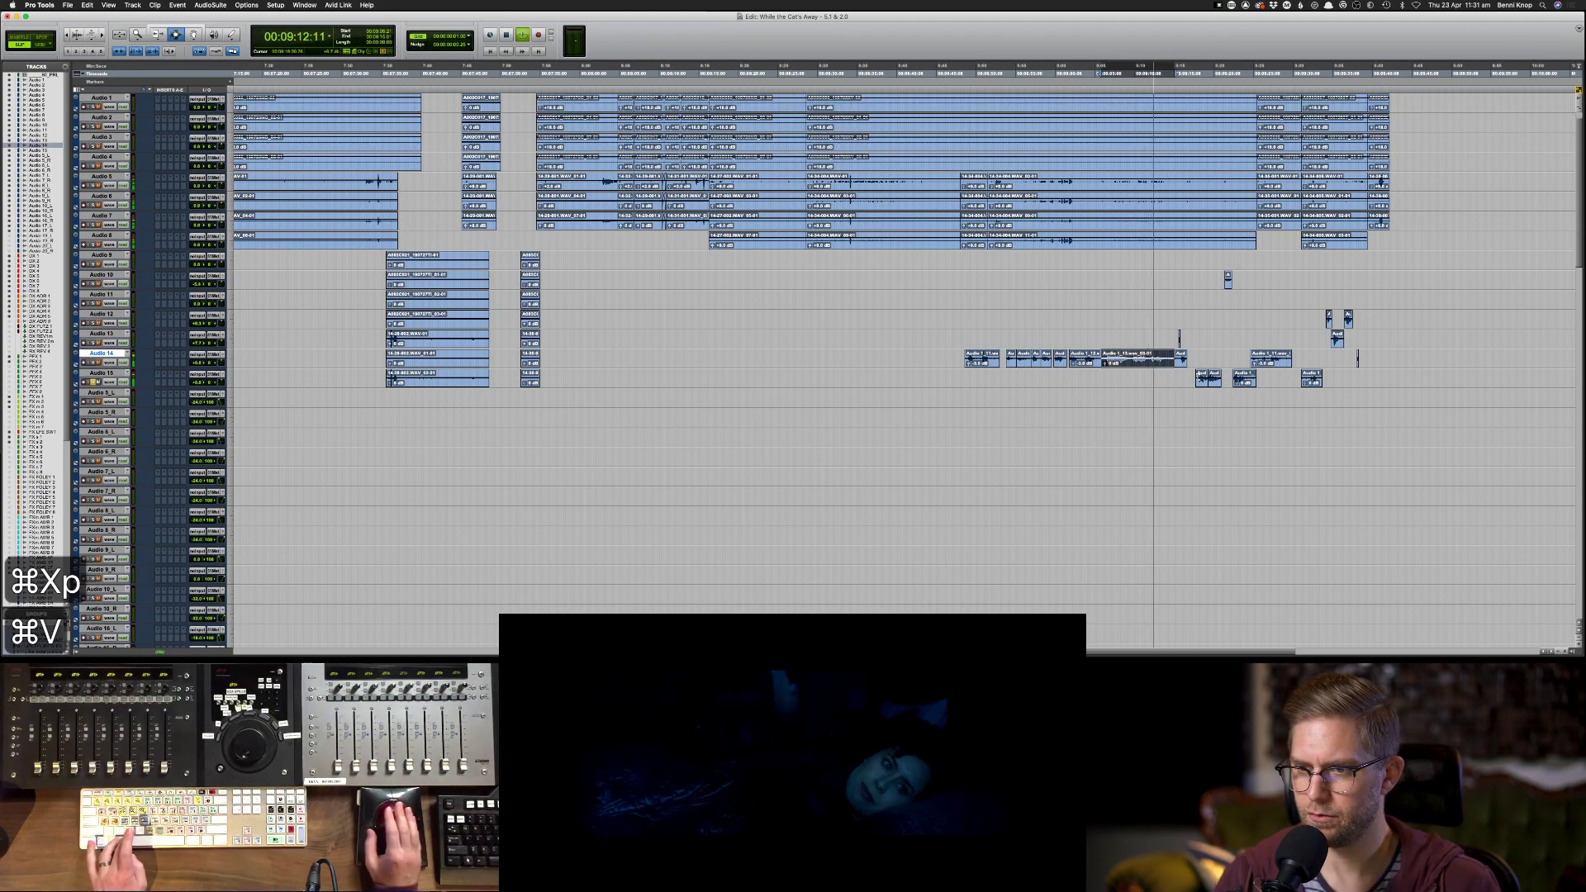
left_click(1237, 382)
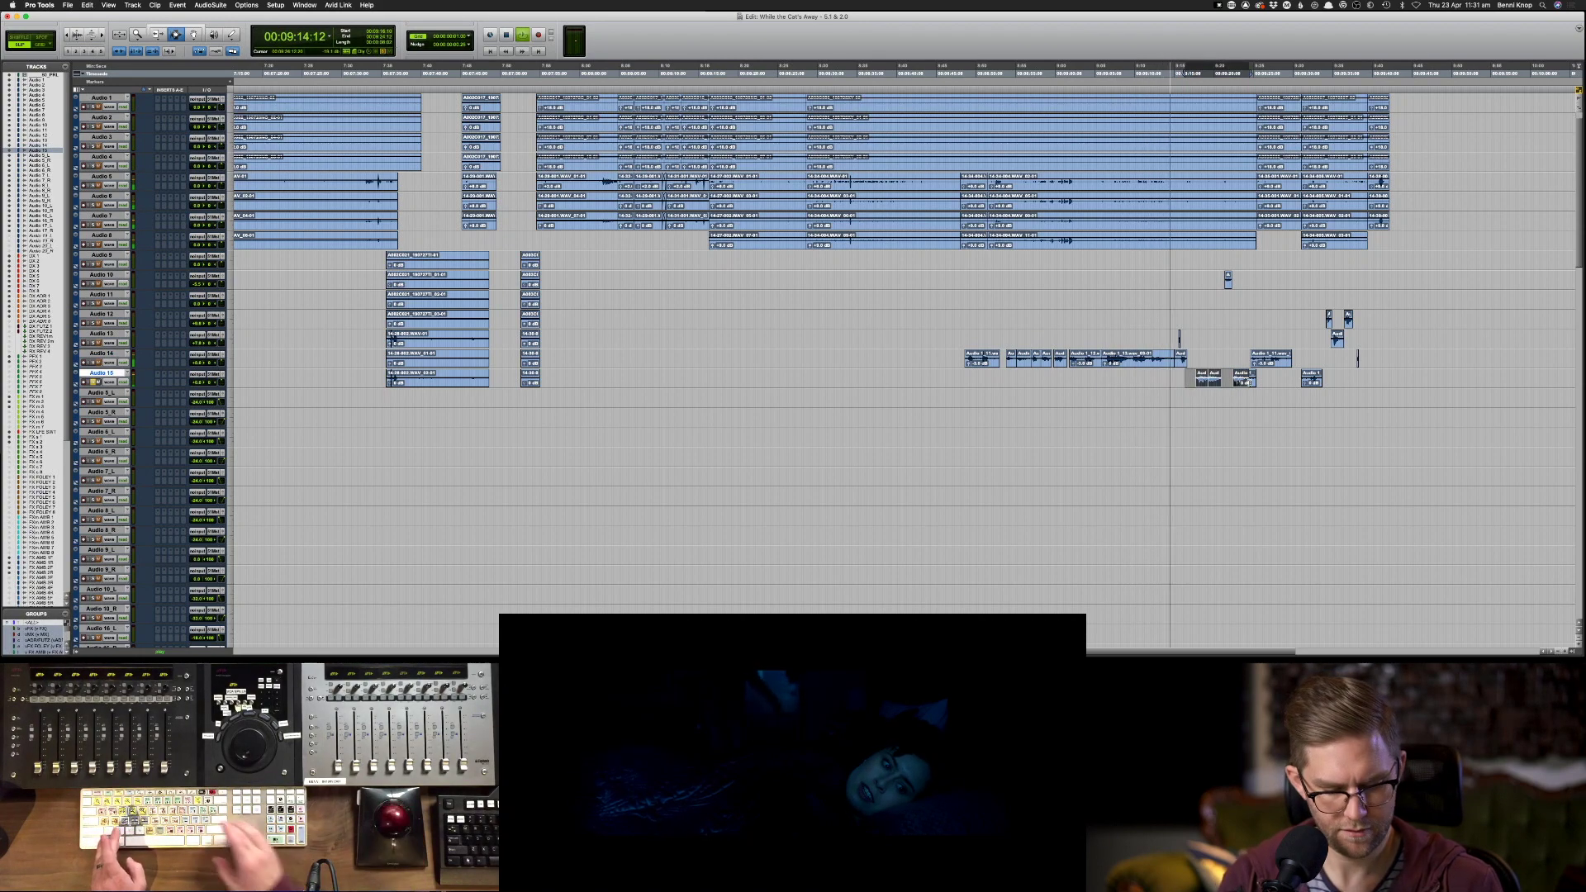
key("super+x")
key("p")
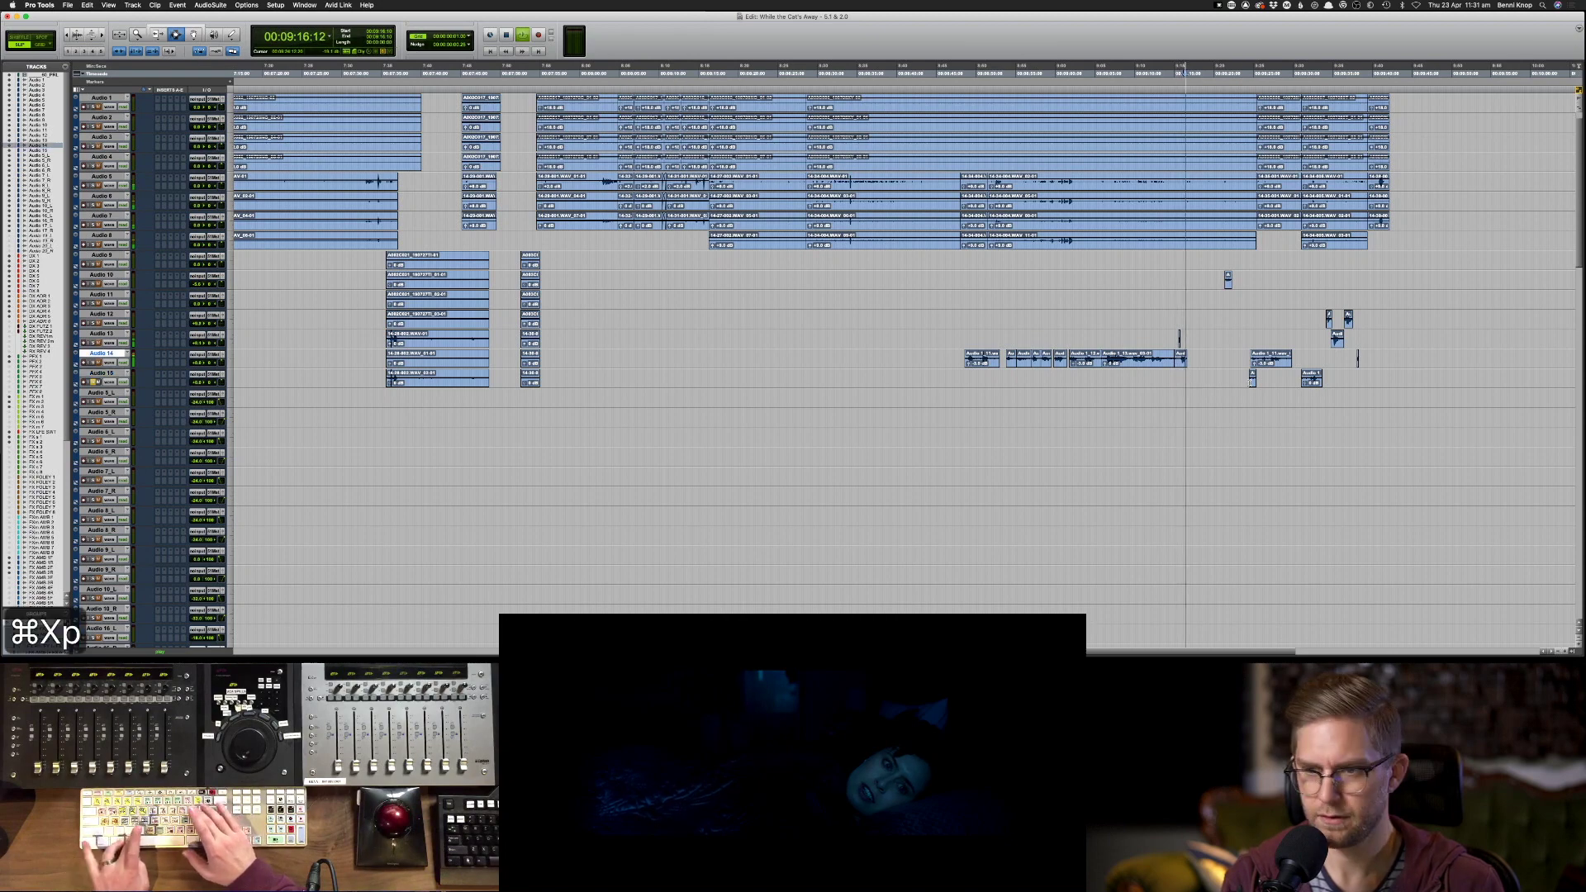
key("super+v")
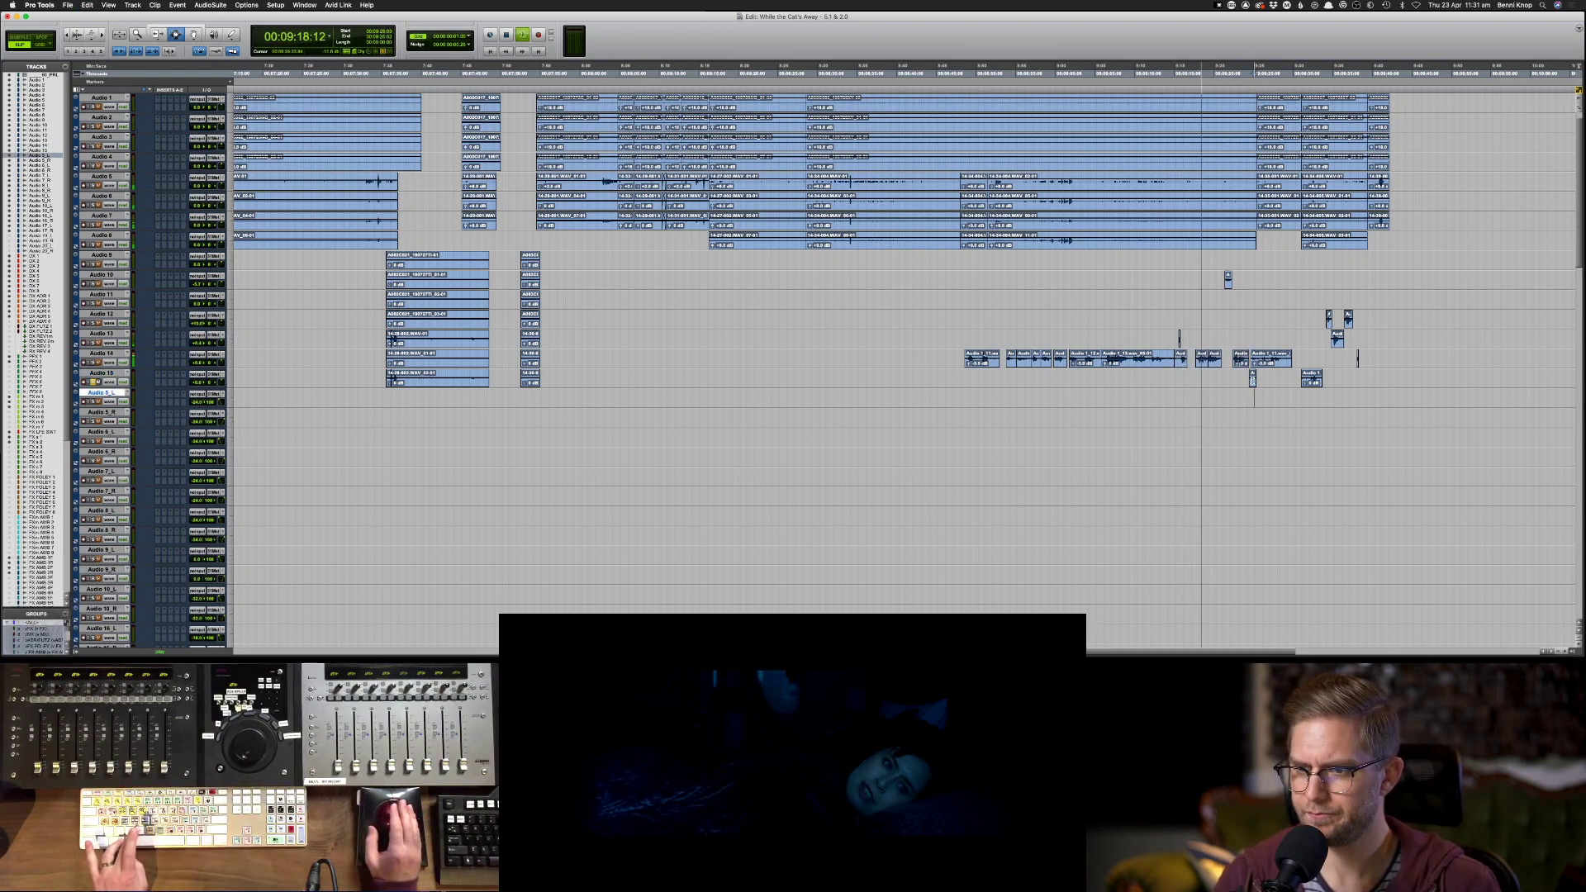
- Solo Audio 13 and move its very short clip around 9:15 down to the same position on Audio 14
key("p")
key("d")
key("s")
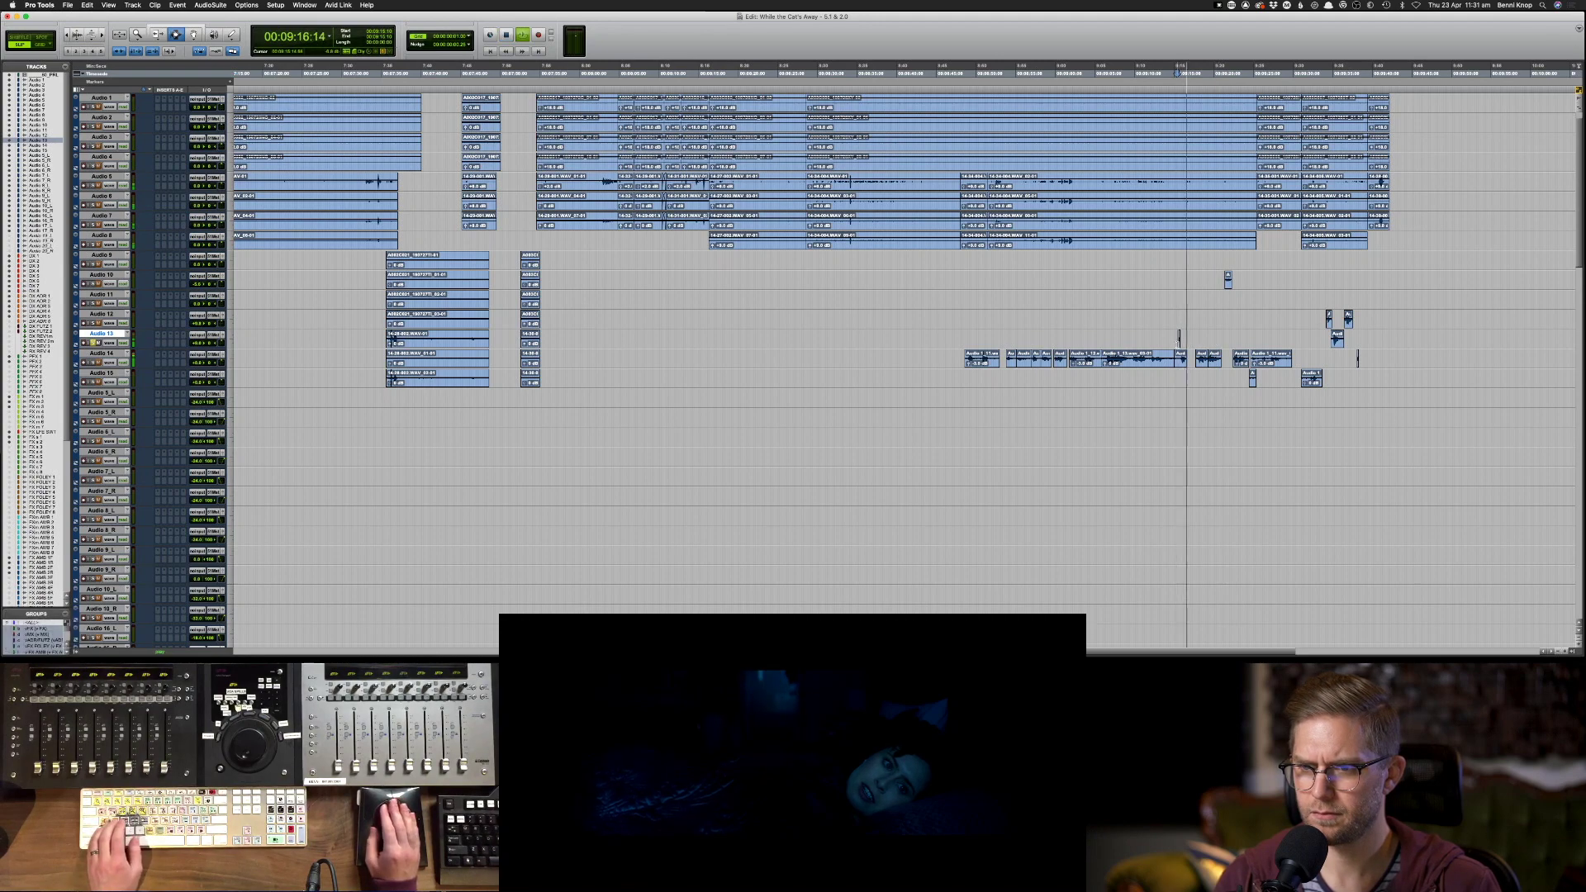
key("super+bracketright")
key("super+bracketright")
key("super+bracketright")
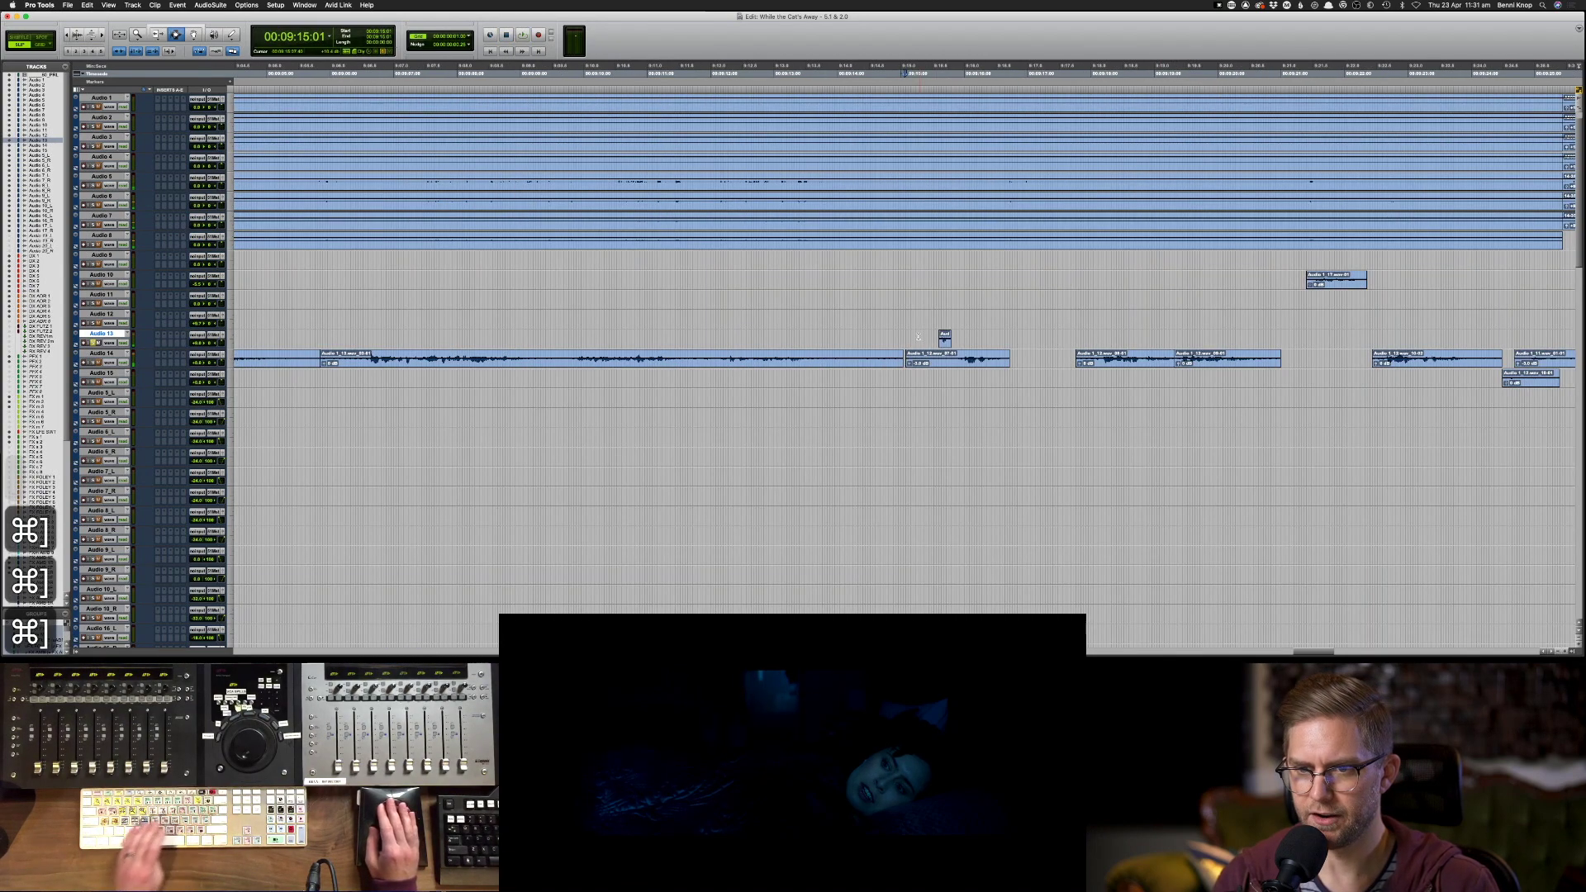
key("super+x")
key("semicolon")
key("super+v")
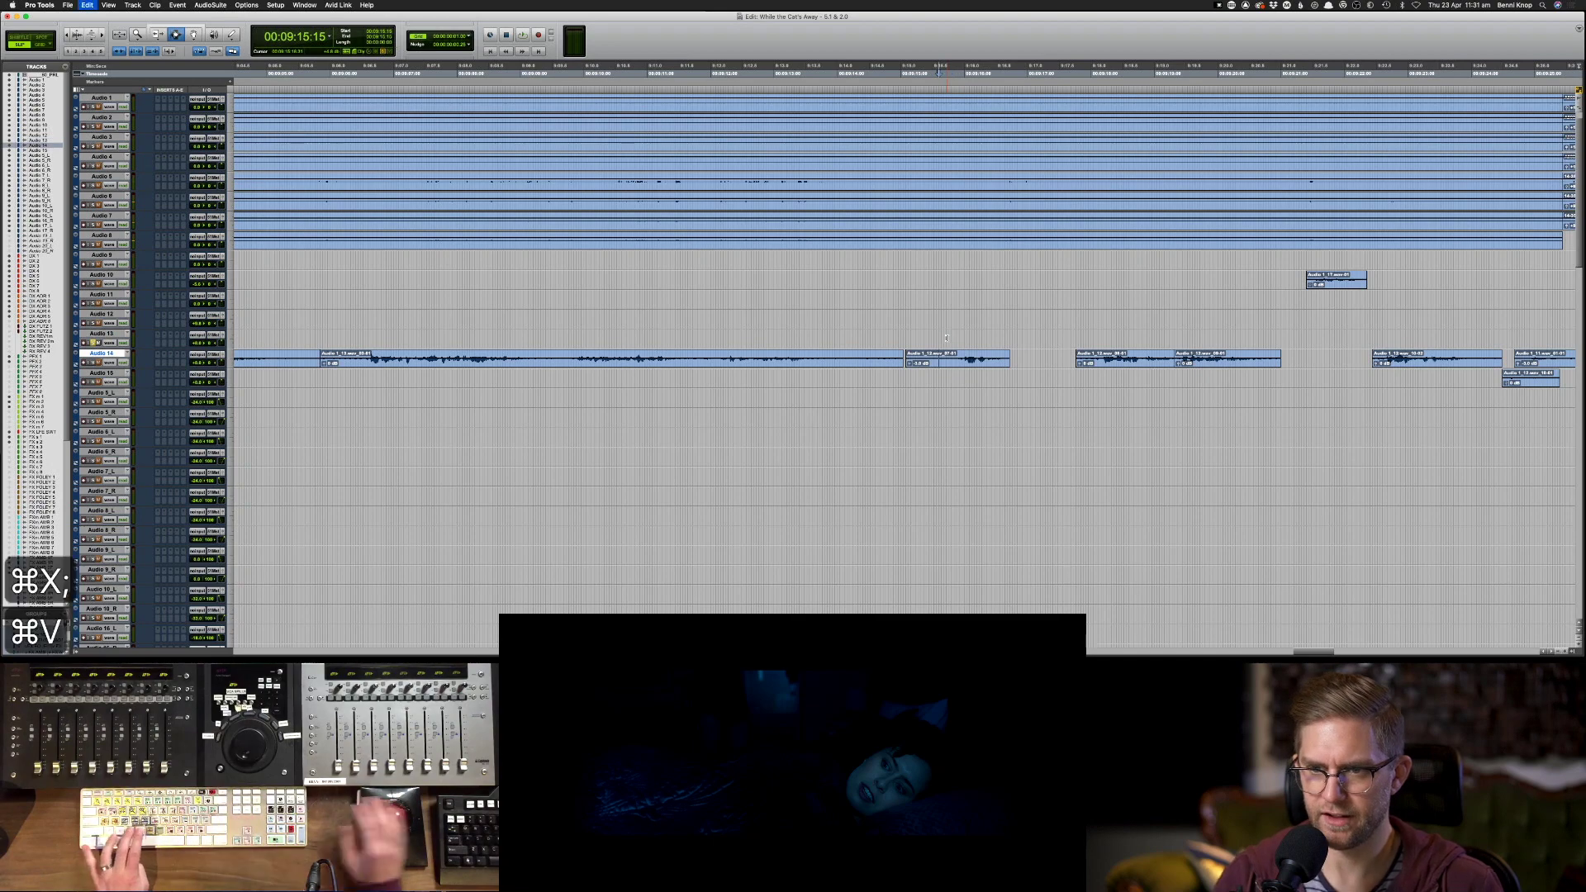
- Solo Audio 14 and copy the short Audio 10 clip around 9:21 to the same position on it
key("super+bracketleft")
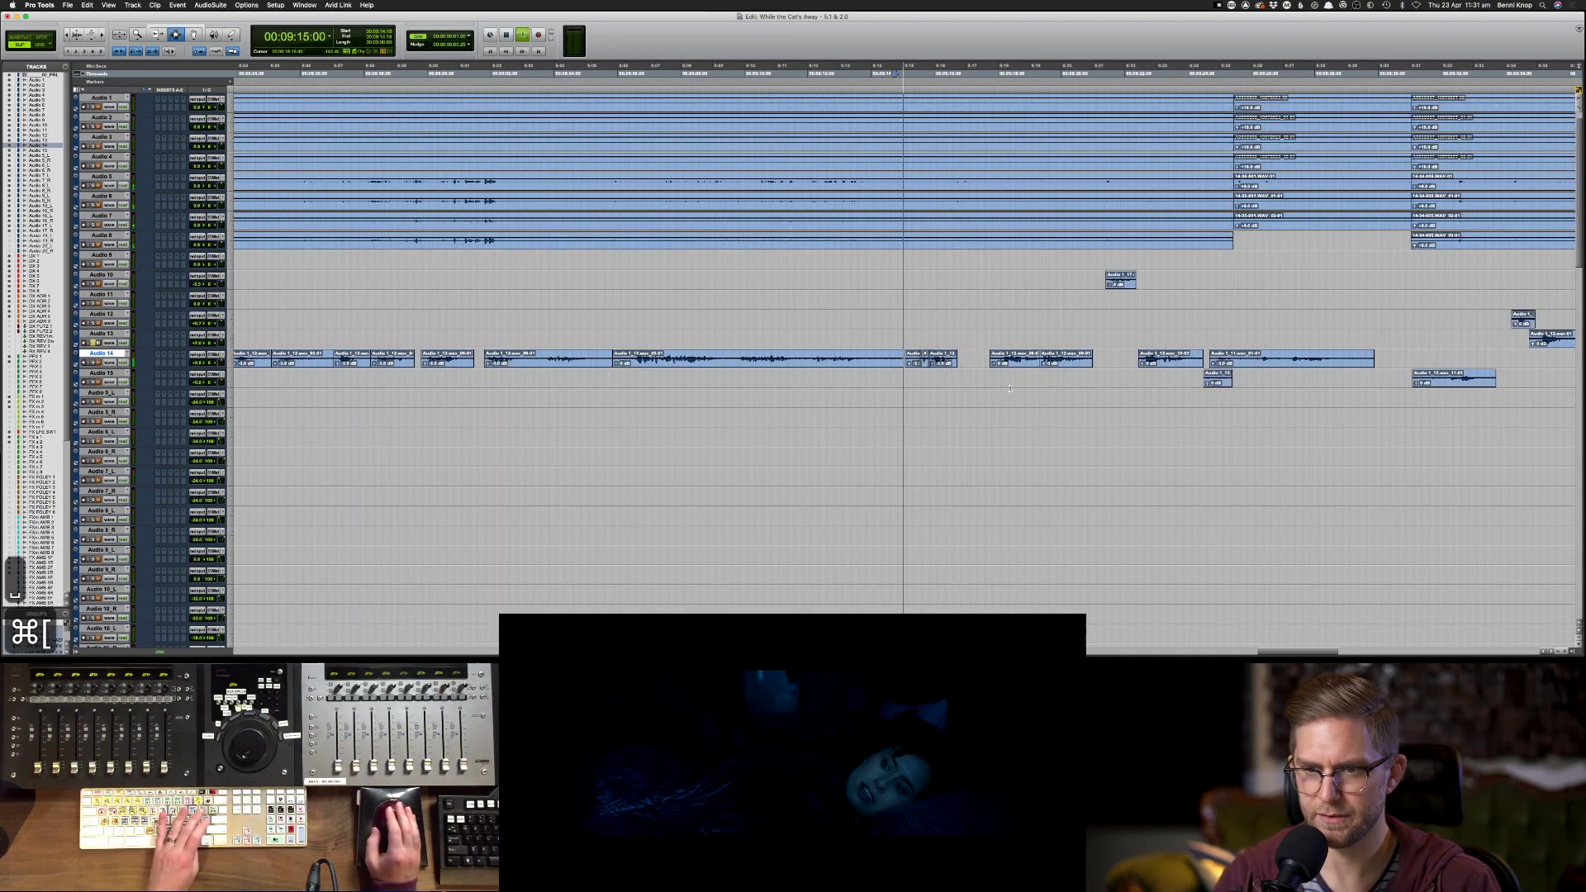
key("super+bracketleft")
key("space")
key("s")
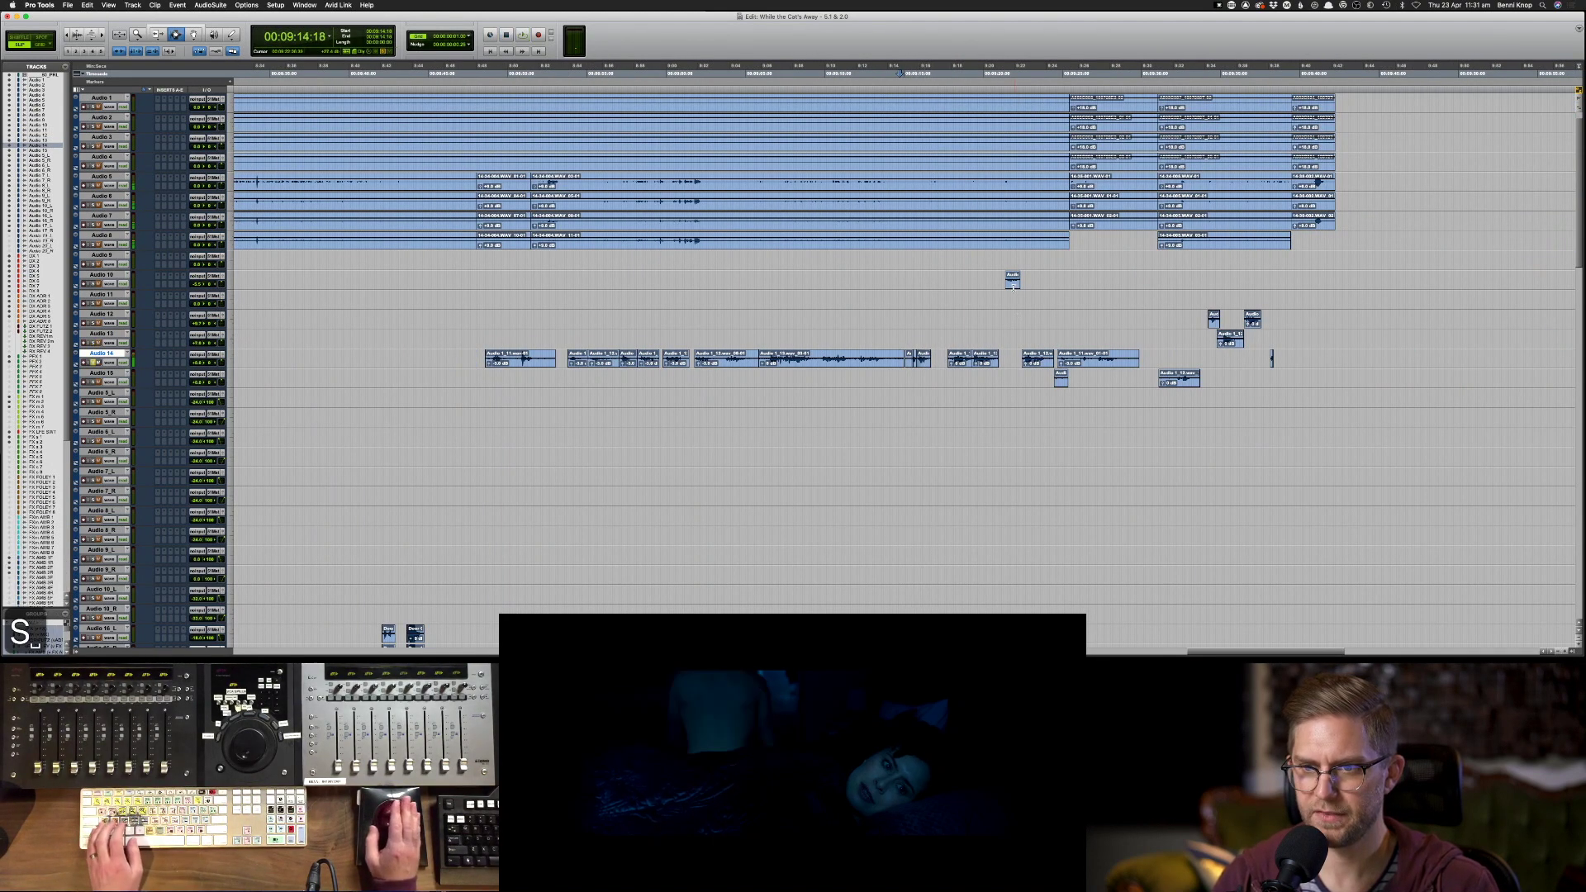
left_click(1013, 284)
key("super+c")
key("semicolon")
key("semicolon")
key("semicolon")
key("semicolon")
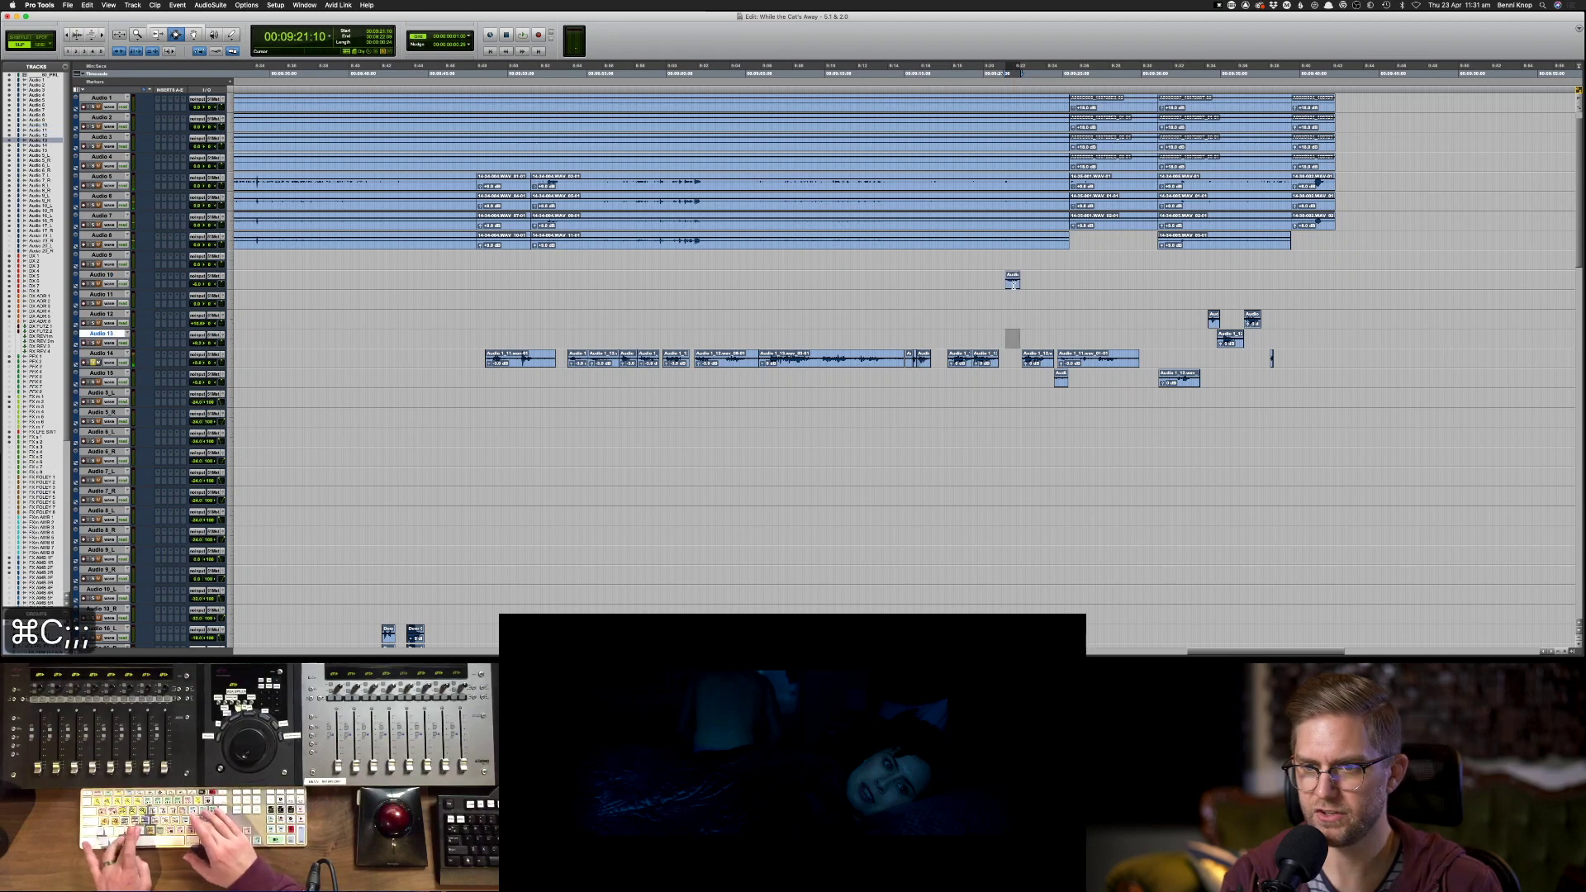
key("super+v")
- Solo and audition the short Audio 15 clip around 9:24
left_click(1061, 378)
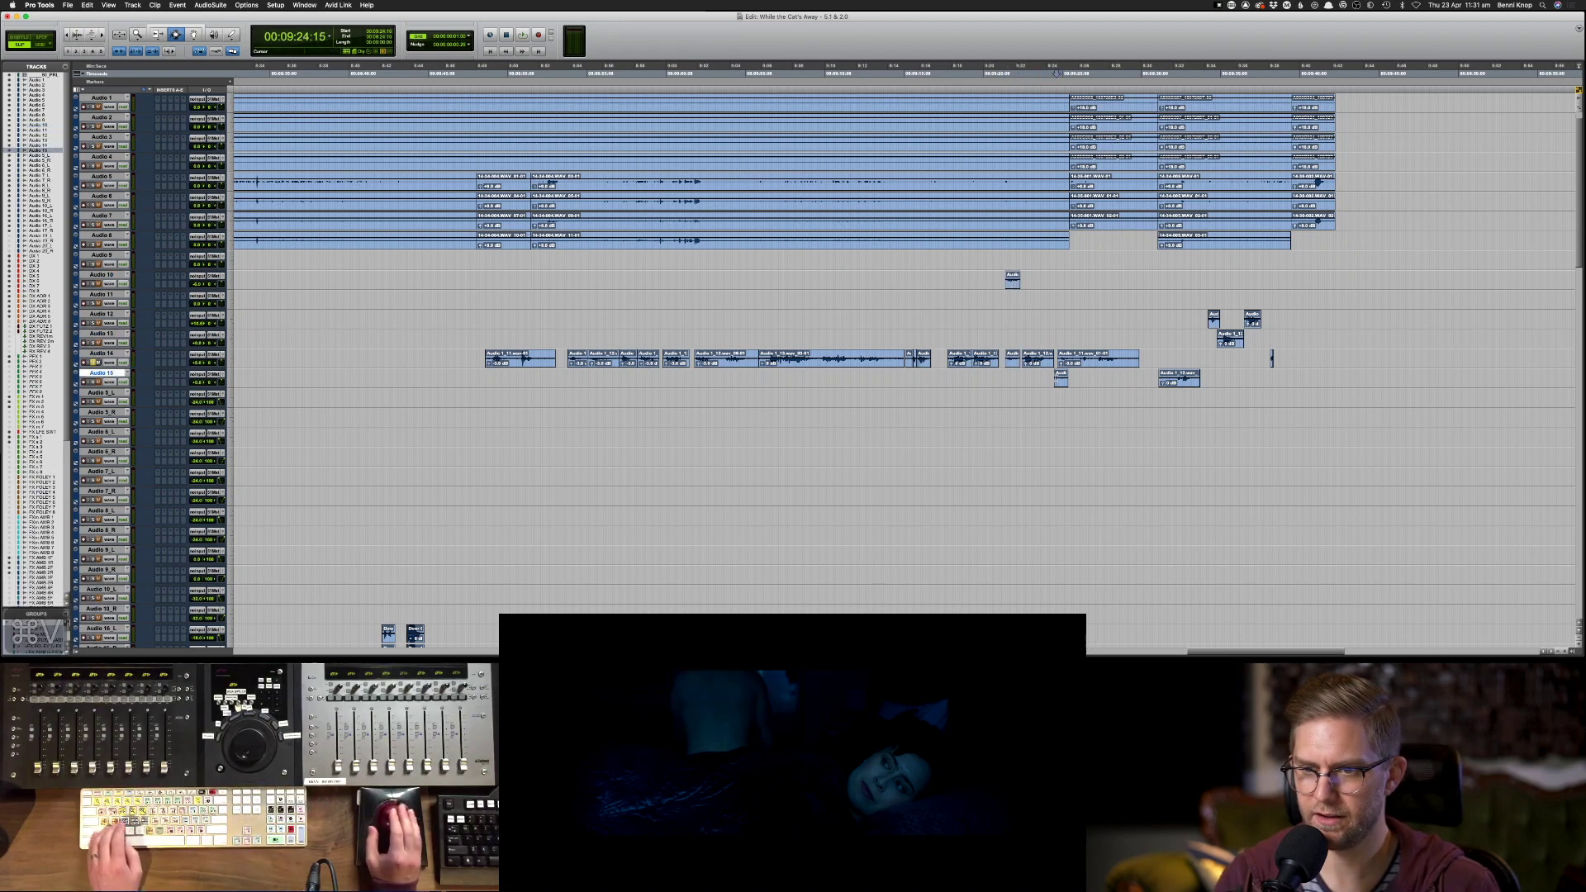
key("space")
key("space")
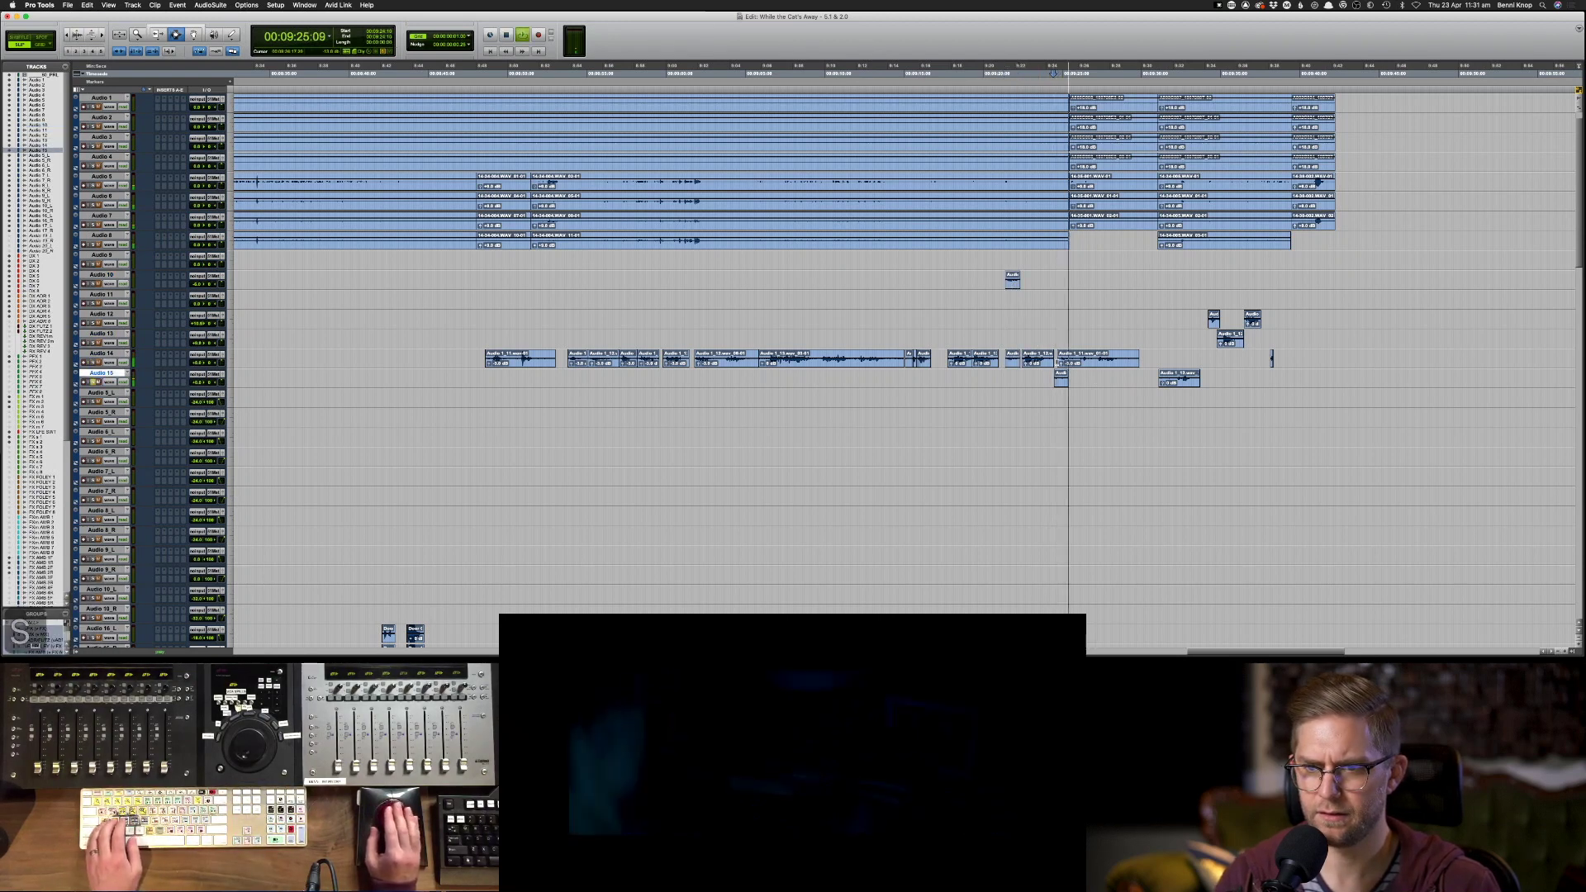
left_click(1060, 377)
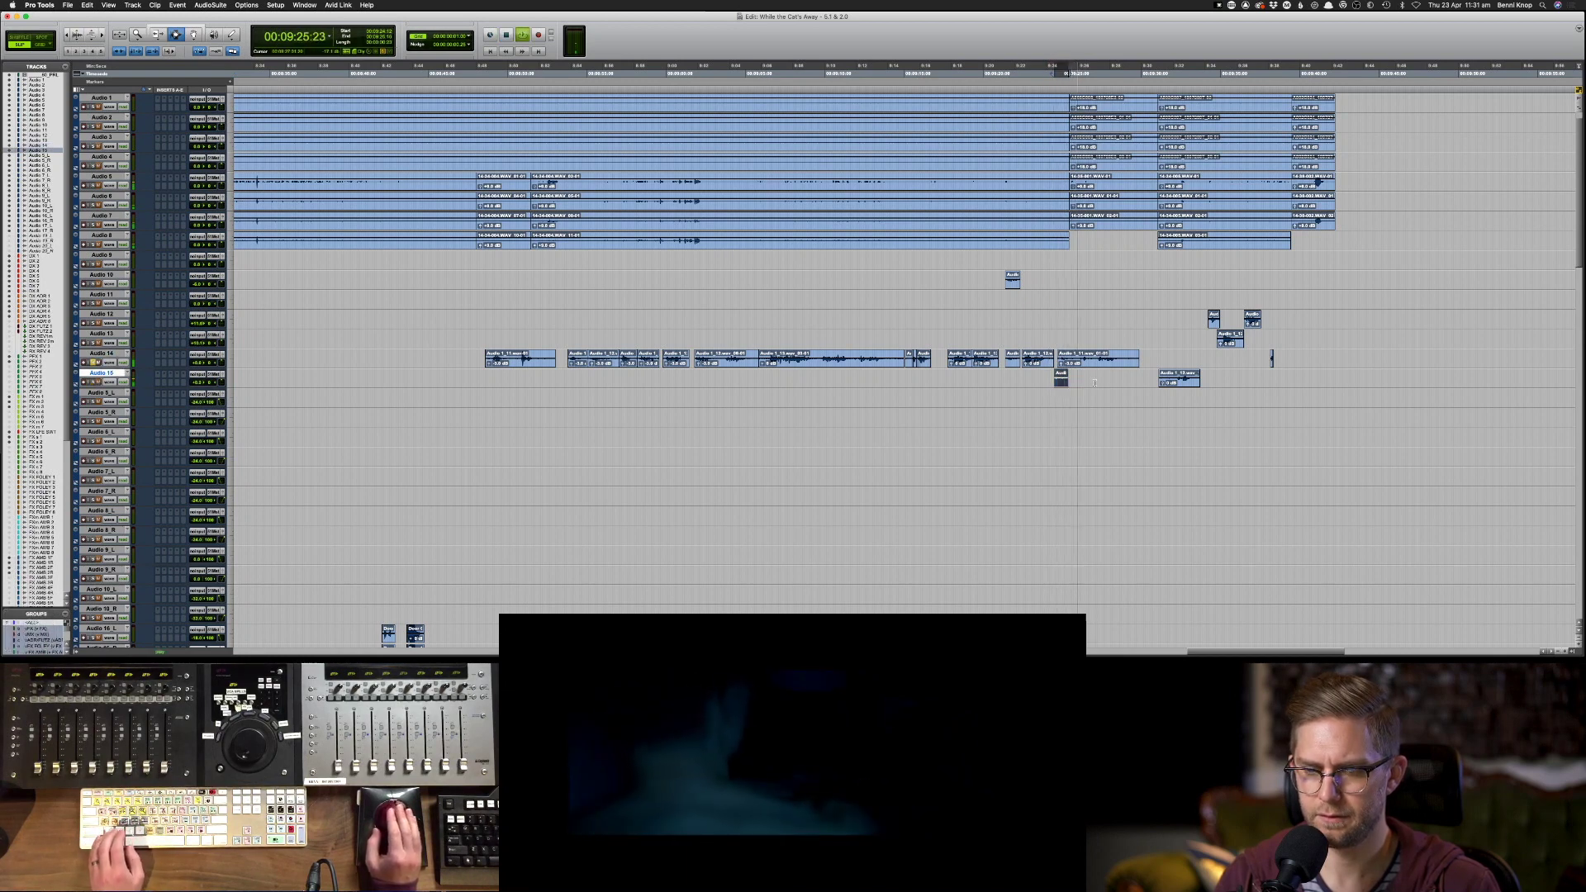
- Move the Audio 15 clip around 9:31 up to the same position on Audio 14
left_click(1181, 380)
key("super+x")
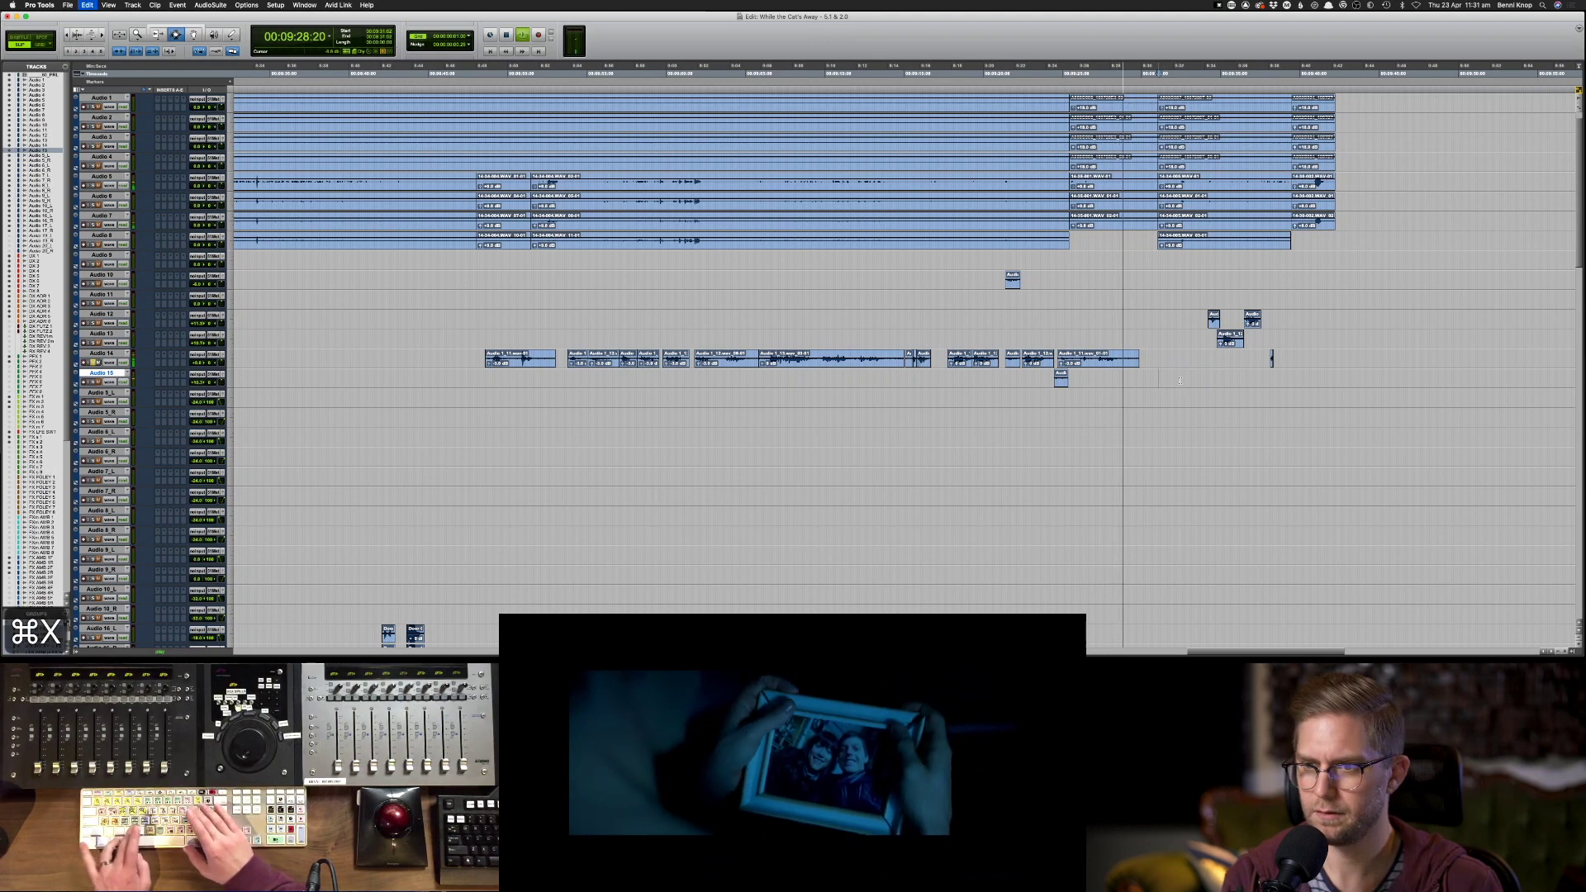
key("p")
key("super+v")
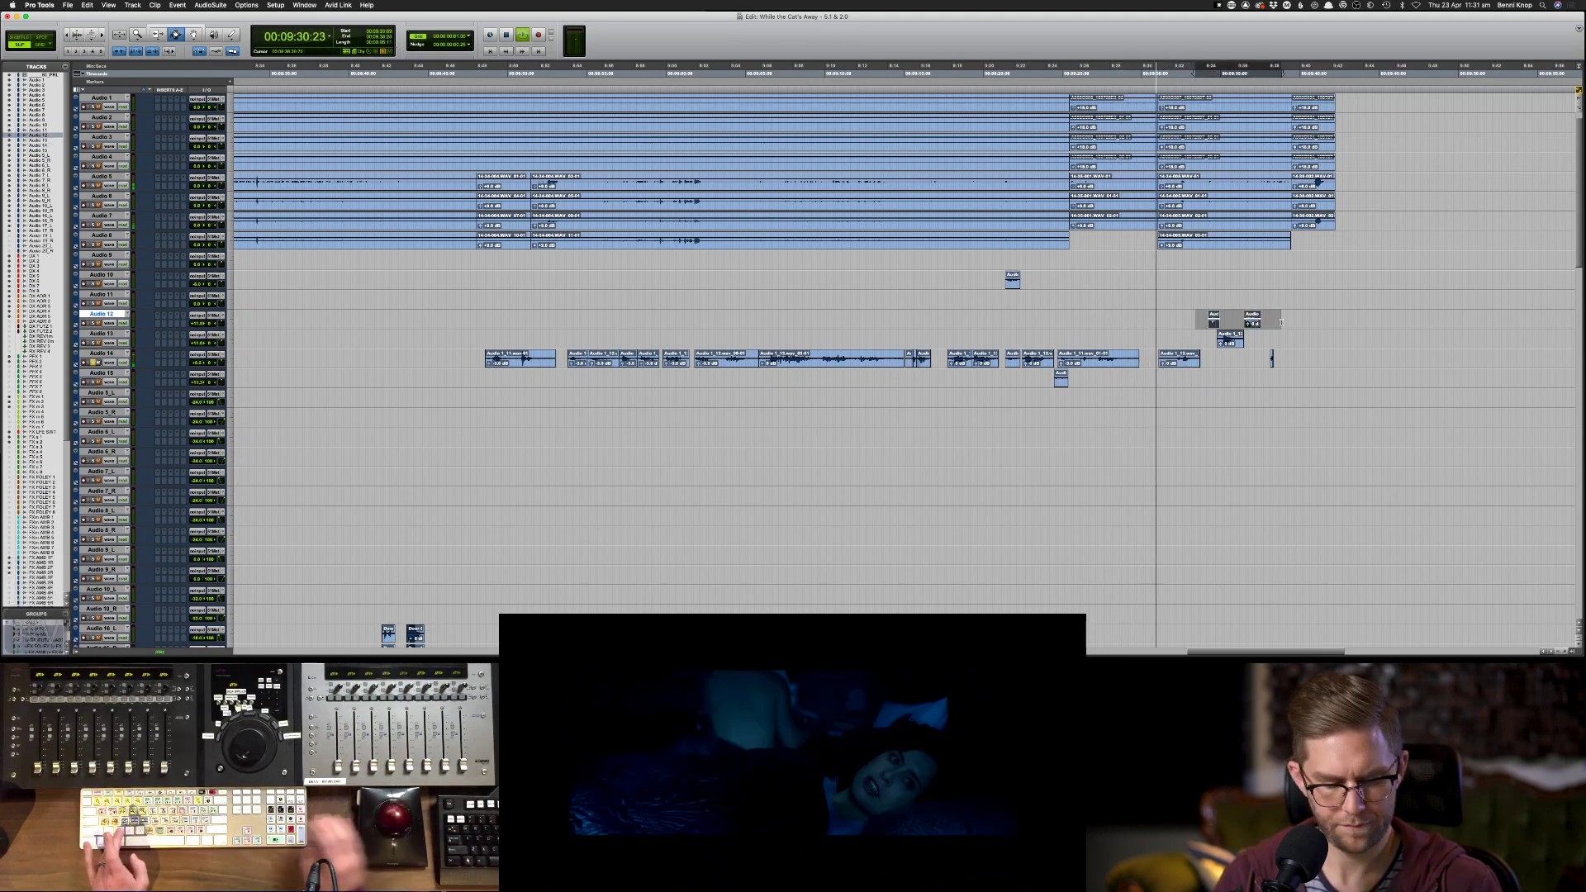
- Copy the two short Audio 12 clips around 9:34 and 9:36 to the same positions on Audio 14
left_click_drag(1195, 324, 1281, 324)
key("super+c")
key("semicolon")
key("semicolon")
key("super+v")
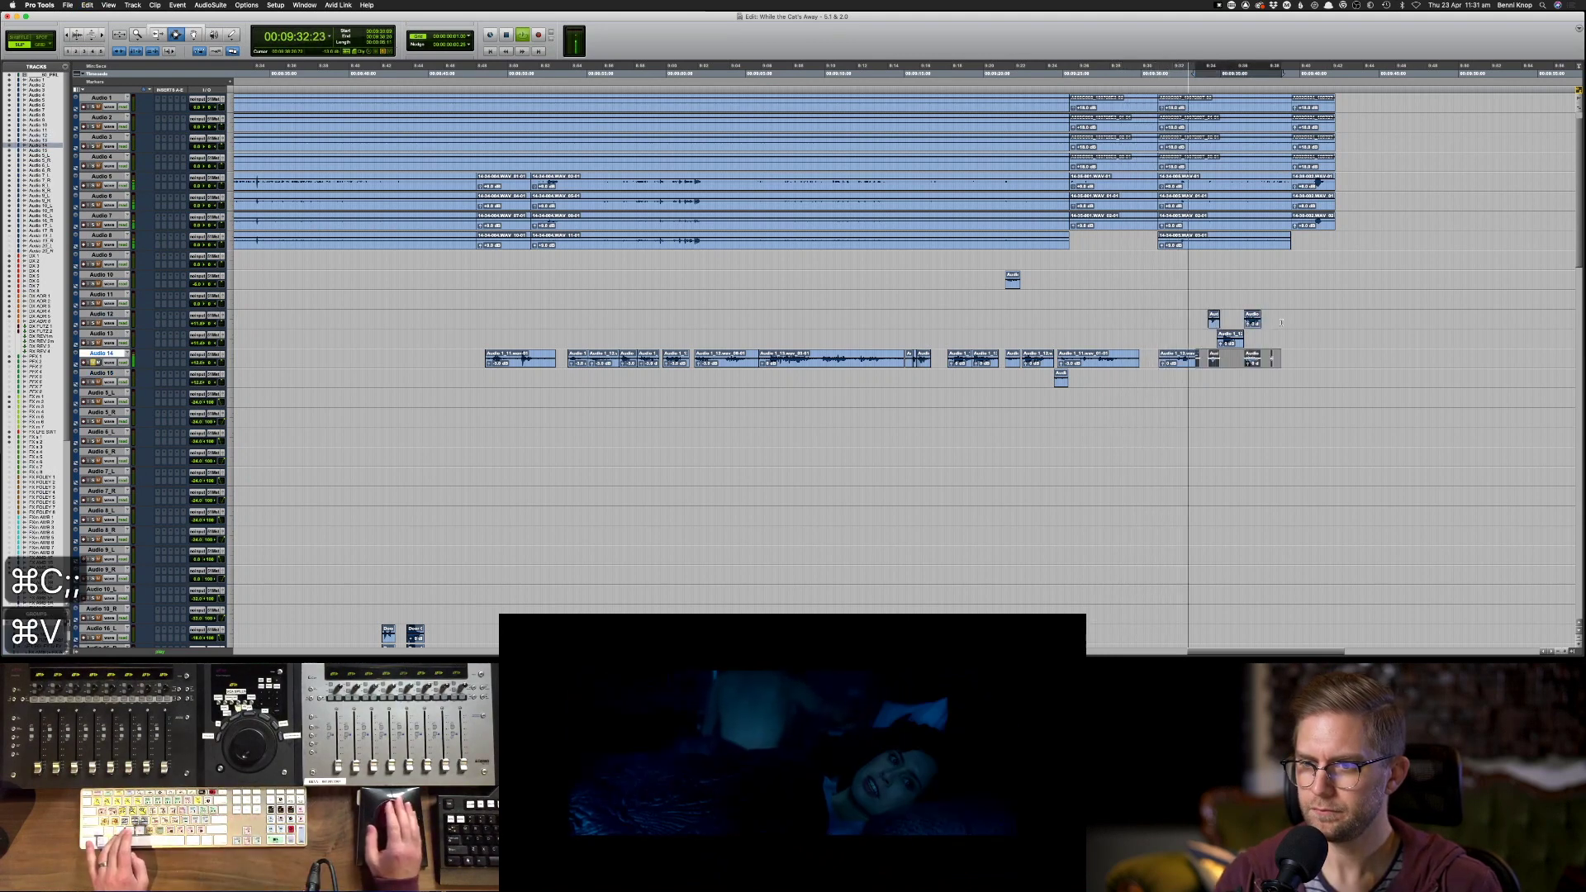
- Copy the short Audio 13 clip around 9:35 to the same position on Audio 14
left_click(1235, 341)
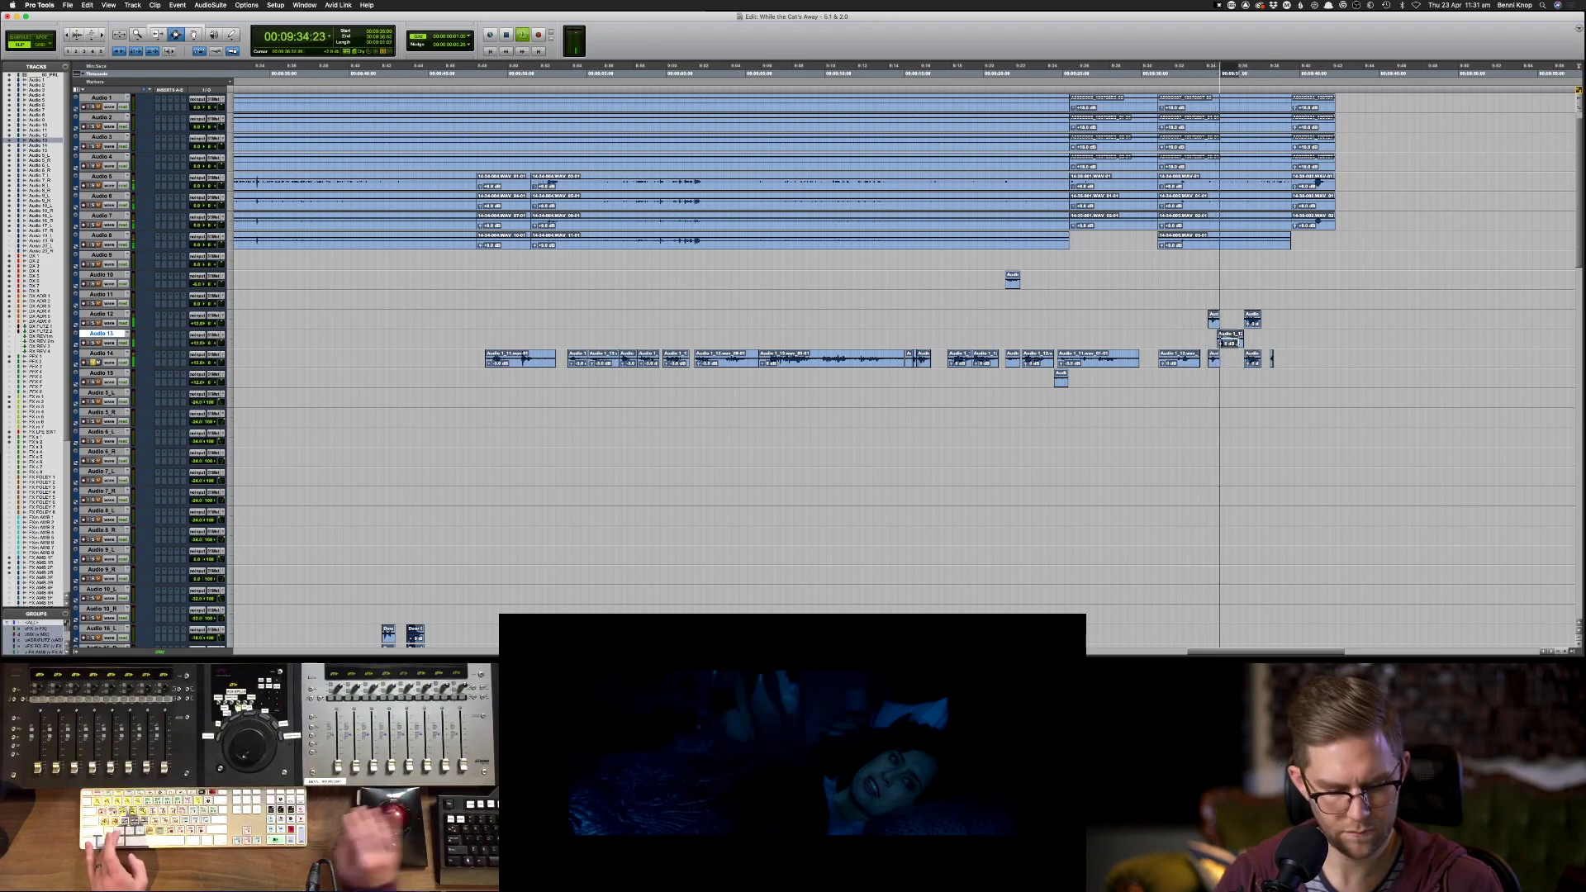
key("super+c")
key("semicolon")
key("super+v")
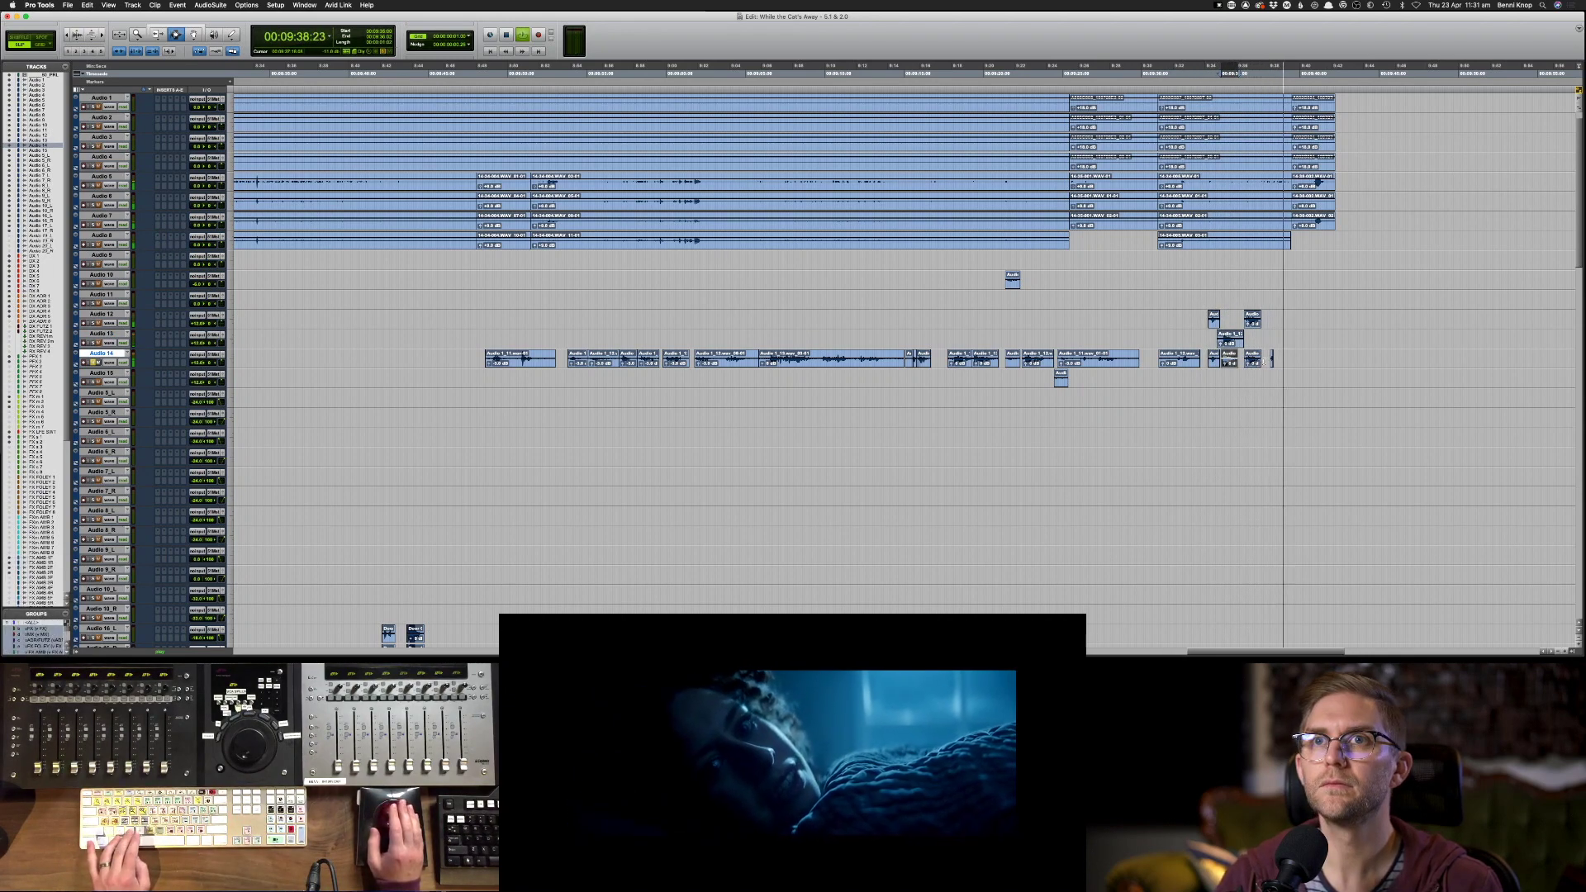
- Solo Audio 5 and audition the end of the scene from around 9:41
key("space")
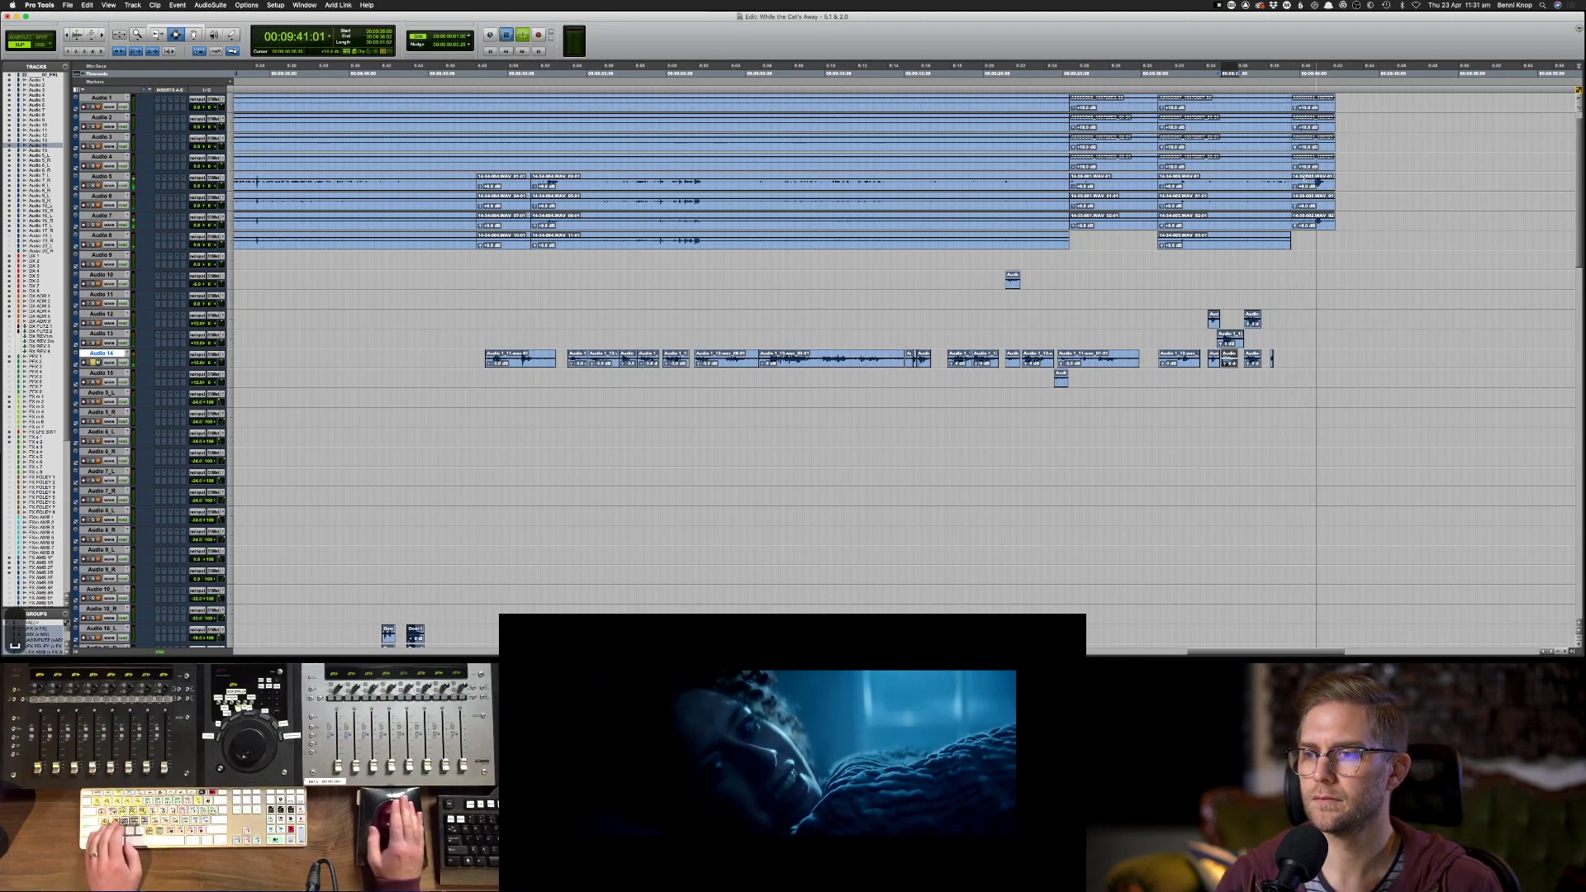
key("s")
scroll(1321, 205, "down", 10)
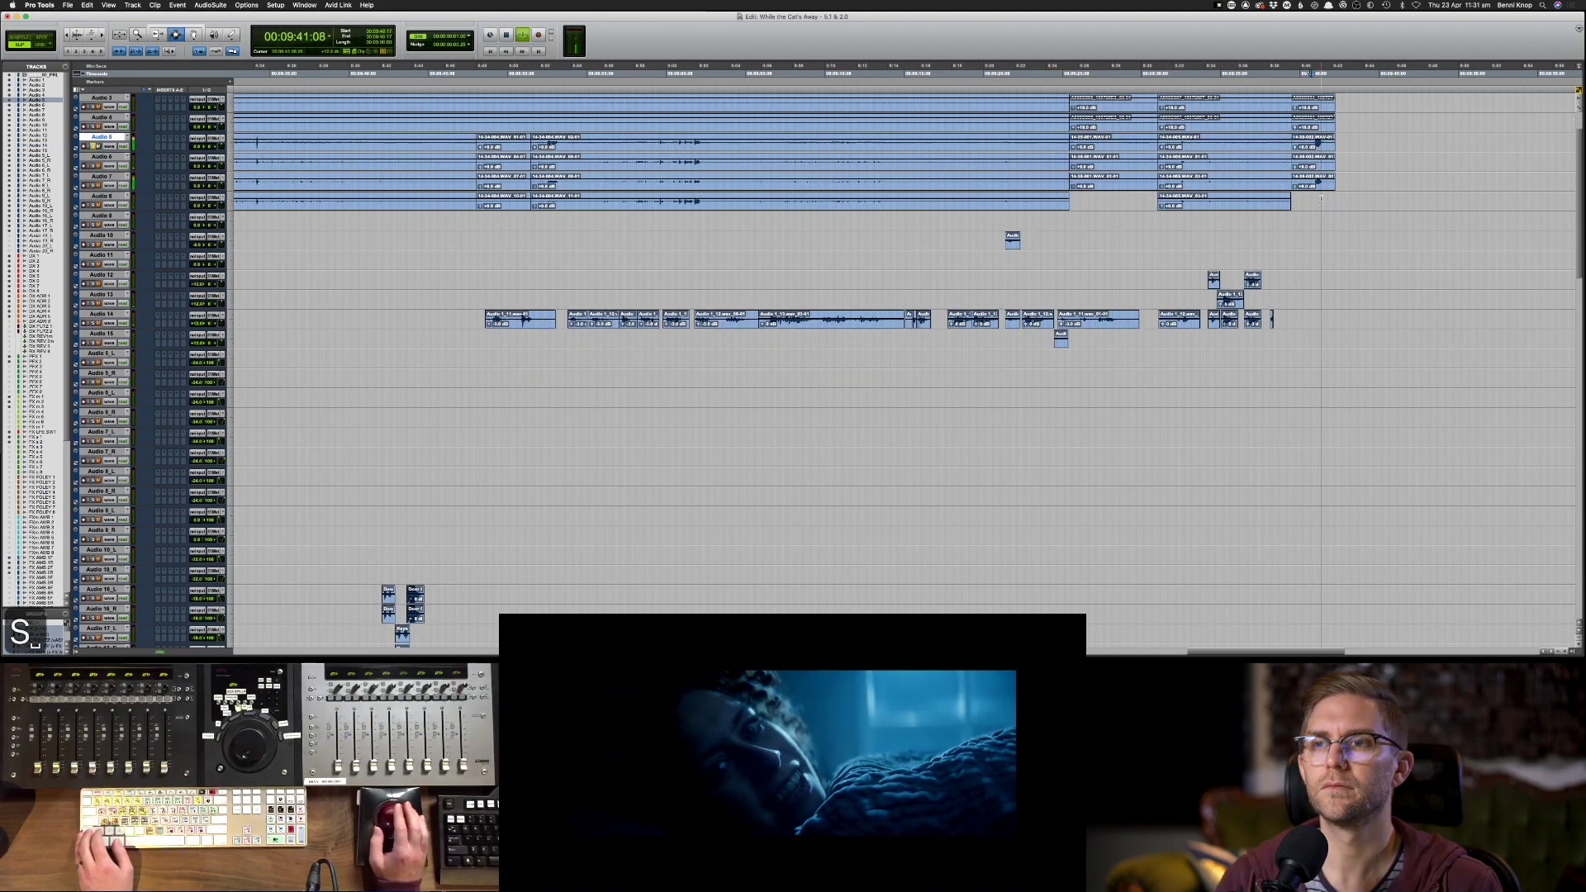
scroll(1321, 205, "up", 3)
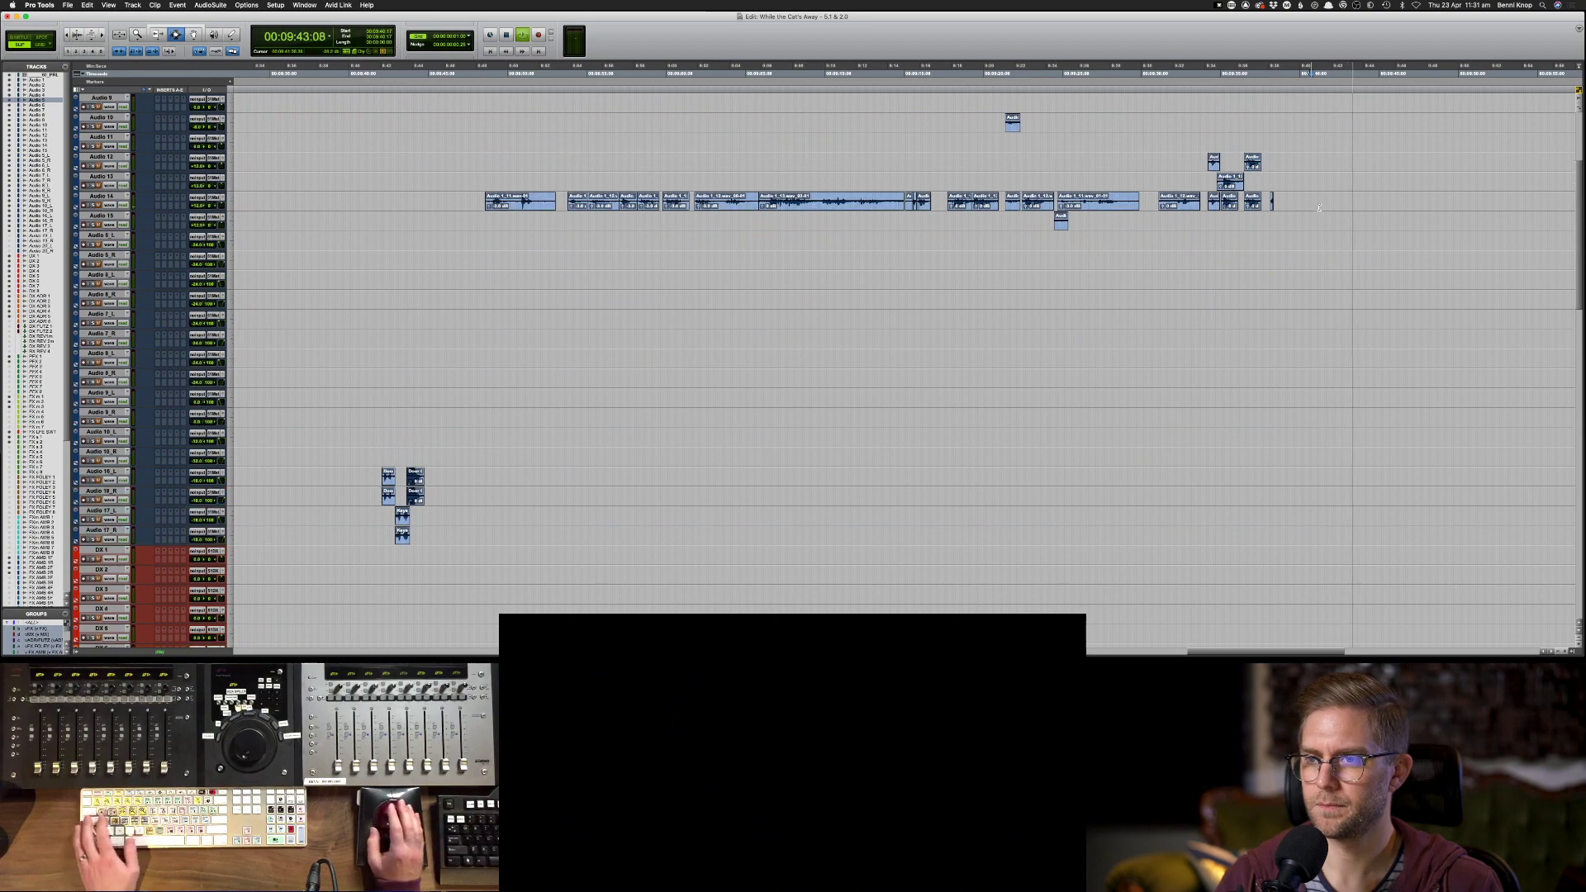
key("space")
- Copy all the Audio 14 clips from about 8:47 to 9:40 to the same position on DX ADR 5
left_click(470, 201)
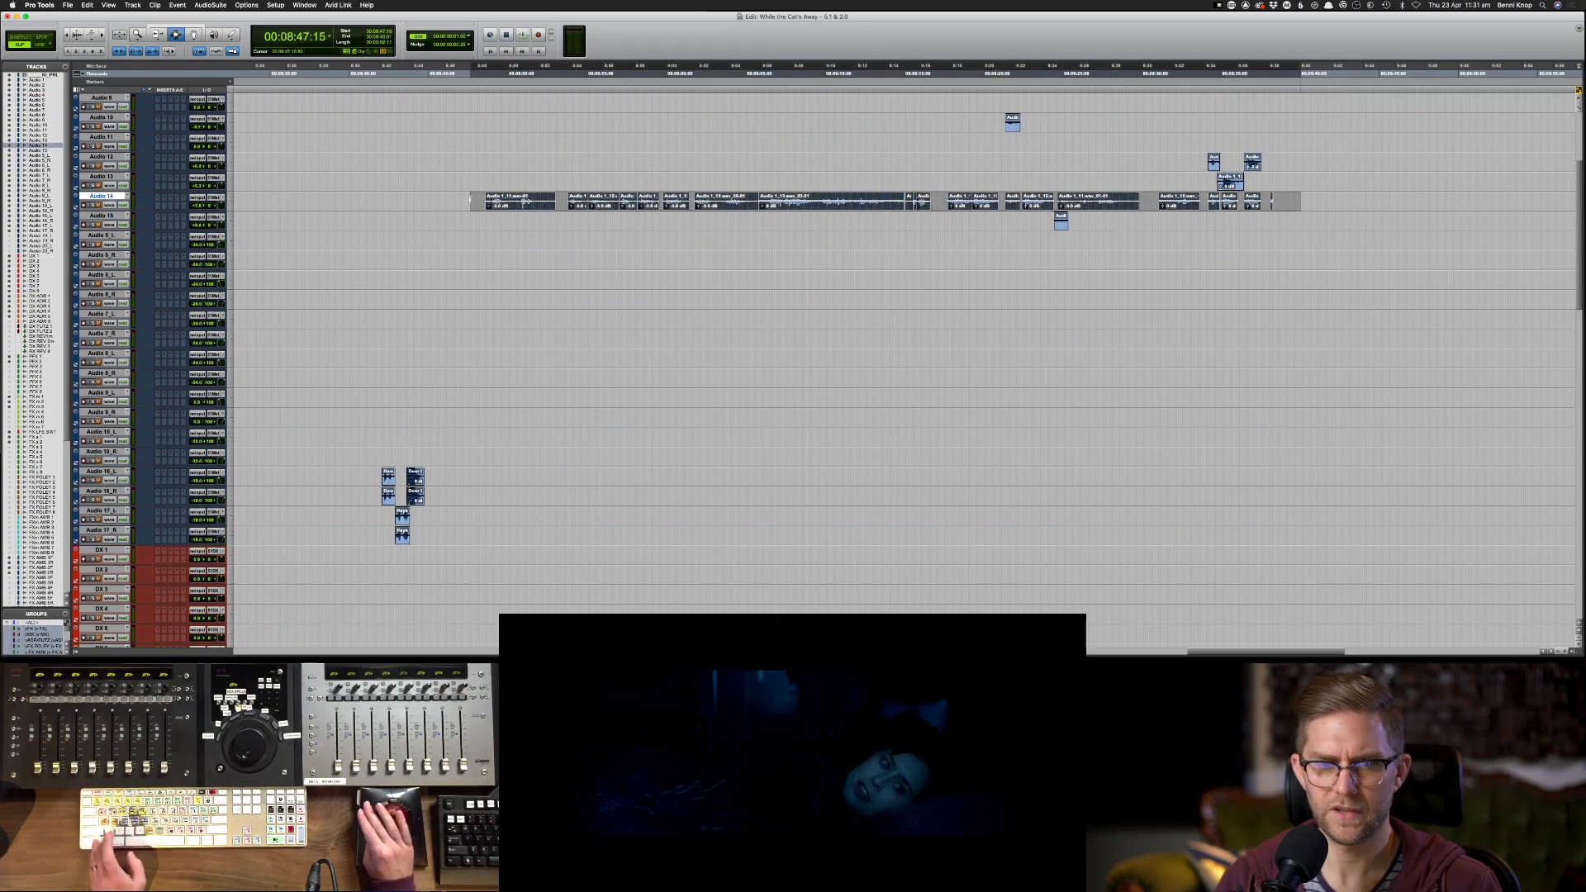
key("super+c")
scroll(512, 350, "down", 10)
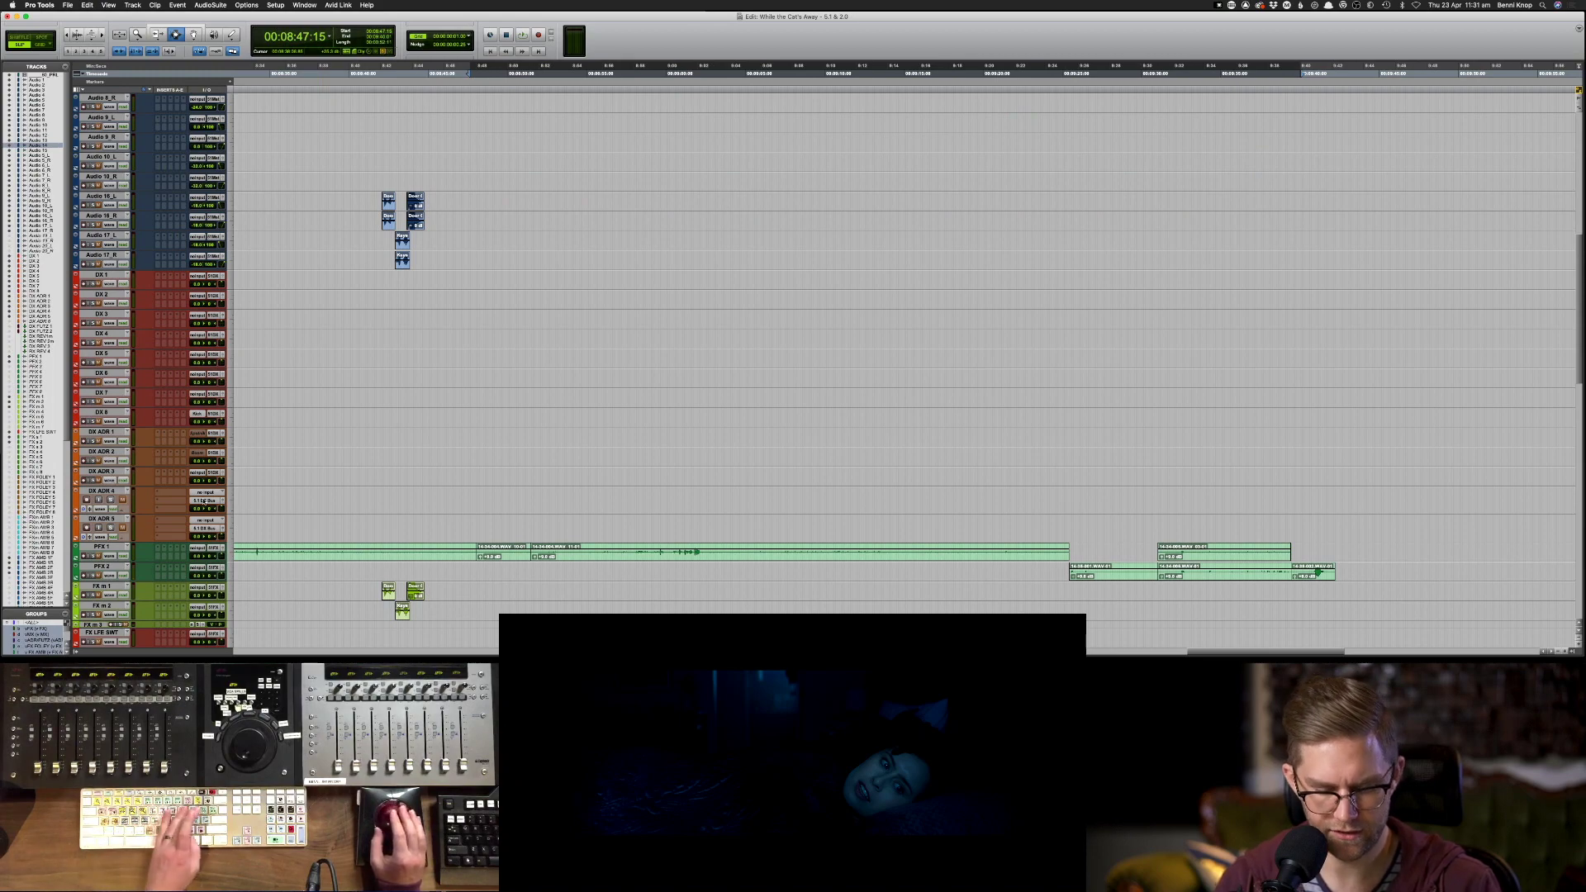
key("super+bracketleft")
key("super+bracketleft")
key("super+bracketleft")
key("super+bracketleft")
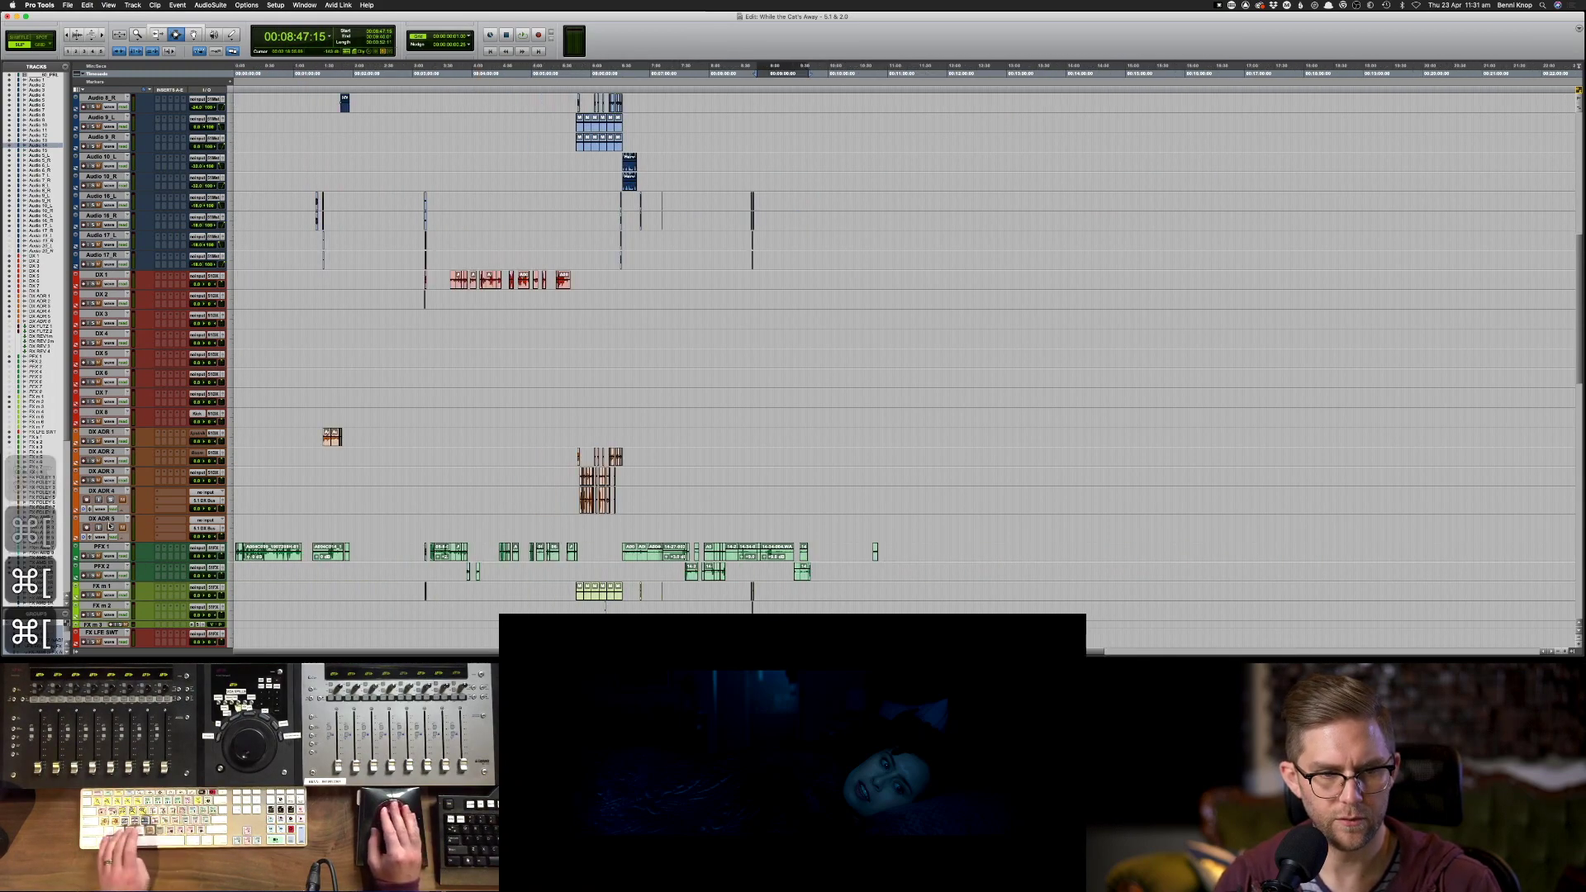
left_click(109, 522)
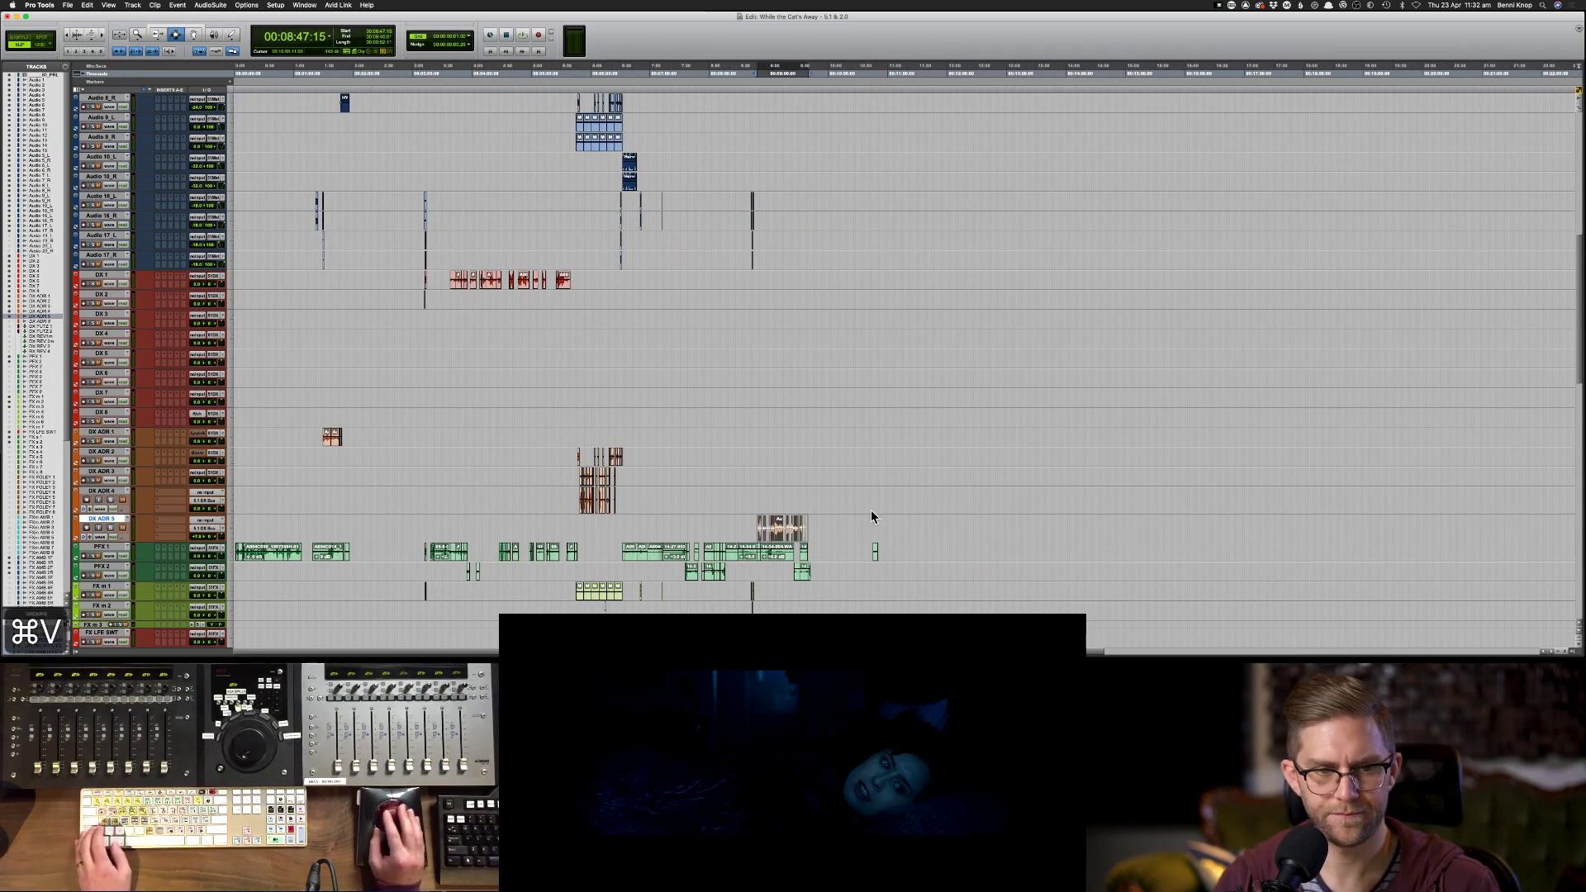
- Shrink all track heights for an overview and audition the final Audio 5 clip from 10:45
key("ctrl+alt+super+Up")
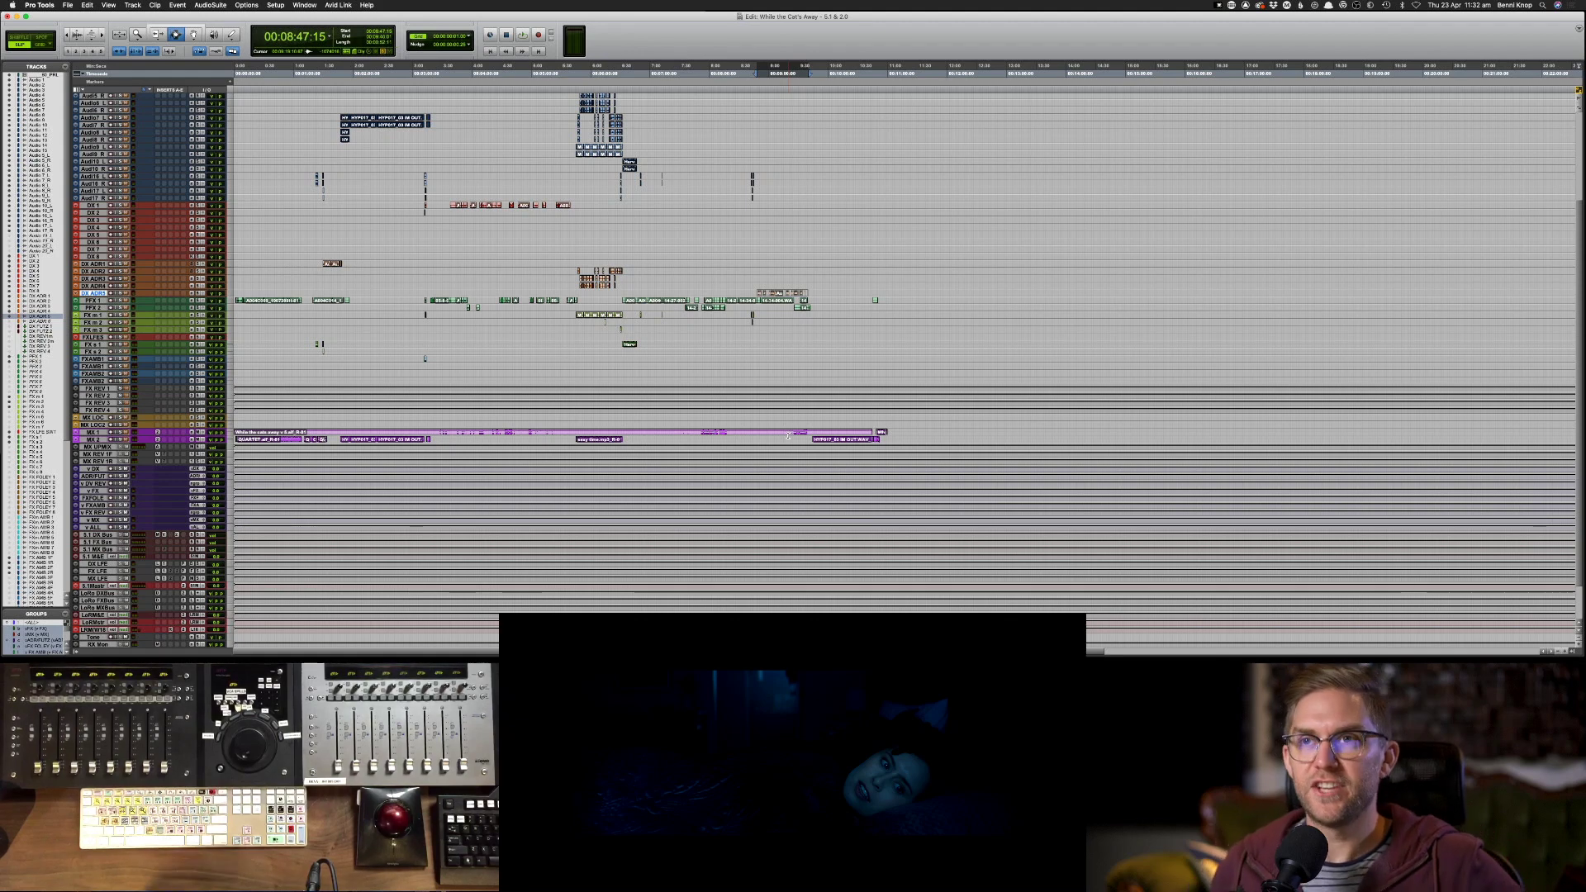
scroll(830, 385, "up", 5)
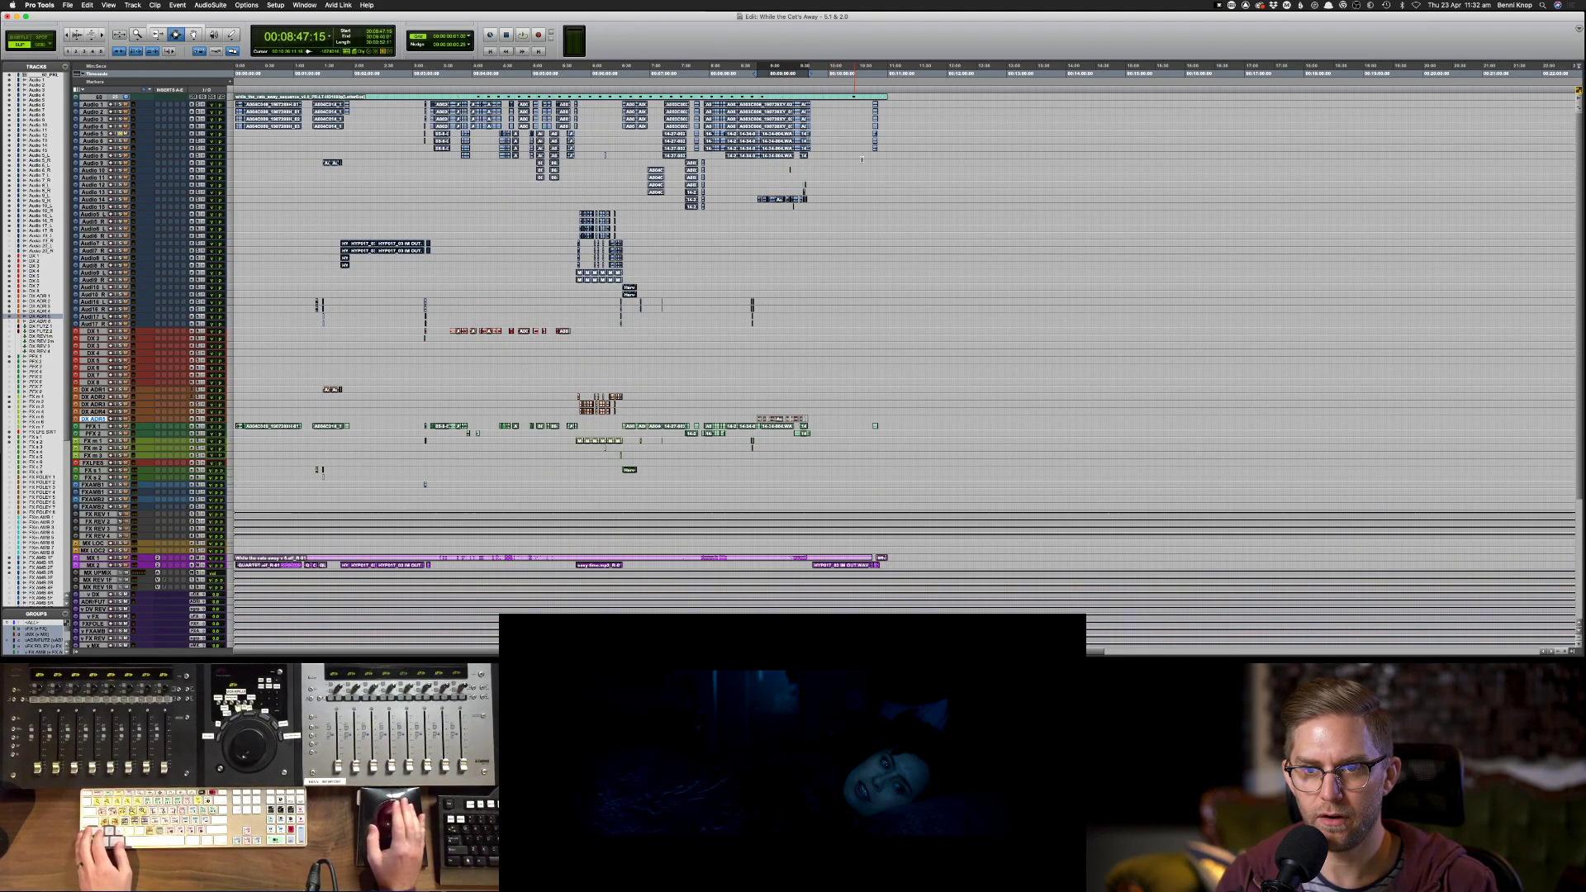
left_click(874, 132)
key("space")
key("super+bracketright")
key("super+bracketright")
key("super+bracketright")
key("super+bracketright")
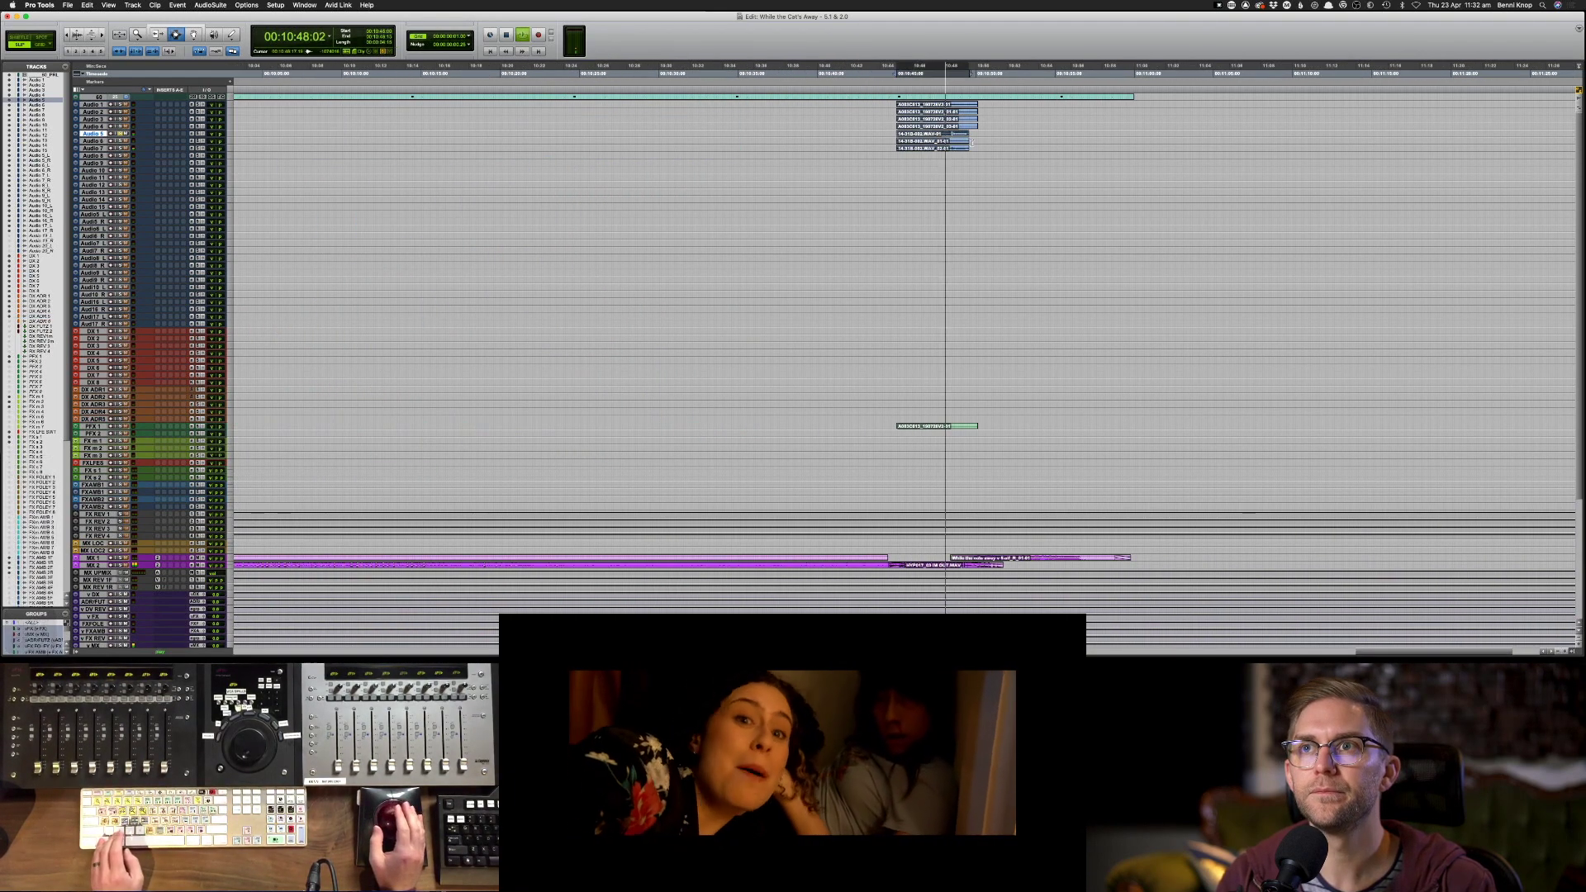
key("space")
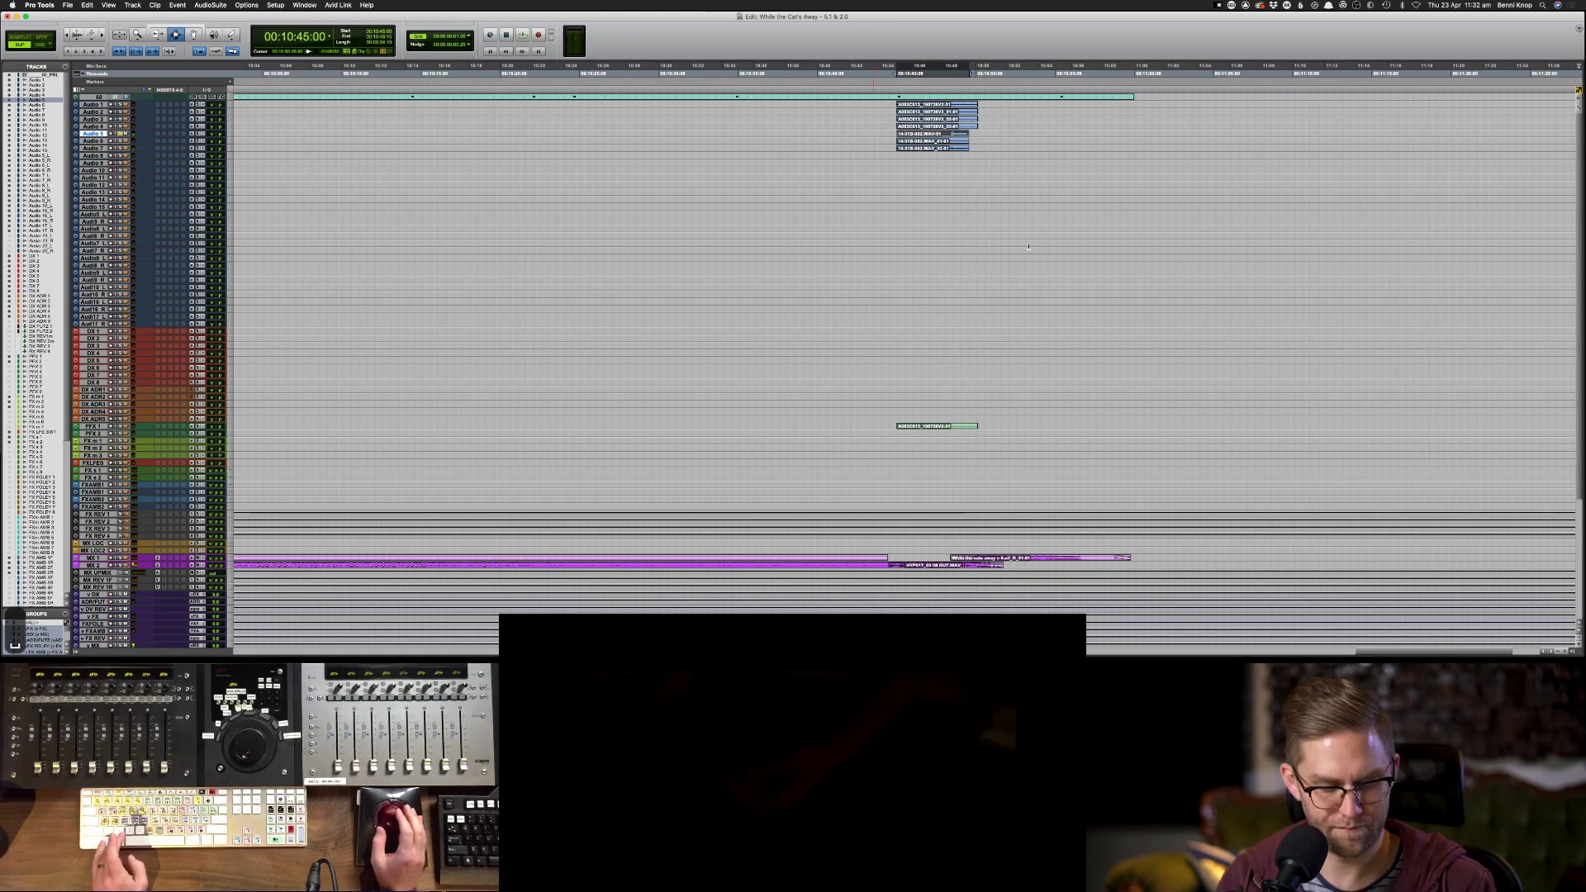
- Copy the Audio 5 clip at 10:45 over the matching clip on PFX 1 and delete the leftover end of the old clip
key("super+c")
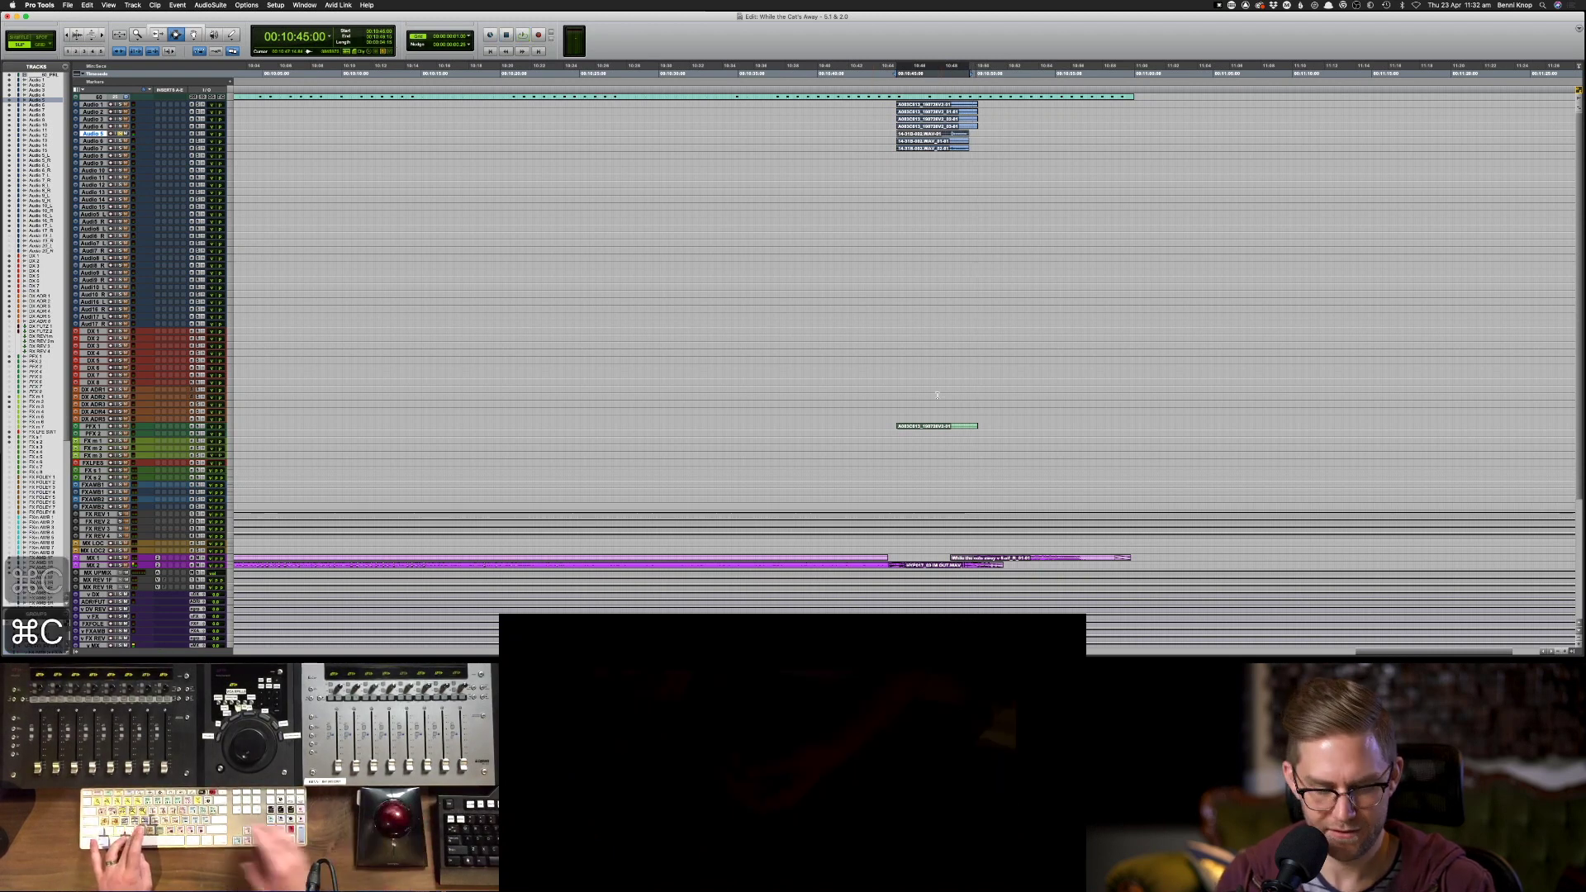
key("semicolon")
key("semicolon")
key("semicolon")
key("semicolon")
key("semicolon")
key("semicolon")
key("semicolon")
key("semicolon")
key("semicolon")
key("semicolon")
key("semicolon")
key("semicolon")
key("semicolon")
key("semicolon")
key("semicolon")
key("semicolon")
key("semicolon")
key("semicolon")
key("semicolon")
key("semicolon")
key("semicolon")
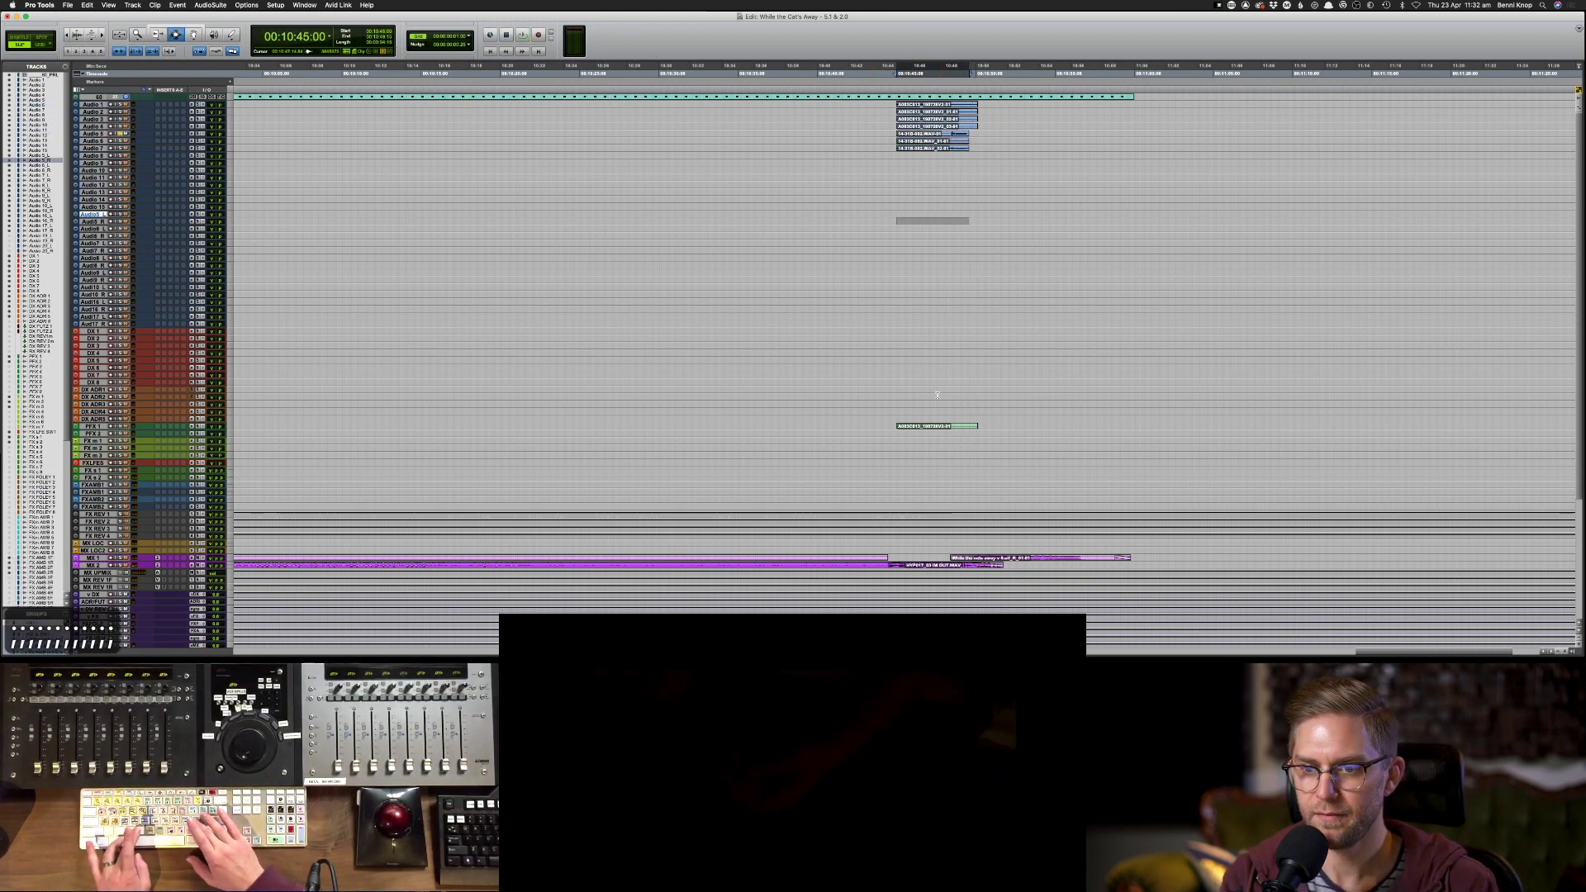
key("semicolon")
key("semicolon")
key("semicolon")
key("semicolon")
key("semicolon")
key("semicolon")
key("semicolon")
key("semicolon")
key("semicolon")
key("semicolon")
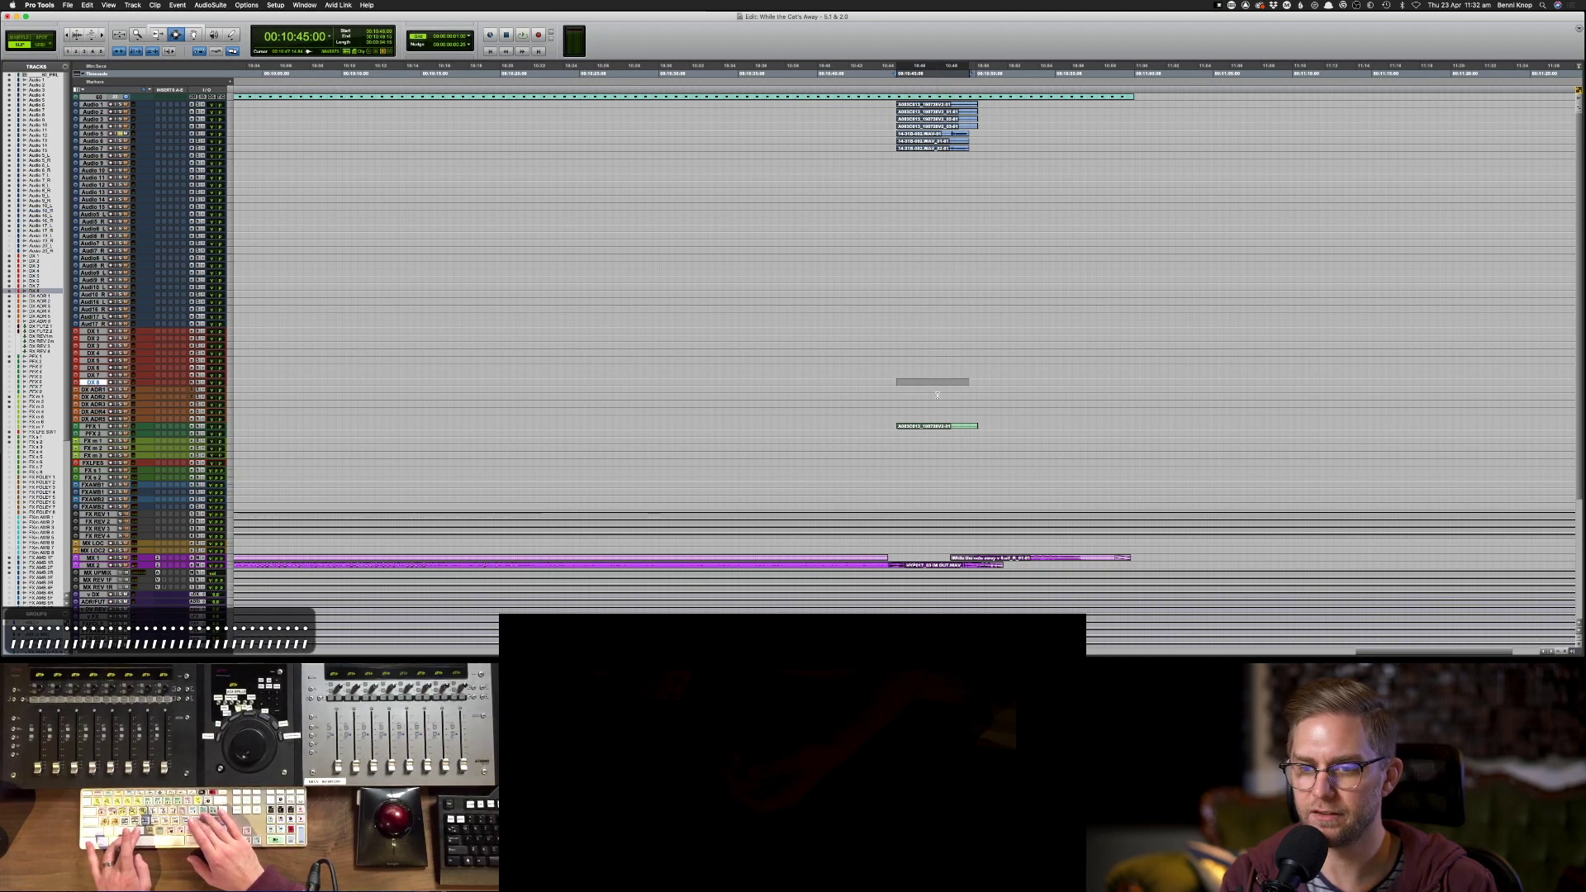
key("super+v")
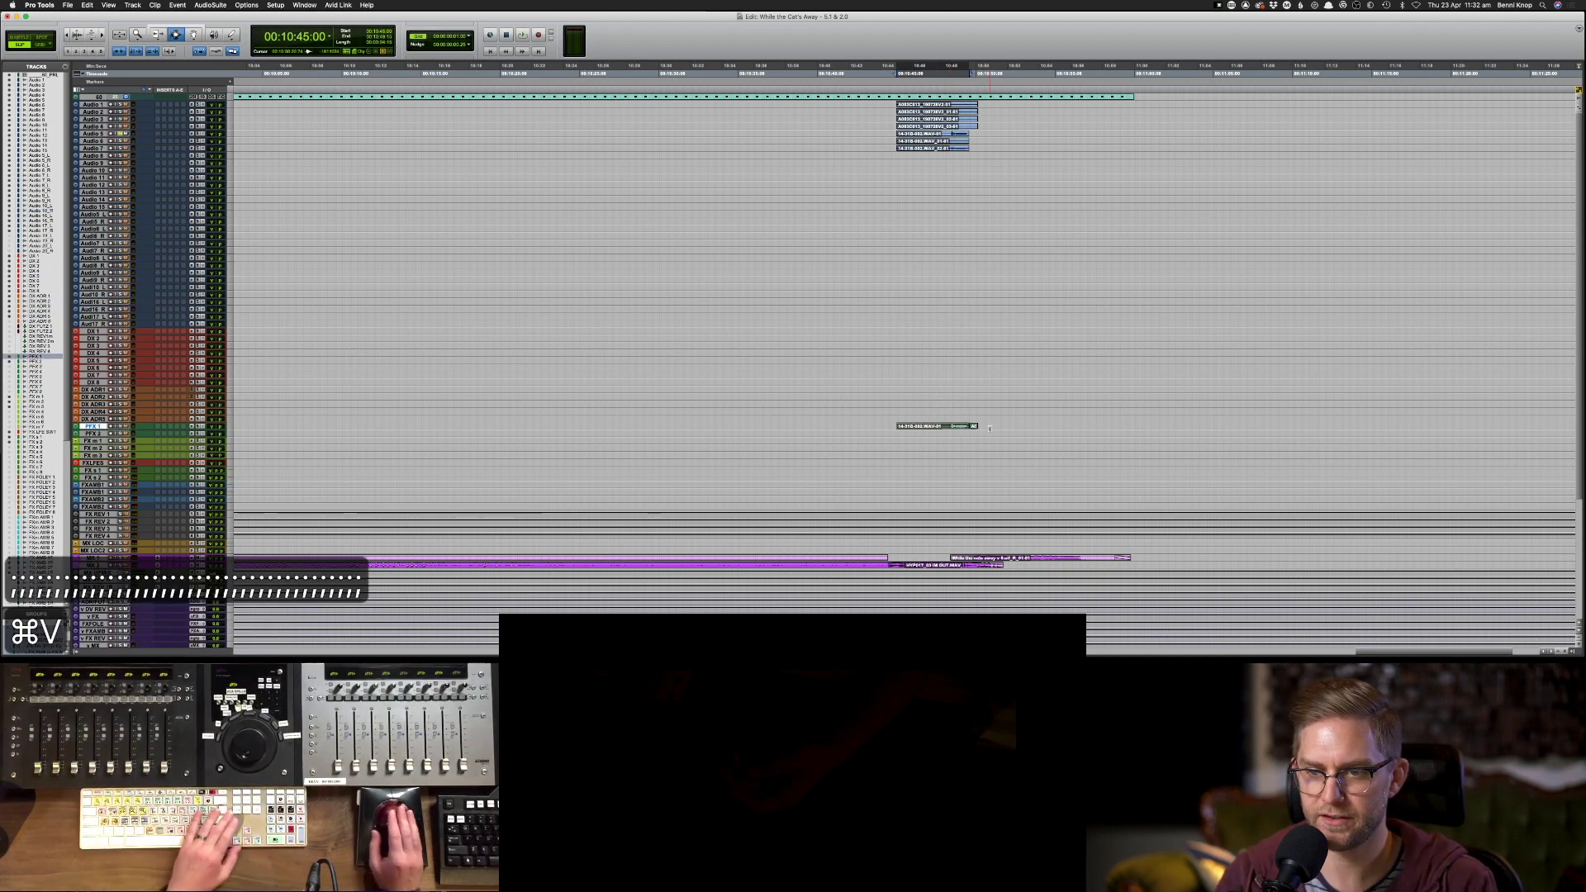
key("BackSpace")
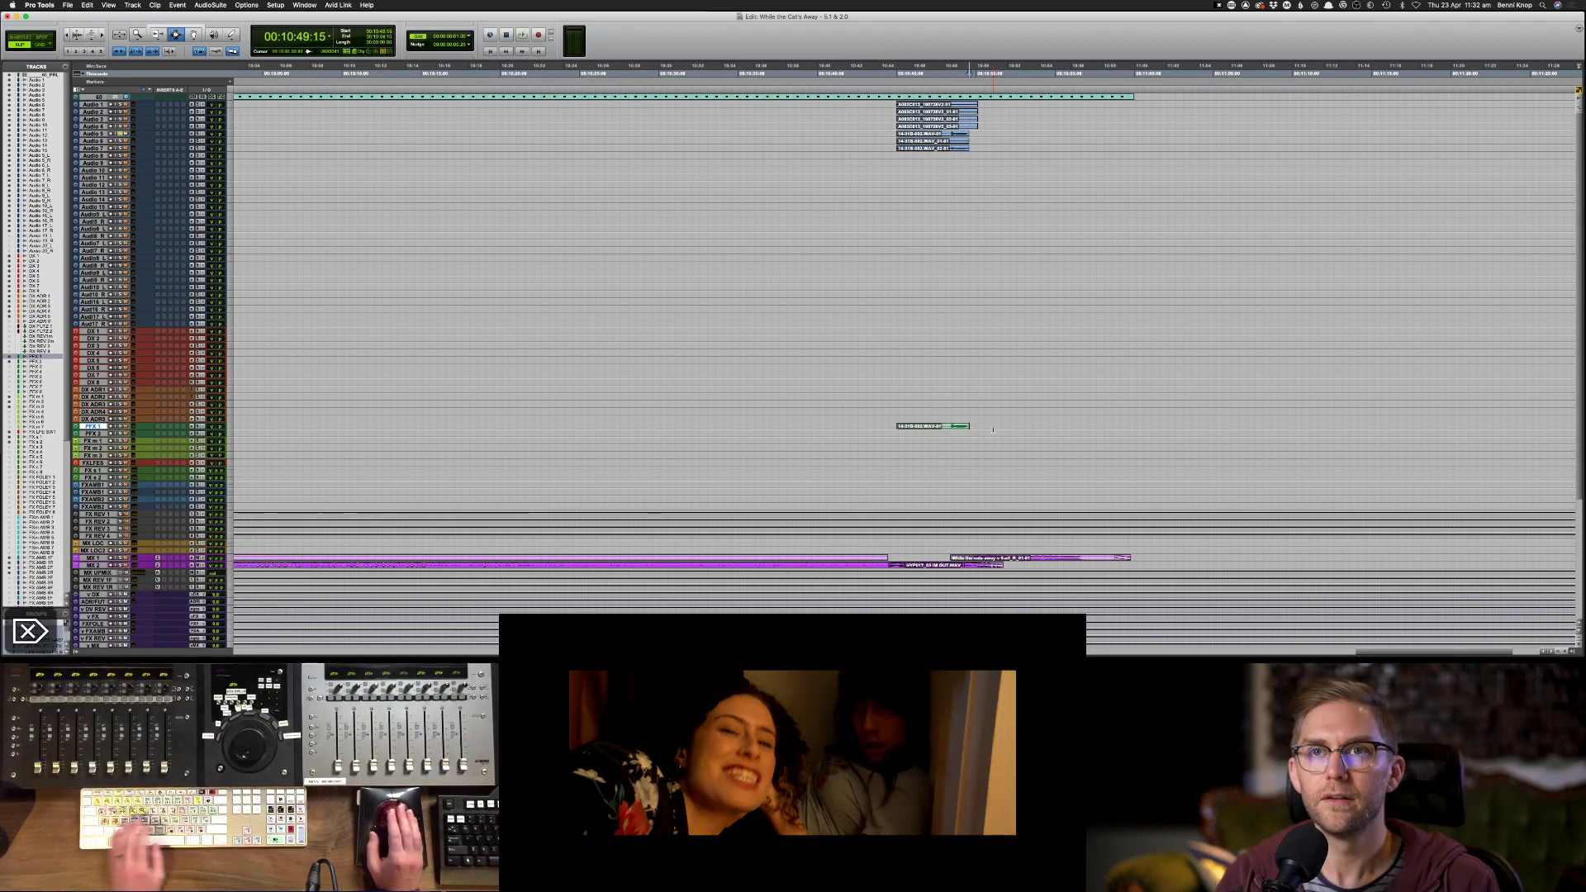
key("super+bracketleft")
key("super+bracketleft")
key("super+bracketleft")
key("super+bracketleft")
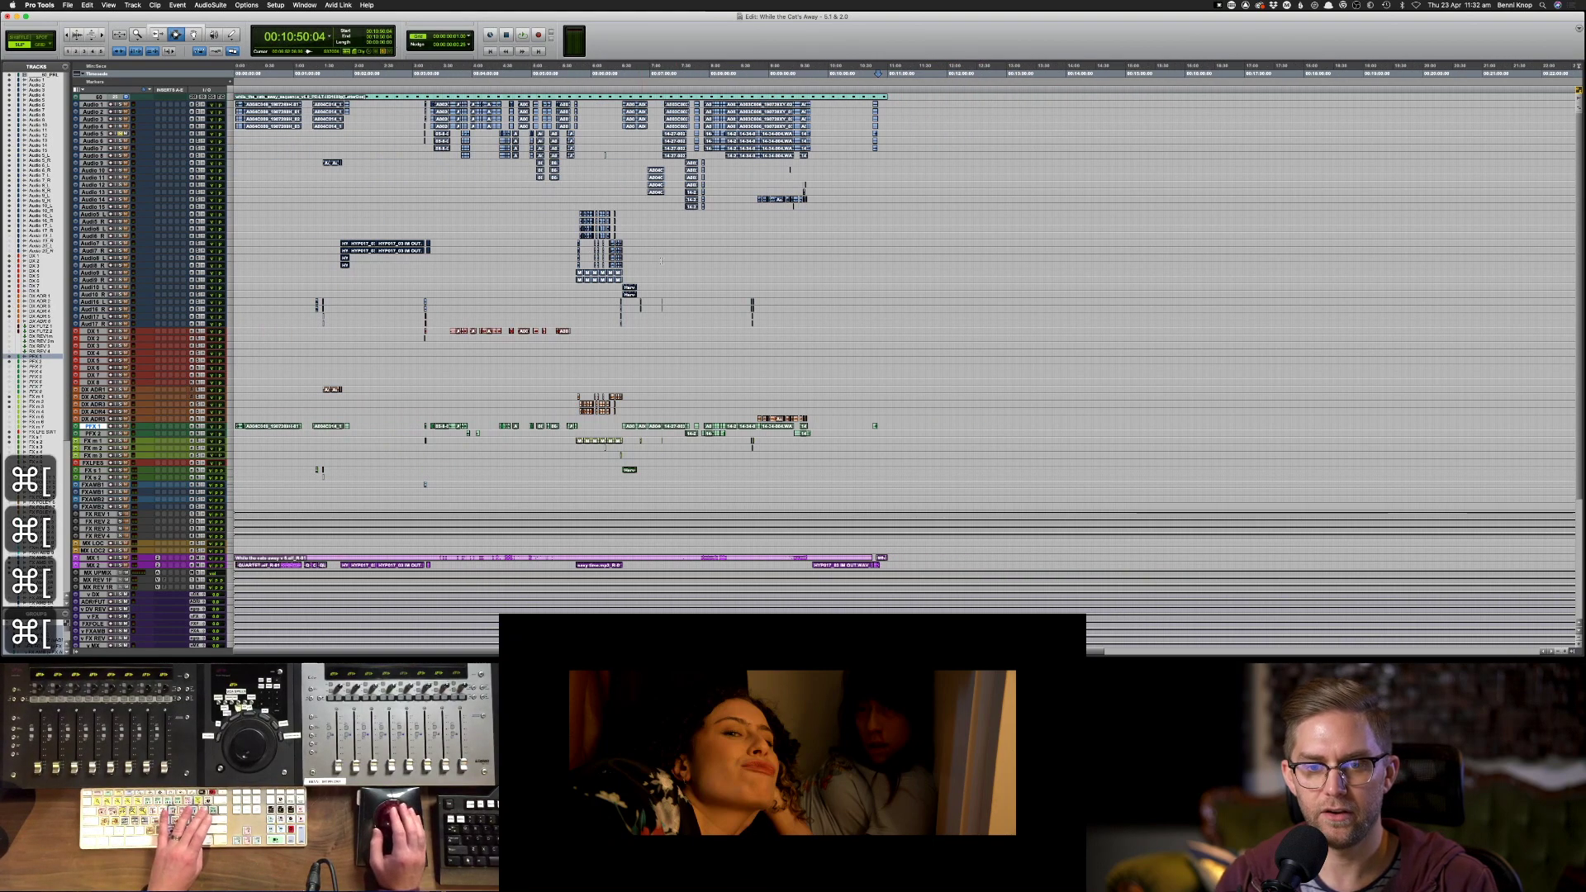
- Return to the session start, hide all the numbered Audio source tracks and fit the remaining tracks to the window height
key("super+bracketleft")
key("Return")
key("Return")
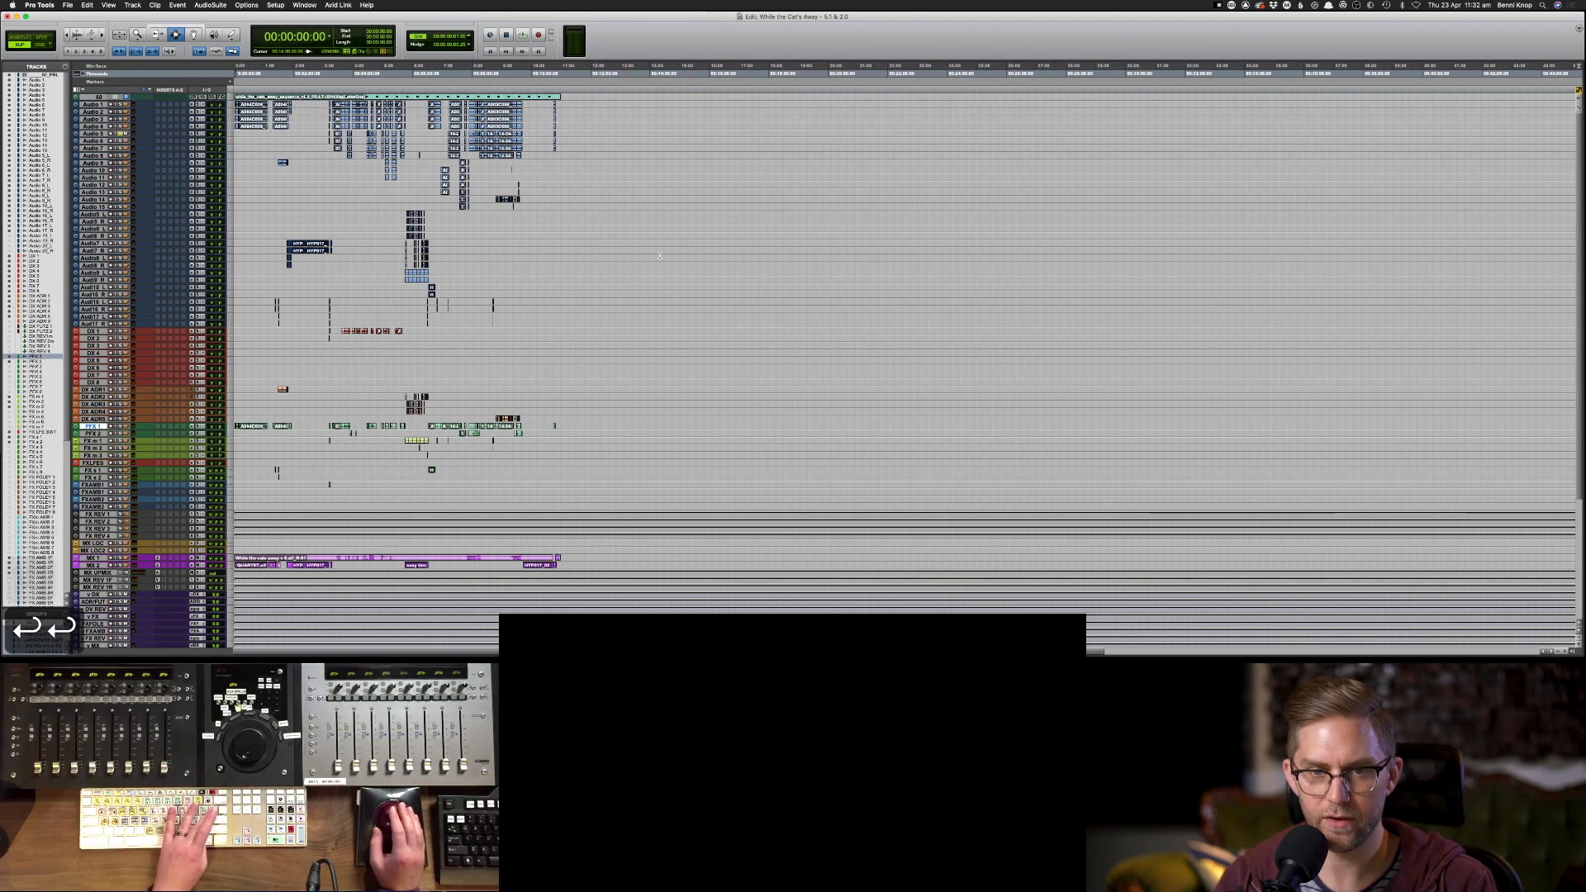
key("super+bracketright")
key("super+bracketright")
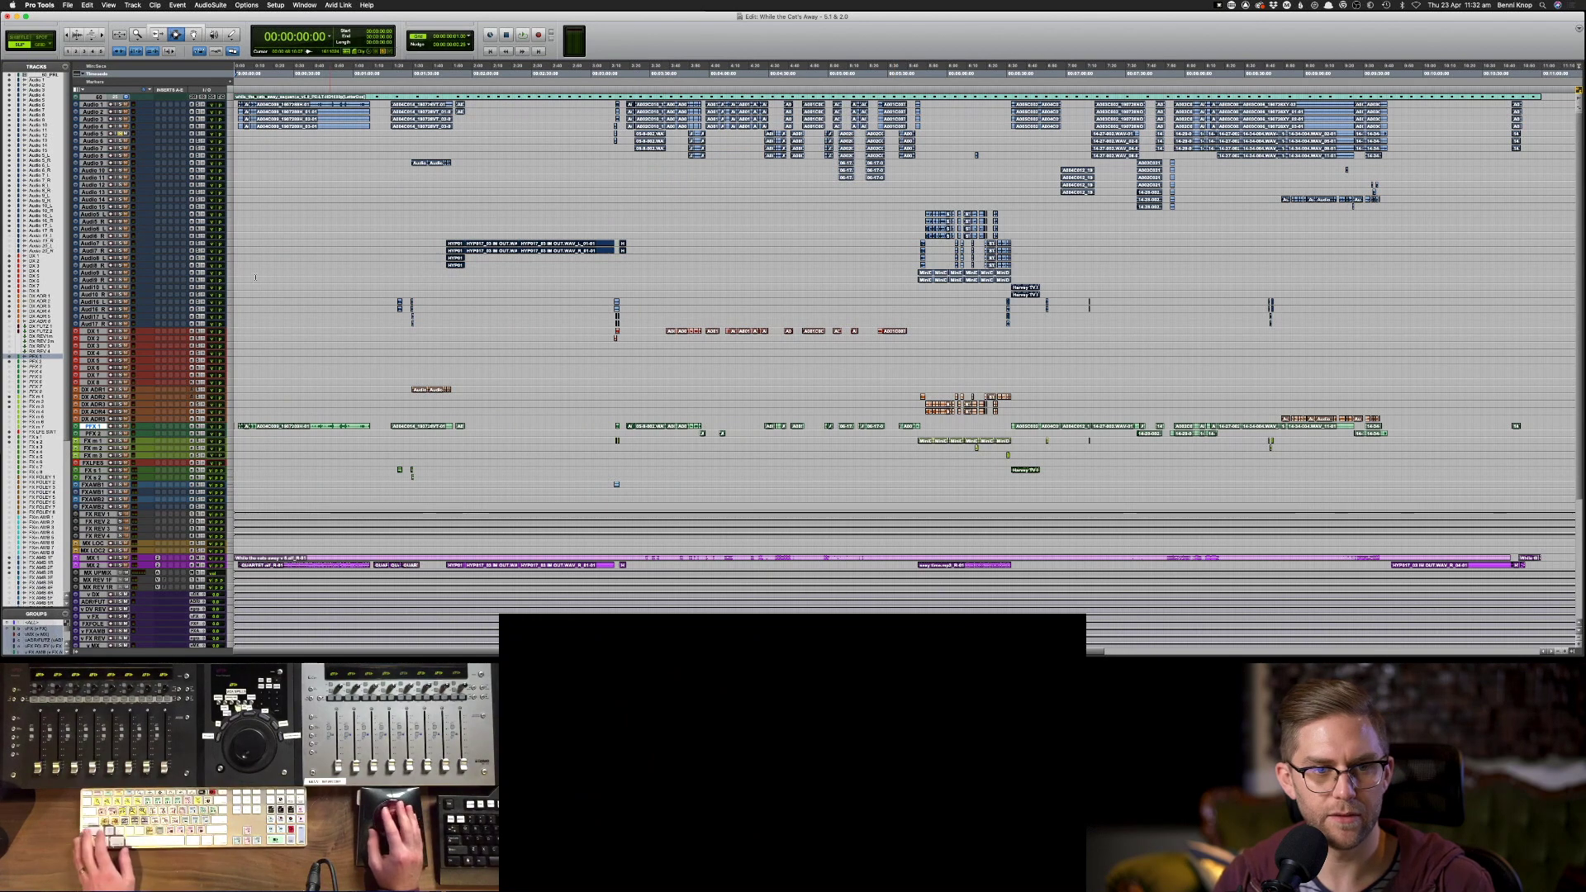
left_click(93, 105, "shift")
right_click(96, 107)
left_click(110, 116)
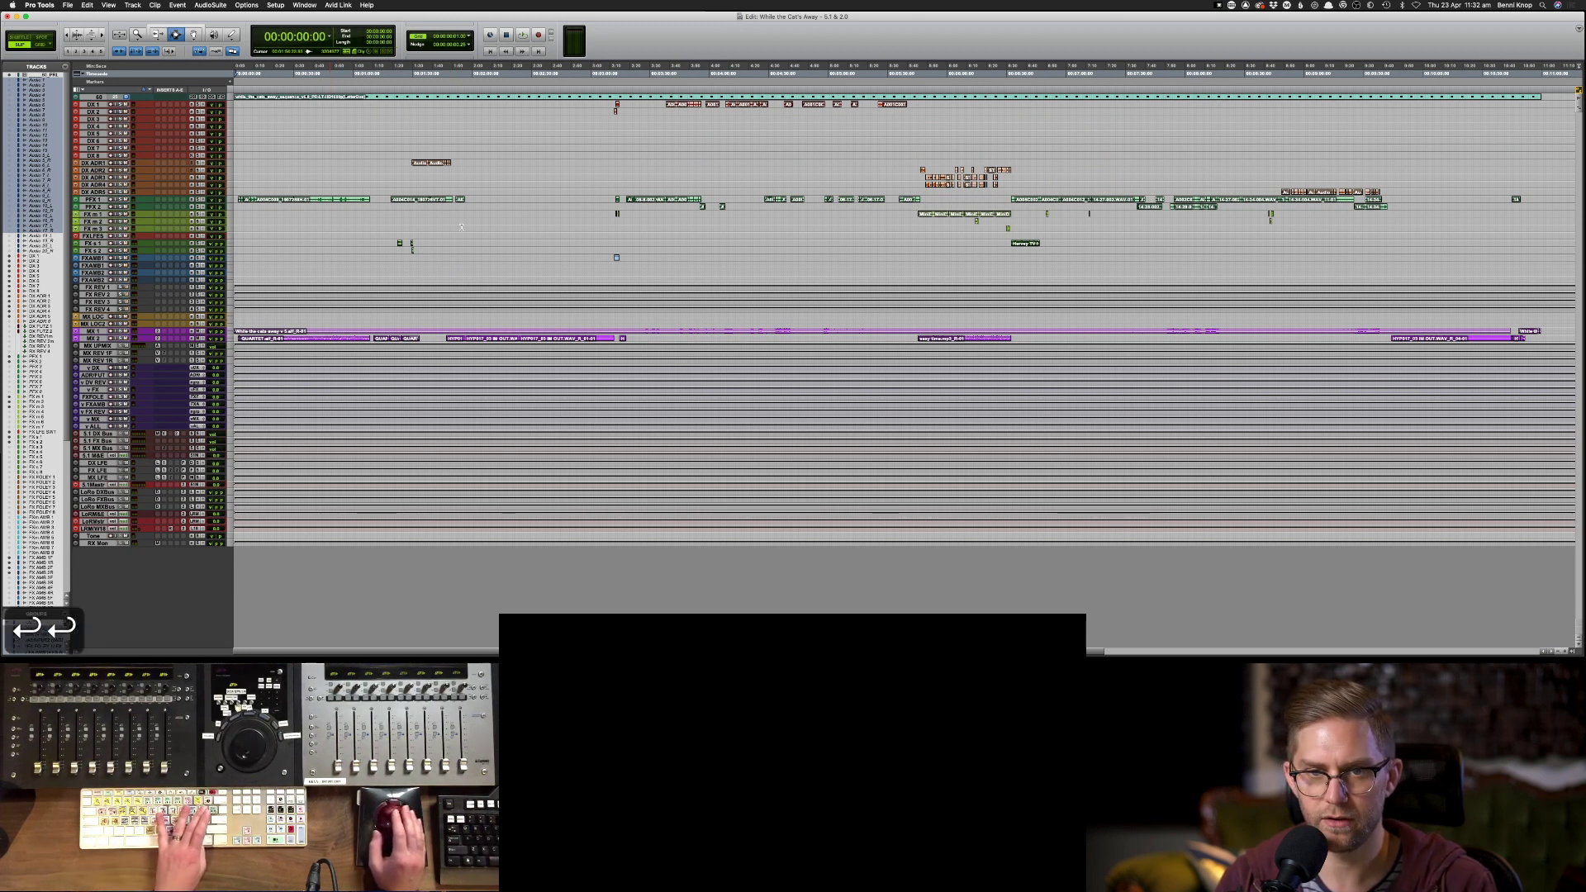
key("super+bracketleft")
key("super+bracketleft")
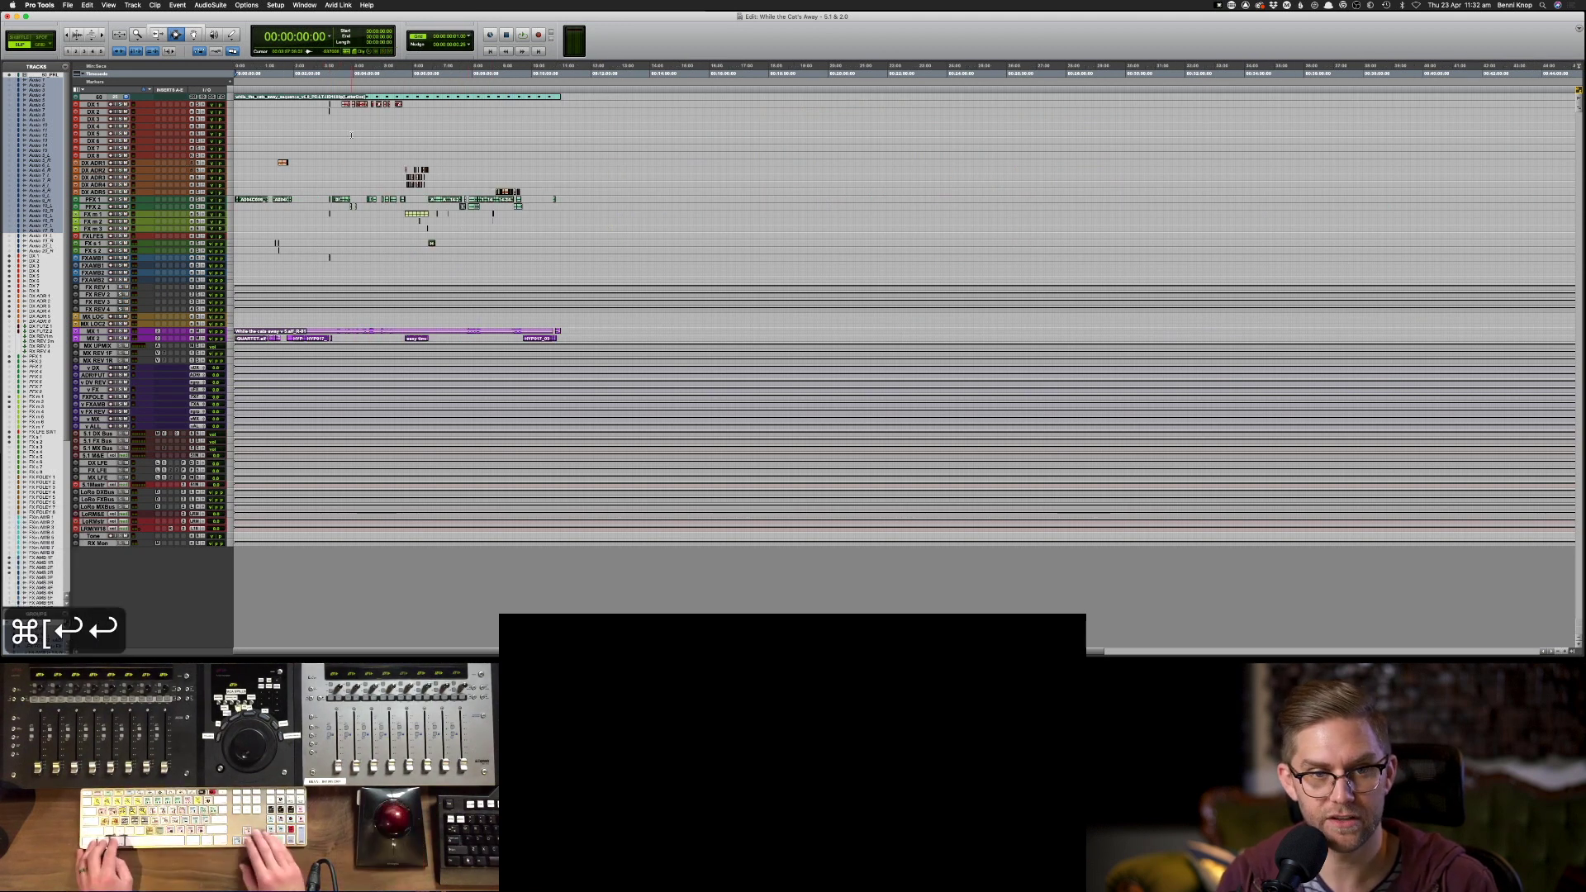
key("ctrl+alt+super+Up")
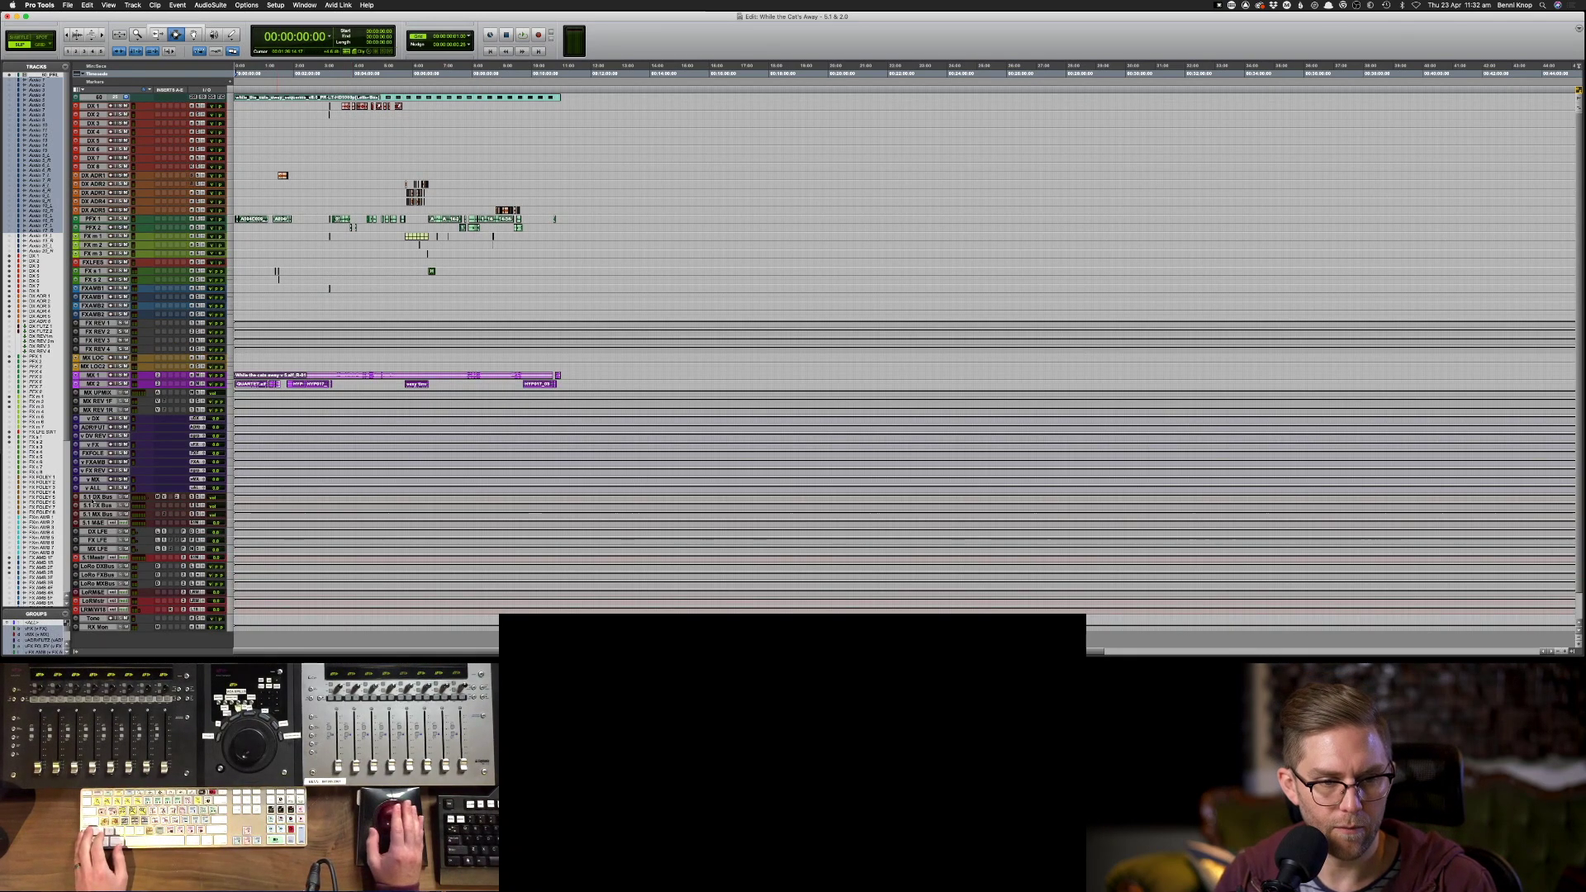
- Hide every track from the first VCA through the last bus and master track, and fit the remaining tracks to the window height
left_click(97, 497)
left_click(97, 627, "shift")
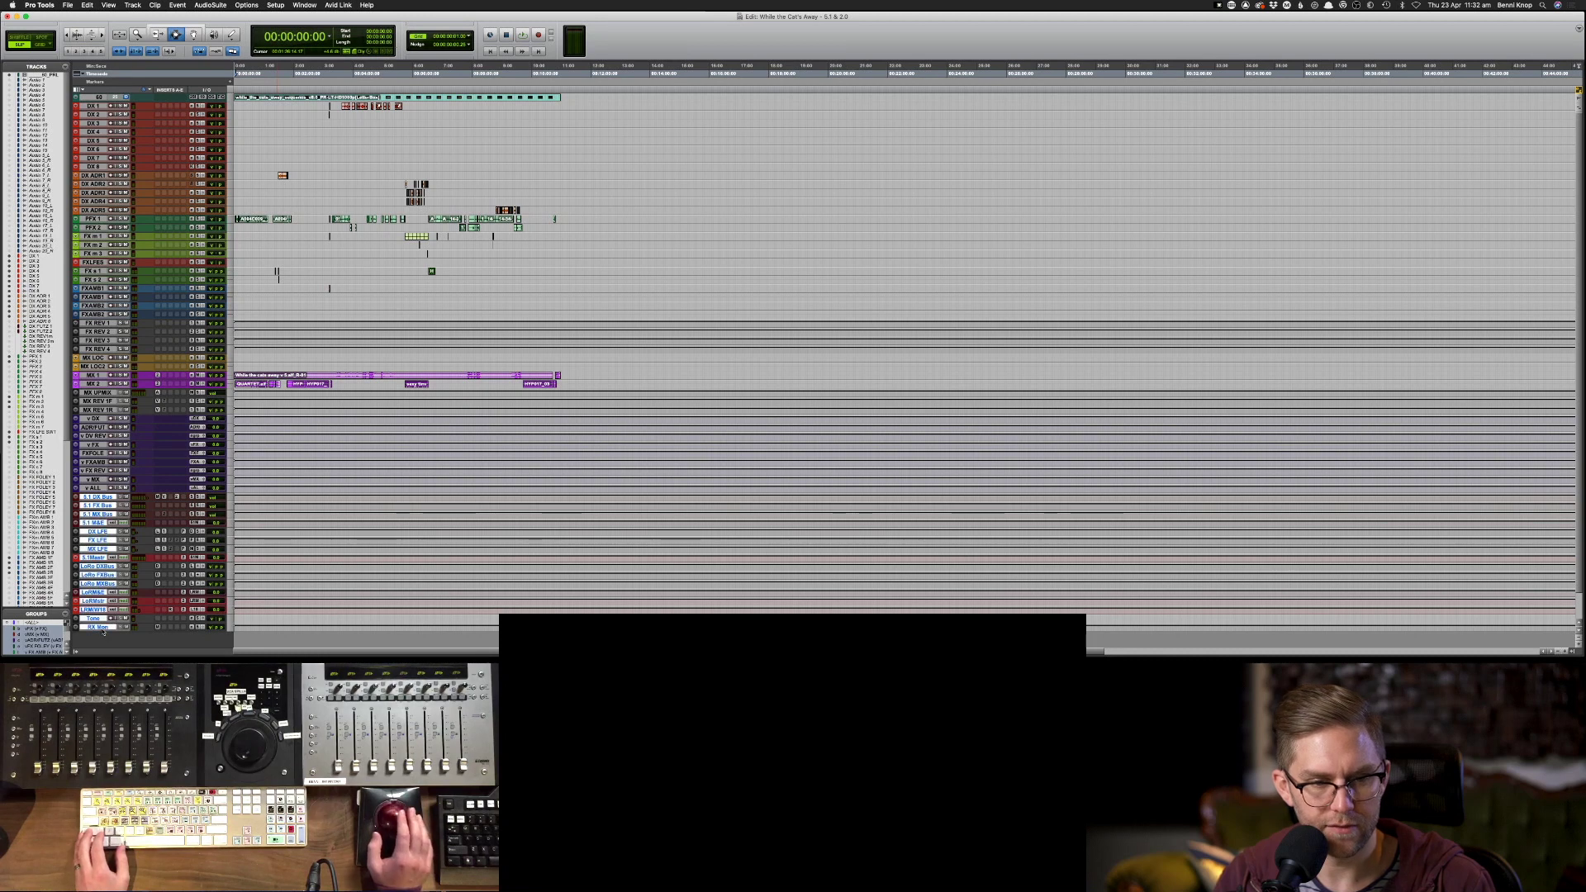
right_click(106, 549)
left_click(93, 418)
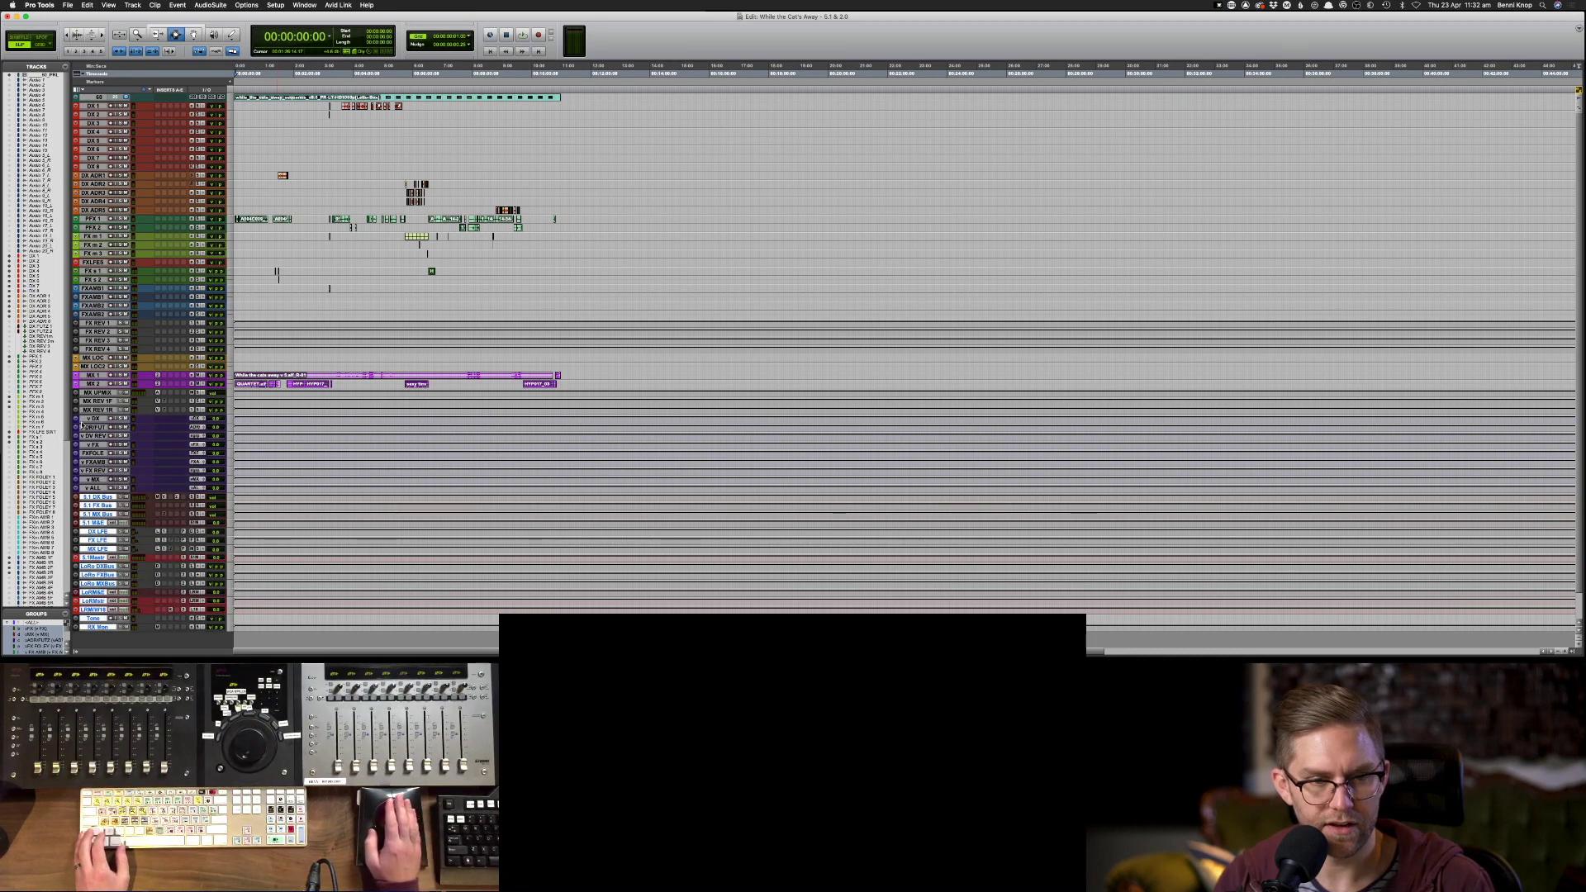
left_click(93, 418)
left_click(98, 628, "shift")
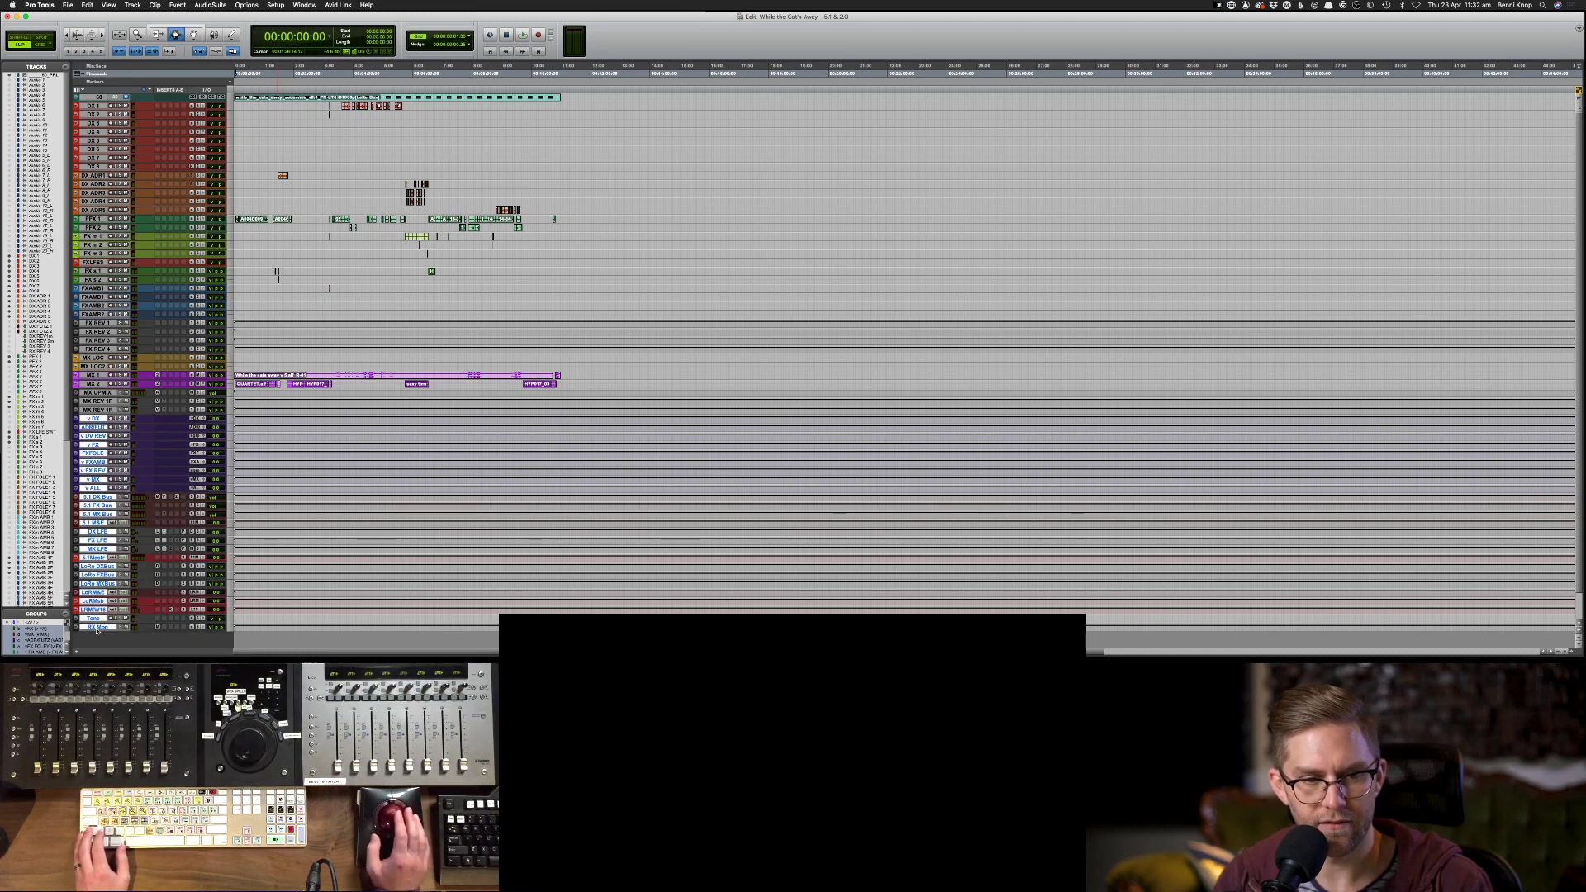
right_click(98, 468)
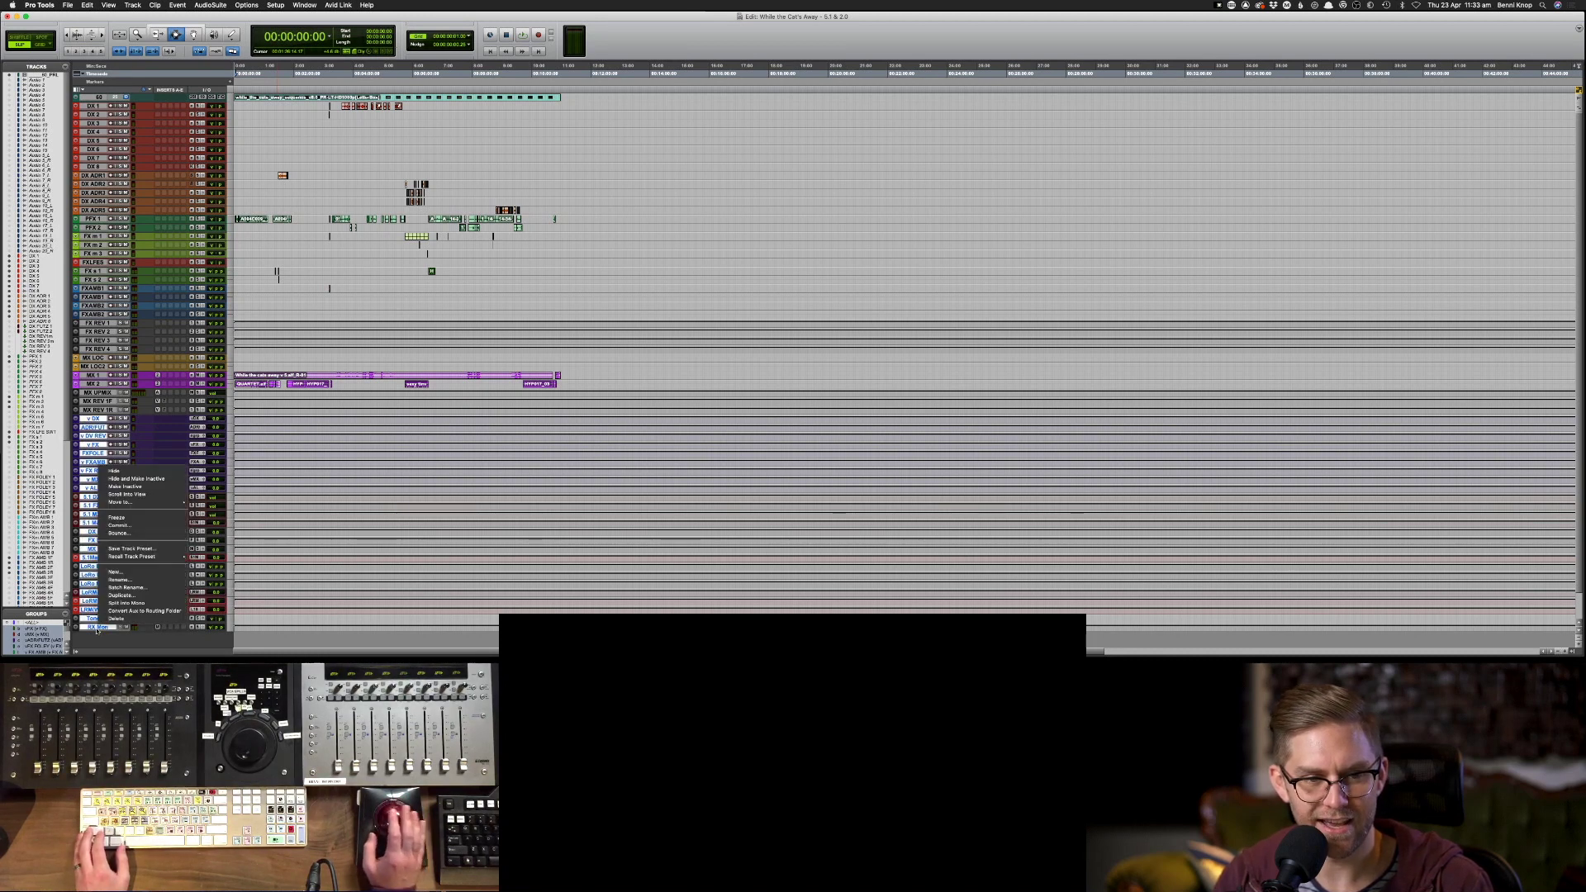
left_click(158, 470)
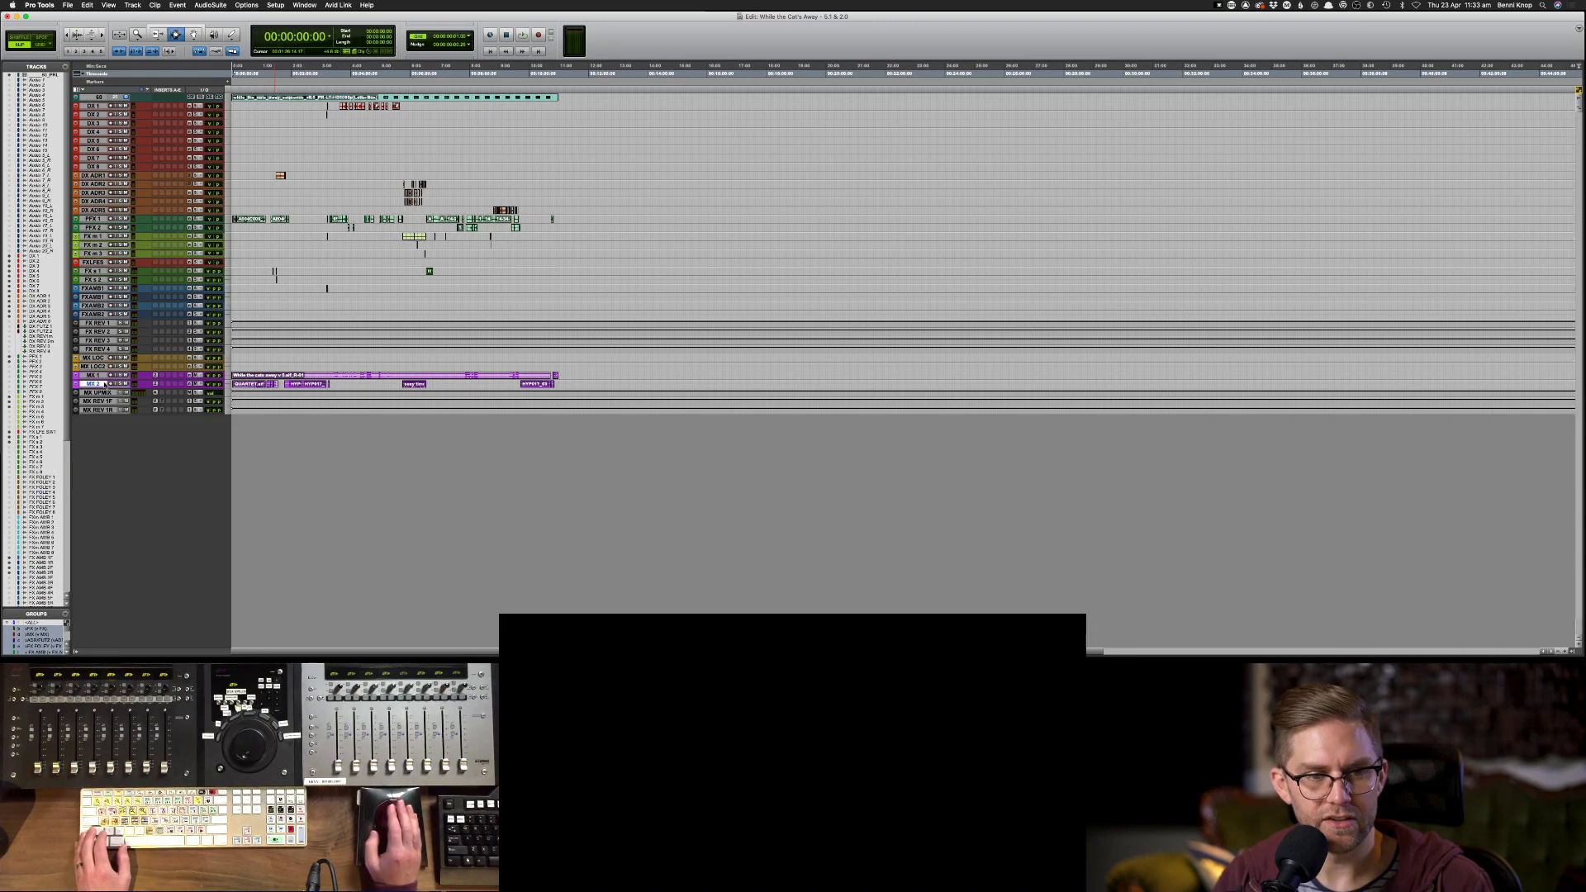
key("ctrl+alt+super+Up")
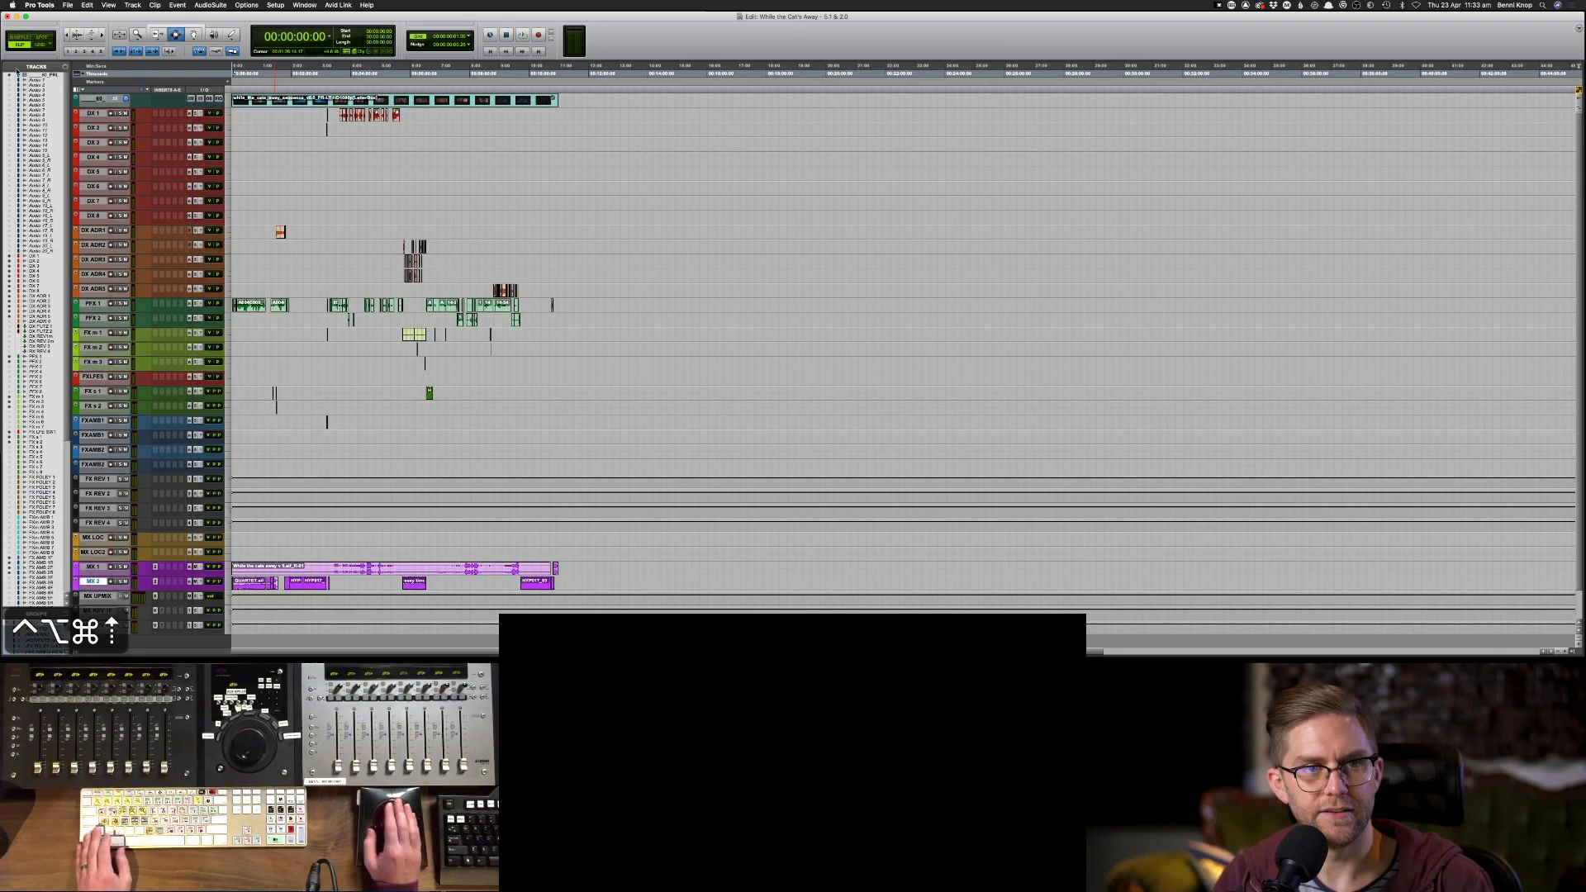
- Start an audio file import and browse from Downloads into the film's AAF package to its stems and files folder
left_click(68, 5)
mouse_move(91, 145)
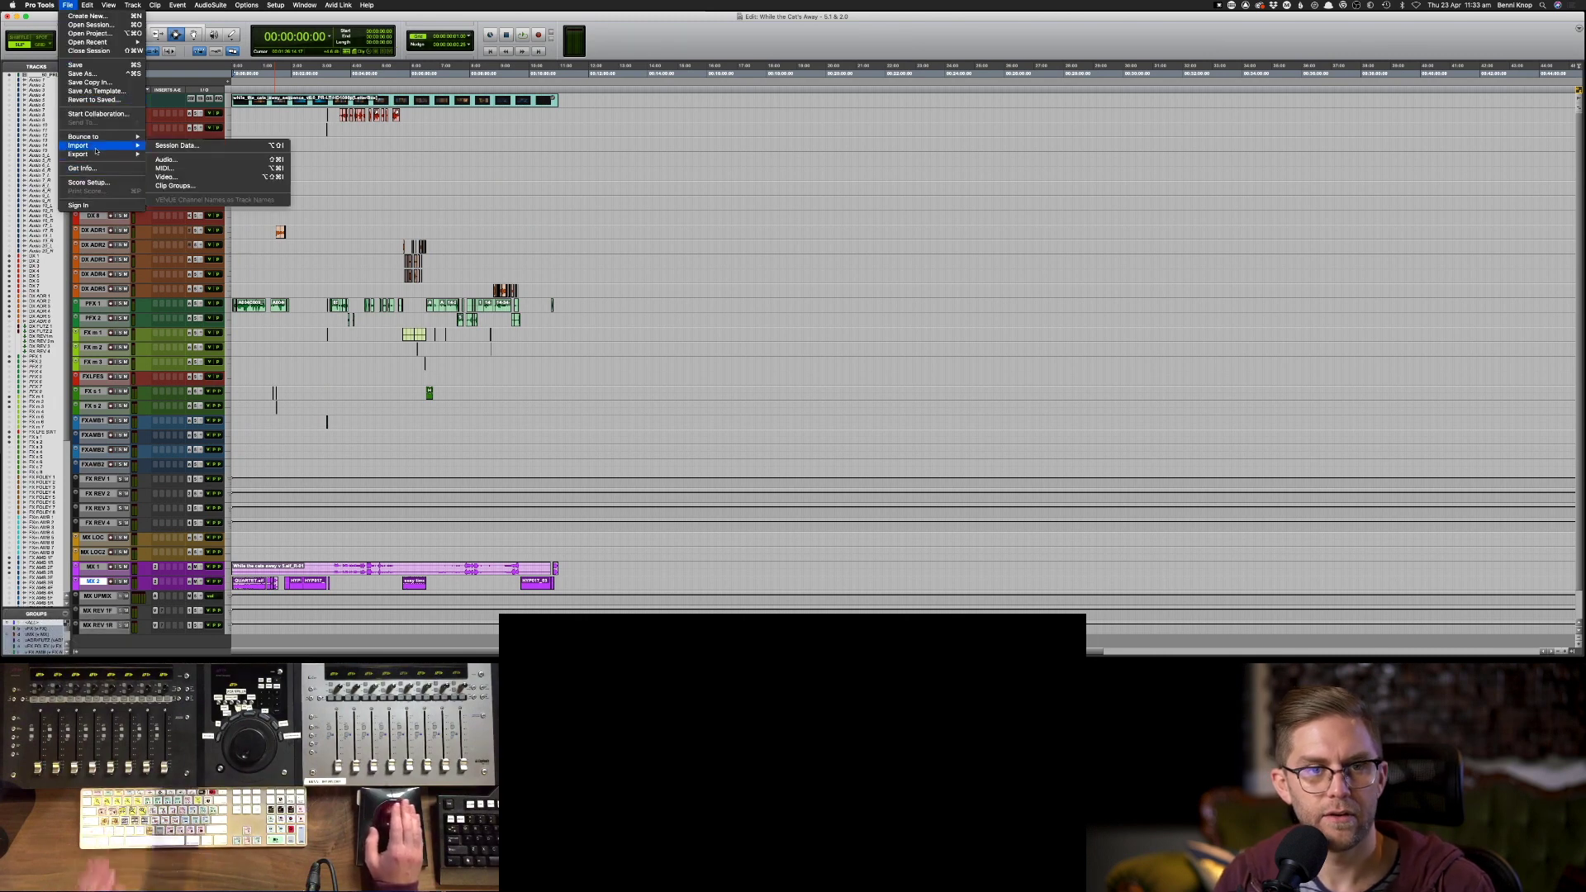
left_click(197, 160)
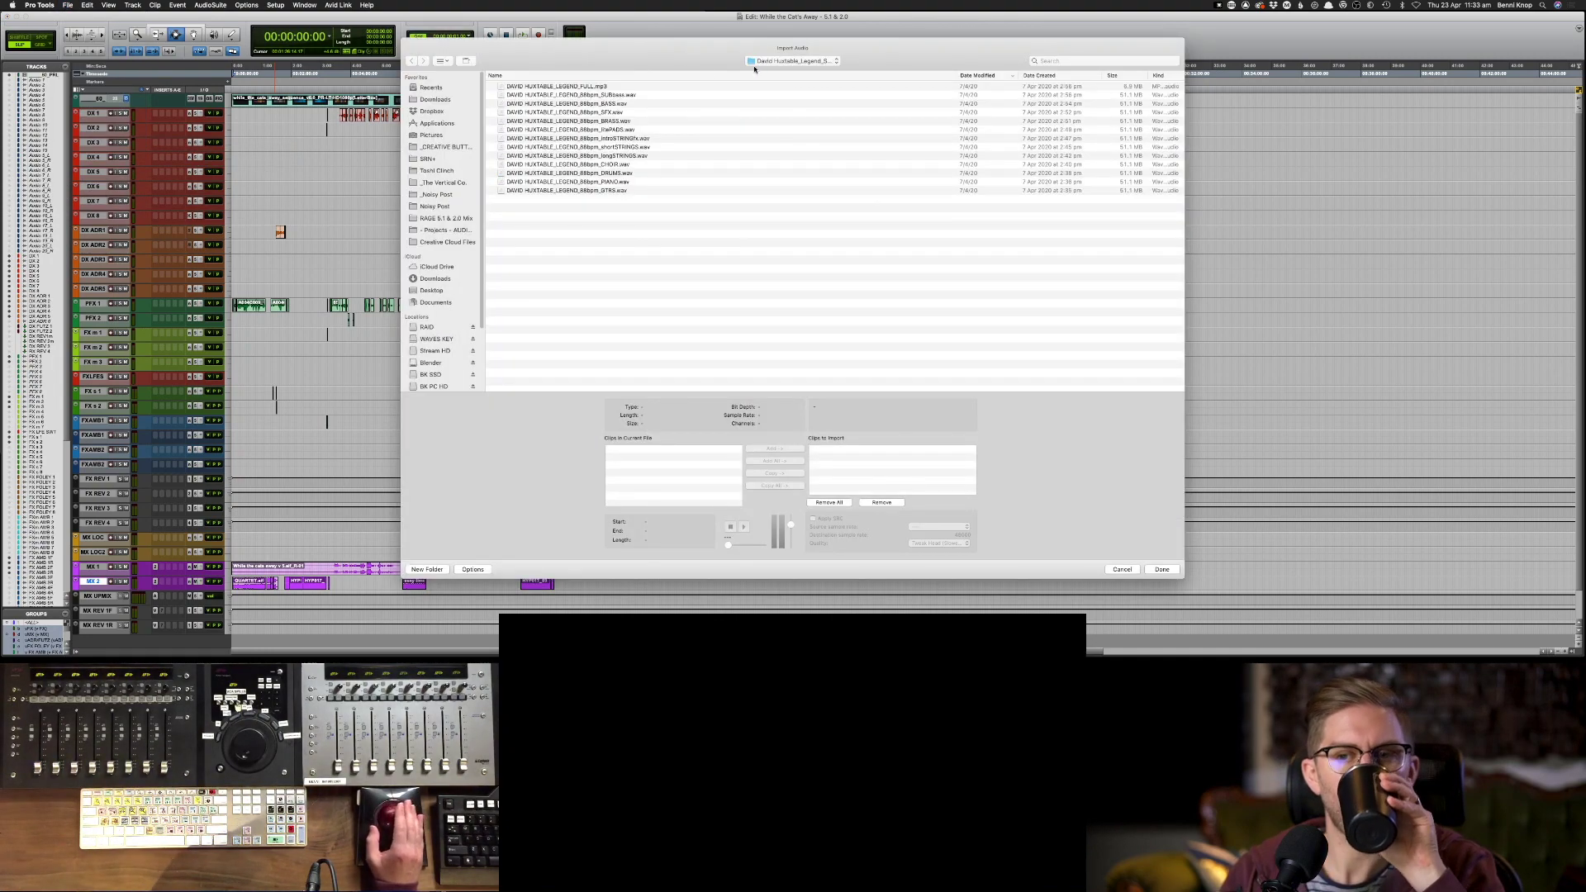
left_click(751, 61)
left_click(768, 73)
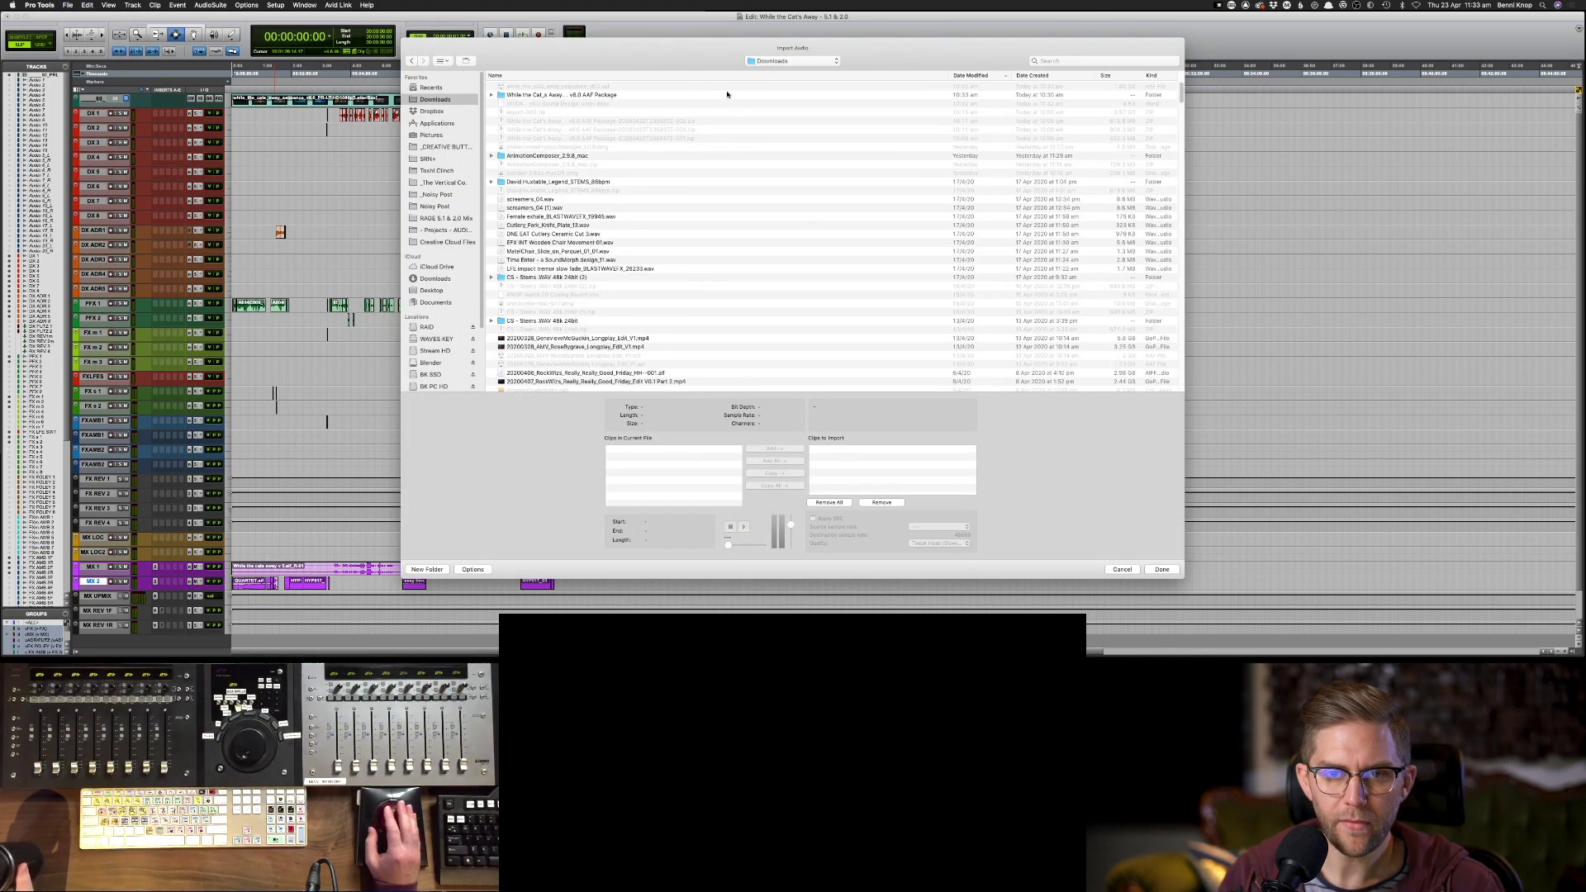
double_click(559, 95)
double_click(539, 85)
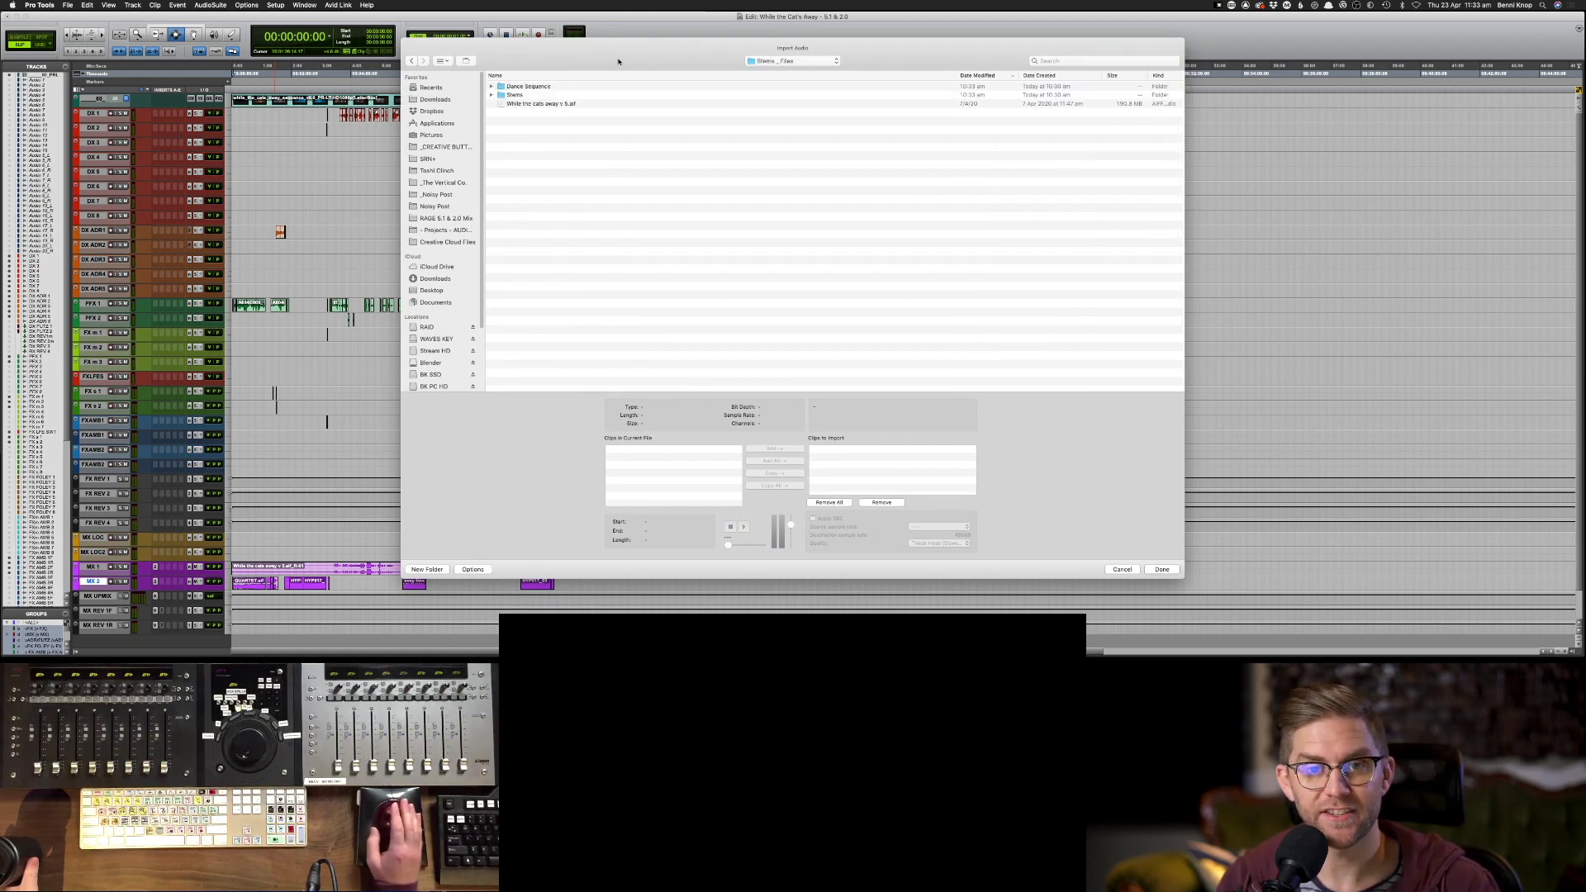
- Look through the Dance Sequence subfolders and check the details of the While the cats away AIF file
double_click(555, 95)
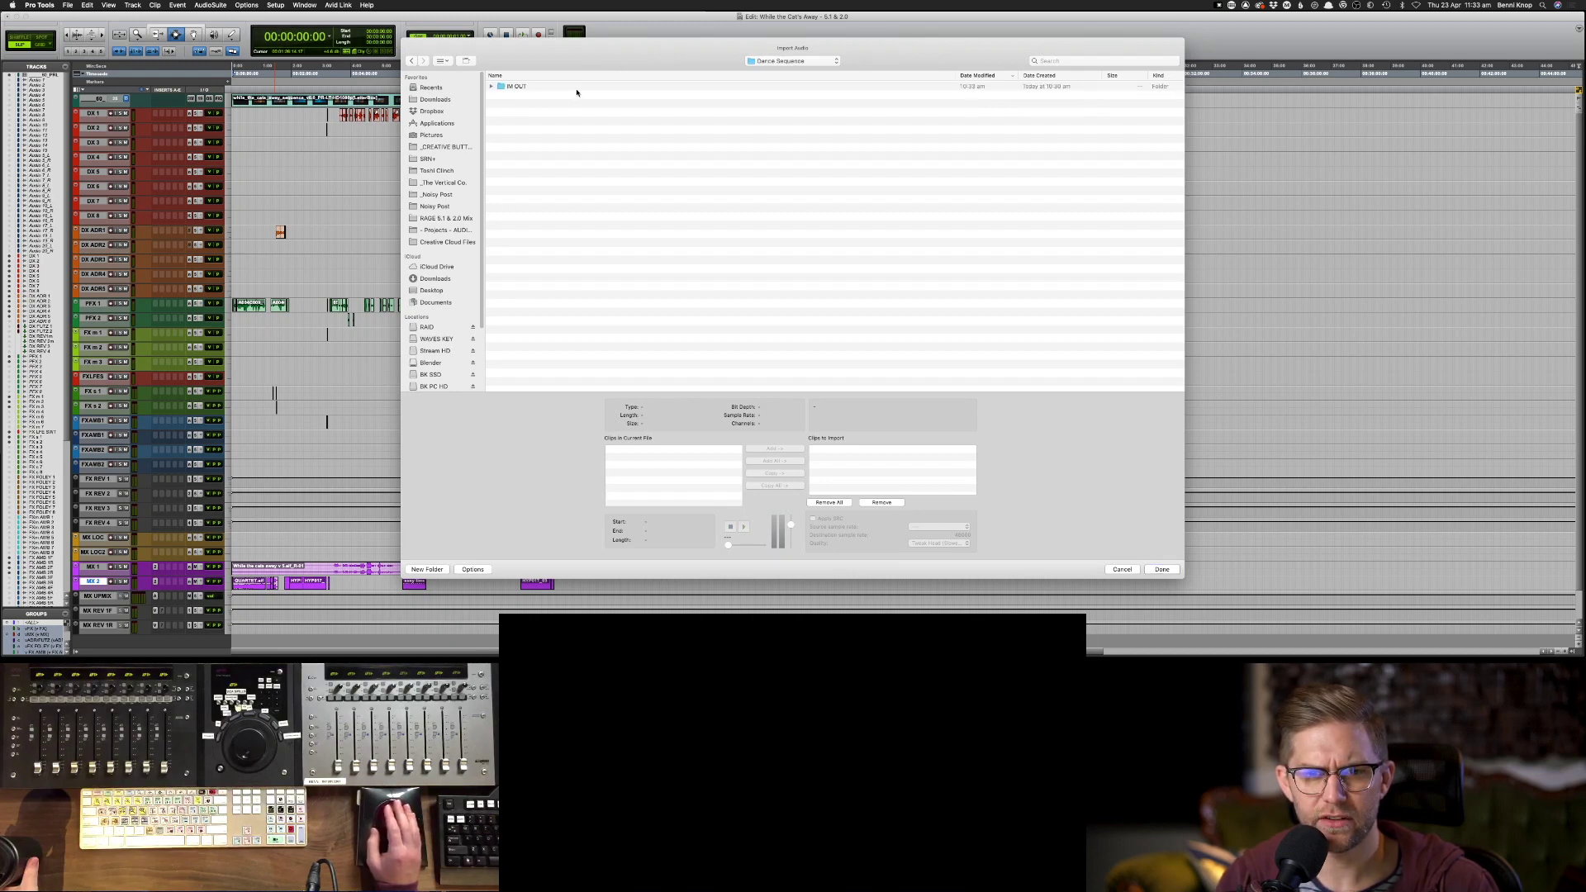
double_click(570, 87)
double_click(525, 87)
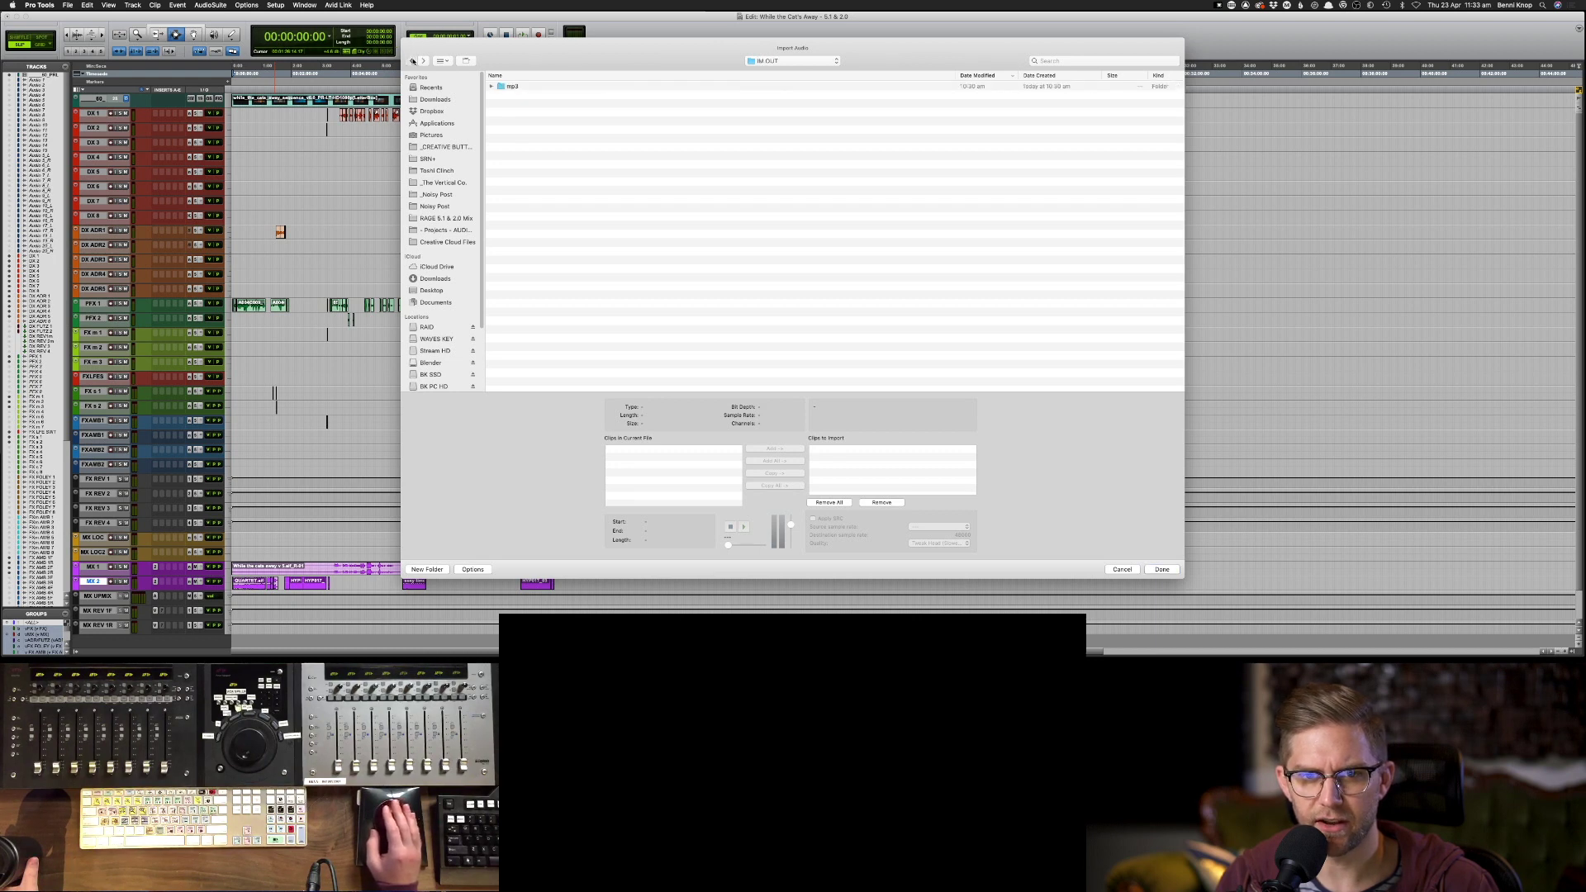
left_click(412, 61)
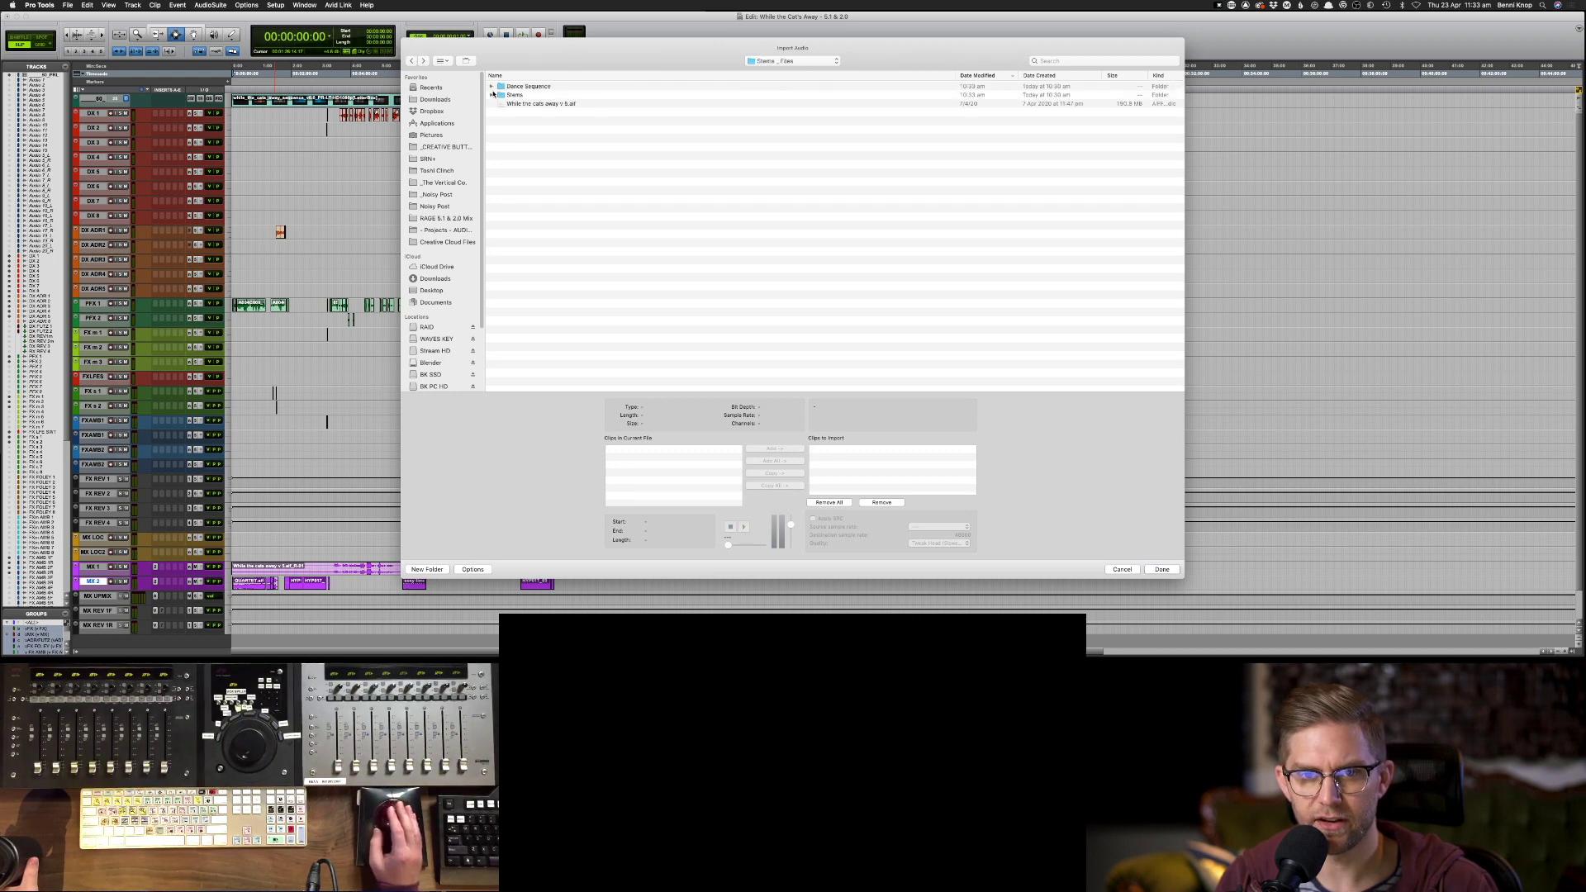
left_click(533, 104)
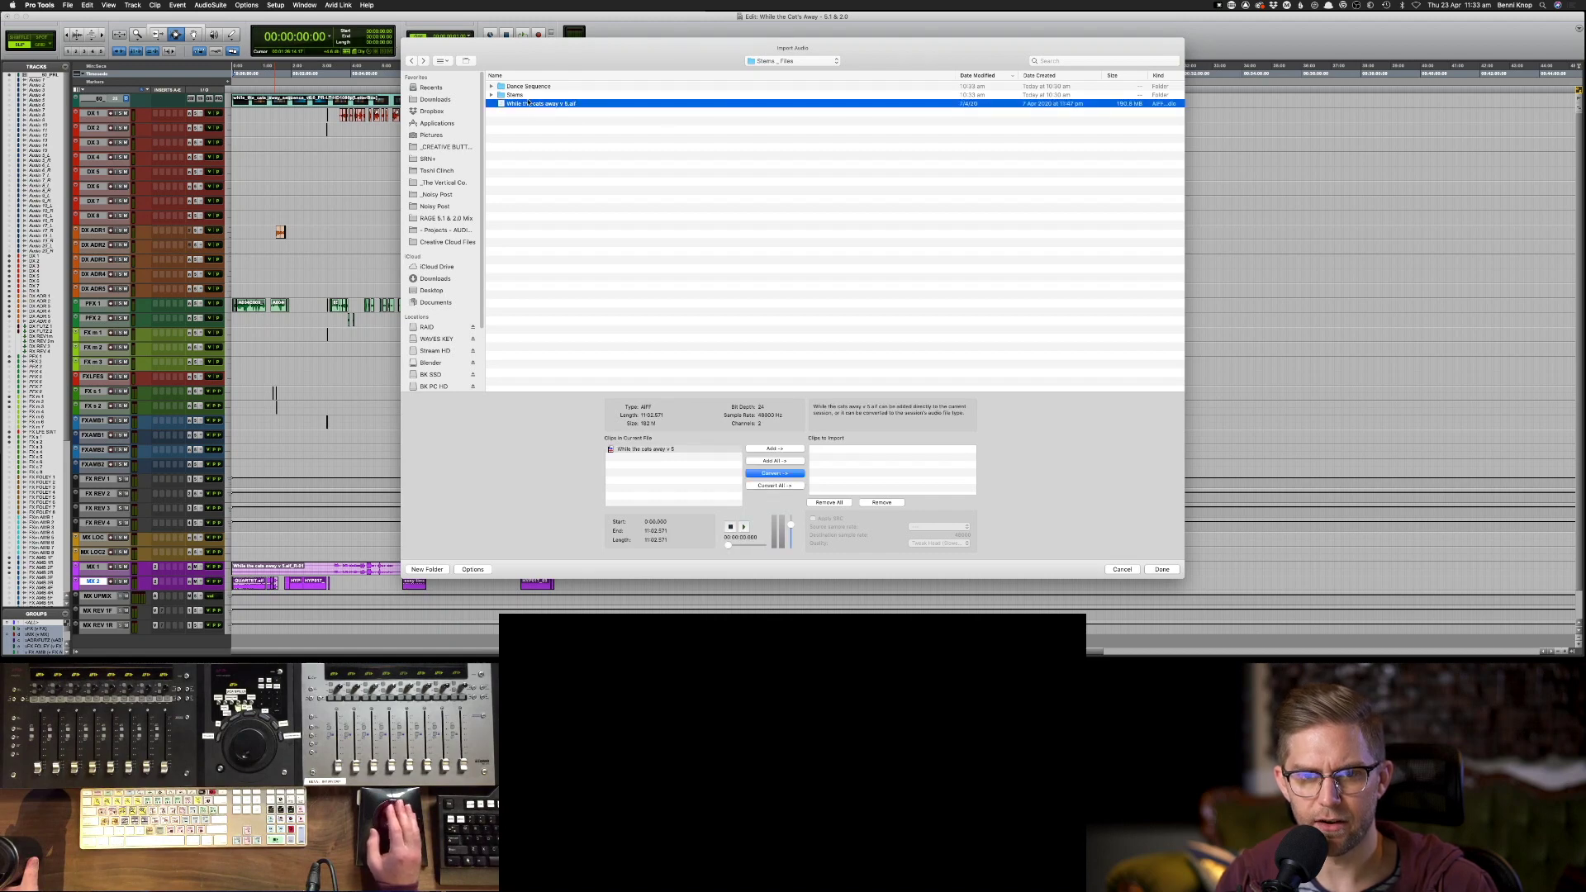
- Import all AIF music stems from the Stems export folder, converted into the session's Audio Files folder, onto new tracks
double_click(520, 96)
double_click(522, 86)
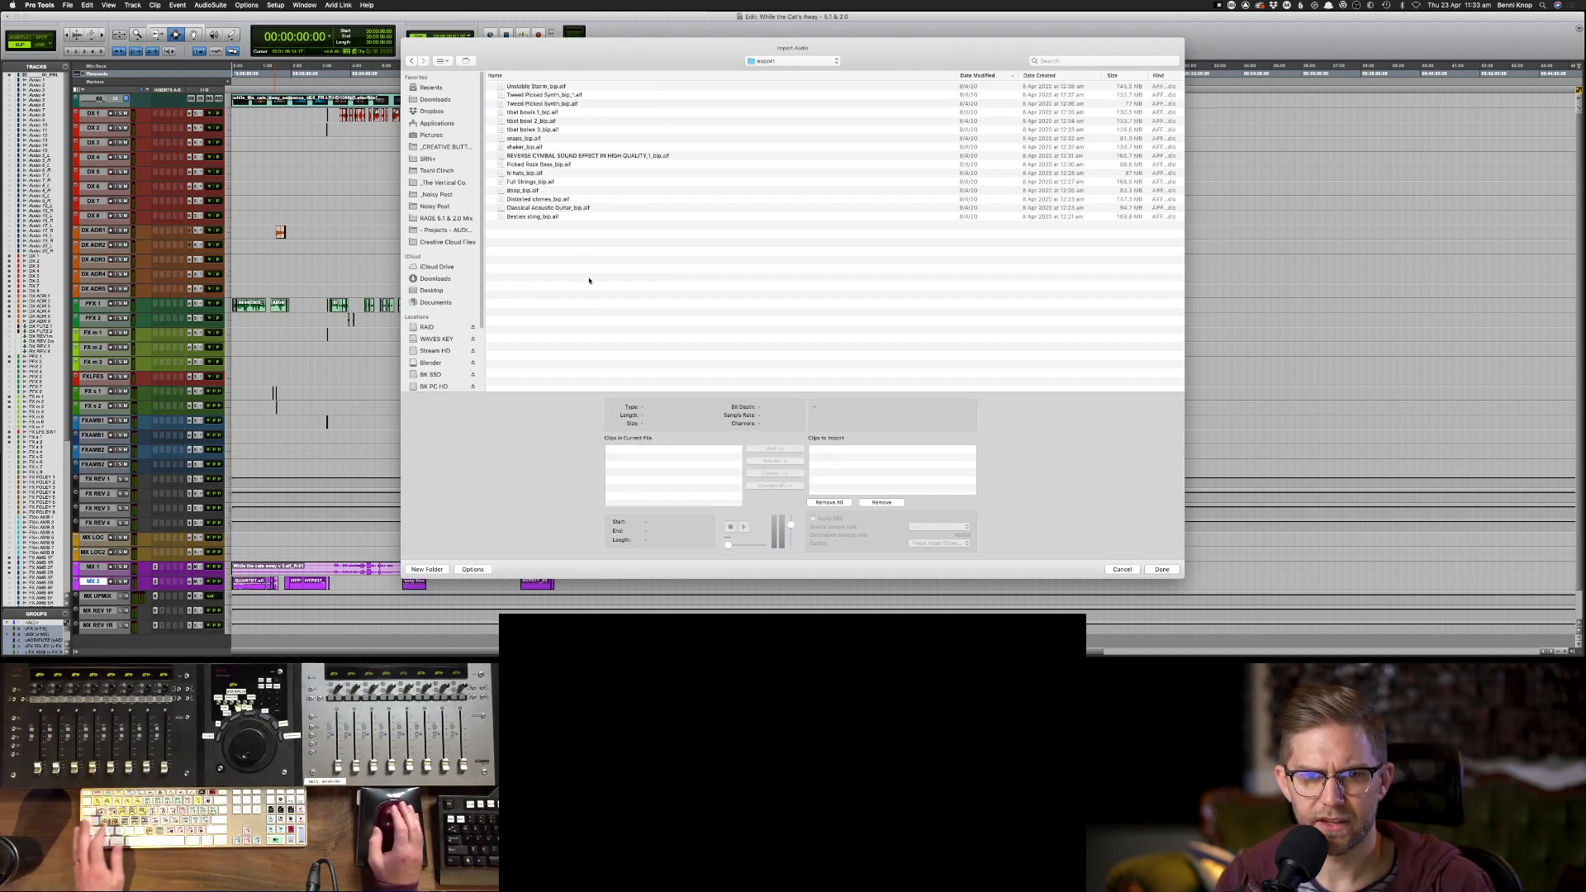
key("super+a")
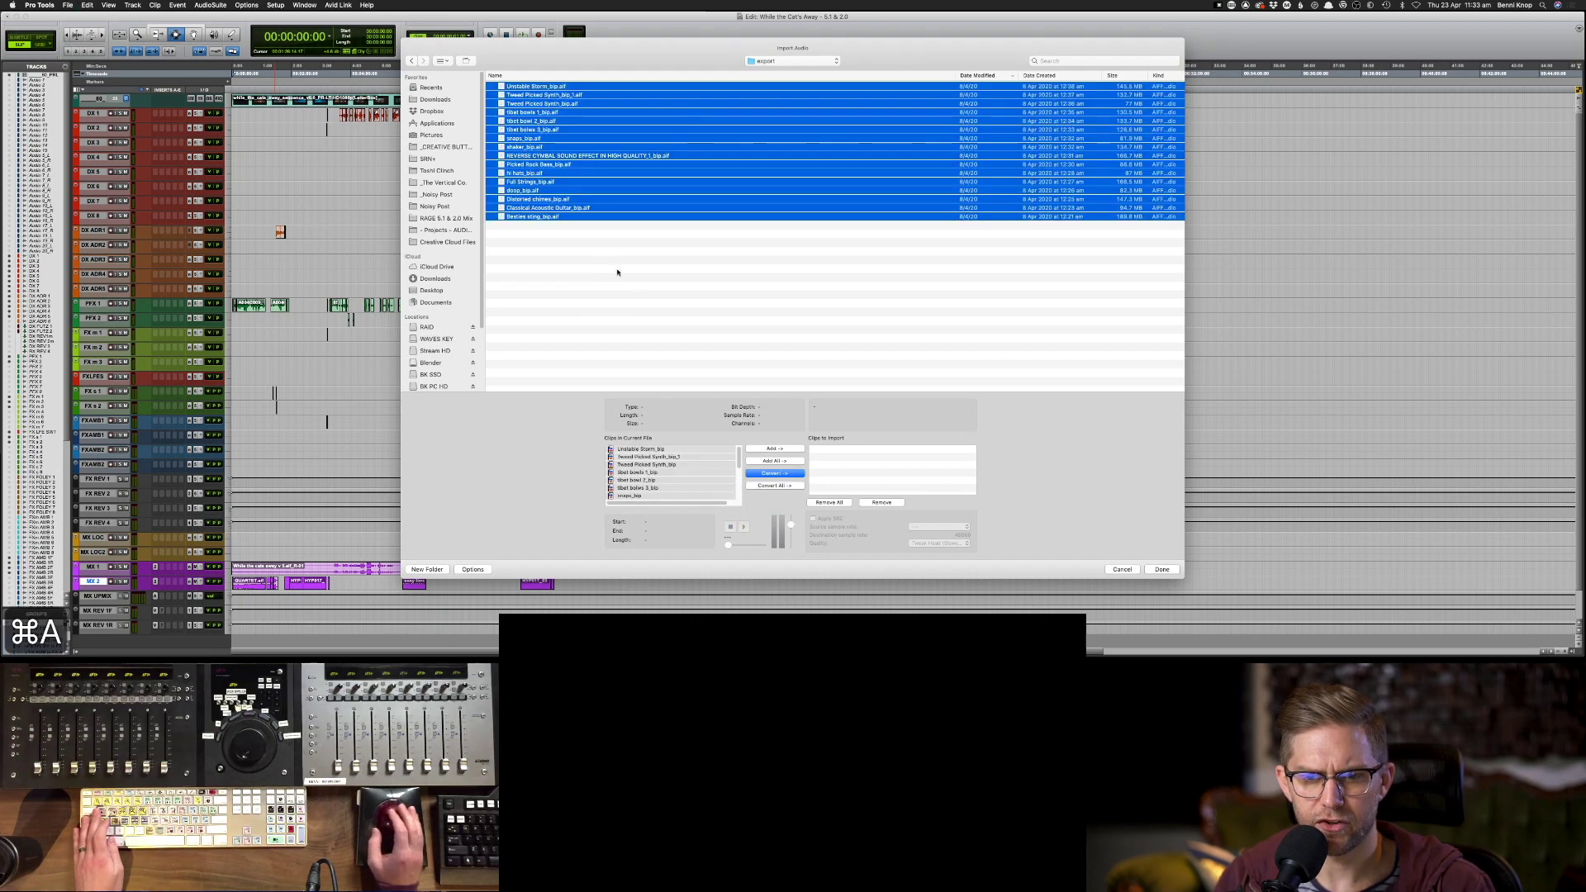
left_click(784, 486)
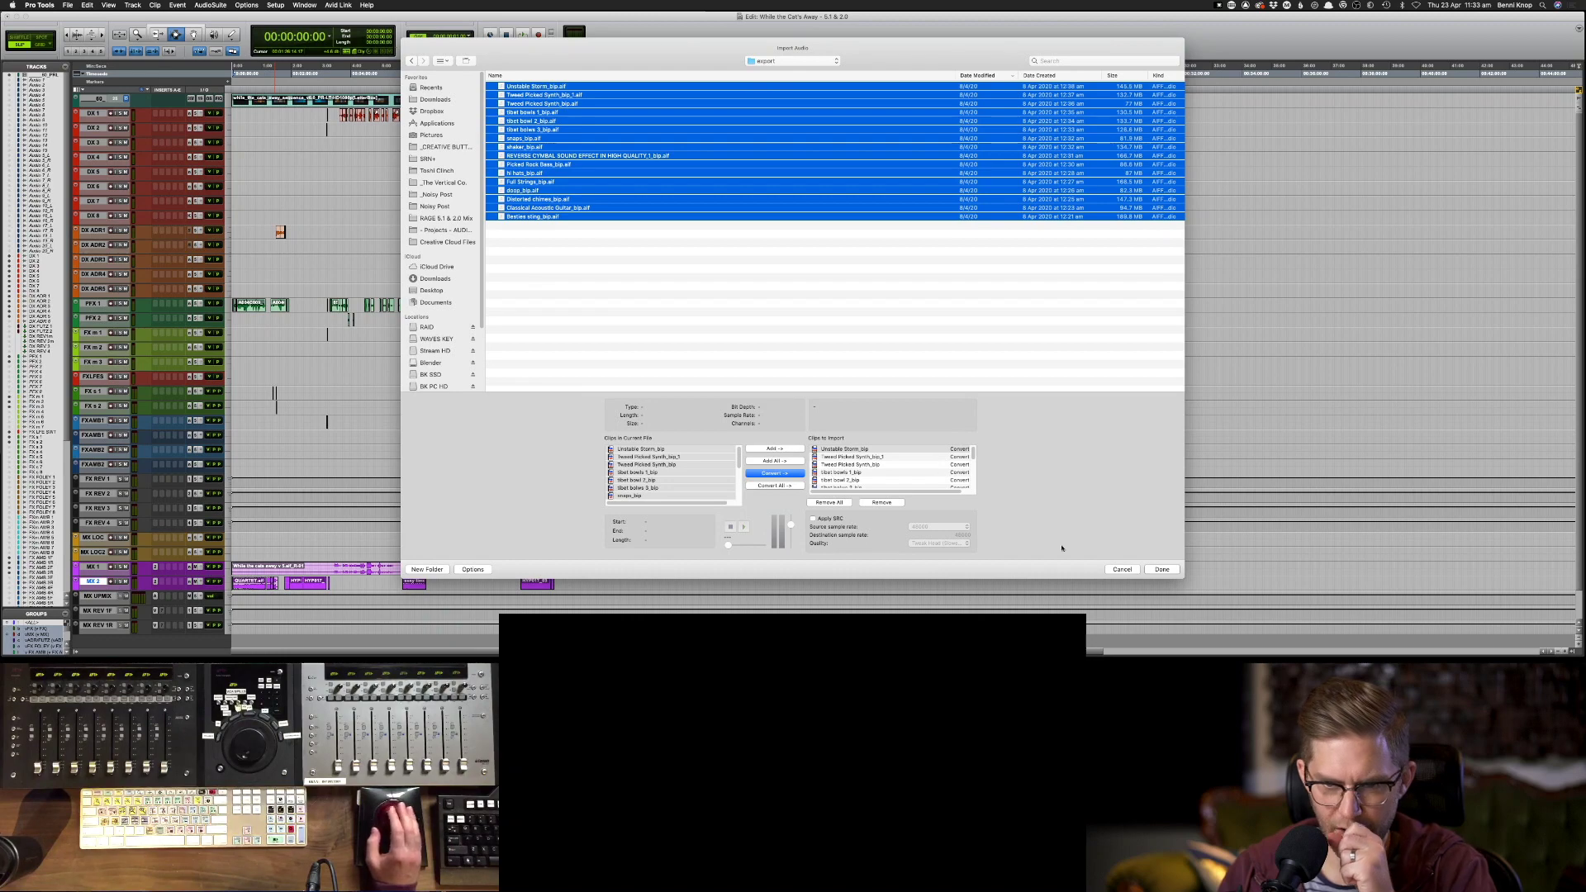
left_click(1164, 569)
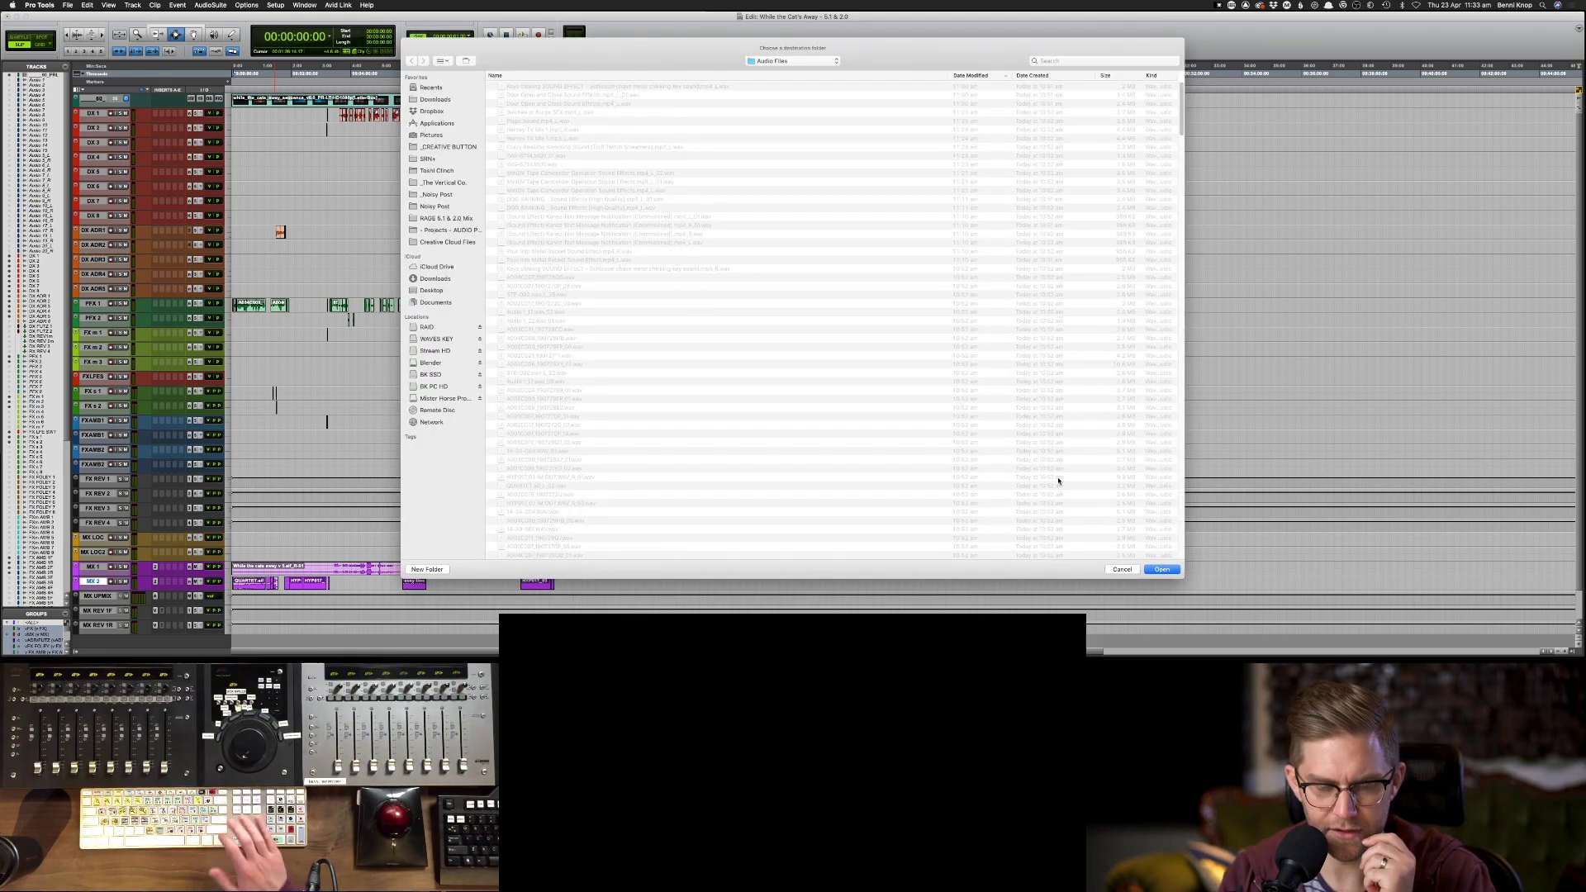
key("Return")
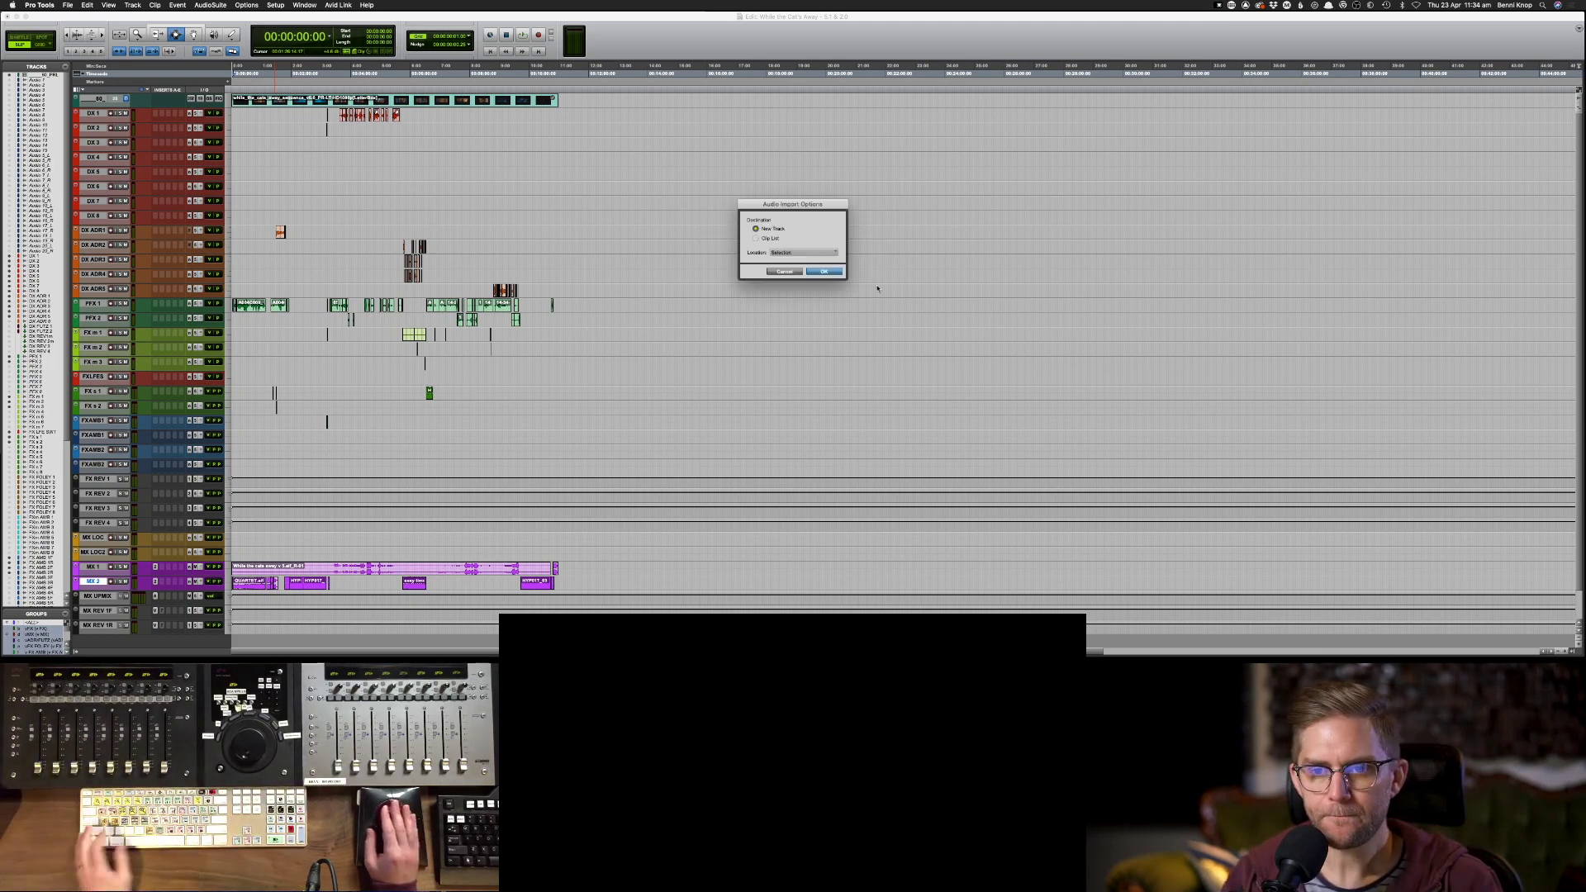
key("Return")
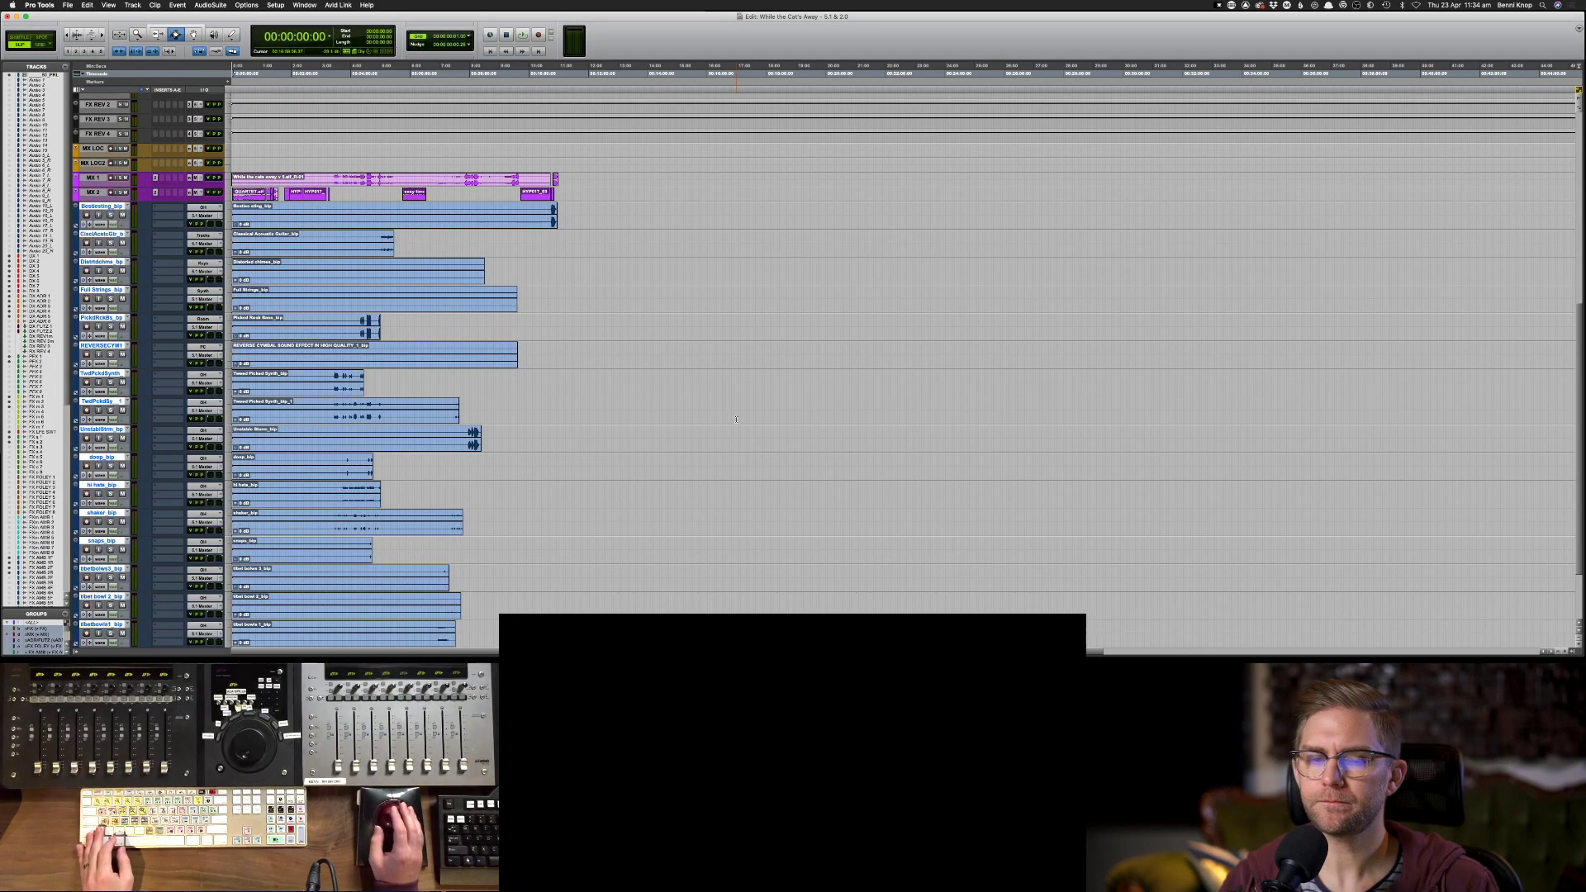
- Colour all the newly imported stem tracks purple to match the MX tracks and fit all tracks to the window height
right_click(113, 207)
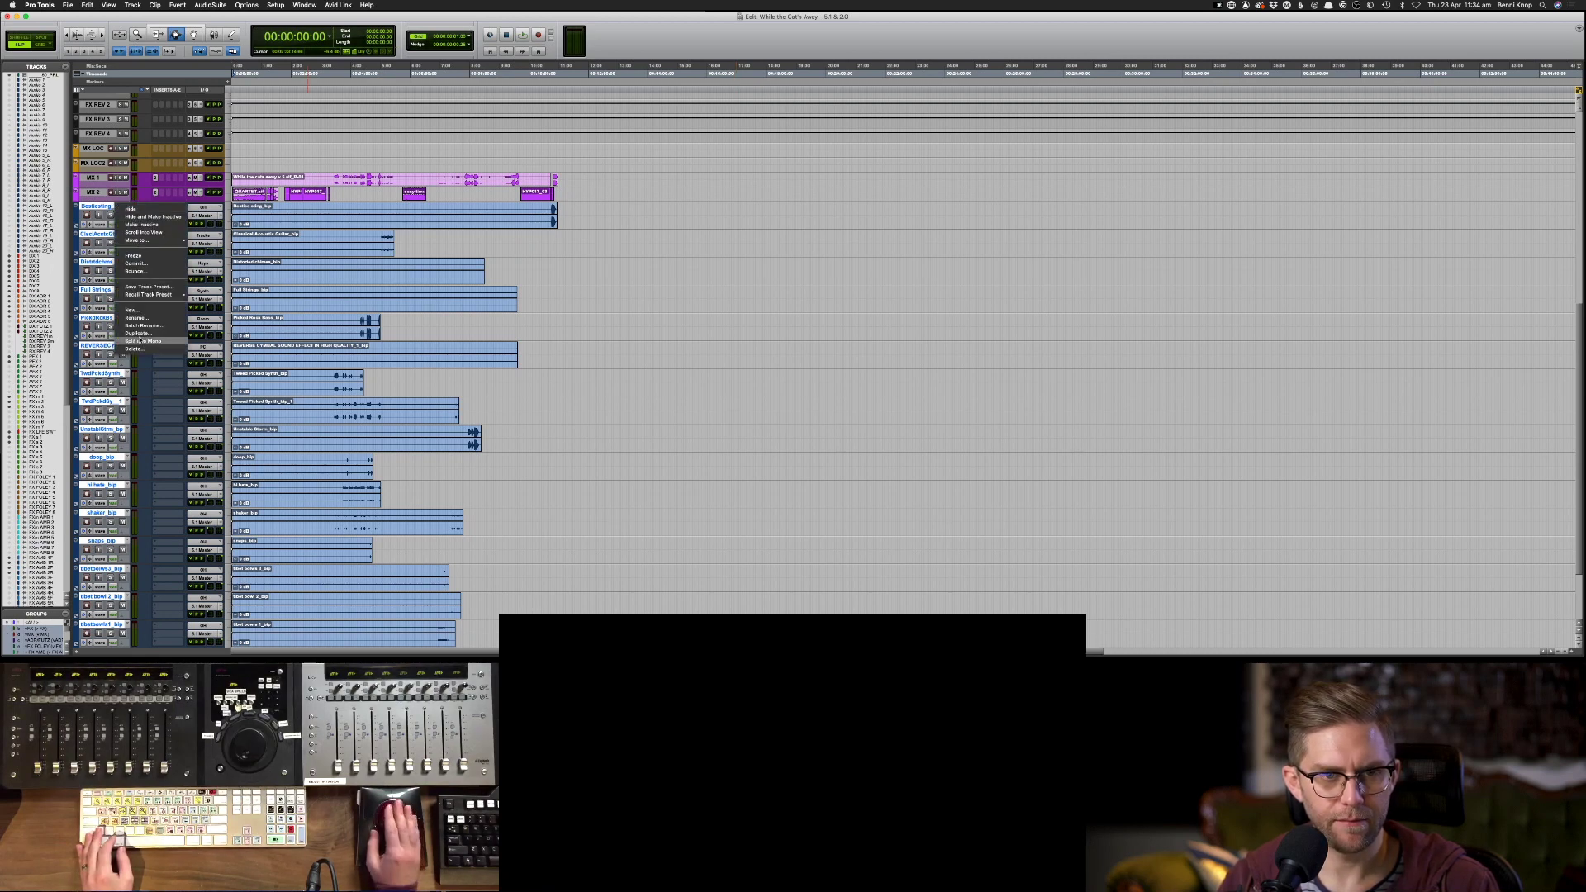
left_click(74, 219)
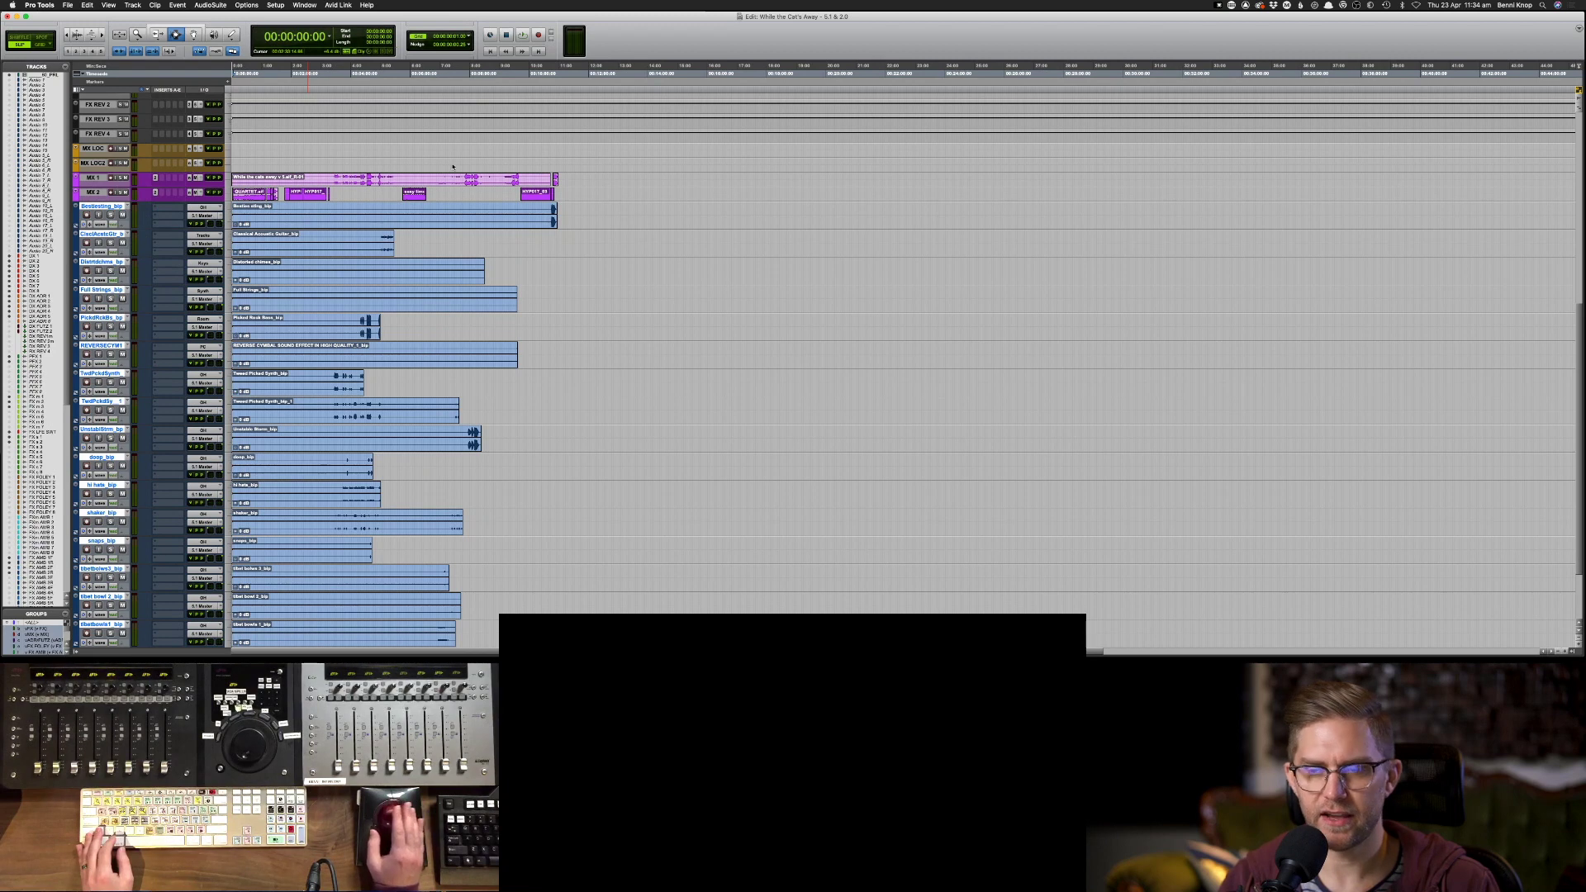
key("ctrl+alt+c")
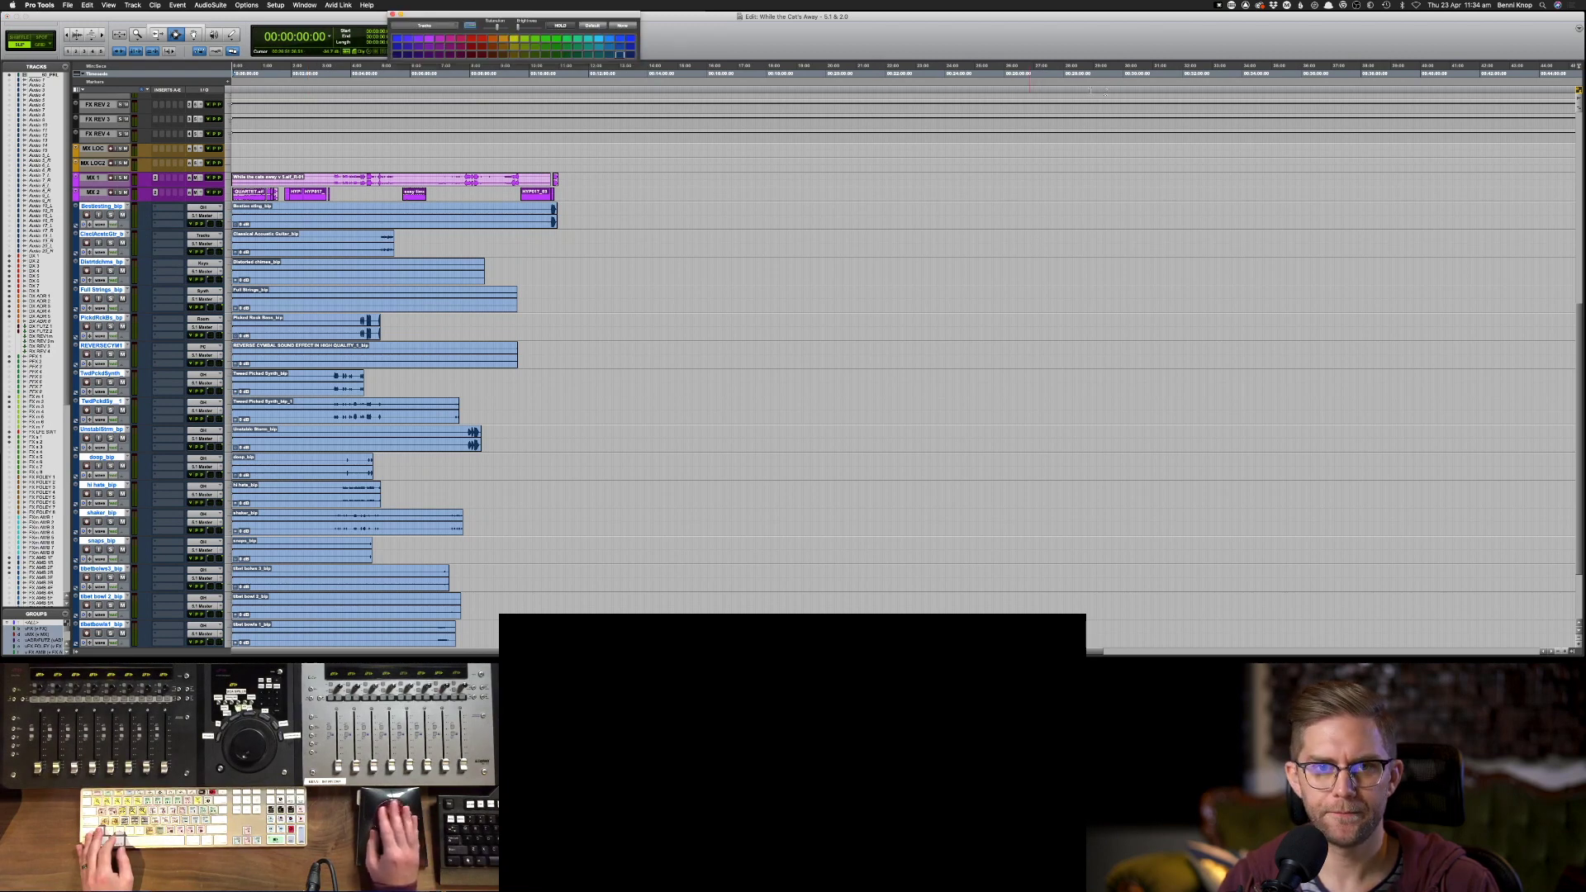
left_click(439, 49)
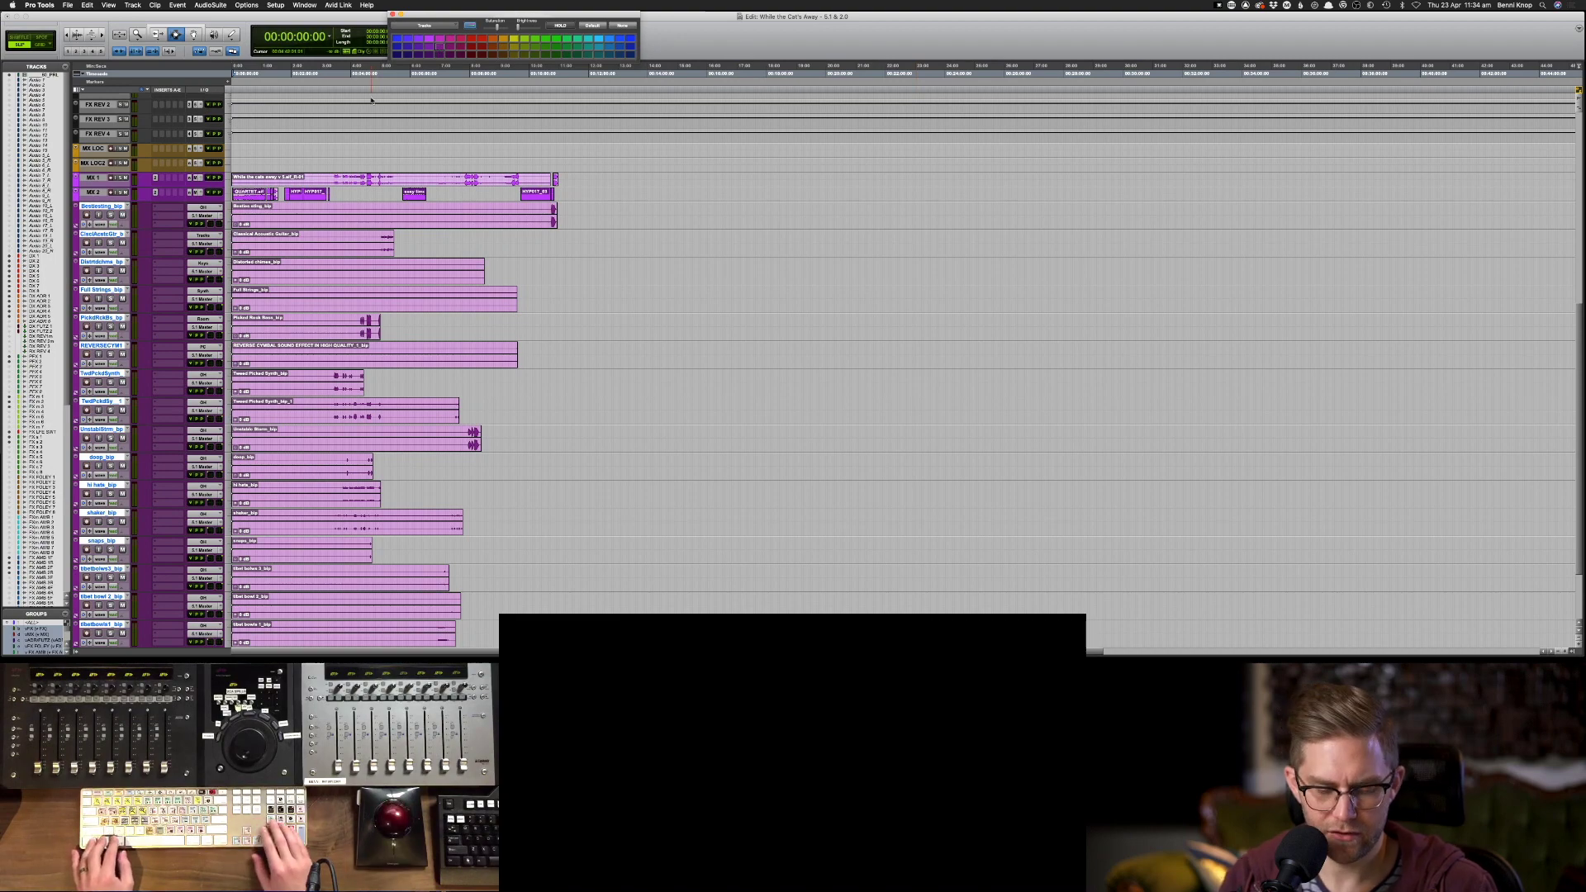
key("ctrl+alt+super+Up")
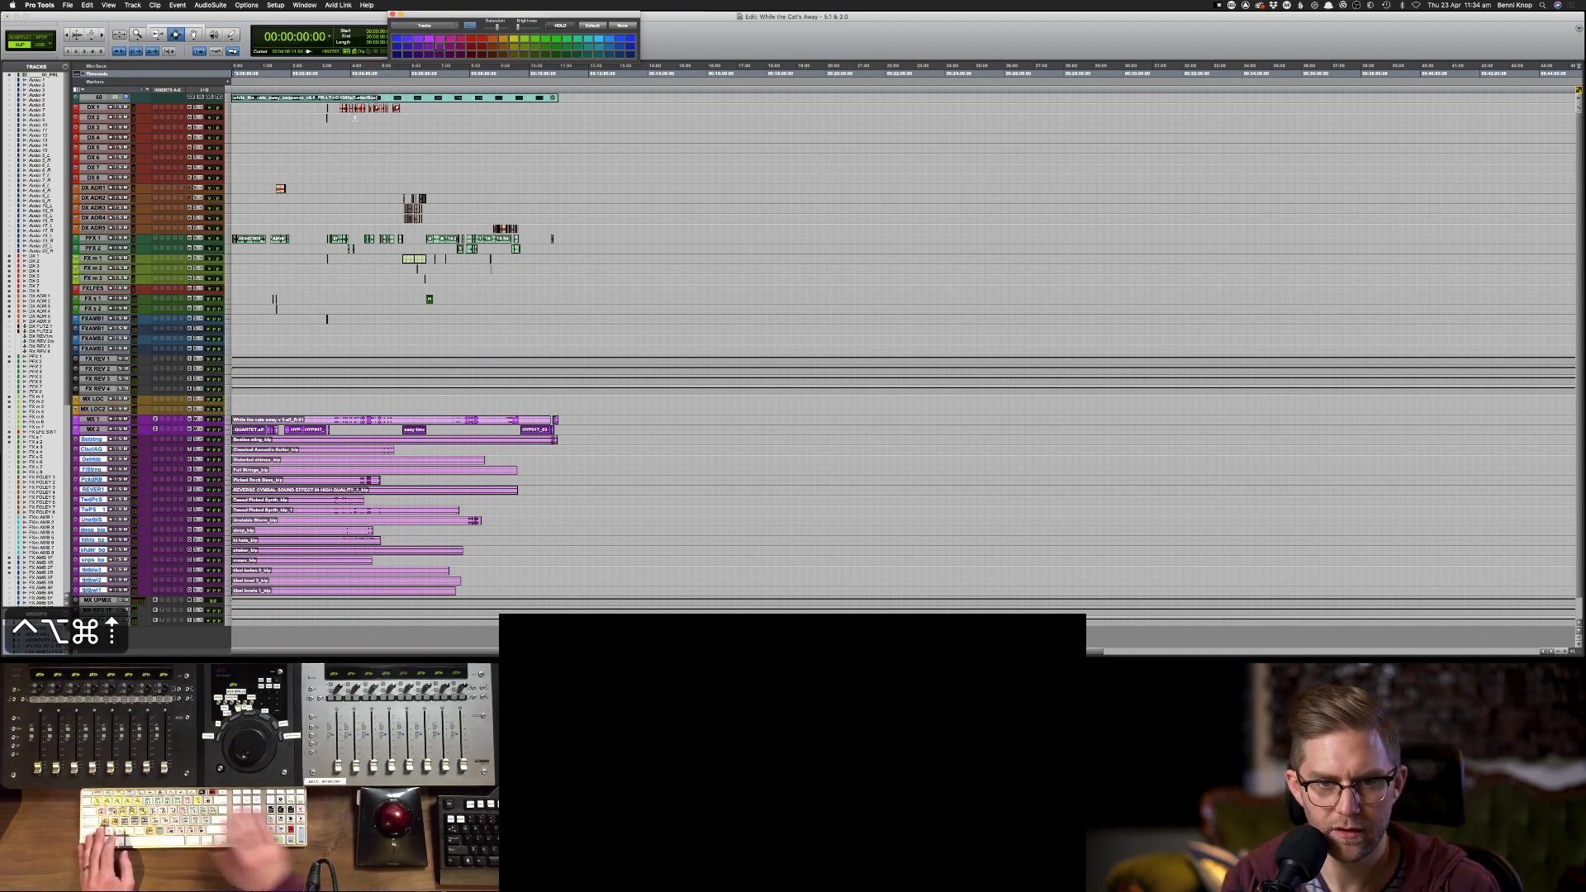
- Route the outputs of all the selected music stem tracks to the 5.1 MX Bus in the mixer
key("super+equal")
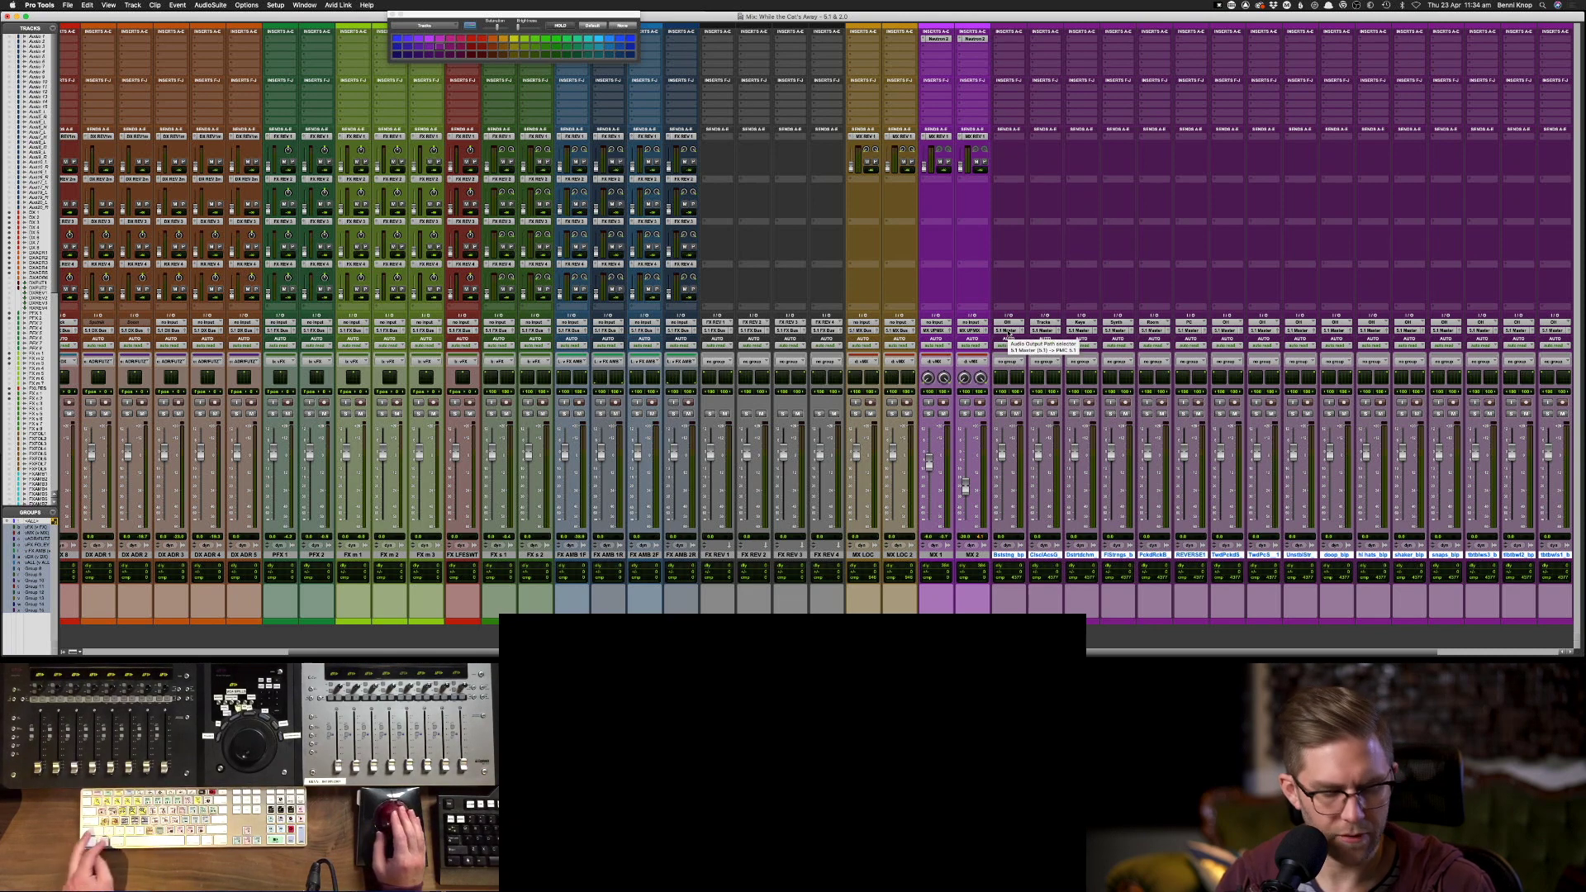
left_click(1009, 333)
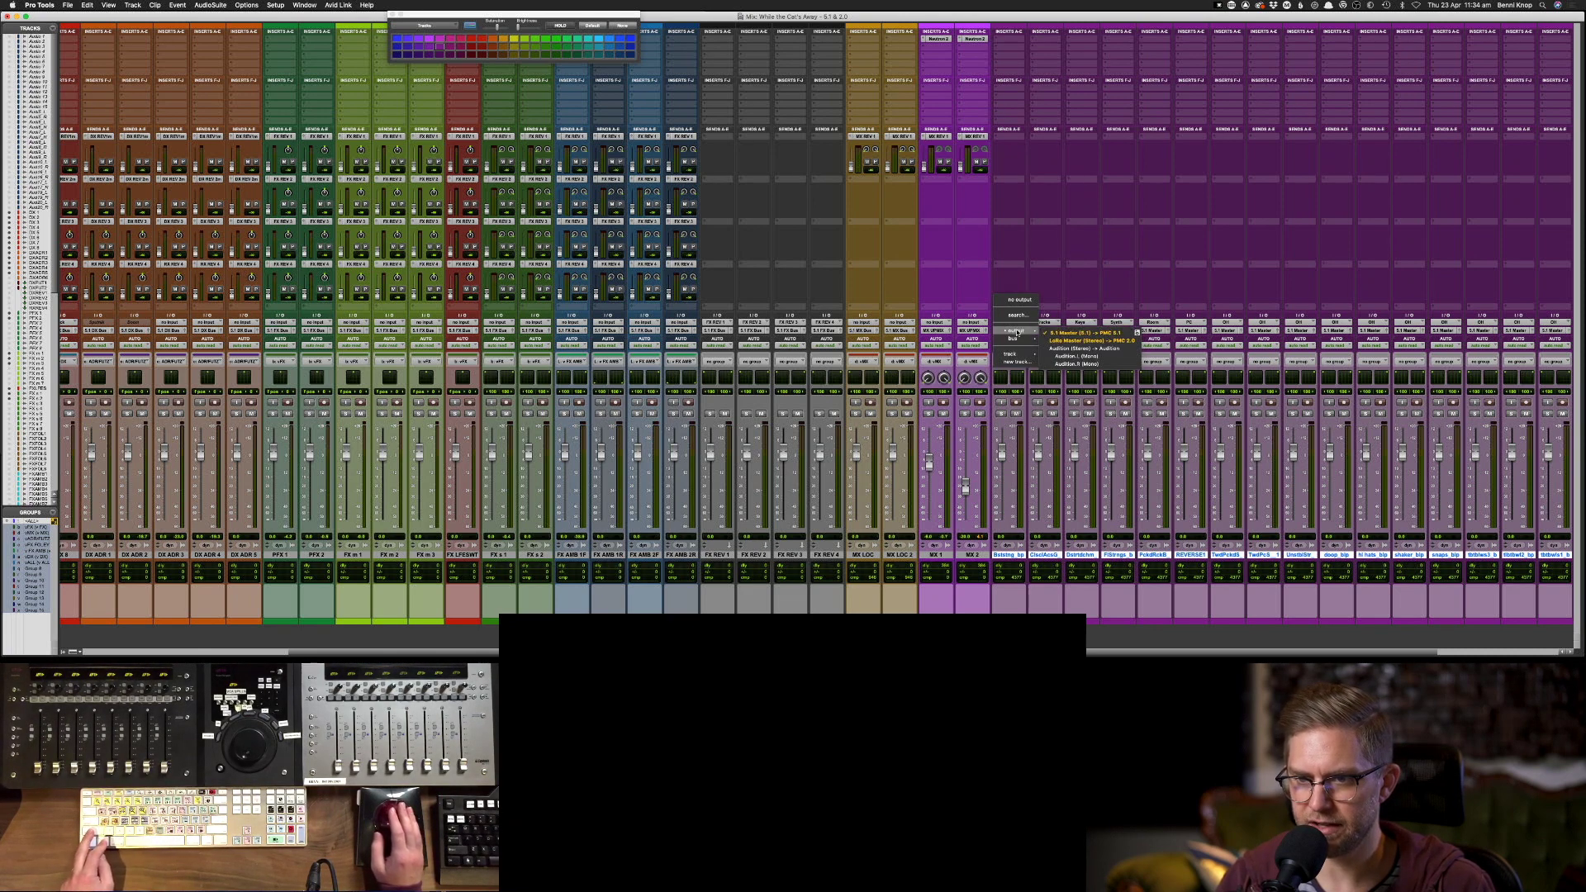
mouse_move(1036, 342)
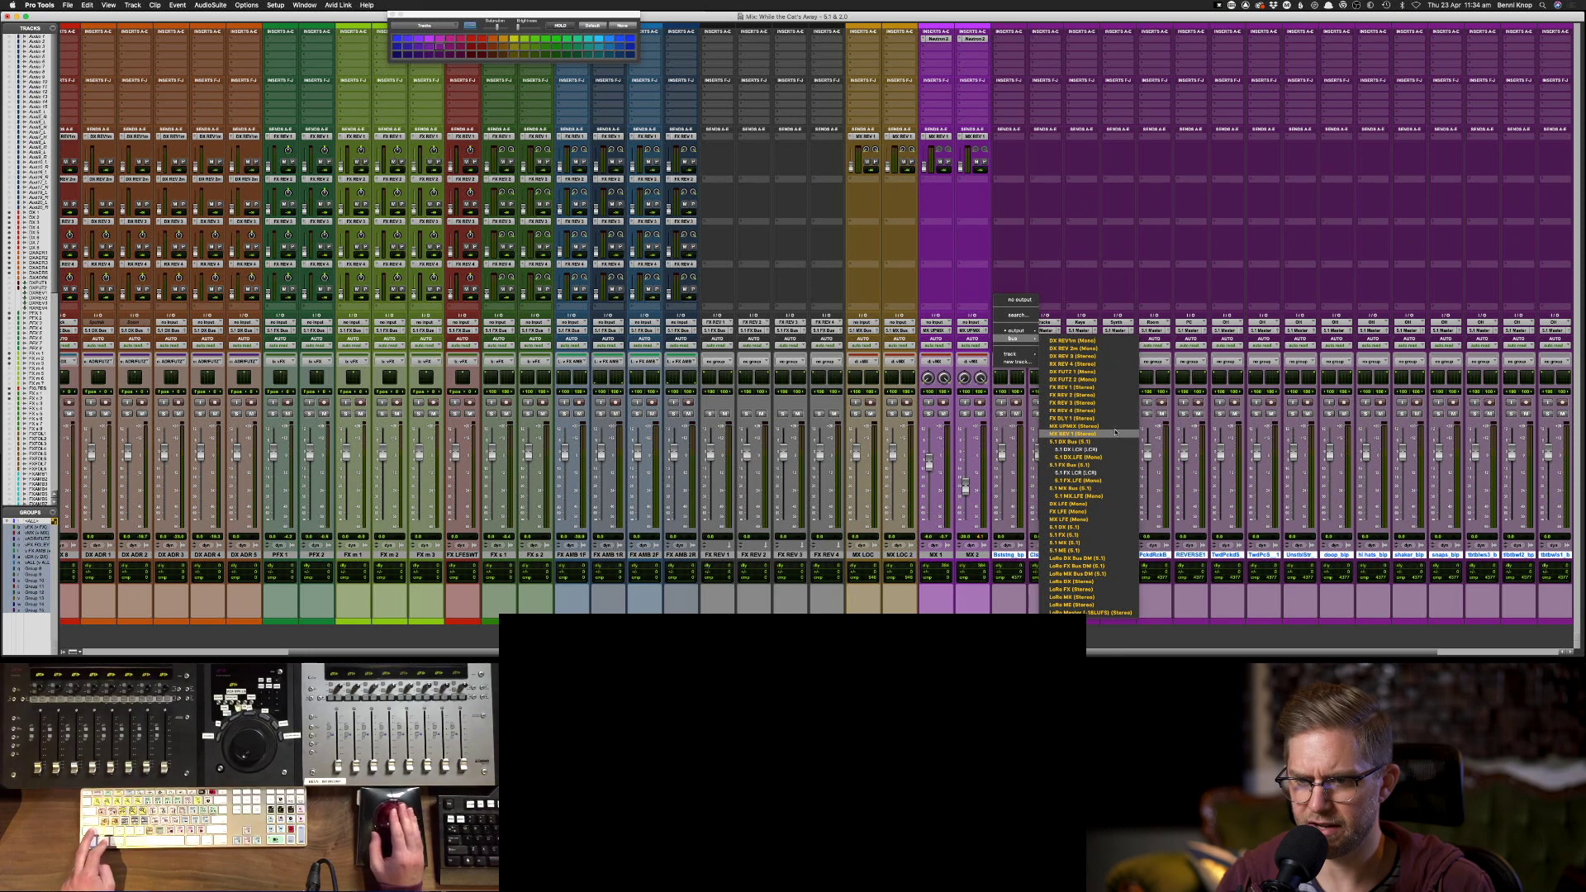
left_click(1094, 489)
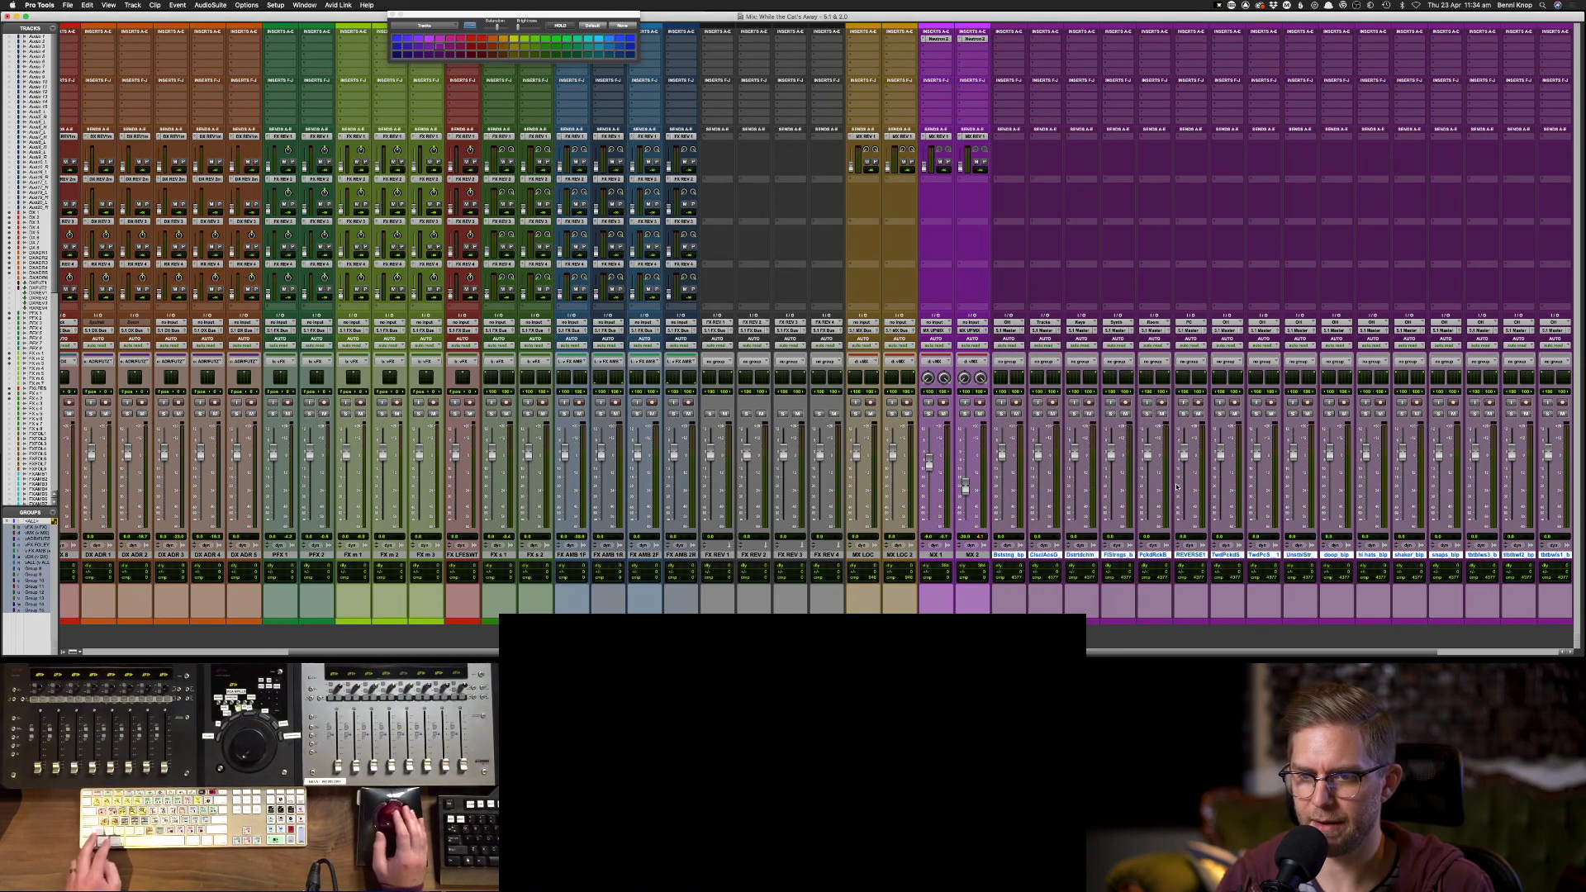
scroll(1180, 466, "right", 4)
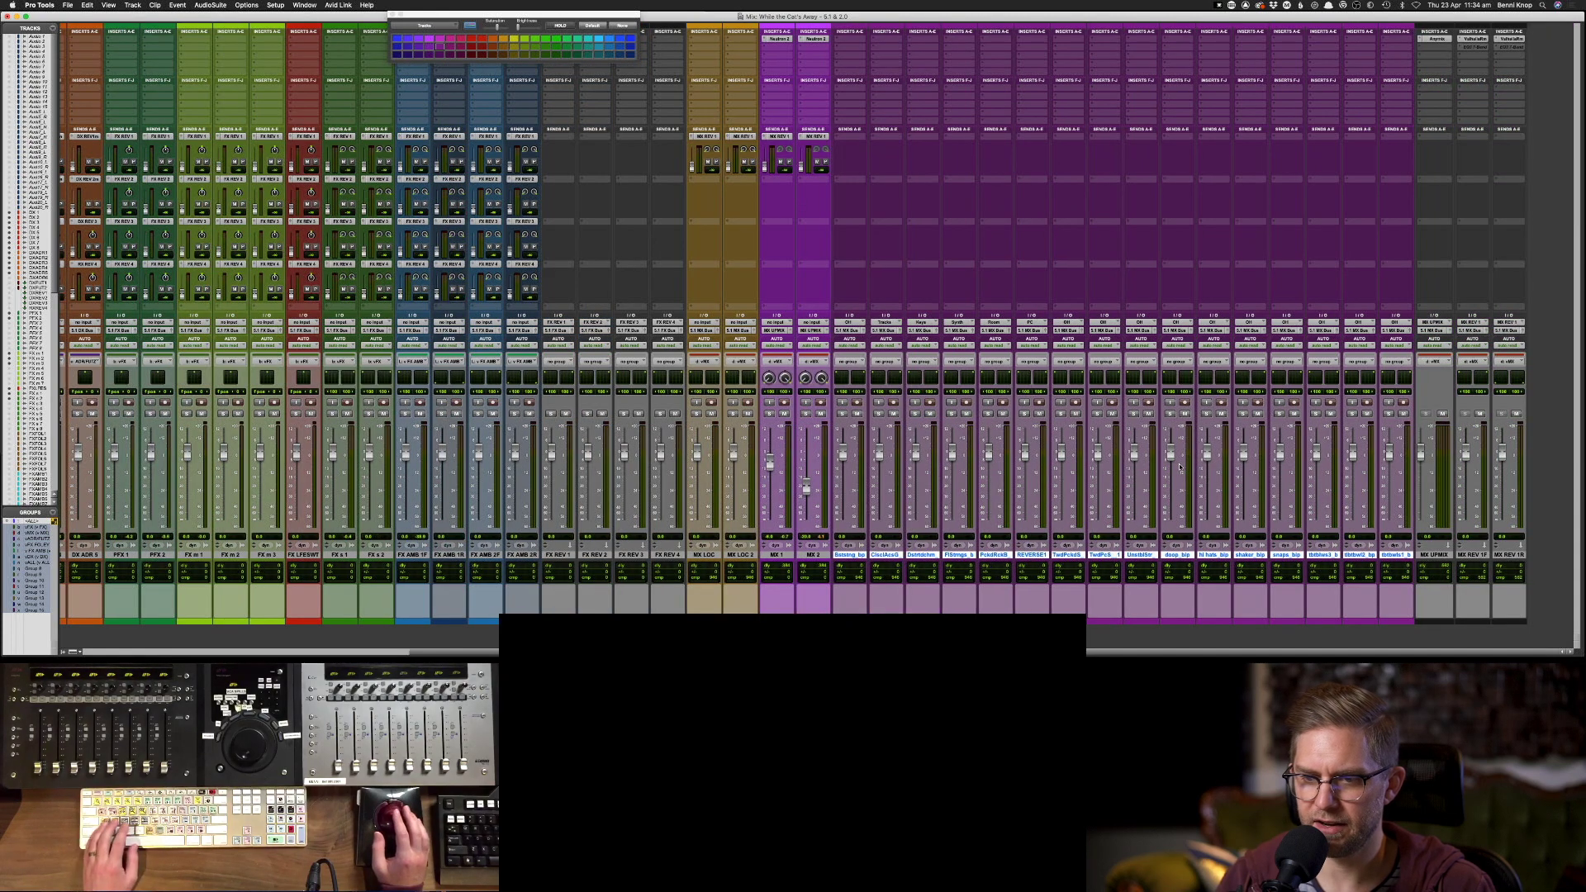
- Solo all the selected music stem tracks and play them over the full film in the edit window, comparing with MX 1
key("shift+s")
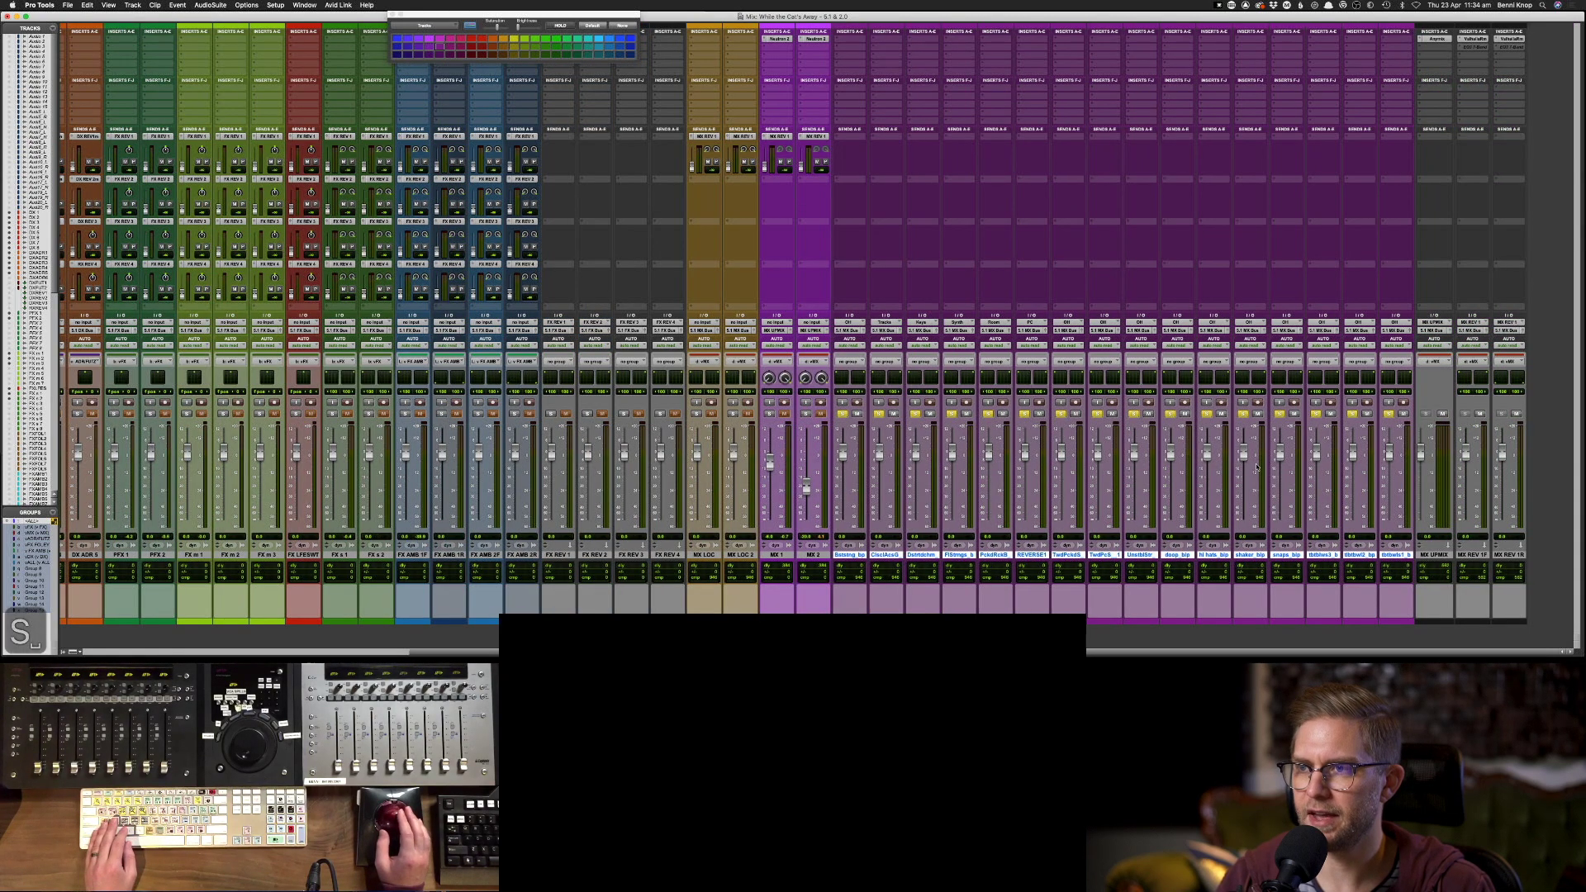
key("super+equal")
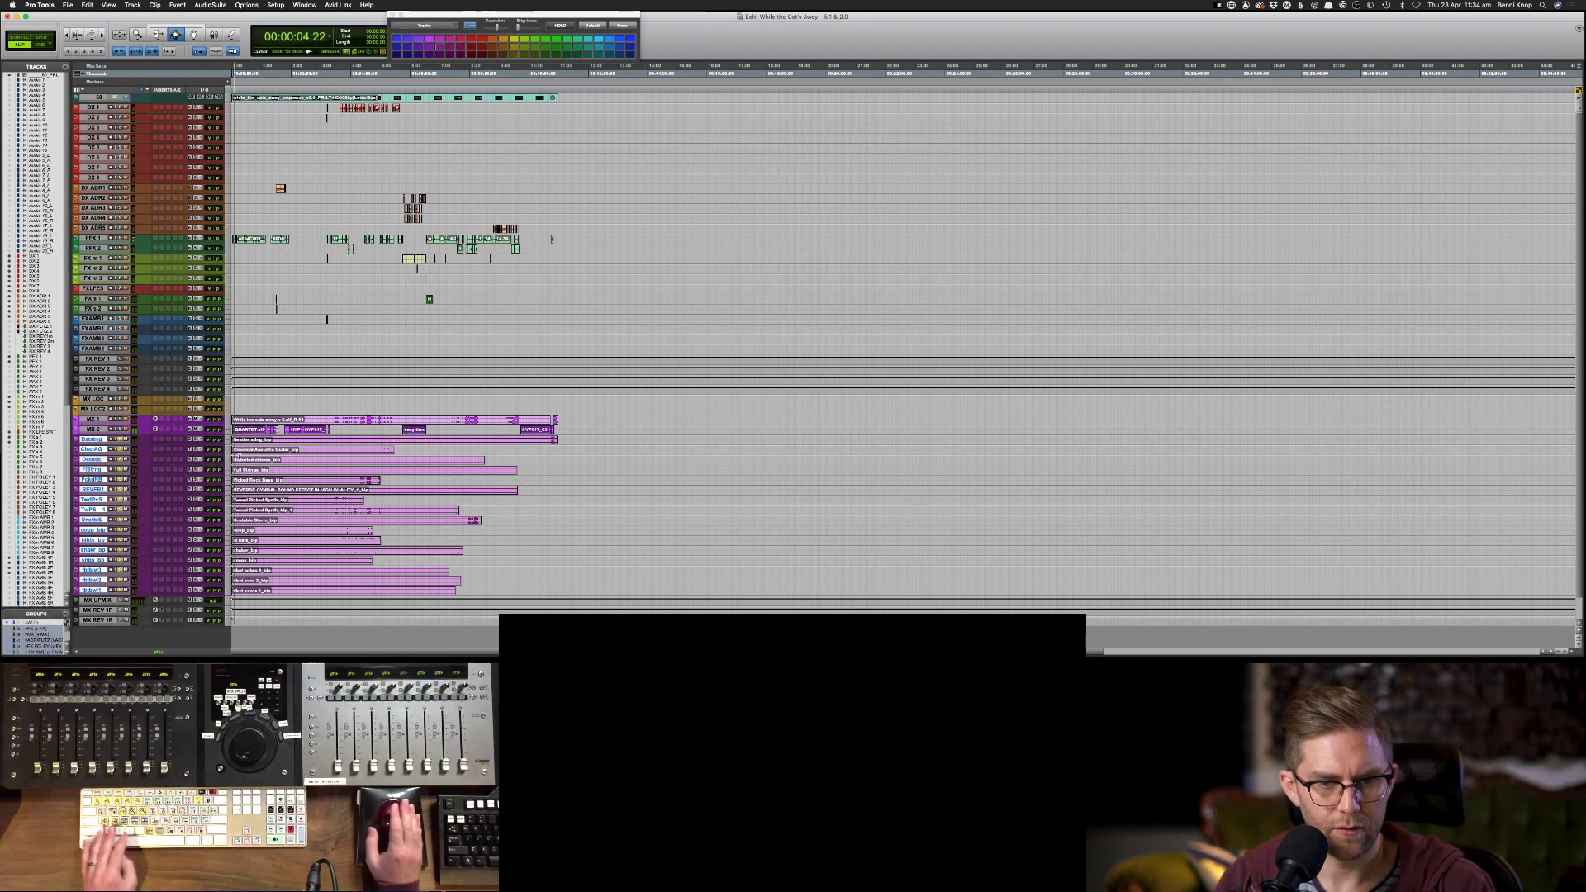
key("super+bracketright")
key("super+bracketright")
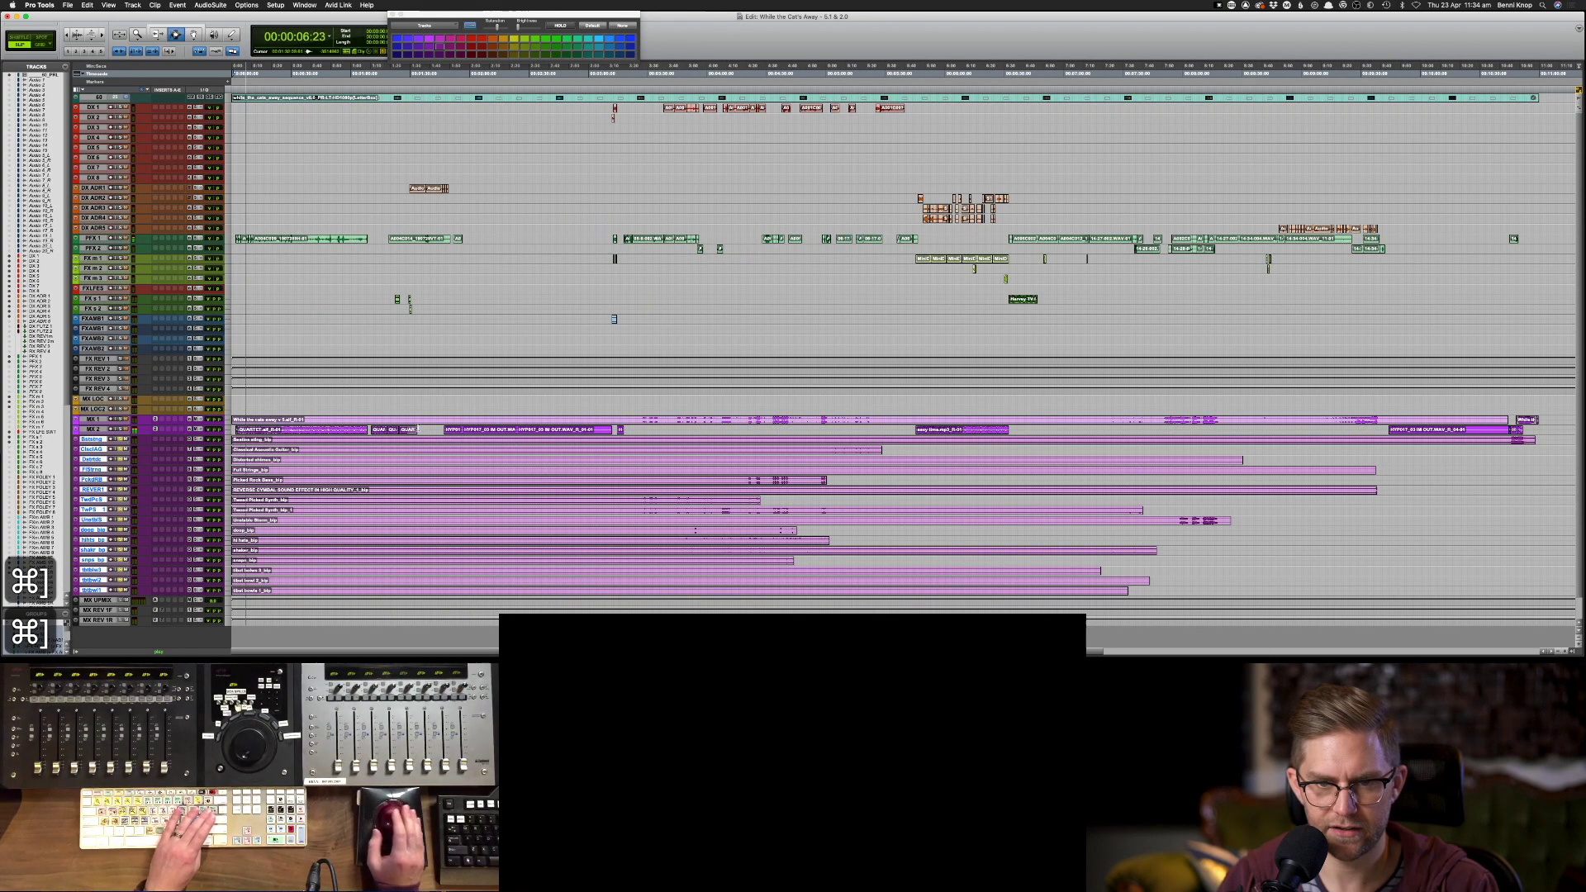
key("space")
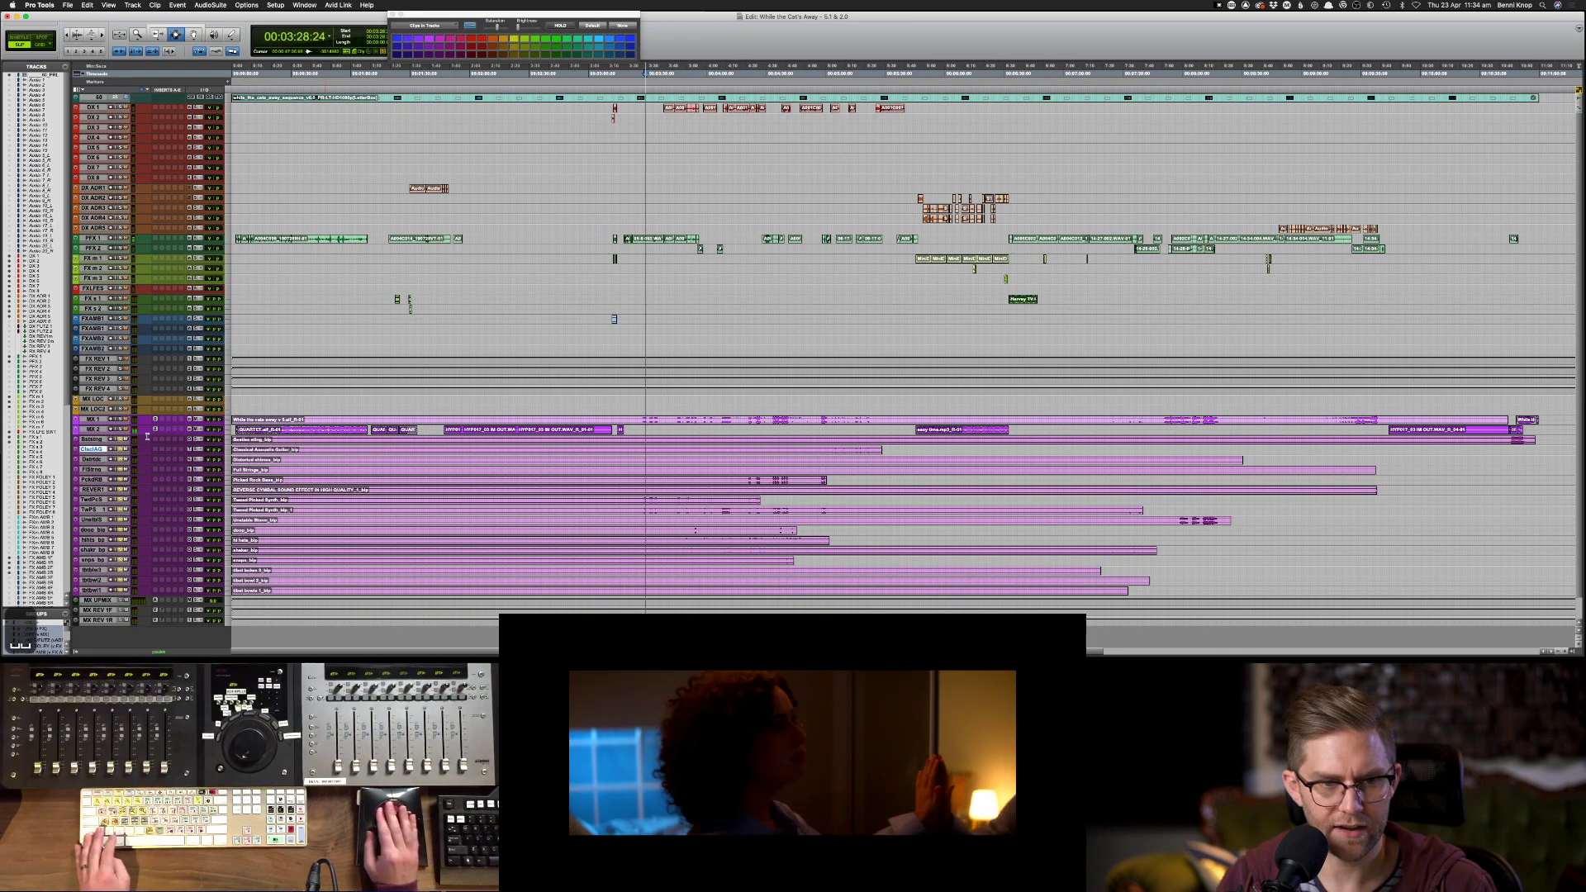
left_click(93, 419)
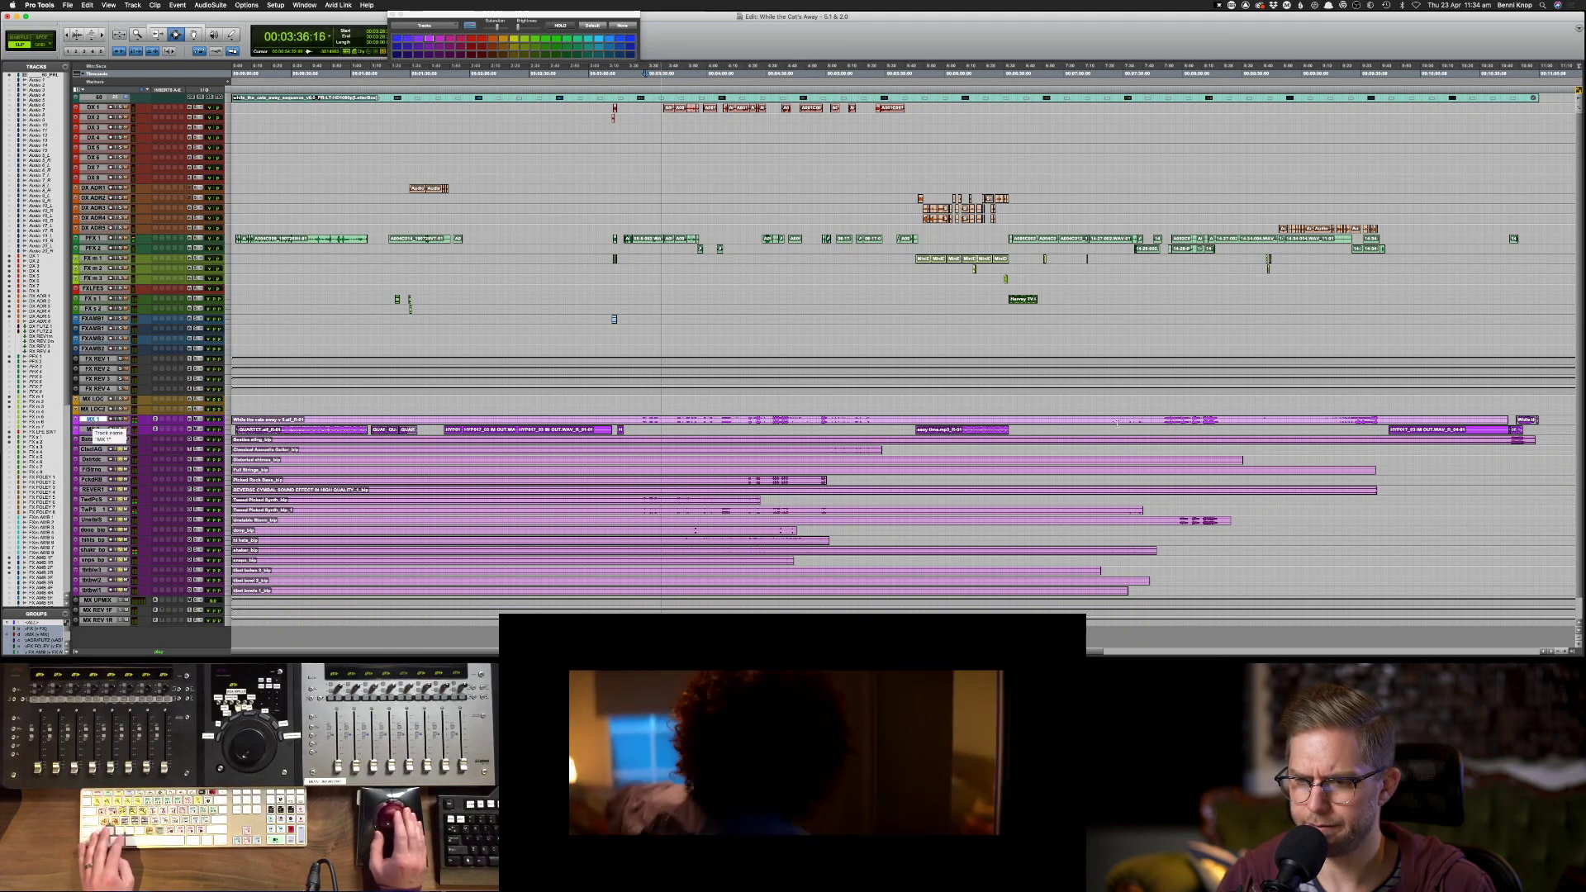
- Audition the stems near the end of the music, around 9:30, and compare that passage with the MX 1 track
left_click(1354, 481)
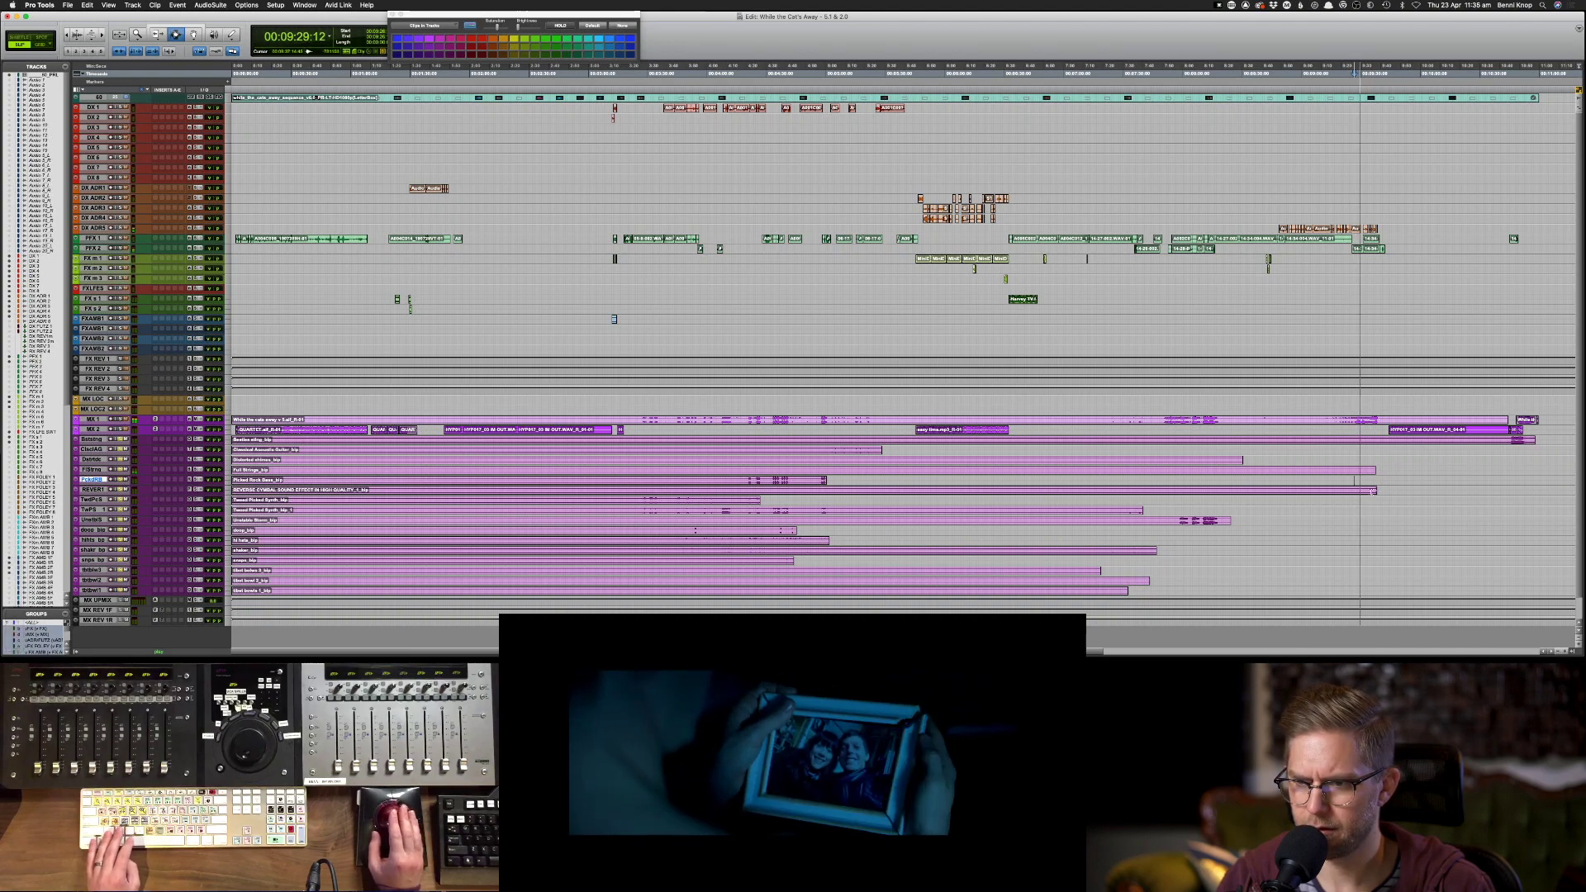
left_click(1396, 496)
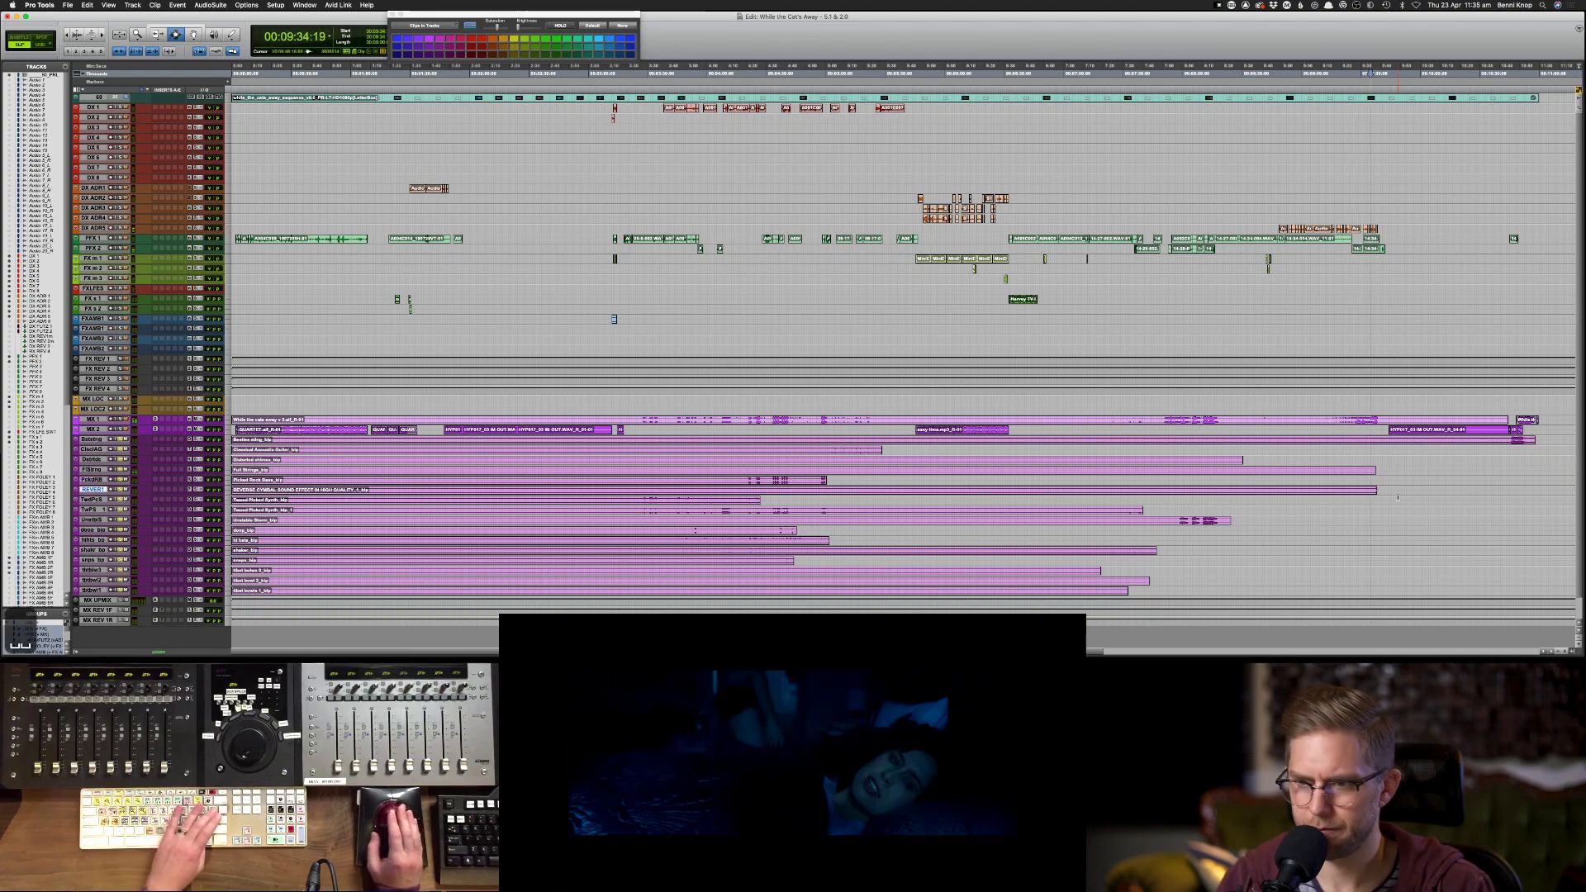
key("super+bracketright")
key("super+bracketright")
key("super+bracketright")
key("super+bracketright")
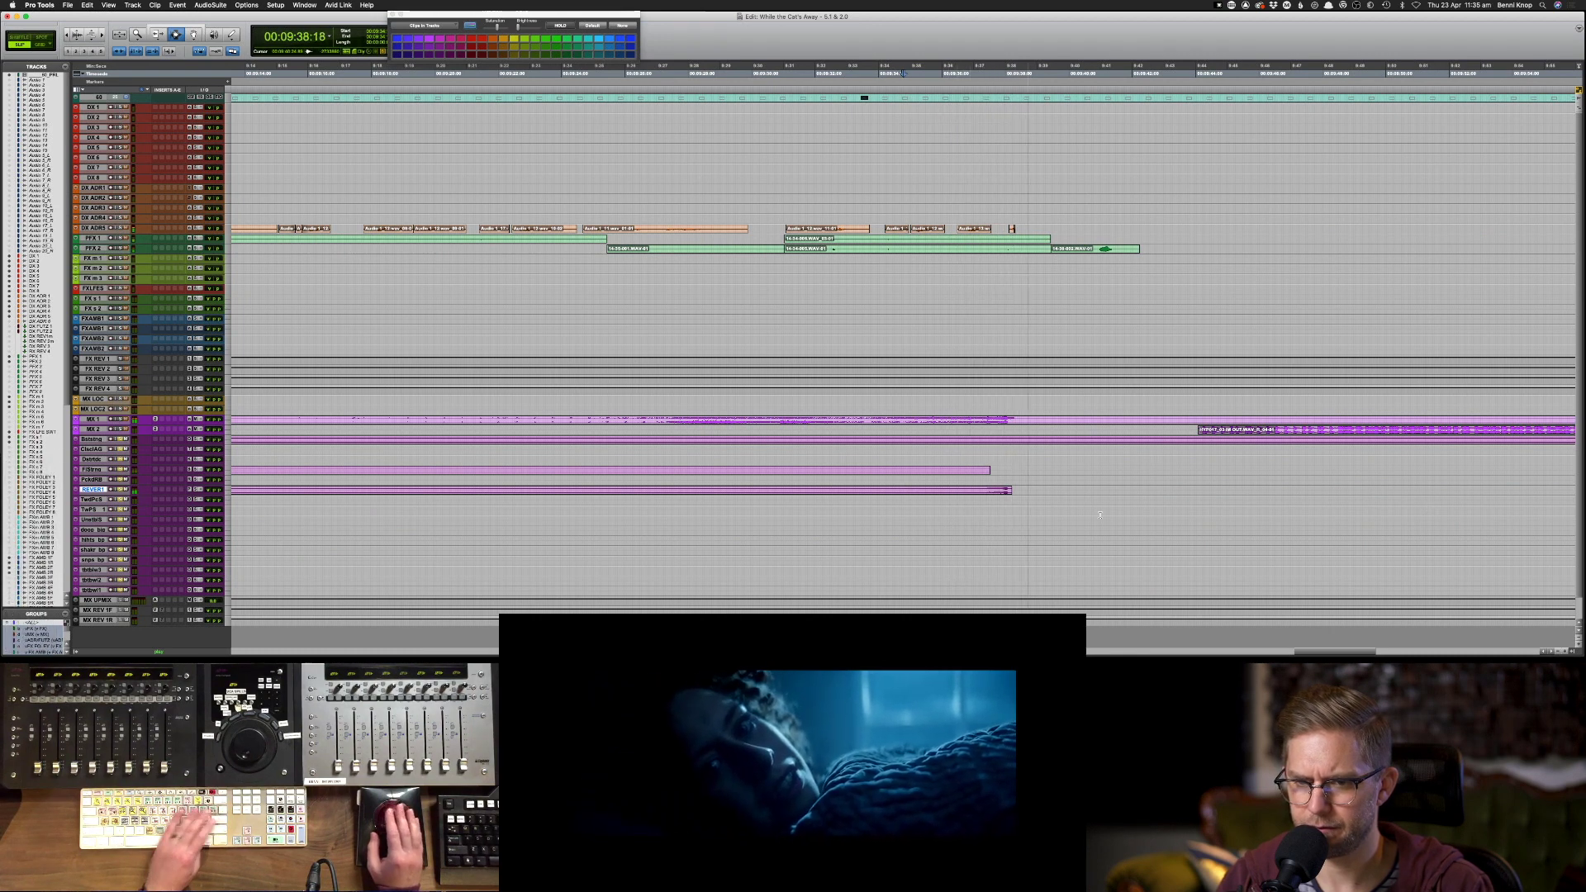
left_click(951, 422)
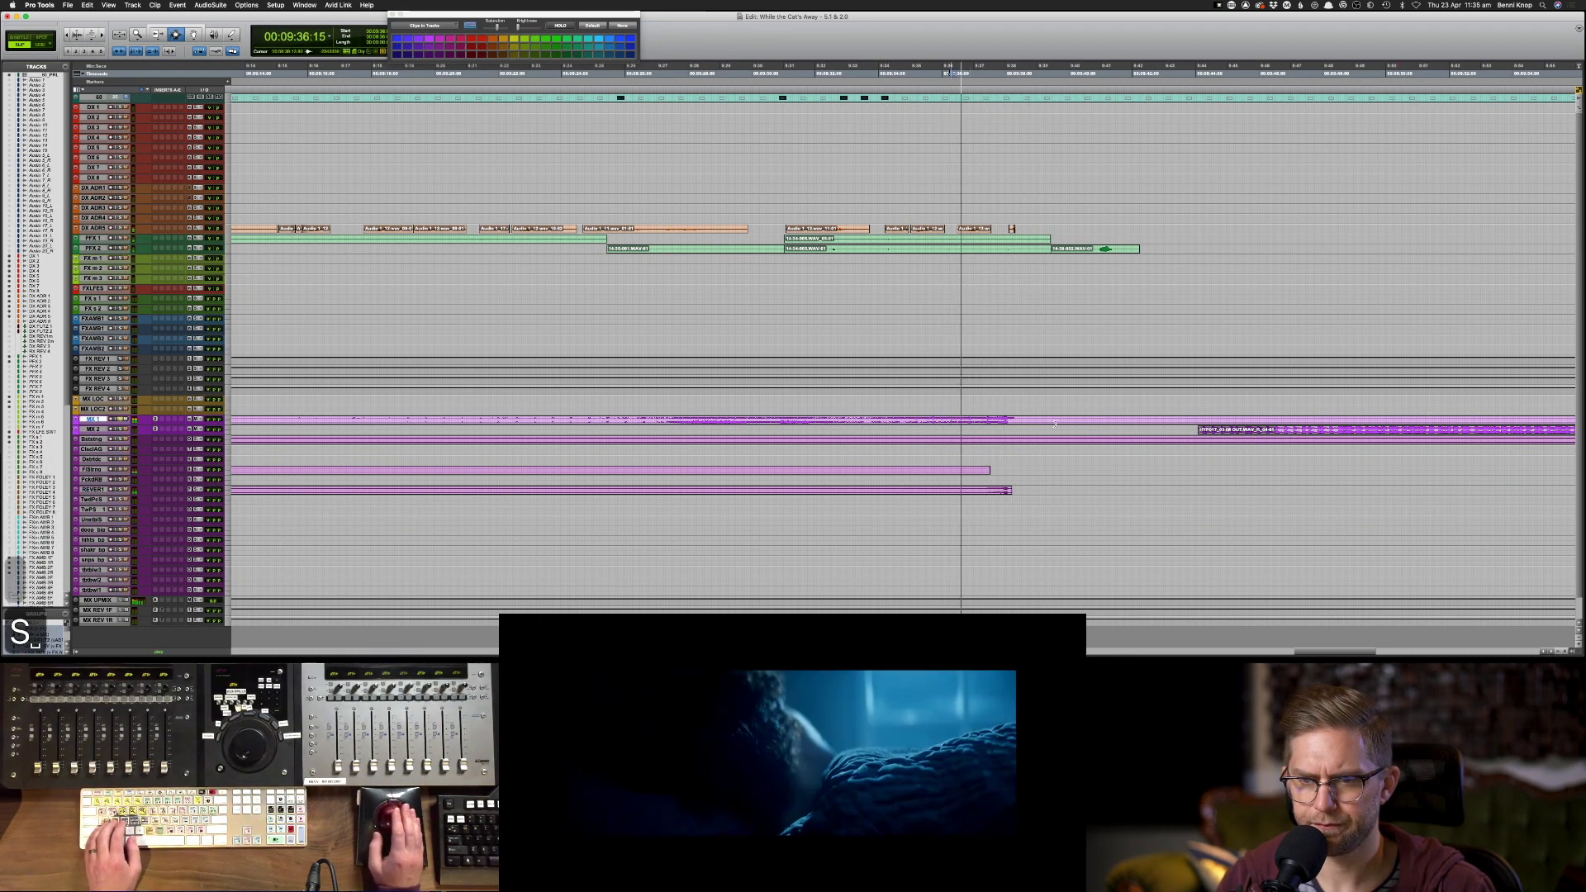
- Play the Unstable Storm stem around 8:05 and compare it with soloed MX 1
key("super+bracketleft")
key("super+bracketleft")
key("super+bracketleft")
key("super+bracketleft")
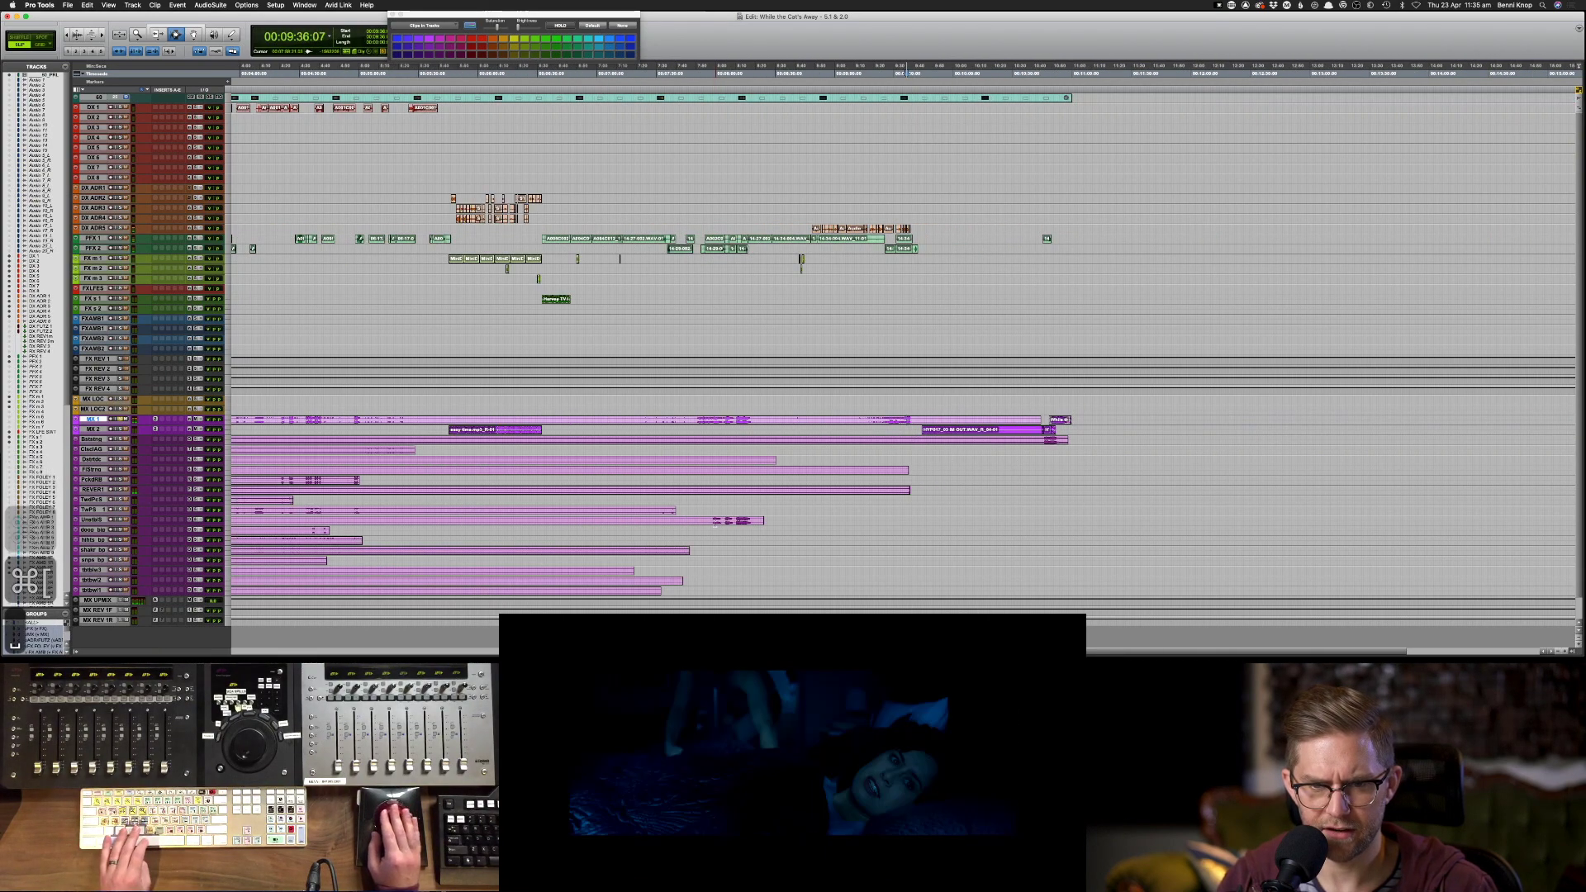
left_click(712, 522)
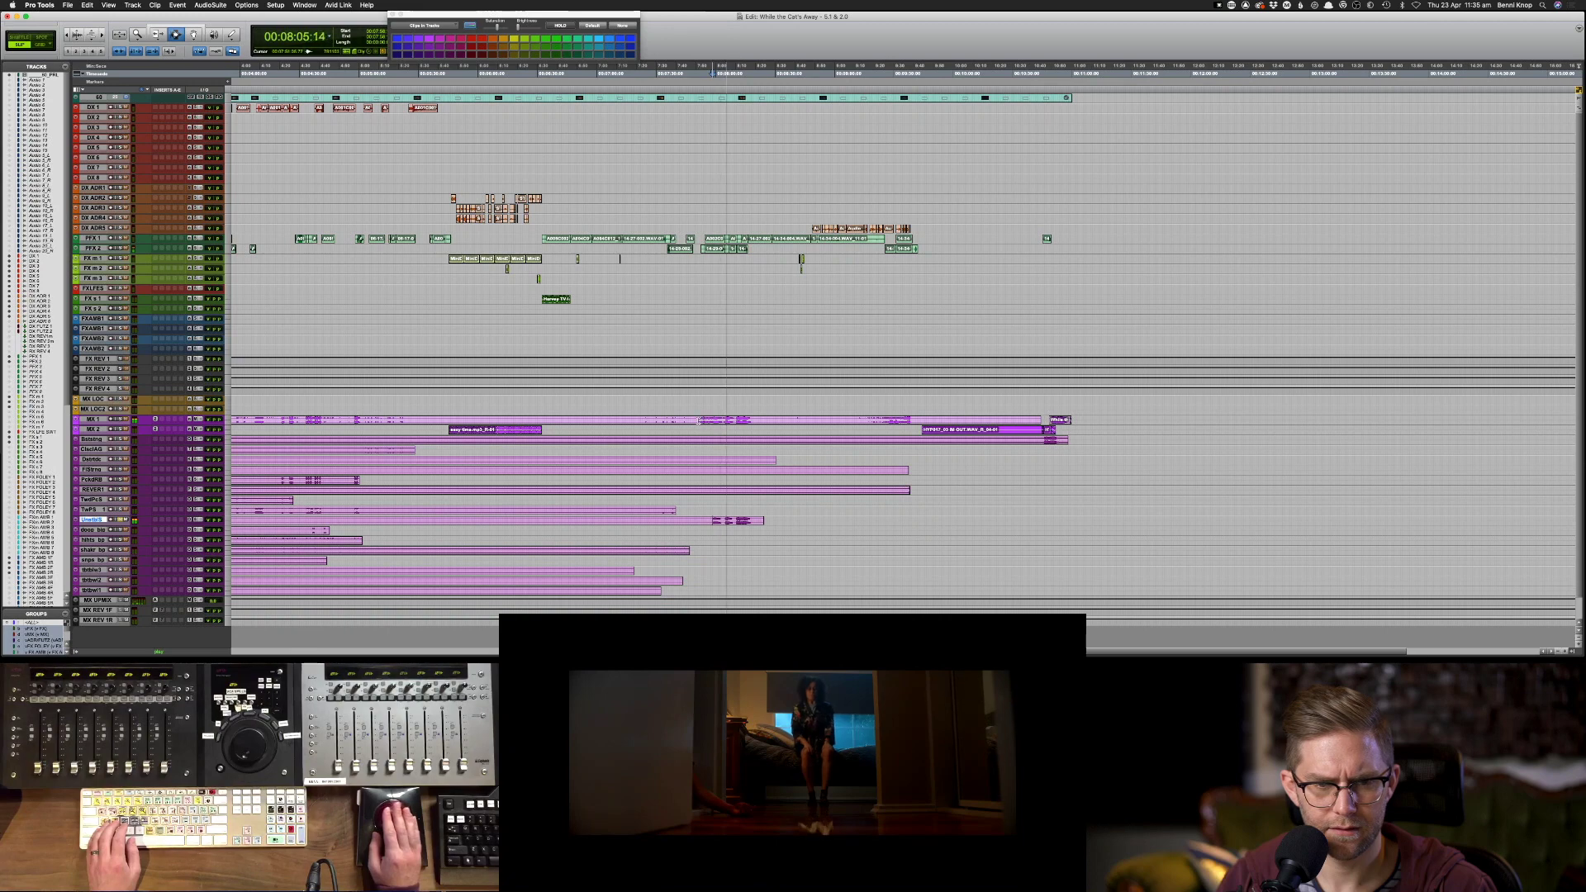
key("s")
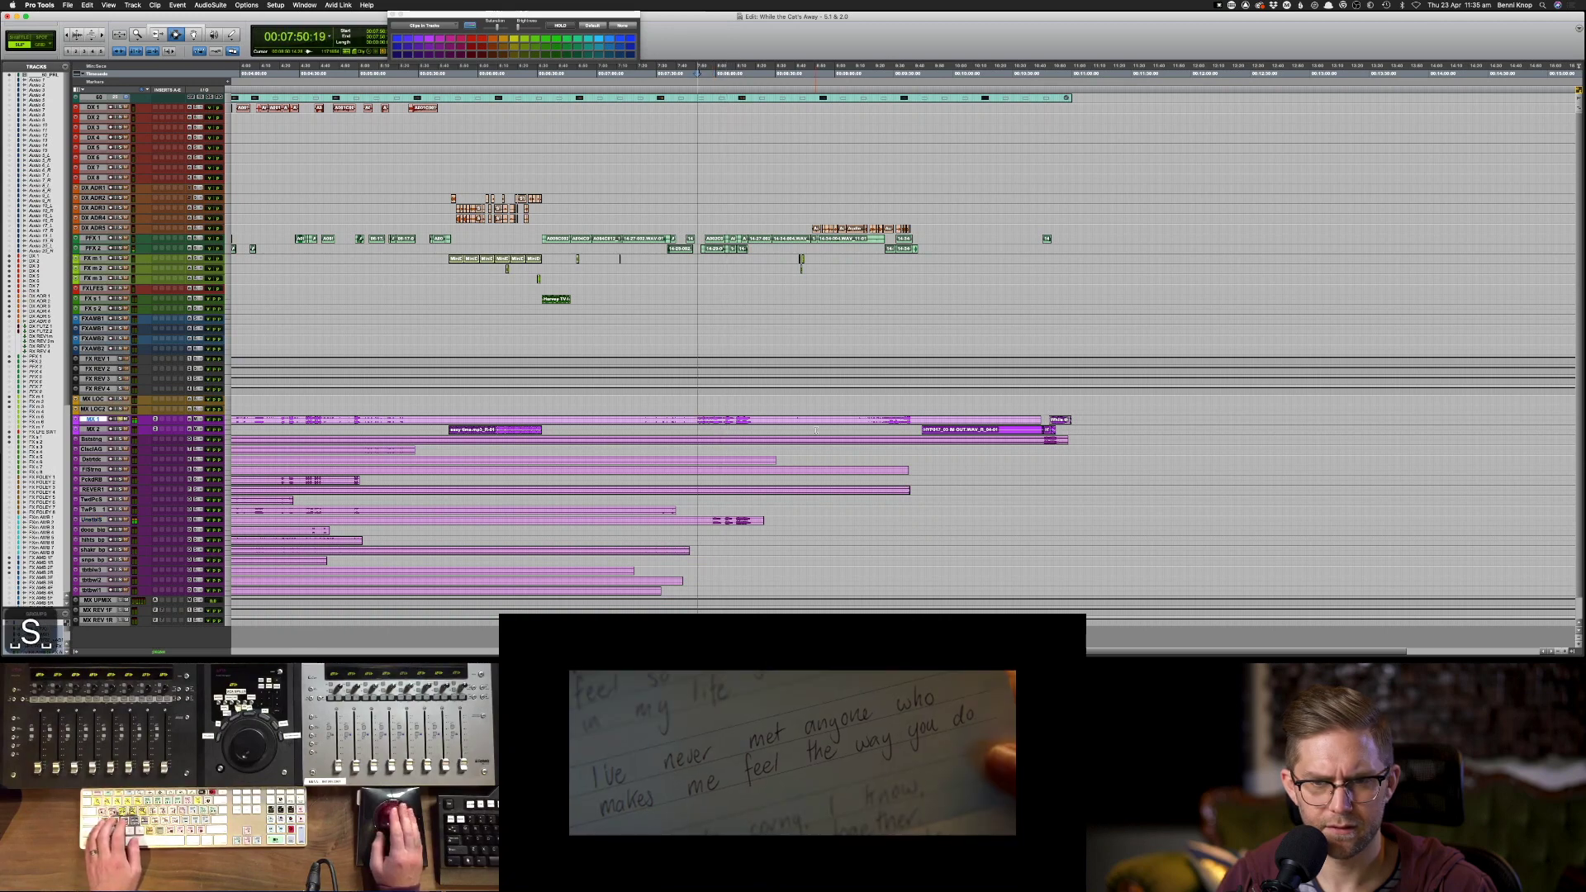
- Switch to Finder and go from the session's Video Files folder to the film's AAF Package folder
key("super+Tab")
key("super+Tab")
key("super+Tab")
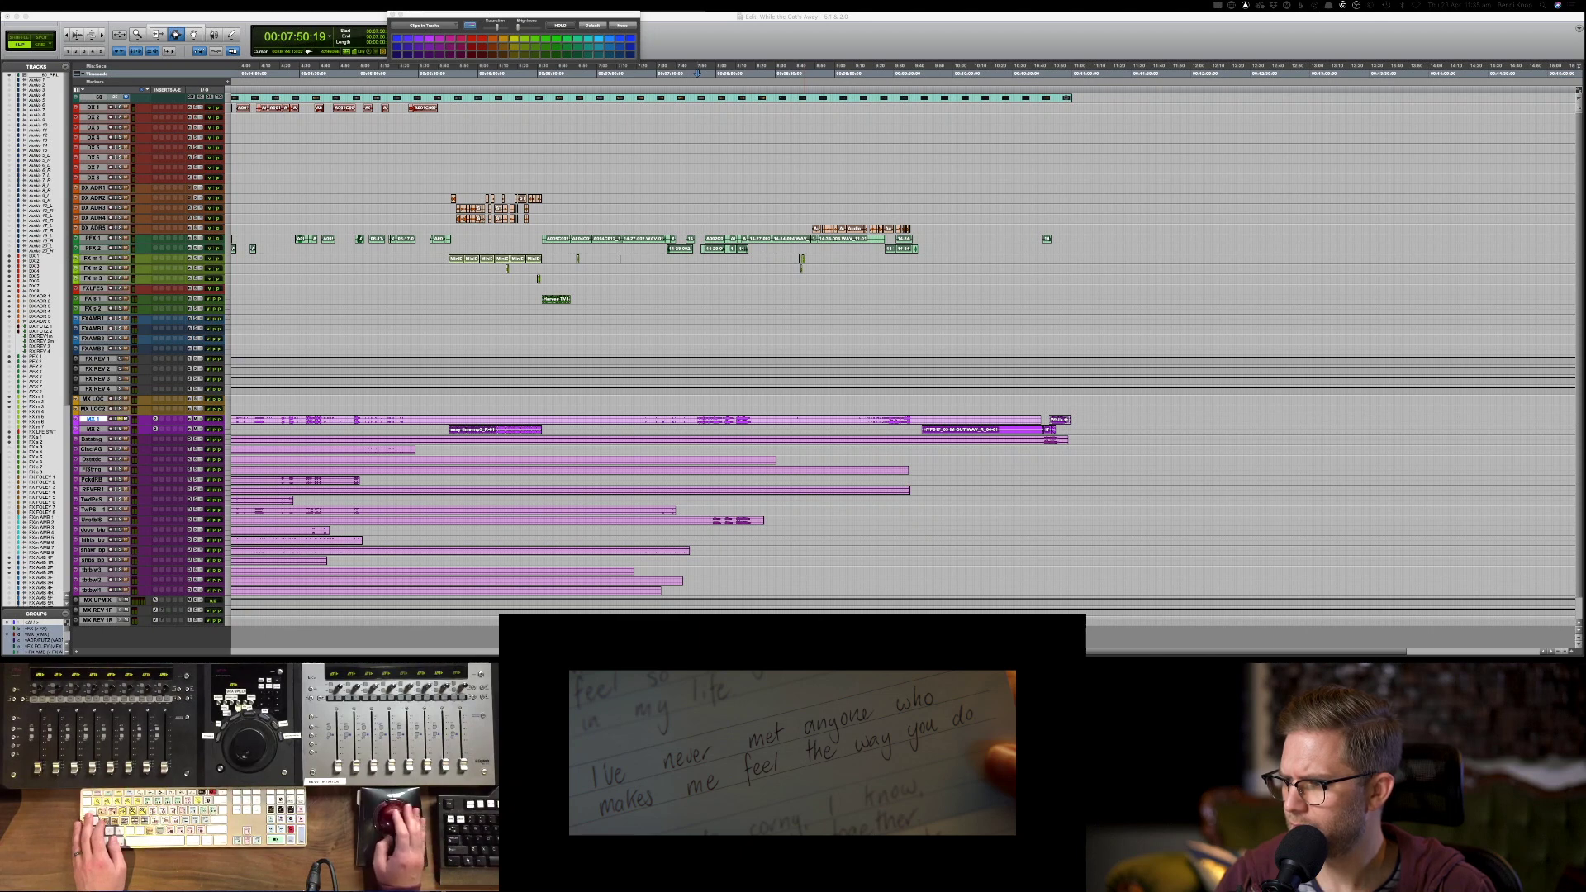
key("super+a")
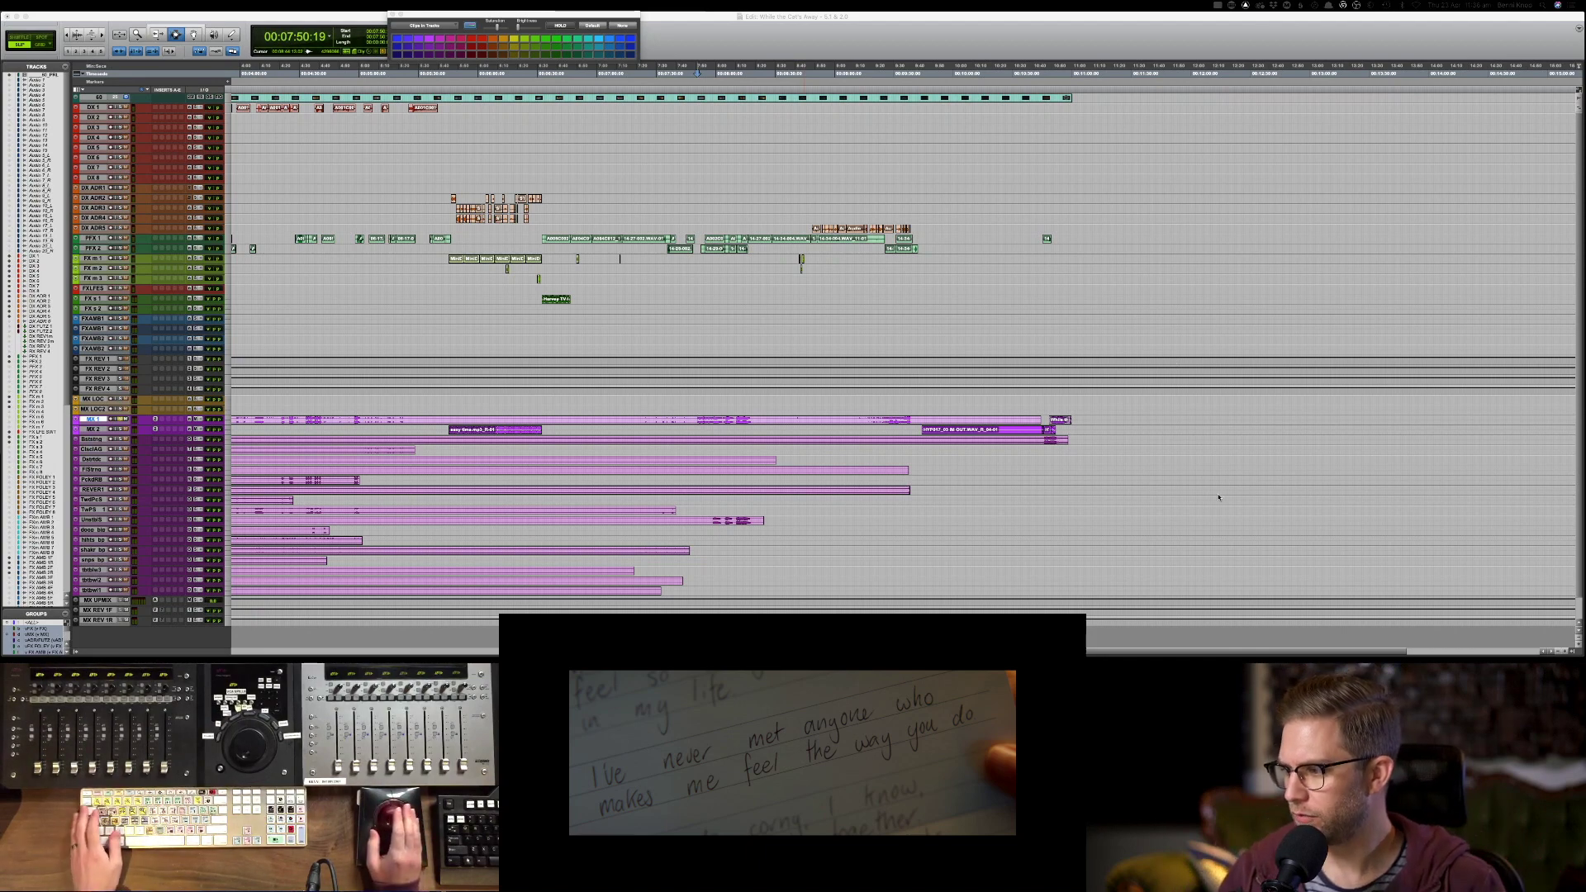
key("super+Tab")
key("super+Tab")
key("super+Tab")
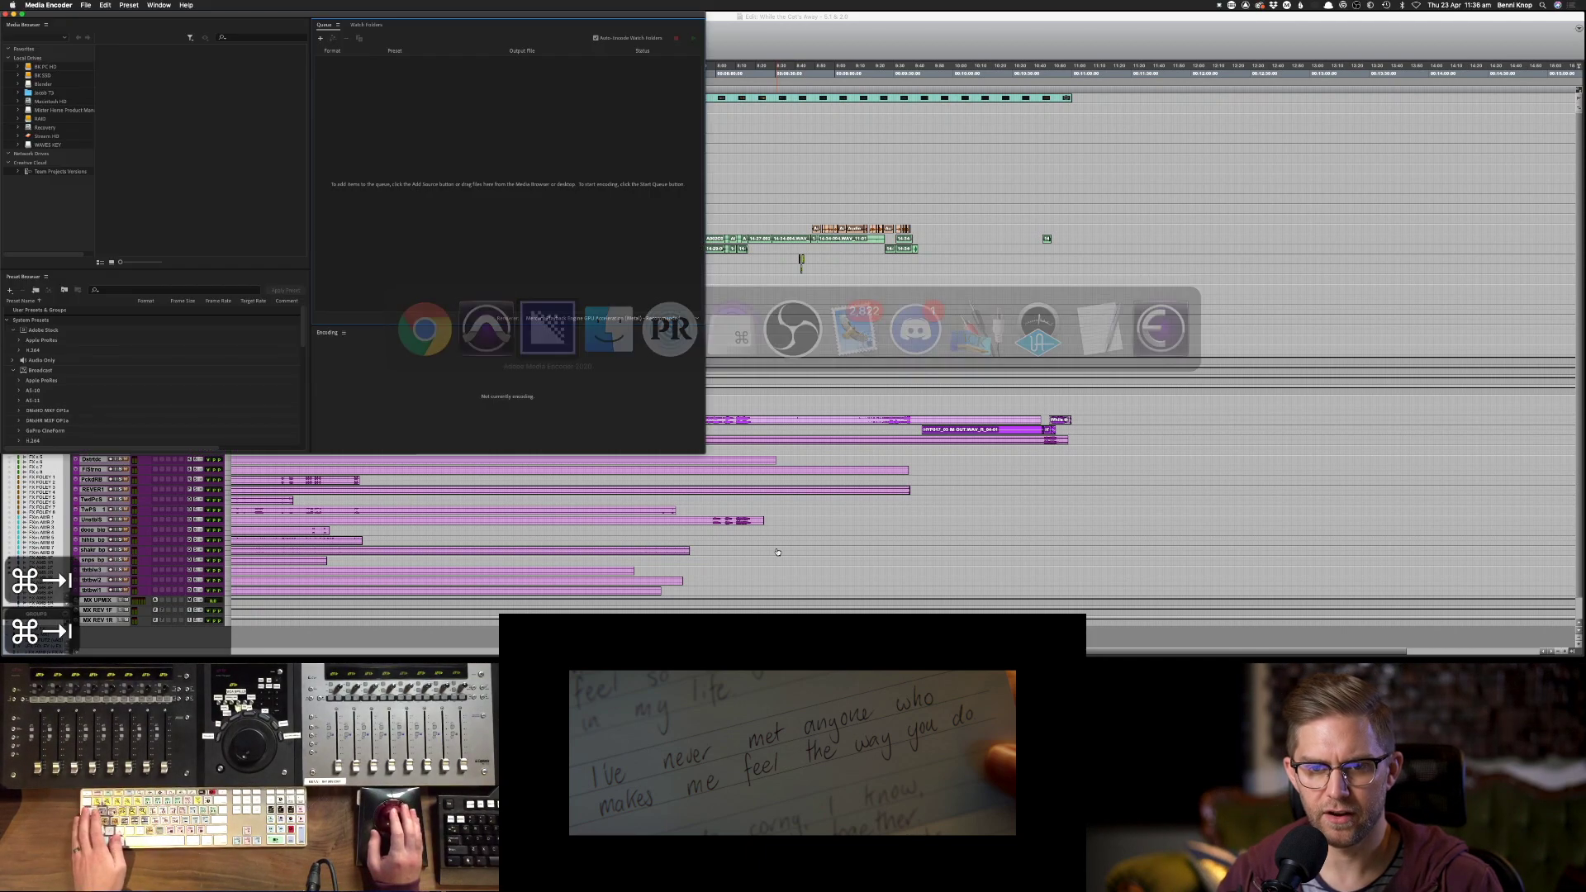
key("super+Tab")
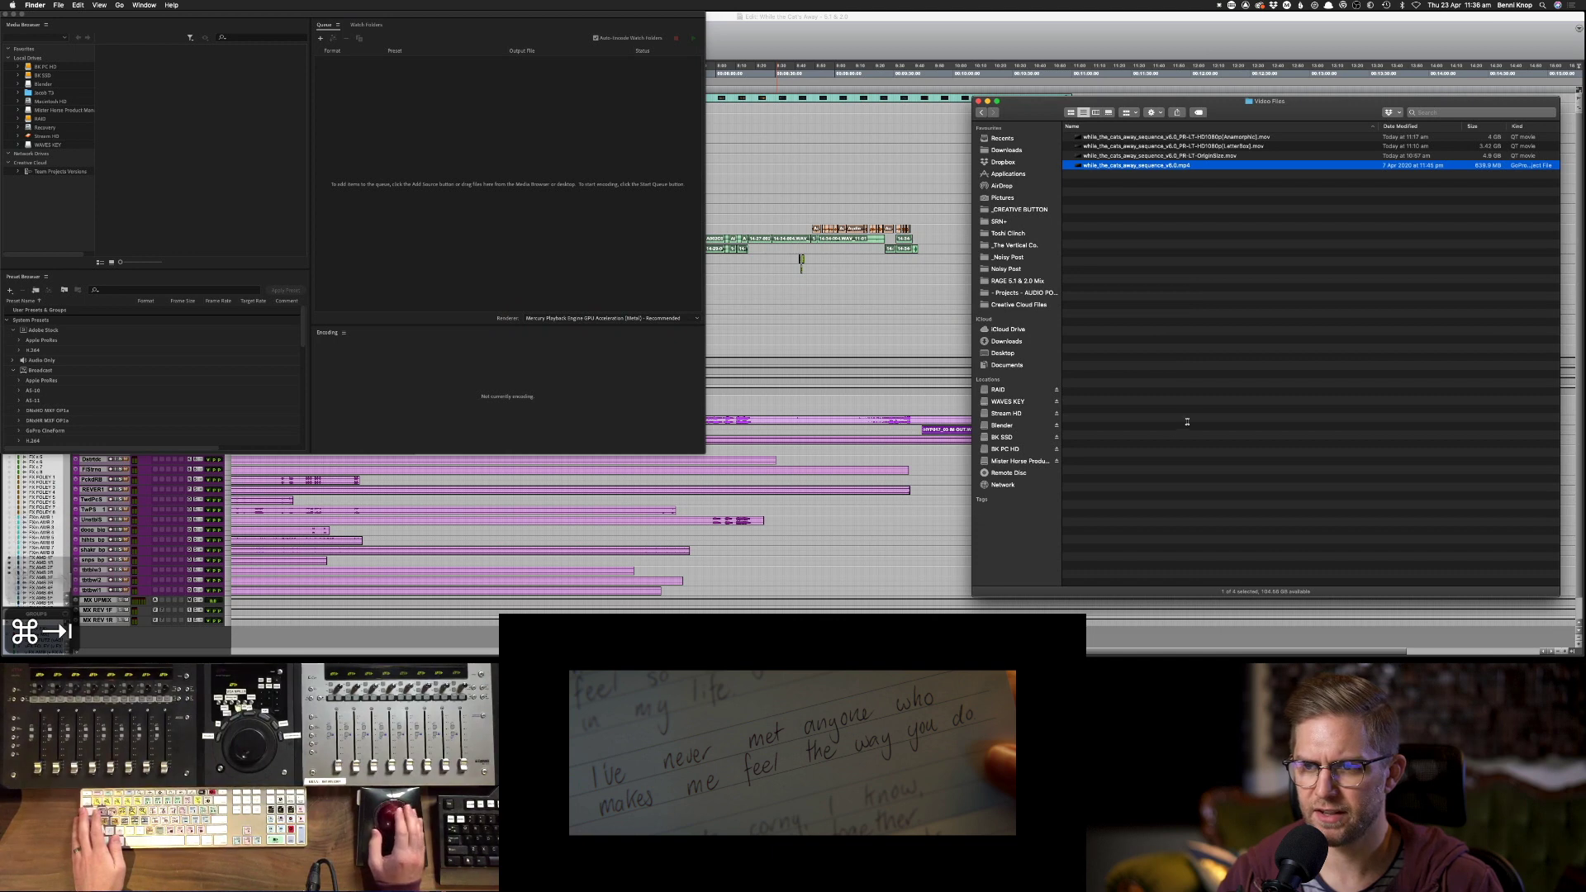
left_click(1154, 404)
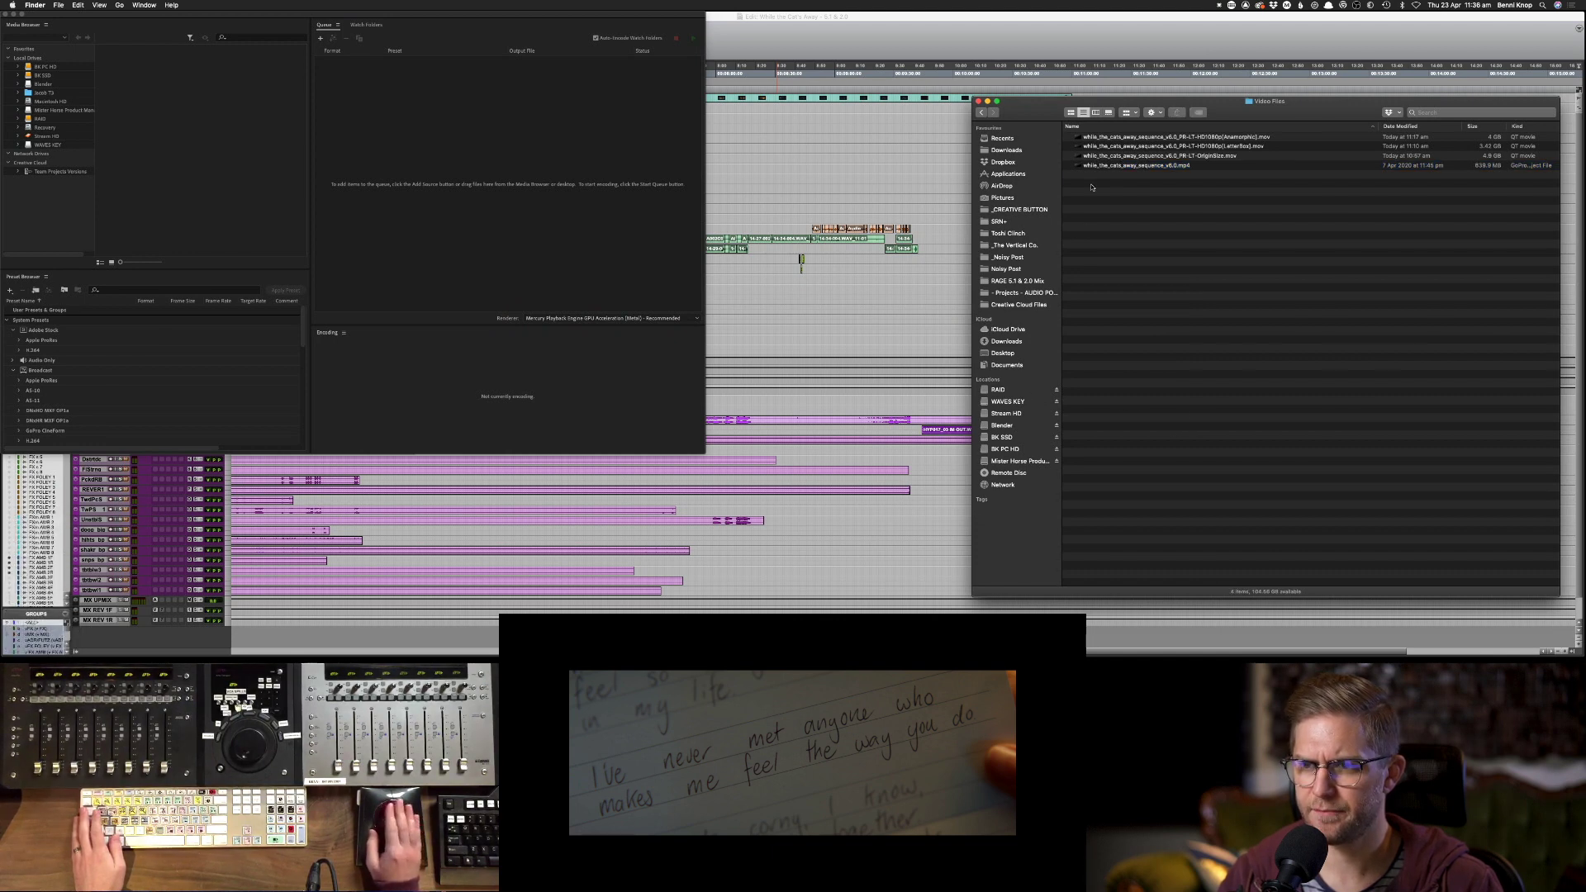
left_click(980, 113)
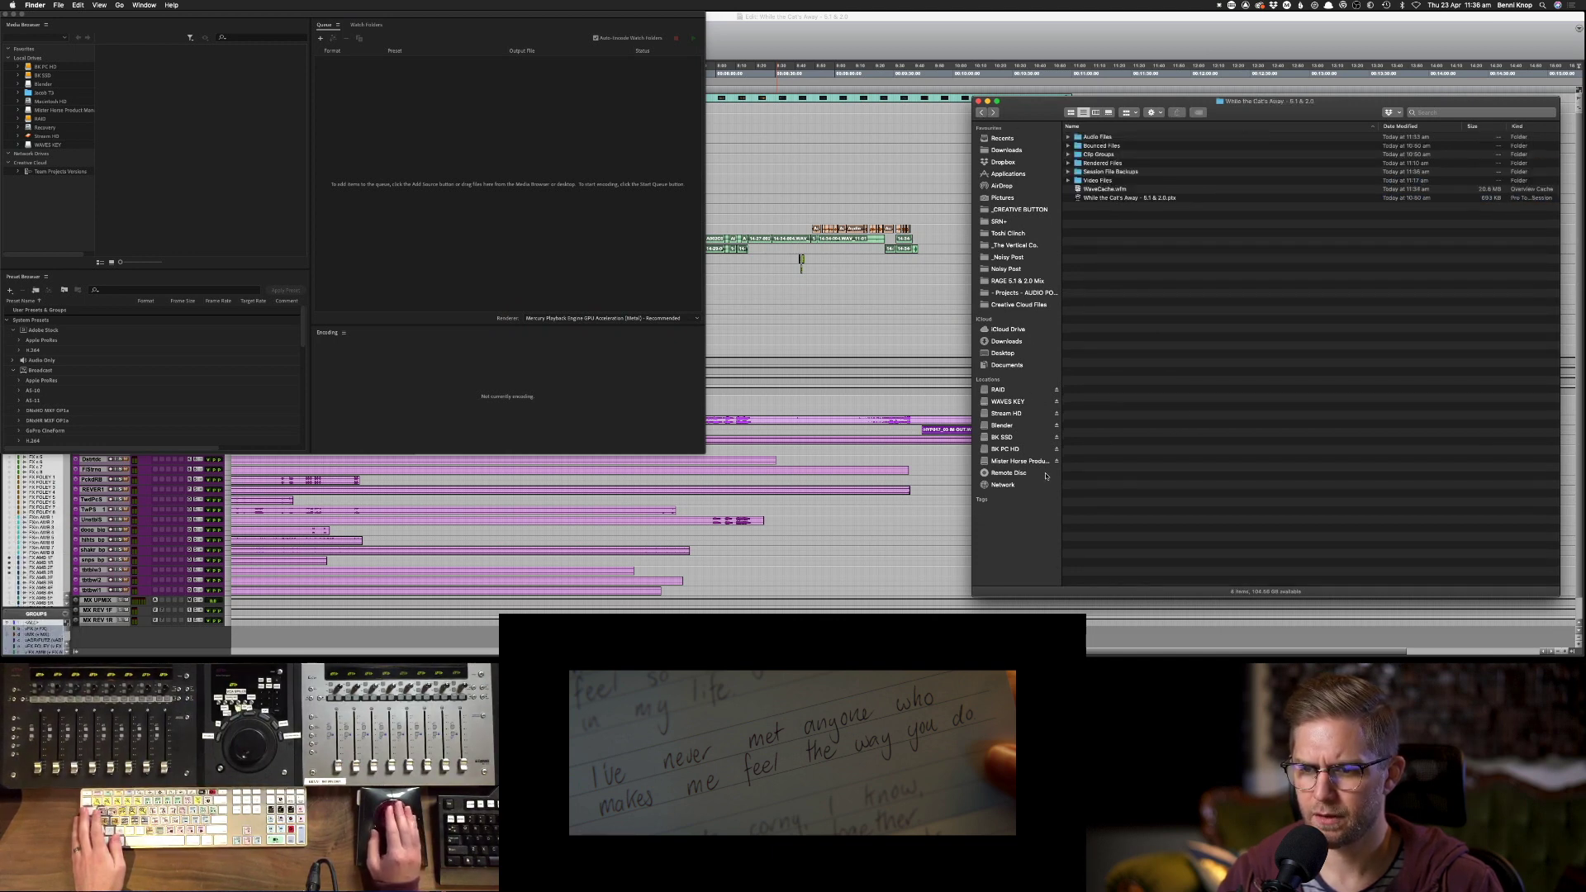
double_click(1112, 146)
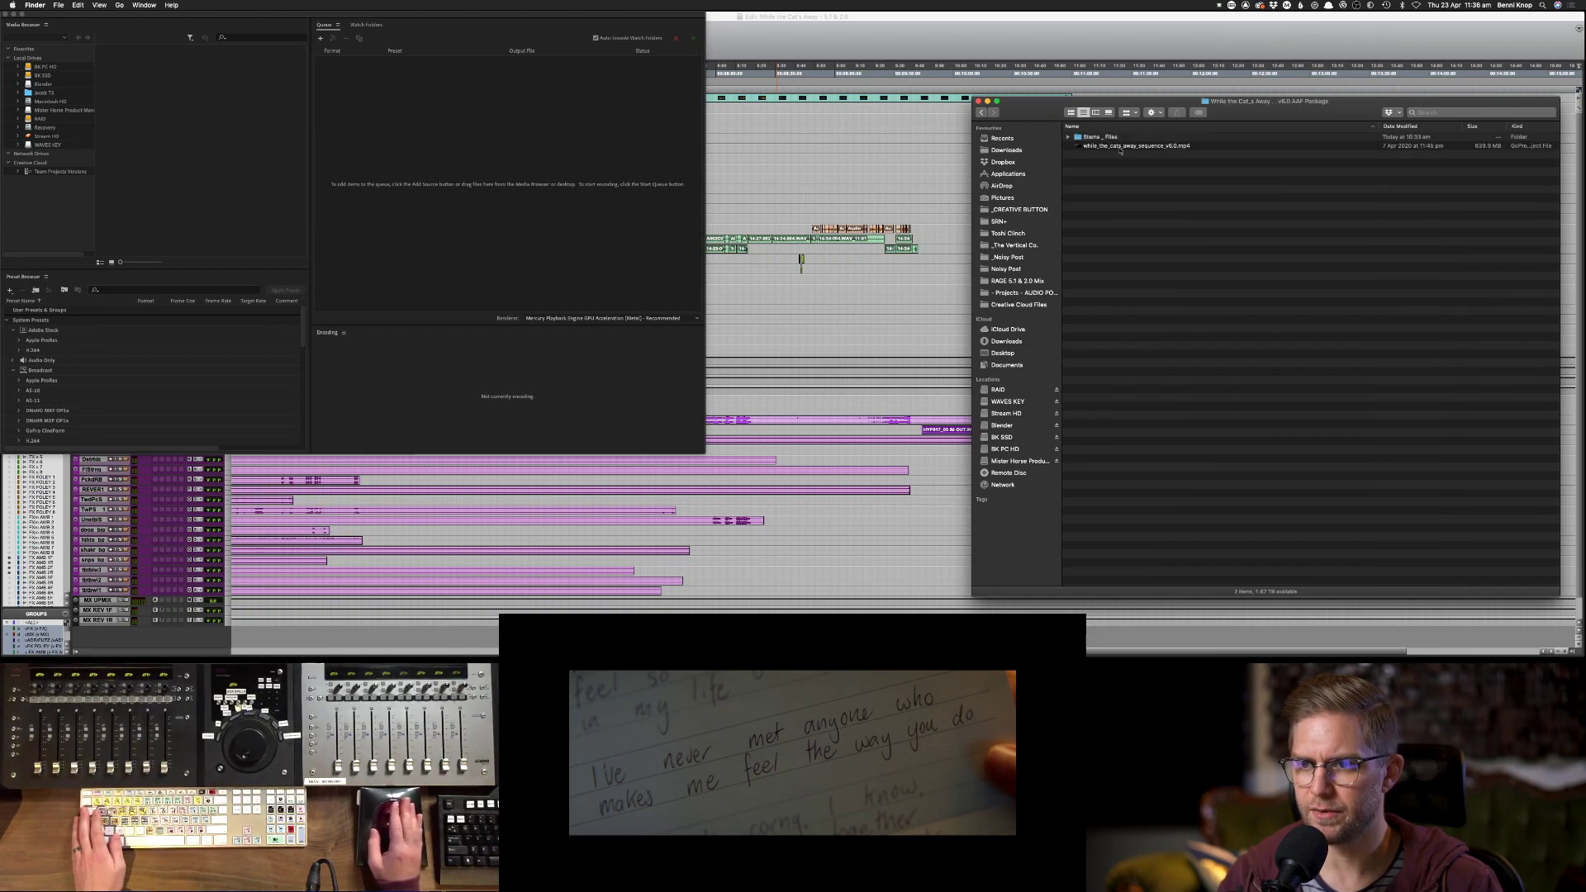
- Check the AIF music stems in the export folder inside Stems against the tracks that were imported
double_click(1116, 139)
double_click(1126, 144)
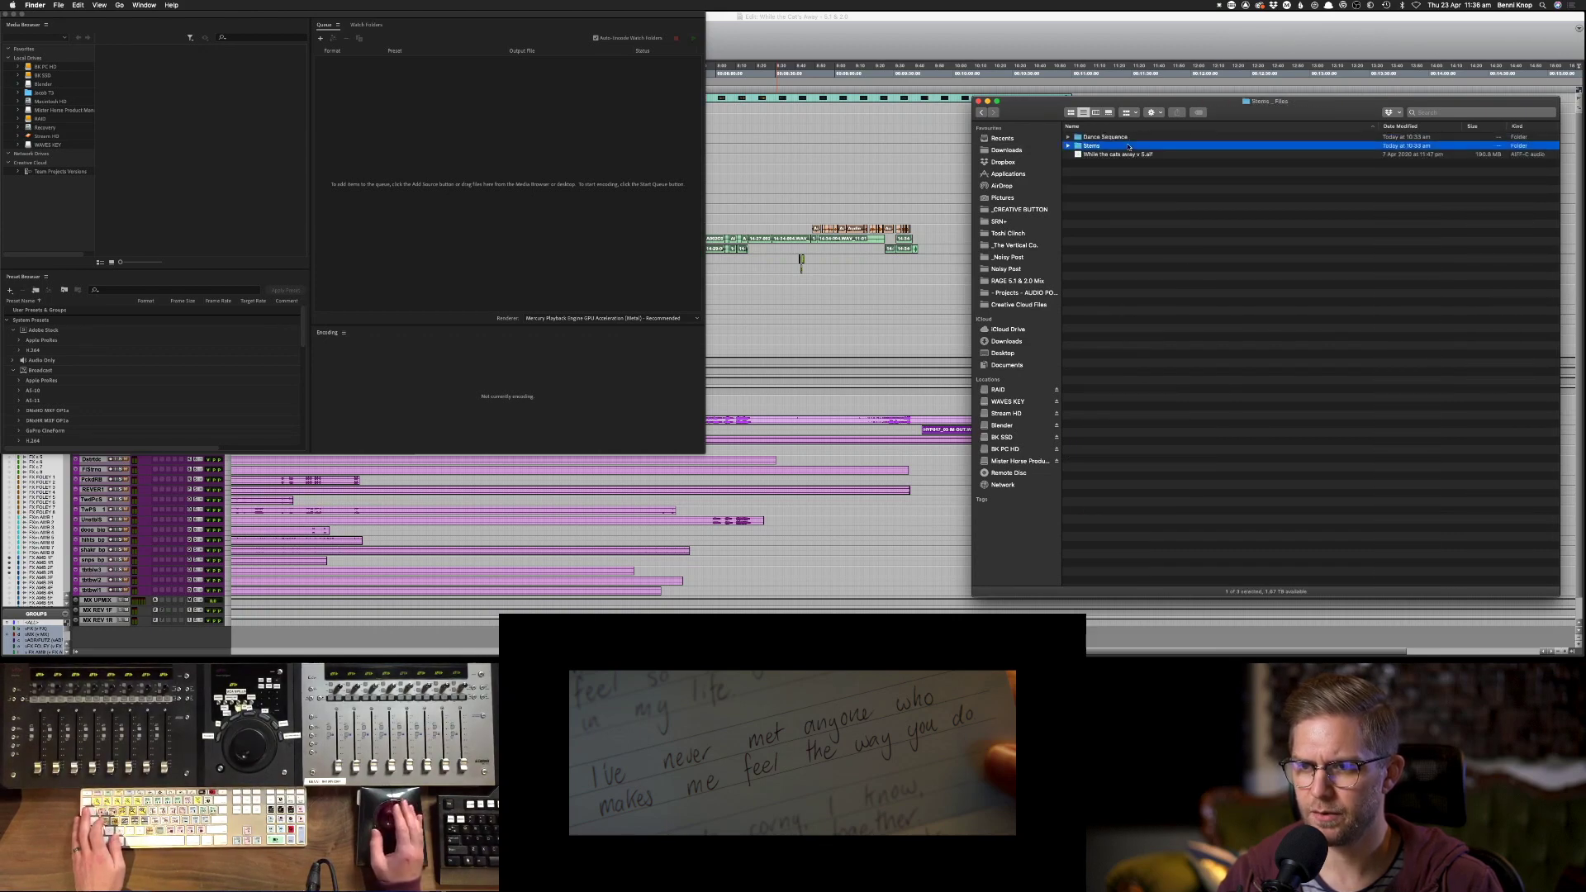
double_click(1124, 137)
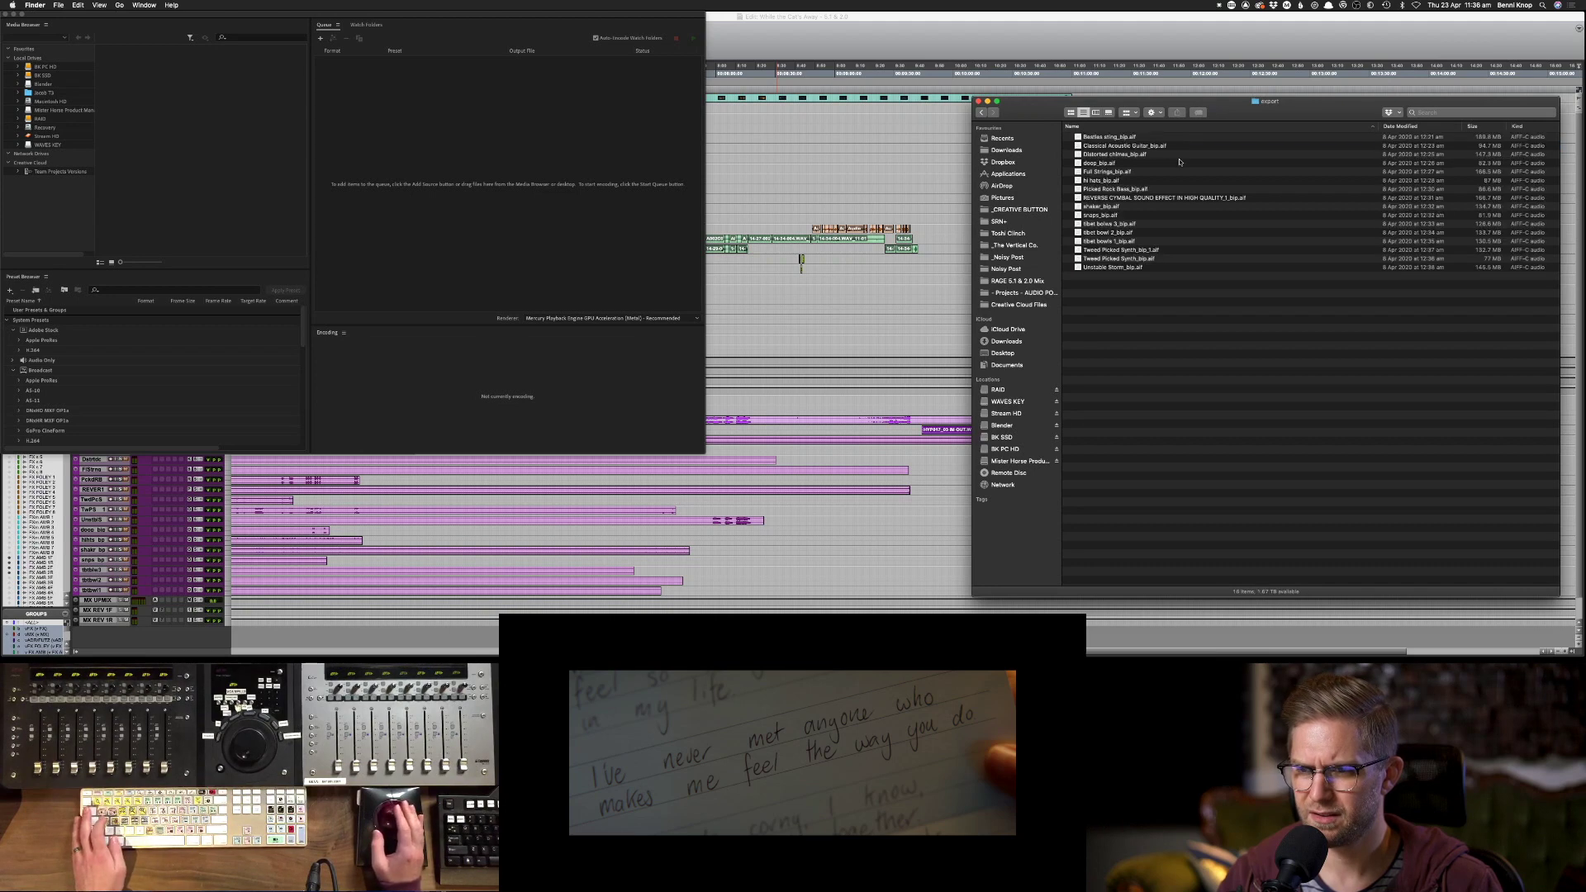
key("super+a")
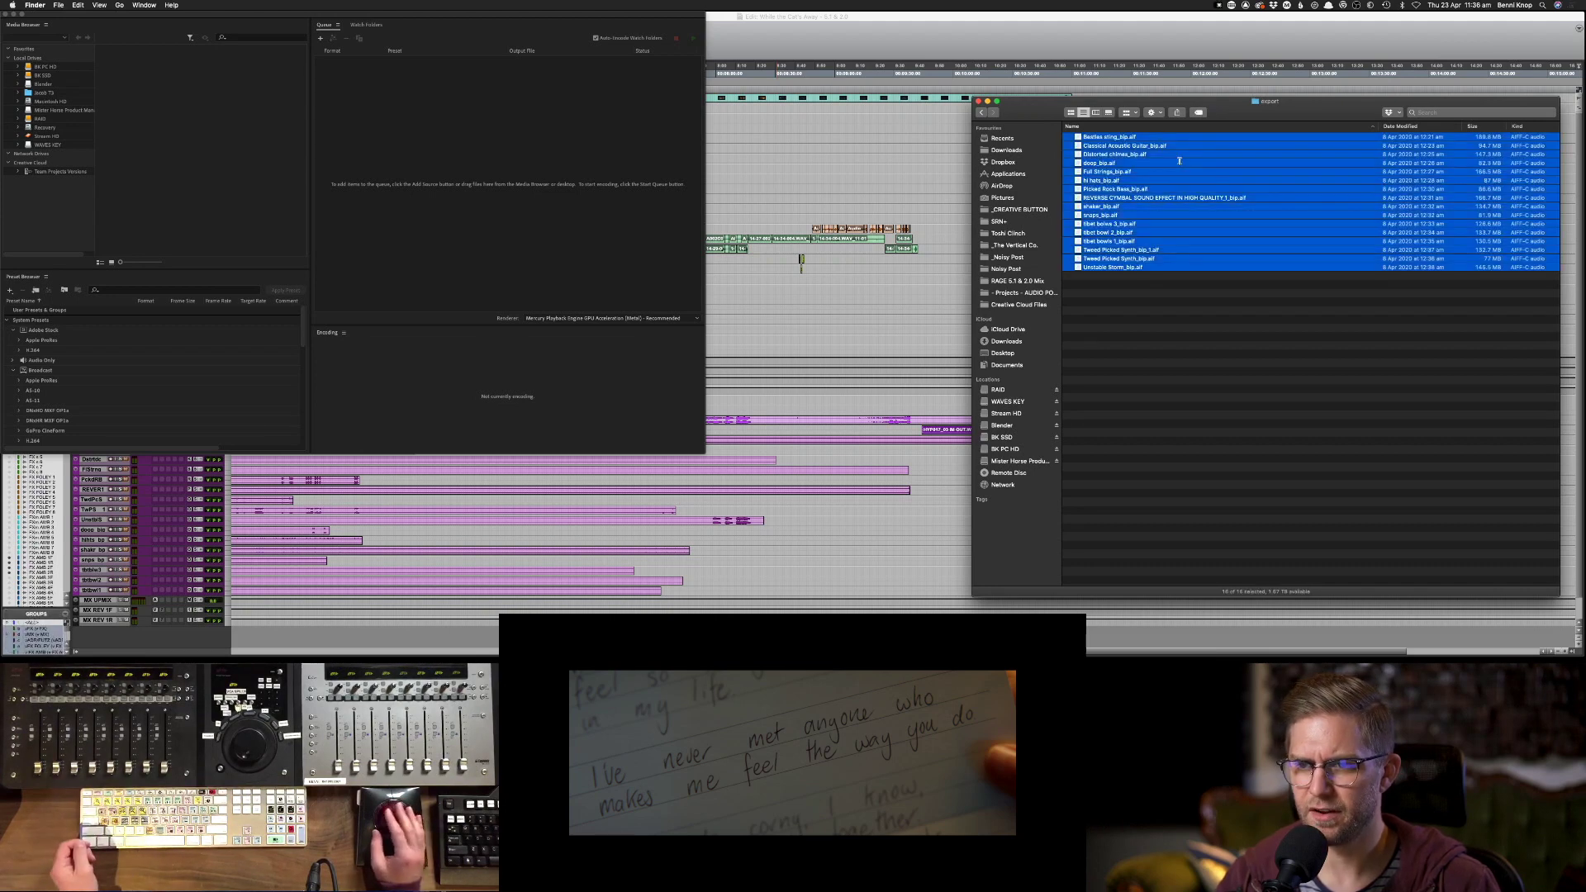
left_click(981, 115)
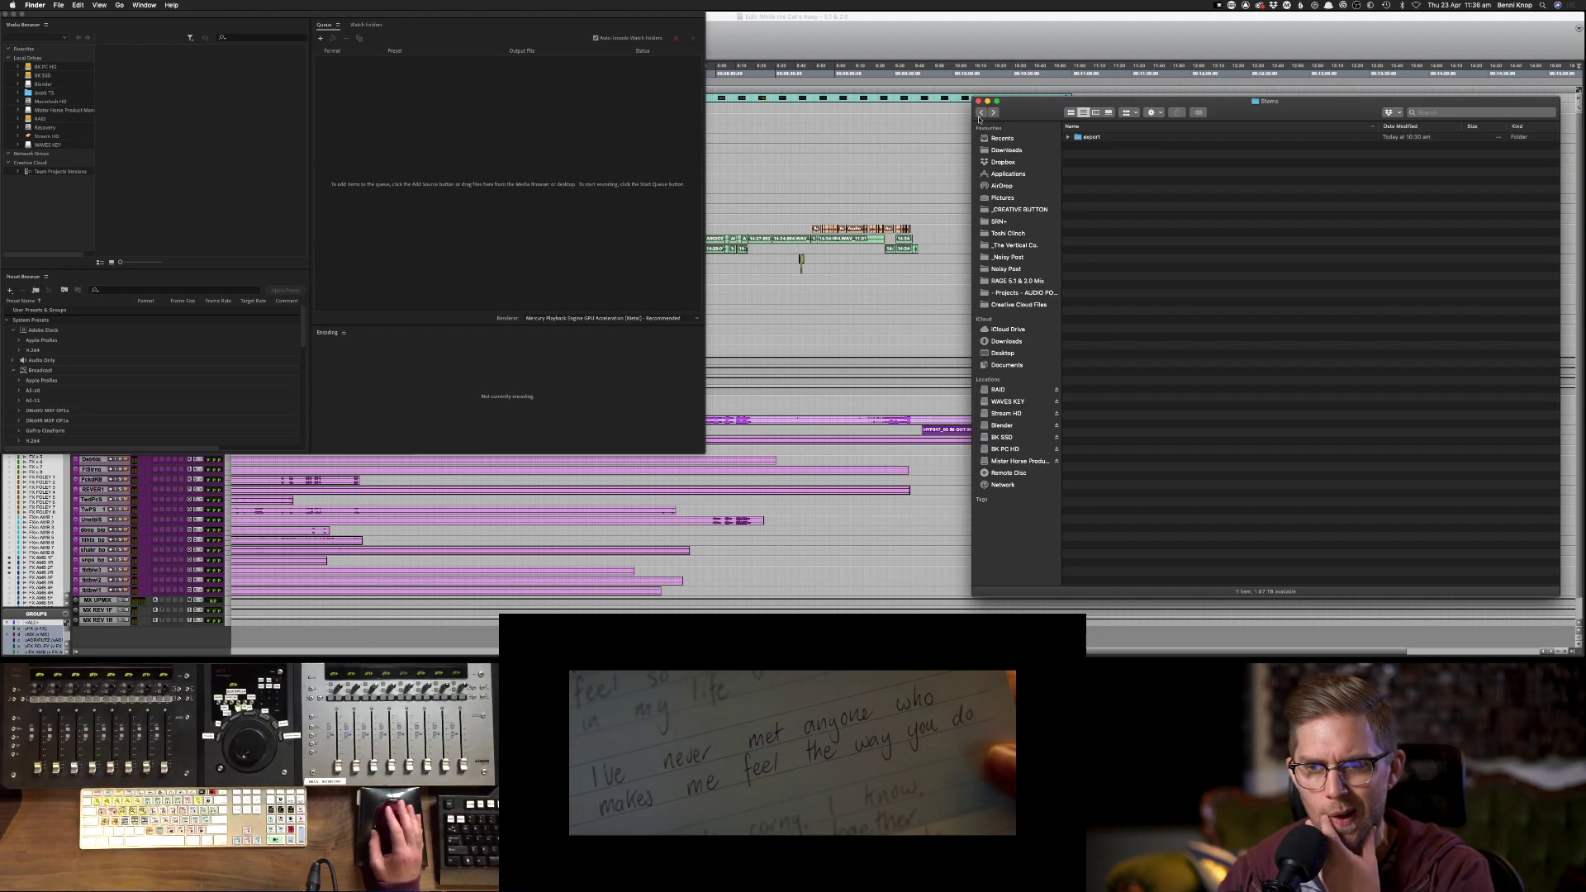
- Switch back to Pro Tools and delete all the imported music stem tracks below MX 2, including their clips
key("super+Tab")
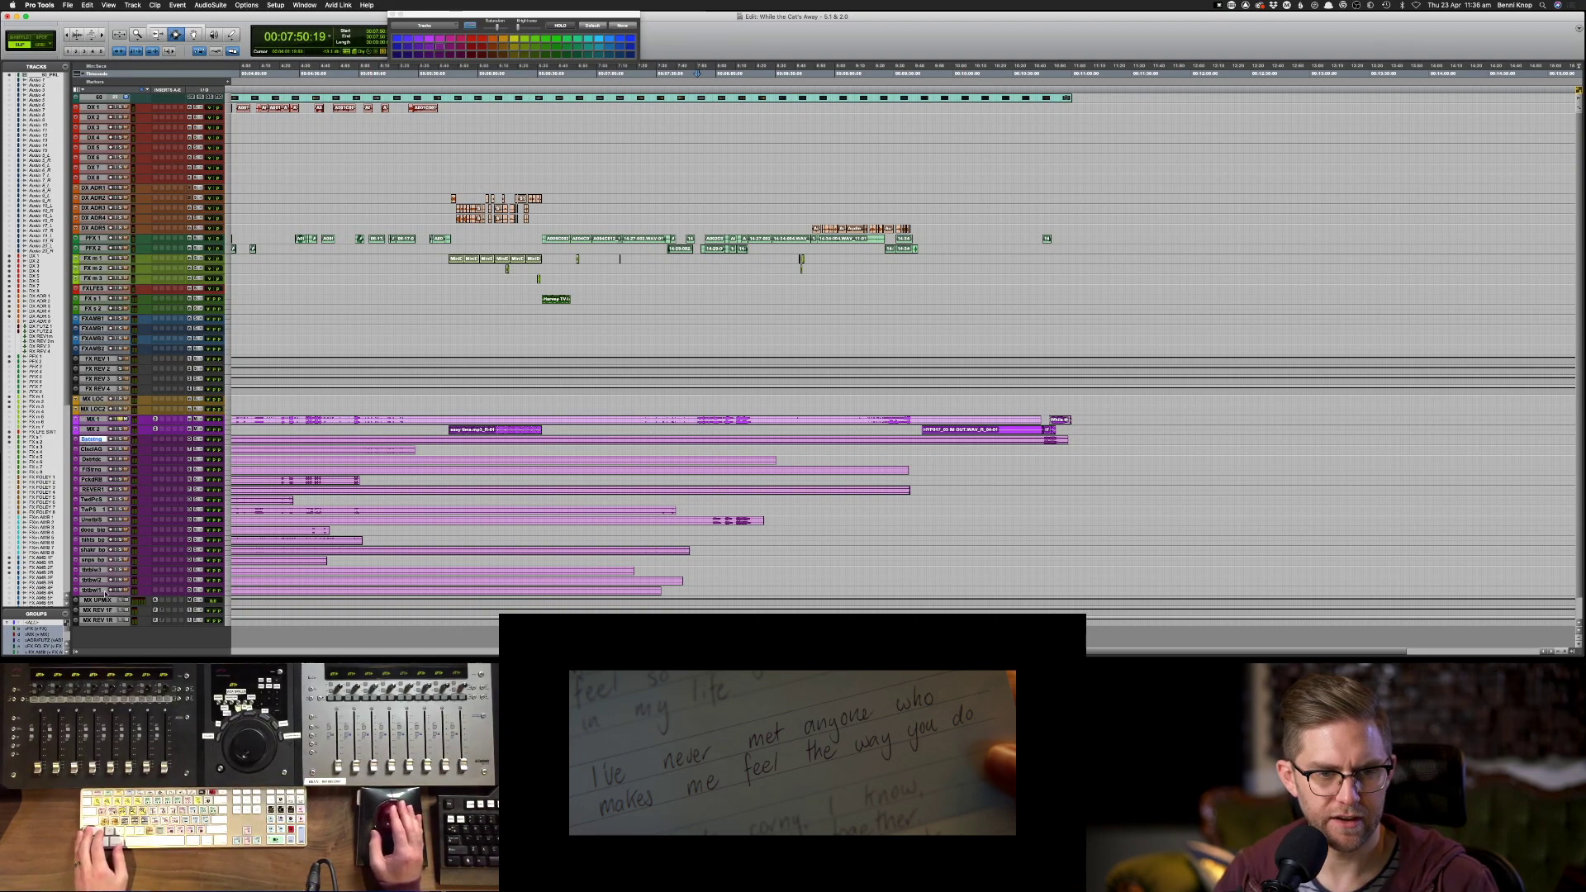
left_click(105, 591, "shift")
right_click(105, 592)
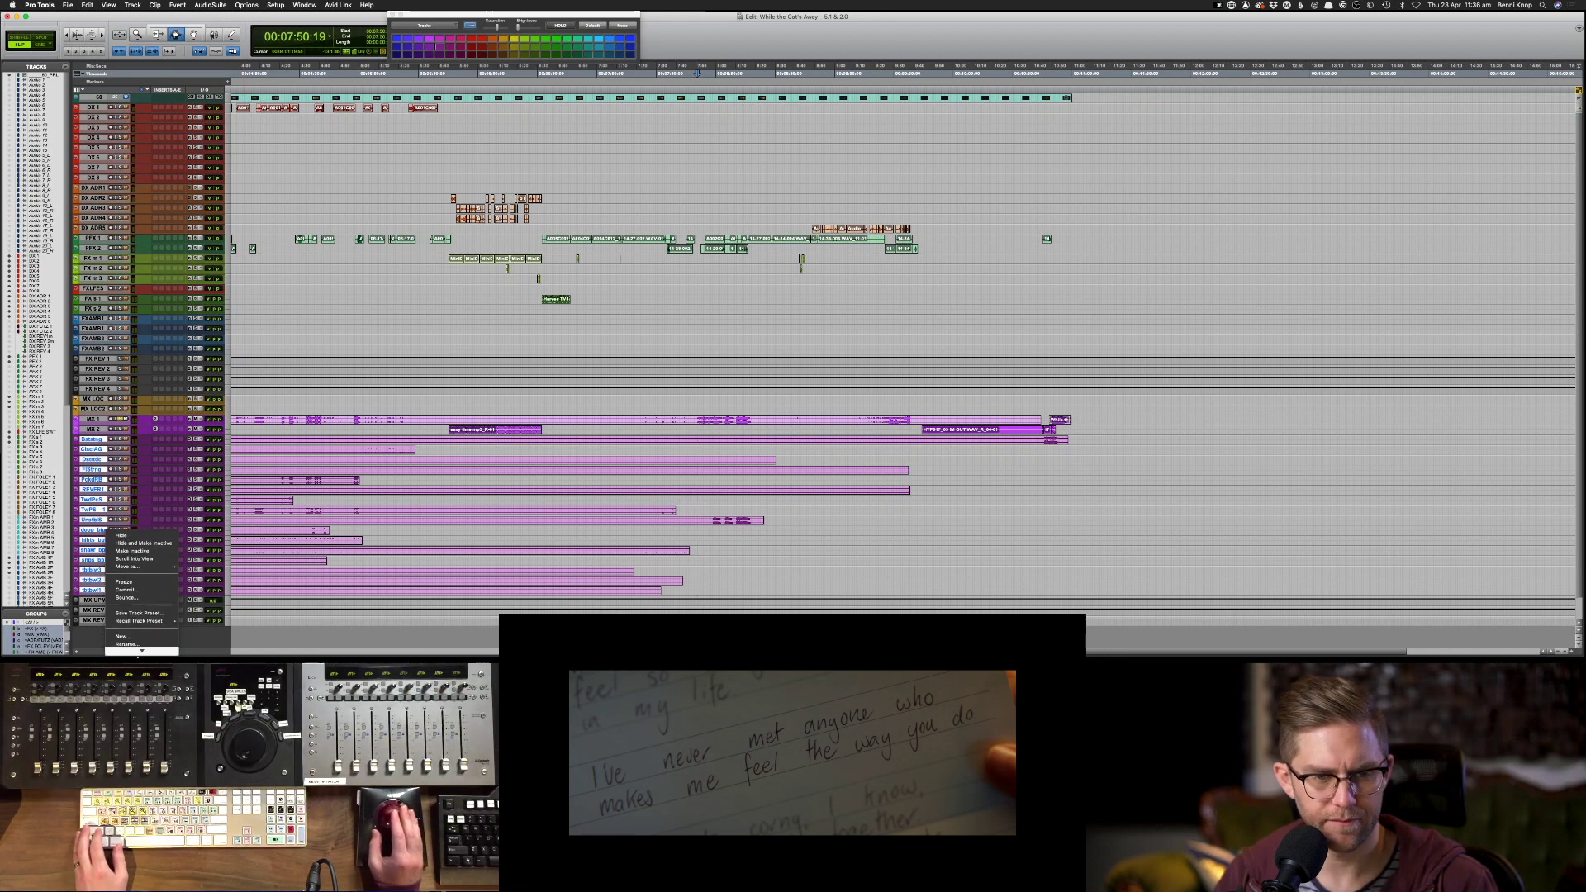
left_click(137, 651)
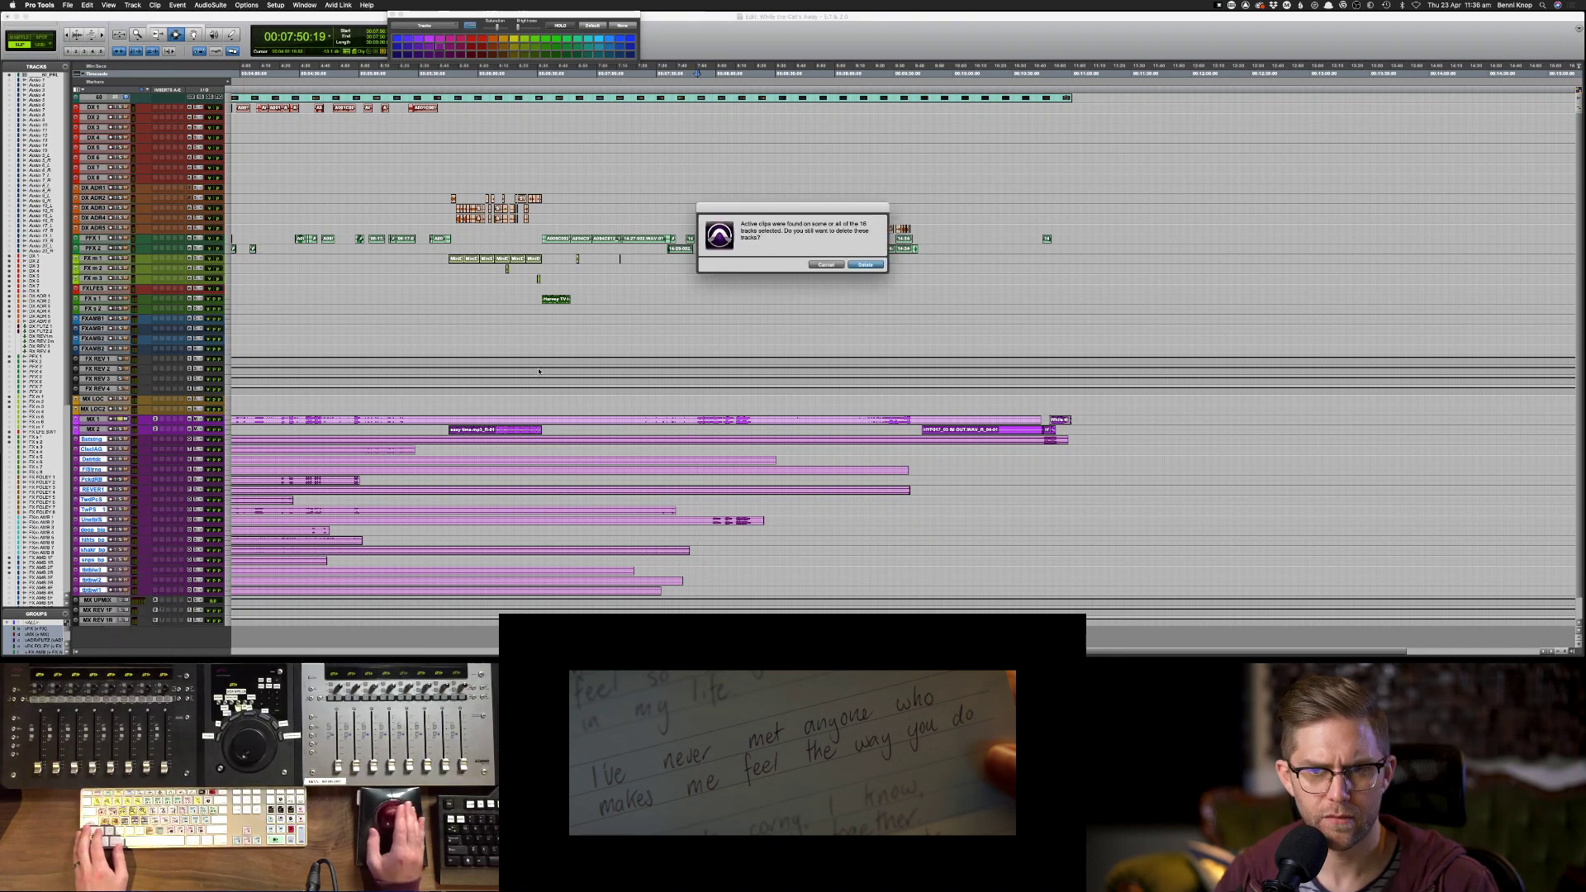
left_click(864, 265)
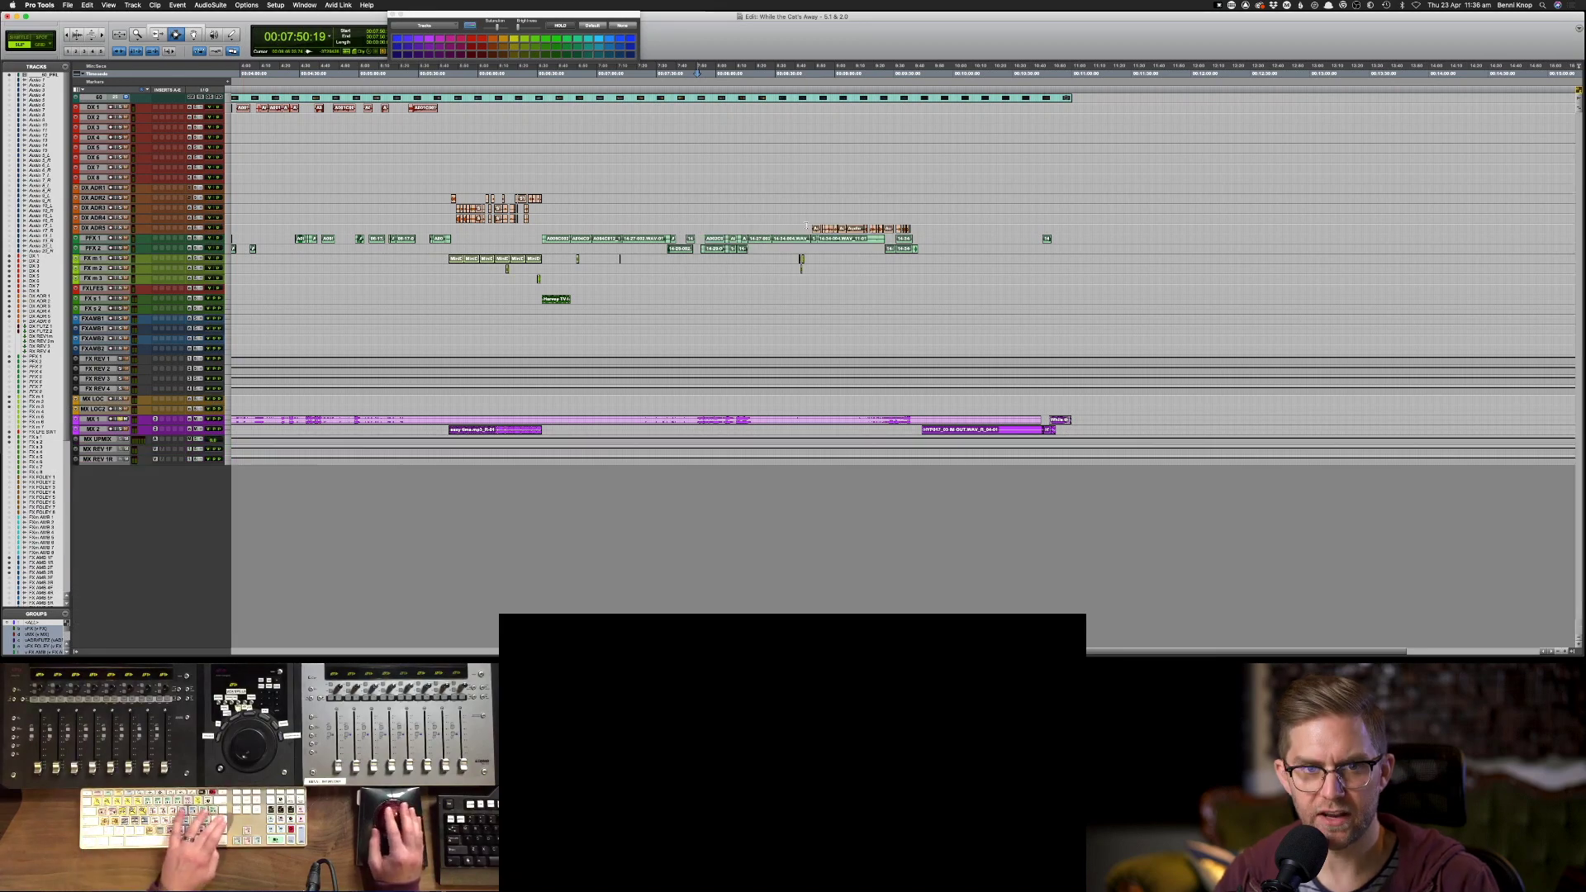
- Return the playhead to the session start and zoom the timeline so the whole film spans the edit window
key("Return")
key("Return")
key("Return")
key("super+bracketright")
key("super+bracketright")
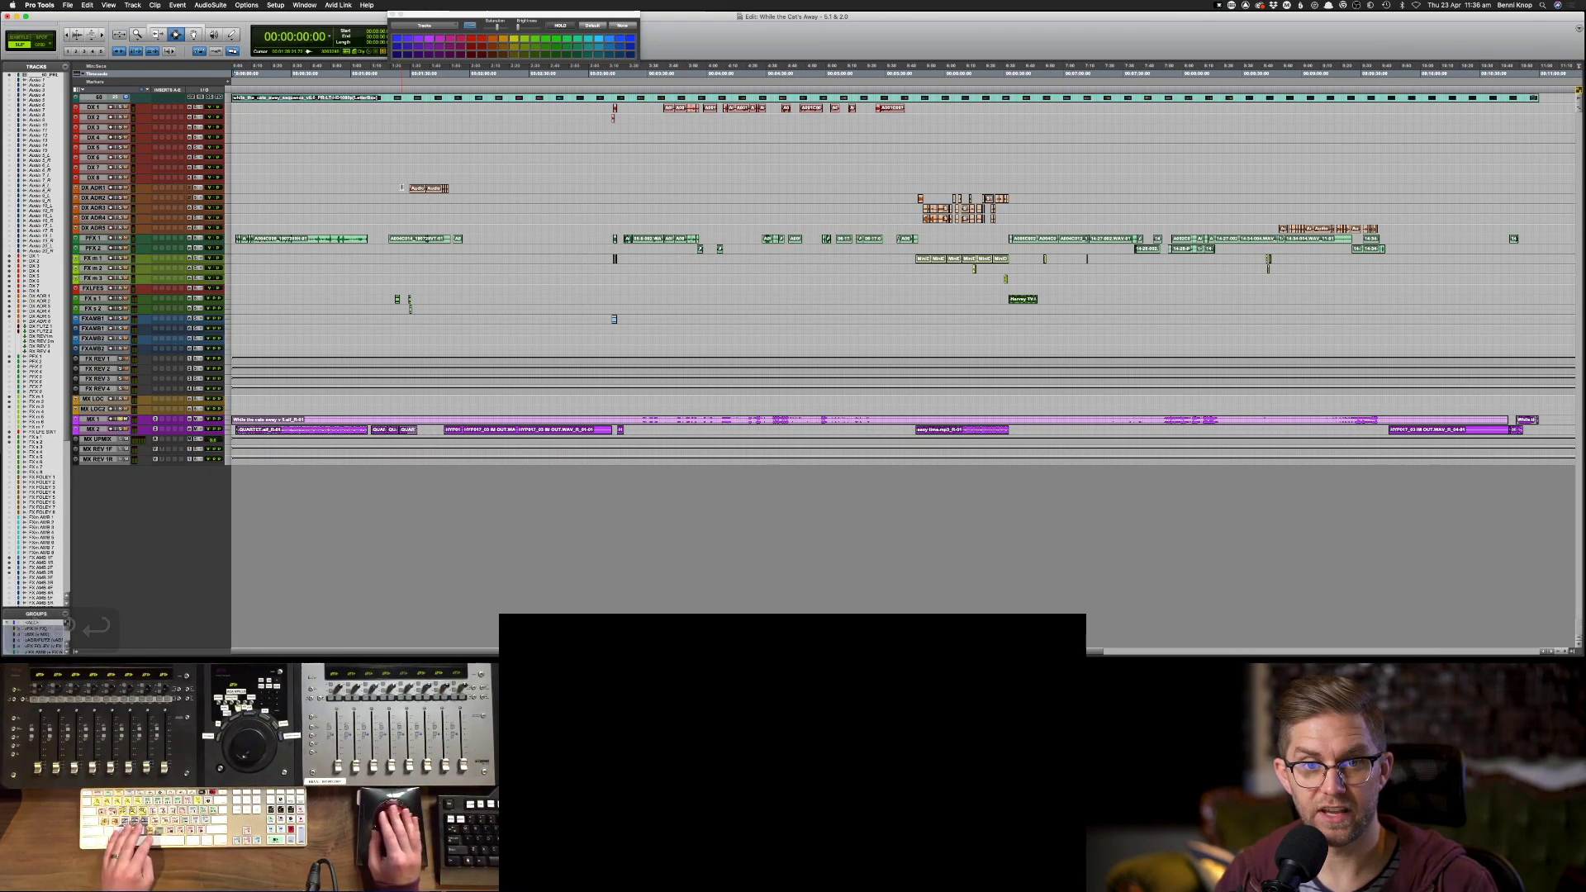
left_click(689, 191)
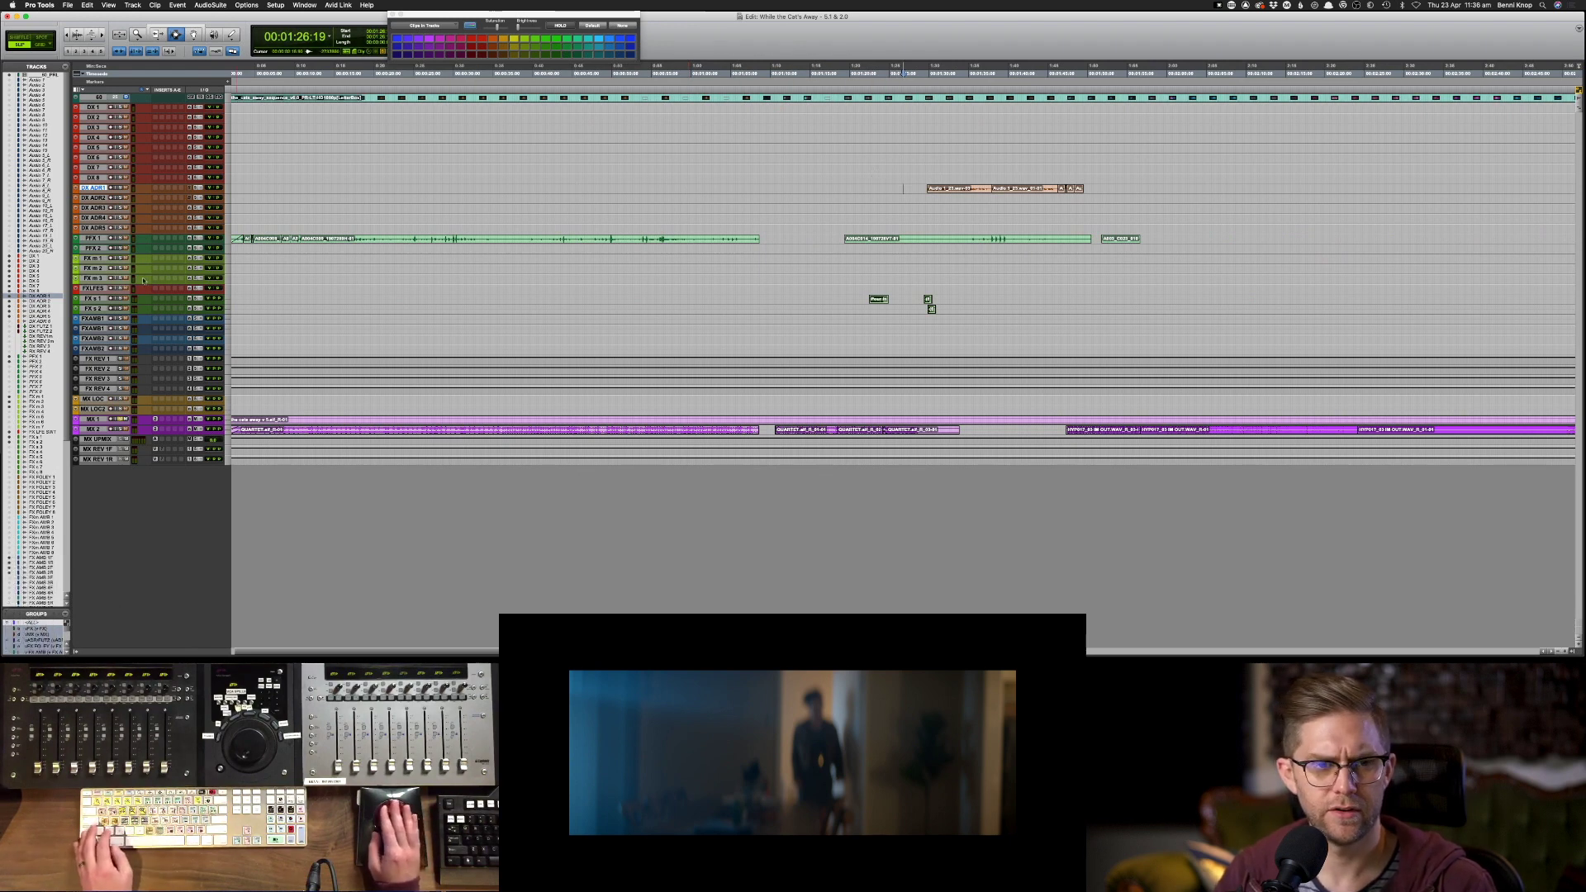
left_click(93, 238)
left_click(96, 404, "shift")
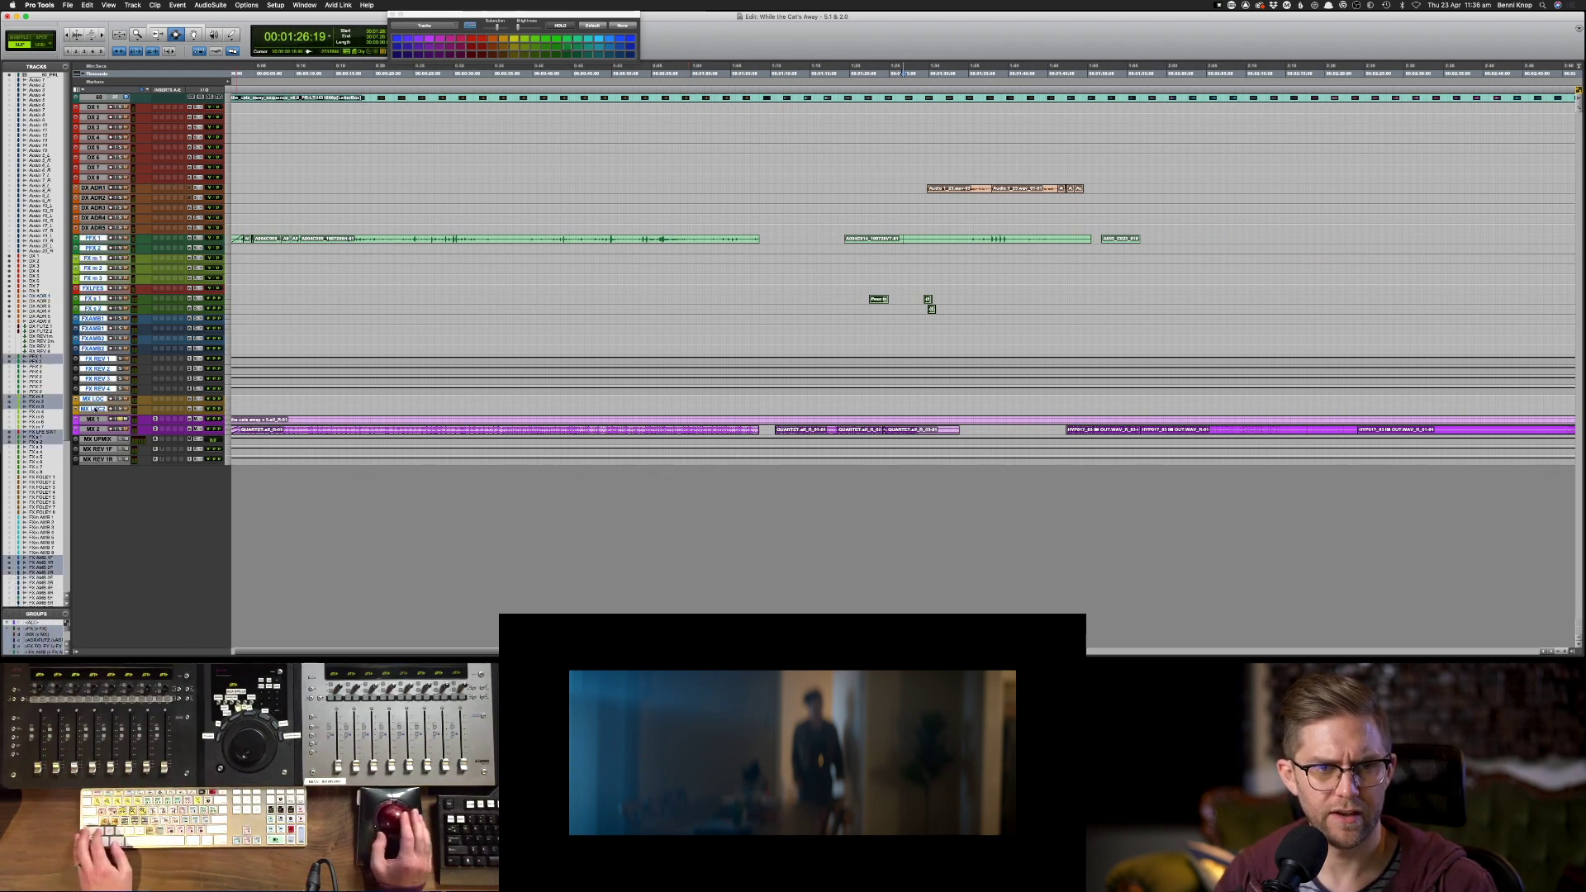
right_click(95, 408)
key("Escape")
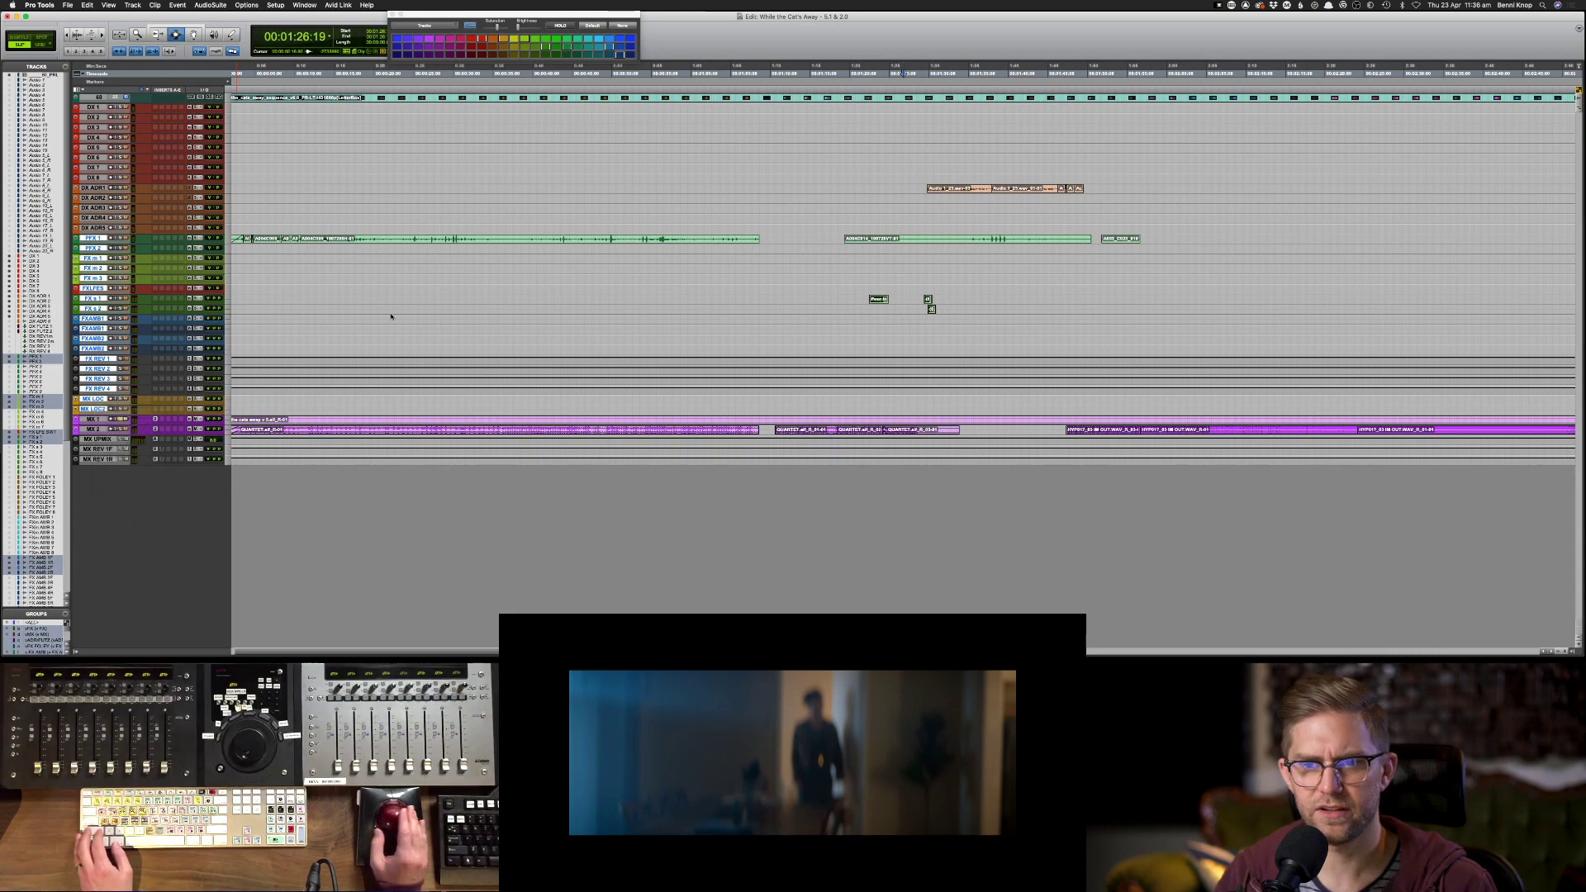
- Enlarge the track heights and play the ADR clips on DX ADR 1 from just before their start
key("ctrl+alt+super+Up")
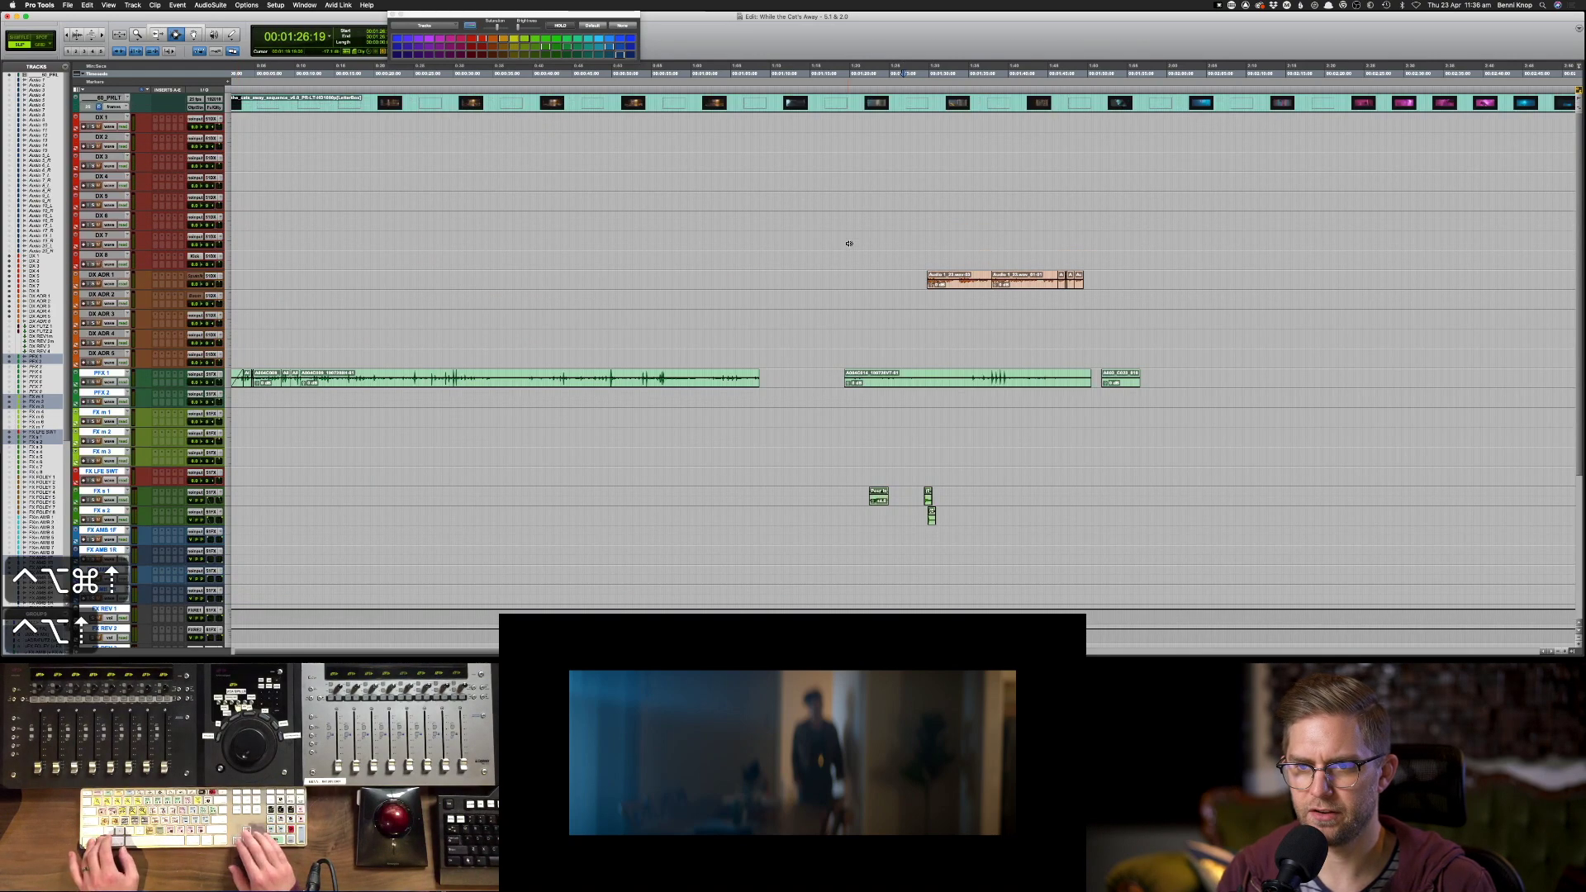
key("ctrl+alt+super+Up")
left_click(915, 517)
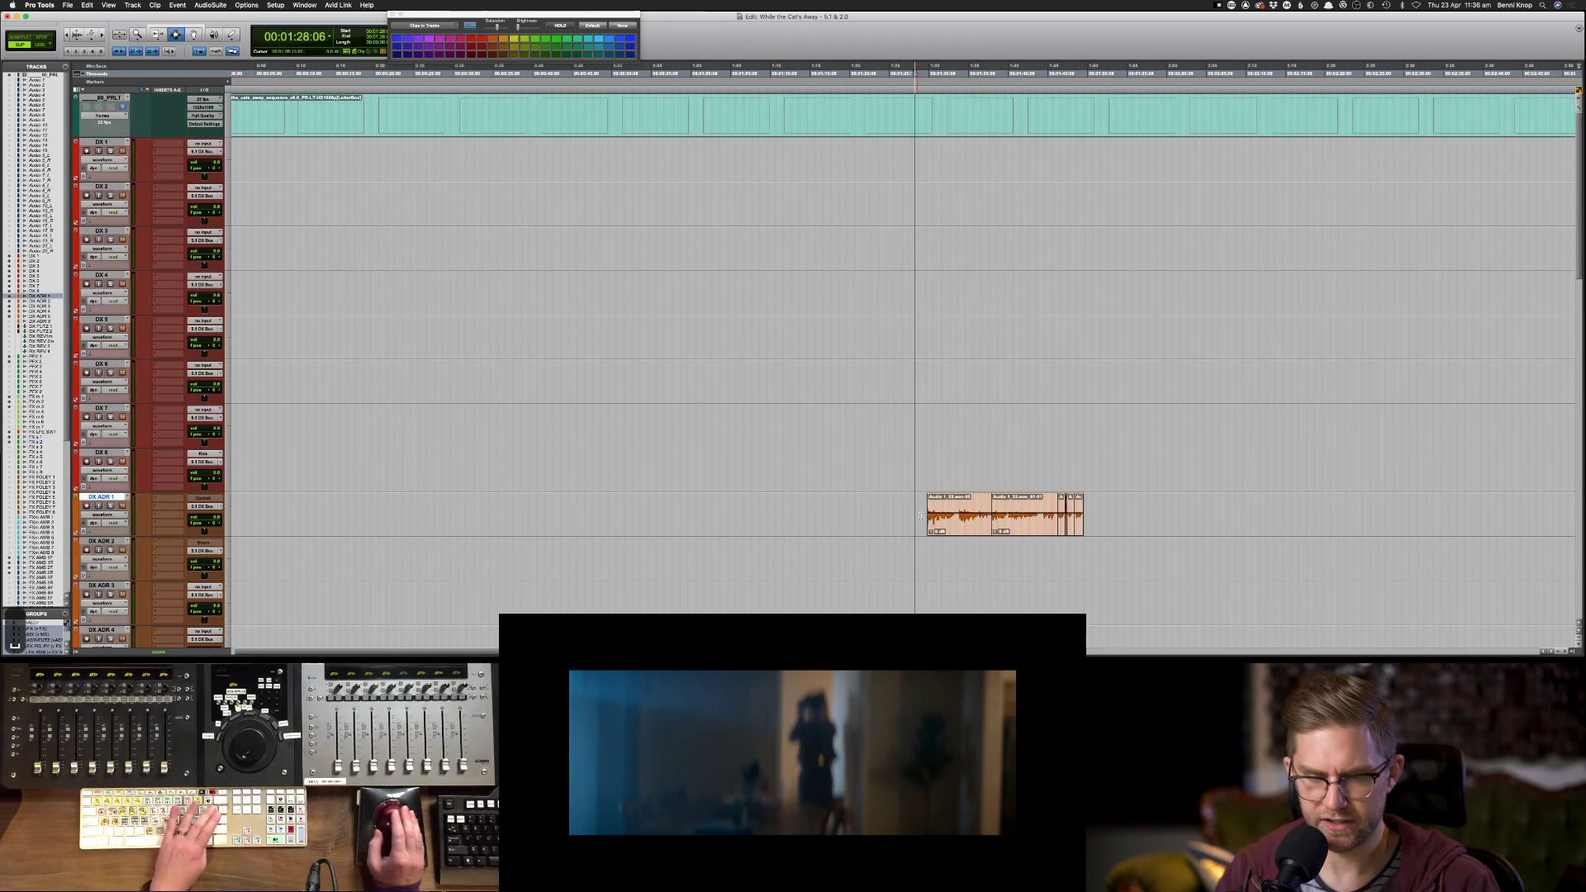
key("super+bracketright")
key("super+bracketright")
key("space")
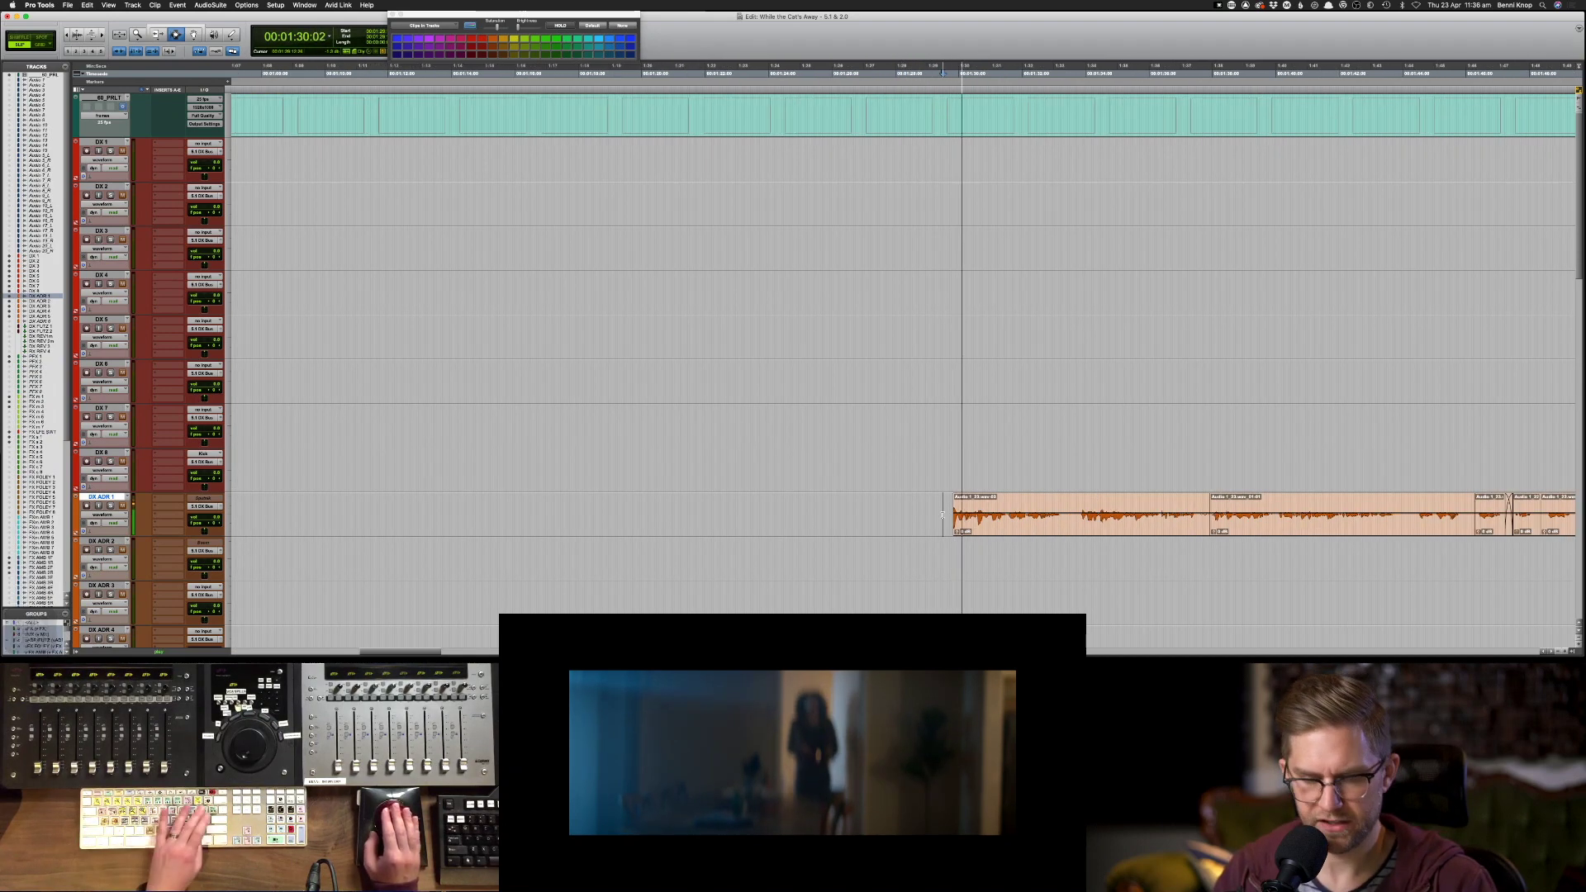
- Solo the DX ADR 1 track and select its whole run of ADR clips
key("super+bracketleft")
key("s")
left_click_drag(920, 508, 1269, 527)
- Try default fades on the selected DX ADR 1 clips and undo them
key("f")
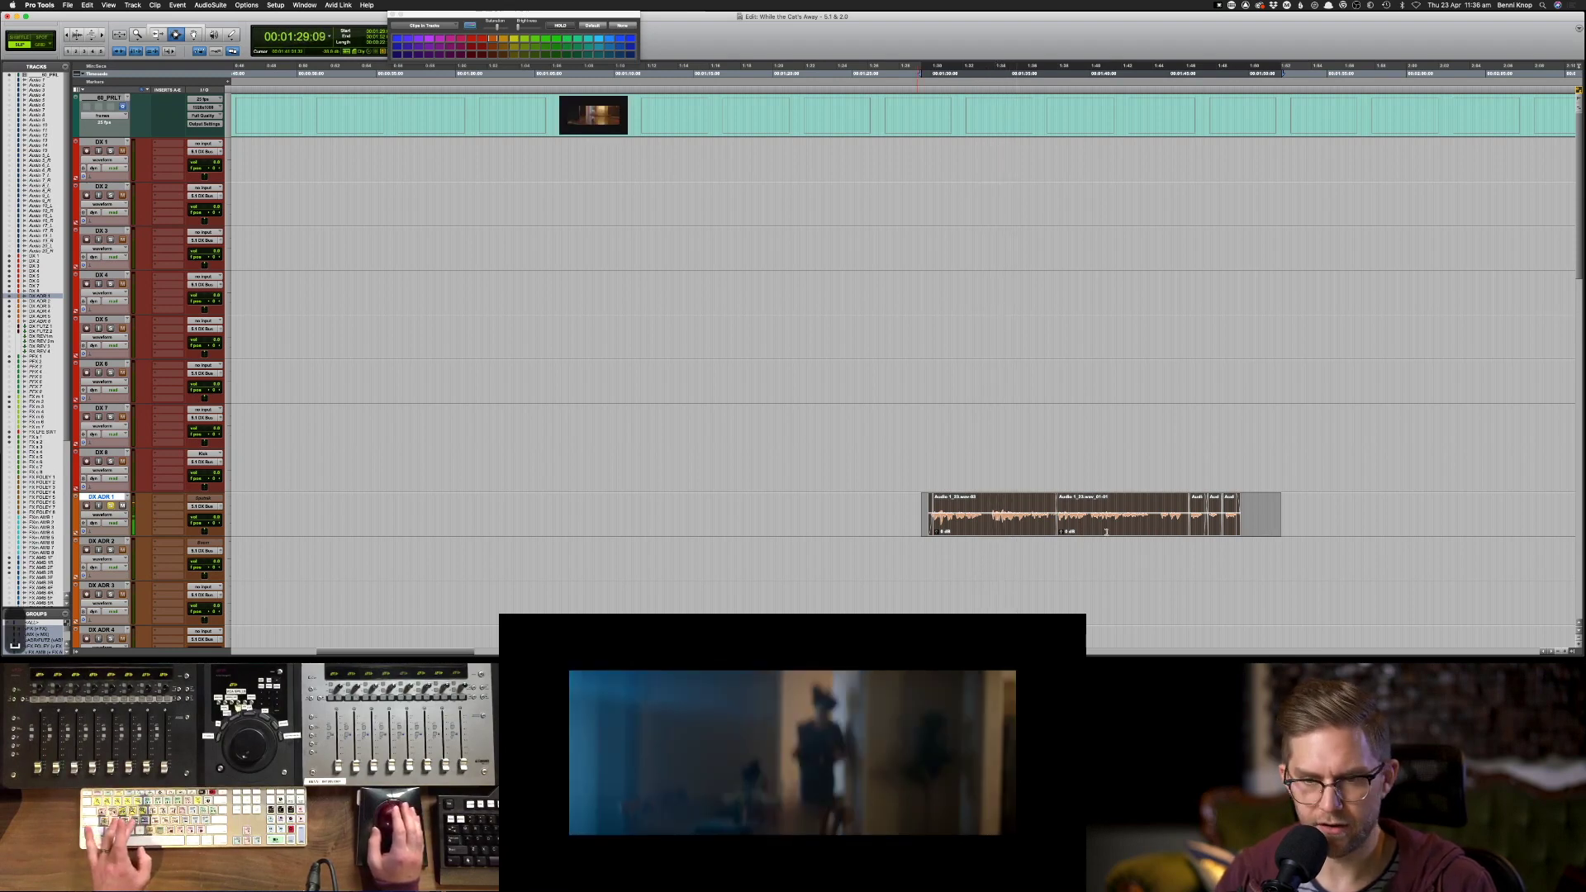
key("super+z")
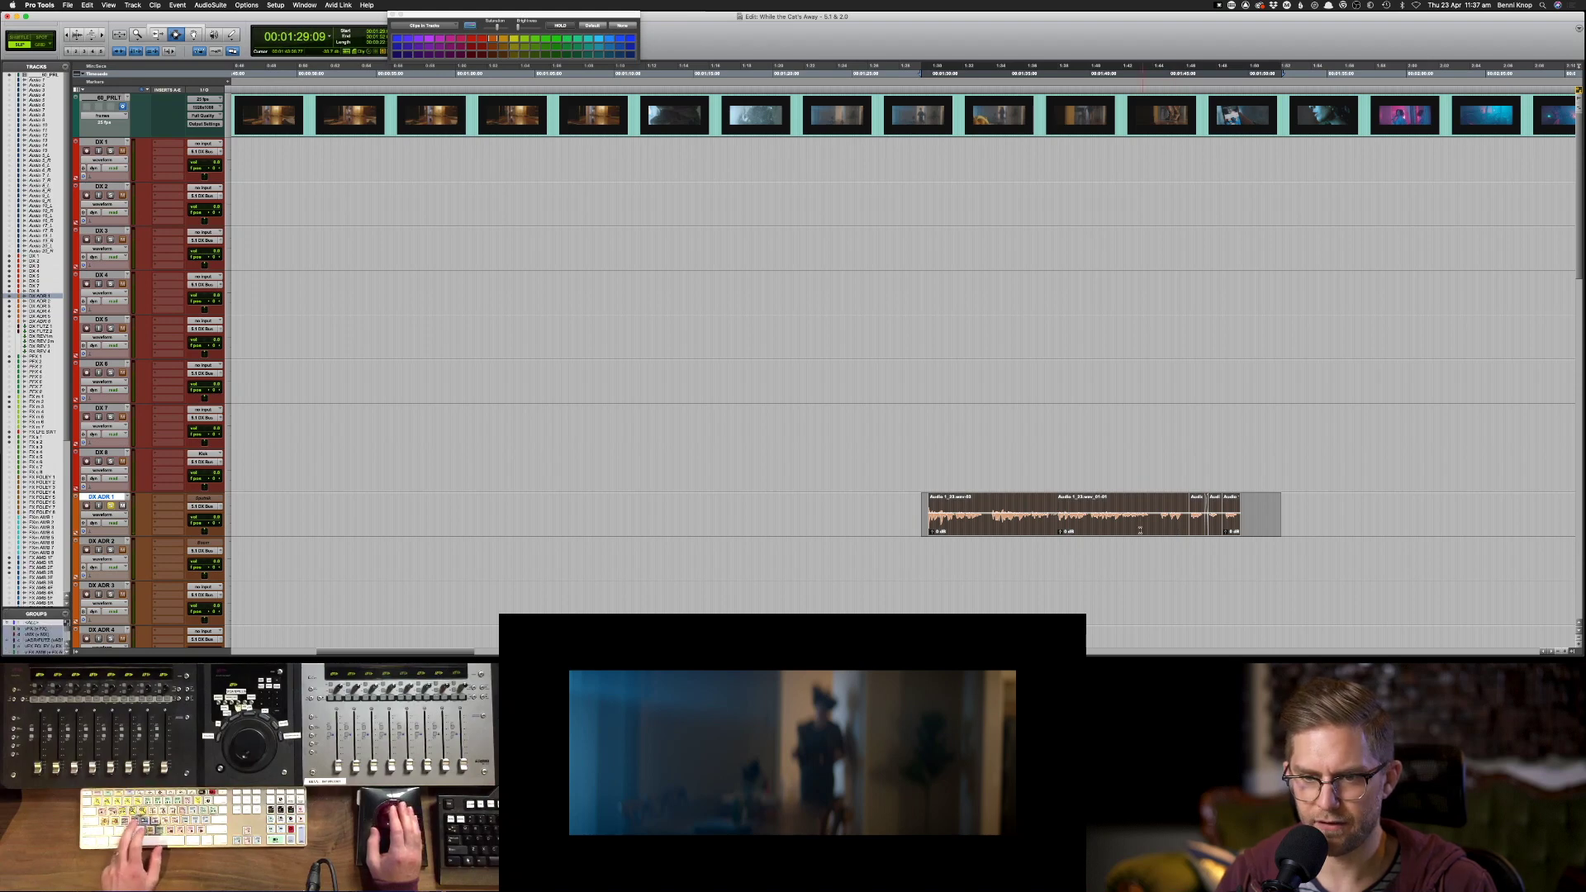
key("super+z")
- Apply batch fades to the selected clips with a fast-rising fade-in, S-Curve fade-out, and a reshaped crossfade of 80 milliseconds
key("super+f")
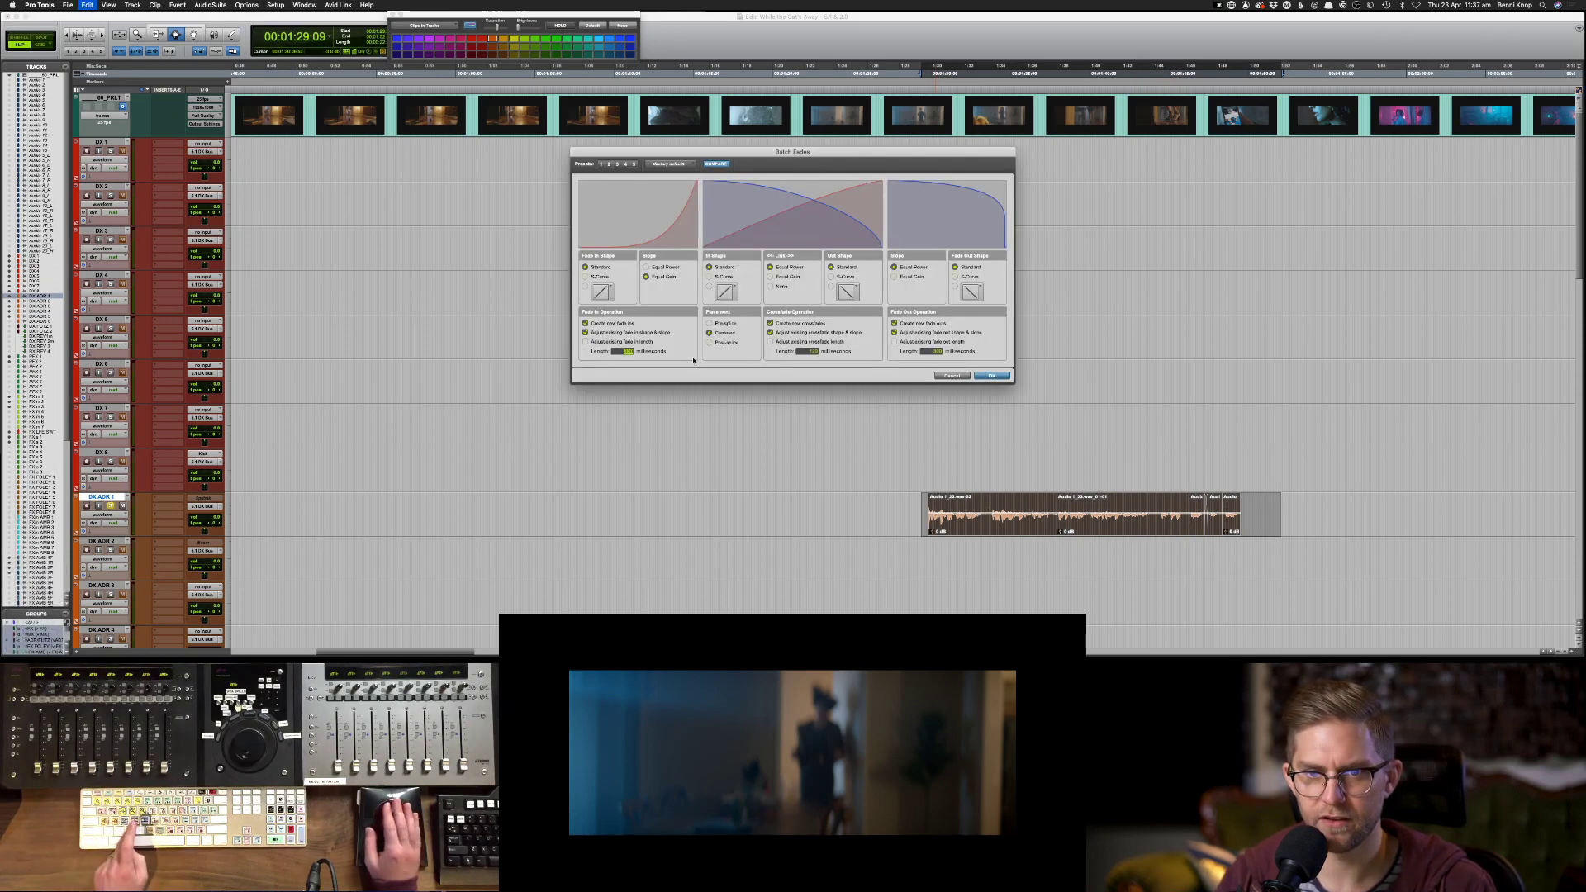
left_click_drag(636, 223, 615, 194)
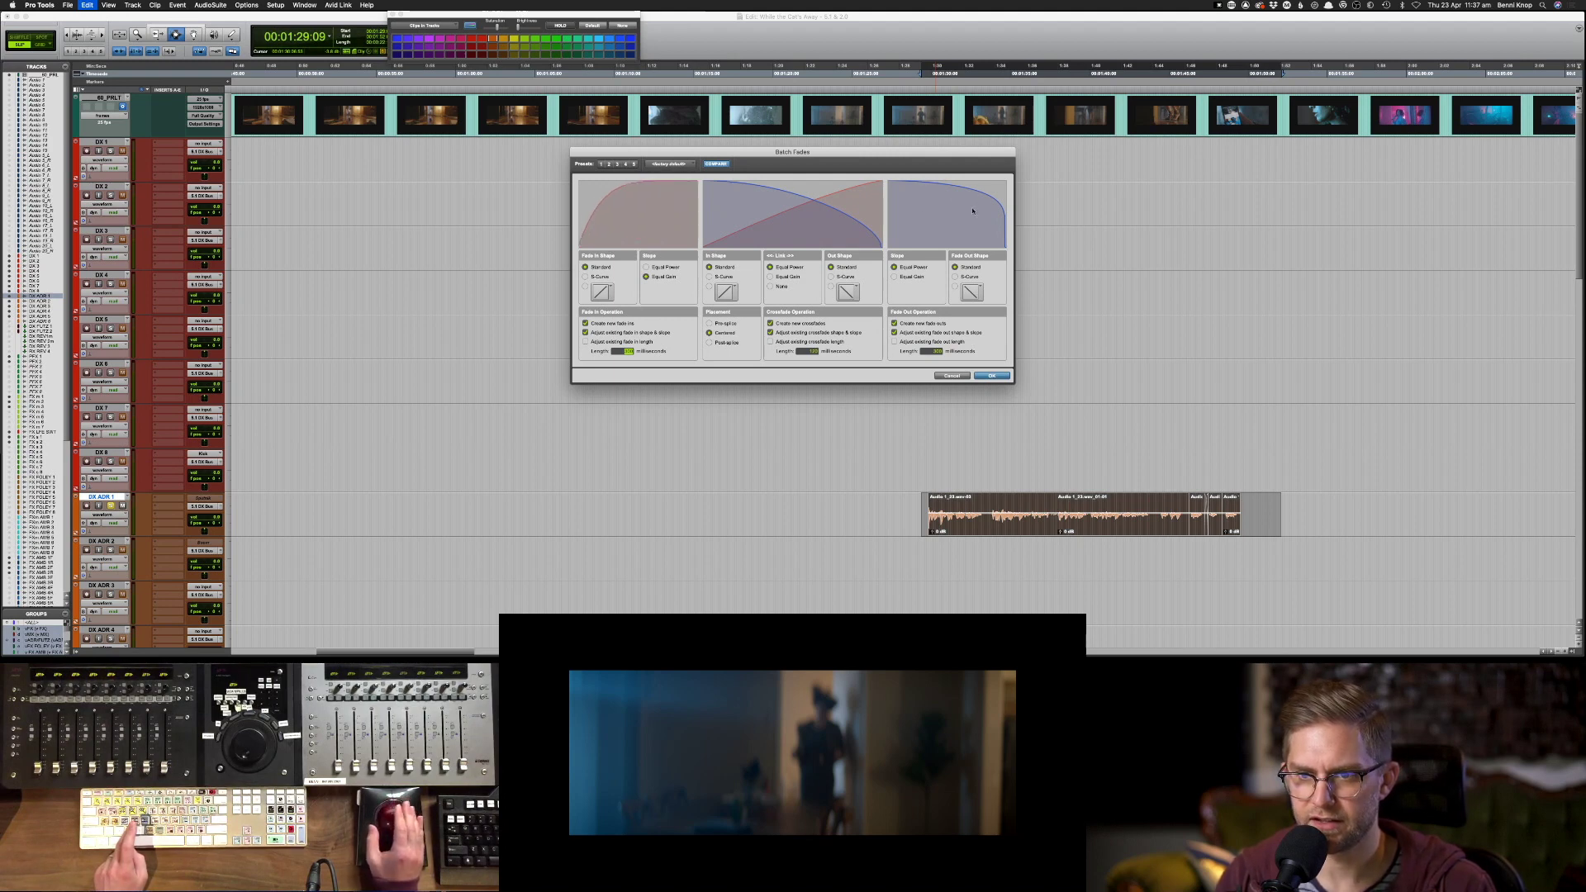
left_click(957, 277)
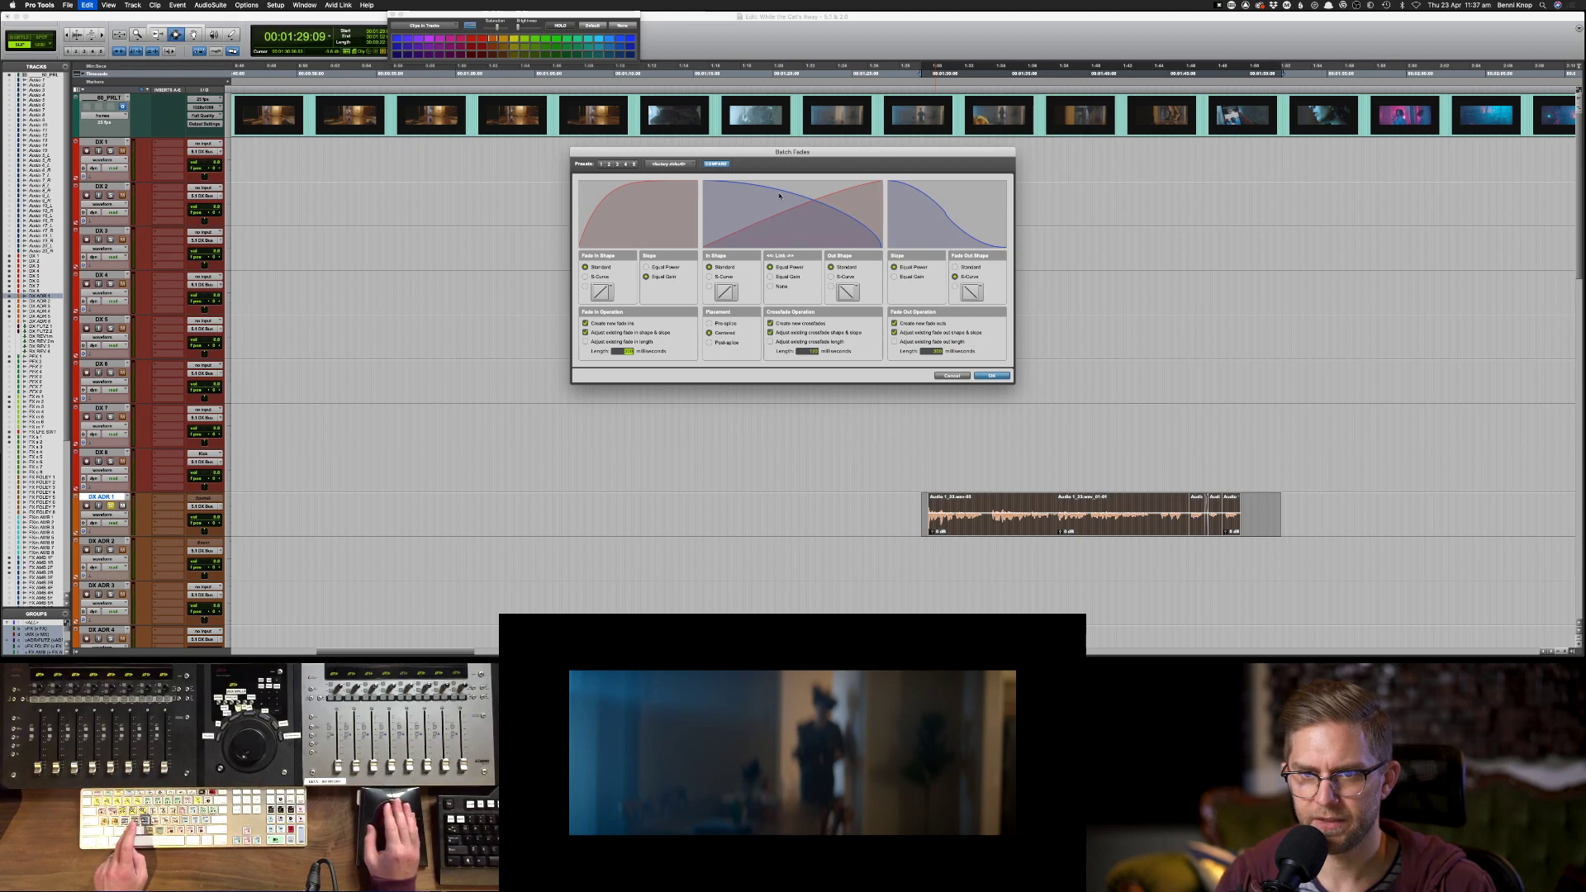
left_click_drag(778, 196, 747, 188)
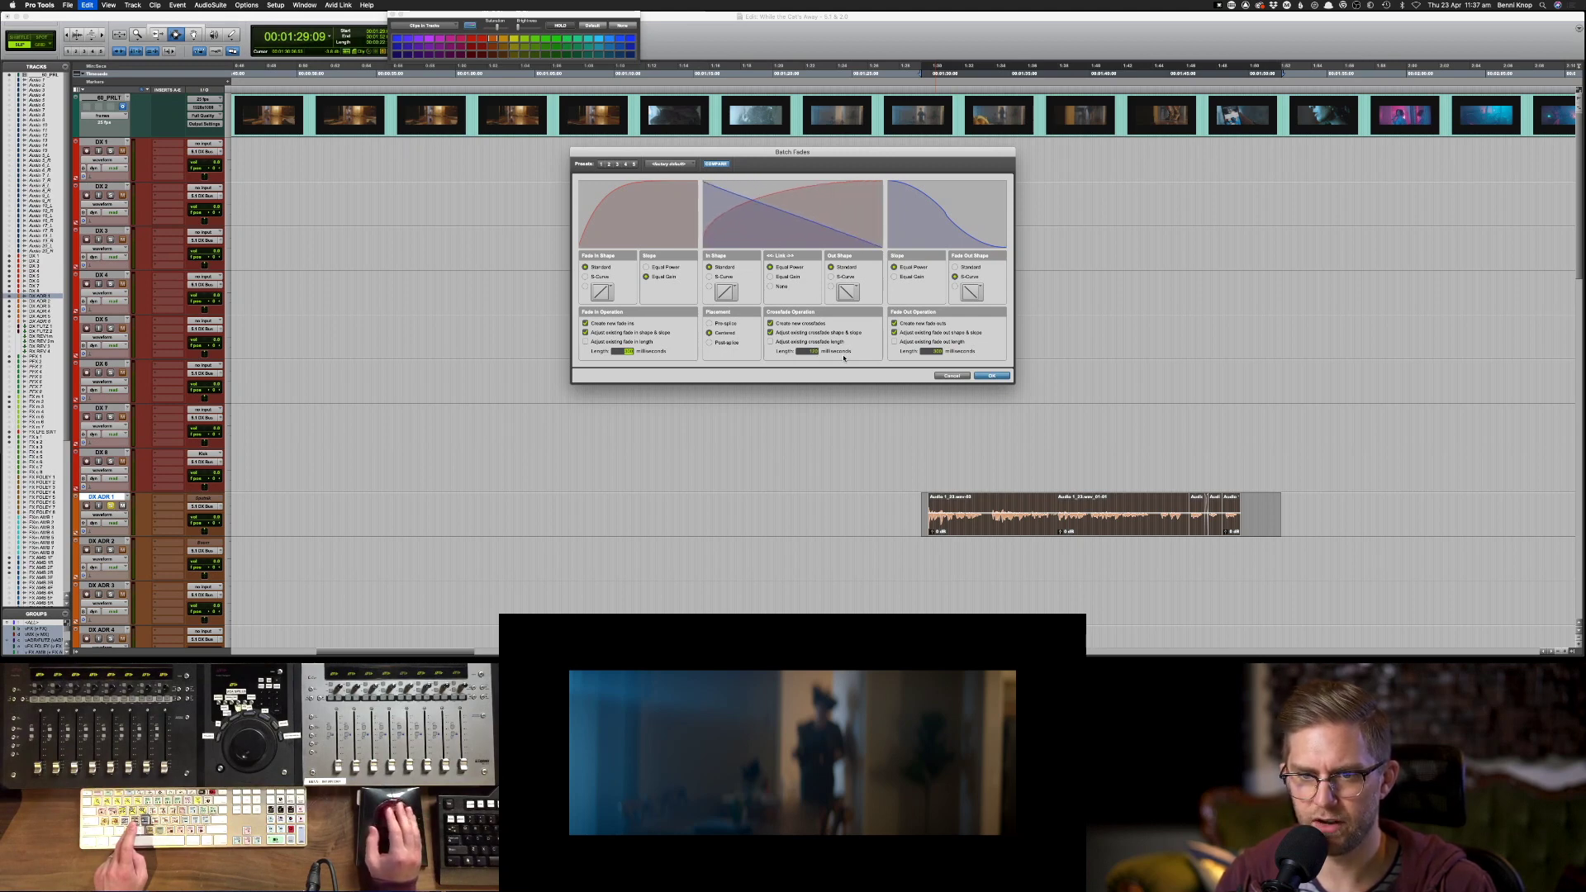
left_click(816, 352)
type("80")
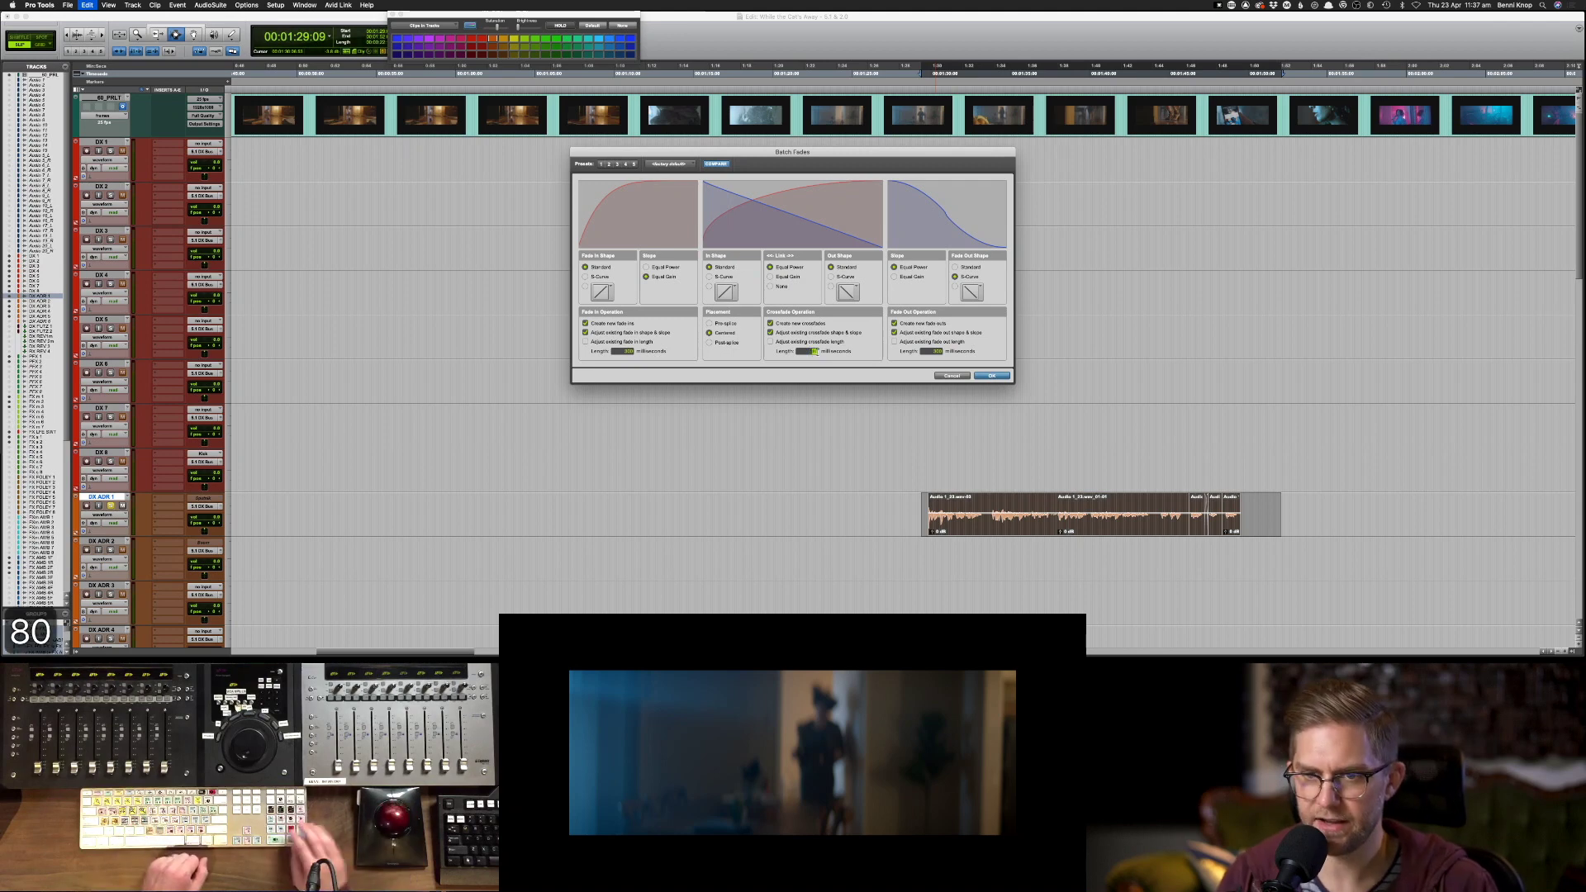
left_click(993, 377)
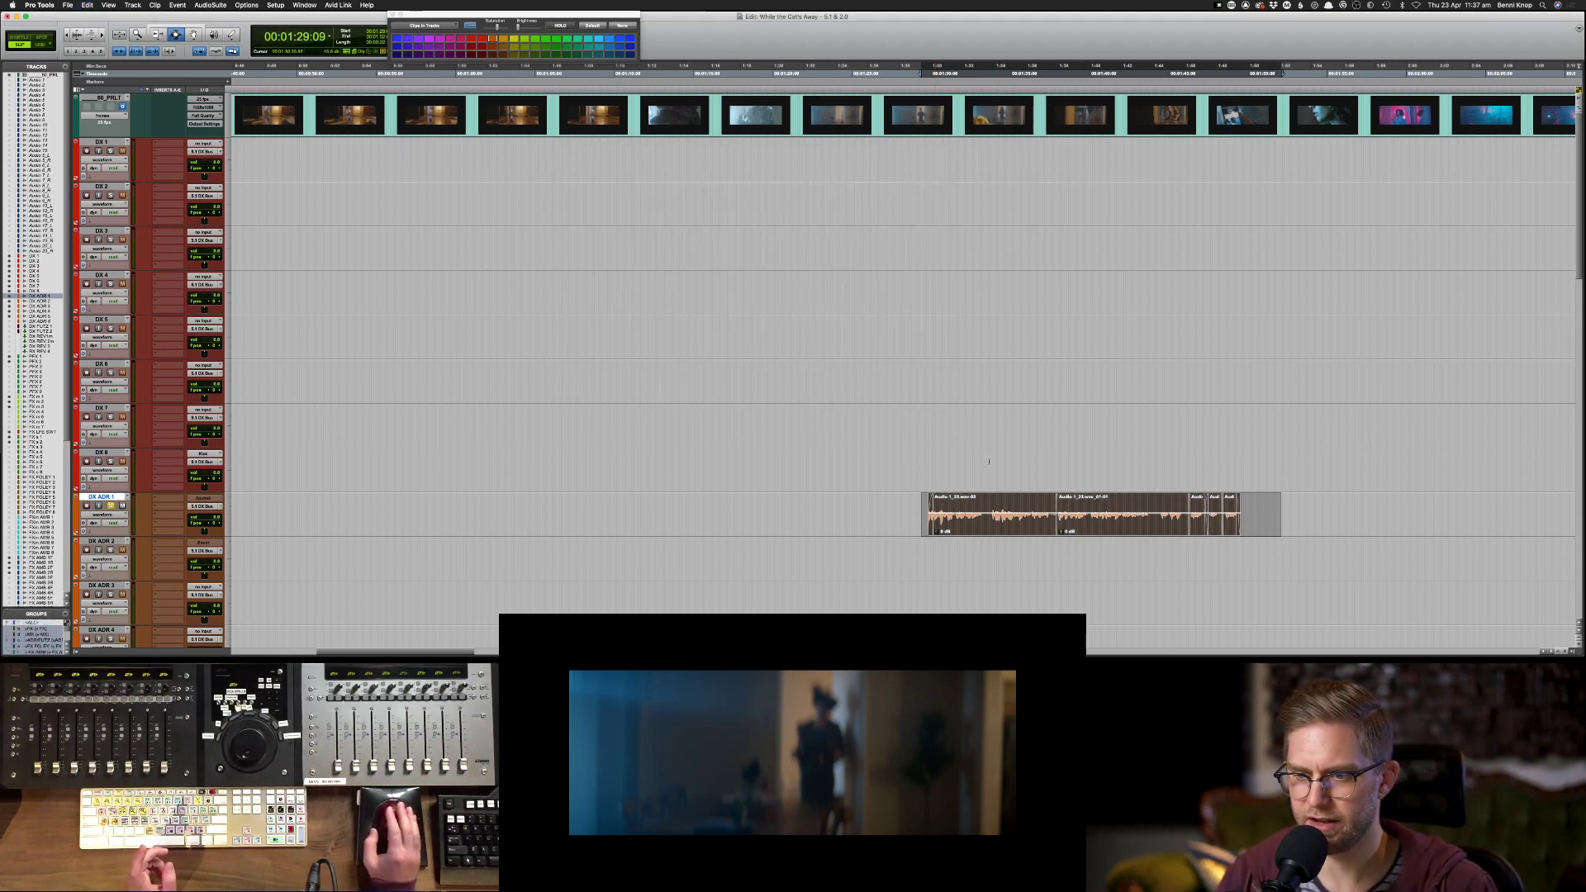
- Nudge the fade-in at the start of the first DX ADR 1 clip slightly earlier
left_click(931, 505)
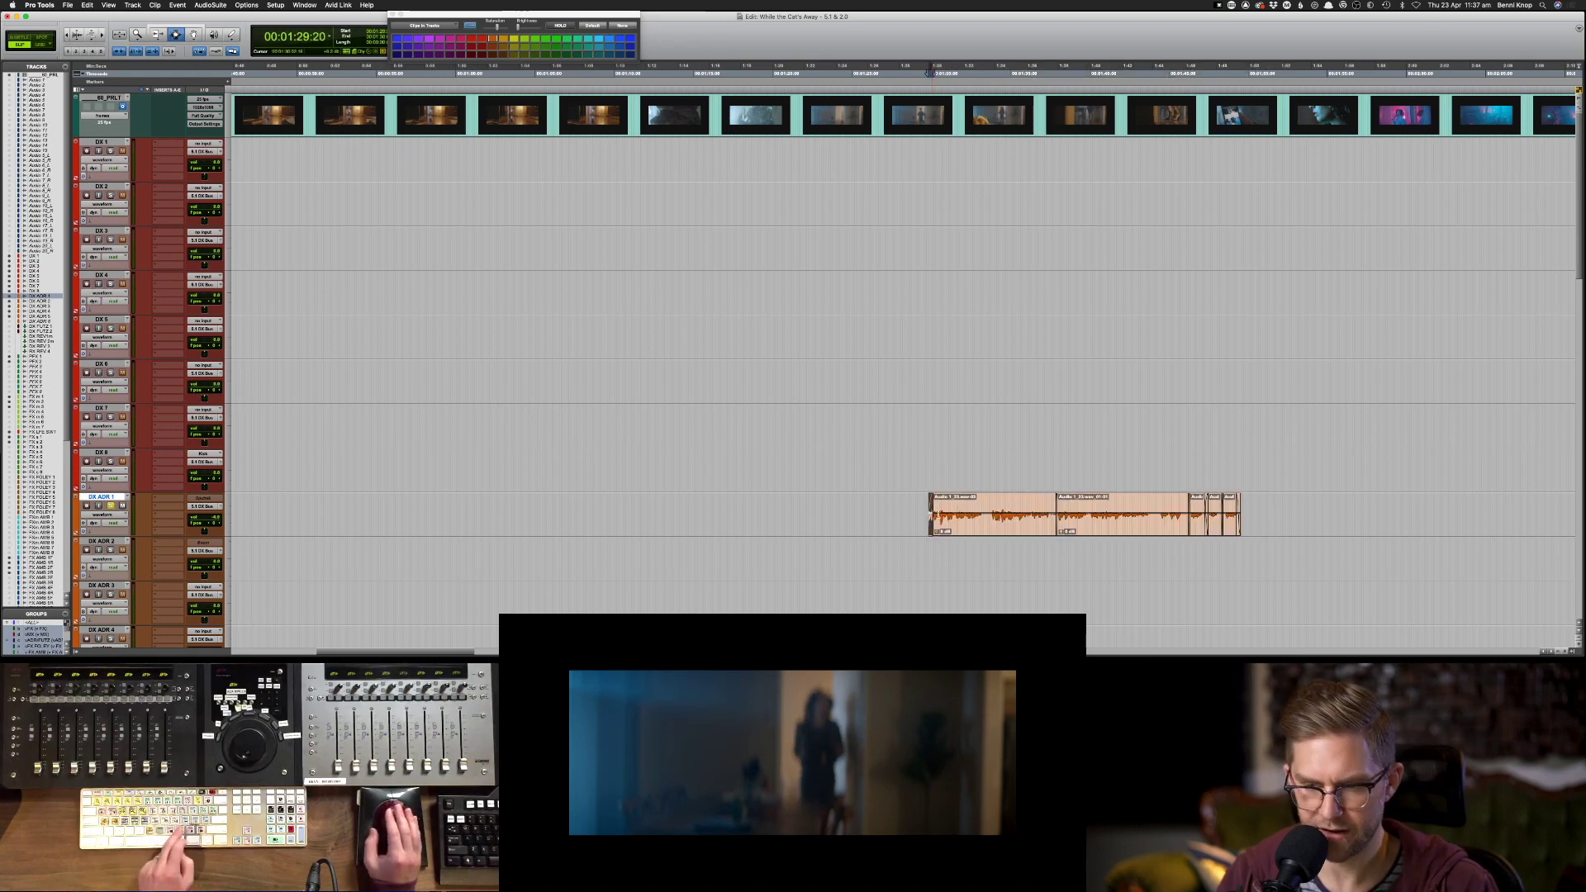
key("m")
key("m")
key("m")
key("m")
key("m")
key("m")
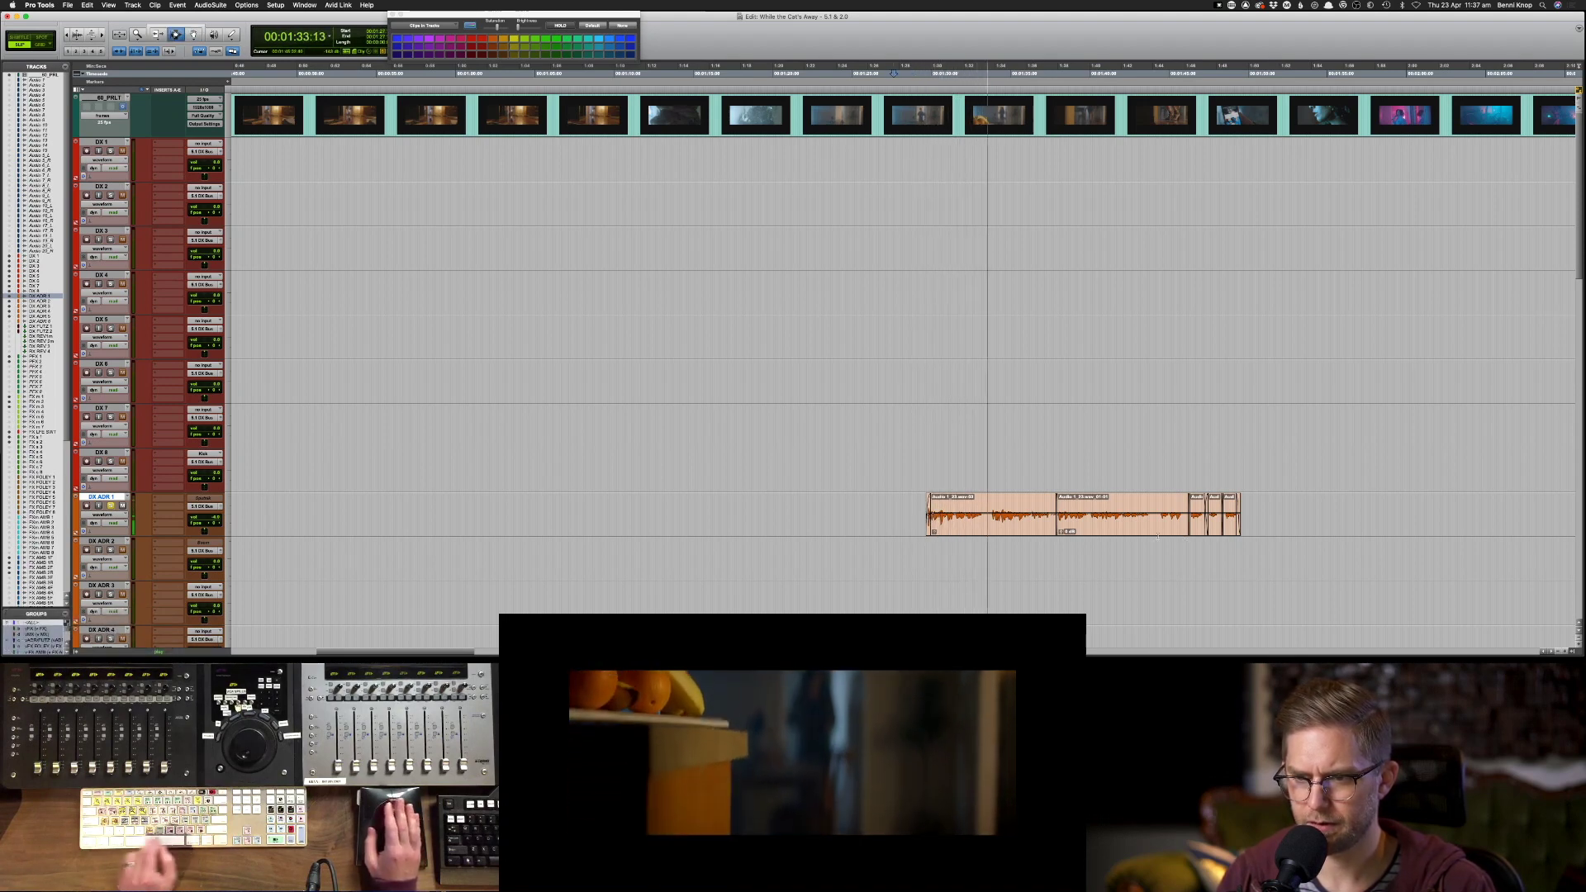
- Raise the clip gain of the DX ADR 1 clips from the second one onward and adjust the final two clips
left_click(1123, 517)
left_click(1216, 532)
key("F8")
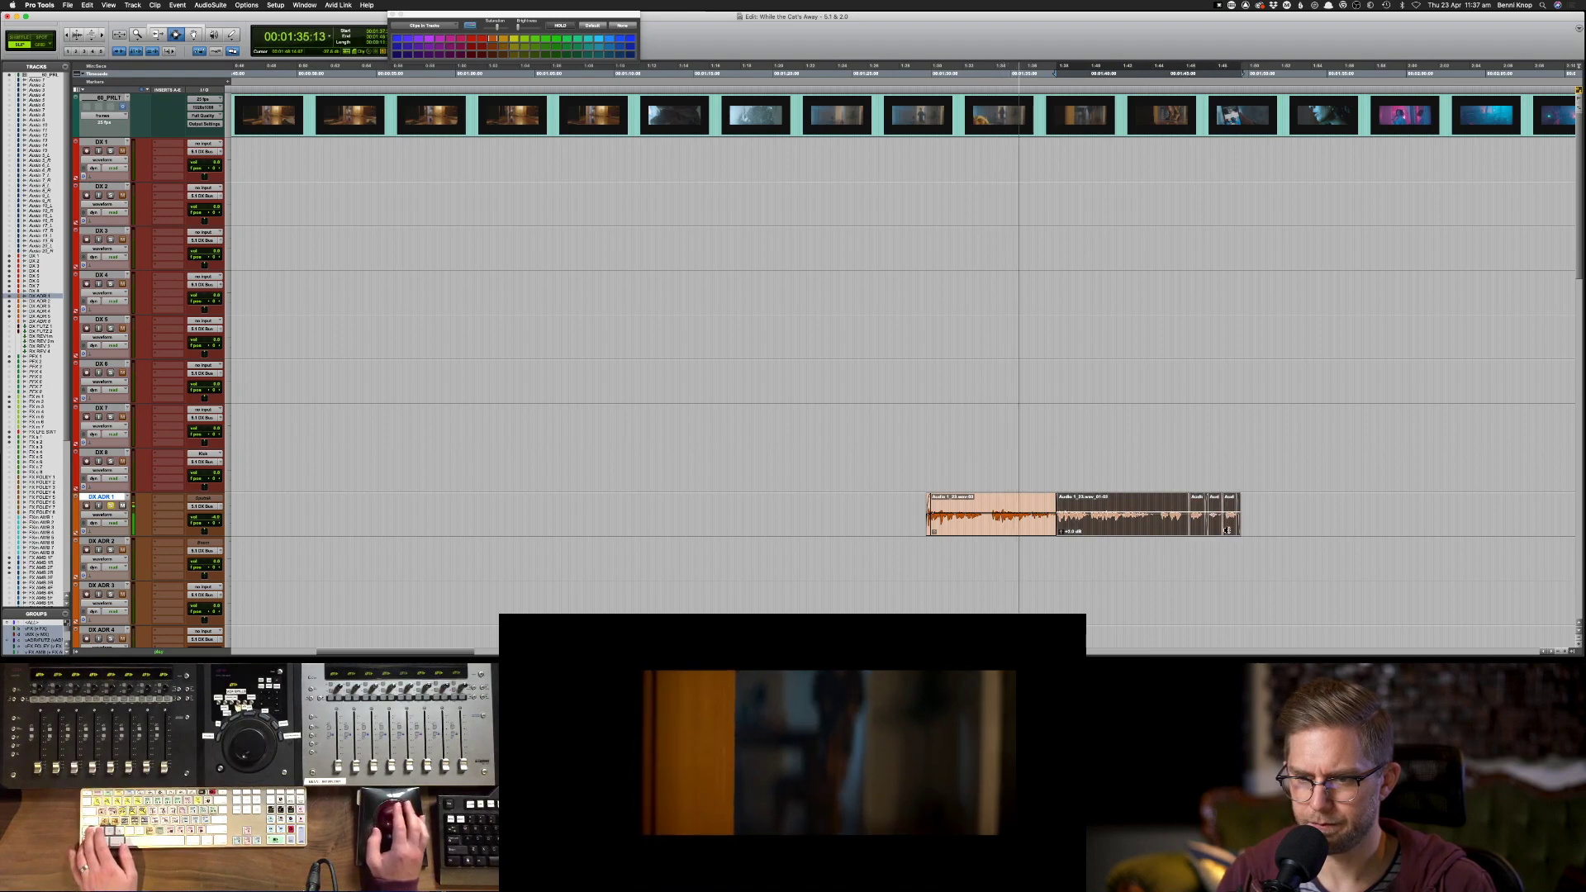
key("super+m")
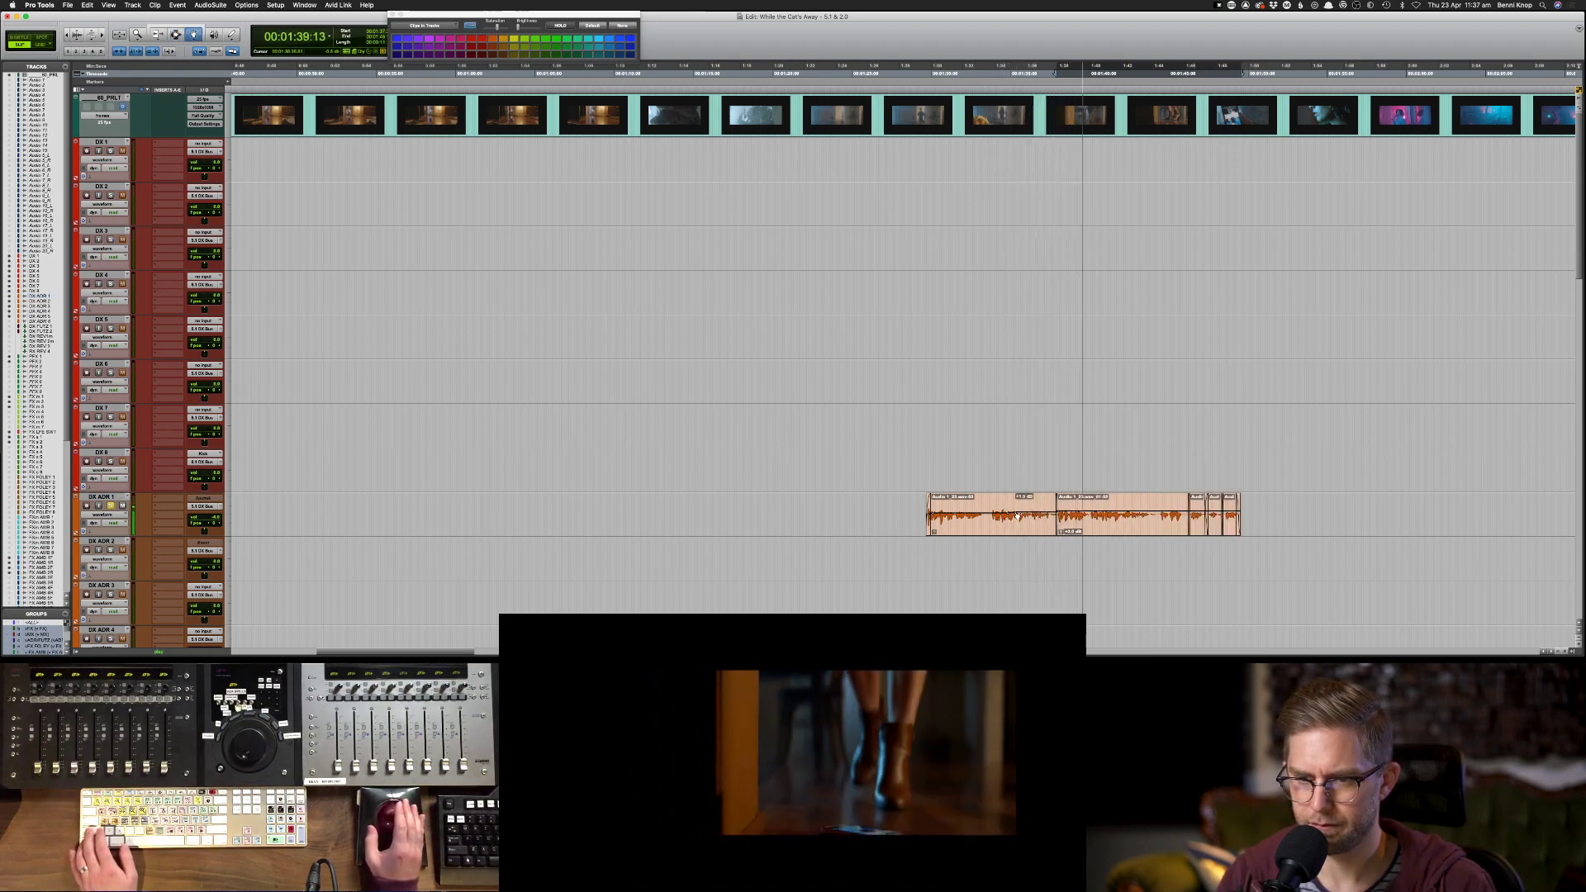
key("ctrl+shift+Up")
key("ctrl+shift+Down")
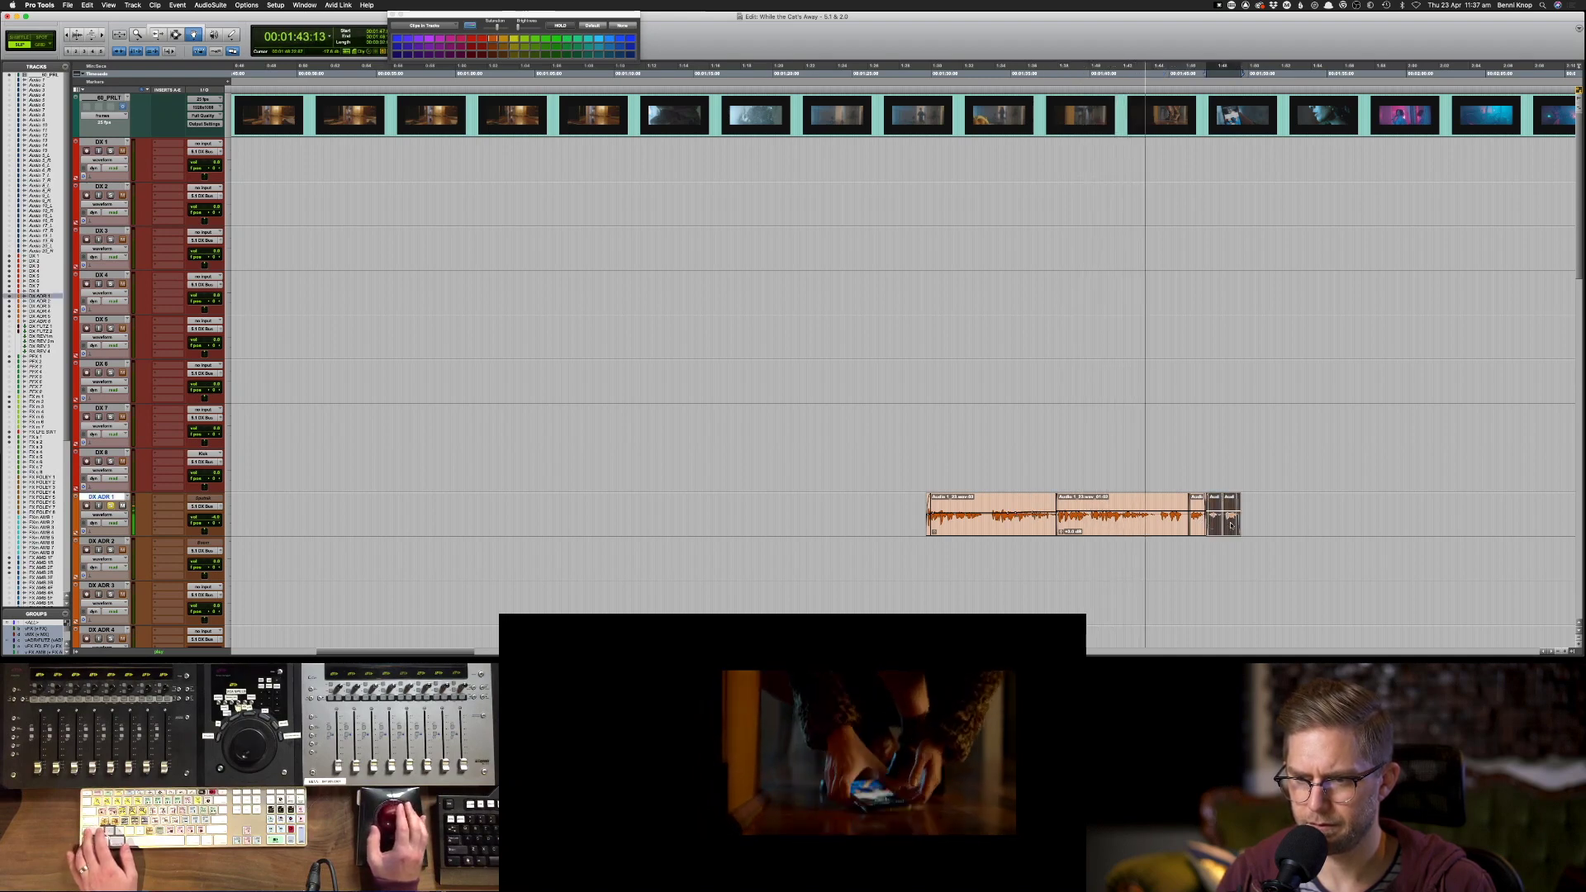
- Select all the clips on DX ADR 1 and check the track levels in the Mix window
key("super+bracketleft")
key("super+bracketleft")
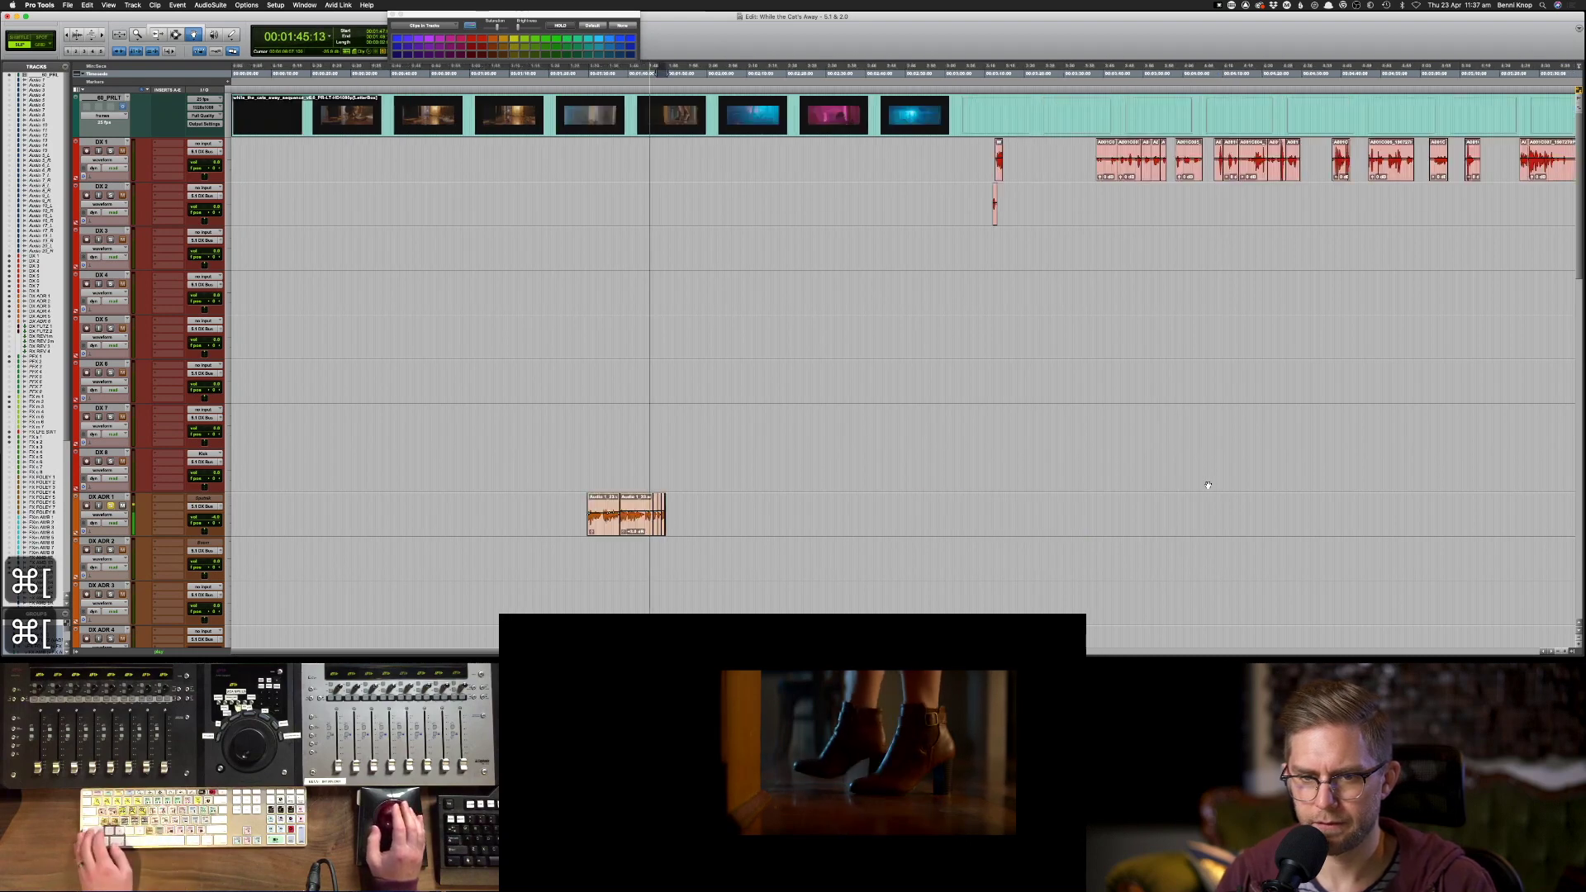
scroll(1204, 485, "down", 3)
scroll(845, 482, "down", 3)
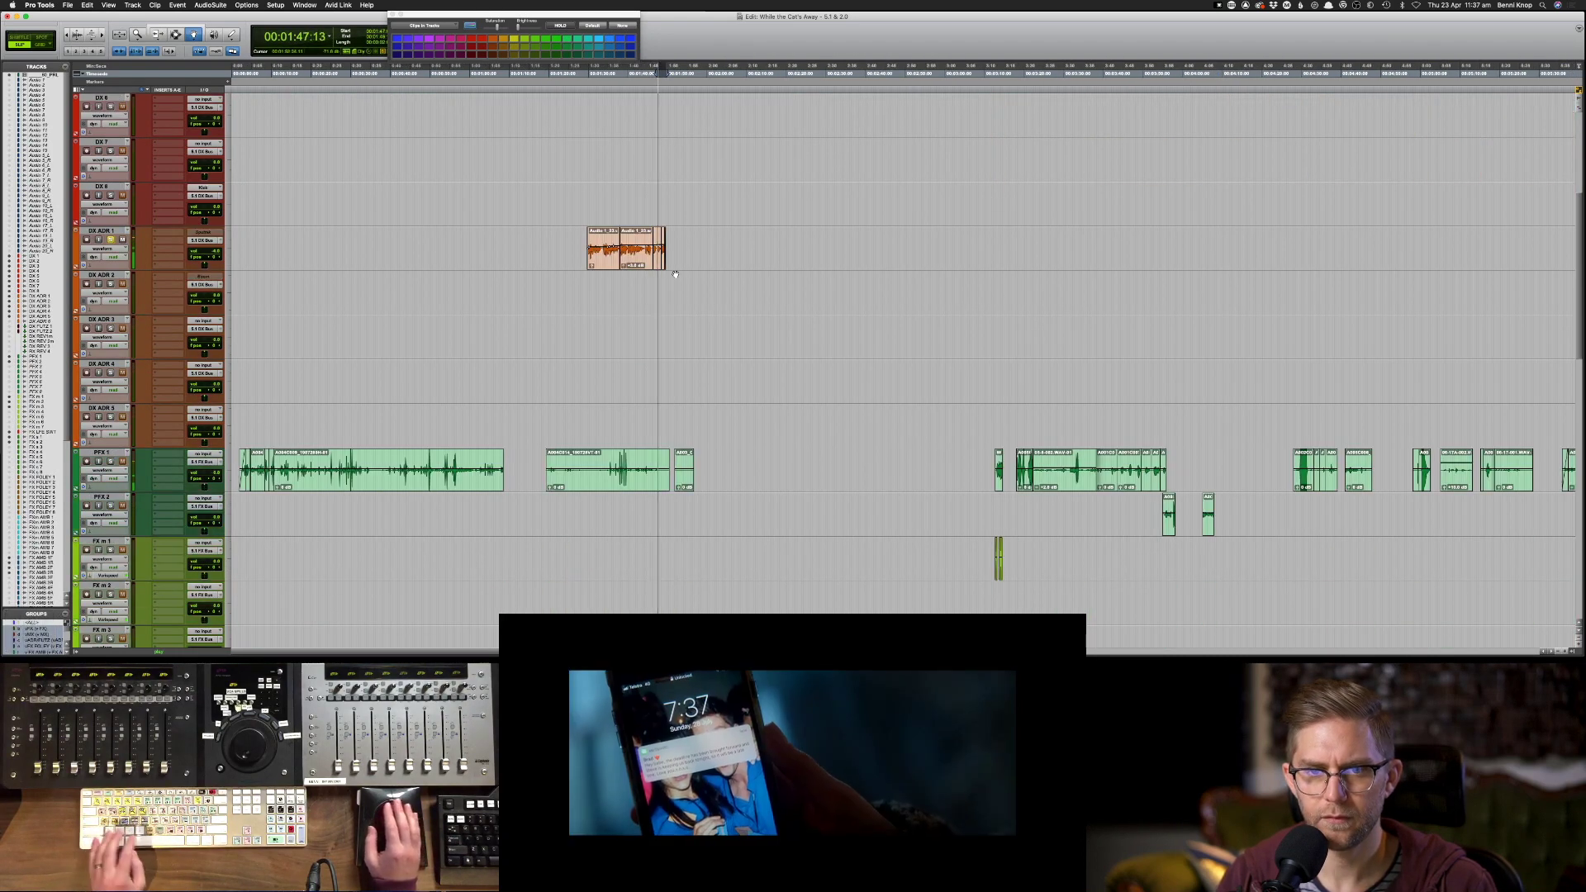
left_click(608, 262)
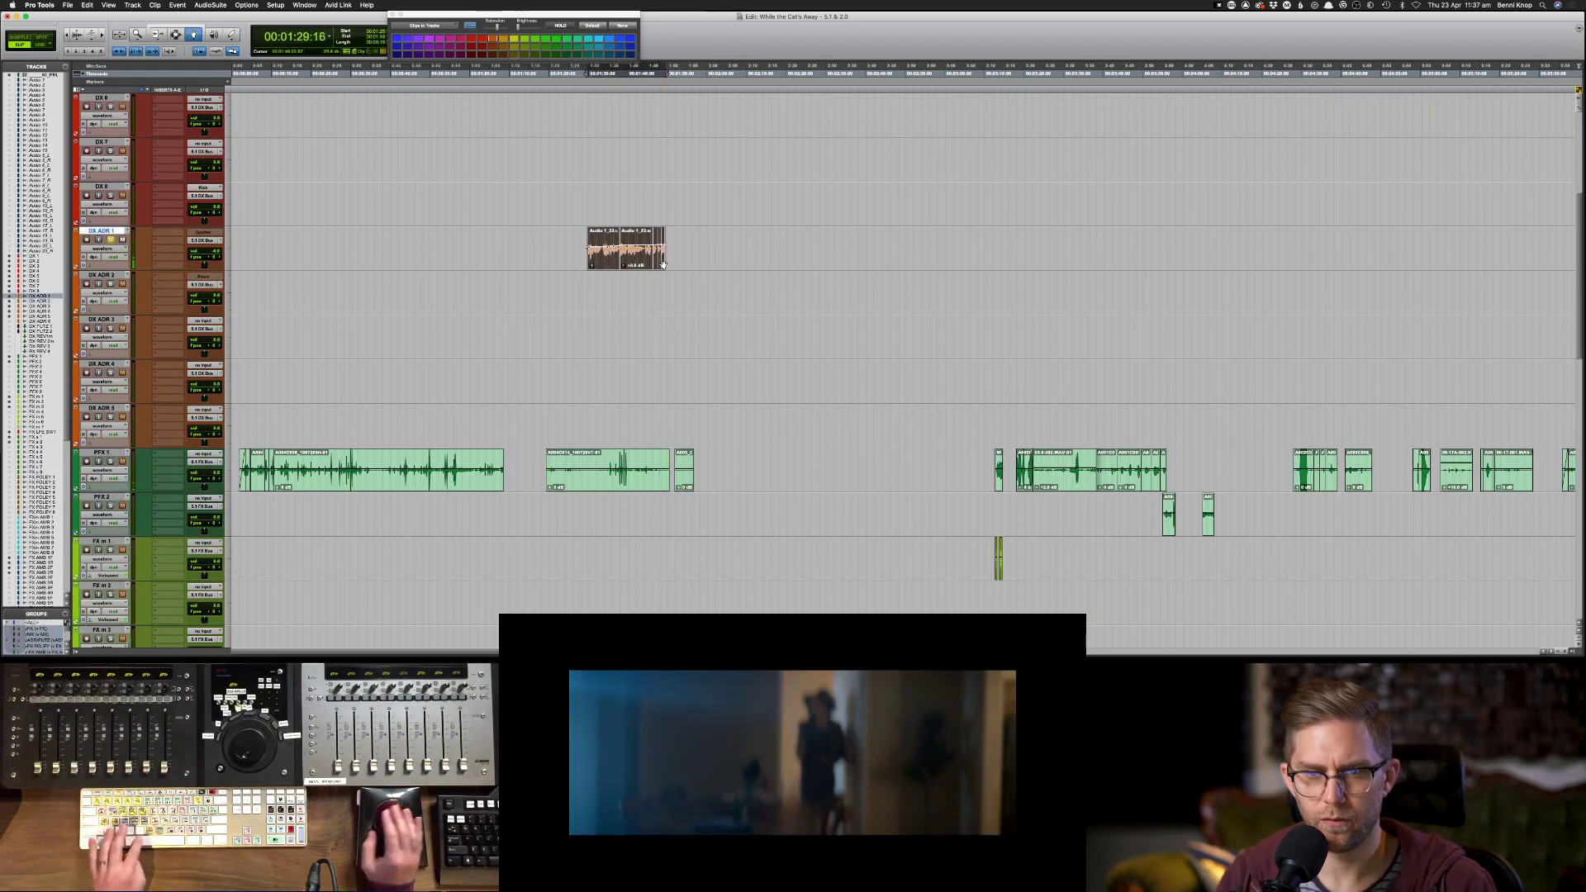
key("super+equal")
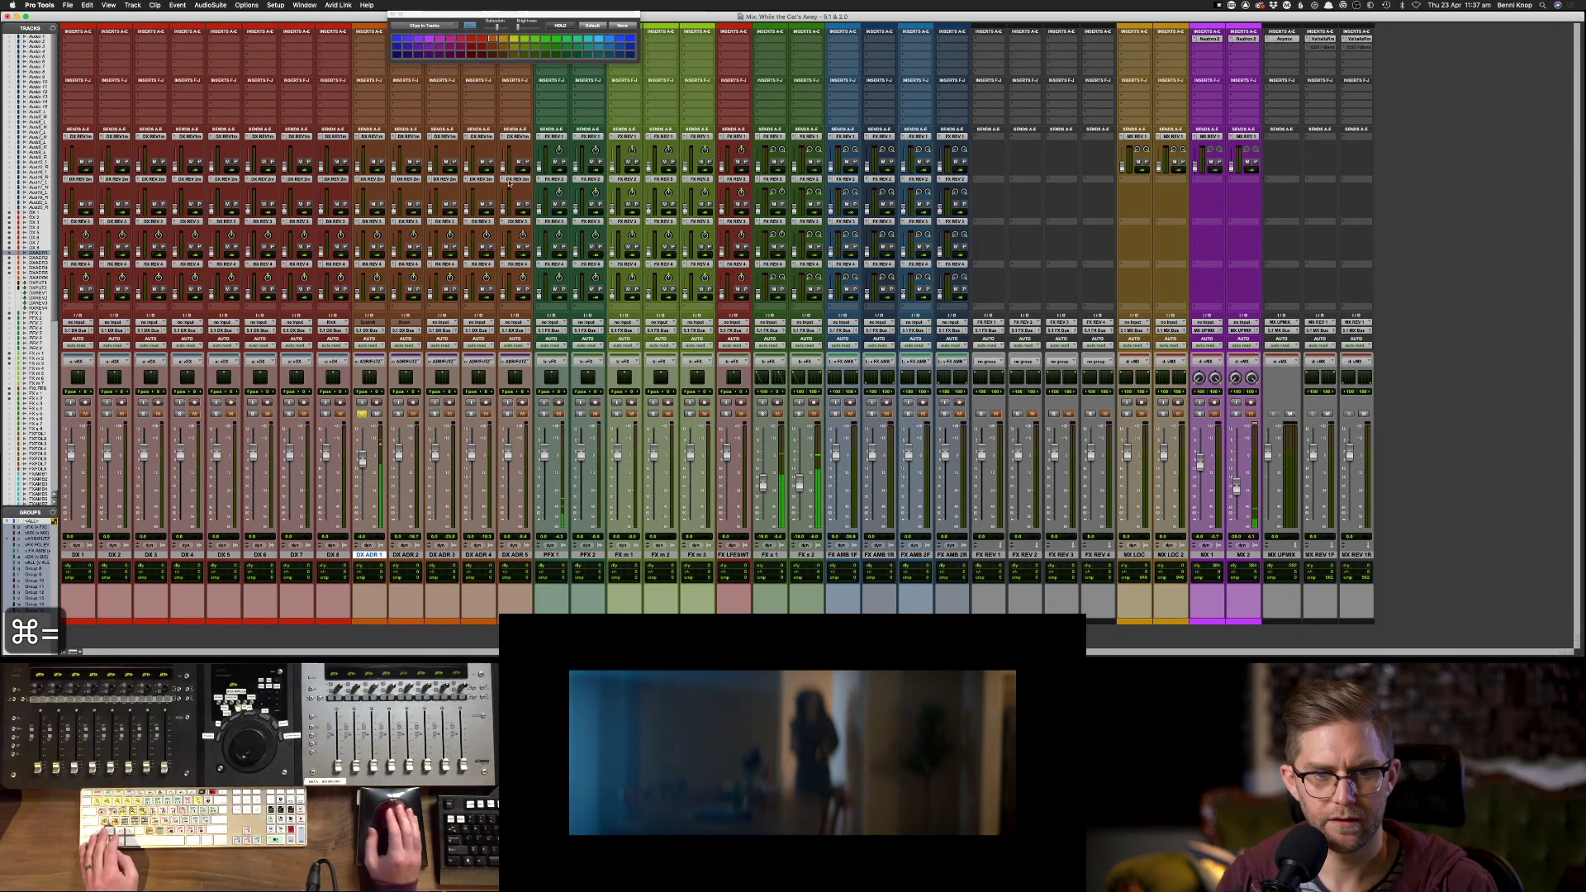
key("super+equal")
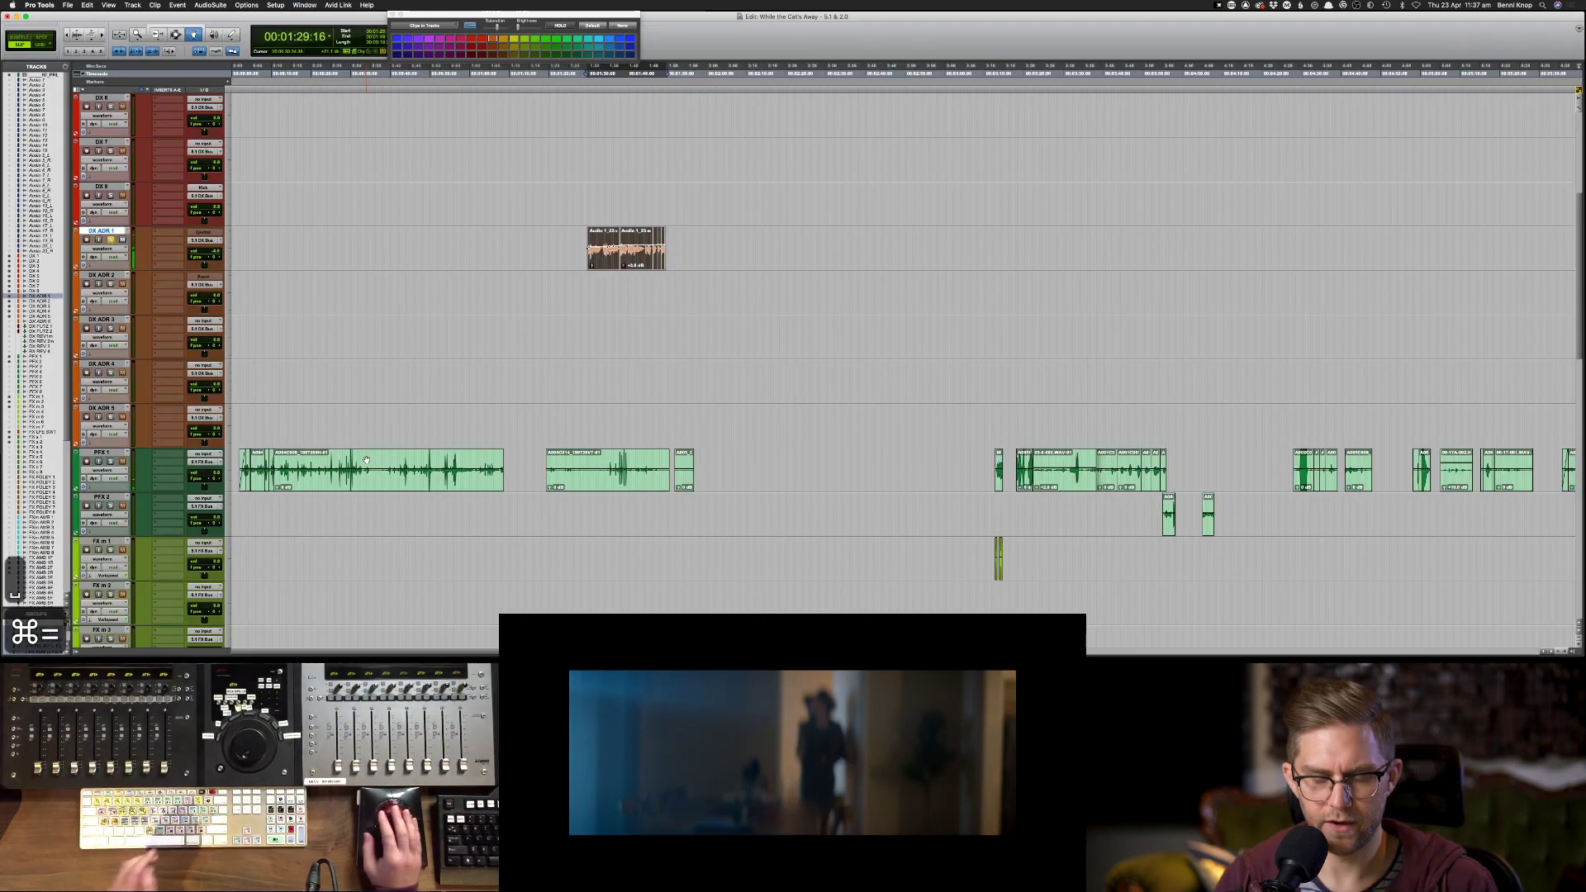
- Shrink the tracks to show the whole session, select everything on all tracks, and clear all automation
key("super+bracketleft")
key("super+bracketleft")
key("super+bracketleft")
key("super+bracketleft")
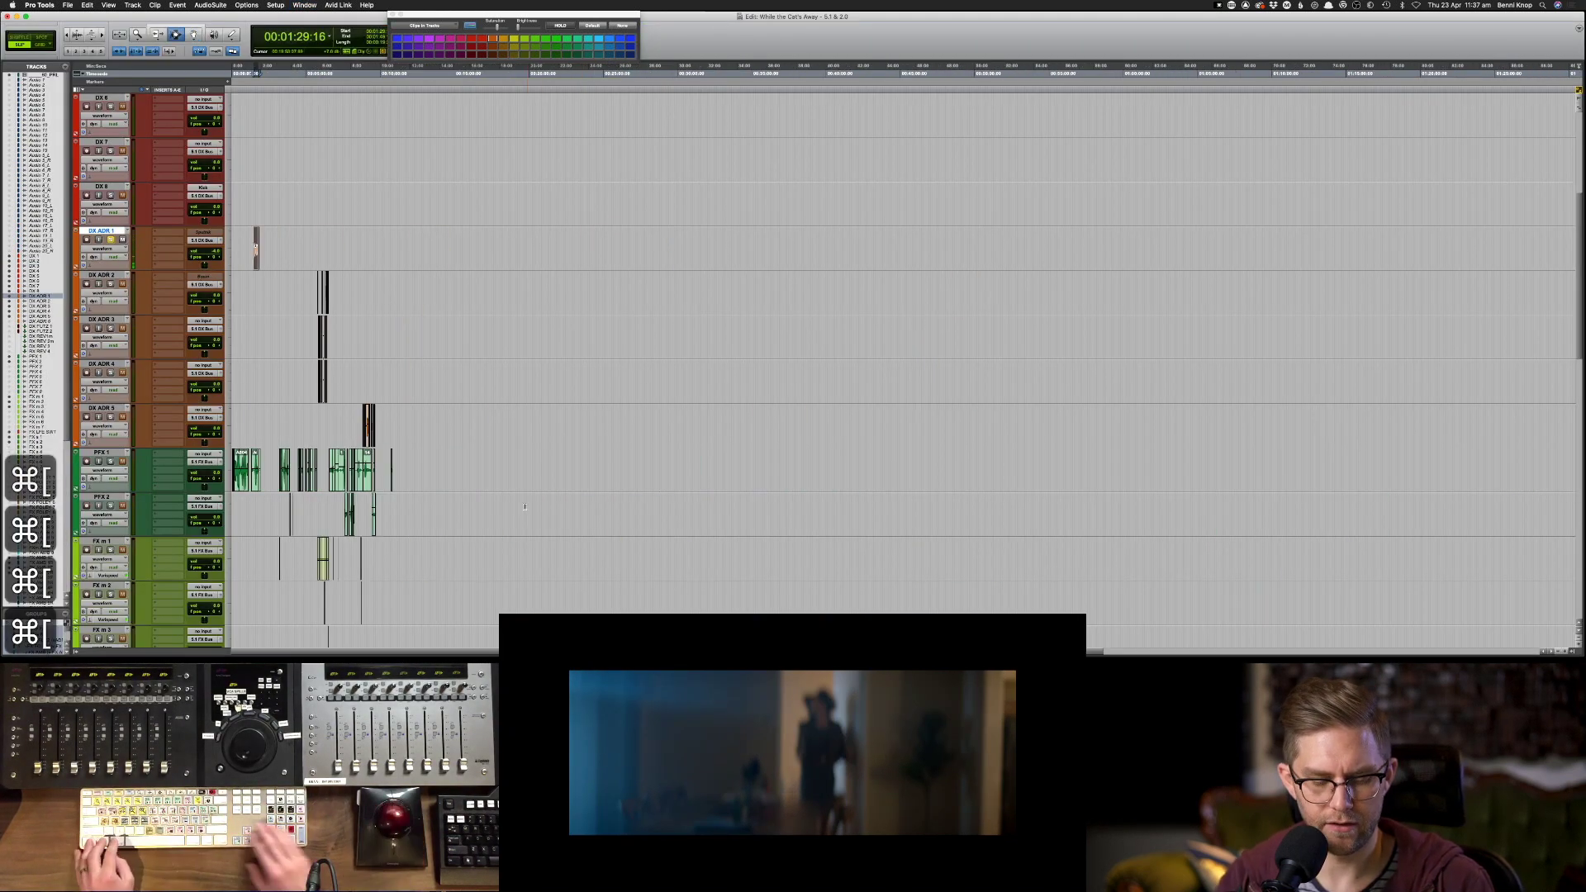
key("ctrl+alt+super+Up")
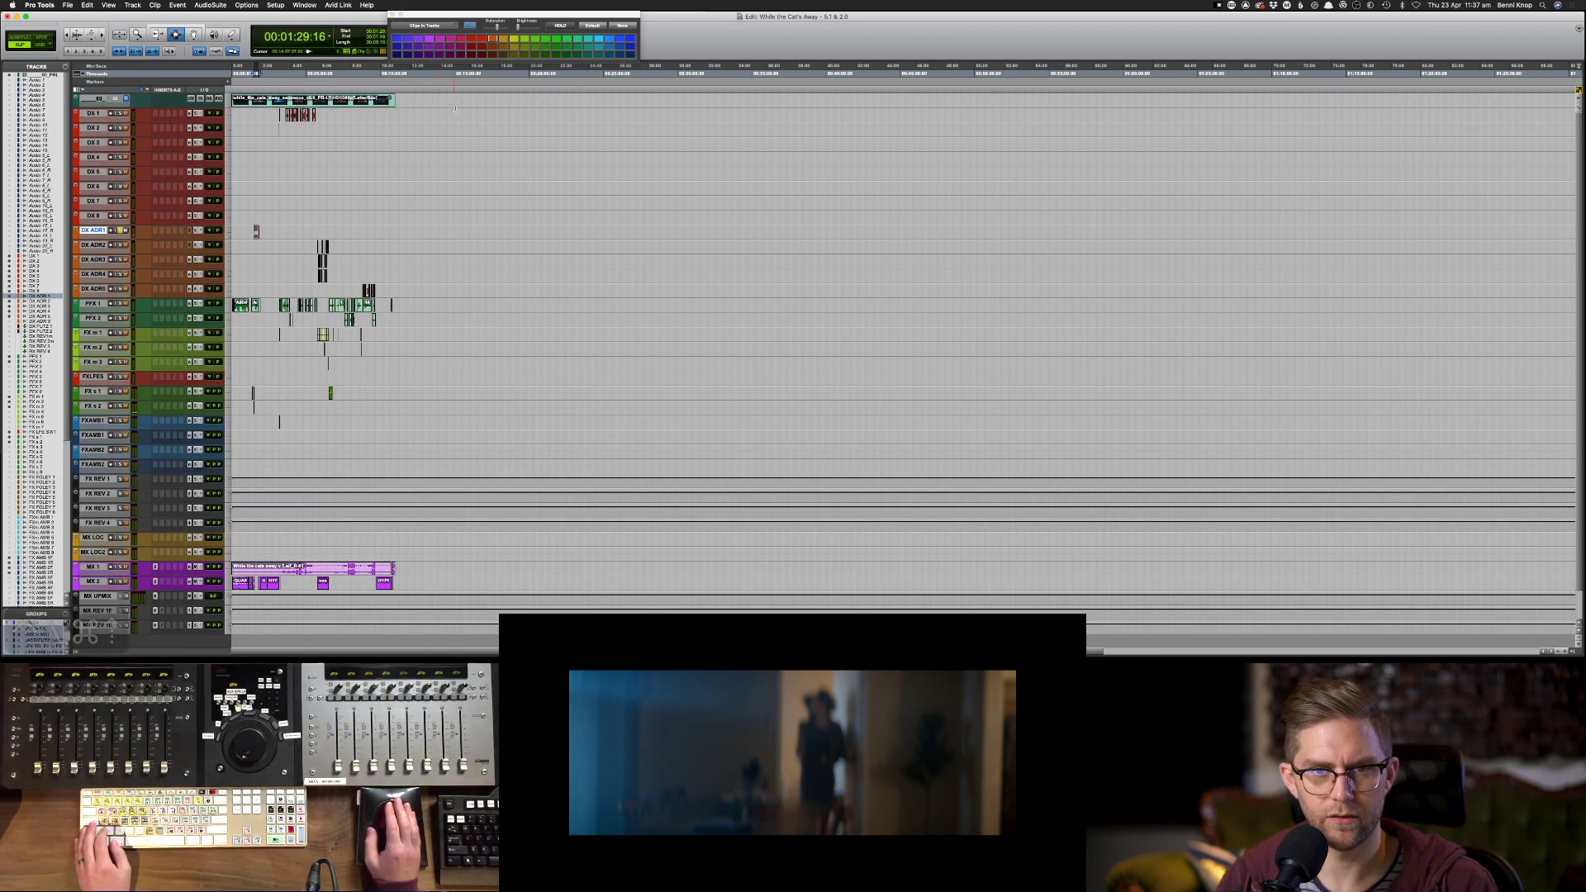
key("super+a")
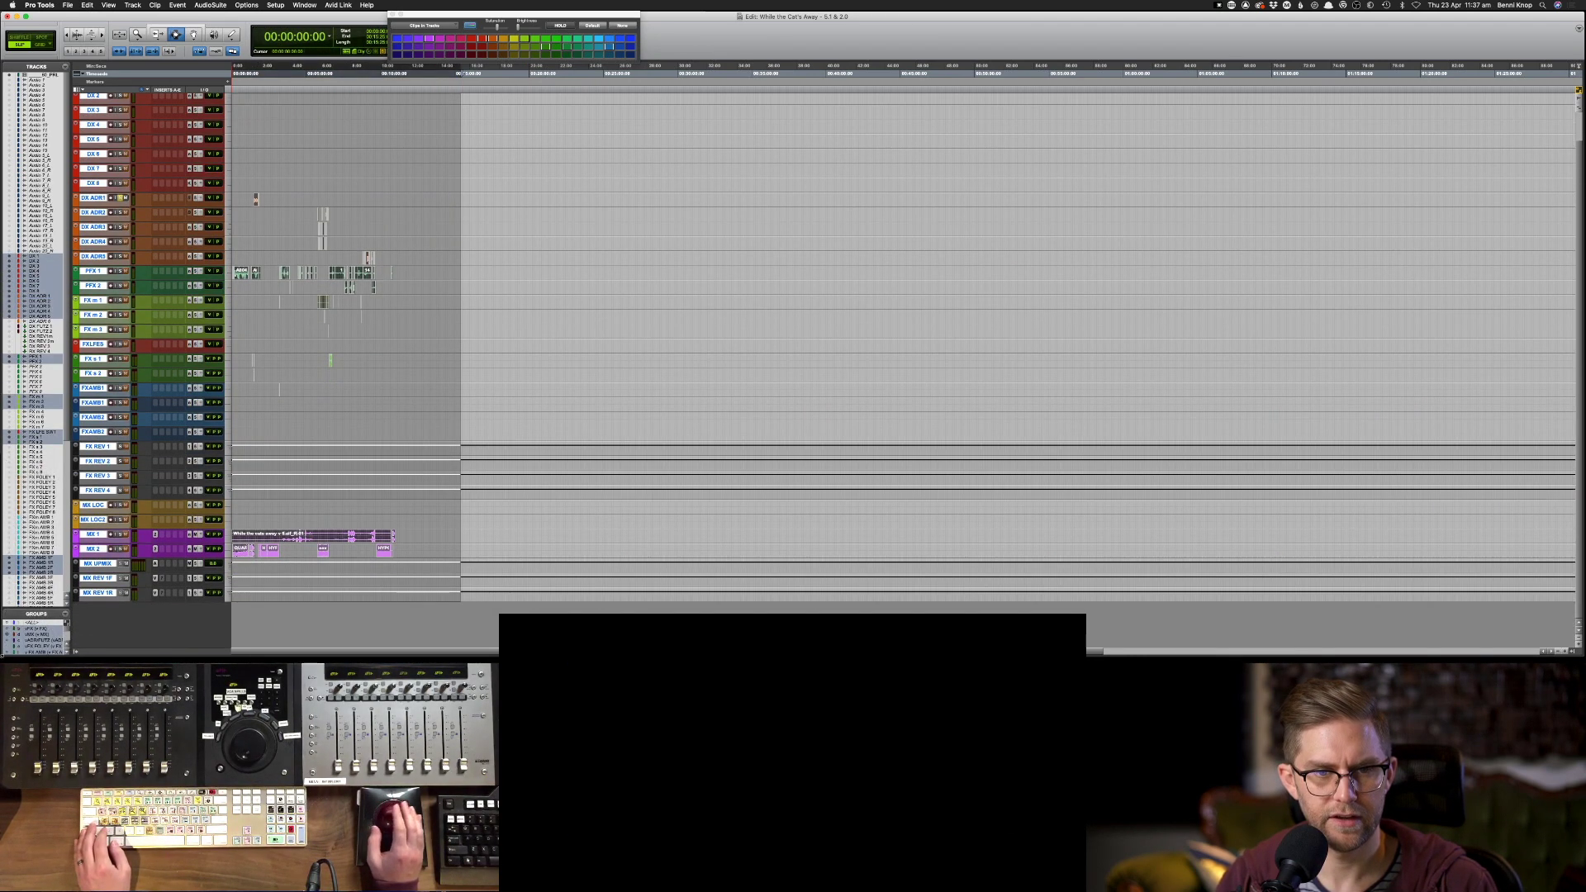
scroll(159, 592, "up", 2)
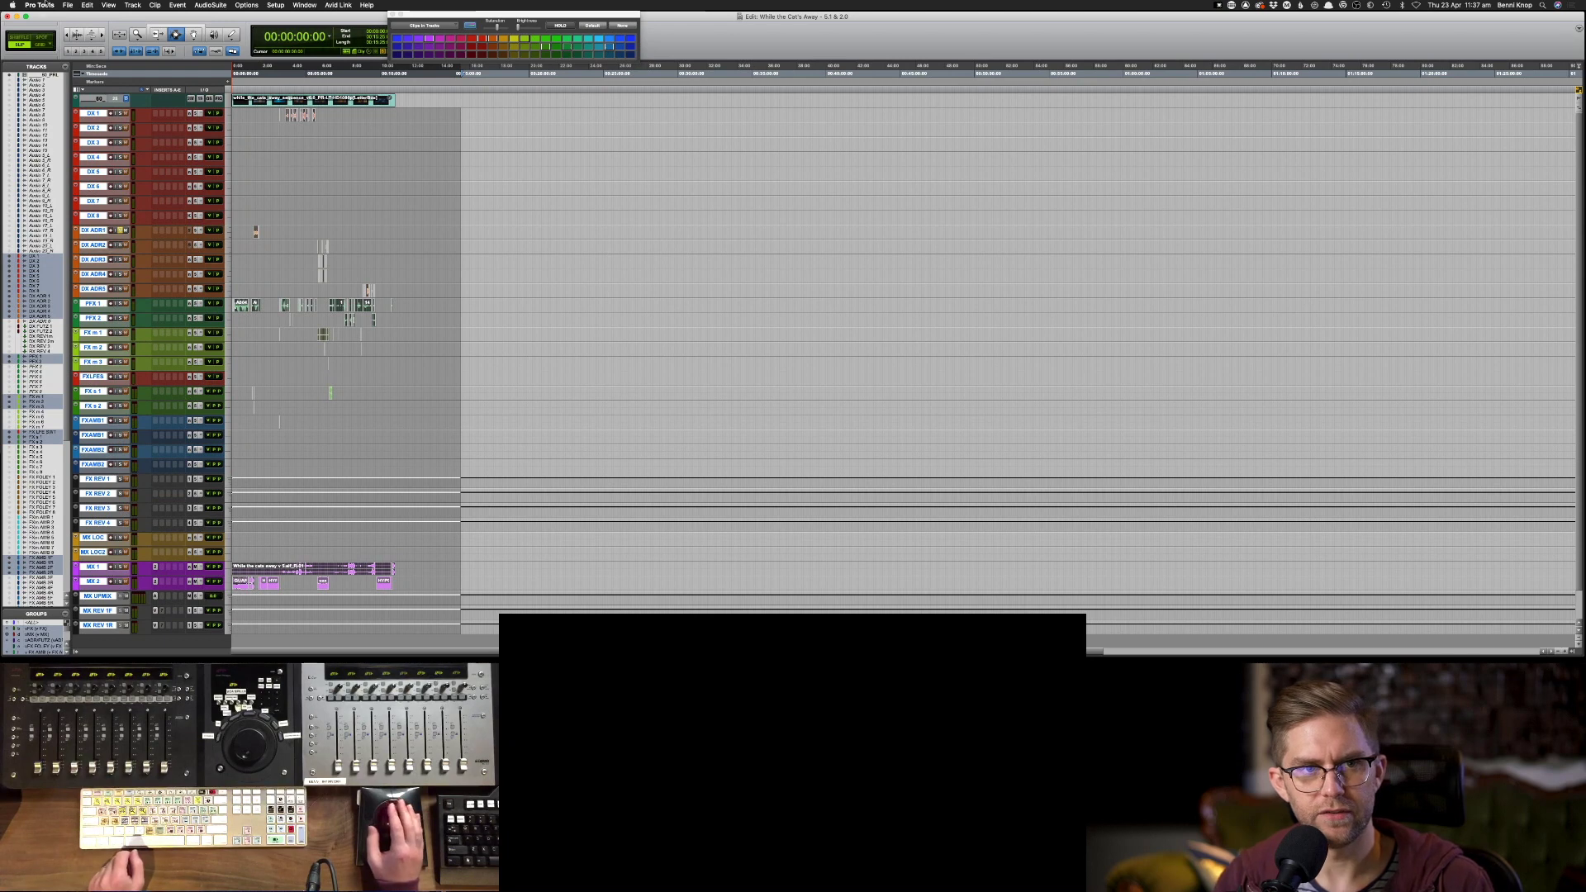
left_click(88, 6)
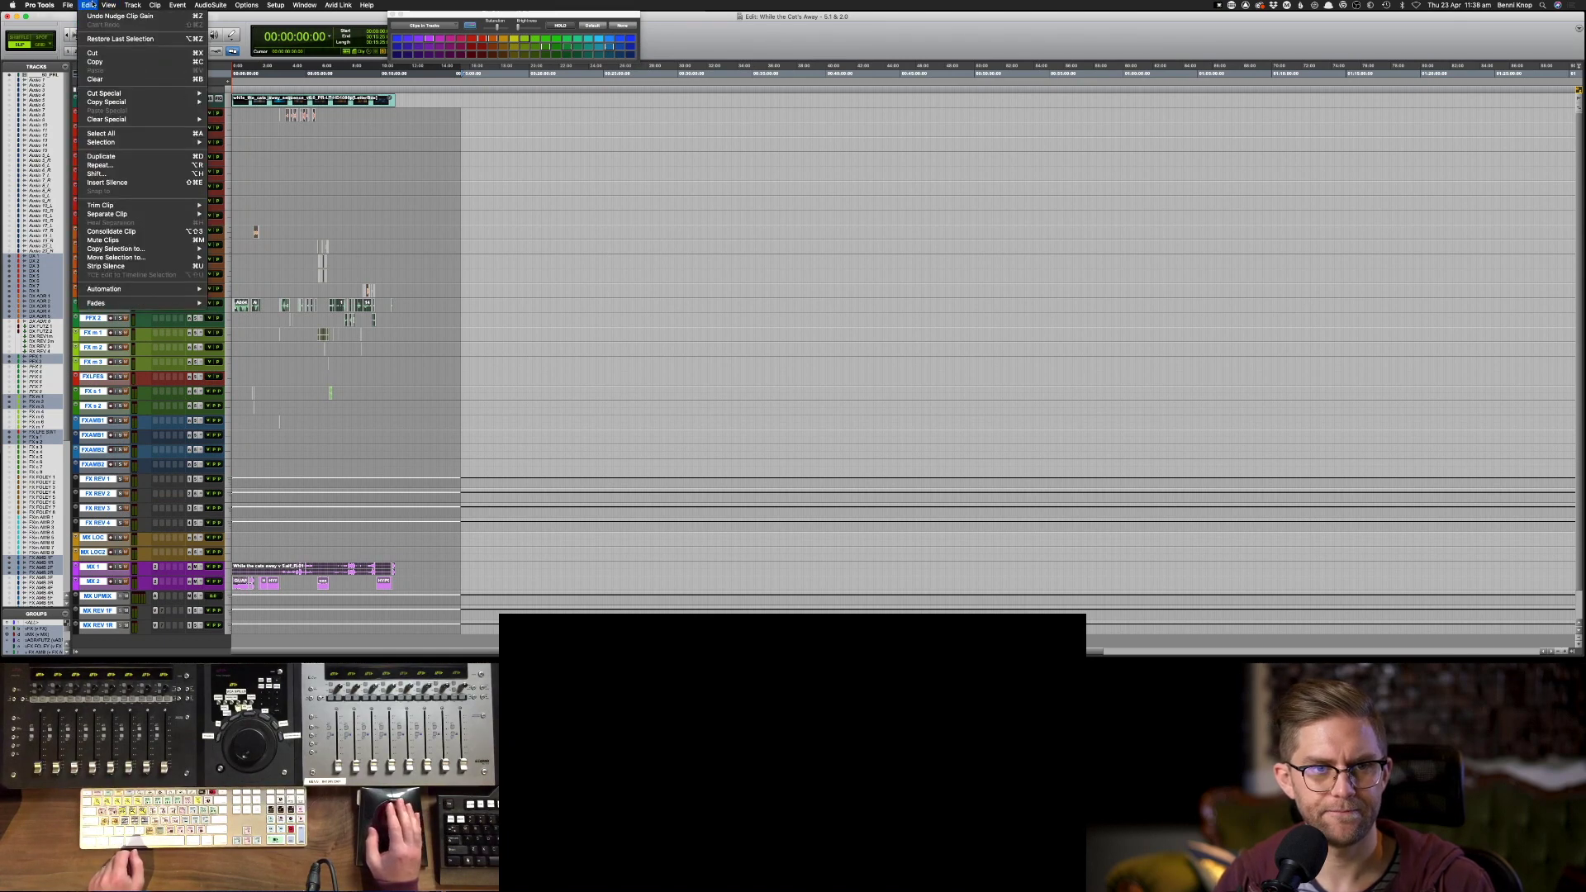
mouse_move(163, 122)
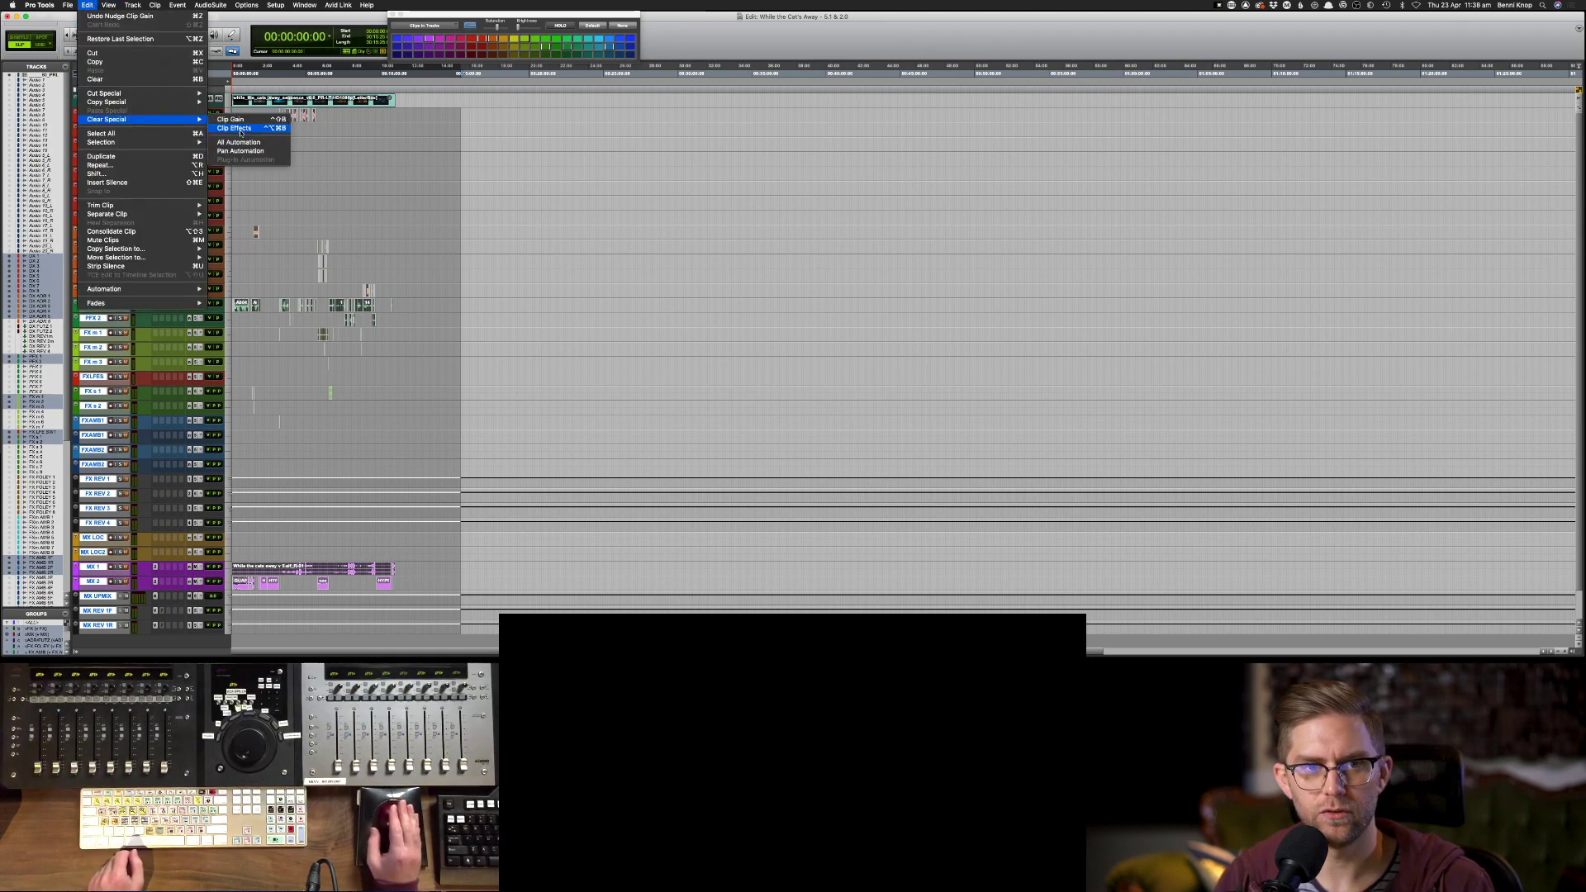
left_click(265, 146)
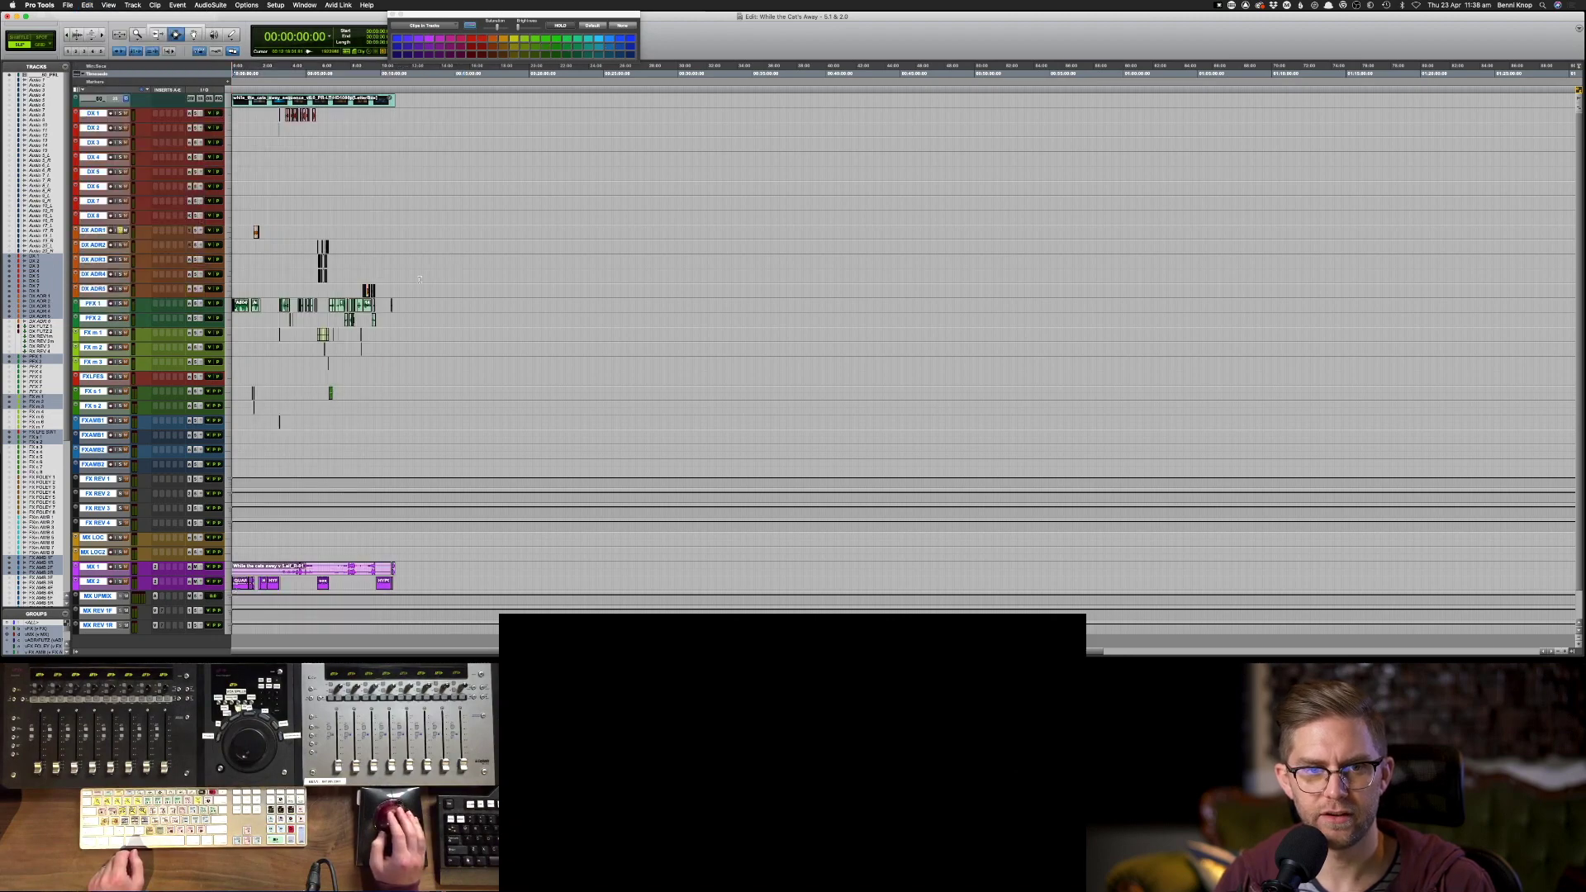
- Check the channel faders in the Mix window and return to the start of the session in the Edit window
key("super+equal")
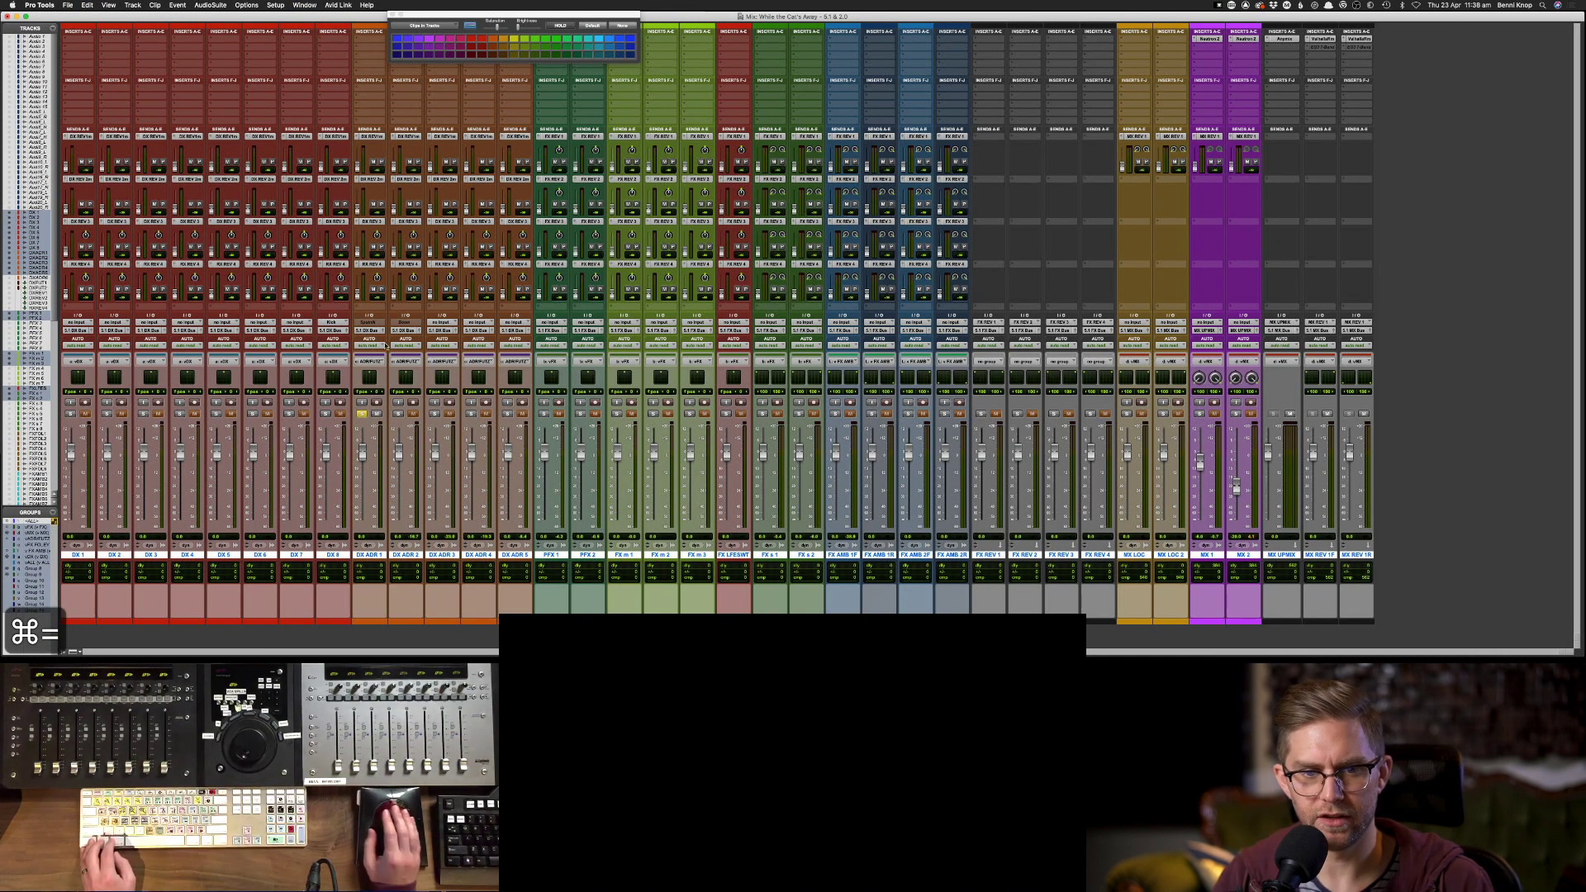
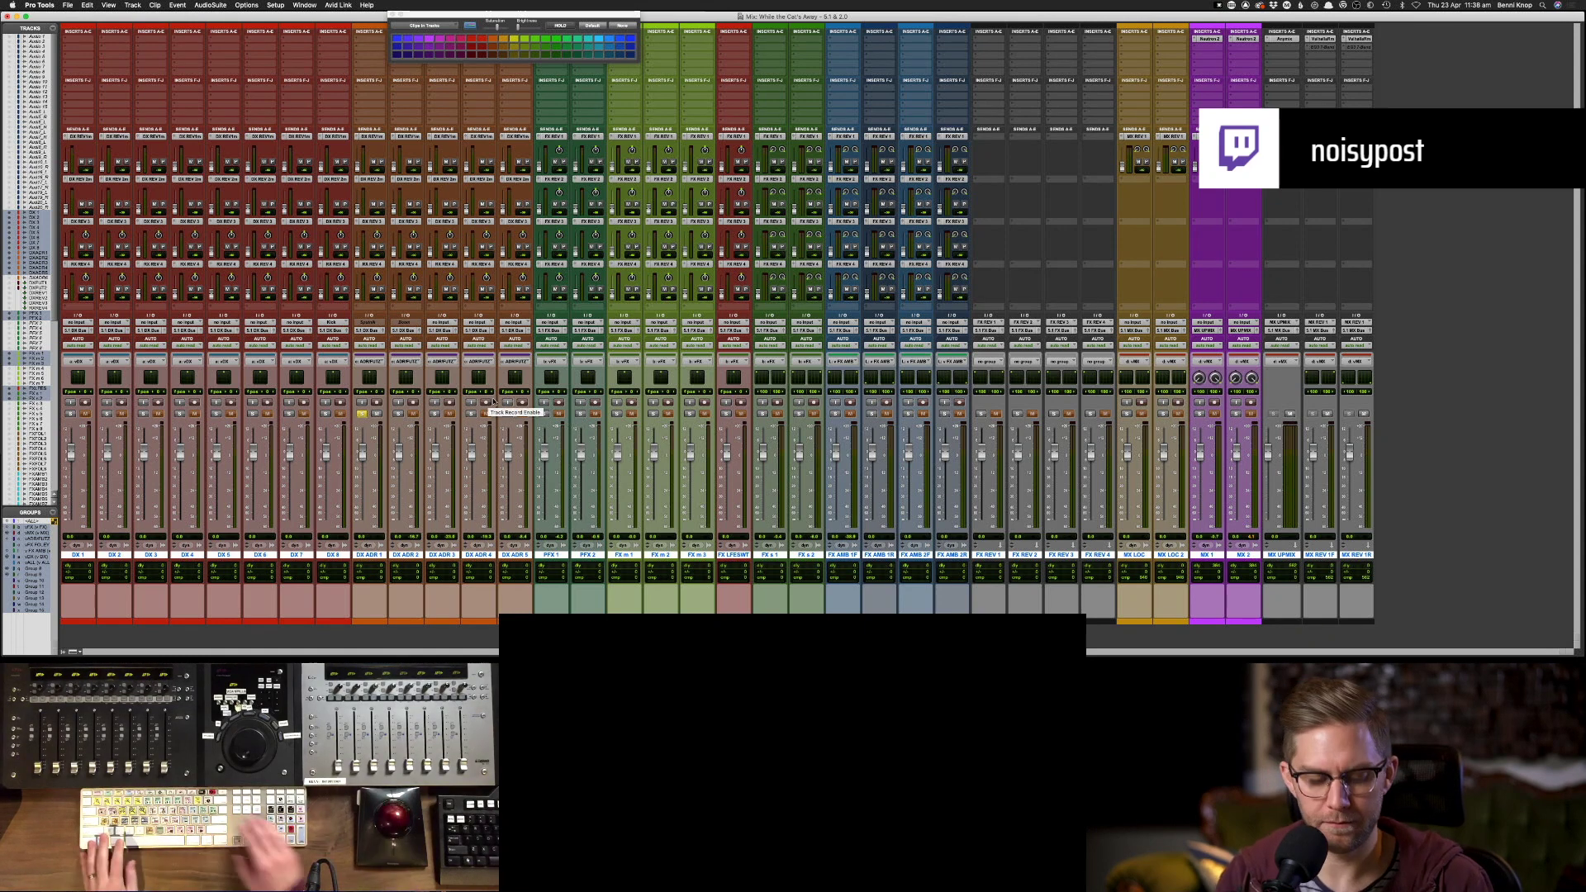
key("super+equal")
key("Return")
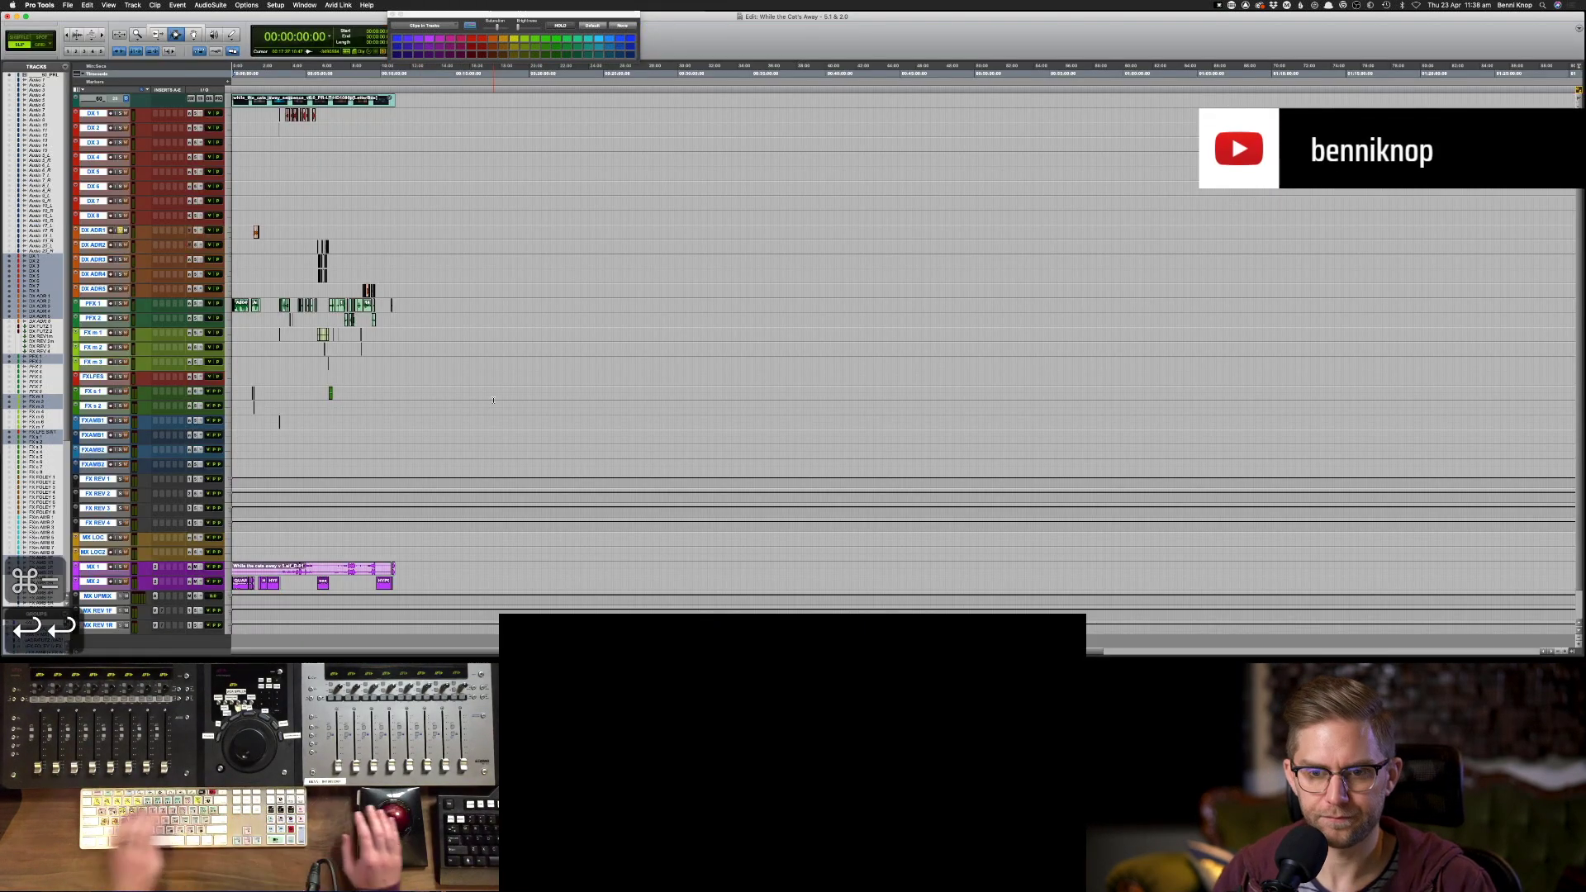
- Switch to Media Encoder
key("super+bracketright")
key("super+Tab")
key("super+Tab")
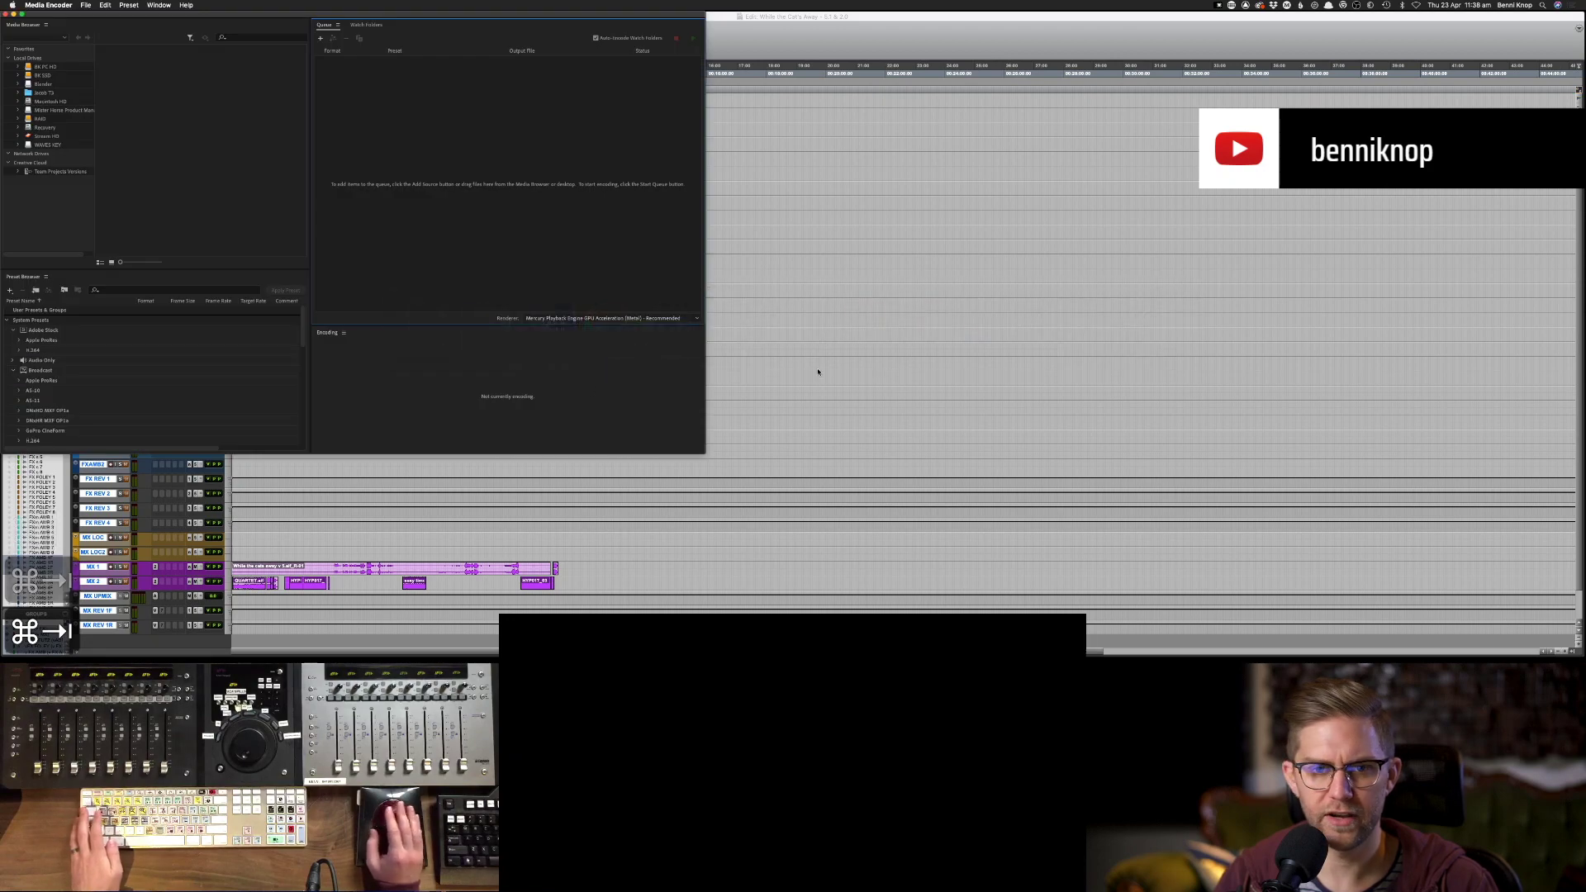
- Find while_the_cats_away_sequence_v6.0.mp4 in the session's Video Files folder on BK SSD using Finder and add it to the Media Encoder queue
key("super+Tab")
key("super+Tab")
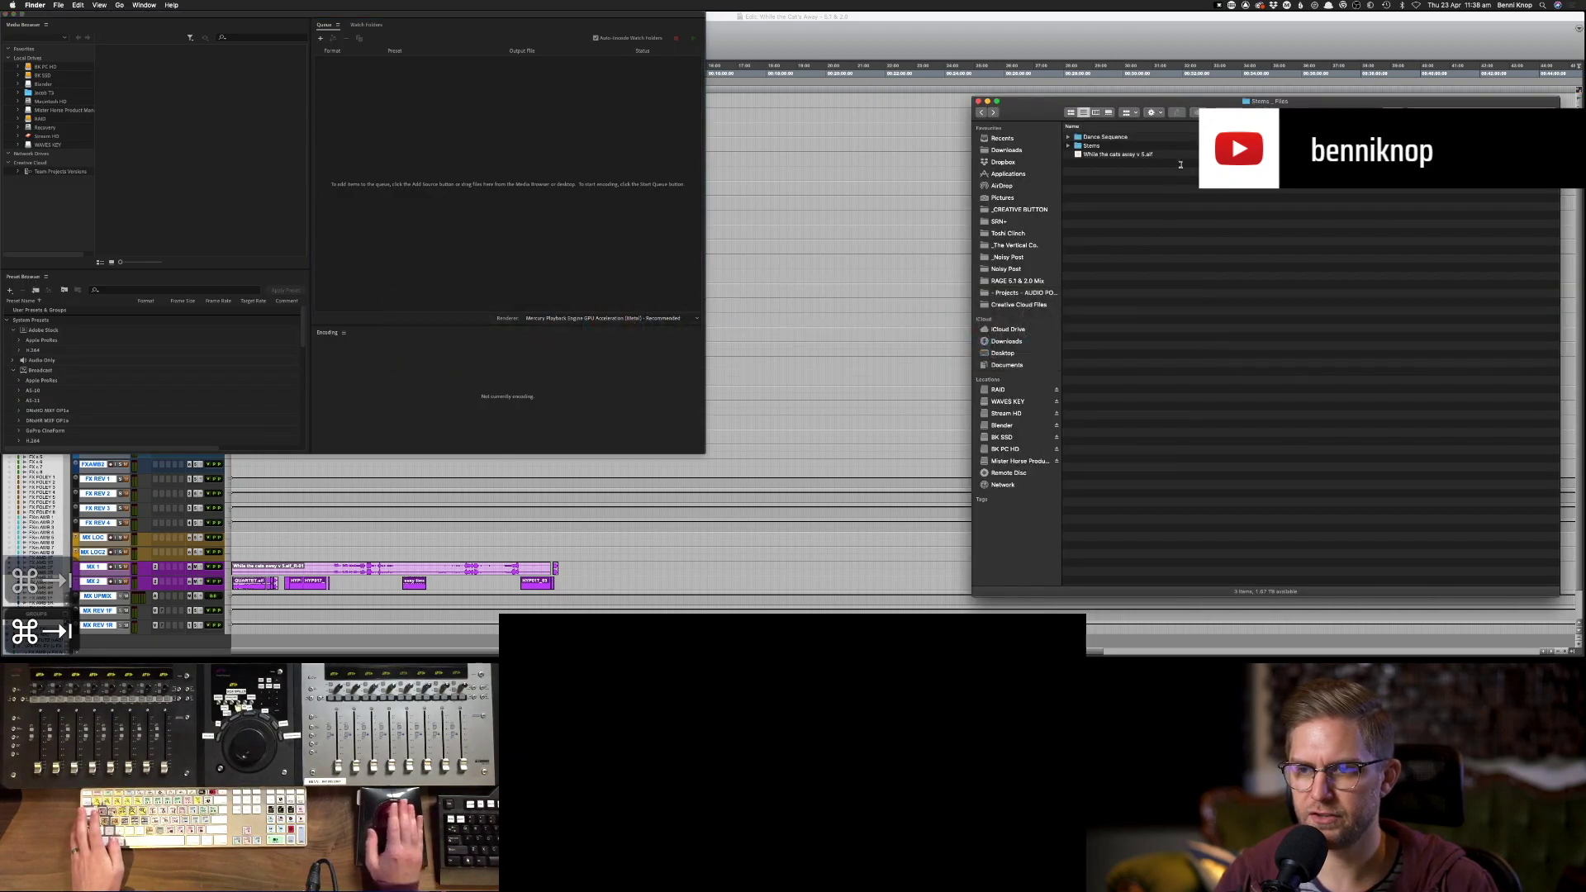
key("super+Up")
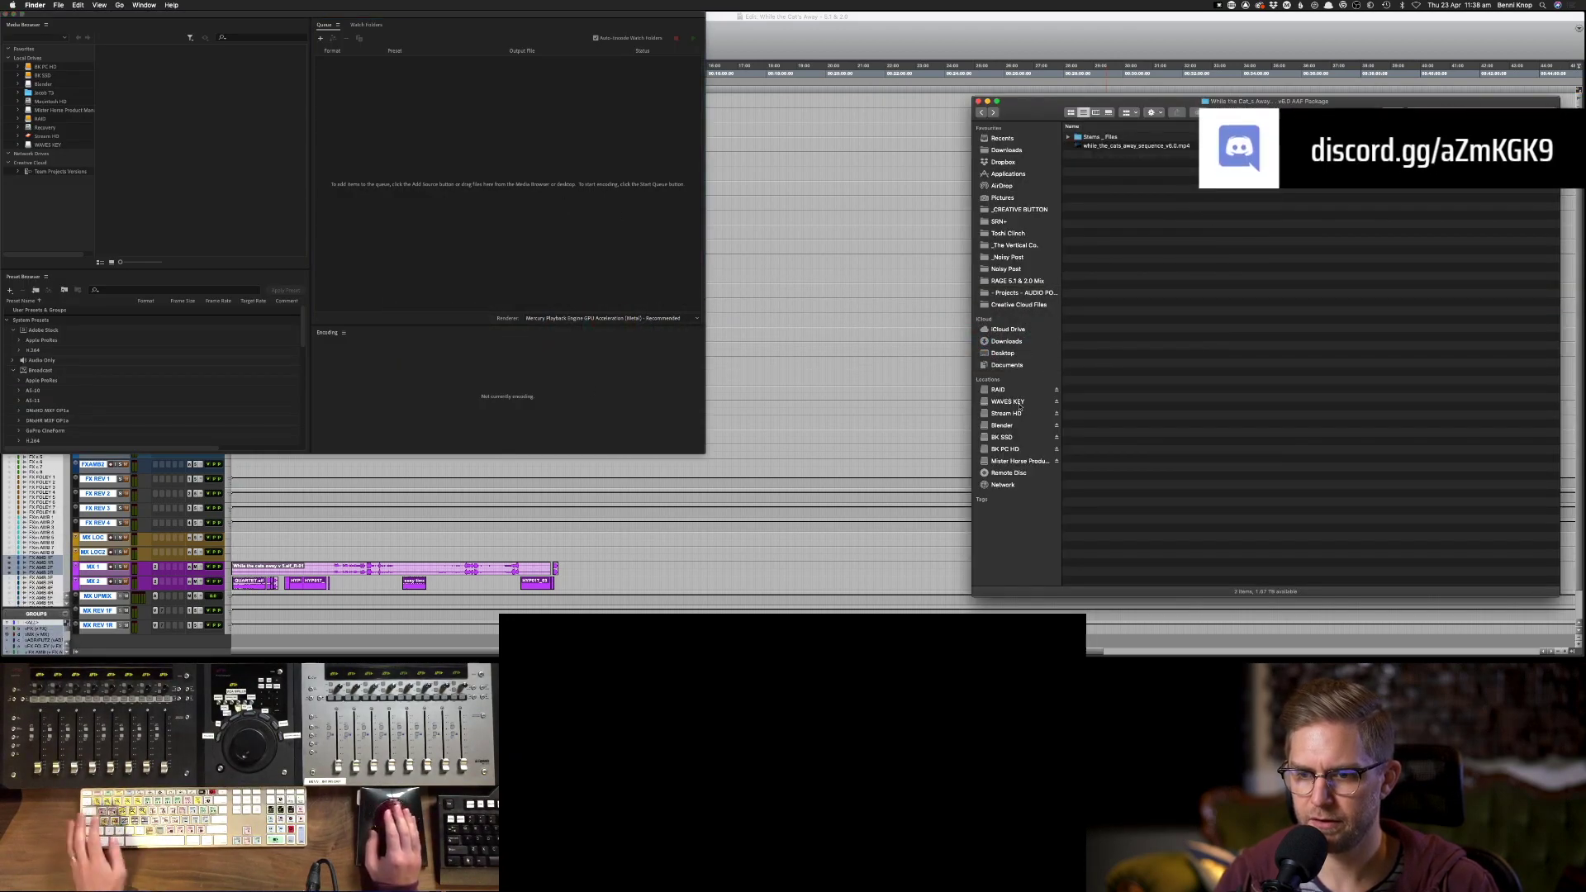
left_click(1037, 389)
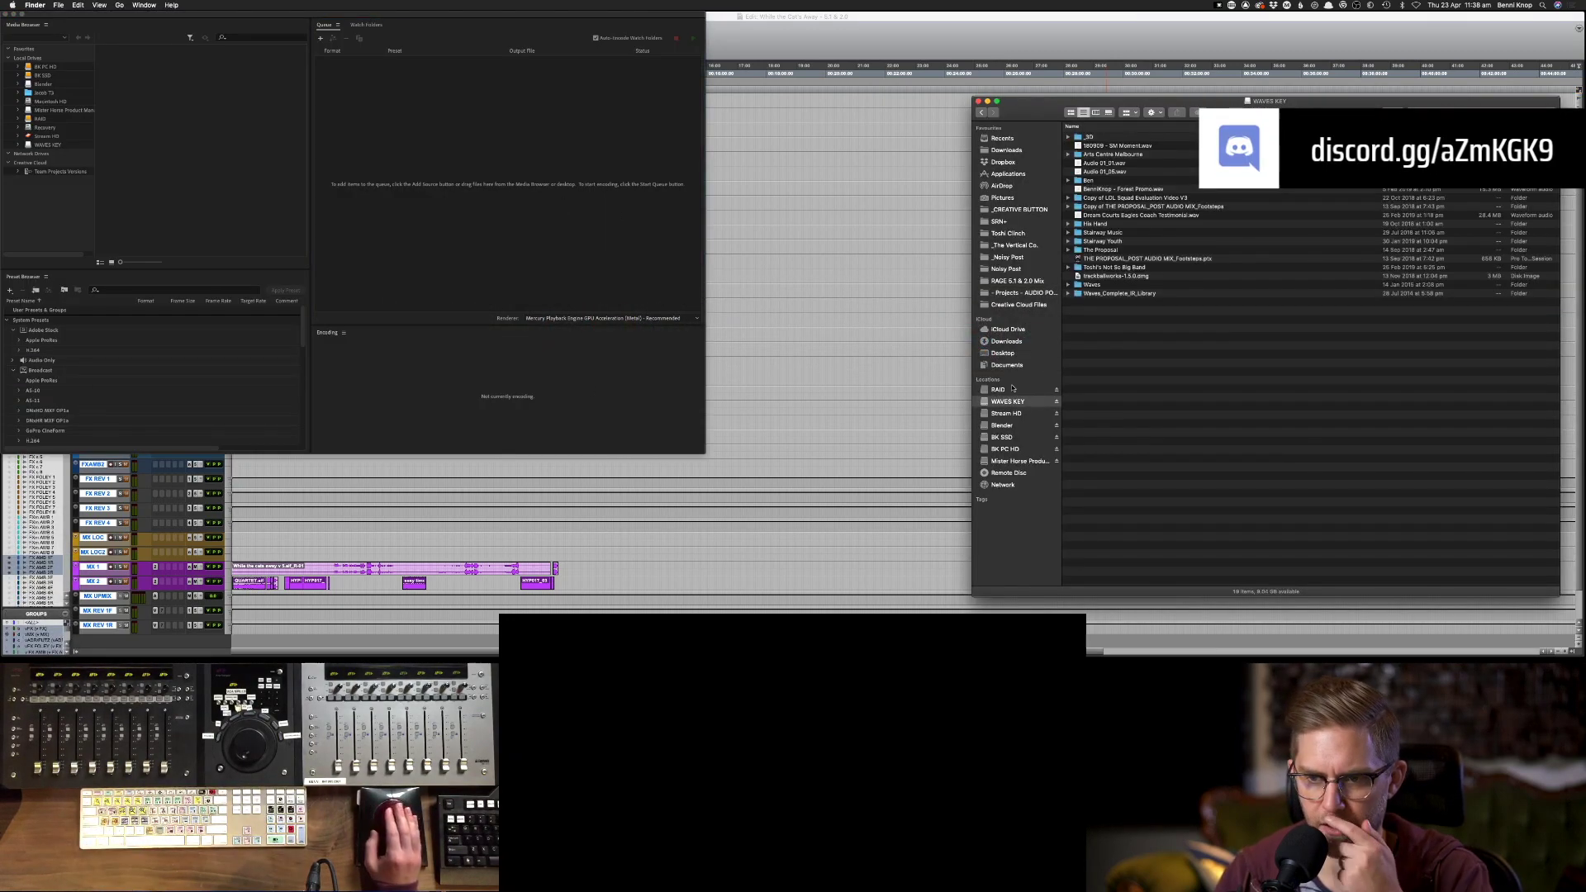
left_click(1017, 438)
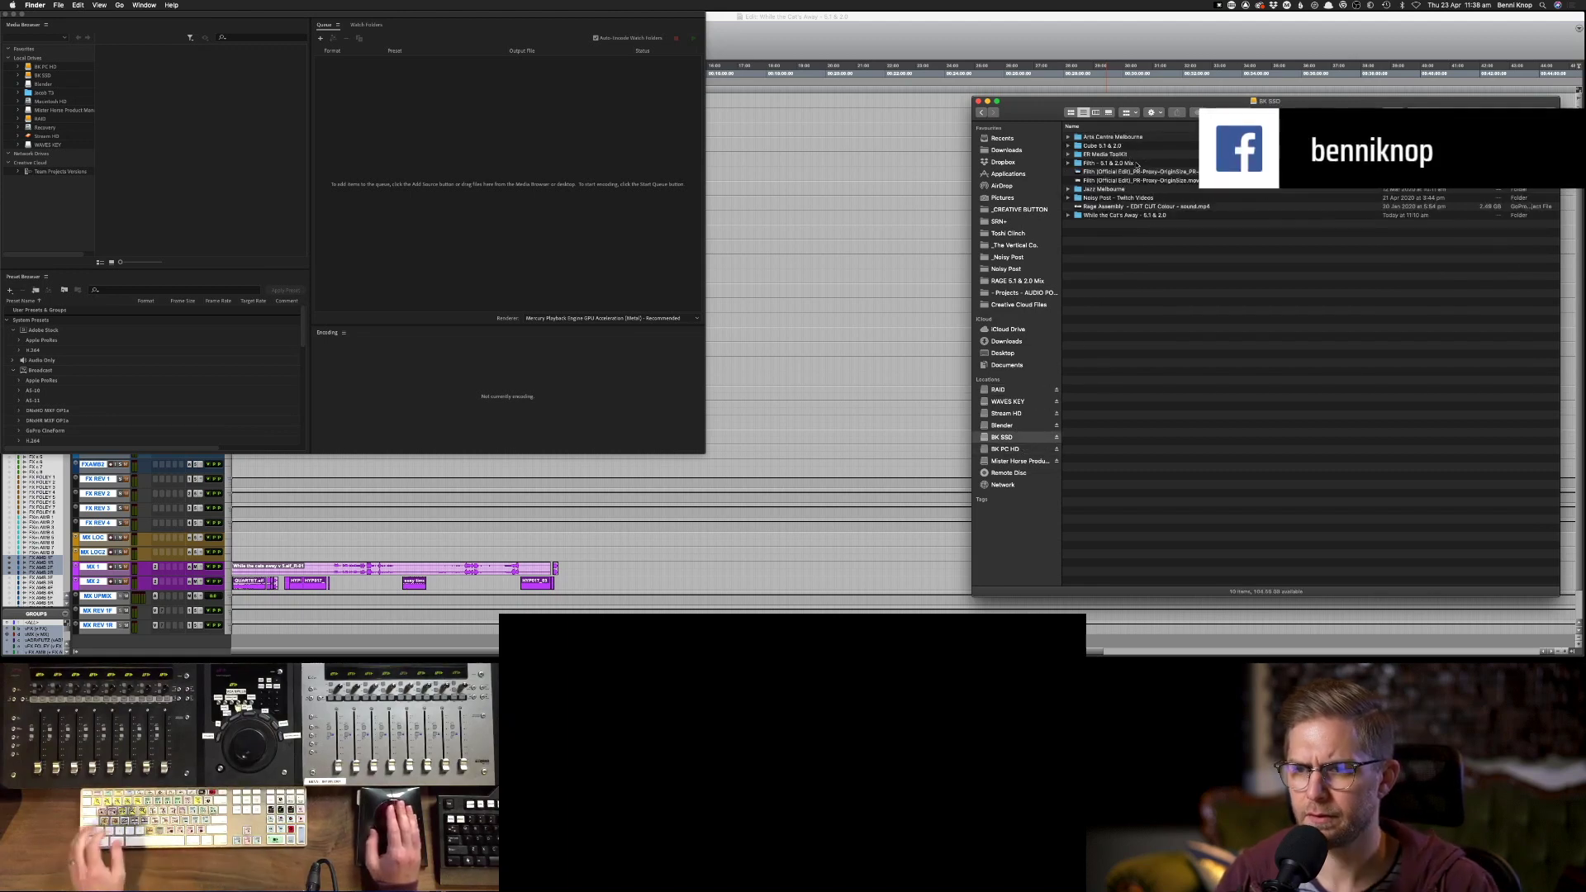
double_click(1128, 216)
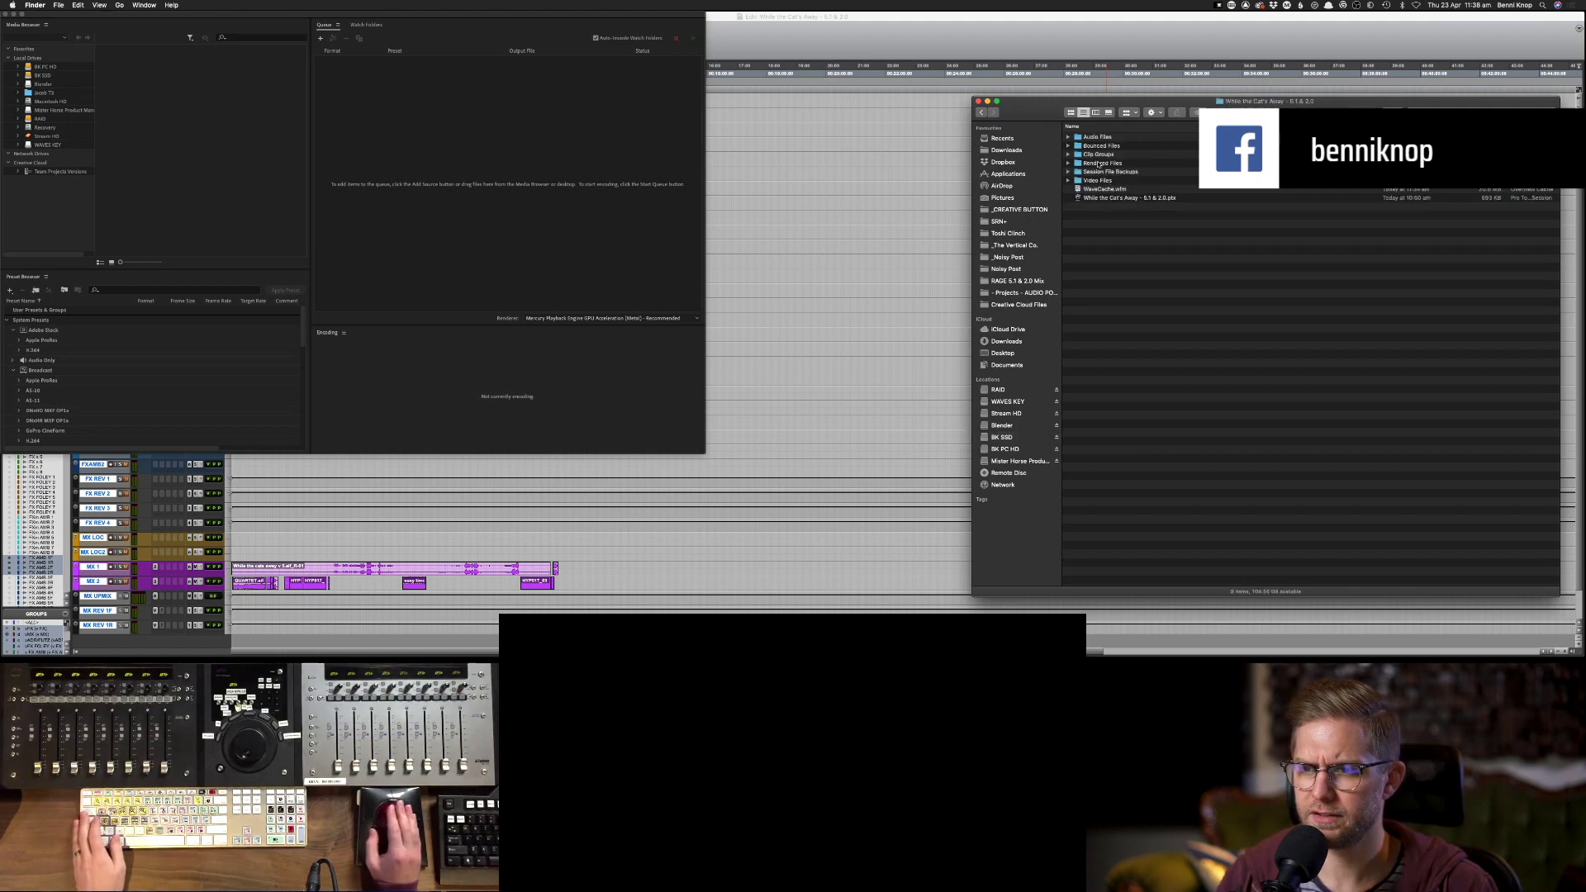
double_click(1098, 181)
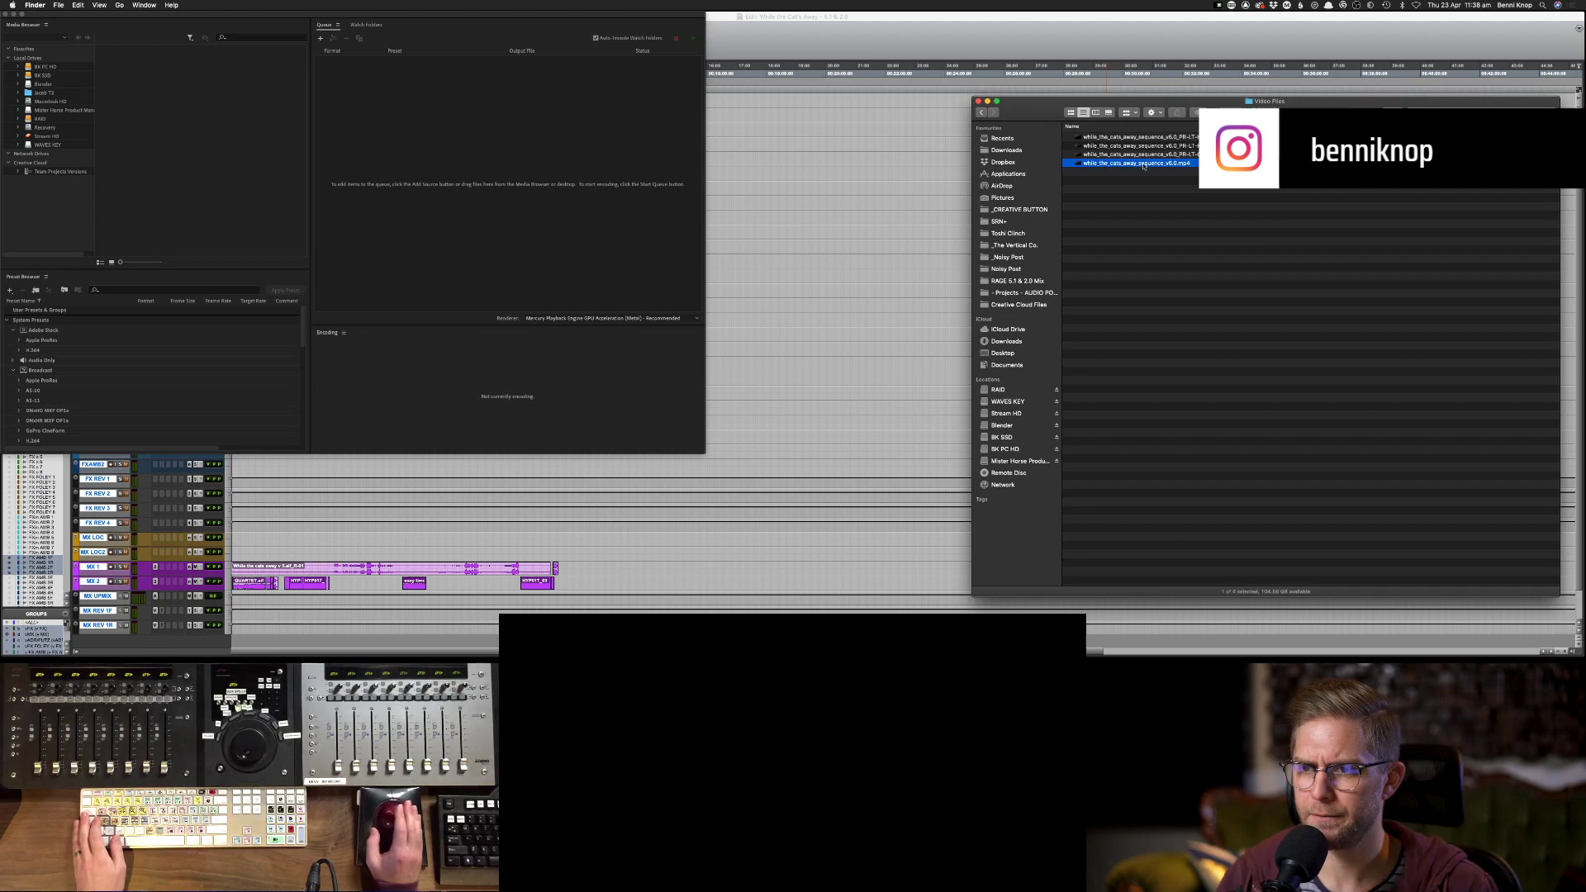
left_click_drag(655, 199, 531, 179)
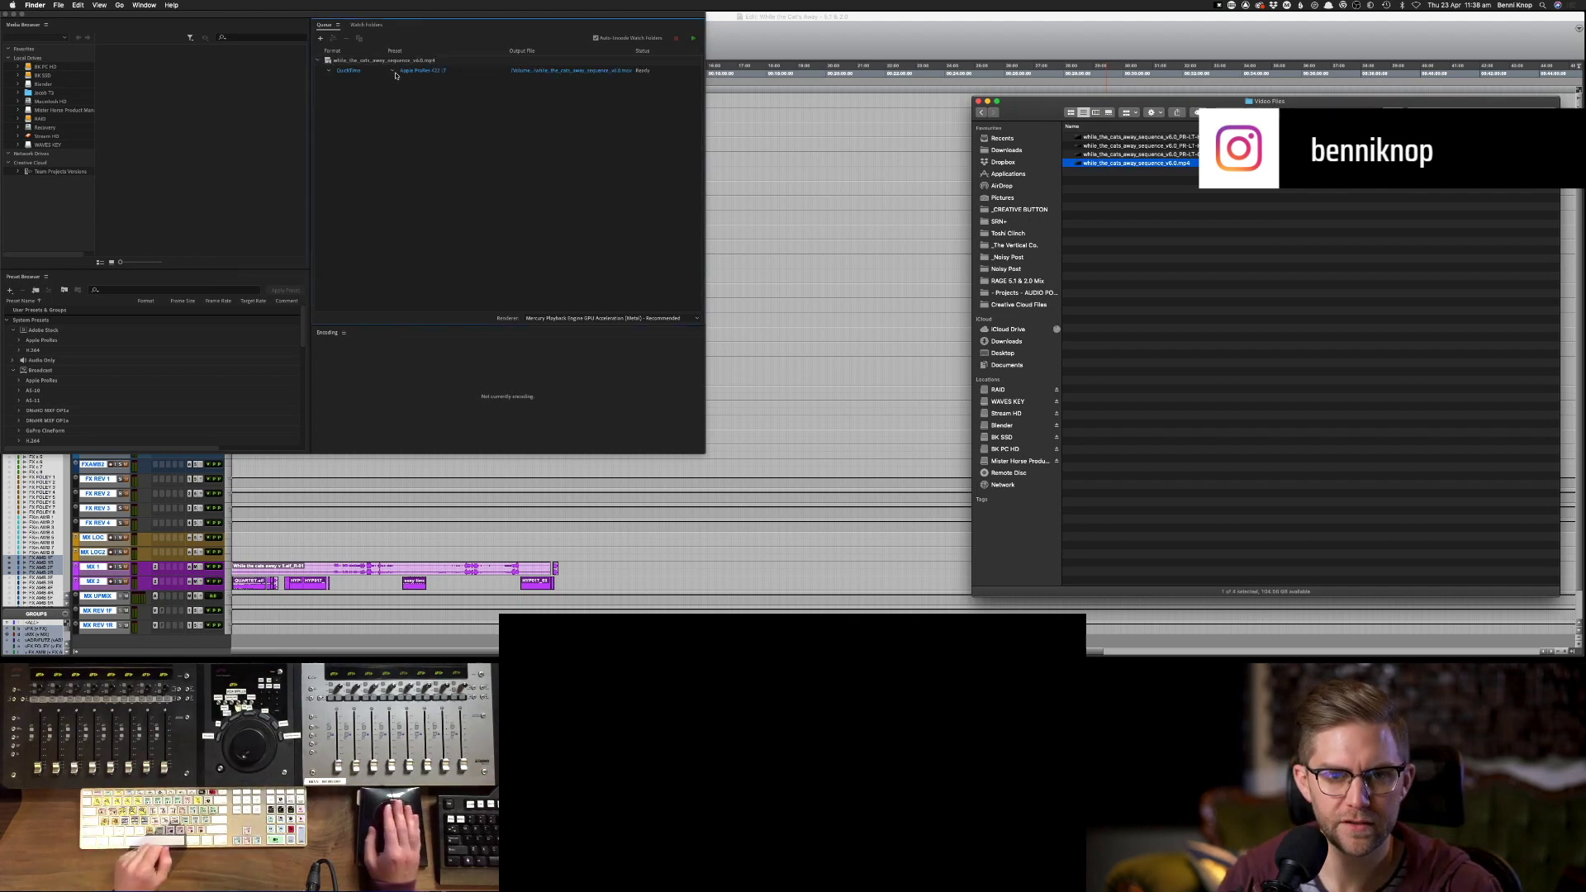
- Set the queued video's format to DNxHR/DNxHD MXF OP1a and open its export settings
left_click(396, 72)
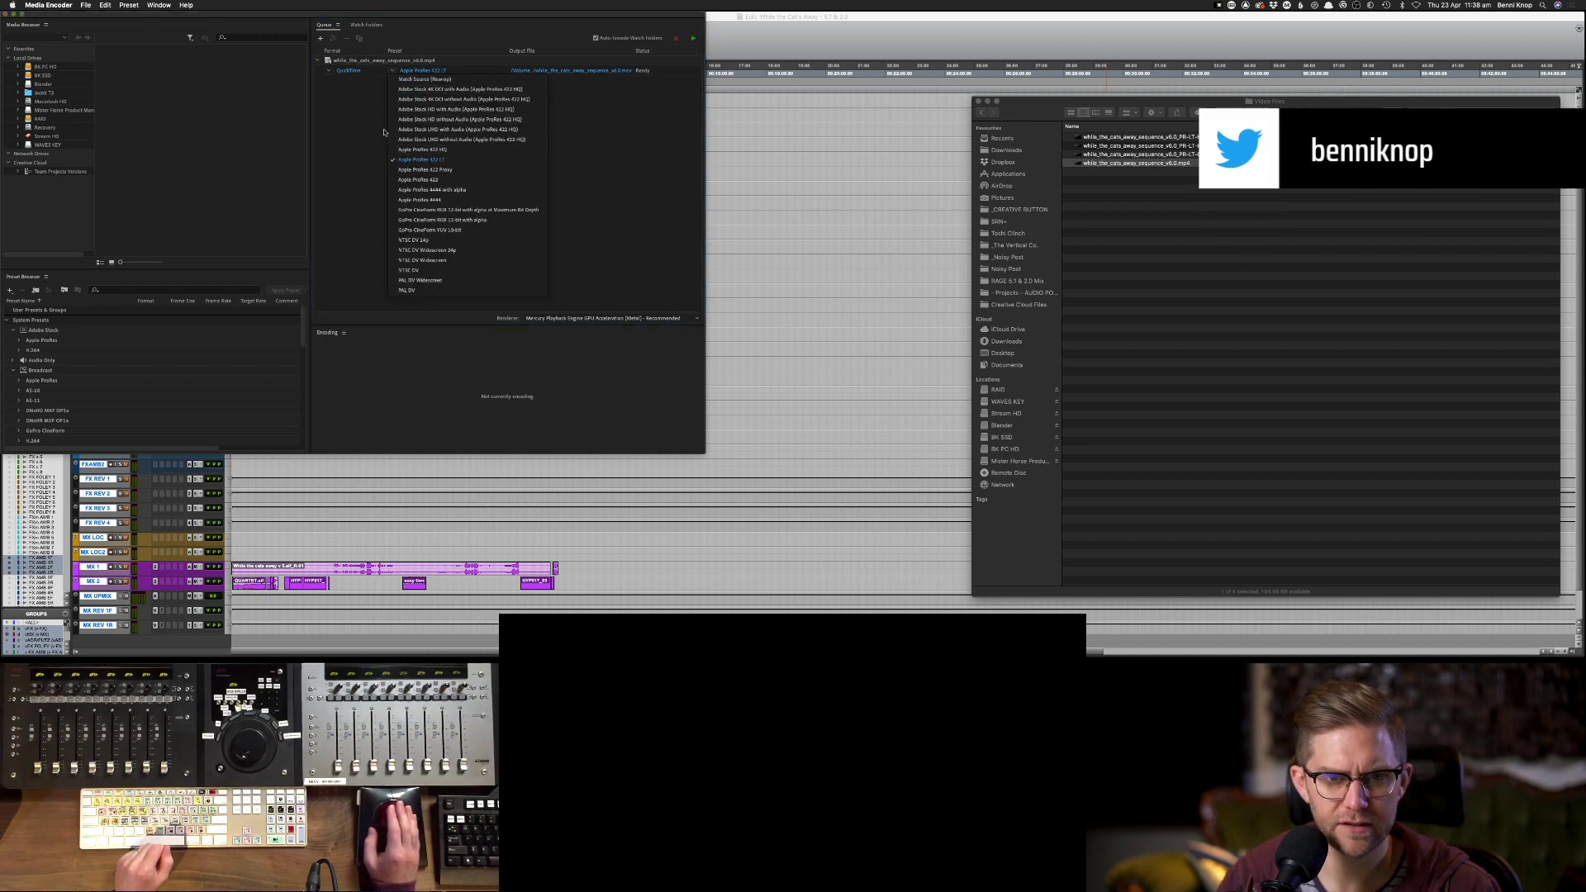
left_click(330, 72)
left_click(330, 73)
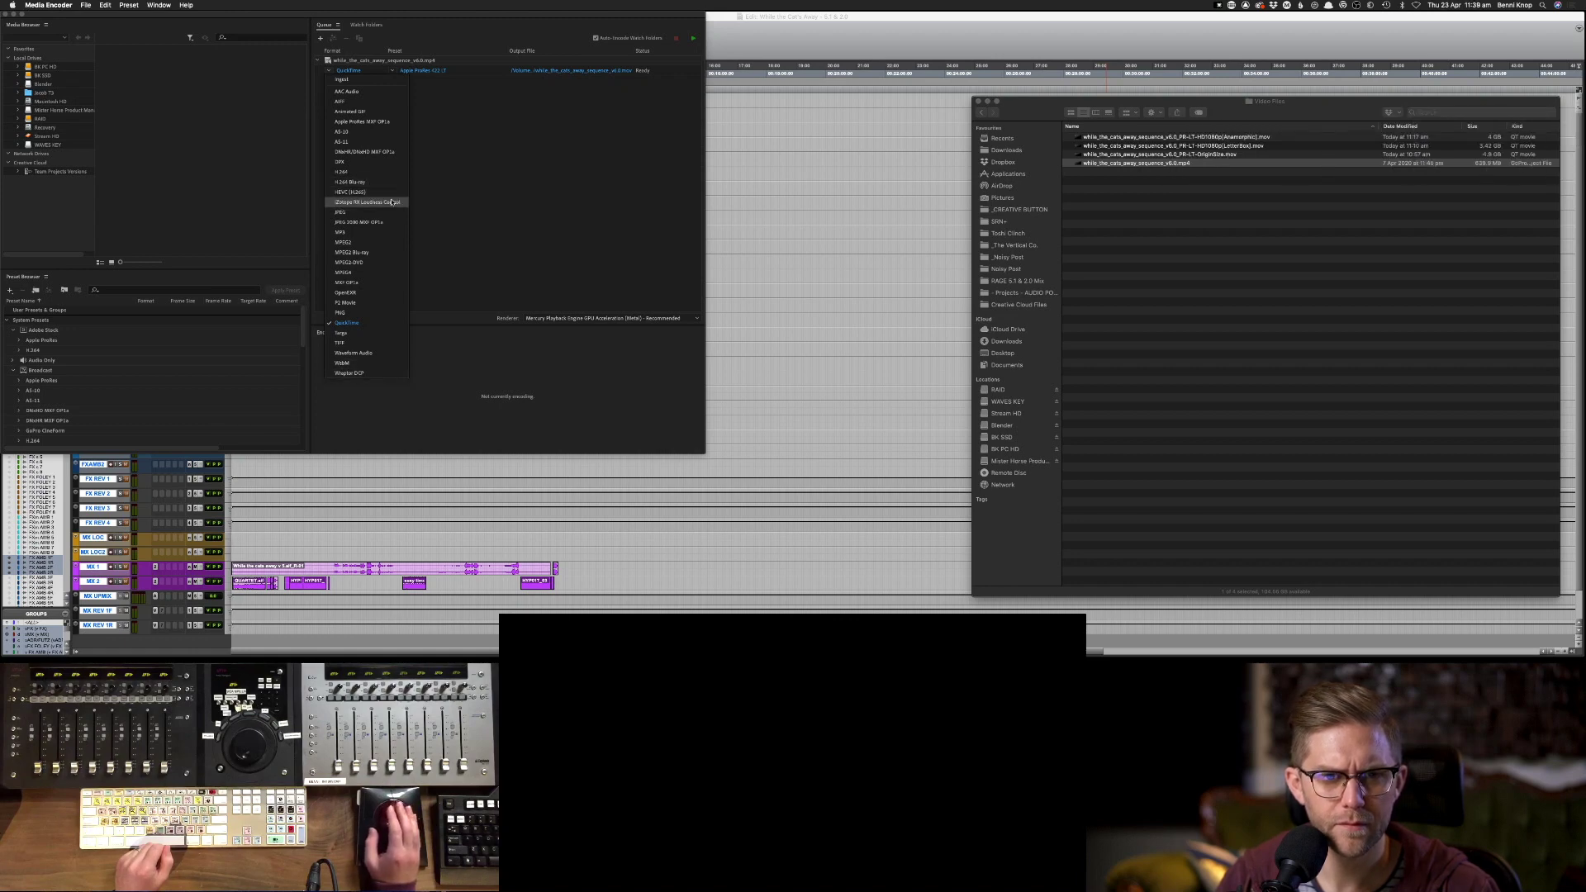
left_click(367, 152)
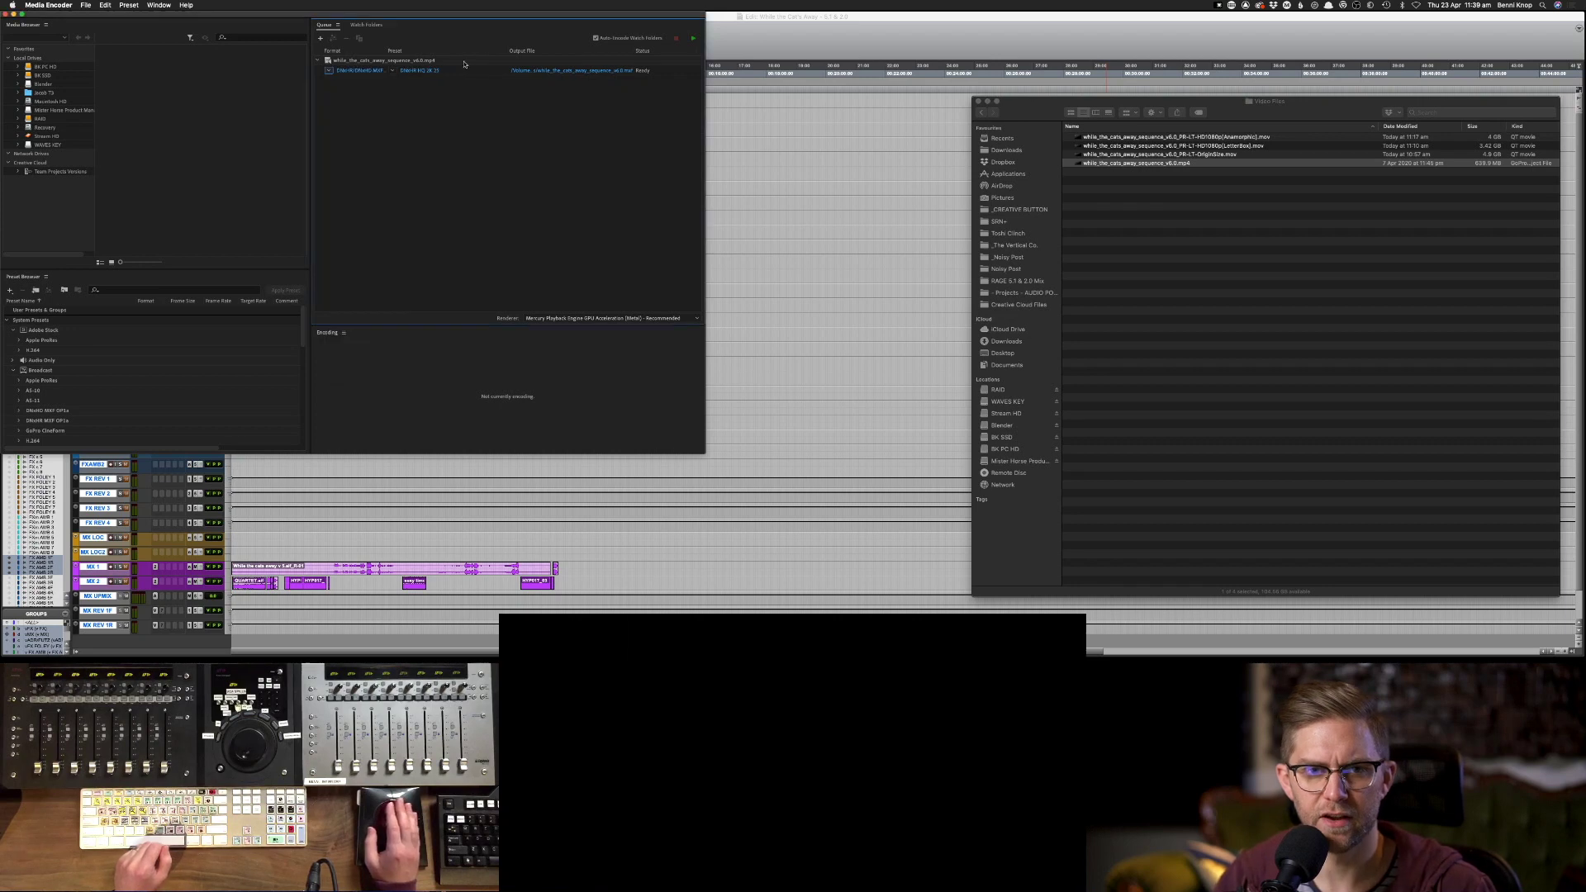
left_click(392, 71)
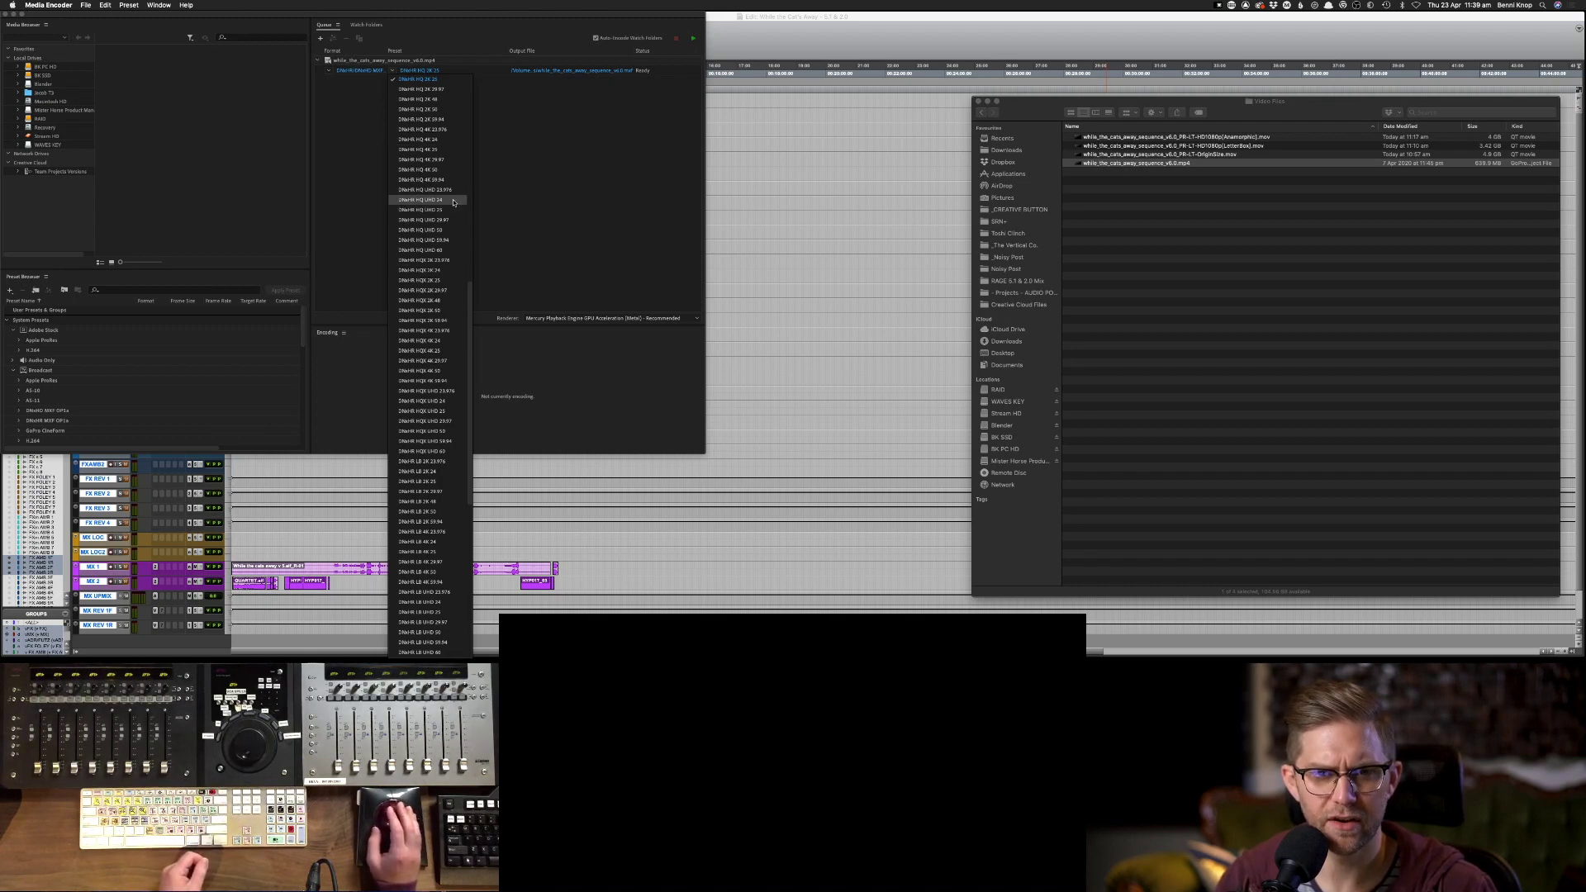
left_click(579, 154)
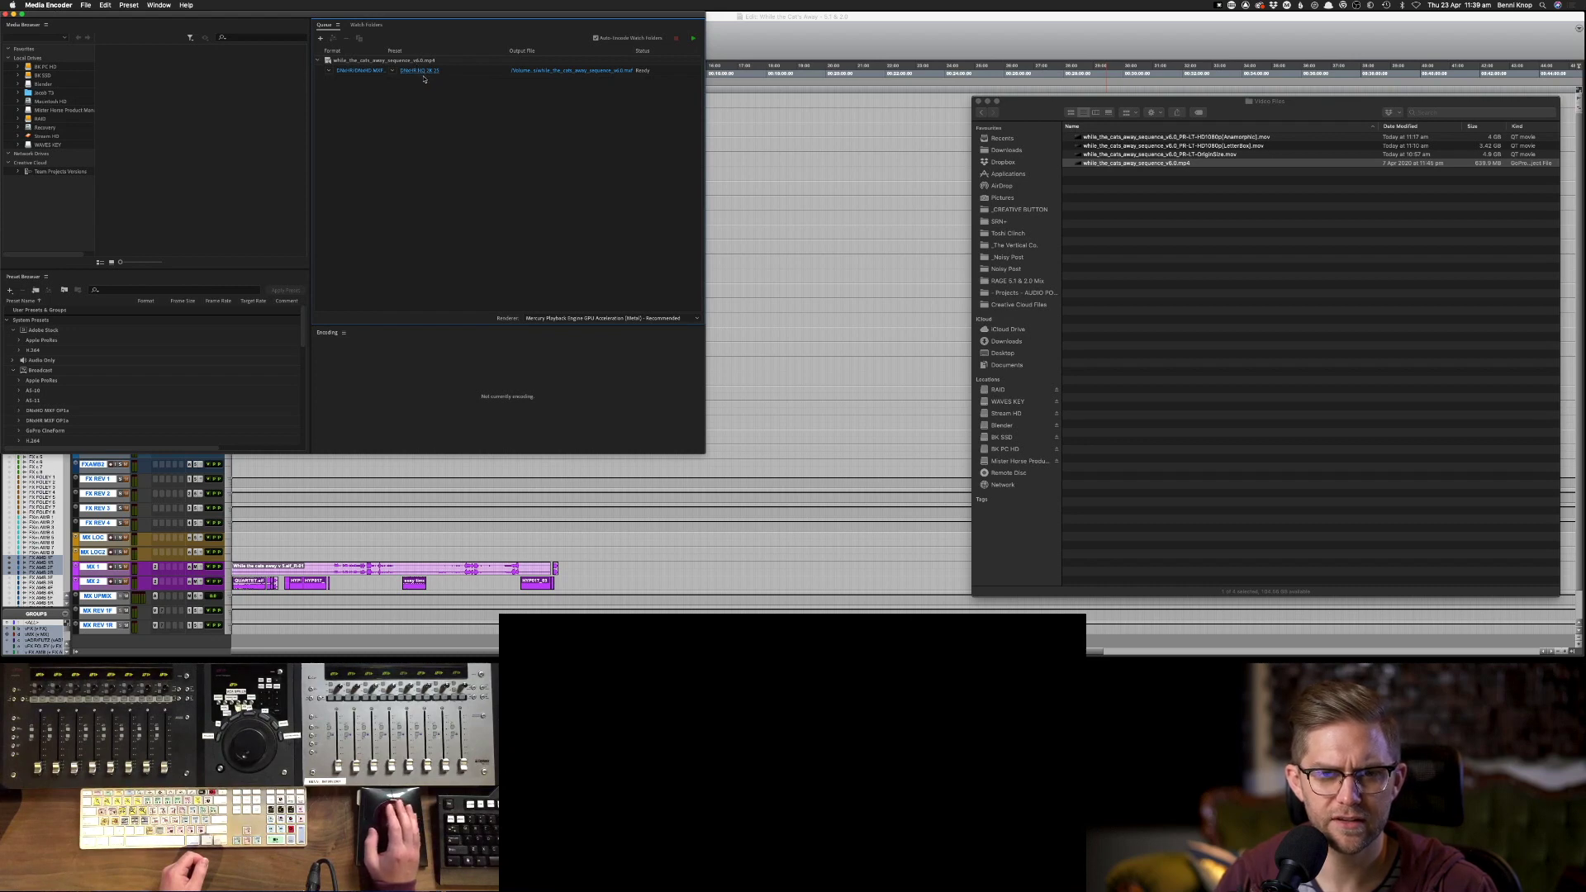
left_click(373, 72)
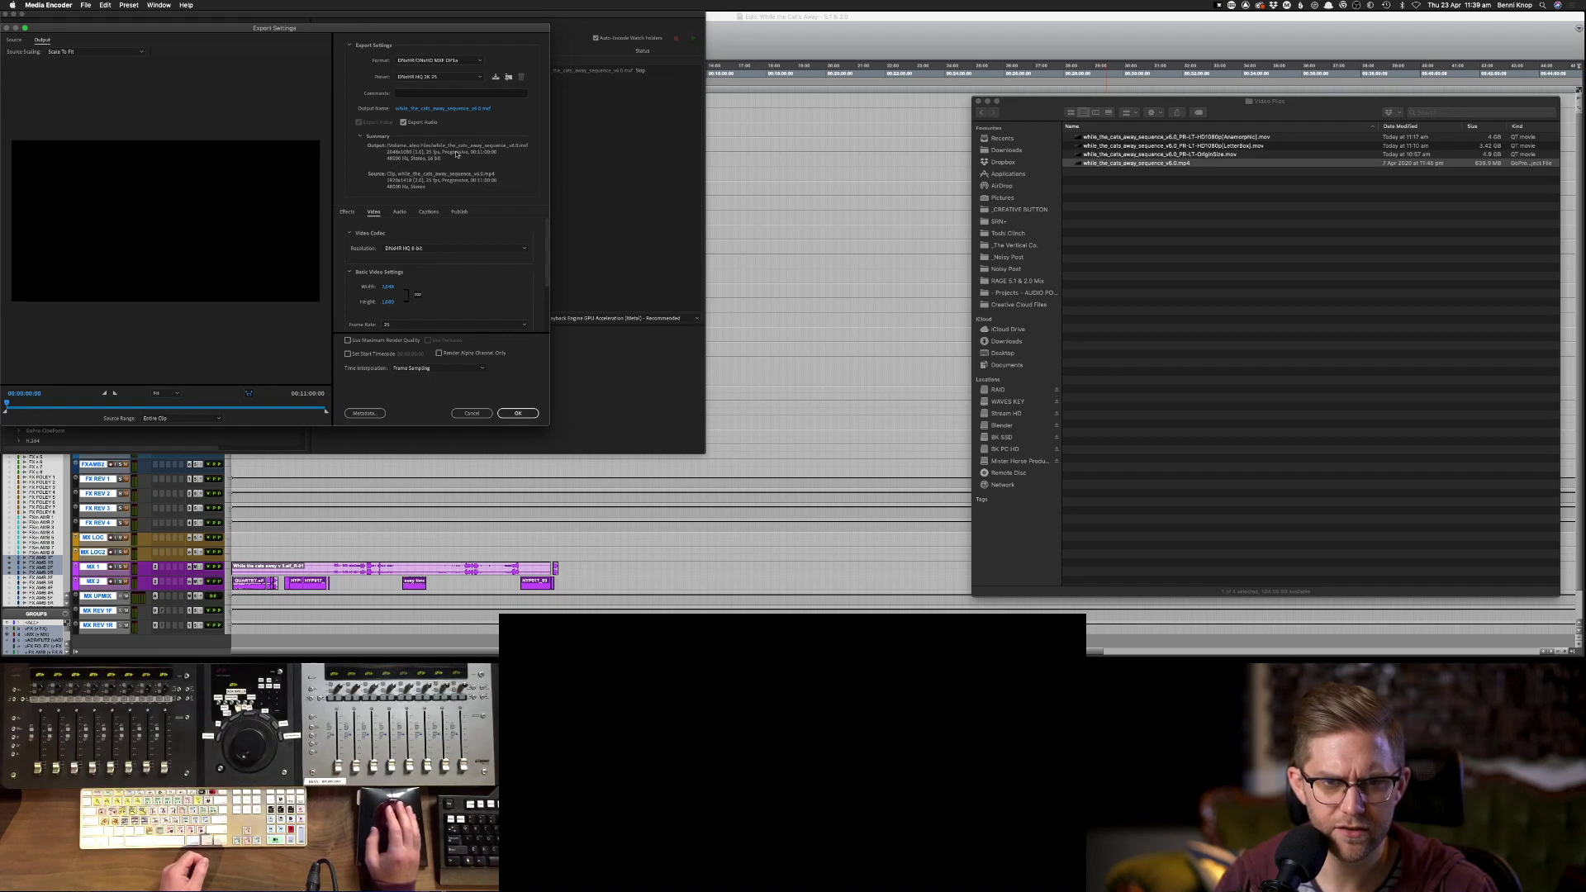
- Examine the available DNxHR/DNxHD presets for the export, comparing the HQ, LB and SQ options
left_click(440, 76)
left_click(440, 80)
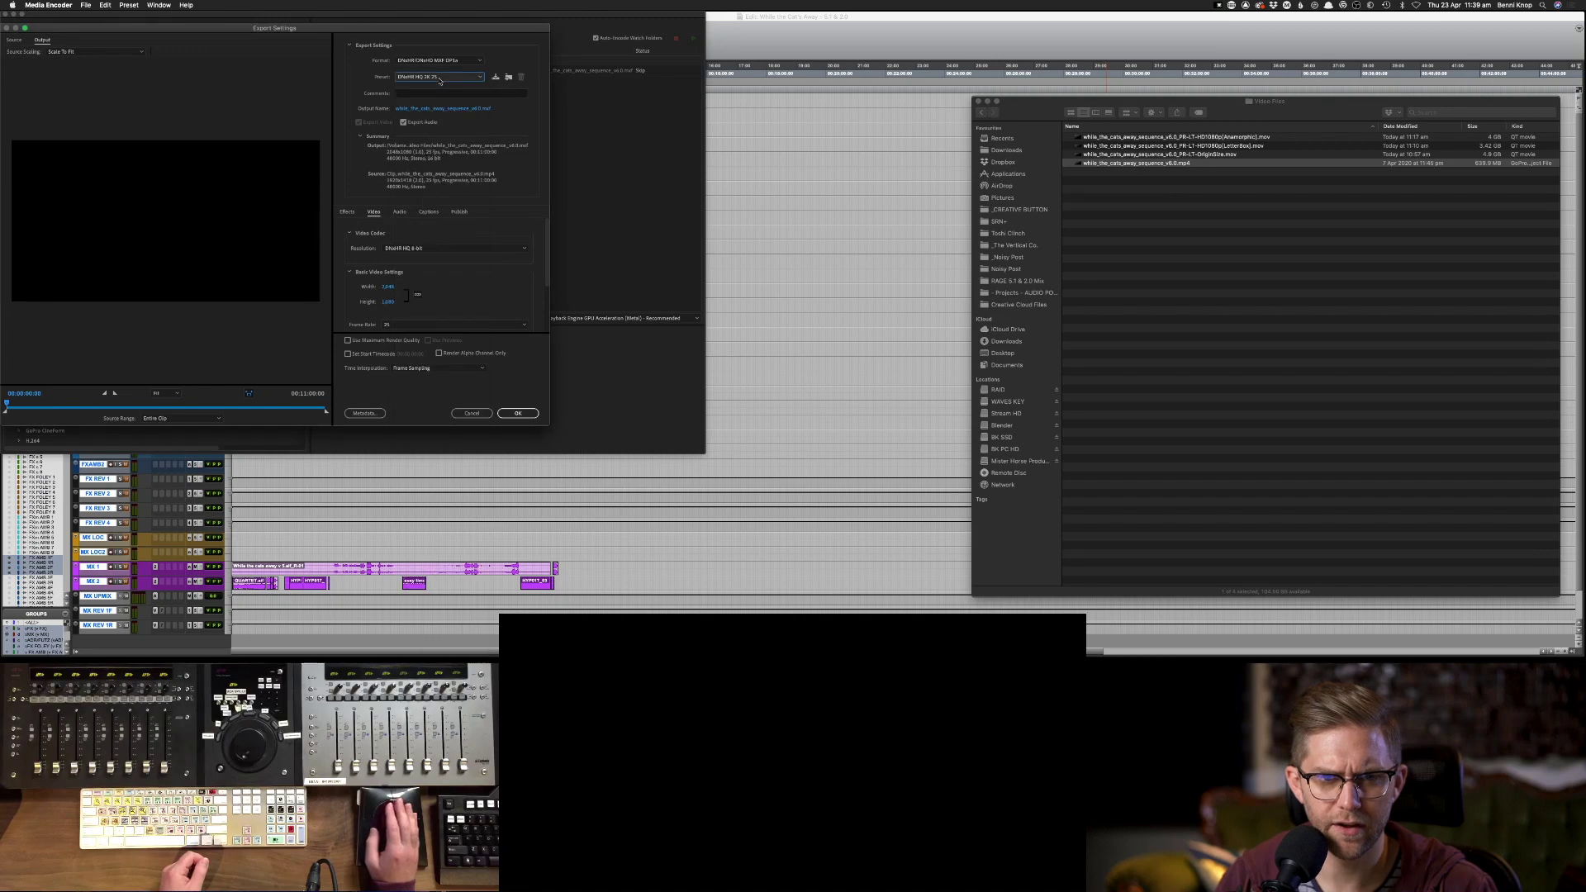
left_click(440, 77)
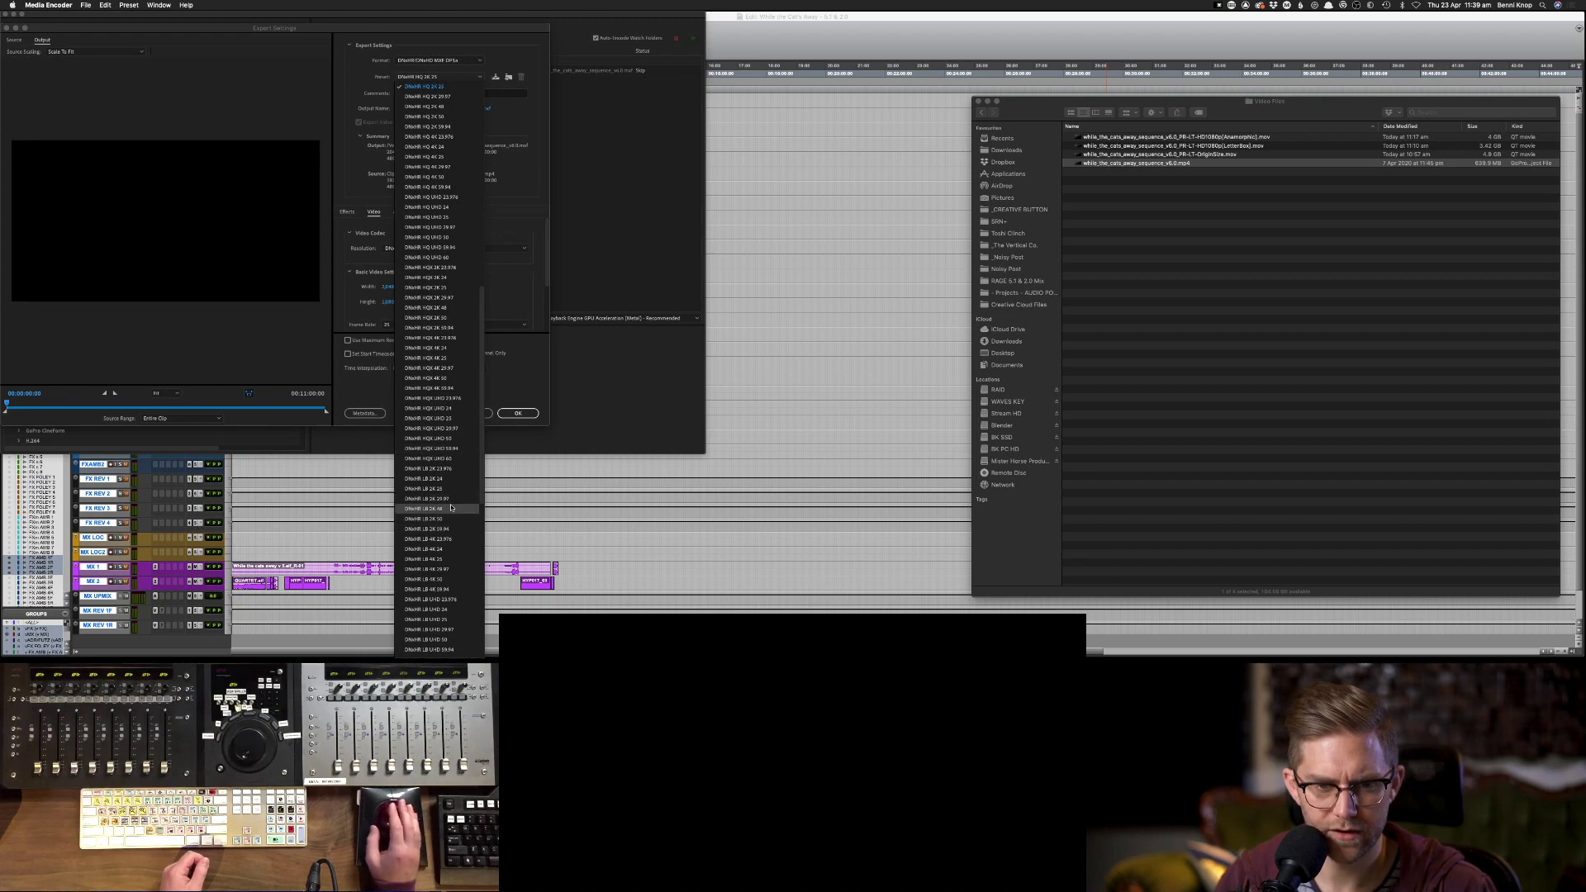
scroll(453, 512, "down", 3)
scroll(453, 510, "down", 8)
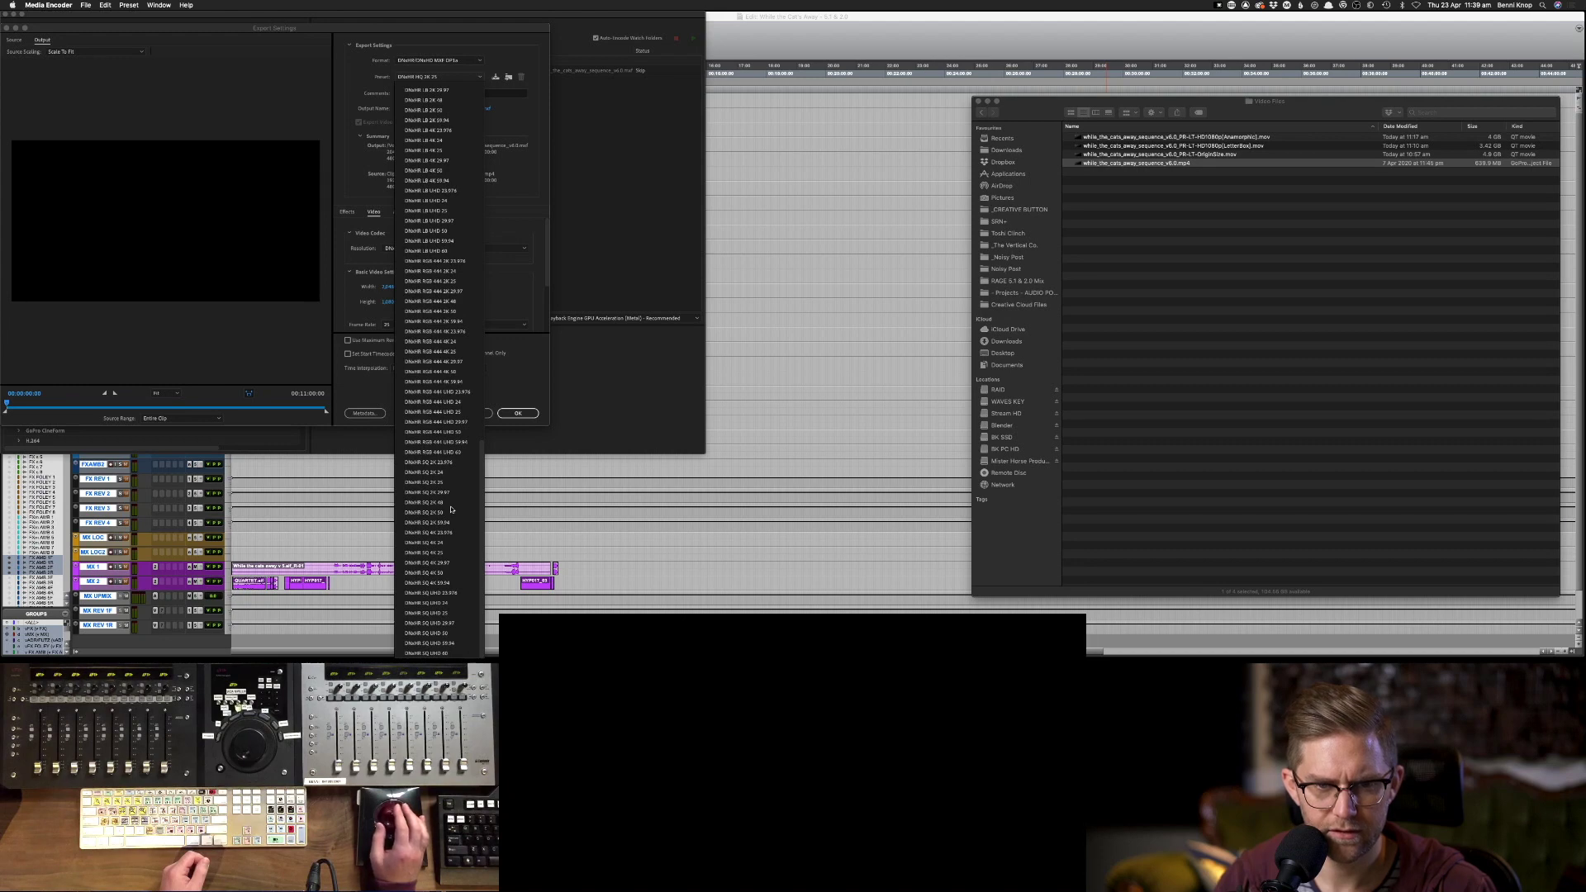
scroll(452, 510, "up", 15)
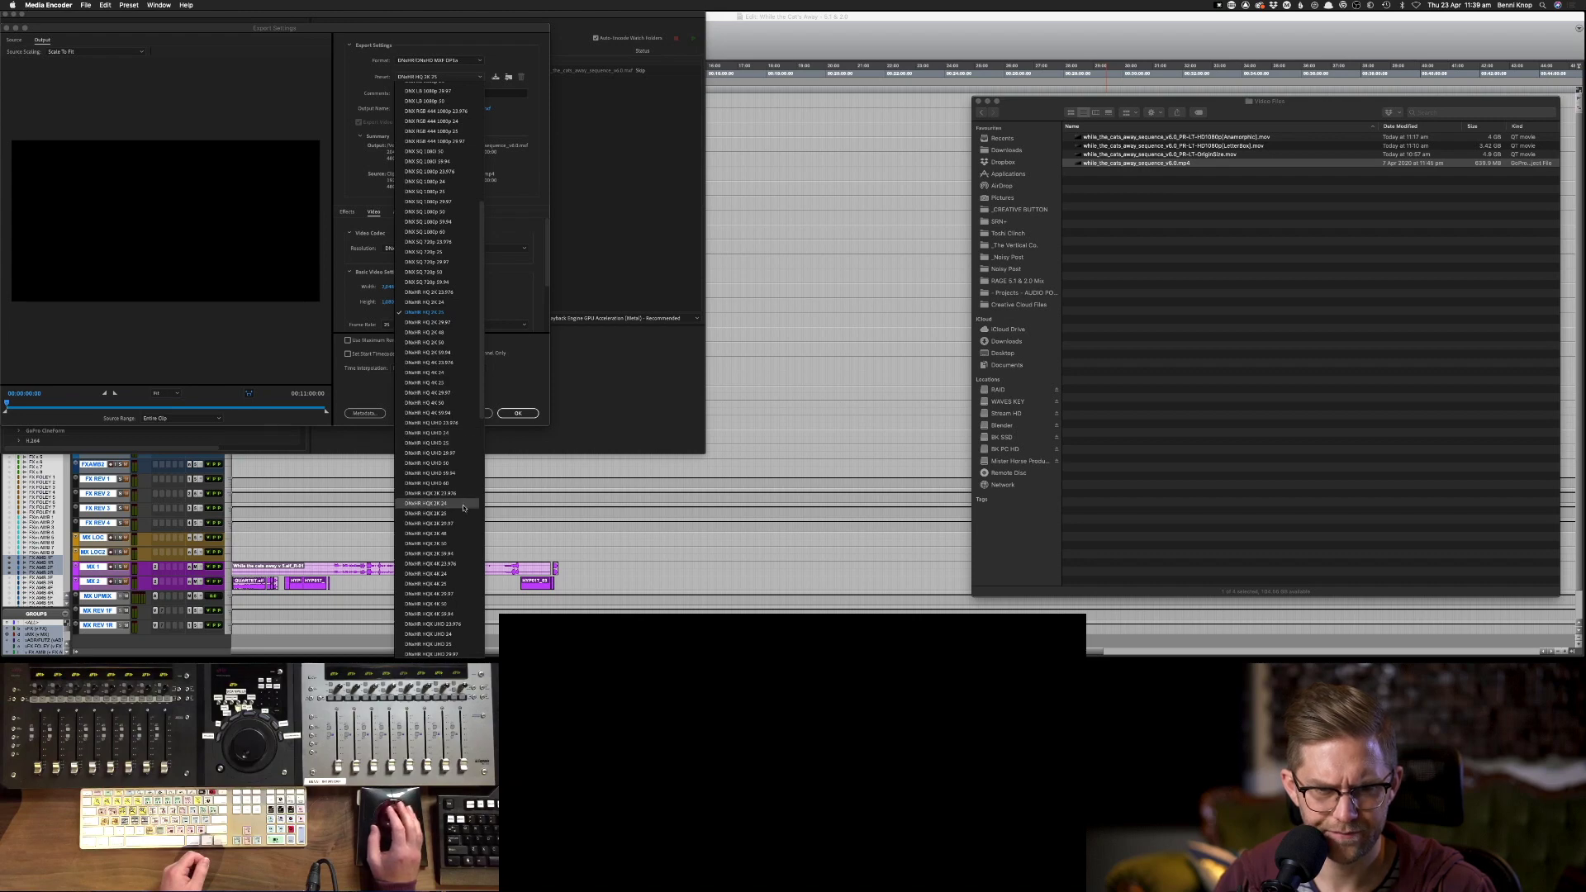
scroll(465, 510, "down", 14)
scroll(465, 510, "down", 2)
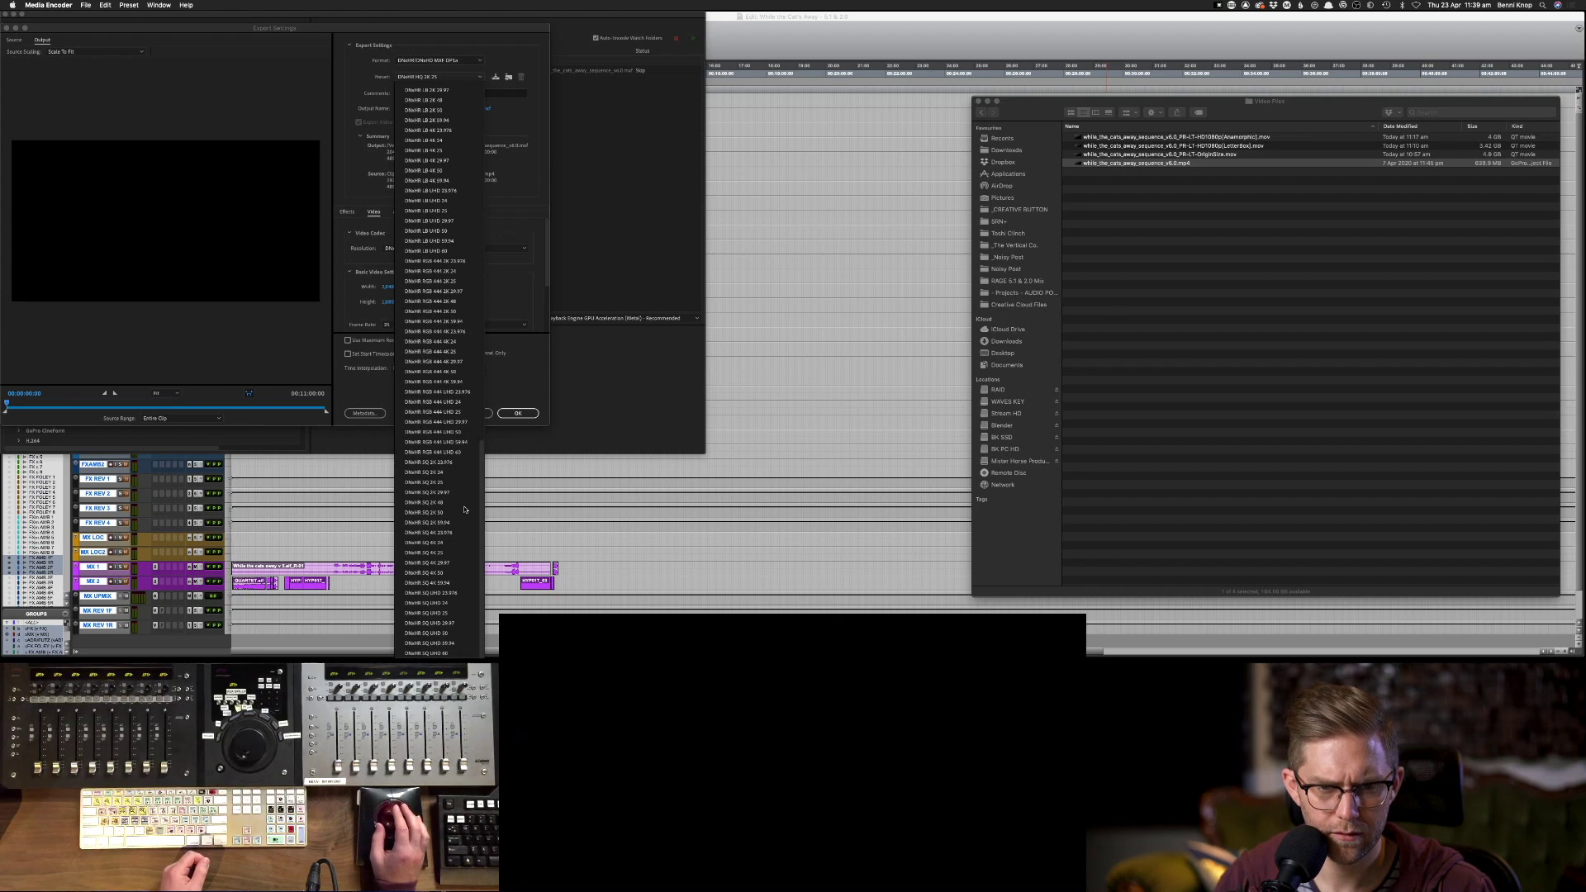
scroll(465, 510, "up", 13)
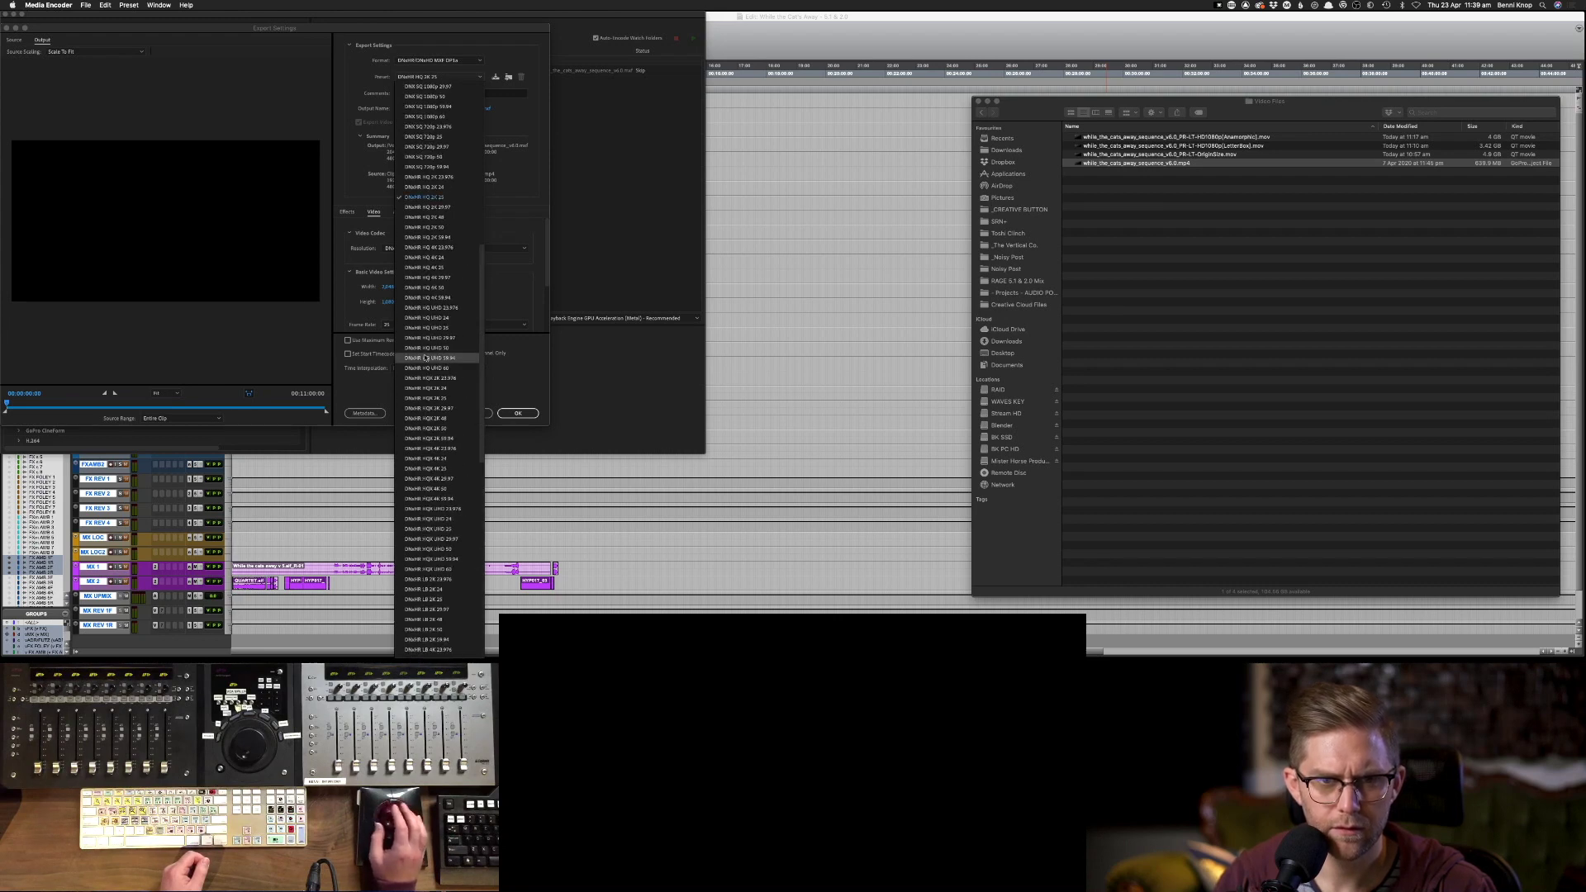
scroll(426, 357, "up", 3)
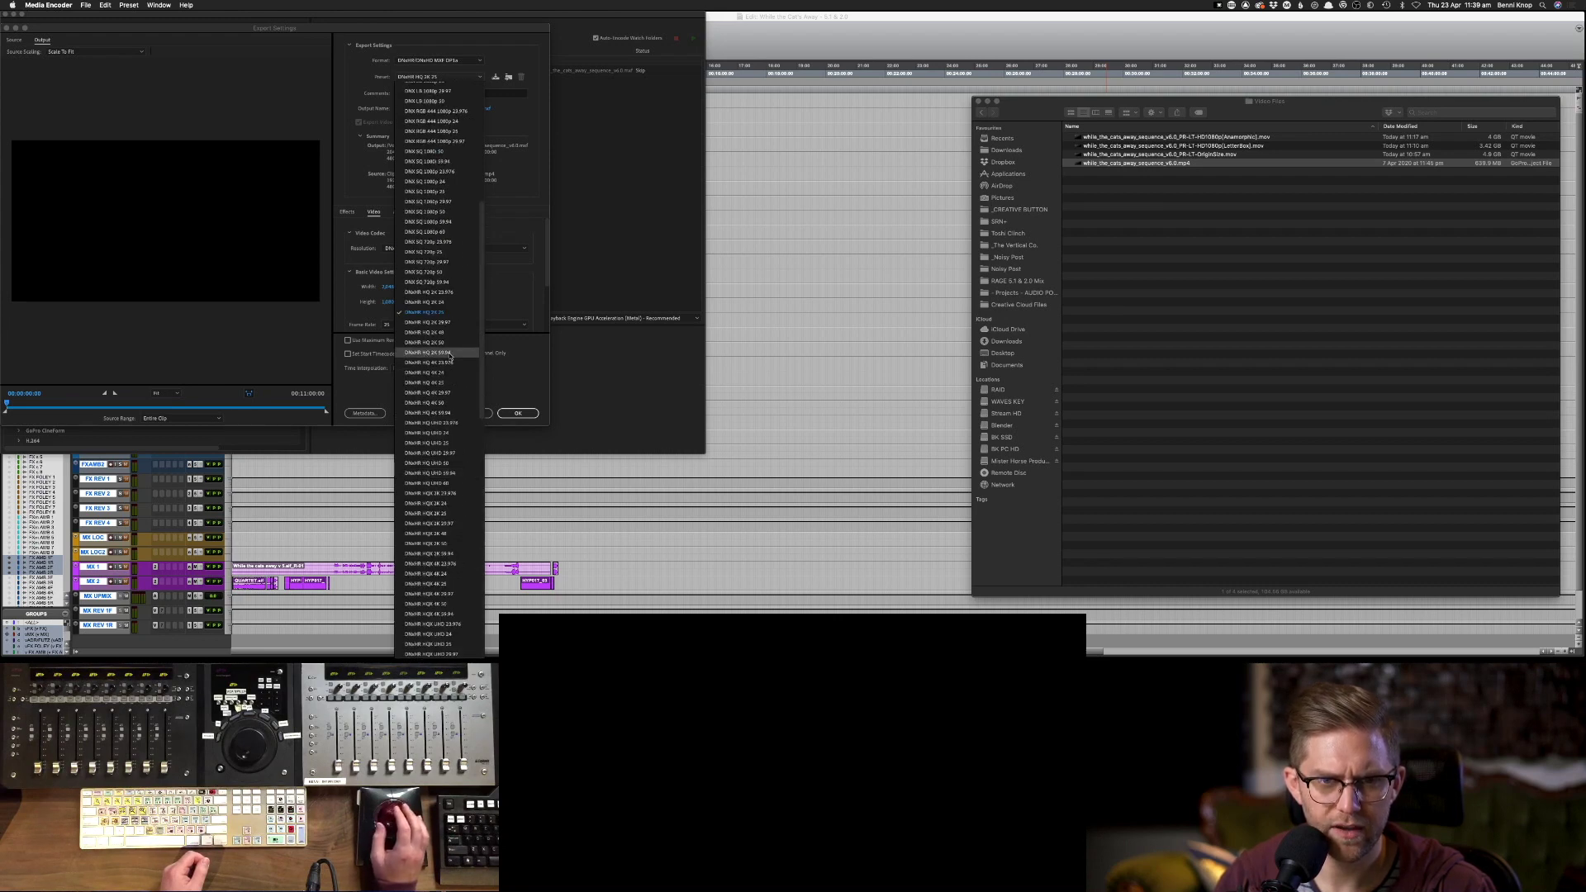
scroll(438, 357, "up", 8)
scroll(450, 357, "down", 7)
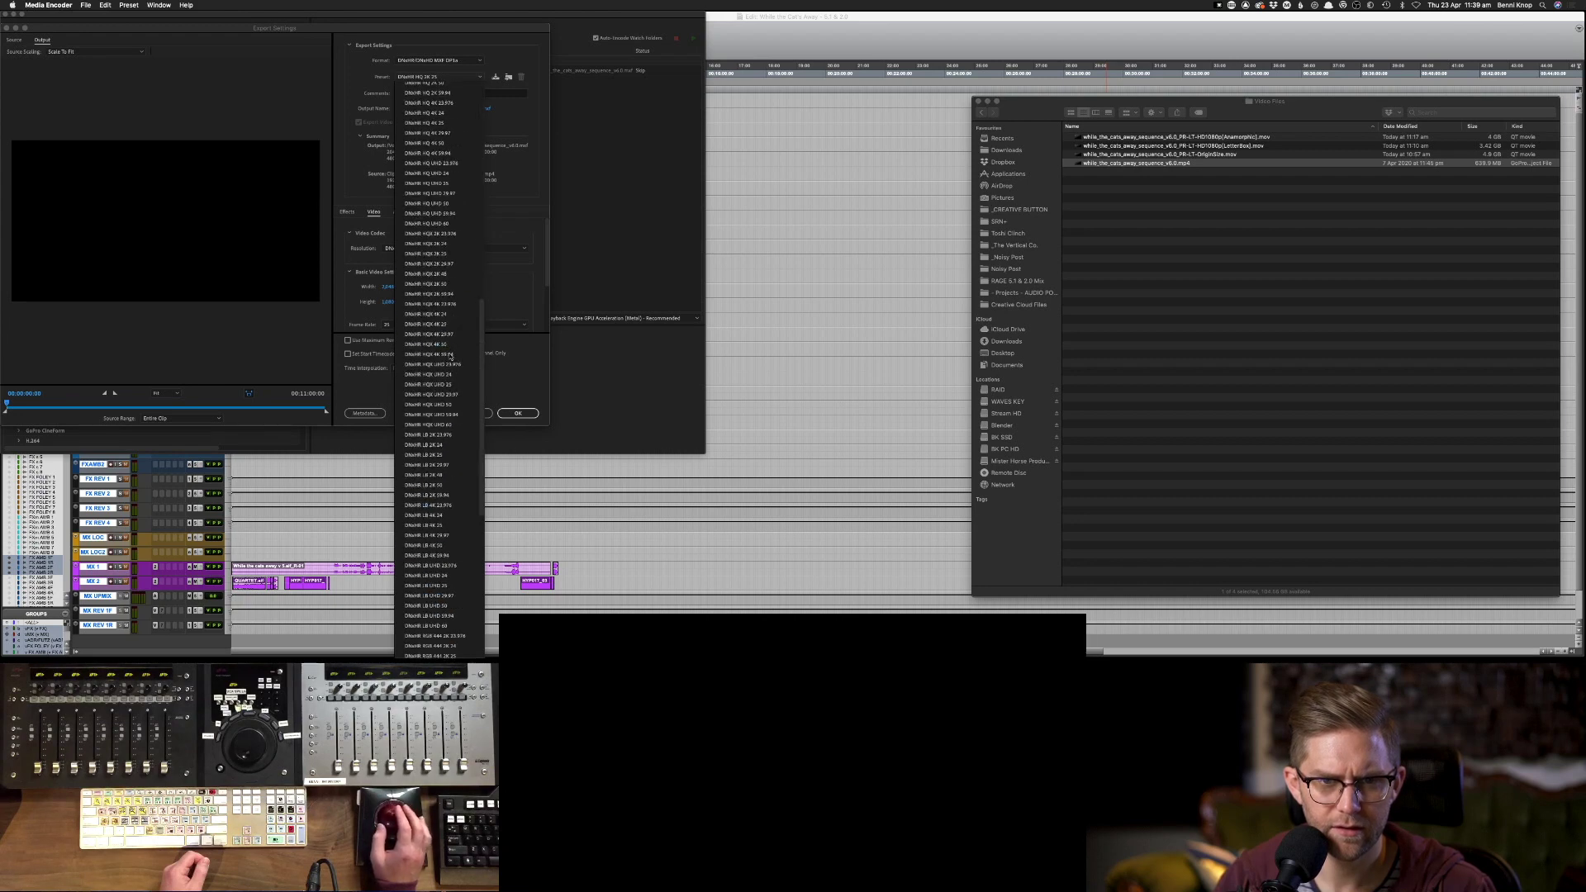
left_click(494, 231)
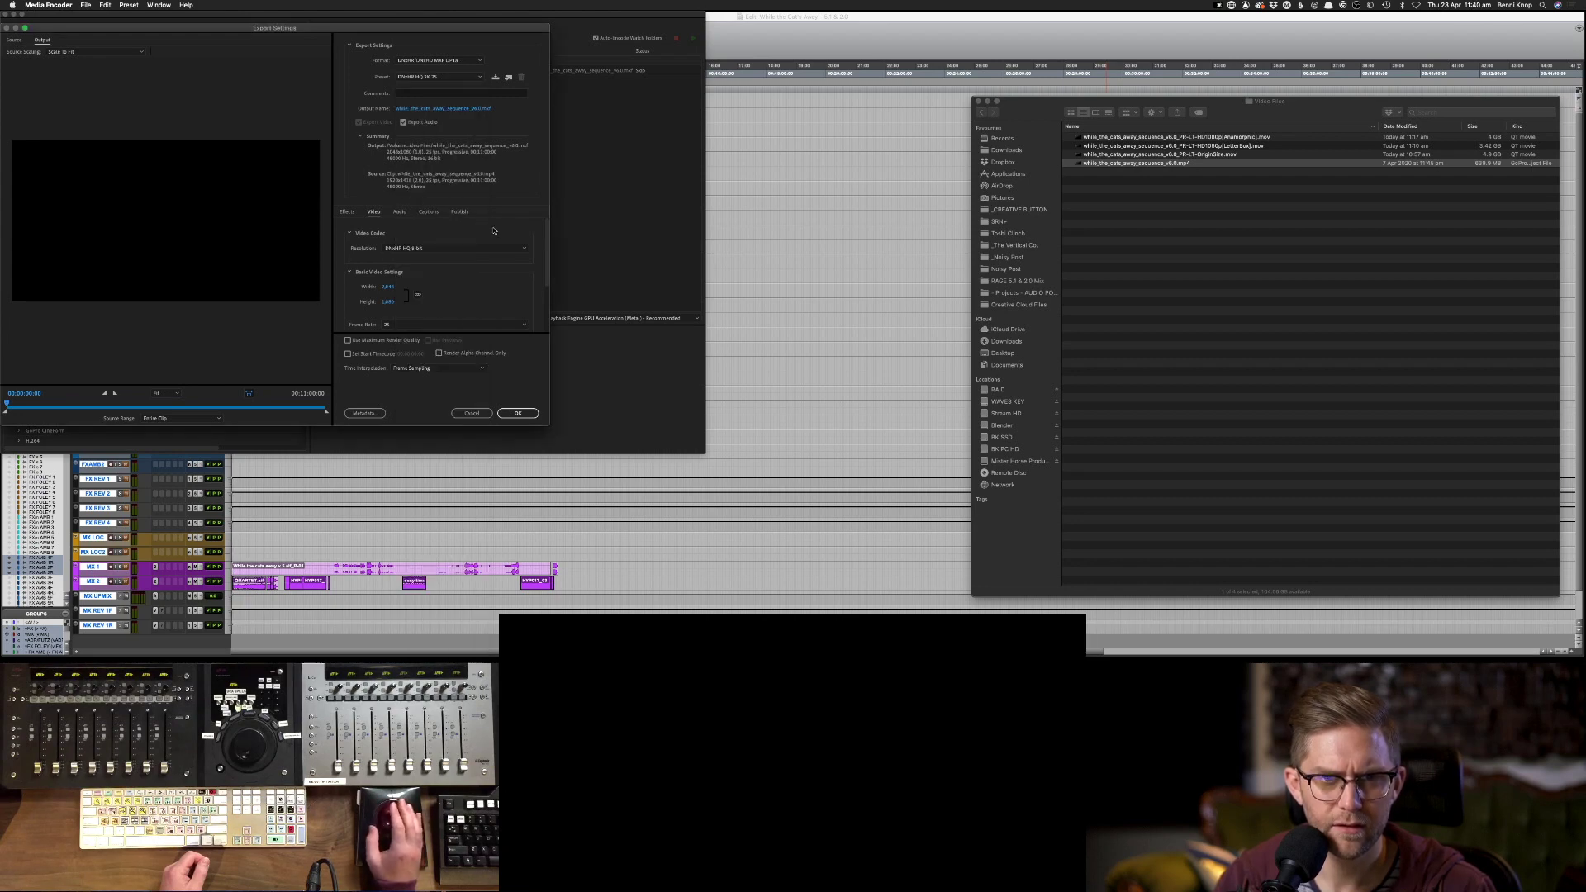
- Choose the DNxHR LB 2K 25 preset for the export, keeping the DNxHR/DNxHD MXF OP1a format
left_click(431, 77)
left_click(431, 62)
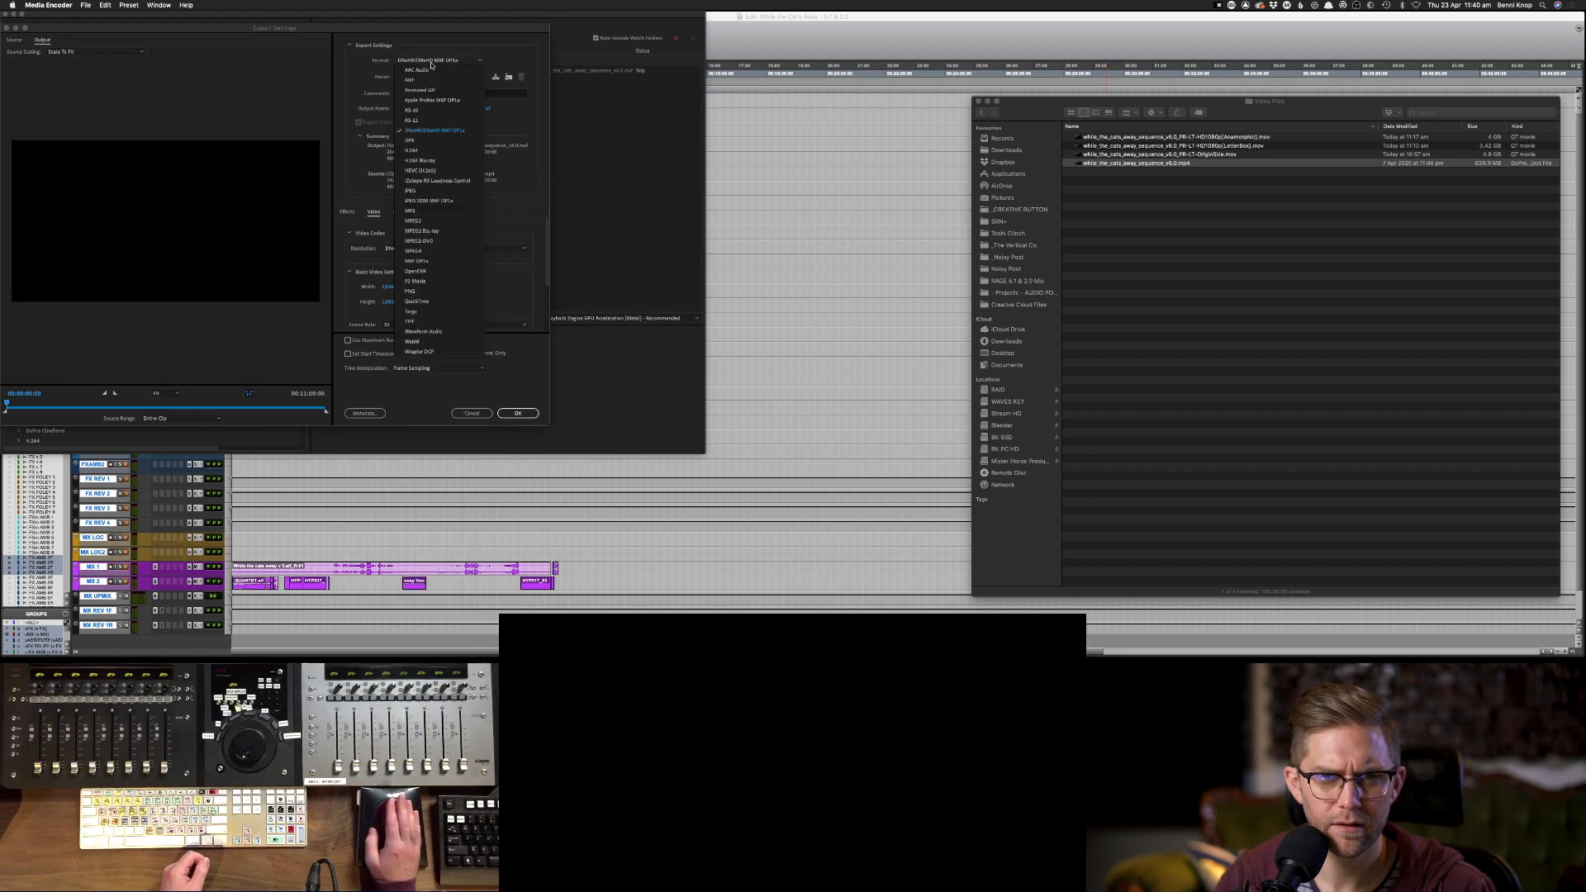
left_click(431, 64)
left_click(436, 78)
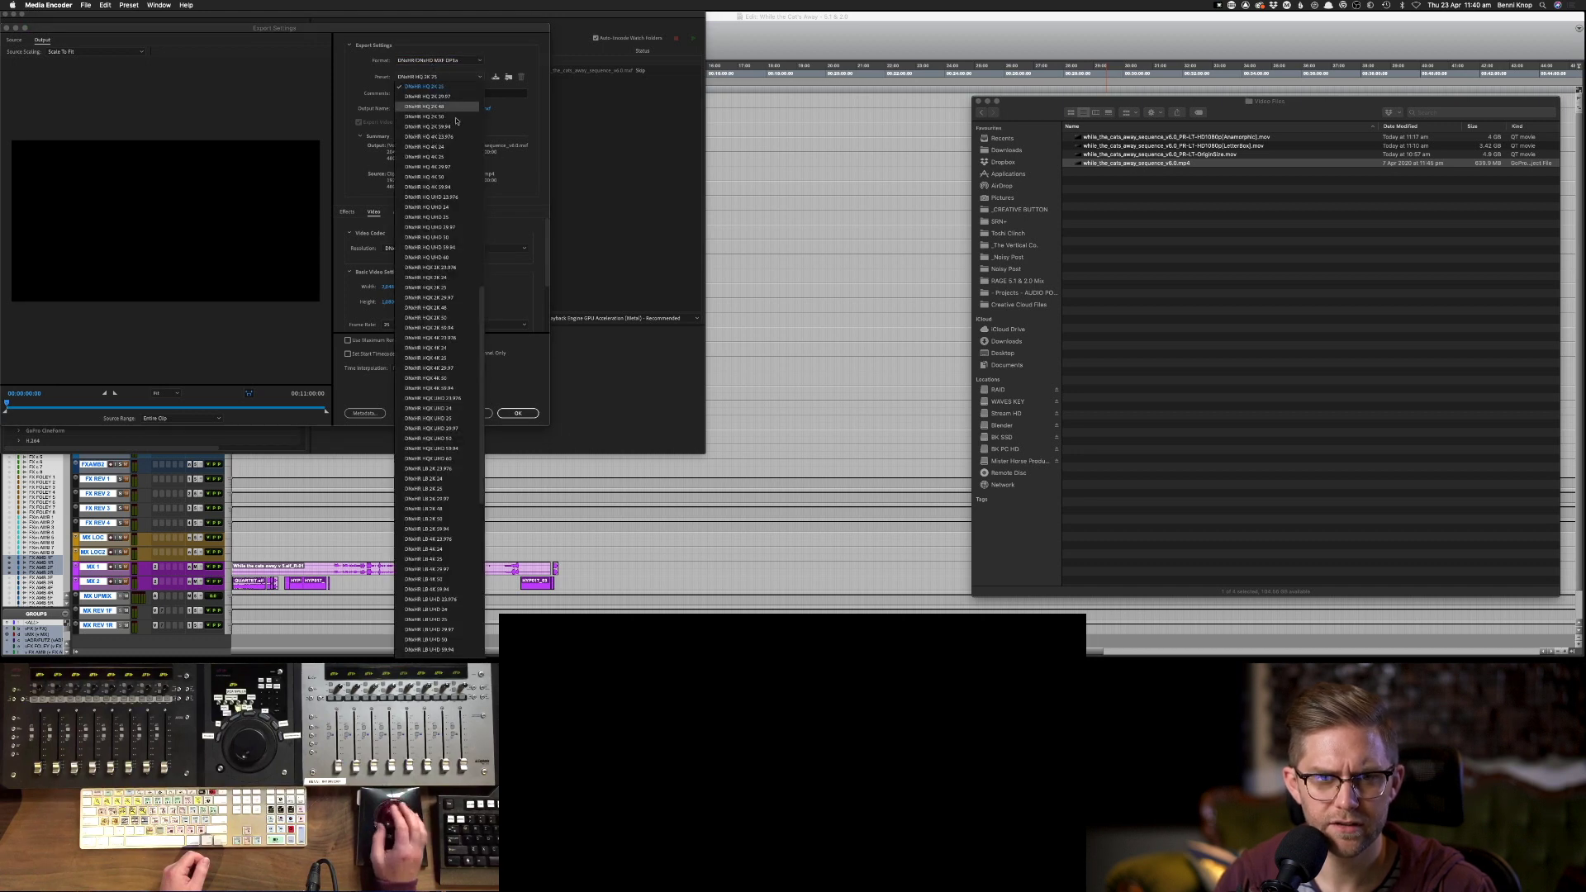
scroll(446, 157, "up", 5)
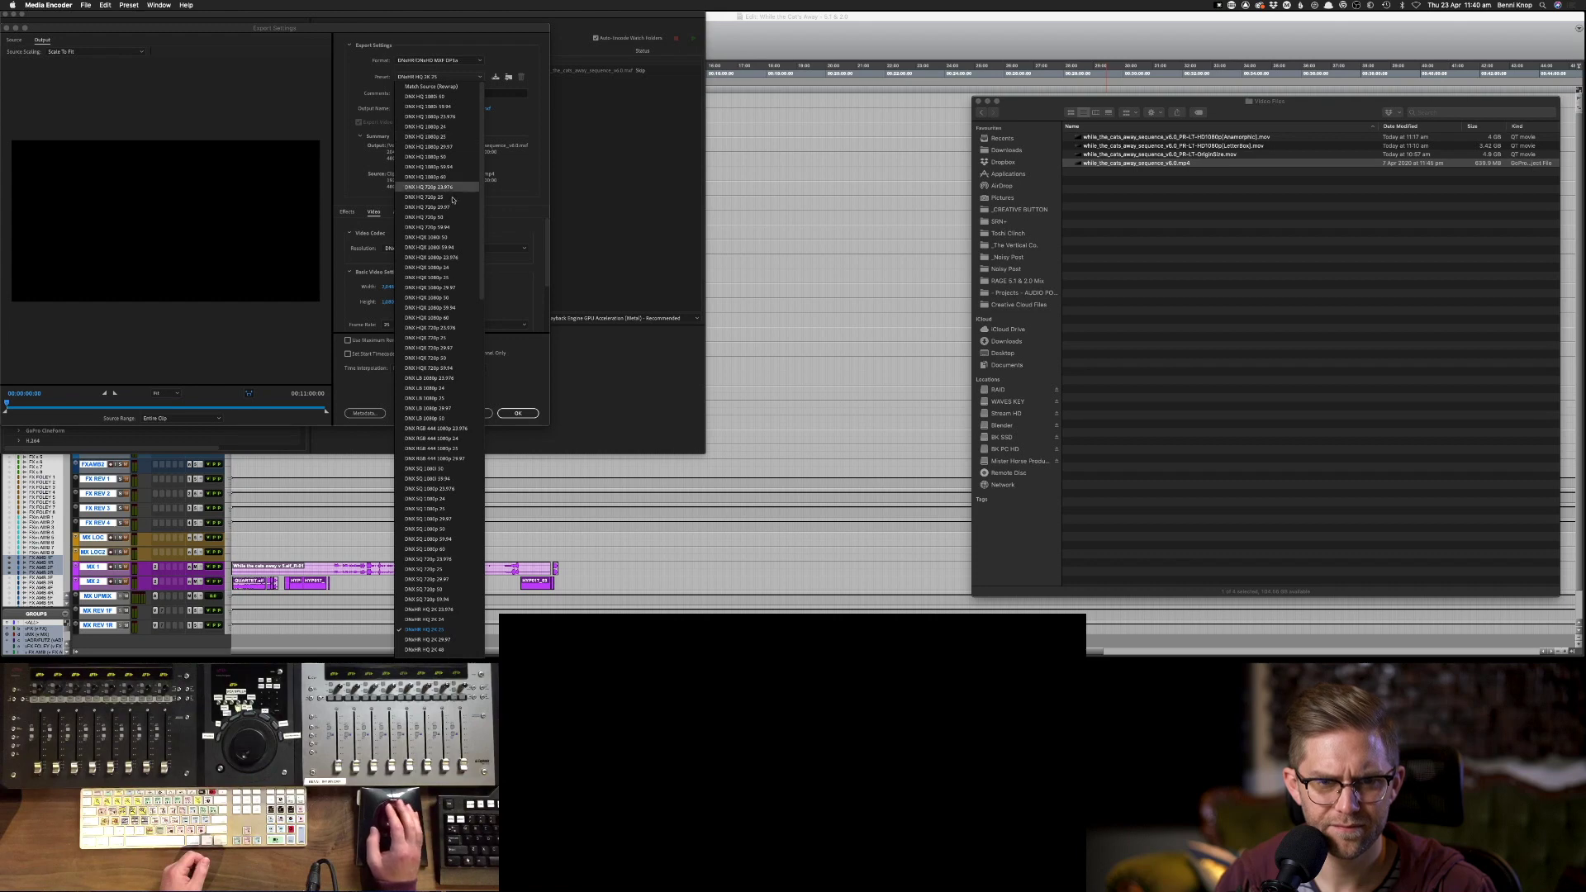
scroll(464, 301, "down", 7)
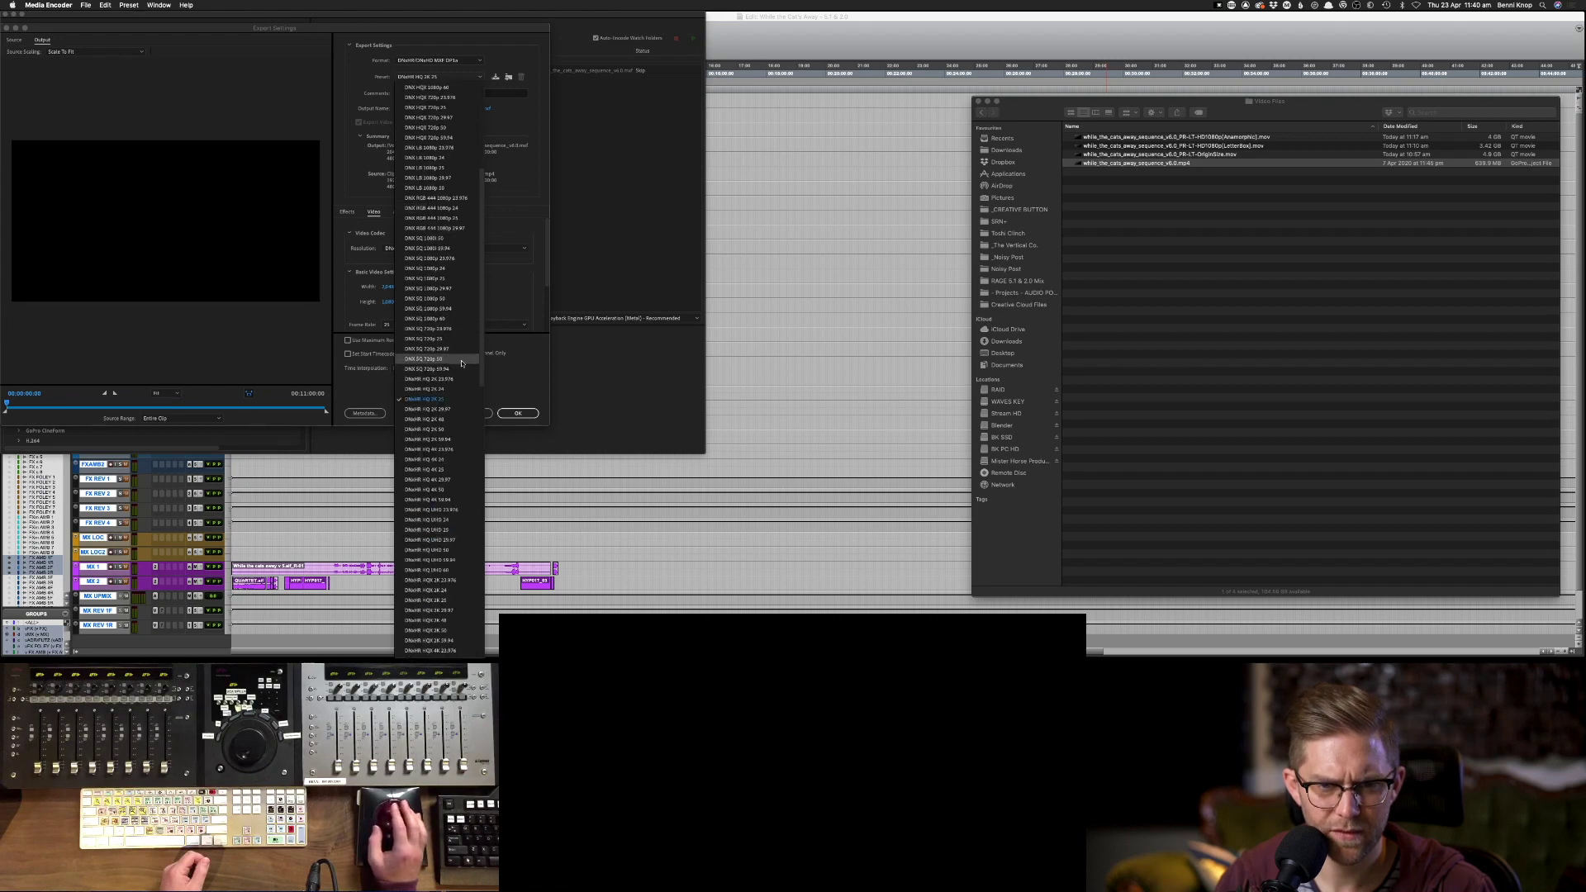
scroll(461, 363, "down", 7)
scroll(462, 364, "down", 4)
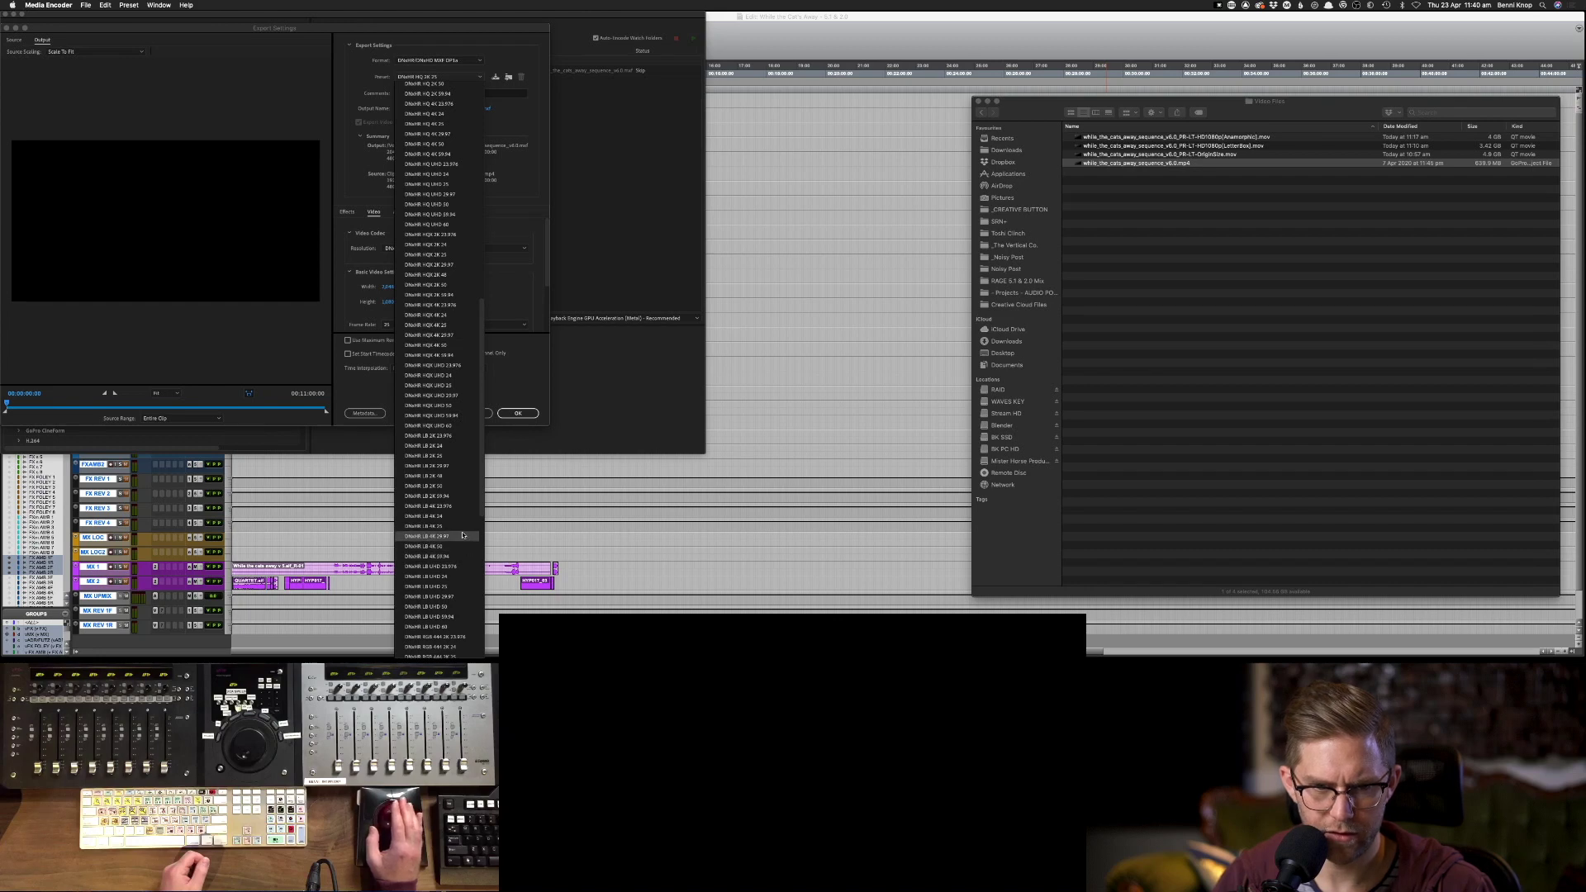
left_click(446, 457)
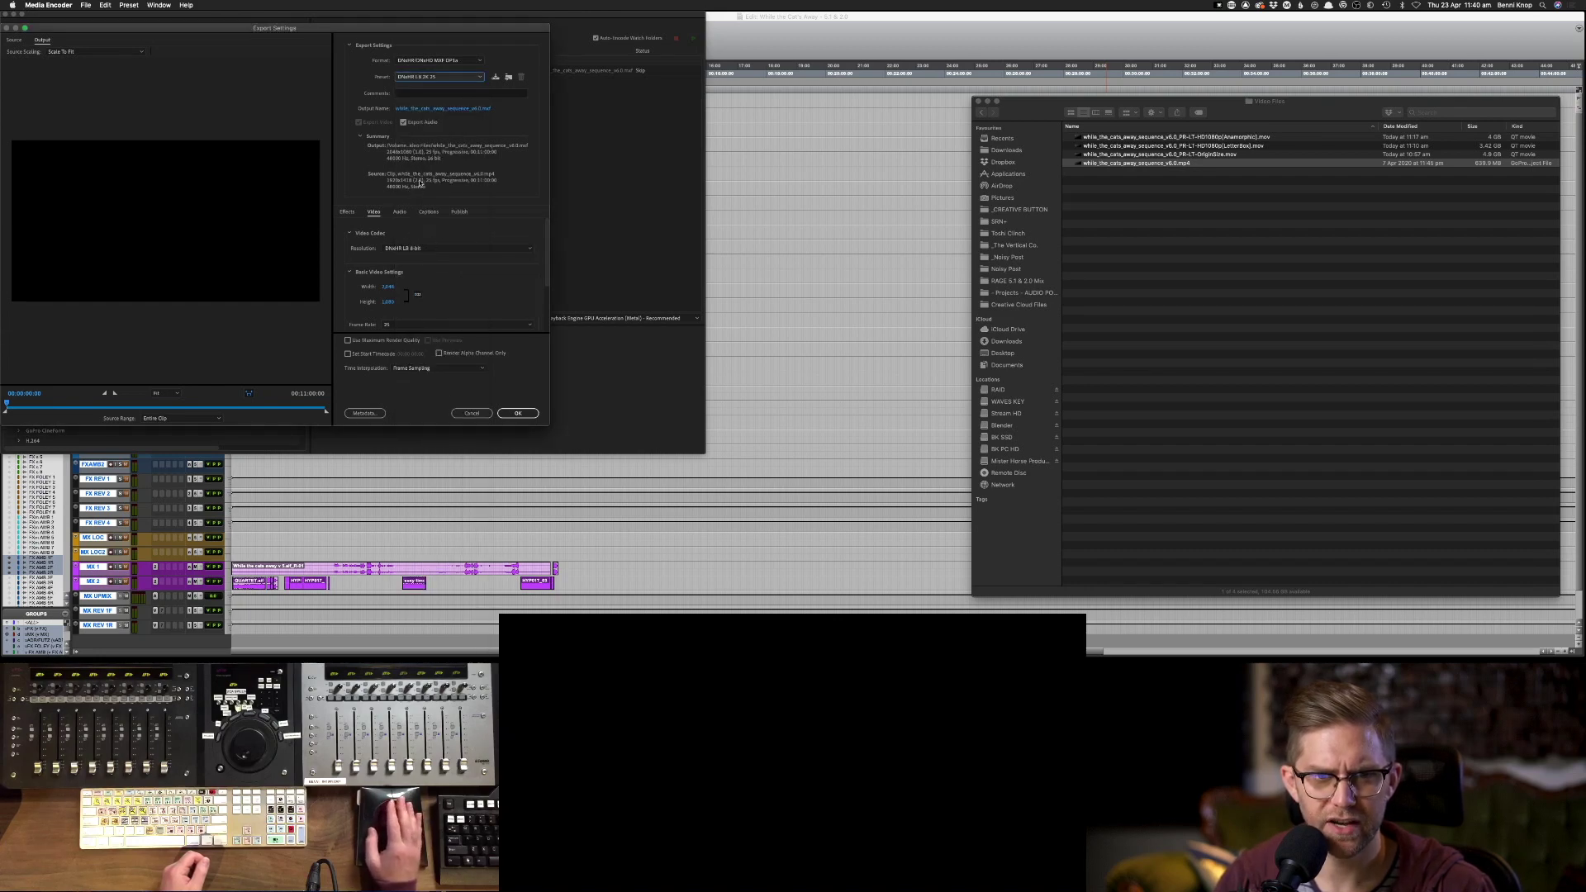
- Set the output frame size to 1920 wide by 1080 high and preview the picture further into the film
scroll(405, 233, "down", 1)
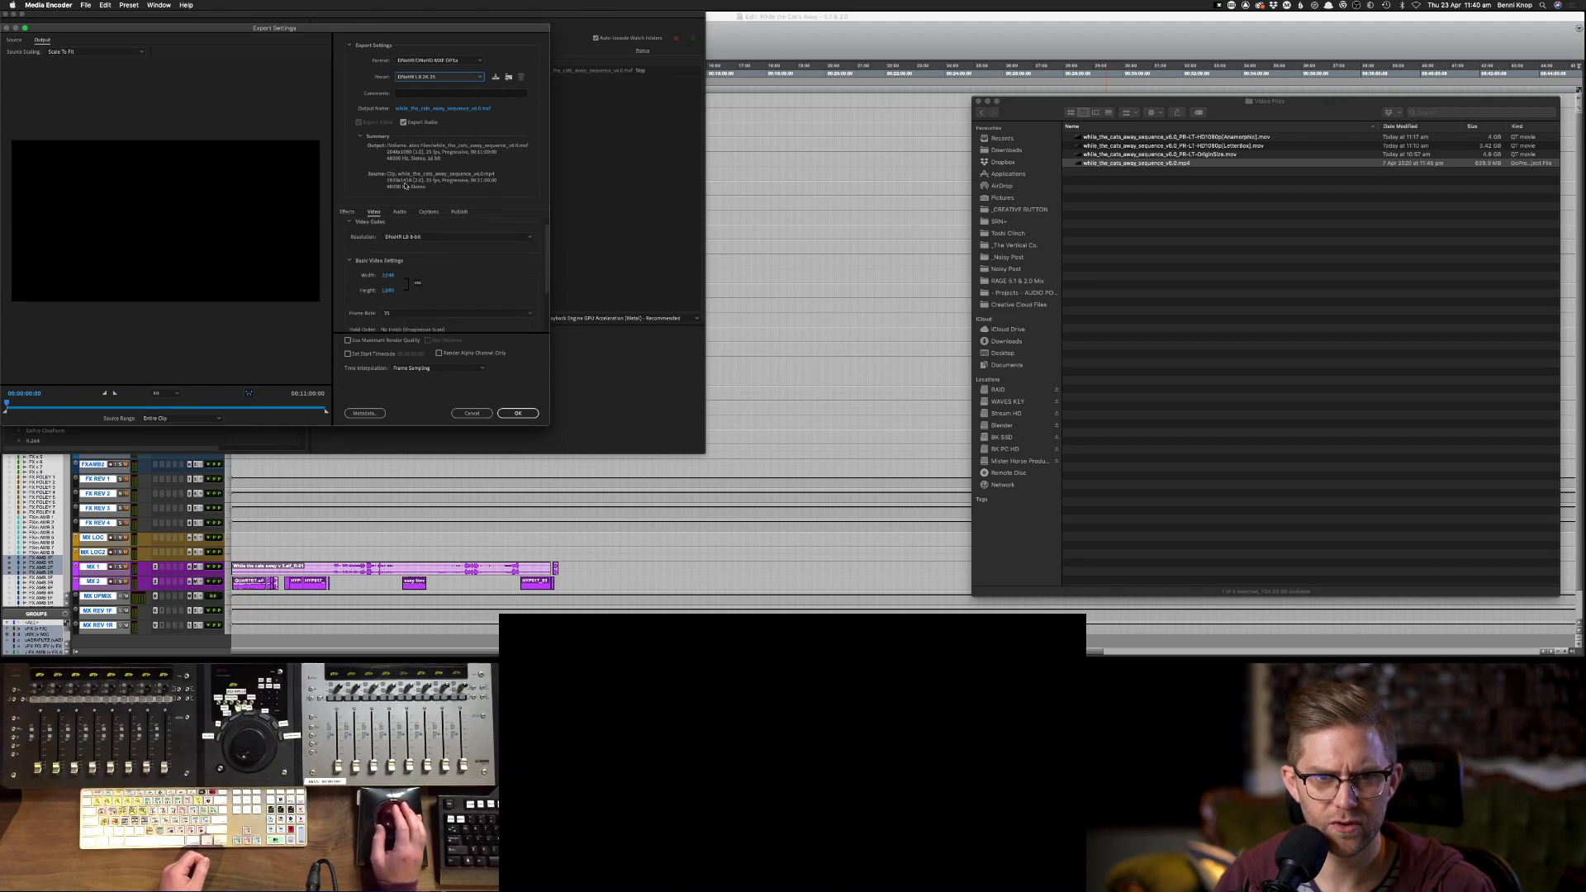
left_click(389, 277)
type("1920")
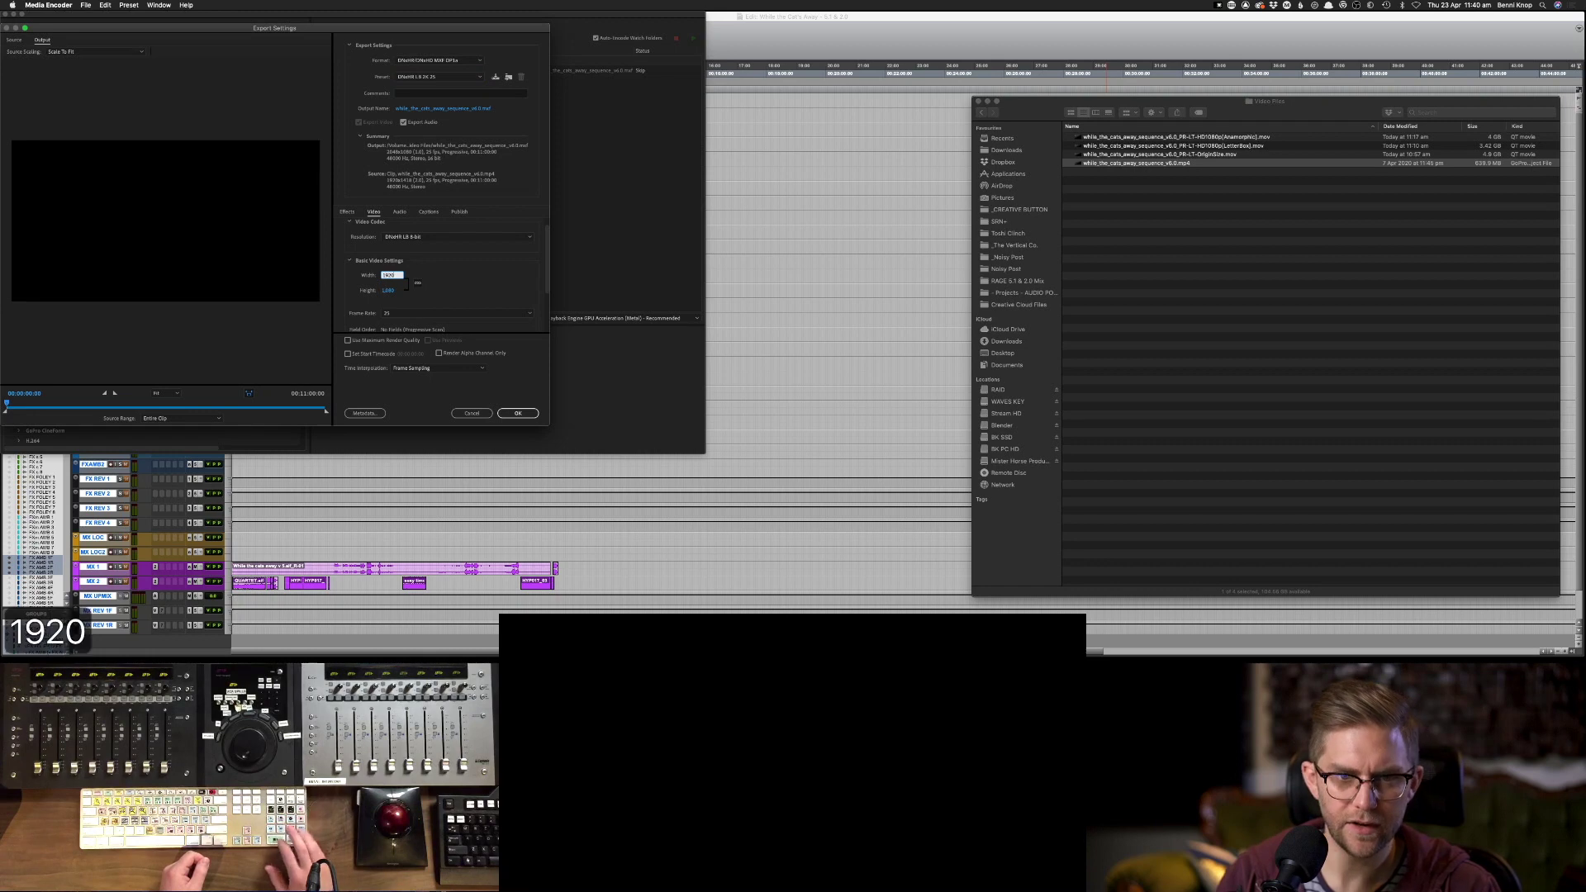
key("Return")
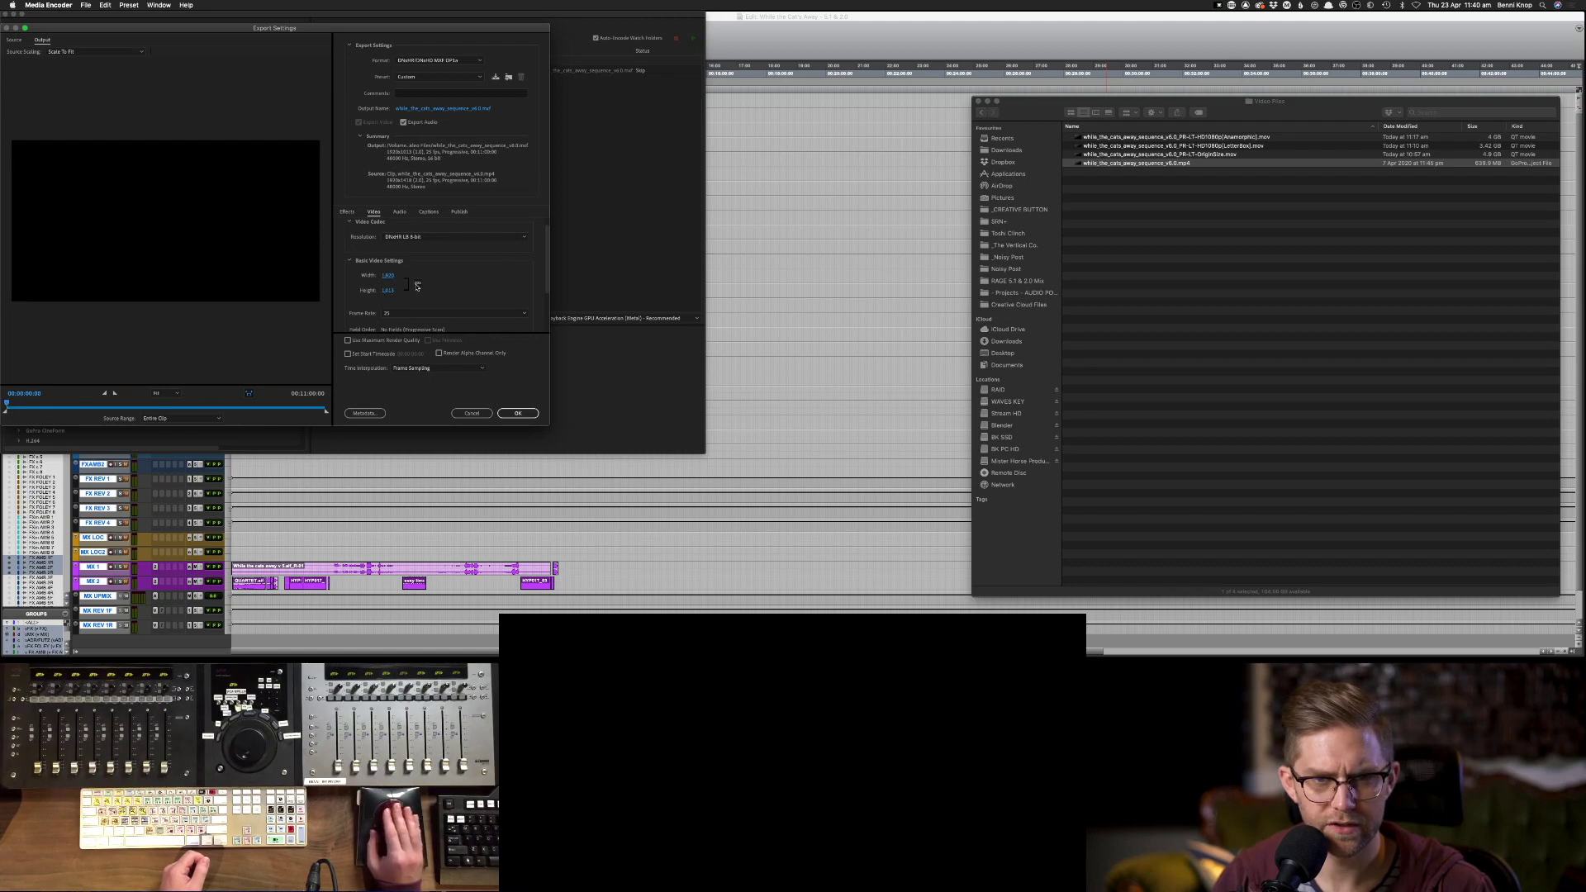
left_click(388, 291)
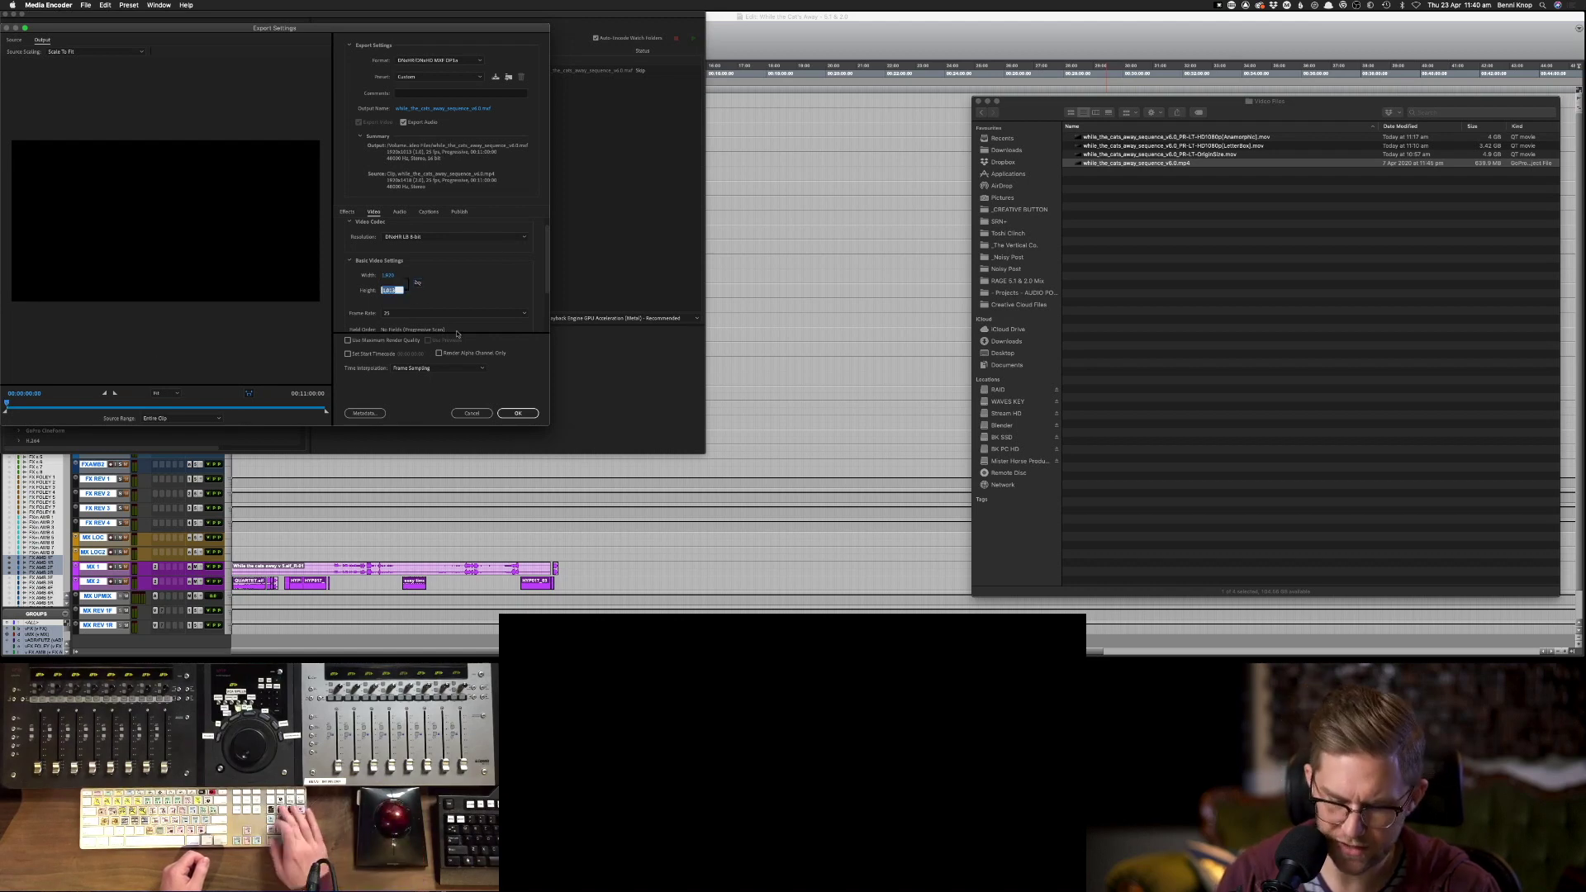
type("180")
key("BackSpace")
key("BackSpace")
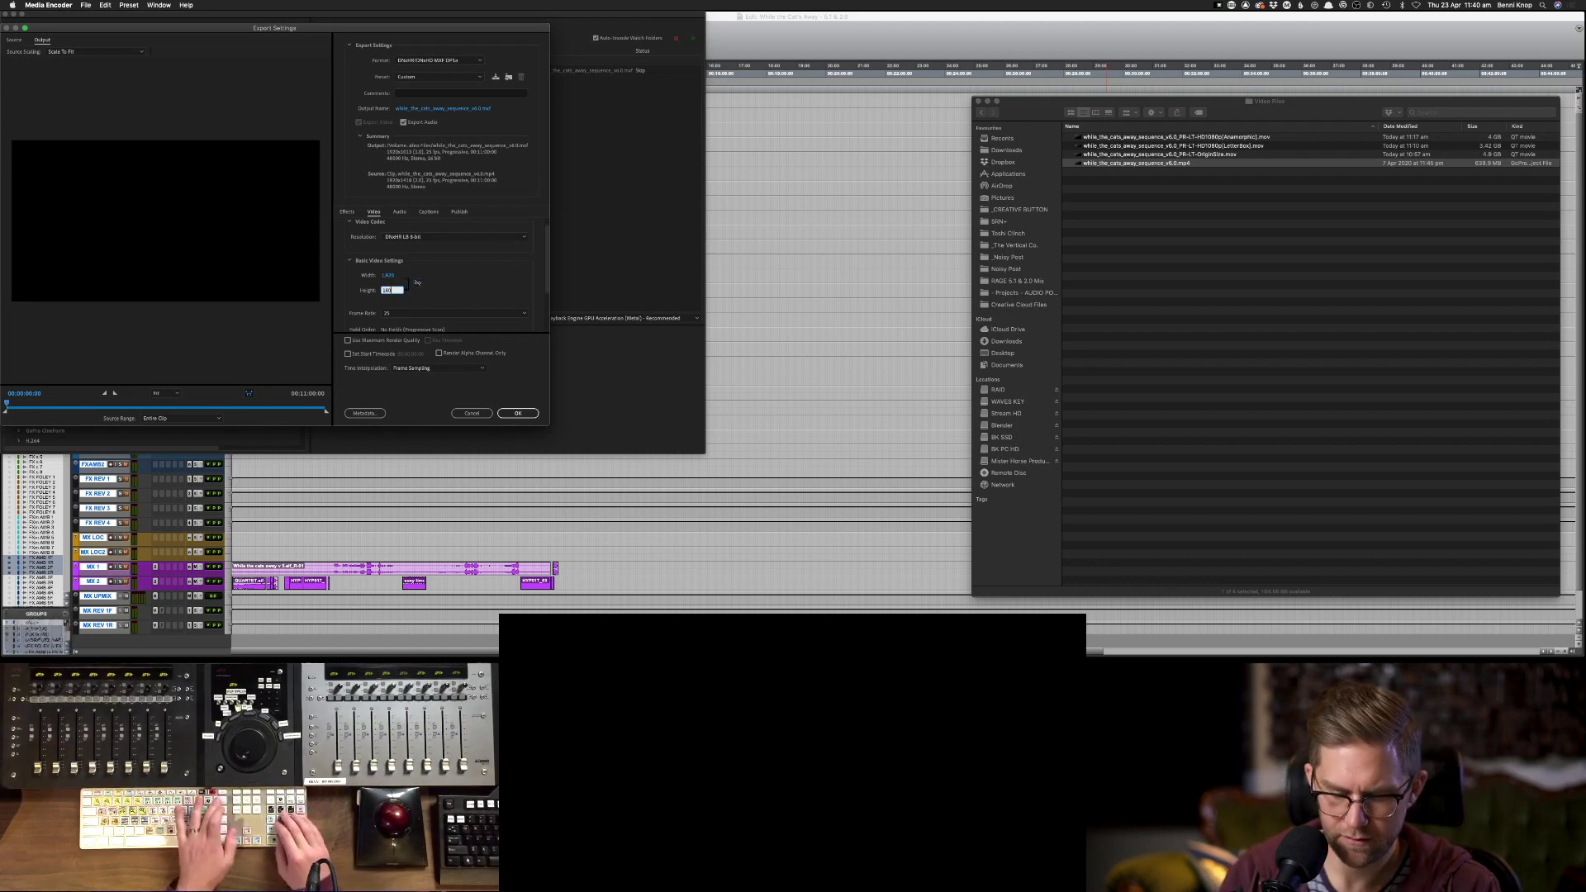
type("080")
key("Return")
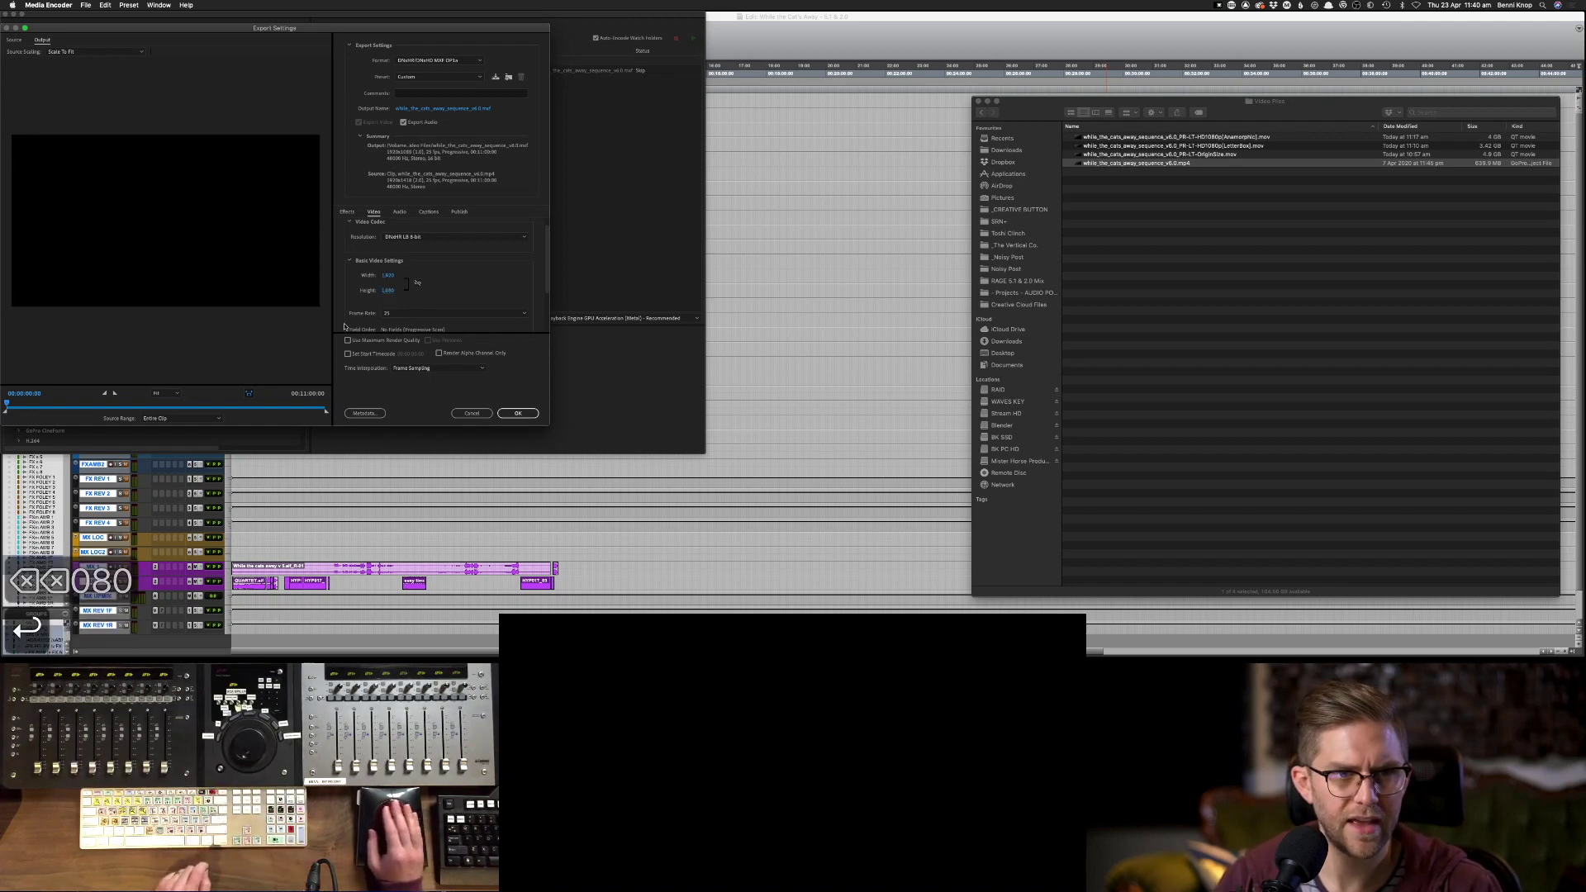
left_click_drag(6, 404, 97, 402)
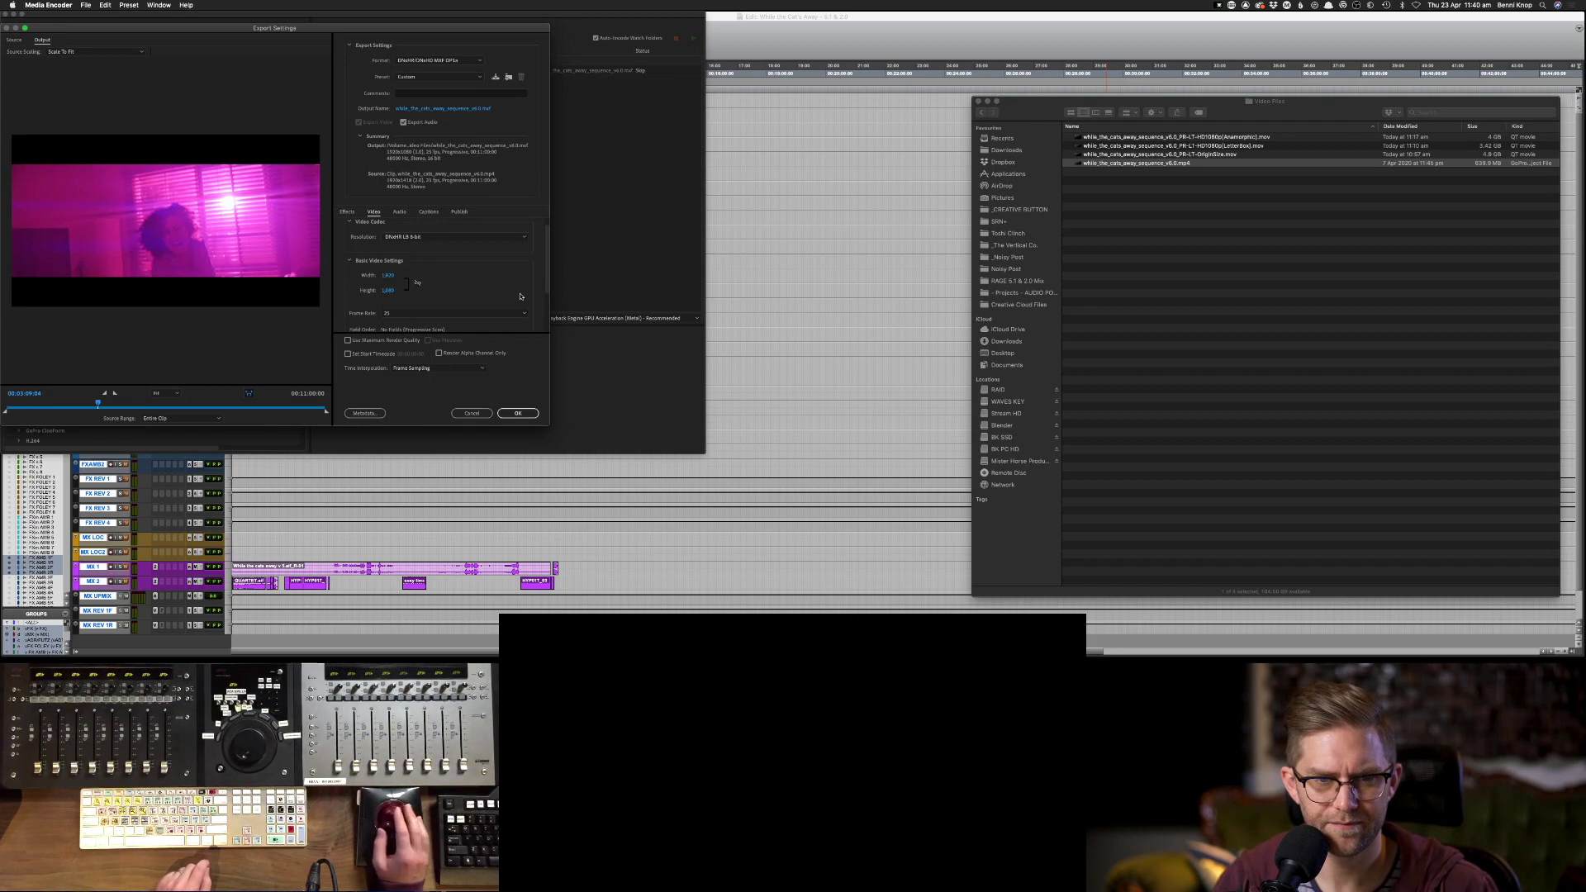
- Check the video settings and save the current export configuration as a preset named "Pro Tools DNX"
scroll(520, 296, "up", 2)
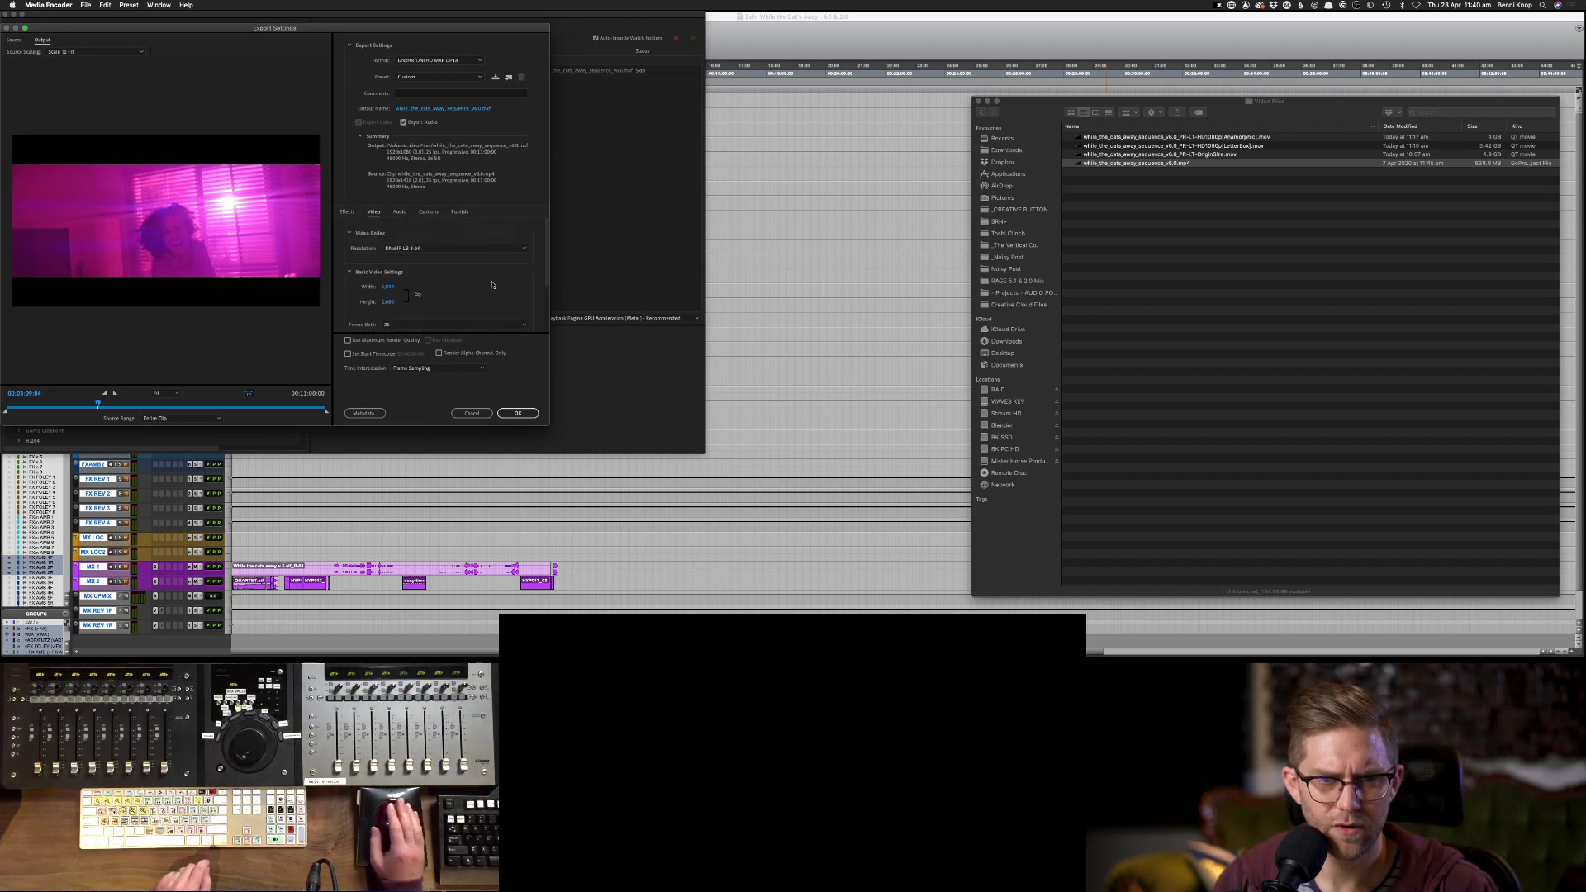
scroll(504, 268, "down", 5)
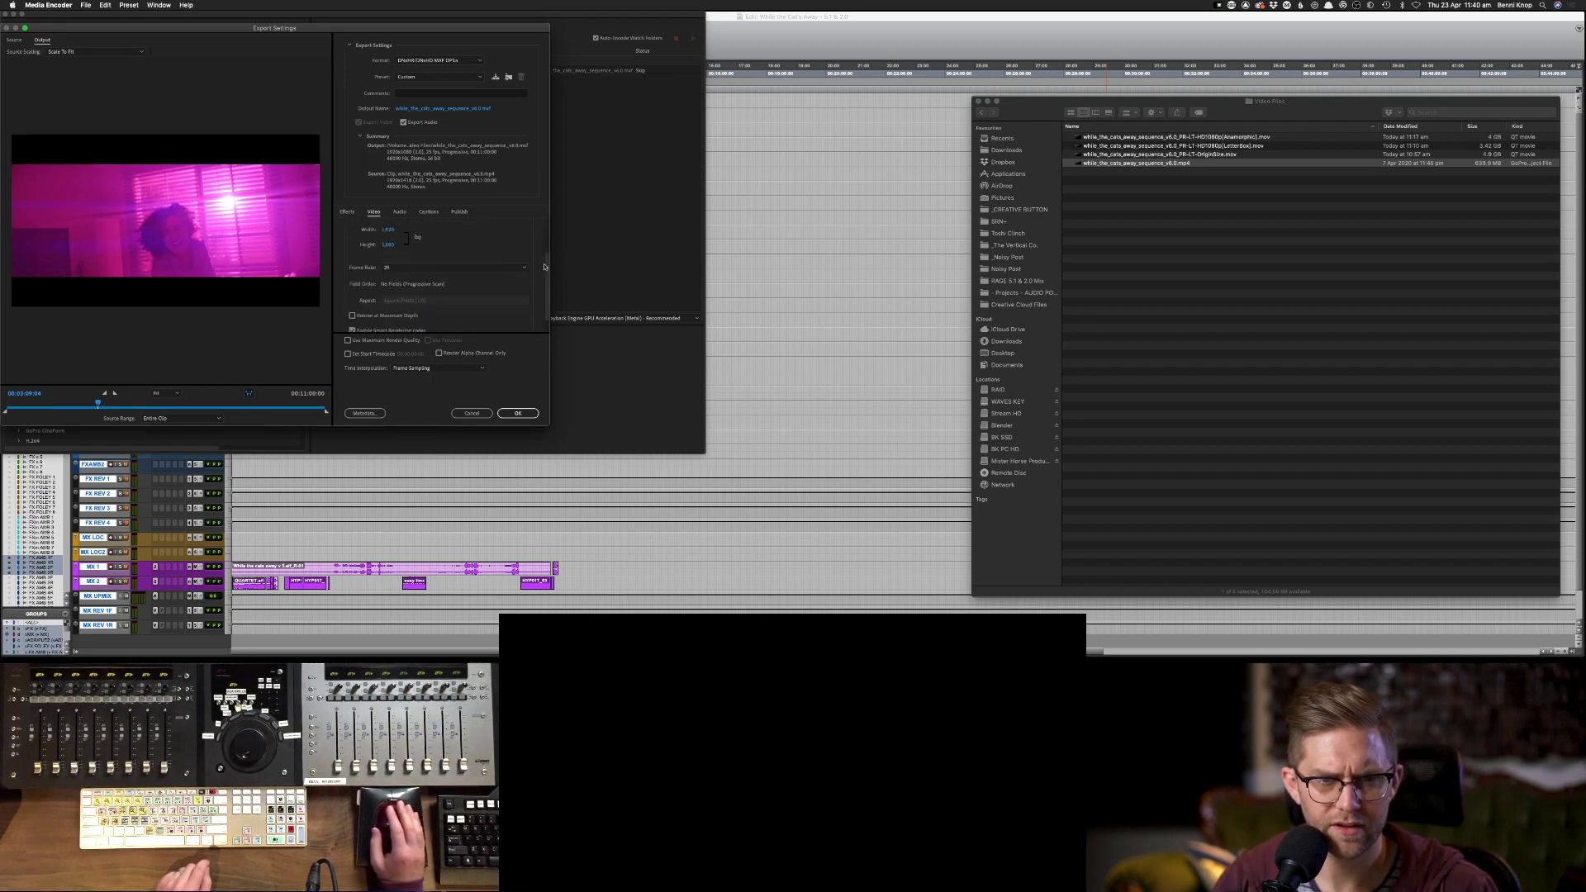
scroll(529, 264, "down", 2)
scroll(513, 259, "up", 6)
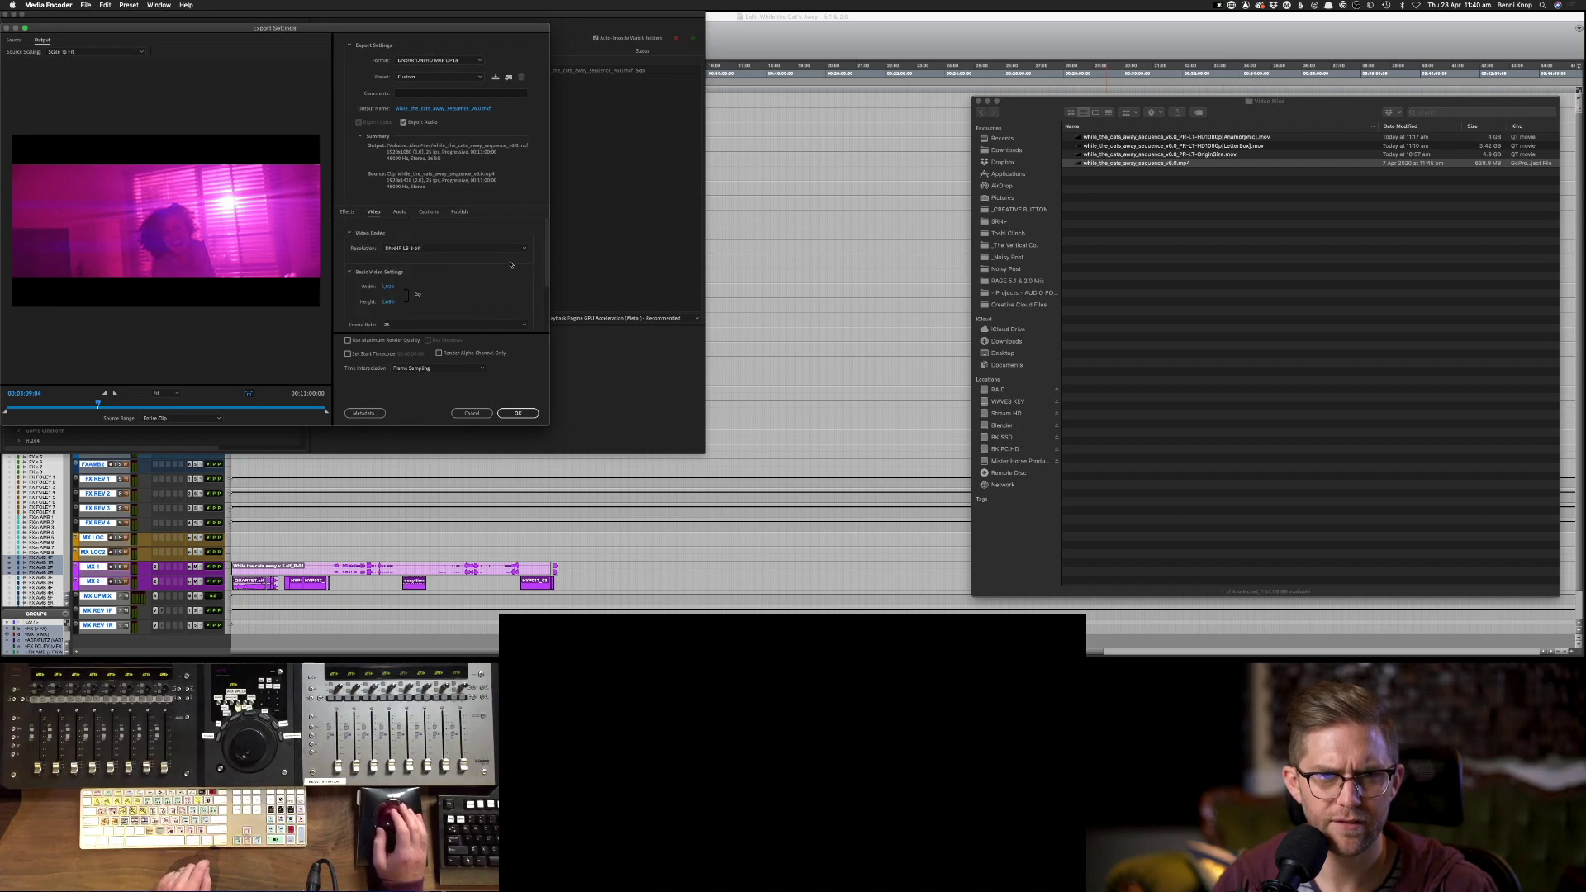
left_click(496, 76)
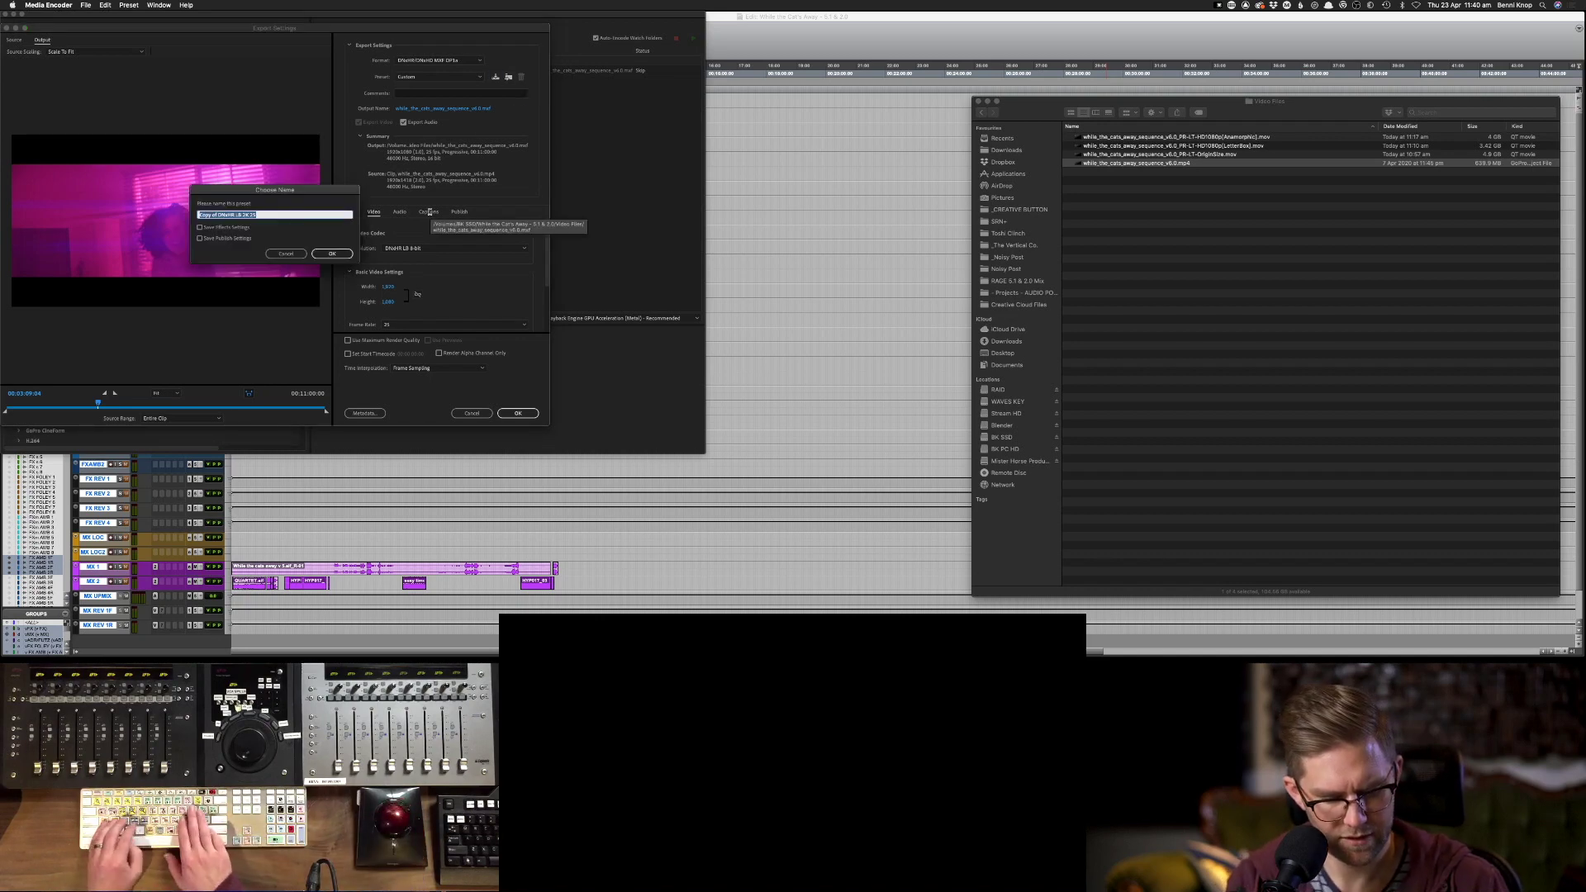
type("Pro Tools N")
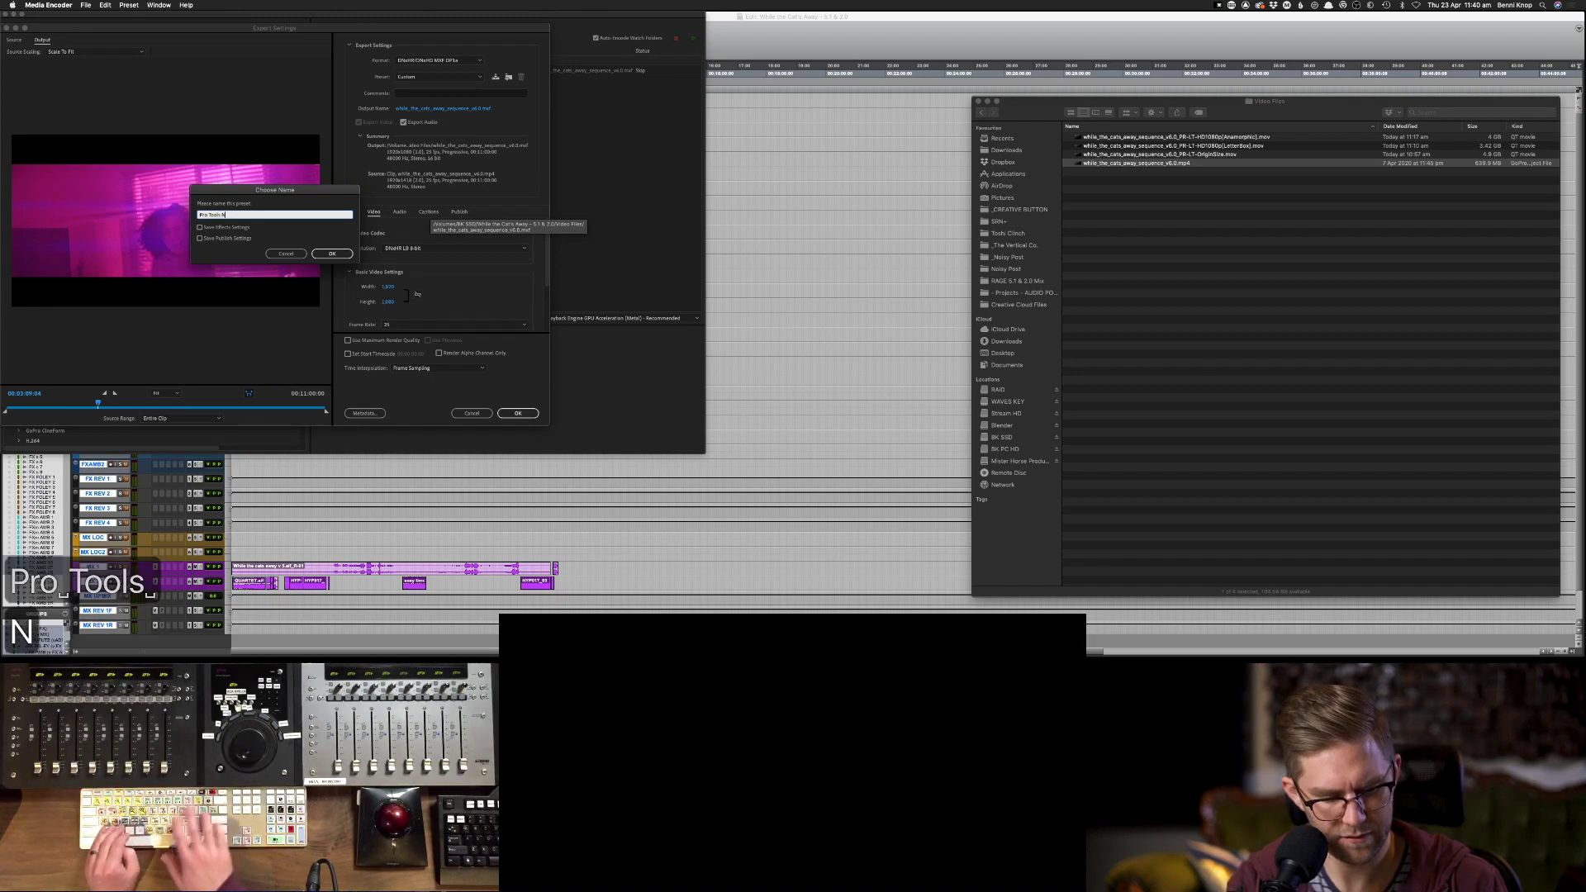
key("BackSpace")
type("DNX")
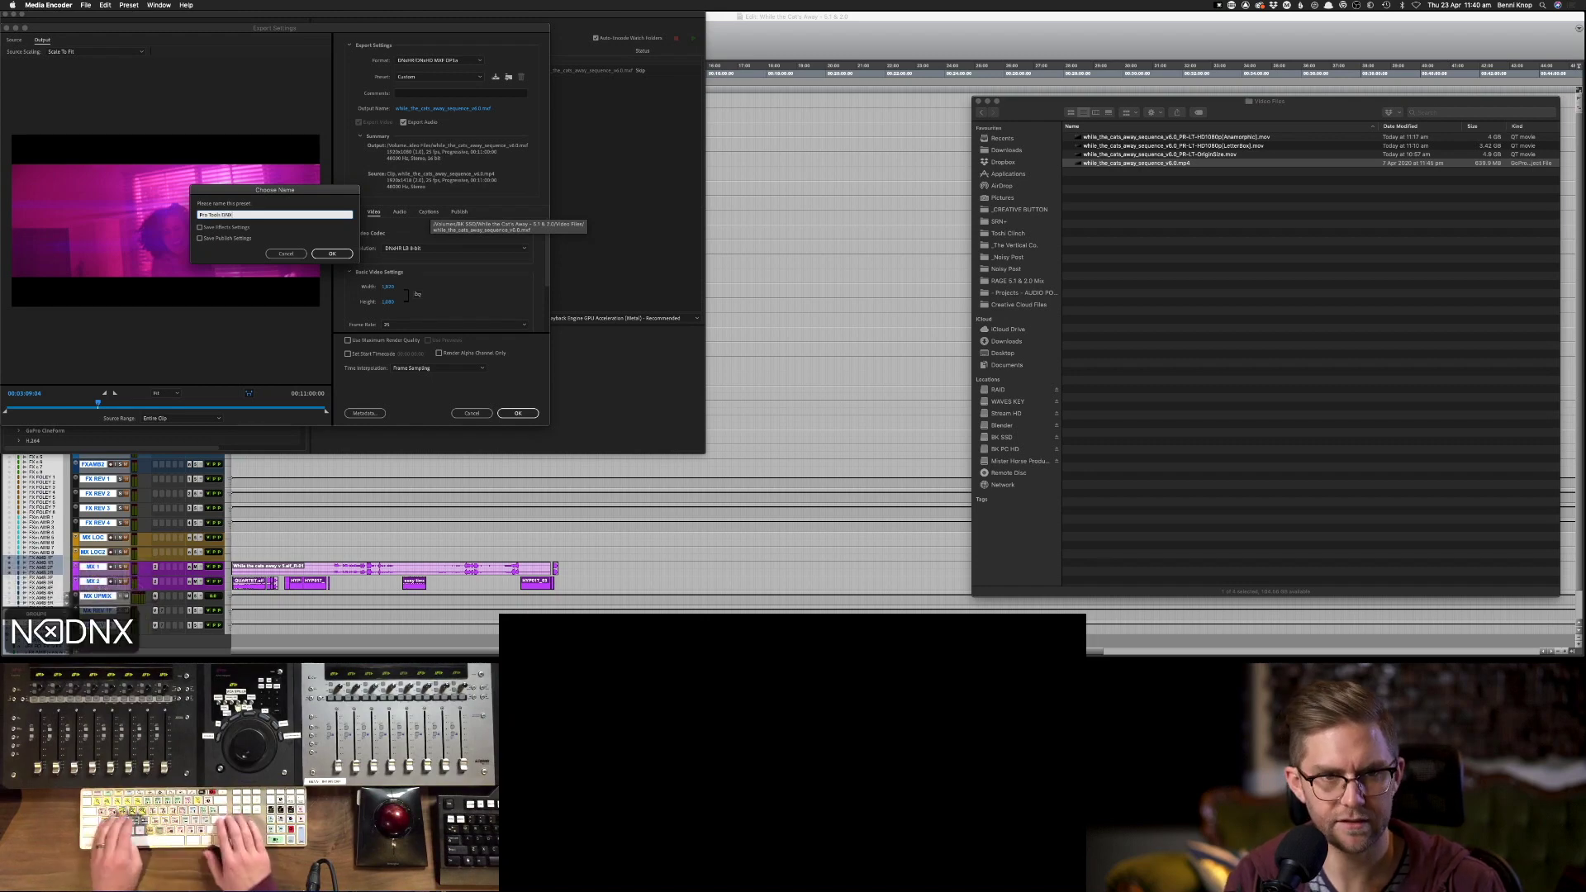
key("Return")
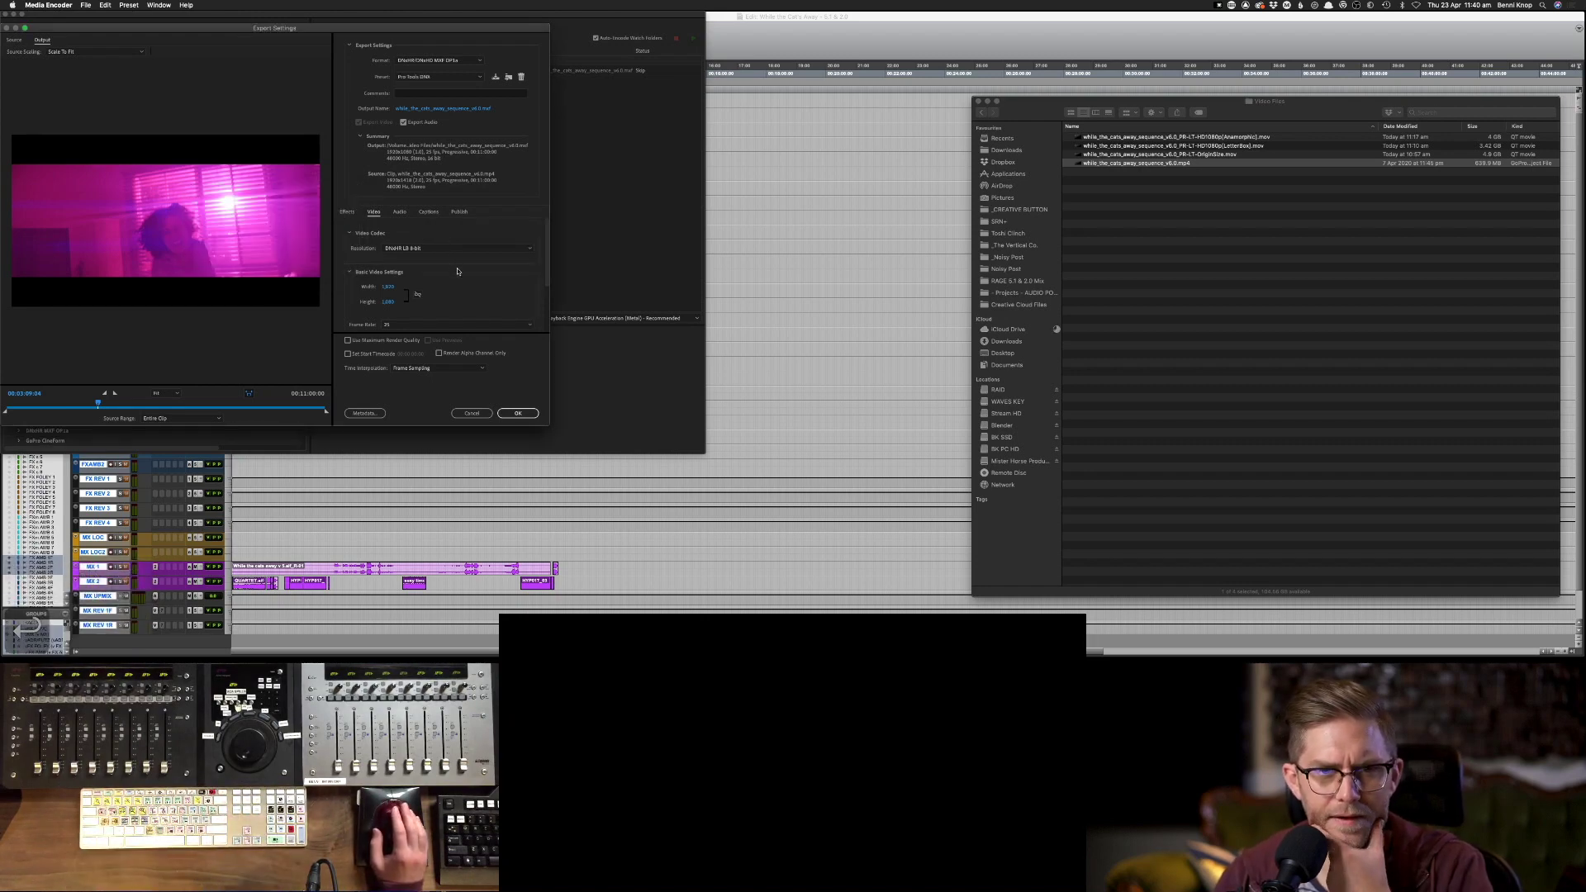
- Save the output as while_the_cats_away_sequence_v6.0 in the Video Files folder, accept the export settings and start encoding the queue
scroll(450, 256, "down", 3)
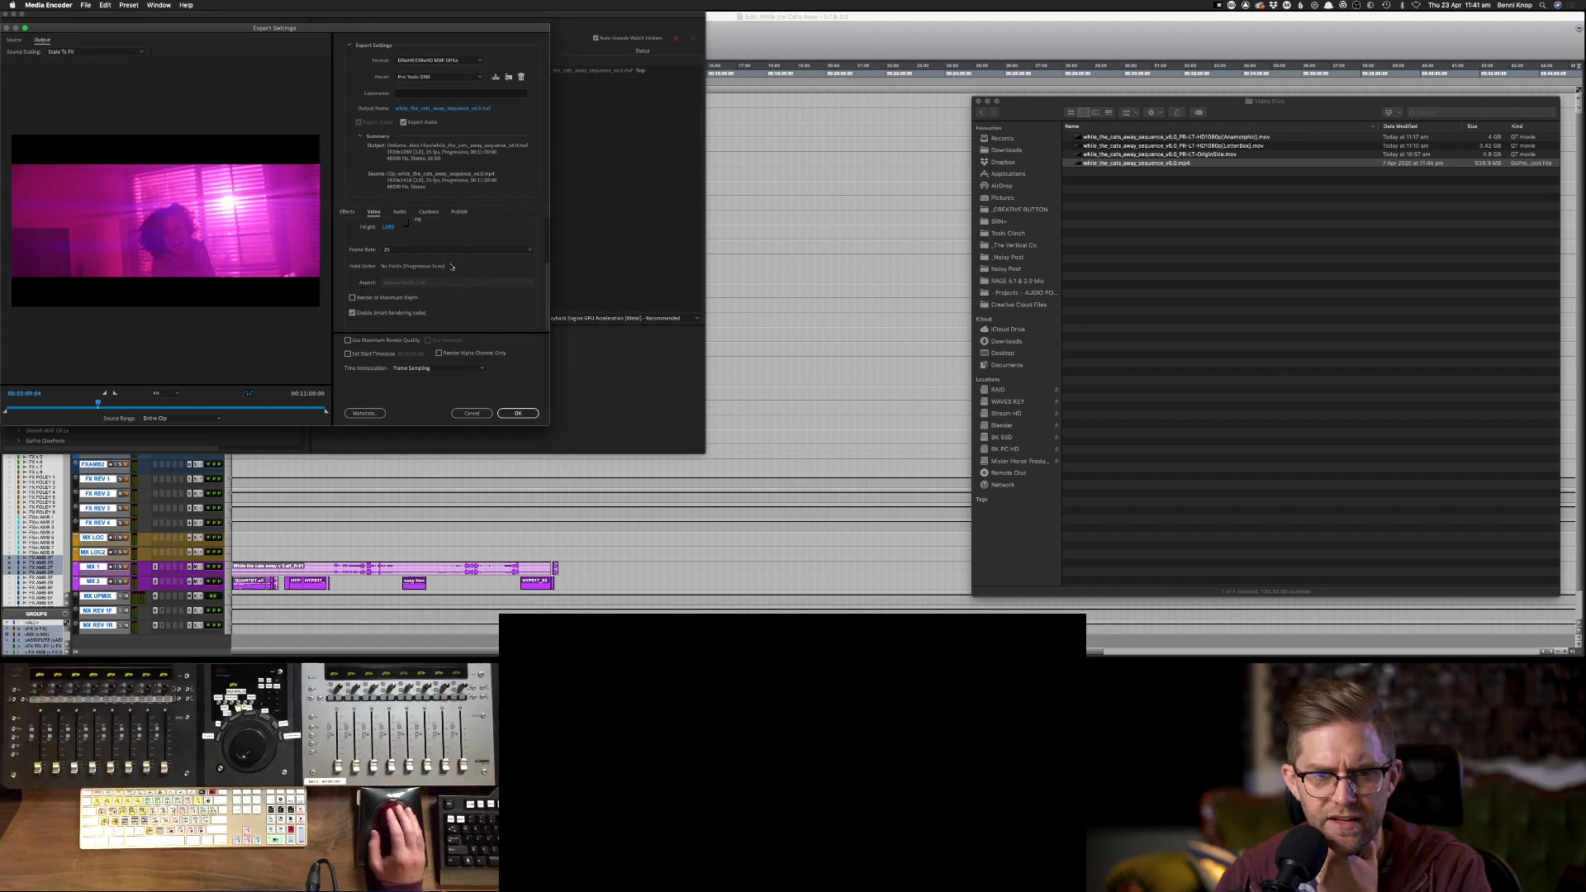
left_click(484, 110)
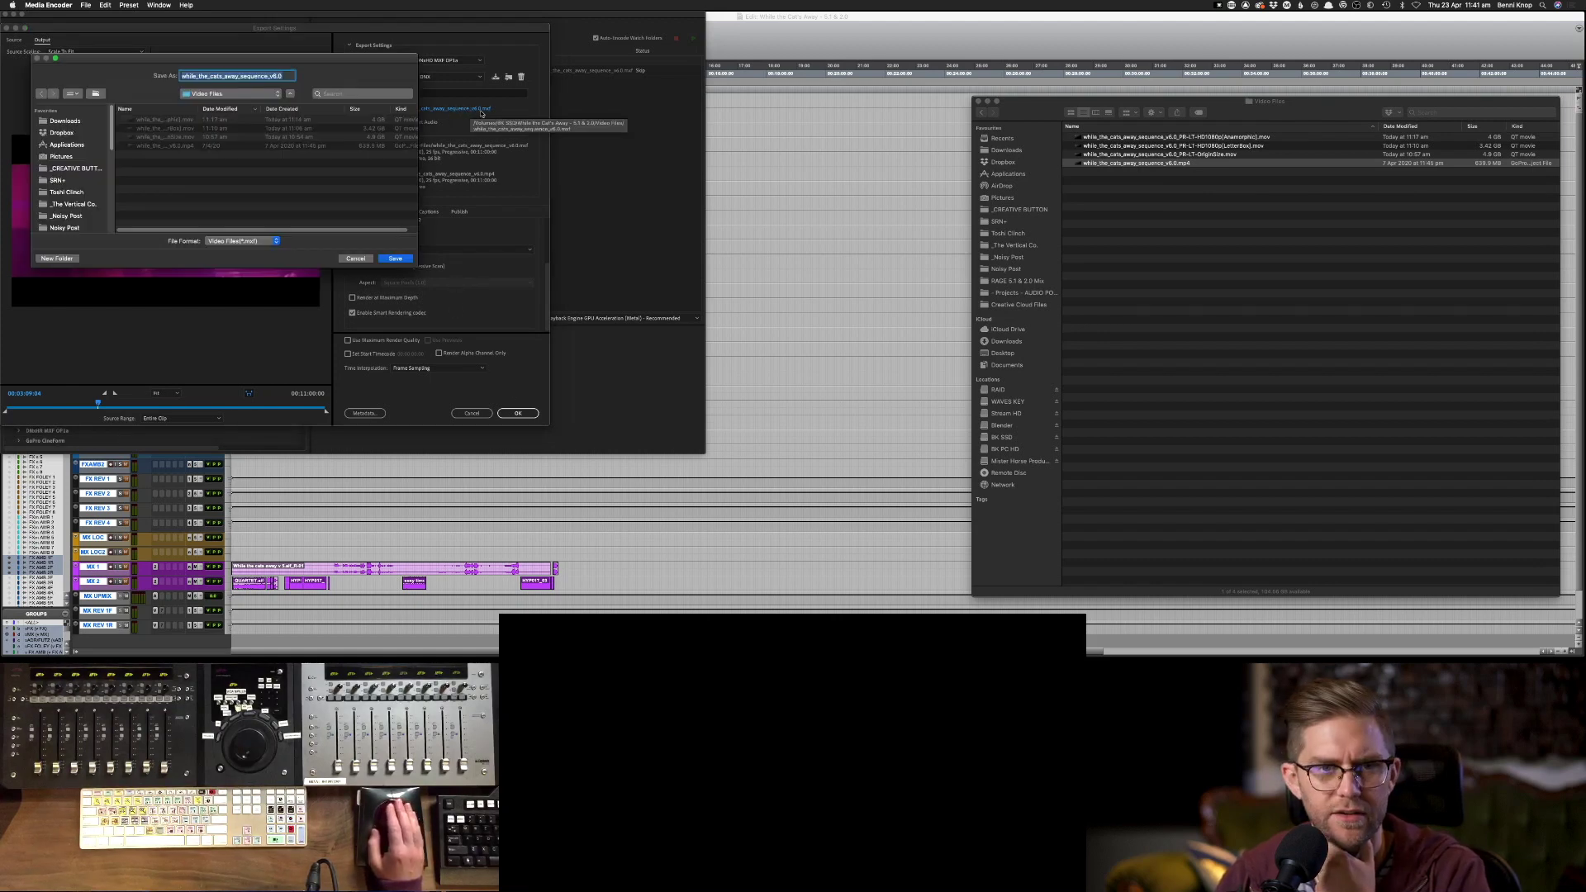
left_click(396, 258)
left_click(516, 412)
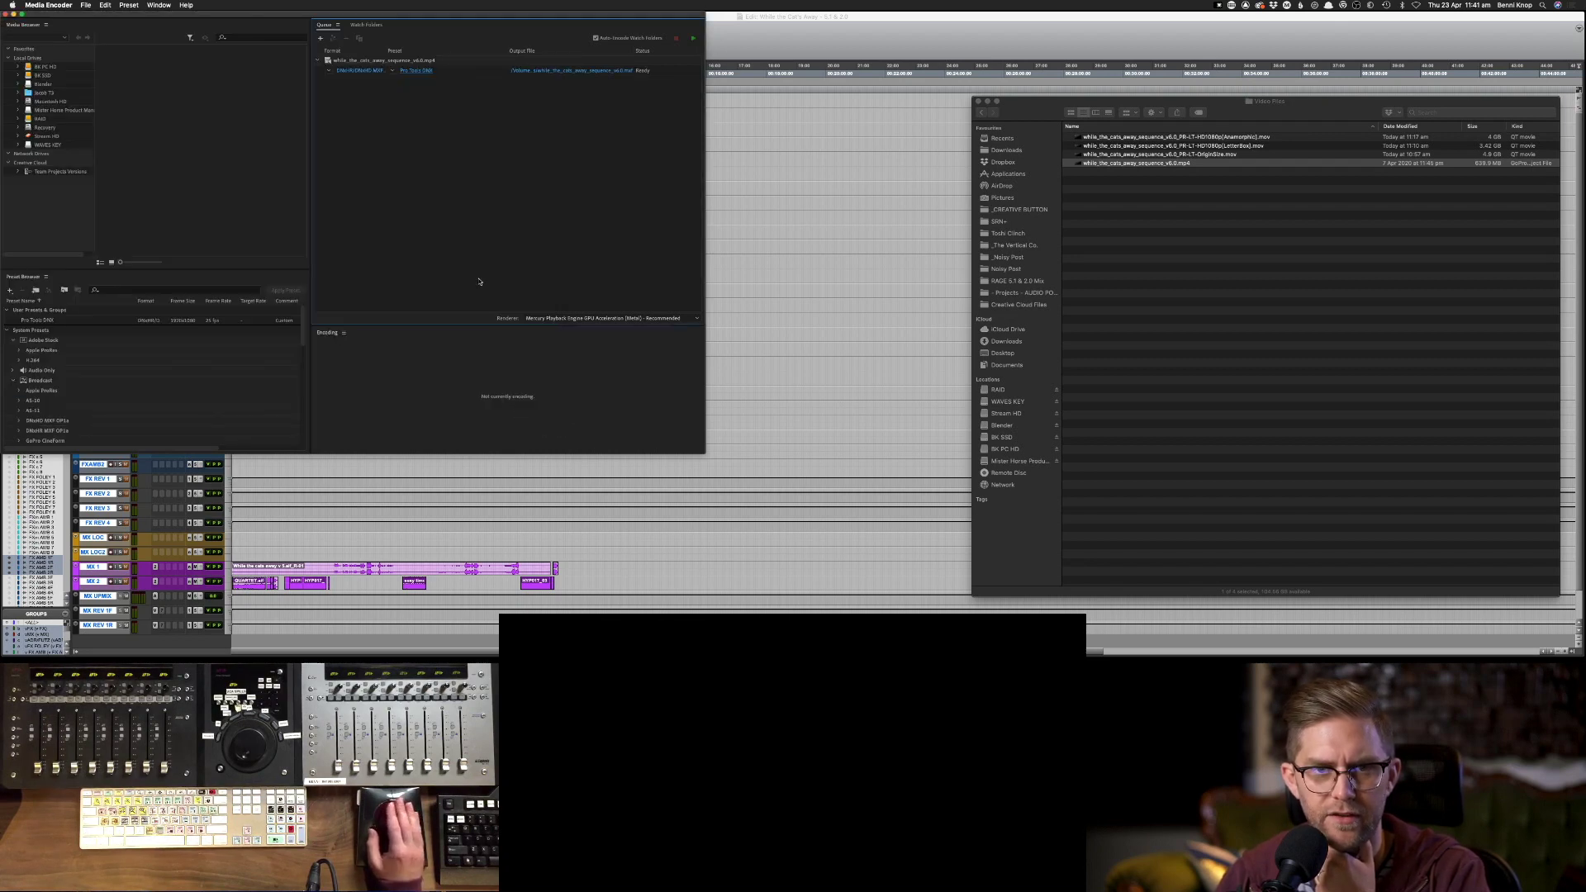
left_click(693, 38)
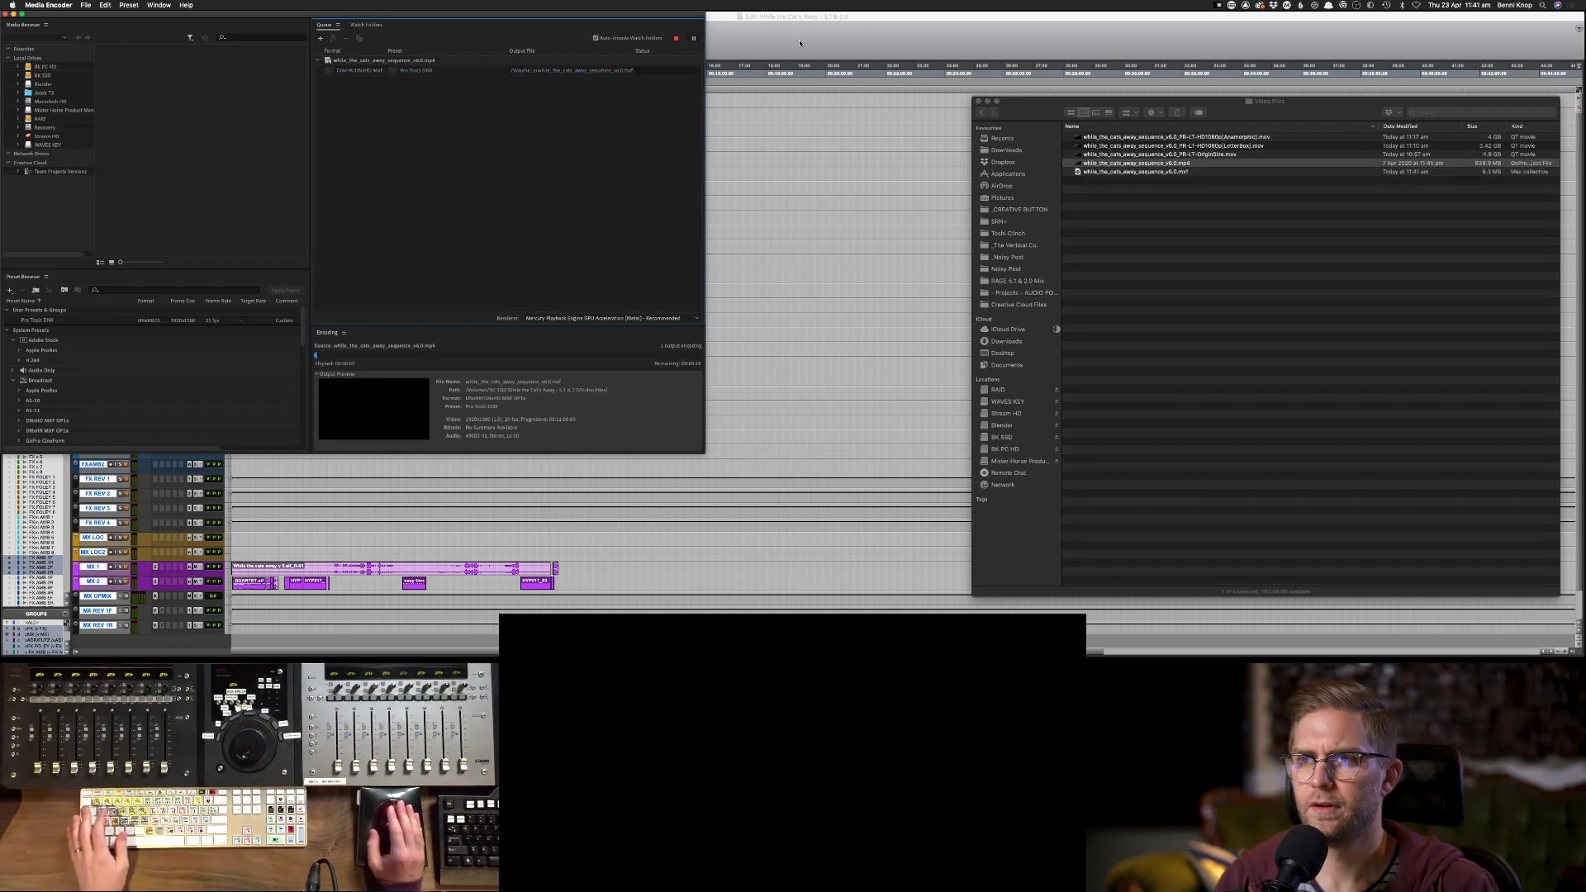
- Switch to Pro Tools and play back the passage just before the first clips on the DX ADR 1 track
key("super+Tab")
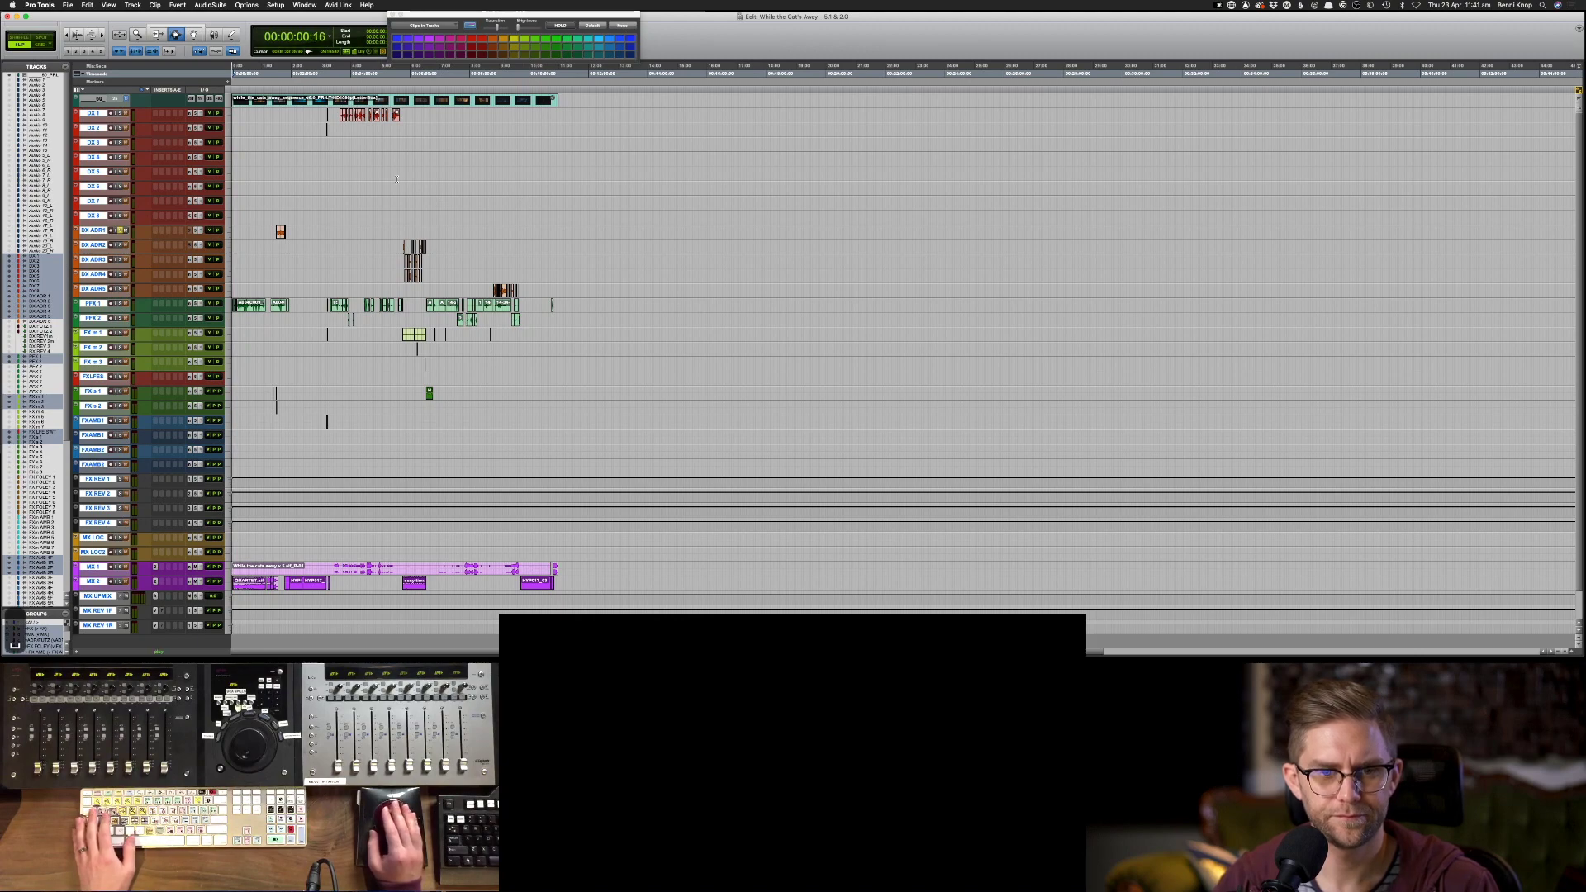
key("Return")
key("Return")
key("super+bracketright")
key("super+bracketright")
key("super+bracketright")
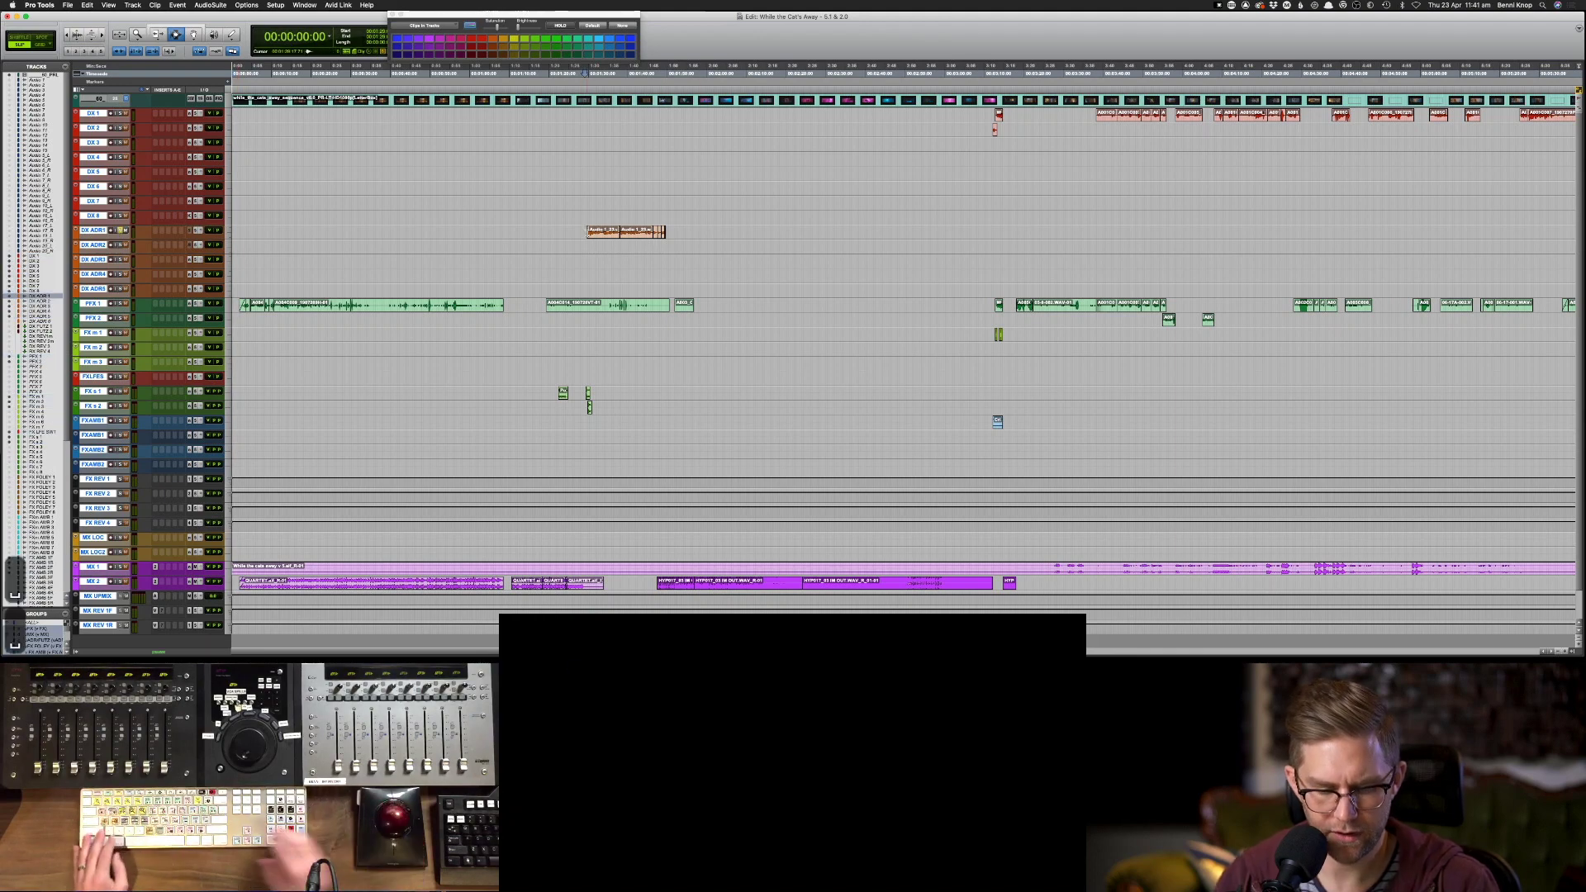
left_click(585, 232)
key("super+equal")
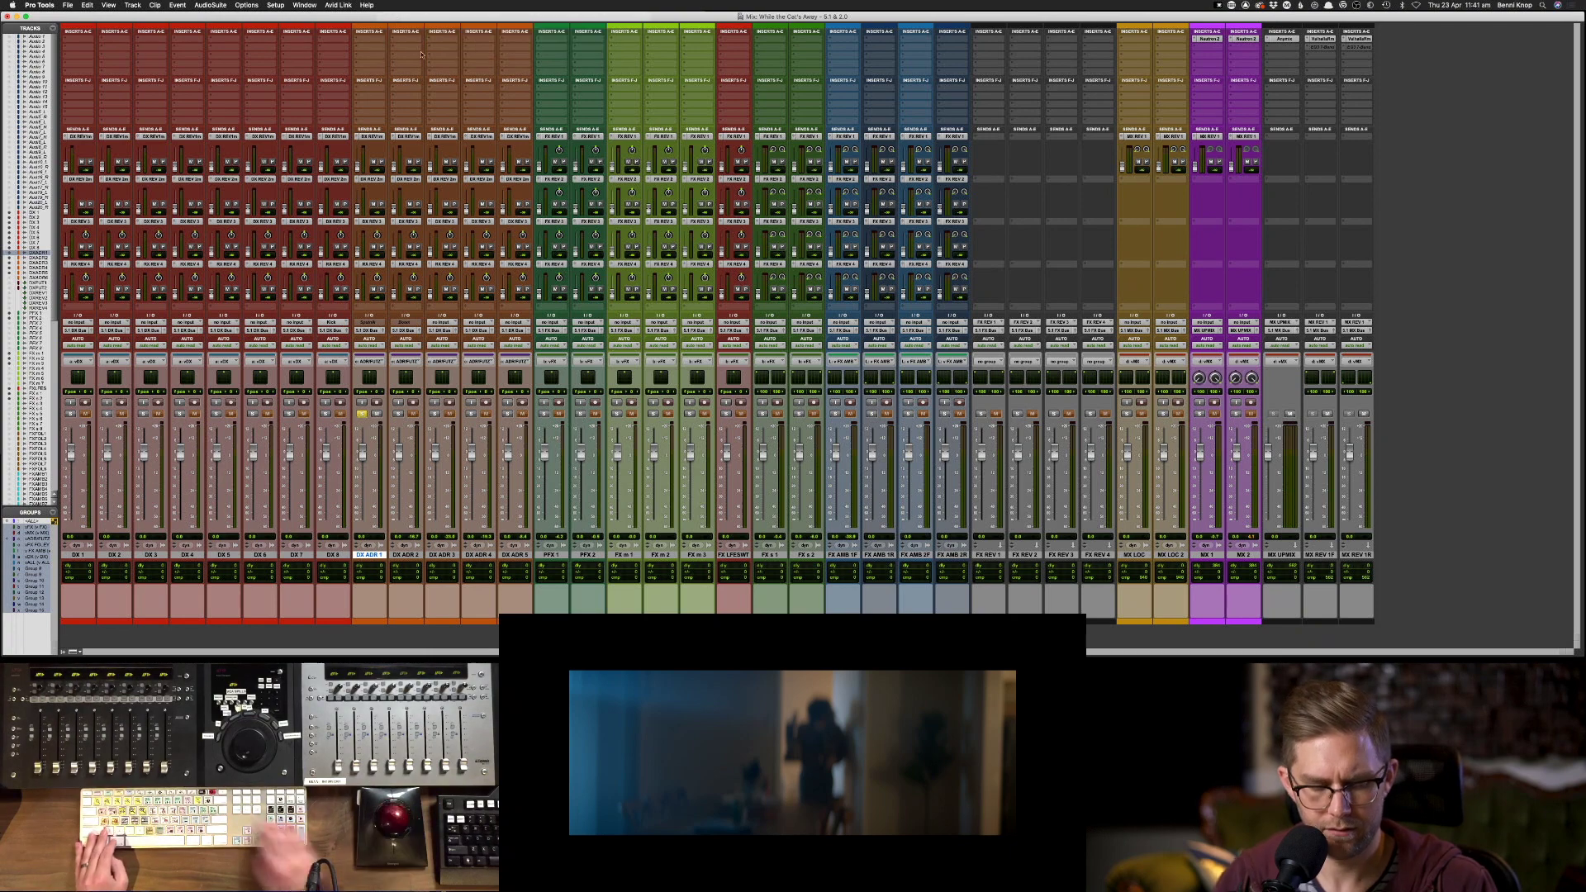
key("super+equal")
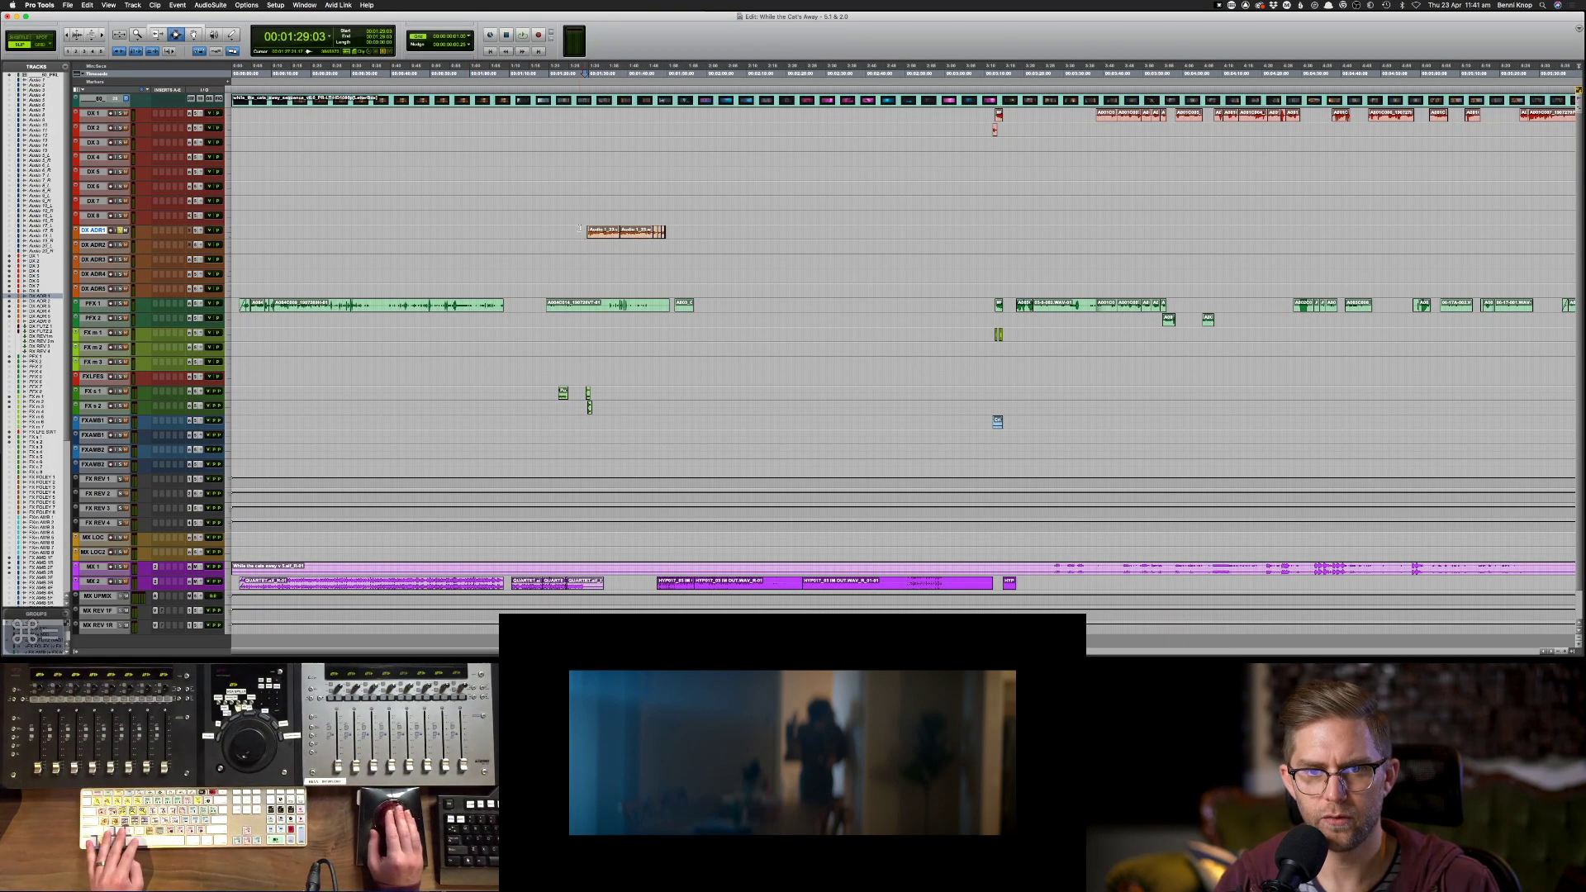
key("semicolon")
key("space")
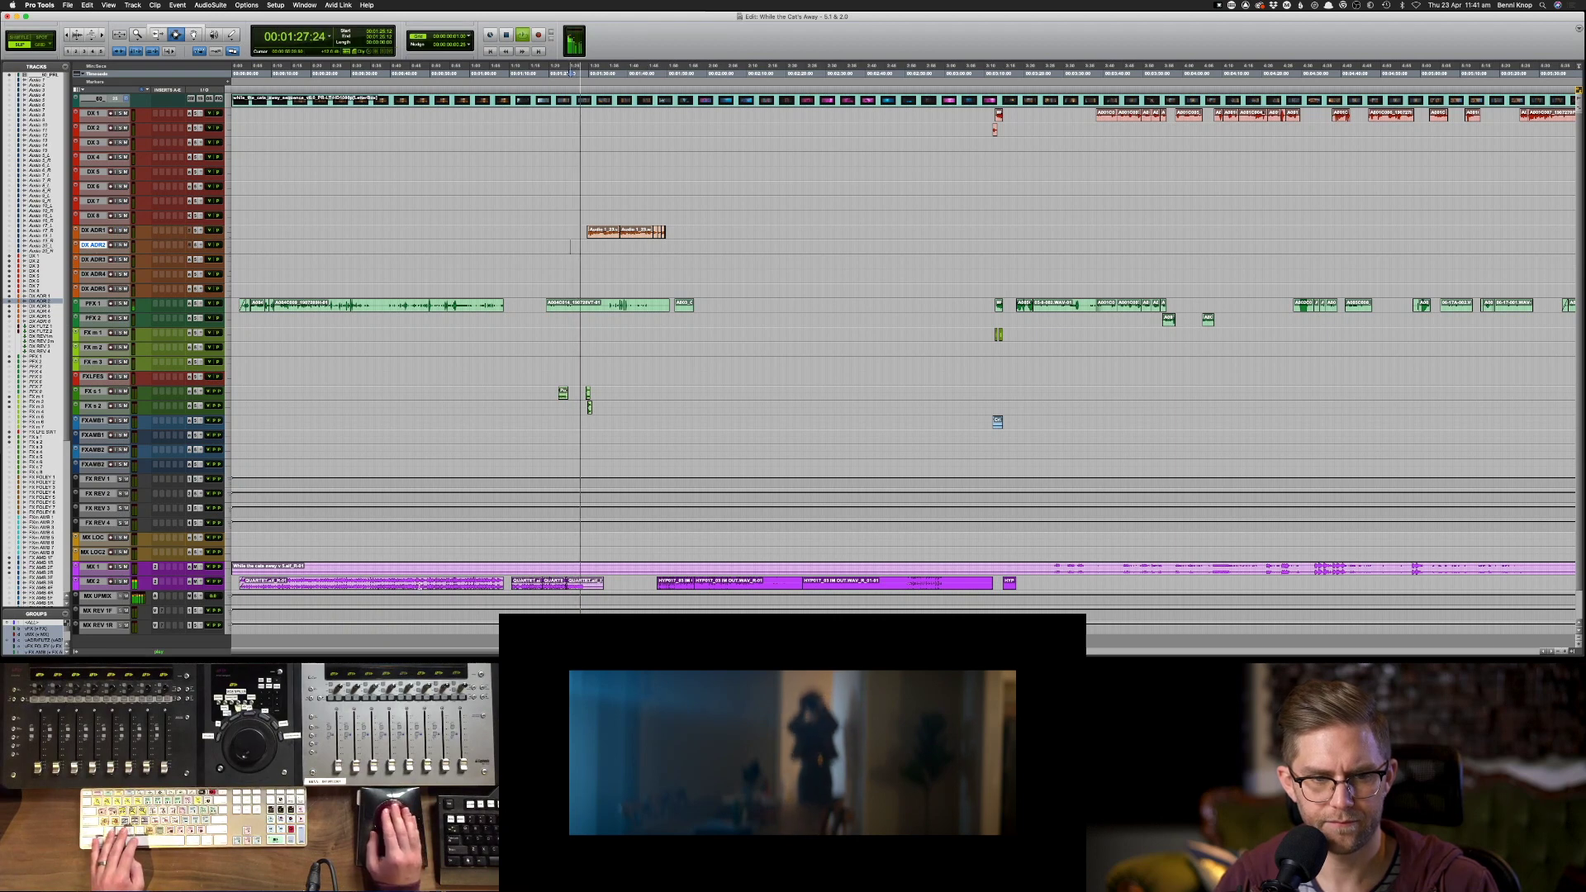
key("space")
- Audition the music on MX 2 from 00:00:38:18 and the clips starting at 00:01:18:10
left_click(385, 582)
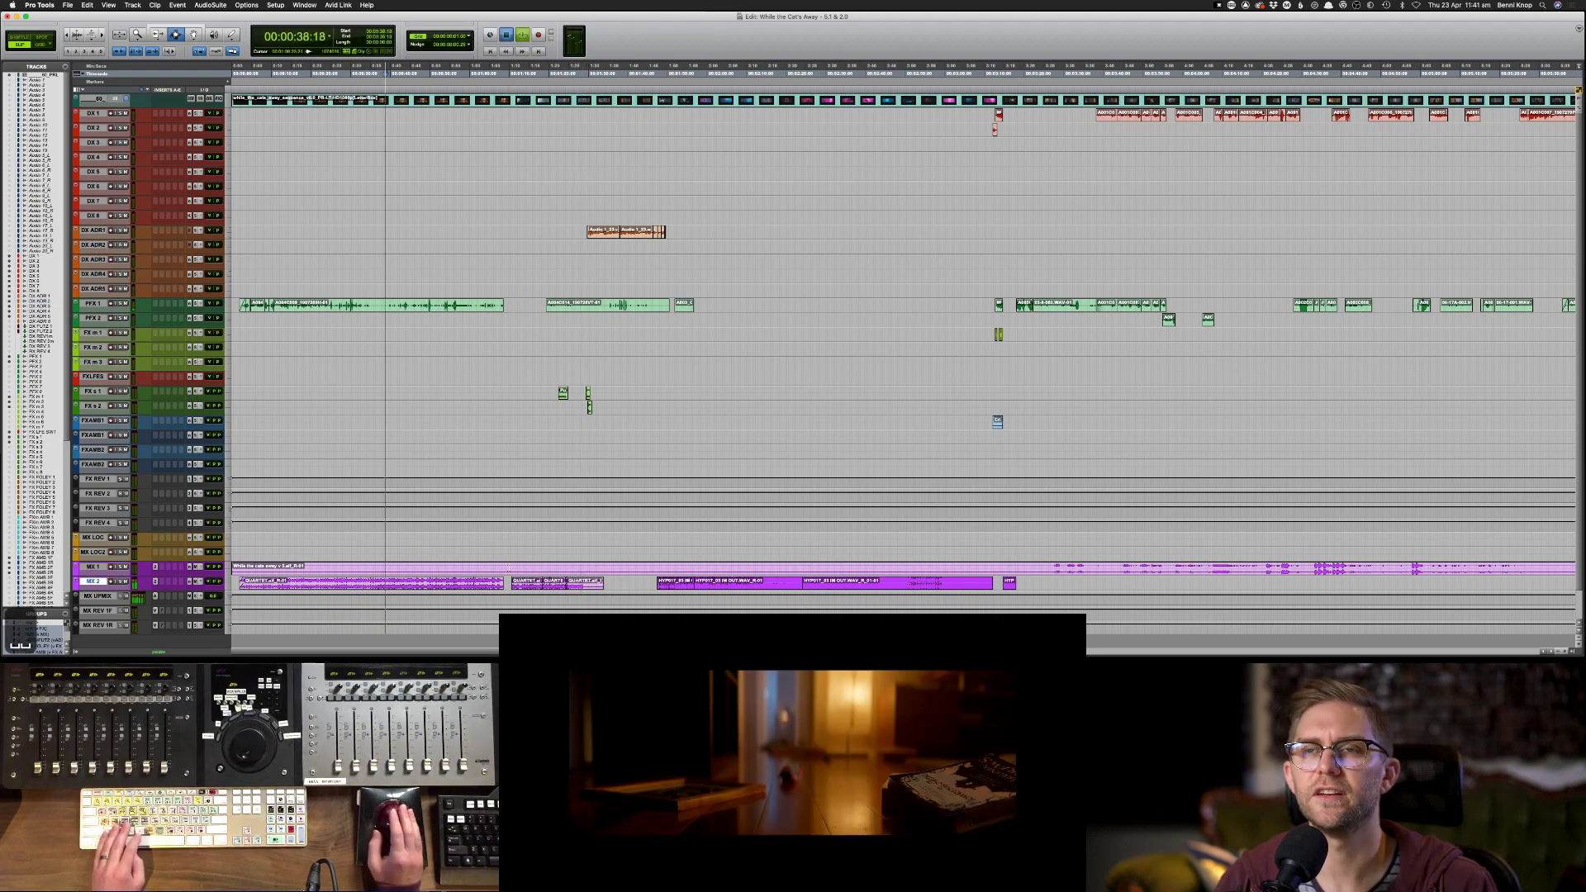
key("space")
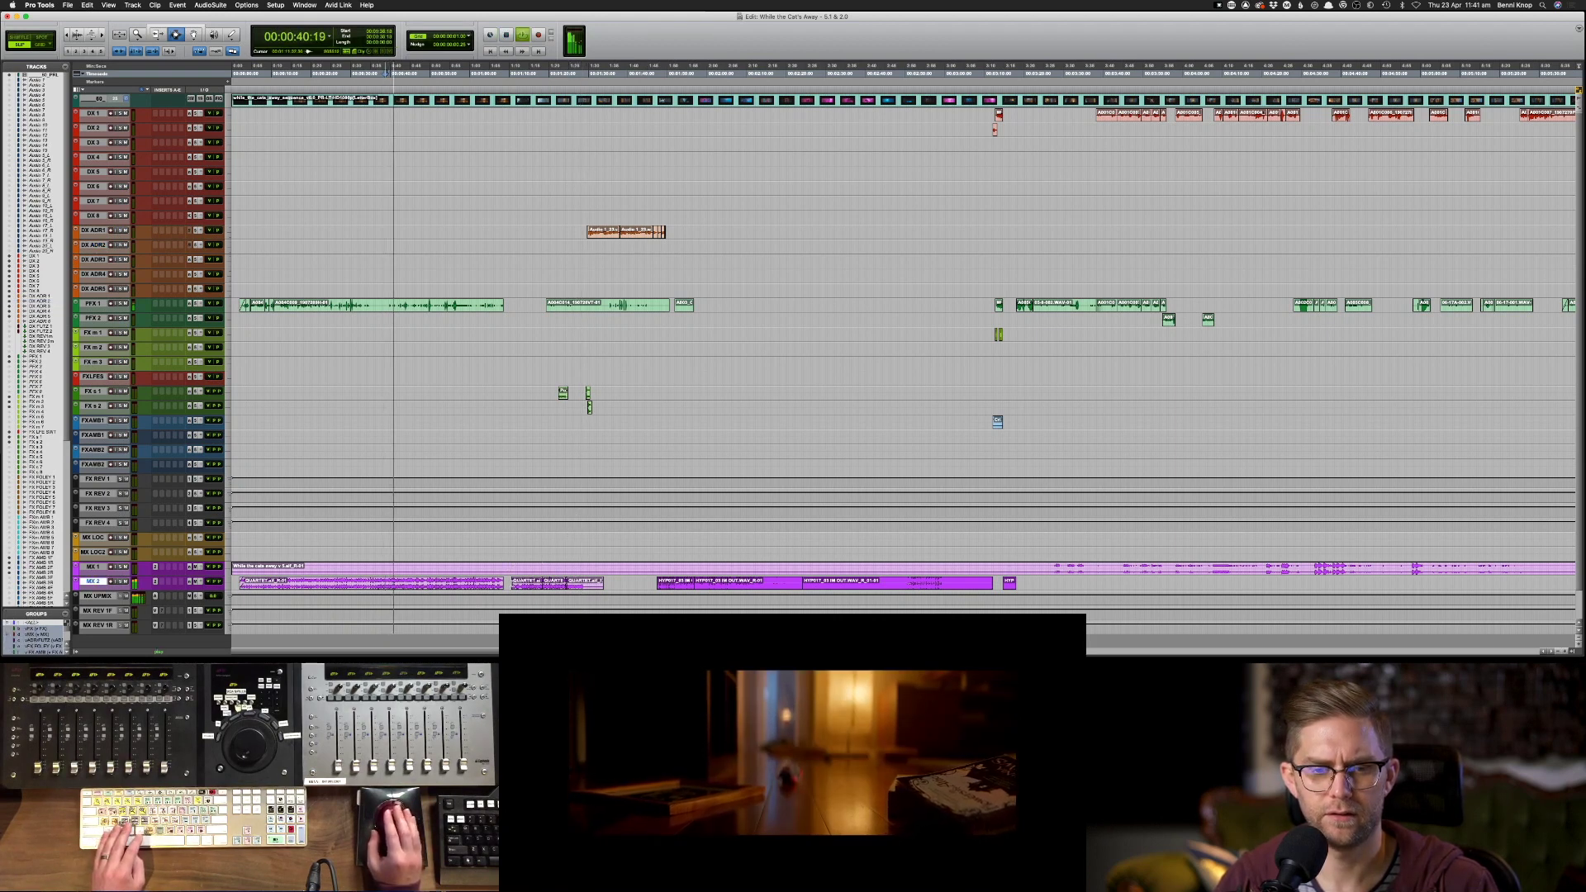
key("Tab")
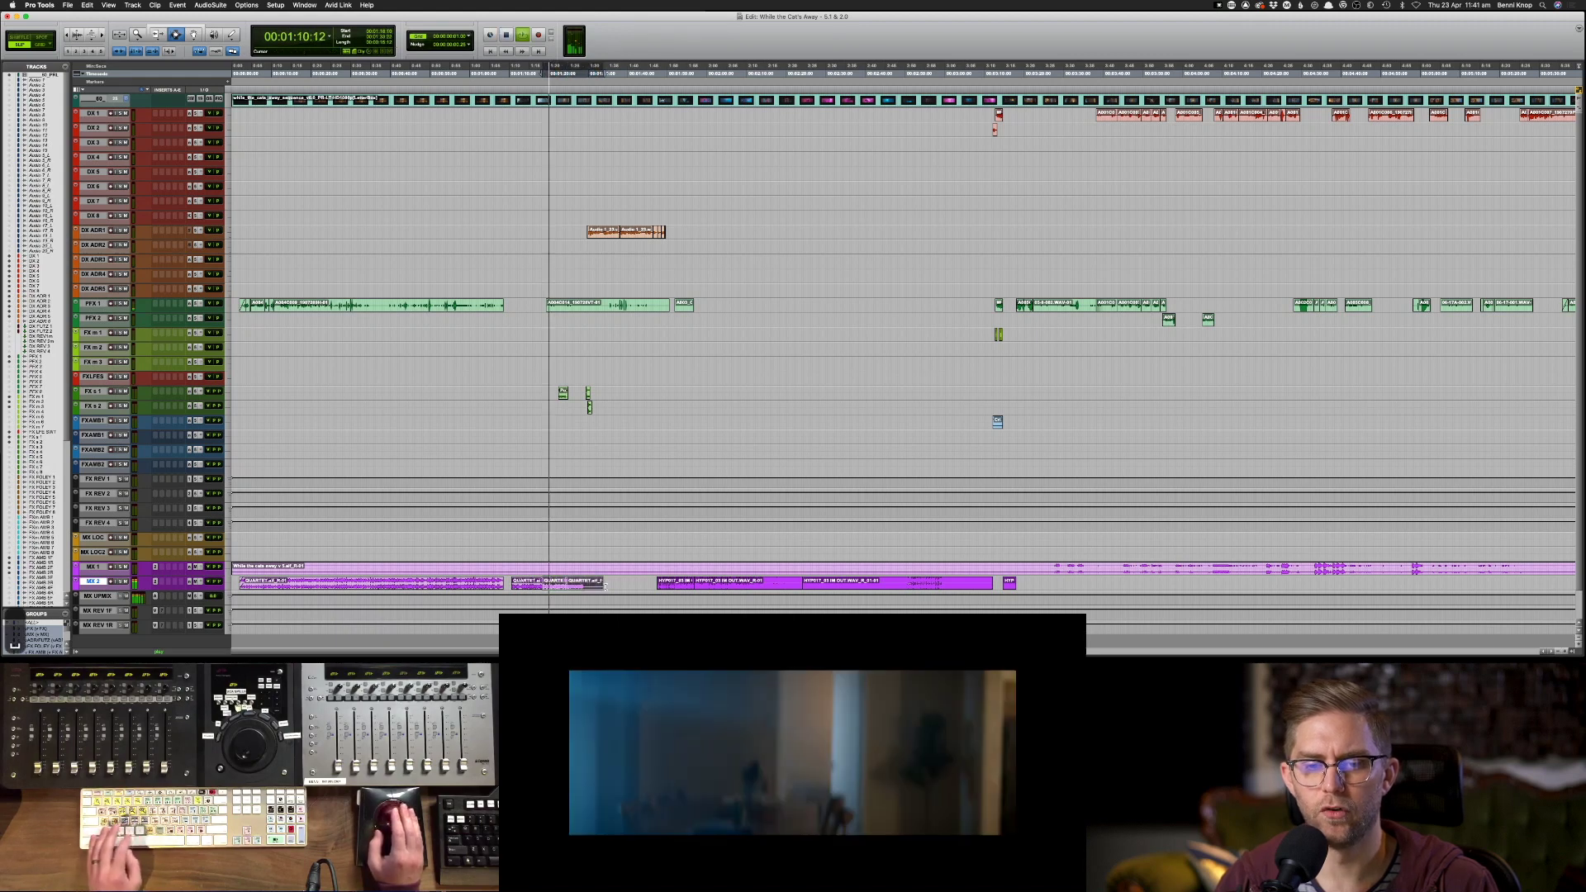
key("space")
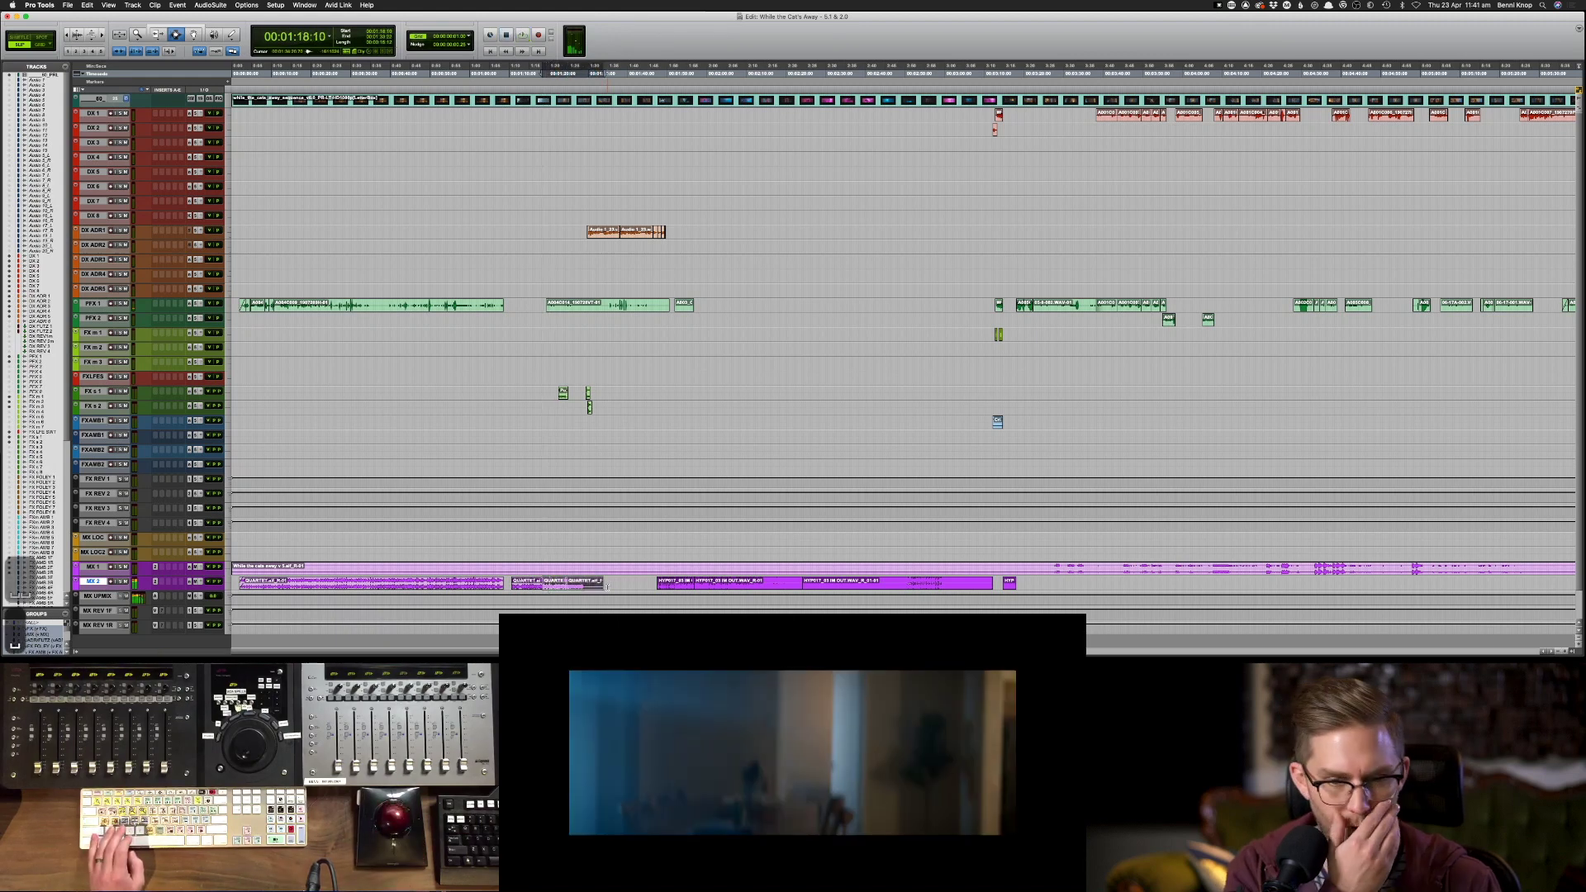
key("space")
key("space")
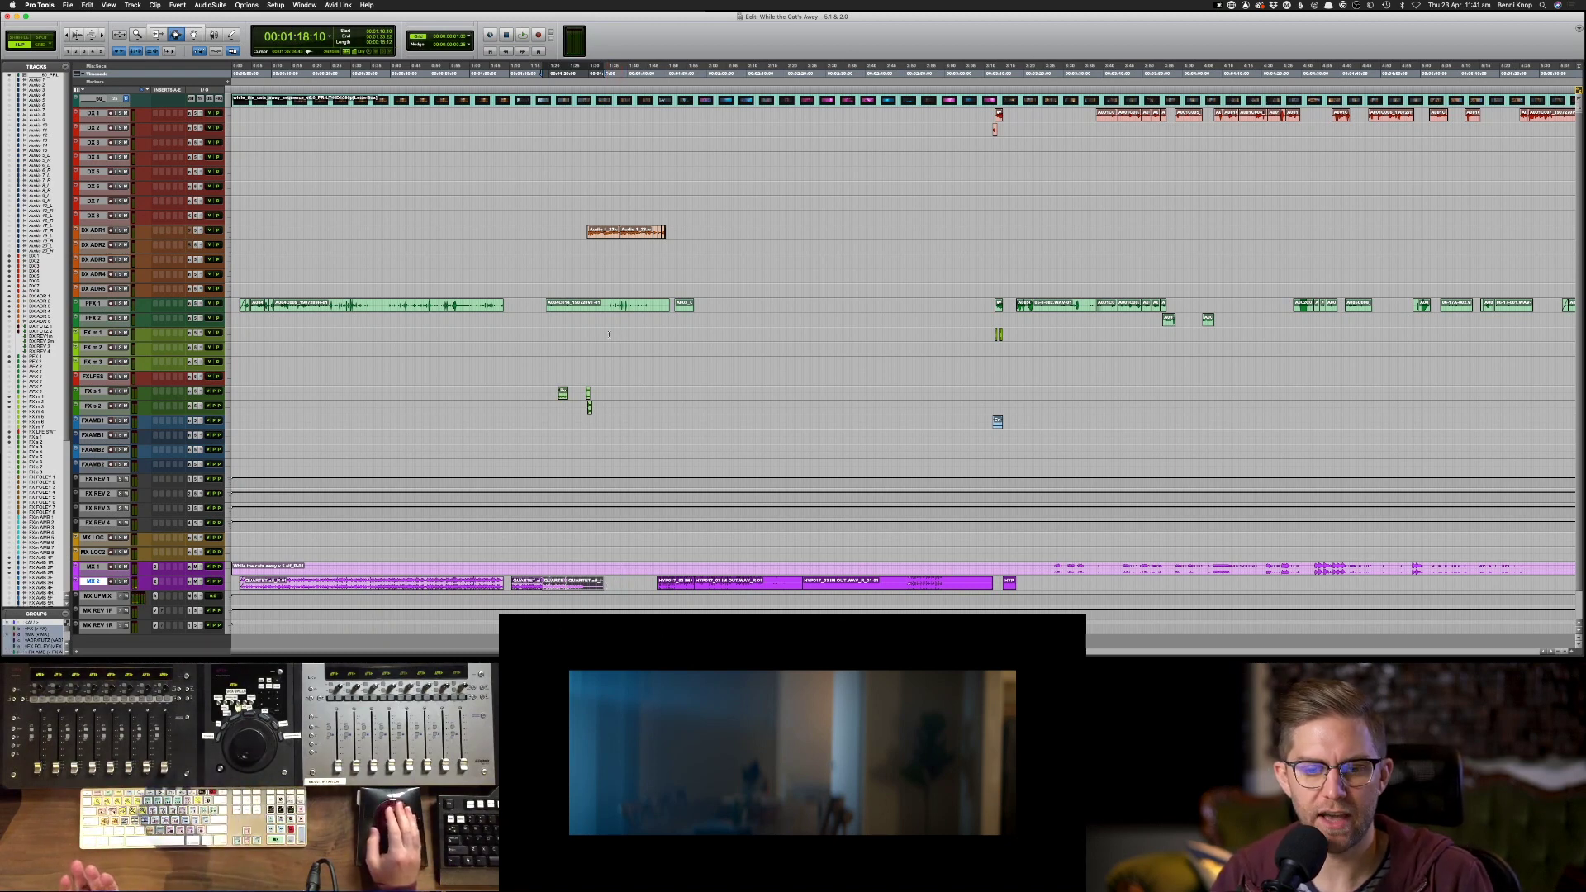
- Move the selected MX 2 clips starting at 00:01:18:10 up to the MX LOC track at the same time, and play them back
left_click(96, 582)
key("super+c")
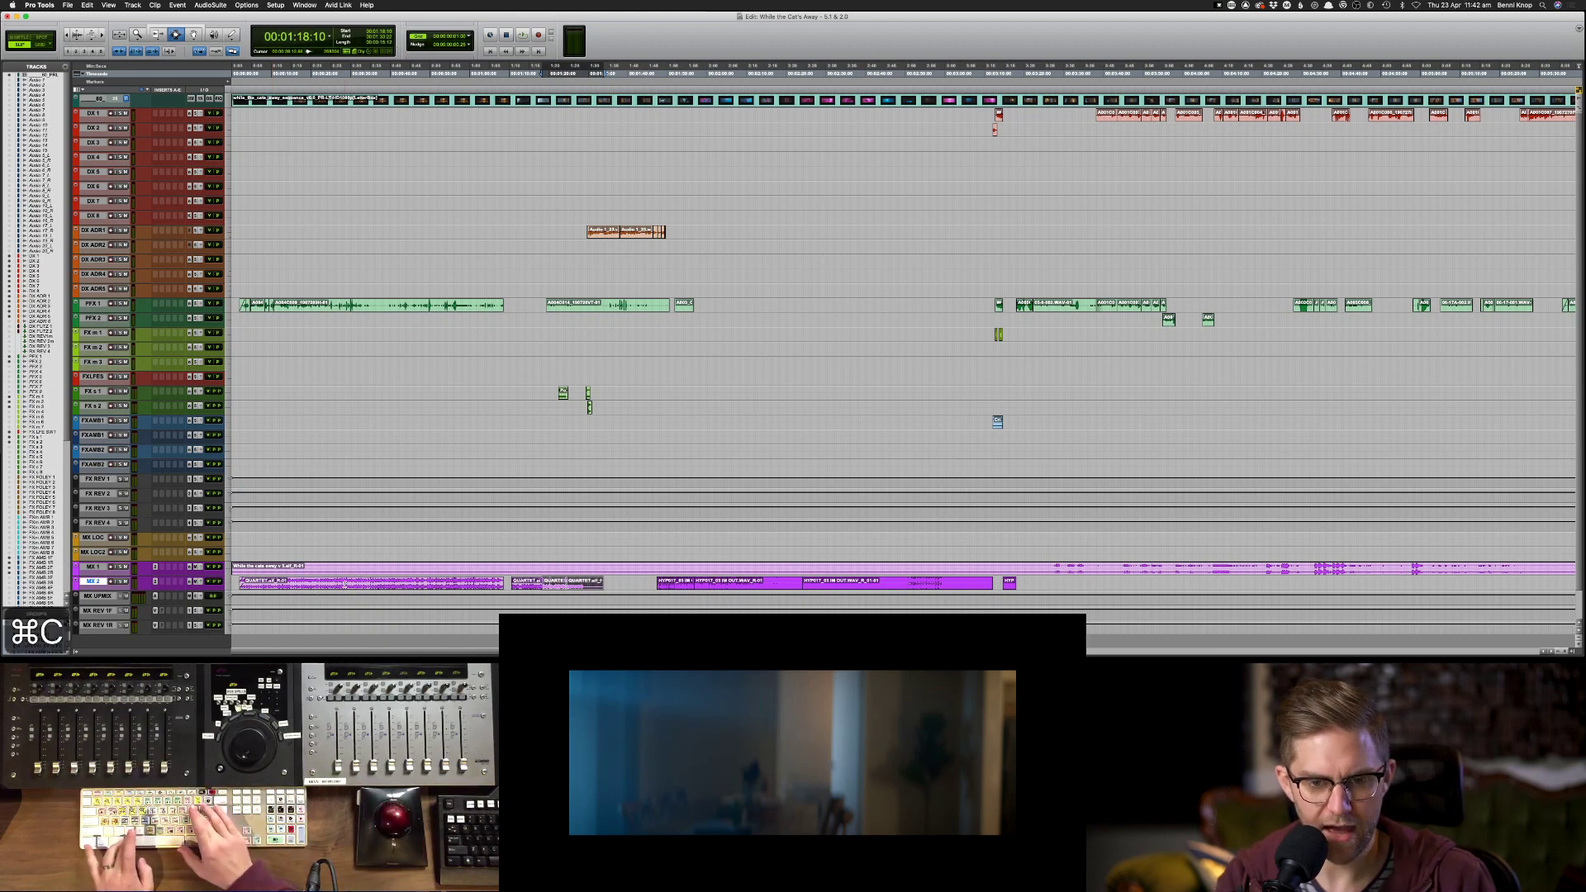
key("super+x")
key("p")
key("p")
key("p")
key("super+v")
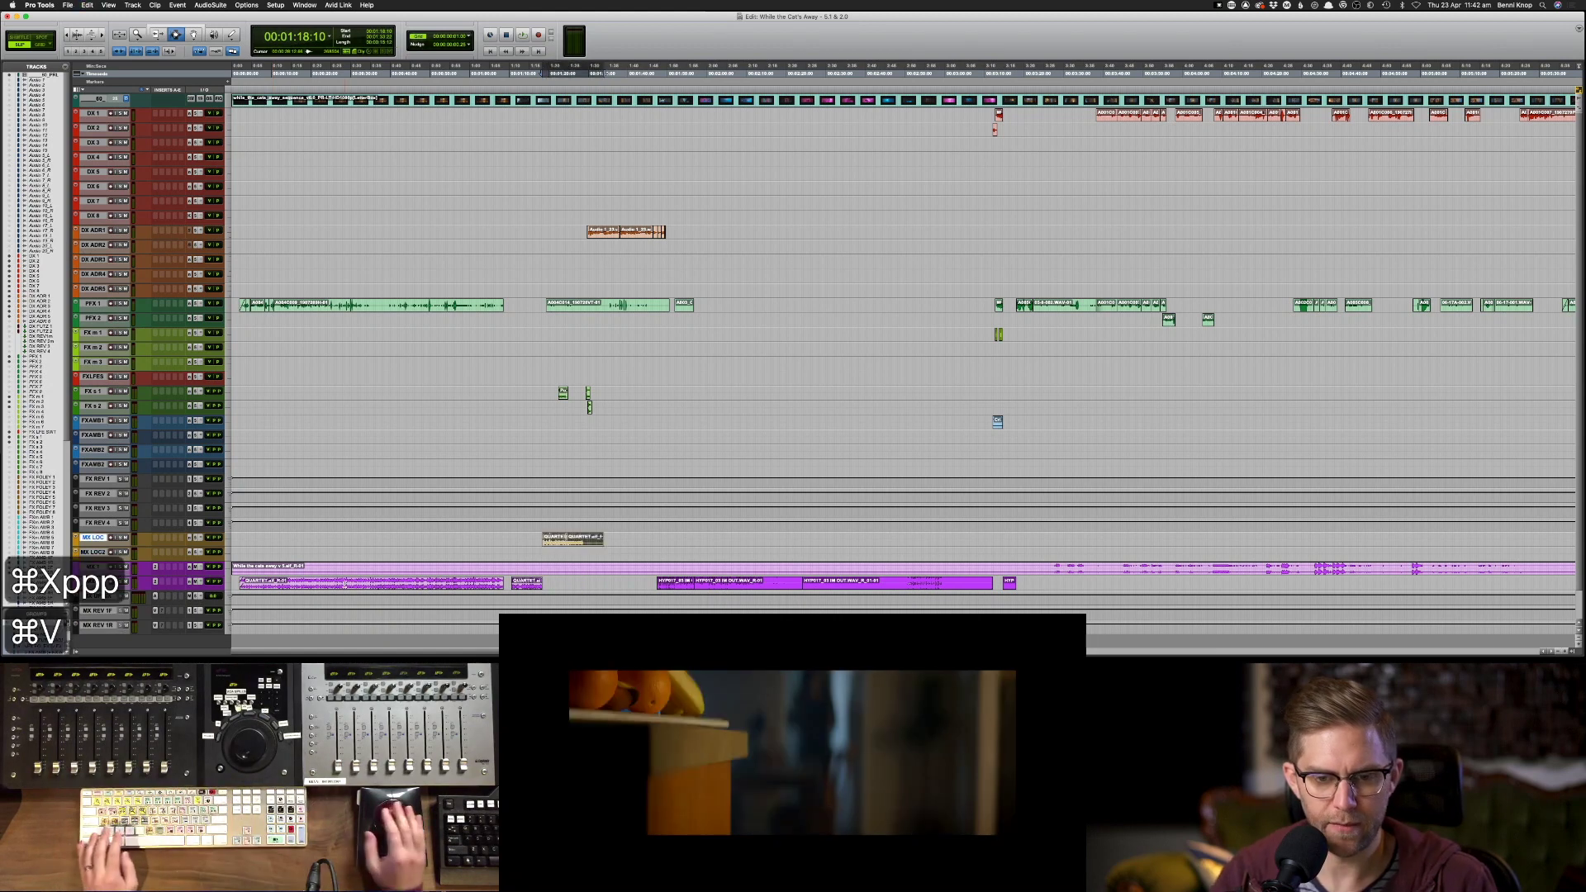
key("space")
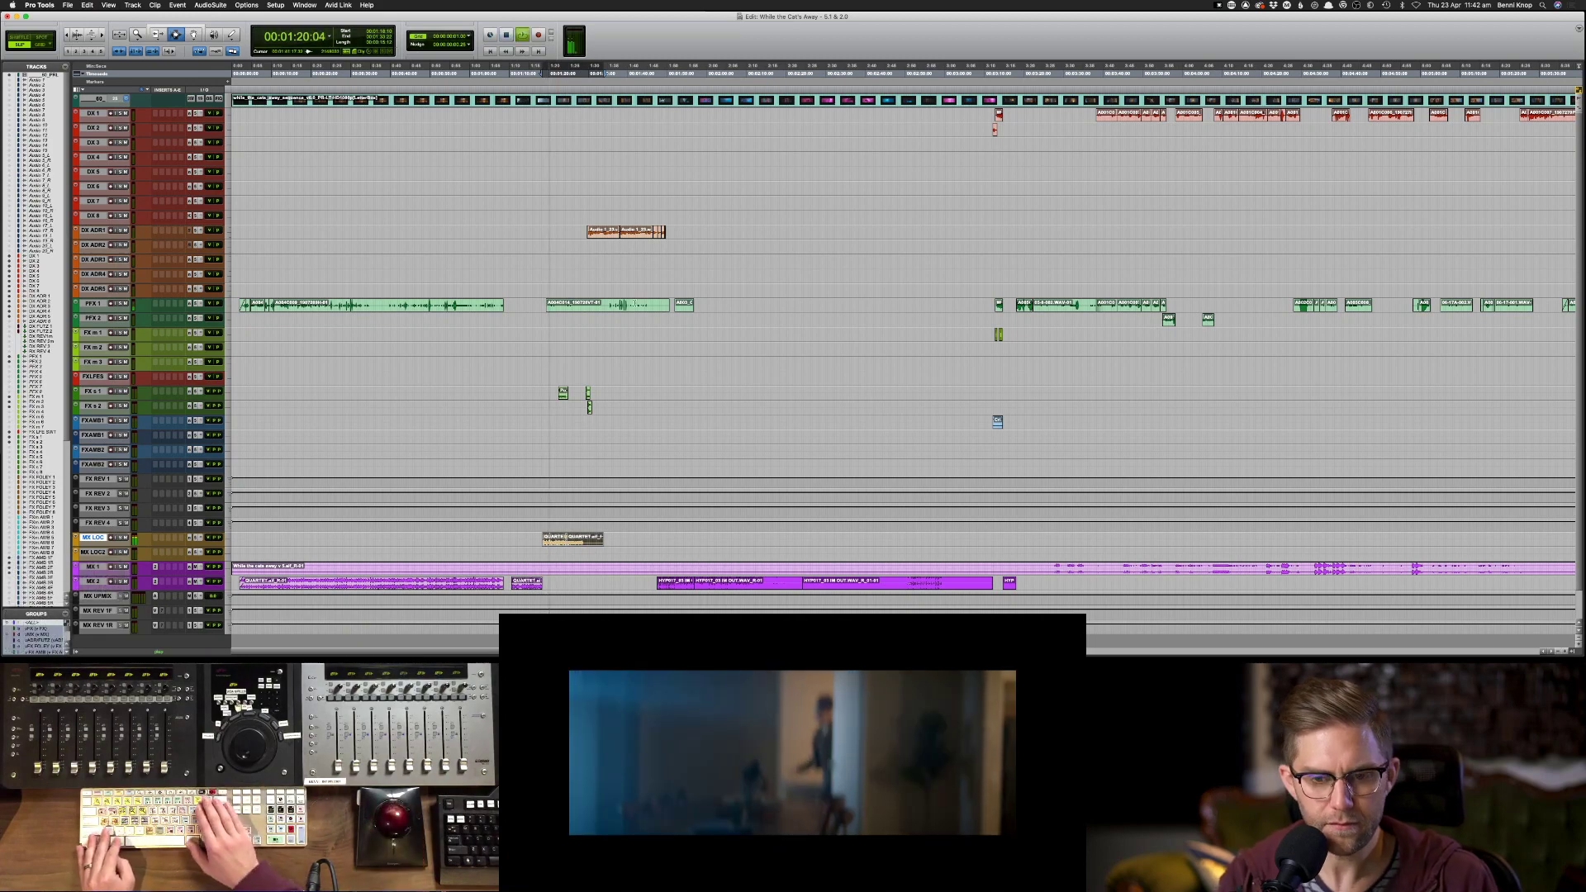
key("space")
- Show the mixer and insert the FutzBox plug-in in the first insert slot of the DX ADR 1 track
key("super+equal")
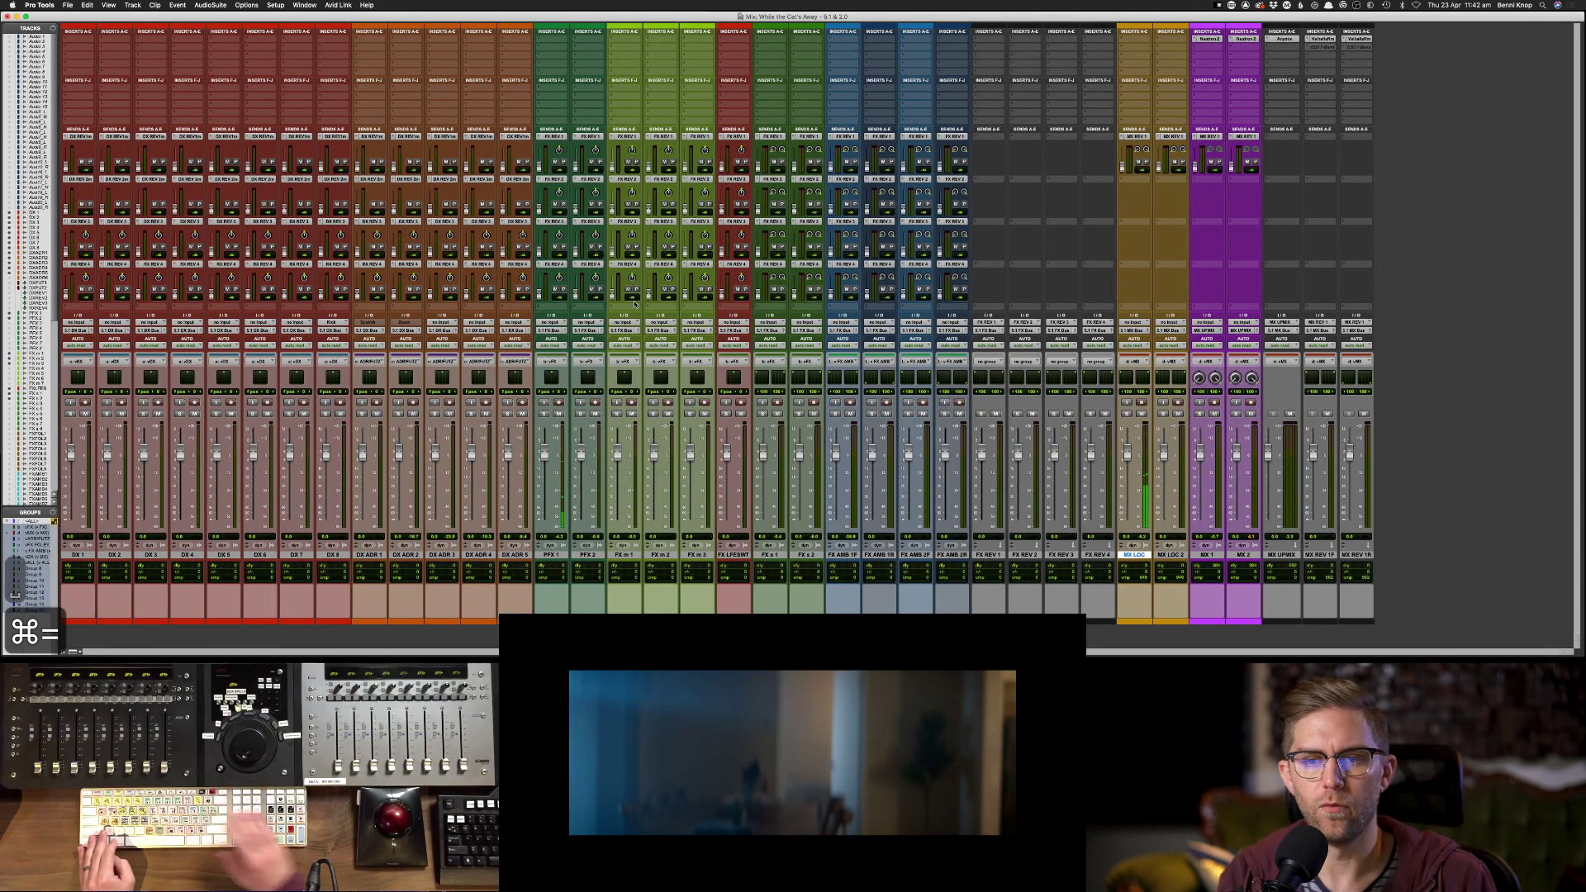
key("super+equal")
key("super+equal")
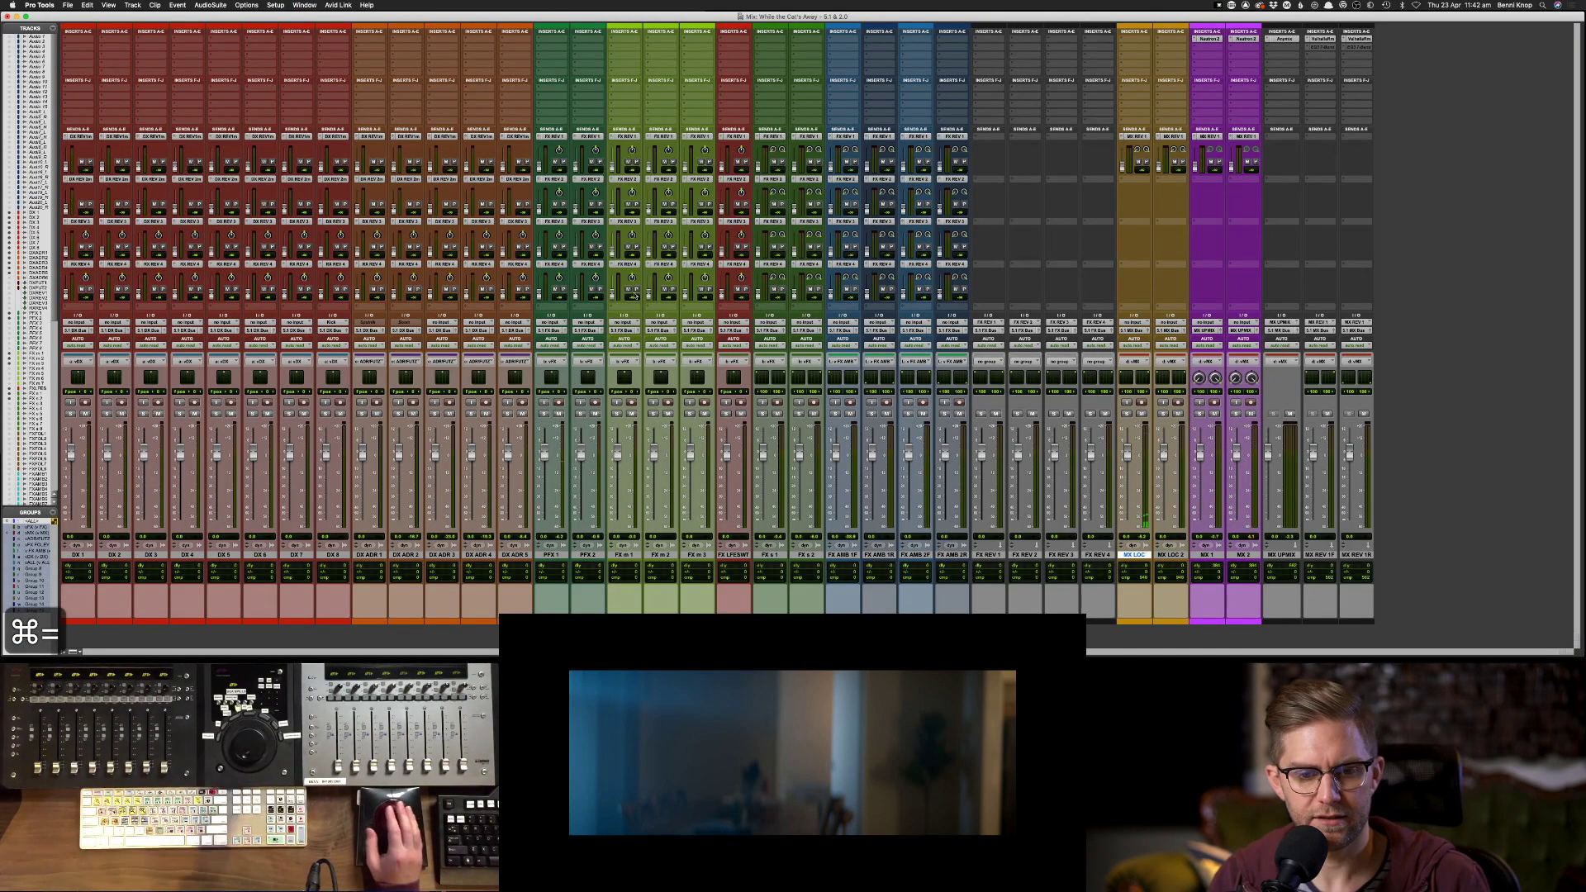
left_click(383, 37)
mouse_move(387, 39)
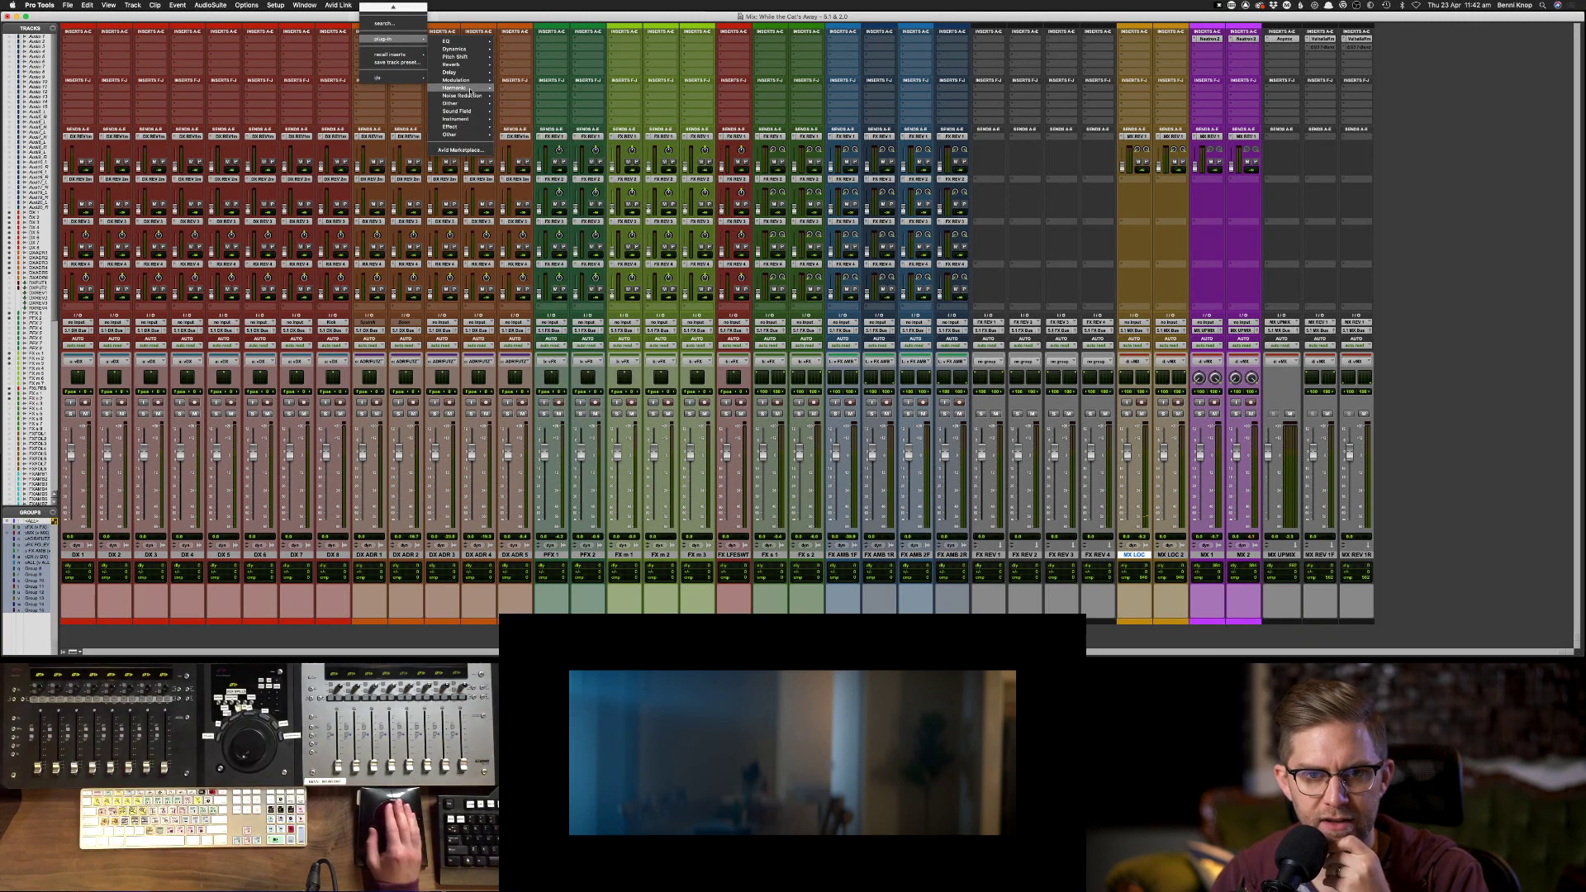
left_click(384, 23)
type("fux")
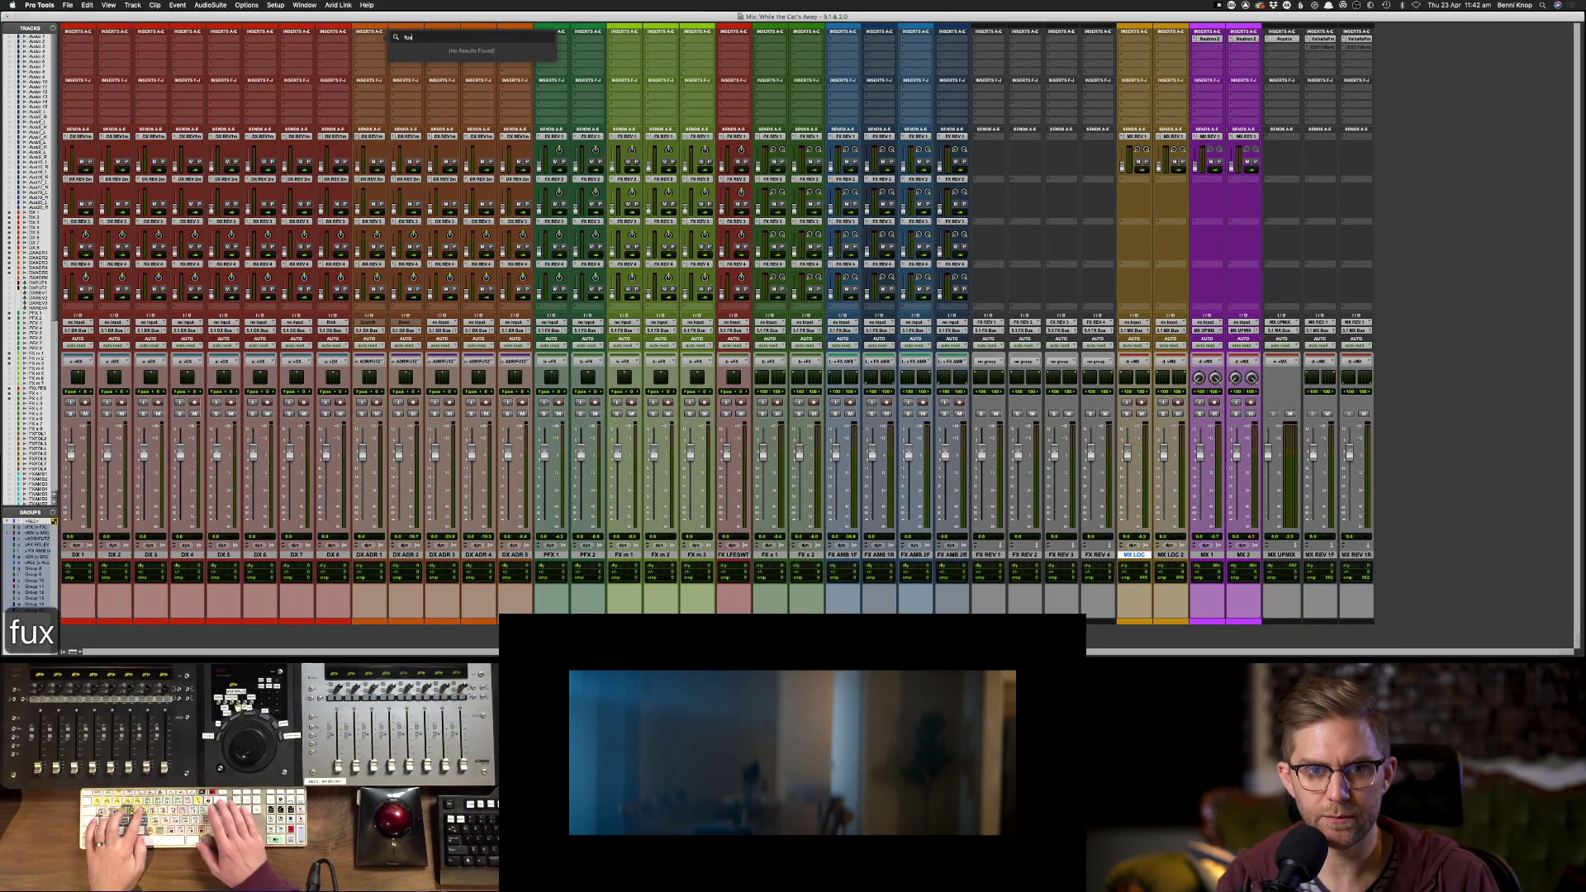
key("BackSpace")
type("tz")
key("Return")
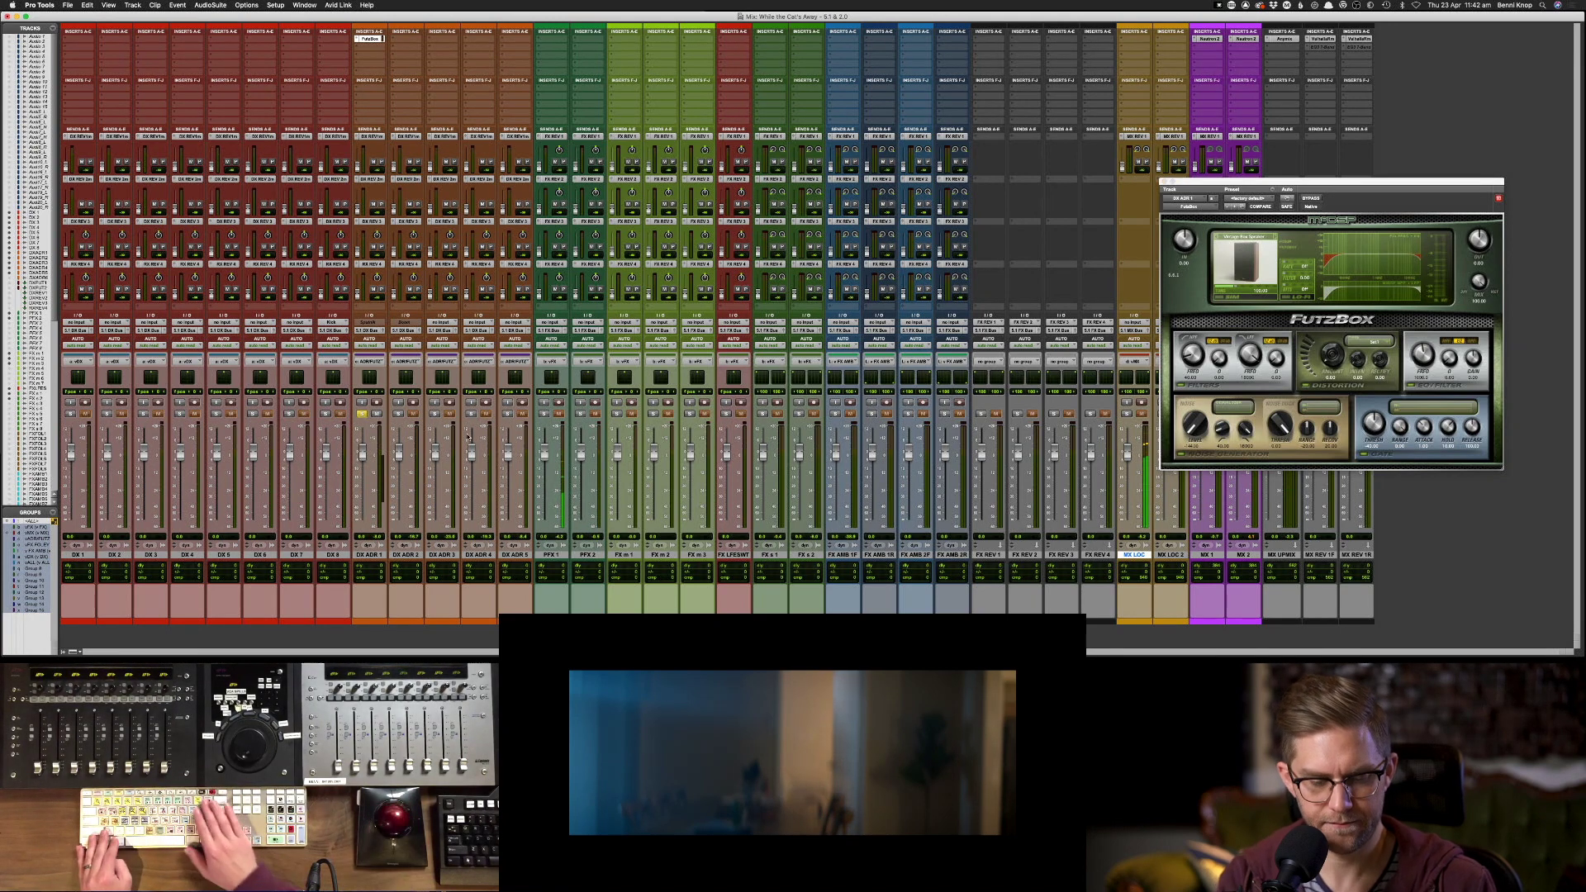
- Play the clips on DX ADR 1 and set FutzBox's simulation to Medium Speakers while listening
key("super+equal")
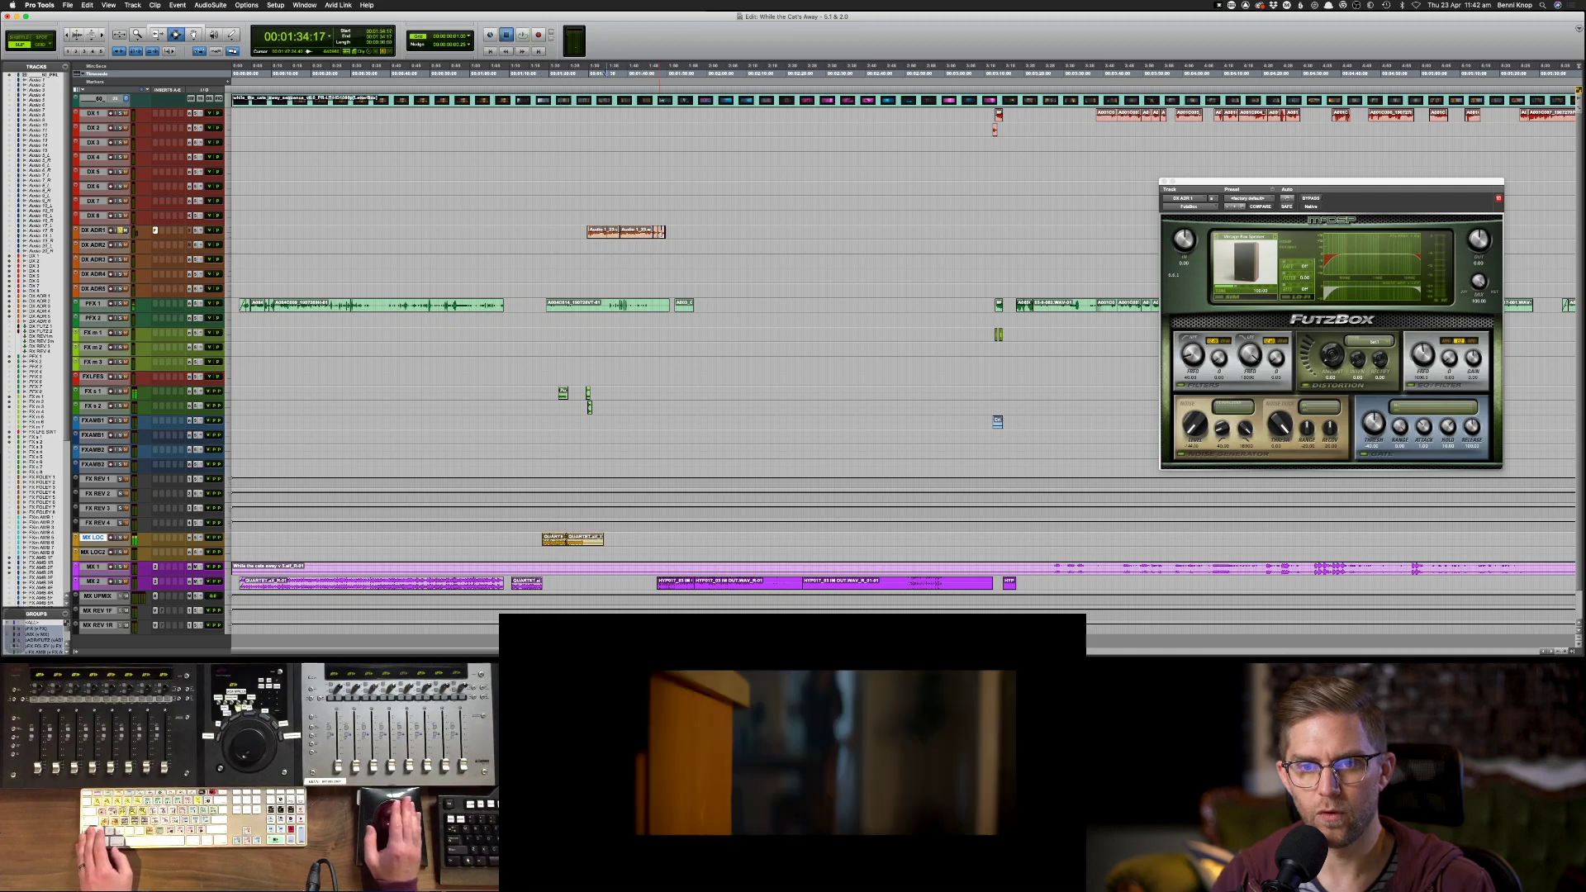
left_click(652, 235)
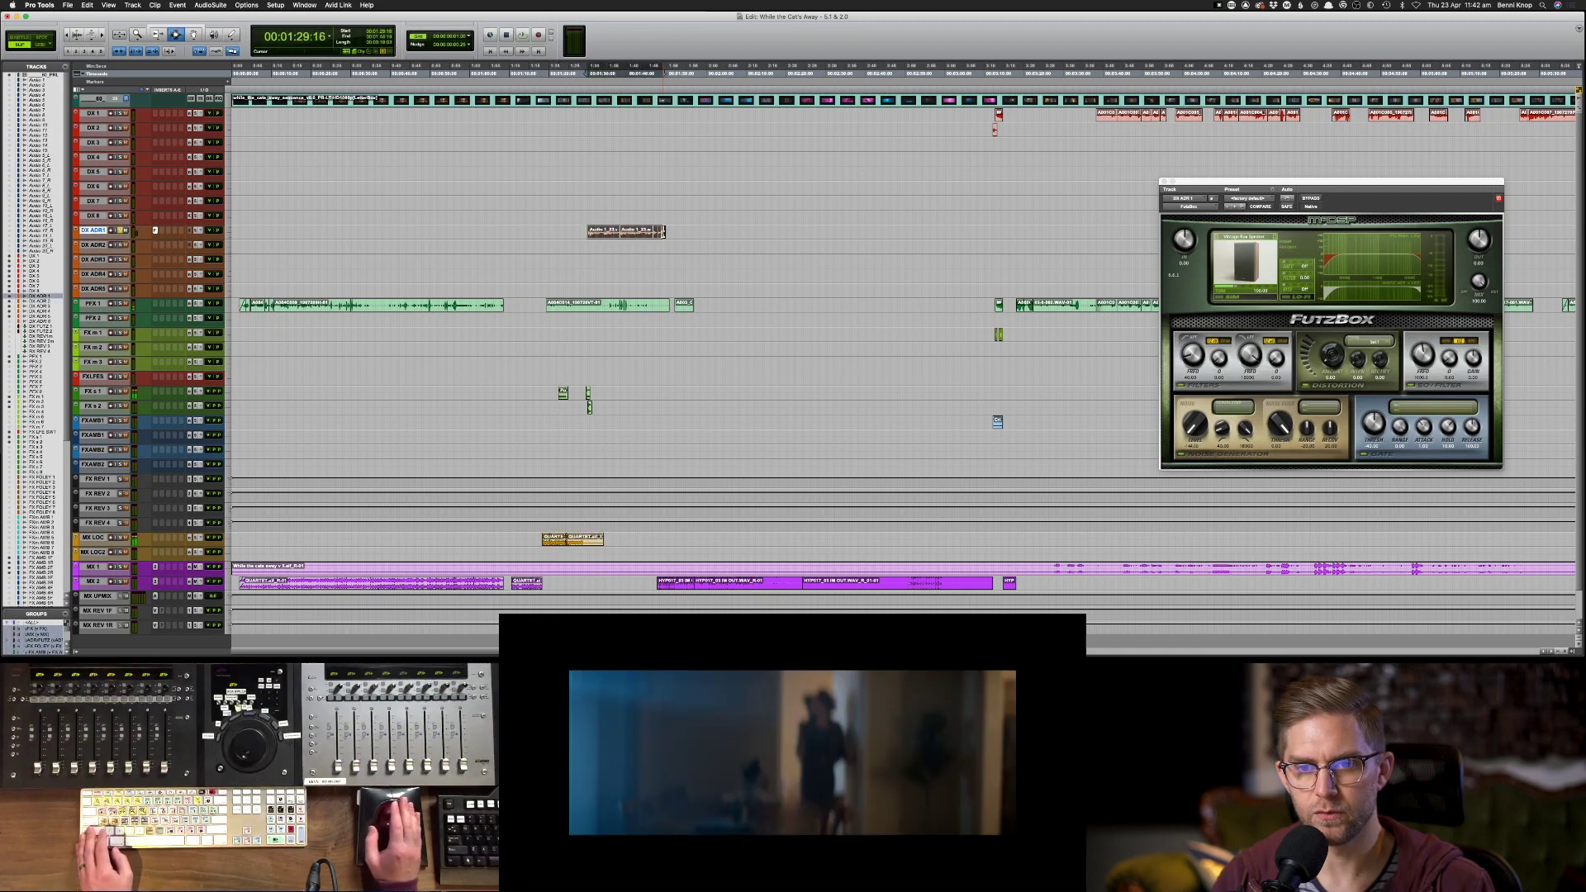
key("space")
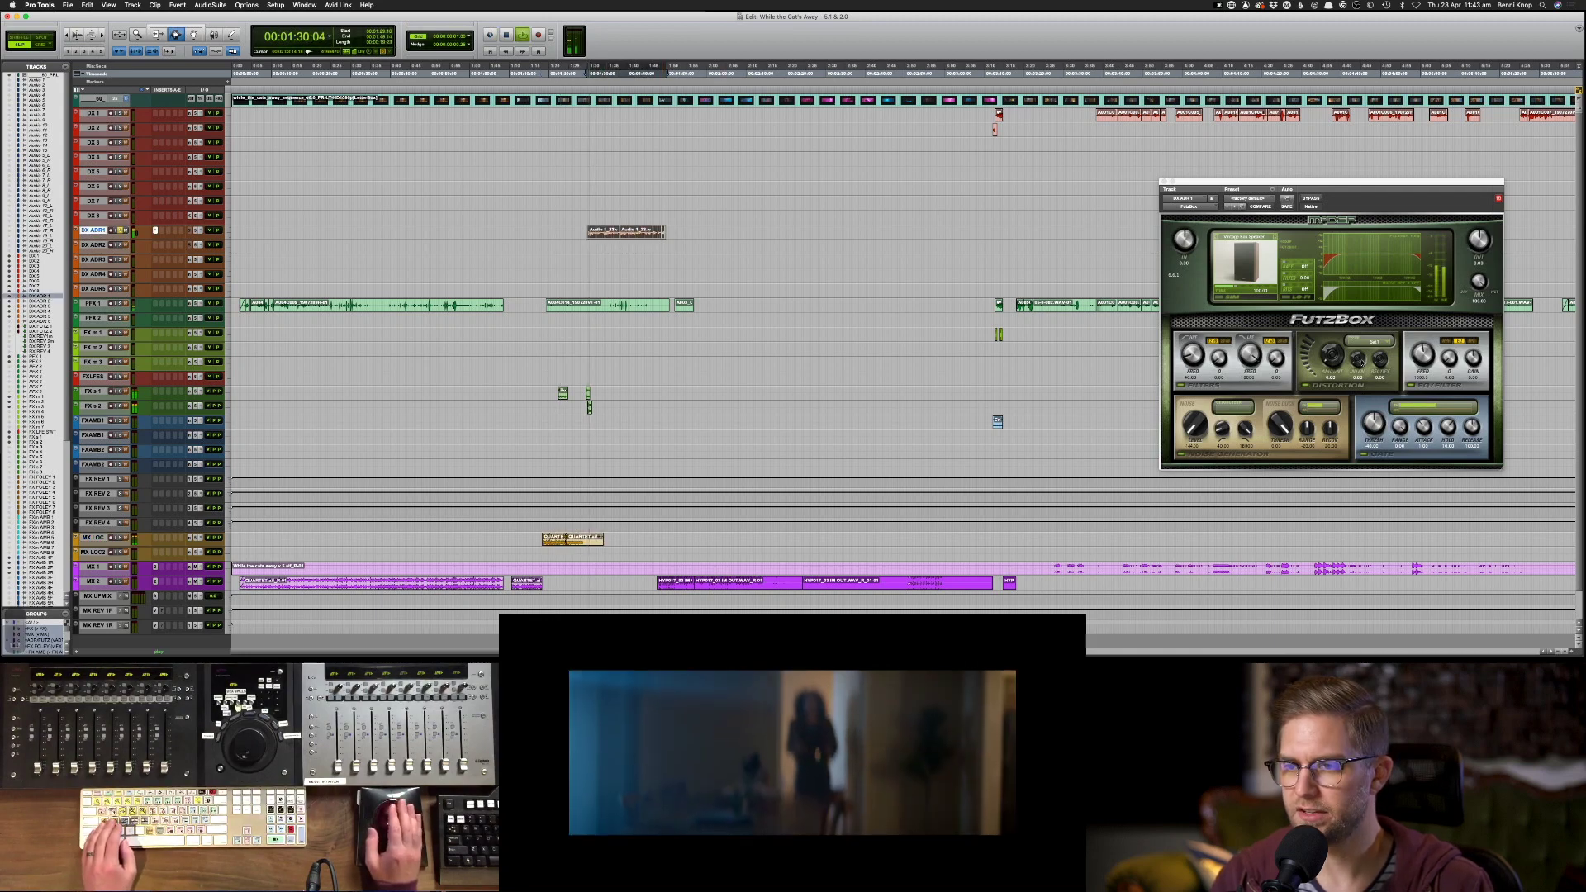
left_click(1262, 237)
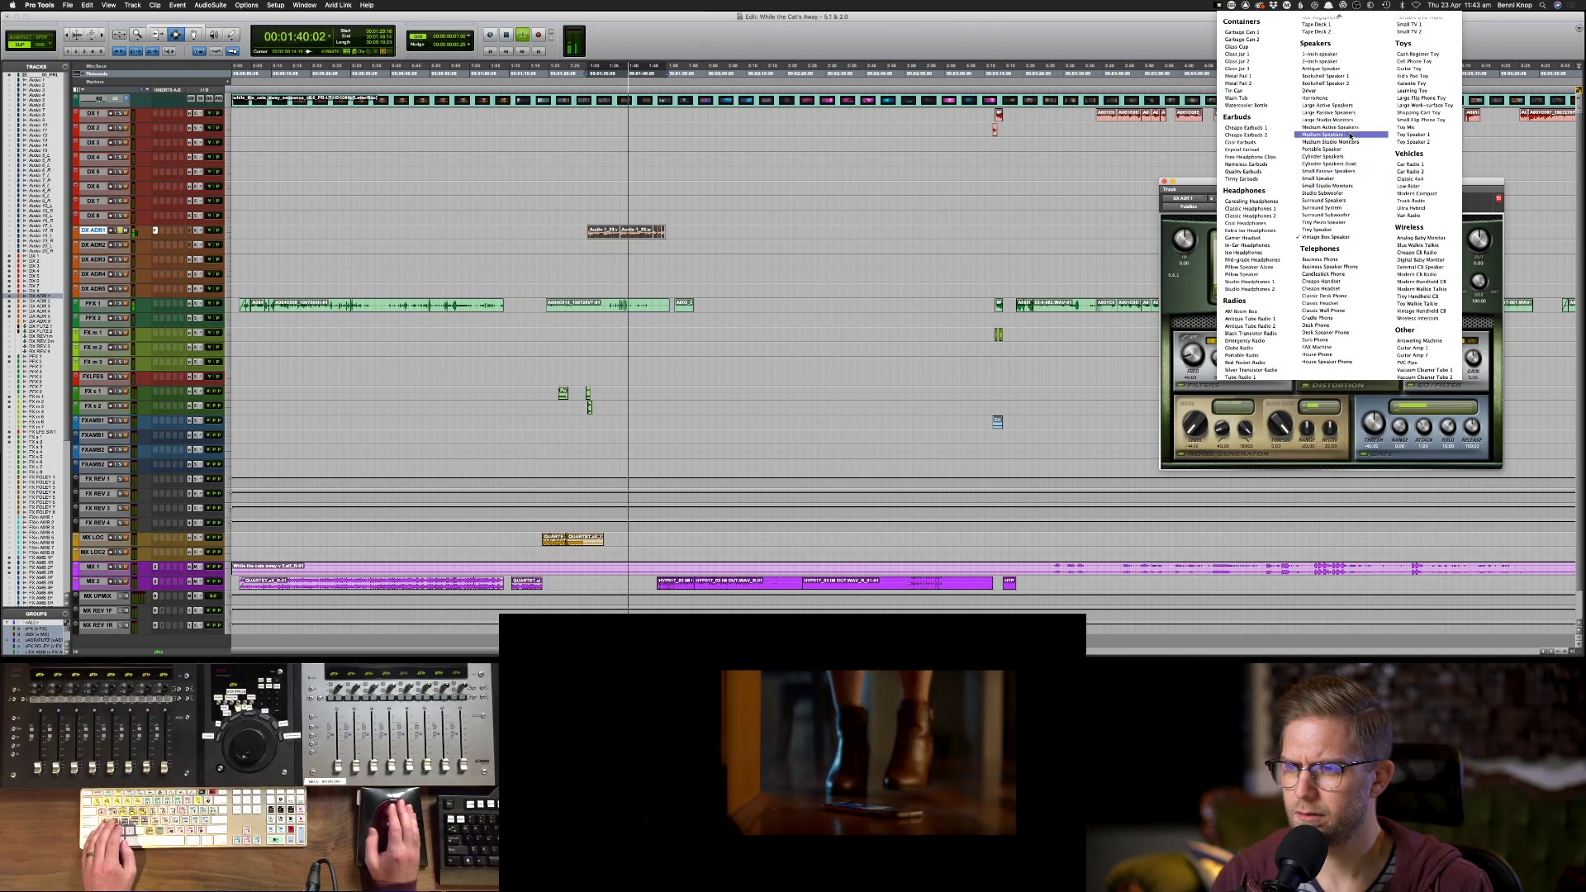
left_click(1325, 134)
left_click(1226, 299)
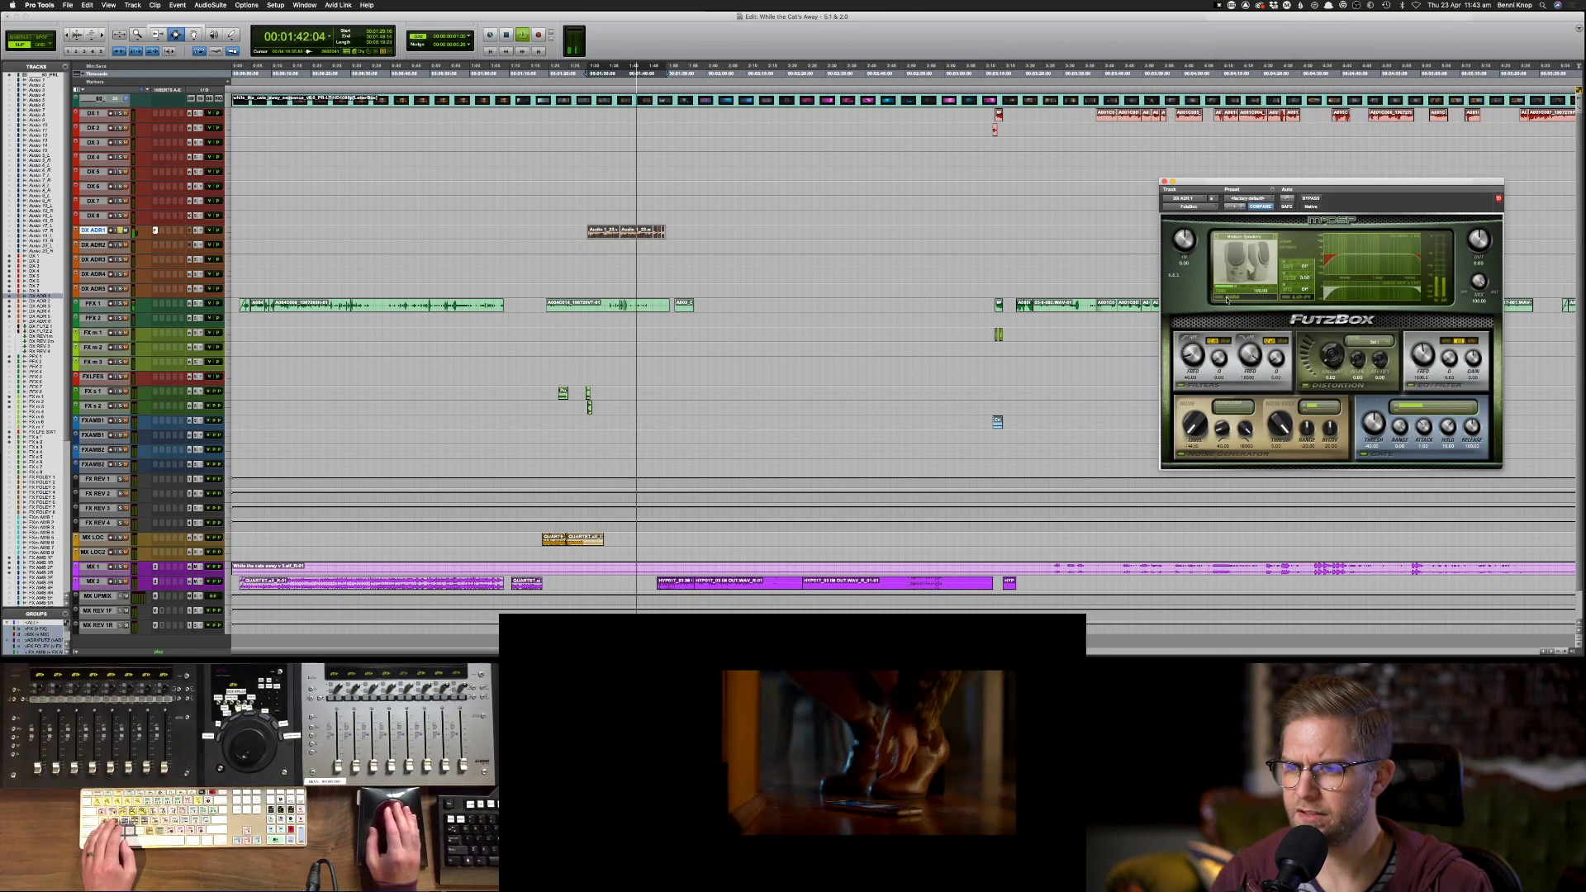
left_click_drag(1226, 298, 1253, 286)
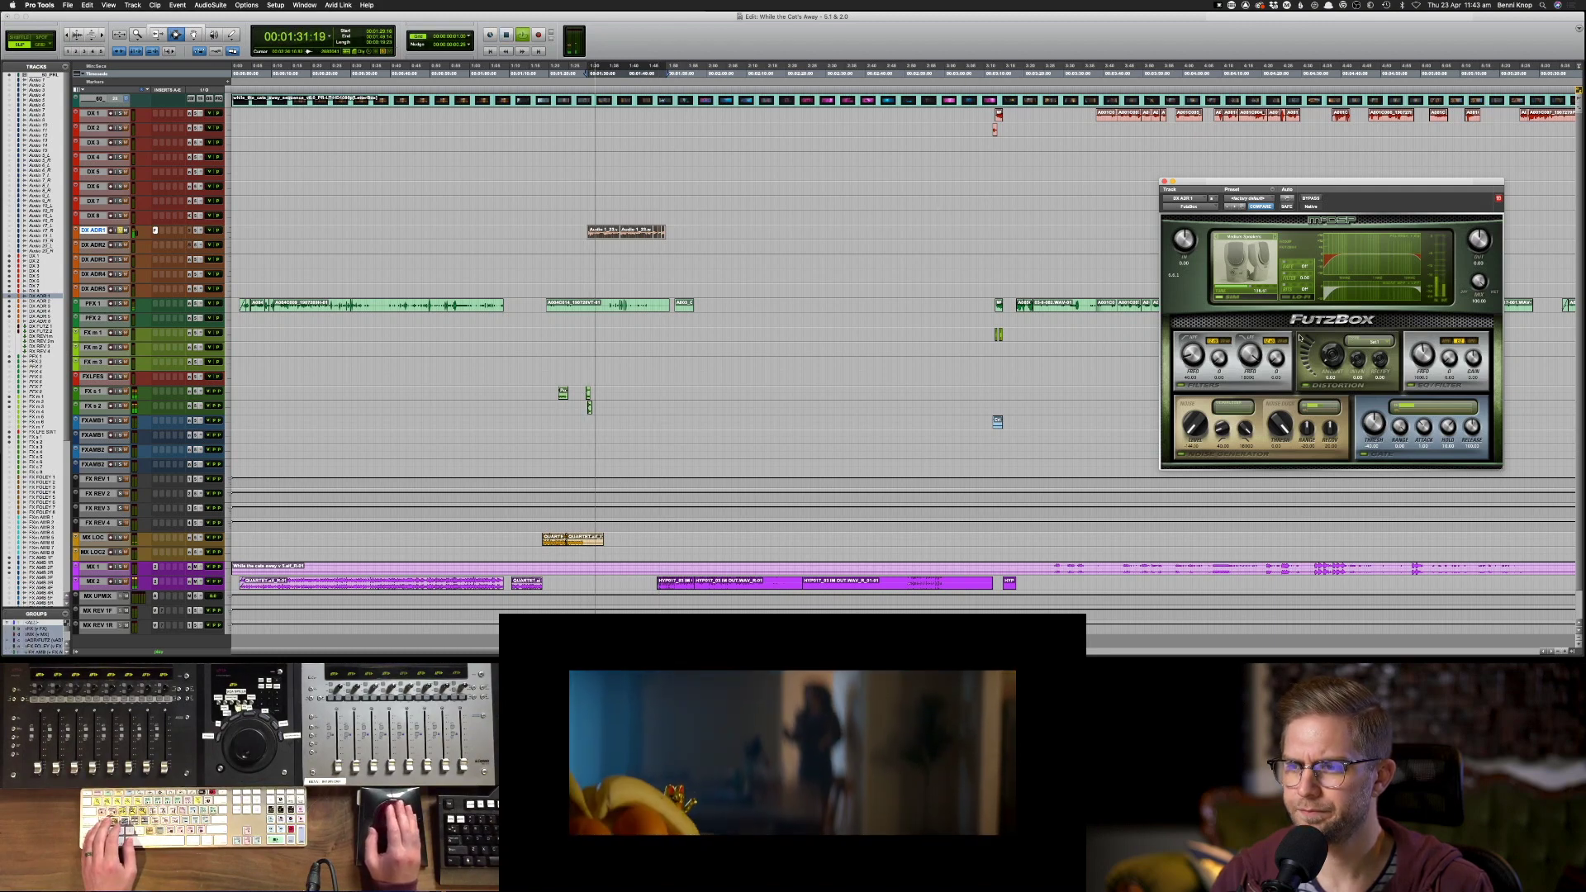
- Try Antique Speaker and another FutzBox simulation on DX ADR 1, and fine-tune the simulation and output settings while listening
left_click(1247, 237)
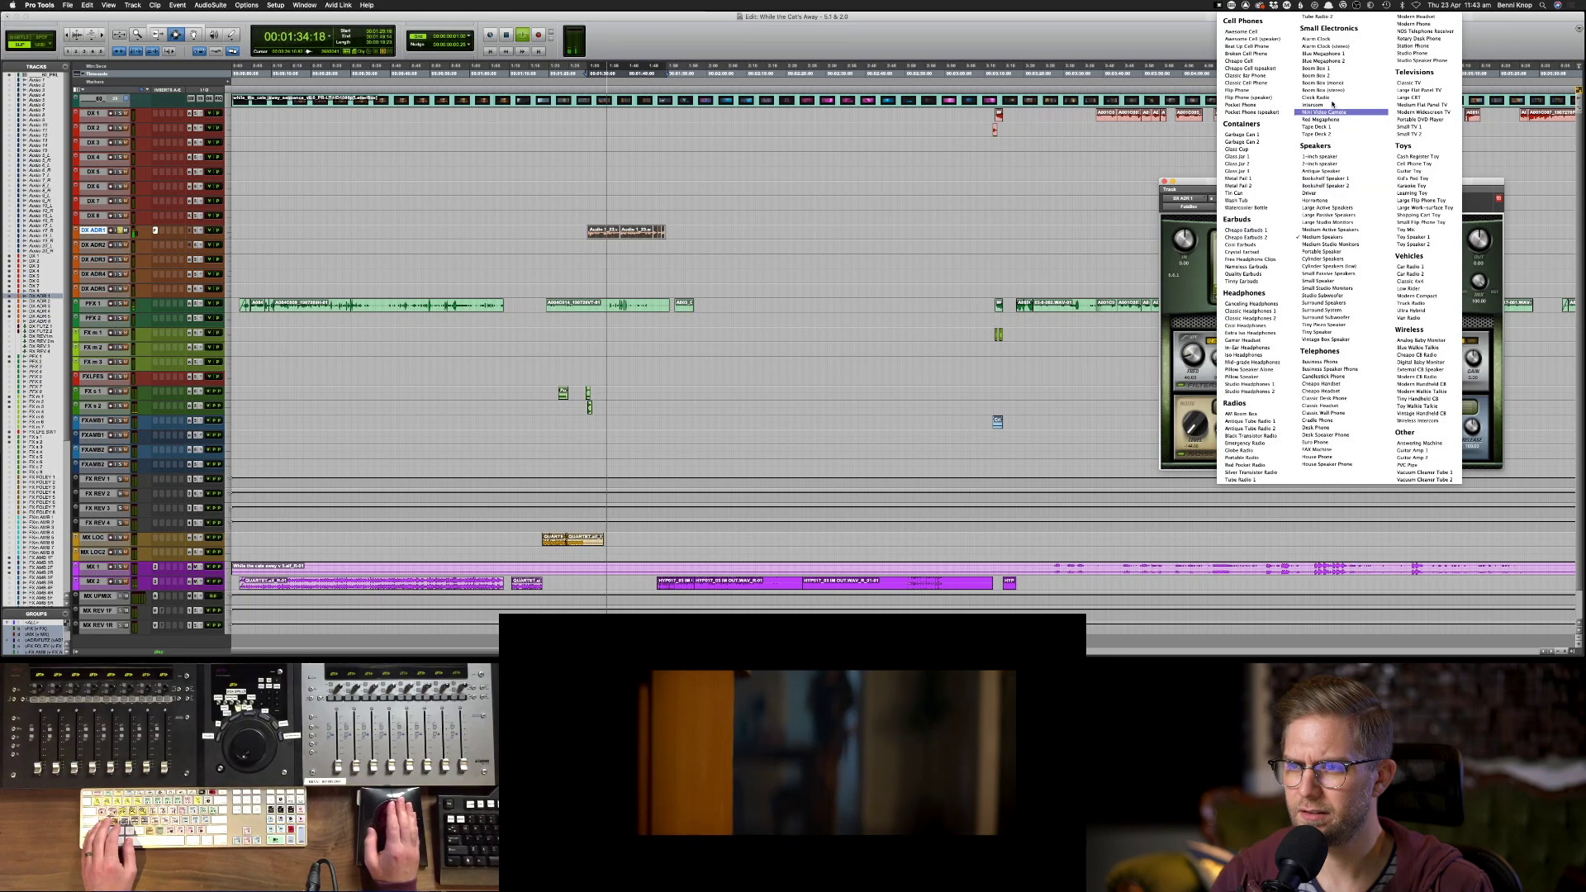
left_click(1325, 171)
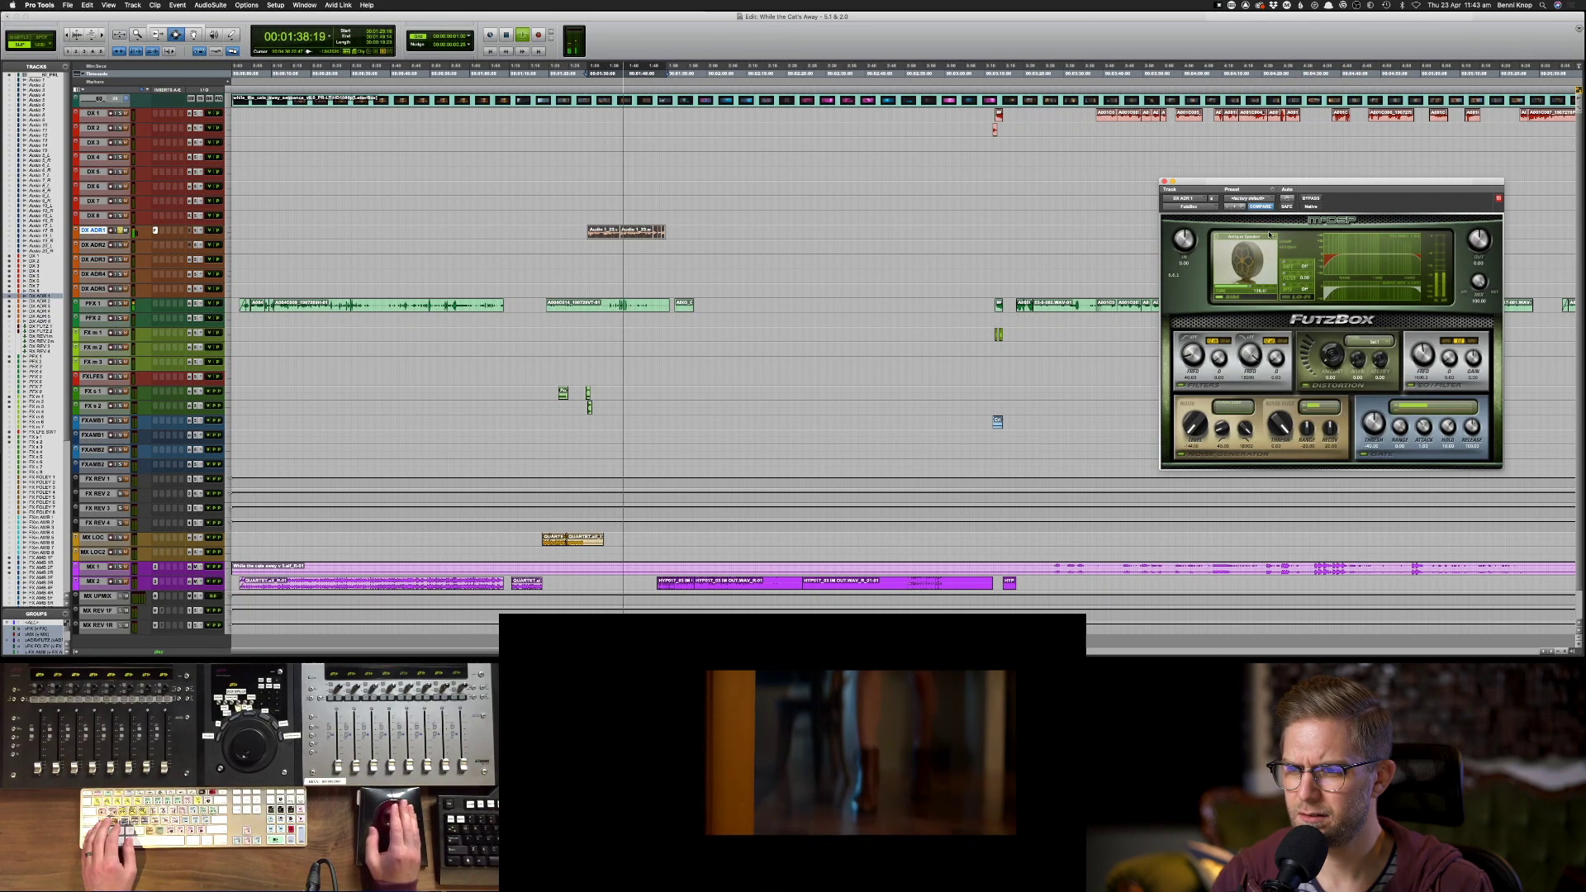
left_click(1219, 238)
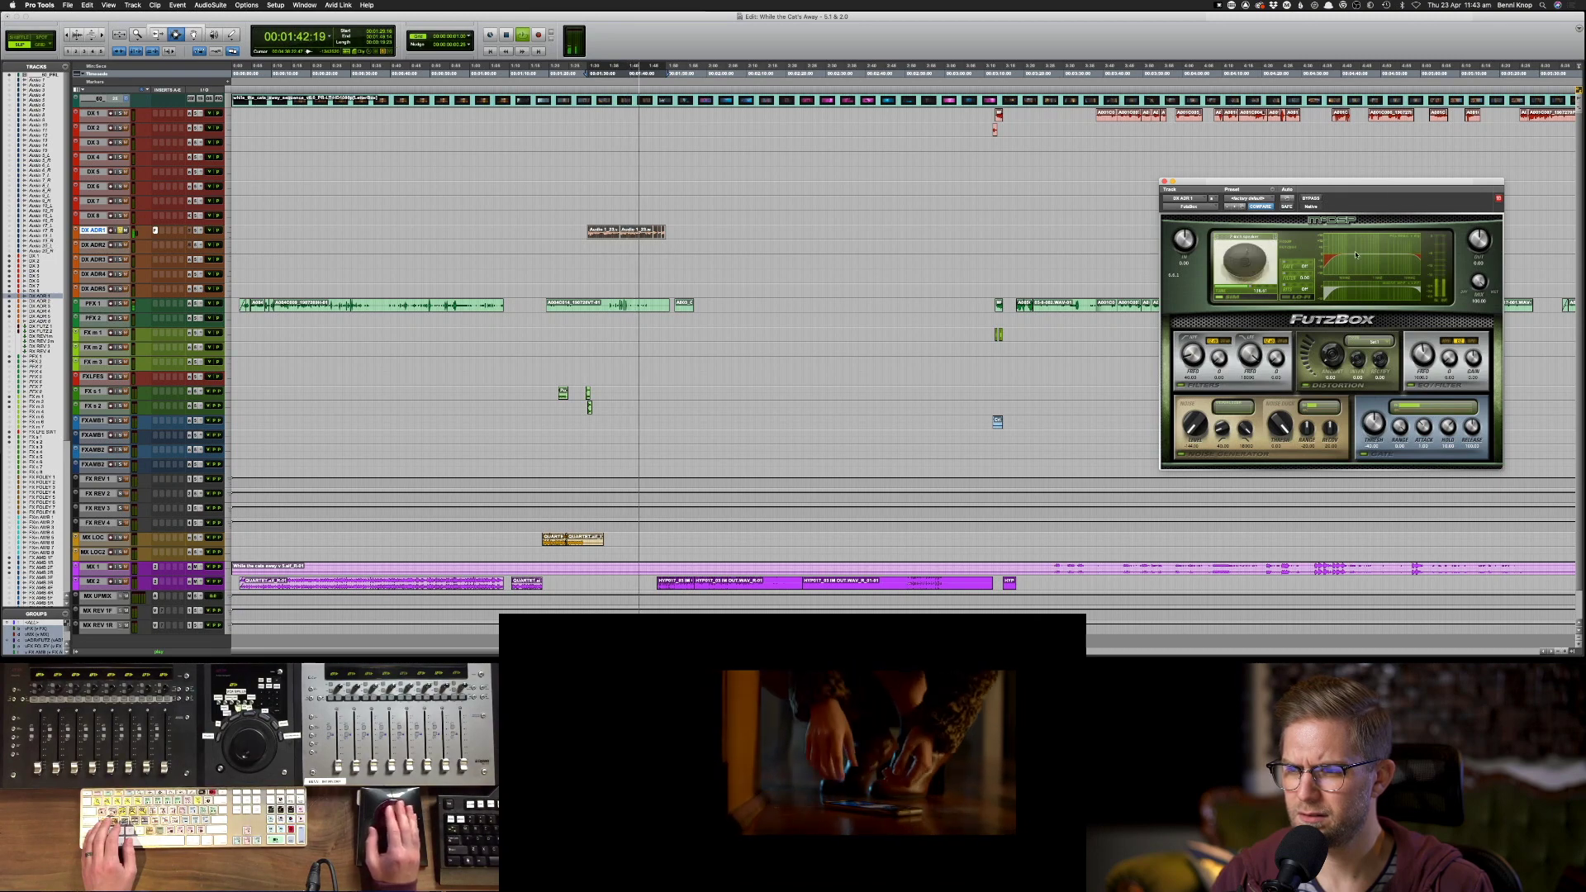
left_click_drag(1249, 289, 1237, 288)
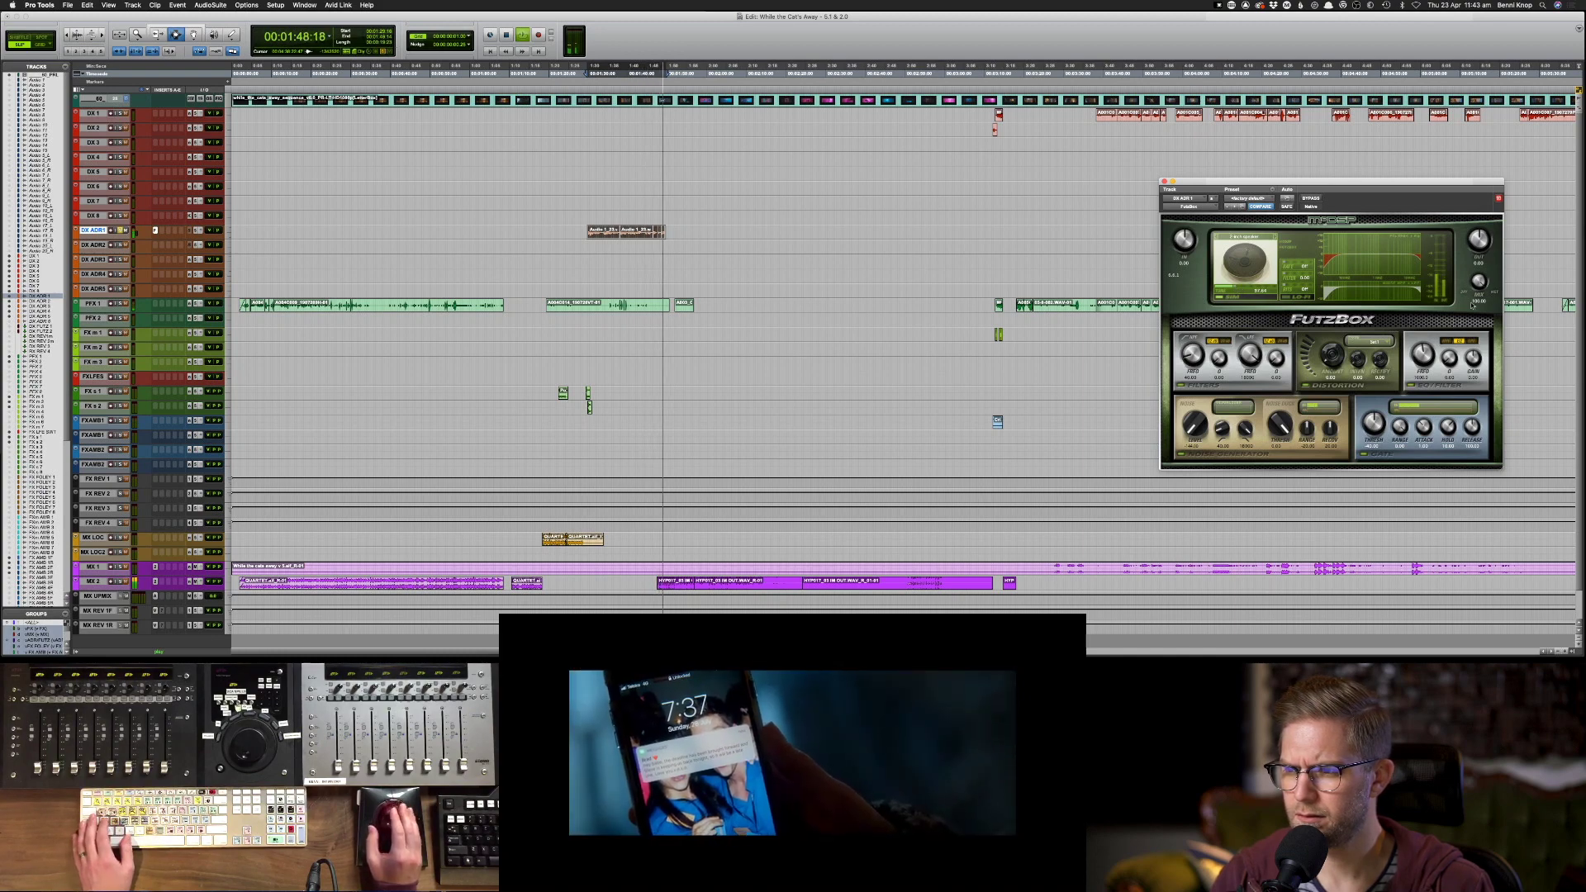
left_click_drag(1473, 305, 1471, 314)
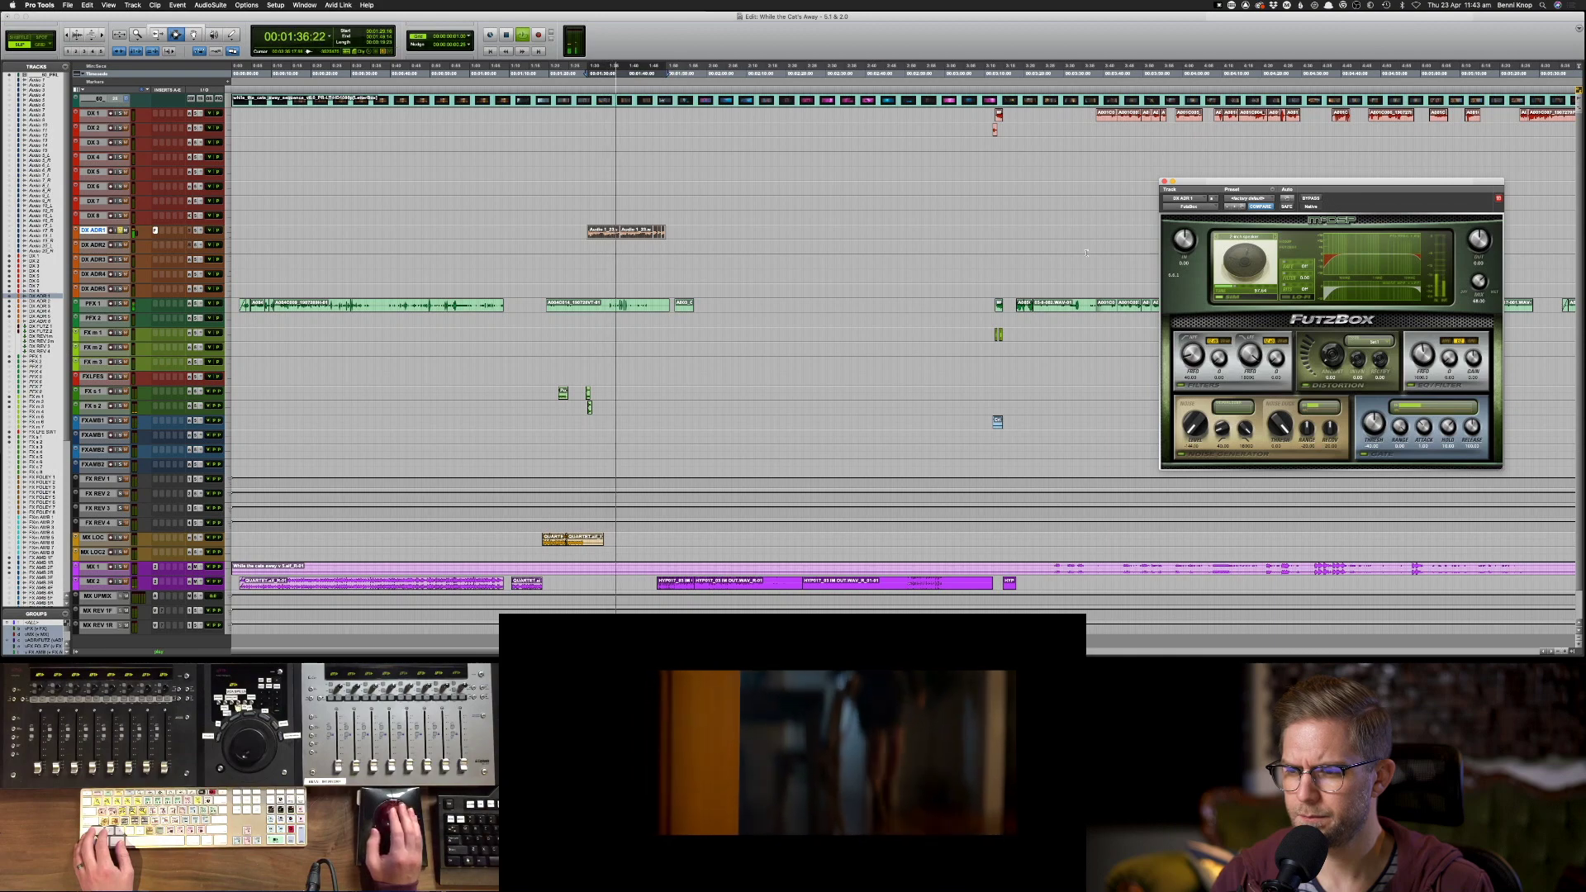
- Show the mixer, move FutzBox on DX ADR 1 down to the fourth insert slot and bypass it
key("super+equal")
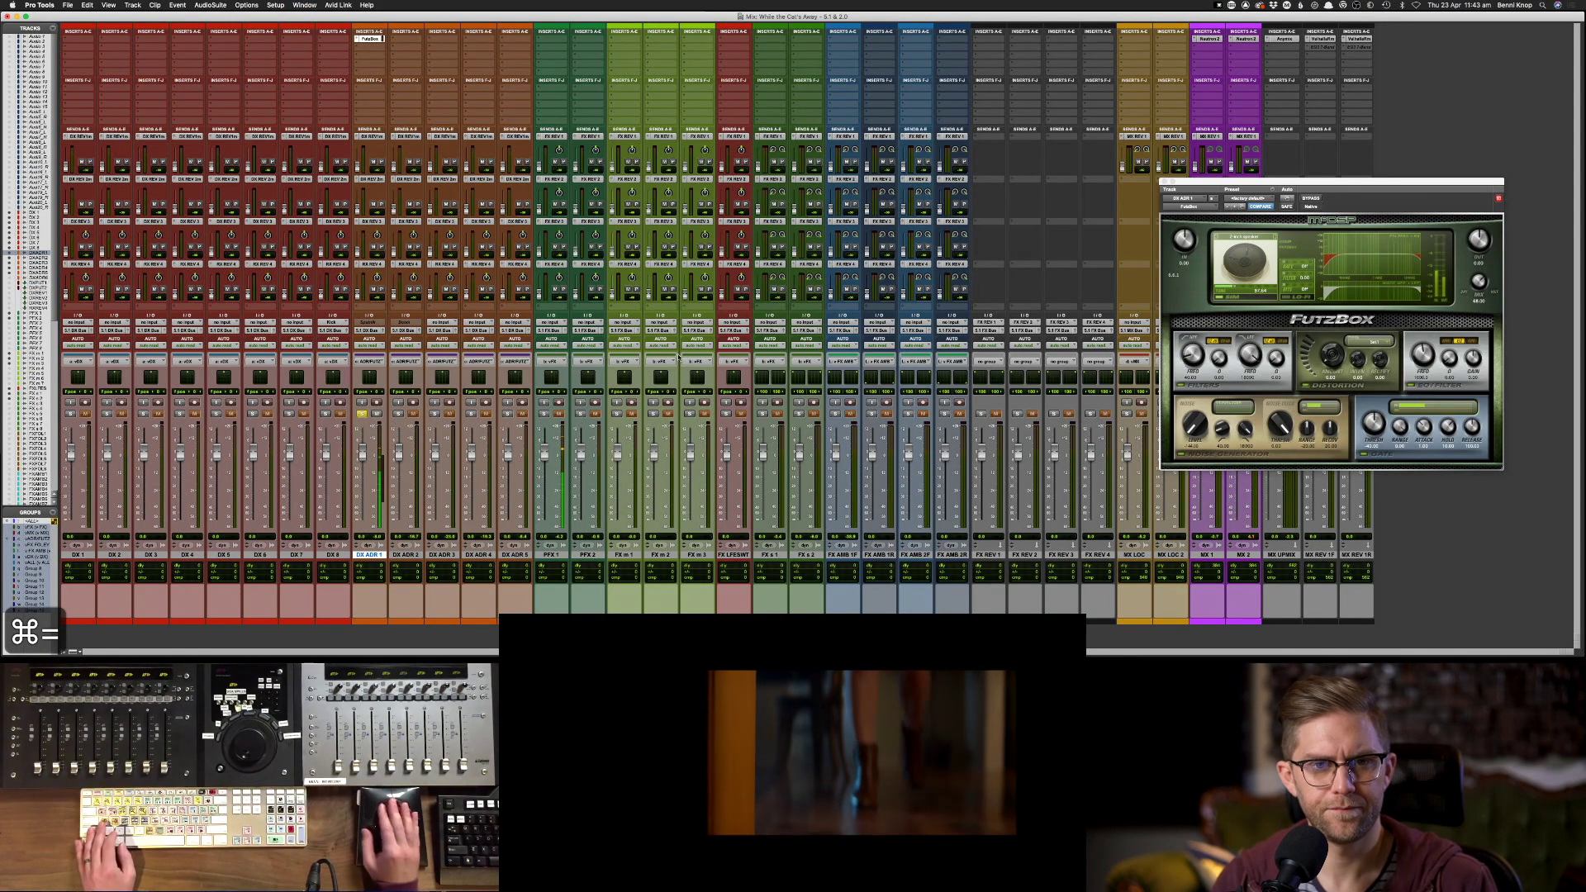
left_click_drag(388, 37, 371, 65)
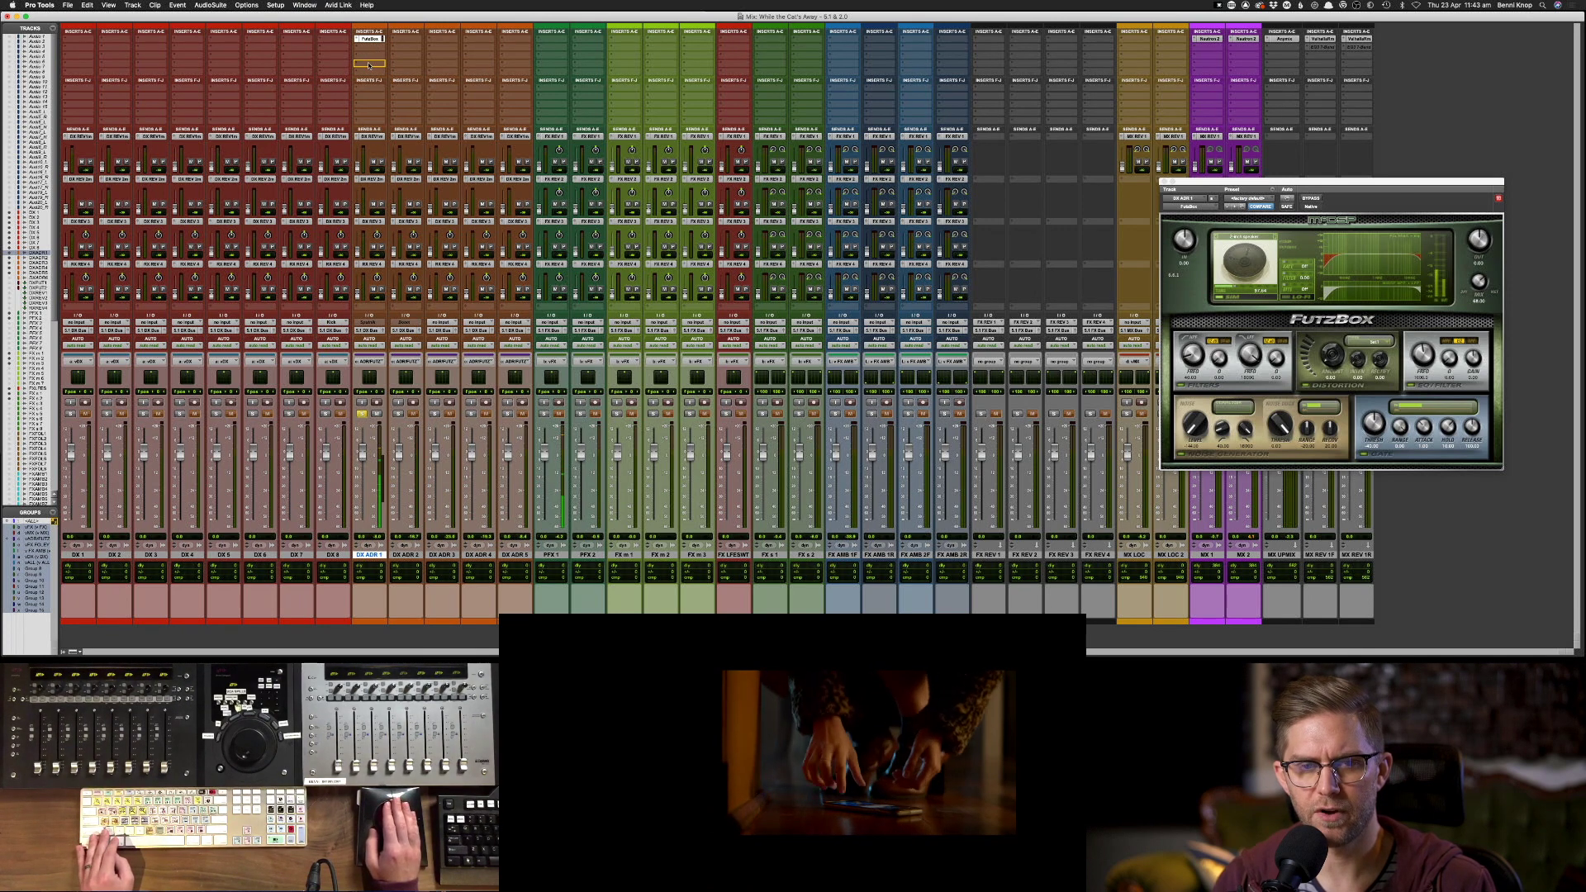
left_click(371, 63, "super")
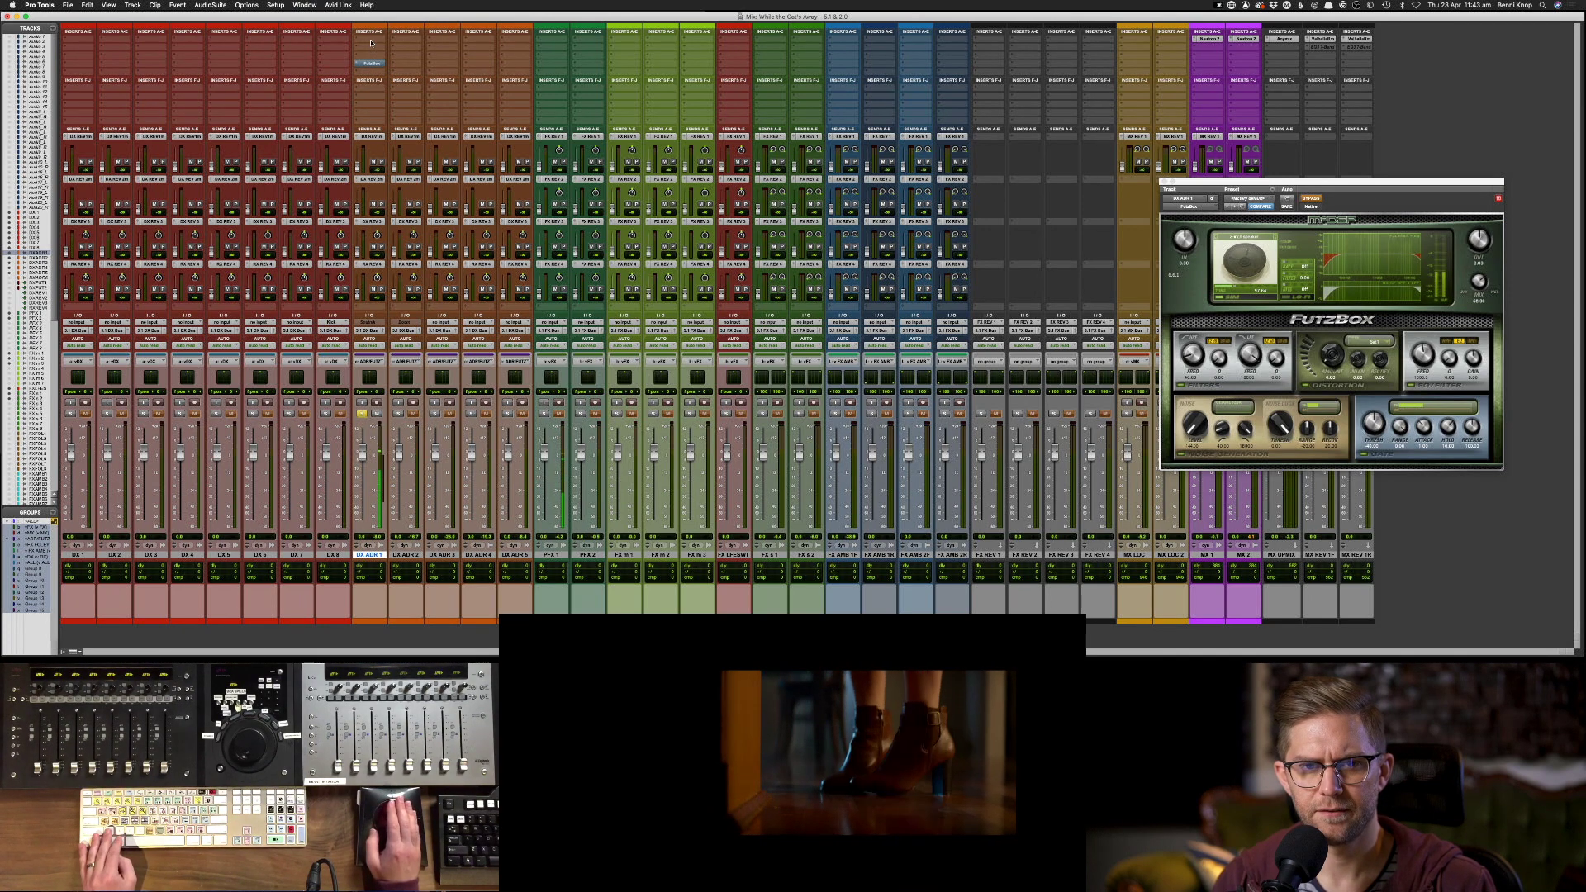
- Insert the mono EQ3 7-Band plug-in in the first insert slot of DX ADR 1
left_click(371, 42)
mouse_move(382, 38)
mouse_move(451, 41)
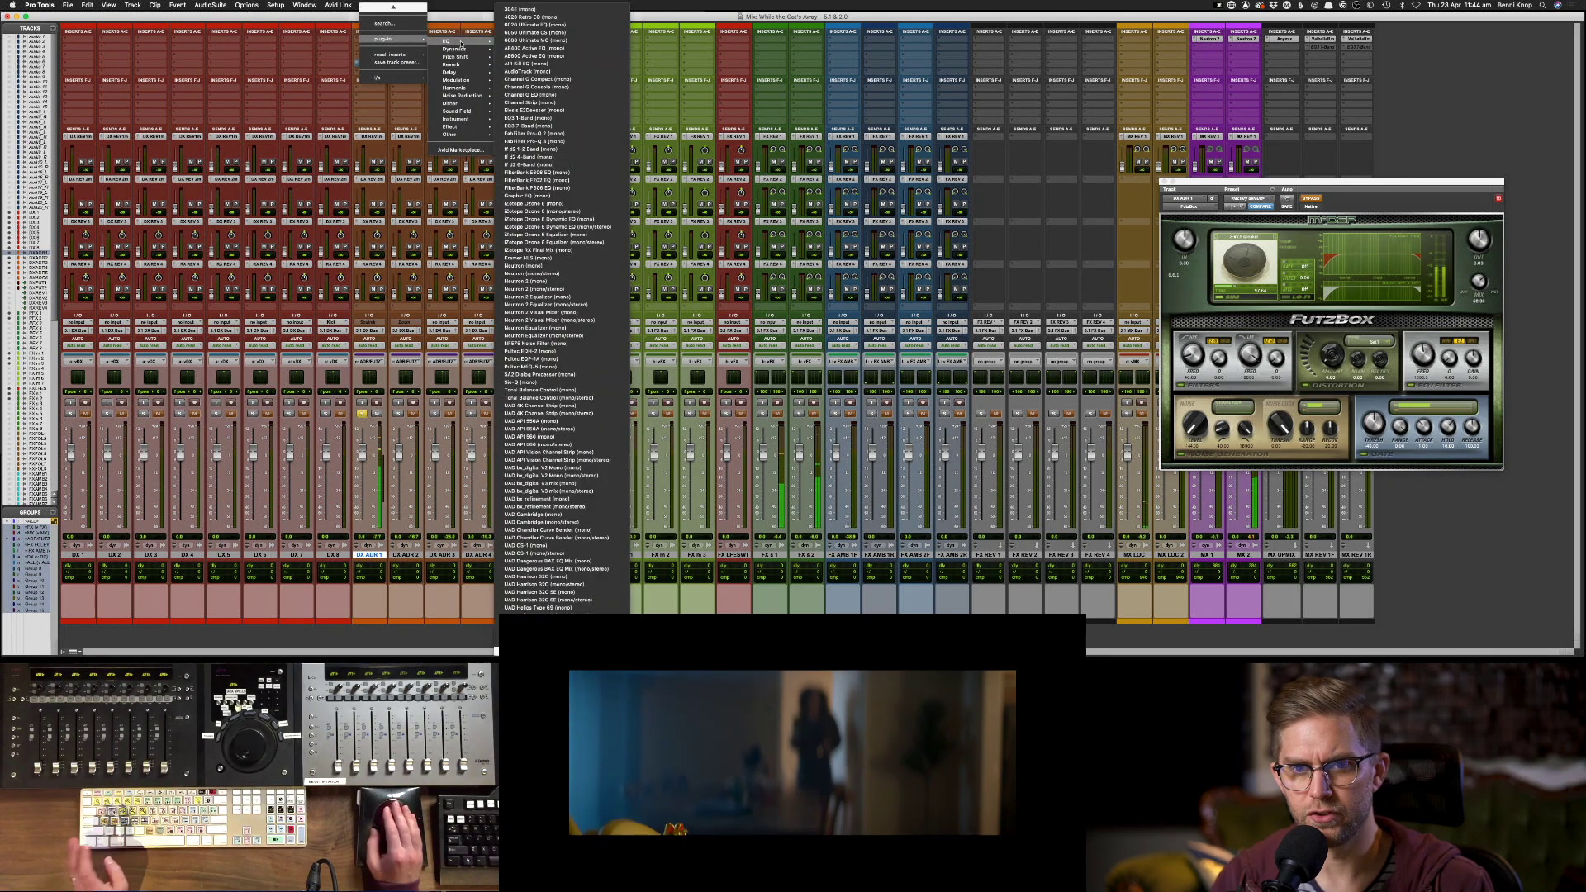
left_click(562, 142)
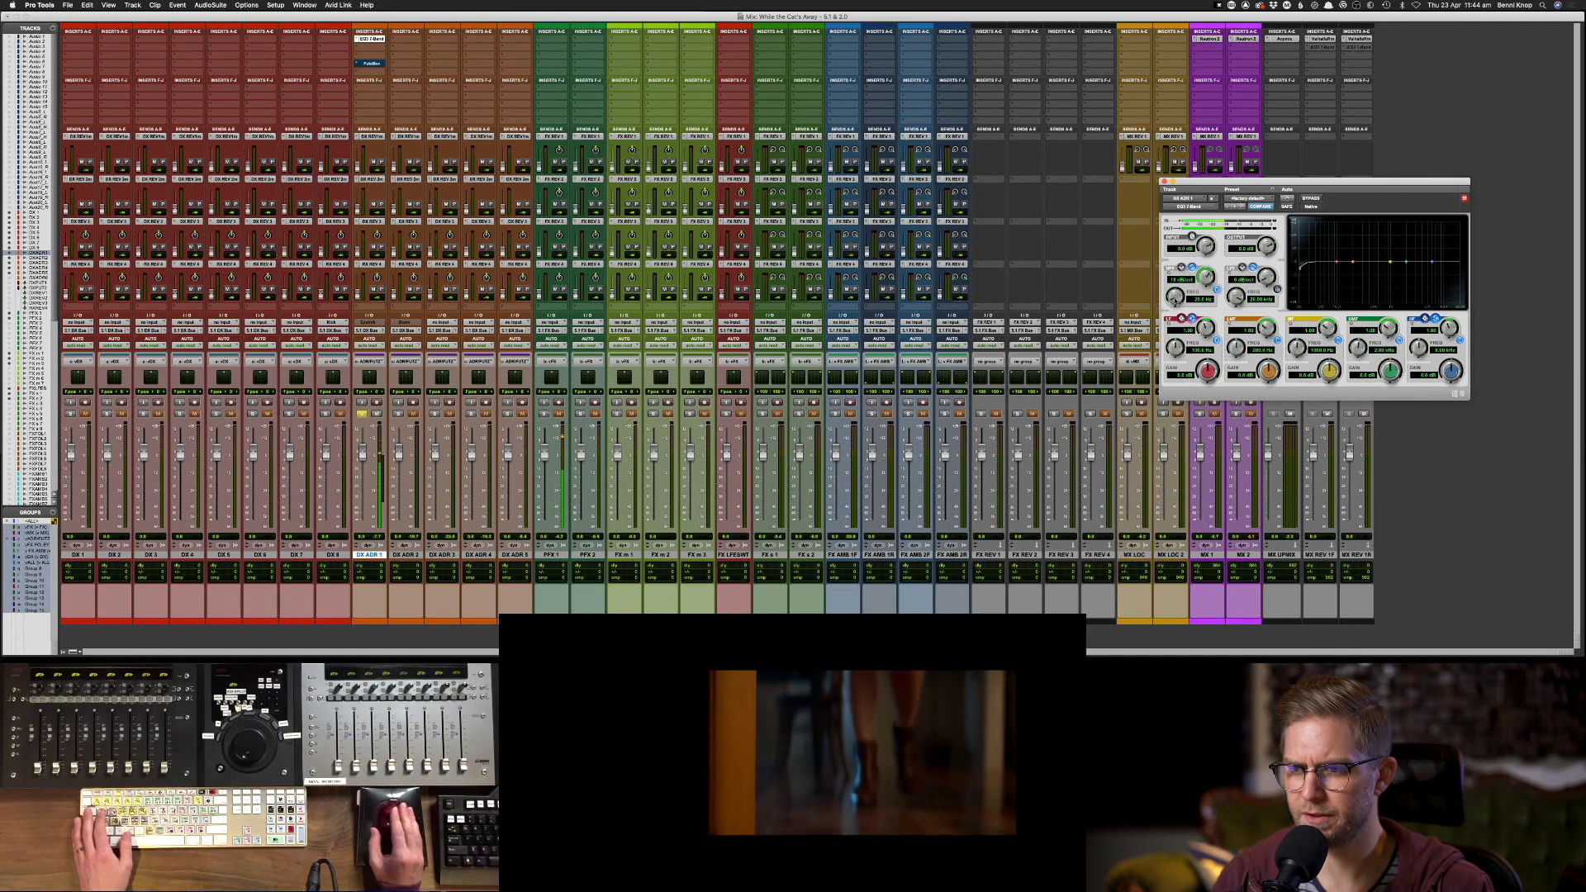
- Raise the high-pass filter on the DX ADR 1 EQ, and cut the low-mid and low bands
left_click_drag(1179, 281, 1181, 279)
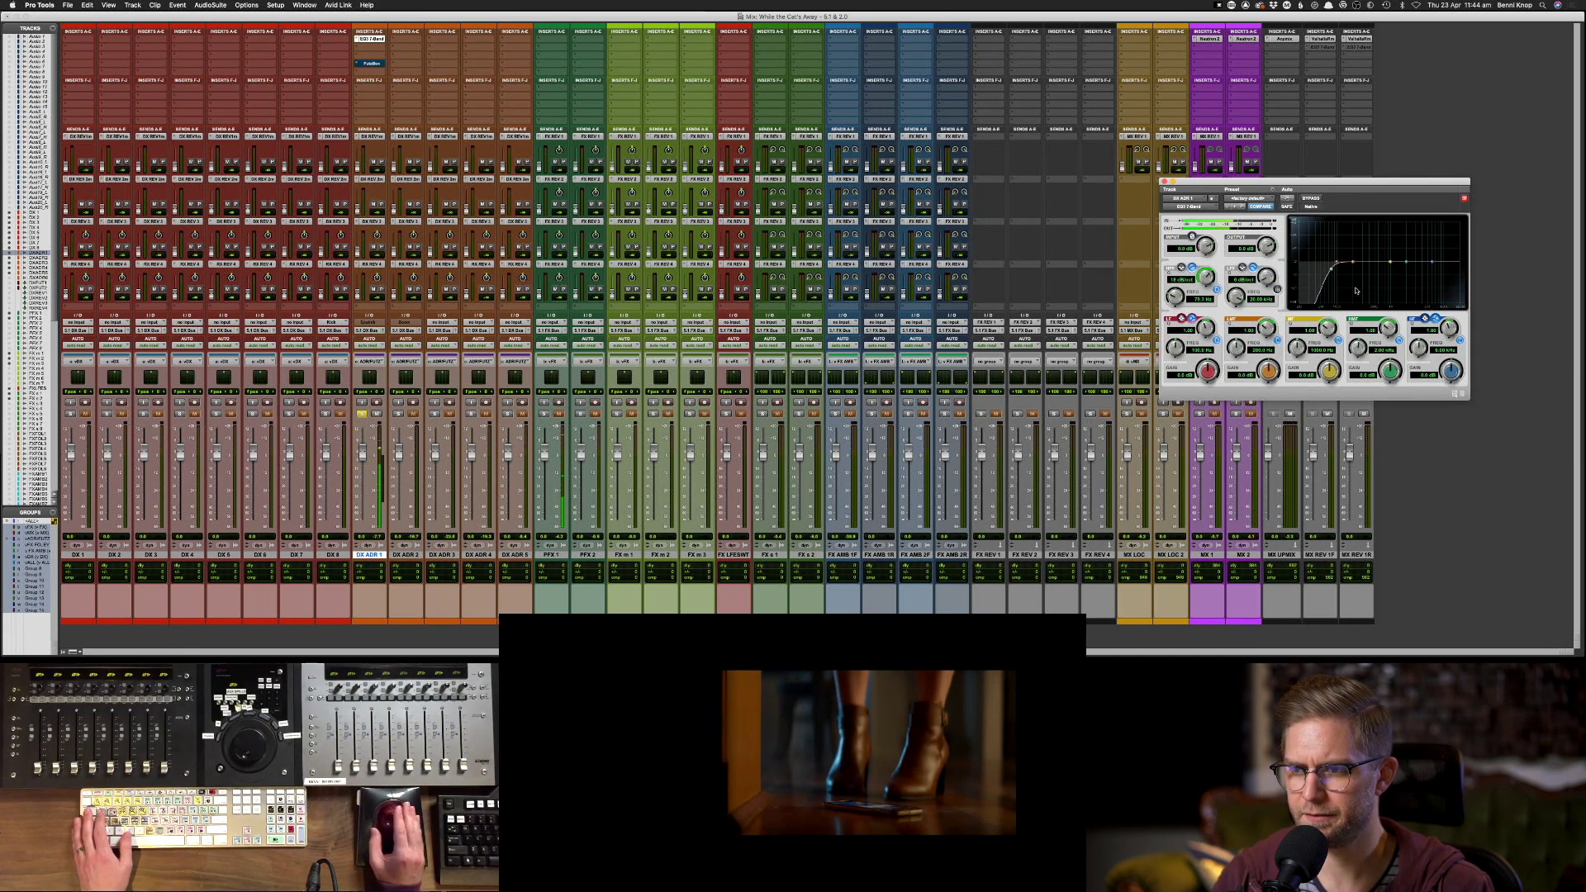
left_click_drag(1354, 263, 1360, 274)
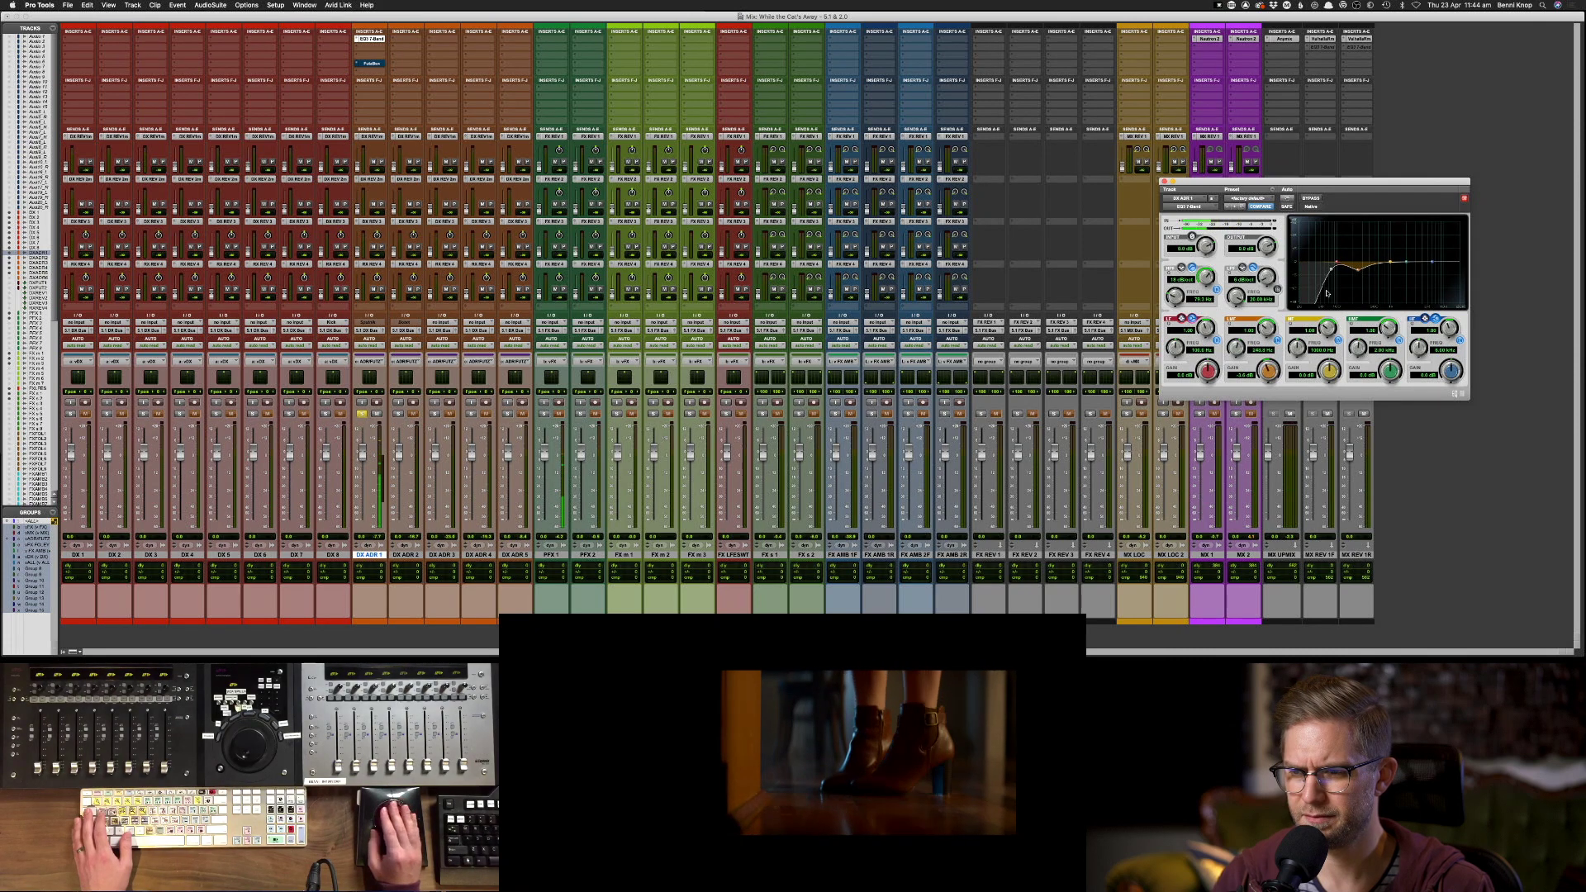
left_click_drag(1337, 265, 1310, 270)
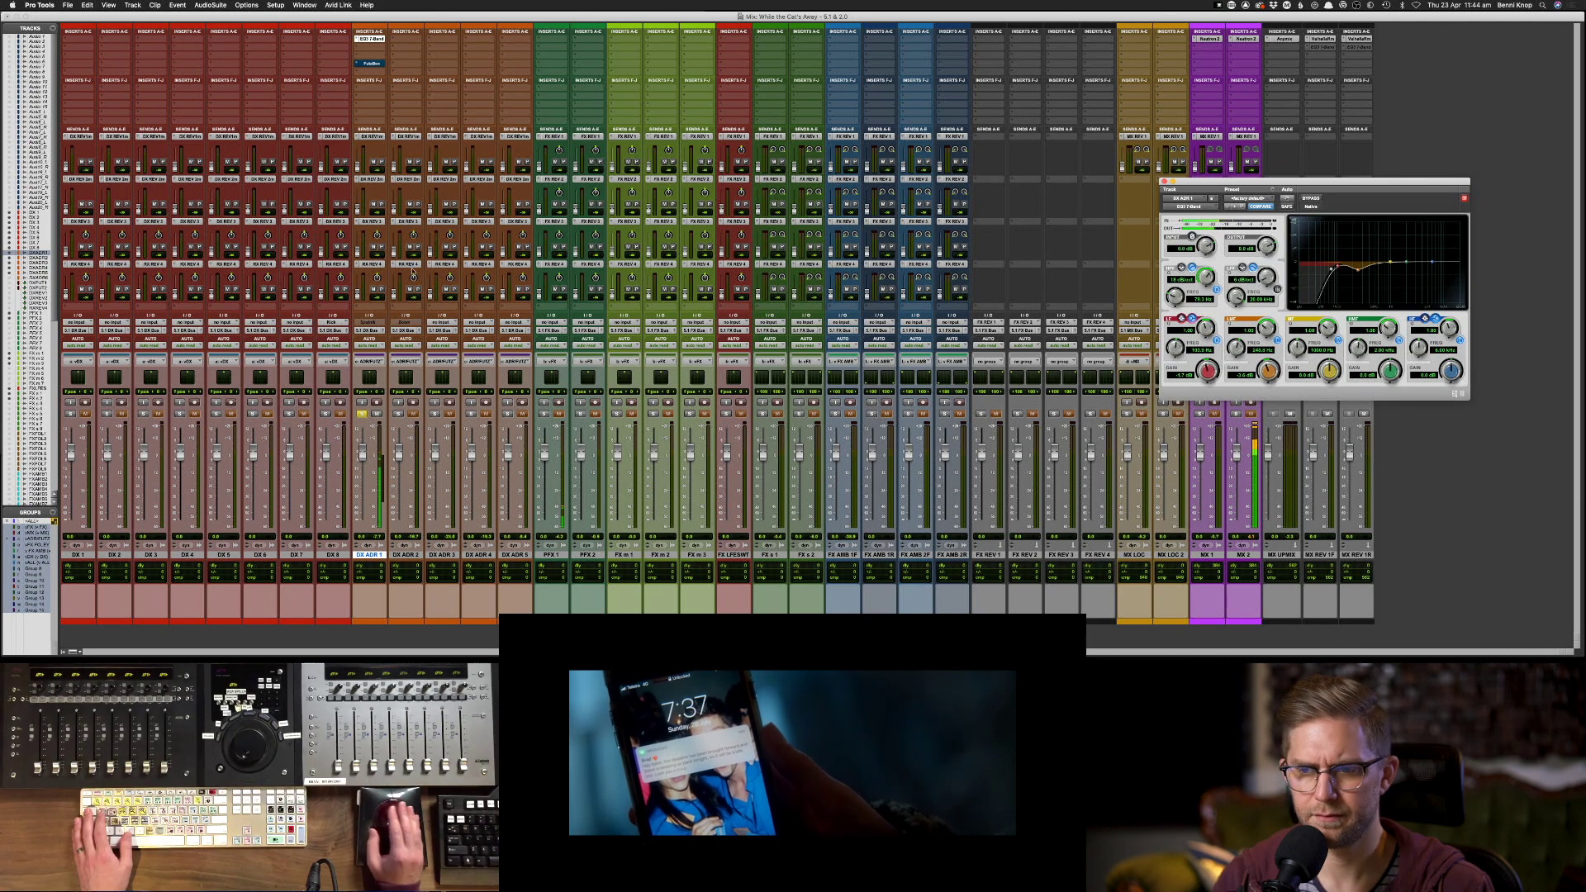
- Search the plug-ins for "pro" and insert Pro Compressor in the second insert slot of DX ADR 1
left_click(386, 48)
mouse_move(385, 49)
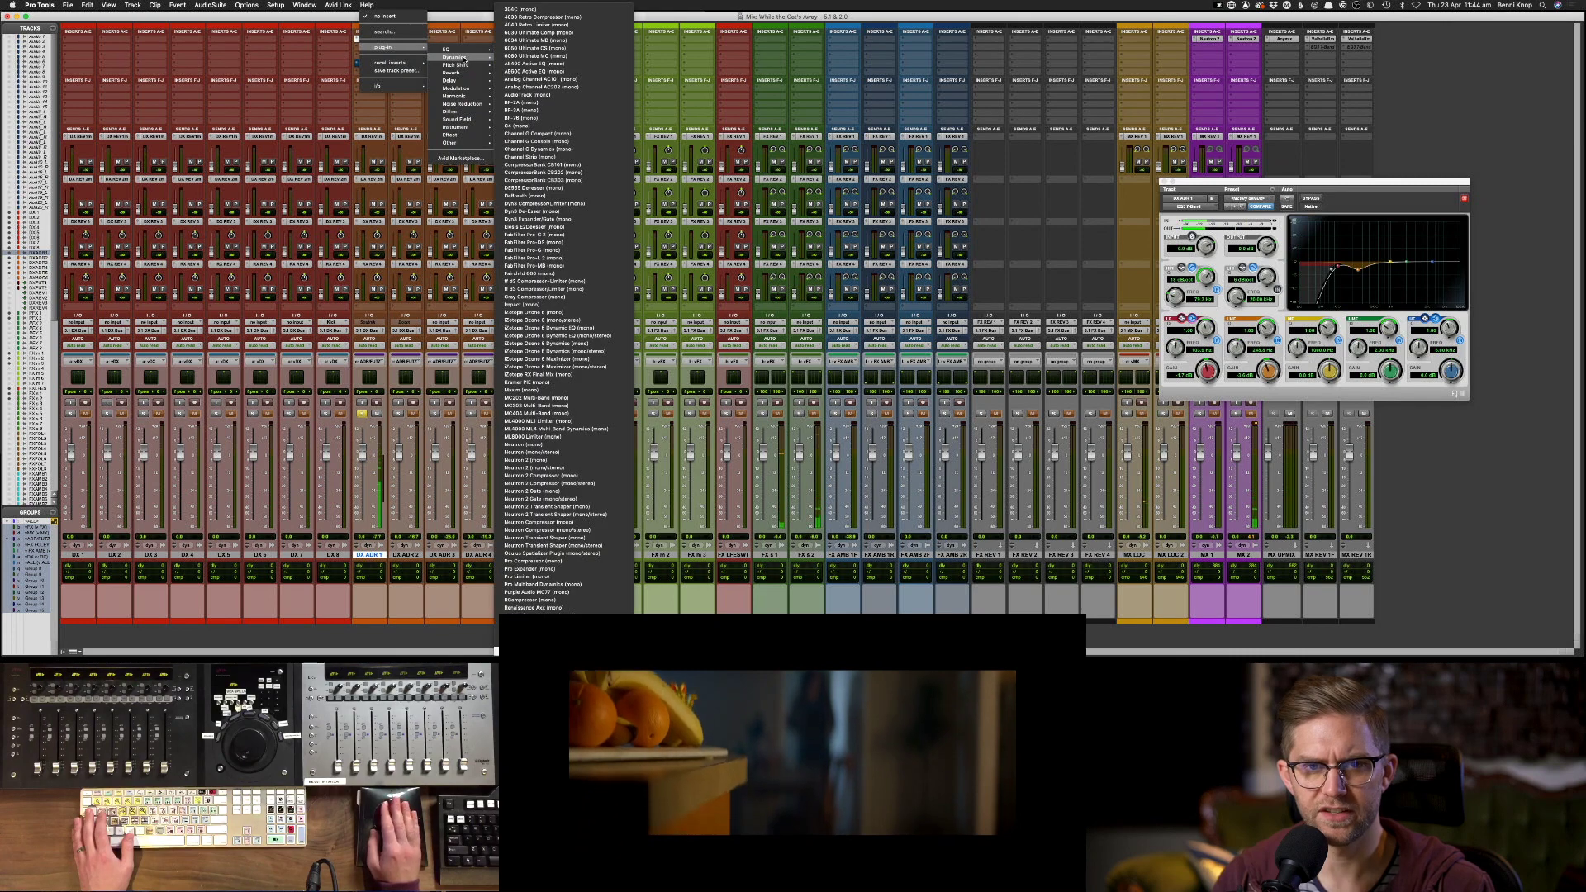
key("Escape")
left_click(386, 49)
type("pro")
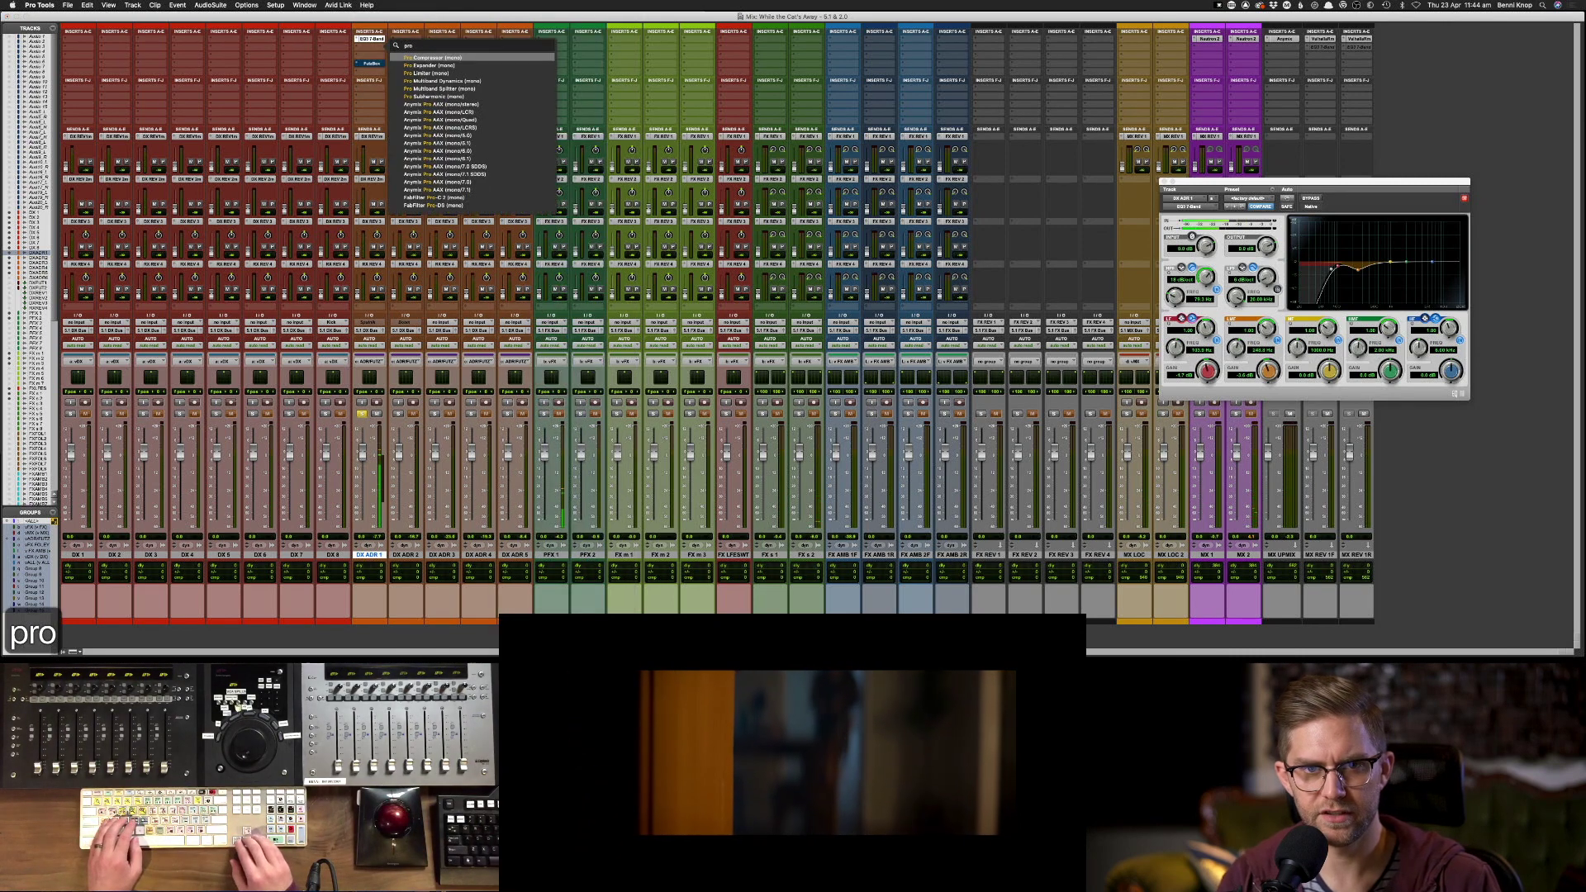
key("Return")
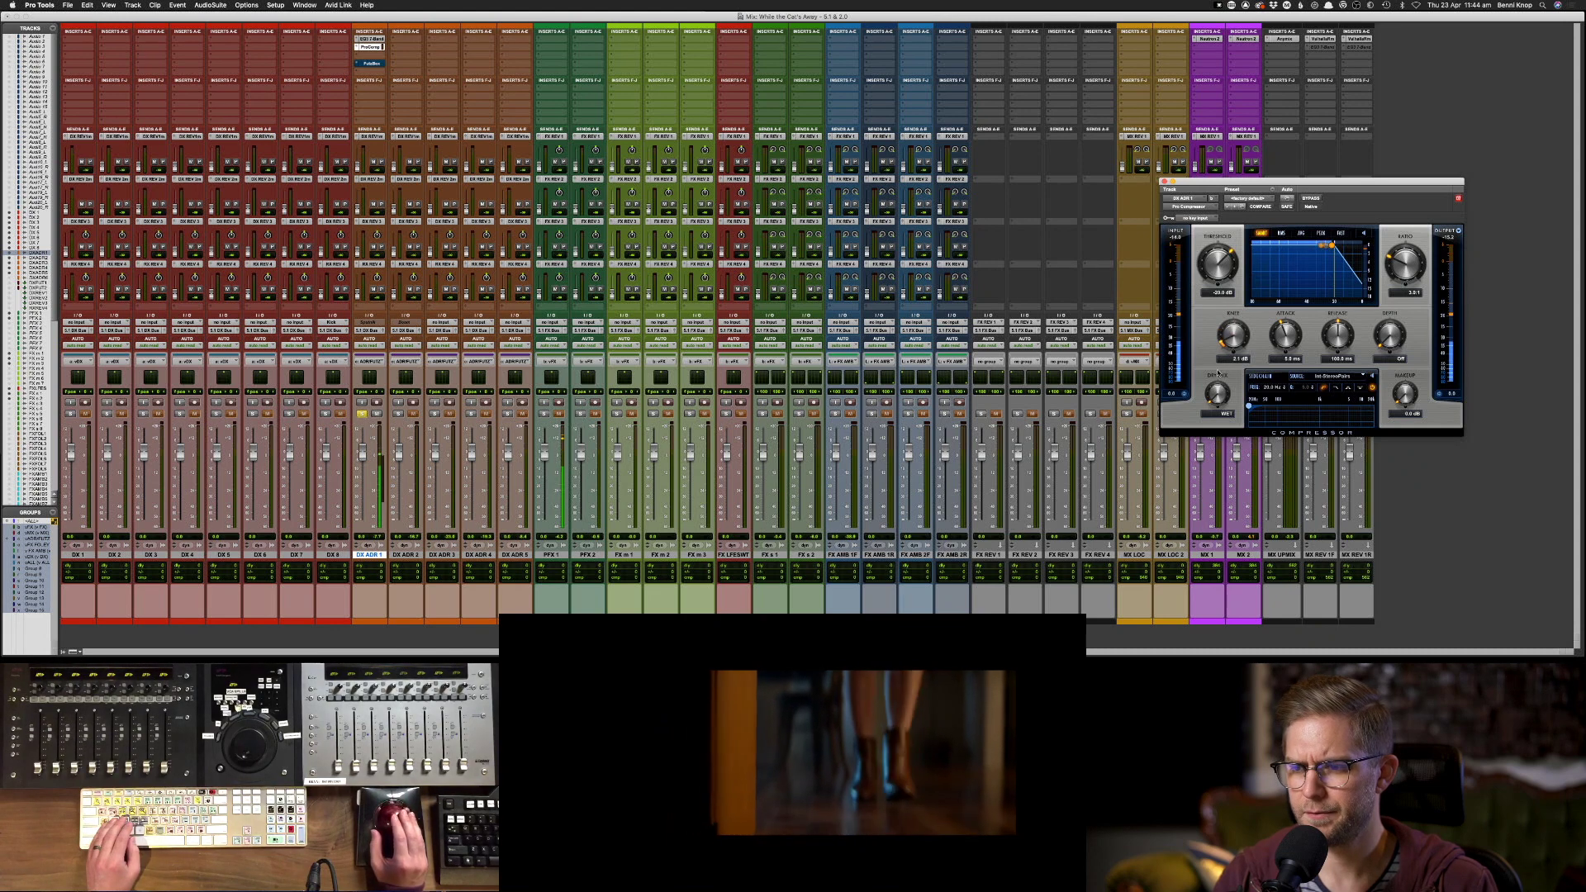
- Adjust Pro Compressor's threshold and knee, and set attack to about 27 ms and release to about 22 ms during playback
left_click_drag(1338, 279, 1333, 275)
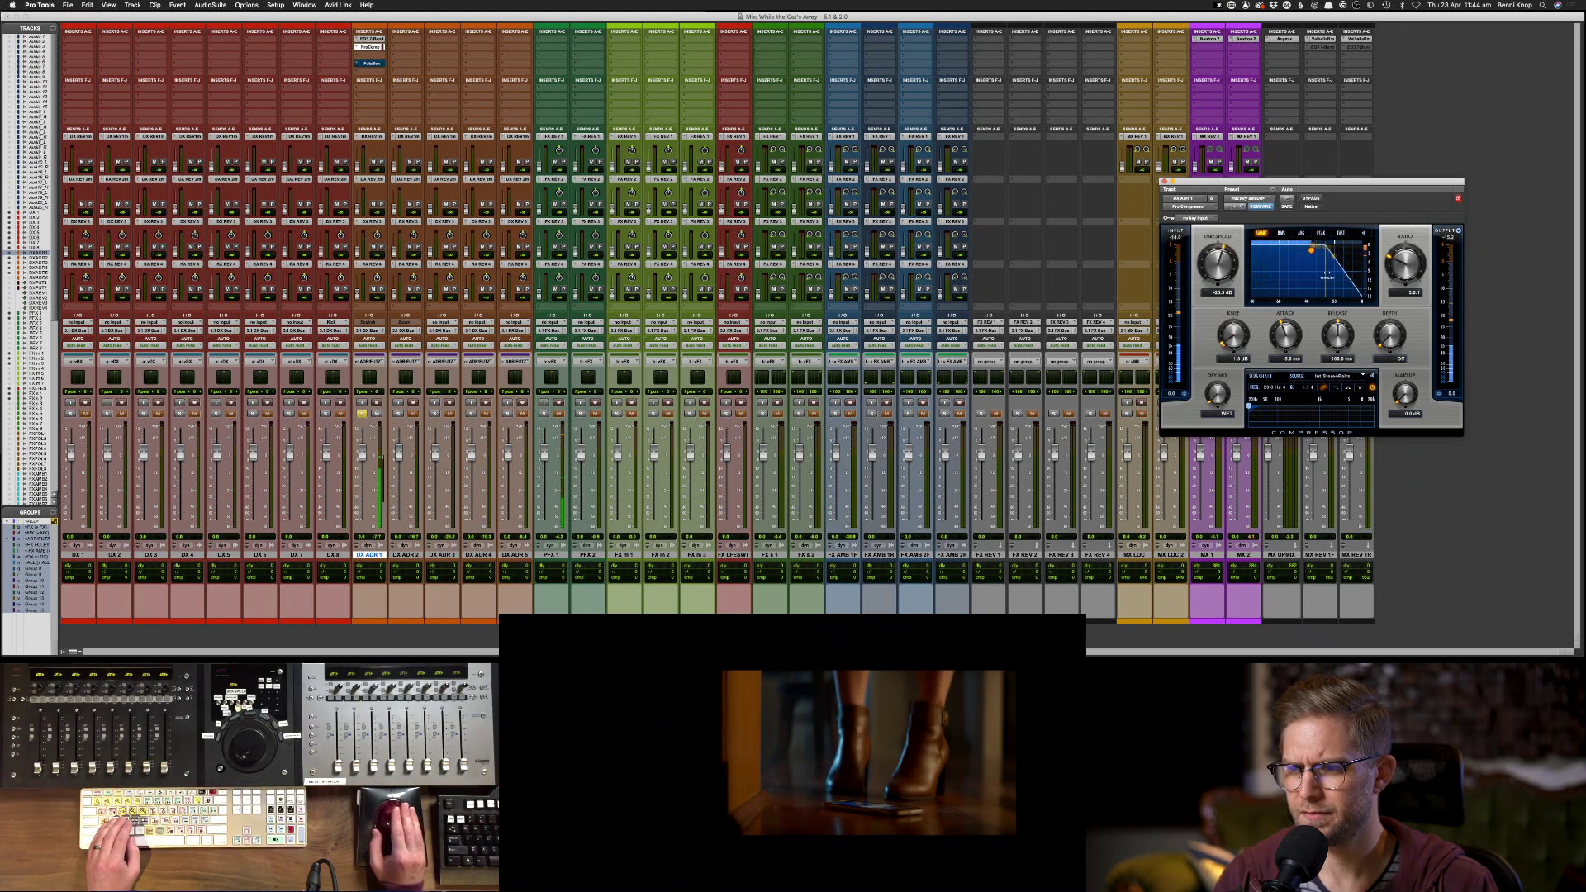
left_click_drag(1292, 332, 1291, 328)
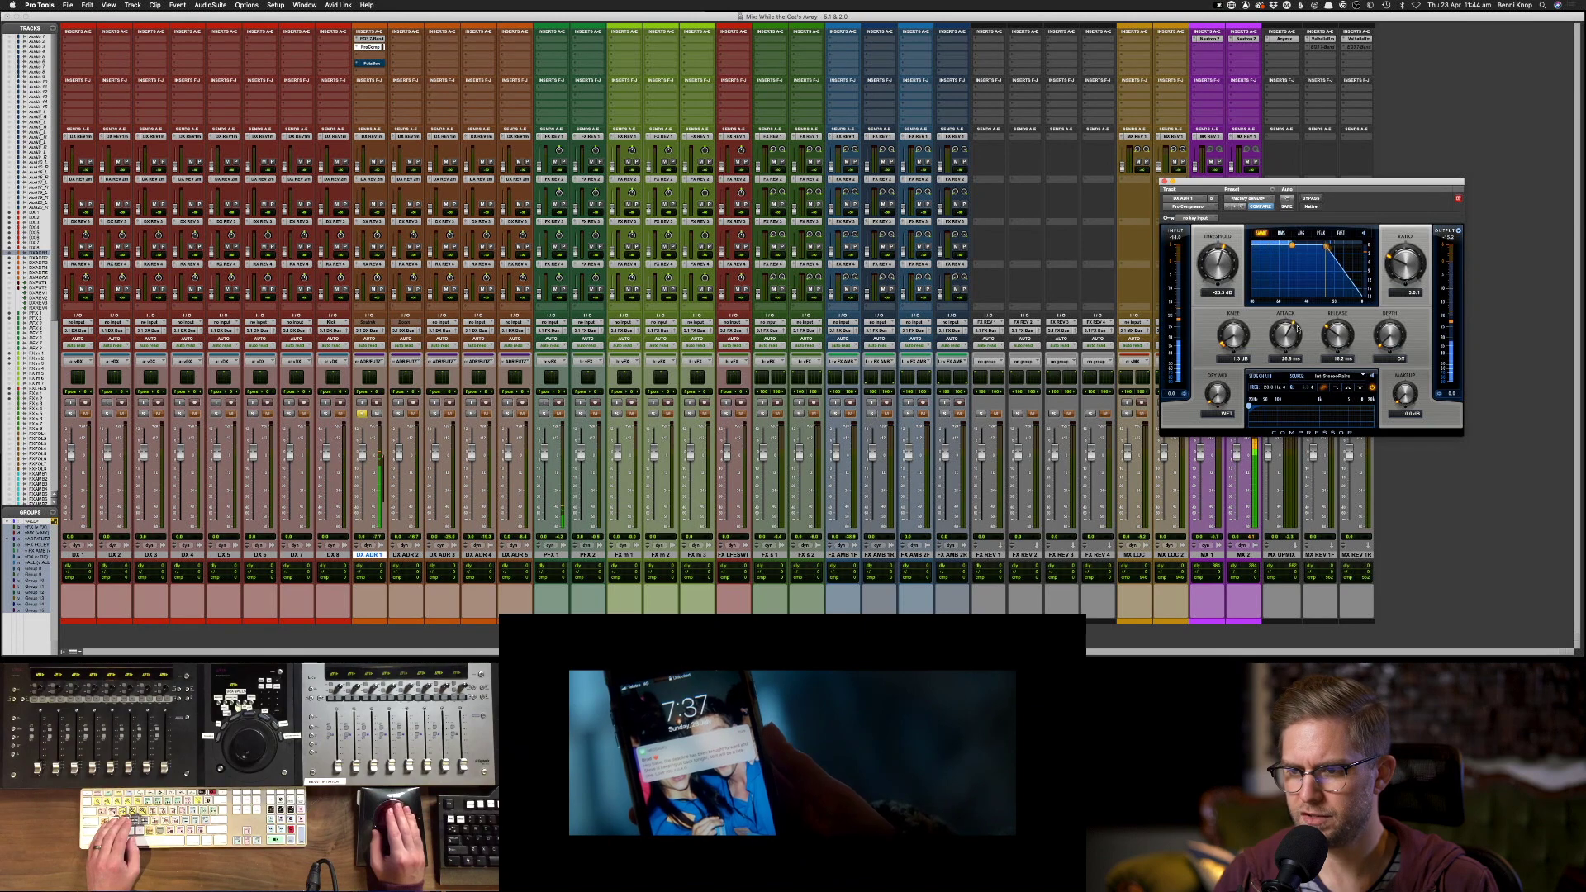
left_click_drag(1297, 329, 1333, 328)
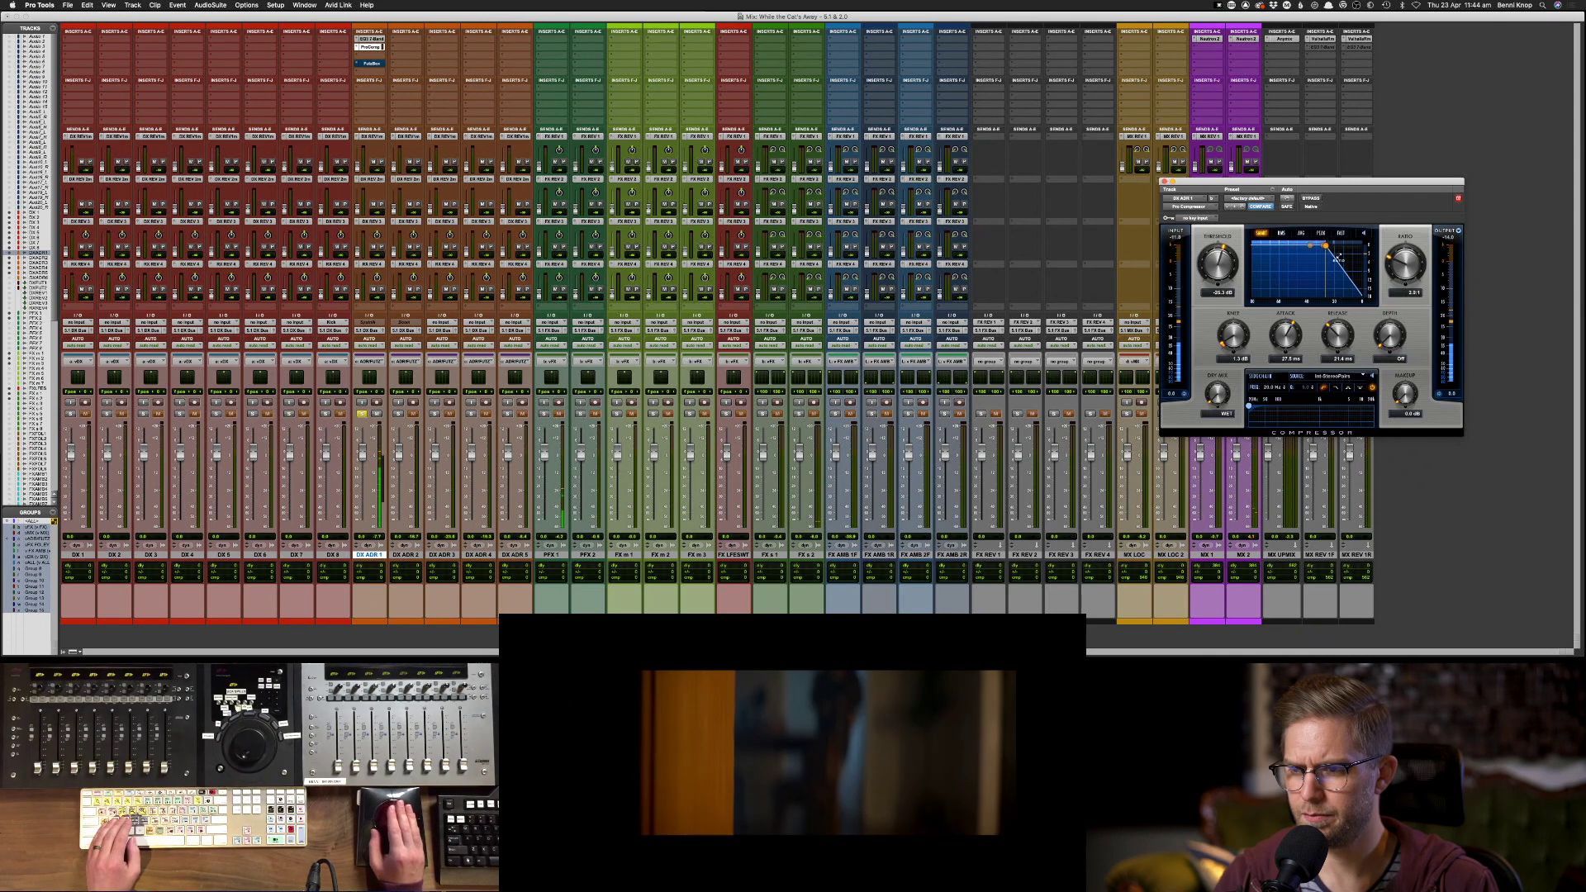
left_click_drag(1341, 249, 1343, 248)
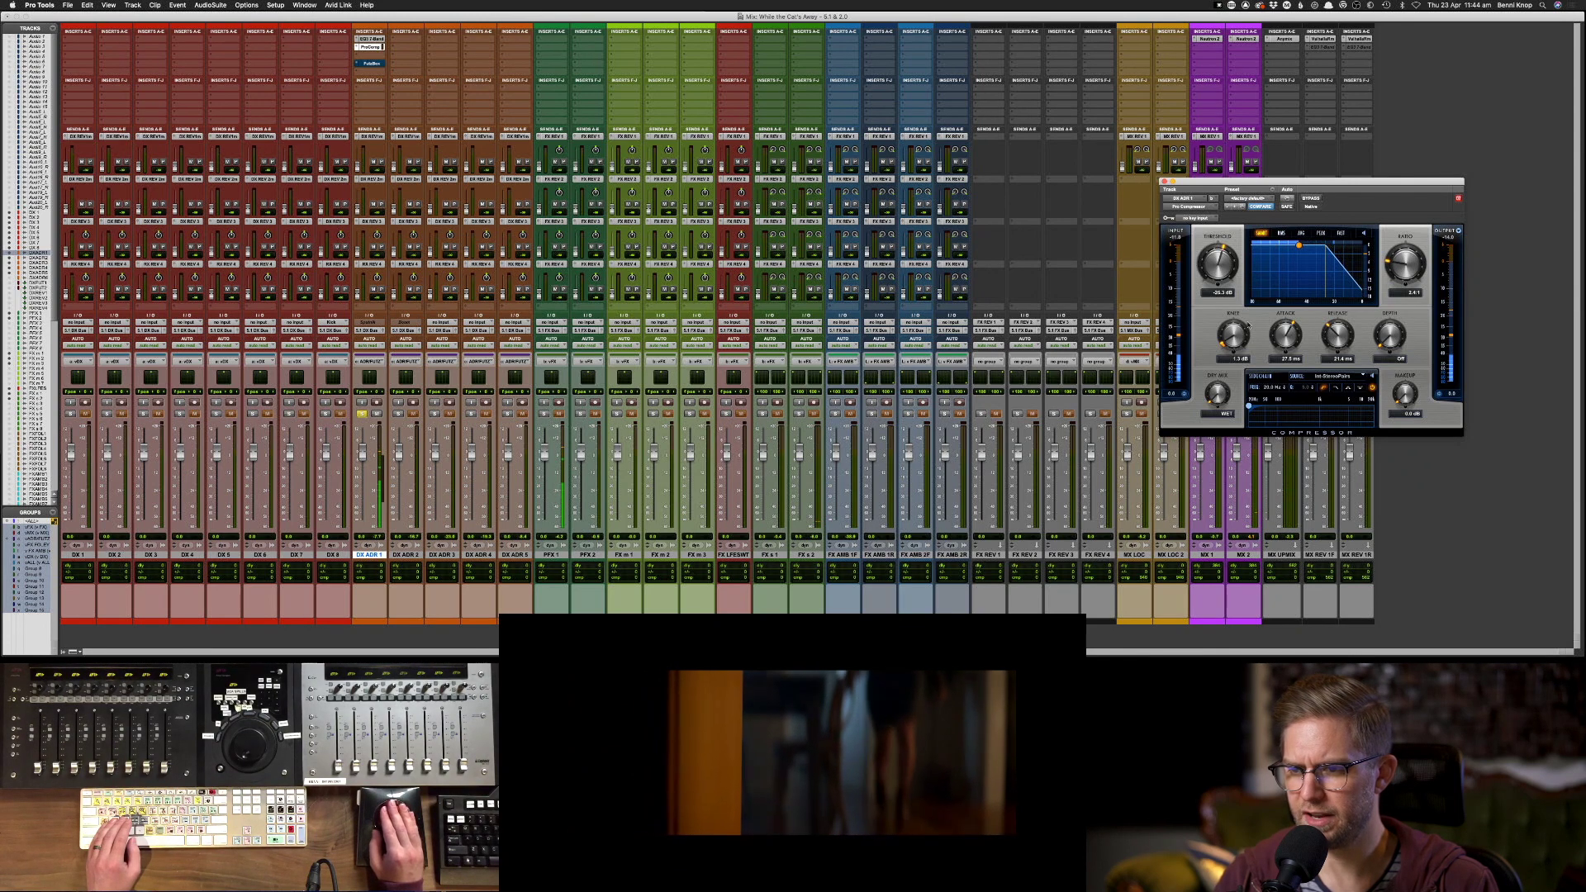
left_click_drag(1234, 339, 1233, 334)
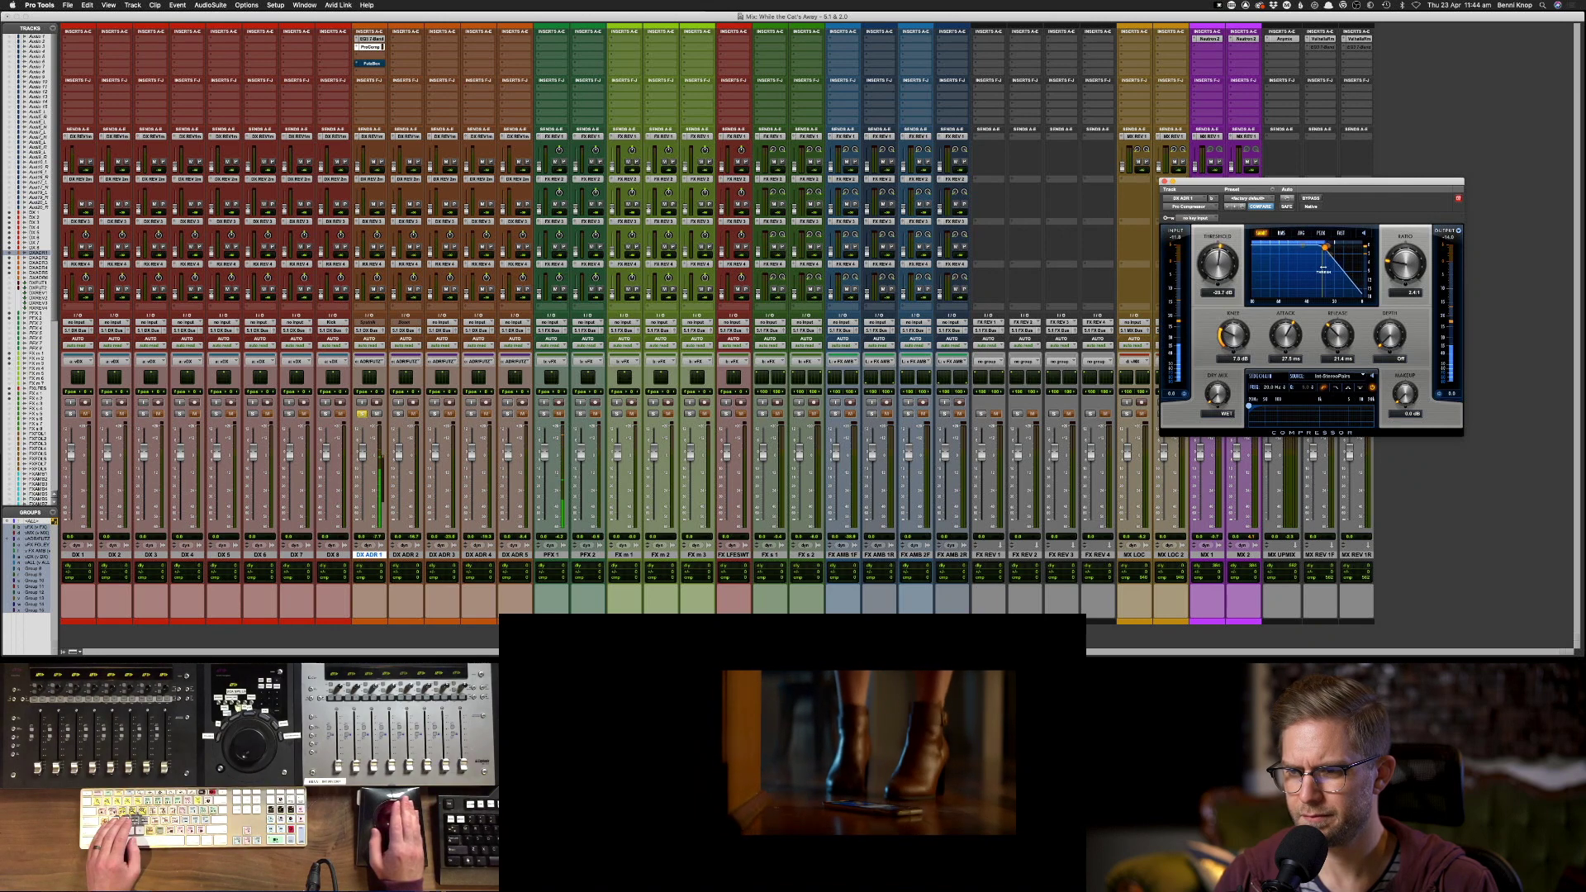
left_click_drag(1323, 267, 1322, 269)
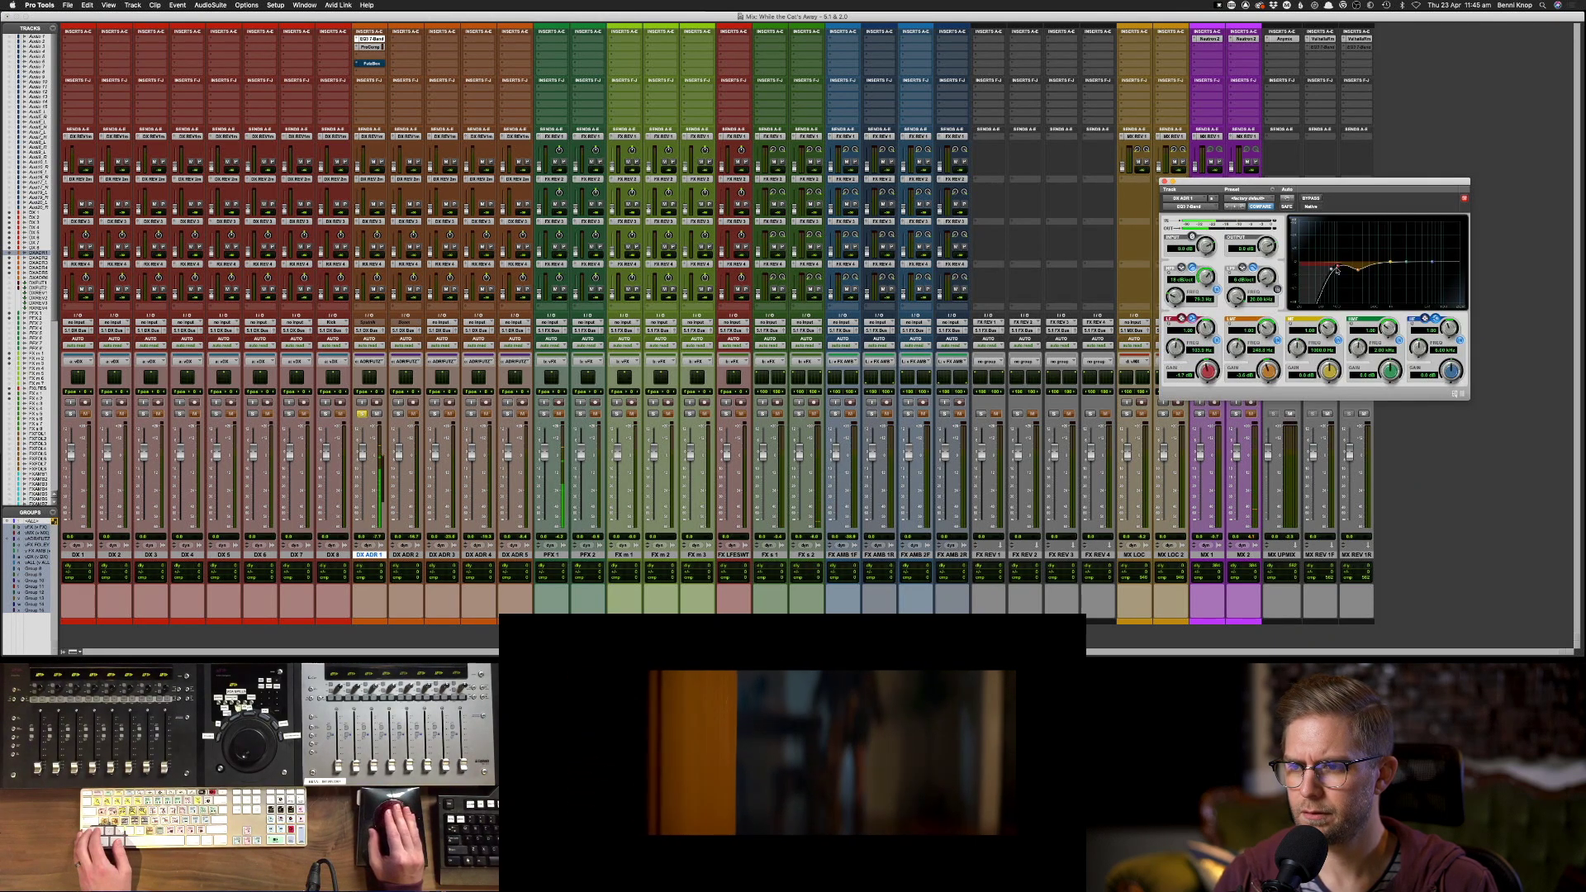
- Refine the low and low-mid cuts in the DX ADR 1 EQ, and add a narrower cut in the mid band
left_click_drag(1339, 270, 1368, 273)
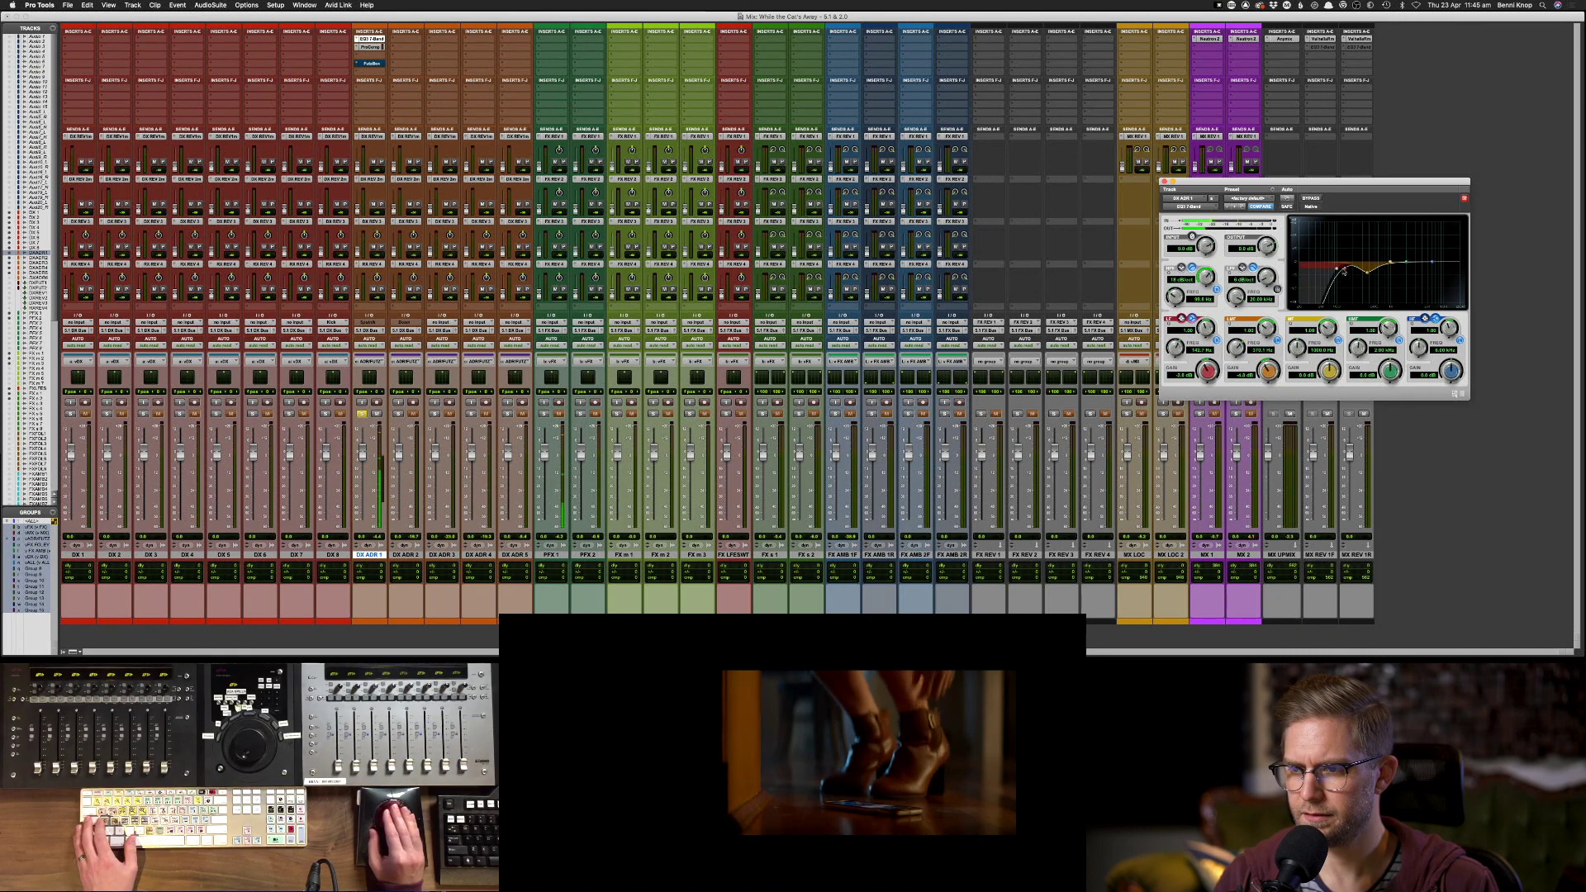
left_click_drag(1346, 270, 1391, 268)
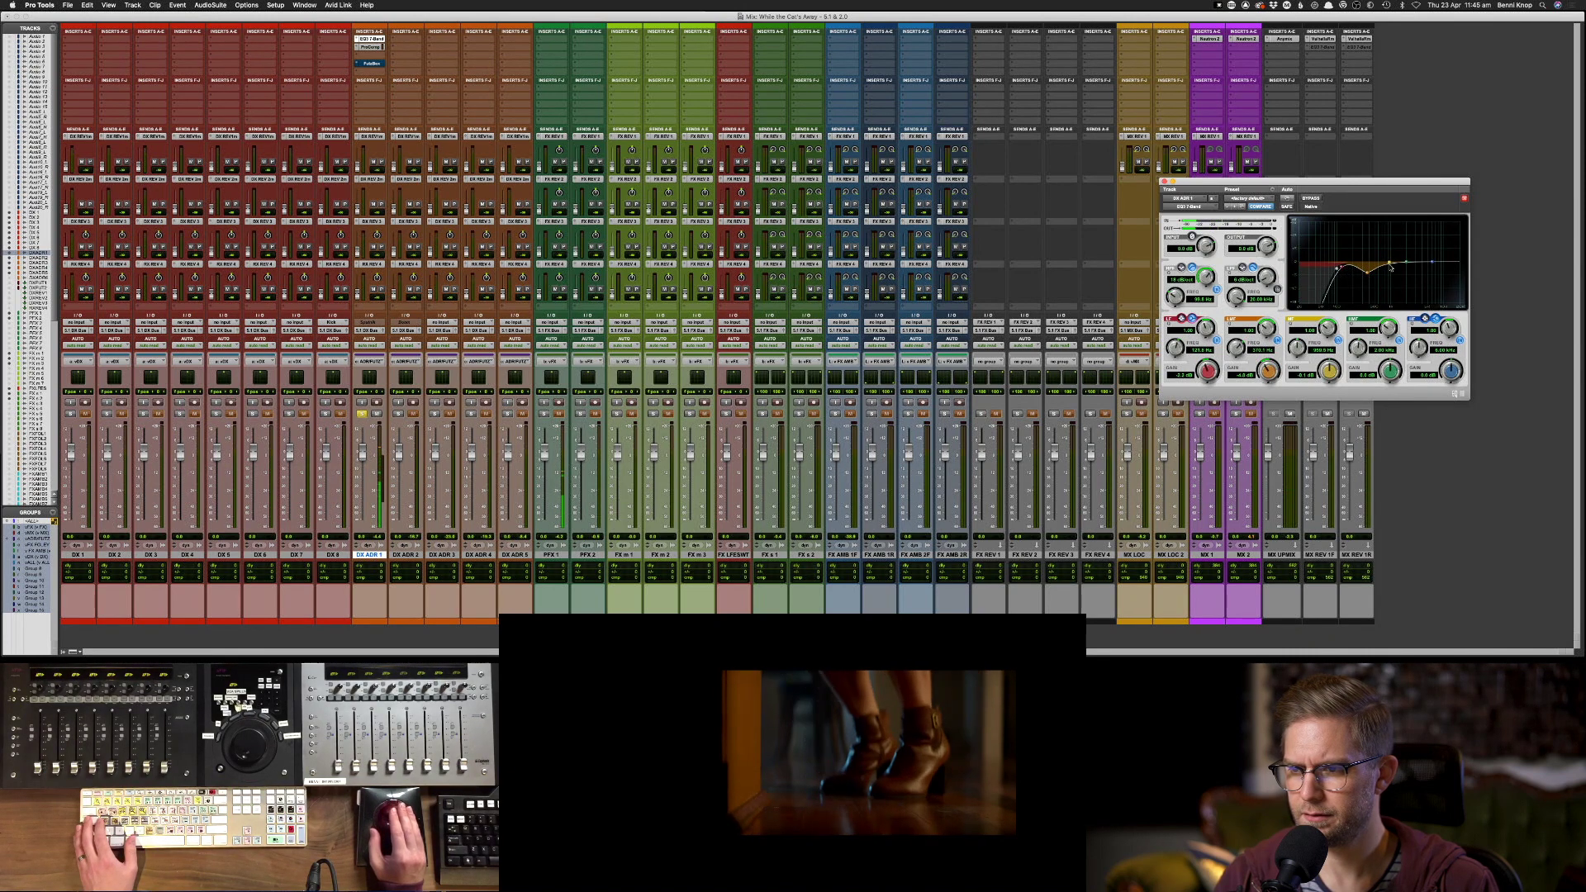
left_click_drag(1331, 327, 1341, 308)
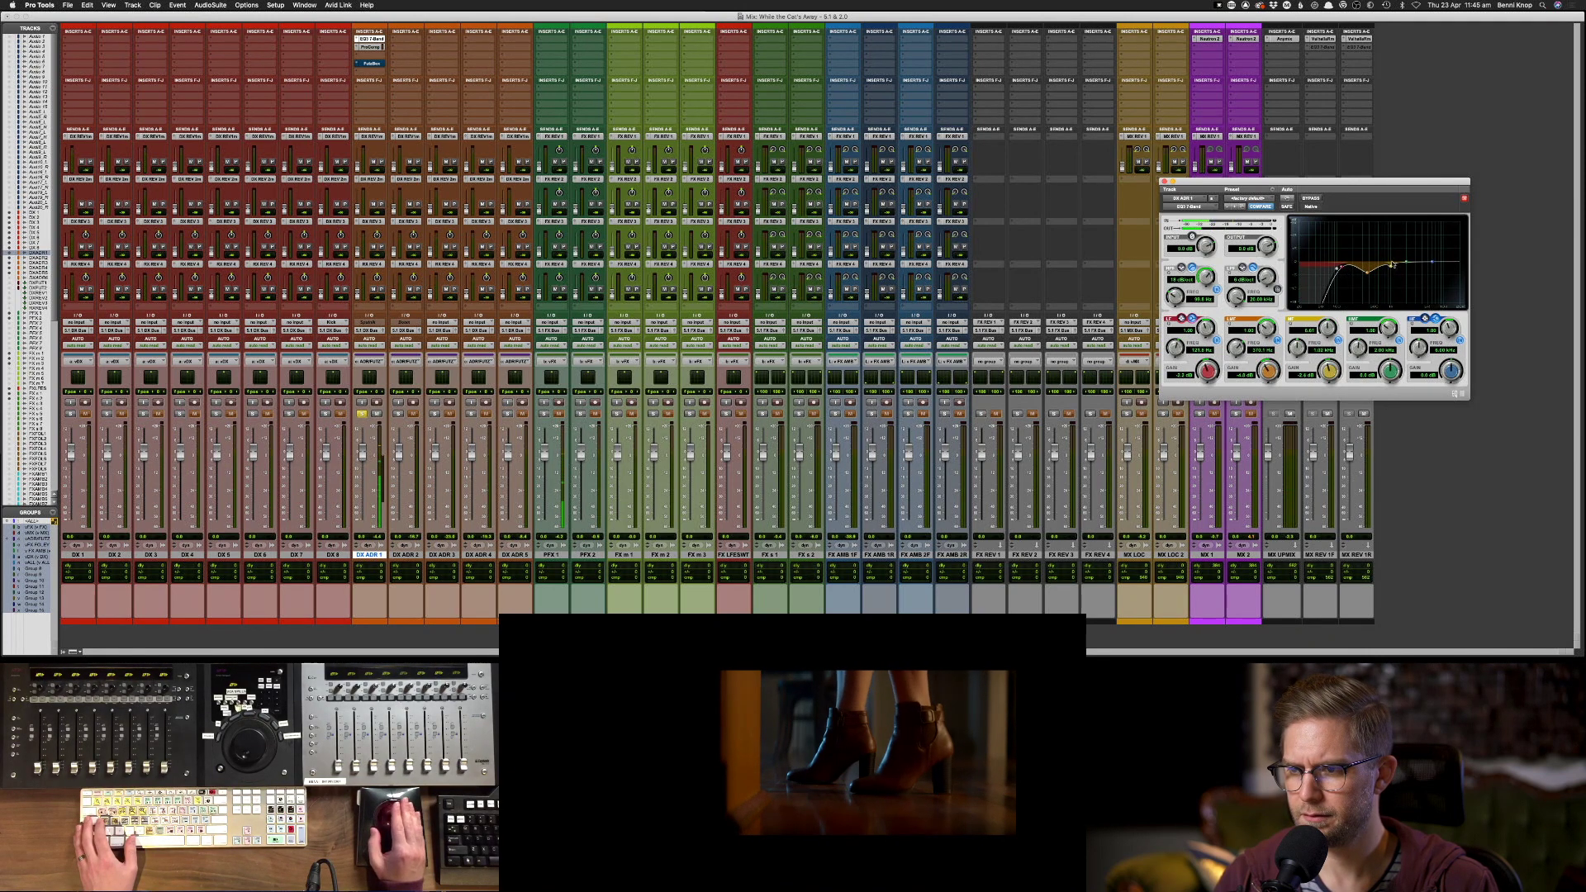
left_click_drag(1405, 225, 1390, 237)
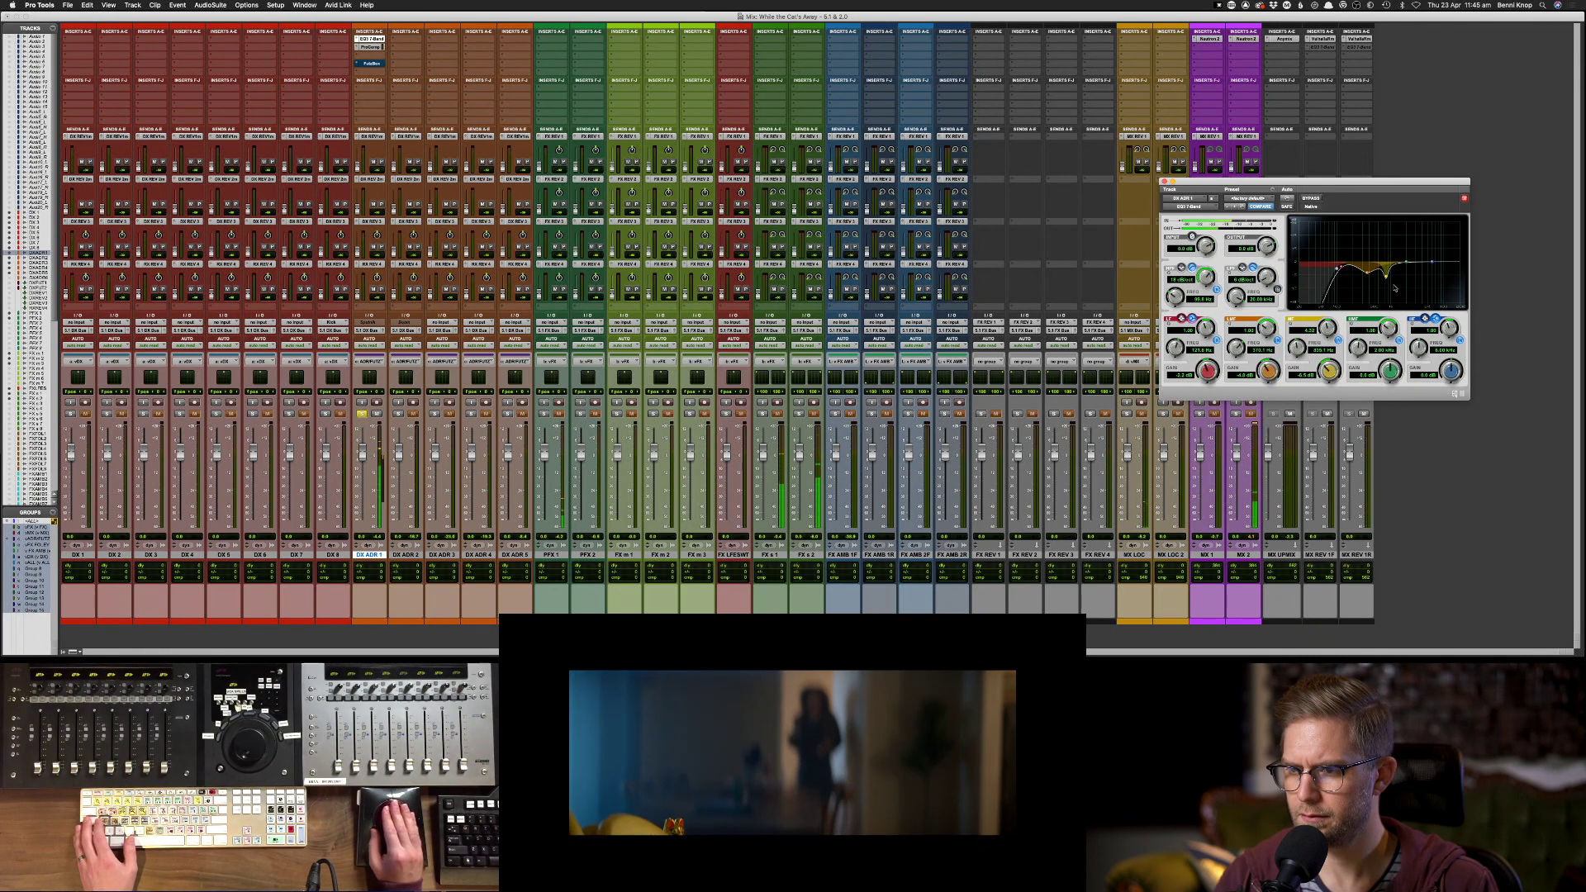
left_click_drag(1394, 288, 1393, 280)
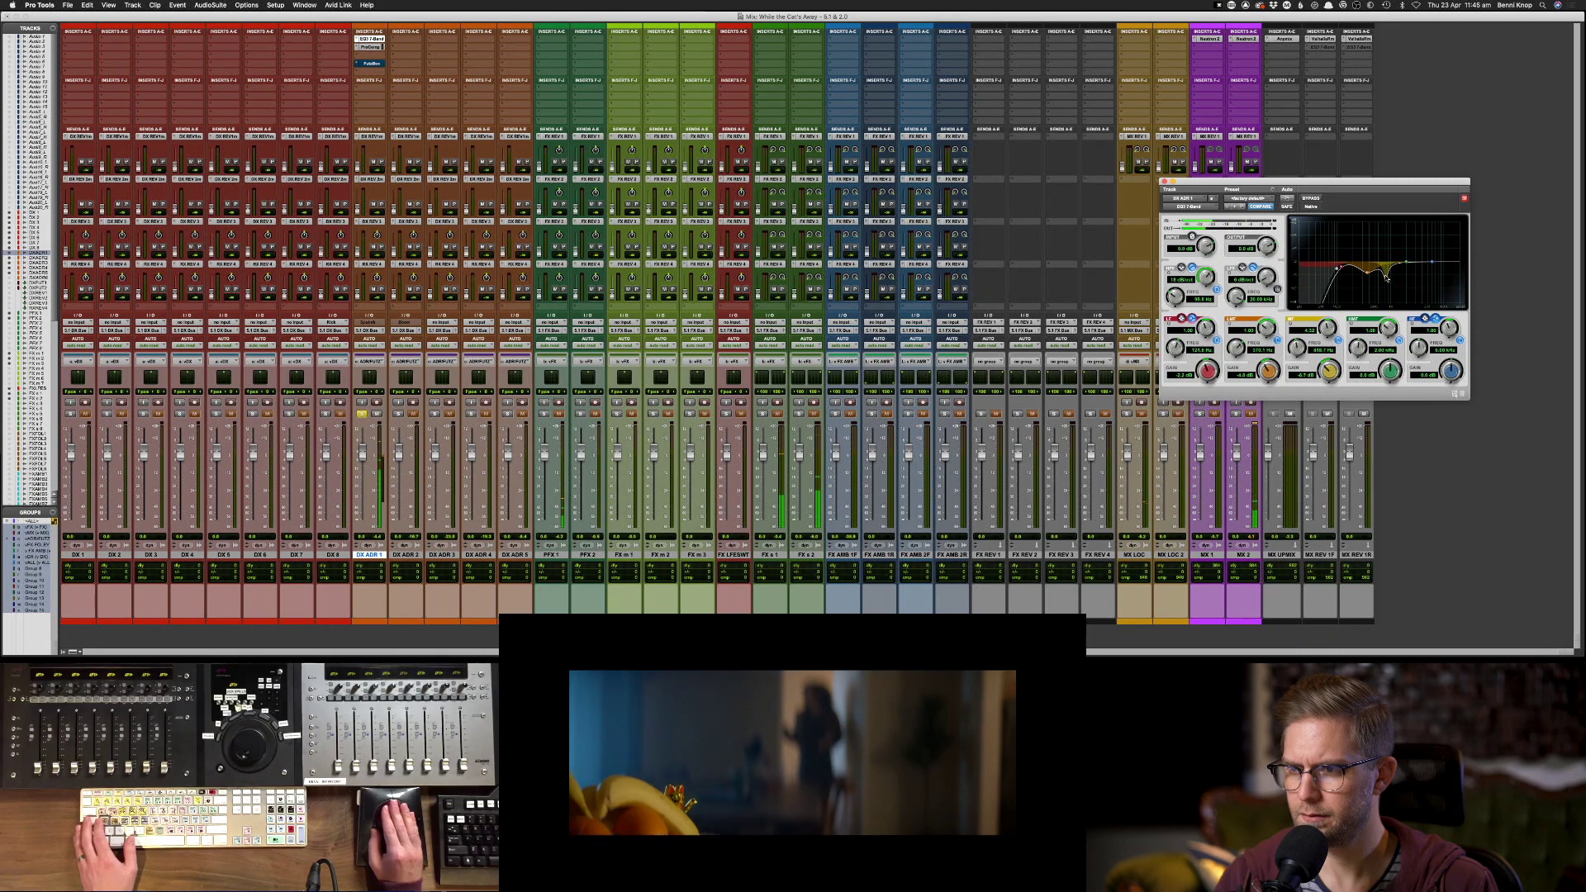
- Check the surfaces assigned in the EuControl settings and close the window
left_click(1370, 6)
left_click(1404, 17)
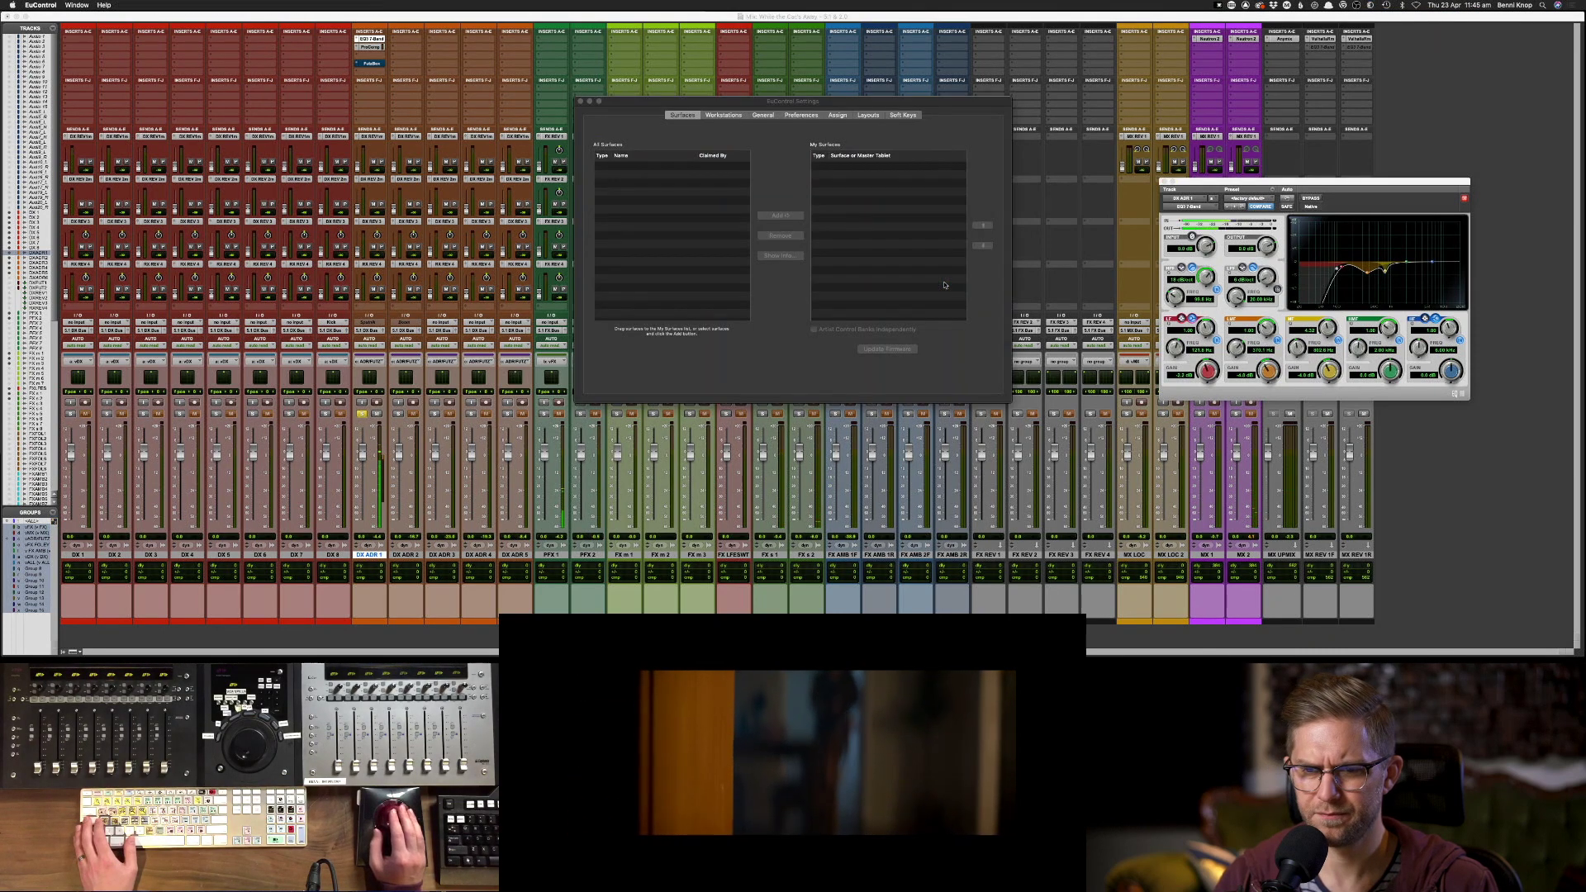
left_click(581, 102)
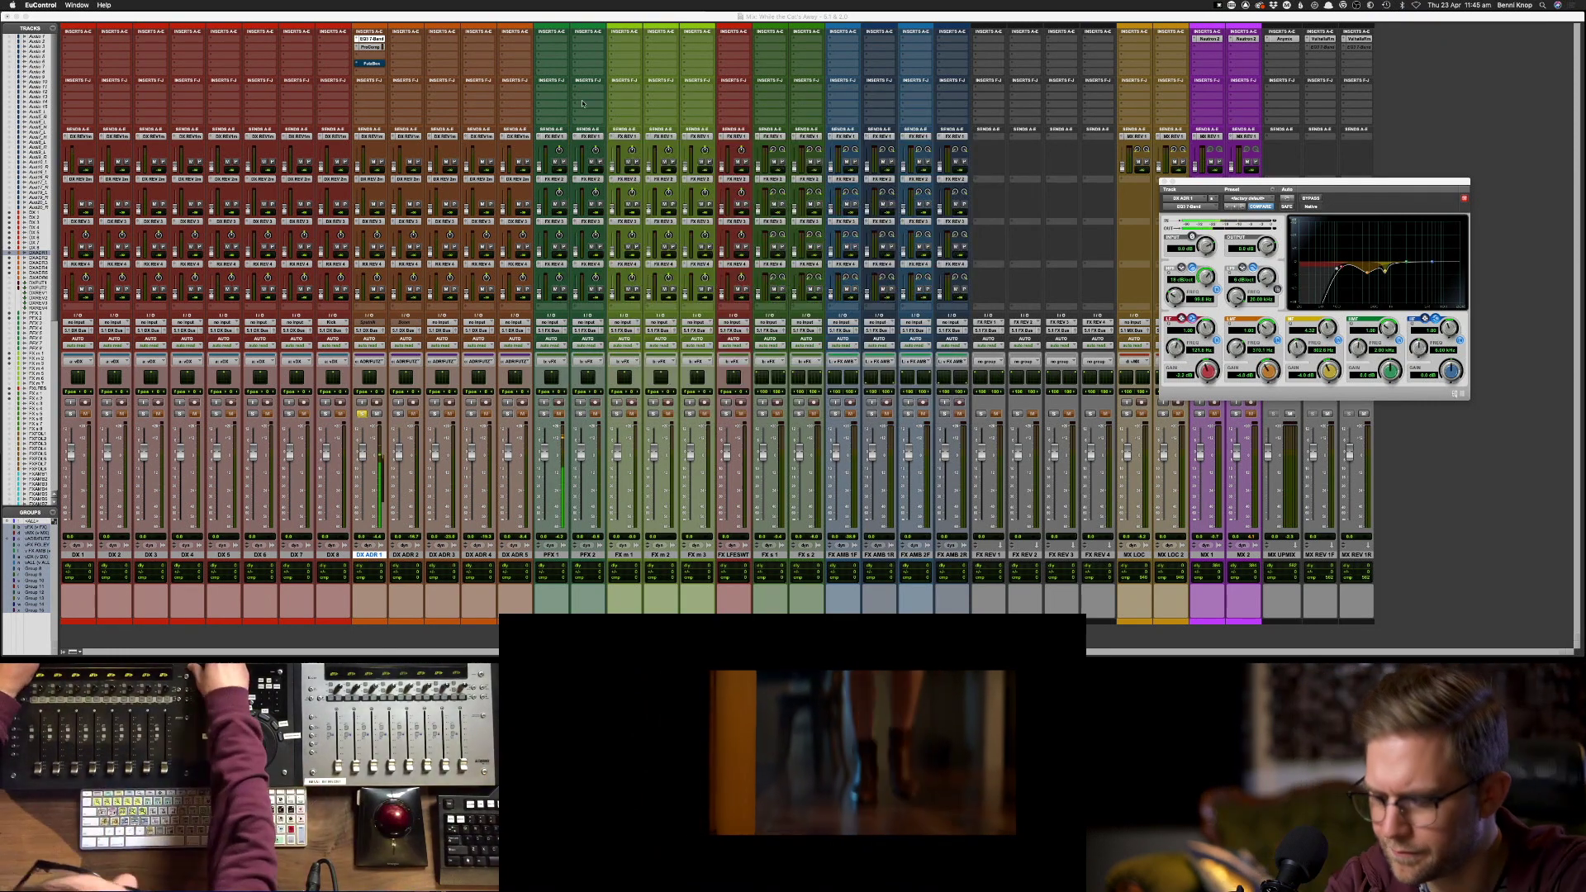
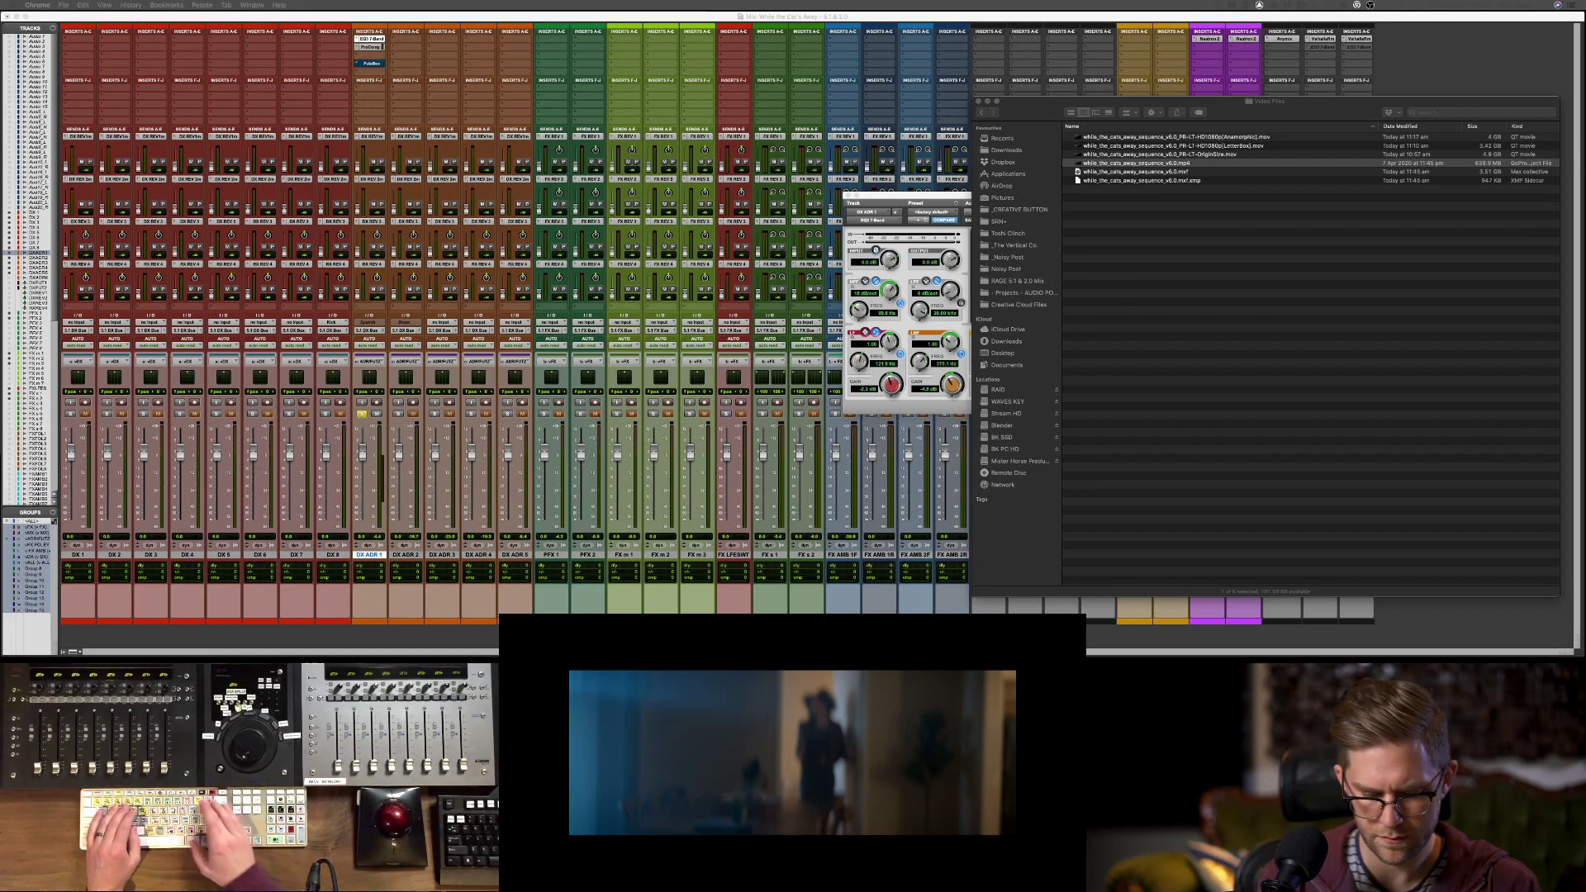
type("-4")
key("Return")
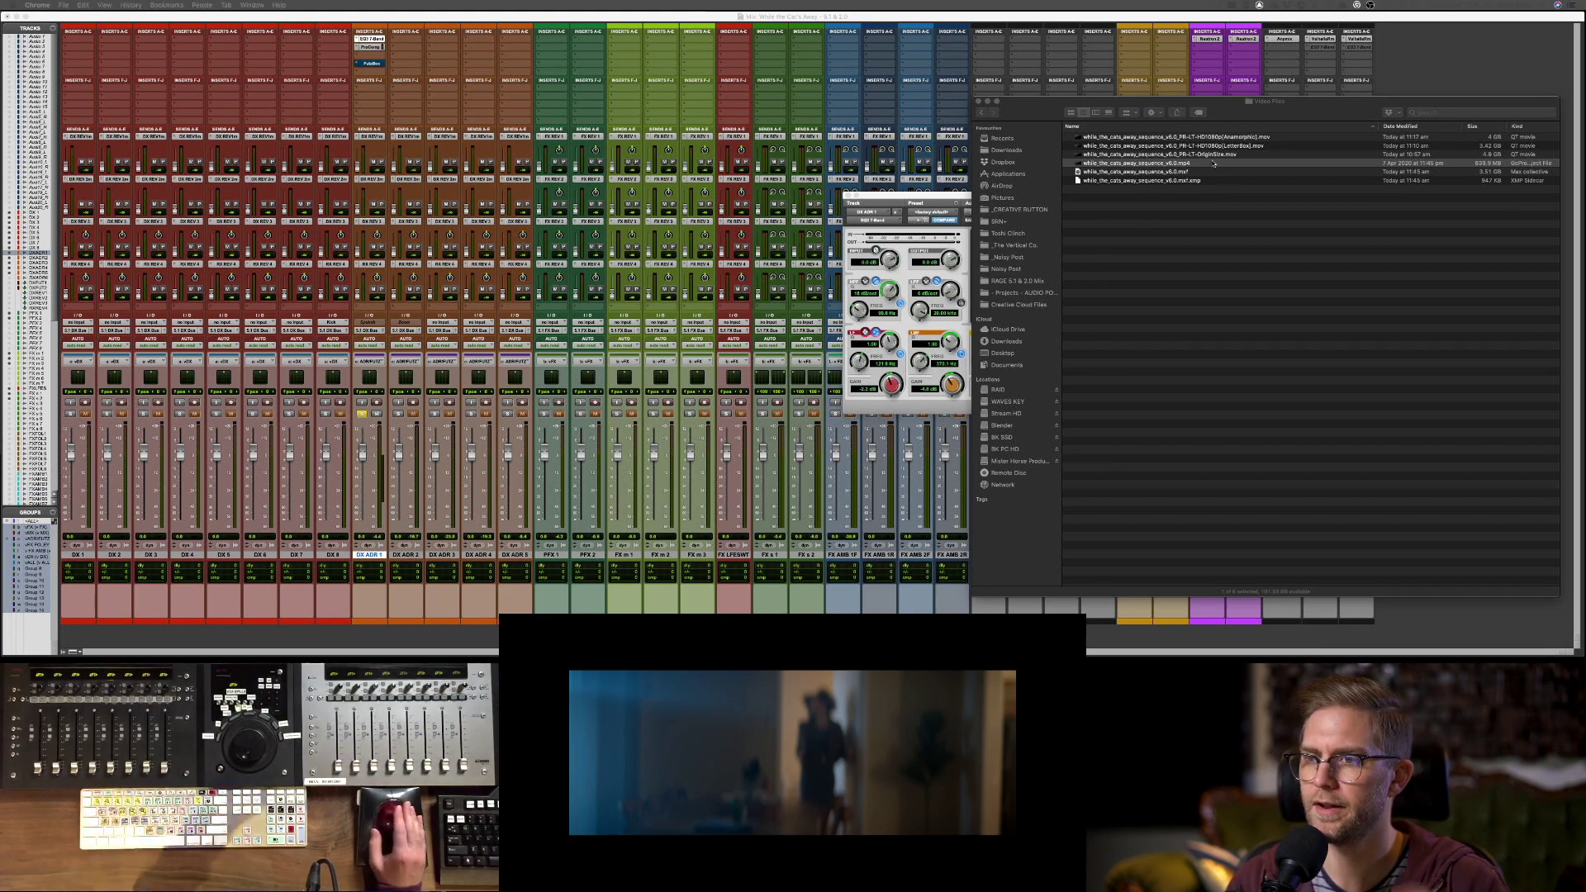
left_click(1392, 62)
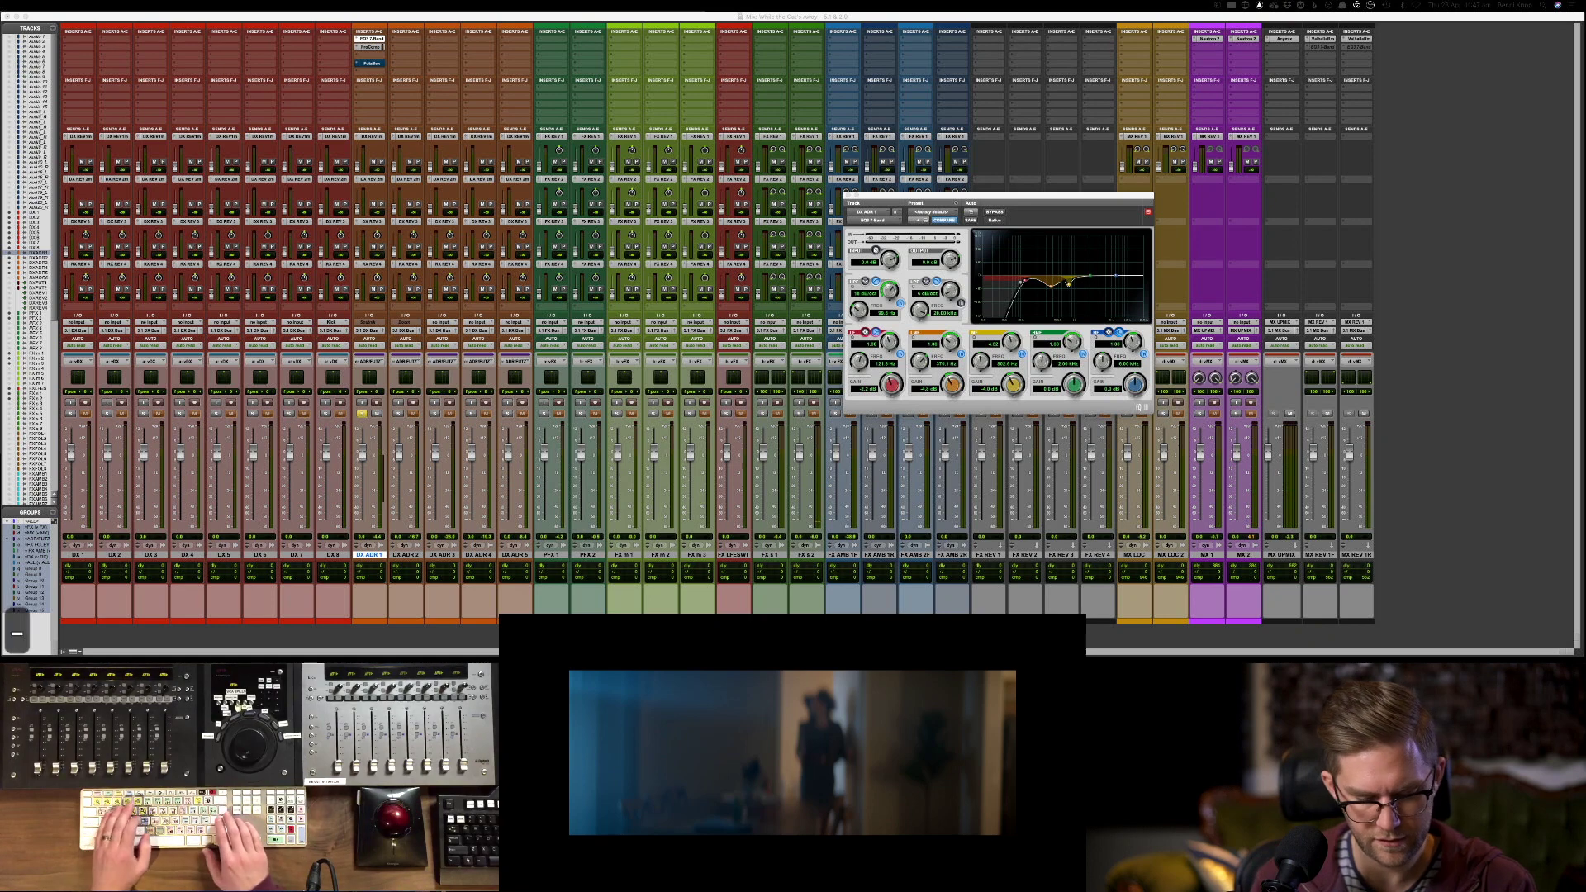
key("6")
key("Return")
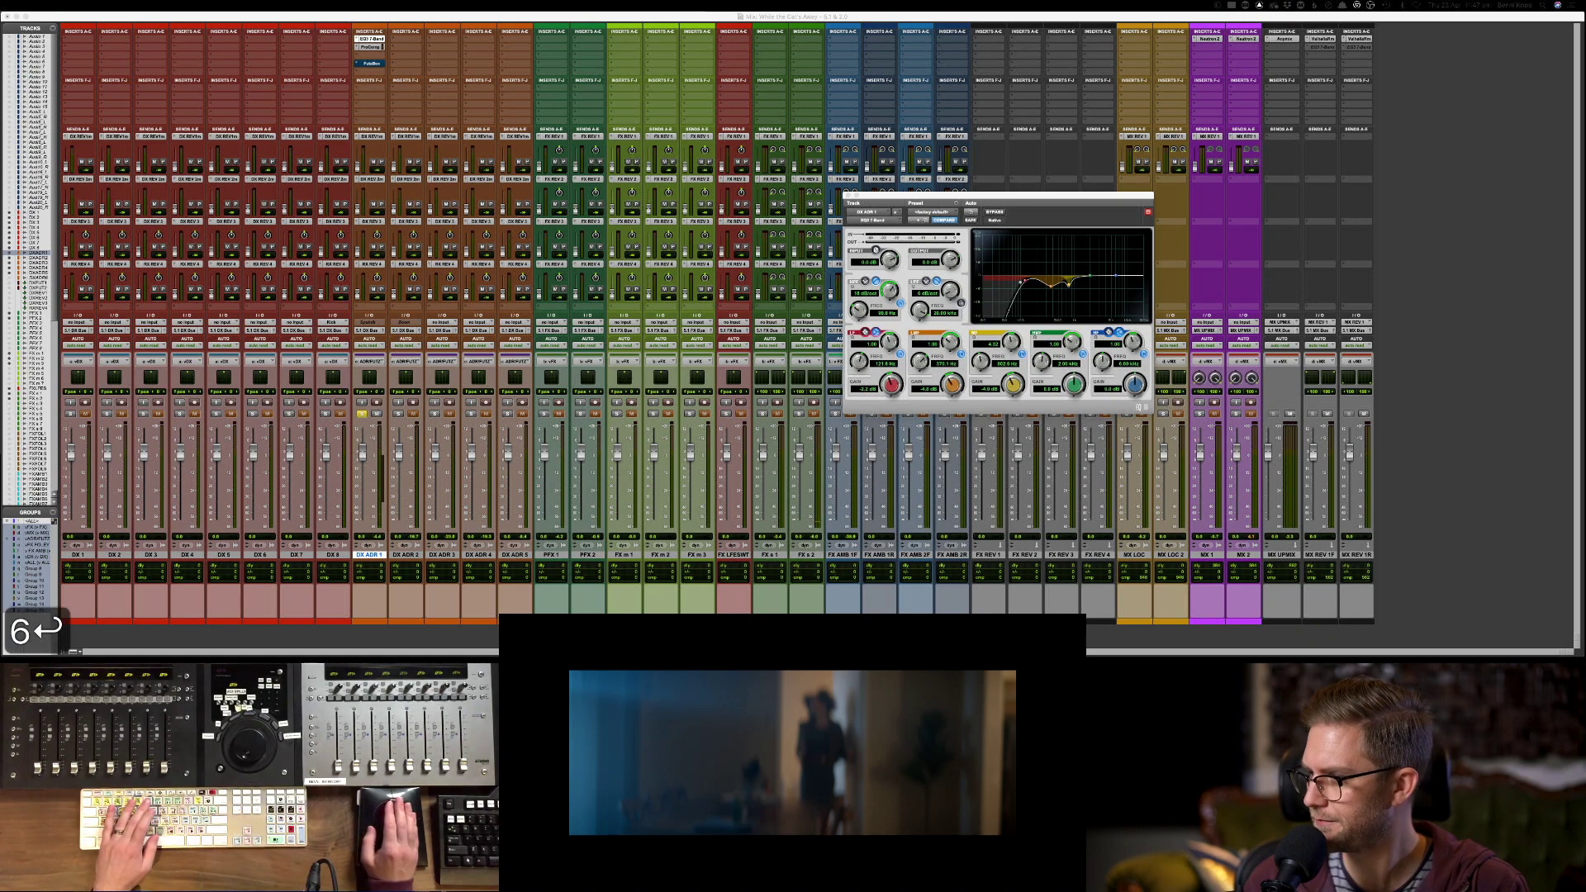
key("minus")
key("6")
key("Return")
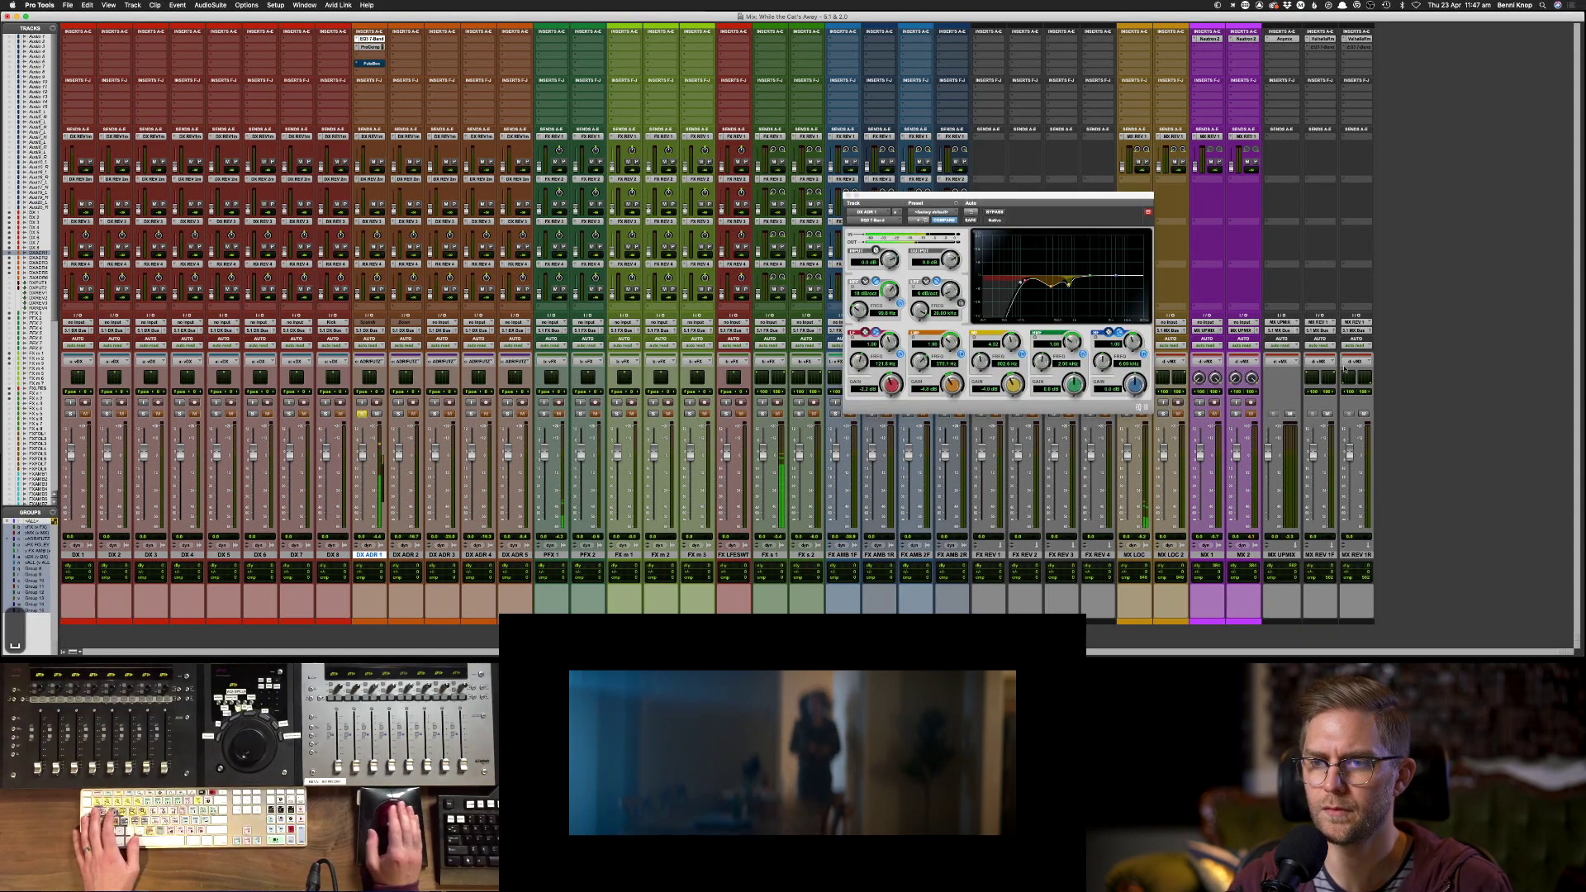
- Reshape the DX ADR 1 EQ's low-band cut and move its mid-band cut to a lower frequency
left_click_drag(1022, 283, 950, 345)
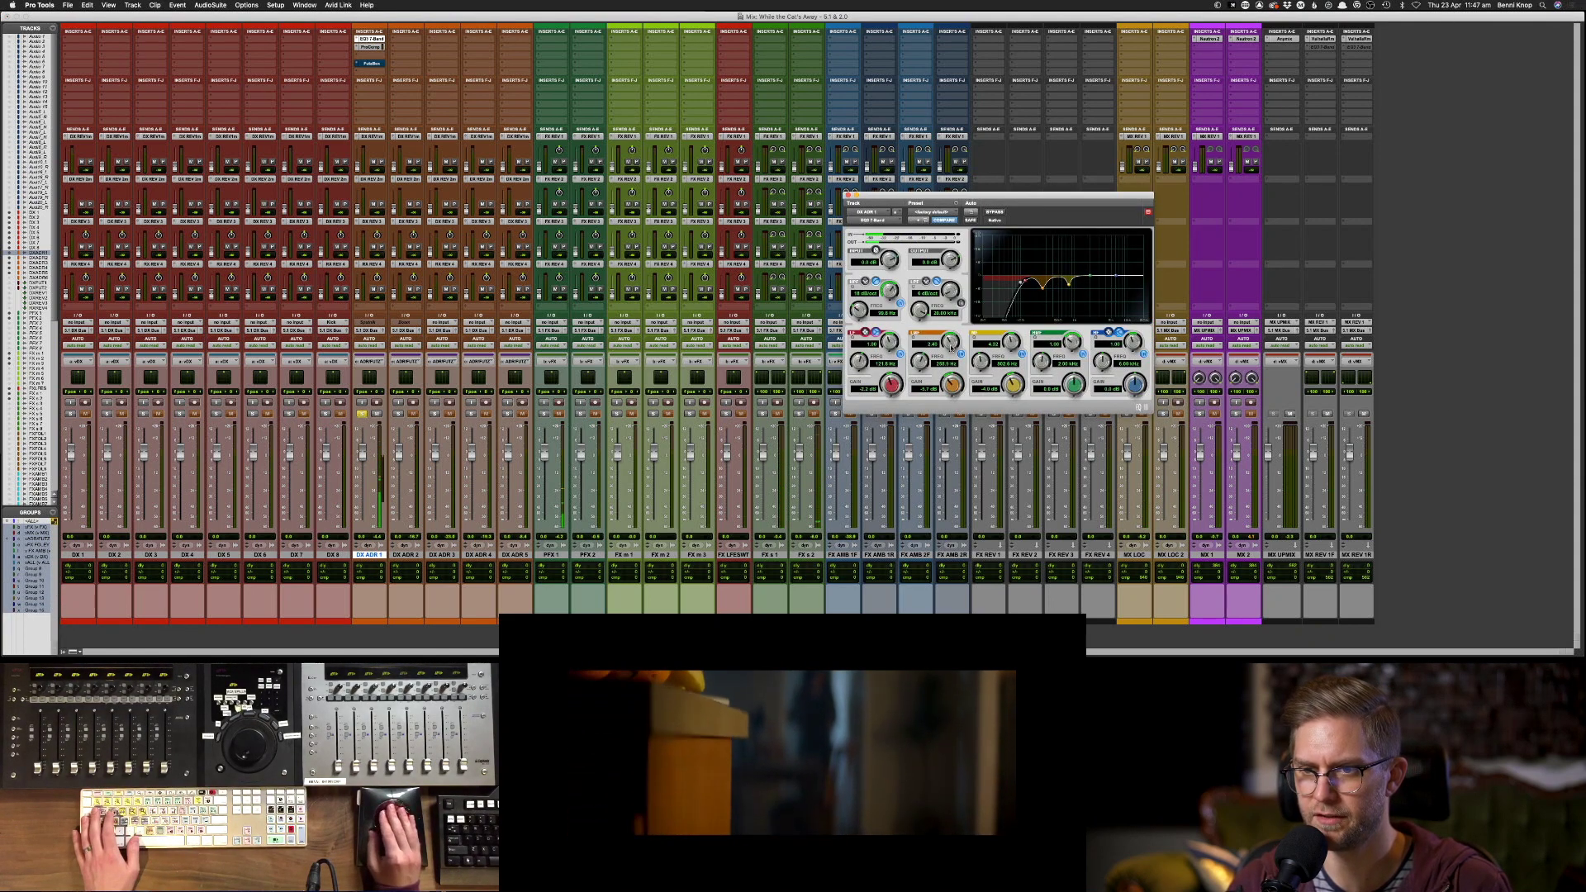
mouse_move(1042, 288)
left_mouse_down()
mouse_move(1035, 301)
mouse_move(1061, 264)
mouse_move(1053, 248)
mouse_move(1056, 288)
left_mouse_up()
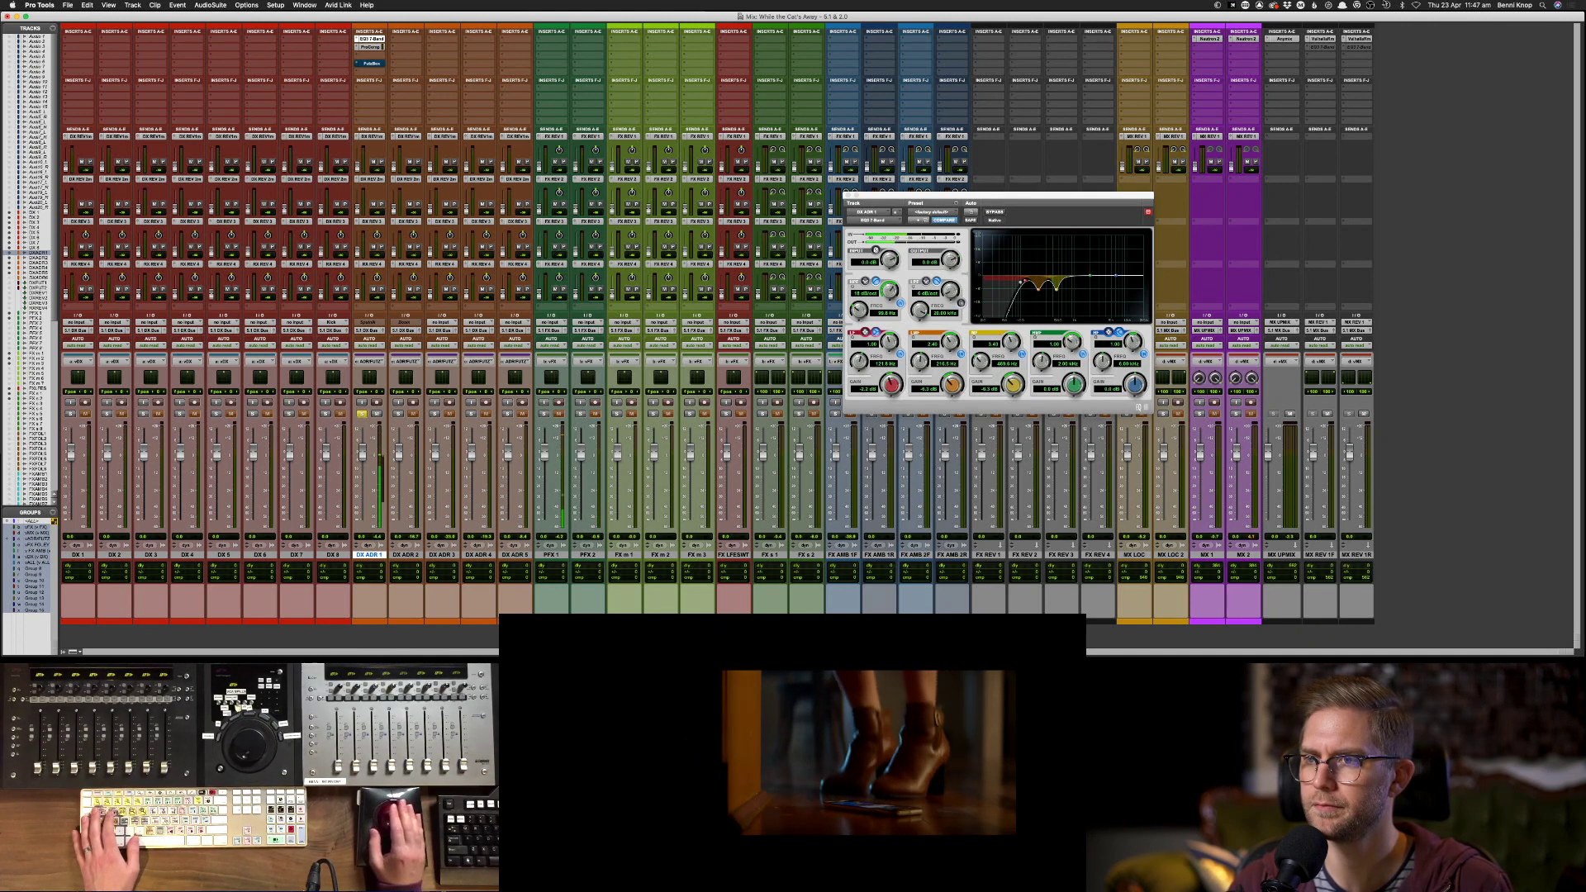
- Search the computer for "eucontrol" and switch to the EuControl application
key("super+space")
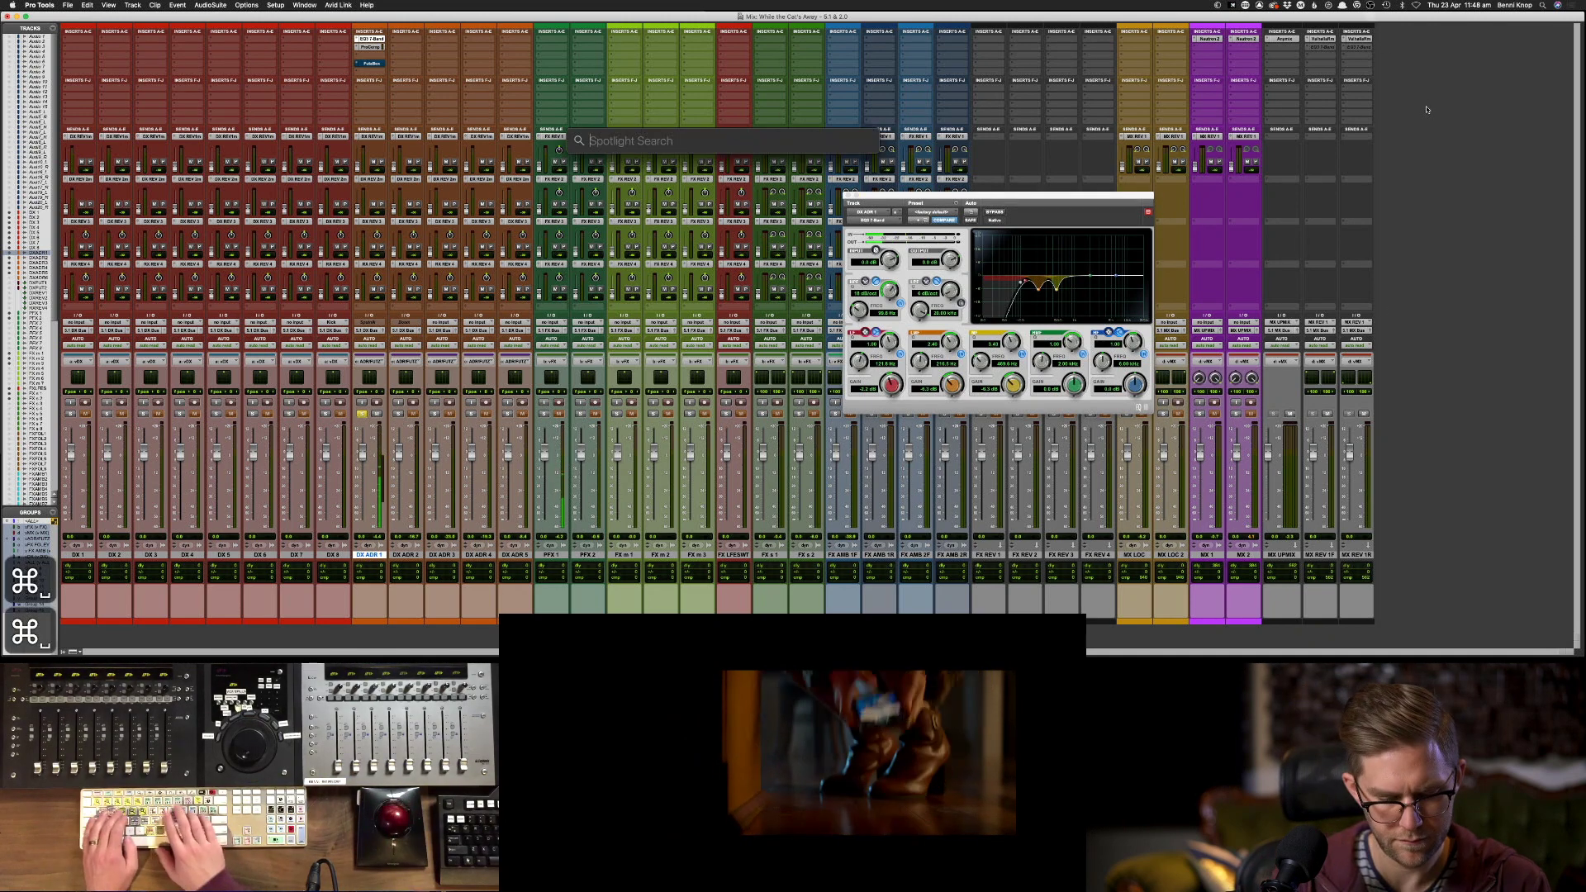
type("eucontrol")
key("Return")
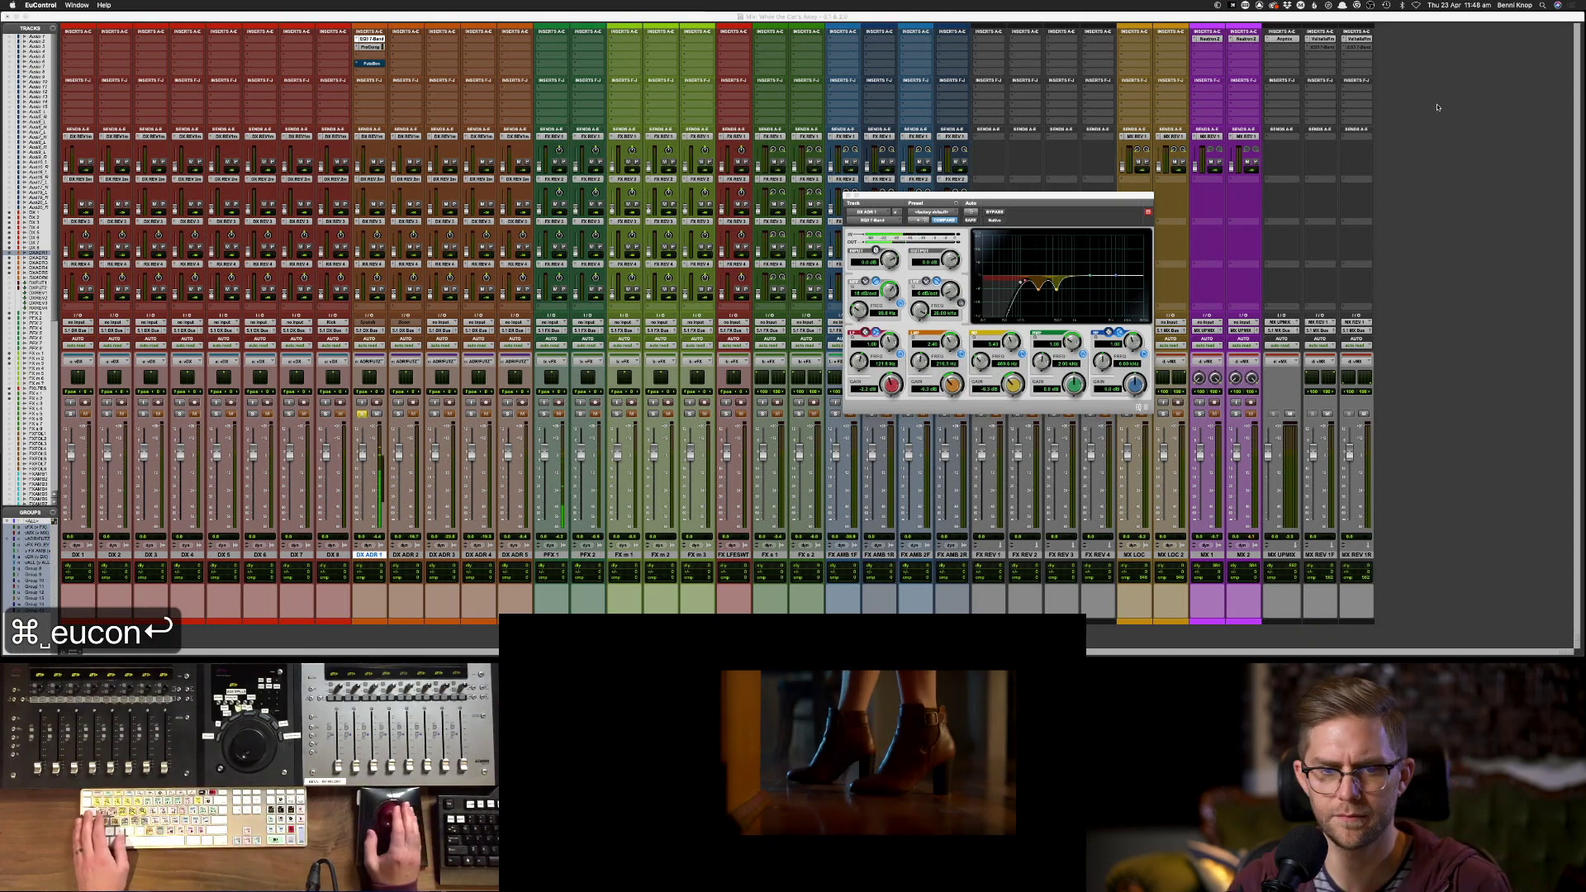
- Return to Pro Compressor on DX ADR 1 and fine-tune its threshold during playback
left_click(369, 47)
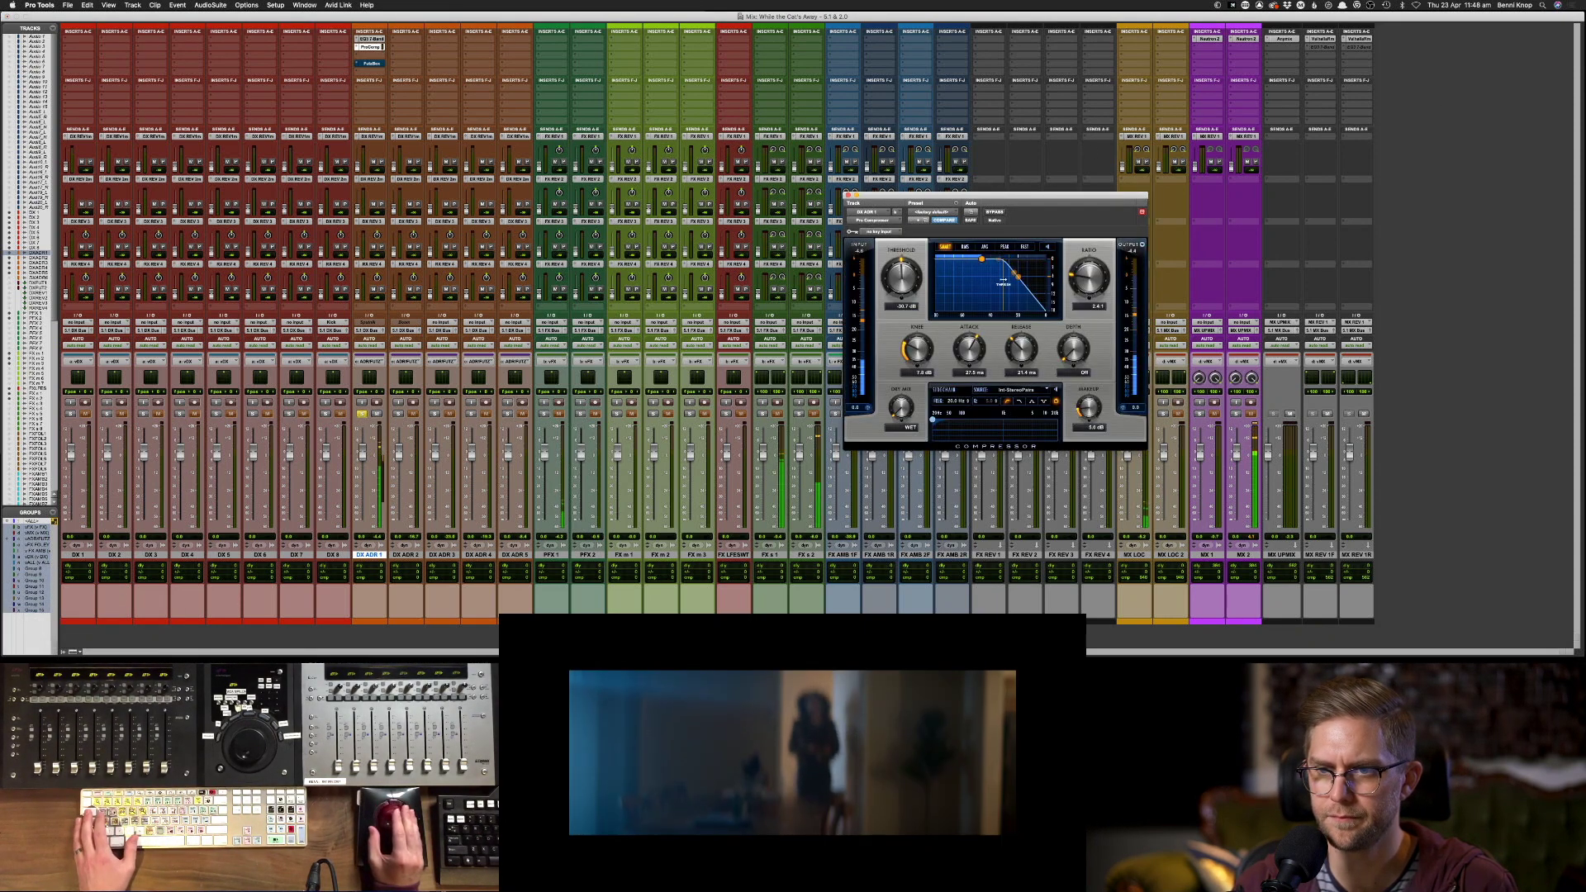
left_click_drag(1002, 281, 1005, 291)
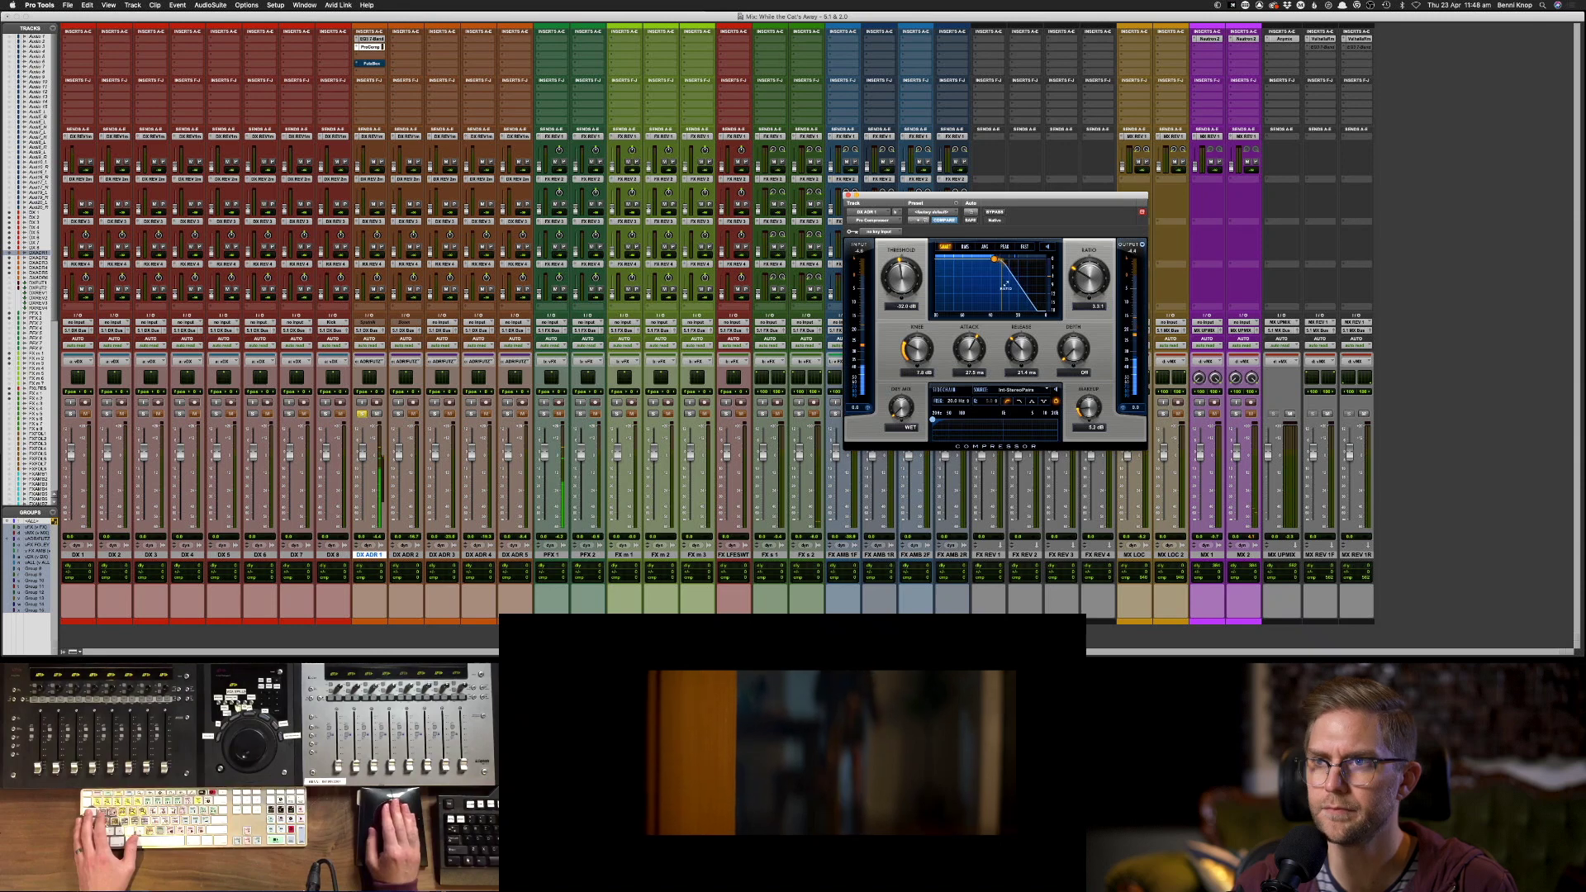
left_click_drag(1006, 291, 1006, 283)
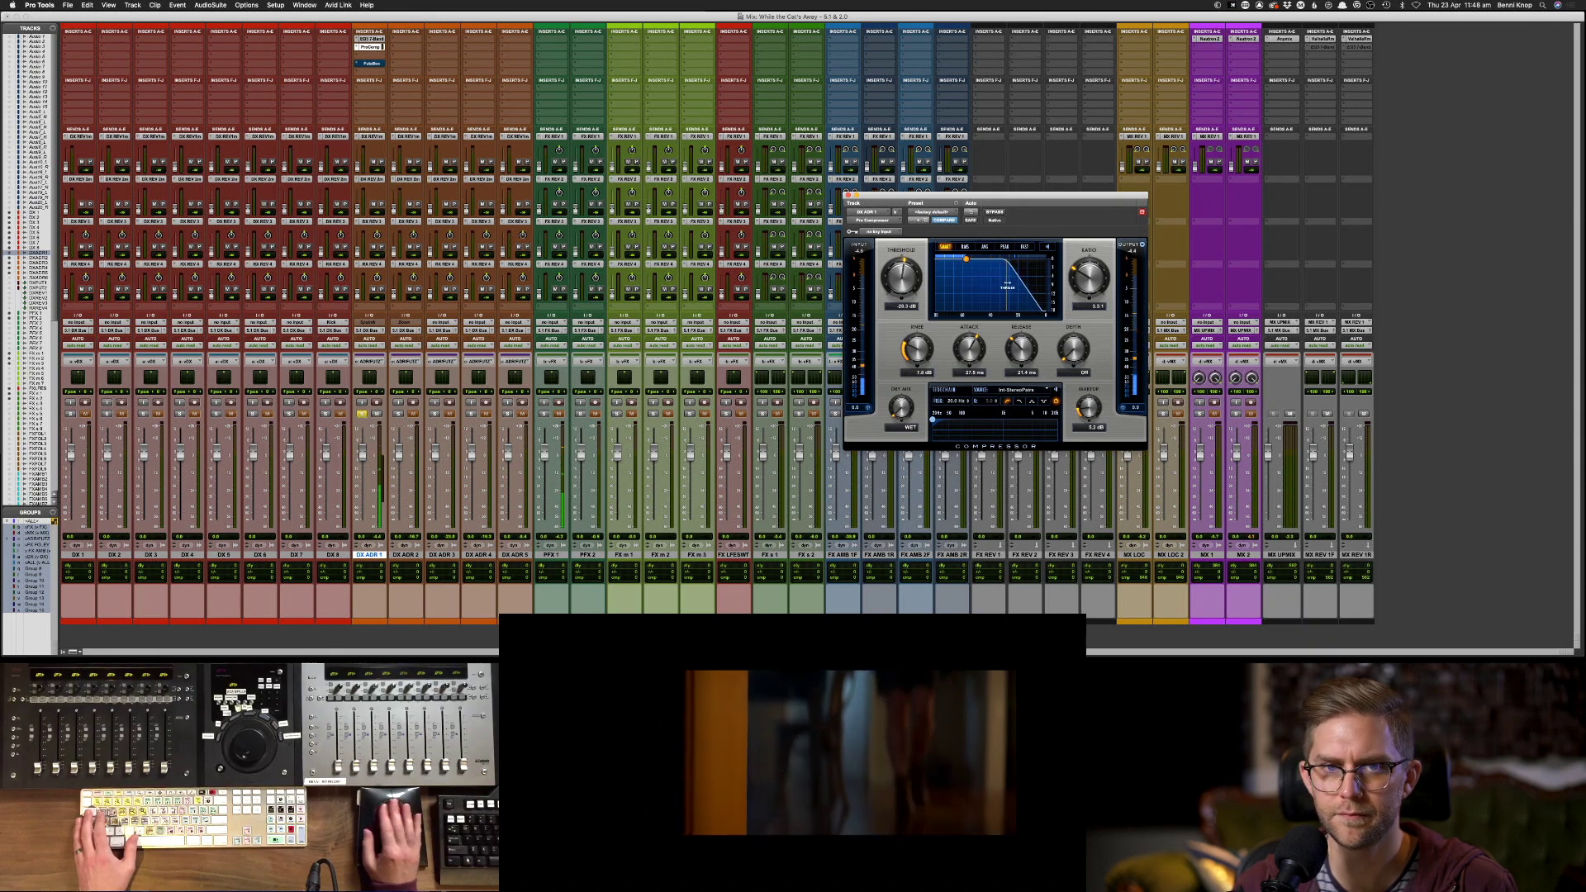
- Change the FutzBox simulation on DX ADR 1 to the bookshelf speaker and adjust its slider during playback
left_click(382, 65, "super")
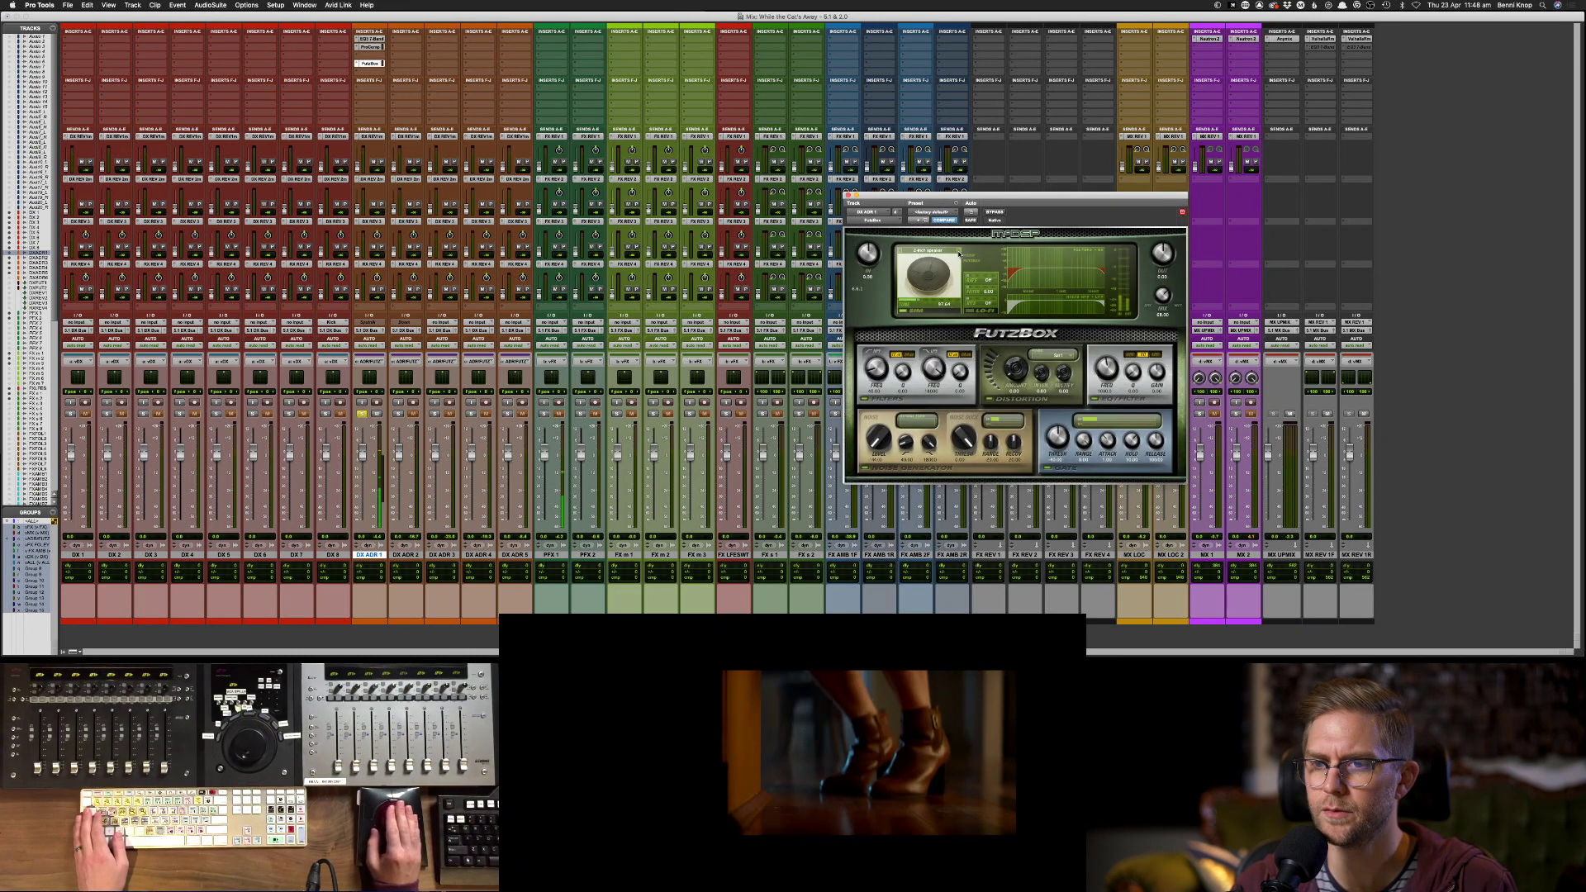
left_click(959, 253)
left_click(958, 254)
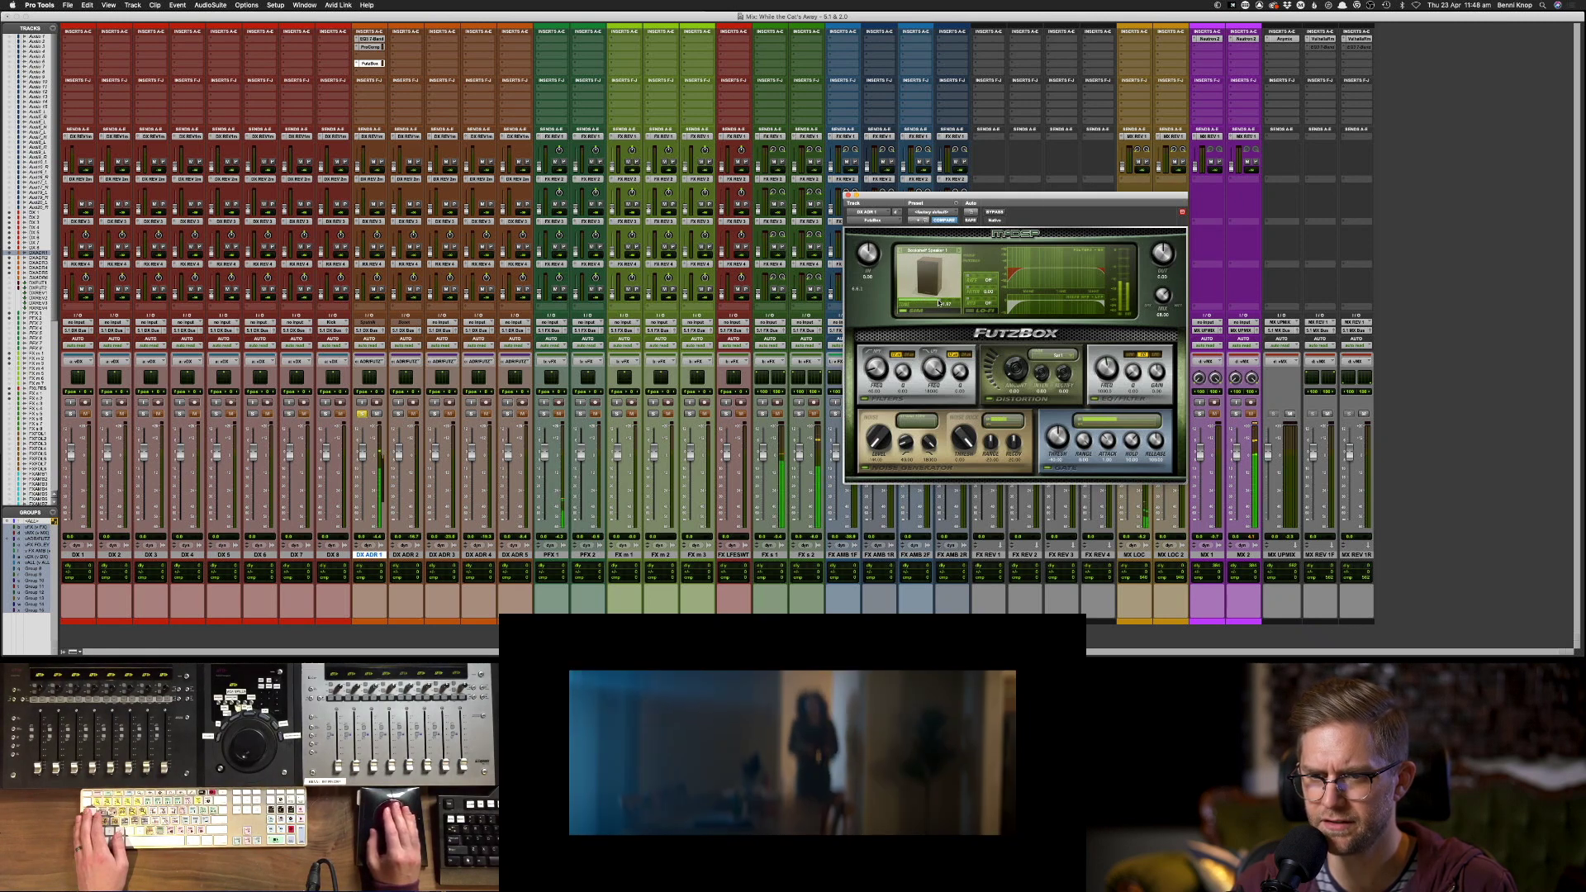
left_click_drag(906, 302, 947, 302)
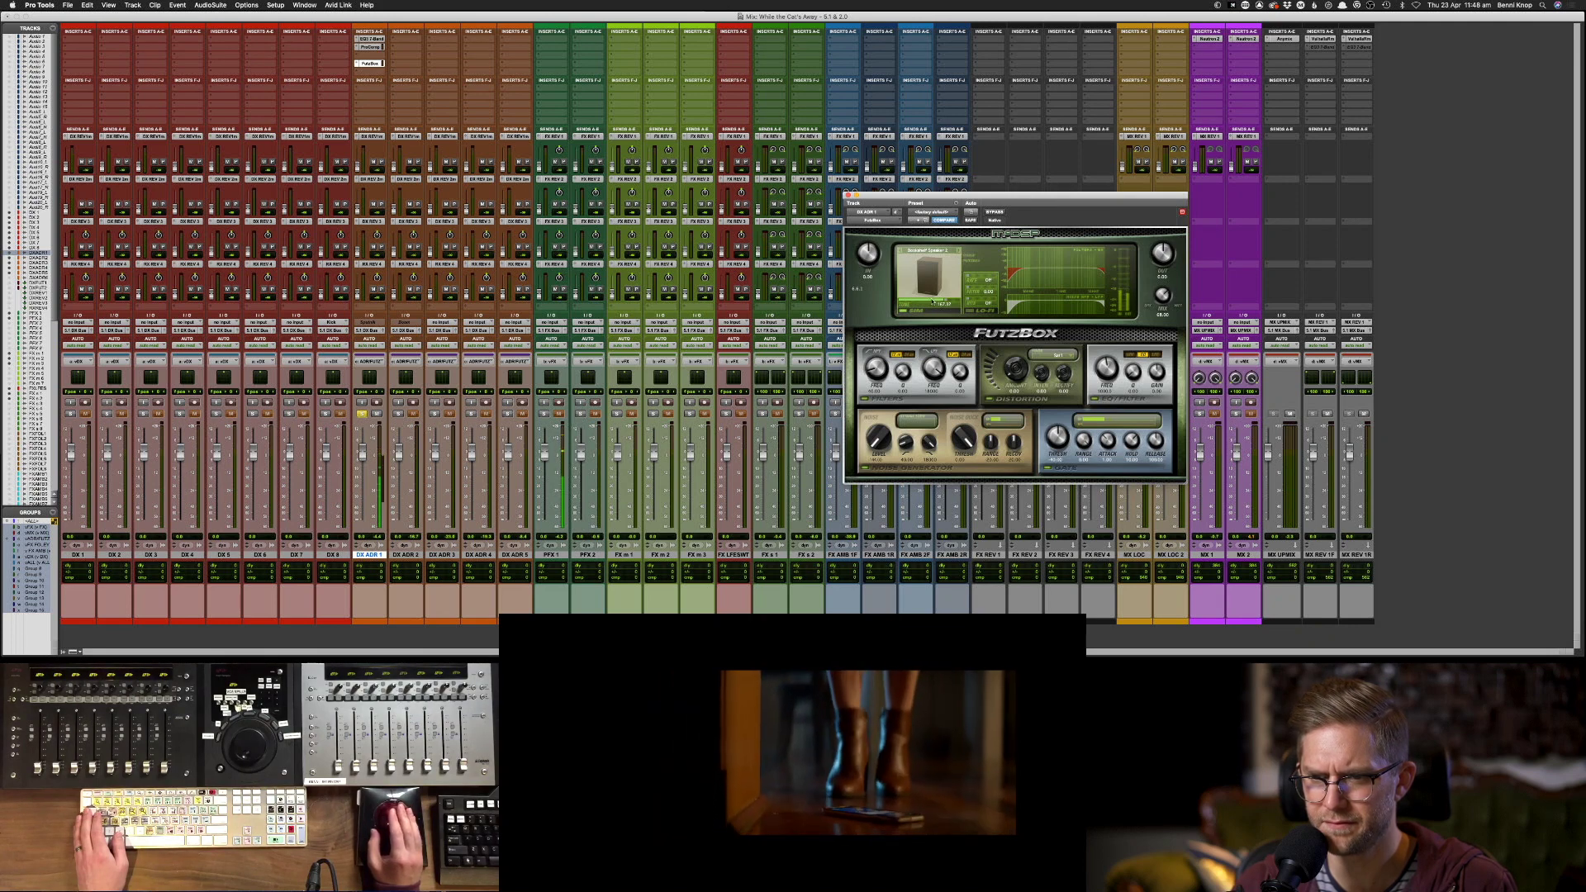
left_click_drag(932, 302, 921, 306)
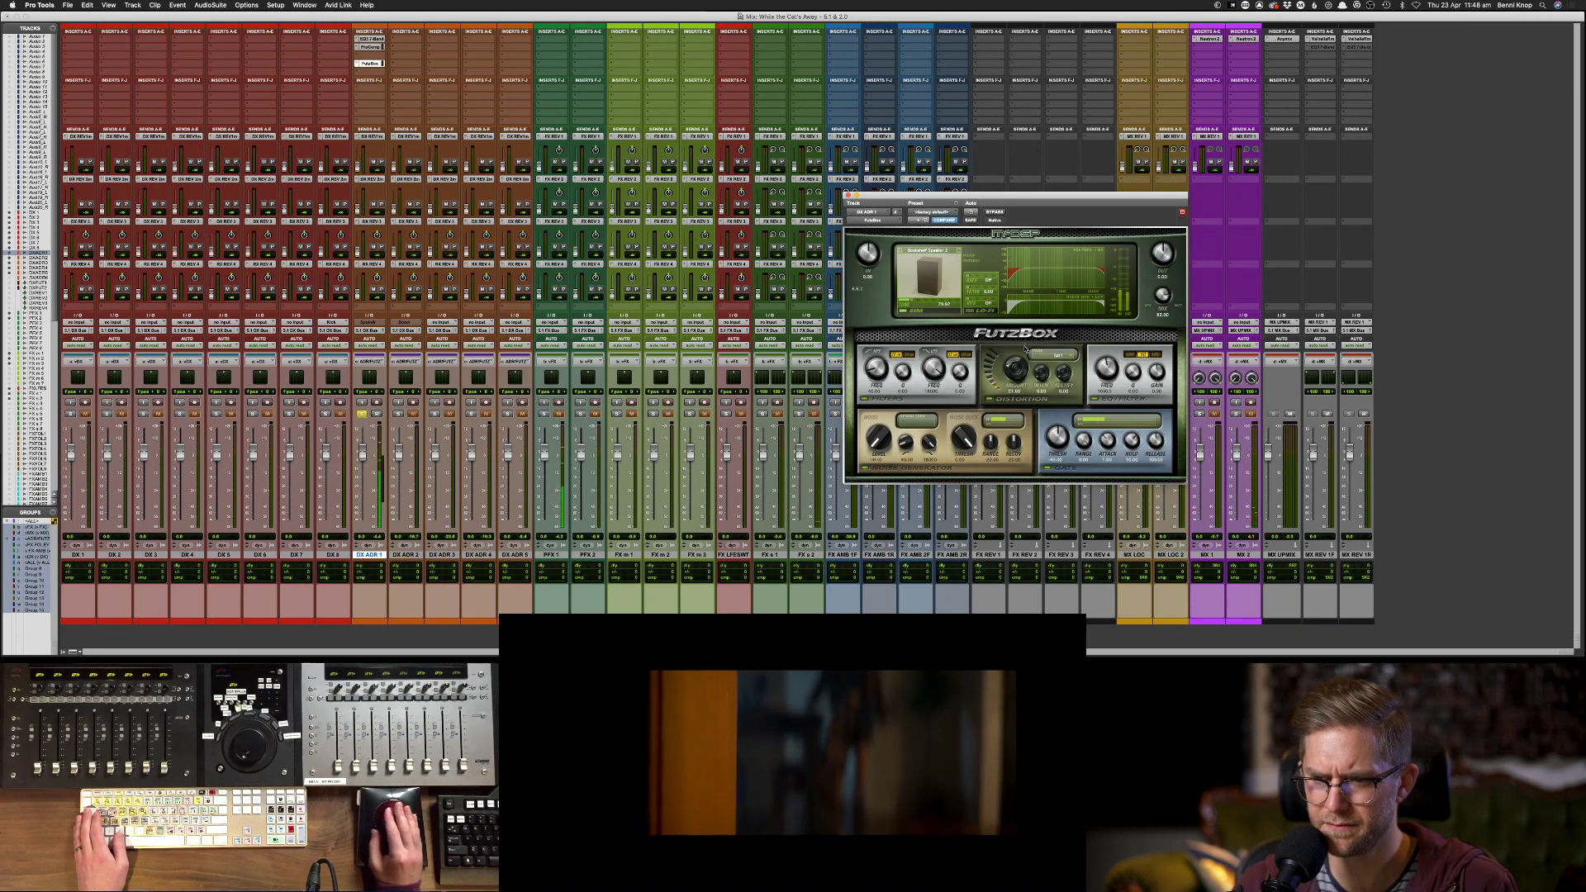
- Revisit the low-frequency settings in the DX ADR 1 EQ and fine-tune the FutzBox speaker simulation
left_click(370, 39)
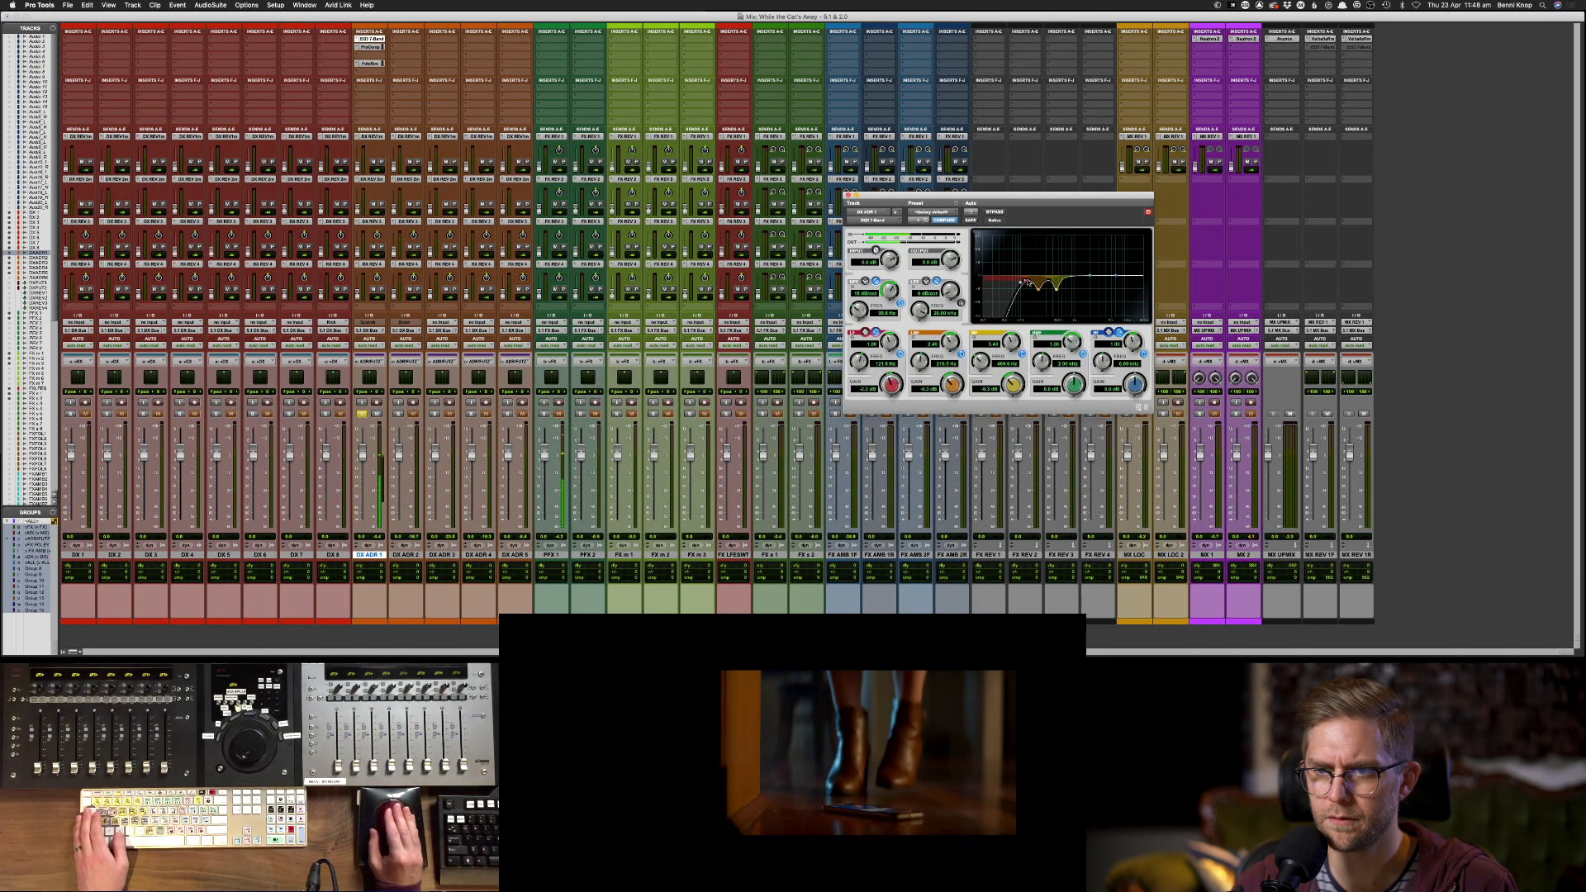
left_click_drag(1027, 284, 1027, 284)
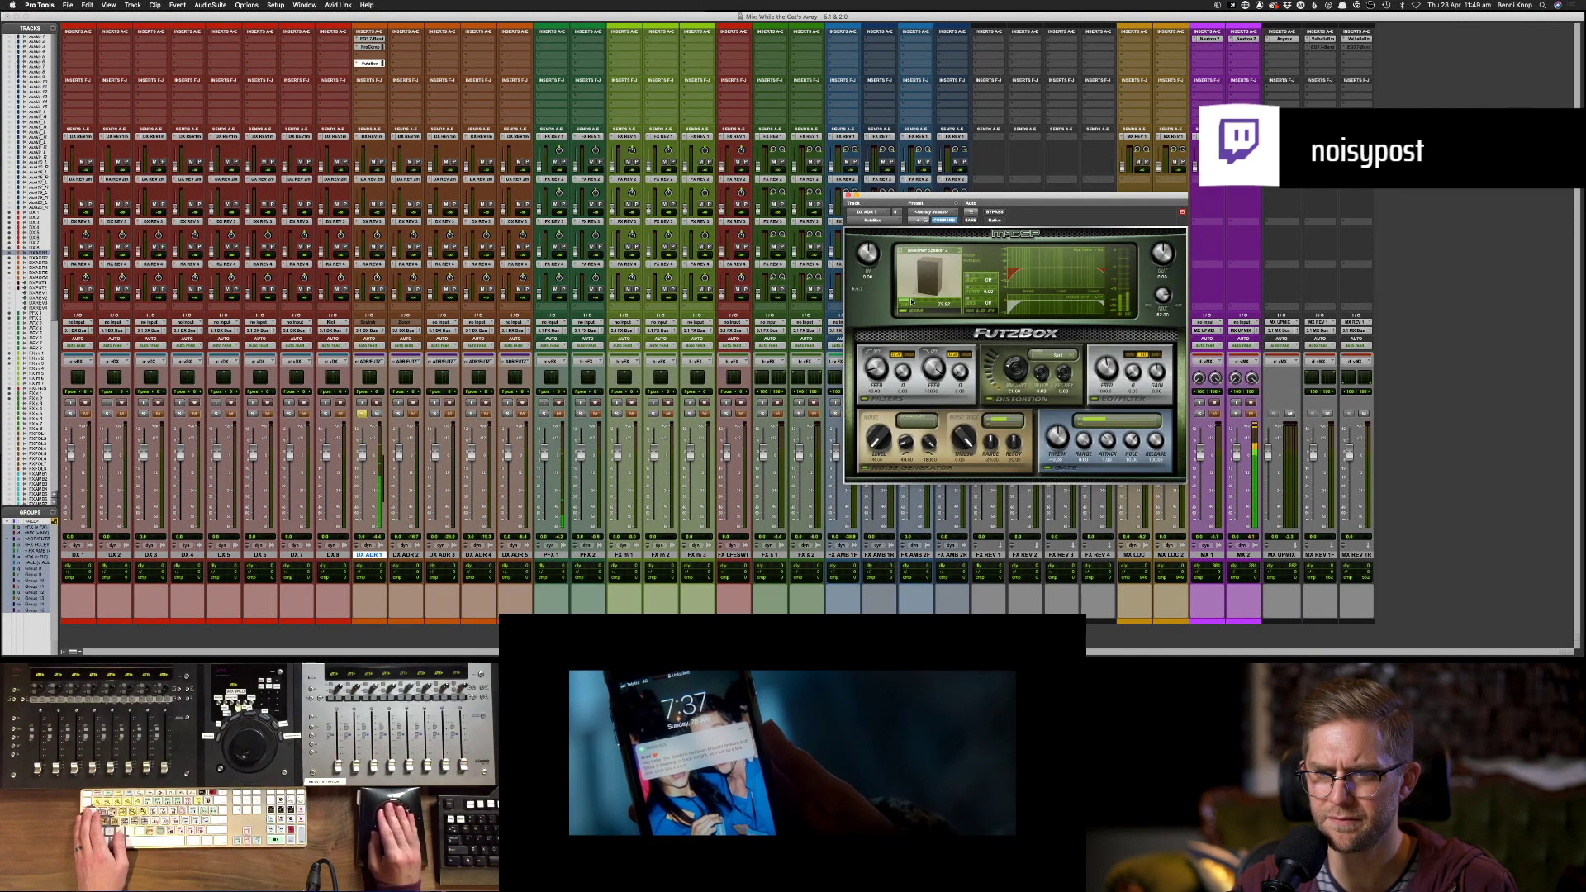
left_click_drag(909, 304, 913, 305)
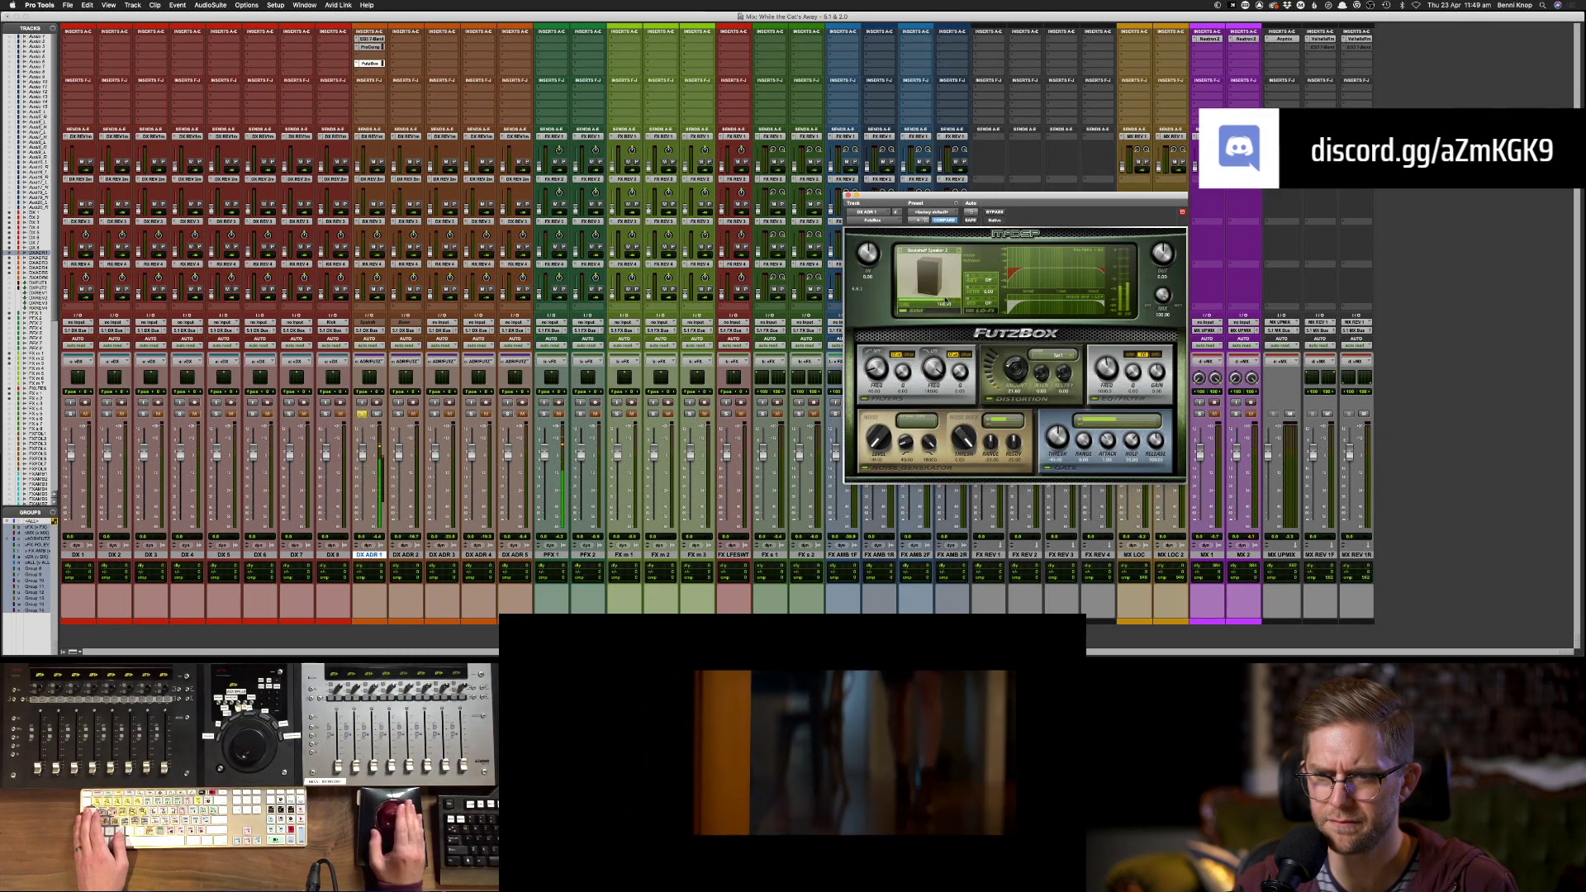
left_click_drag(958, 300, 923, 303)
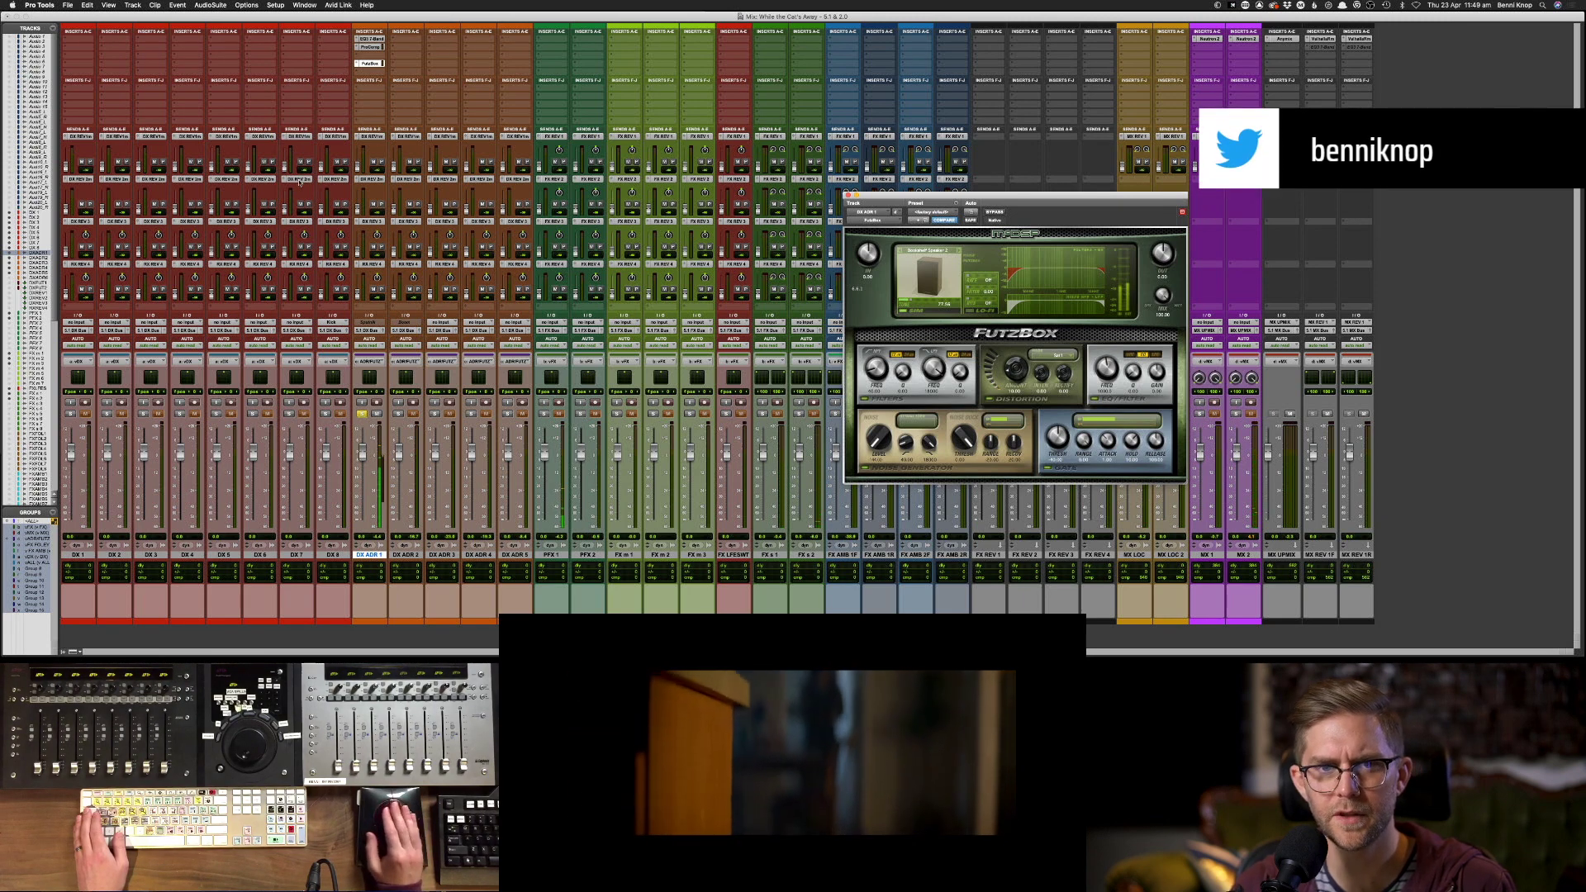
- Insert a mono EQ3 7-Band on DX ADR 1 in the slot directly after FutzBox
left_click(375, 73)
mouse_move(388, 71)
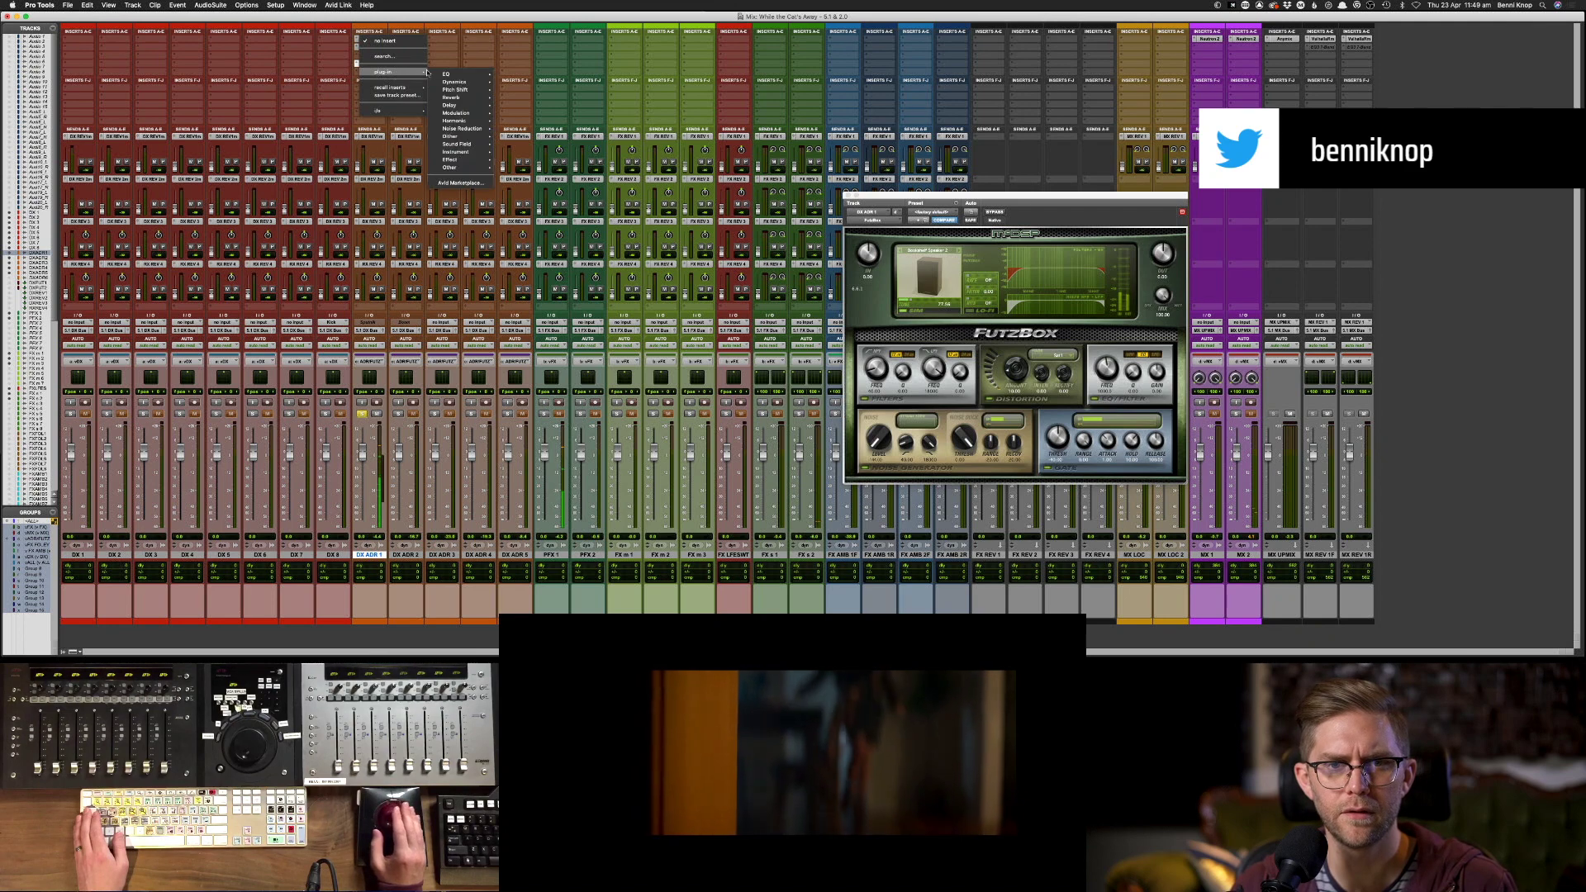
mouse_move(450, 74)
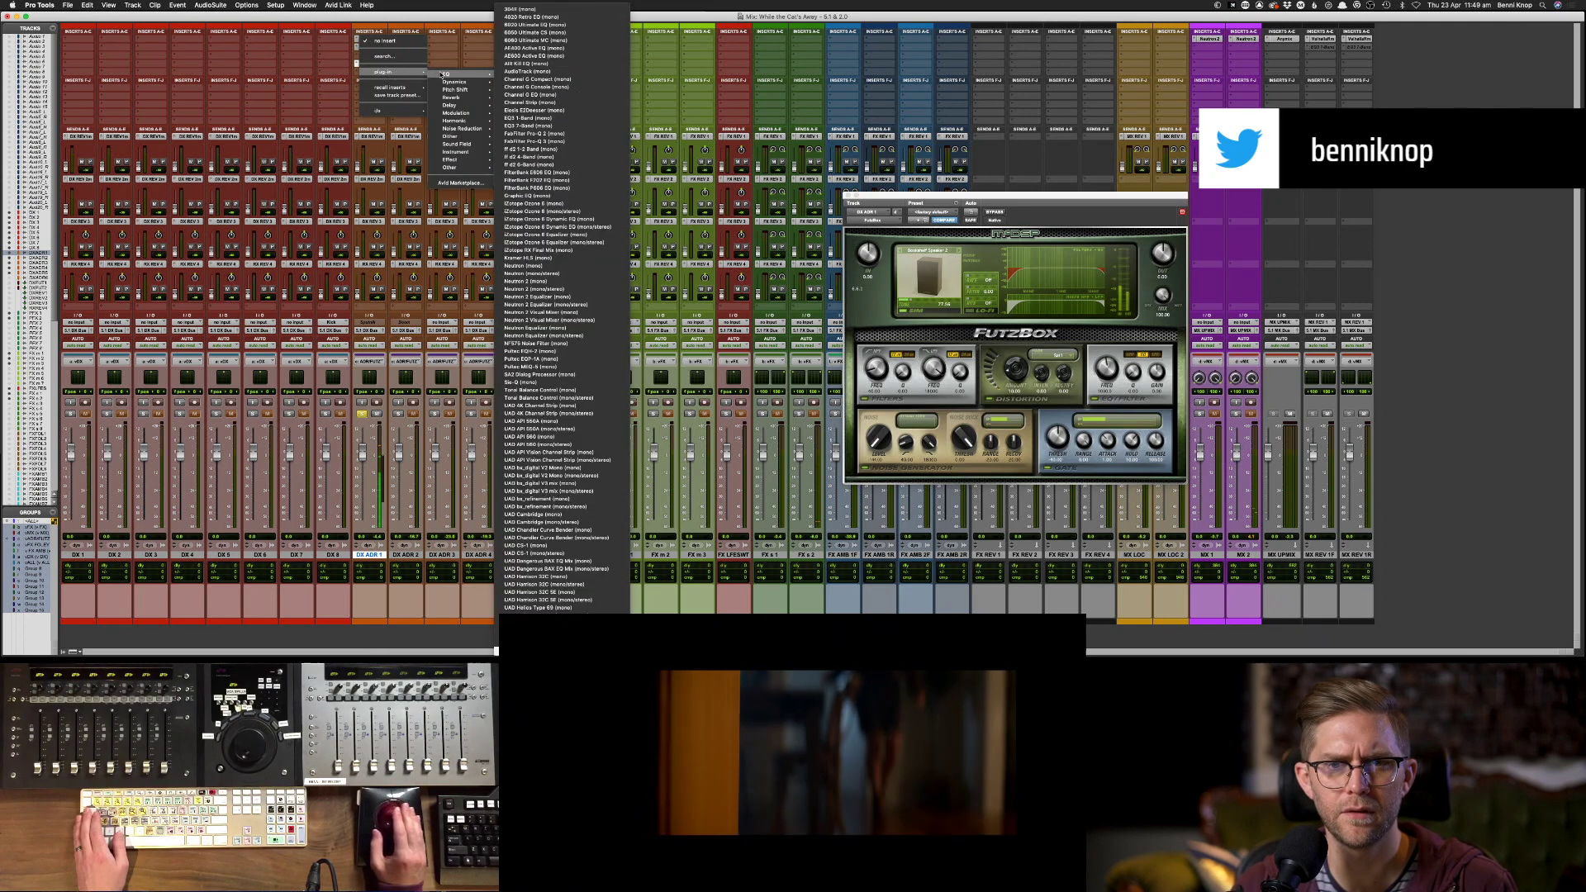
left_click(528, 125)
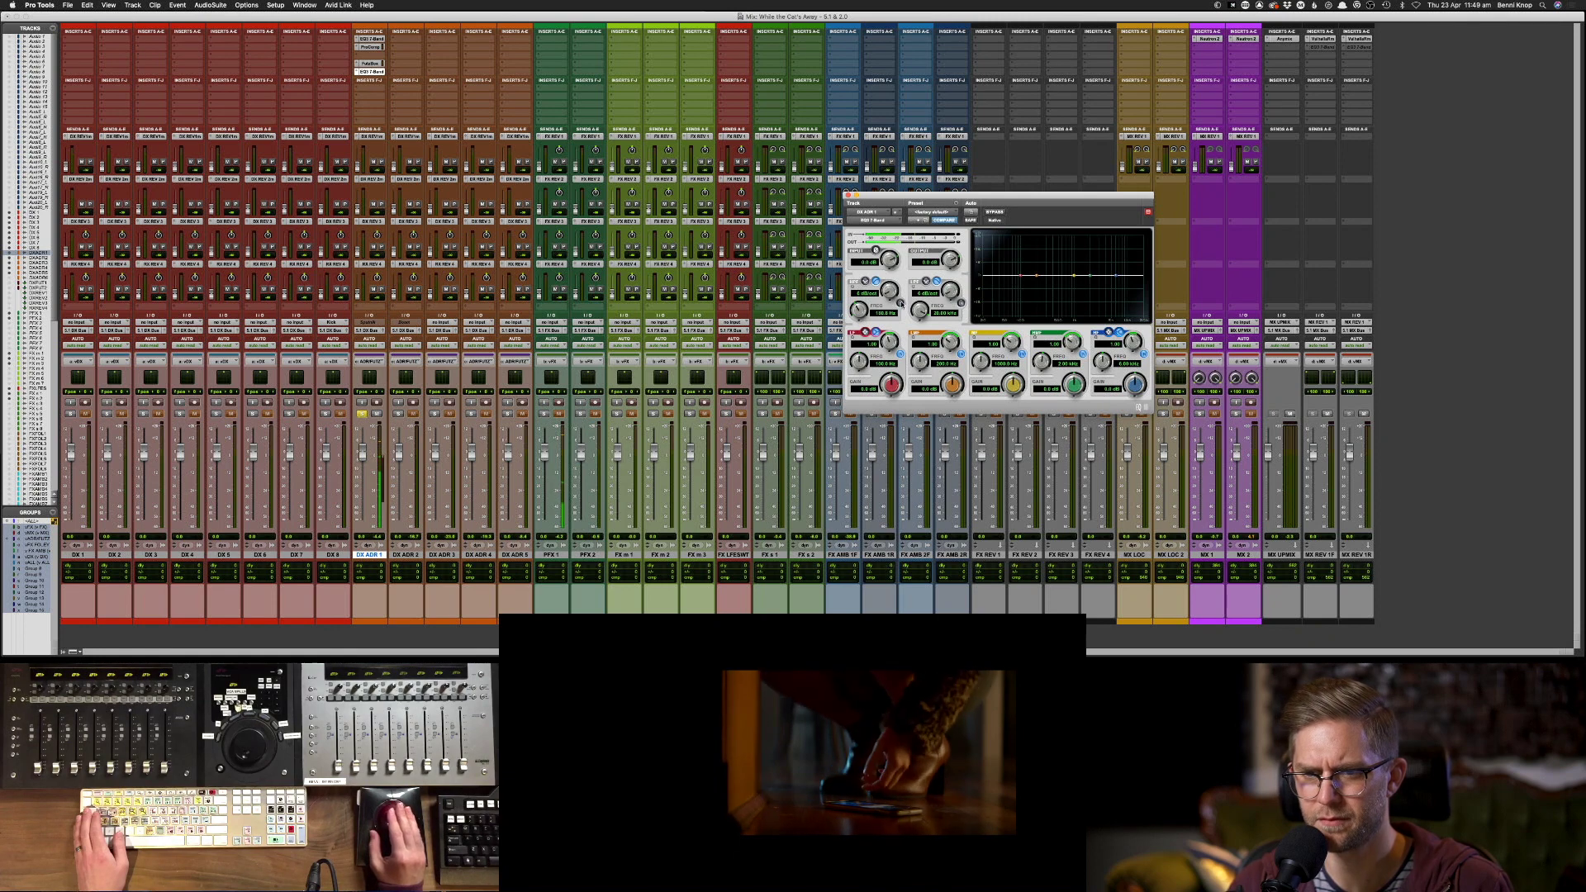
- Enable the new EQ's high-pass filter, lower its cutoff frequency and close the plug-in window
left_click(856, 282)
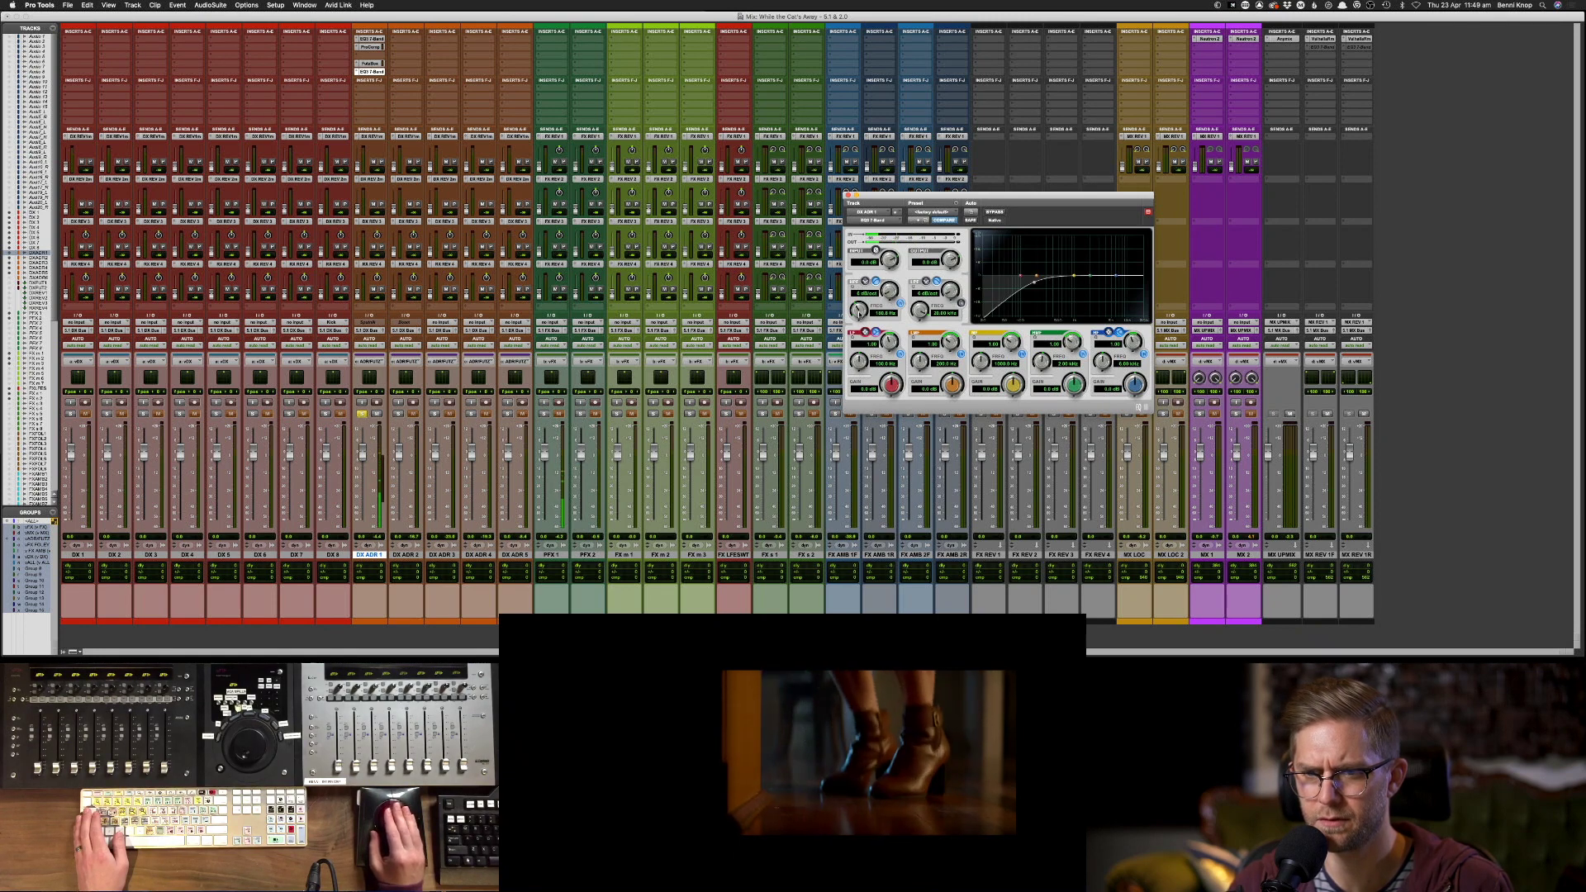
left_click_drag(860, 312, 859, 323)
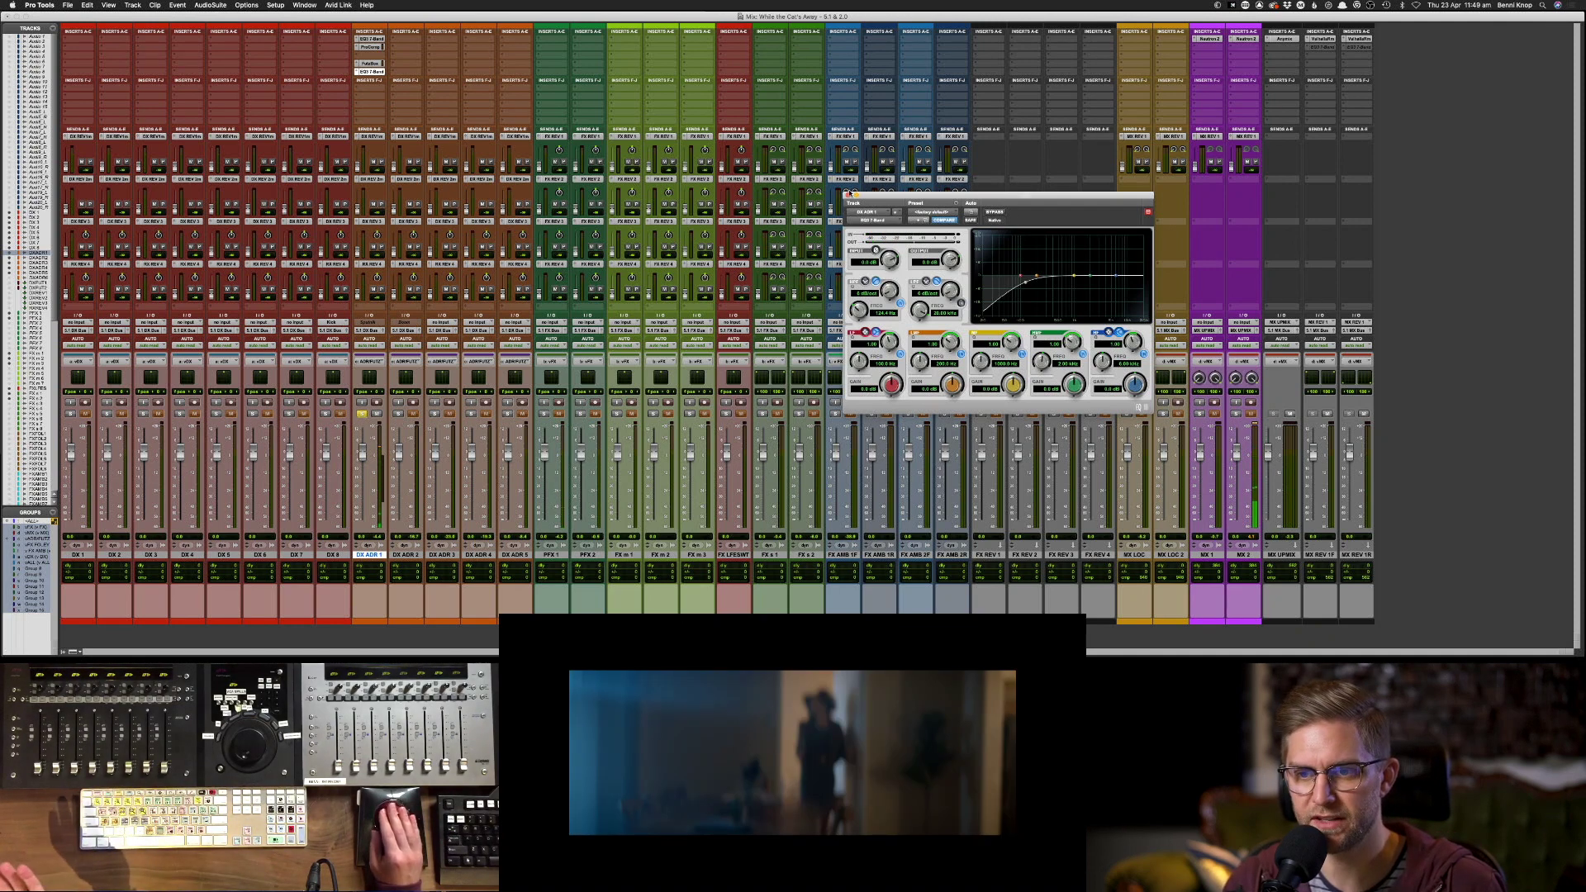
key("super+w")
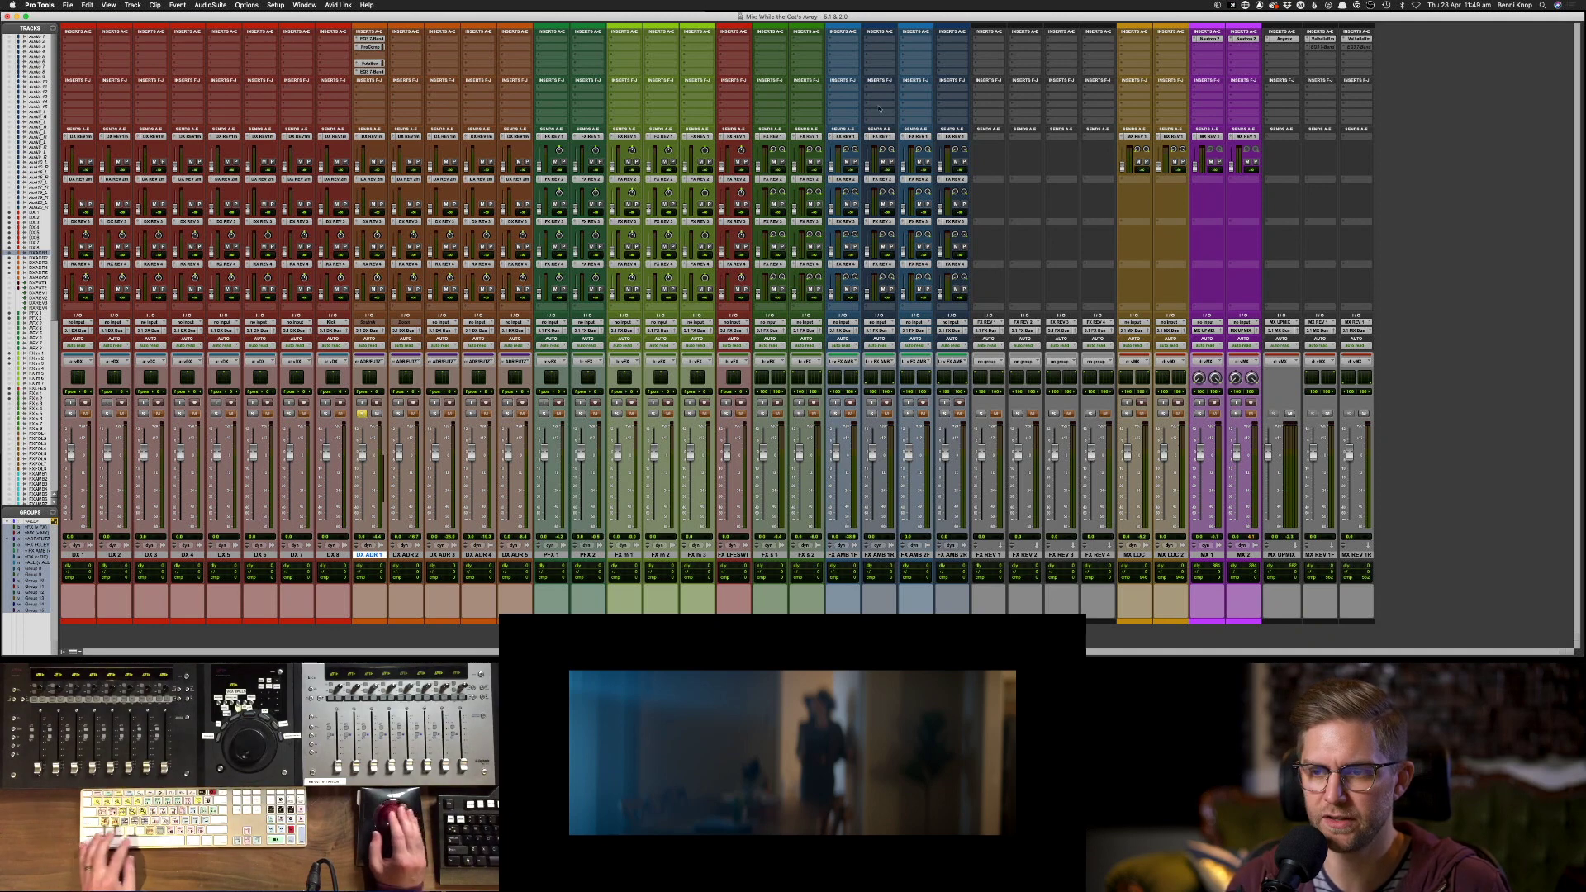
- Open FutzBox on DX ADR 1 to review its settings and close the plug-in window
left_click(382, 63)
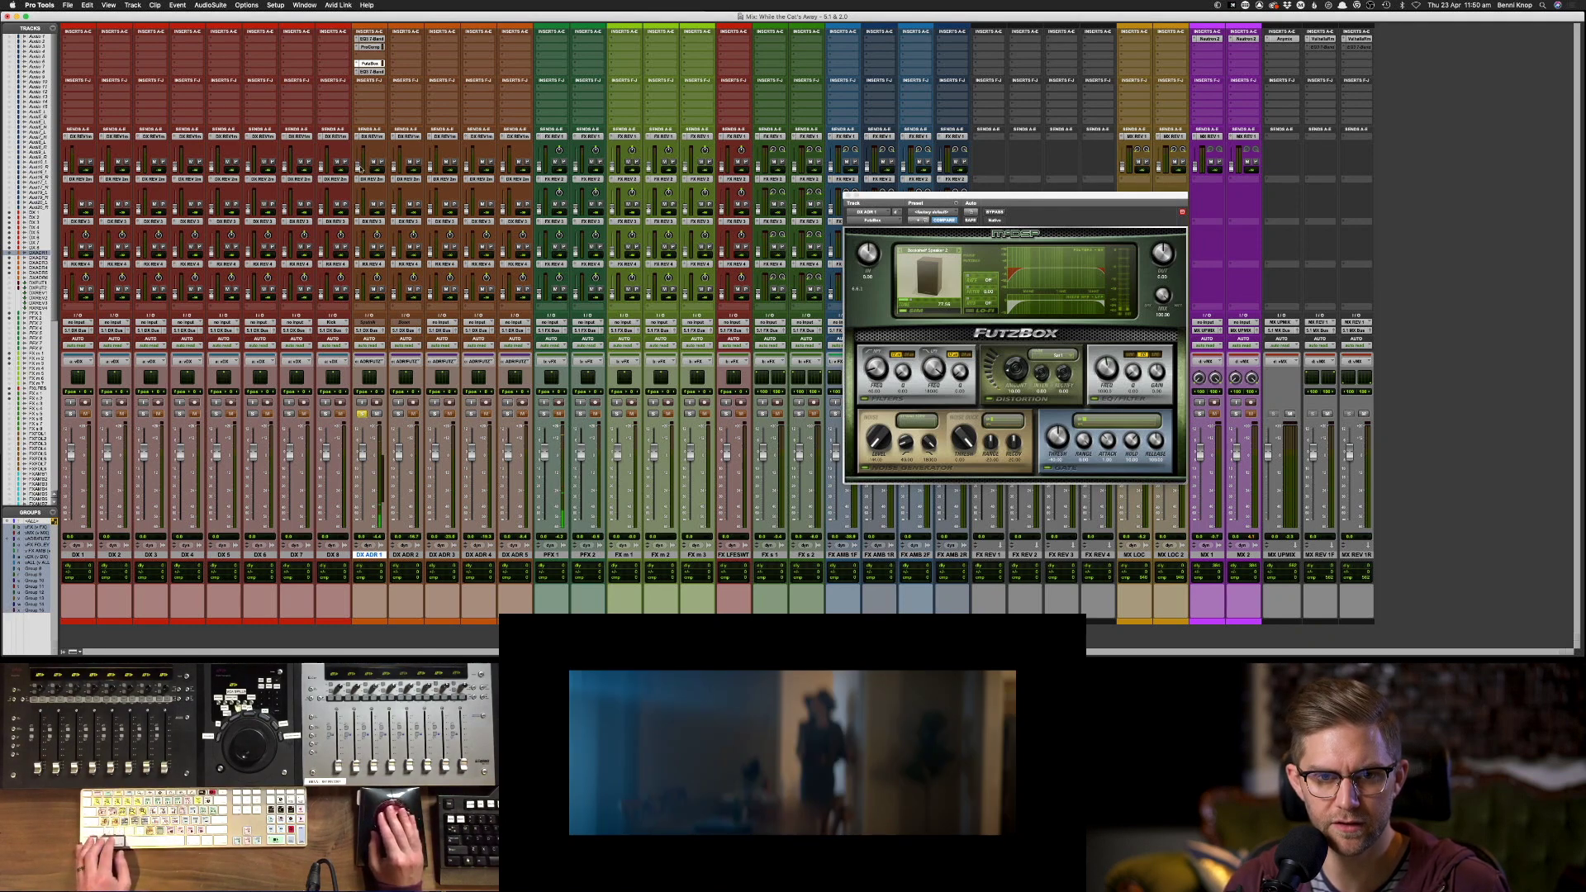
left_click(848, 194)
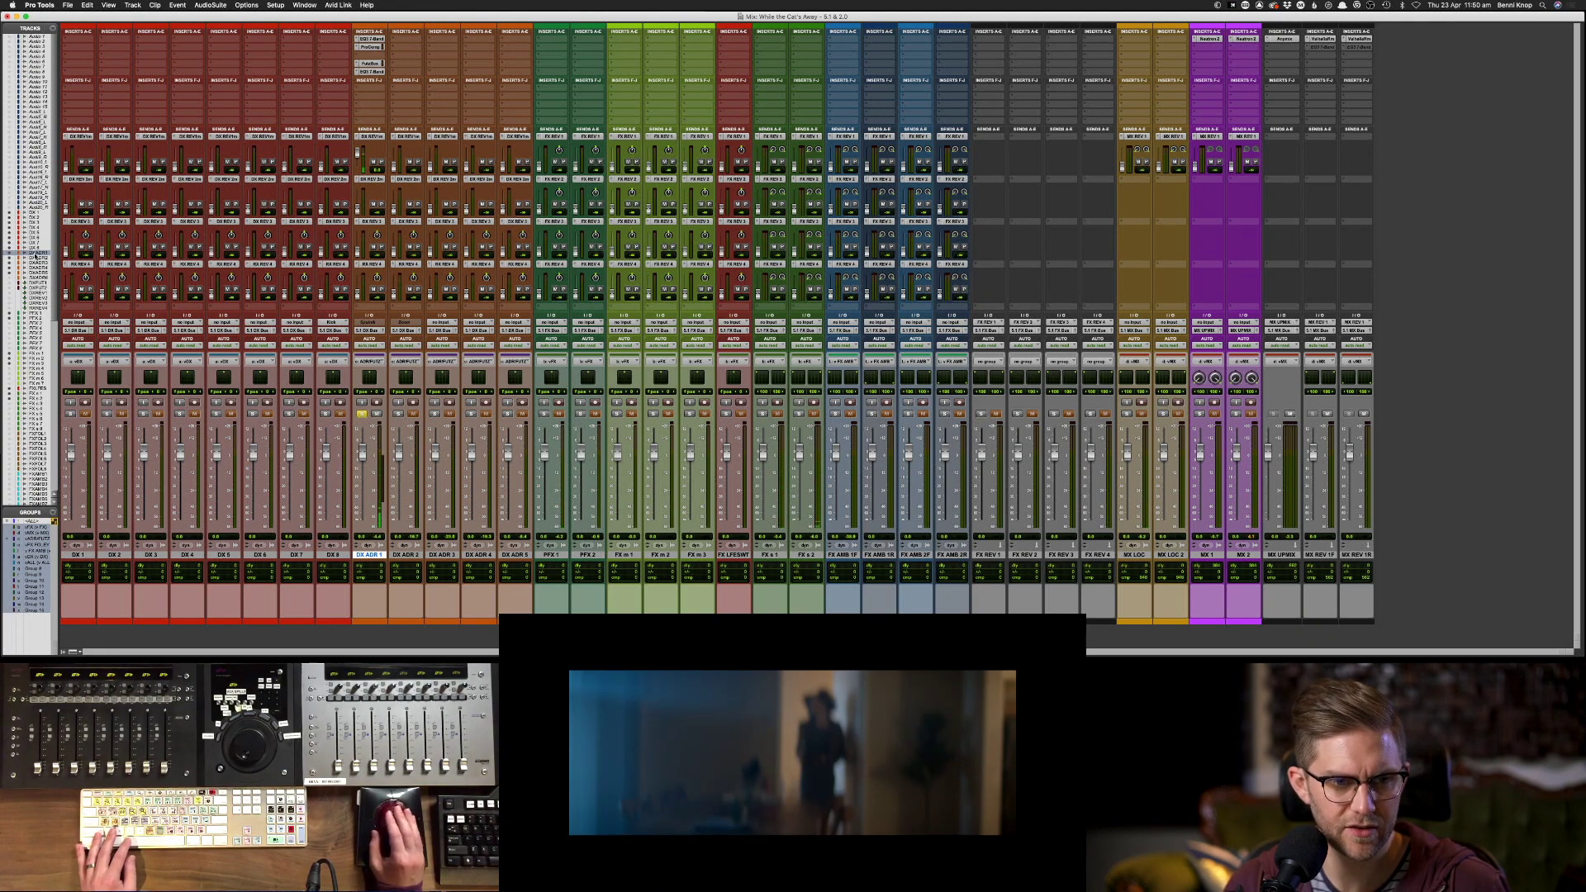
- Show the three hidden DX reverb tracks in the mixer
left_click(10, 294)
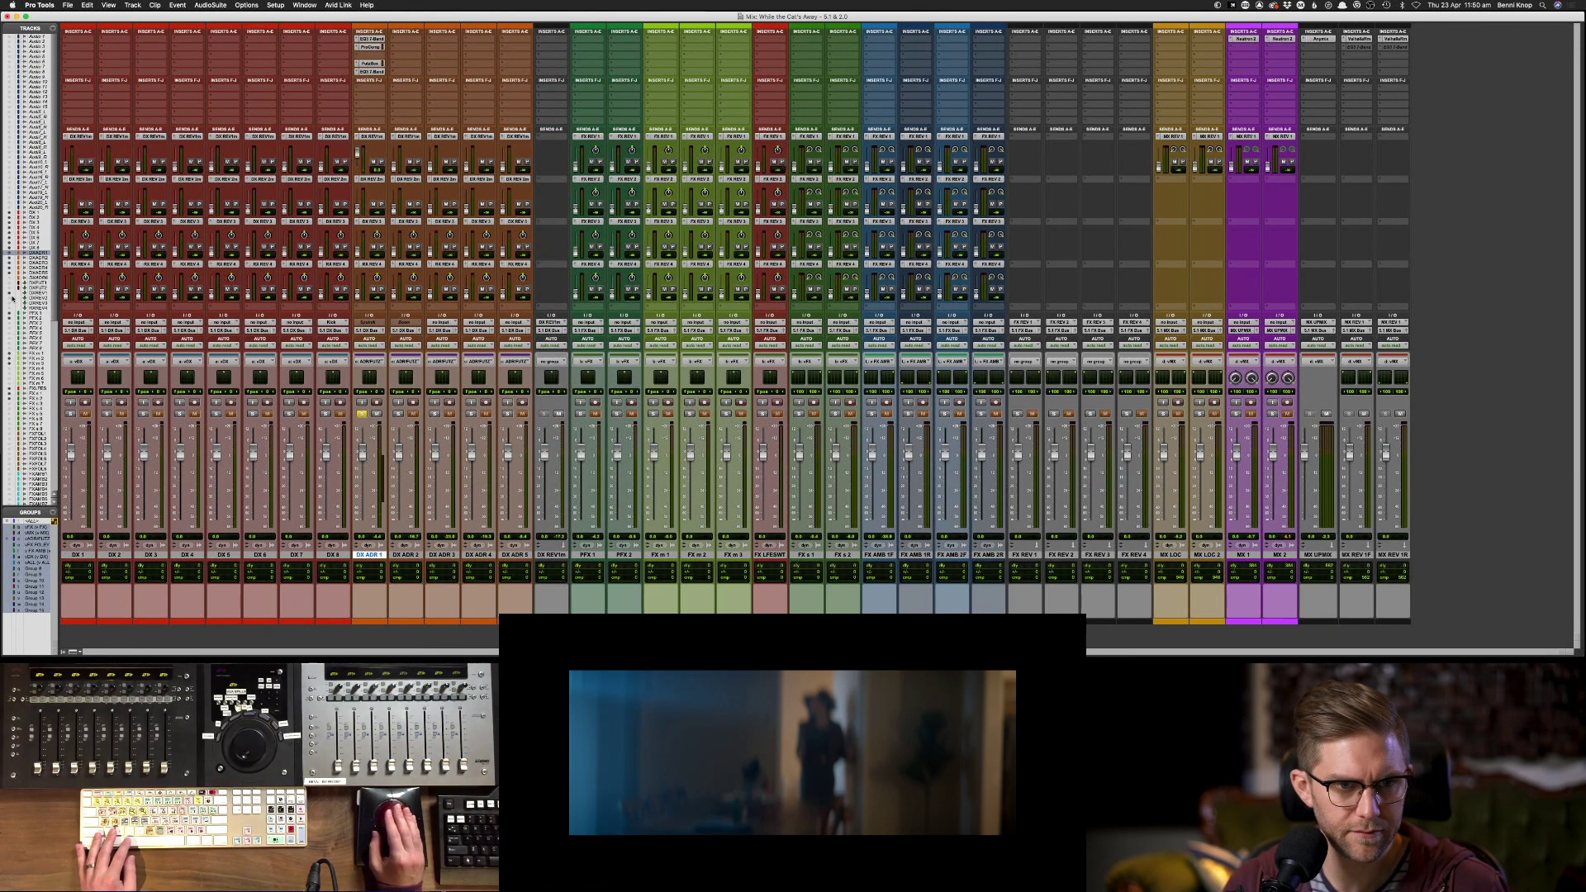
left_click(9, 299)
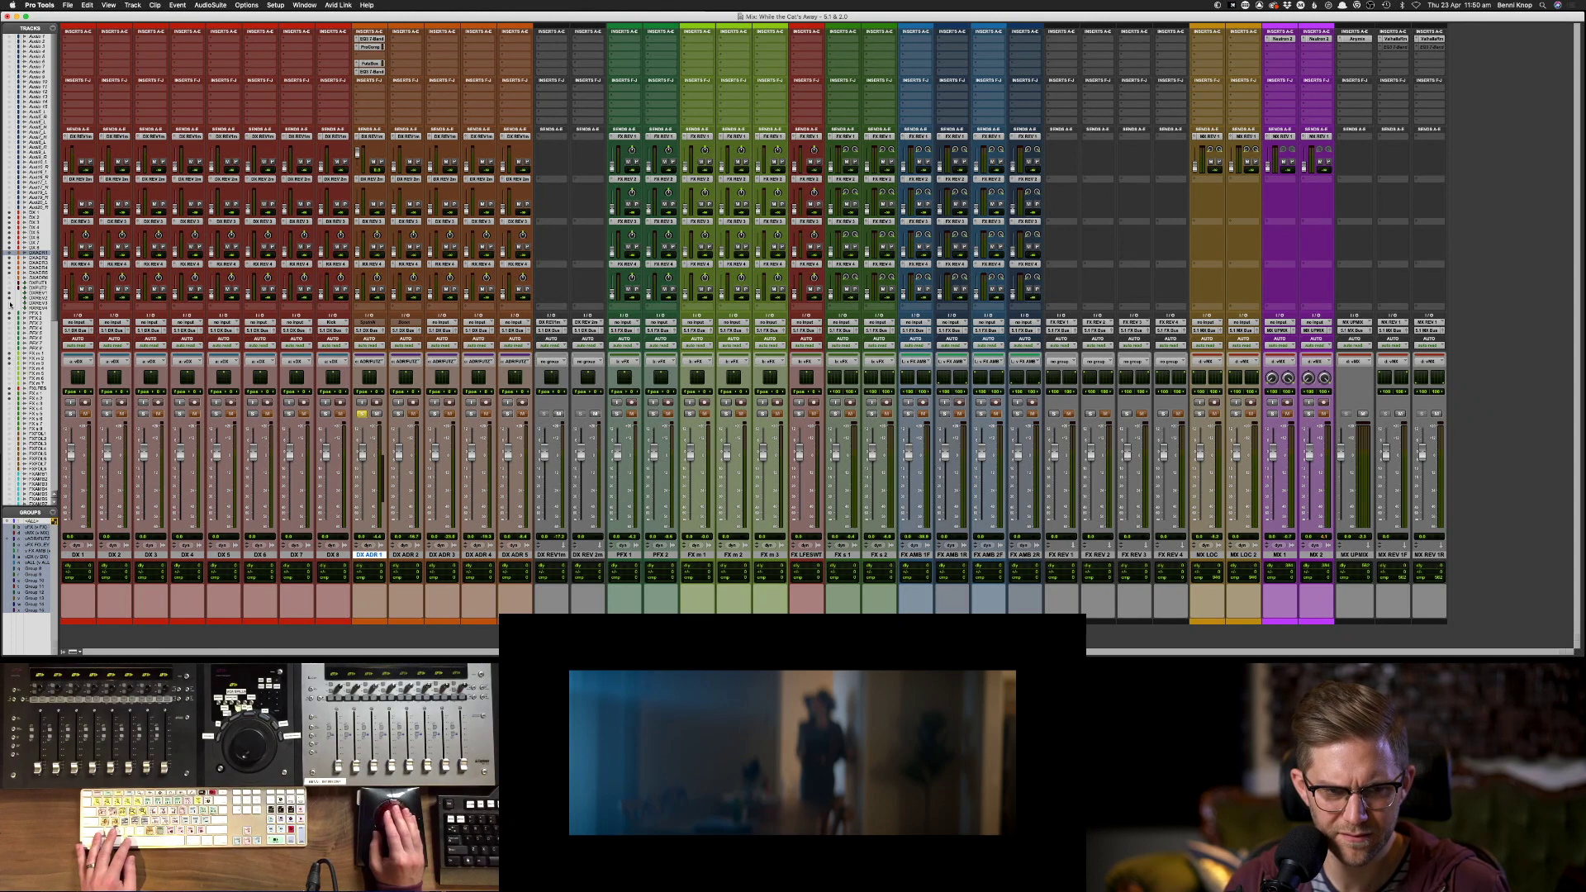
left_click(10, 303)
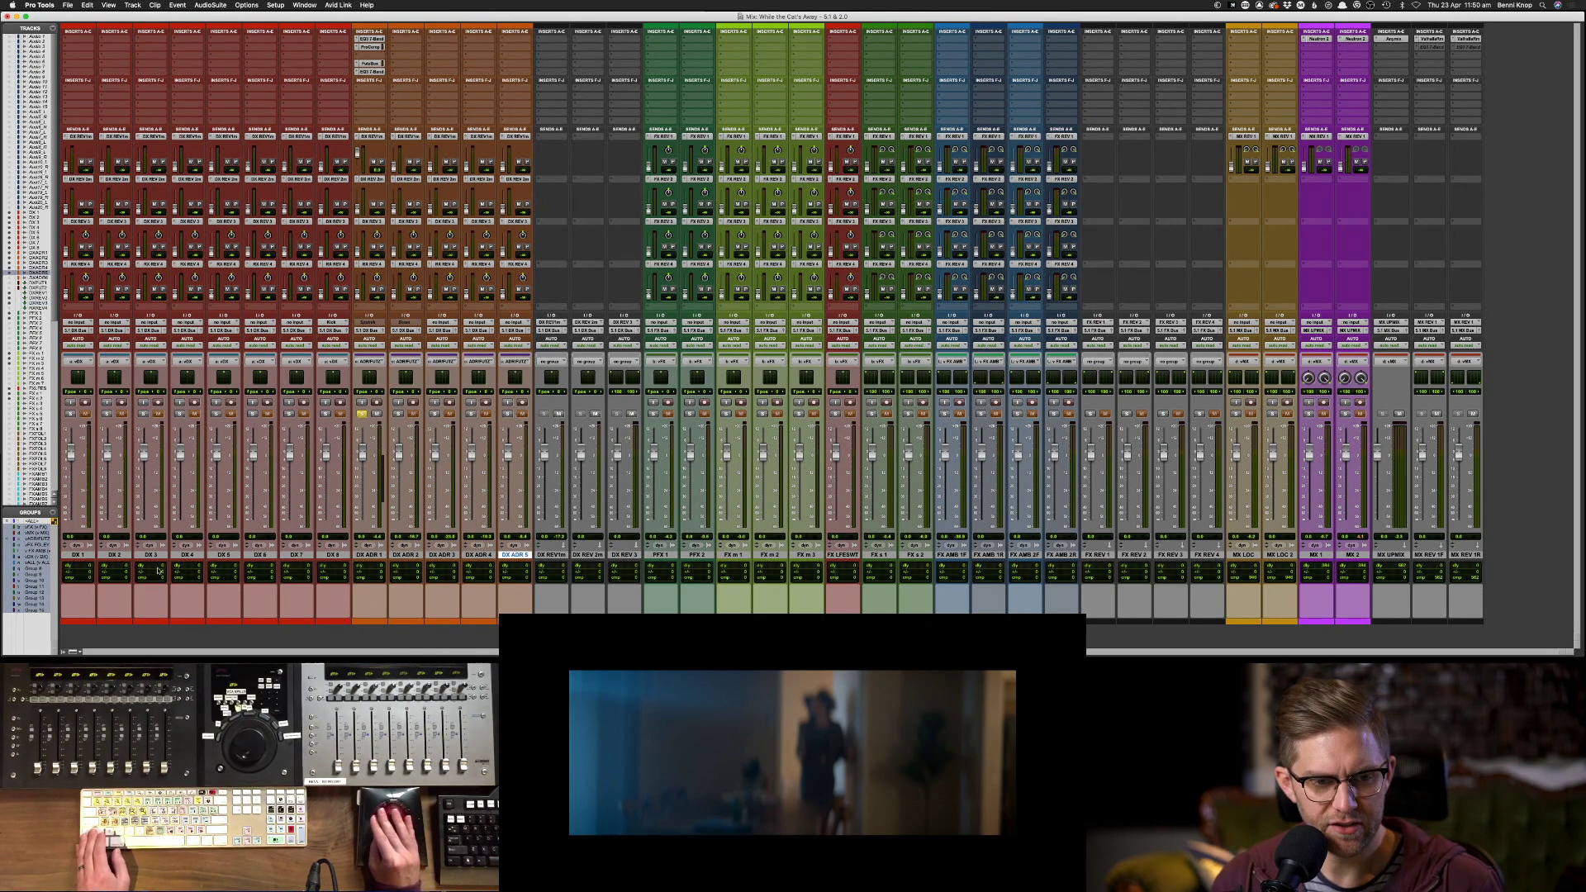
- Extend the track selection back to DX 1 and remove the first two sends from all selected dialogue and ADR tracks
left_click(76, 554, "shift")
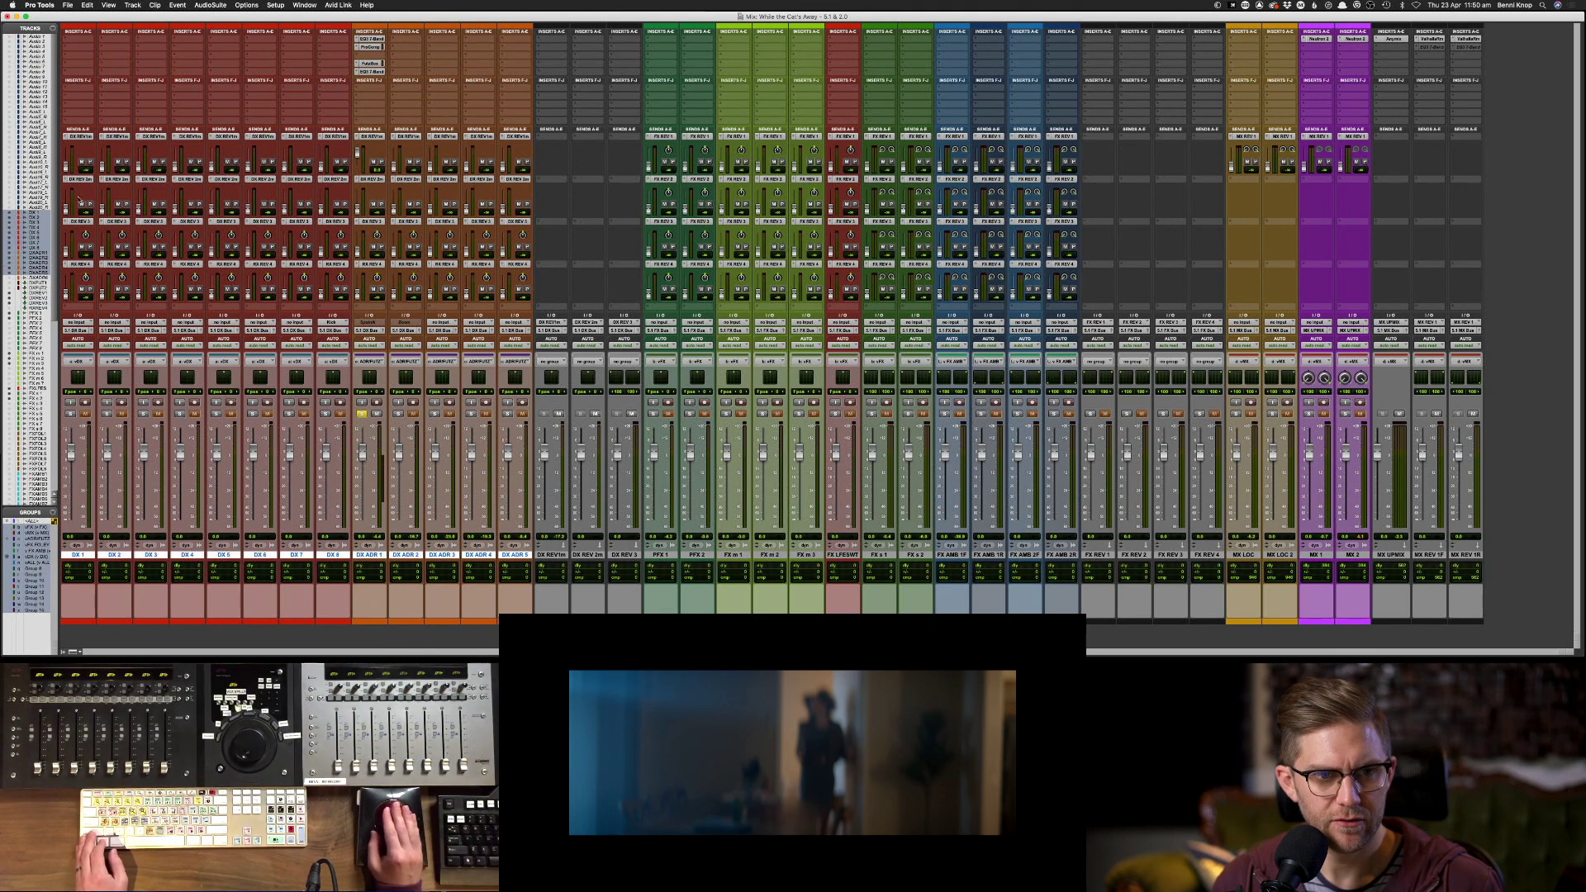
left_click(66, 136)
left_click(78, 116, "alt+shift")
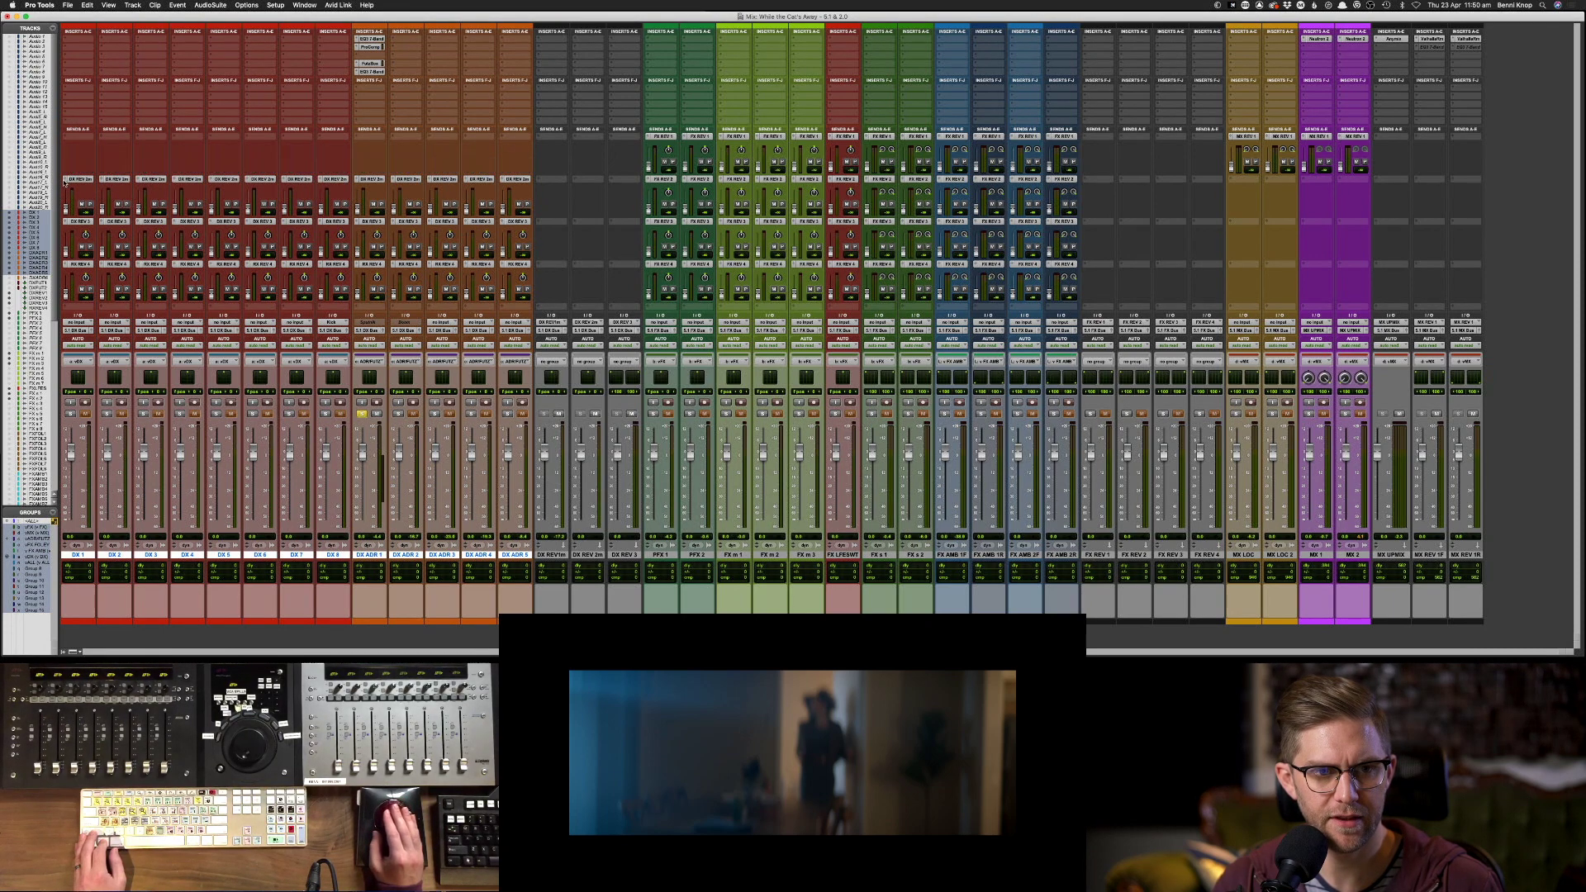
left_click(66, 180)
left_click(86, 149)
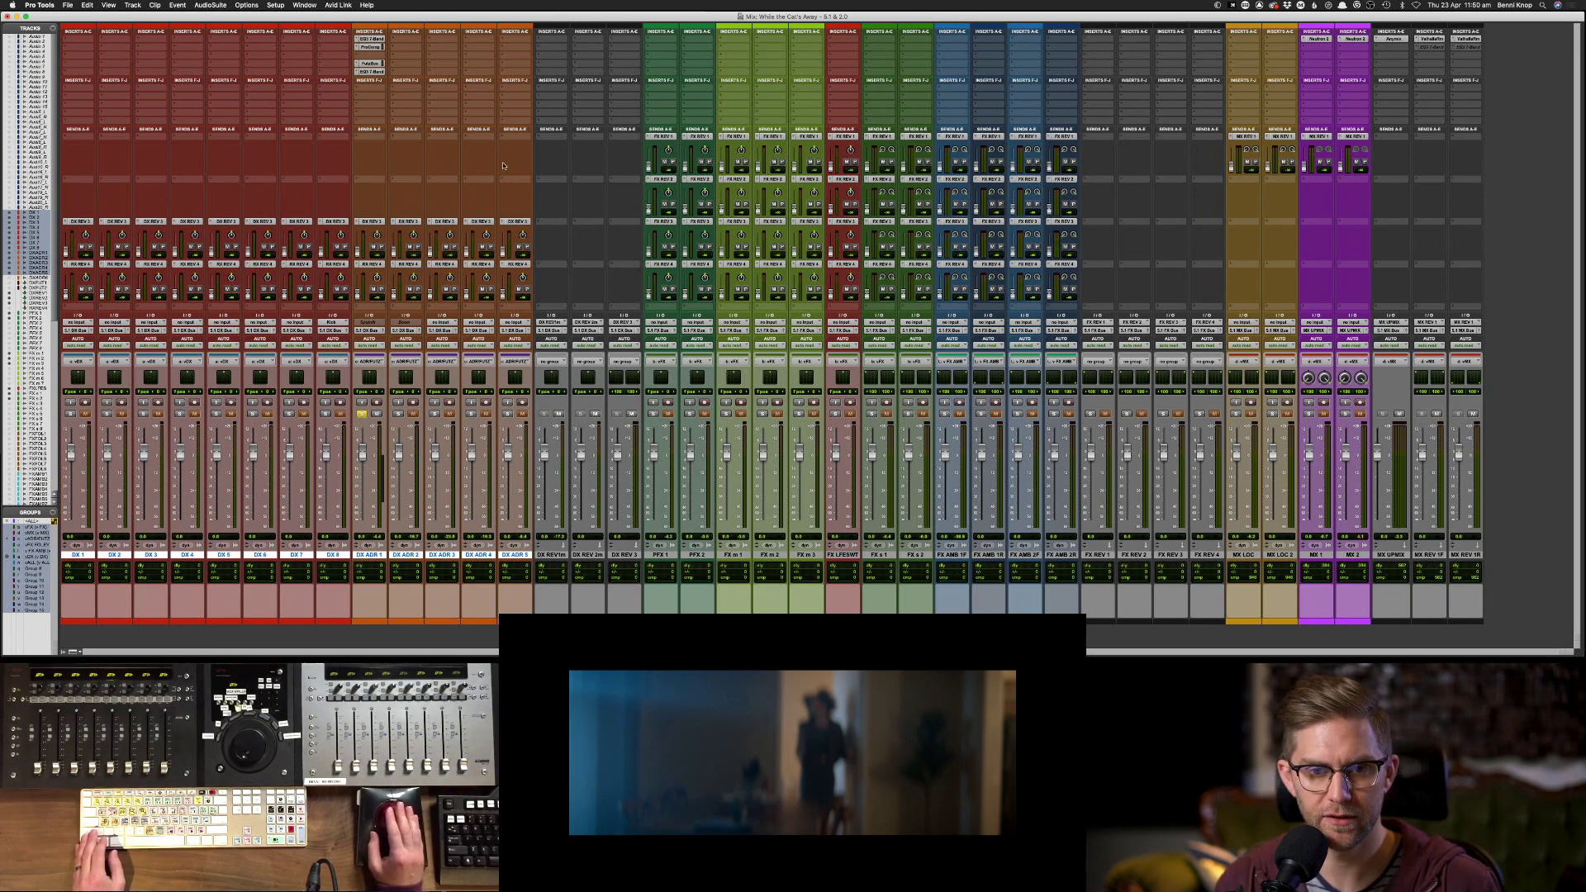
- Create a stereo aux input named DX REV 1 from the first send slot of the selected dialogue and ADR tracks
left_click(366, 138)
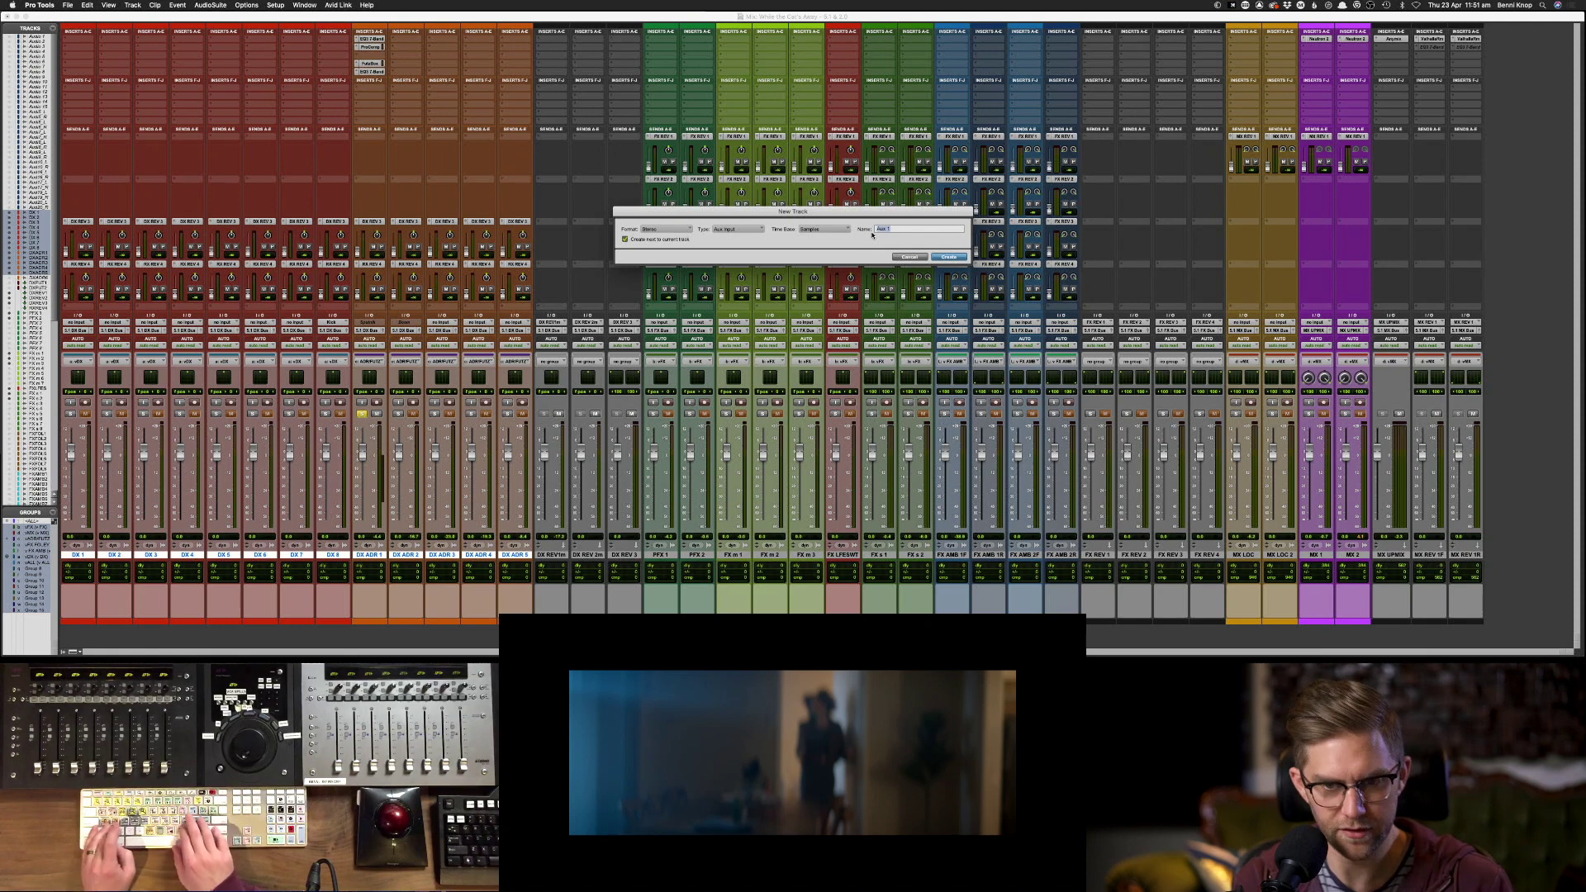
type("DX REV 1")
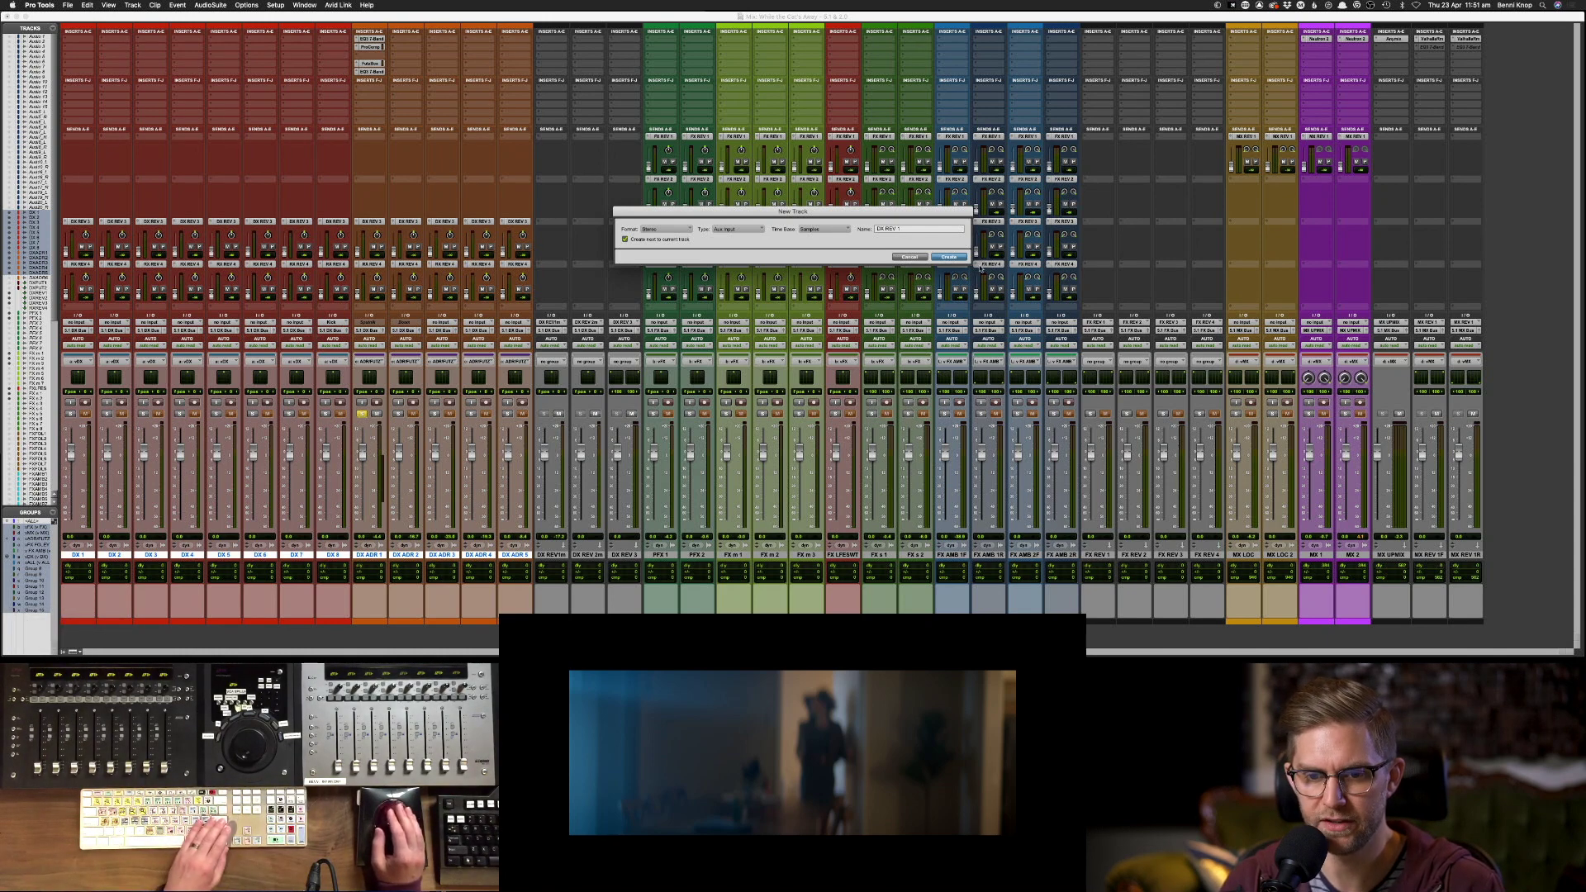
key("Return")
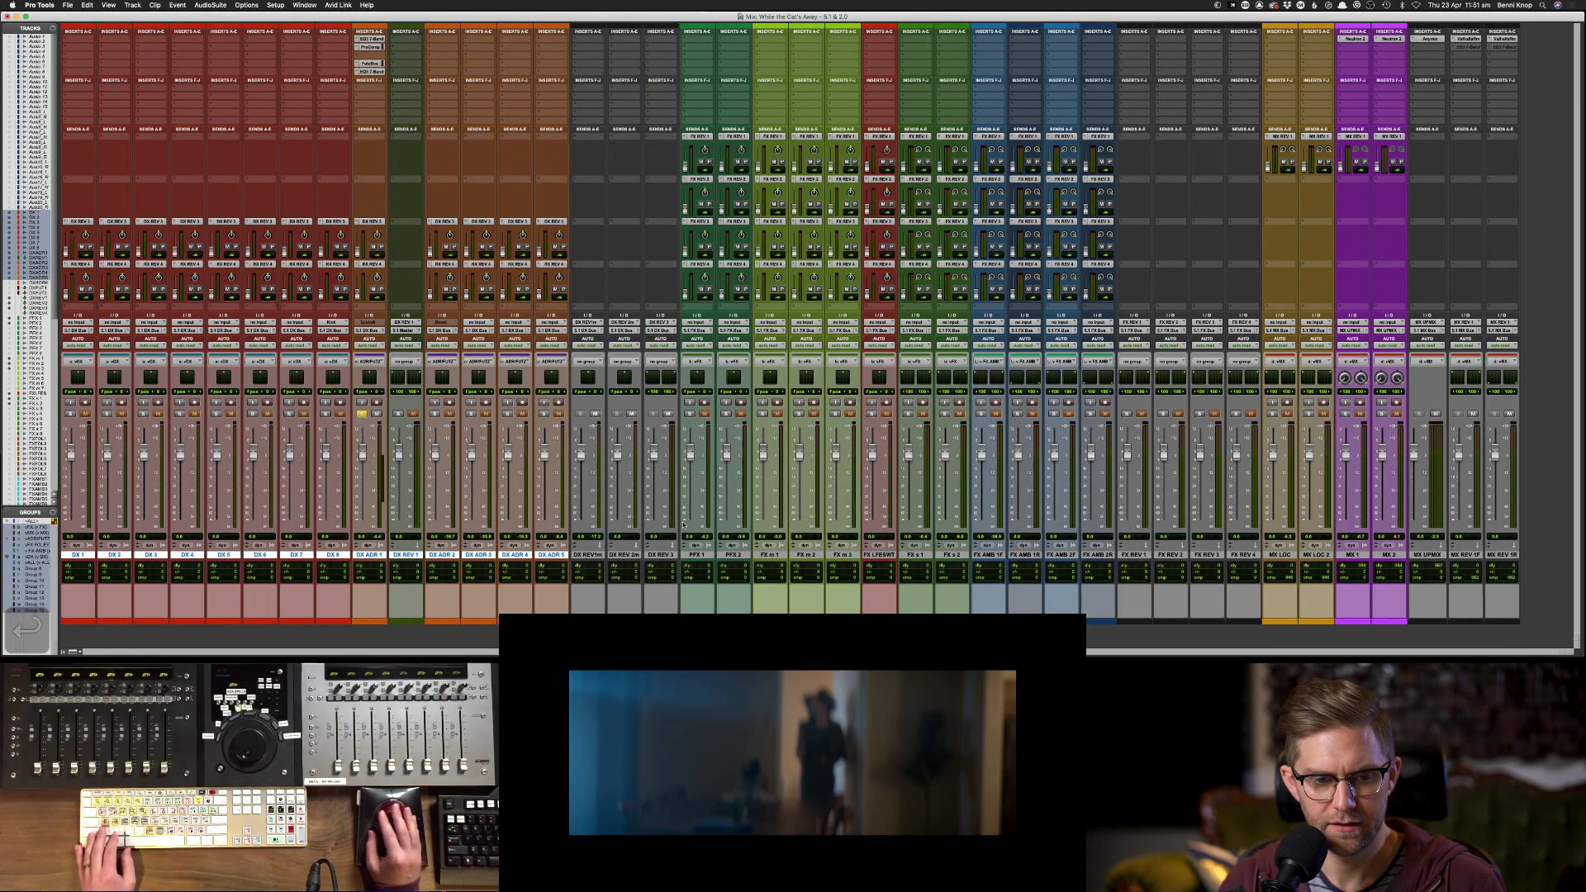
- Select only the new DX REV 1 track and move it behind the last DX ADR track
left_click(416, 558, "super")
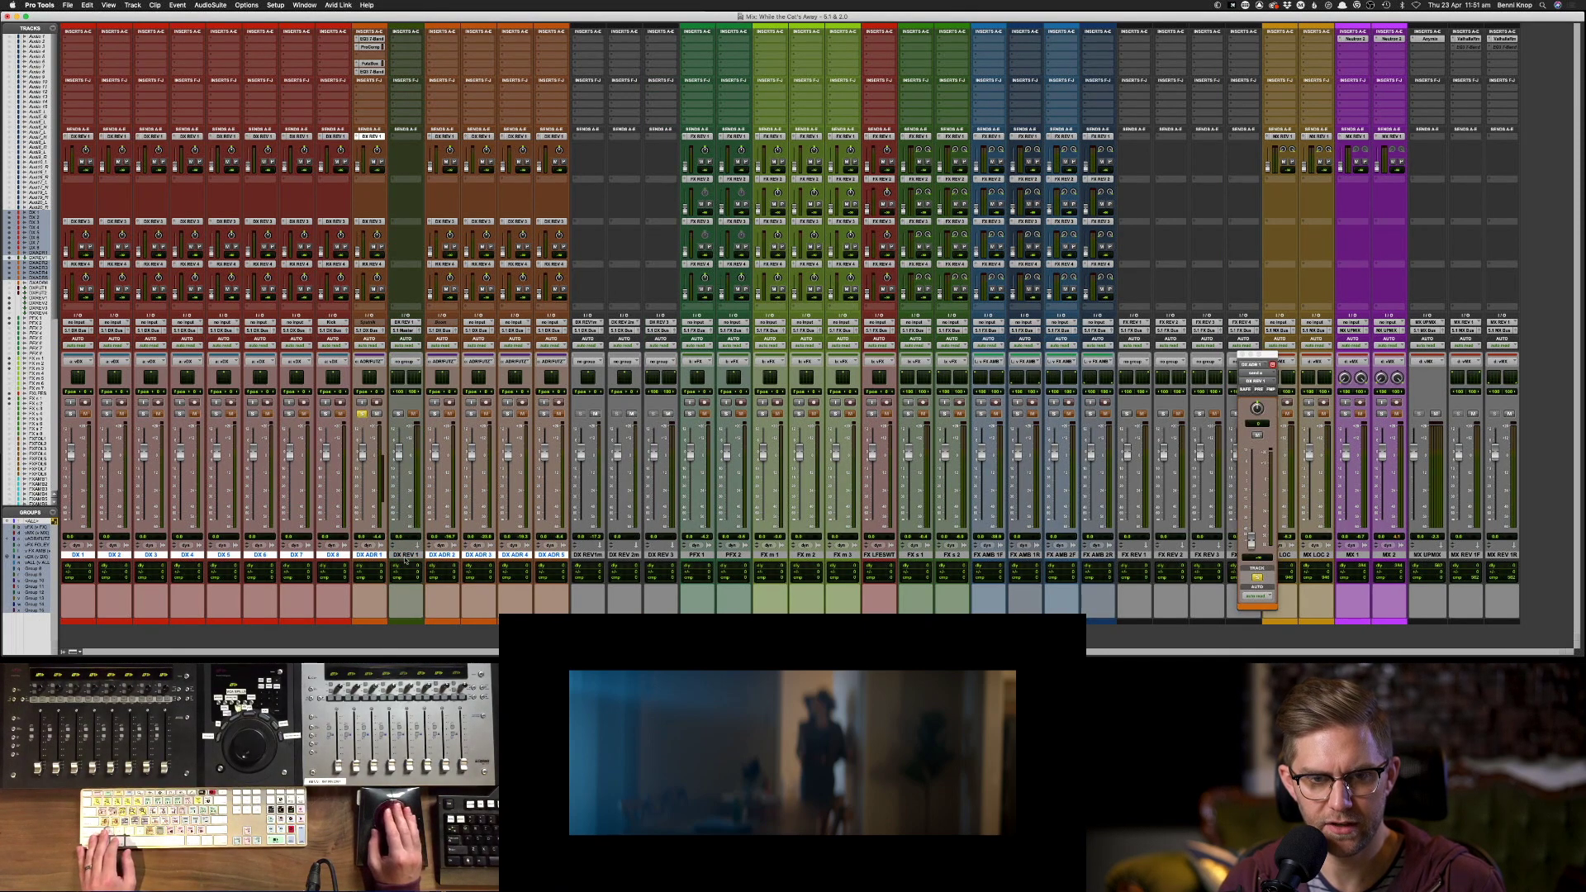
left_click(403, 555)
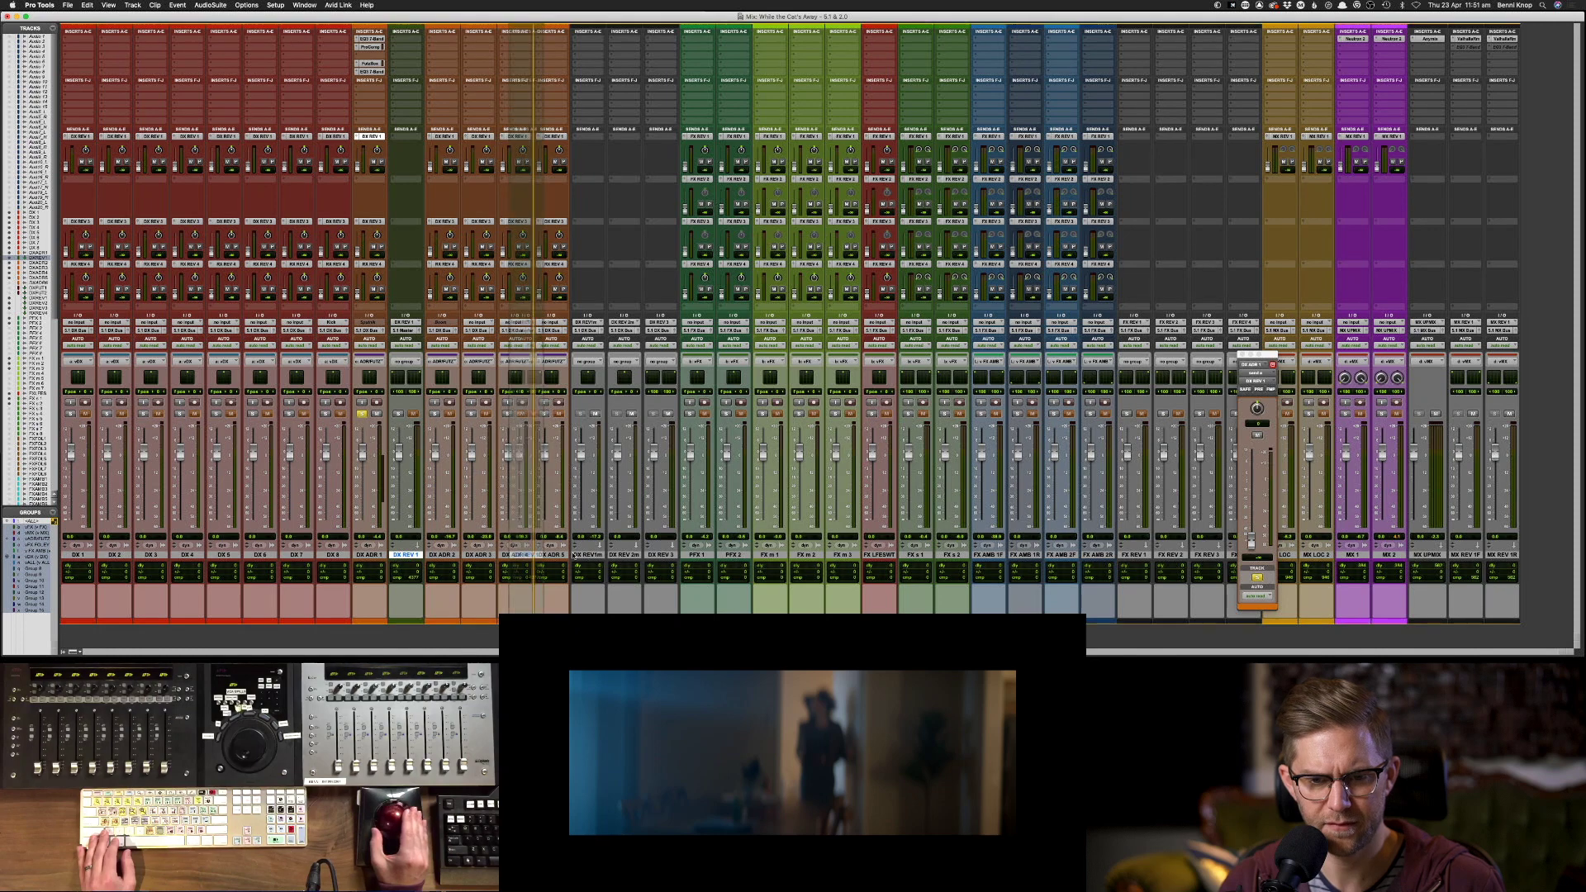
left_click_drag(405, 555, 570, 562)
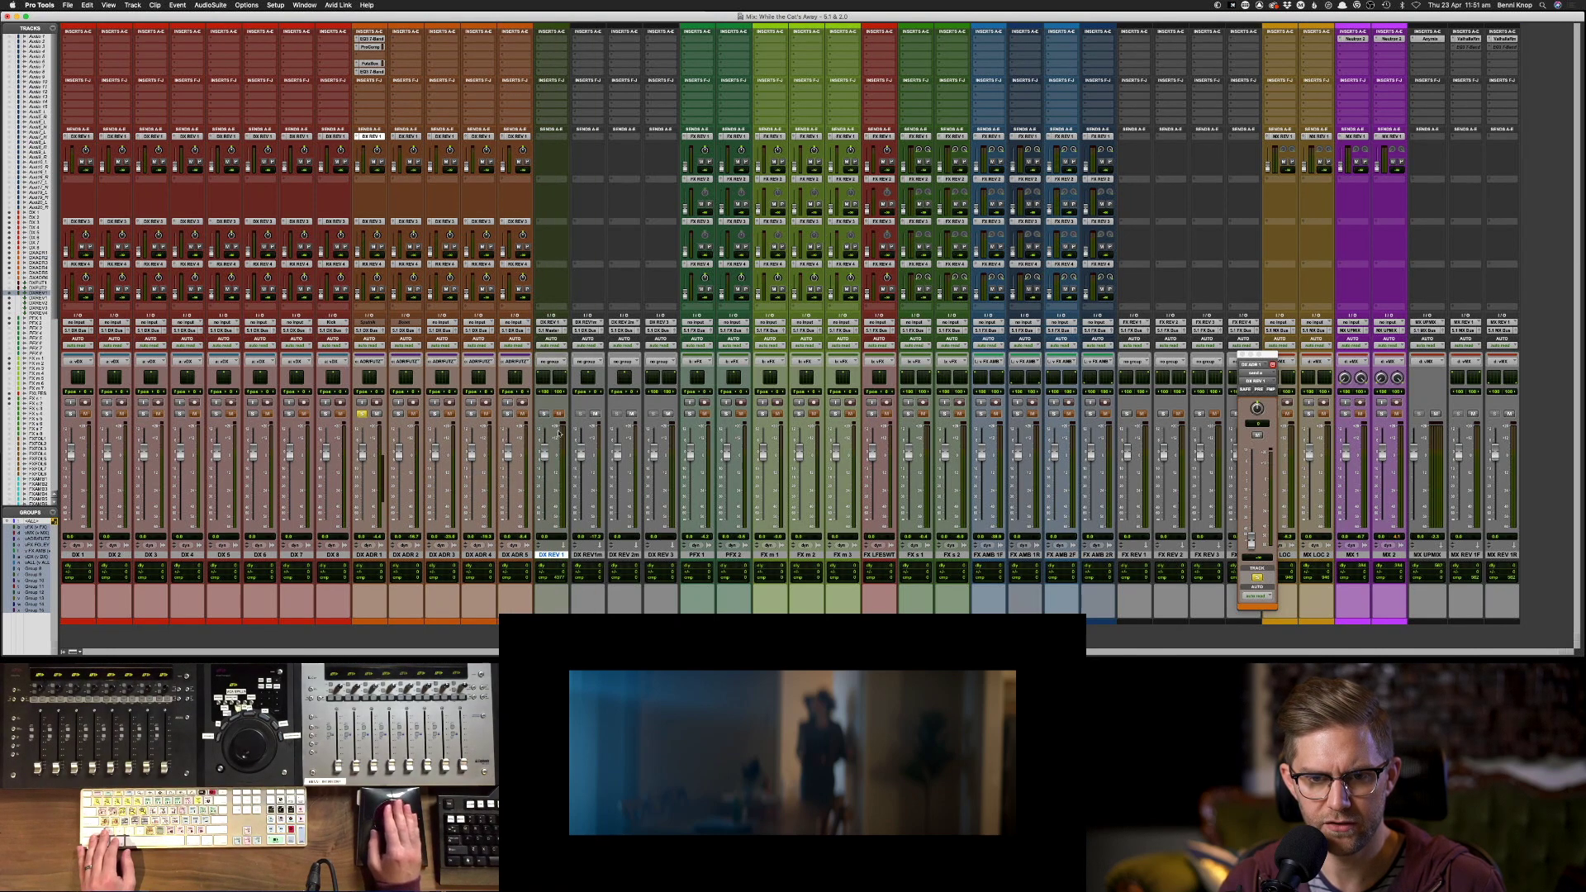
- Route the DX REV 1 track's output to the 5.1 DX Bus and remove its track color
left_click(550, 327)
mouse_move(555, 338)
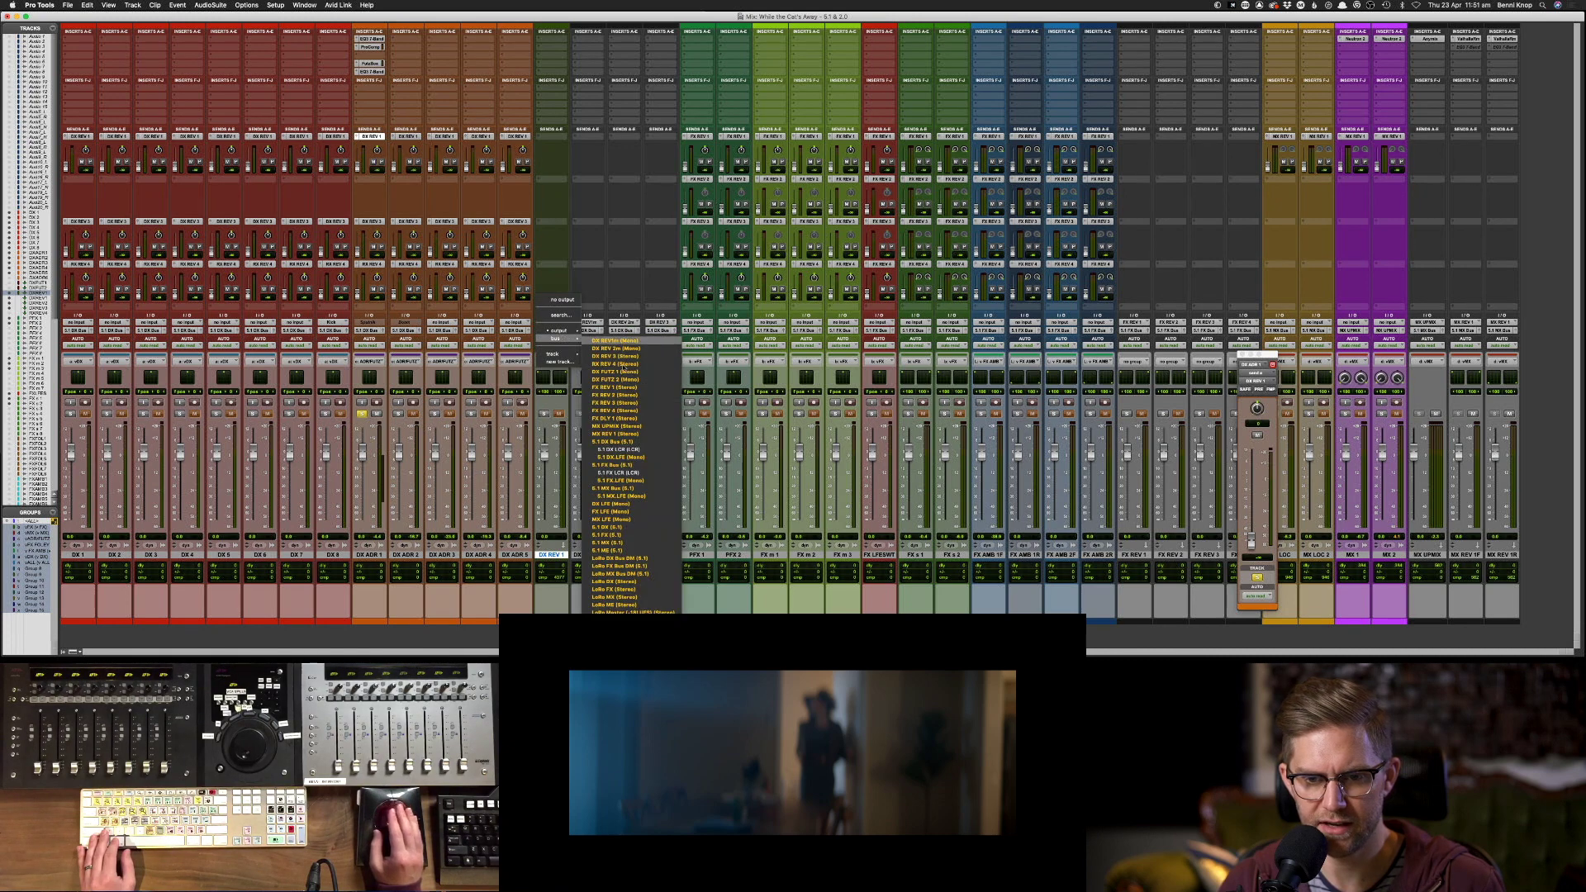
left_click(658, 445)
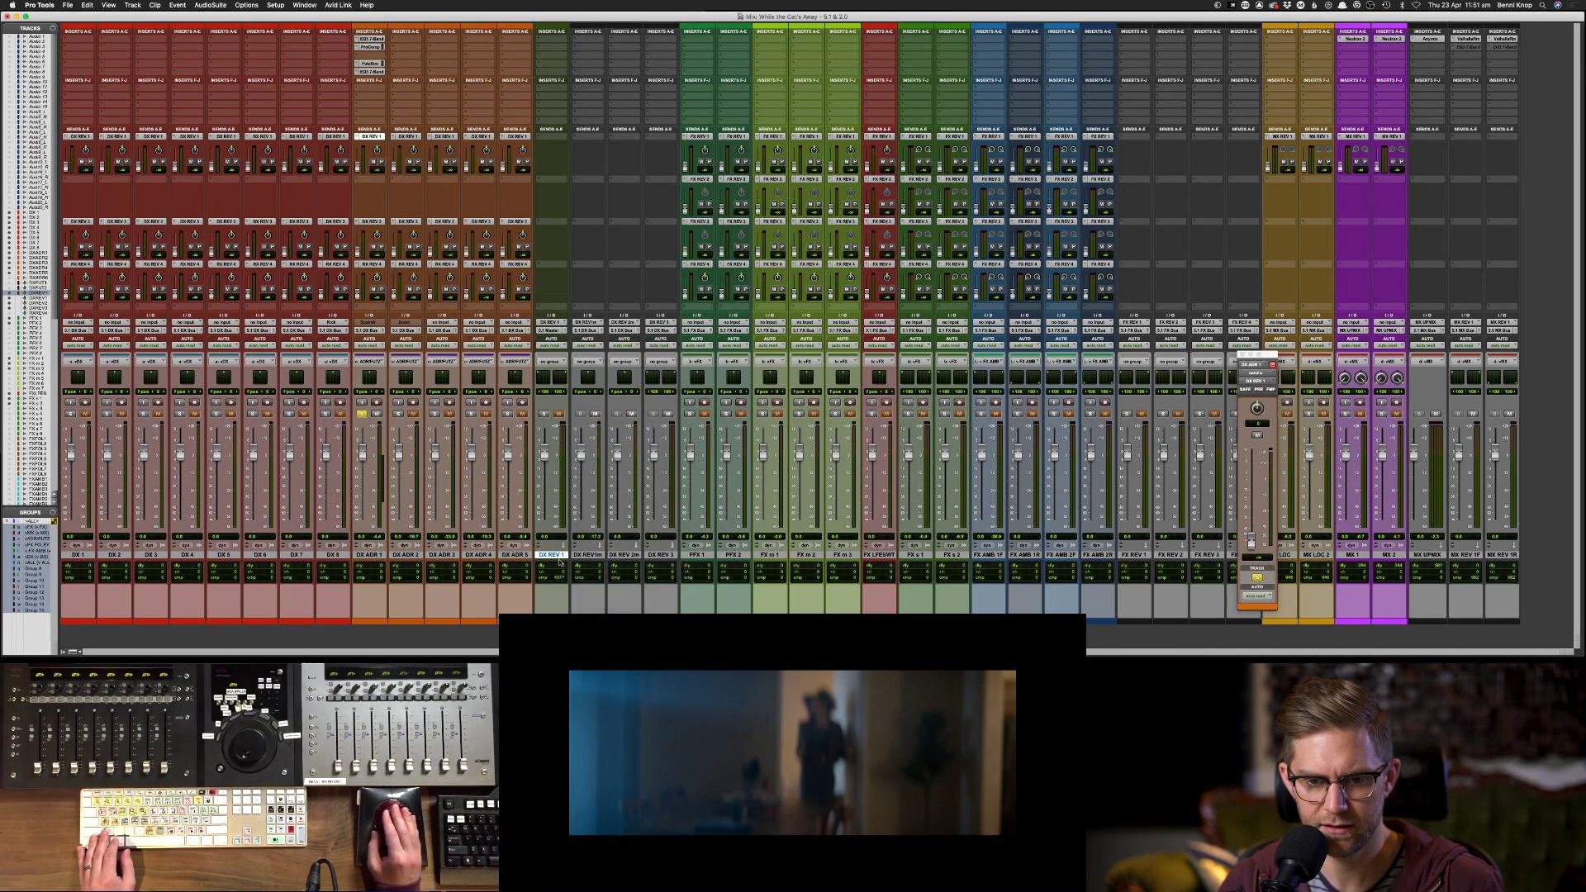
key("ctrl+shift+c")
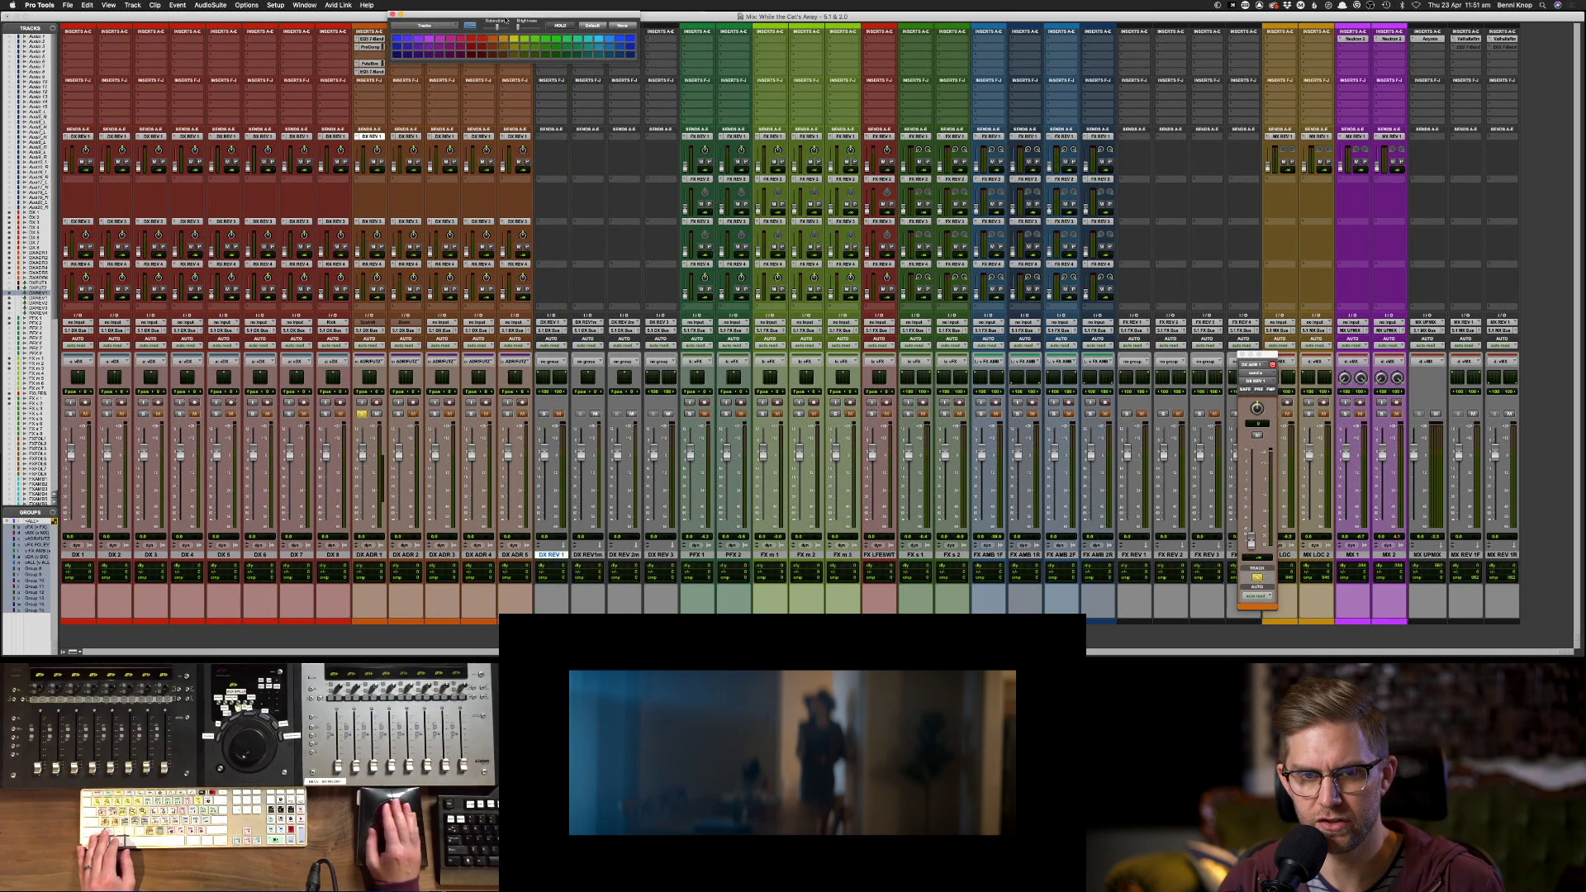
left_click(395, 14)
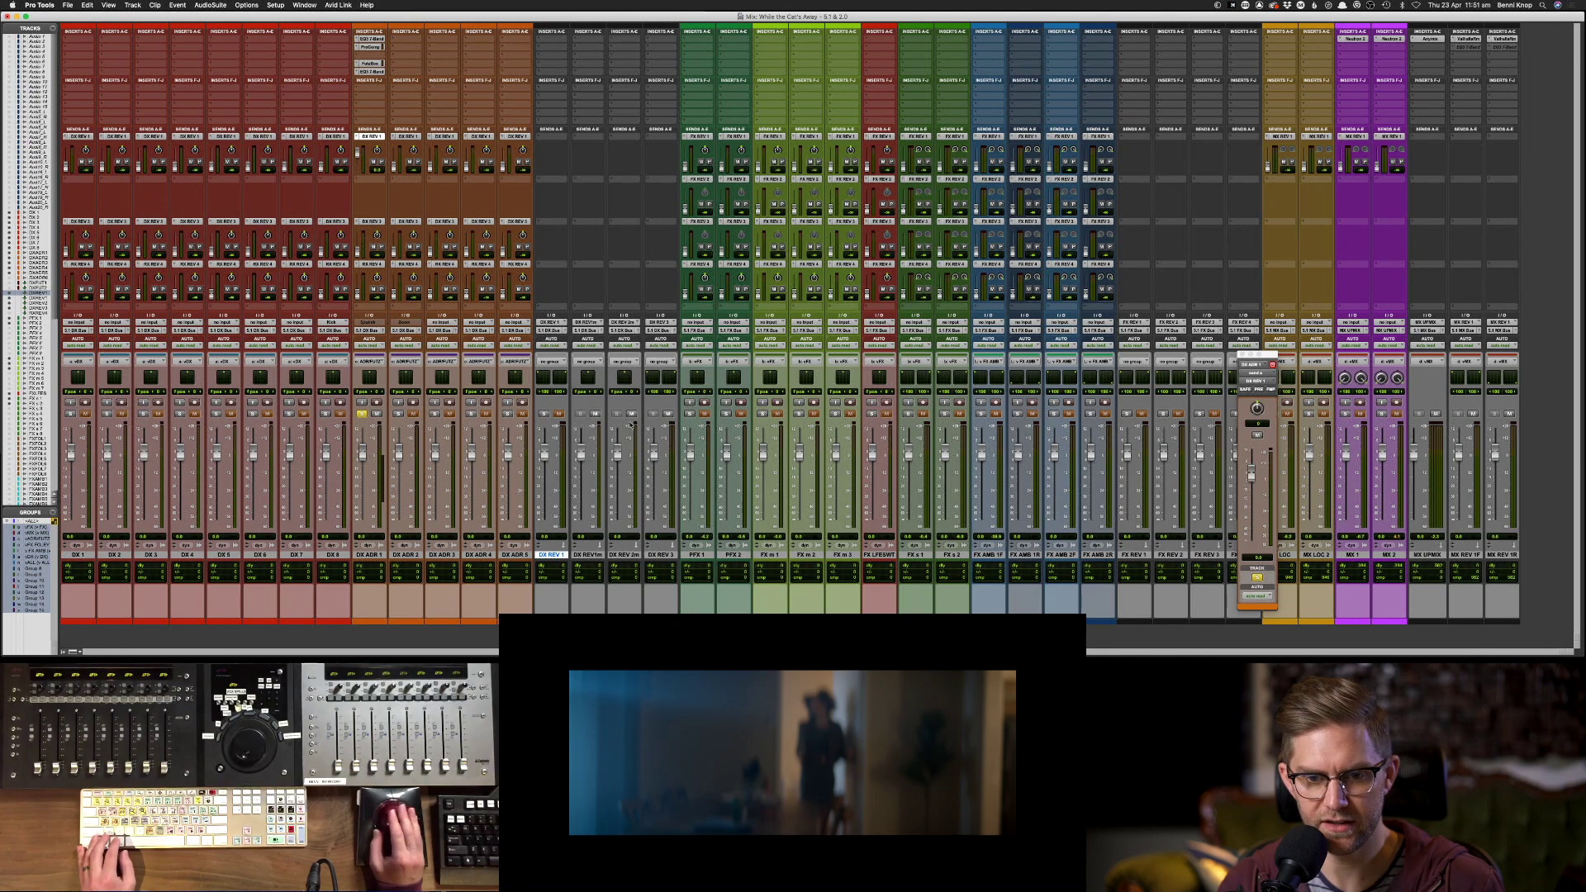
- Duplicate the DX REV 1 track once with its inserts, sends and group assignments, placing the copy directly after it
right_click(549, 558)
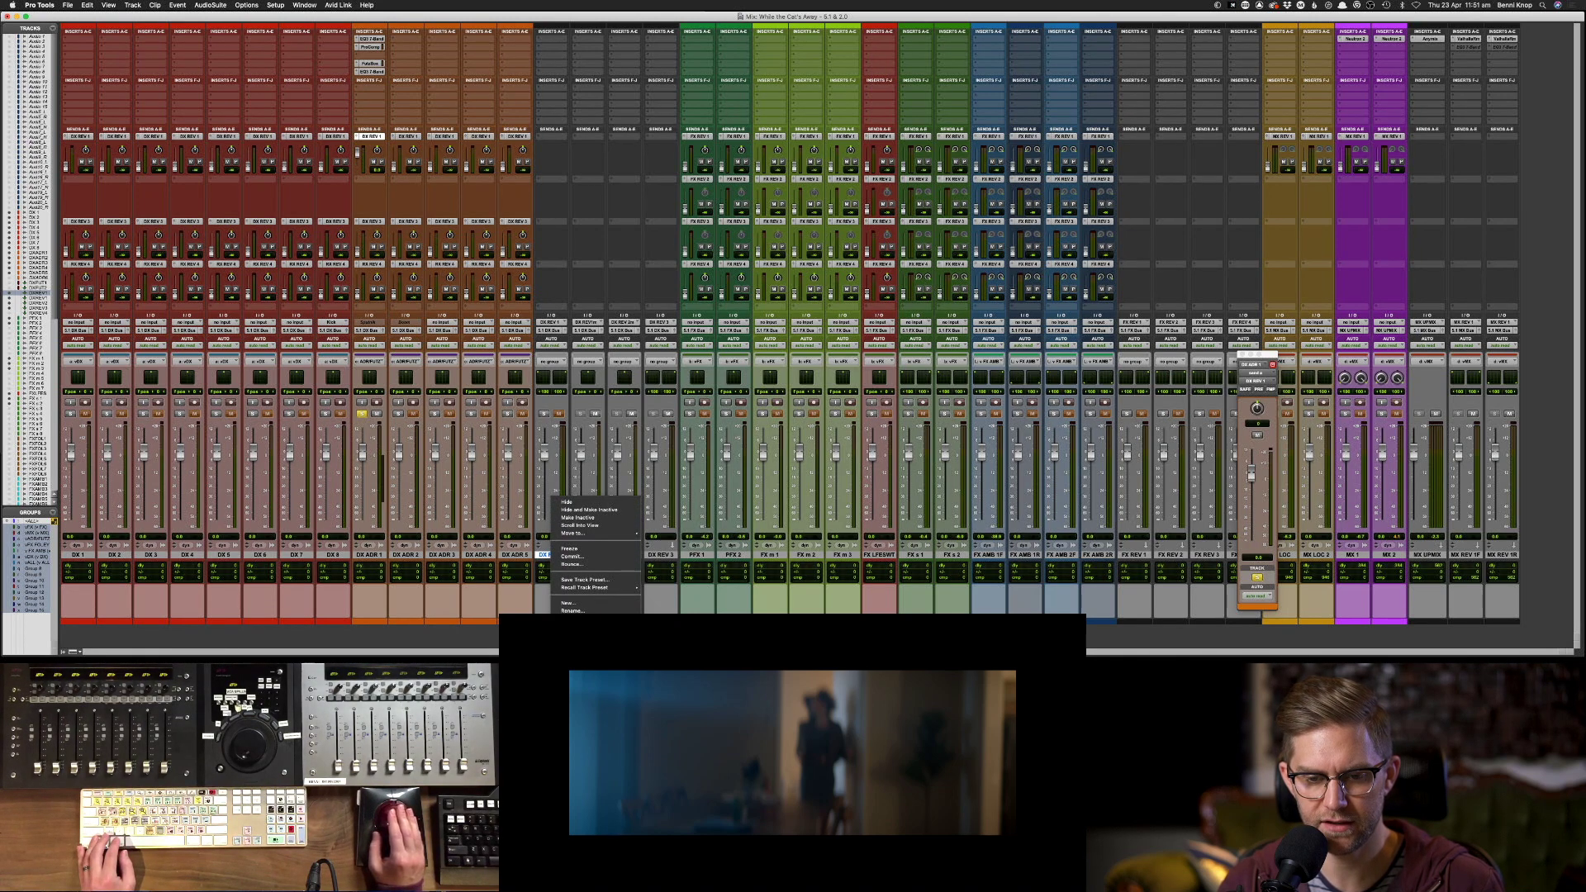
key("alt+shift+d")
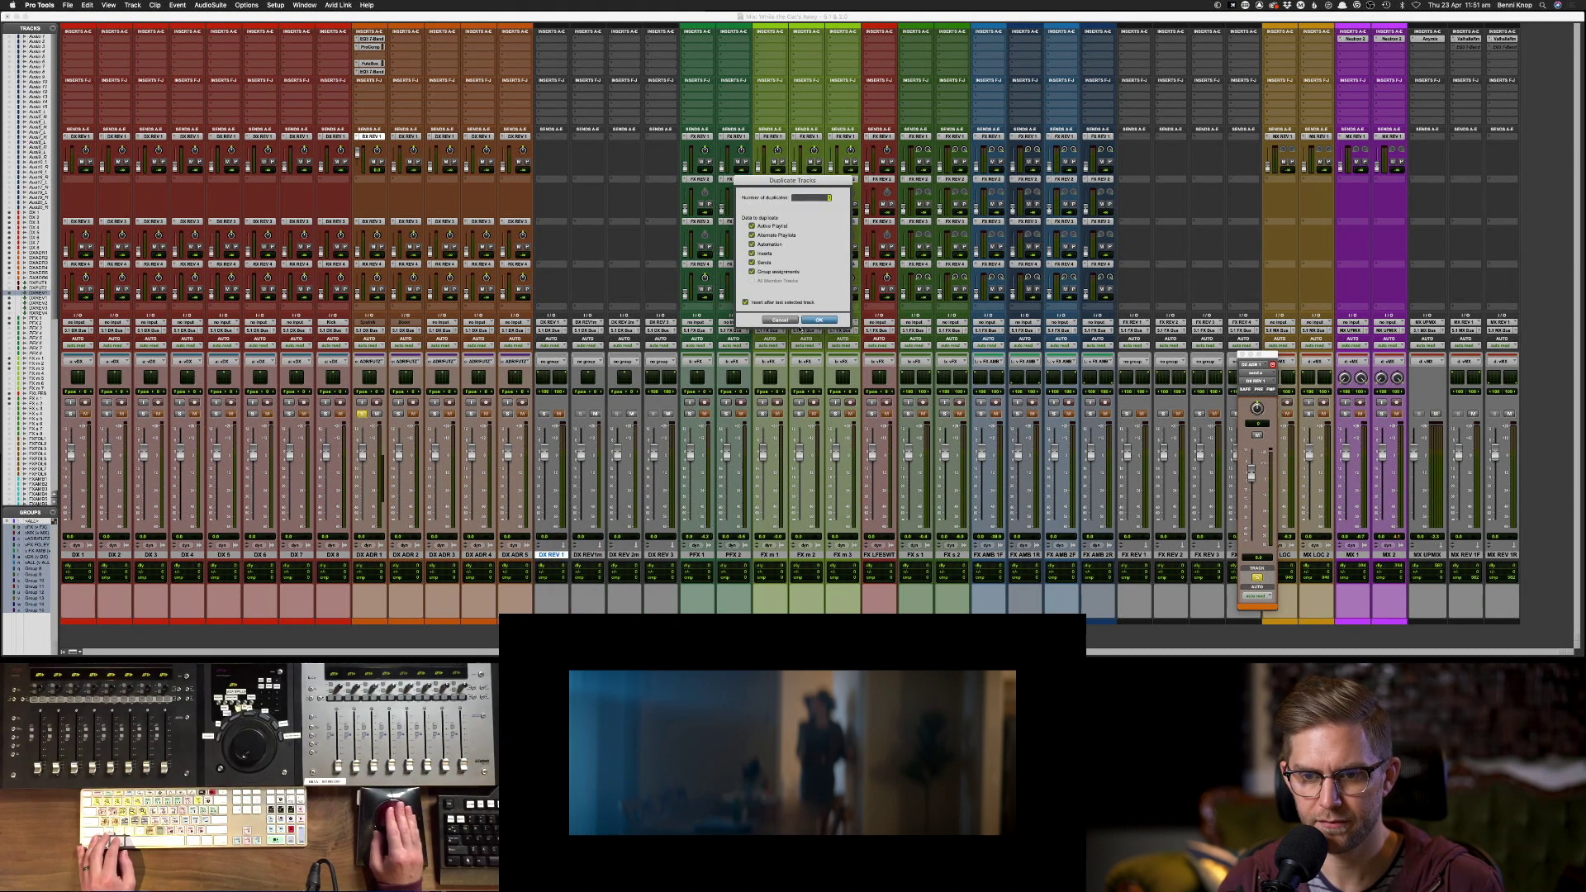
left_click(818, 320)
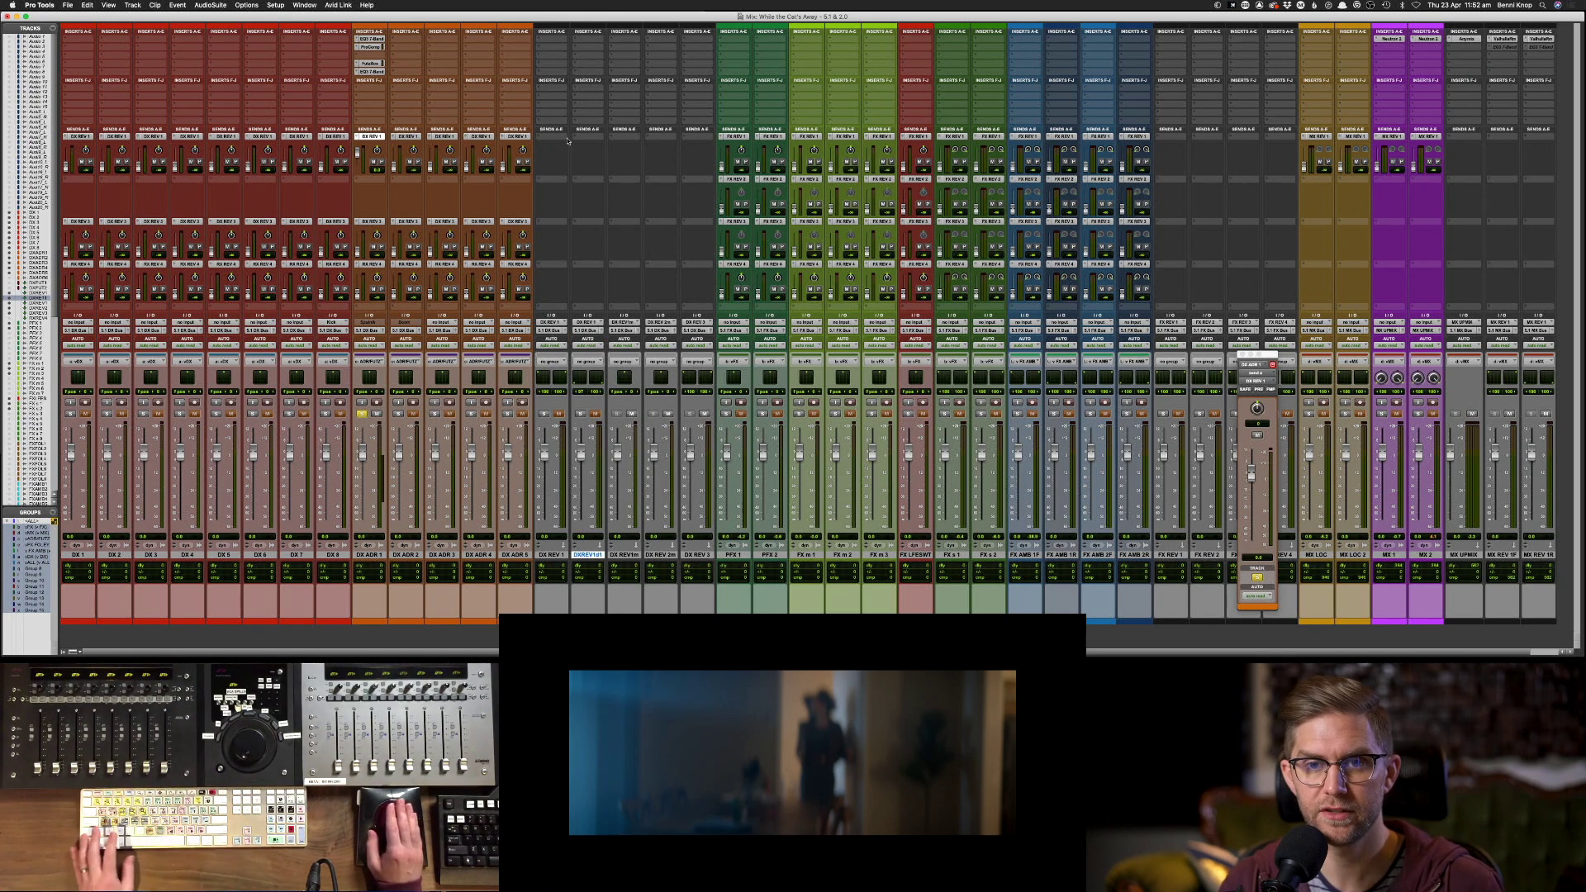
- Insert a stereo ValhallaRoom reverb in the first insert slot of the original DX REV 1 track
left_click(551, 39)
mouse_move(583, 39)
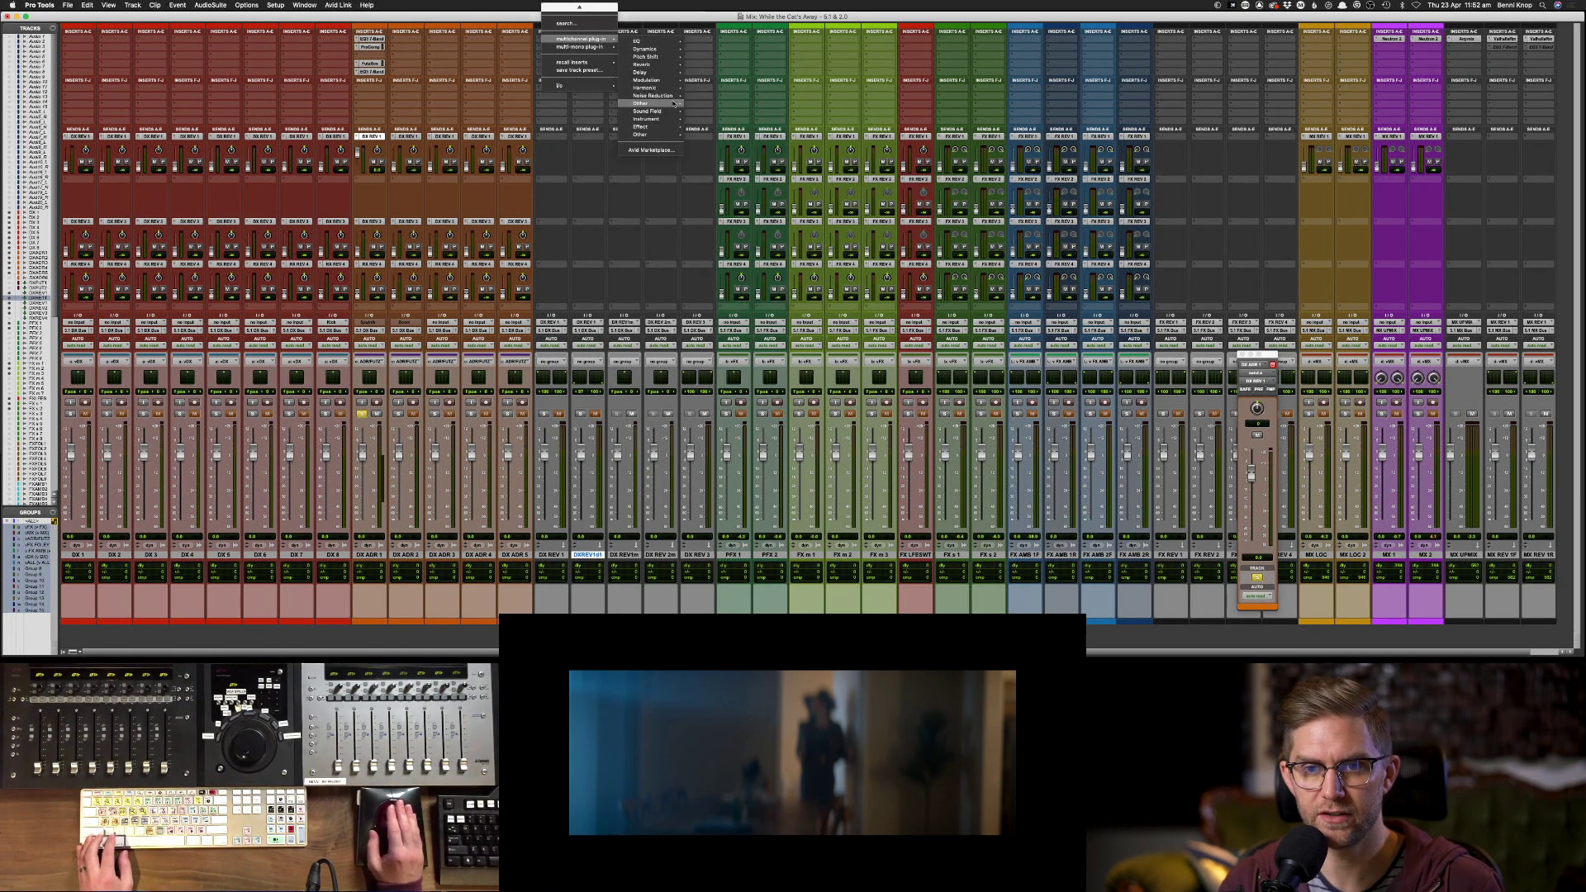
mouse_move(653, 65)
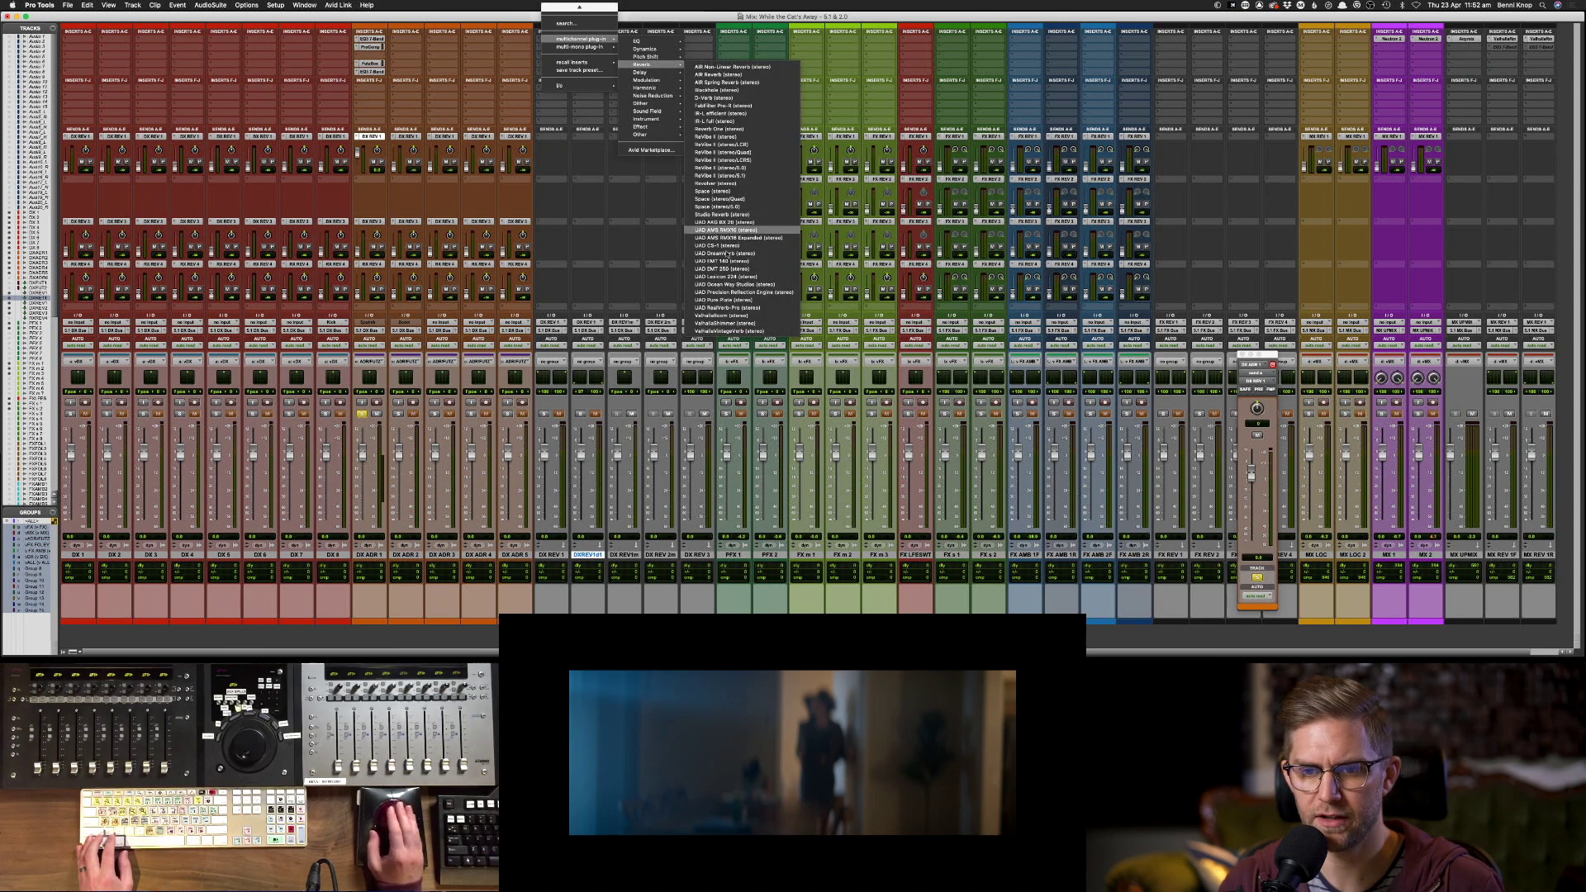
left_click(712, 315)
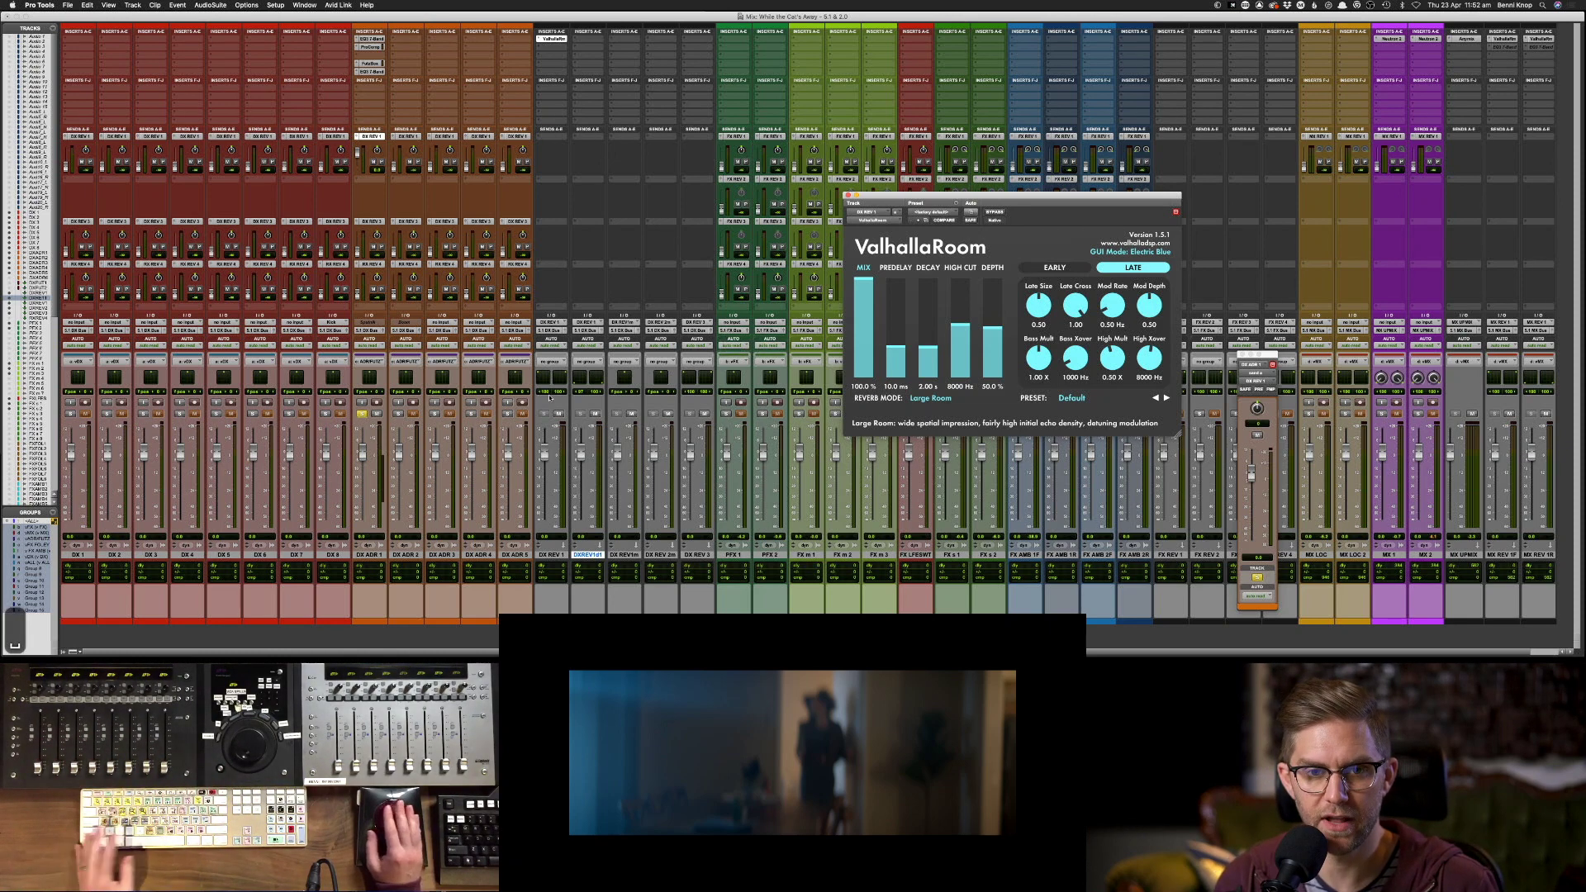
- During playback, load the SmallWoodRoom preset in ValhallaRoom and set its High Cut to 6140 Hz
key("space")
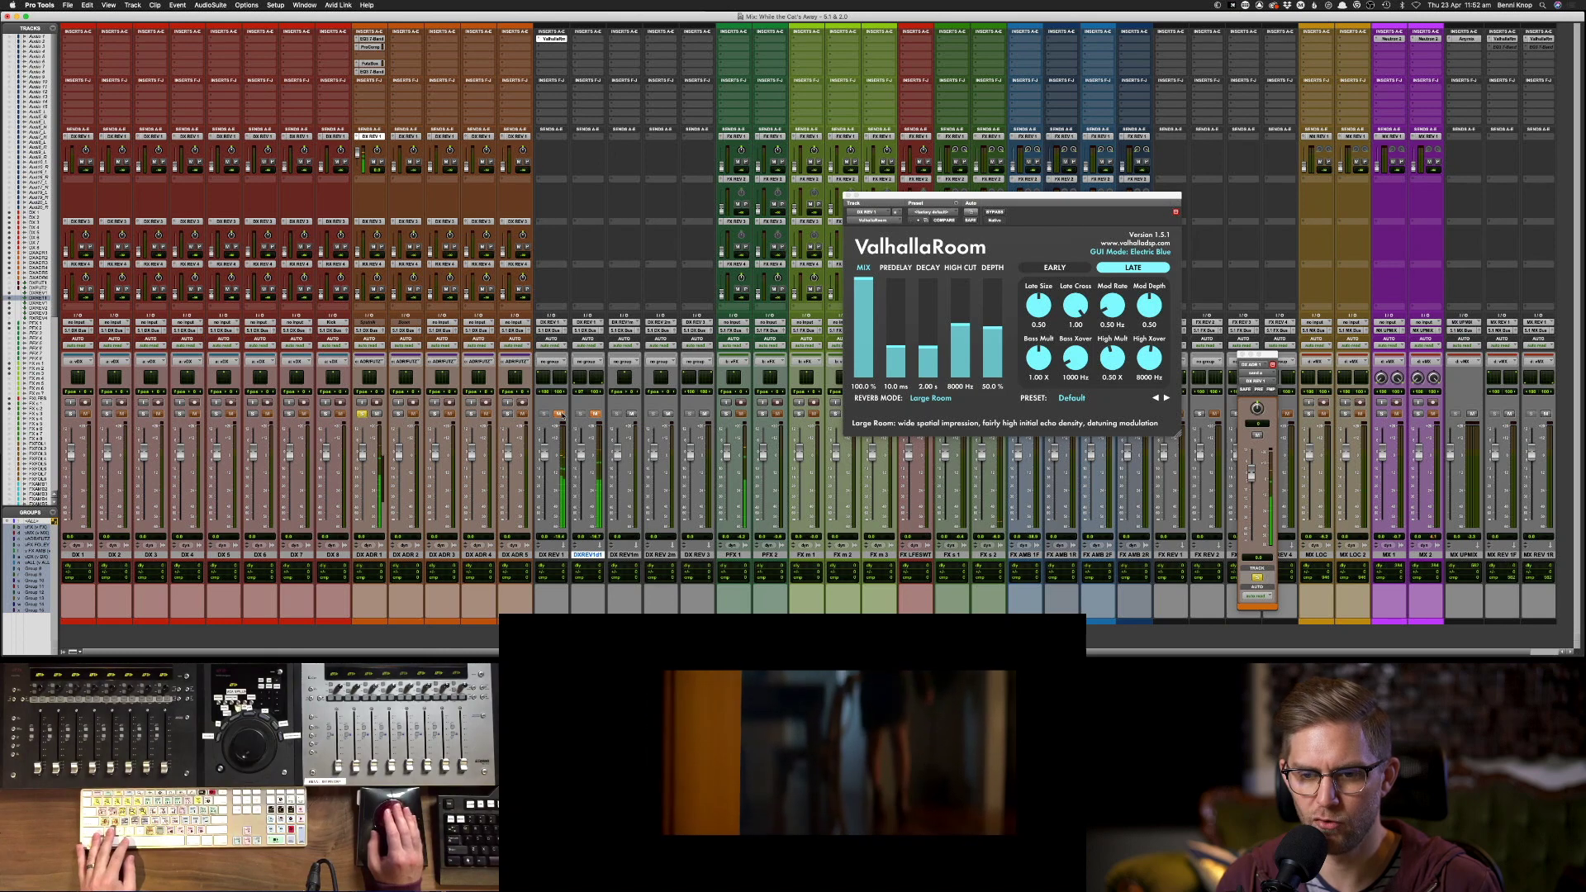
left_click(932, 399)
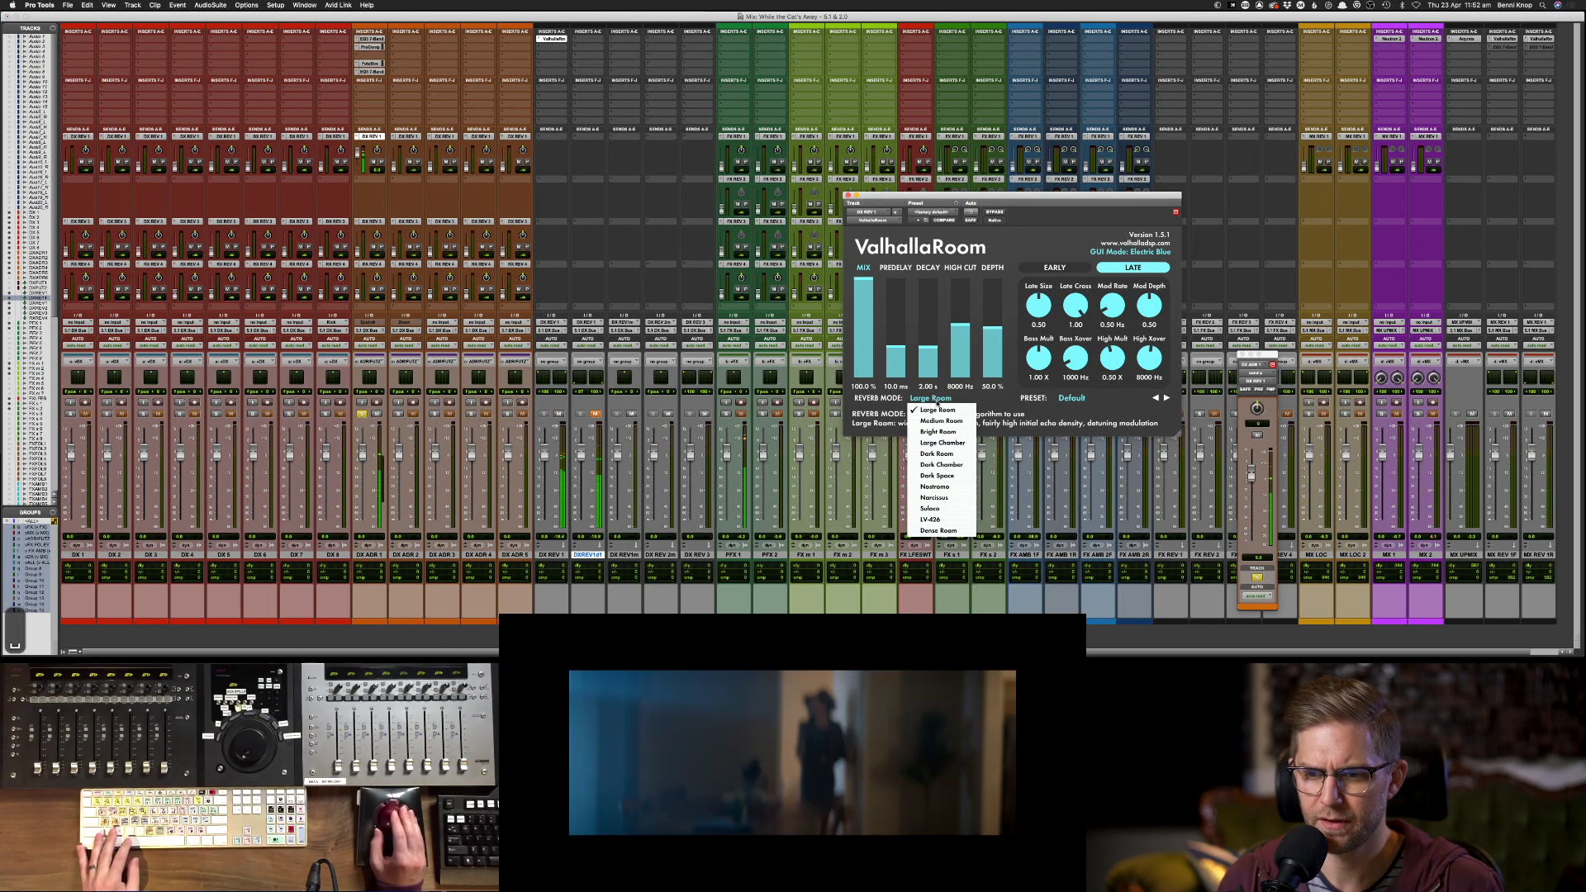
left_click(941, 421)
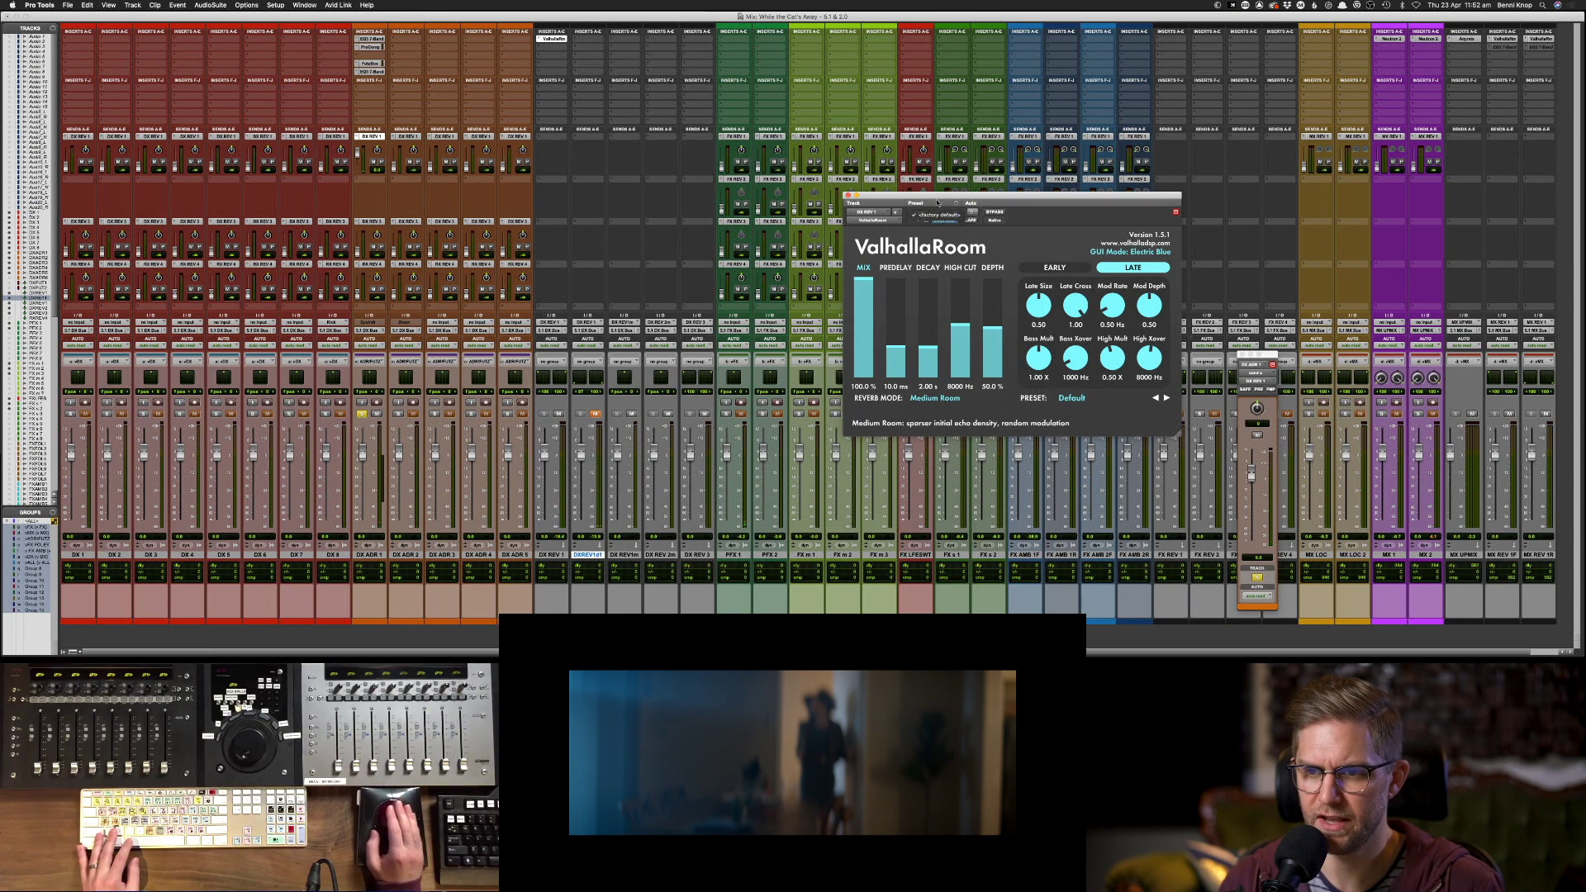
left_click(1071, 398)
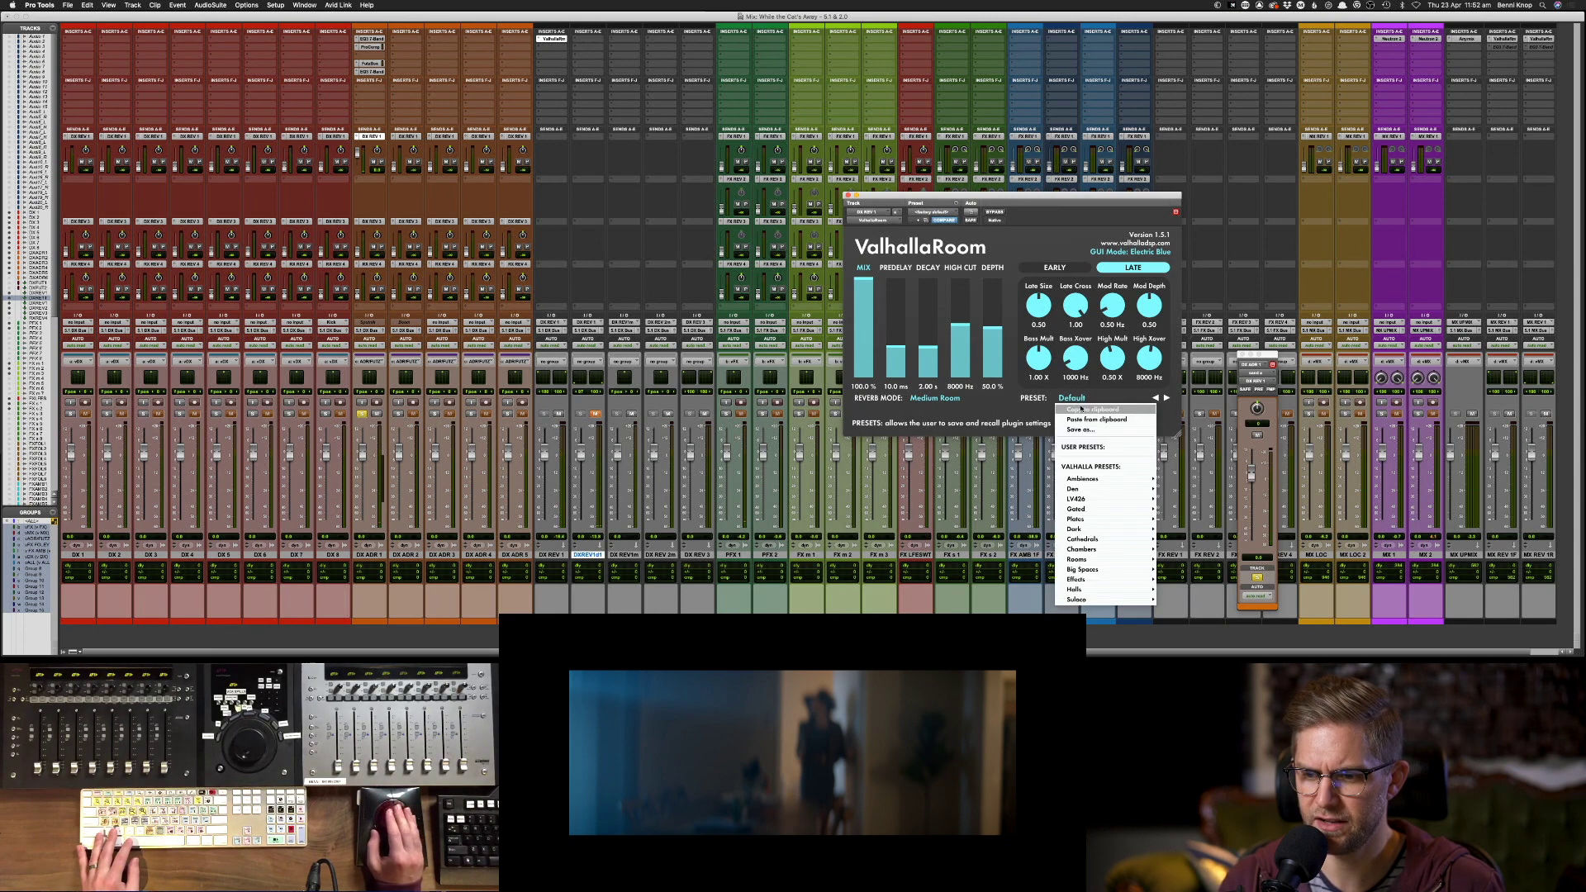
mouse_move(1113, 559)
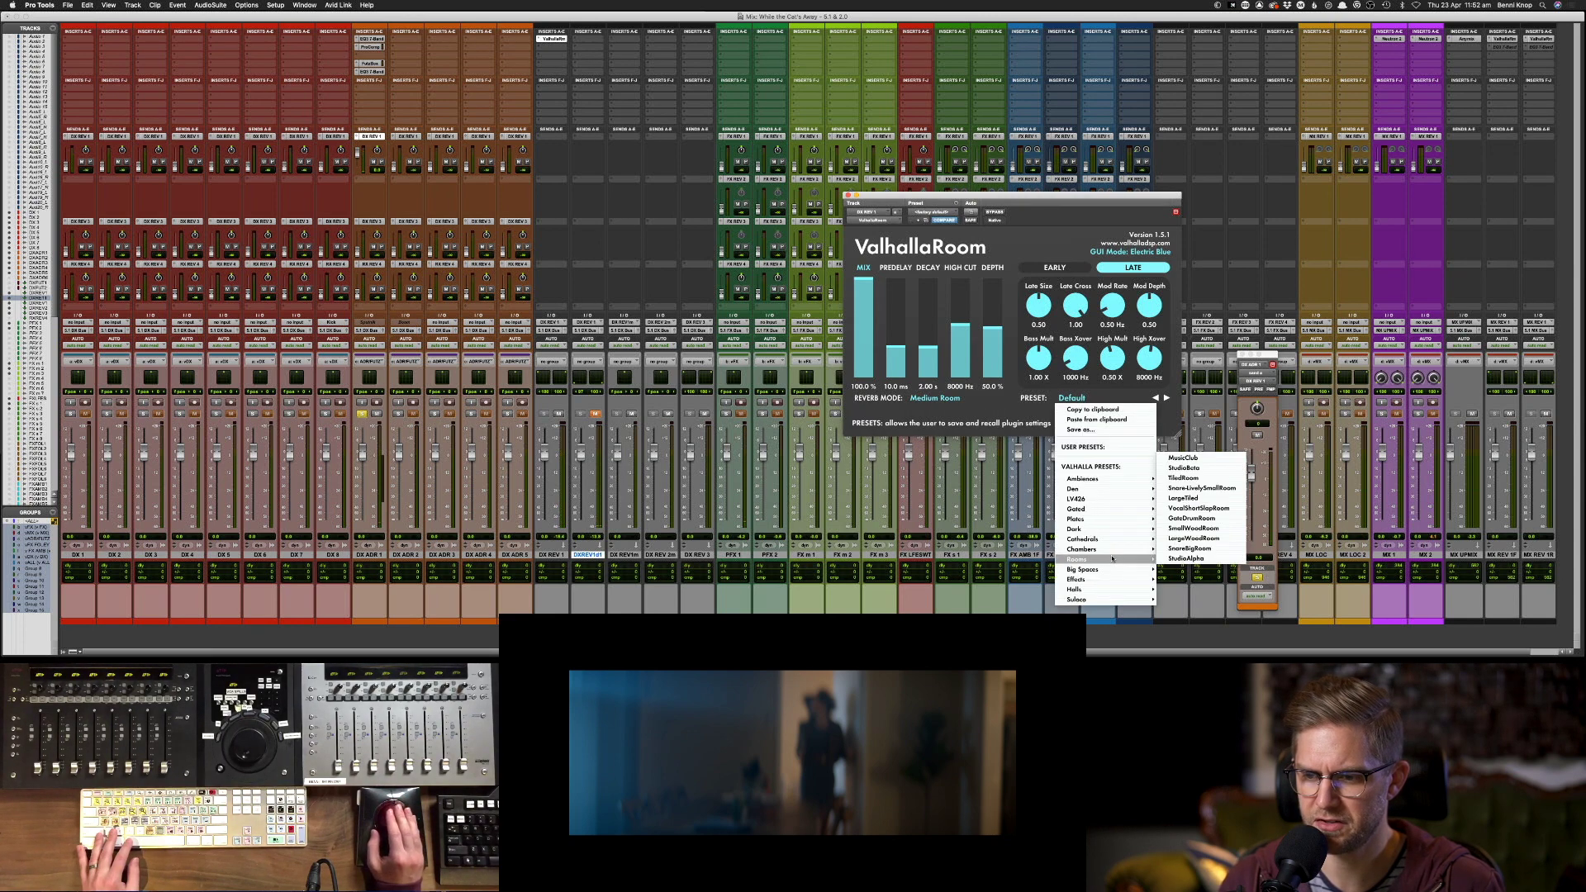
left_click(1201, 538)
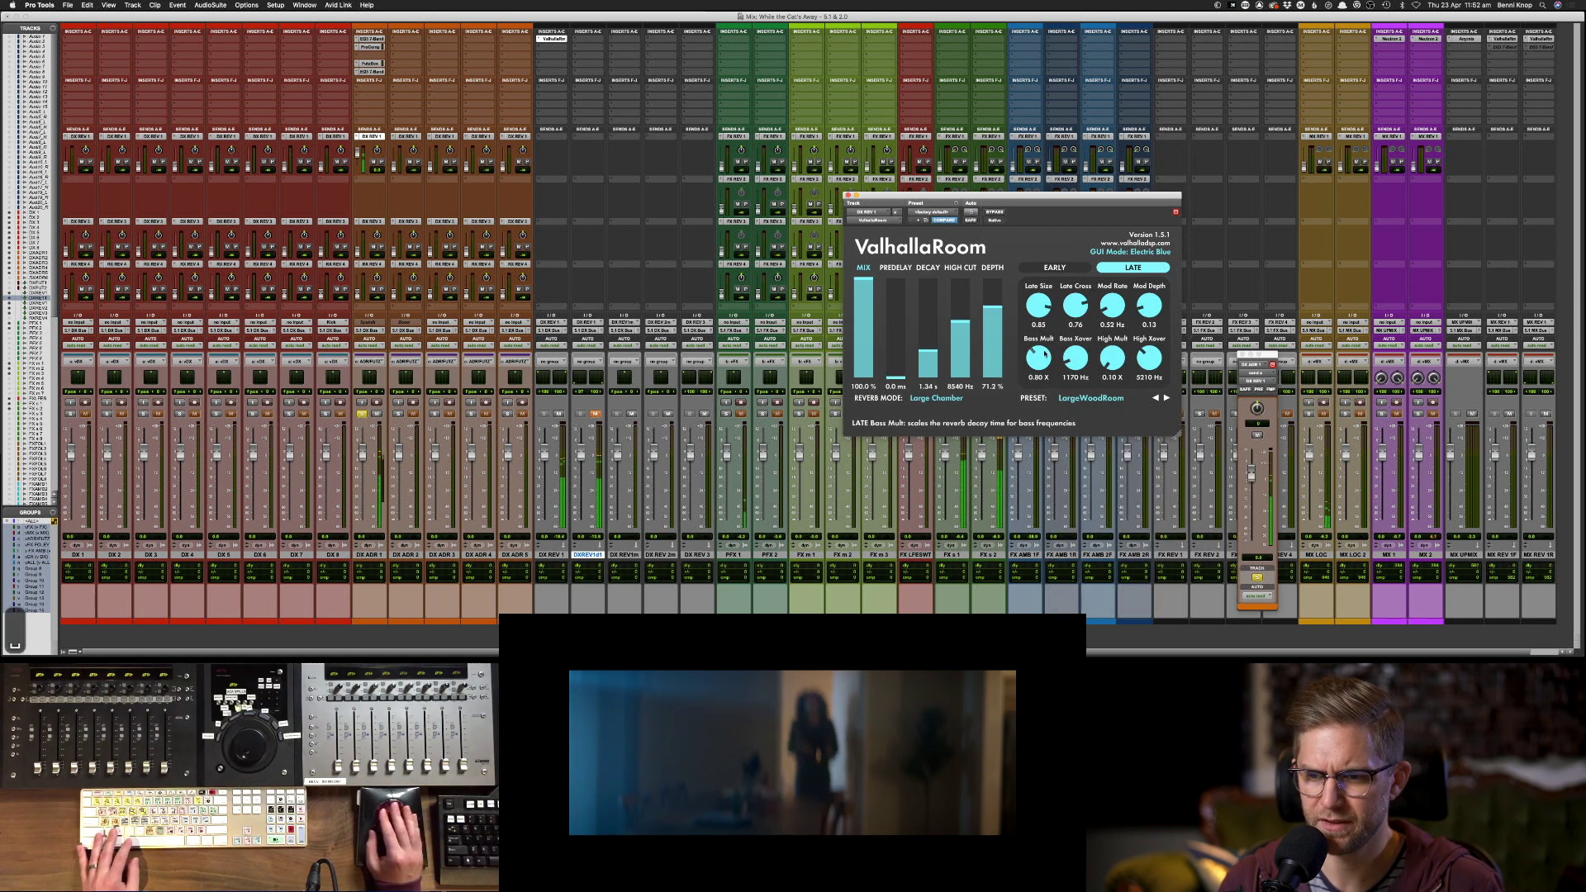
left_click(1155, 398)
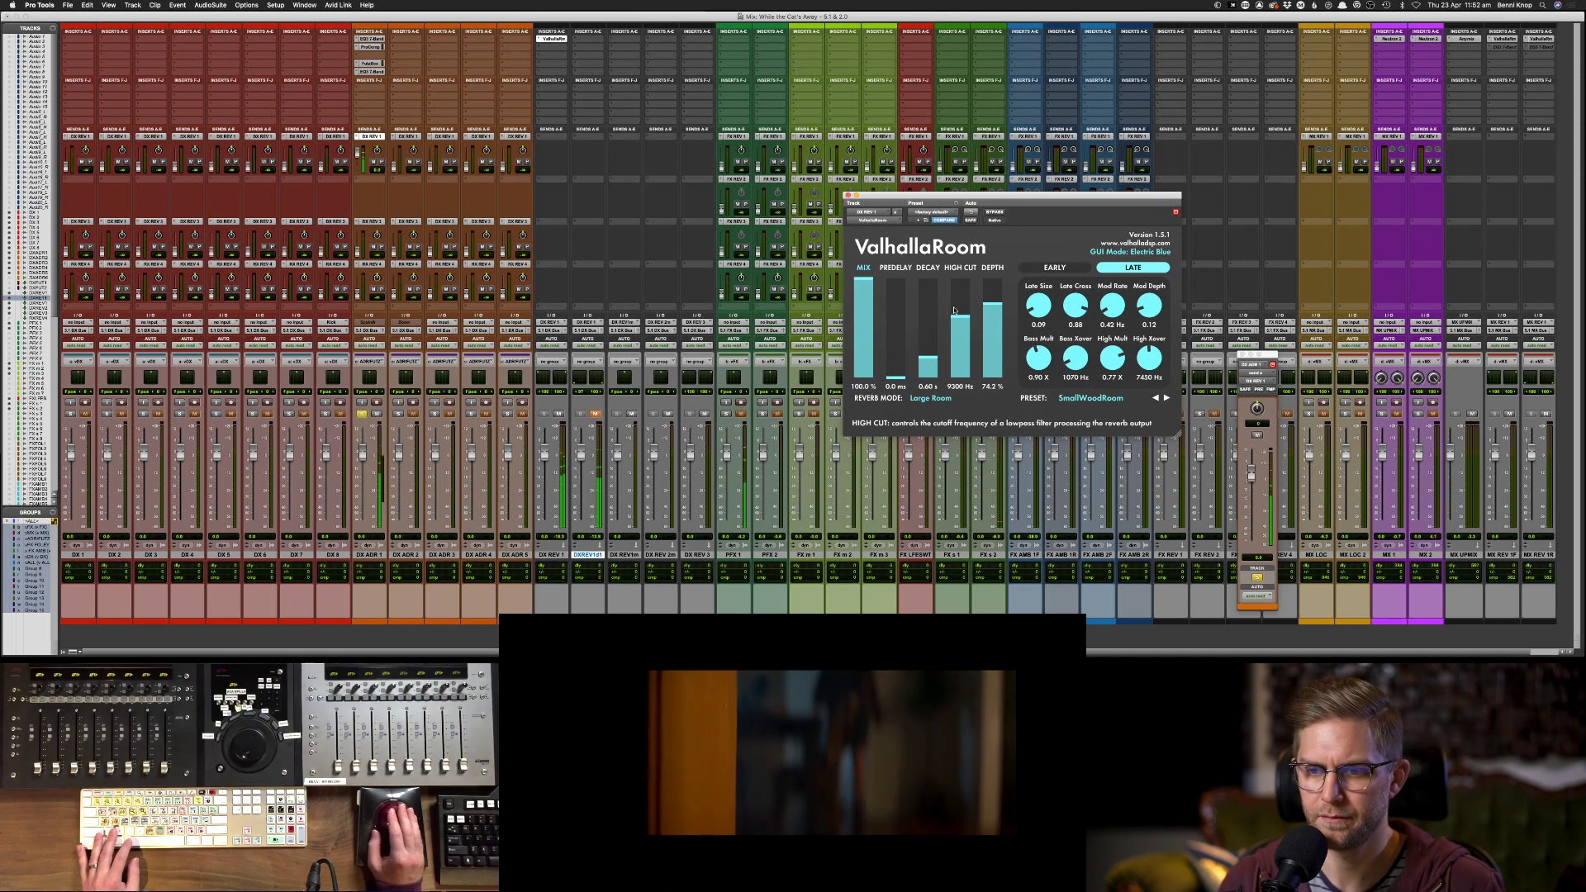
left_click_drag(960, 318, 966, 339)
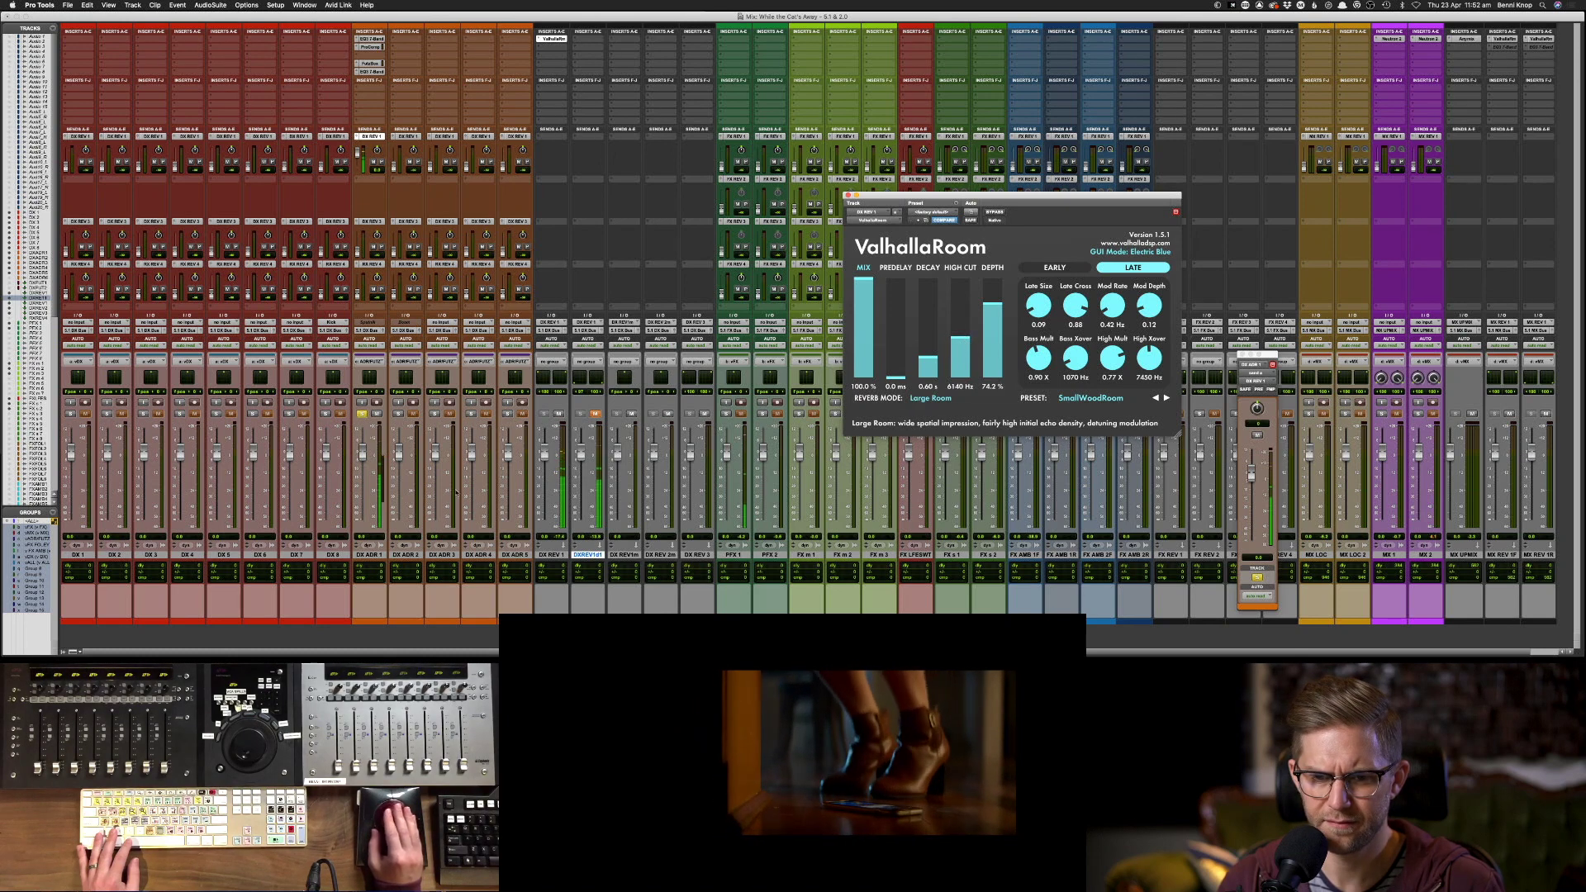
- Copy ValhallaRoom from DX REV 1 to the same insert slot of its duplicate and lower the faders of both reverb tracks
left_click_drag(547, 452, 549, 469)
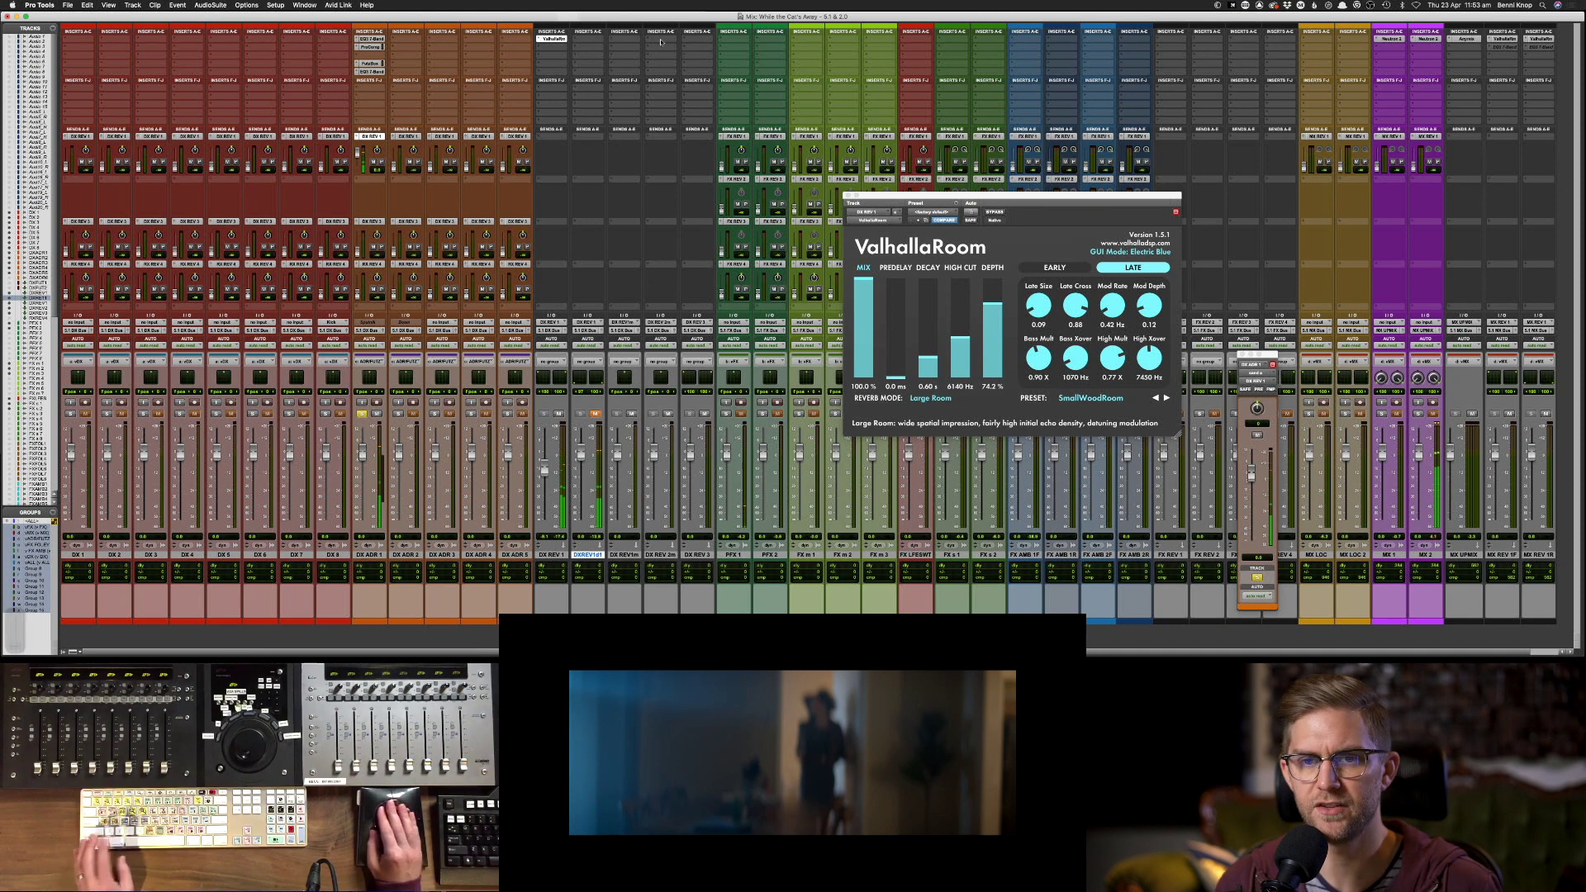
left_click_drag(558, 41, 599, 40)
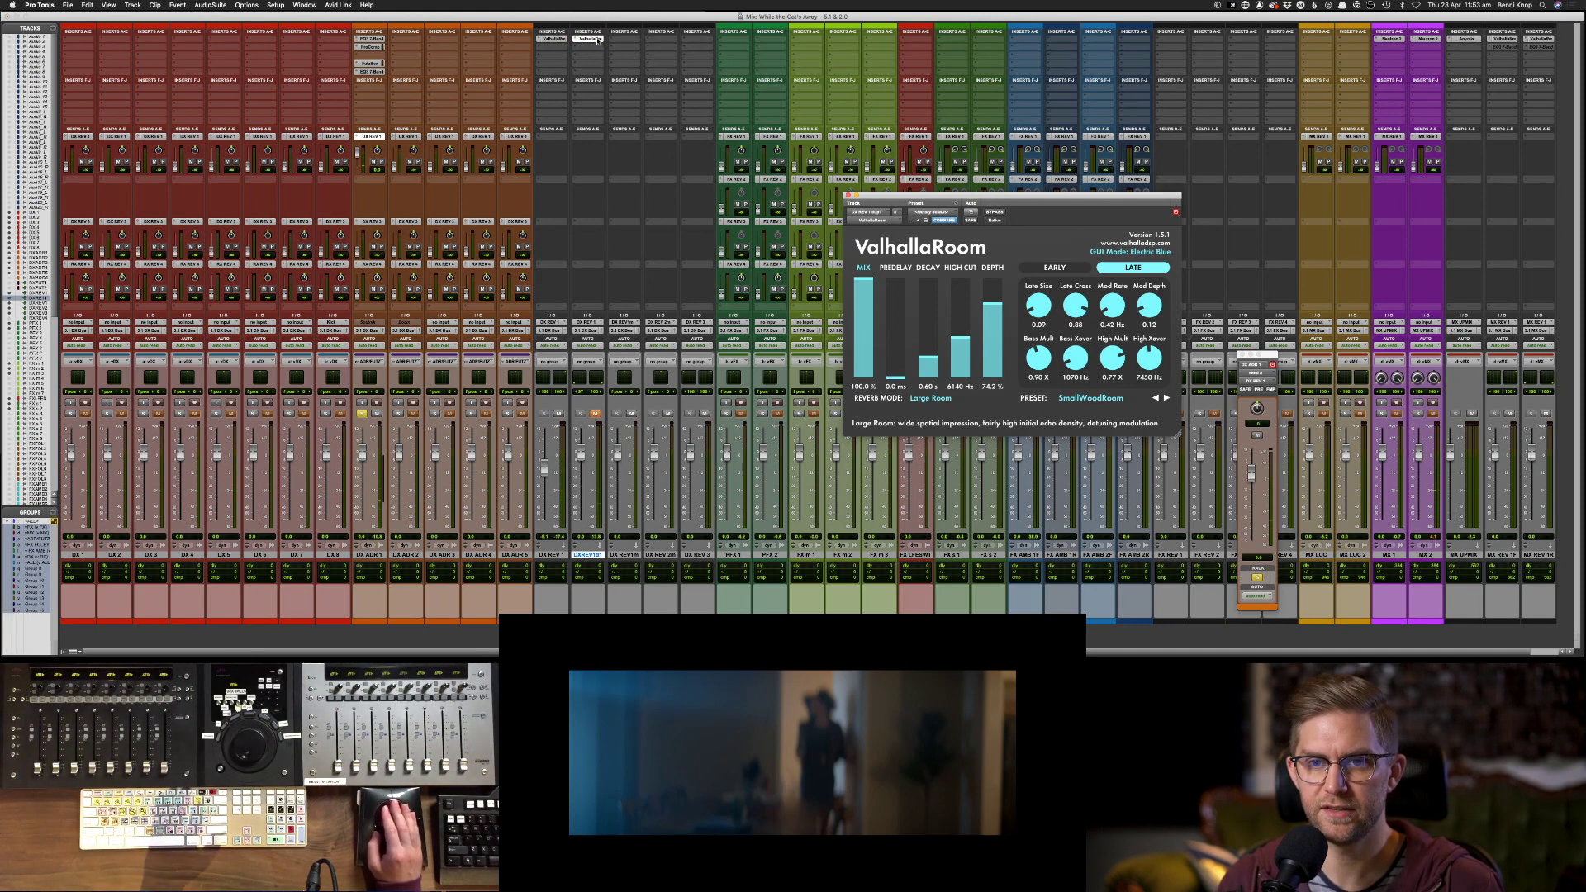
left_click(591, 450)
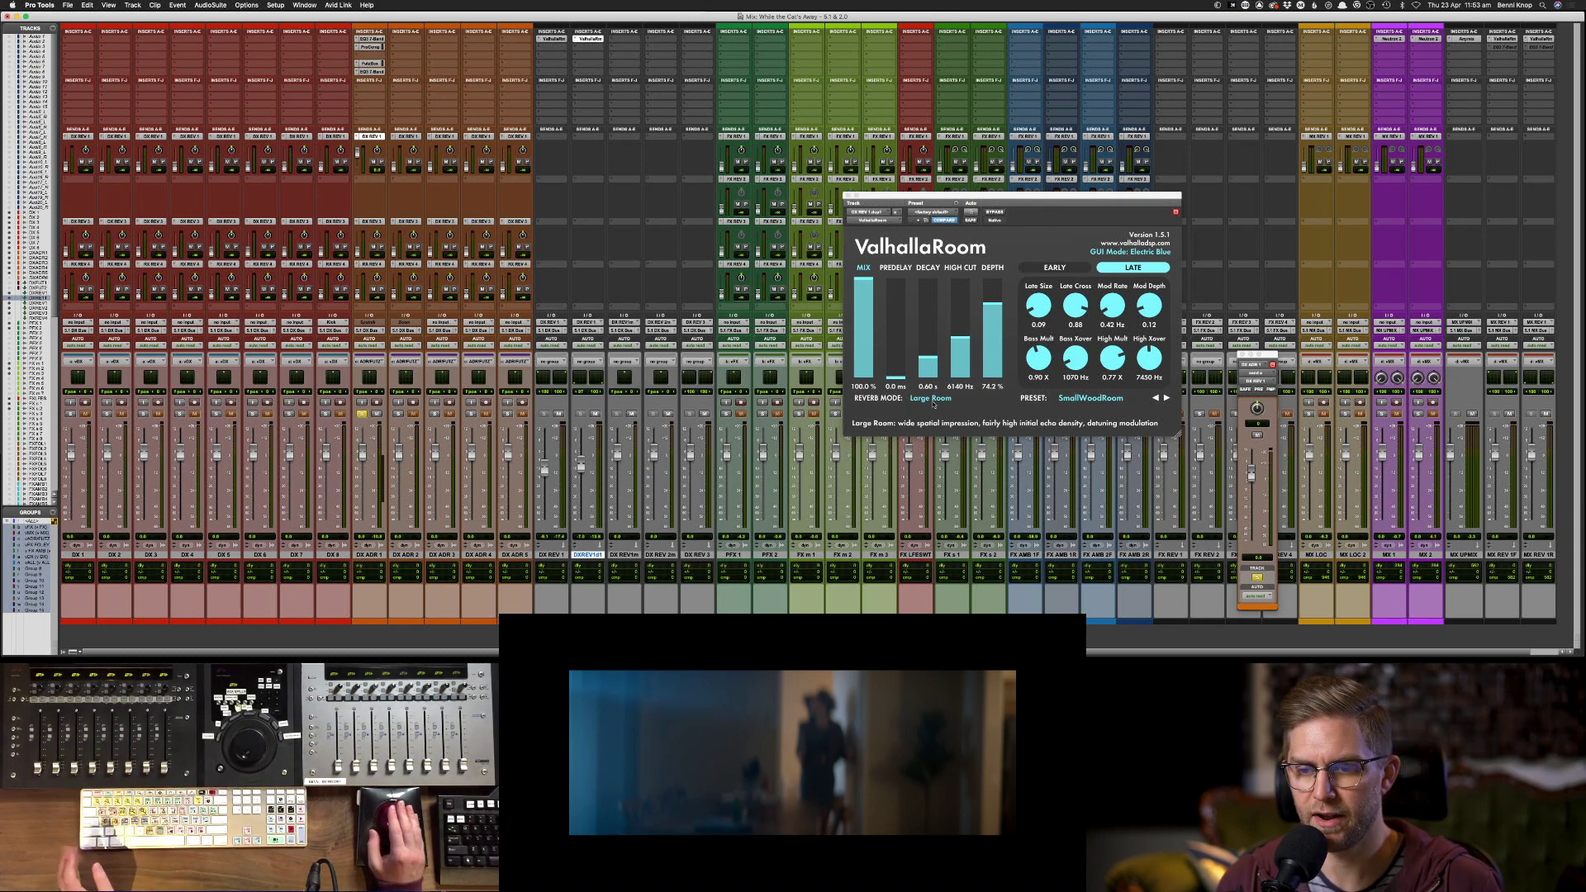
- Set the duplicate track's ValhallaRoom predelay to 22.9 ms and decay to 0.46 s, and lower its High Cut
left_click_drag(897, 375, 898, 358)
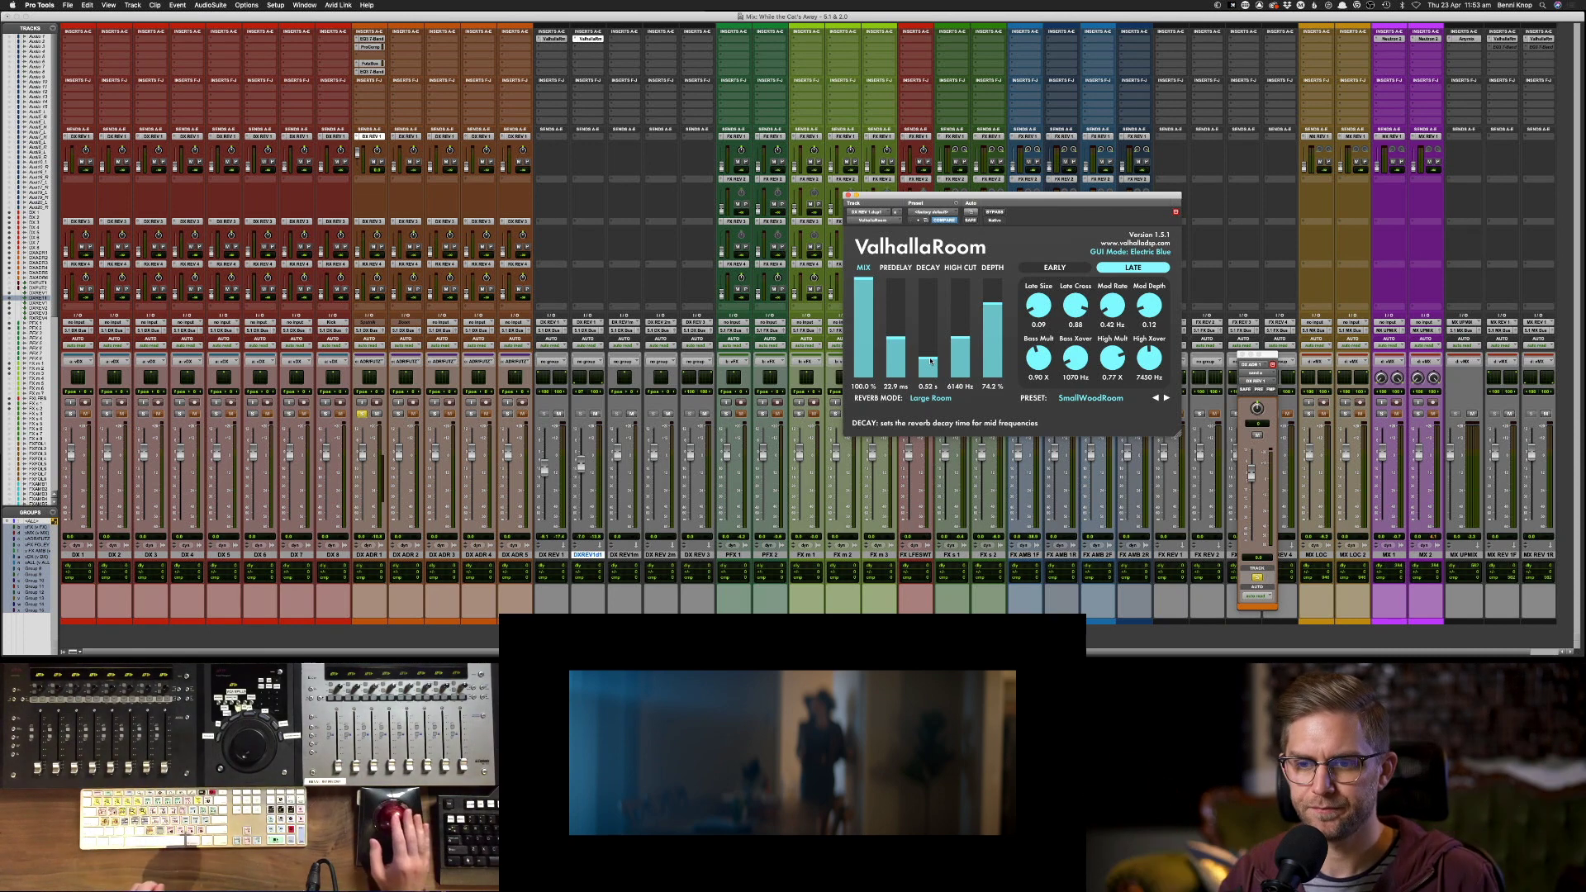
left_click_drag(930, 361, 930, 363)
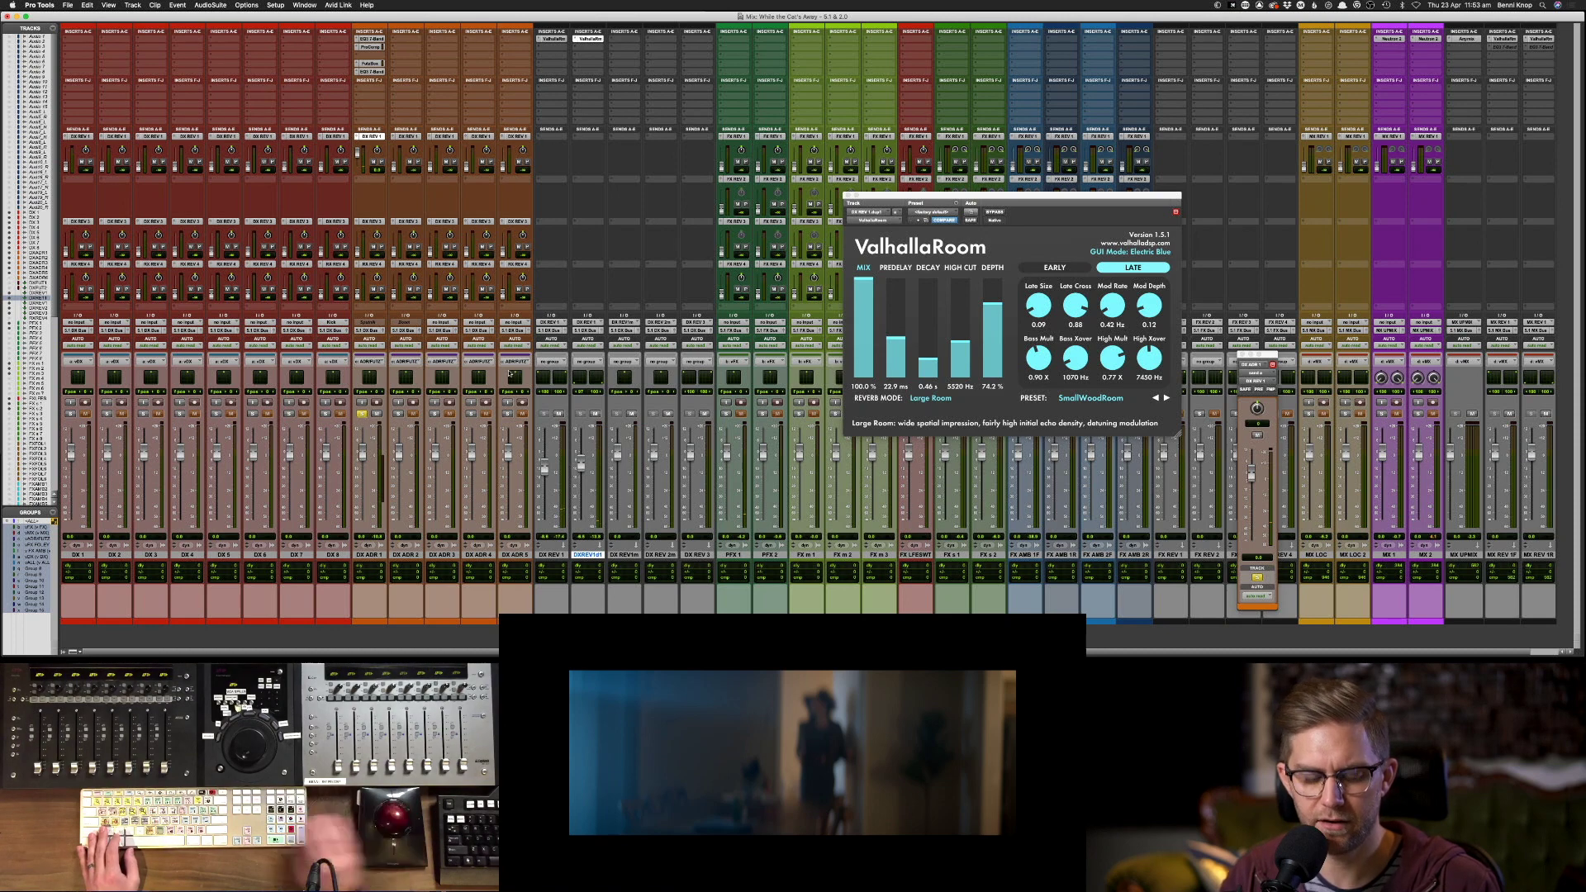
- Play the ADR from just before its clip and slightly cut the low mids in the last EQ on DX ADR 1
key("super+equal")
left_click_drag(665, 340, 570, 272)
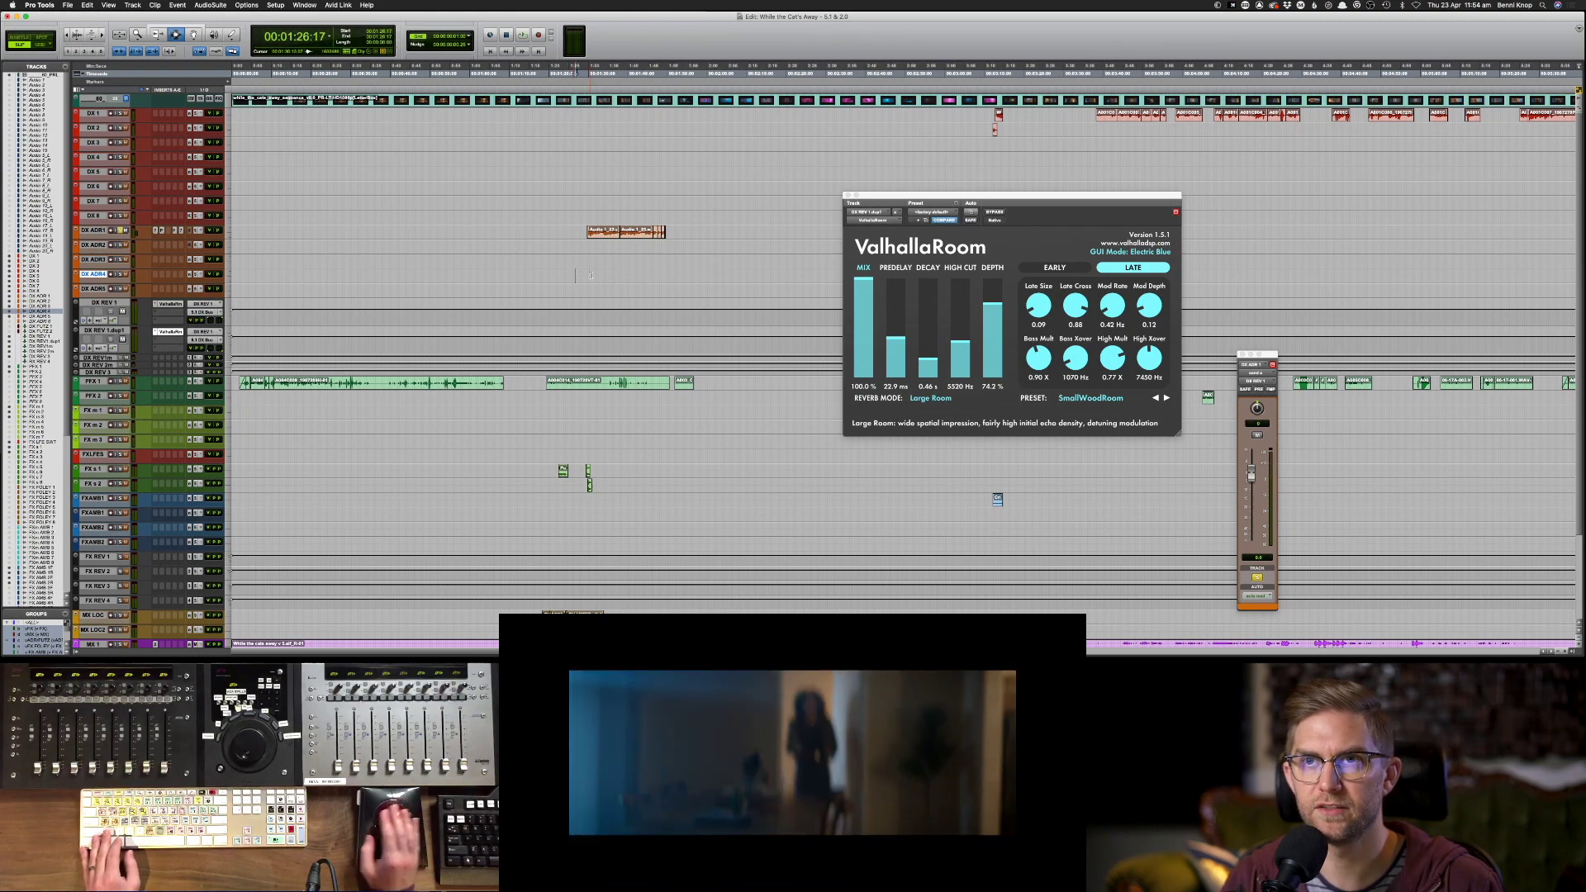
key("super+equal")
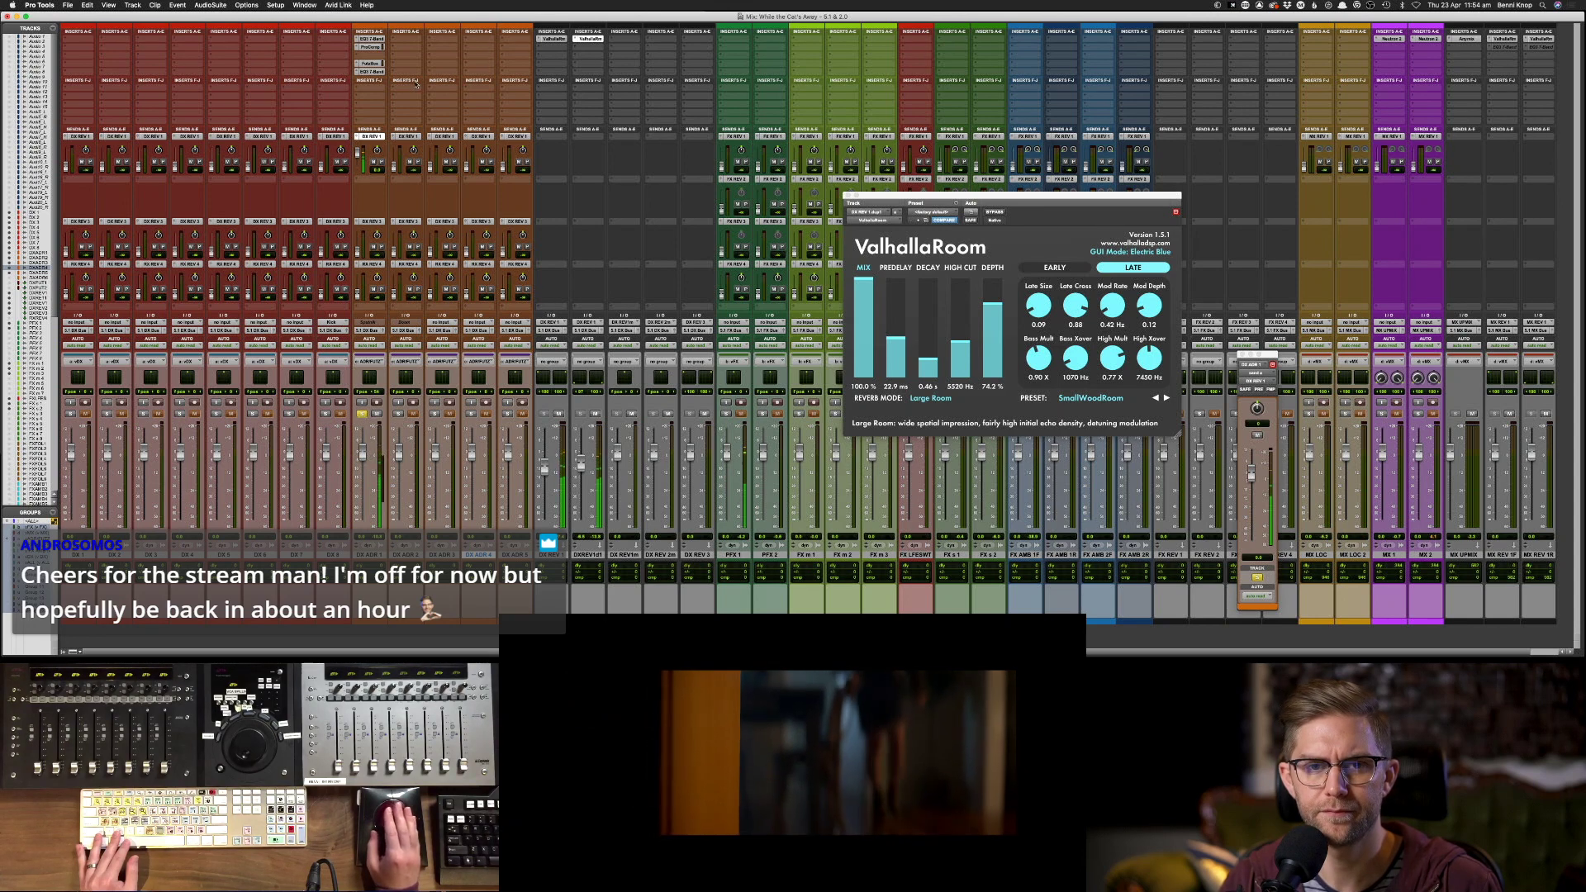
left_click(371, 71)
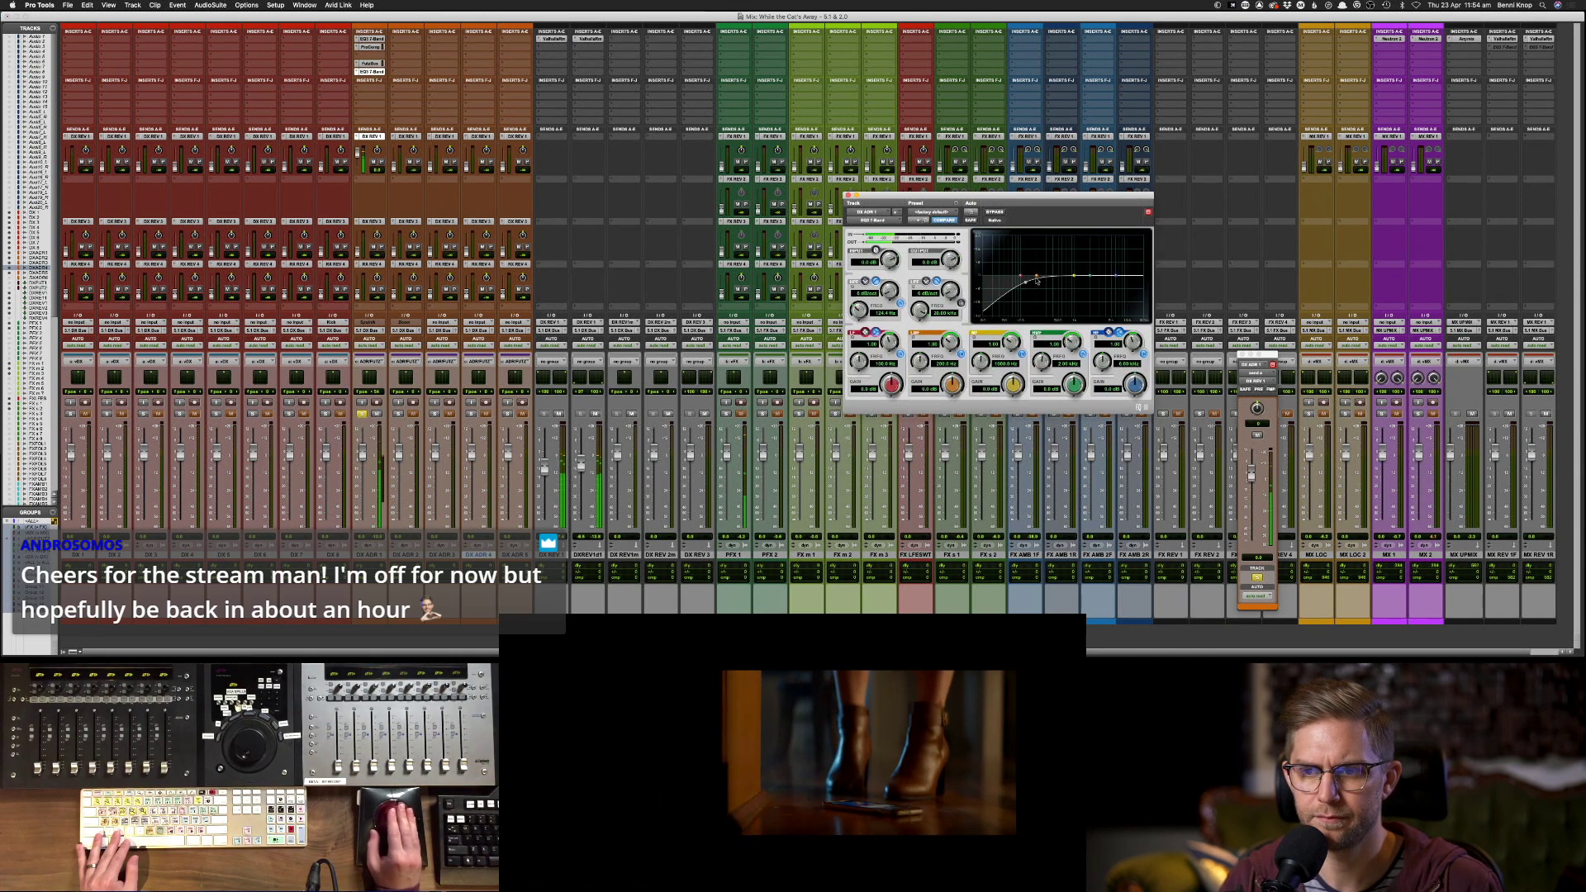
mouse_move(1034, 278)
left_mouse_down()
mouse_move(1032, 244)
mouse_move(1032, 303)
mouse_move(1029, 285)
left_mouse_up()
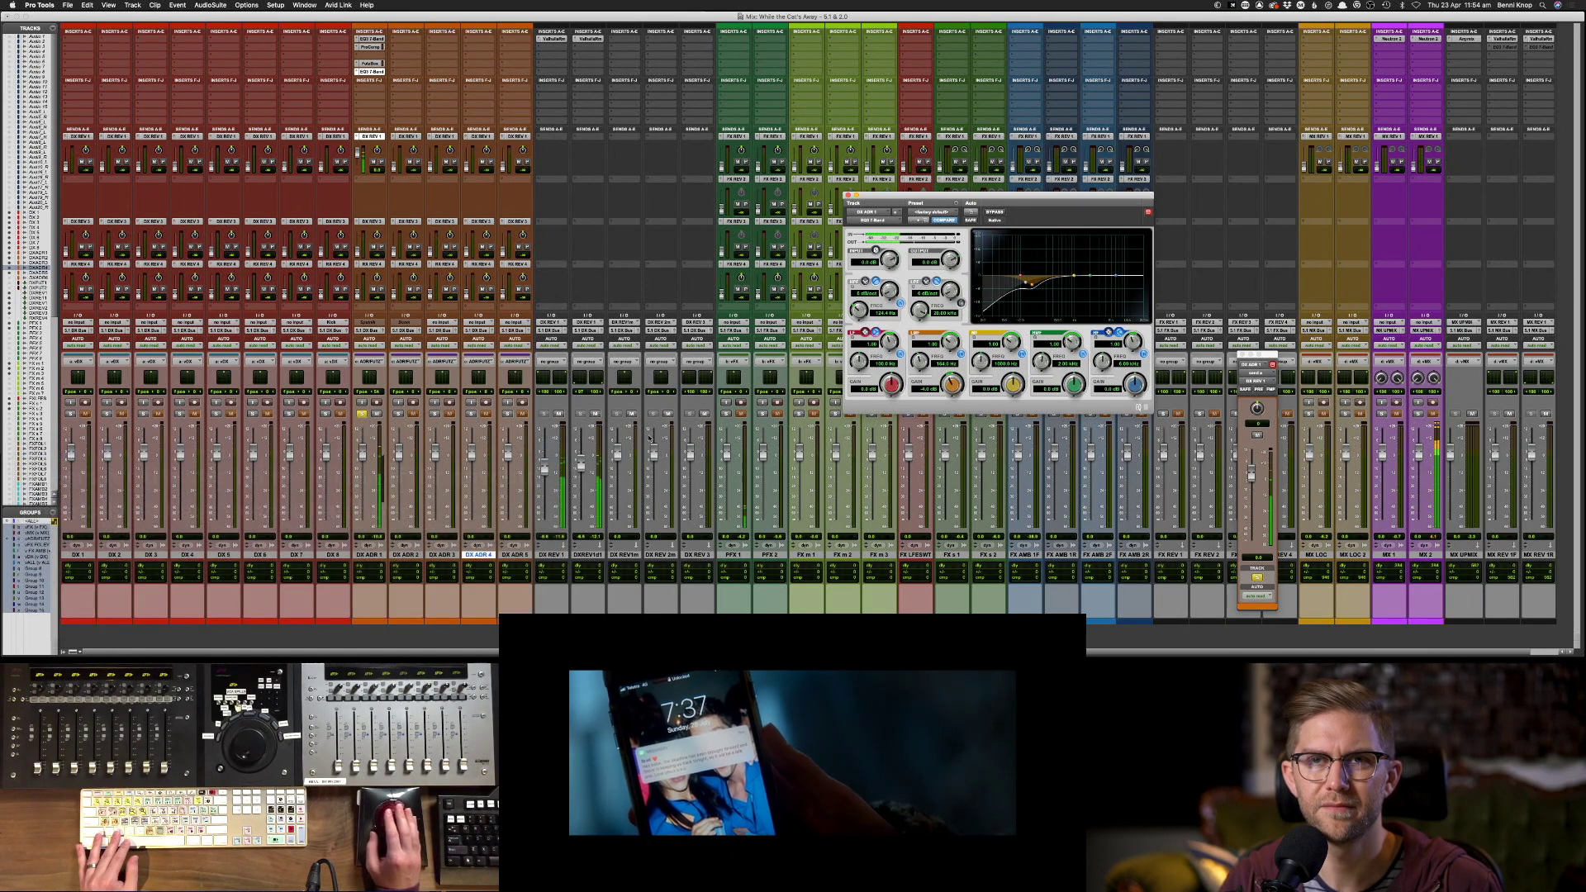
- Raise the computer's volume and replay the ADR line from 00:01:28:16, just before the clip
key("super+equal")
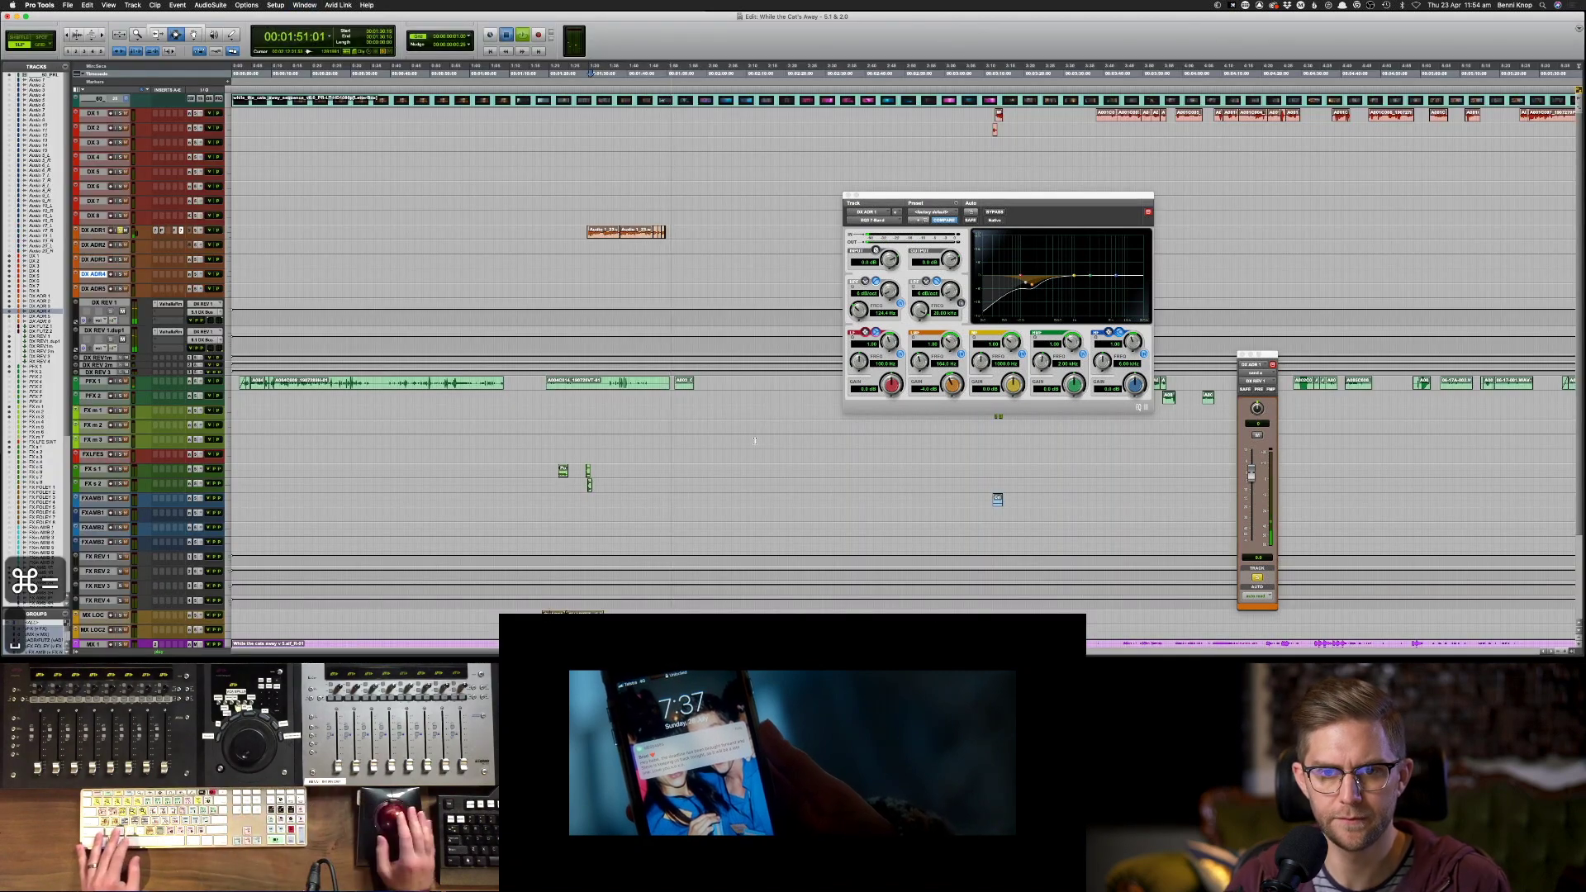
left_click(582, 257)
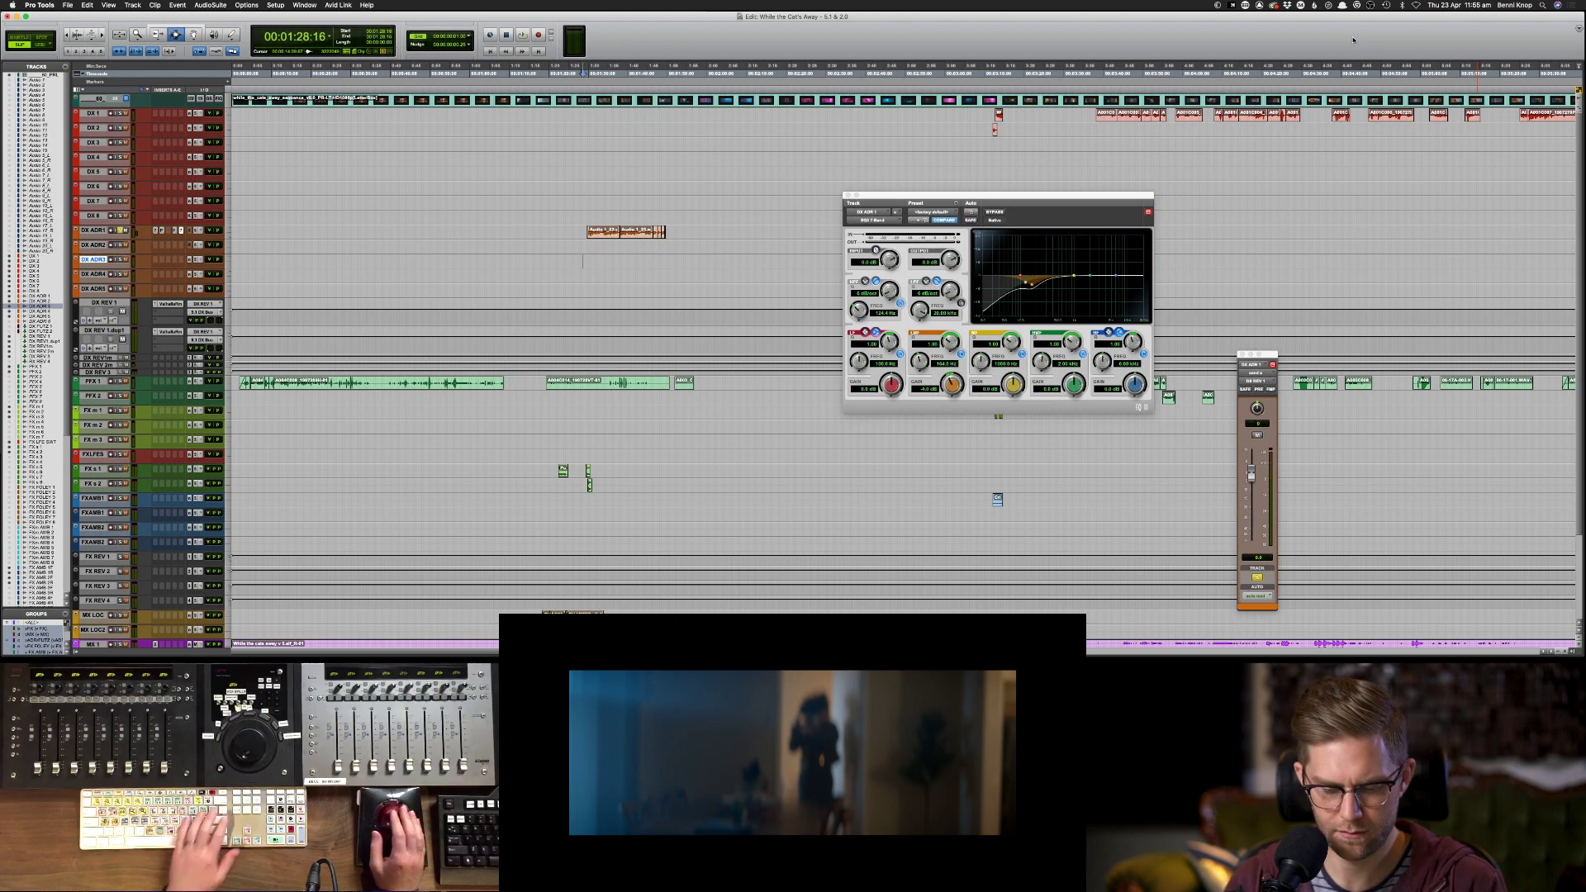
key("XF86AudioRaiseVolume")
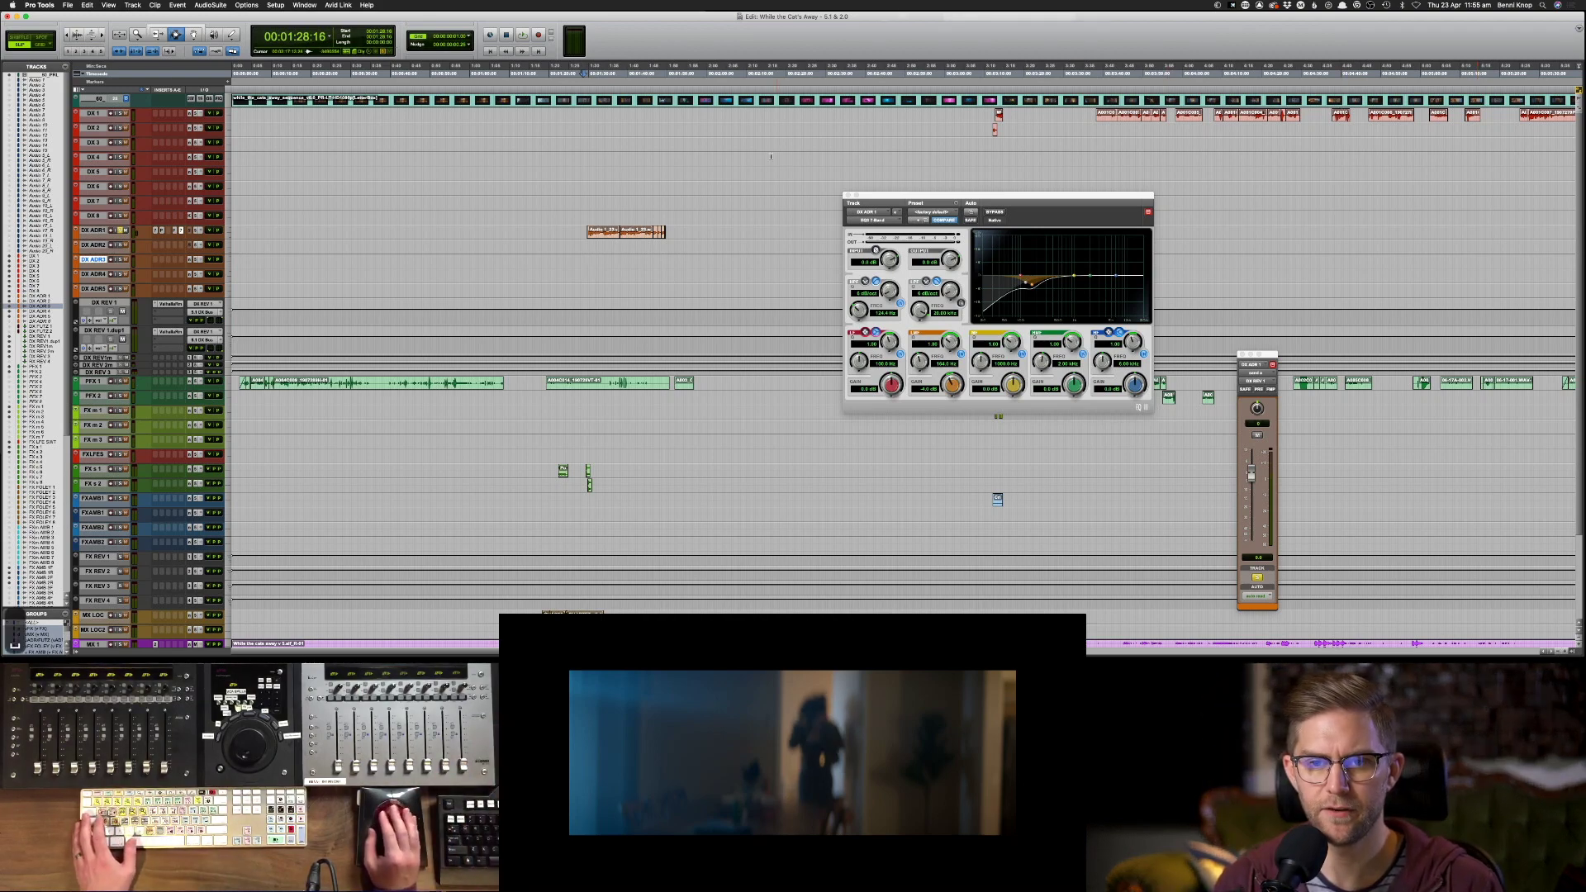
key("space")
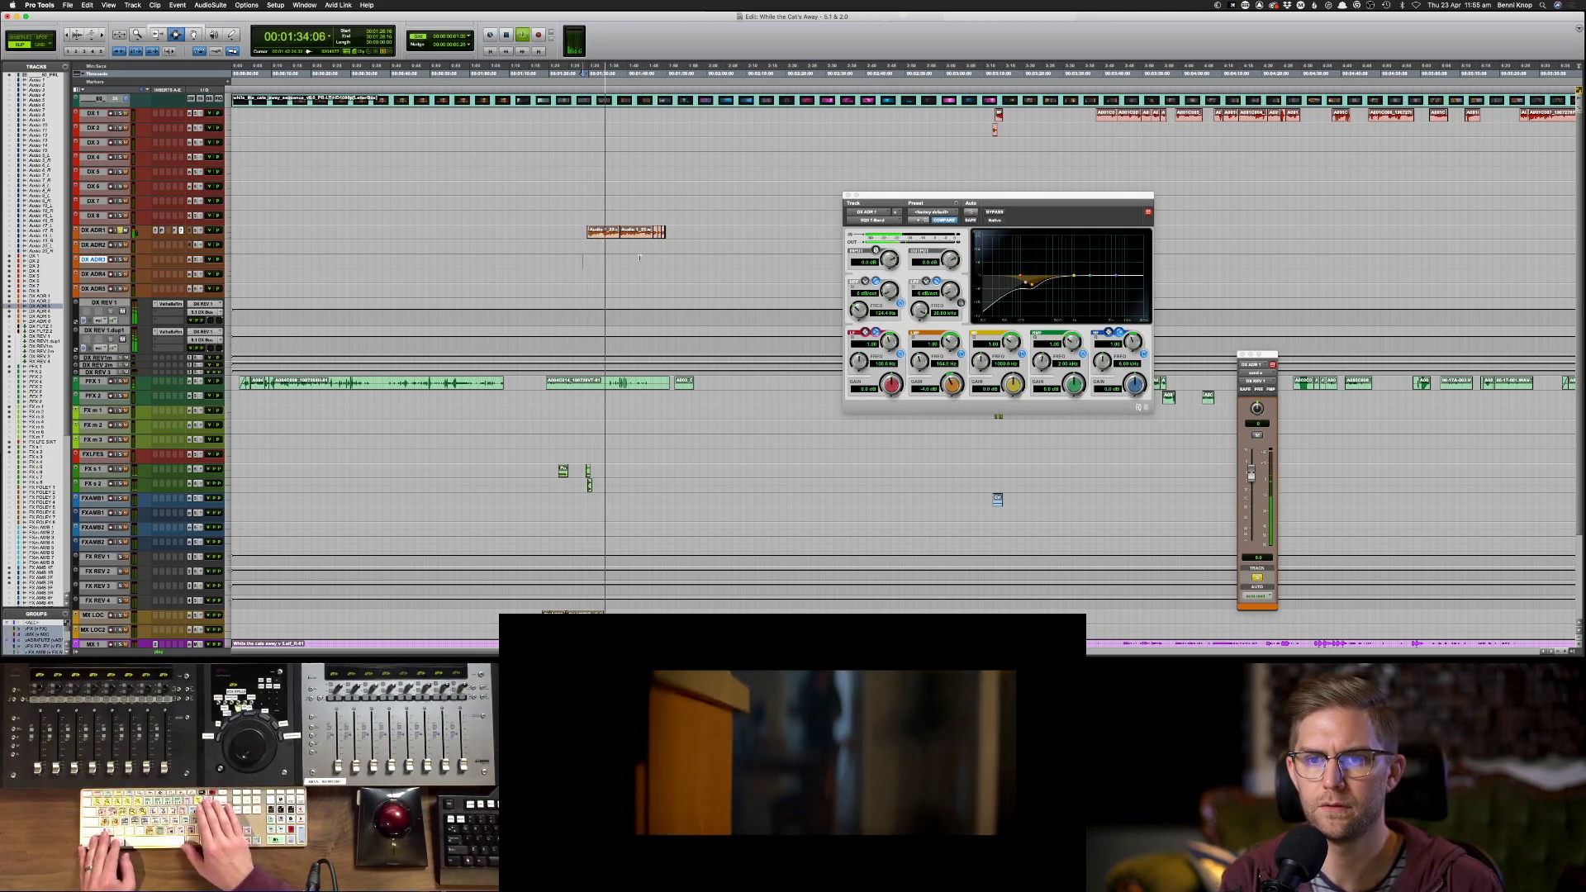
- Review the ValhallaRoom settings on the DX reverb tracks in the mixer during playback, and close the plug-in window
key("super+equal")
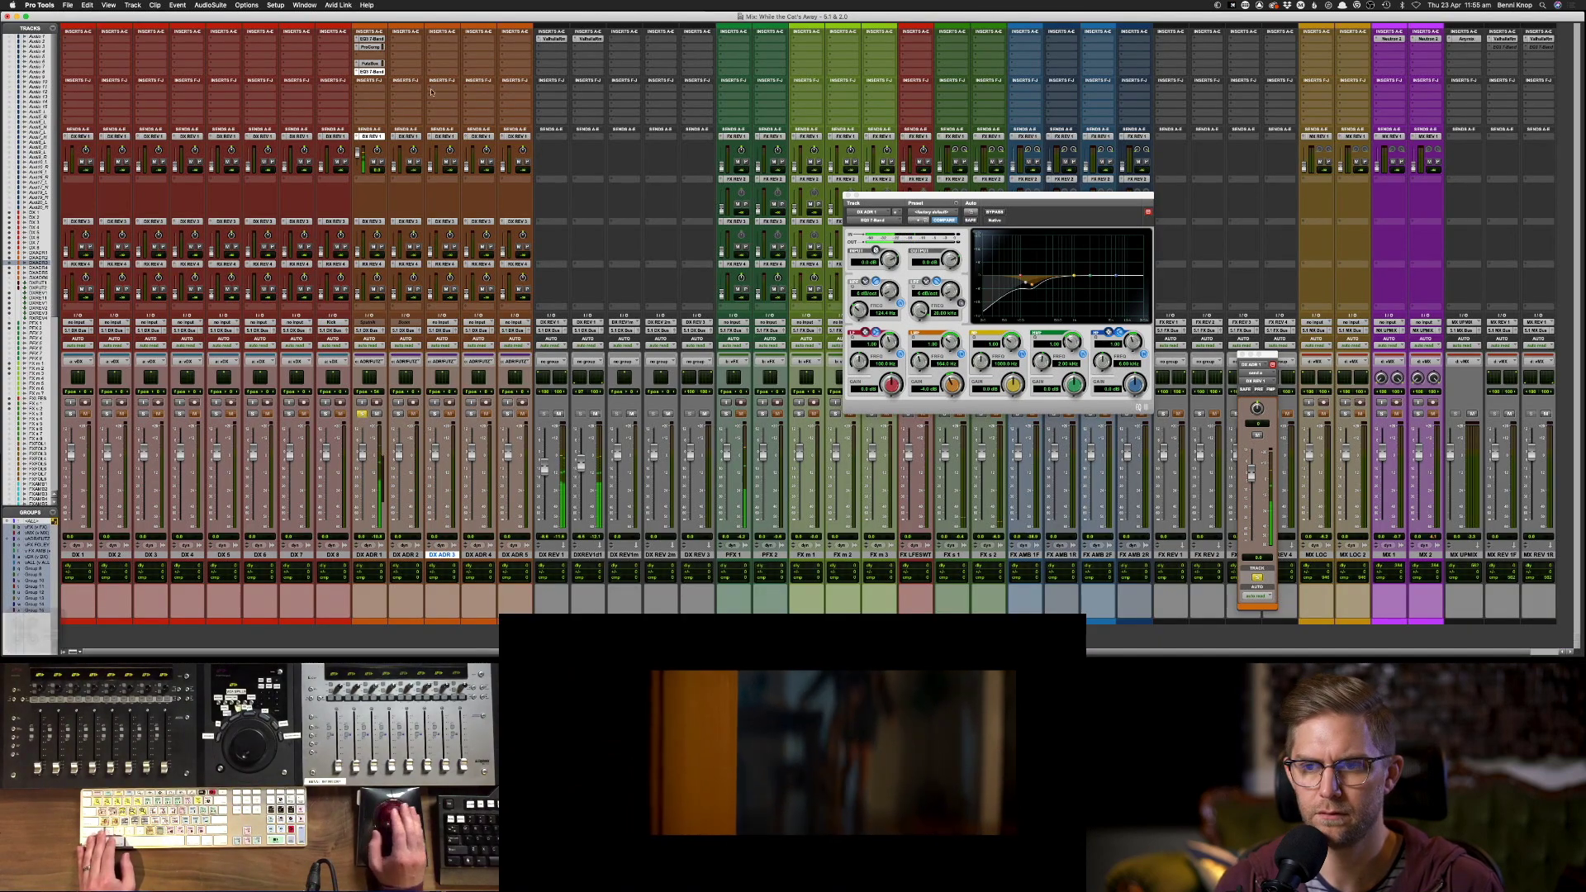
left_click(553, 39)
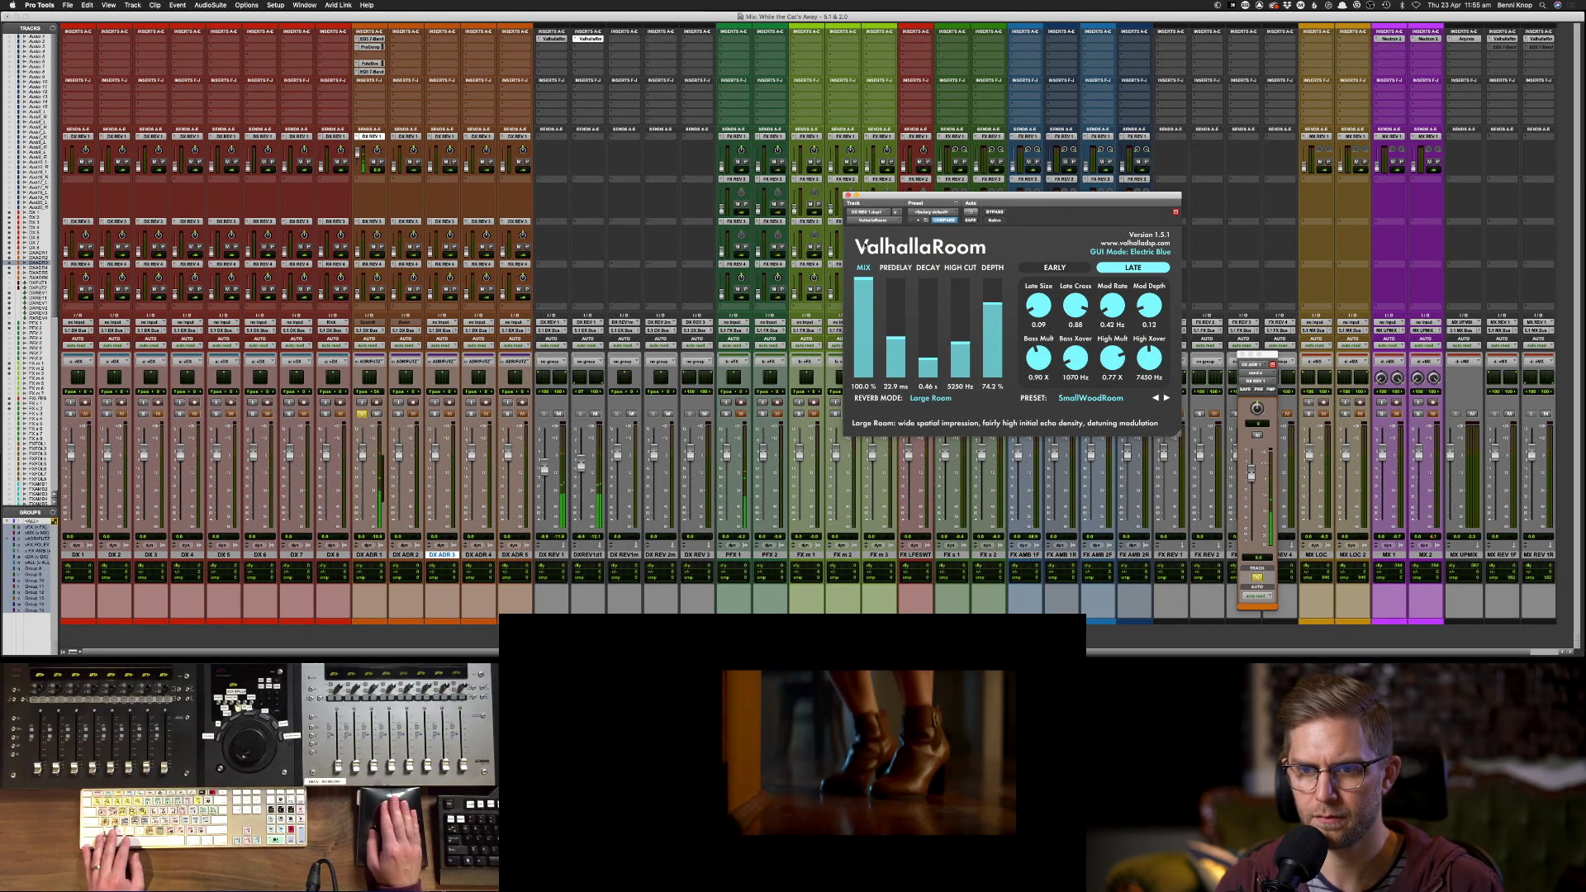
left_click(848, 196)
scroll(883, 271, "right", 2)
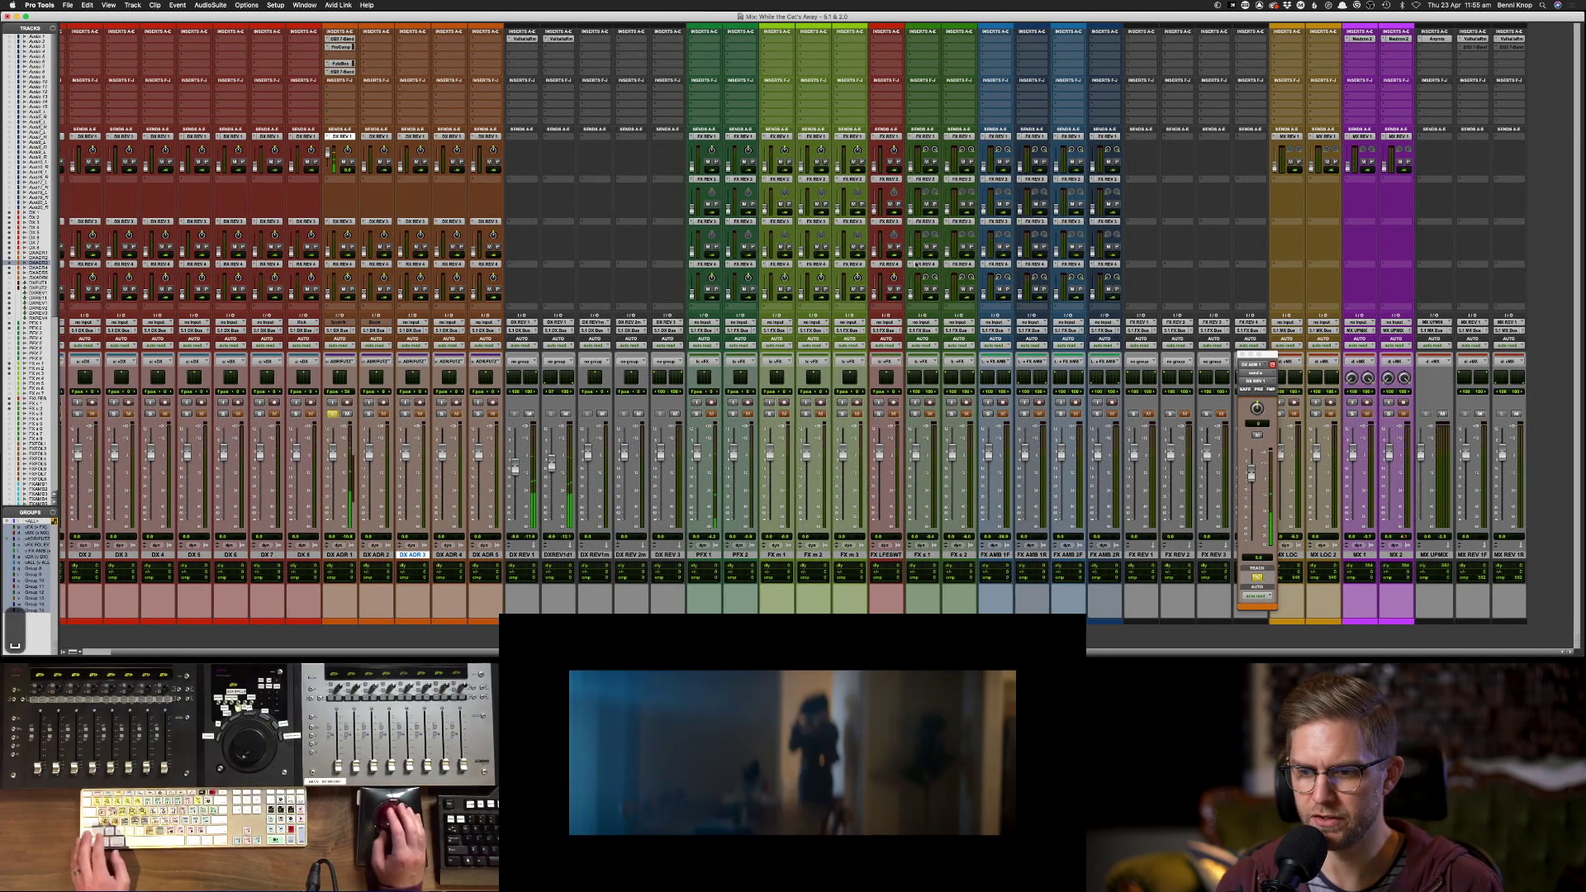
scroll(884, 271, "left", 1)
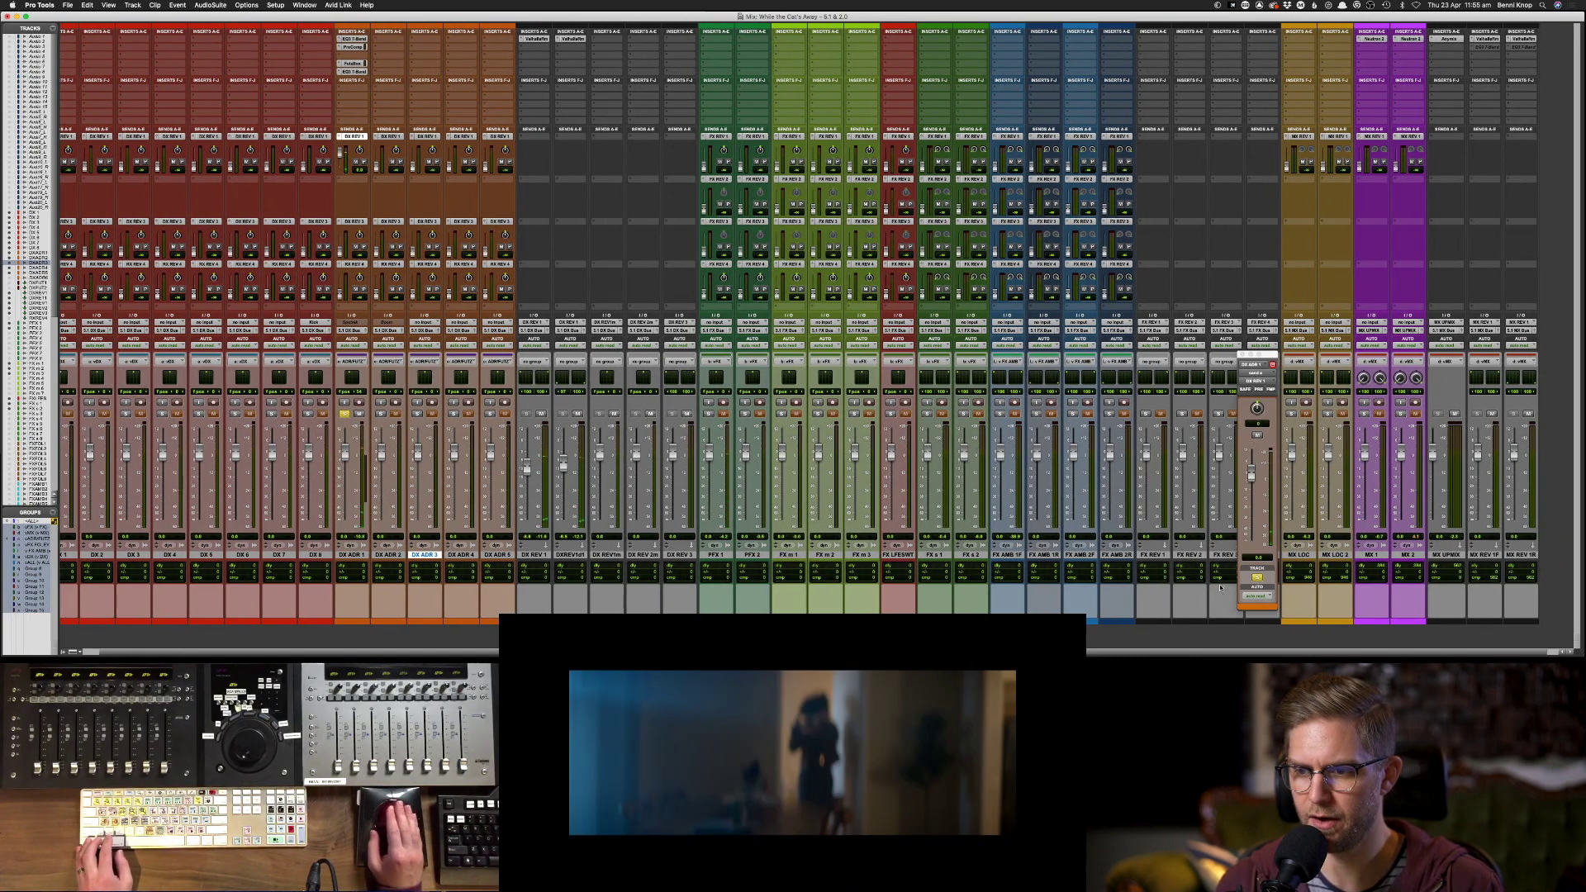
- Duplicate the FX REV 1 track once, including its inserts, sends and group assignments
right_click(1166, 556)
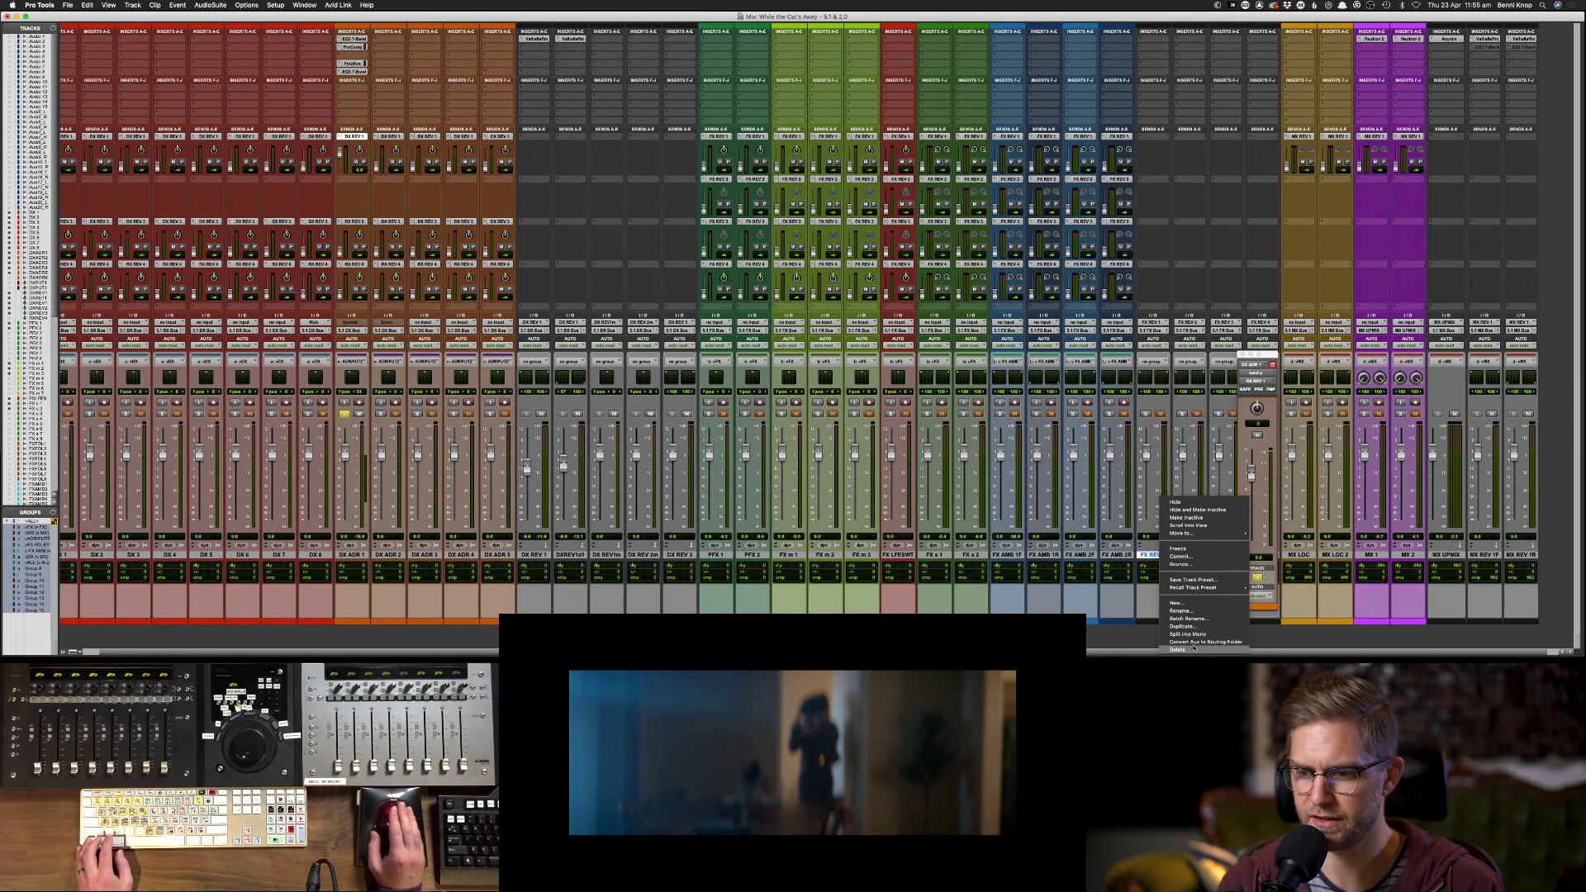
left_click(1193, 627)
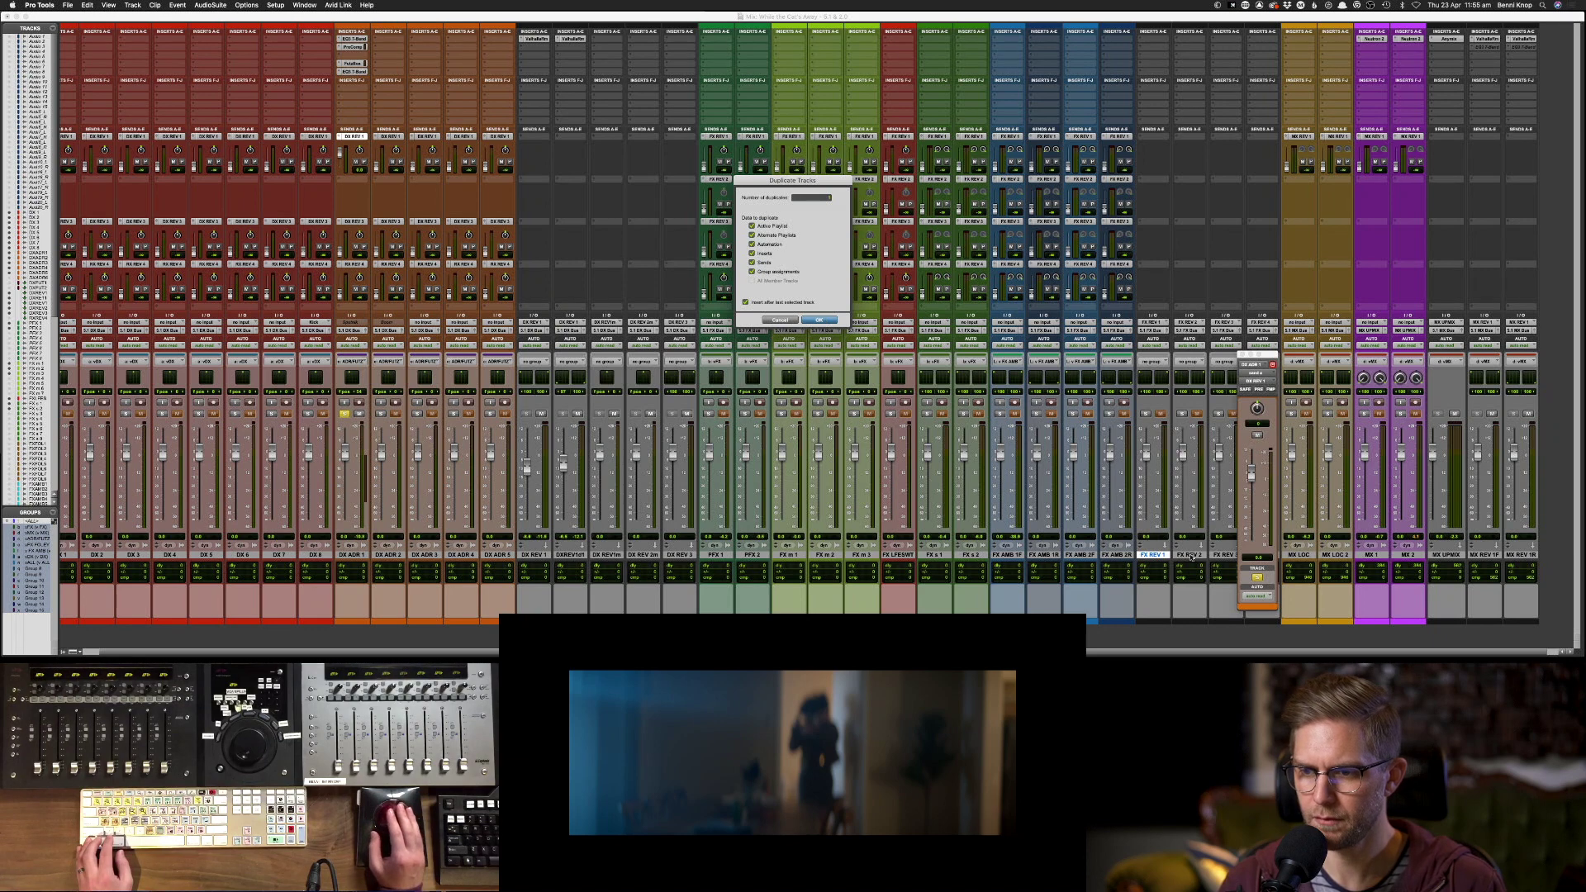
key("Return")
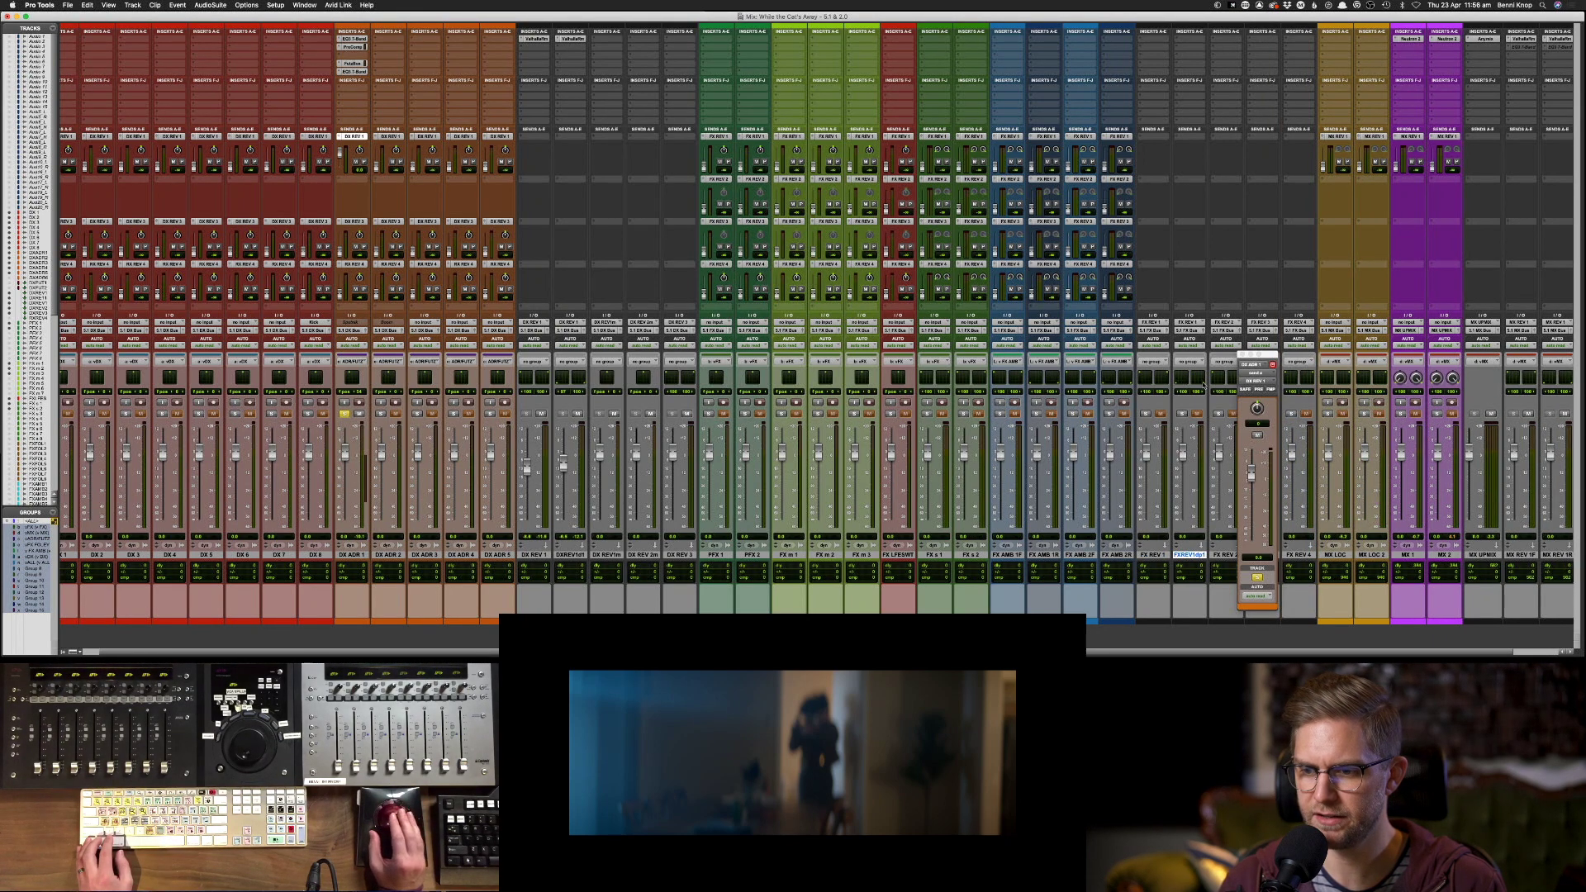
- Rename the FX REV 1 track as FX REV 1F and its duplicate as FX REV 1R
double_click(1153, 554)
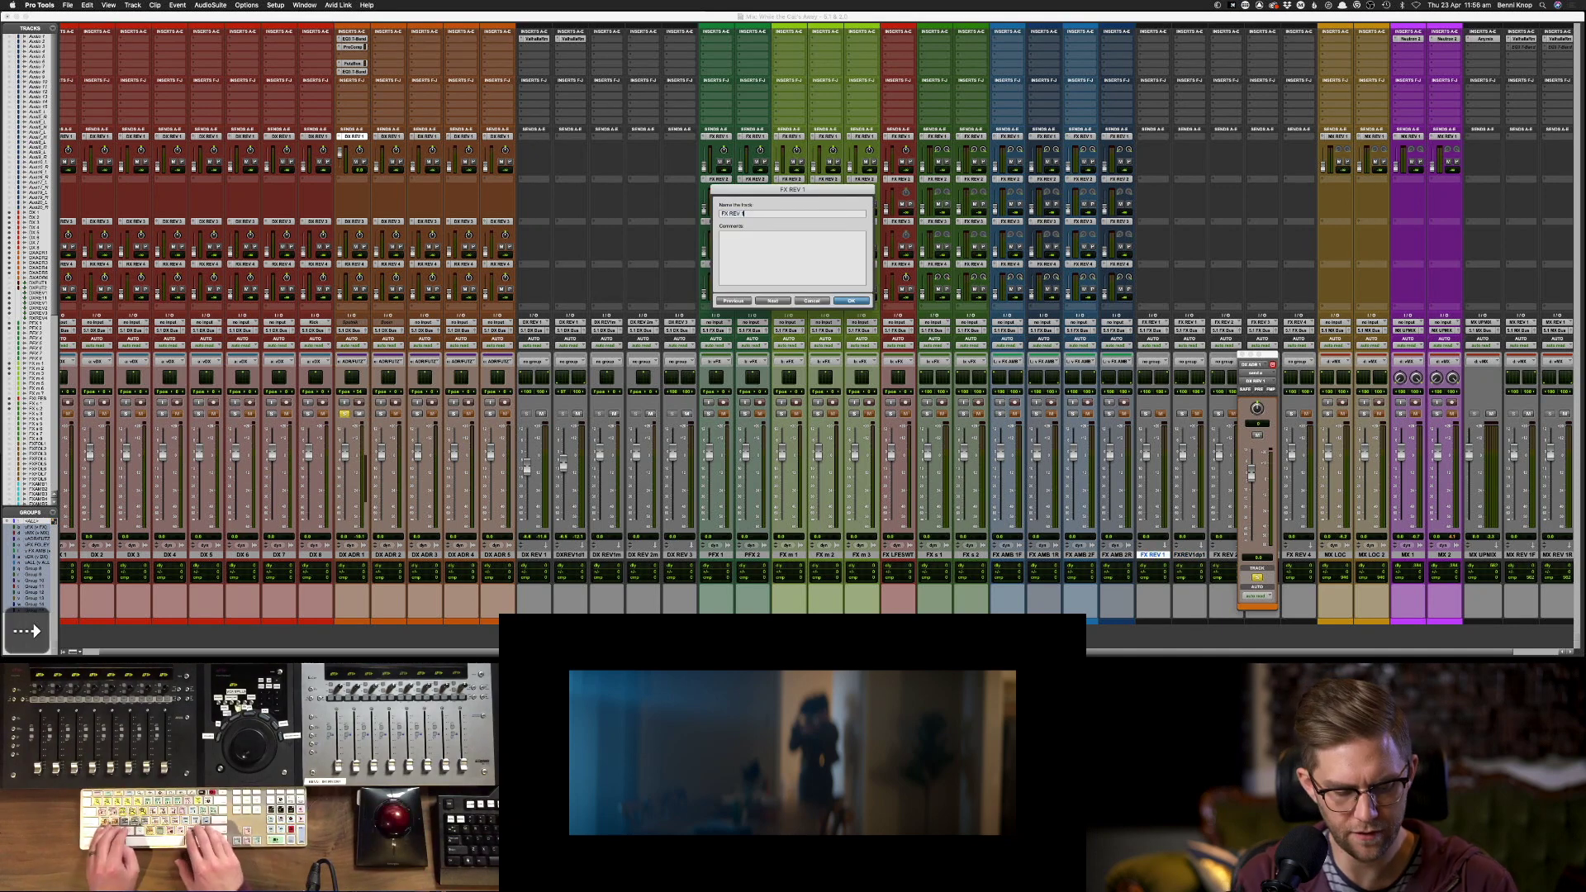
type("F")
key("cmd+Return")
key("Right")
key("BackSpace")
key("BackSpace")
key("BackSpace")
key("BackSpace")
key("BackSpace")
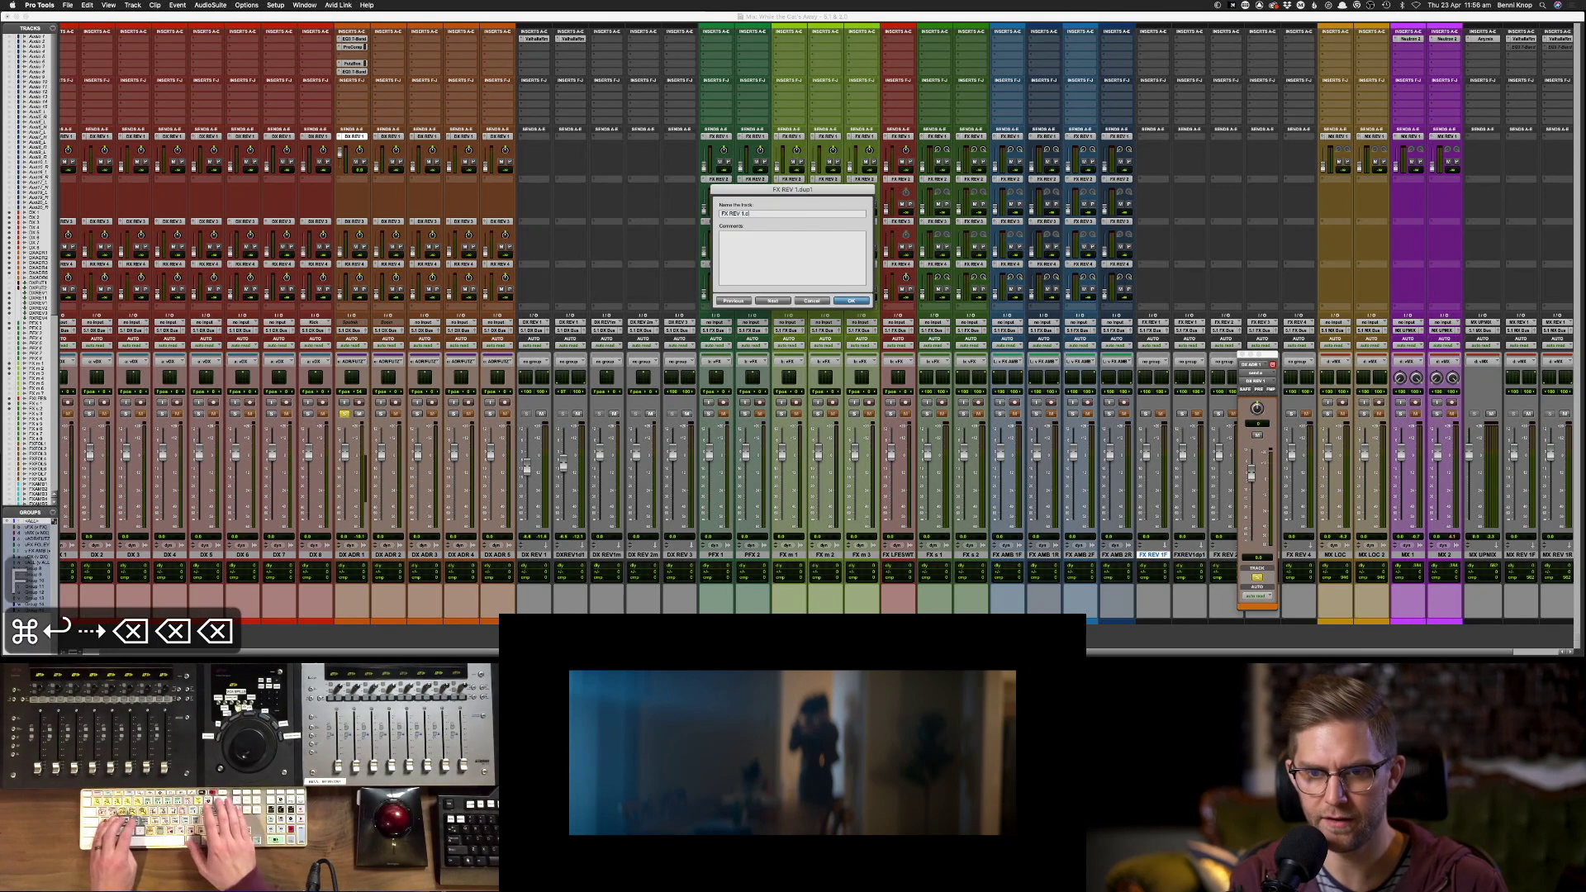
type("R")
key("Return")
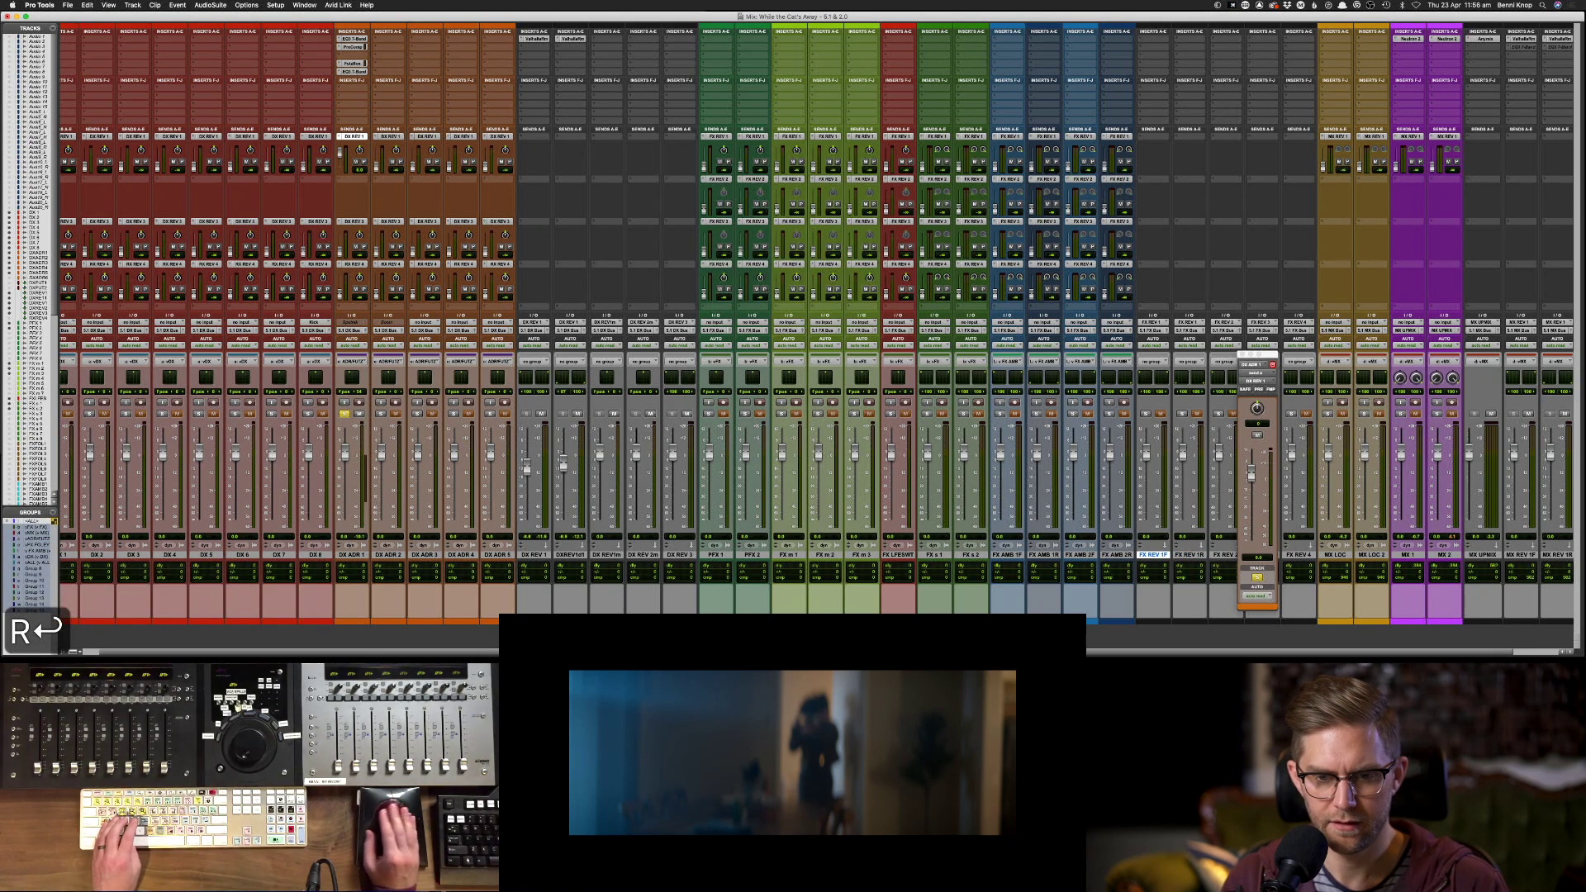
- Rename the DX REV 1 track as DX REV 1F and its duplicate as DX REV 1R
double_click(534, 555)
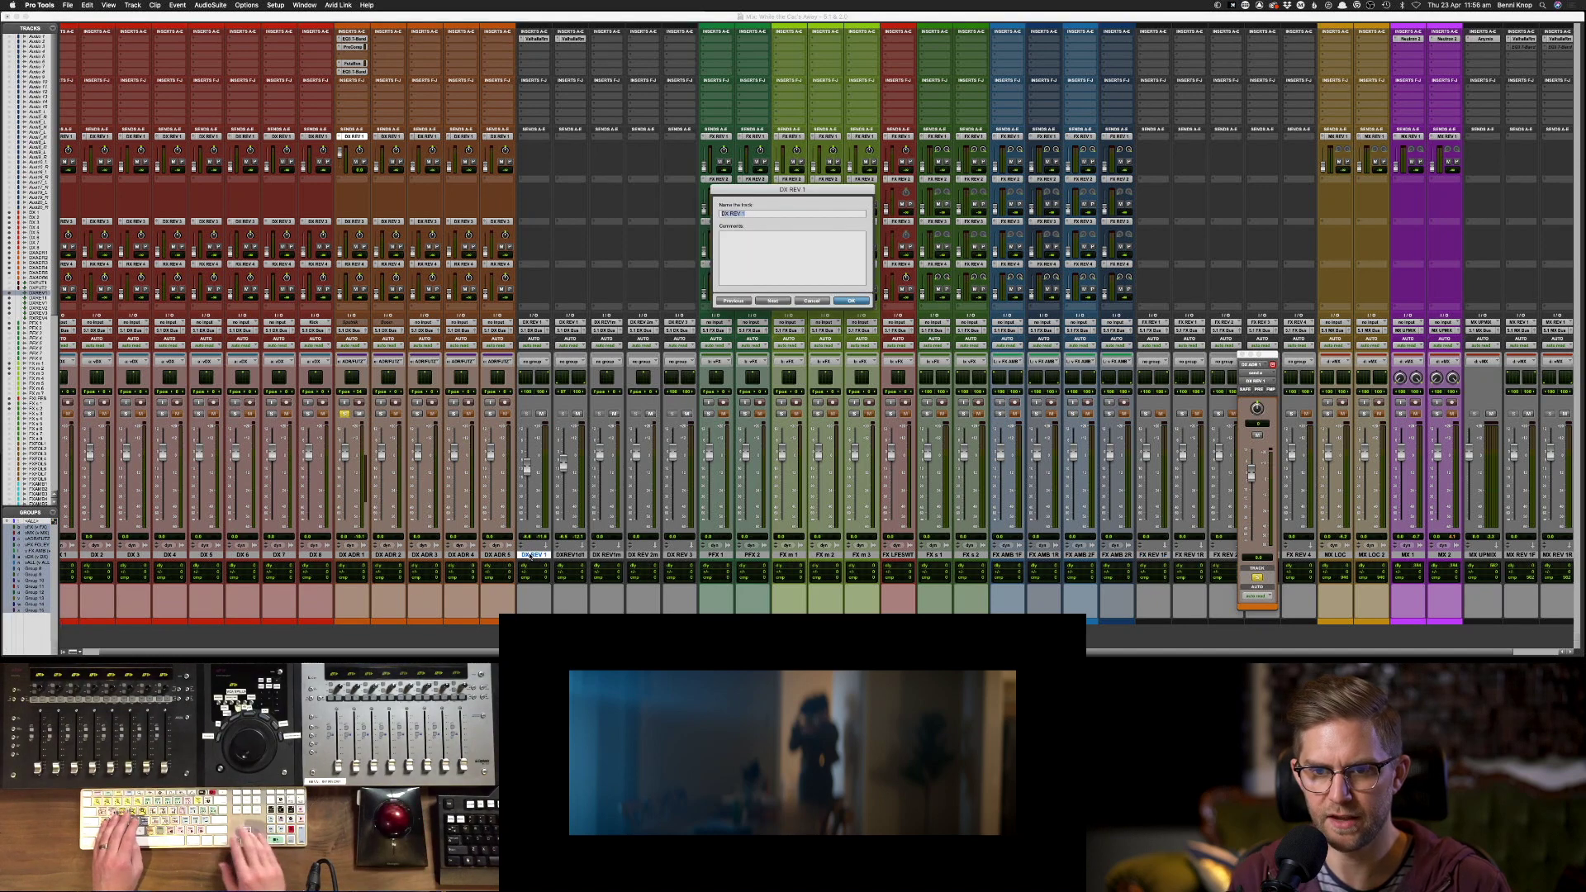
key("Right")
type("F")
key("super+Return")
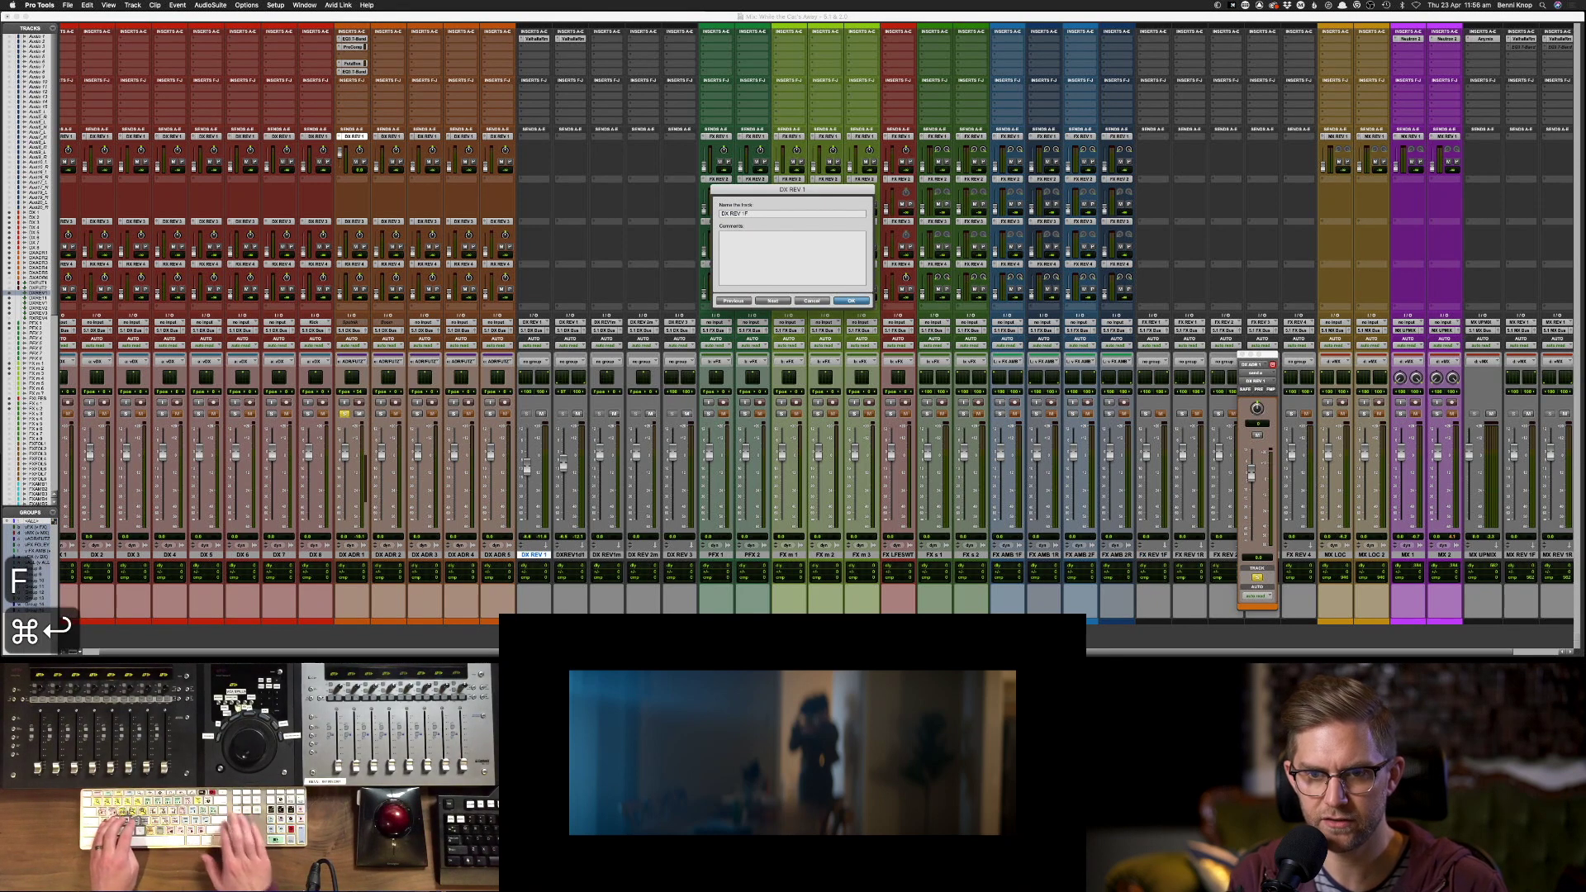
key("Right")
key("BackSpace")
key("BackSpace")
key("BackSpace")
key("BackSpace")
key("BackSpace")
type("R")
key("Return")
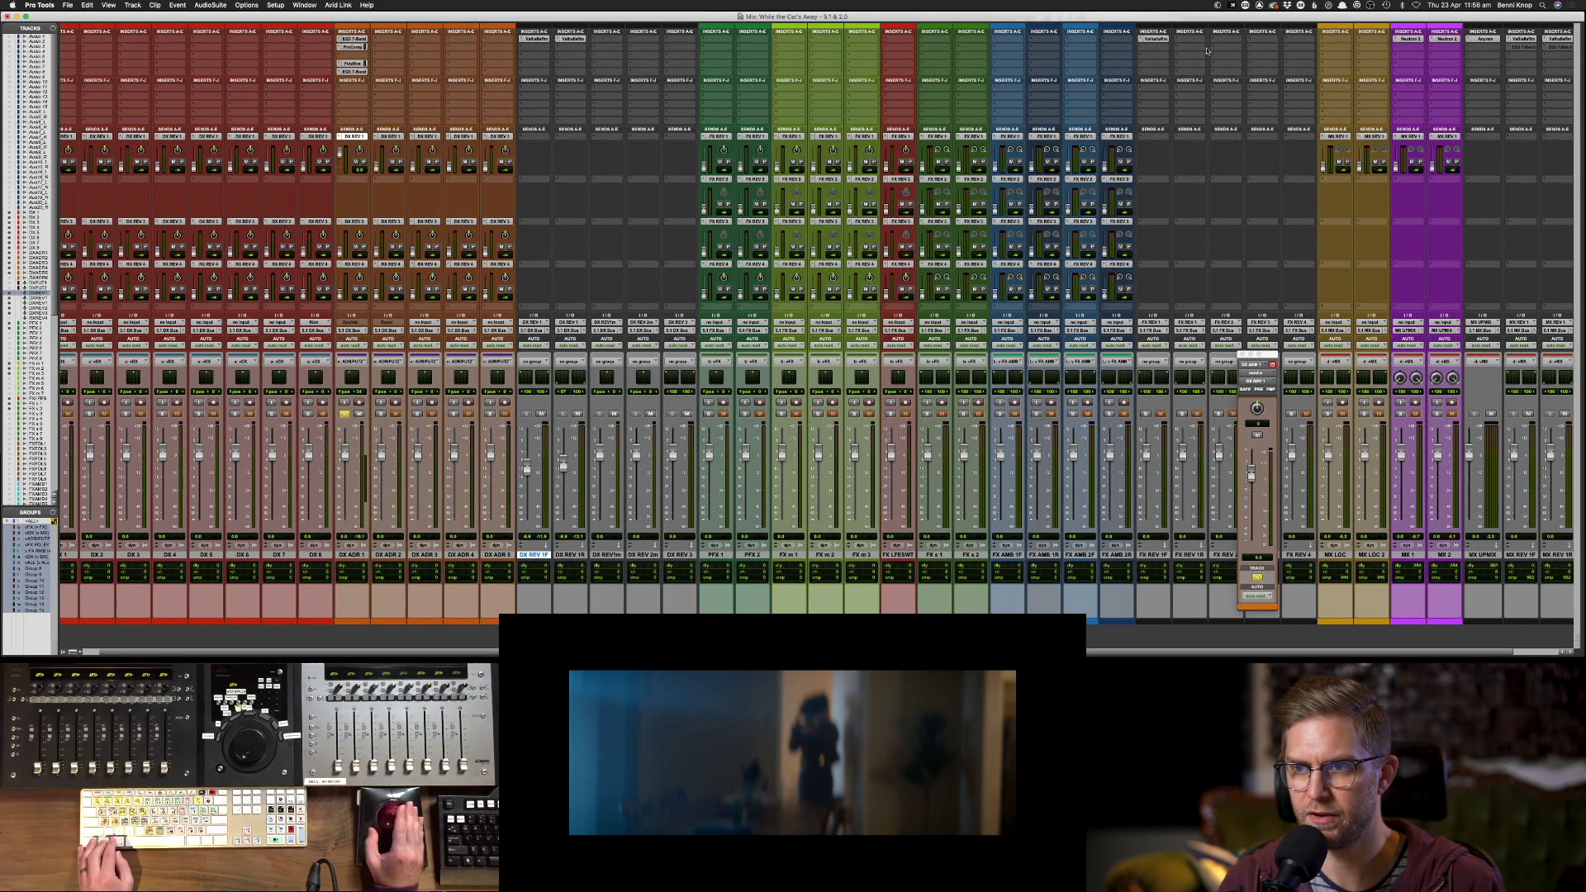
- Open ValhallaRoom on FX REV 1F, and start a group of DX REV 1F and FX REV 1F named REV 1F
left_click(1159, 39)
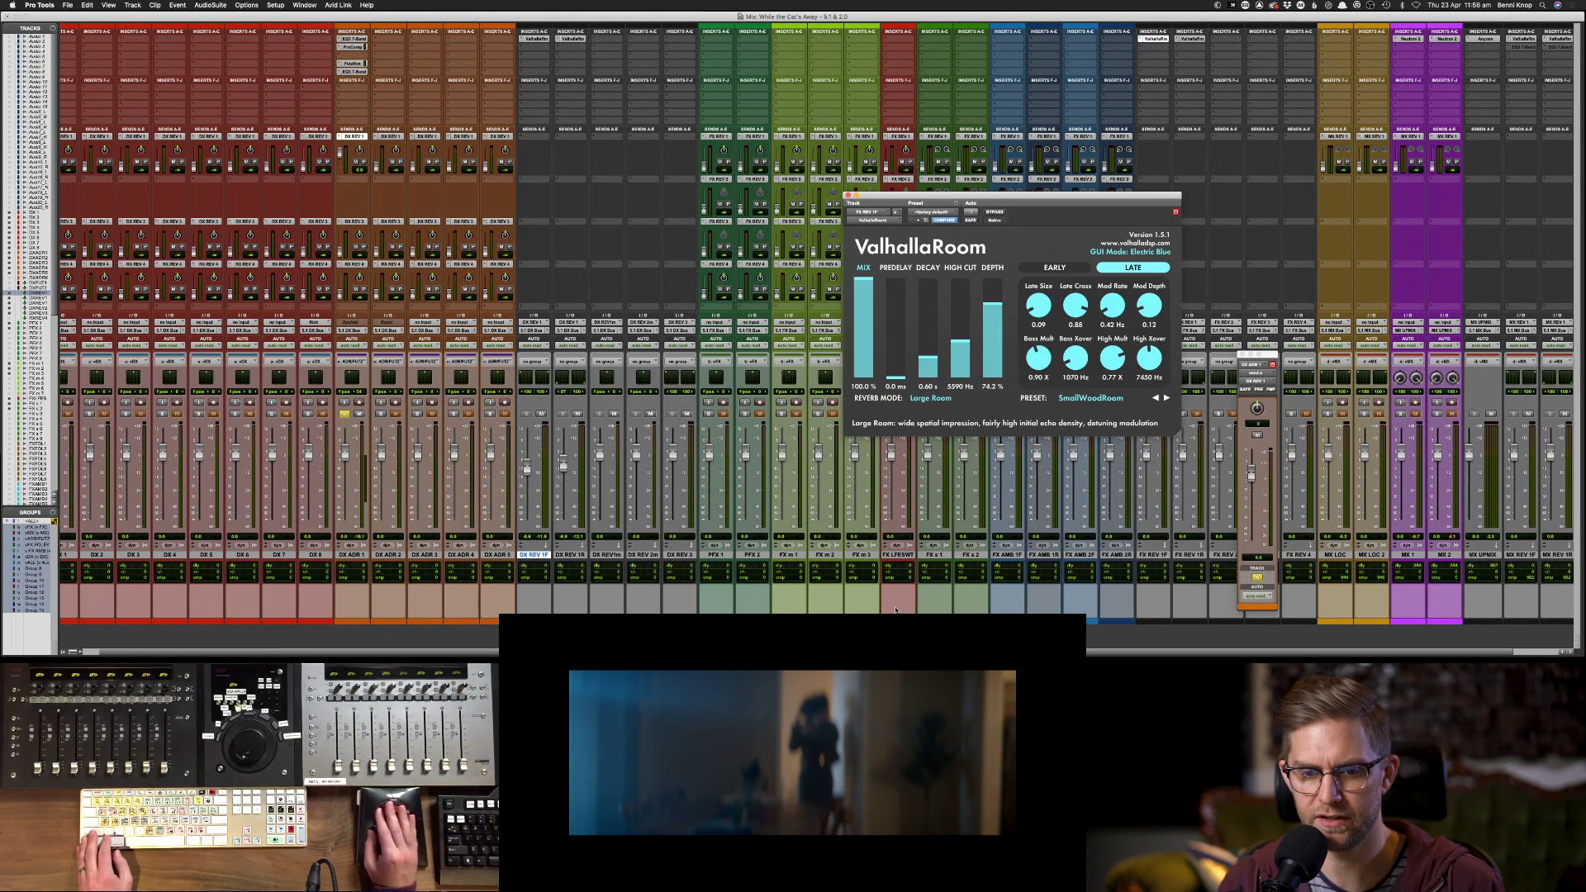
left_click(532, 558)
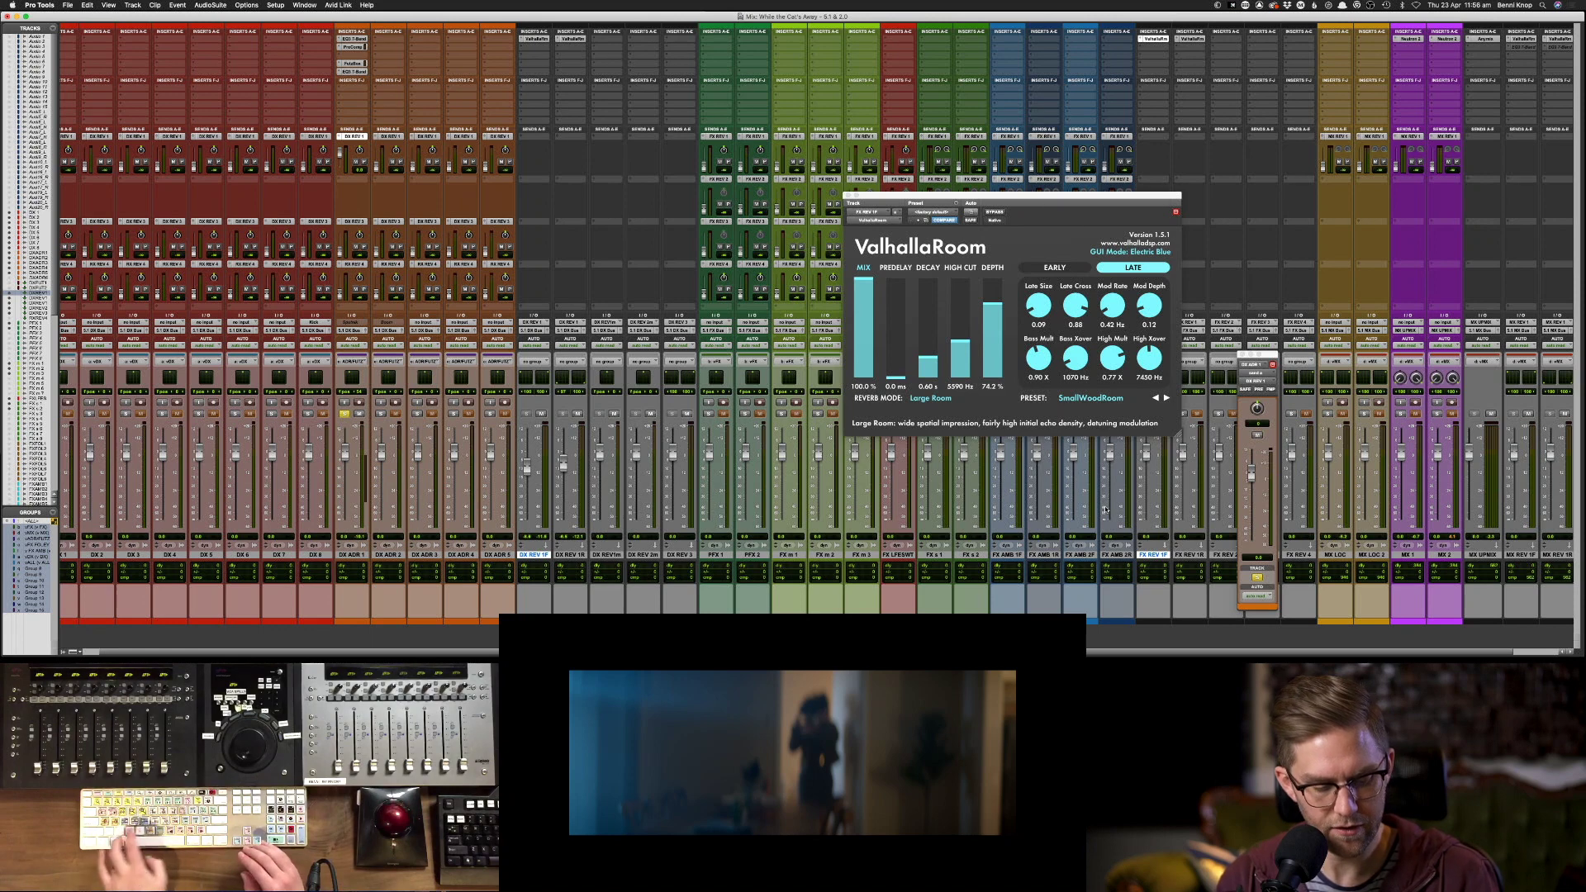
key("super+g")
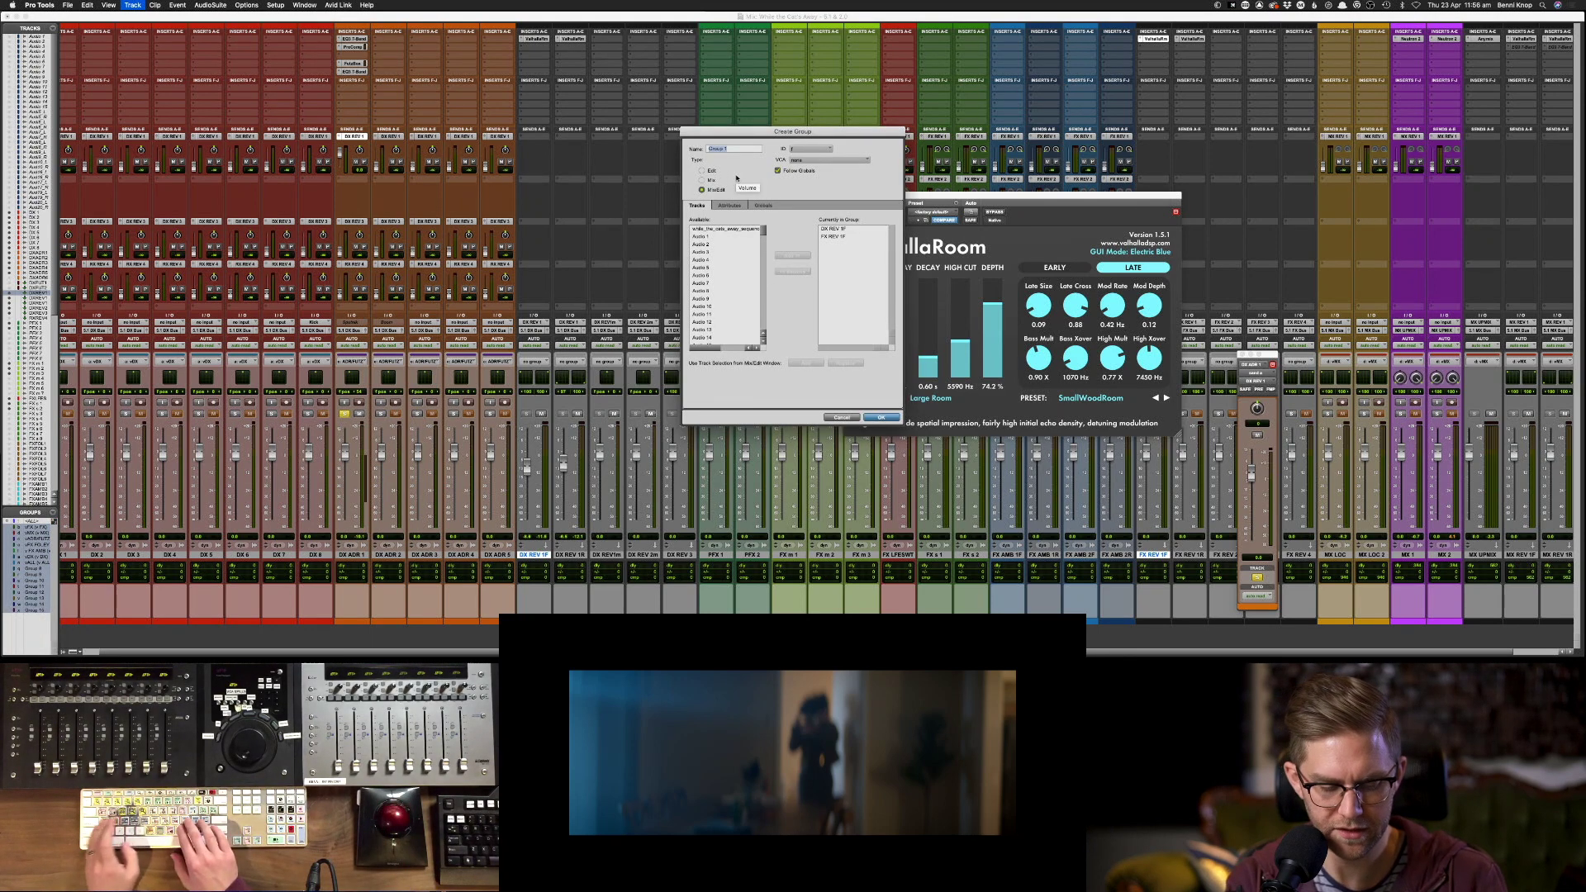
type("R")
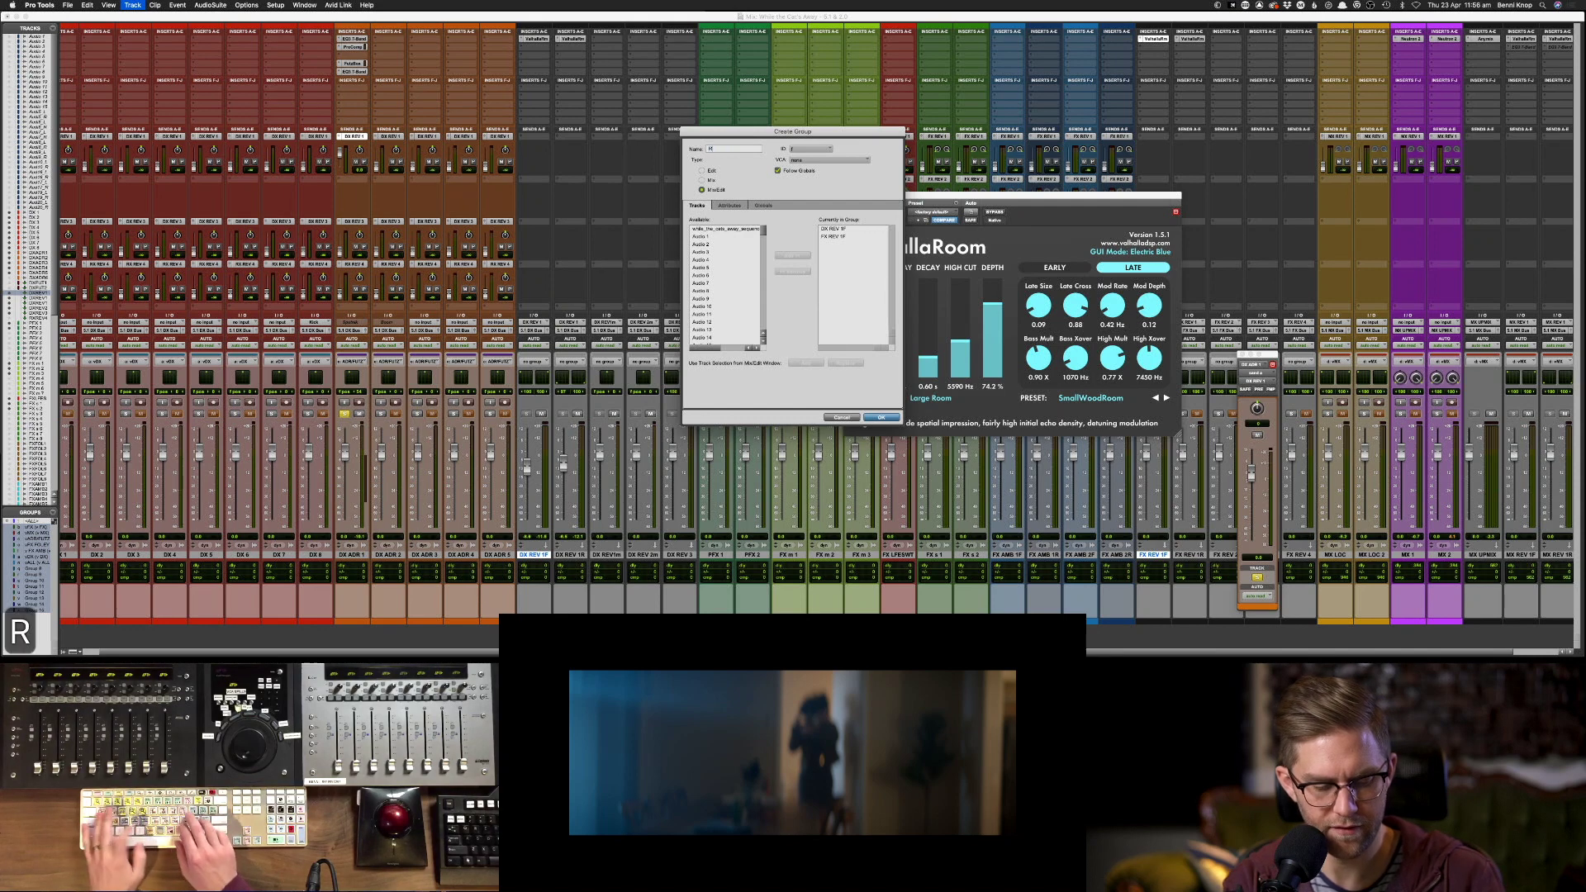
type("EV 1F")
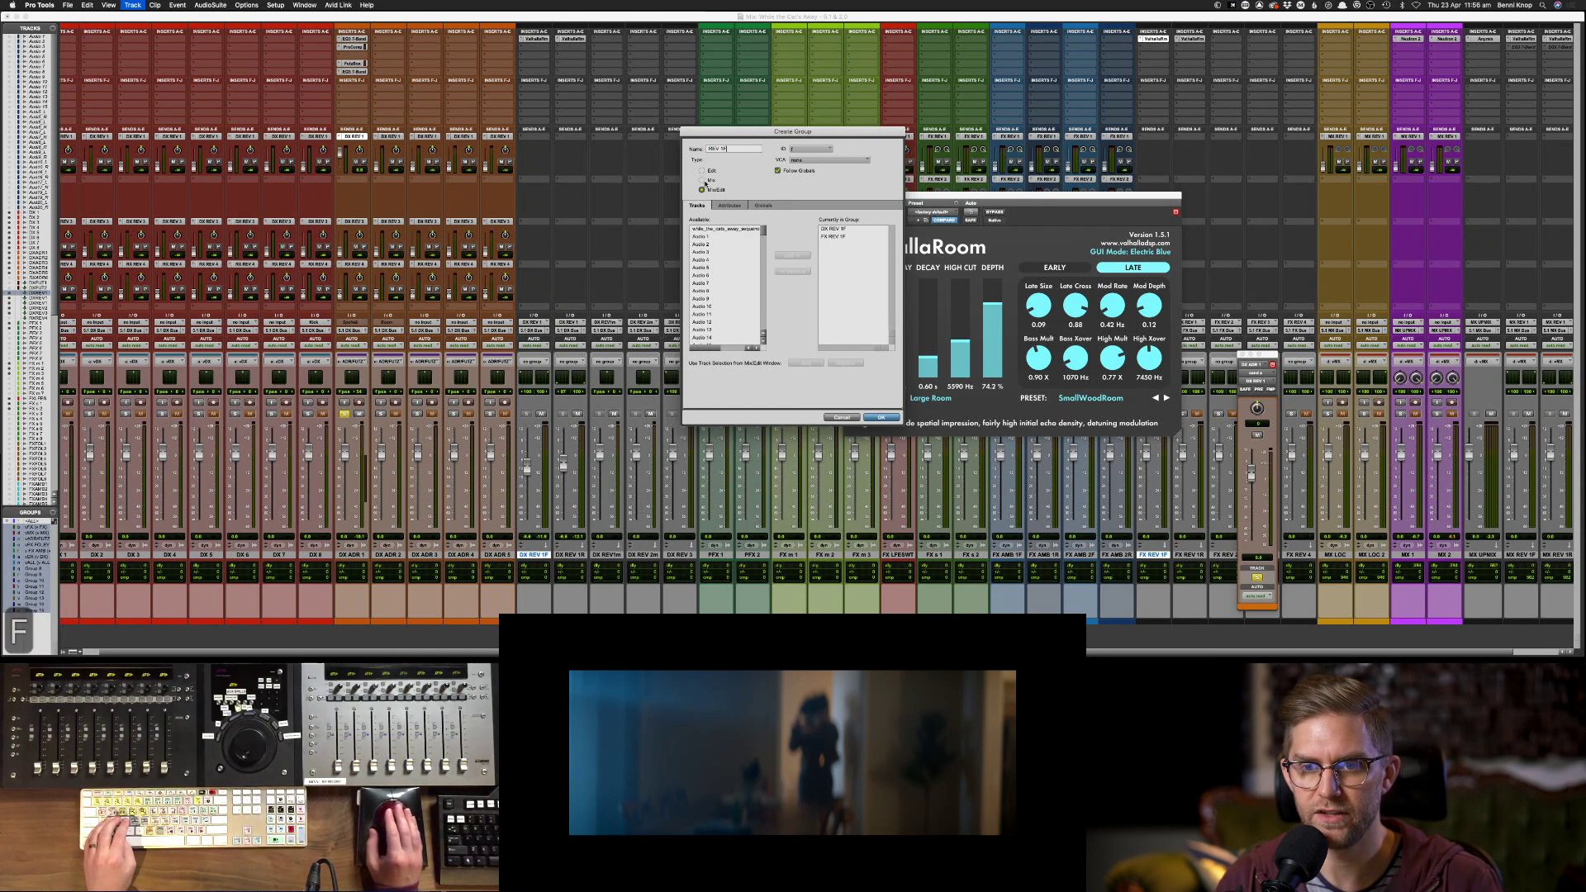
- Create the group as a Mix group that ignores the globals and links only the controls and bypass of all inserts
left_click(777, 171)
left_click(731, 205)
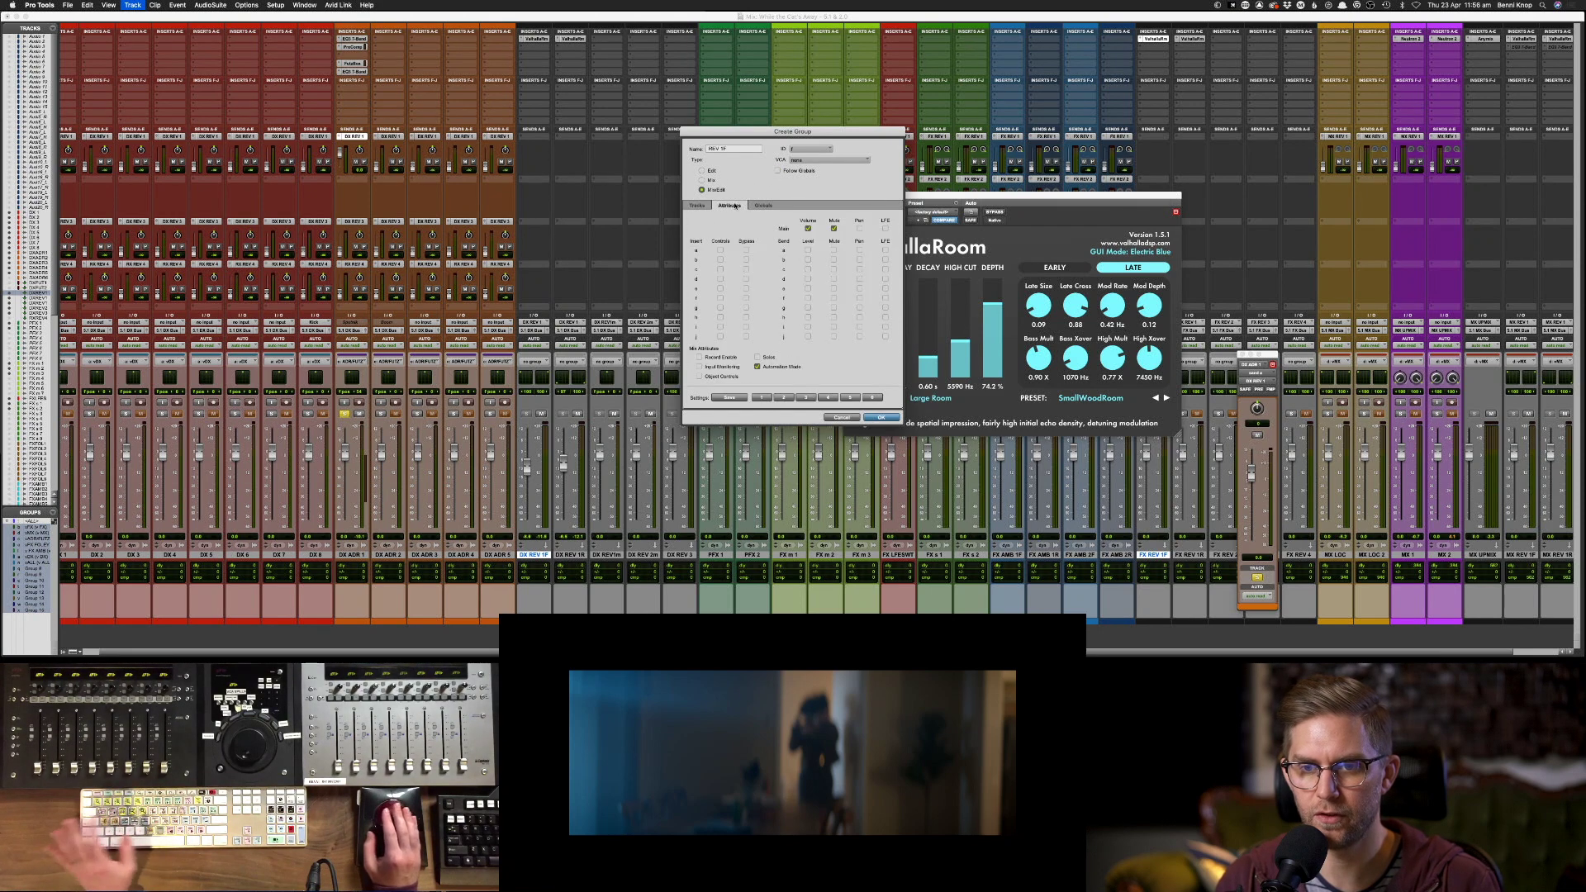
left_click(808, 229)
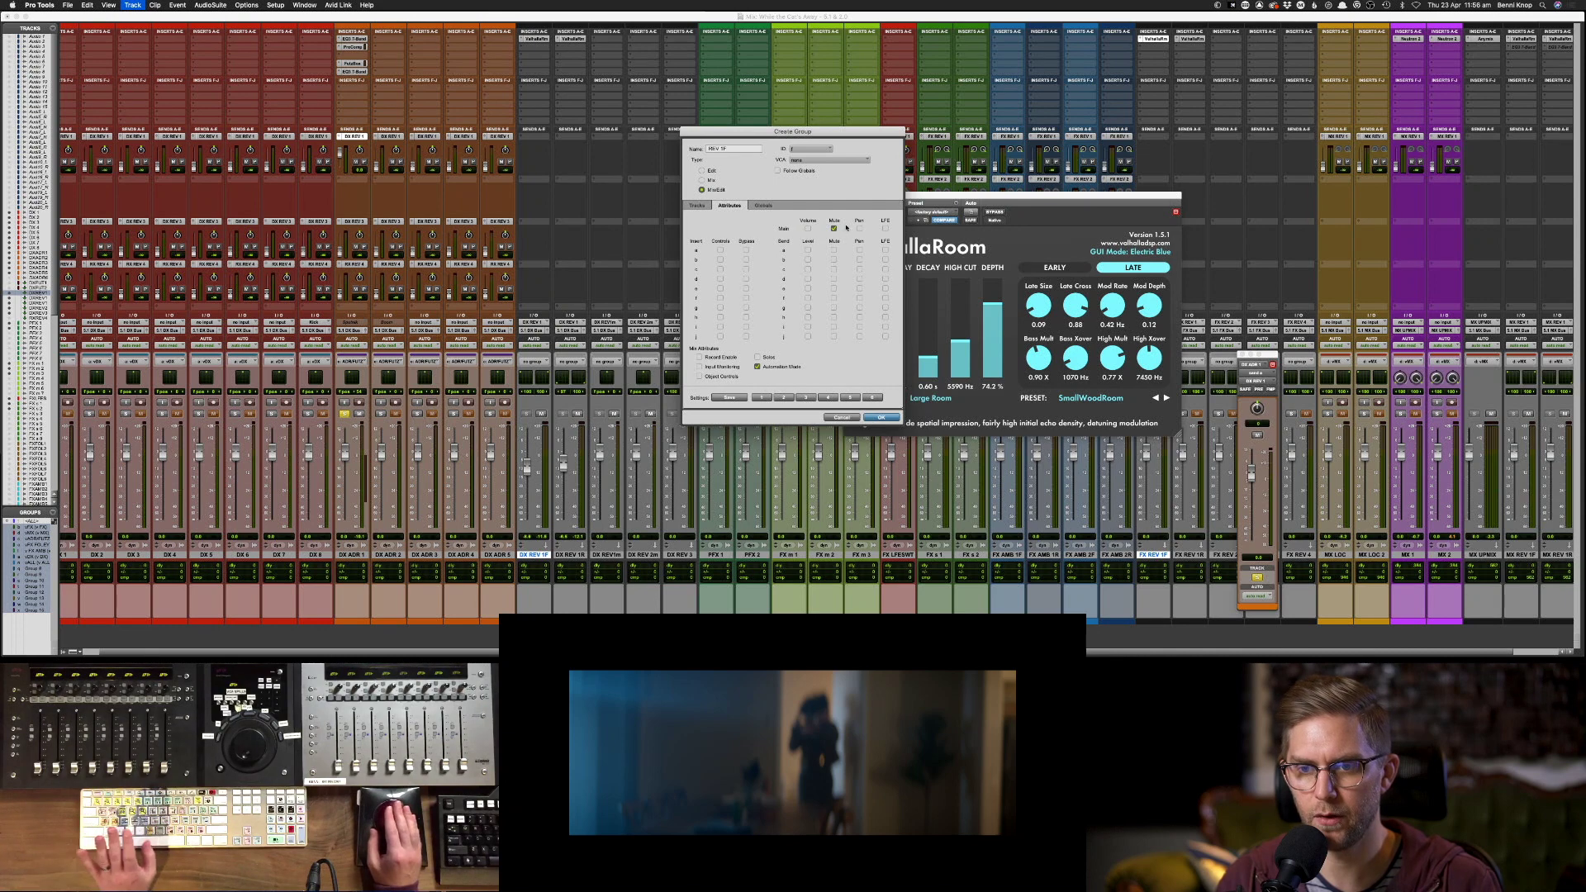
left_click(703, 180)
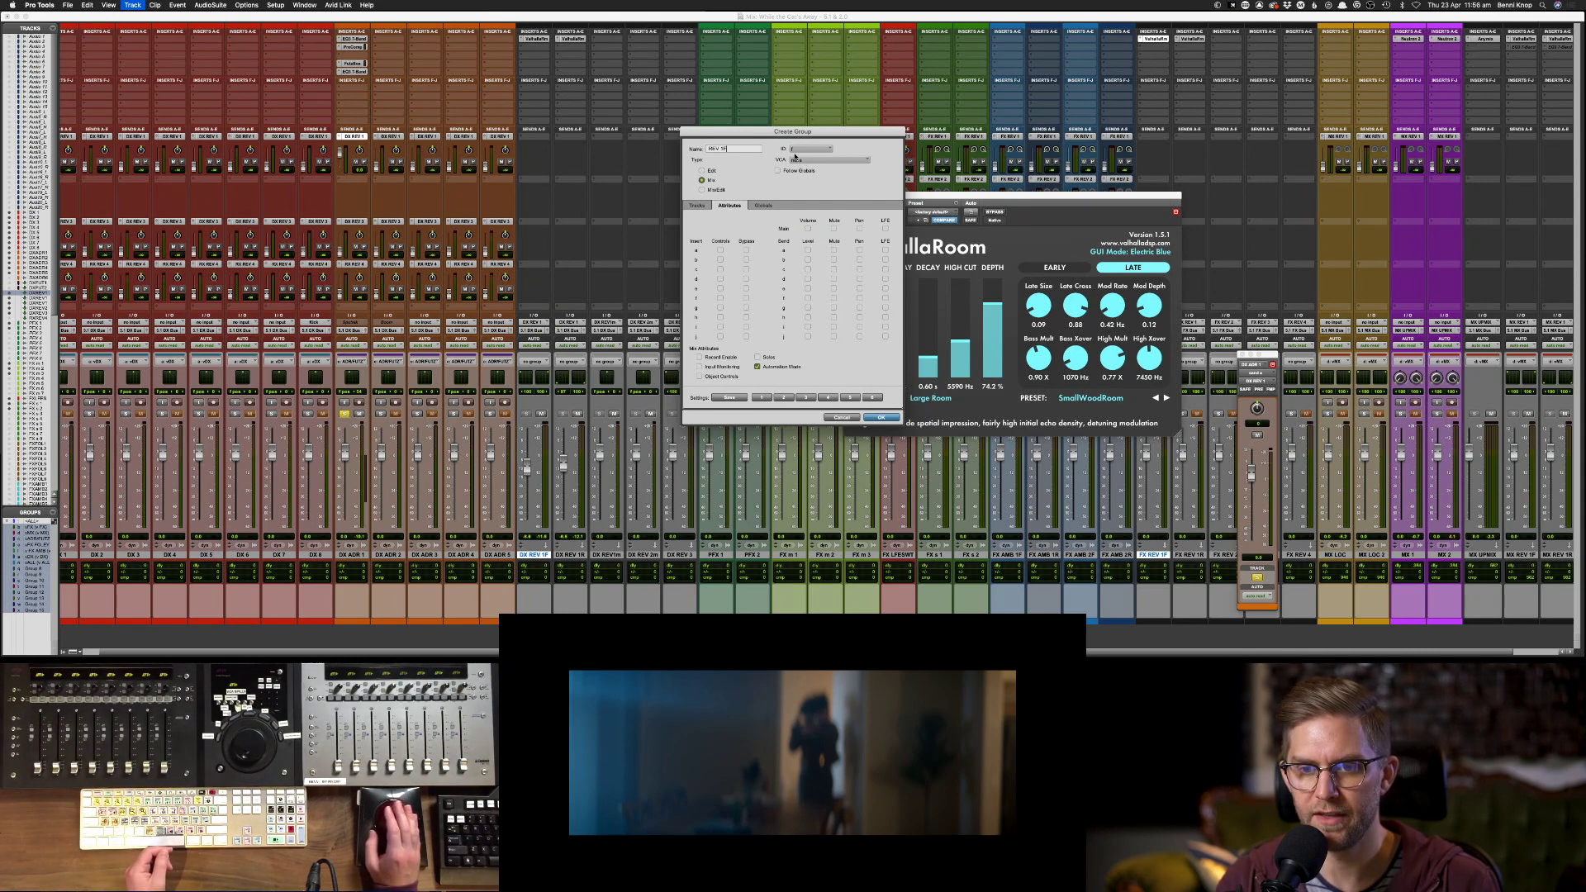
left_click(757, 366)
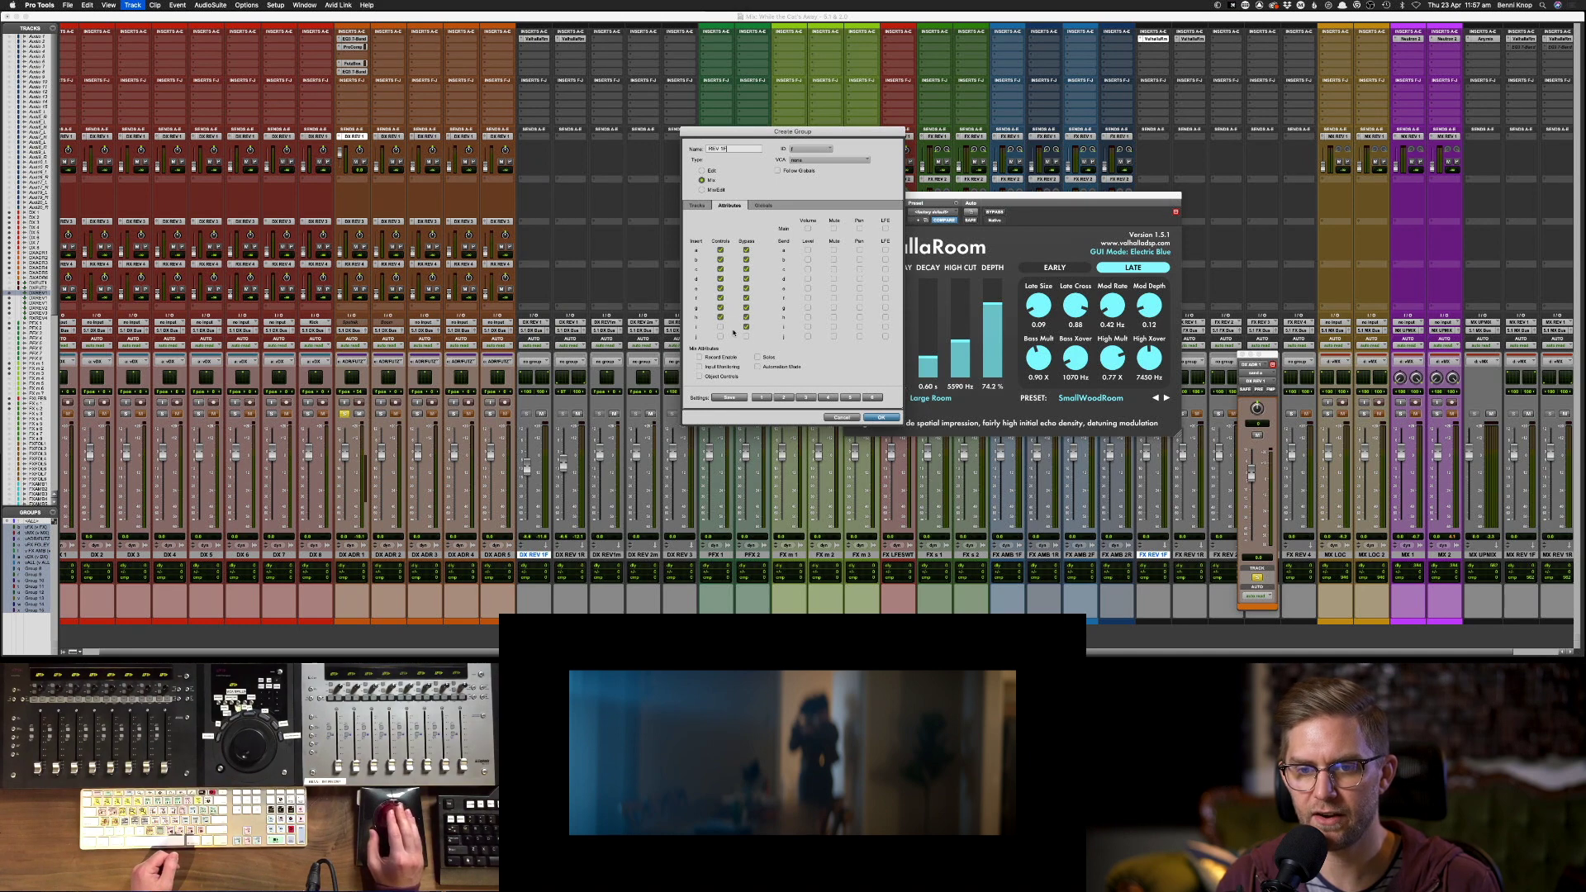
left_click(746, 337)
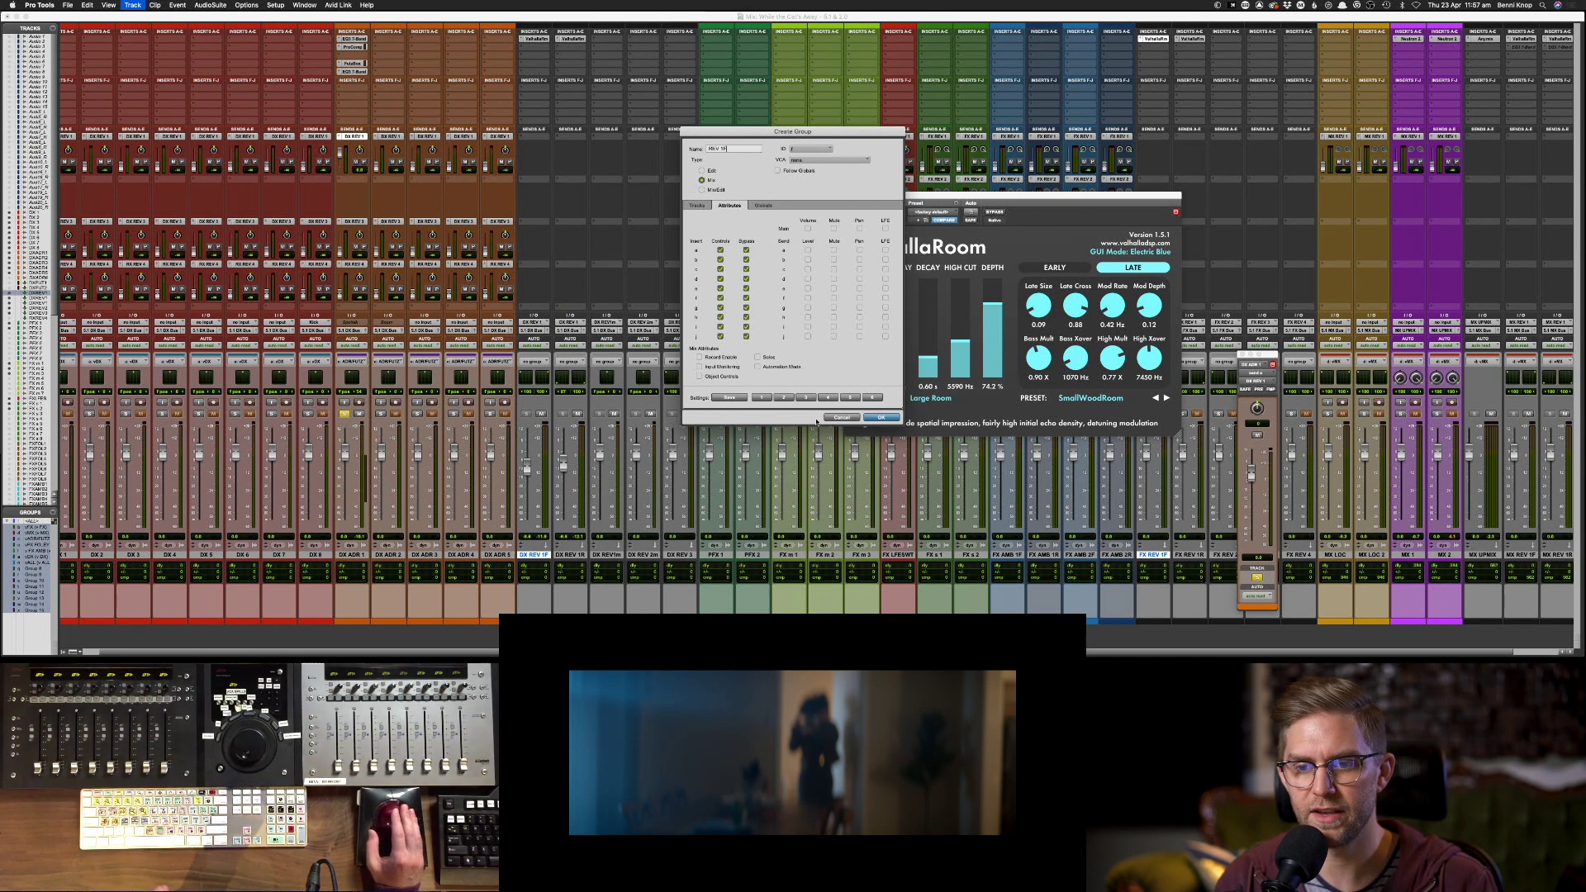
left_click(880, 417)
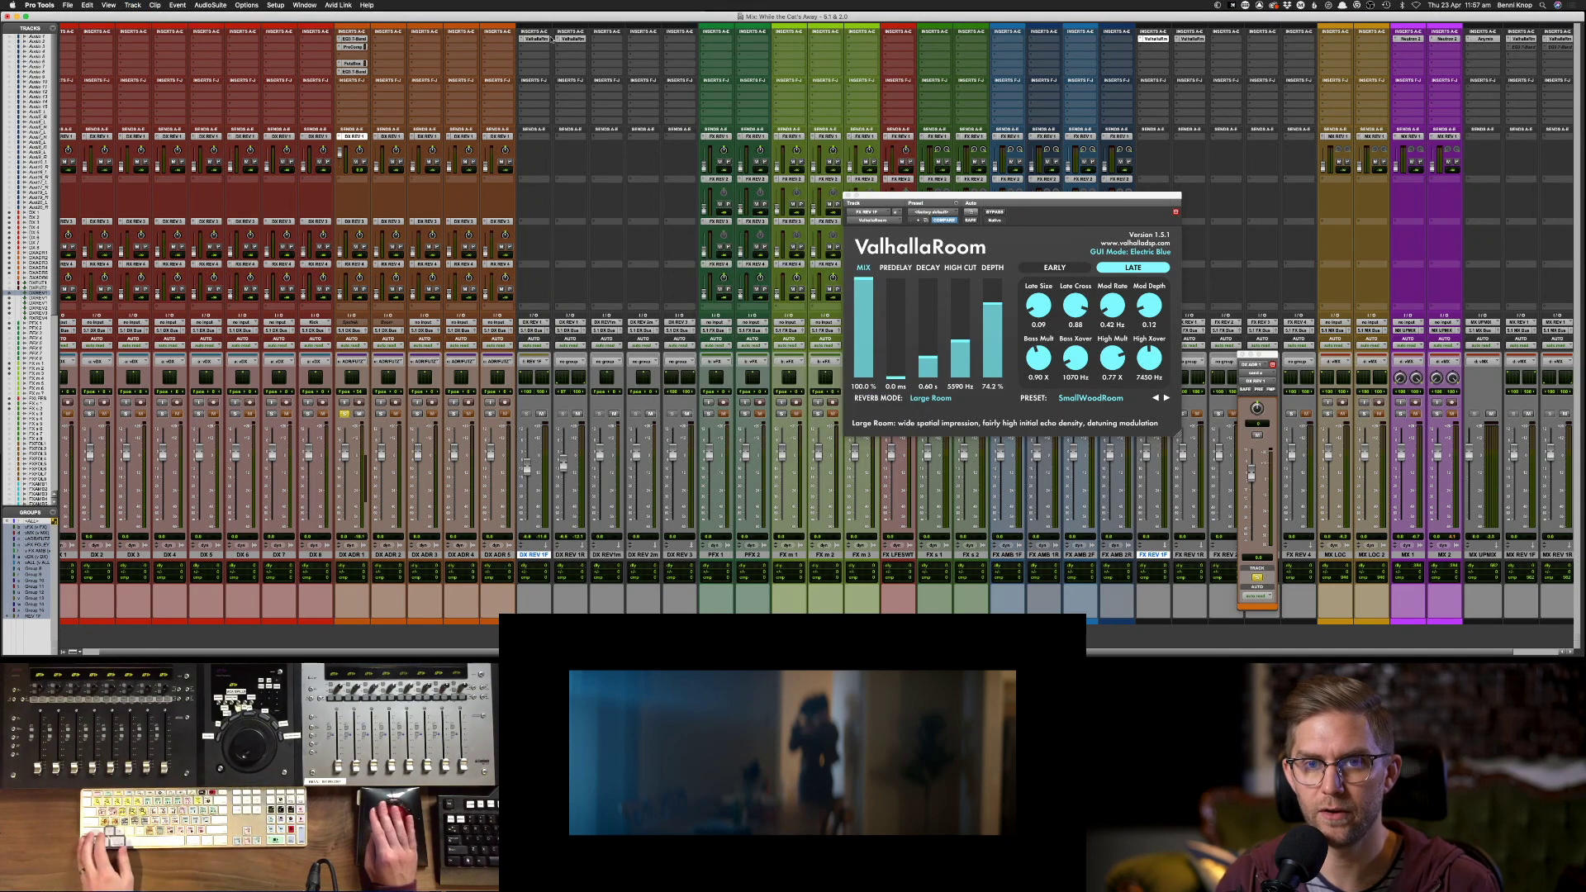
- Place the ValhallaRoom windows of DX REV 1F and FX REV 1F side by side and set the linked decay to 0.63 s
left_click(1155, 39)
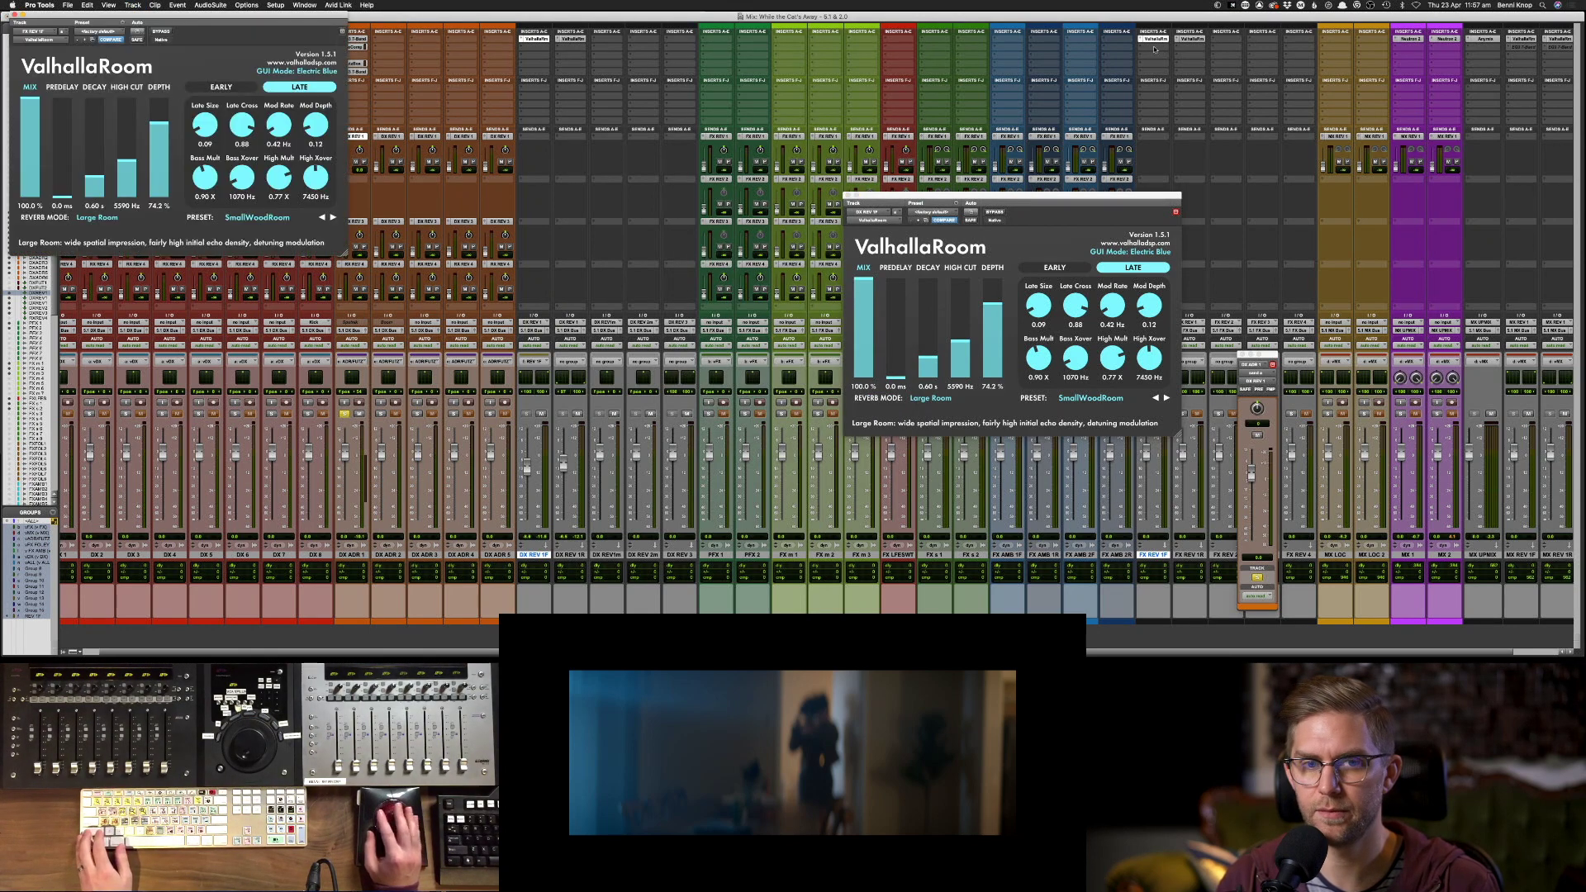
left_click_drag(223, 21, 1401, 205)
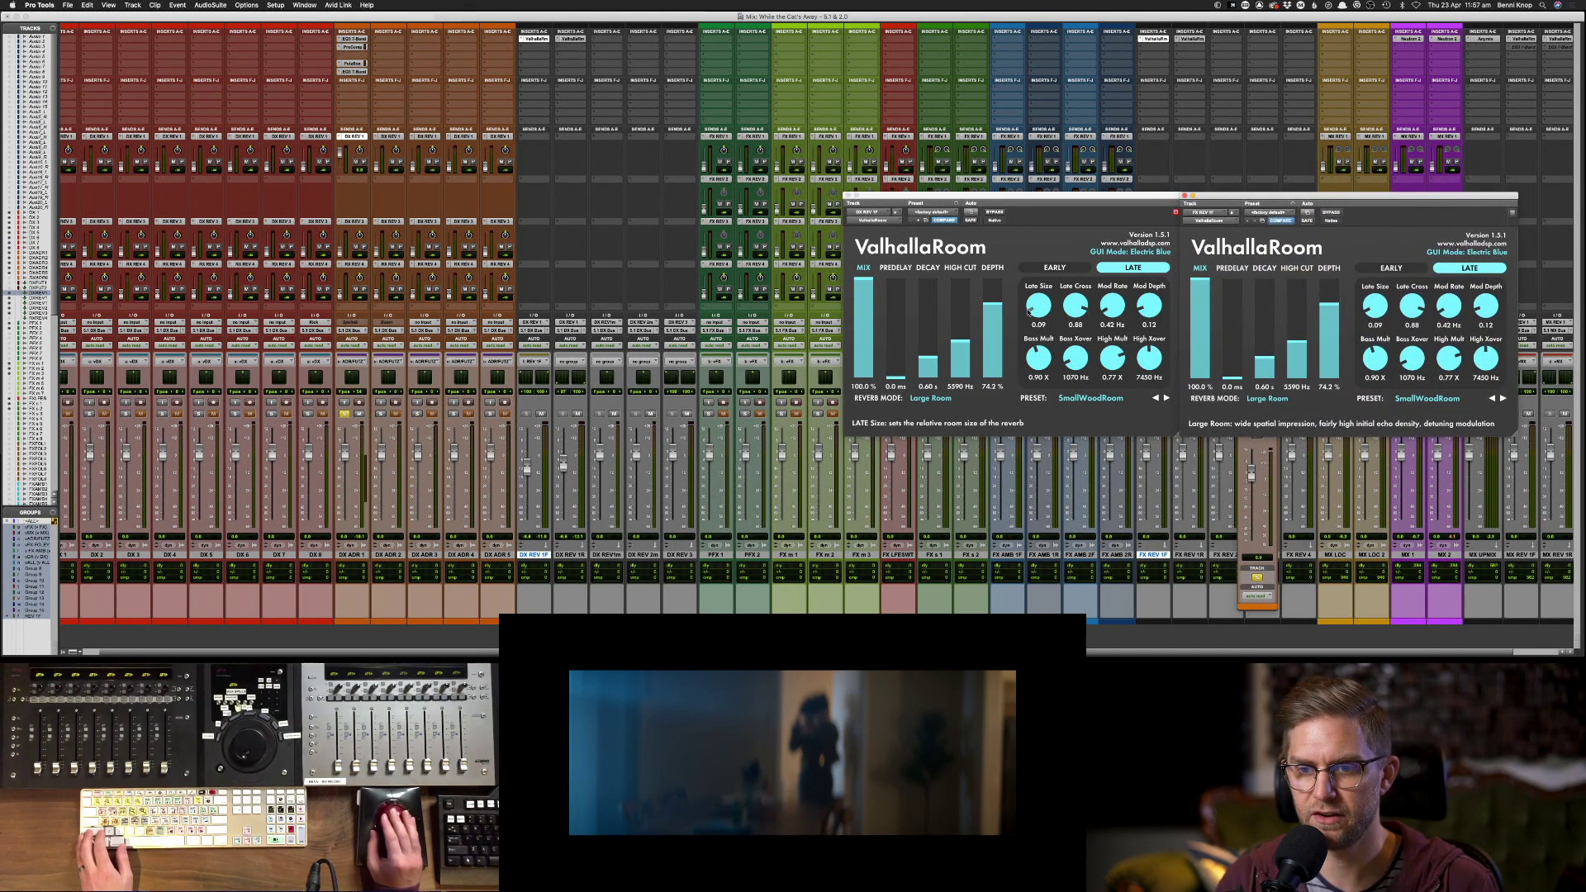
mouse_move(926, 364)
left_mouse_down()
mouse_move(924, 343)
mouse_move(930, 360)
left_mouse_up()
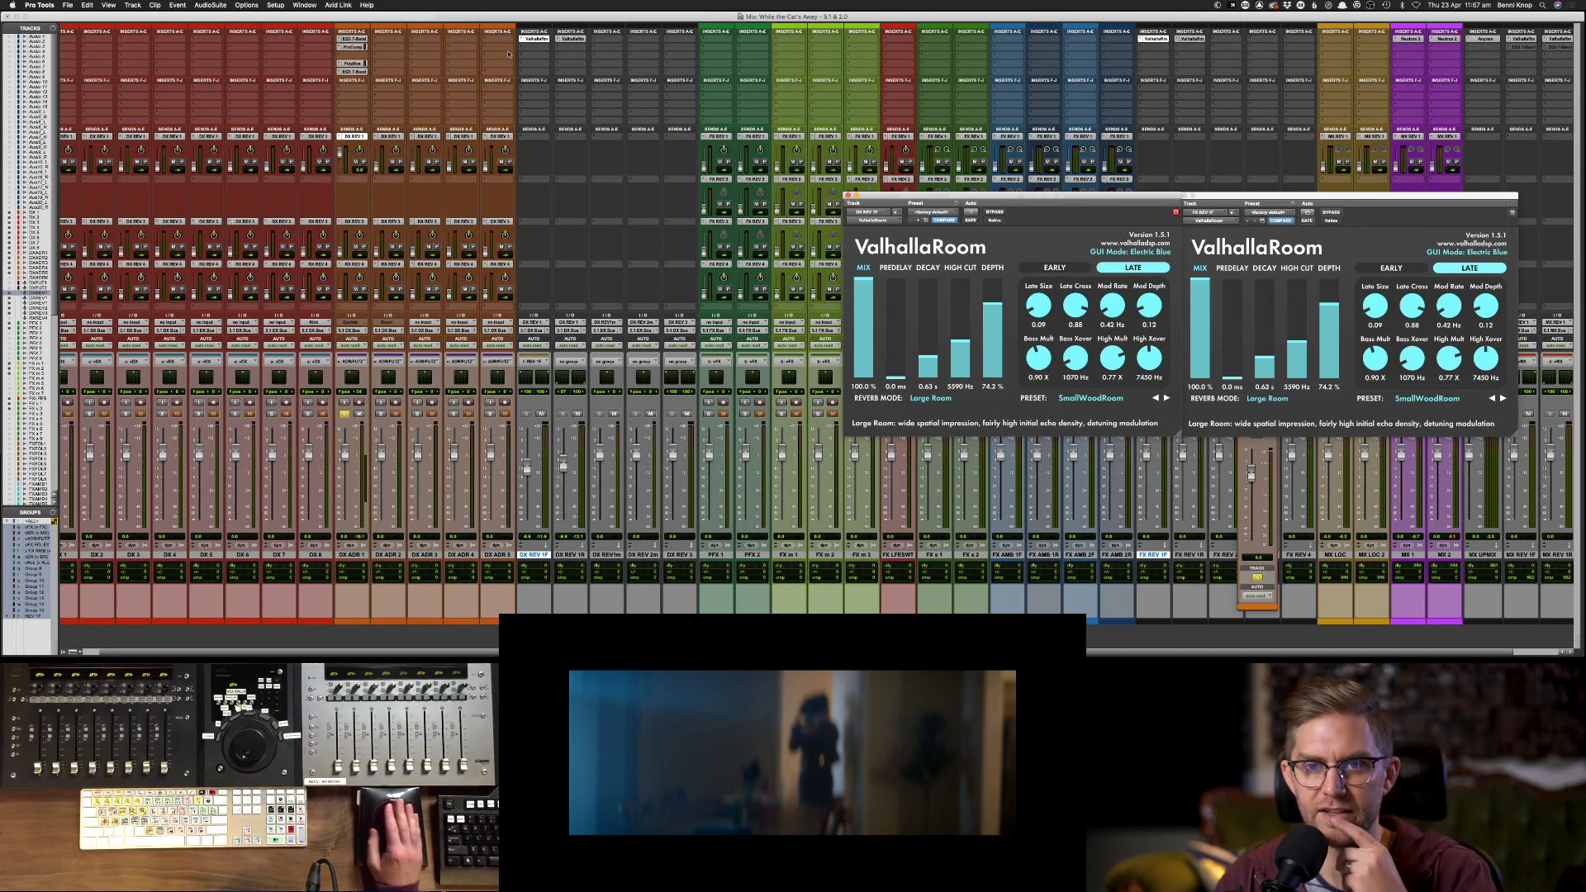
- Group DX REV 1R and FX REV 1R as Mix group REV 1R, not following globals, linking only insert controls and bypass
left_click(569, 555)
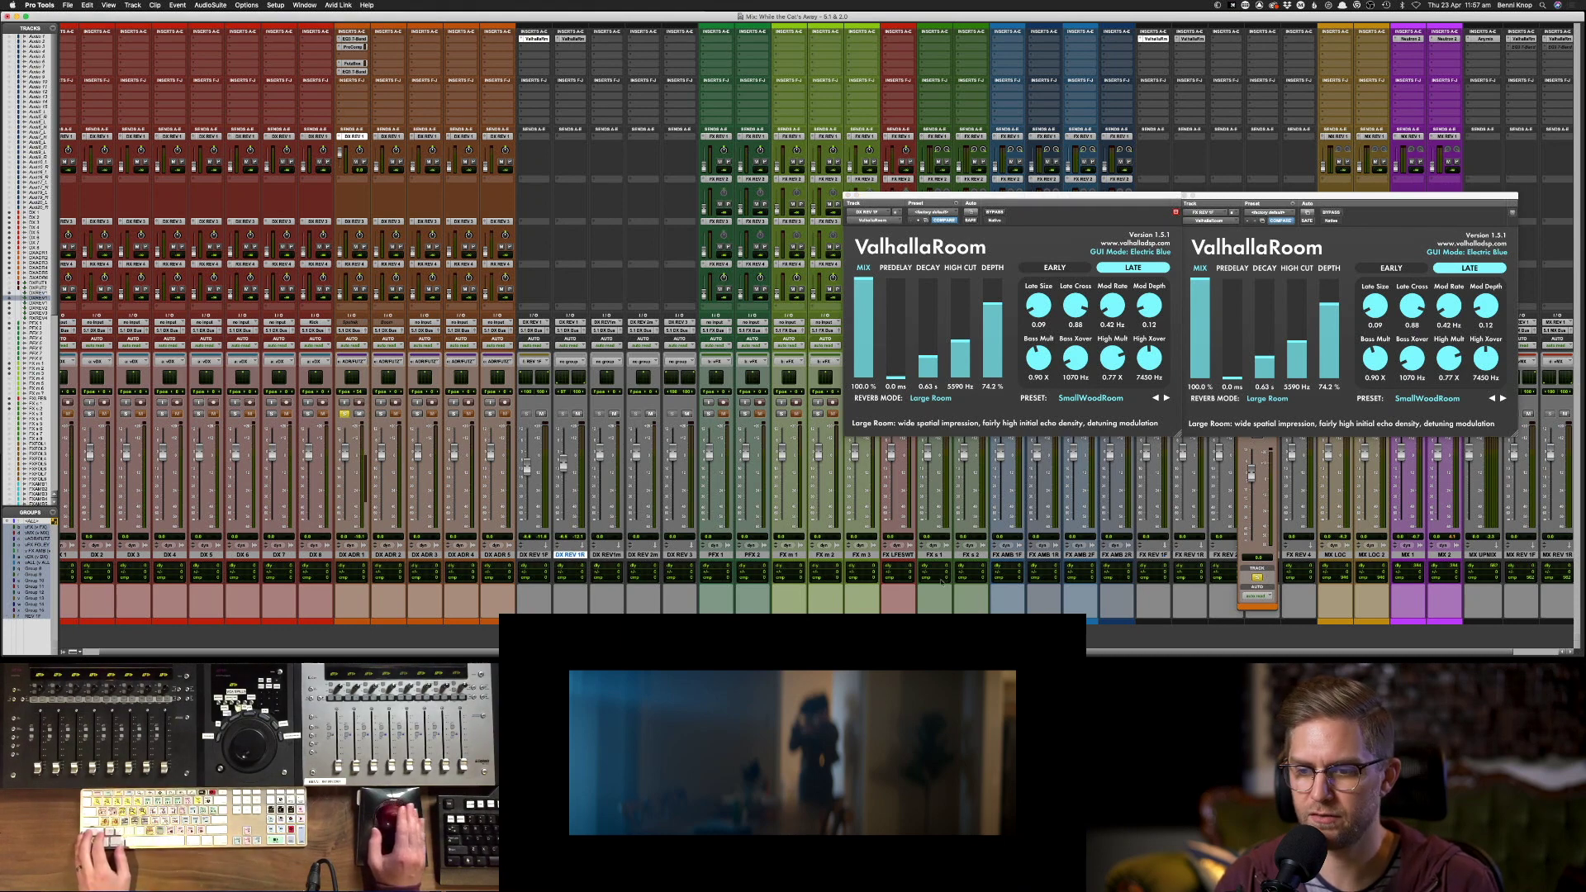
left_click(1190, 555, "super")
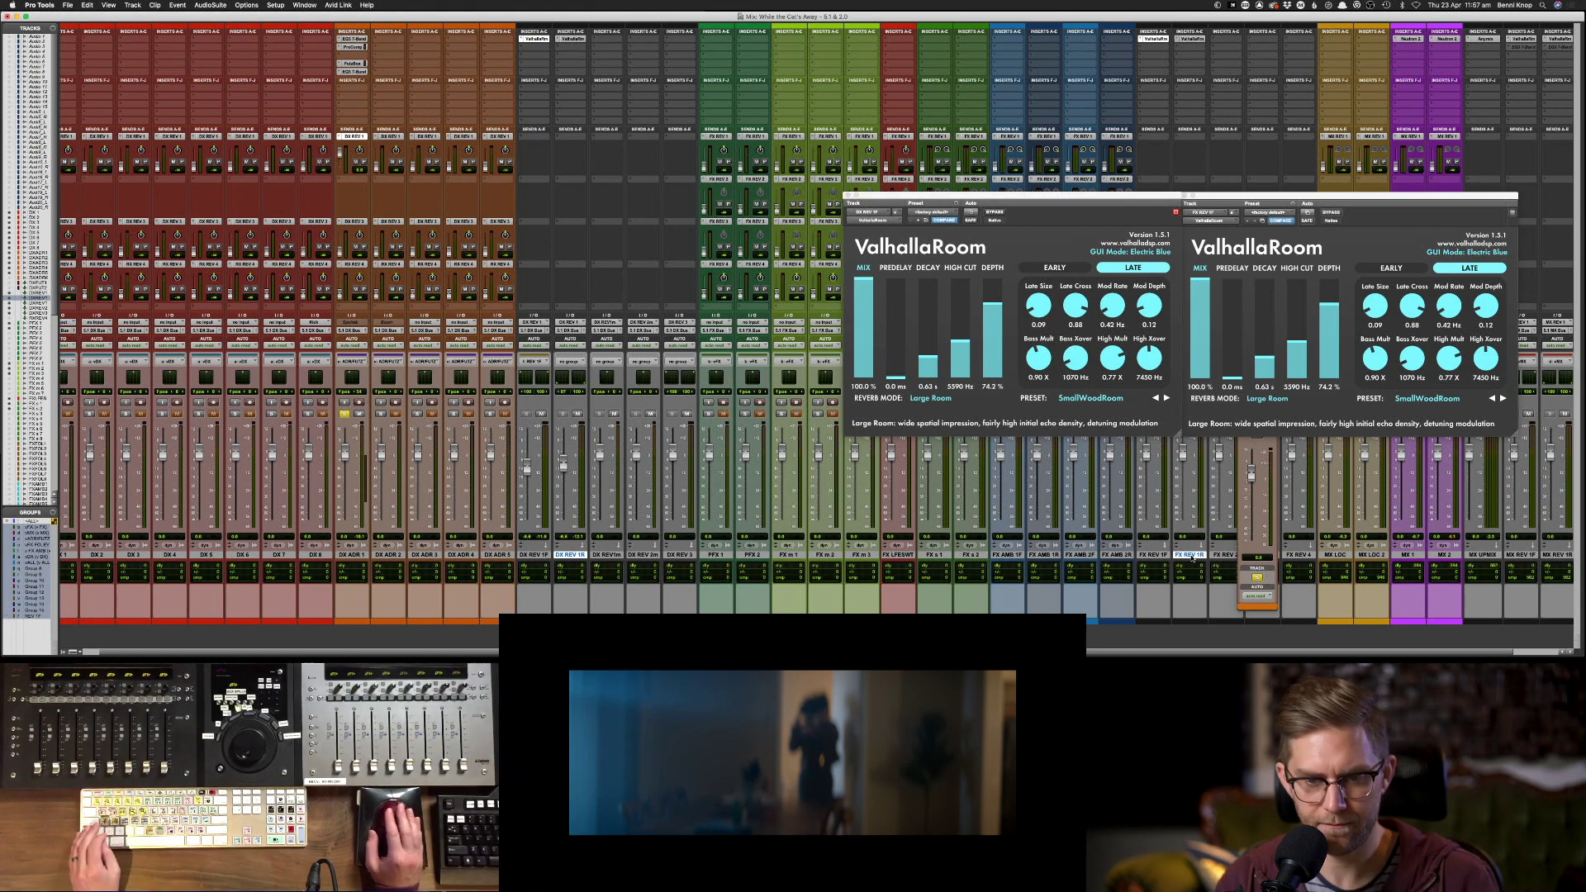
key("super+g")
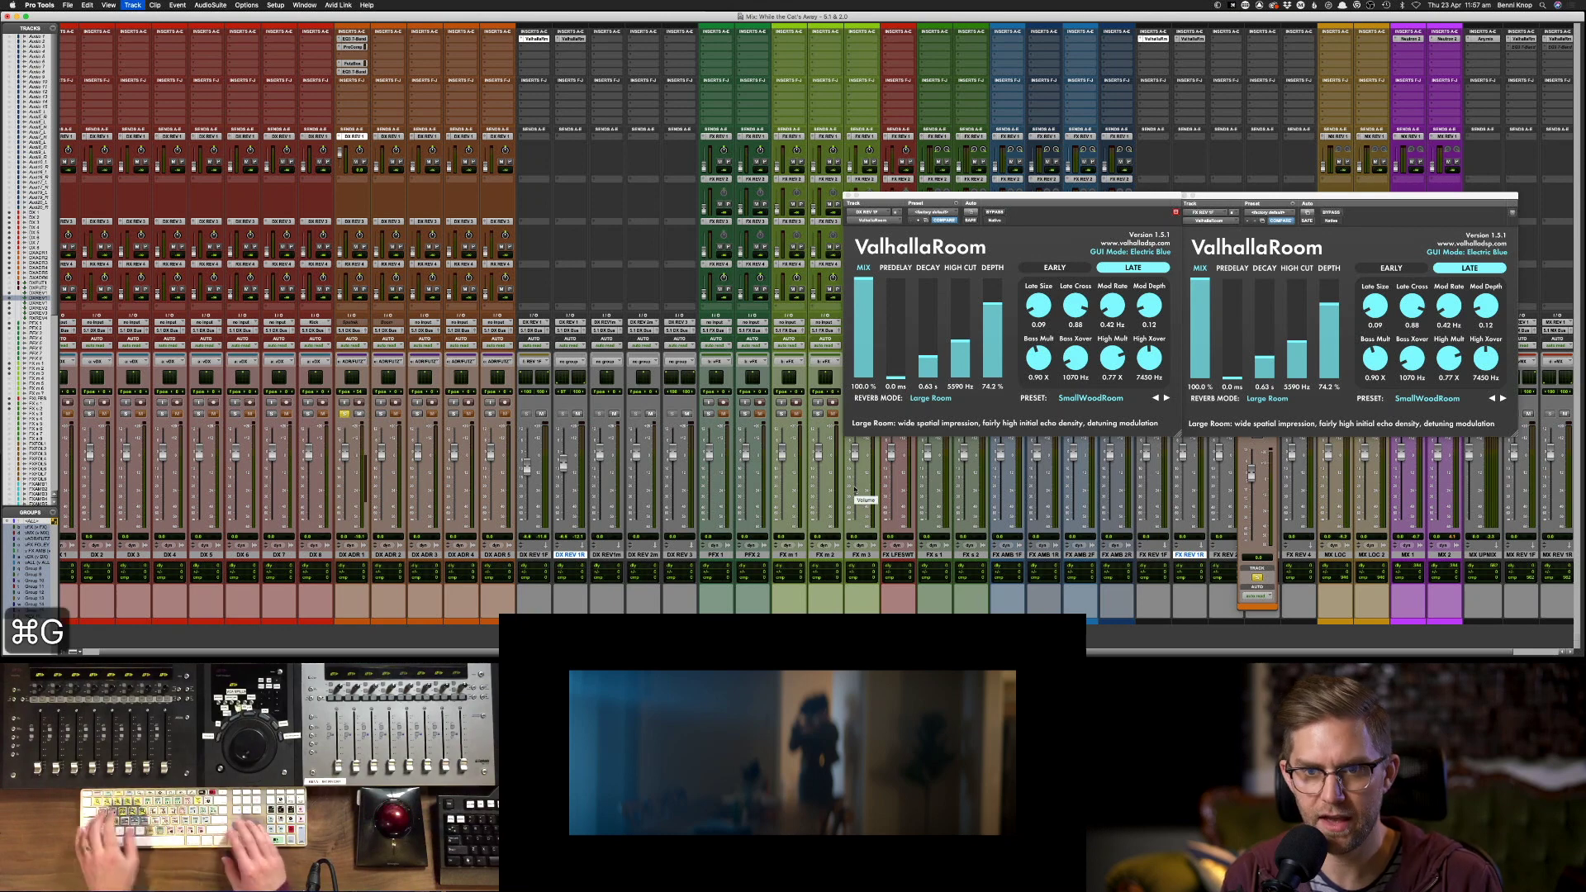
type("REV 1R")
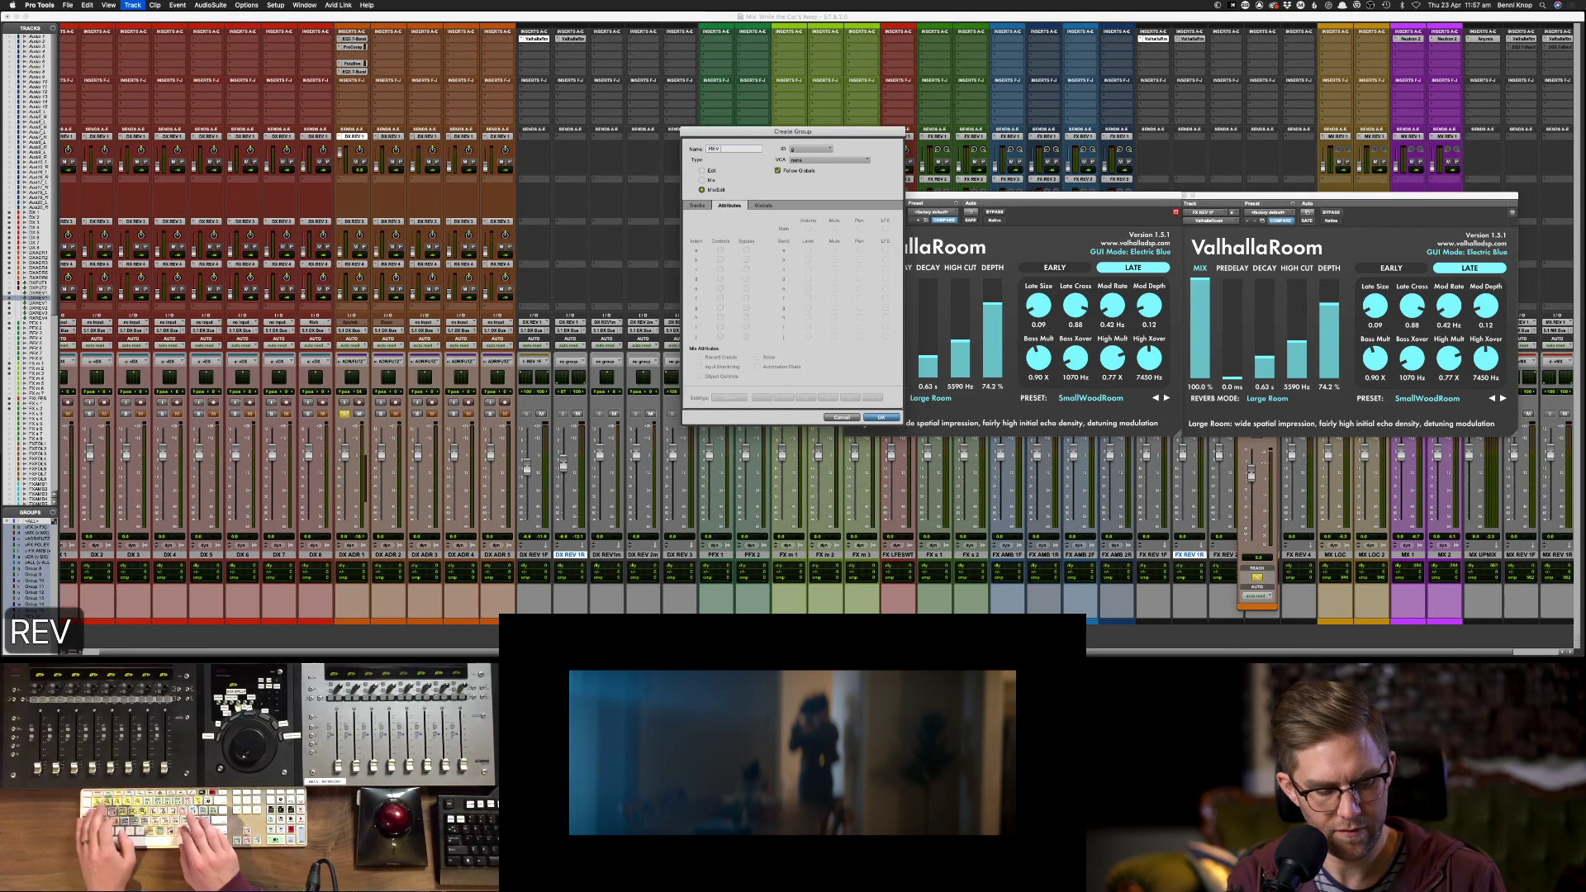
left_click(703, 179)
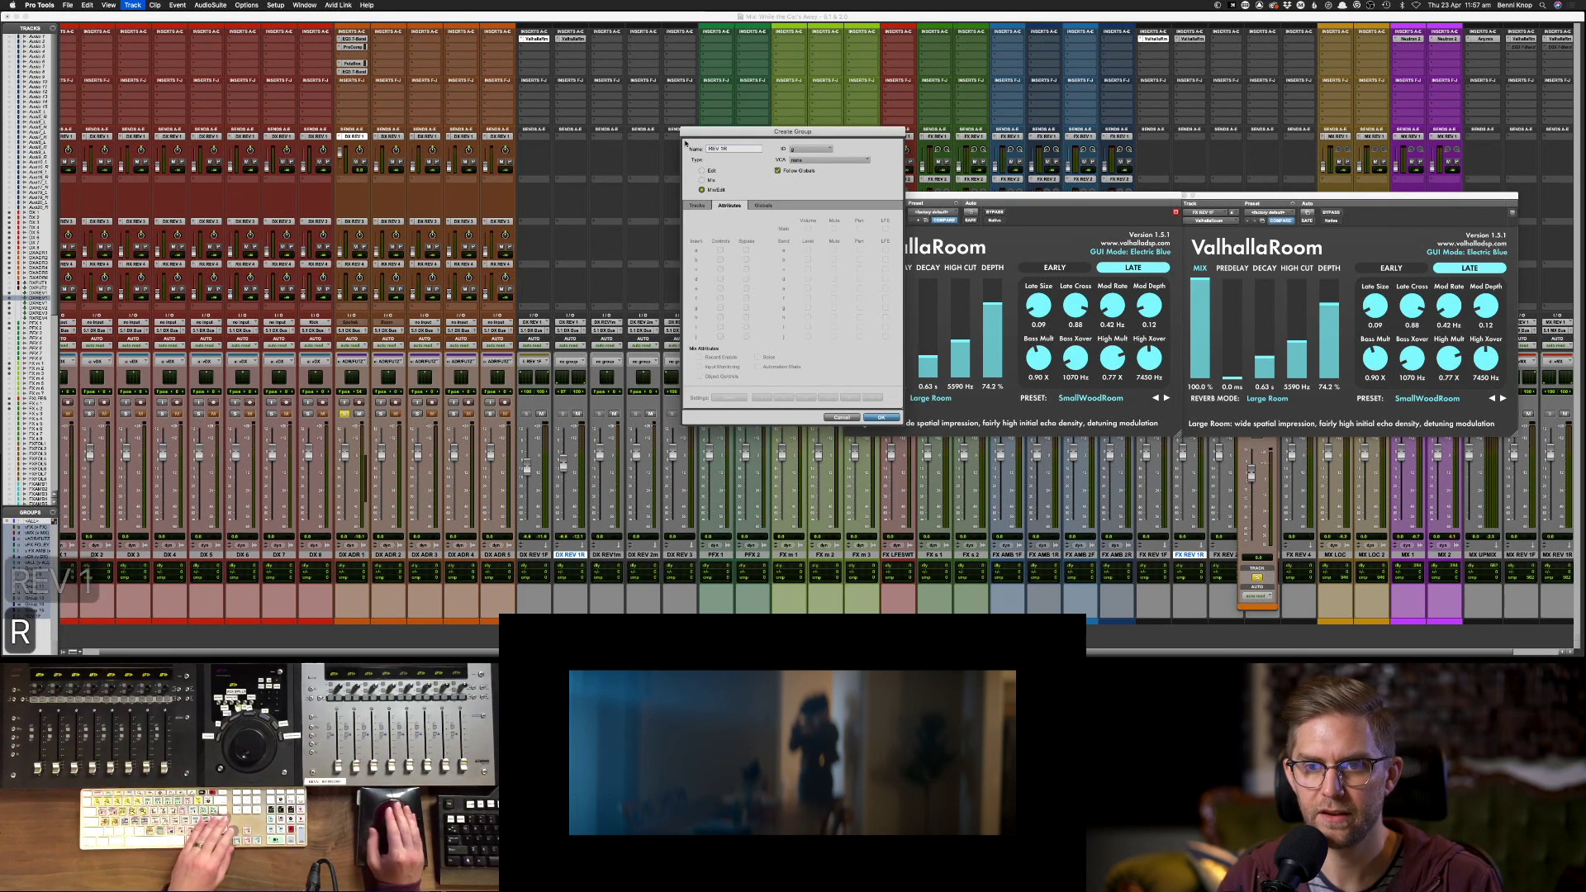
left_click(776, 171)
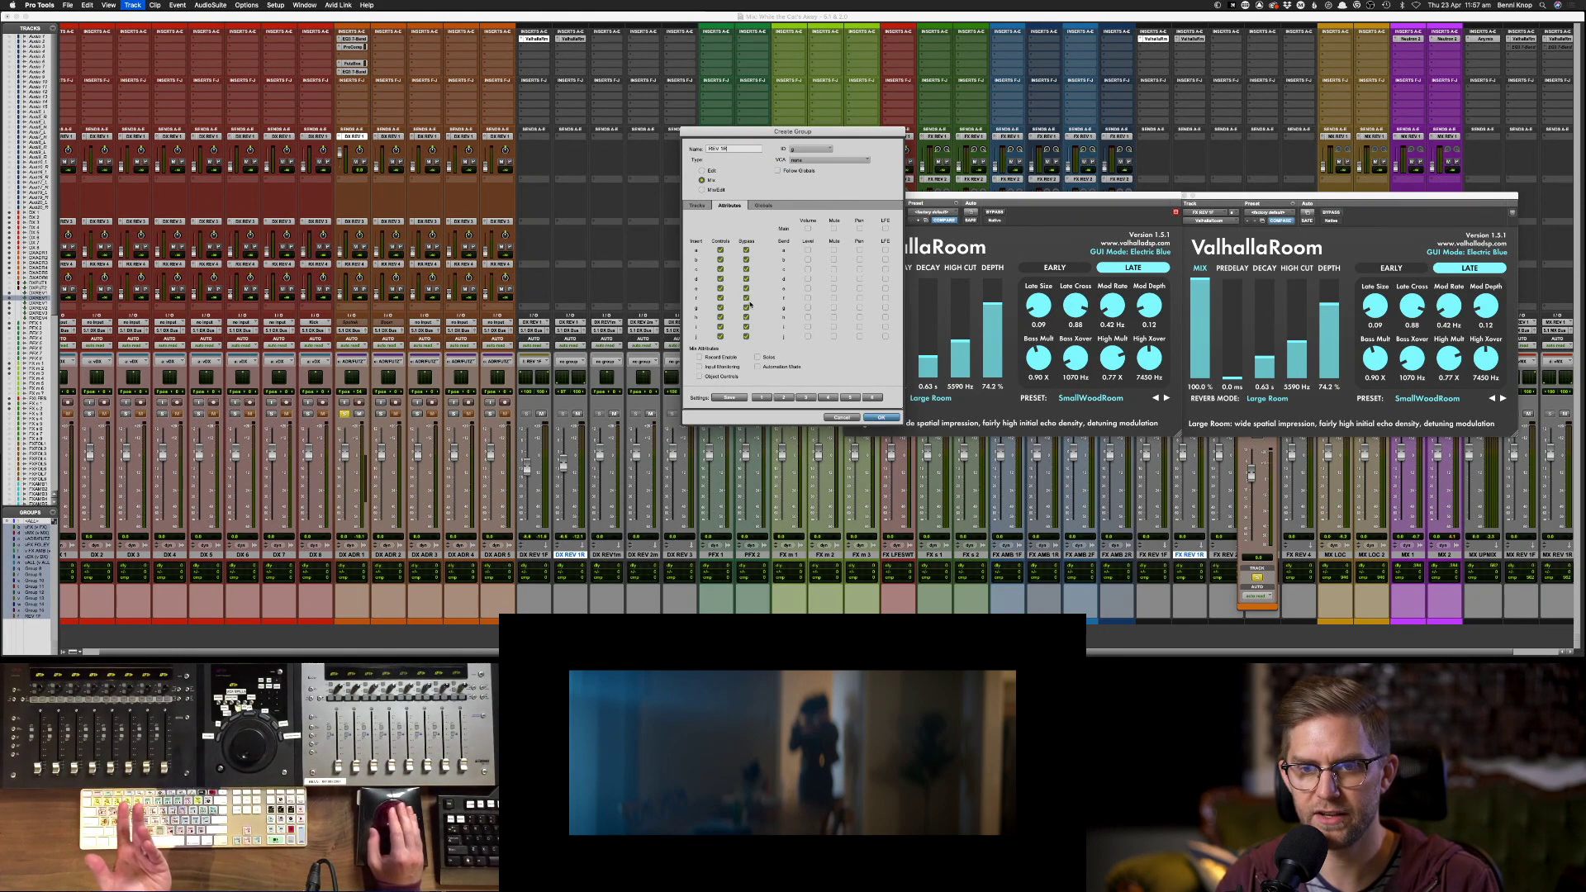
left_click(896, 420)
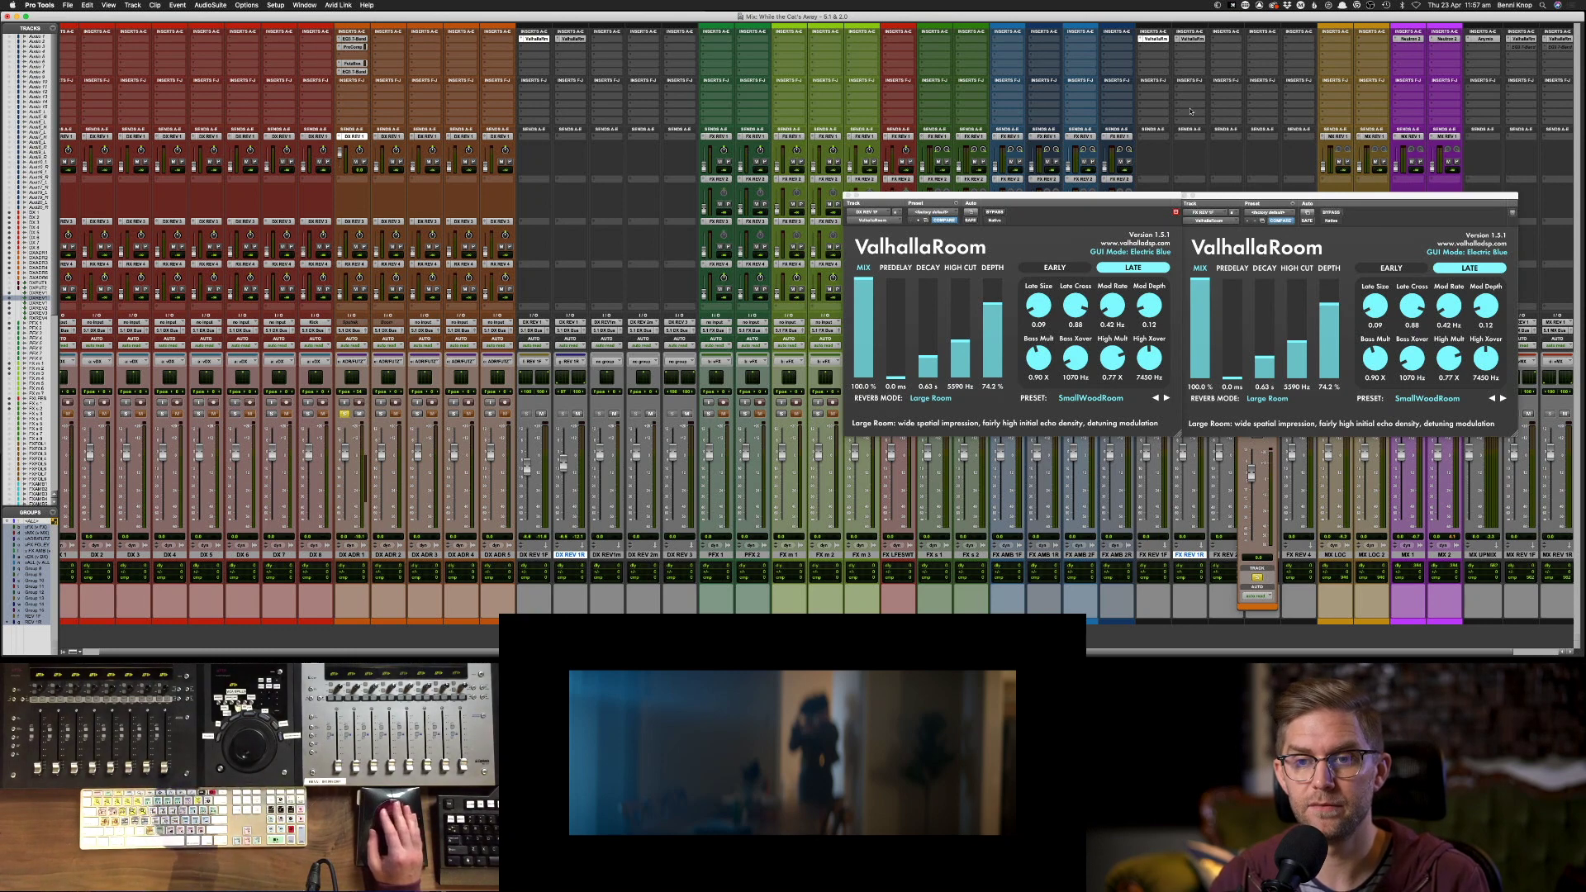
- Close both ValhallaRoom plug-in windows to uncover the mixer
left_click(848, 197)
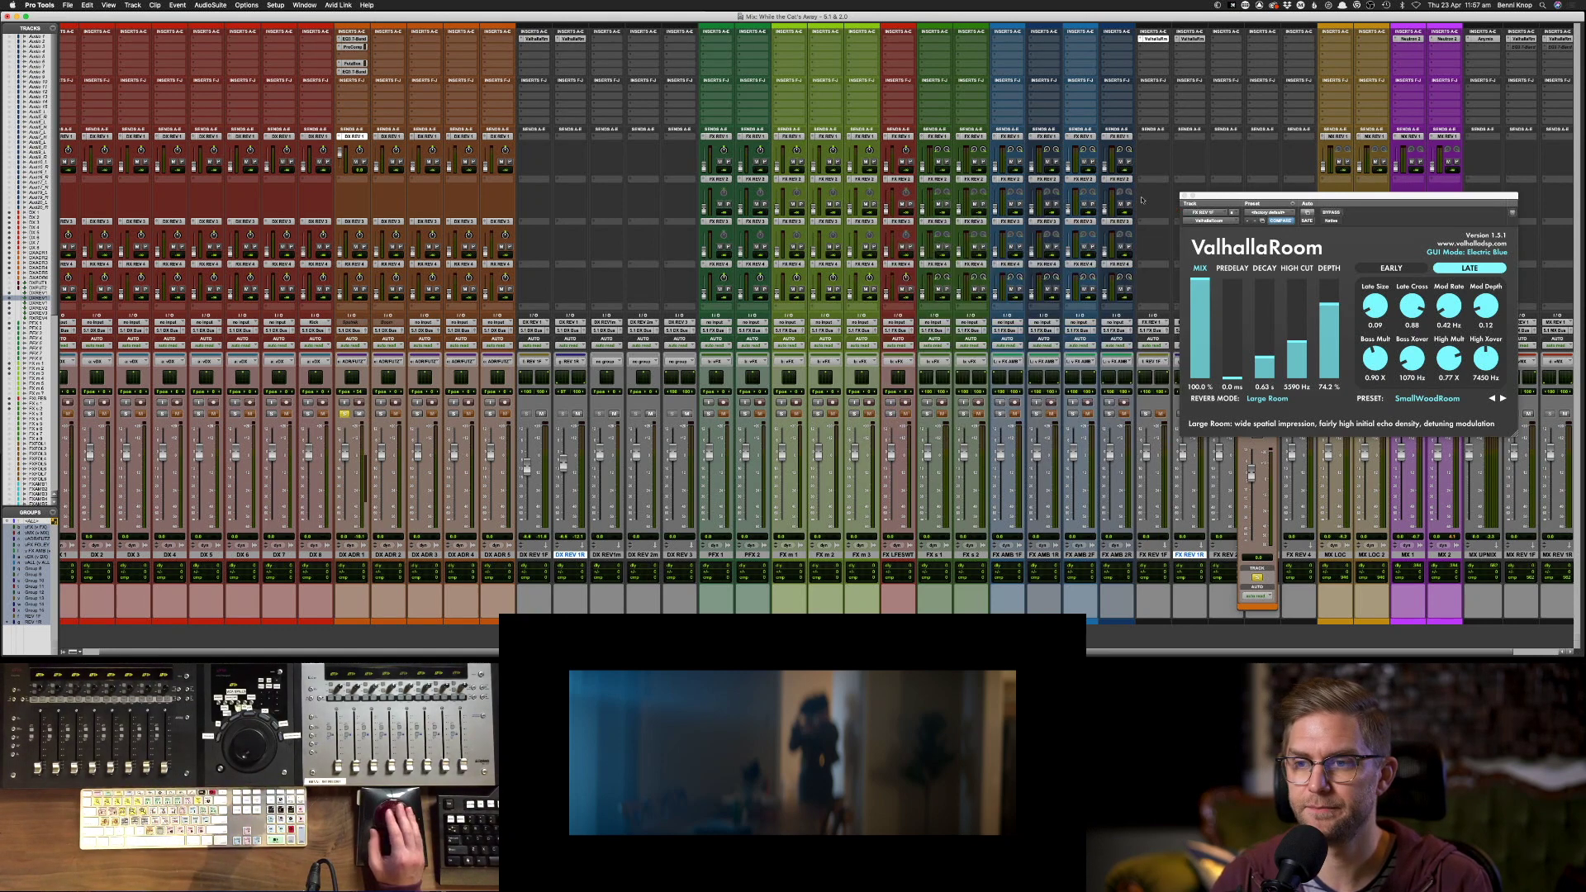
left_click(1186, 195)
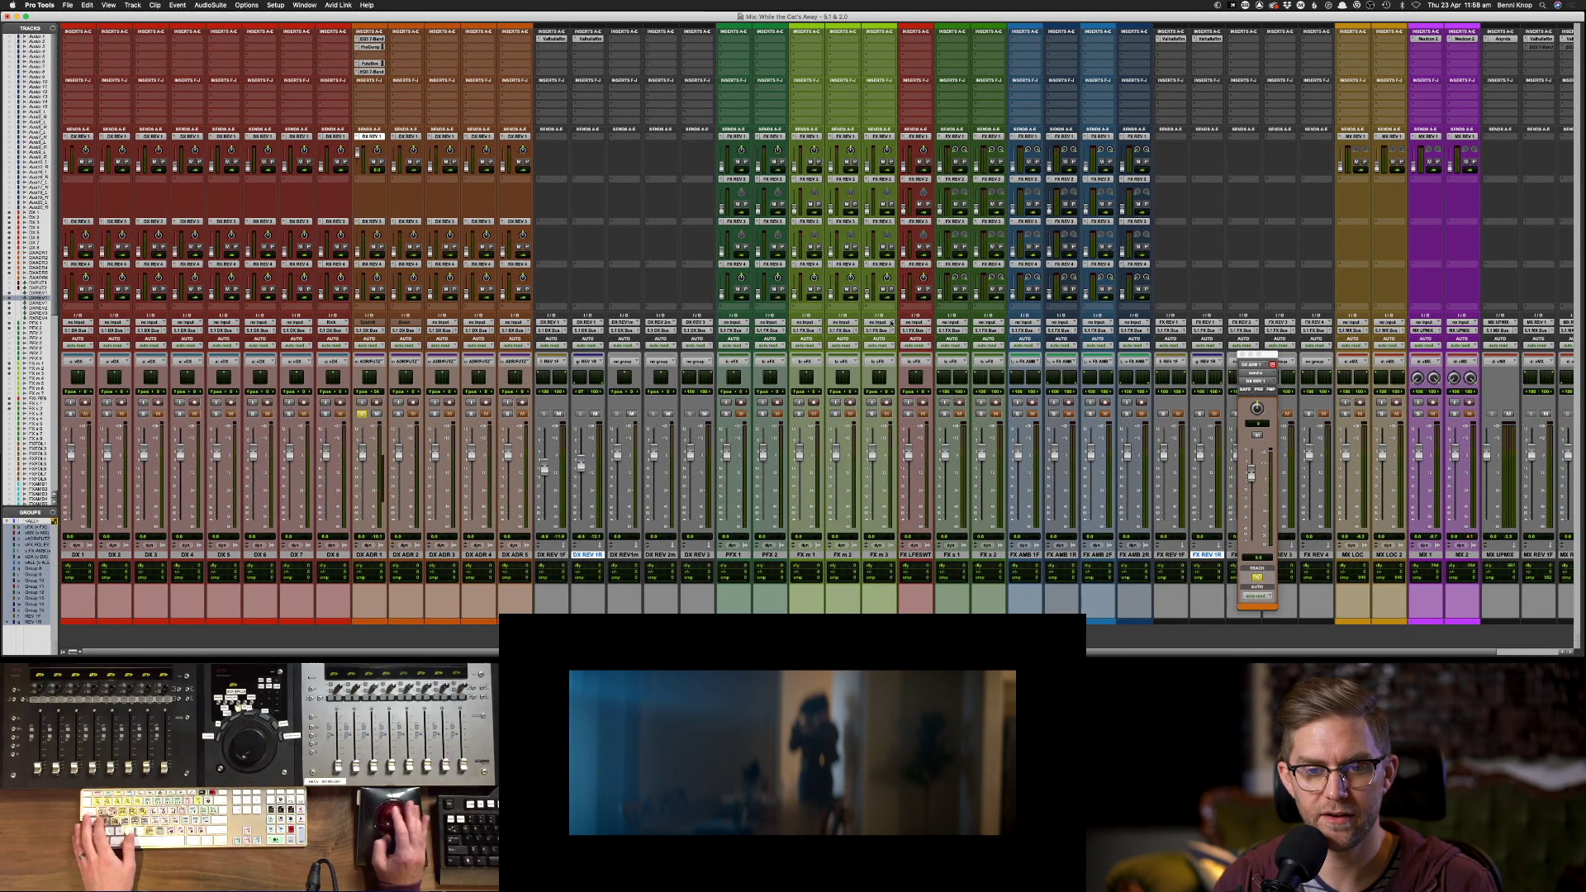
scroll(891, 323, "left", 1)
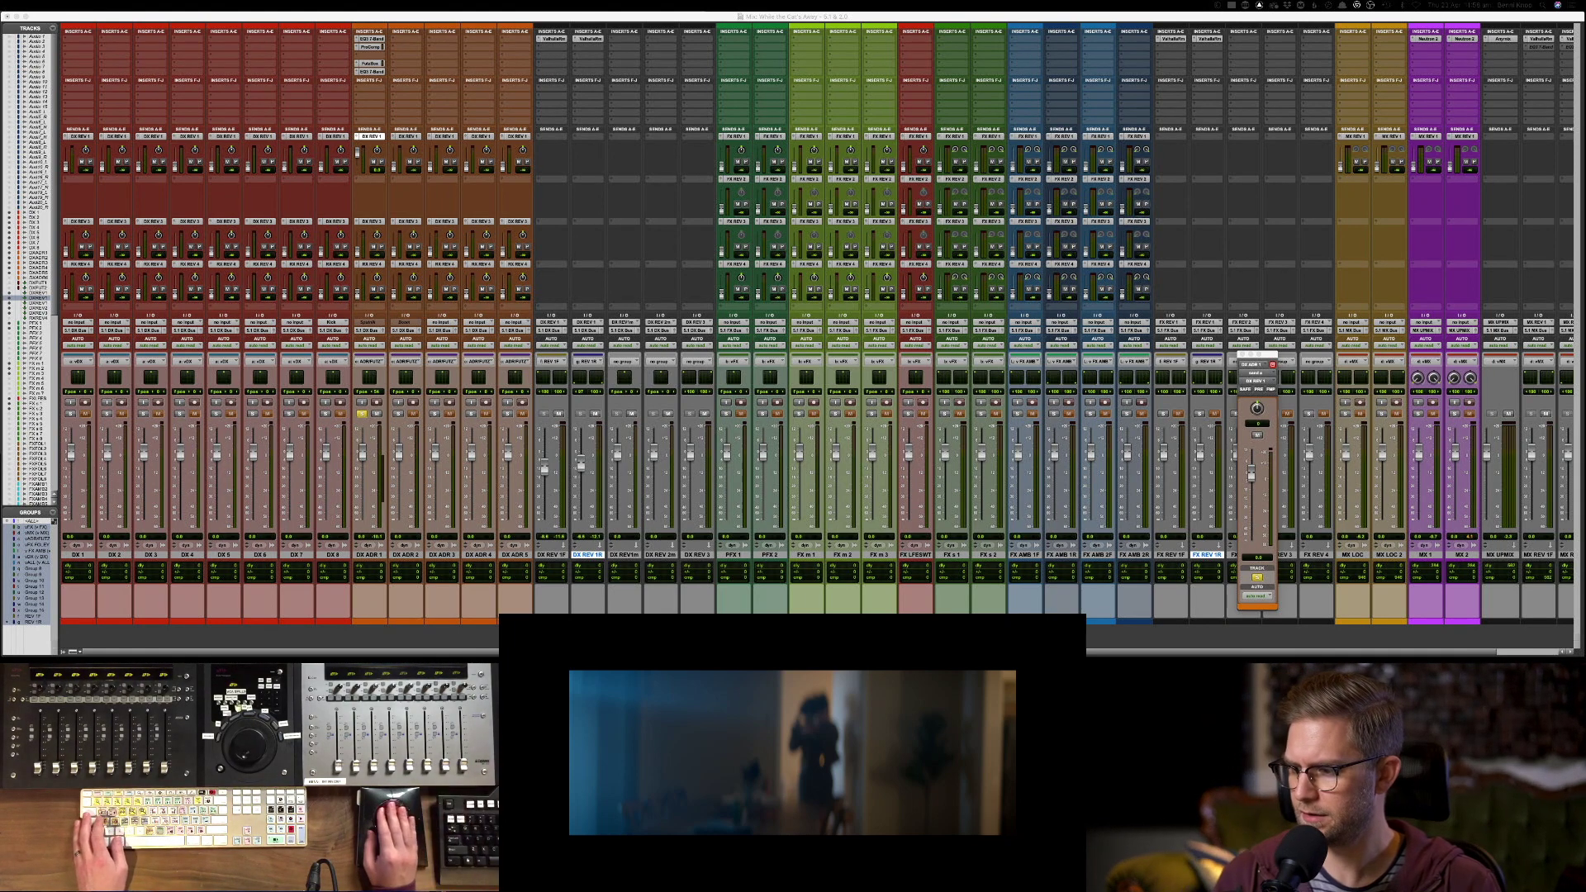
- Switch to the web browser and open Twitch in a new tab
key("super+t")
type("twitch")
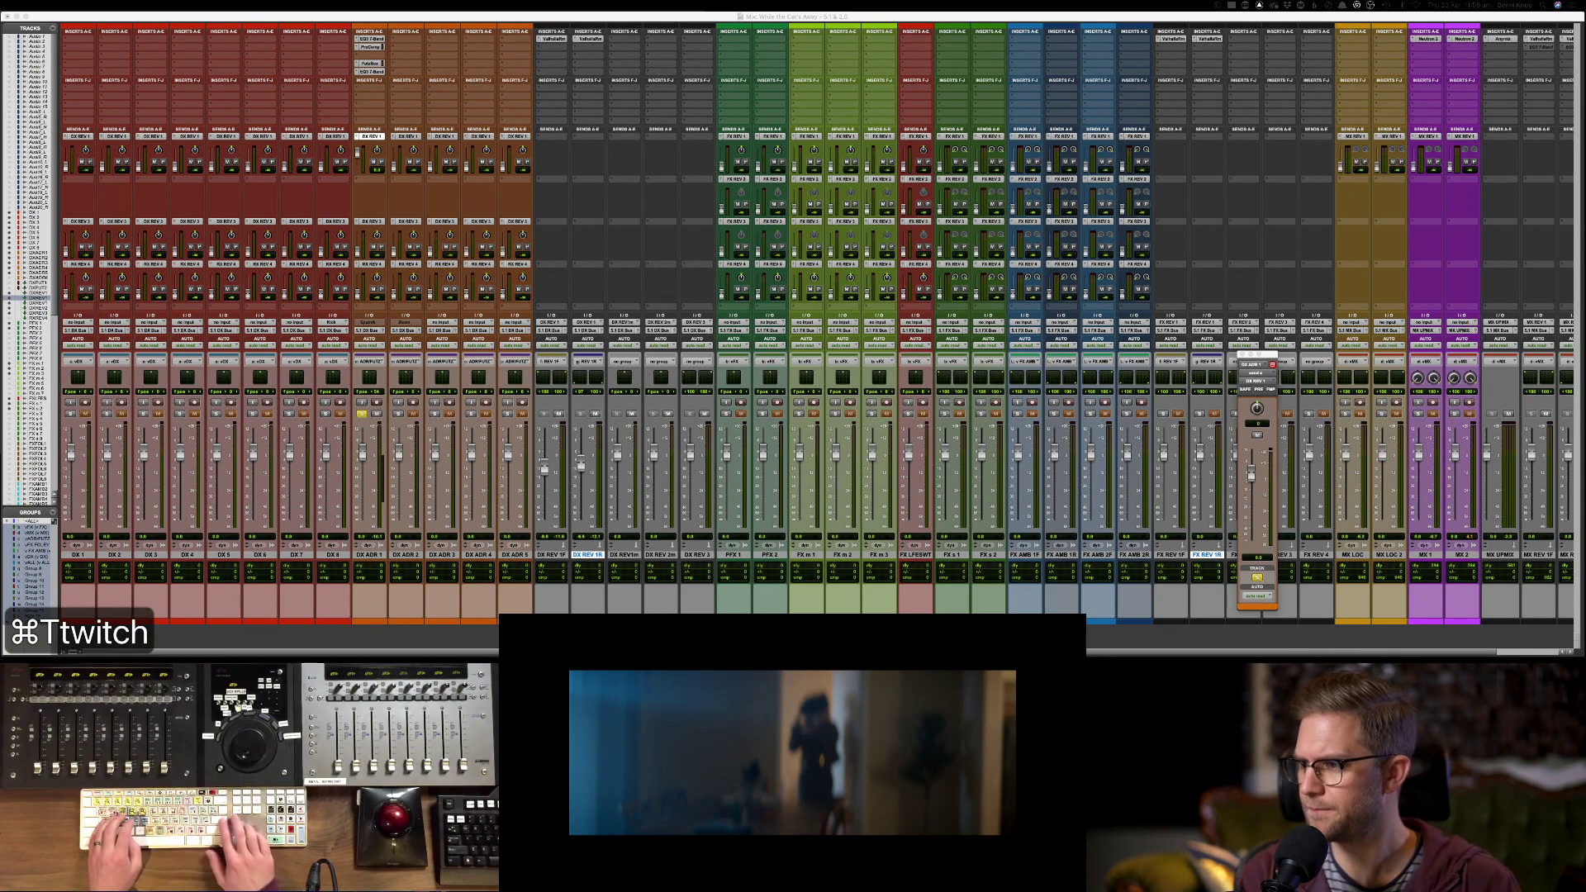
key("Return")
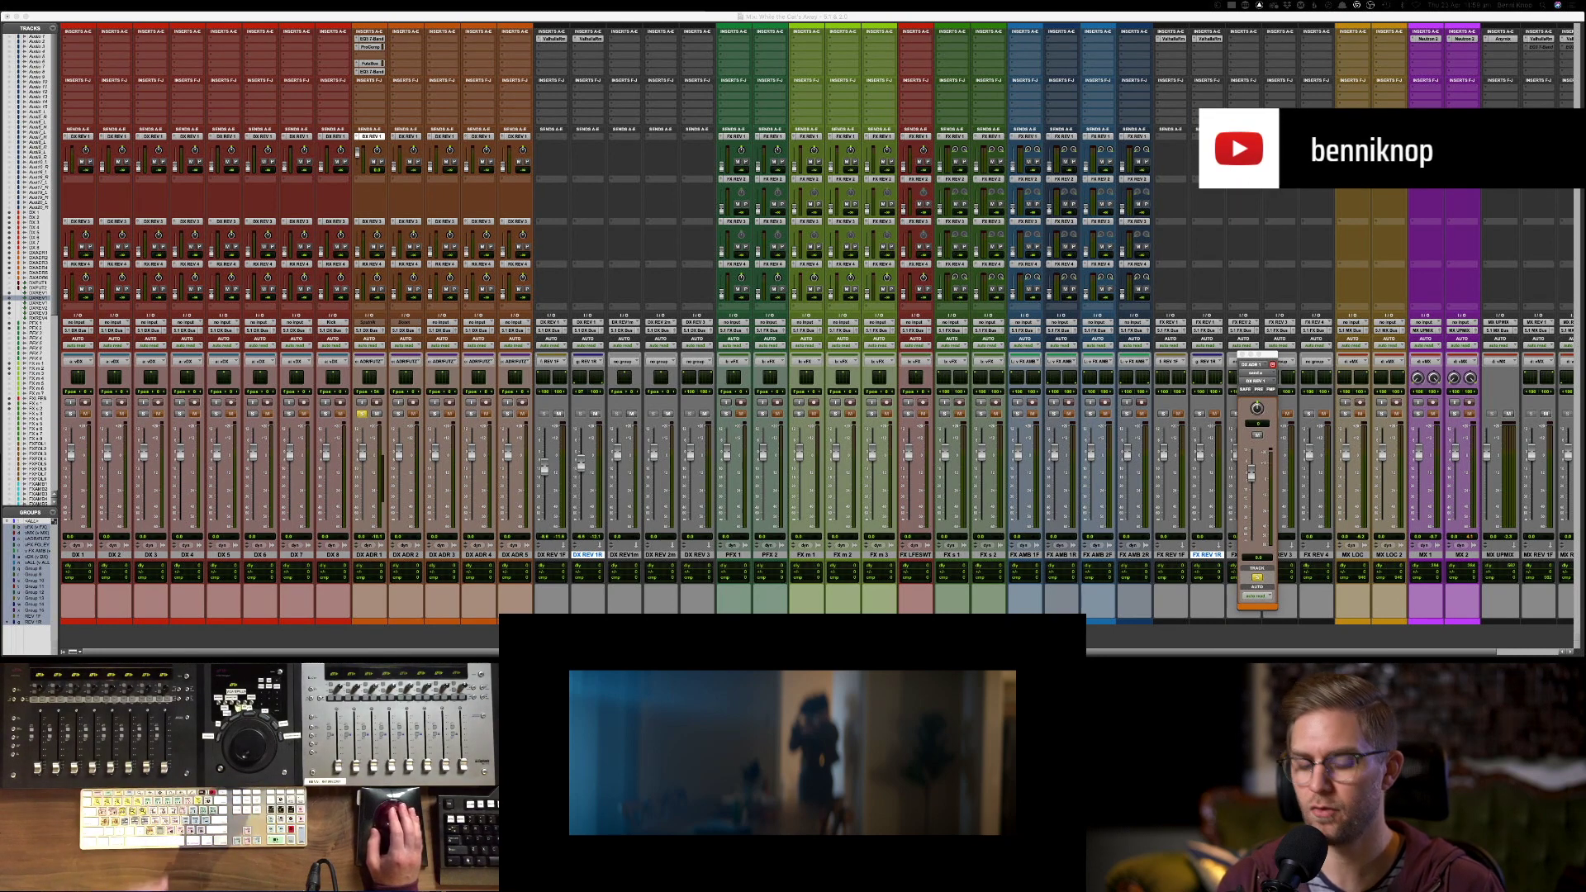
- Play the scene and examine the music tracks and their MX REV 1F and MX REV 1R reverbs in both Edit and Mix windows
key("XF86AudioLowerVolume")
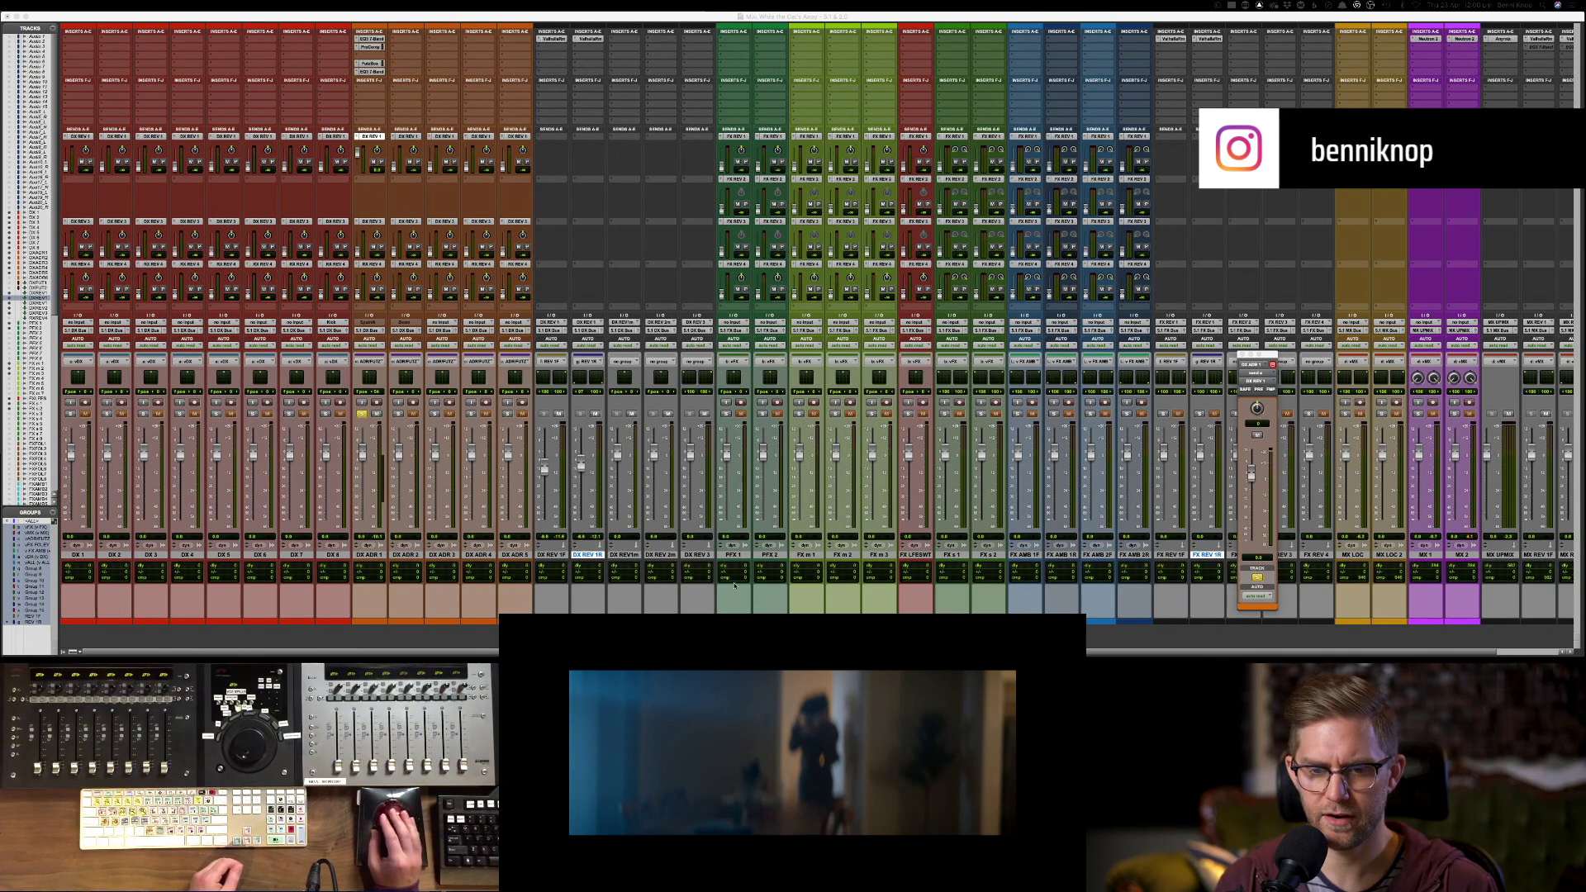
key("super+equal")
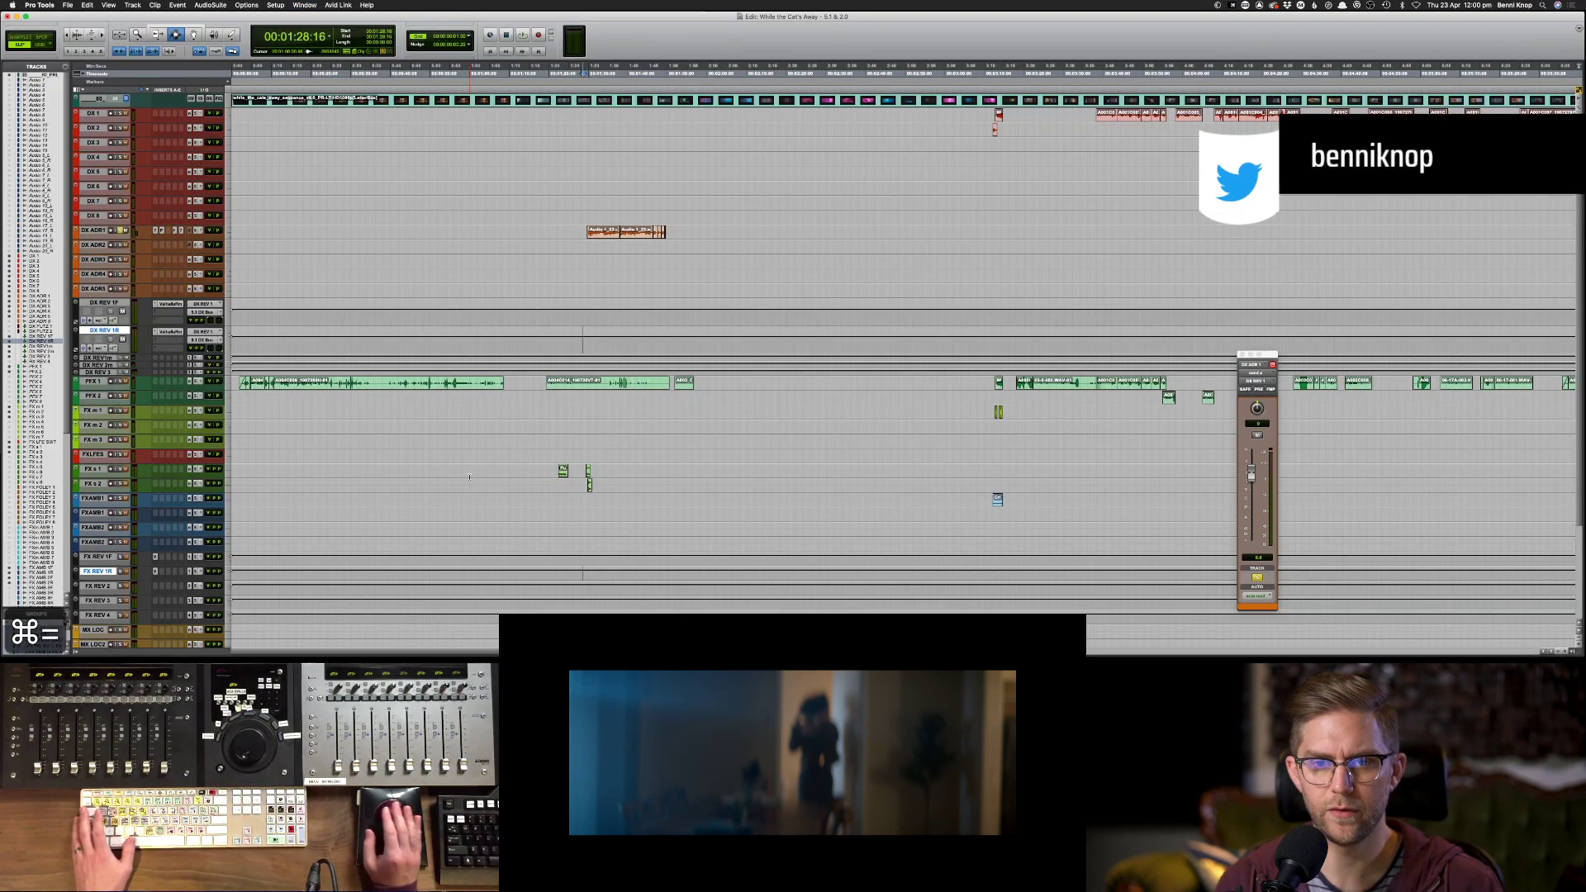
key("super+equal")
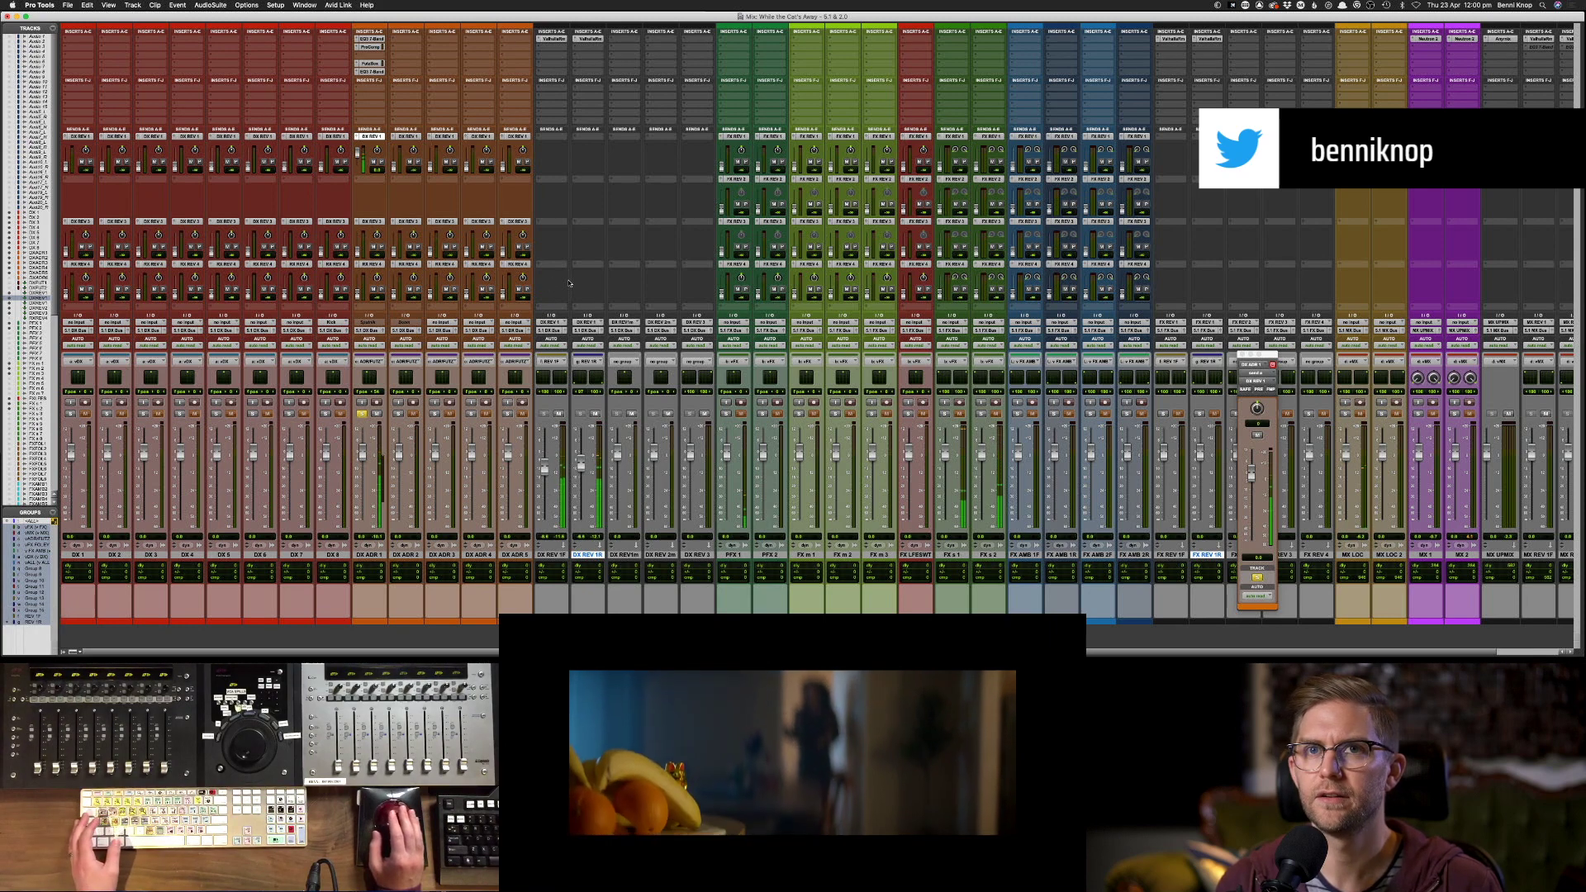
key("super+equal")
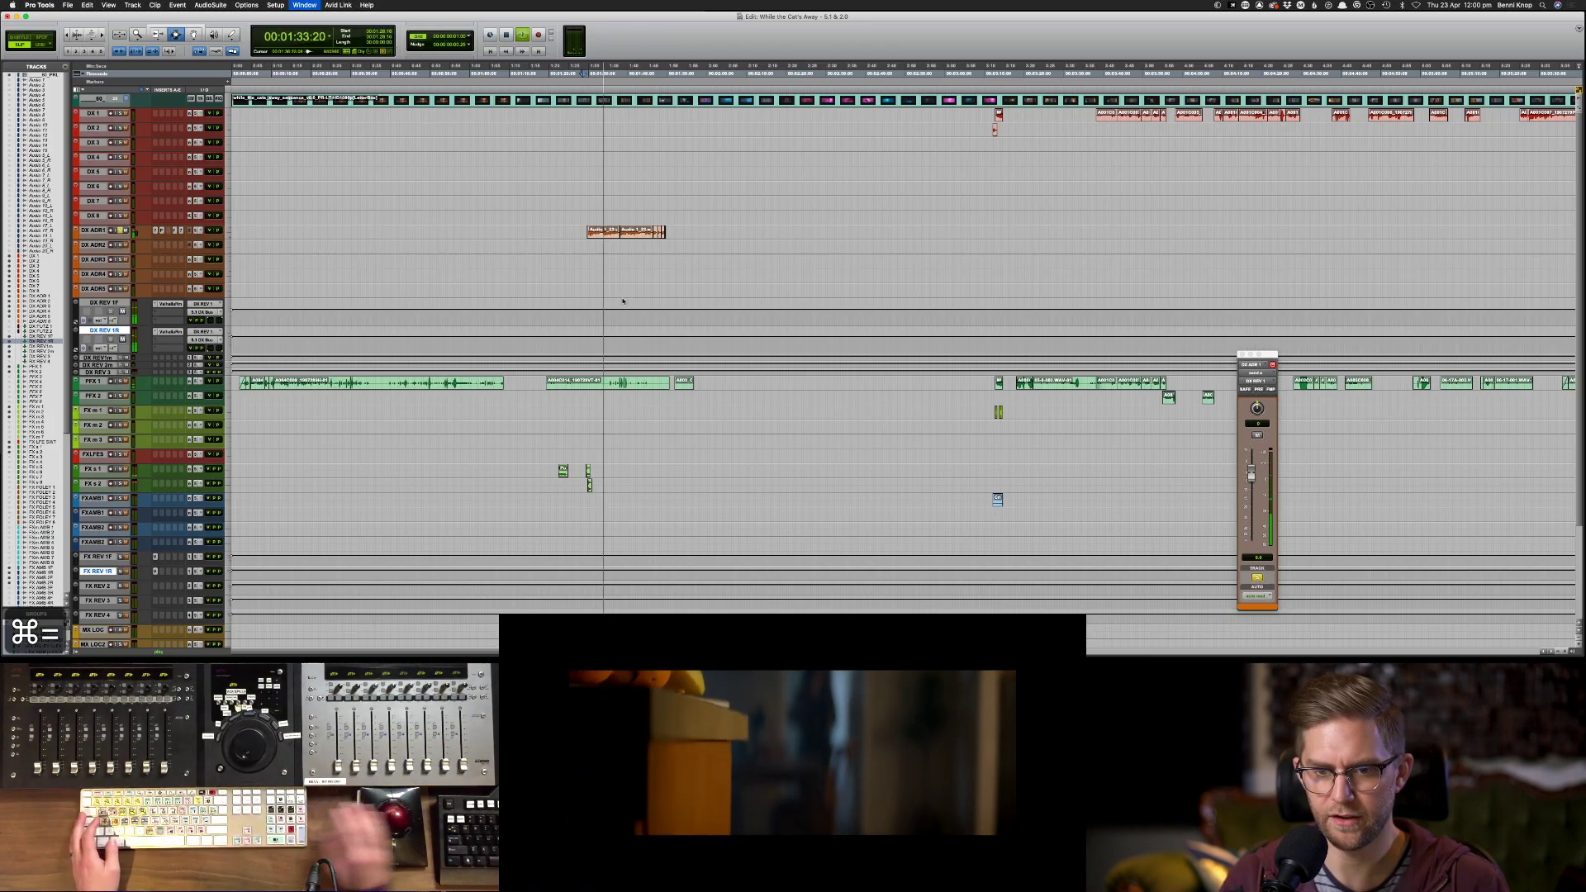
scroll(622, 300, "down", 5)
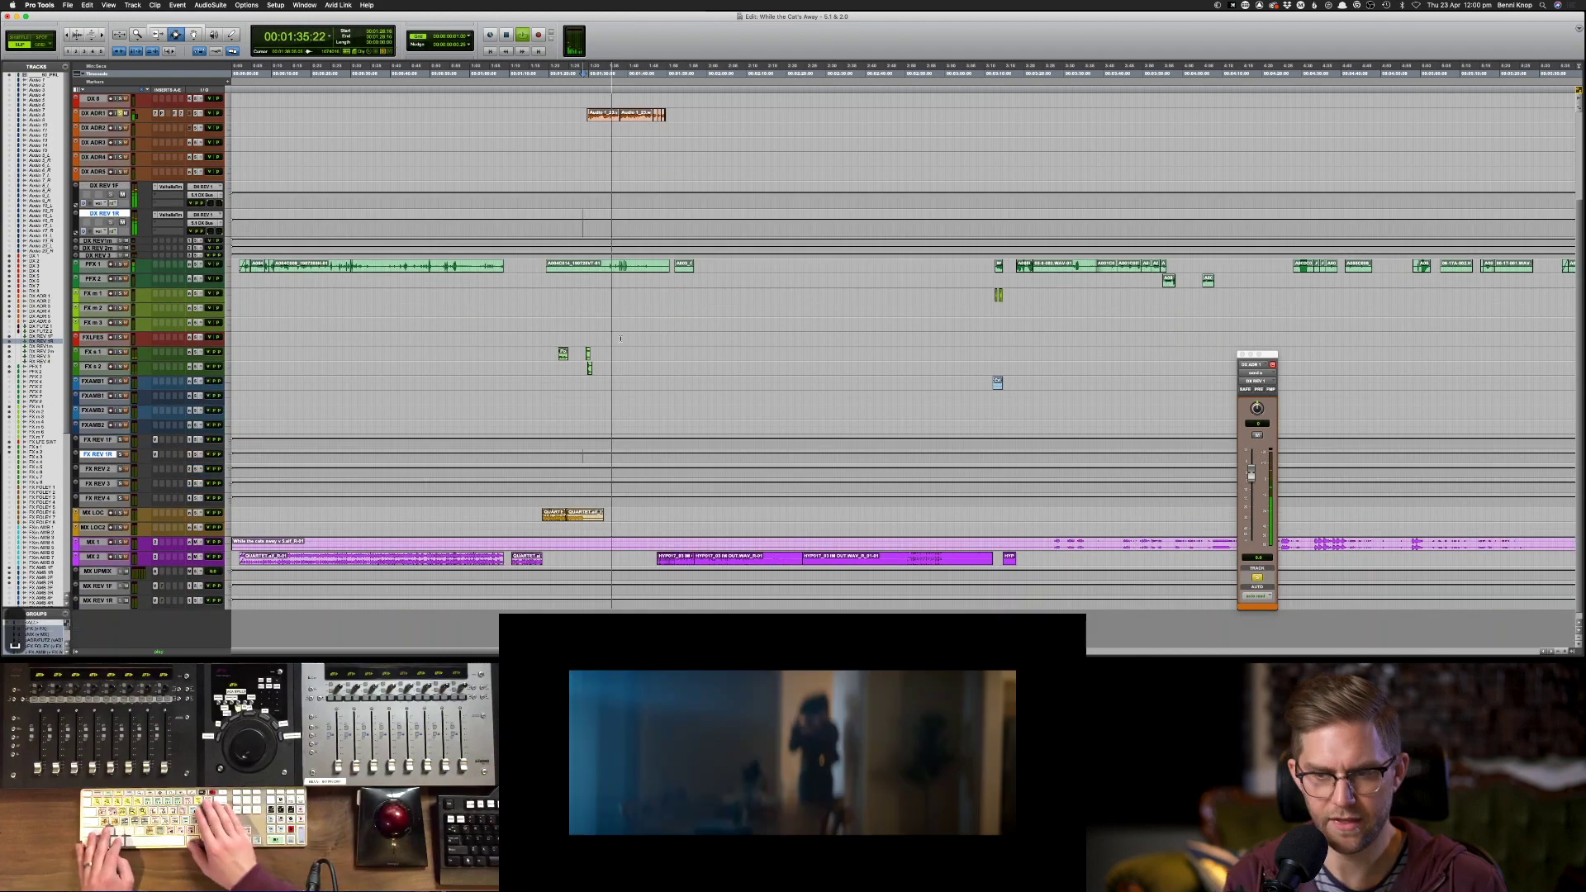
key("super+equal")
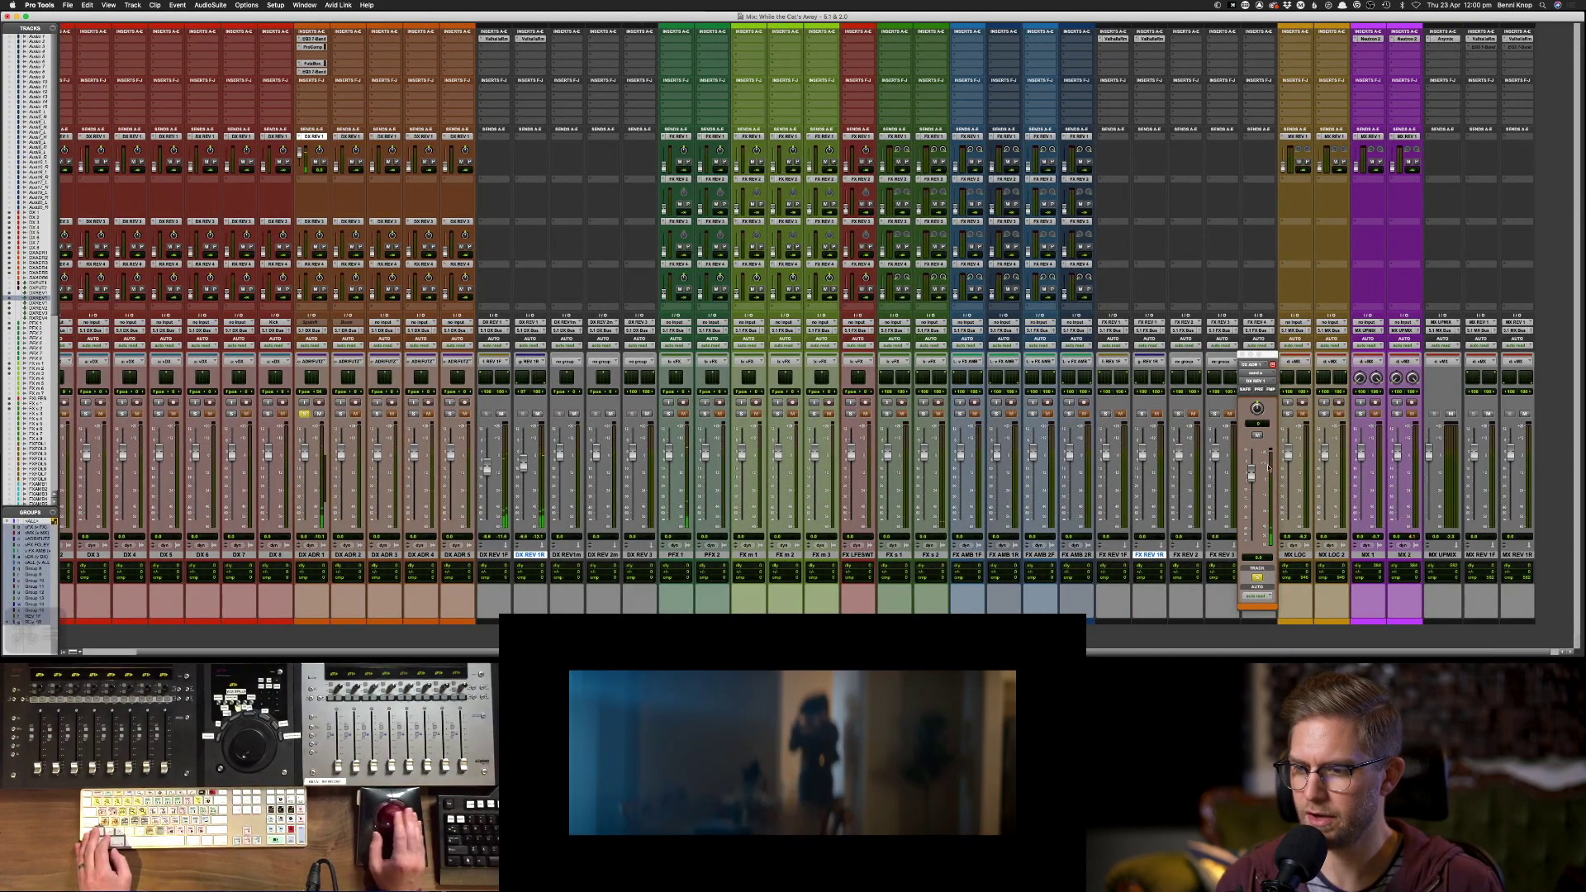
left_click(1480, 554)
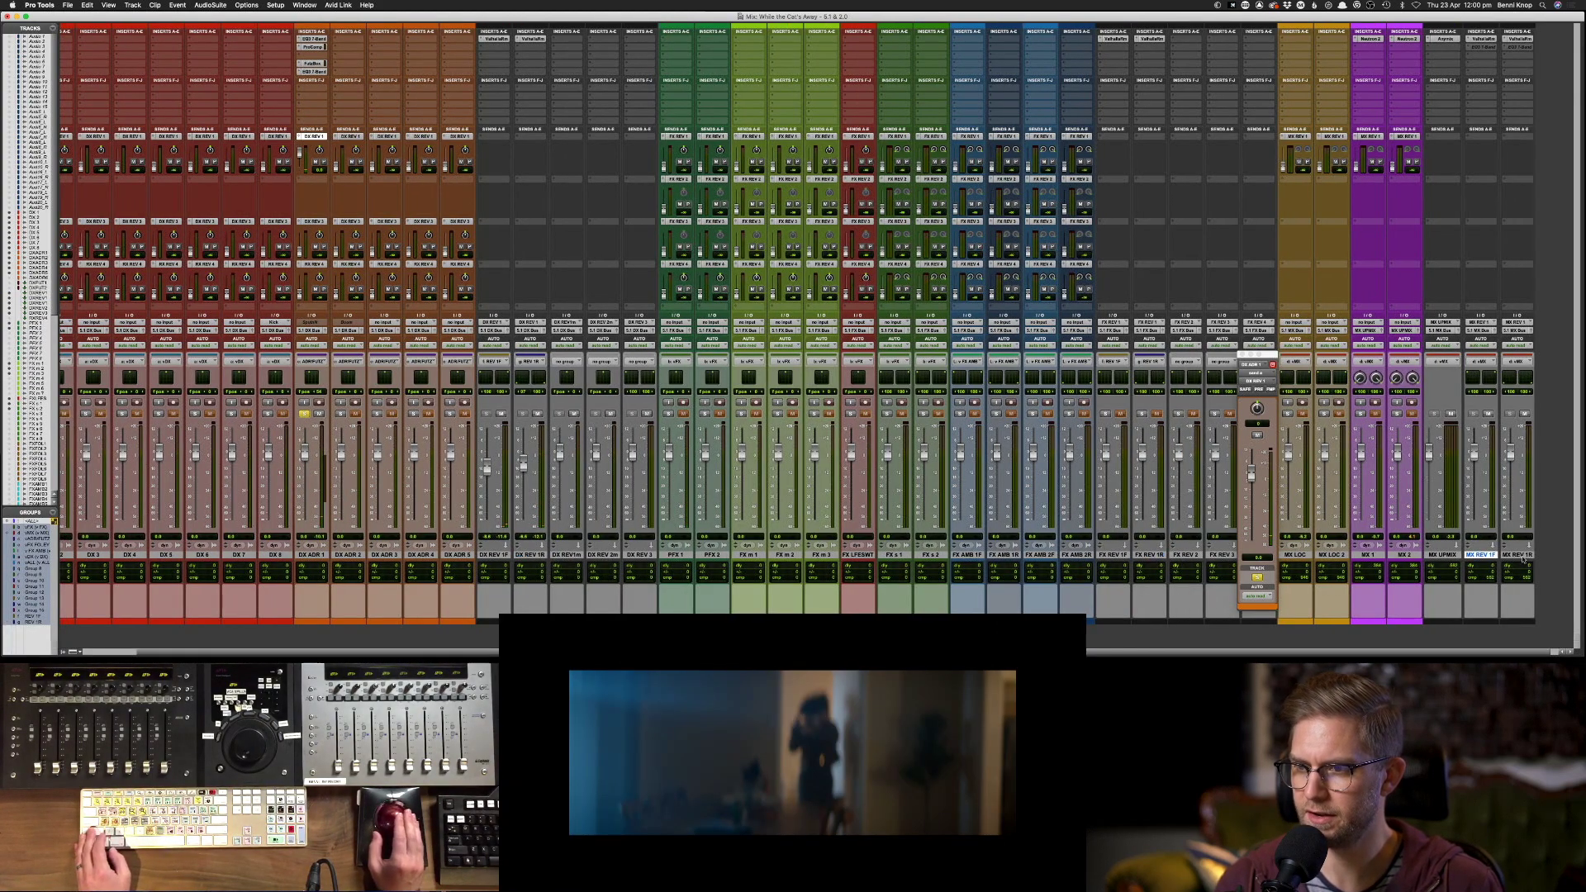
left_click(1518, 554, "shift")
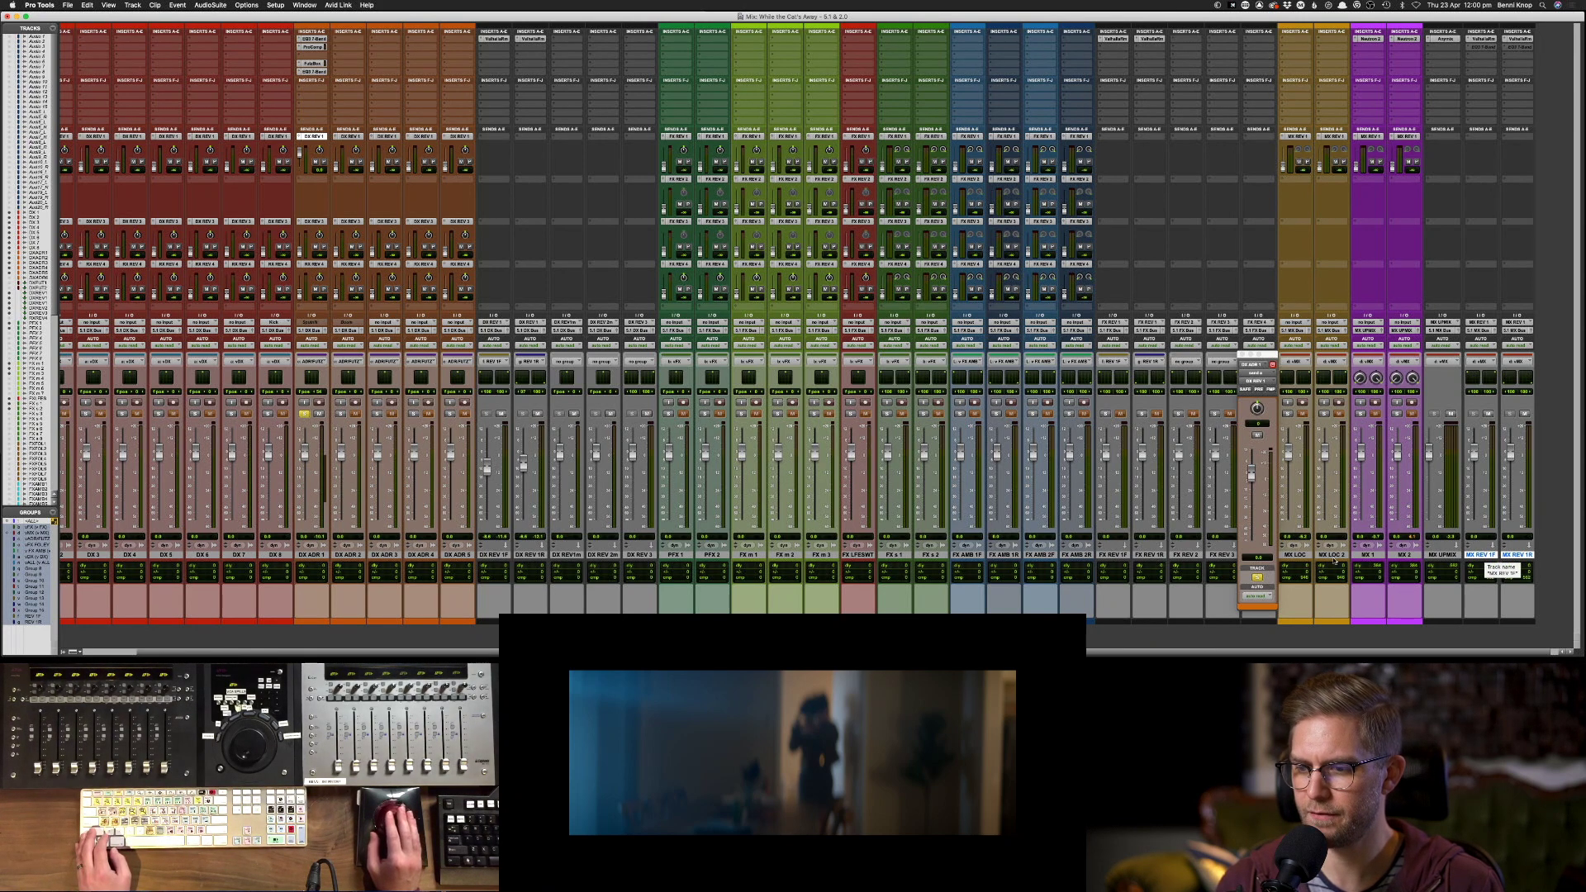
left_click_drag(1278, 390, 1272, 396)
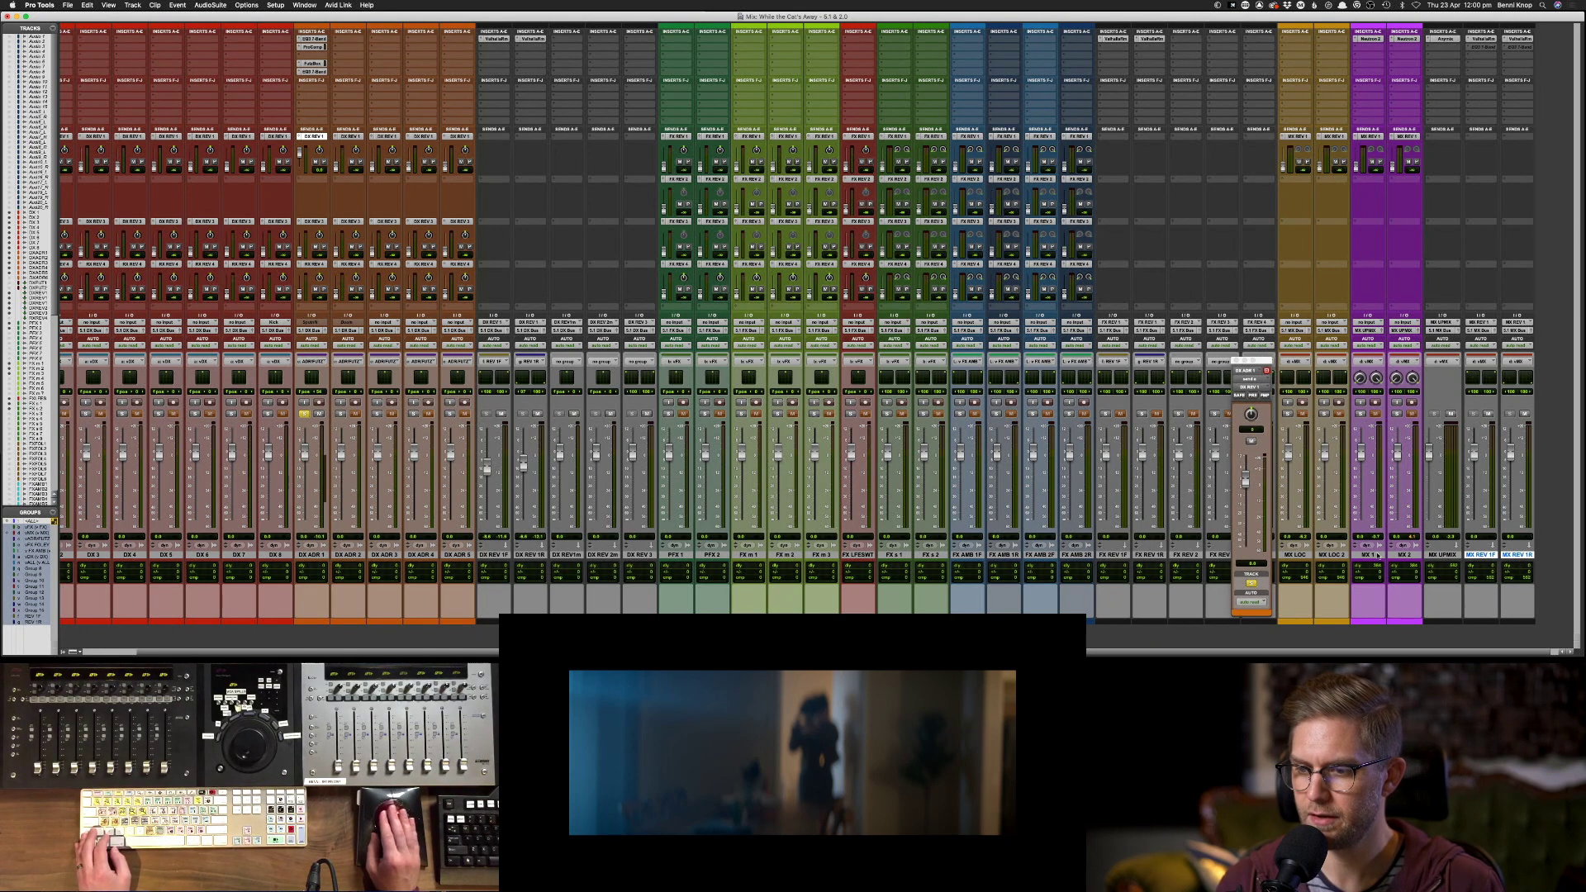
key("super+equal")
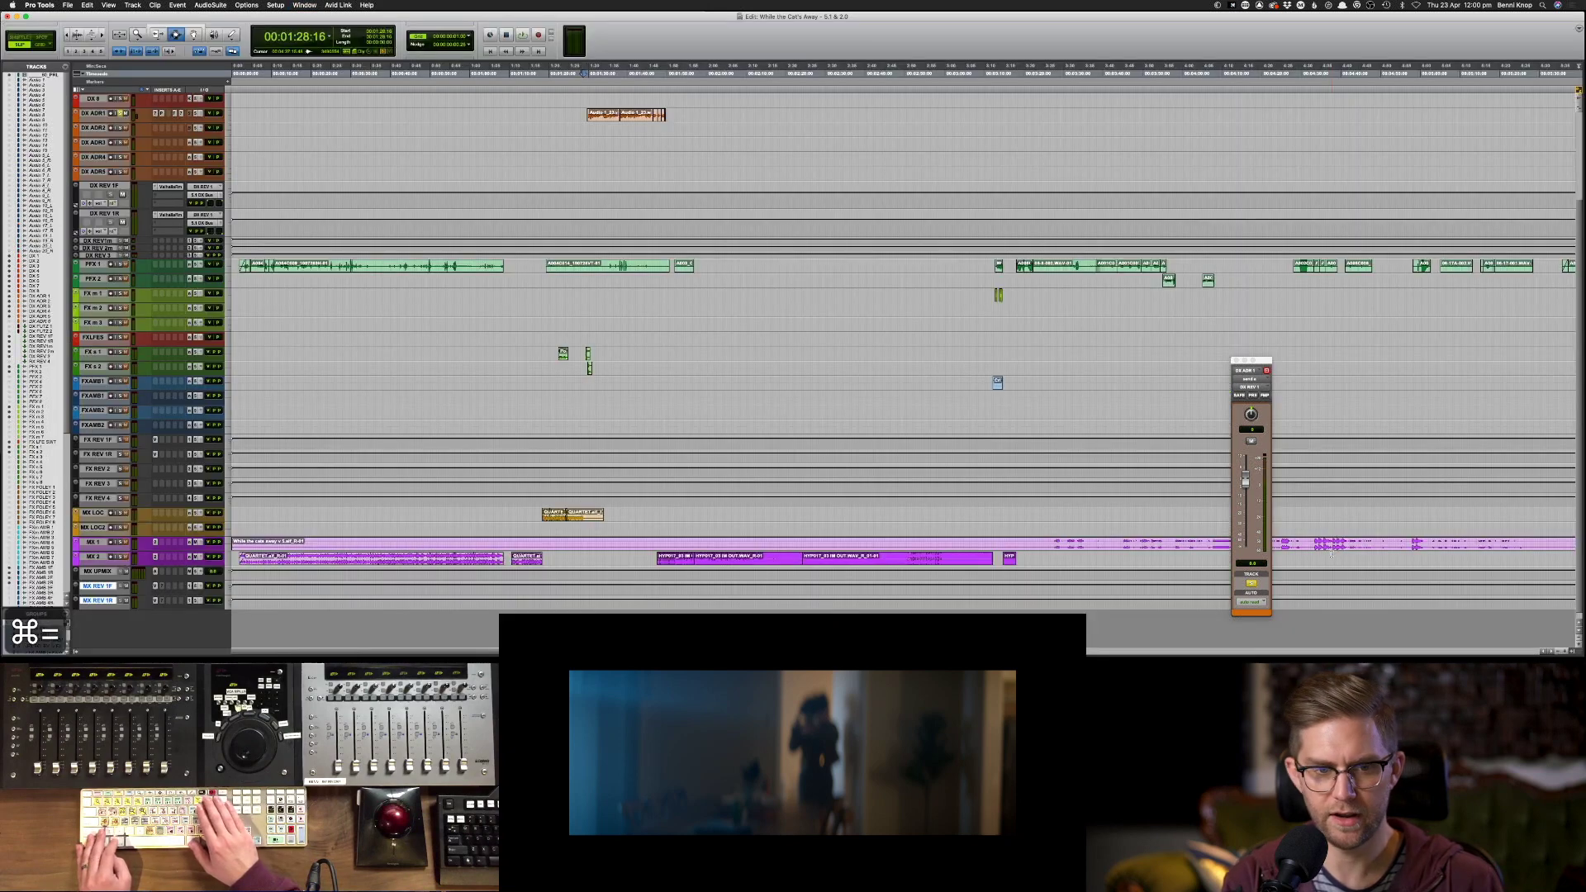
key("super+equal")
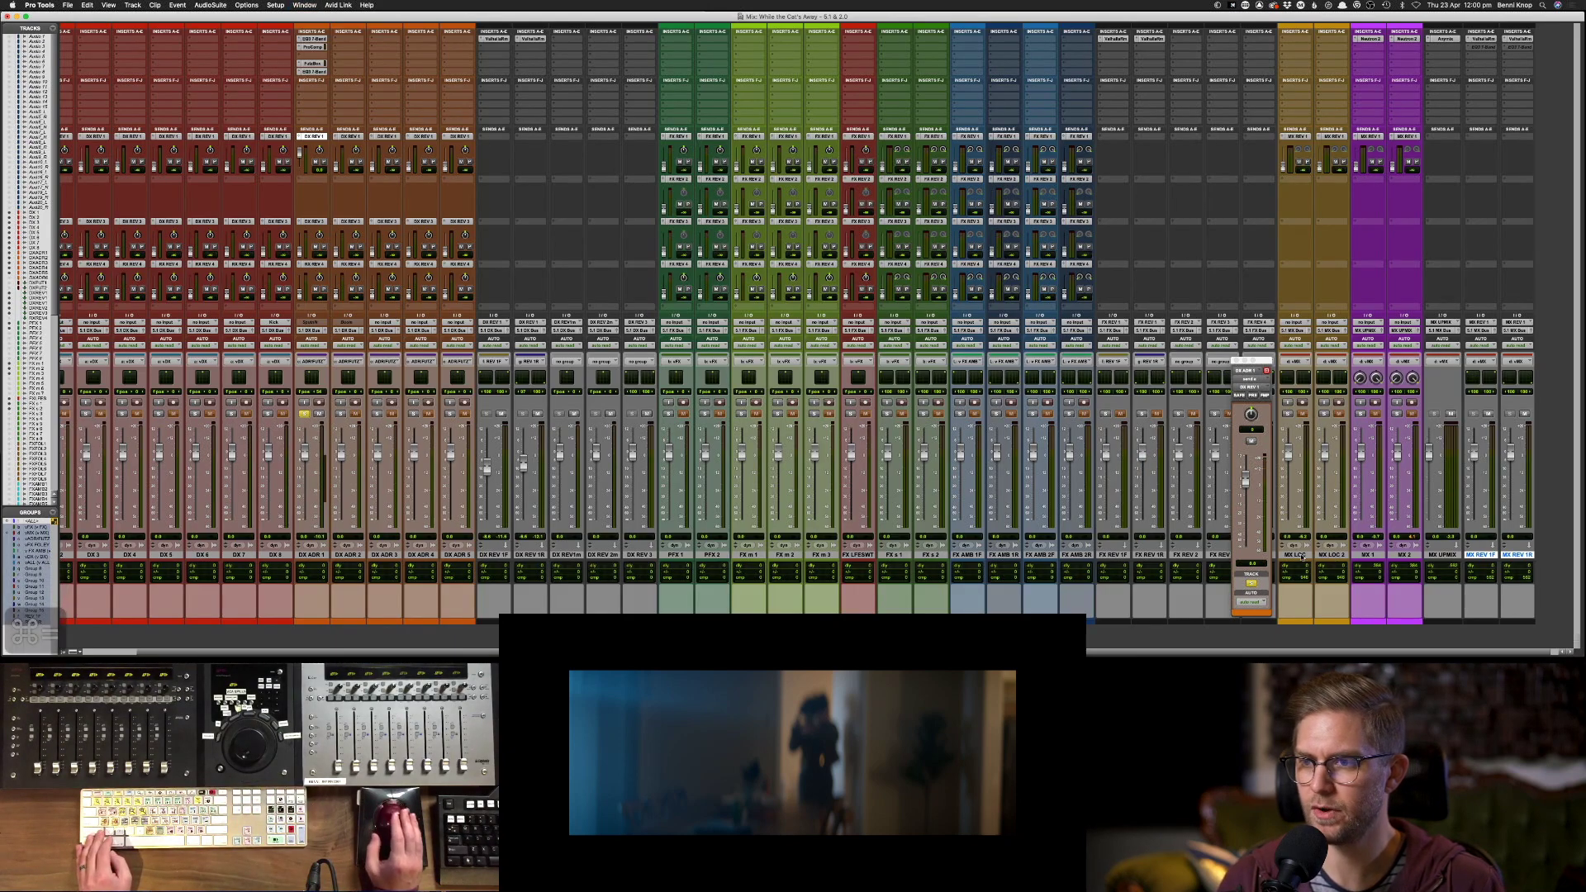
left_click(1294, 554)
left_click(1297, 147)
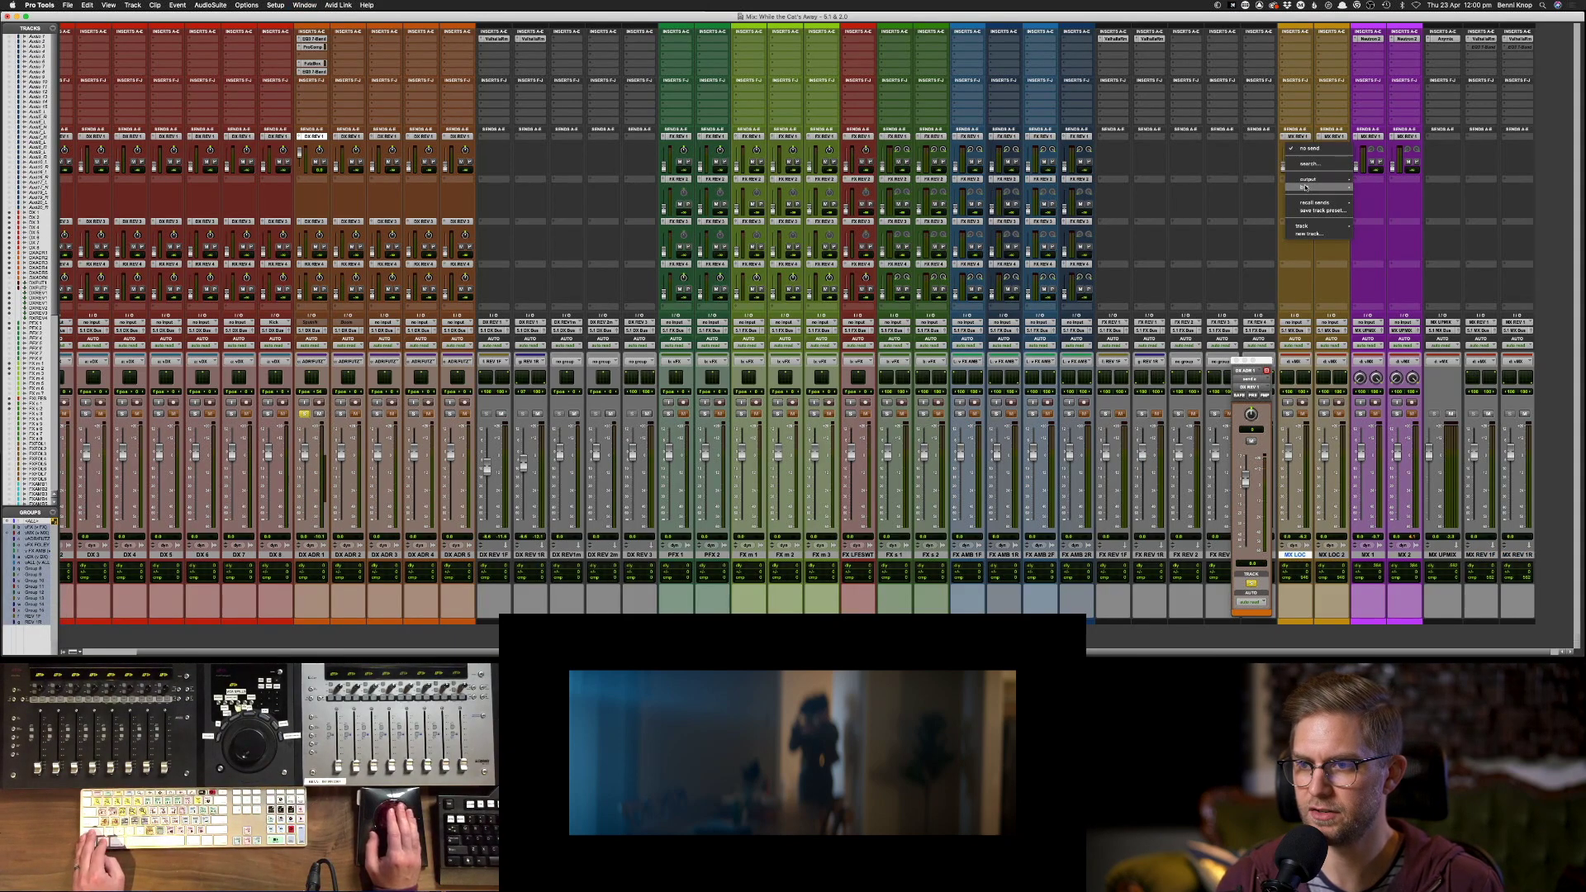
left_click(1309, 234)
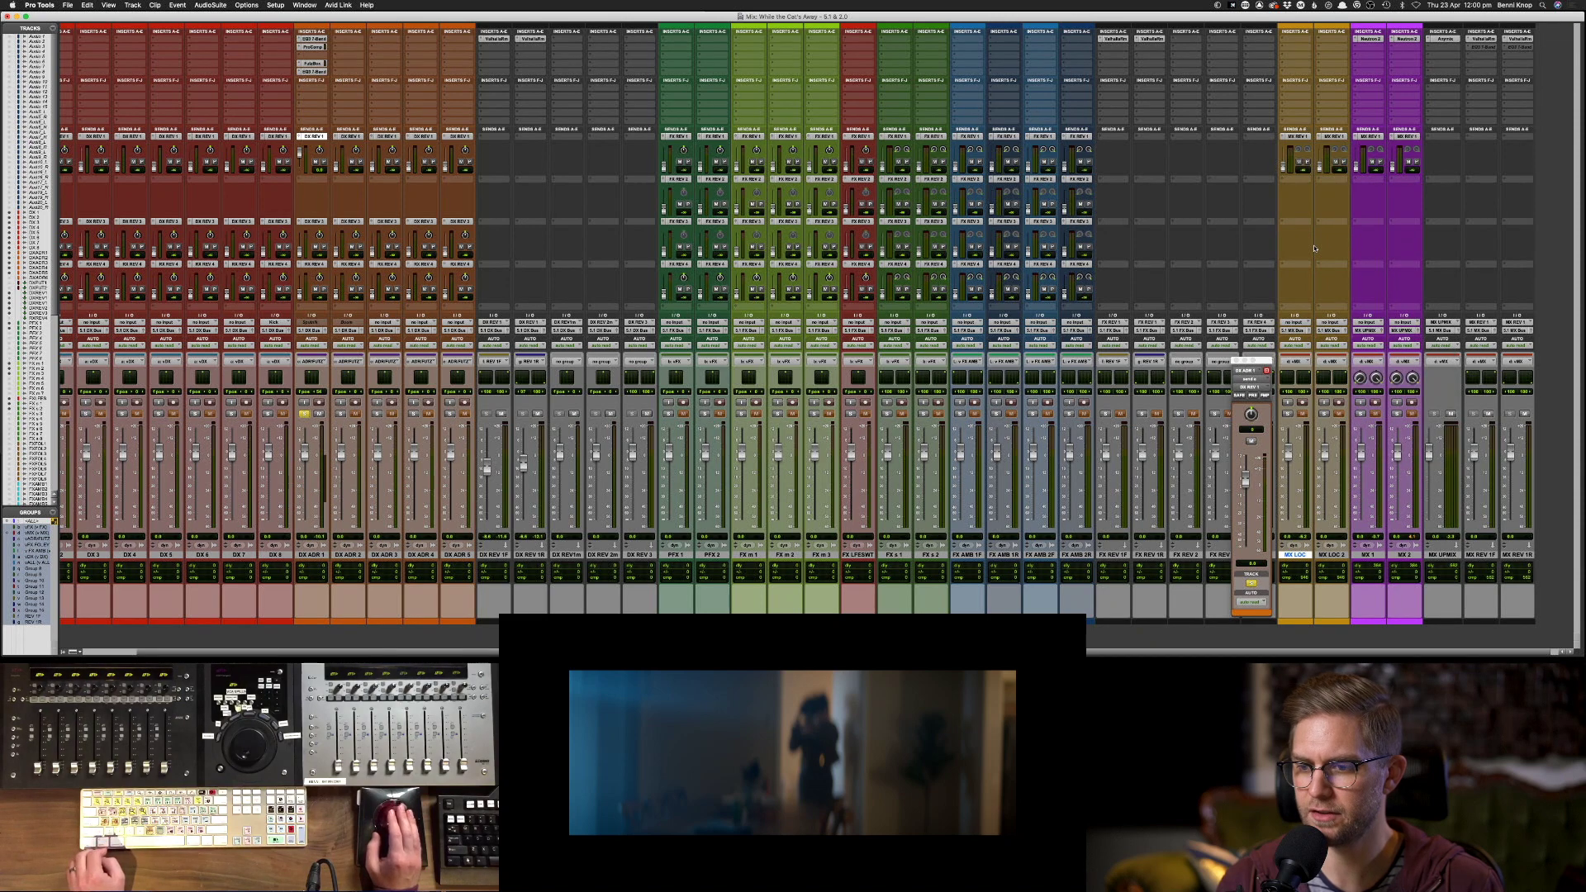
key("Escape")
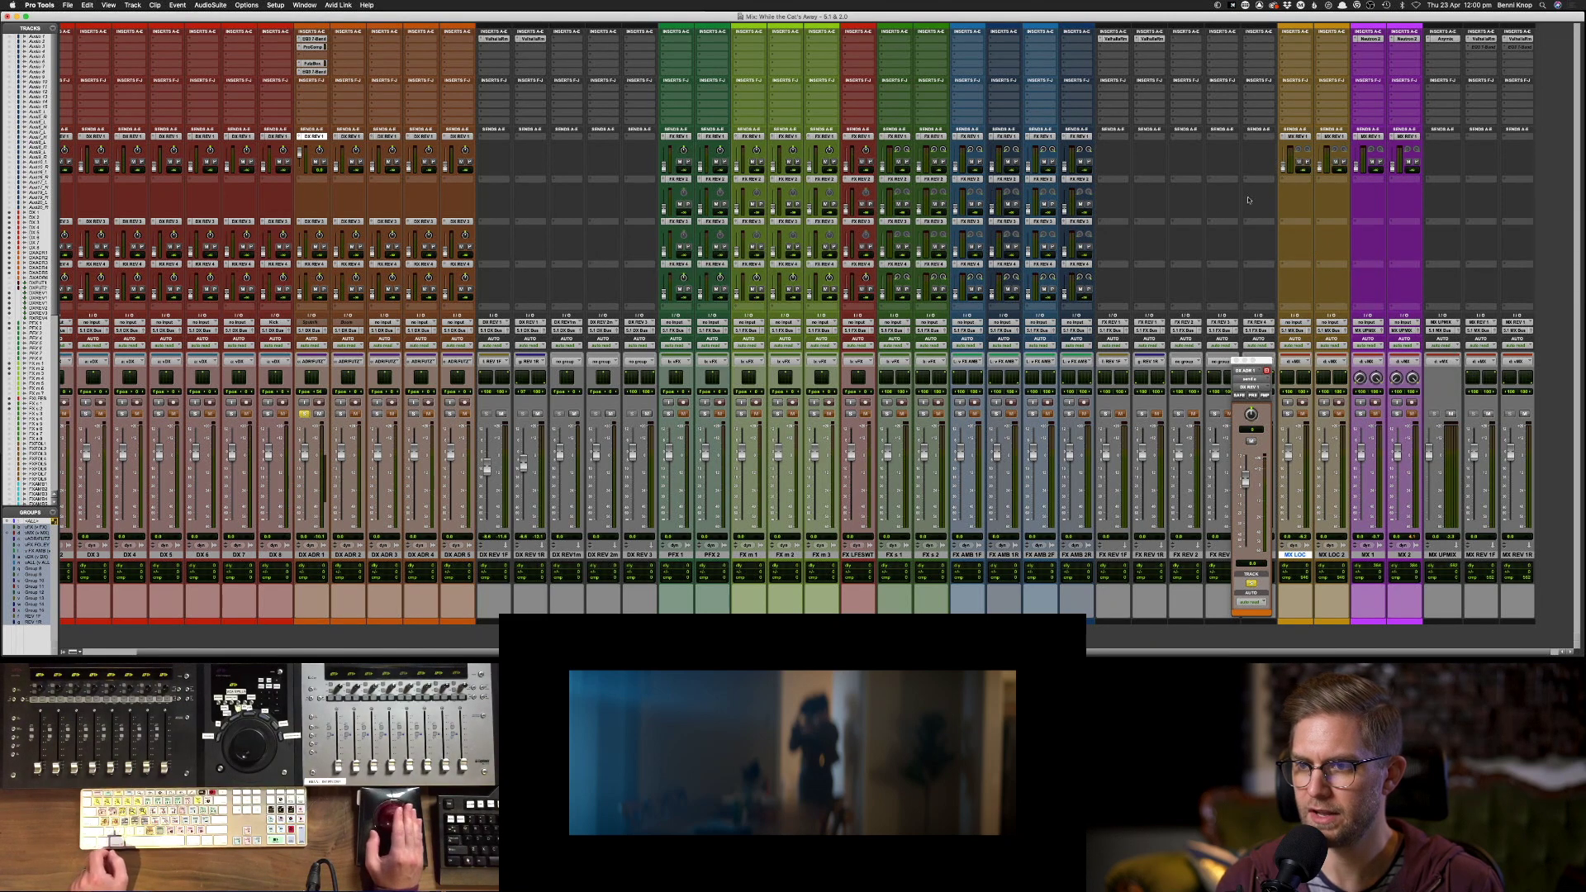
- Create a send from MX LOC to a new stereo aux input track named MX REV 2
left_click(1295, 148)
left_click(1313, 235)
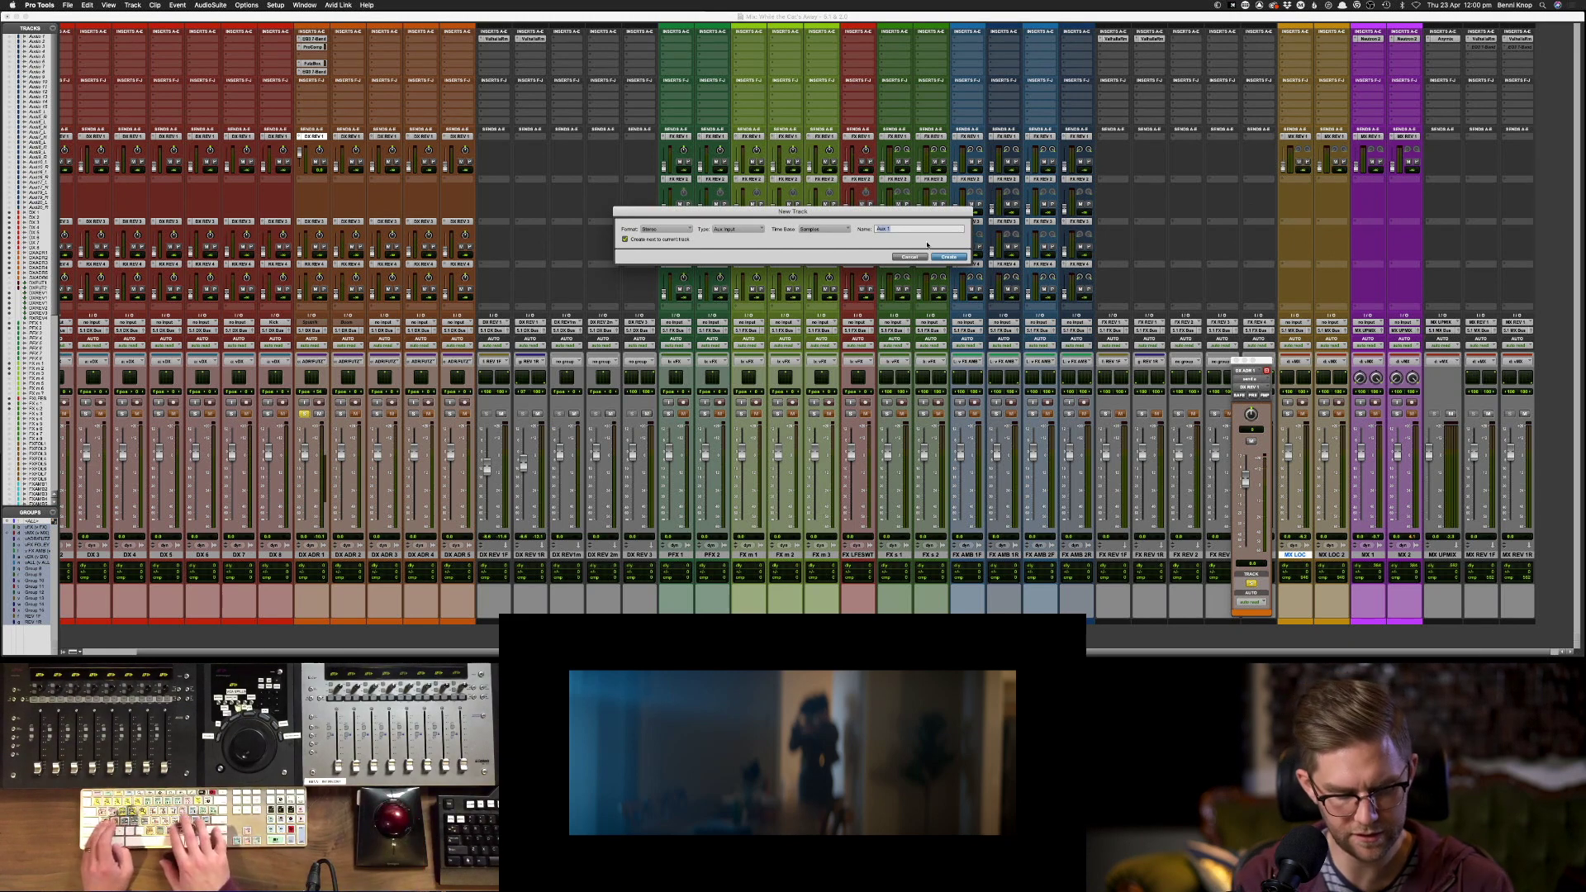
type("MX REV 2")
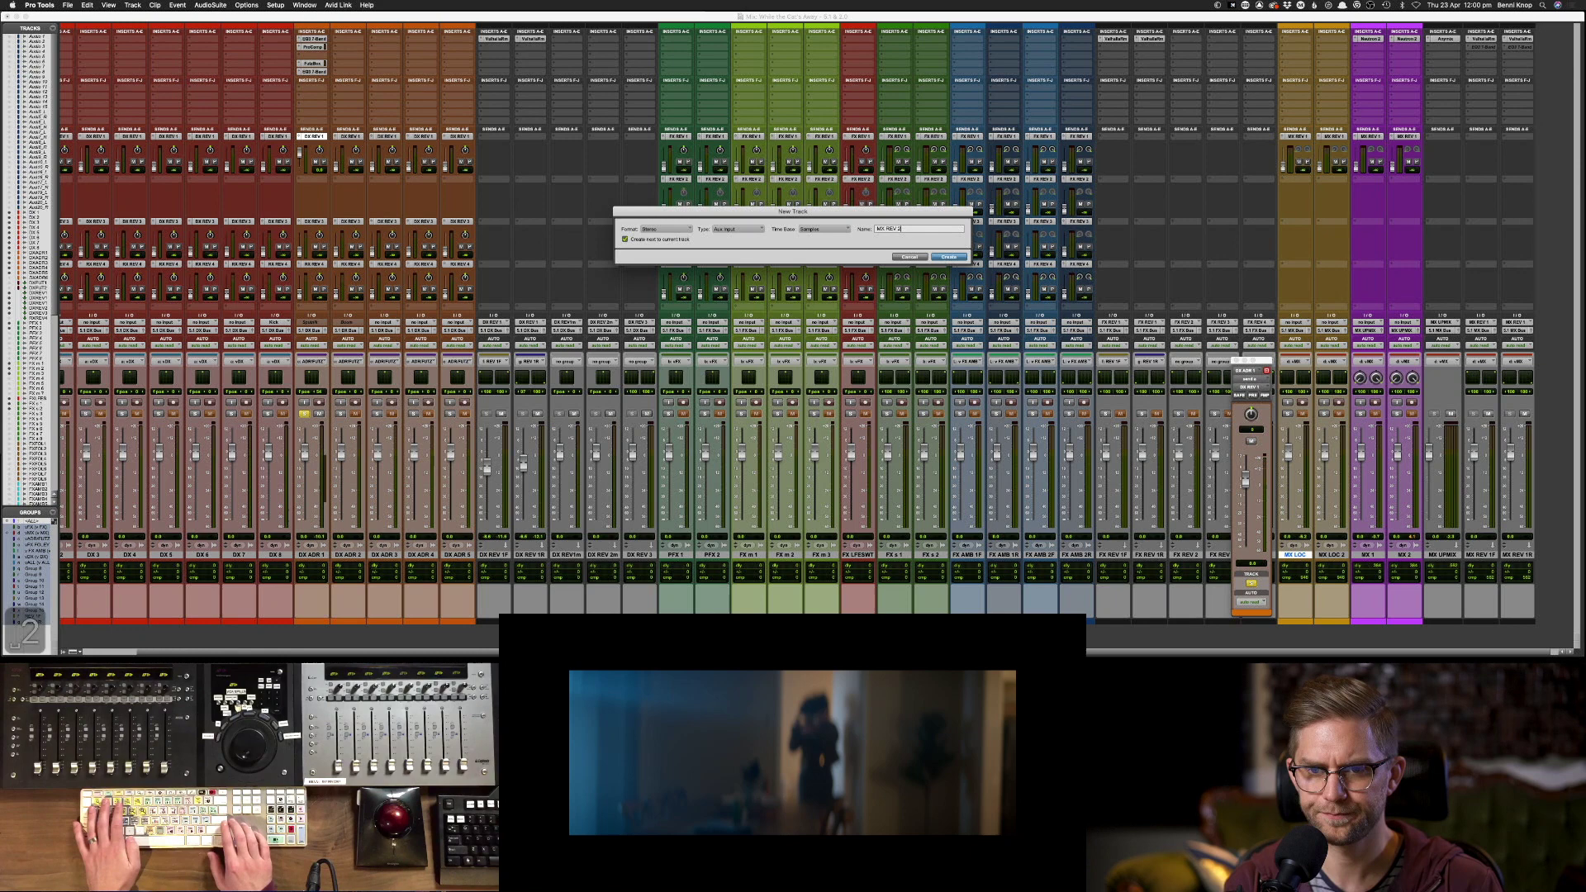
key("Return")
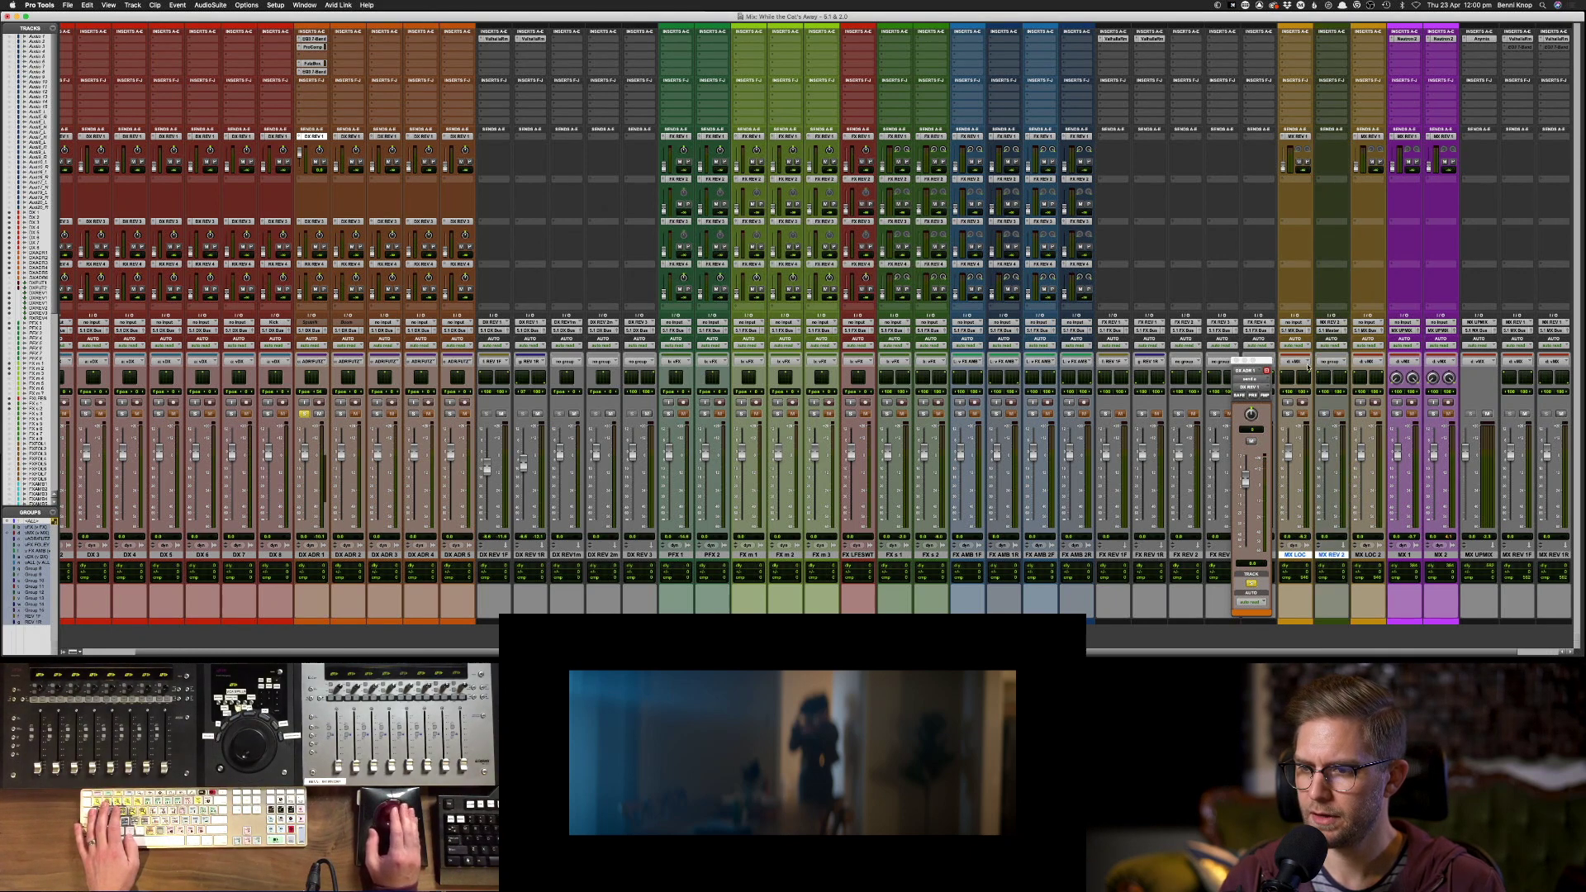
- Route the output of MX REV 2 to the 5.1 MX Bus and move the track directly after MX REV 1R
left_click(1336, 335)
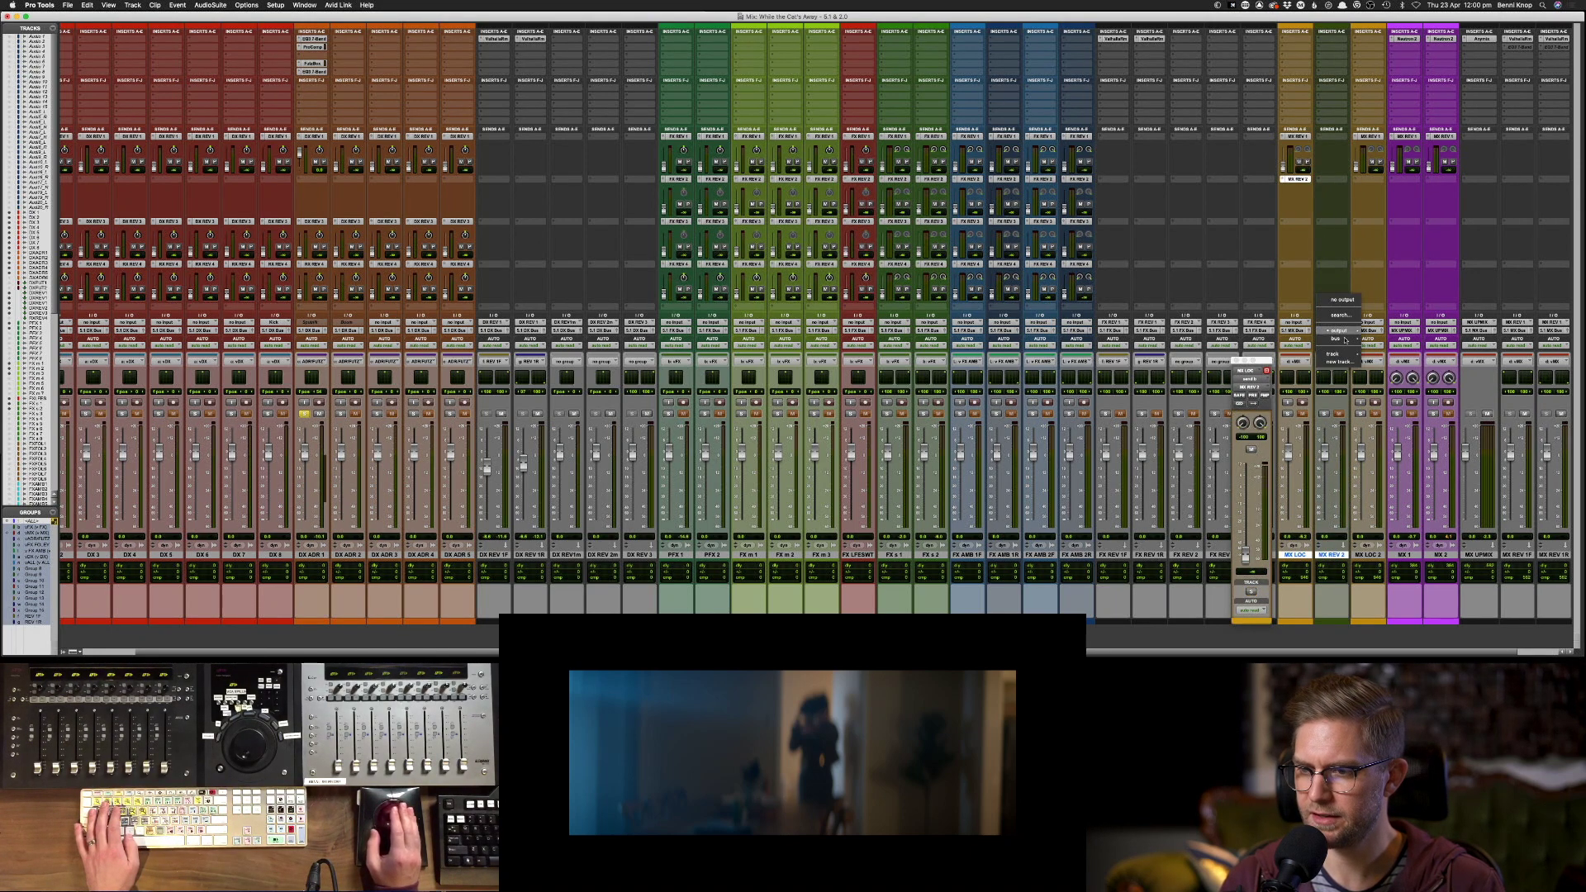
mouse_move(1345, 339)
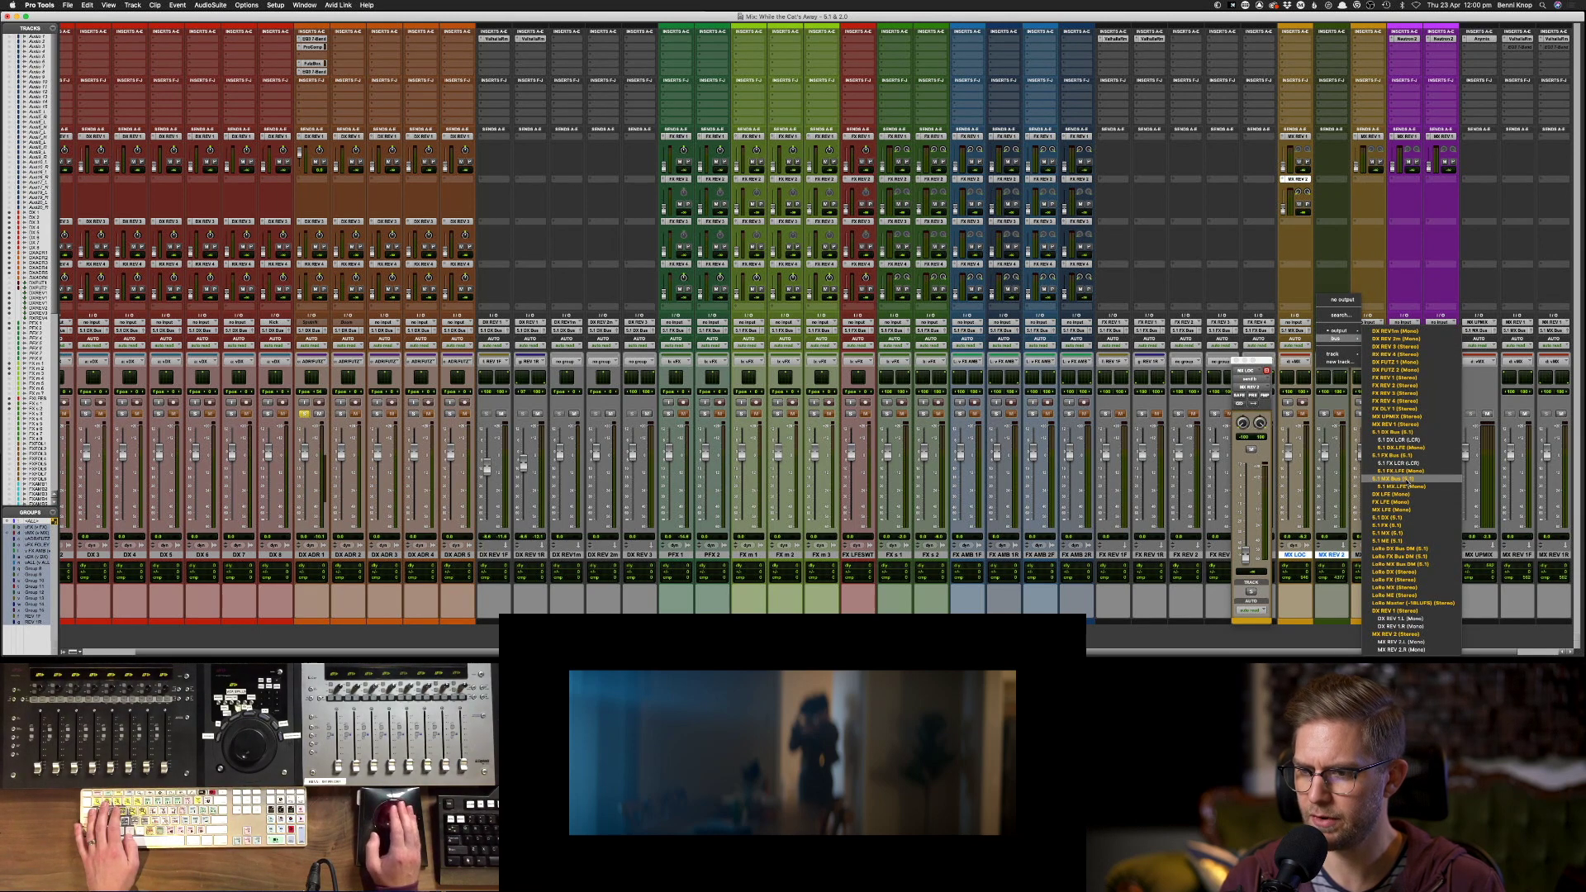
left_click(1404, 478)
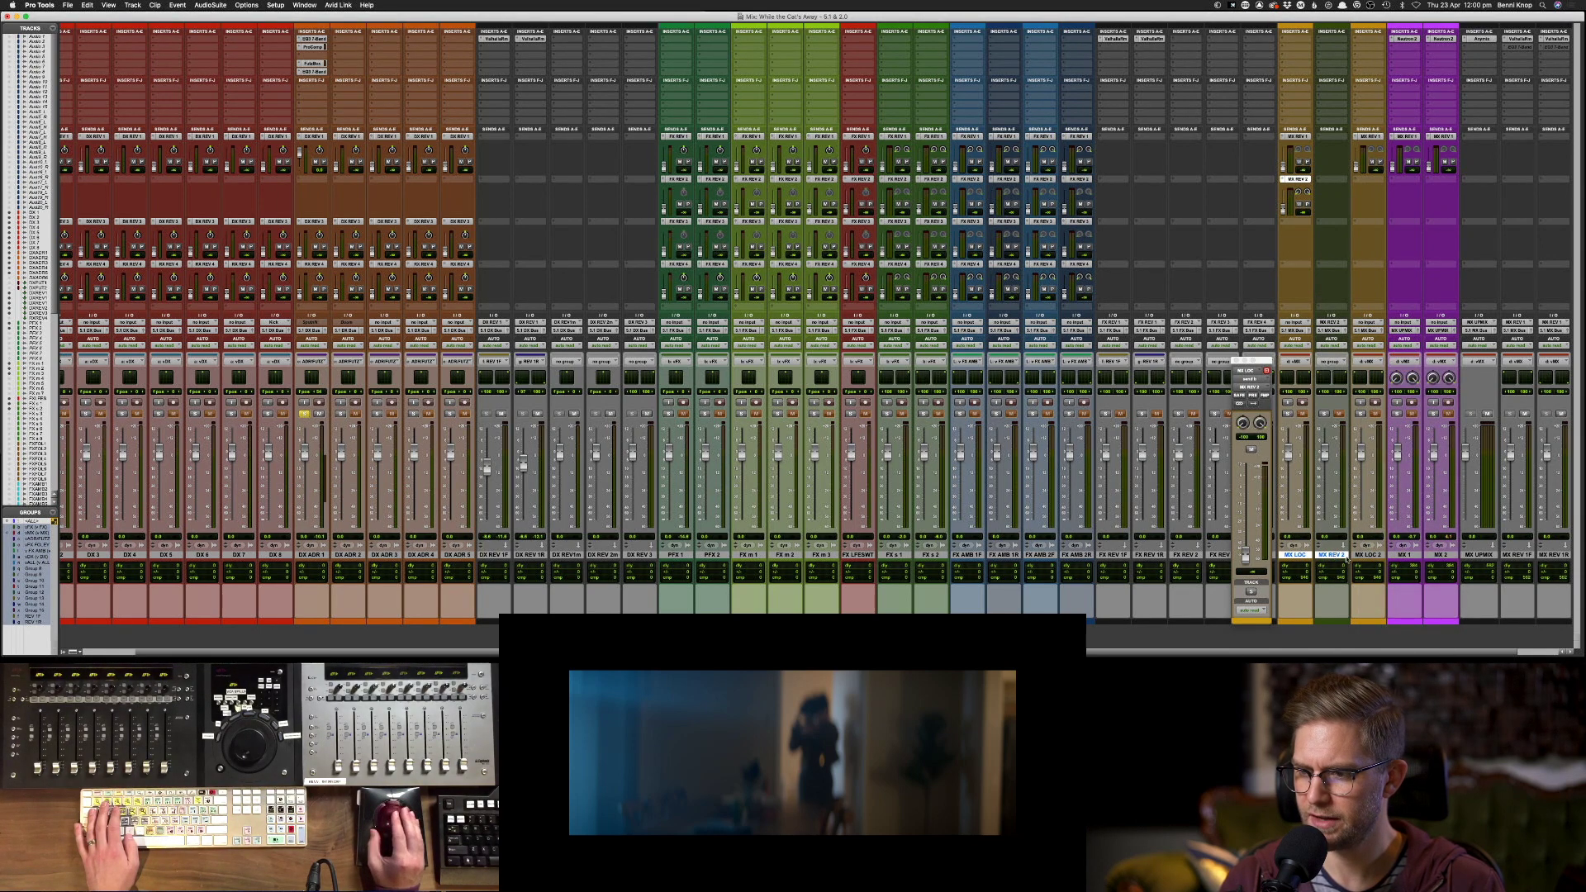
mouse_move(1345, 555)
left_mouse_down()
mouse_move(1363, 555)
mouse_move(1332, 552)
left_mouse_up()
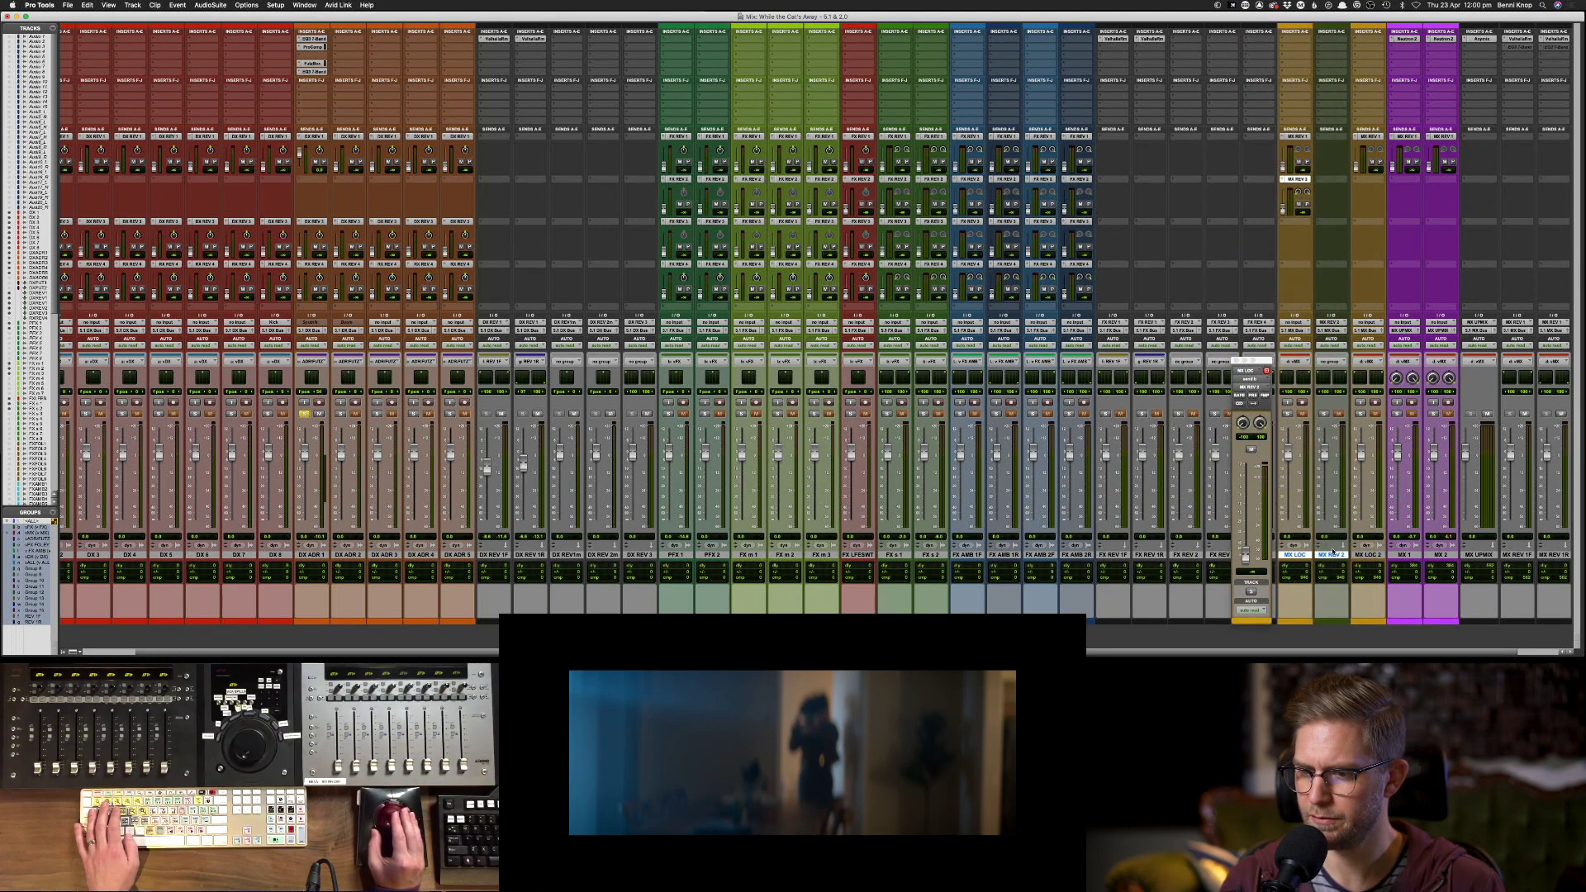
left_click(1554, 555)
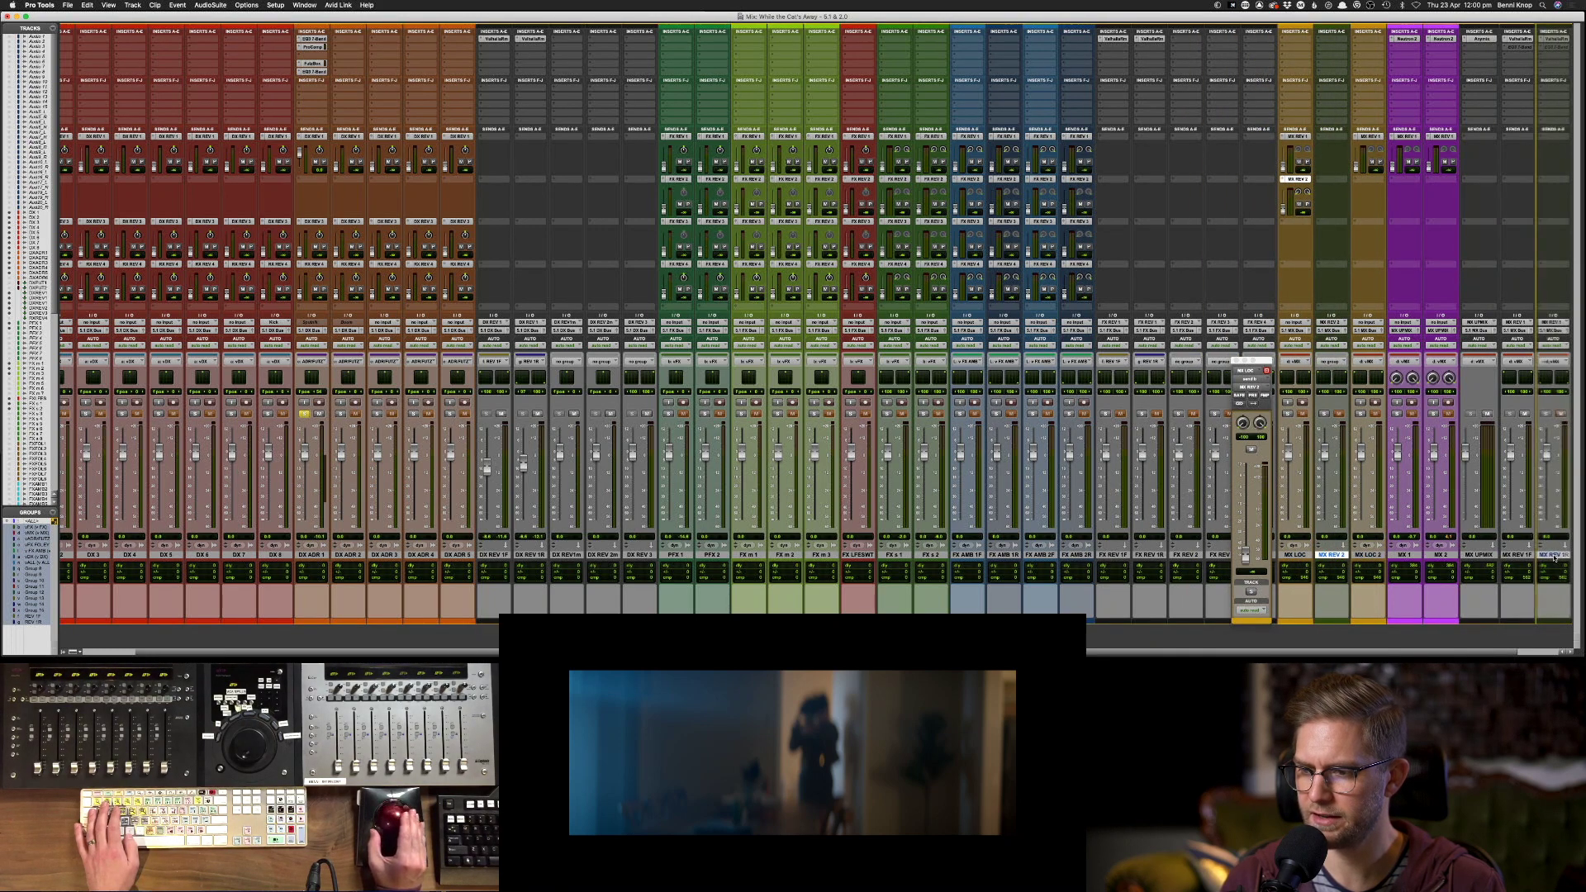
left_click_drag(1569, 555, 1563, 560)
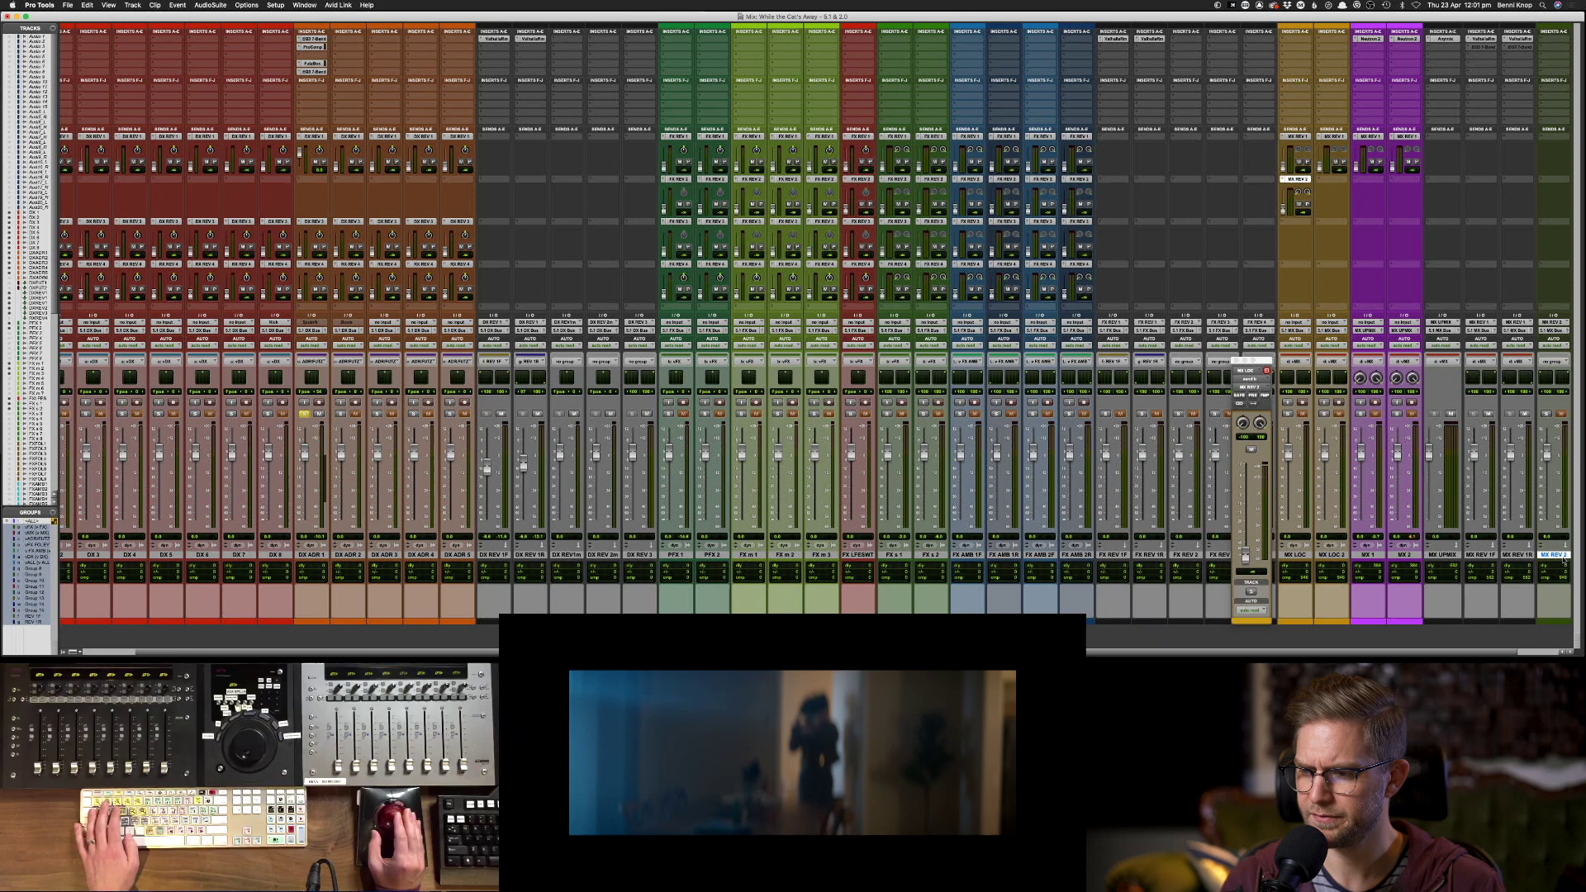
- Remove the colour from the MX REV 2 track and move the floating MX LOC send window away from the music tracks
double_click(1547, 621)
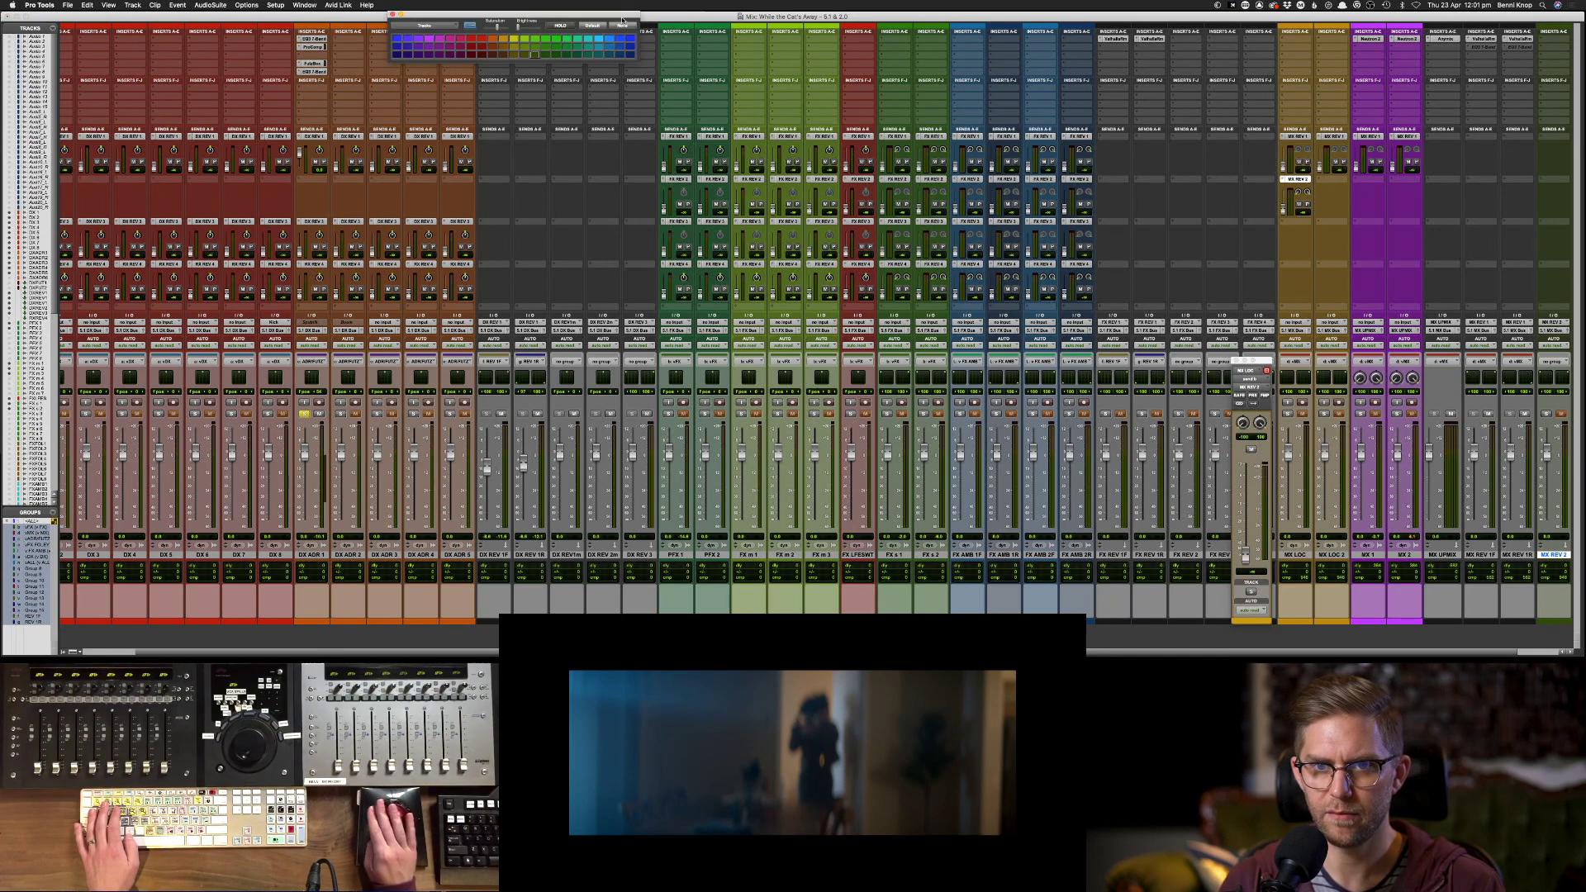
left_click(622, 27)
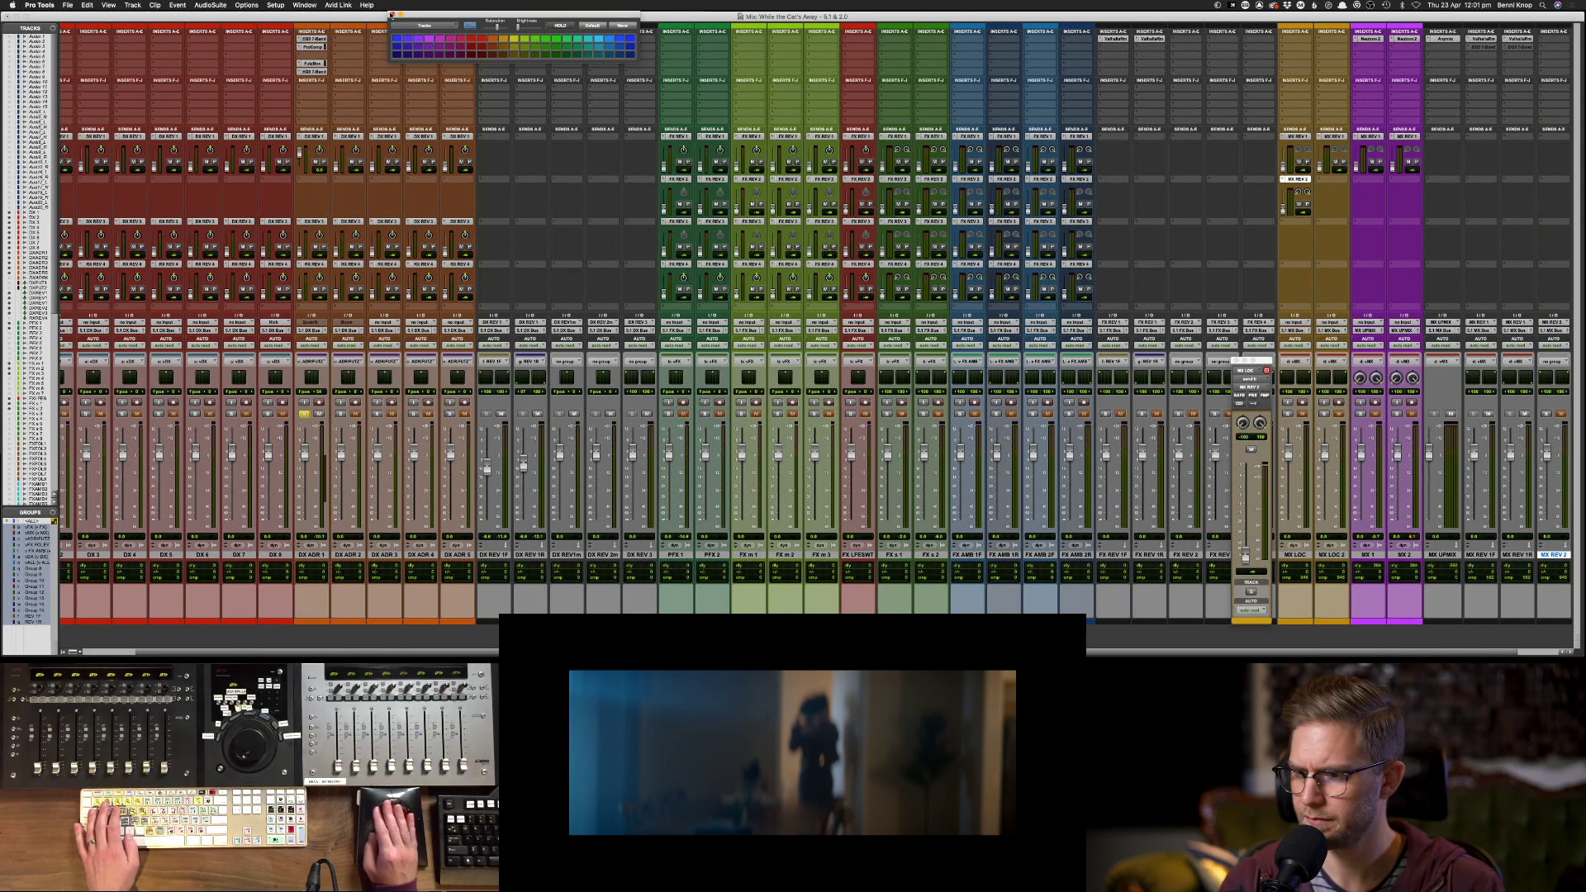
left_click(392, 14)
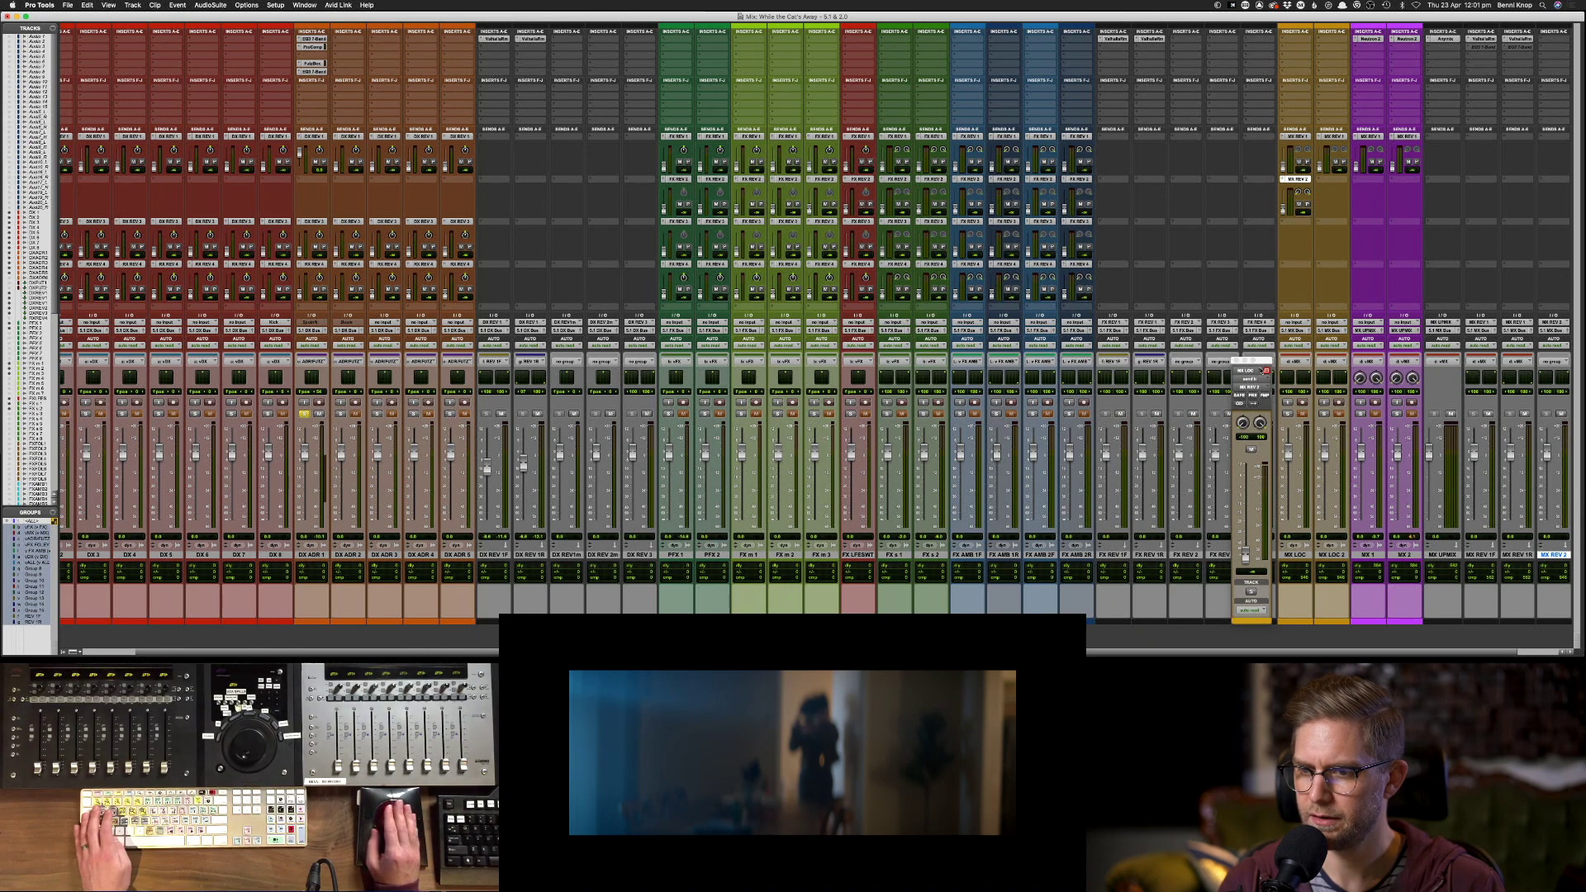
left_click_drag(1252, 371, 1161, 373)
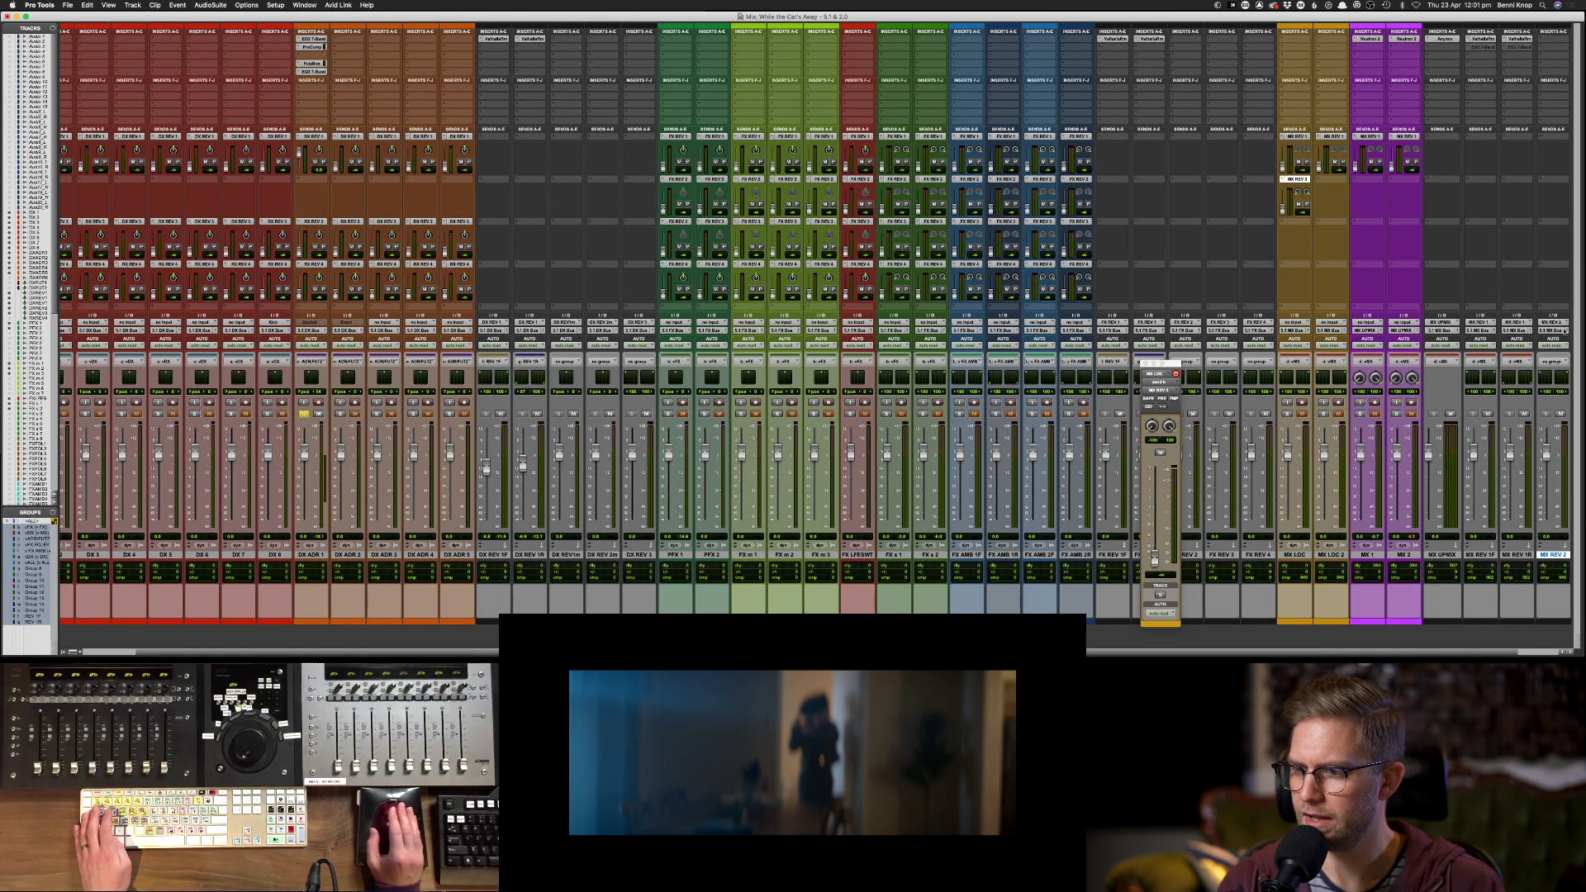
- Duplicate the MX REV 2 track once, keeping its inserts, sends and automation and placing the copy after it
right_click(1551, 559)
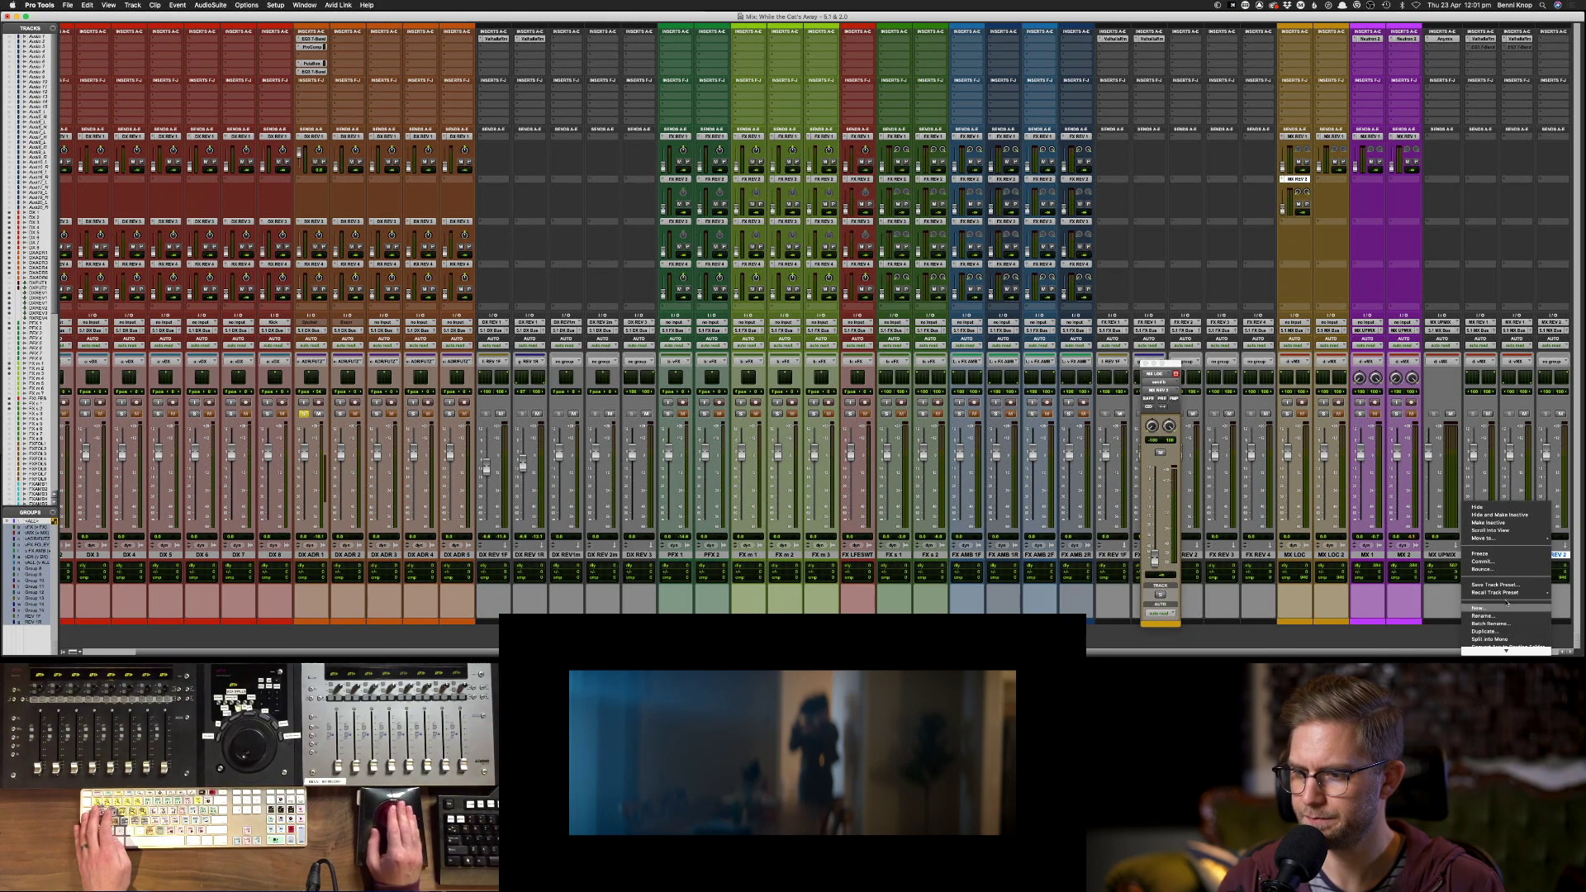
left_click(1484, 631)
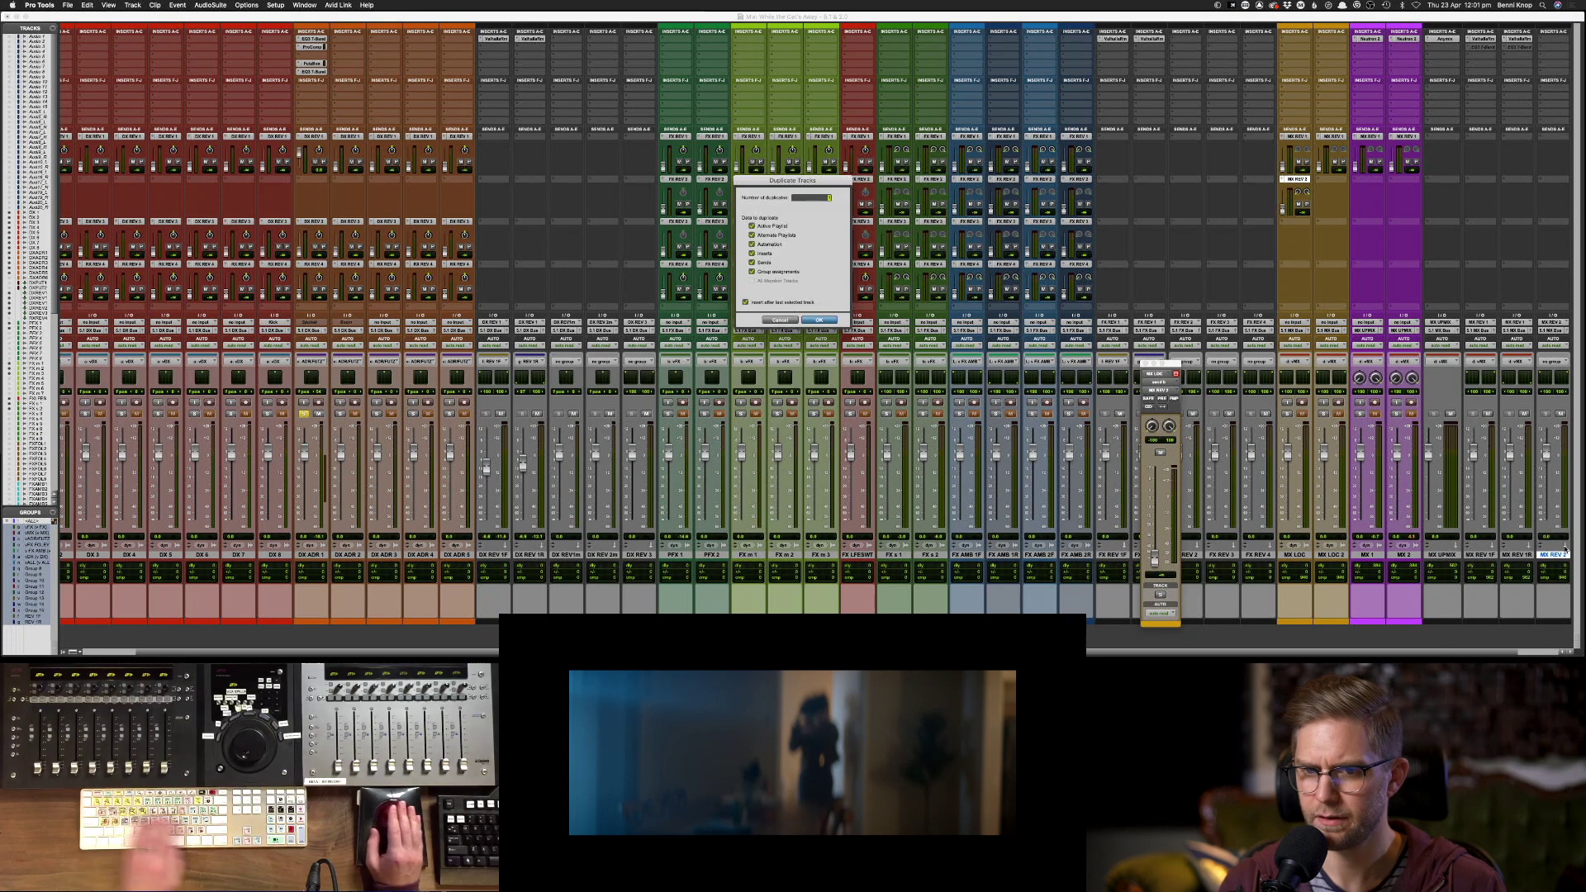
key("Return")
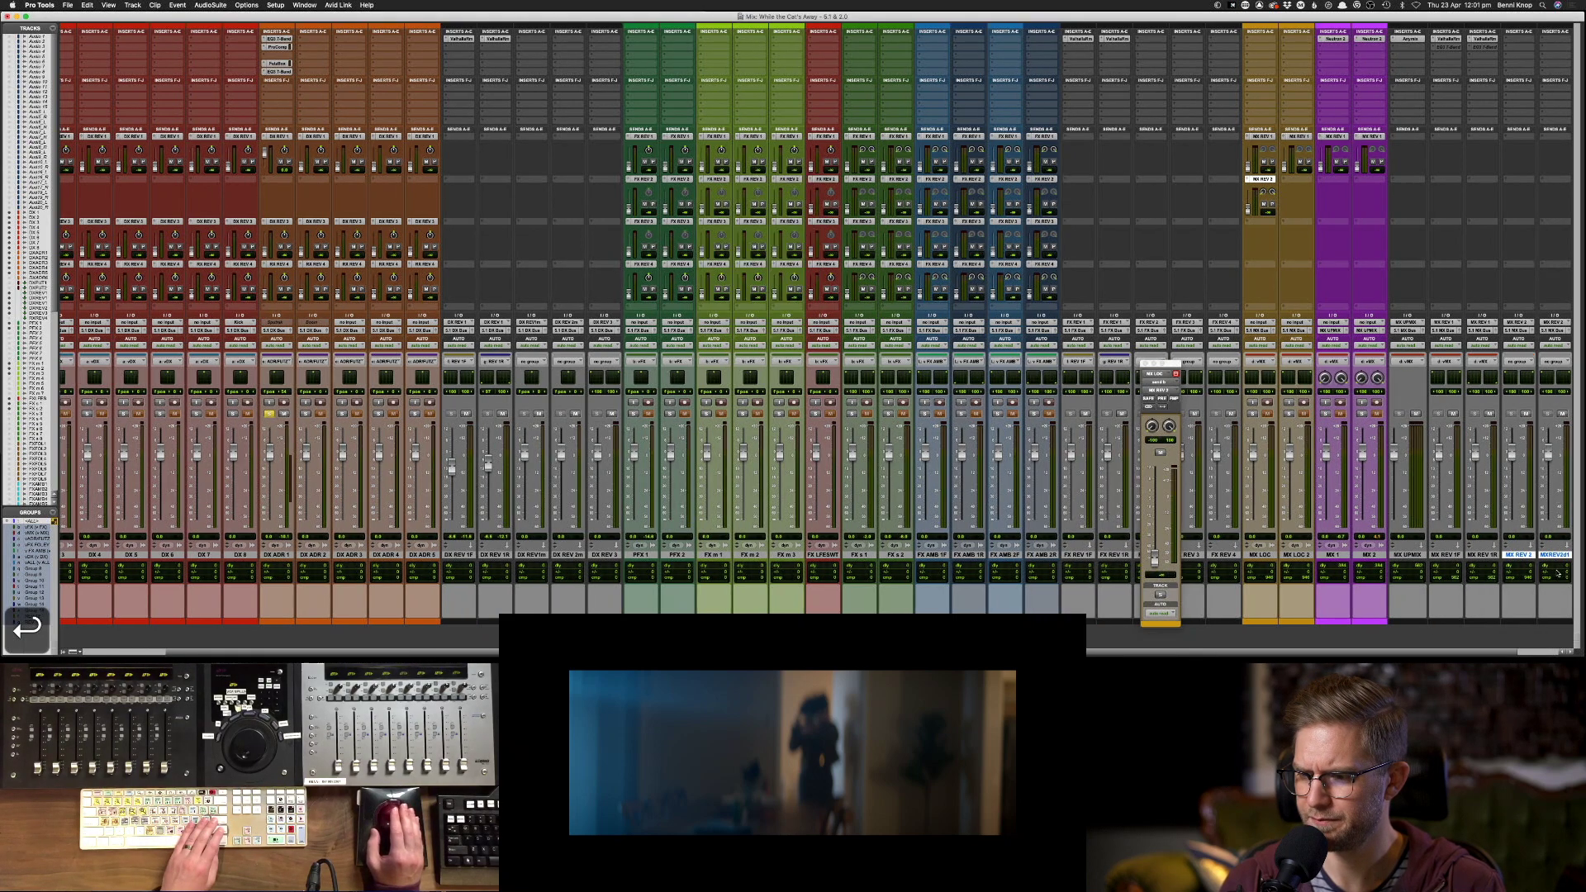
- Rename MX REV 2 as MX REV 2F and its duplicate as MX REV 2R
double_click(1523, 555)
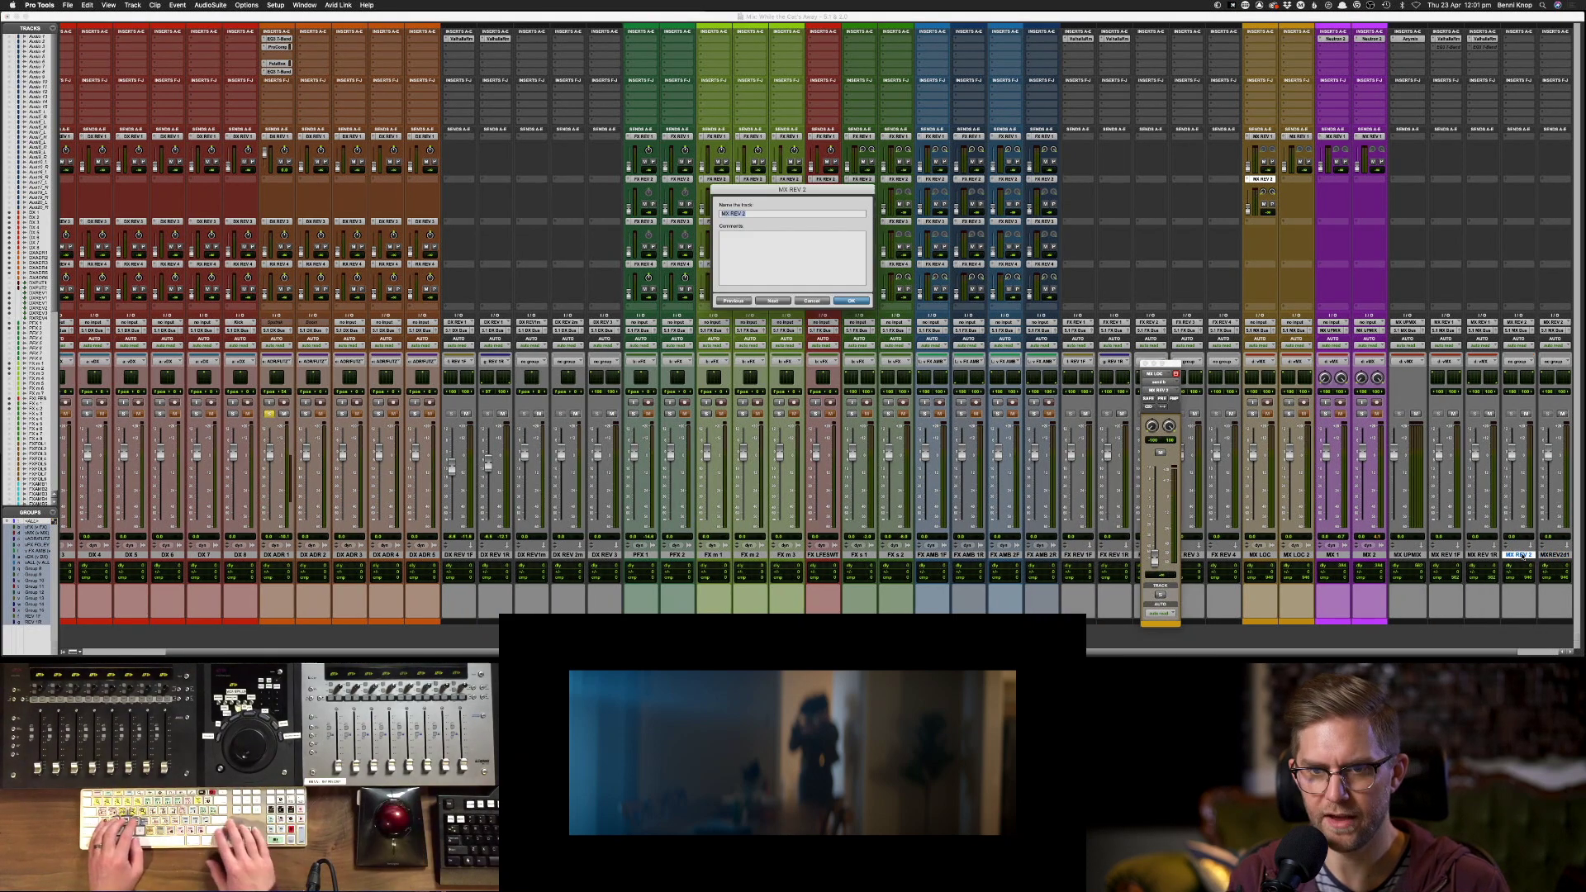
key("BackSpace")
key("BackSpace")
key("BackSpace")
key("BackSpace")
key("BackSpace")
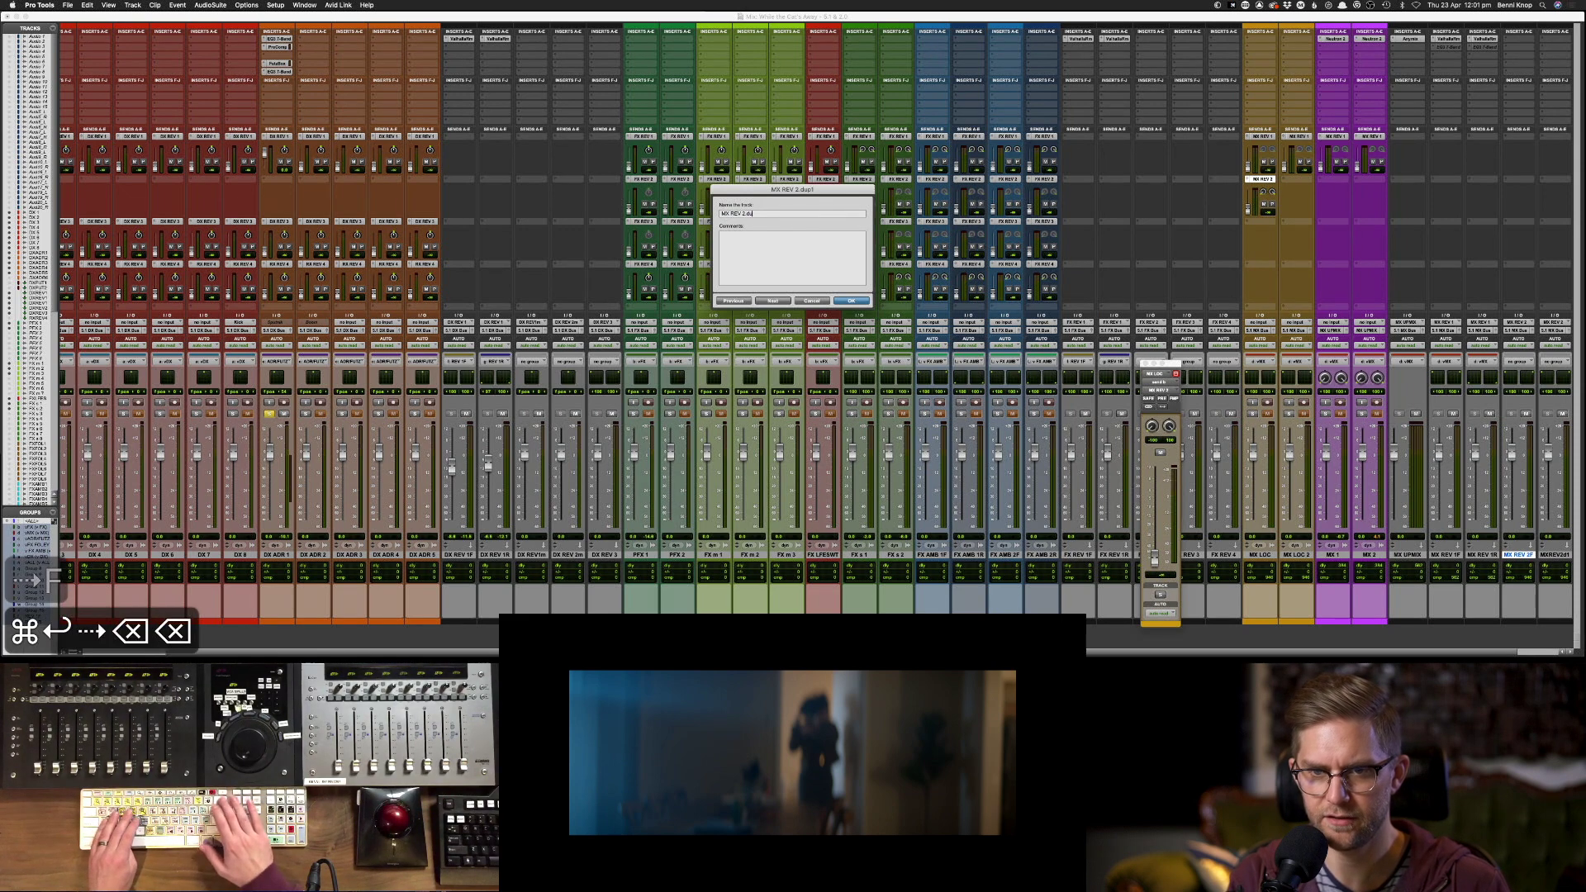
type("R")
key("Return")
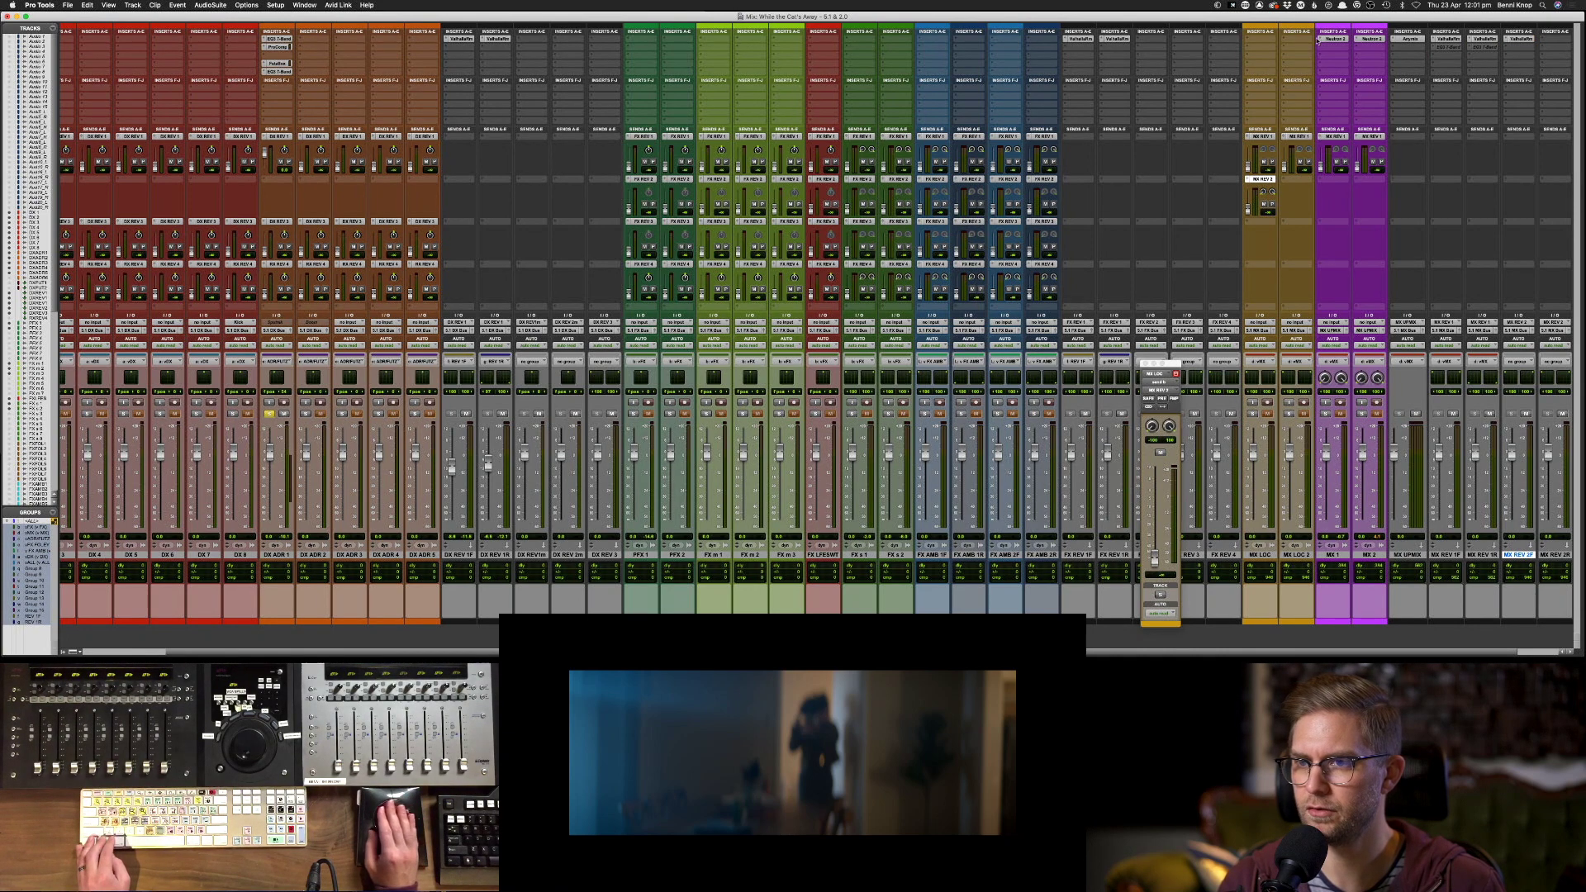
- Add the MX REV 2F track to the existing REV 1F mix group and save the group
scroll(1119, 39, "right", 2)
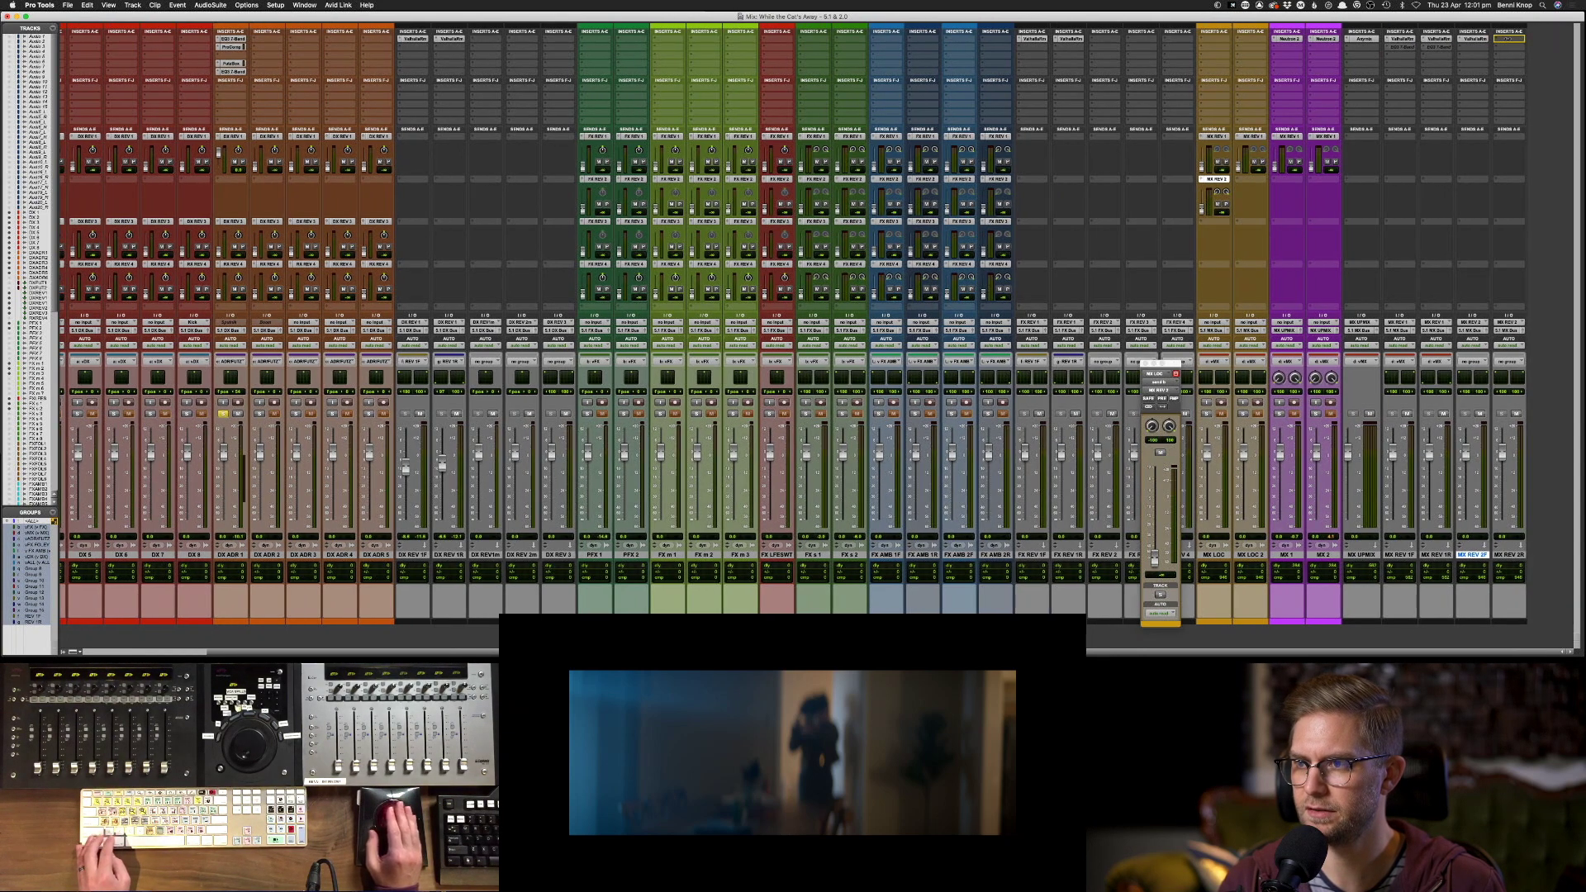
left_click(1035, 363)
left_click(1106, 377)
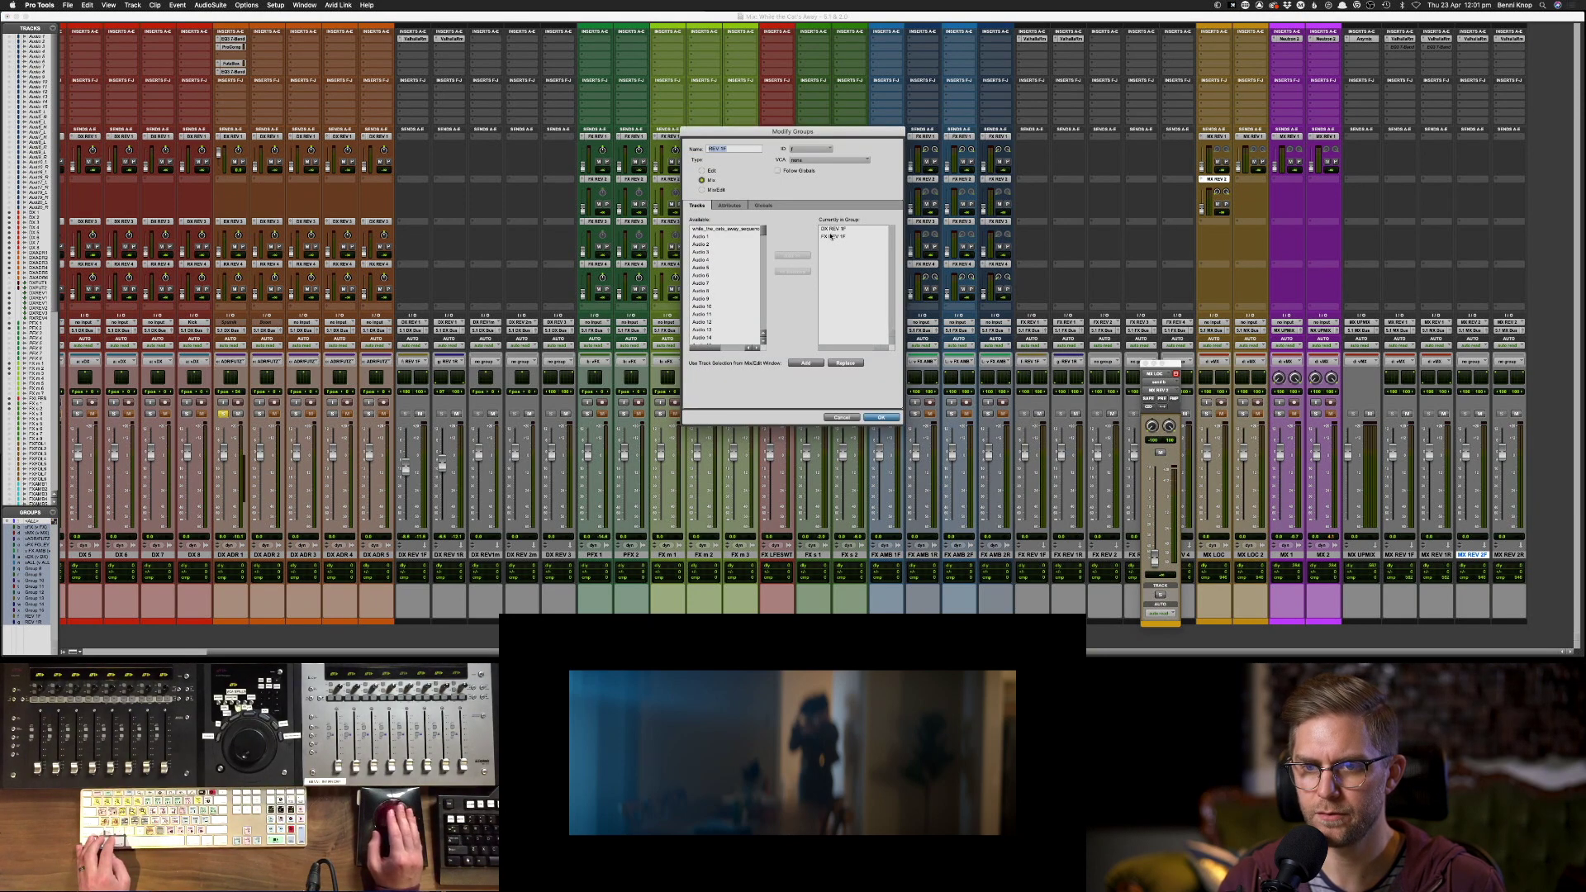
scroll(735, 273, "right", 5)
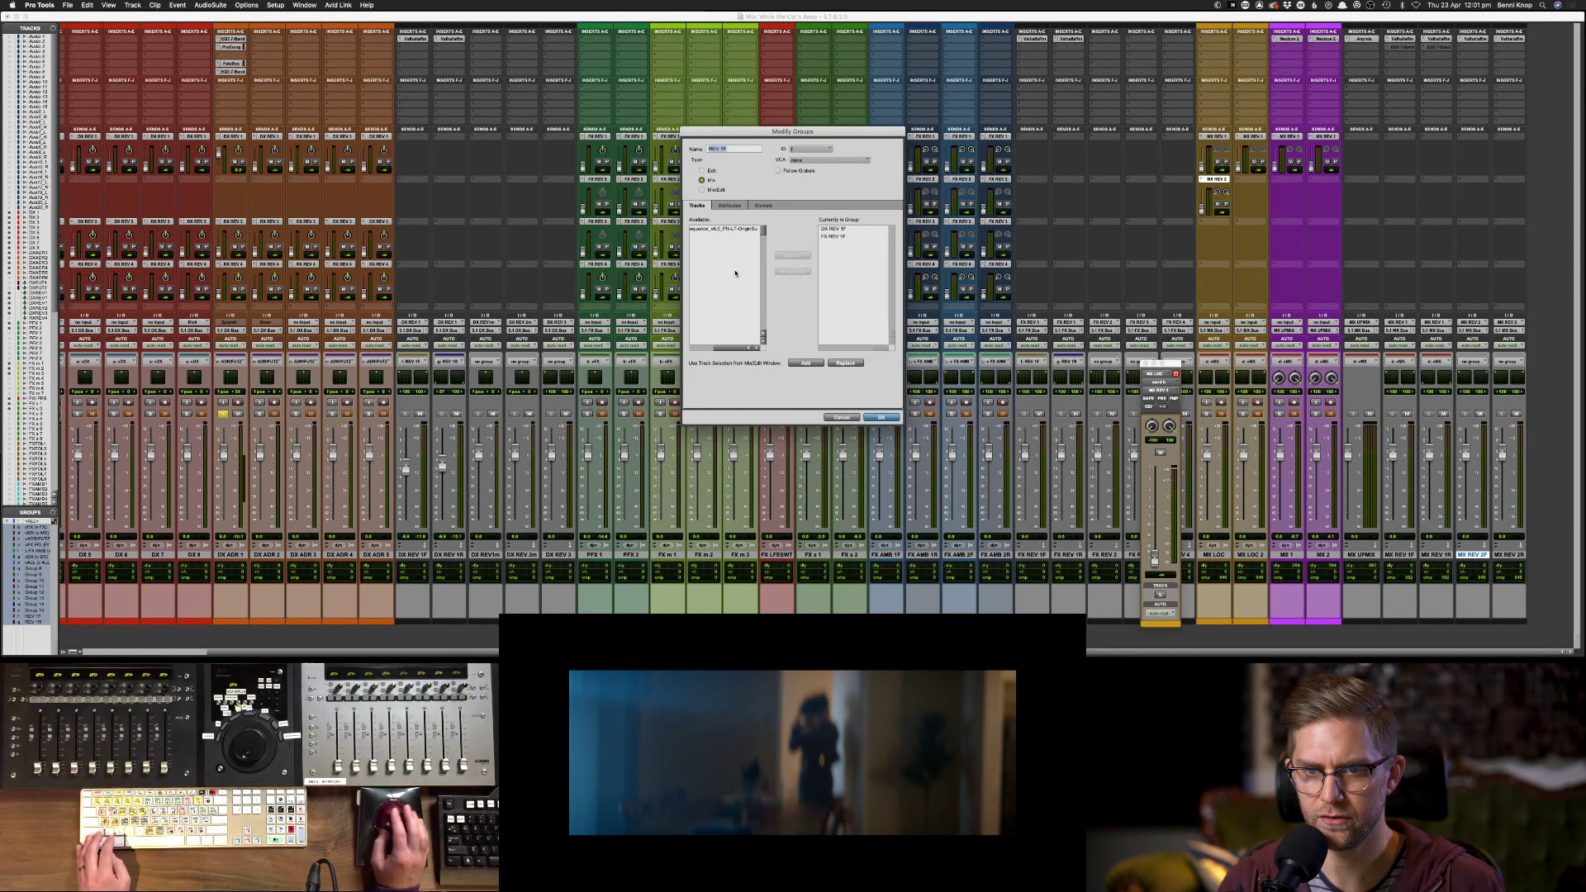
scroll(735, 273, "left", 5)
left_click_drag(763, 232, 763, 313)
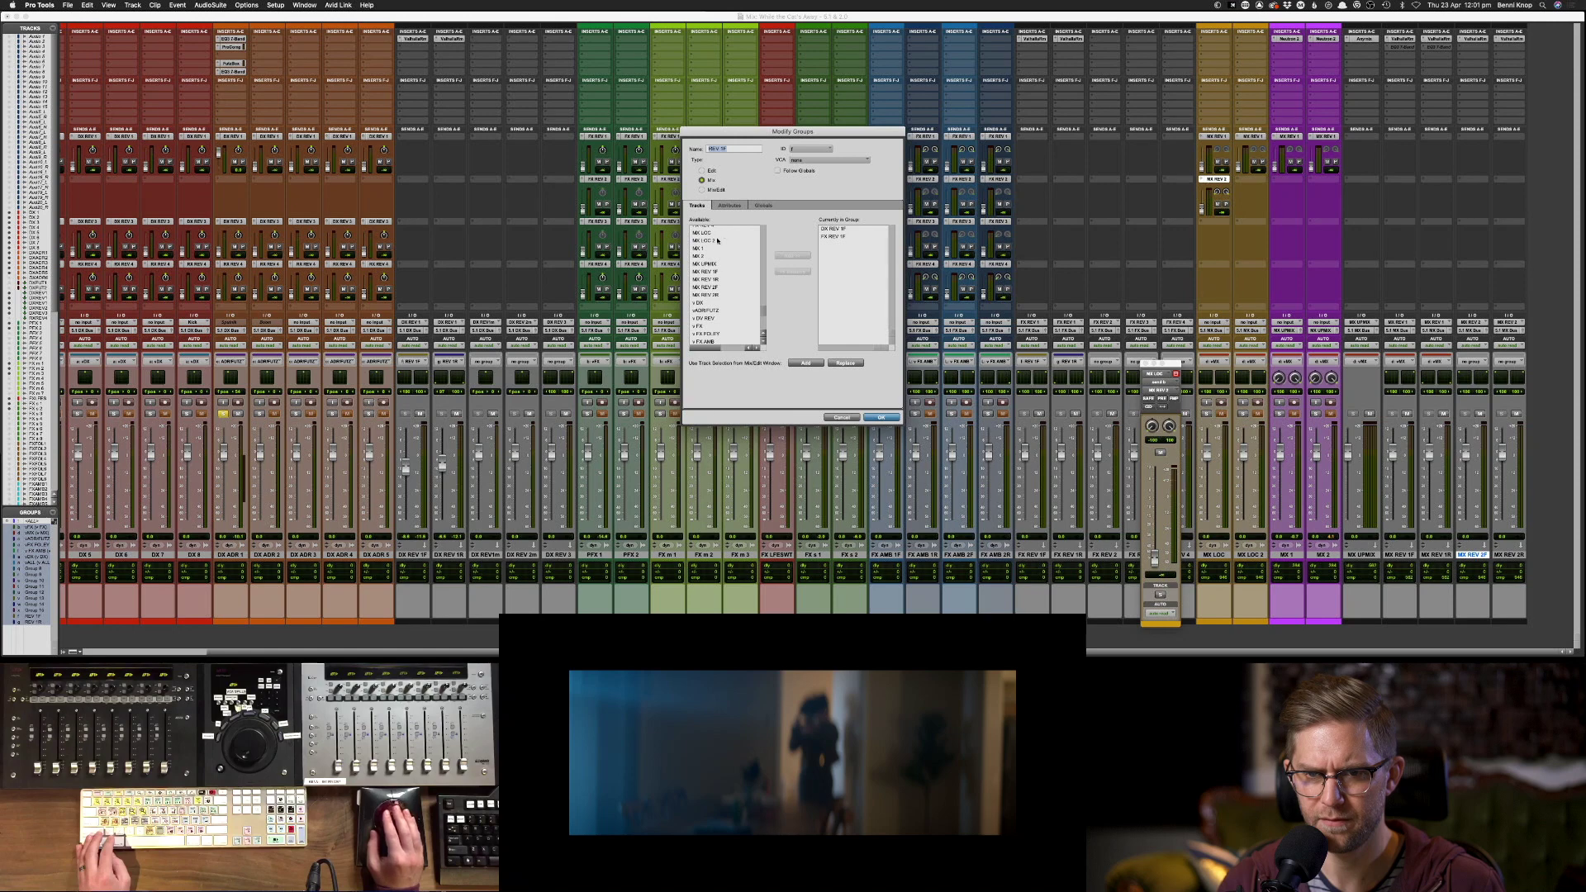
left_click(720, 287)
left_click(799, 256)
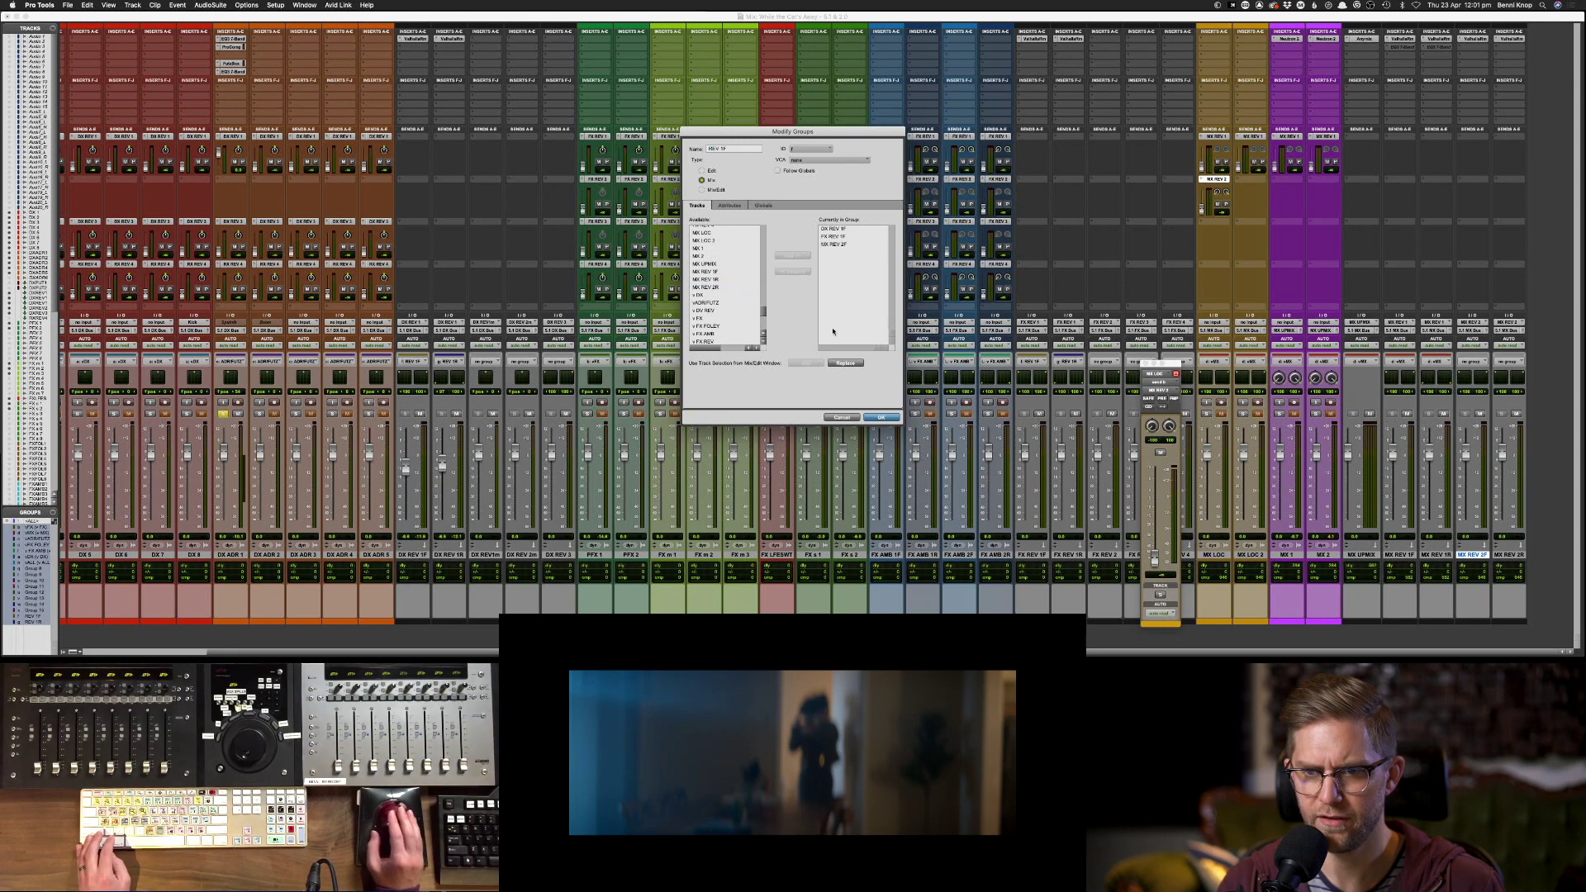
left_click(880, 418)
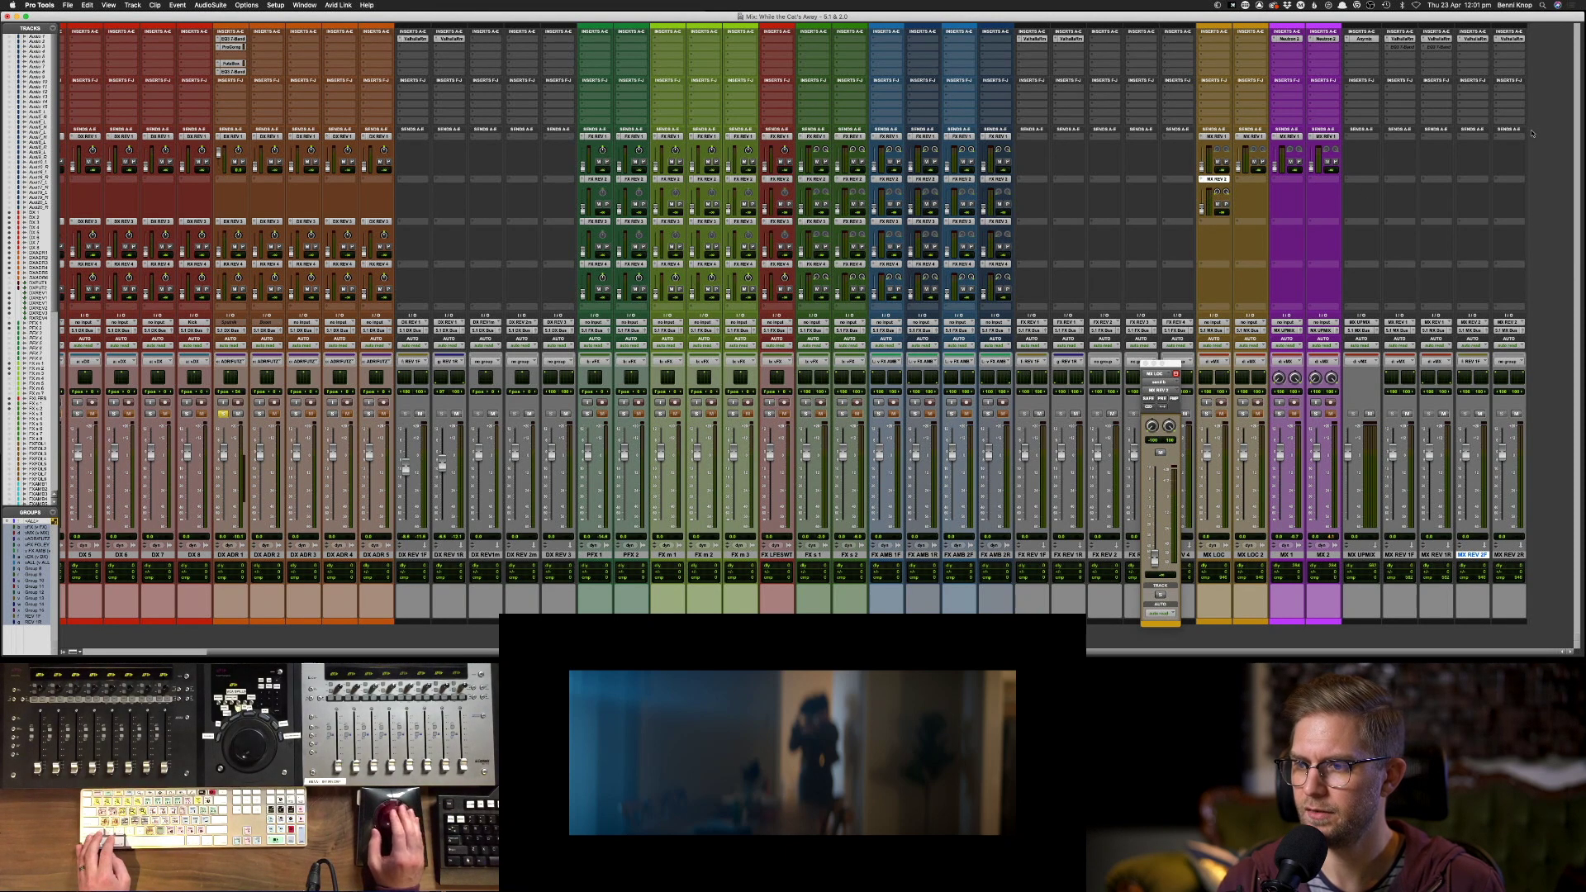
- Add the MX REV 2R track to the existing REV 1R mix group and save the group
left_click(1071, 362)
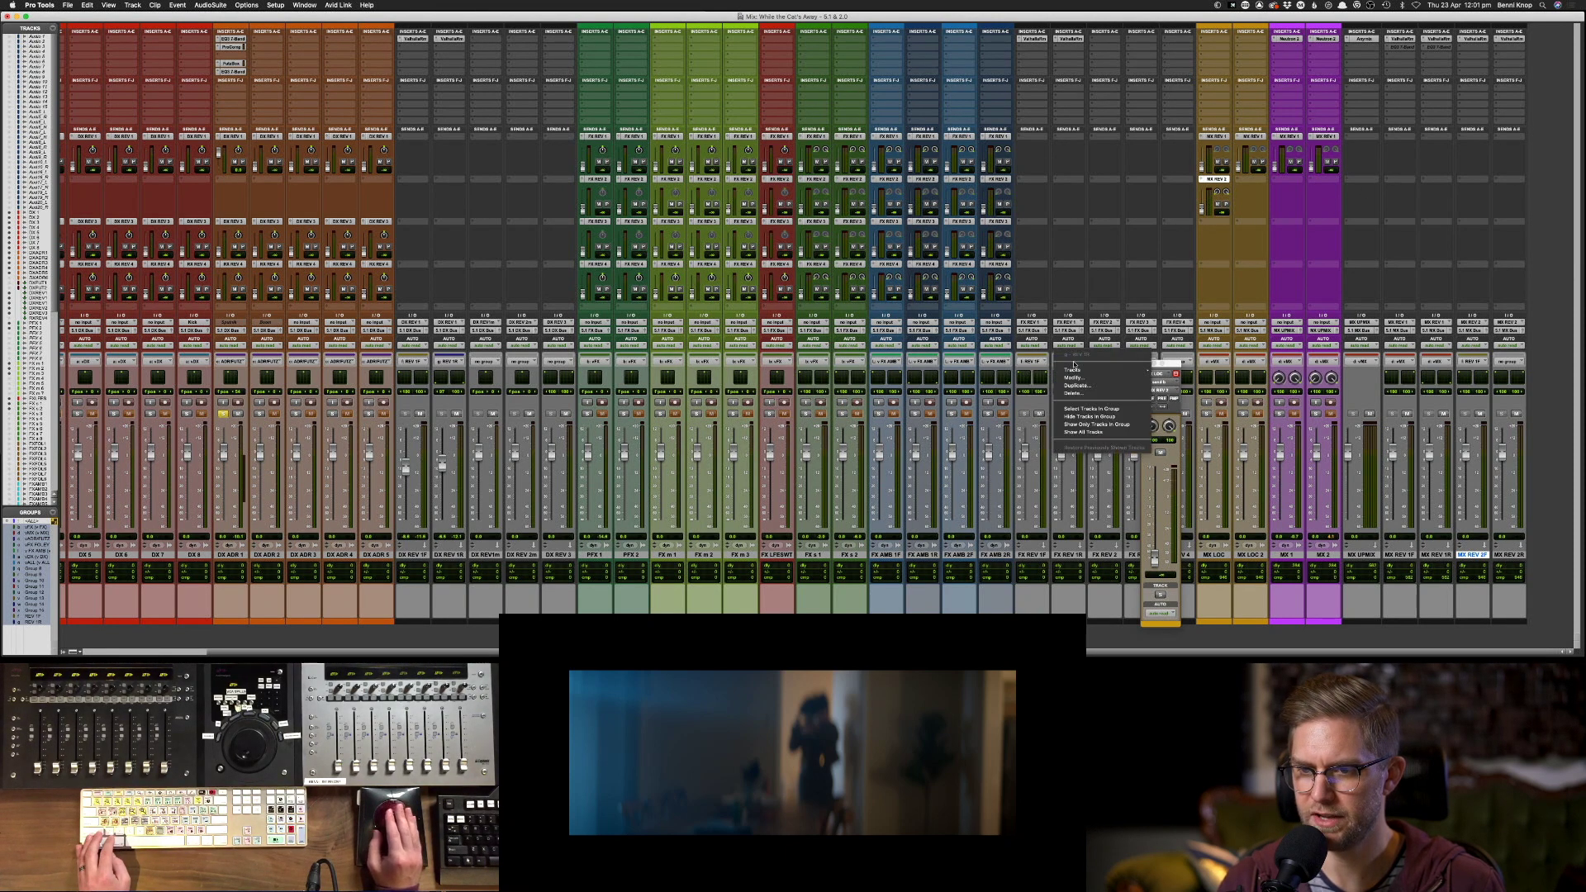
left_click(1098, 373)
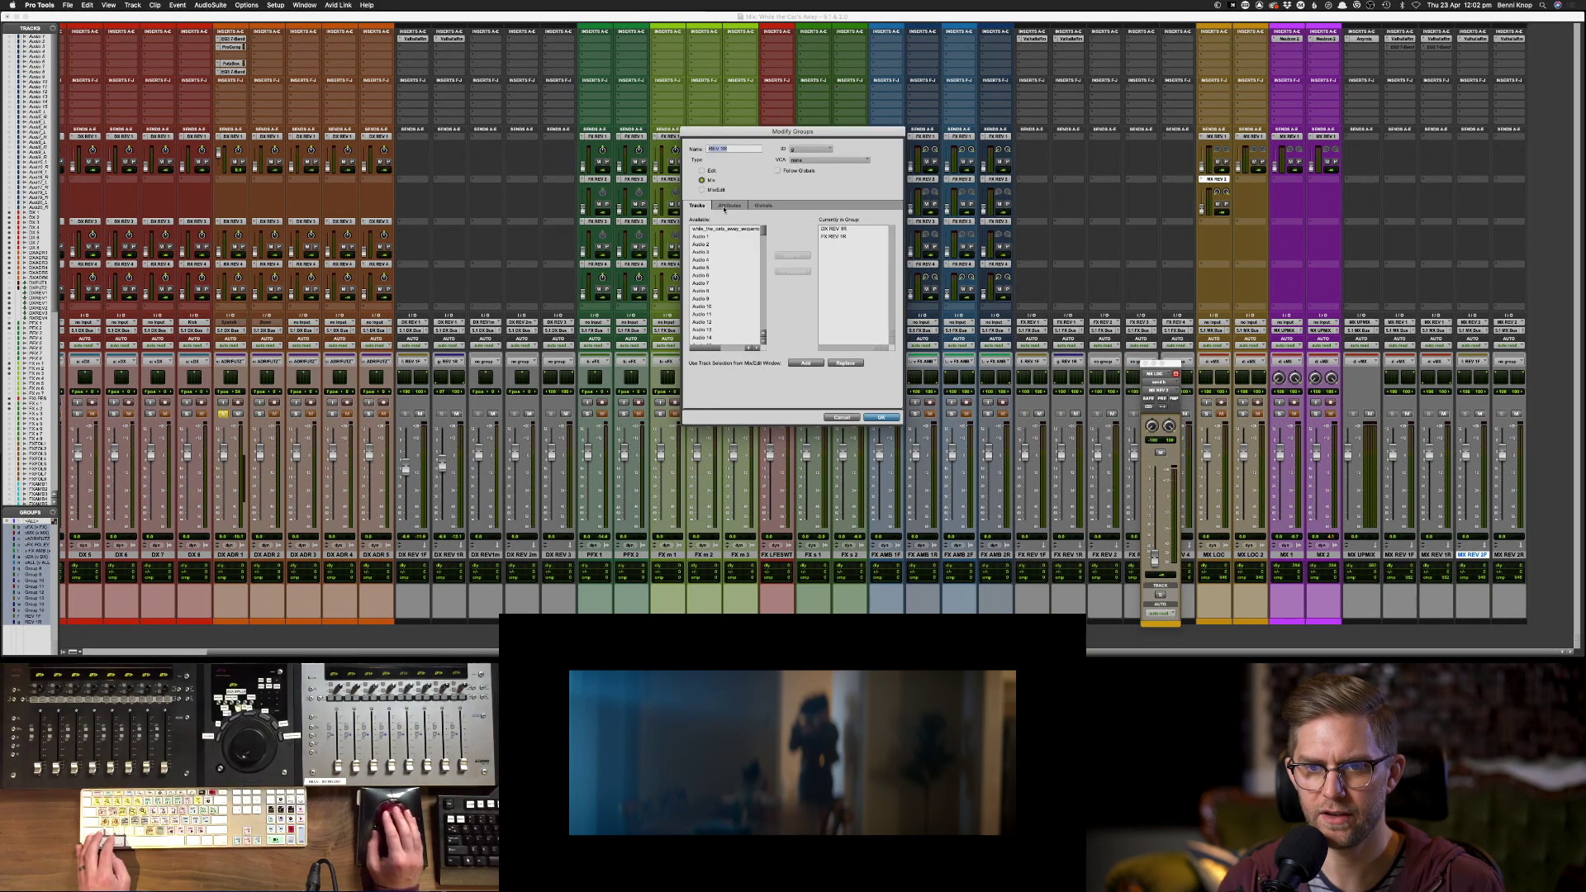
scroll(723, 283, "down", 15)
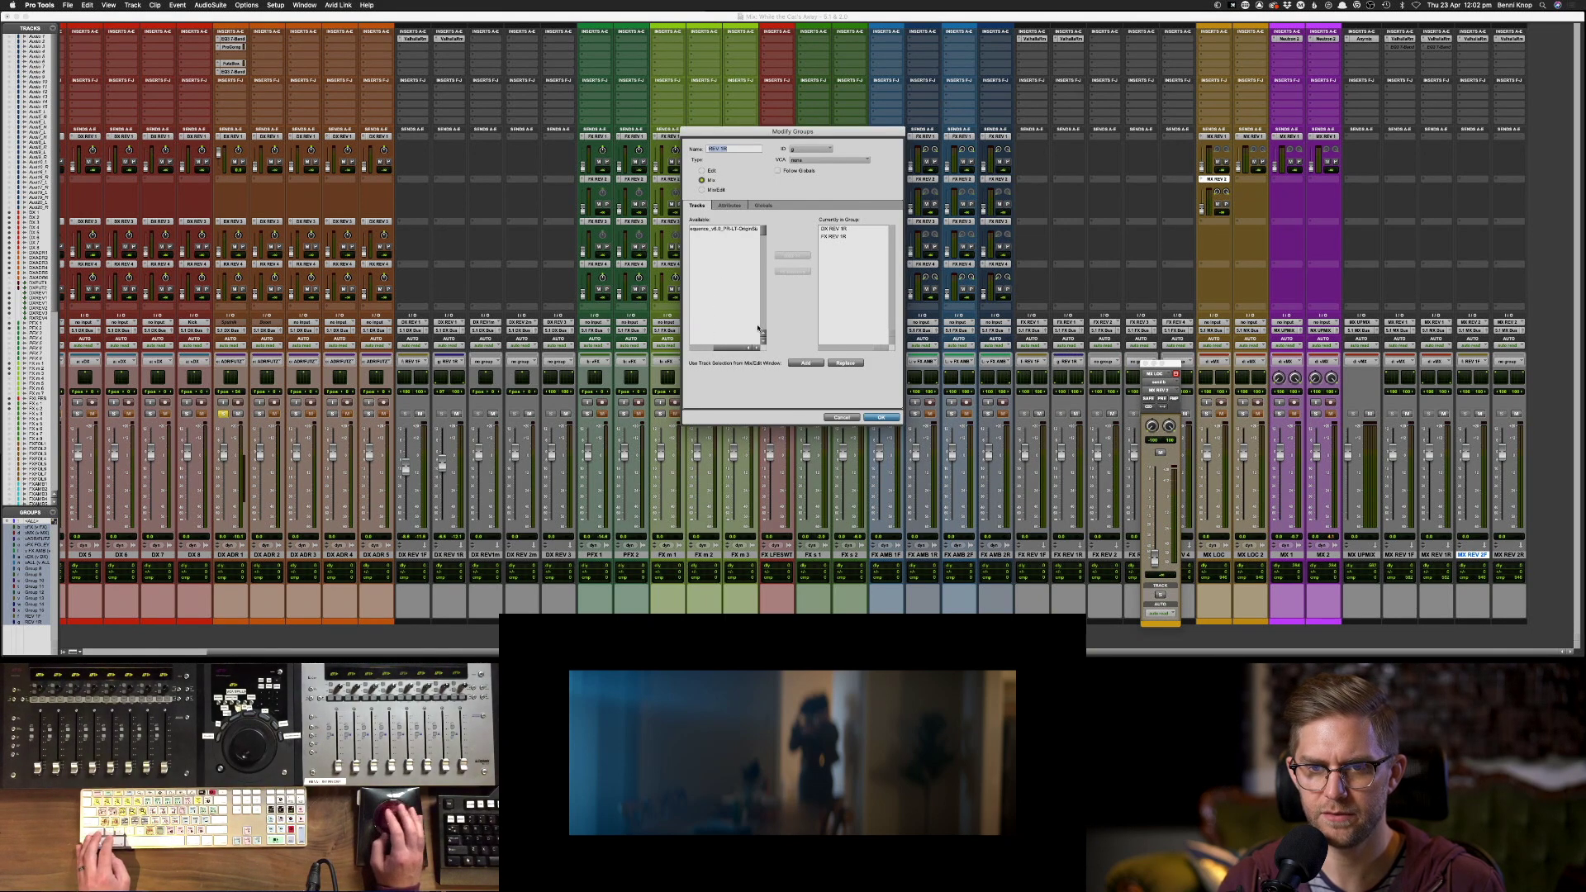
scroll(744, 326, "up", 5)
scroll(739, 325, "up", 3)
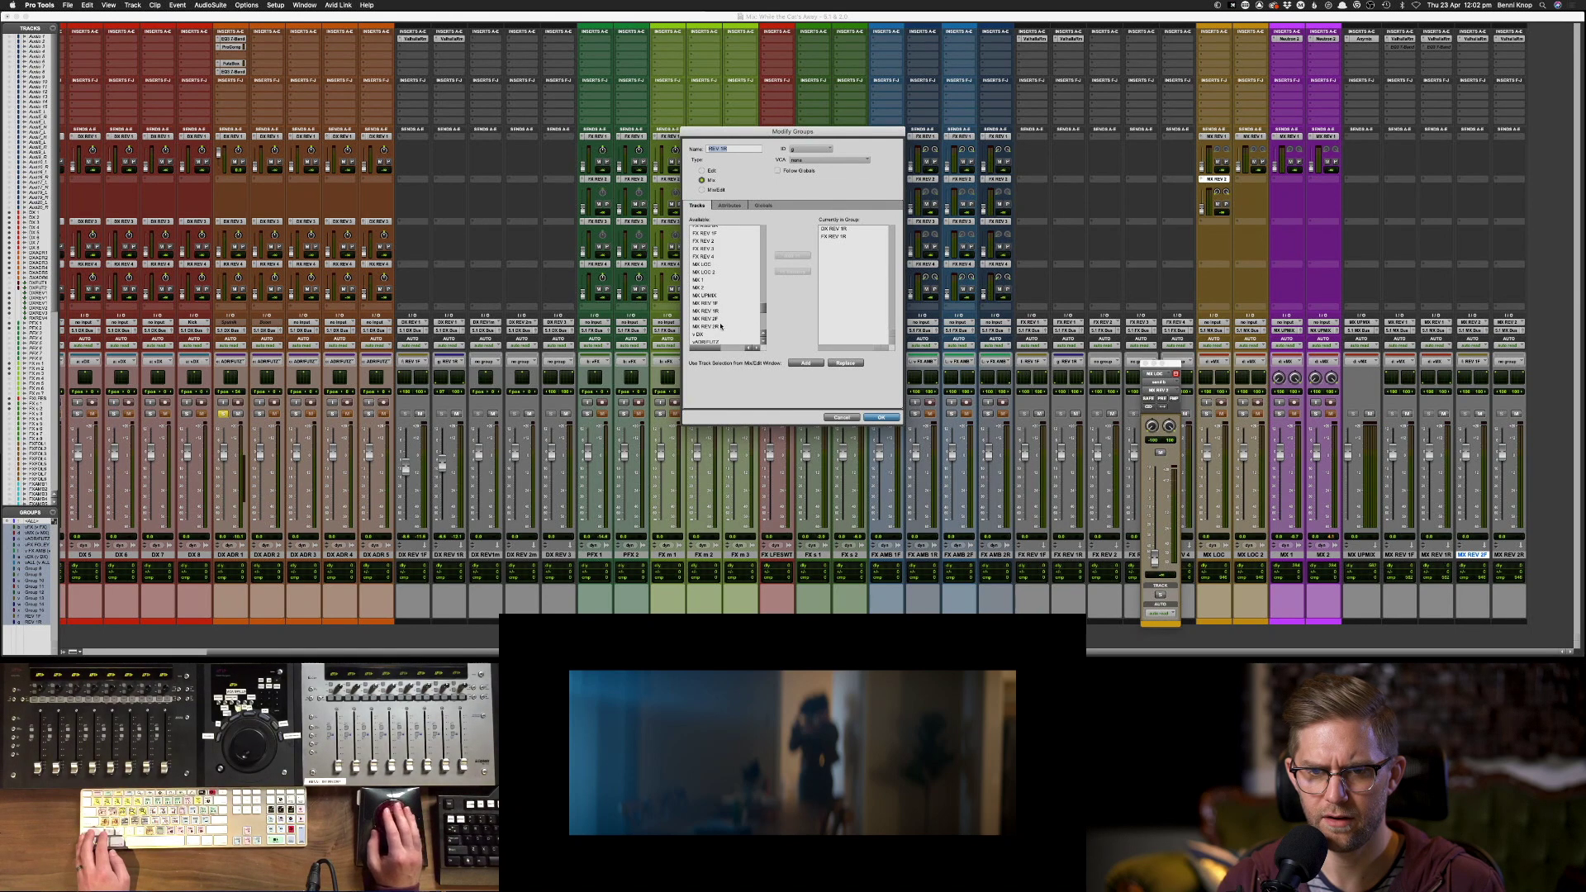
left_click(721, 326)
left_click(794, 256)
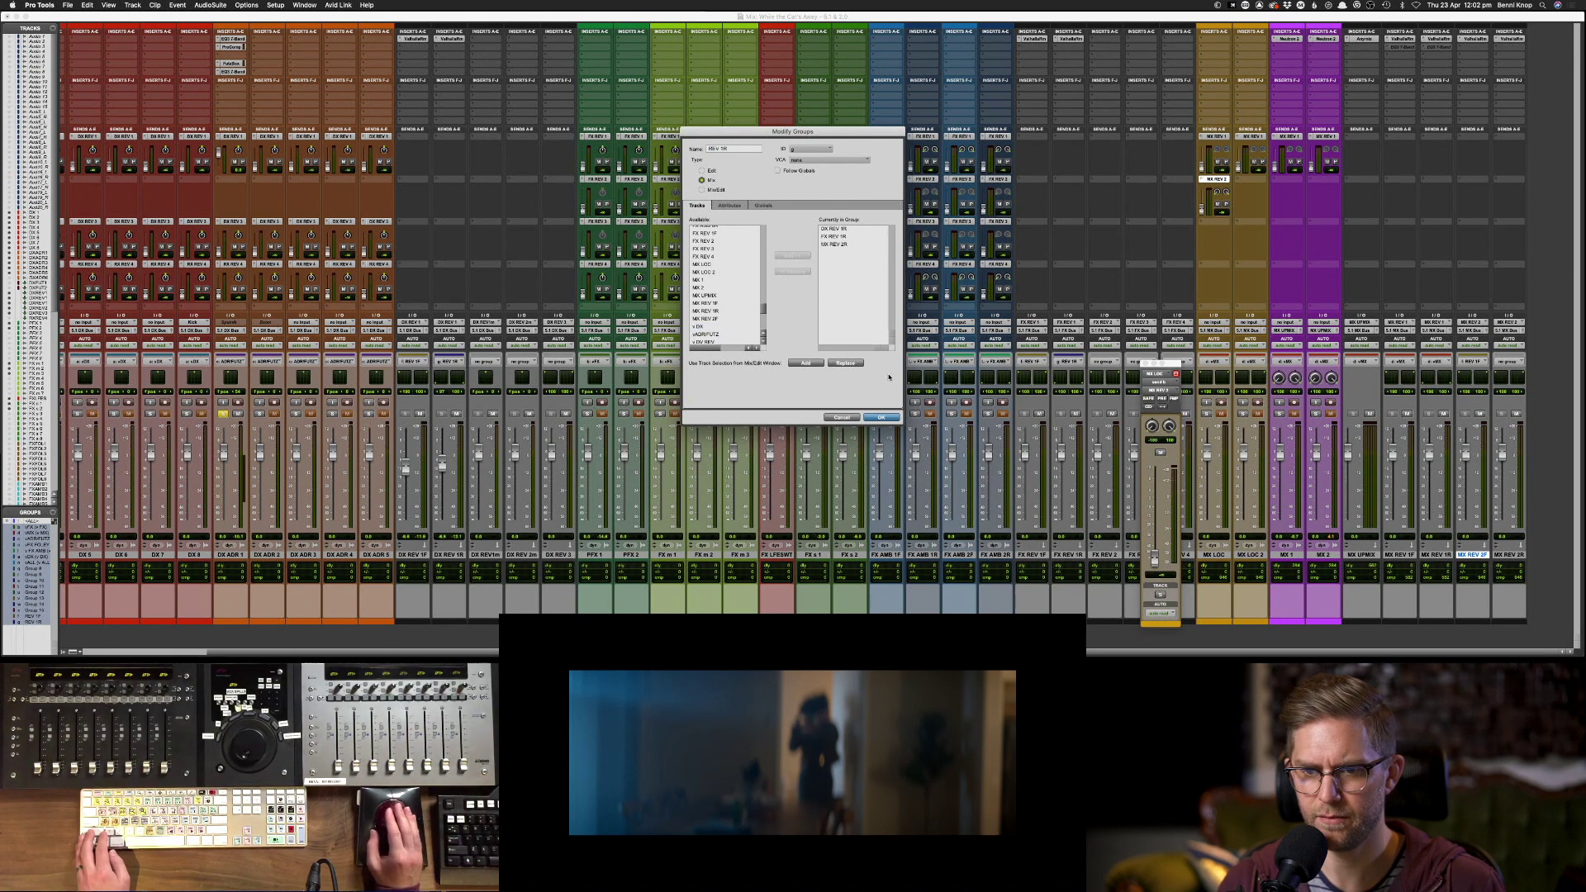
left_click(882, 417)
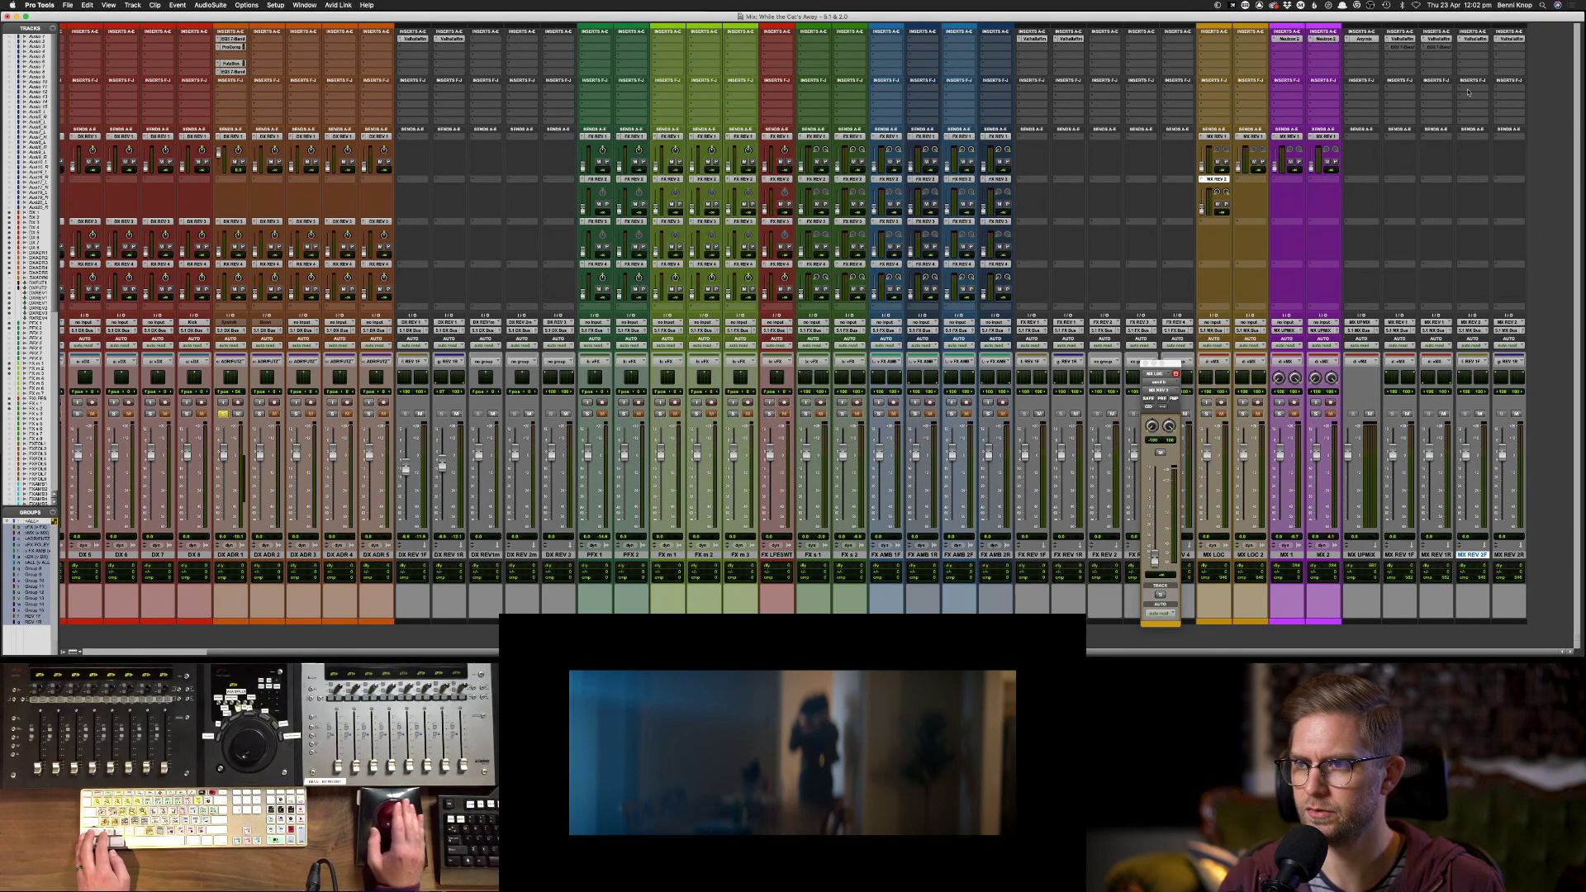
- Check the ValhallaRoom settings on MX REV 2F and close the plug-in window
left_click(1474, 39)
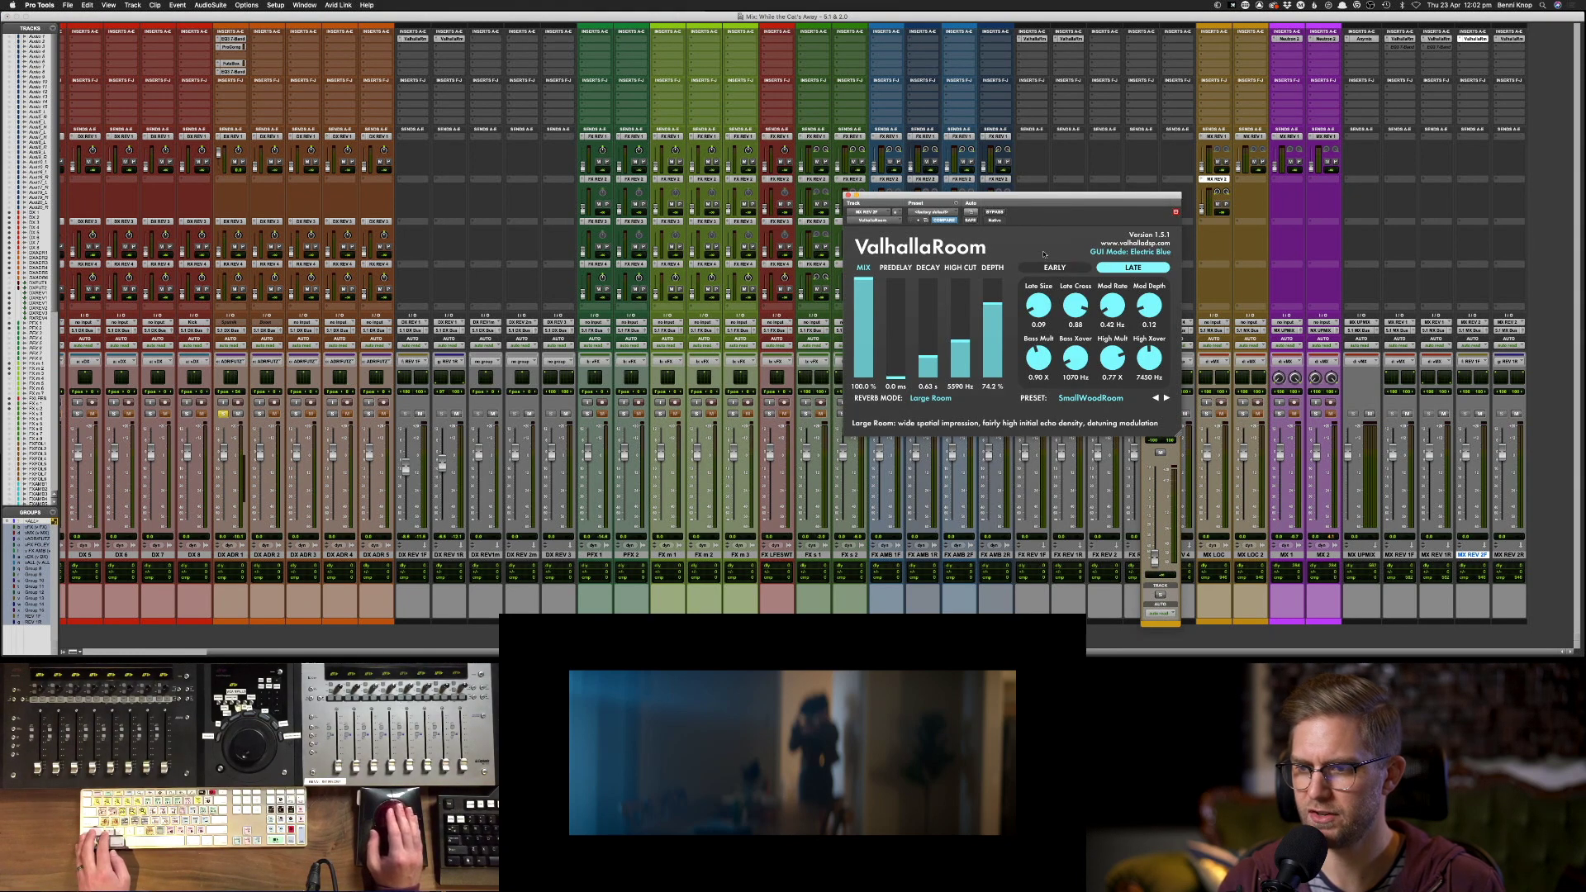
left_click(1501, 384)
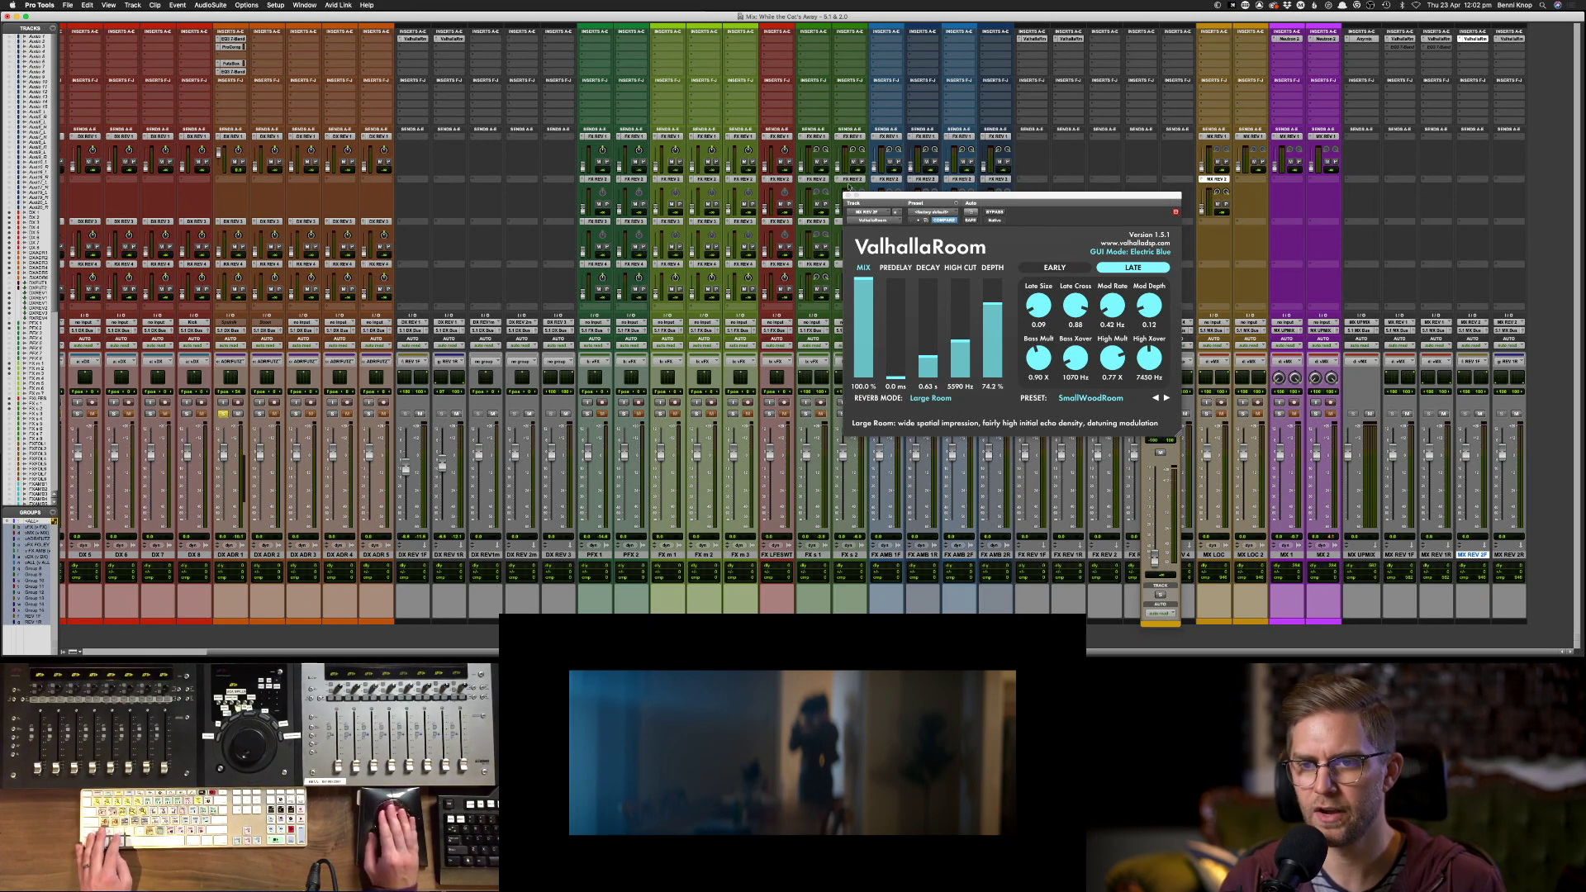
left_click(846, 195)
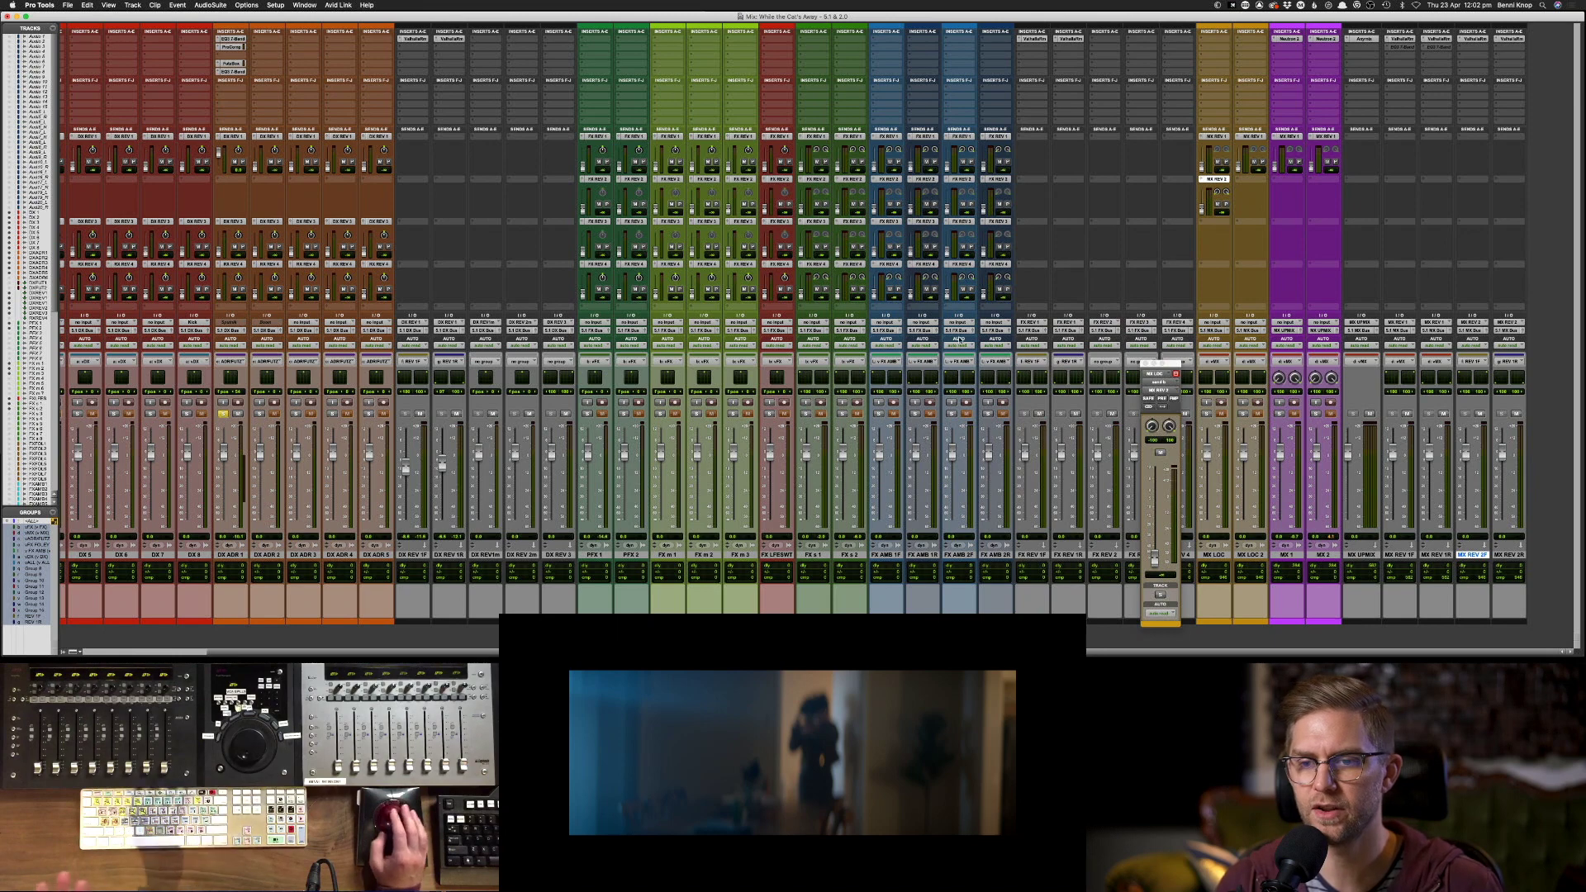
- Take DX ADR 1 out of solo and check the meters across the mixer during playback
scroll(944, 341, "left", 1)
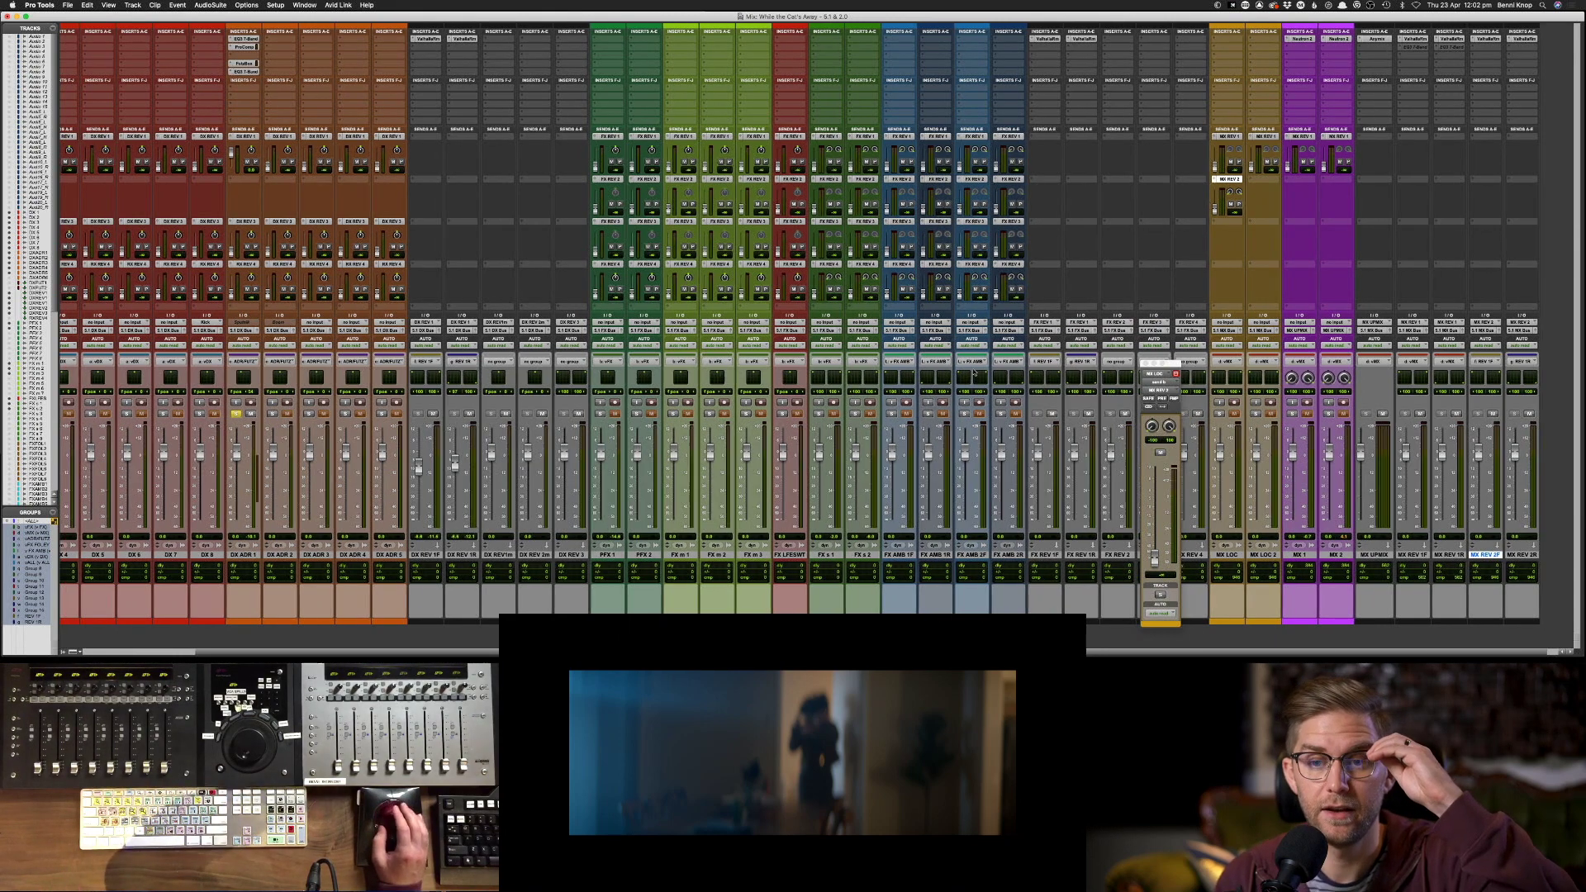
scroll(944, 341, "left", 1)
scroll(757, 335, "left", 5)
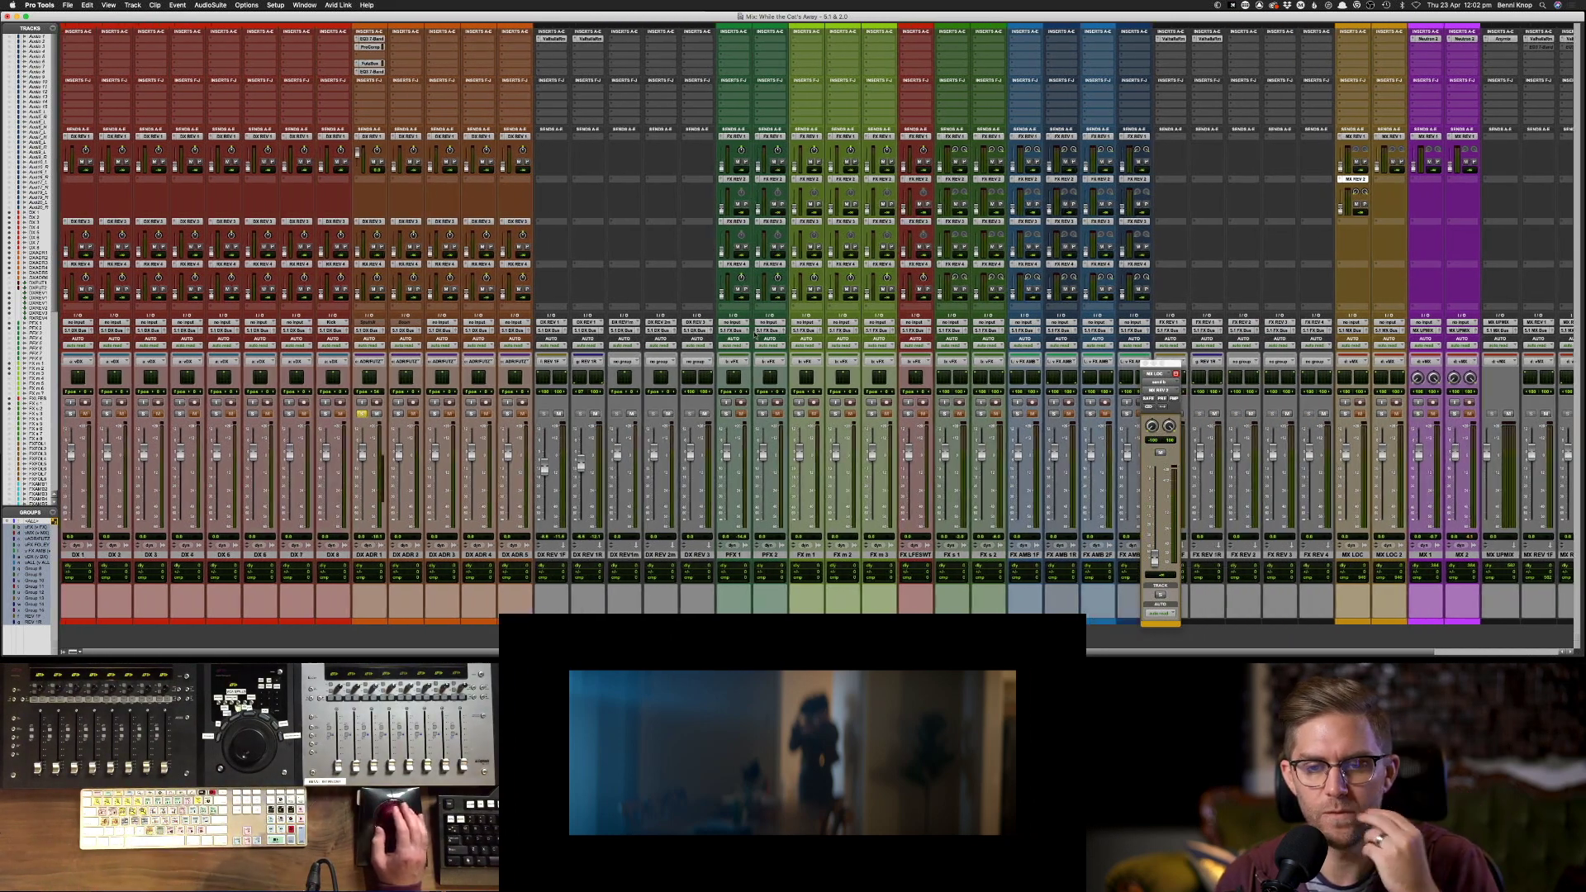
scroll(757, 335, "right", 1)
scroll(757, 335, "left", 1)
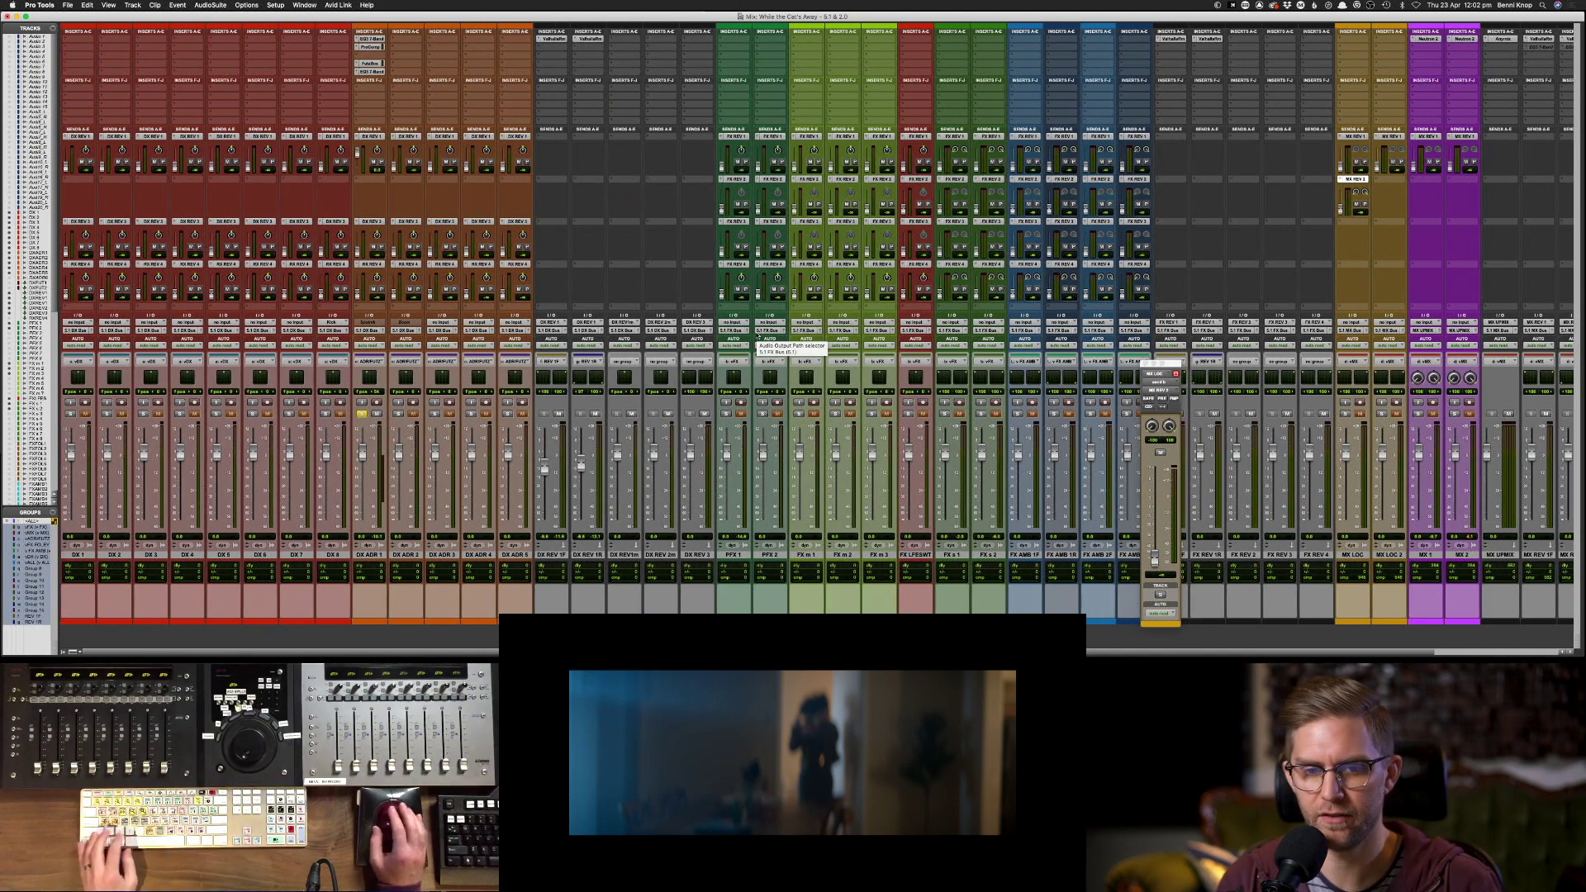
left_click(361, 414)
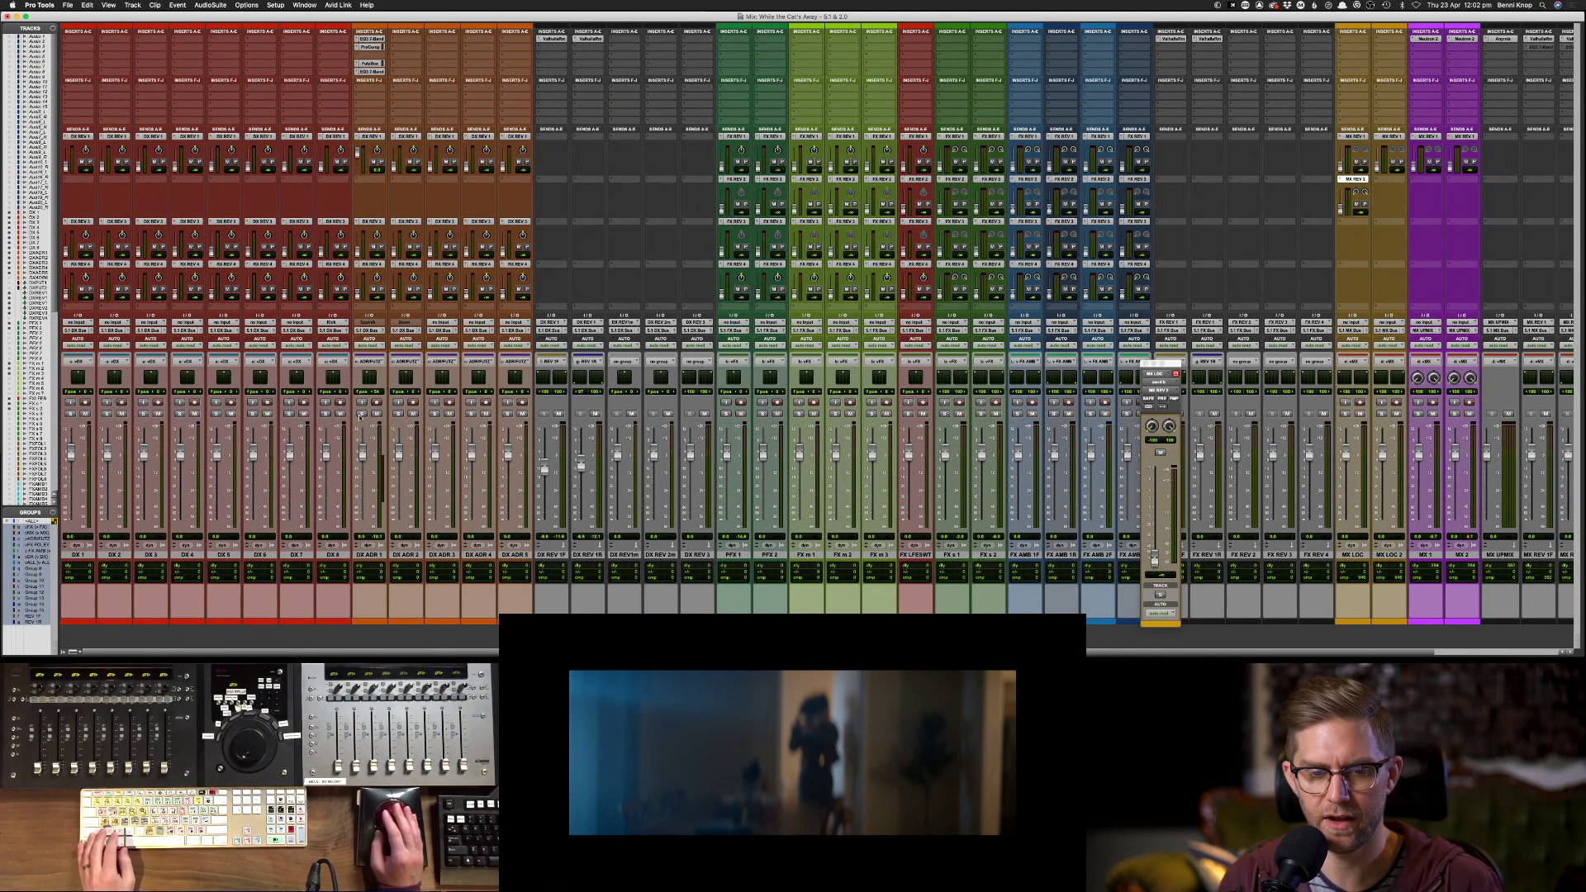
scroll(485, 403, "right", 5)
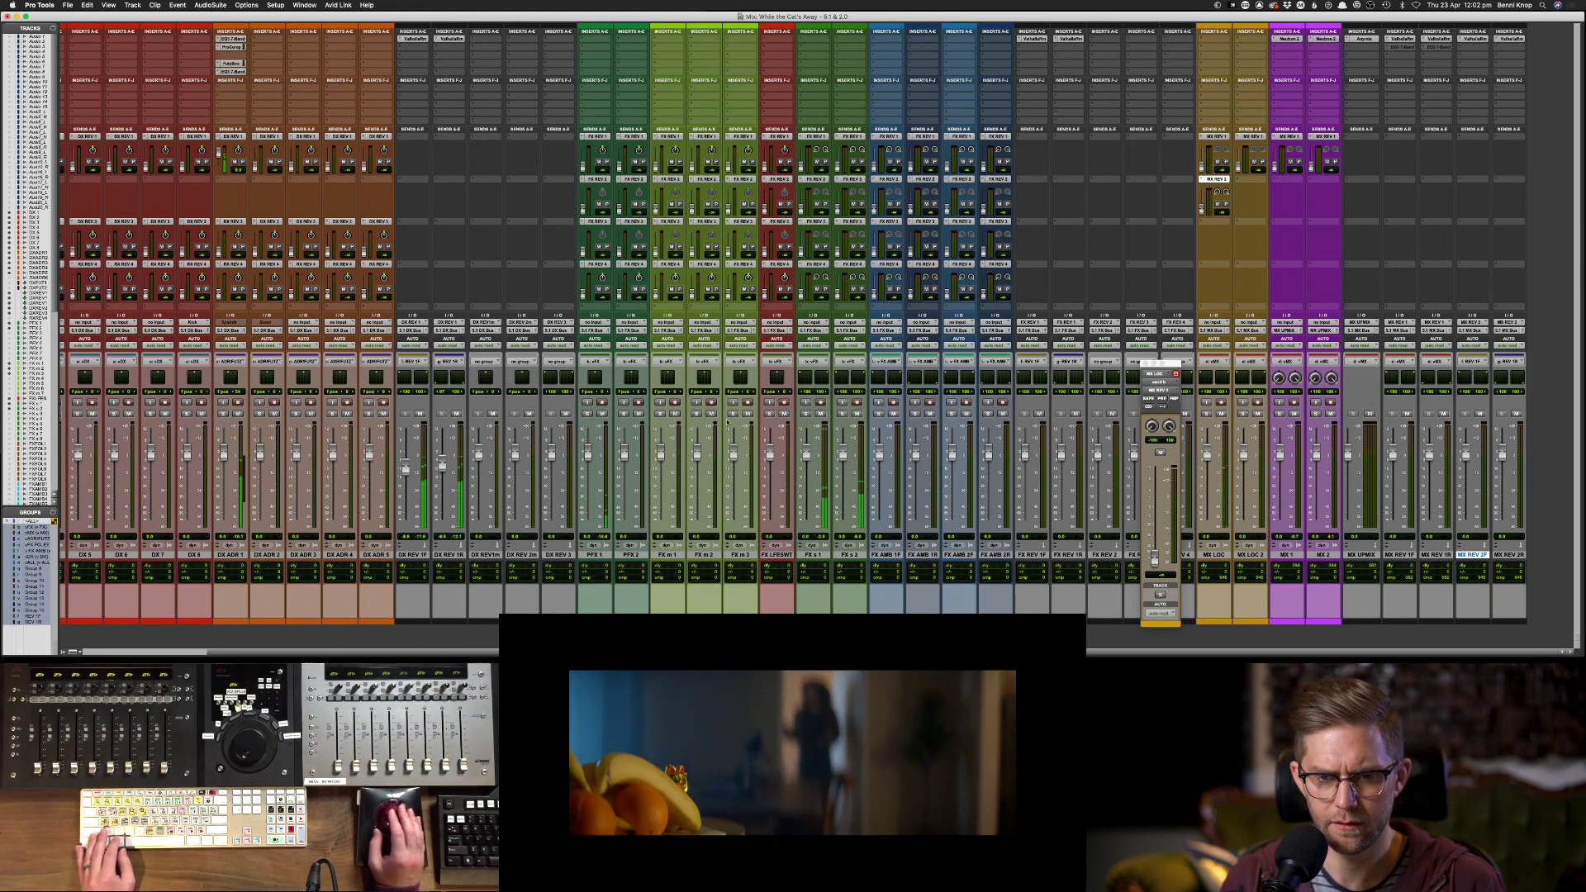
- Select the short clips on the two FX s tracks around 00:01:33 in the timeline and stop playback
key("super+equal")
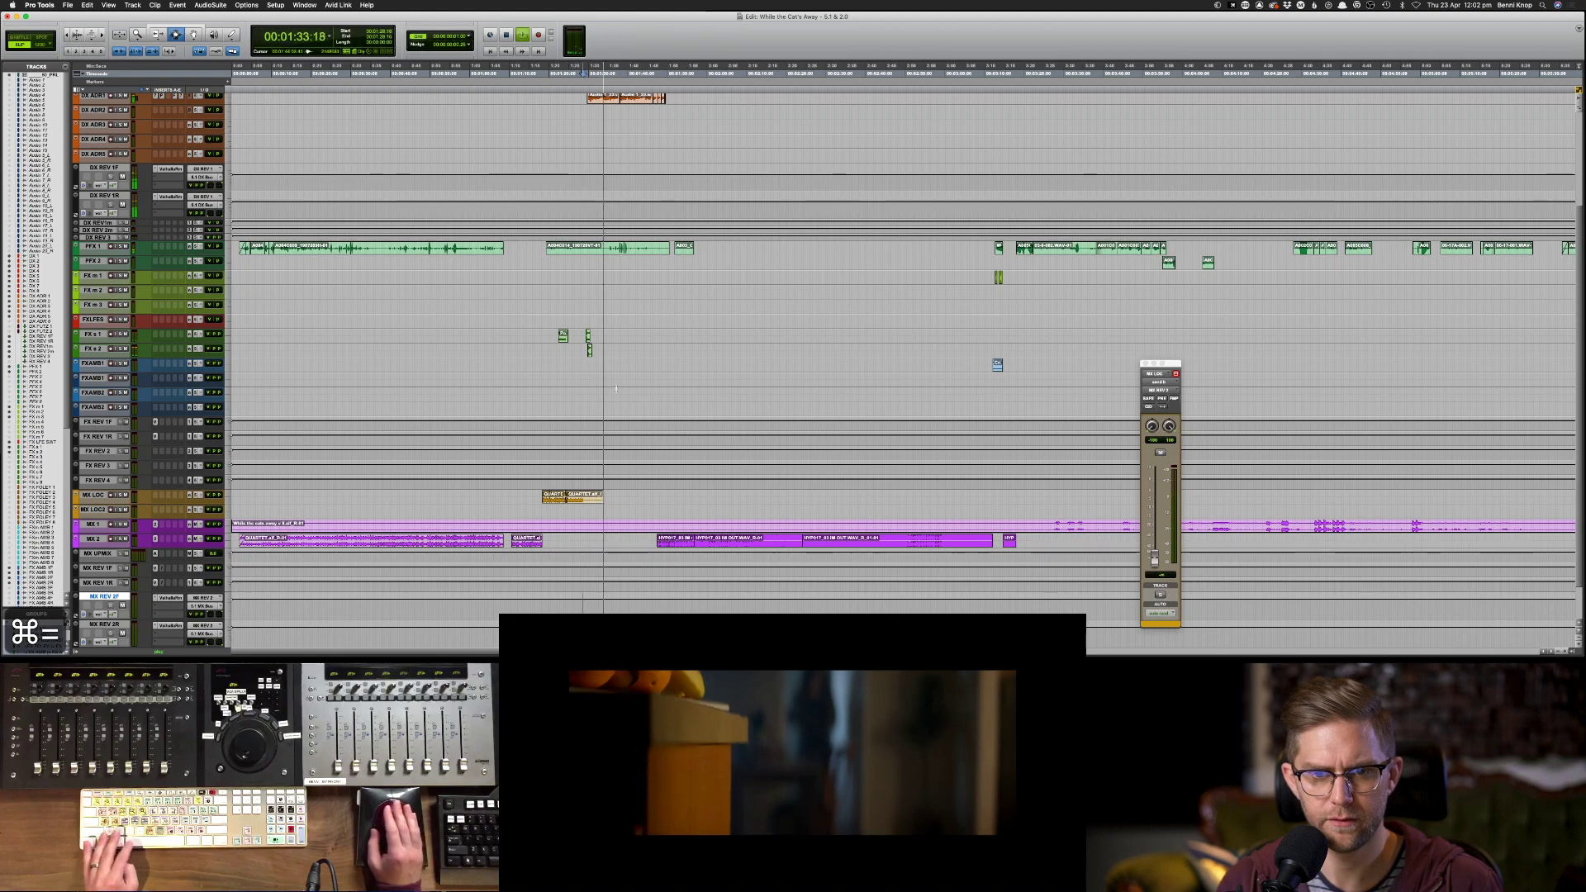
left_click_drag(582, 329, 607, 371)
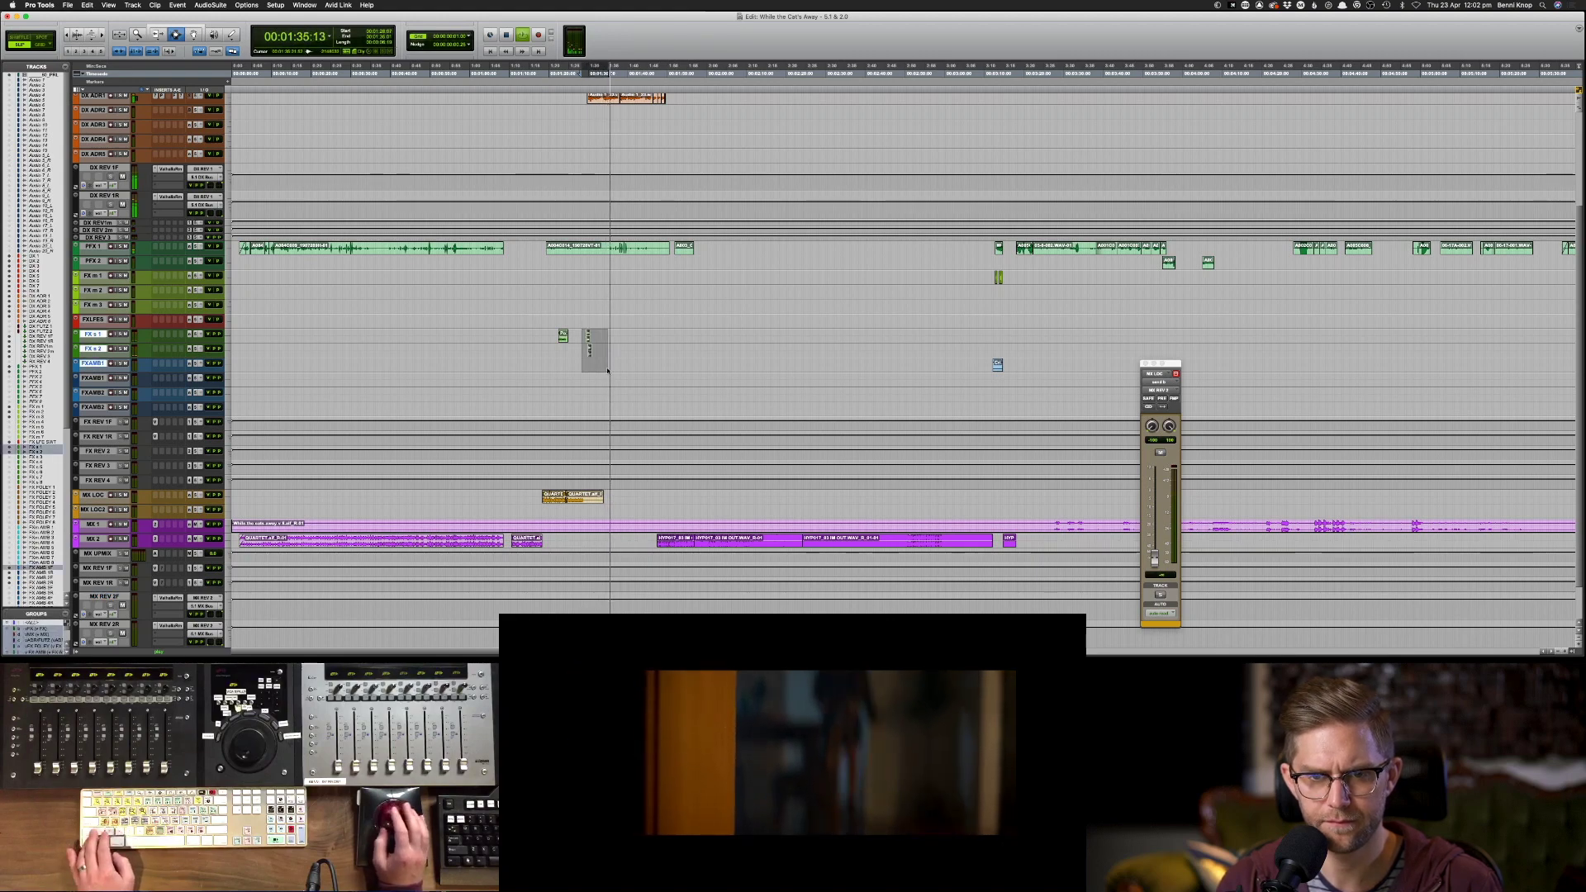
key("space")
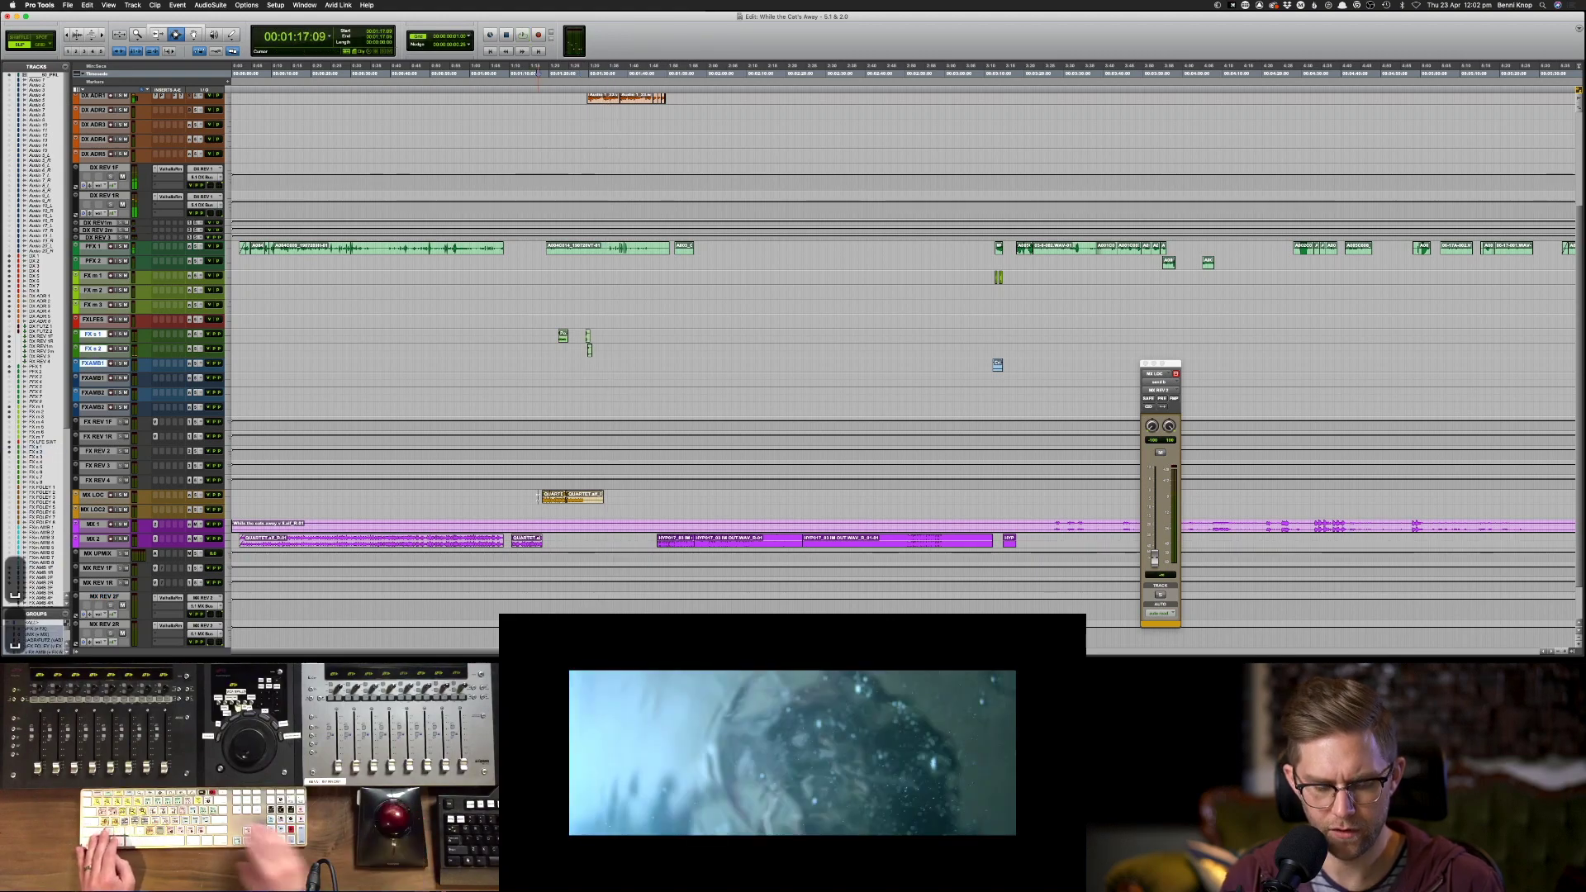
- Play the MX LOC clip with its reverb and raise the MX LOC fader slightly
key("super+equal")
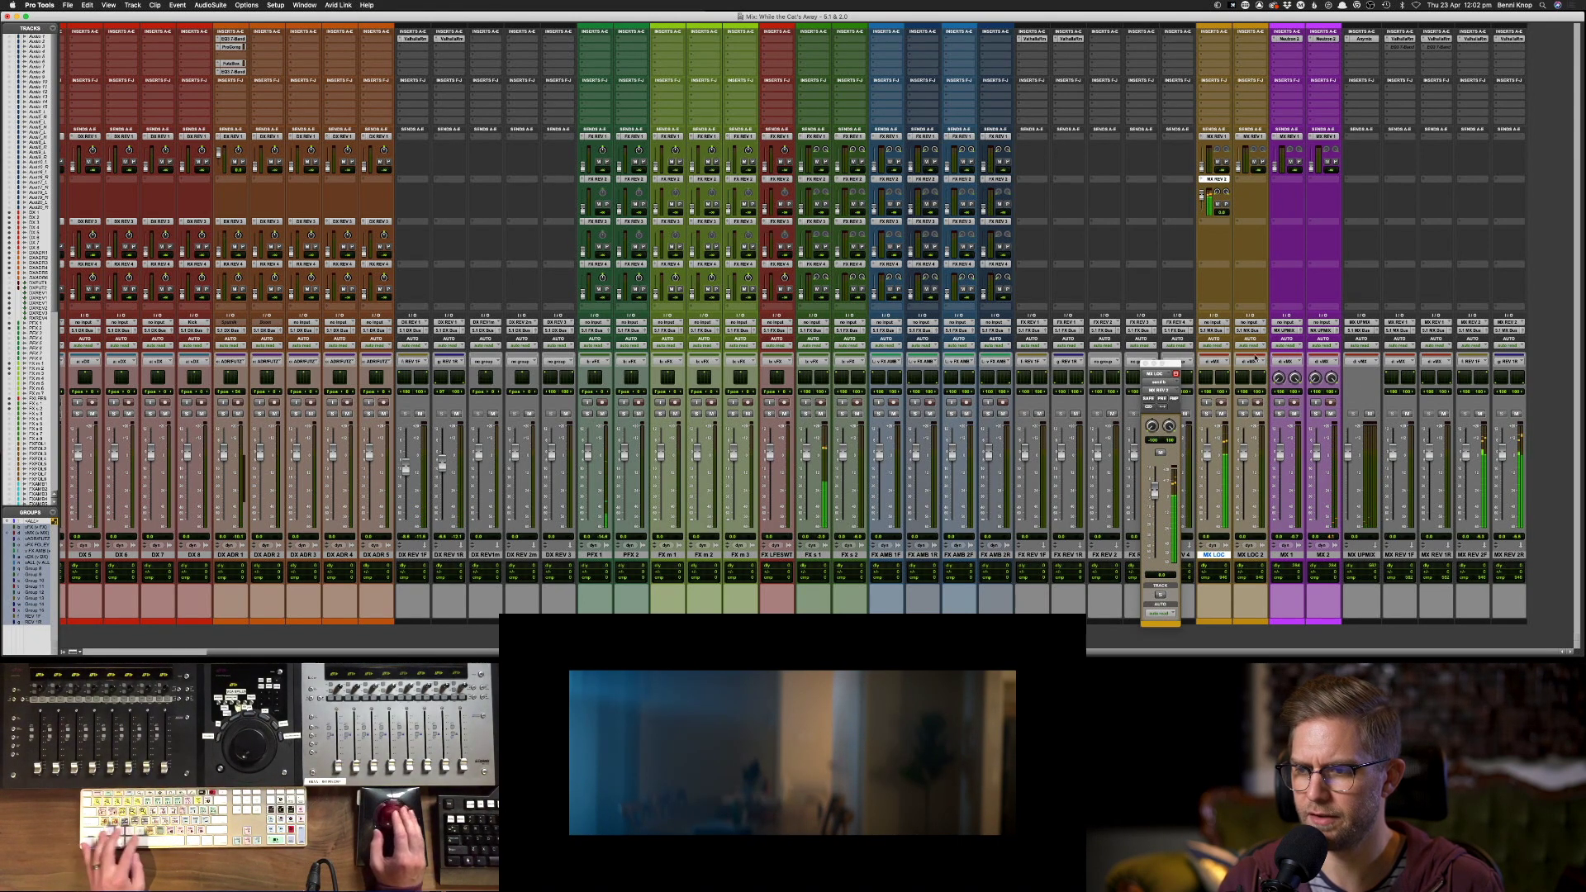
key("space")
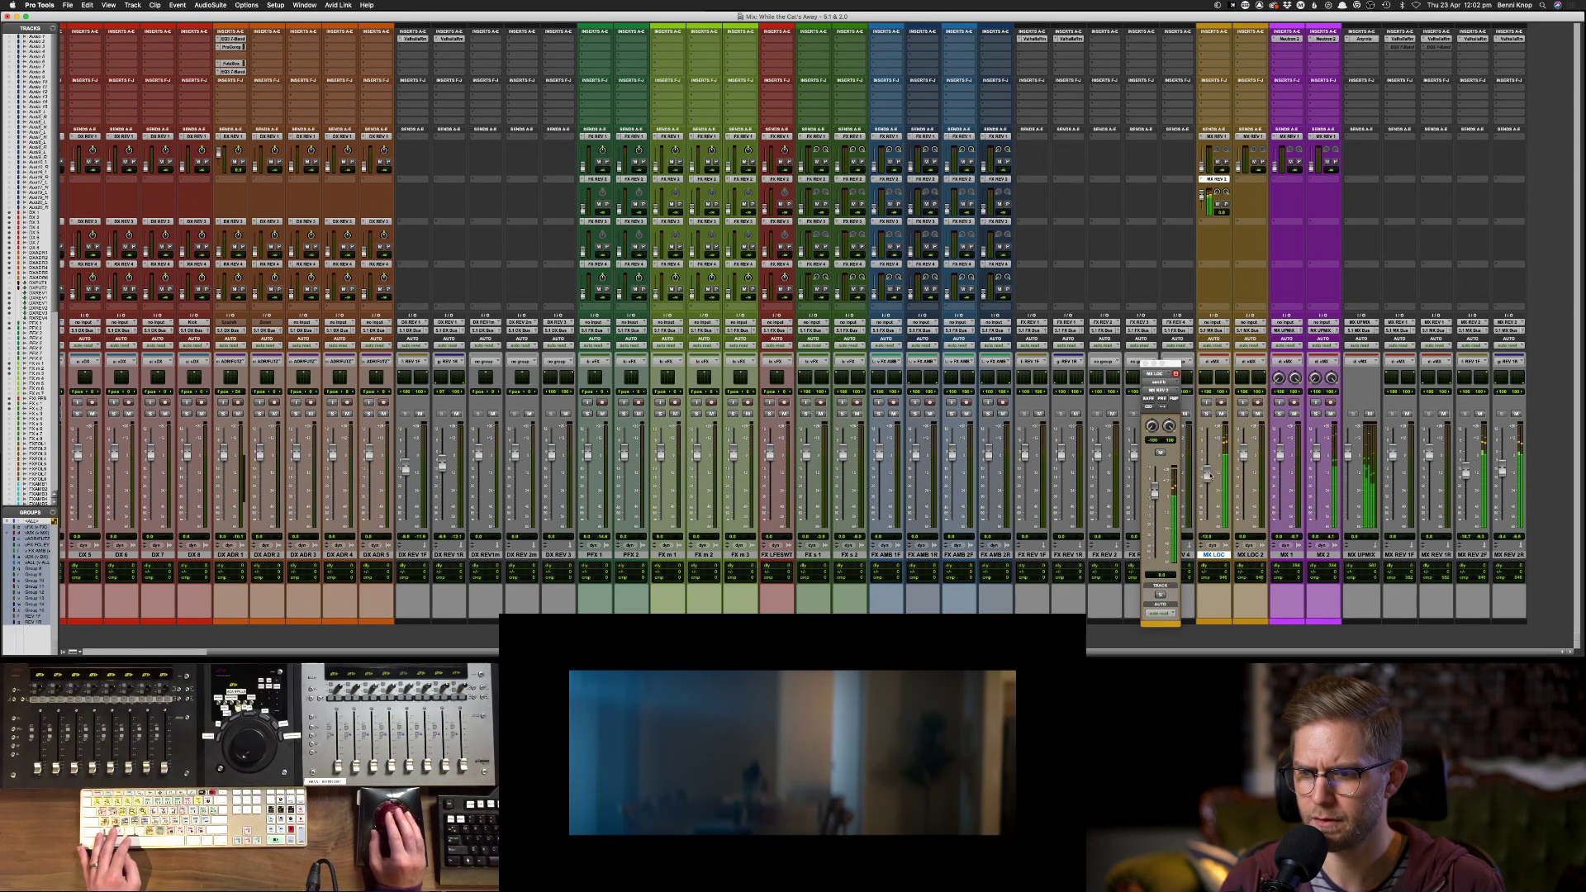
left_click_drag(1208, 475, 1208, 471)
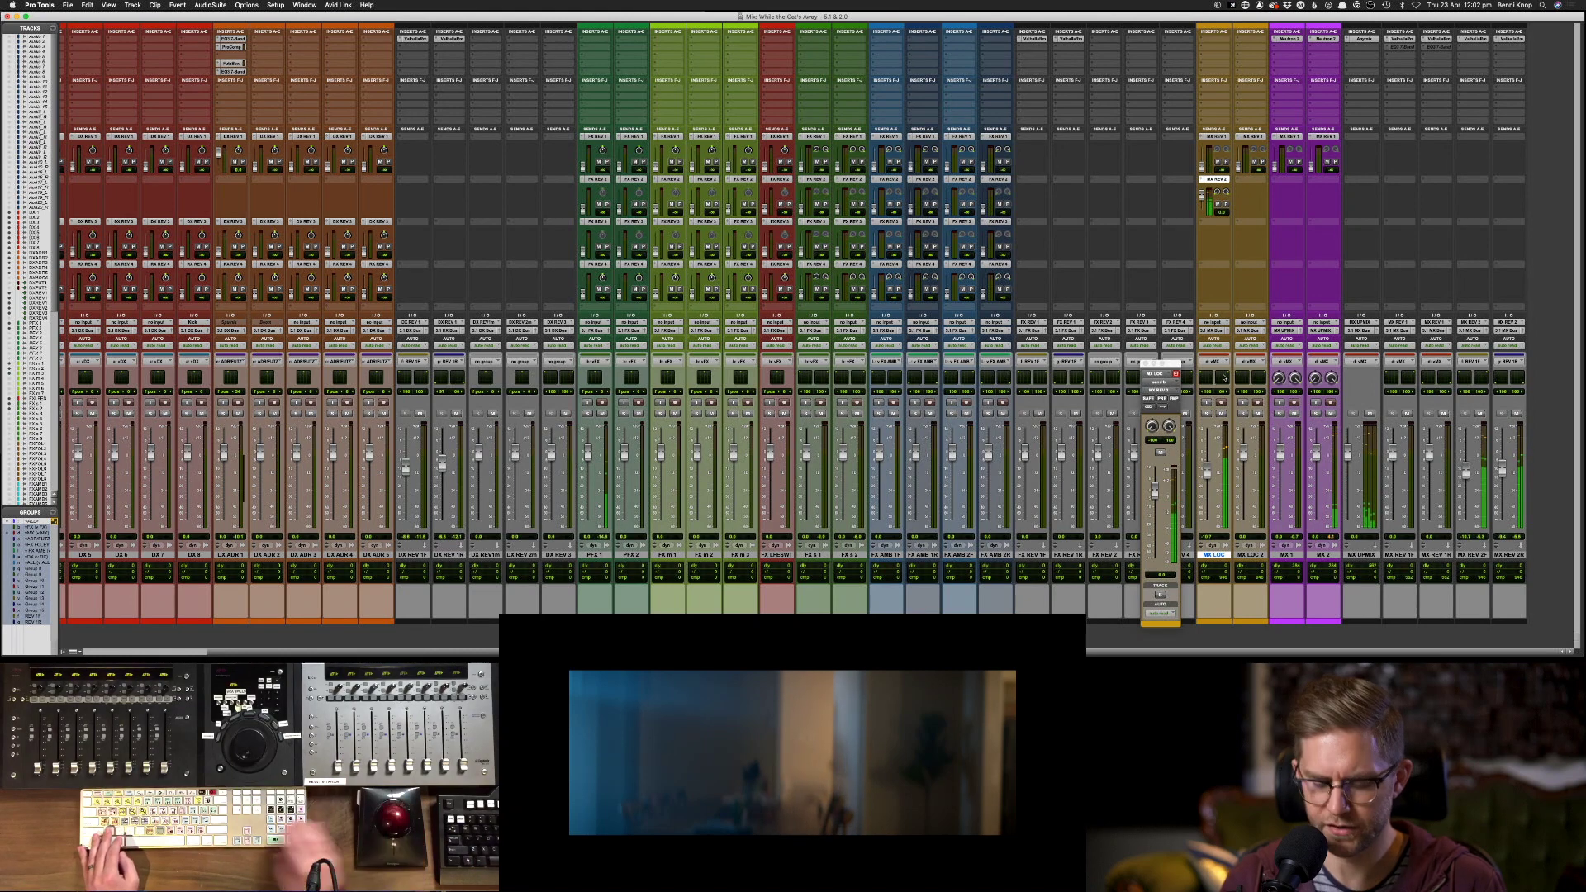
- Select the later part of the MX LOC music in the timeline and return to the mixer
key("super+equal")
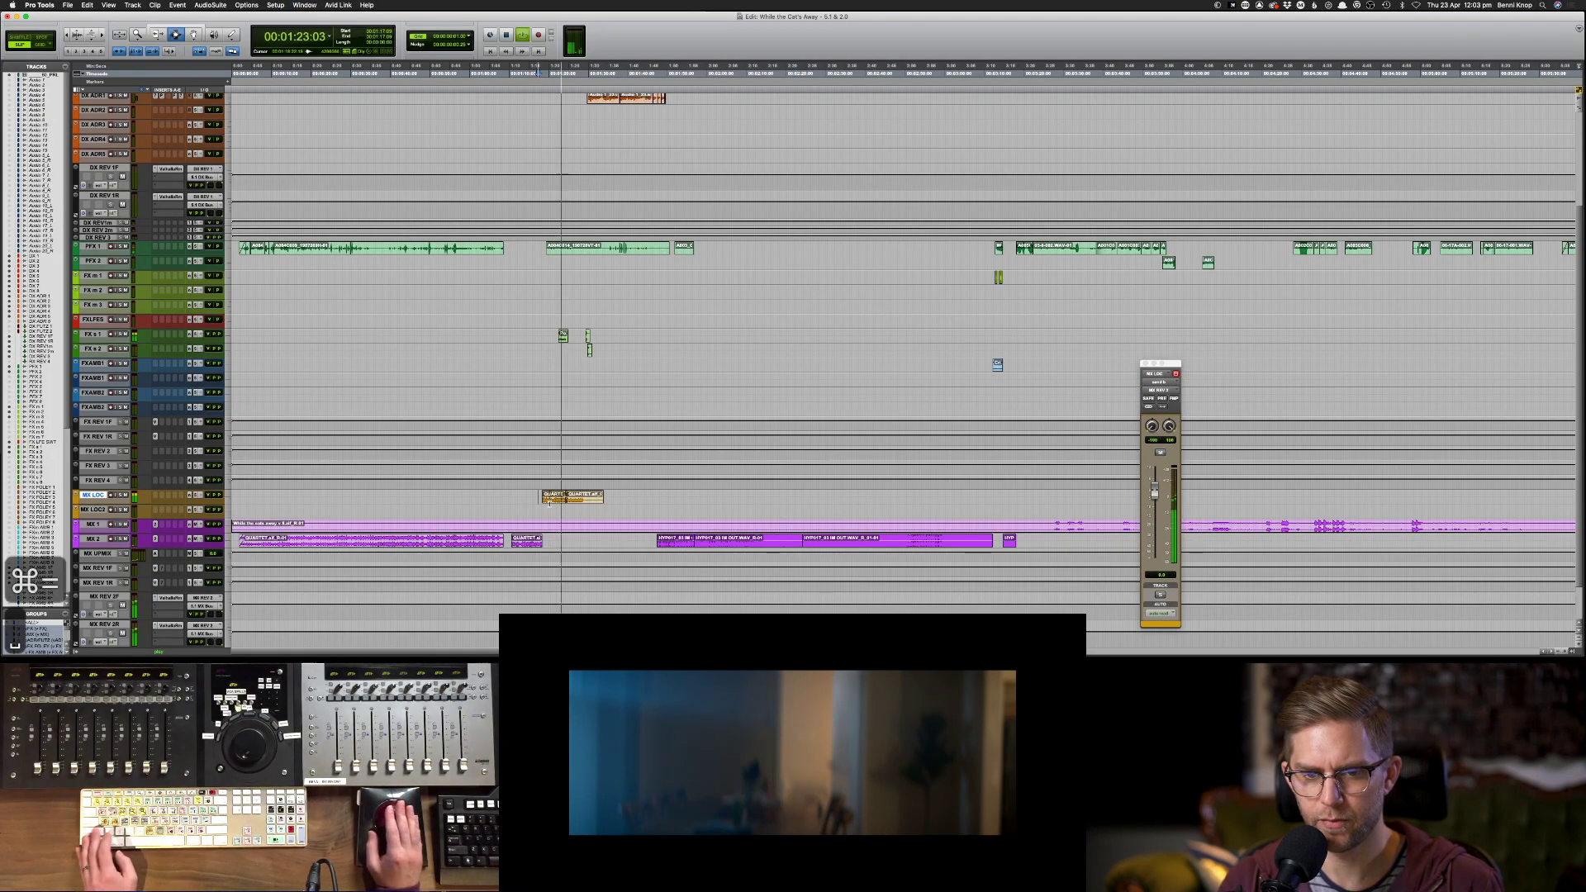
left_click_drag(542, 501, 606, 502)
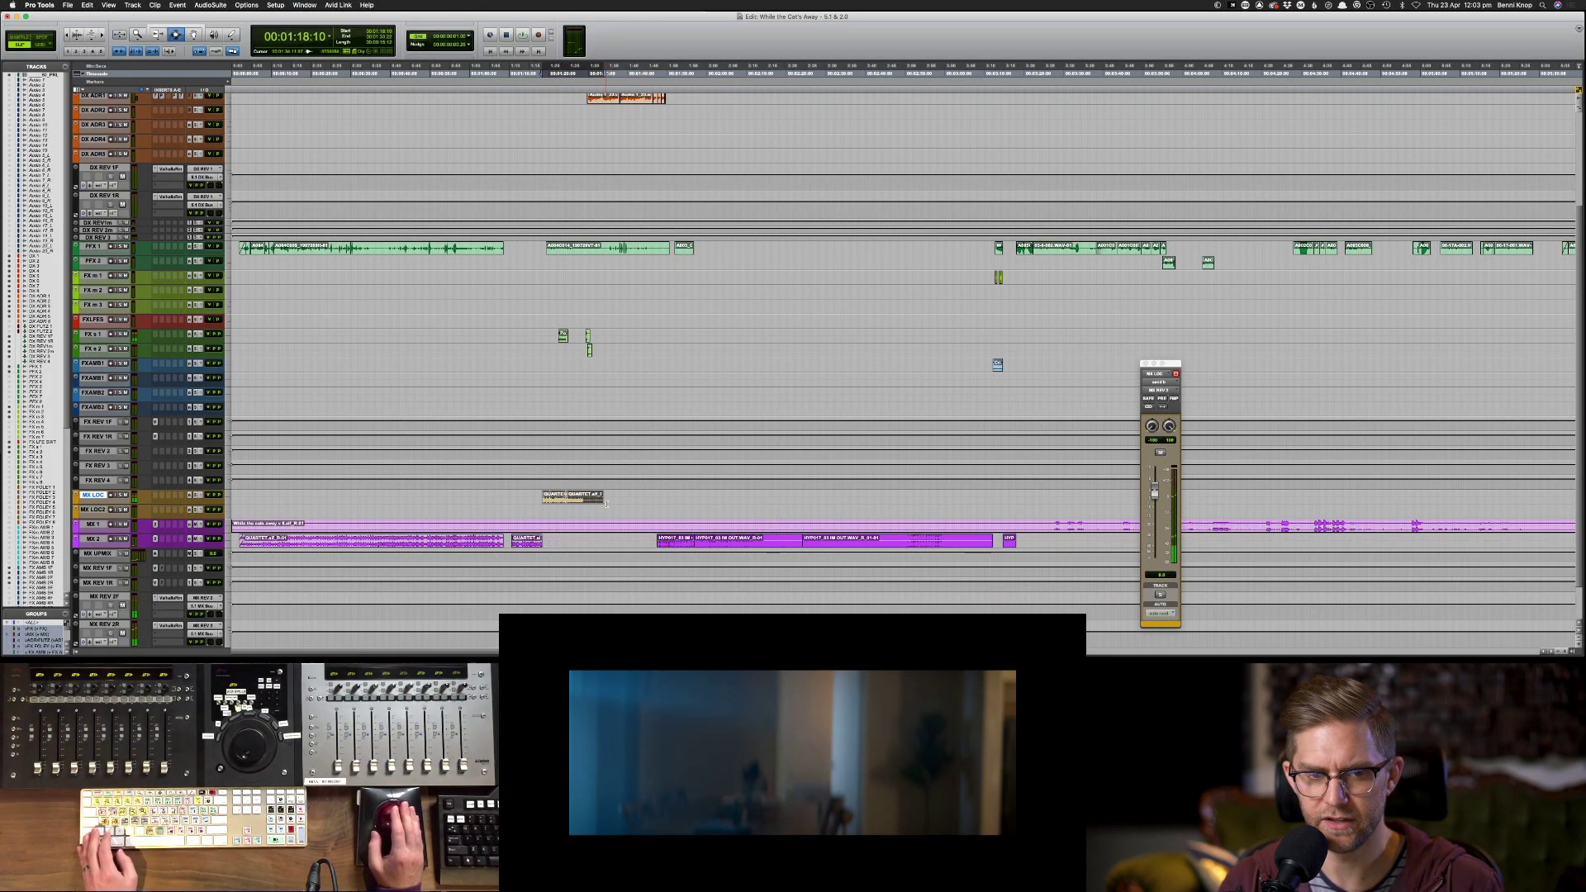
key("super+equal")
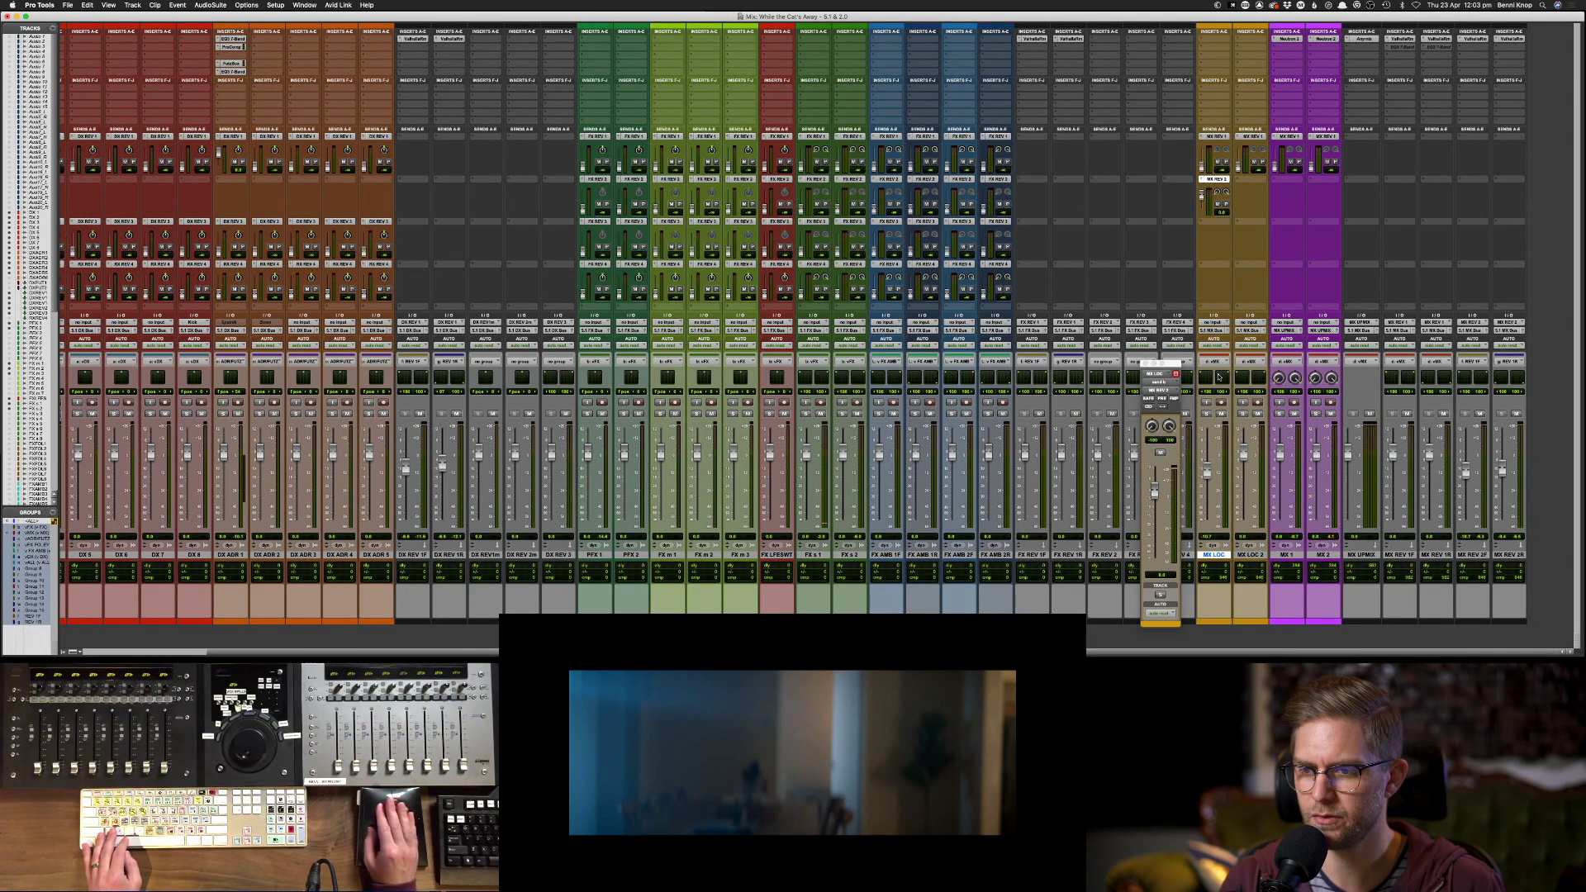
- Copy the FutzBox and EQ3 7-Band inserts from DX ADR 1 to the same insert slots on MX LOC
key("alt")
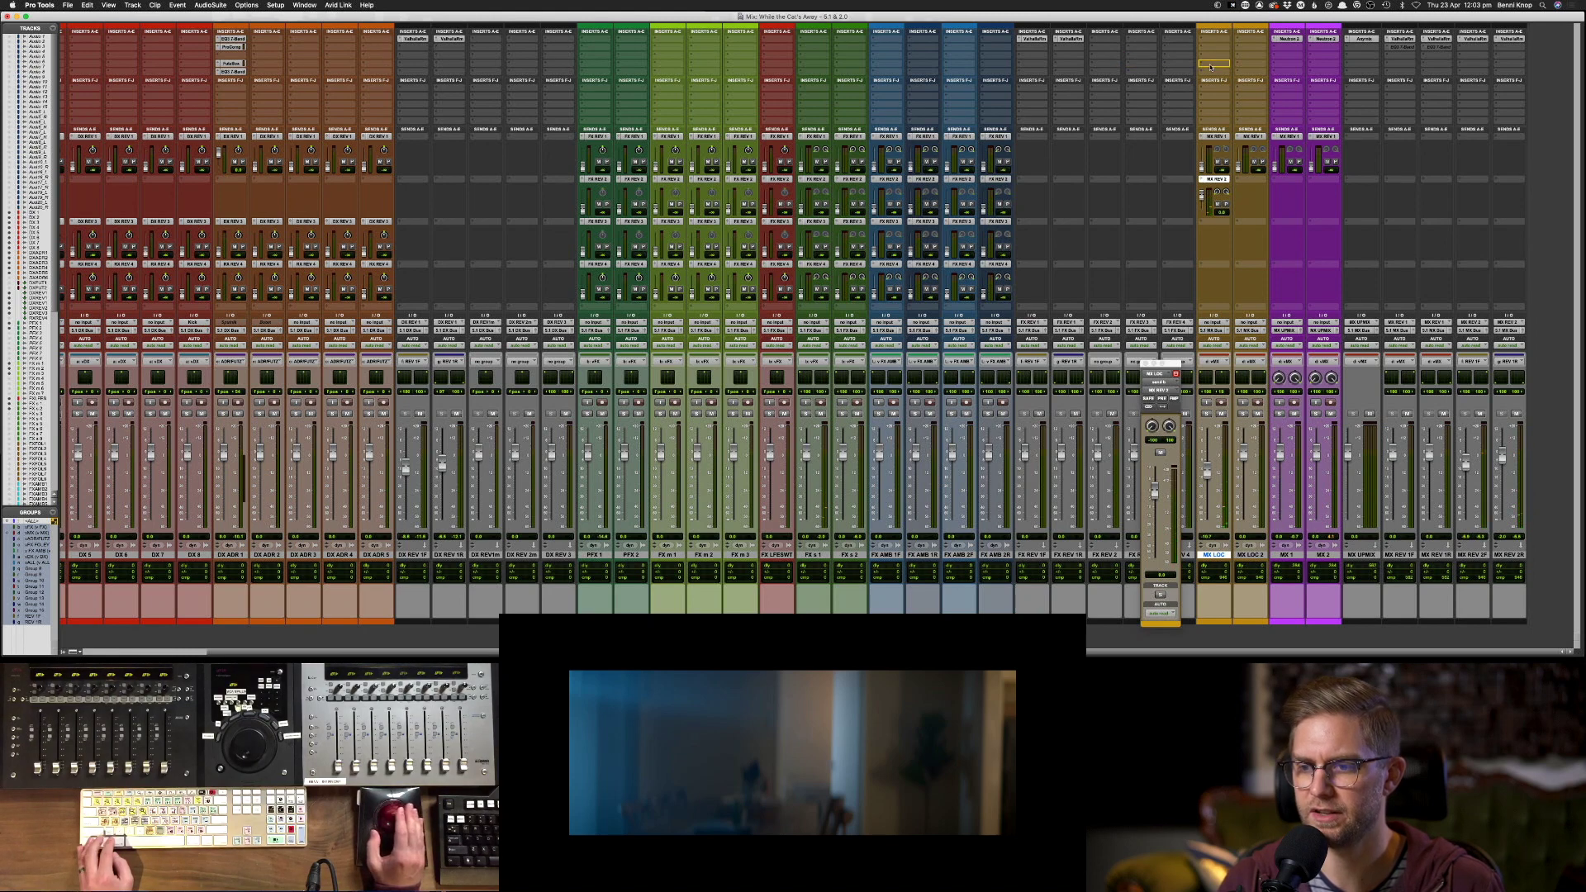
left_click_drag(1211, 67, 1211, 68)
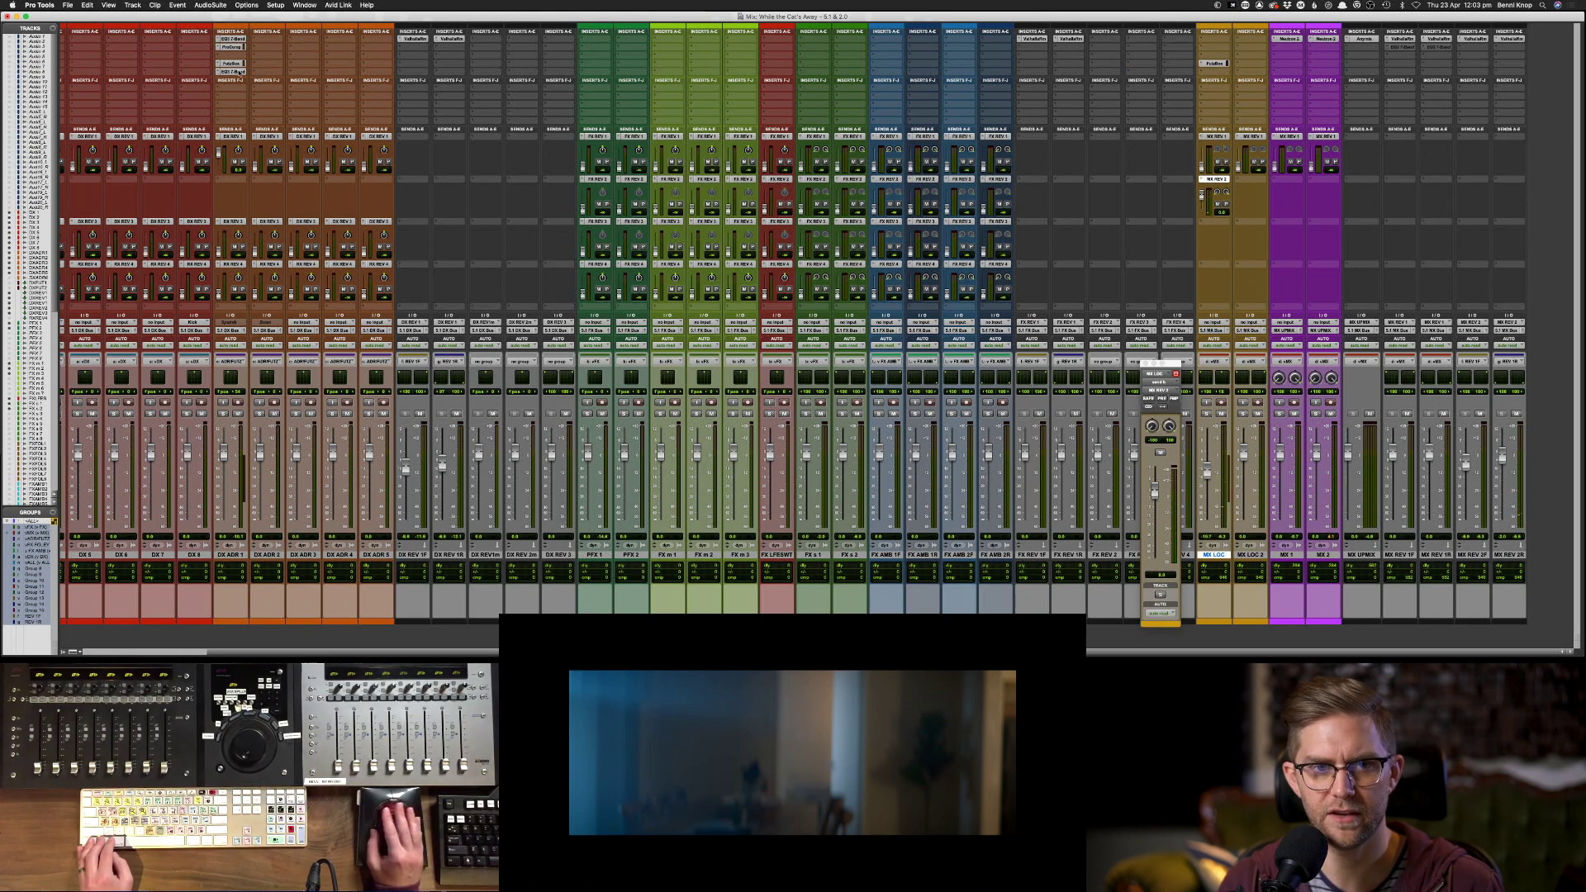
left_click_drag(1205, 75, 1208, 73)
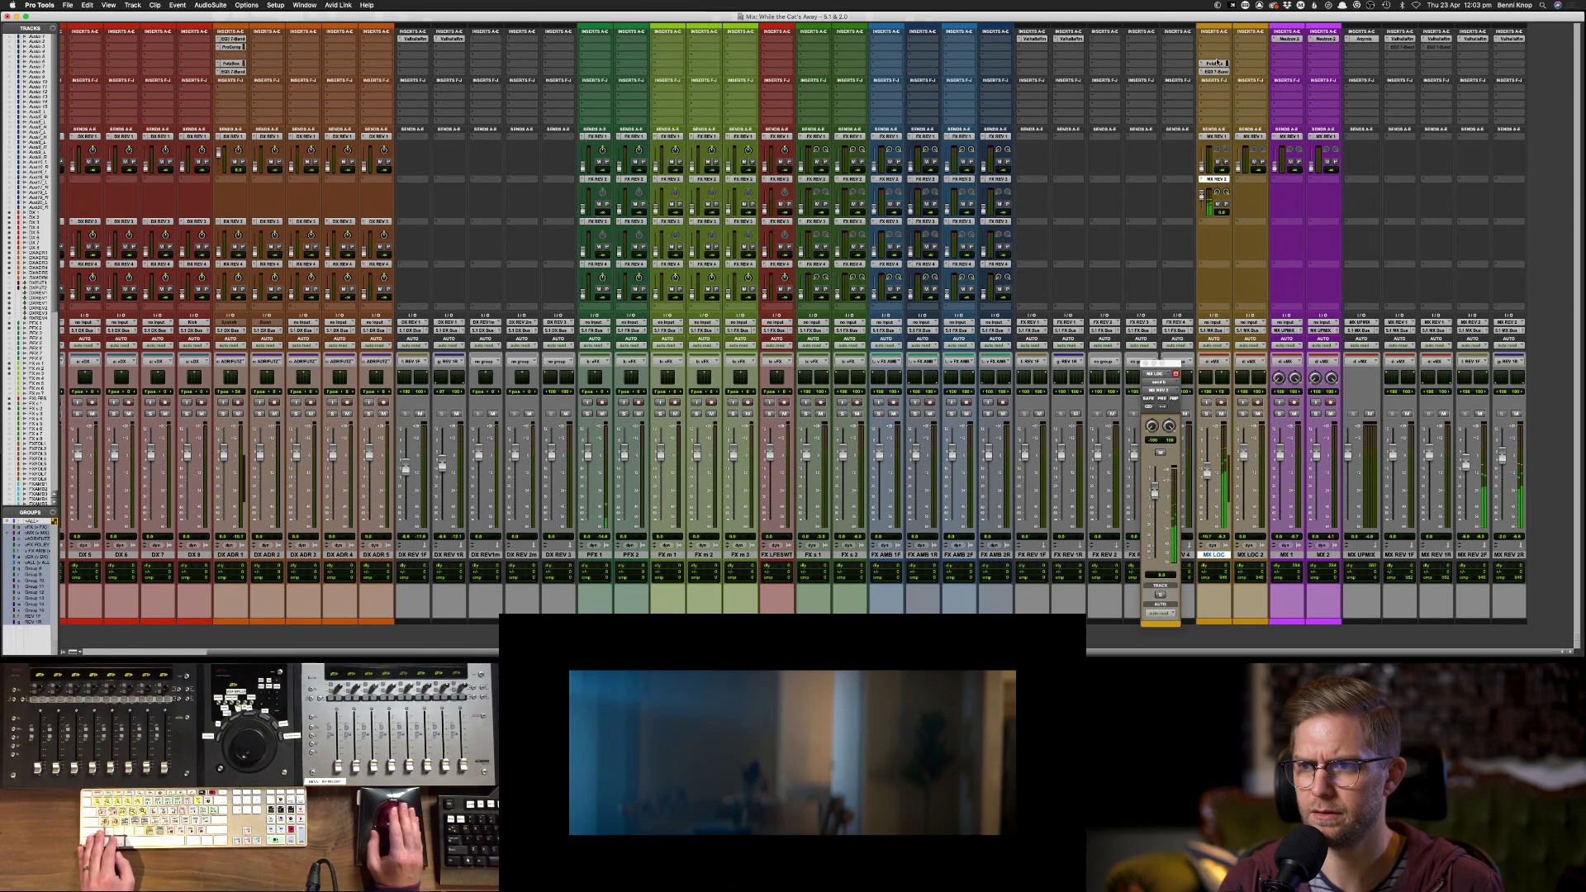
- Open the FutzBox on MX LOC and audition the processed music during playback, checking the timeline and the mixer meters
left_click(1213, 63)
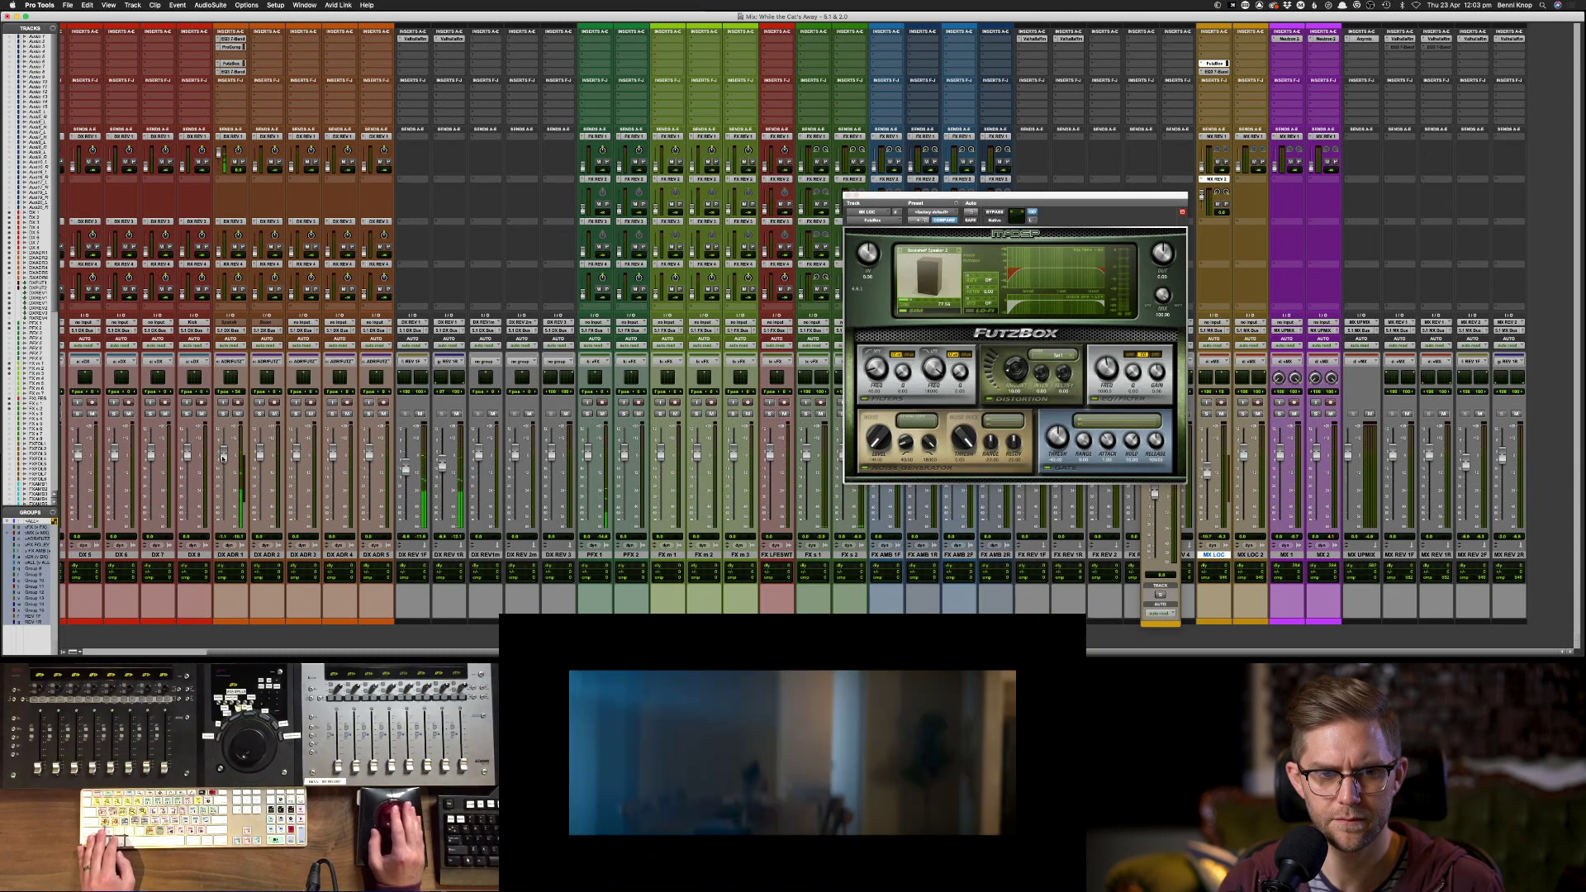
key("super+equal")
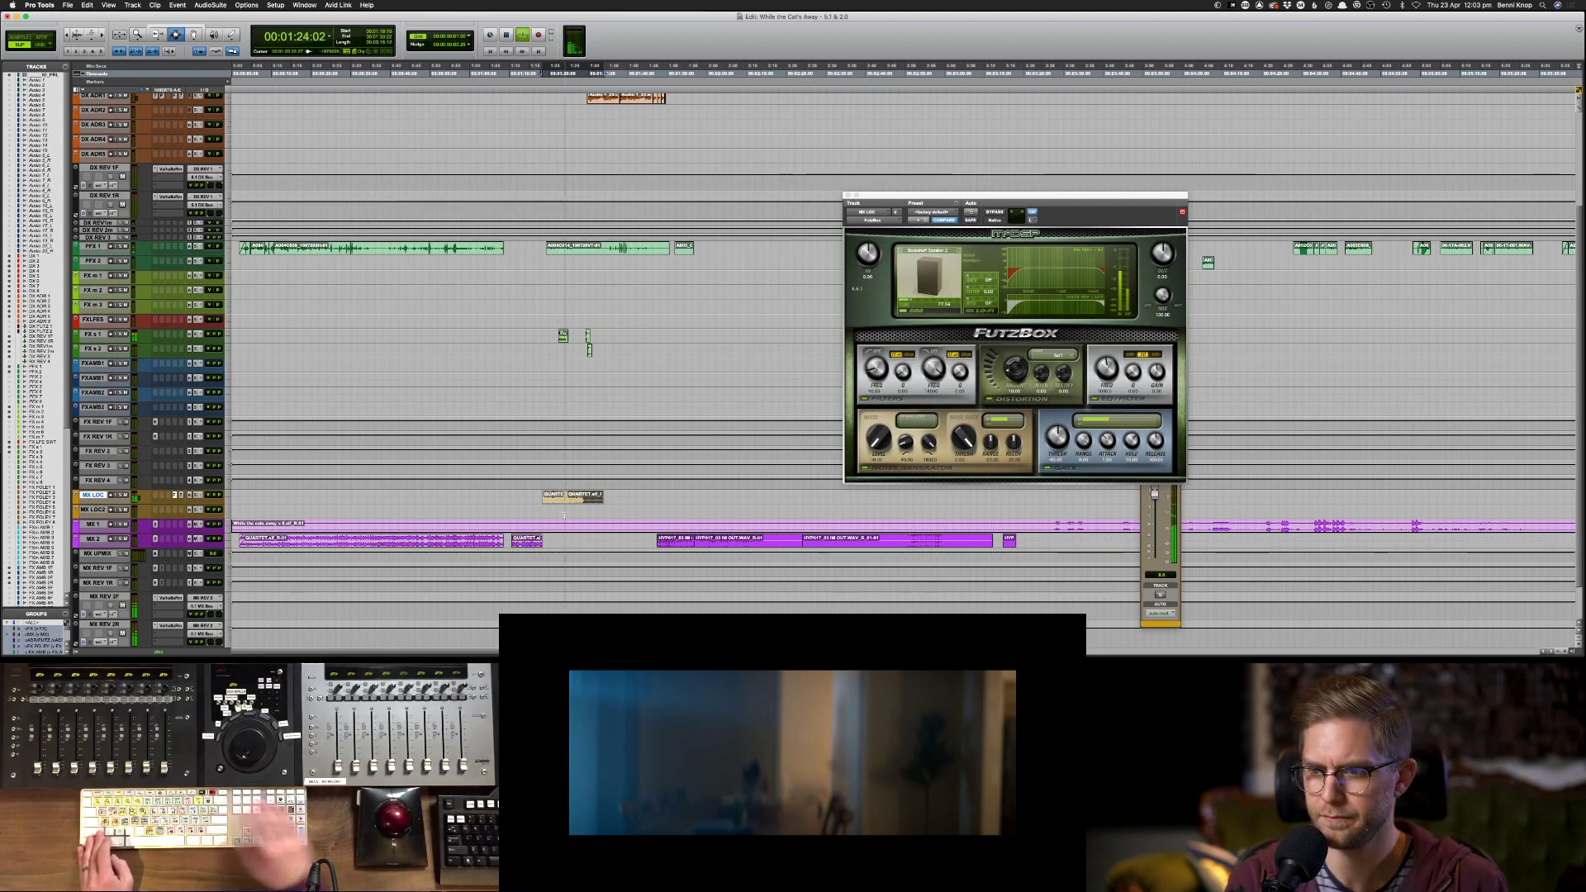
key("super+equal")
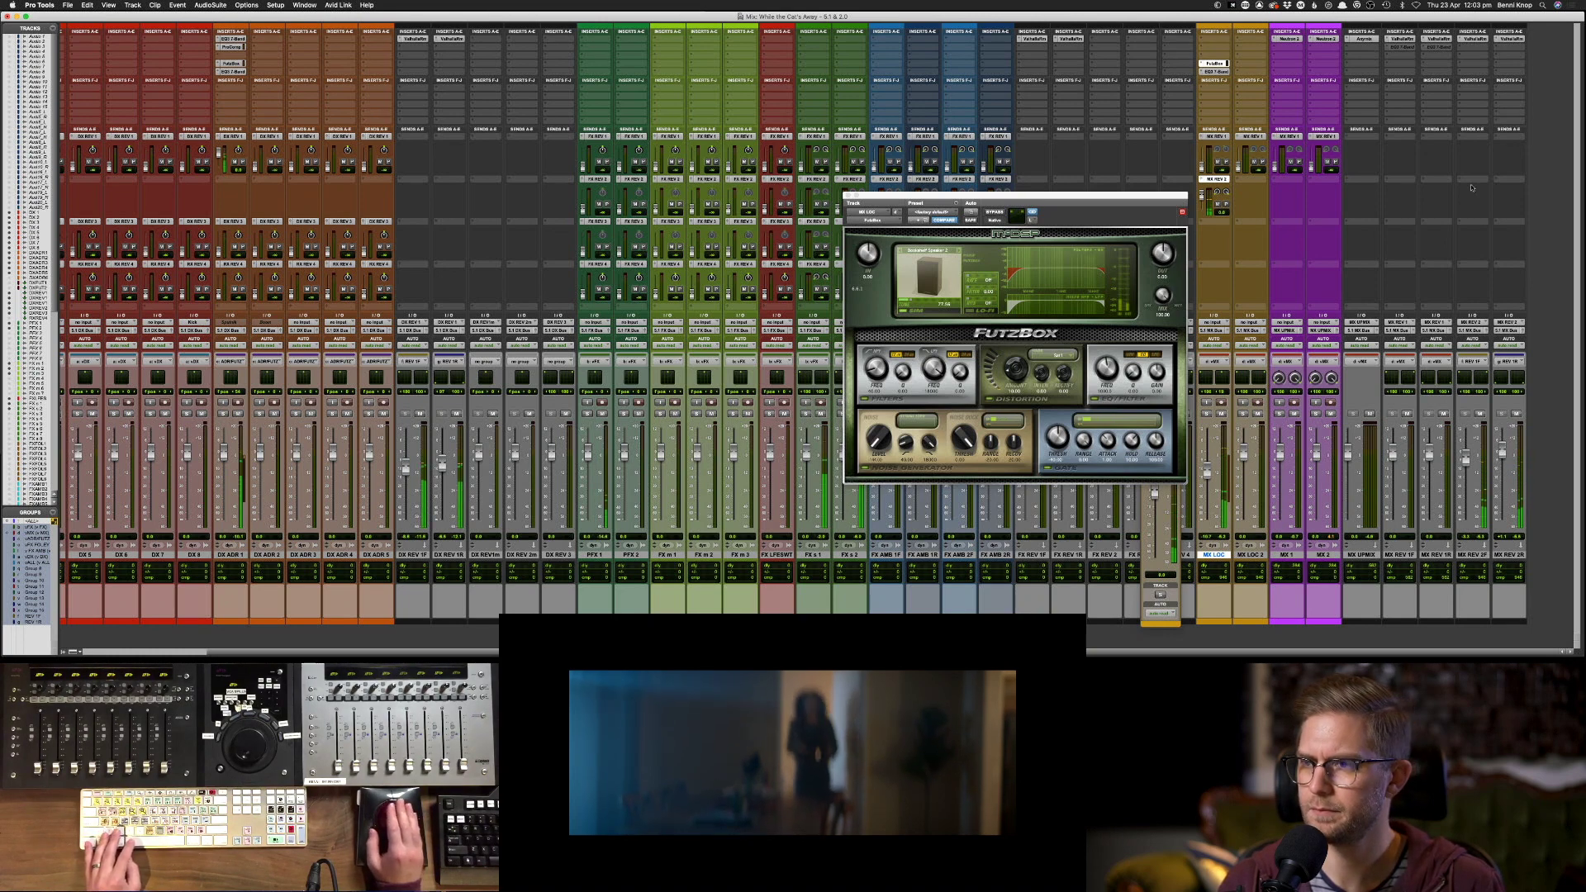
- Check the ValhallaRoom settings on the front and rear MX reverb tracks while the scene plays, comparing against the timeline
left_click(1475, 38)
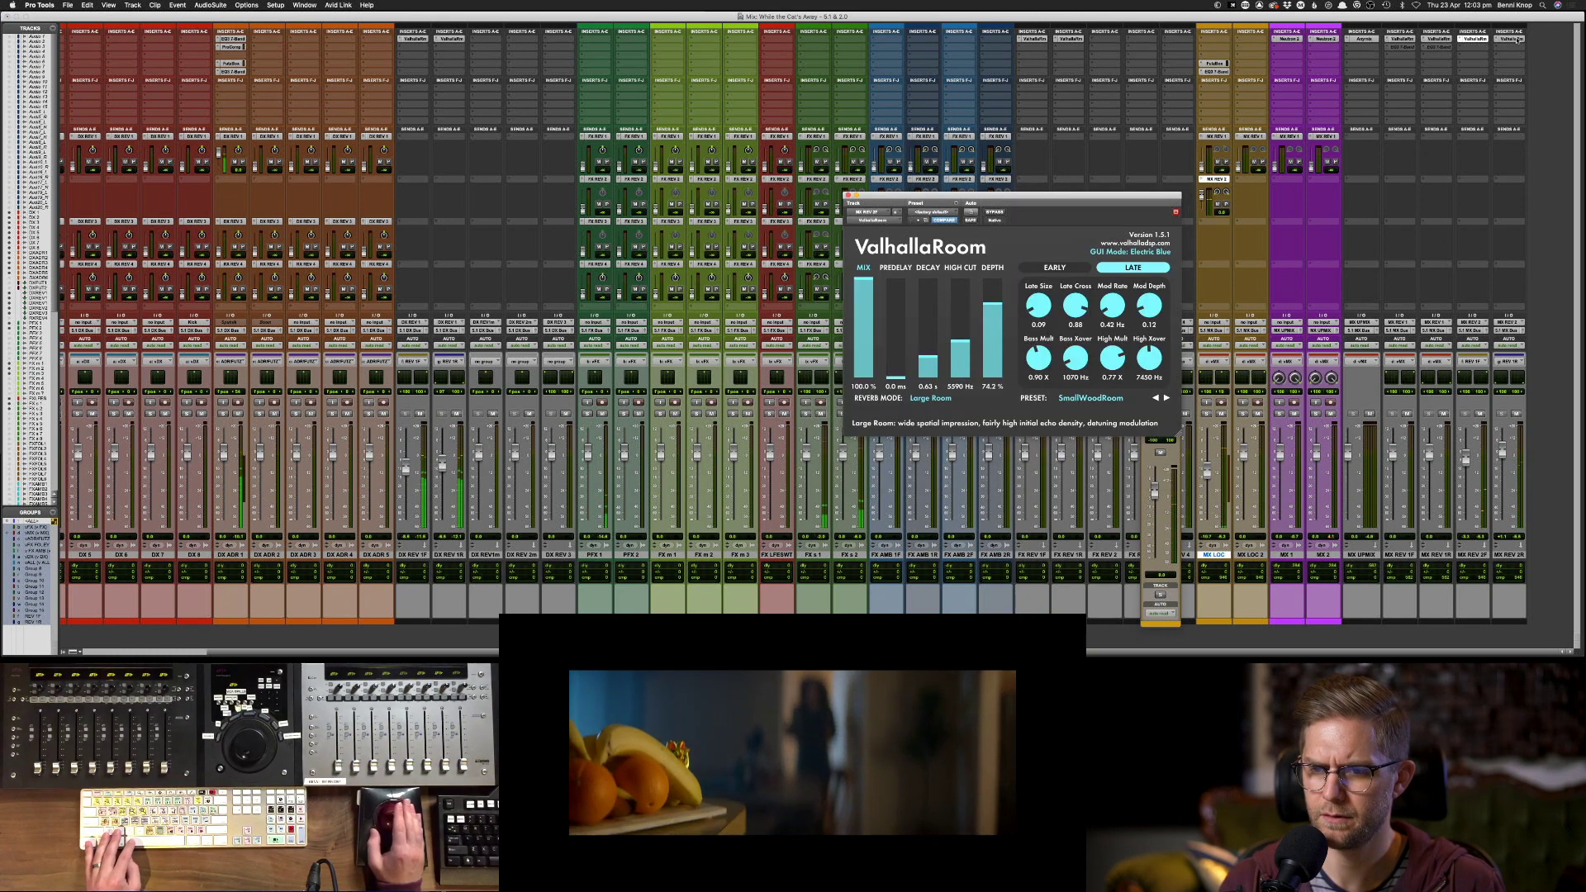
left_click(1520, 39)
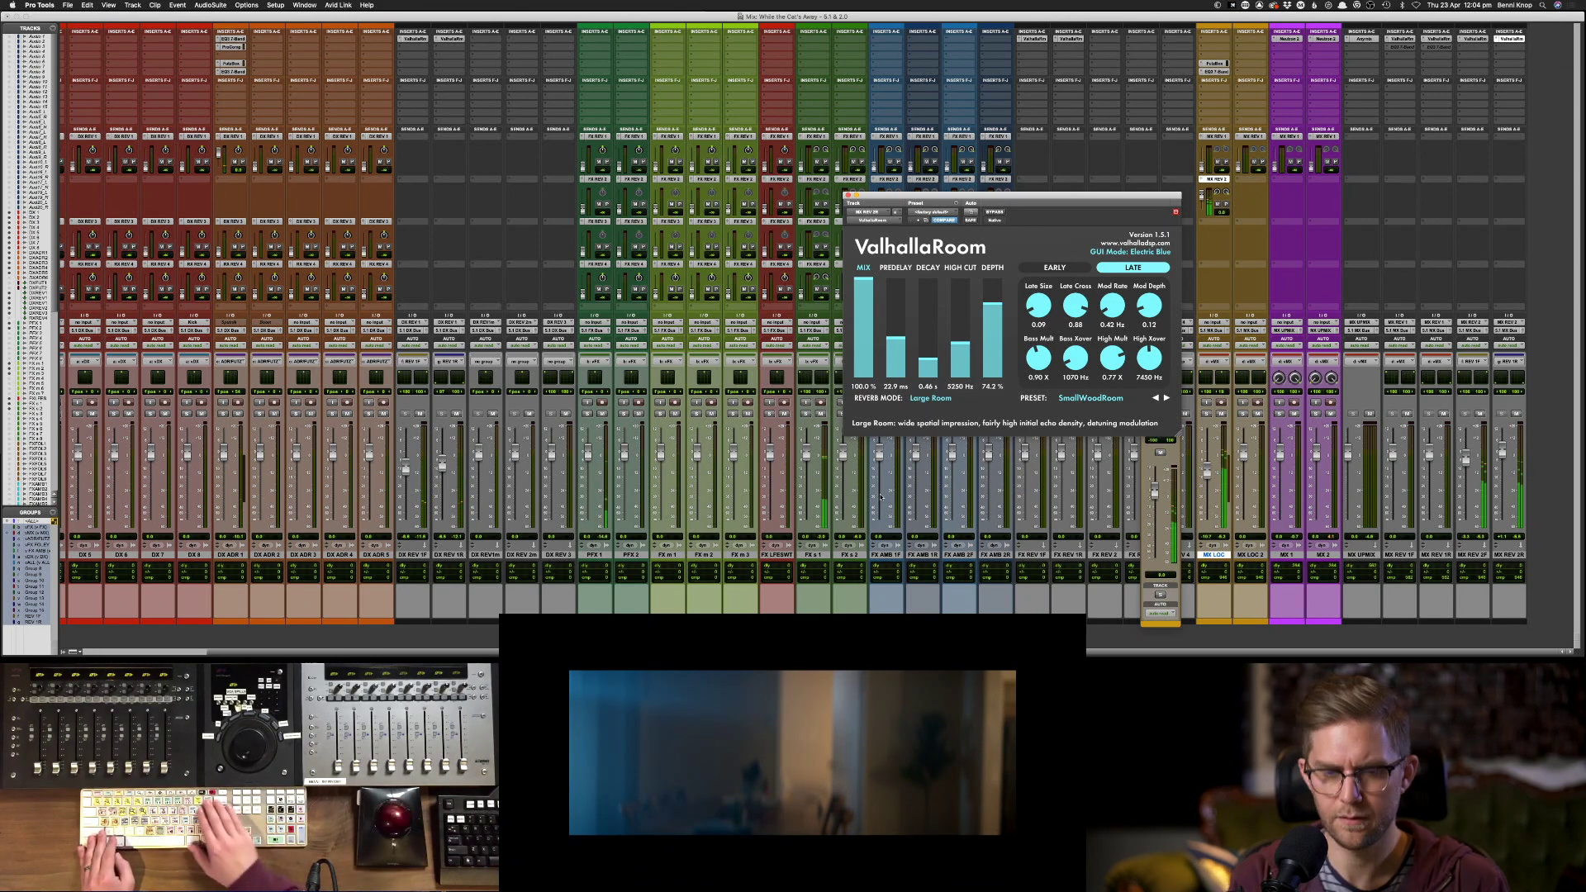
key("super+equal")
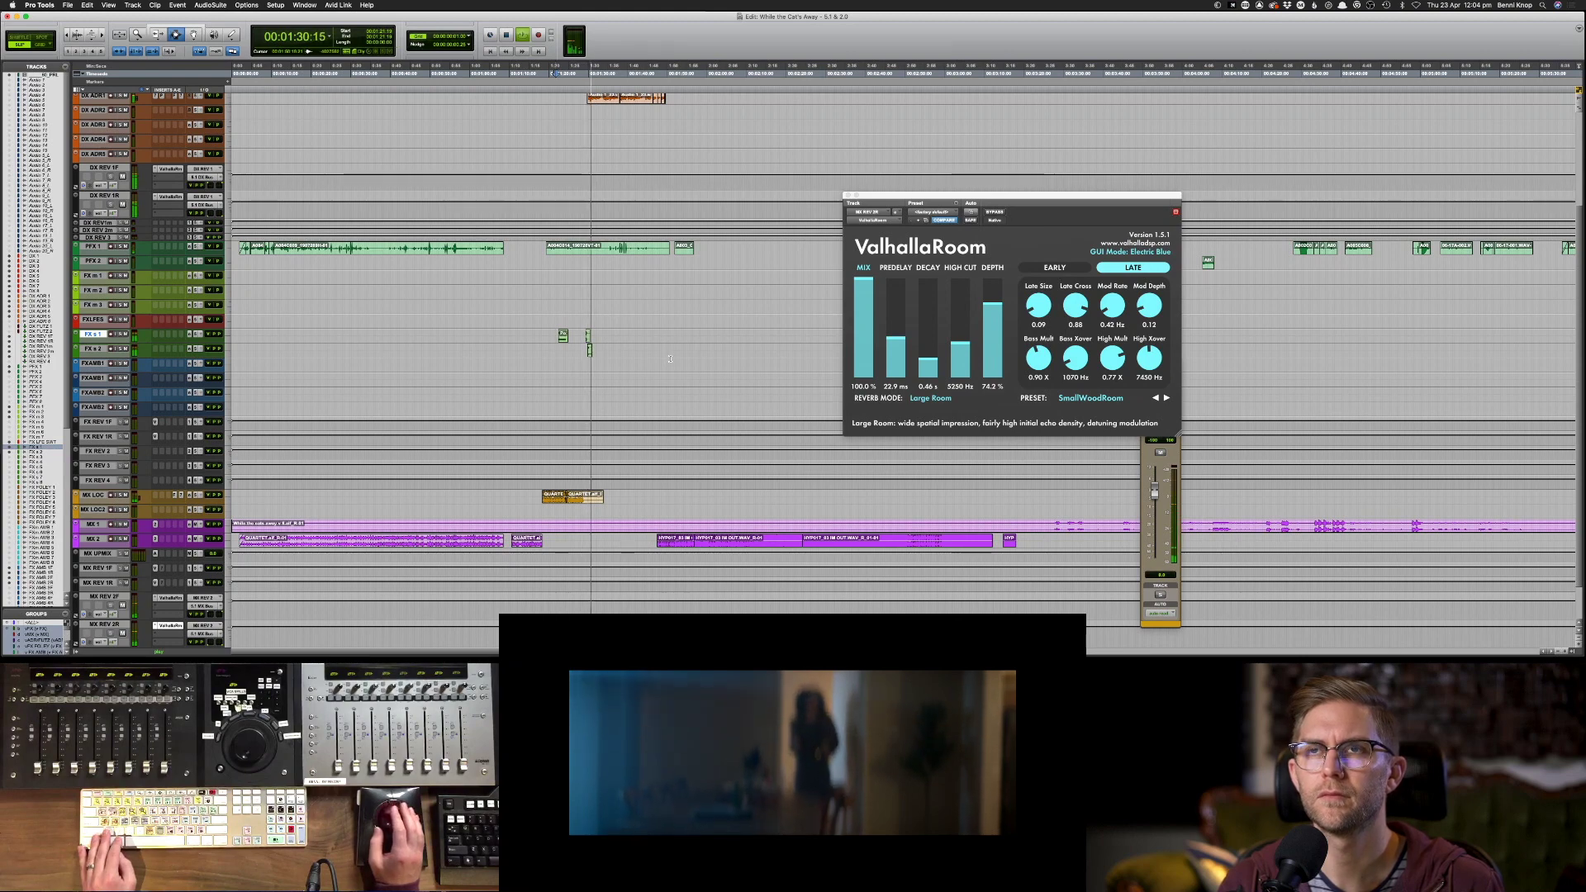
scroll(673, 359, "up", 1)
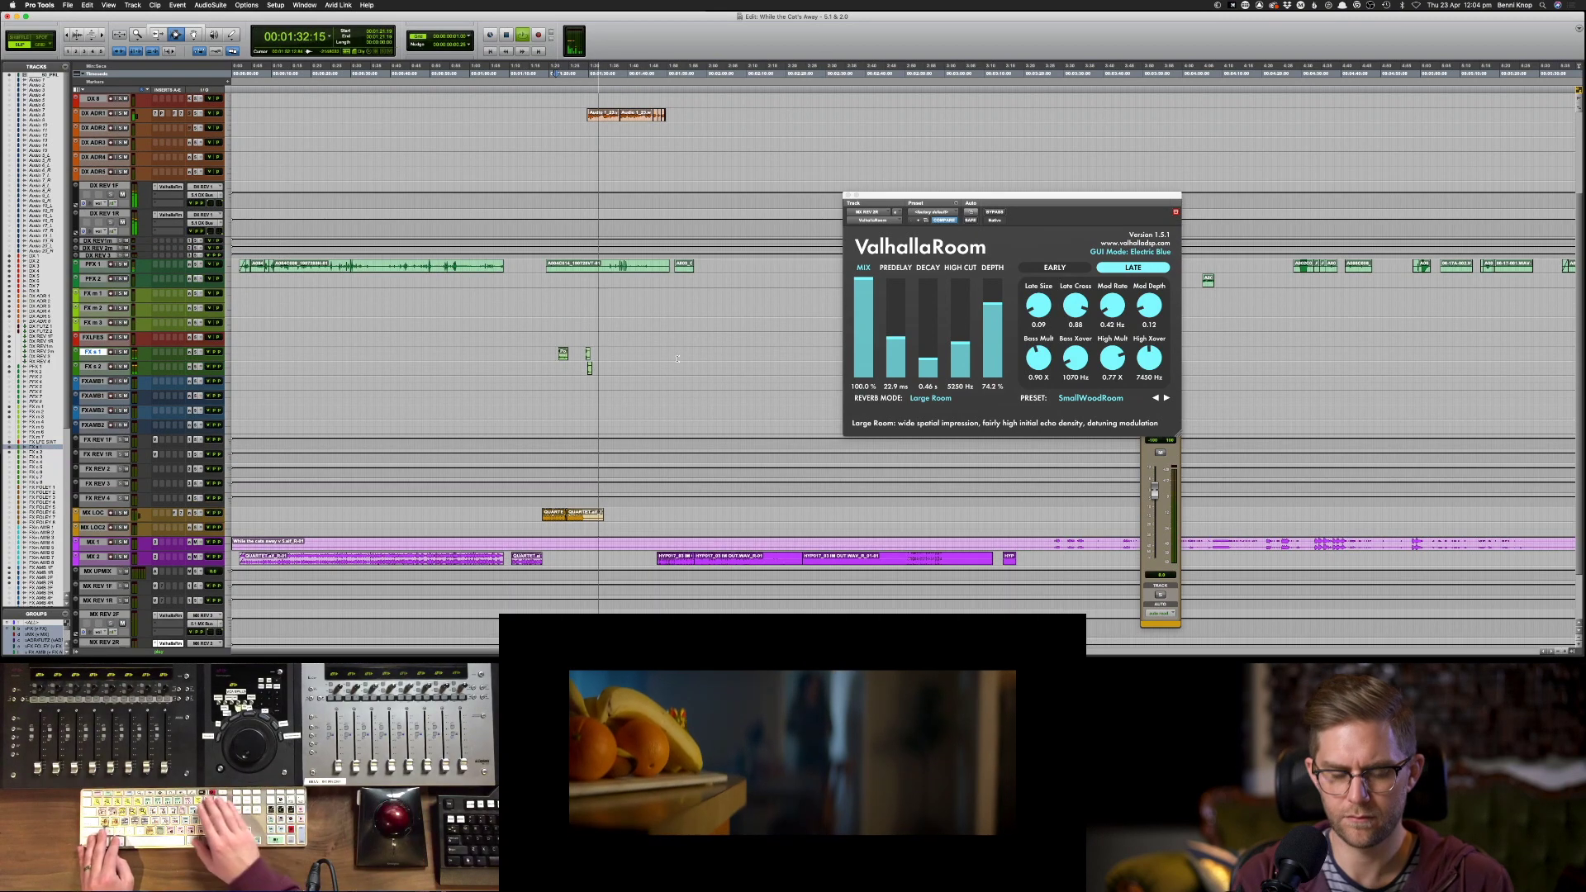
key("super+equal")
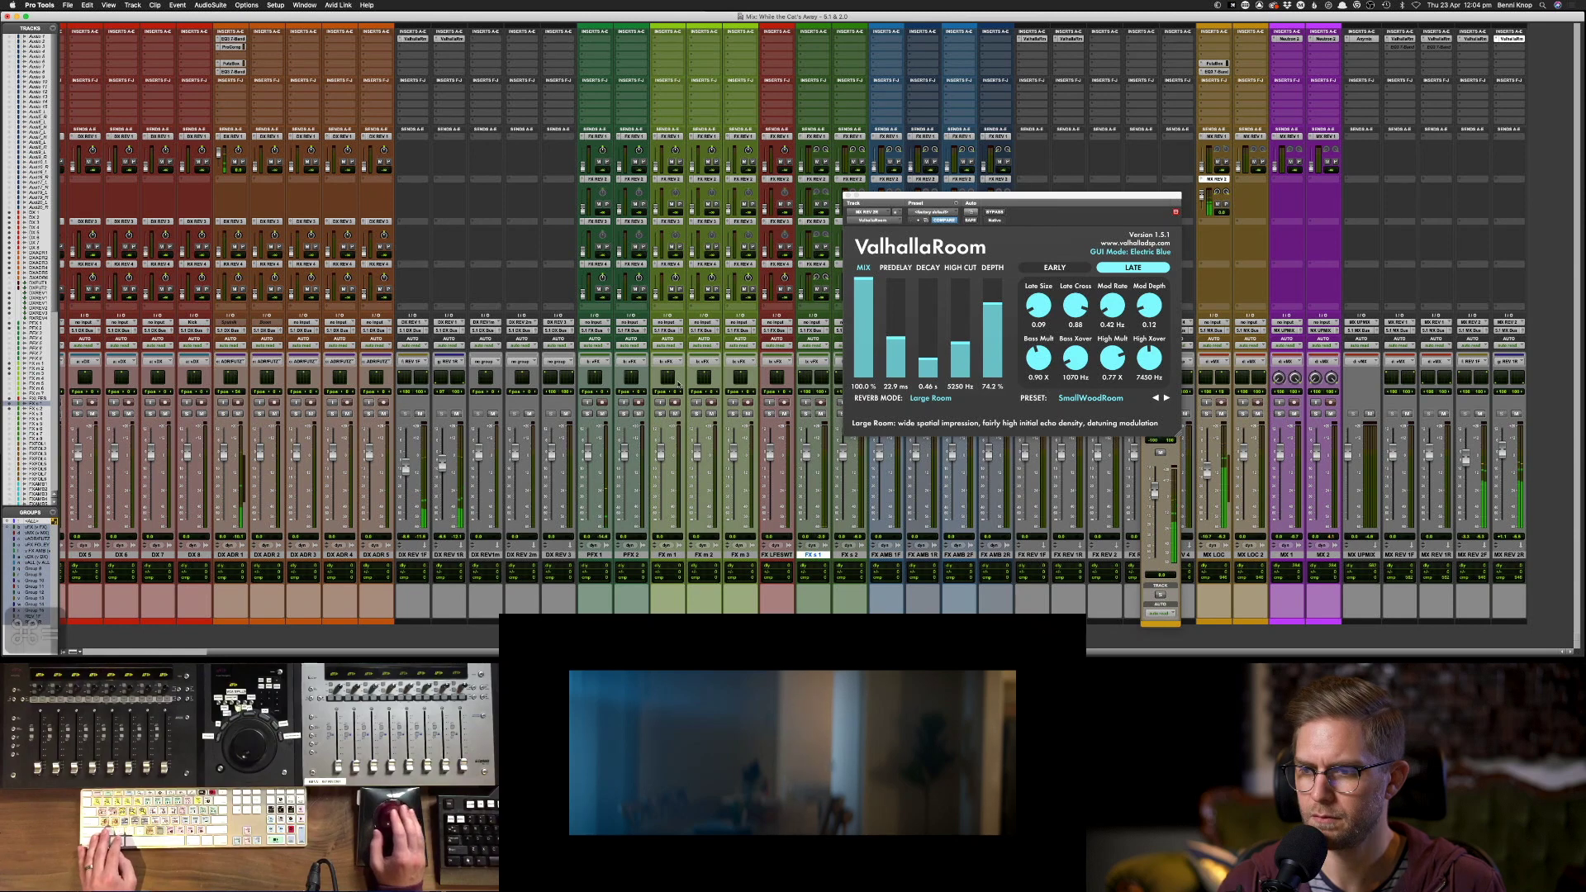
- Review the EQ3 7-Band and FutzBox on MX LOC during playback, close the plug-in window and return to the timeline
left_click(1216, 73)
left_click(1217, 61)
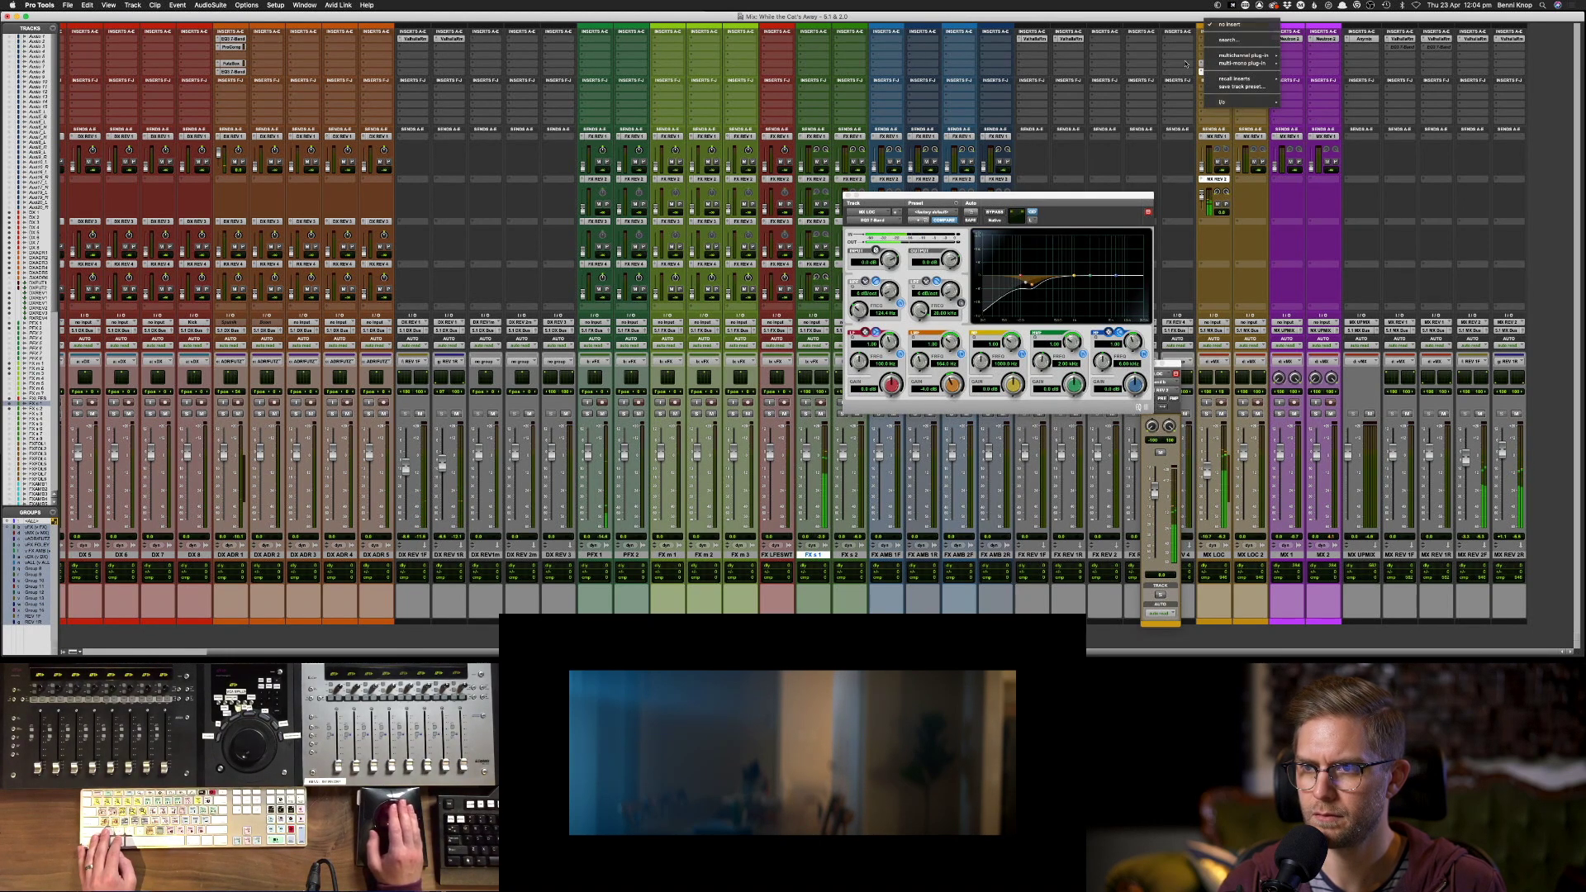
left_click(1216, 63)
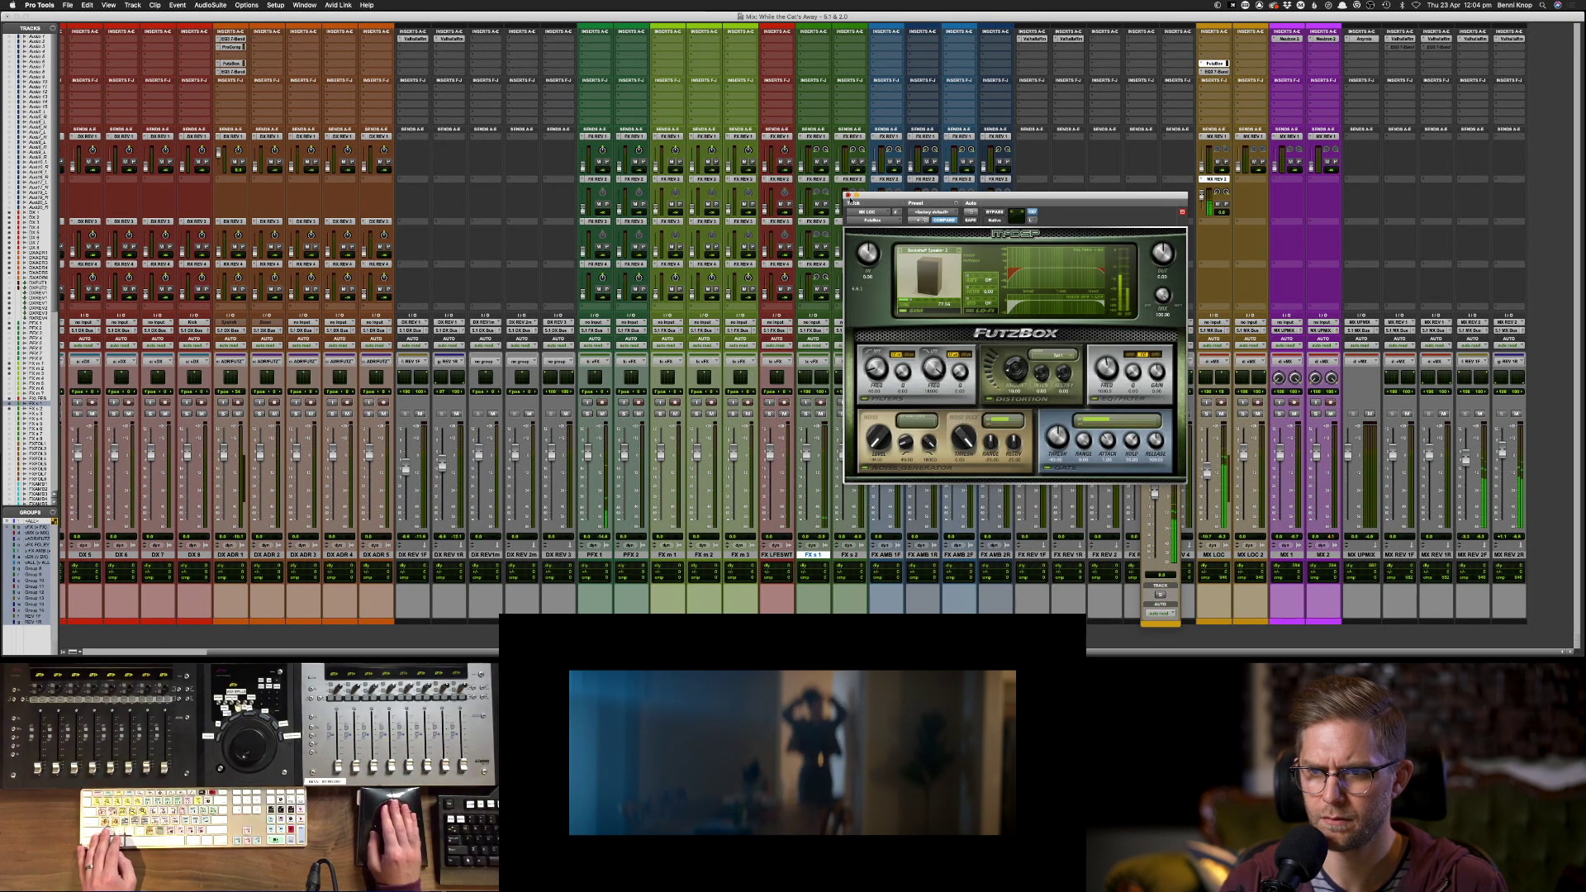
left_click(847, 196)
key("super+equal")
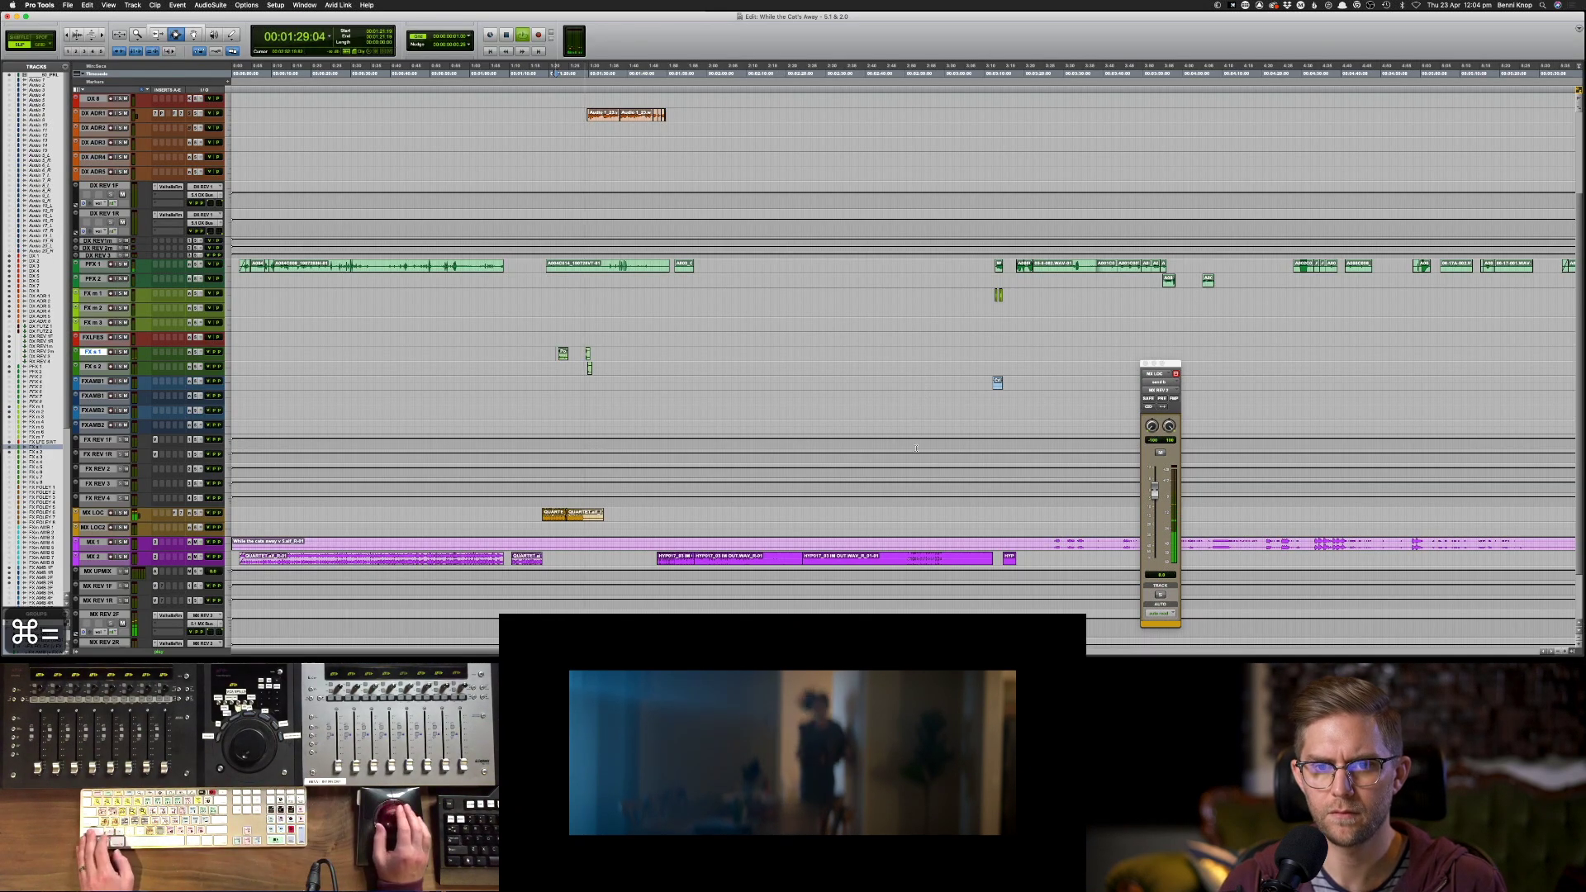
- Locate the DX 2 clip around 3:11, play that spot and examine the music tracks below it
scroll(916, 448, "up", 5)
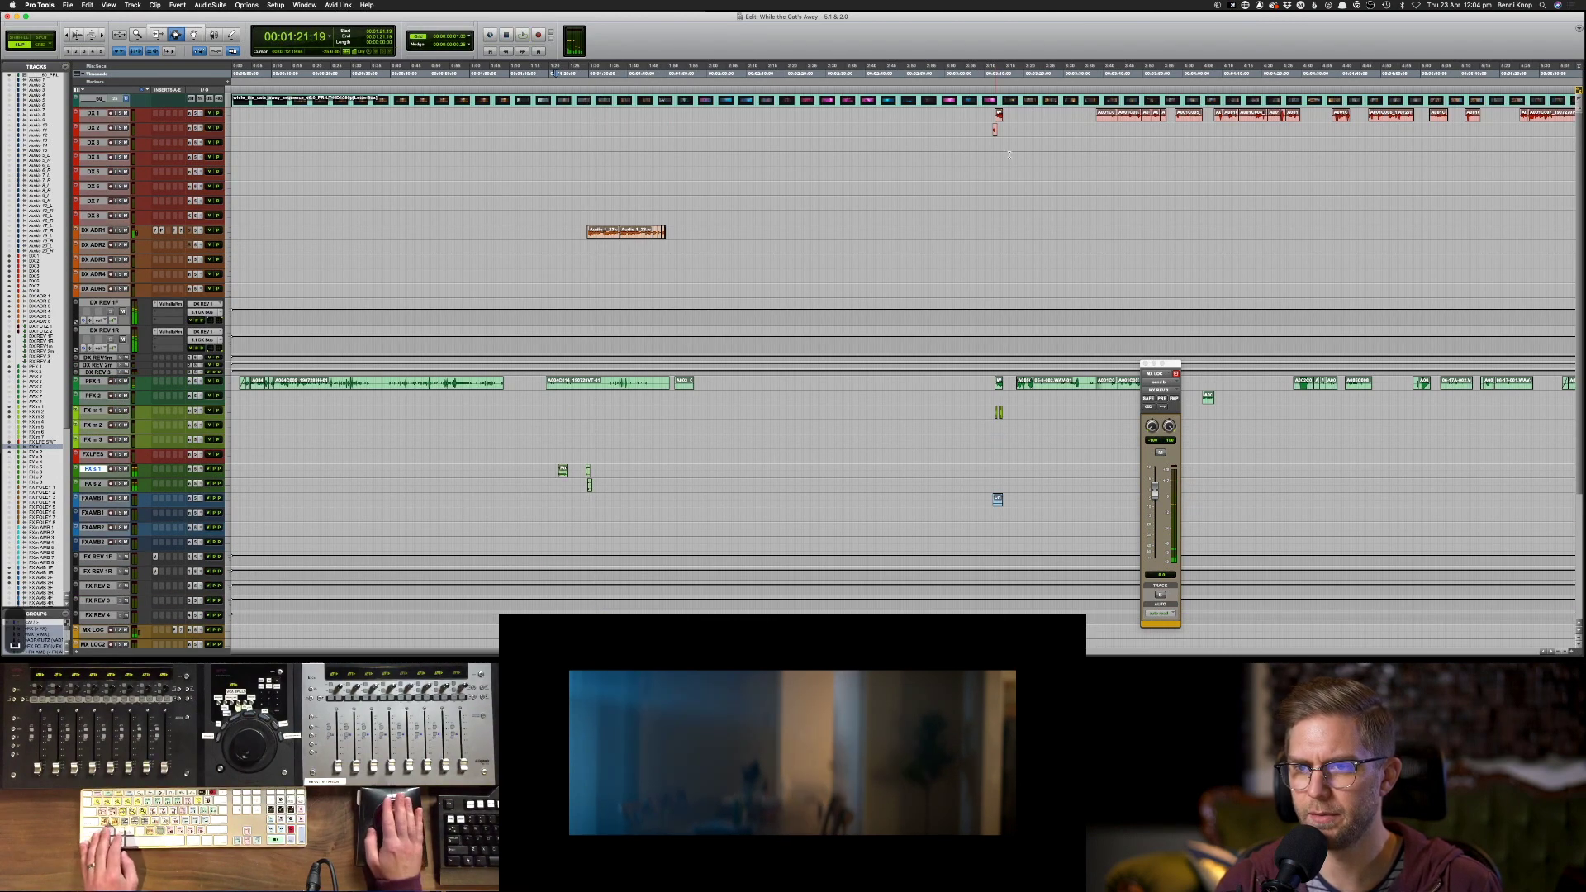
left_click(995, 128)
key("super+bracketright")
key("super+bracketright")
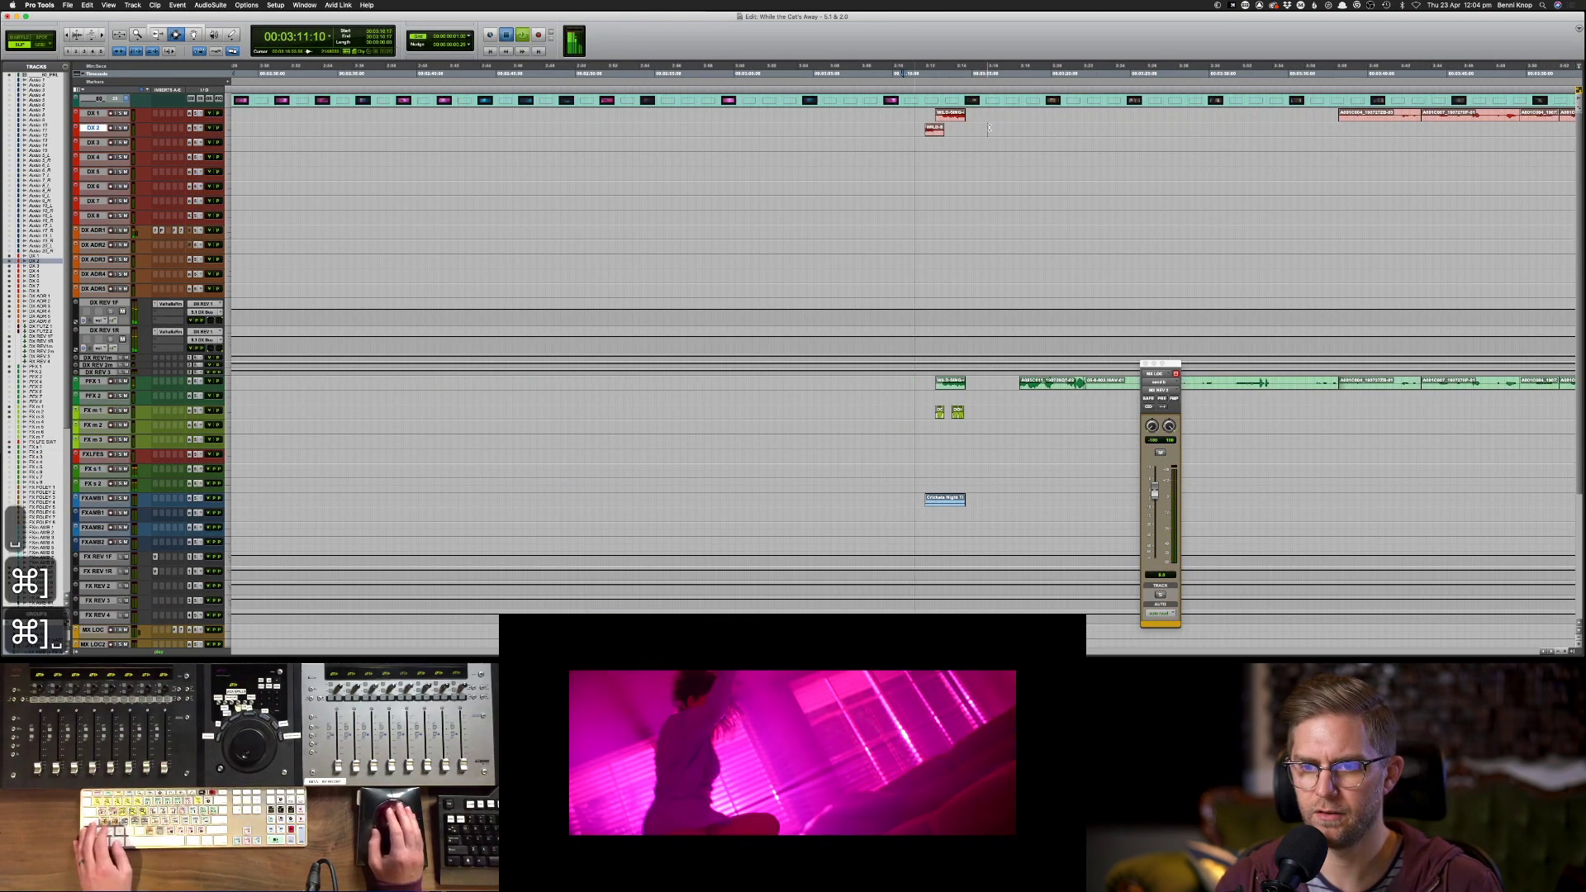
scroll(969, 167, "down", 6)
key("super+bracketleft")
key("super+bracketleft")
key("super+bracketleft")
key("super+bracketleft")
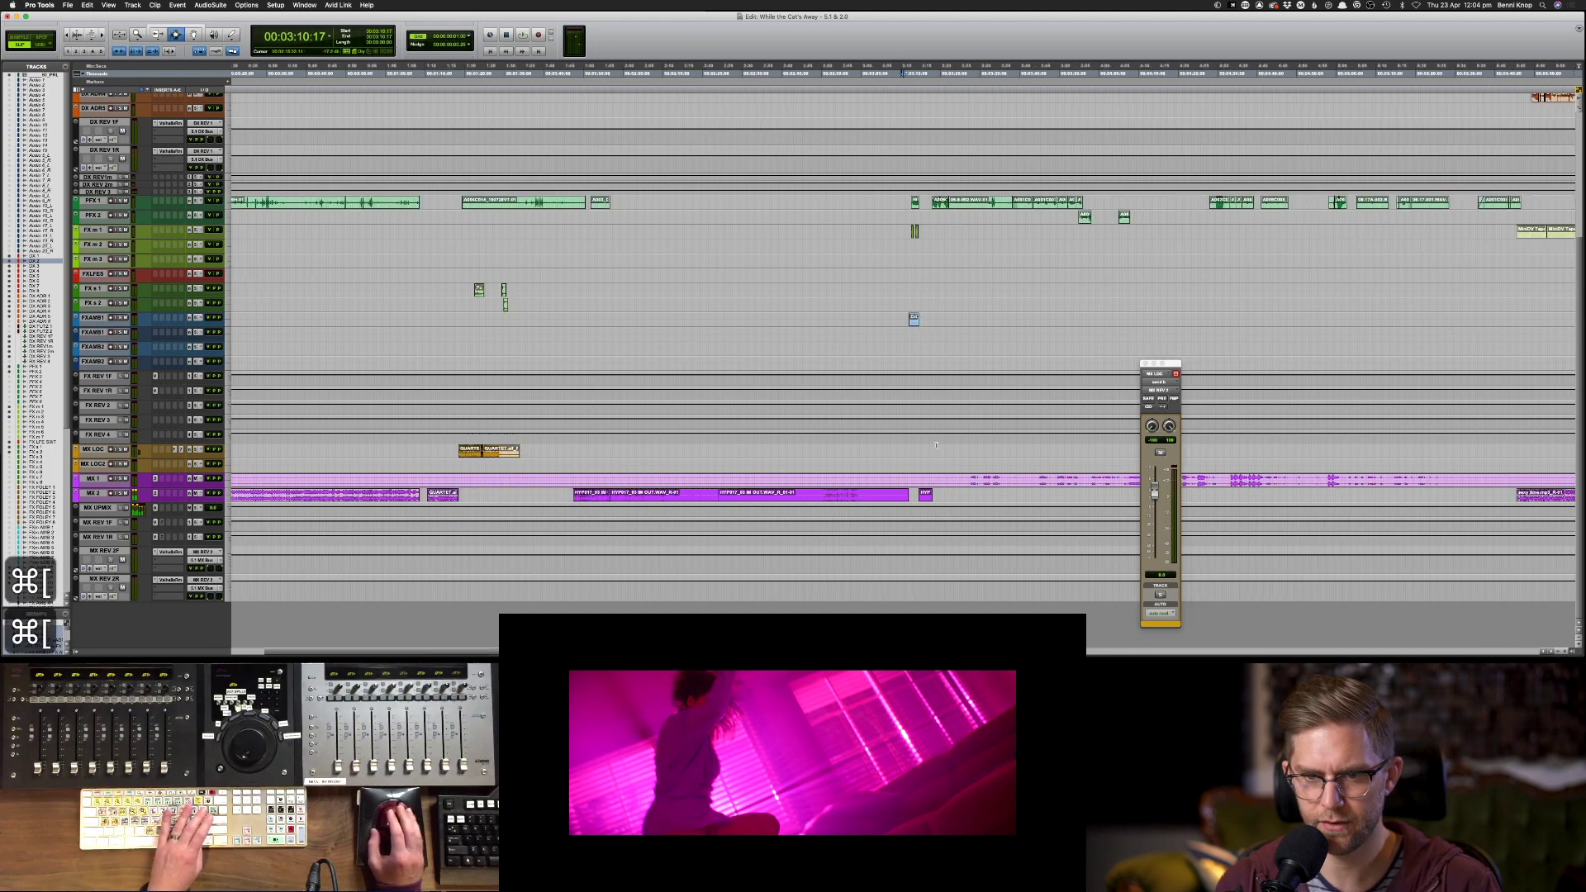
- Select across the MX 2 music clips and audition the MX 2 cue near 6:13
left_click_drag(899, 494, 231, 496)
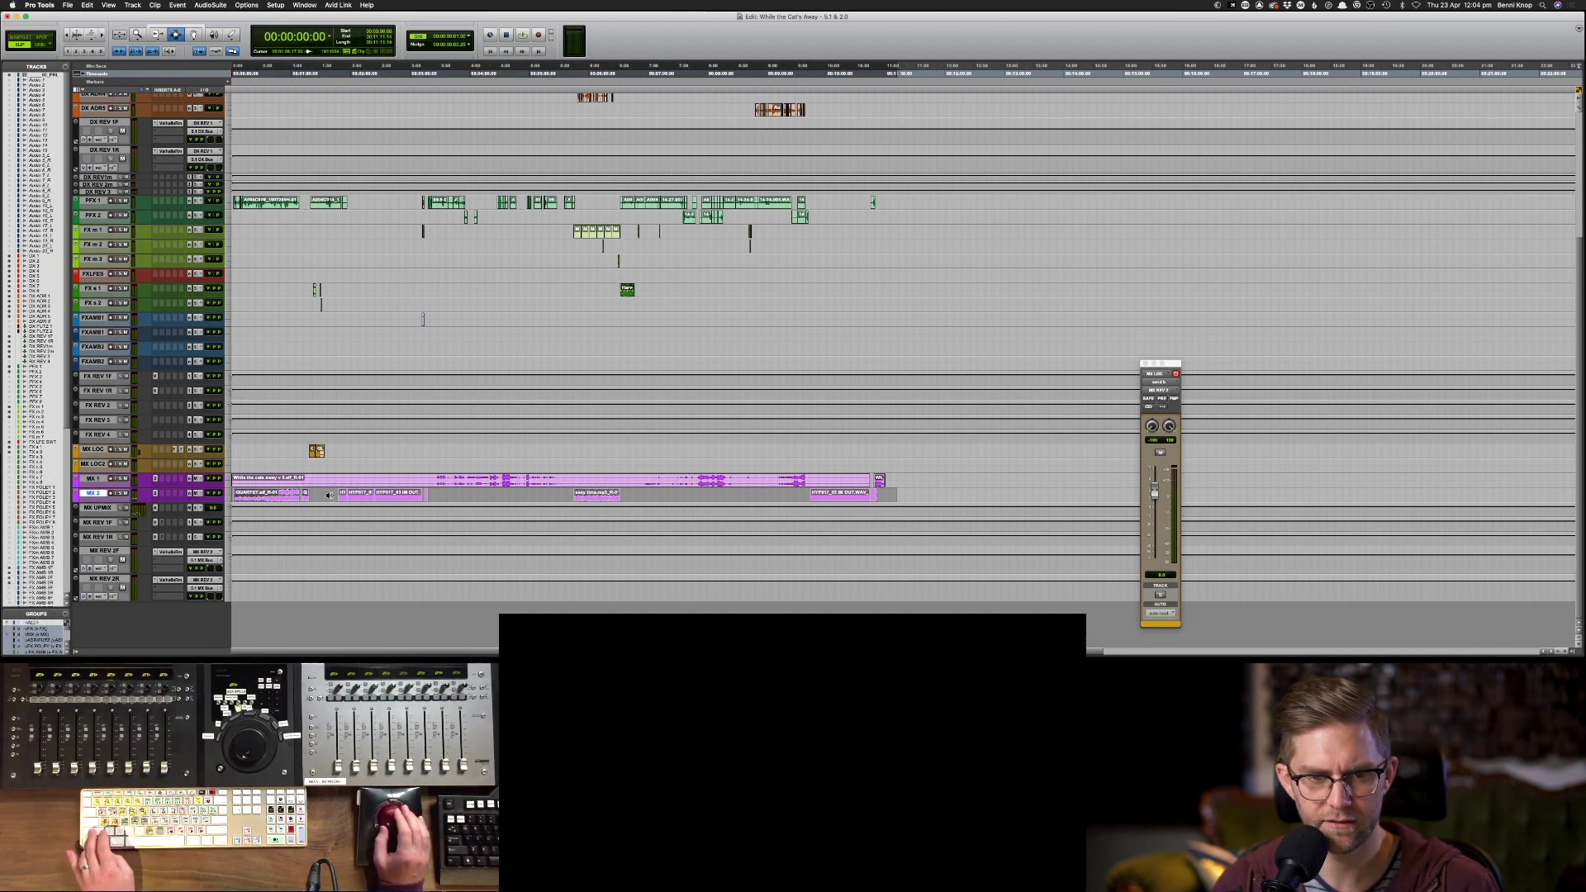
left_click_drag(335, 496, 948, 500)
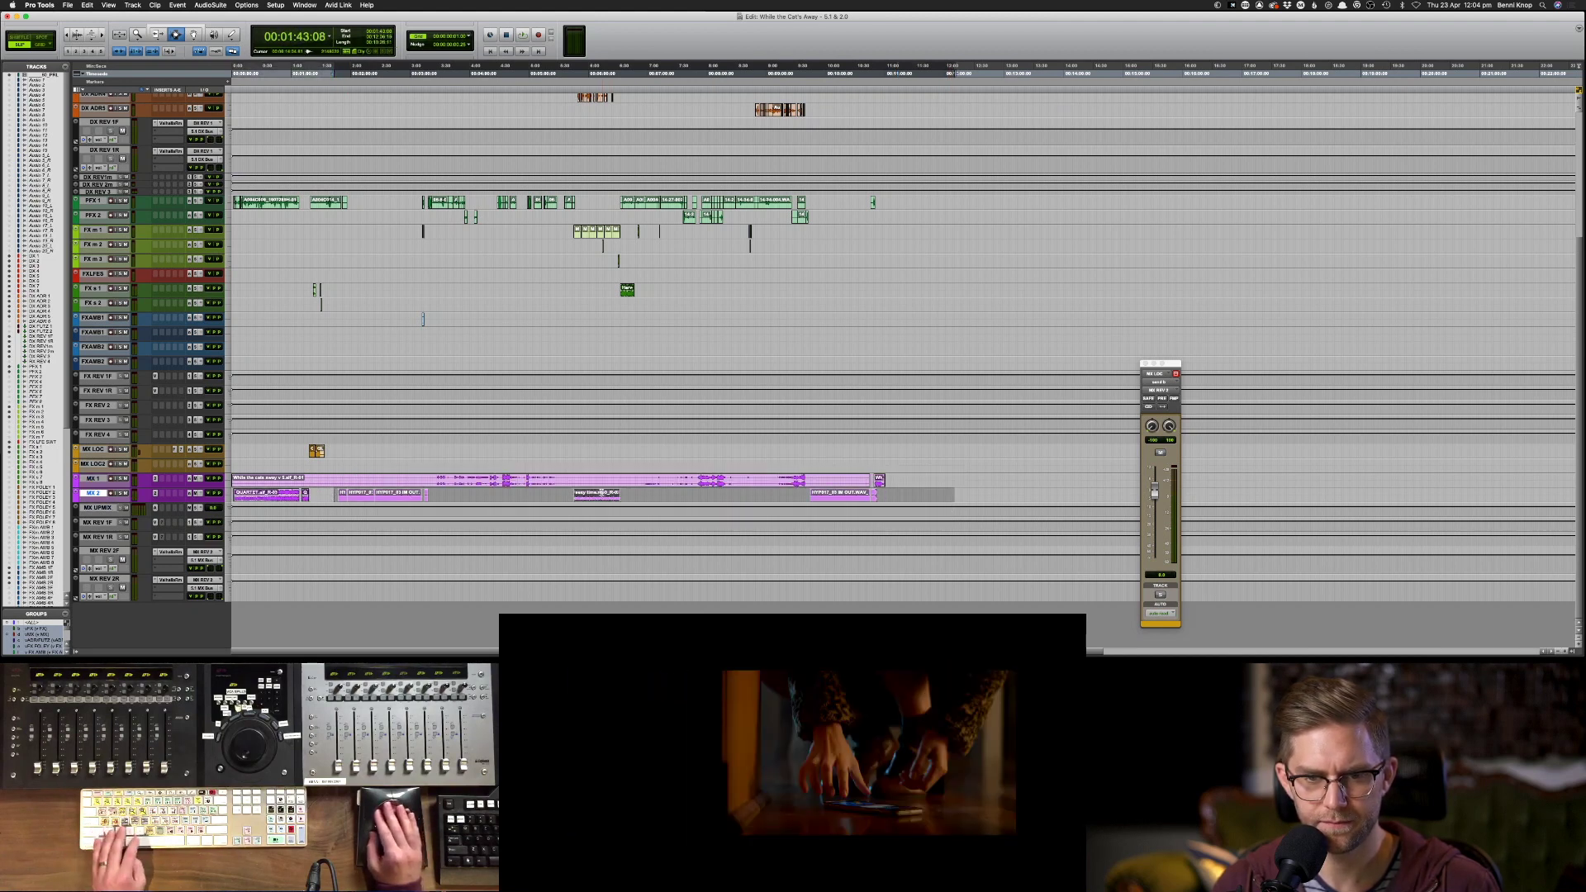
left_click(601, 492)
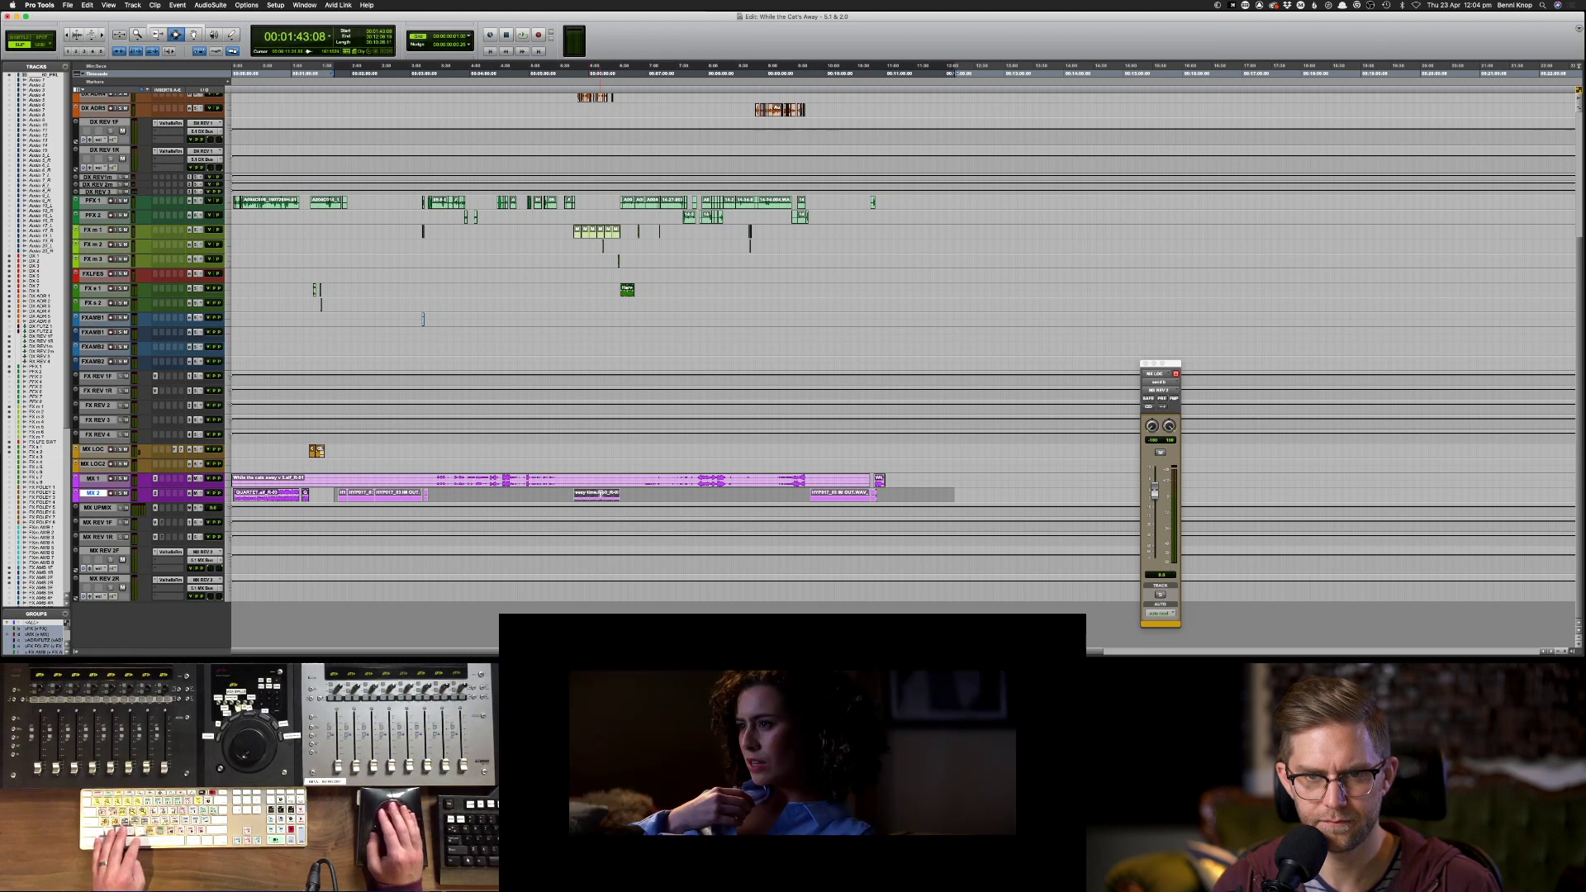
key("space")
key("space")
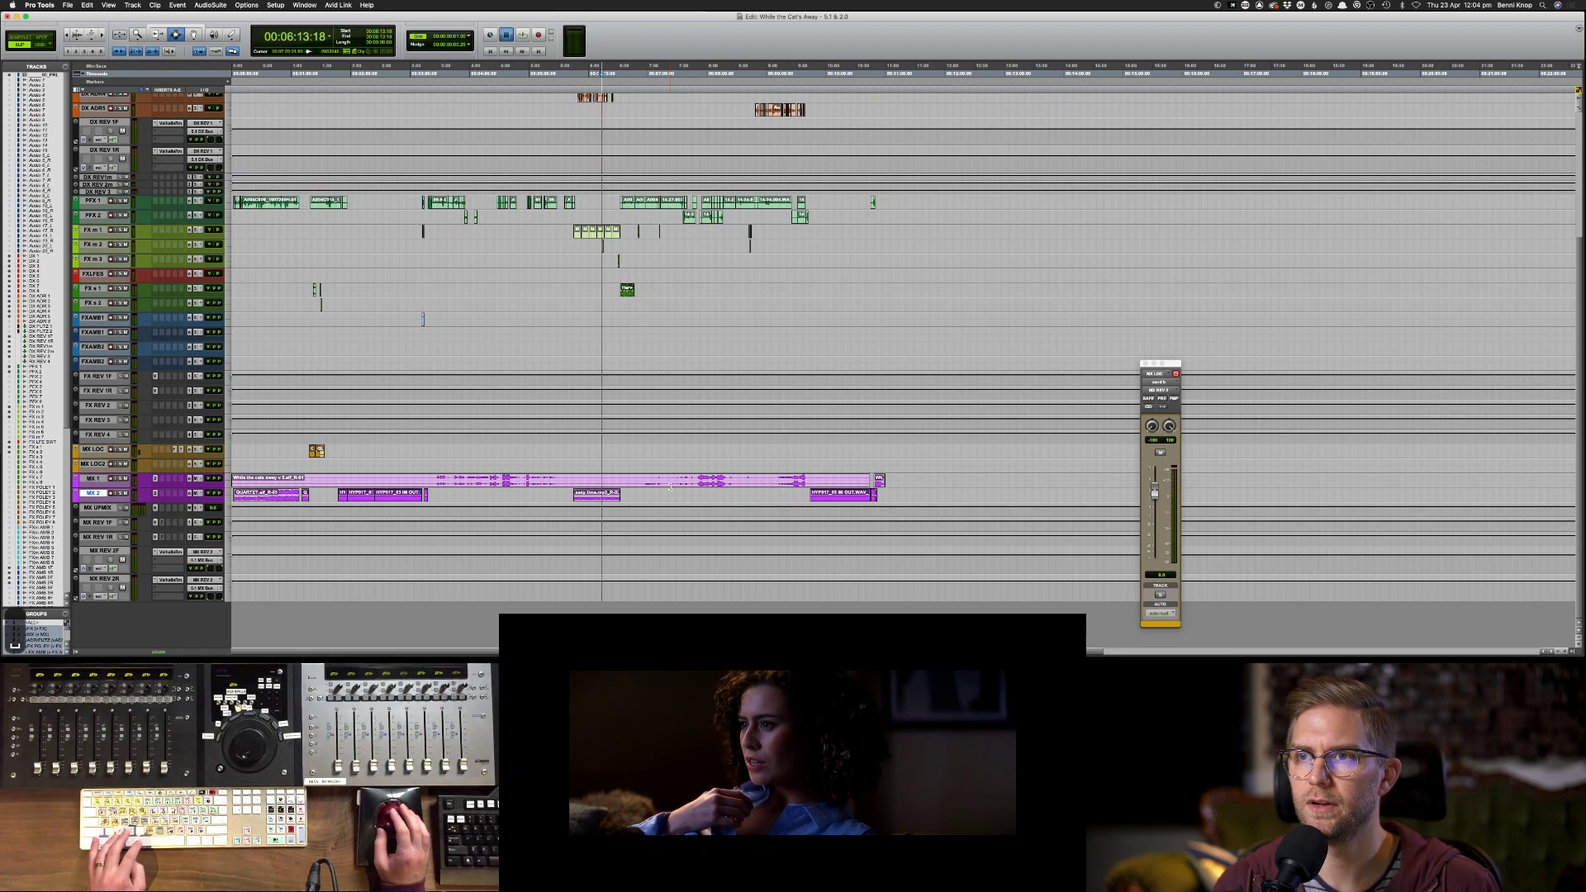
key("space")
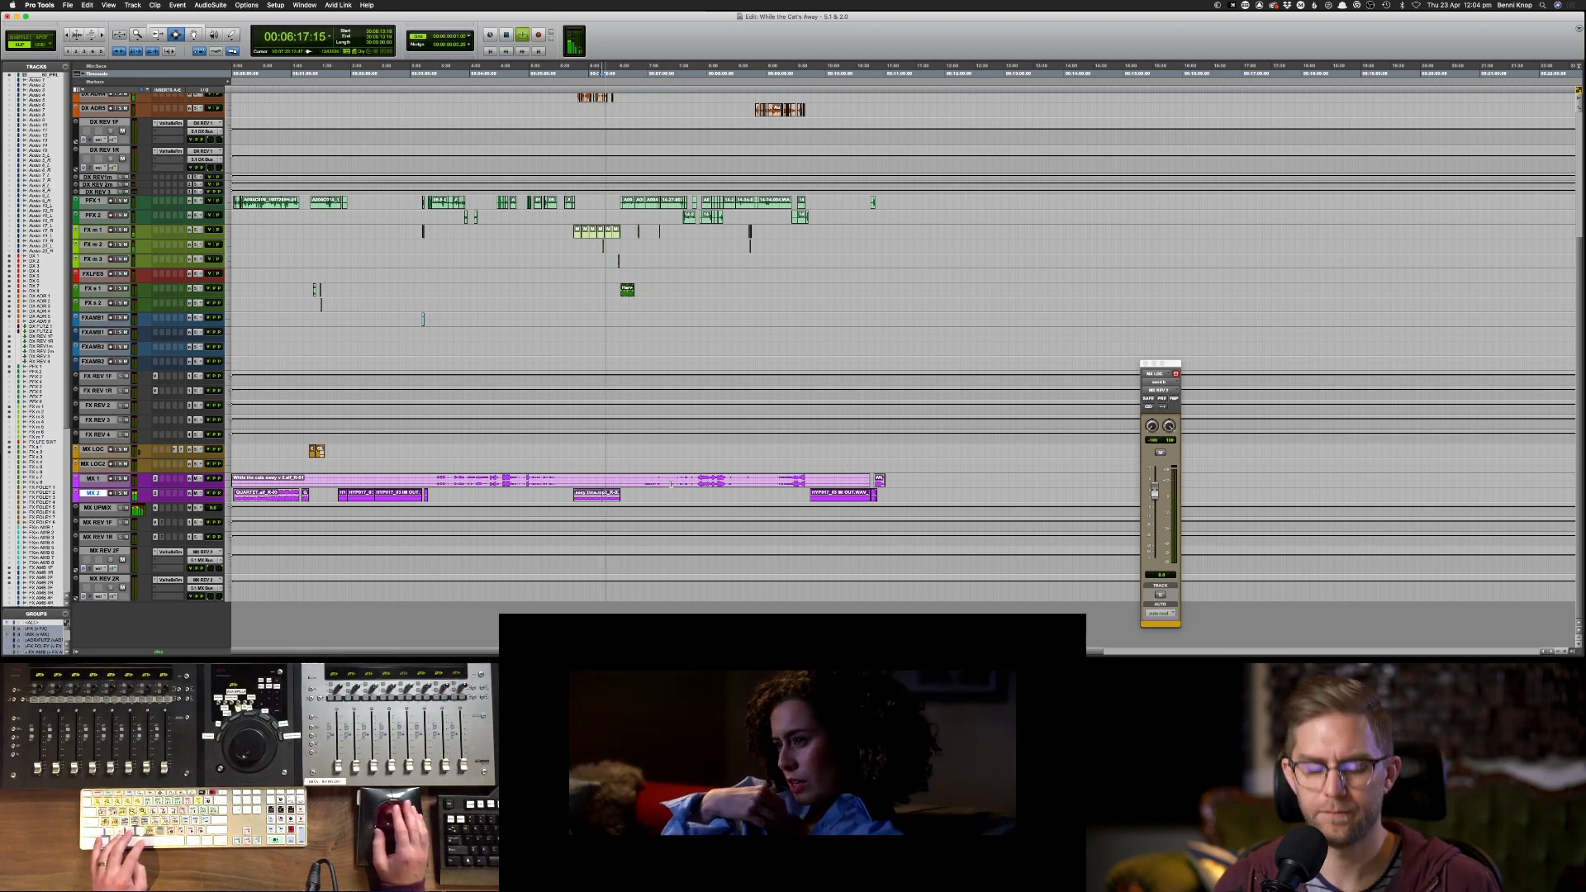
key("super+bracketright")
key("space")
- Return to the dialogue tracks and play the overlapping DX 1 and DX 2 clips around 3:12
scroll(722, 361, "up", 5)
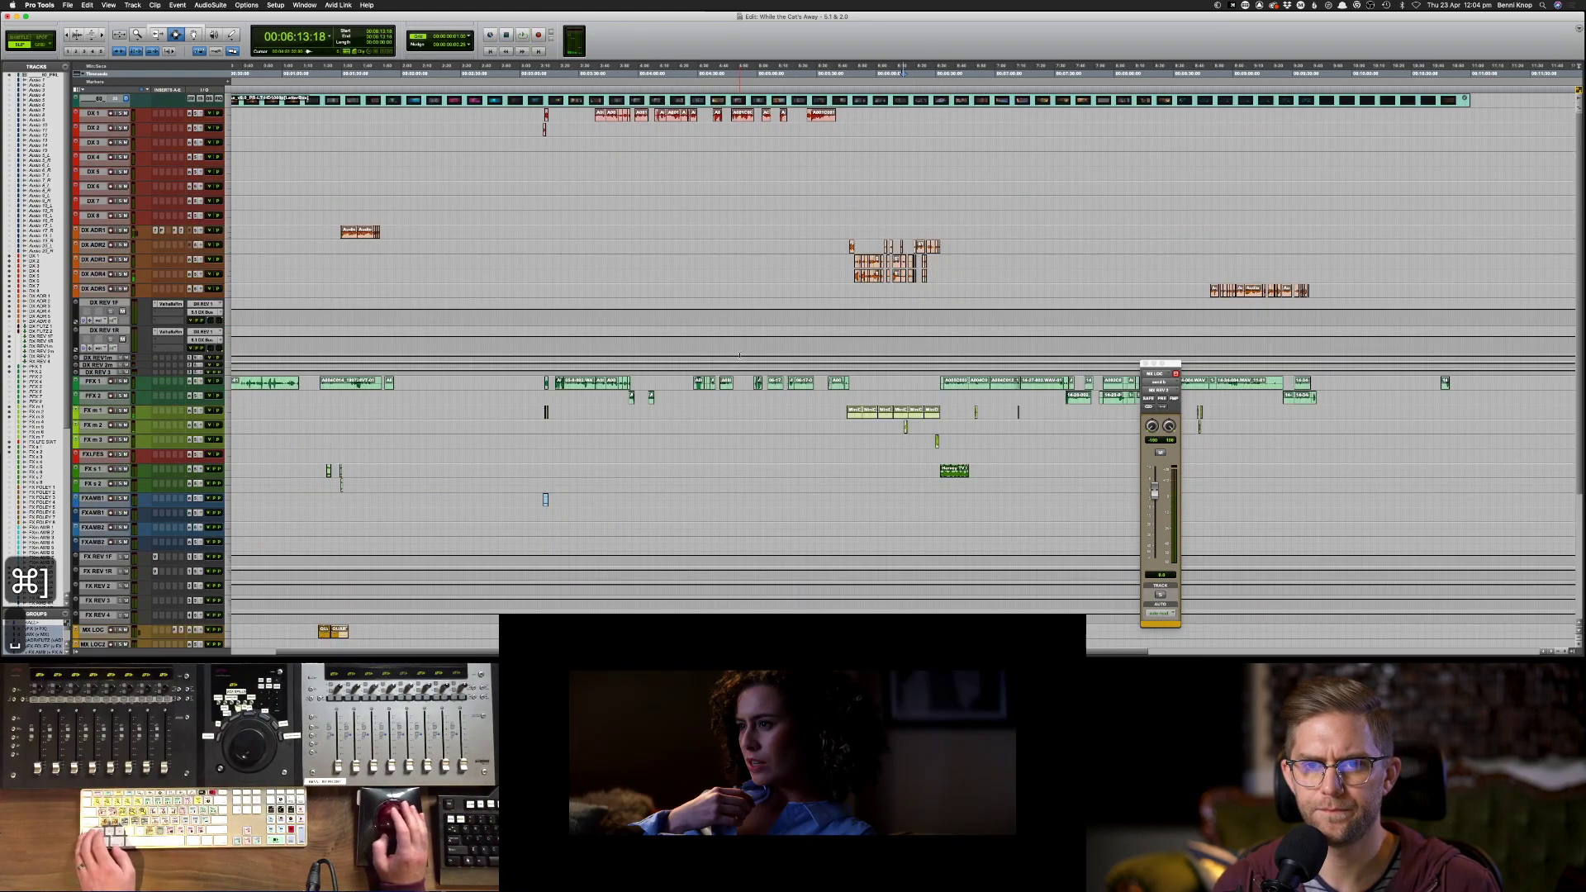
key("space")
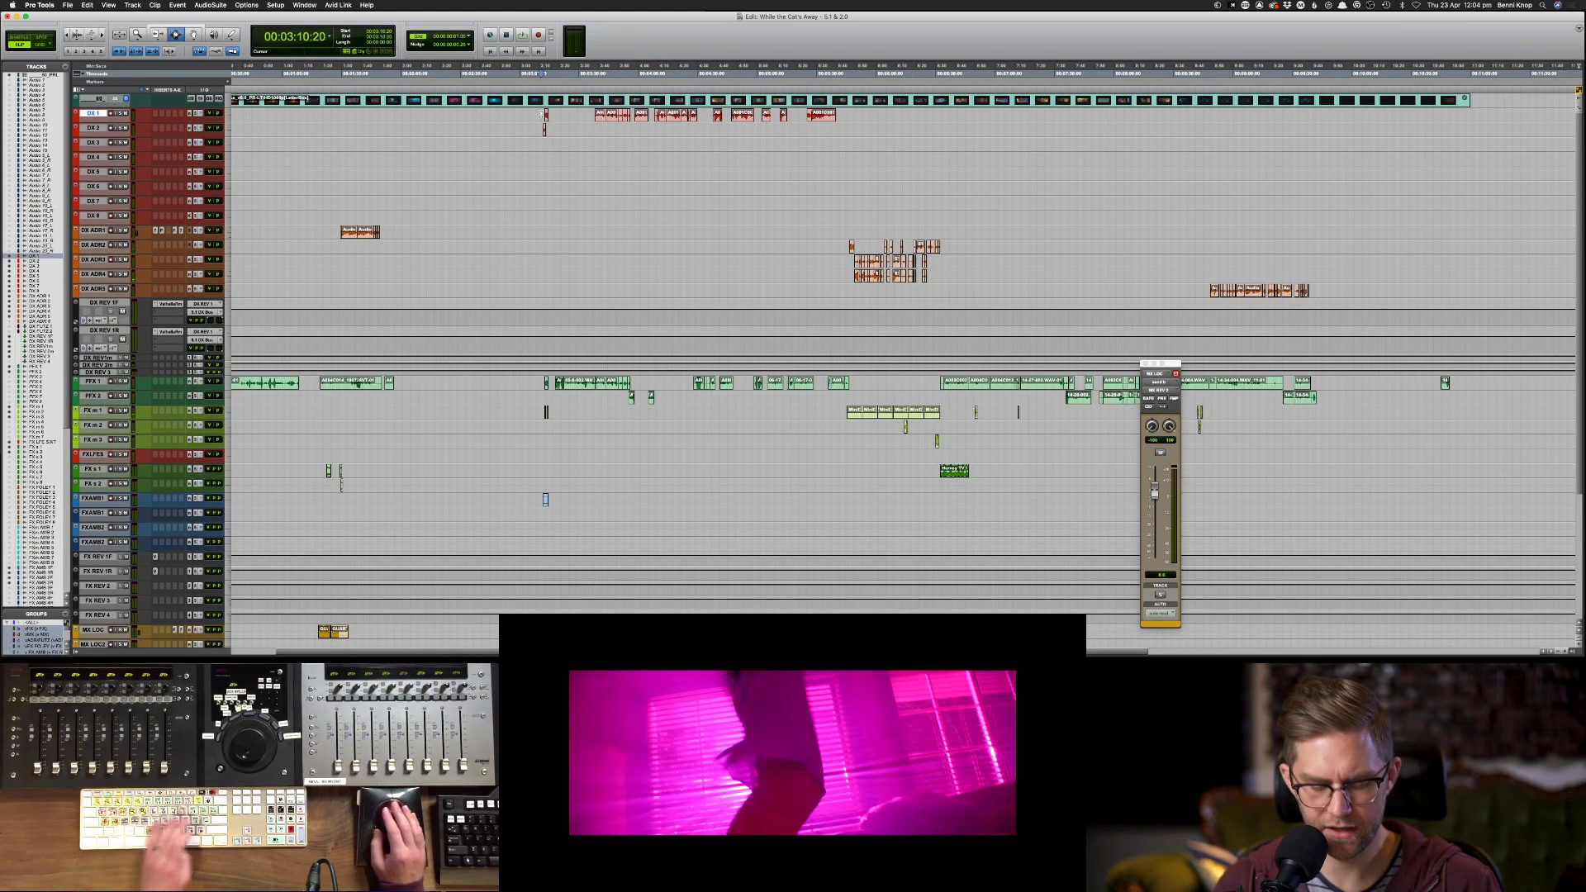
key("super+bracketright")
key("super+bracketright")
key("super+bracketright")
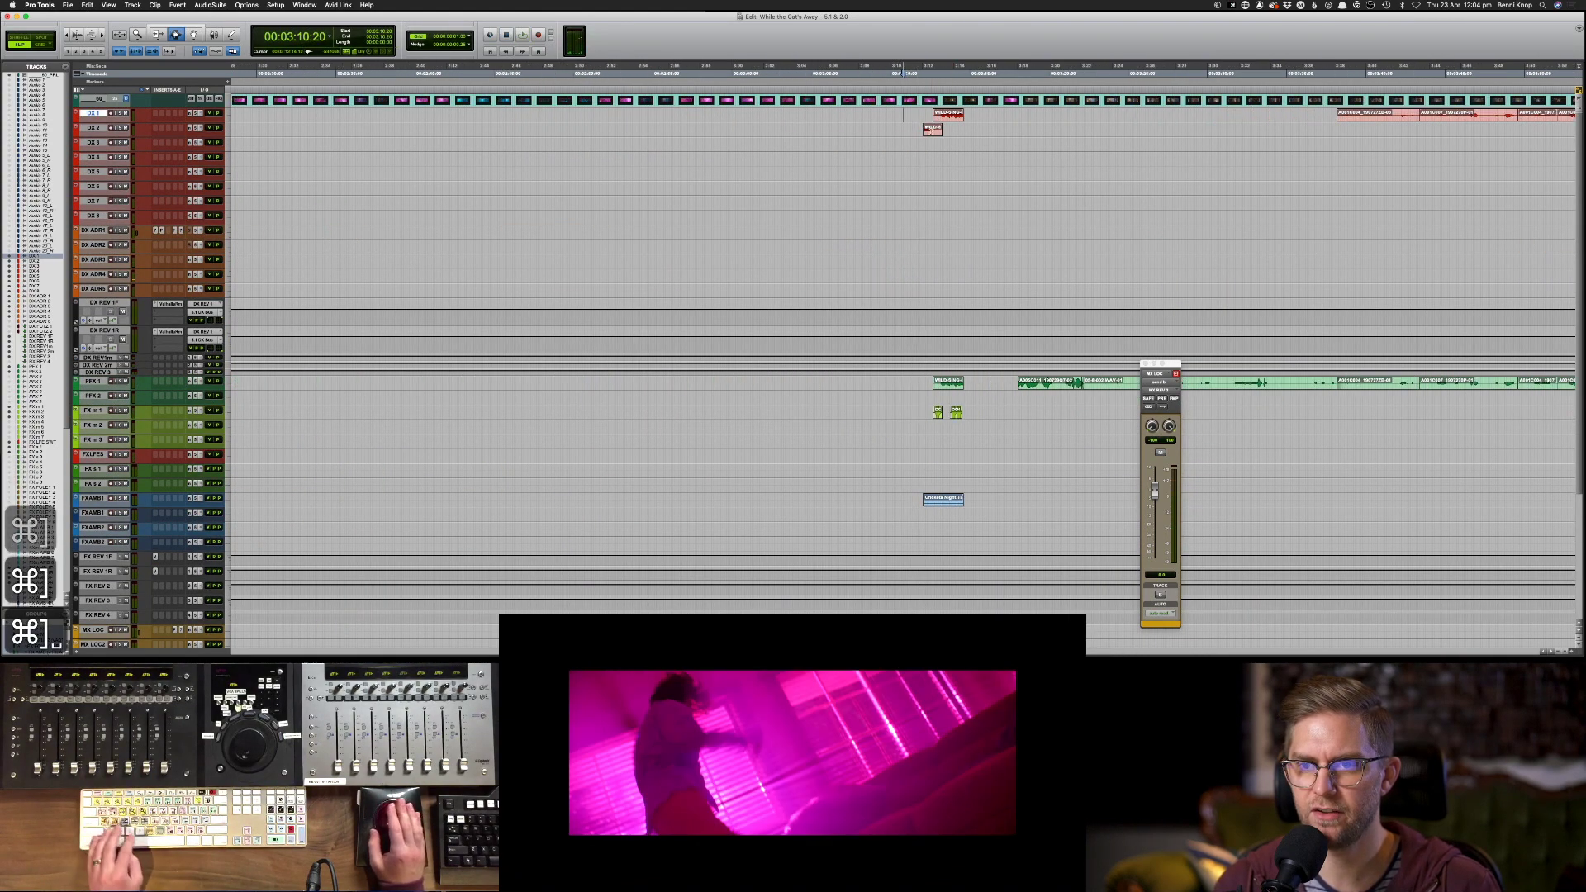
key("space")
left_click(916, 130)
key("space")
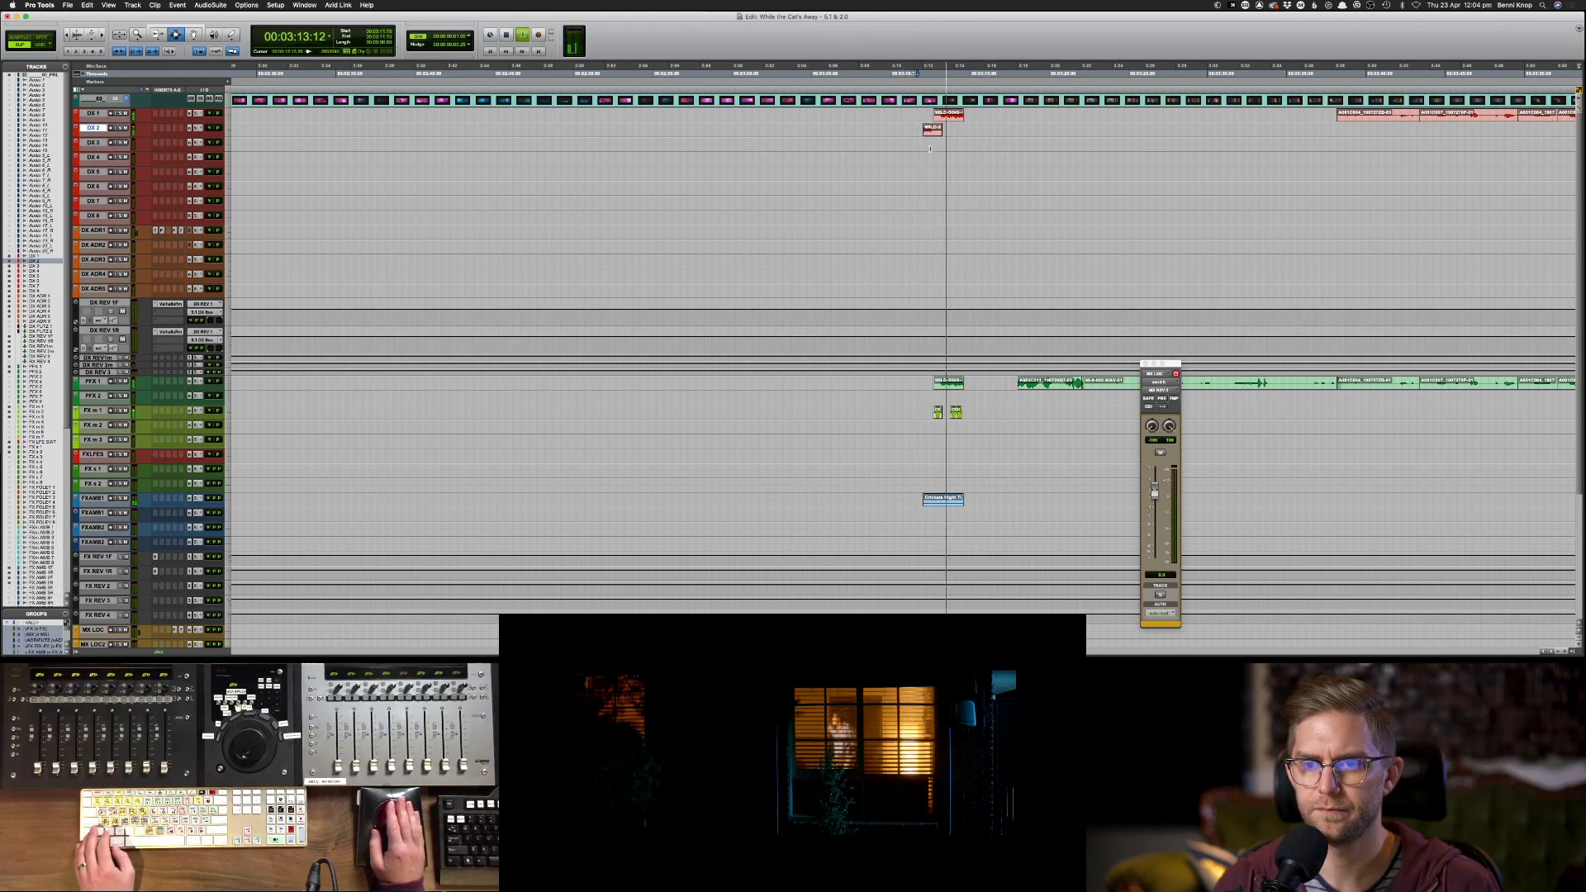
- Check the FX and PFX 1 clips under the short night shot at about 3:12 and mute the PFX 1 clip
key("space")
left_click_drag(926, 411, 994, 410)
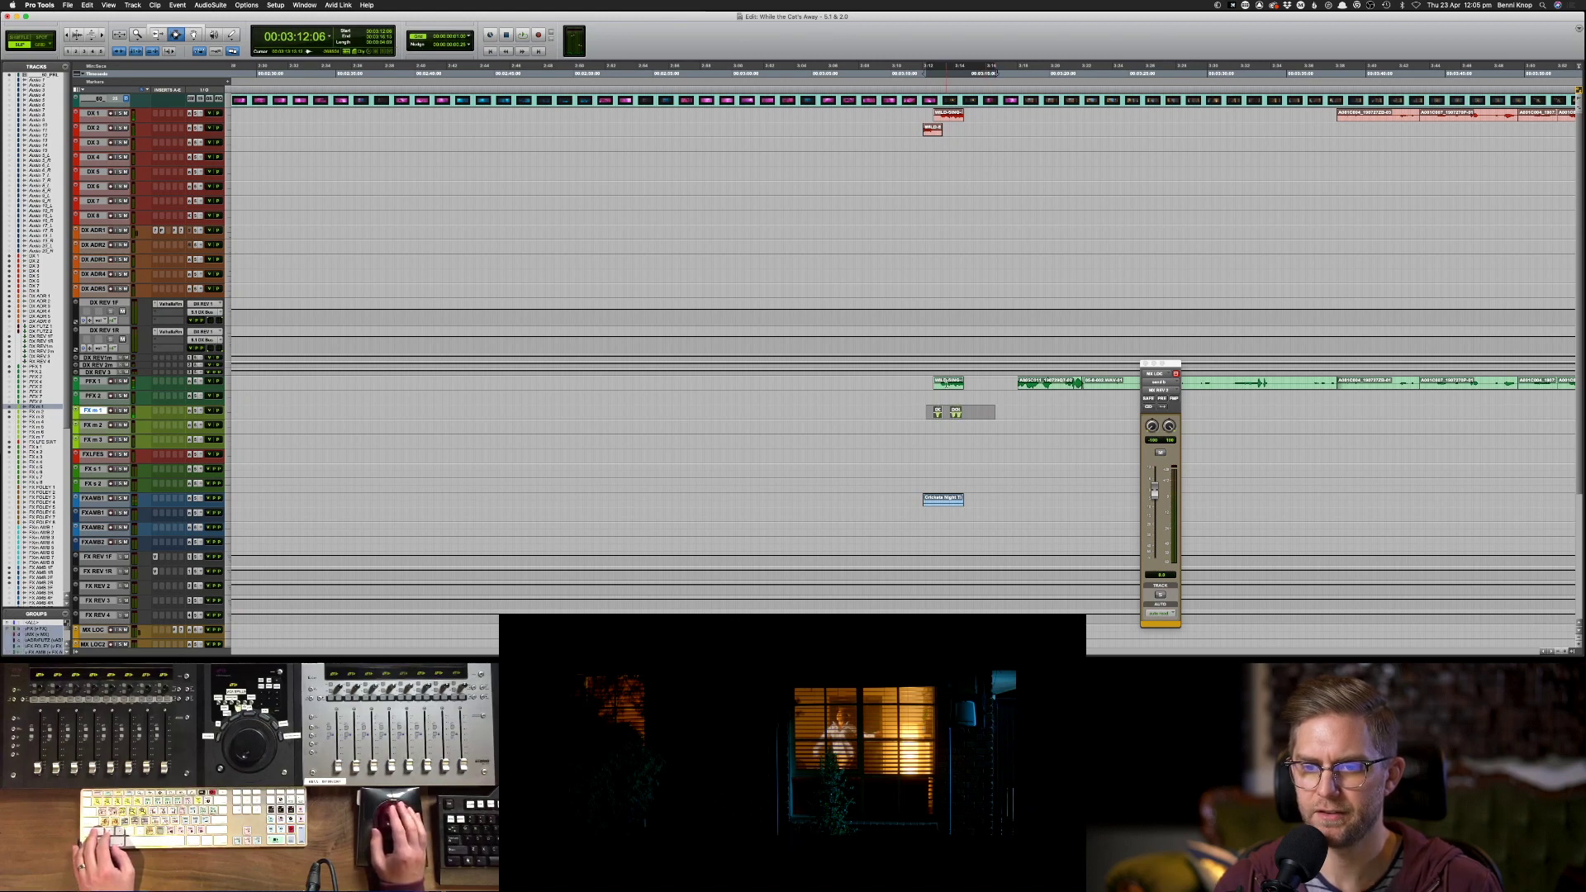
left_click(946, 386)
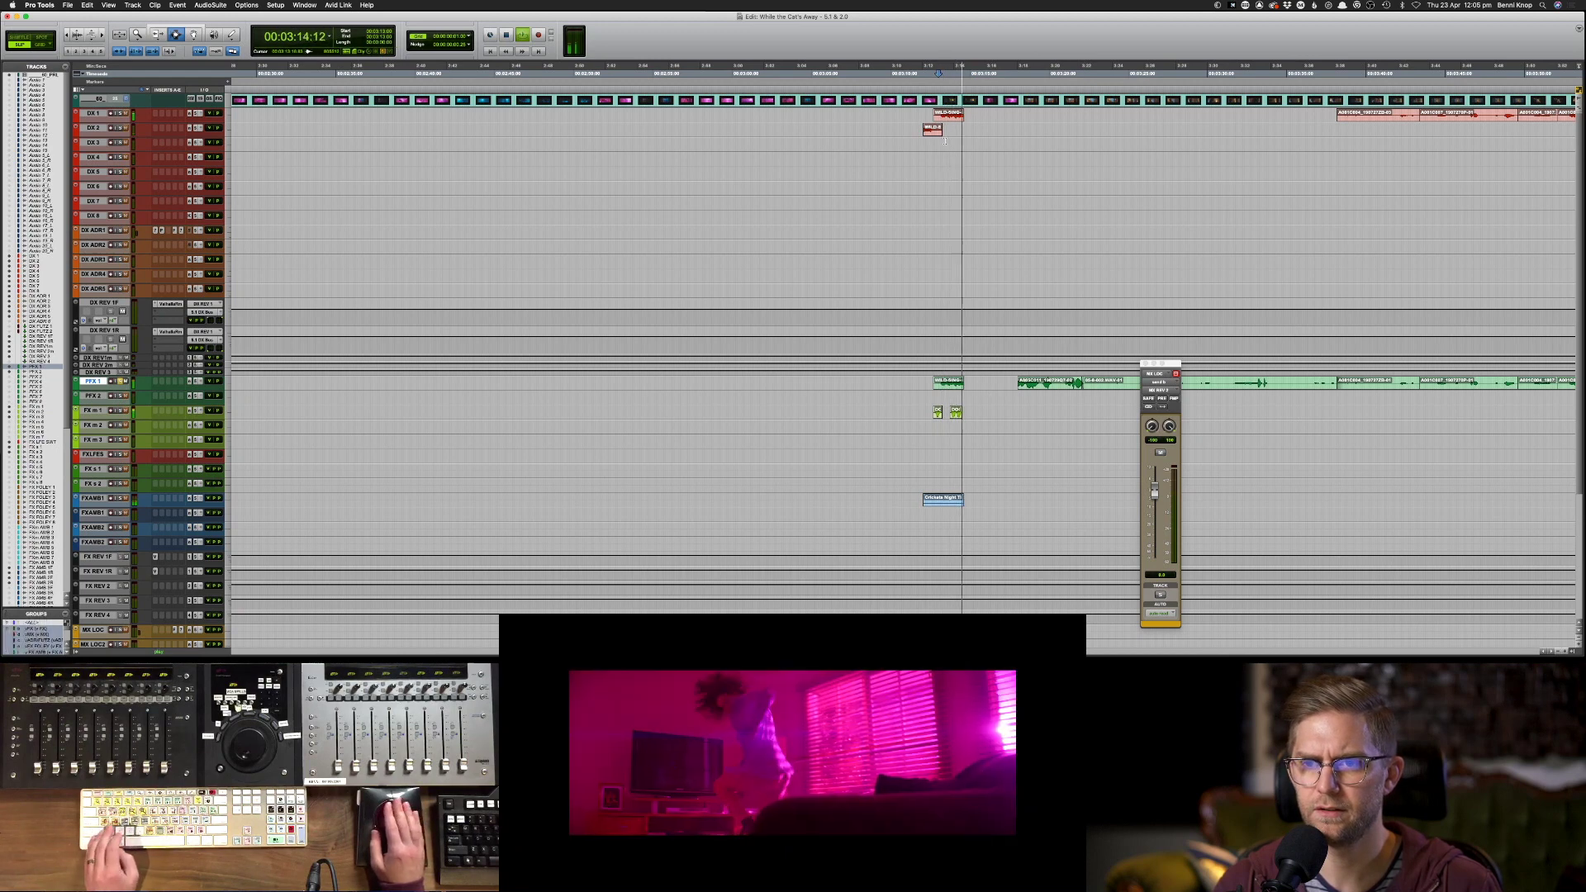
key("space")
key("space")
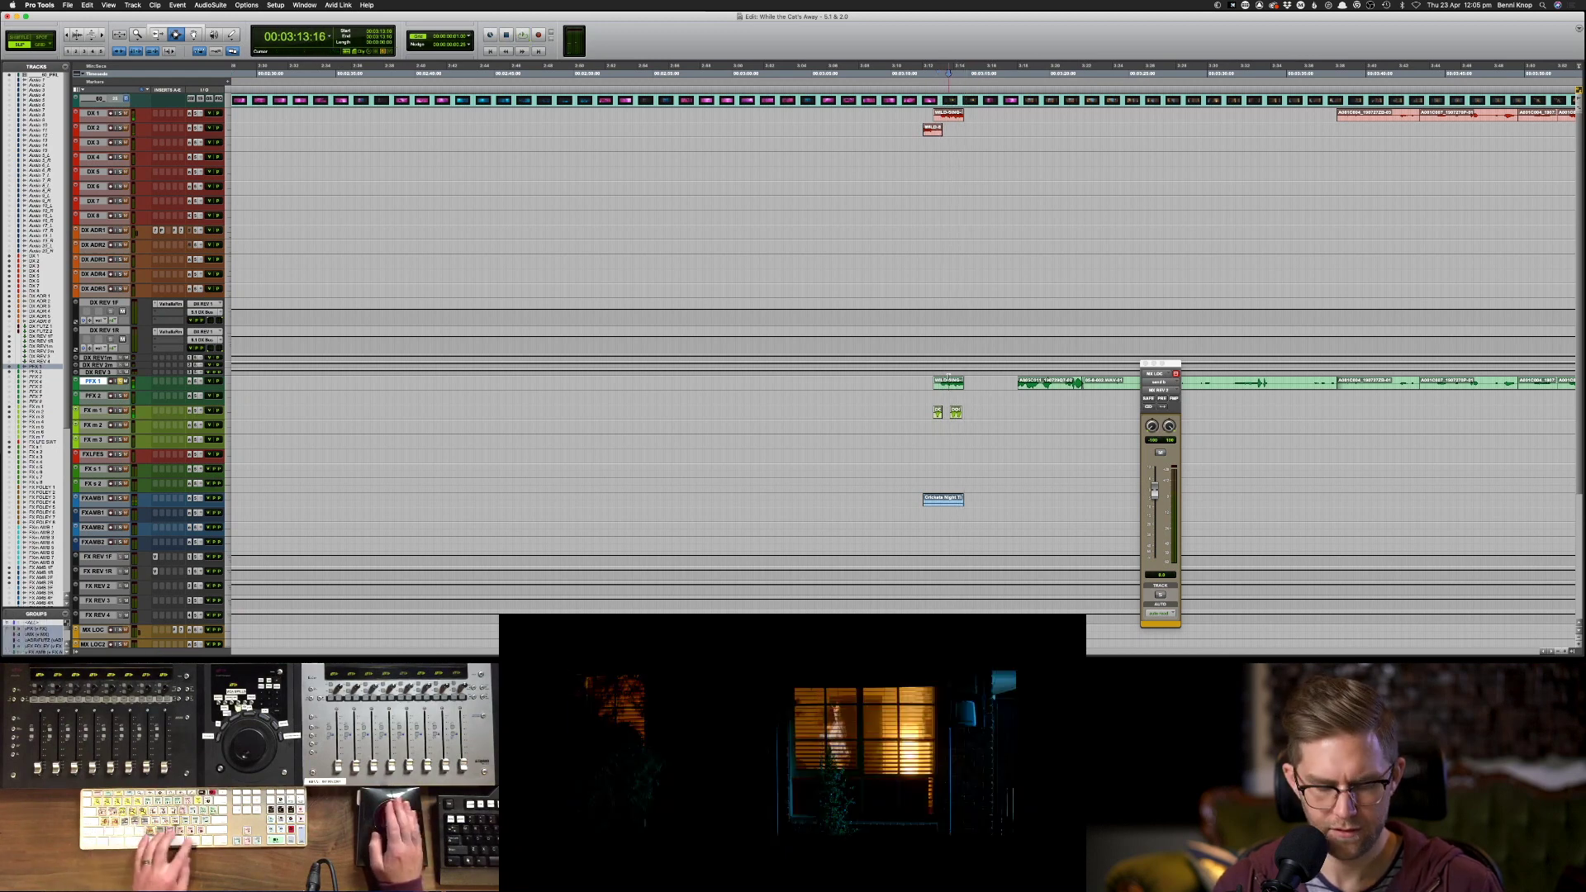
key("super+comma")
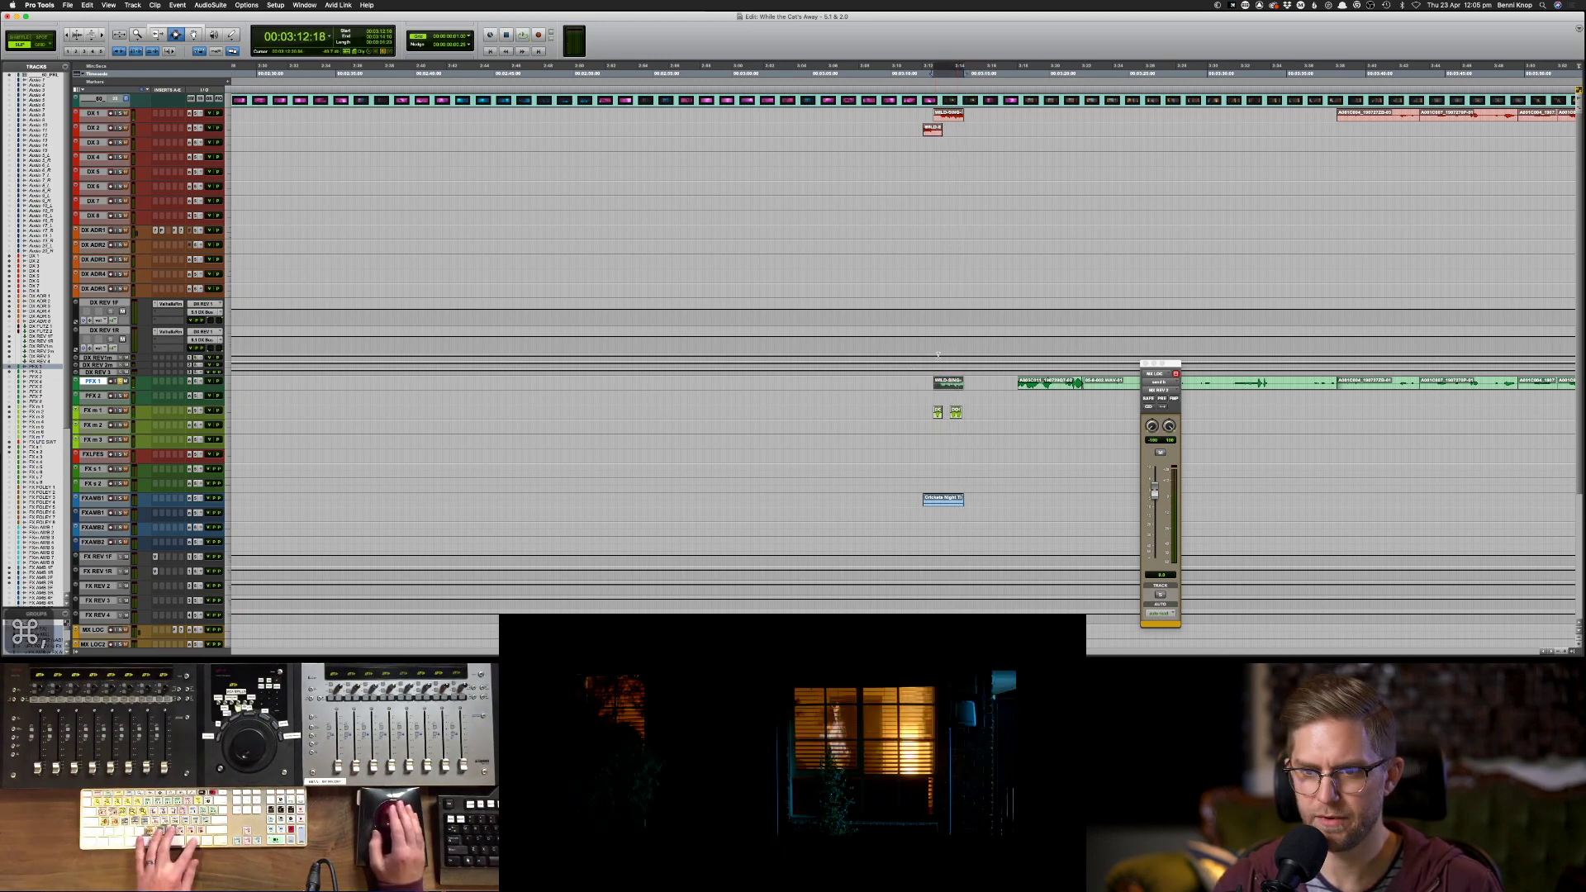
key("super+m")
- Play from just before the DX 2 clip to hear the shot without the PFX 1 clip
left_click(920, 142)
key("s")
key("s")
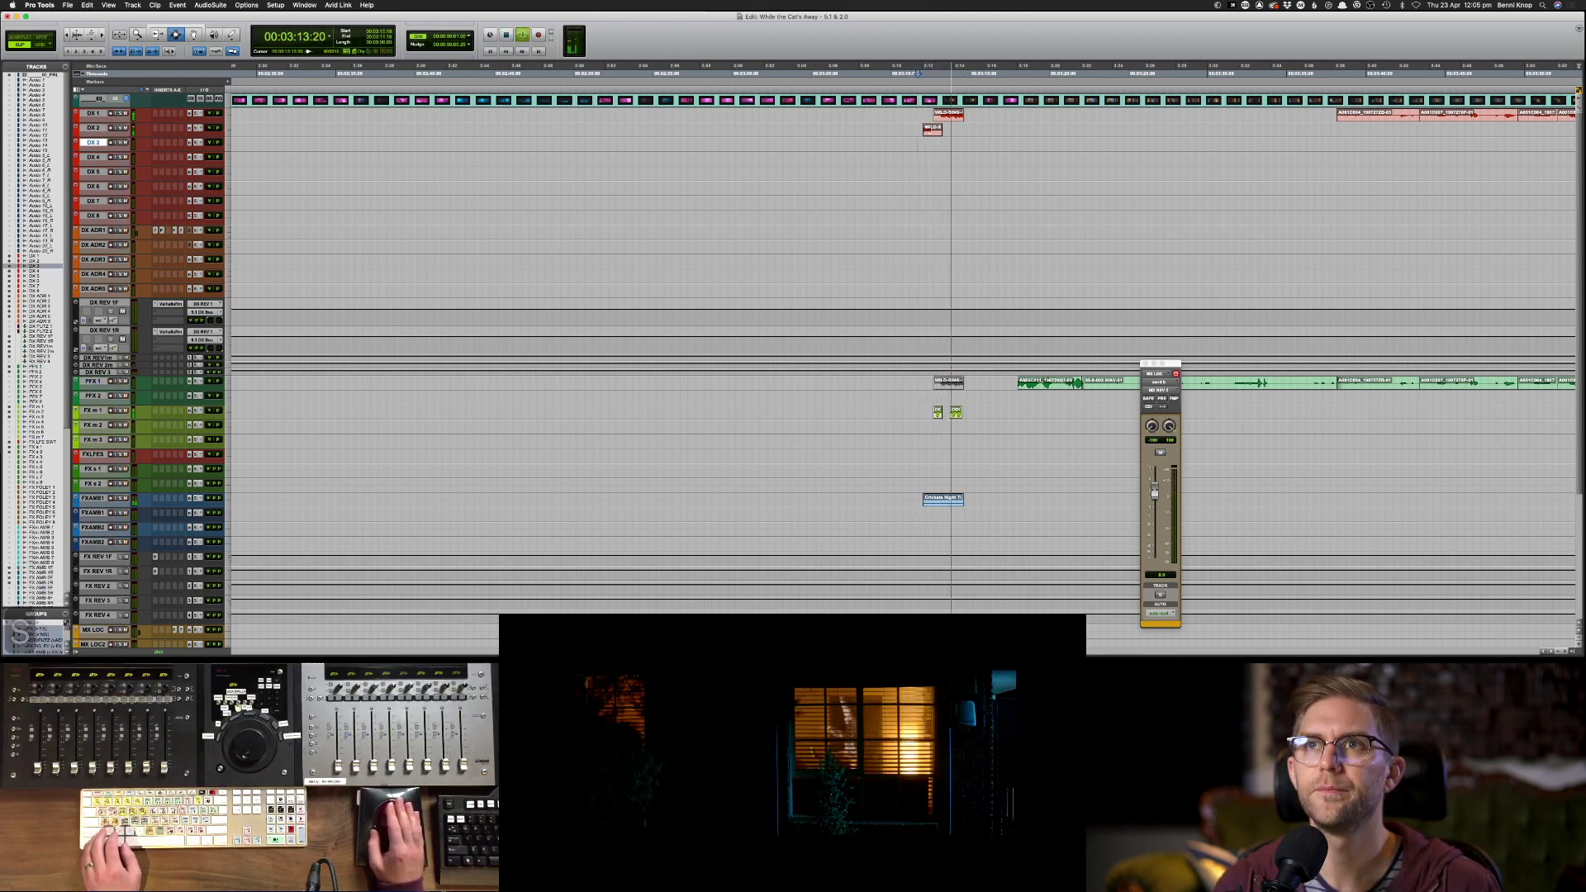
key("p")
key("space")
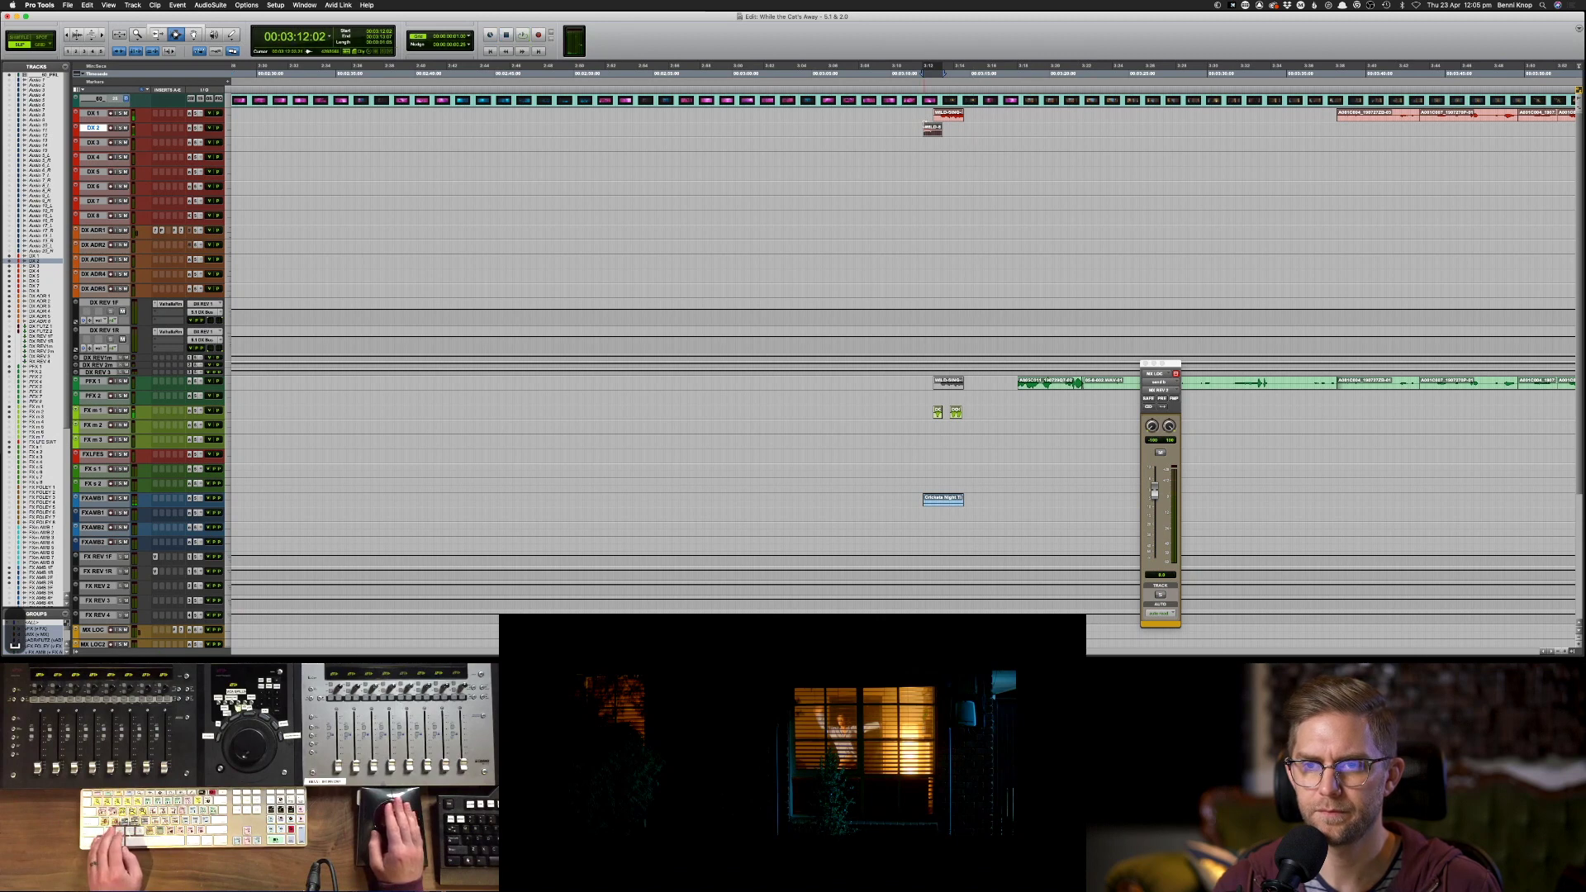
- Delete the overlapping parts of the DX 1 and DX 2 clips and move the DX 2 clip onto DX 1
left_click_drag(939, 133, 952, 132)
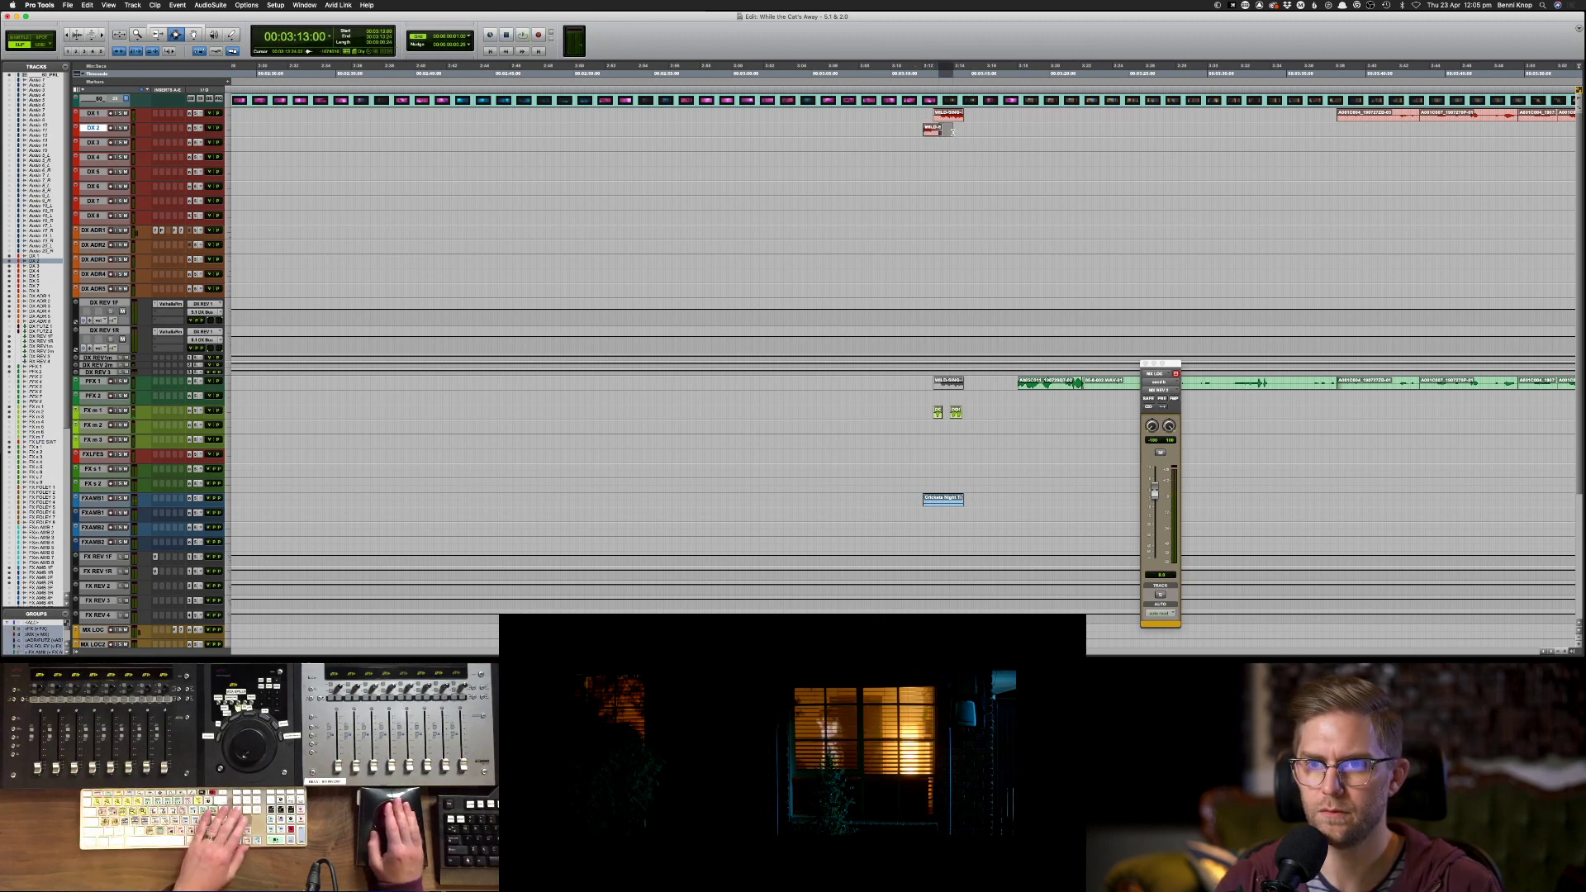
left_click(931, 128)
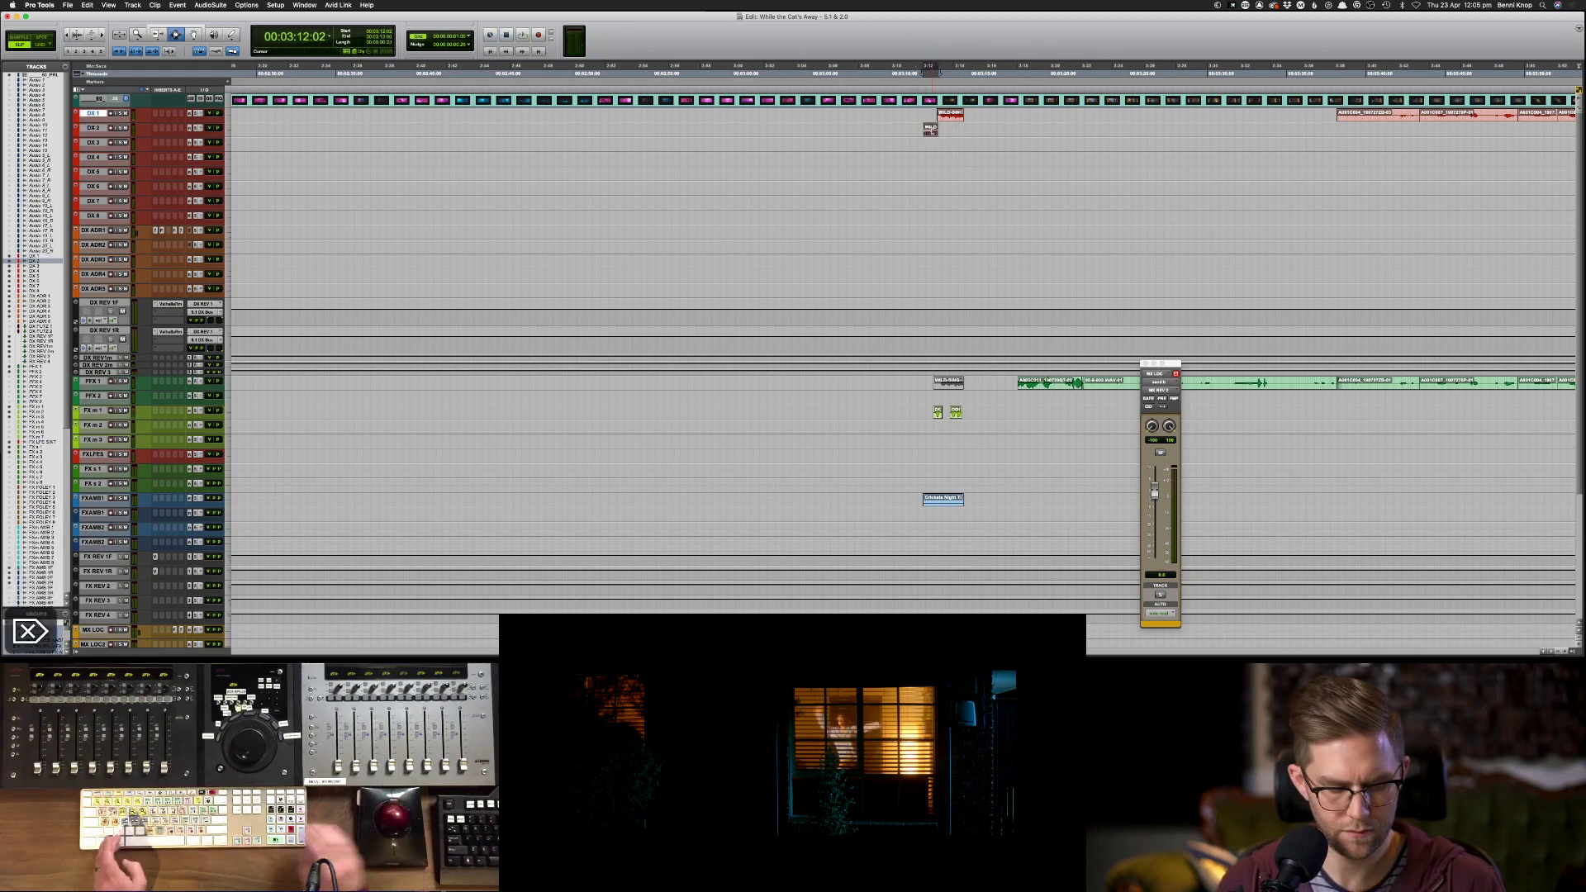
key("cmd+x")
key("p")
key("cmd+v")
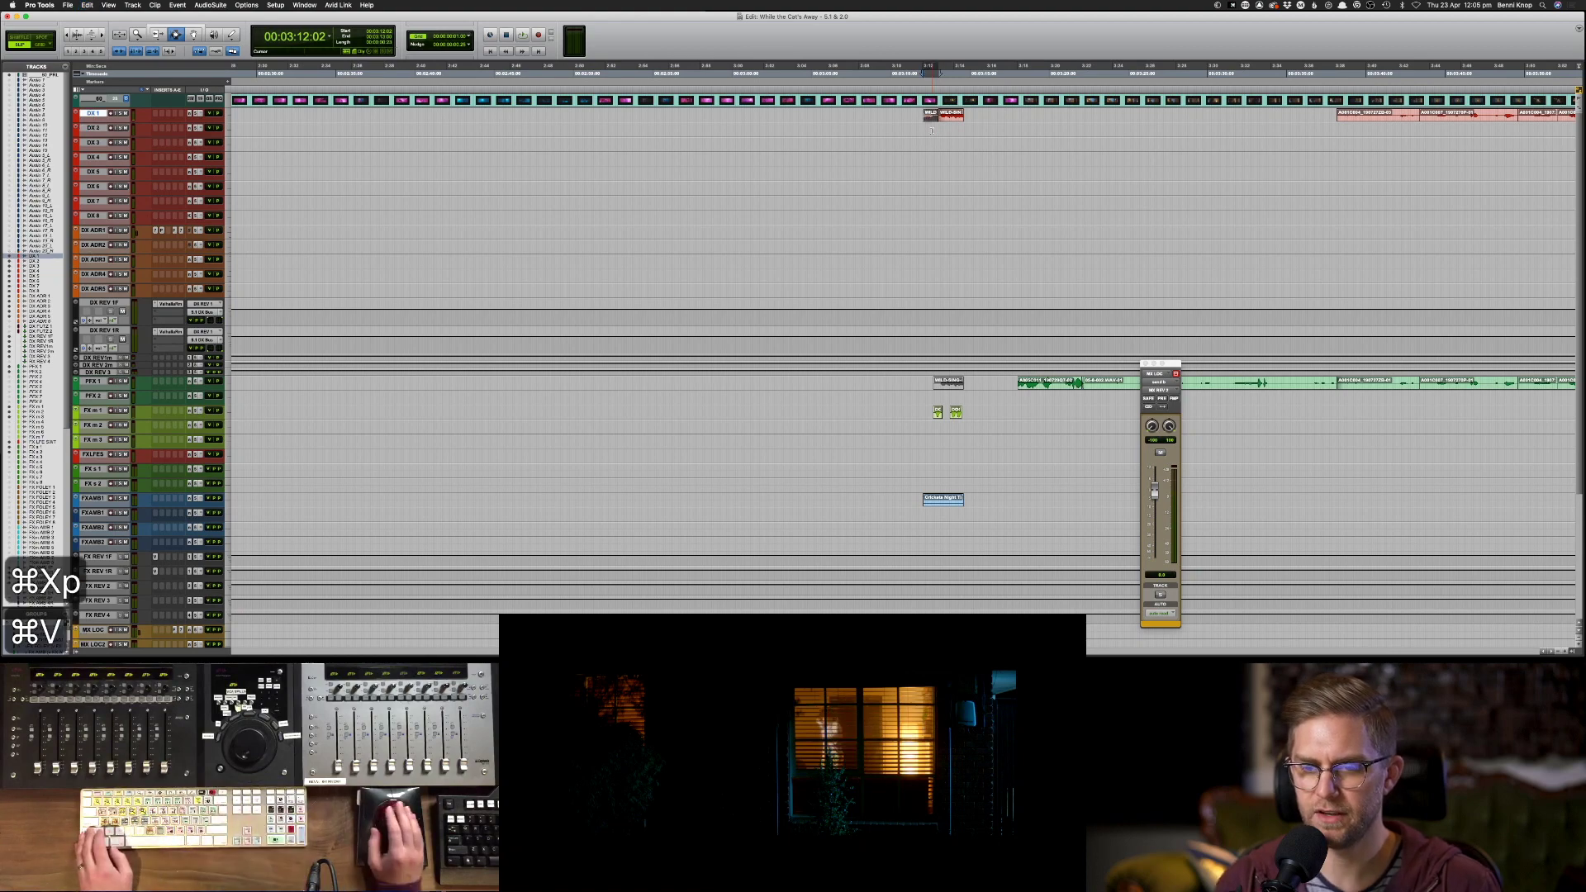
- Look over the music tracks around the night shot and play the adjoining clips on DX 1
scroll(985, 166, "down", 5)
key("cmd+bracketleft")
key("cmd+bracketleft")
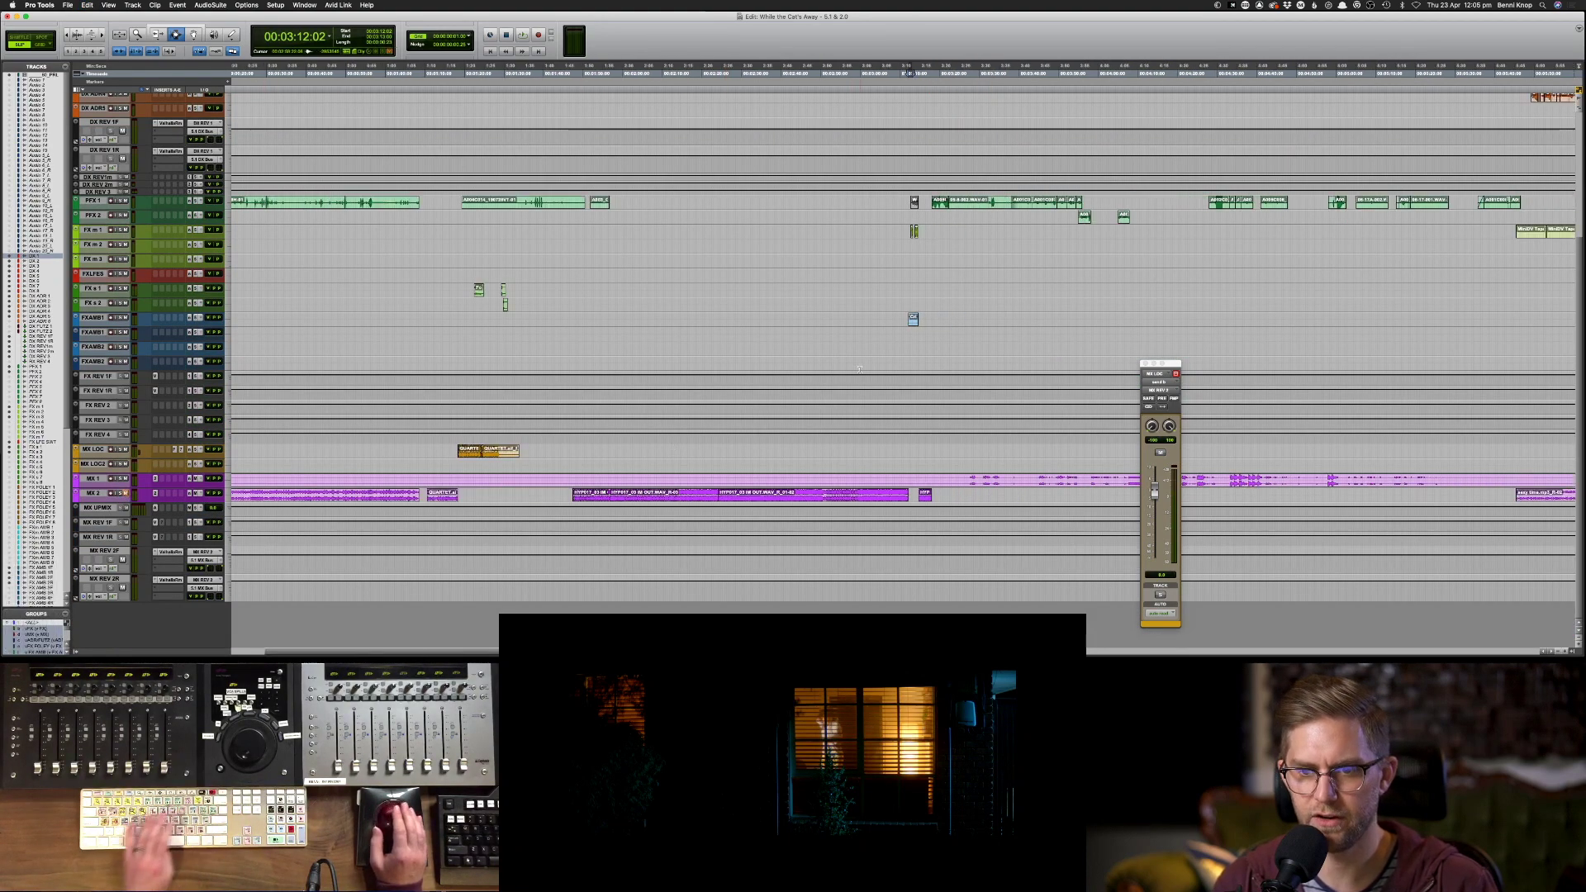
key("cmd+bracketleft")
scroll(893, 168, "up", 5)
key("space")
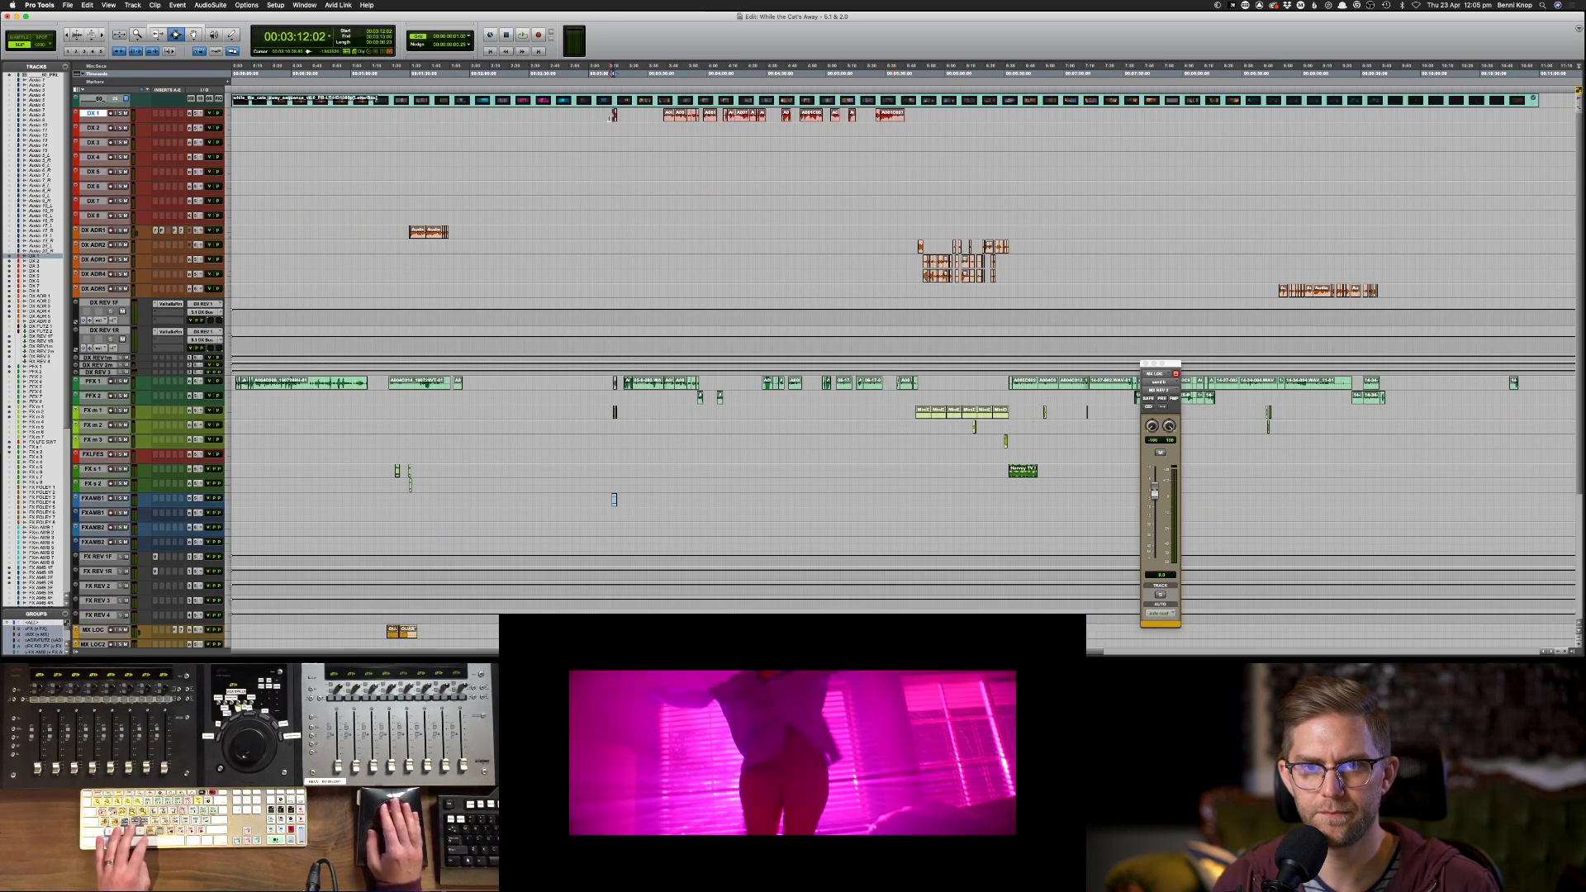
key("super+bracketright")
key("super+bracketright")
key("super+bracketright")
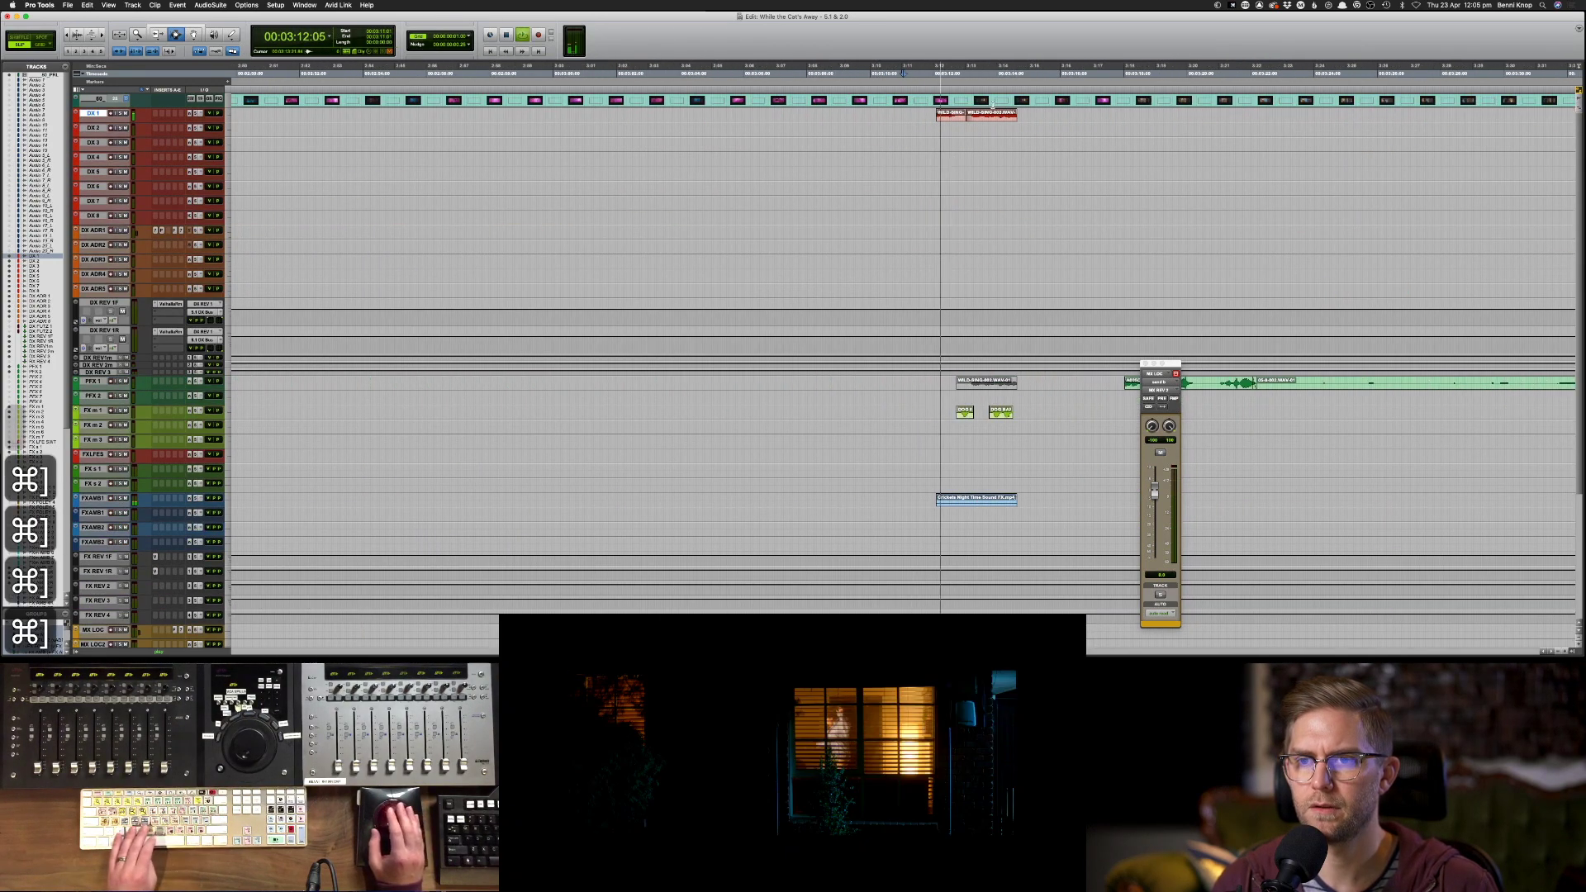
- Try adding fades to the two adjoining DX 1 clips, play them back and undo the fades
left_click_drag(931, 124, 1055, 134)
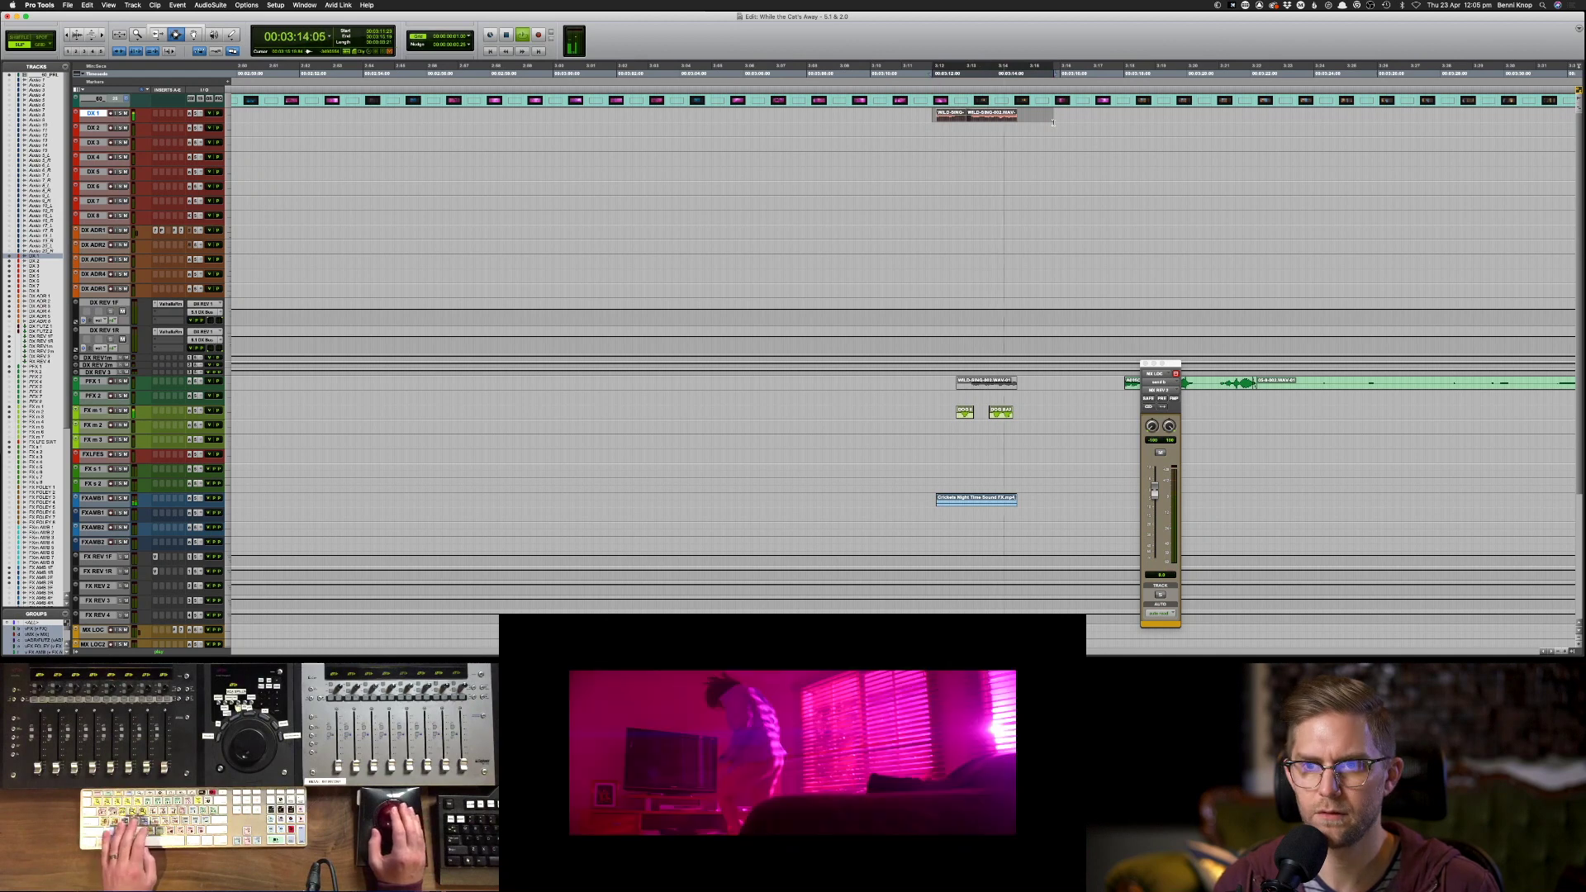
key("f")
key("space")
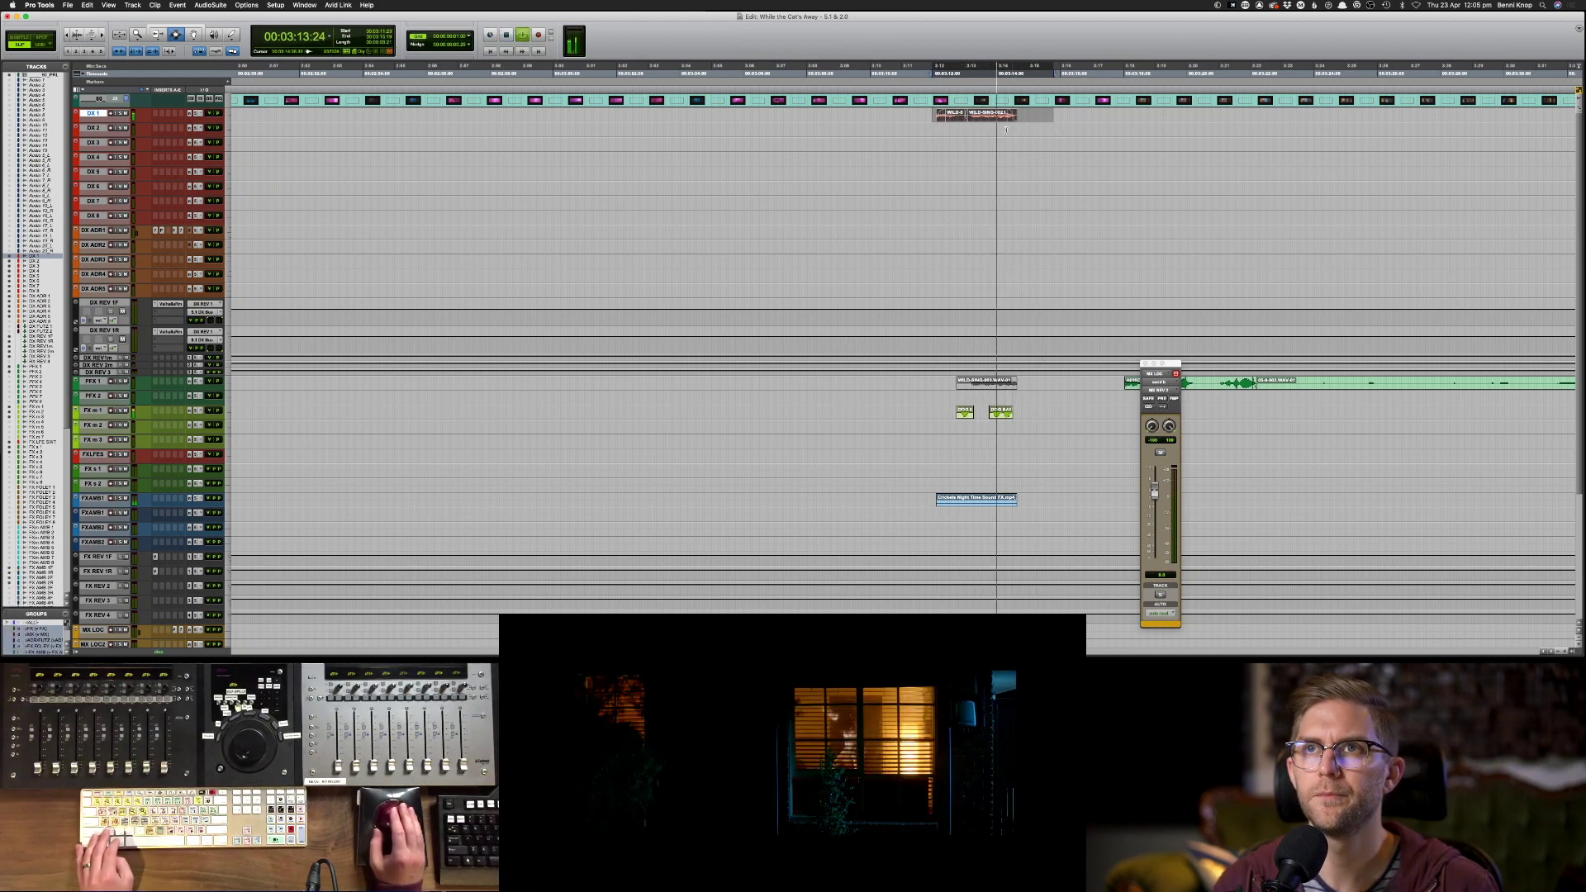
key("super+z")
key("space")
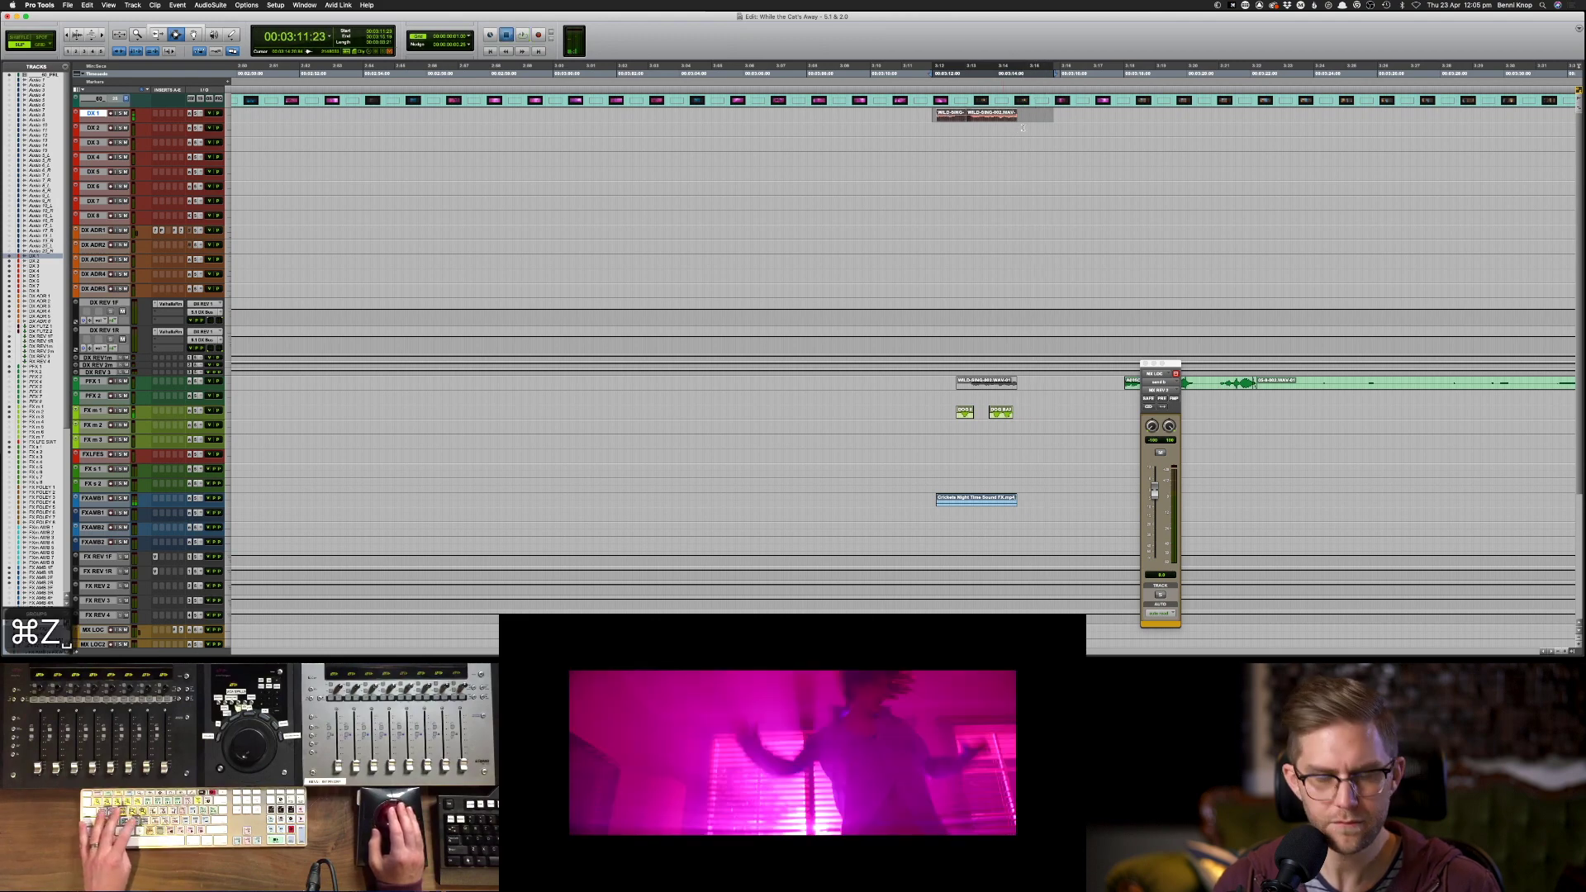
- Apply batch fades to the two adjoining DX 1 clips with the fade lengths set to 120 milliseconds
key("super+f")
left_click(627, 351)
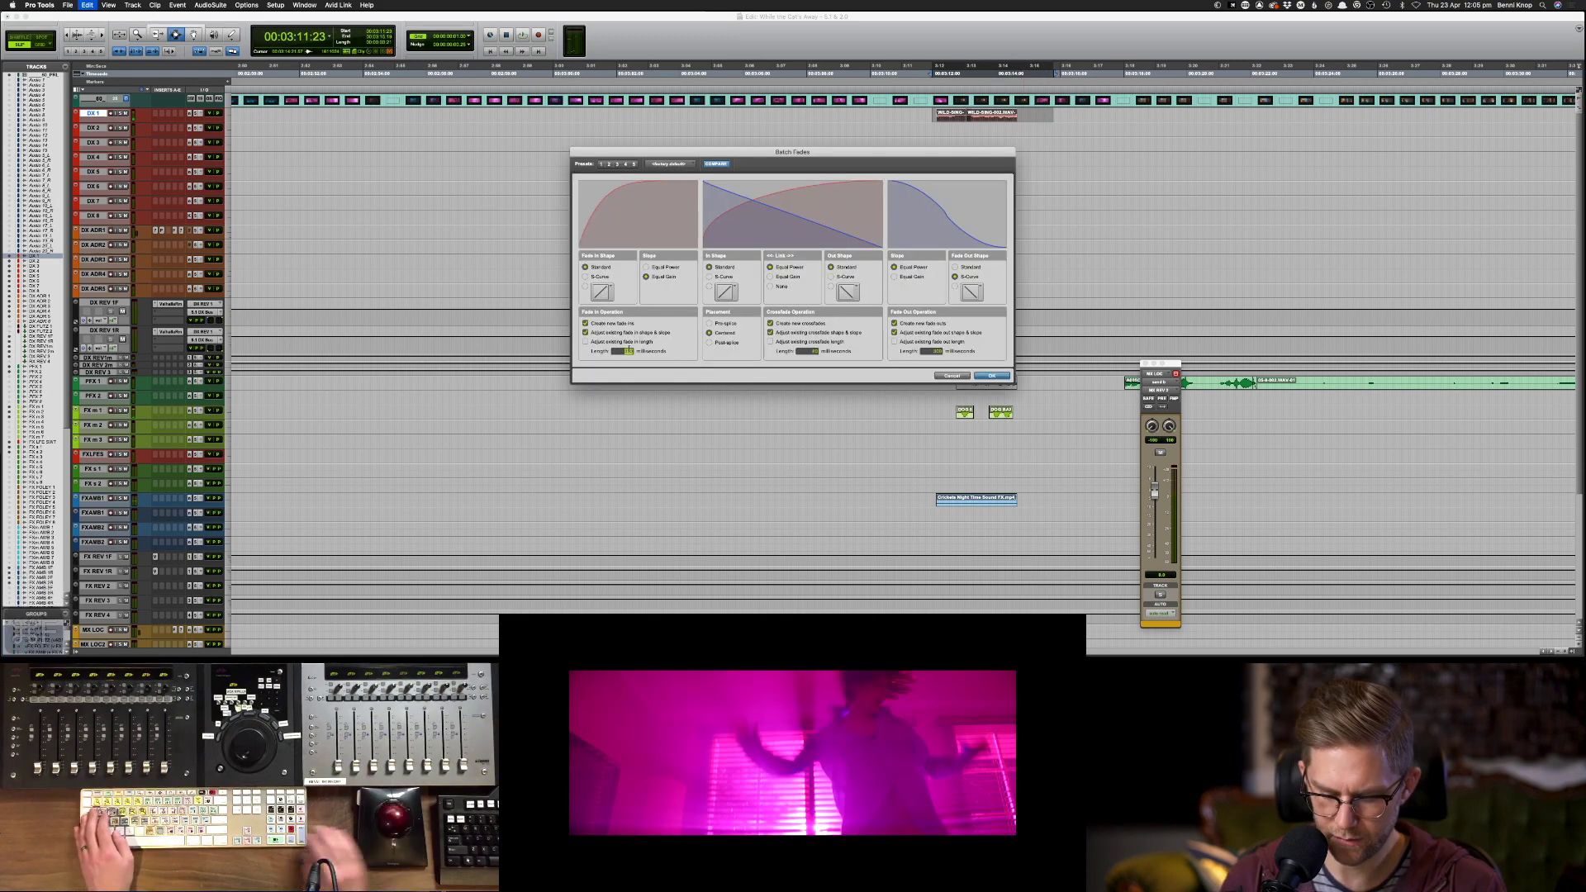
type("10")
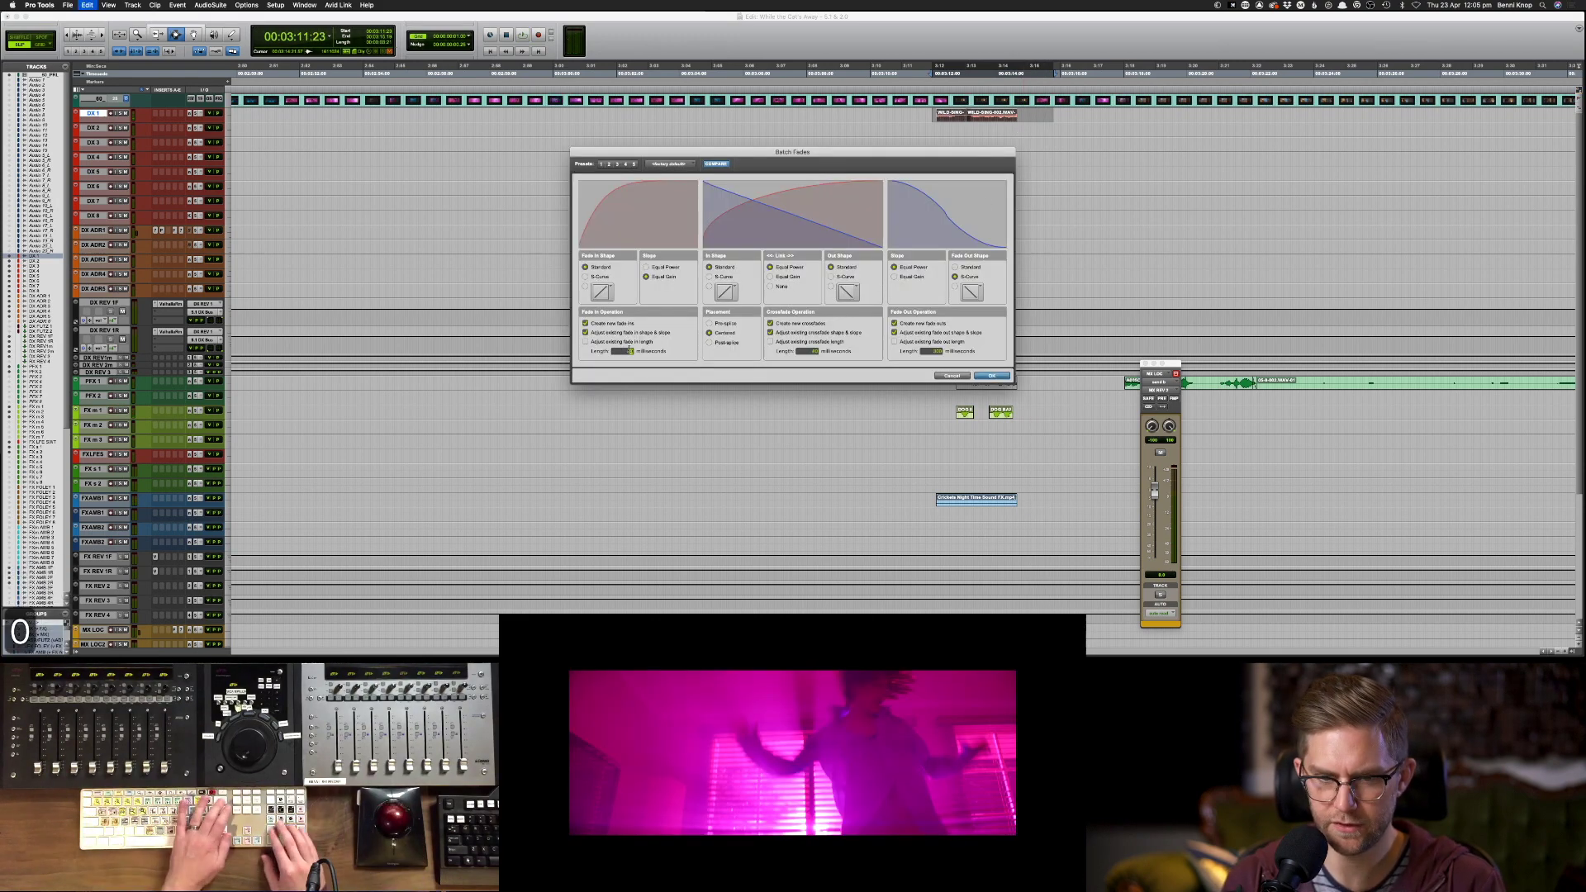
key("BackSpace")
key("BackSpace")
type("110")
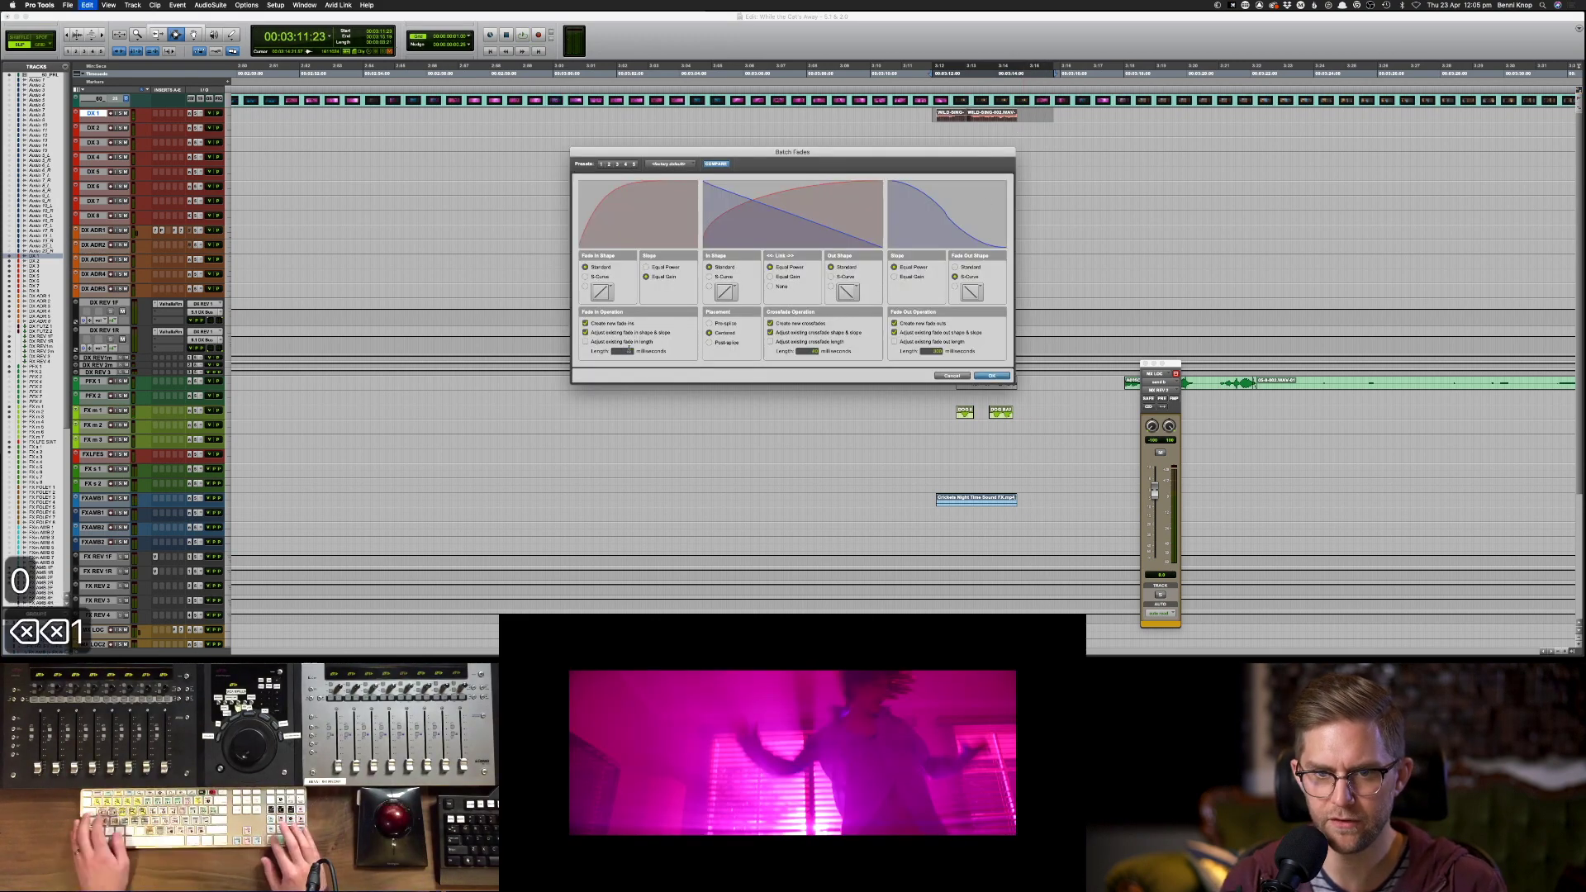
key("BackSpace")
key("BackSpace")
type("10")
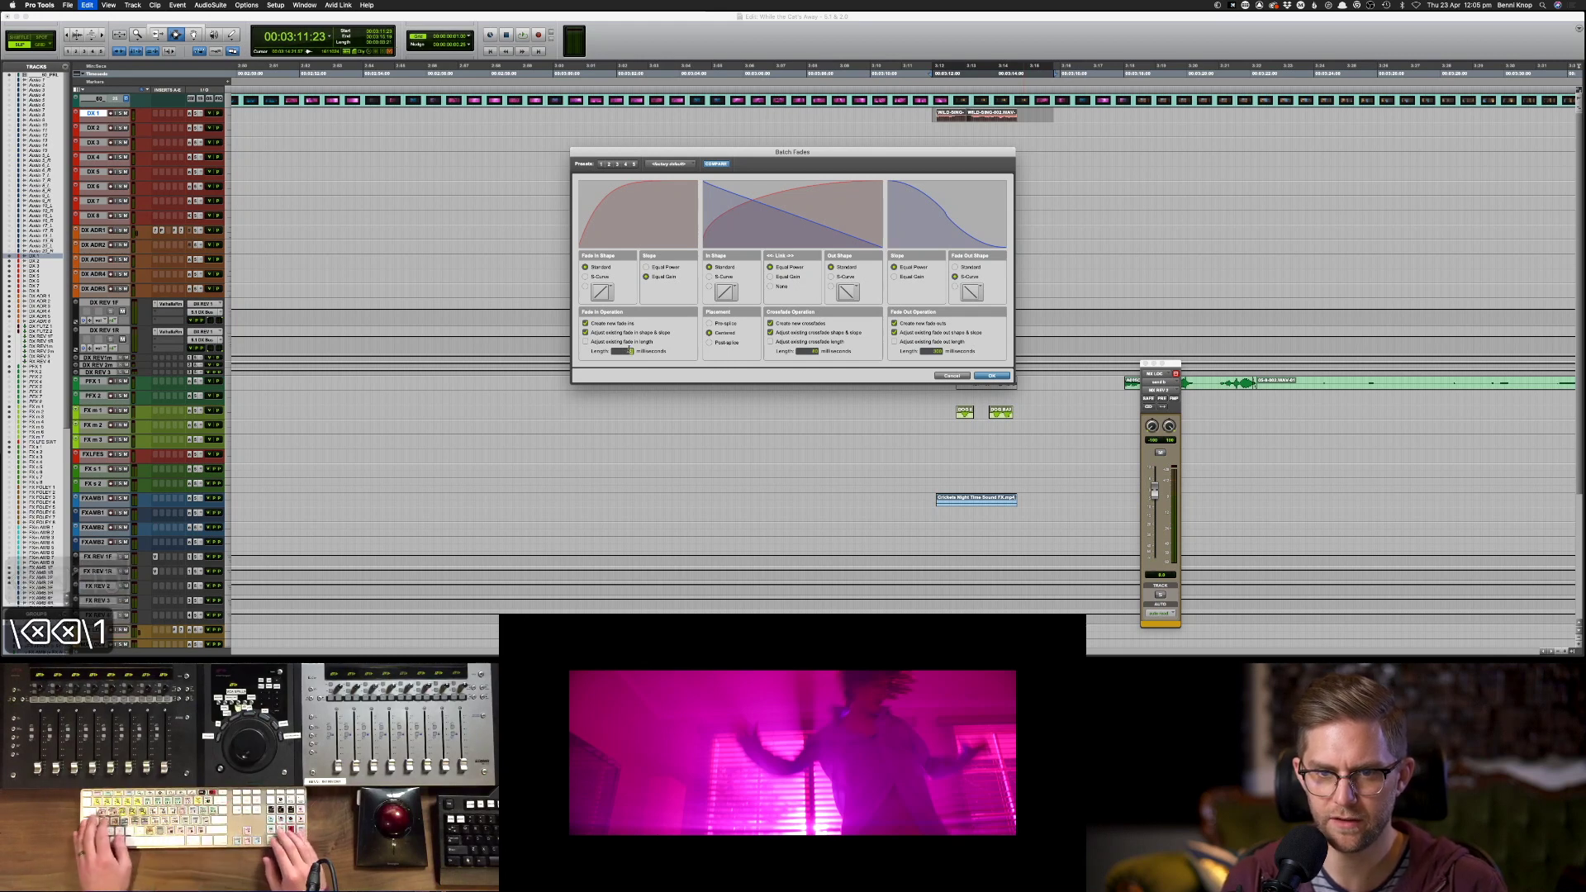
key("BackSpace")
key("BackSpace")
type("120")
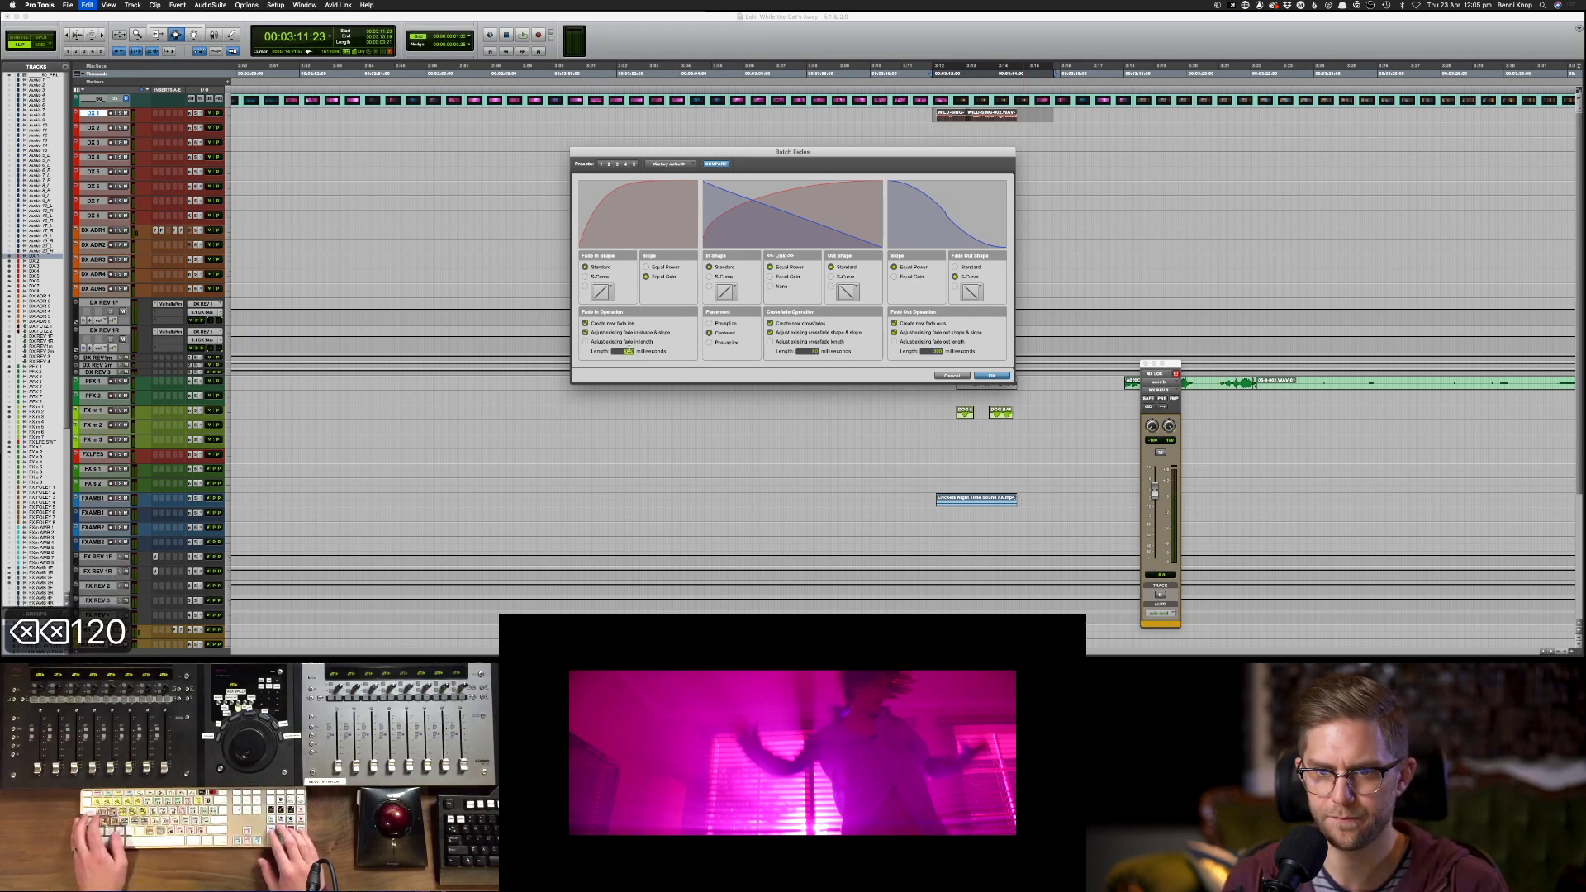
key("Return")
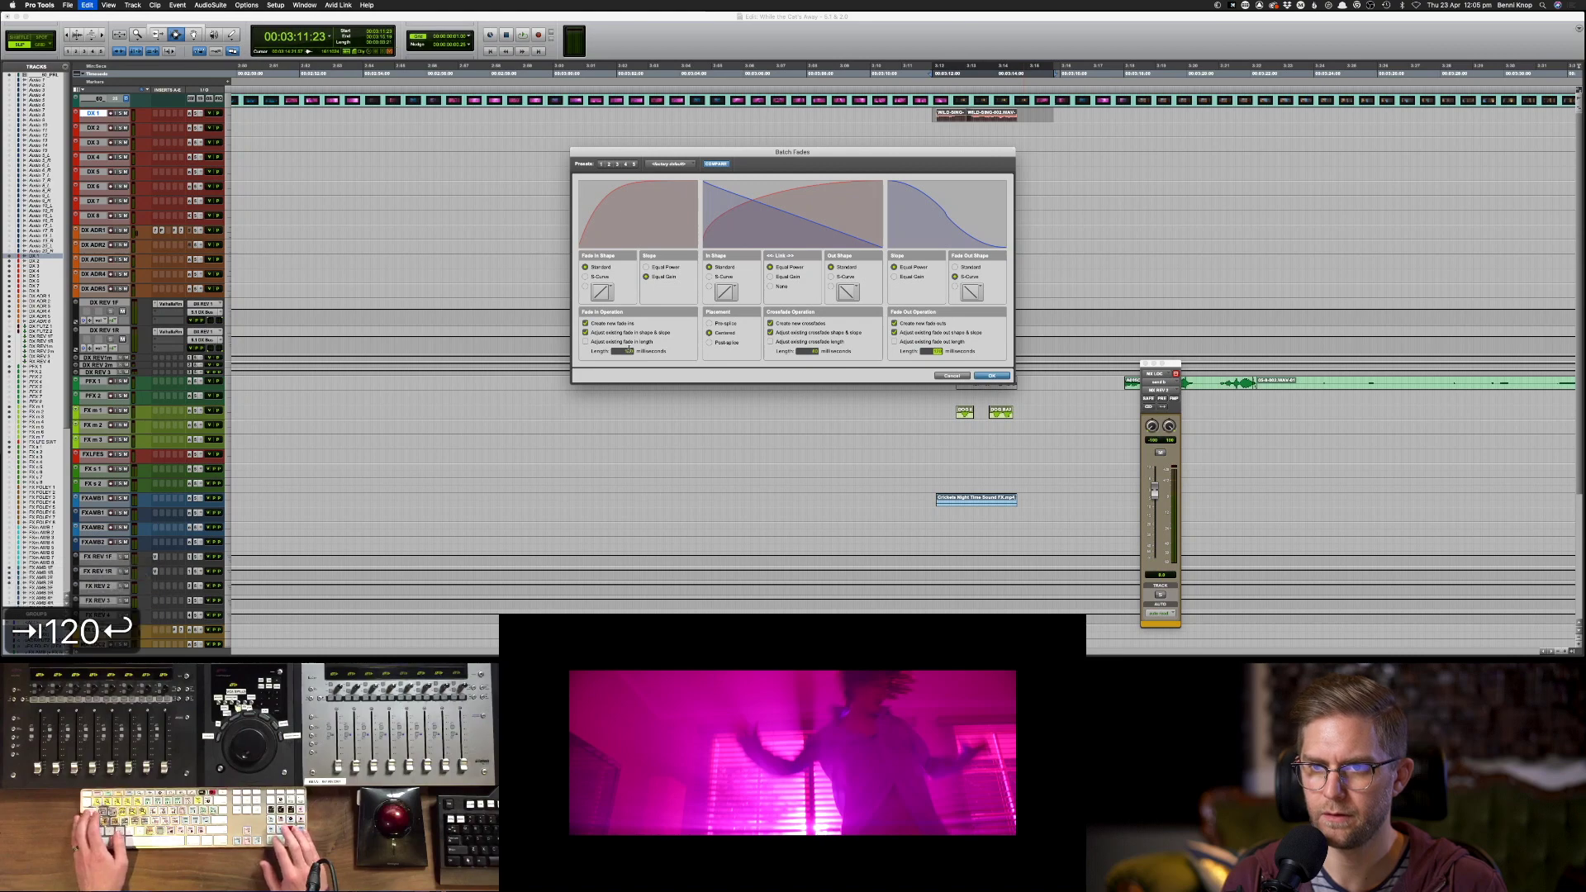
- Adjust the fade-in at the start of the DX 1 clips and shorten the fade-out at their end
key("super+bracketright")
key("super+bracketright")
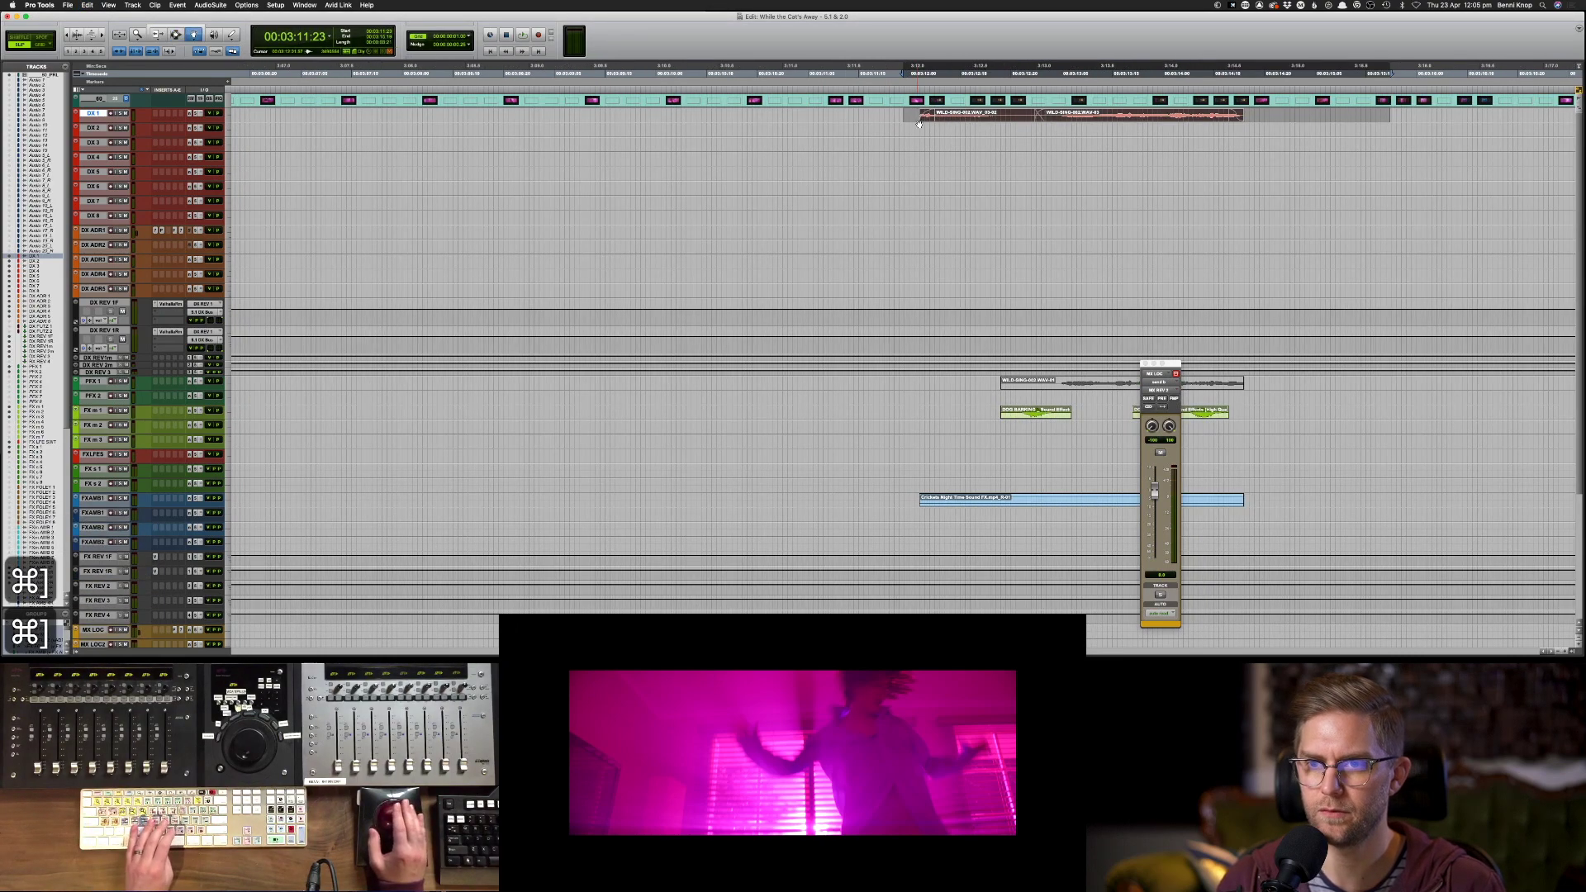
key("F8")
left_click(923, 115)
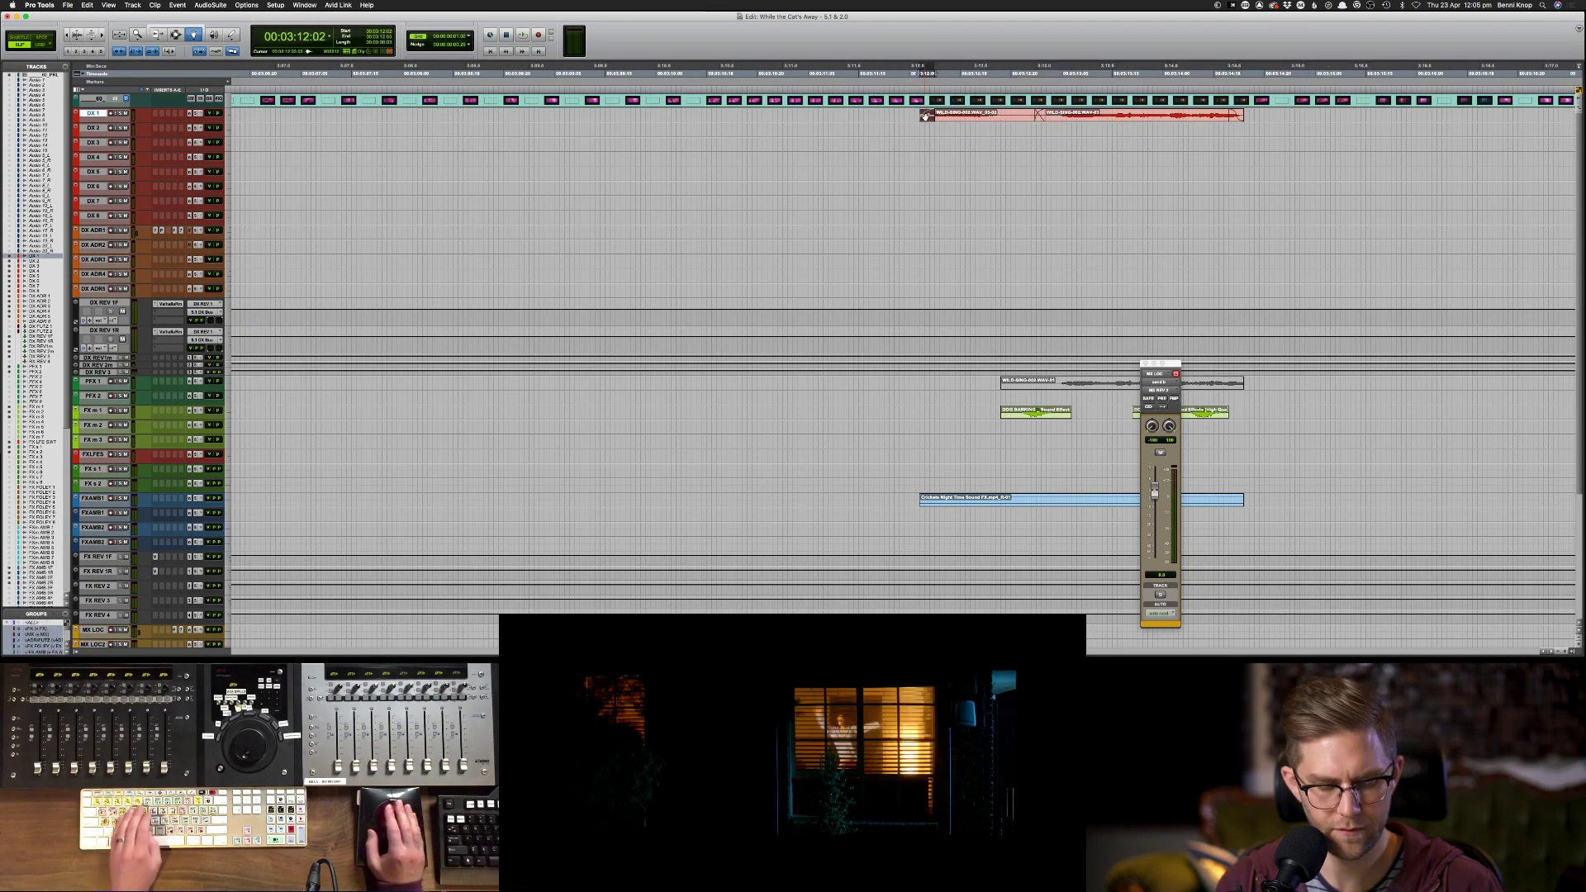
key("F6")
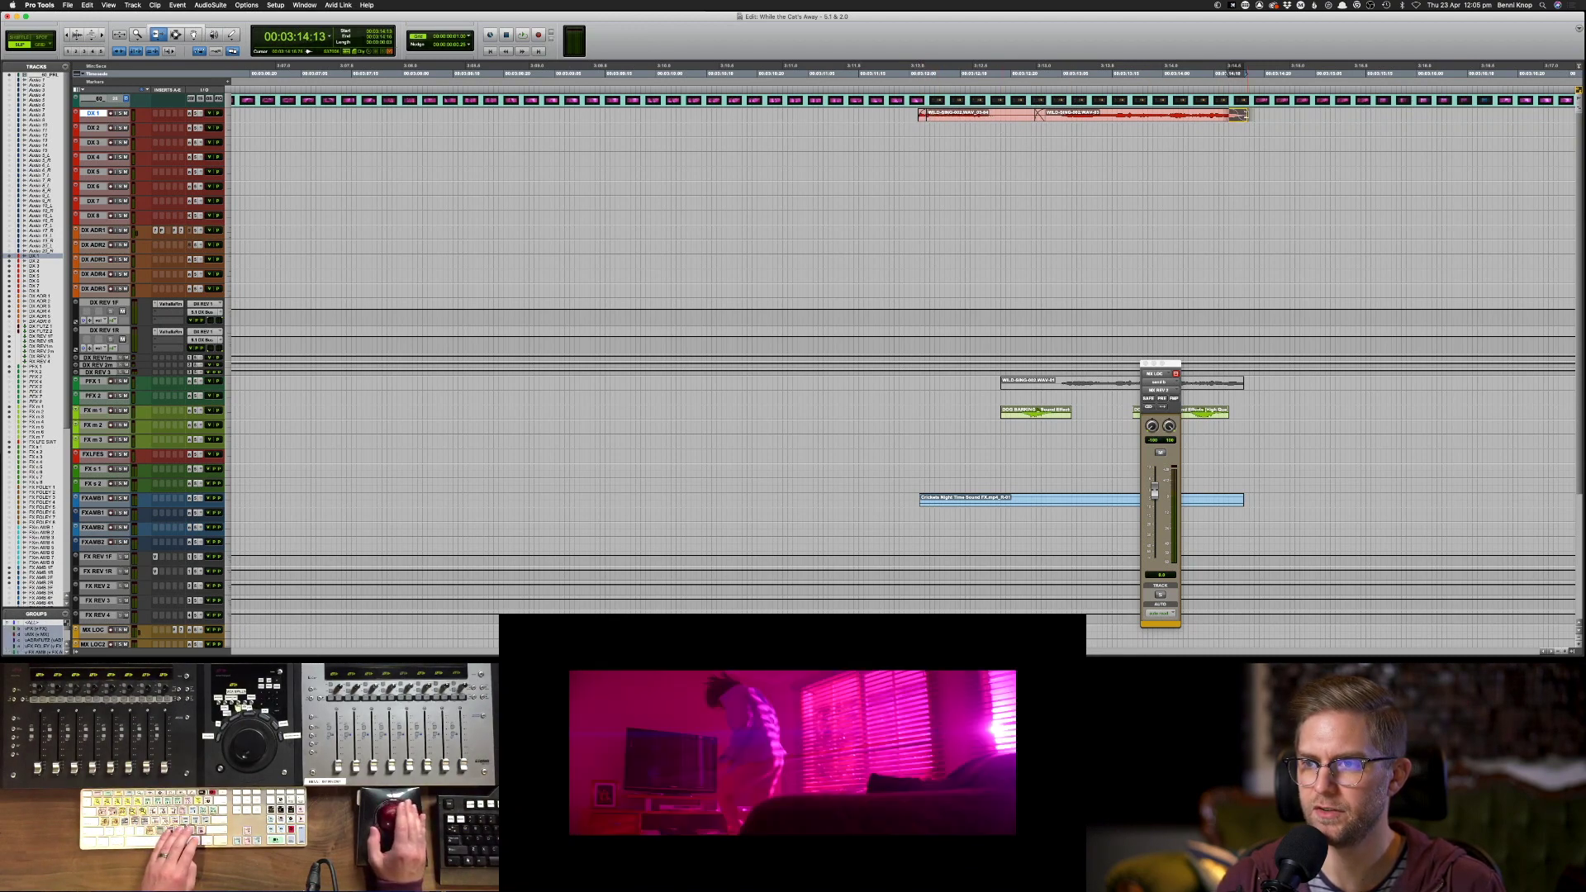
left_click_drag(1242, 115, 1238, 115)
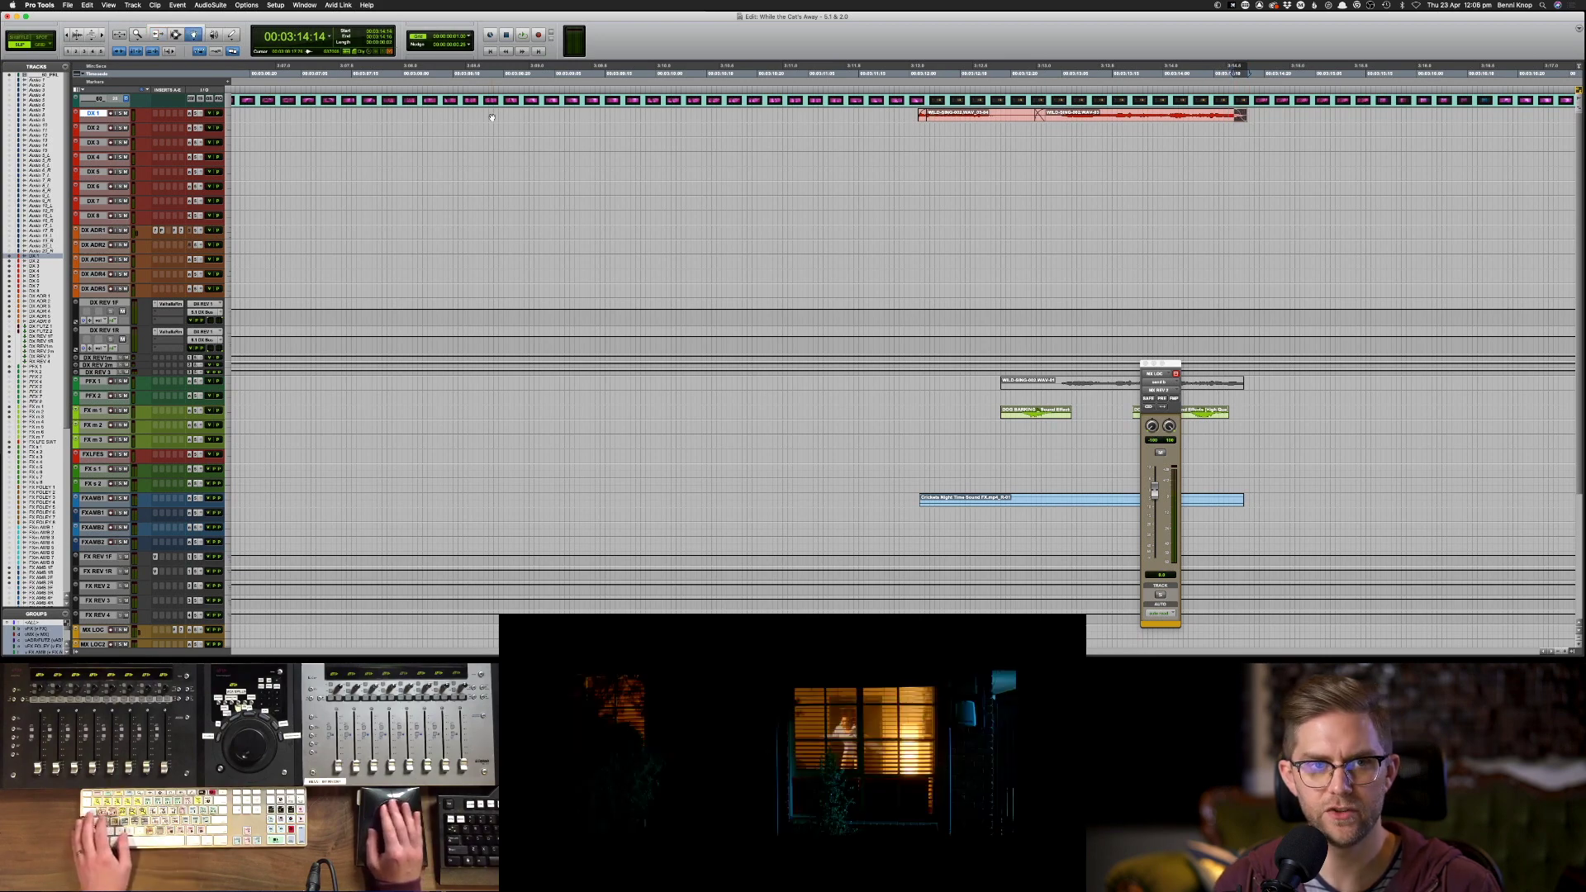
- Switch the edit mode to Grid and set the nudge value to 1 frame
key("F4")
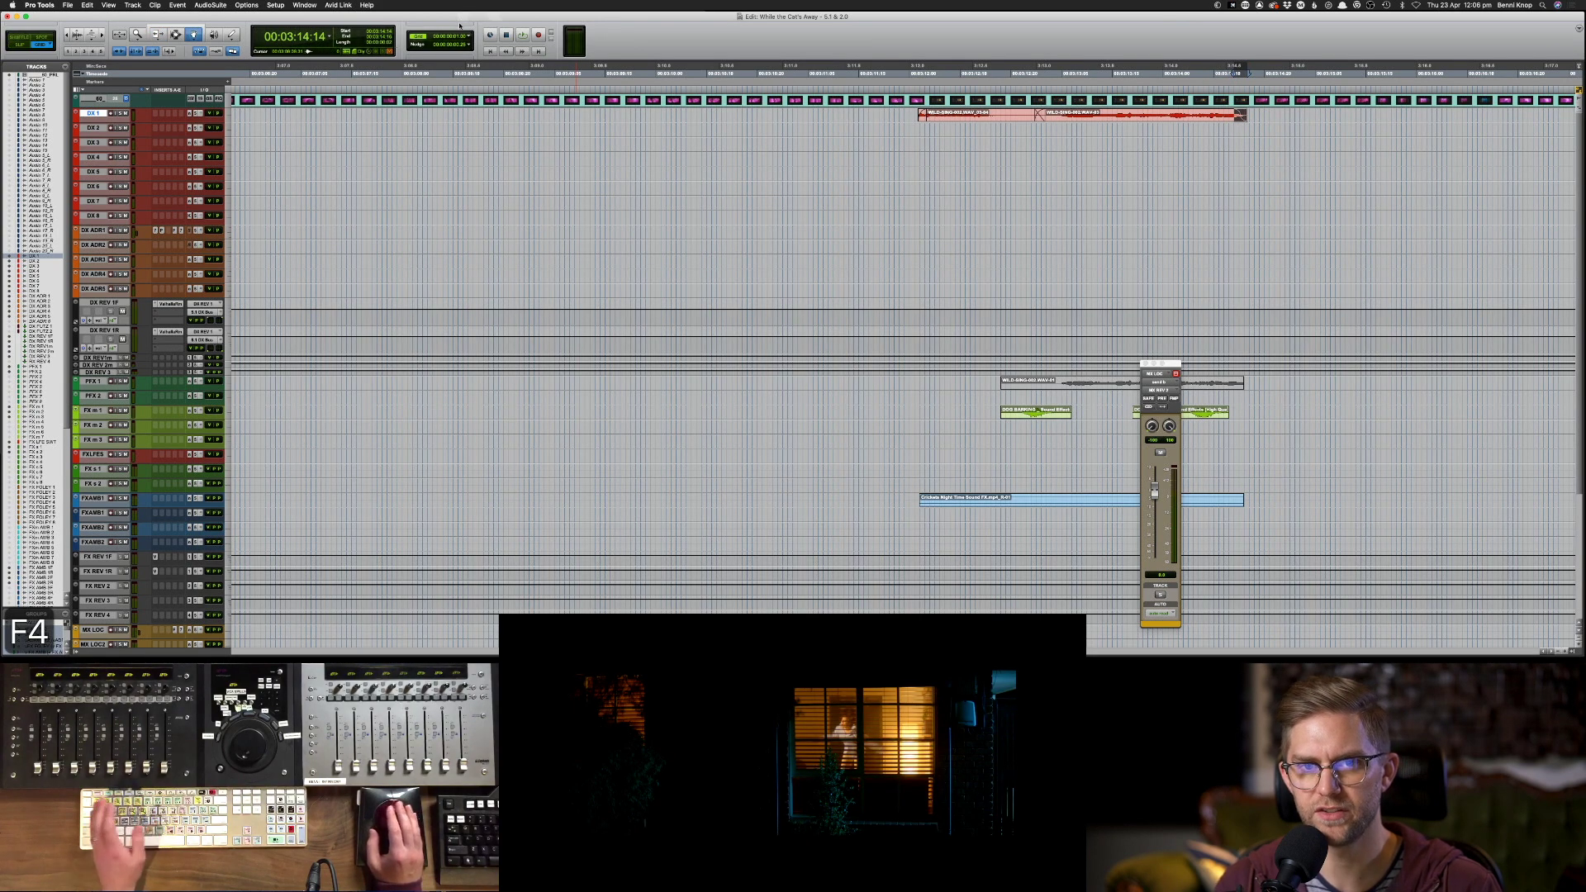
left_click(469, 46)
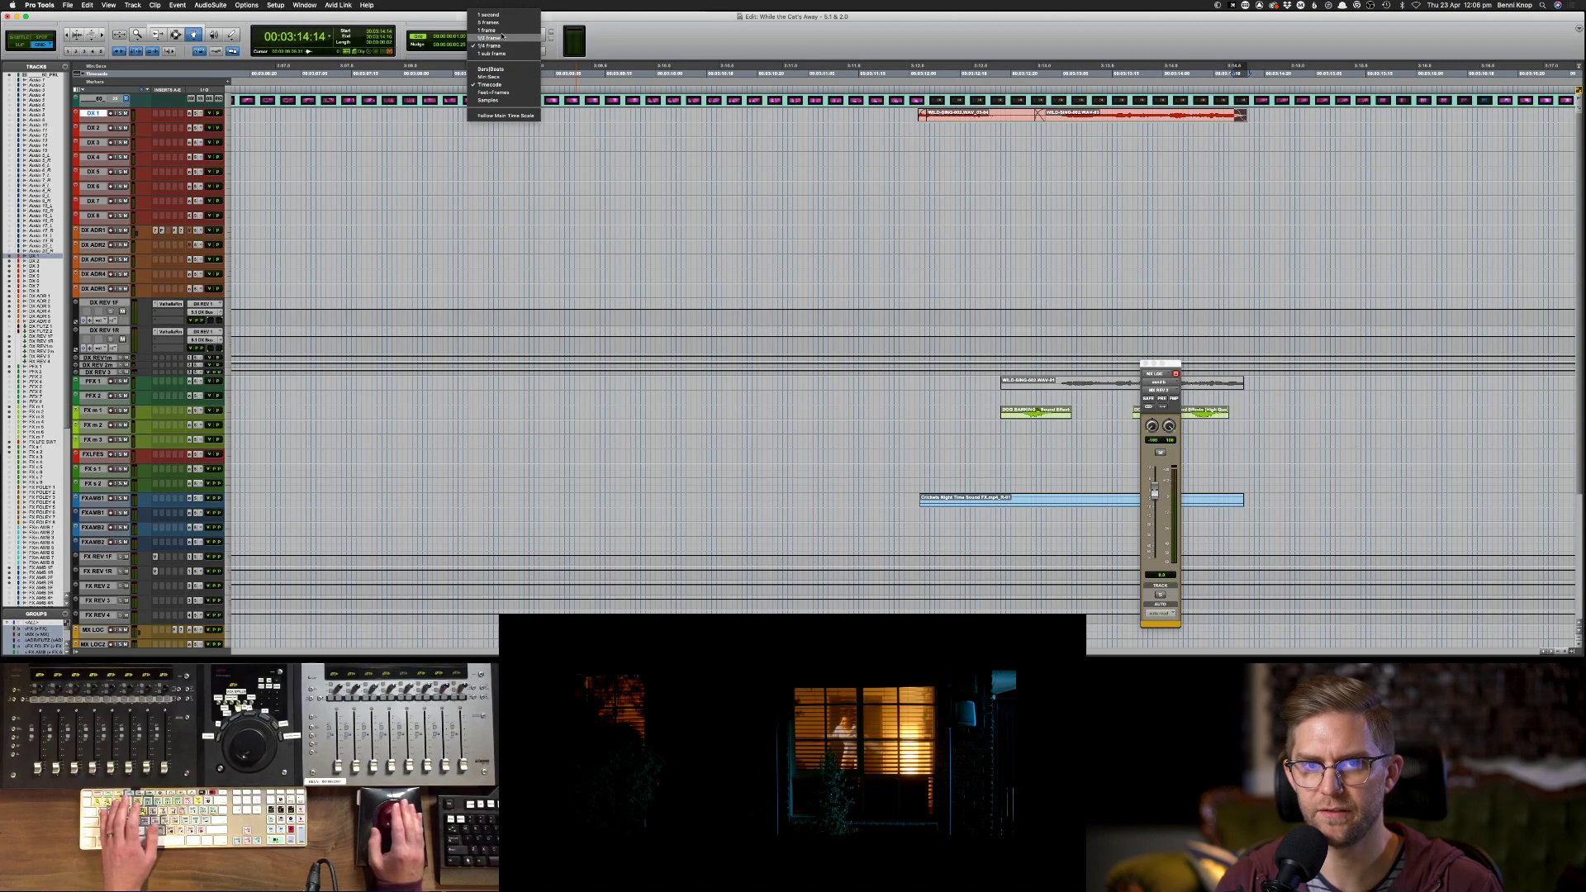
left_click(503, 30)
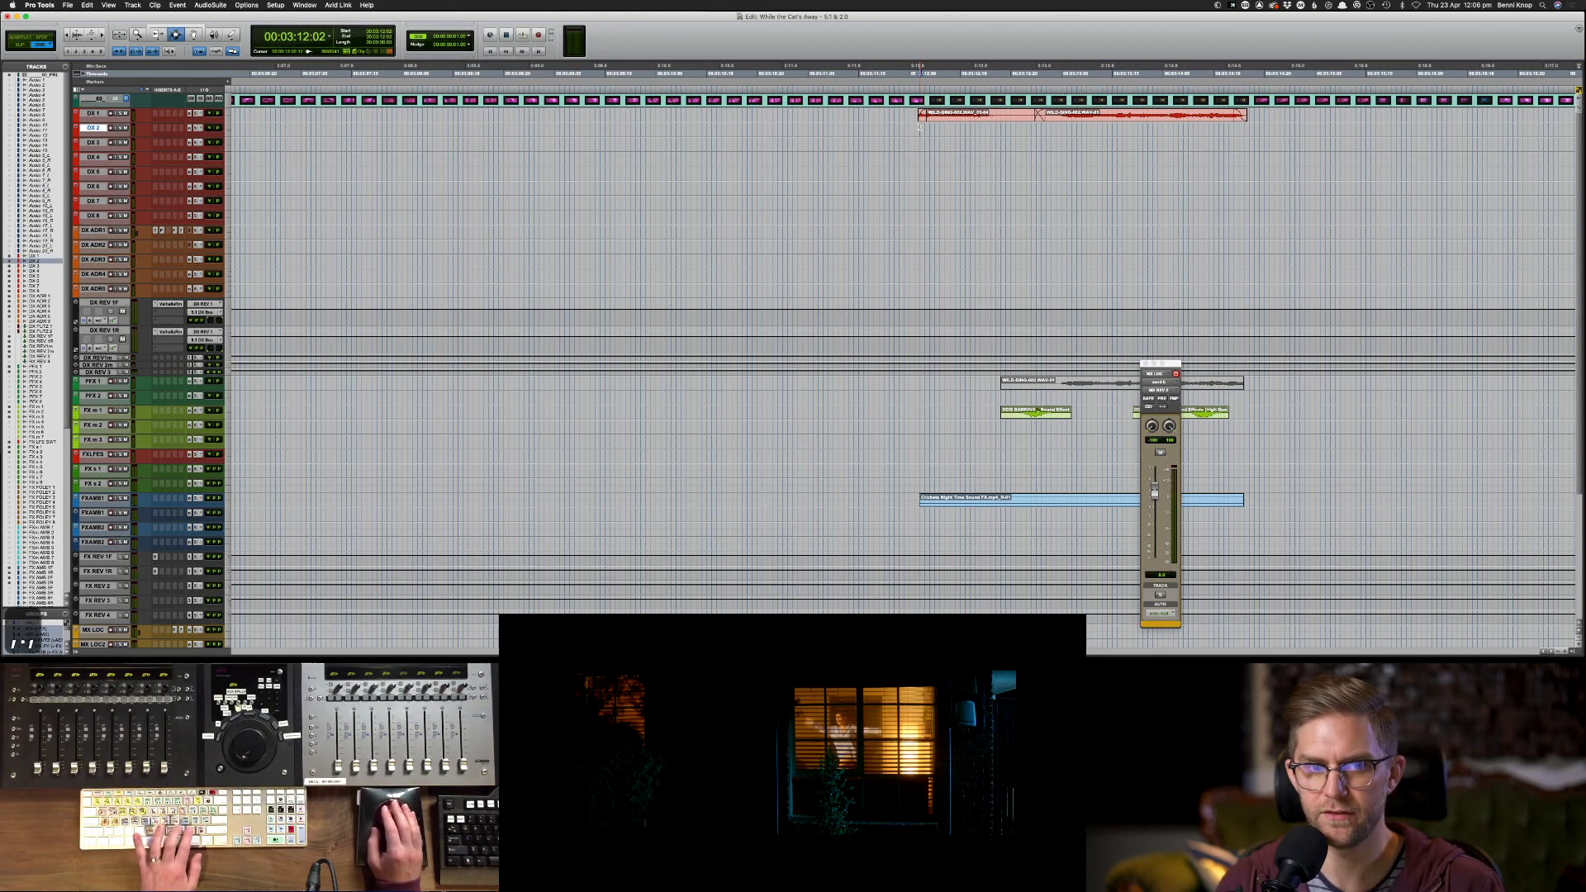
- Move the cursor three frames before the DX 1 clips' picture cut and play through the night shot
key("minus")
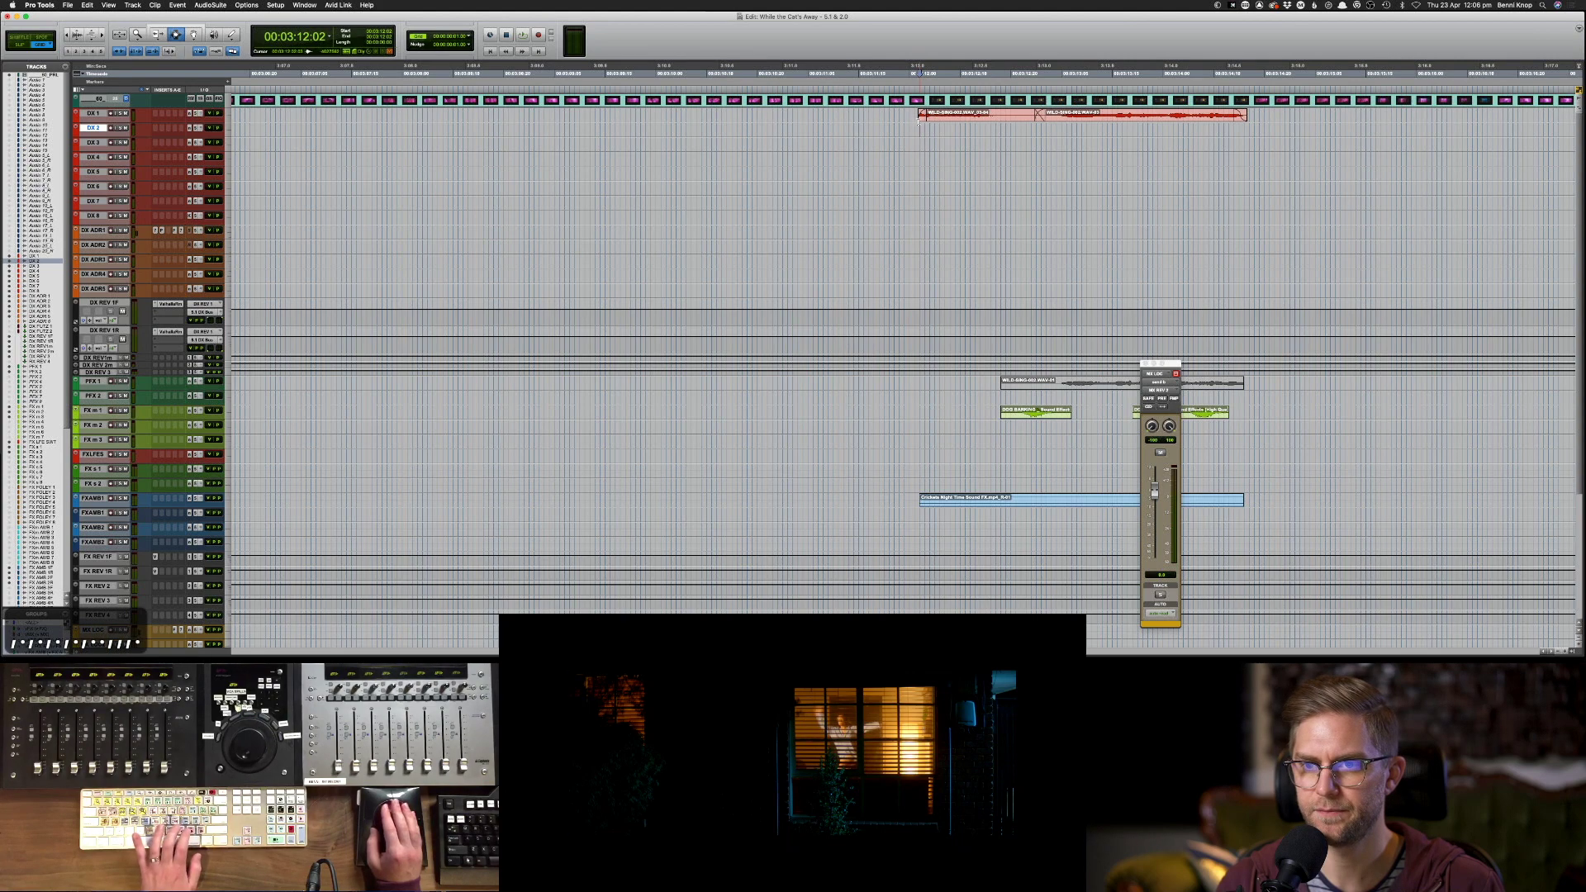
key("minus")
key("minus")
key("p")
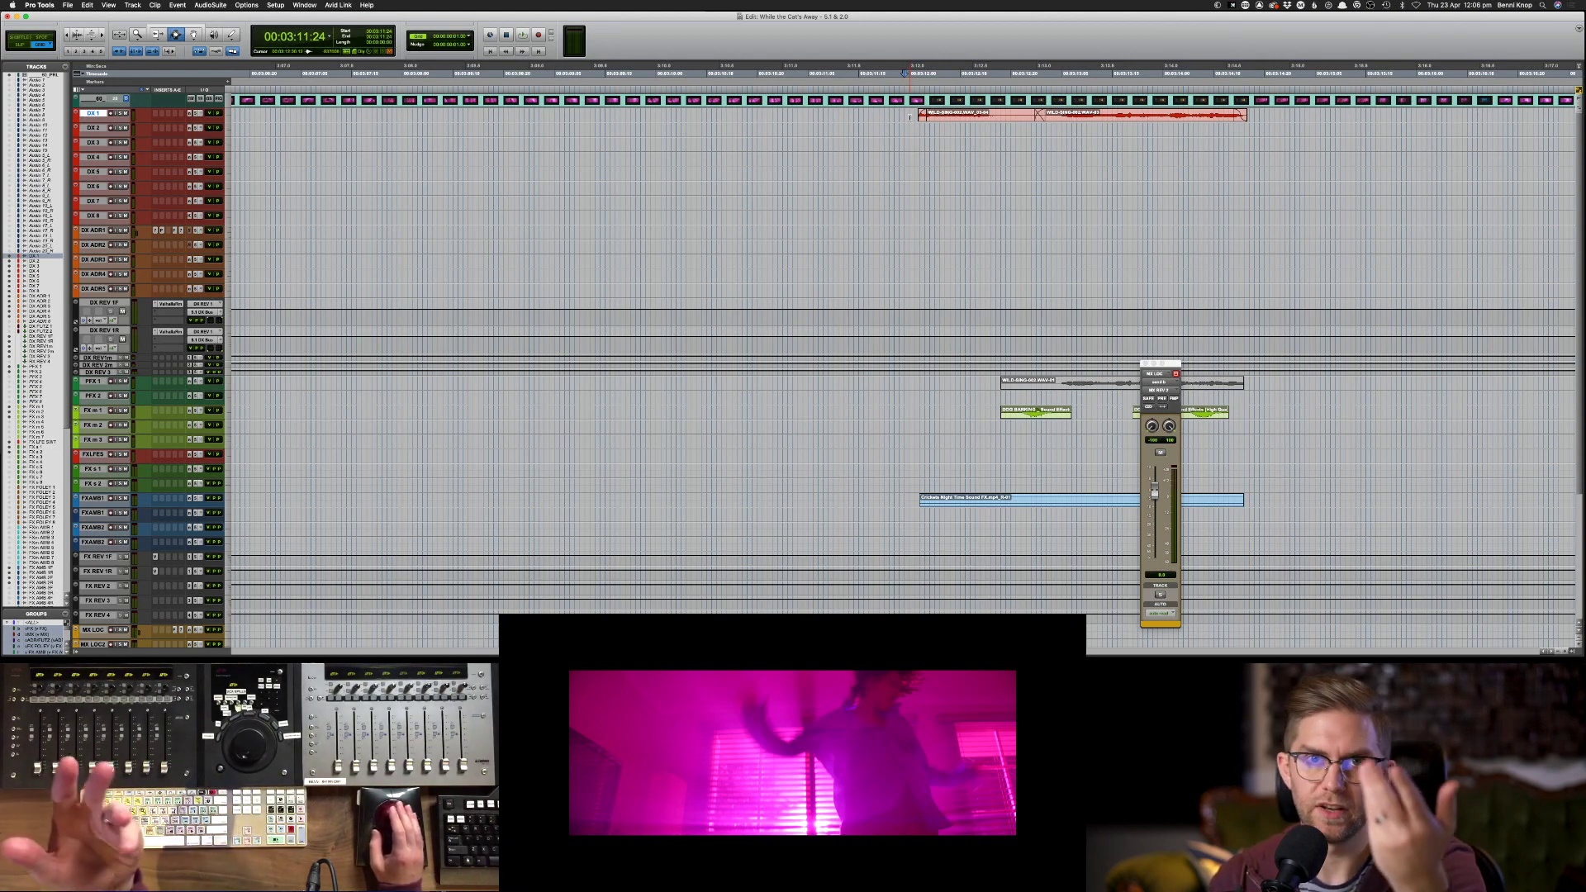
key("space")
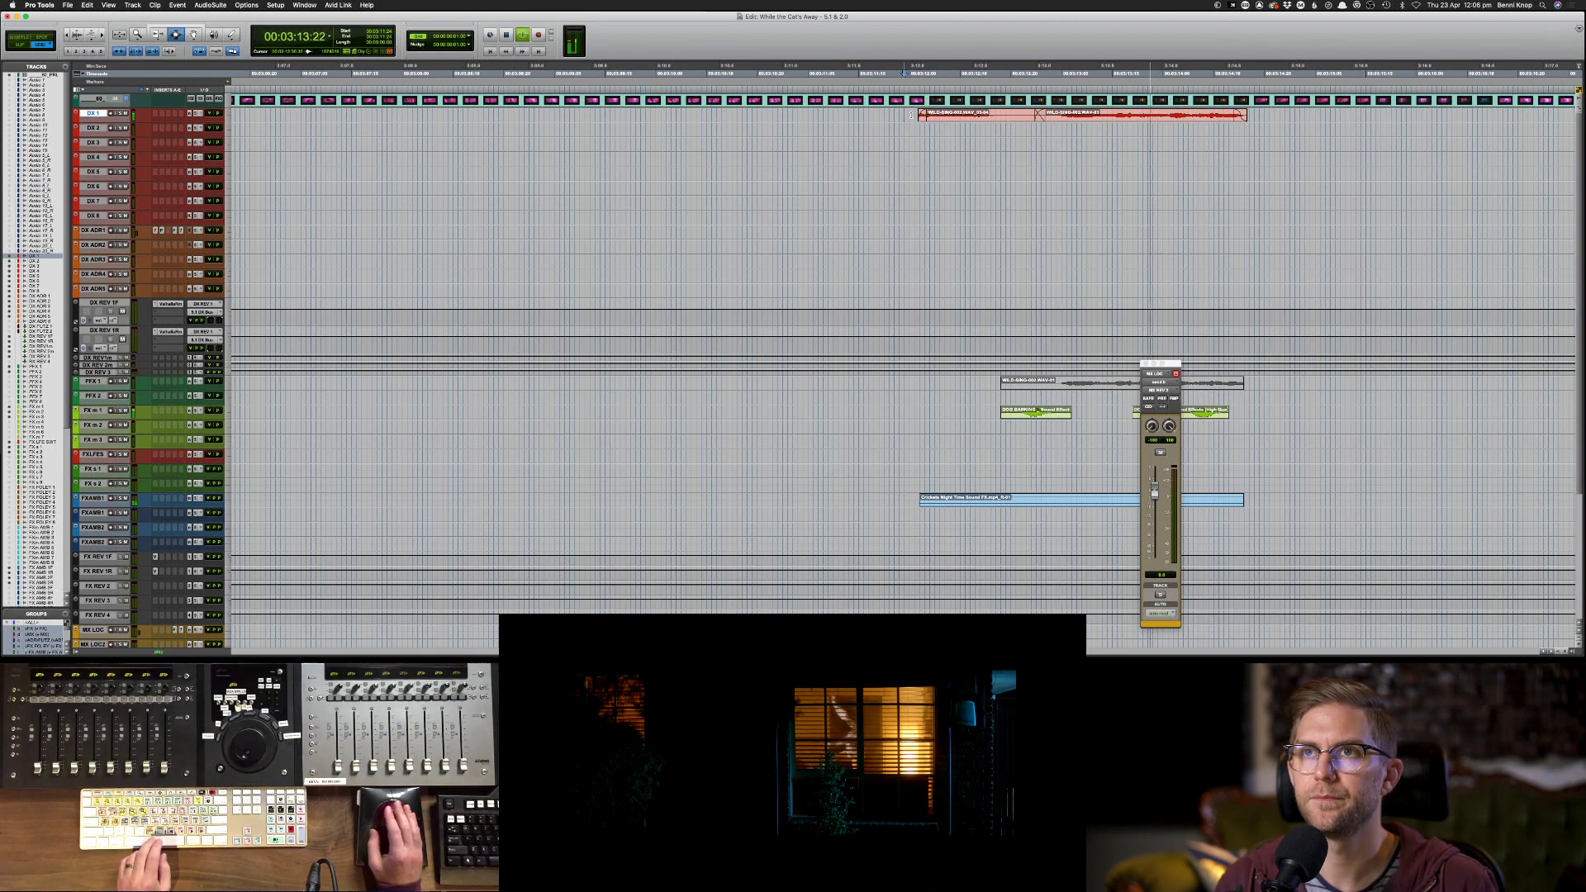
key("super+bracketleft")
key("super+bracketleft")
key("super+bracketleft")
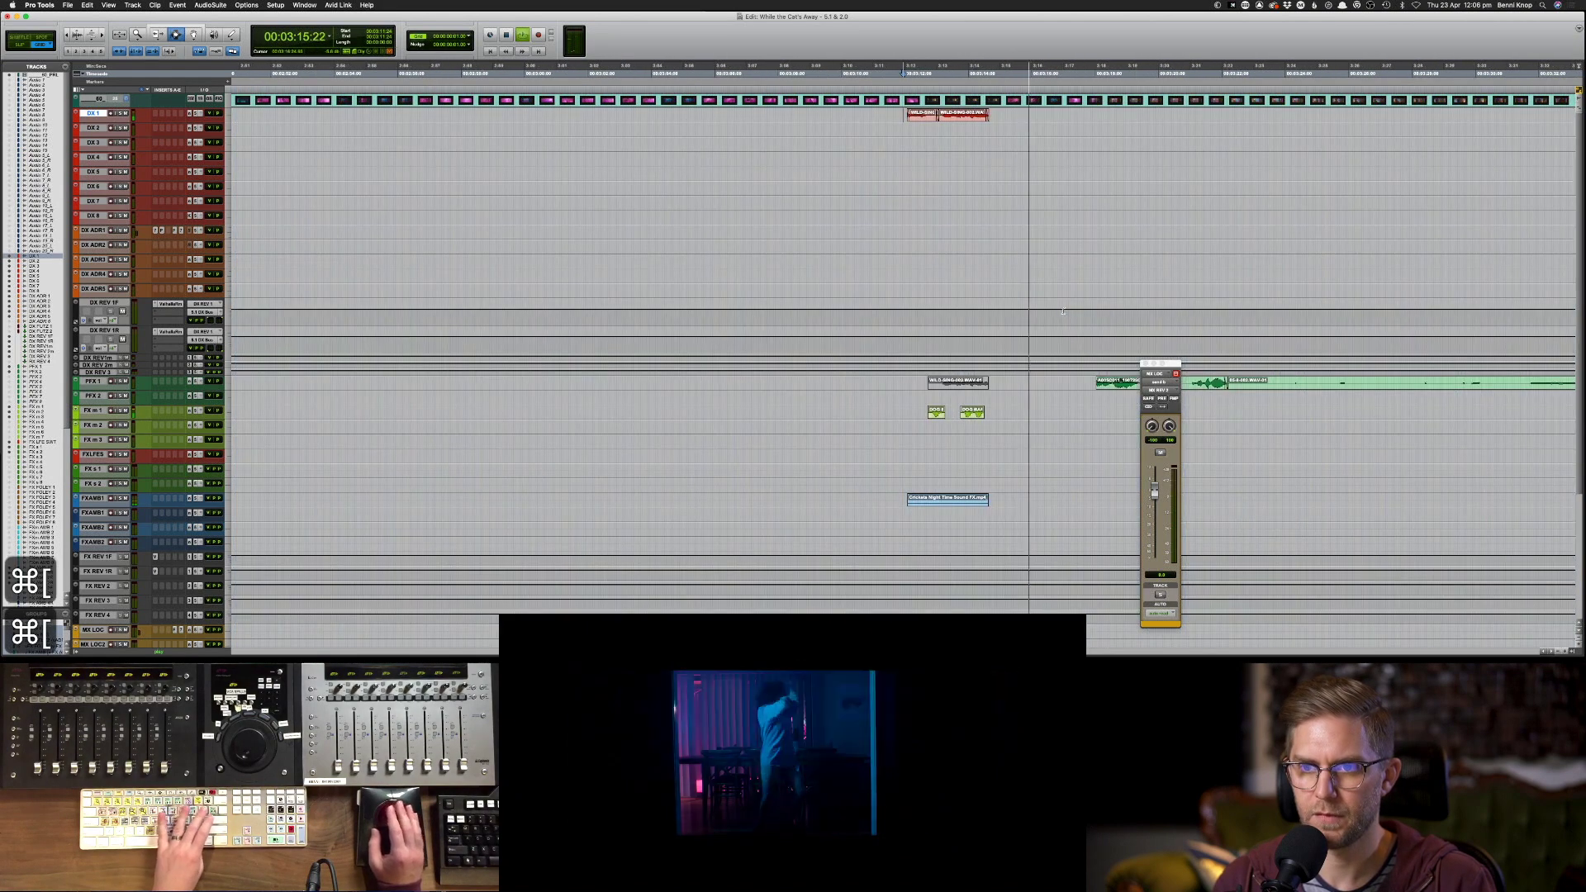
- Play back the short pair of dialogue clips on track DX 1 from about 00:03:12
key("space")
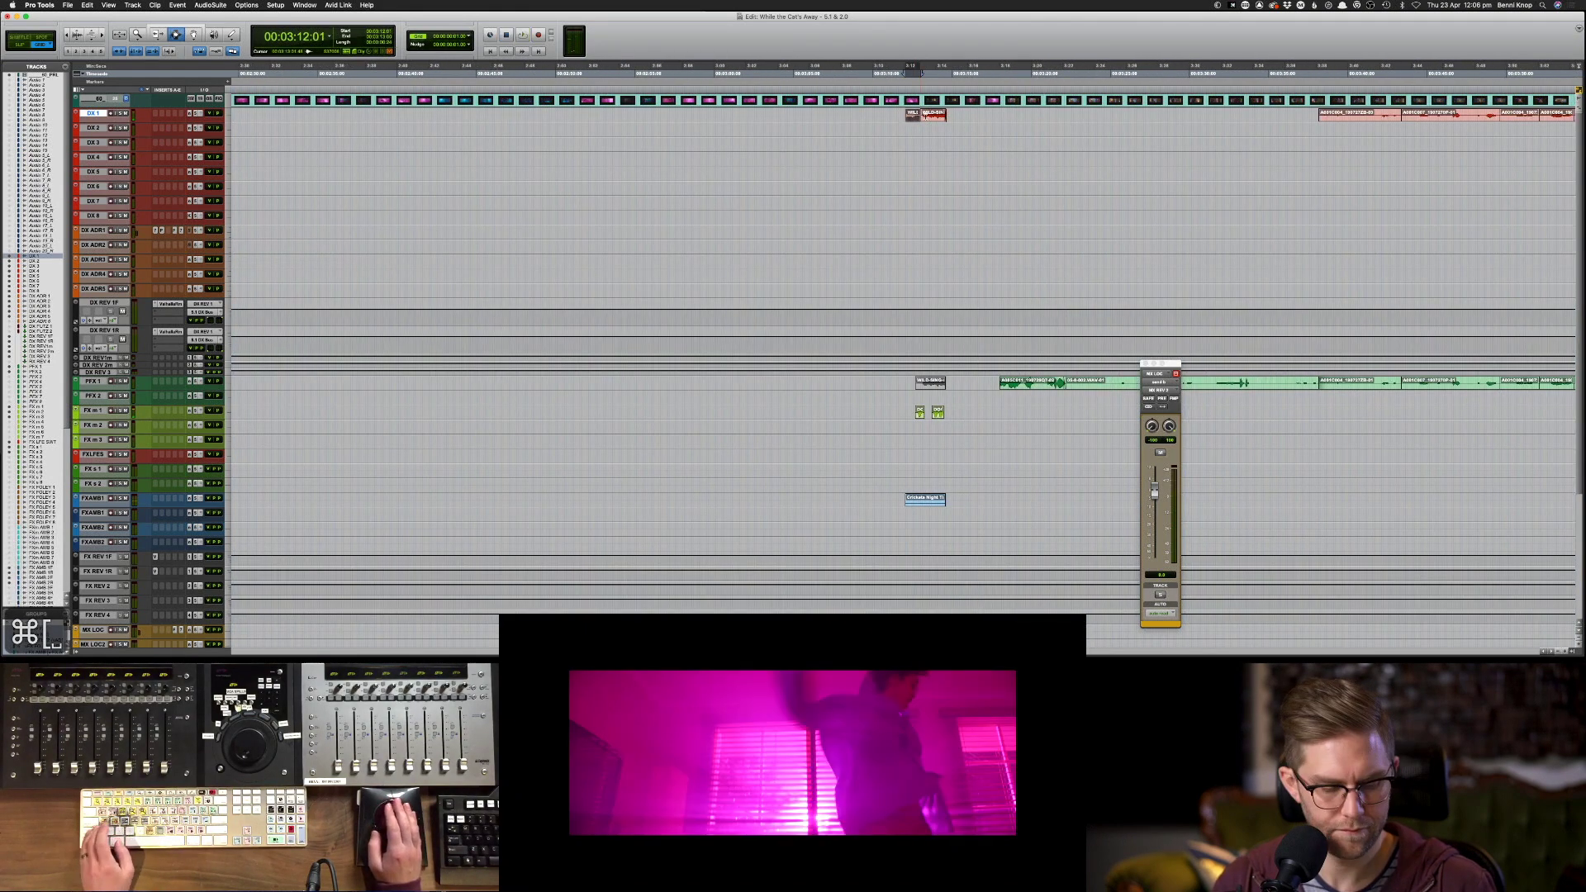
left_click(940, 120, "shift")
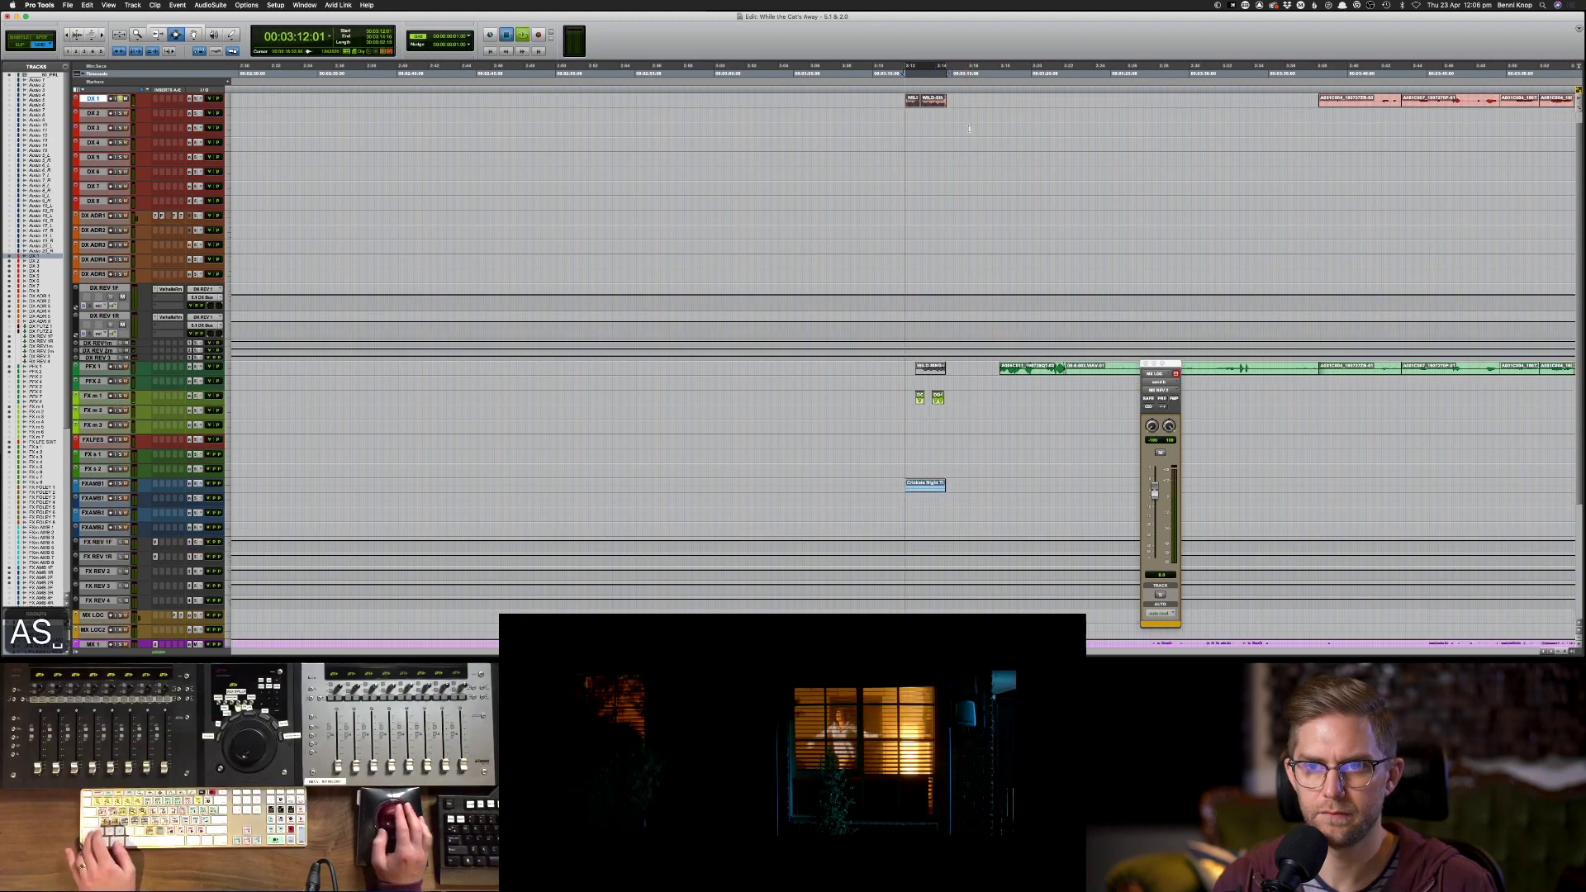
key("space")
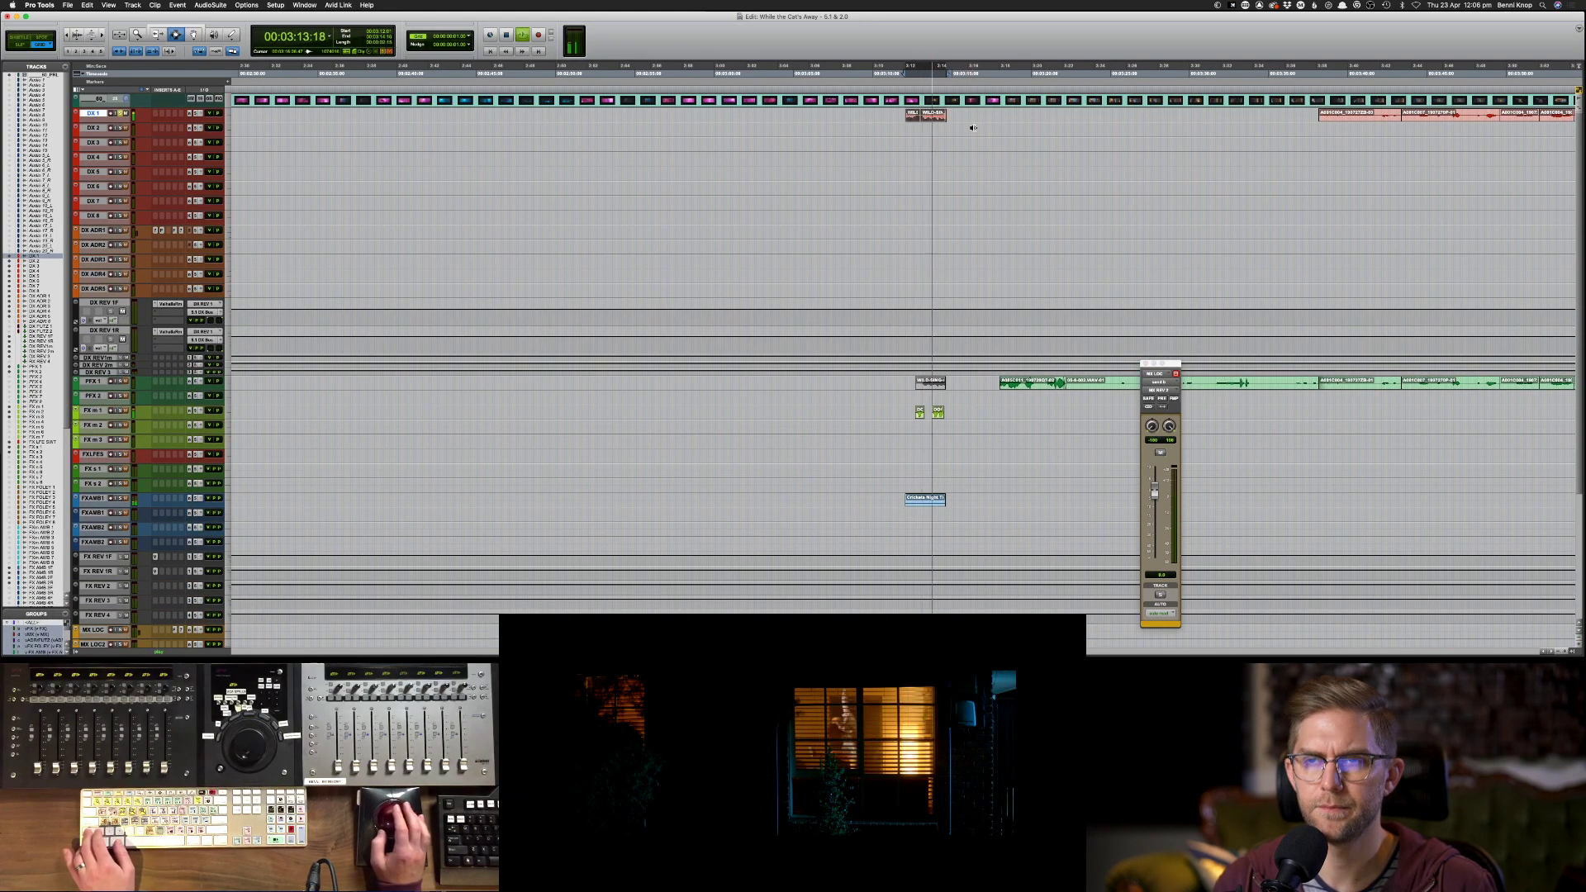
key("space")
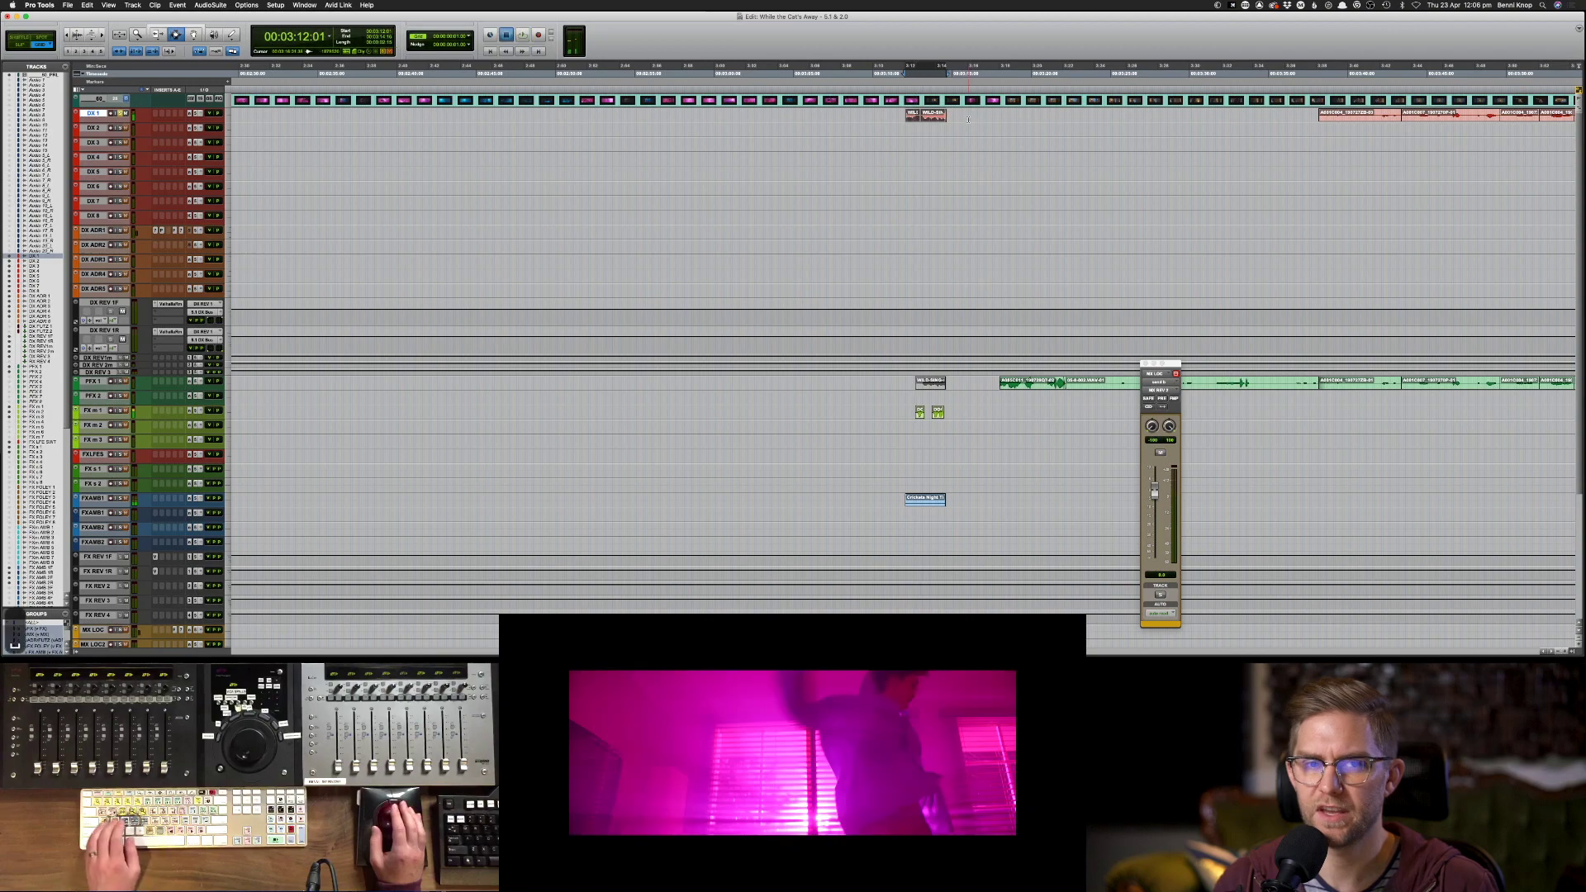
- Check the following scene by playing the PFX 1 production effects from about 00:03:21
left_click(1063, 105)
scroll(1081, 100, "right", 5)
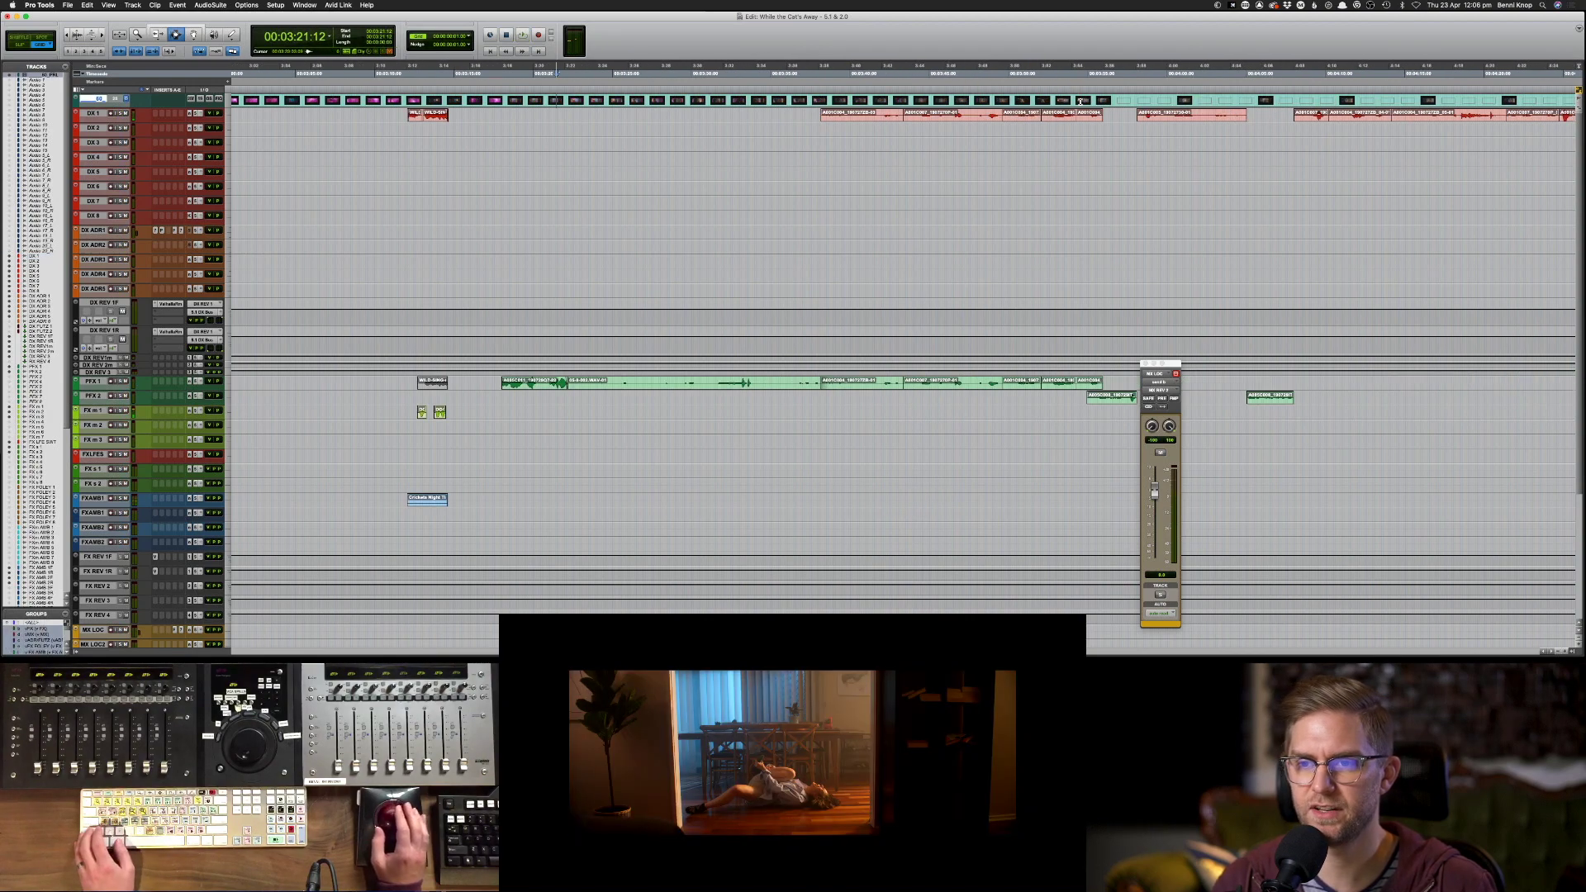
left_click(819, 115)
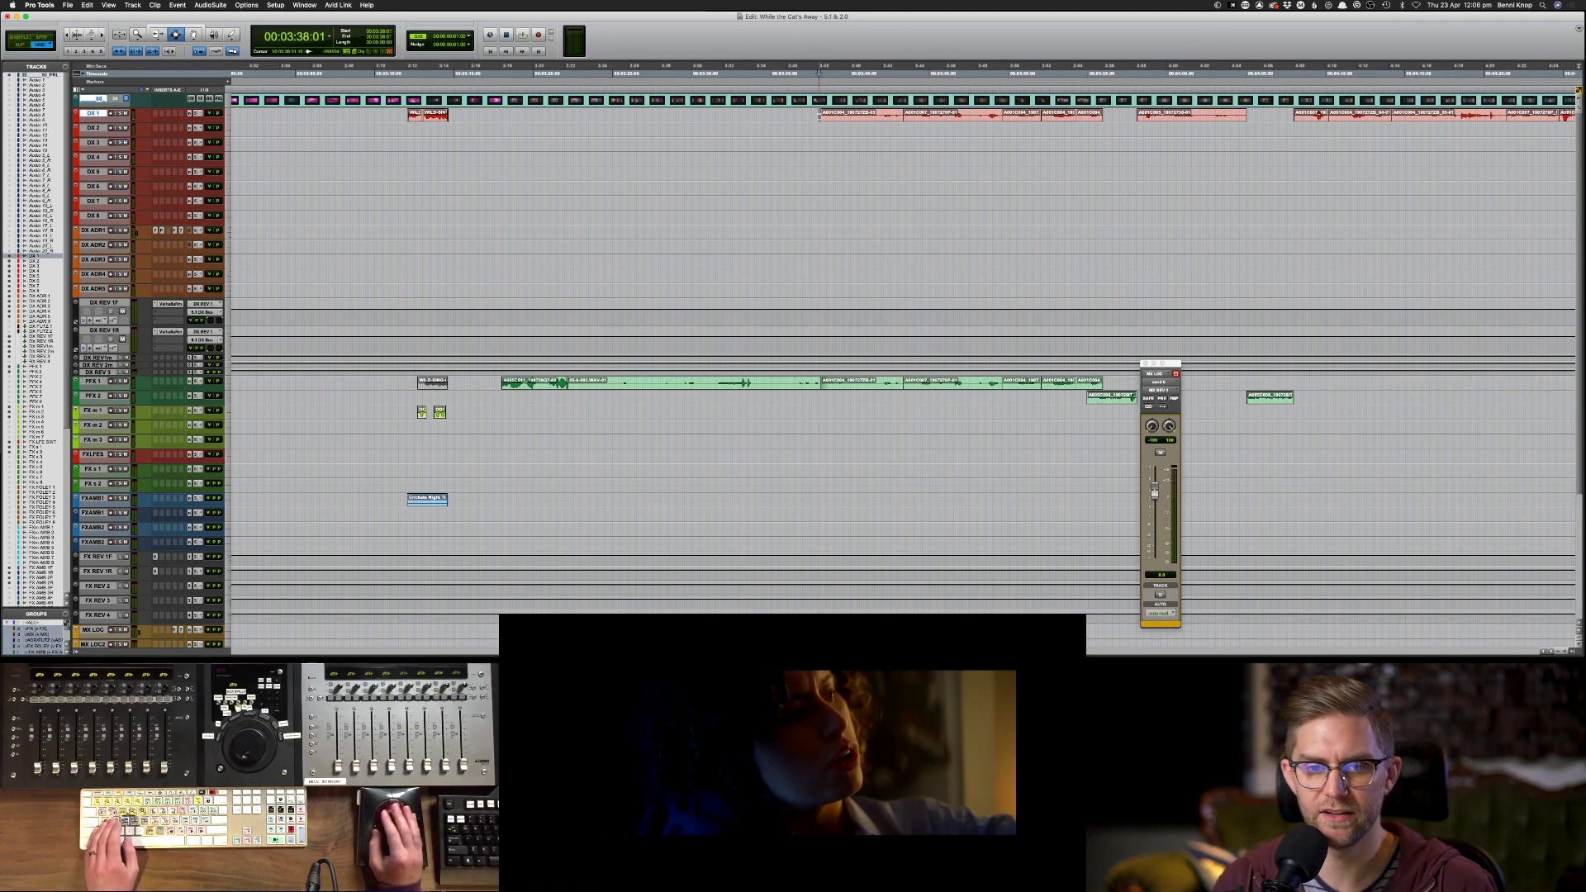
key("space")
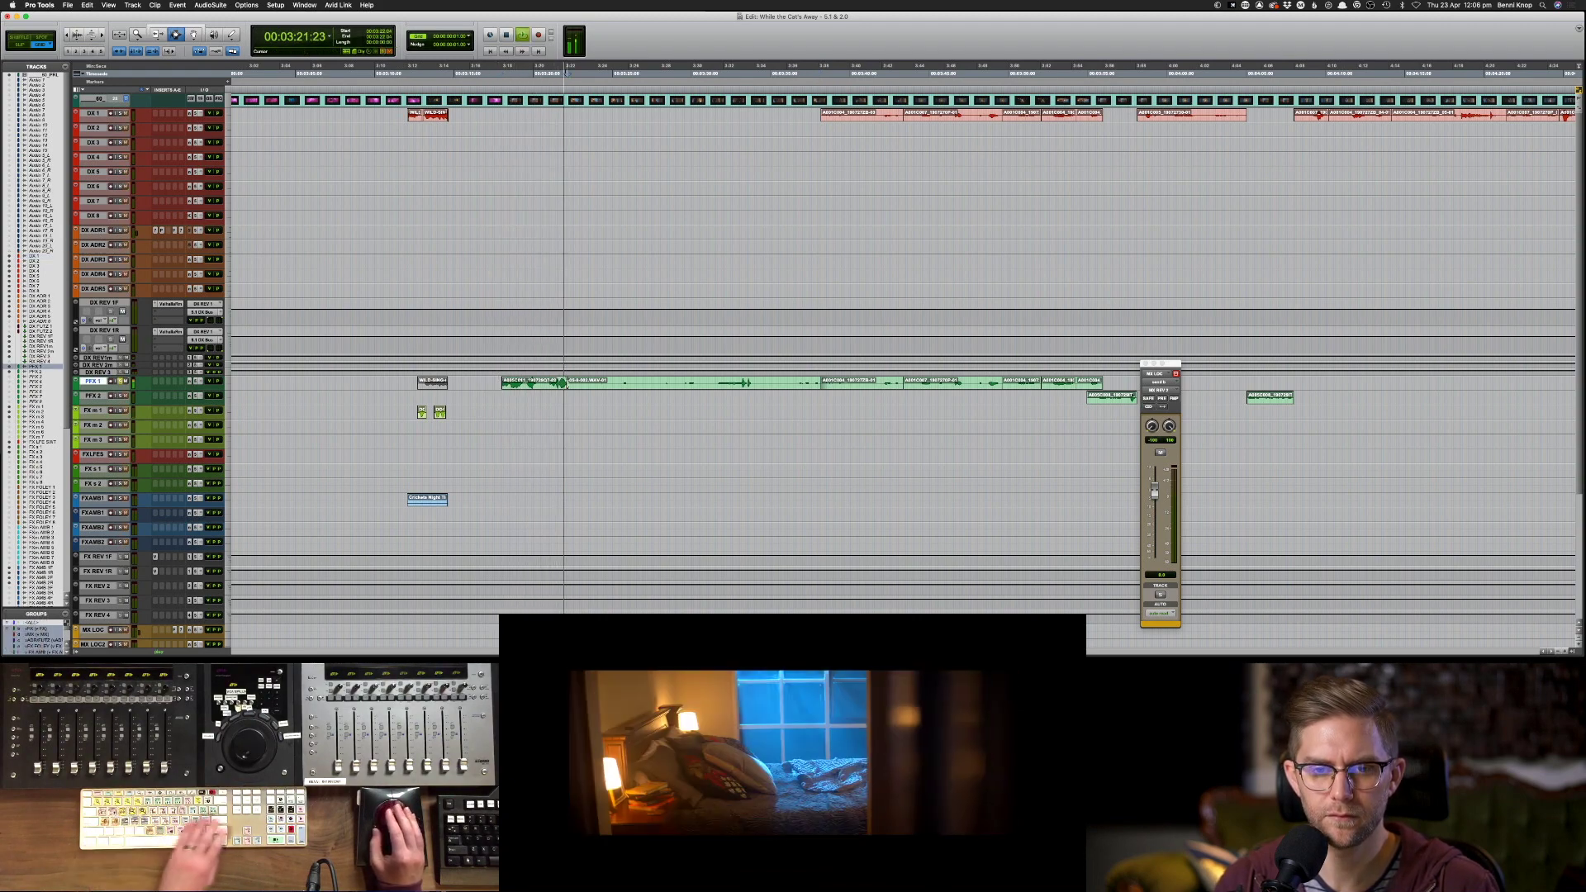
key("Clear")
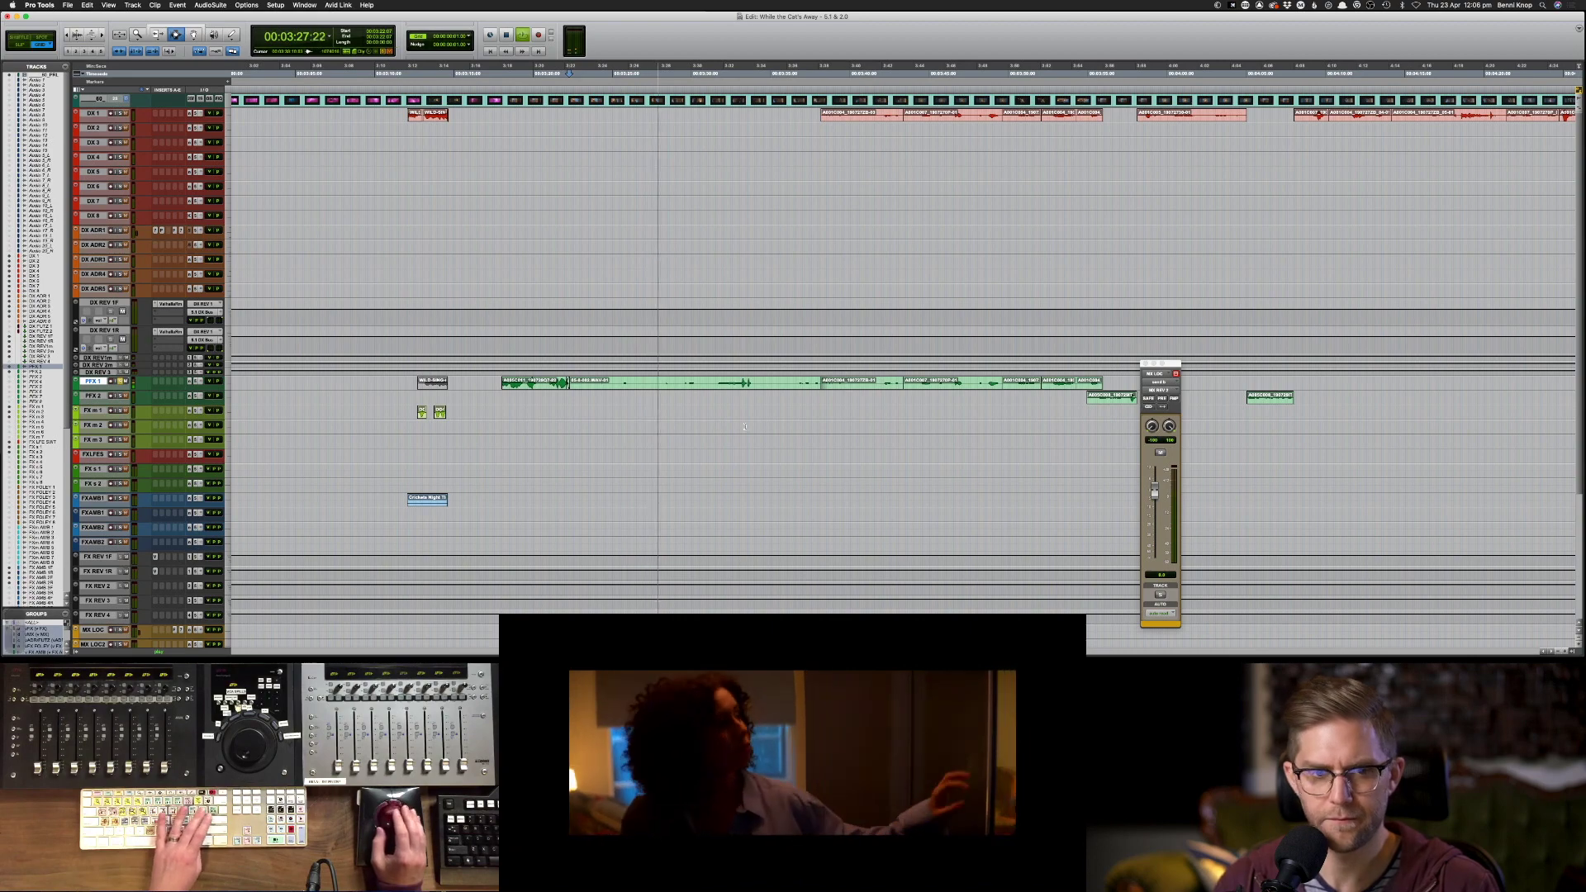
- Review the PFX 1 and PFX 2 clips across the whole film by selecting them over the full timeline
key("super+bracketleft")
key("super+bracketleft")
key("super+bracketleft")
key("super+bracketleft")
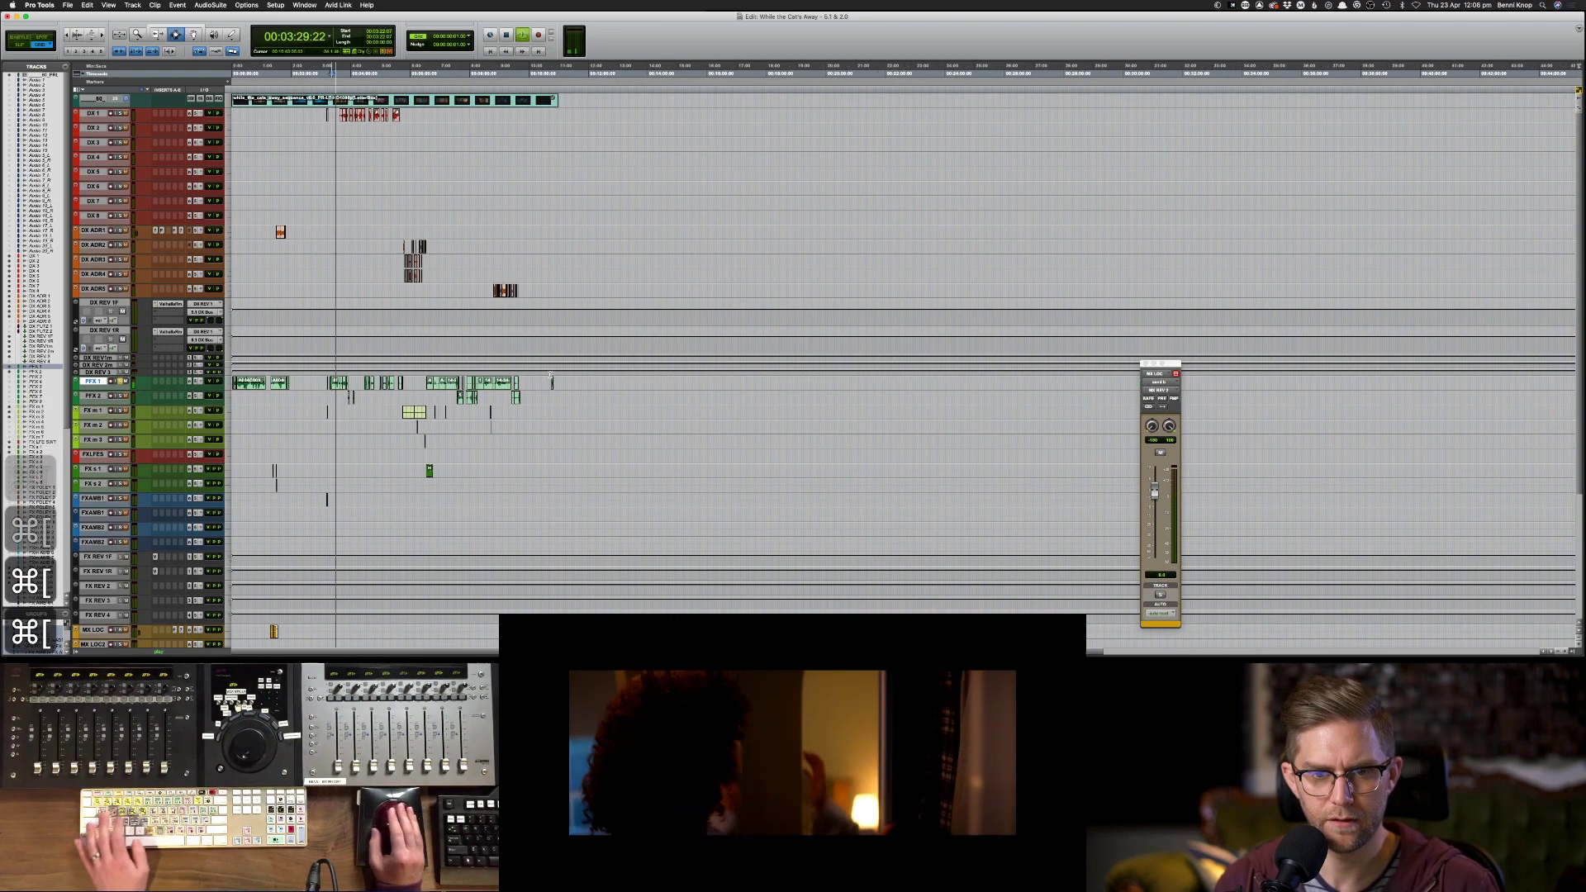
left_click_drag(578, 382, 241, 396)
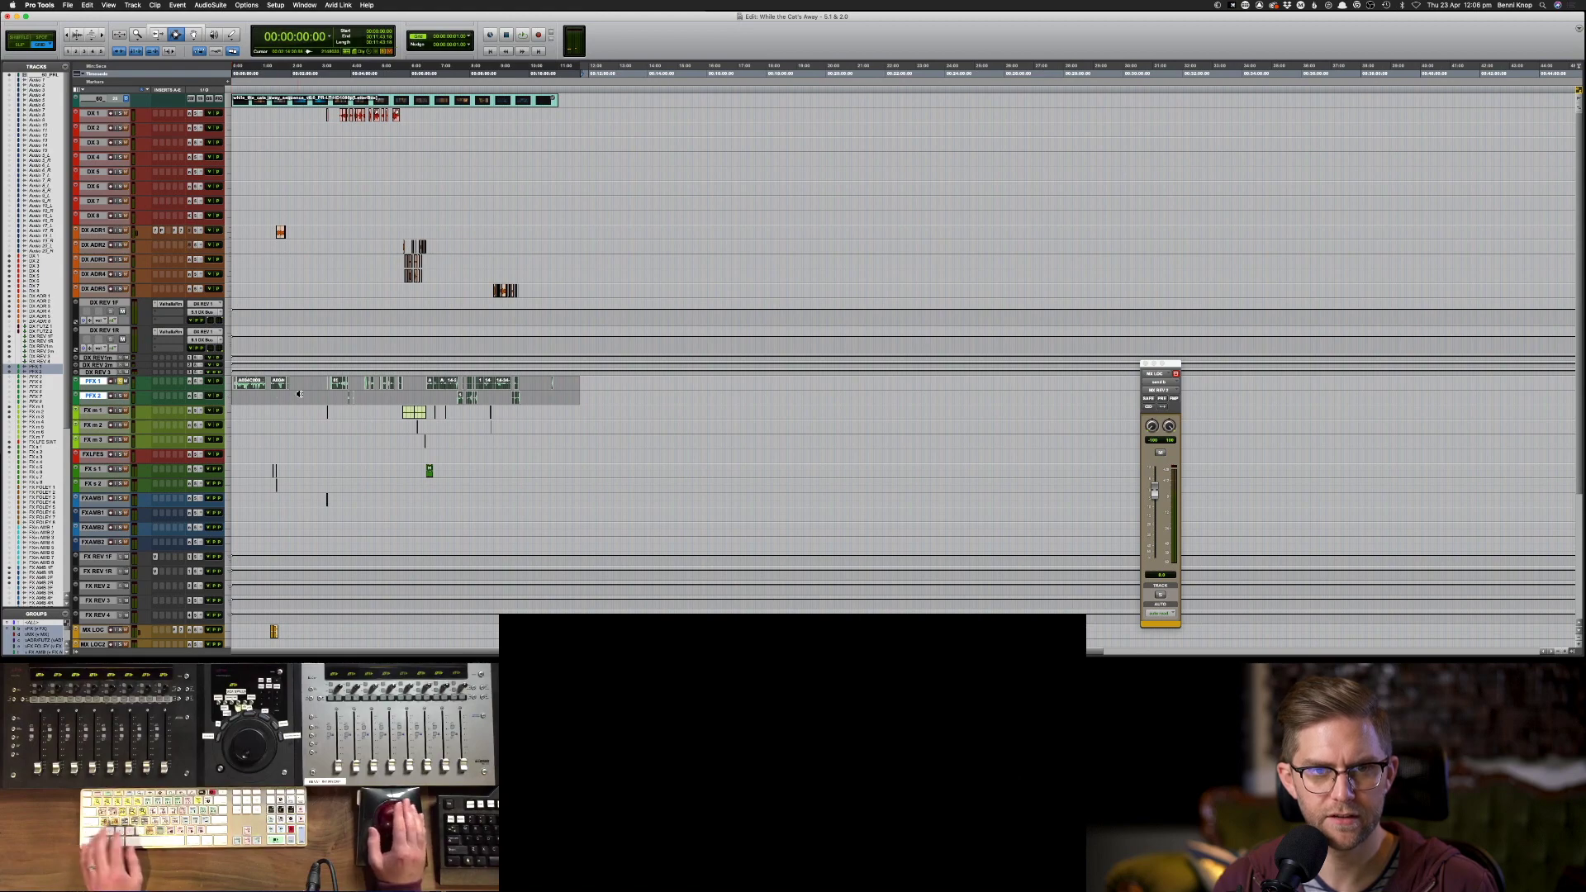
- Play from just before the main dialogue scene and highlight its run of clips on DX 1
left_click(336, 116)
key("space")
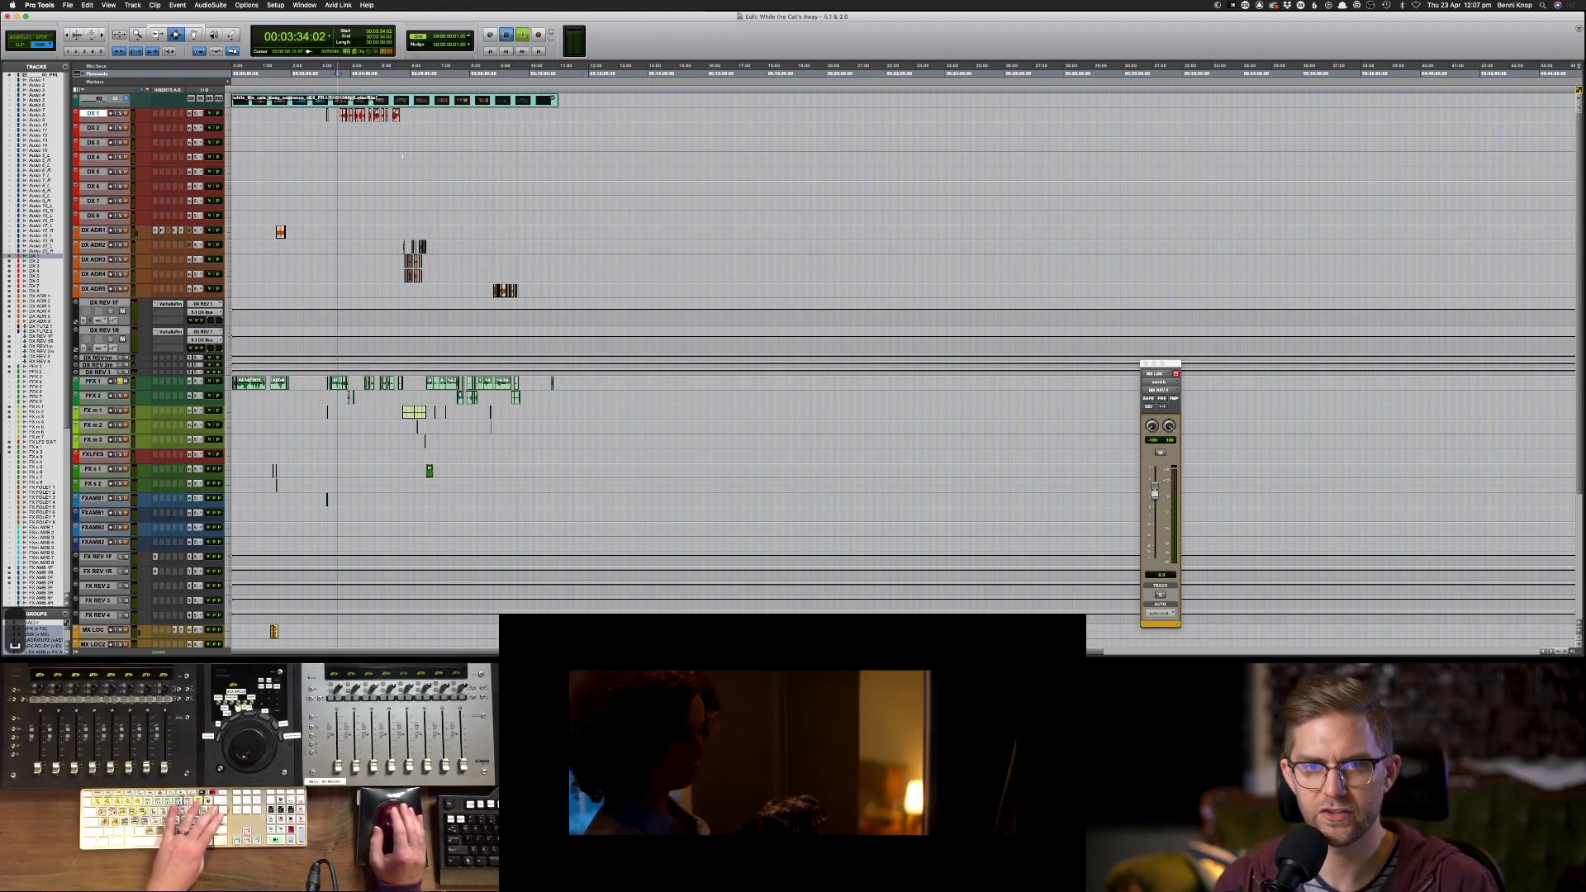
key("super+bracketright")
key("super+bracketright")
key("super+bracketright")
key("super+bracketright")
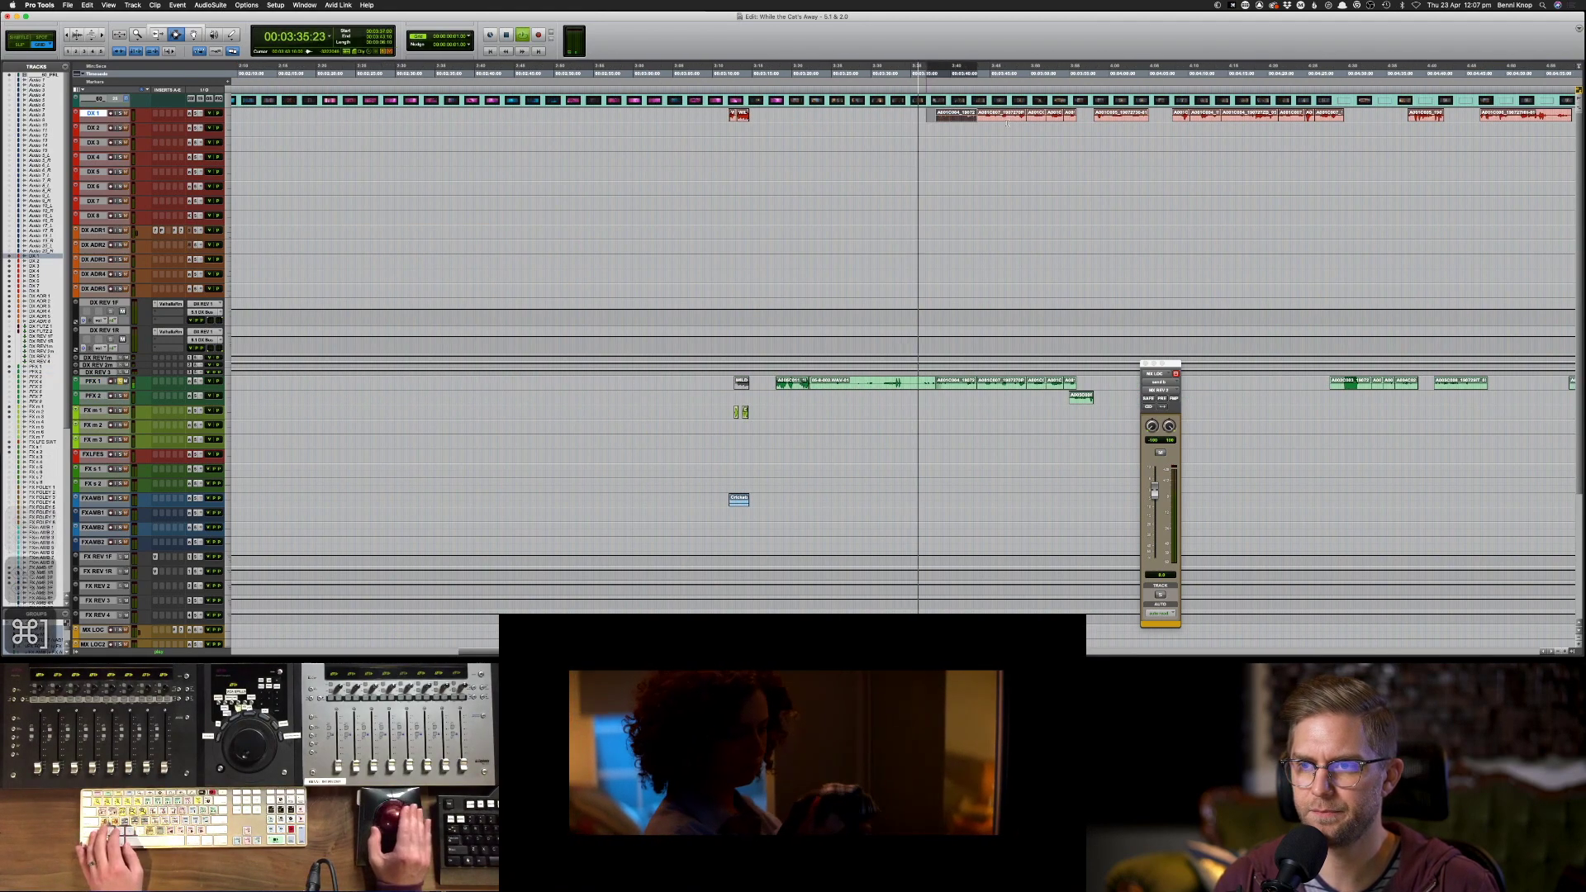
left_click_drag(726, 113, 1041, 140)
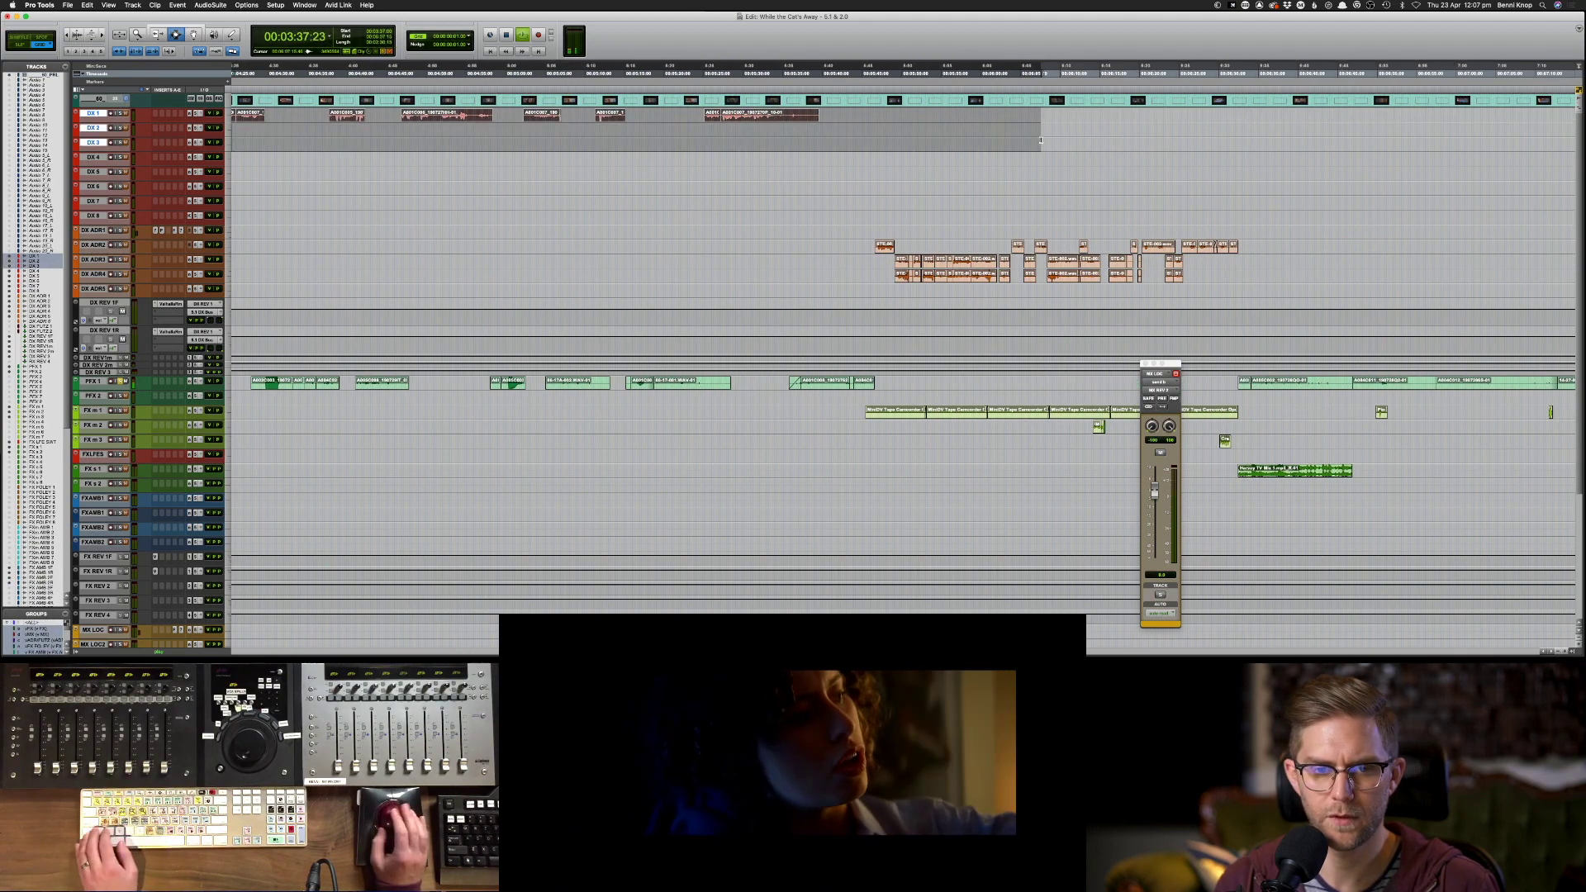
scroll(948, 202, "left", 5)
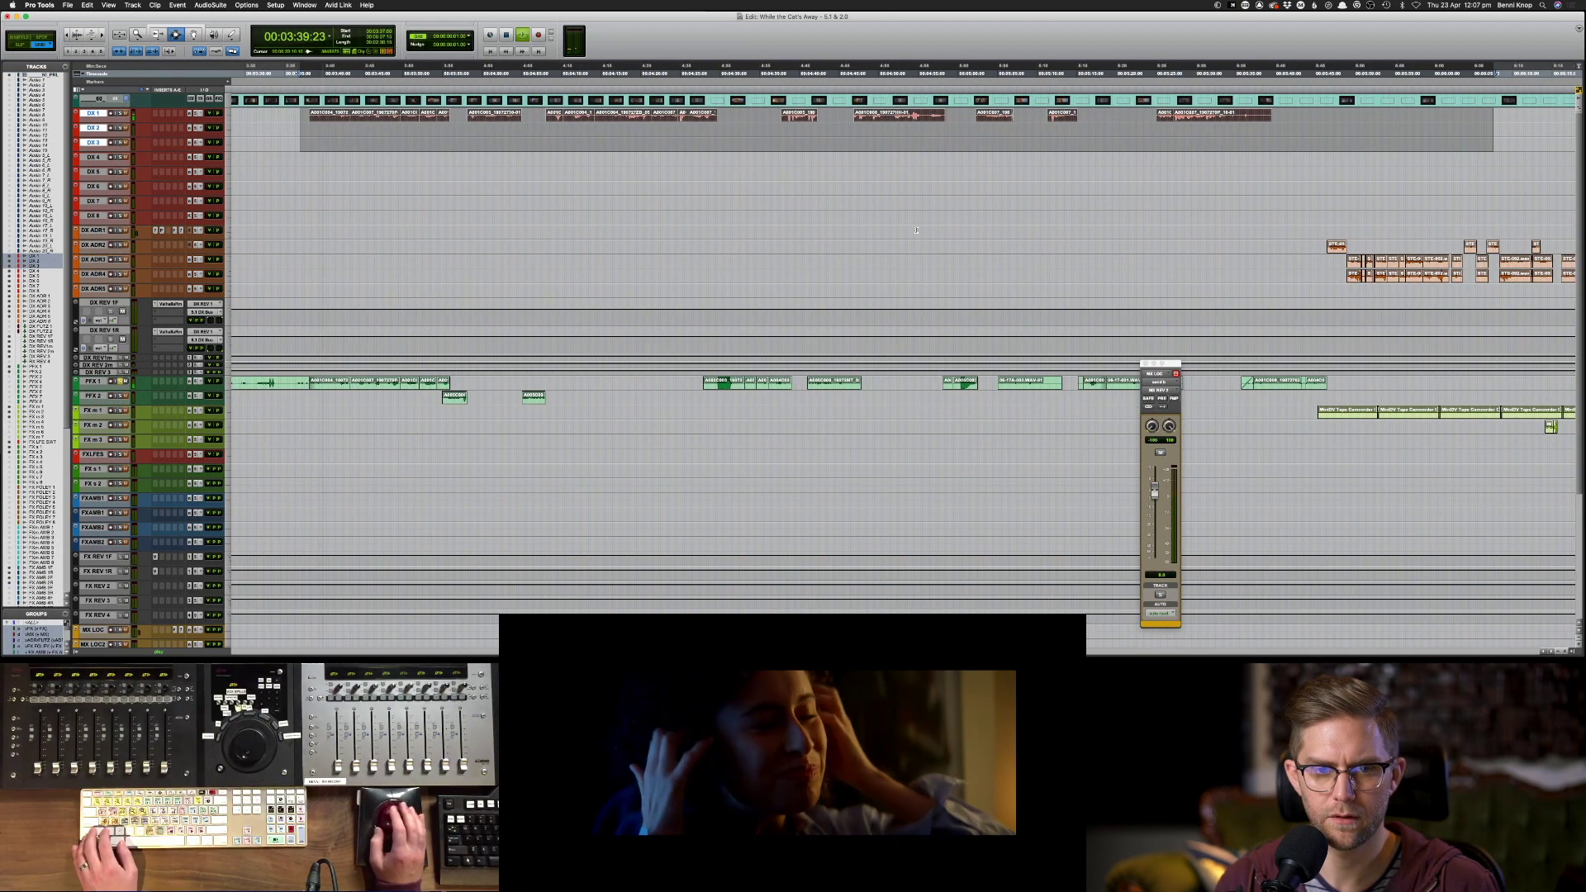
- Delete the PFX 1 clips lying directly beneath the first group of DX 1 dialogue clips
left_click(337, 380)
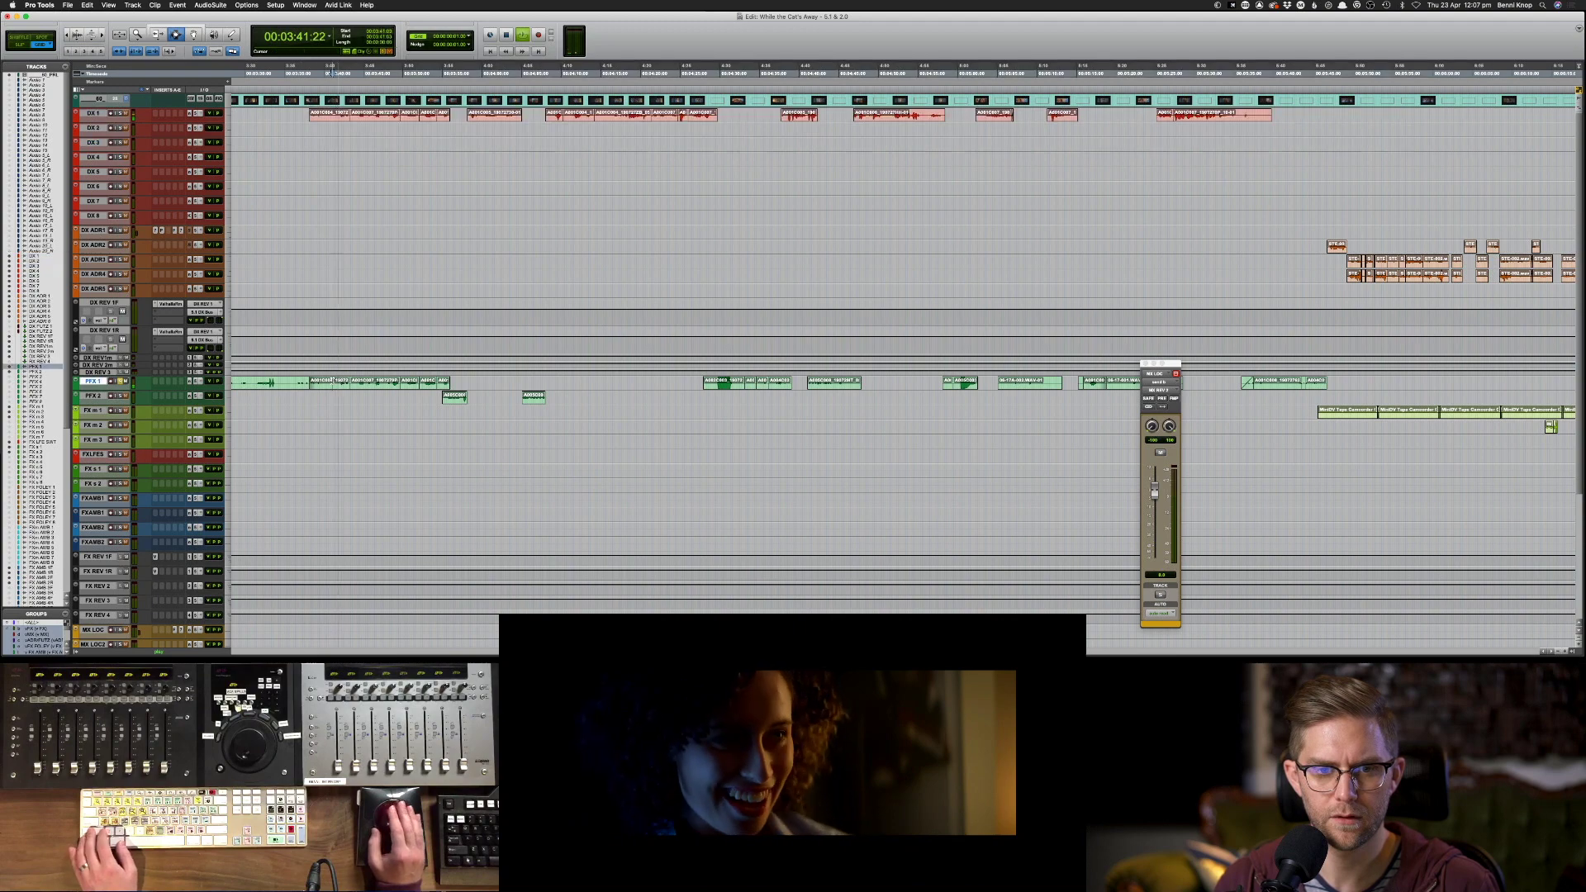
left_click_drag(465, 381, 327, 398)
key("Delete")
key("Delete")
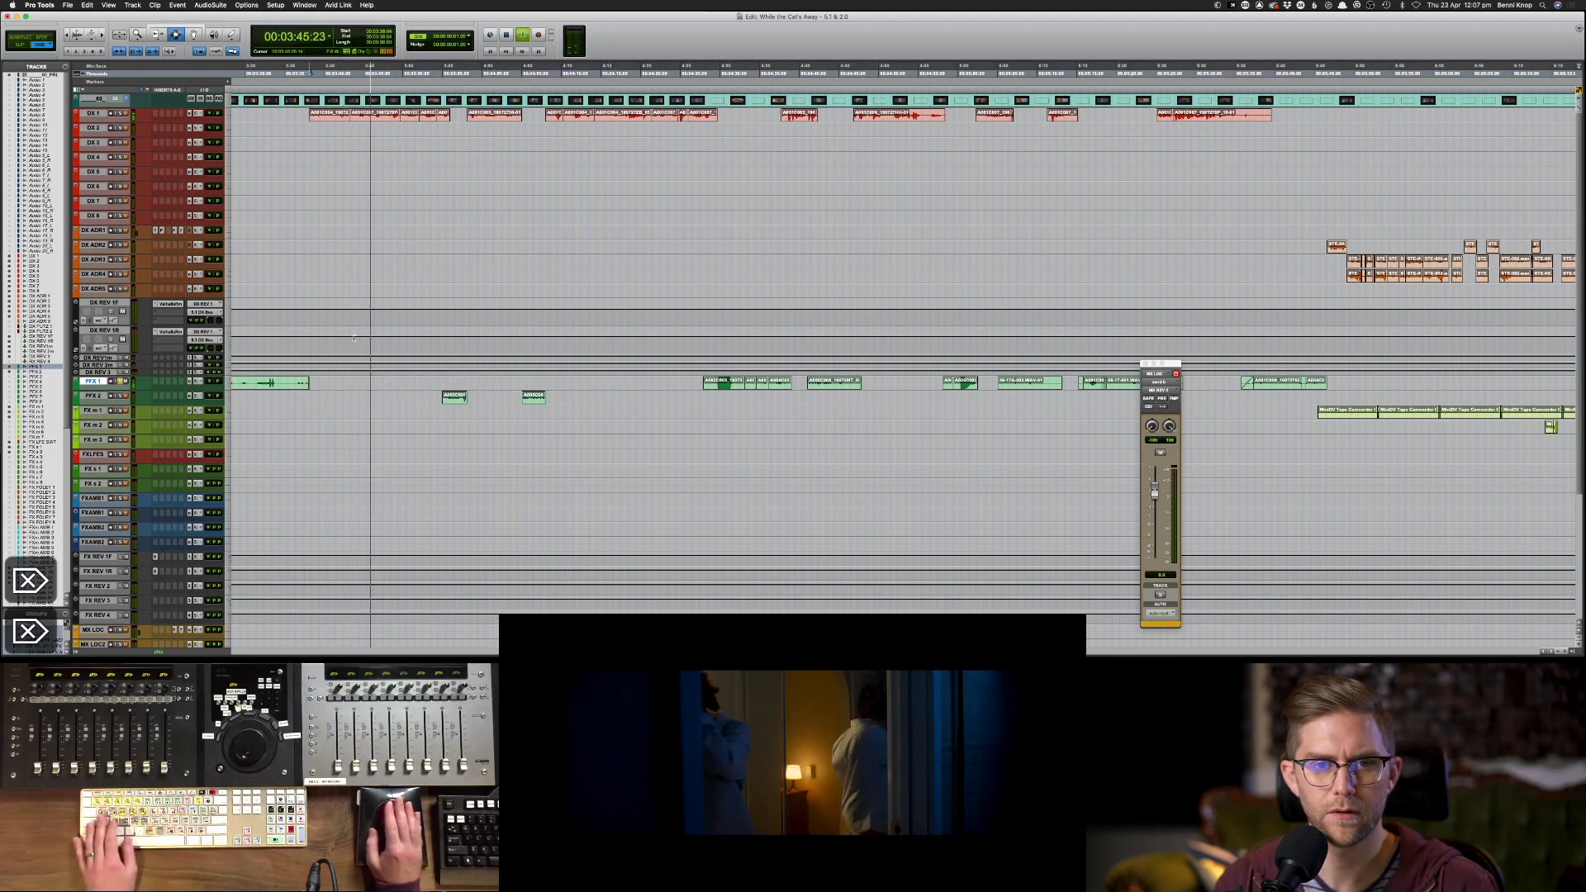
- Select the scene's full run of dialogue clips on DX 1 and solo the track
left_click_drag(302, 116, 1225, 202)
left_click(717, 86)
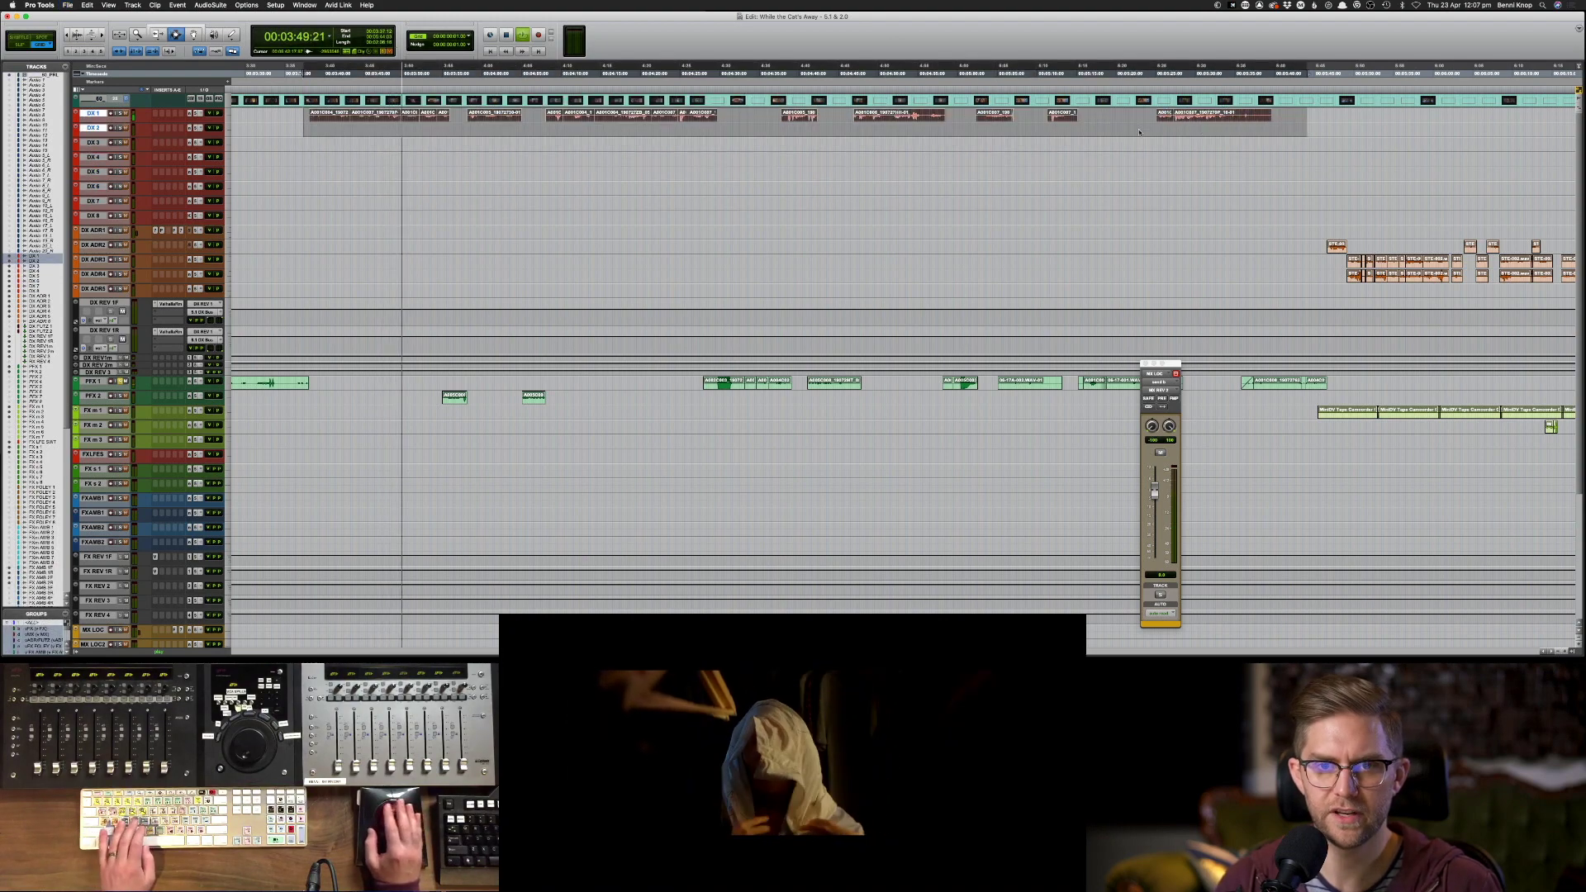
triple_click(395, 118)
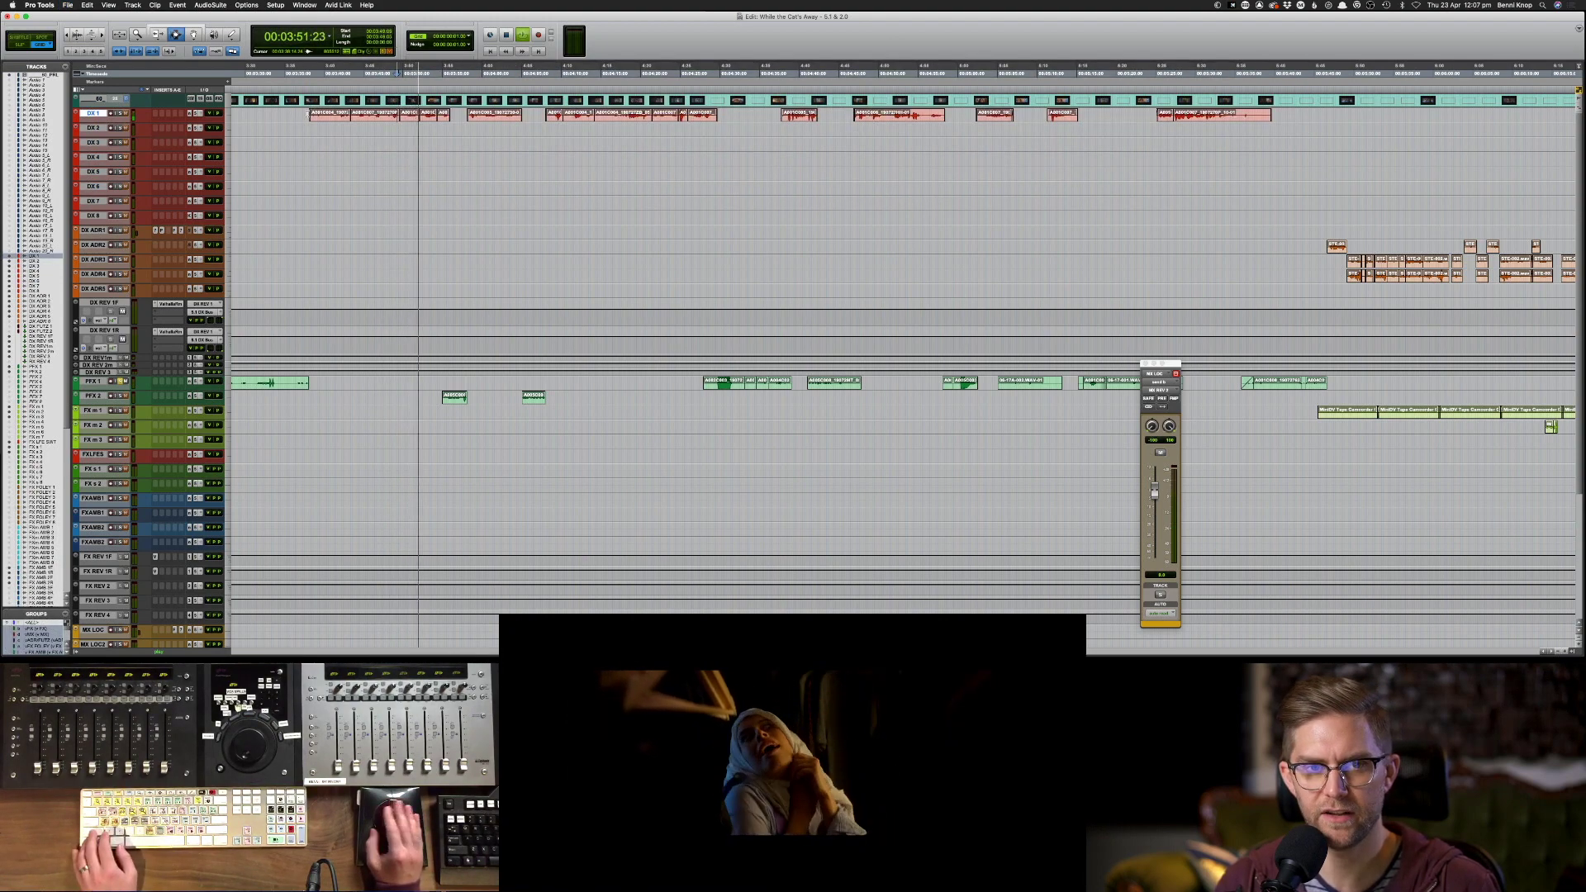
left_click_drag(310, 116, 1294, 108)
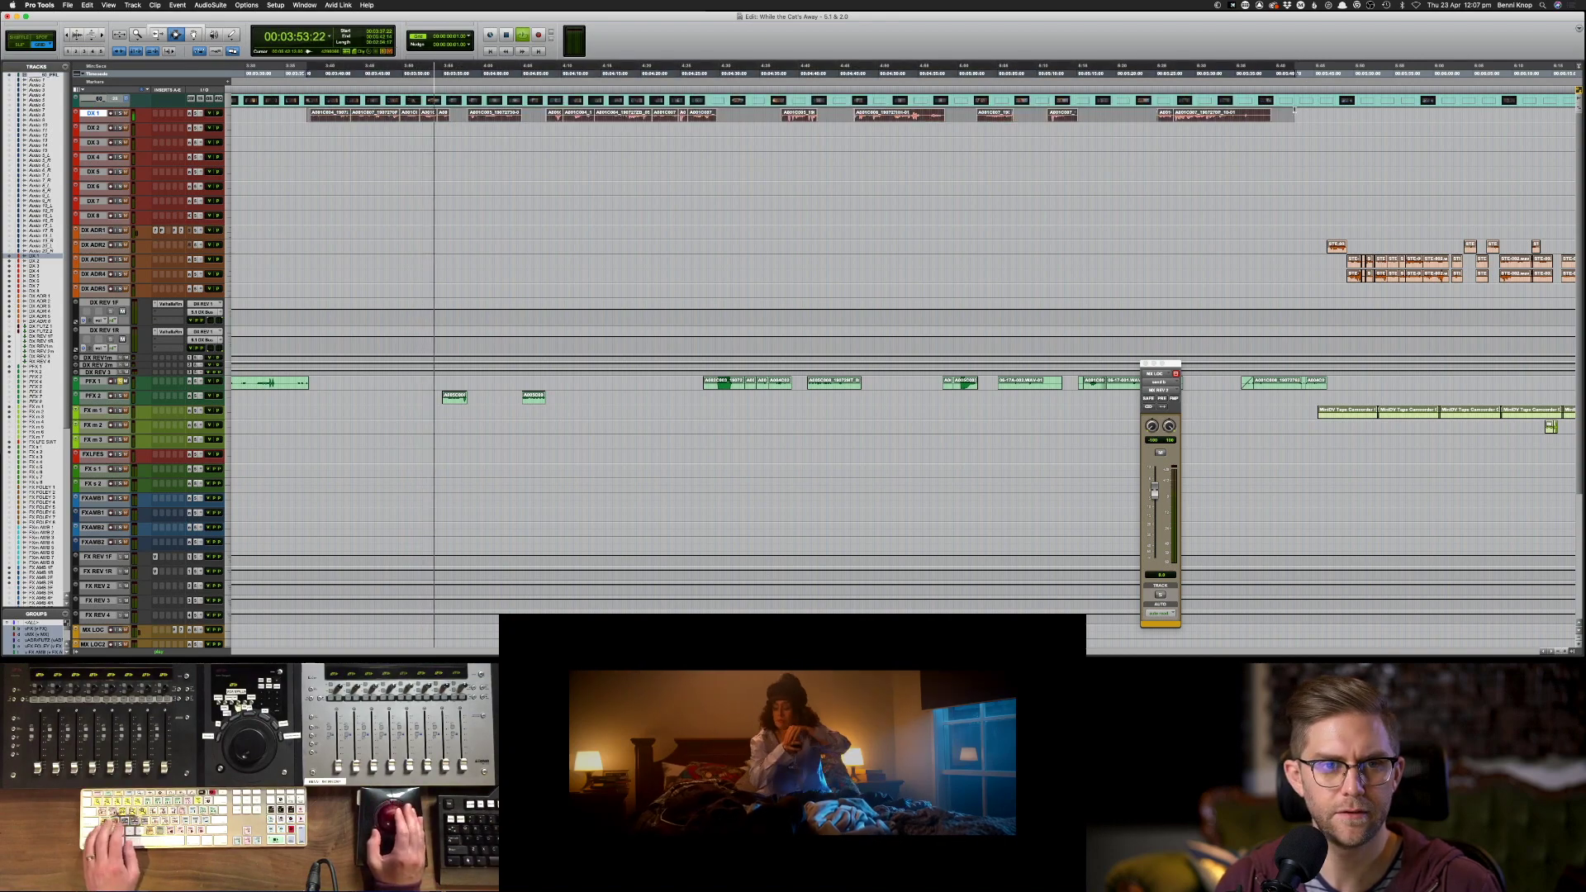
key("s")
key("s")
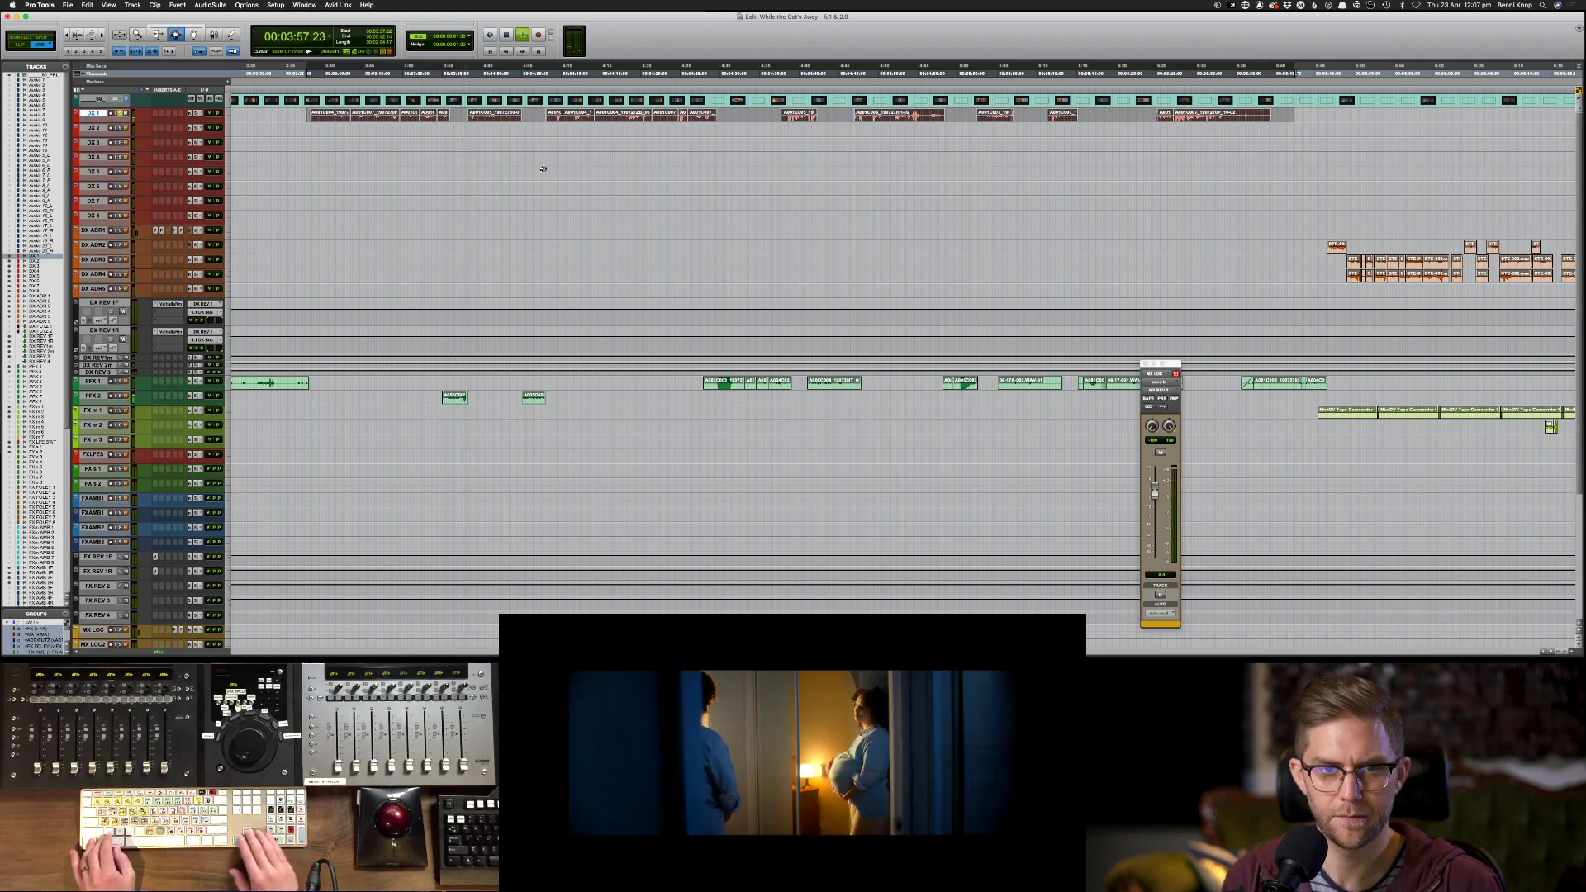
- Enlarge the tracks to show the dialogue waveforms, stop playback, and display the Clip Effects controls
key("ctrl+alt+Up")
key("ctrl+alt+Up")
key("ctrl+alt+Up")
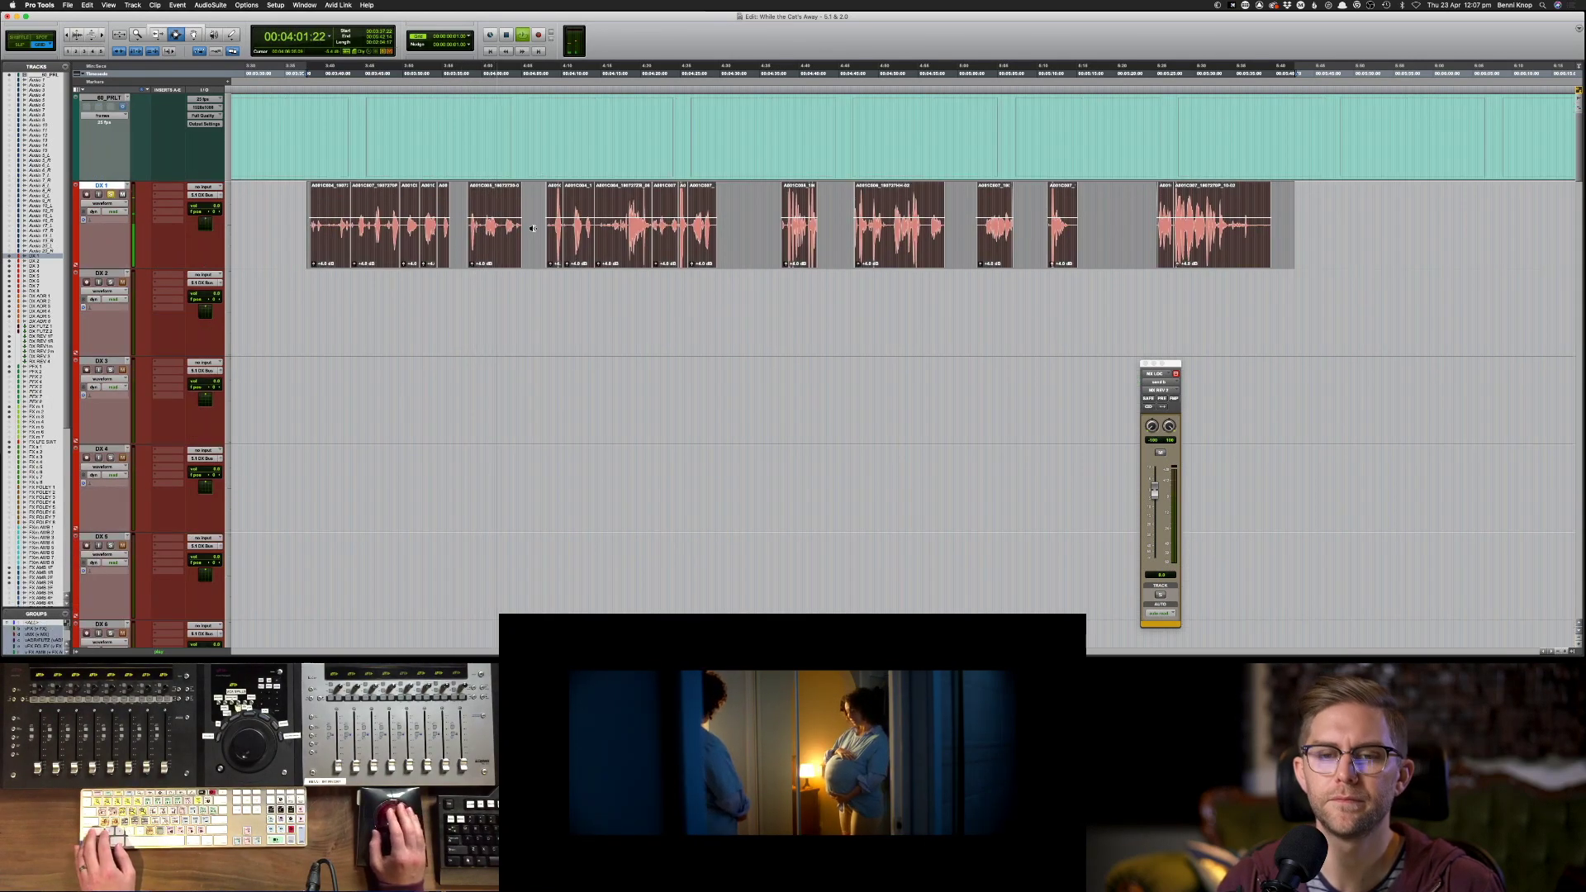
key("space")
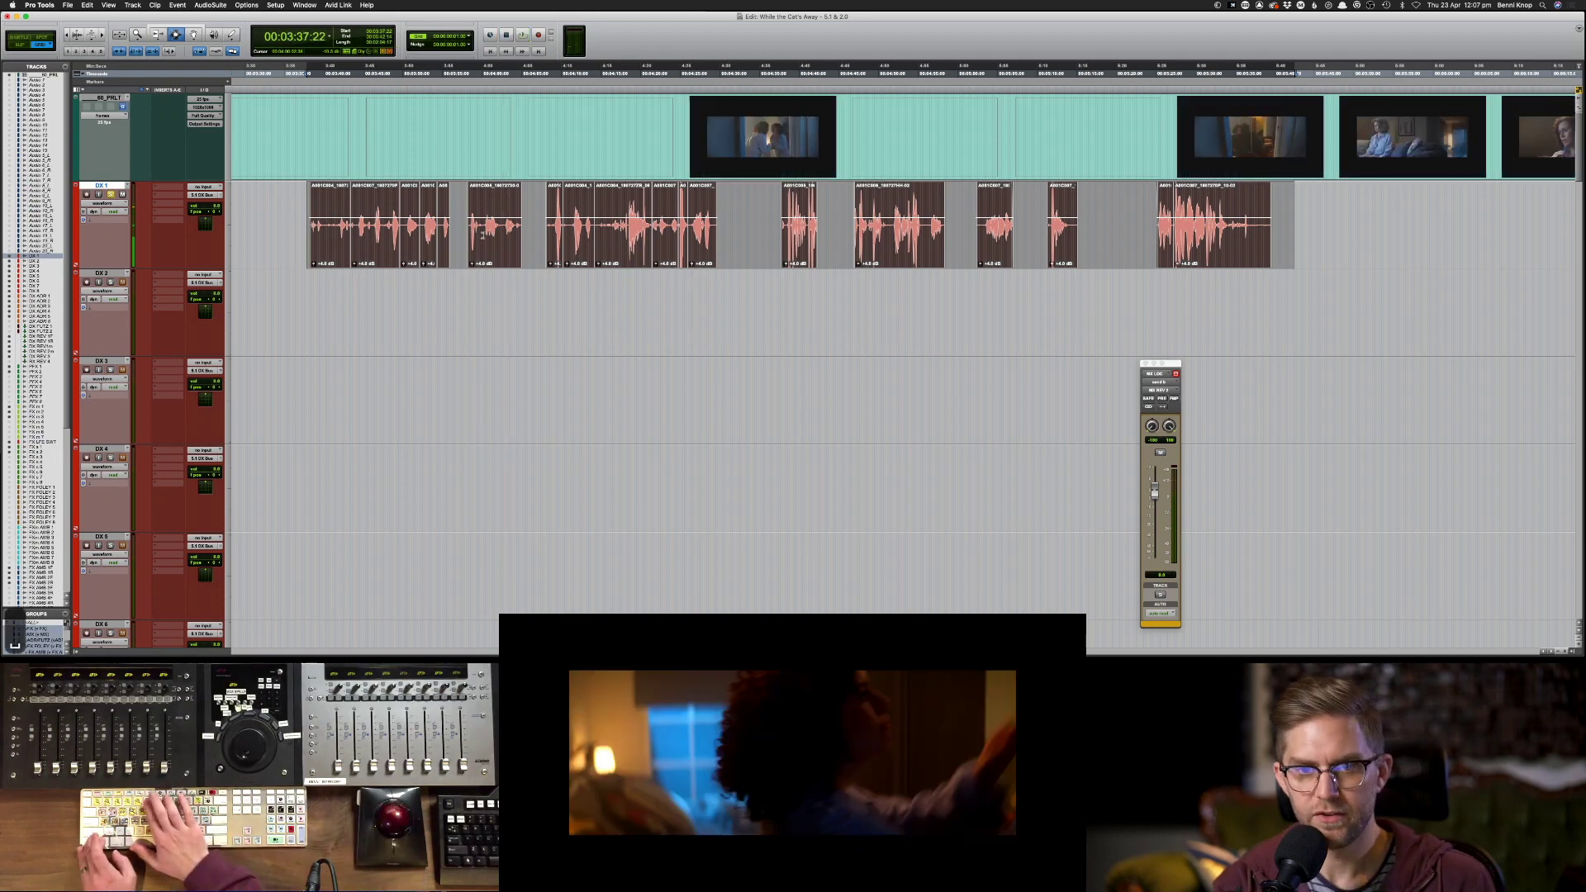
key("alt+6")
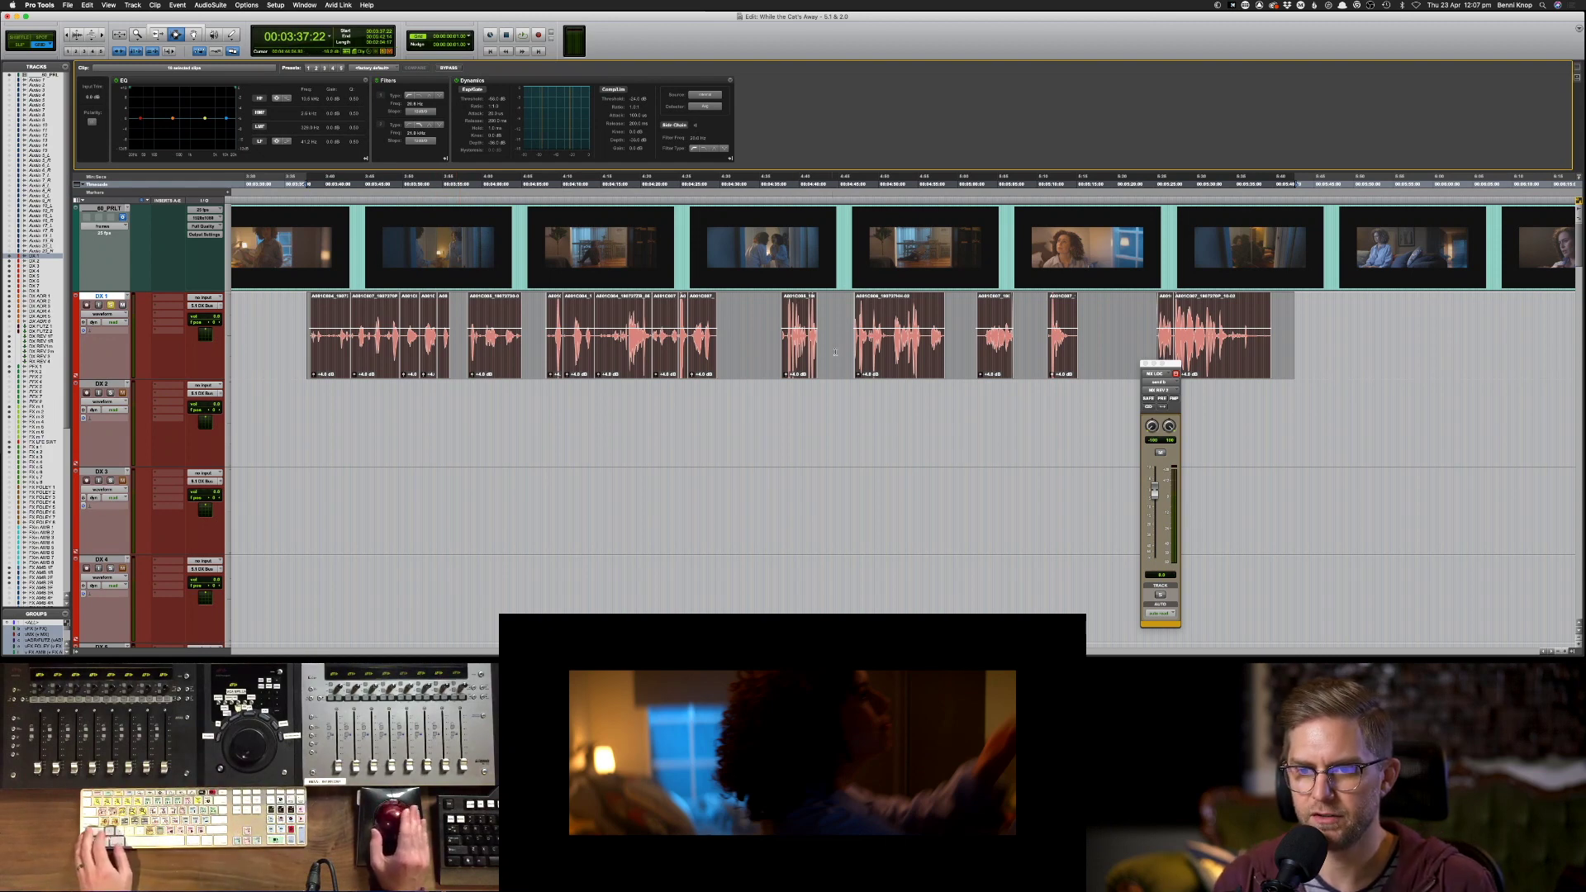
- Reselect the full run of DX 1 dialogue clips and play the scene from the first clip
left_click(964, 329)
left_click_drag(300, 326, 541, 317)
left_click_drag(286, 325, 1340, 321)
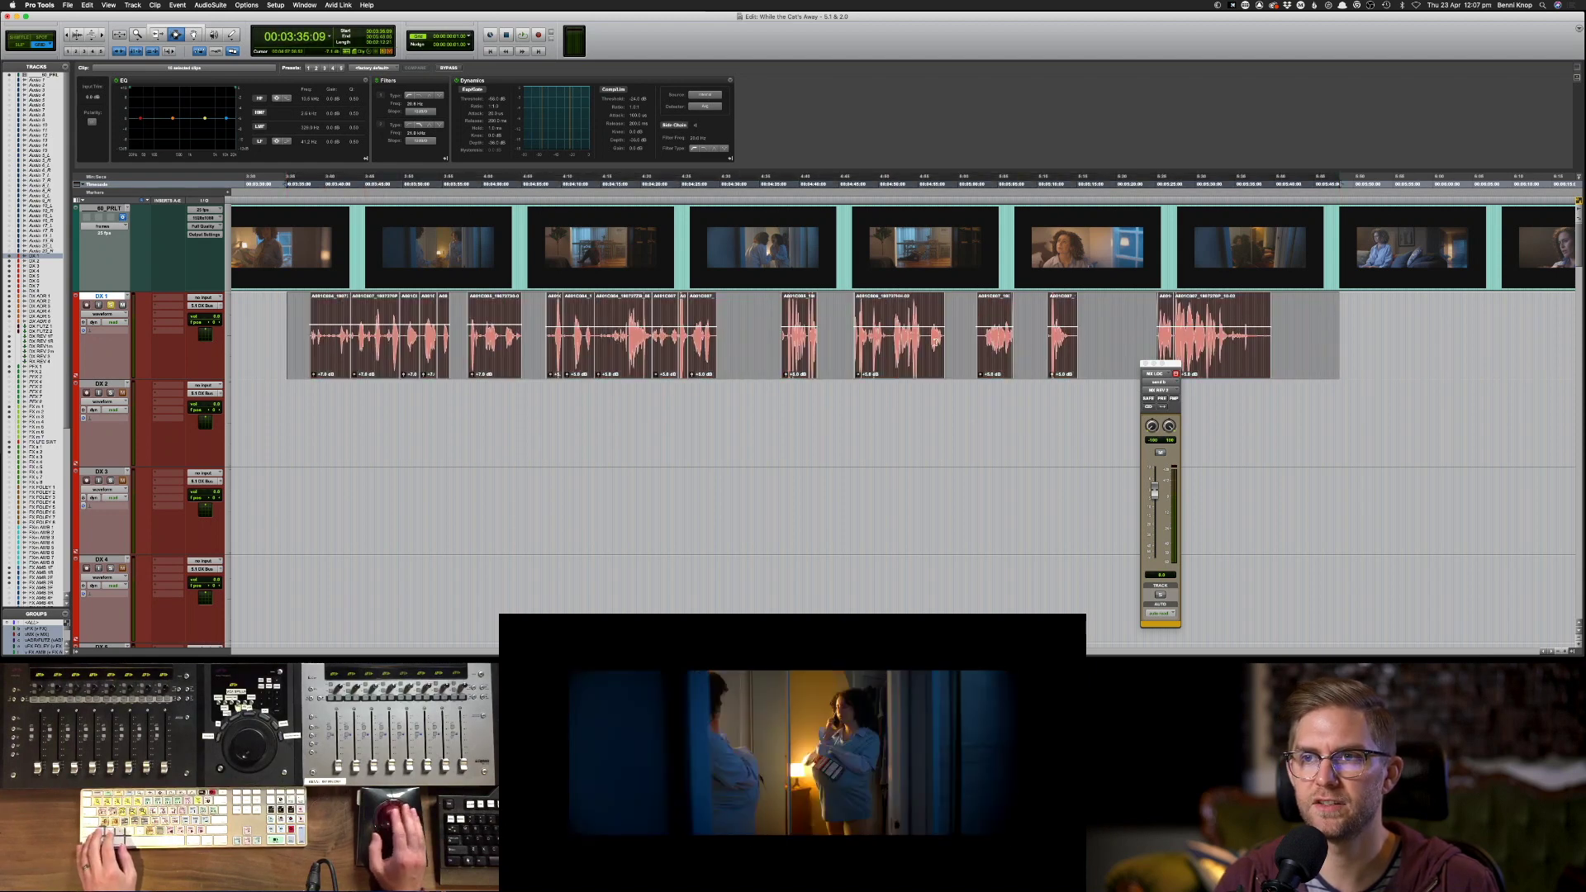
left_click(939, 331)
left_click(305, 332)
key("space")
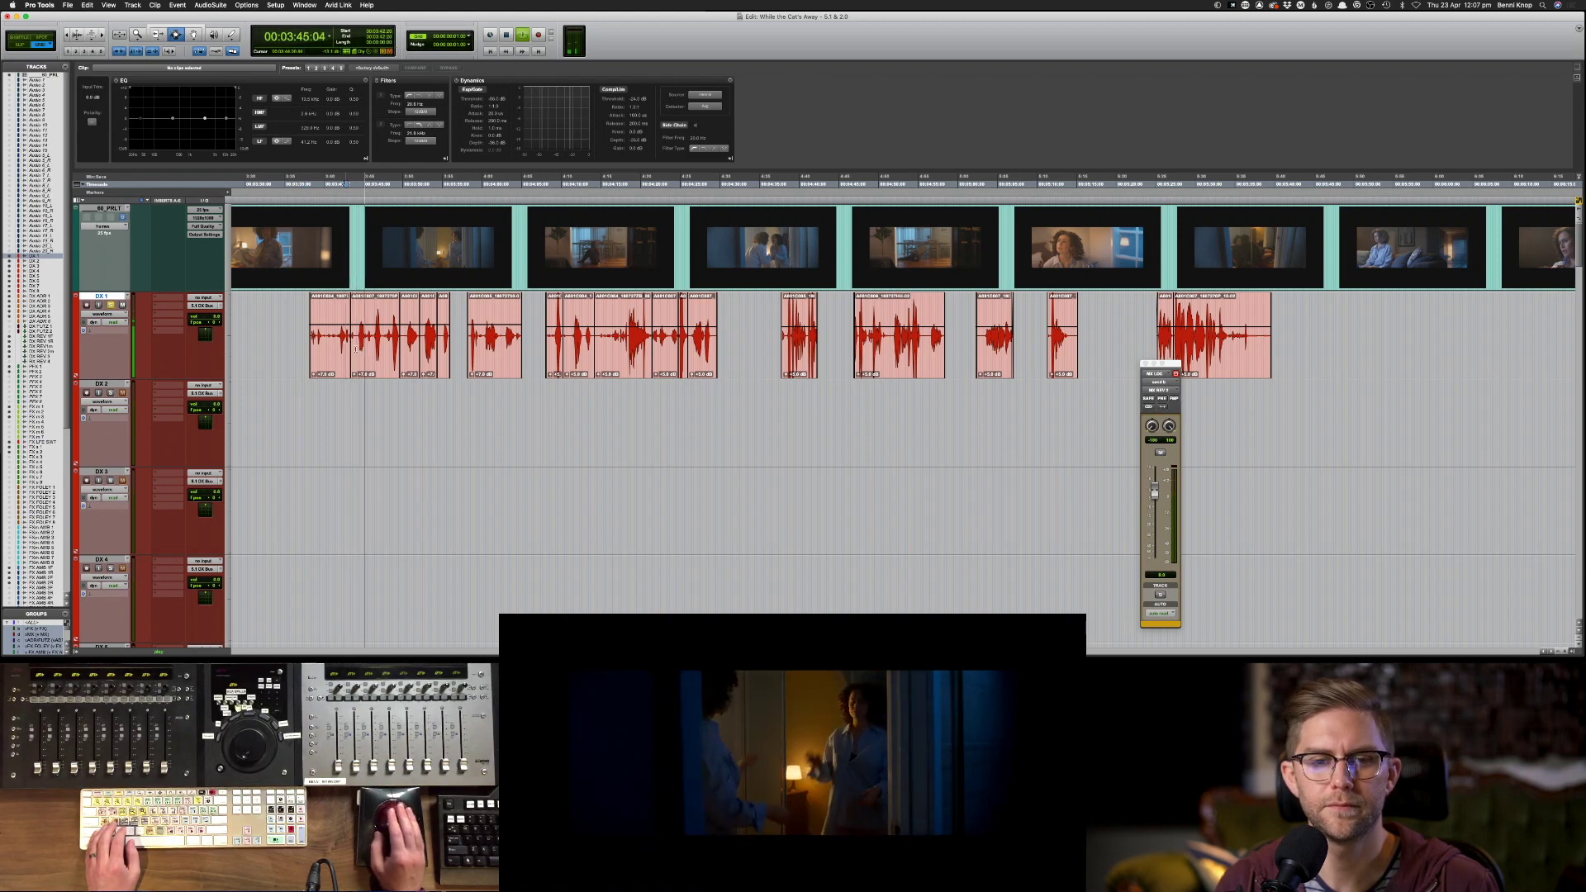
- Select all the scene's dialogue clips on DX 1 and shape a gentle low-mid cut in their clip EQ during playback
key("shift+alt+Tab")
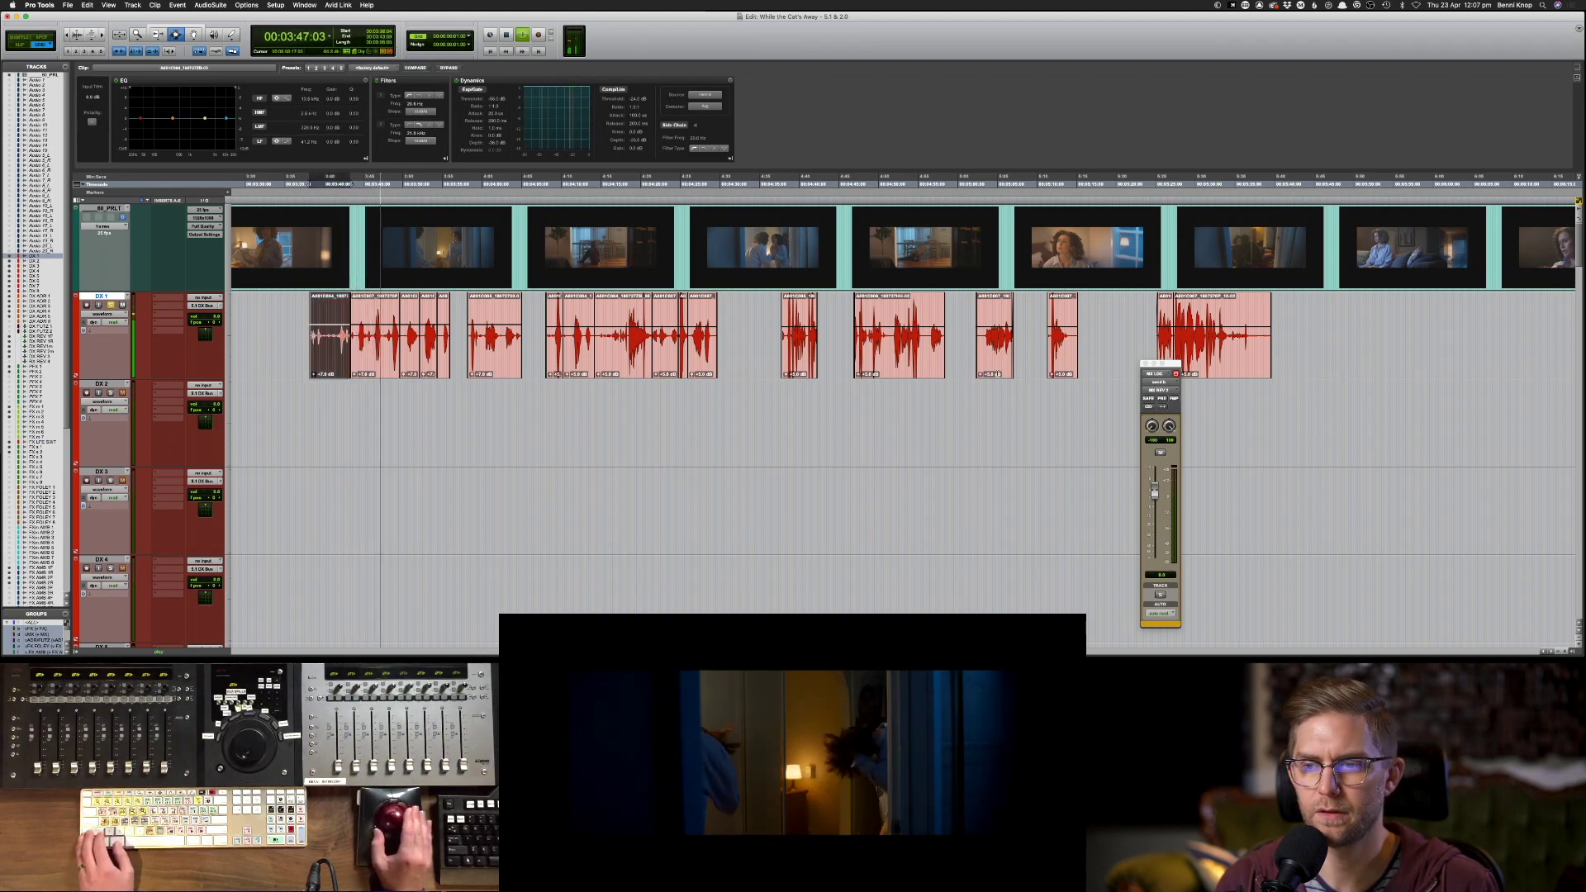
left_click(1209, 320, "shift")
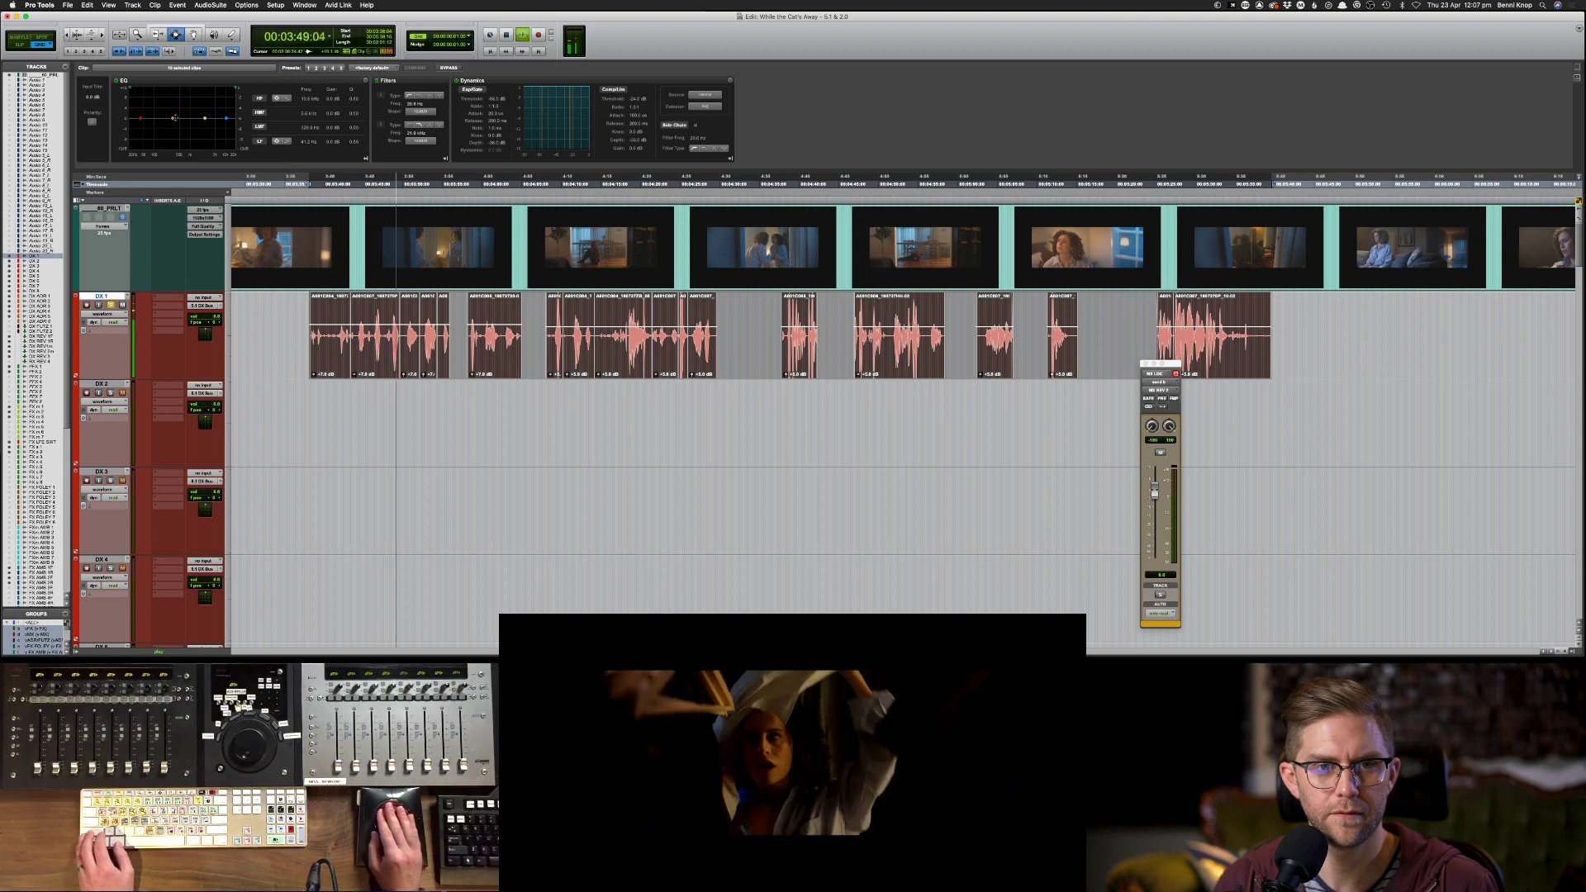
left_click_drag(163, 118, 168, 104)
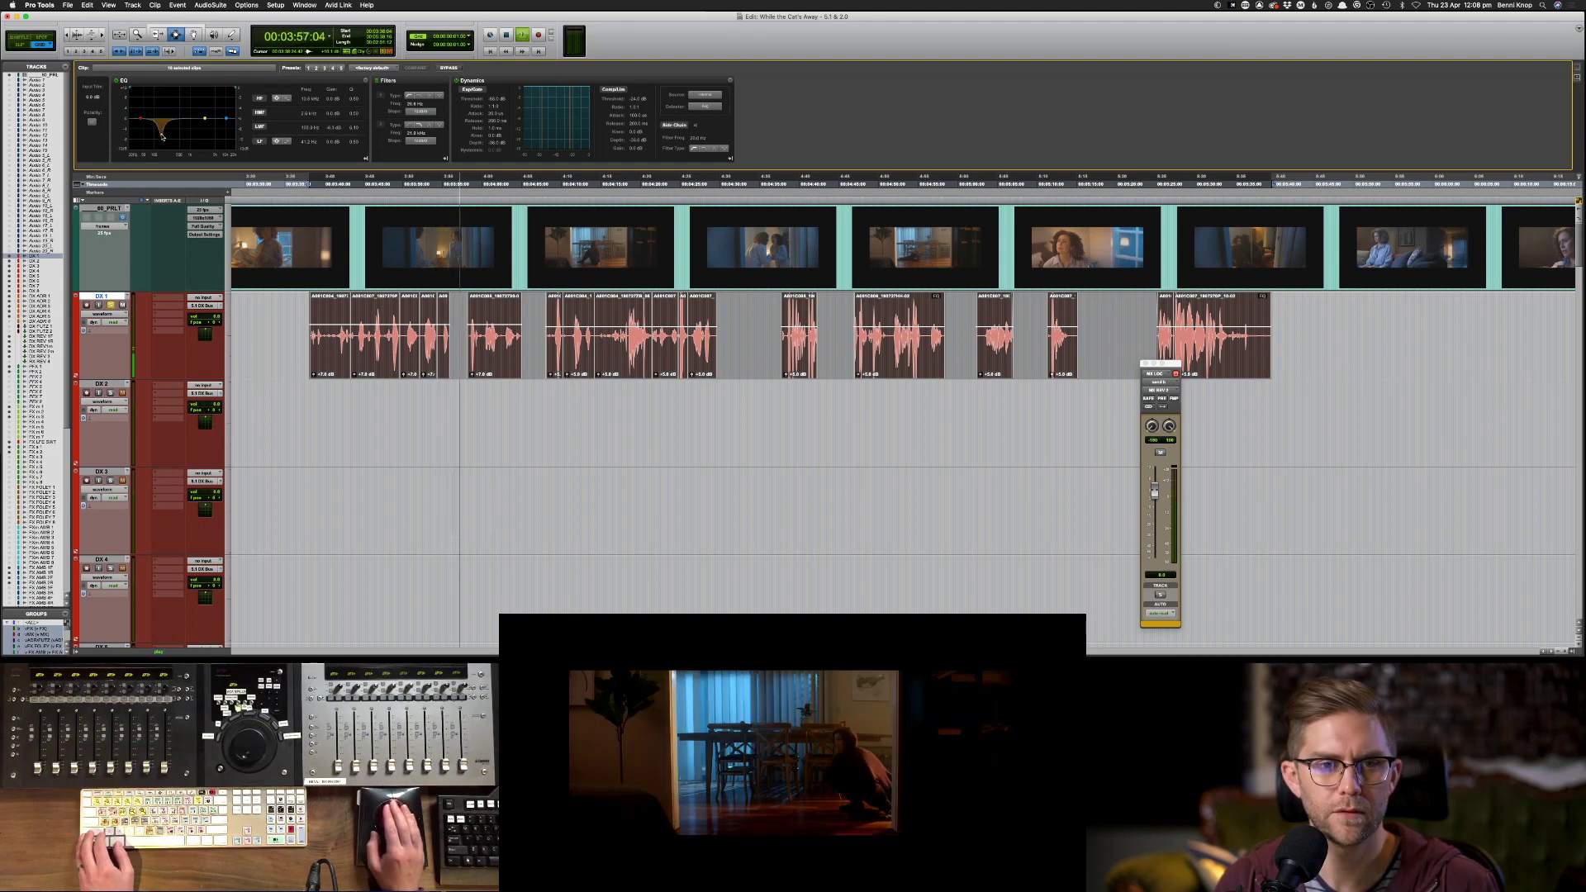
left_click_drag(161, 130, 161, 132)
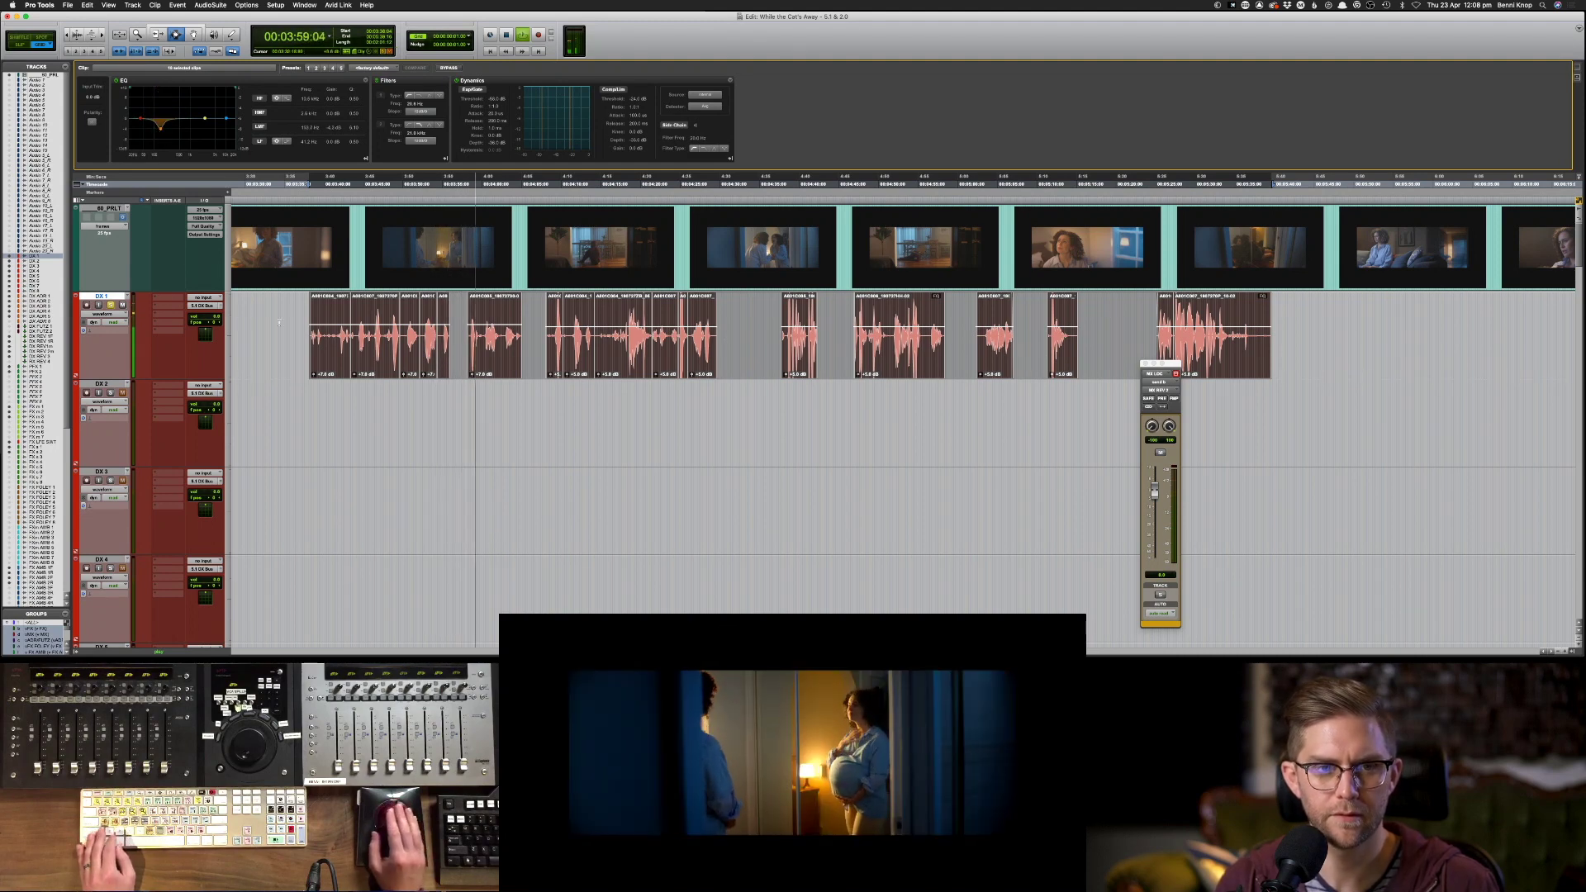
left_click_drag(161, 78, 167, 81)
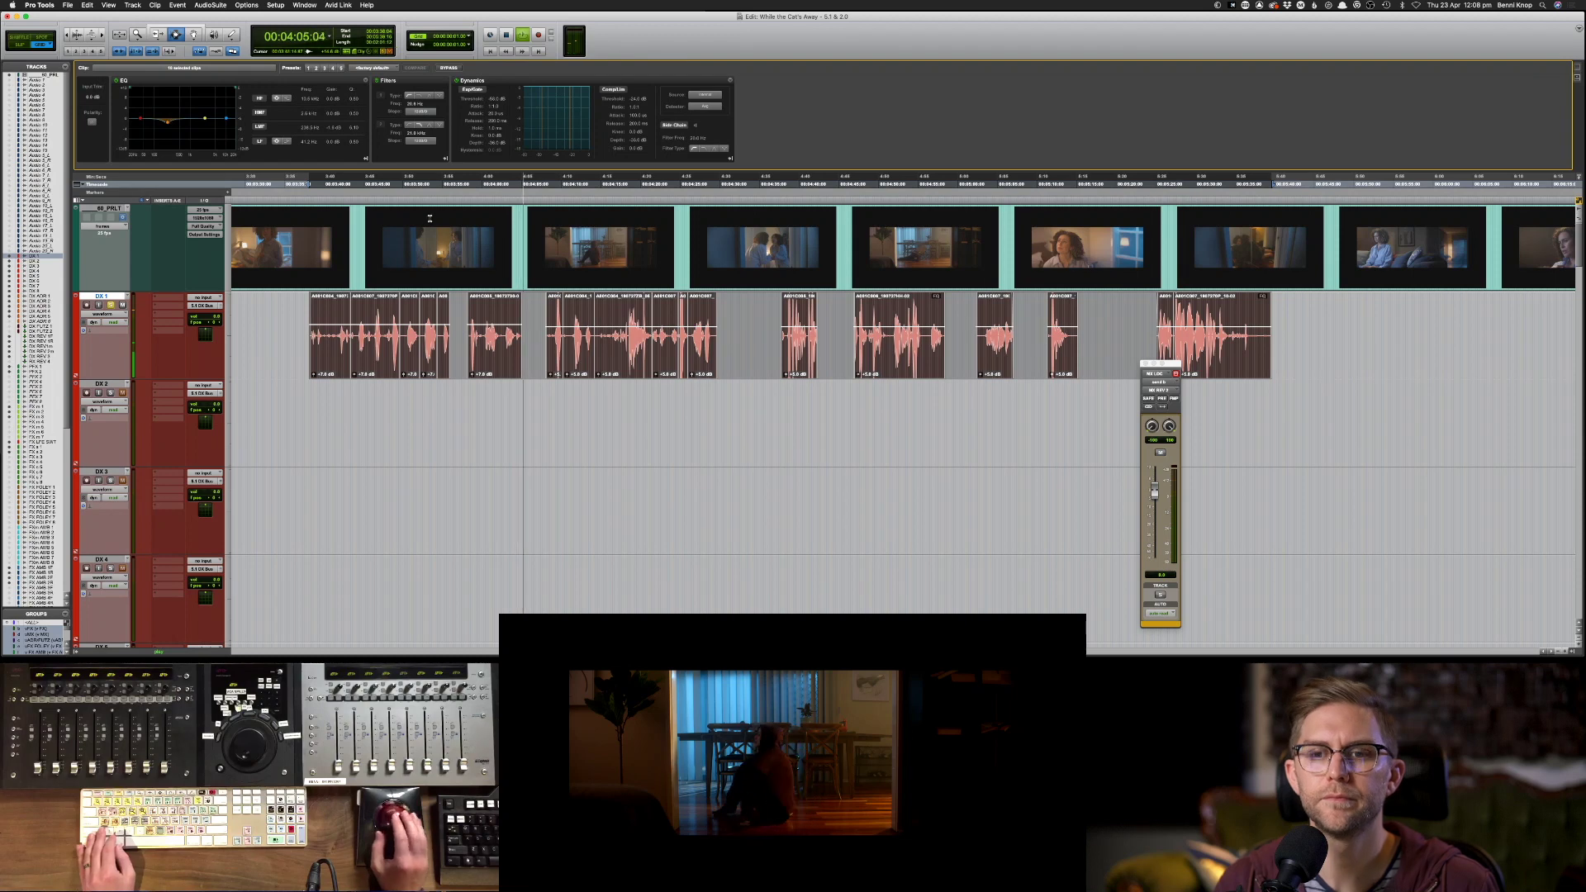
- Restart playback, select the first group of DX 1 dialogue clips, and refine the low-mid EQ cut on them
key("space")
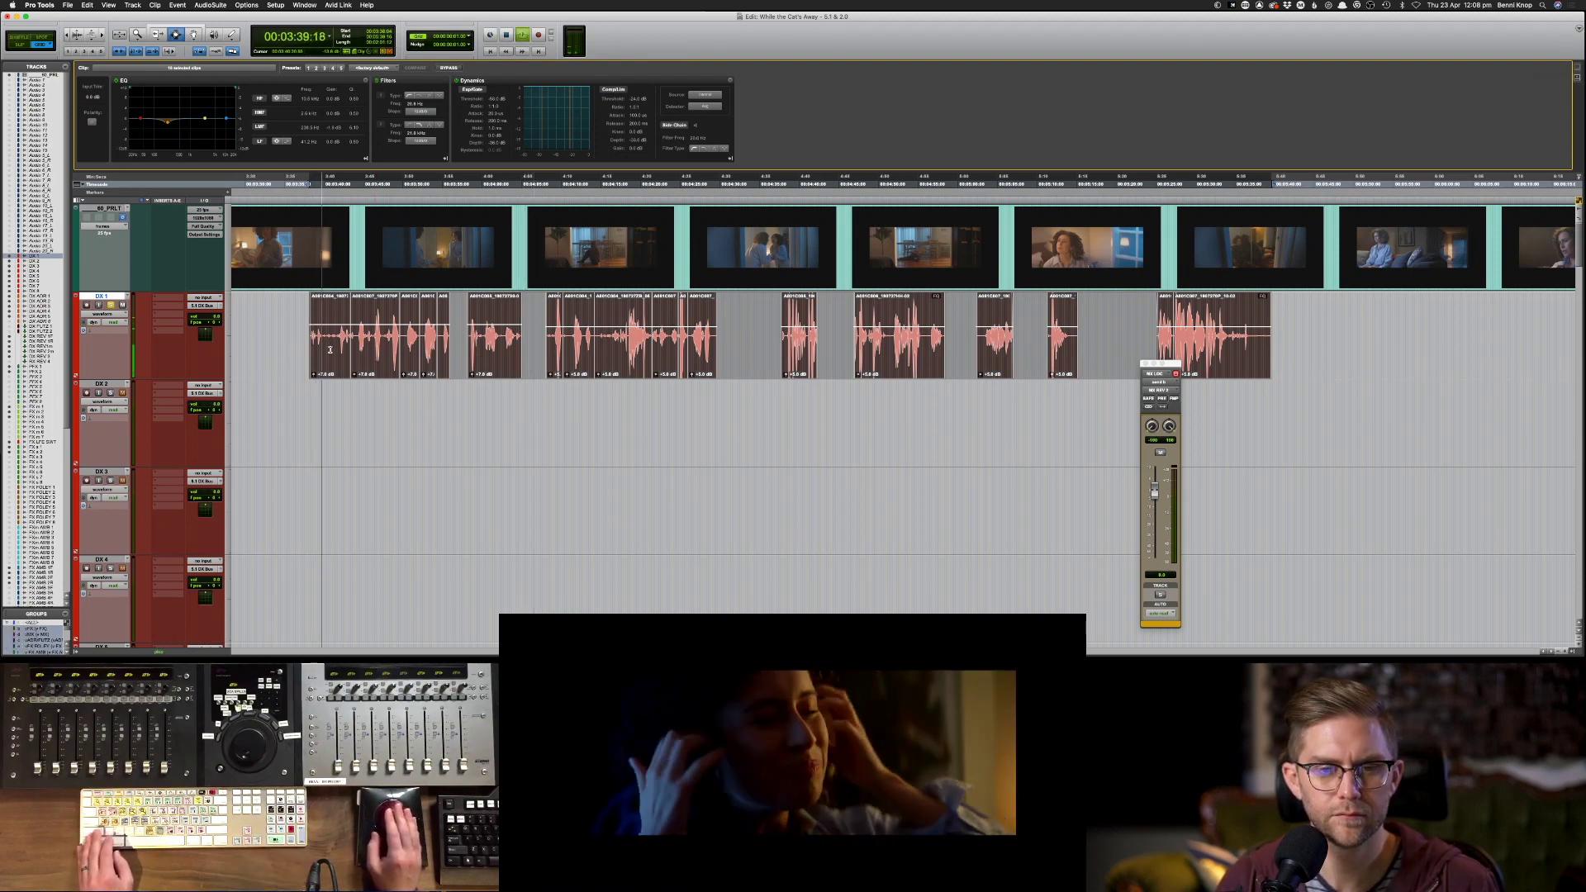
left_click(328, 351)
left_click(435, 353, "shift")
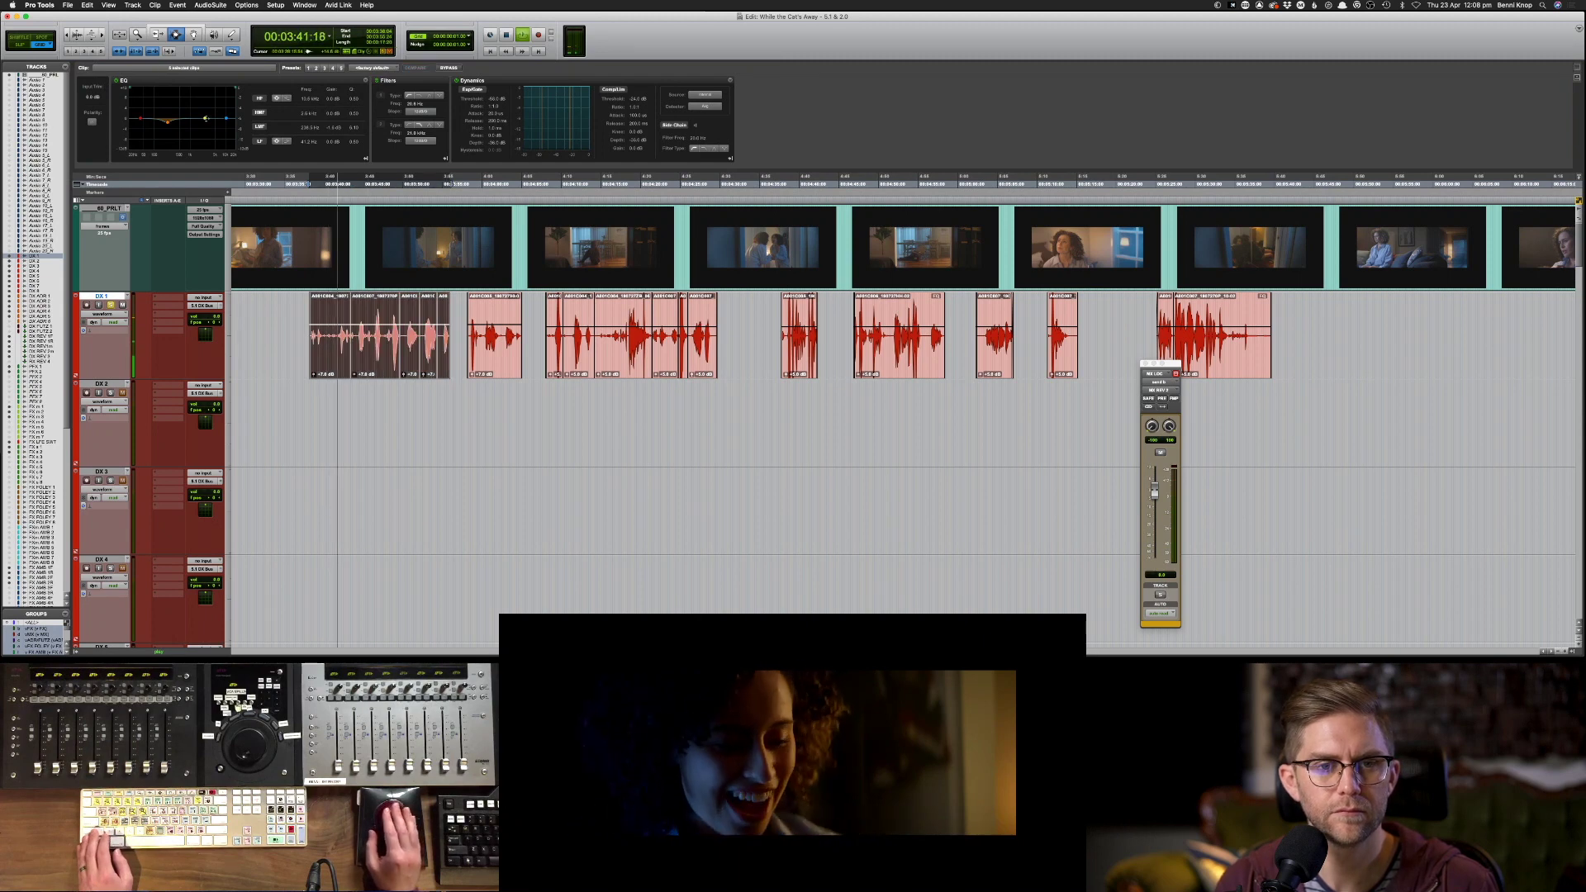
left_click_drag(170, 120, 172, 90)
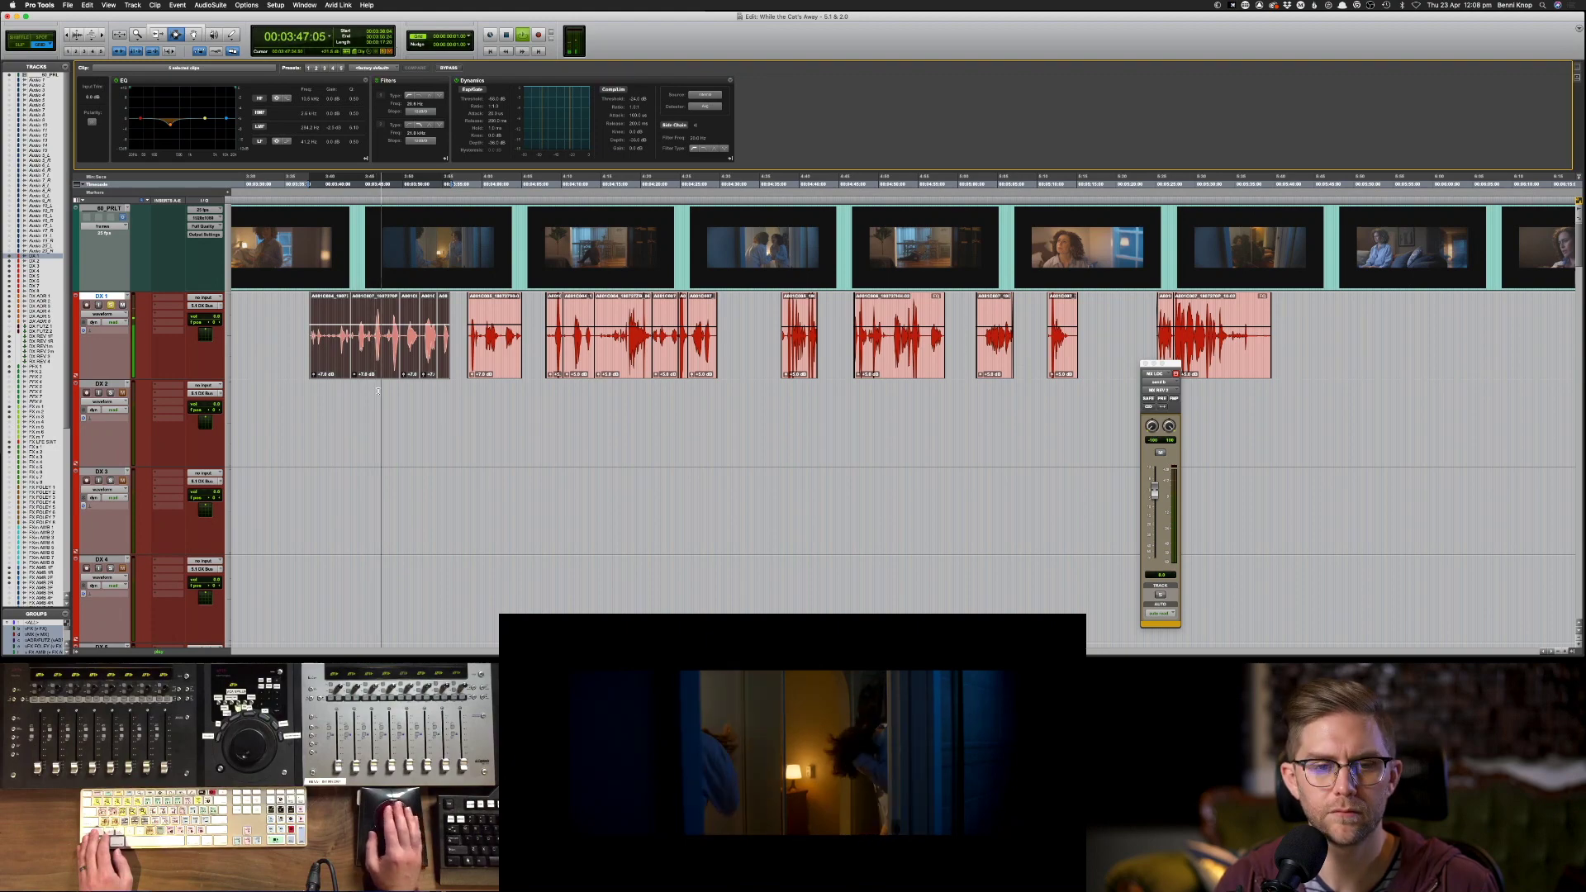
- Return the playback position to the first DX 1 clip, insert RX 7 Voice De-noise (mono) on DX 1 and set its reduction to 4.5 dB
left_click(308, 337)
key("super+equal")
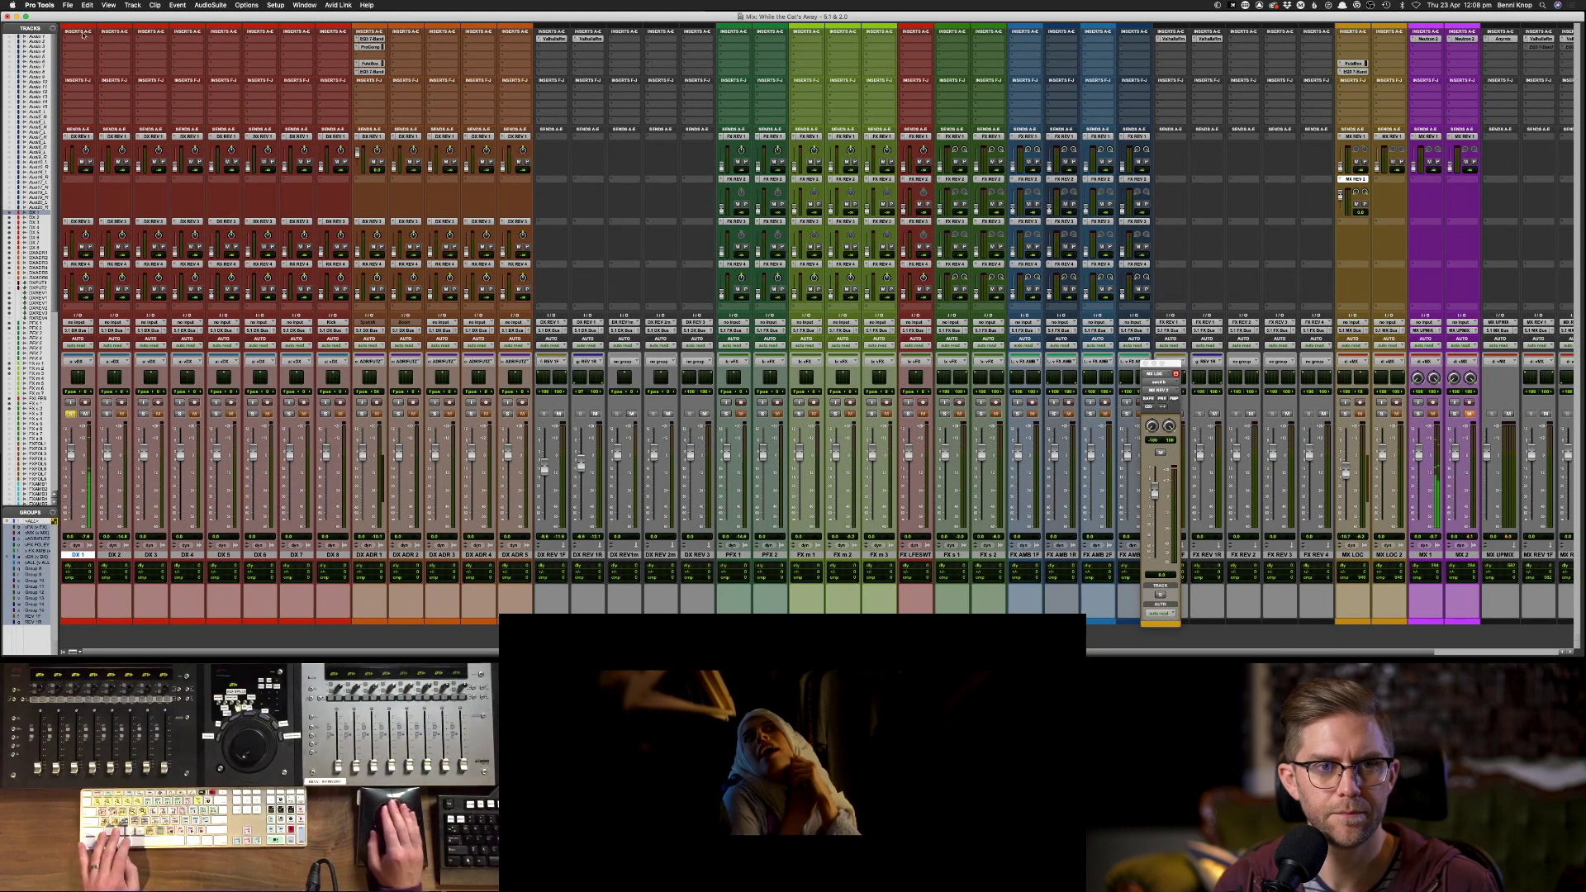
left_click(115, 39)
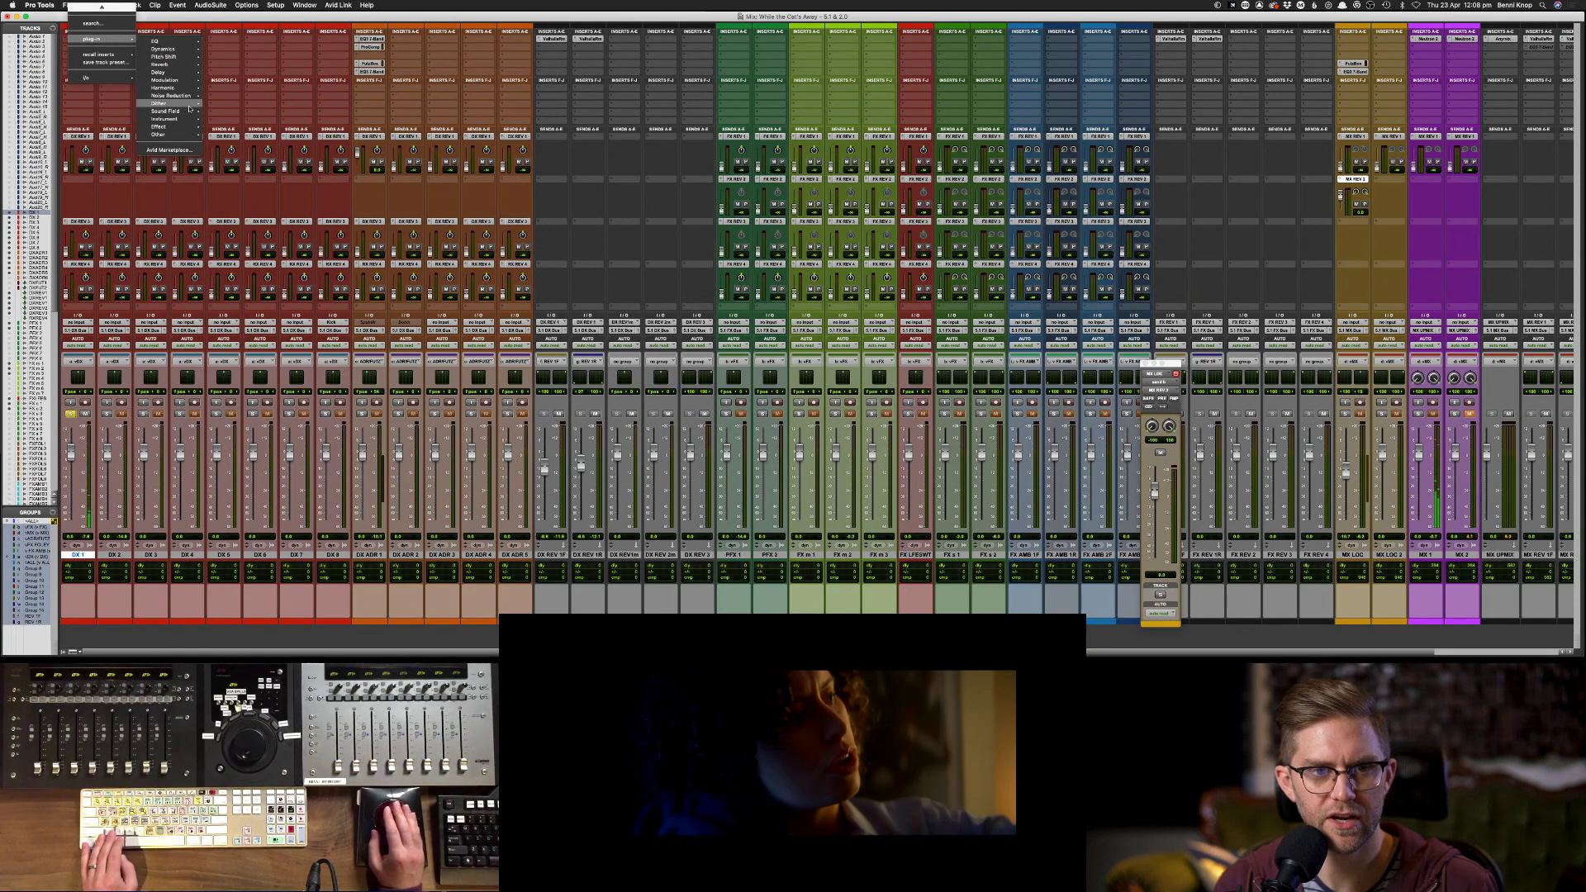
mouse_move(180, 100)
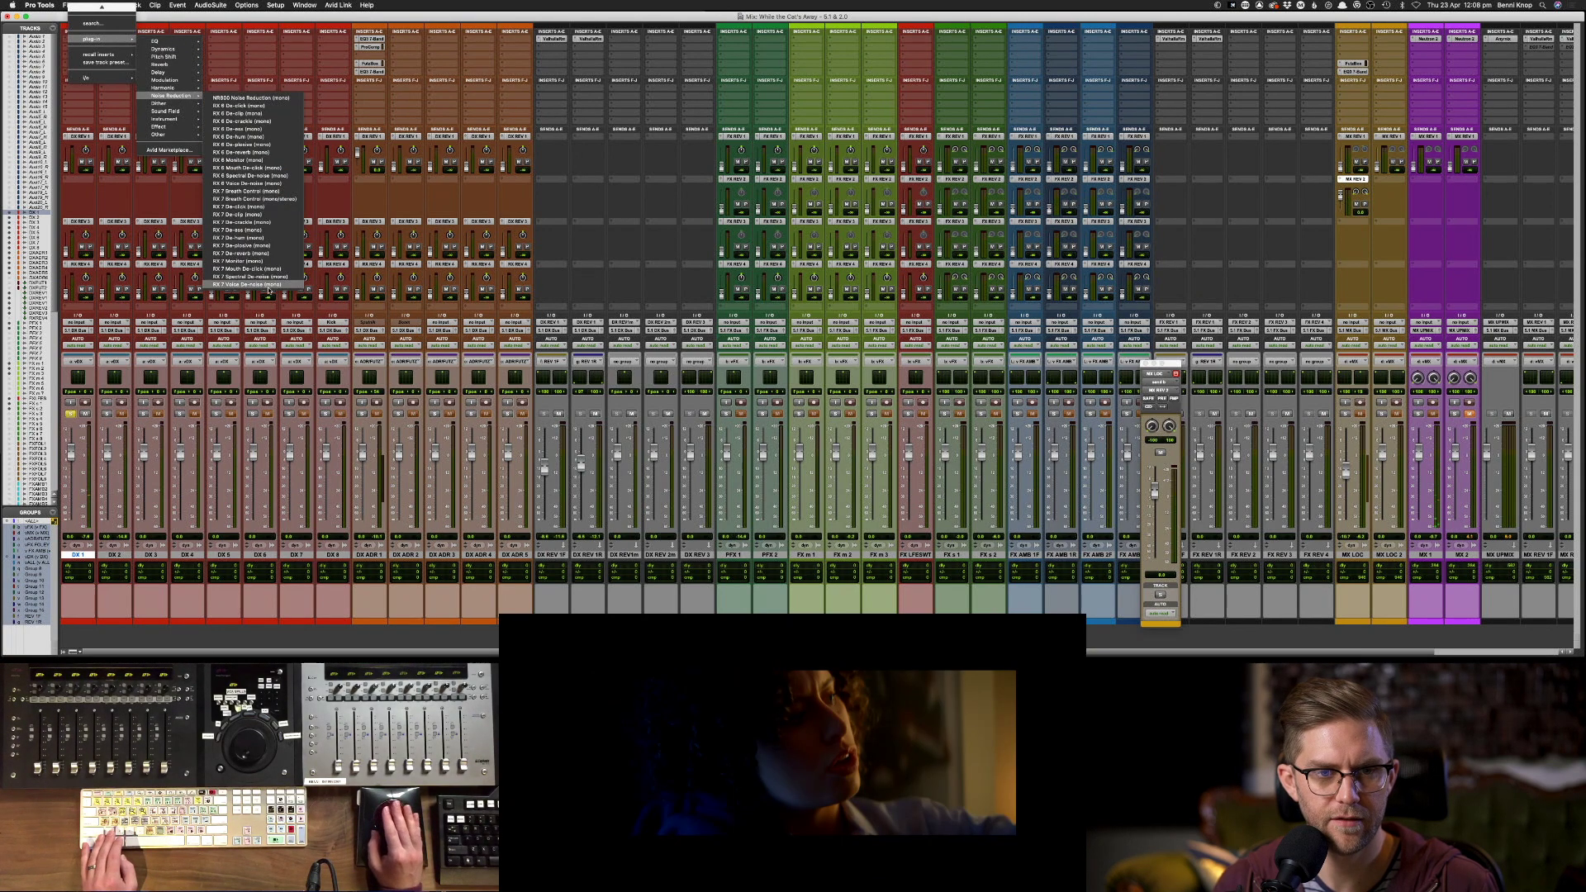
left_click(268, 288)
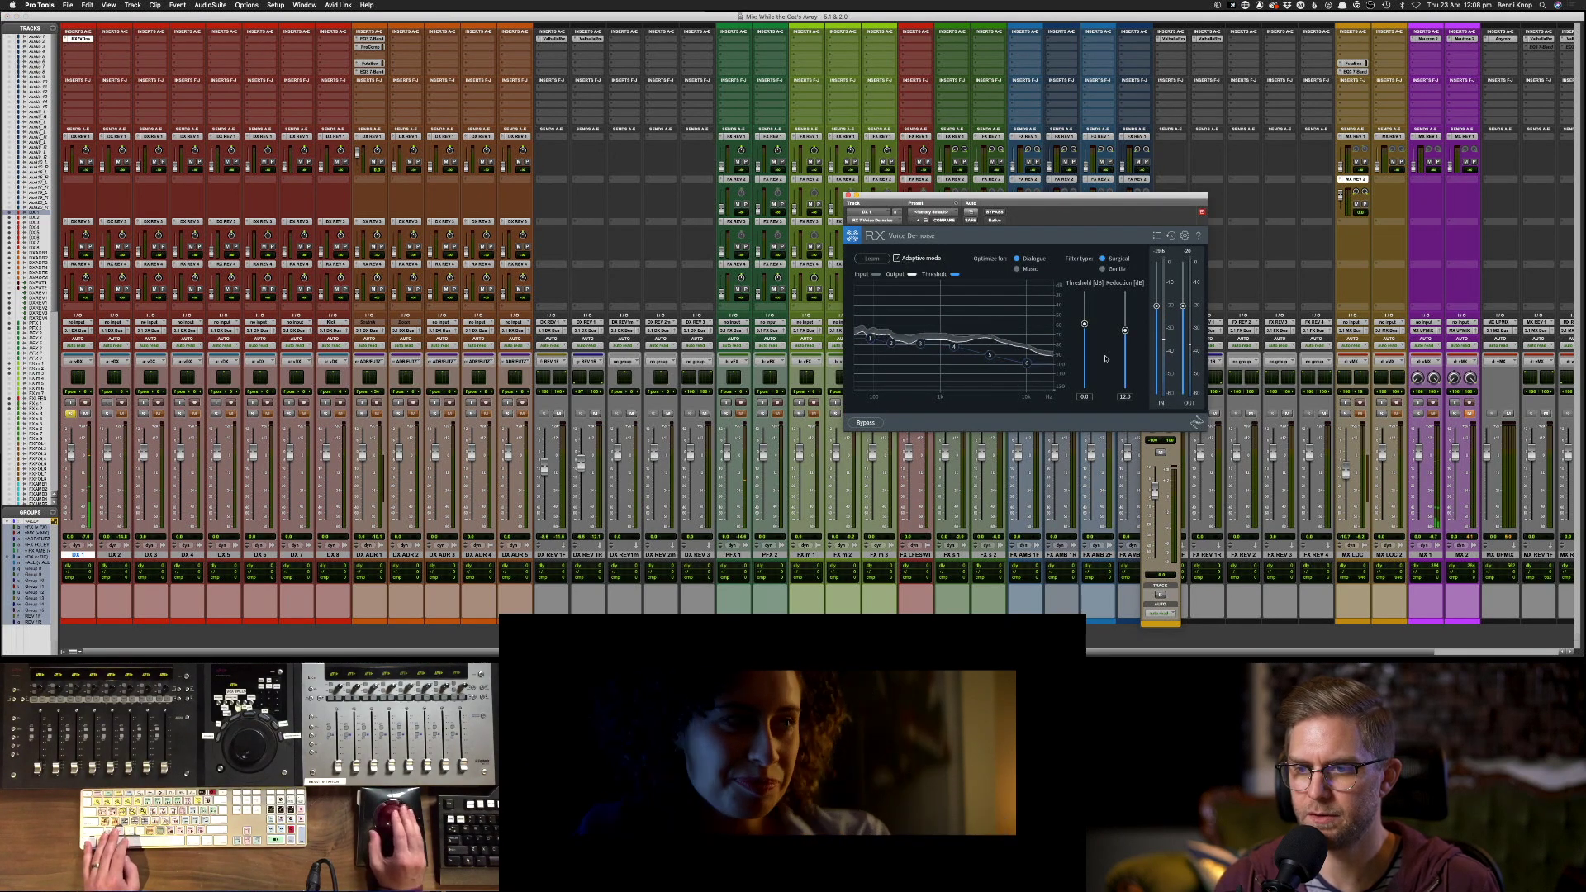
left_click_drag(1130, 374, 1129, 373)
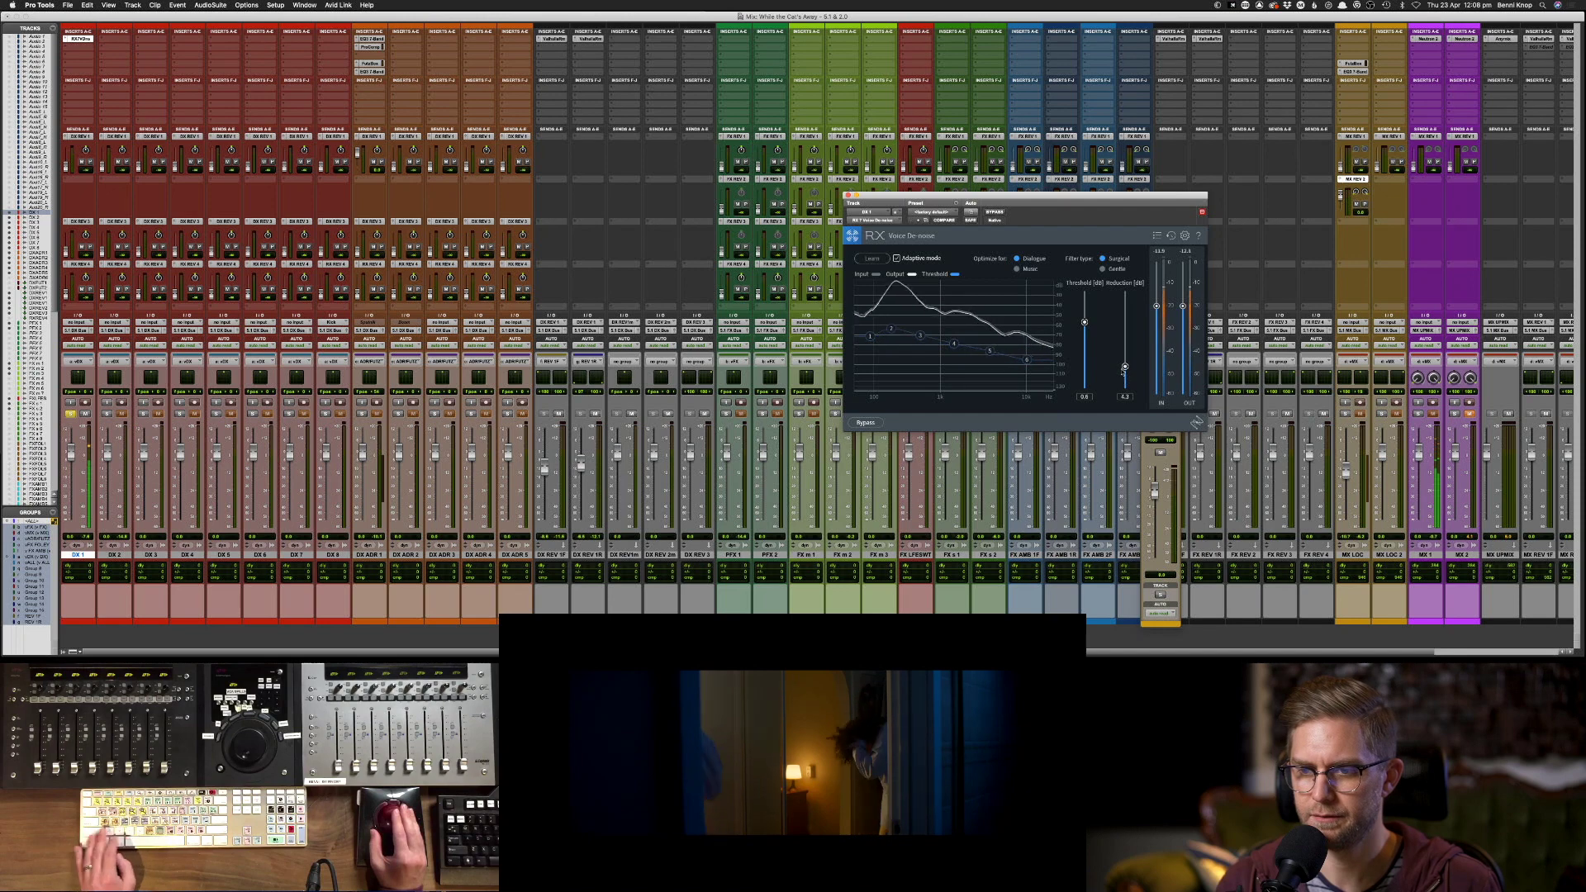
key("super+equal")
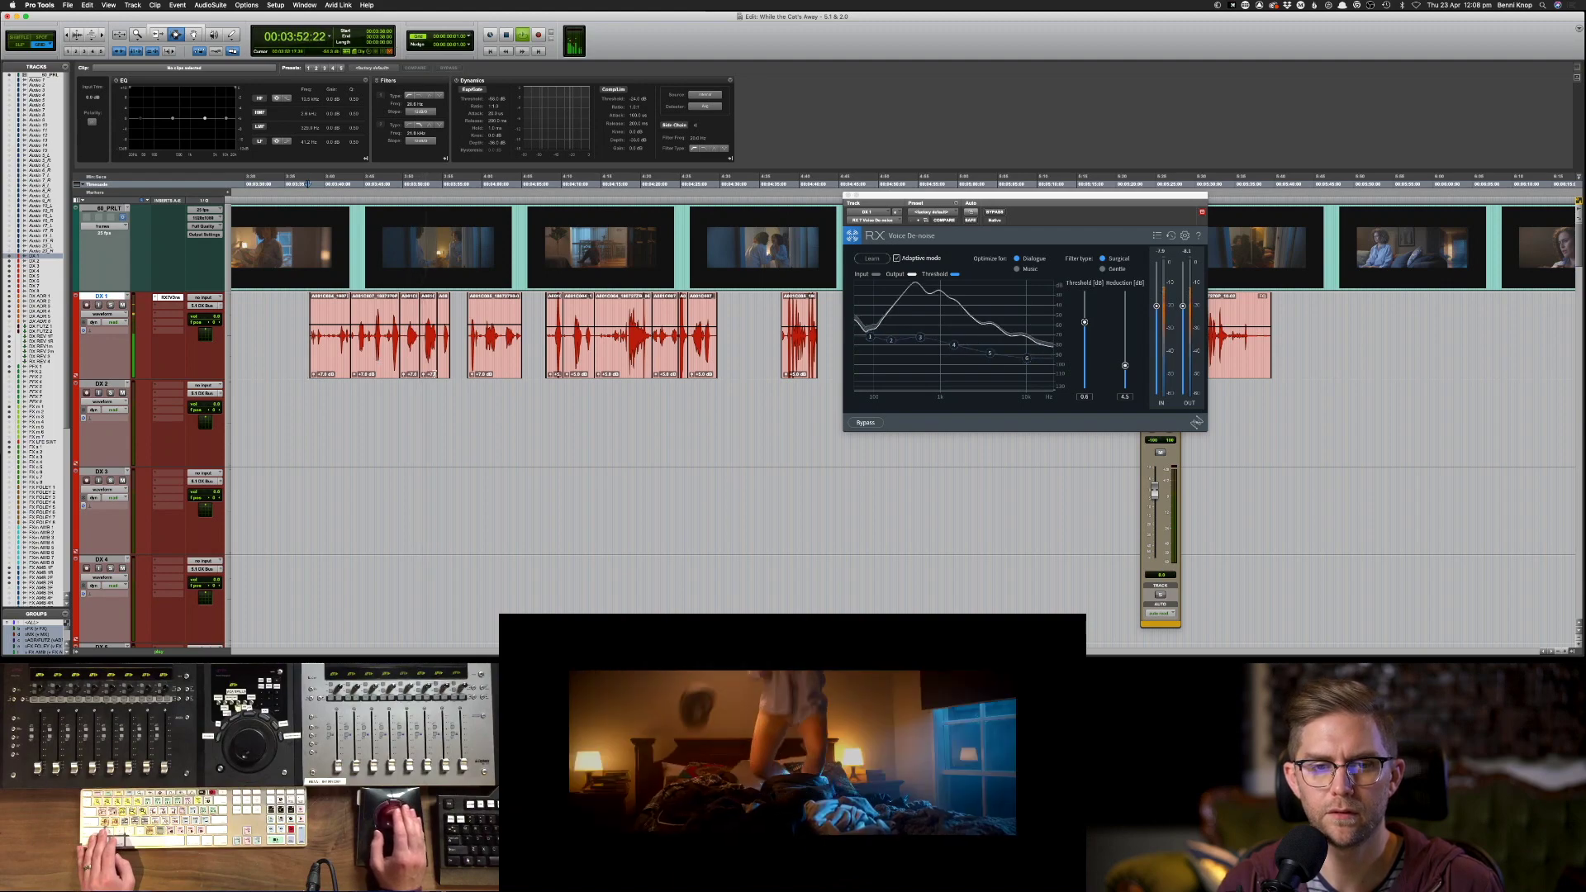
- Look through the effects, reverb, music and ADR tracks and replay the start of the scene with the de-noised DX 1
scroll(467, 382, "down", 10)
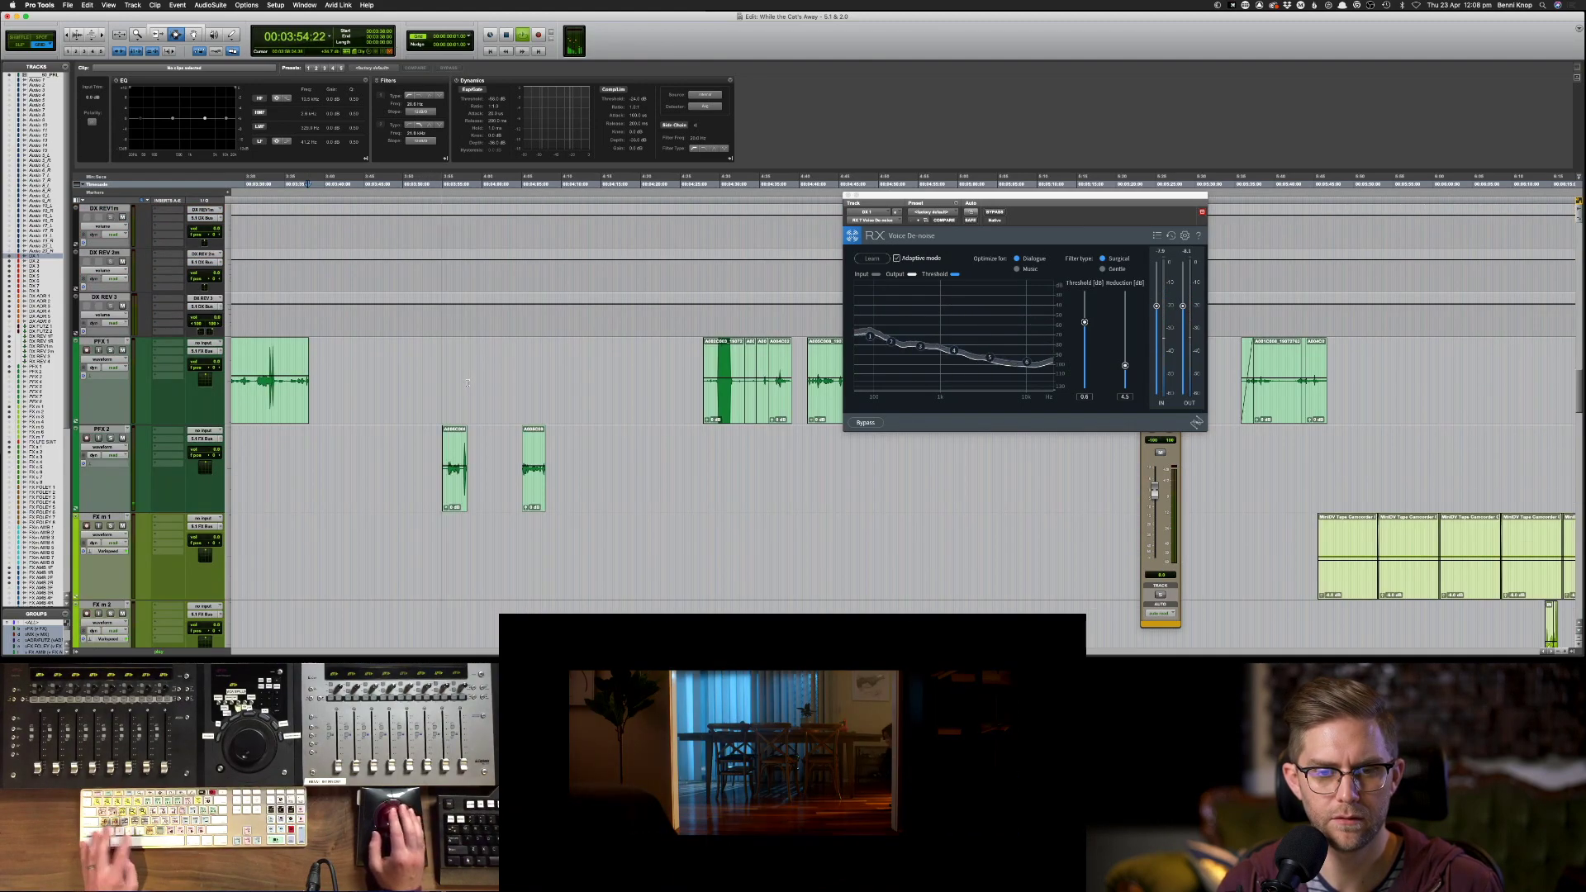
key("space")
scroll(438, 383, "down", 8)
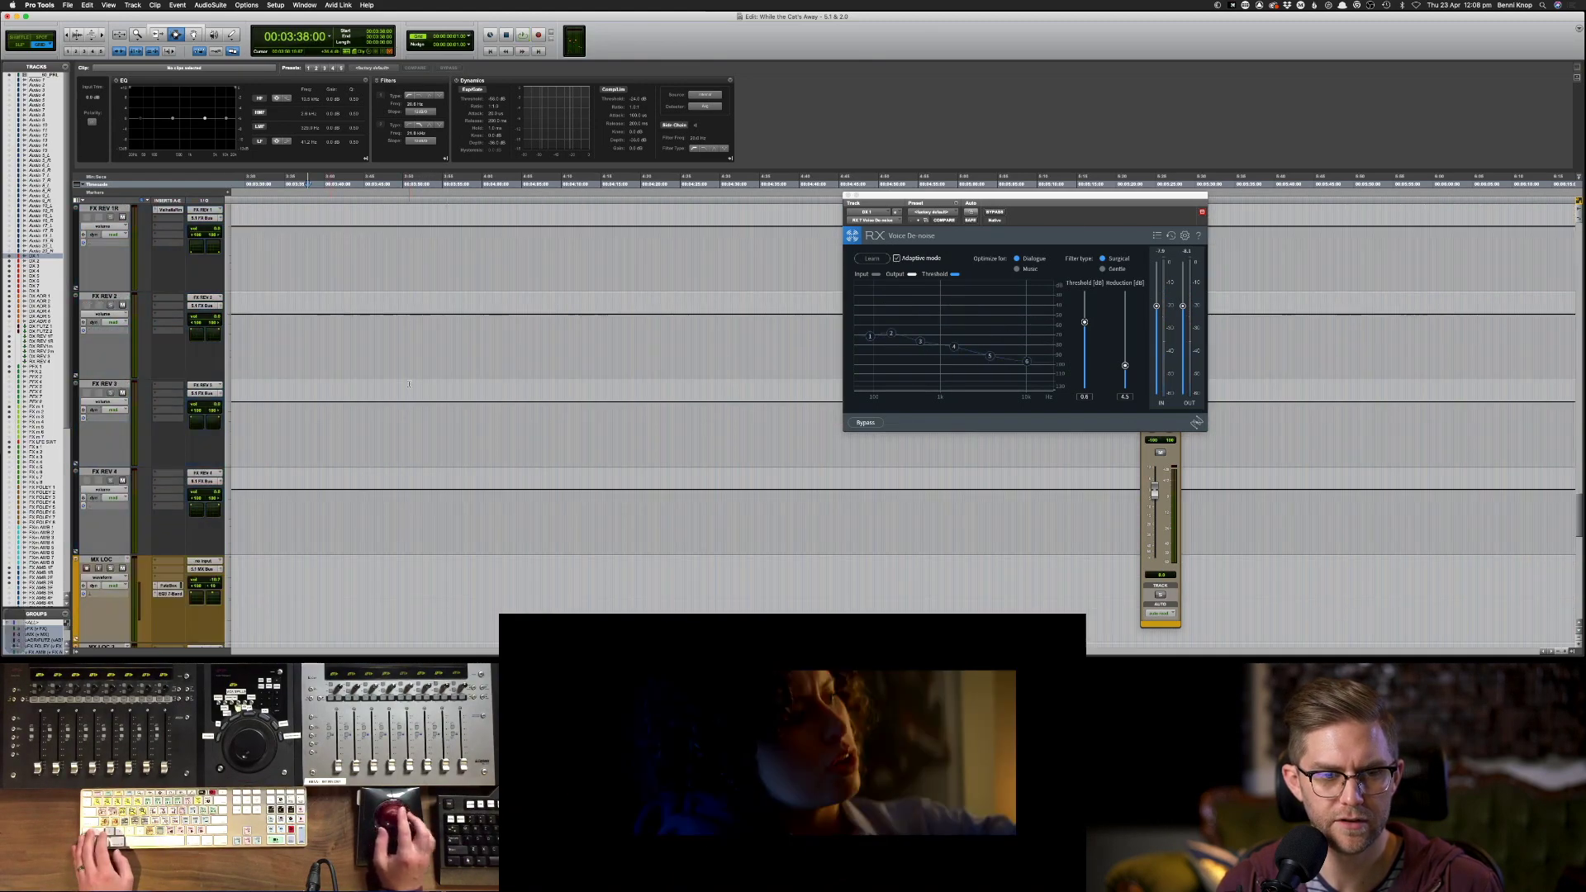
scroll(409, 384, "down", 4)
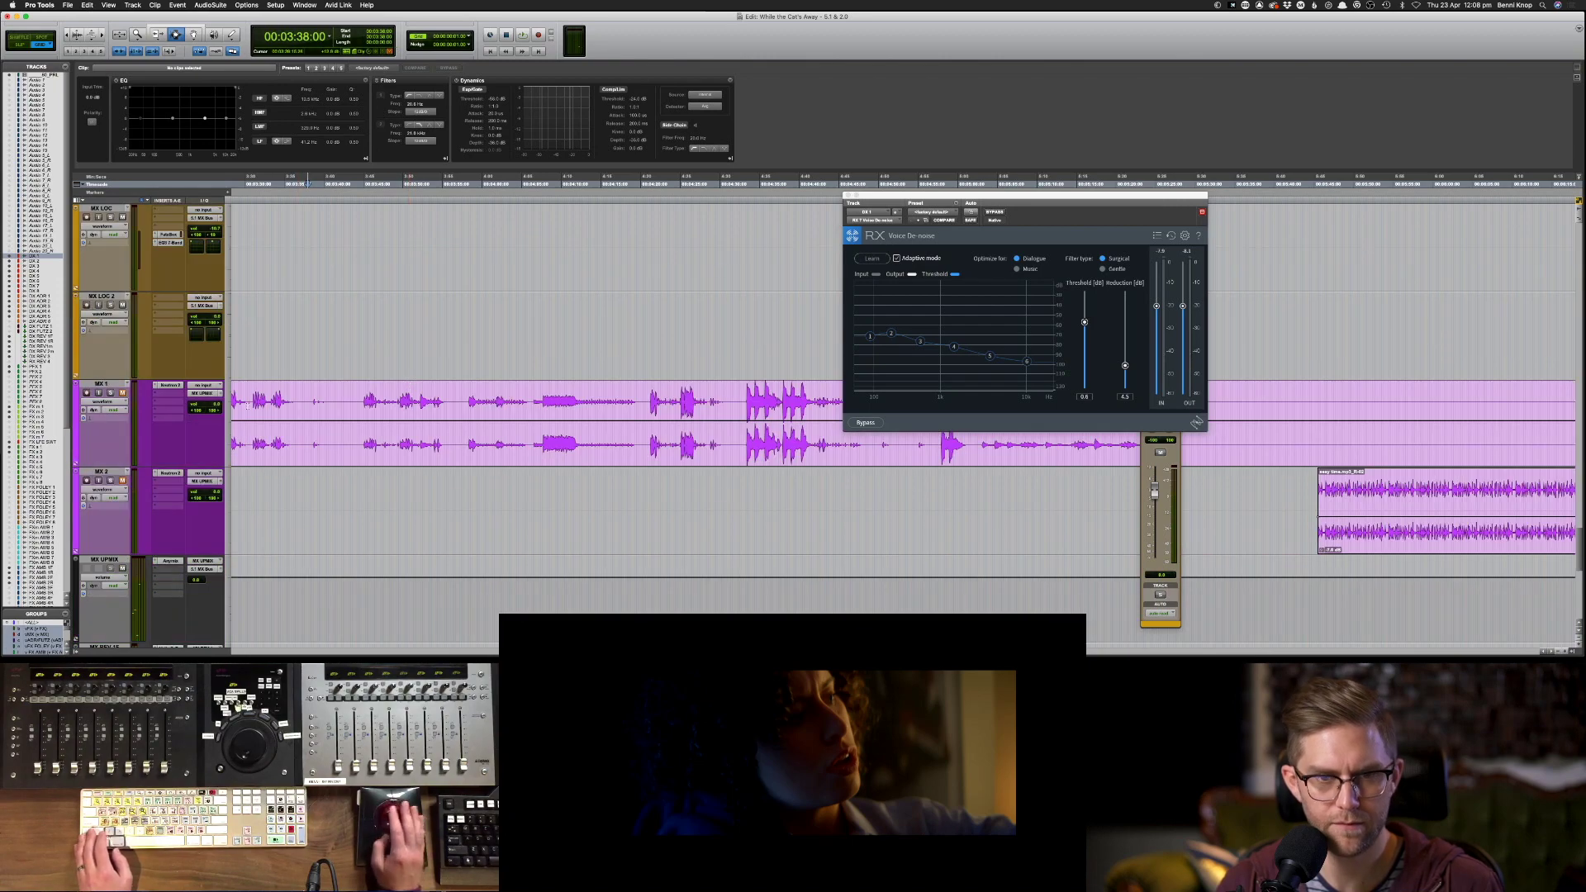
scroll(295, 344, "up", 15)
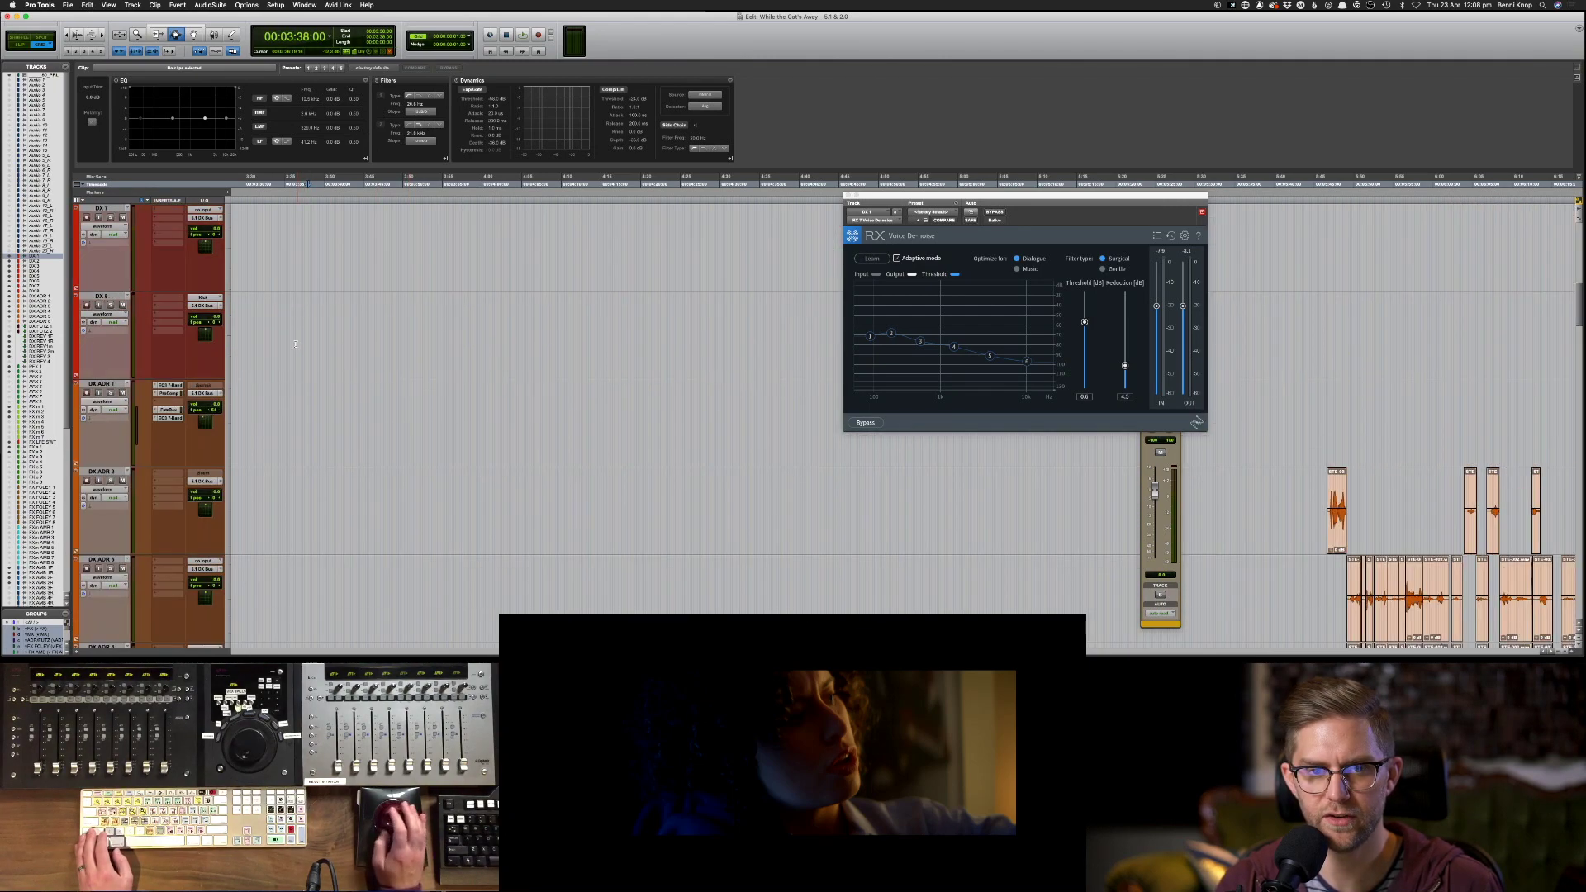
scroll(295, 344, "up", 6)
key("space")
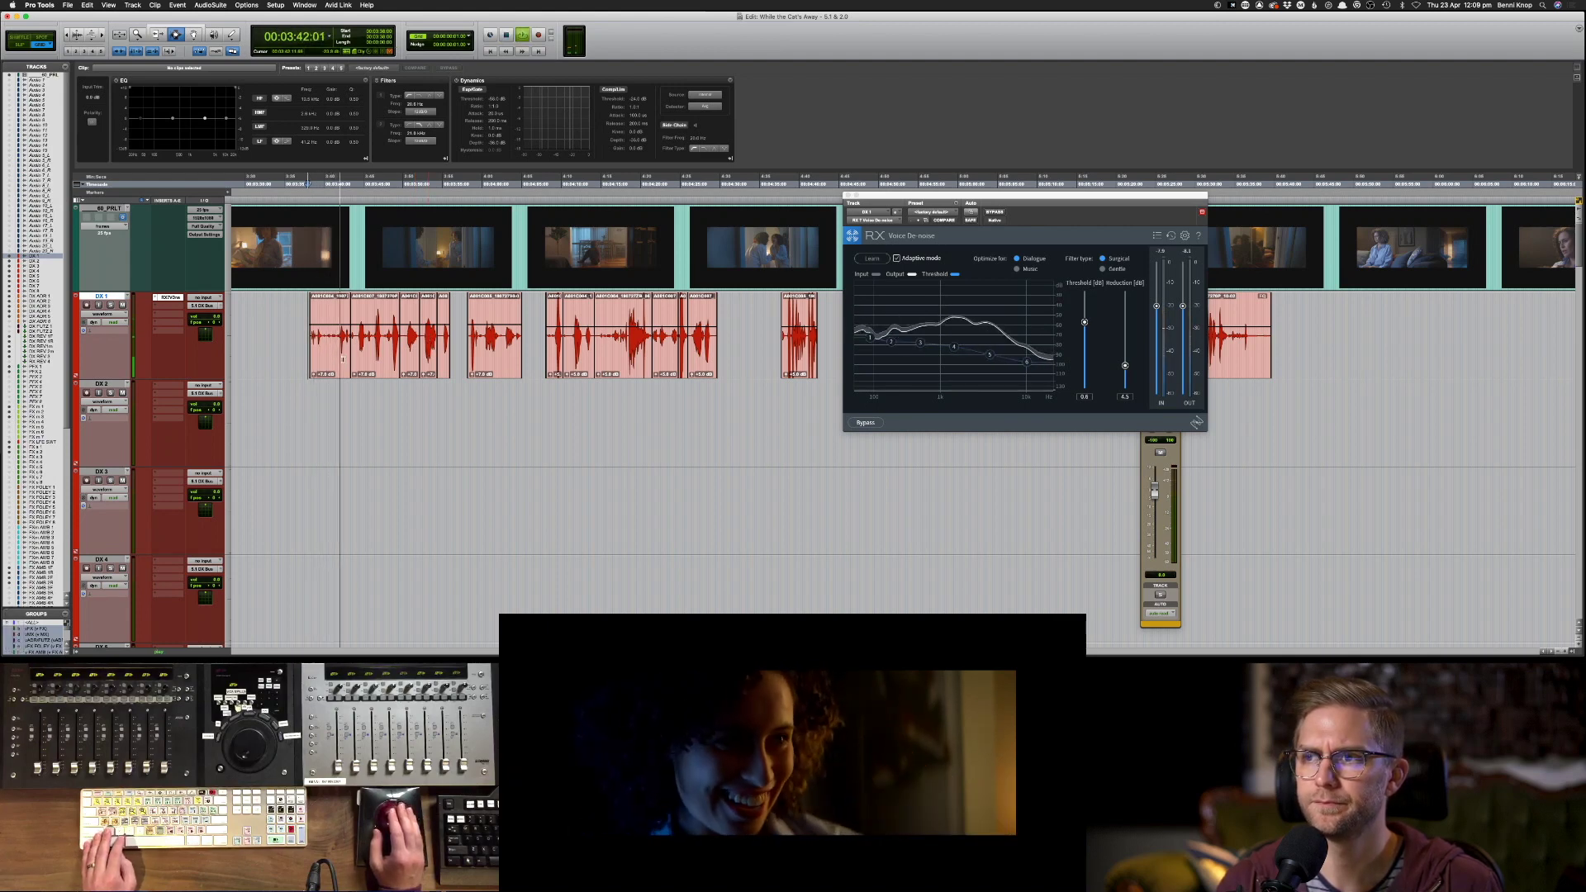
key("space")
- Save the session, switch to Adobe Media Encoder and quit it
key("super+s")
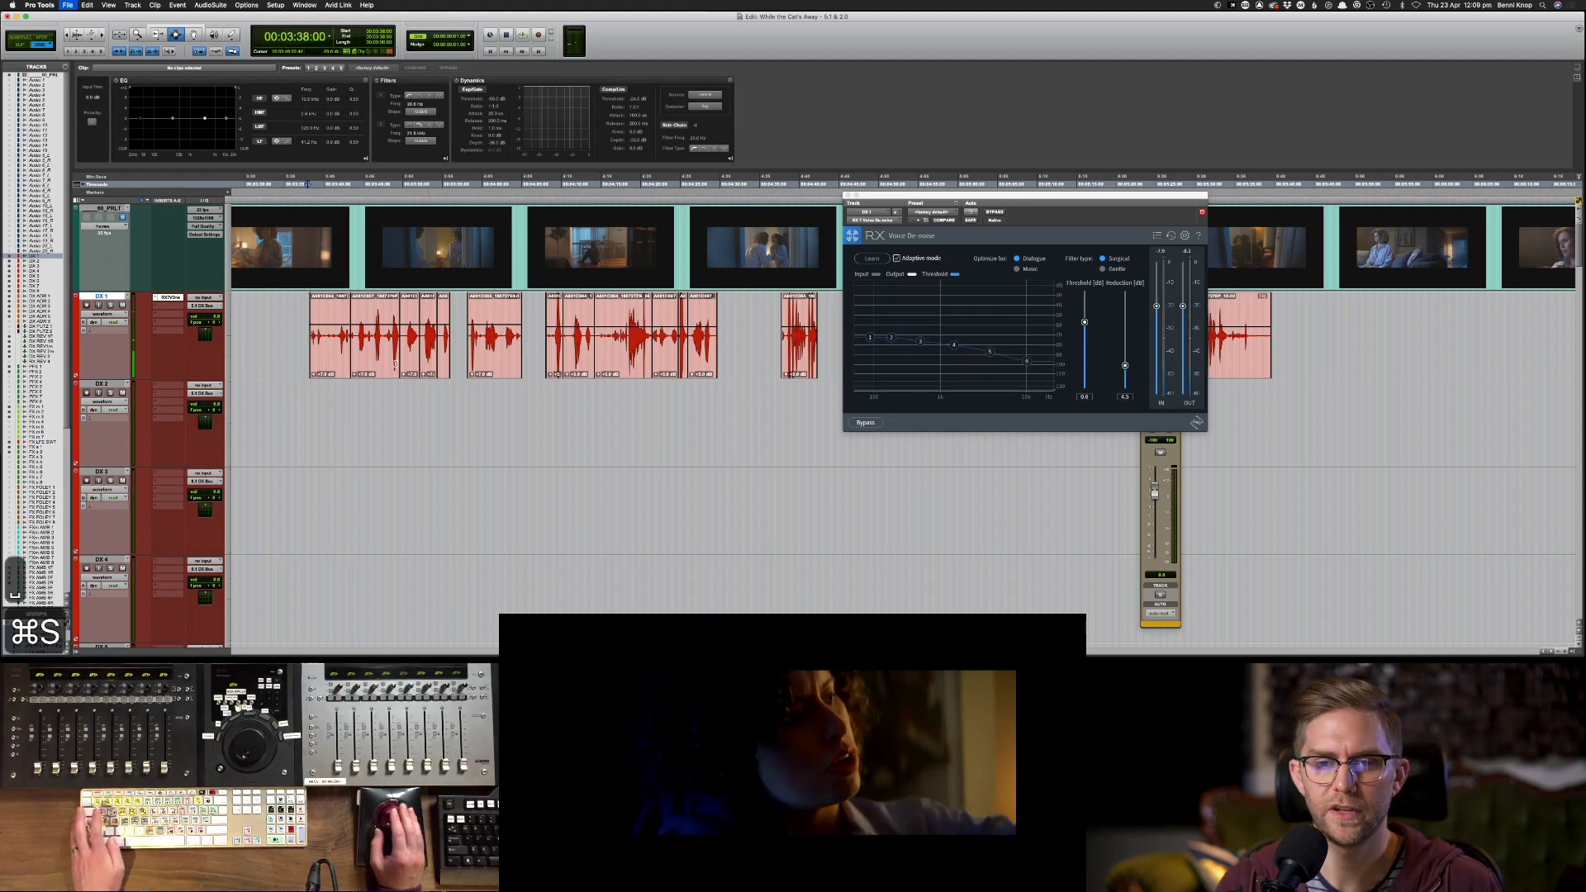
key("super+Tab")
key("super+Tab")
key("super+Tab")
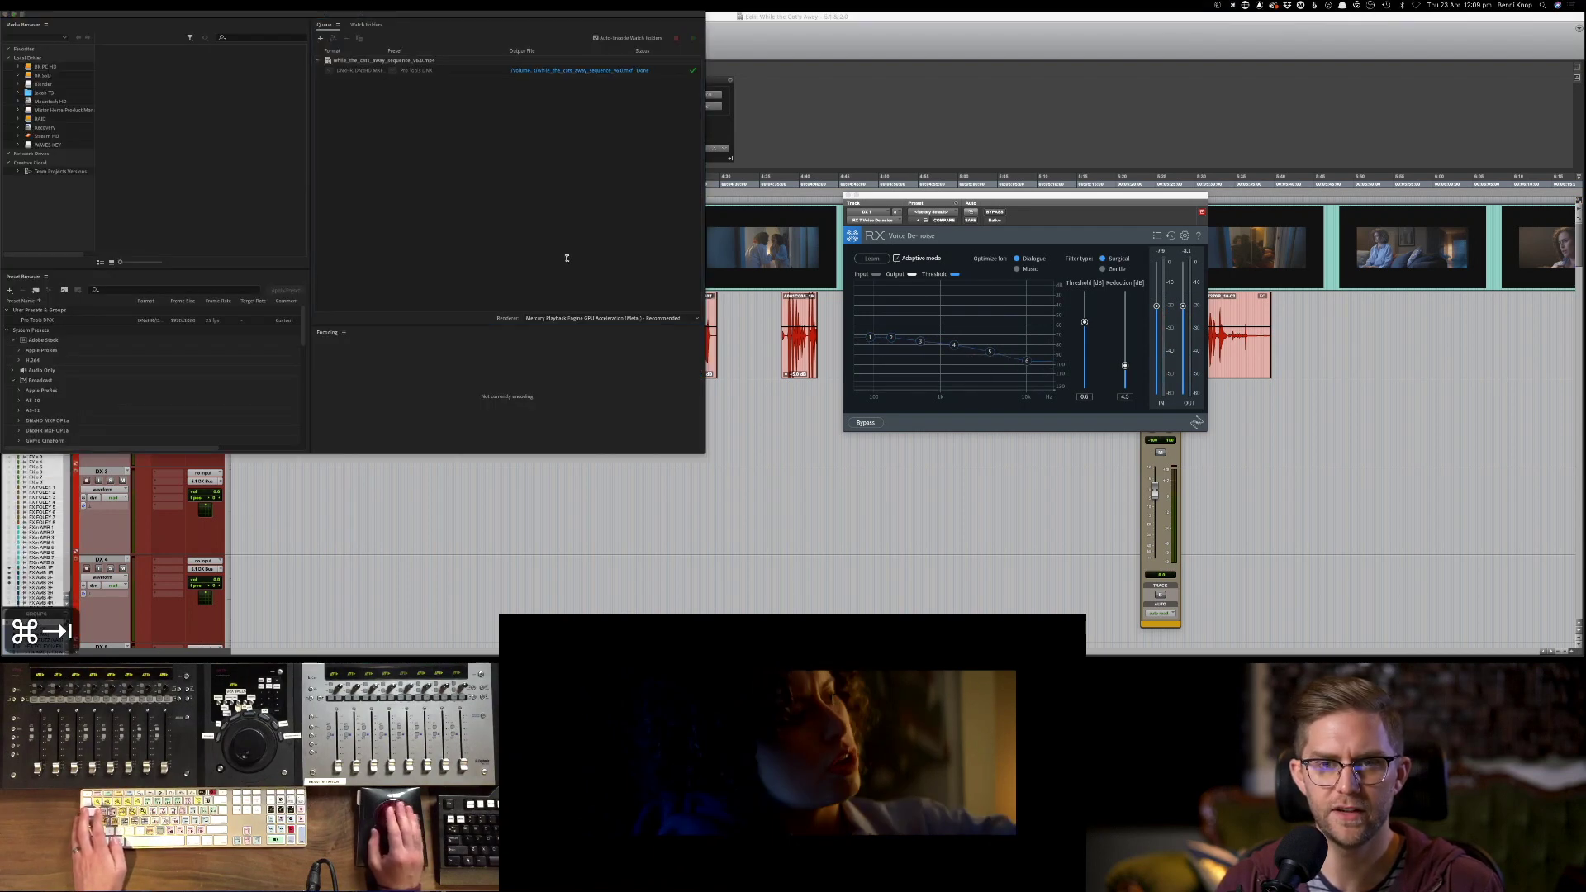
key("super+q")
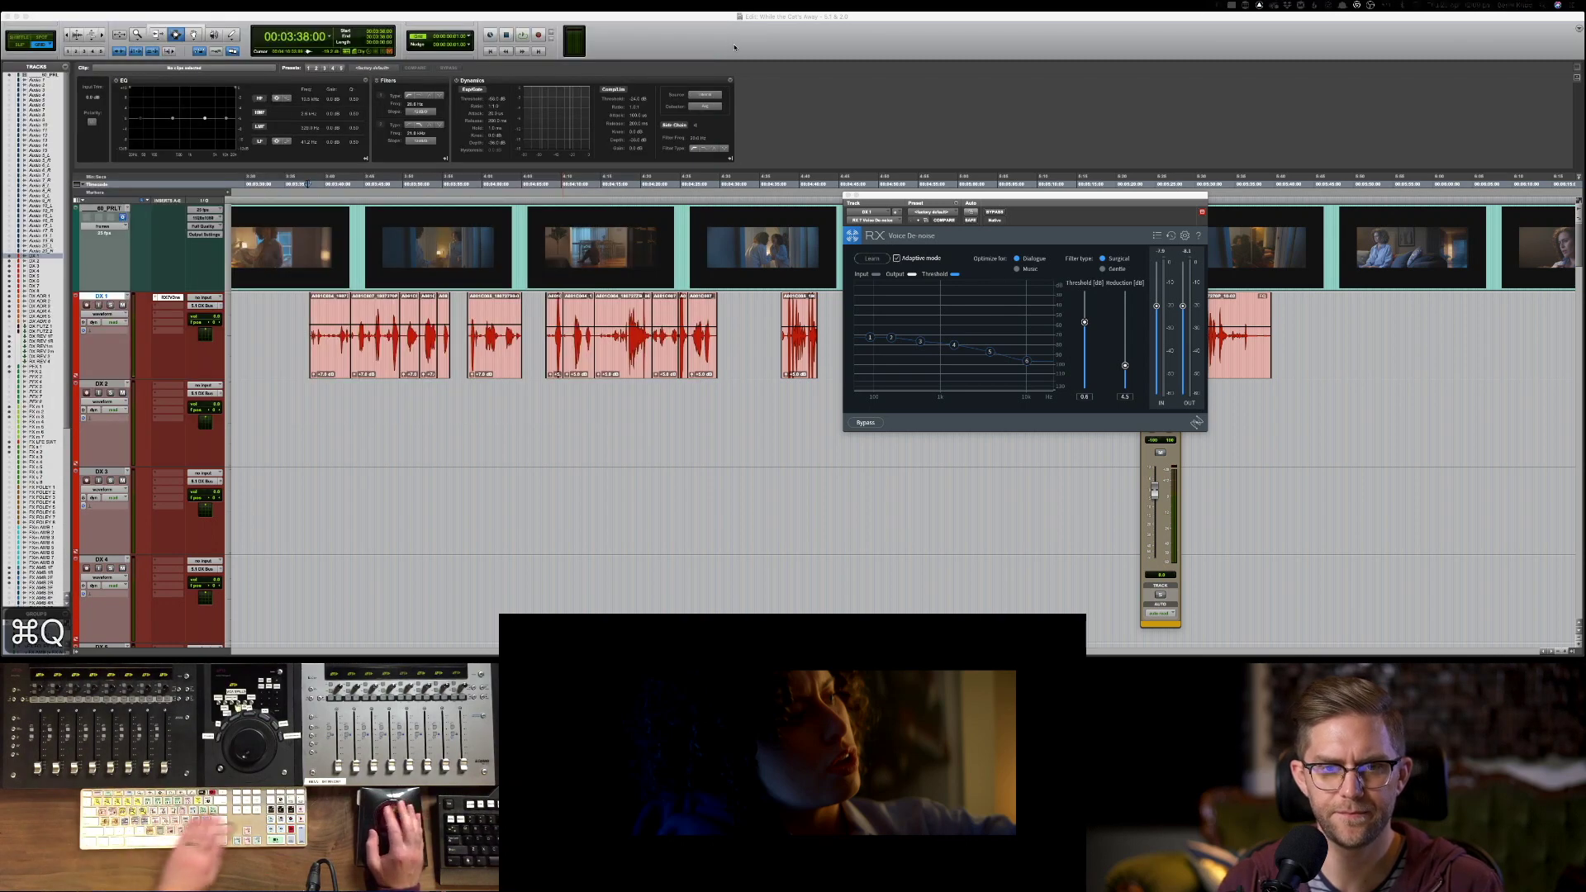
- Return to the start of the session and import the while_the_cats_away_sequence_v6.0.mxf video onto the main video track
key("Return")
key("Return")
key("Return")
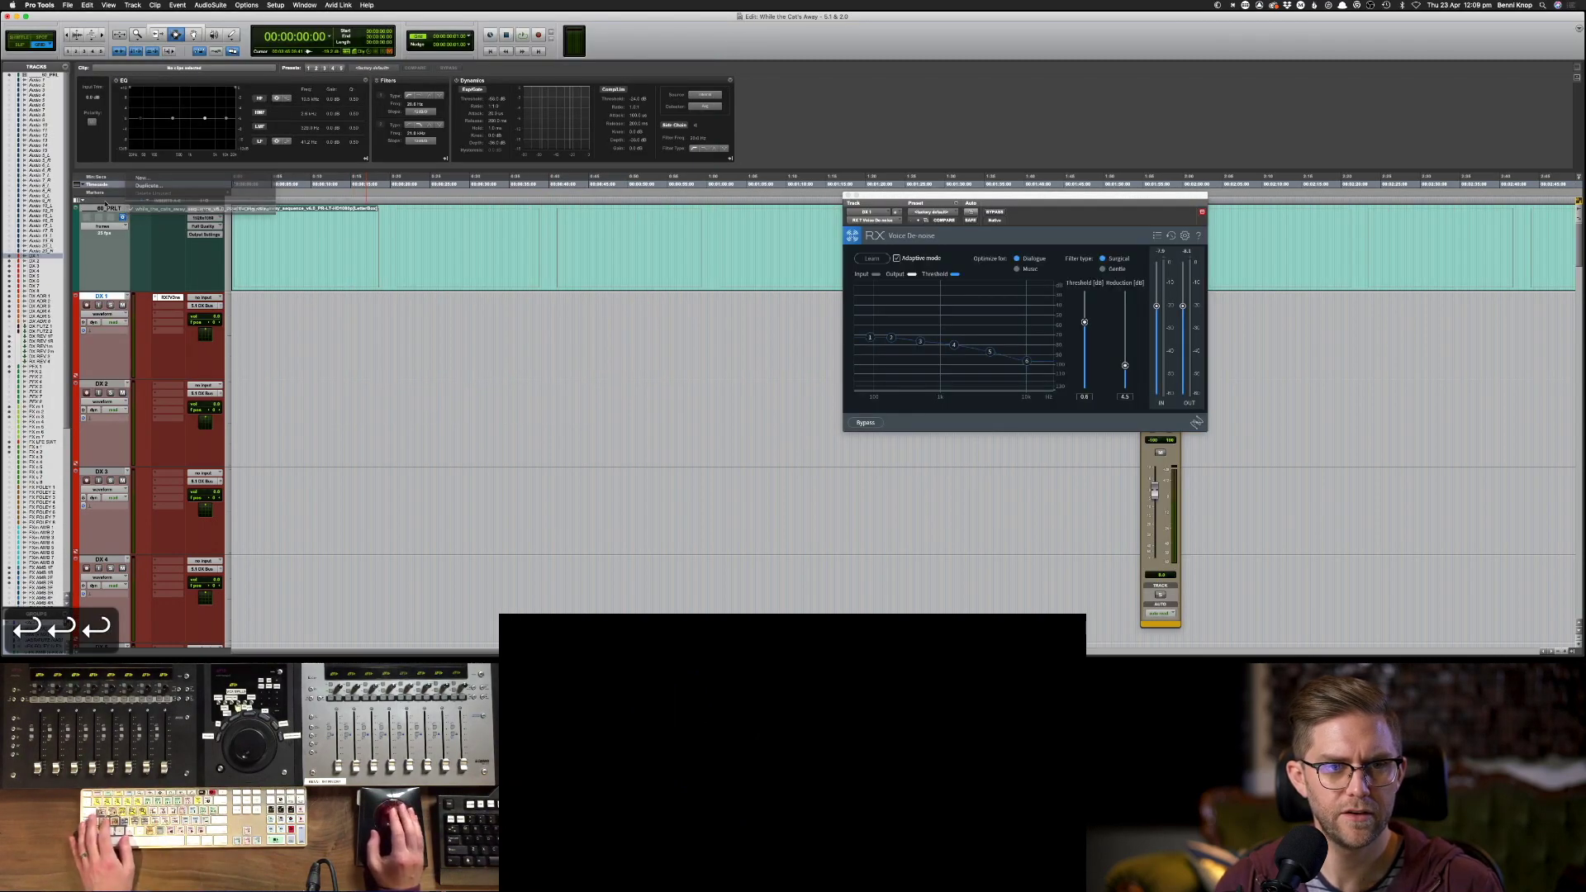
left_click(68, 5)
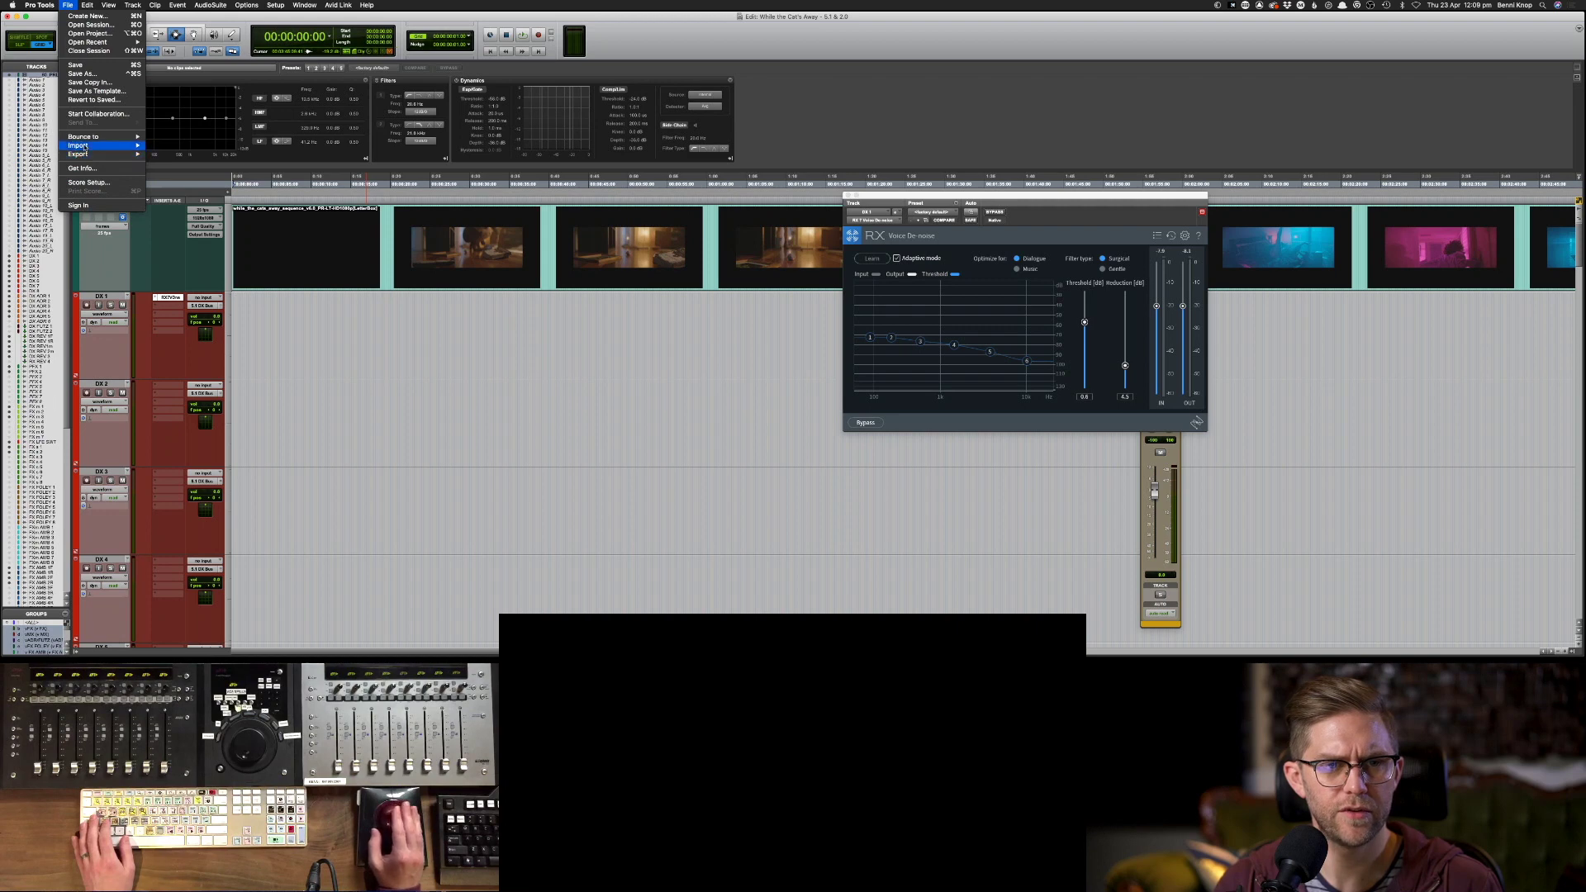
mouse_move(83, 146)
left_click(198, 175)
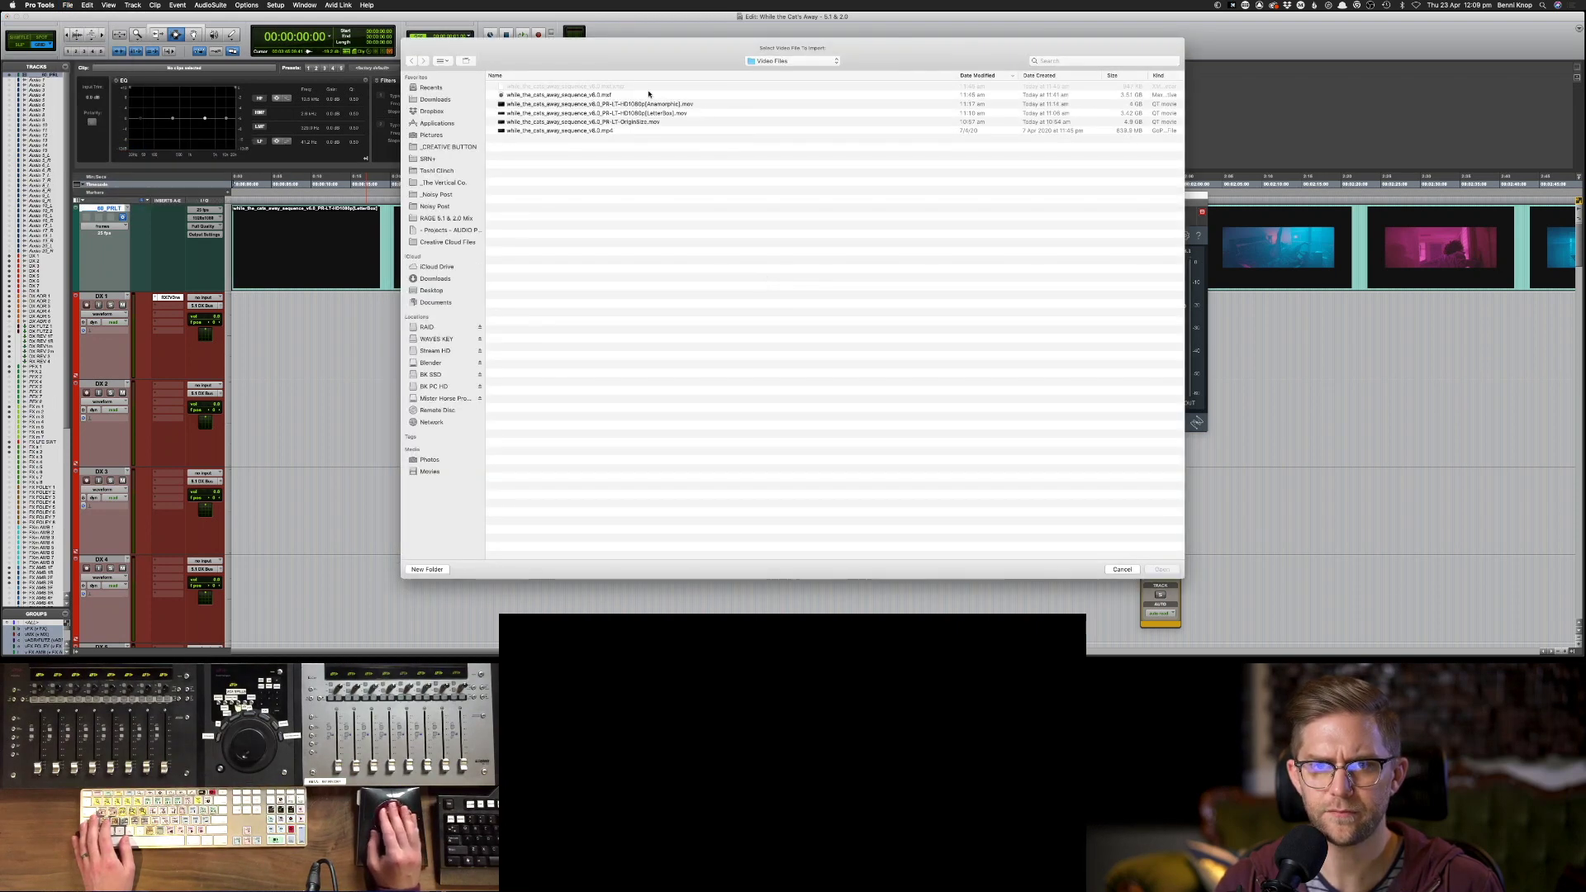
double_click(649, 95)
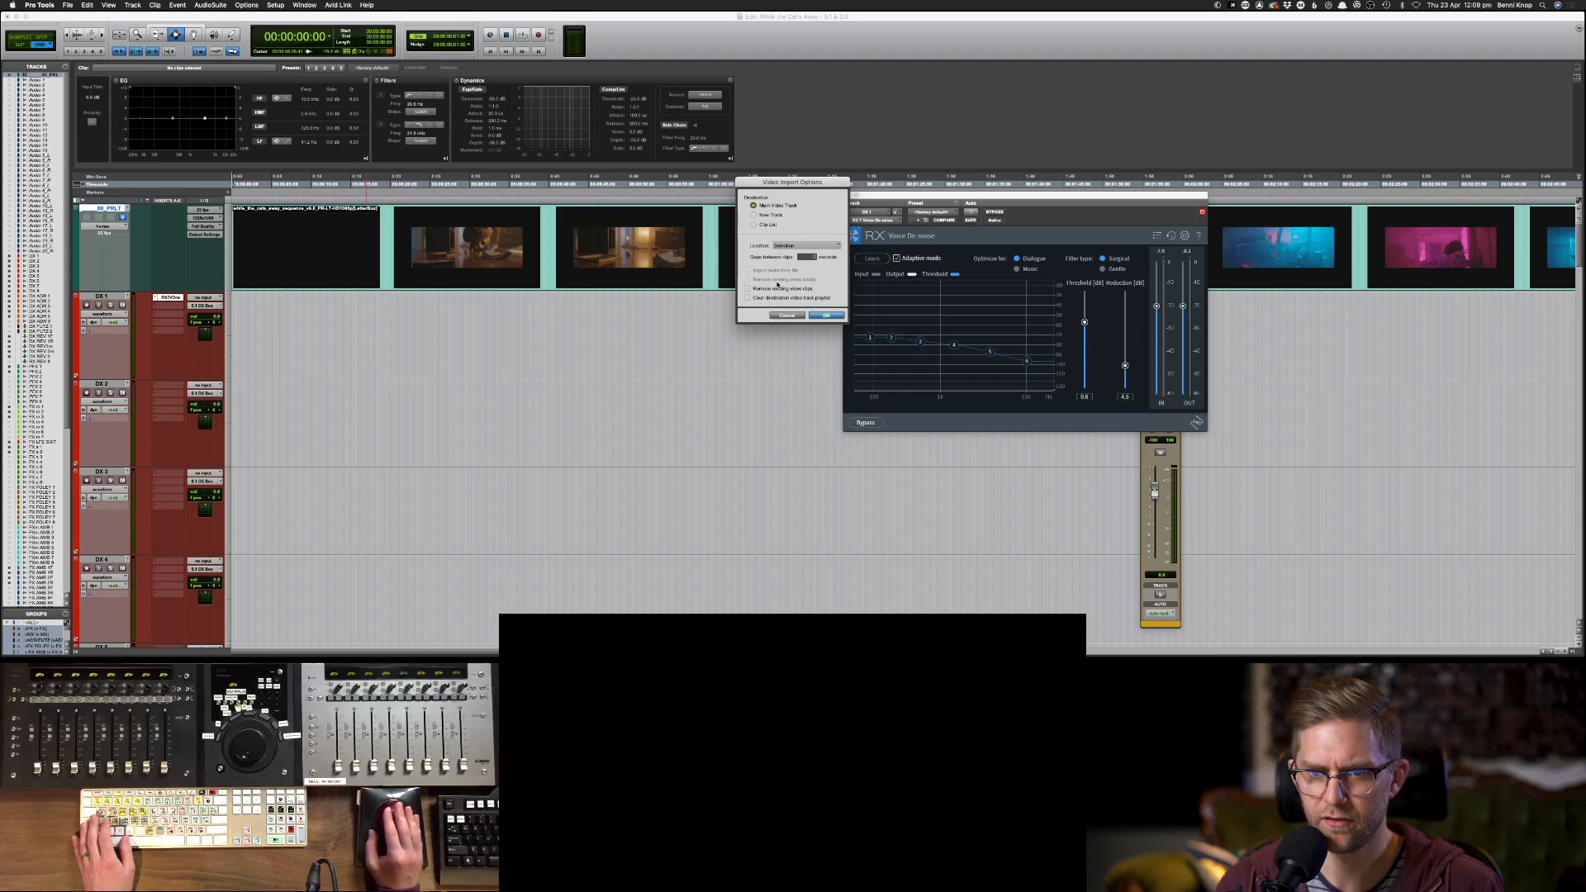
left_click(829, 320)
- Check the imported video at several points around the first minute and fit the whole timeline and all tracks into view
left_click(663, 263)
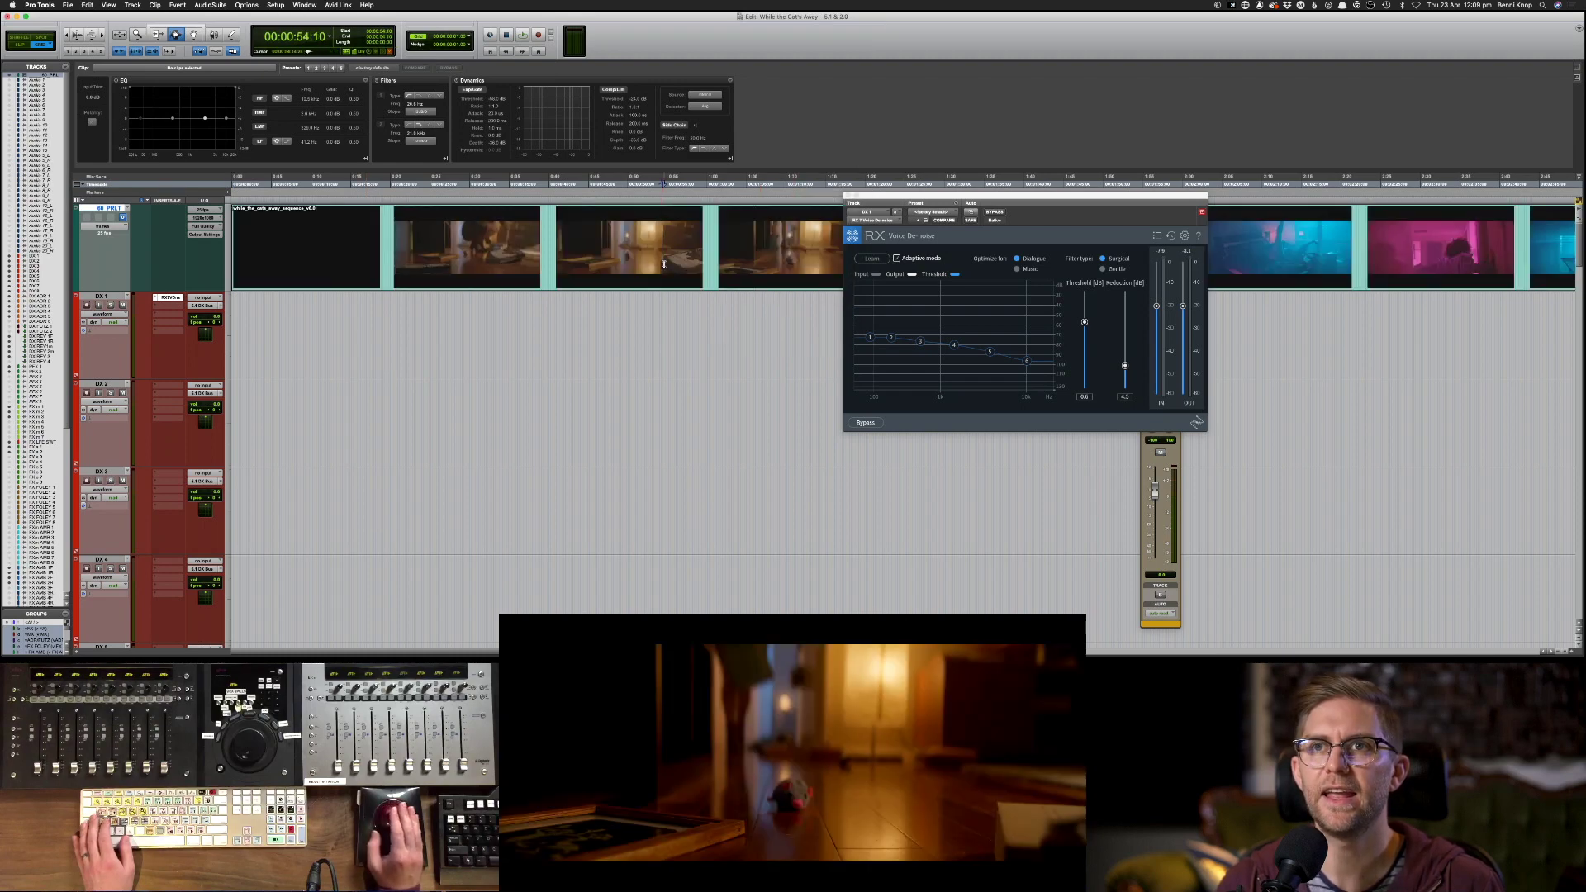
left_click(690, 265)
left_click(755, 263)
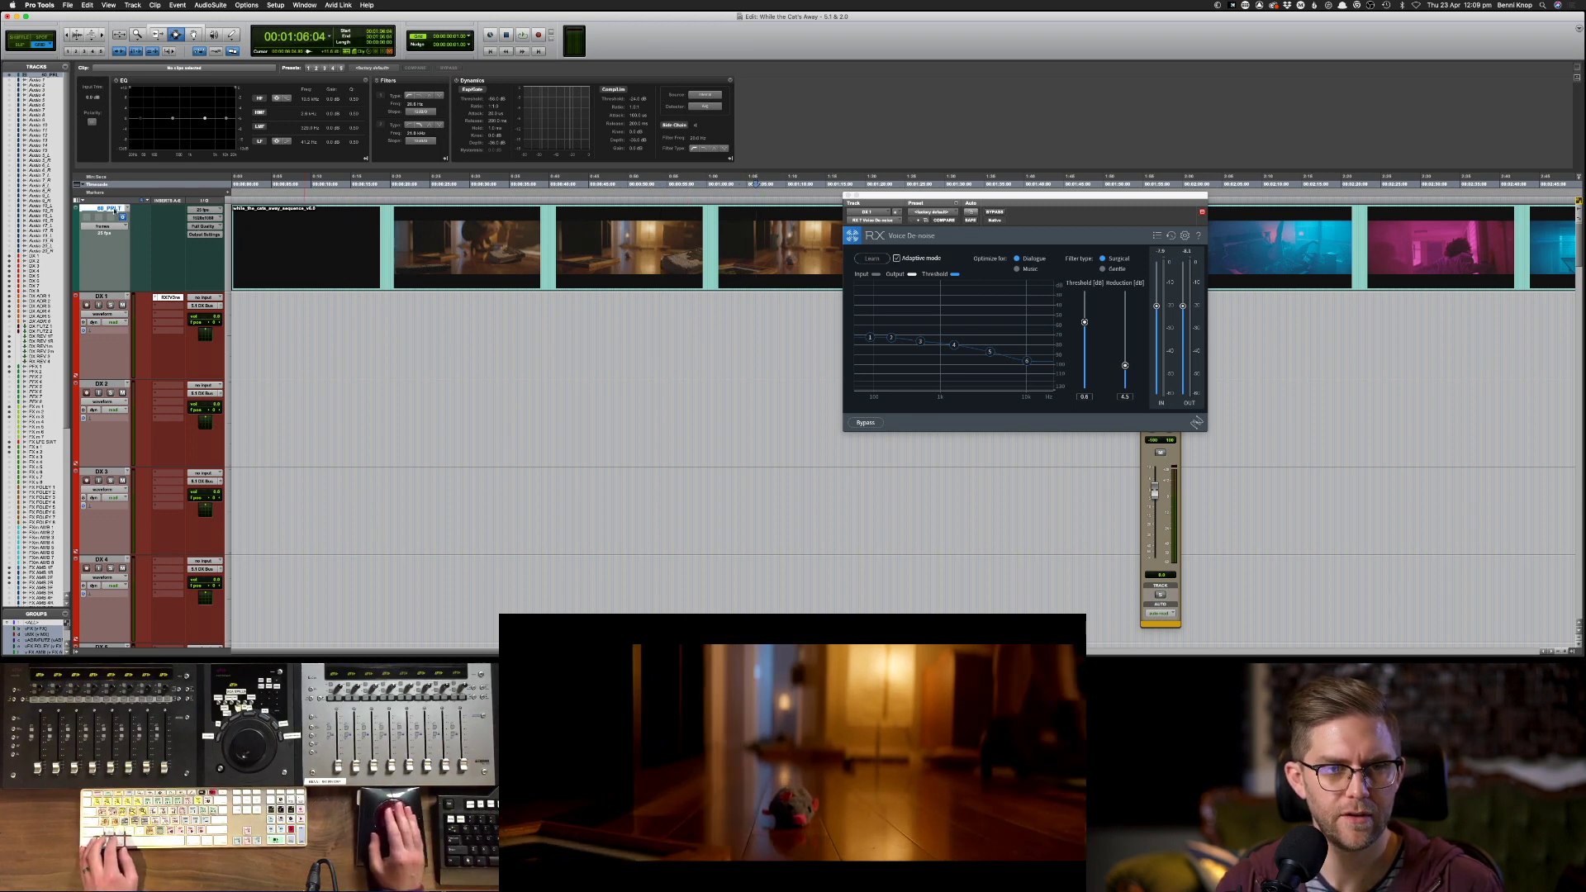
key("super+bracketleft")
key("super+bracketleft")
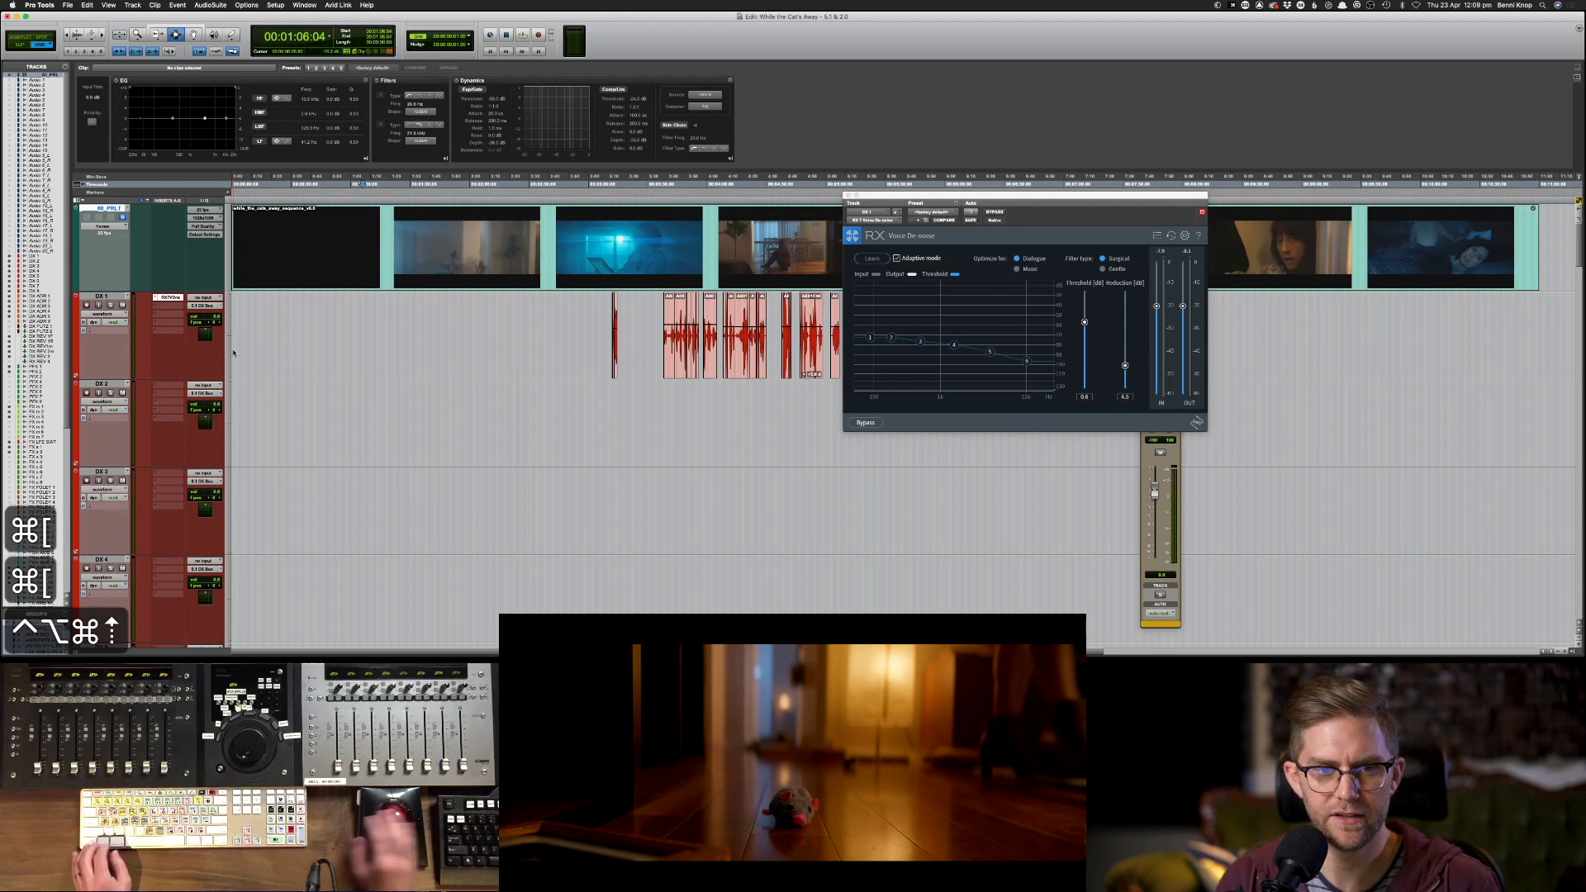
key("ctrl+alt+super+Up")
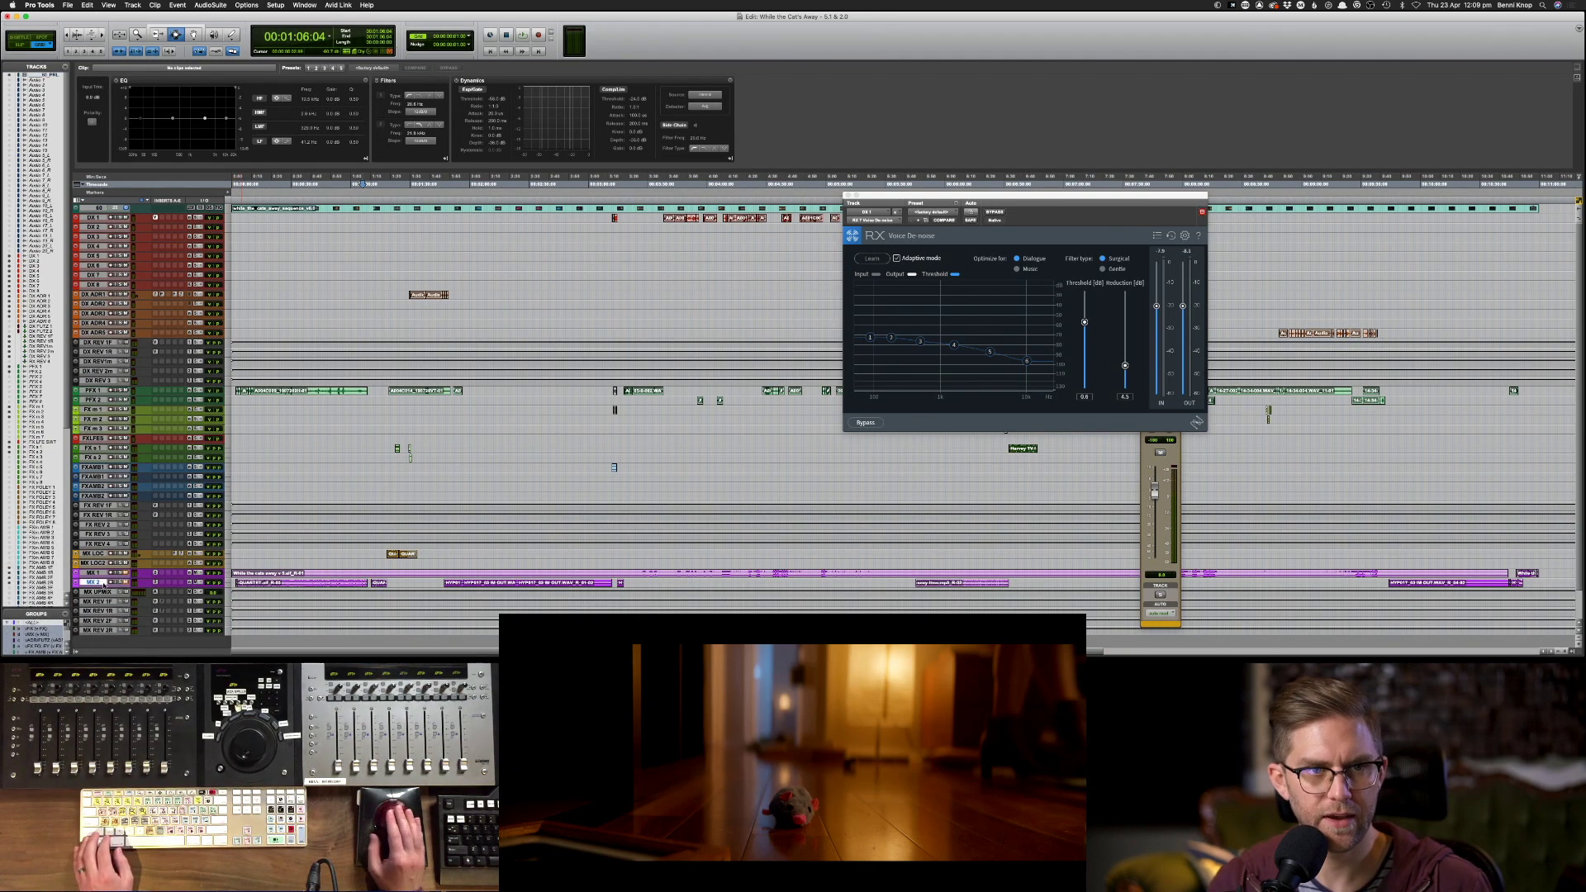
- Open the audio import dialog on the Downloads folder
left_click(68, 5)
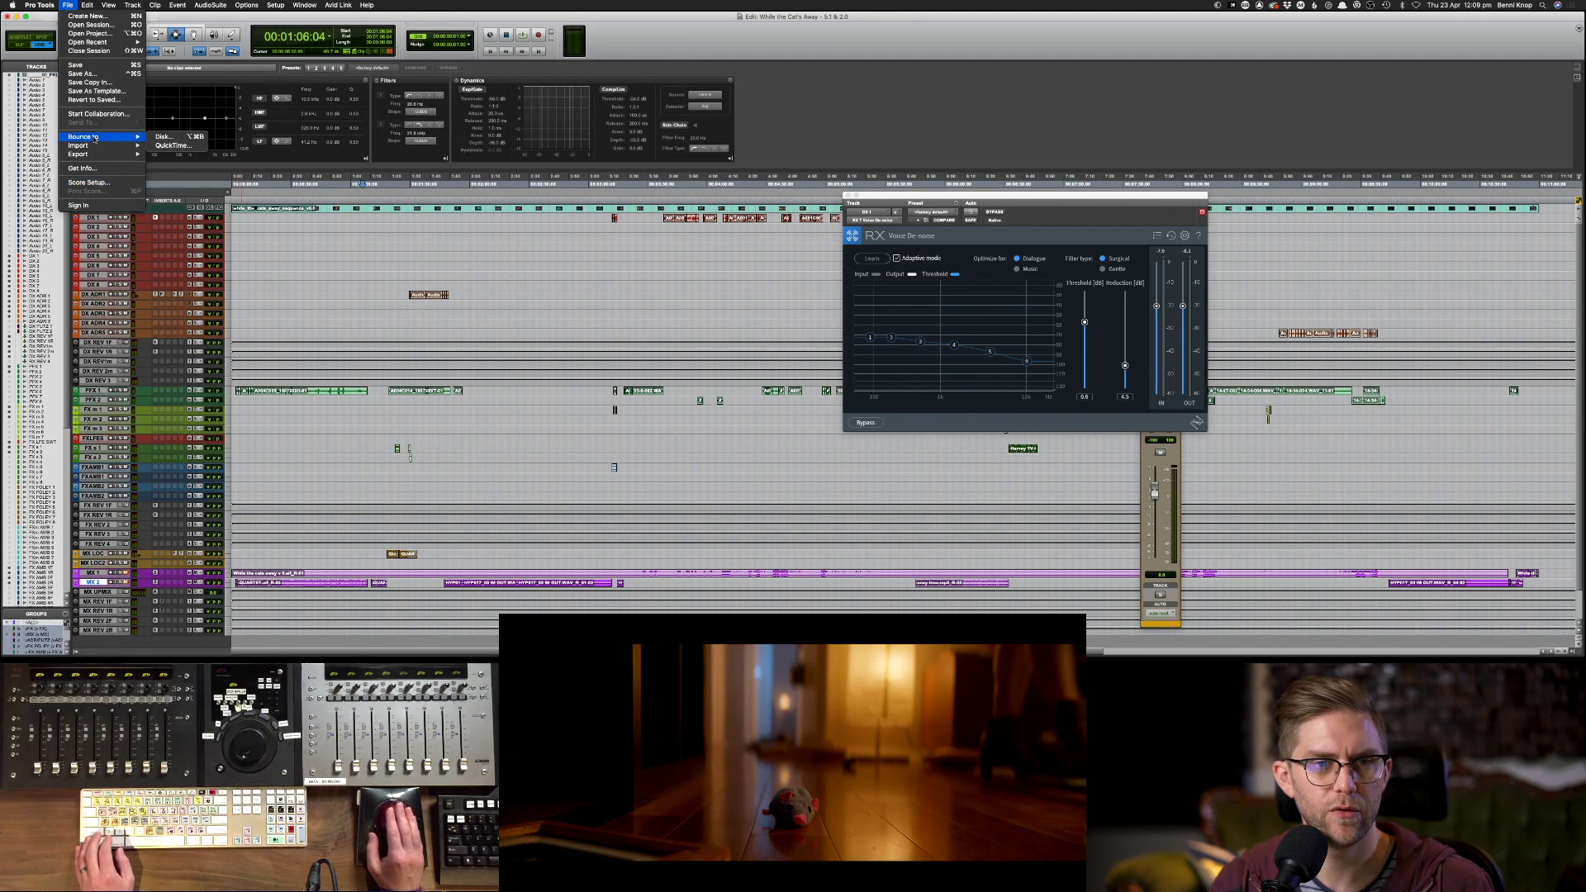
mouse_move(83, 146)
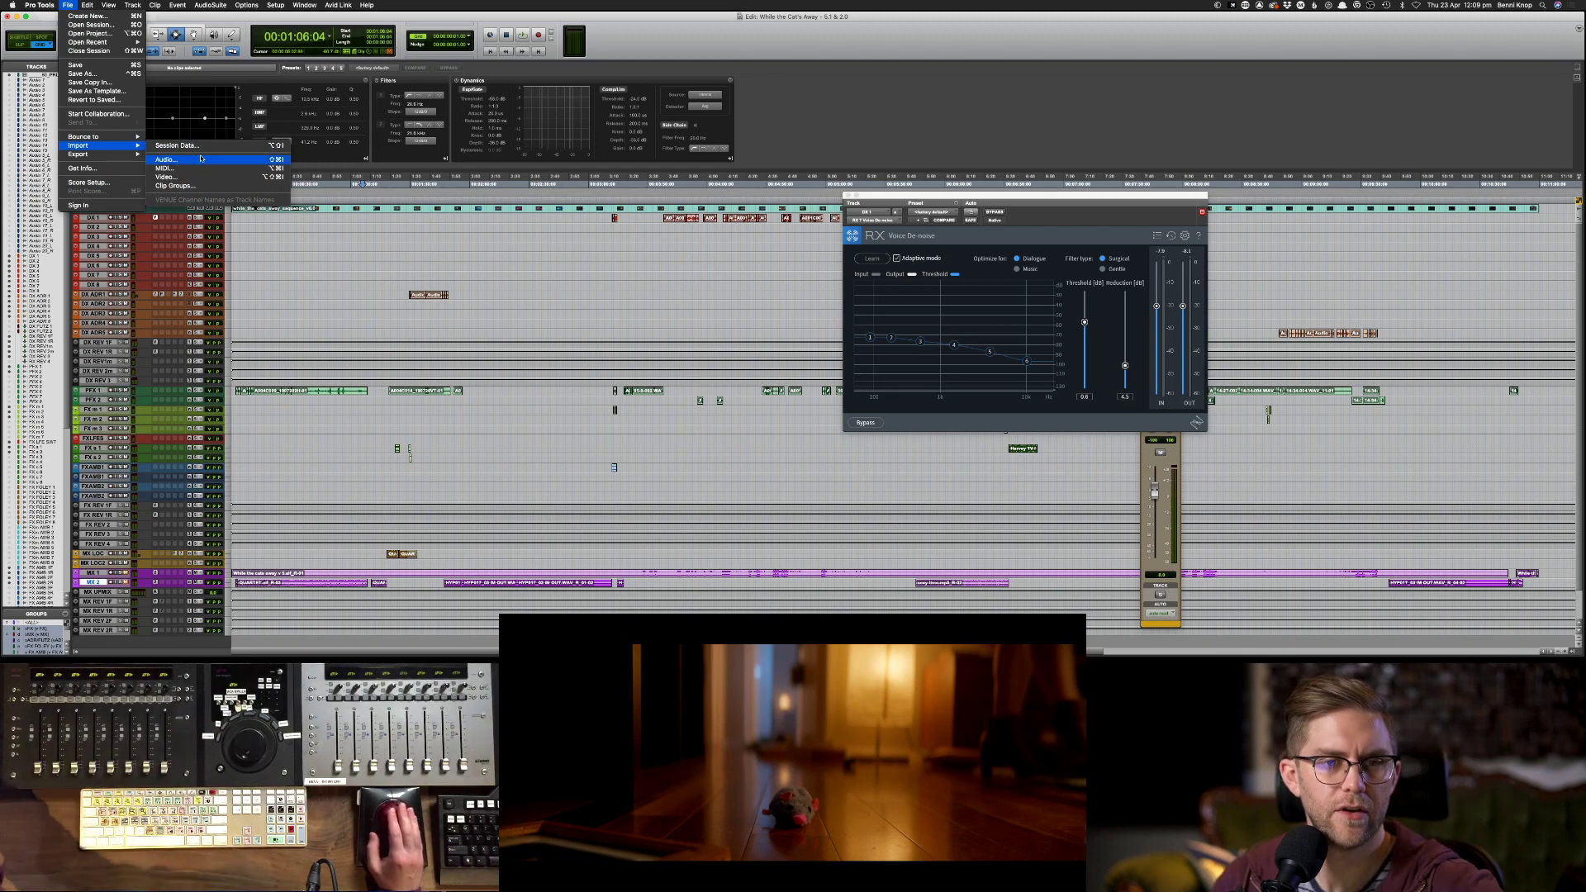
left_click(201, 159)
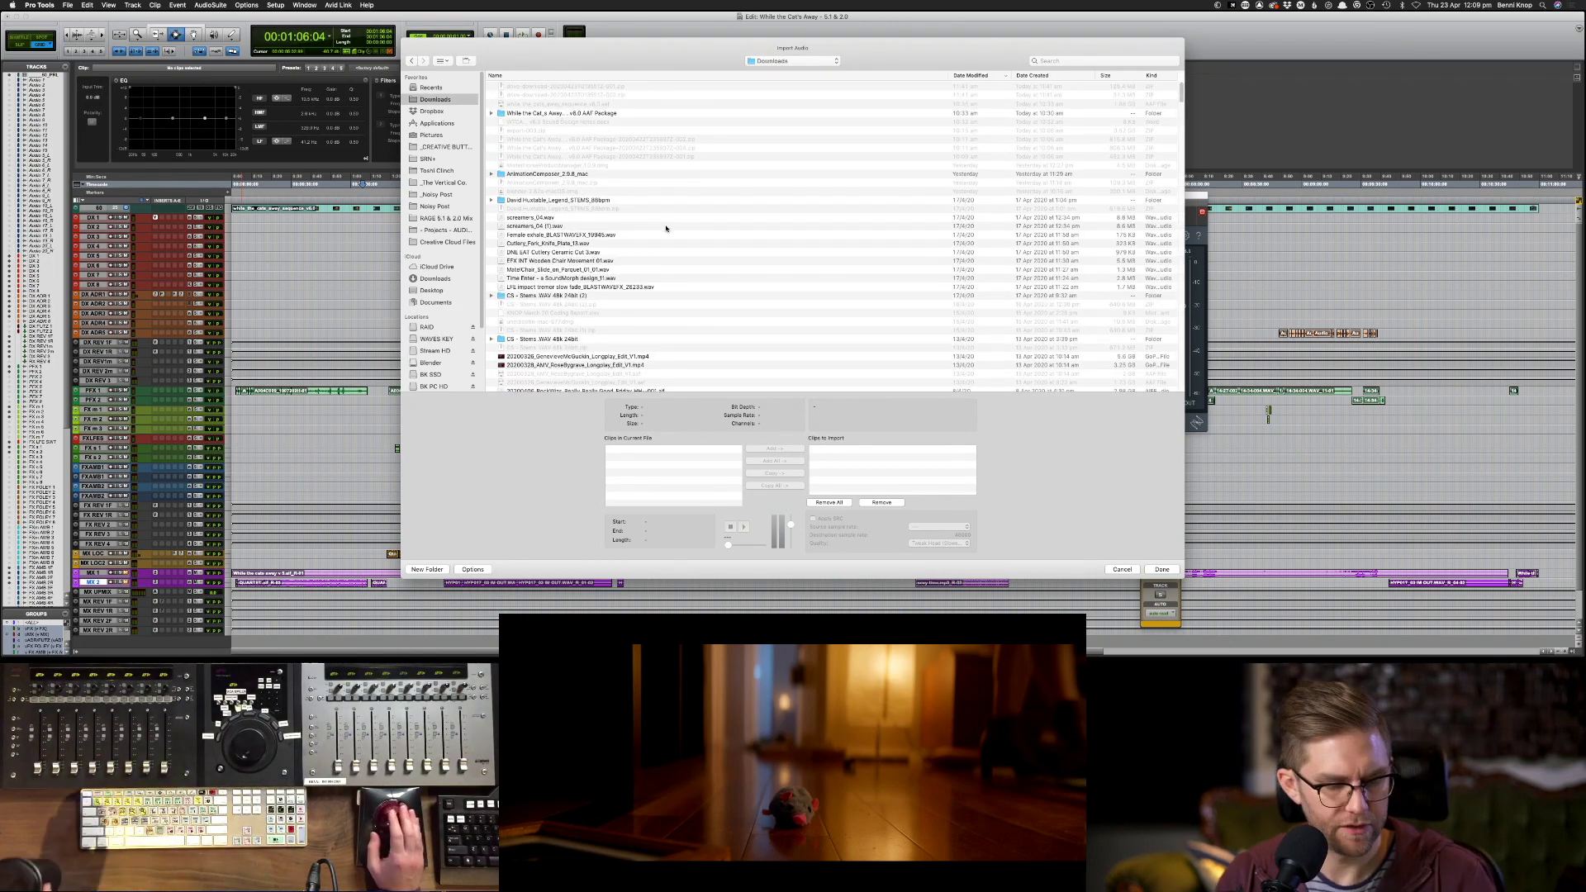
- Switch to Finder, go back to the Downloads folder and extract the drive-download archive ending in 001.zip
key("super+Tab")
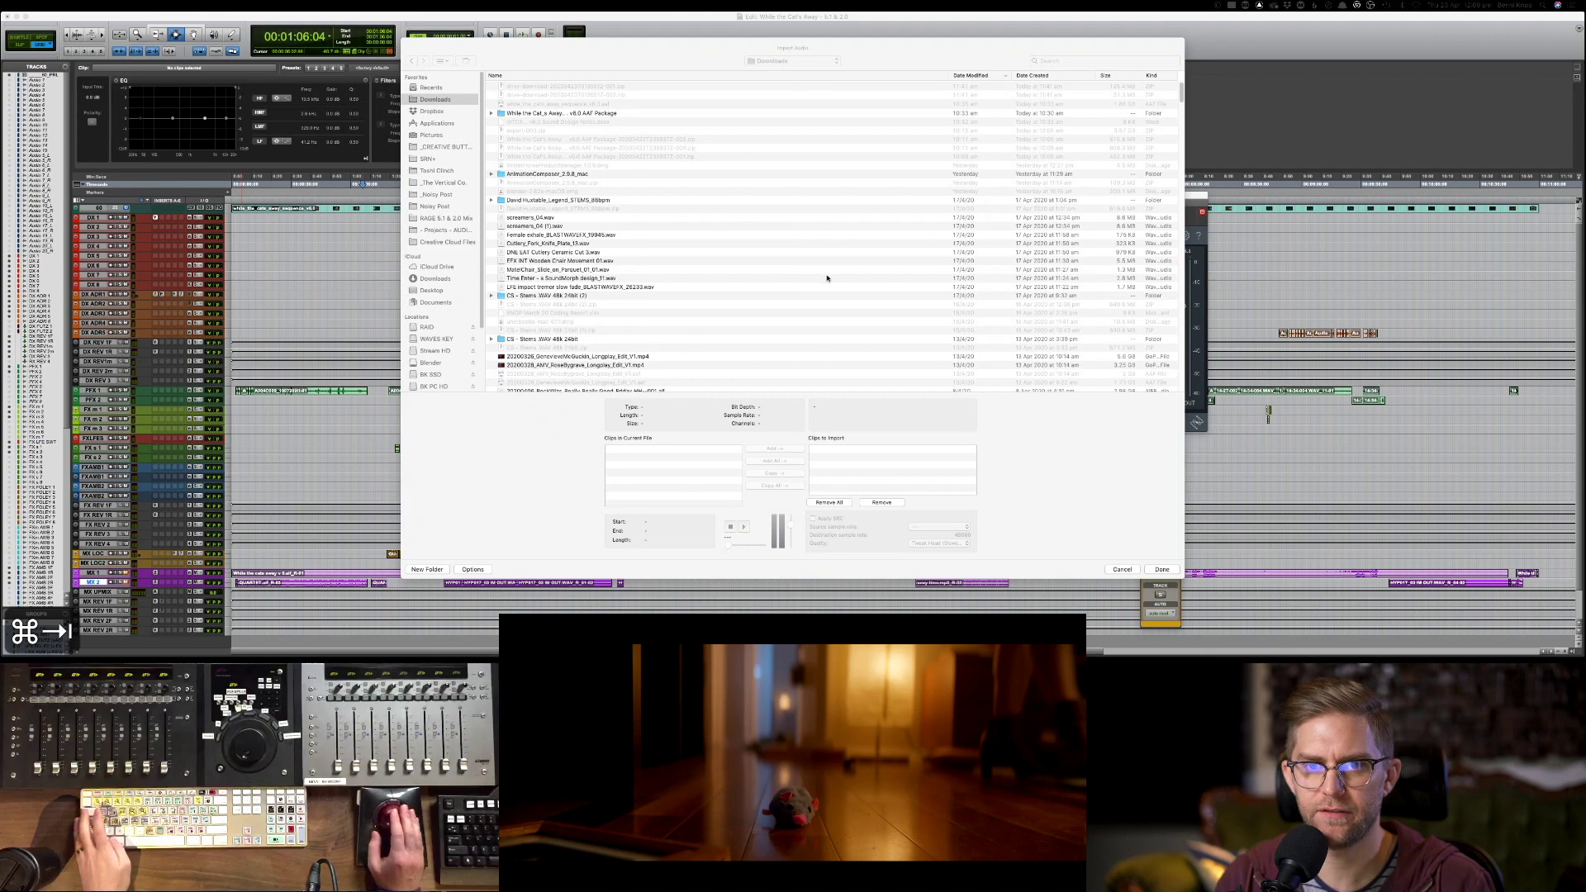
key("super+Tab")
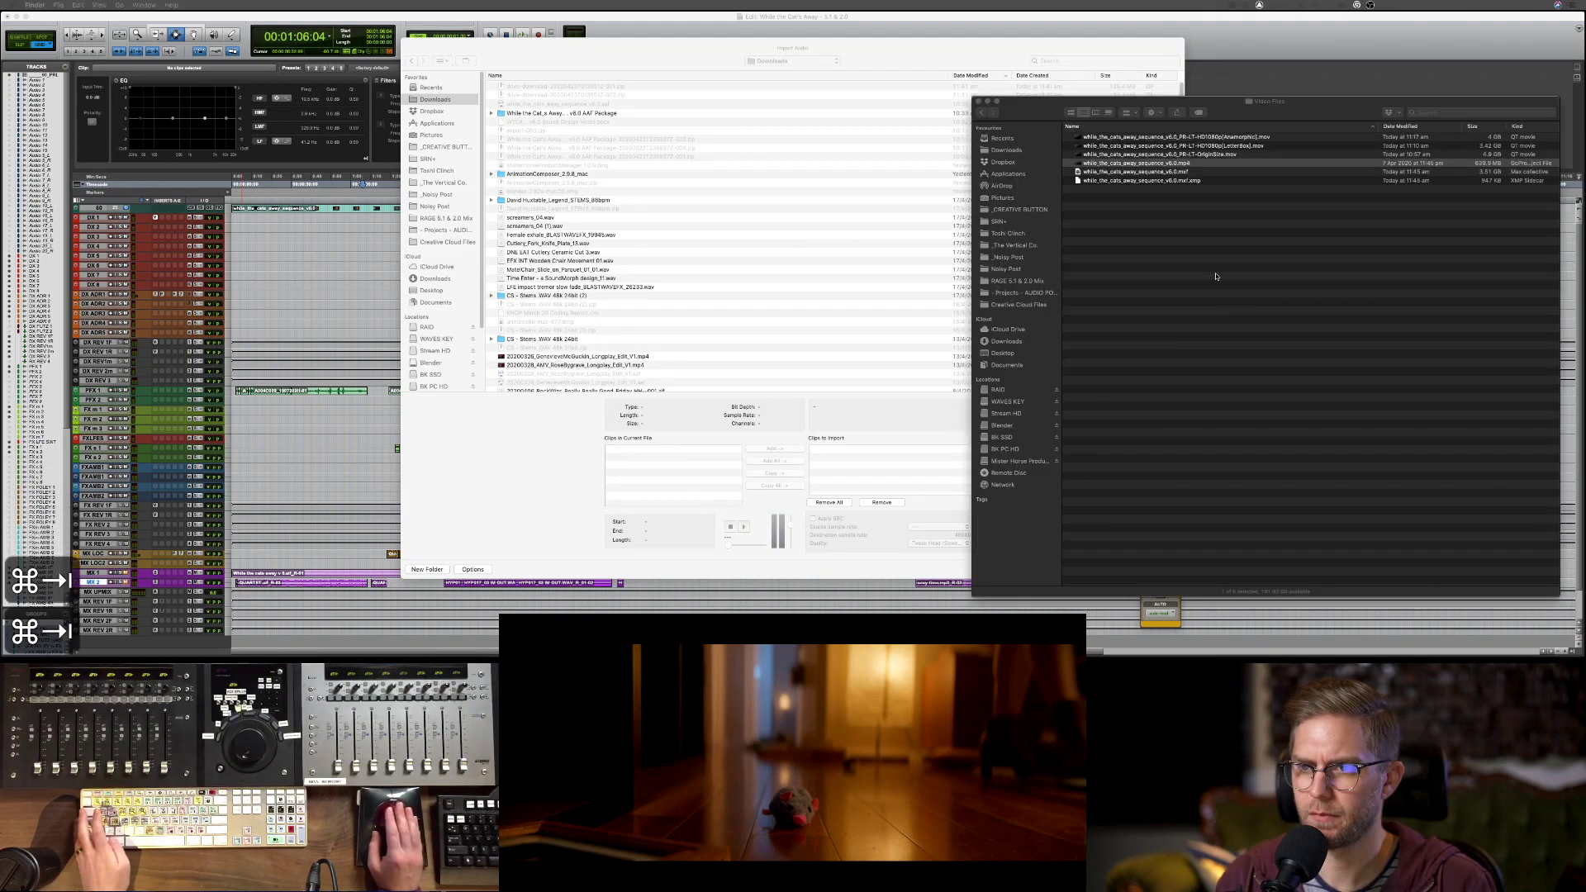
left_click(1132, 161)
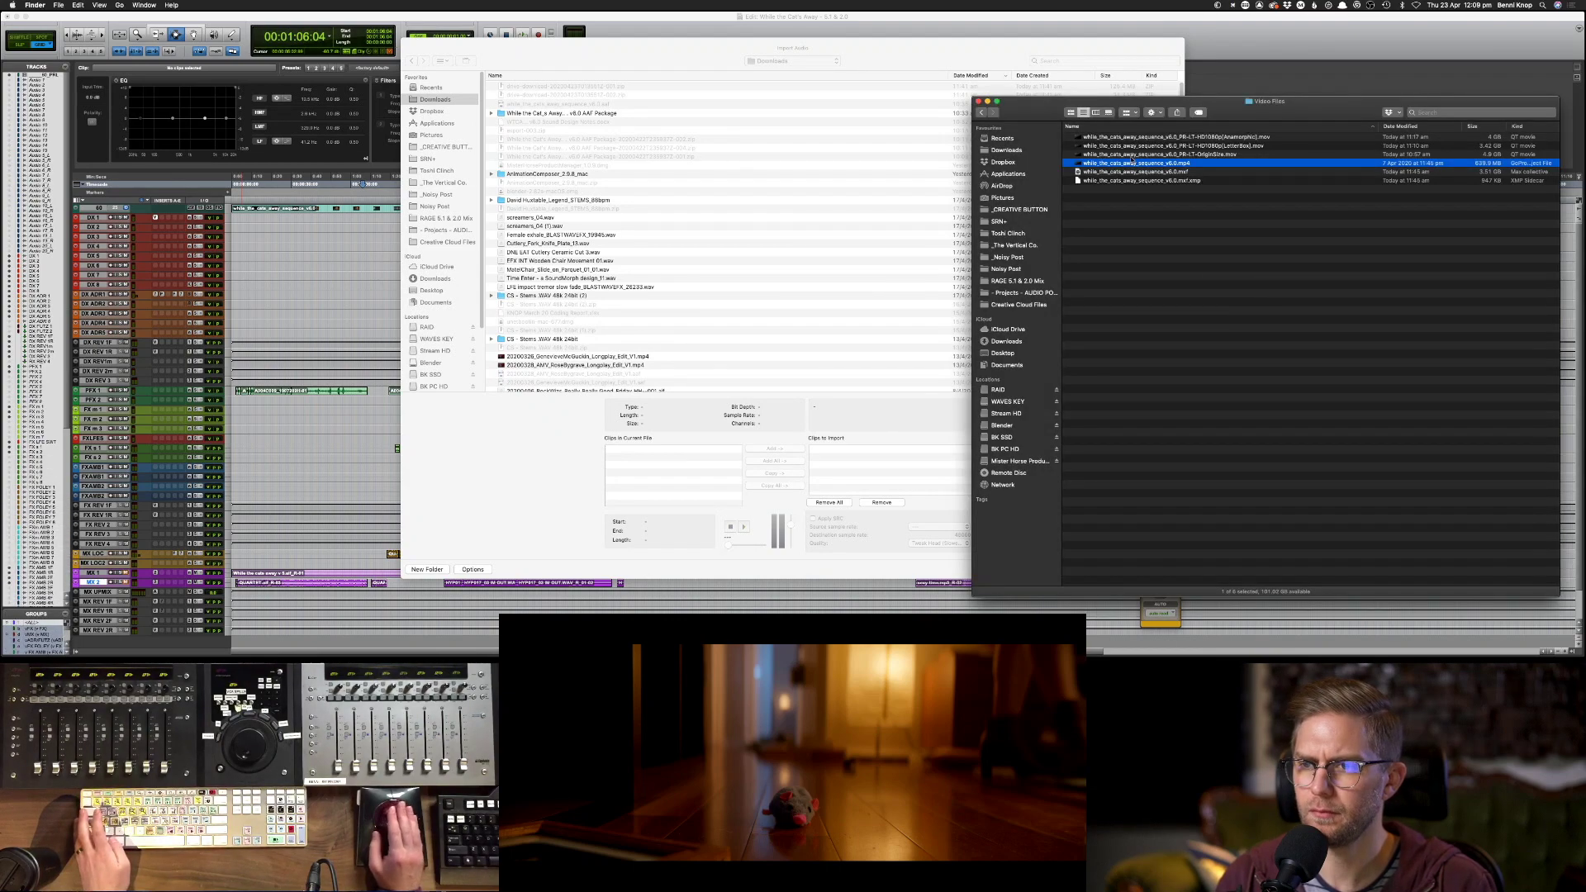
key("super+[")
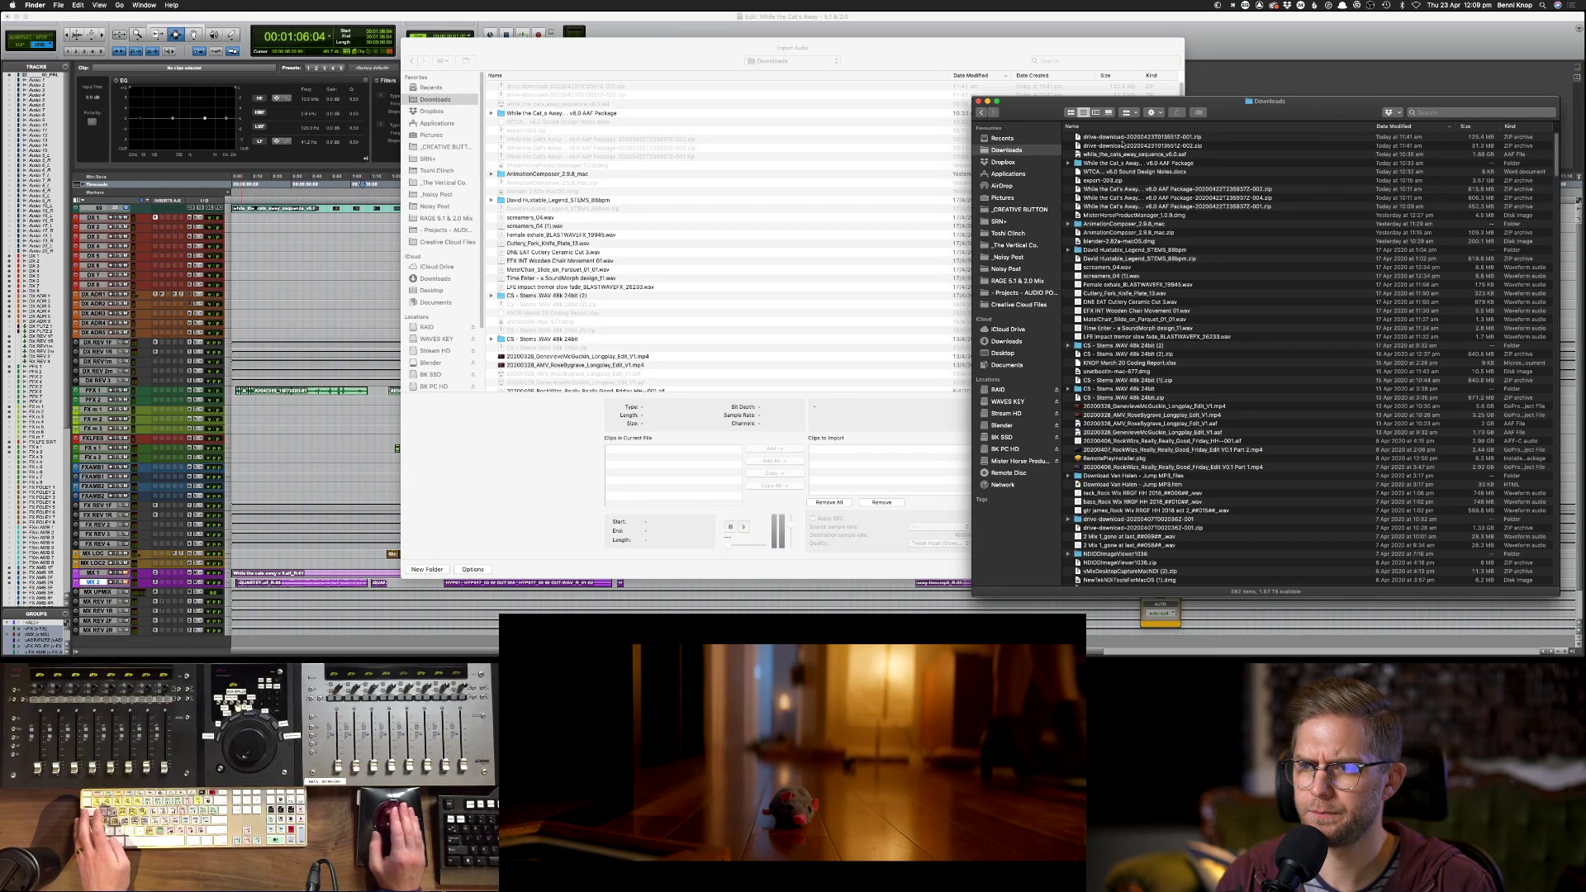
double_click(1128, 137)
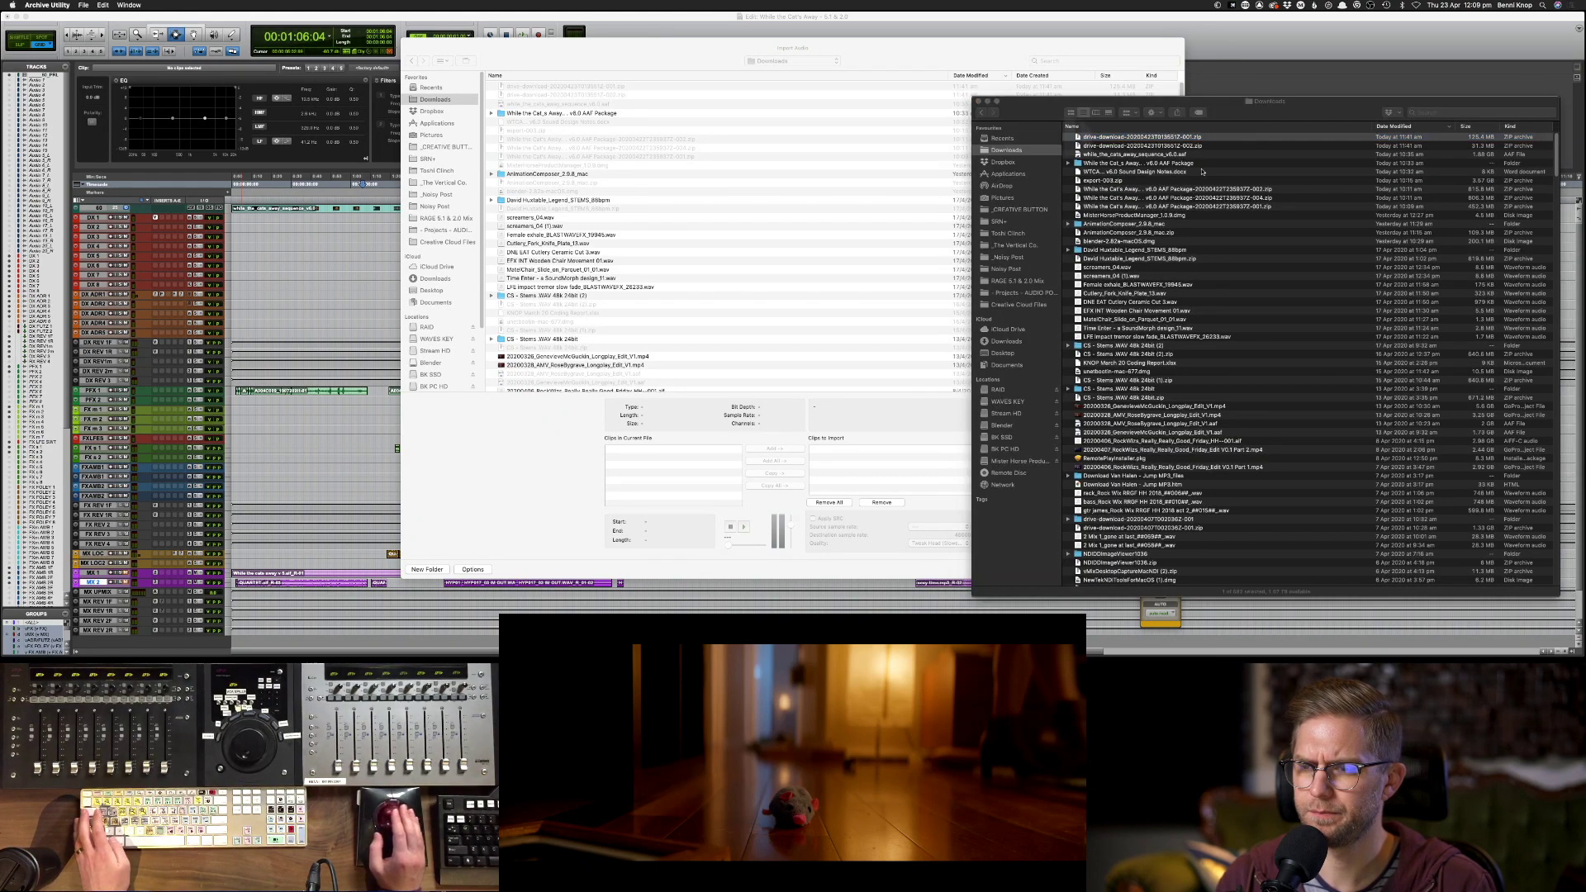
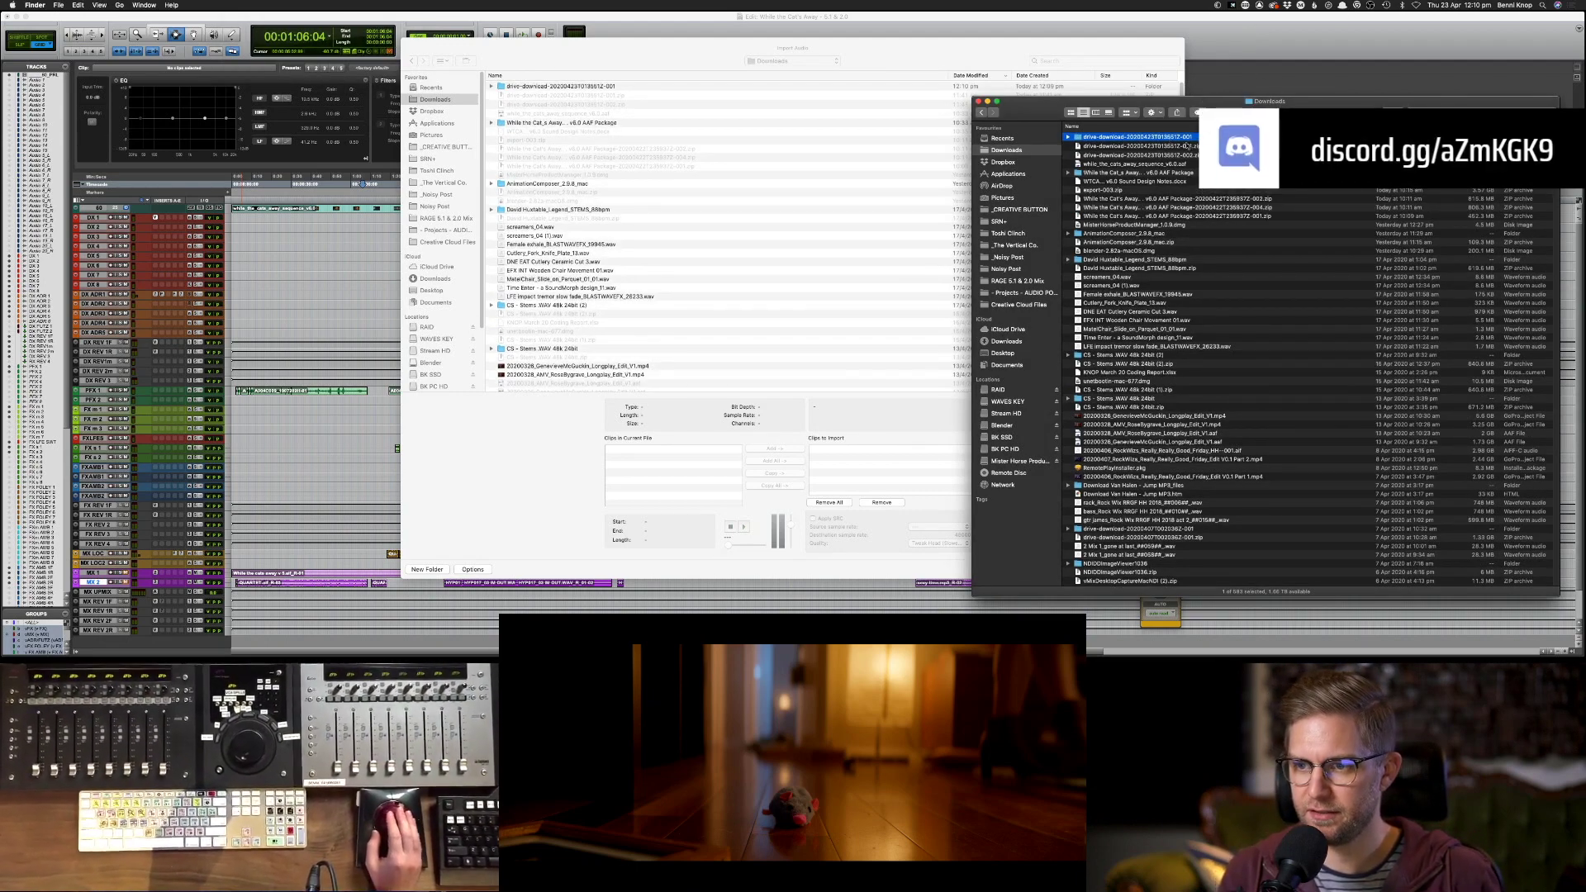
- Open the extracted drive-download folder ending in 001, select all its audio files and return to Downloads
double_click(1188, 138)
key("super+a")
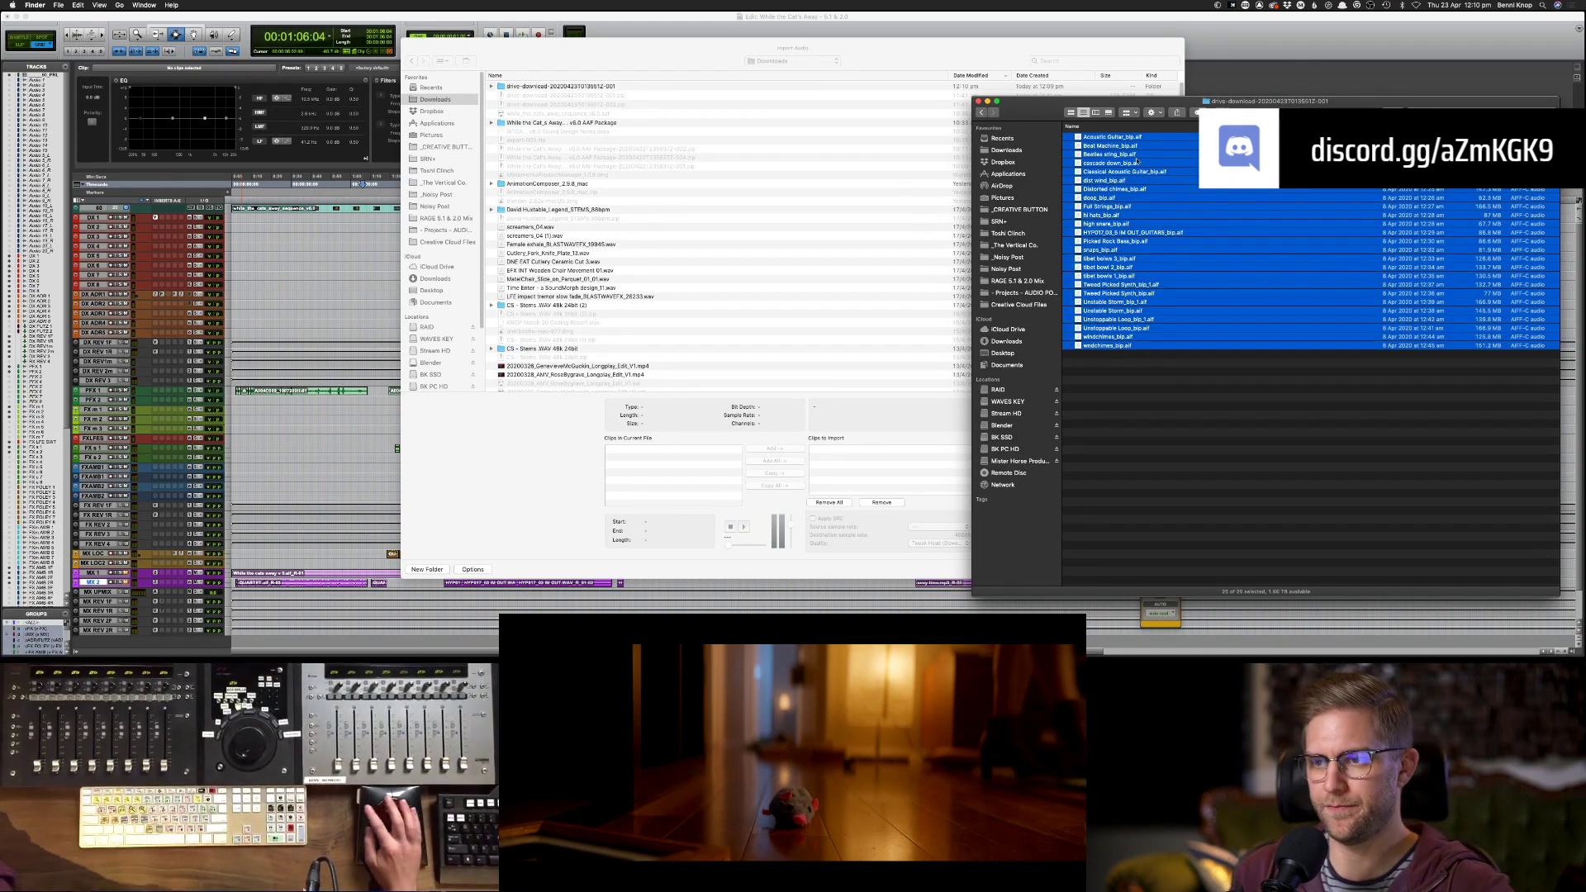
key("super+Up")
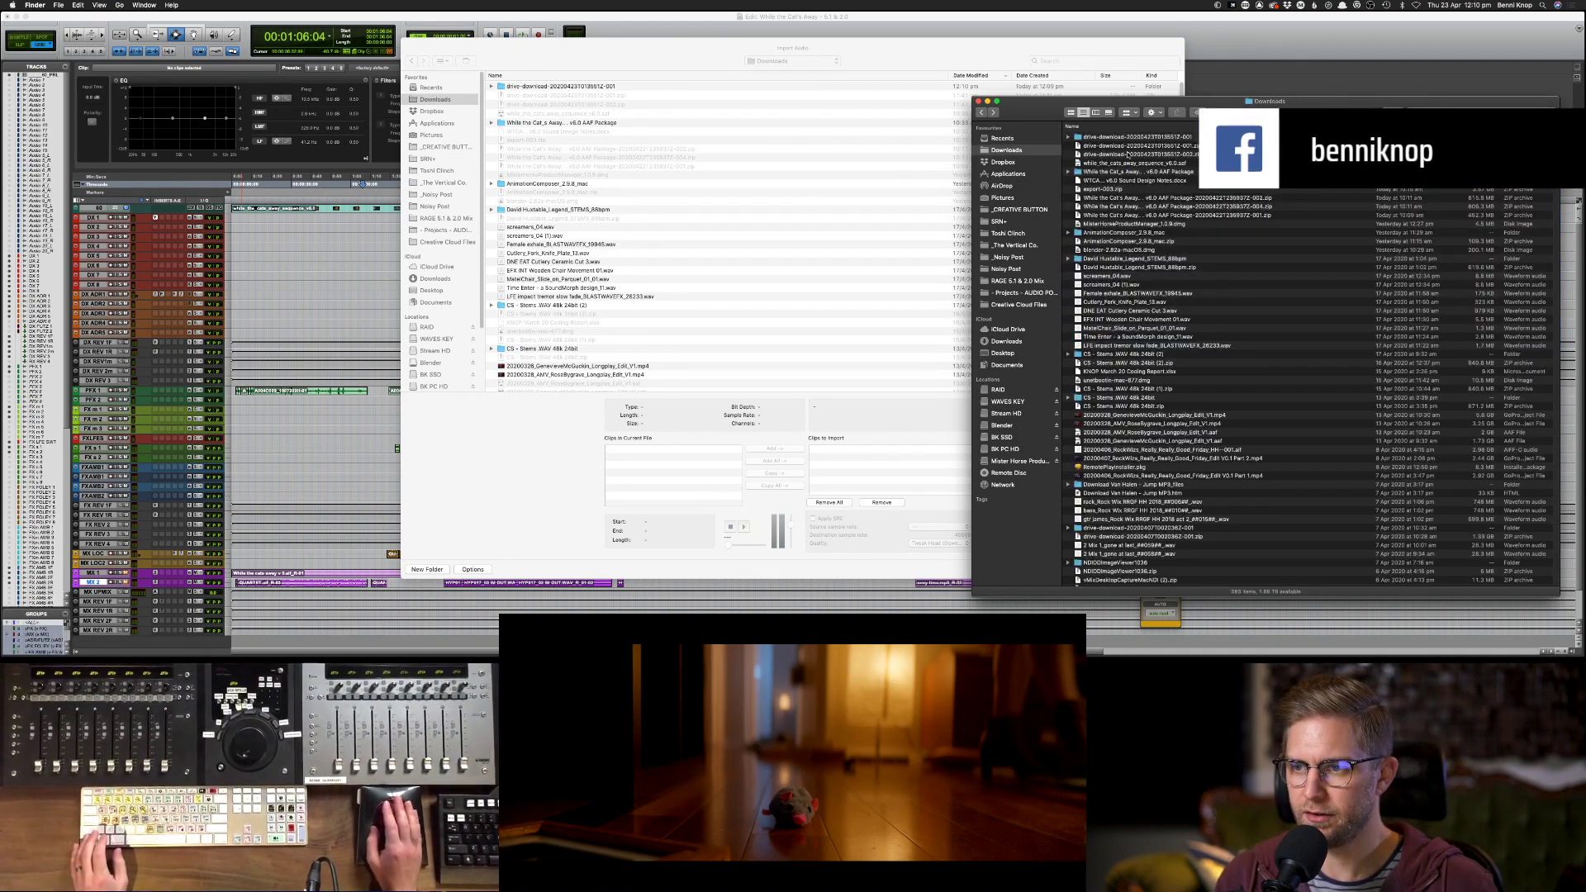
- Extract the drive-download archive ending in 002 and copy all its audio files into the extracted folder ending in 001
key("super+Down")
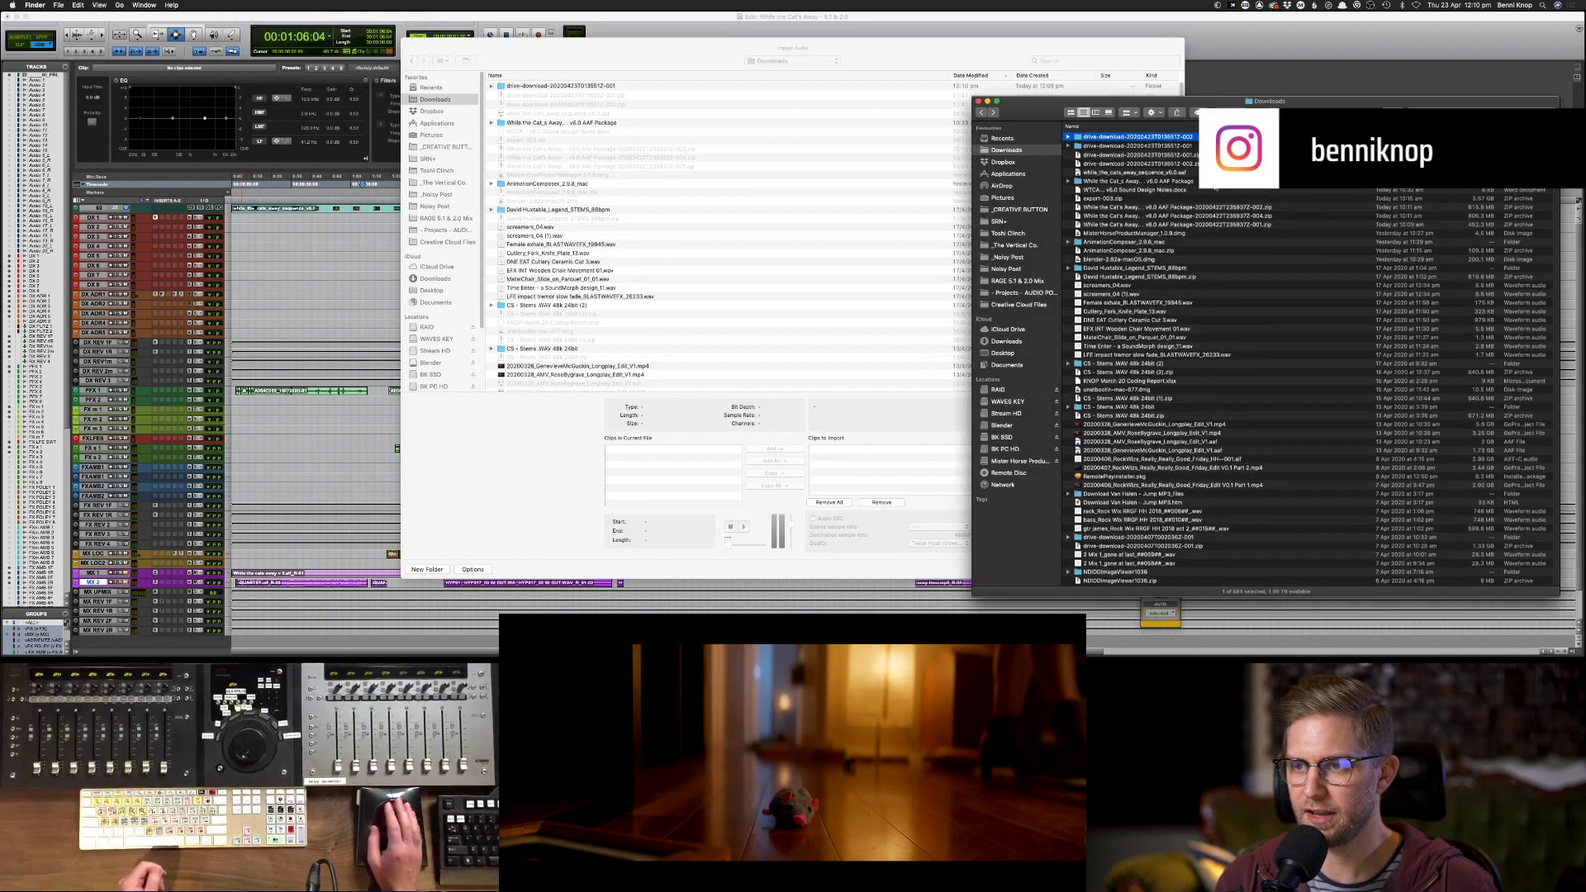
key("super+Down")
key("super+a")
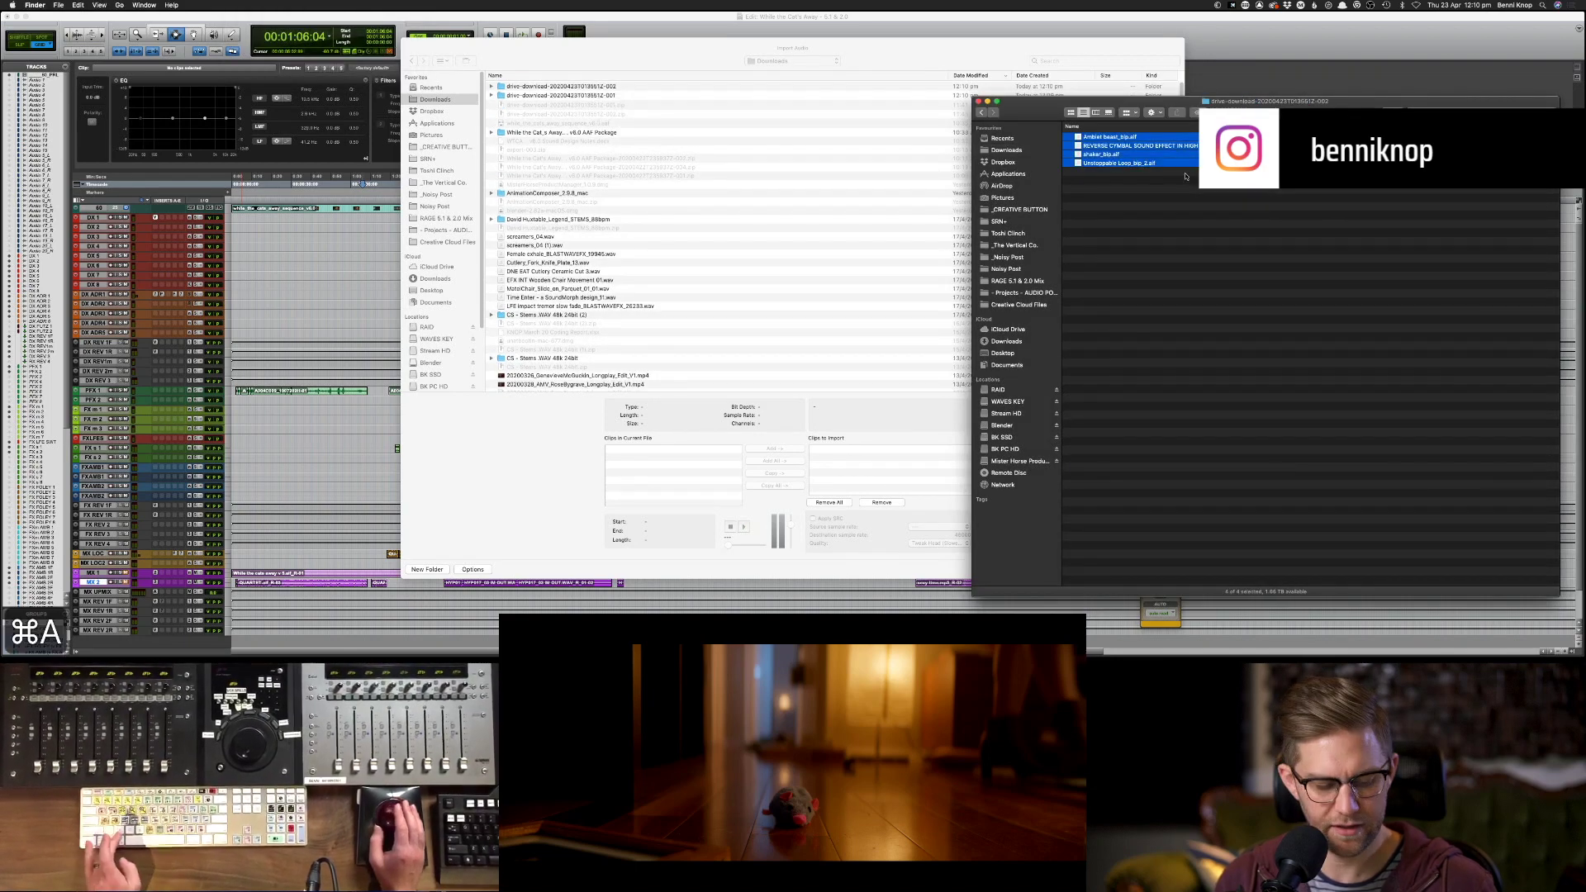
key("super+c")
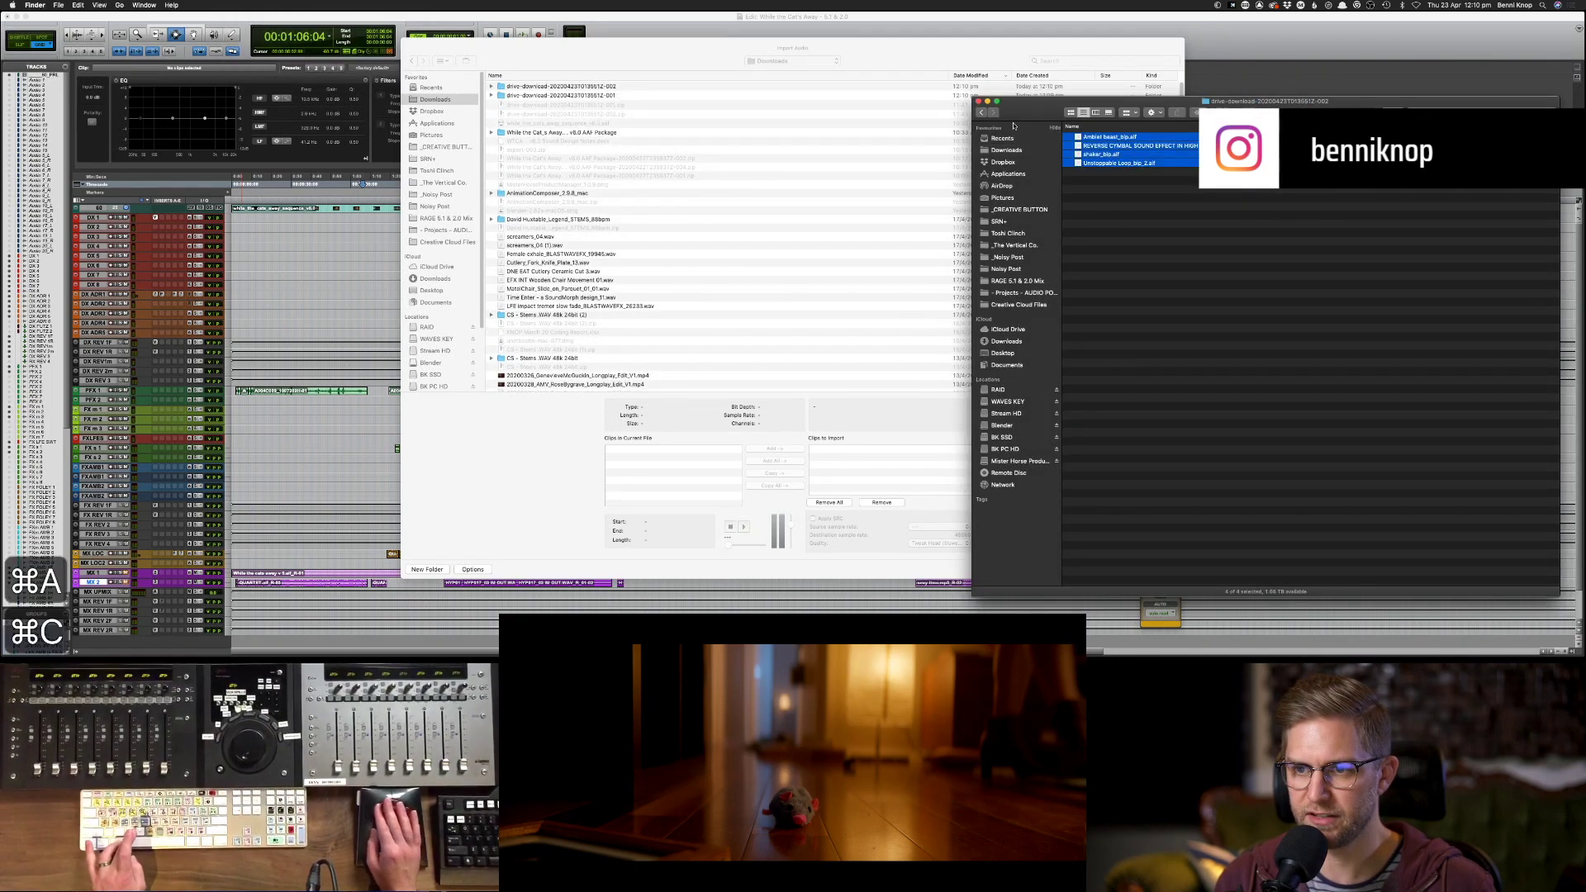
key("super+Up")
double_click(1134, 146)
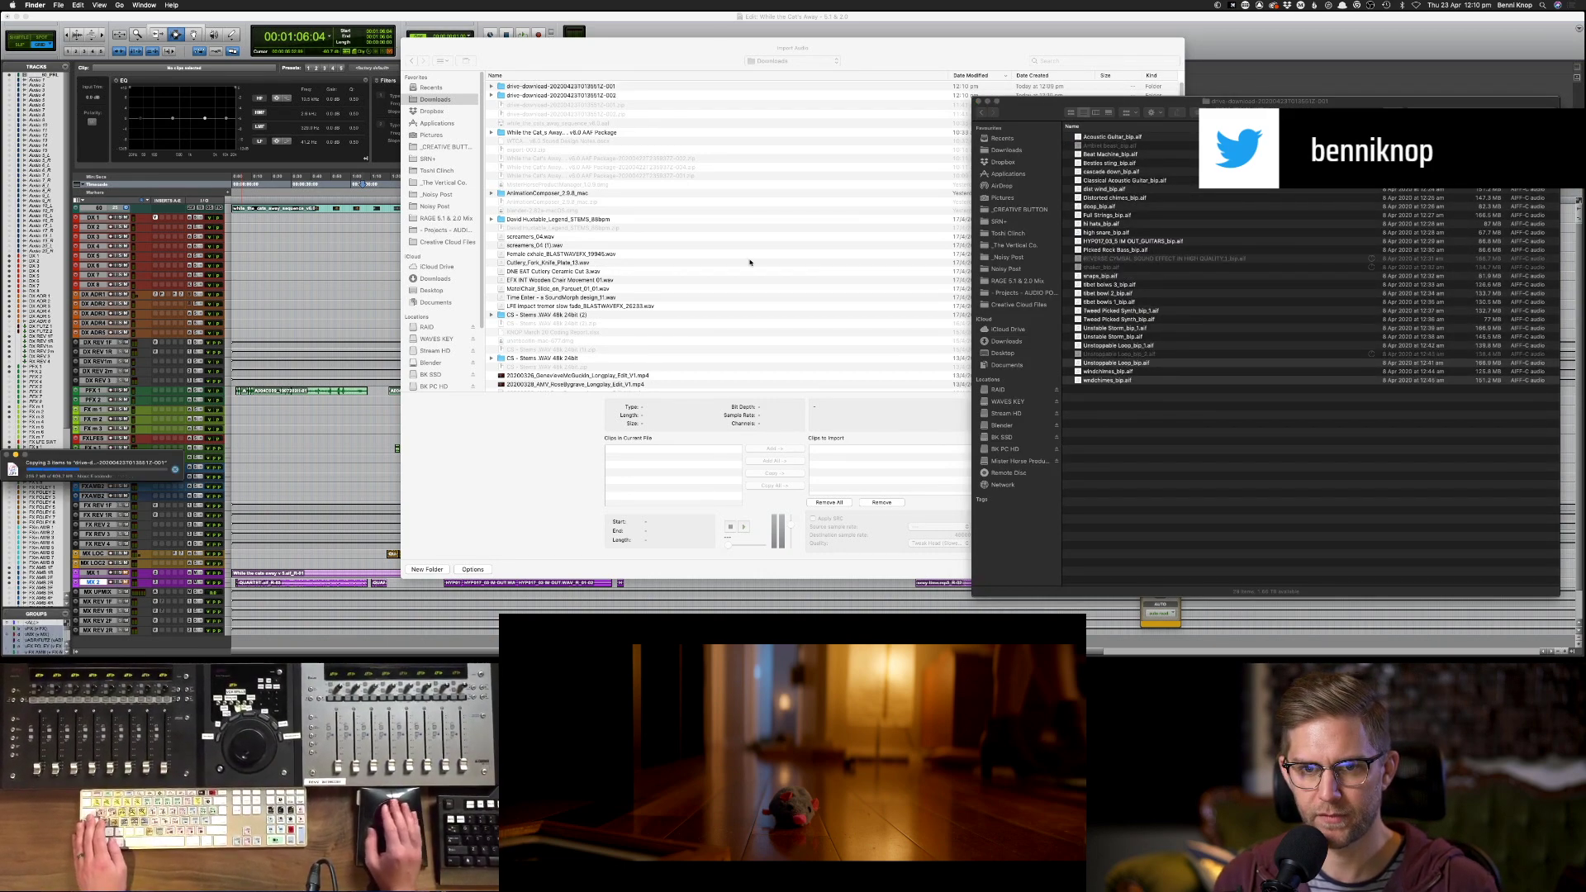
- Switch to Pro Tools, open the folder ending in 001 in the import dialog, and select all its files, checking them against Finder
left_click(590, 88)
double_click(591, 88)
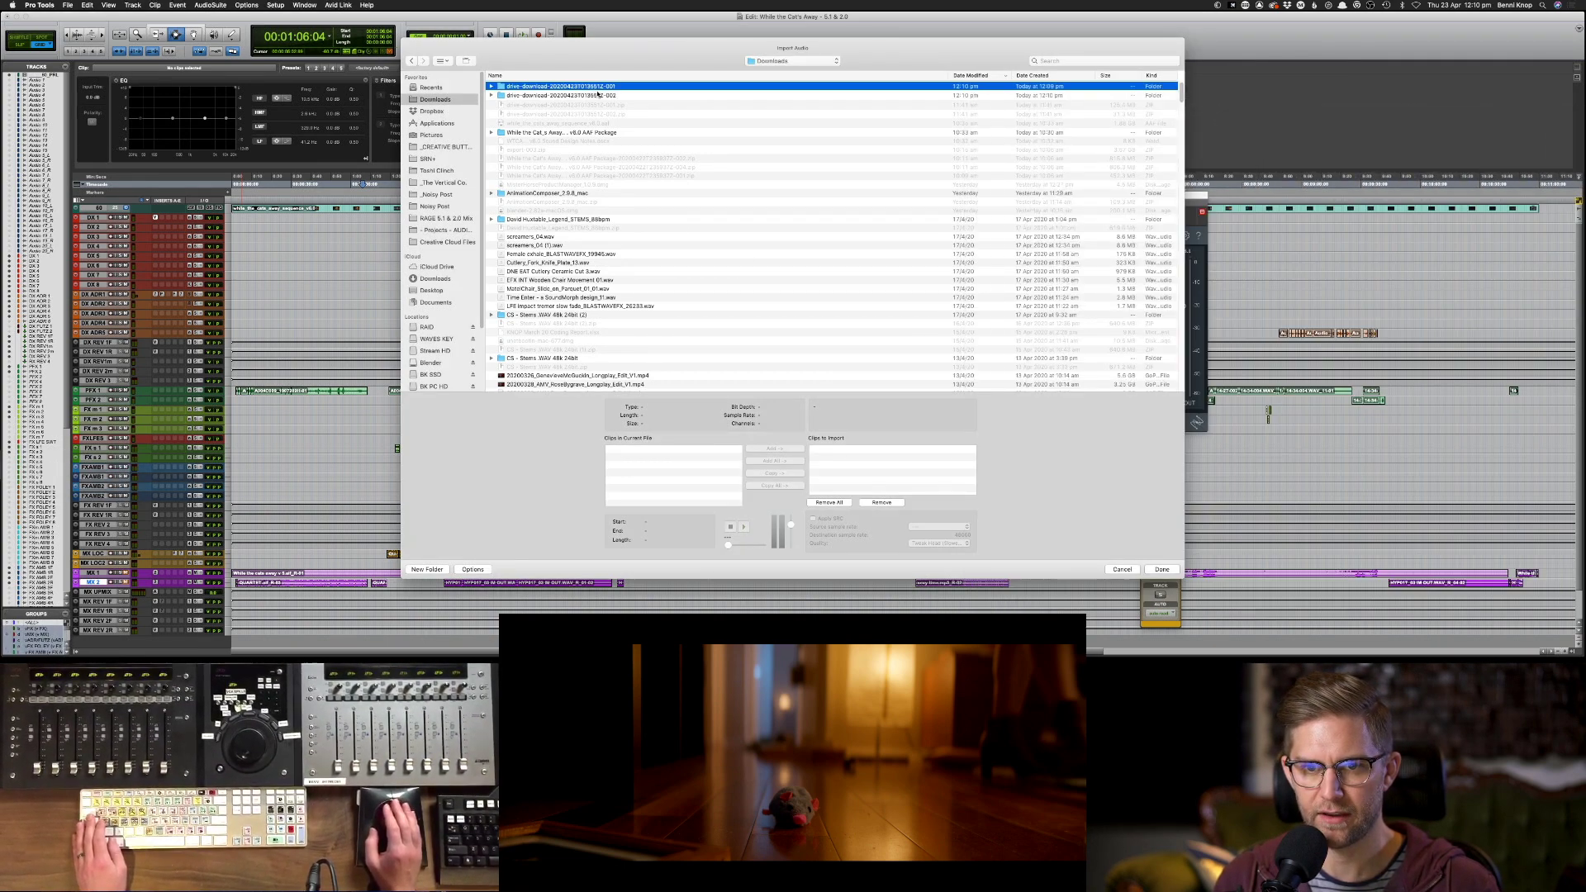
key("super+Tab")
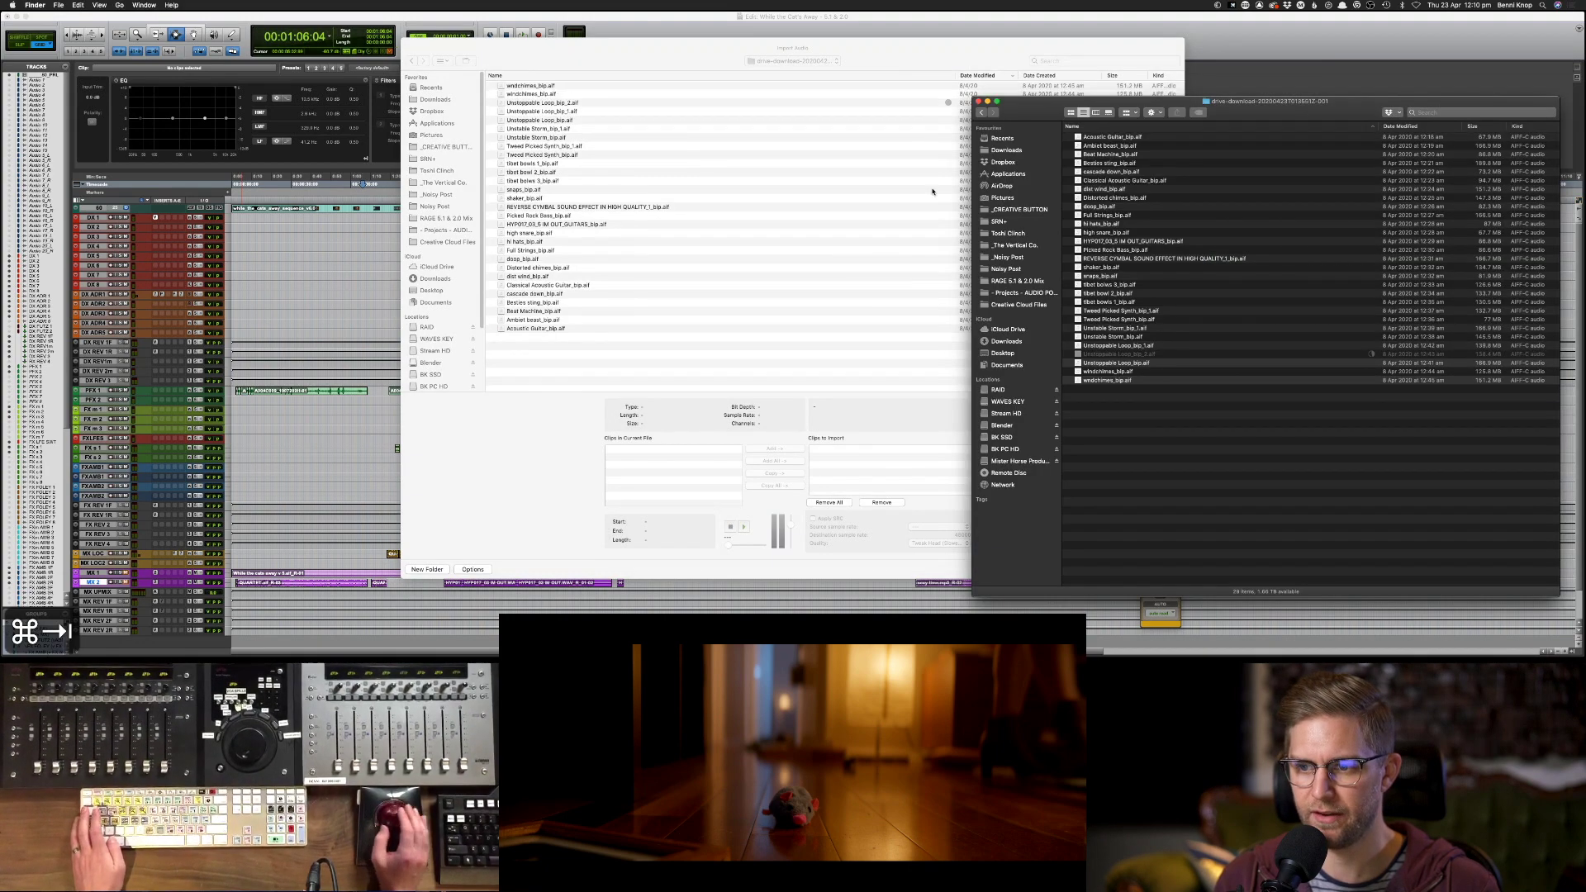
key("super+a")
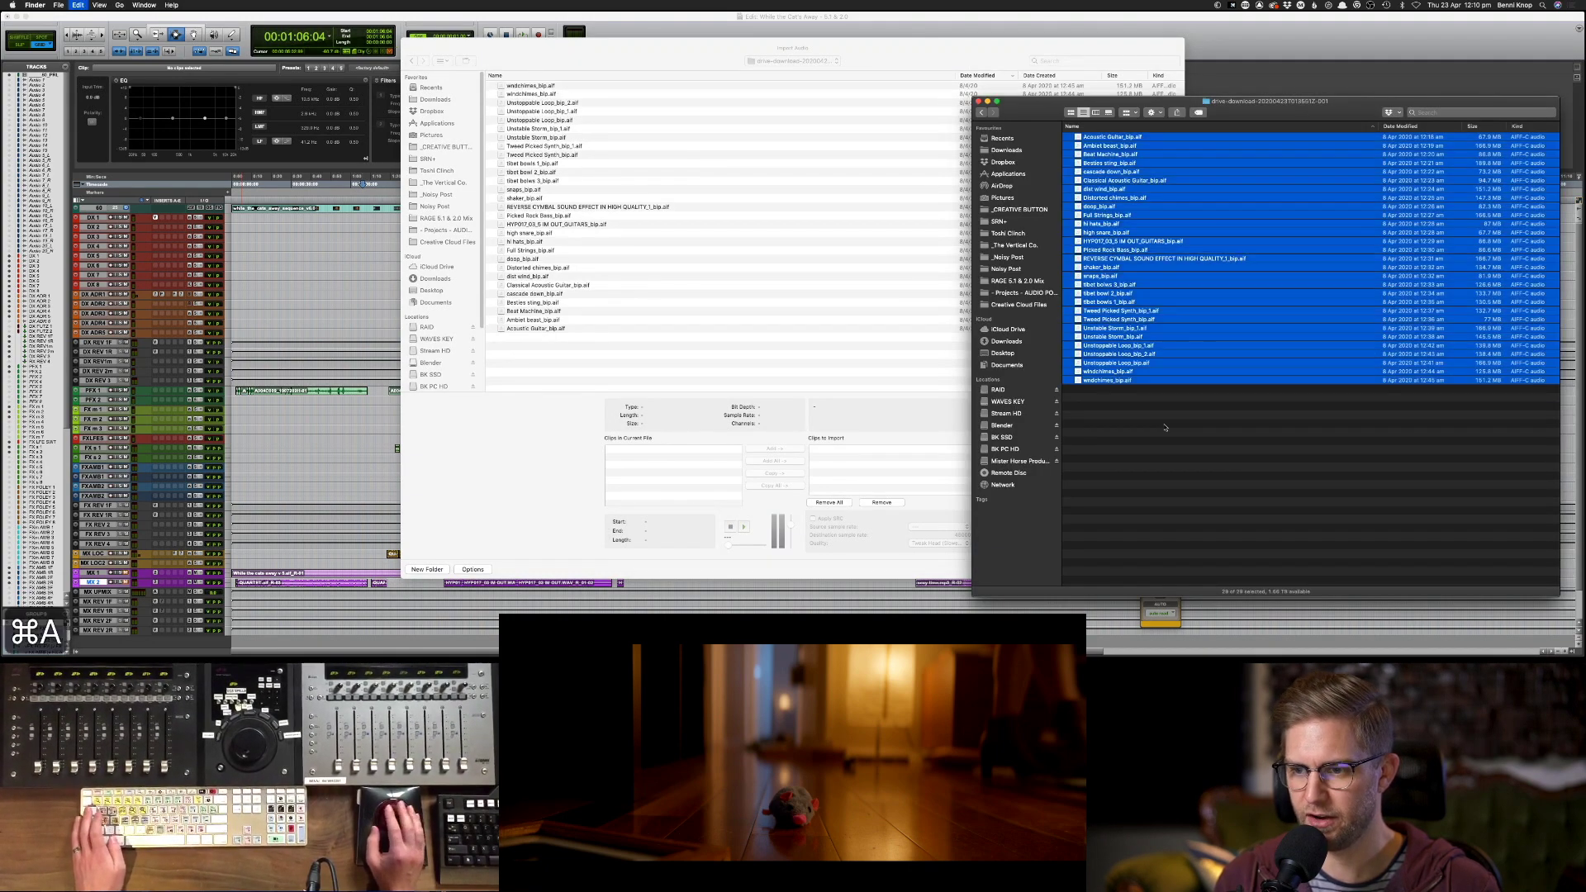
left_click(777, 259)
key("super+a")
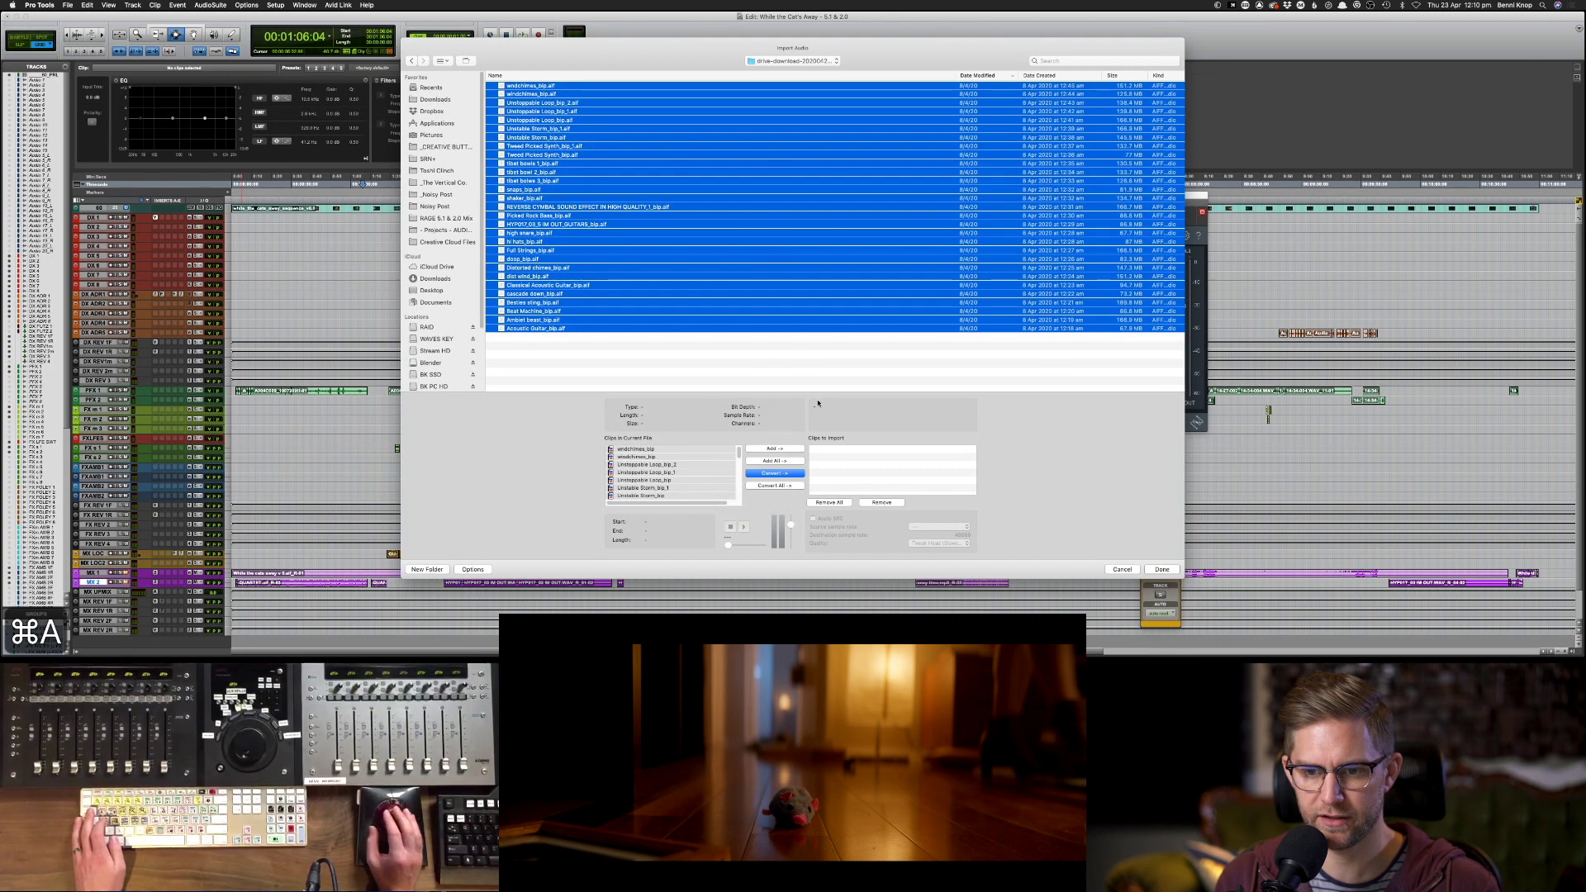
- Convert all the selected files into the Audio Files folder and import them onto new tracks
left_click(774, 486)
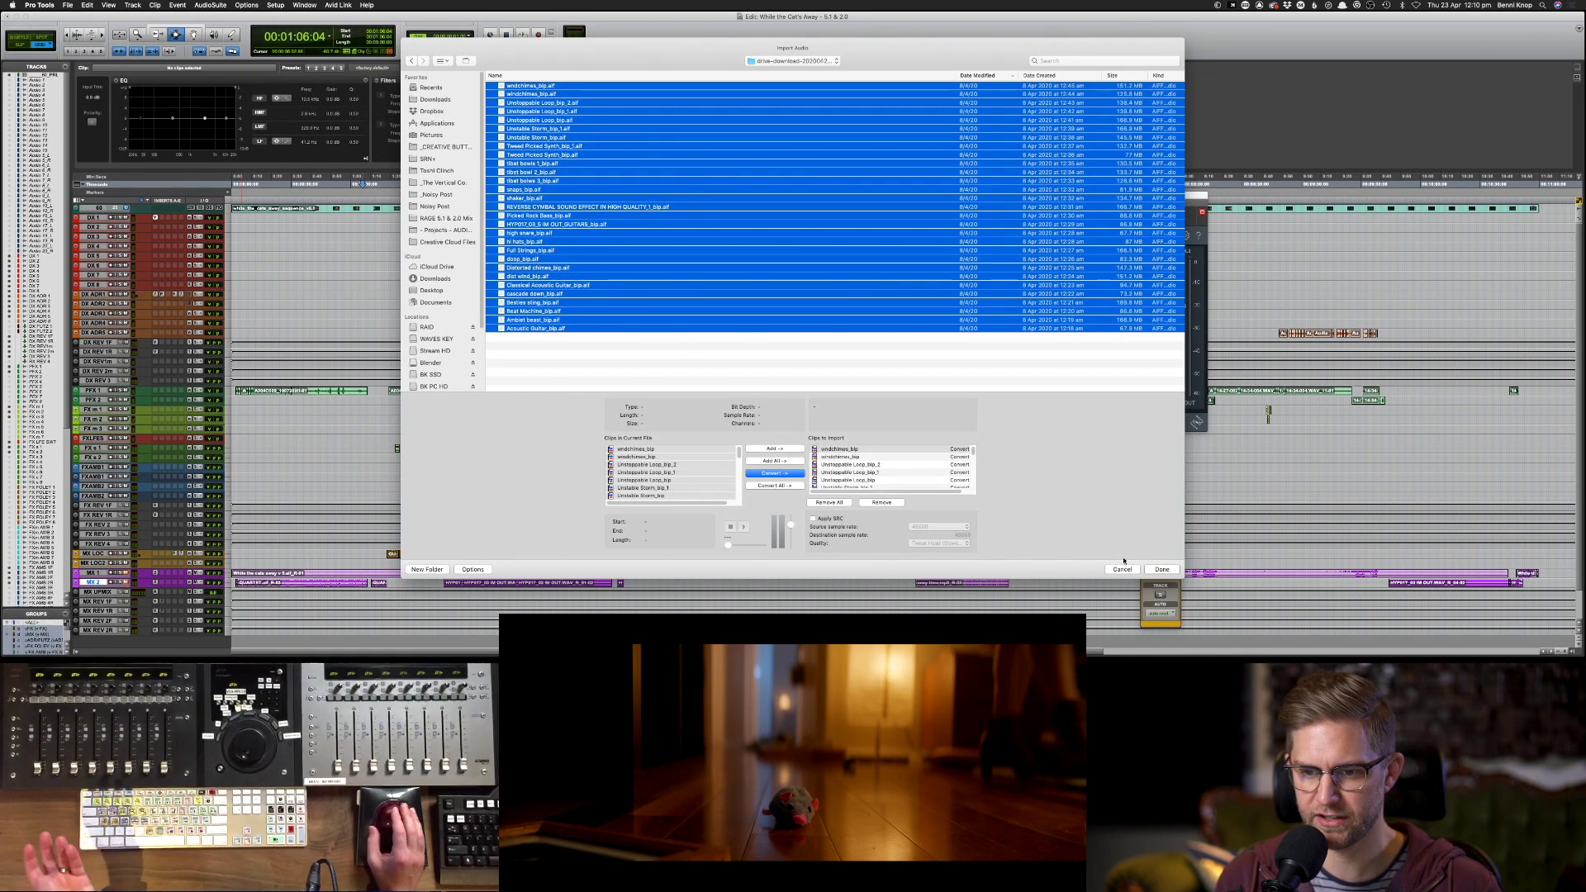
left_click(1161, 570)
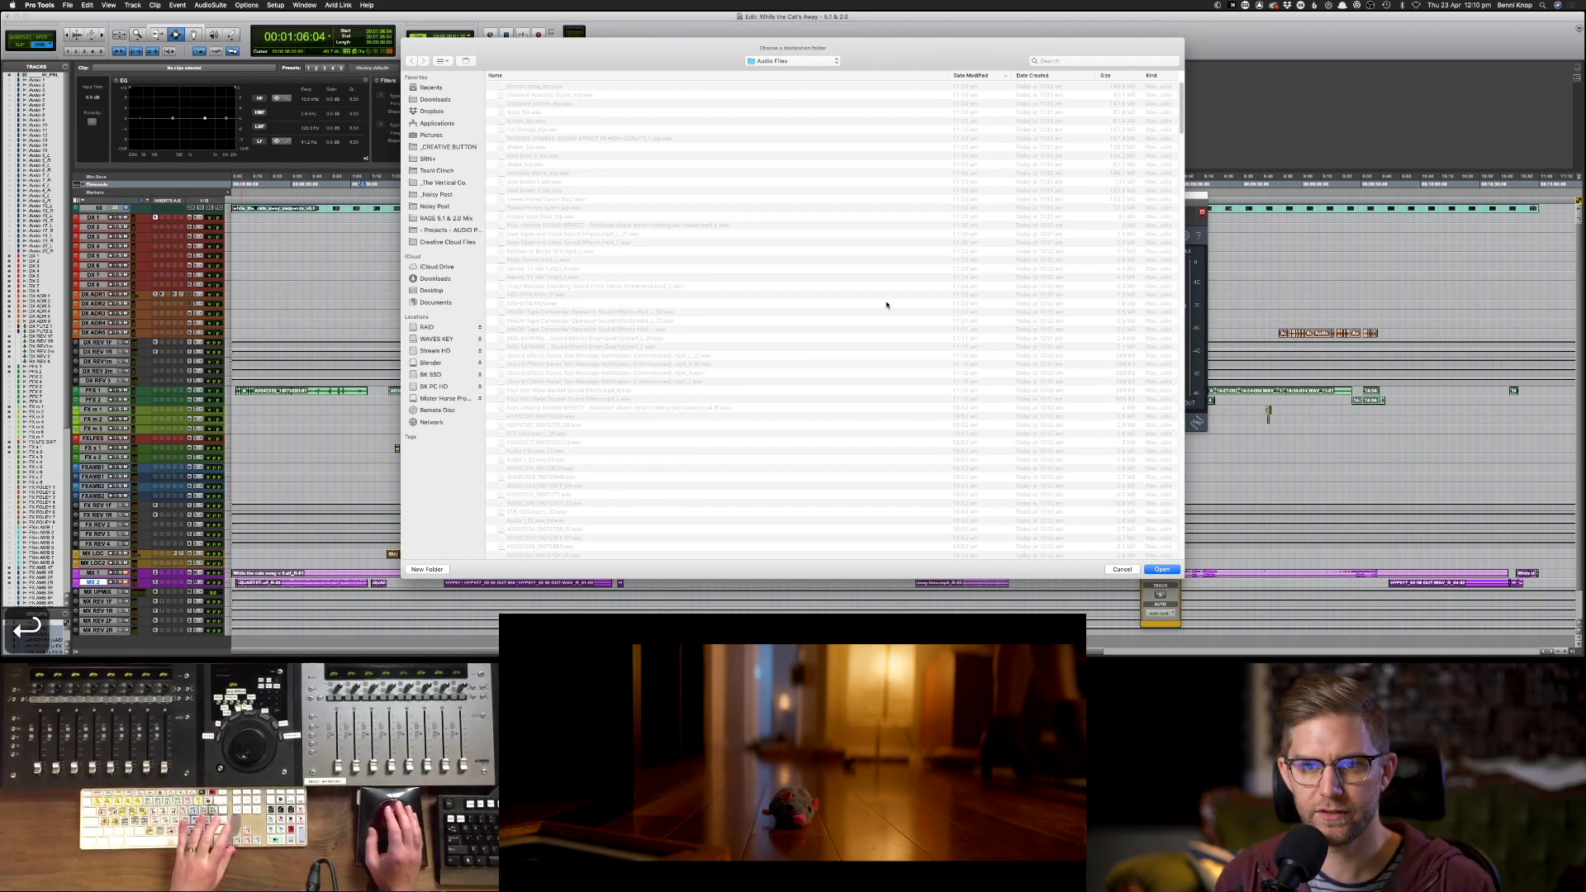
key("Return")
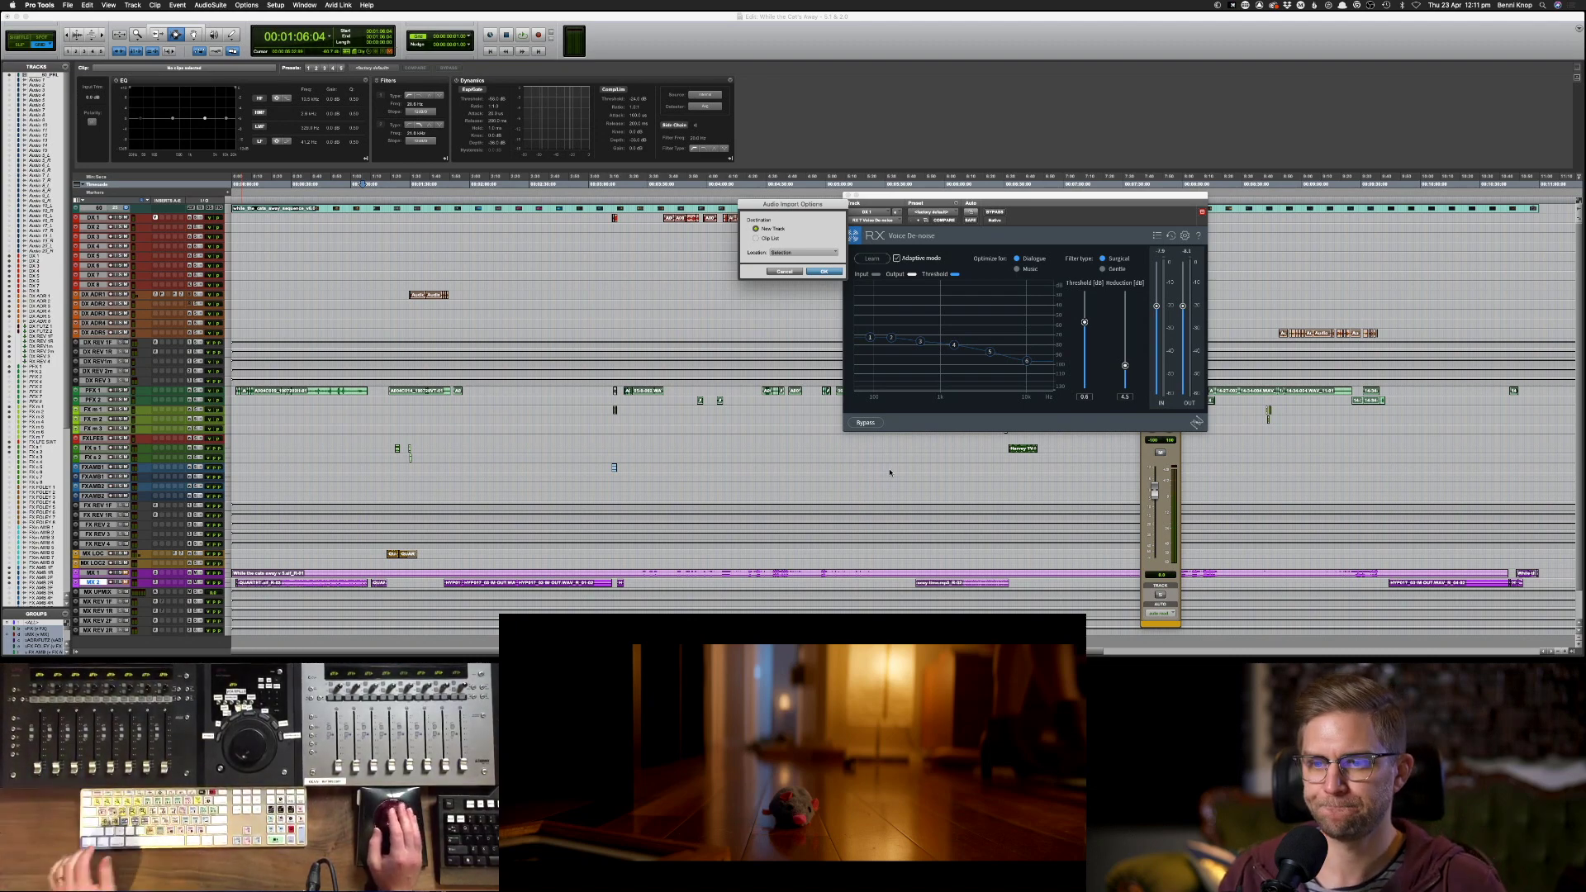
key("Return")
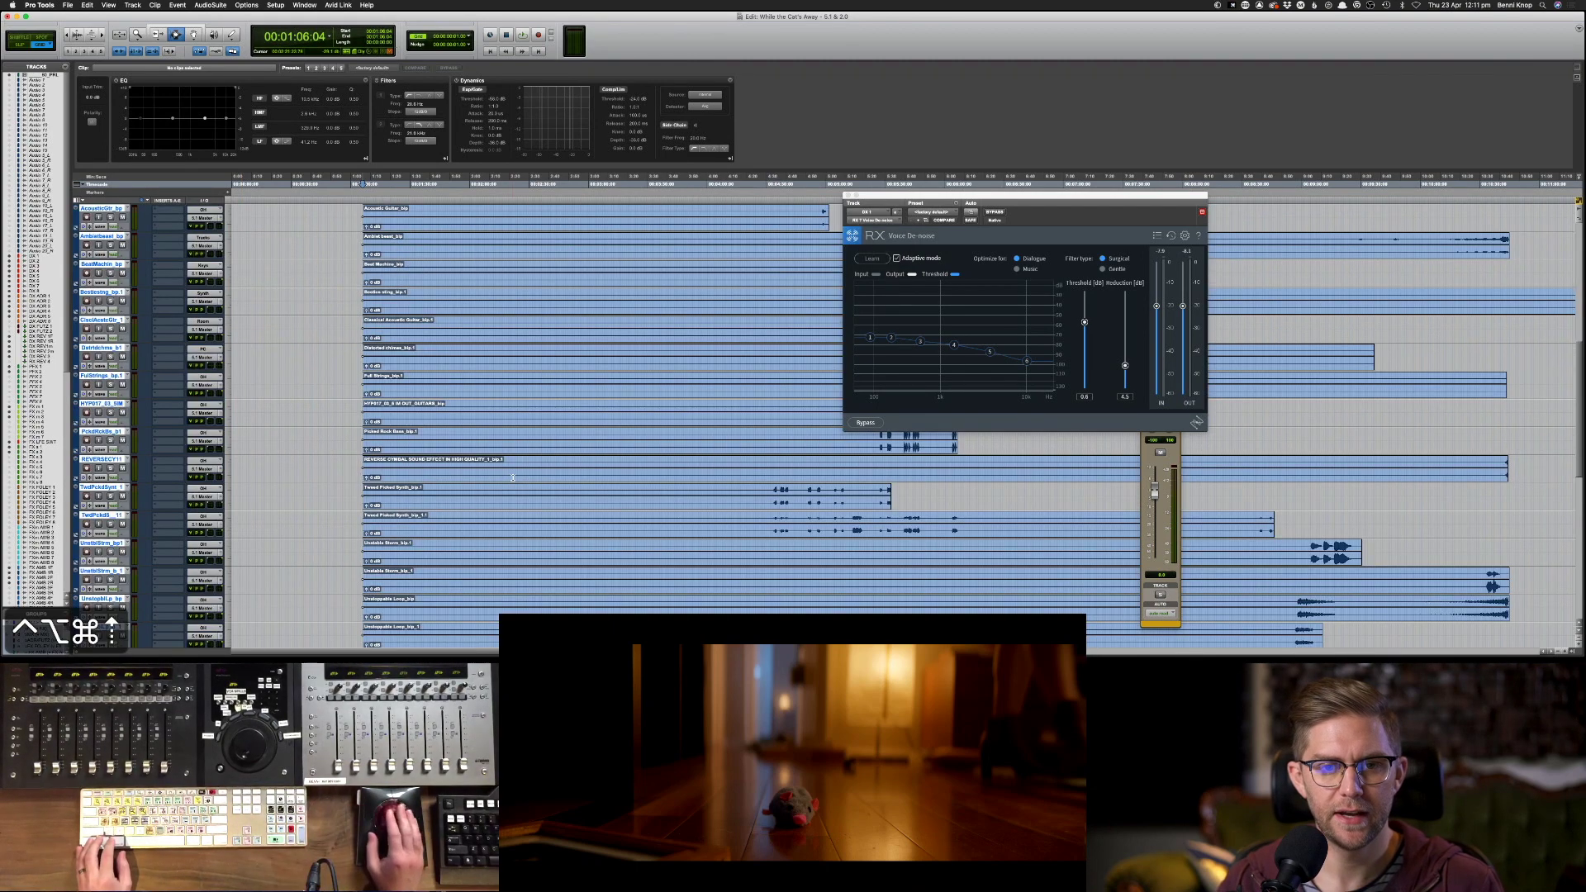
- Shrink the tracks to fit the window and move all the imported stem clips together to the session start at 00:00:00:00
key("ctrl+alt+super+Up")
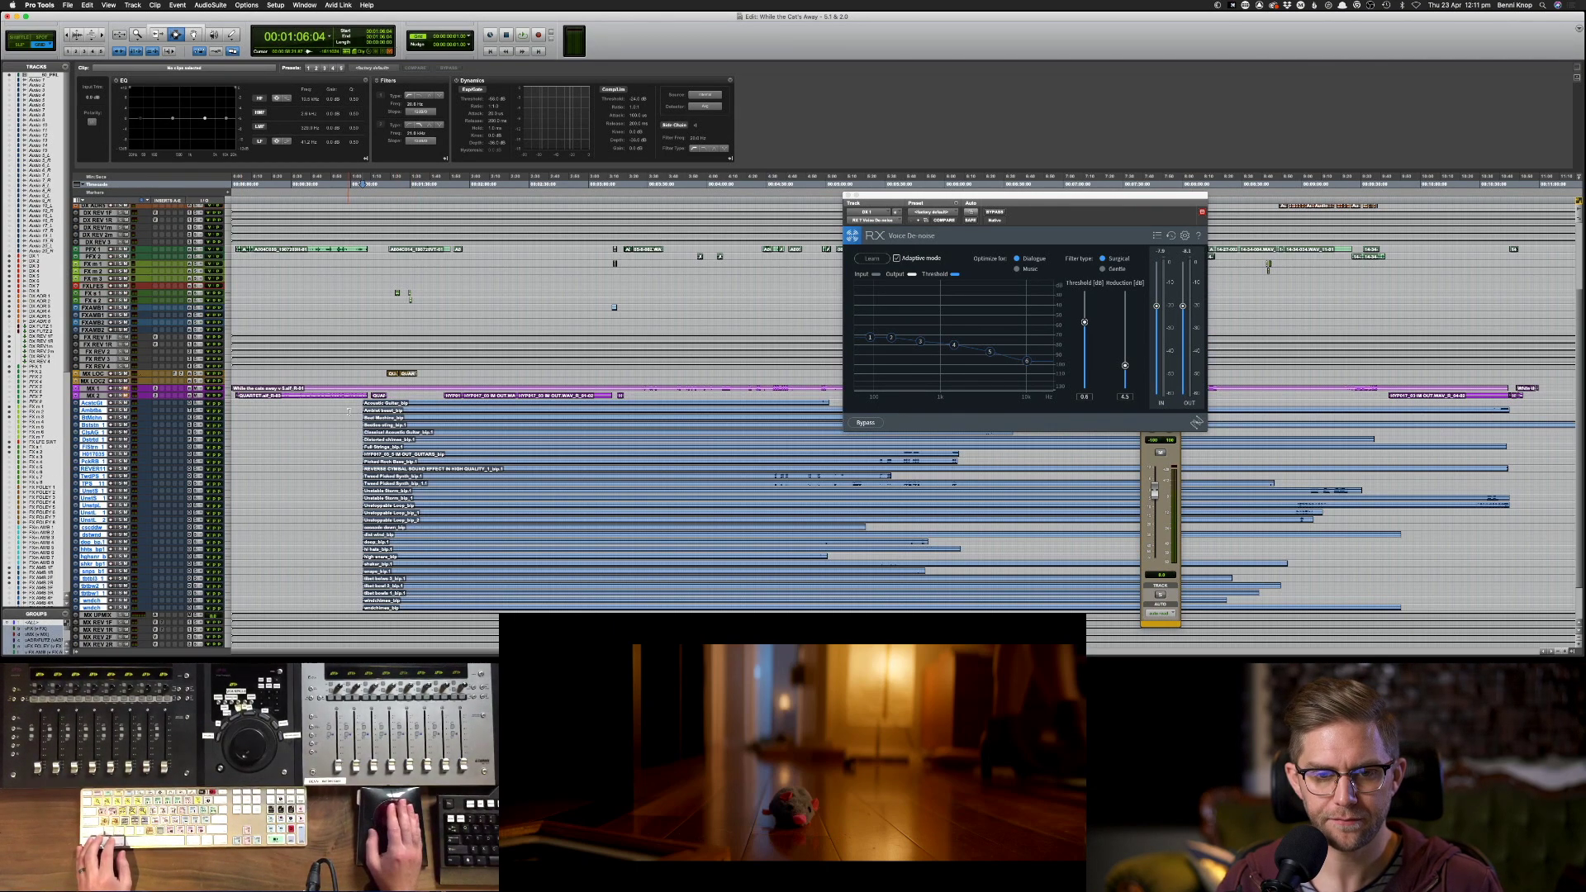
key("super+bracketleft")
key("super+bracketleft")
key("super+bracketleft")
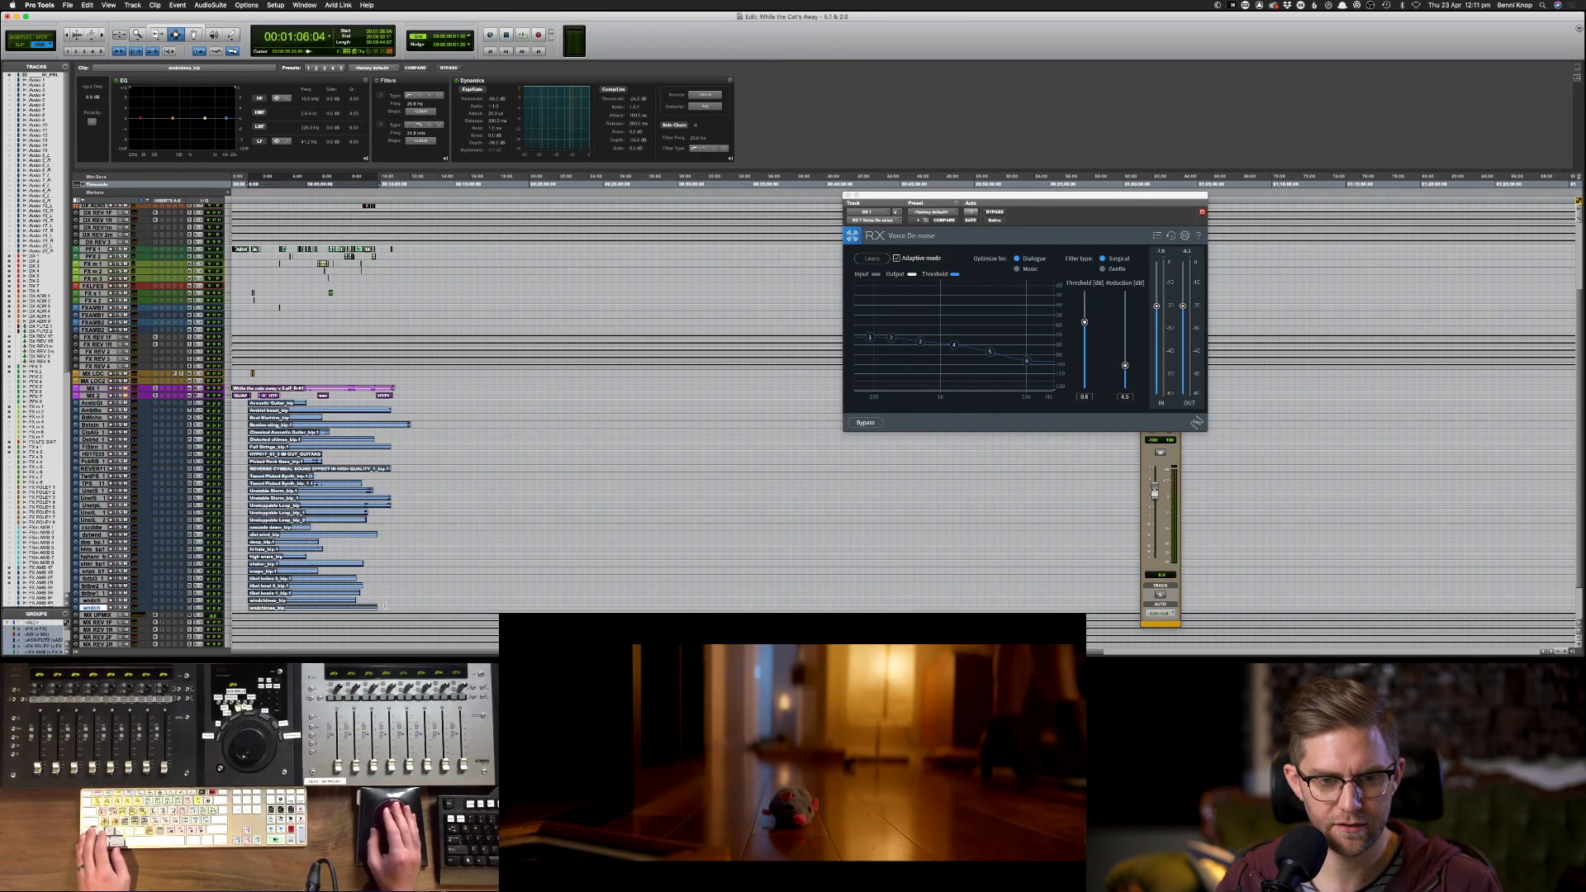
left_click_drag(252, 611, 460, 402)
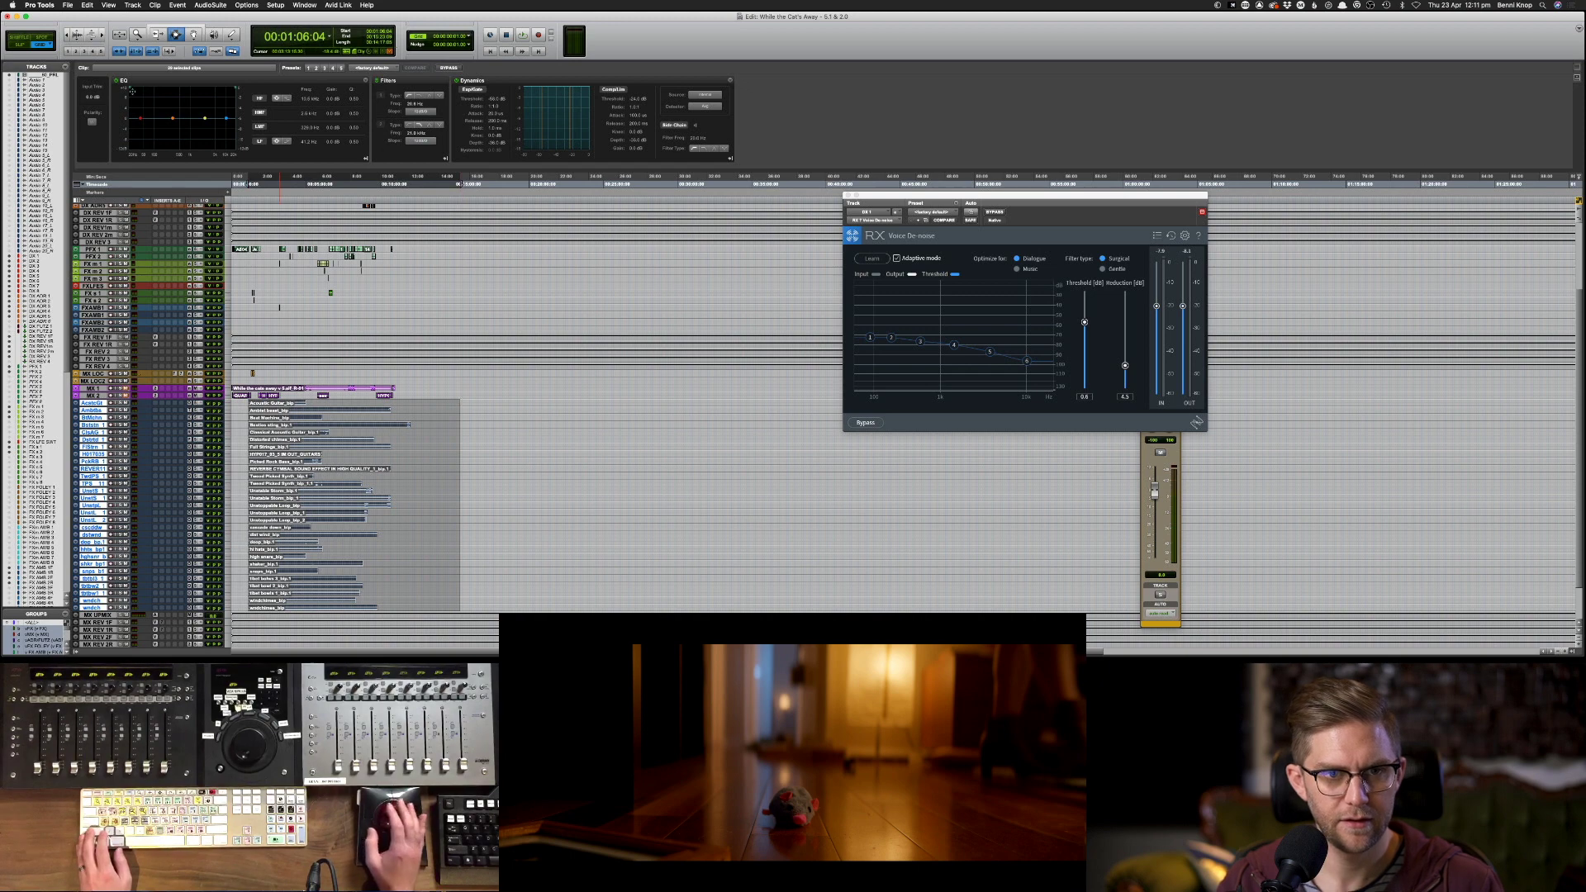
left_click_drag(260, 419, 245, 419)
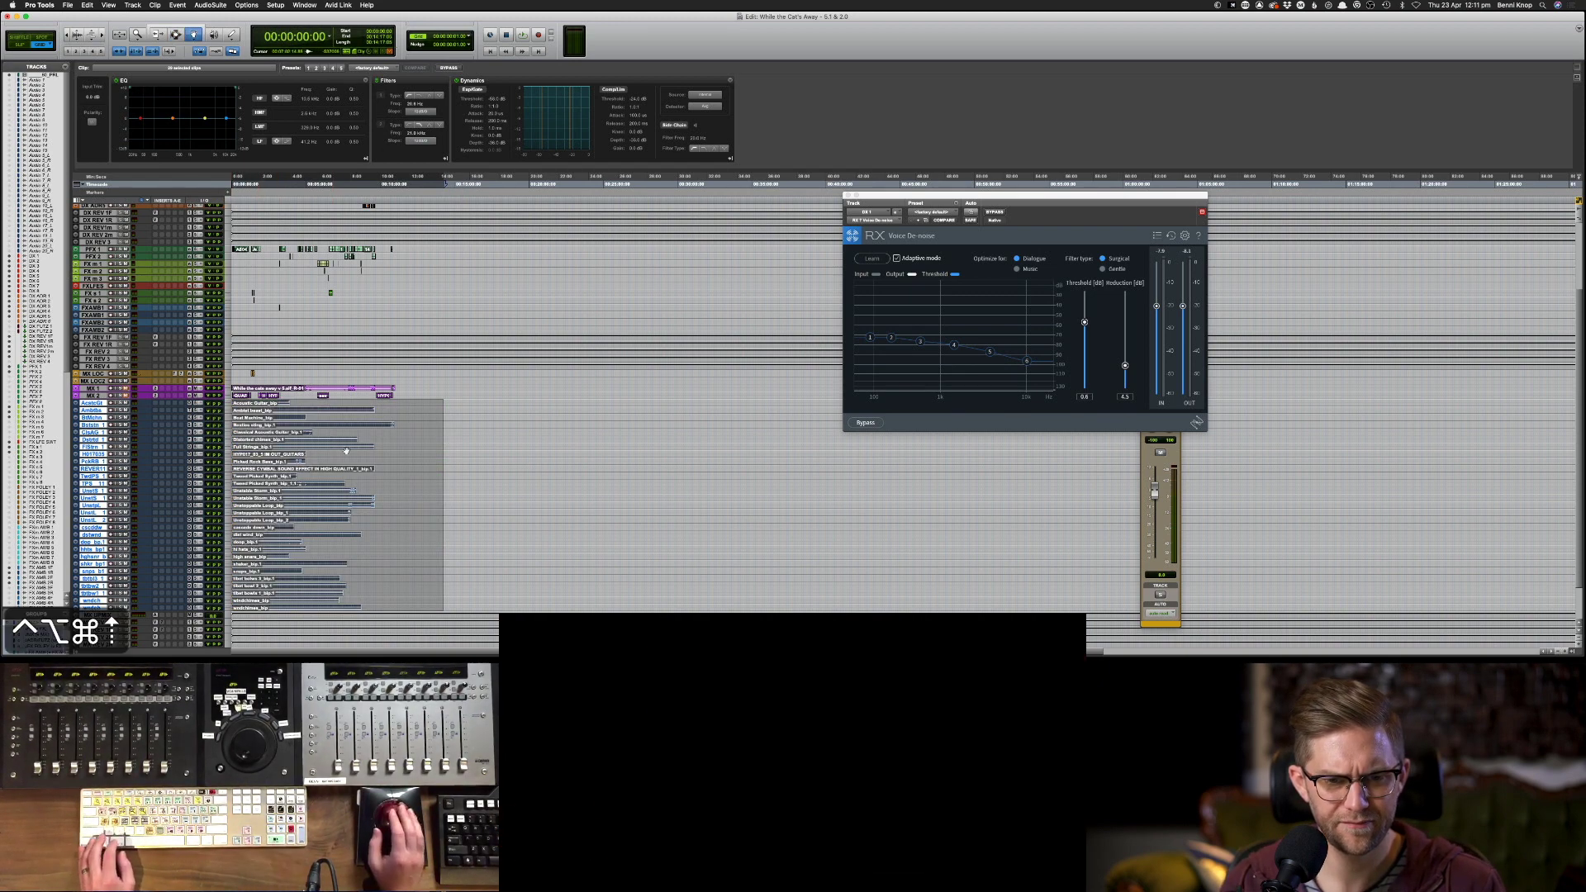
- Play the film's ending from about 00:10:44 to check the last stem's alignment against the existing music clips
key("super+bracketright")
key("super+bracketright")
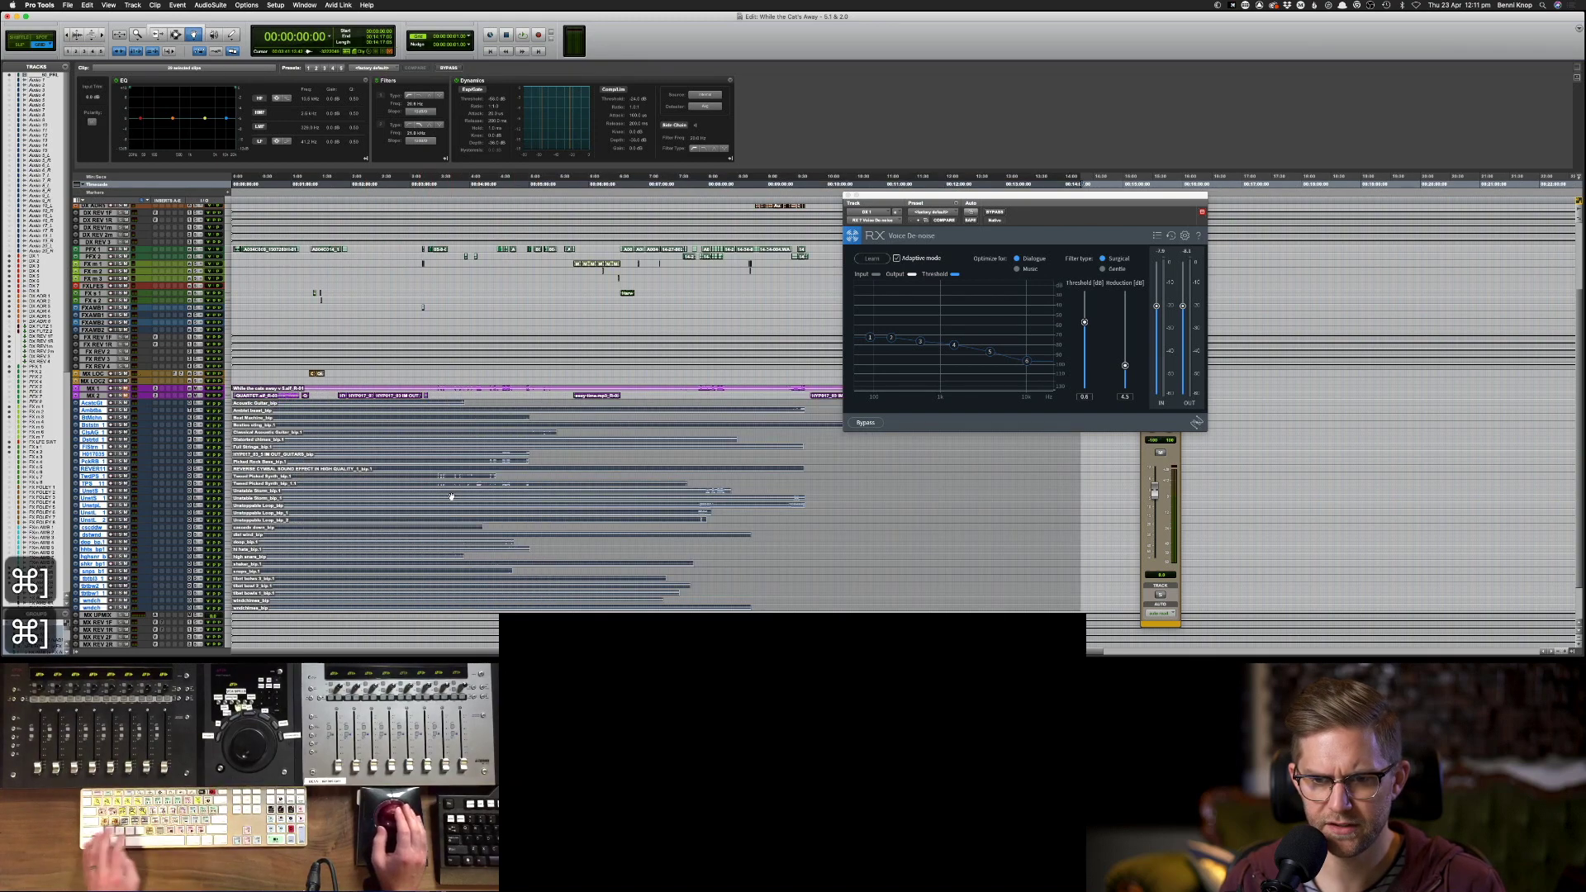
scroll(454, 493, "right", 3)
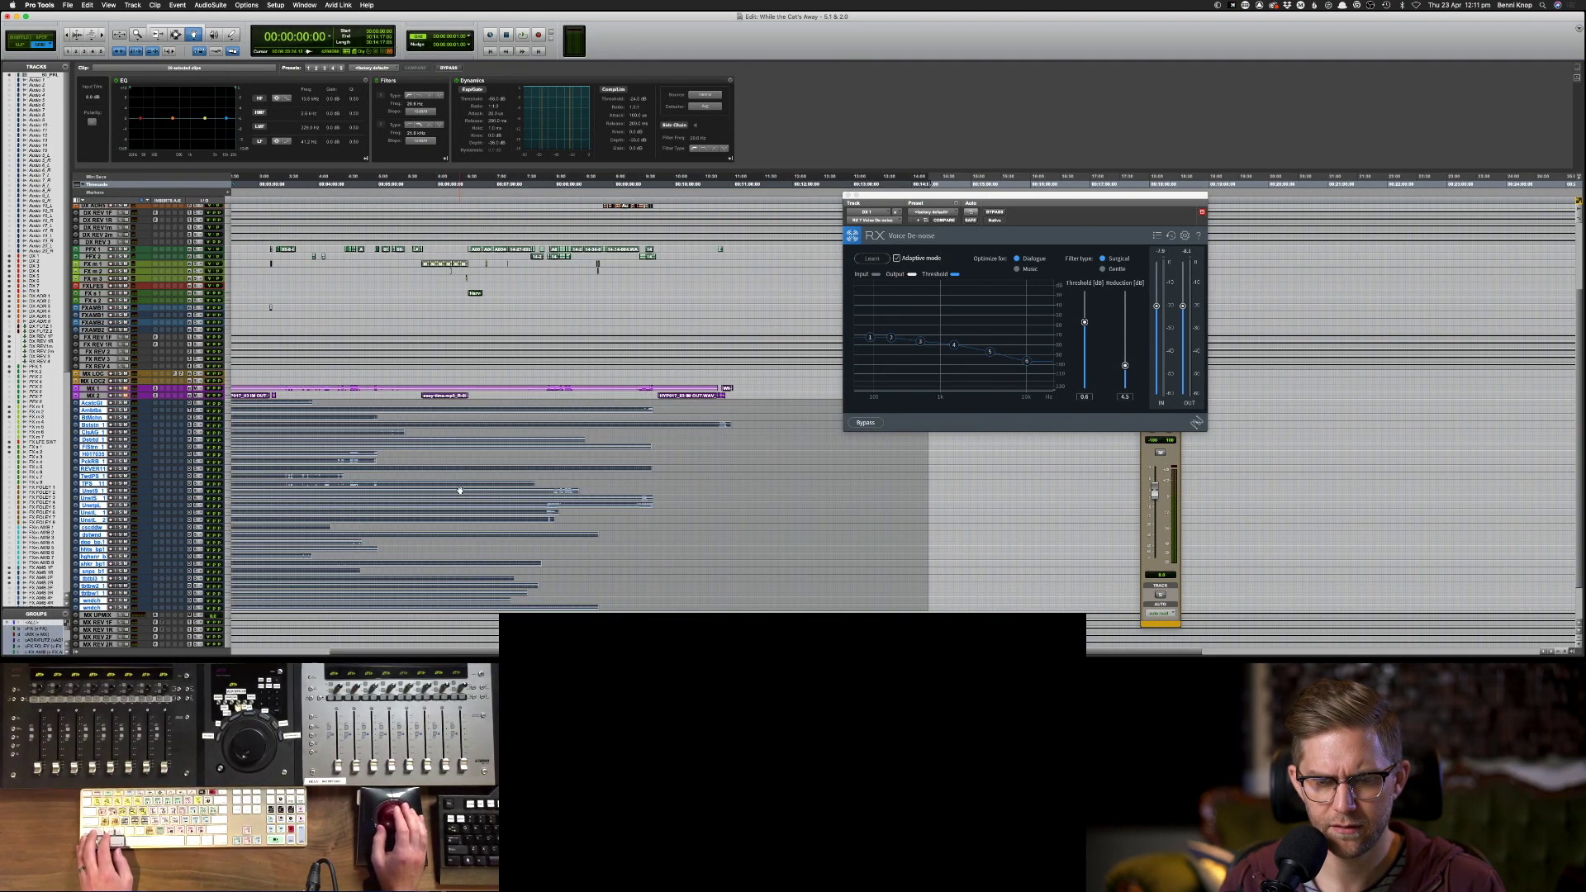
key("F7")
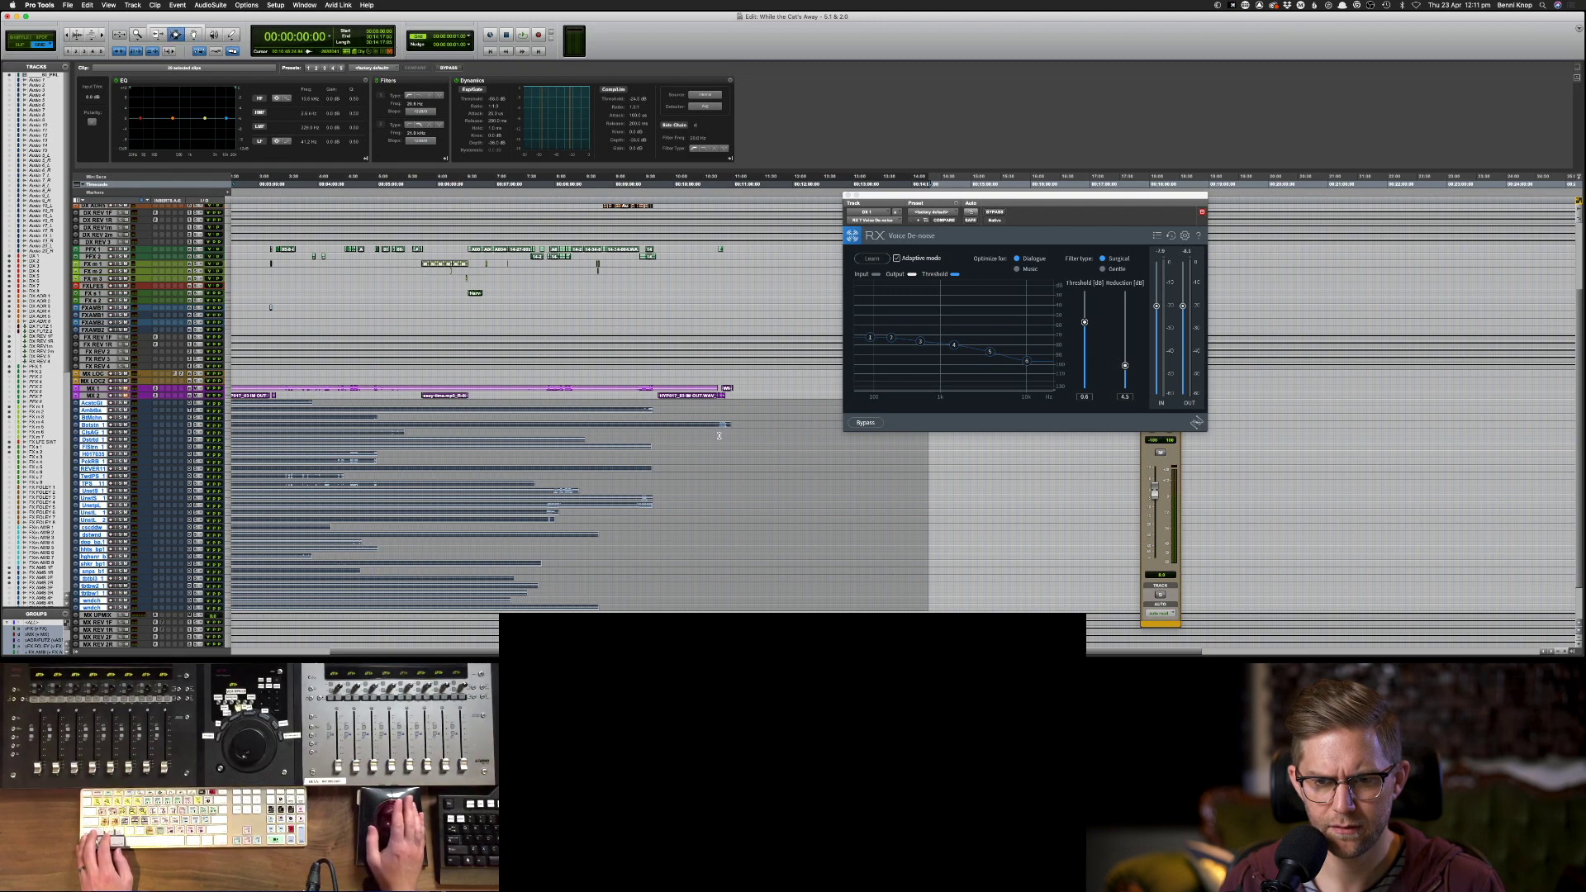
left_click(719, 435)
key("super+bracketright")
key("super+bracketright")
key("super+bracketright")
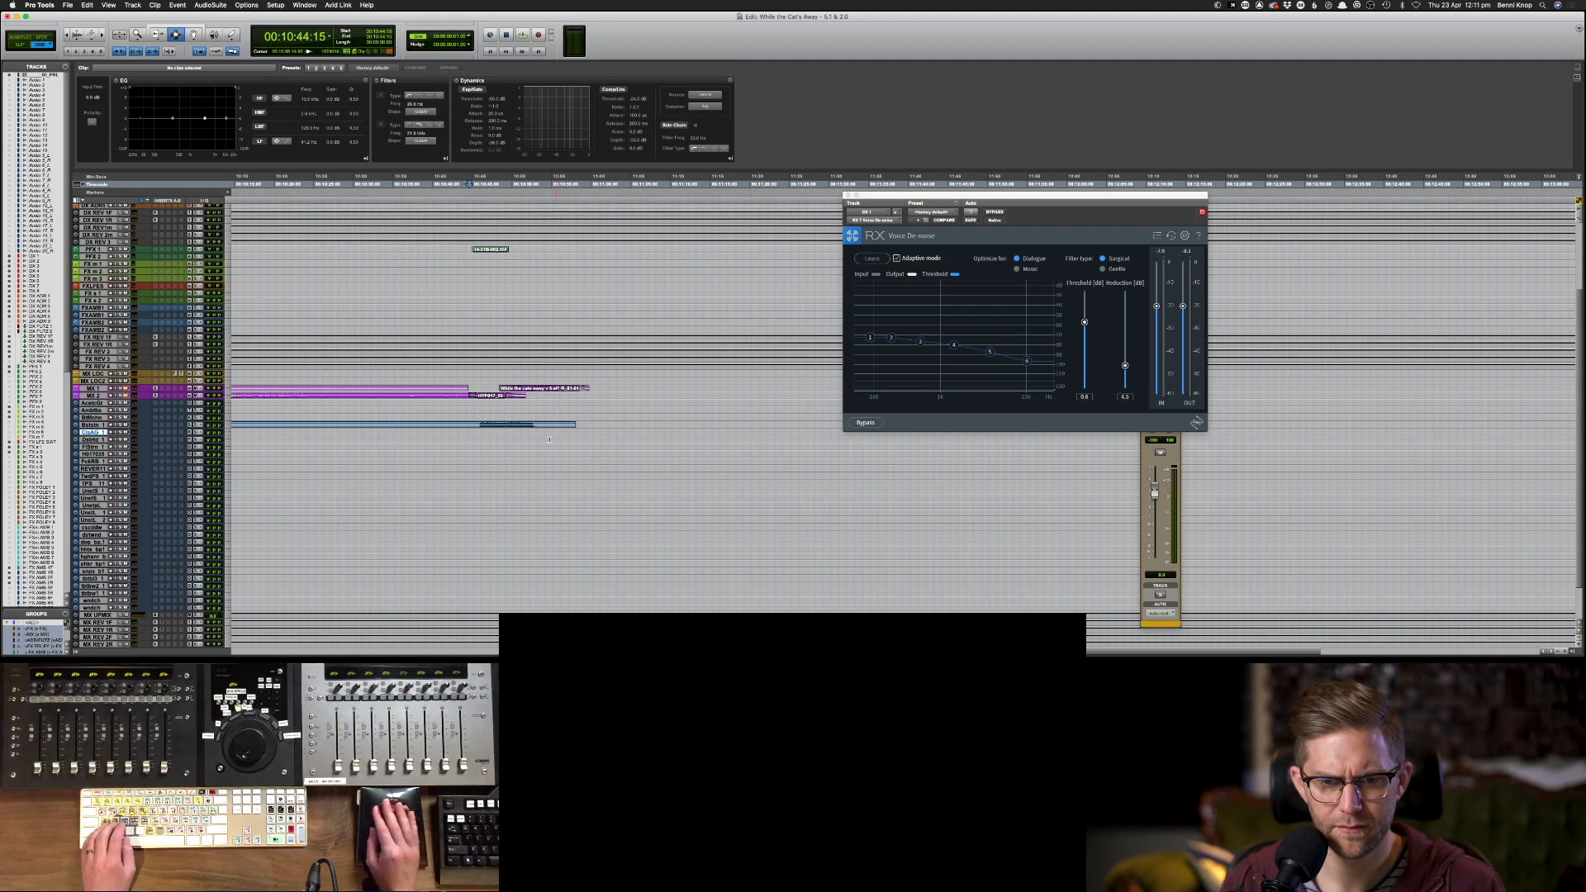
key("space")
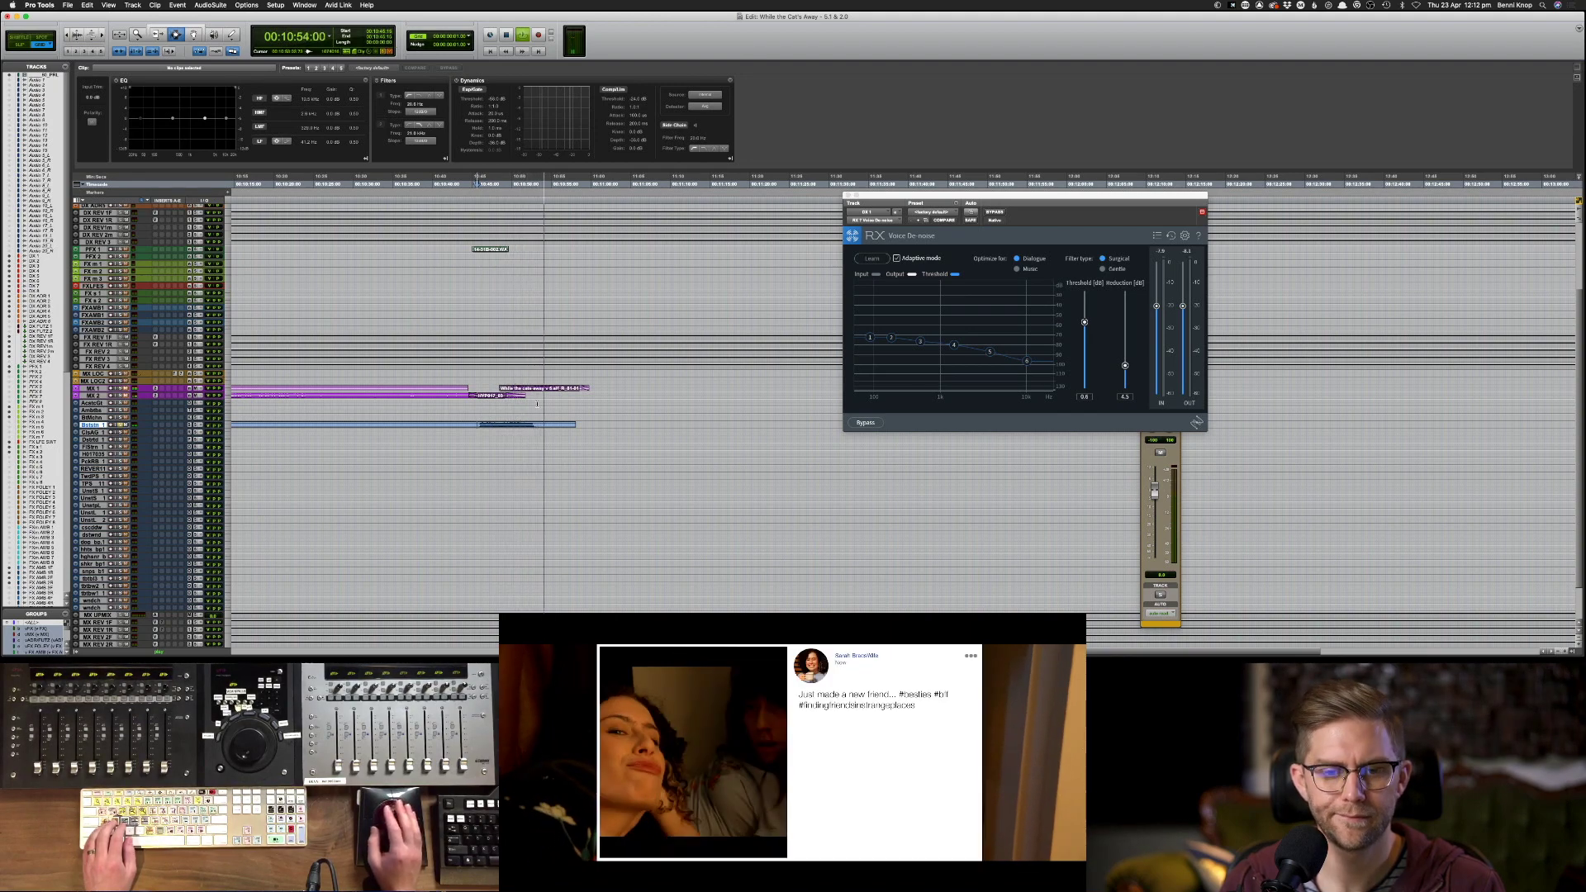
key("space")
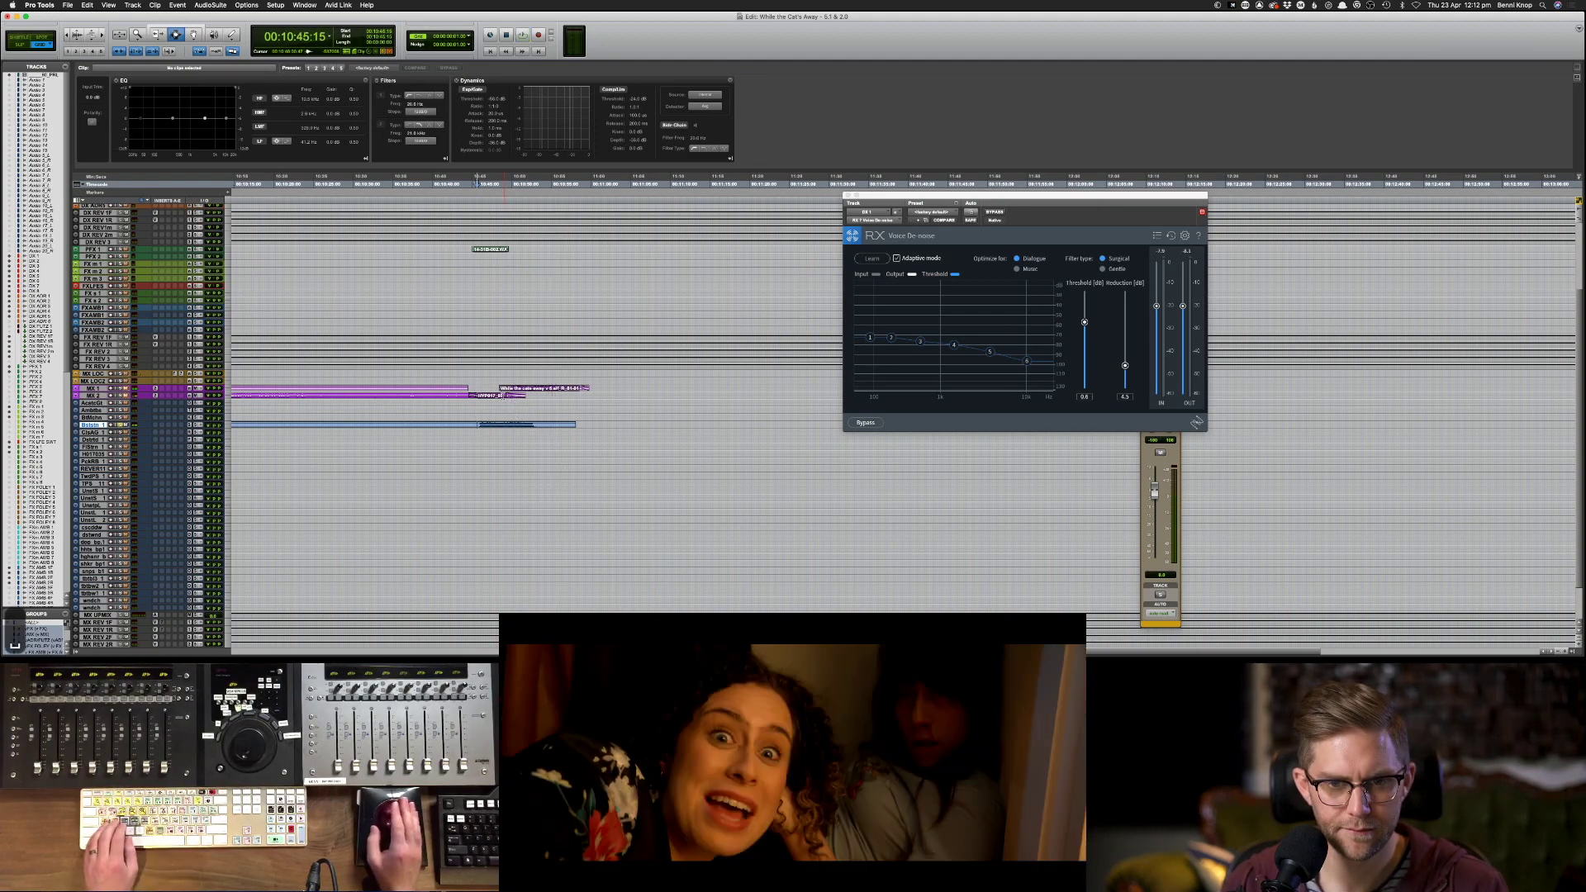
key("space")
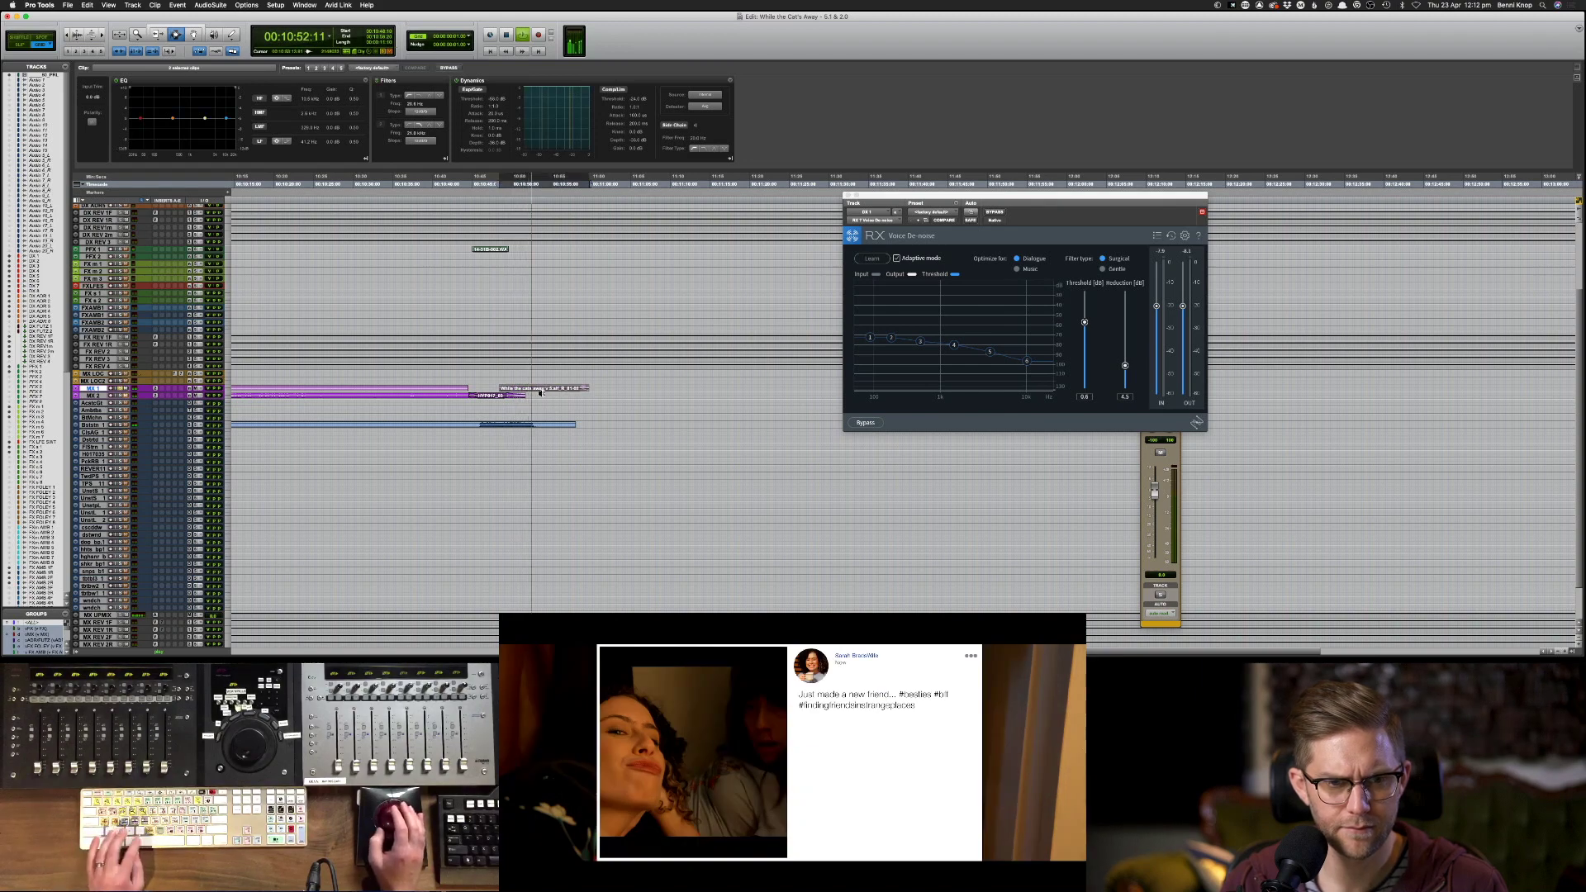
key("space")
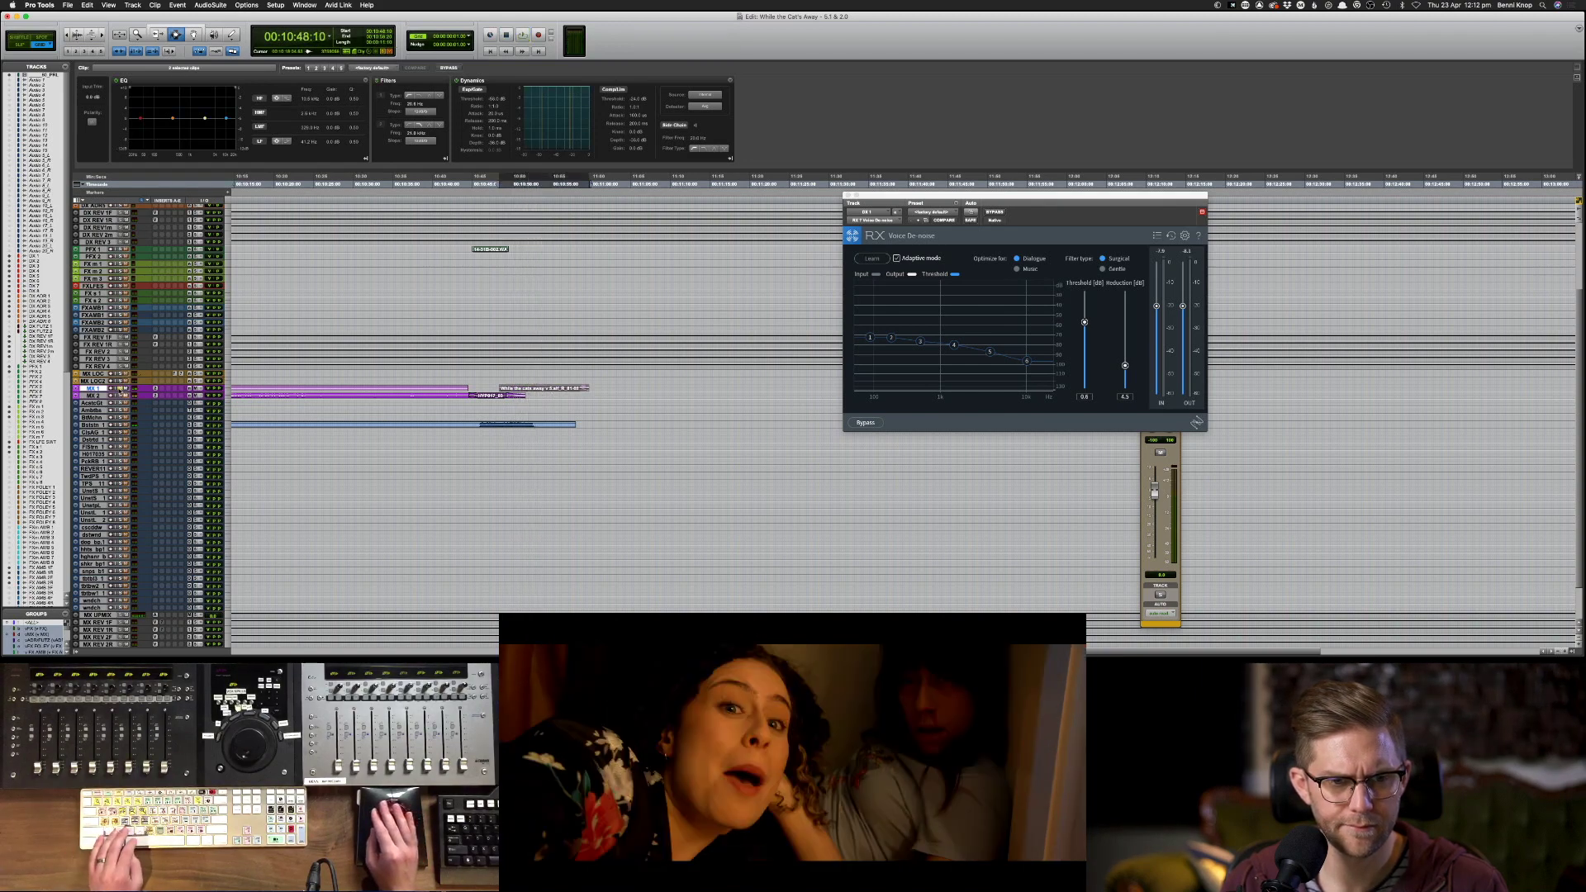
- Return to the session start, select all the imported stem tracks and route their outputs to the 5.1 MX Bus
key("Return")
key("Return")
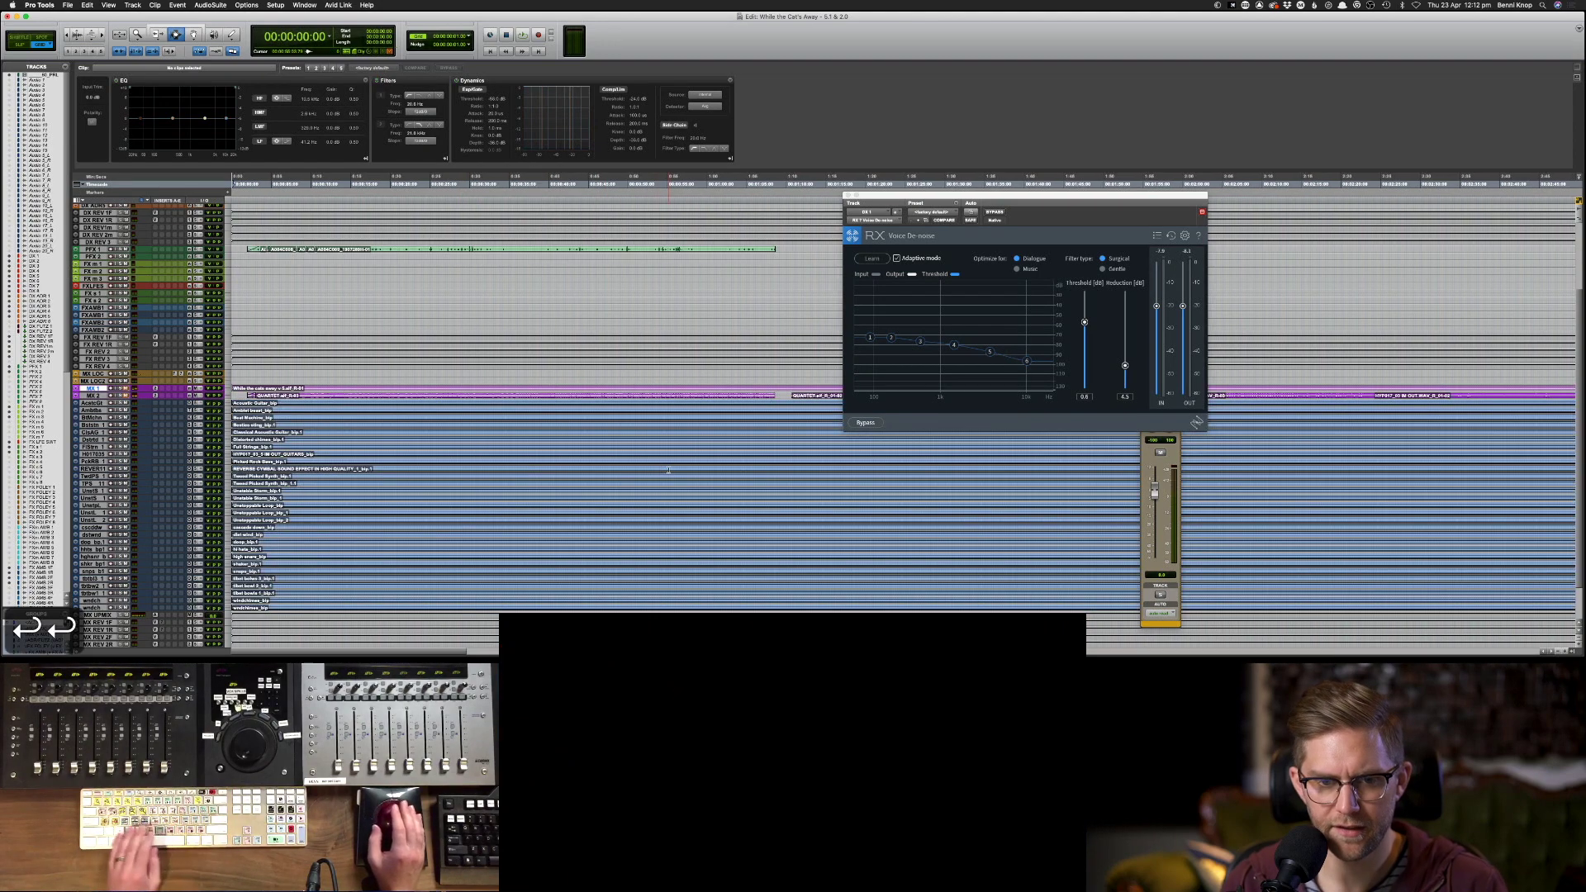
key("super+bracketleft")
key("super+bracketleft")
key("super+bracketleft")
key("super+bracketleft")
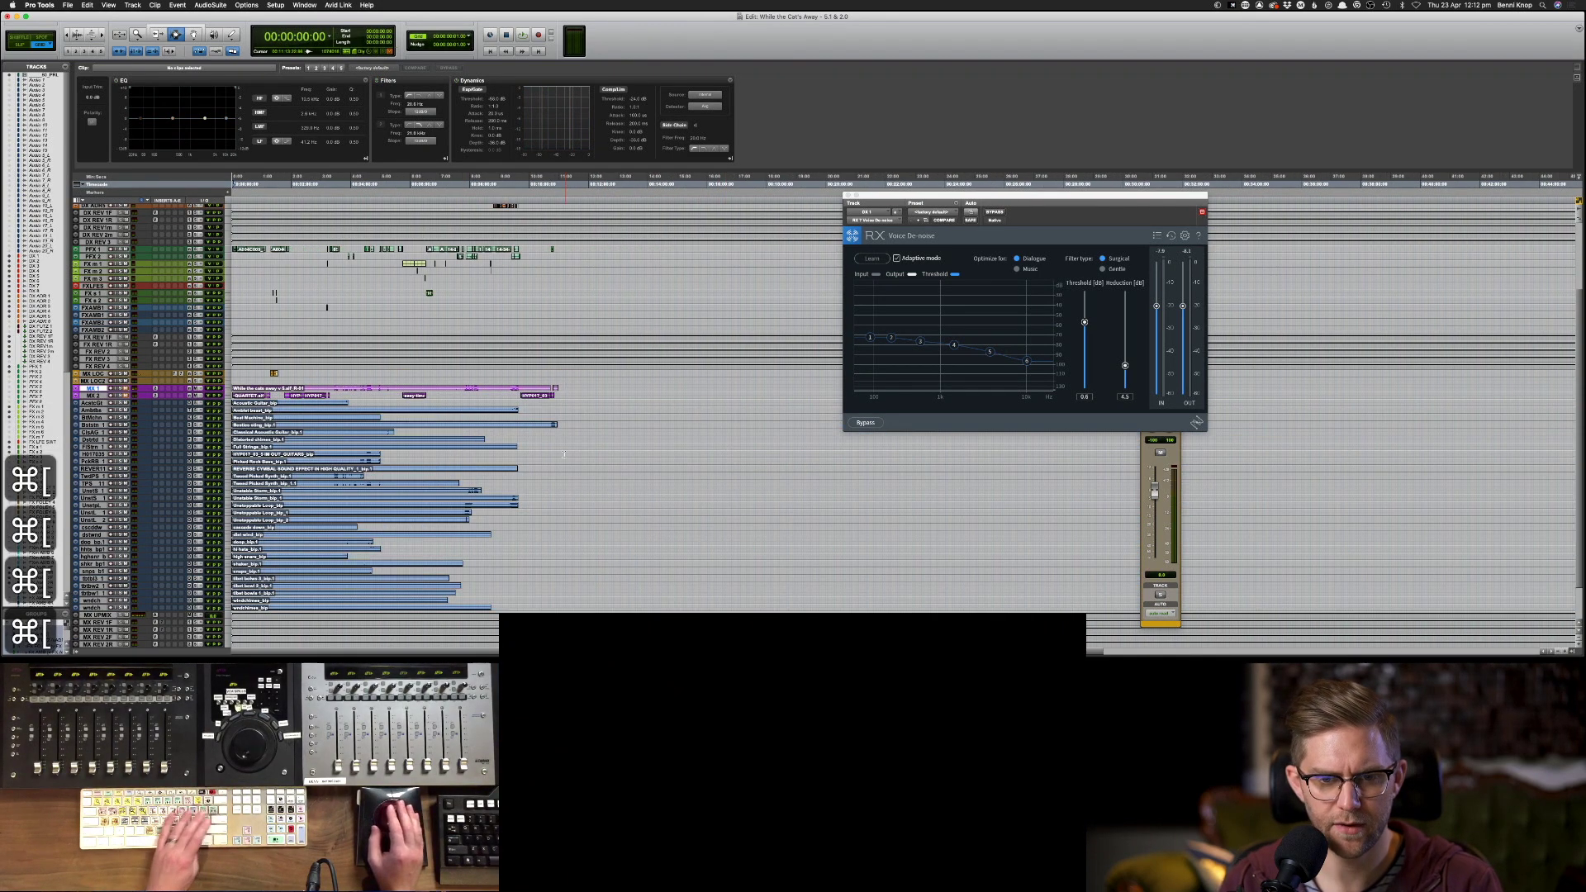
key("super+bracketright")
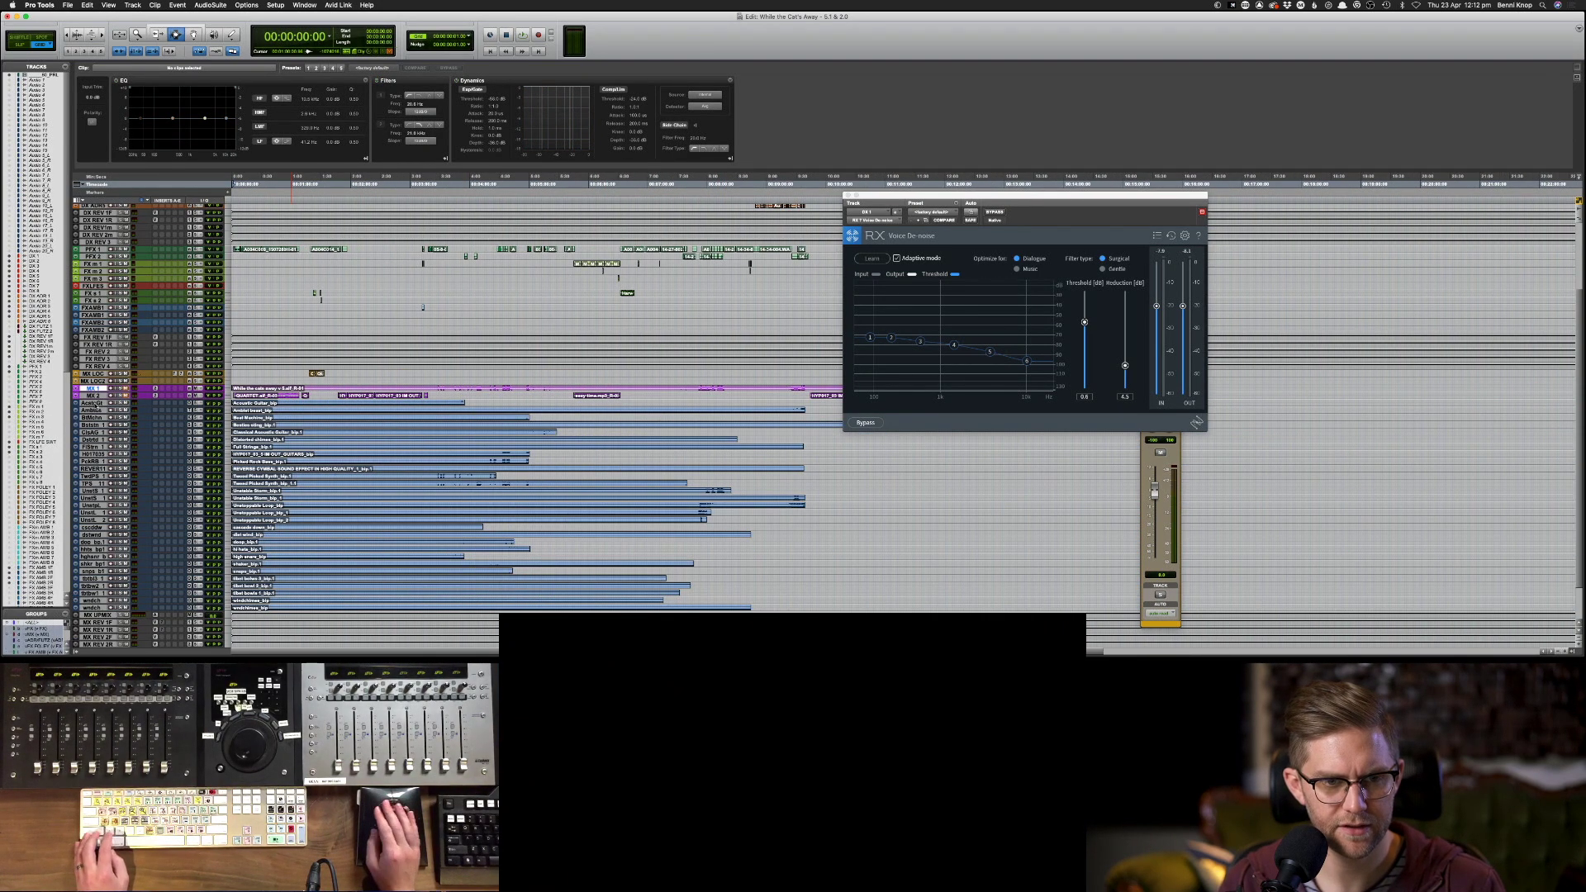
left_click(90, 605, "shift")
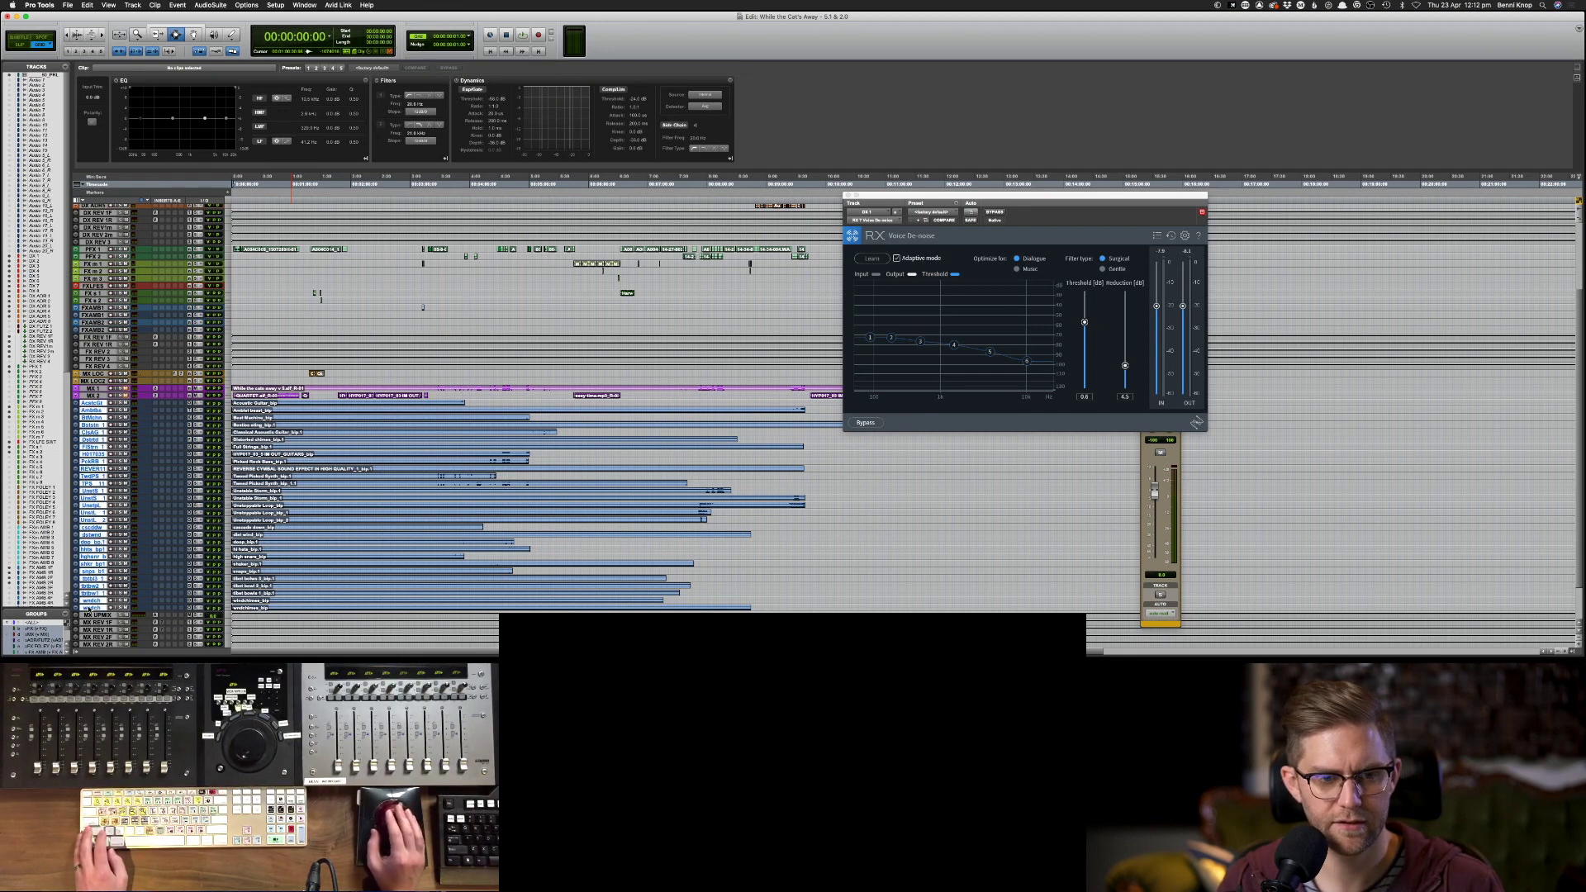
key("super+equal")
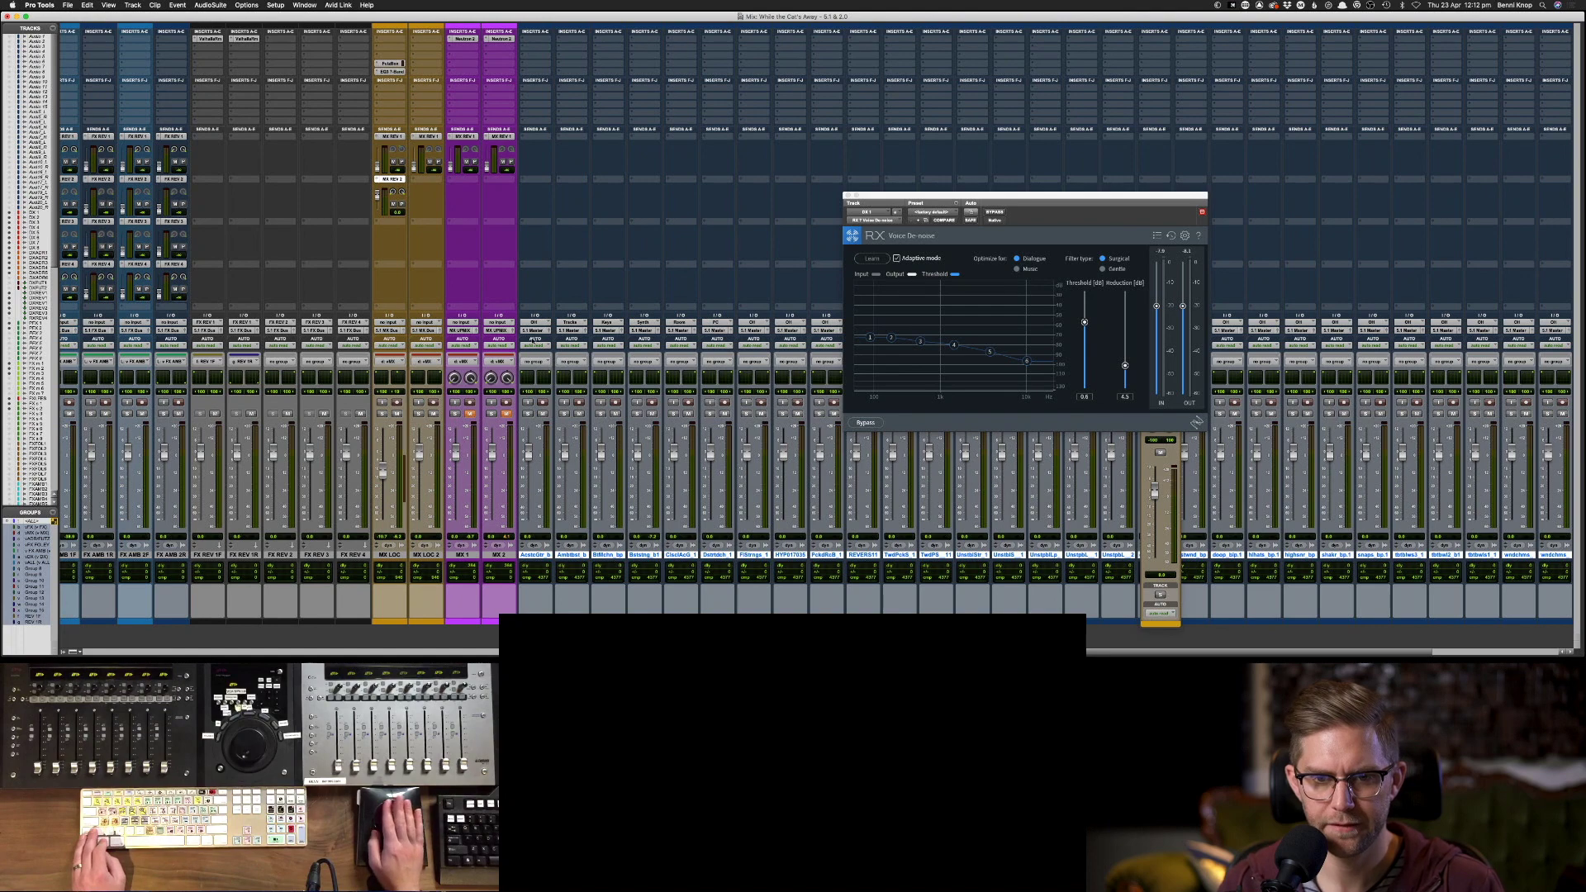
left_click(534, 331)
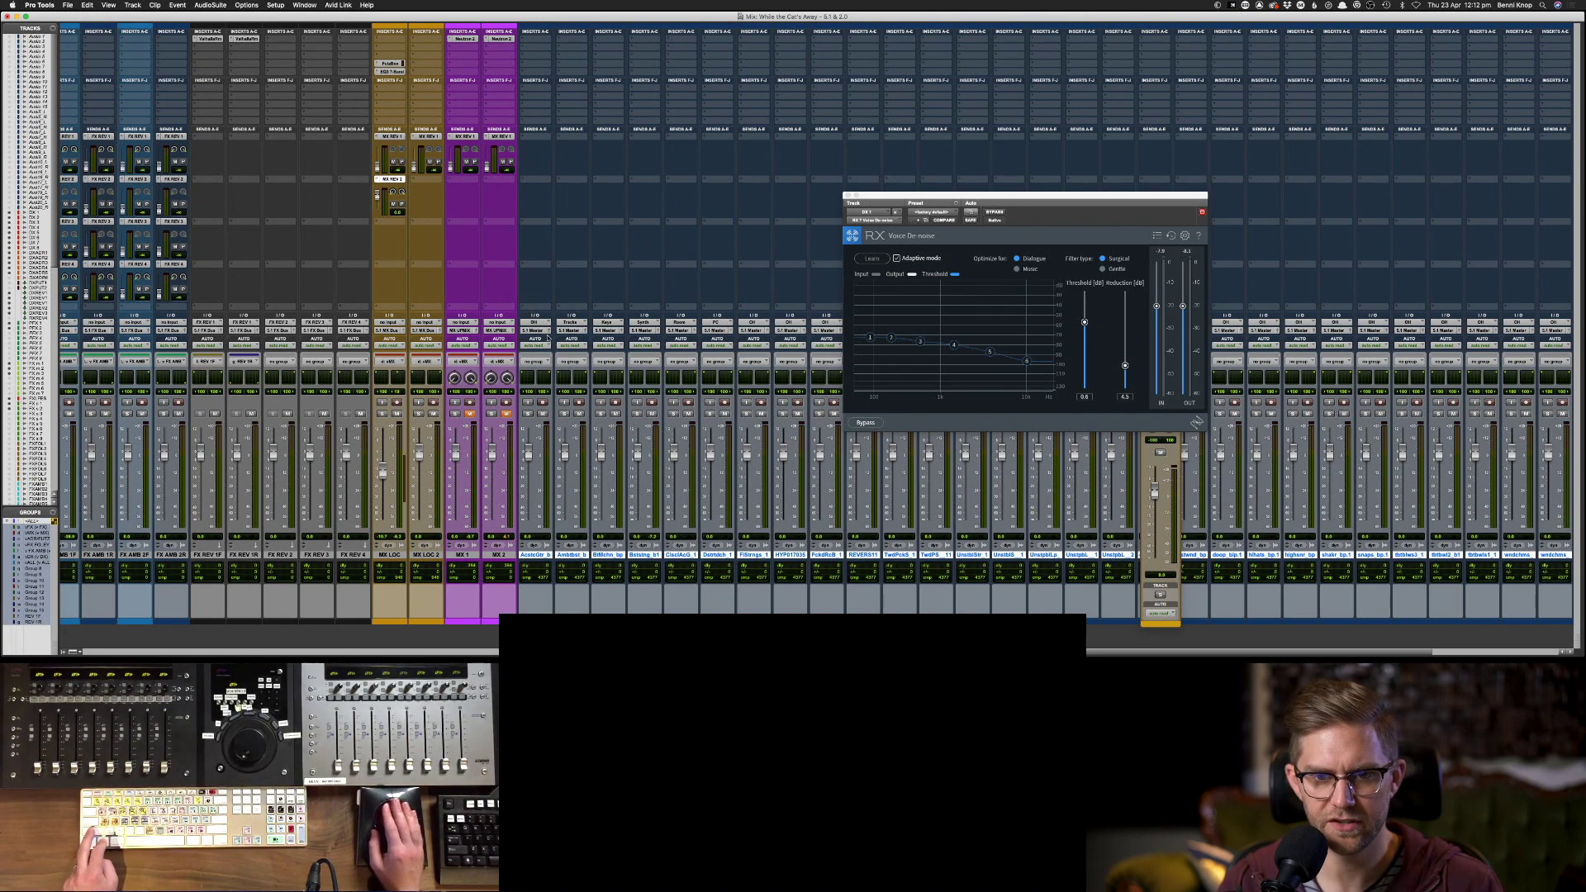
mouse_move(531, 341)
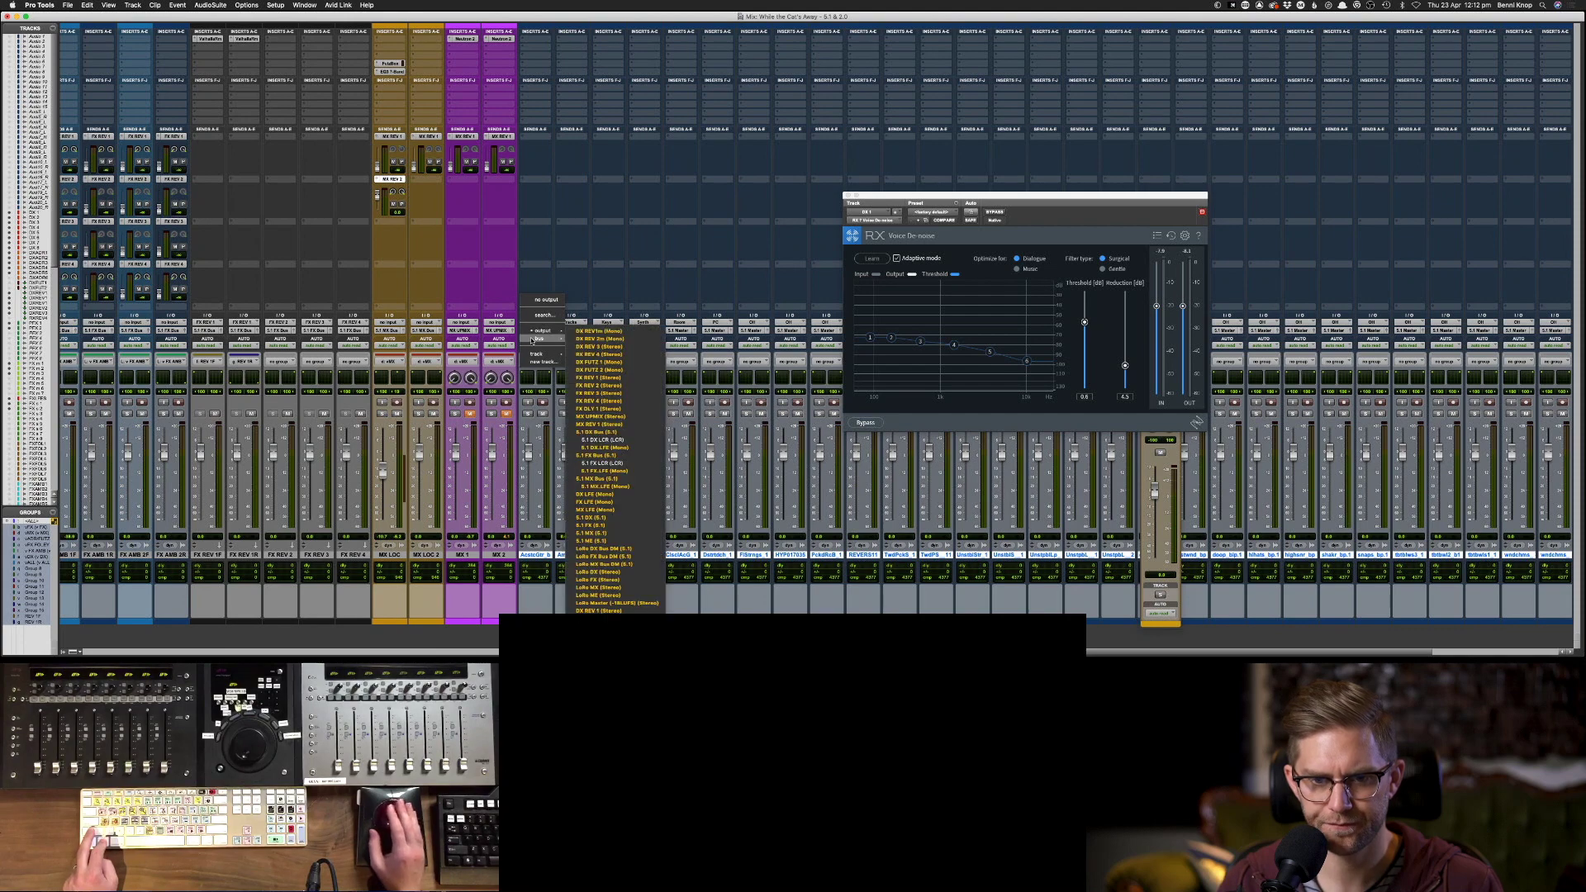
left_click(650, 480)
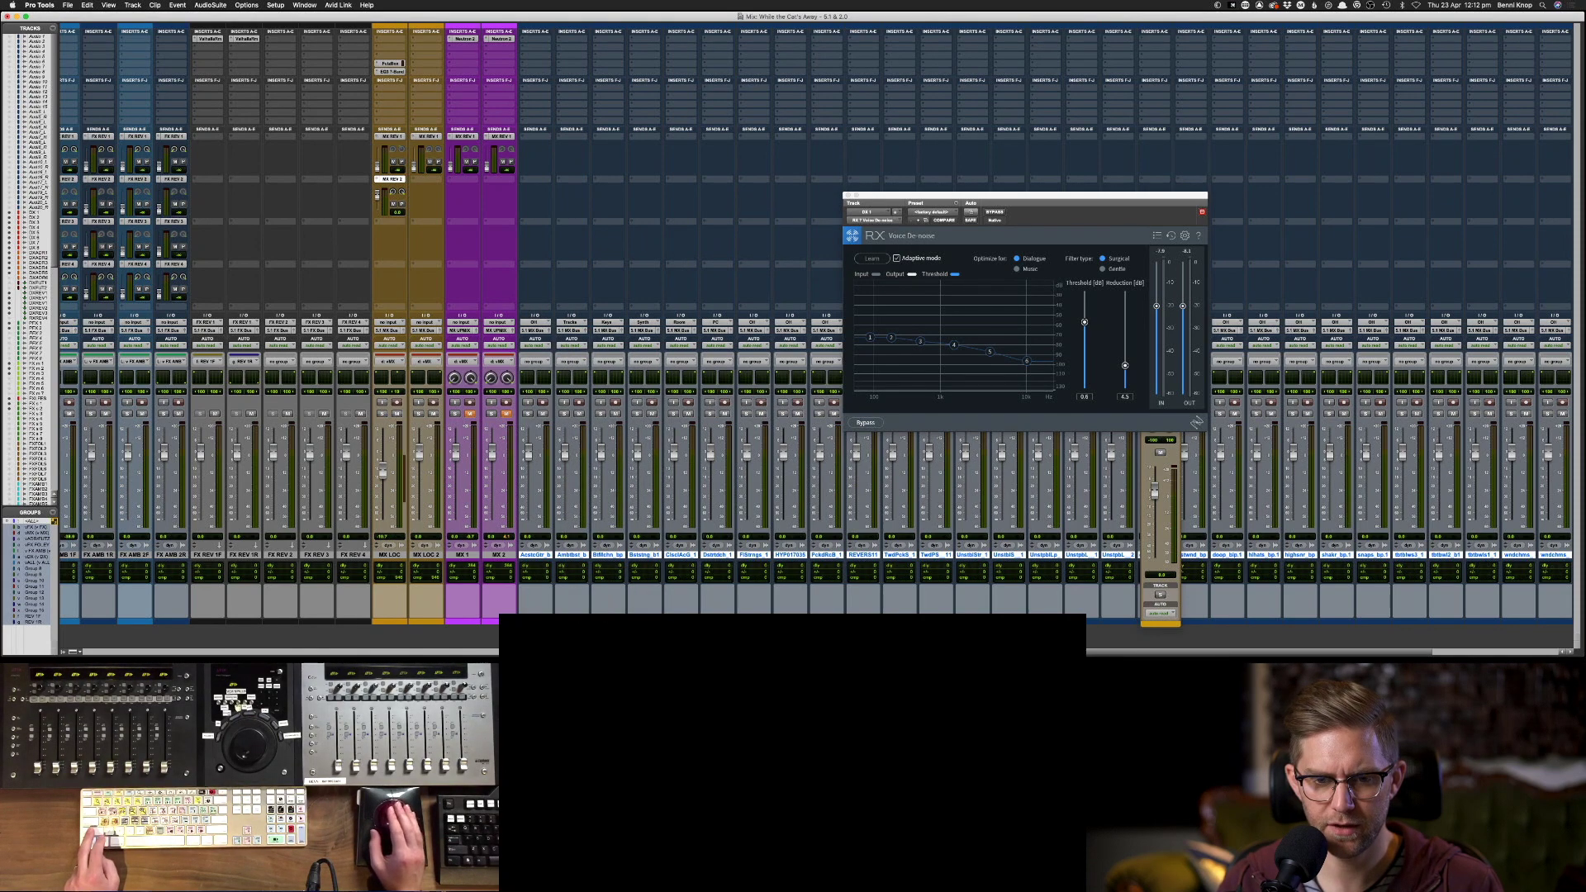
- Colour the selected stem tracks purple and close the colour palette
key("ctrl+alt+shift+c")
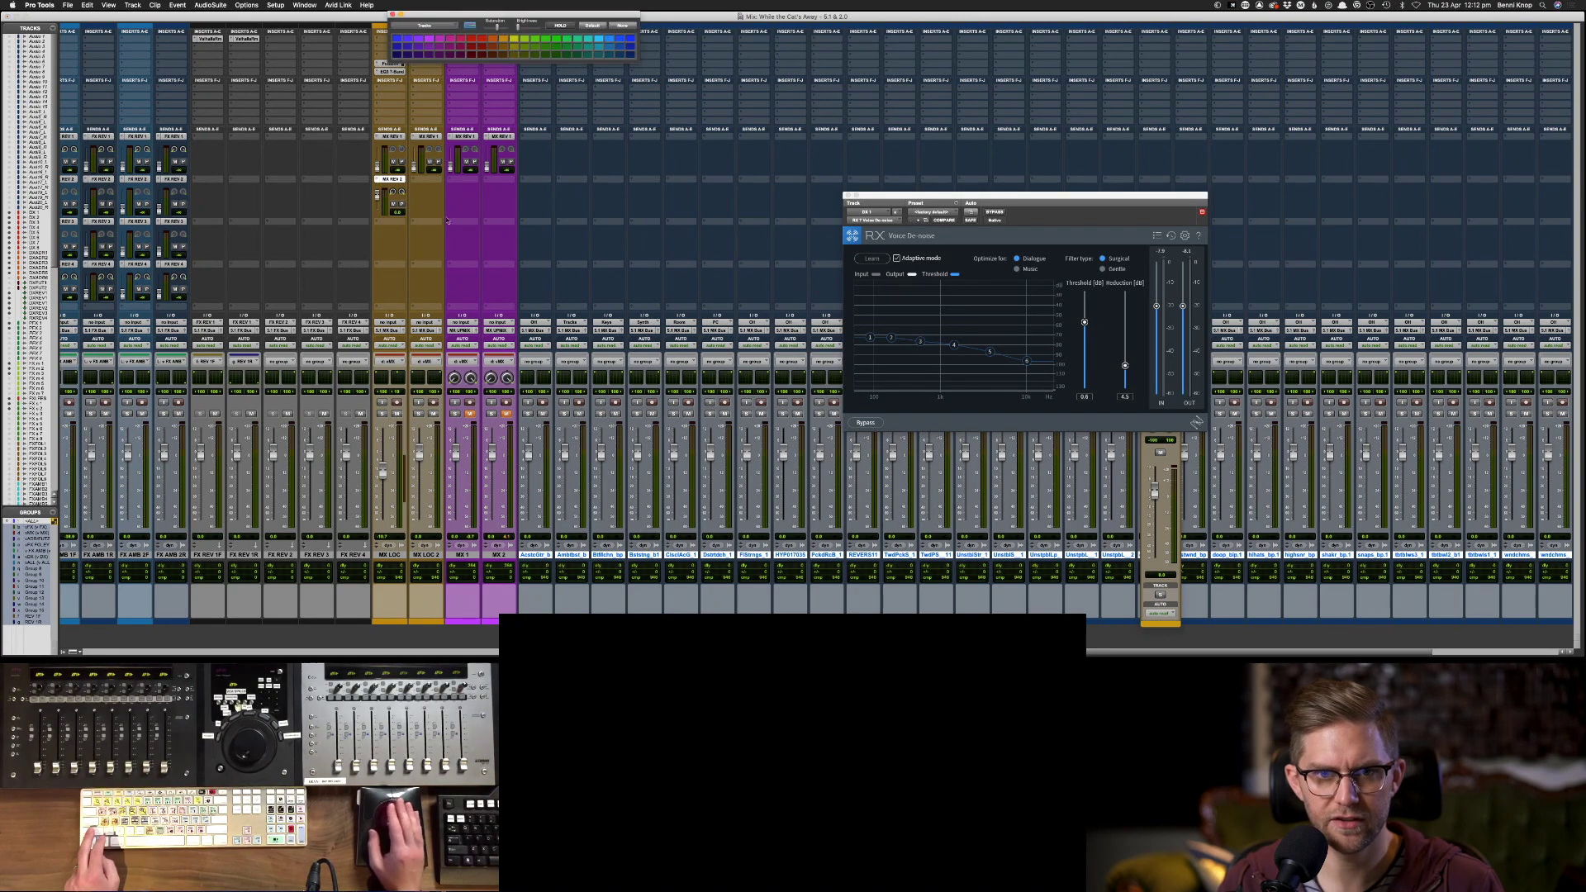
left_click(440, 50)
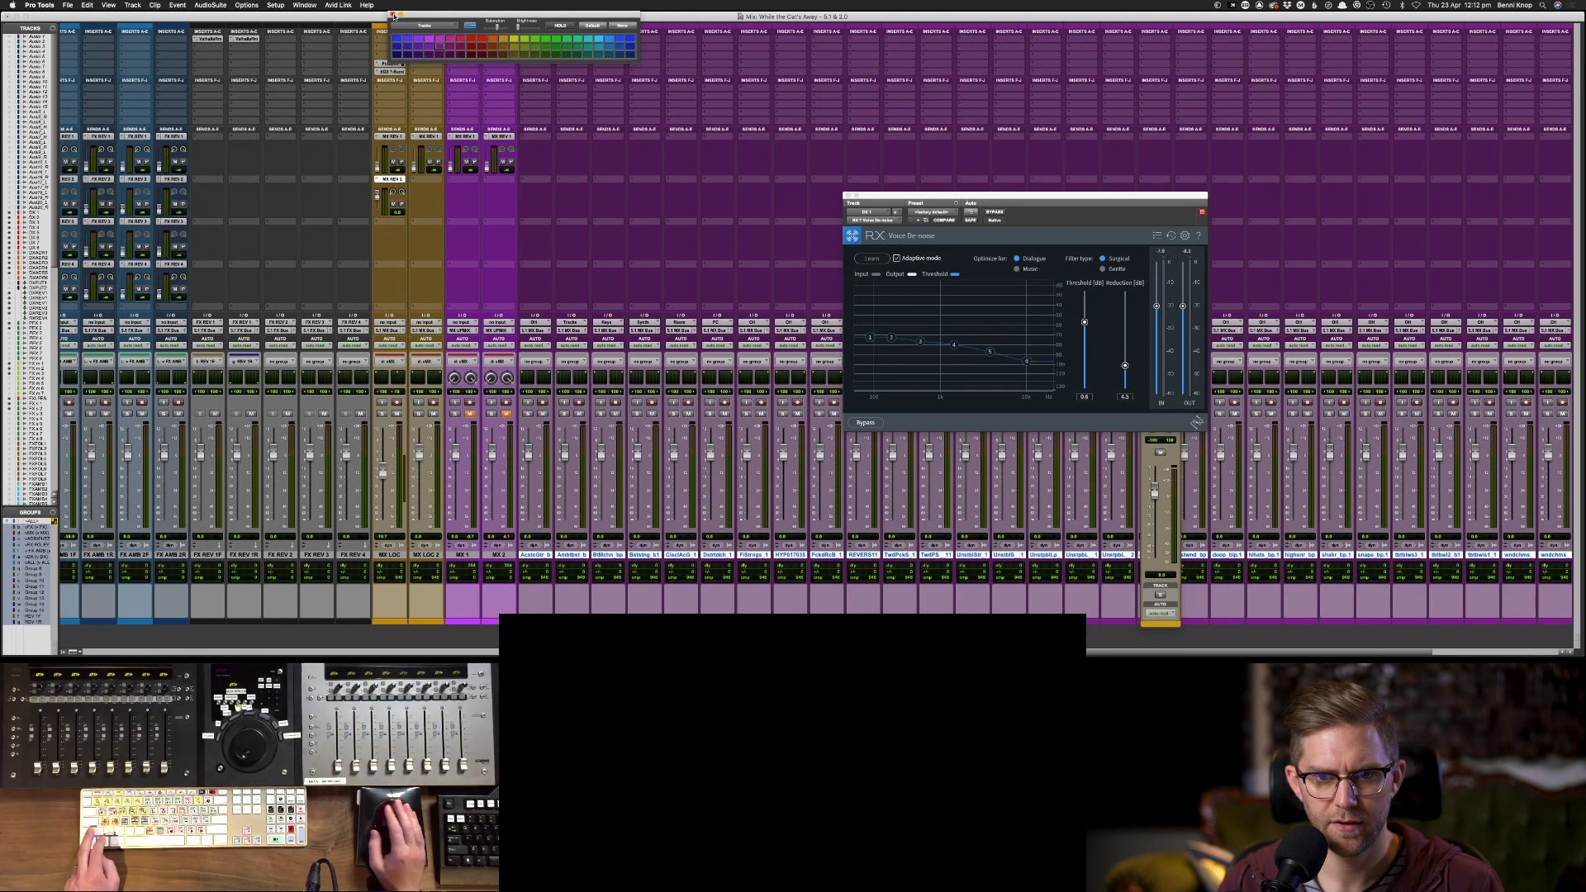
left_click(393, 15)
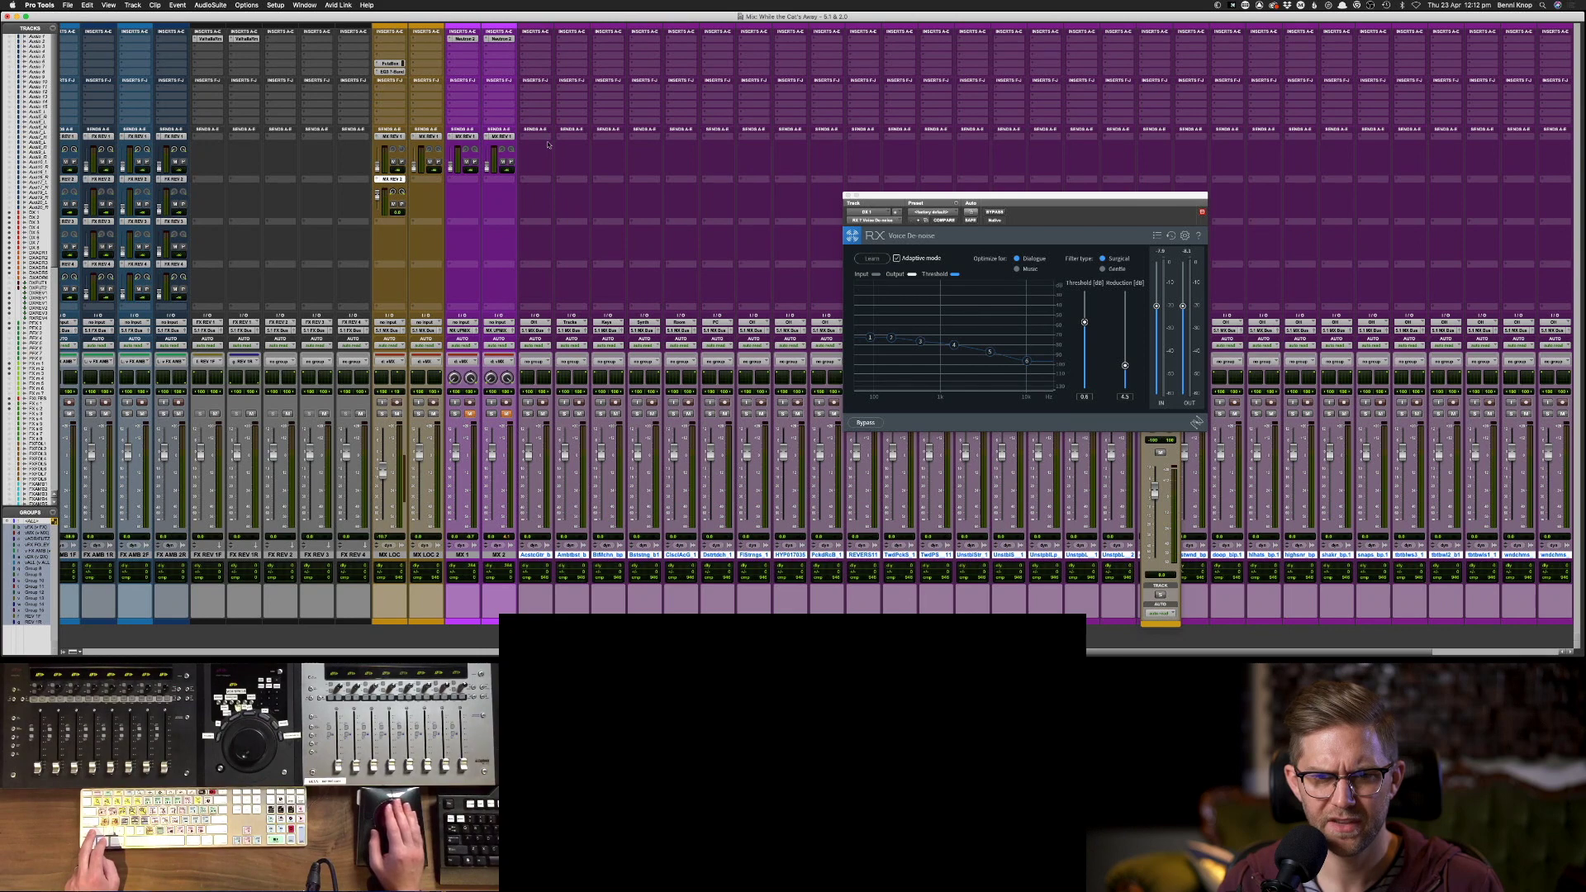
- Add a send to the MX REV 1 (Stereo) track on all the selected stem tracks
left_click(538, 139)
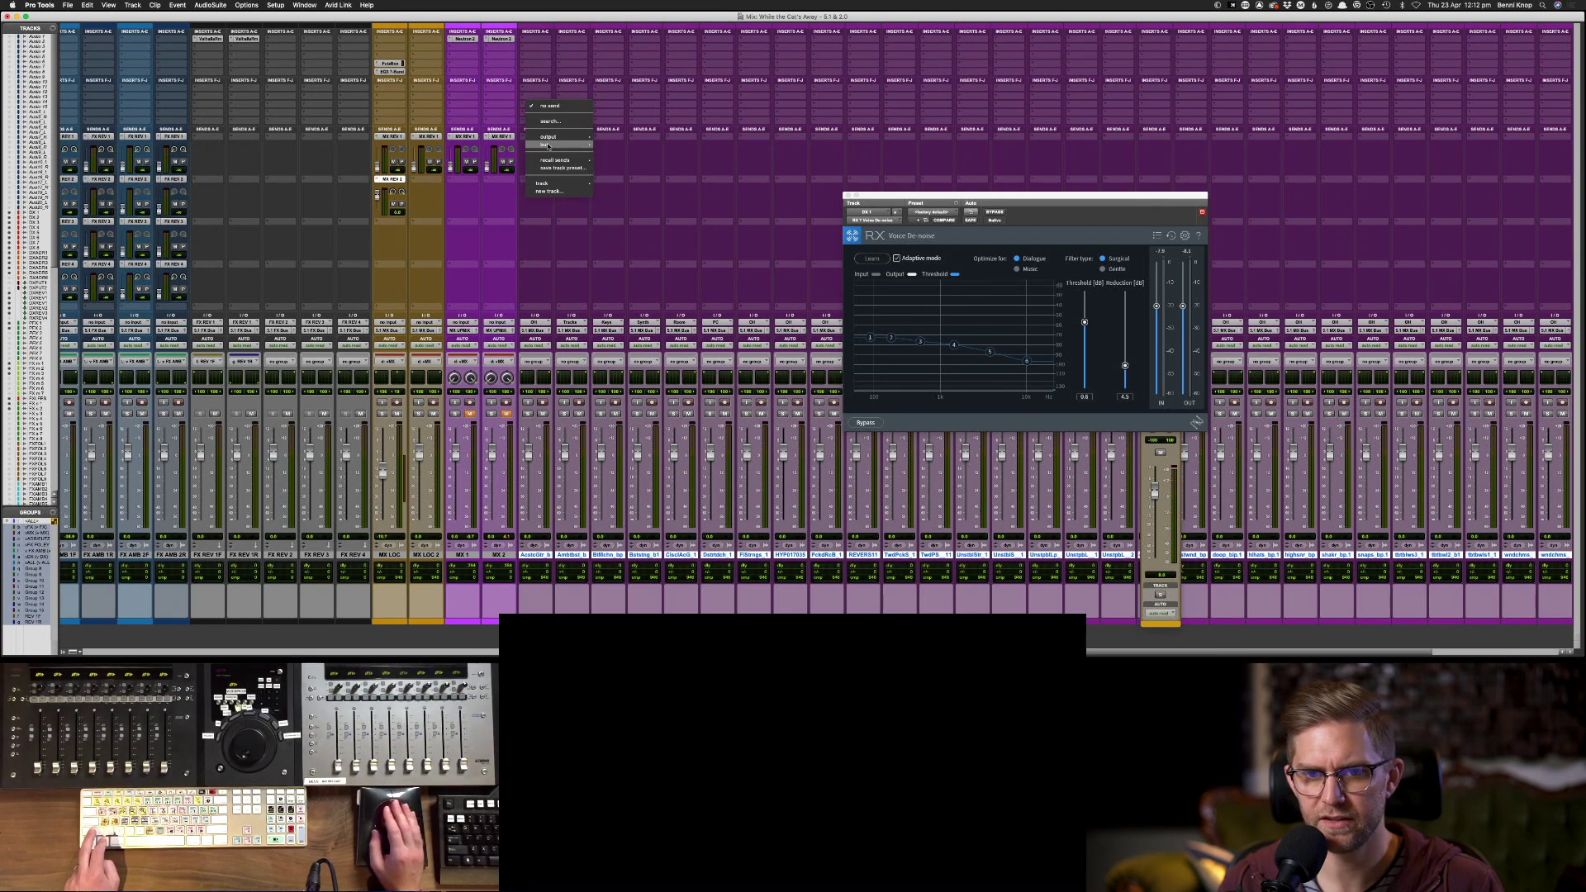
mouse_move(546, 145)
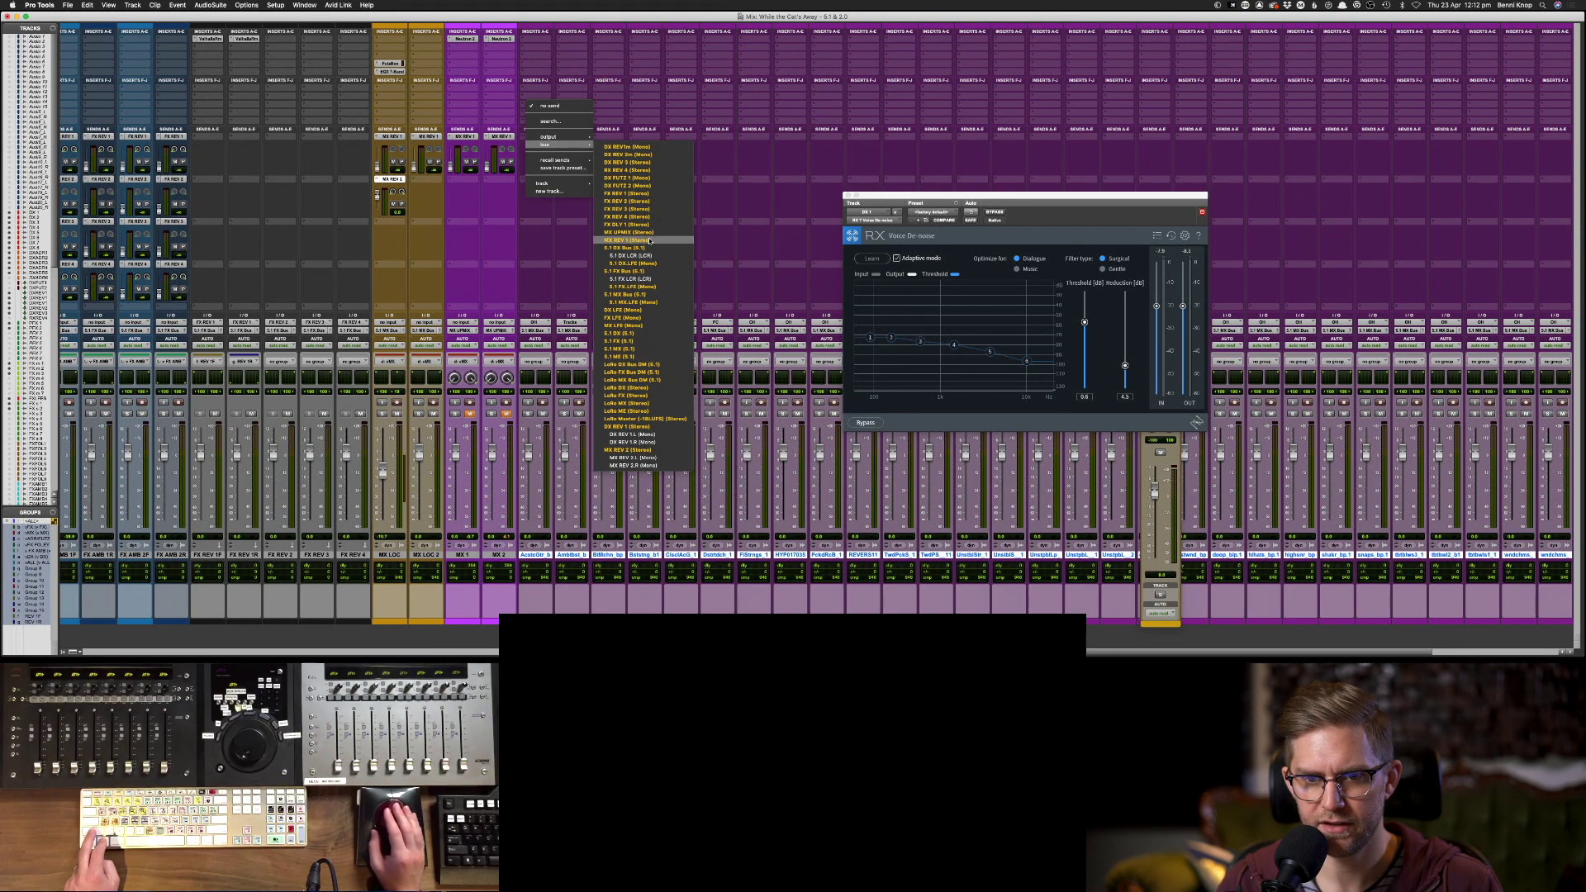
left_click(650, 241, "alt+shift")
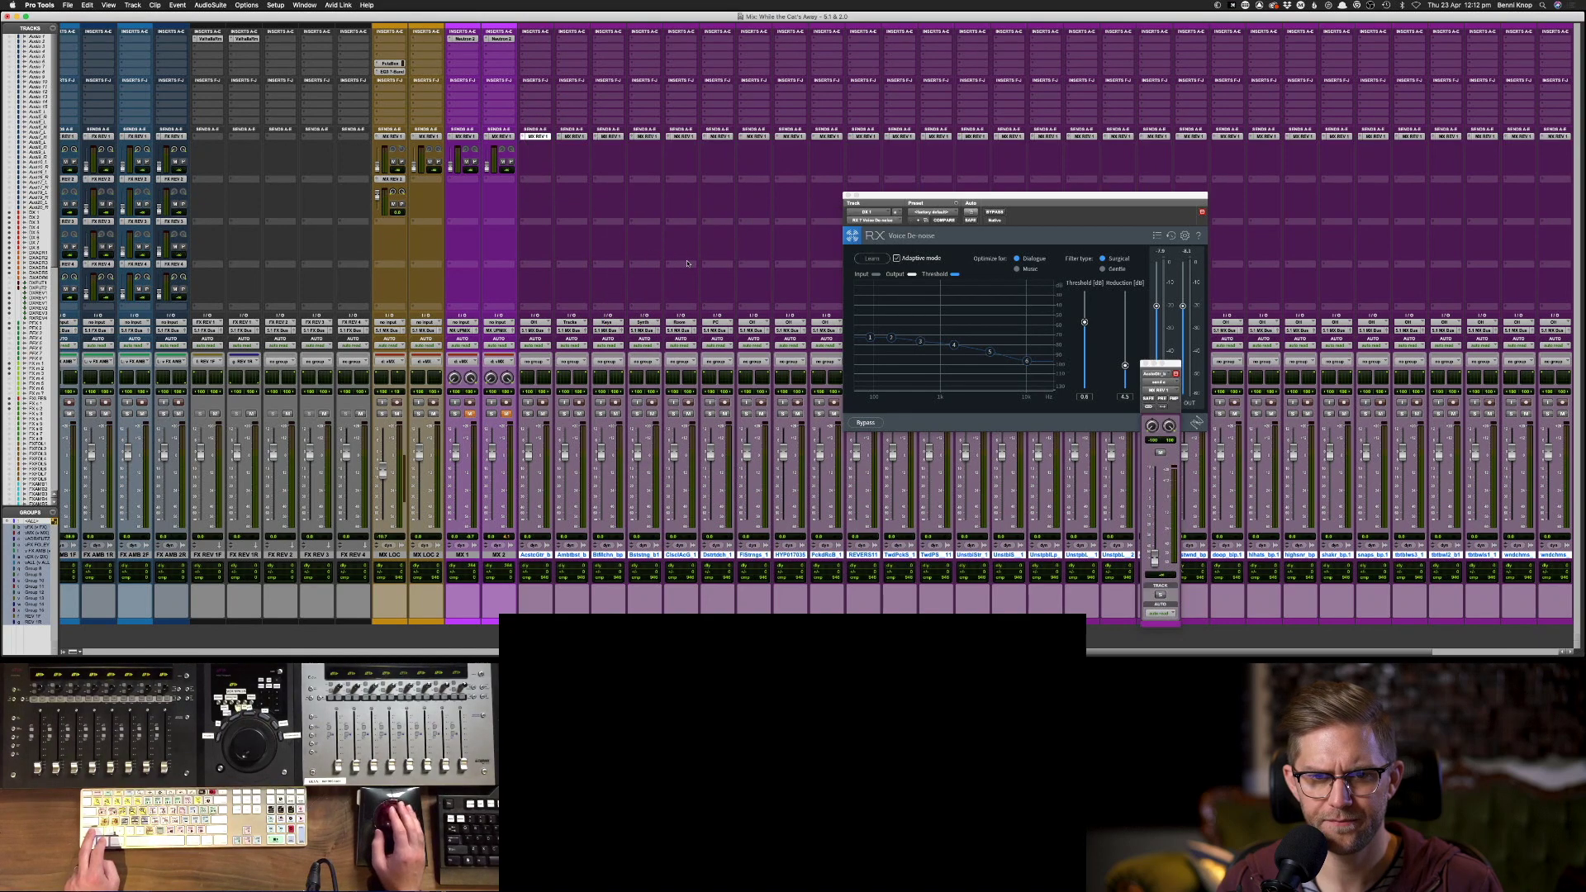
scroll(686, 347, "right", 5)
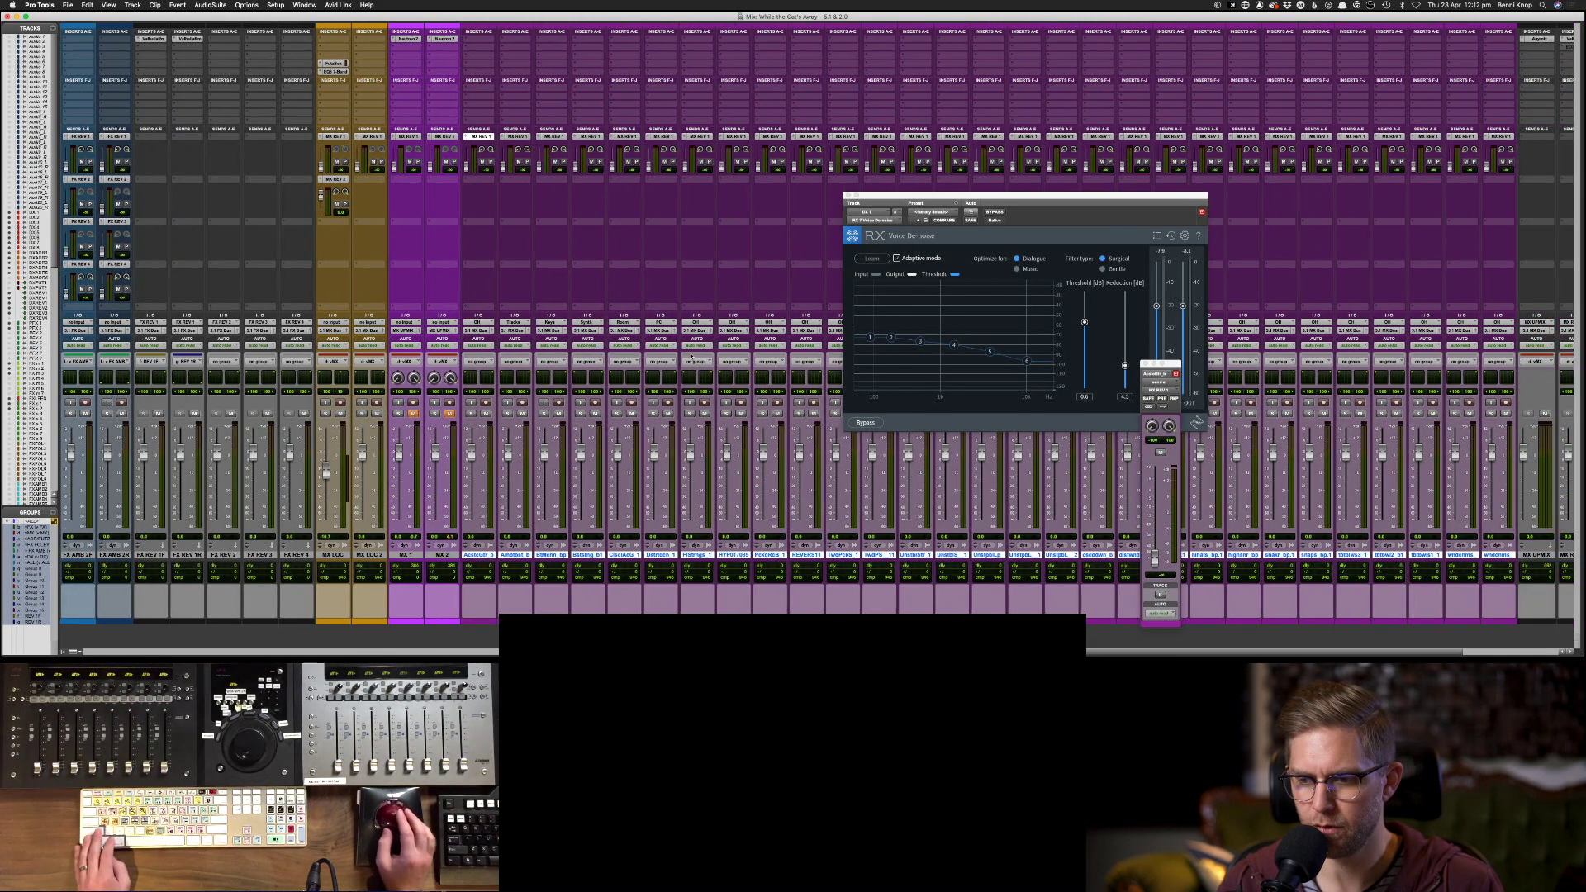
- Enlarge the tracks in the Edit window and look through the stems' names and waveforms, checking them against the mixer
key("super+equal")
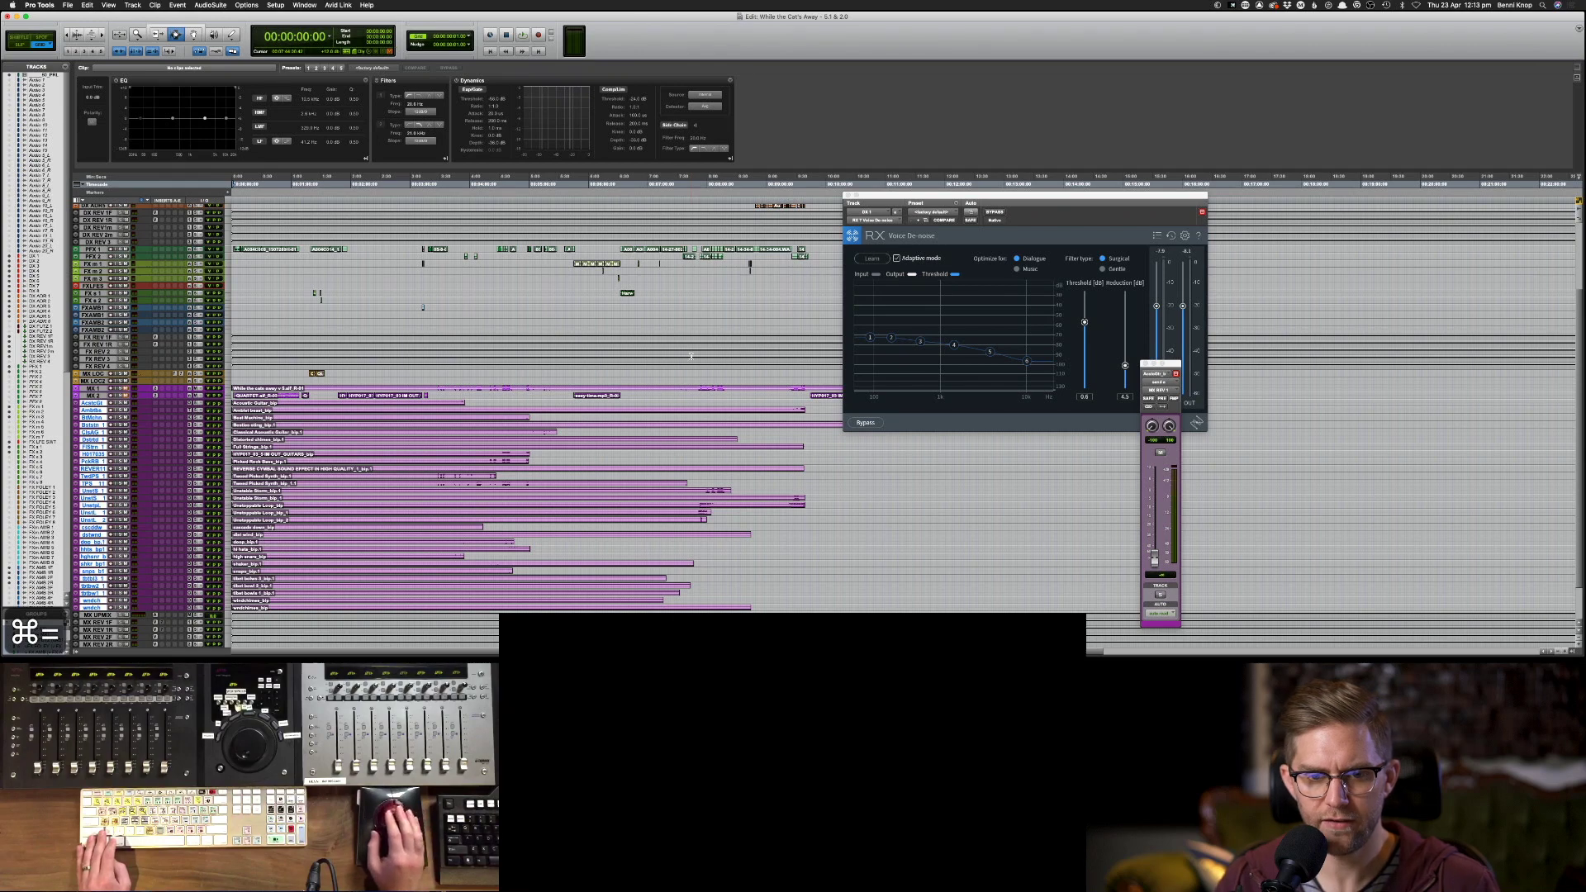
key("ctrl+alt+Up")
key("ctrl+alt+Up")
key("ctrl+alt+Up")
key("ctrl+alt+Up")
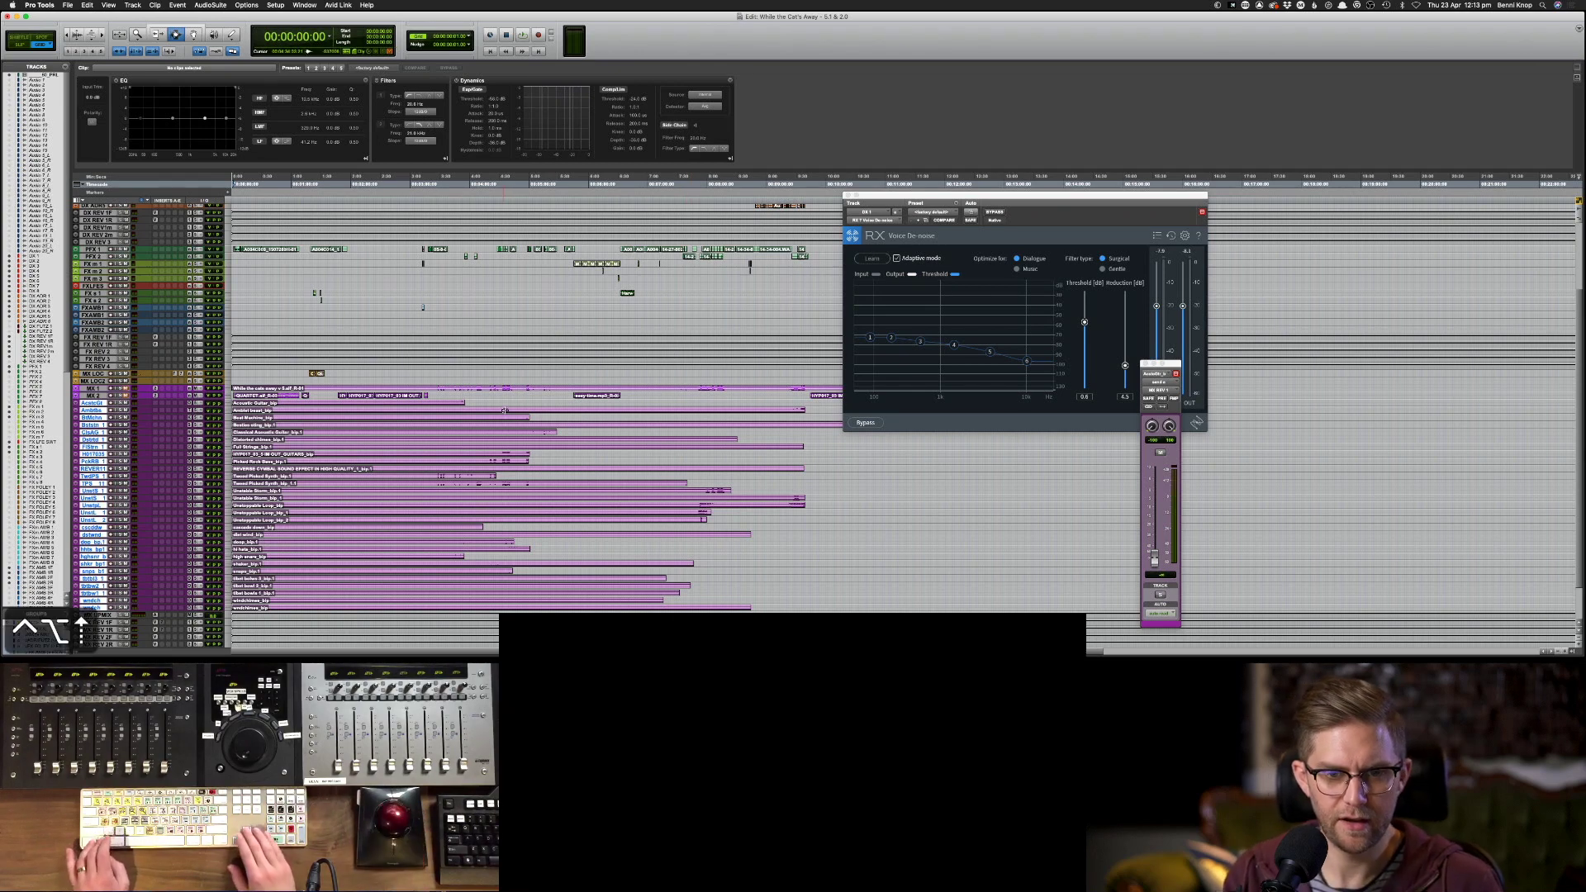
scroll(486, 406, "down", 15)
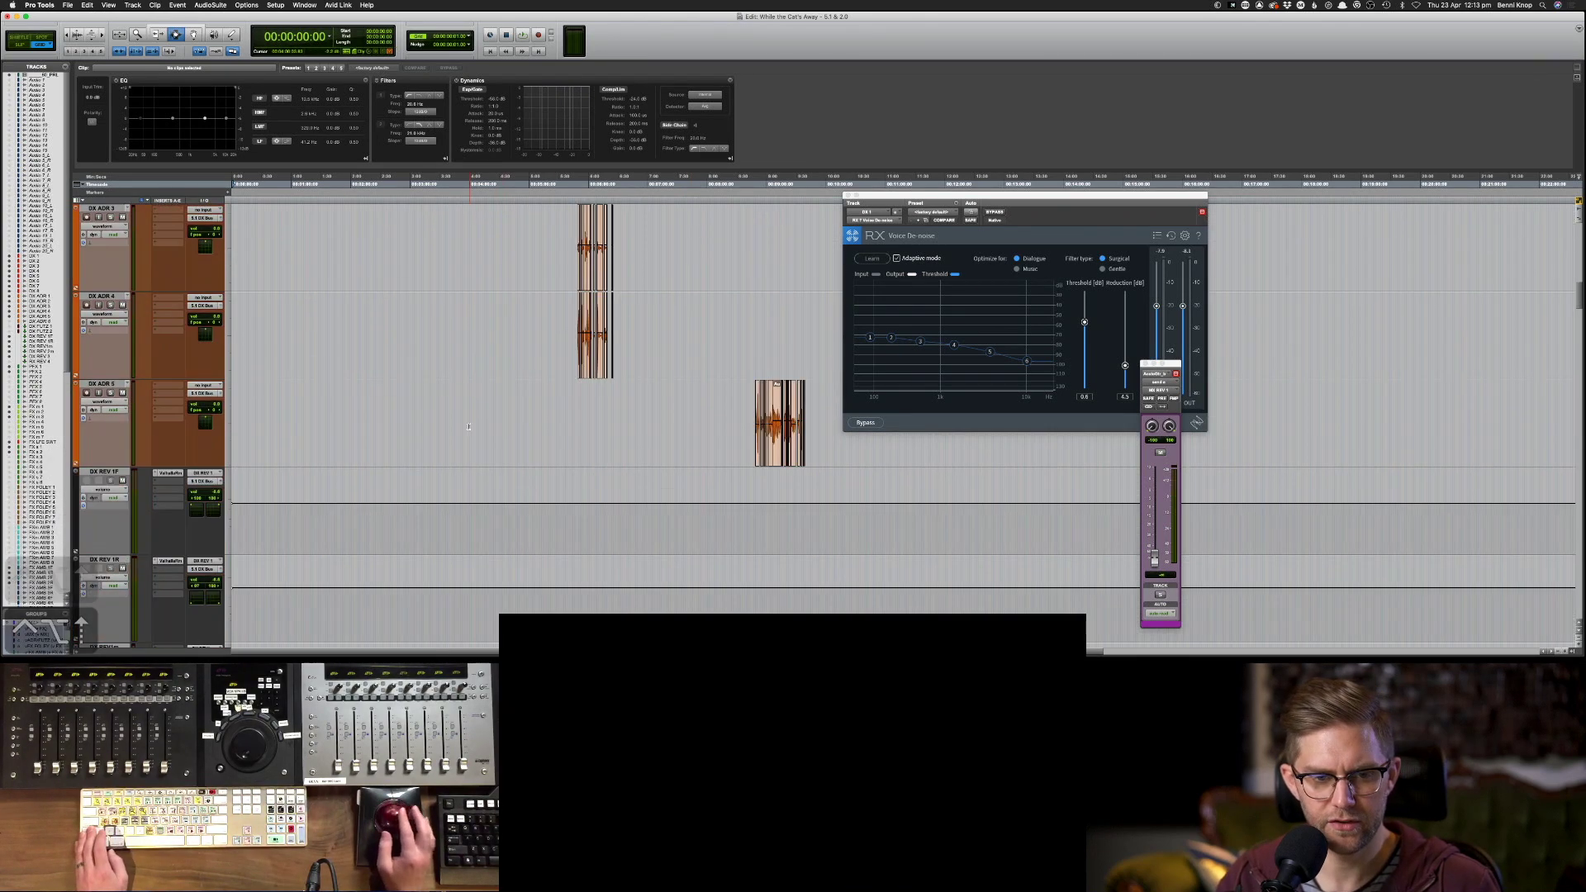
scroll(468, 426, "down", 20)
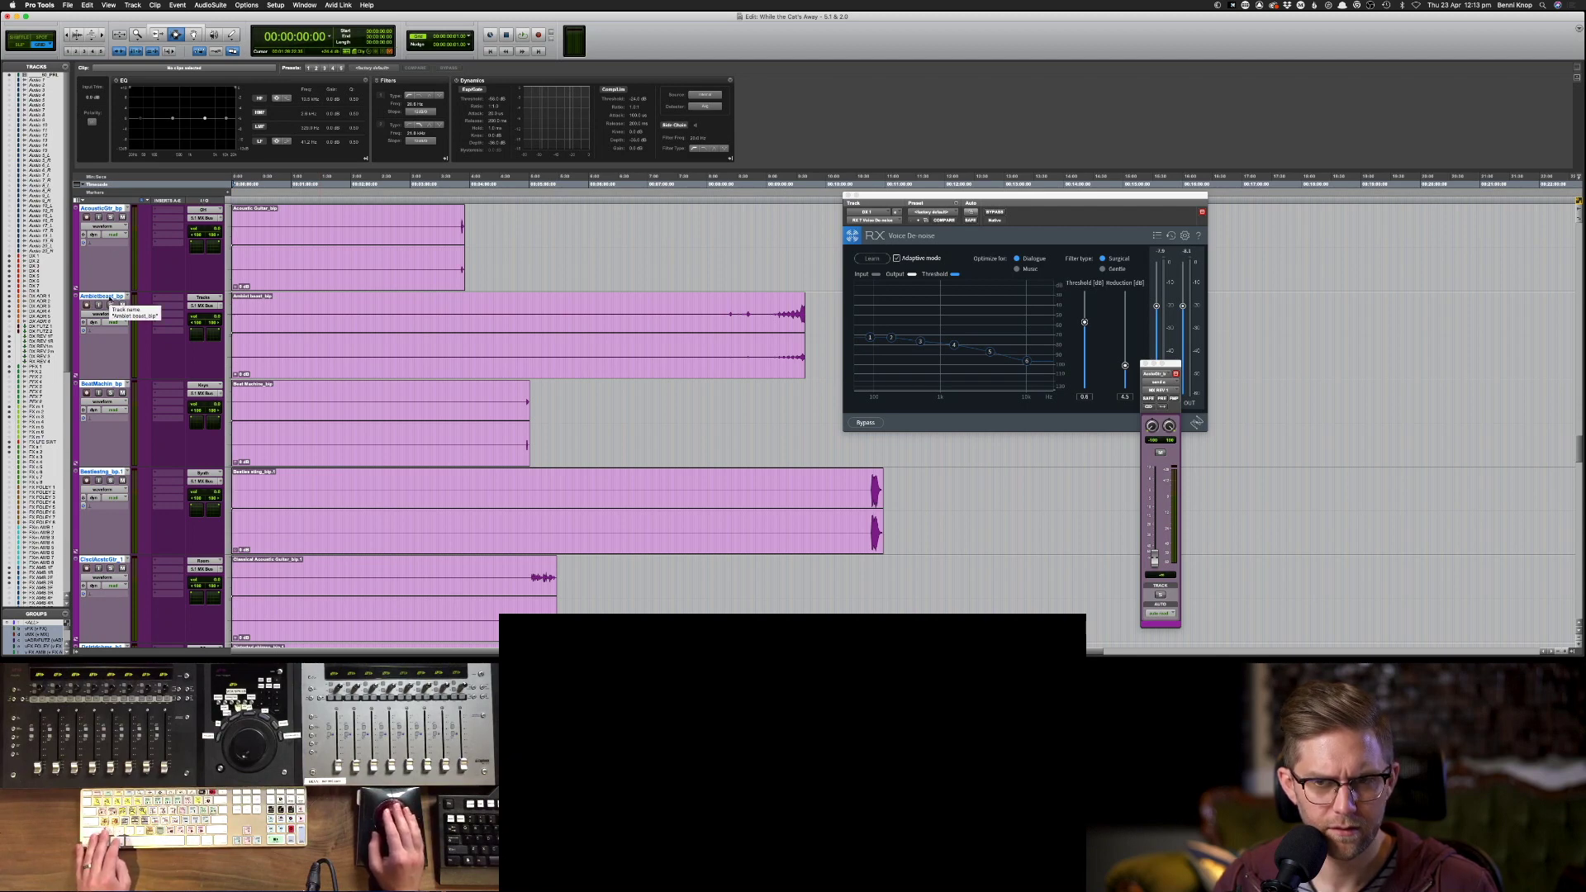
scroll(146, 302, "down", 10)
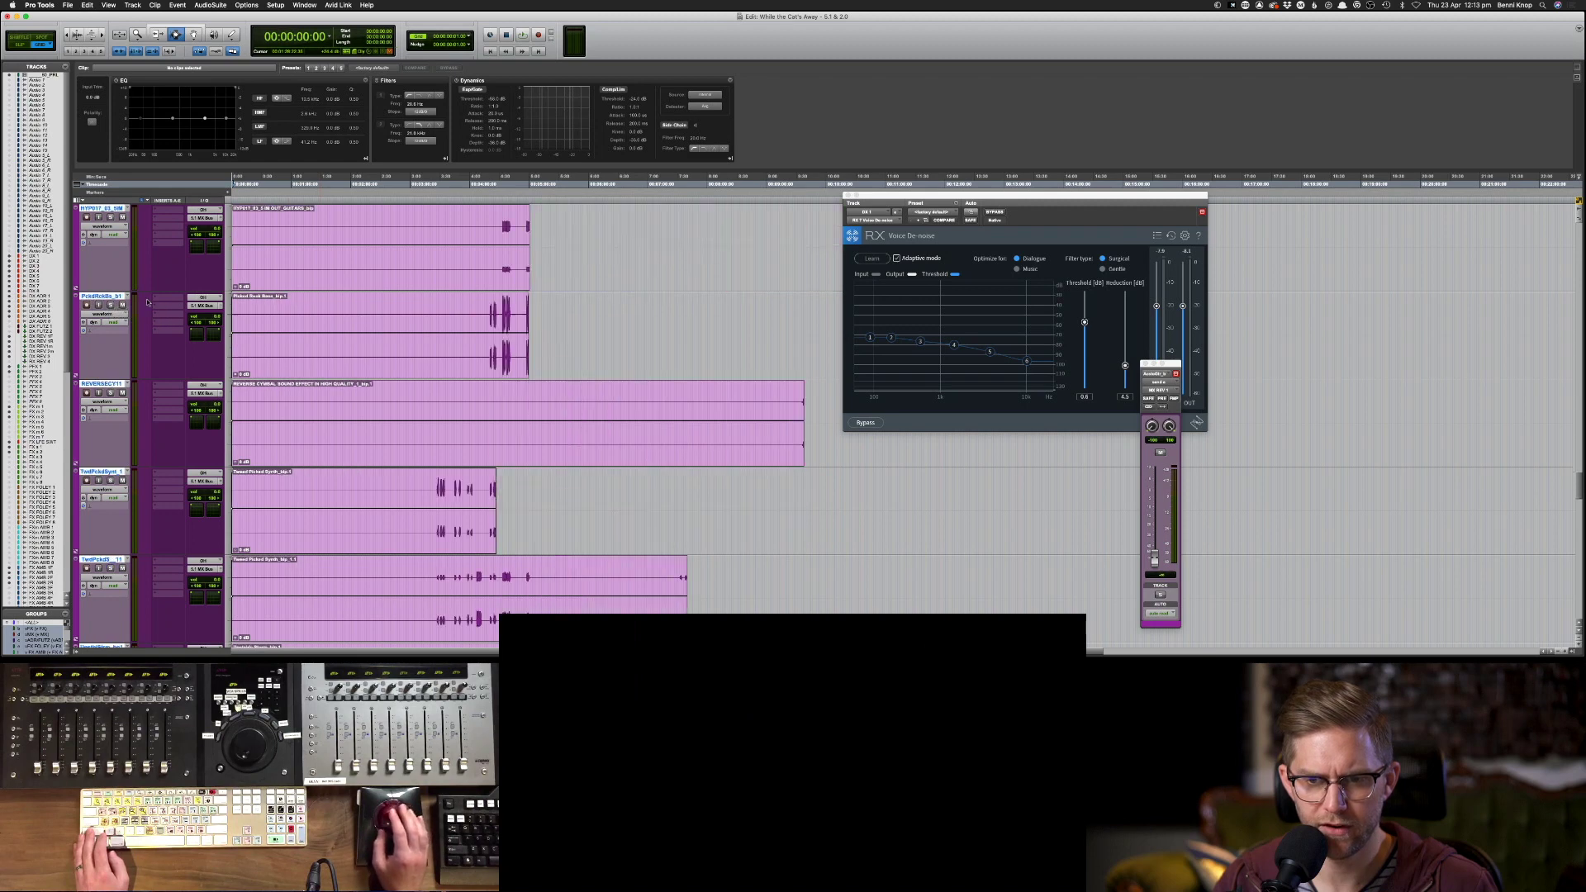
scroll(639, 290, "down", 10)
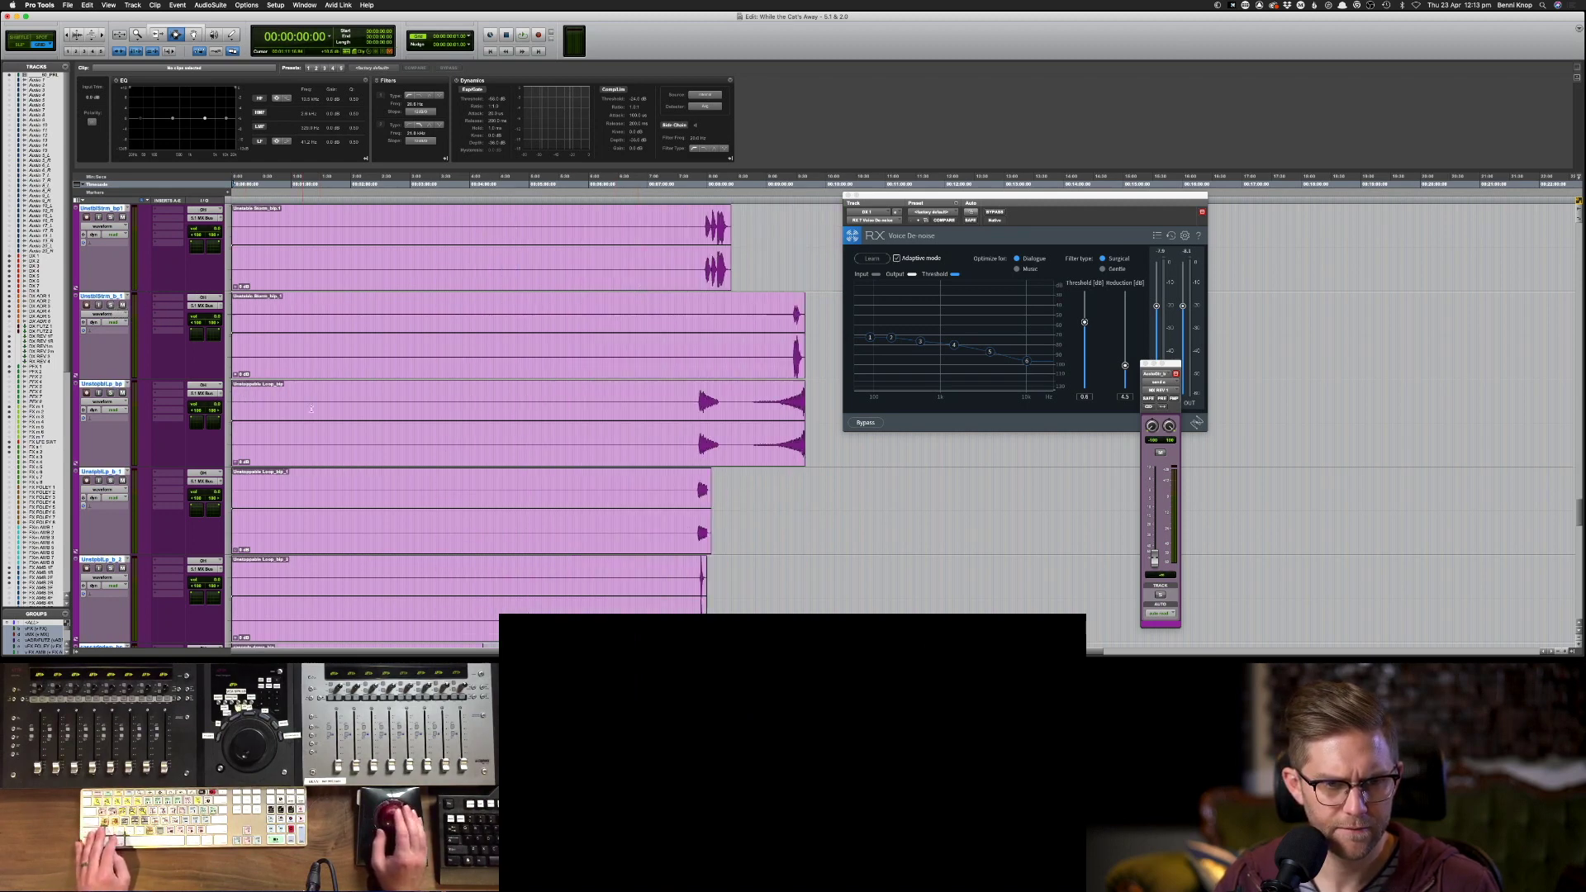
key("super+equal")
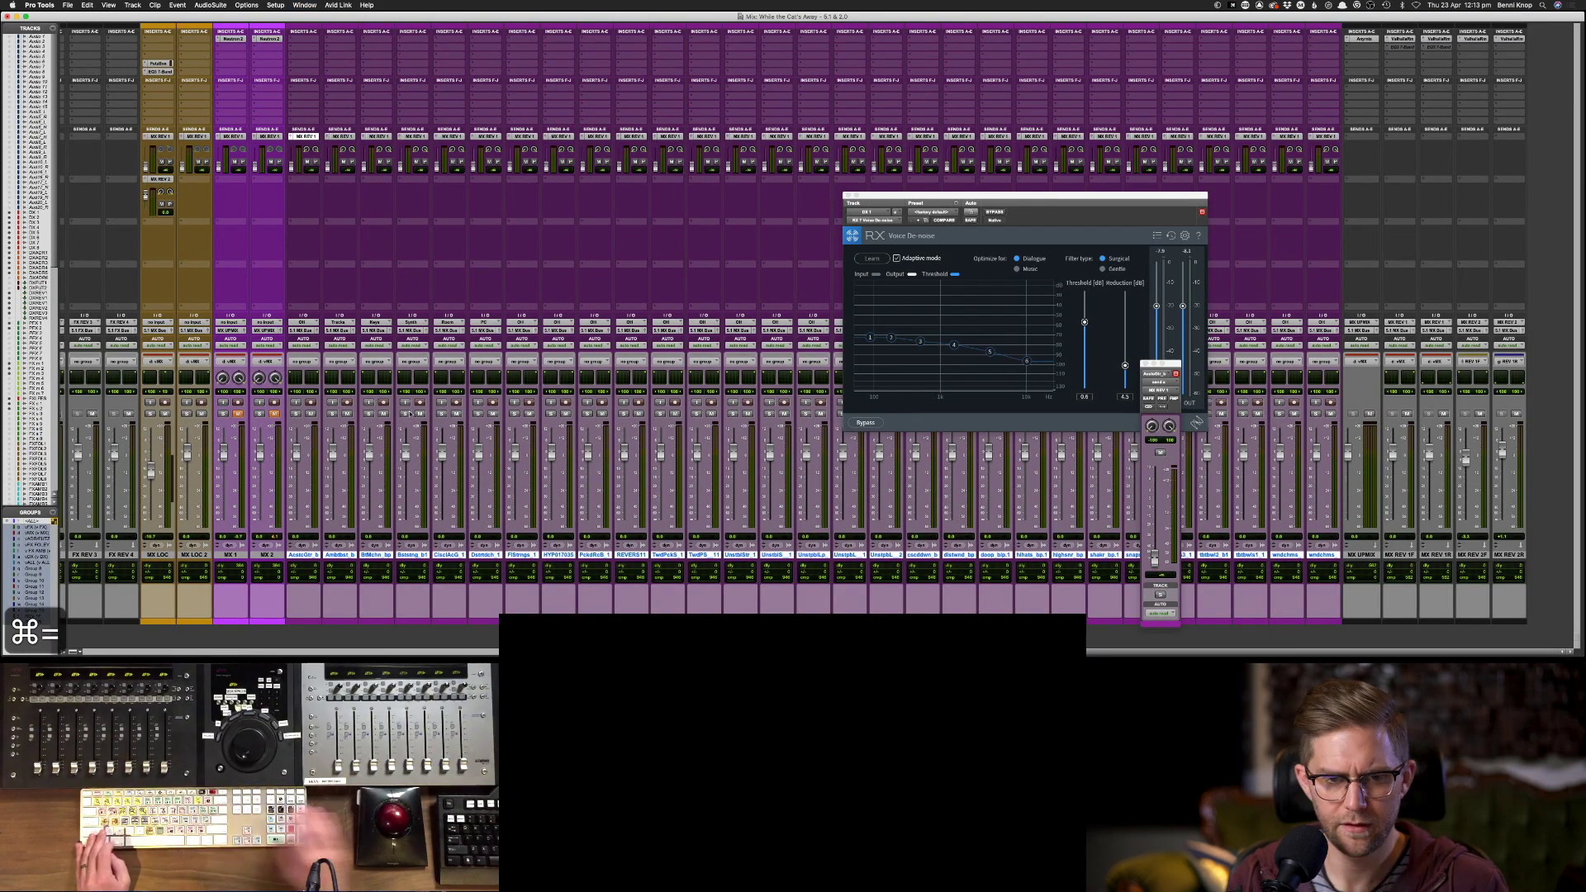
key("super+equal")
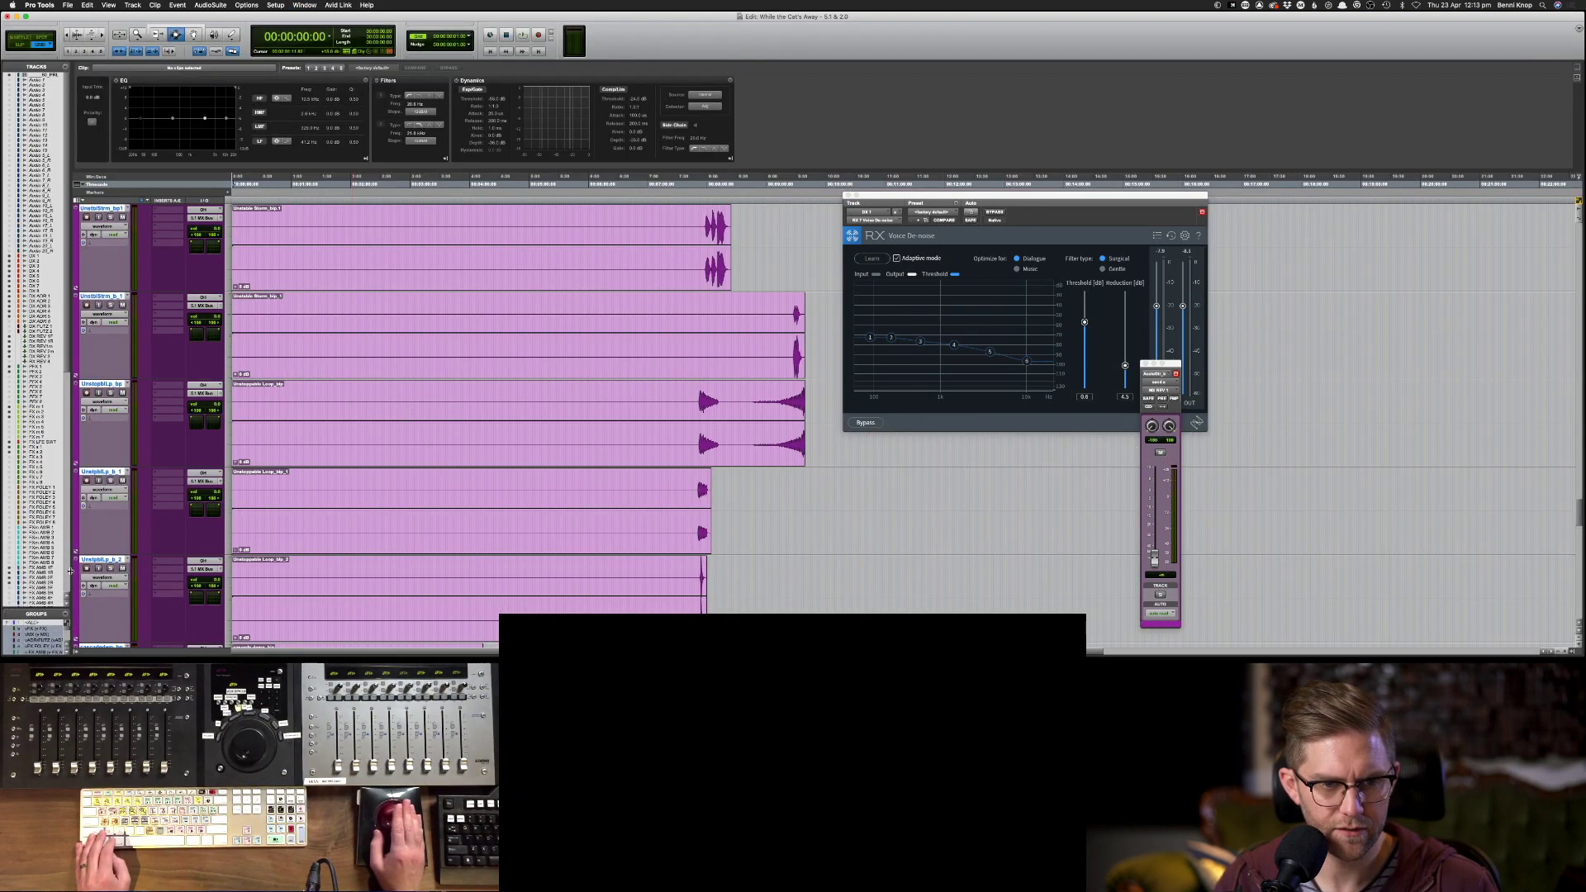
- Widen the track list and move the Beat Machine track to the top of the imported stems
left_click_drag(89, 572, 105, 496)
scroll(51, 310, "down", 10)
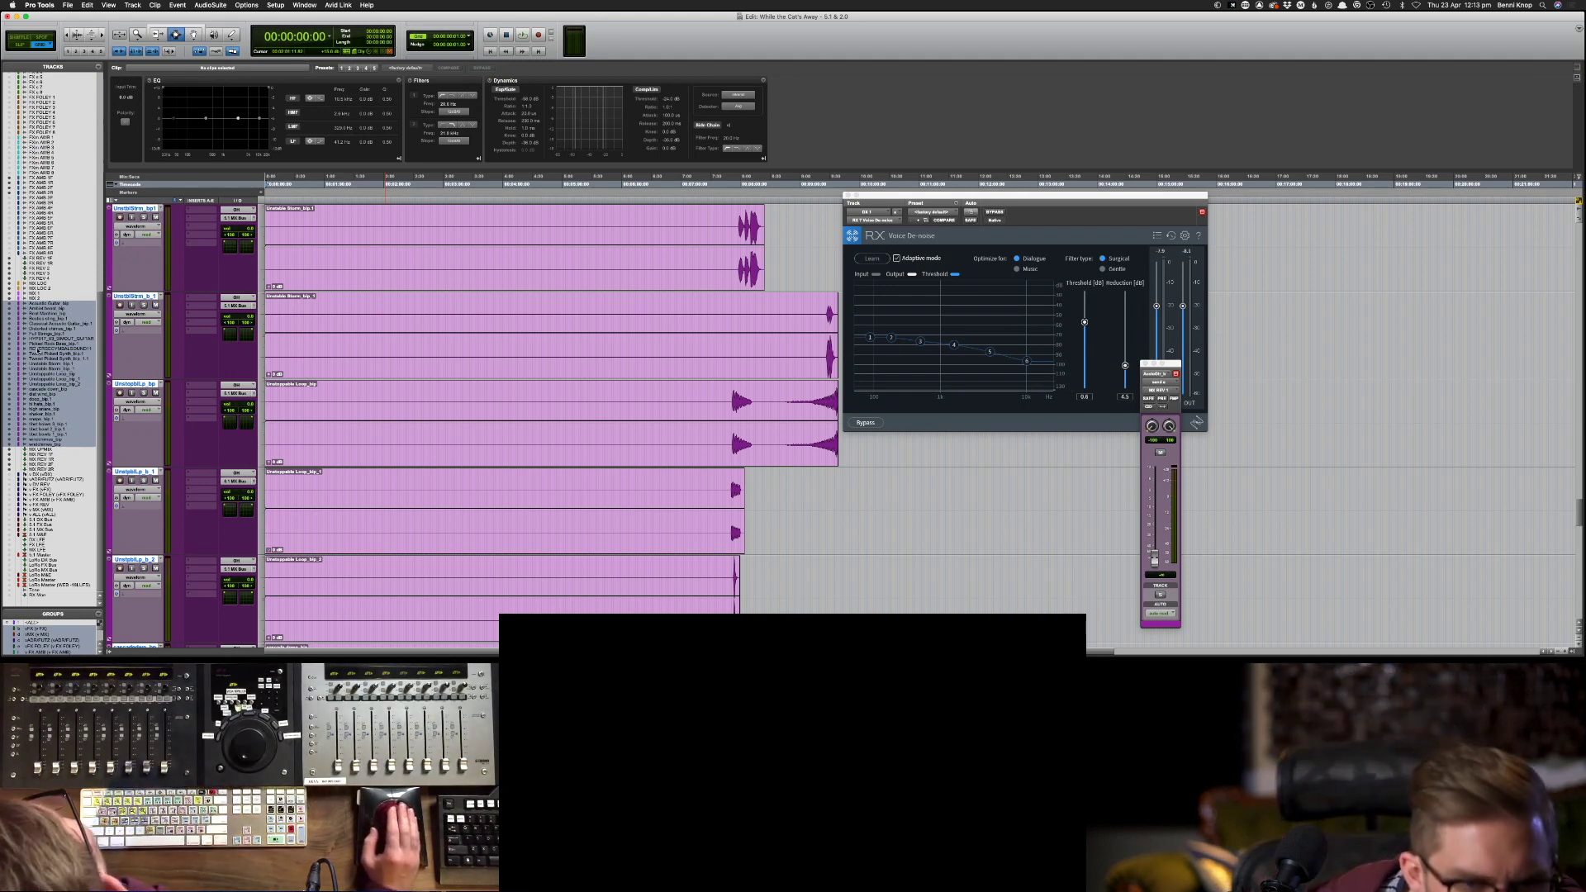
left_click(55, 305)
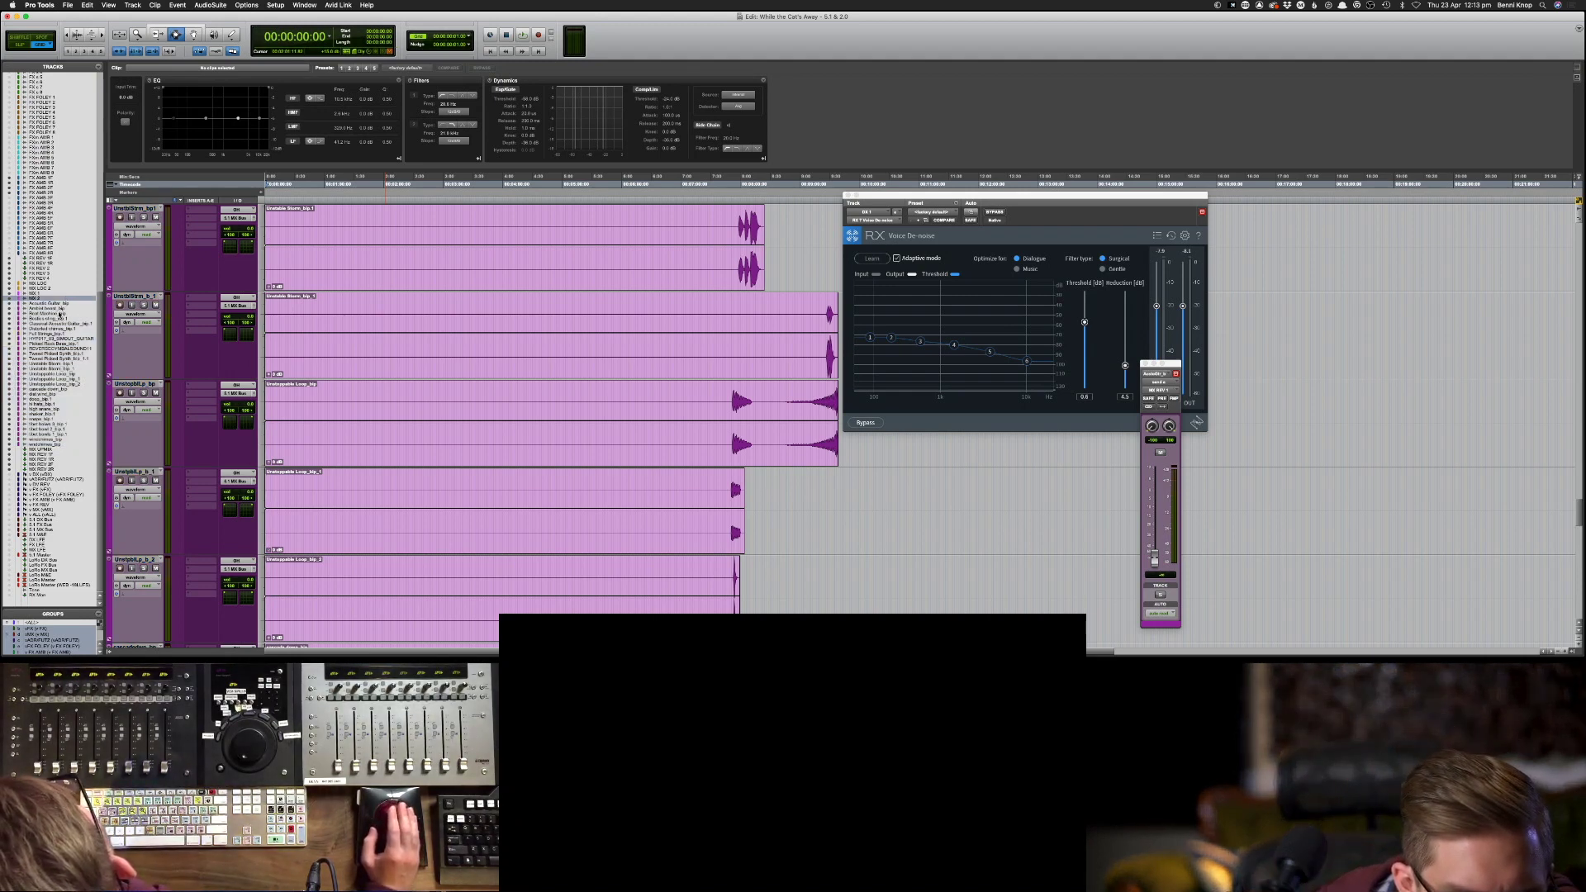
left_click(58, 319)
left_click(54, 313)
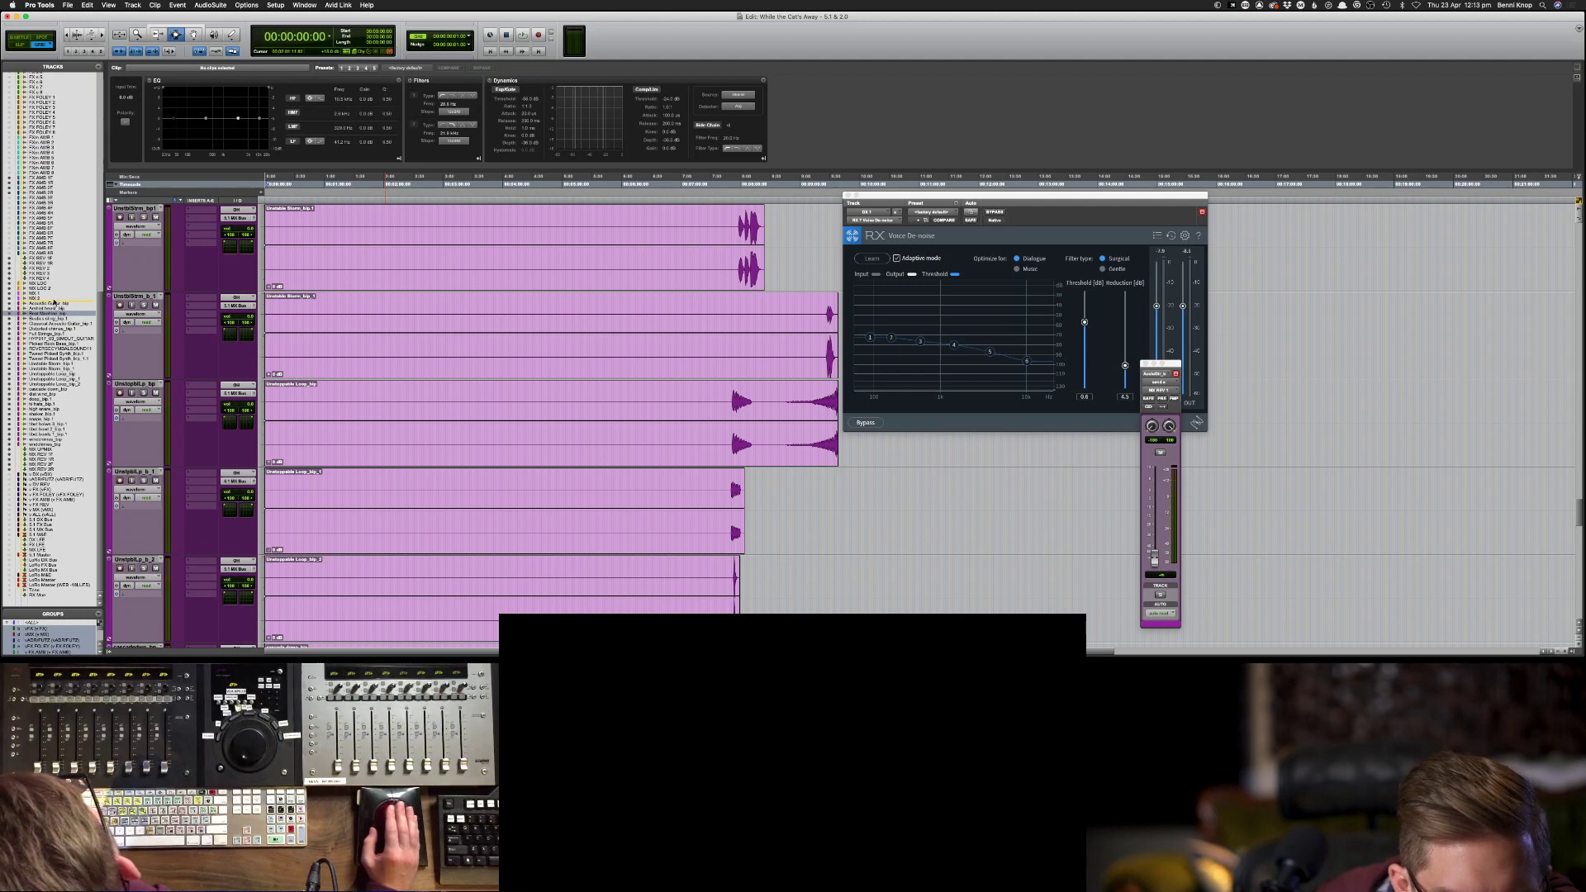
left_click_drag(55, 311, 52, 302)
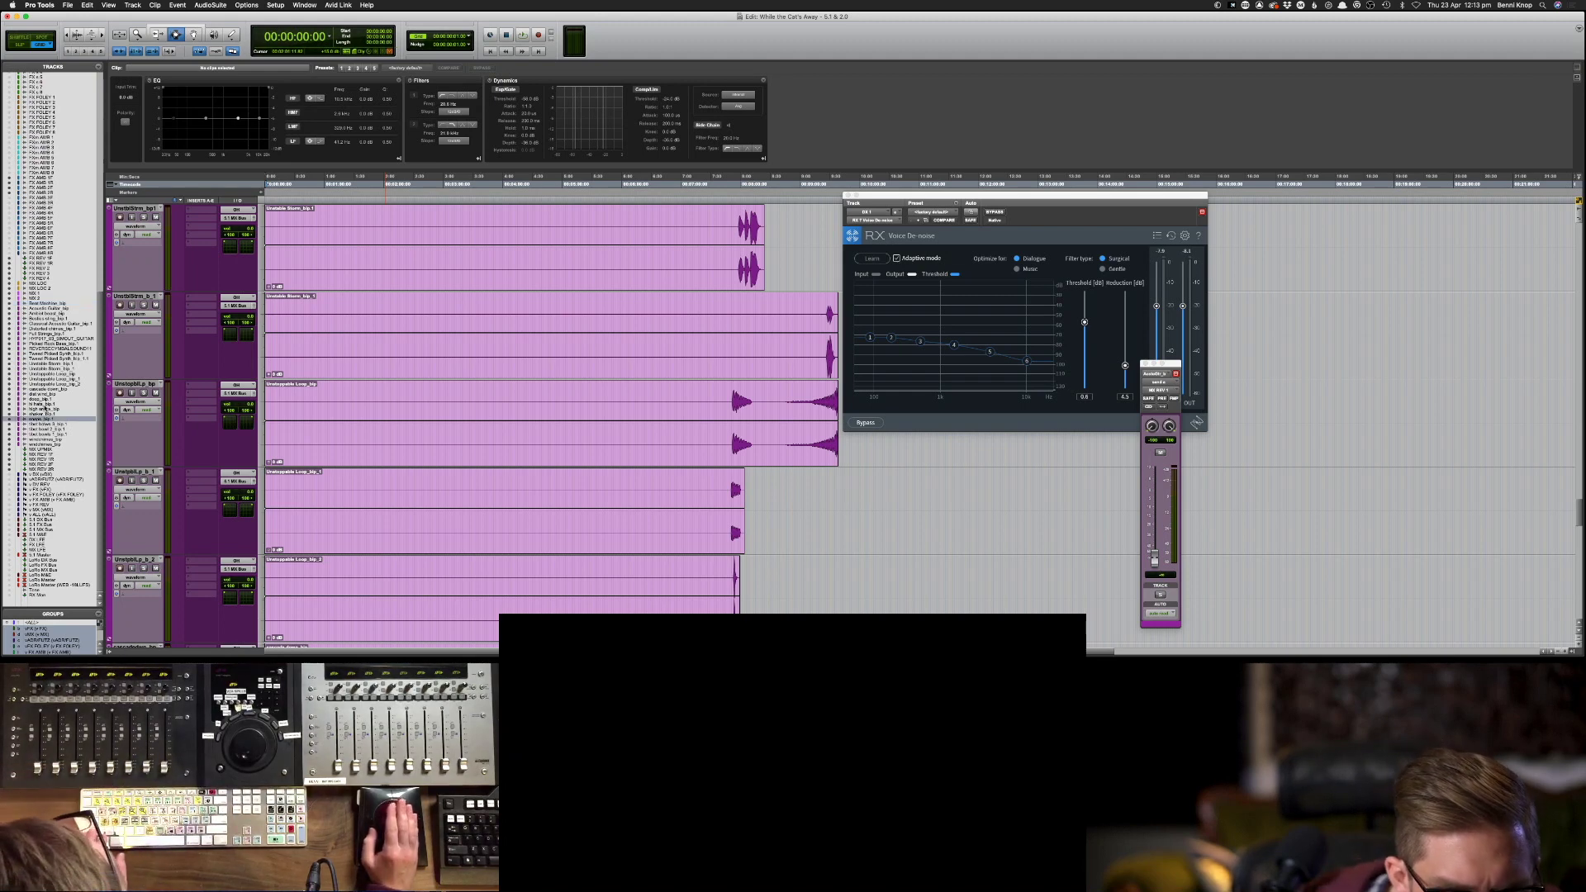
- Move the hi hats, high snare, shaker and snaps tracks directly below Beat Machine, followed by the reverse cymbal track
left_click(45, 406)
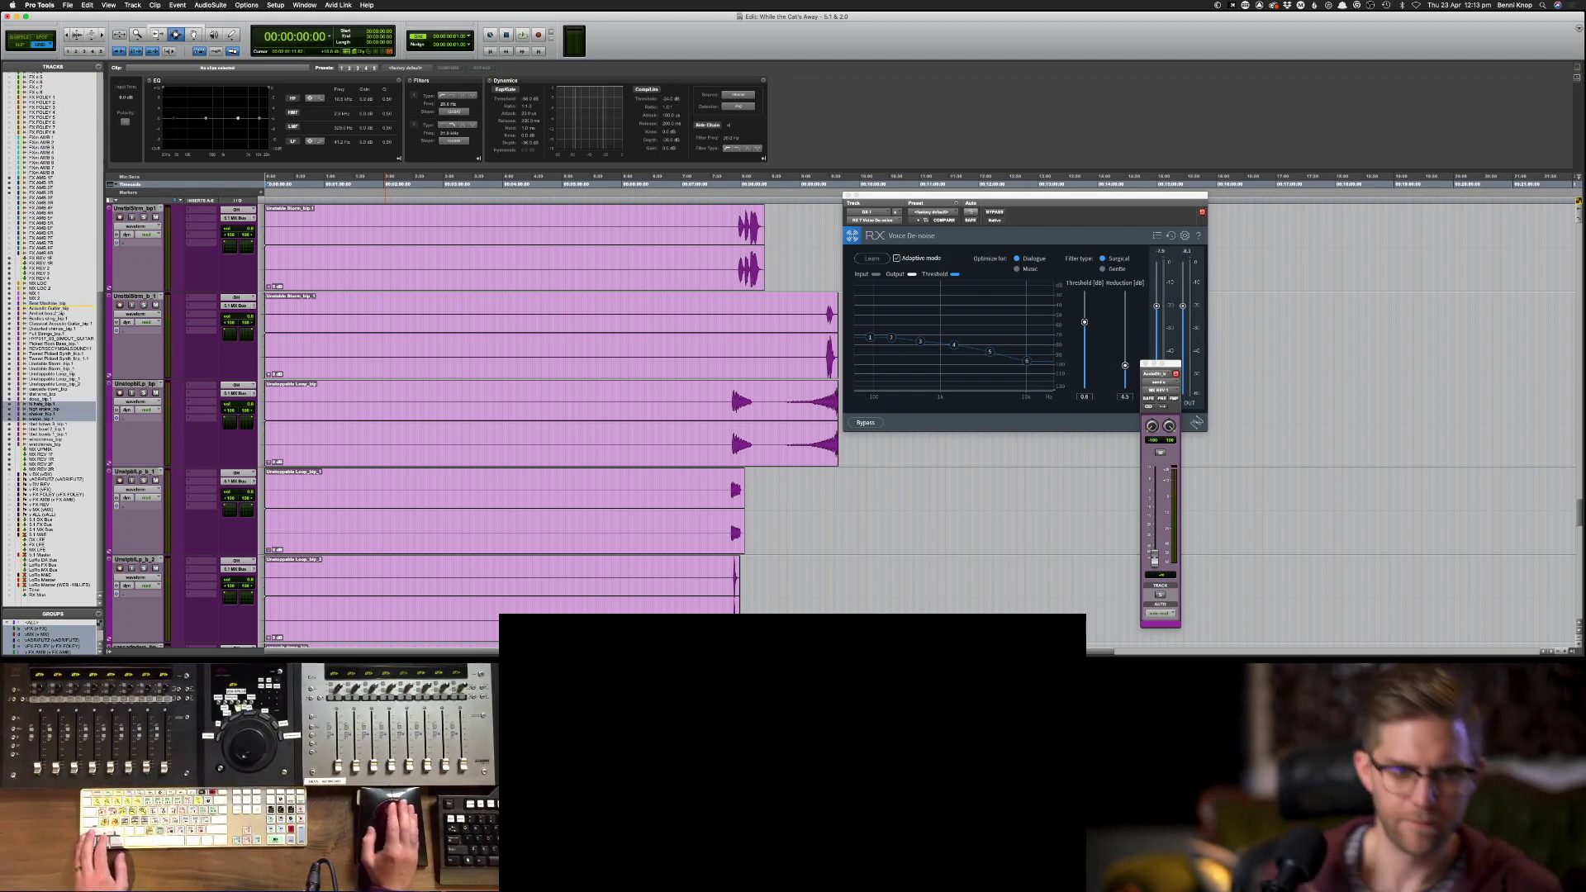
left_click_drag(75, 318, 70, 313)
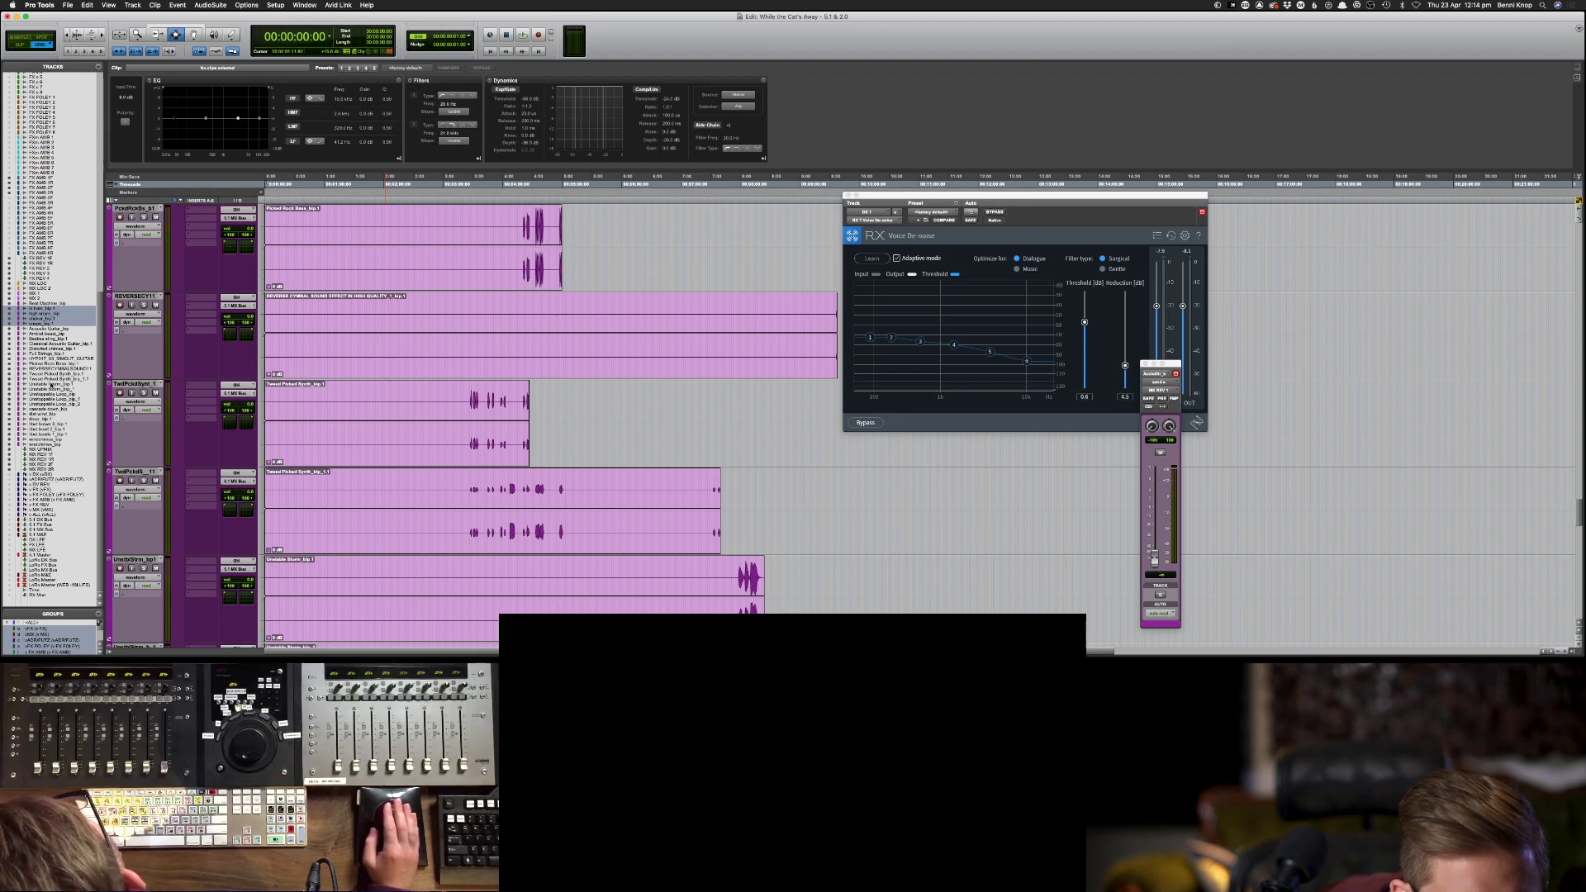
left_click(46, 369)
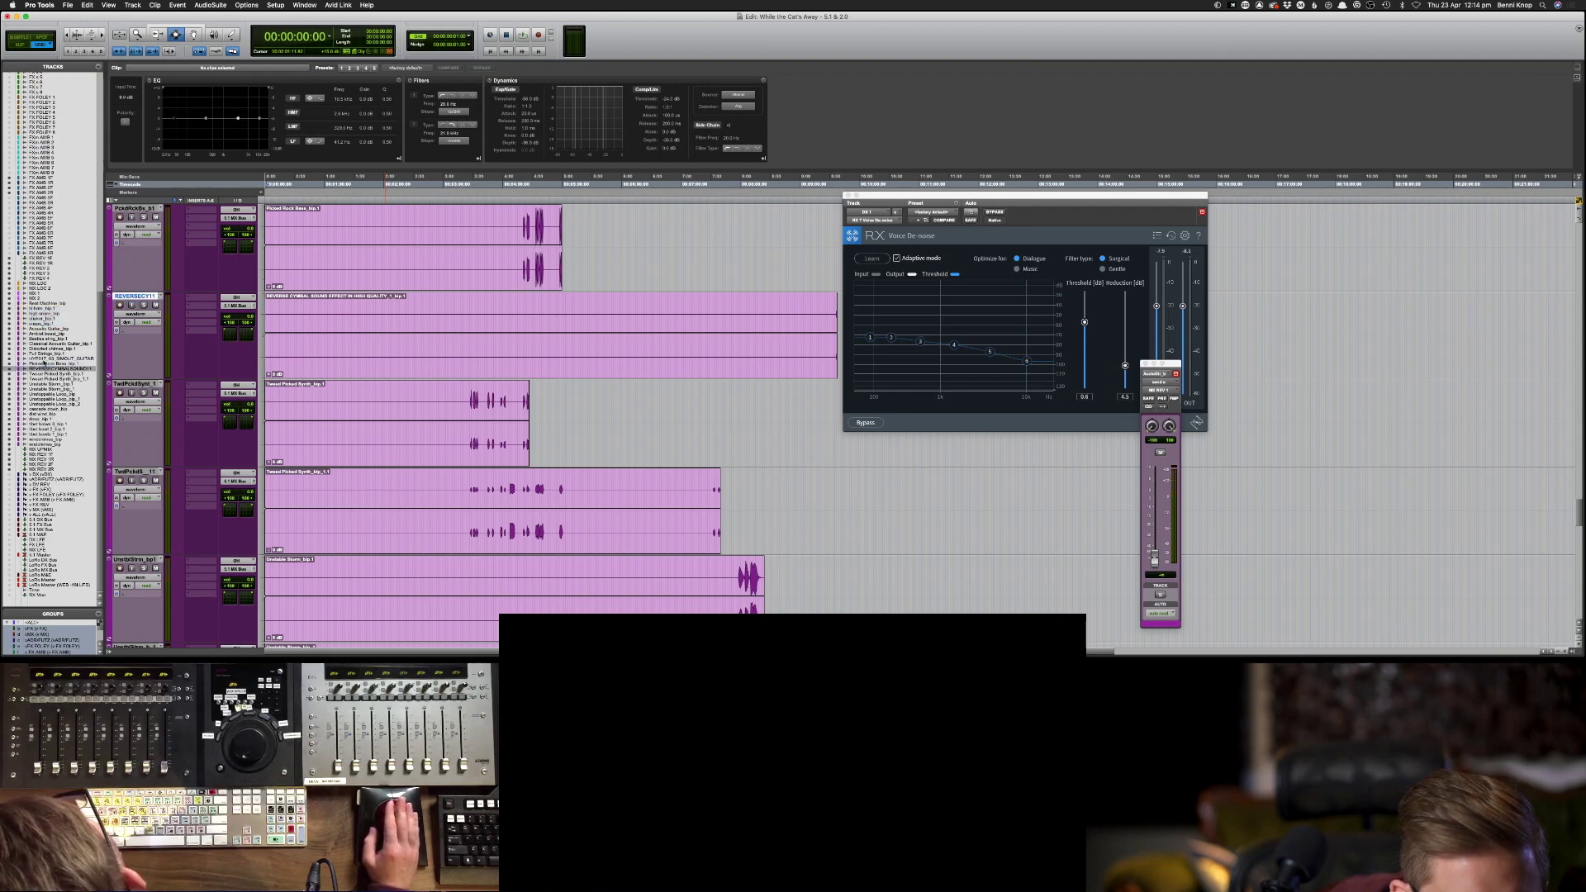
left_click_drag(45, 328, 47, 328)
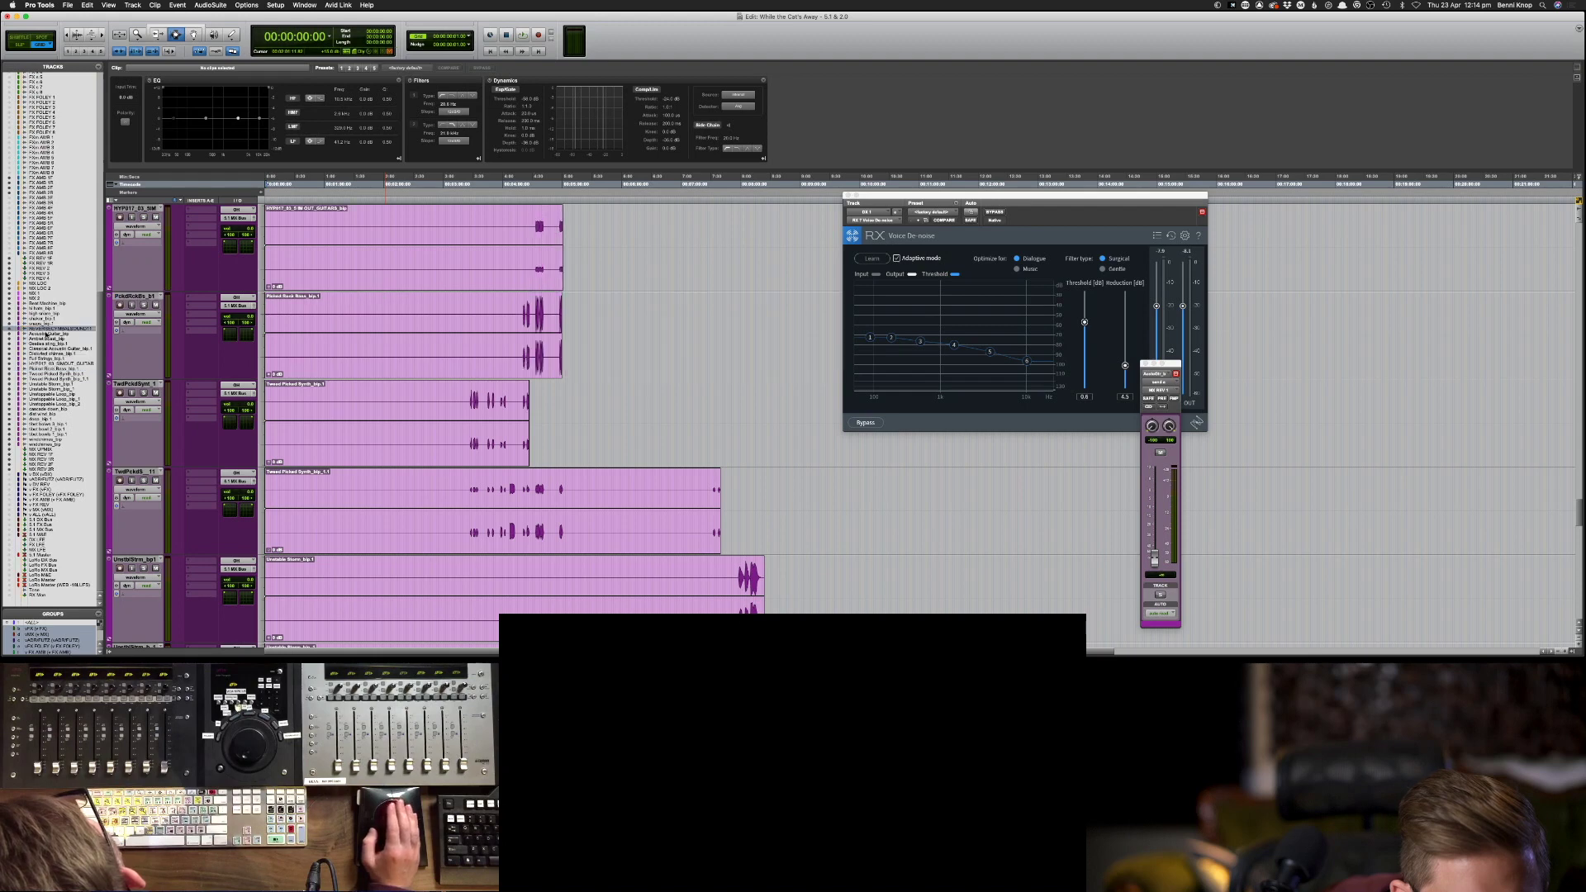
- Move the distorted chorus track below the reverse cymbal and the guitars track below Acoustic Guitar
left_click(56, 353)
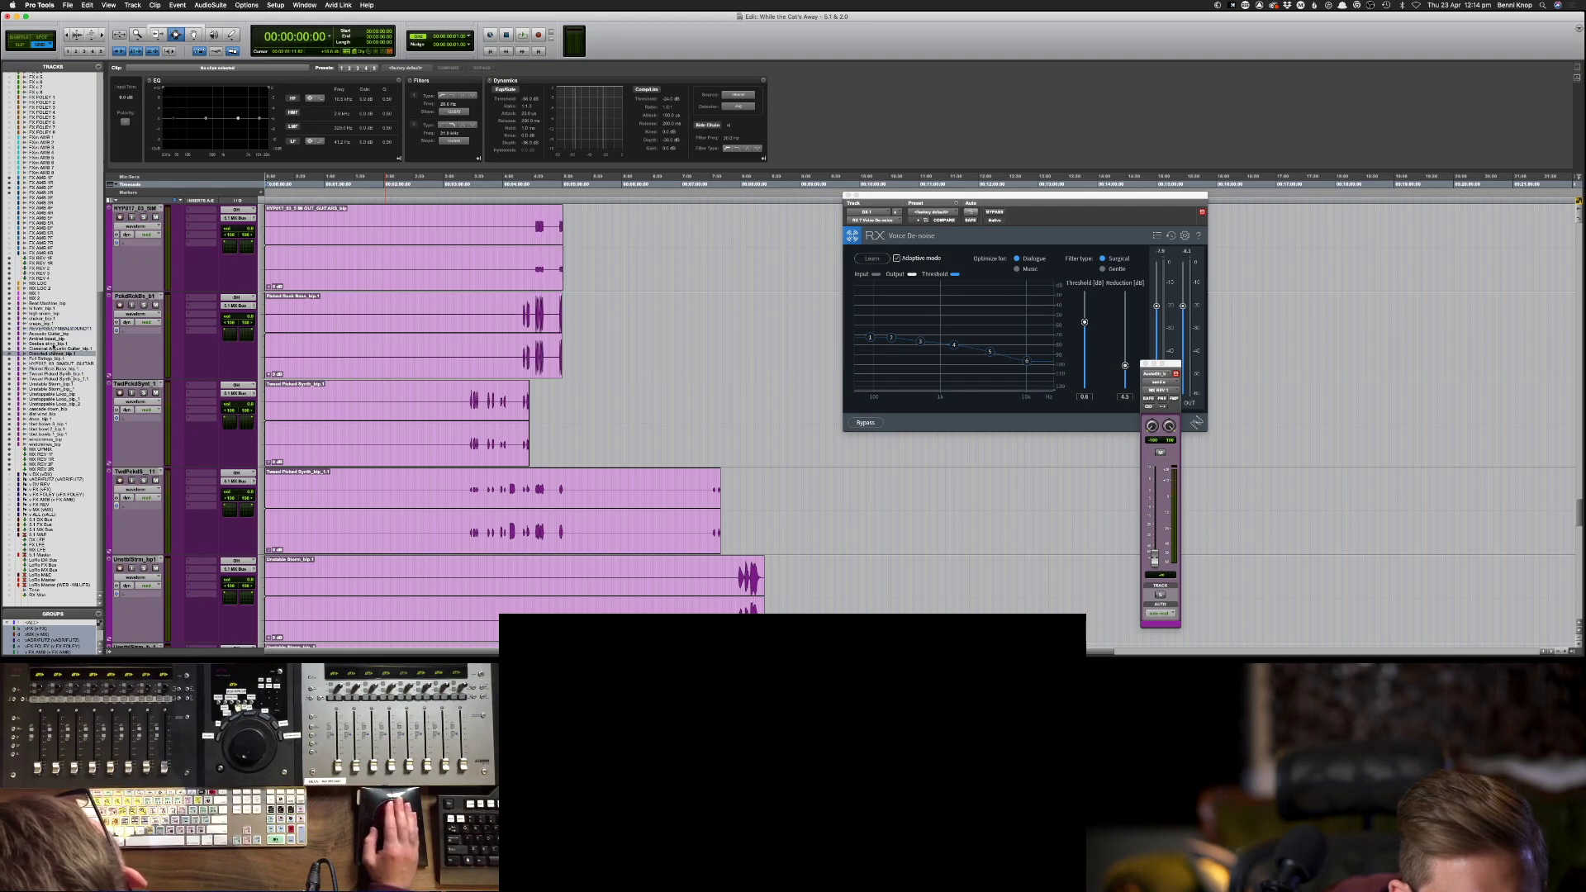
left_click_drag(51, 334, 51, 335)
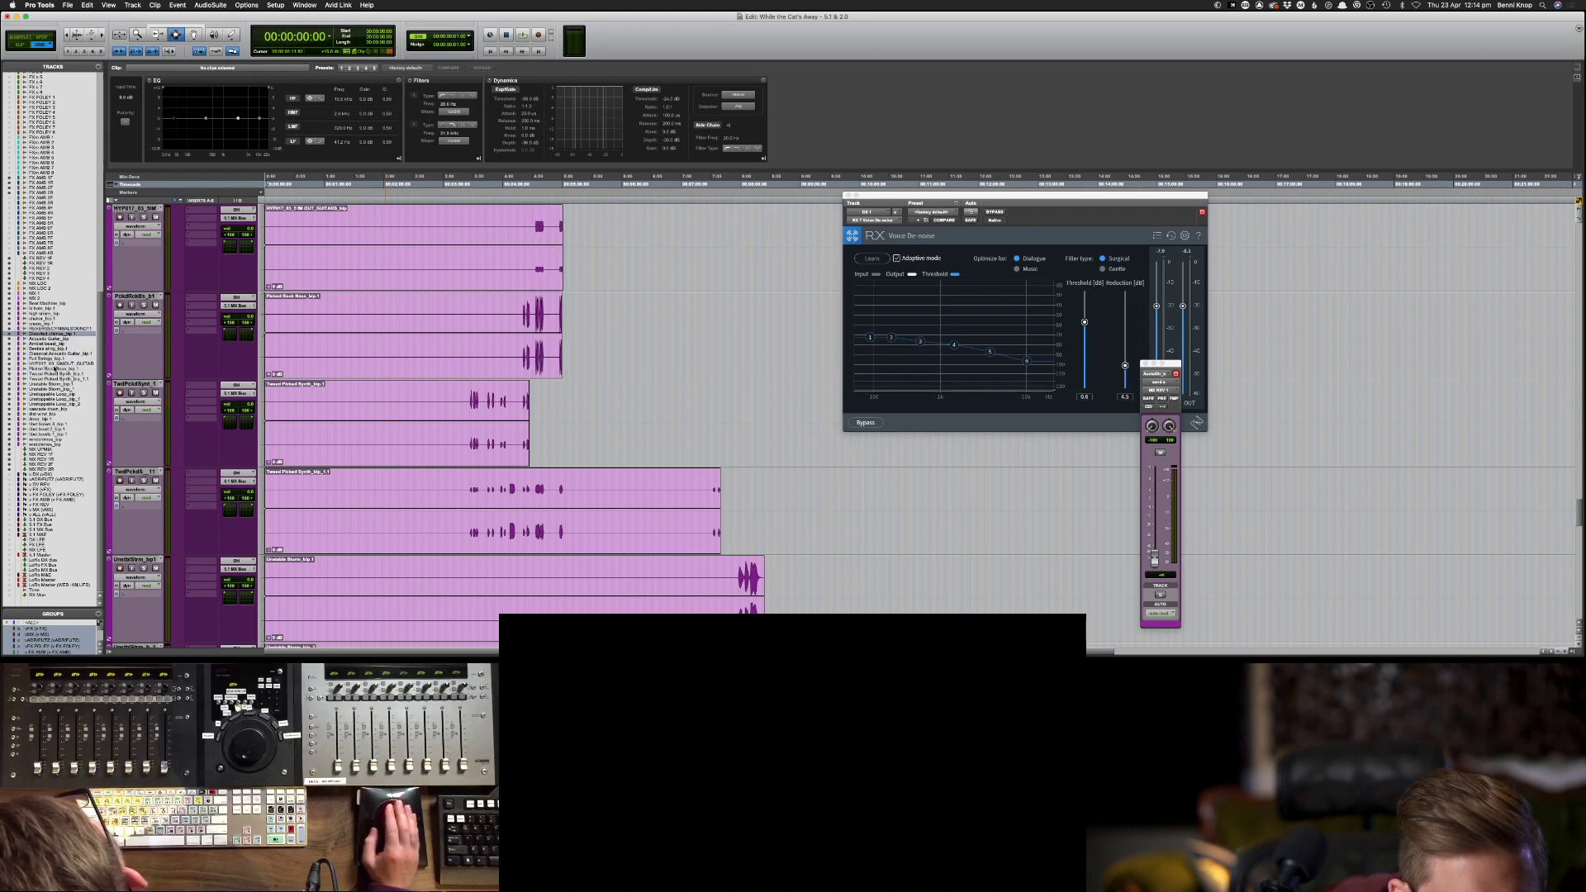
left_click(53, 365)
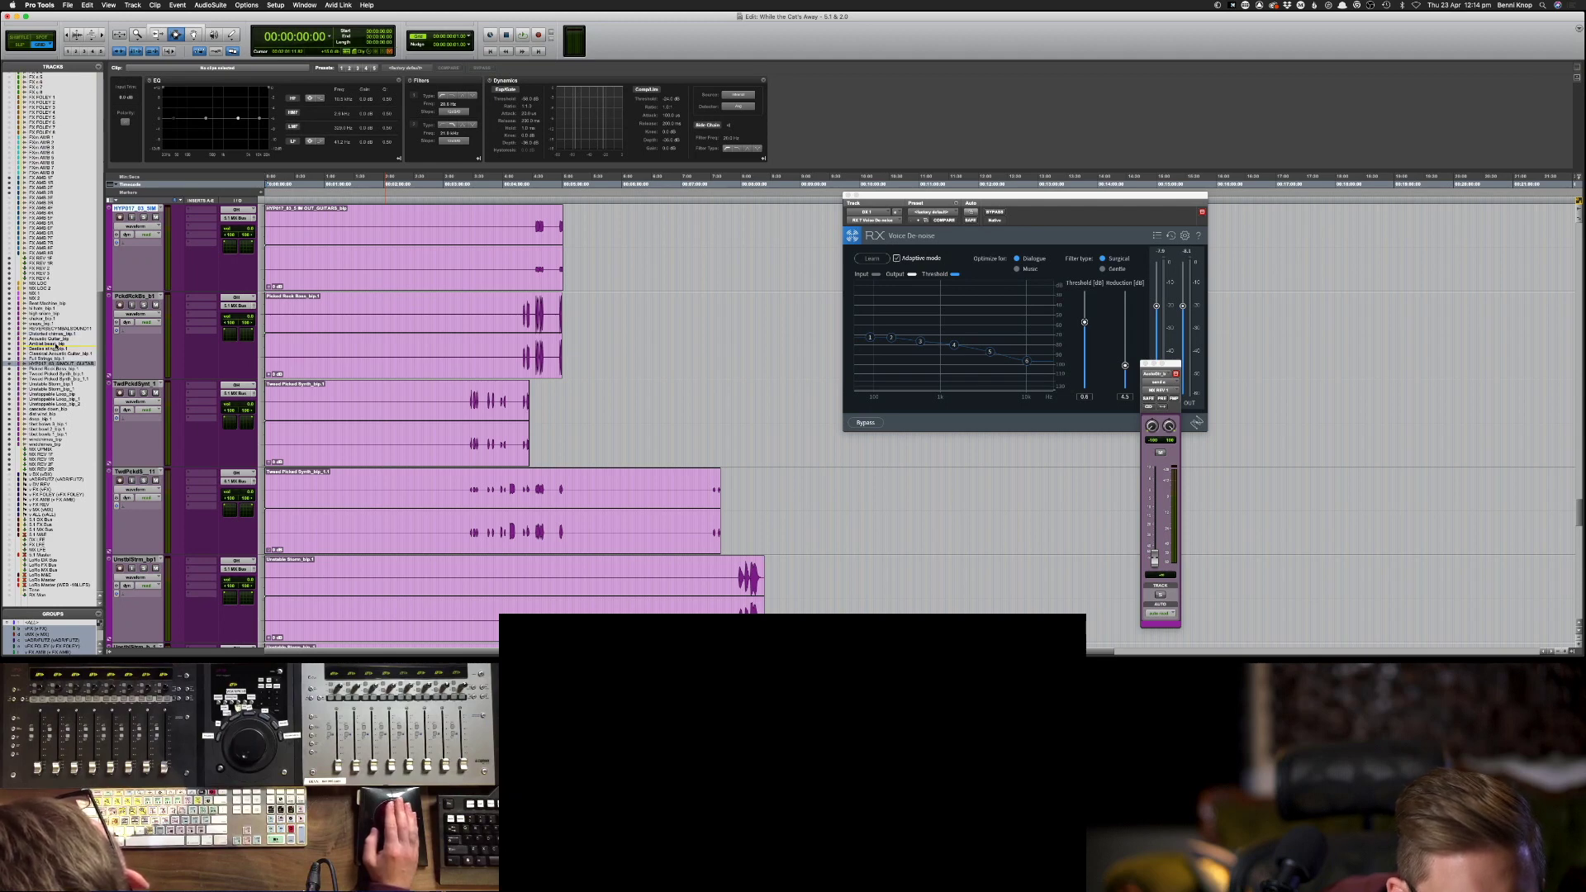
left_click_drag(60, 343, 60, 344)
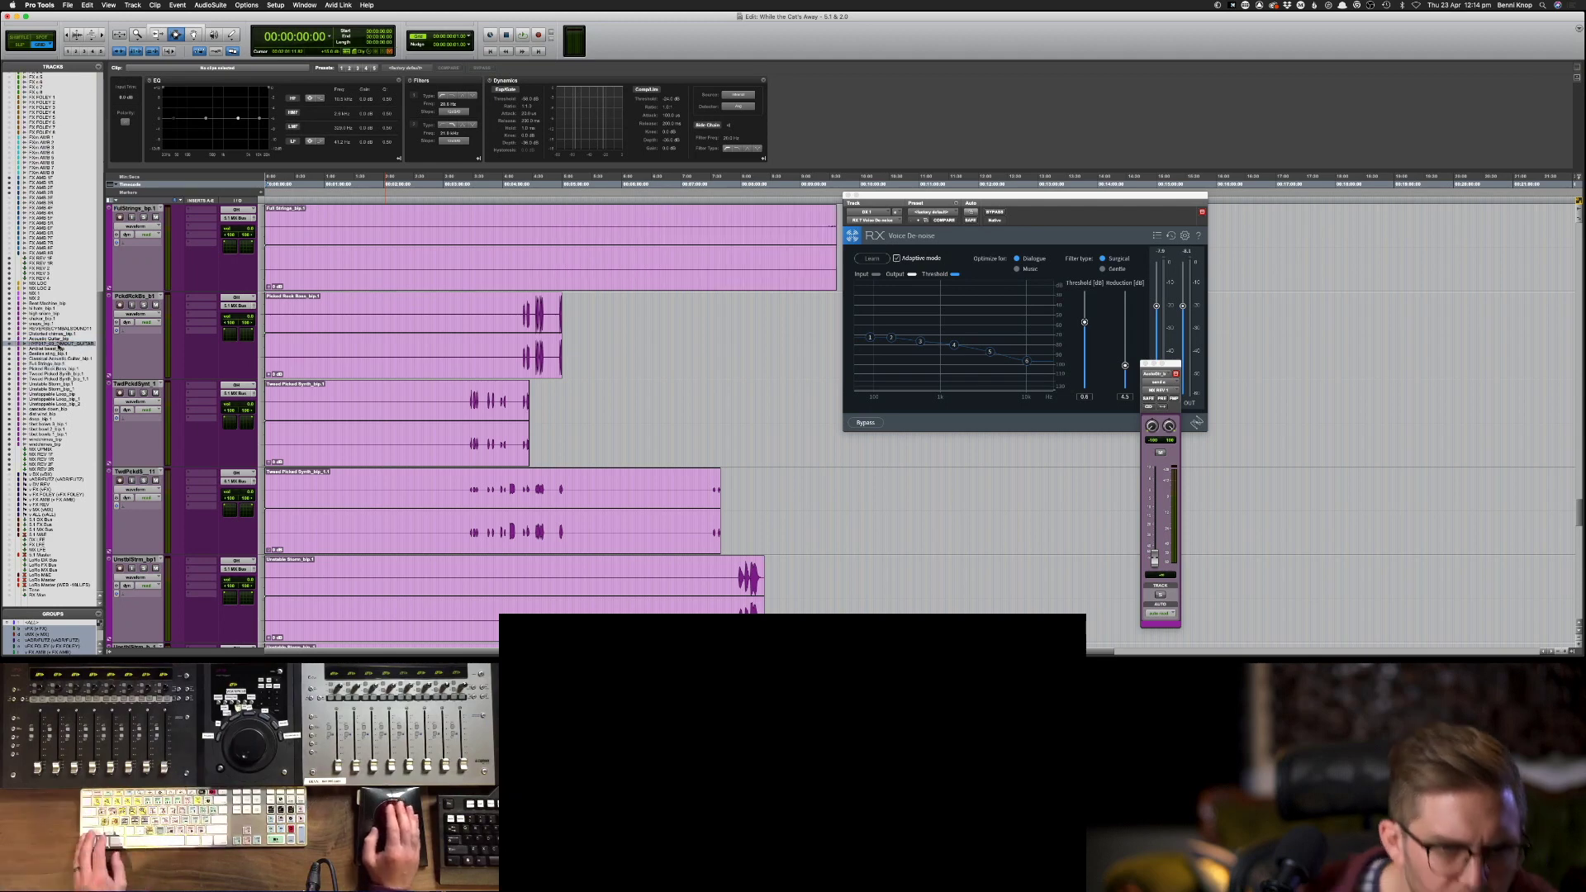
- Move the Voice De-noise plug-in window clear of the clips and set the tracks to a small but readable height
key("ctrl+alt+super+bracketleft")
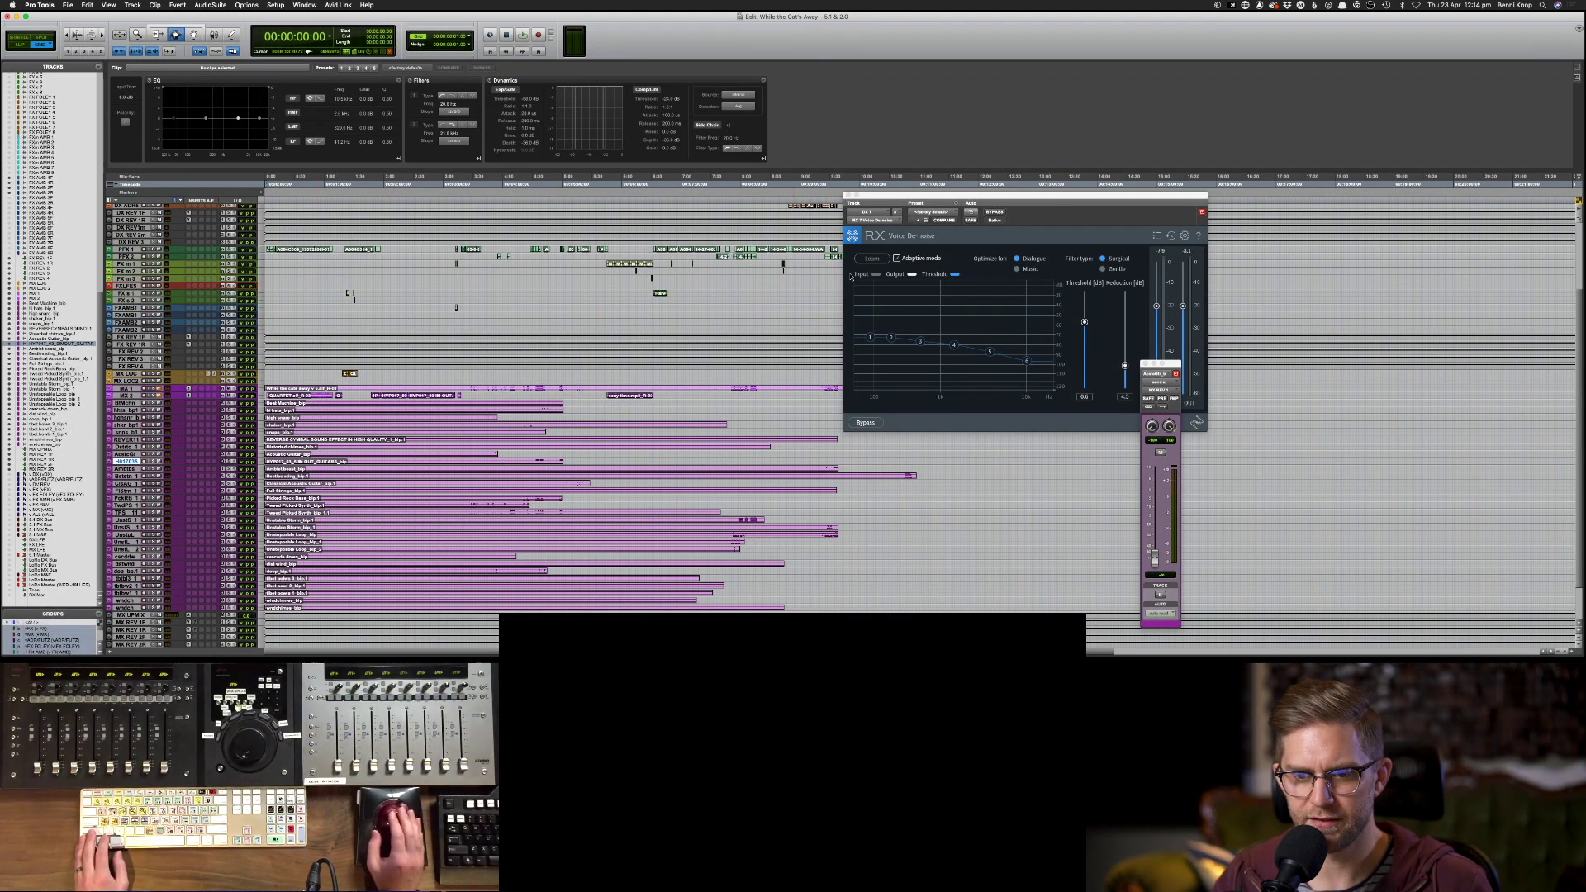
scroll(685, 535, "down", 2)
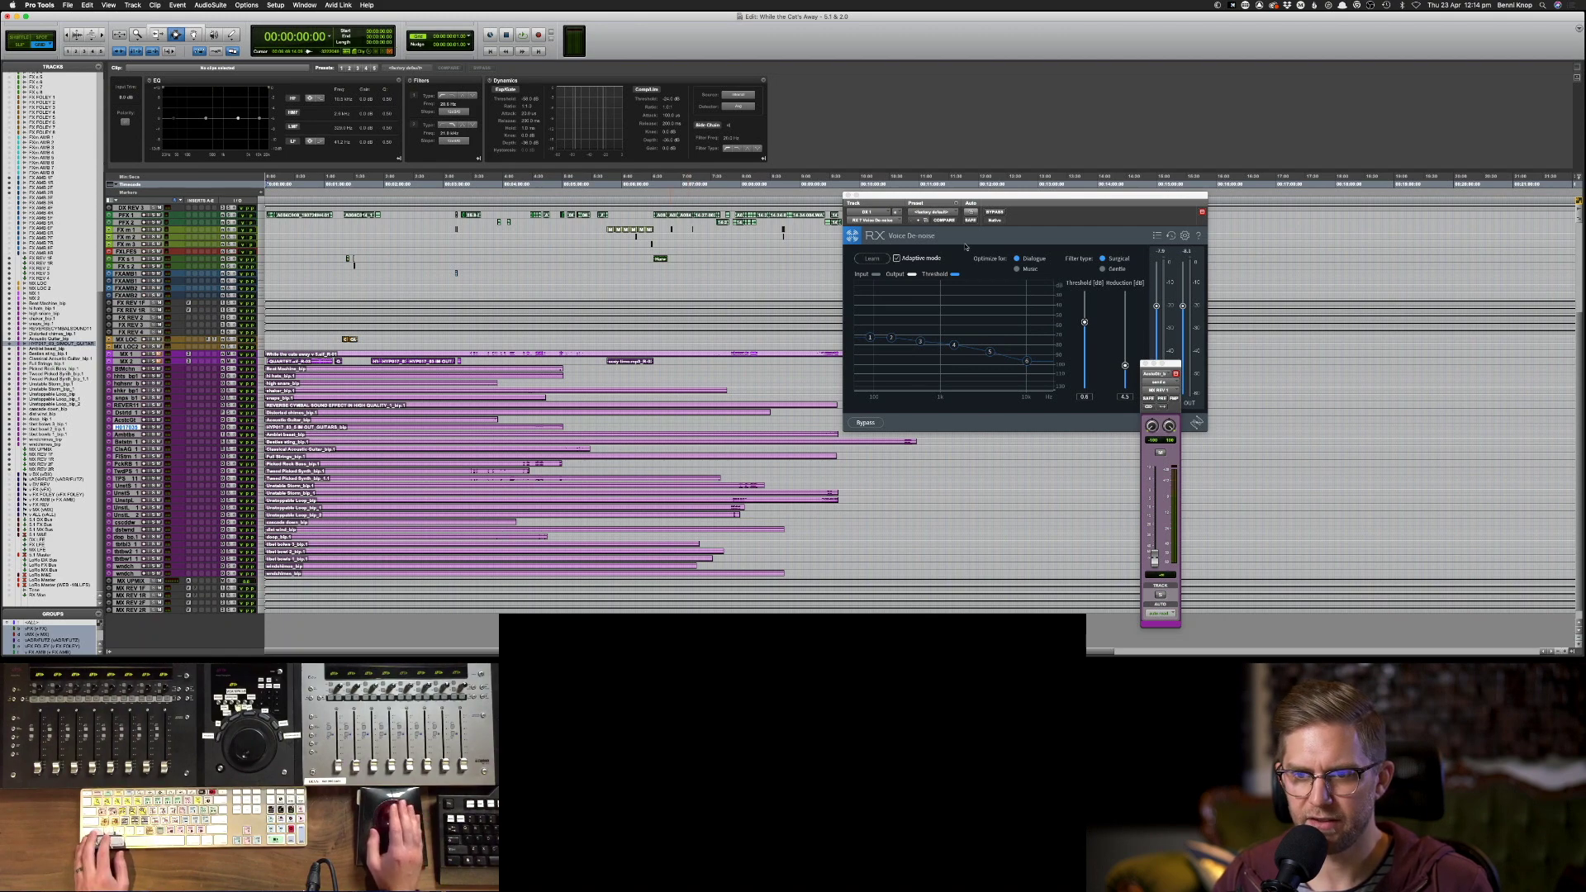
left_click_drag(976, 196, 1189, 132)
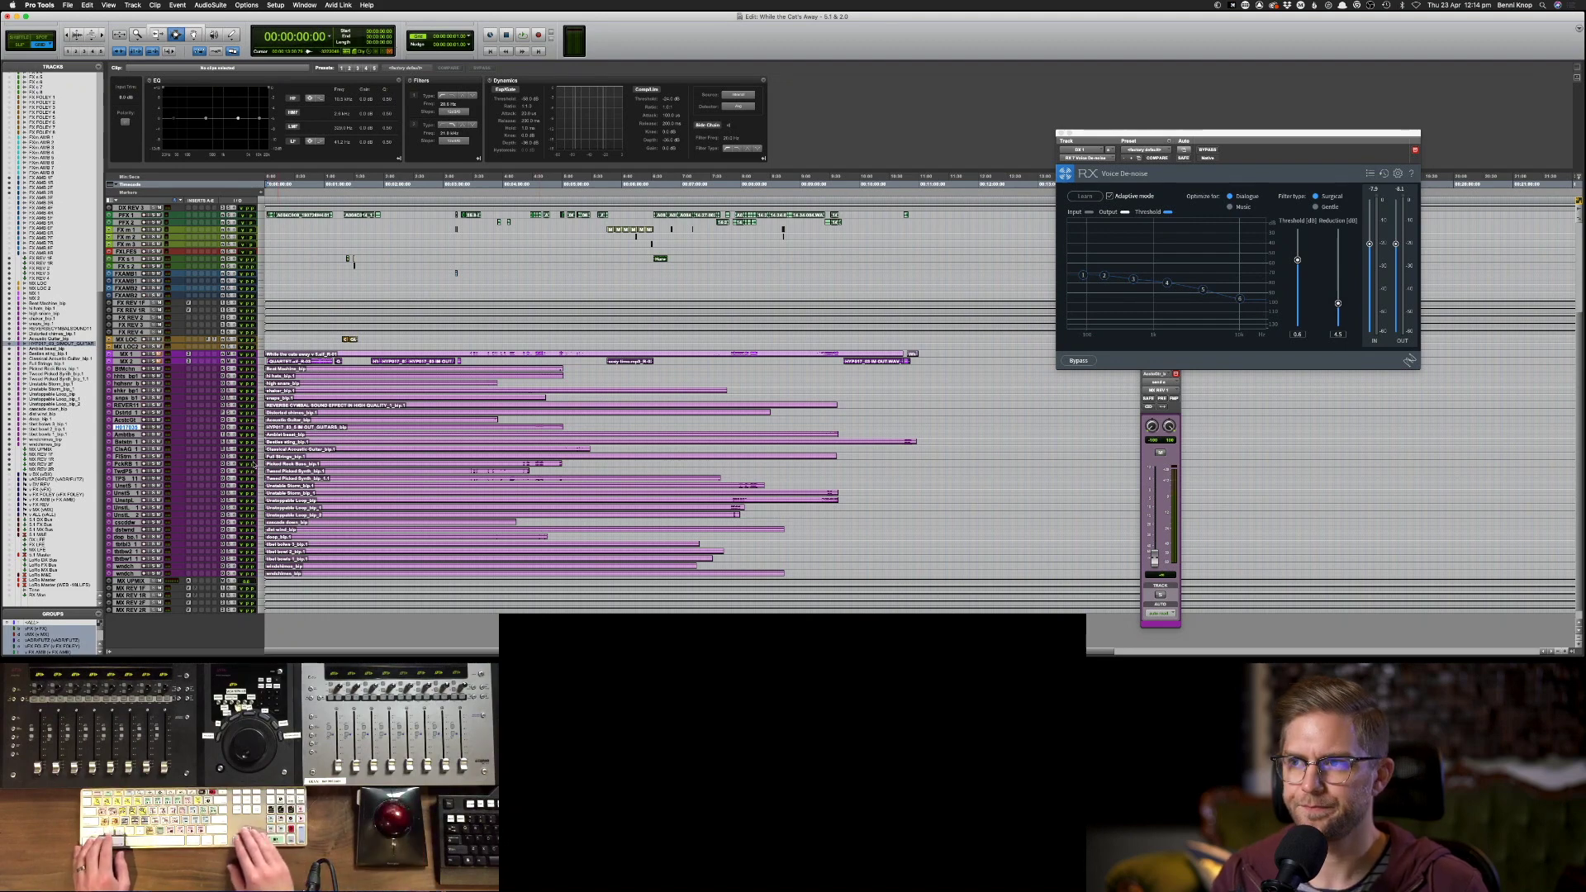
key("ctrl+alt+Up")
key("ctrl+alt+Up")
scroll(441, 471, "down", 15)
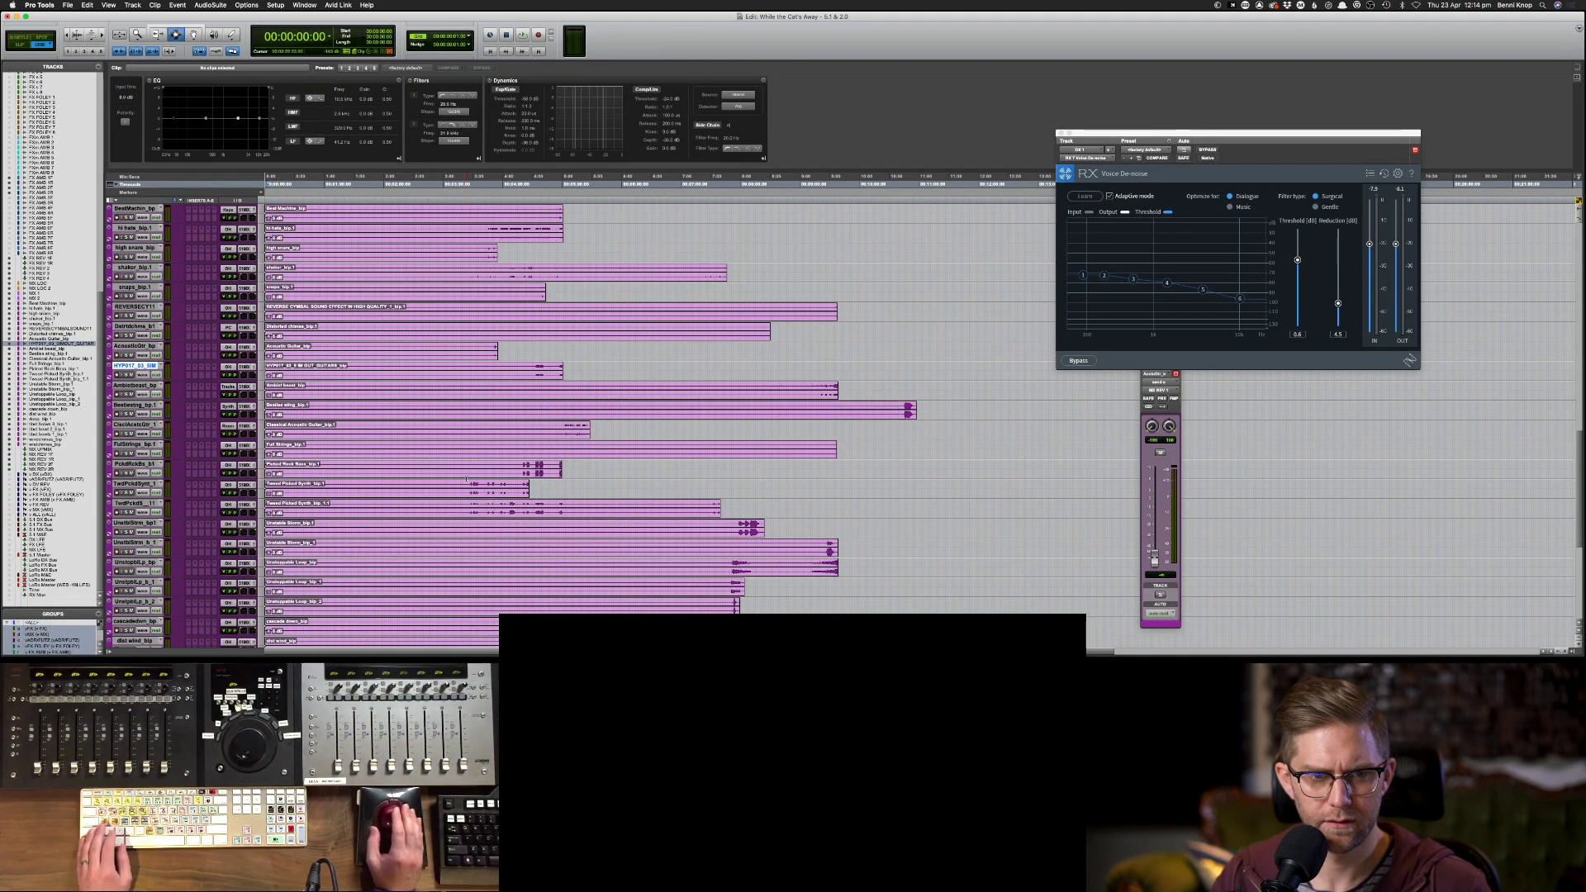
- Select all the stem tracks in the mixer, from Beat Machine to the last one, and solo them
key("super+equal")
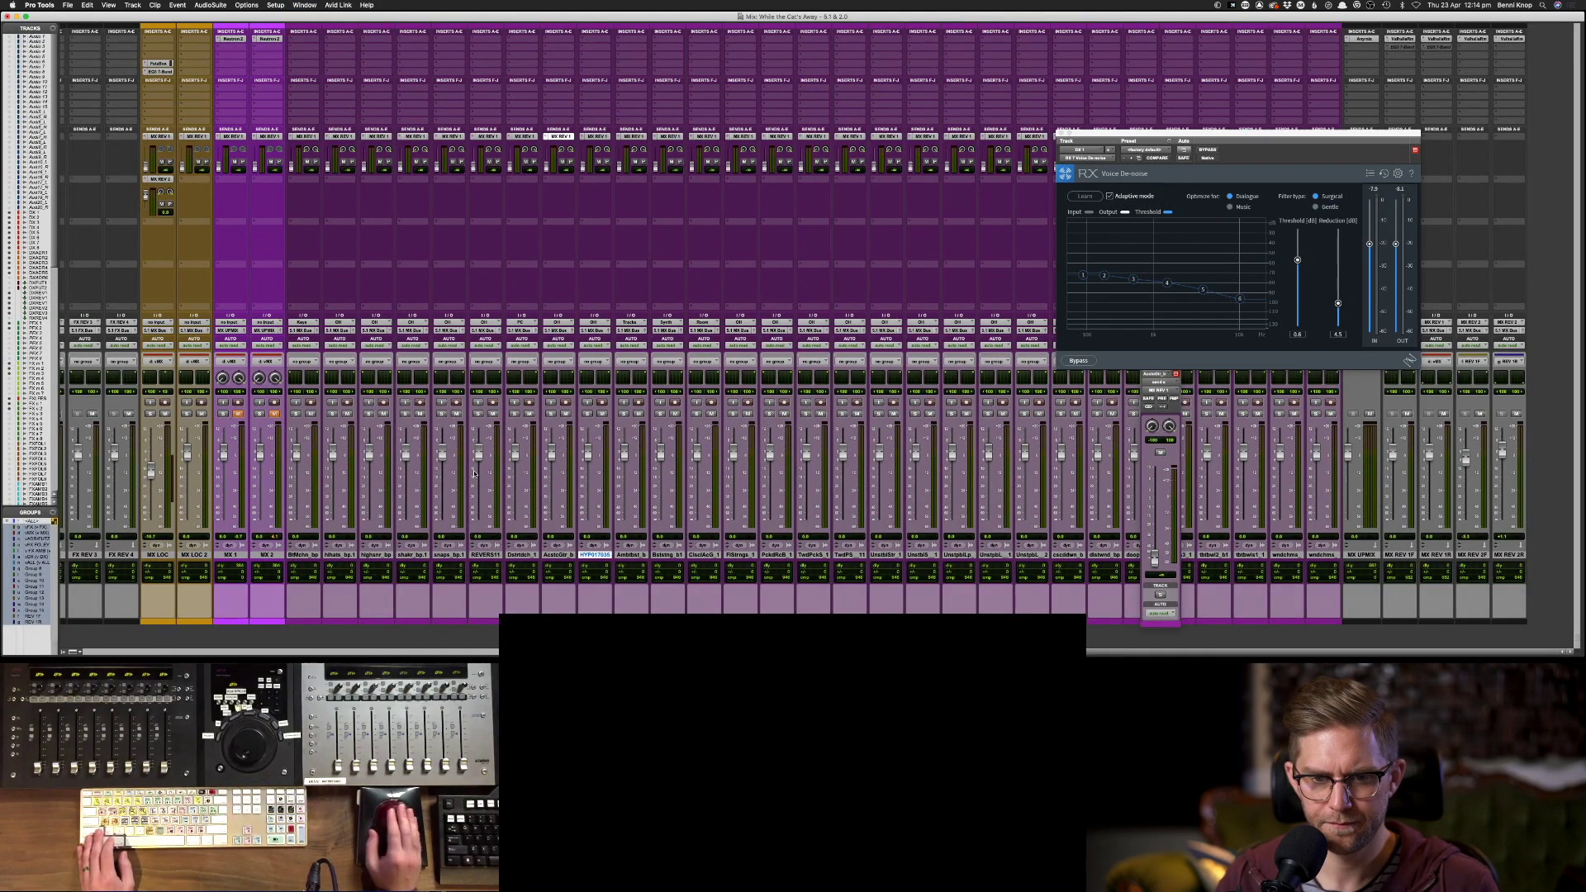
key("ctrl+Left")
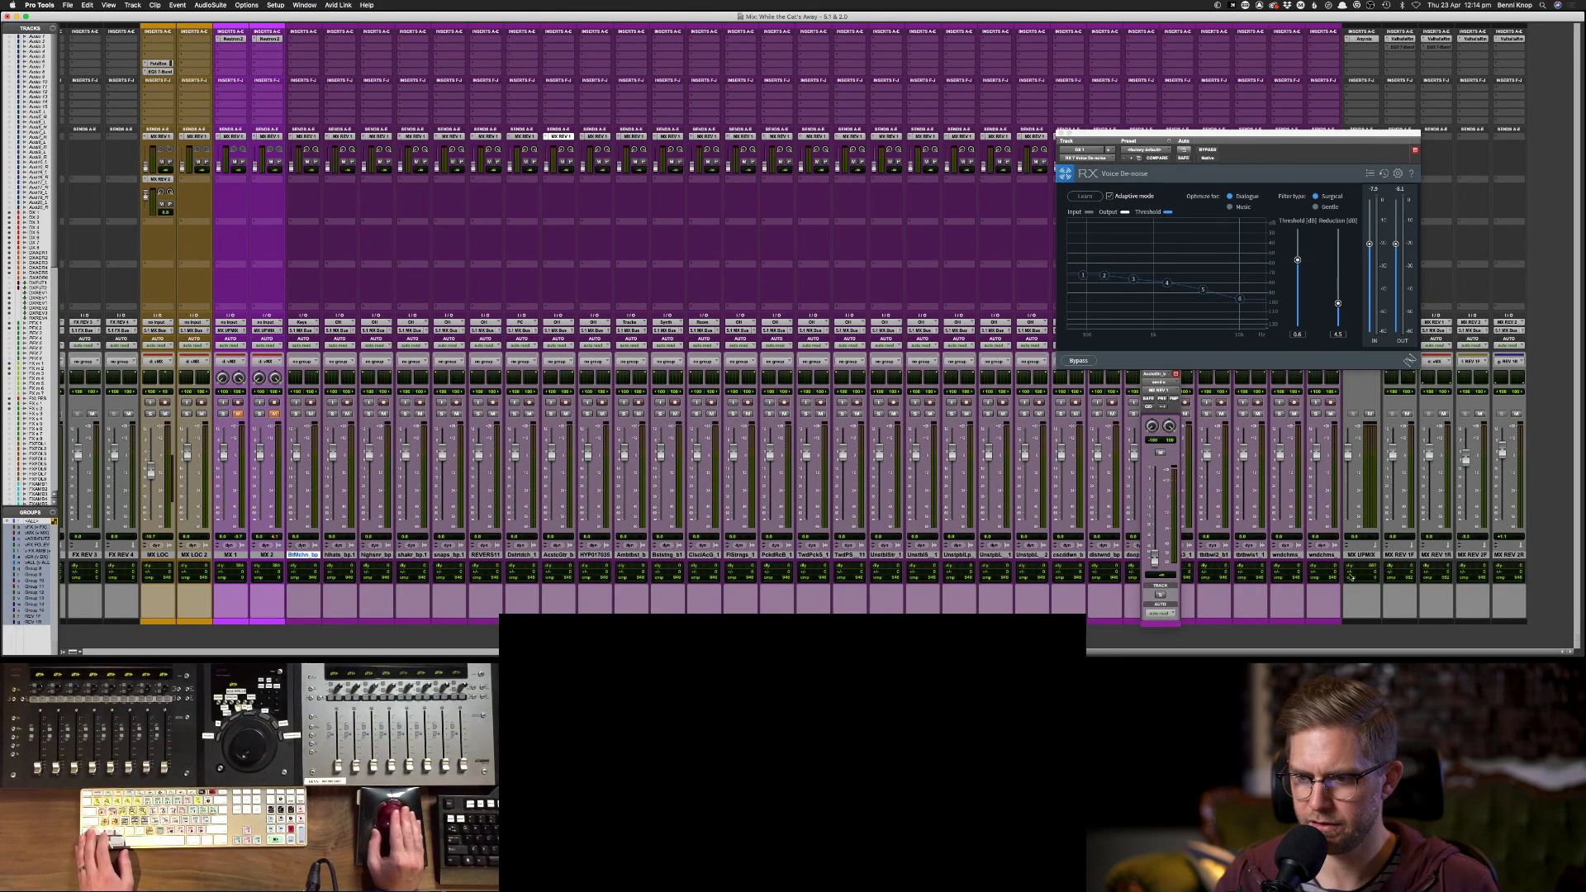
left_click(1322, 555, "shift")
key("shift+s")
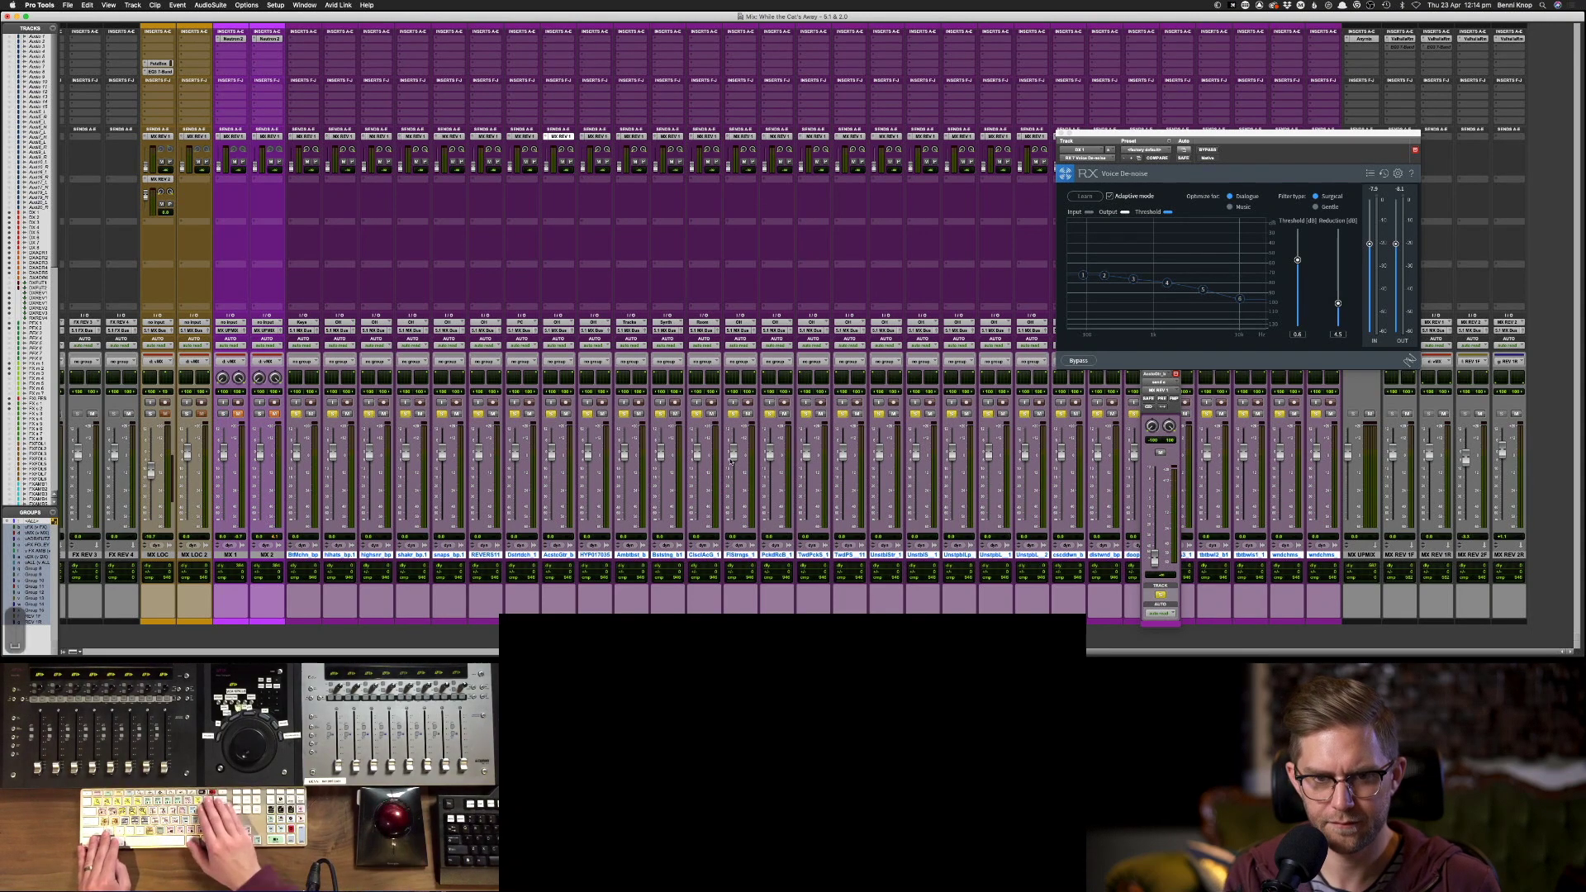
- Move playback to about 3:30 in the Edit window and zoom in on the timeline around the two Tense Picked Synth stems
key("super+equal")
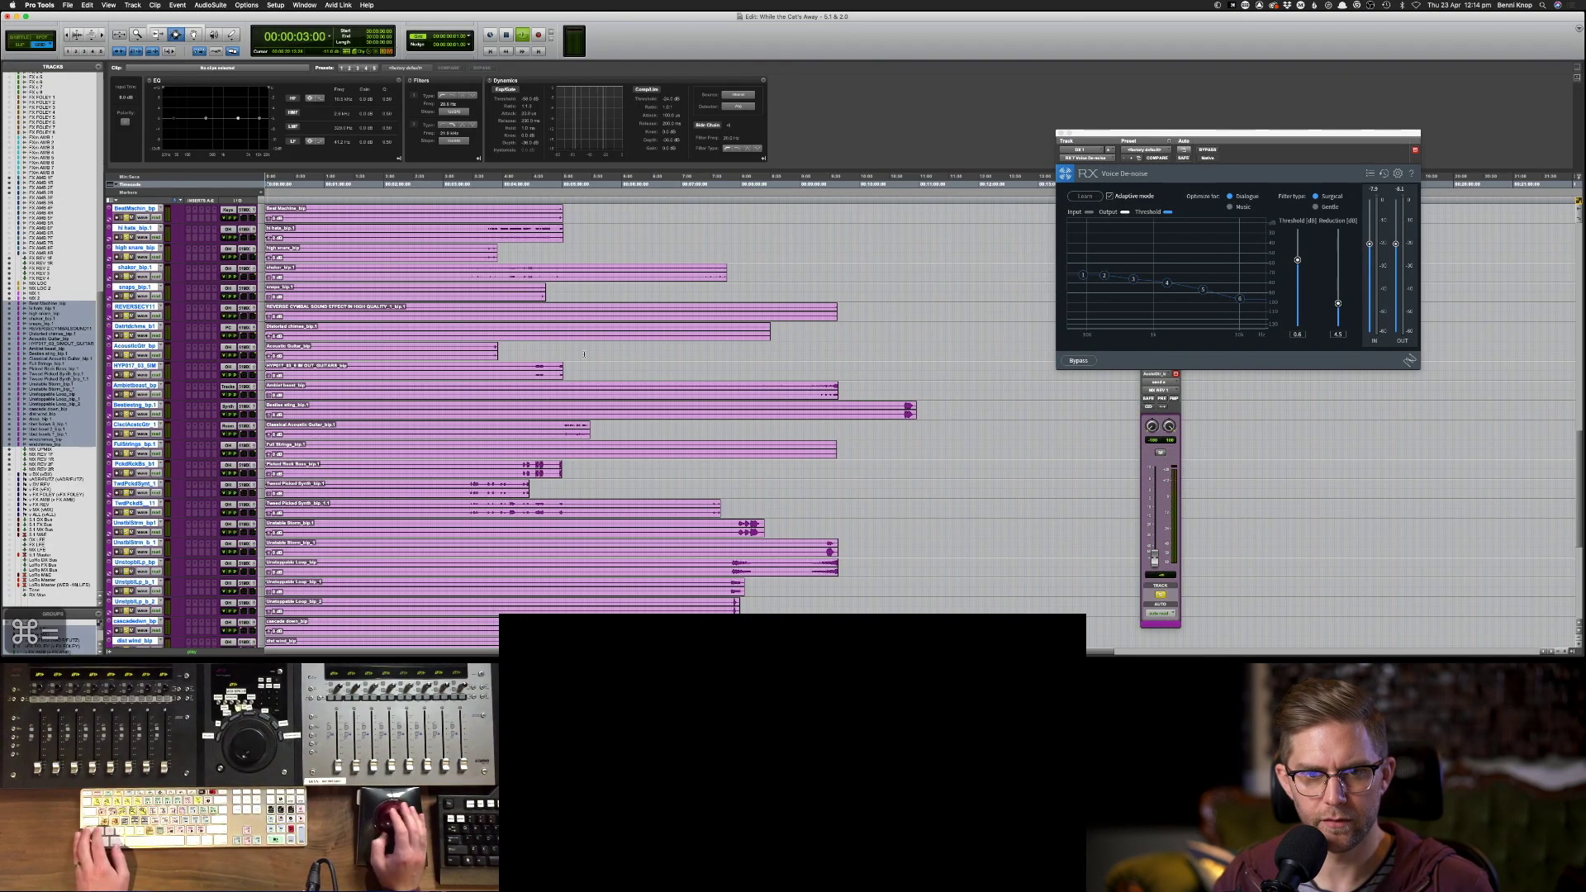
left_click(472, 415)
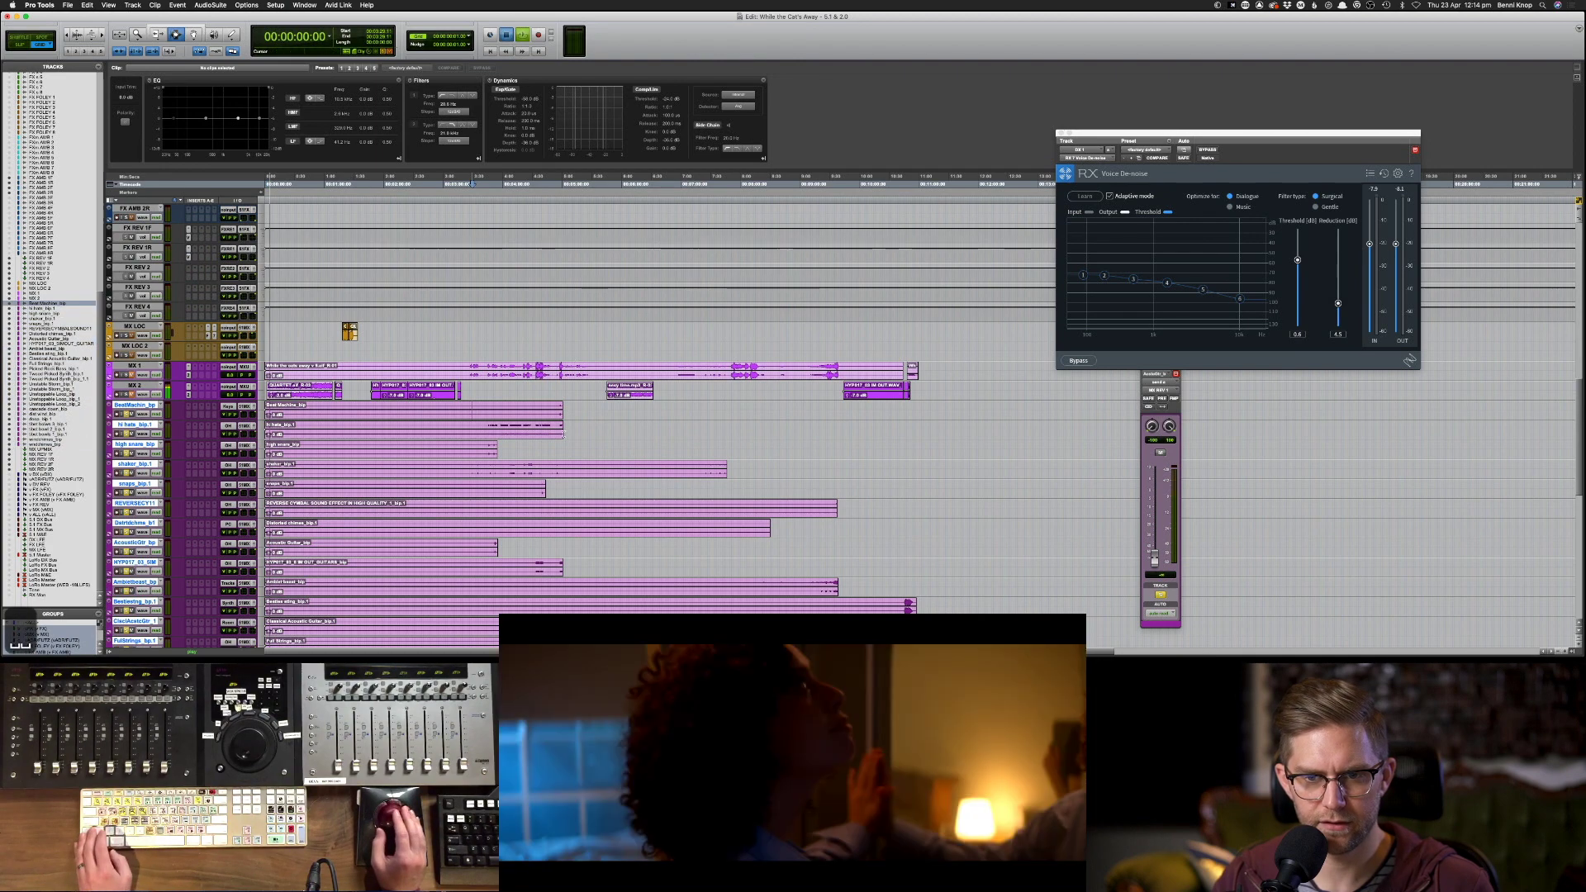
scroll(737, 388, "down", 8)
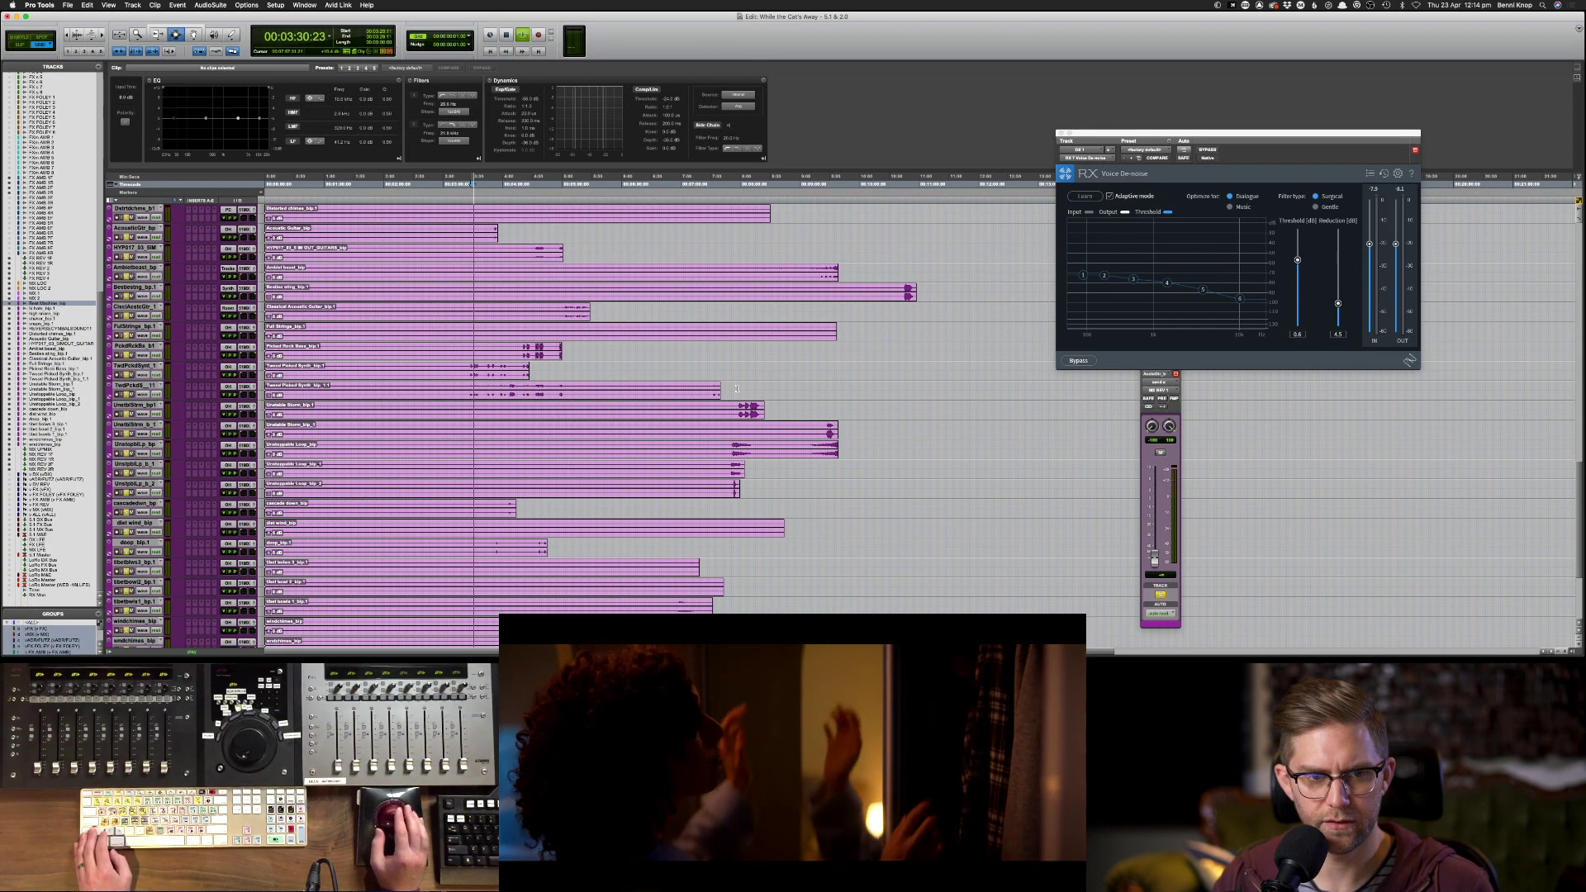
scroll(737, 388, "down", 1)
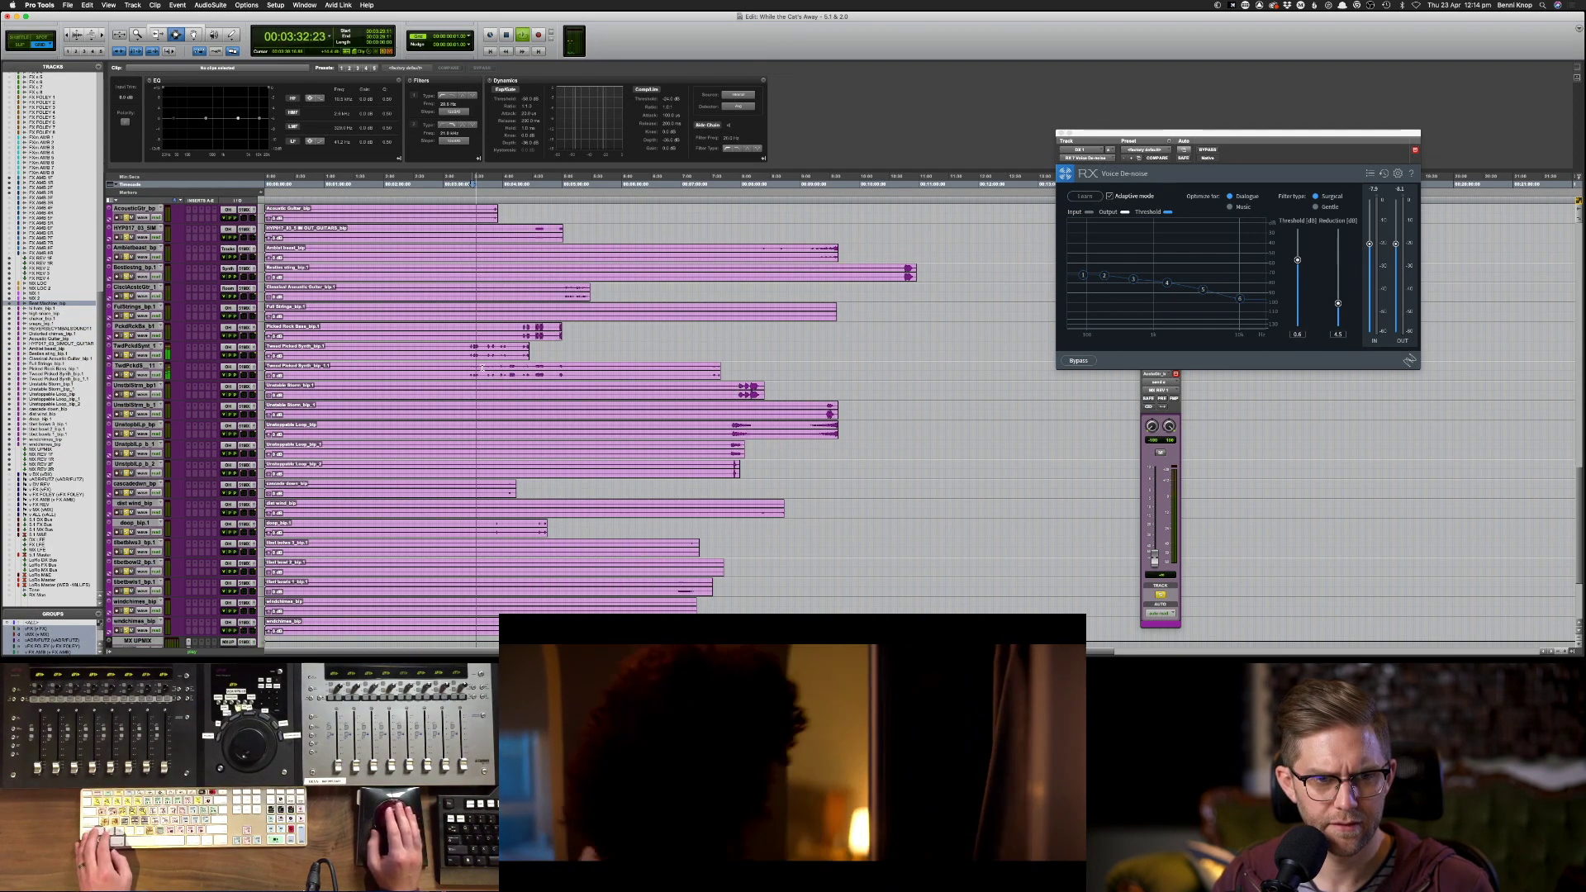
key("super+bracketright")
key("super+bracketright")
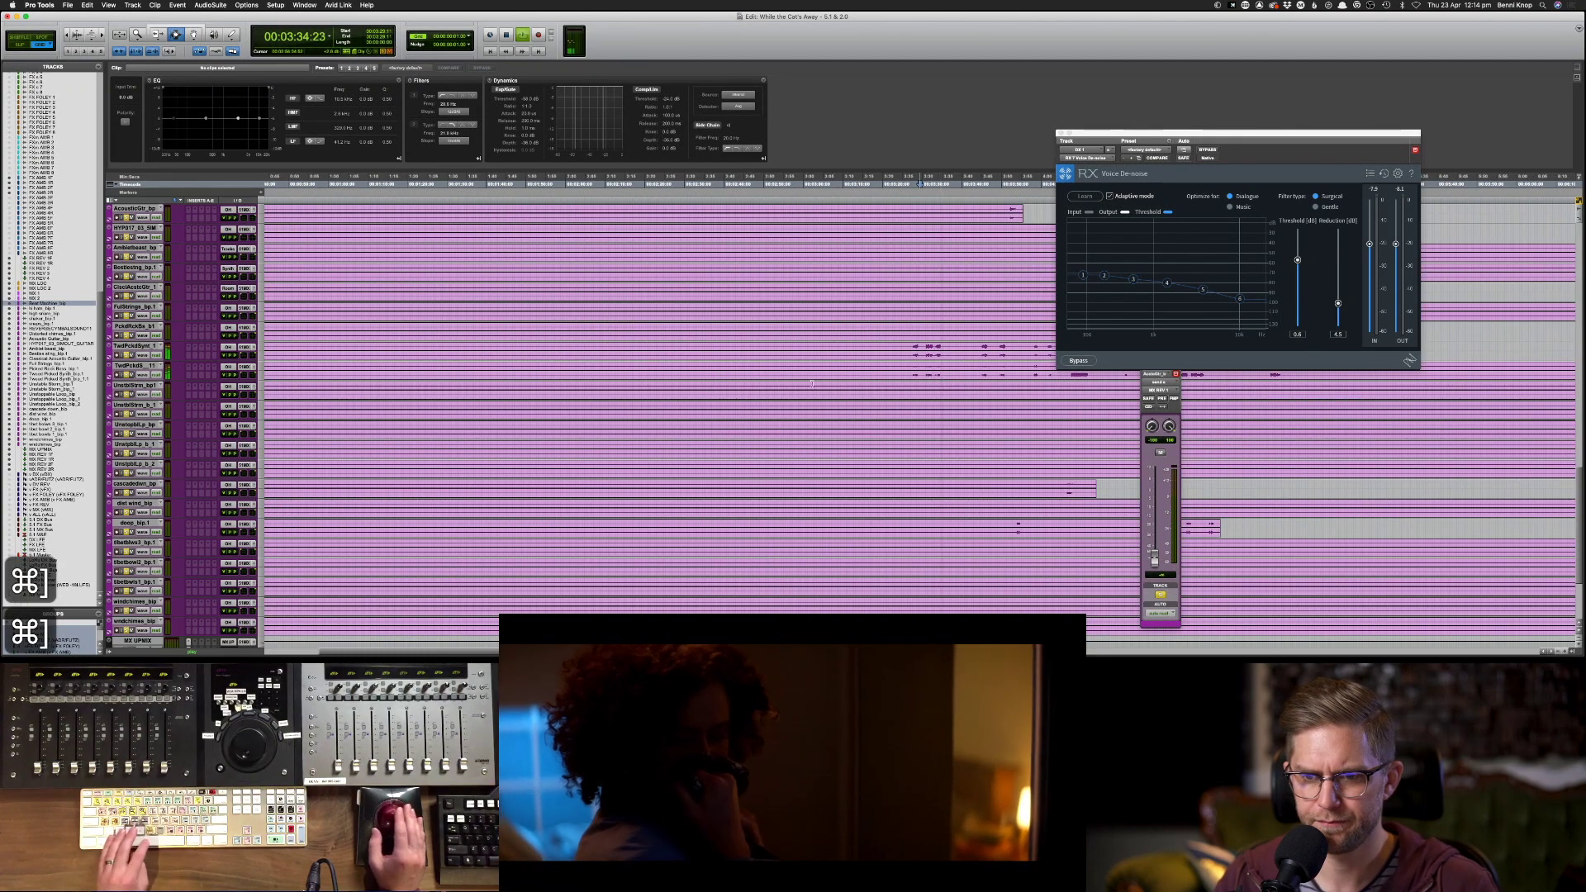
- Solo each of the two Tense Picked Synth stems in turn and play them back from about 3:27
key("space")
left_click(914, 347)
key("space")
key("s")
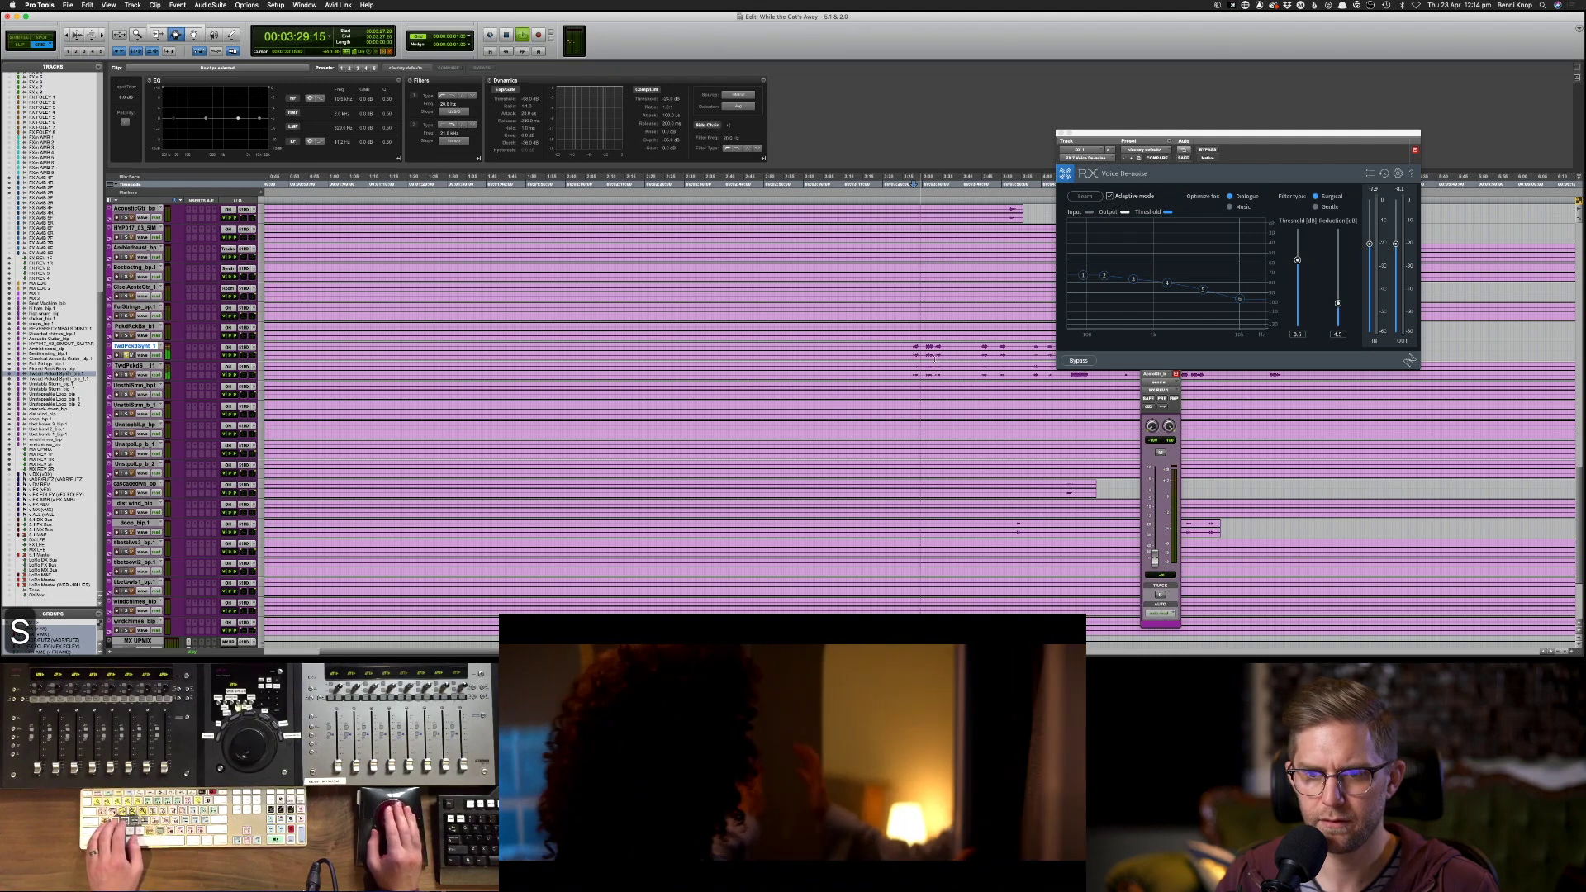
key("space")
key("space")
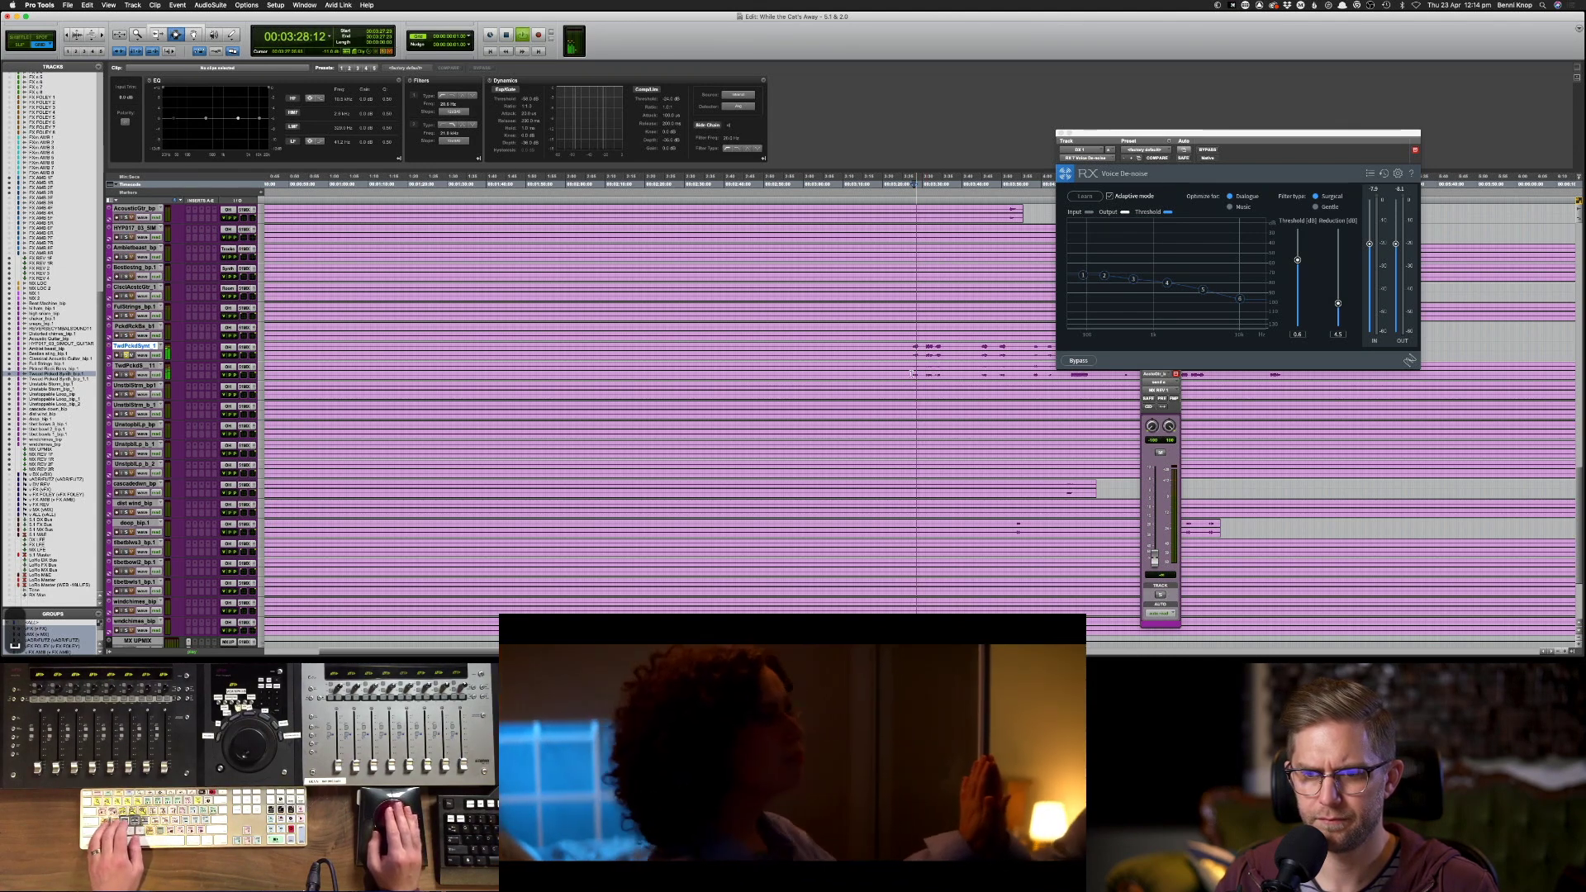
key("s")
left_click(978, 375)
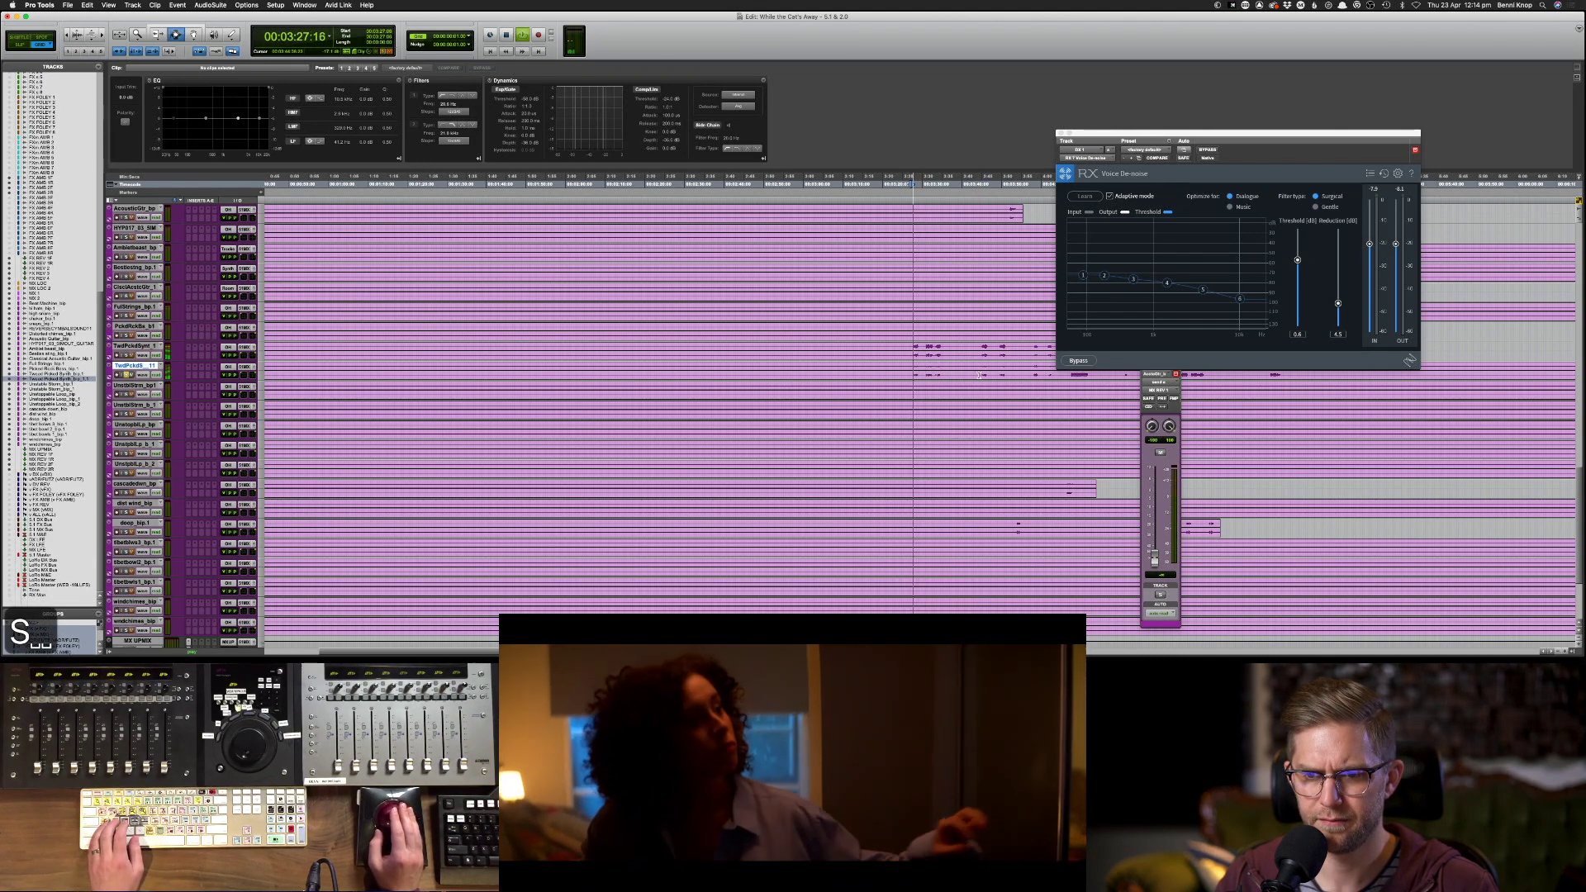
key("space")
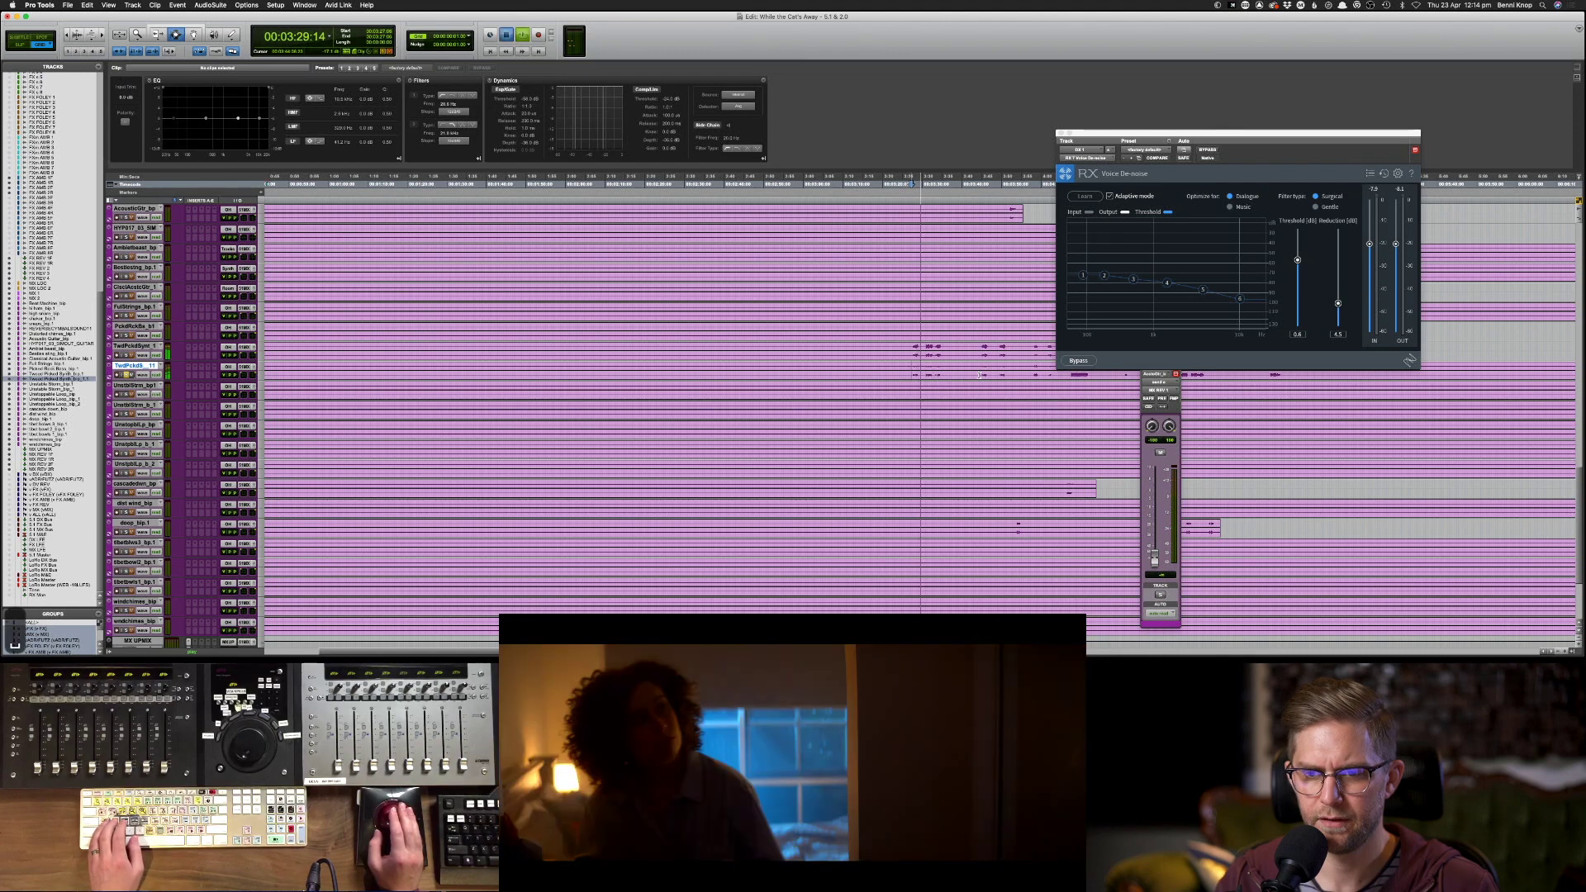
- Move the Voice De-noise plug-in window clear of the synth clips and replay the soloed second Tense Picked Synth stem
scroll(926, 369, "down", 5)
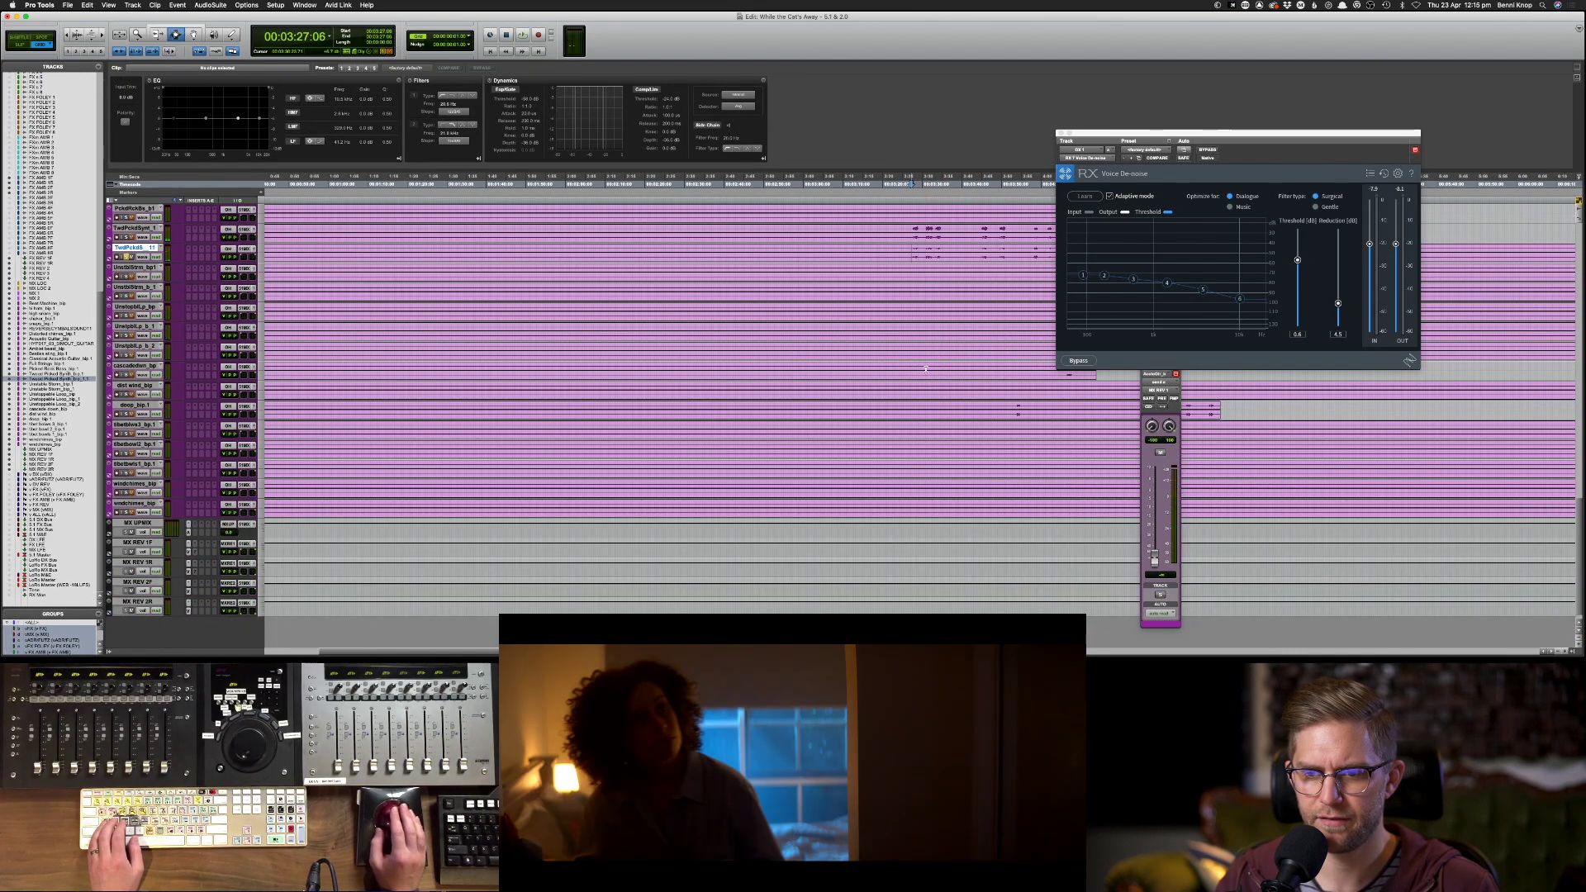
scroll(926, 369, "up", 2)
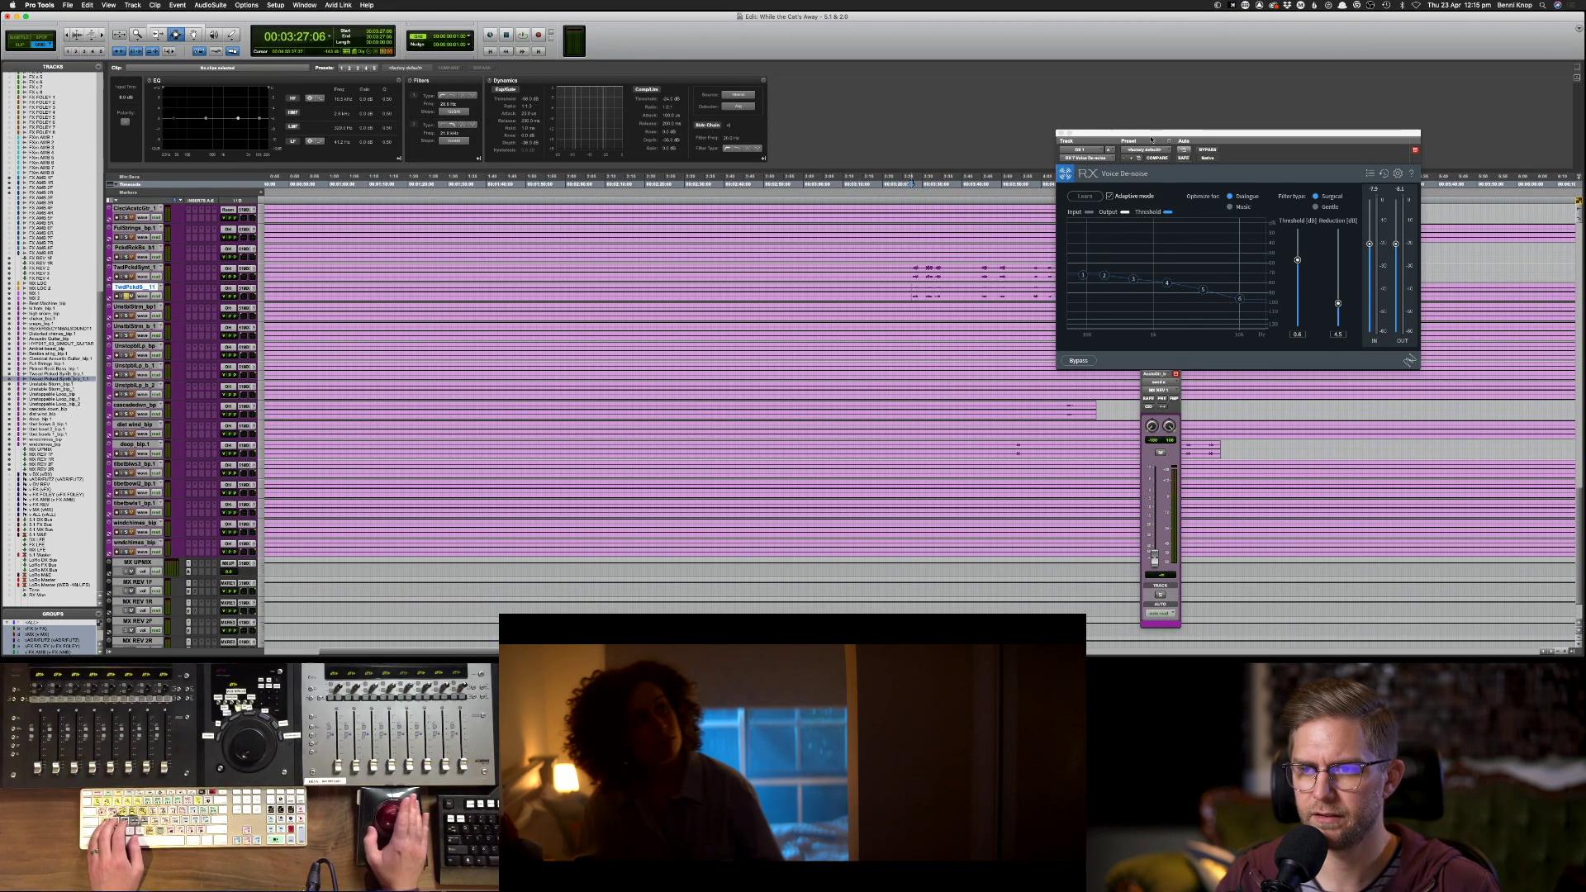
left_click_drag(1099, 132, 1179, 58)
key("space")
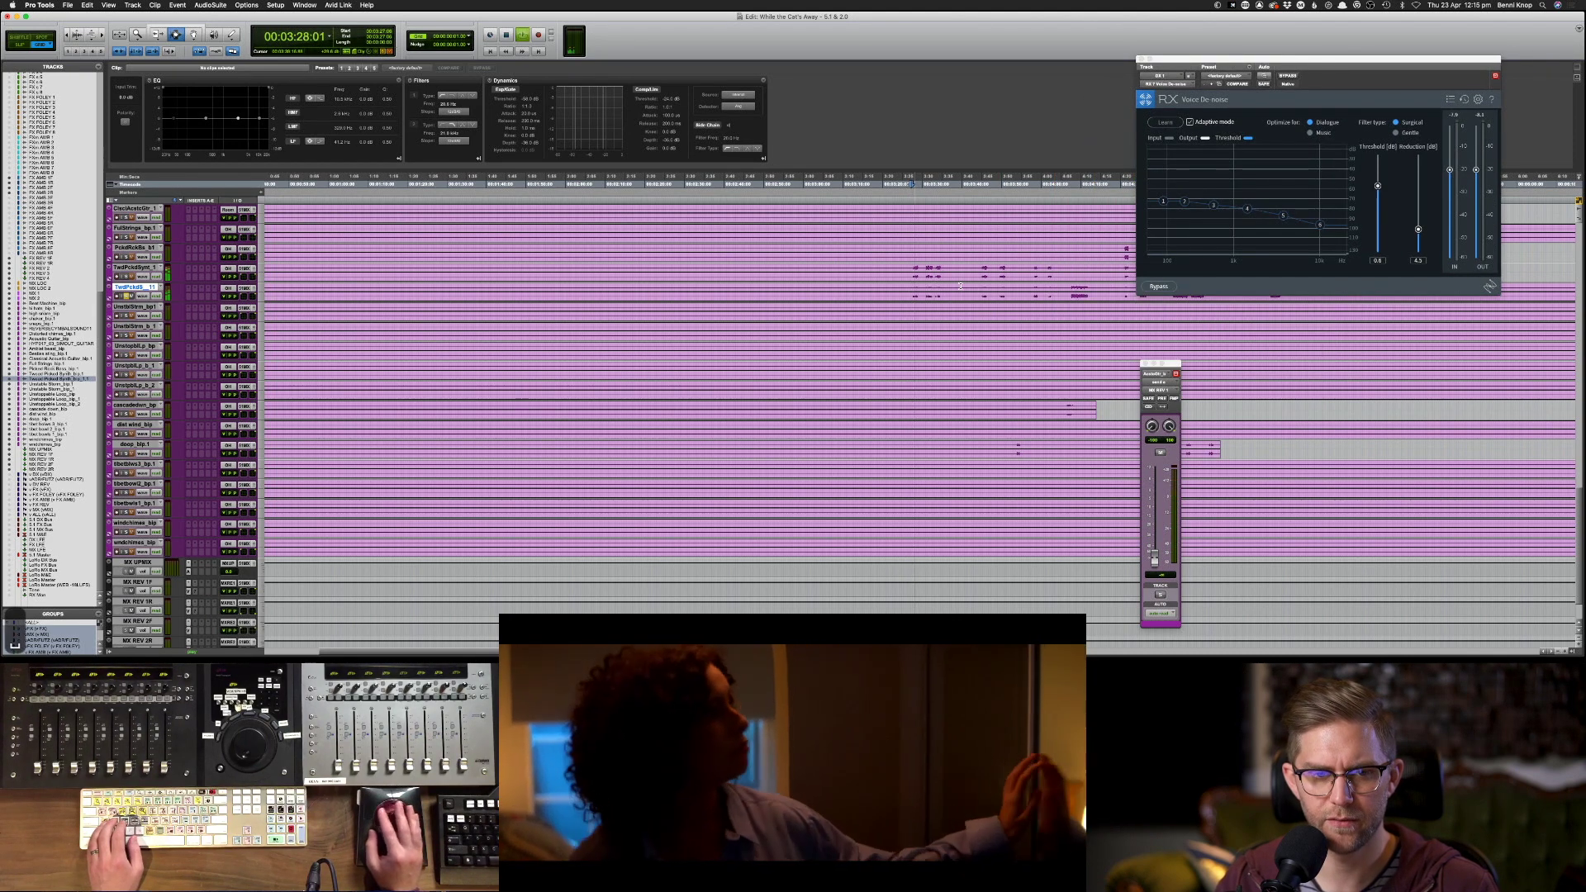
key("space")
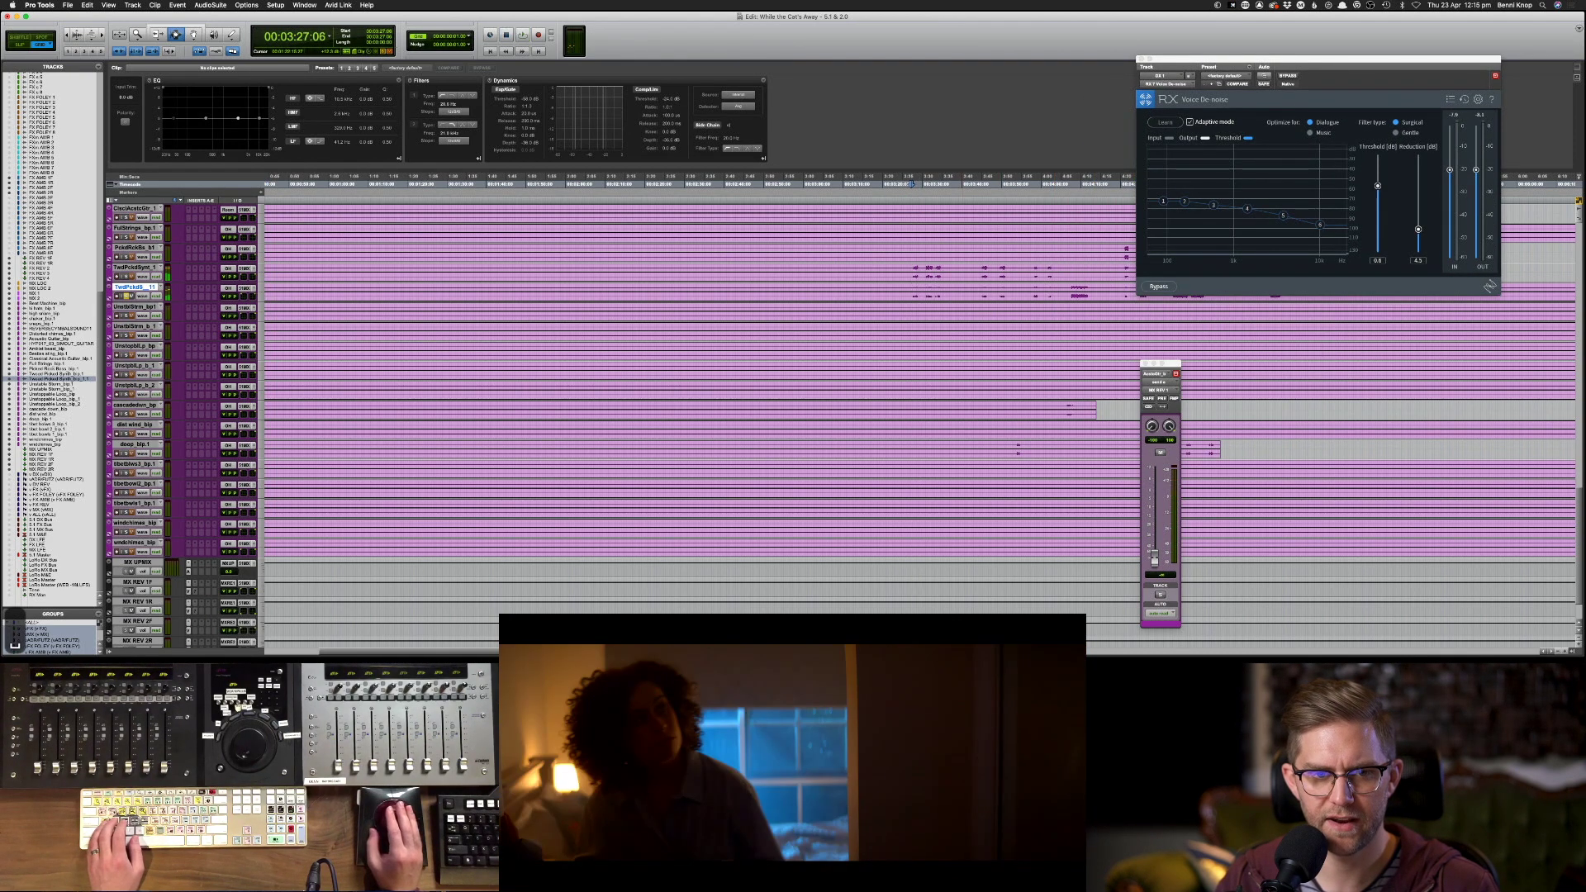
- Select all the stem tracks in the mixer, from Beat Machine to the last one
key("super+equal")
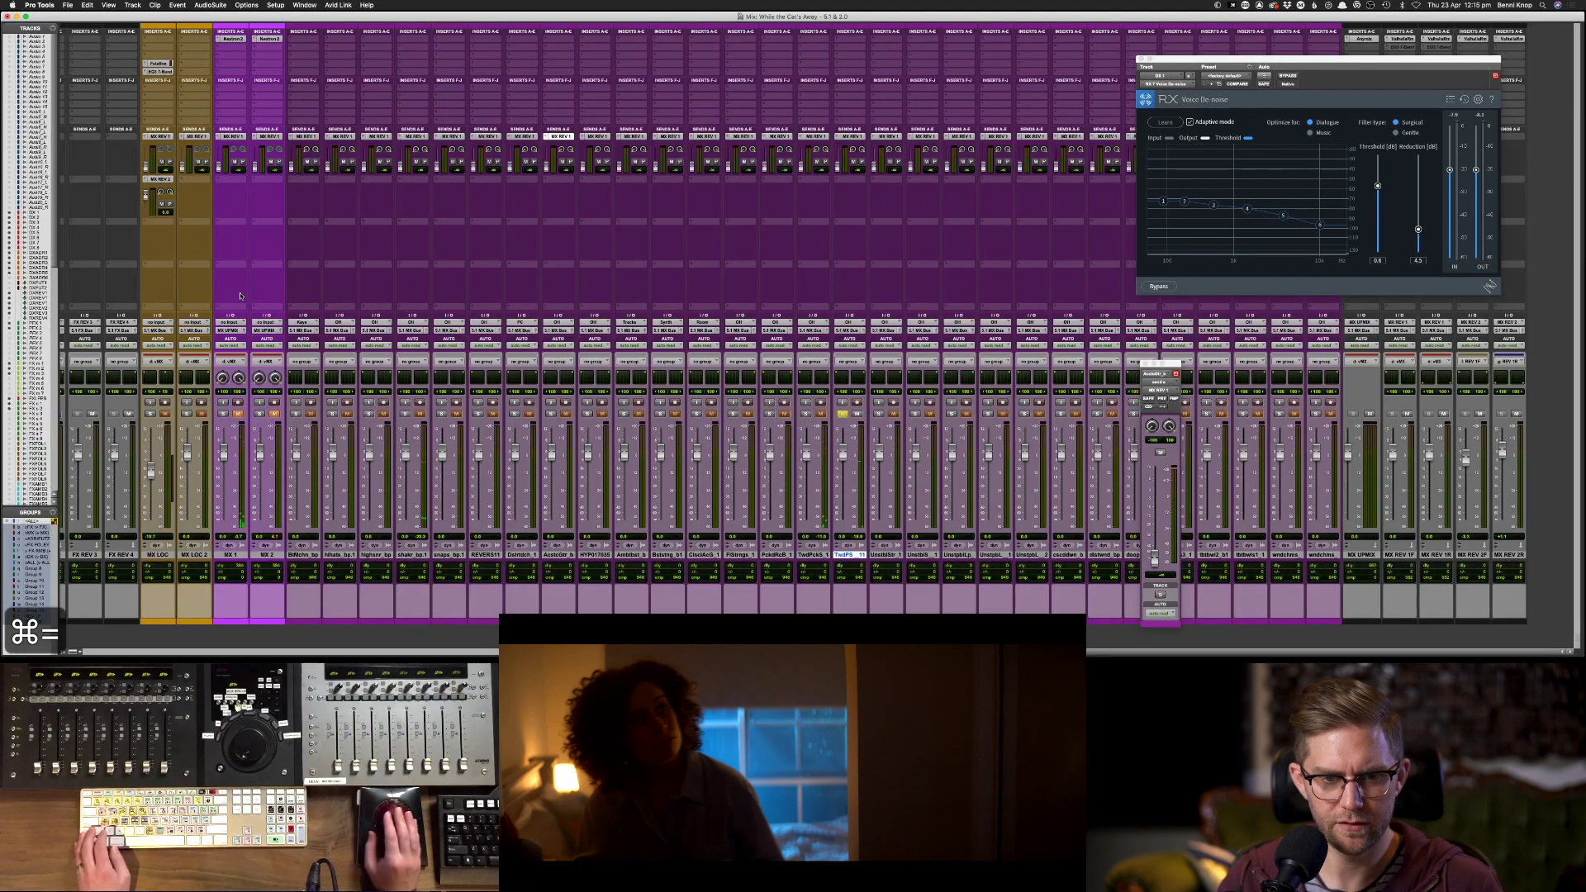
left_click(304, 555)
left_click(1334, 554, "shift")
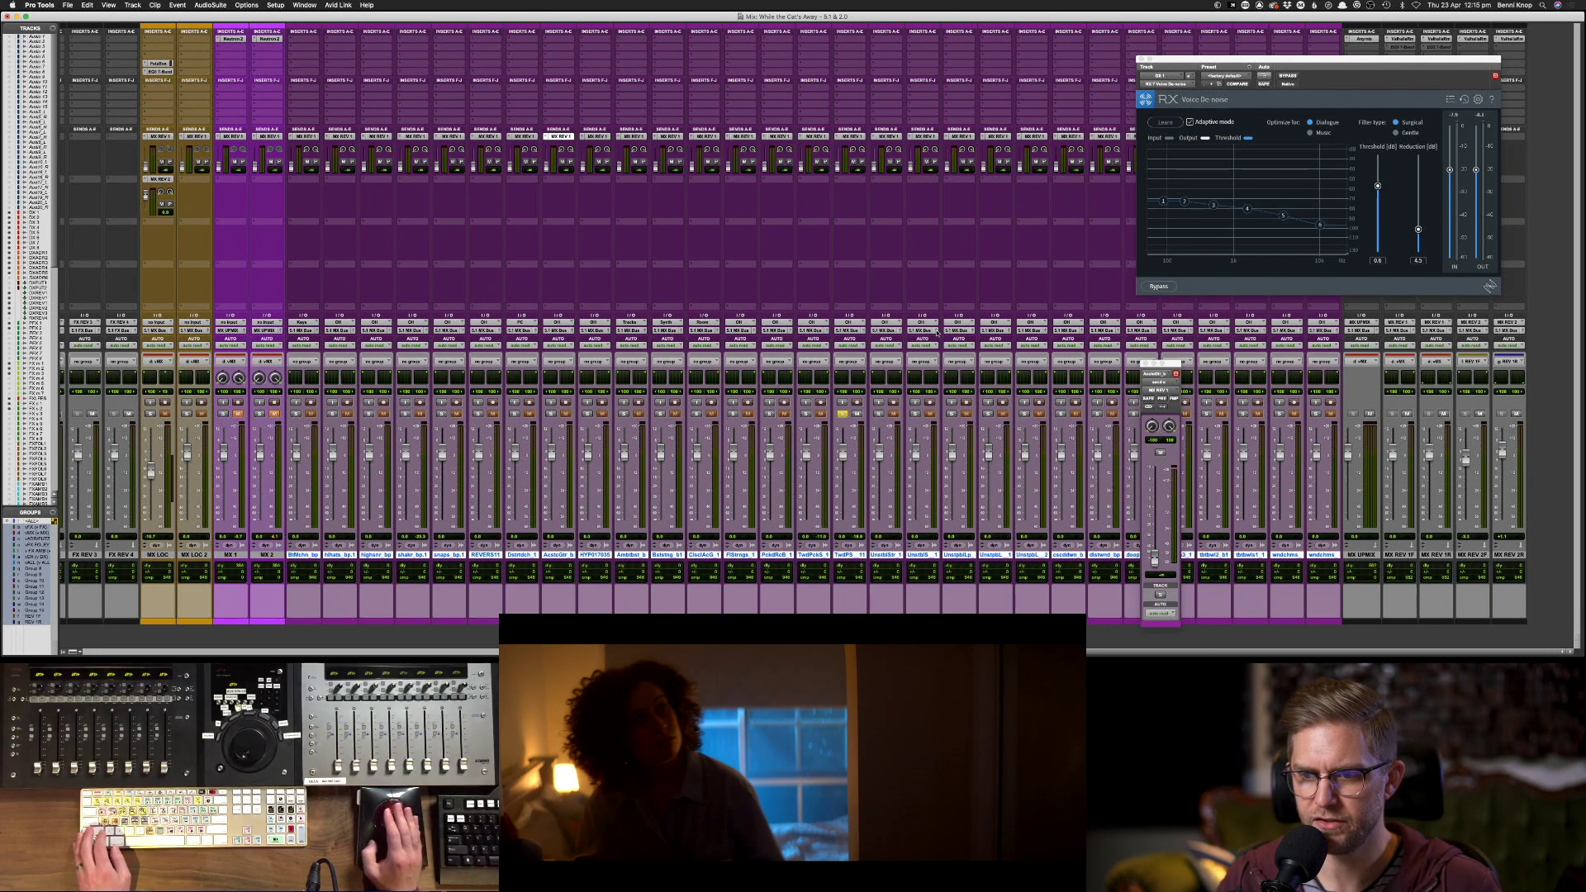
- Open the output window of the second Unstable Drone stem and try linked panning on it
left_click(934, 332)
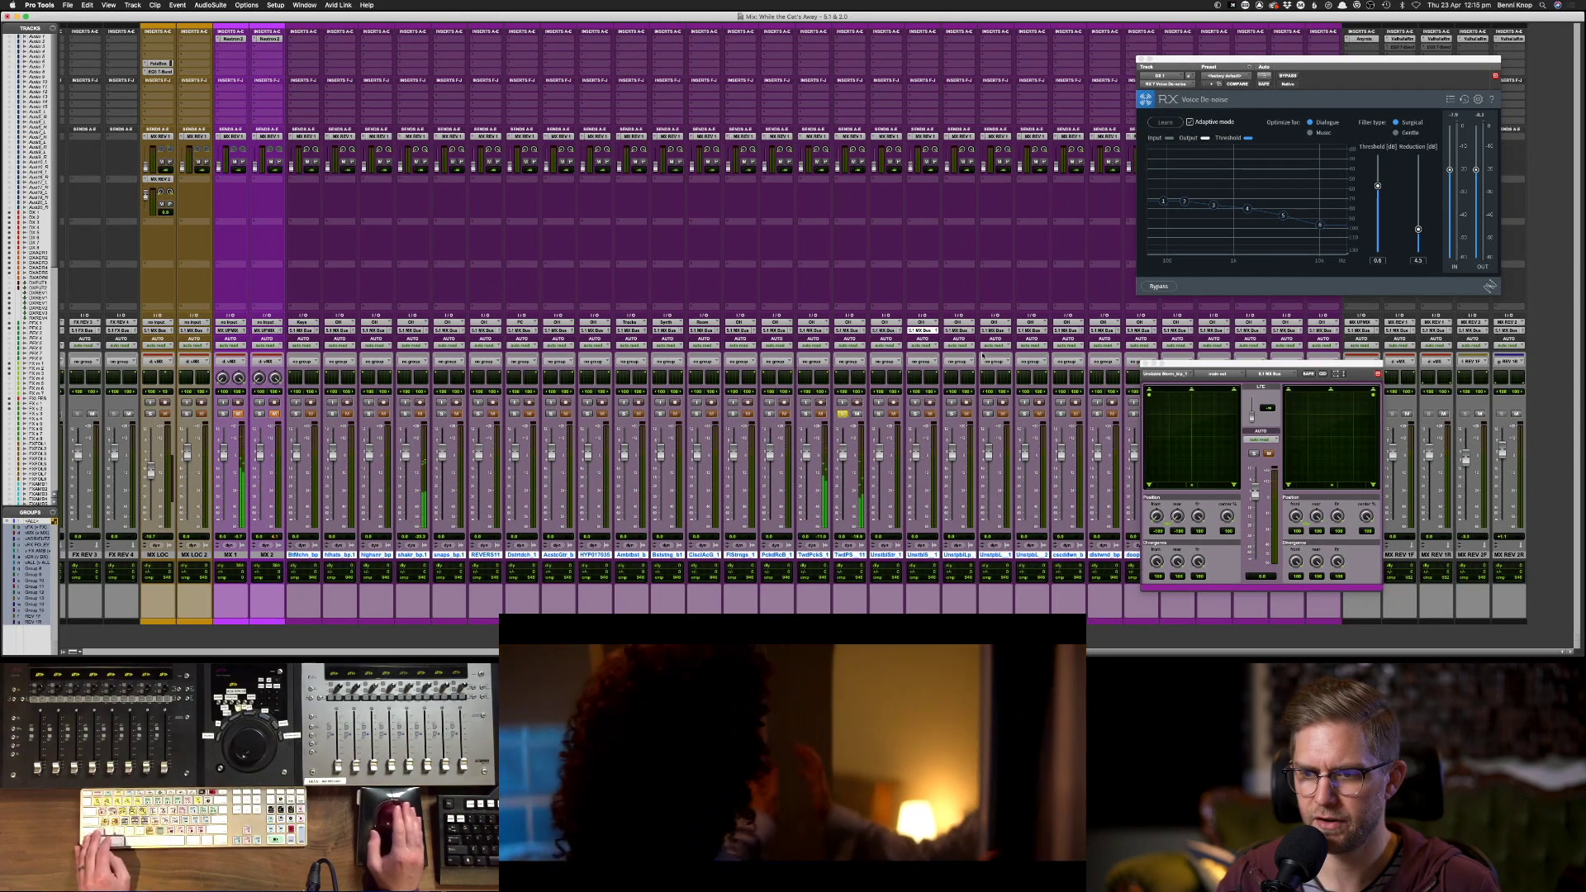
left_click(1323, 374)
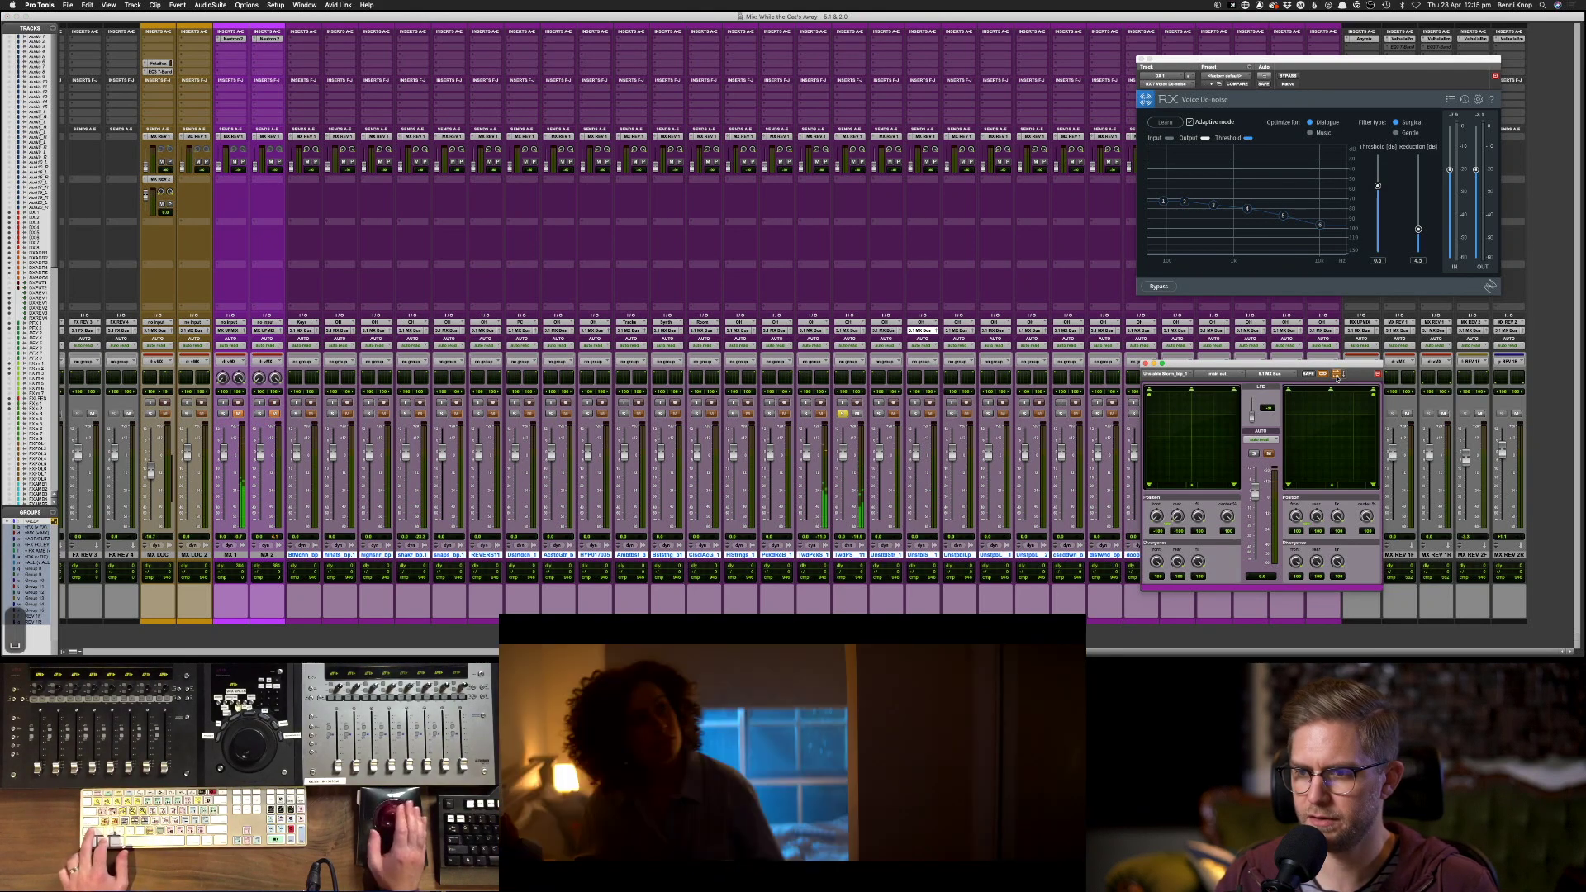
left_click(1323, 374)
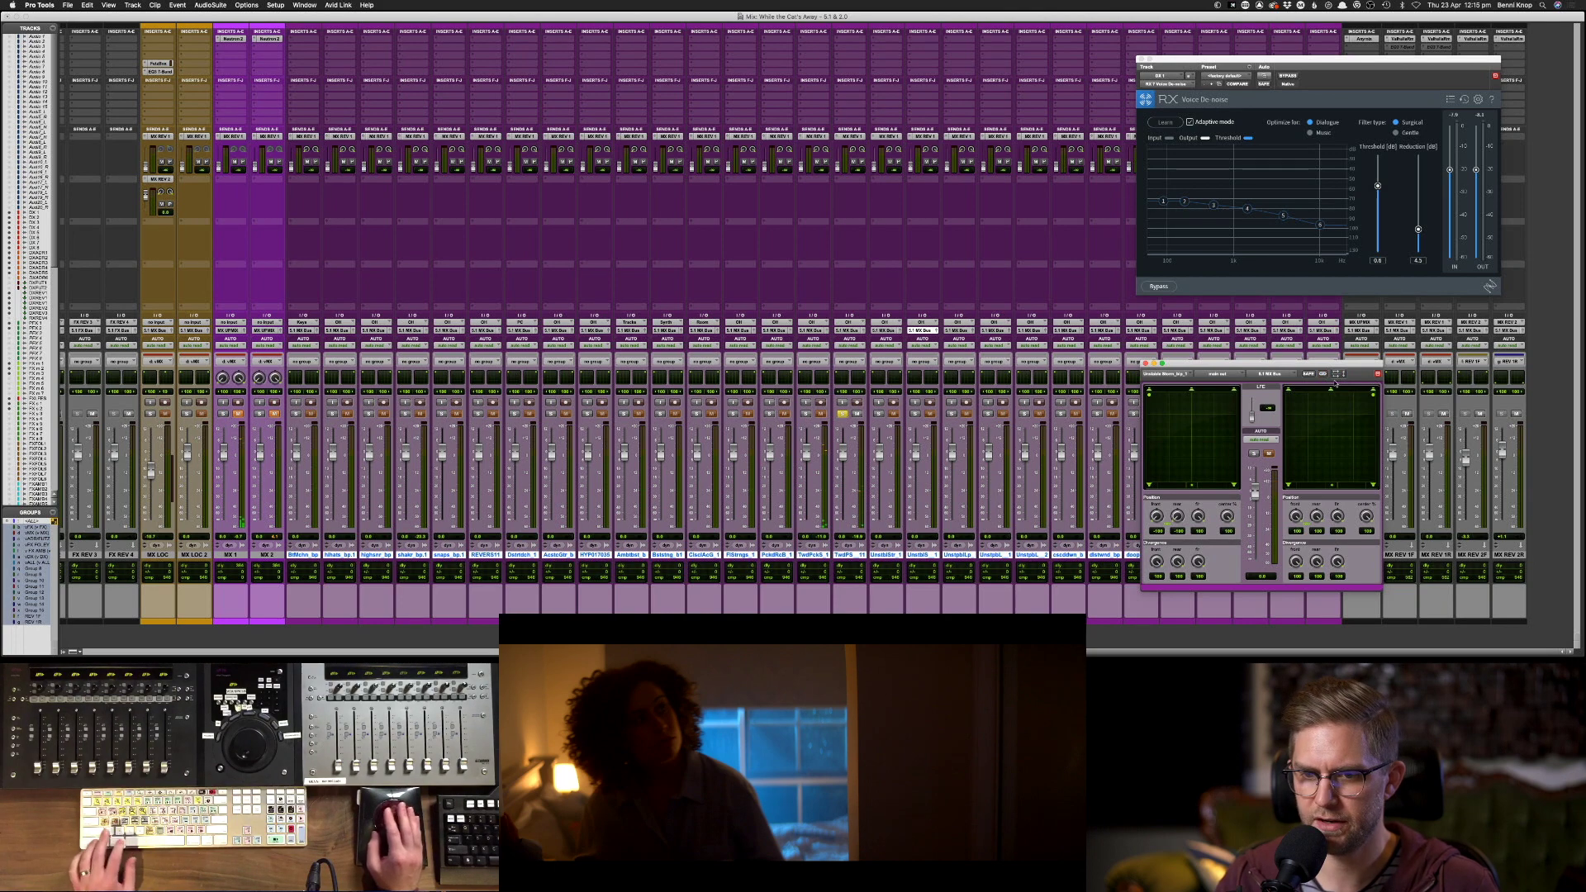
left_click(861, 373)
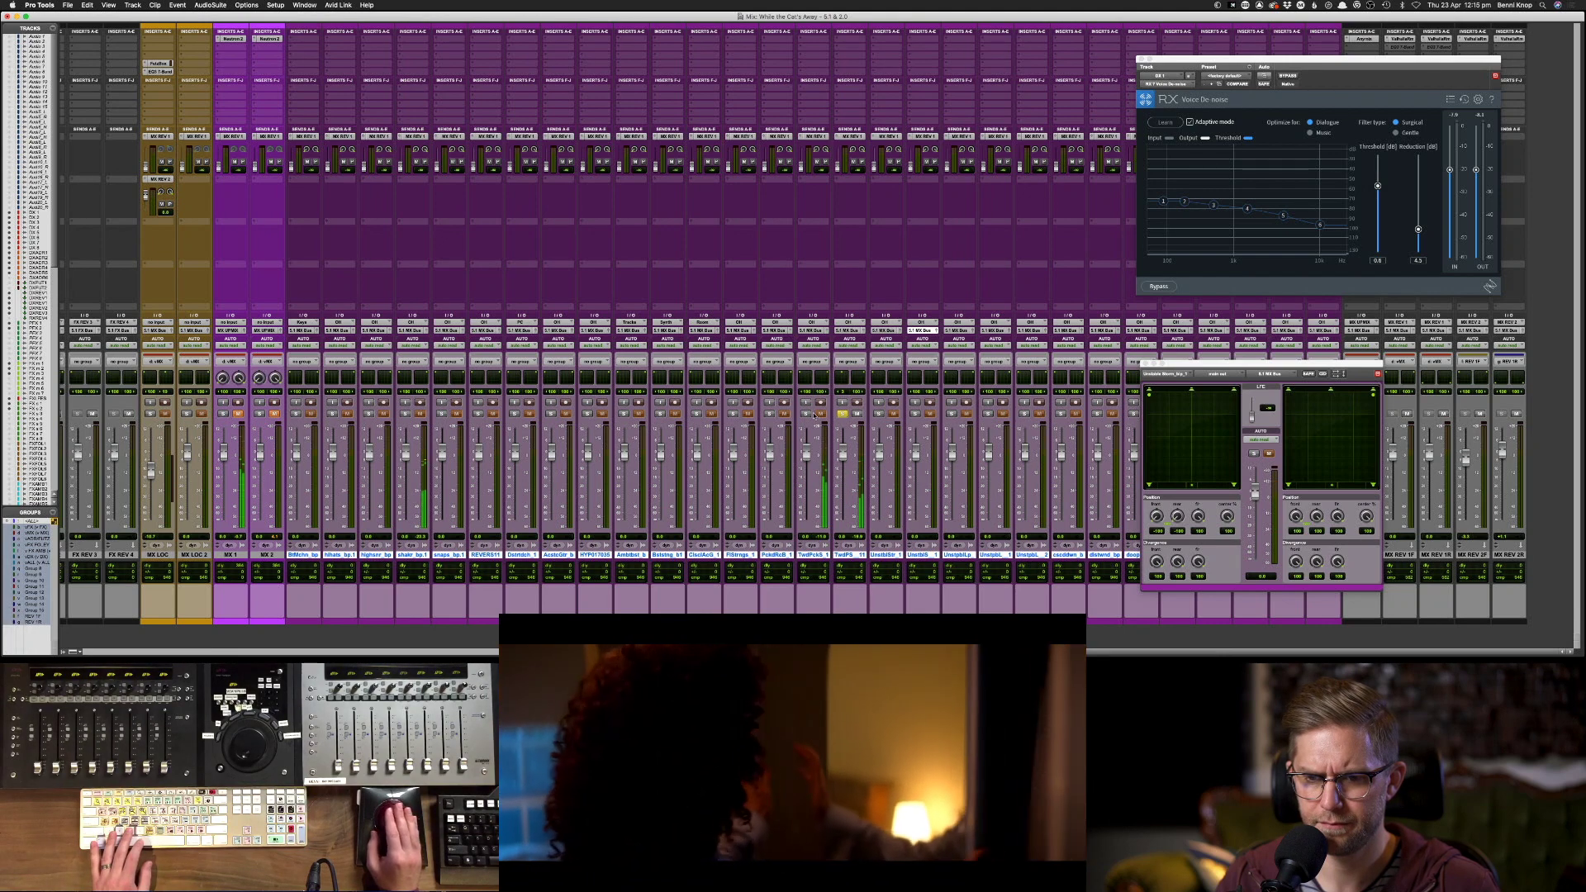
- Solo the first Tense Picked Synth and the shaker in turn, and link the panners in the shaker's output window
left_click(806, 413)
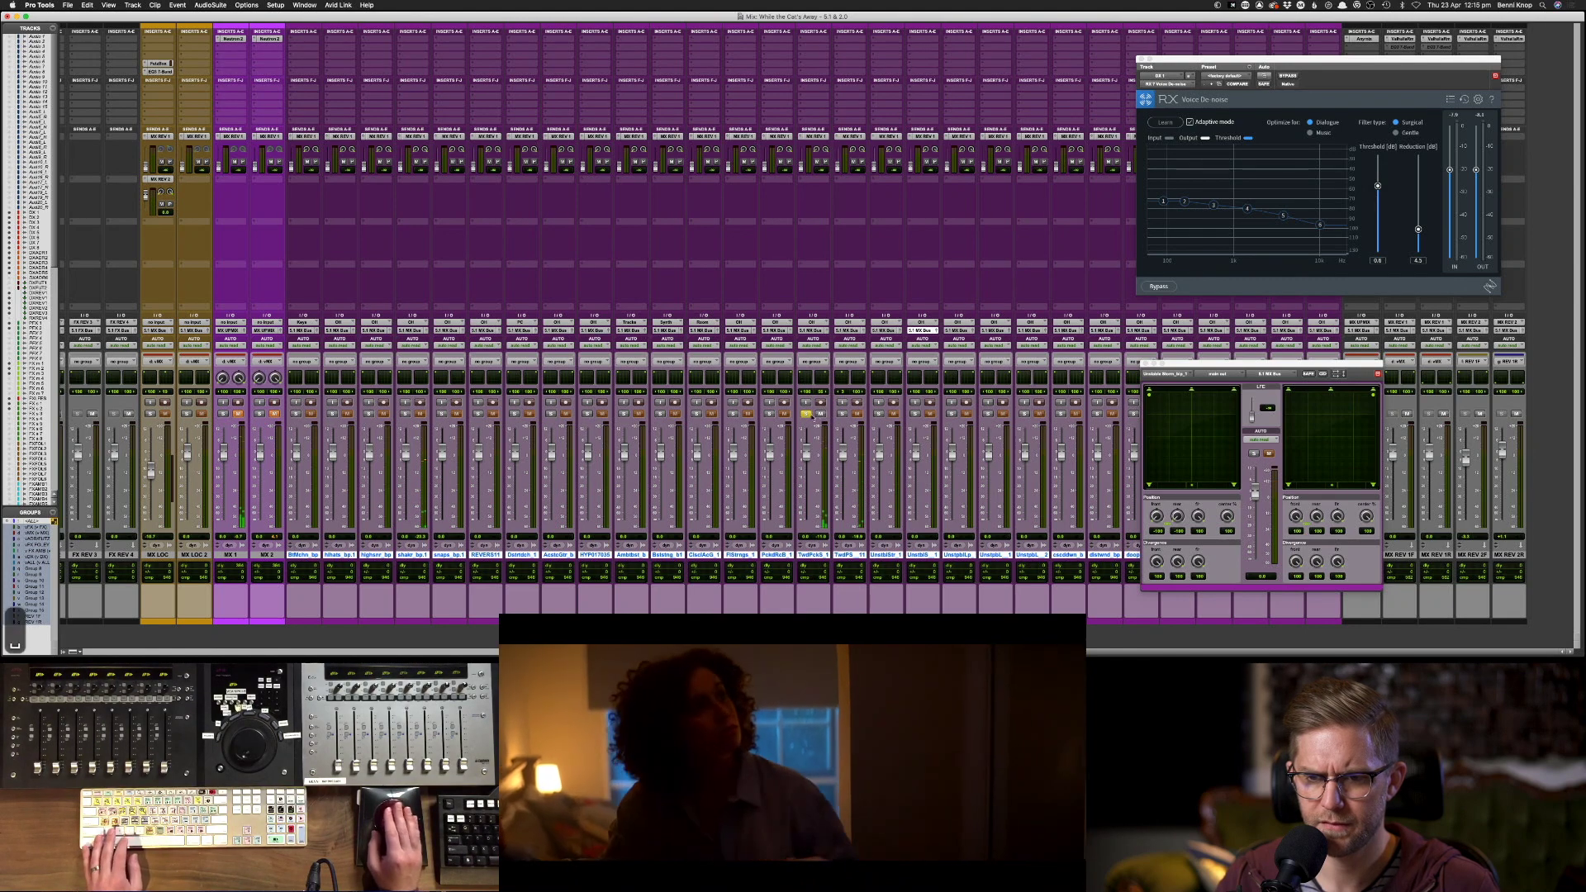
left_click(406, 414)
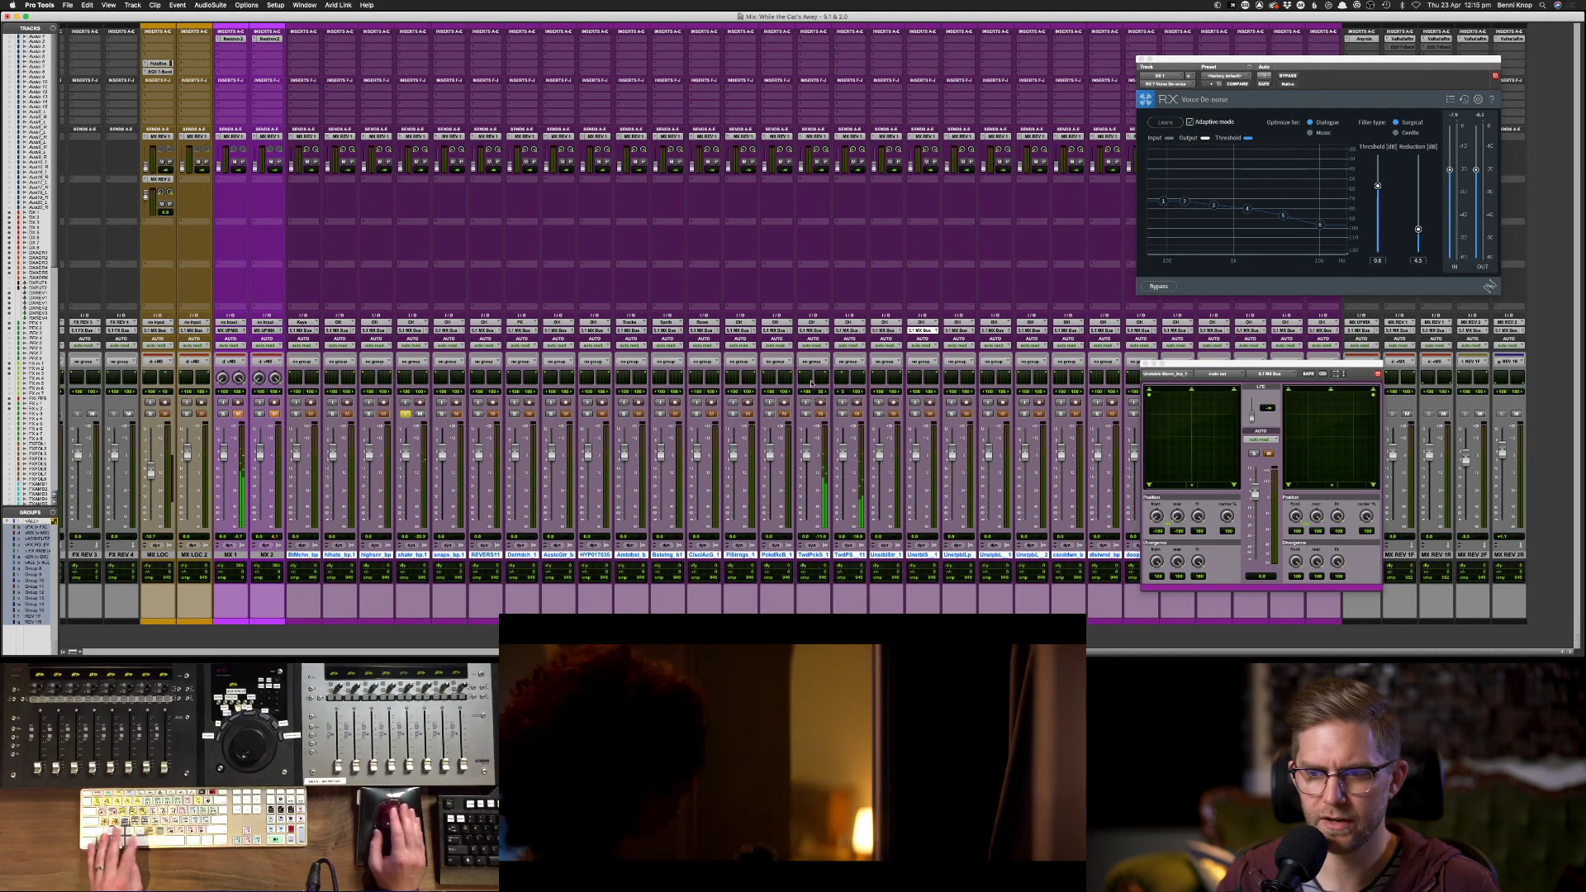
left_click(1334, 376)
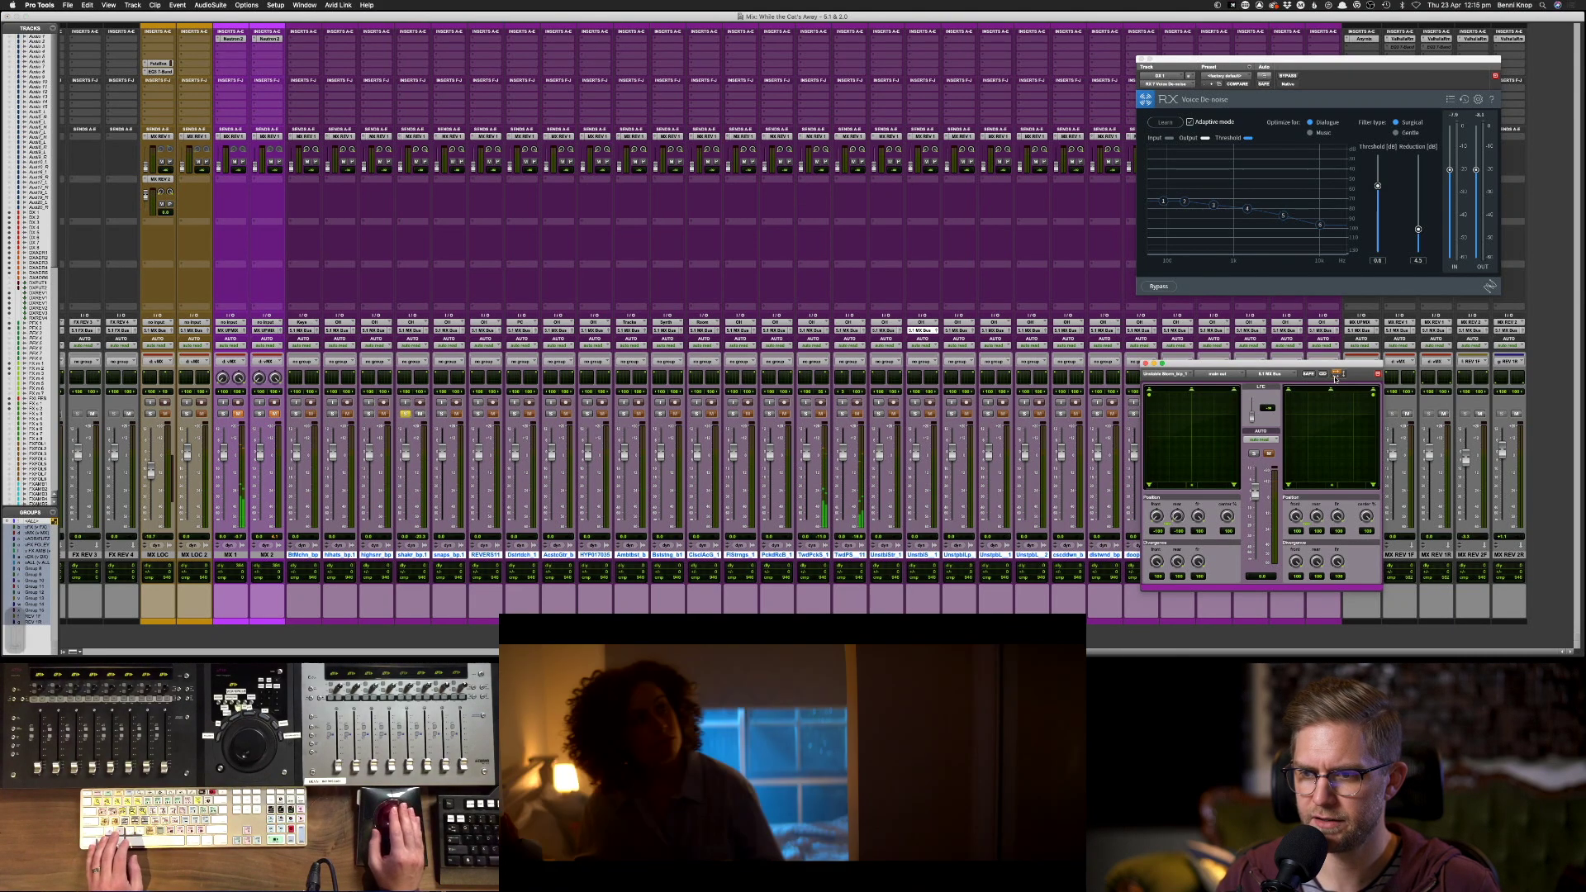
left_click(400, 376)
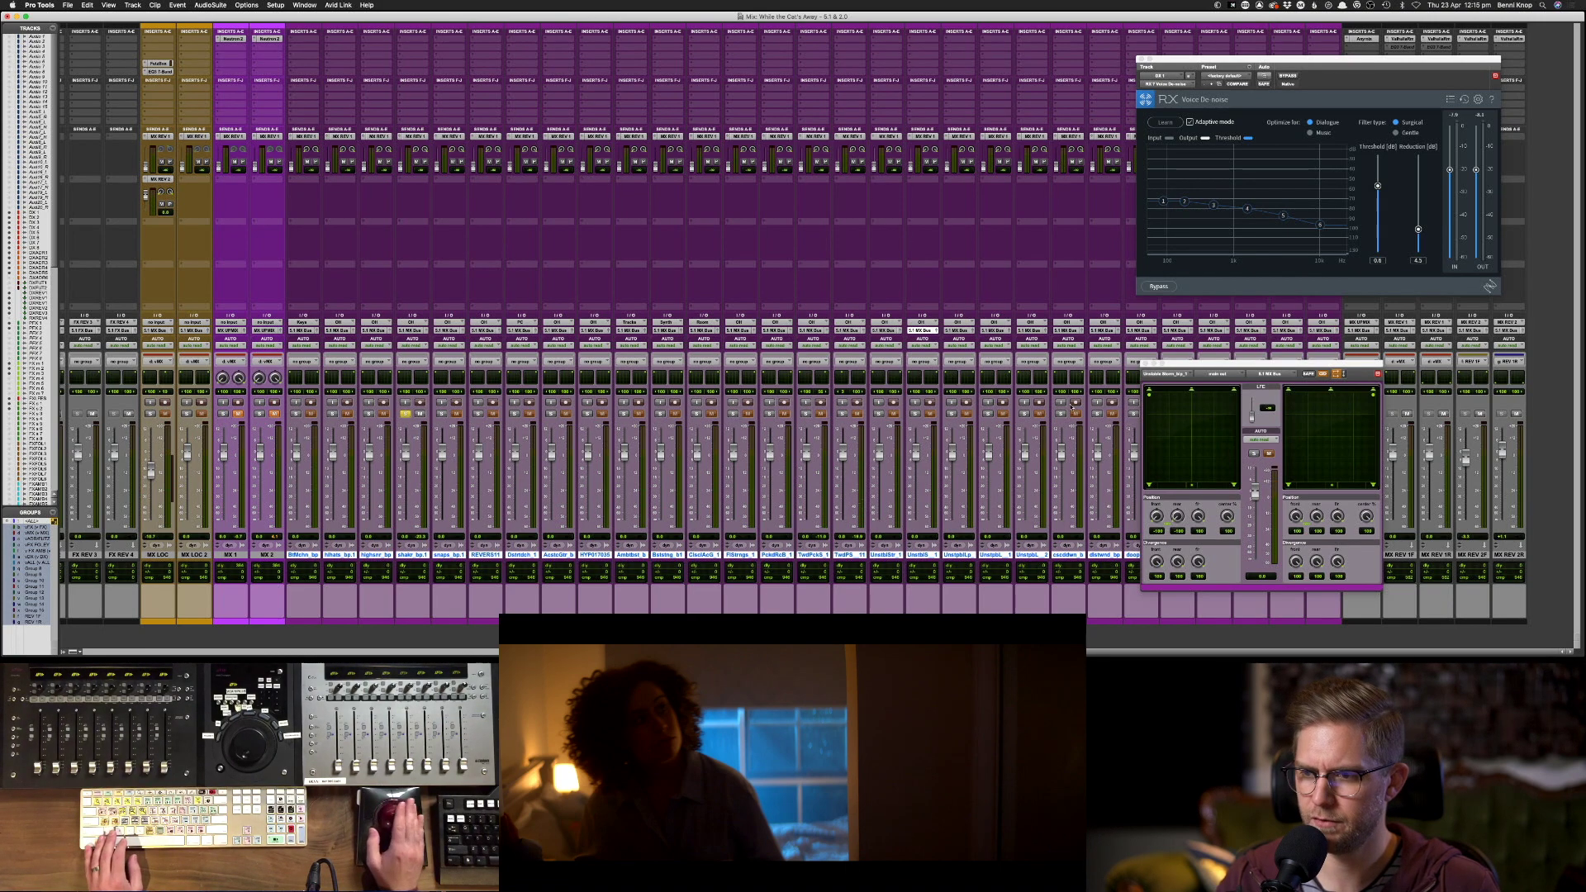
left_click(1336, 374)
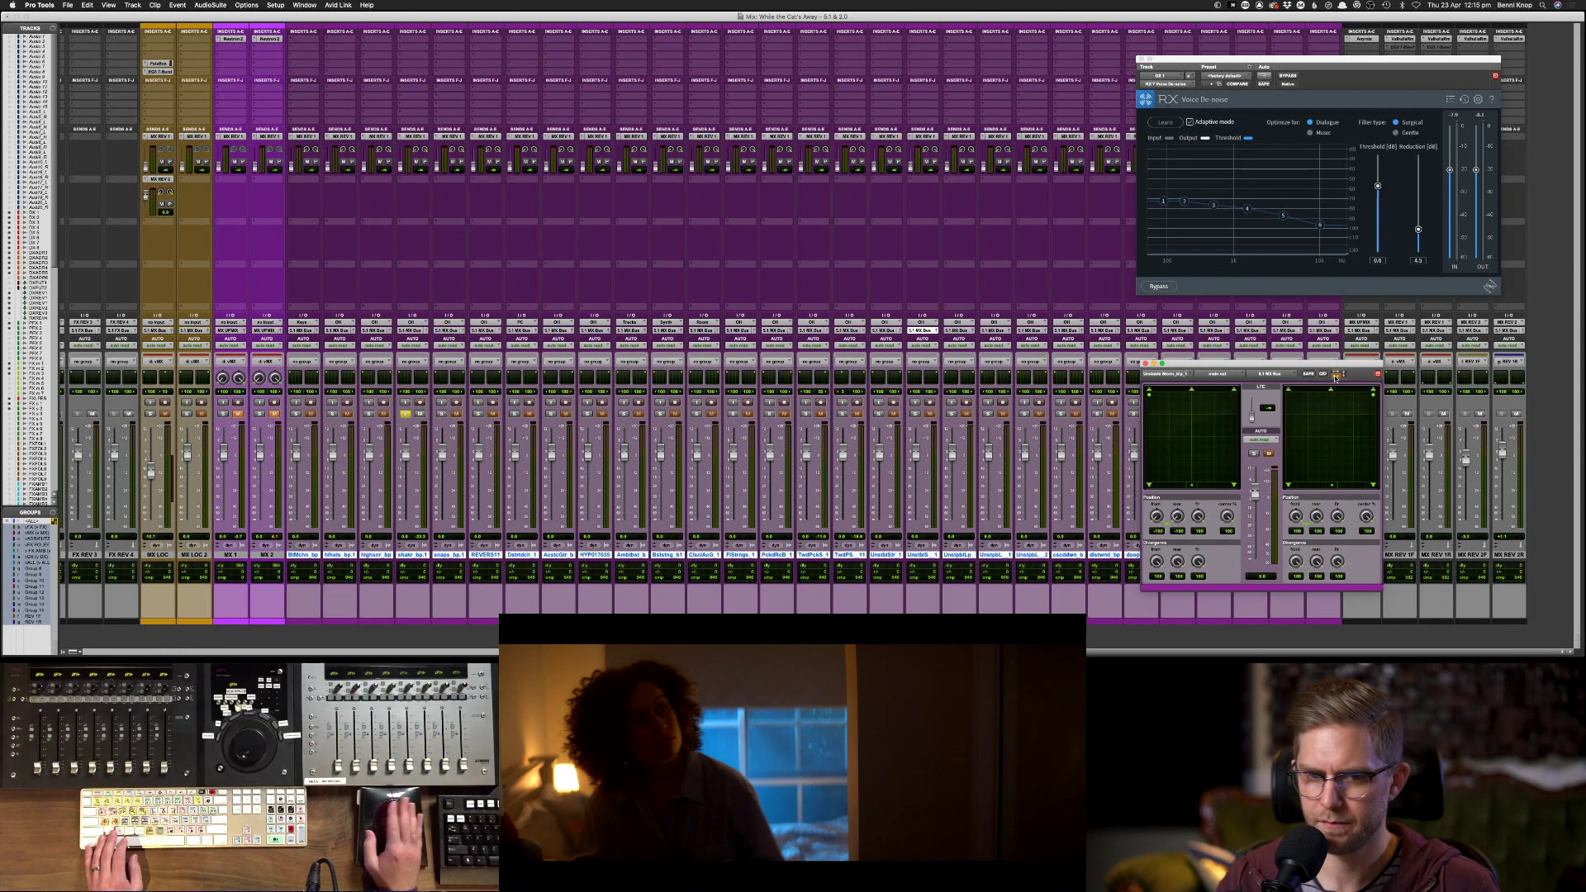
left_click(411, 377)
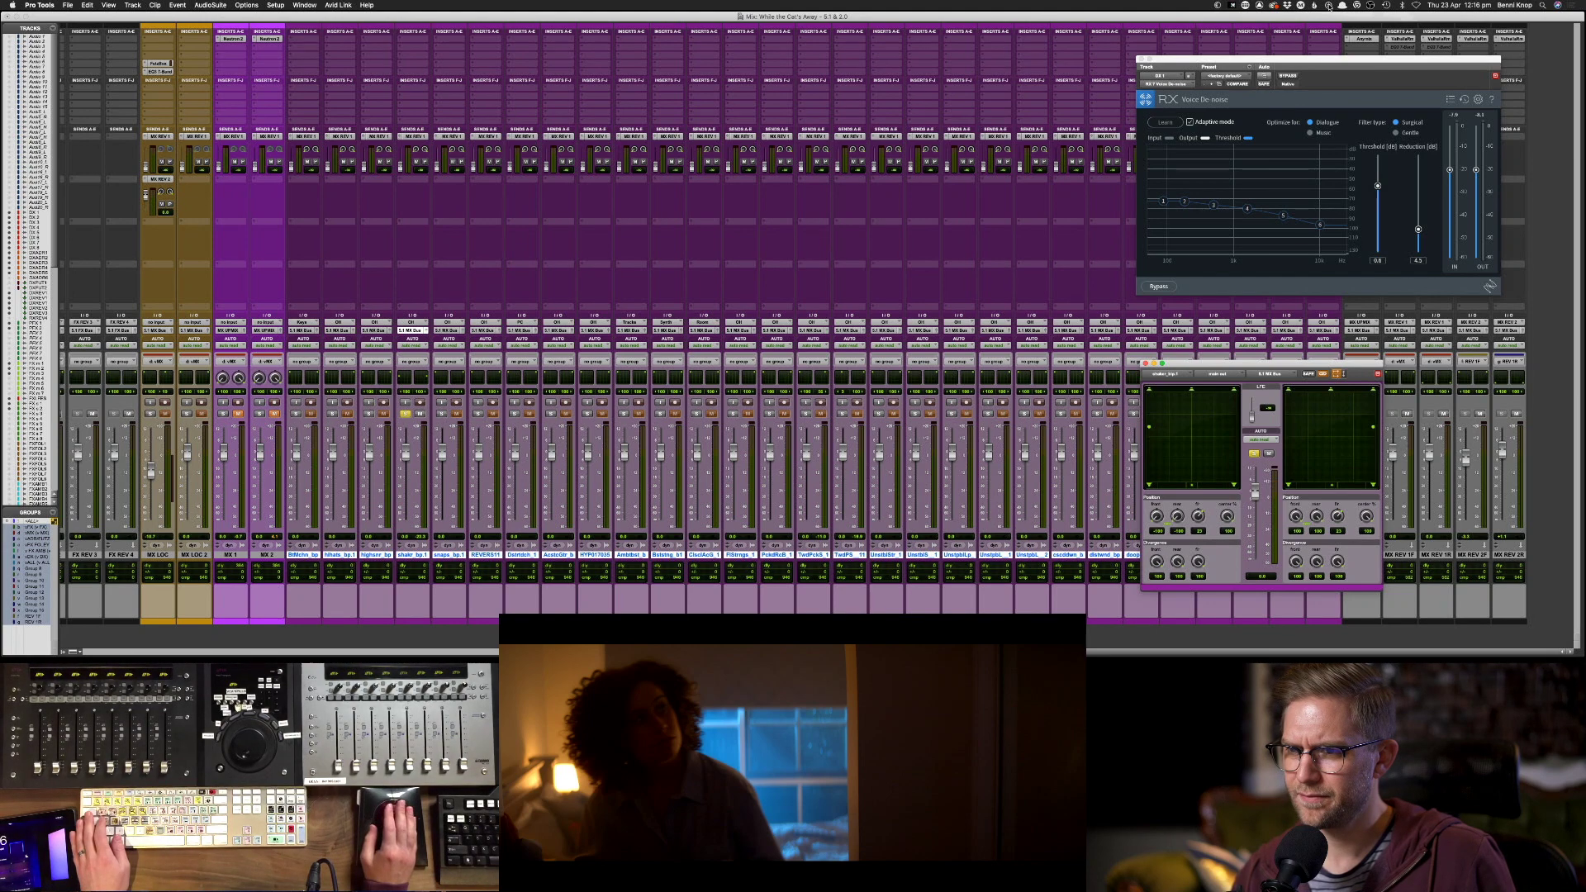
- Open the EuControl settings, check the control surface listed under My Surfaces, and return to the Pro Tools mixer
left_click(1217, 5)
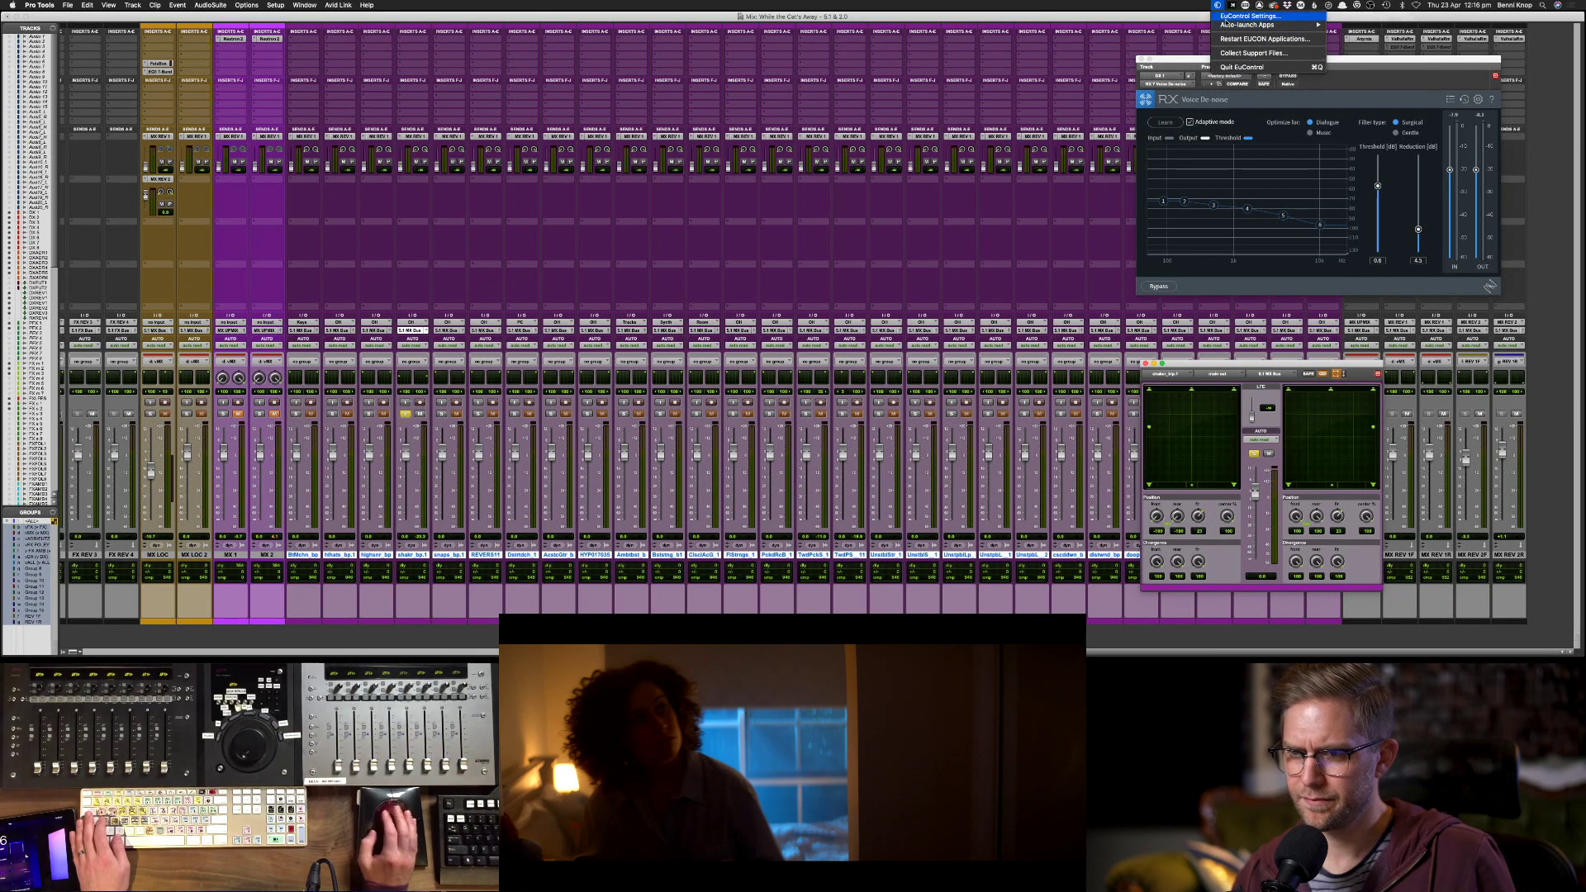
left_click(1231, 16)
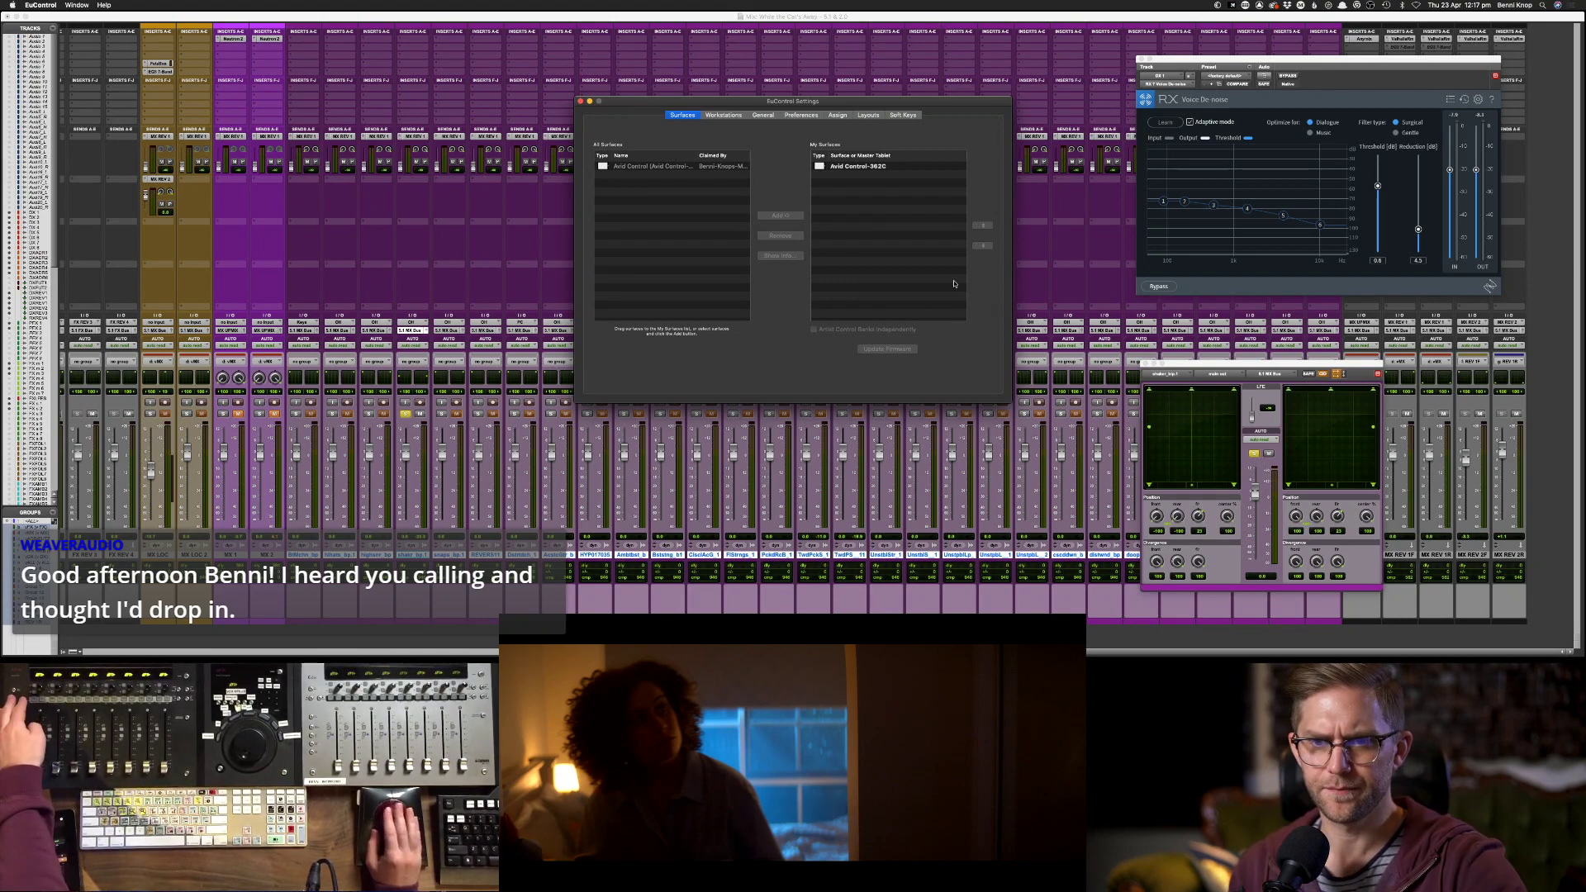
left_click(875, 236)
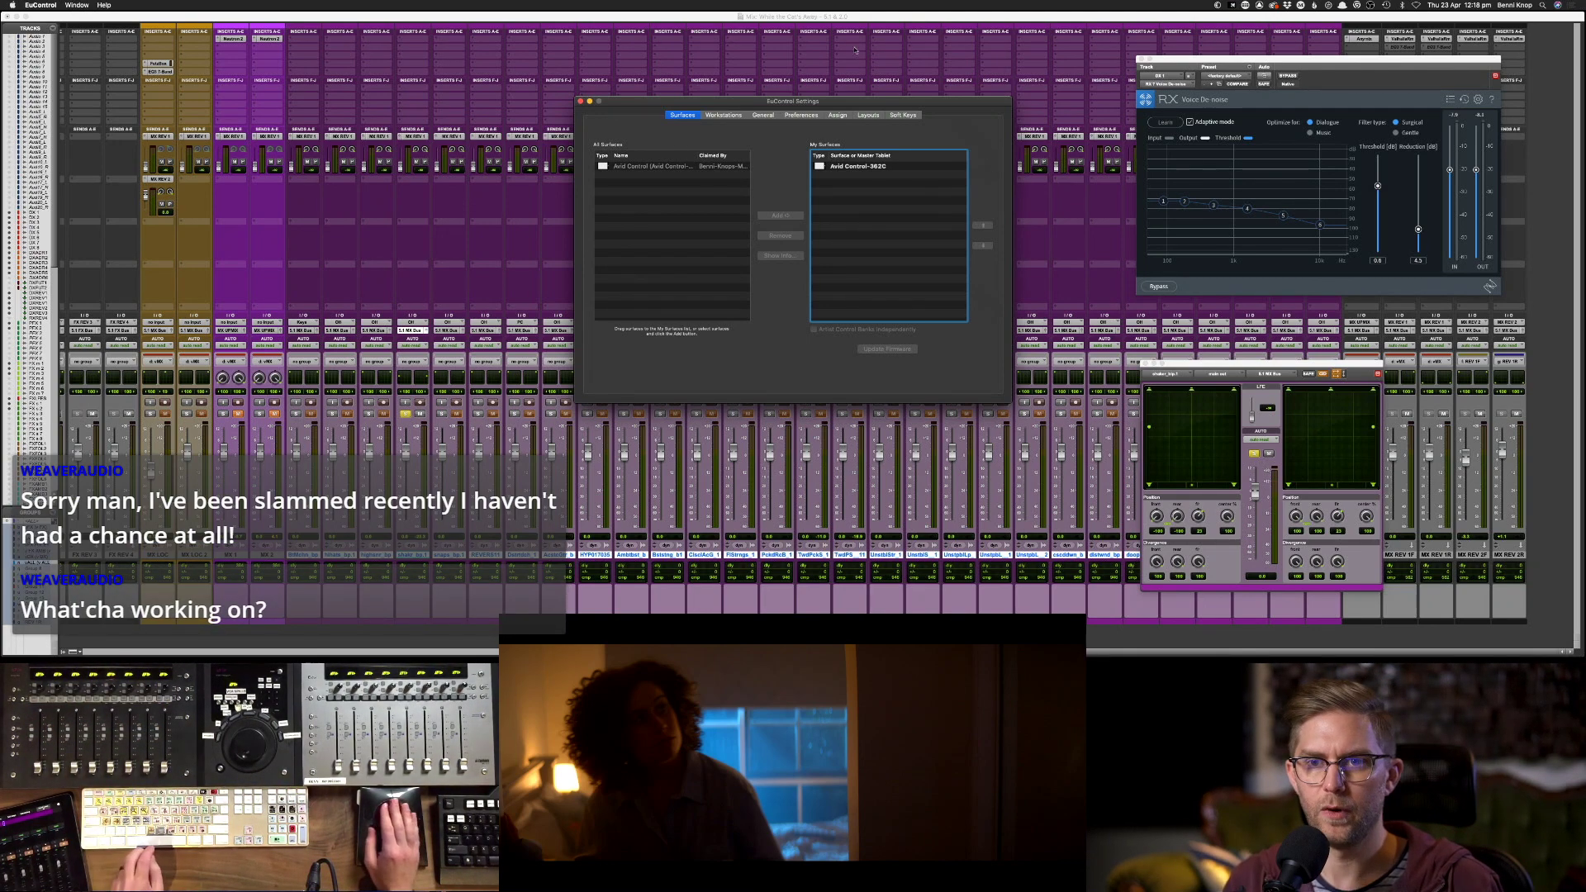
left_click(831, 23)
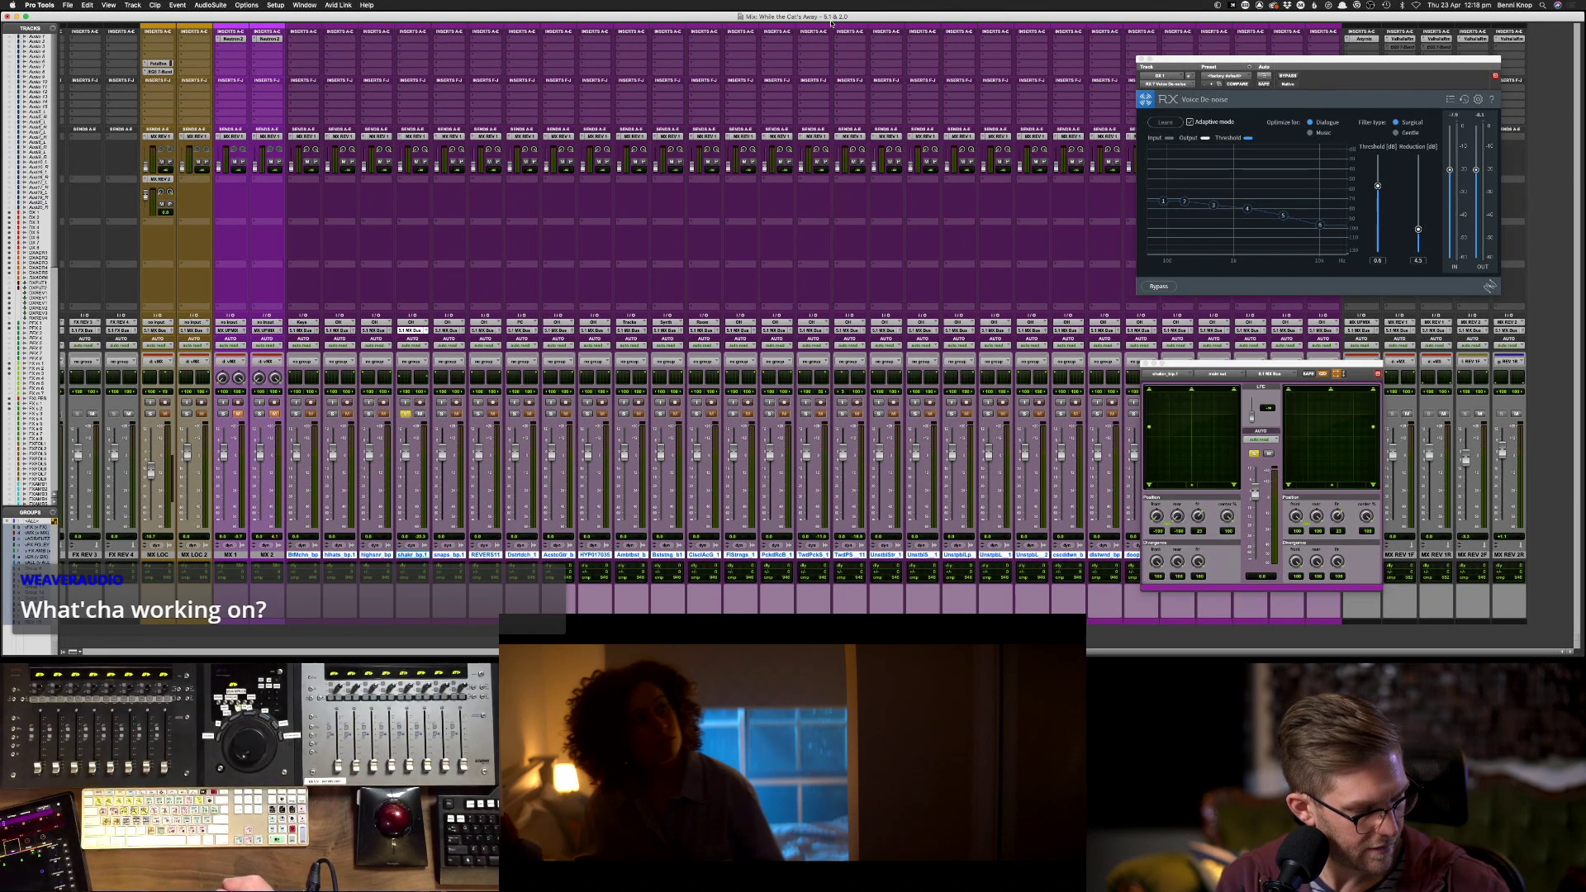
- Hide all floating plug-in and output windows and zoom the Edit window out to show the full stem clips
key("ctrl+alt+super+w")
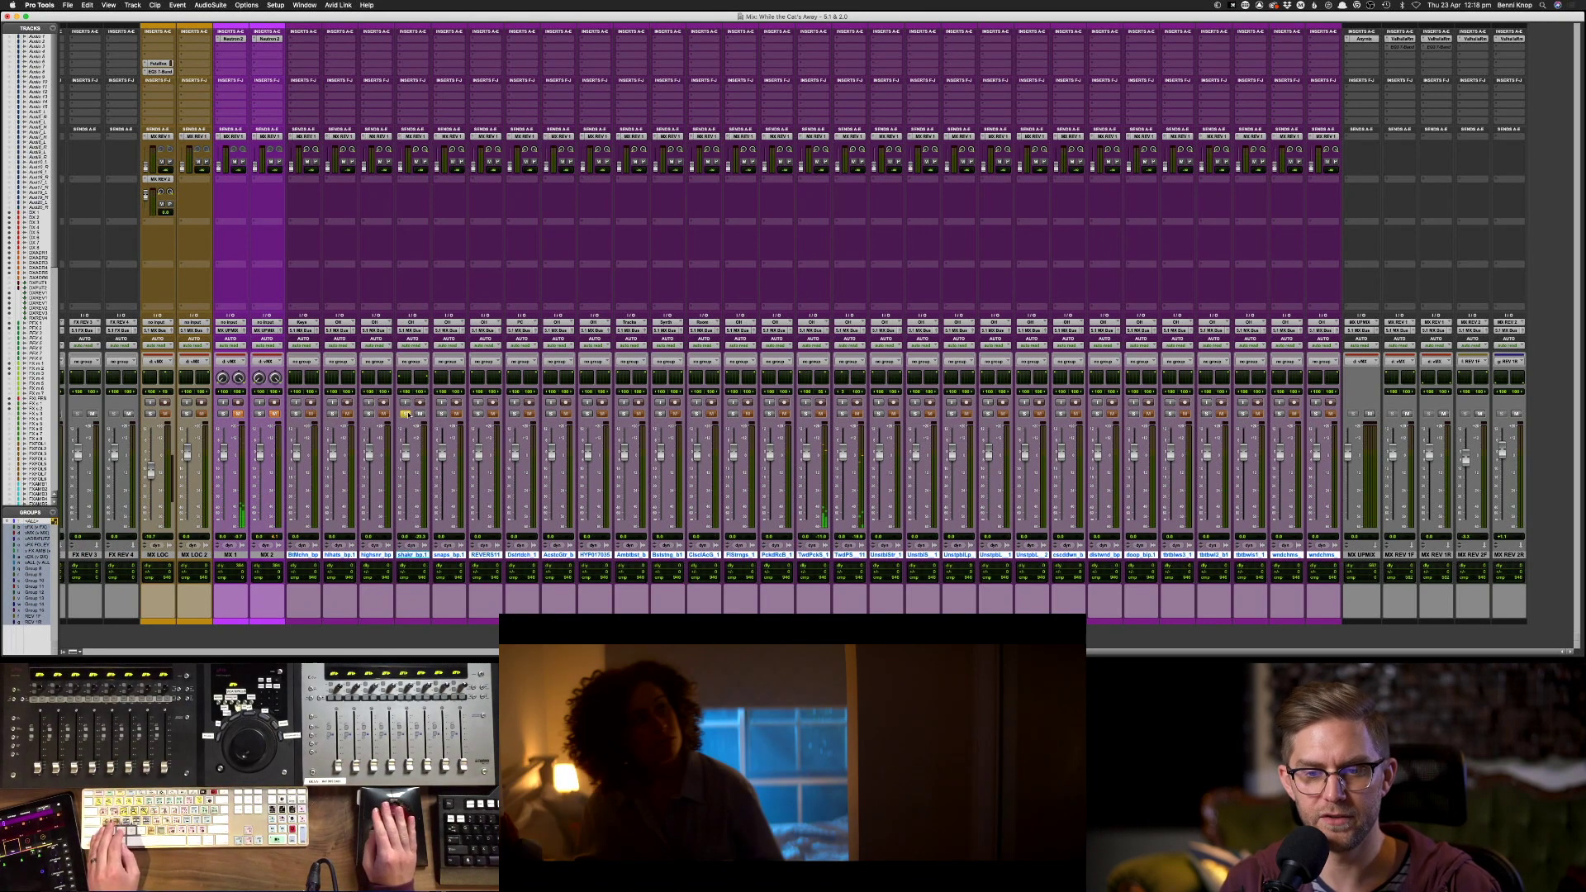
key("super+equal")
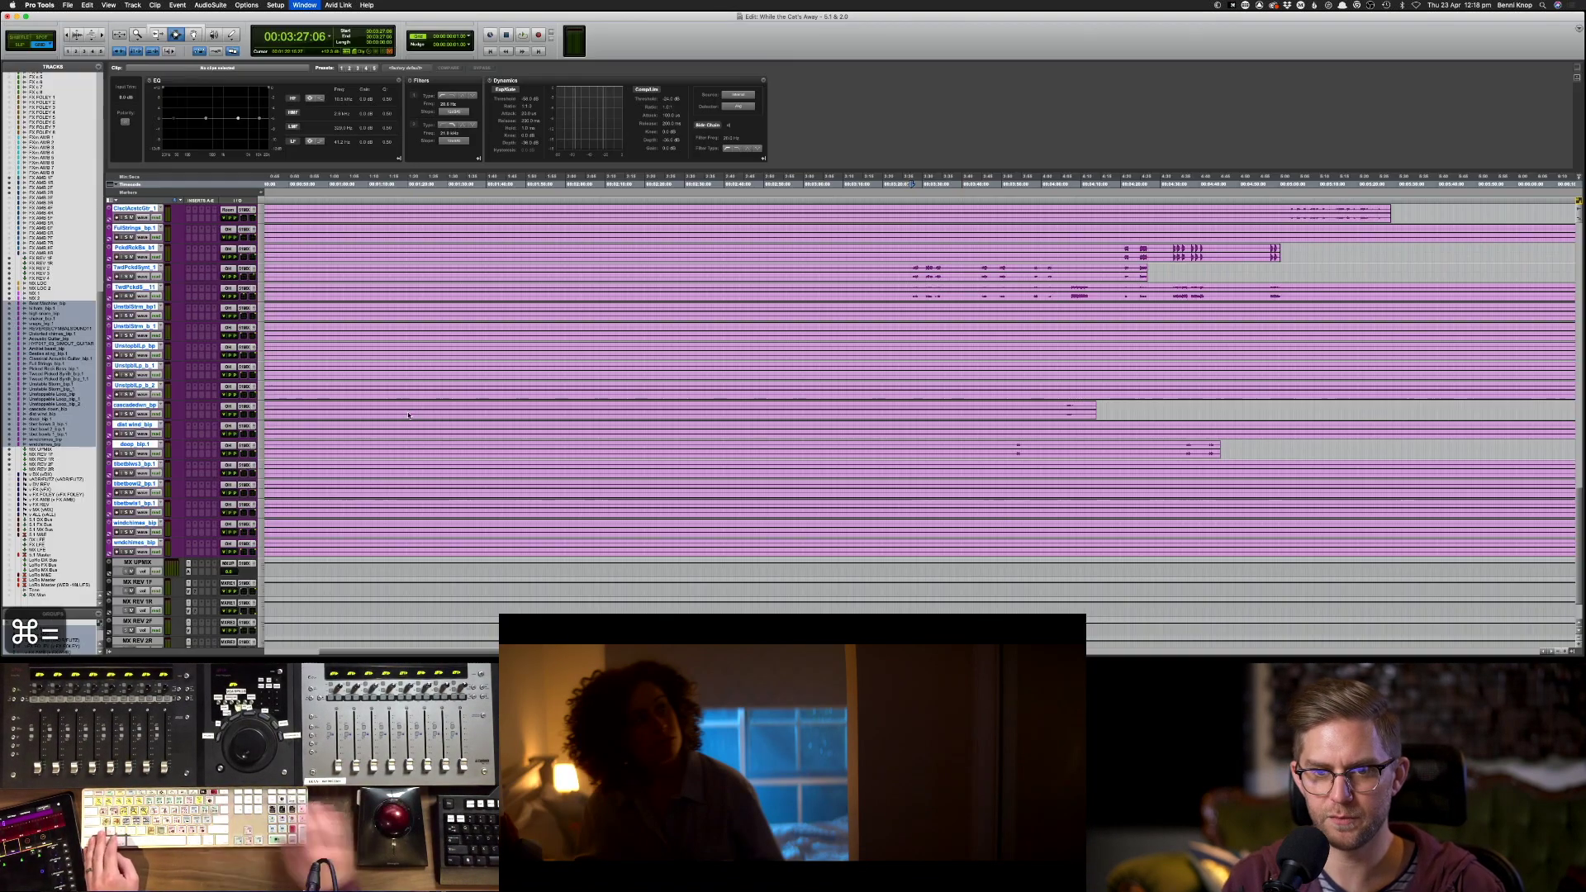
key("super+bracketleft")
key("super+bracketleft")
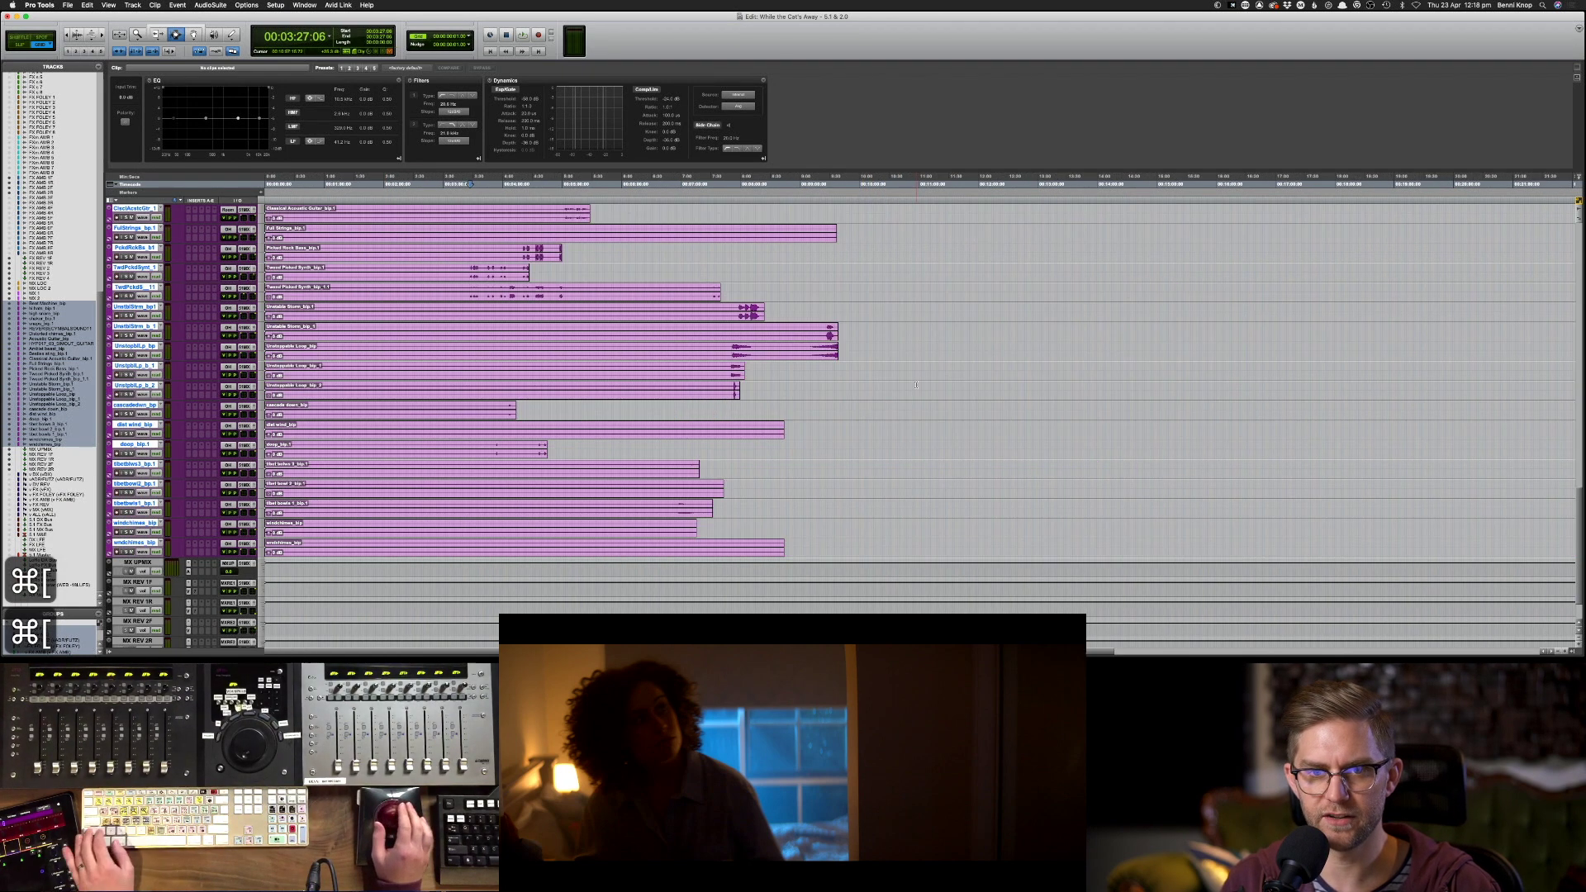
- Solo the DX 1 dialogue track, play the film from 3:27, and bring up the mixer
scroll(903, 387, "up", 20)
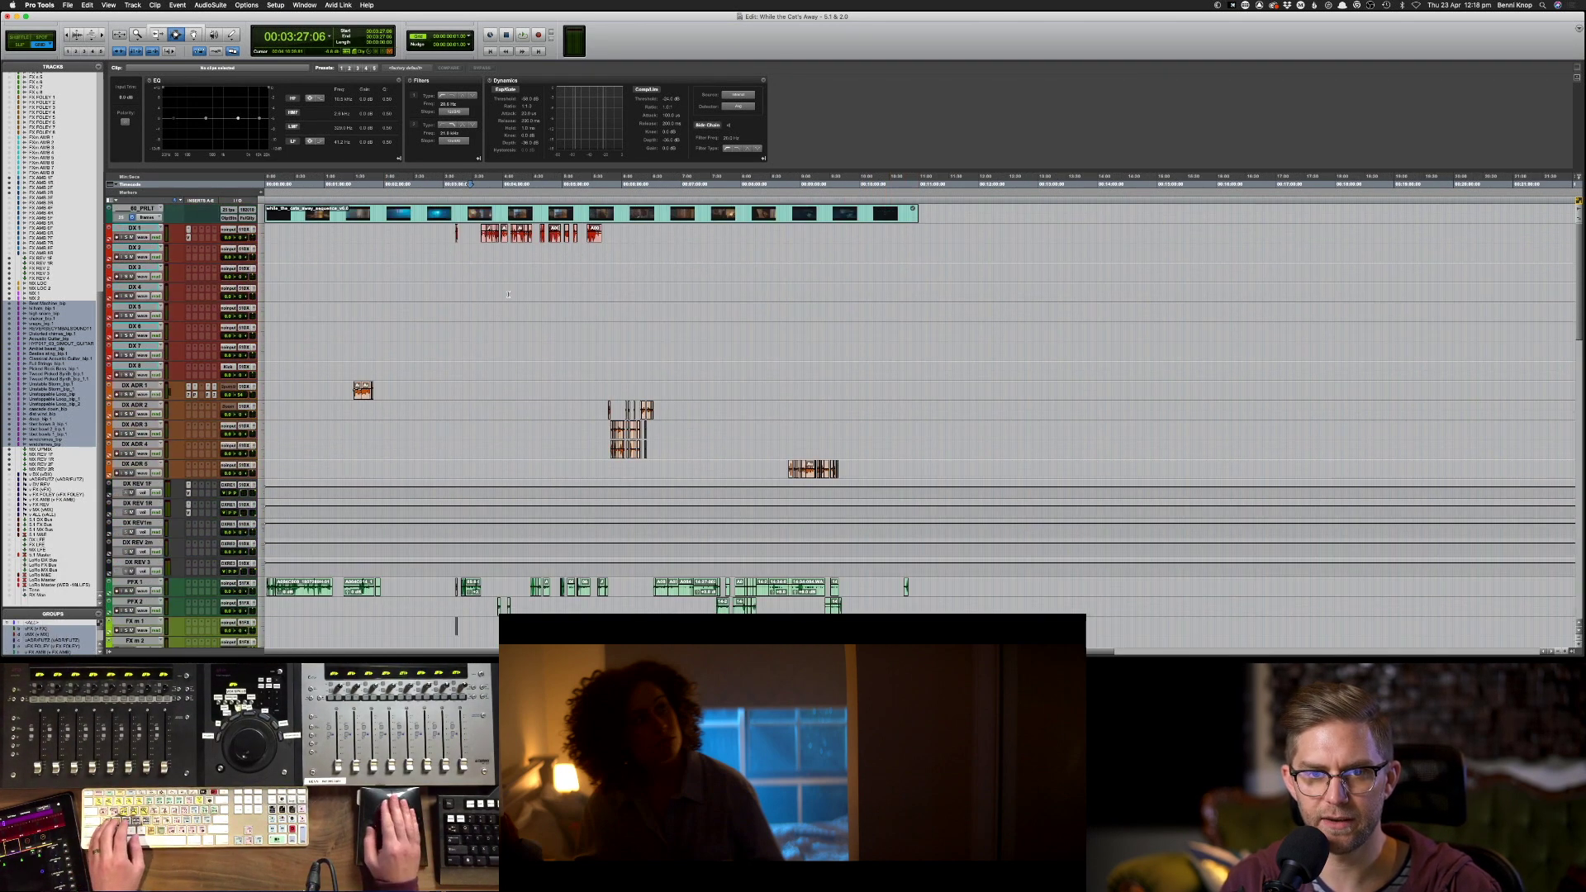
key("space")
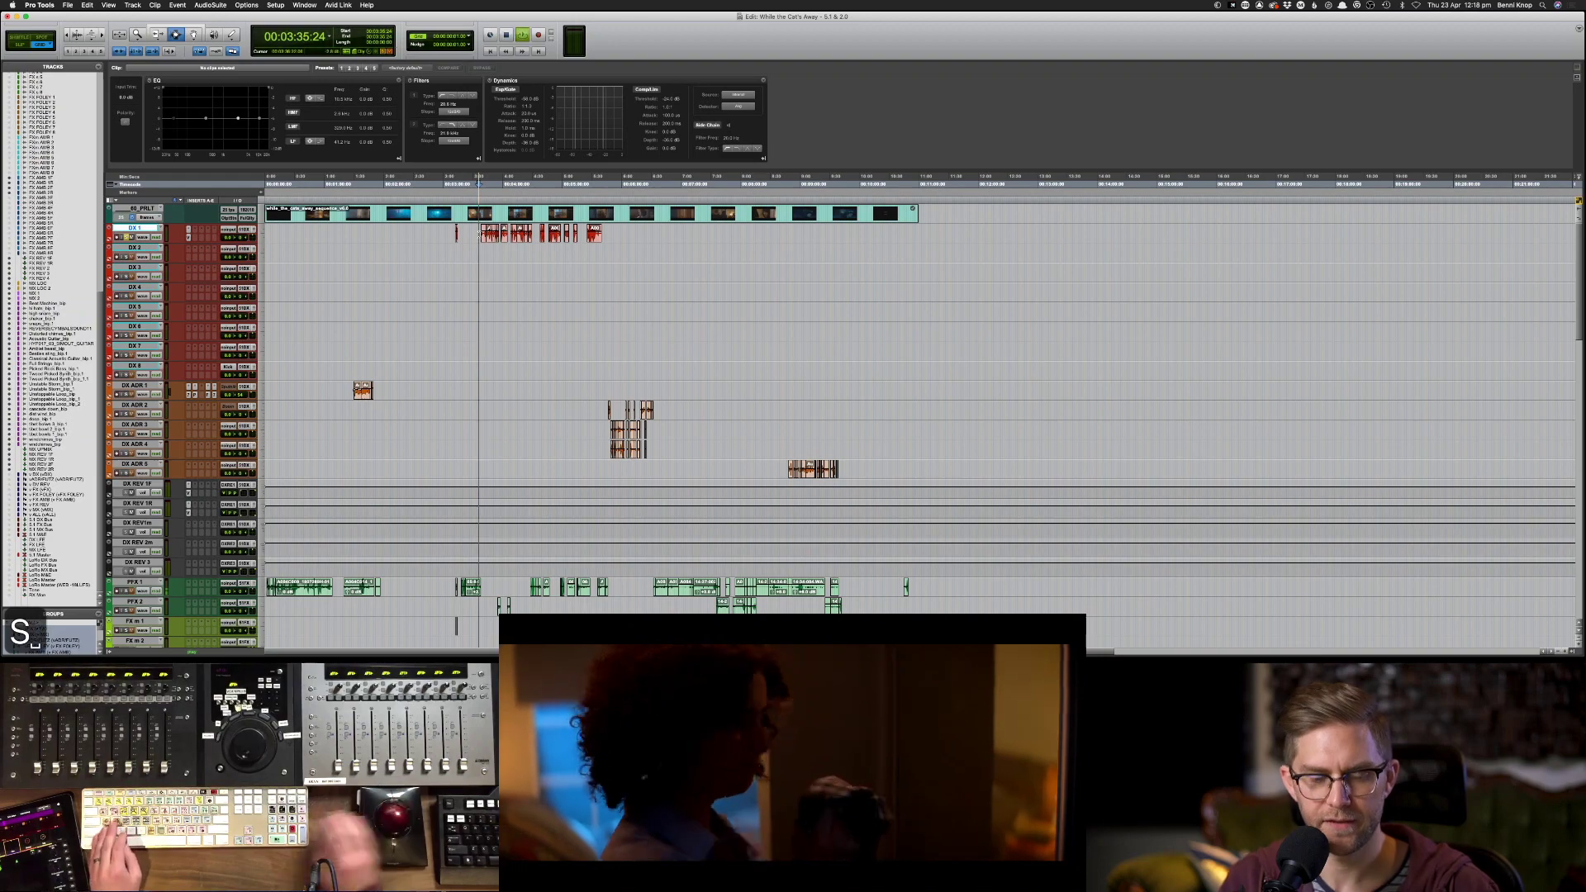
key("super+equal")
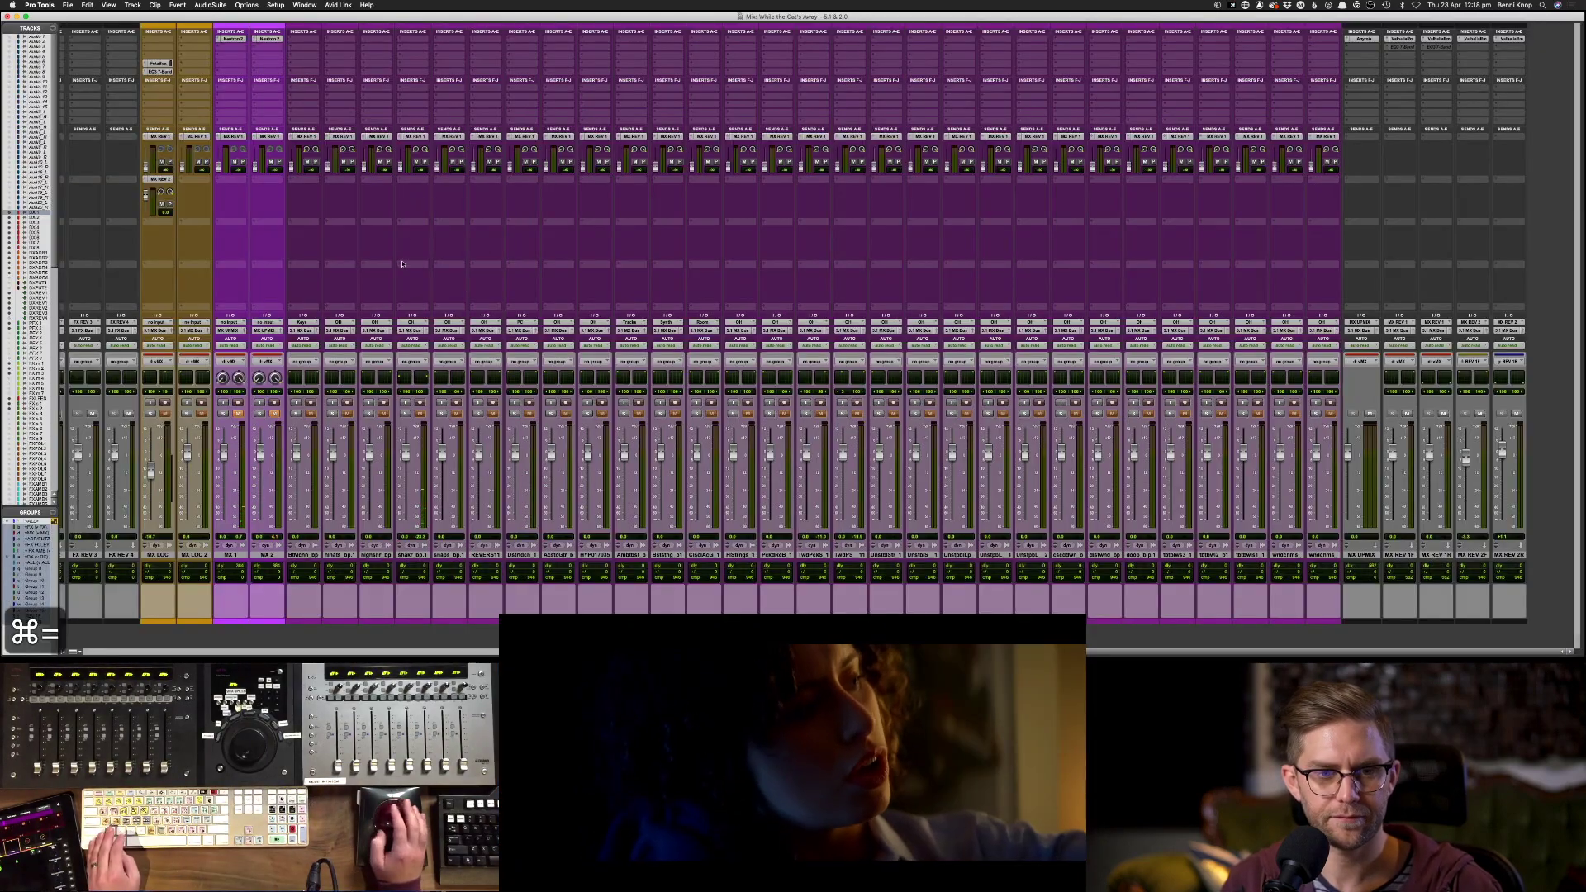
- Insert the mono Neutron 2 Equalizer plug-in in DX 1's second insert slot and place its window mid-screen
scroll(402, 267, "left", 10)
scroll(401, 267, "left", 15)
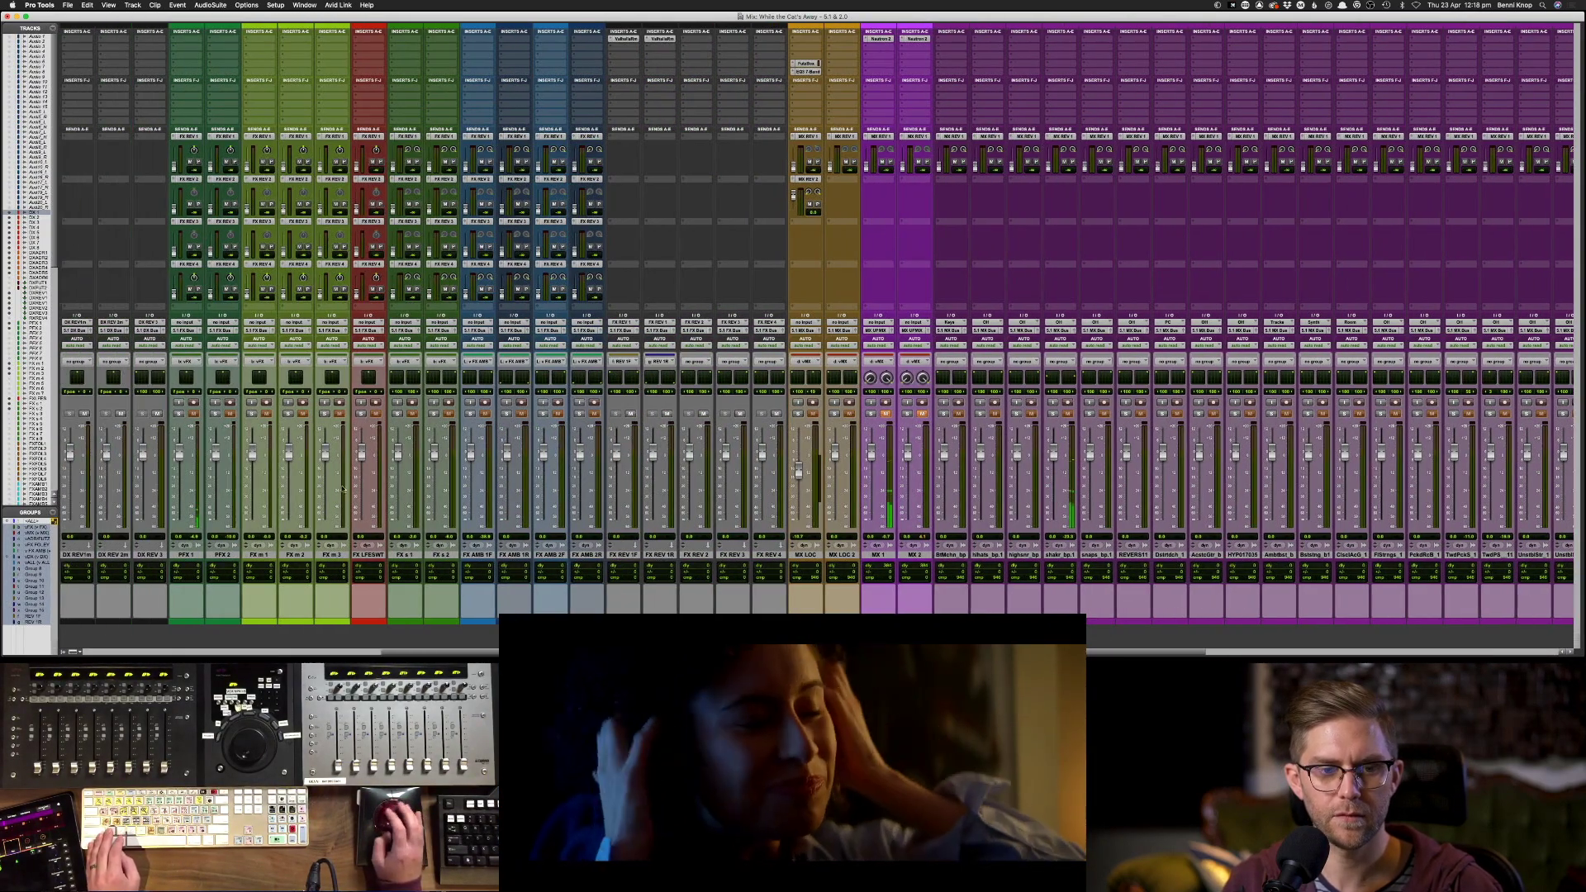
left_click(84, 49)
mouse_move(163, 58)
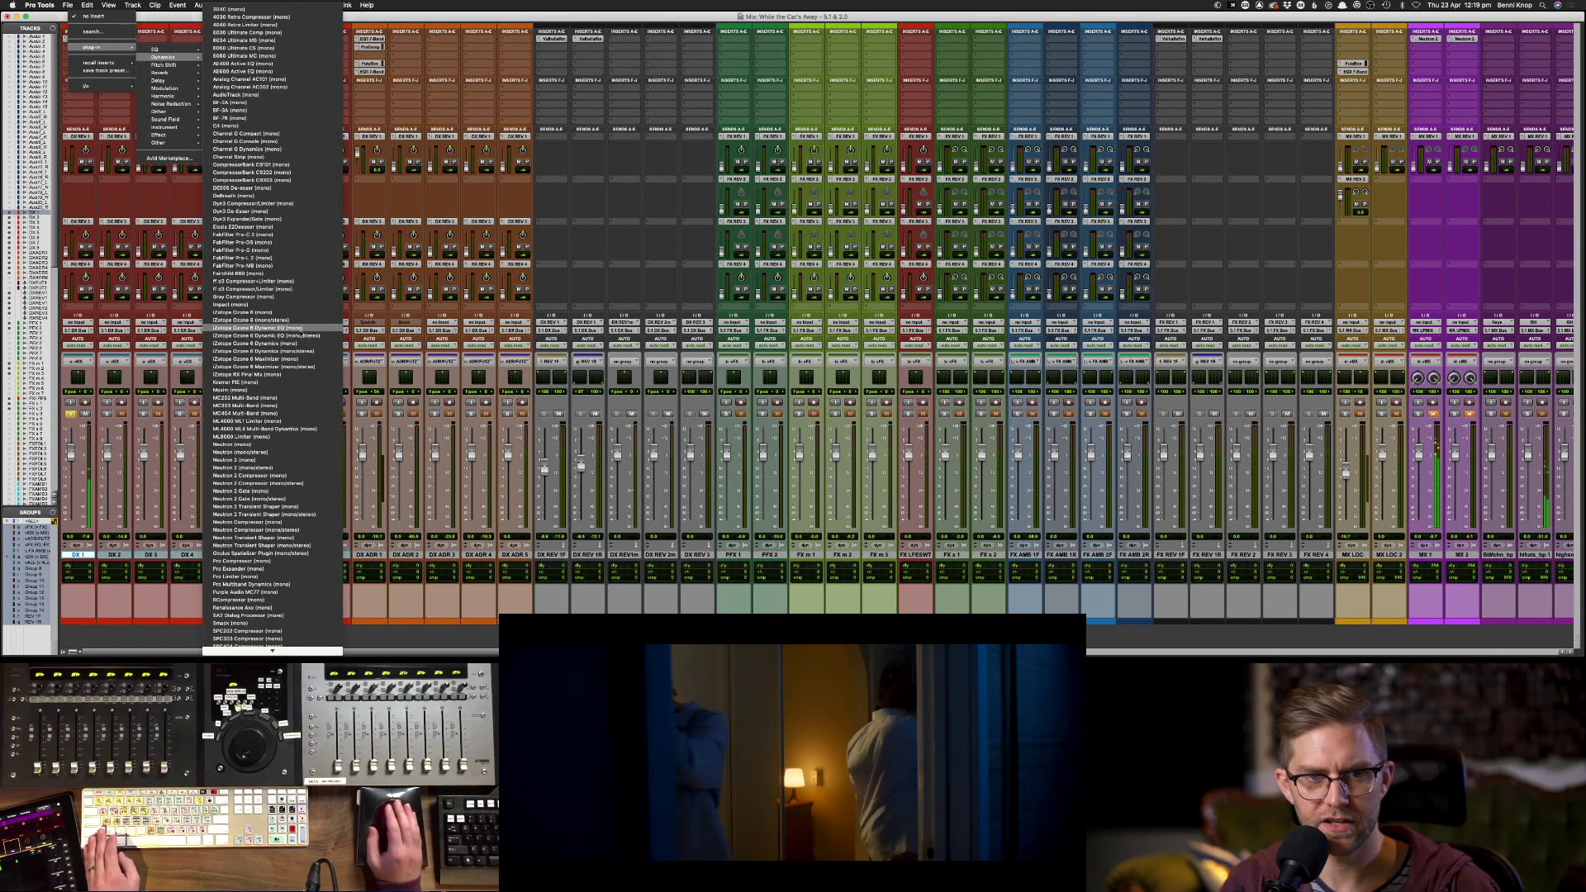
key("Escape")
left_click(104, 34)
type("nuetor")
key("BackSpace")
key("BackSpace")
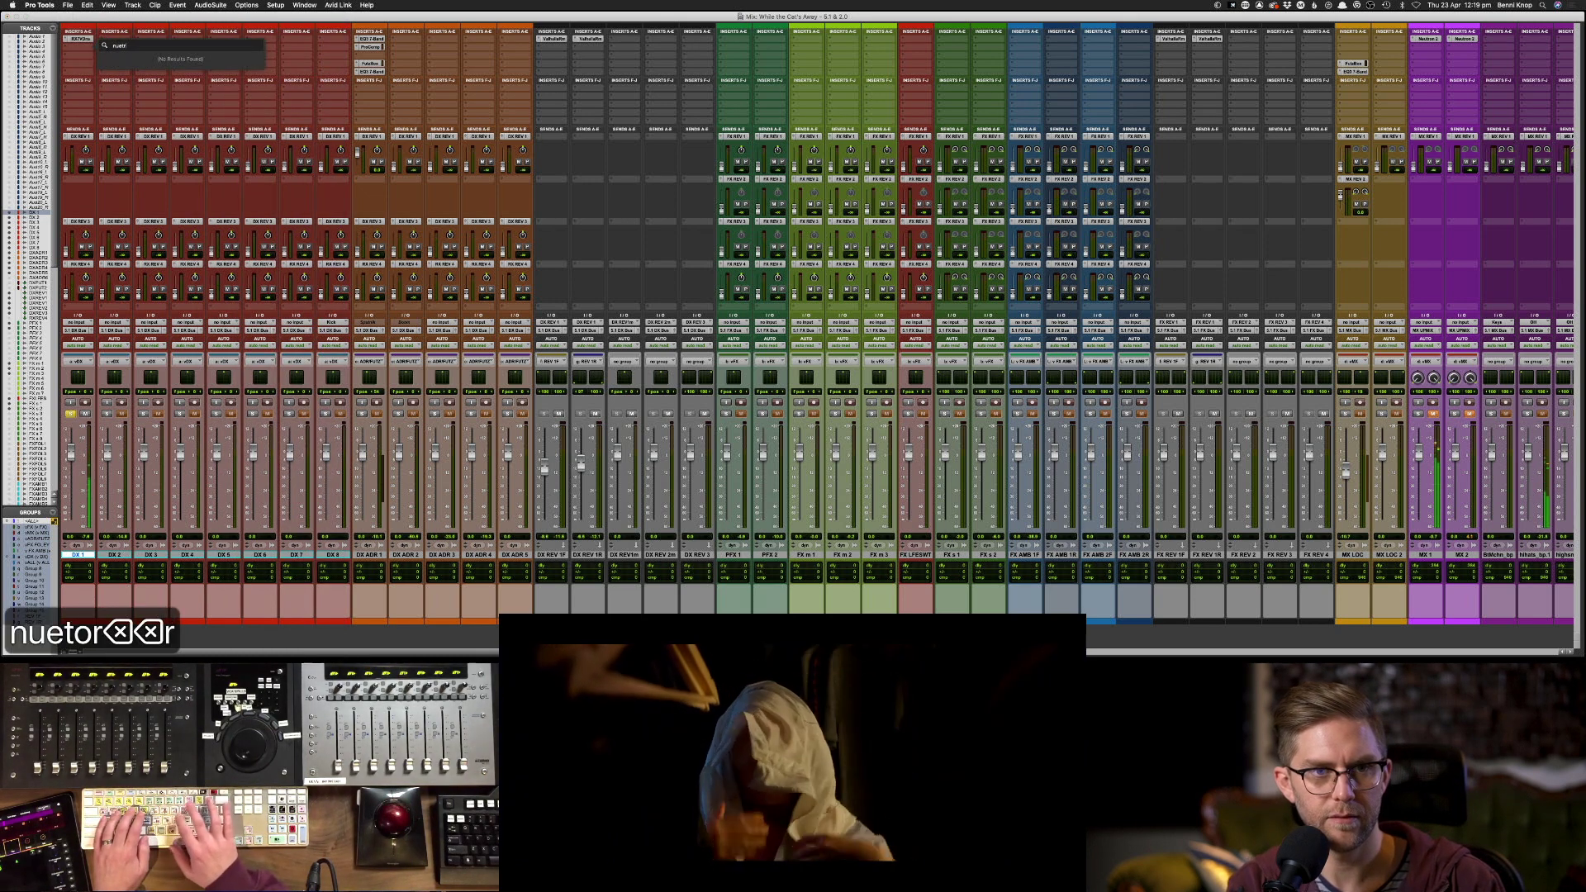
type("r")
key("BackSpace")
key("BackSpace")
key("BackSpace")
key("BackSpace")
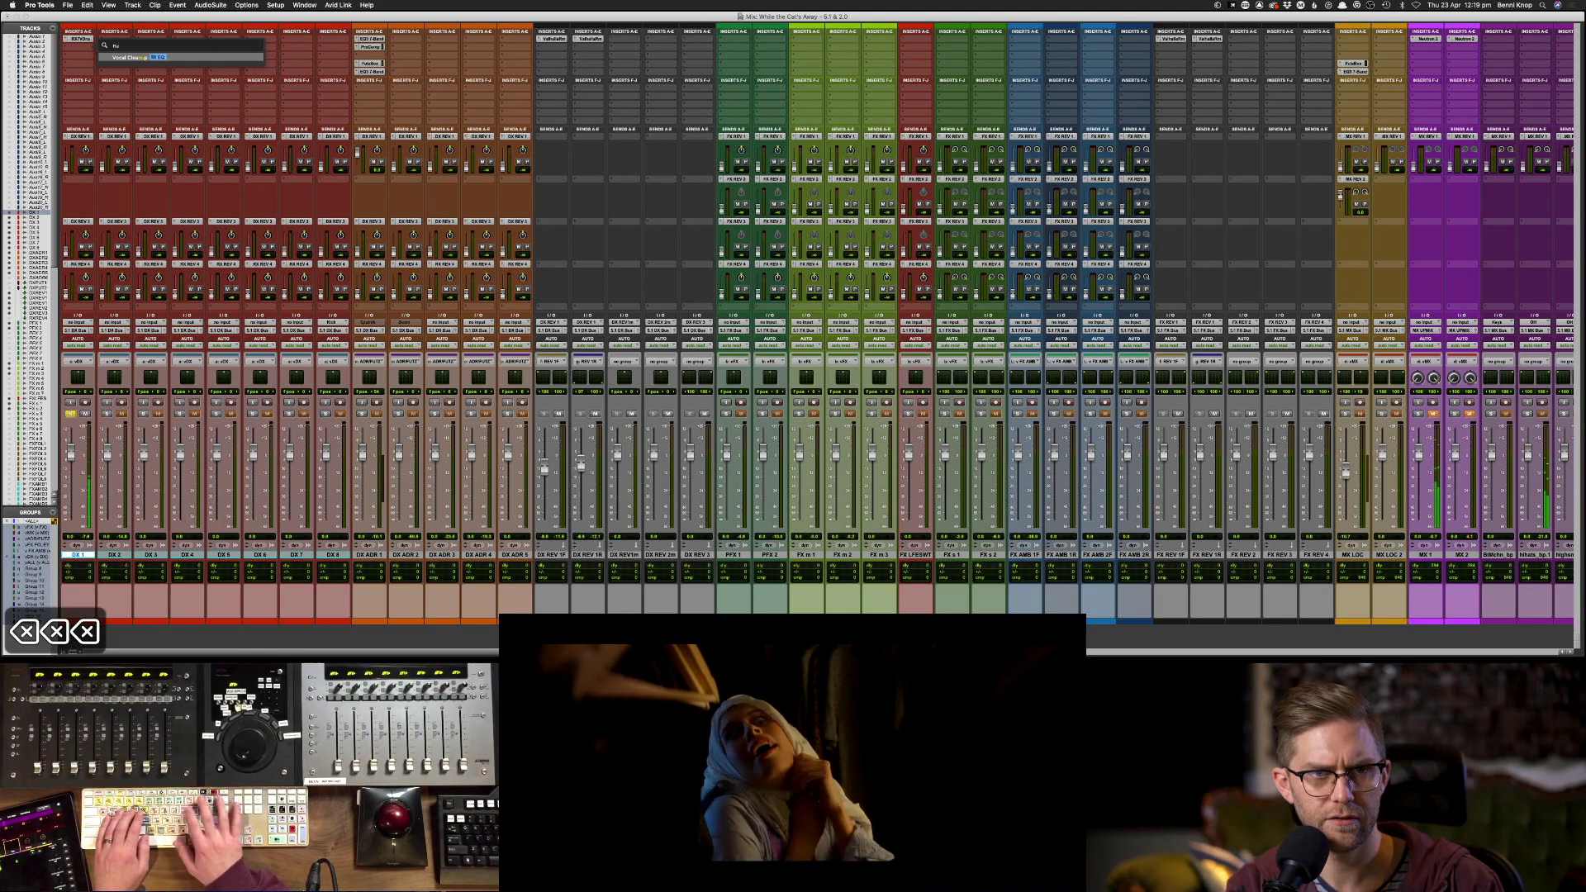
key("BackSpace")
type("n")
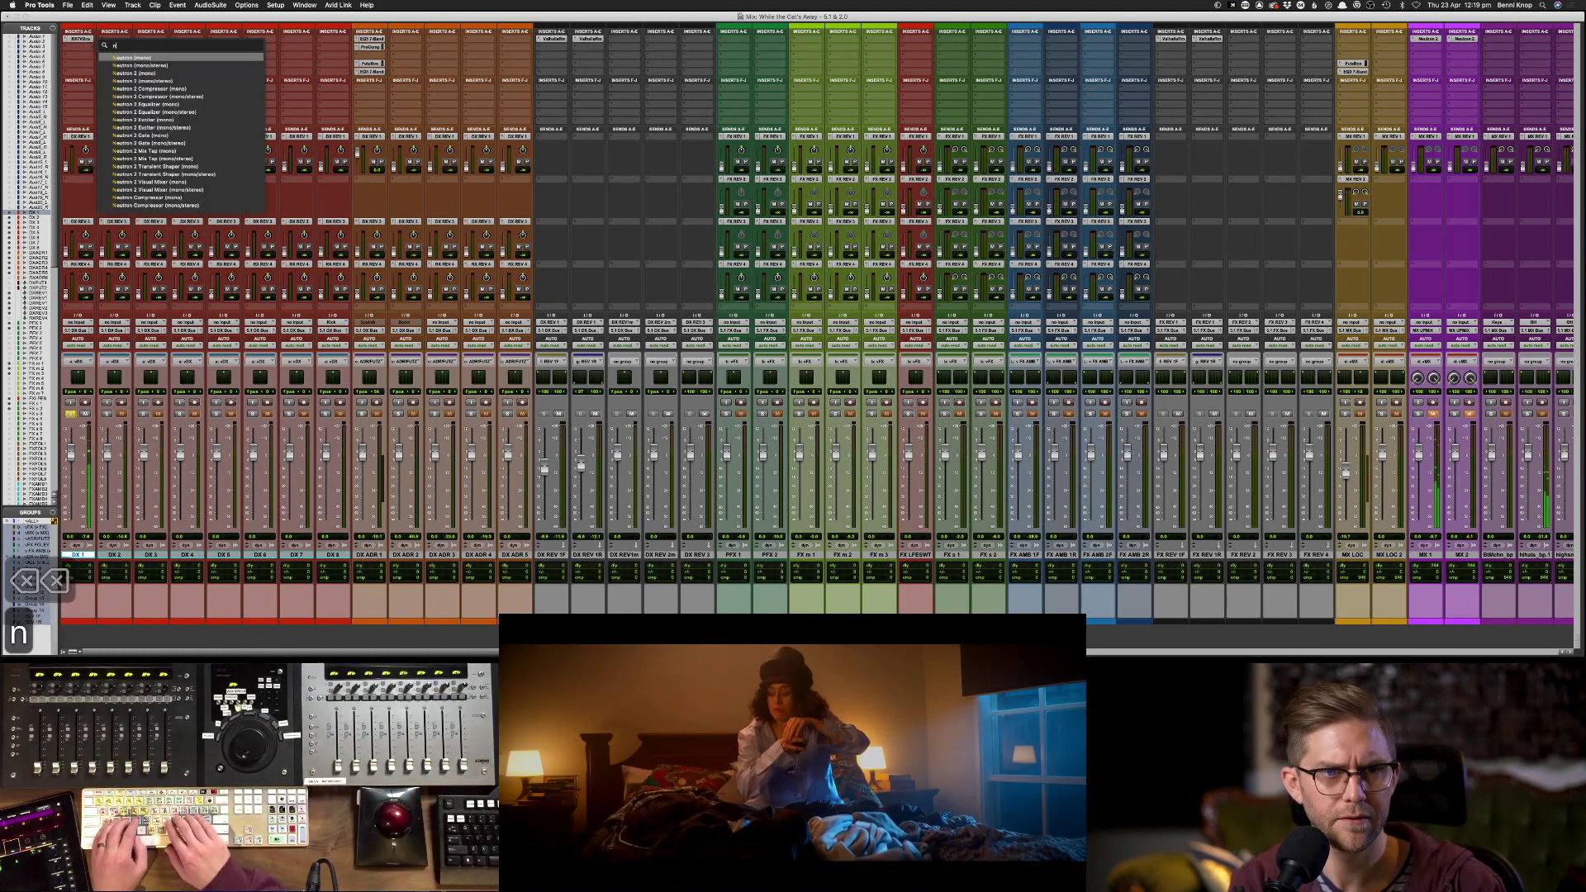
type("euto")
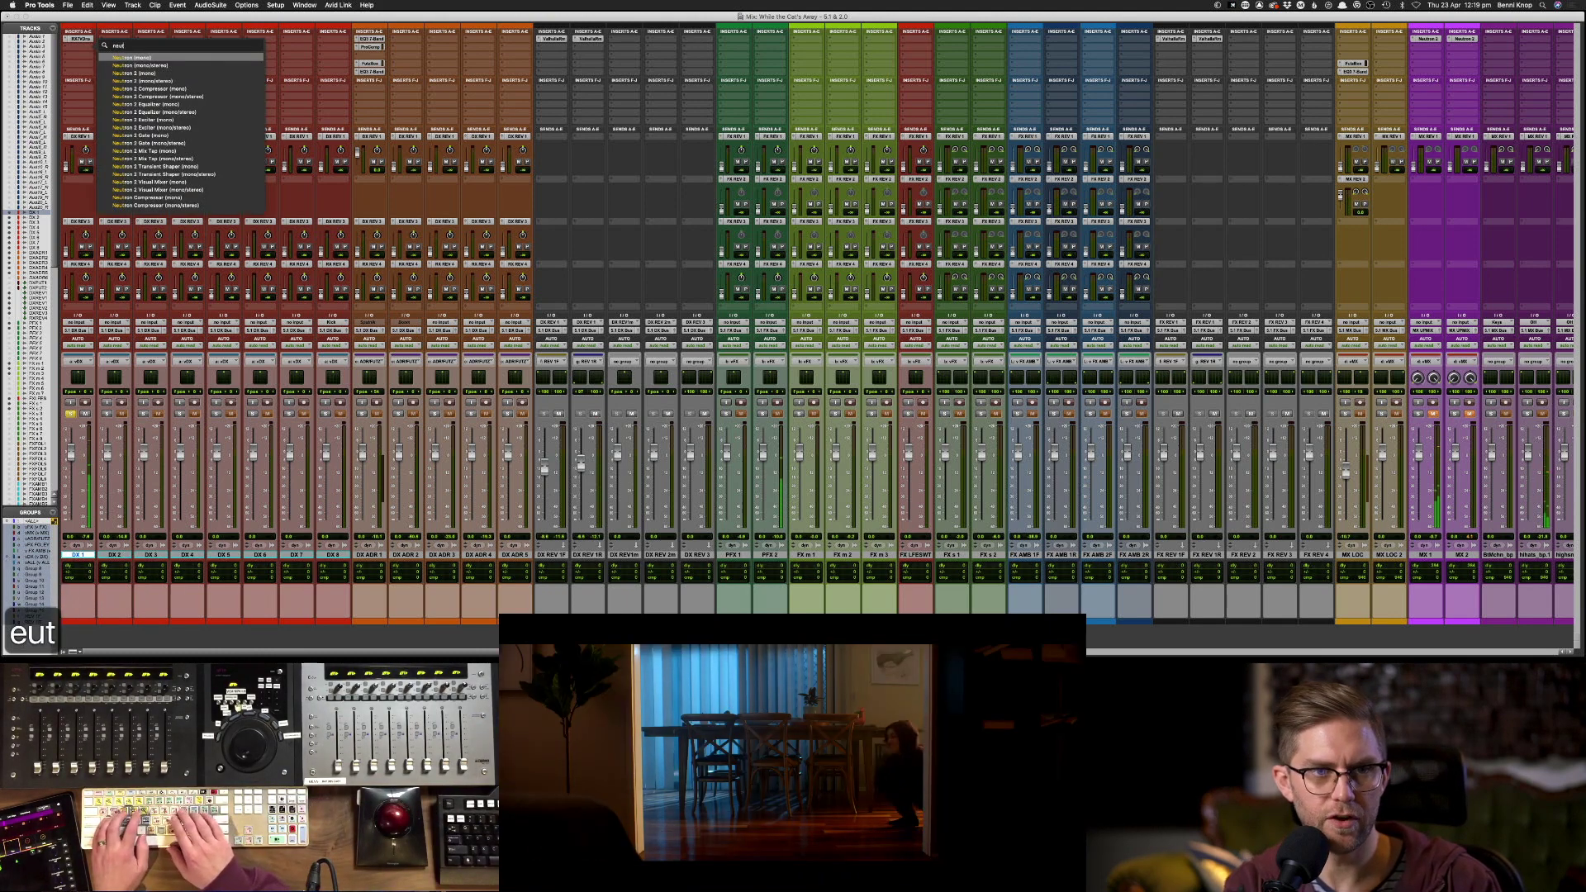
key("BackSpace")
key("Down")
key("Down")
key("Down")
key("Down")
key("Down")
key("Down")
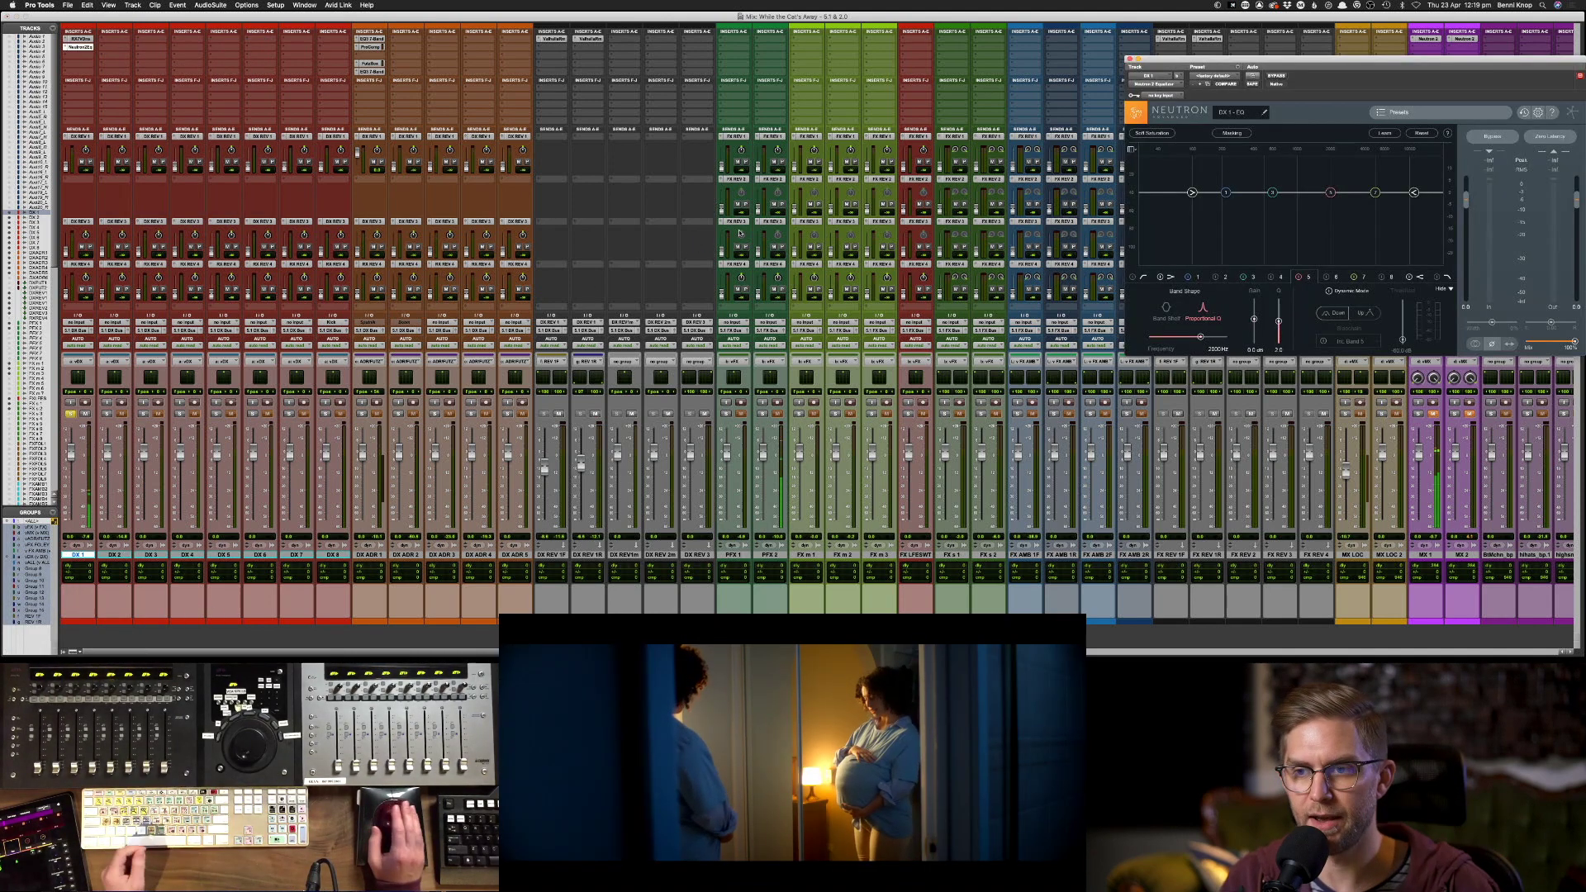
left_click_drag(1183, 61, 848, 137)
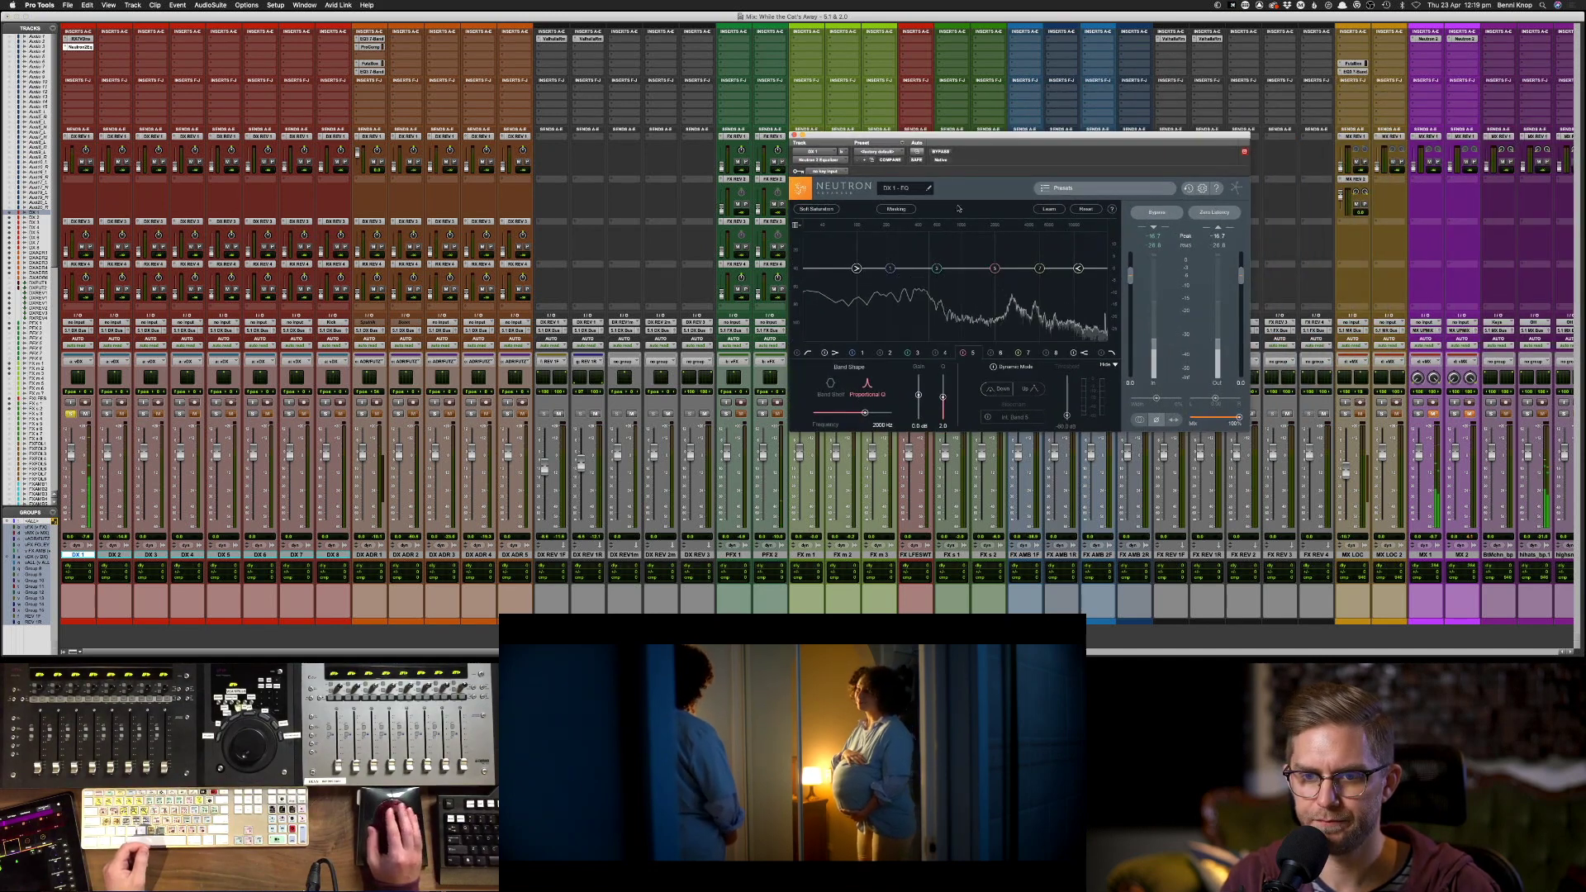
- Add a 12 dB high-pass filter at about 80 Hz to the DX 1 EQ and make slight low-mid cuts during playback
left_click(856, 269)
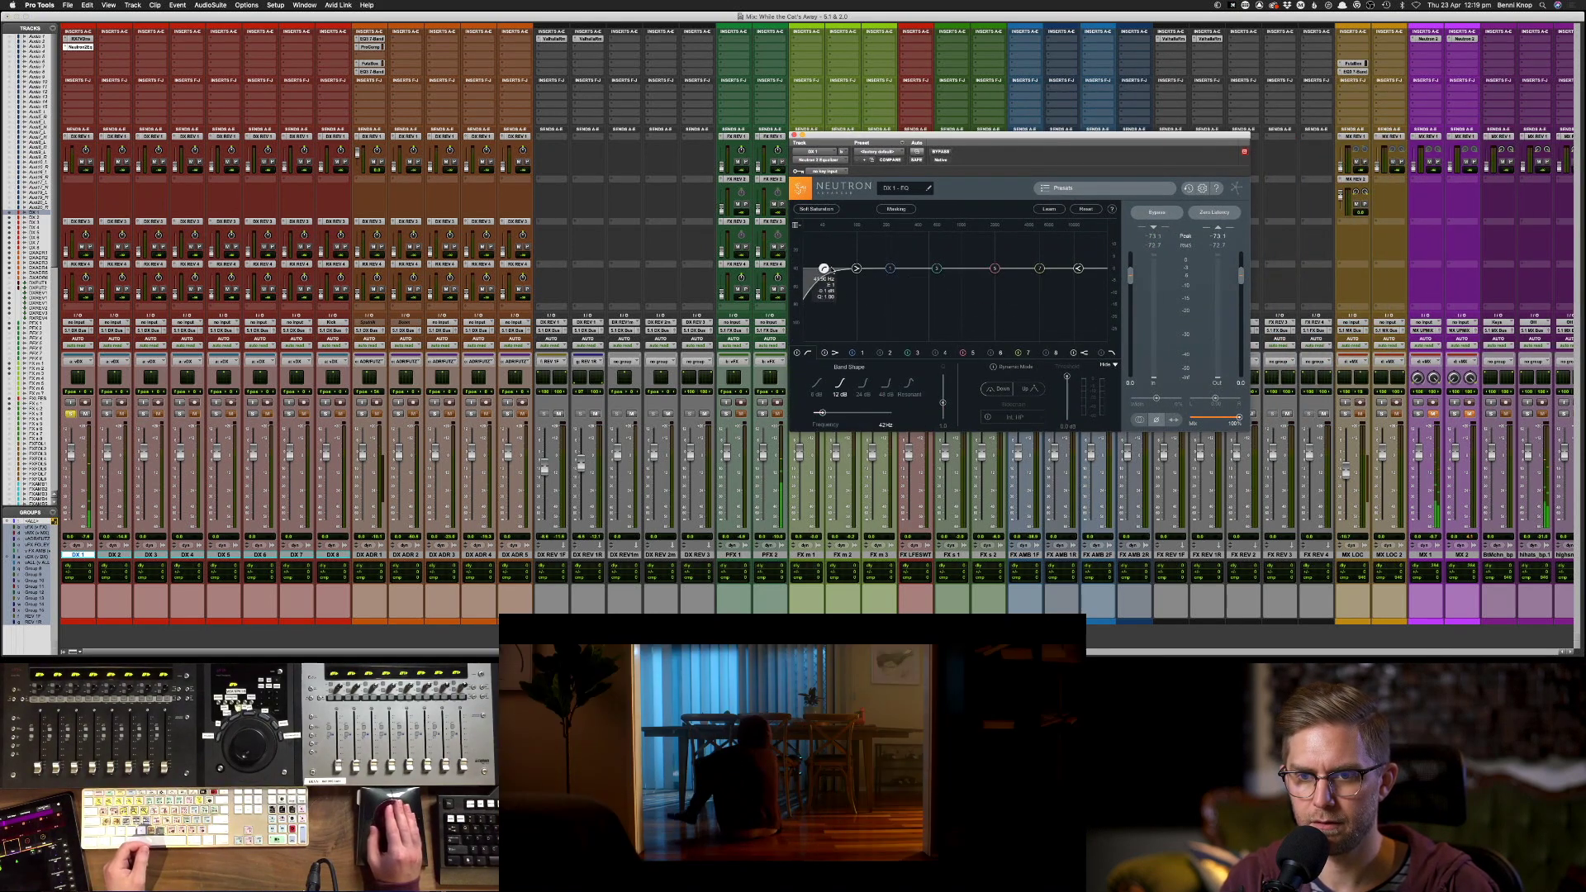
key("space")
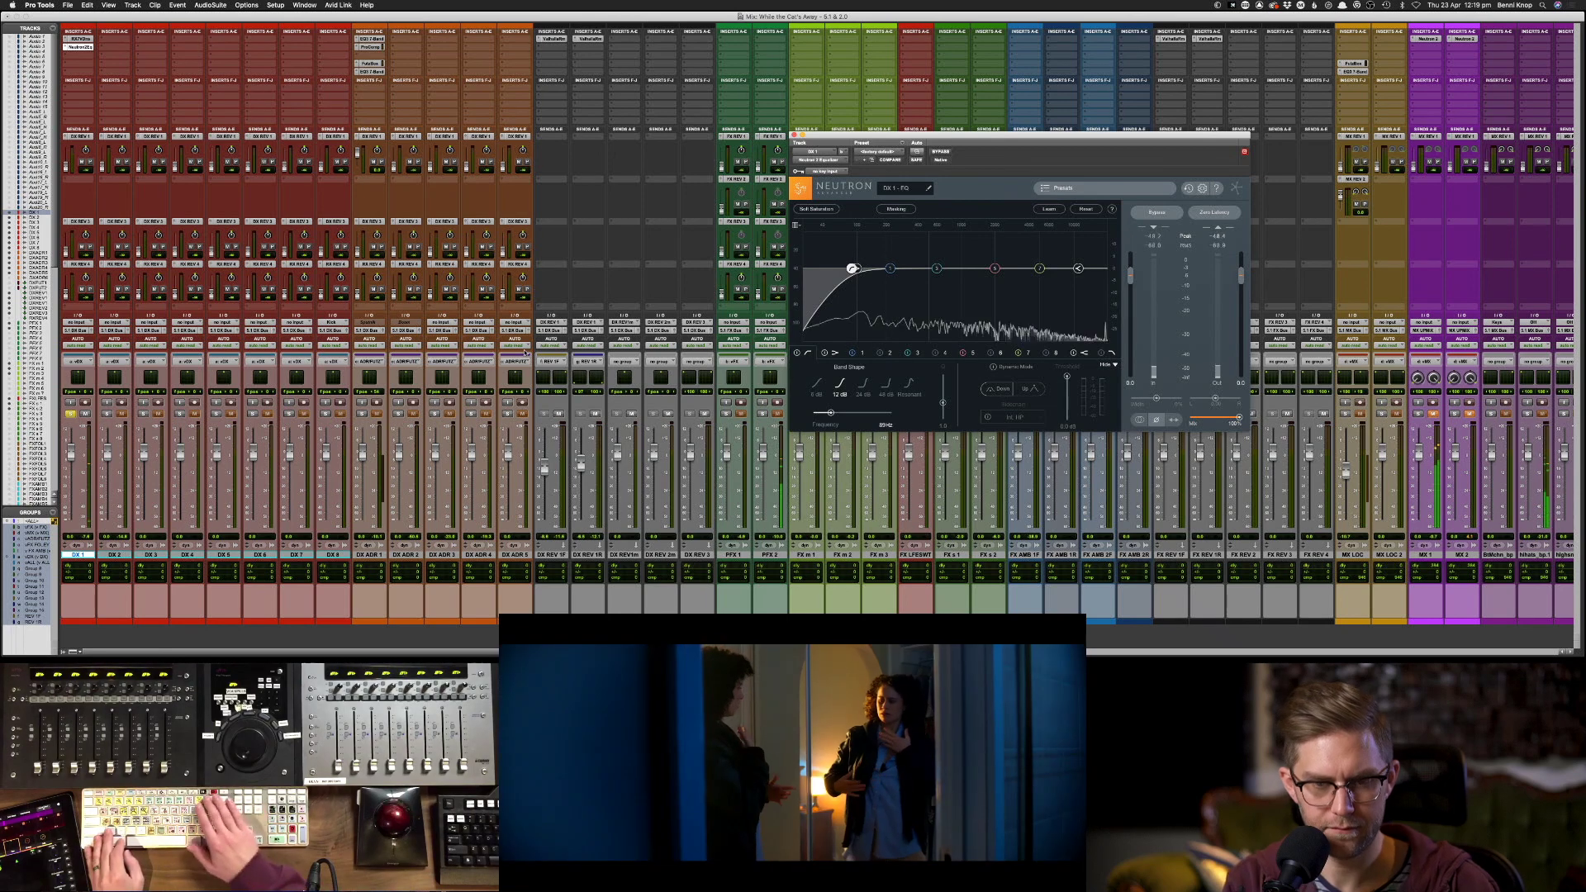
key("super+equal")
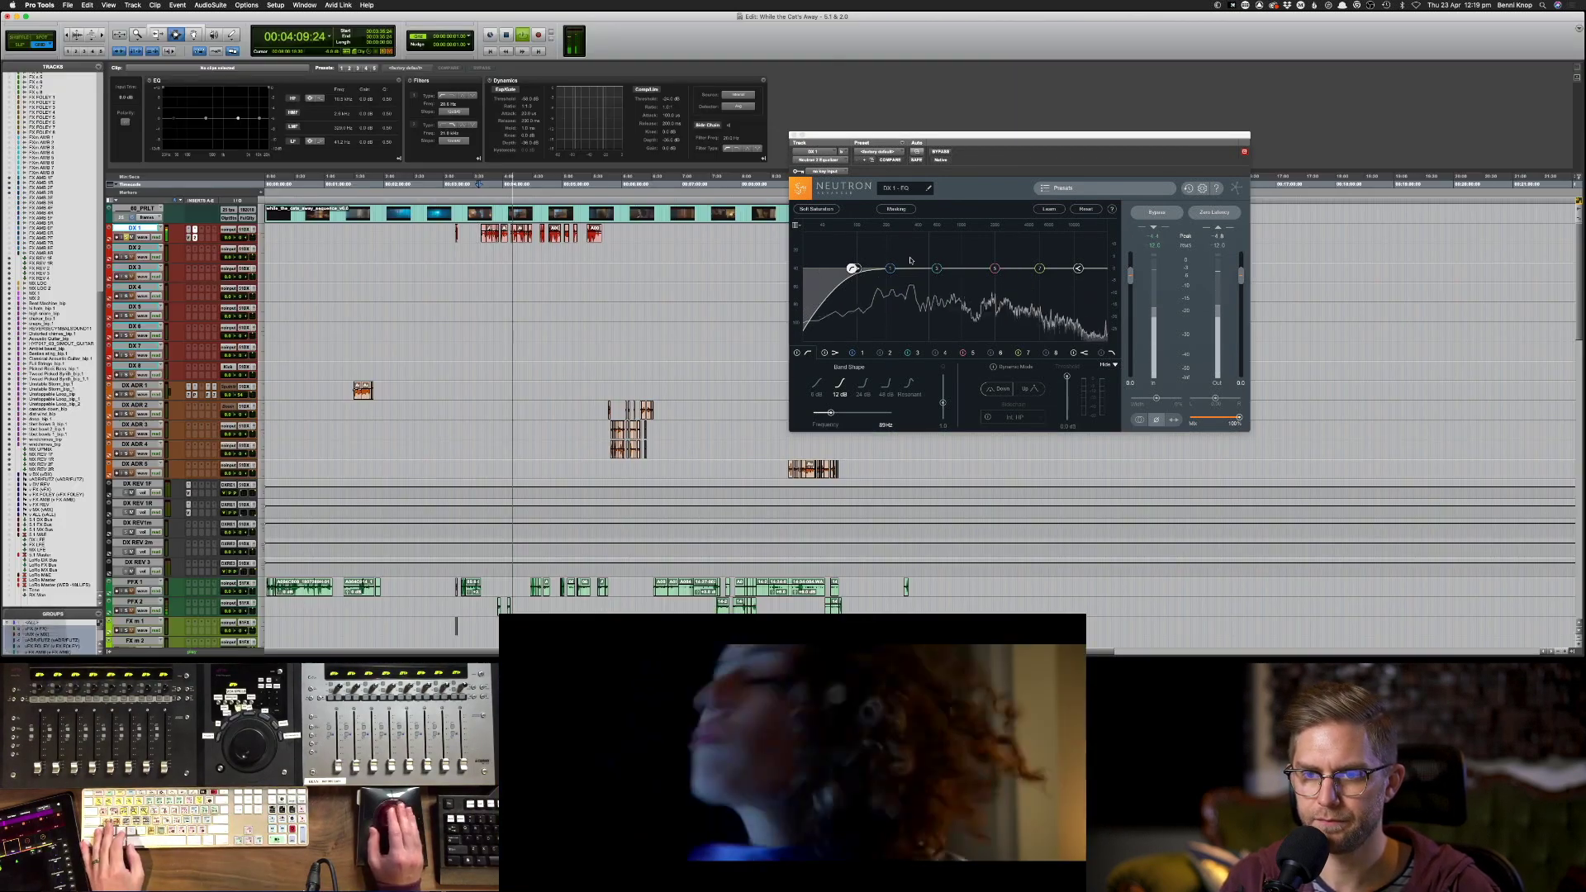
left_click_drag(937, 268, 891, 272)
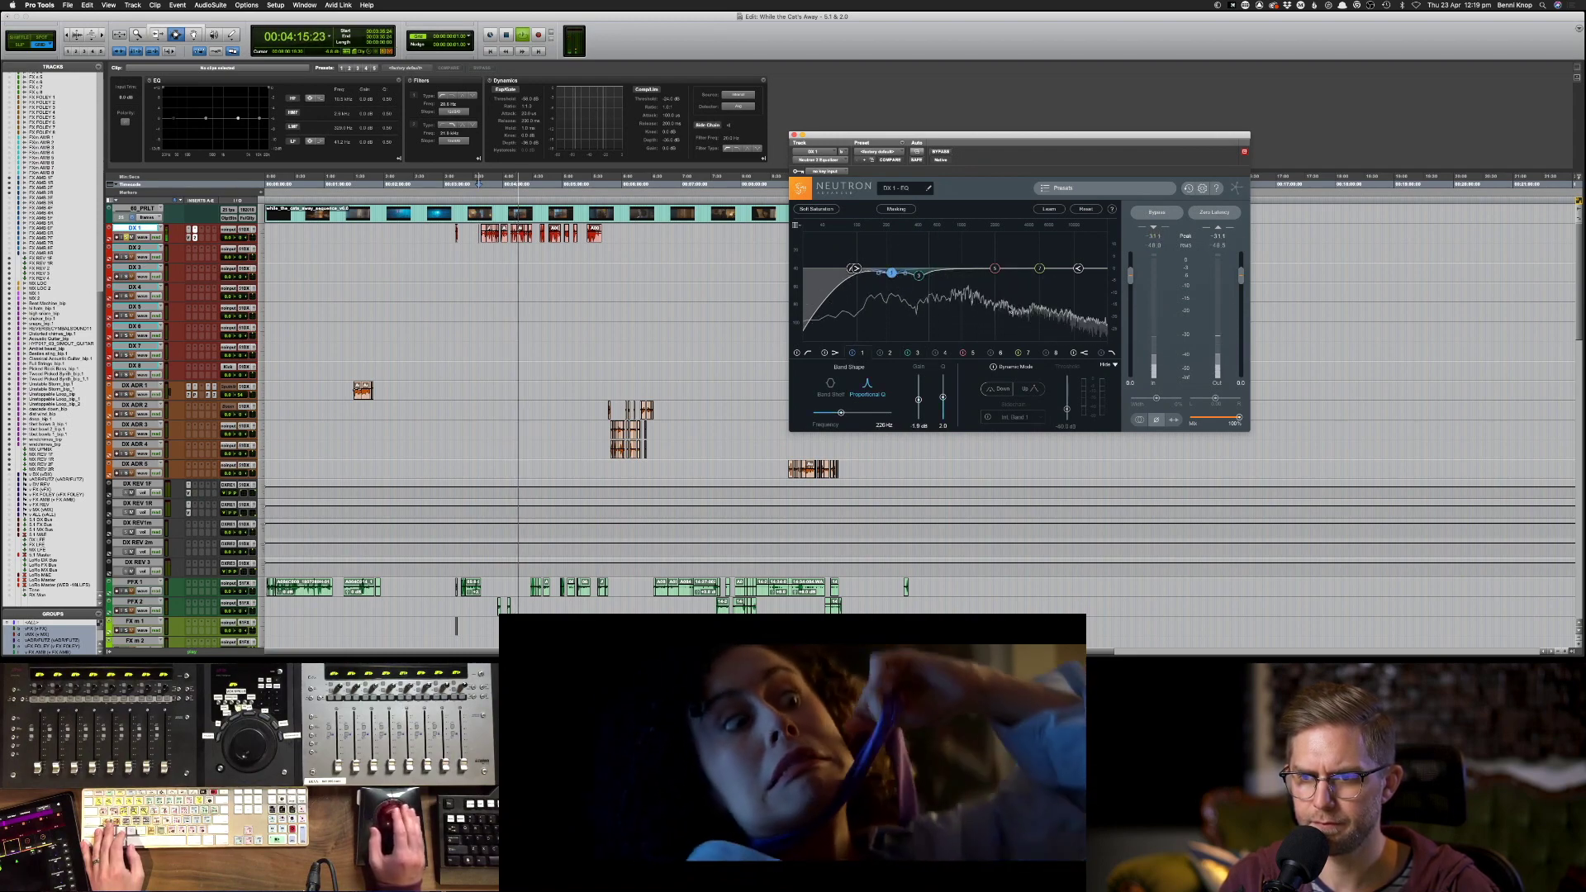
- Enable the high-cut filter on the DX 1 EQ and add a dynamic cut at about 1.3 kHz
left_click(1099, 354)
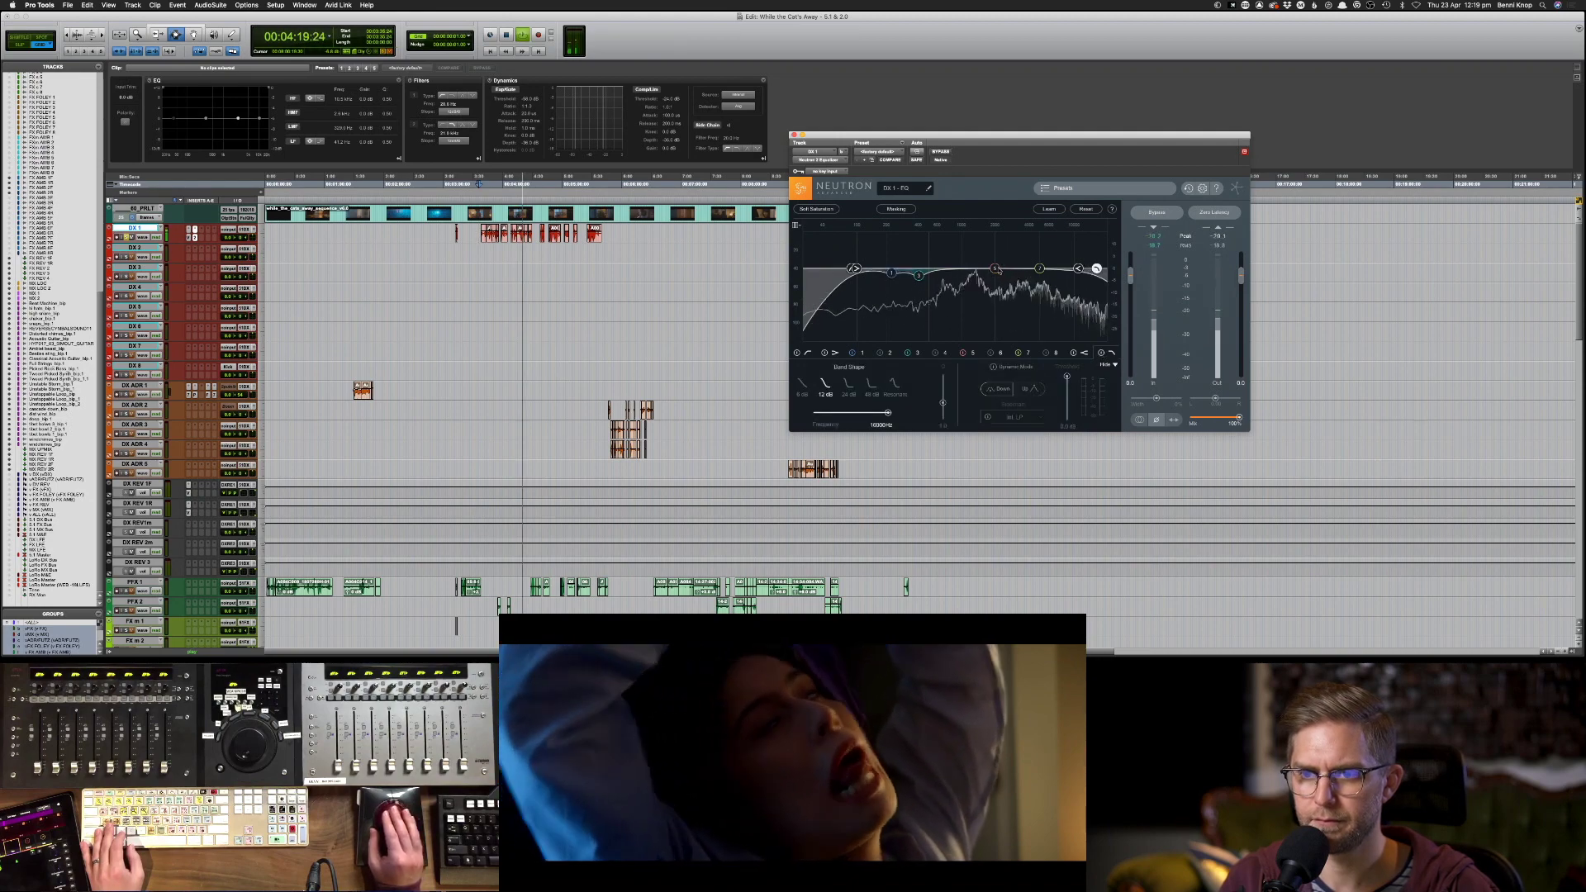
left_click_drag(995, 269, 974, 281)
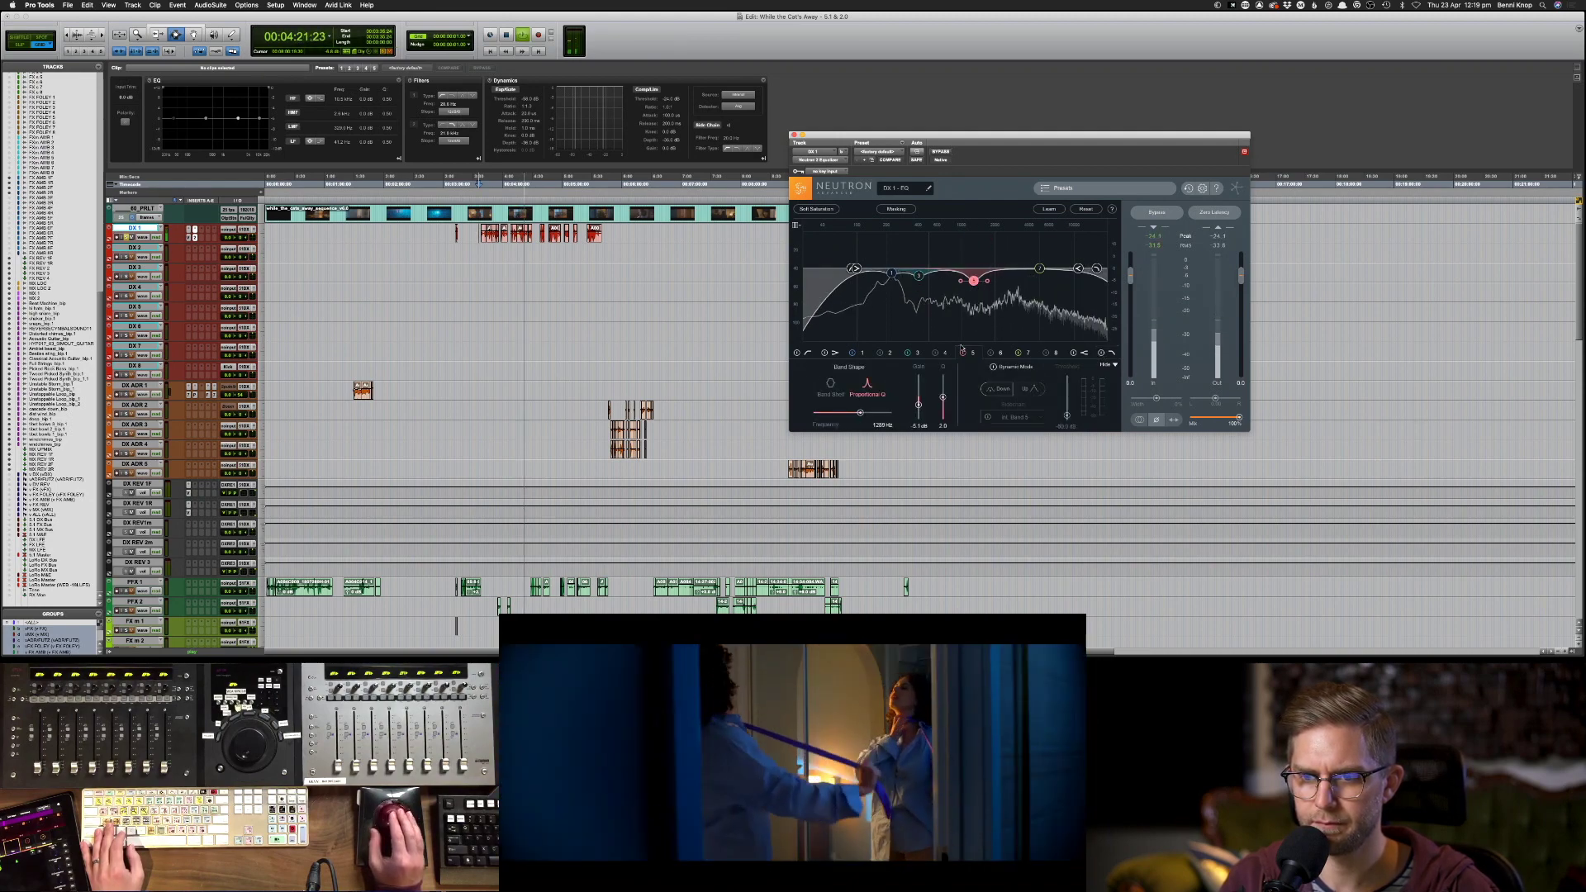
left_click(992, 366)
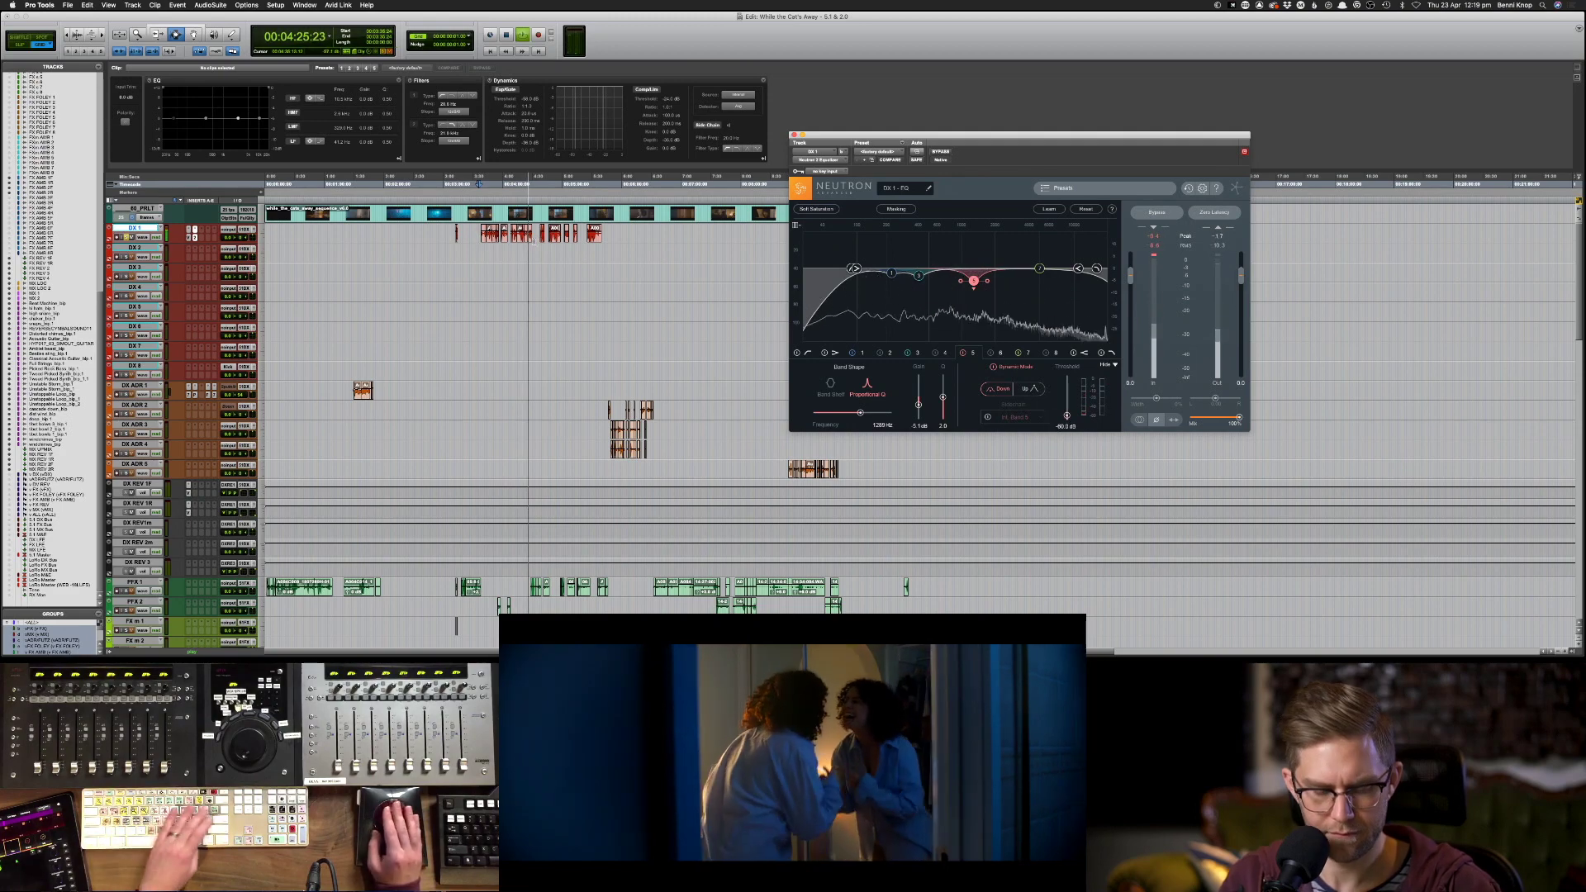
- Zoom in on the DX 1 clips, close the equalizer window, and replay the dialogue around 4:20
key("super+bracketright")
key("super+bracketright")
key("super+bracketright")
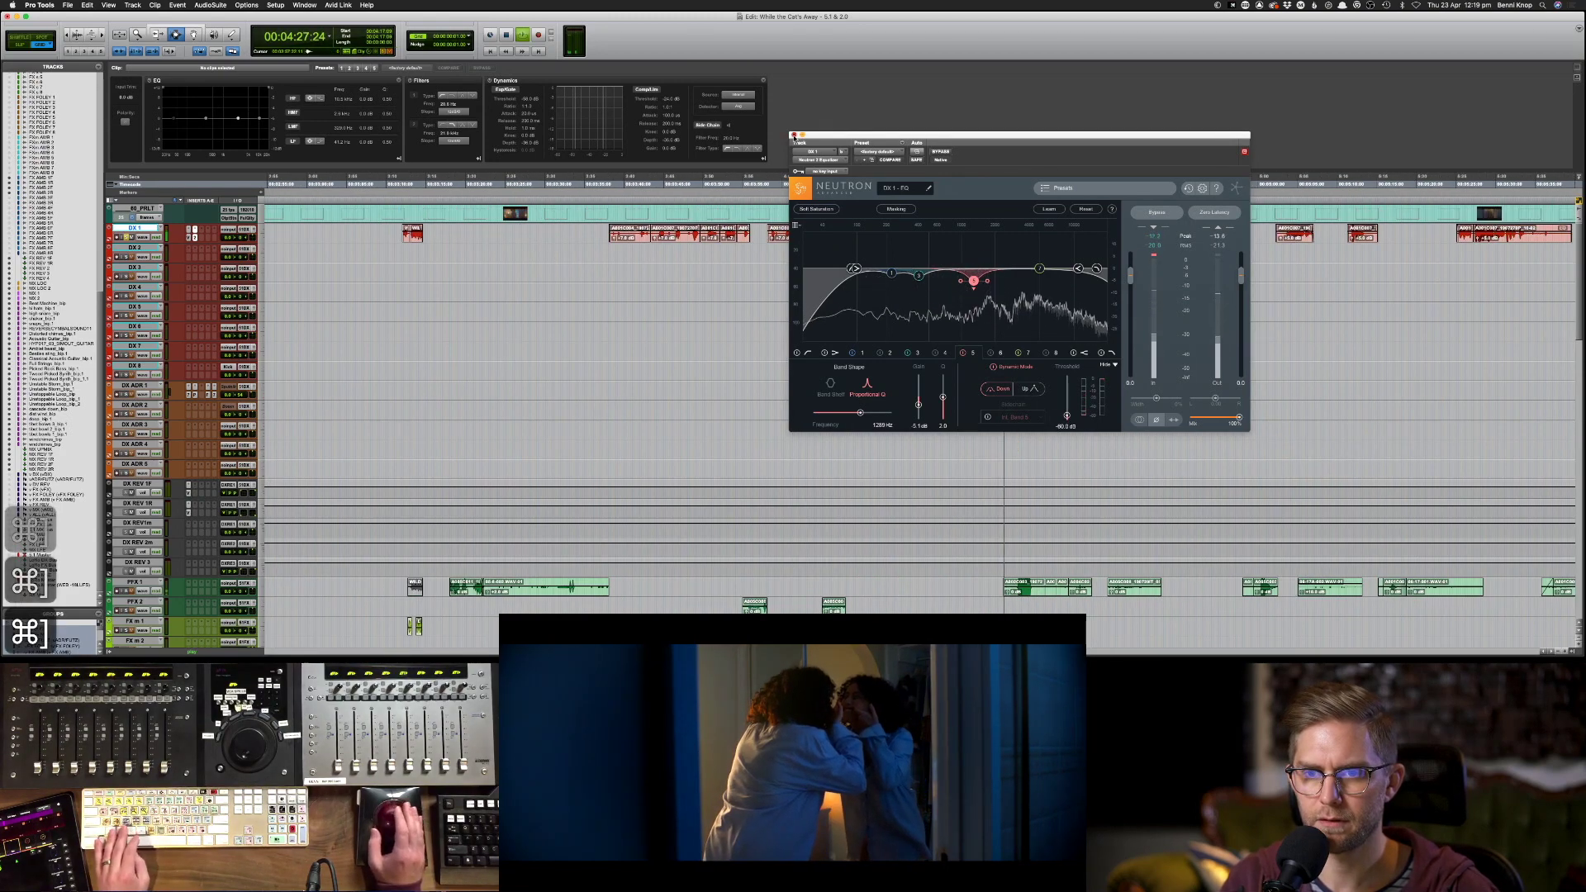
left_click(792, 134)
key("space")
key("space")
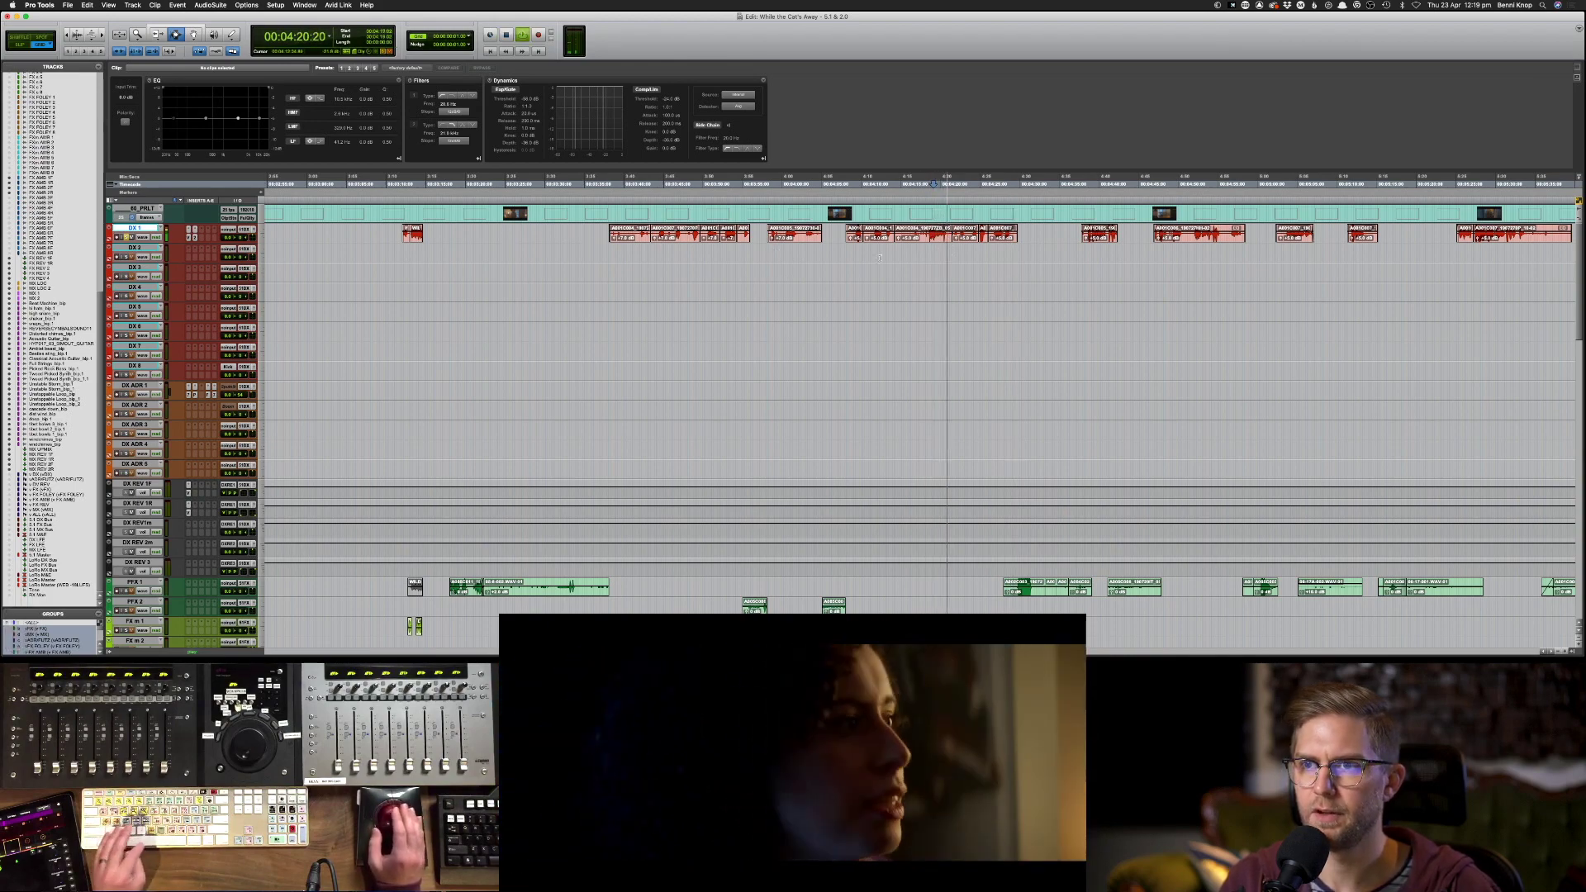
key("space")
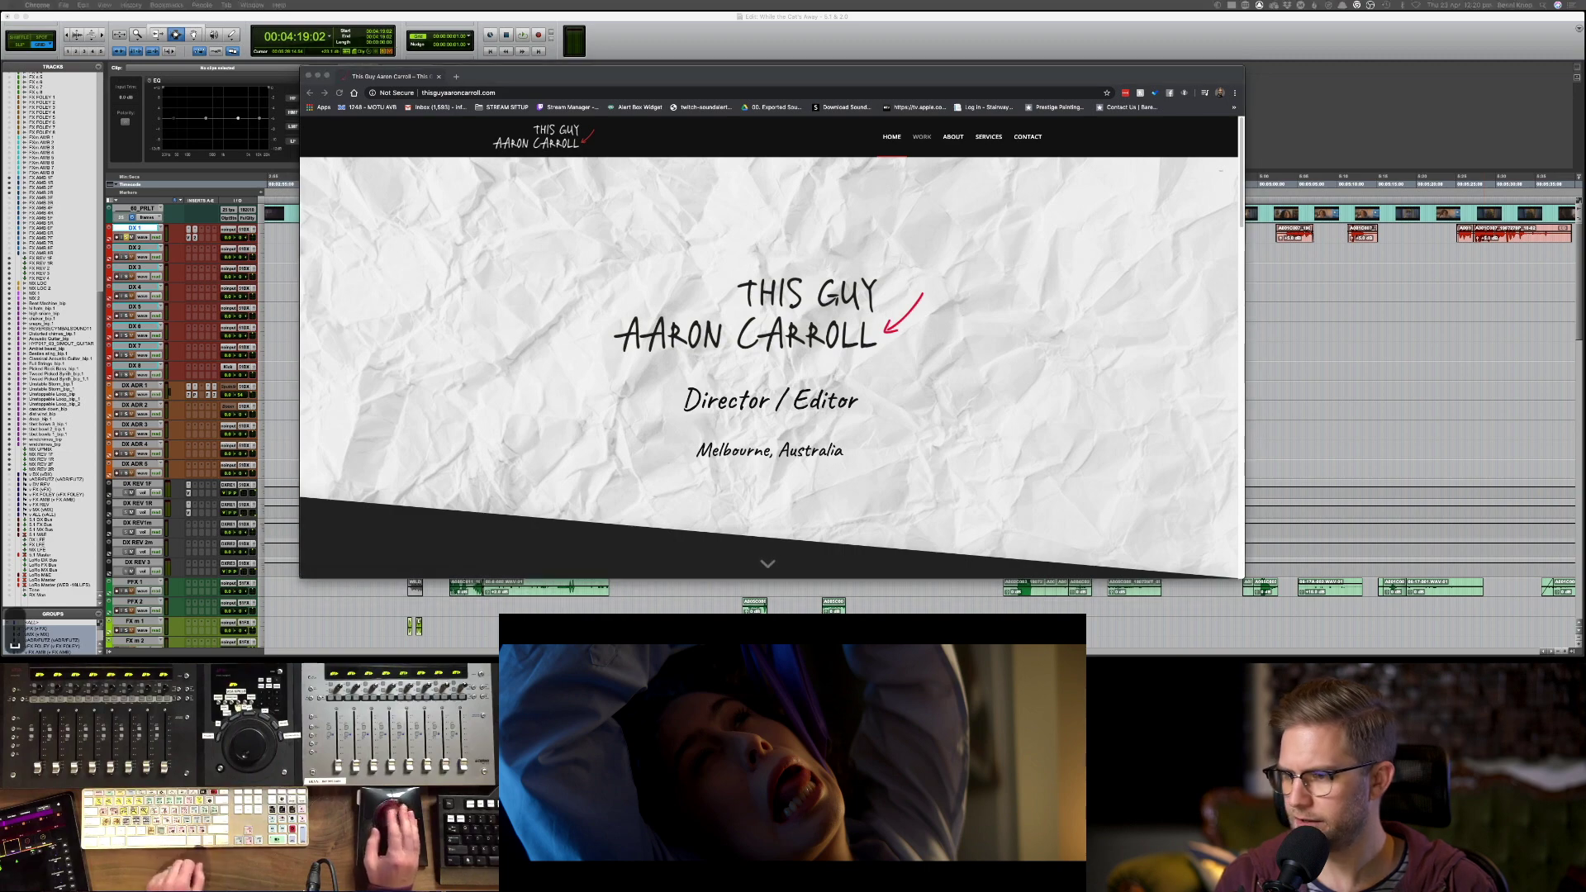
- Switch to Chrome, look through the director's home page and Work portfolio page, and return to Pro Tools
left_click(898, 241)
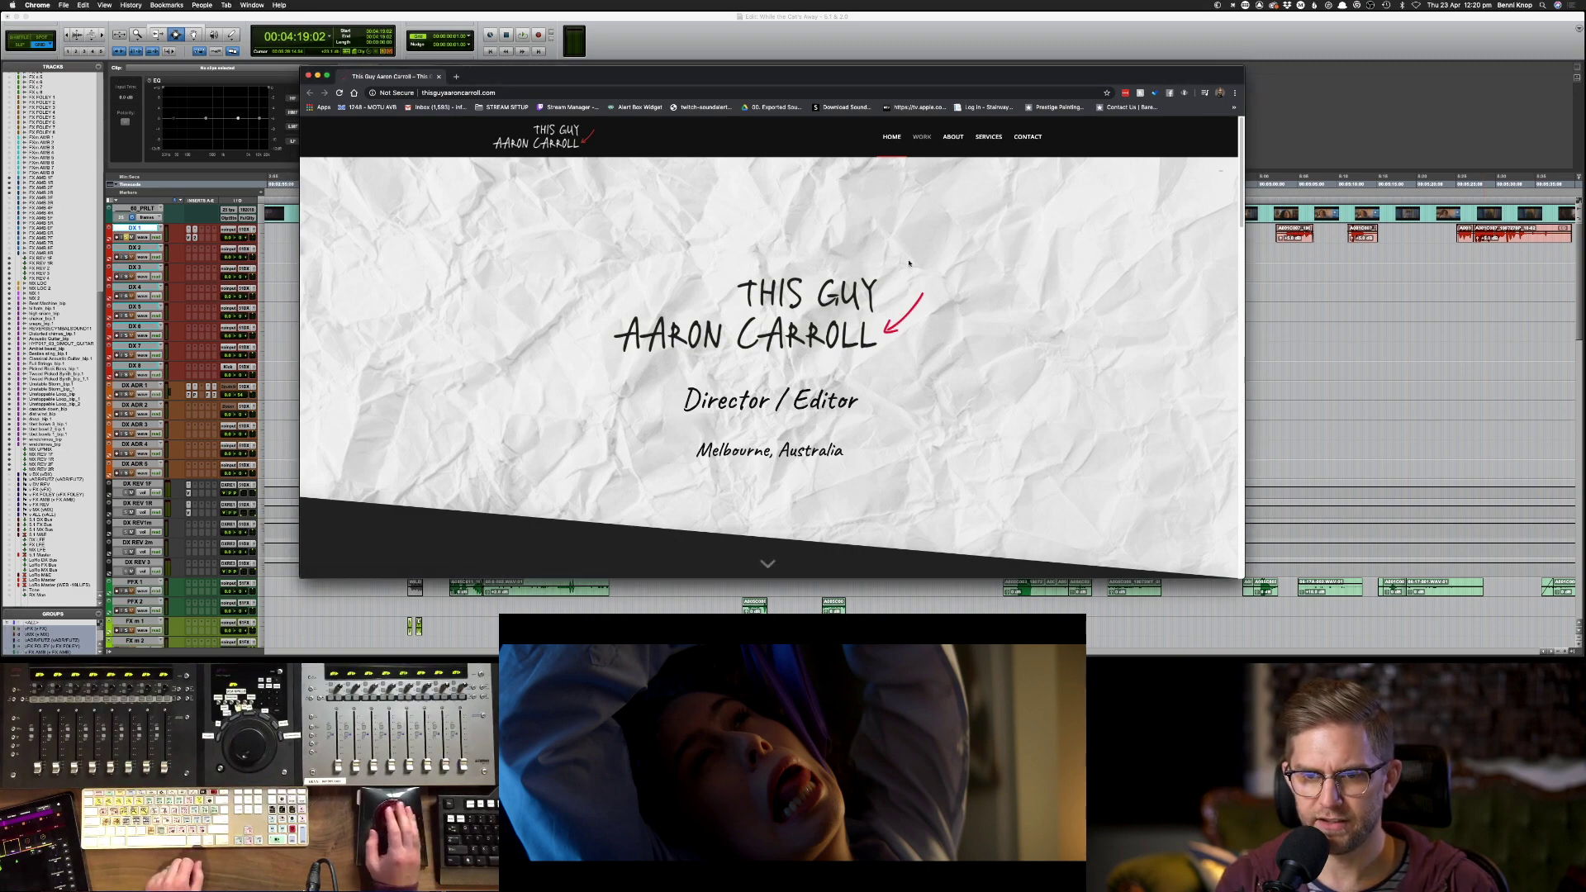
scroll(937, 289, "down", 3)
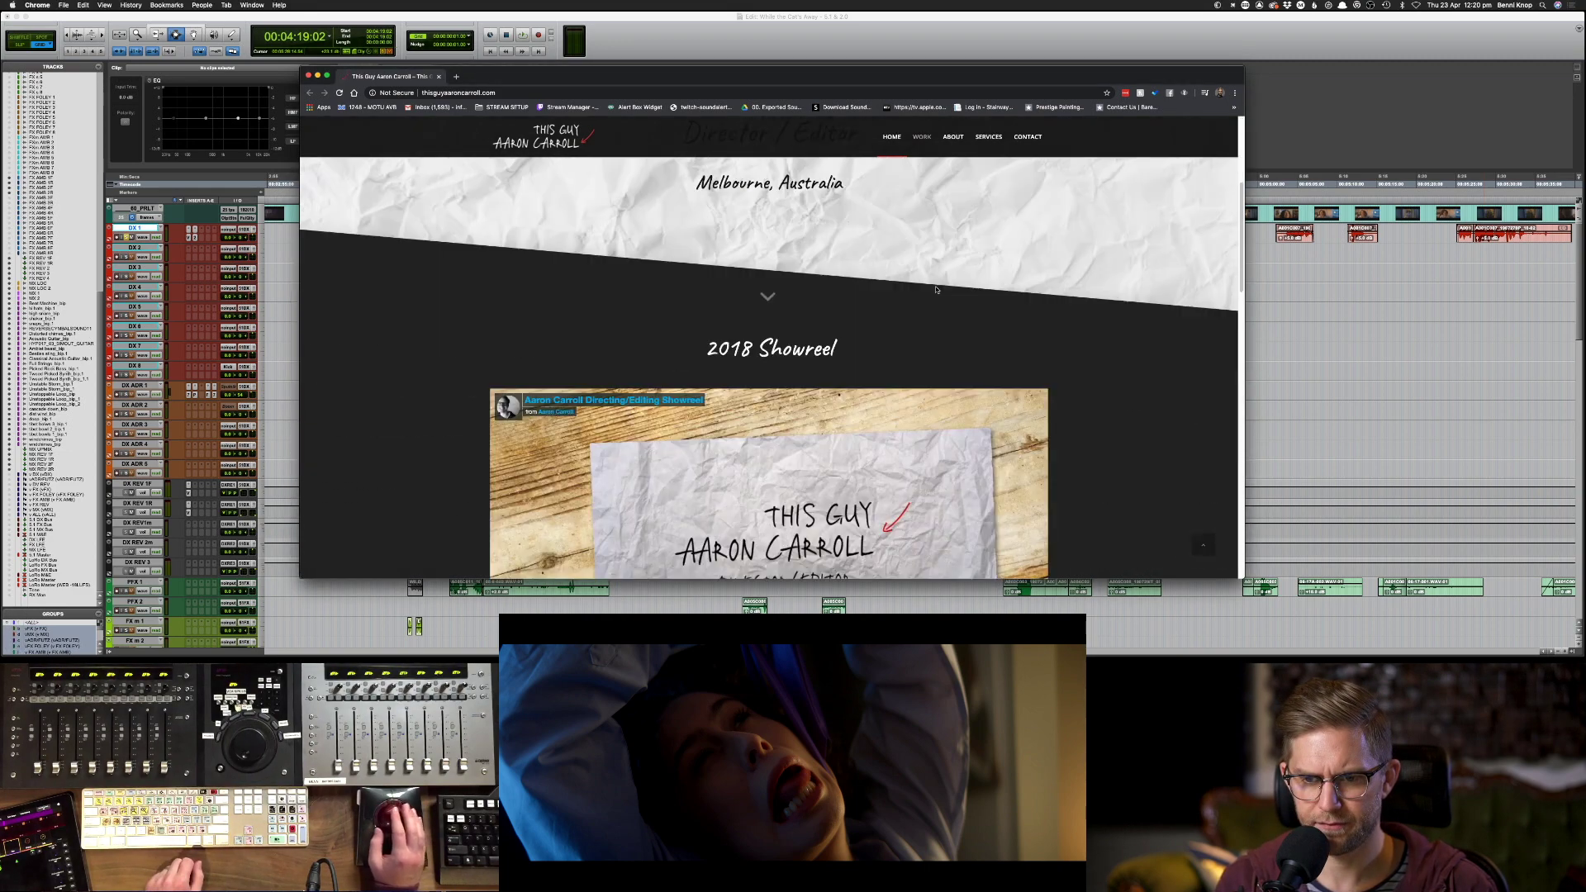
scroll(937, 290, "down", 8)
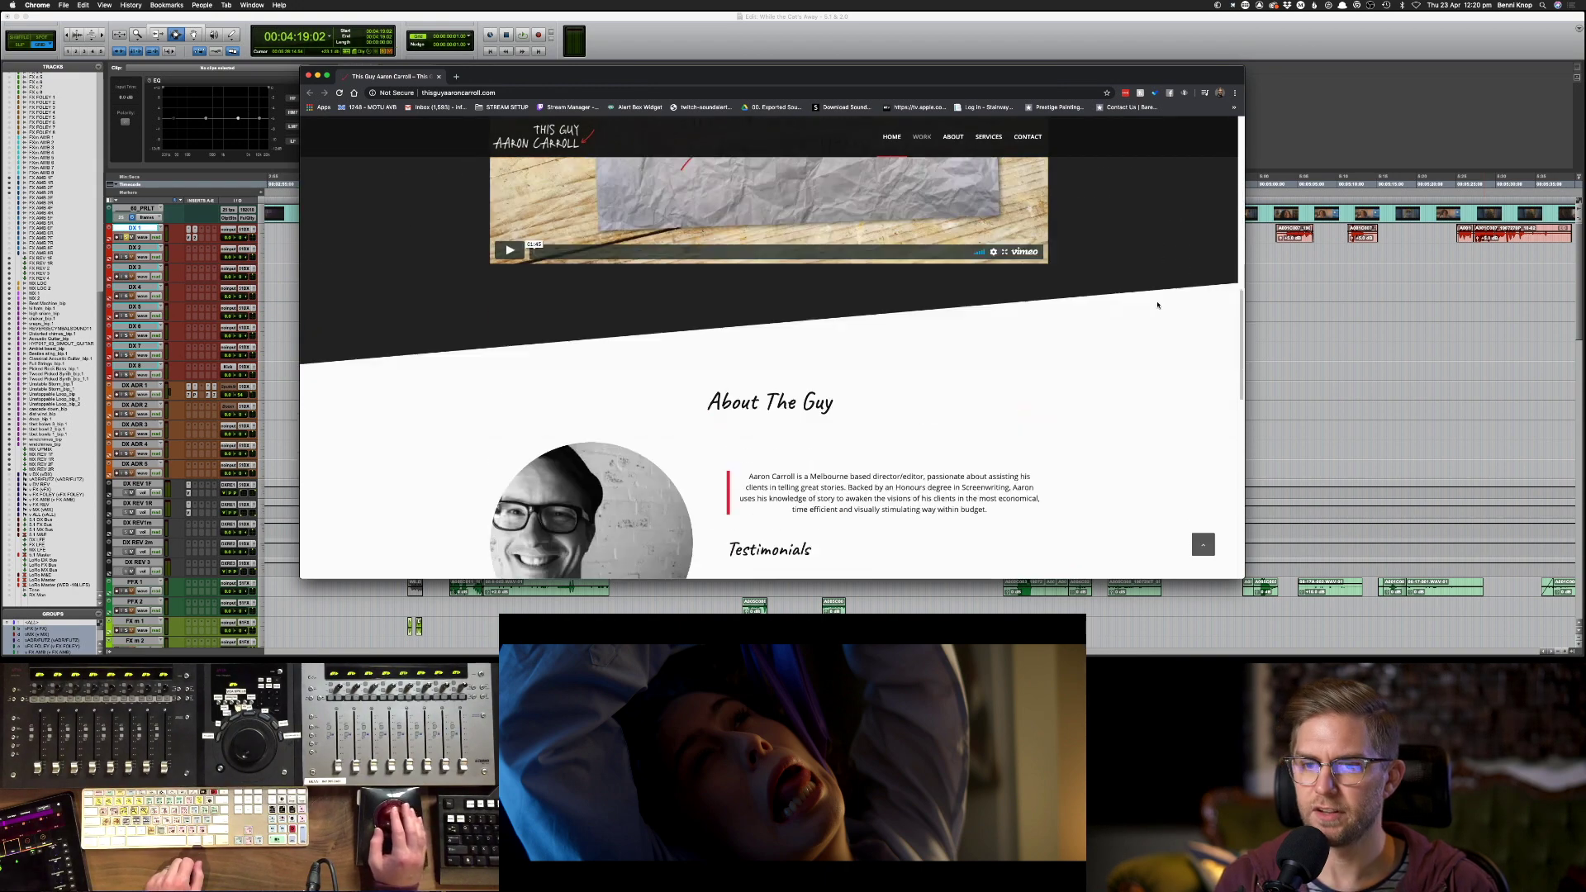
scroll(1157, 305, "down", 1)
scroll(1157, 305, "down", 1)
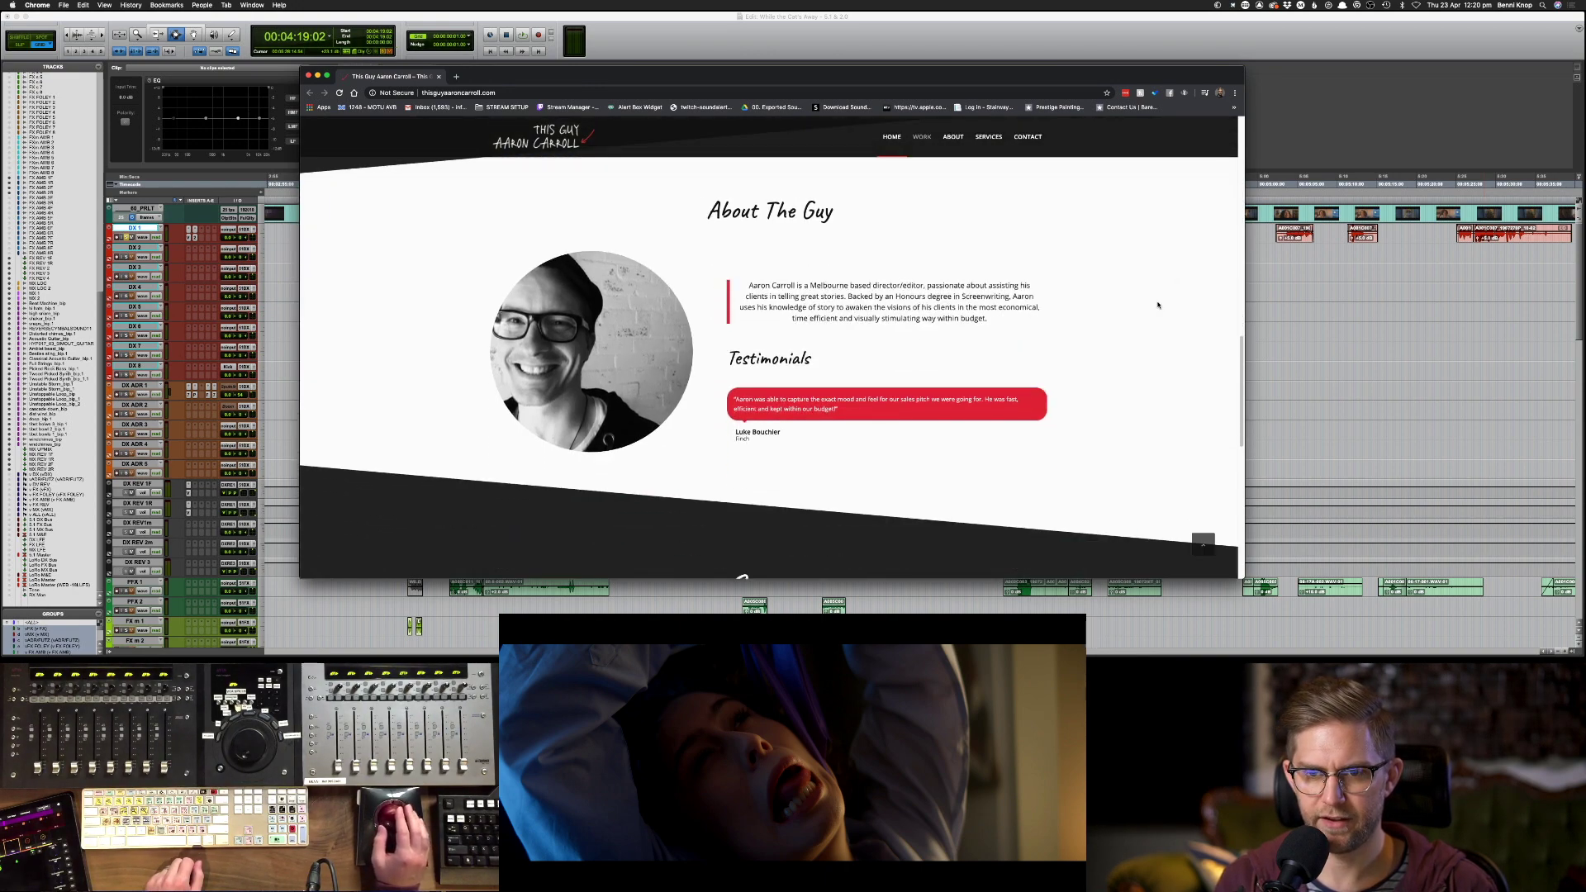
scroll(1157, 305, "down", 2)
scroll(1158, 306, "down", 5)
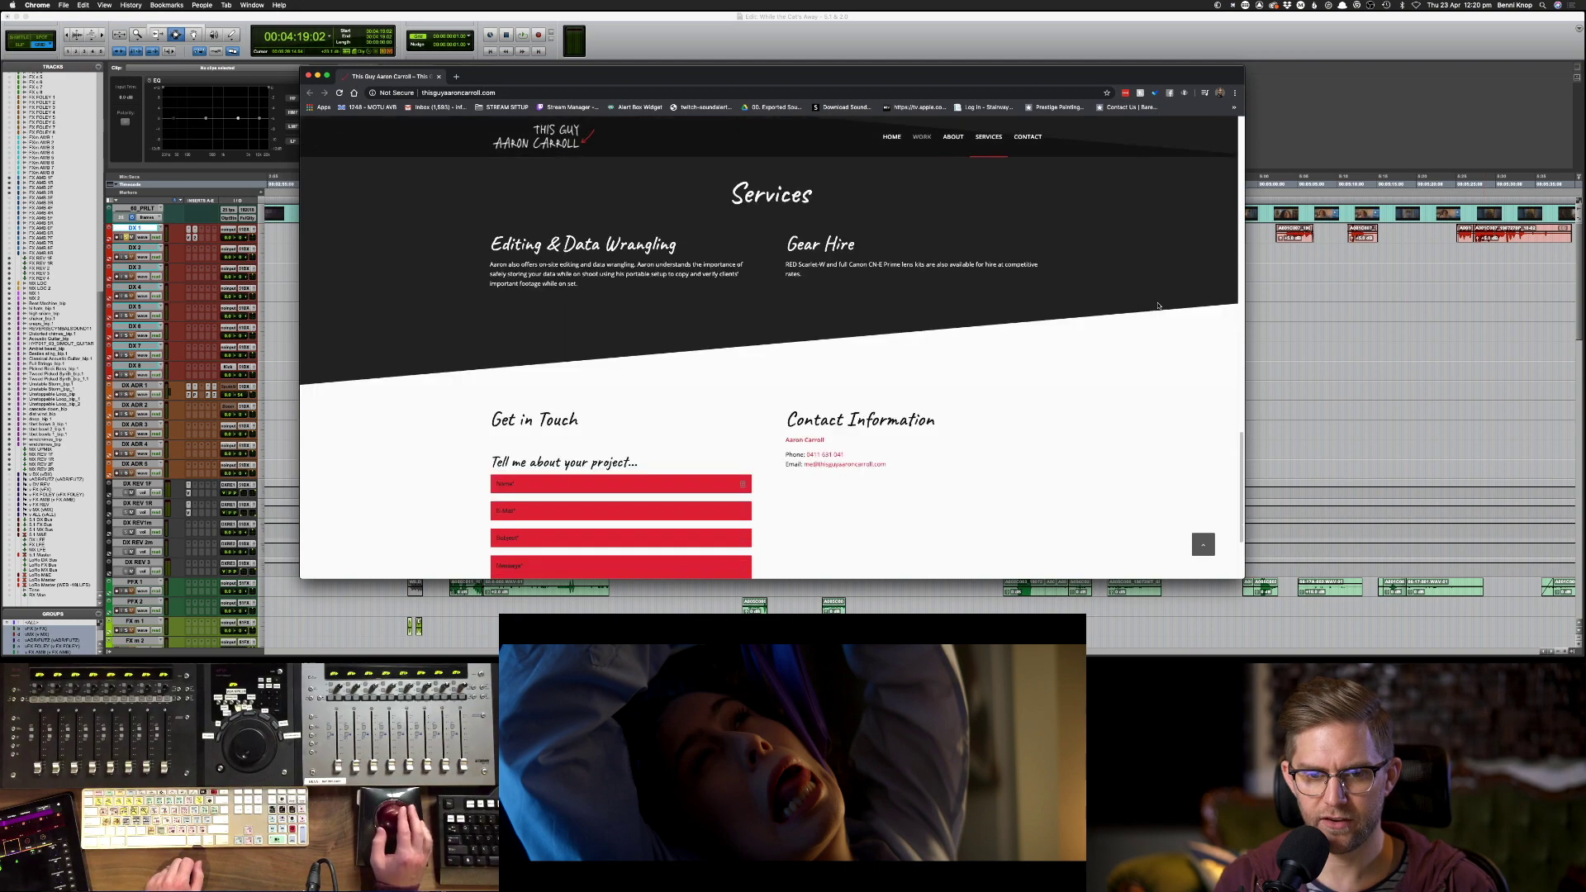
scroll(1152, 304, "up", 15)
left_click(922, 137)
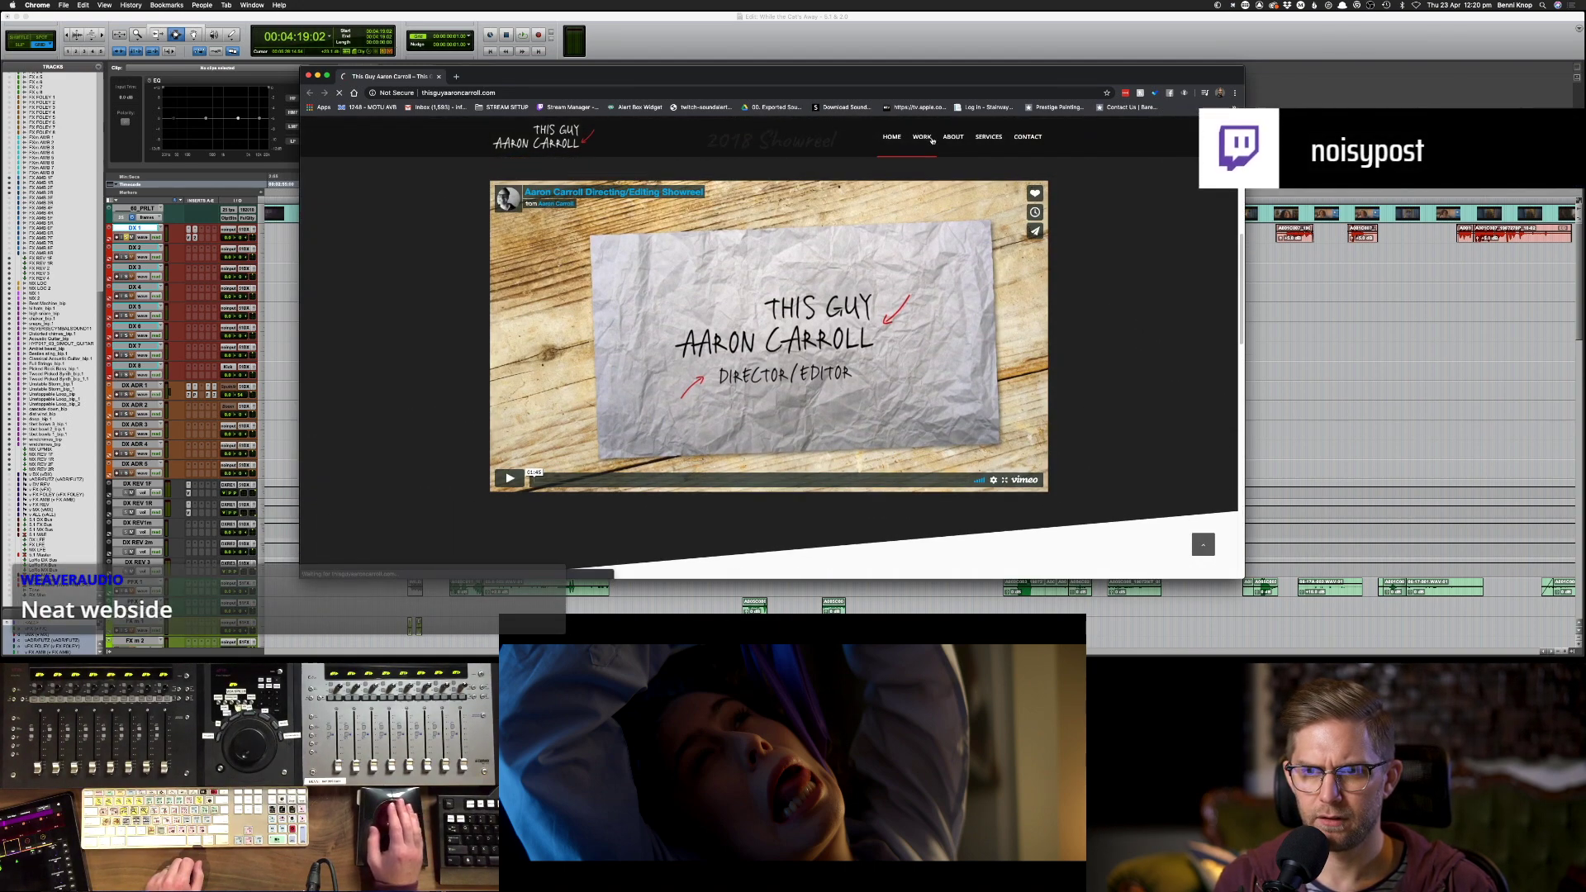
scroll(985, 195, "down", 3)
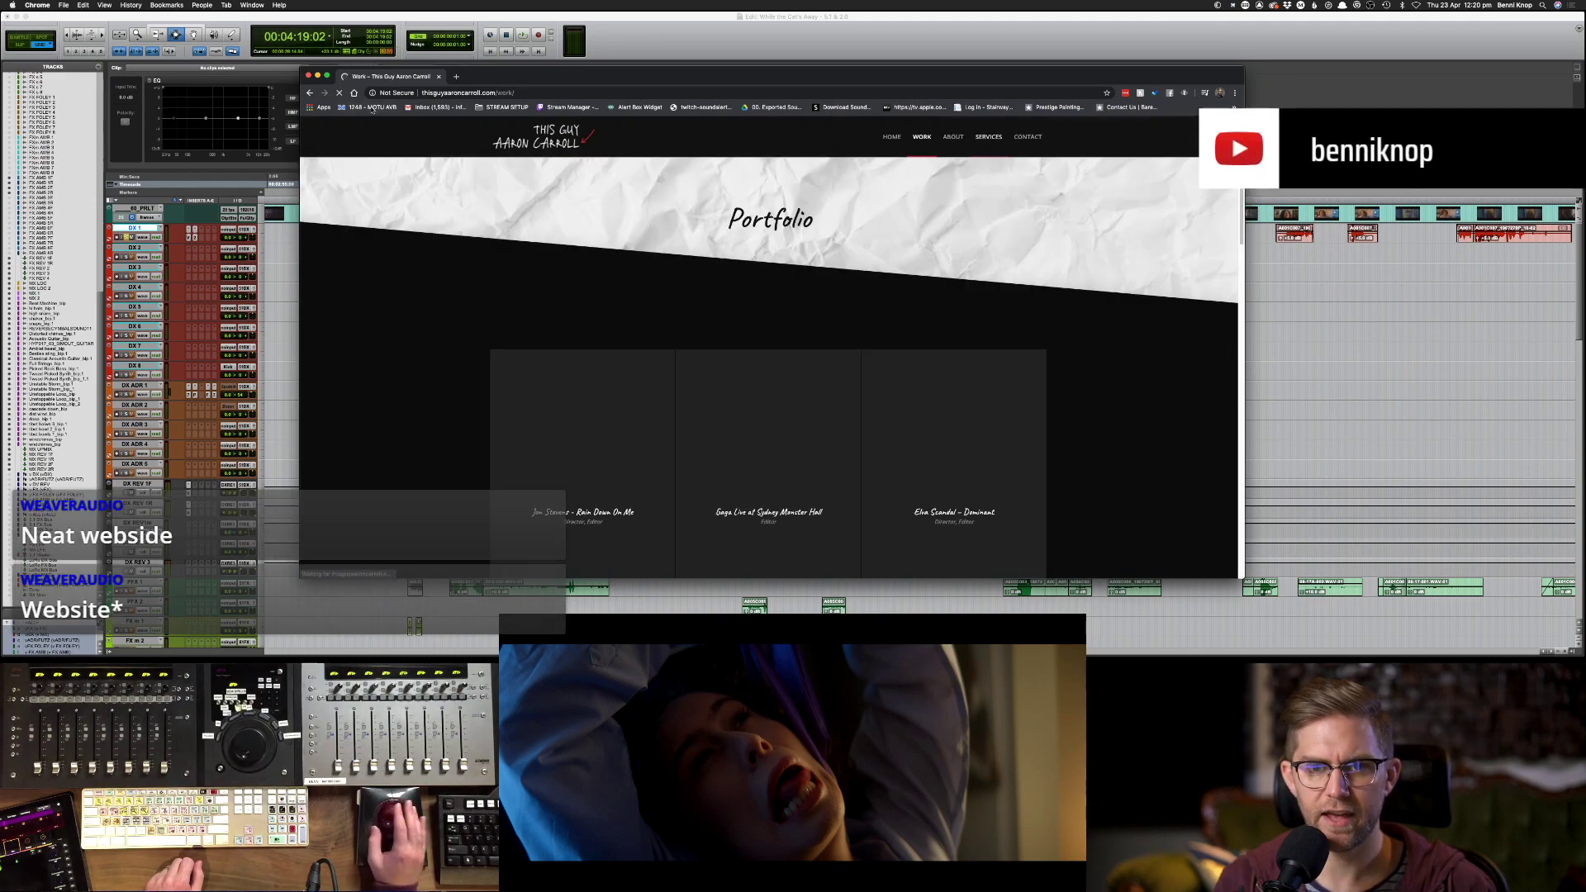
left_click(692, 38)
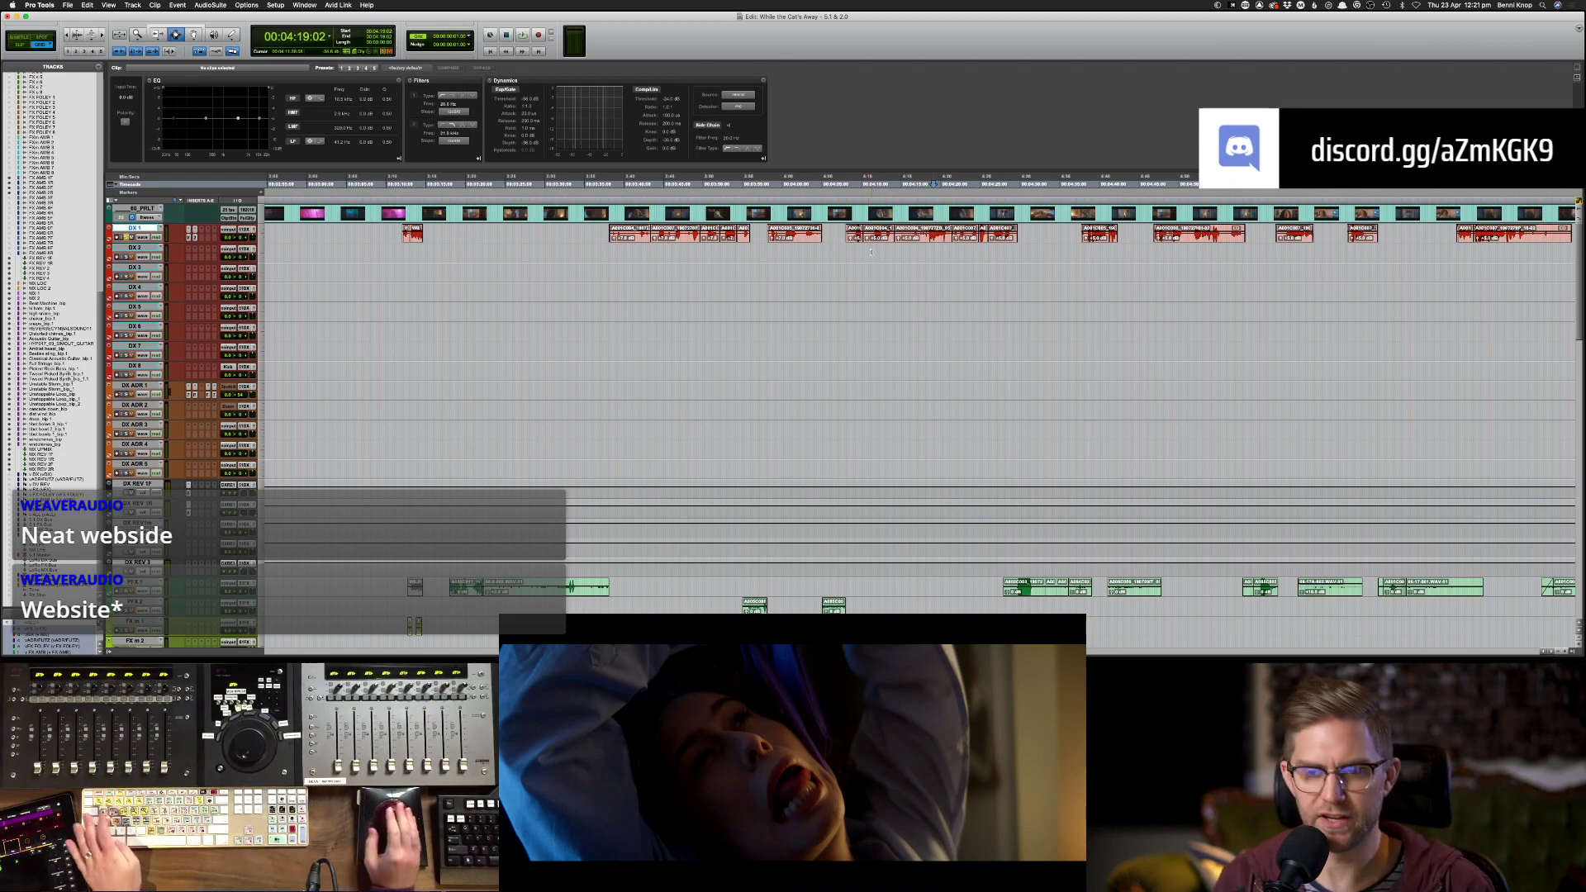
- Go back to the director's website in Chrome, view its About section and testimonials, and return to Pro Tools
key("super+Tab")
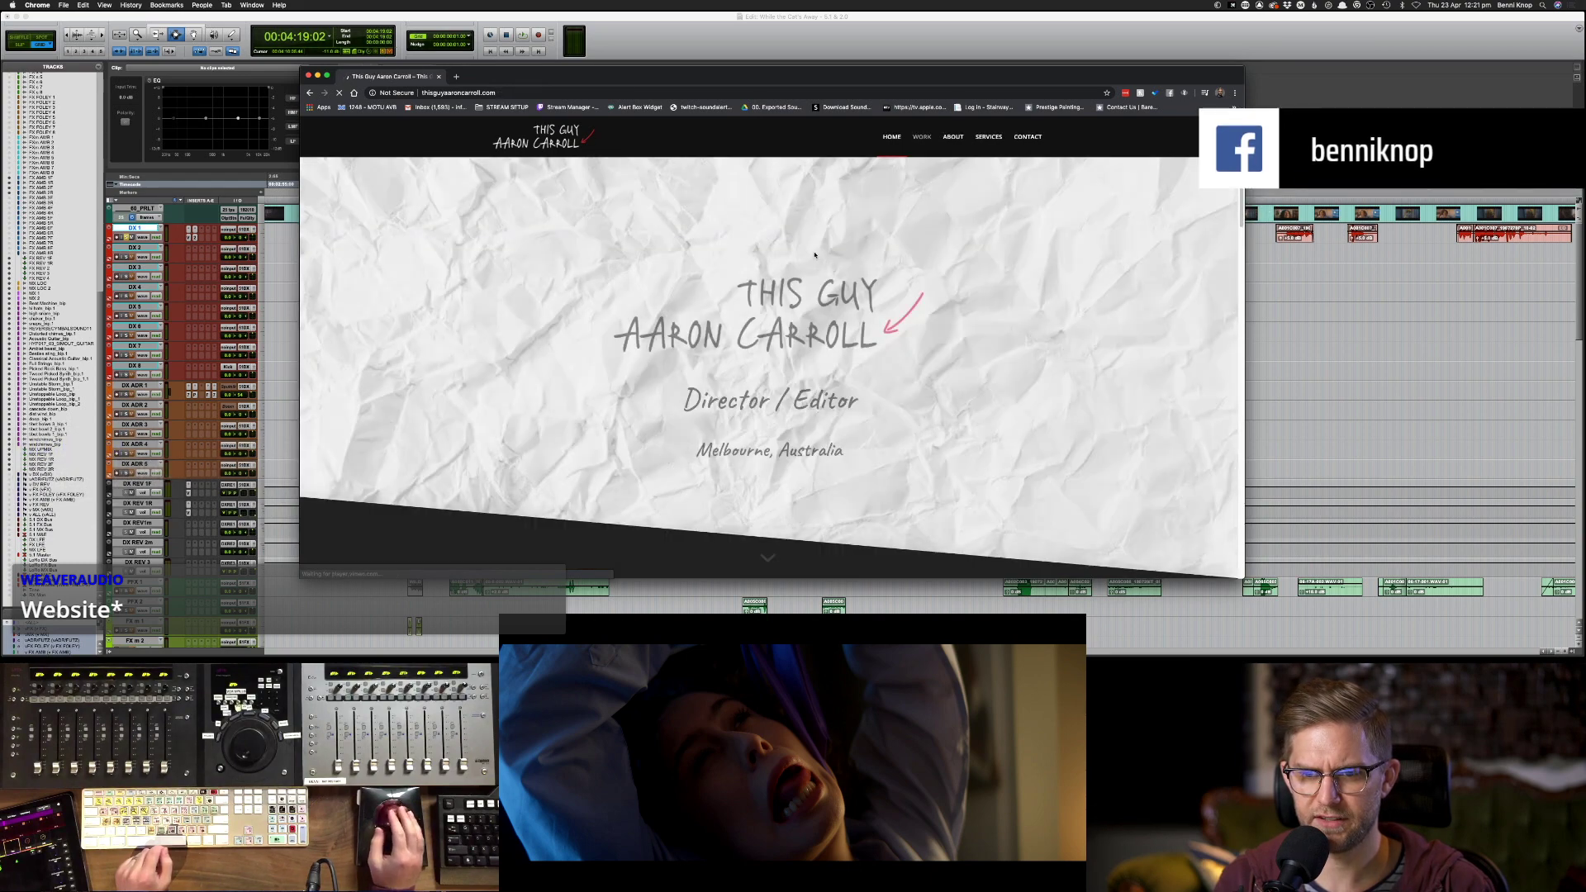
scroll(964, 355, "down", 2)
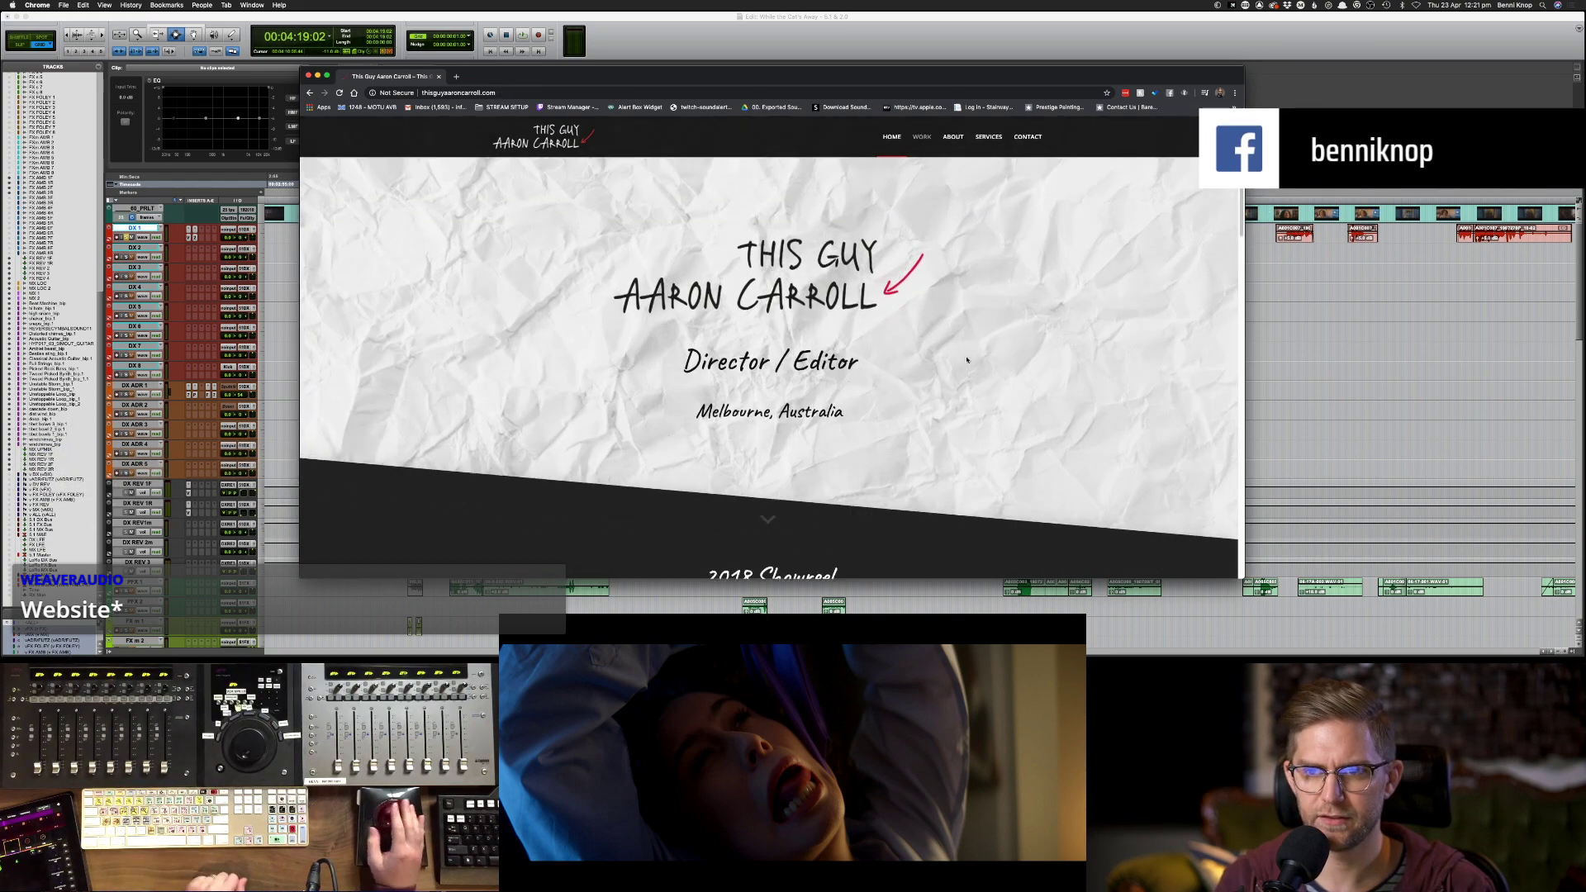
scroll(967, 330, "up", 2)
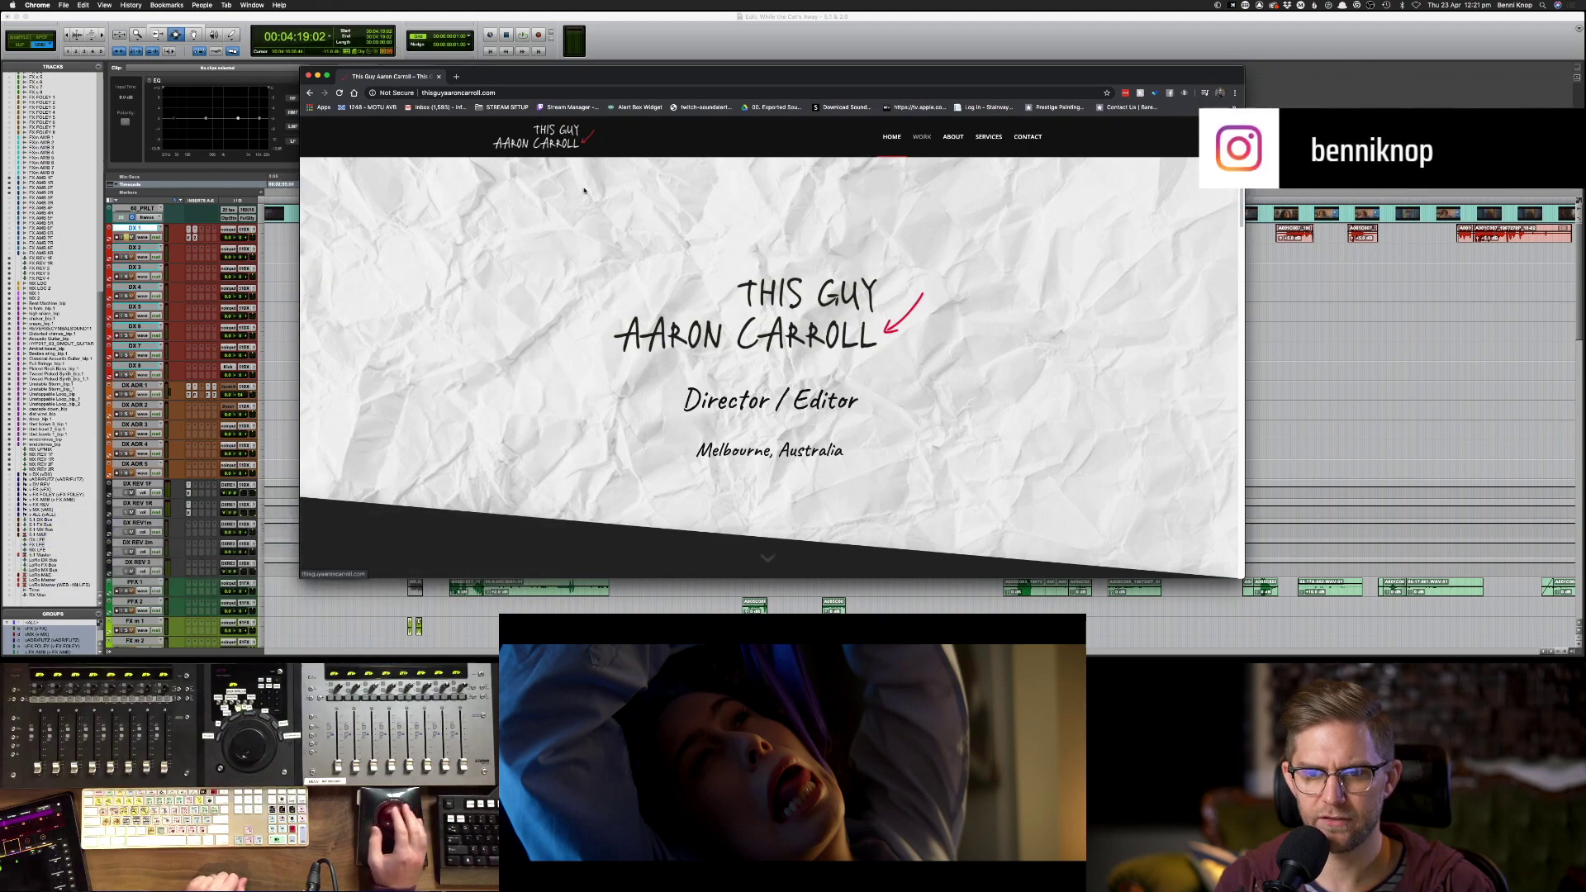
scroll(584, 190, "down", 10)
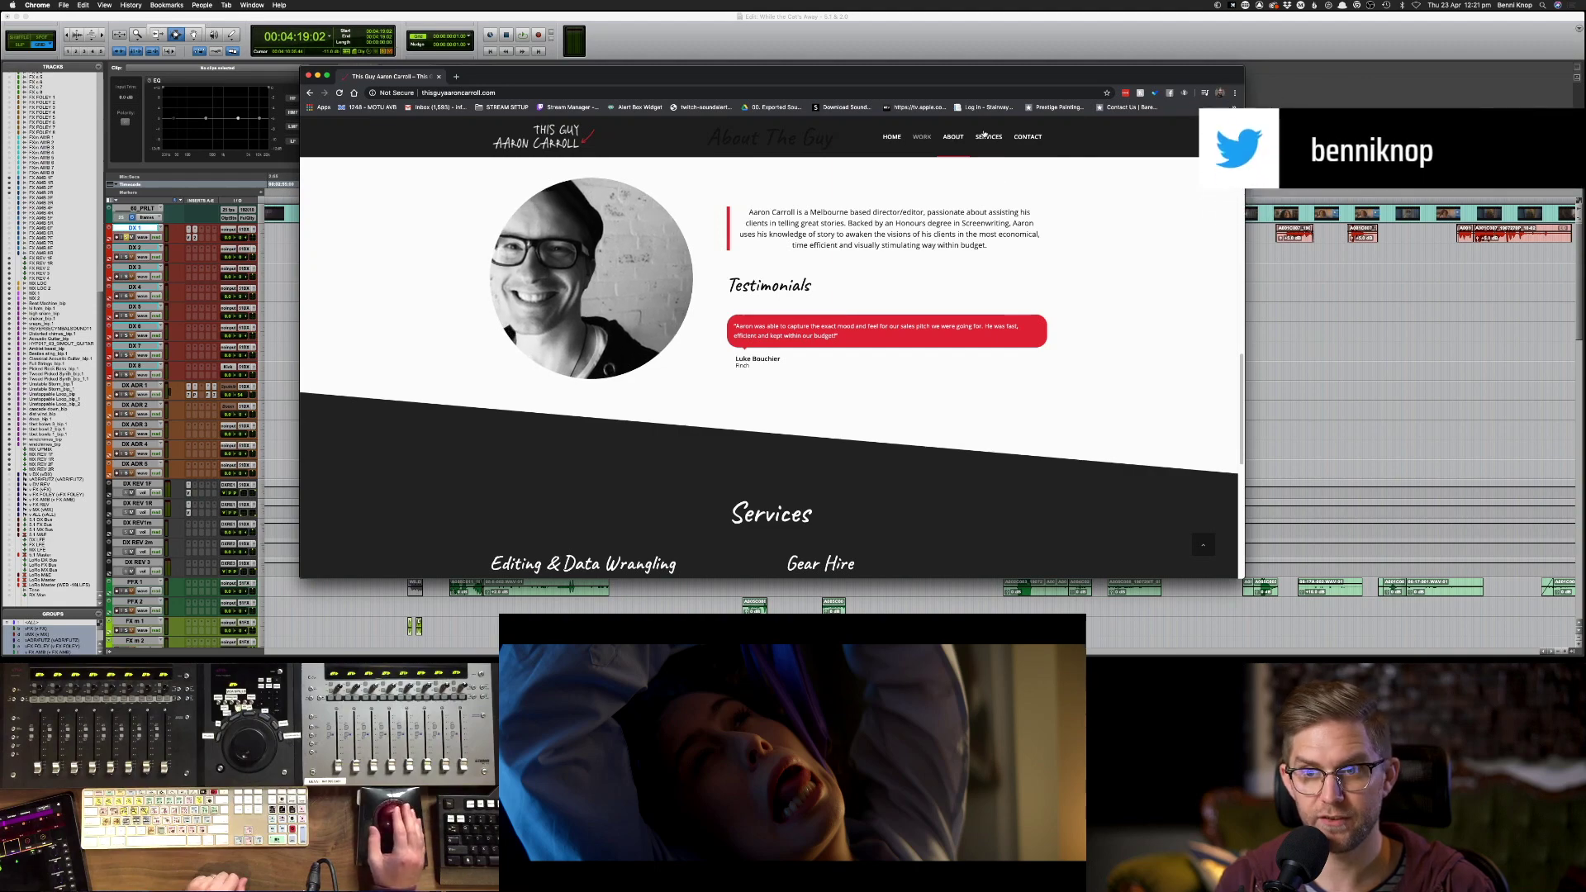
scroll(984, 187, "up", 2)
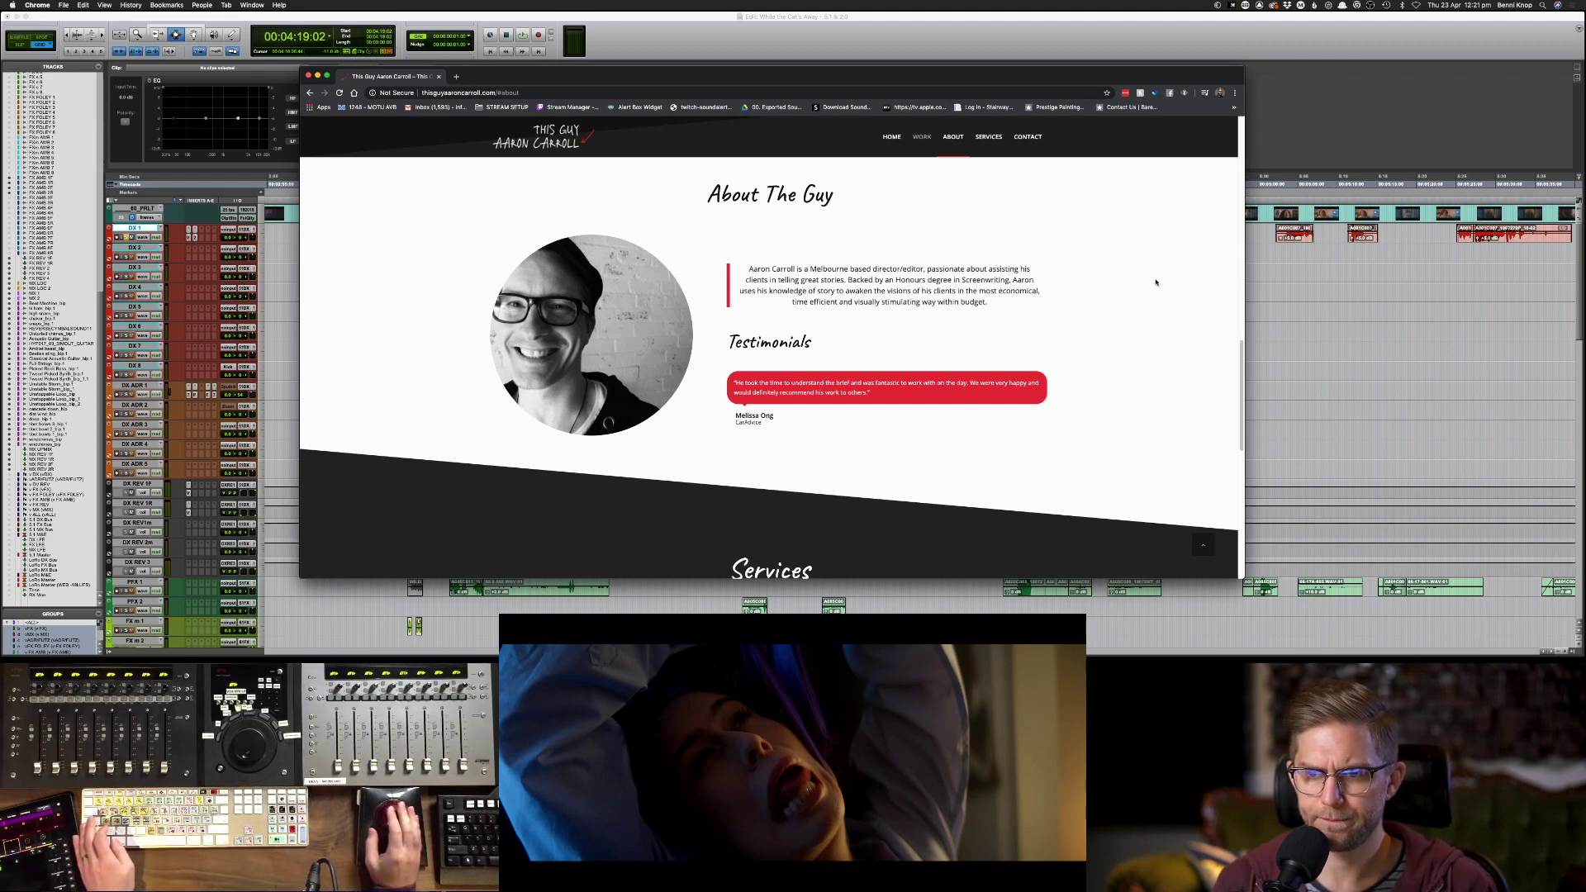
key("super+Tab")
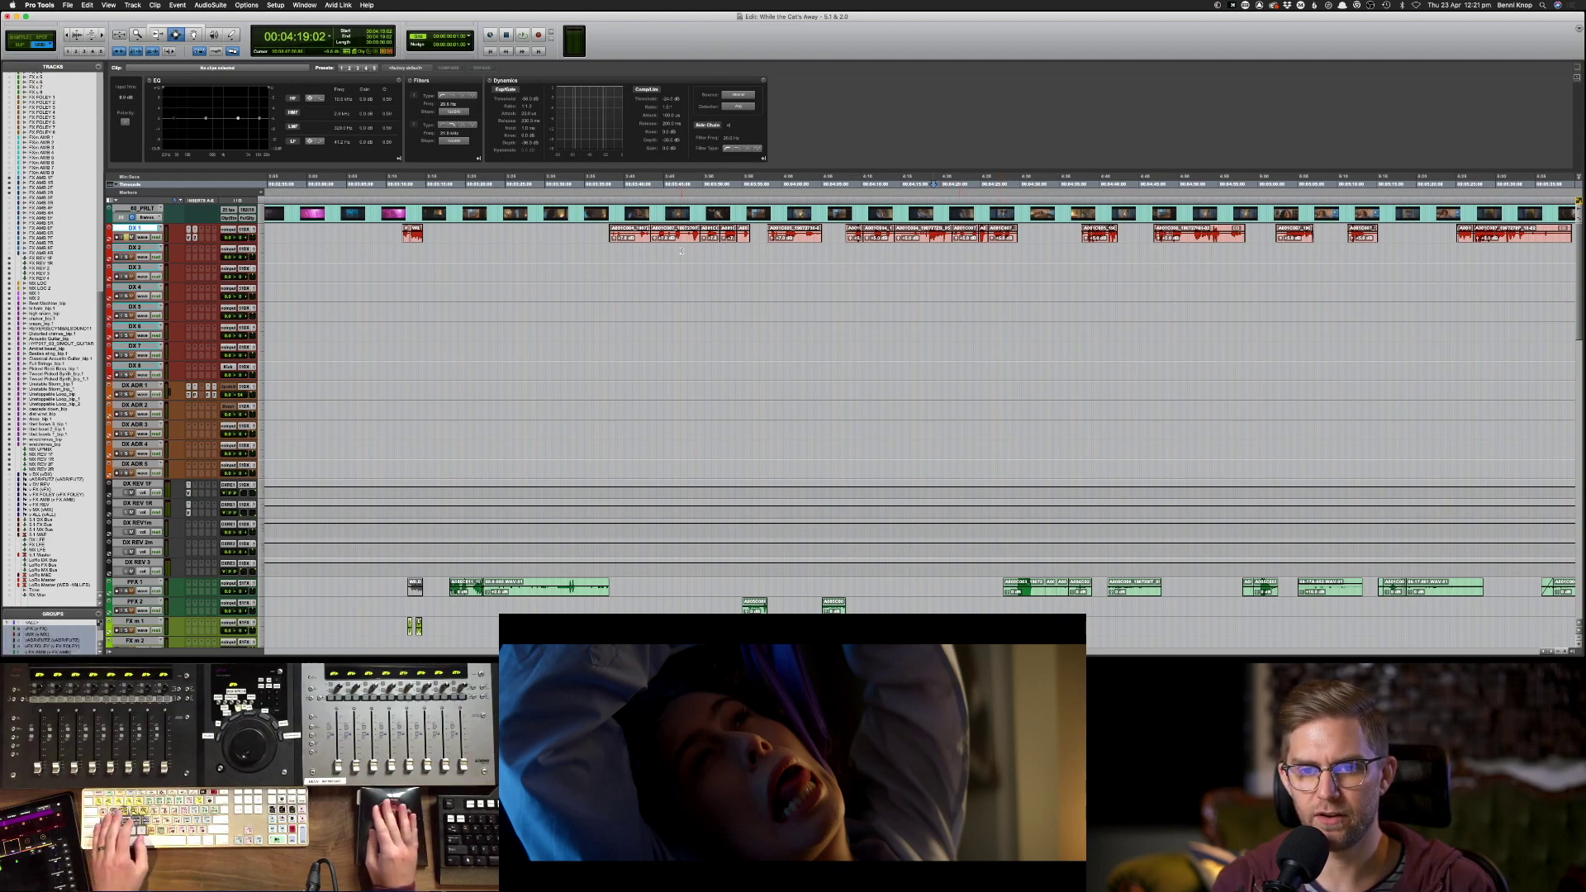
- Zoom in on the DX 1 dialogue, select the clip starting at about 3:43, and add a low-mid cut in its clip EQ
key("space")
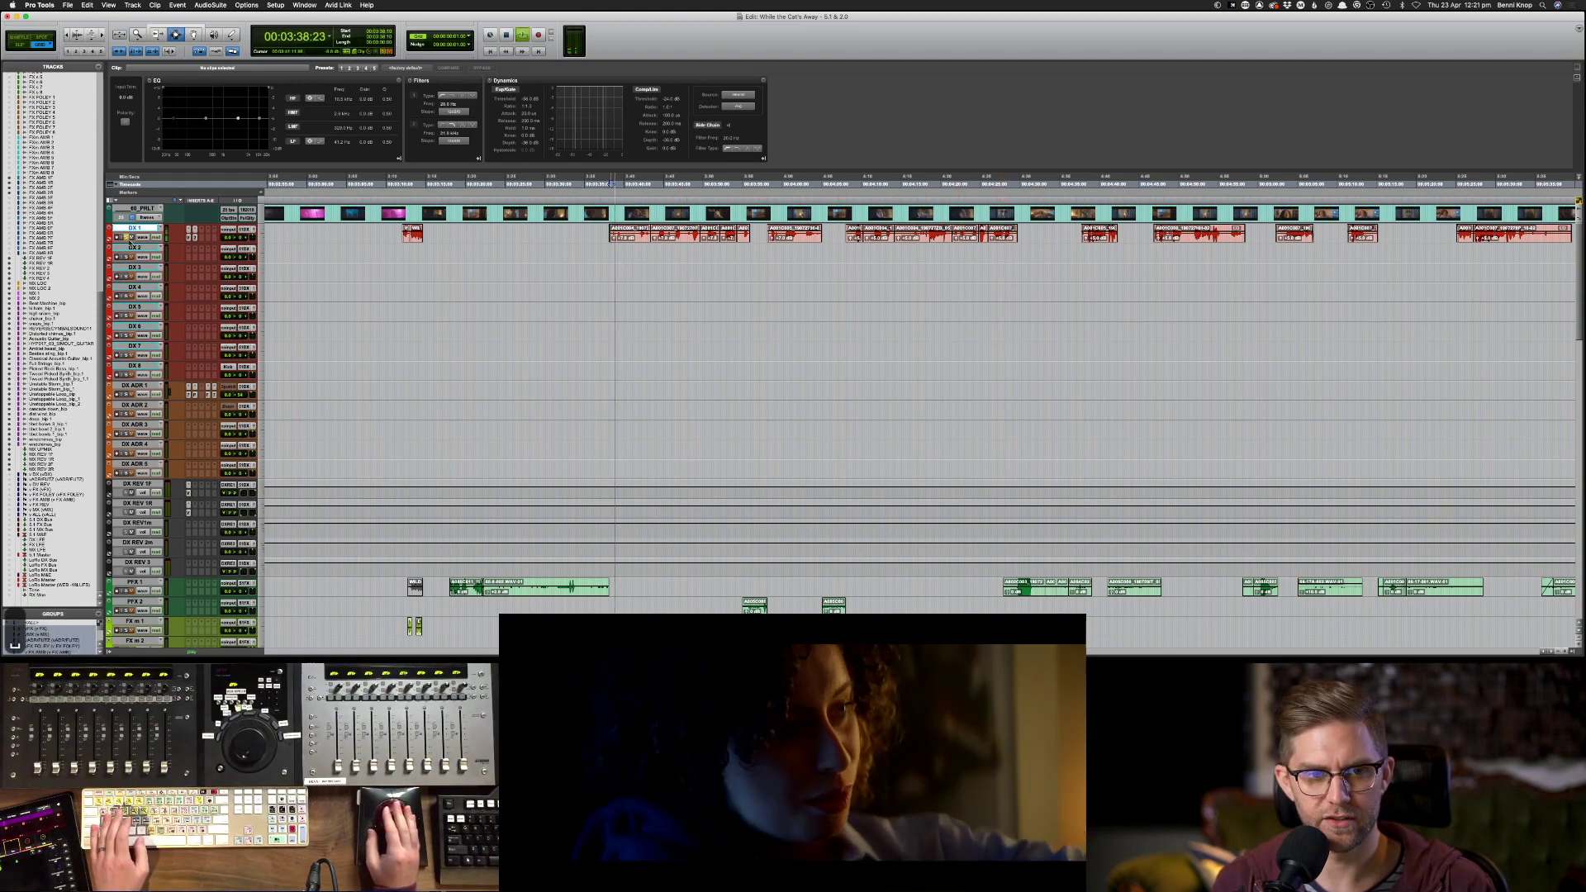
key("super+bracketright")
key("super+bracketright")
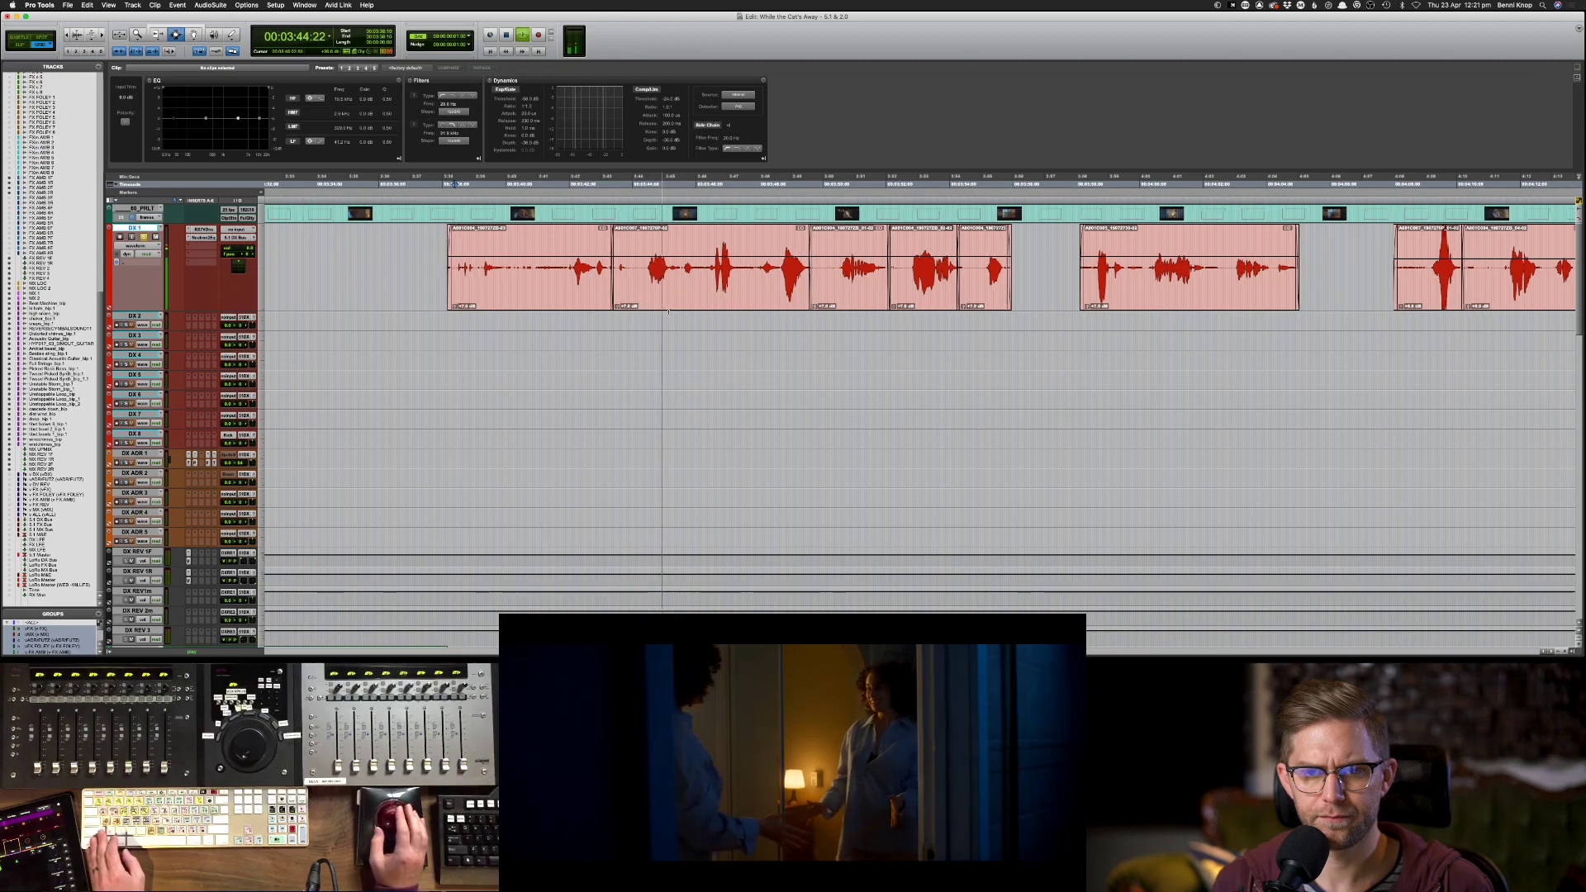
key("F8")
left_click(698, 285)
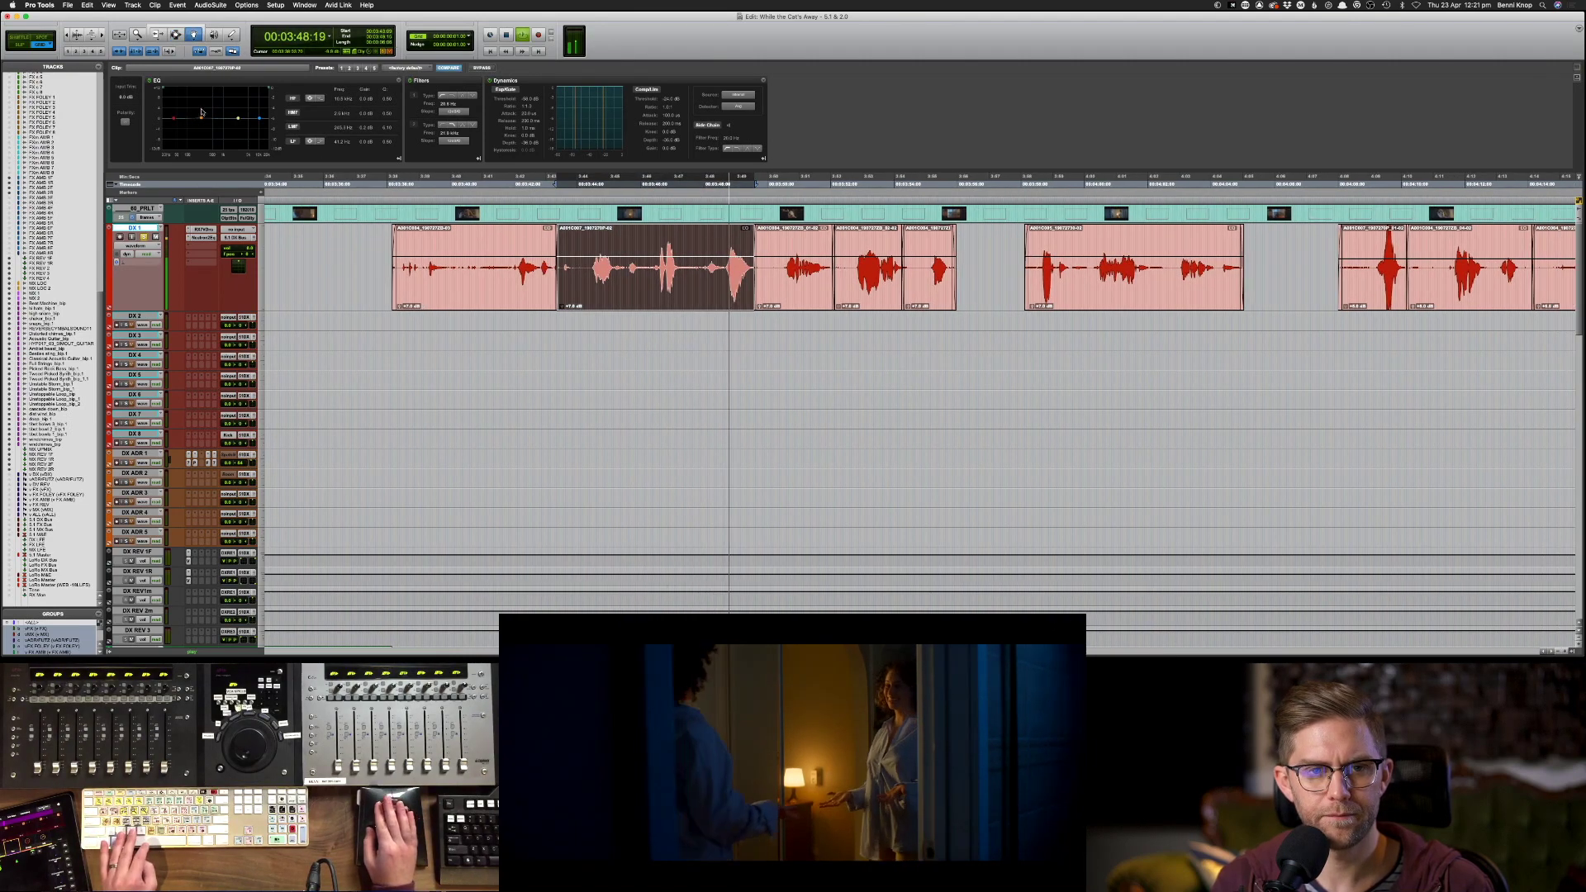
left_click_drag(203, 122, 199, 97)
key("space")
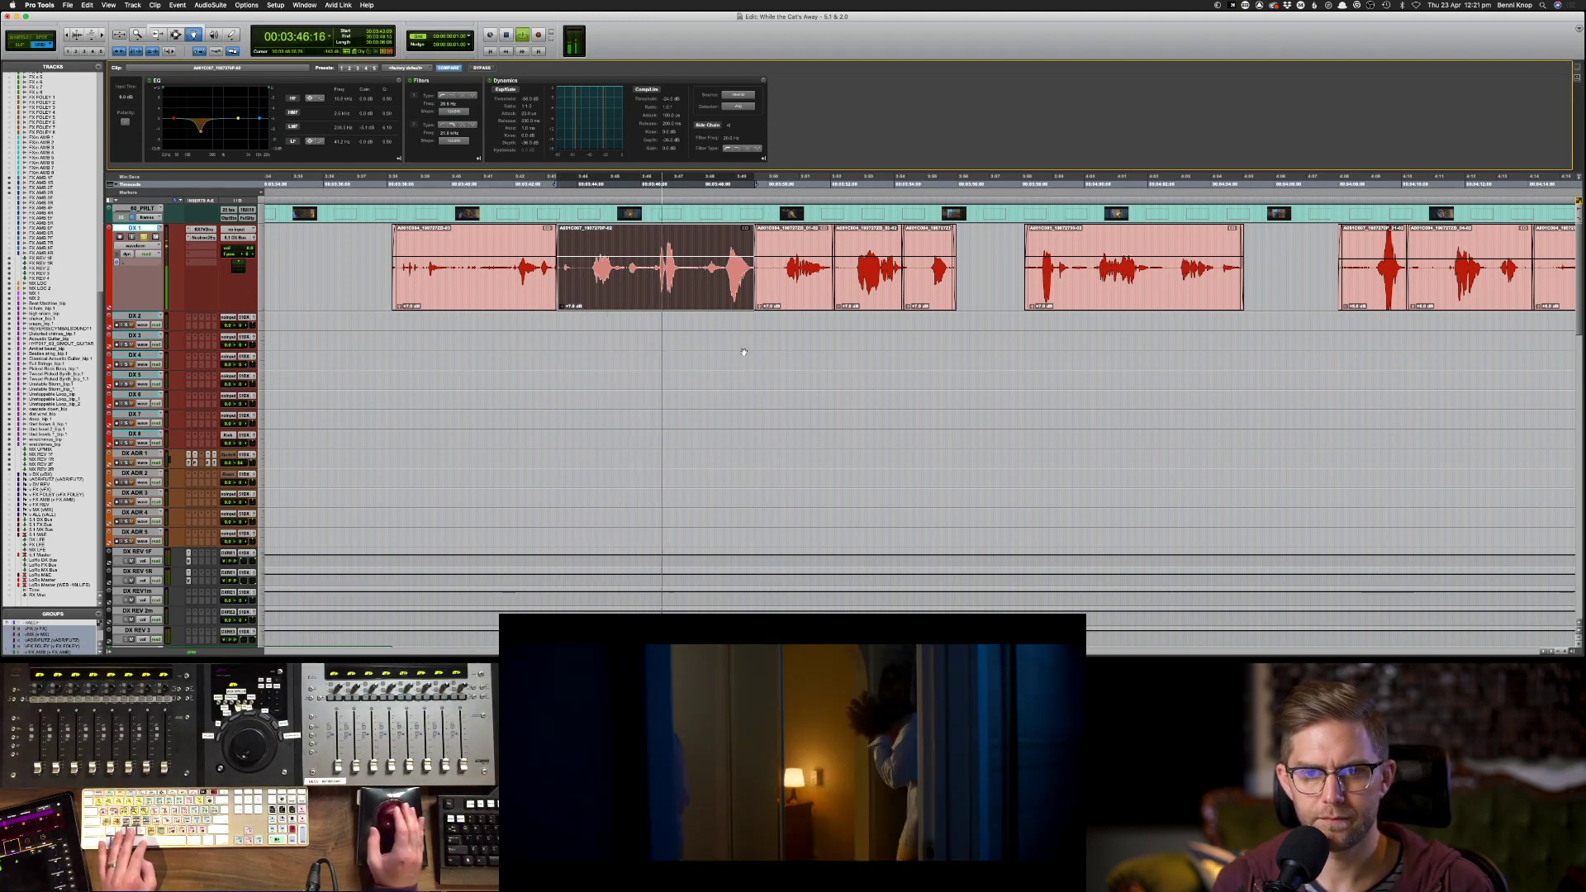
- On the DX 1 clip at 3:49:15, sweep the low-mid EQ band, turn it into a cut, and lower the low band slightly
left_click(763, 282)
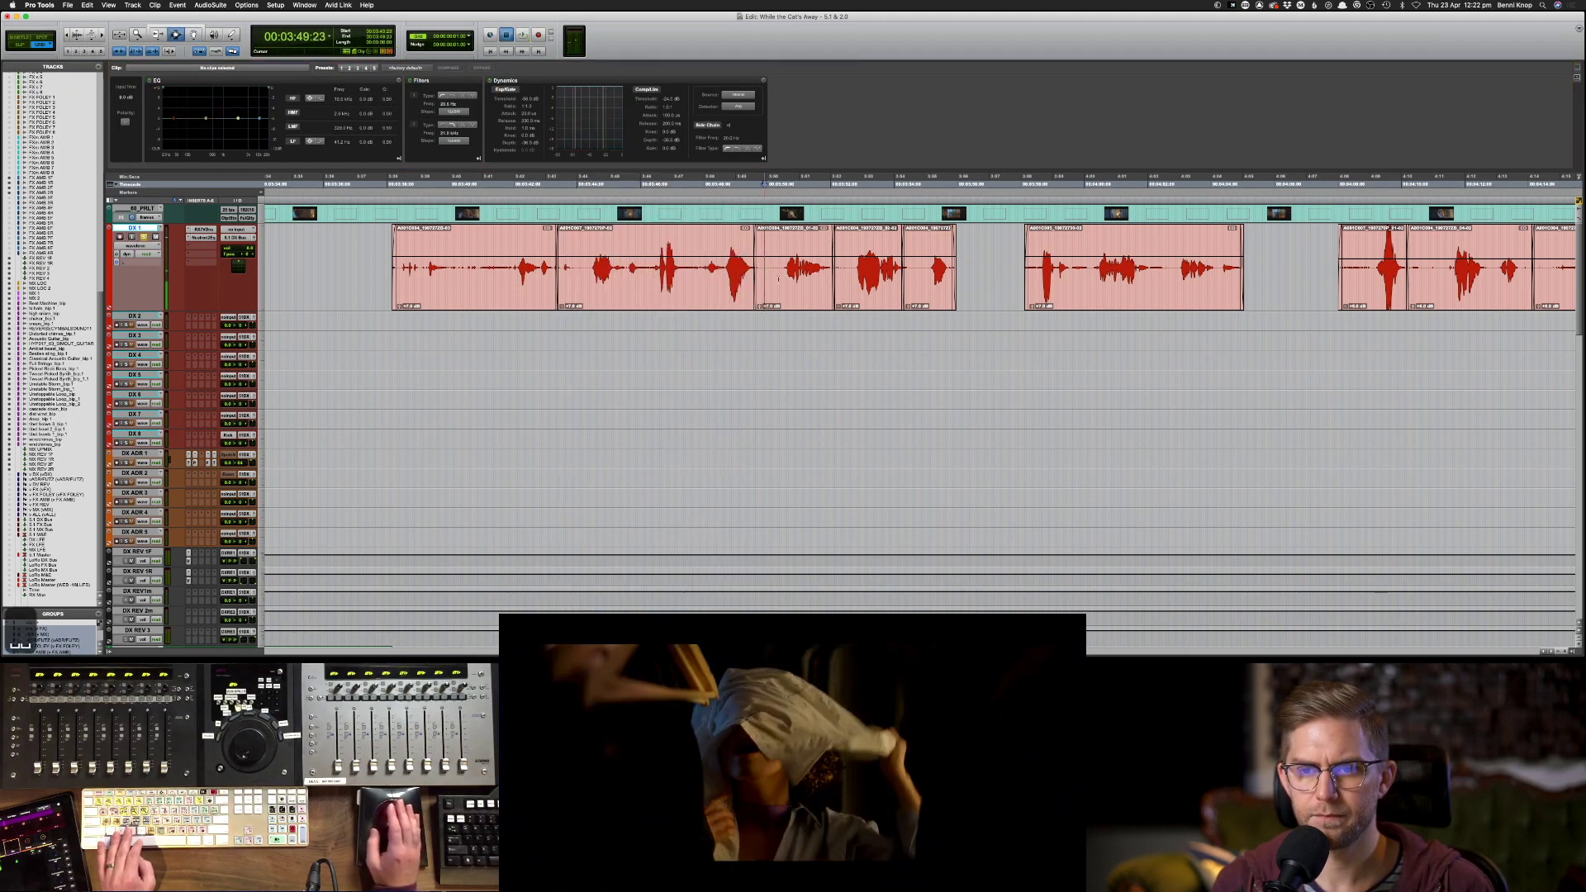
key("space")
key("space")
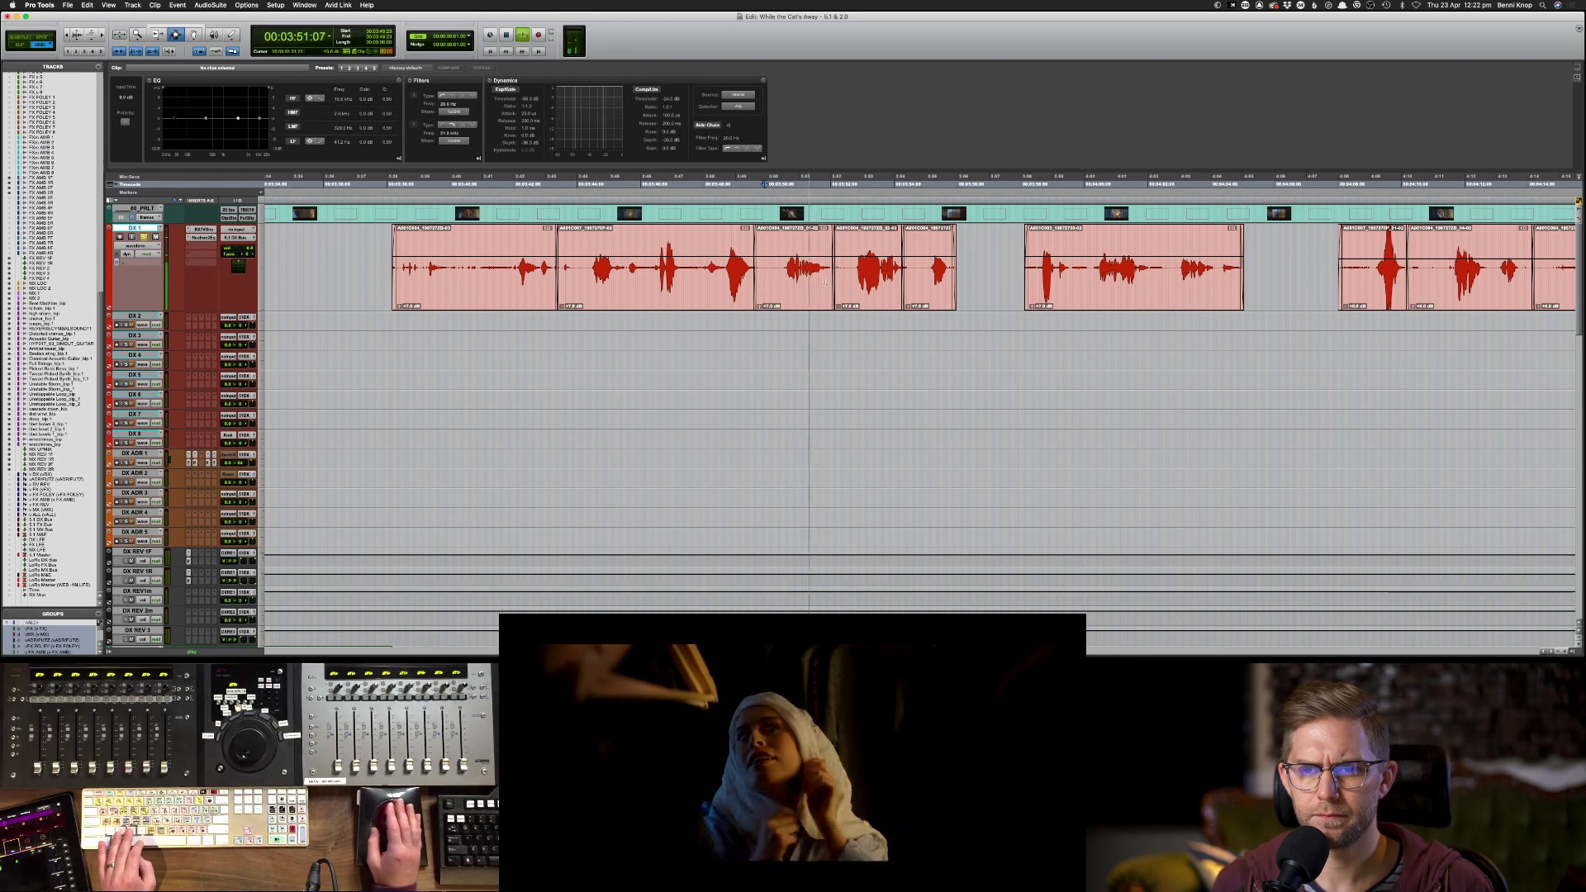
left_click(813, 288)
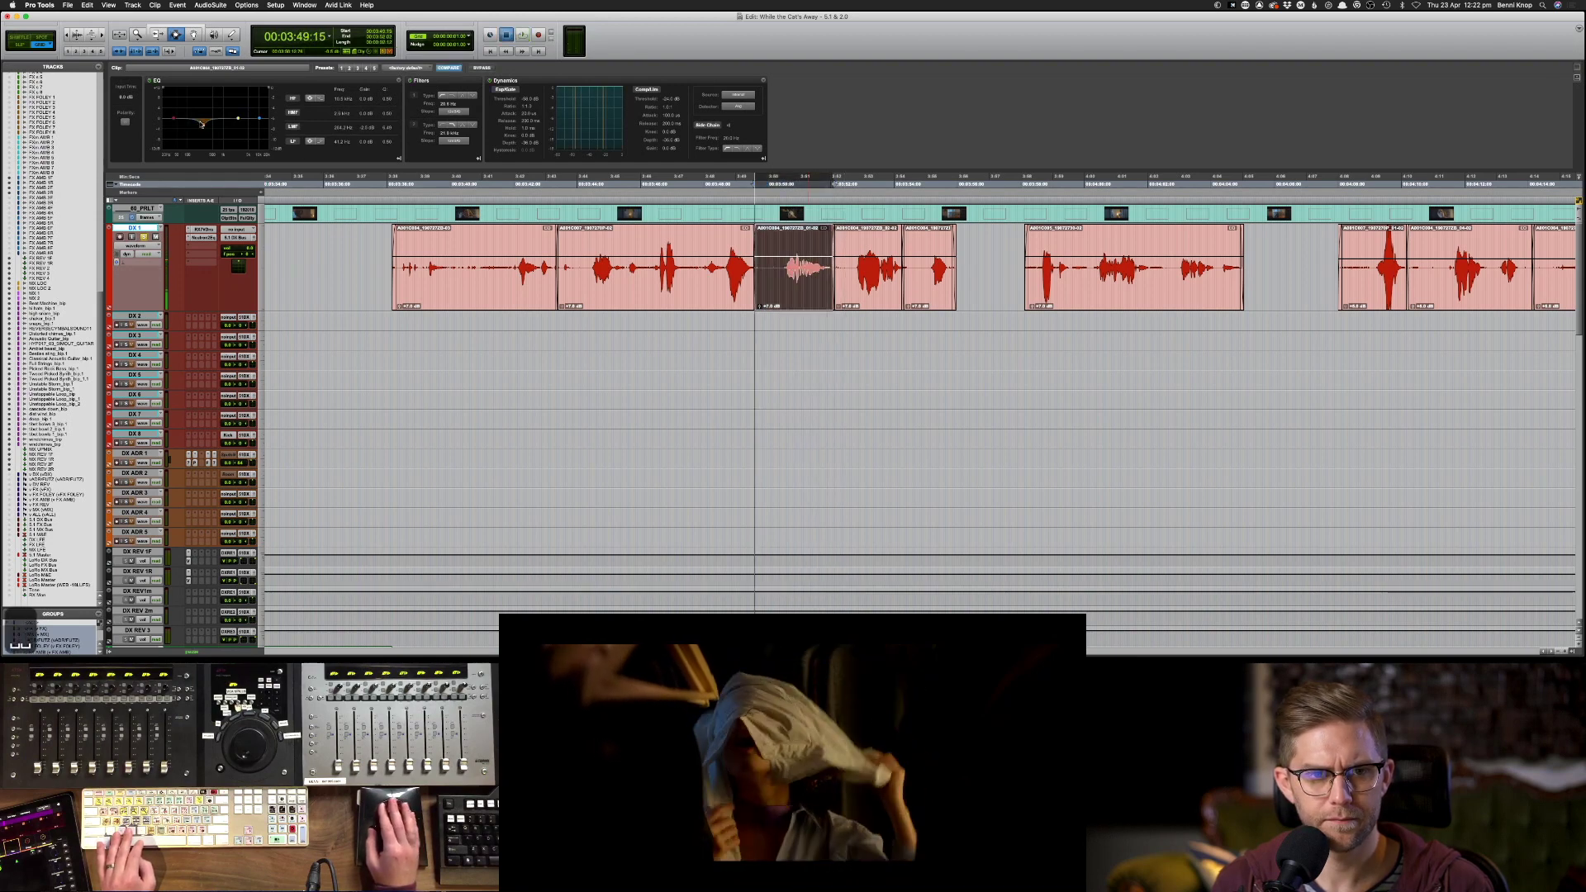
left_click_drag(203, 123, 195, 101)
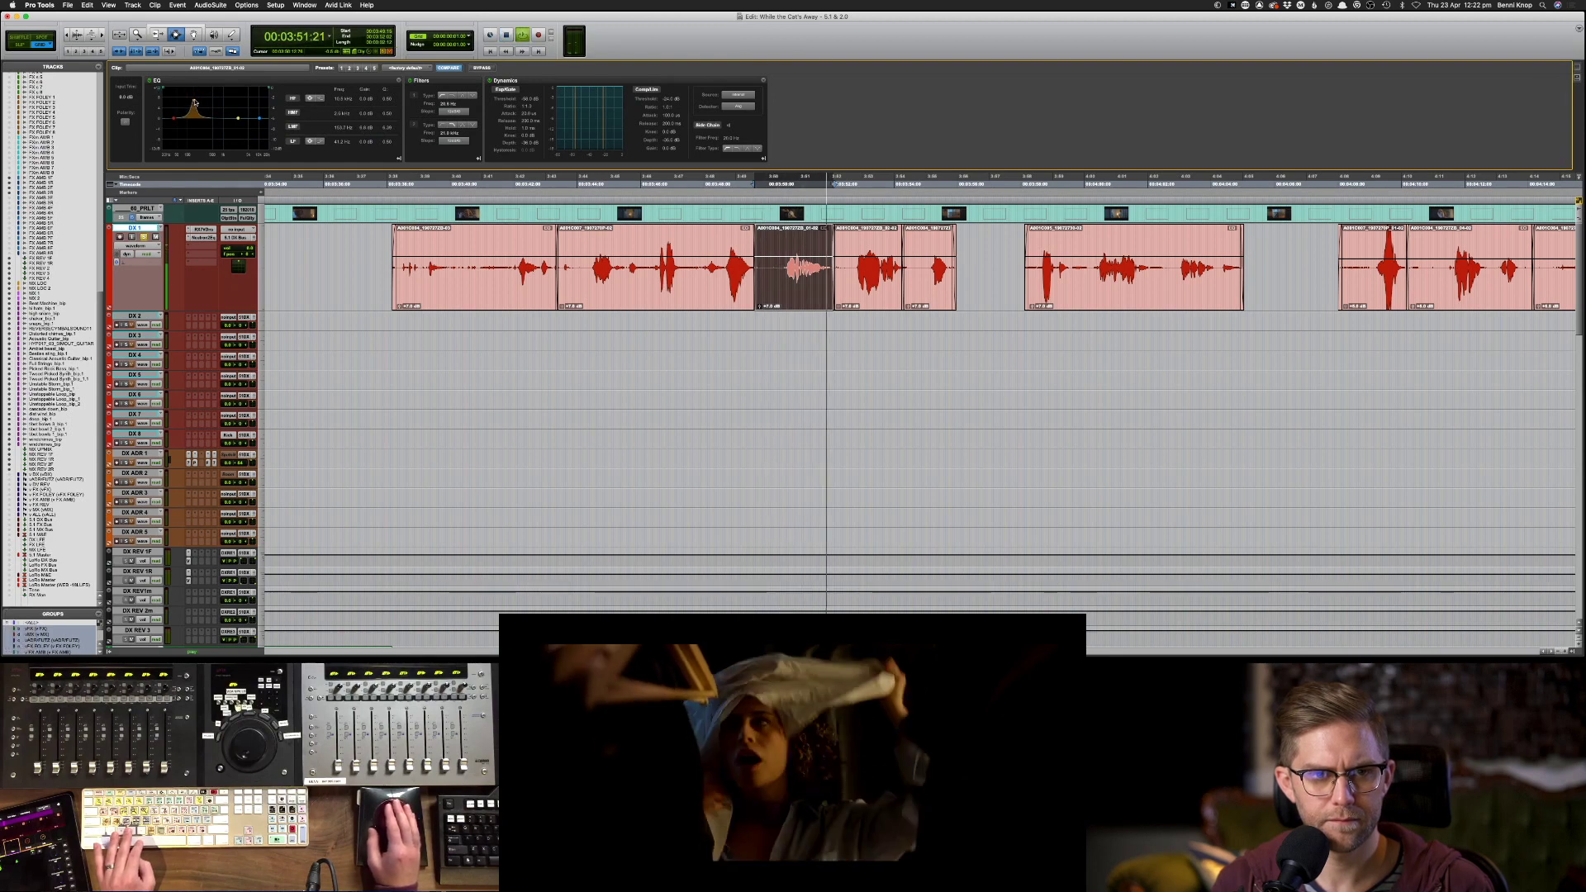
key("space")
key("space")
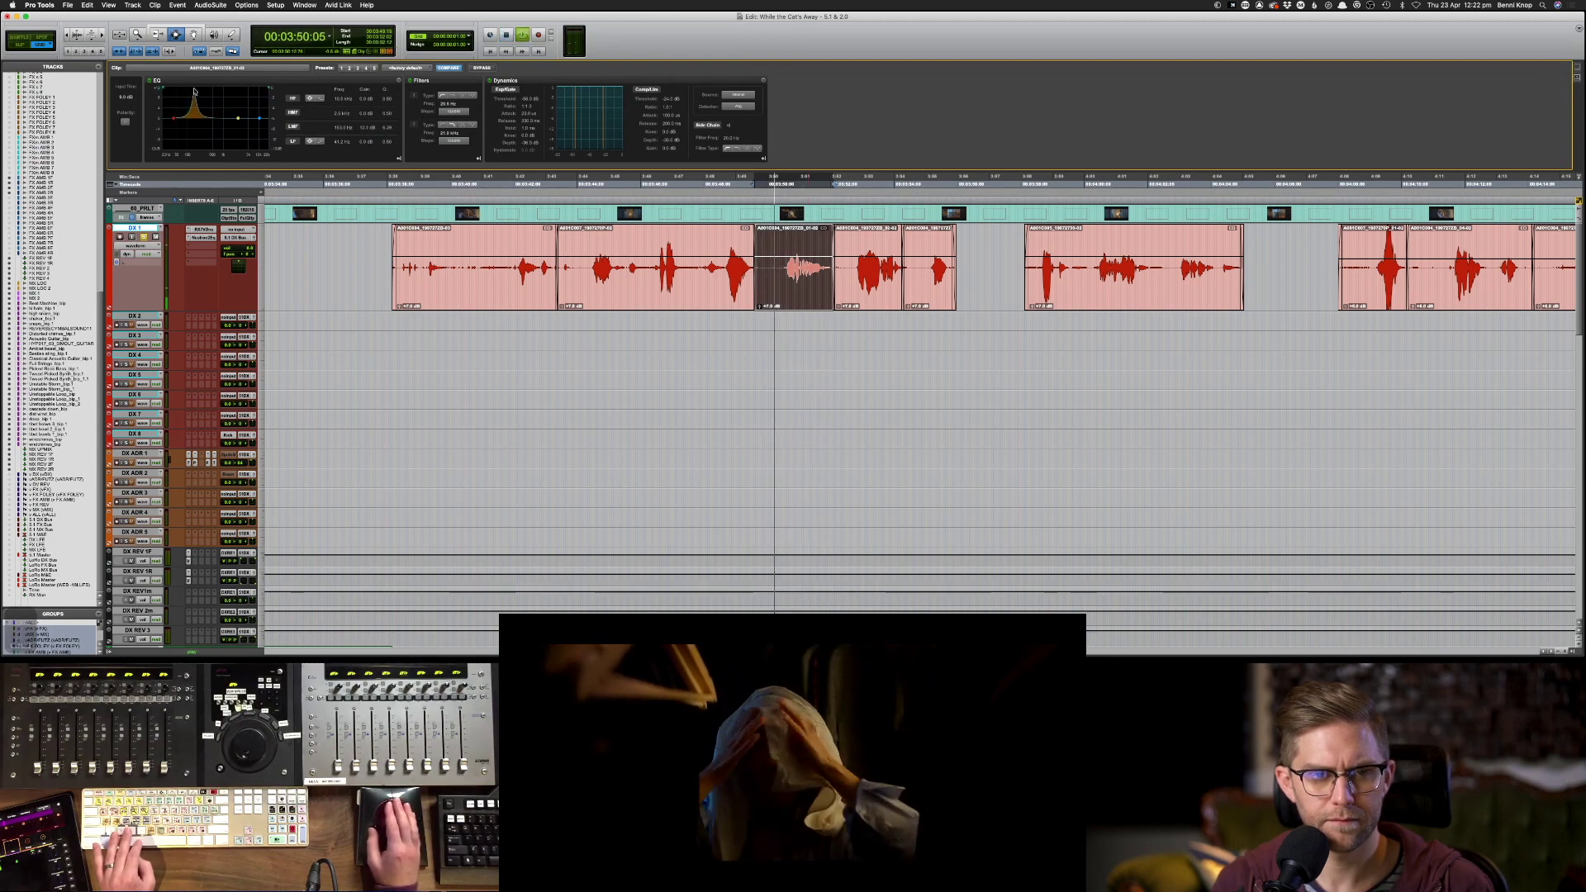
left_click_drag(192, 91, 193, 128)
key("space")
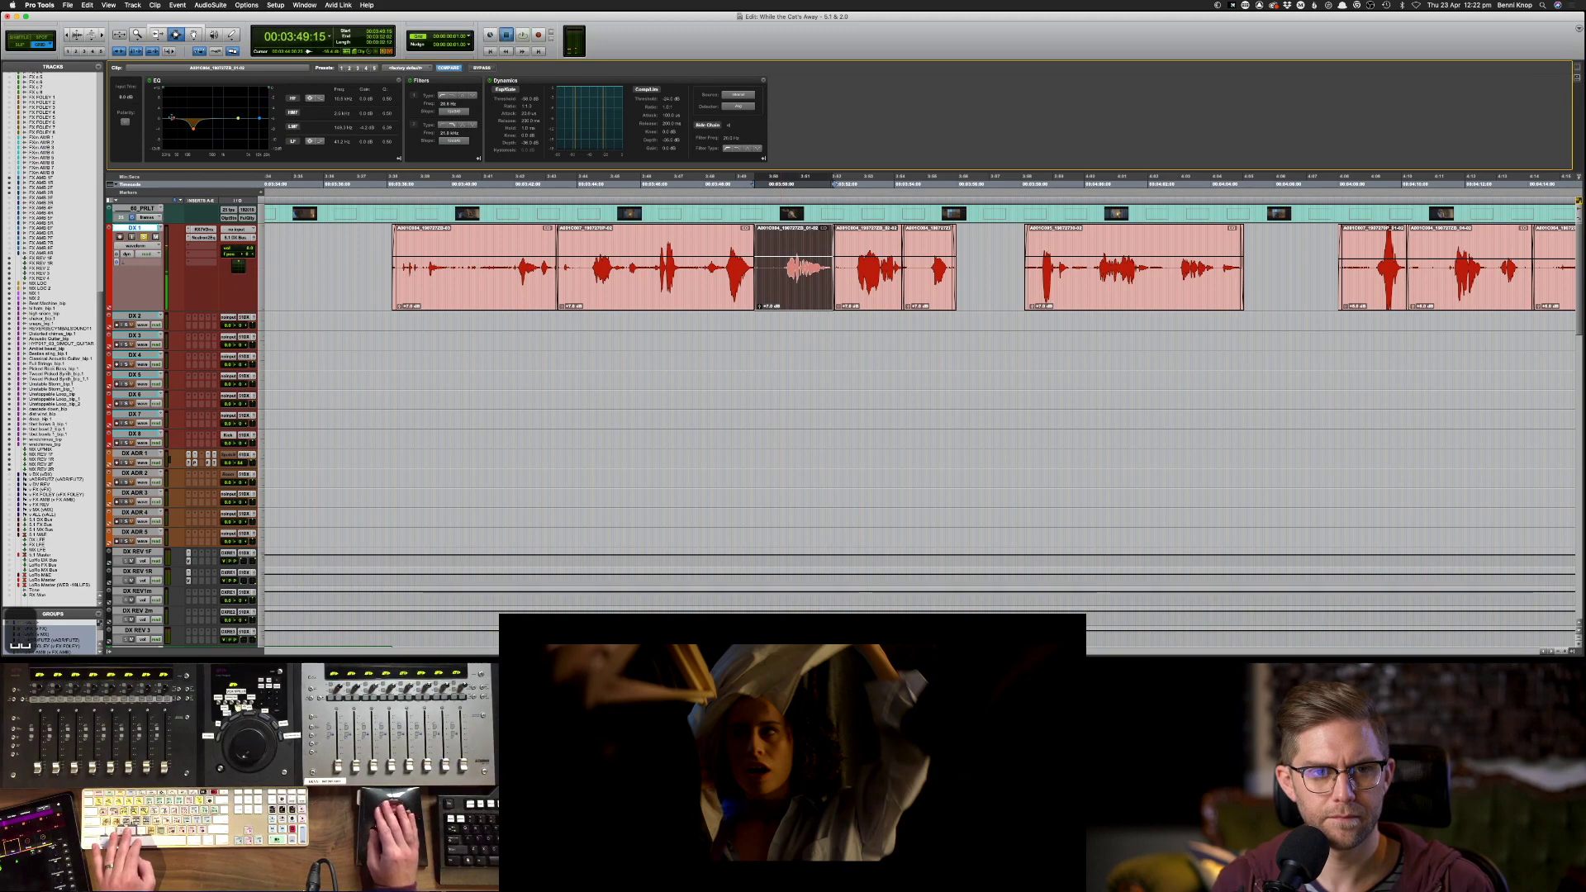
left_click_drag(171, 118, 181, 122)
key("space")
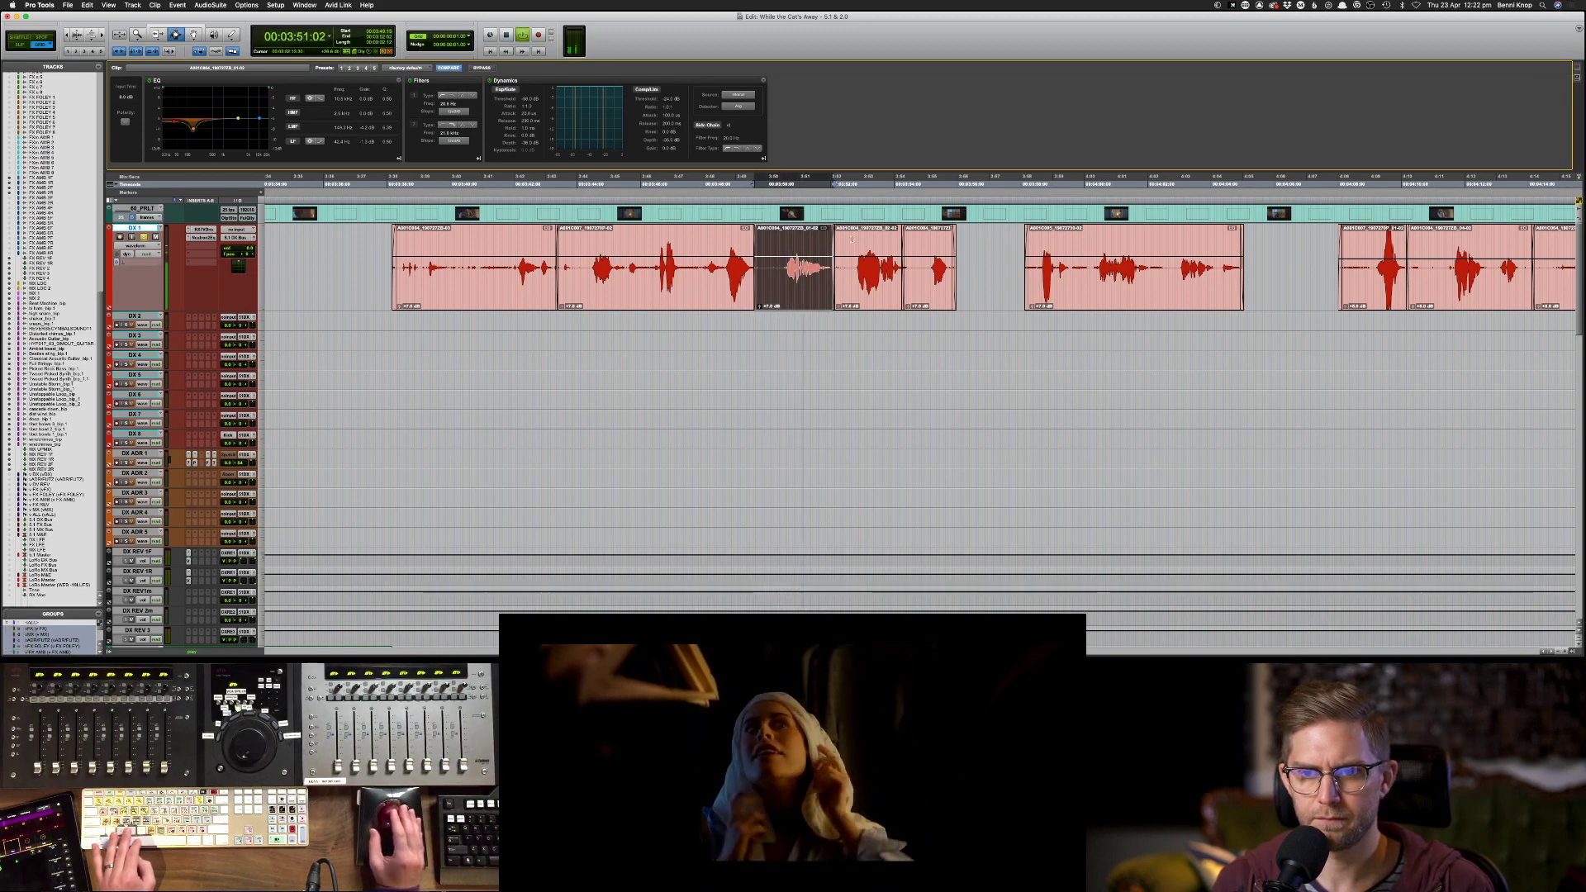
- Crossfade the two DX 1 clips meeting at about 3:54 and fade out the end of the second one
left_click(968, 276)
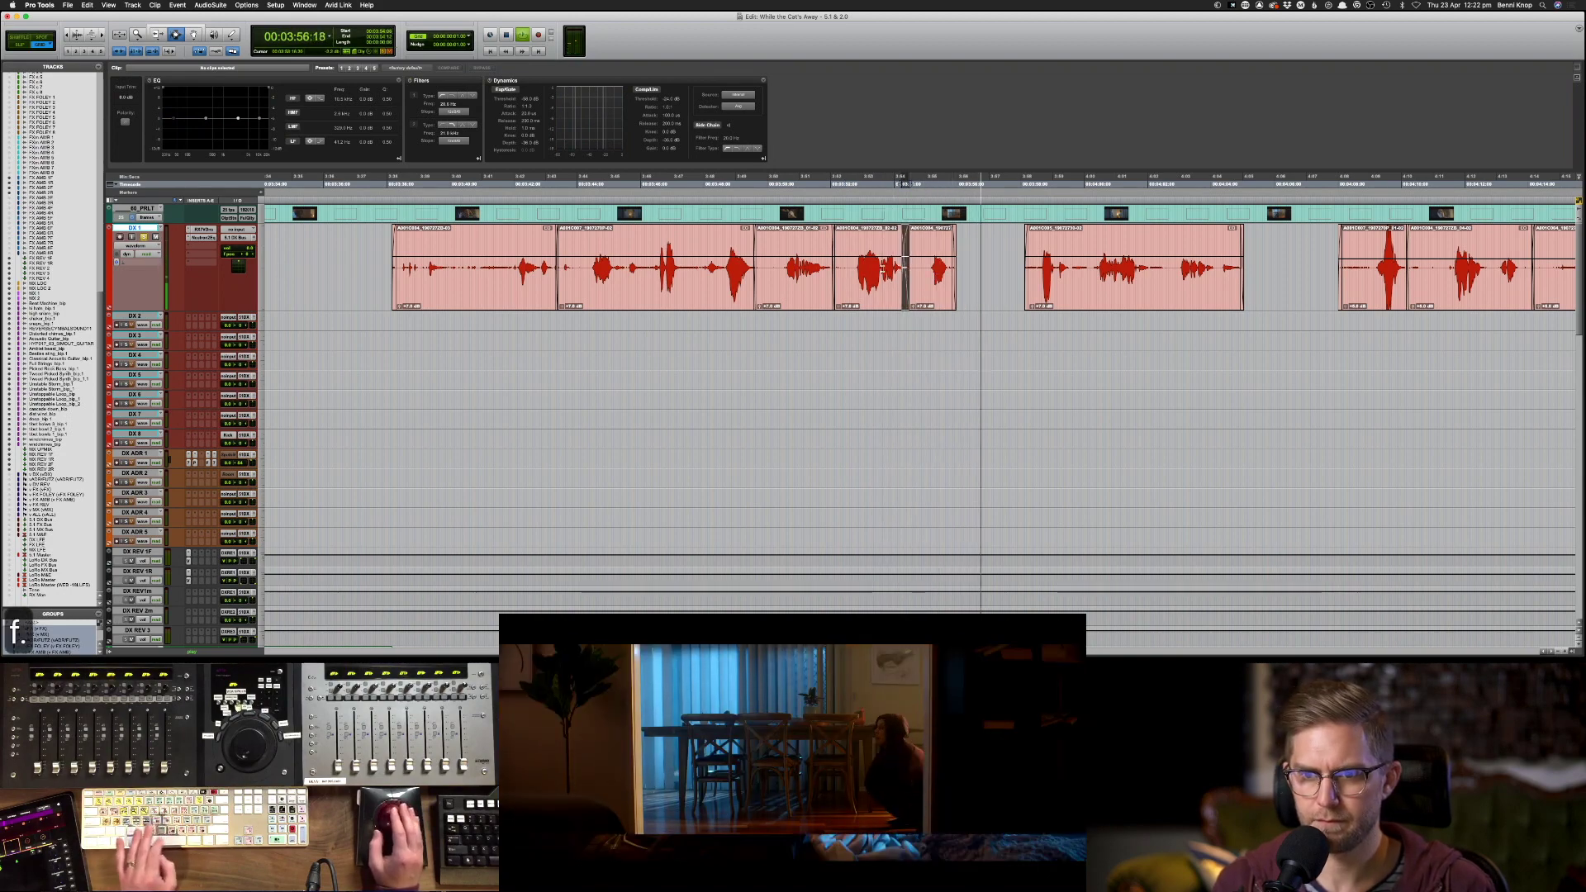
key("space")
key("space")
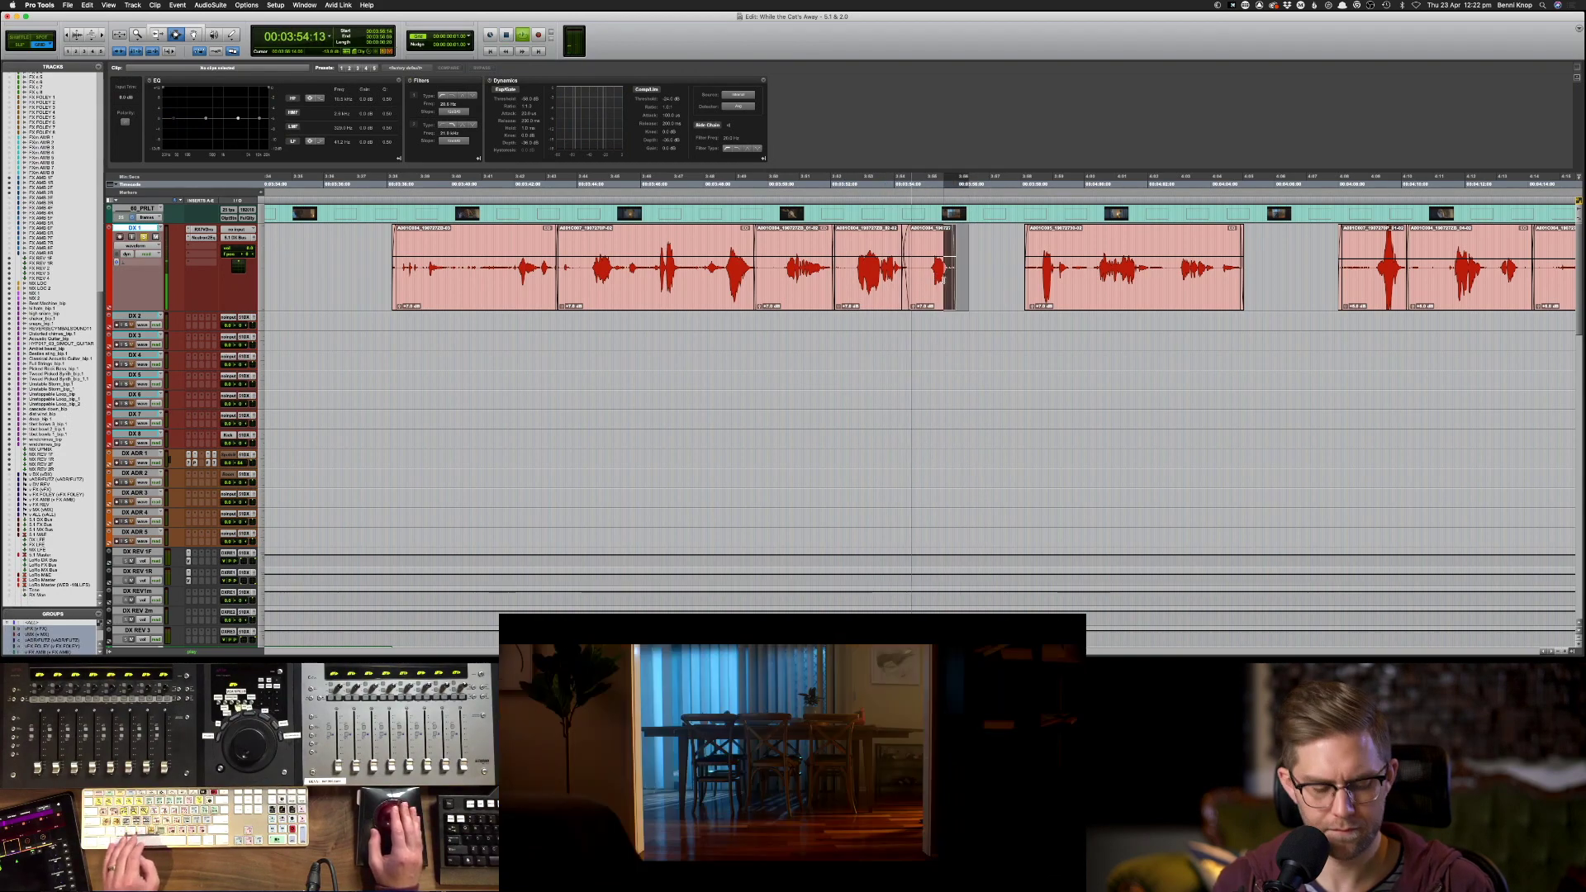
key("space")
- Reselect the clip at 3:49:15 and have the number keys control Clip Effects Presets in the Editing preferences
left_click(823, 279)
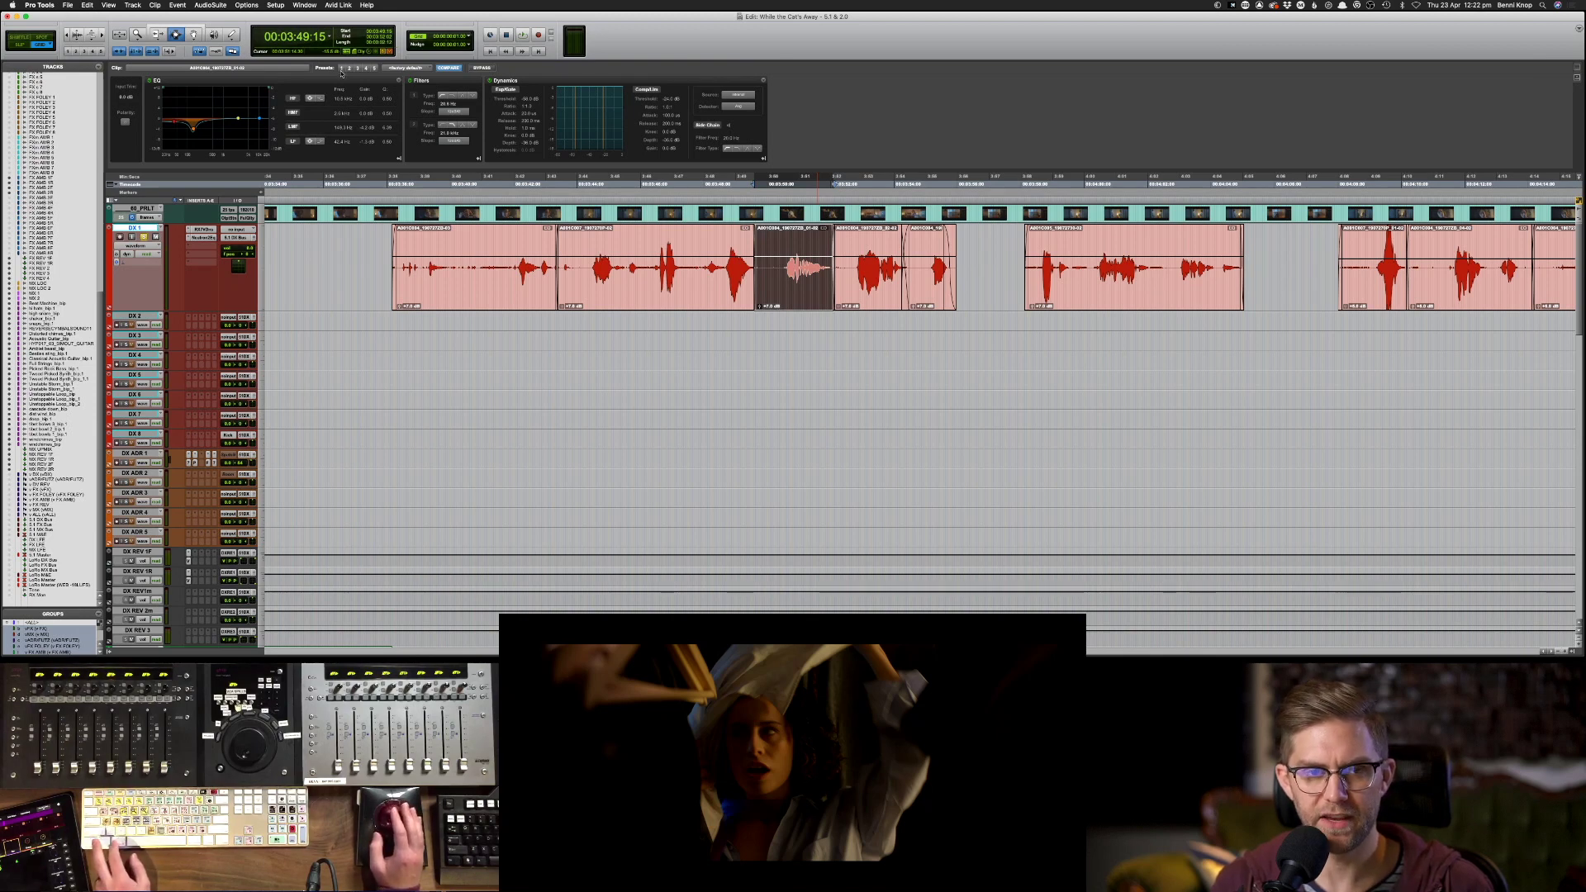
left_click(39, 5)
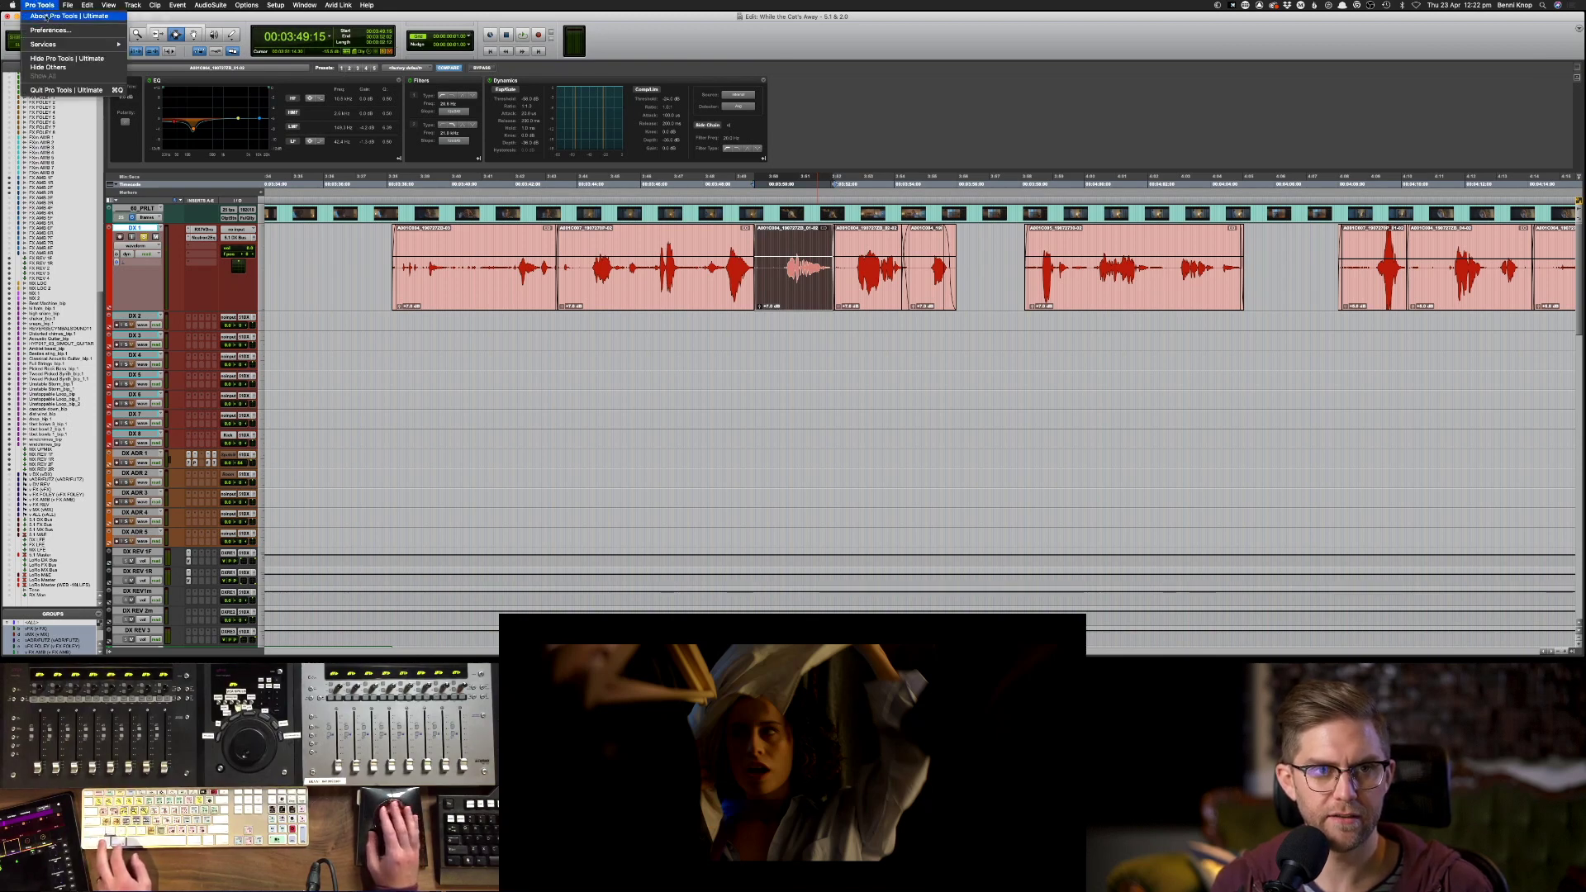
key("Return")
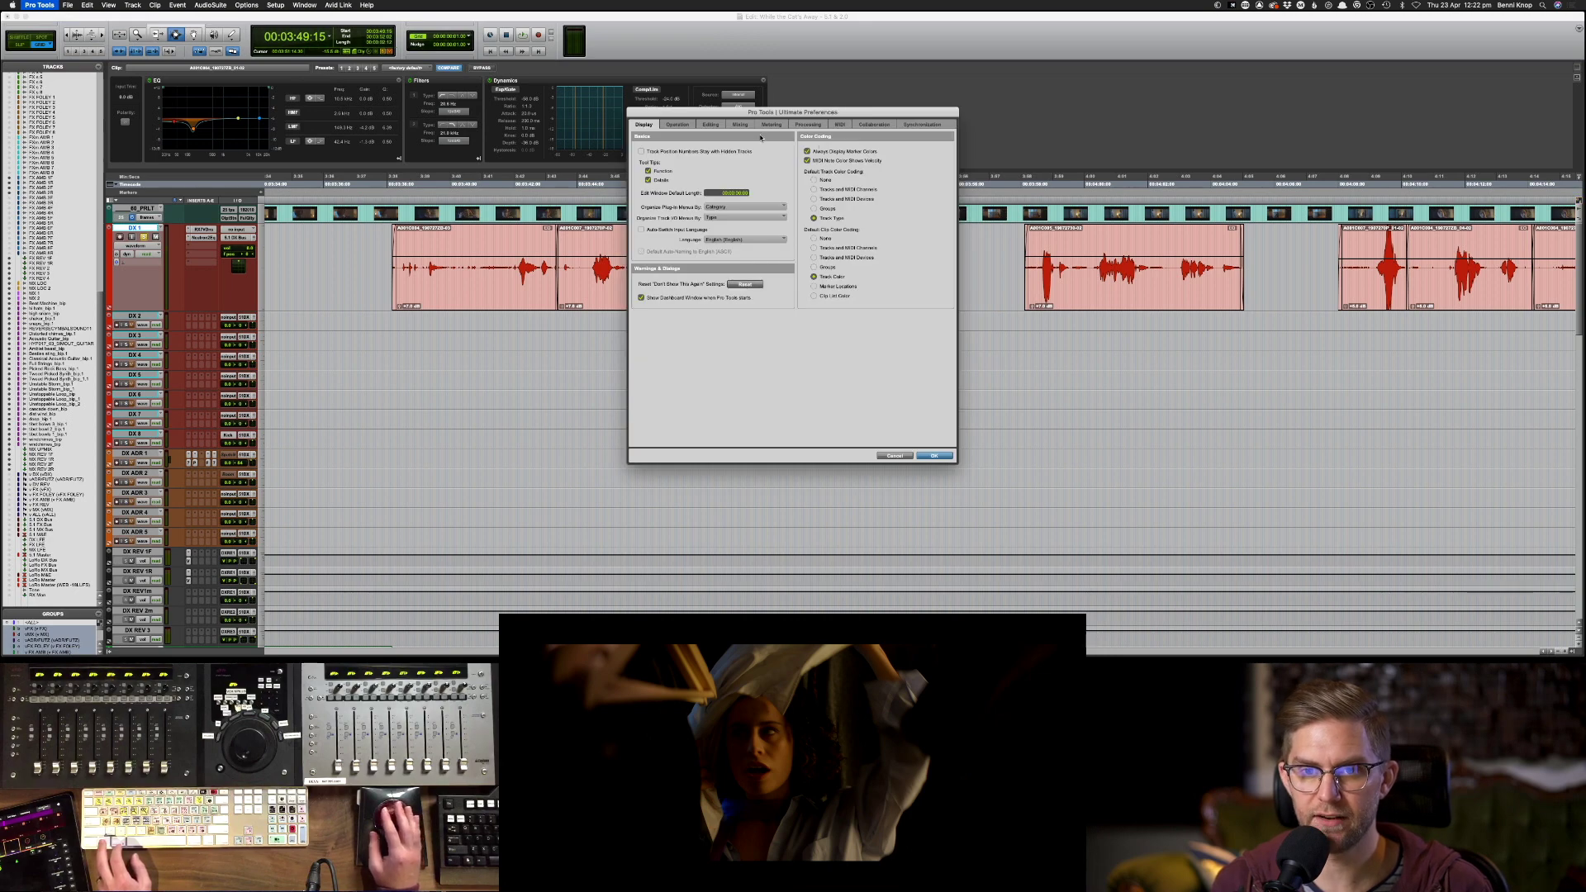
left_click(709, 125)
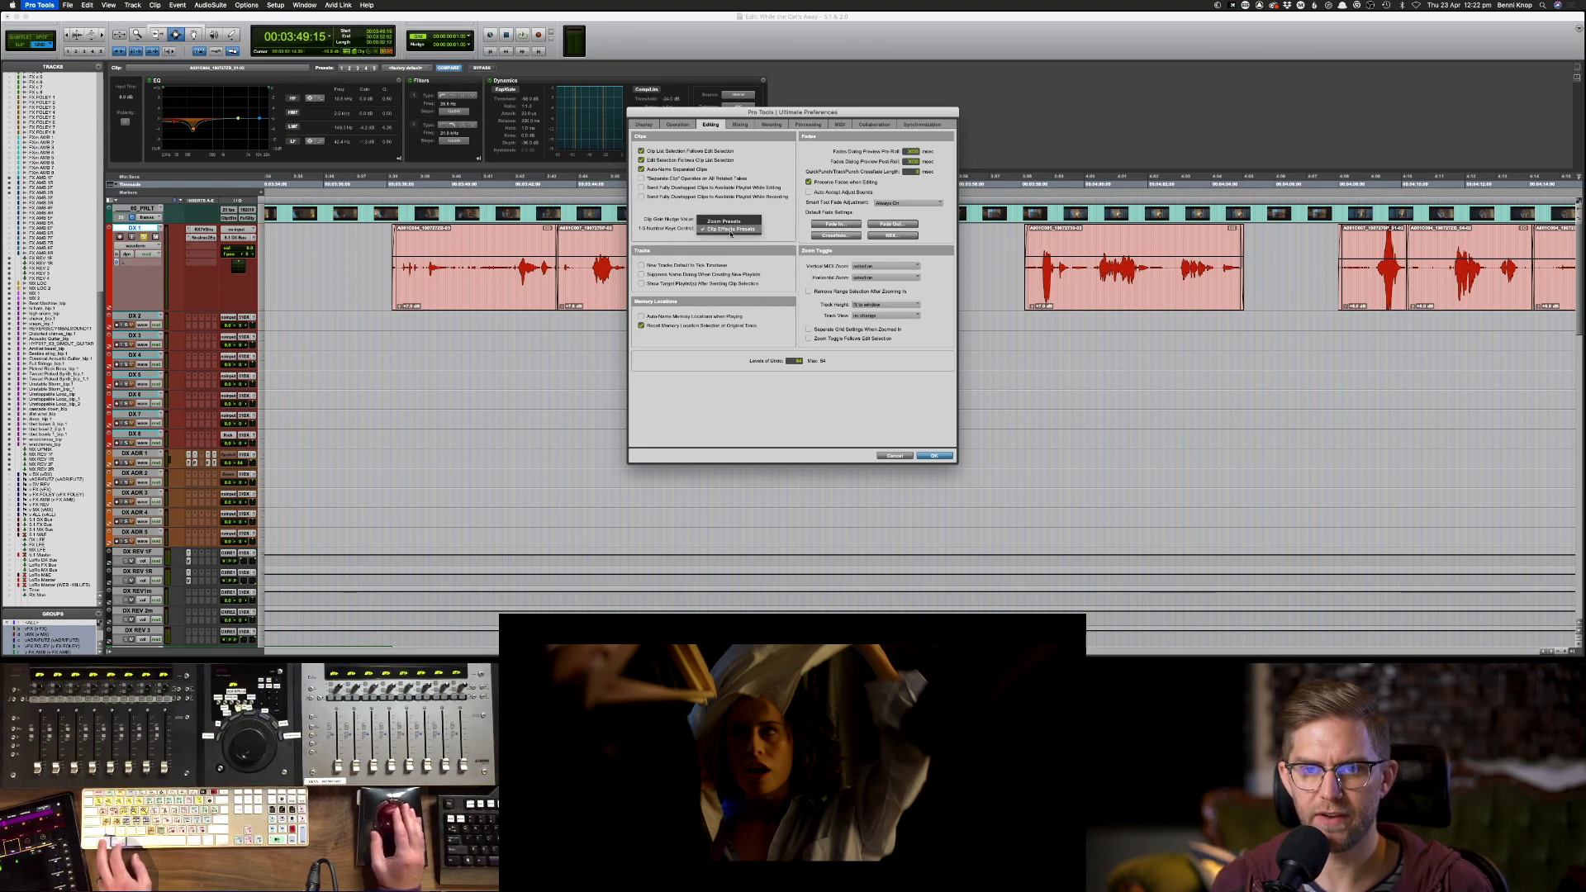
left_click(932, 455)
- Apply the EQ settings of the 3:49:15 clip to the two DX 1 clips that follow it
key("super+bracketleft")
key("super+bracketleft")
key("super+bracketright")
key("super+bracketright")
key("super+bracketright")
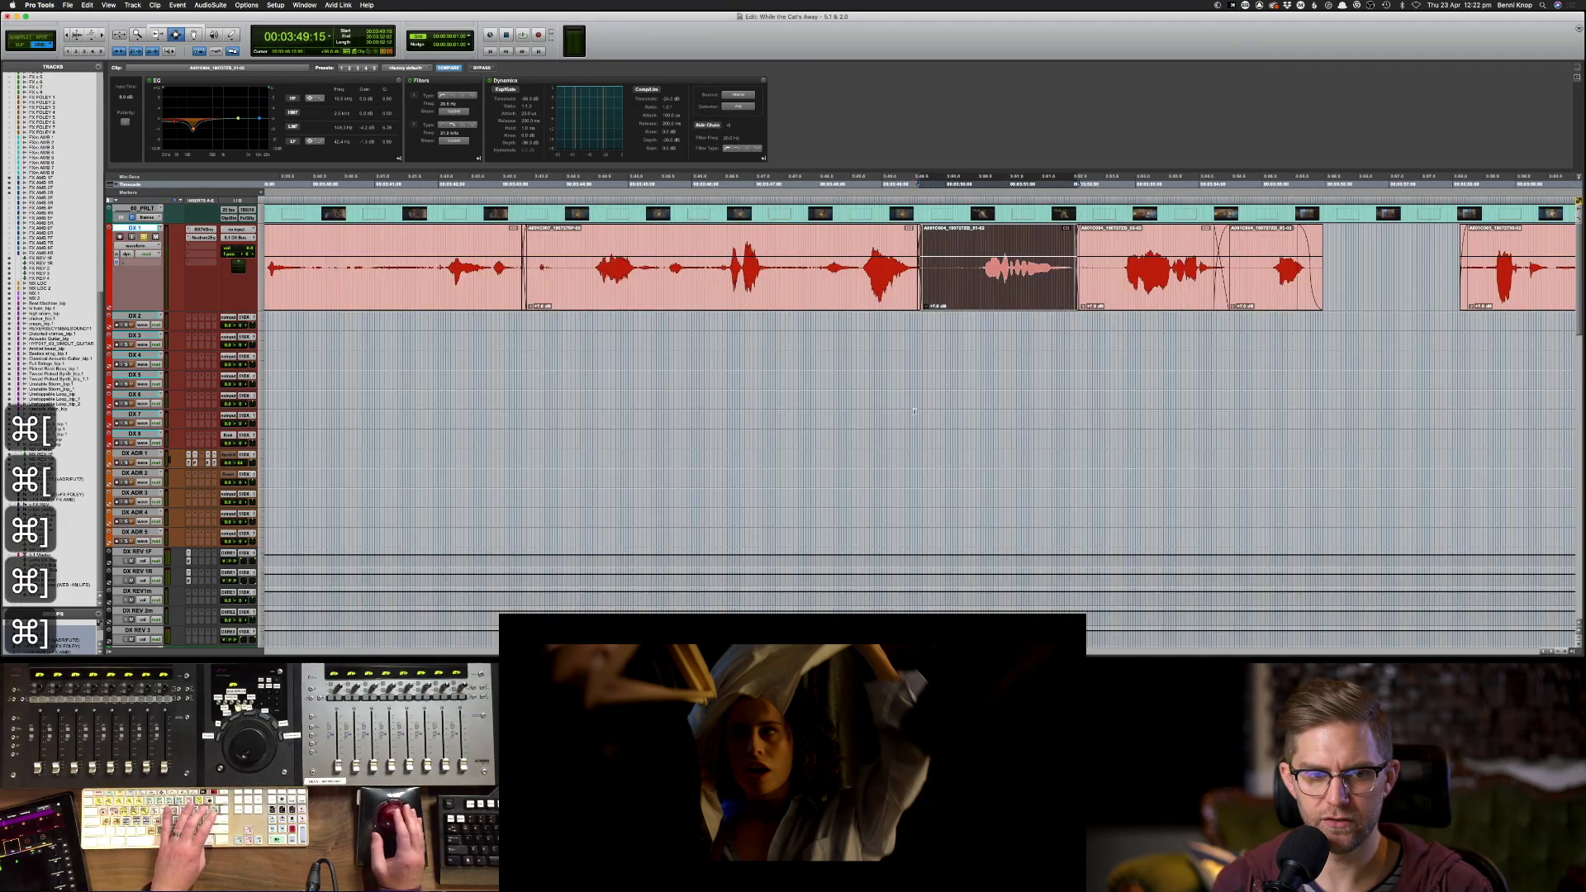
key("super+bracketleft")
key("super+bracketright")
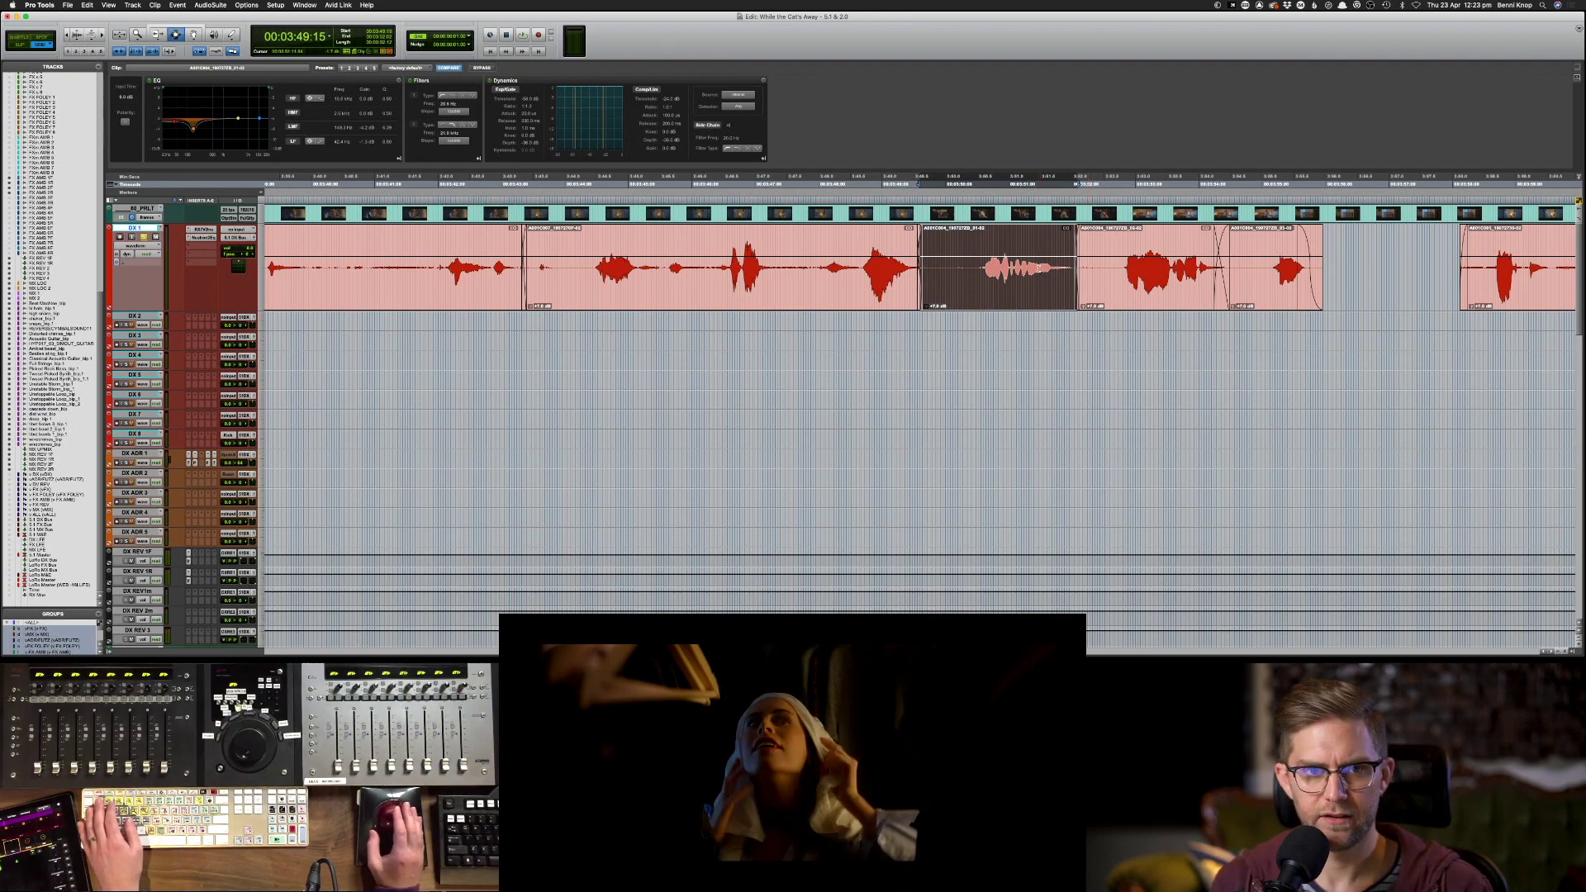
left_click(1038, 269)
left_click(1094, 272)
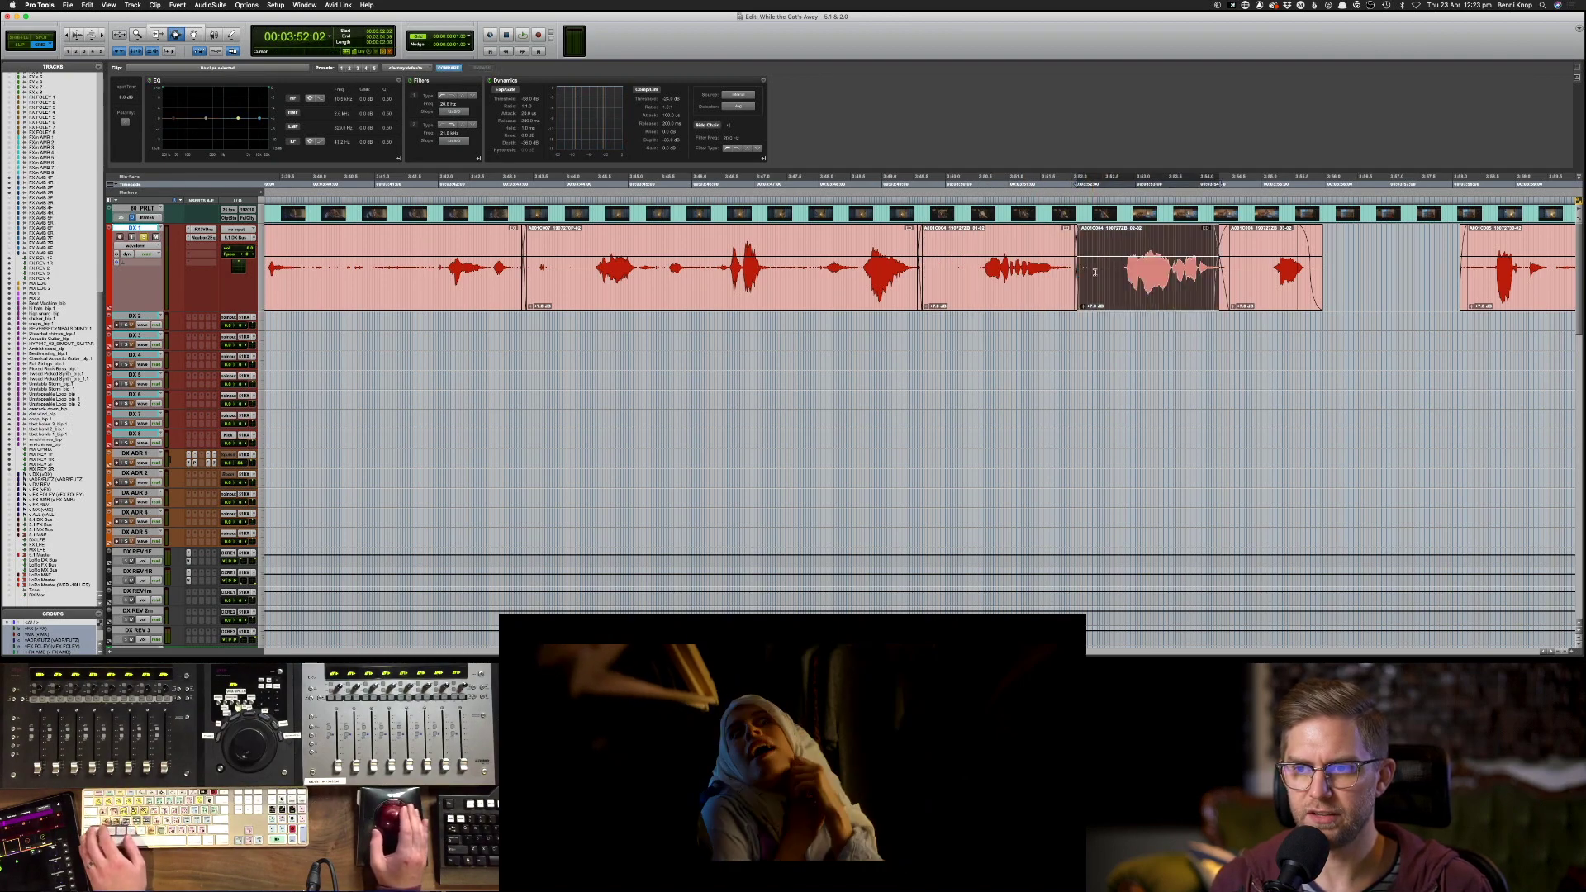
left_click(1258, 279, "shift")
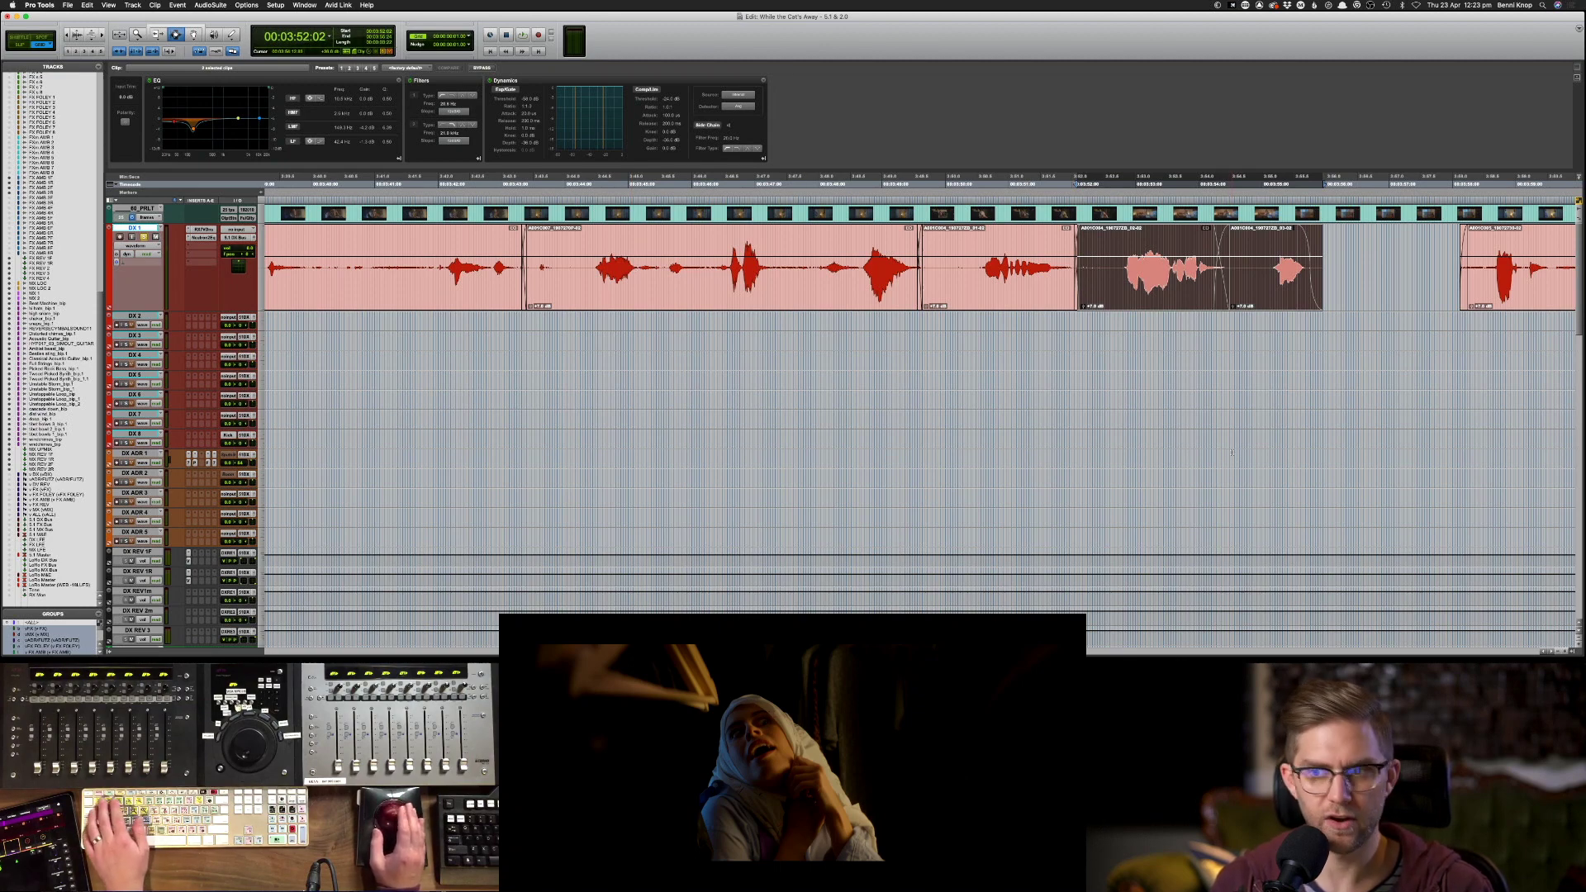
- Fade in the start of the DX 1 clip at about 3:58, select the clip, and play it back
scroll(1388, 372, "right", 3)
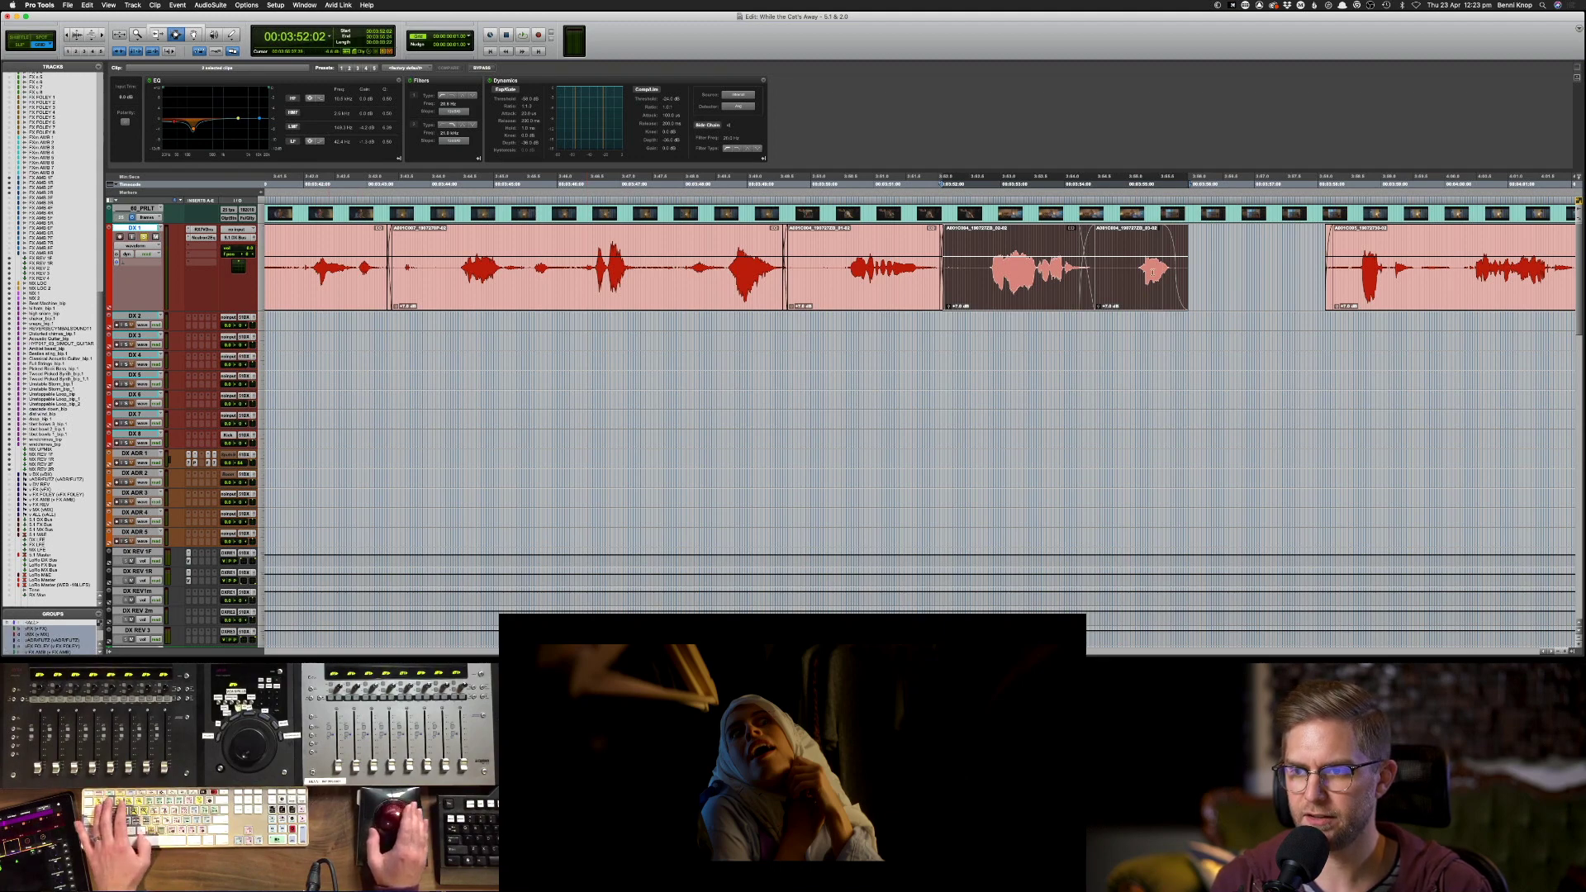
left_click(1267, 268)
key("space")
key("super+[")
key("super+[")
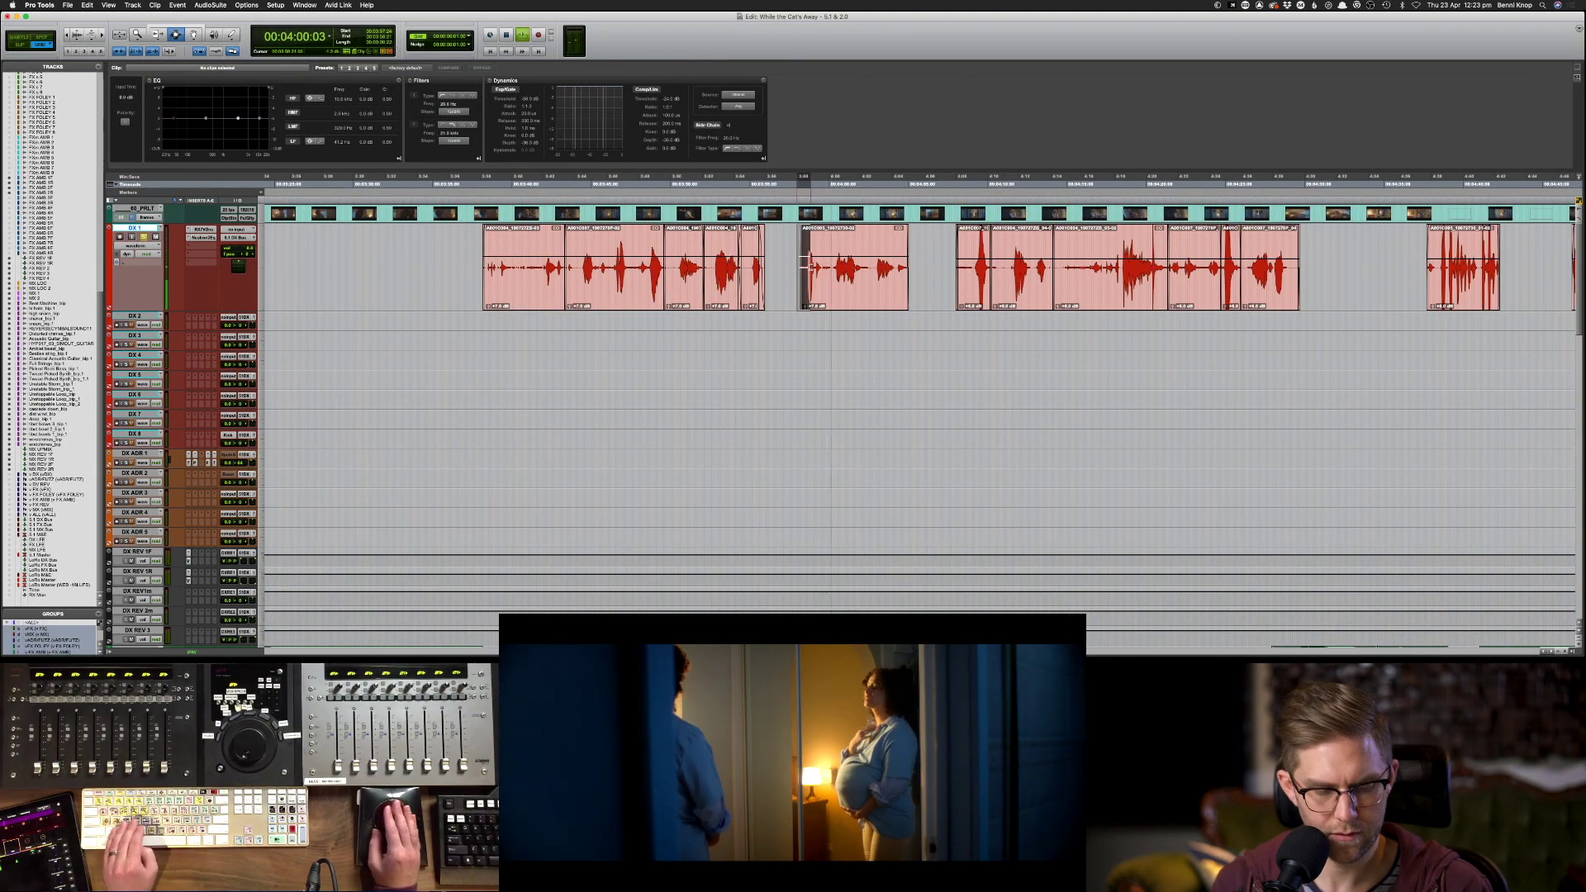
left_click(838, 268)
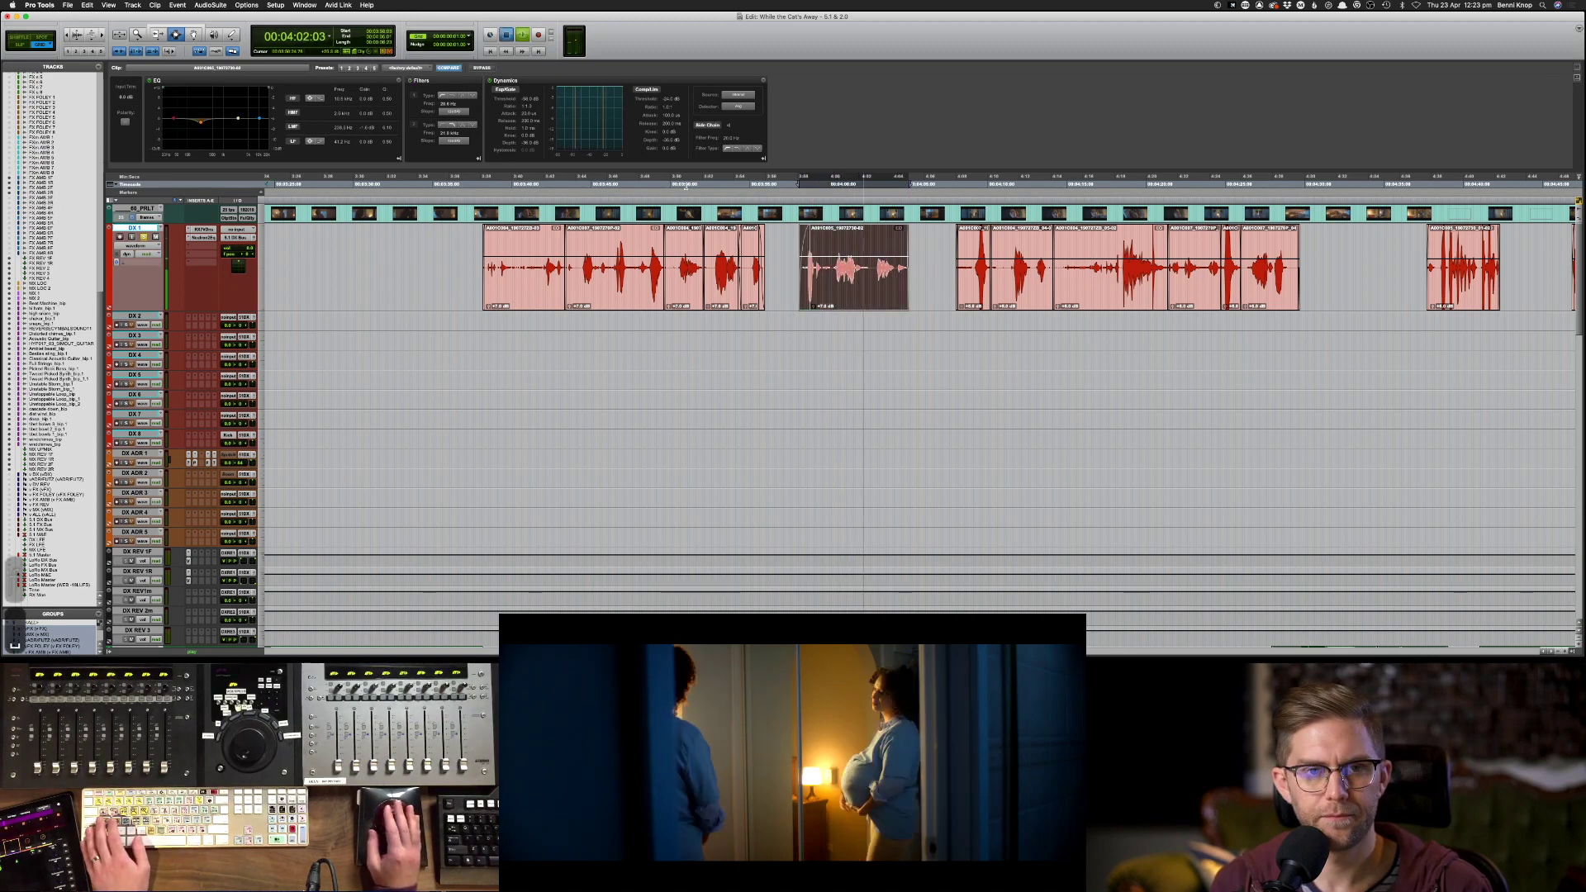
key("space")
- Sweep the high-mid EQ band on the 3:58 clip, set it to a slight cut, replay the clip, and save the session
left_click_drag(238, 118, 234, 112)
key("space")
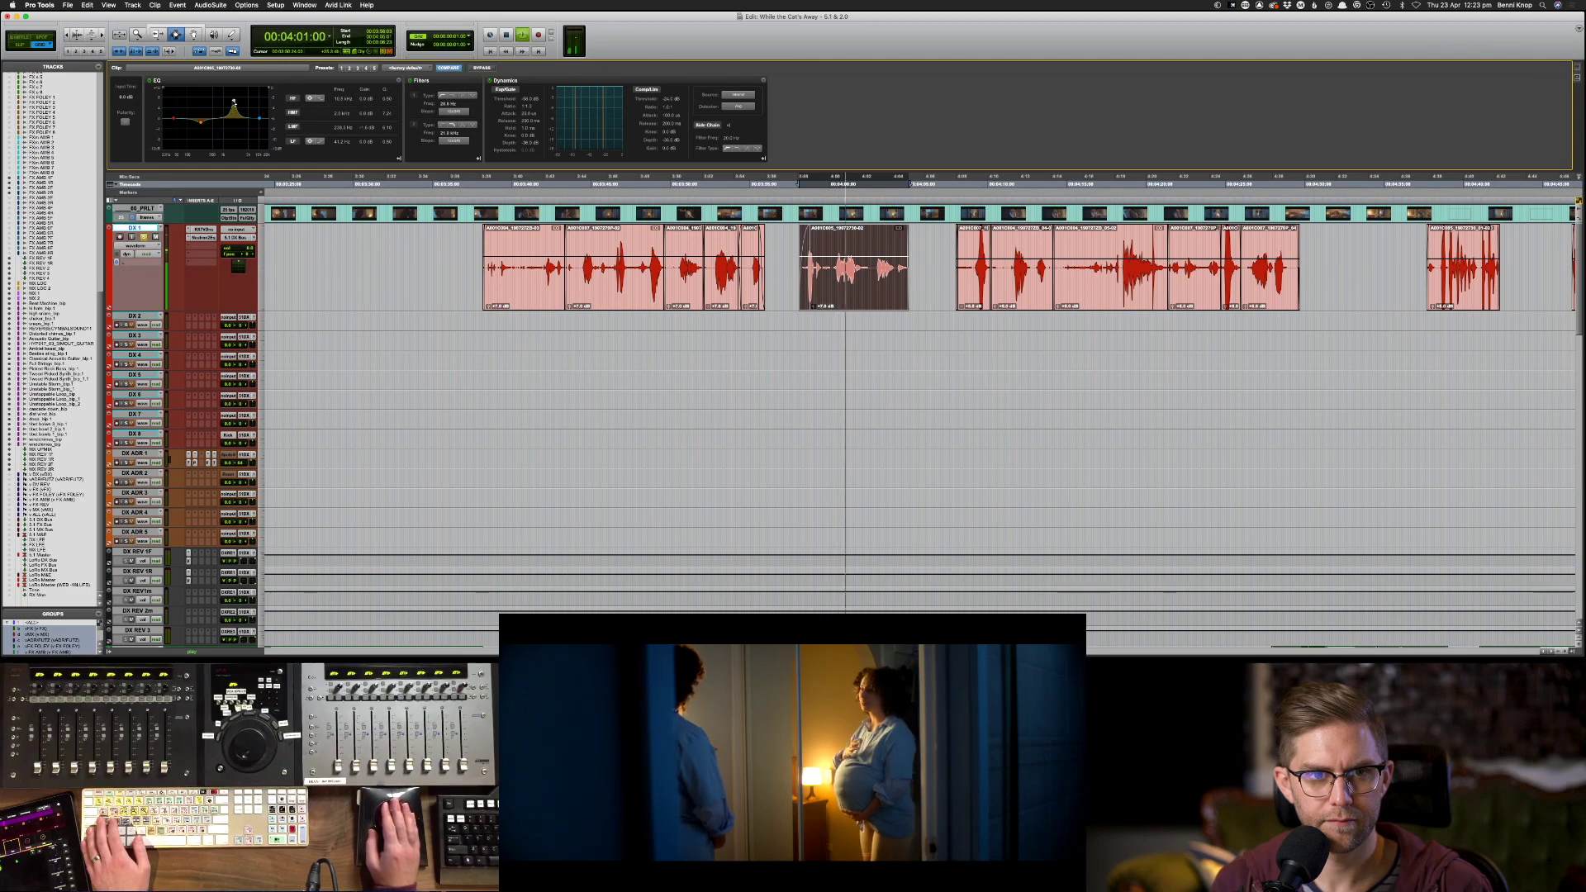
left_click_drag(234, 111, 235, 124)
key("space")
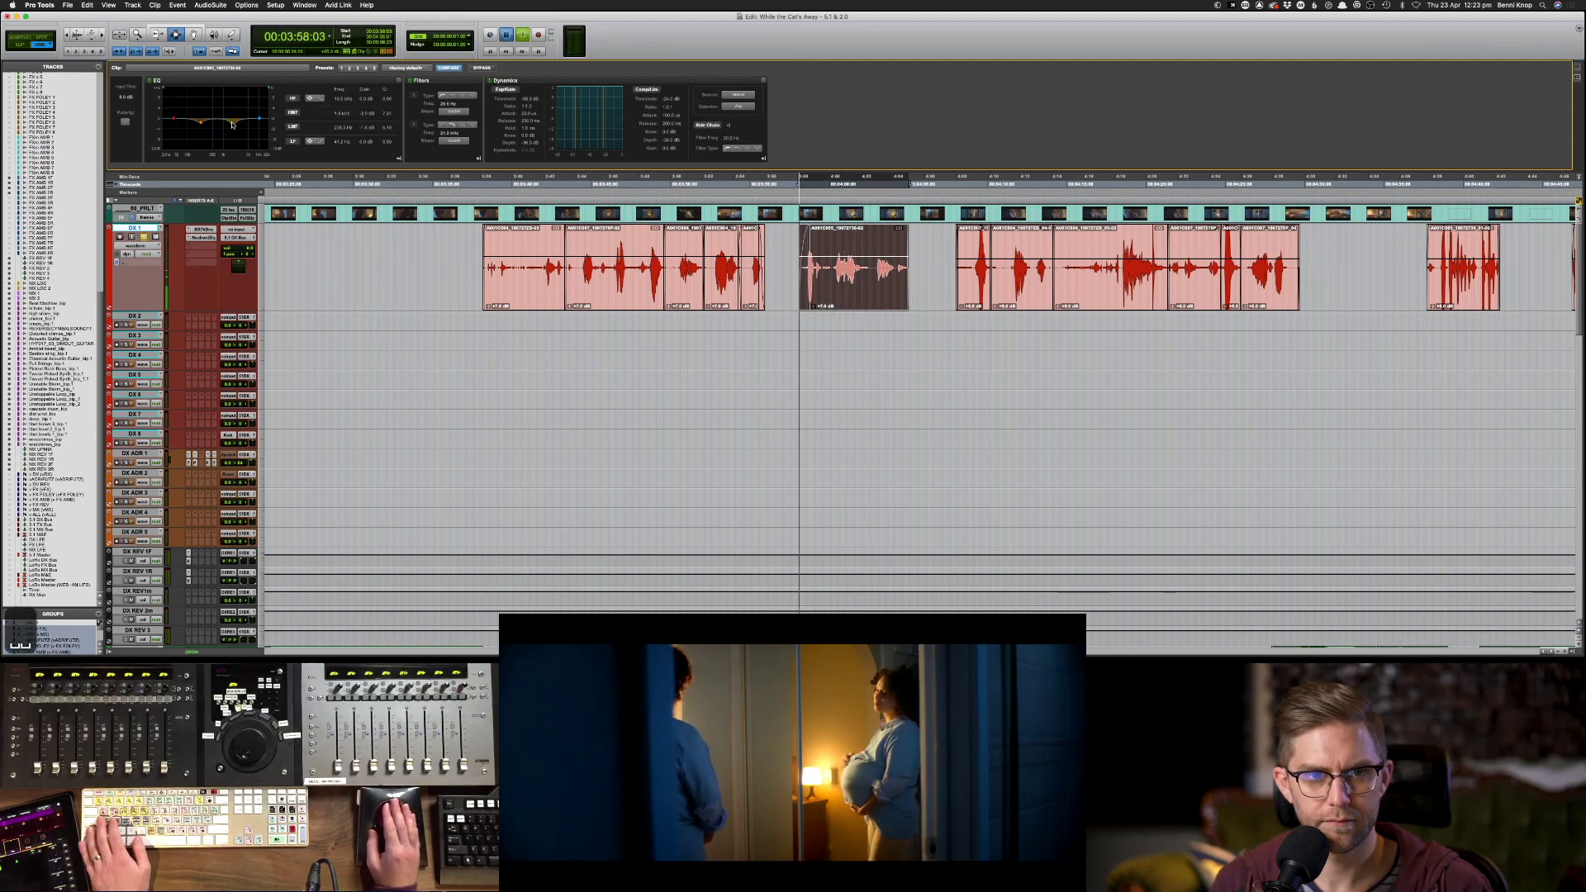
key("space")
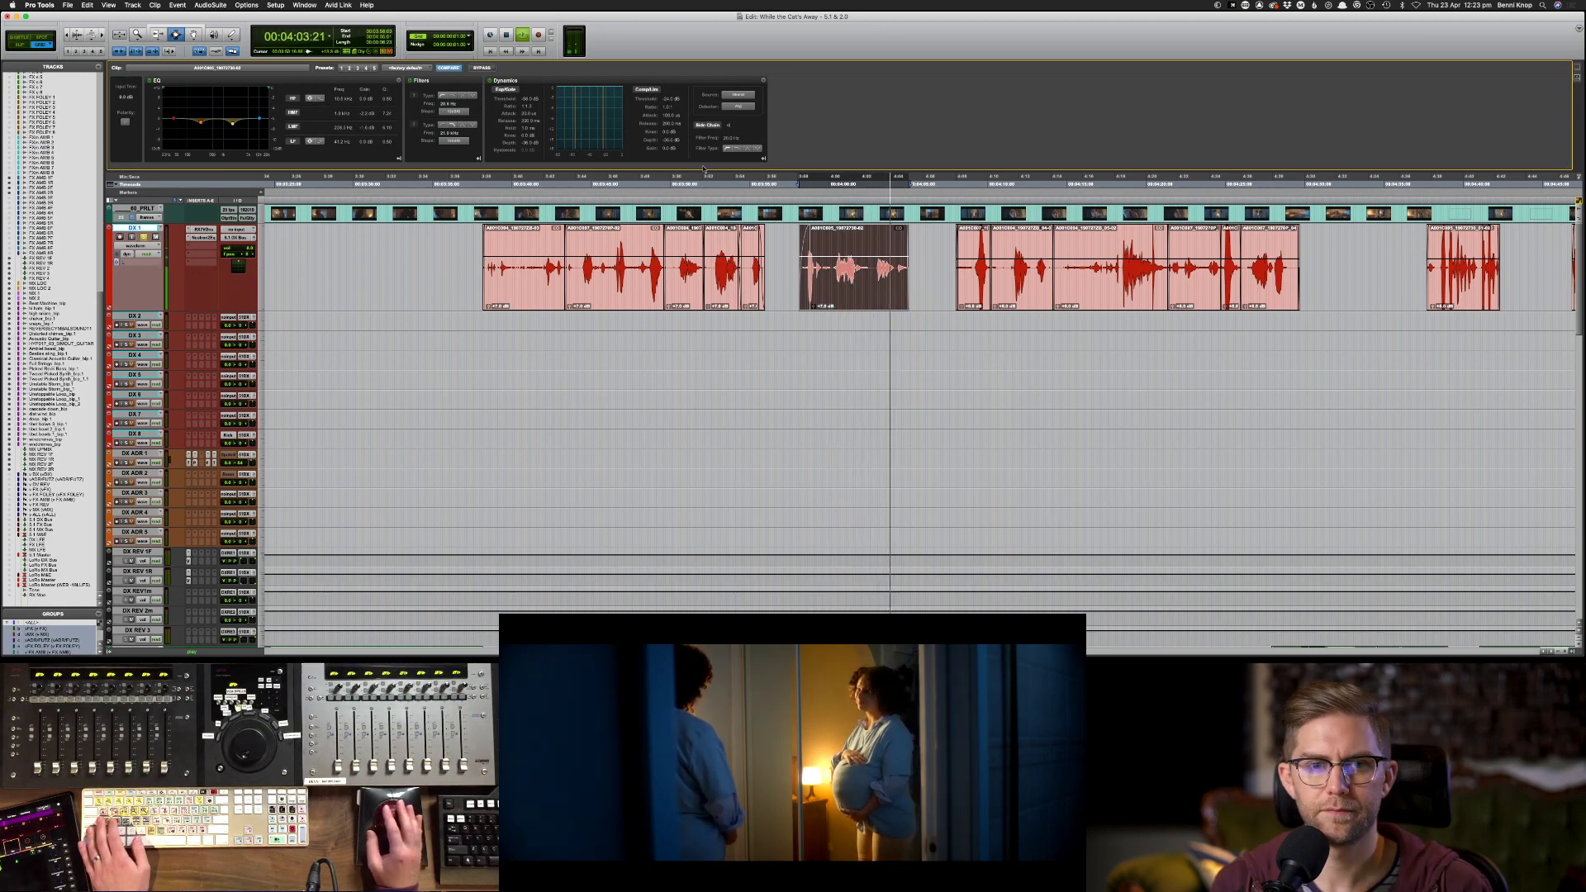
key("space")
key("super+s")
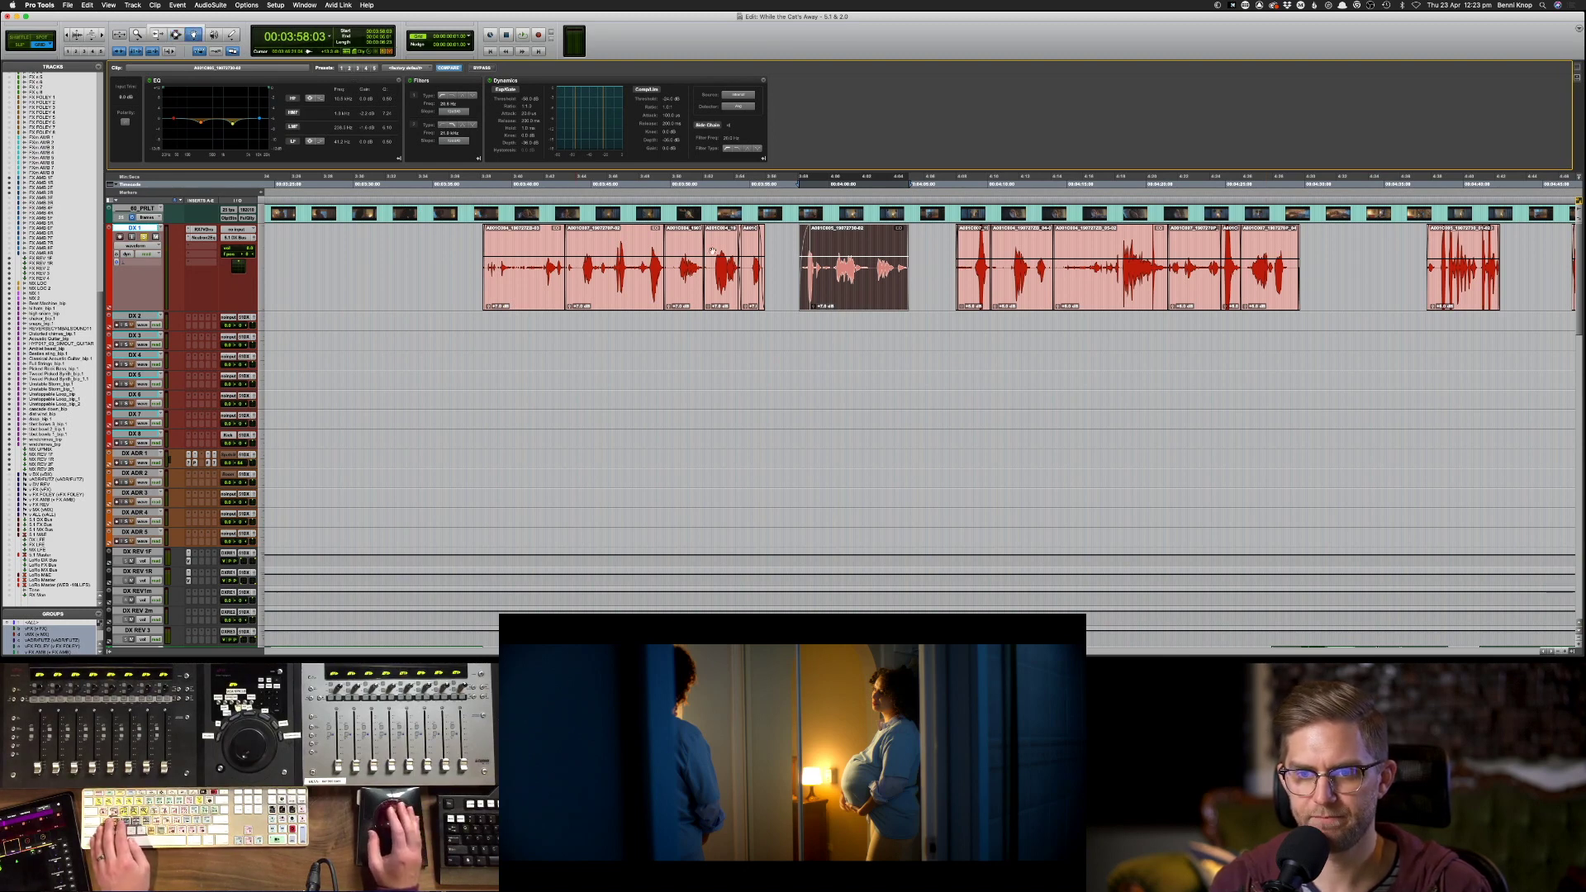
- Replay the 3:58 clip, raise its clip gain towards the end, fade out its tail, and save the session
left_click(815, 259)
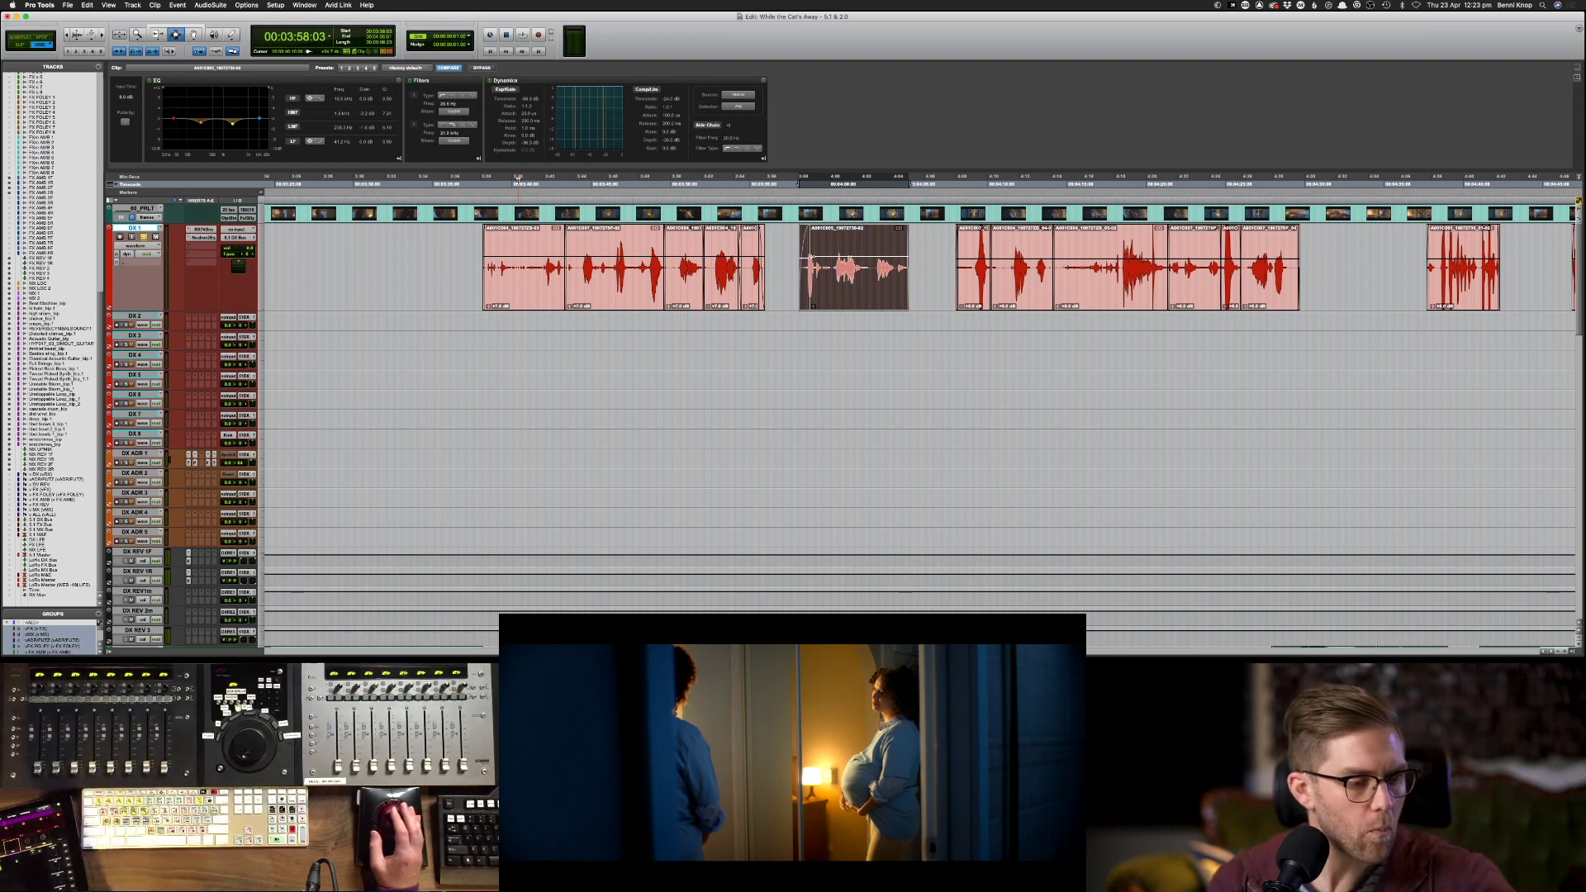
key("space")
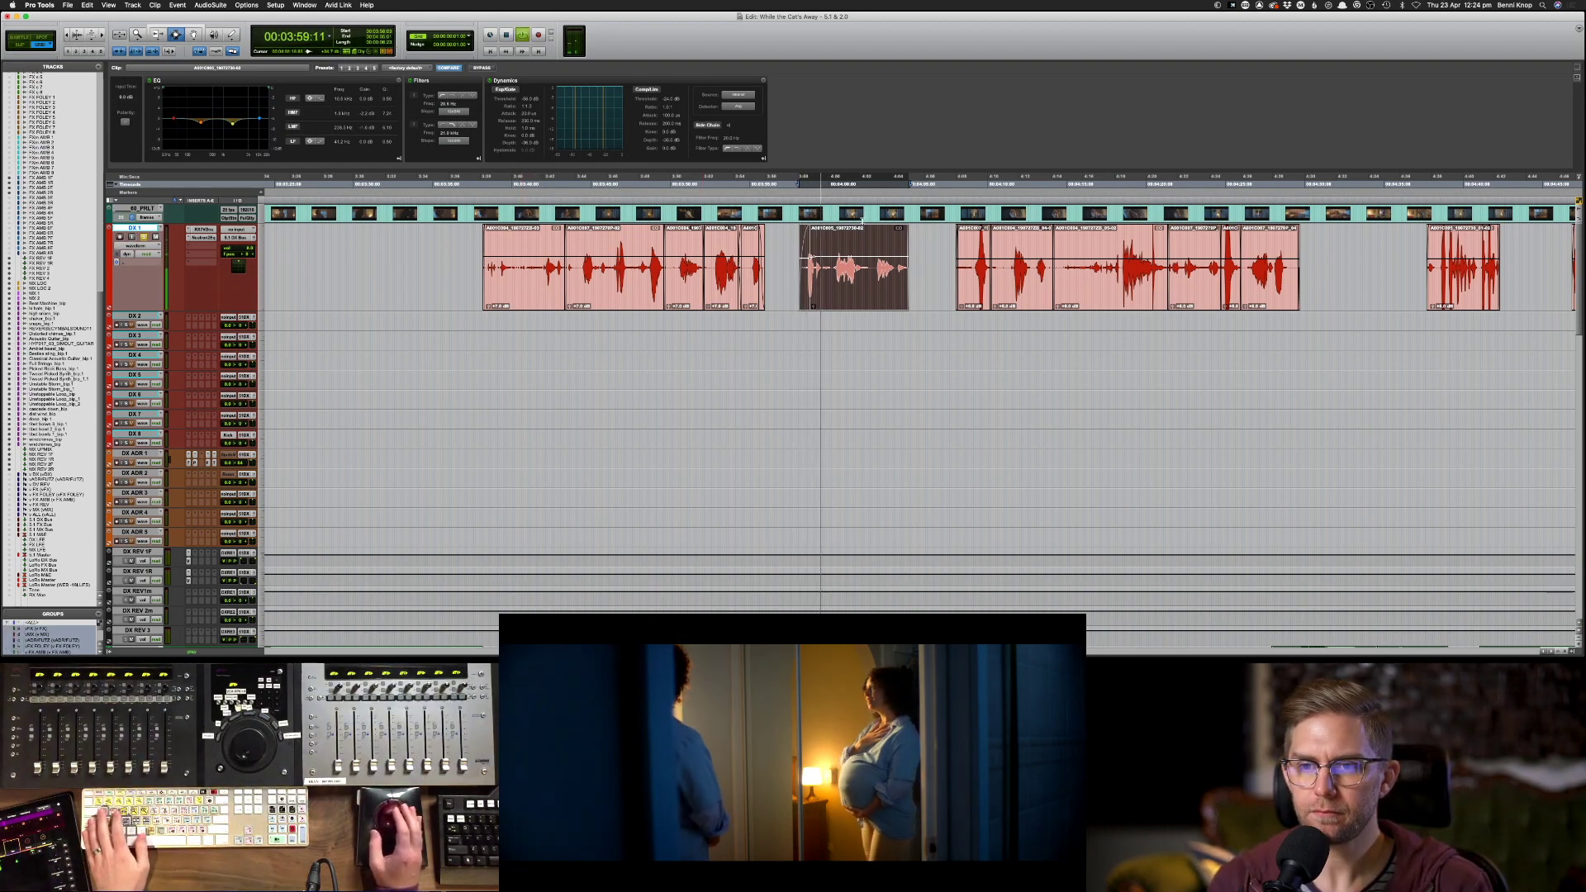
key("space")
key("F8")
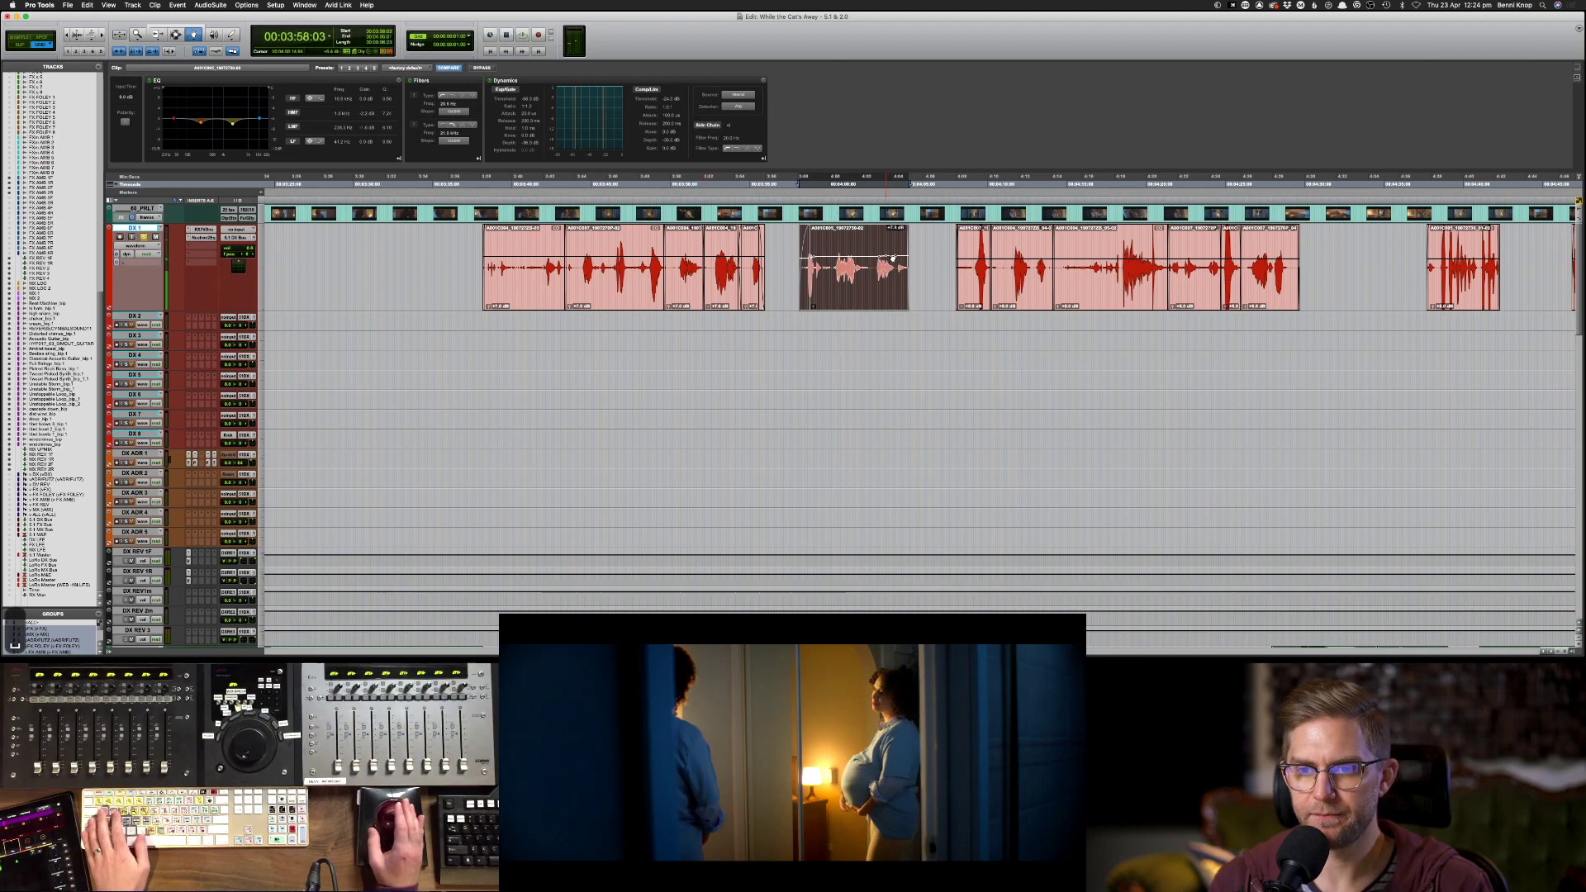
left_click(921, 254)
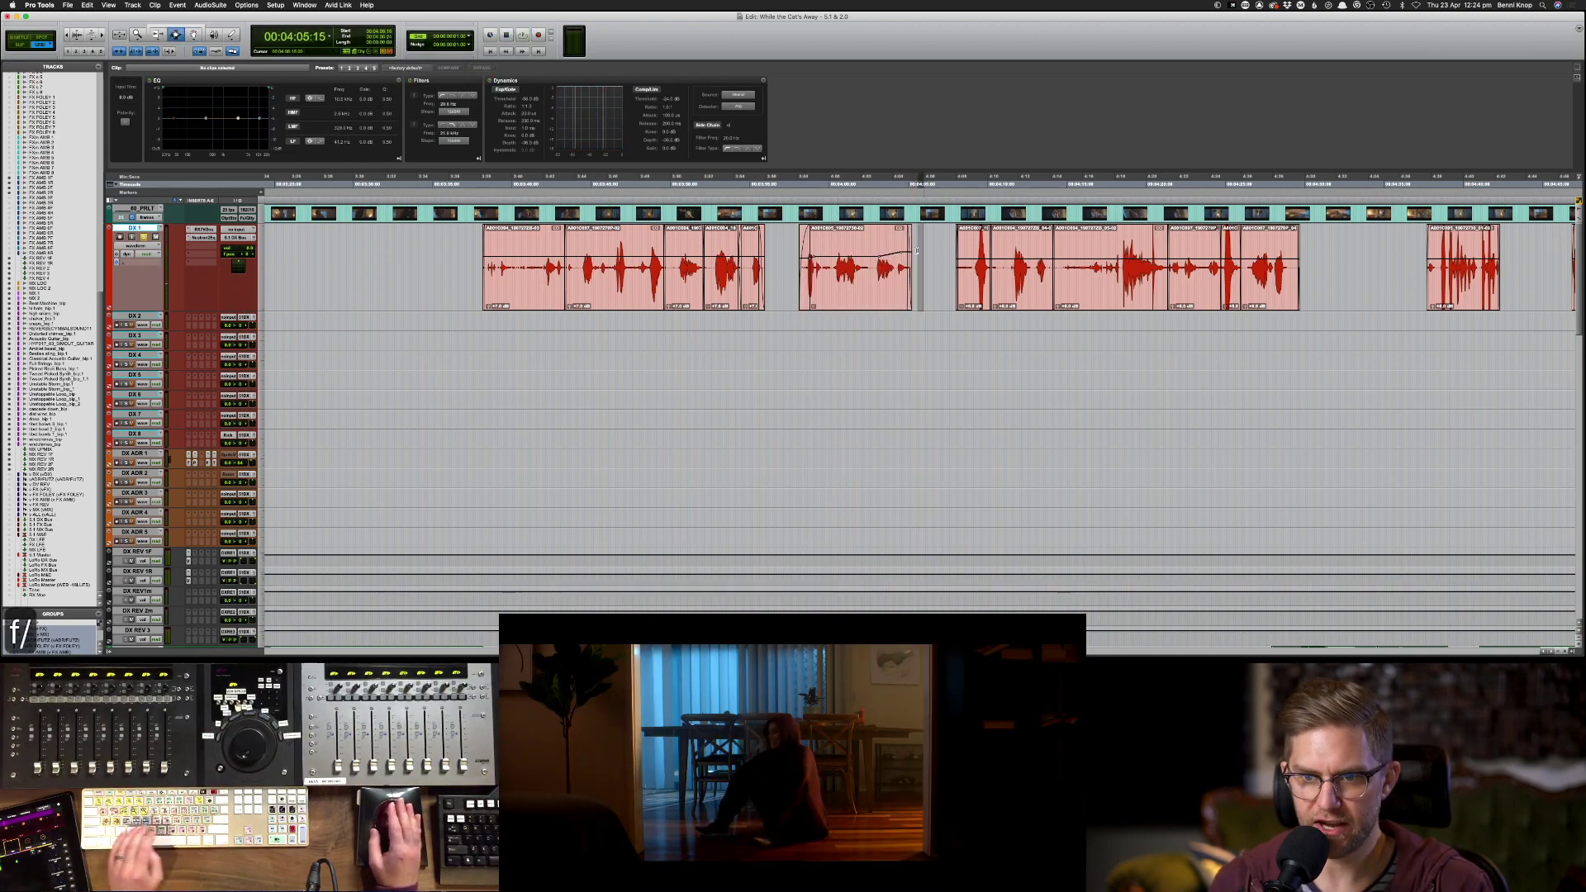
left_click(895, 252)
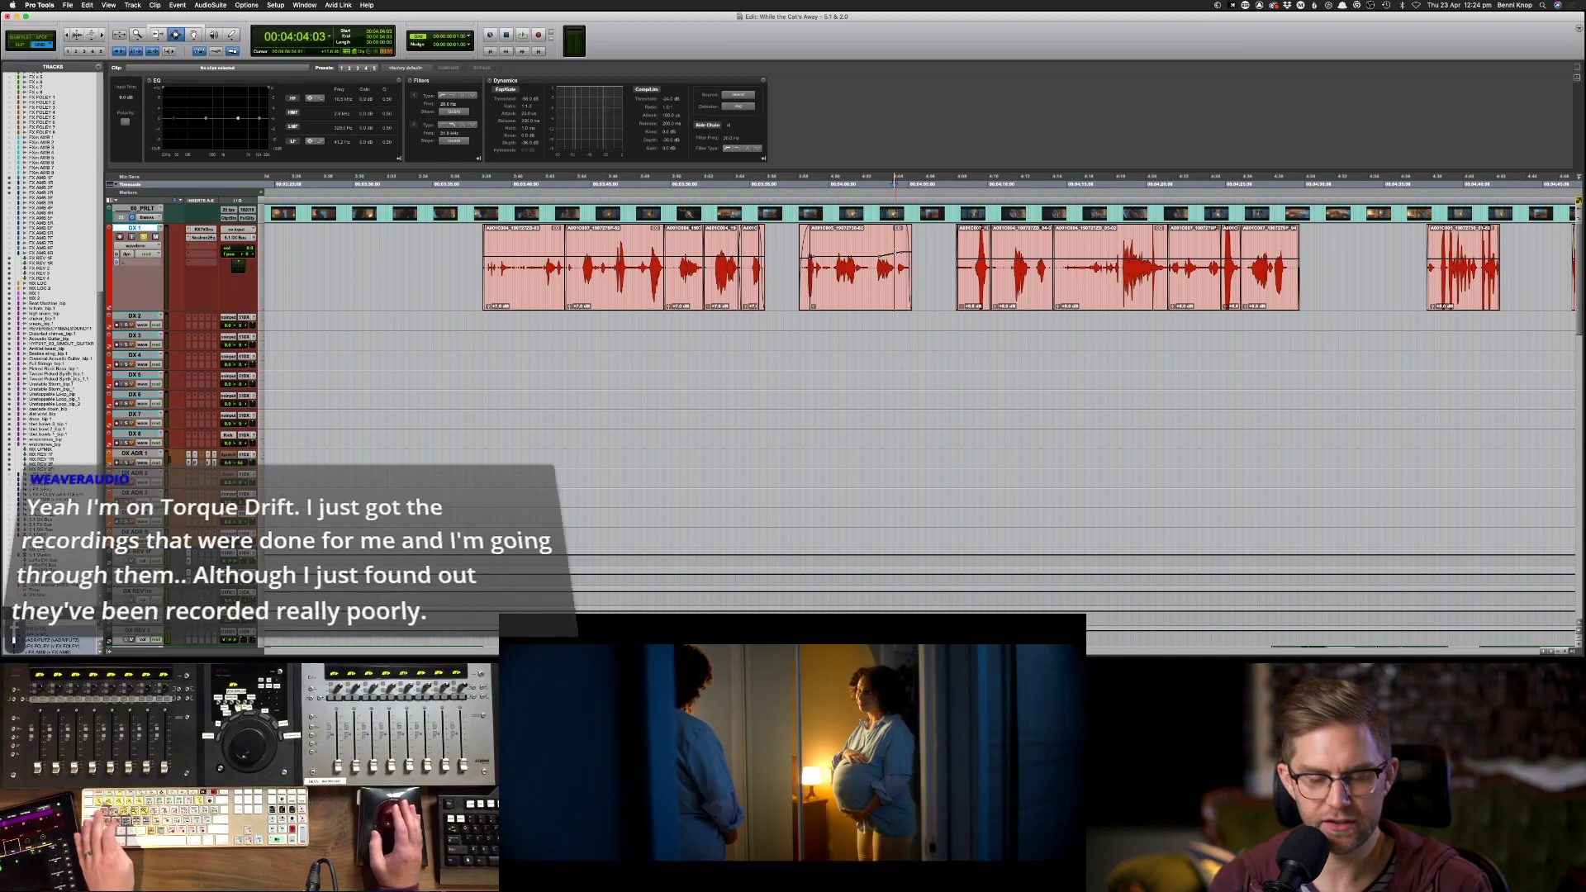
key("super+s")
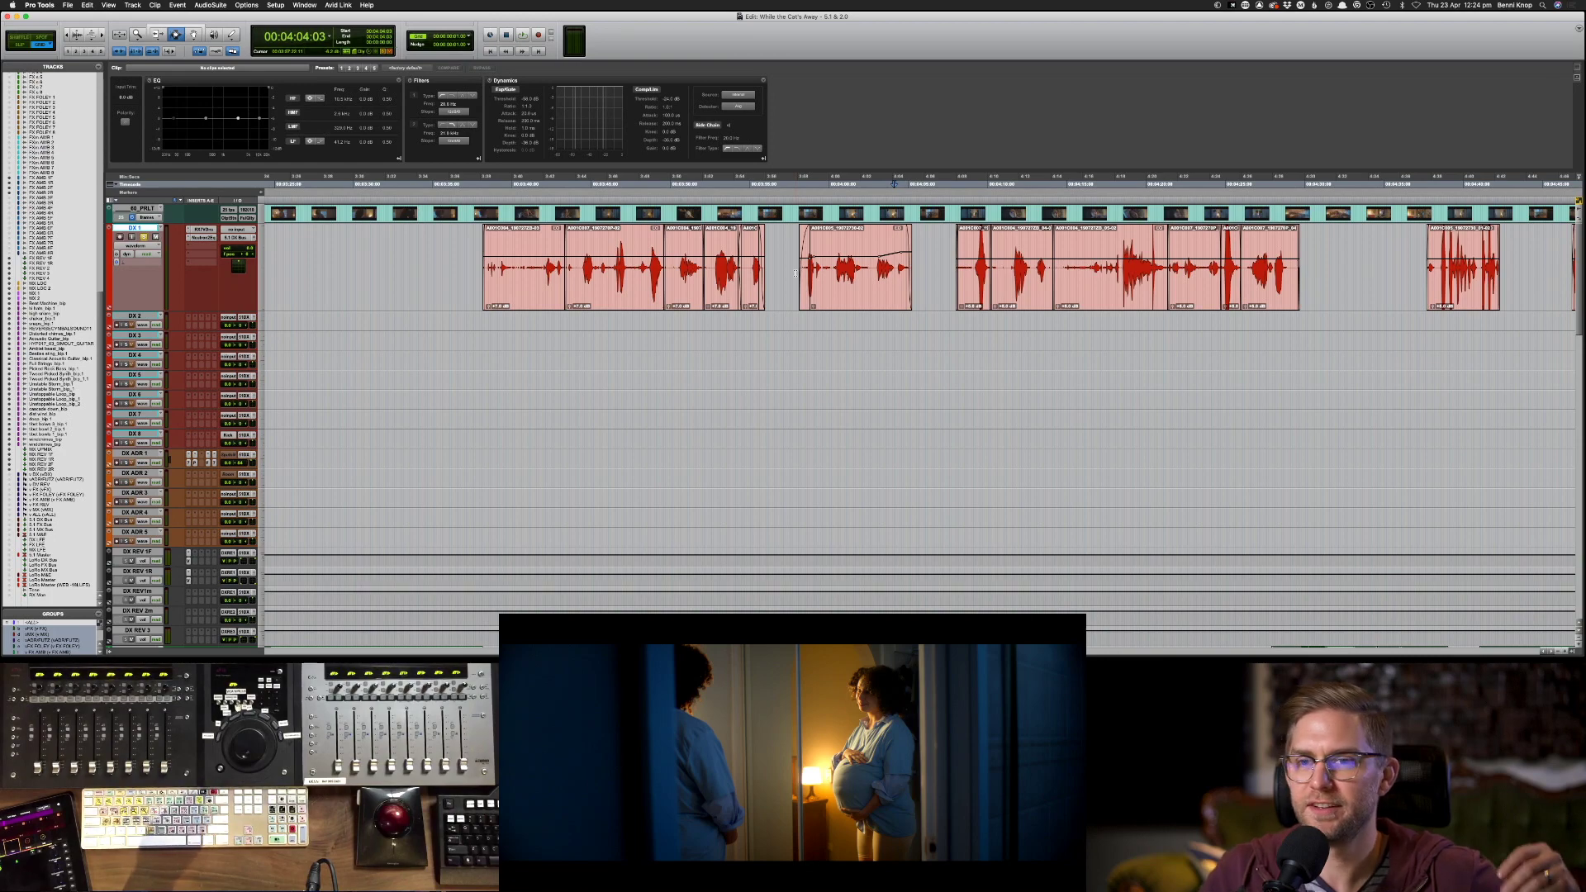
key("space")
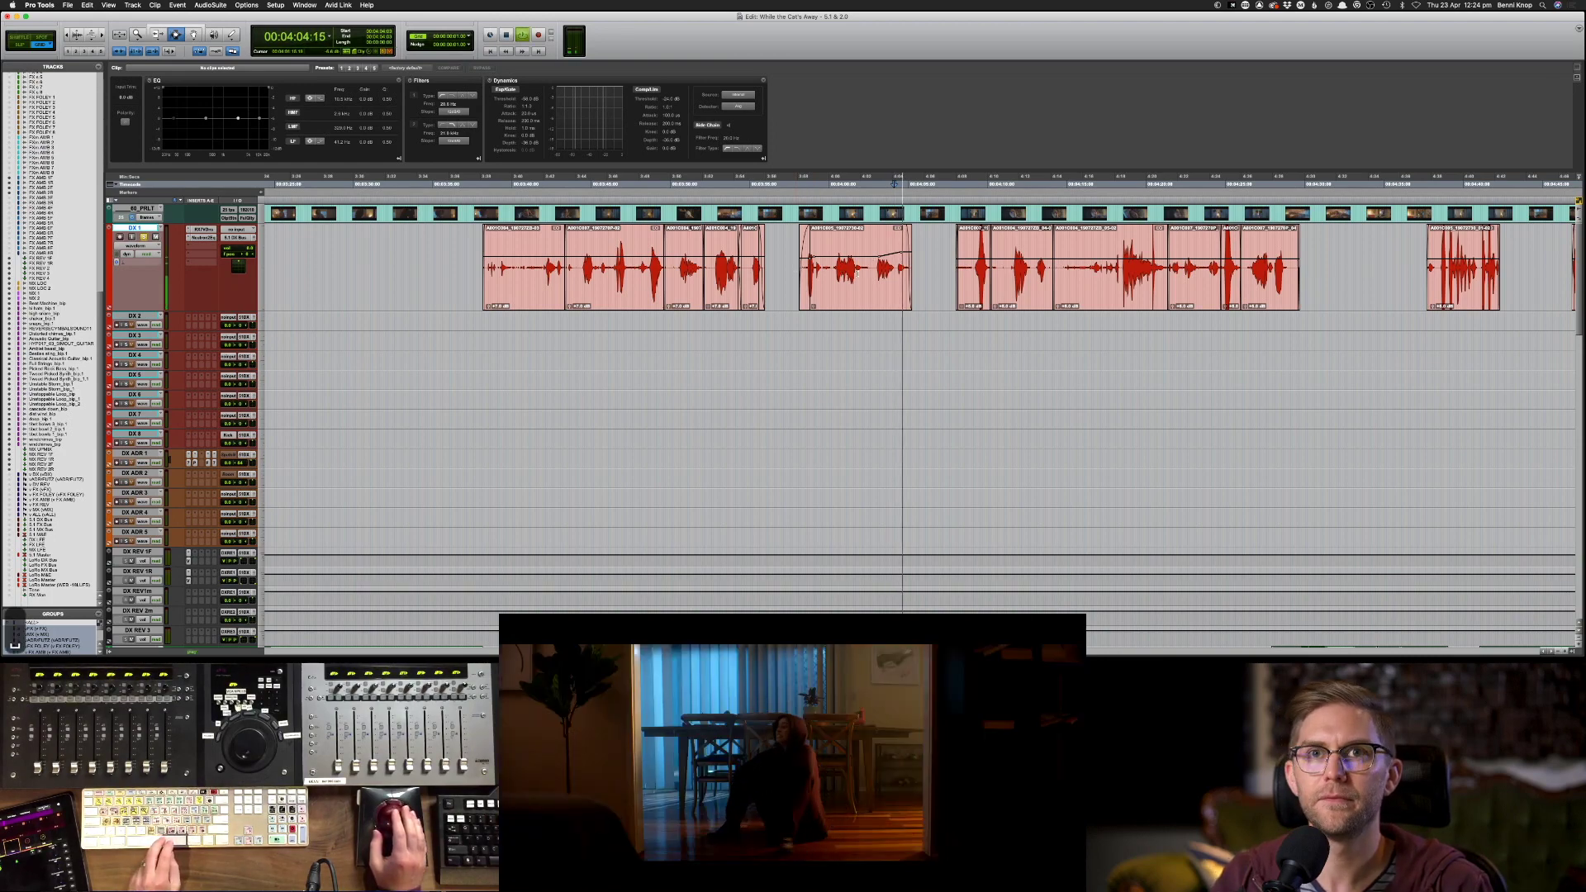
- Play back the end of the 3:58 DX 1 clip from 4:02, and the passage leading into the 4:08 clip
key("space")
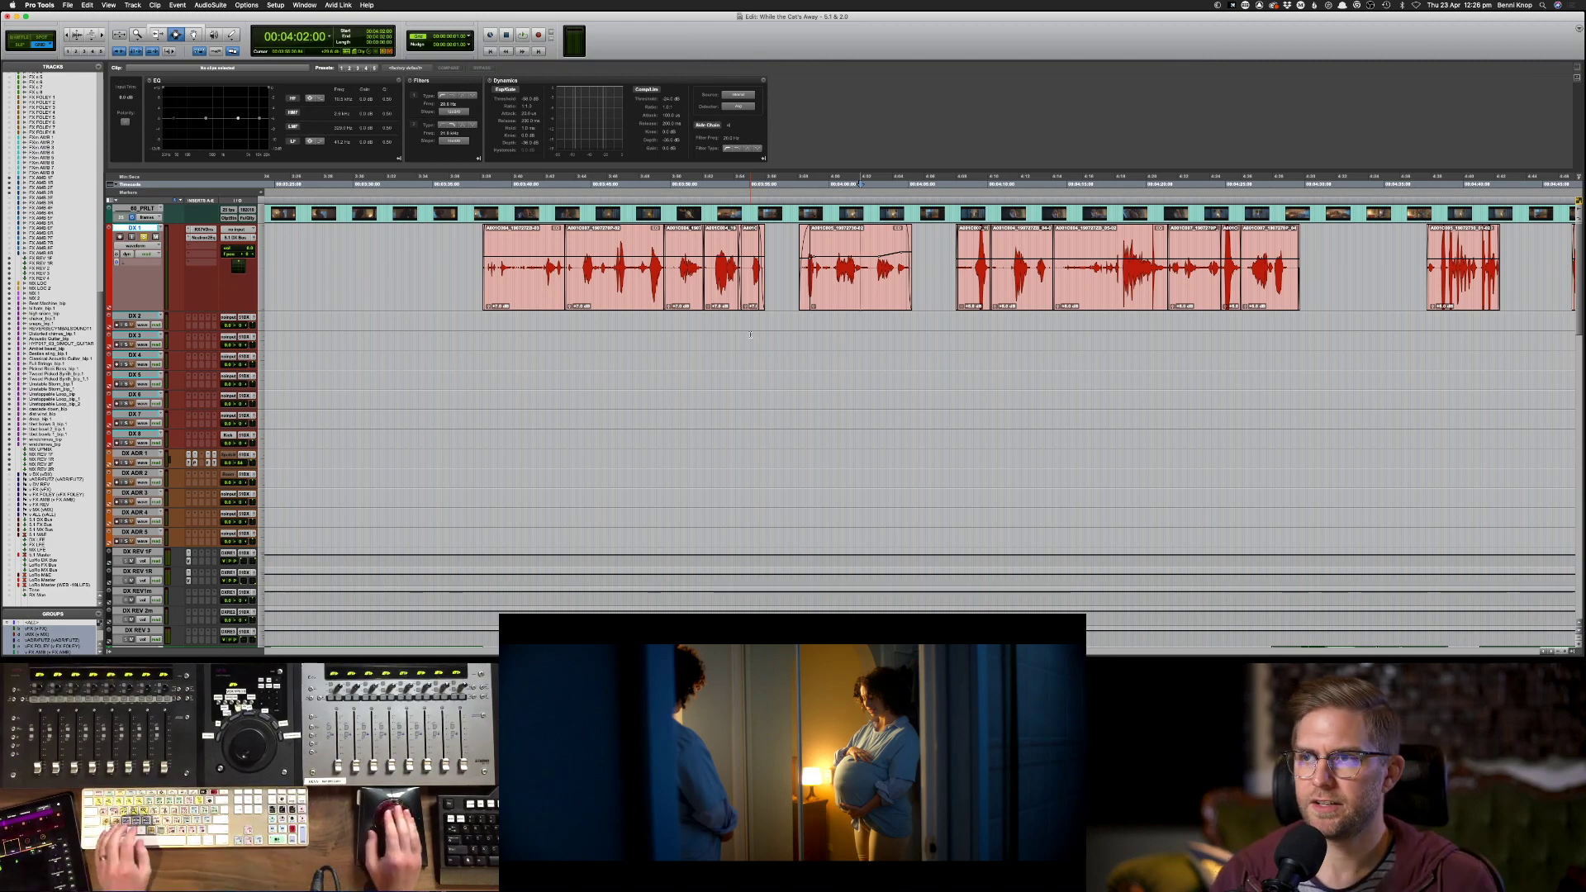
key("space")
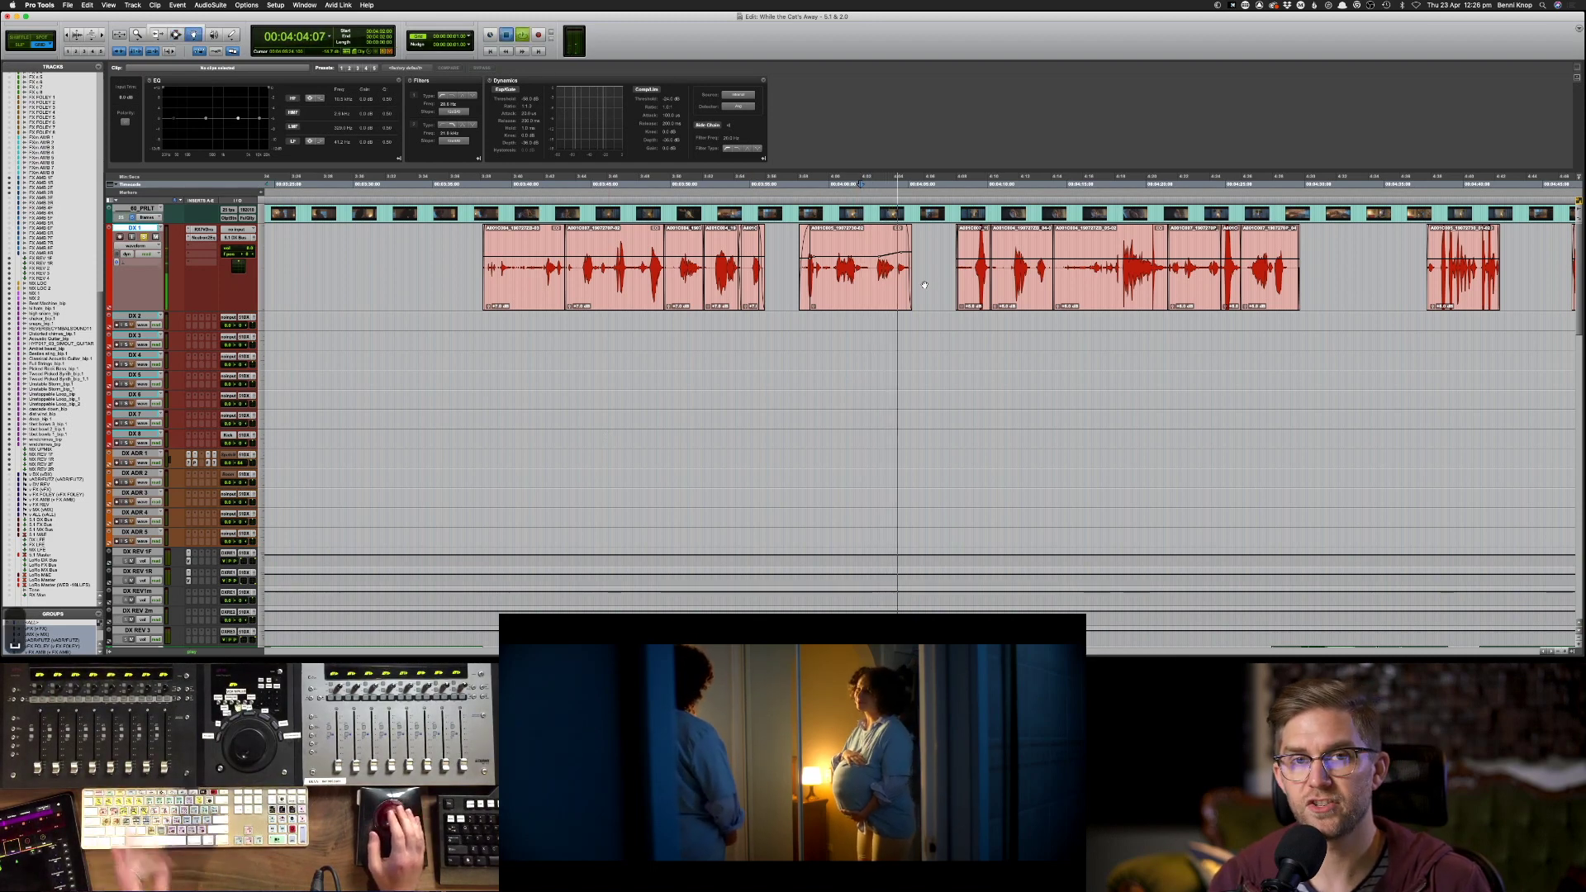
key("space")
key("F8")
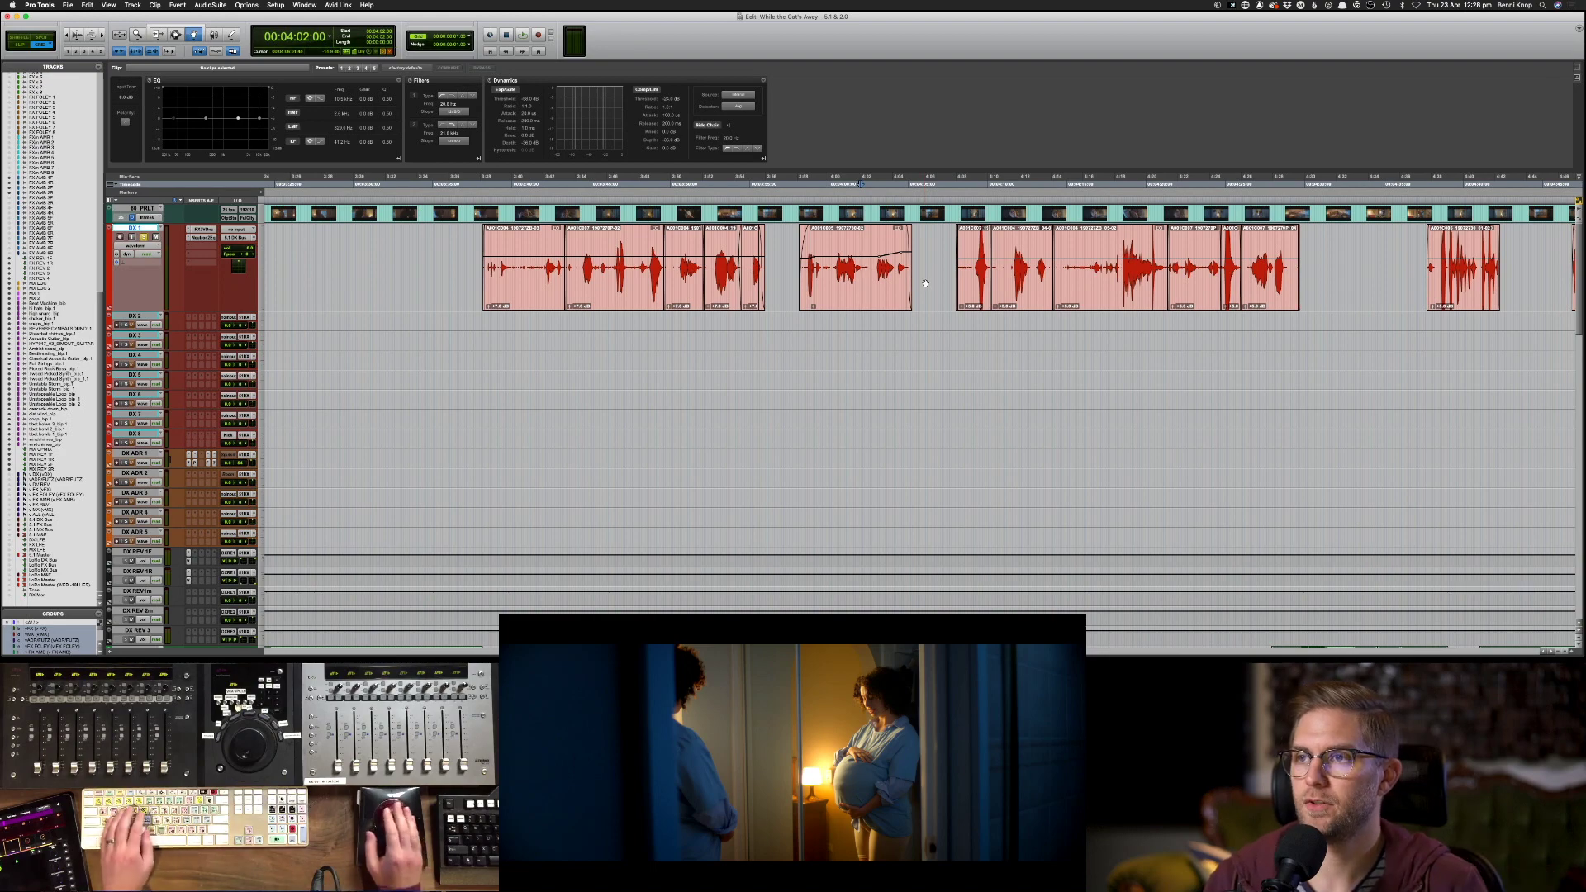
left_click(954, 270)
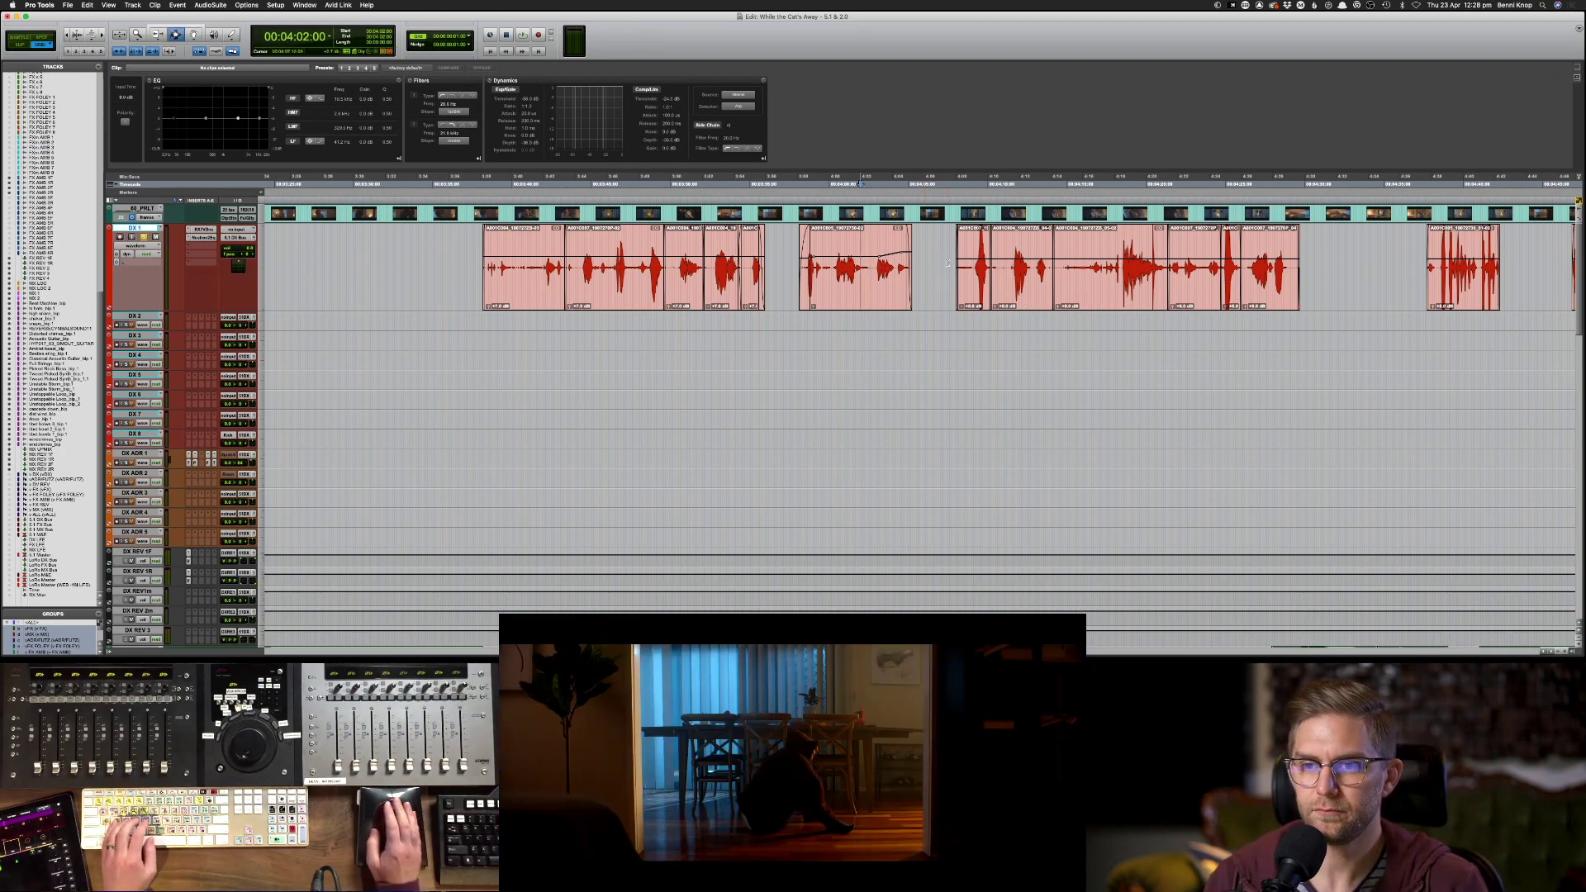
key("space")
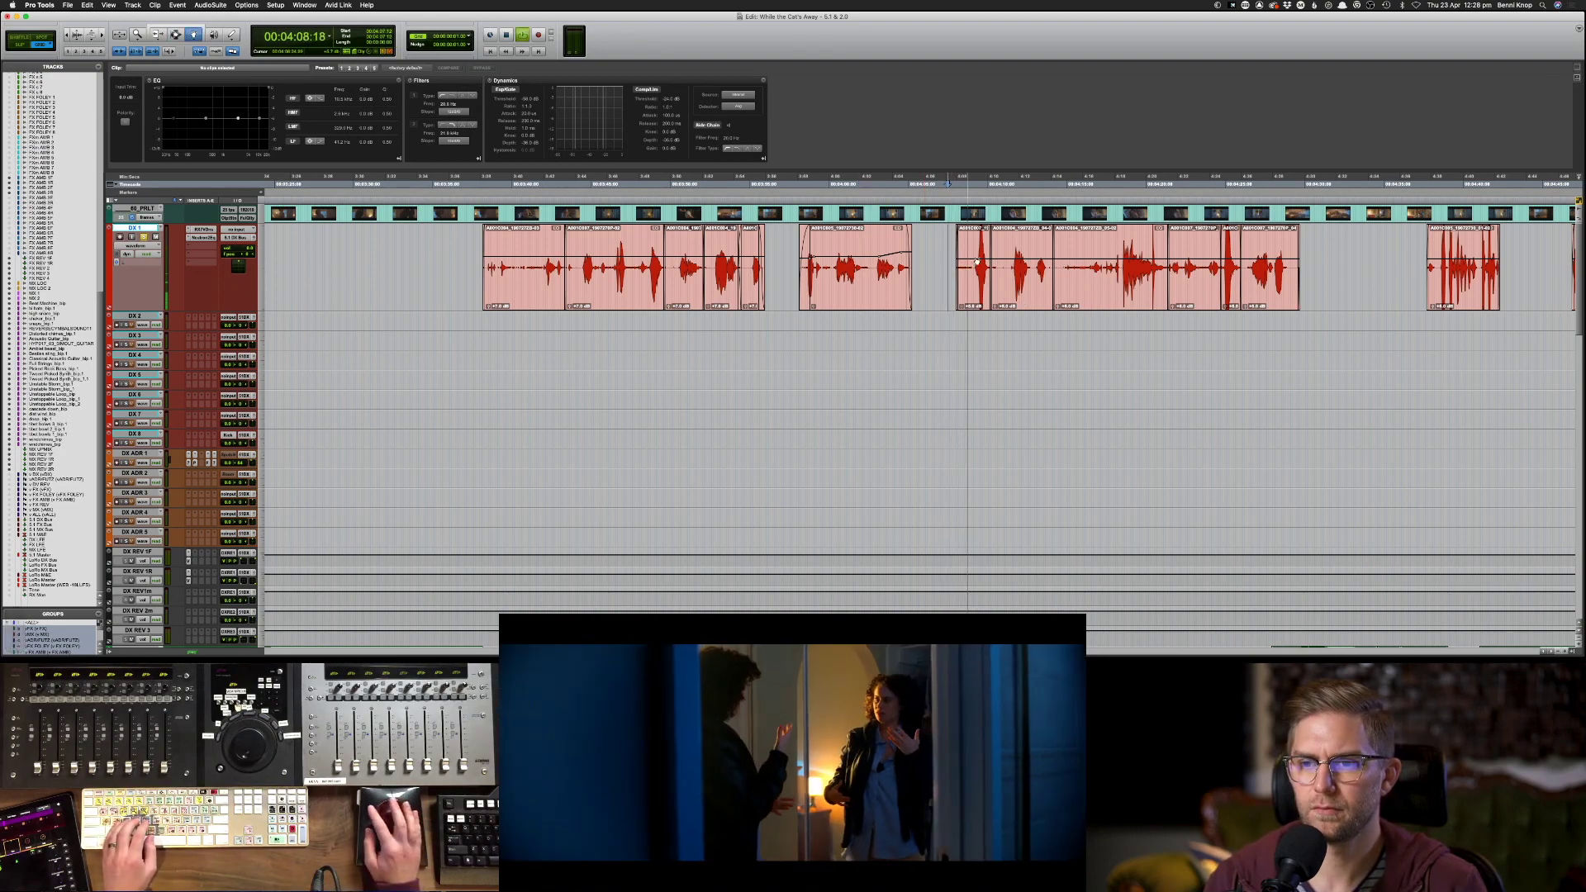
- Select the 4:08 DX 1 clip, deepen the cut on its low-mid EQ band, and replay the clip
left_click(979, 264)
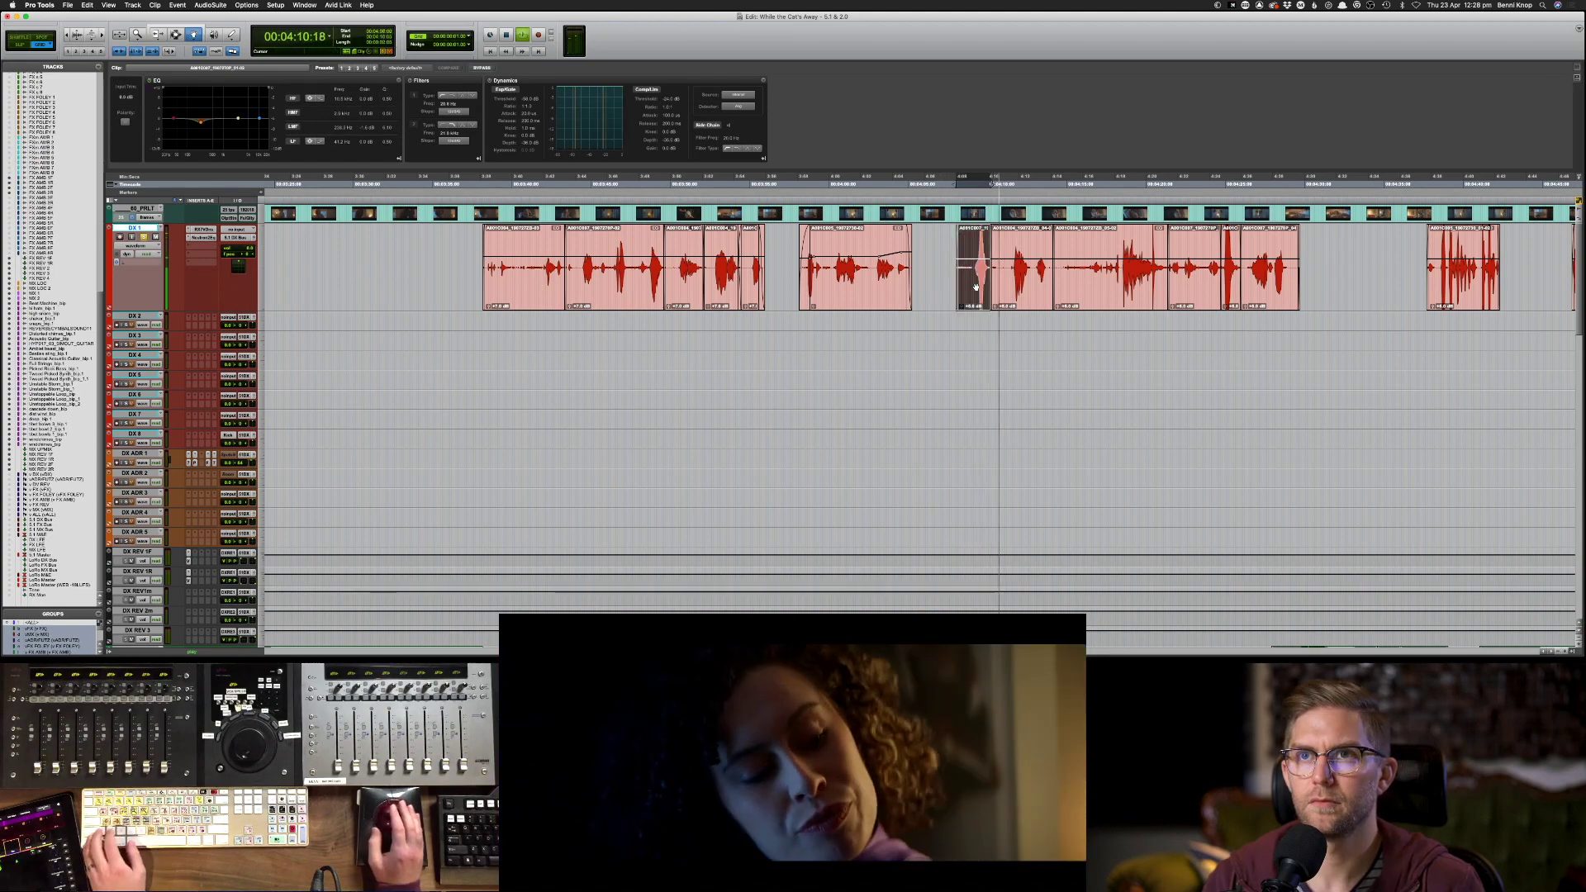
key("space")
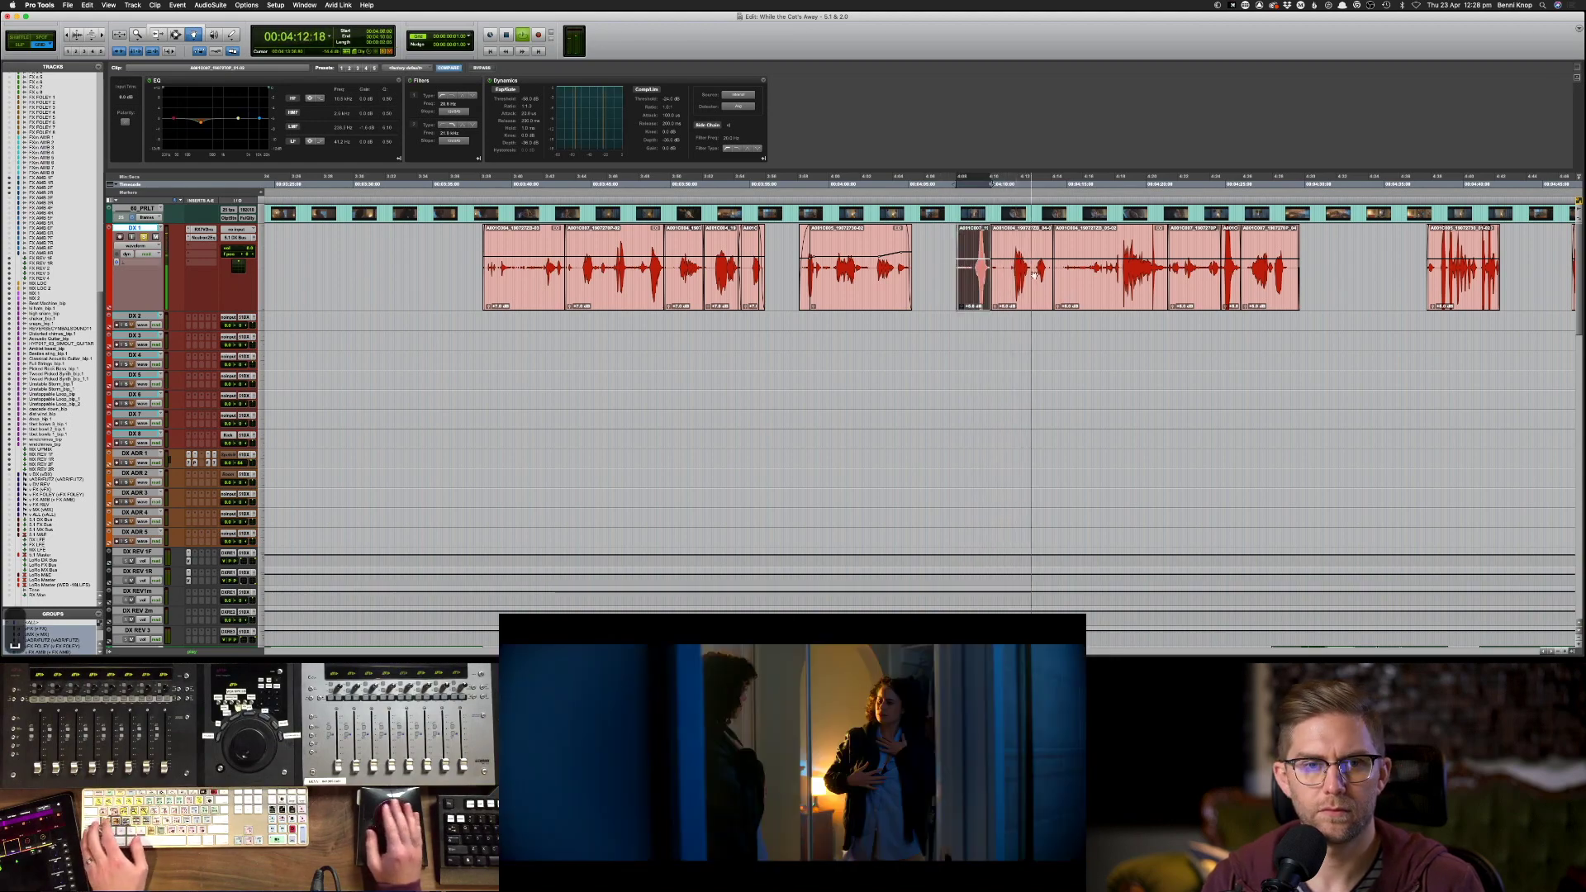
key("space")
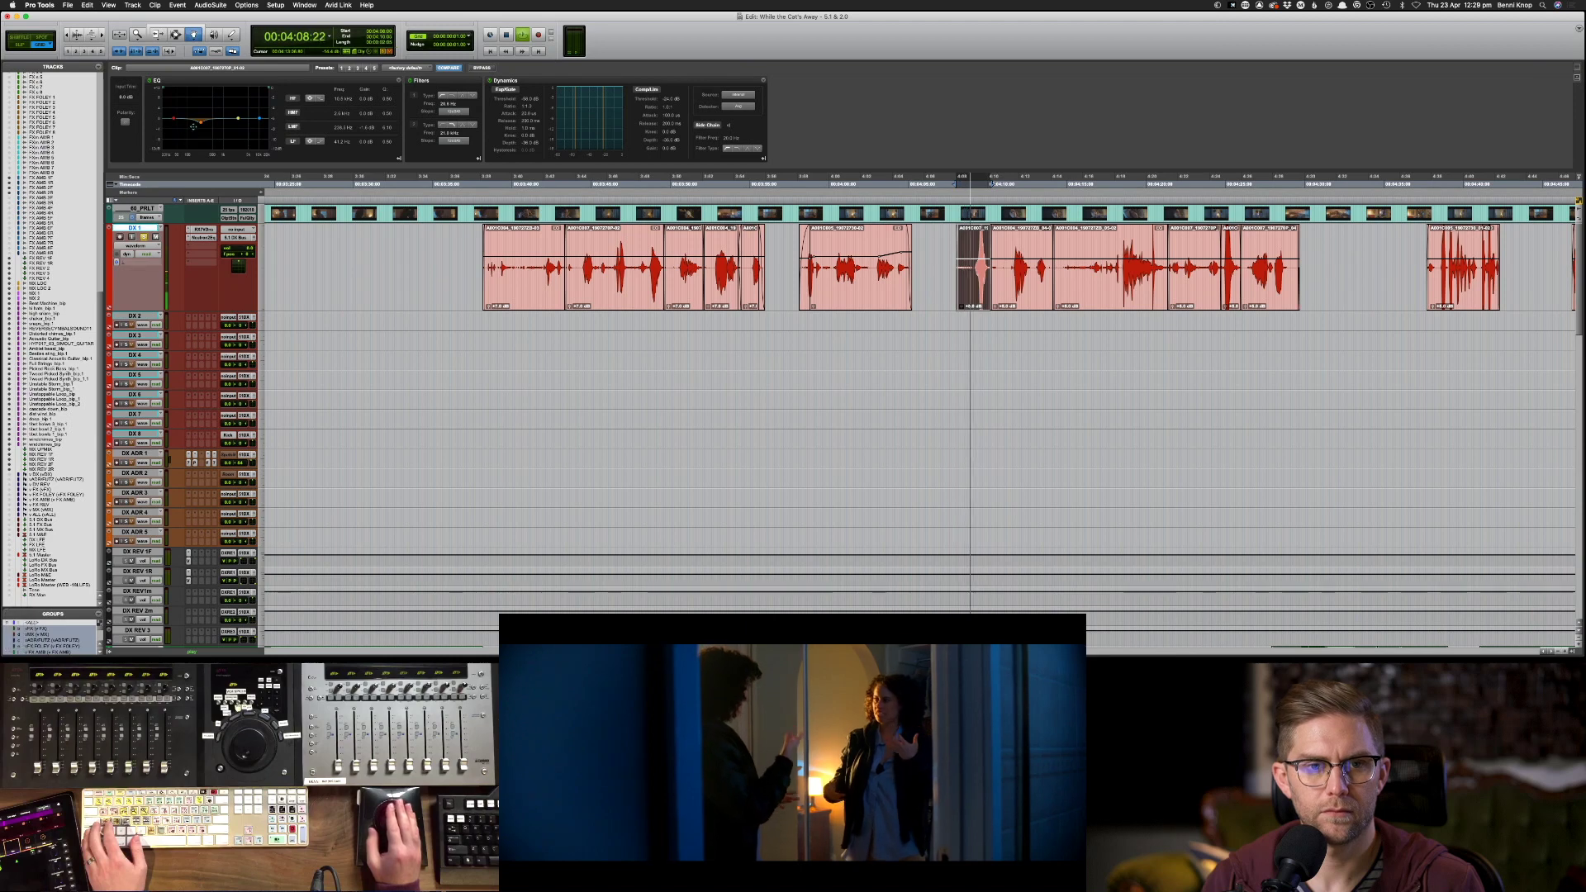
mouse_move(200, 121)
left_mouse_down()
mouse_move(194, 88)
mouse_move(189, 142)
left_mouse_up()
key("space")
key("space")
key("space")
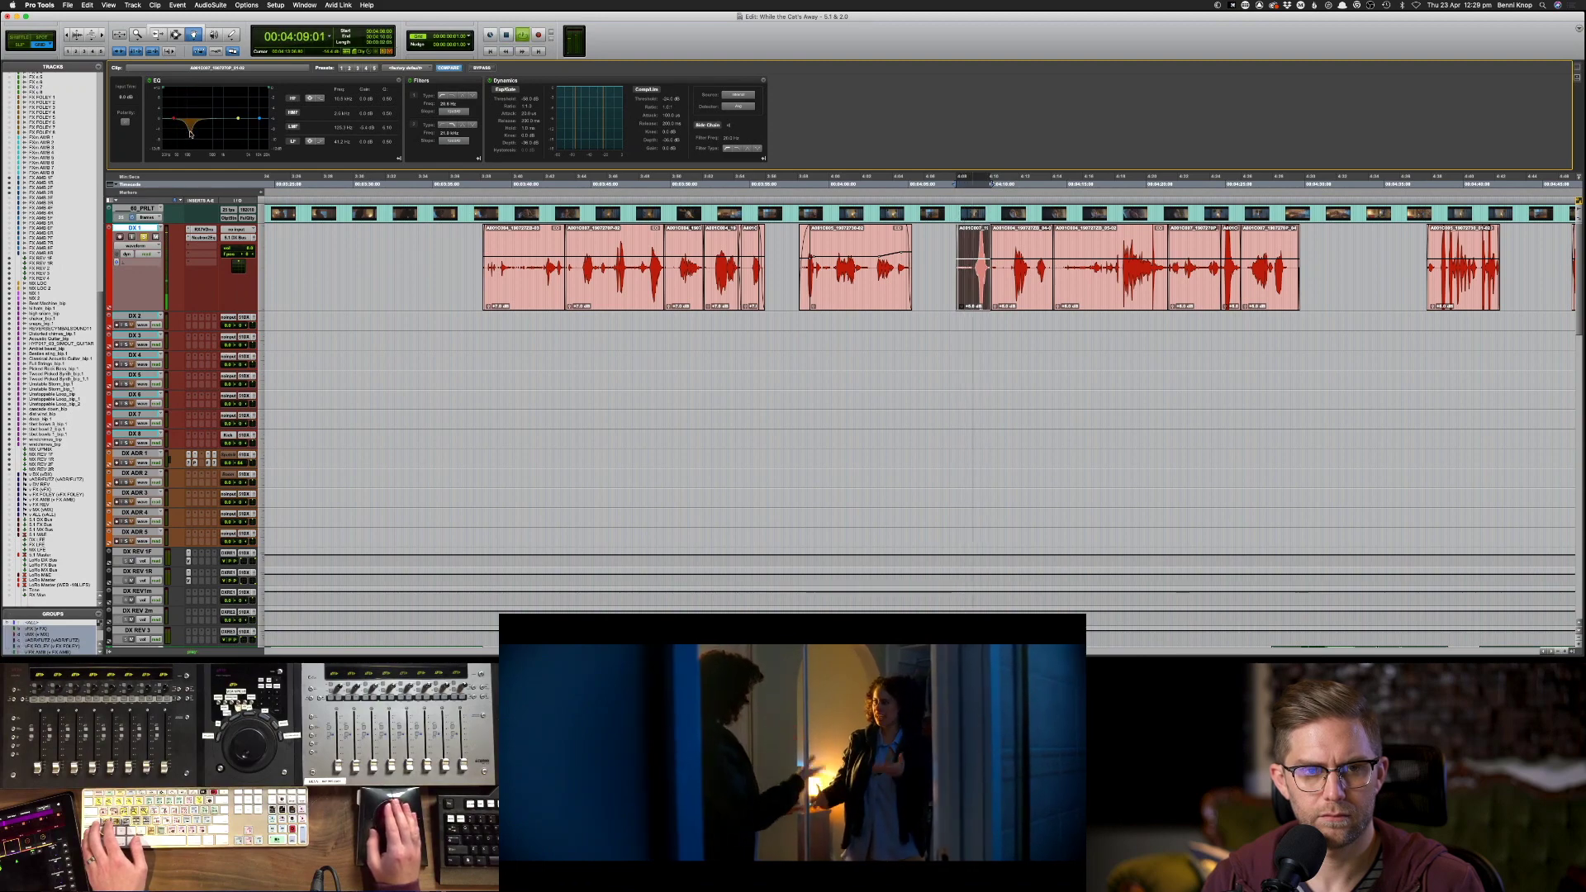
- Boost the low-mid band of the 4:08 clip to find the resonance, set it to a moderate cut, and replay the clip
left_click_drag(191, 133, 190, 108)
key("space")
key("space")
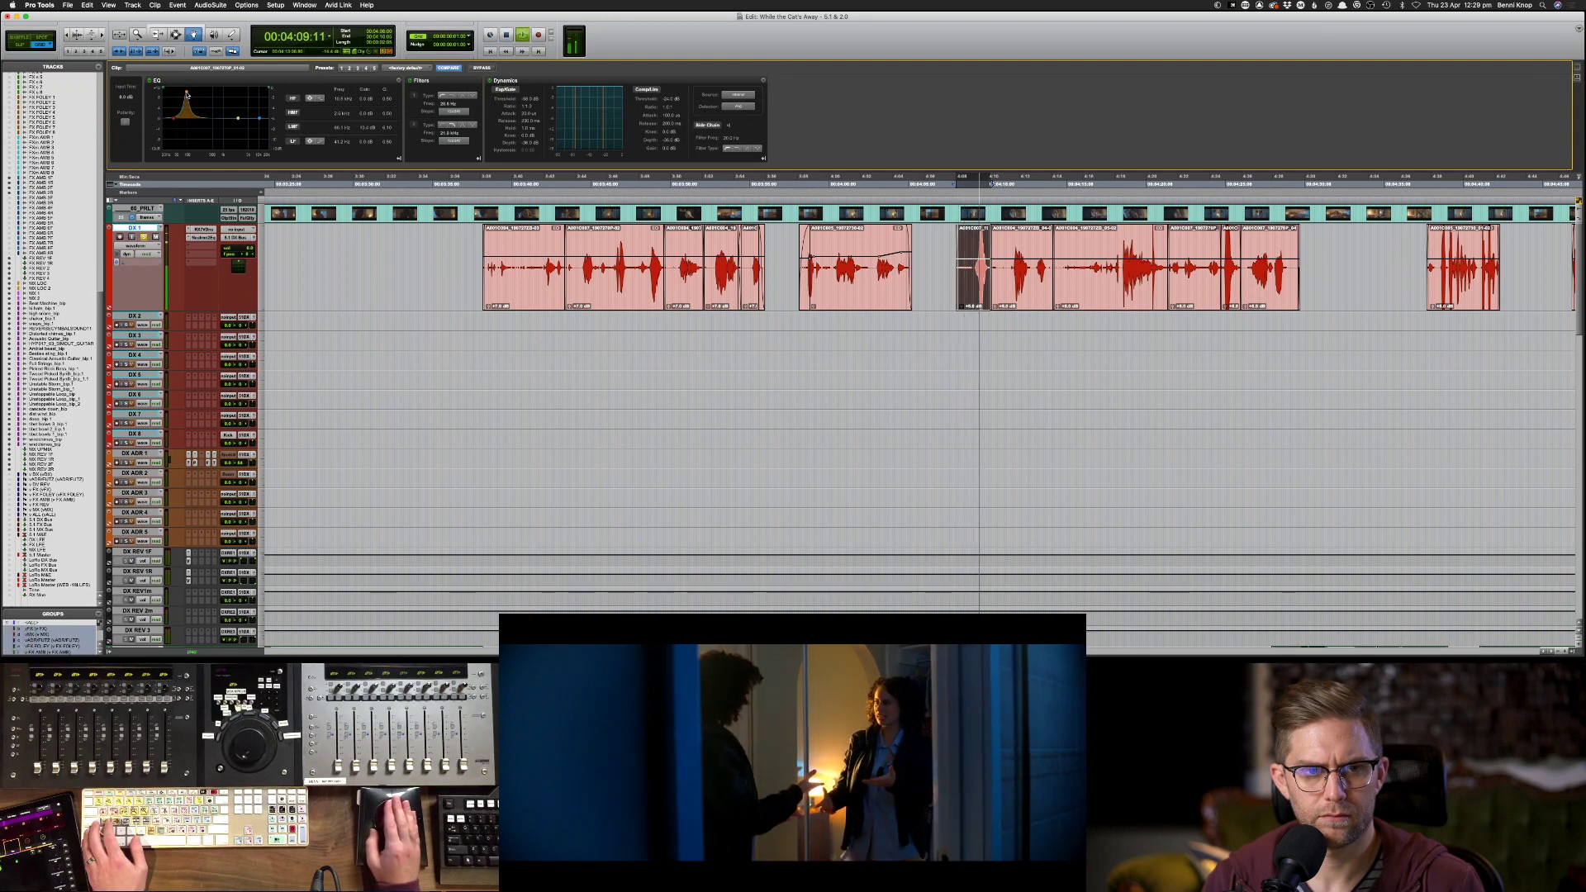
left_click_drag(186, 95, 199, 130)
key("space")
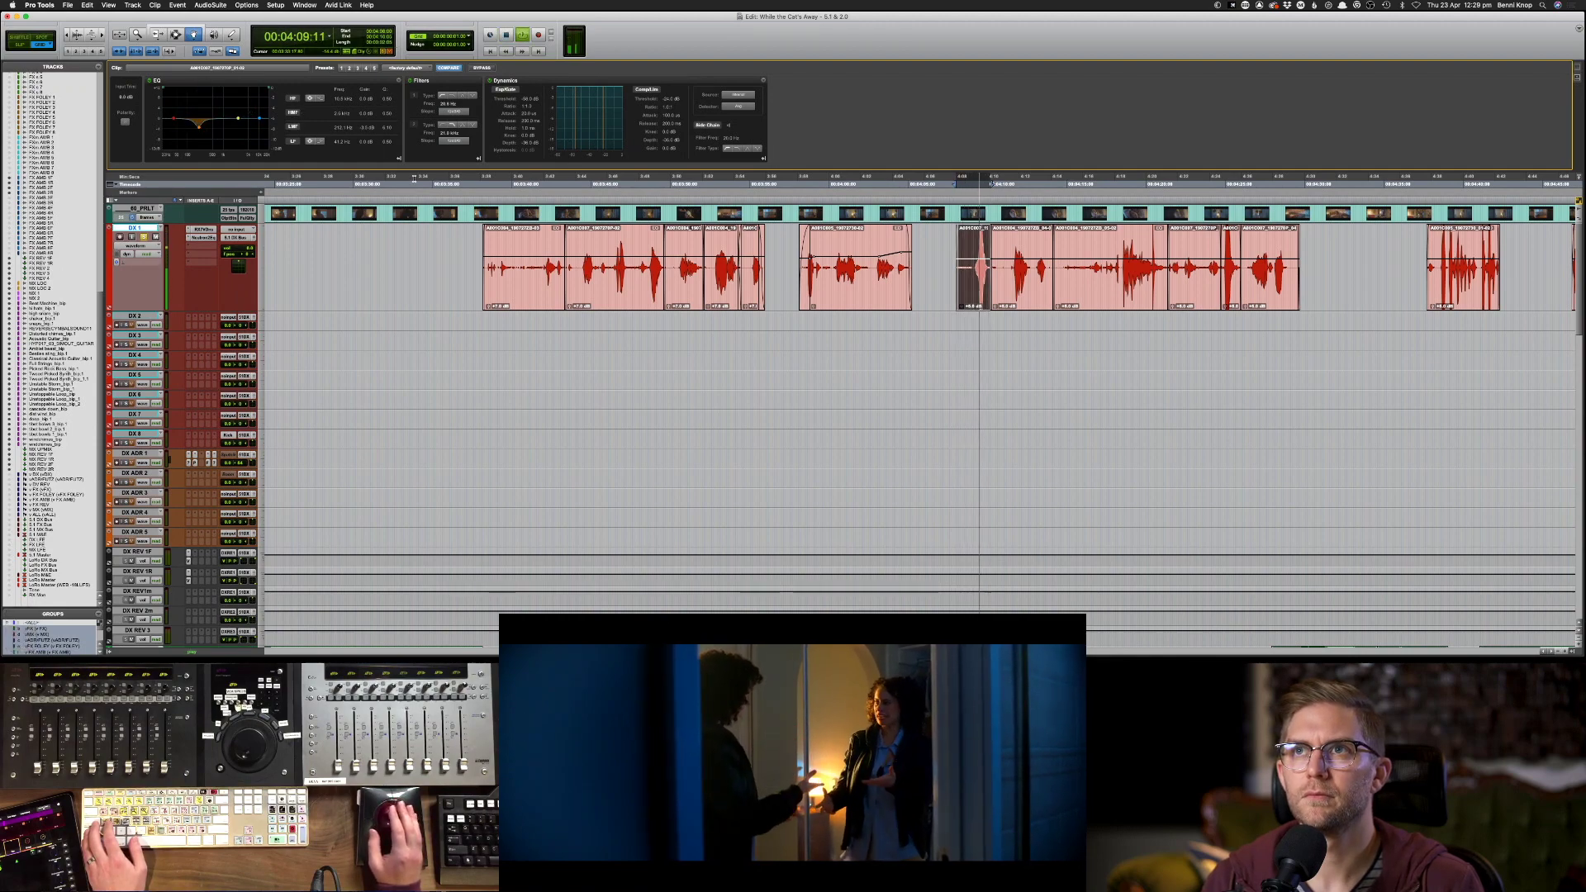
key("space")
key("space")
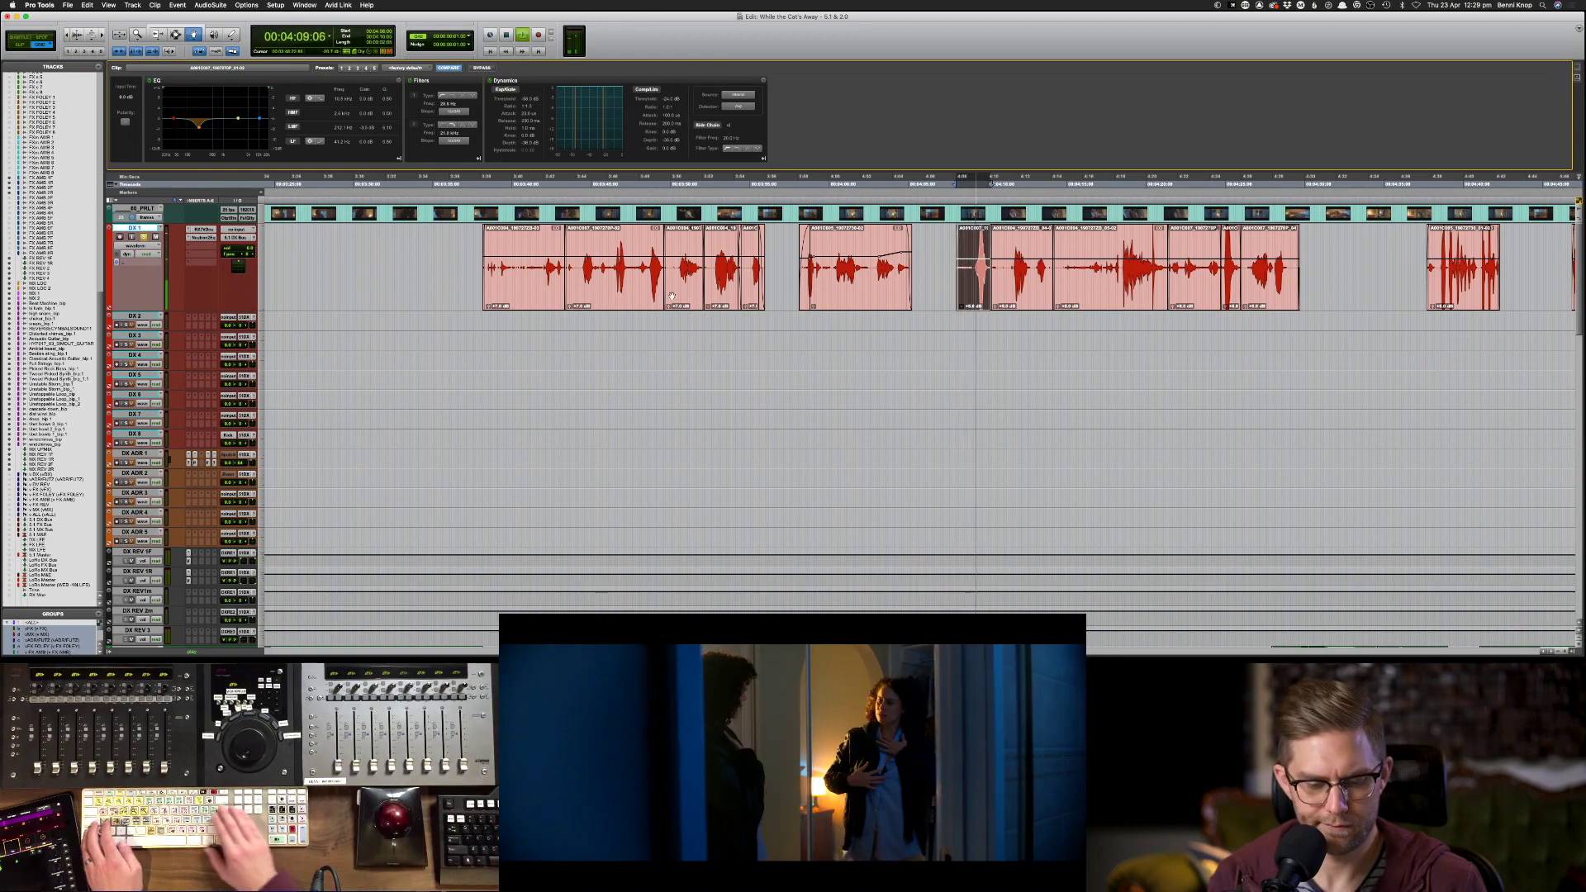
- Audition mid frequencies of DX 1 in its Neutron equalizer, then ease the low-mid cut of the 4:08 clip and replay it
key("super+equal")
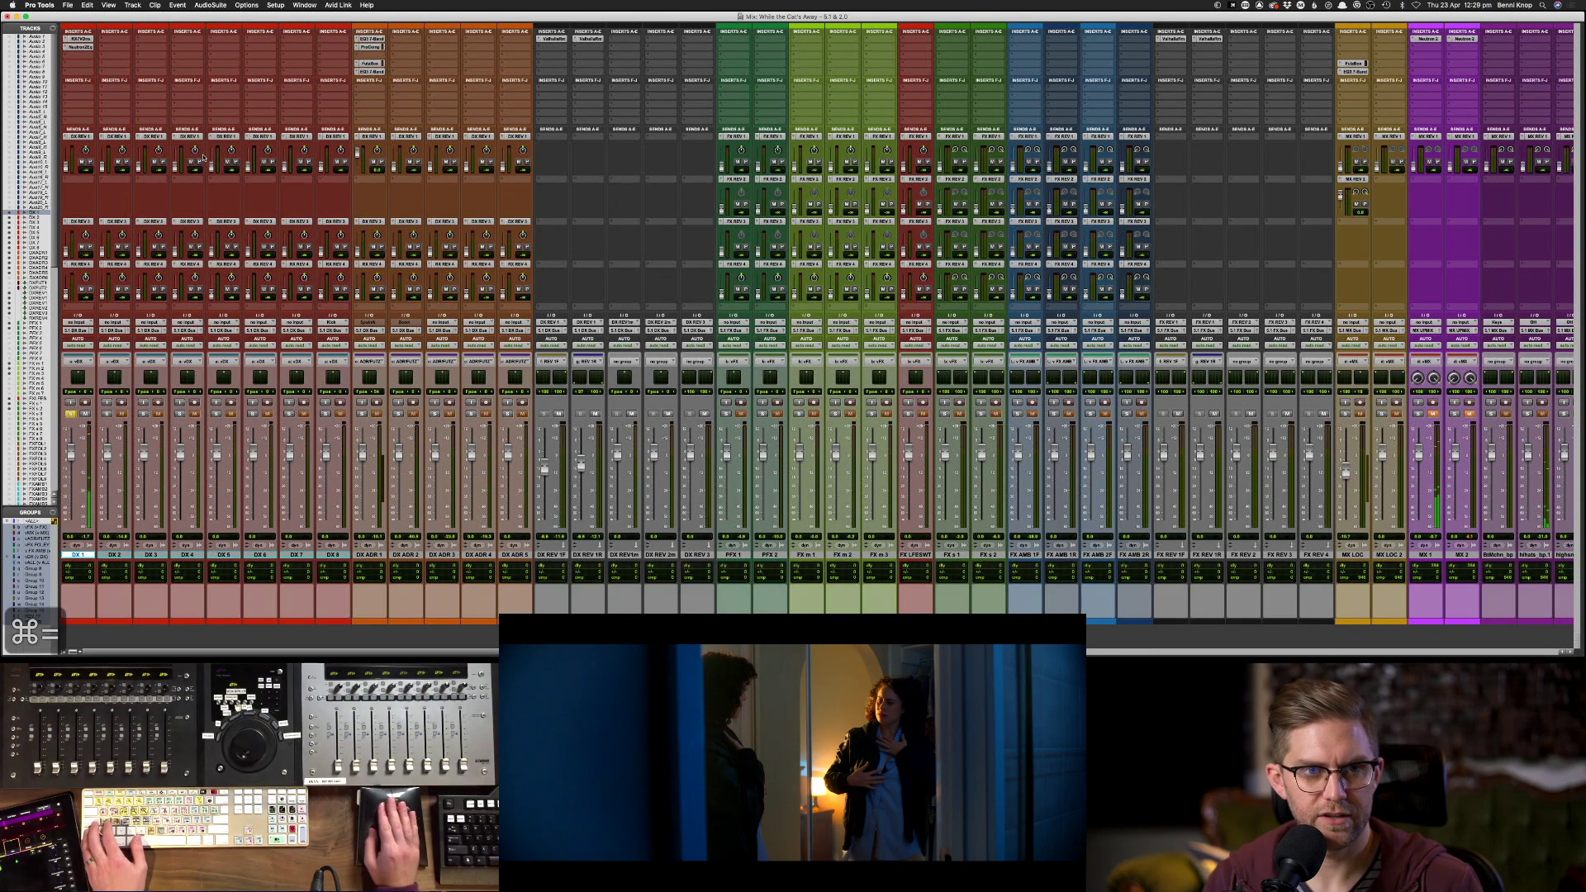
left_click(80, 47)
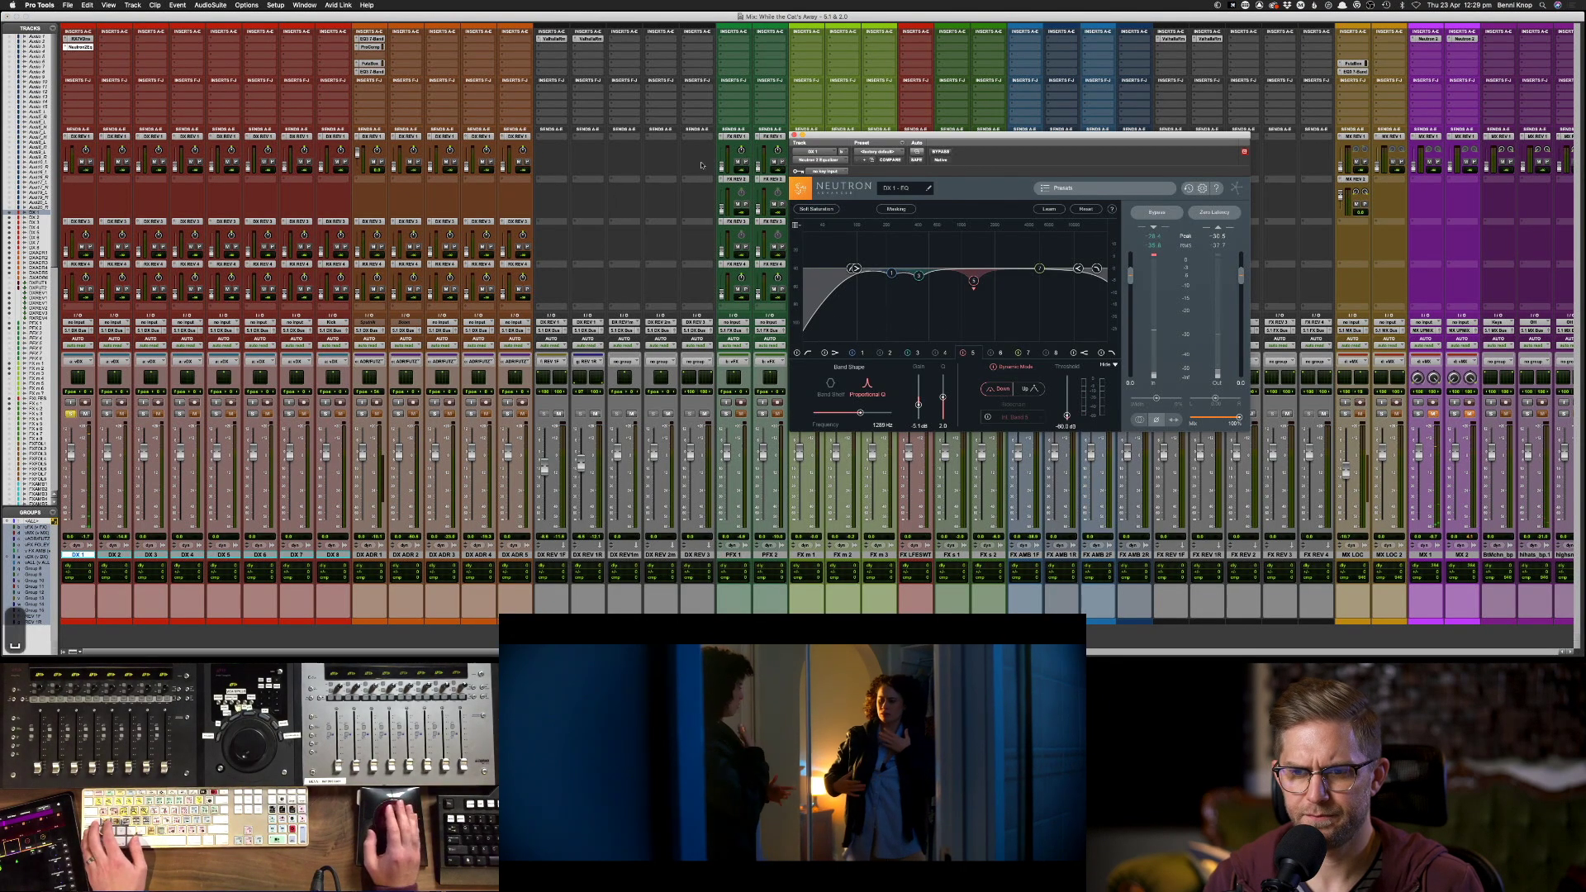
left_click(937, 241, "alt")
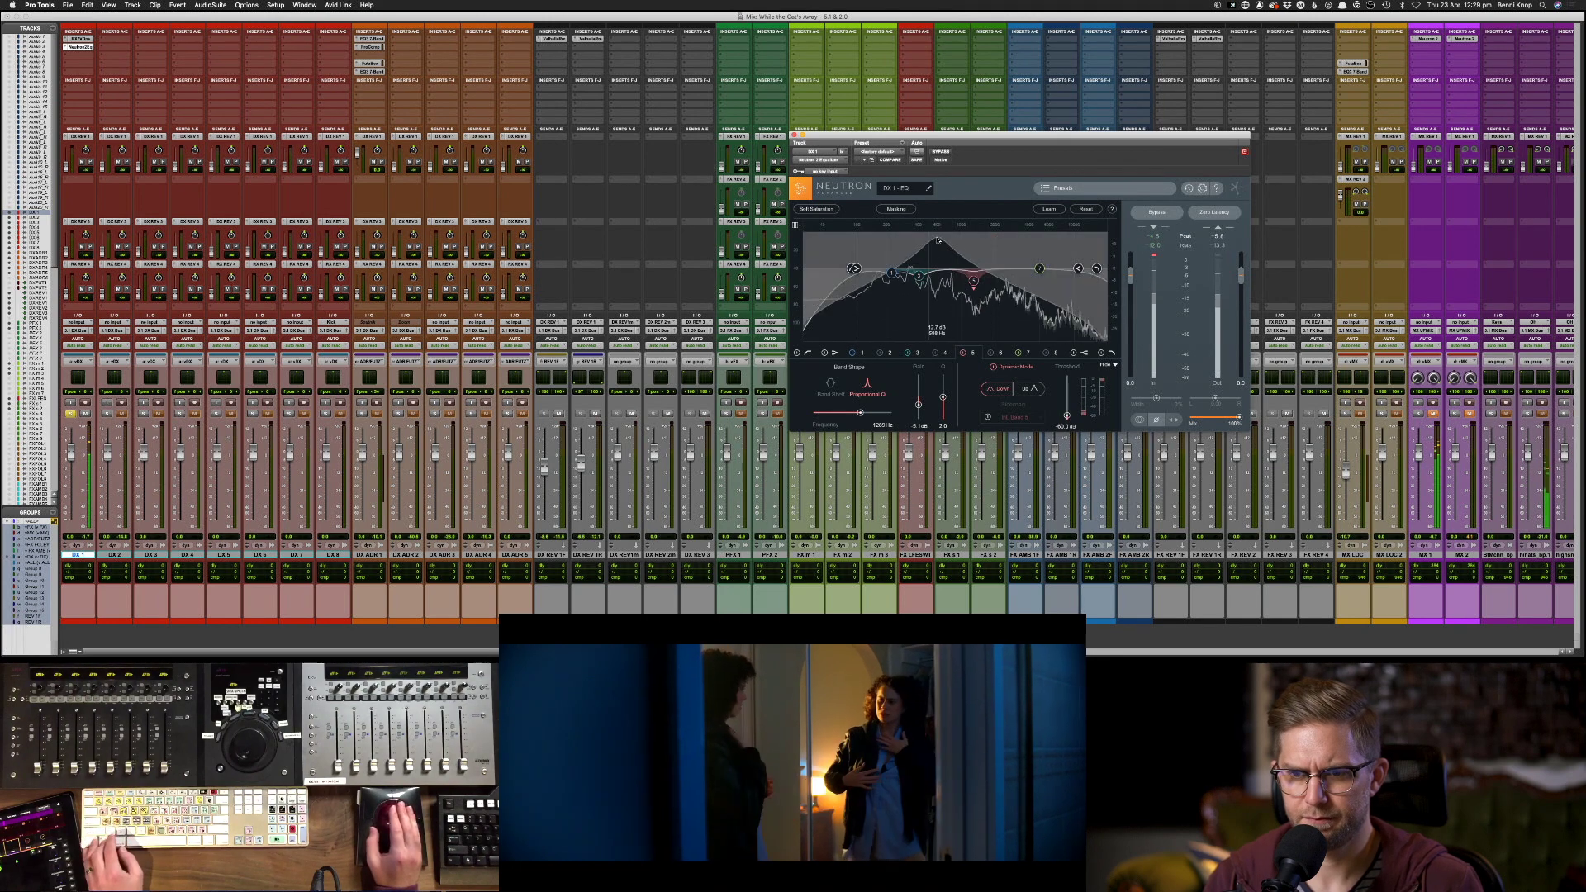
left_click_drag(937, 241, 900, 238)
key("super+equal")
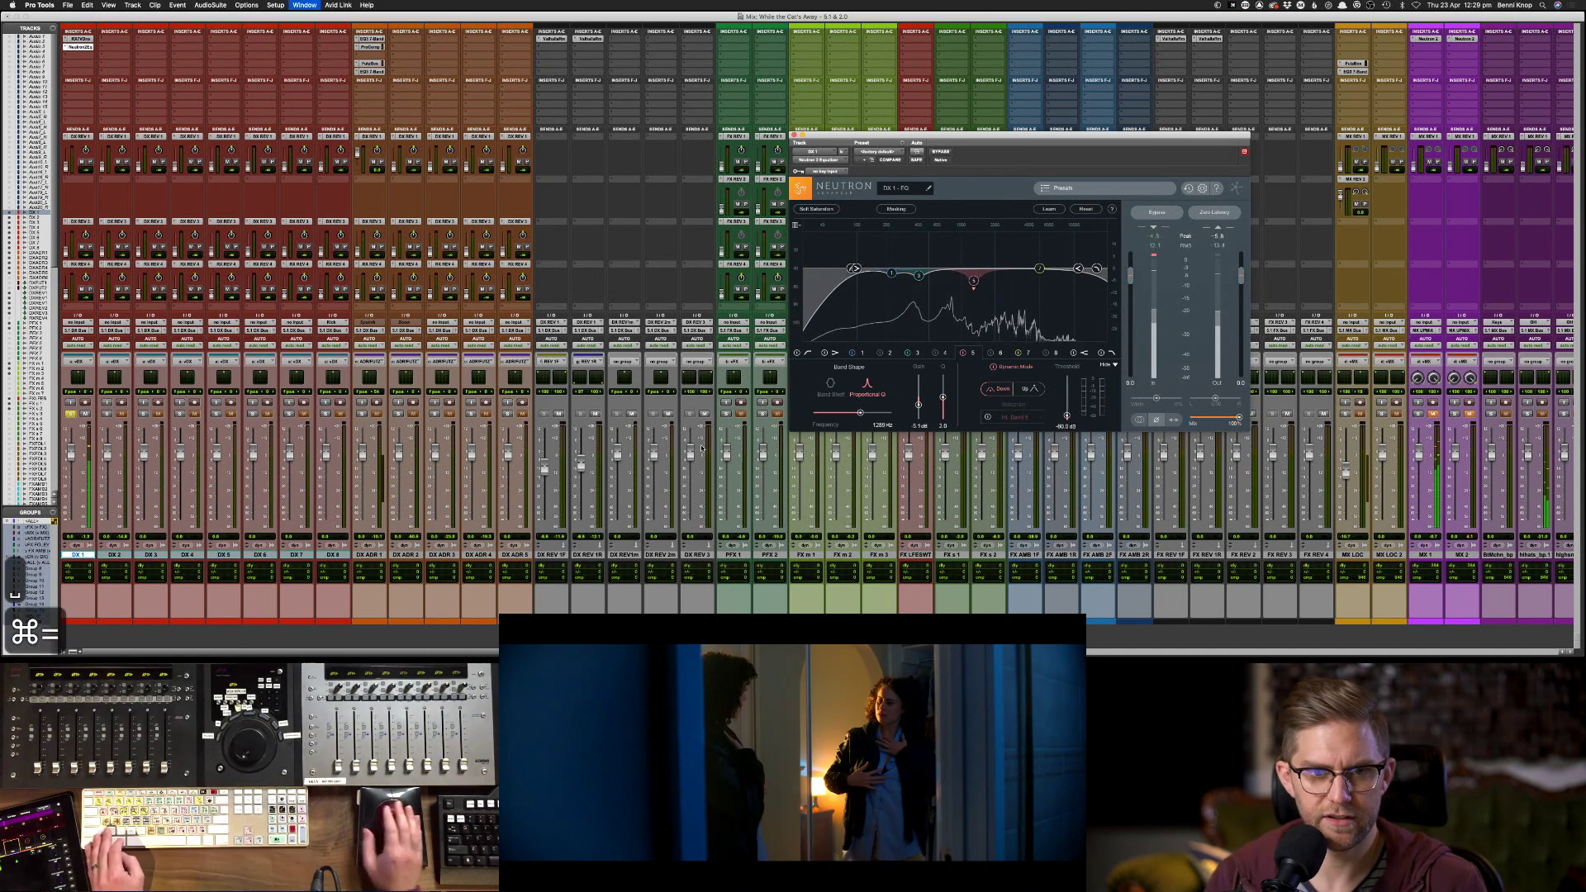
left_click(793, 135)
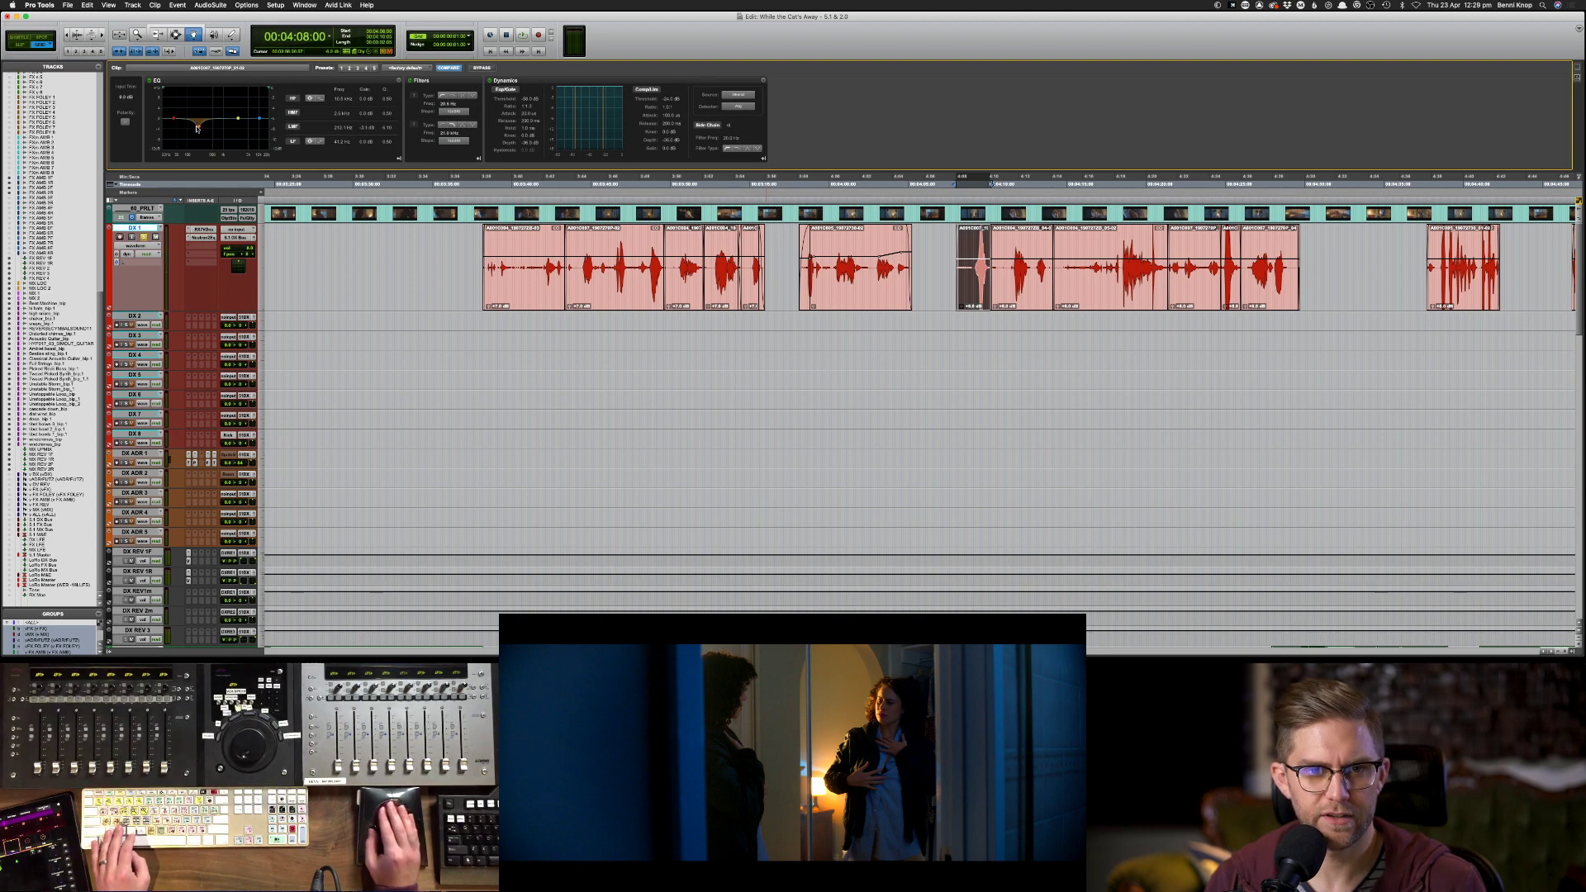
left_click_drag(201, 129, 199, 126)
key("space")
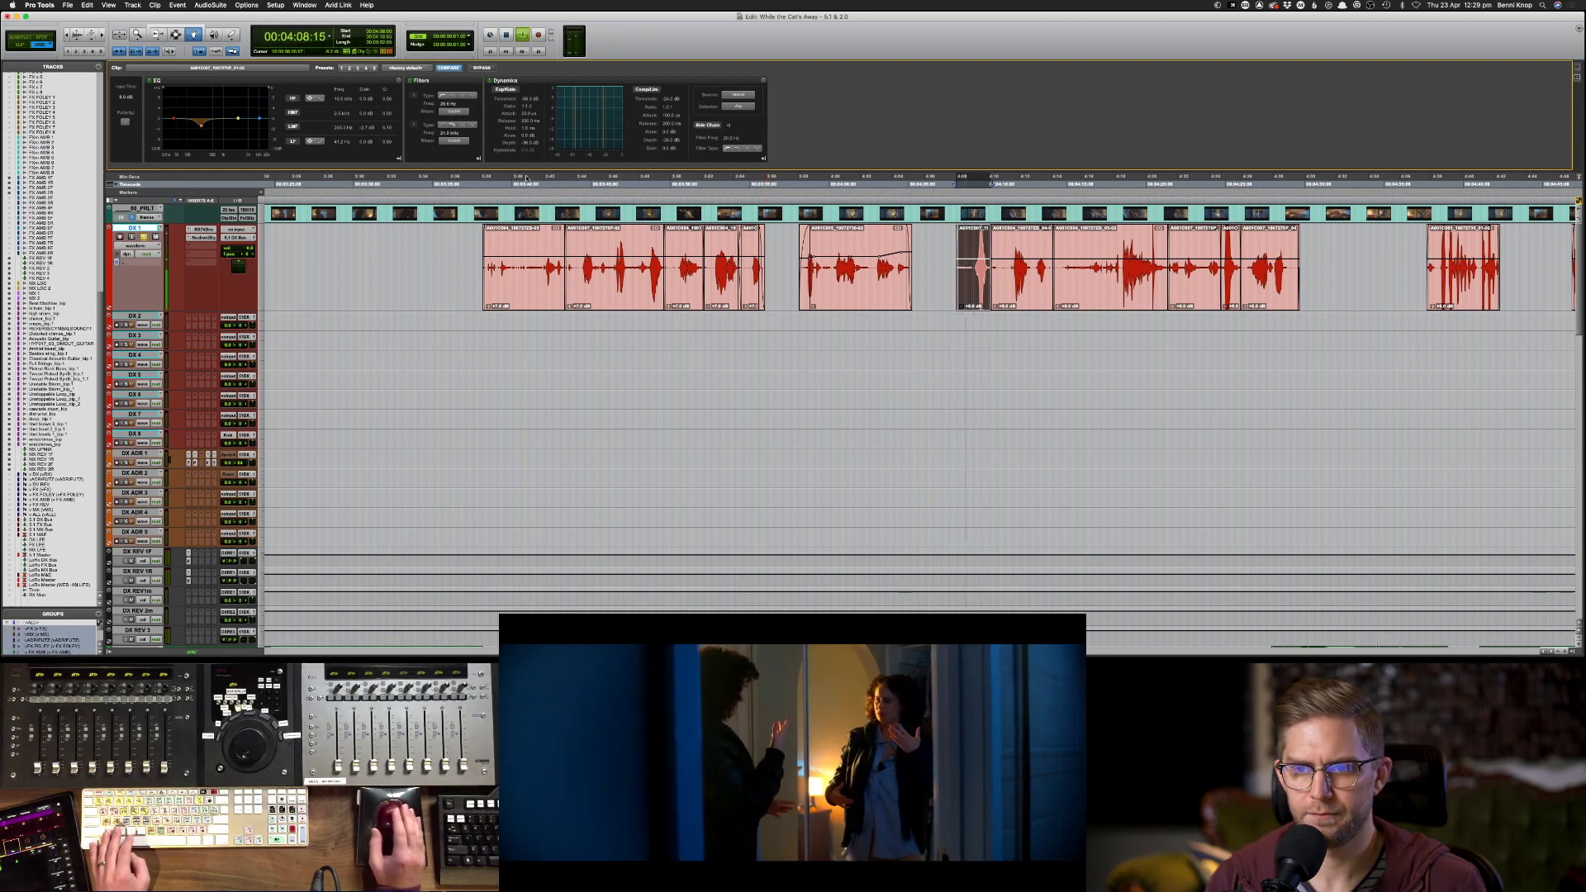
- Raise the clip gain towards the end of the DX 1 clip that starts at about 4:10
key("F7")
left_click(1024, 311)
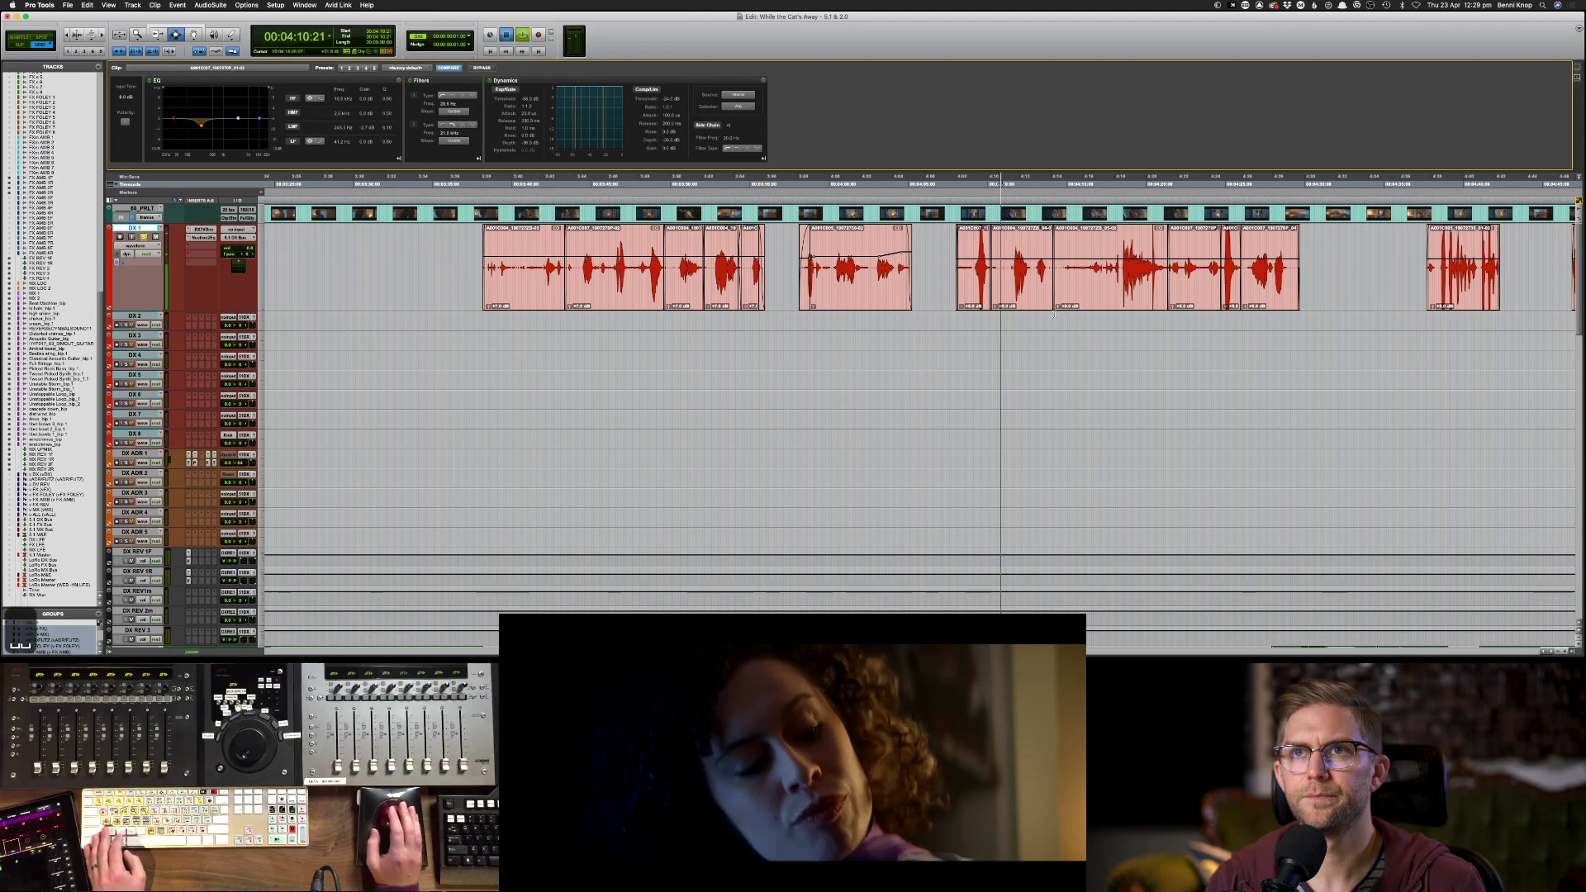
key("F8")
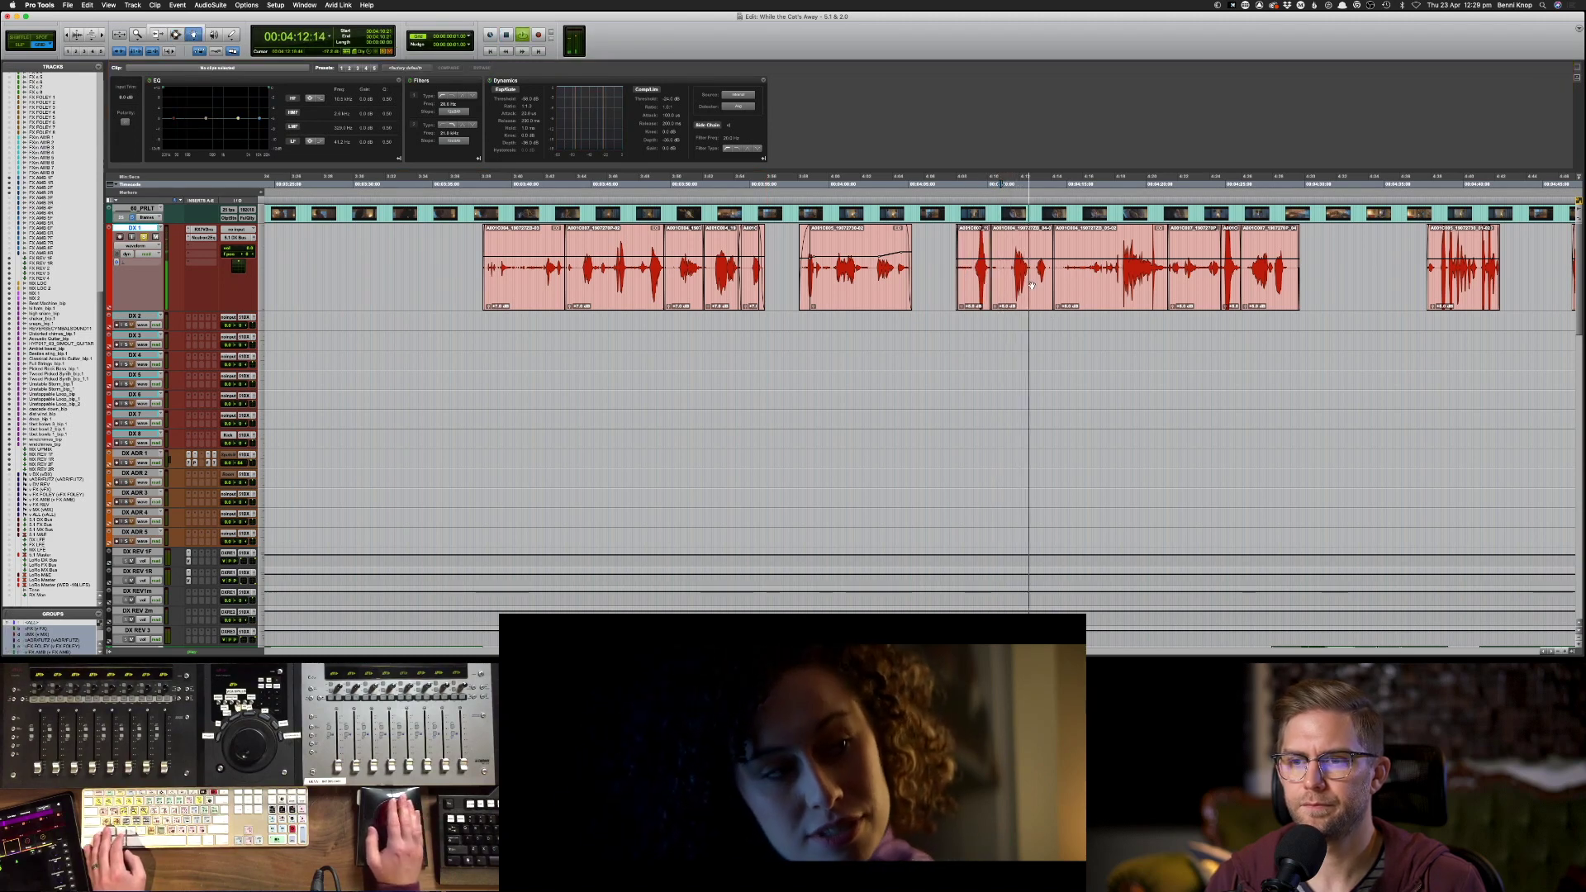
key("F7")
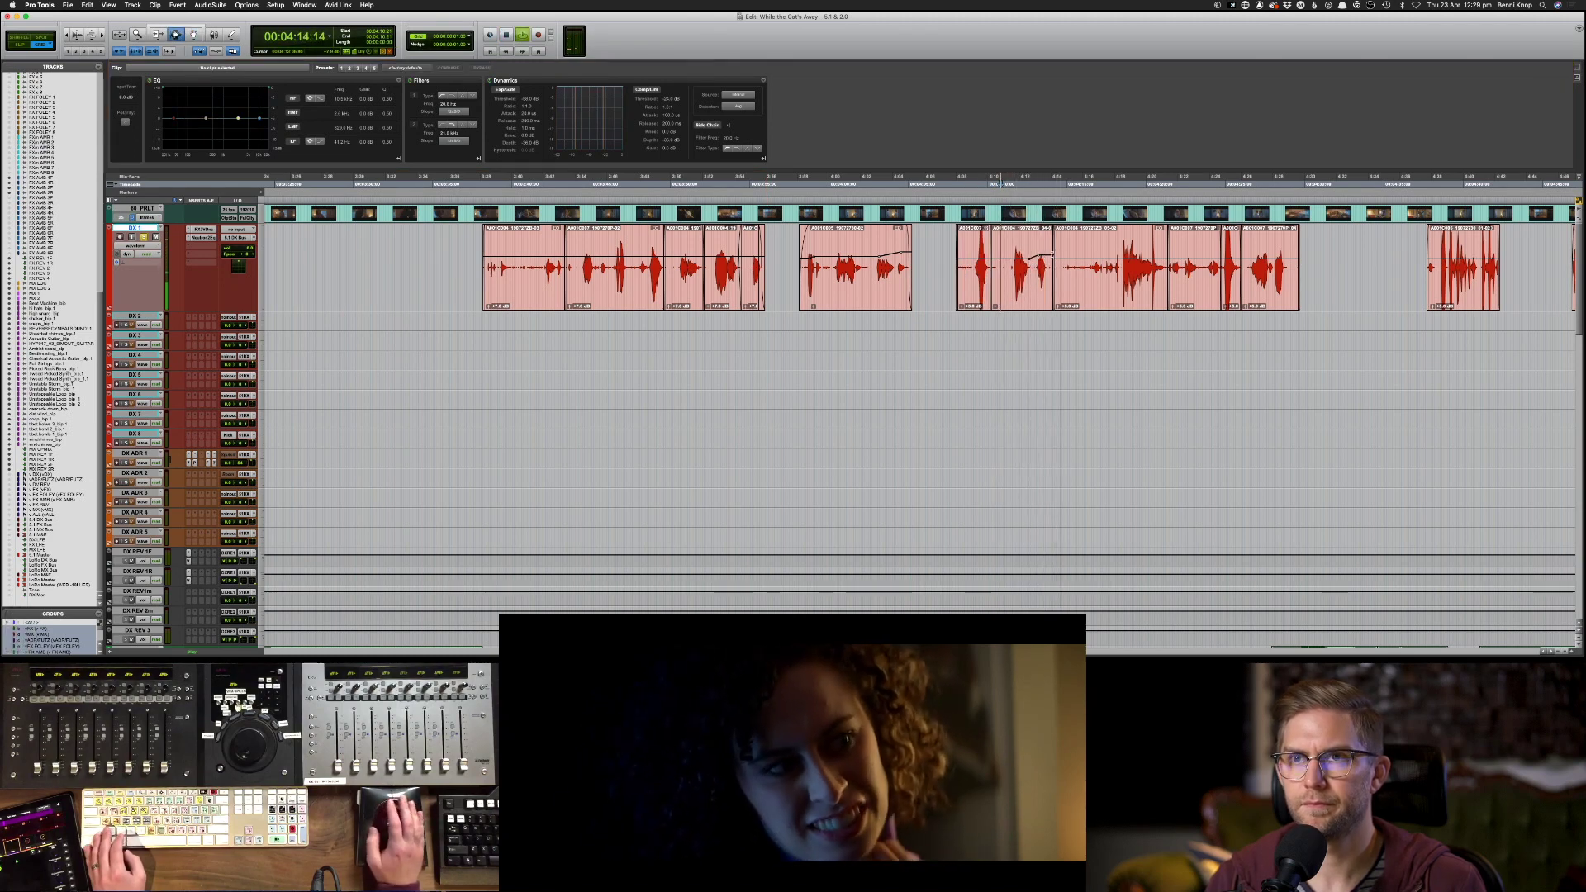
key("F8")
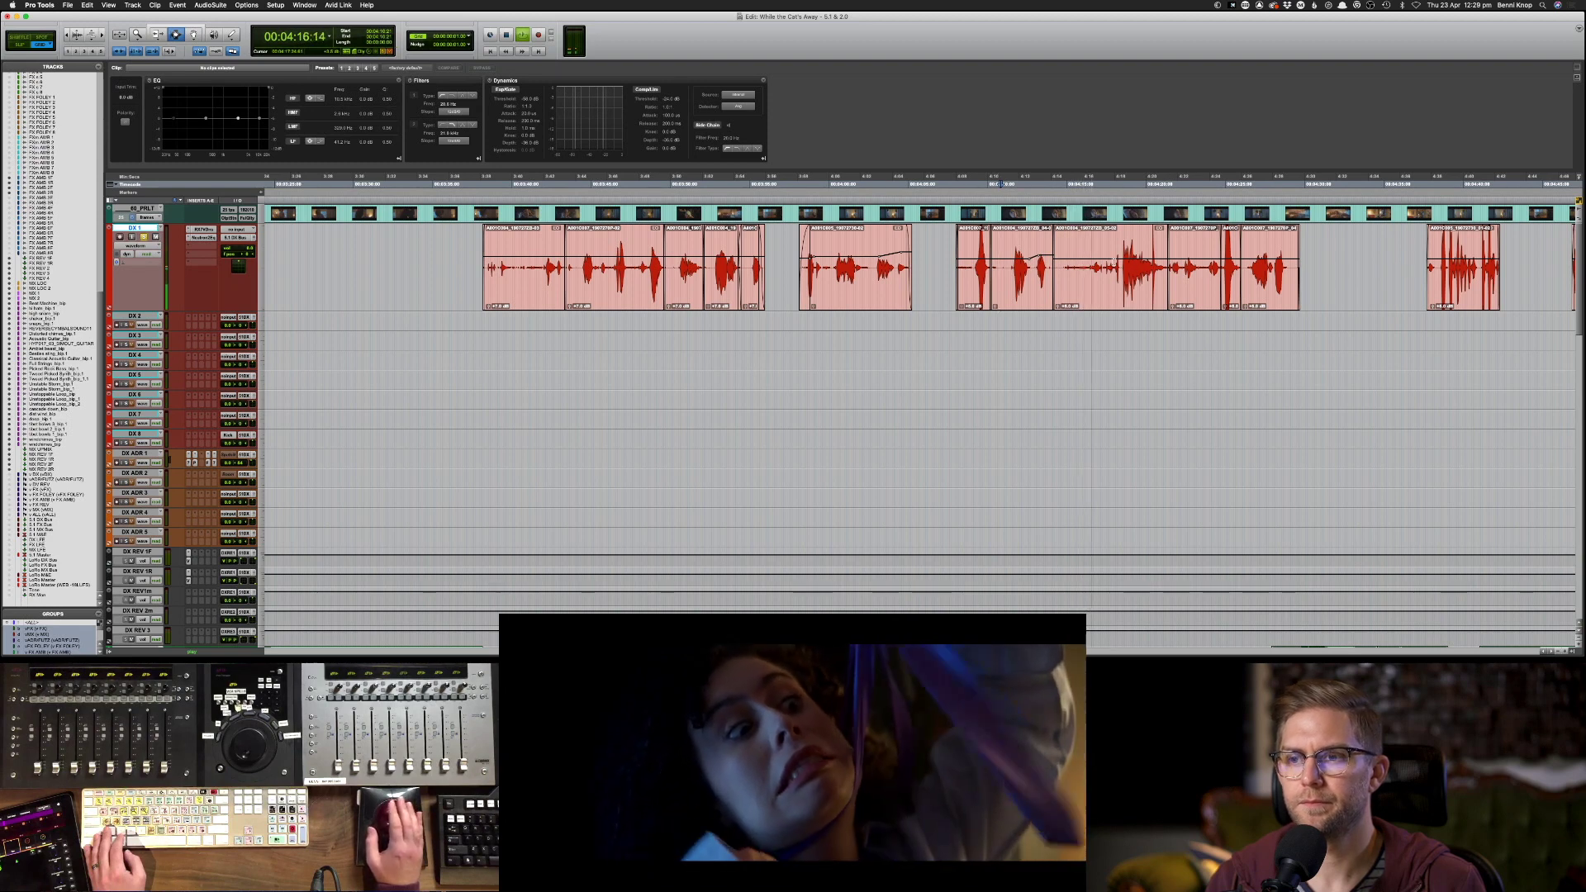
- Play through the 4:14 DX 1 clip, raise the clip gain of the 4:21 clip, and replay it
left_click(1132, 262)
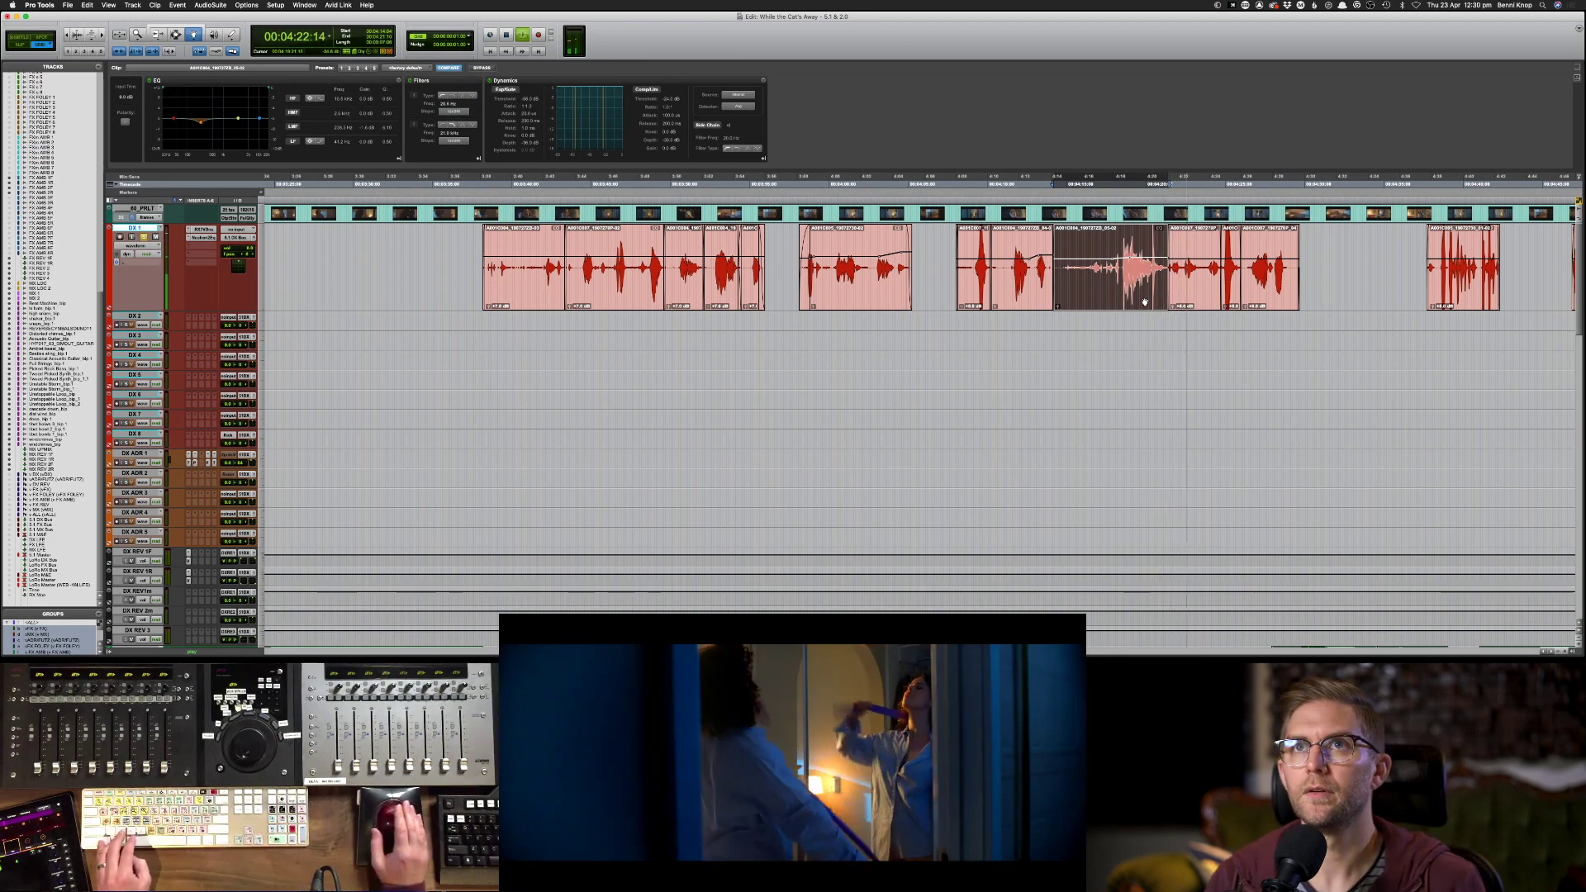
left_click(1195, 301)
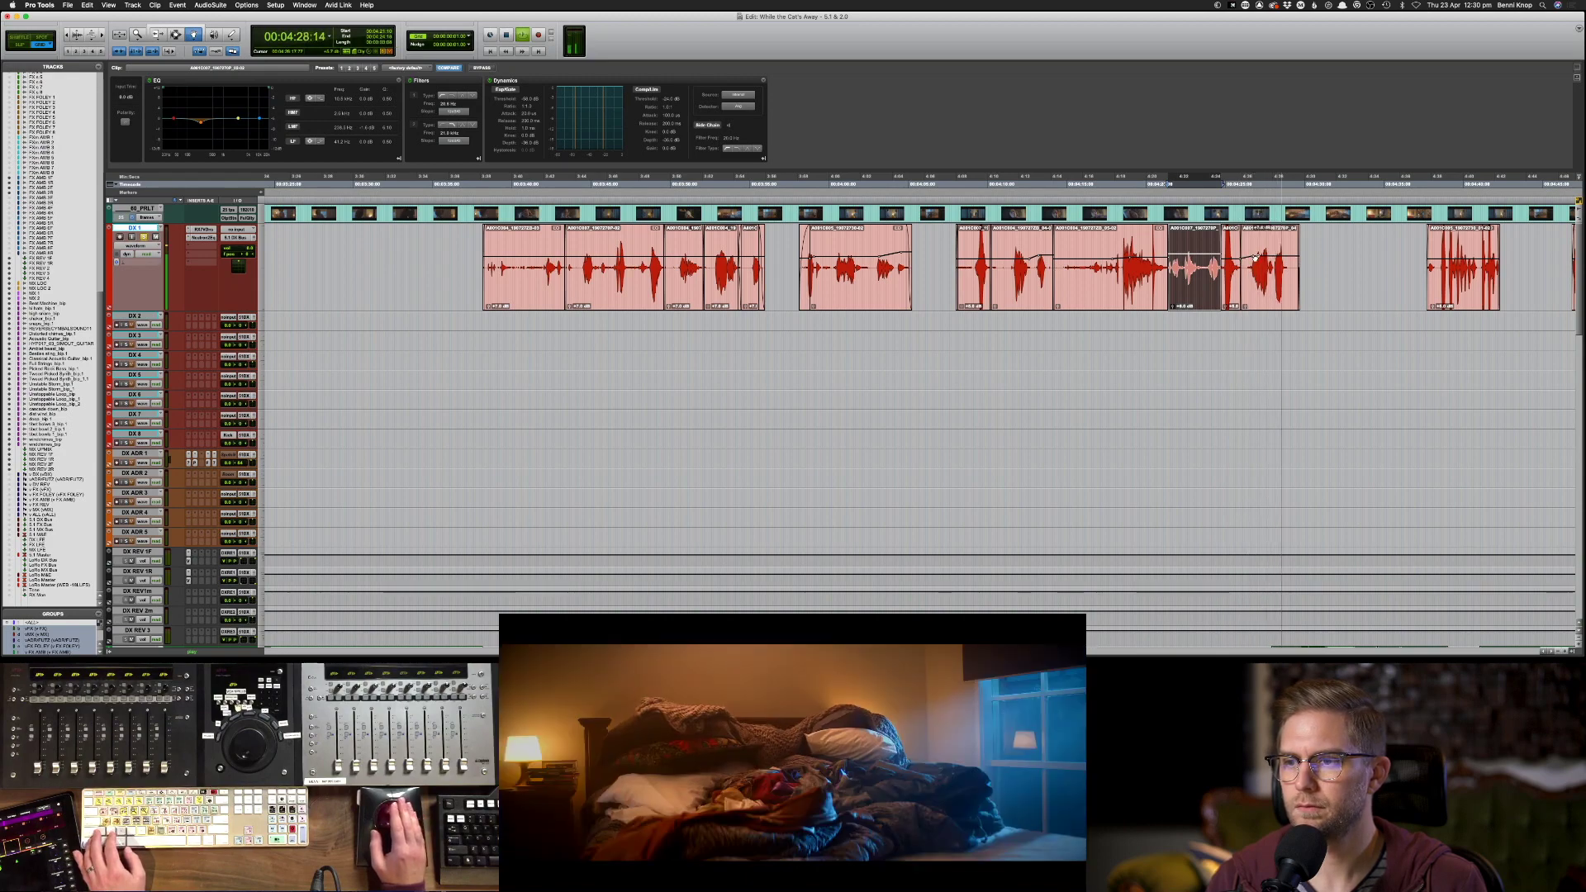
key("ctrl+shift+Up")
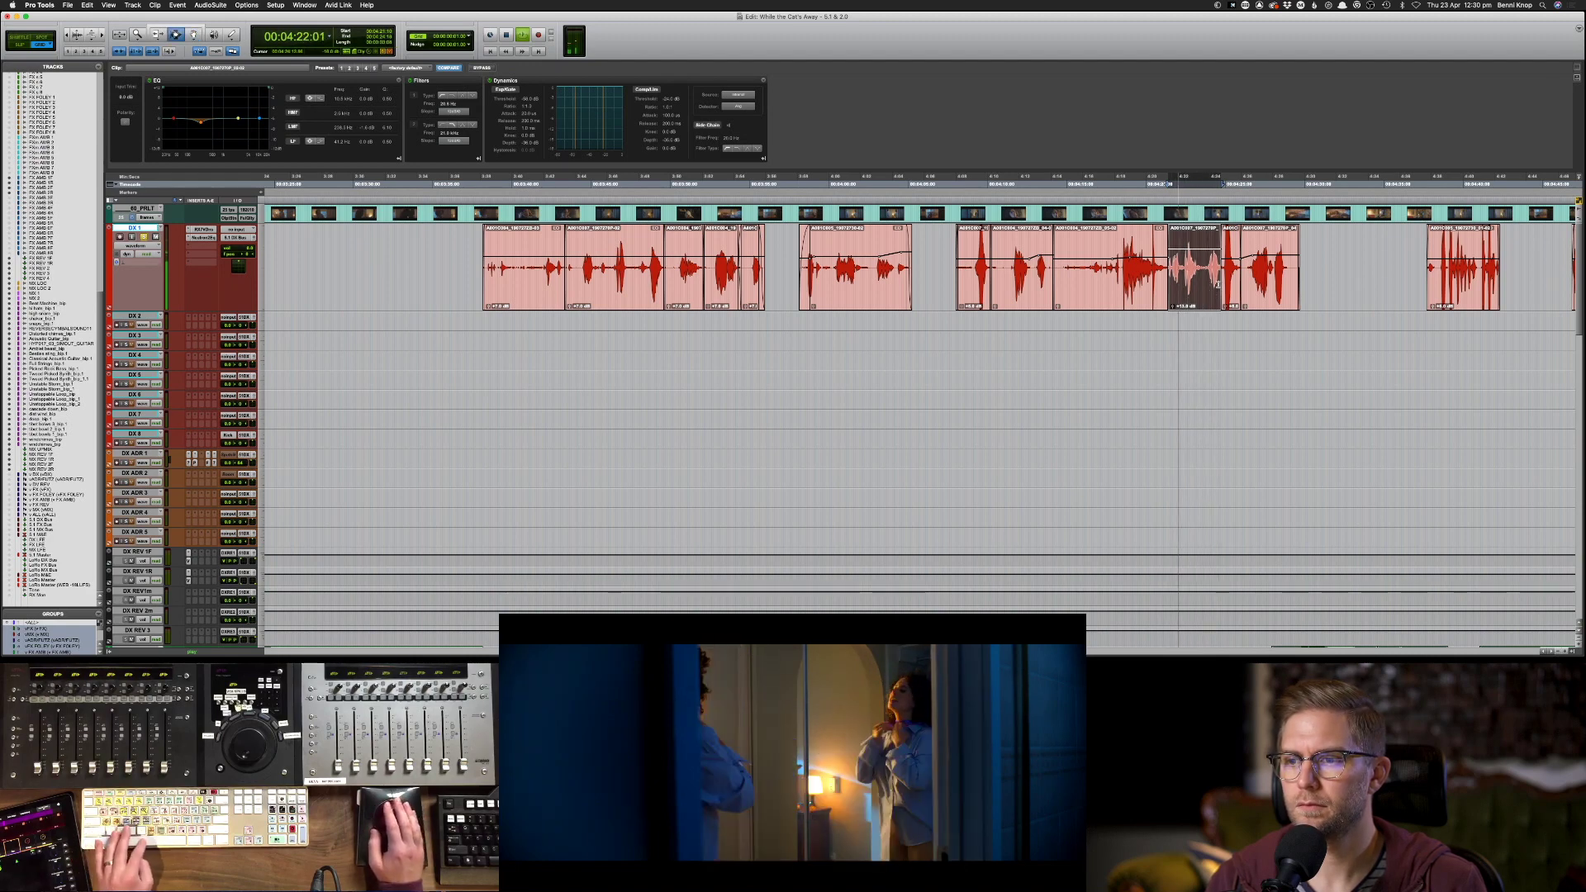
left_click(1215, 289)
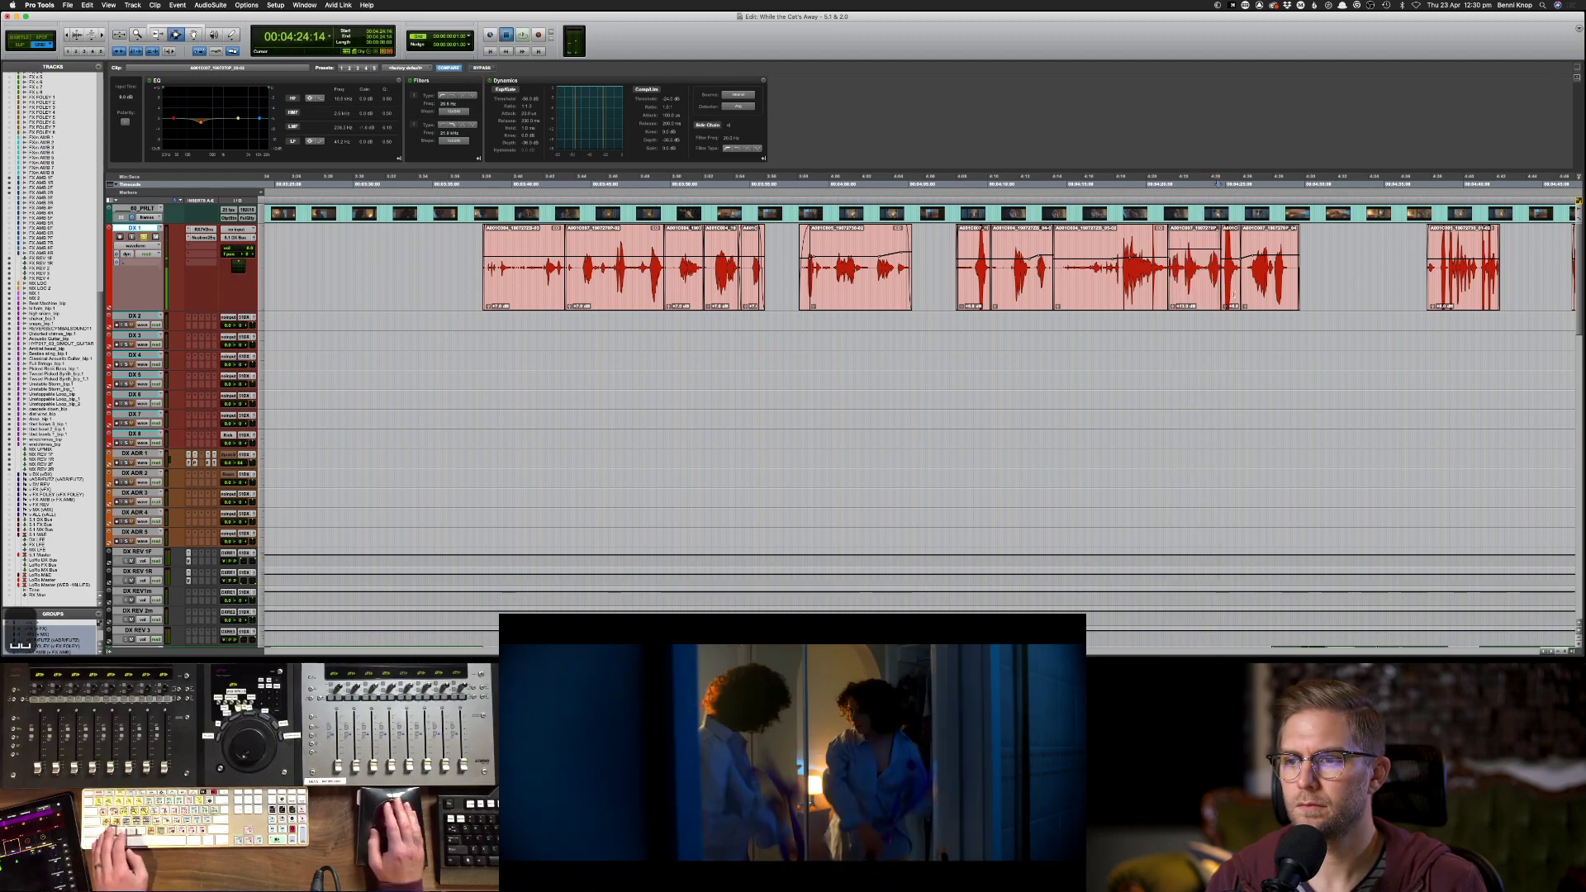
- Cut the lows and low mids of the short DX 1 clip at about 4:24, boost its high band, and replay it
left_click(1230, 273)
key("space")
key("space")
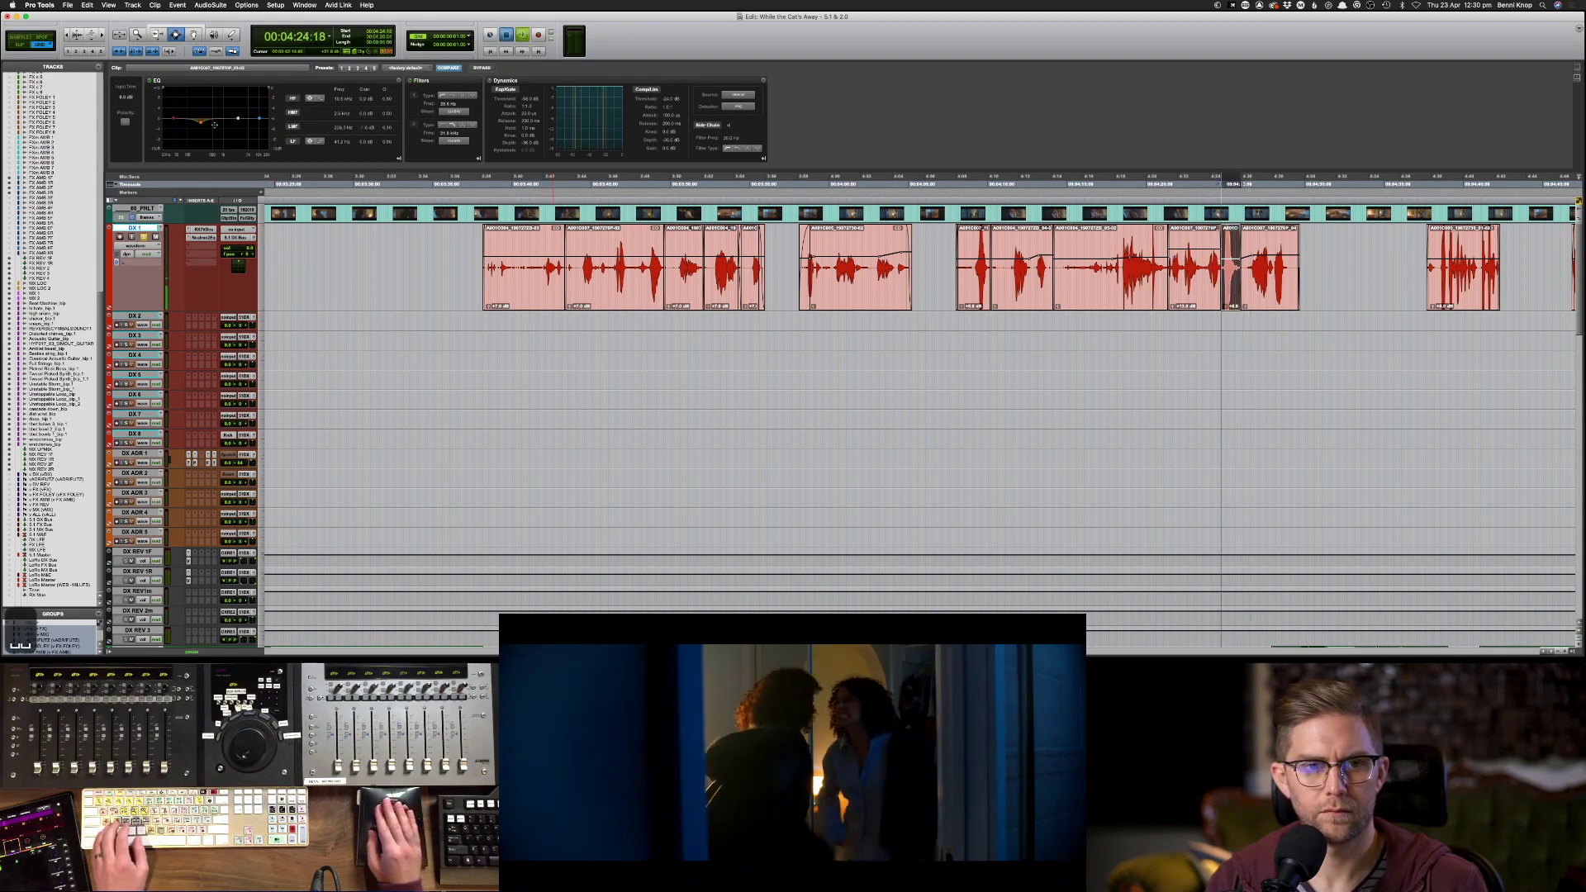
left_click_drag(173, 119, 205, 130)
key("space")
key("space")
key("space")
key("space")
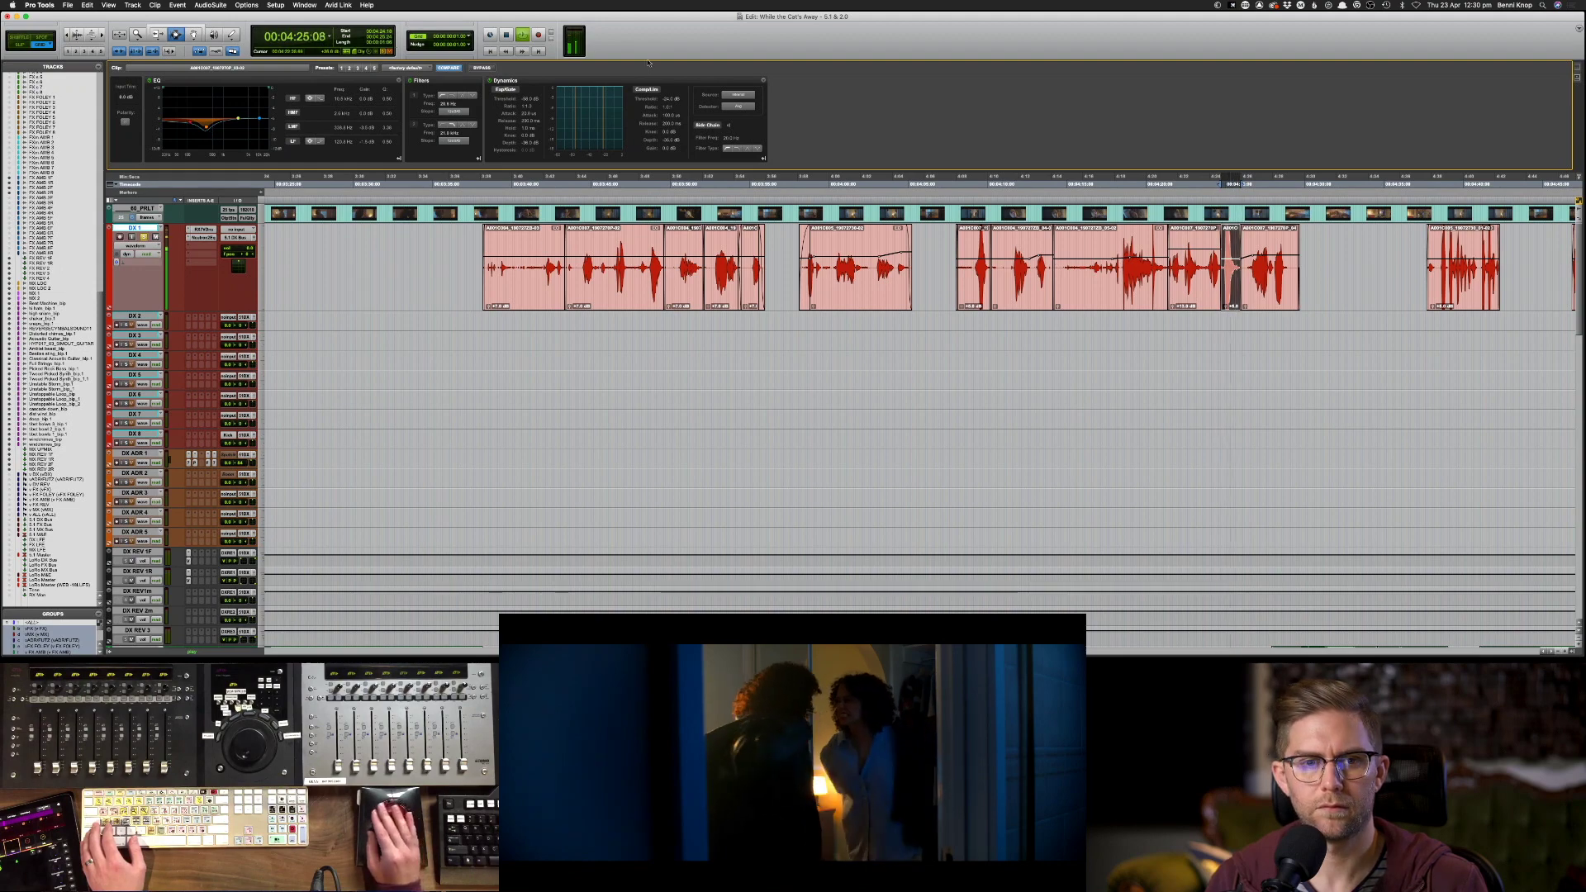
left_click_drag(272, 120, 259, 116)
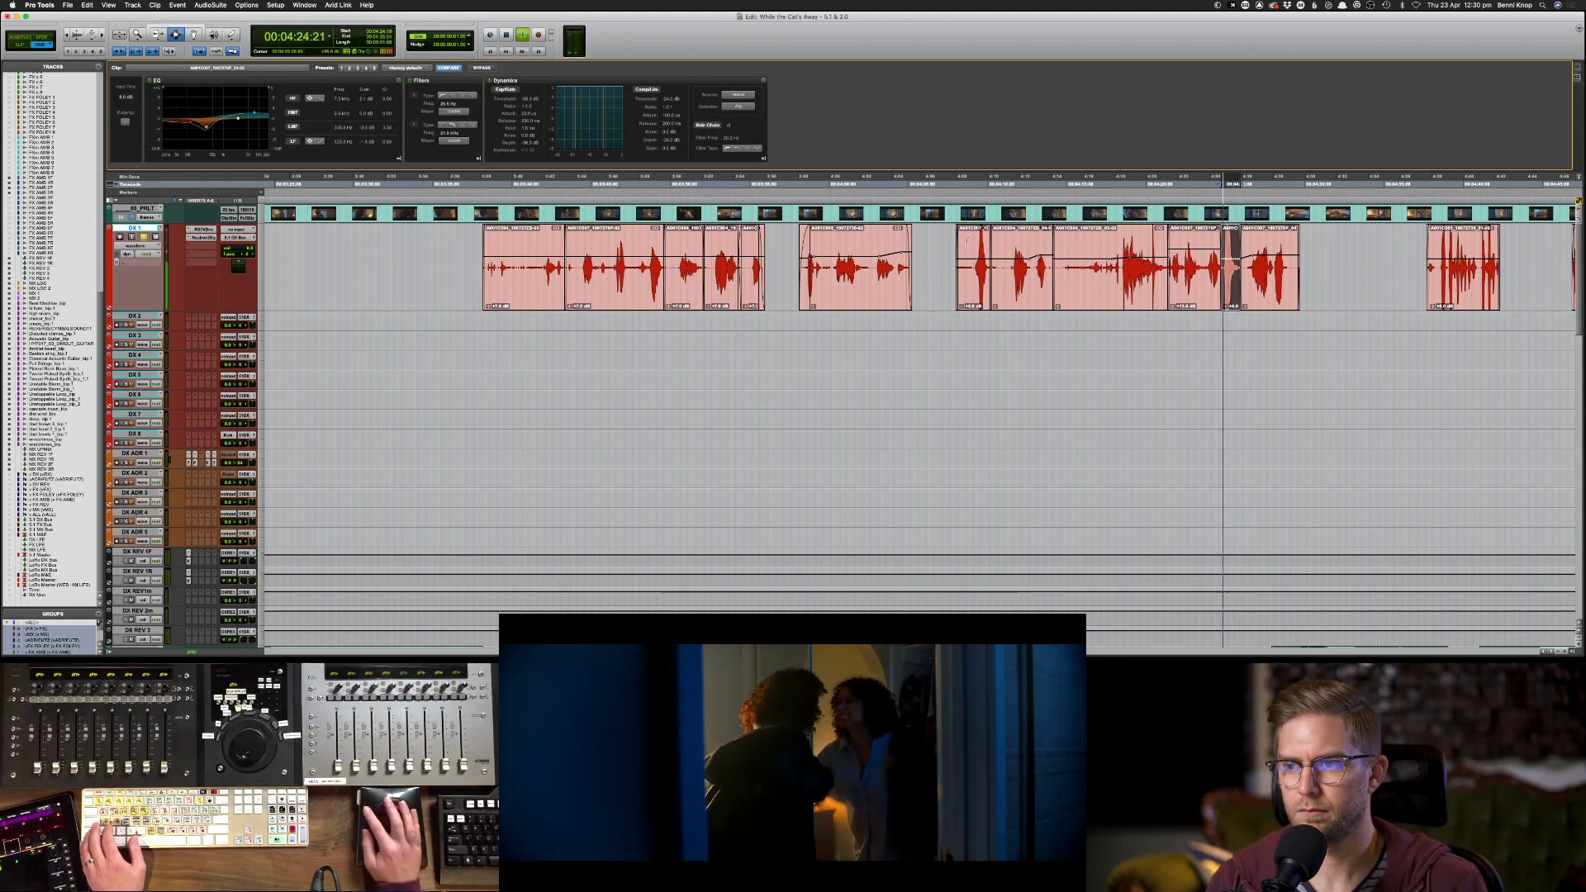
- Play back the 4:26 DX 1 clip, adjust its opening edit, and fade out its tail
left_click(1249, 295)
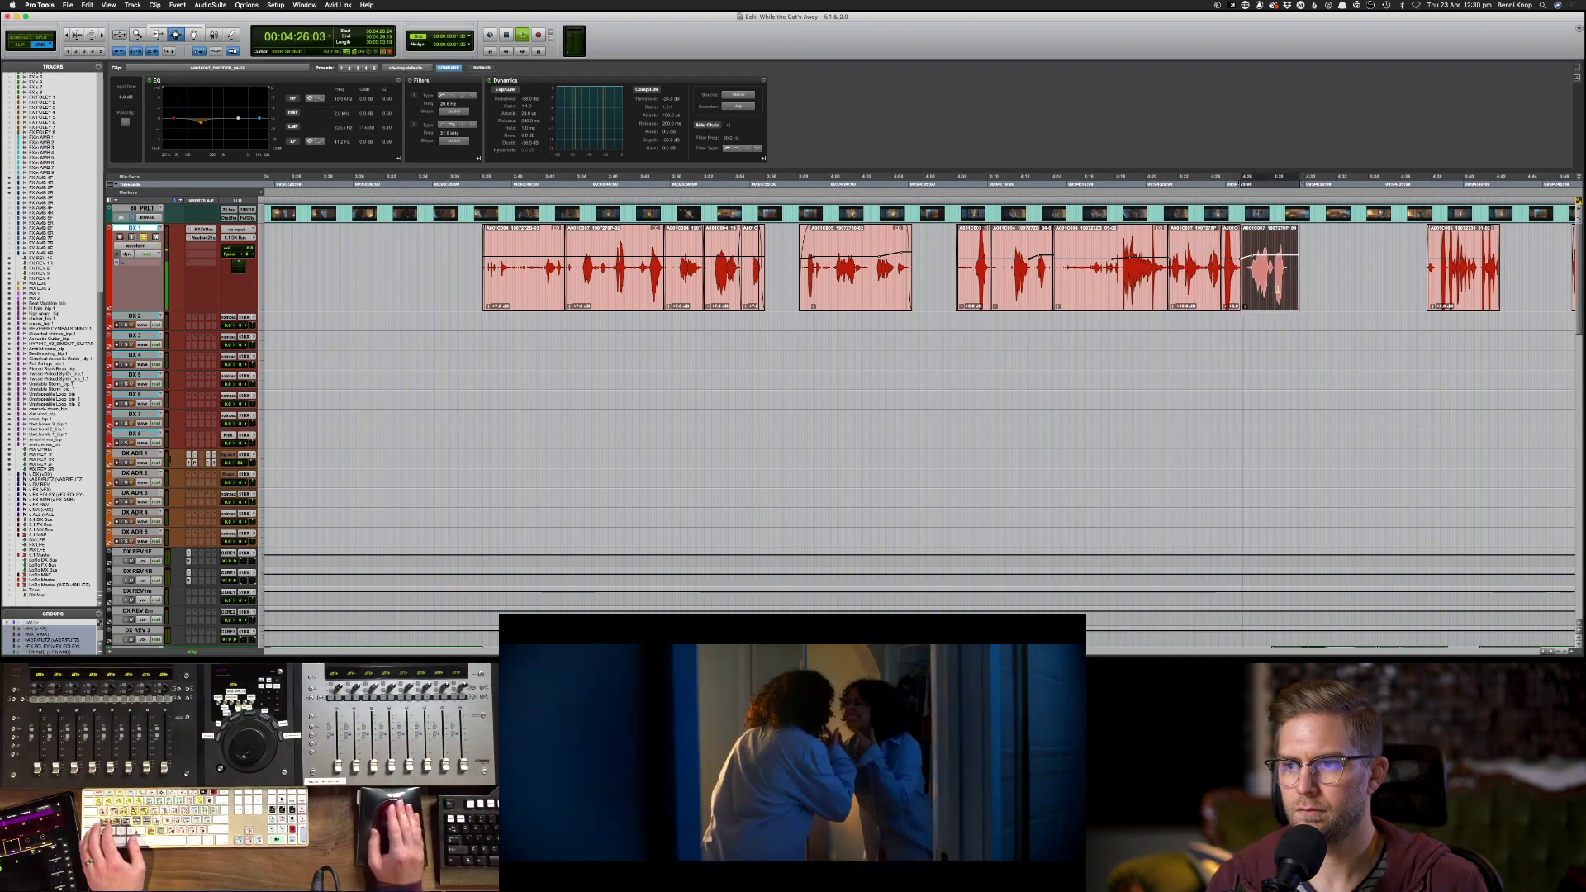
left_click(1237, 279)
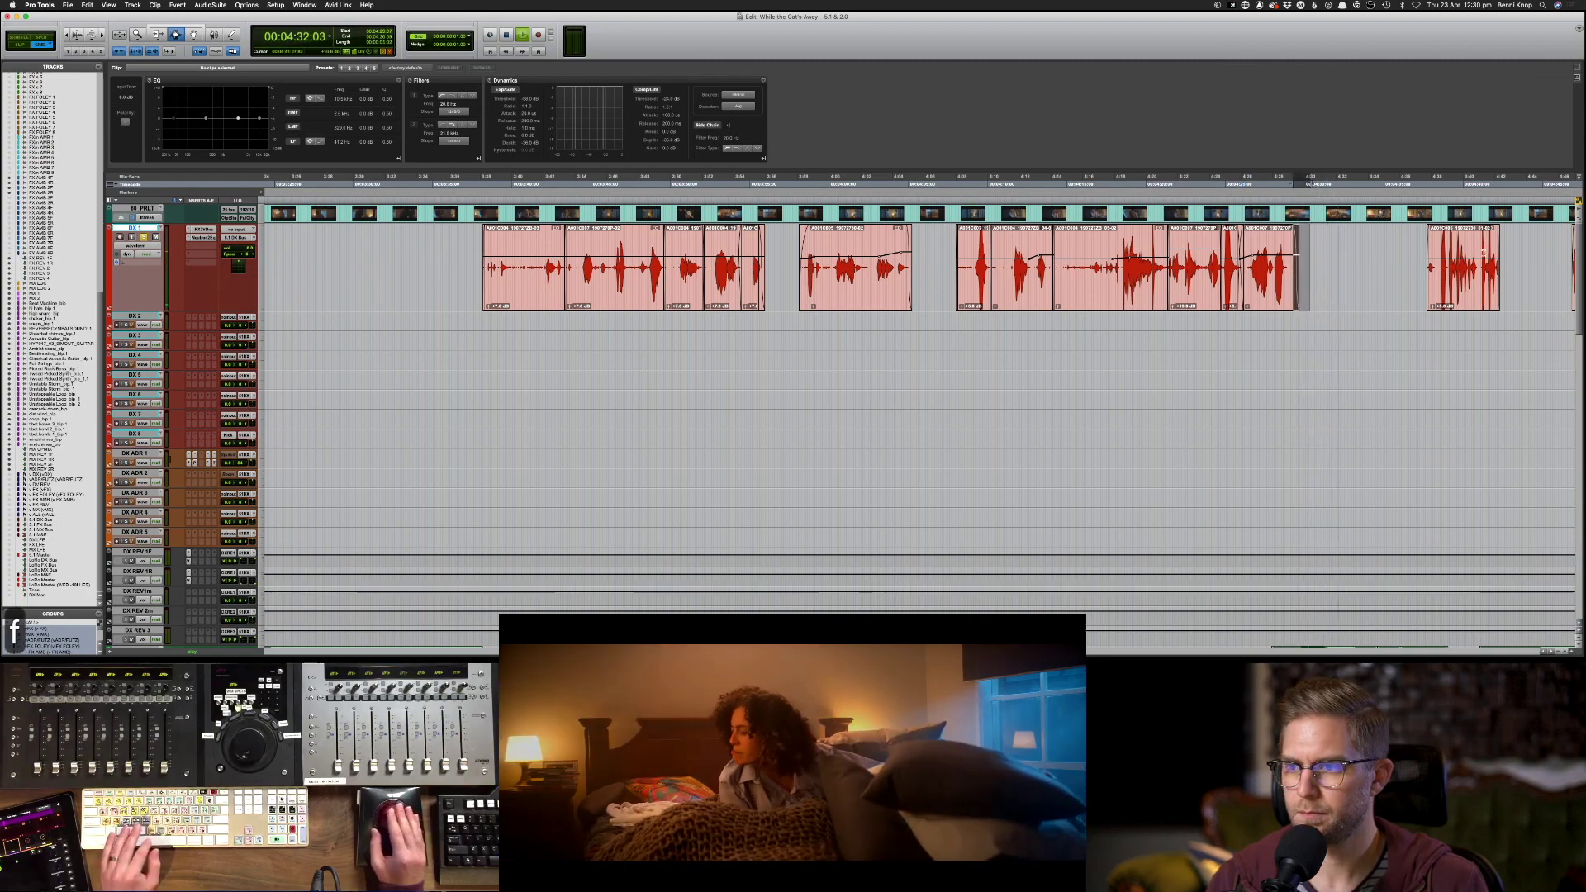
- Play on through the DX 1 clip that starts at about 4:38 and fade out its tail
scroll(1442, 257, "down", 3)
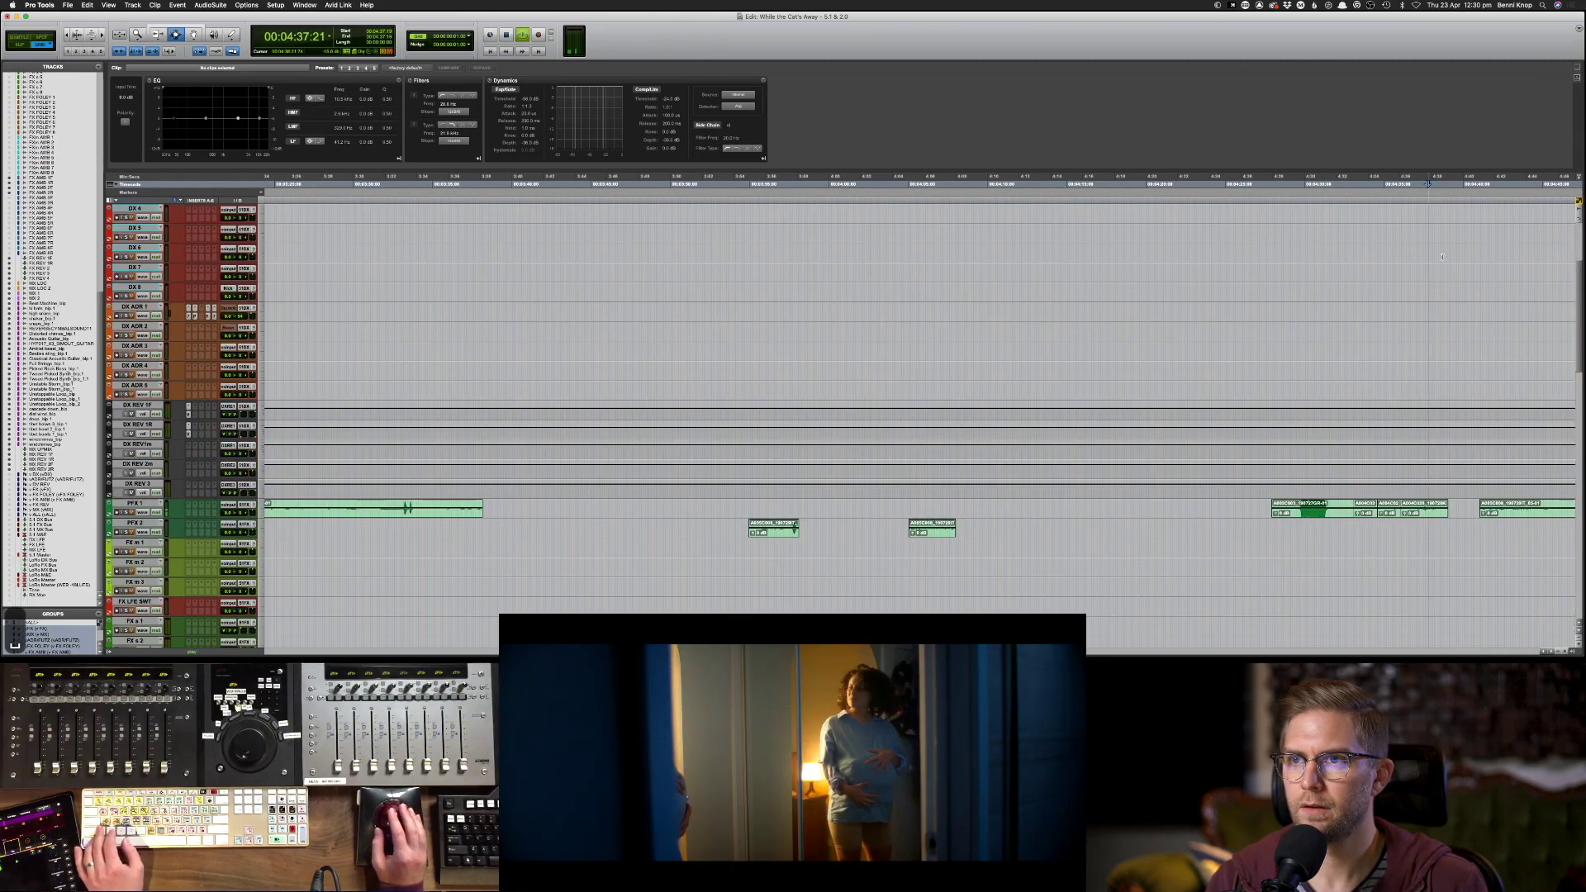
scroll(1442, 257, "up", 4)
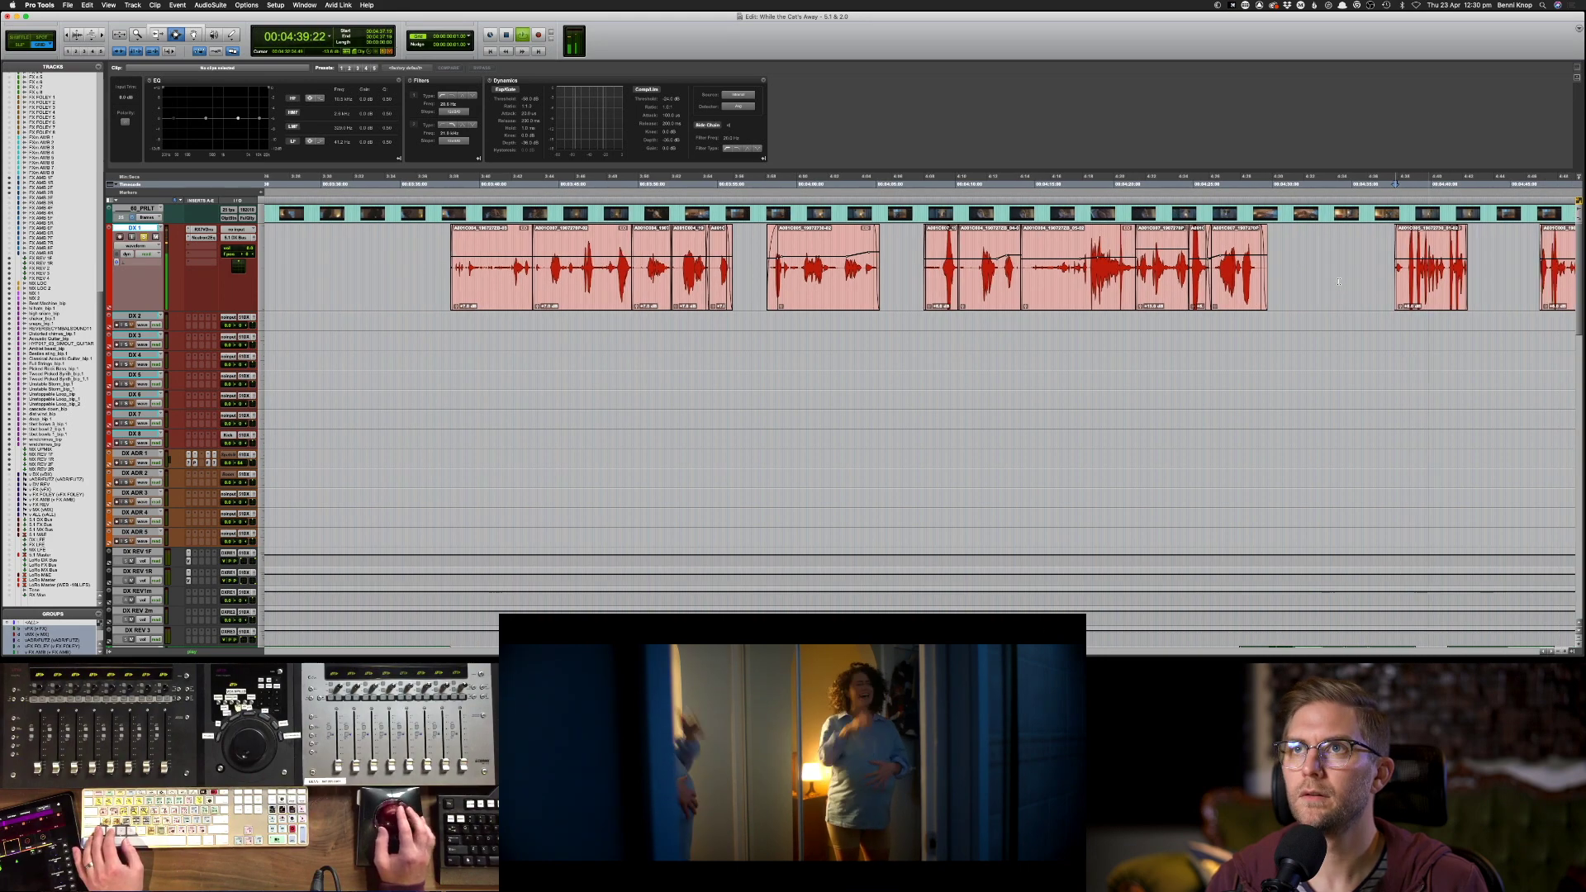
scroll(1338, 281, "right", 2)
key("space")
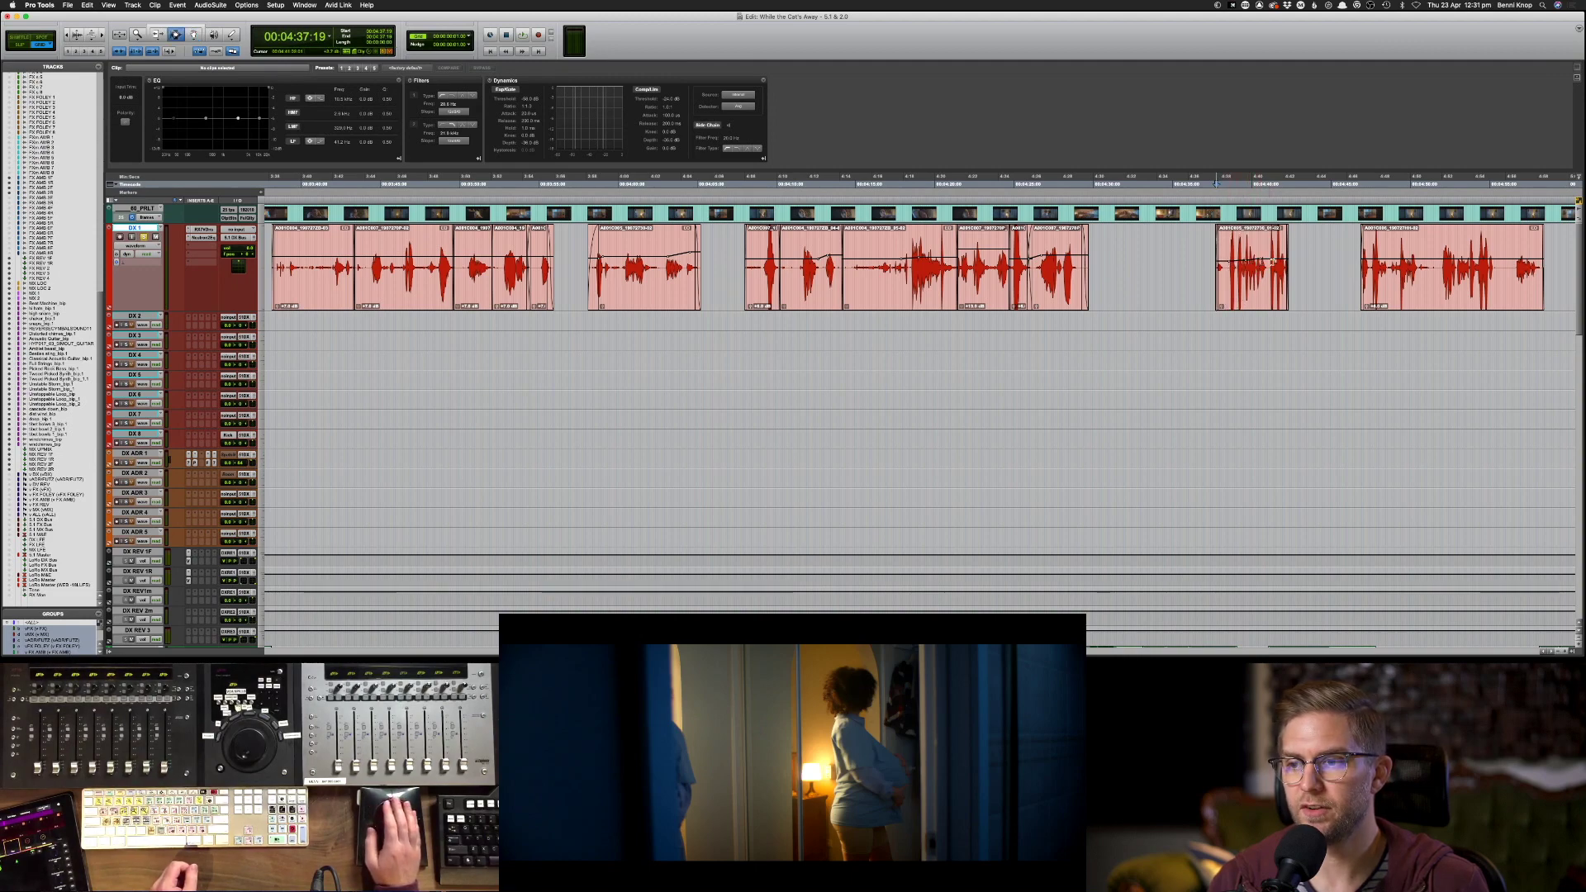
left_click_drag(1288, 262, 1295, 273)
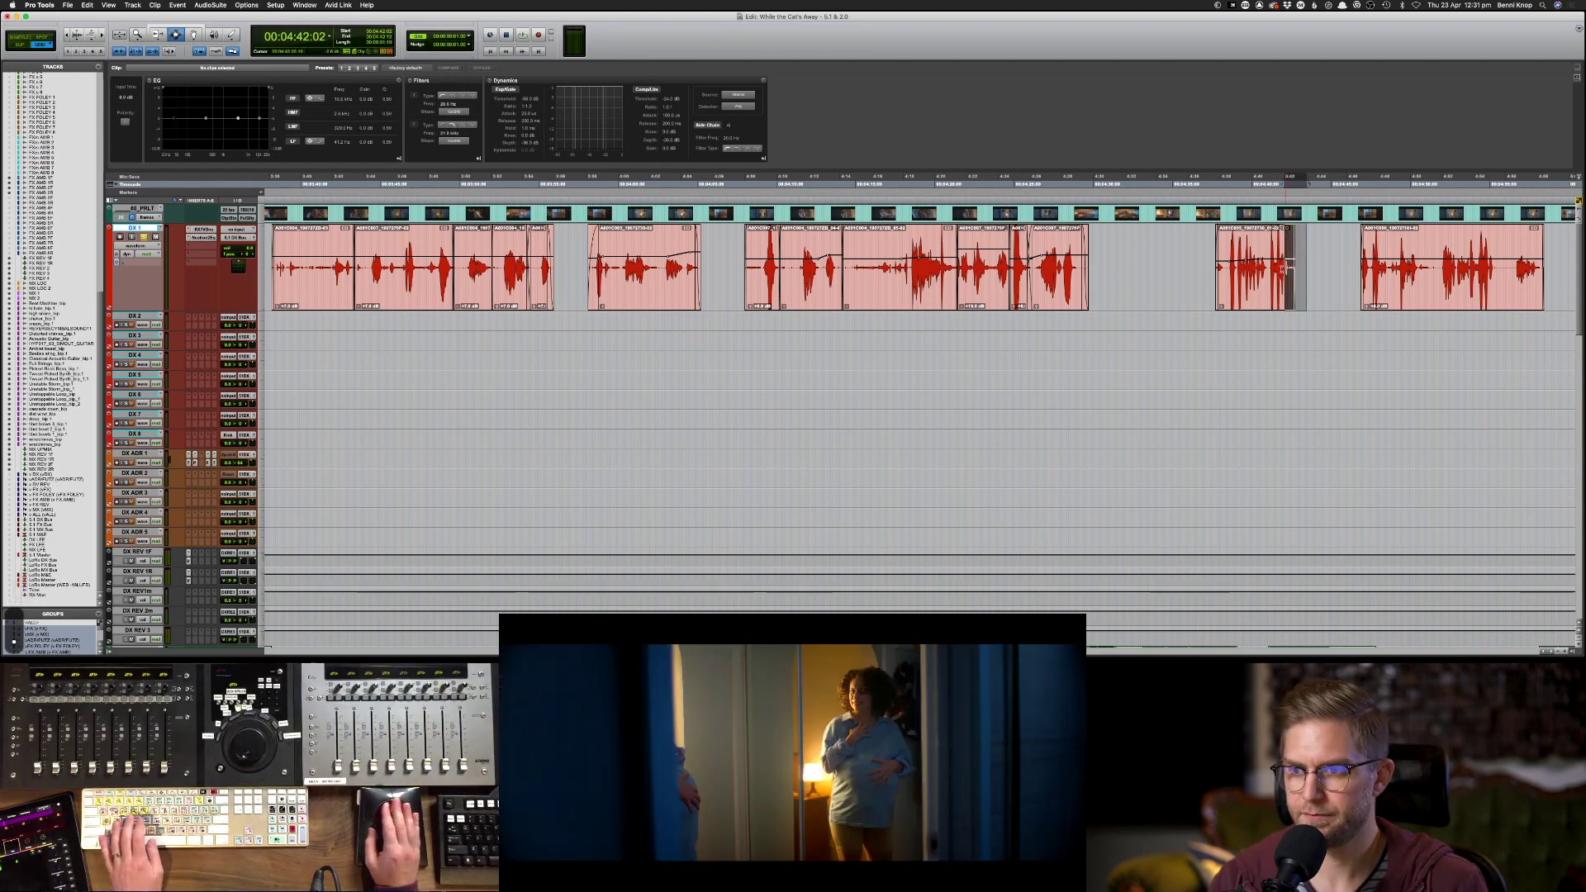
- Replay the 4:38 DX 1 clip and raise the clip gain at its opening
left_click(1198, 269)
key("space")
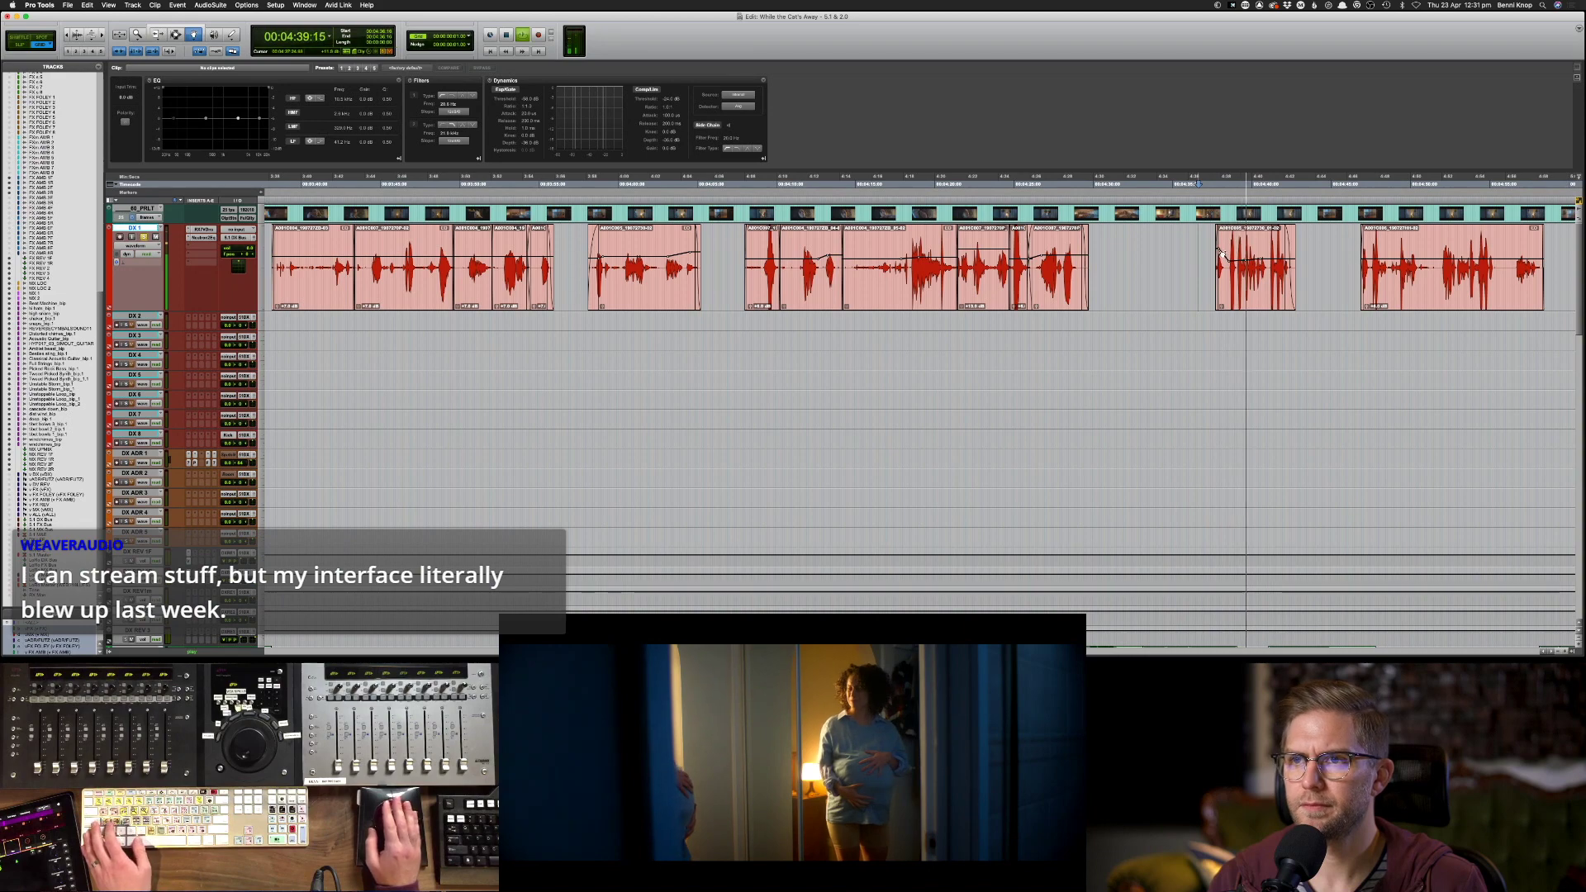
key("space")
key("space")
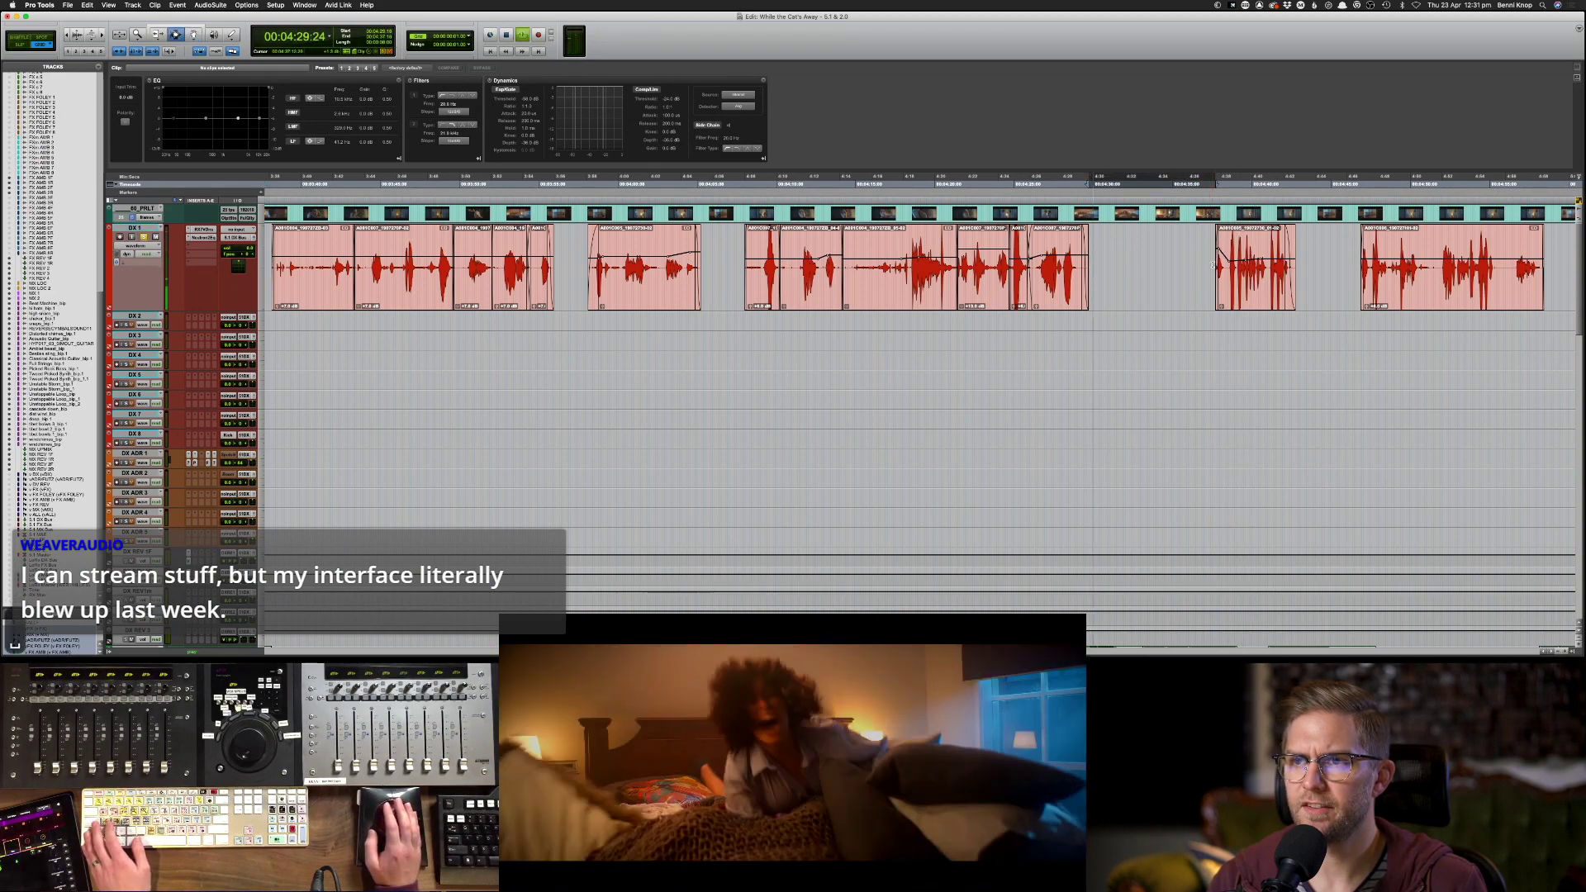
key("space")
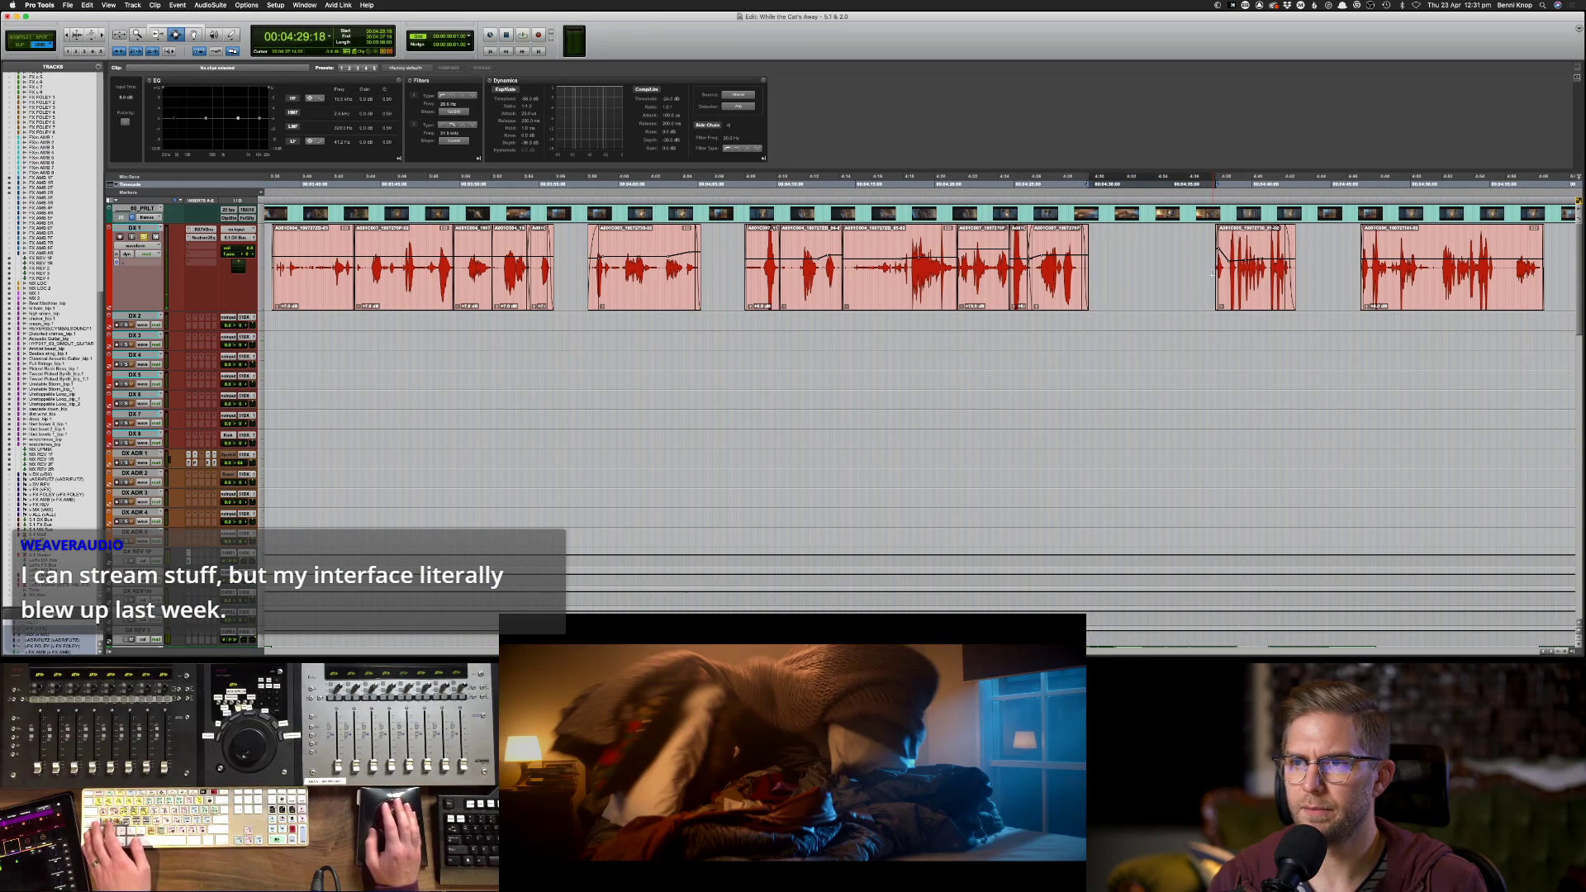
left_click(1214, 271)
key("space")
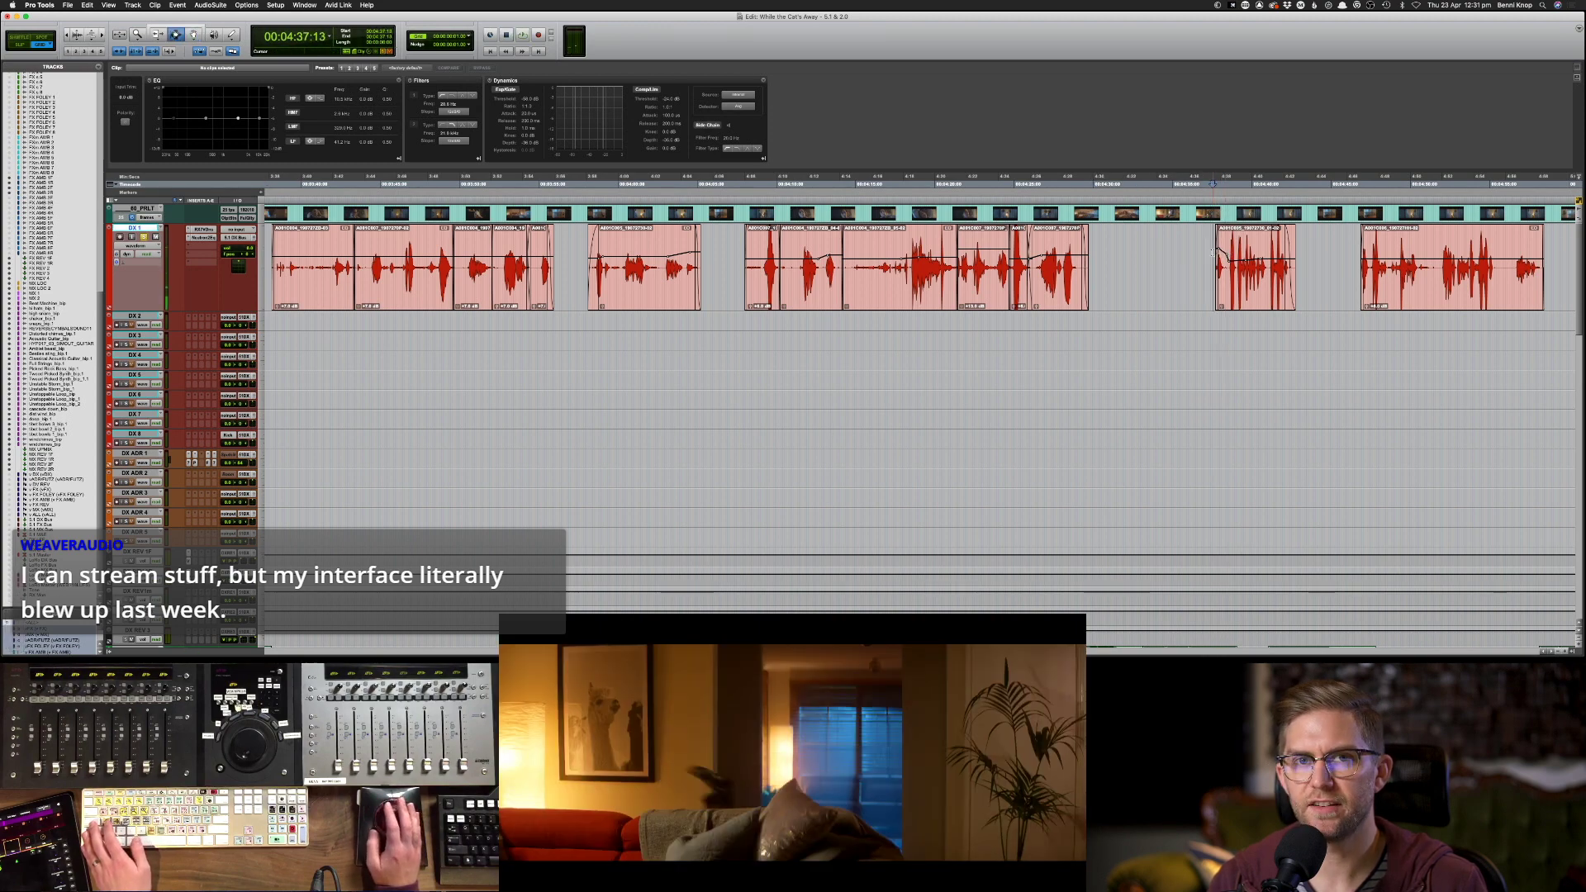
key("space")
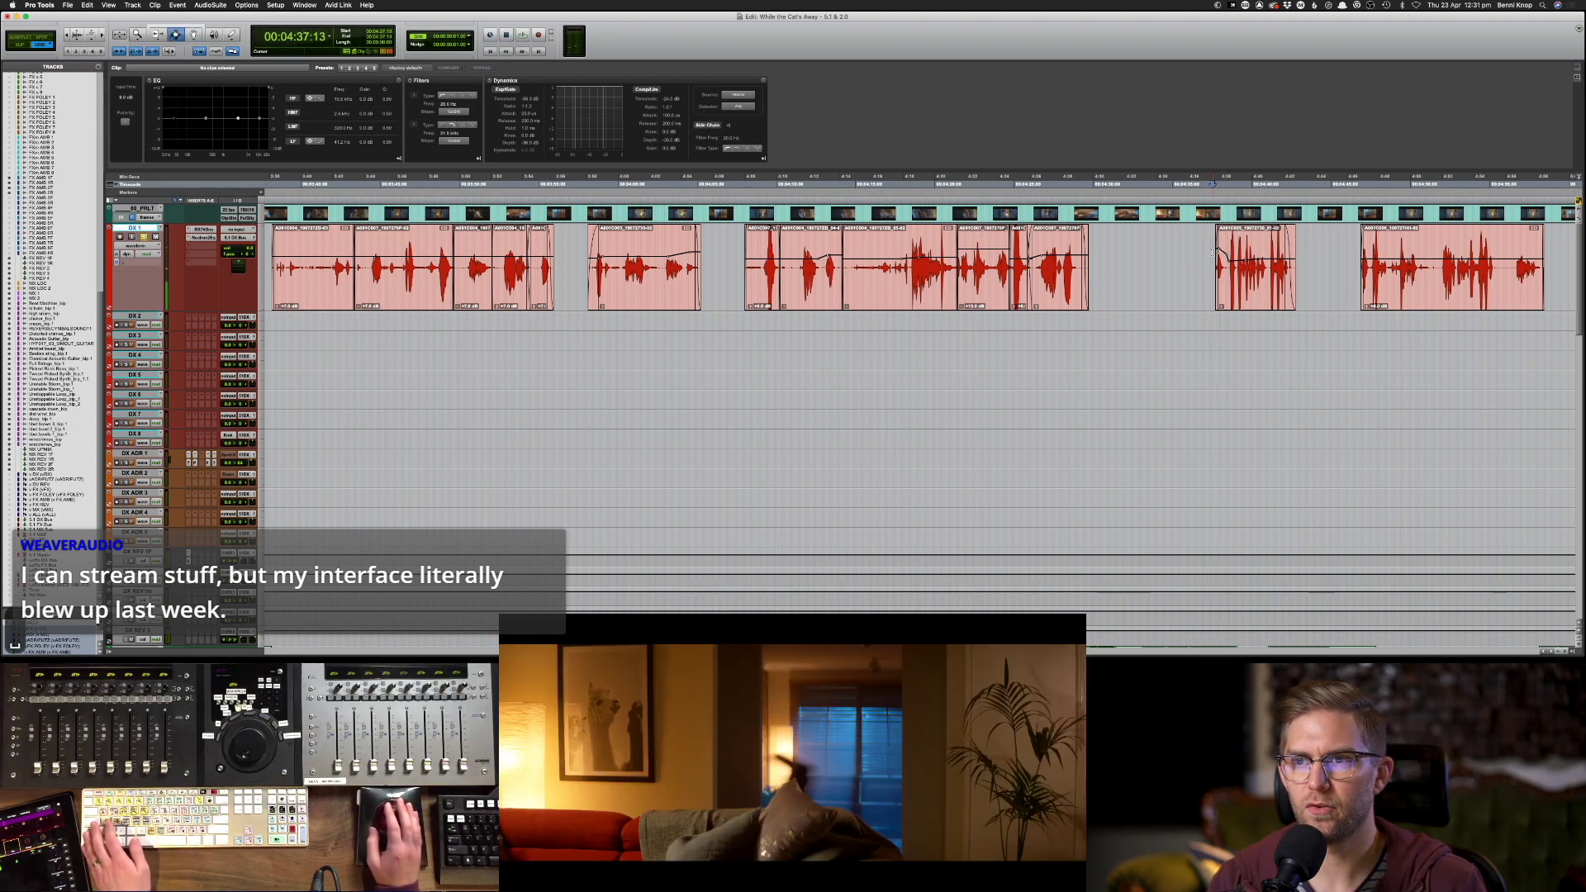
key("space")
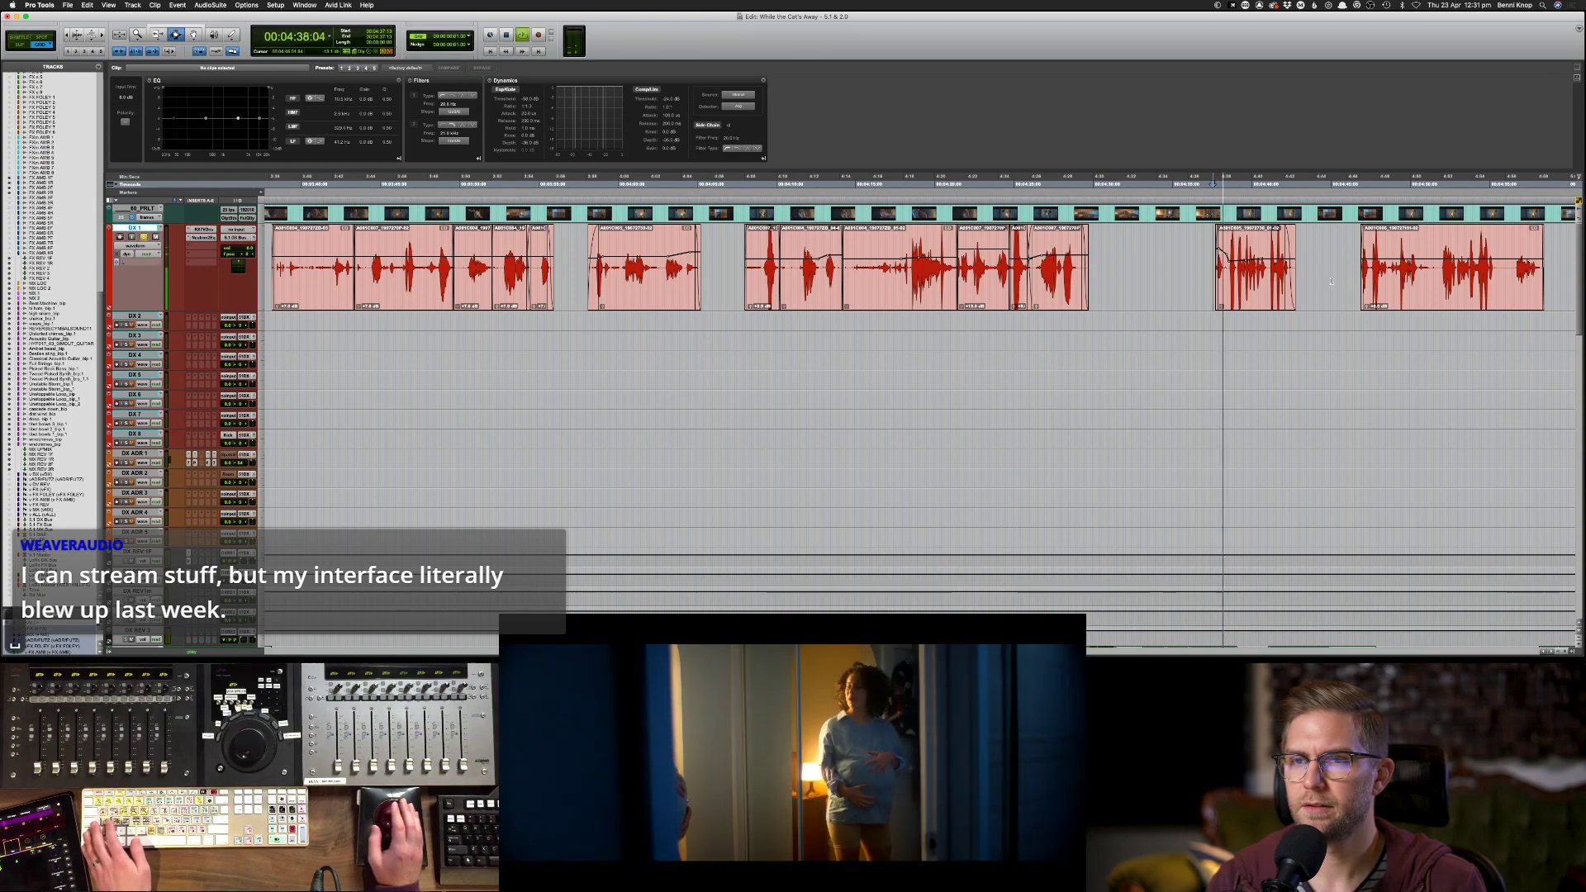
- Play back the 4:38 DX 1 clip through to the next line and select it to check its EQ
key("F8")
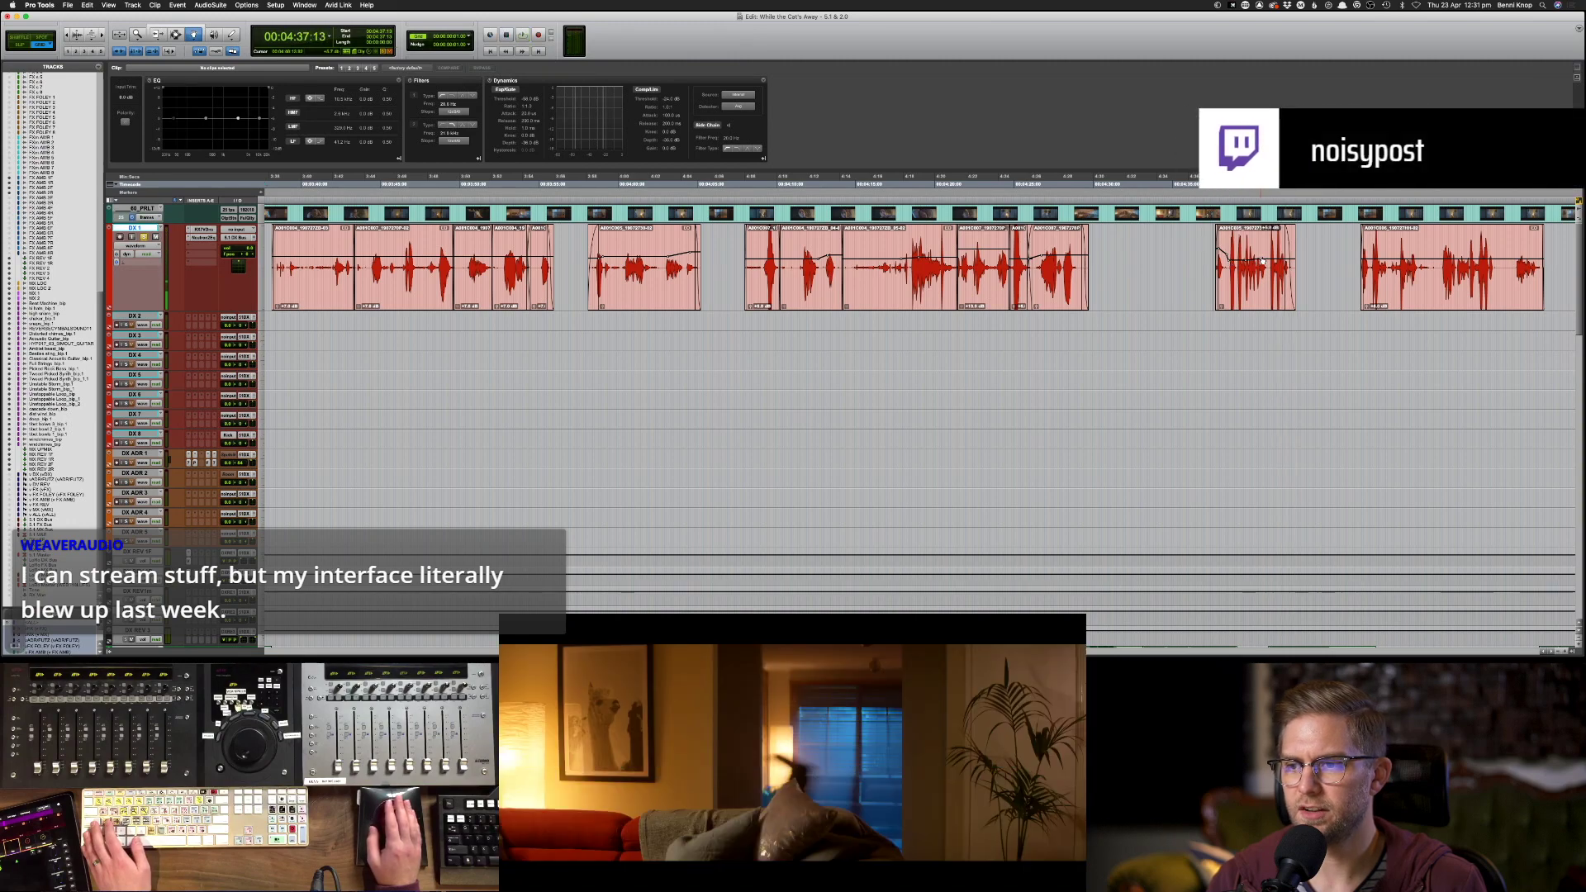
key("F7")
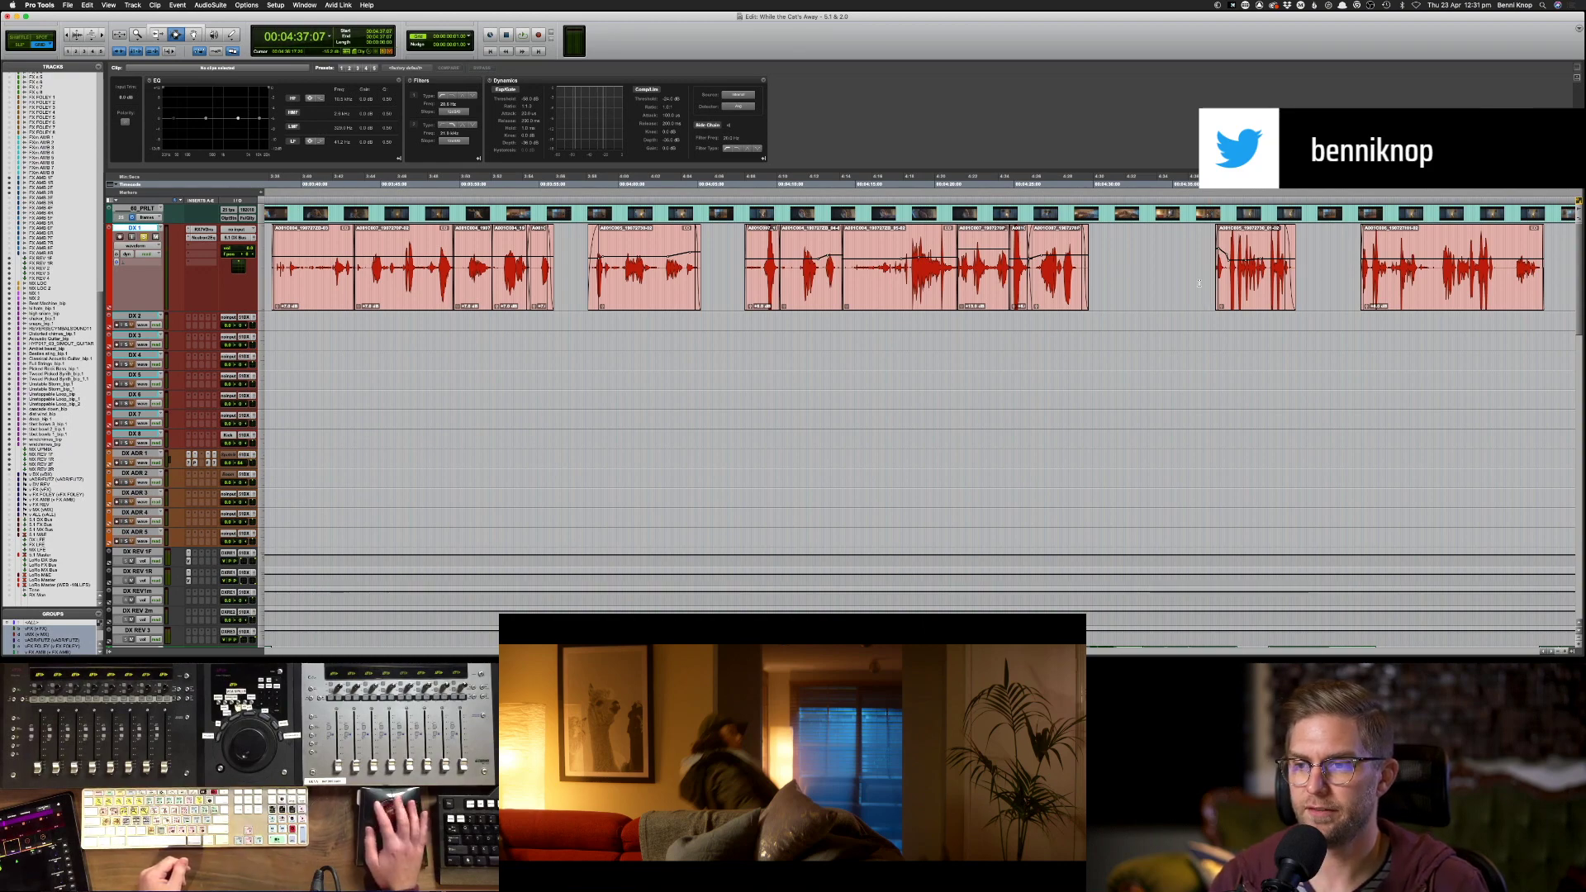
key("space")
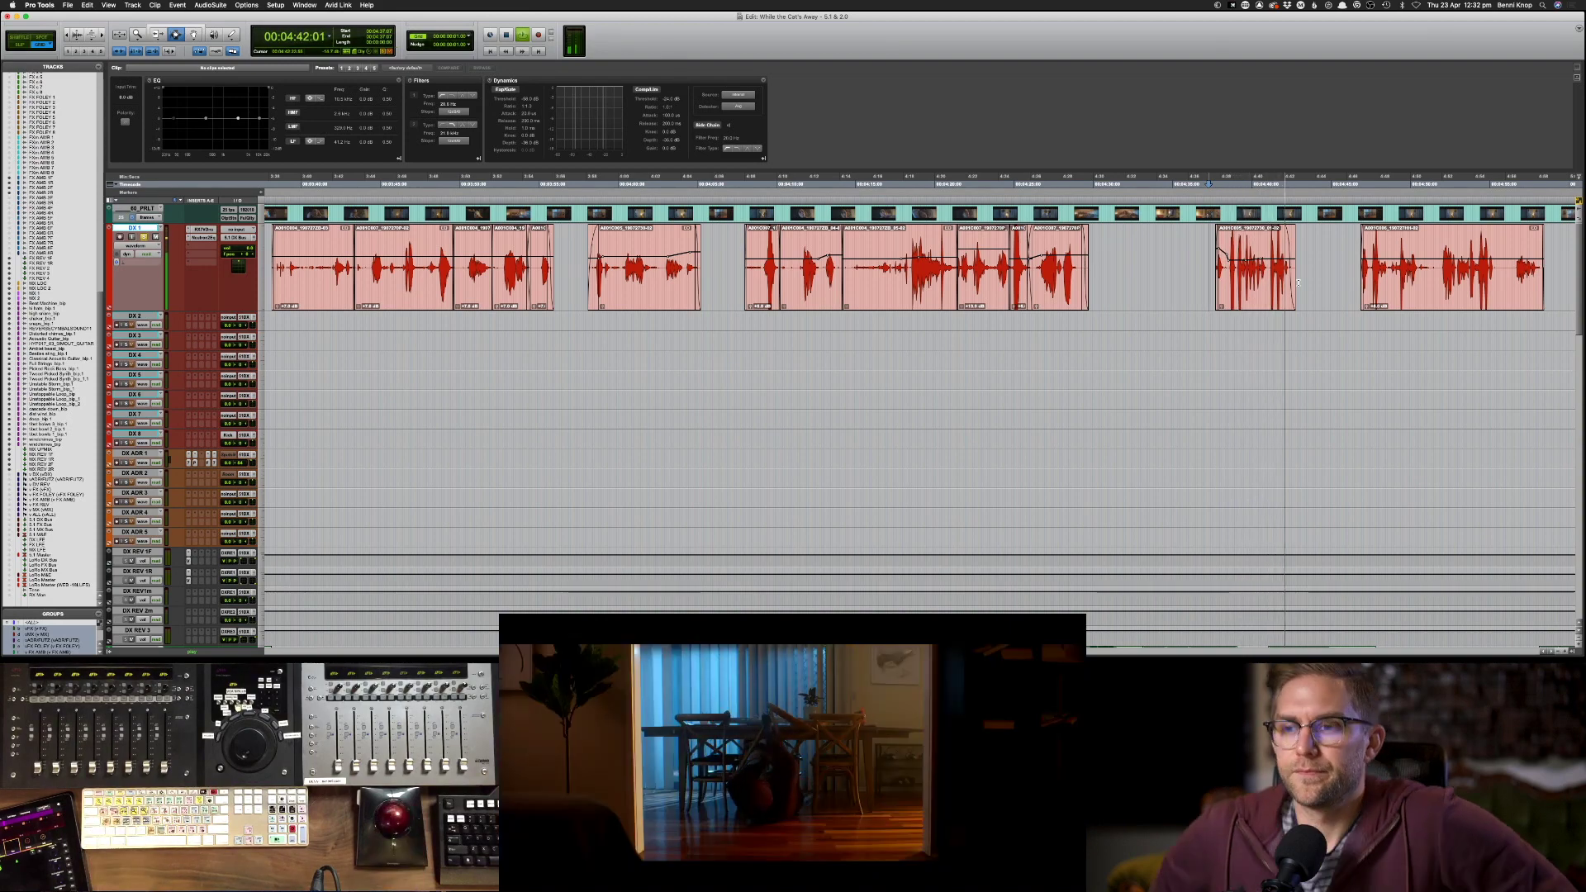
key("F8")
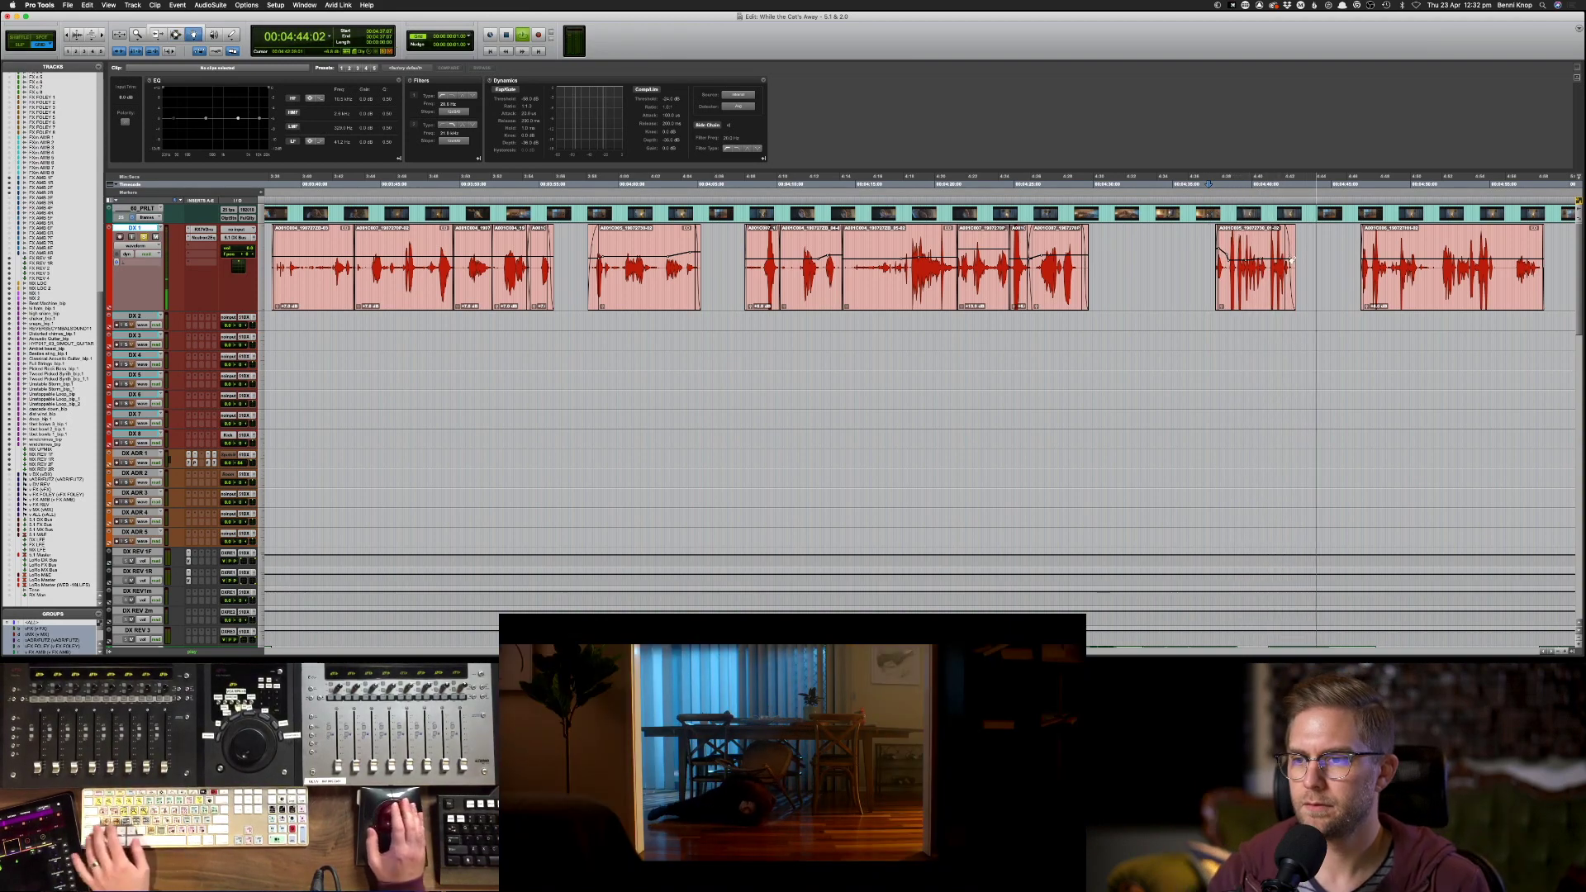
left_click(1276, 277)
key("F7")
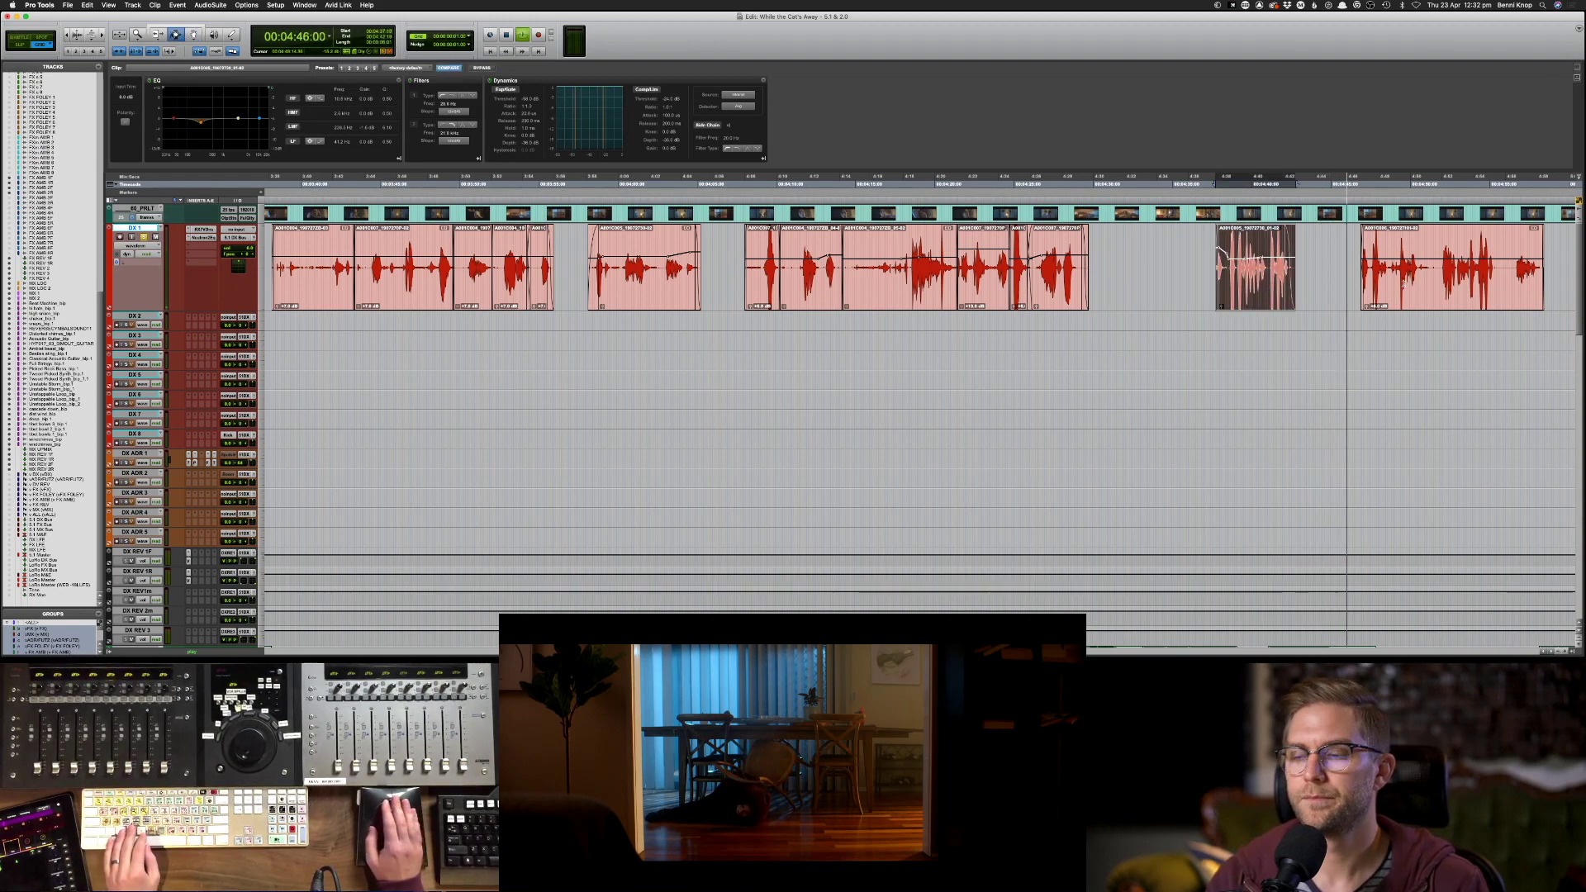
- Fade in the start of the DX 1 clip at about 4:47 and fine-tune its opening edit
left_click(1357, 279)
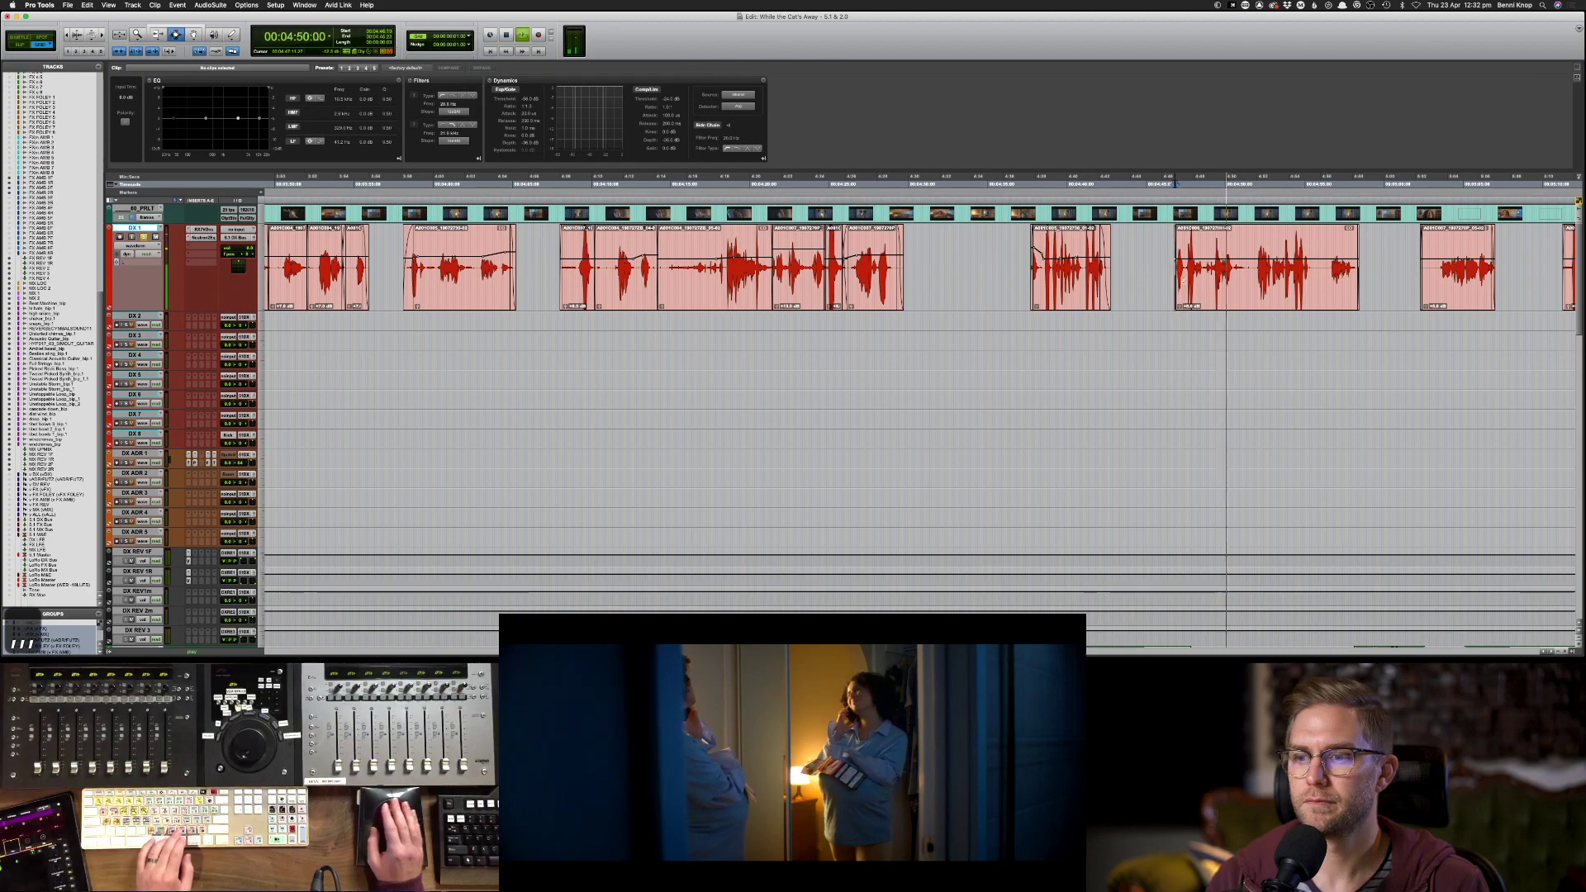
left_click_drag(1178, 278, 1166, 278)
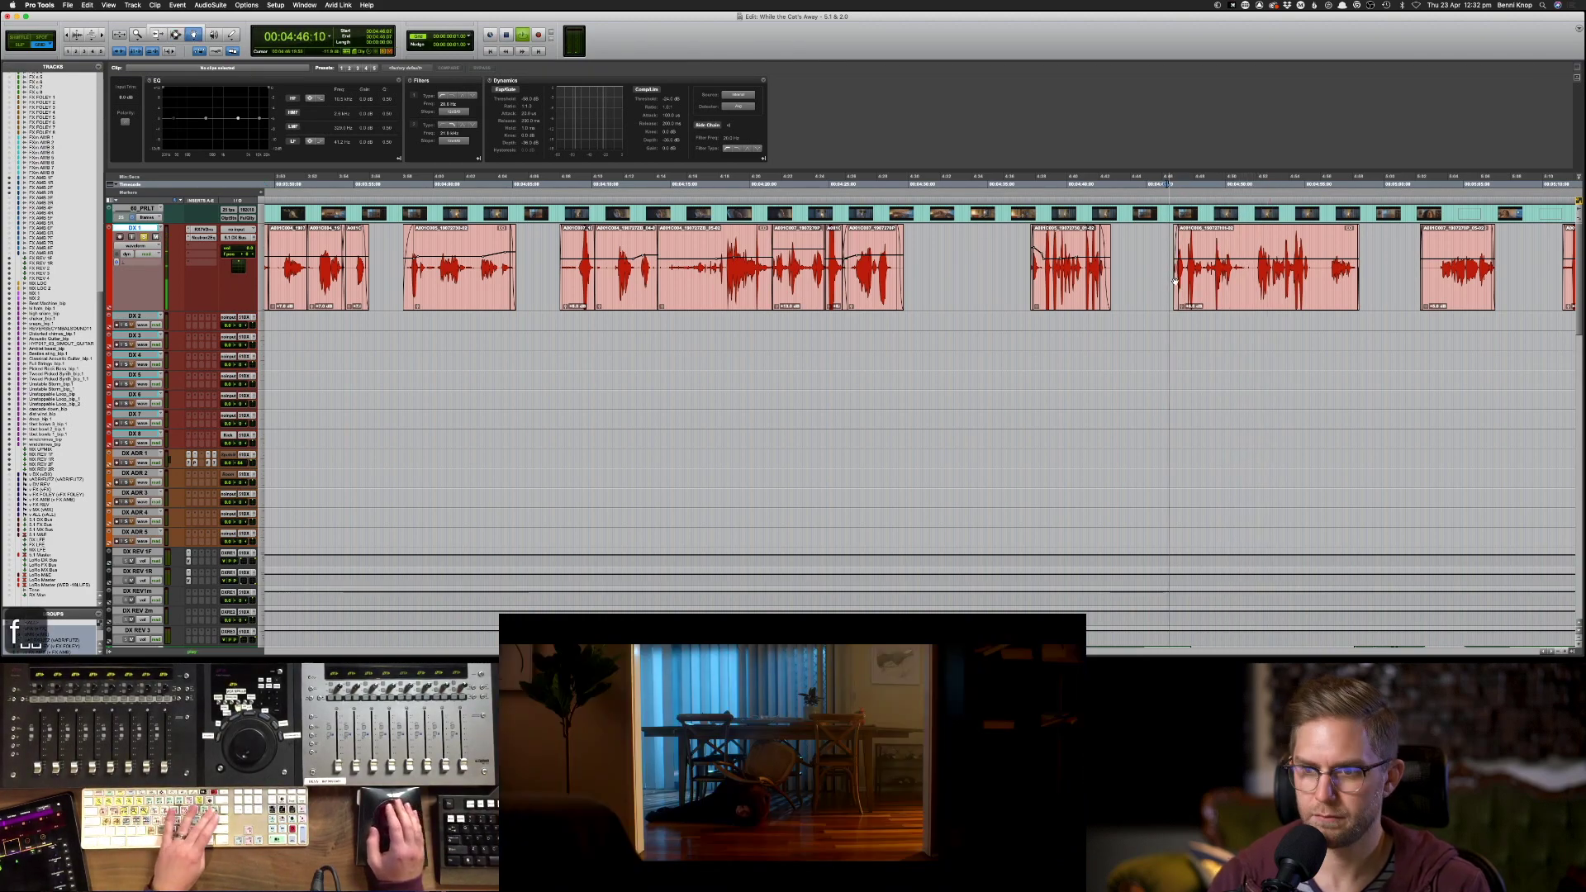
key("super+bracketright")
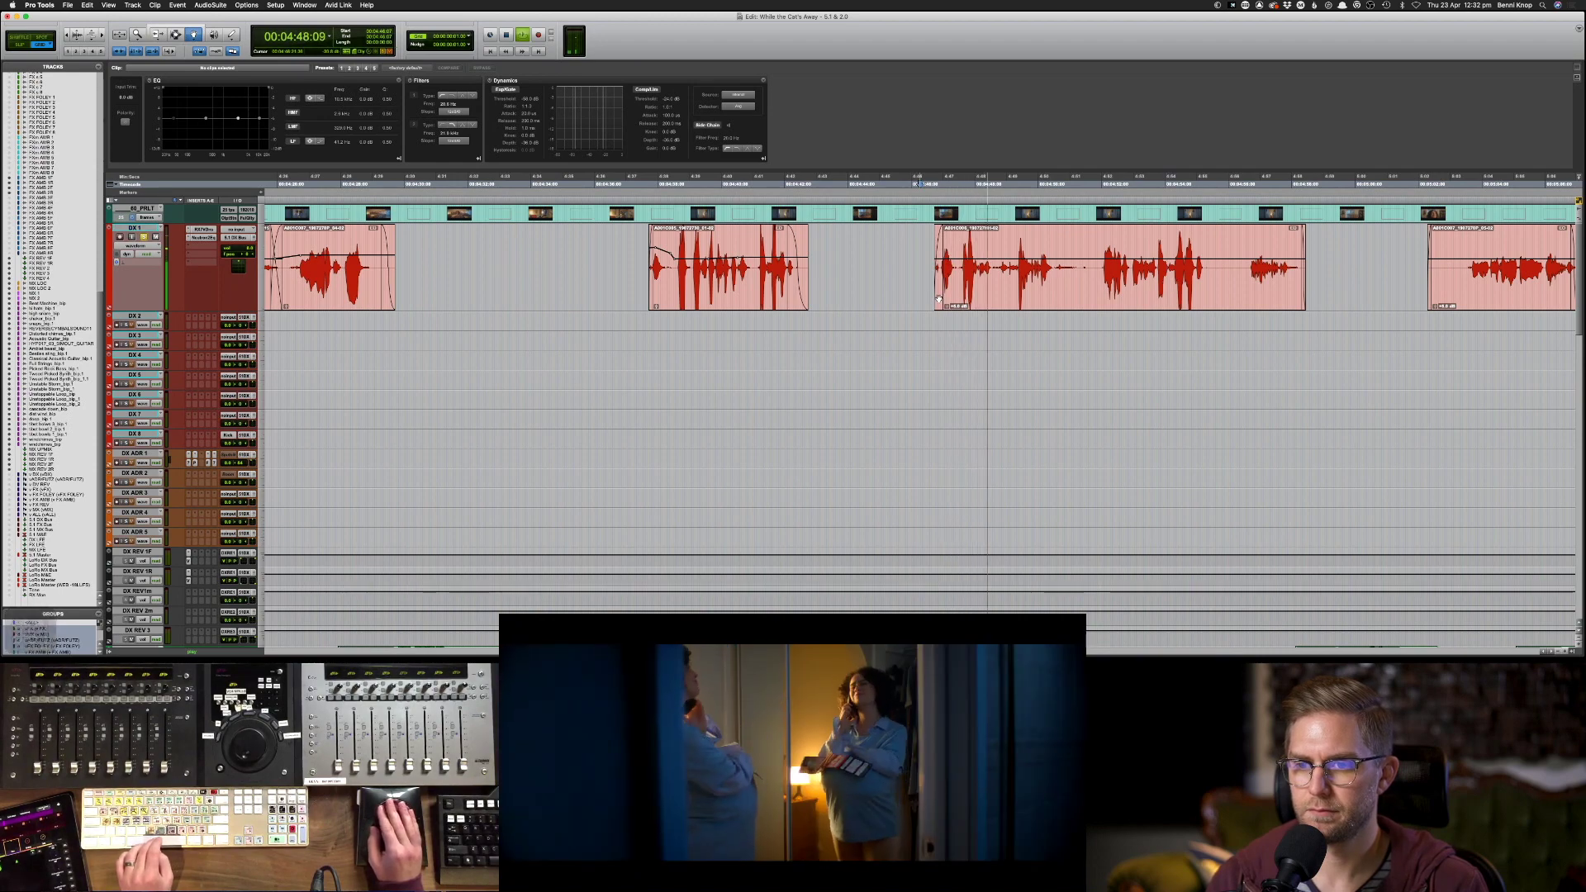
left_click_drag(926, 299, 930, 297)
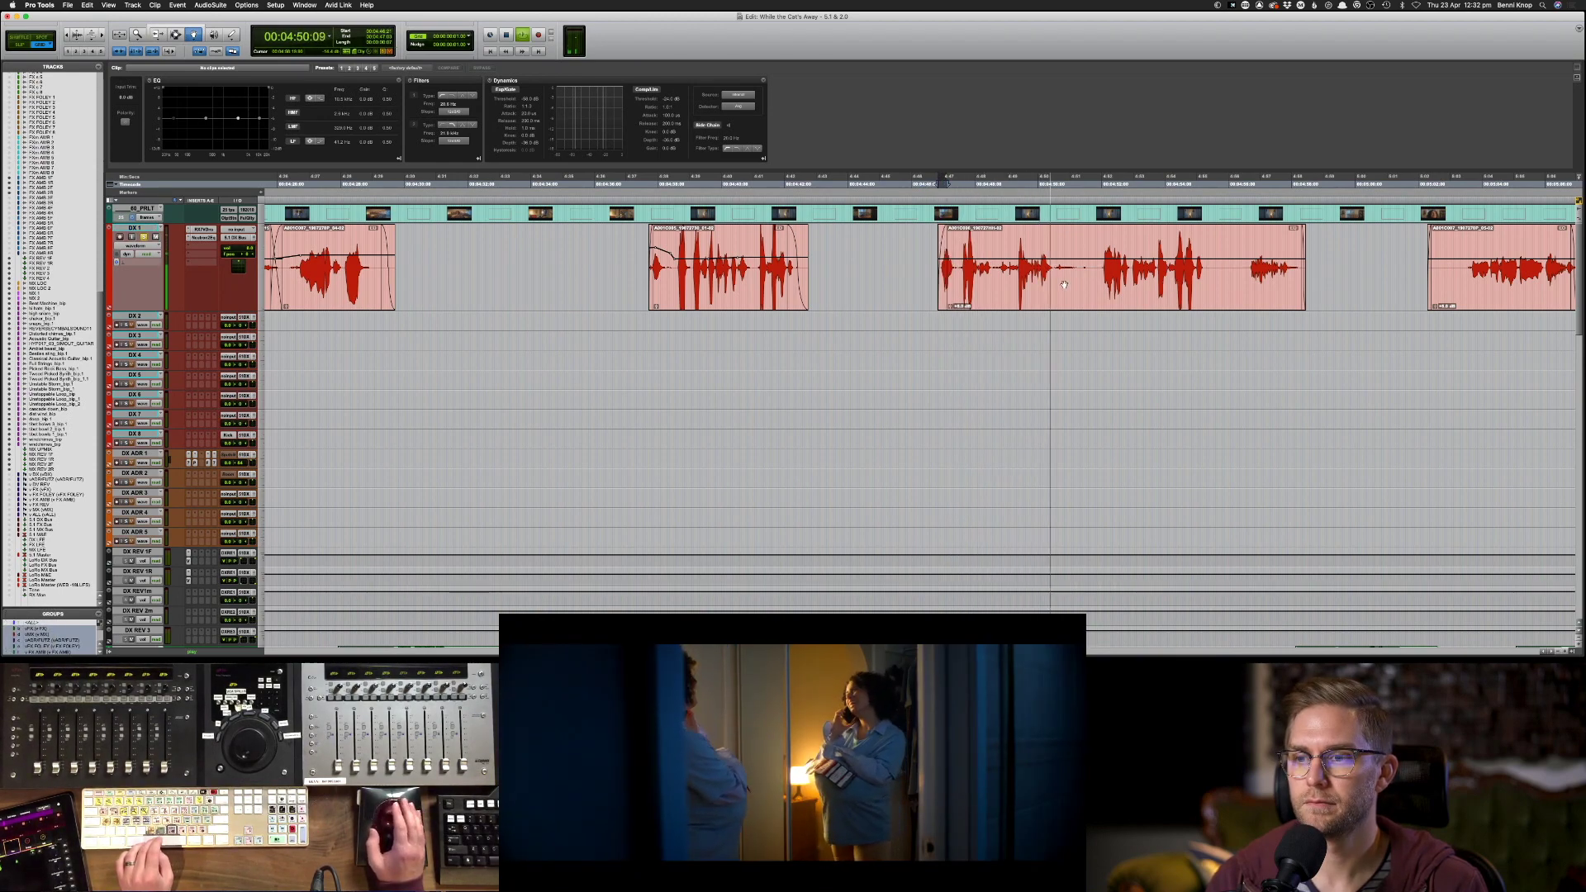
- Raise the clip gain towards the end of the 4:47 DX 1 clip and deepen its low-mid EQ cut
left_click(1064, 284)
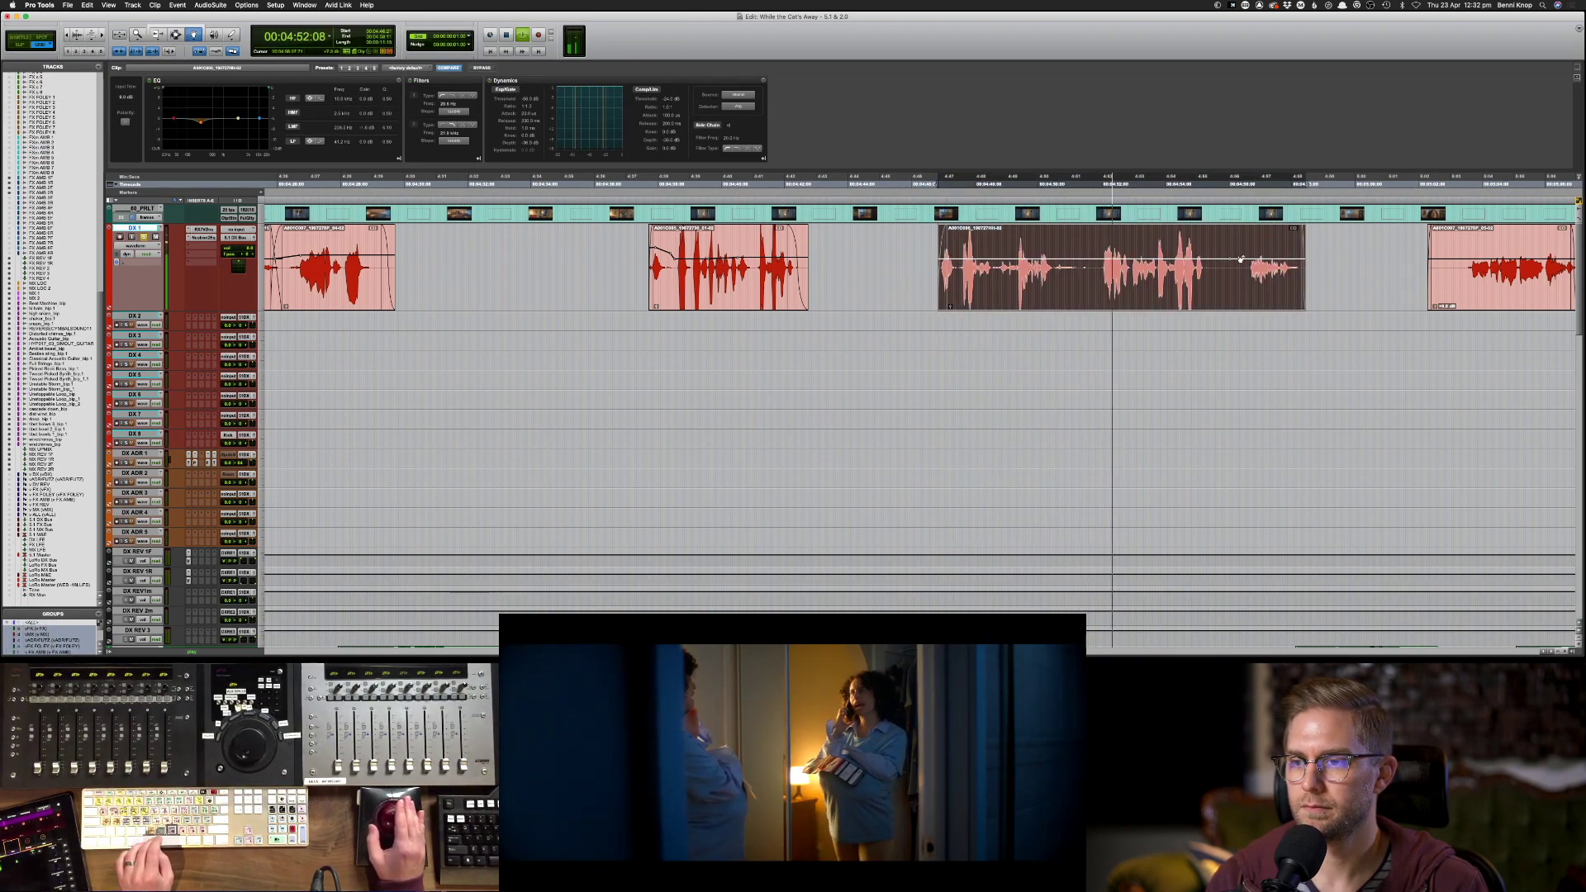
left_click_drag(1240, 260, 1251, 257)
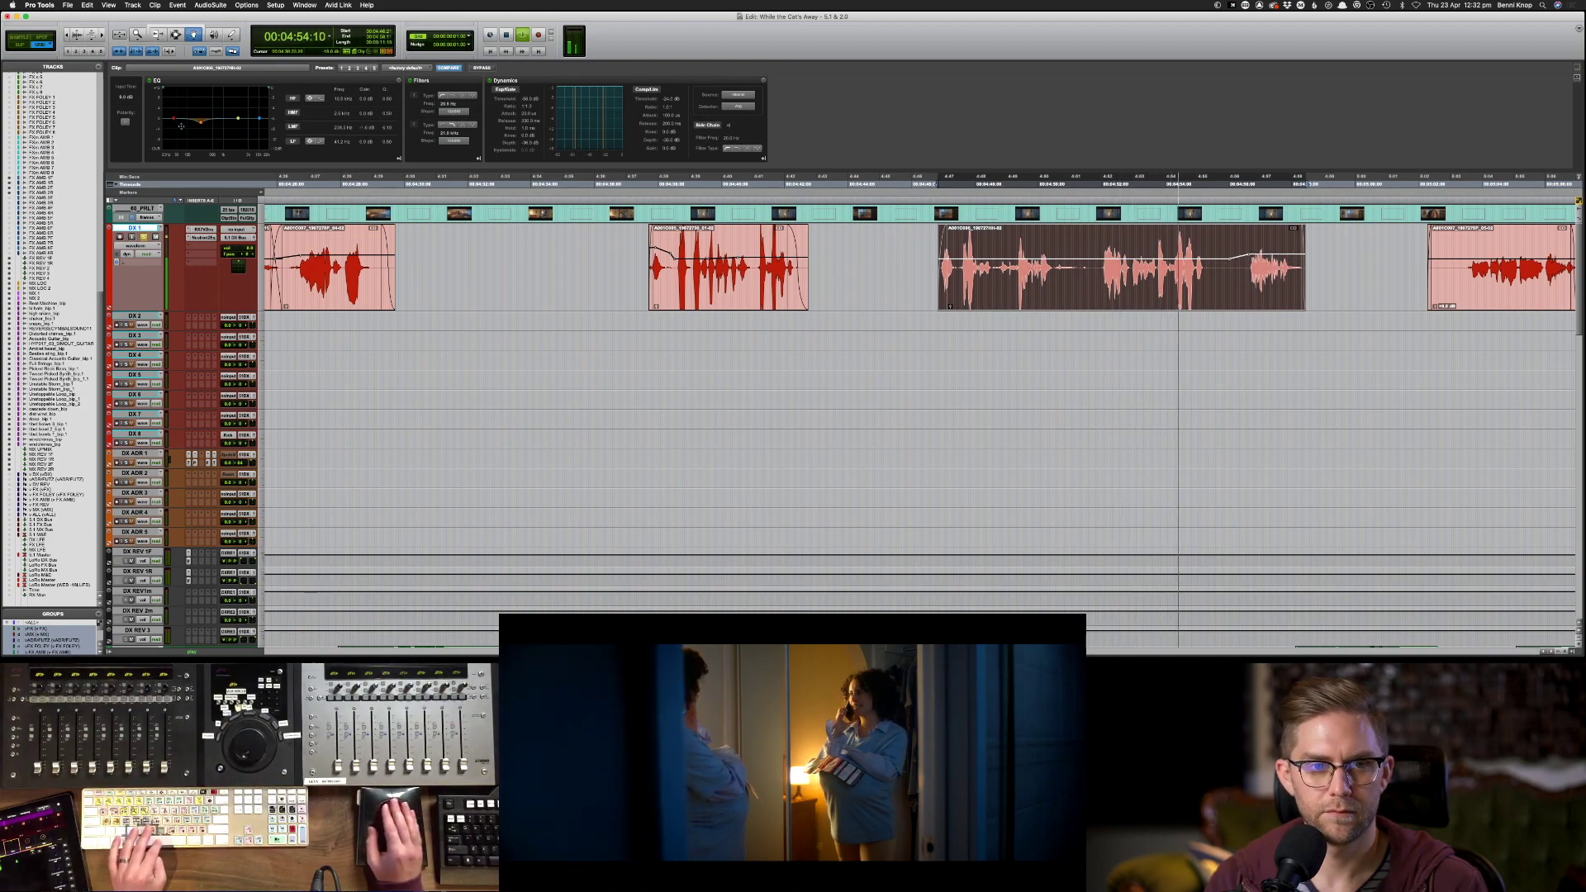
left_click_drag(201, 122, 199, 96)
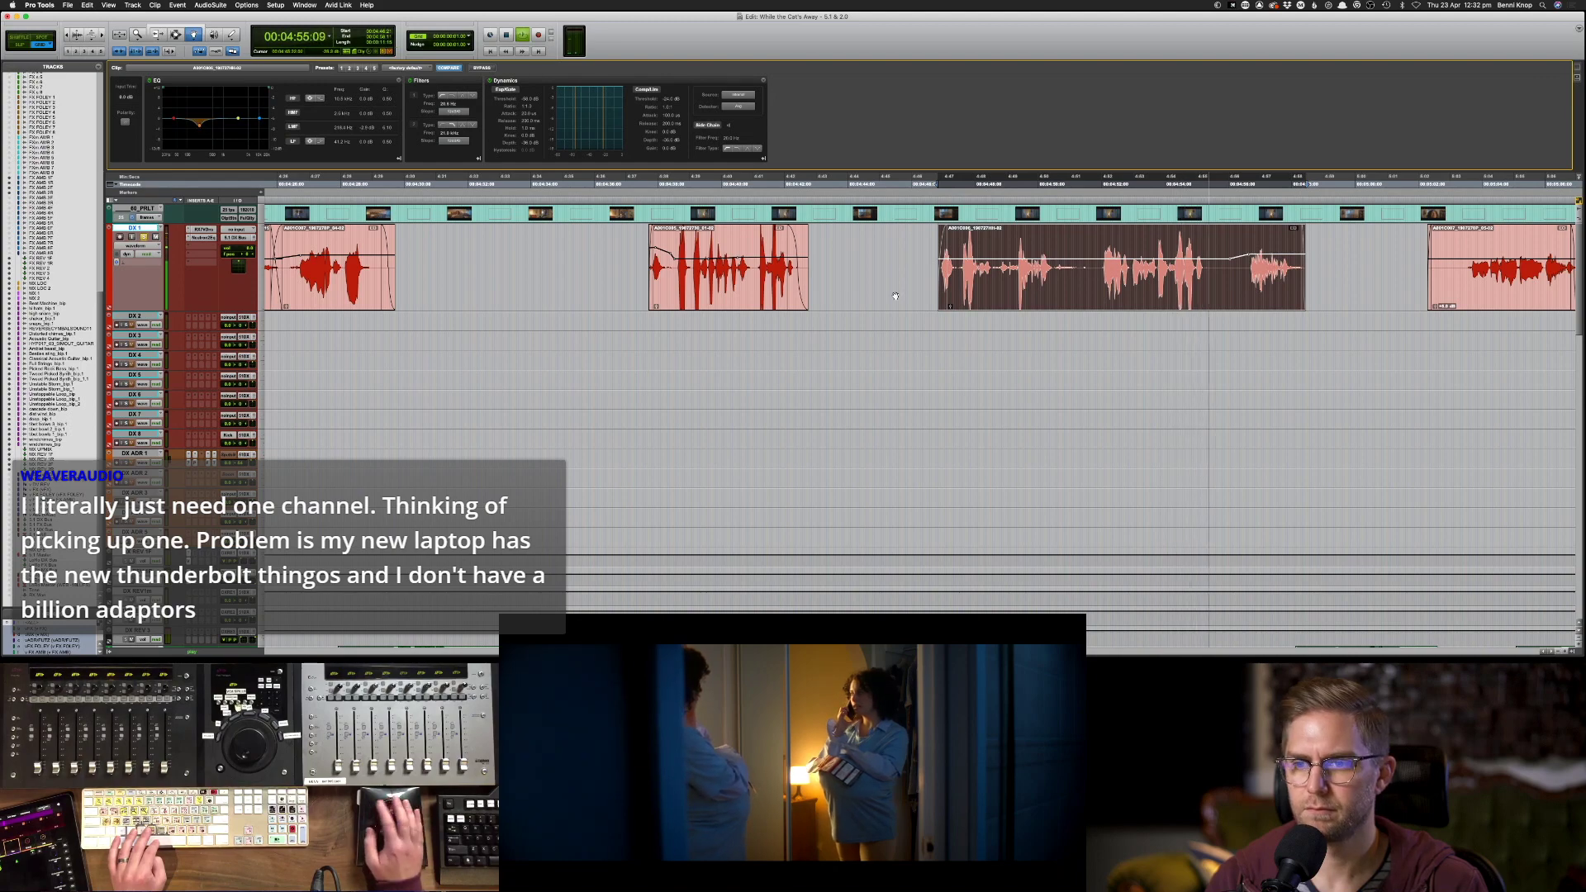
- Replay the 4:47 DX 1 clip and fade out its tail
left_click(1045, 300)
key("F8")
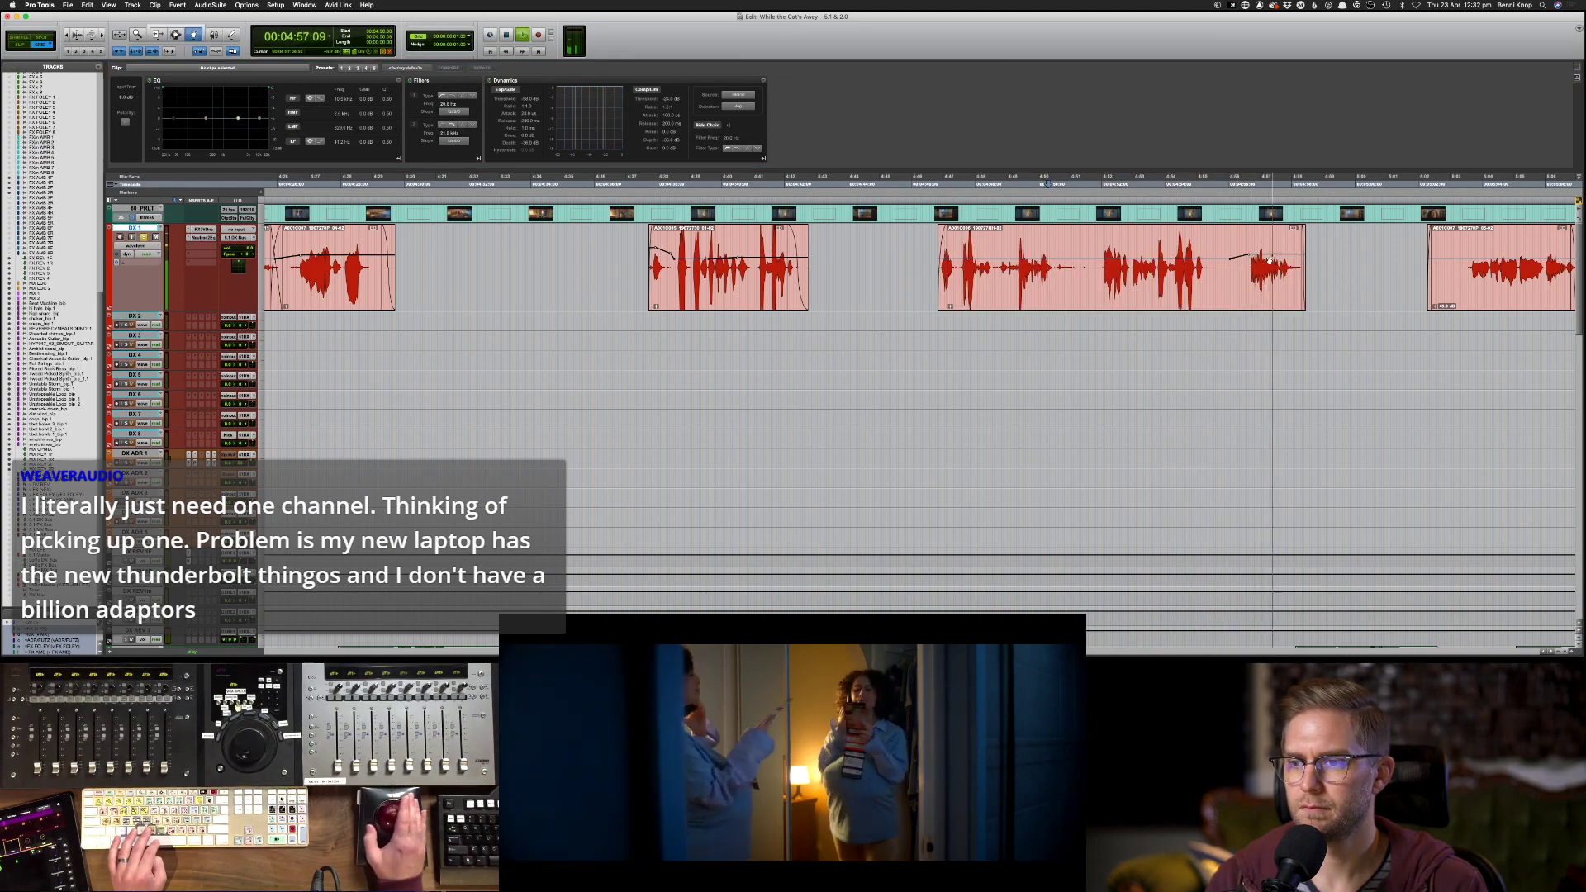
key("F7")
left_click_drag(1288, 255, 1325, 257)
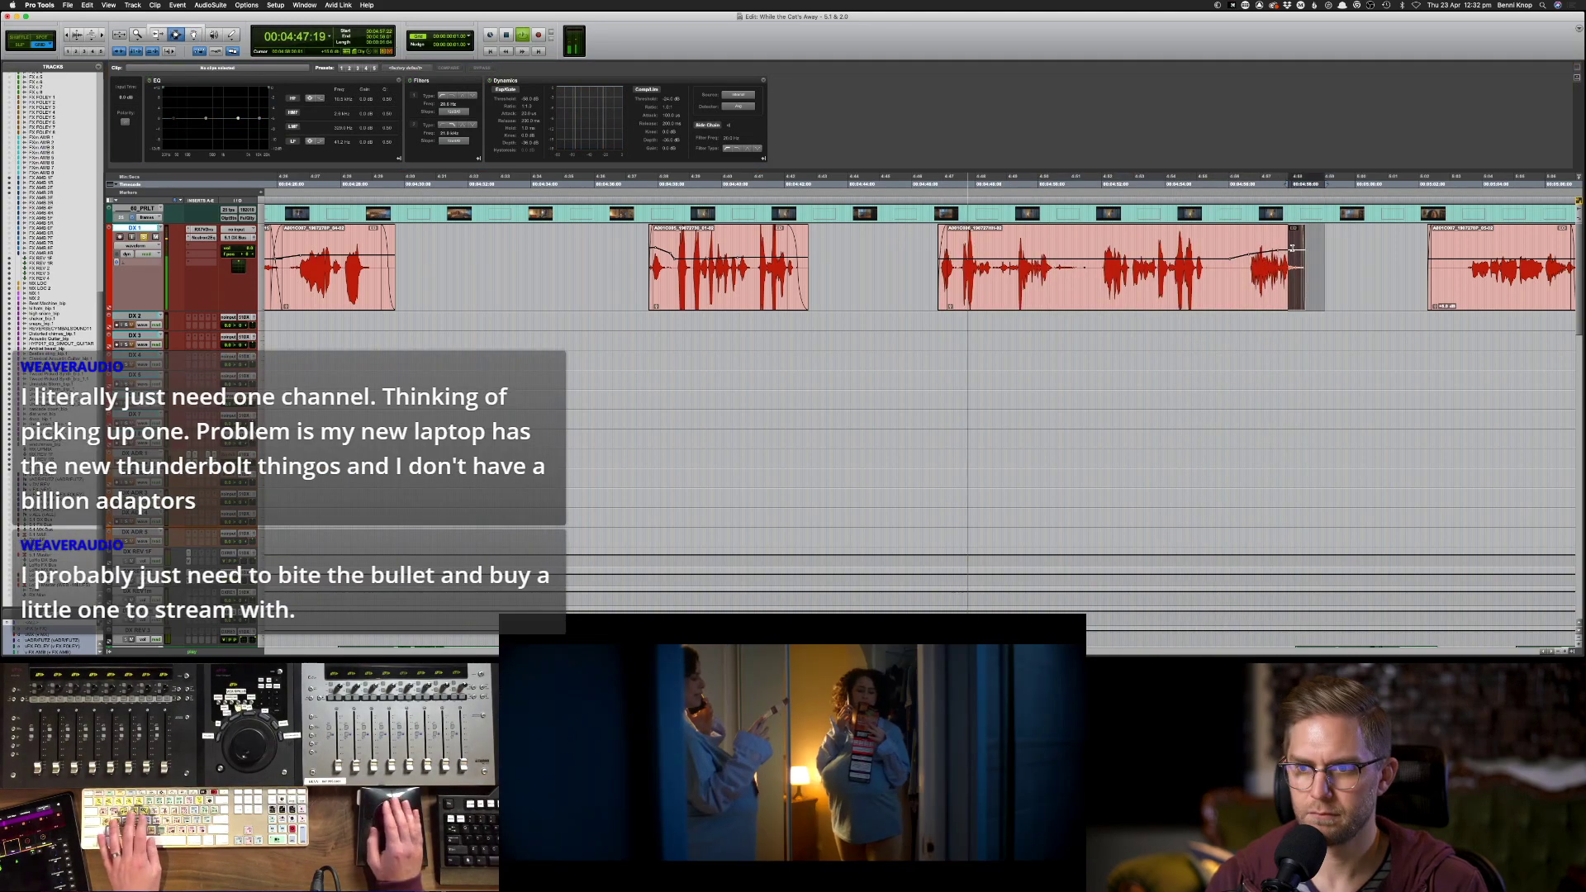
- Boost the low EQ band of the 4:47 DX 1 clip while keeping its low-mid cut
double_click(1197, 281)
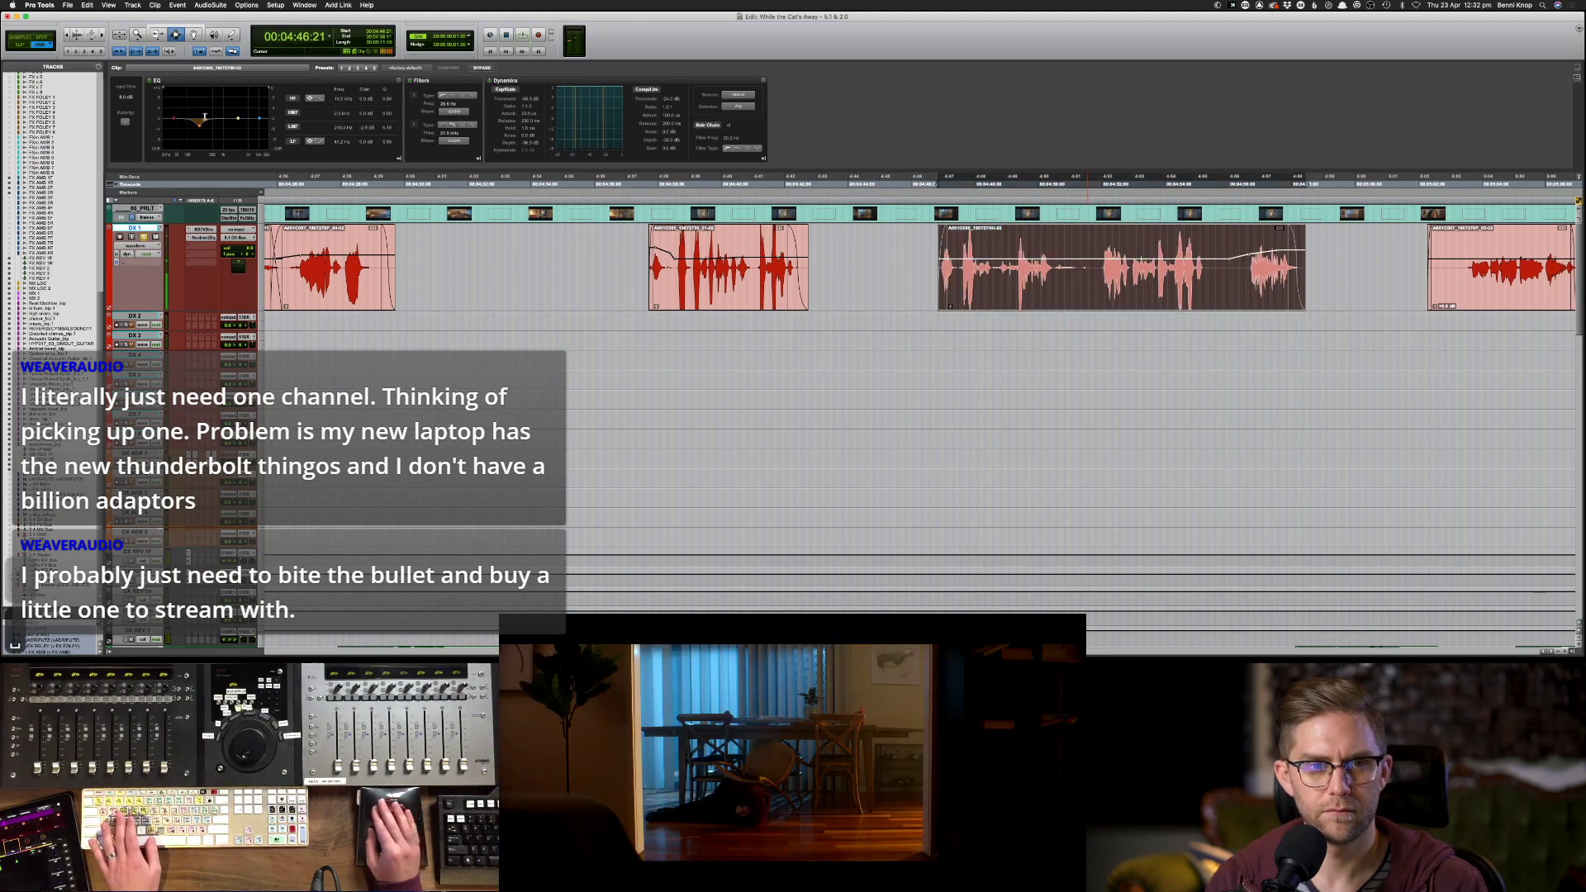
left_click_drag(176, 116, 174, 115)
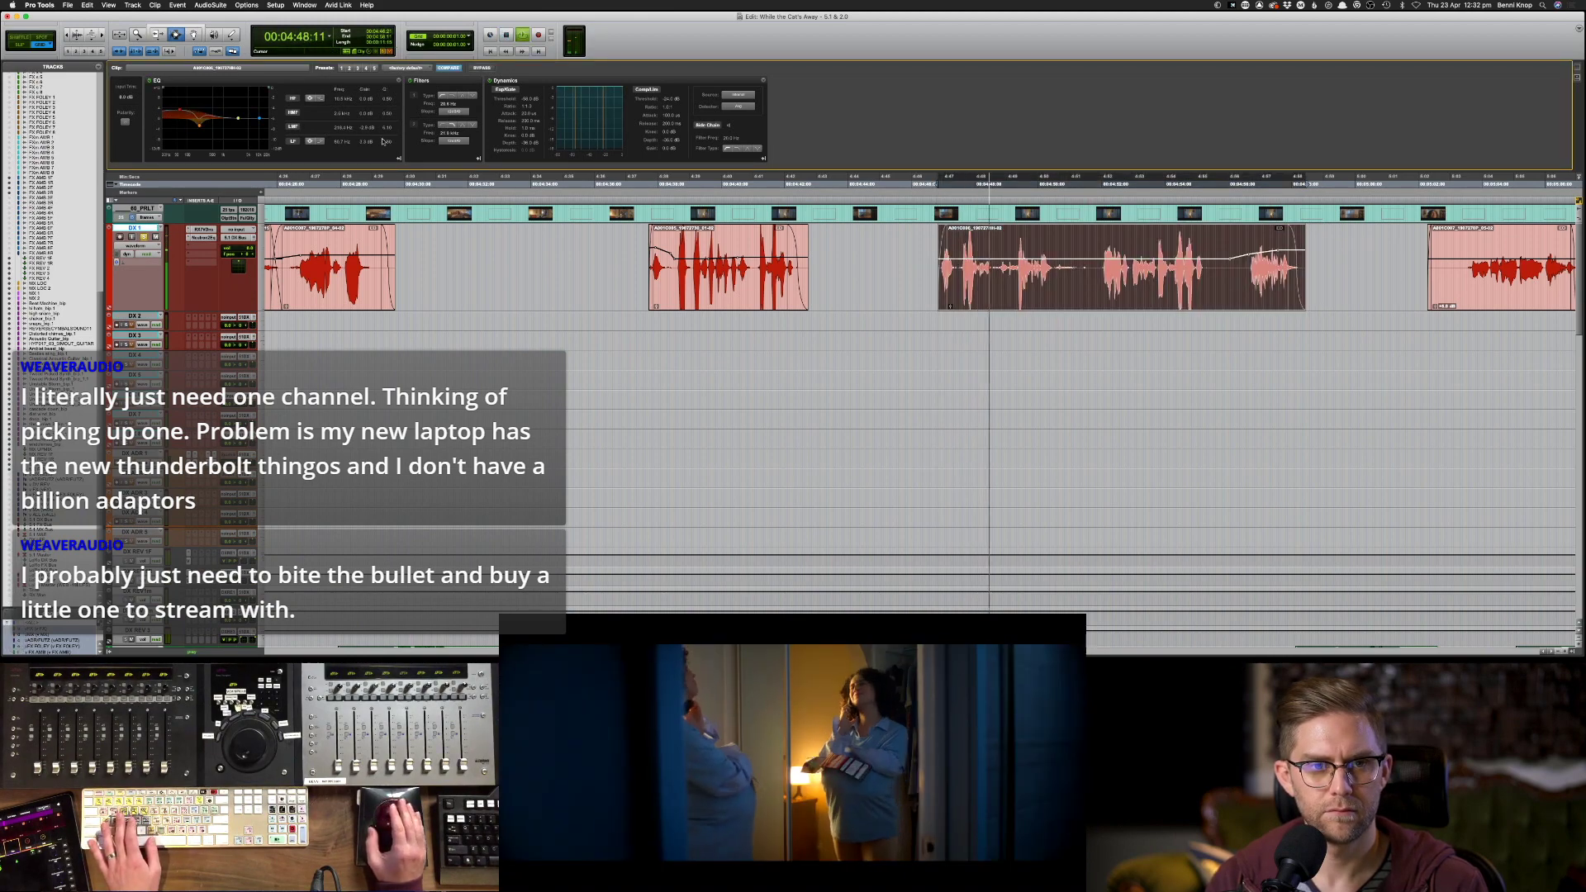
left_click_drag(180, 110, 187, 109)
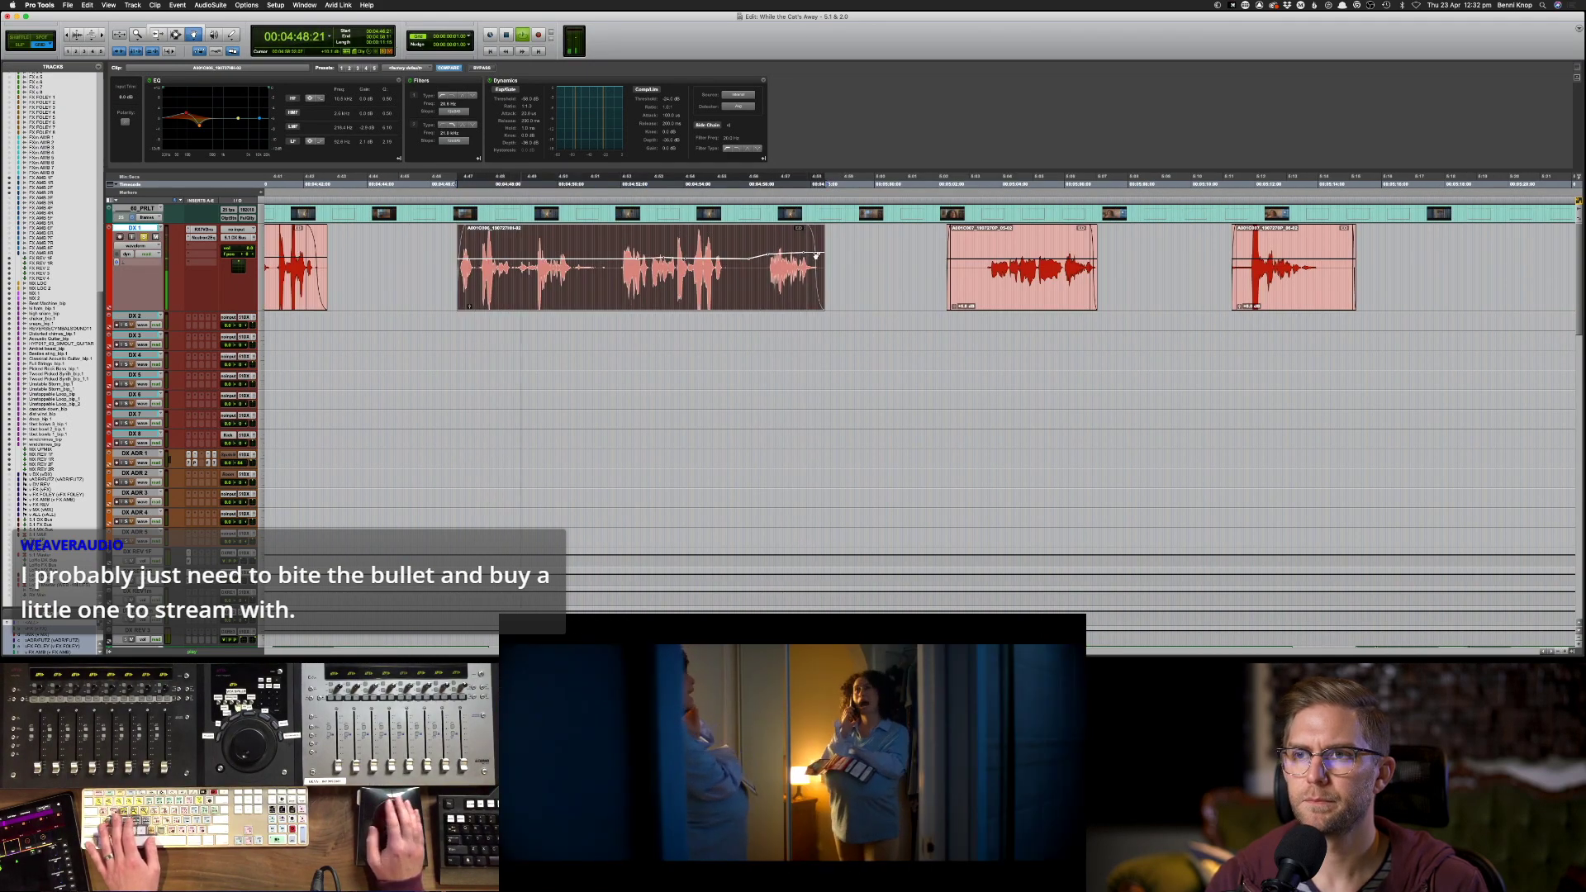
- Fade in the opening of the DX 1 clip at about 5:02, raise its clip gain, and play it back
left_click_drag(925, 258, 978, 256)
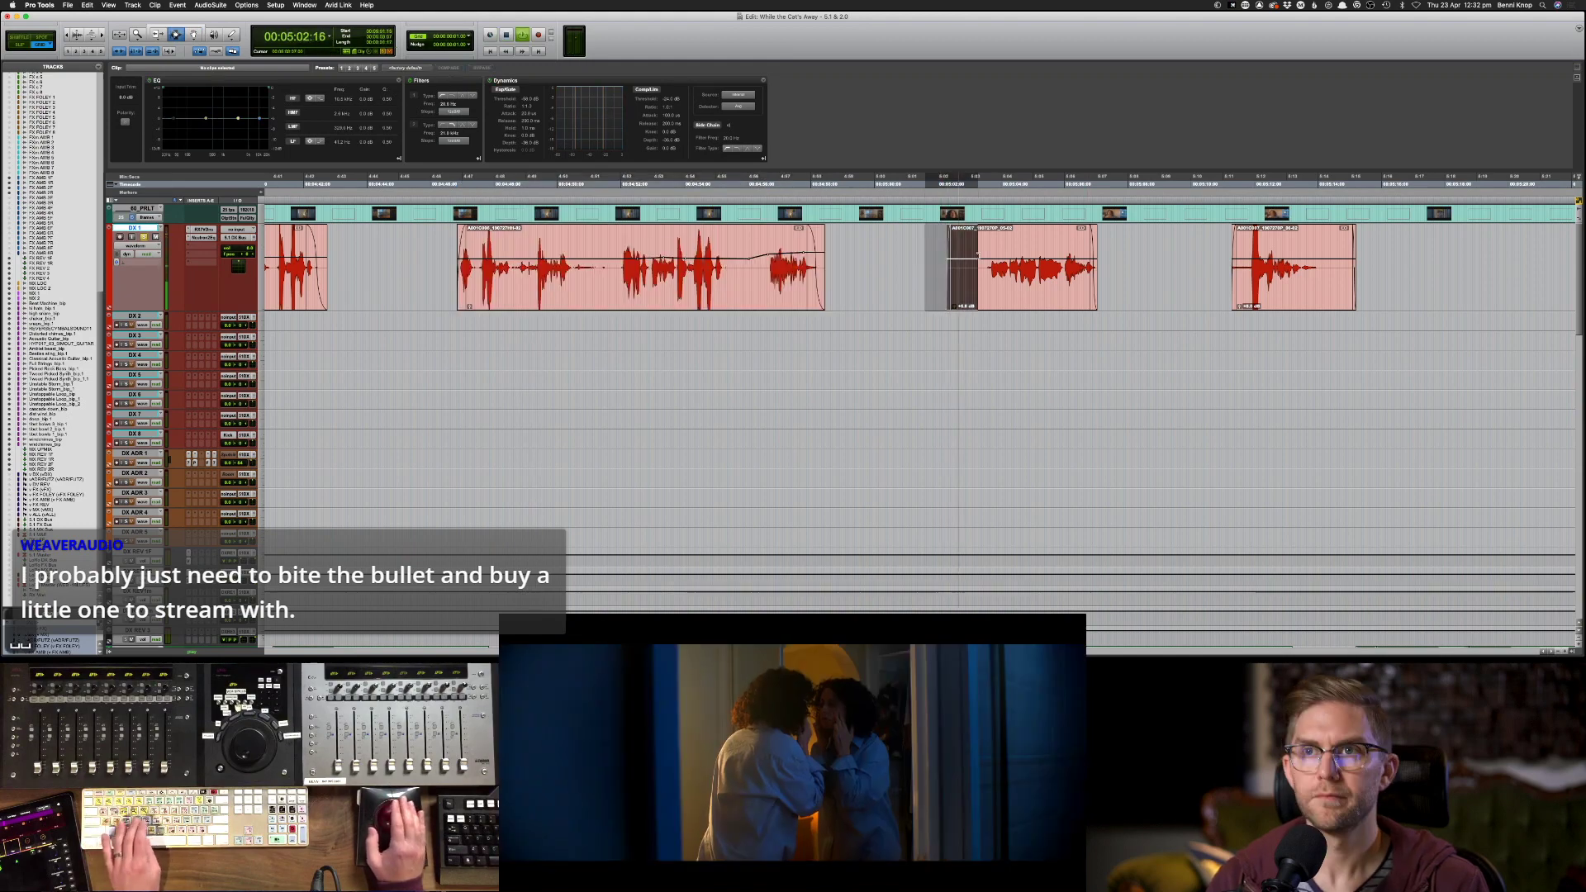
key("ctrl+f")
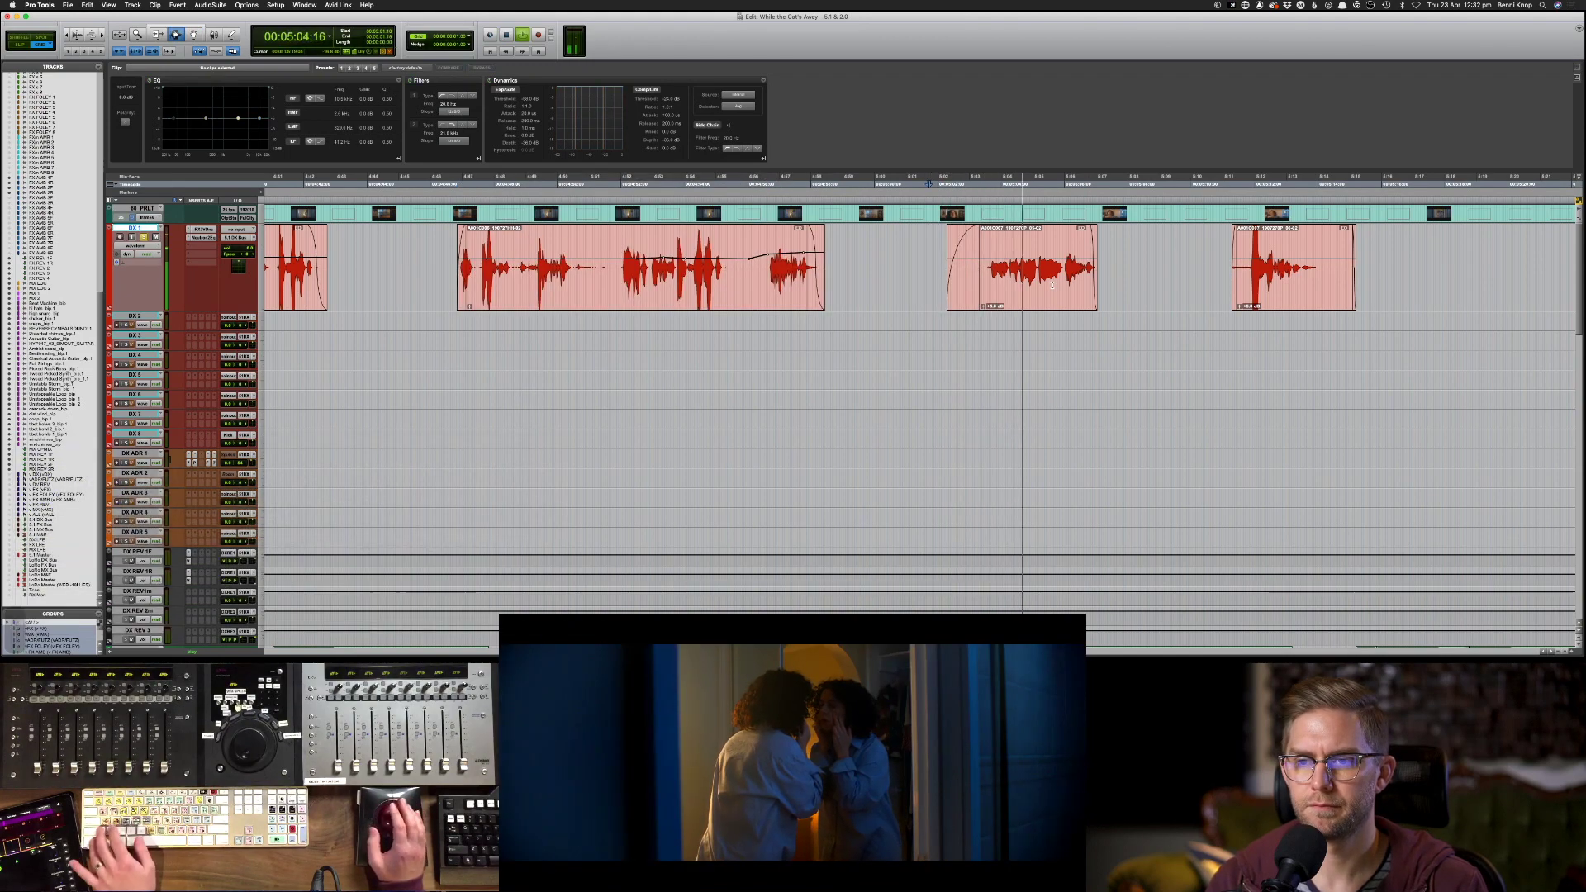
left_click(1051, 285)
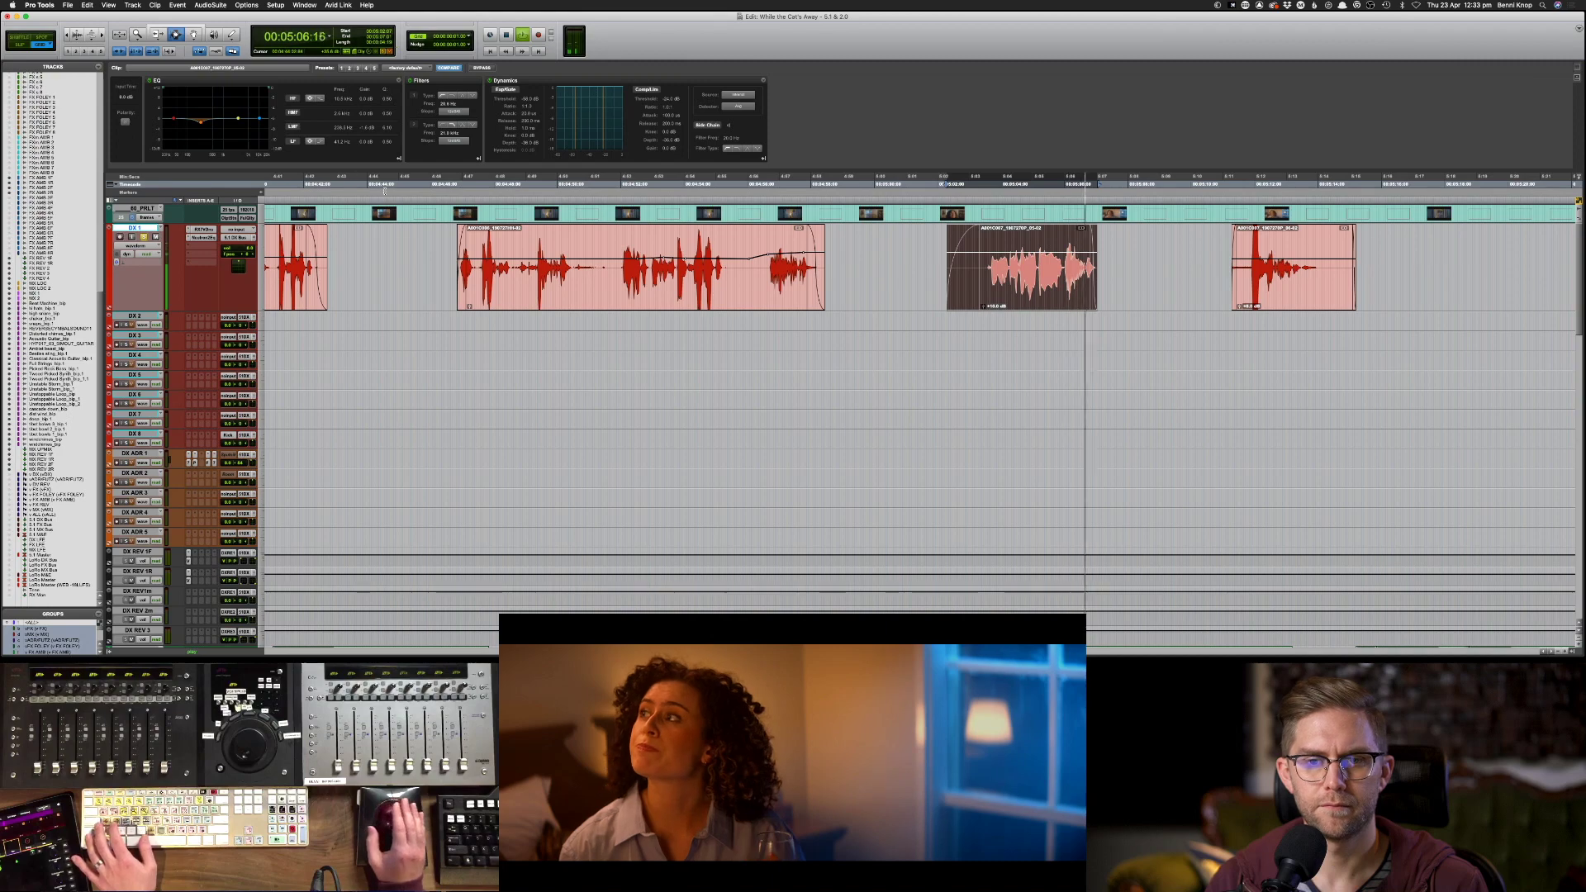
key("space")
key("ctrl+Tab")
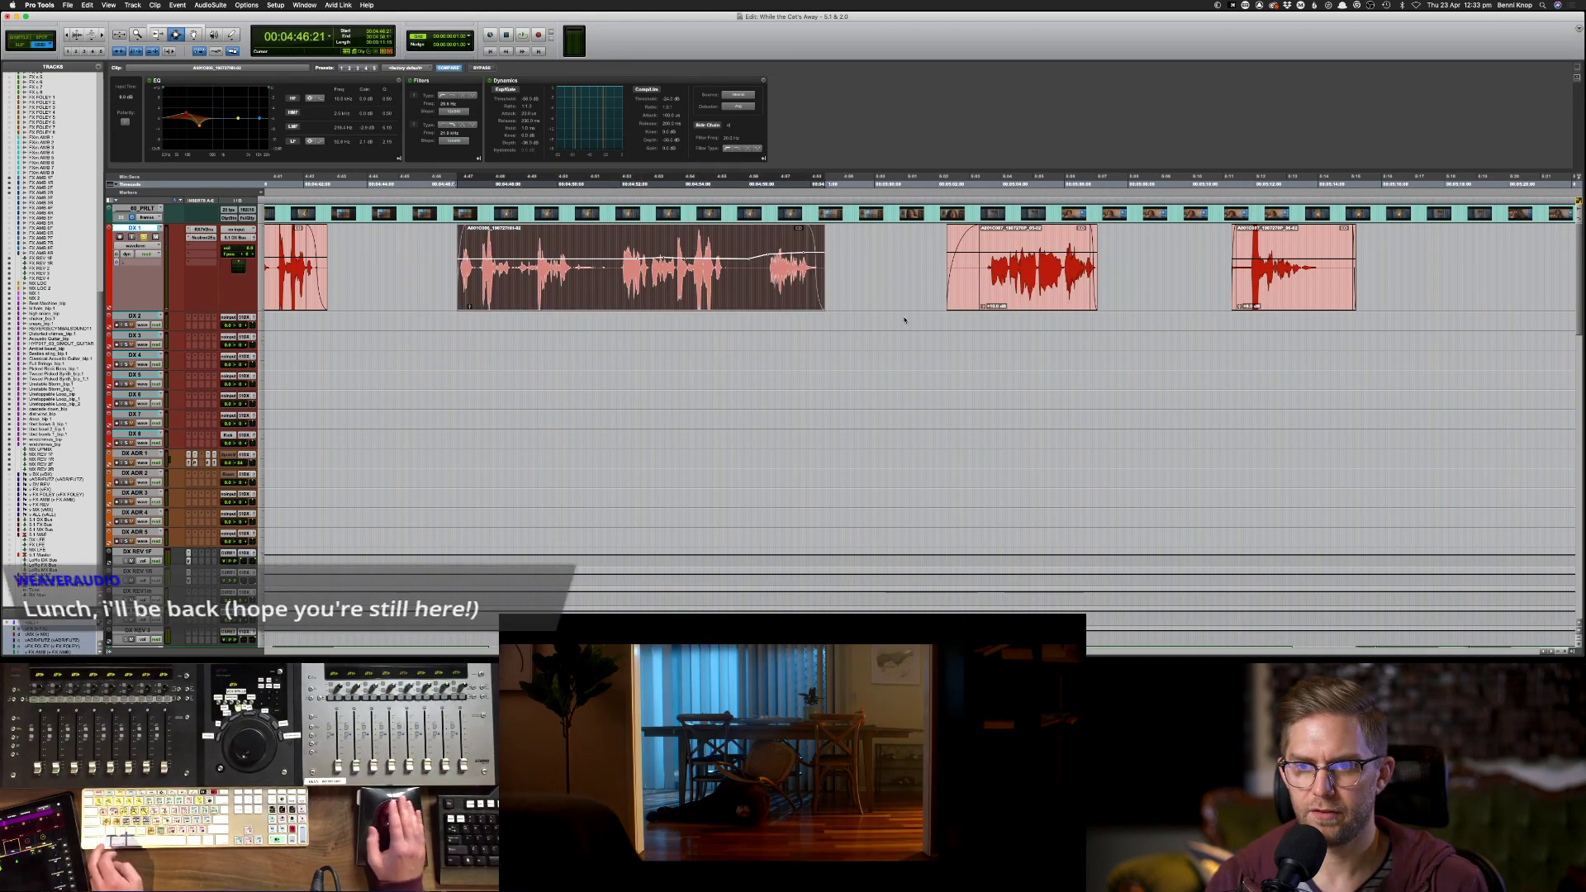
- Replay the DX 1 clip at about 5:02, try a different edit at its opening, and undo it
left_click(1016, 294)
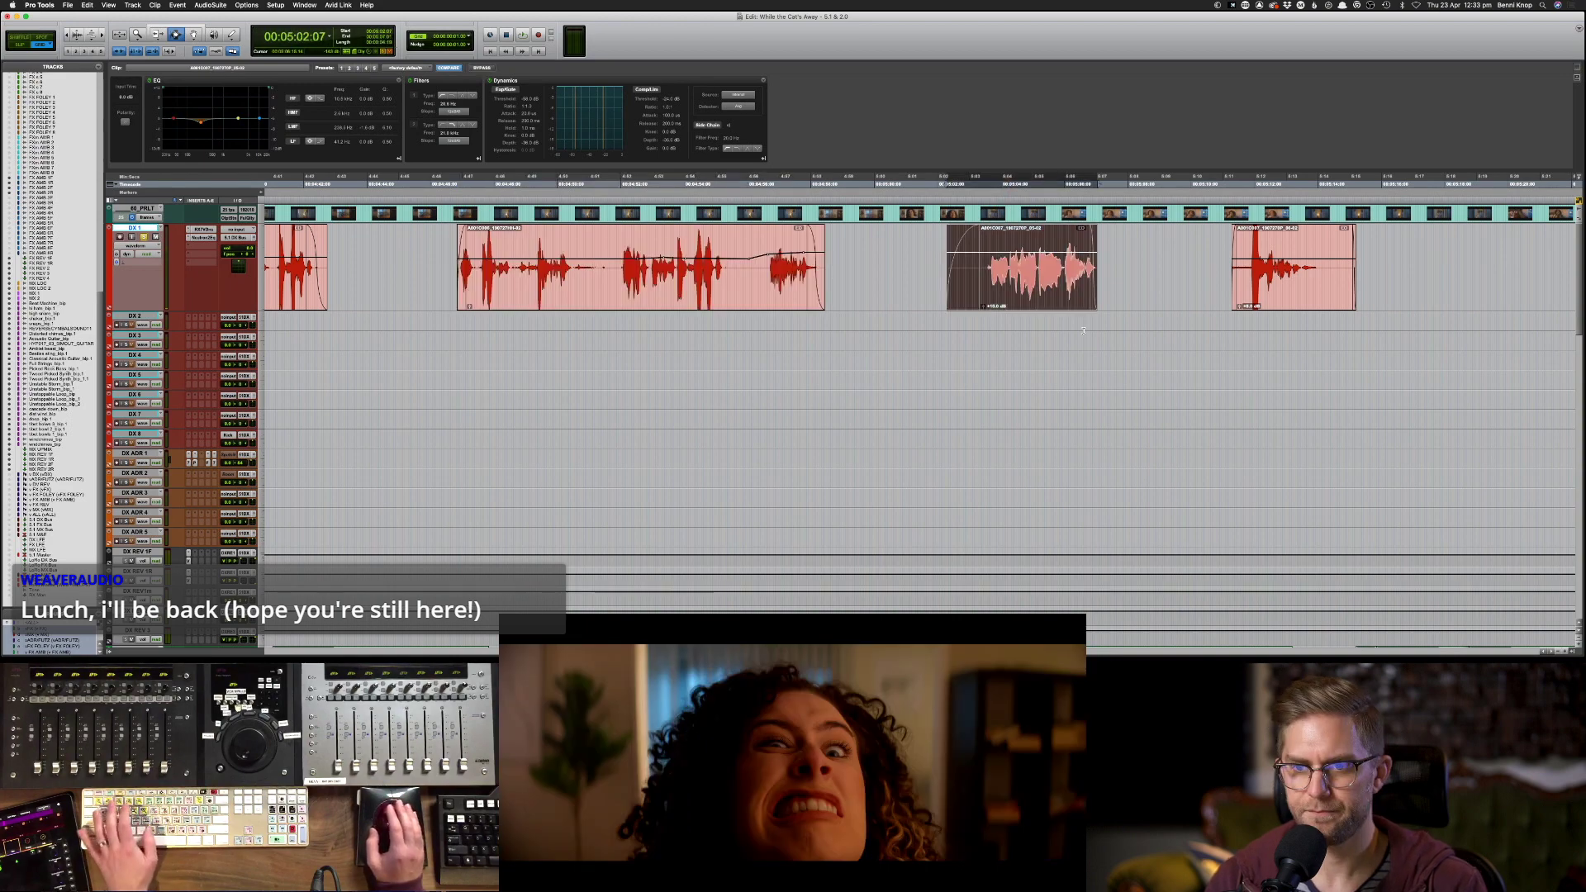
left_click(1033, 328)
key("space")
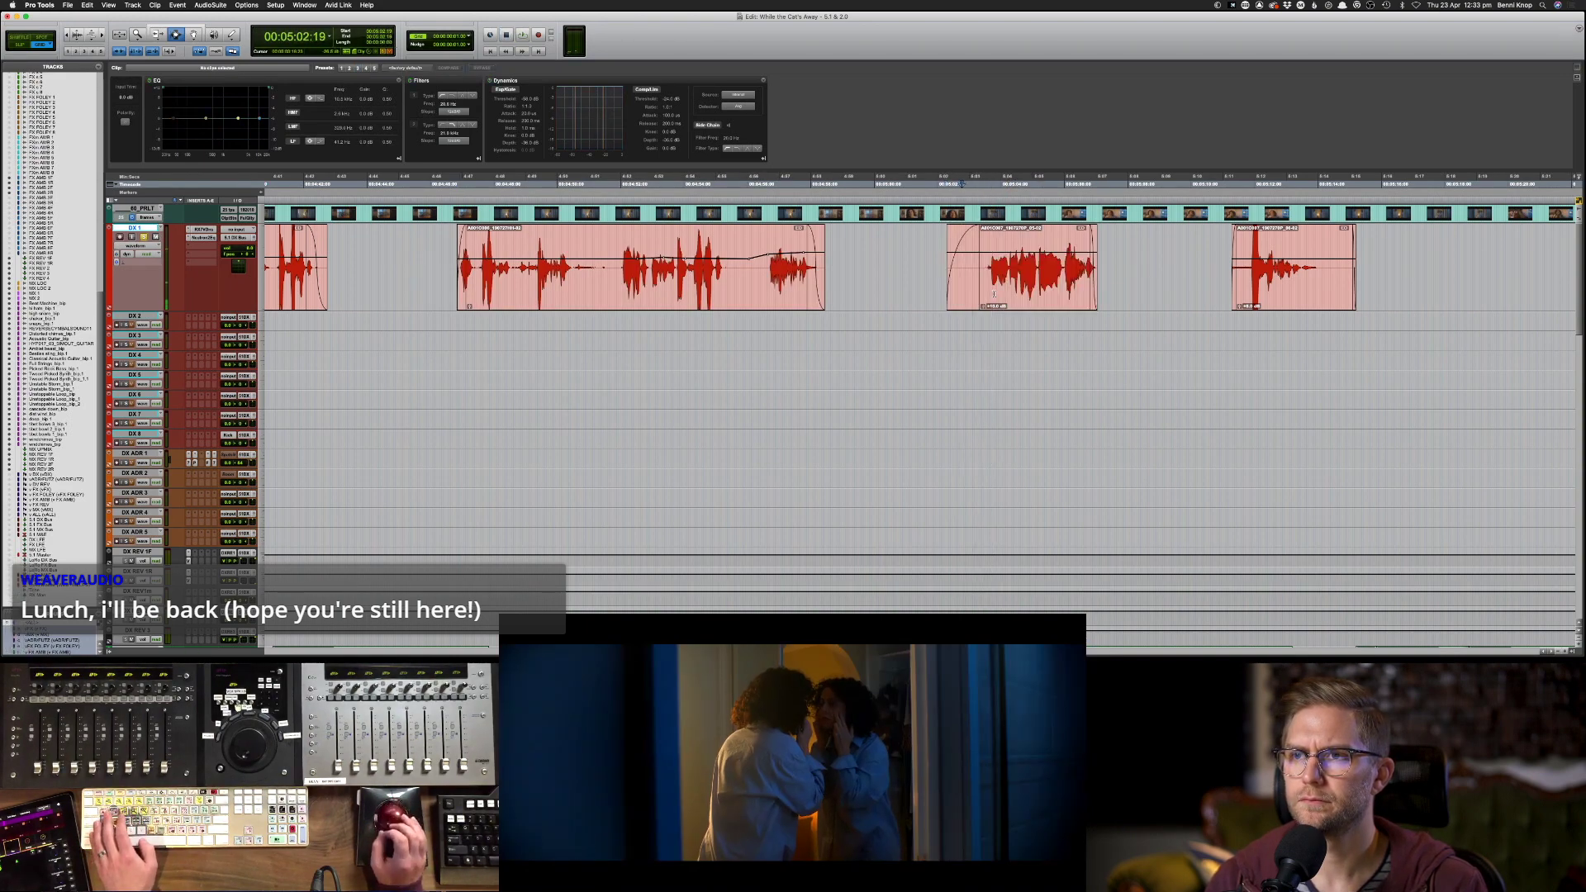
key("space")
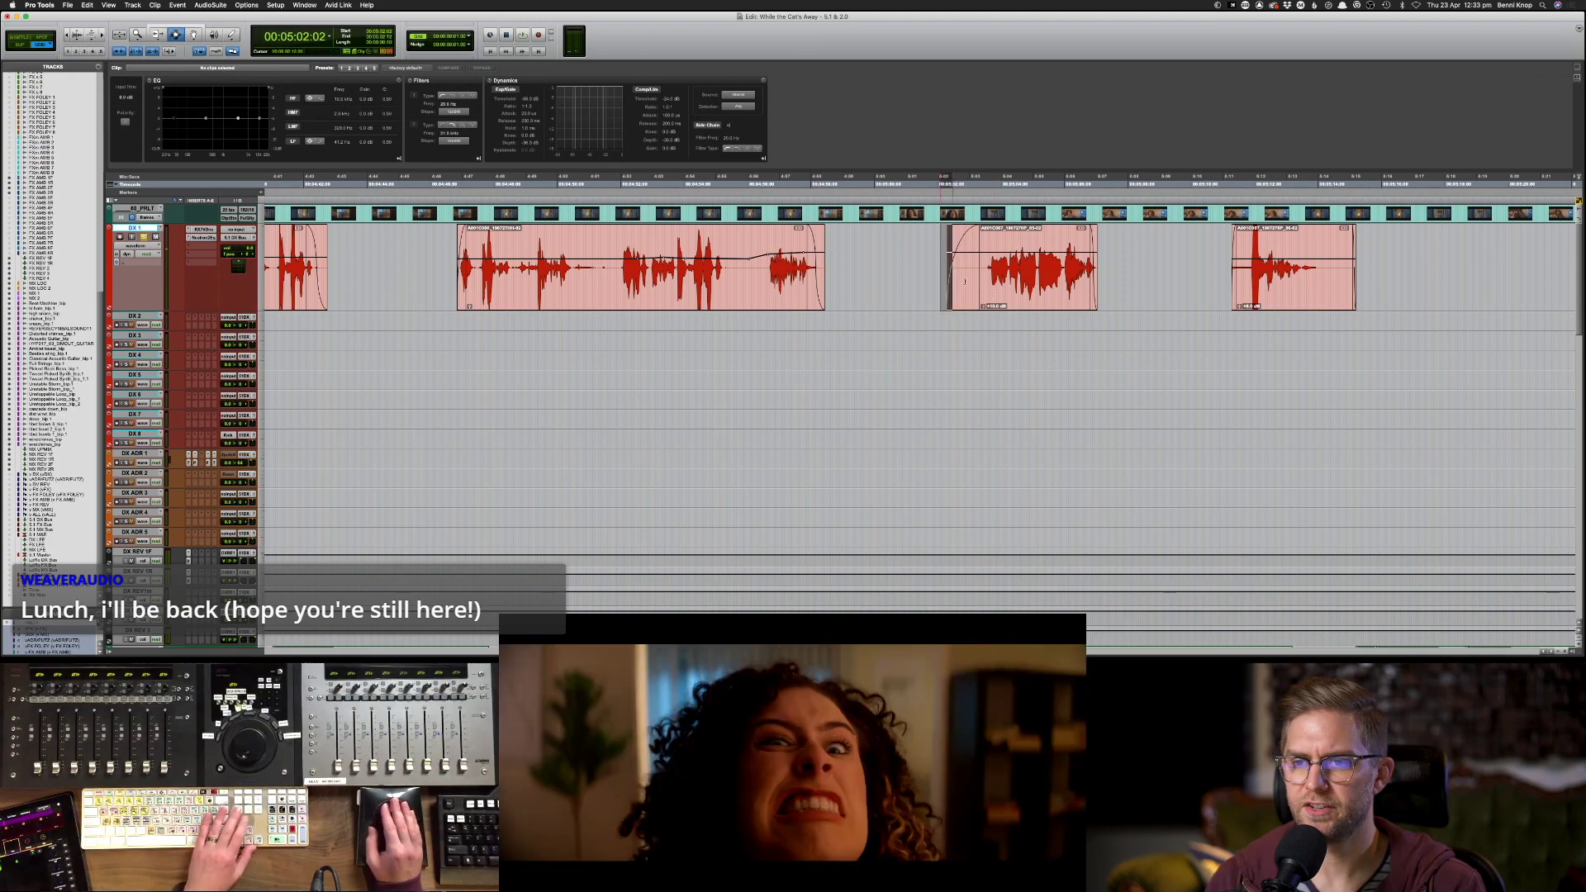
left_click_drag(948, 281, 976, 281)
key("super+z")
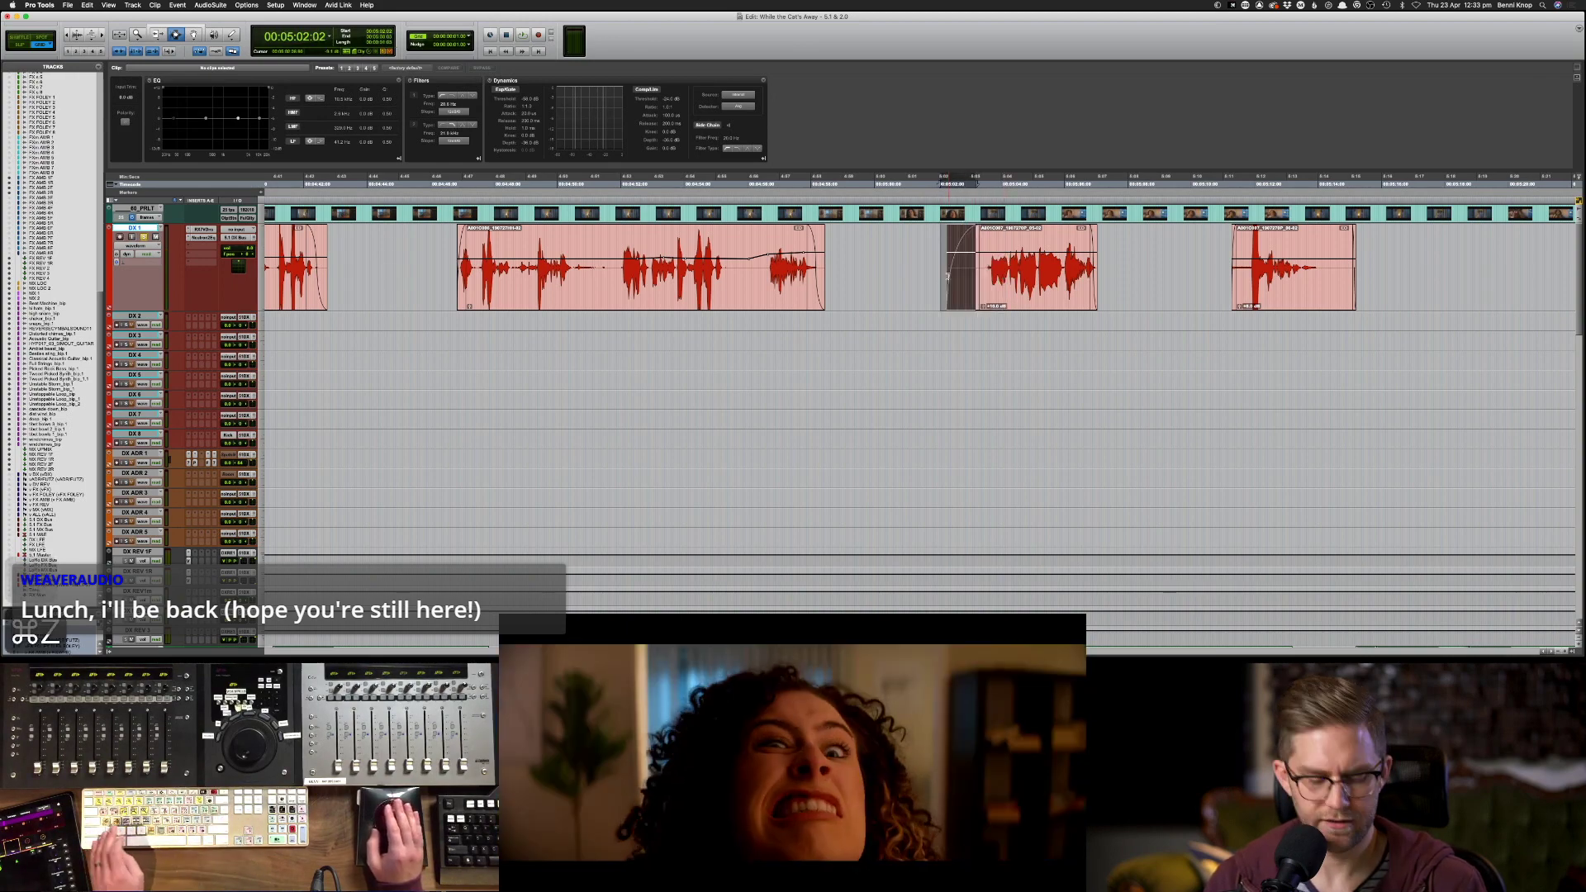
key("space")
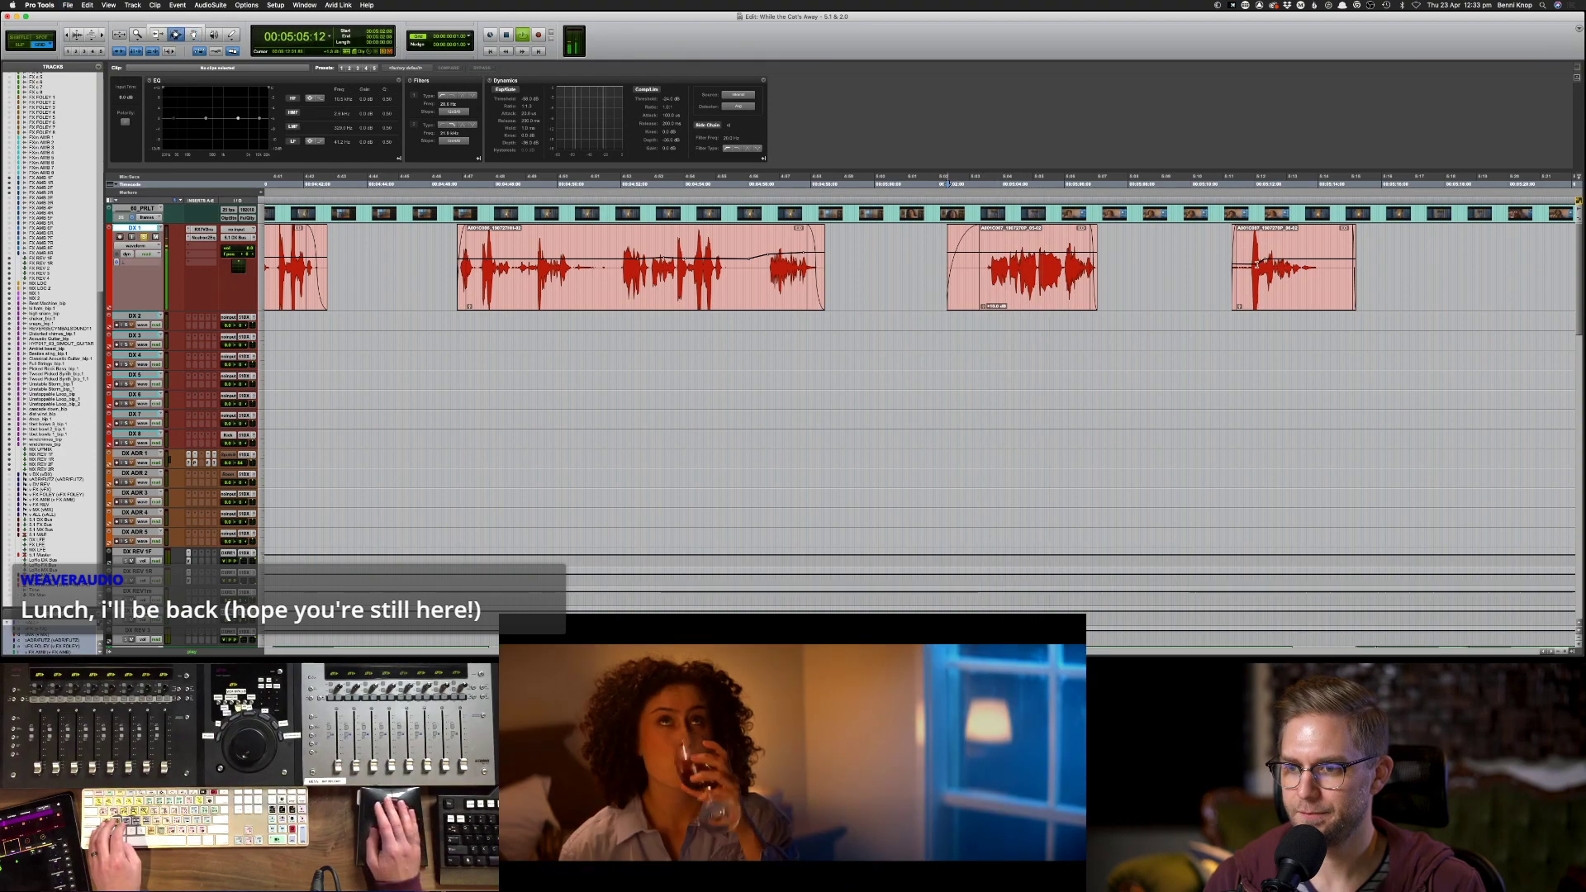
- Fade out the DX 1 clip at about 5:12, raise its clip gain after the opening hit, and slightly extend the 5:02 clip's end
left_click(1308, 249)
key("g")
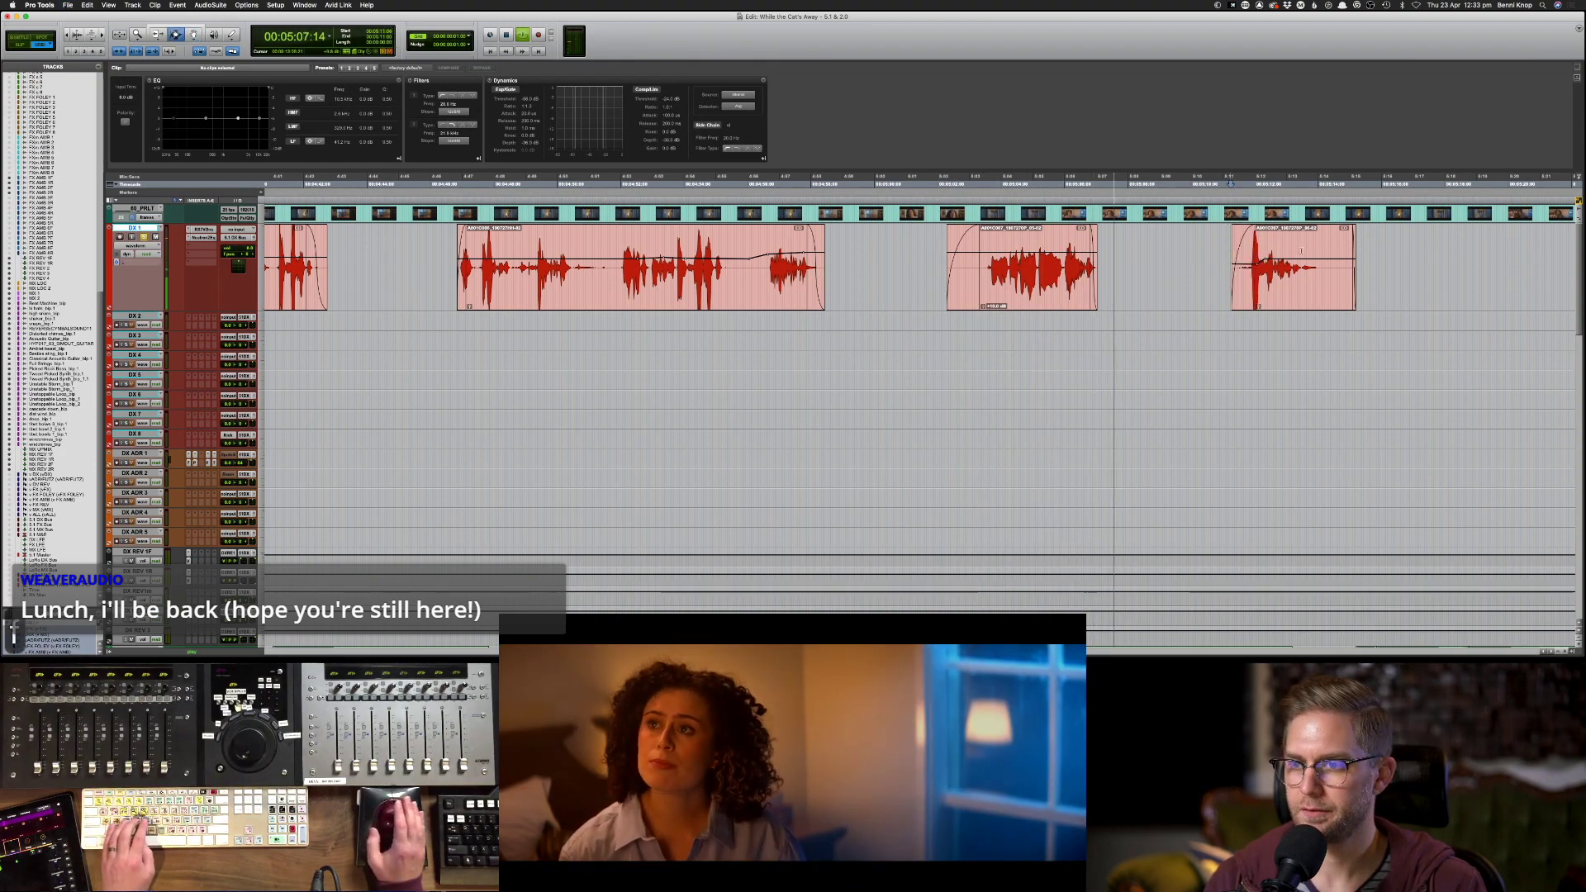
key("f")
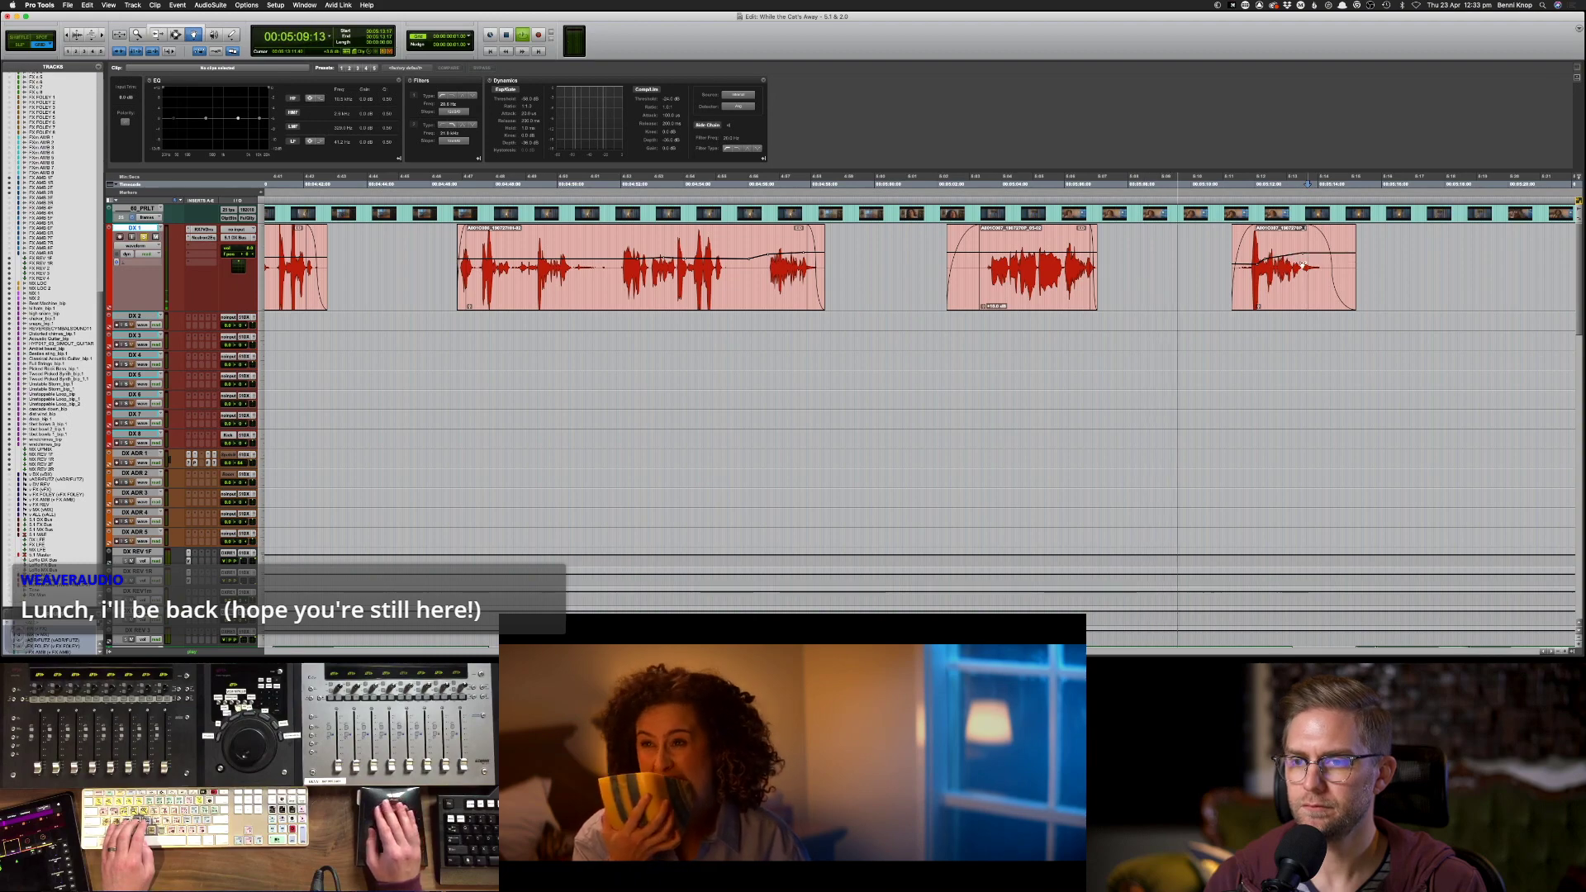
left_click_drag(1097, 281, 1103, 281)
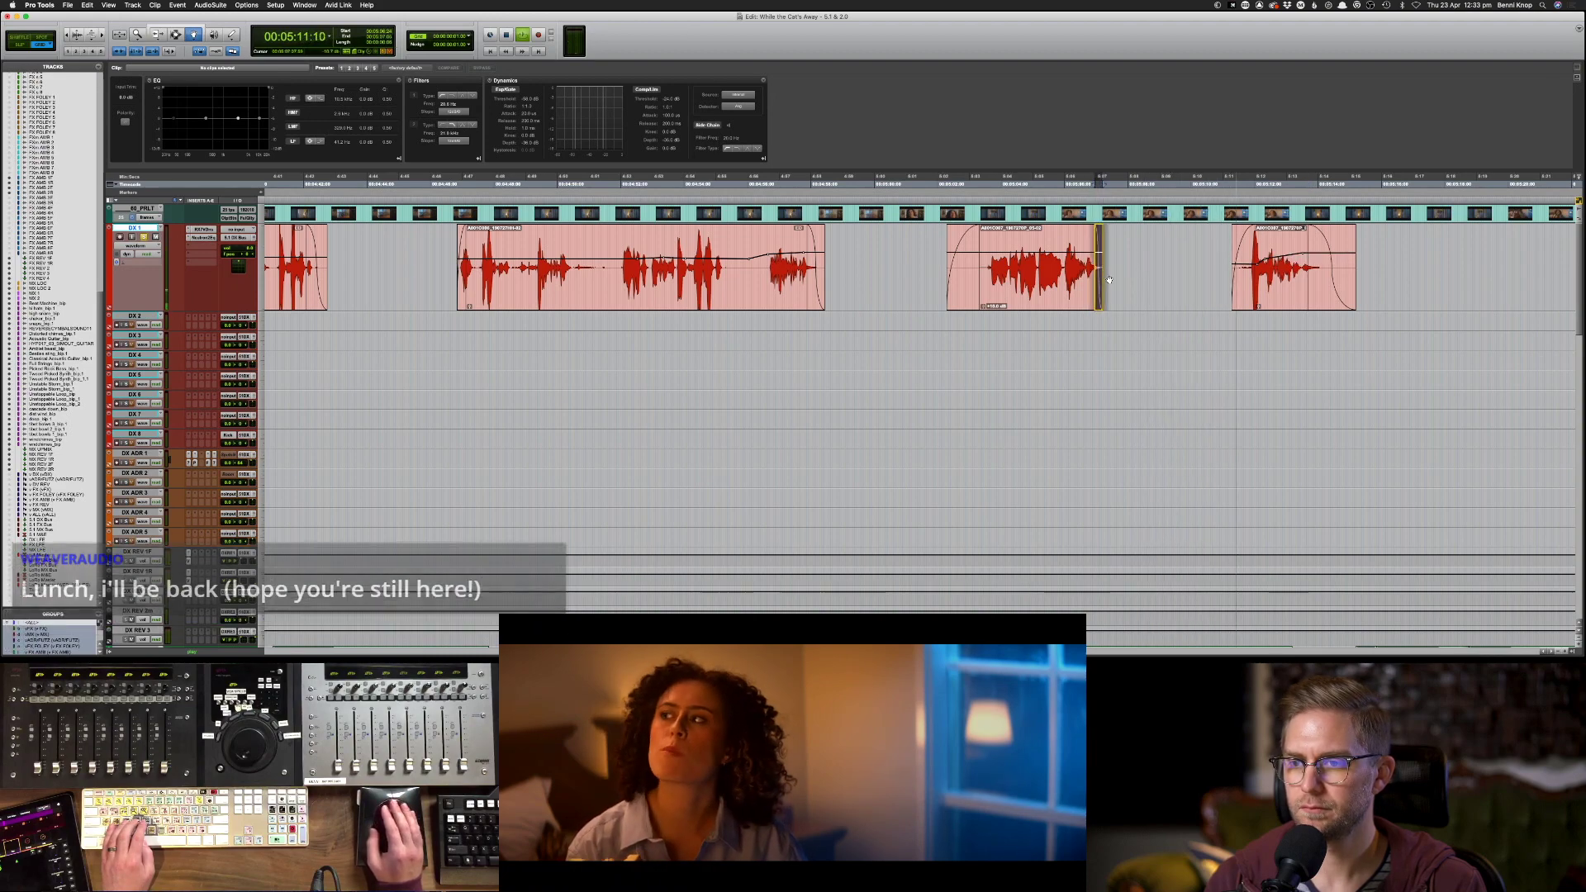
- Apply clip effects preset 3 to the DX 1 clip at about 5:12 and replay it
left_click(1289, 272)
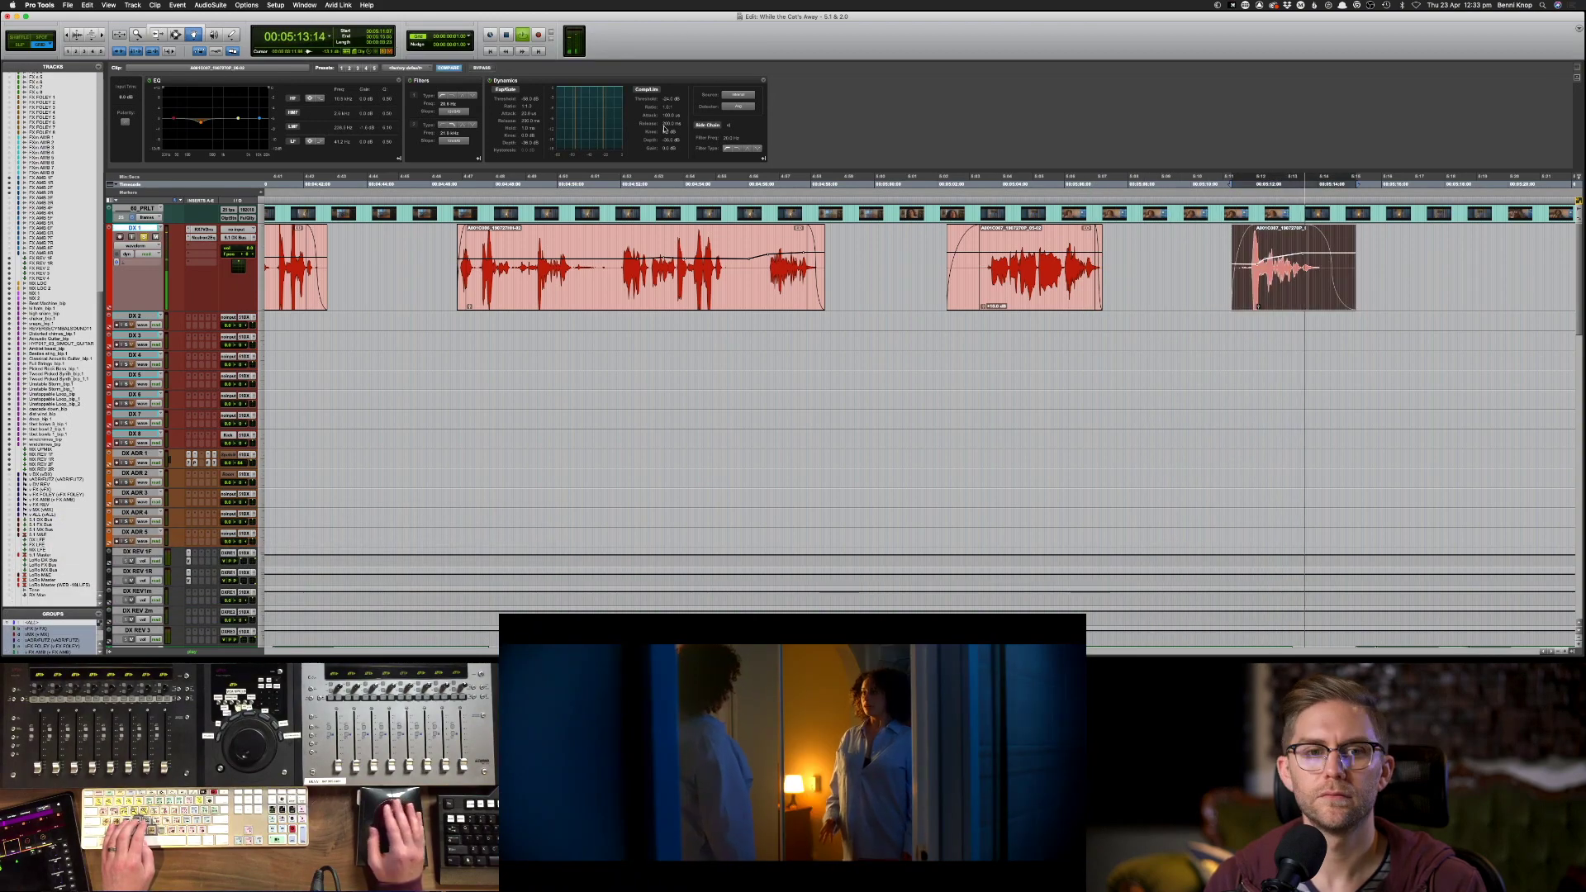
key("3")
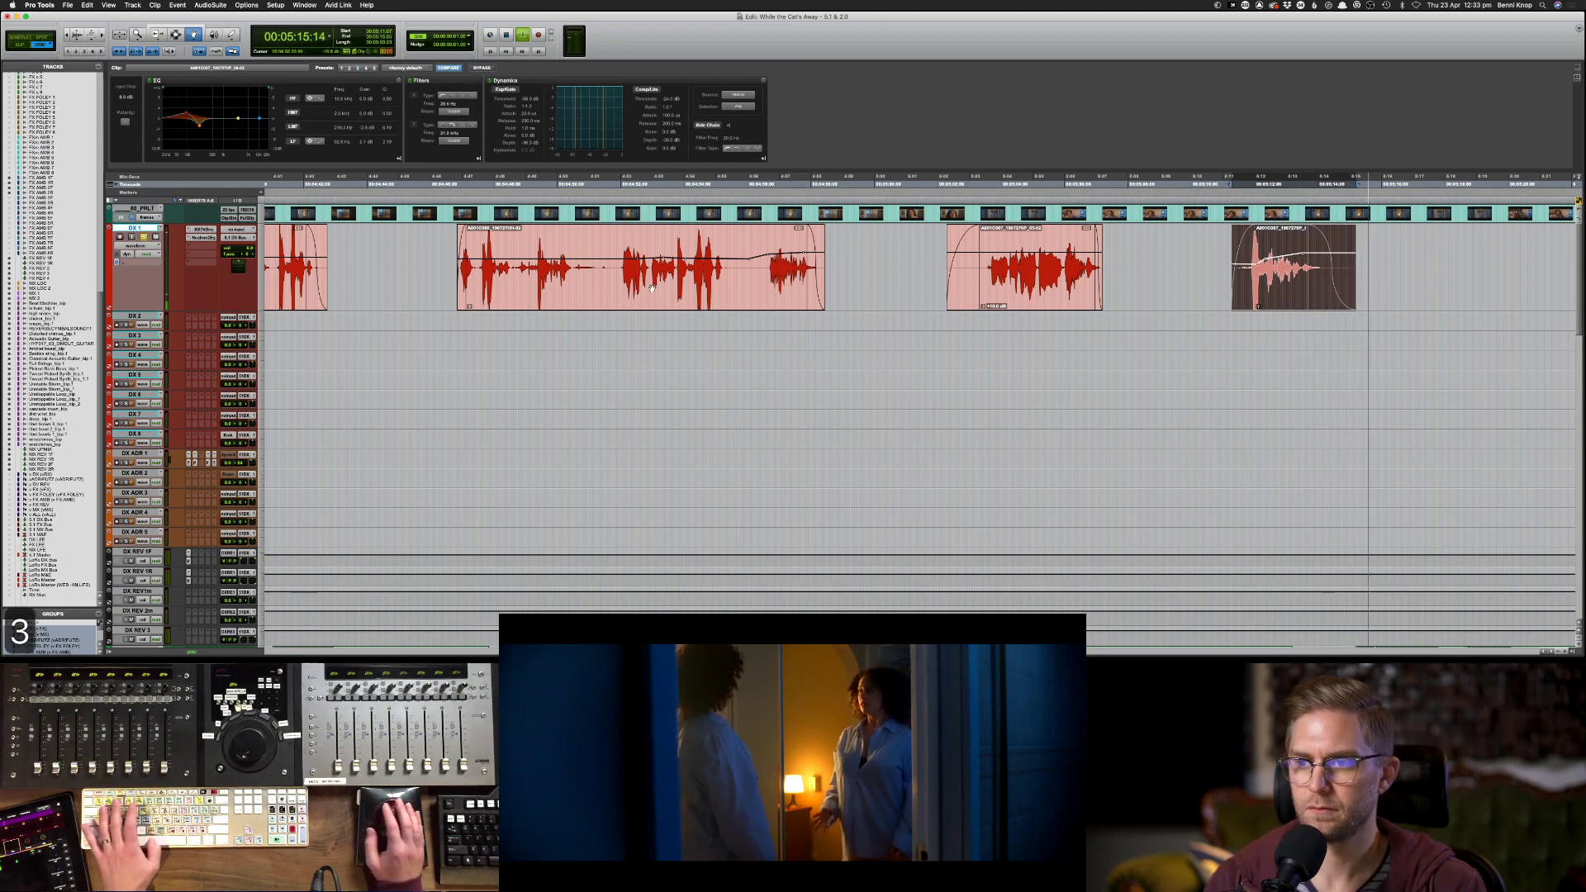
left_click(1272, 303)
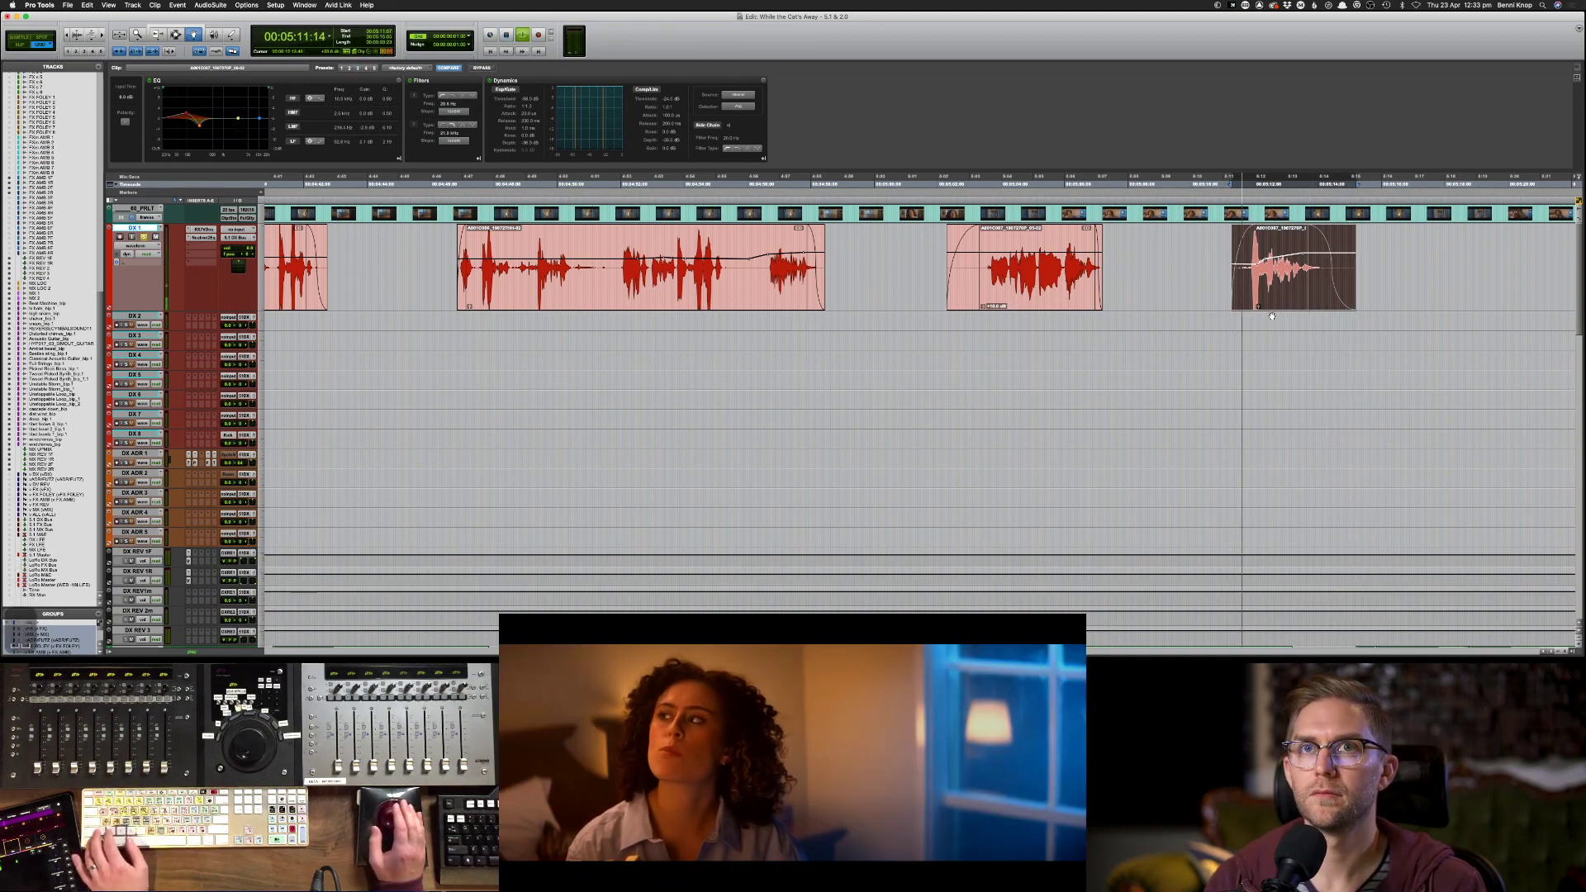
key("F7")
scroll(1107, 308, "right", 5)
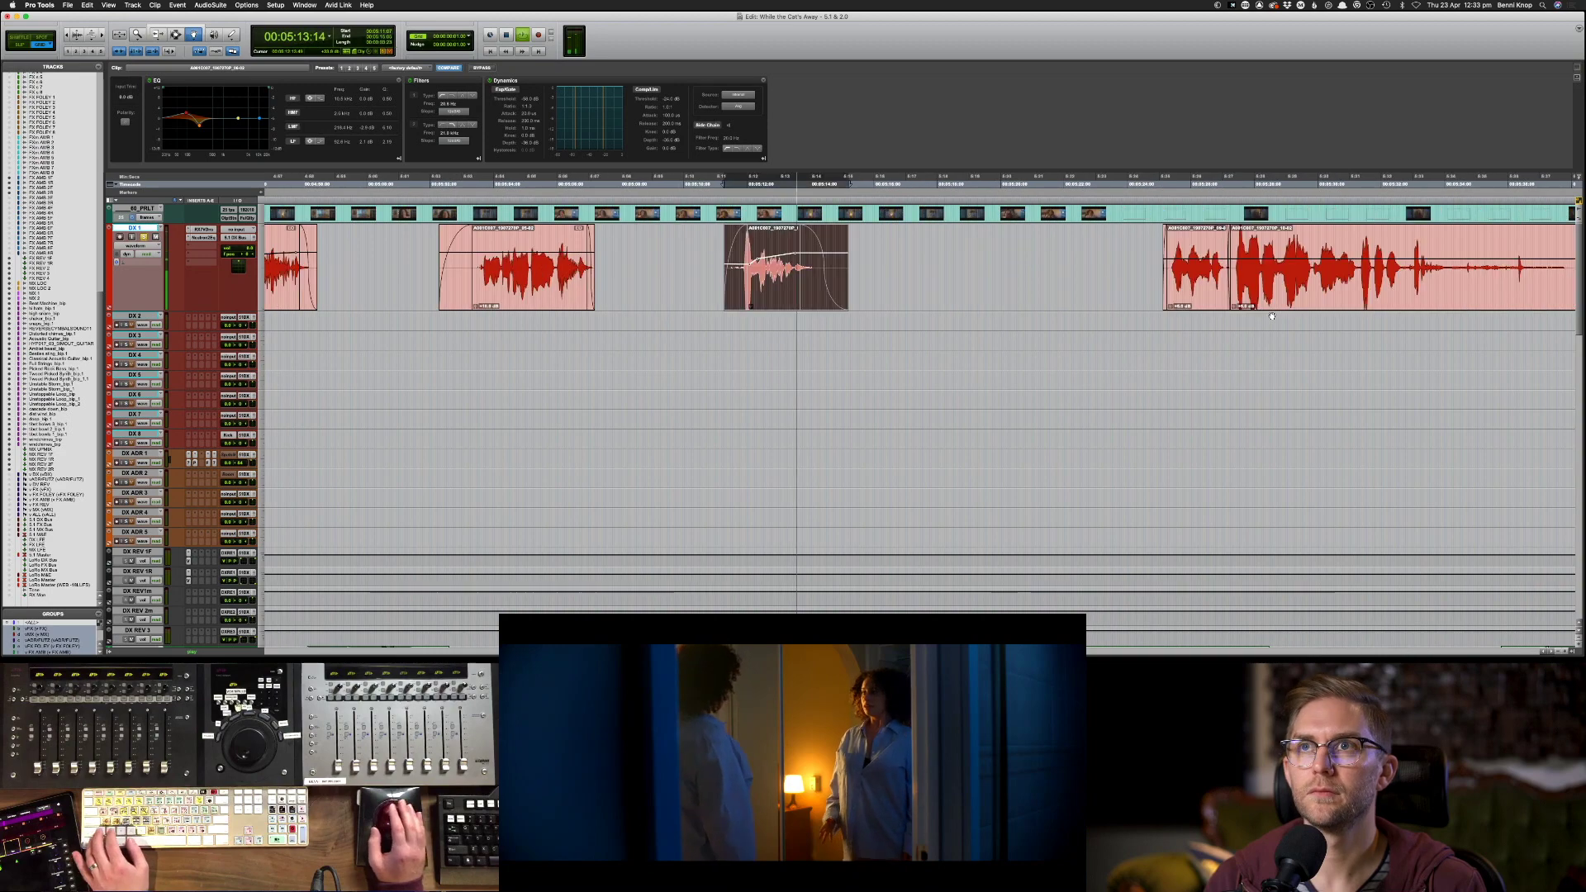
- Apply clip effects preset 3 to both adjoining DX 1 clips starting at about 5:25 and play them back
left_click(1154, 302)
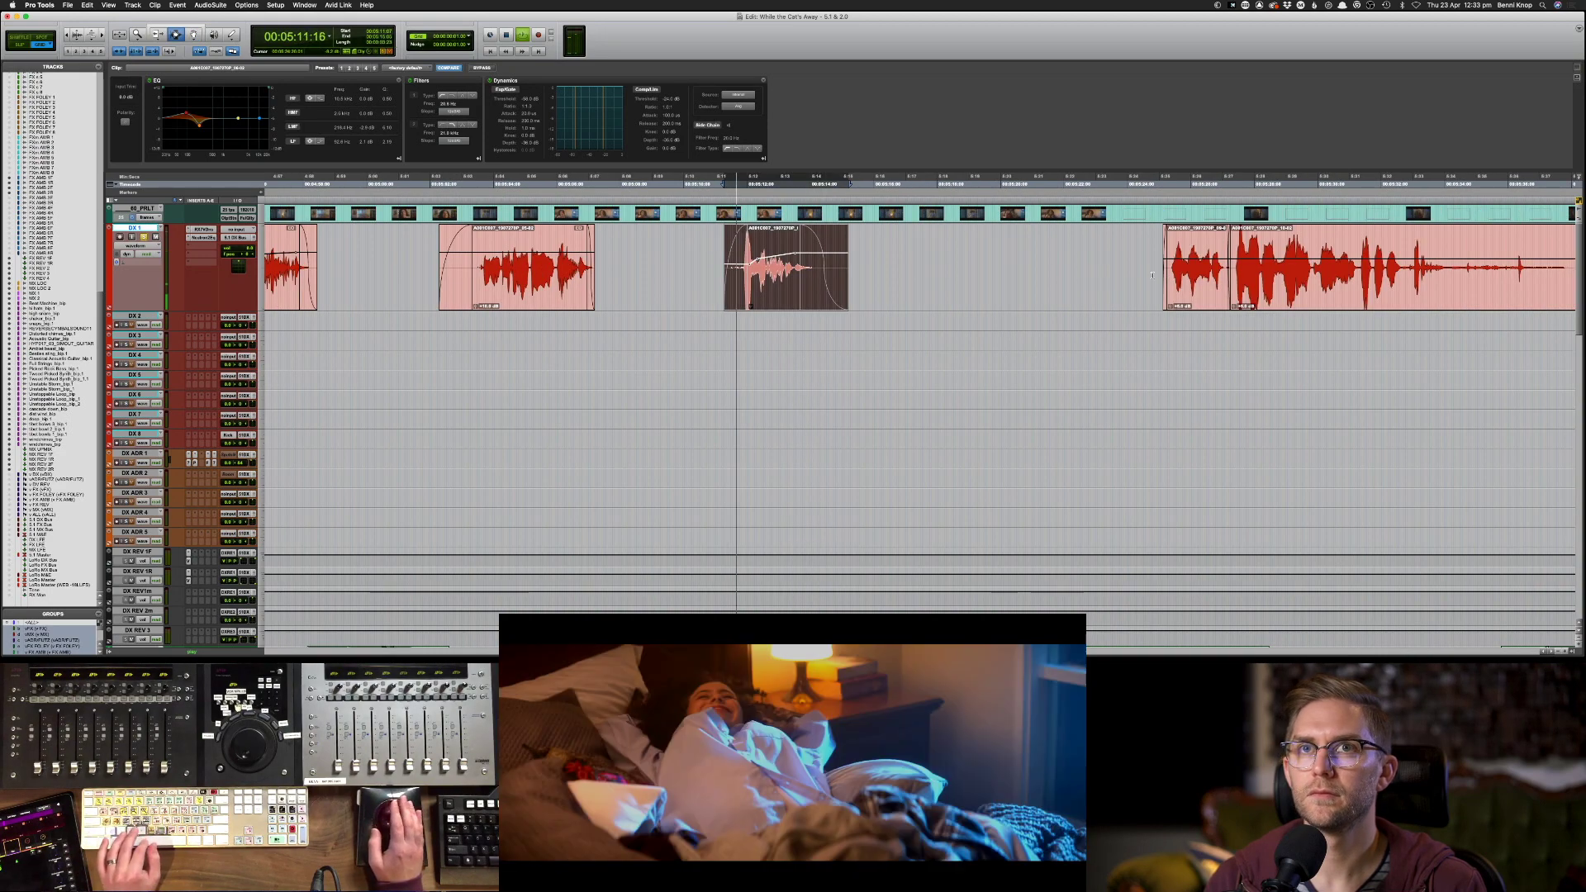
scroll(1156, 299, "right", 2)
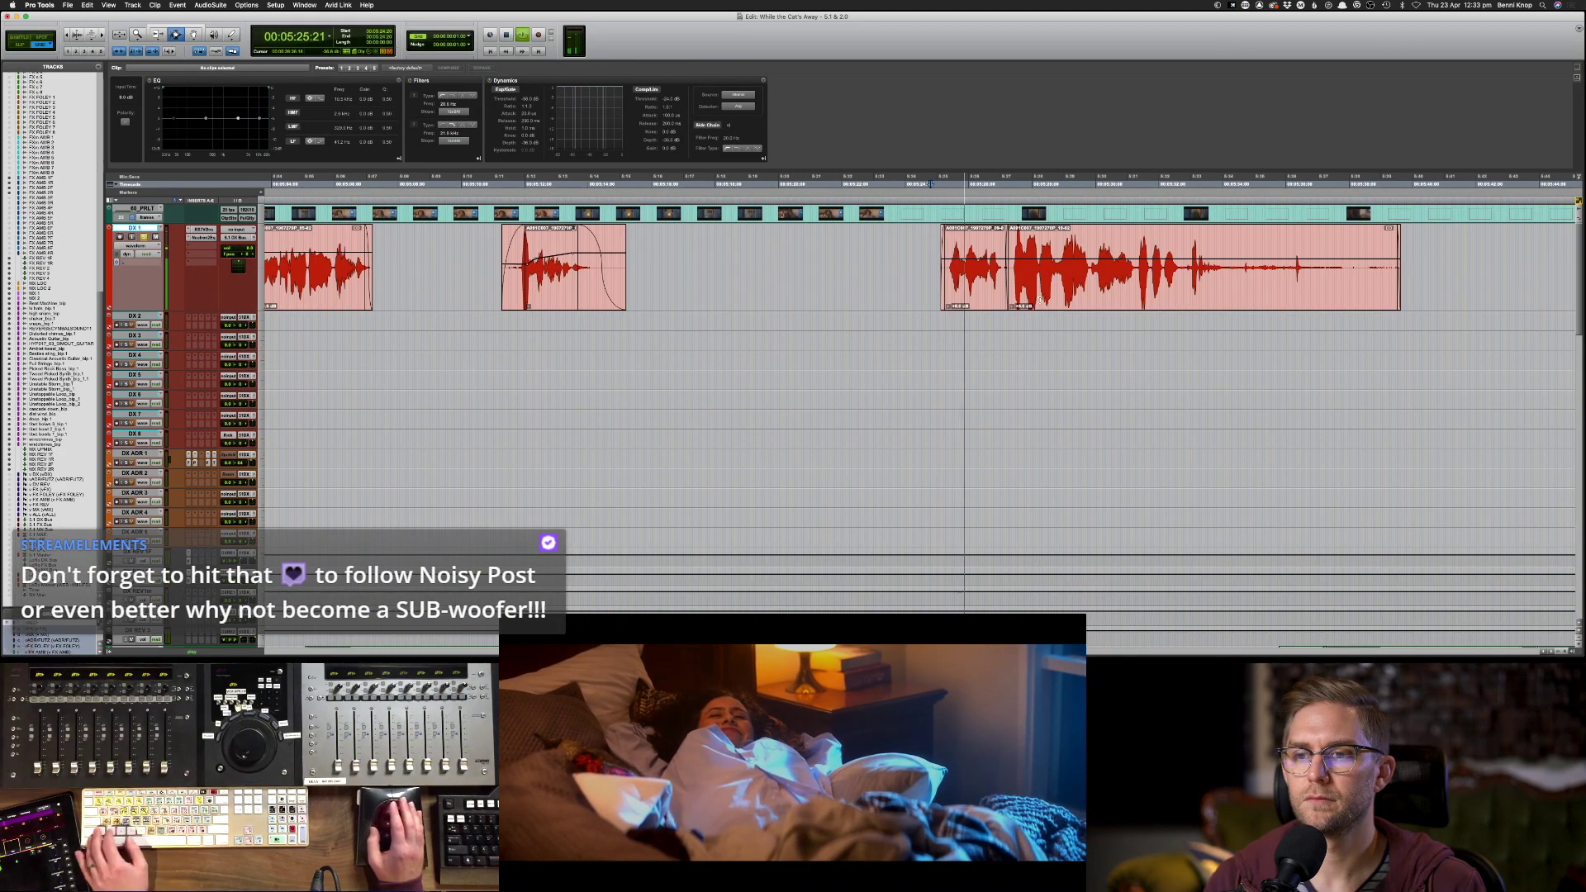
key("shift+Tab")
double_click(969, 295)
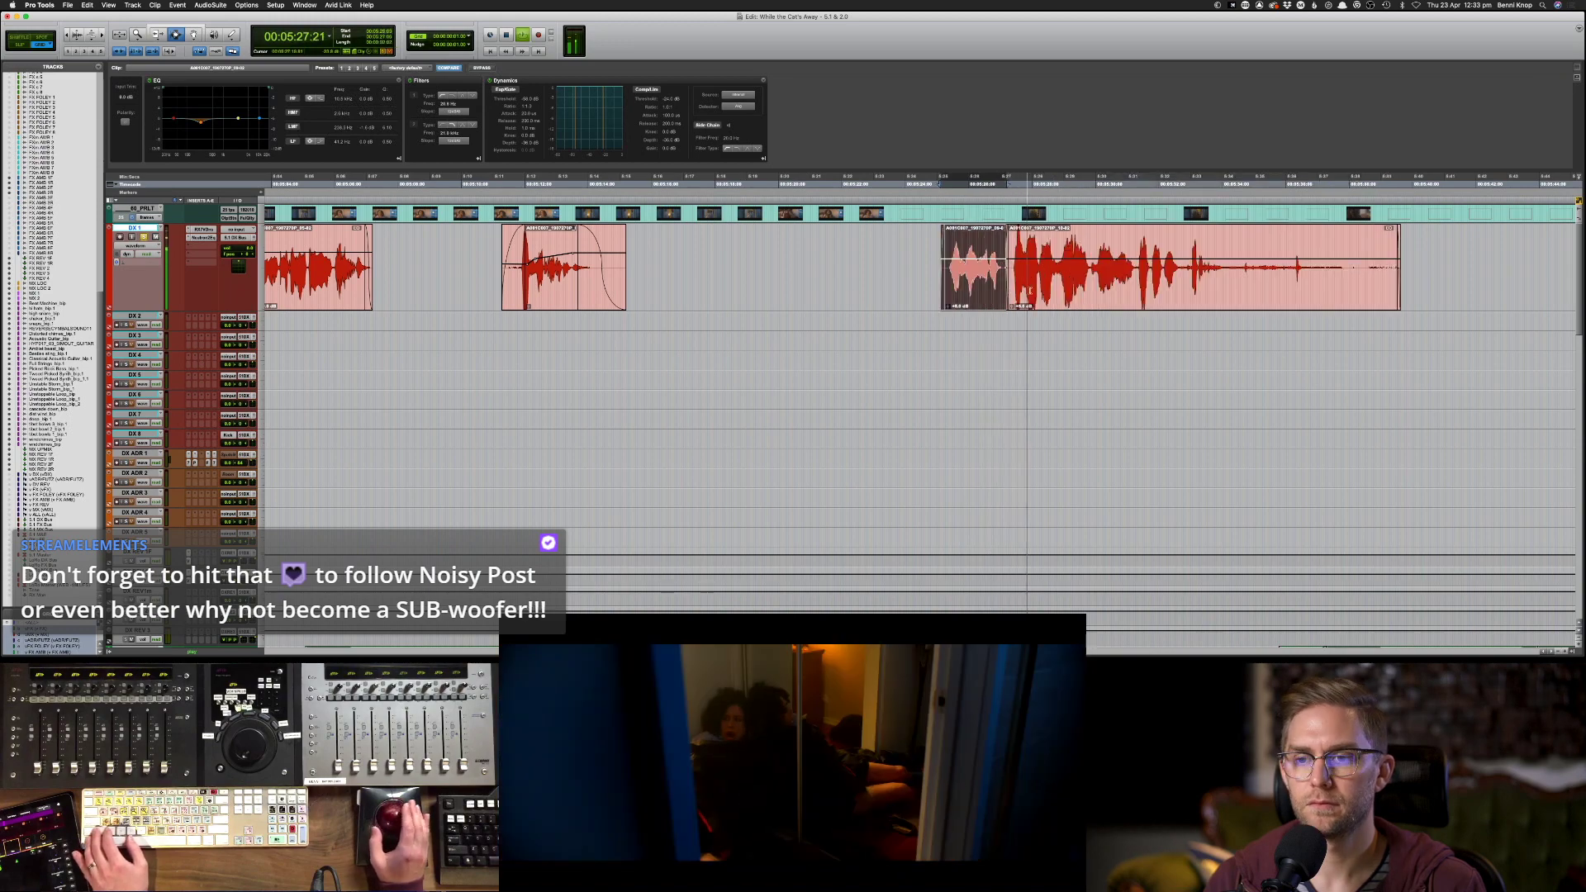
left_click(1031, 290, "shift")
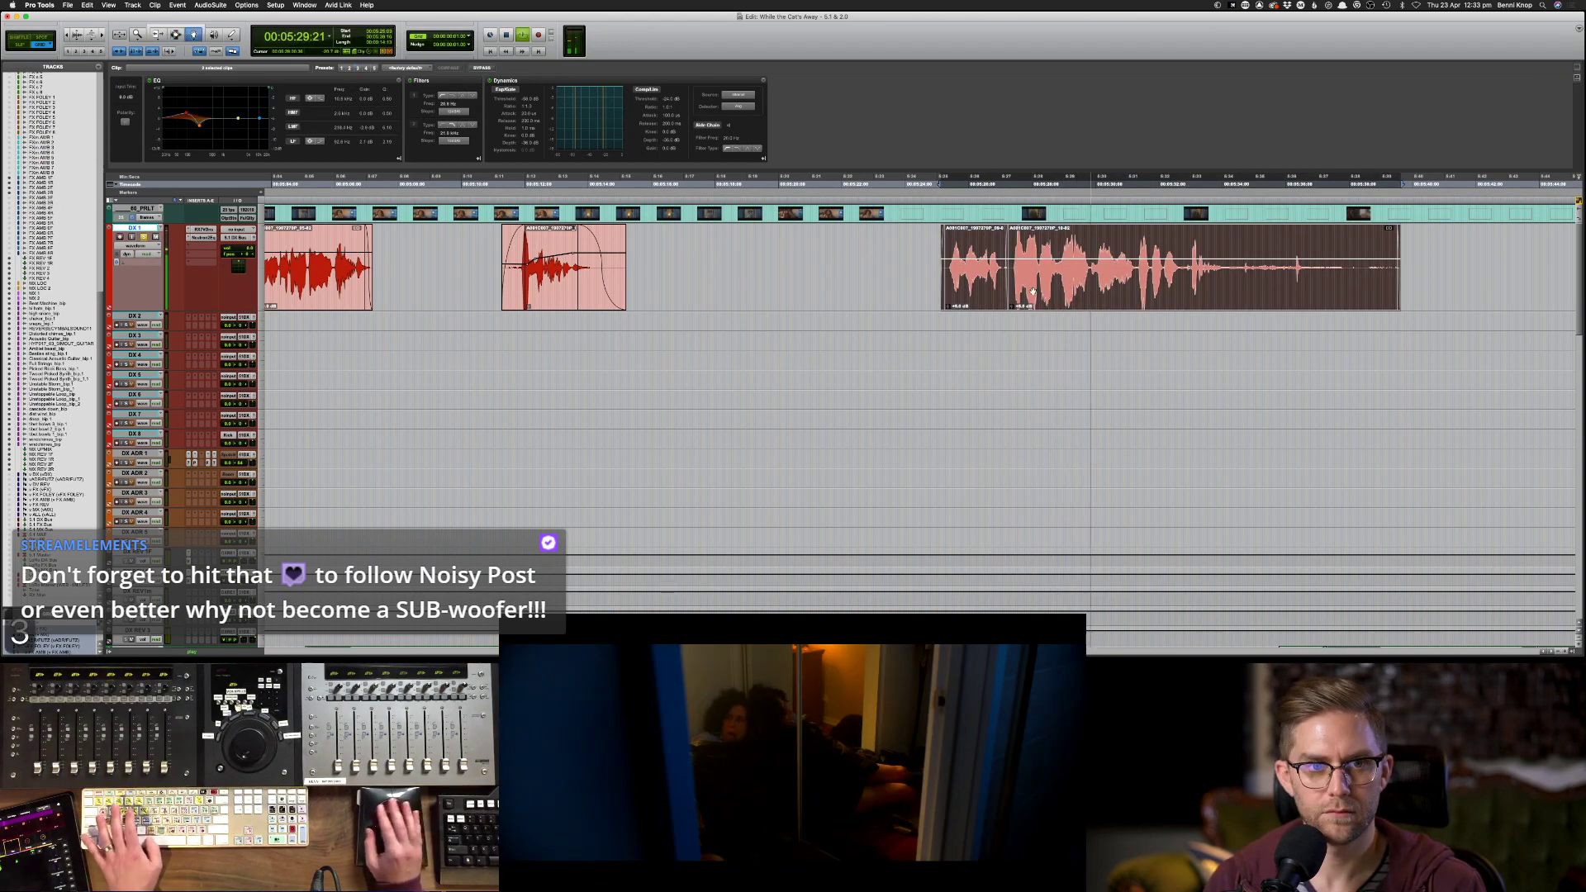
key("space")
key("space")
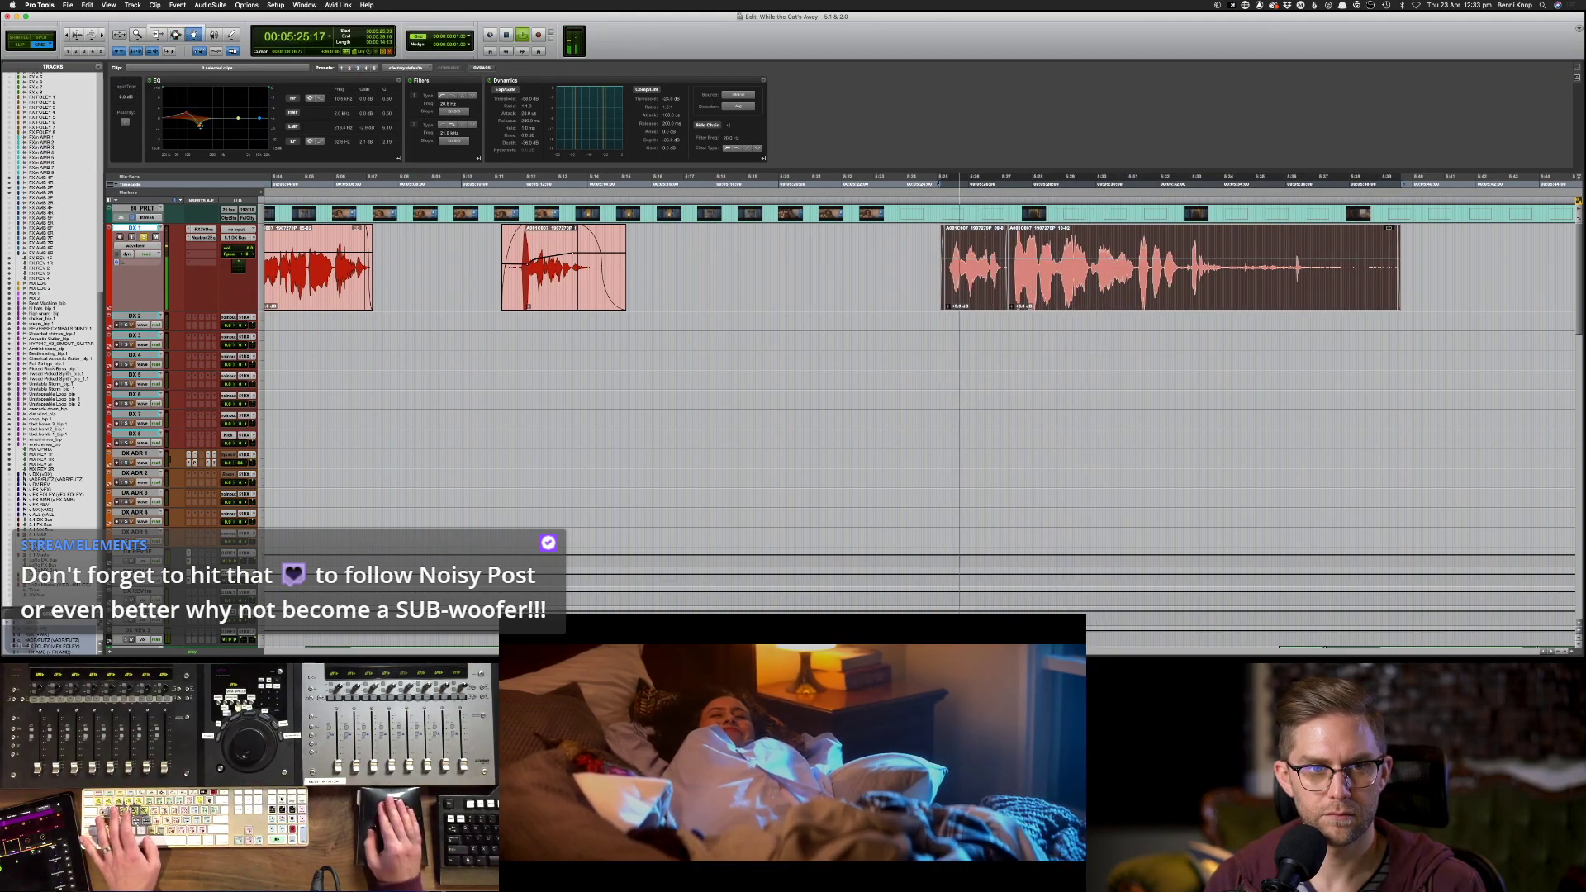
- Deepen the low-mid EQ cut on the two 5:25 DX 1 clips and replay them
mouse_move(200, 125)
left_mouse_down()
mouse_move(202, 88)
mouse_move(198, 128)
left_mouse_up()
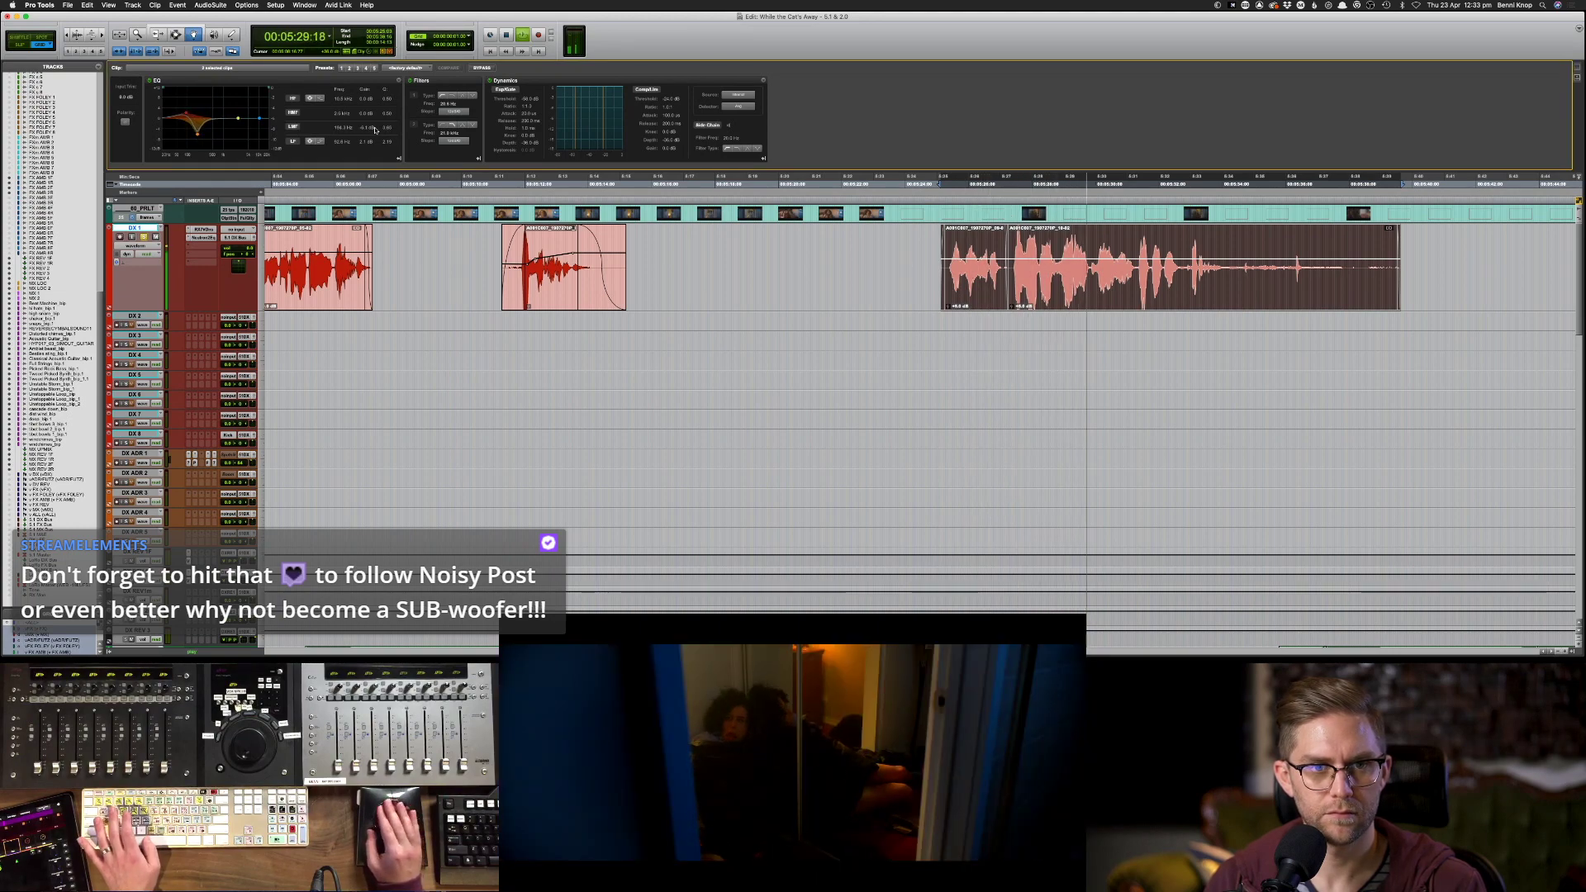
key("space")
key("space")
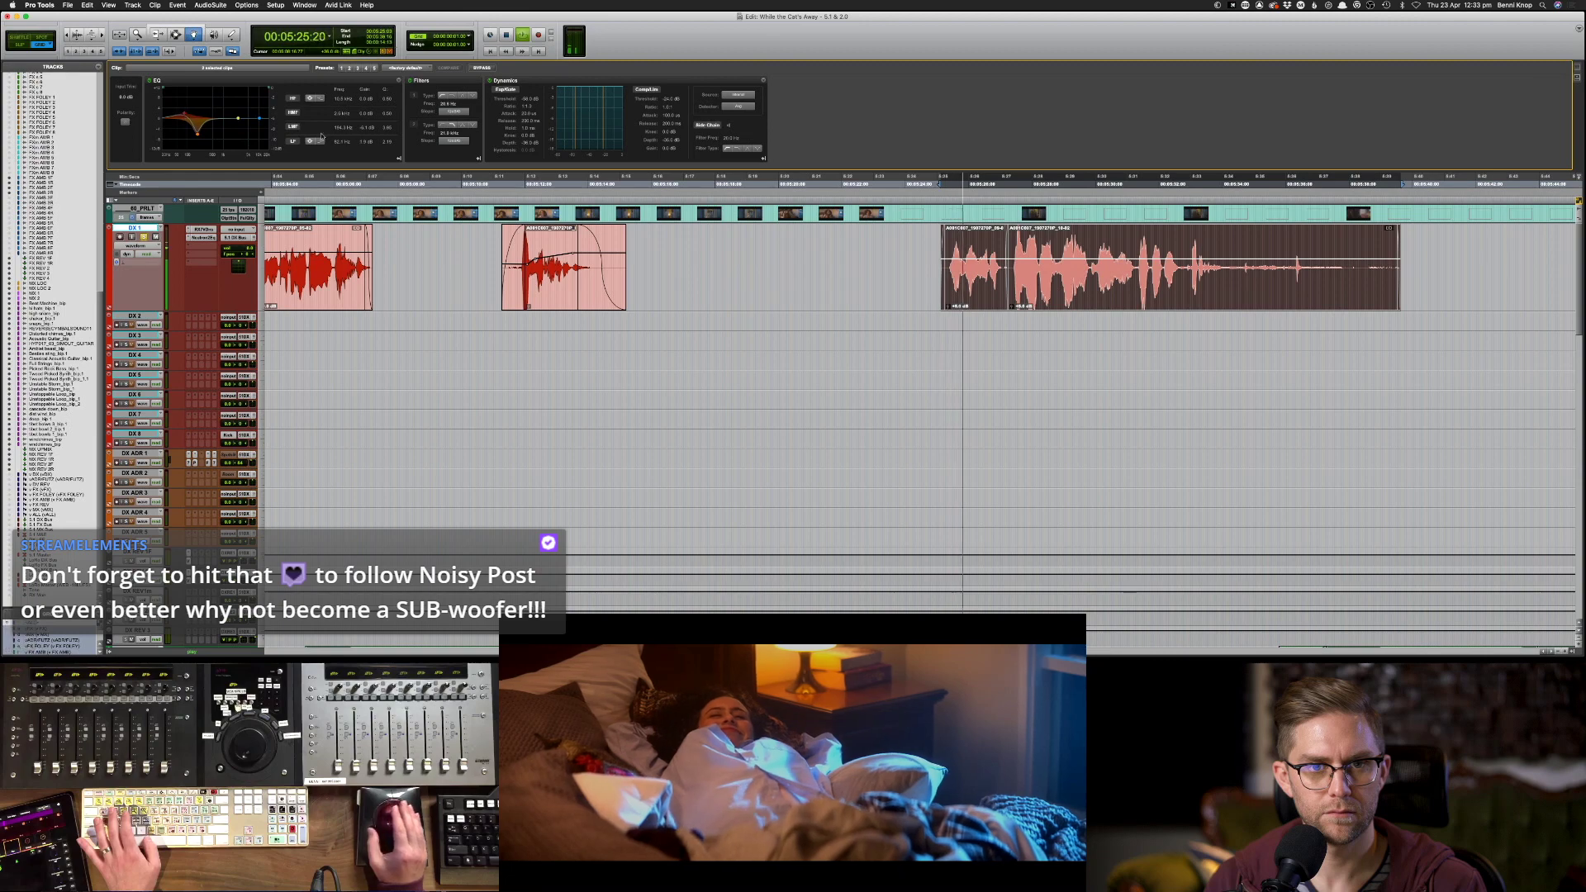
key("space")
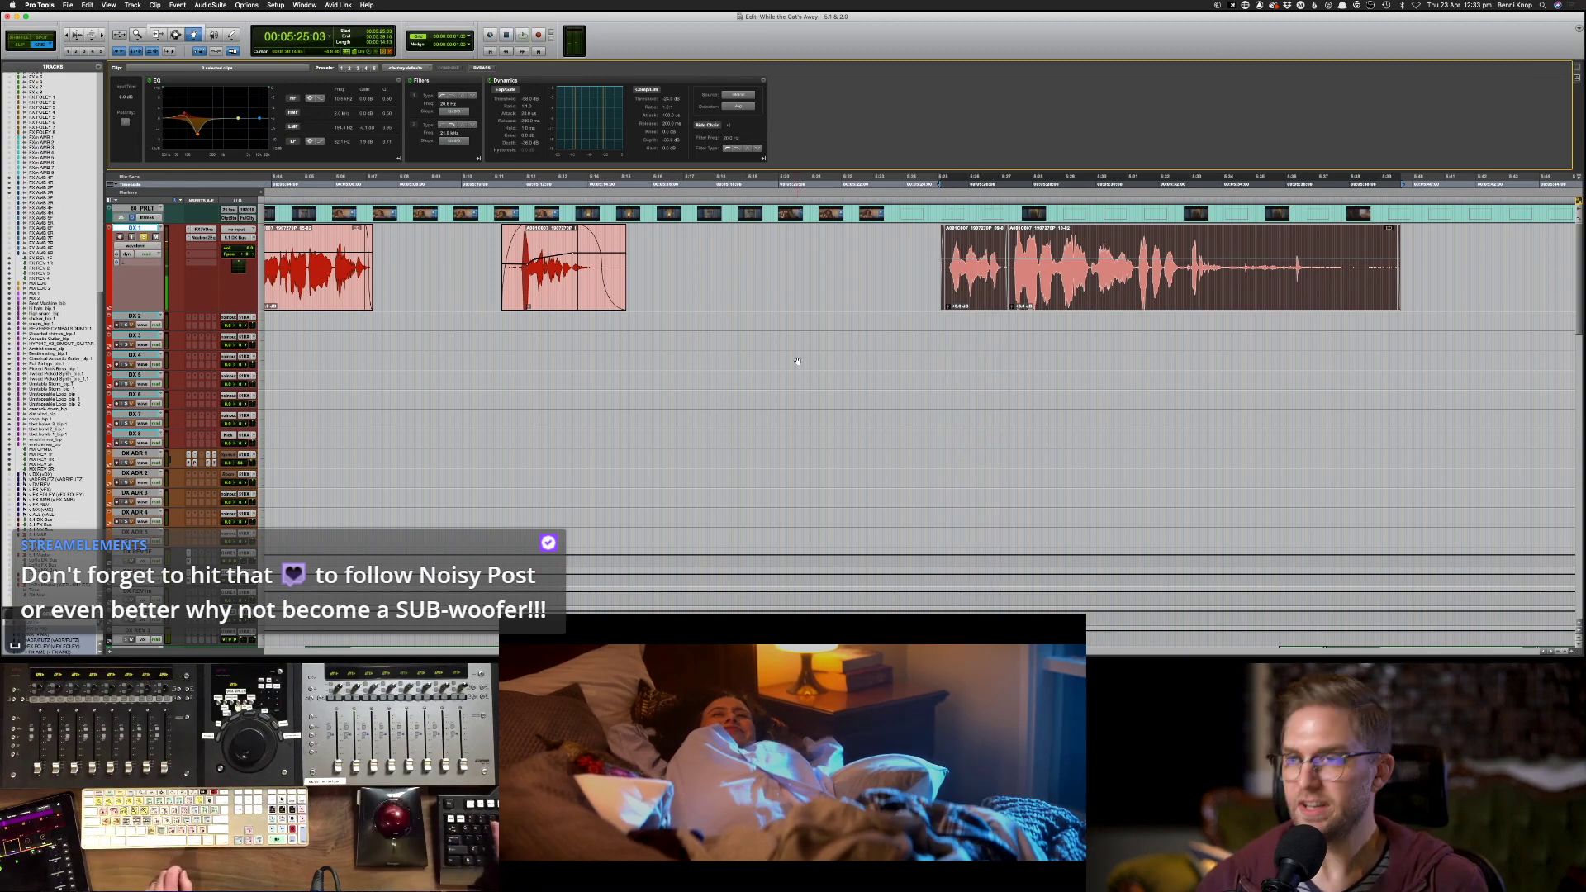
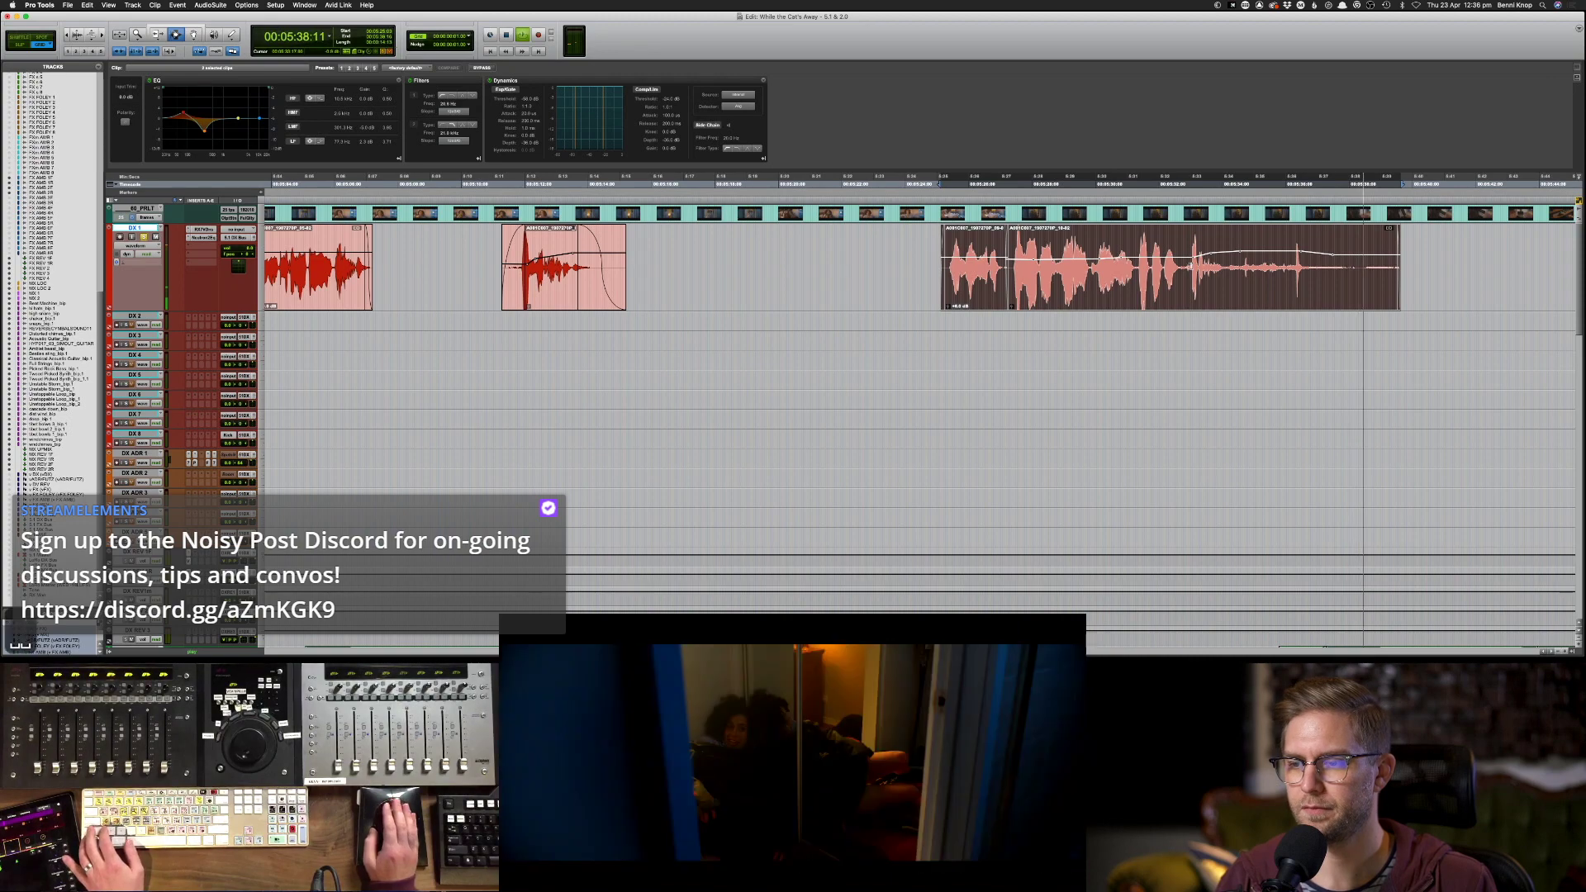
- Replay the end of the last DX 1 clip from about 5:33 and fade out its tail
left_click(1191, 265)
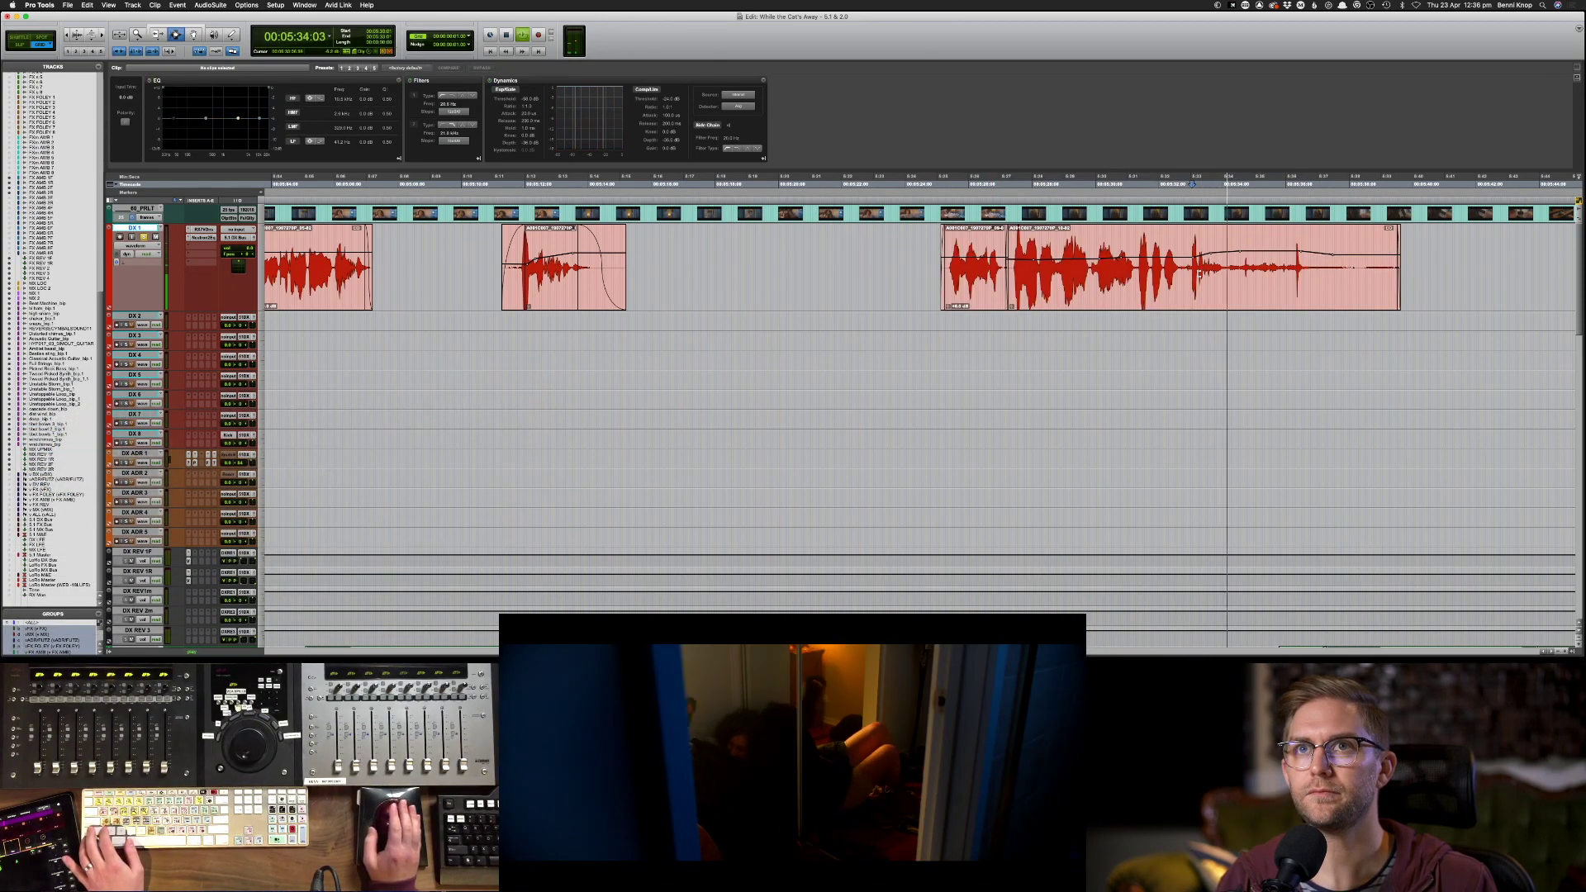
key("super+bracketleft")
key("super+bracketleft")
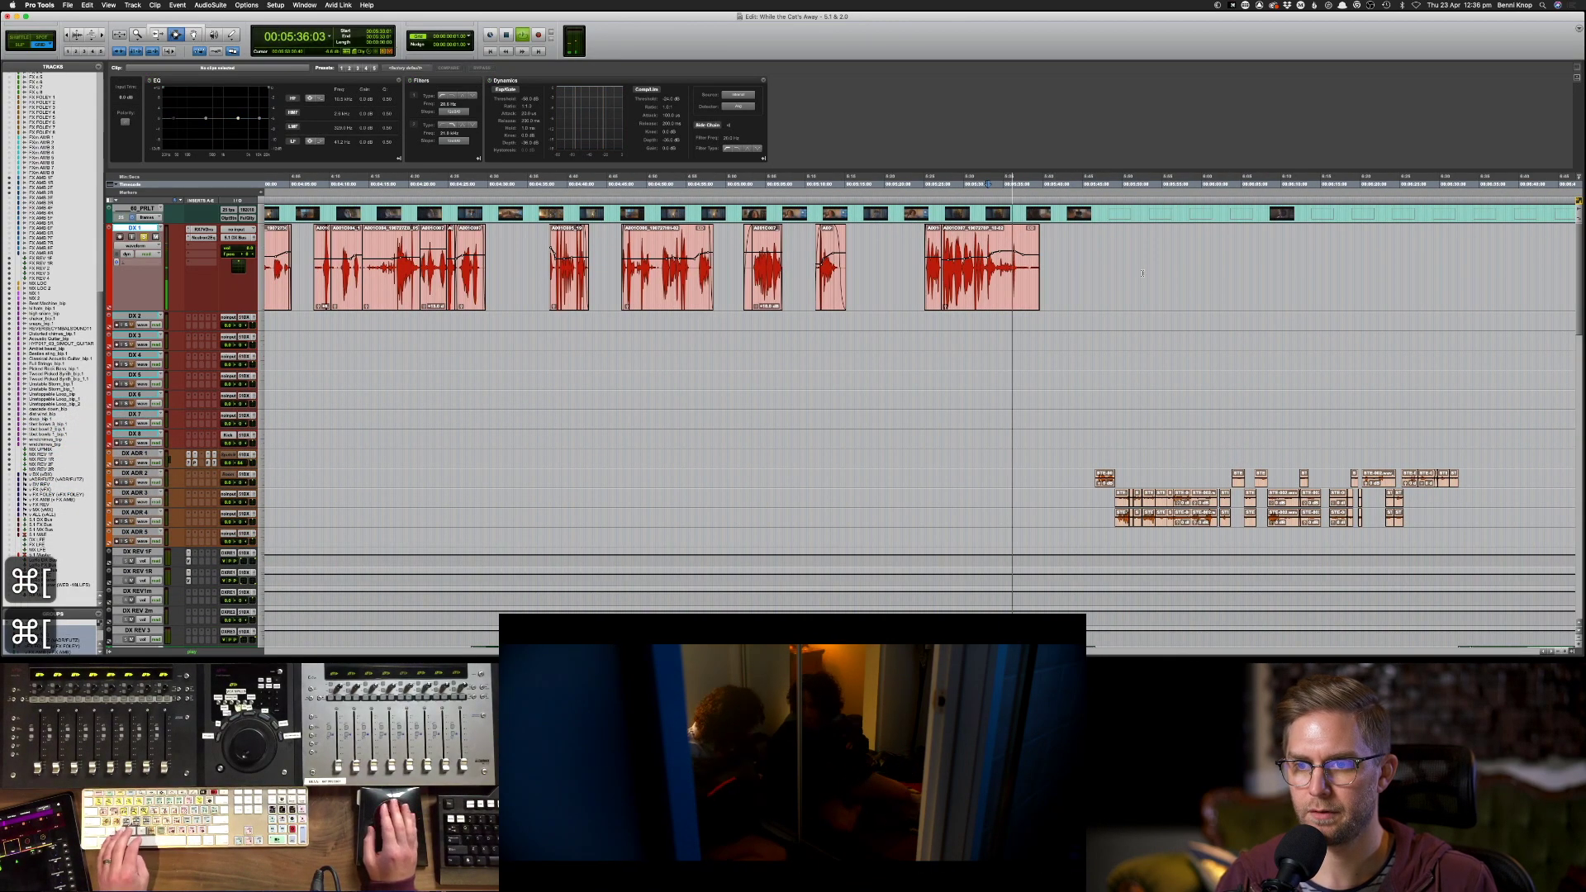
key("f")
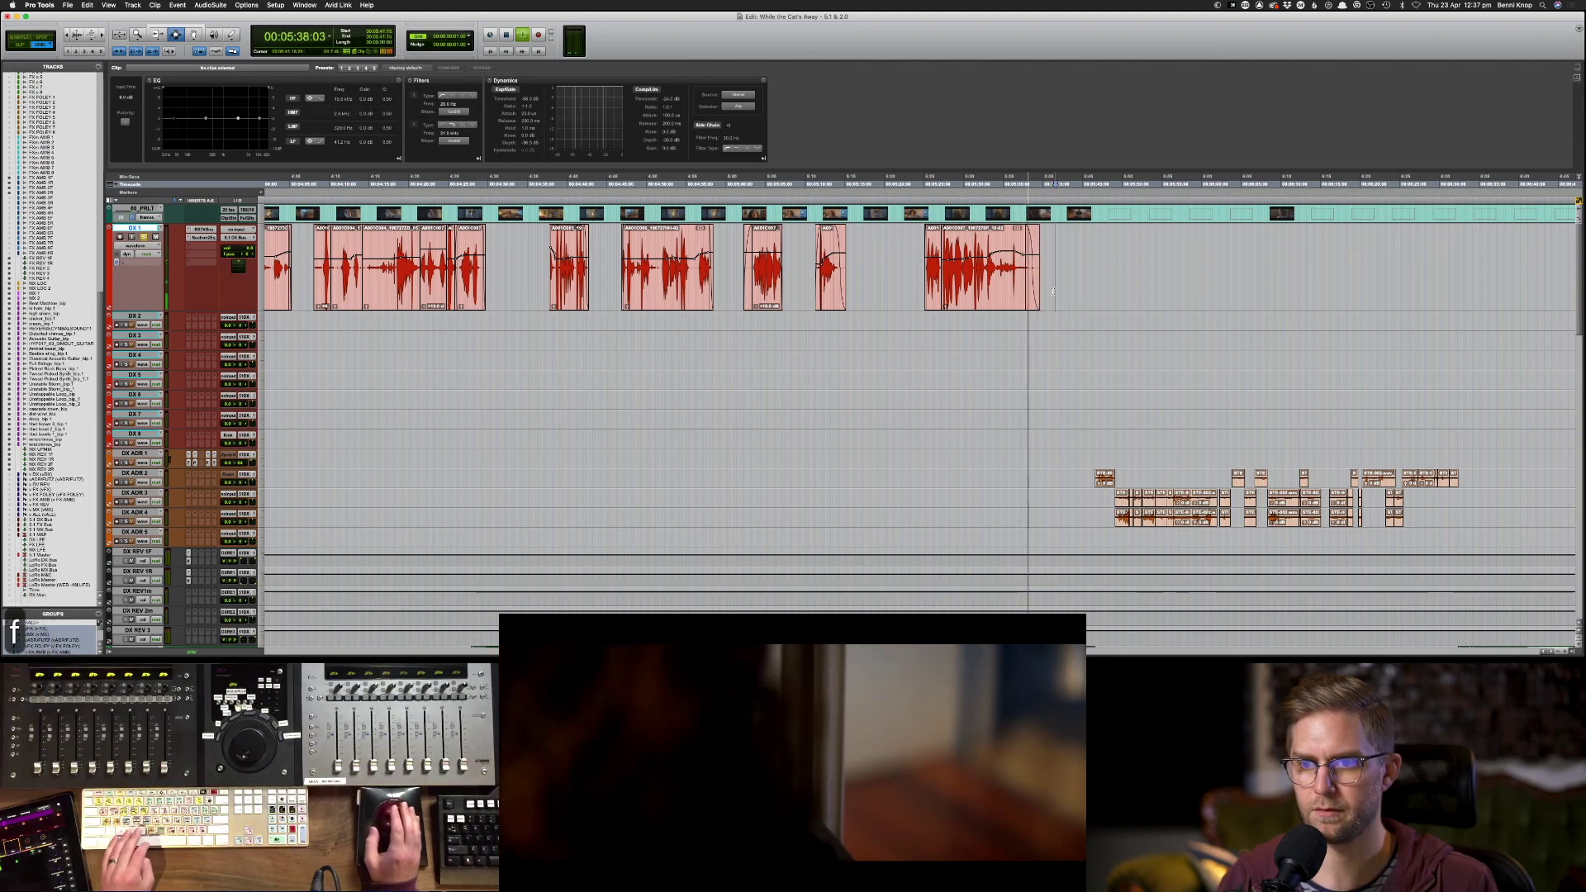
scroll(1041, 289, "right", 3)
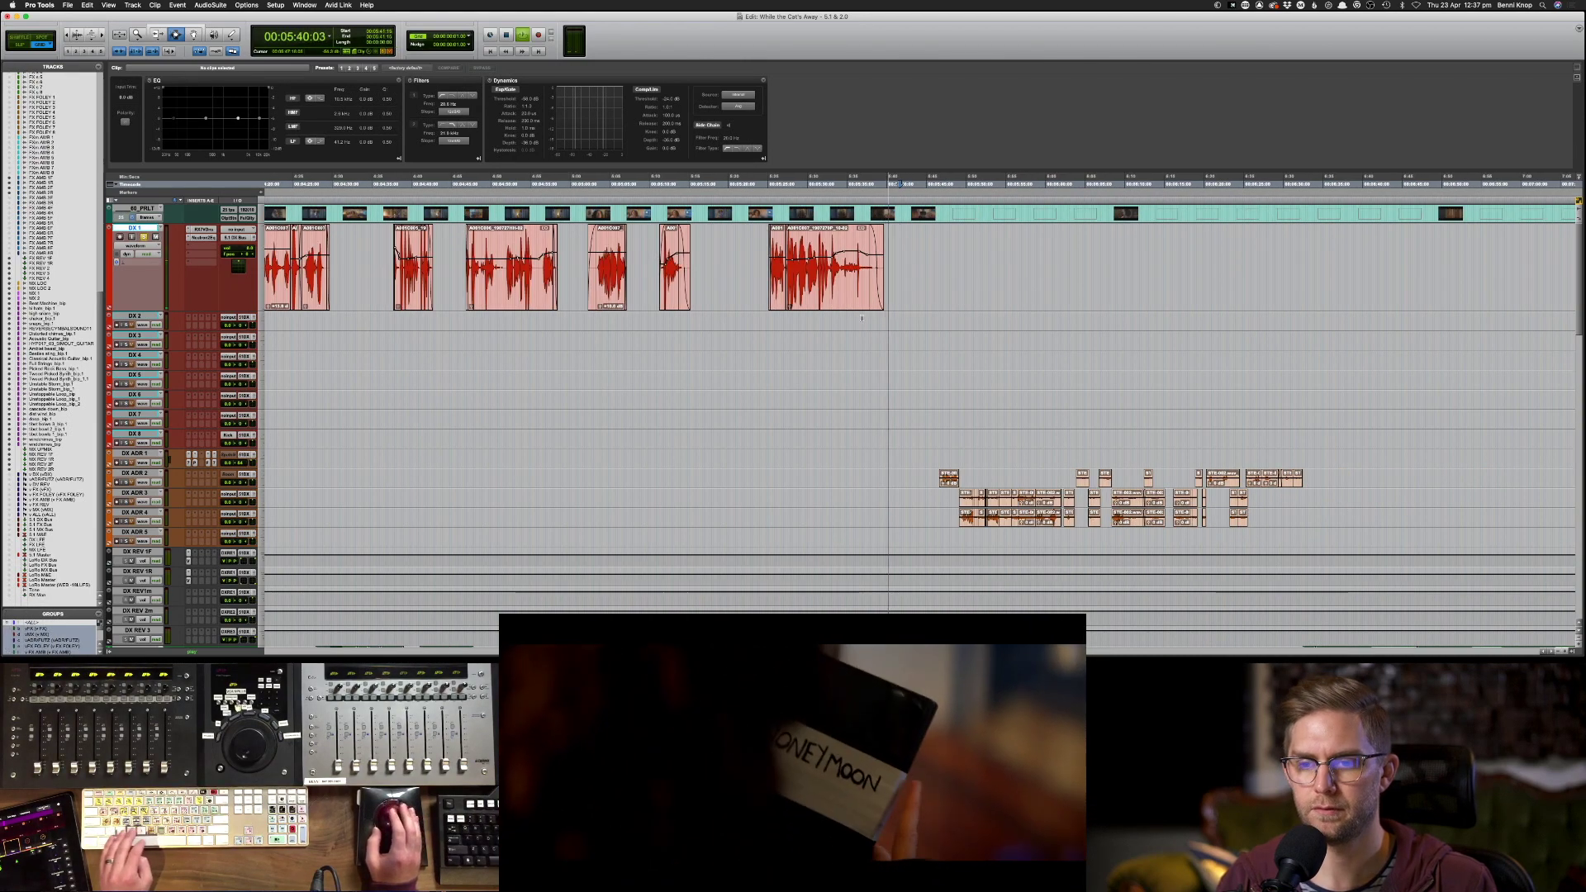
- Select the clips on DX ADR 2, 3 and 4 from about 5:46 and solo those three tracks
key("space")
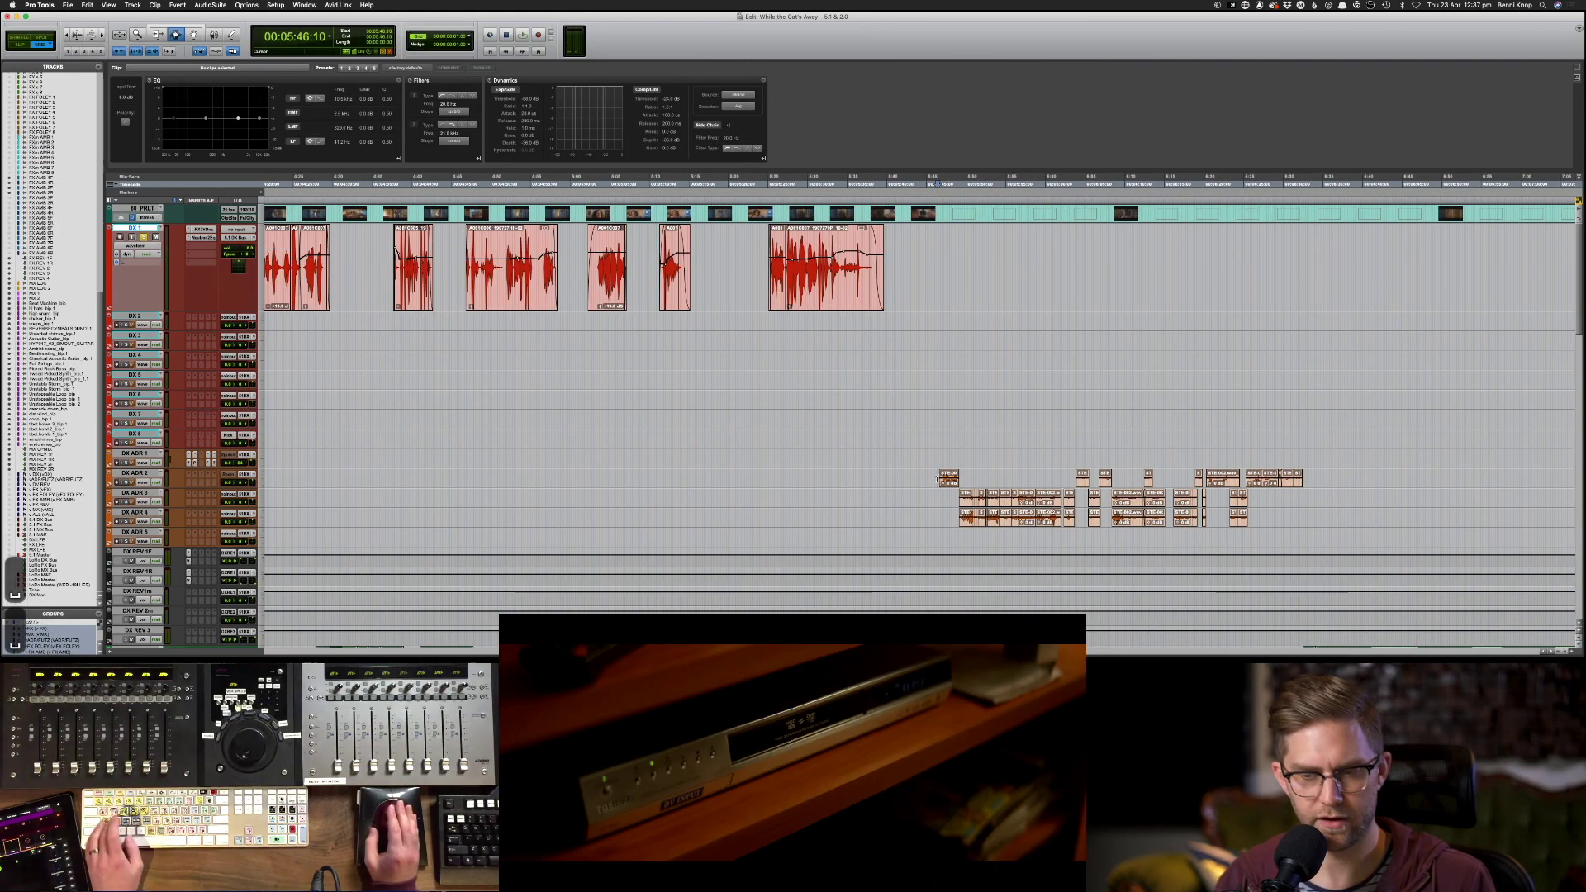
left_click_drag(931, 478, 1337, 517)
key("super+equal")
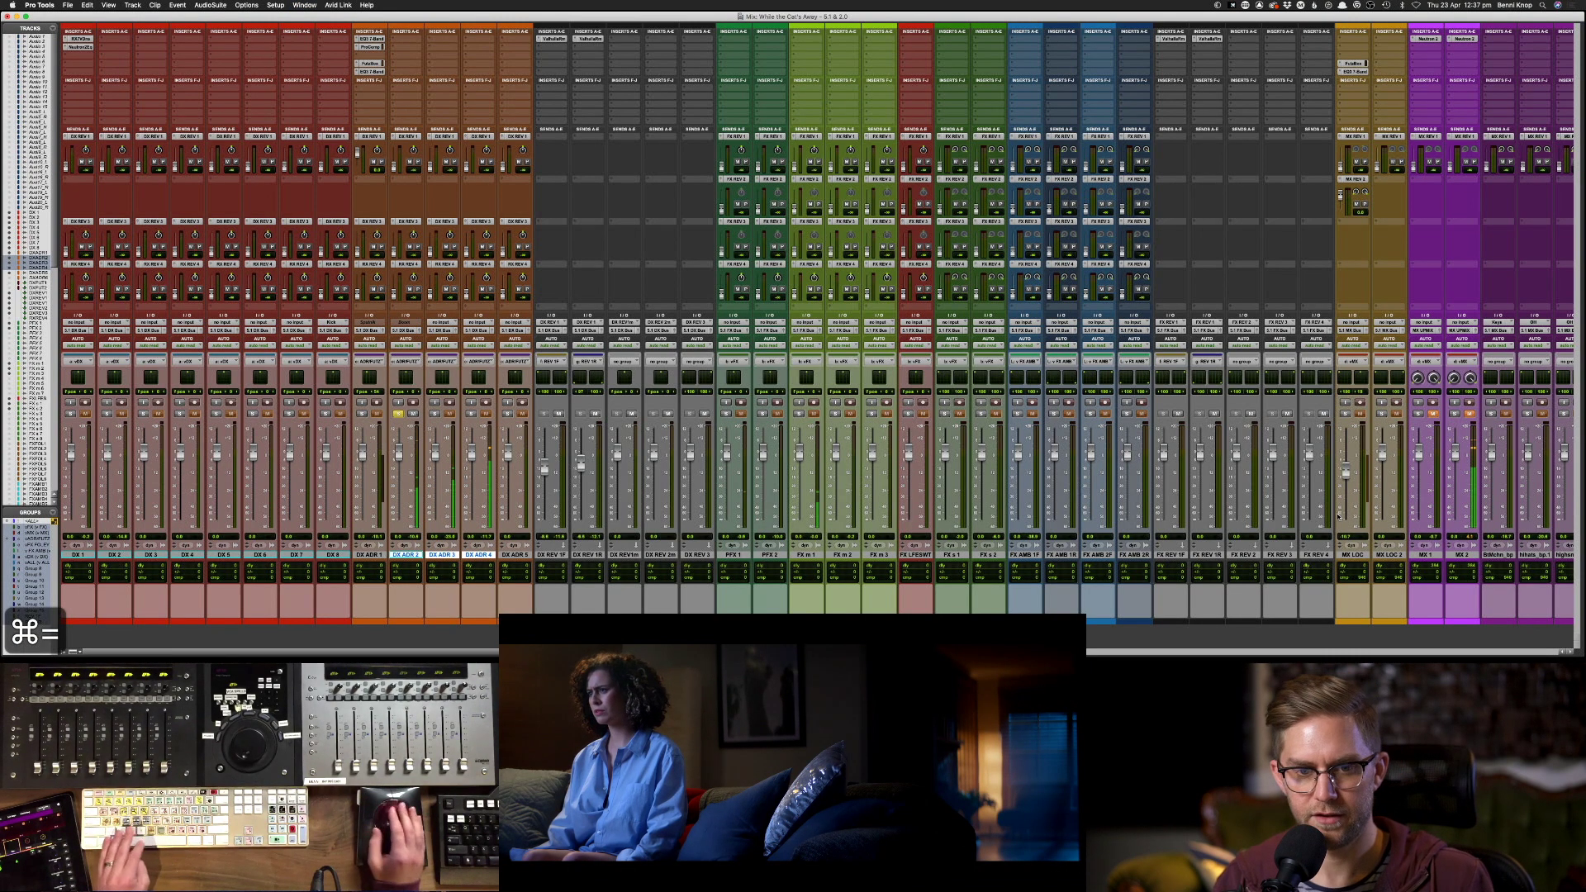
left_click(399, 413)
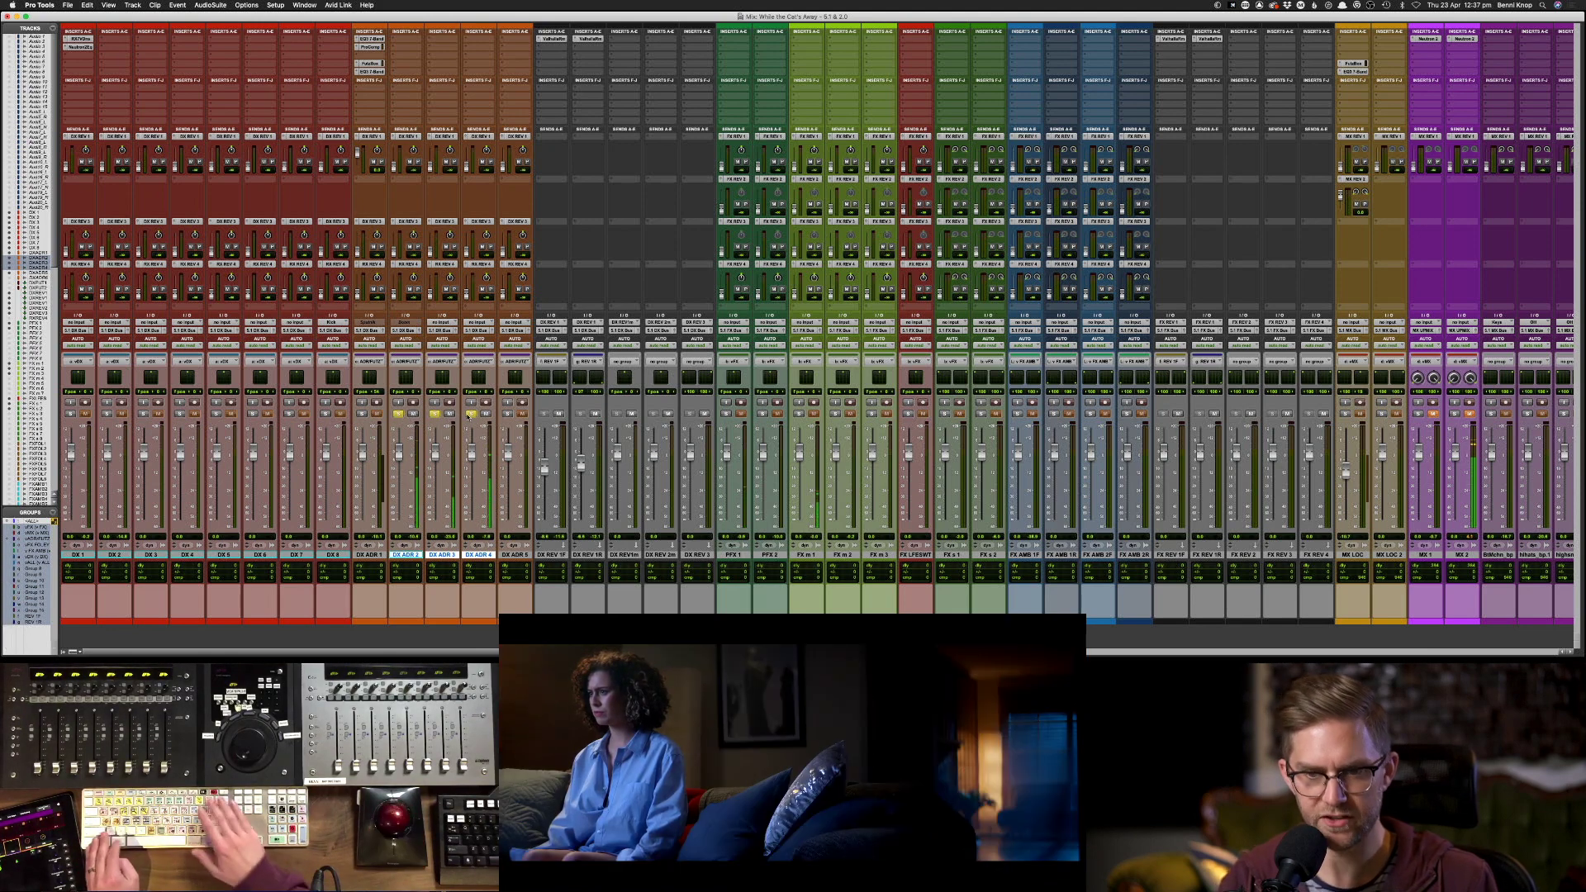
key("super+equal")
- Select the run of MiniDV Tape Camcorder effects clips and play it back from about 5:44
scroll(1017, 434, "down", 5)
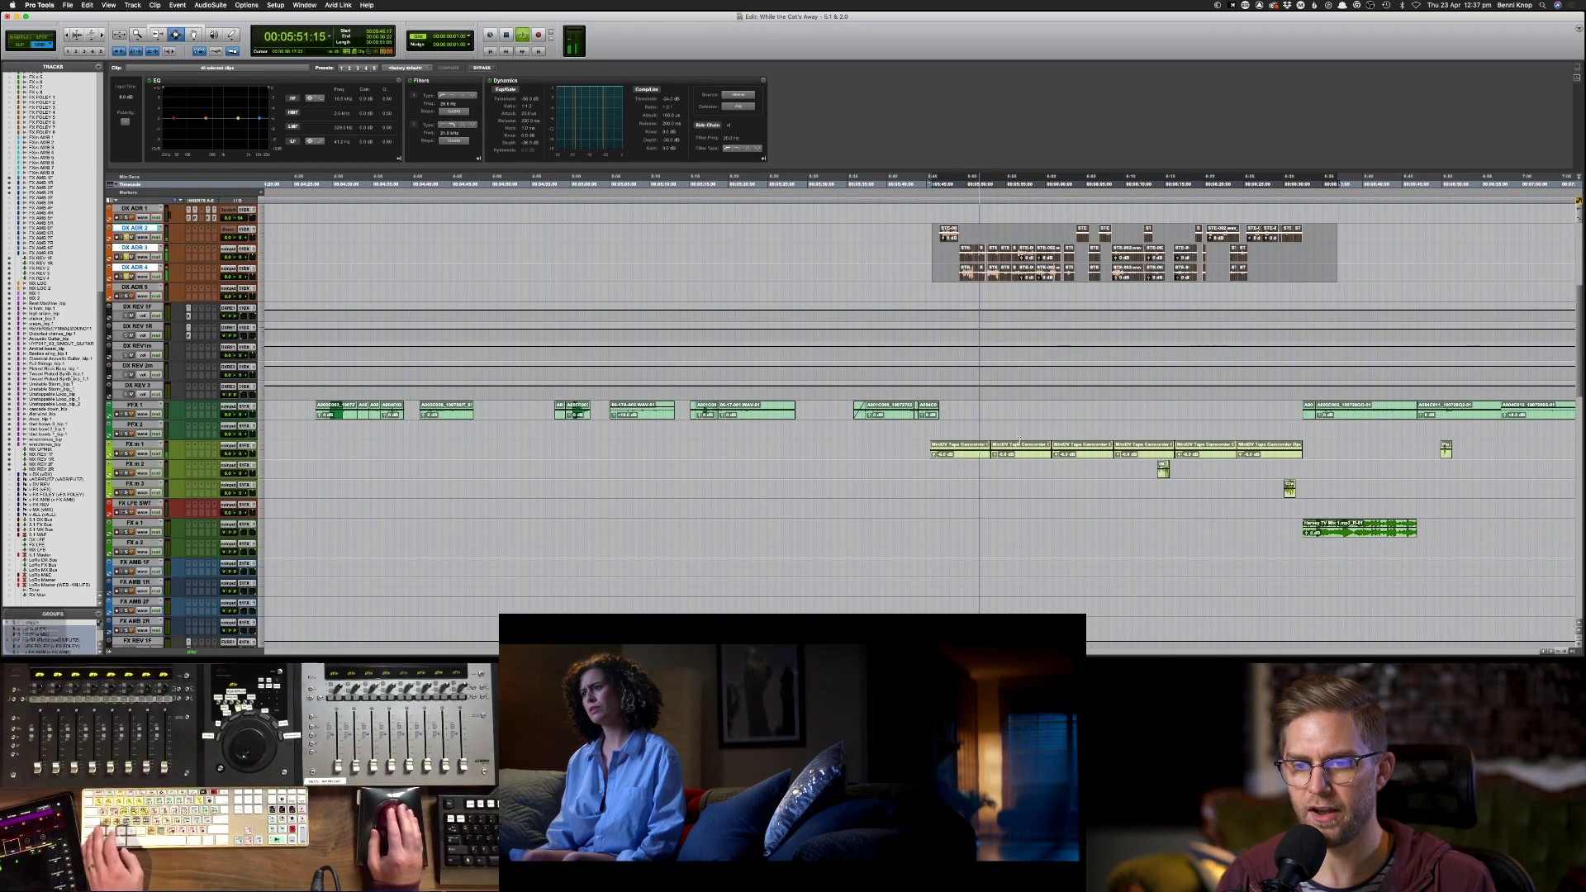
left_click(931, 453)
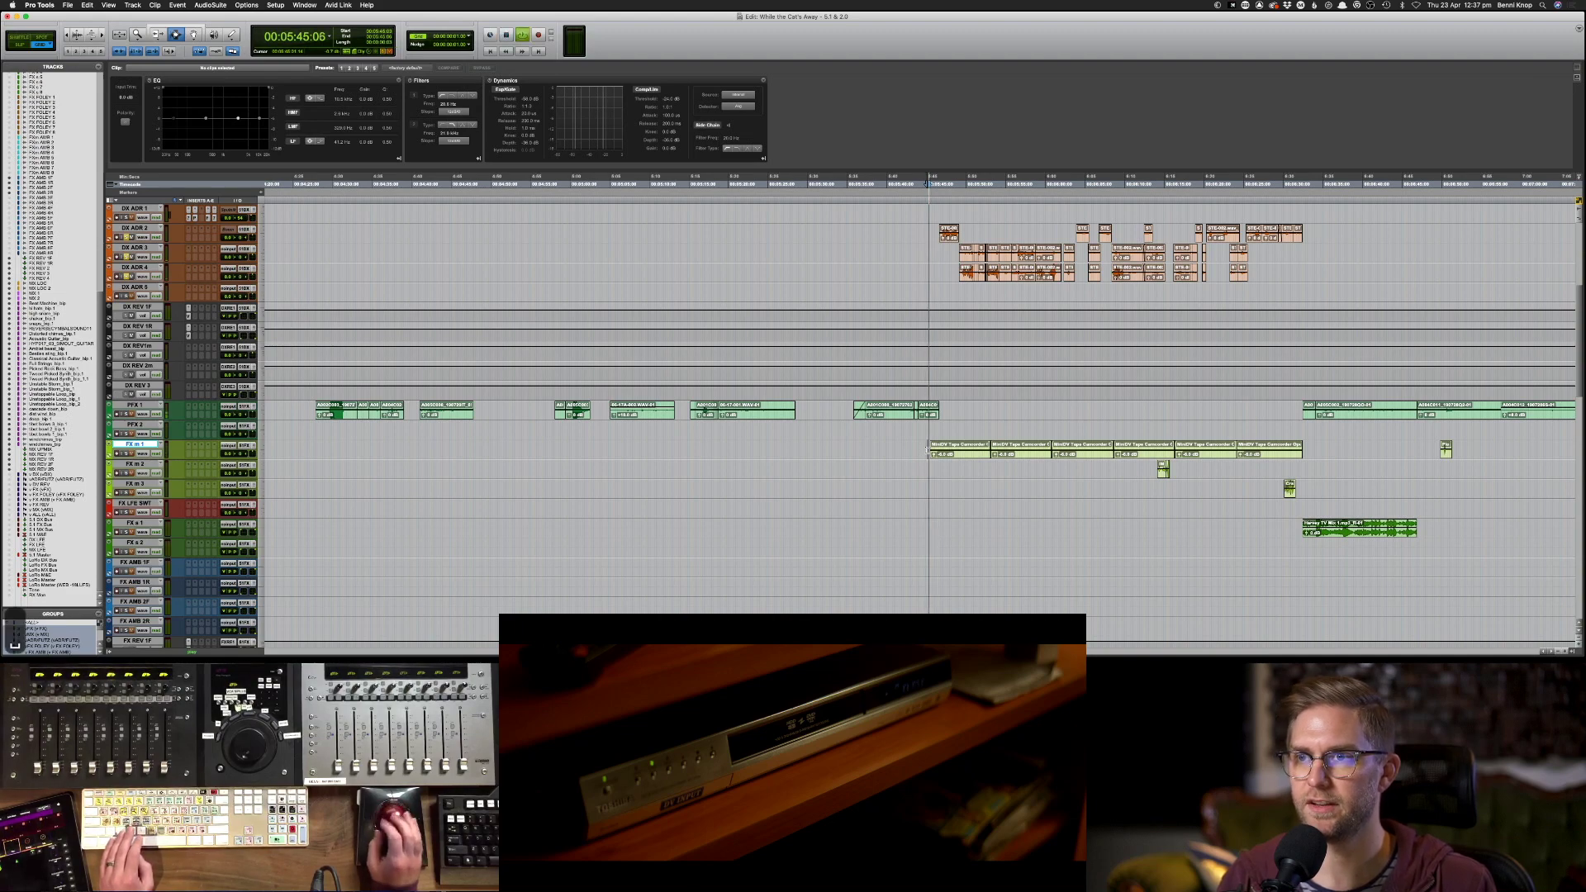
left_click_drag(927, 449, 1295, 449)
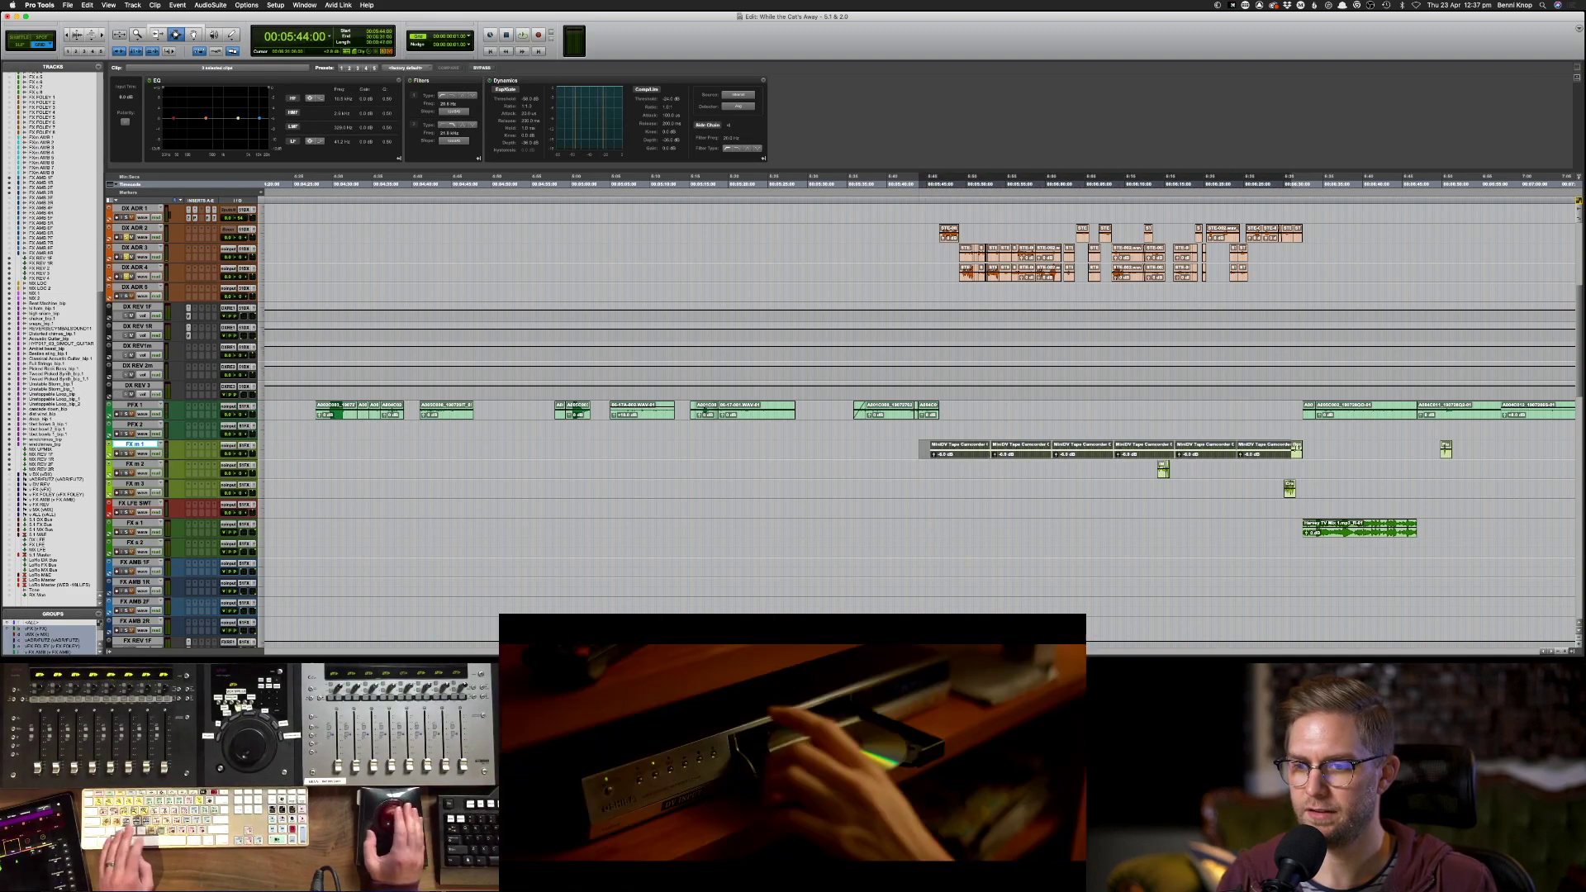
key("space")
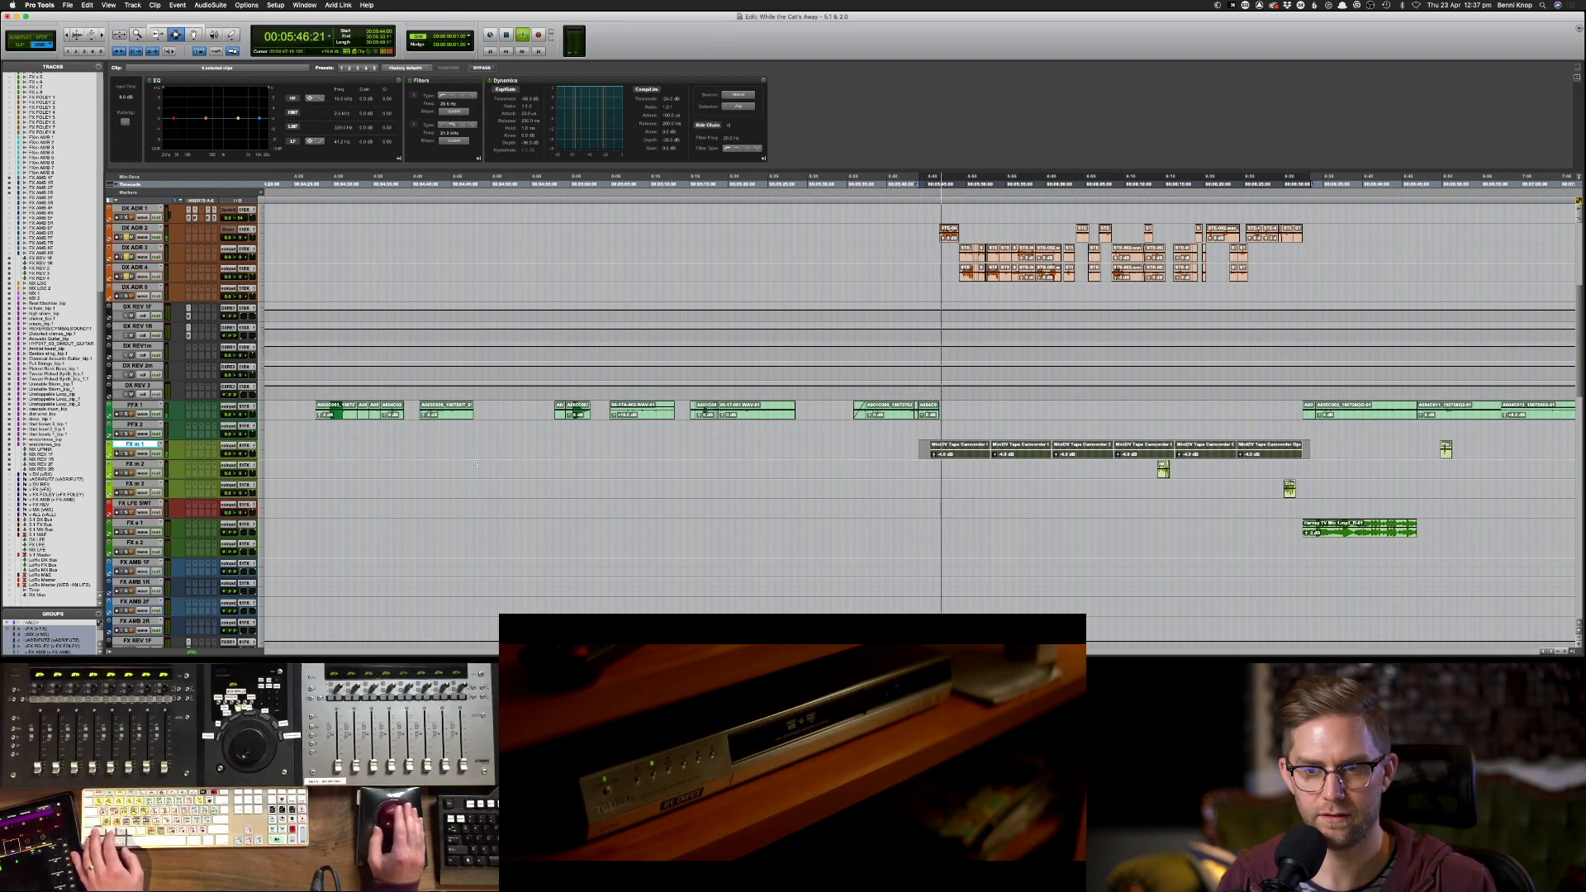
- Play the PFX 1 clips leading up to about 5:46 and fade out the end of the last one
left_click(908, 413)
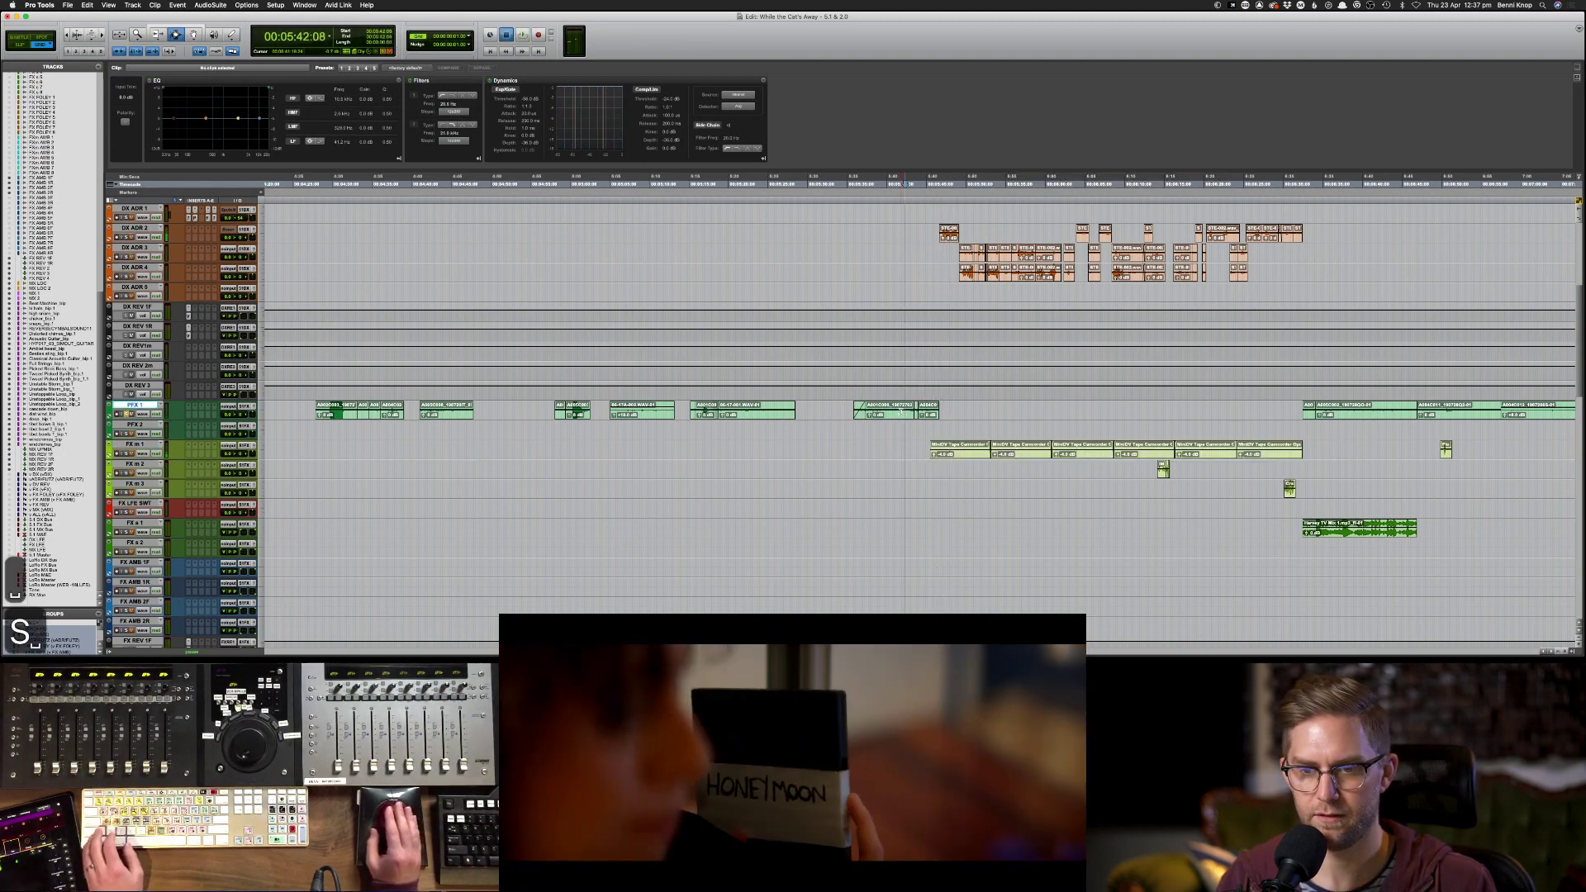
left_click_drag(851, 415, 980, 413)
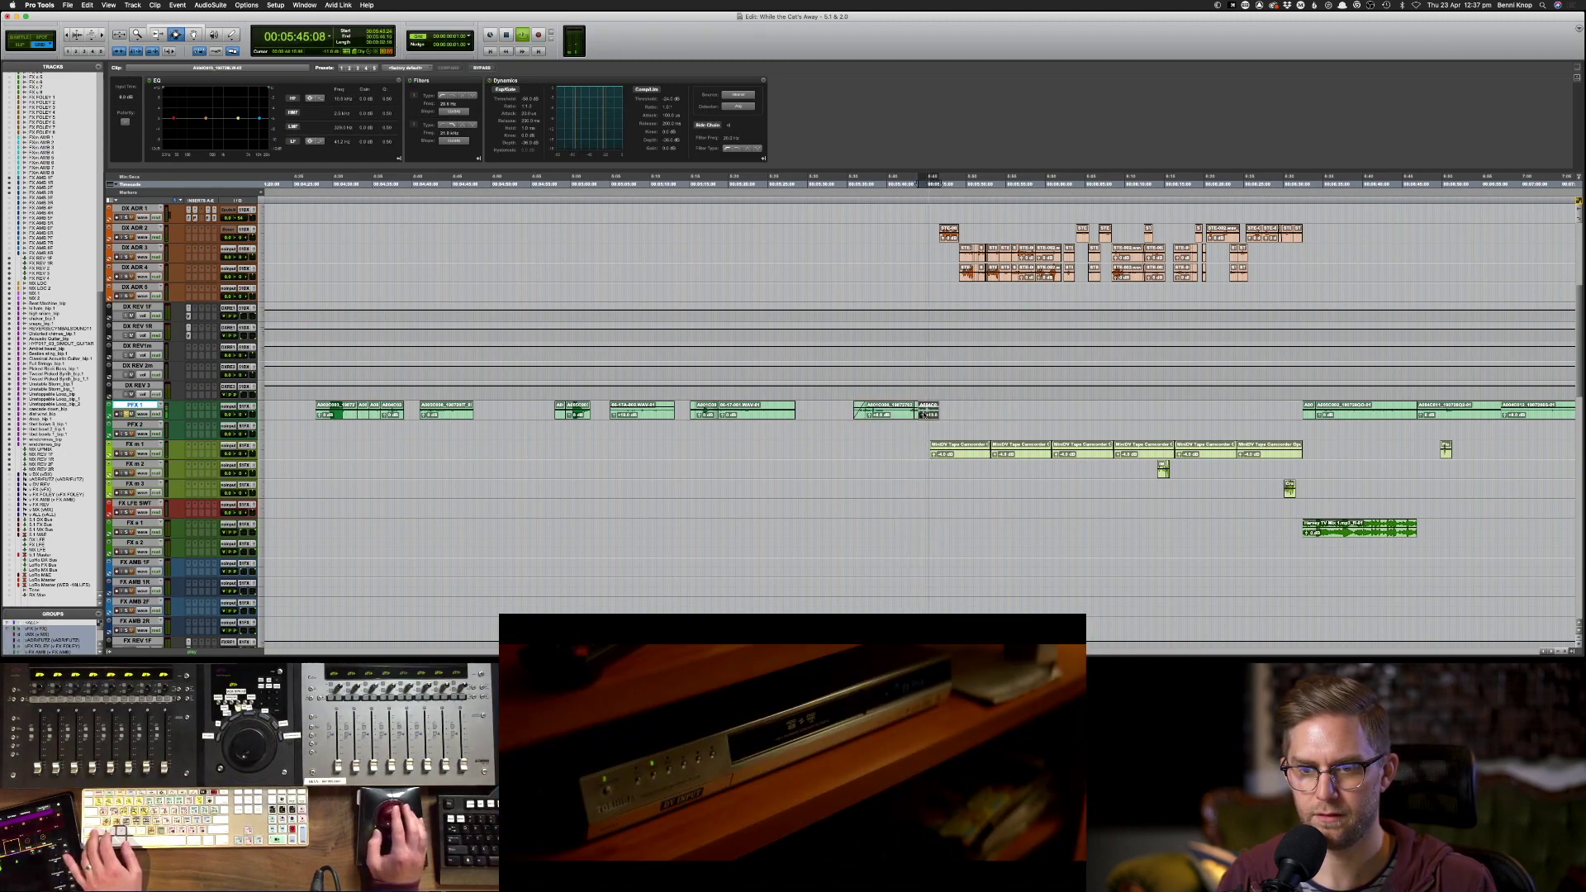
left_click(932, 411)
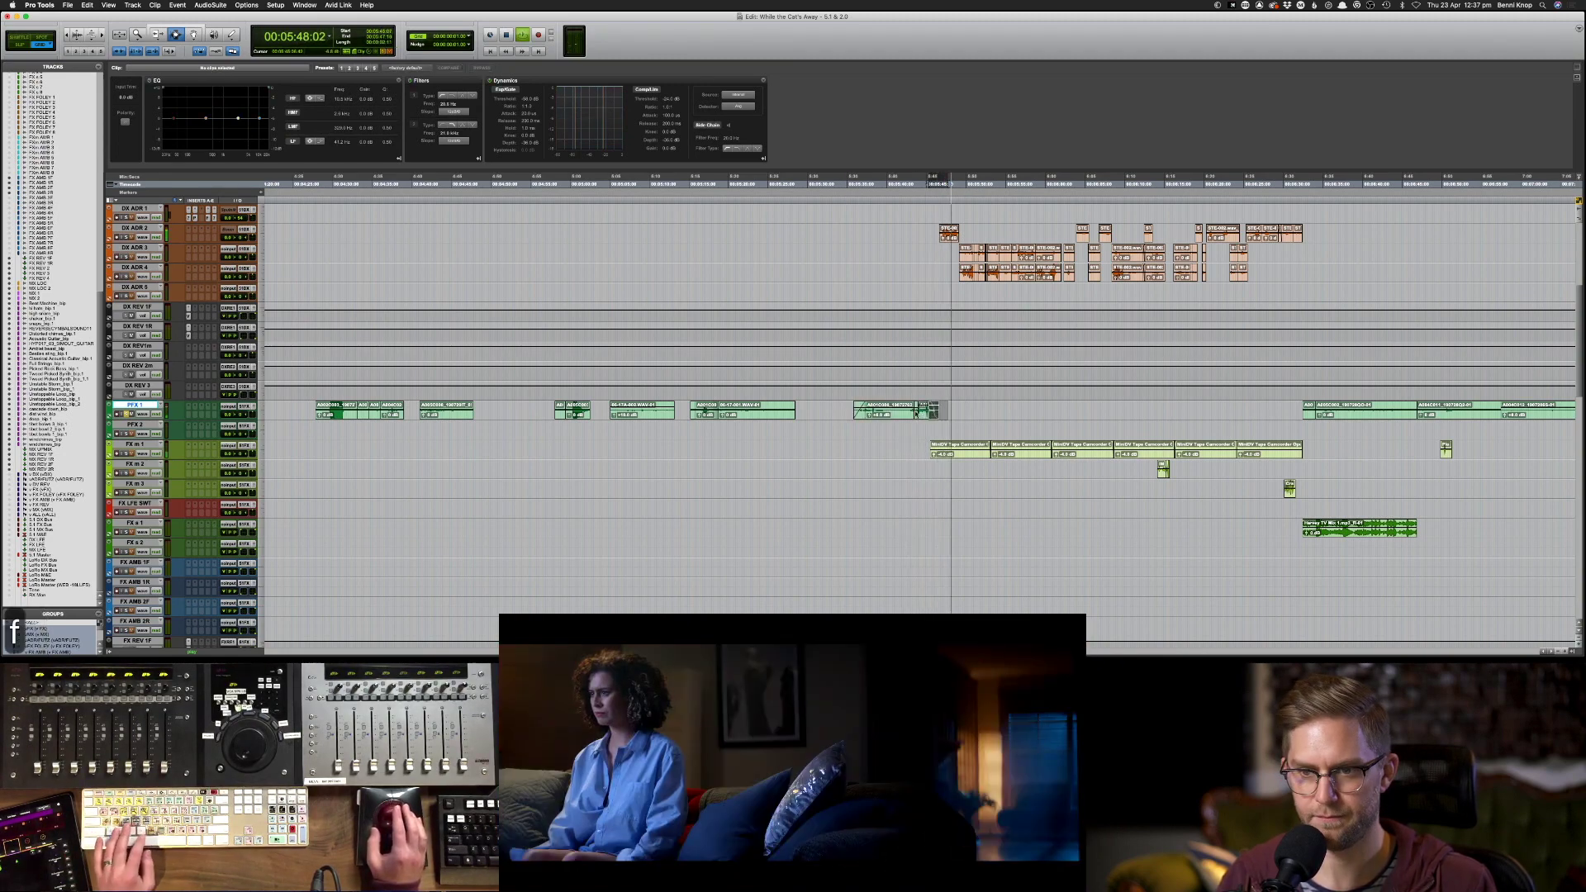
- Play the end of the last PFX 1 clip from about 5:43 and cut its low frequencies with clip EQ
key("space")
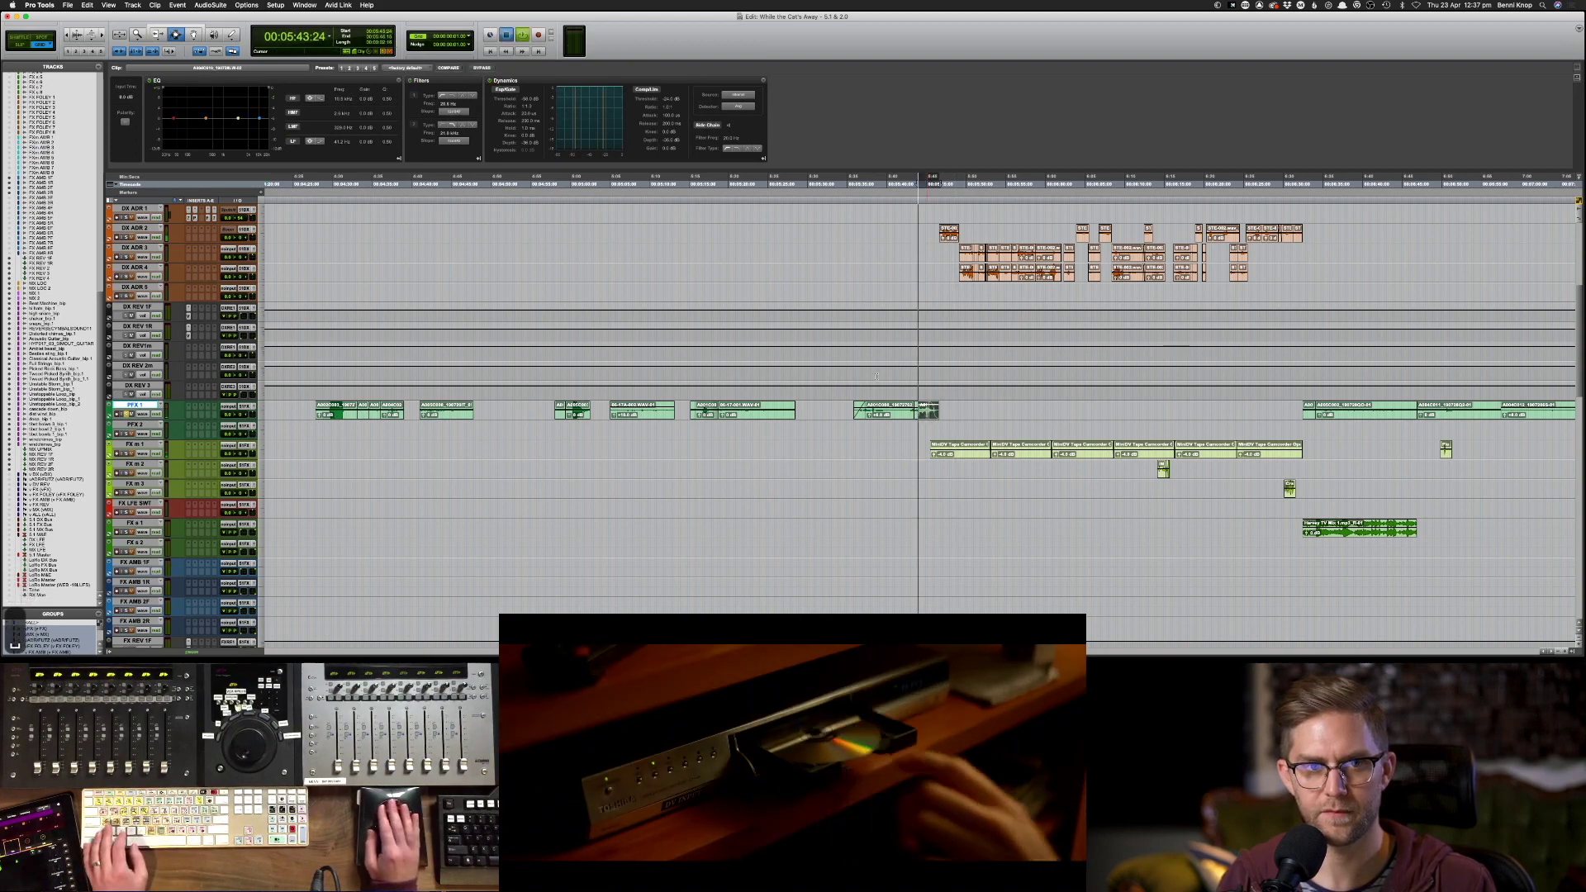
key("space")
left_click_drag(222, 134, 222, 143)
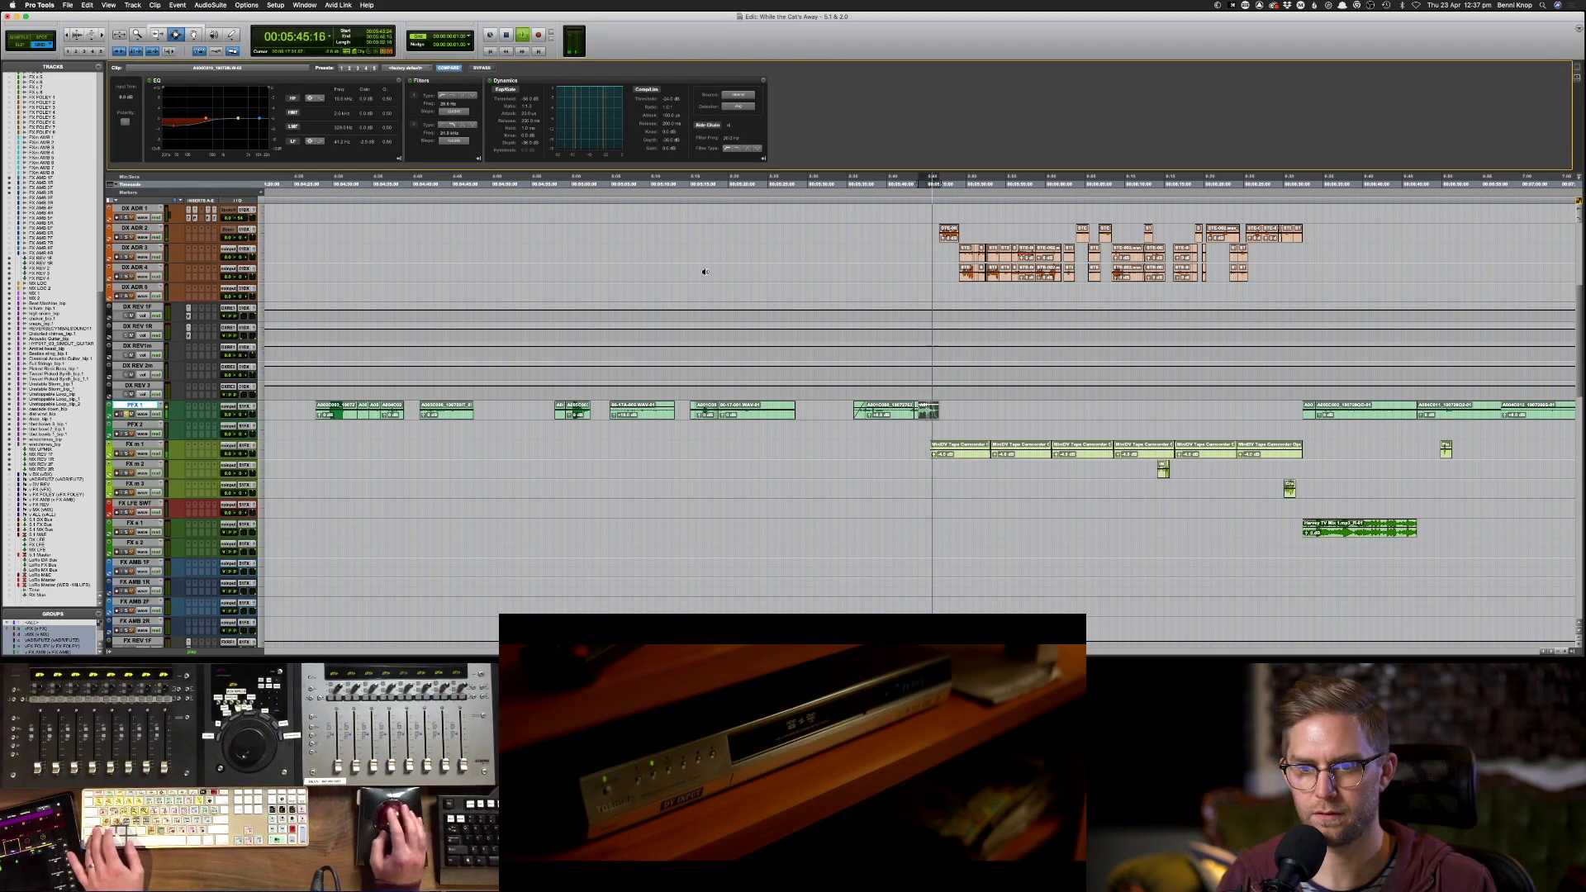
- Fade in the start of the MiniDV Tape Camcorder run on FX m 1 and dip the upper mids of all its clips with clip EQ
left_click(913, 417)
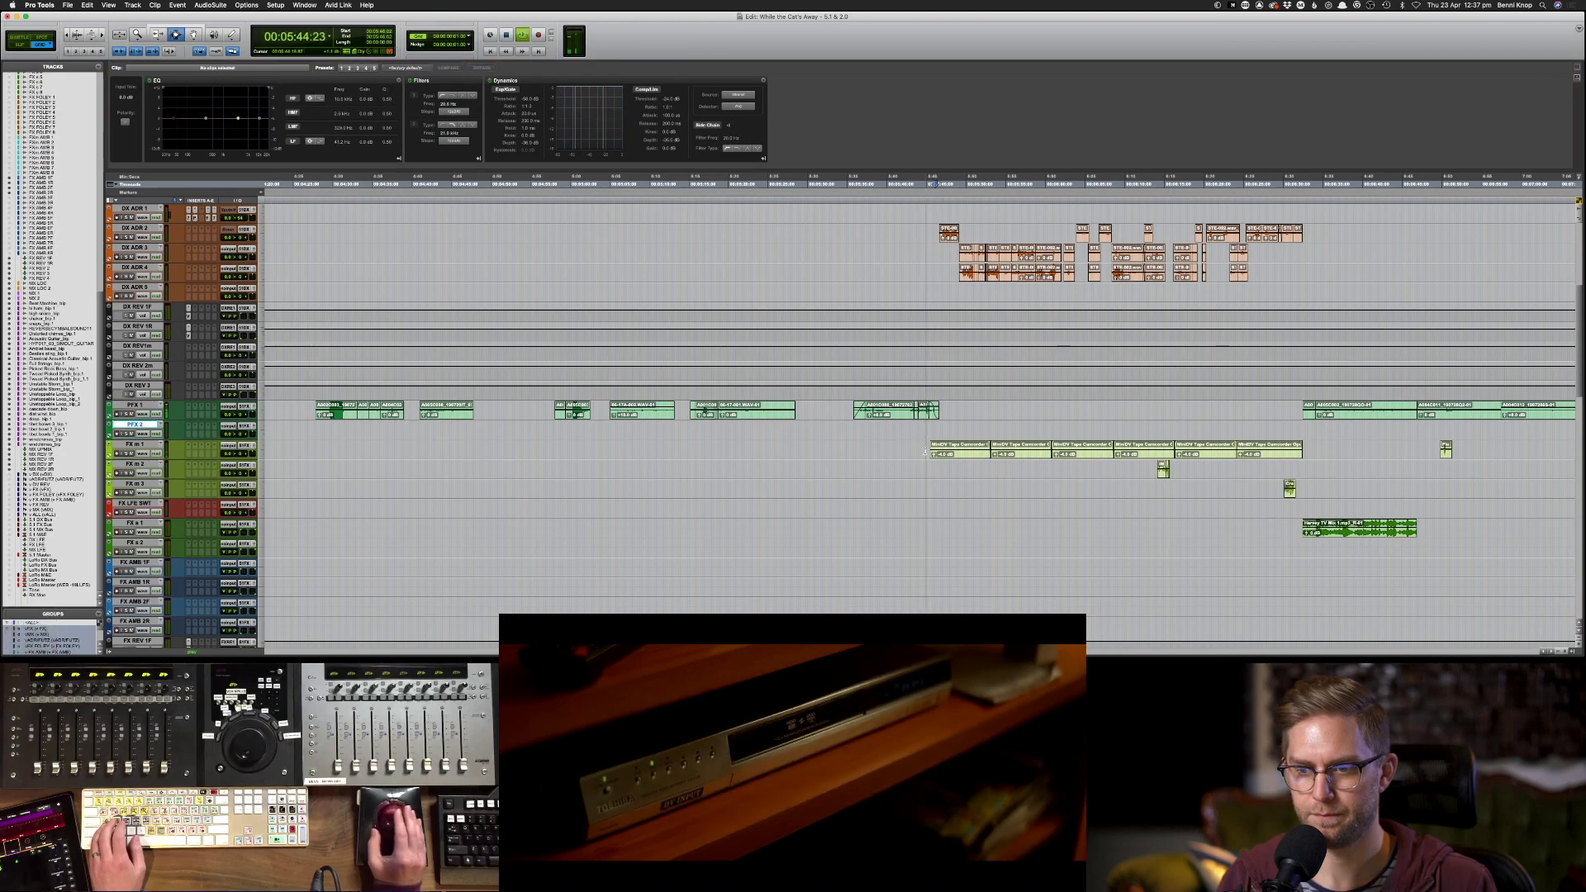
mouse_move(926, 423)
left_mouse_down()
mouse_move(1256, 442)
mouse_move(925, 444)
left_mouse_up()
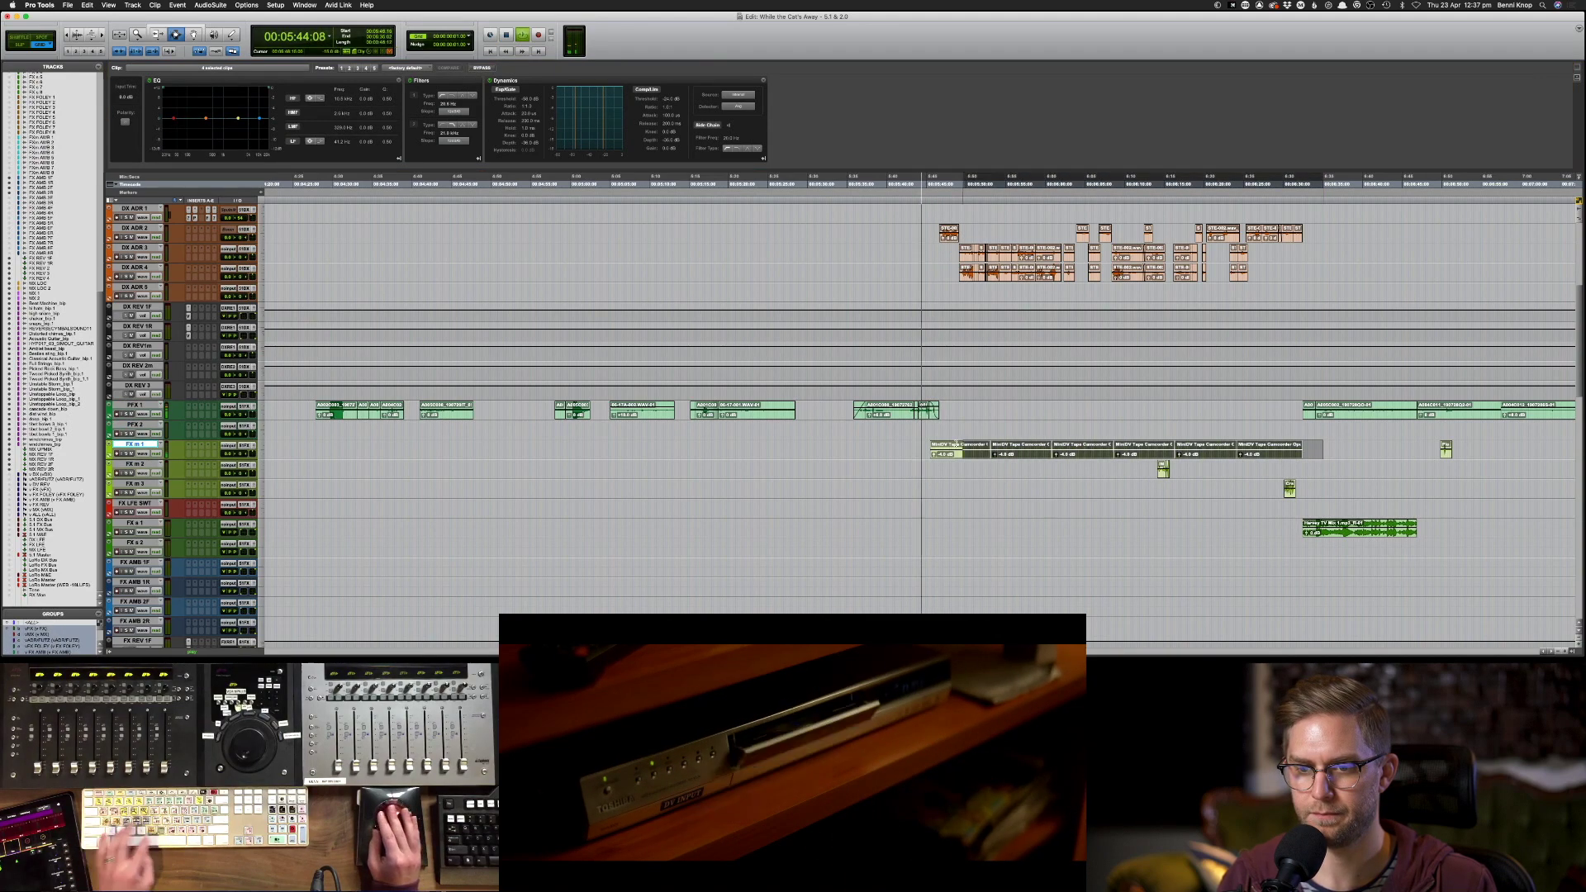
key("space")
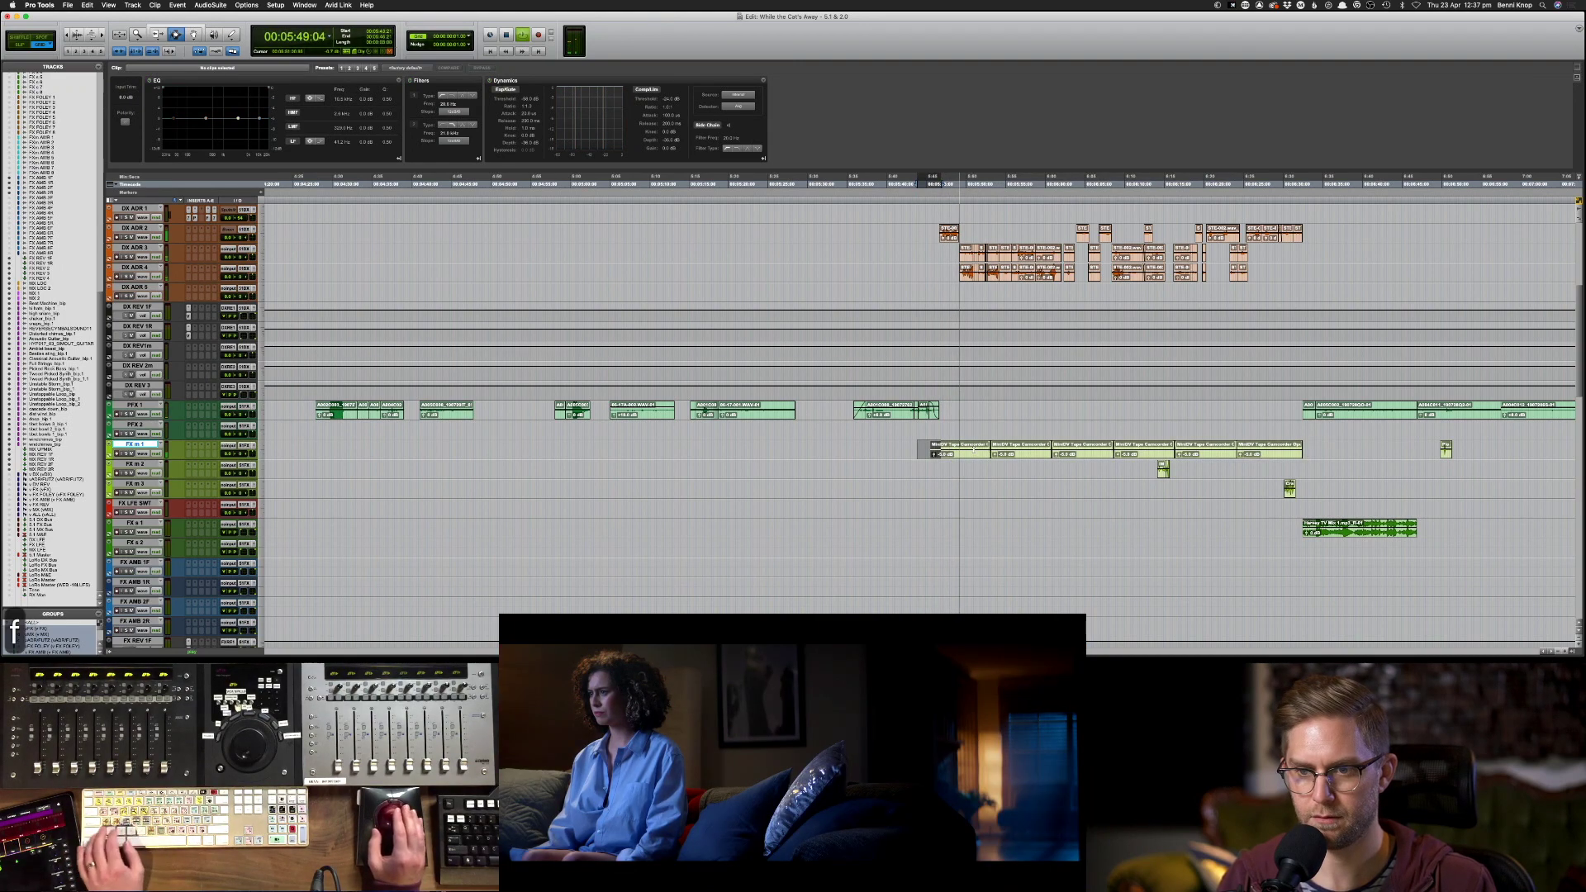
left_click(1268, 452, "shift")
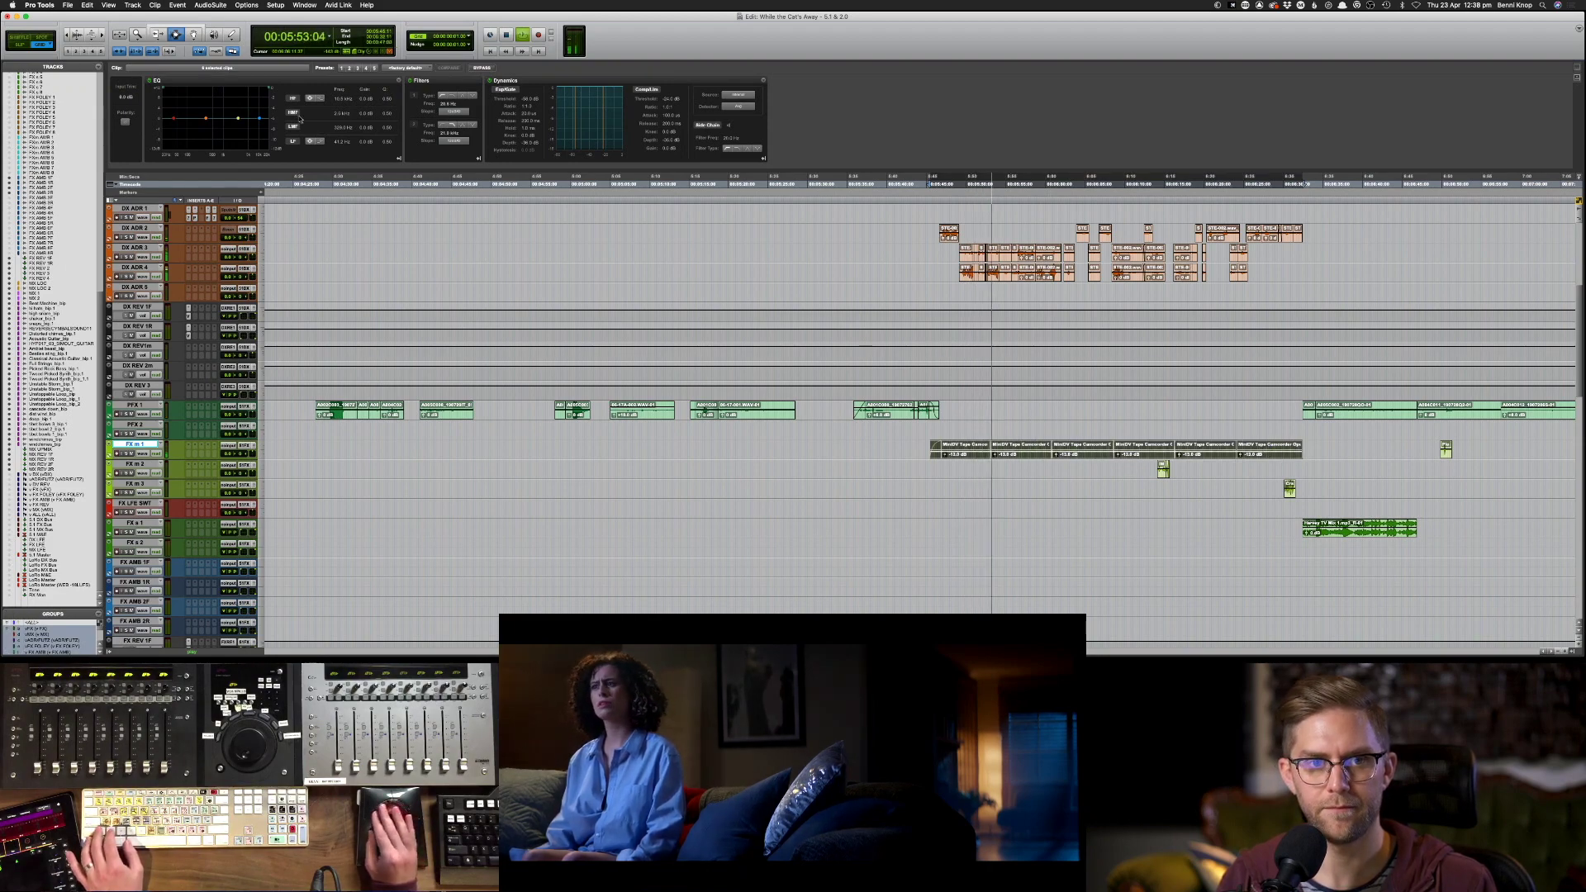
left_click_drag(238, 119, 249, 128)
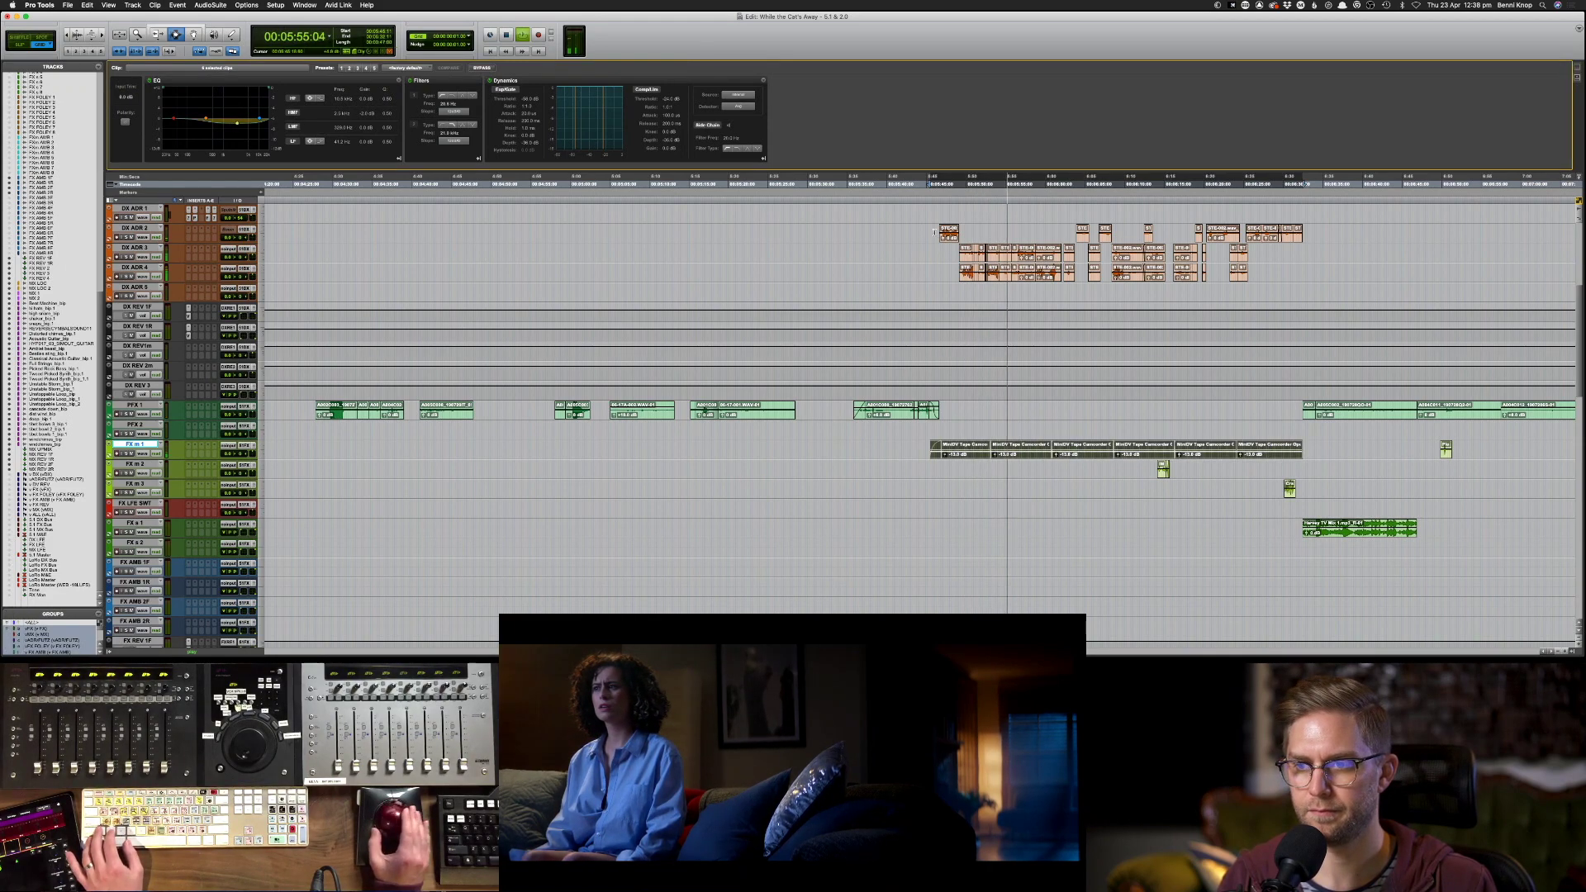
- Give DX ADR 2, 3 and 4 the same EQ 7-Band and Pro Compressor inserts as DX ADR 1
key("super+equal")
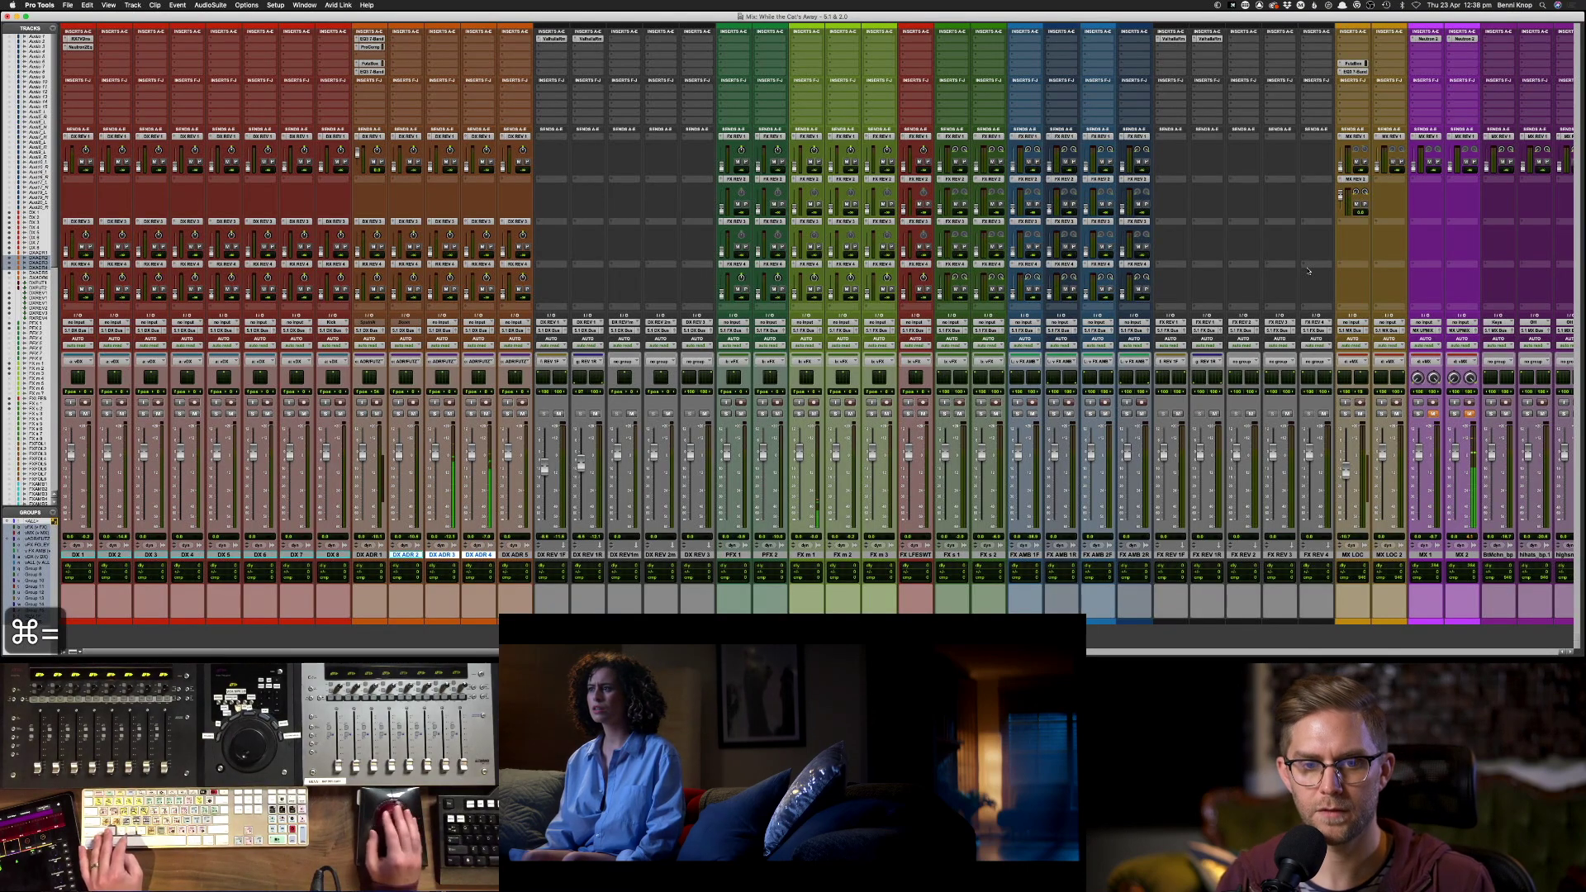
left_click(413, 39)
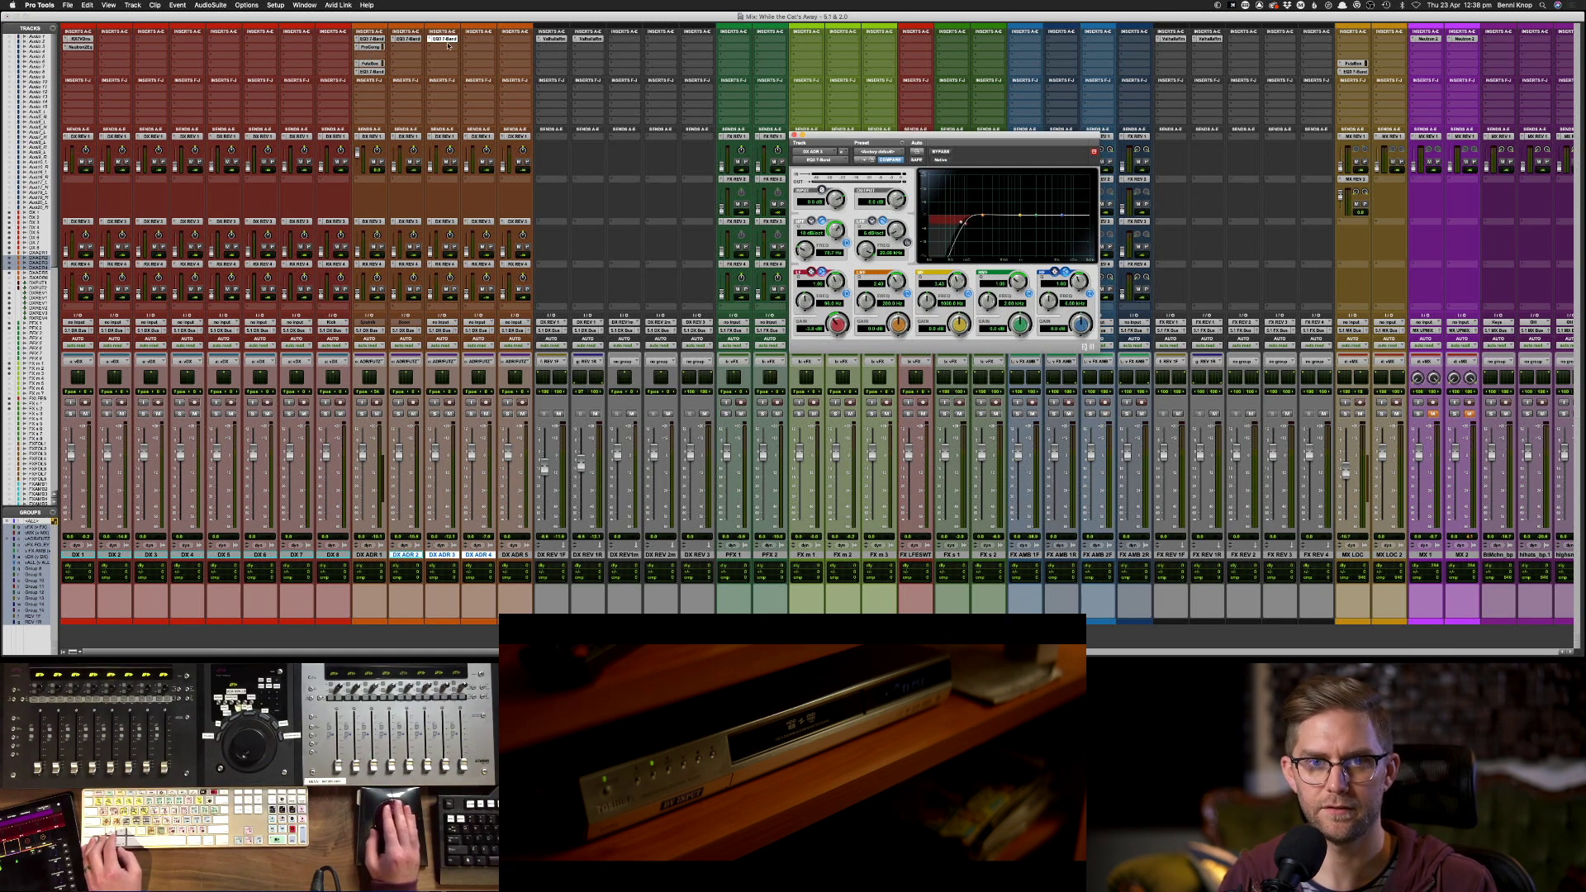
left_click_drag(449, 45, 478, 42)
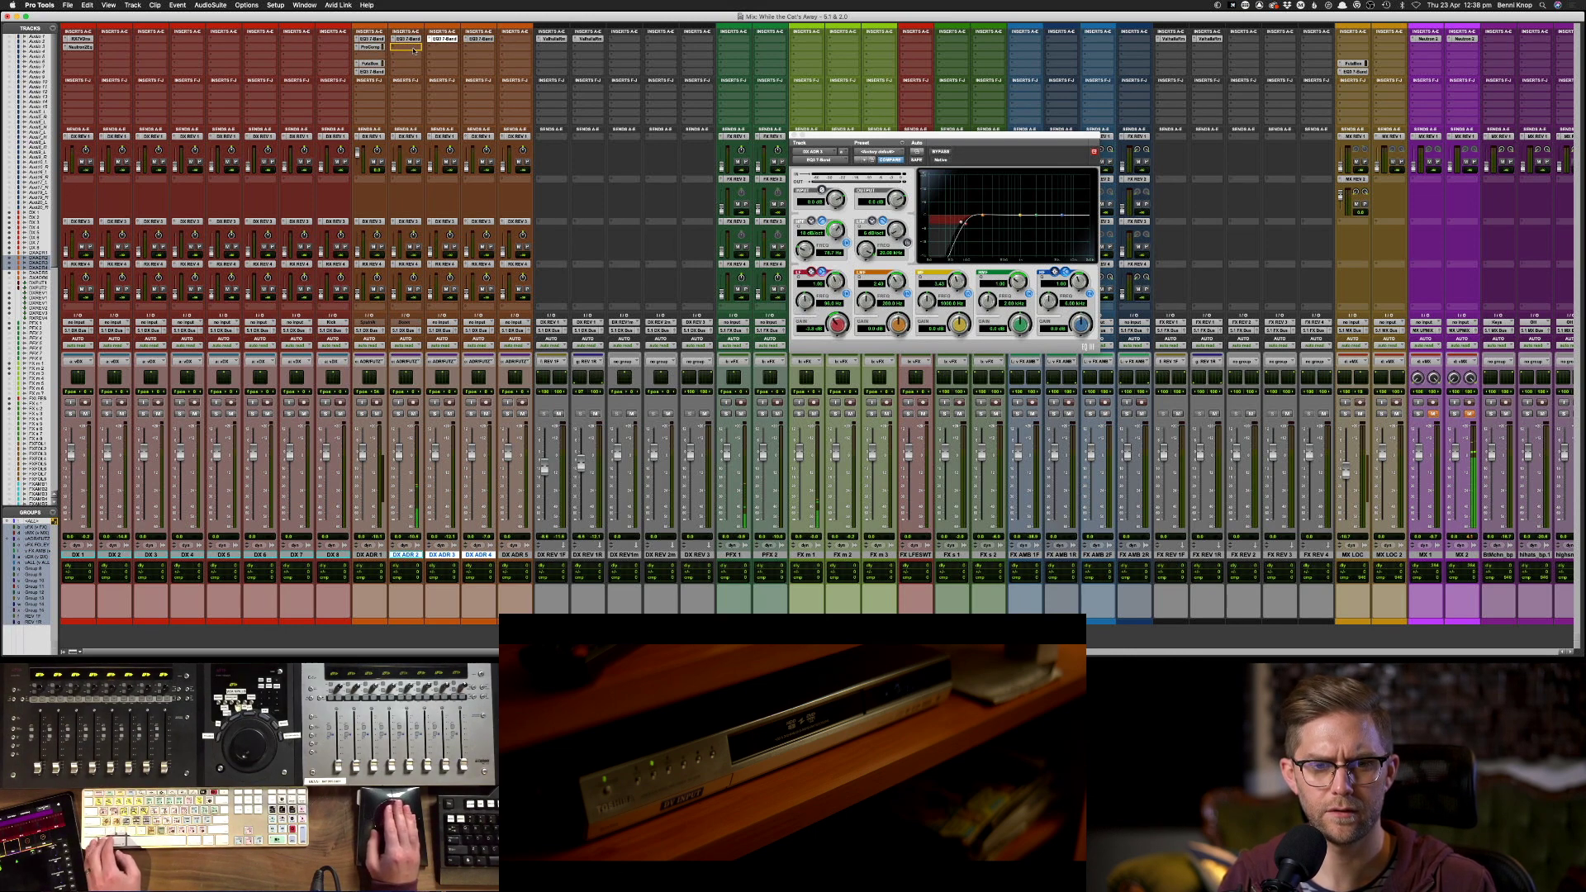
left_click_drag(414, 51, 481, 47)
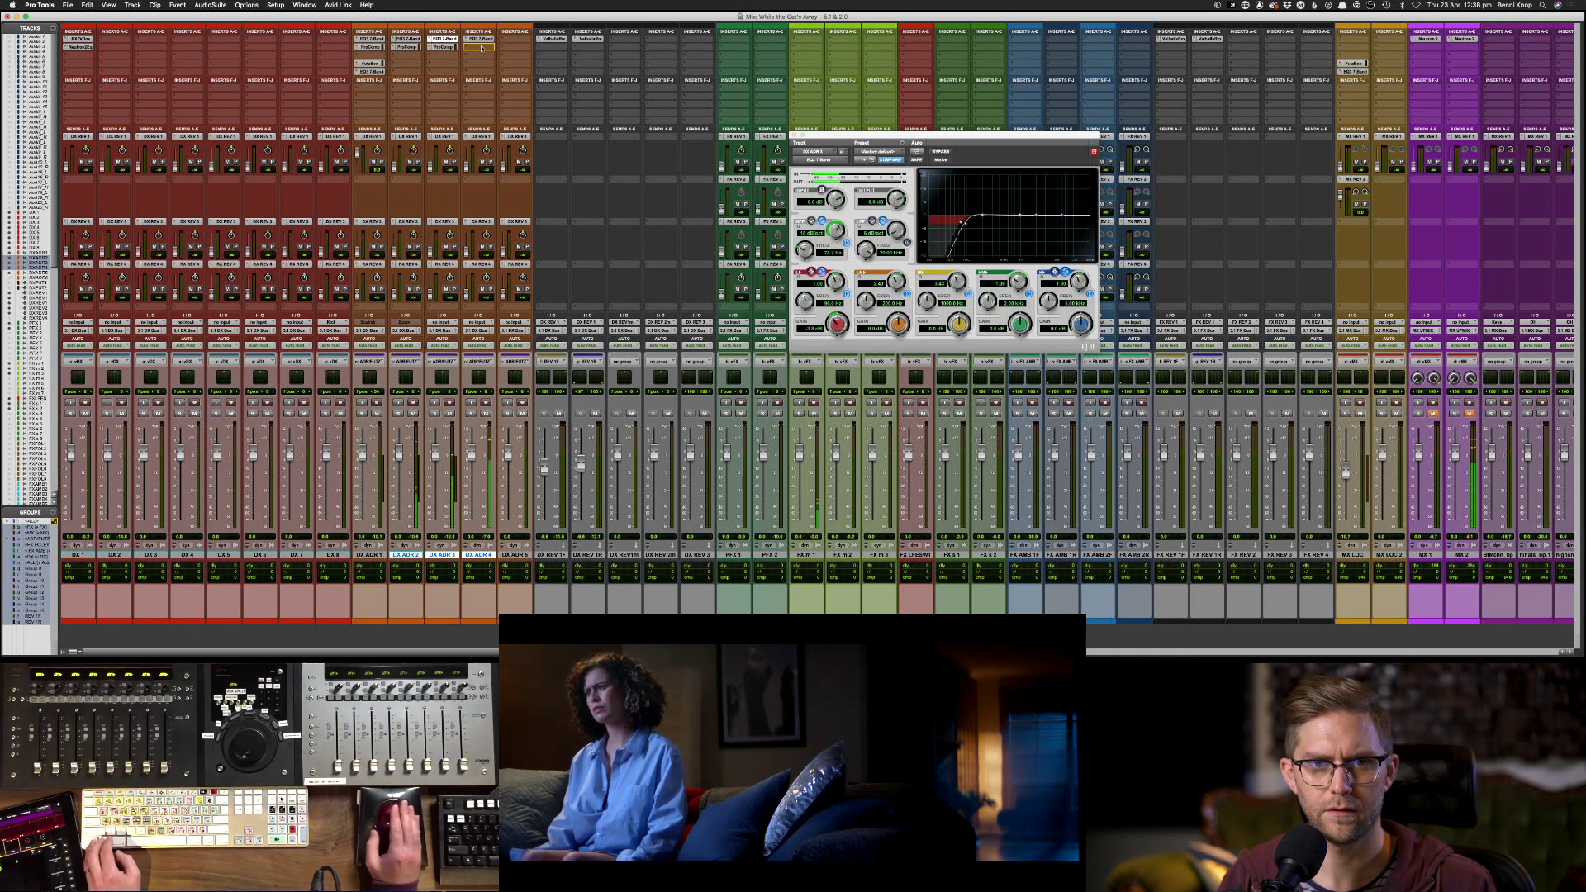
- Adjust the compressor makeup gain on the ADR tracks and notch a narrow midrange band in the DX ADR 2 EQ
left_click(413, 47)
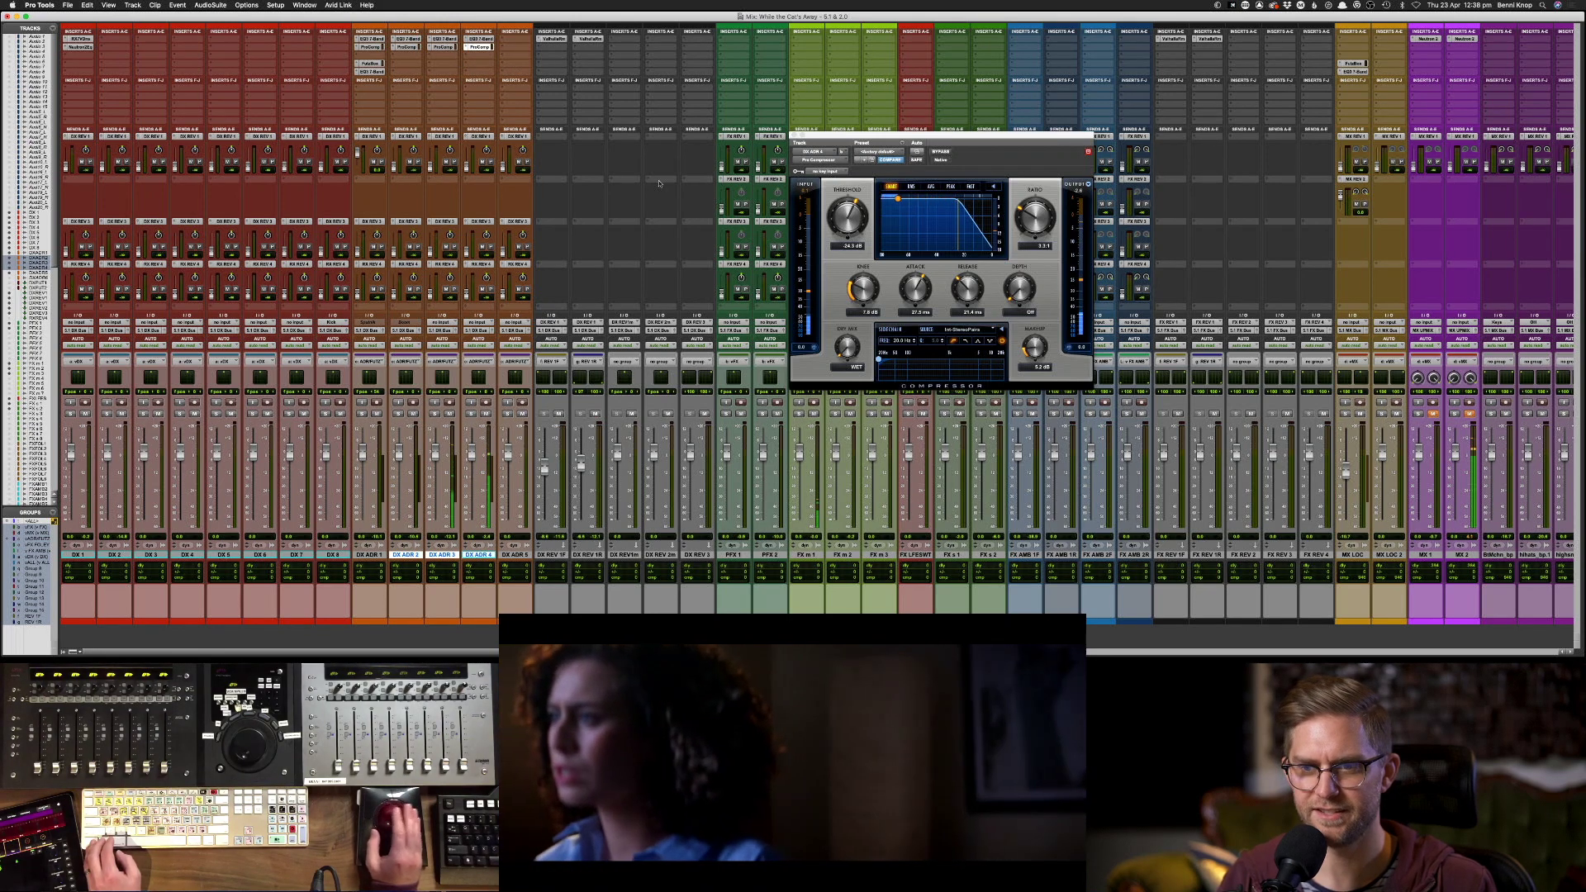
left_click_drag(1034, 347, 1033, 364)
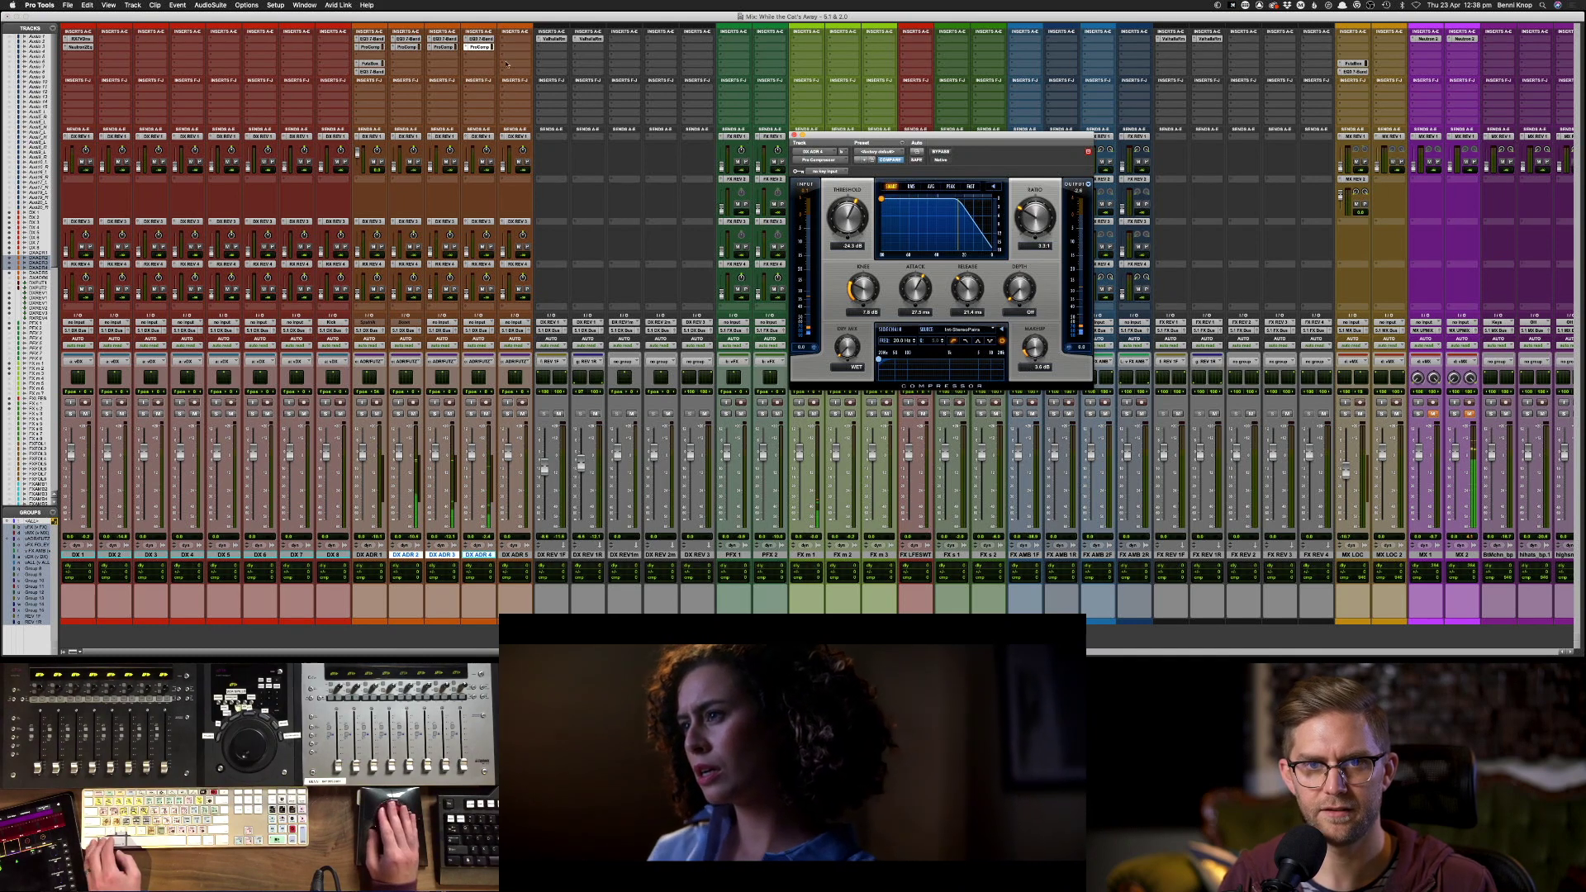
left_click(406, 39)
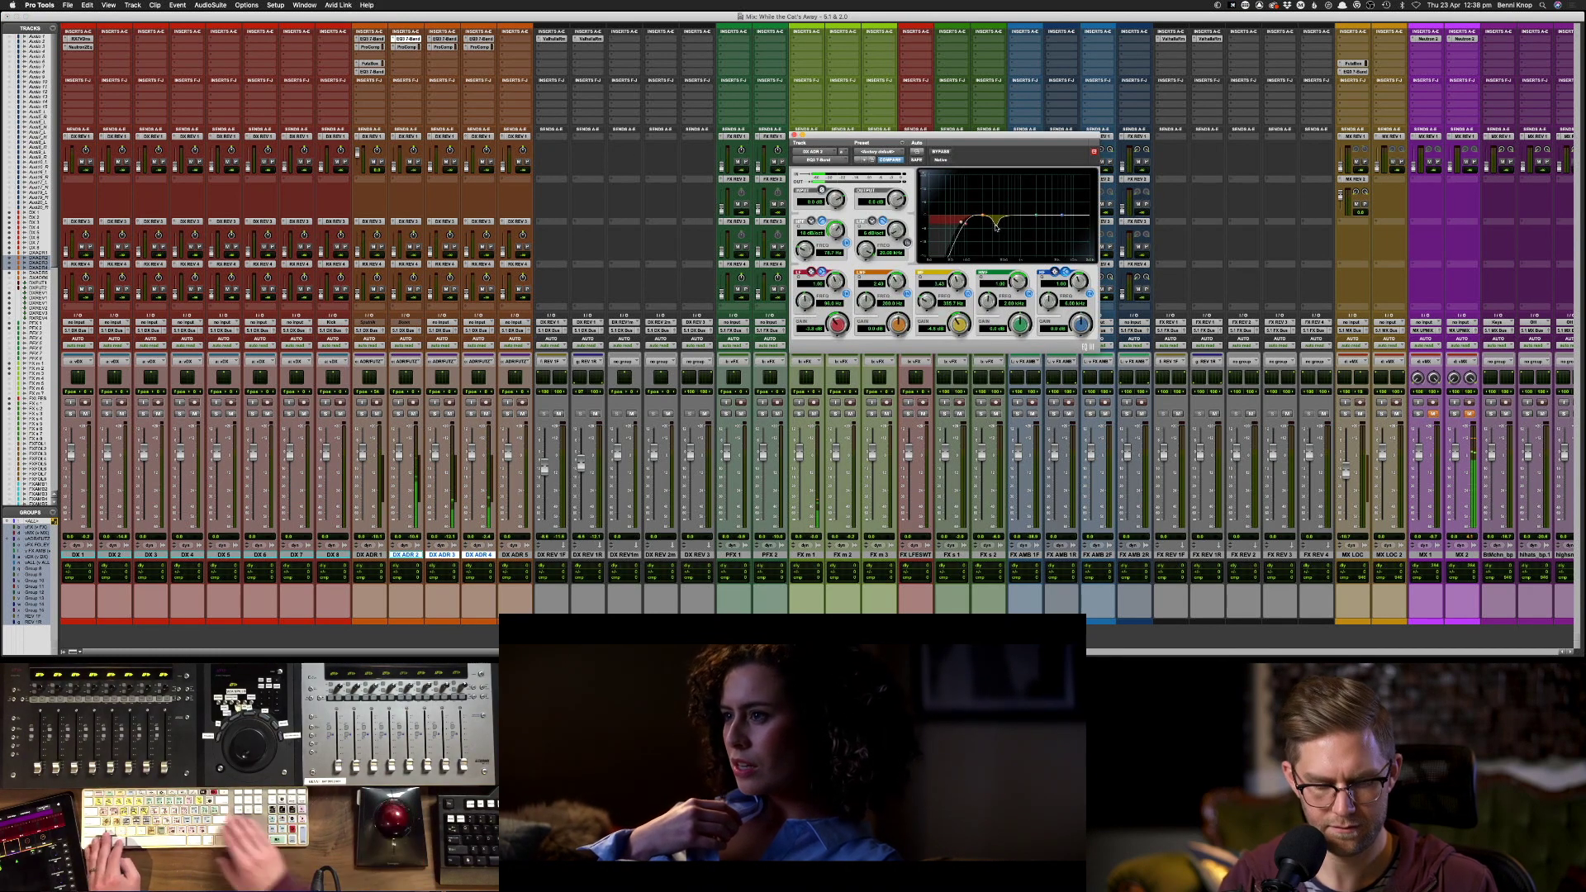
key("super+equal")
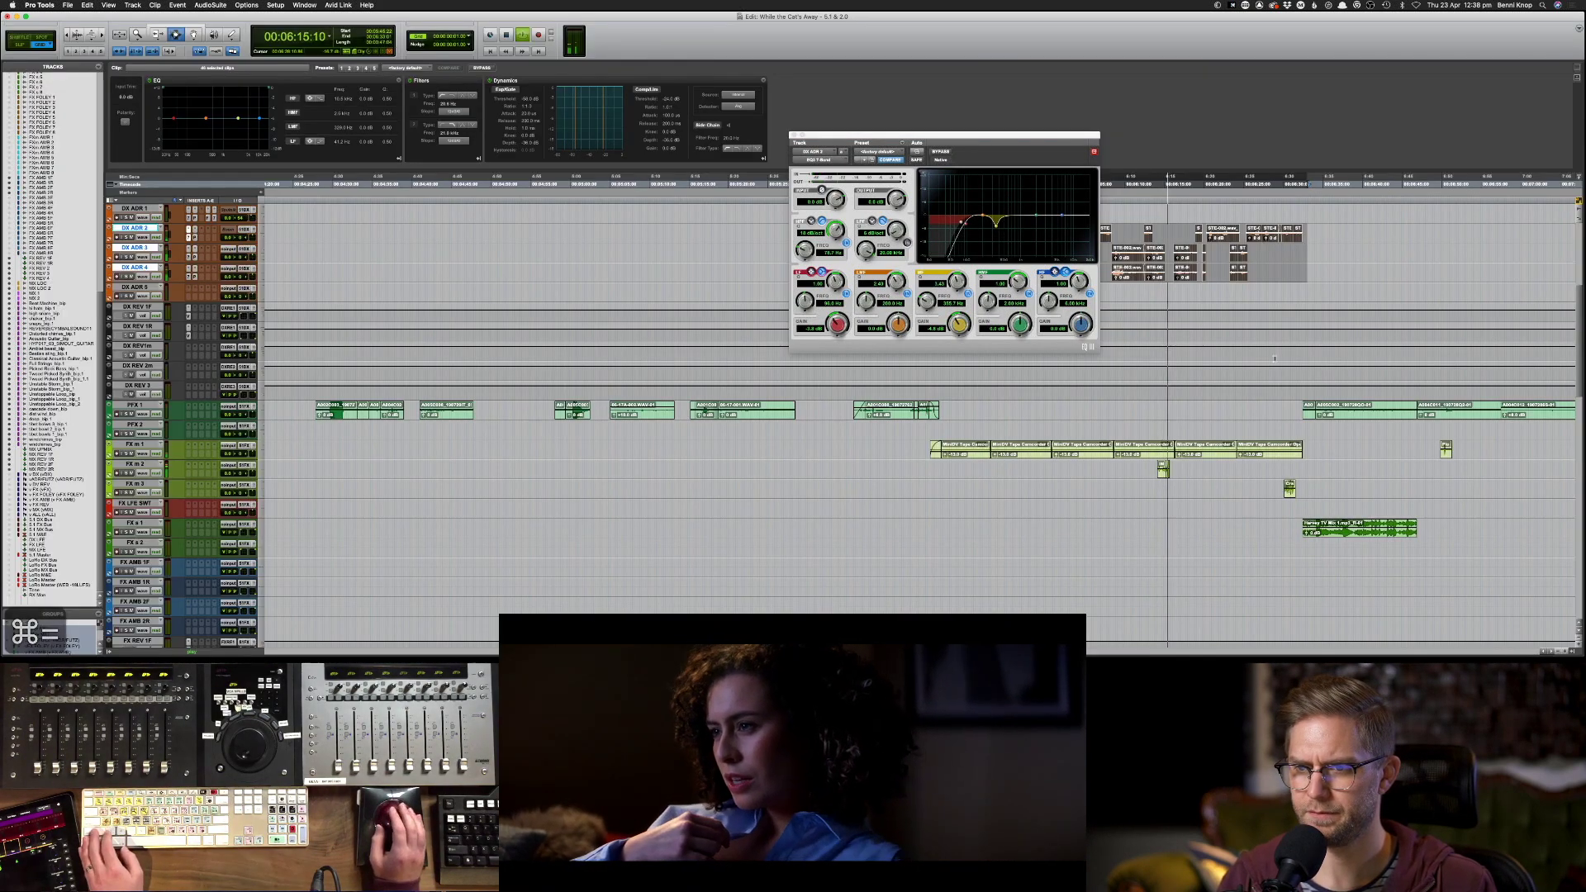
scroll(1326, 556, "up", 2)
left_click(795, 135)
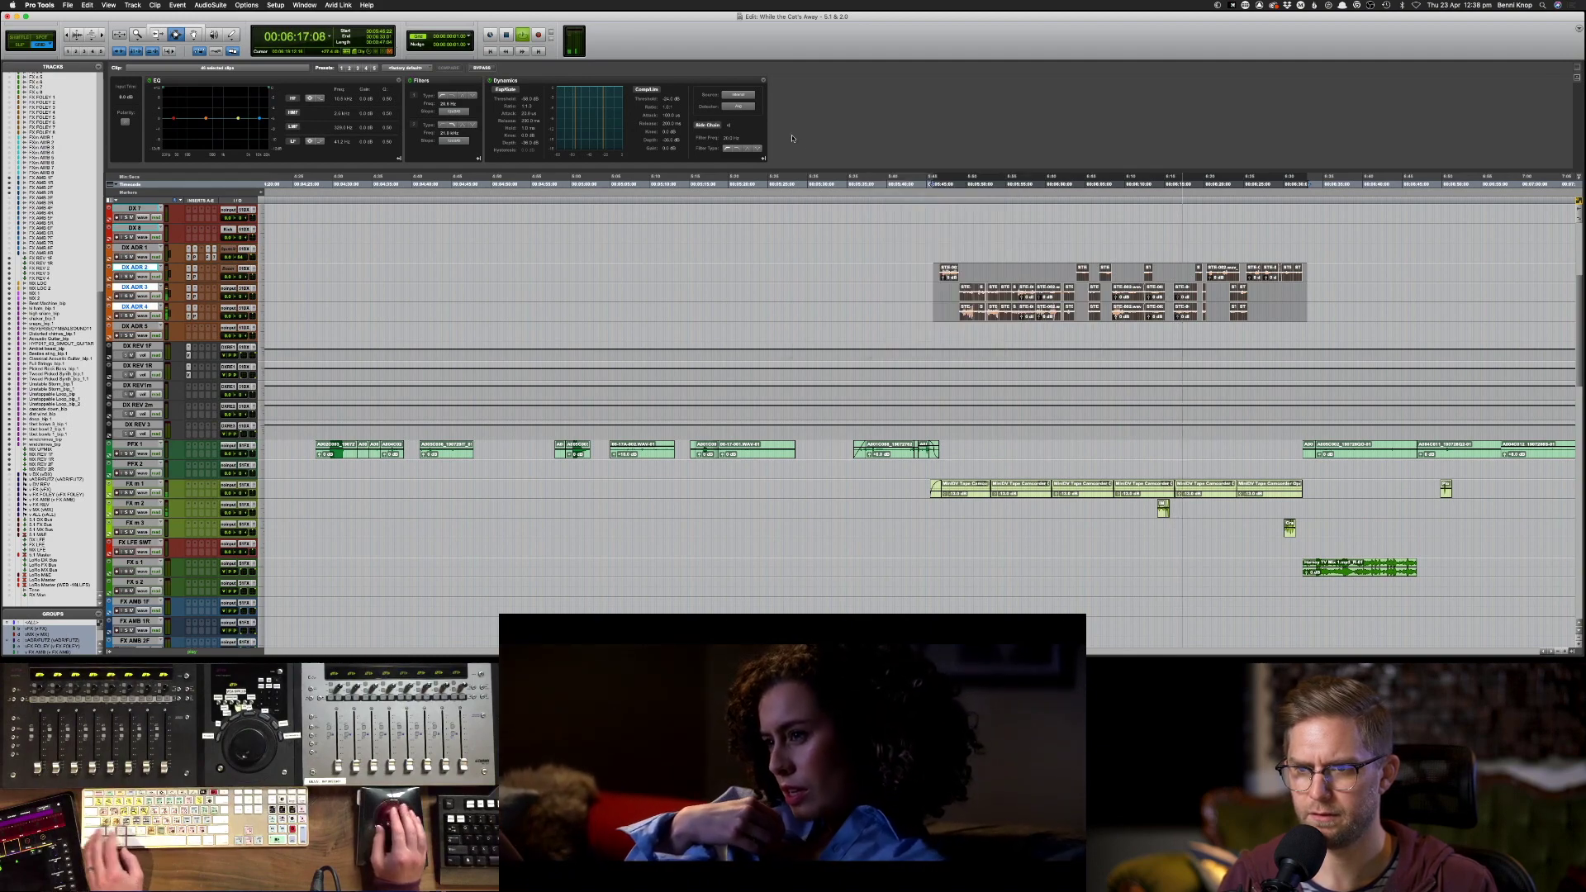
- Play the ADR section from about 5:47 and select the run of clips on DX ADR 2, 3 and 4
left_click(948, 272)
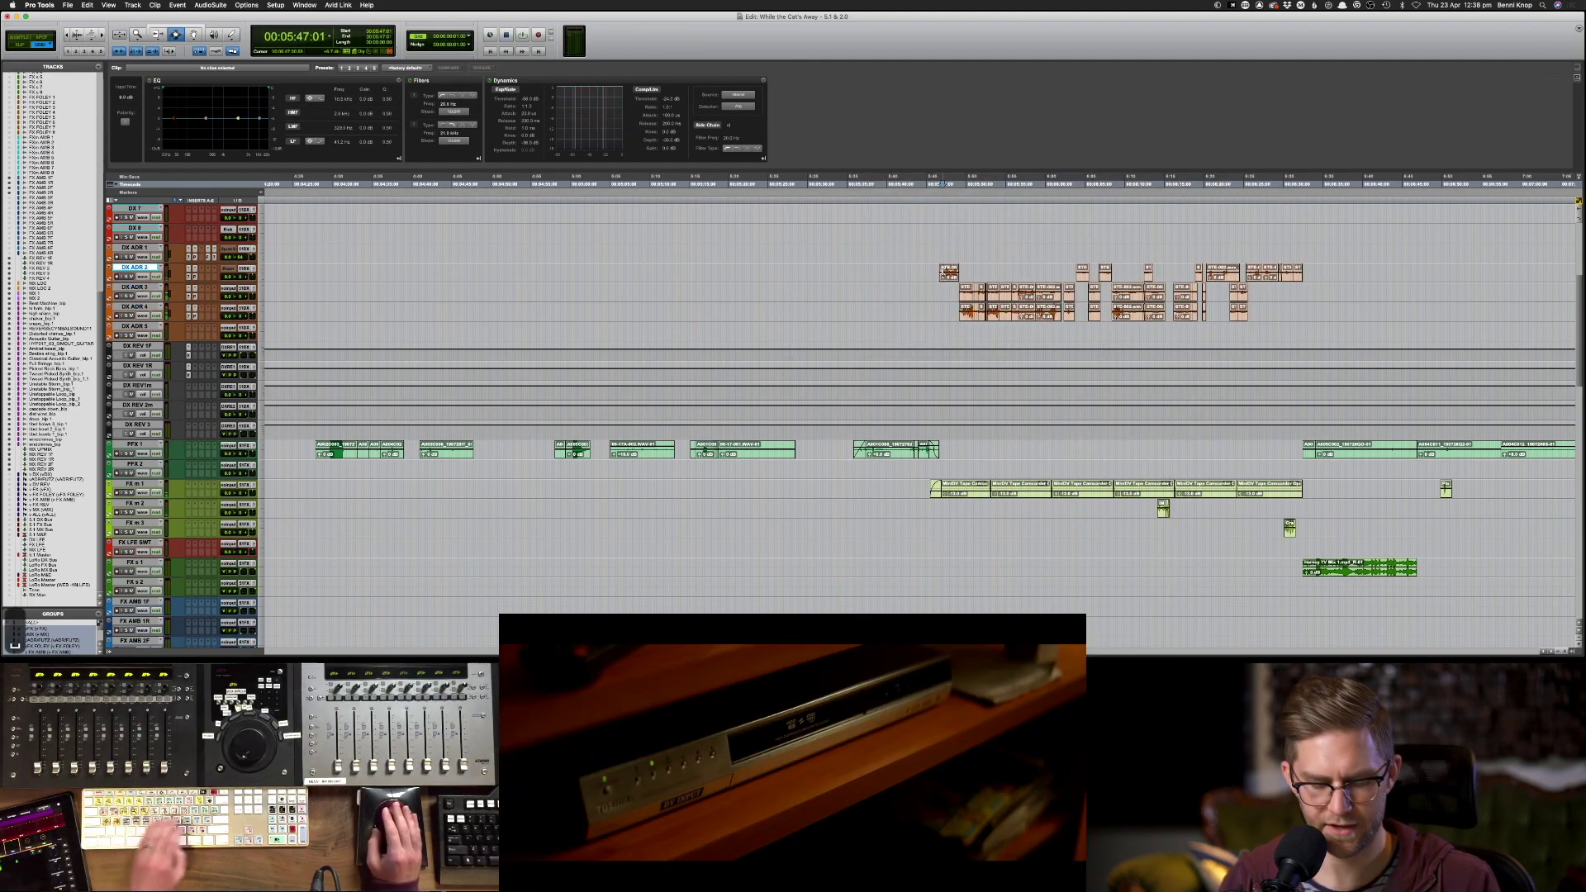
key("super+bracketright")
key("super+bracketleft")
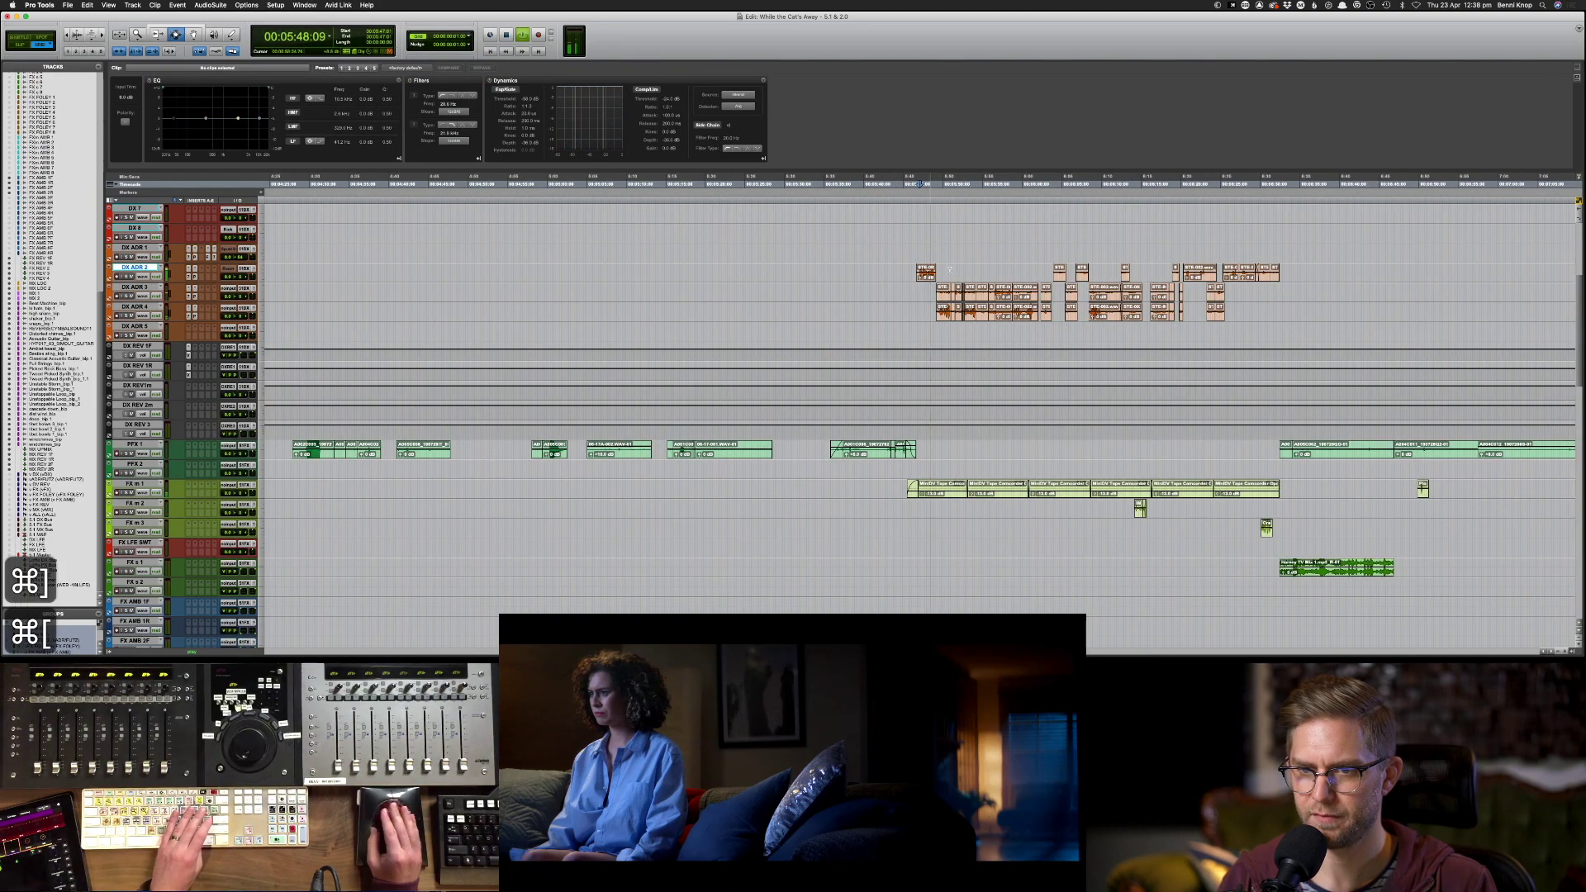
left_click_drag(911, 267, 1306, 310)
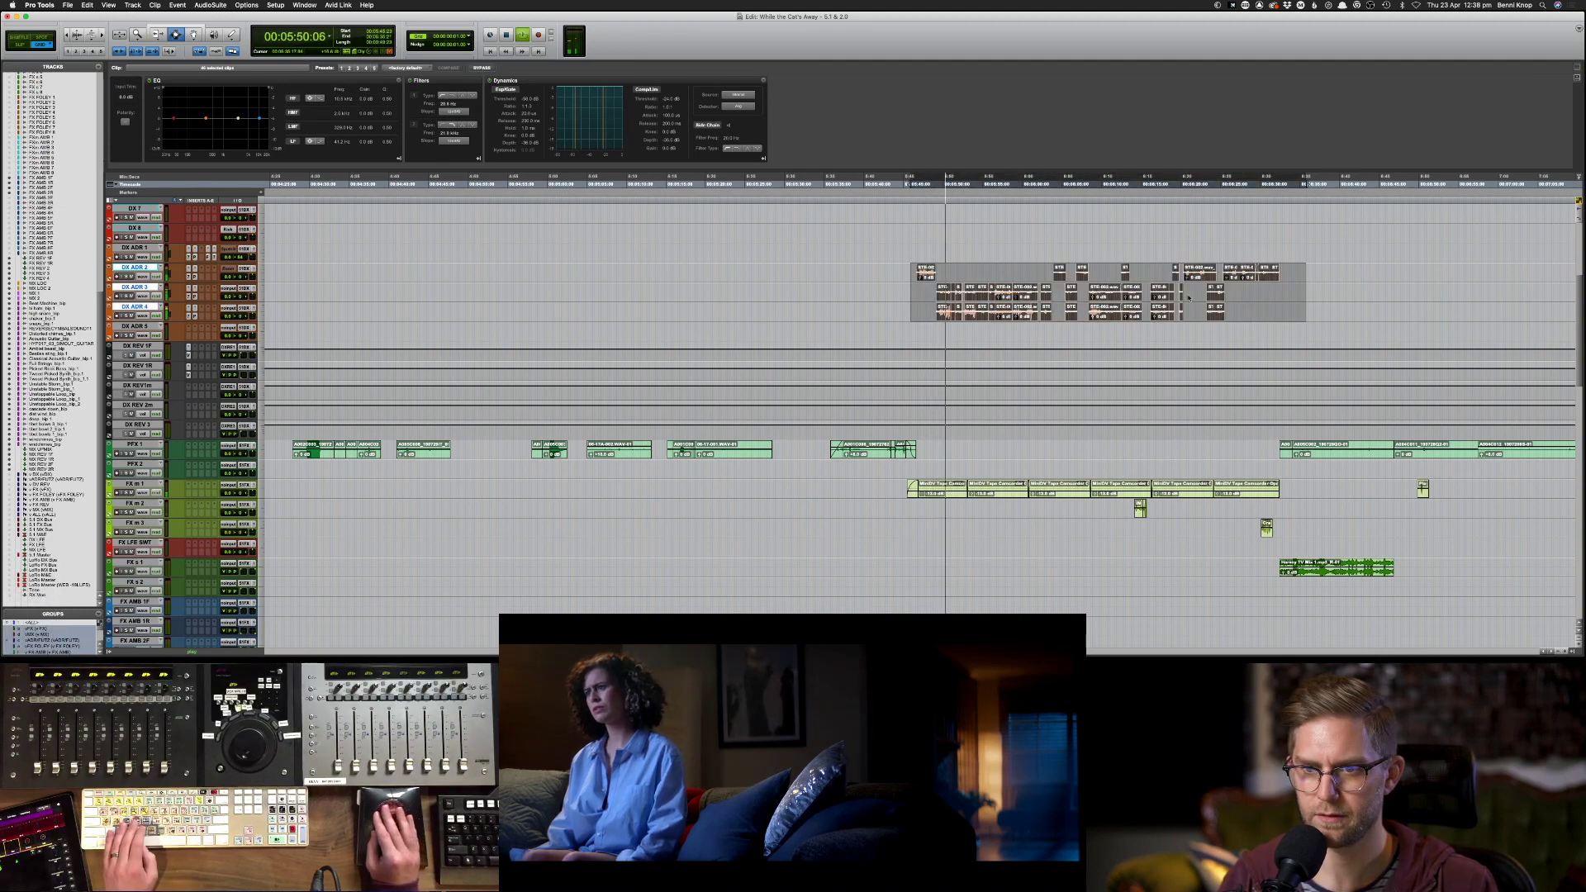
- Mute individual clips on DX ADR 3 and DX ADR 4 between about 5:49 and 6:03 during playback
left_click(946, 295)
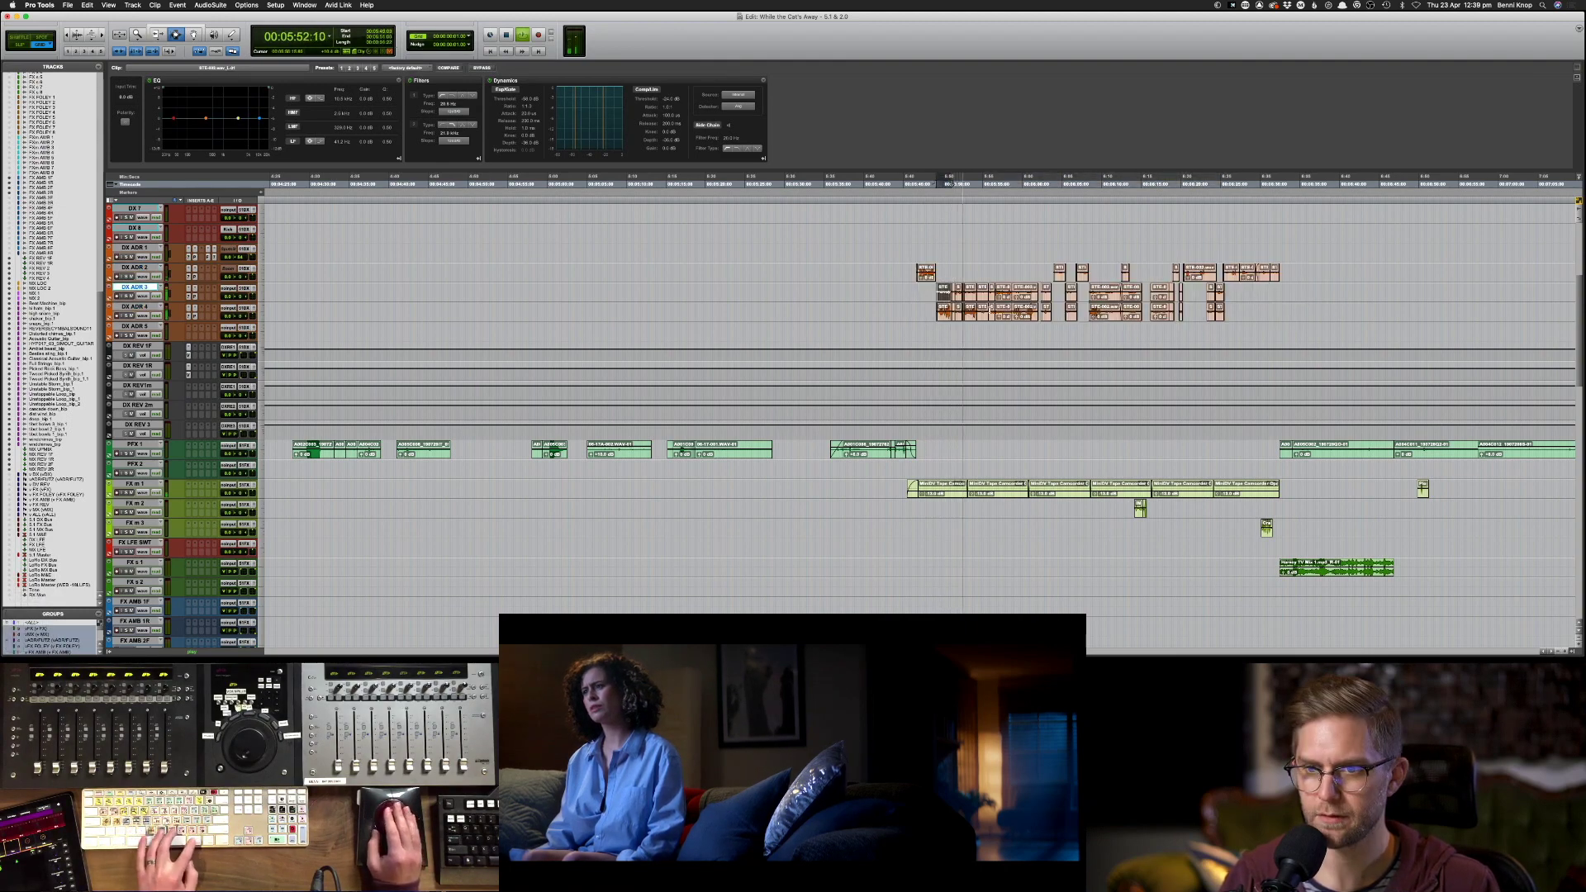
key("super+m")
key("super+m")
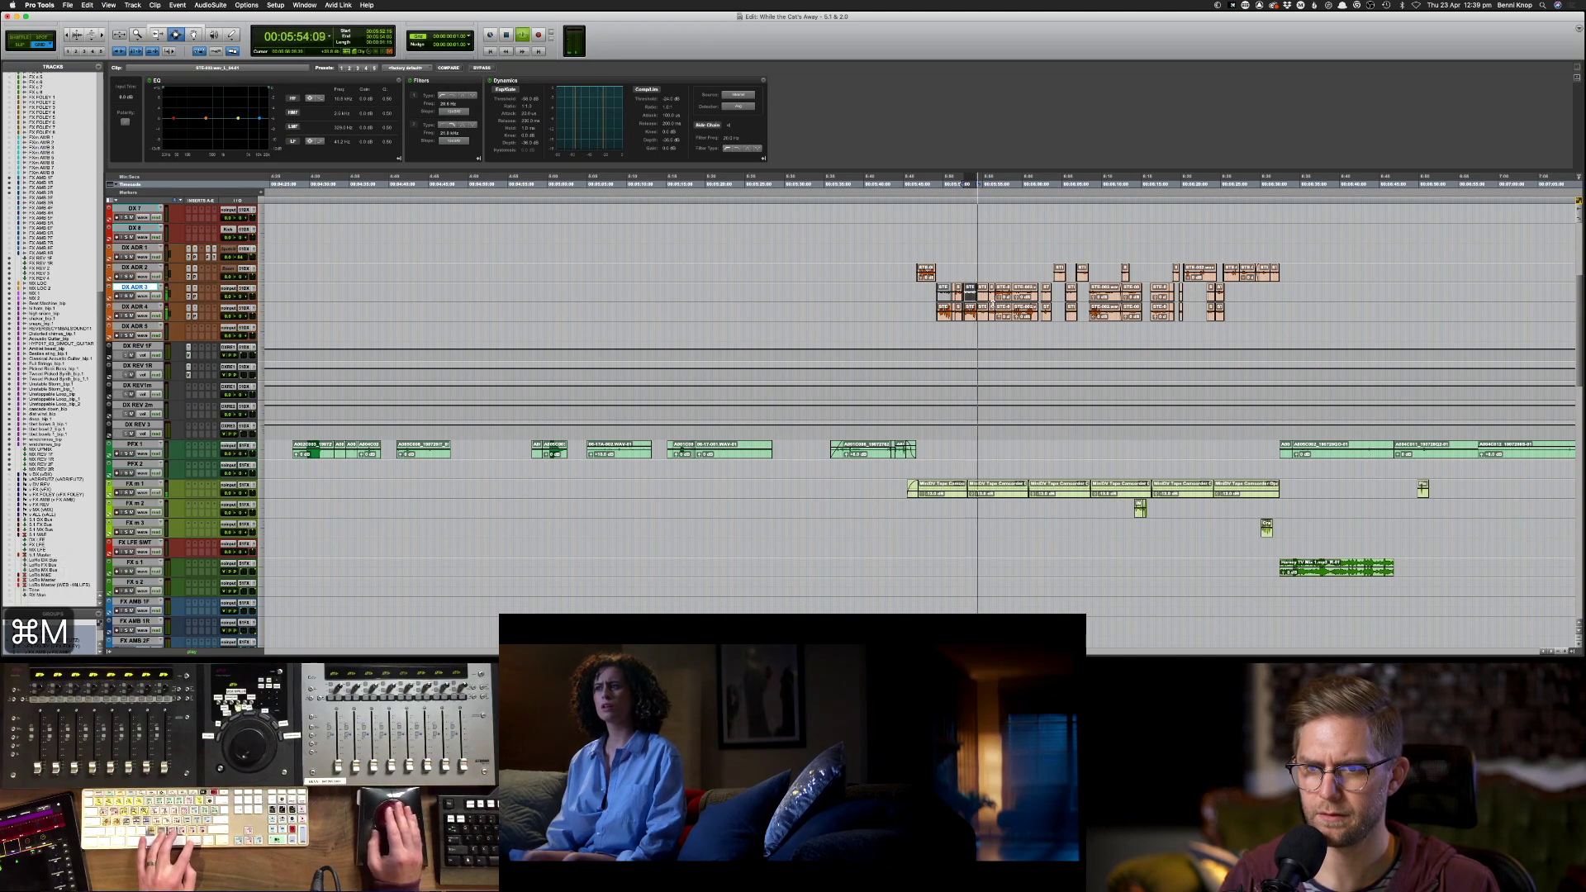
key("super+m")
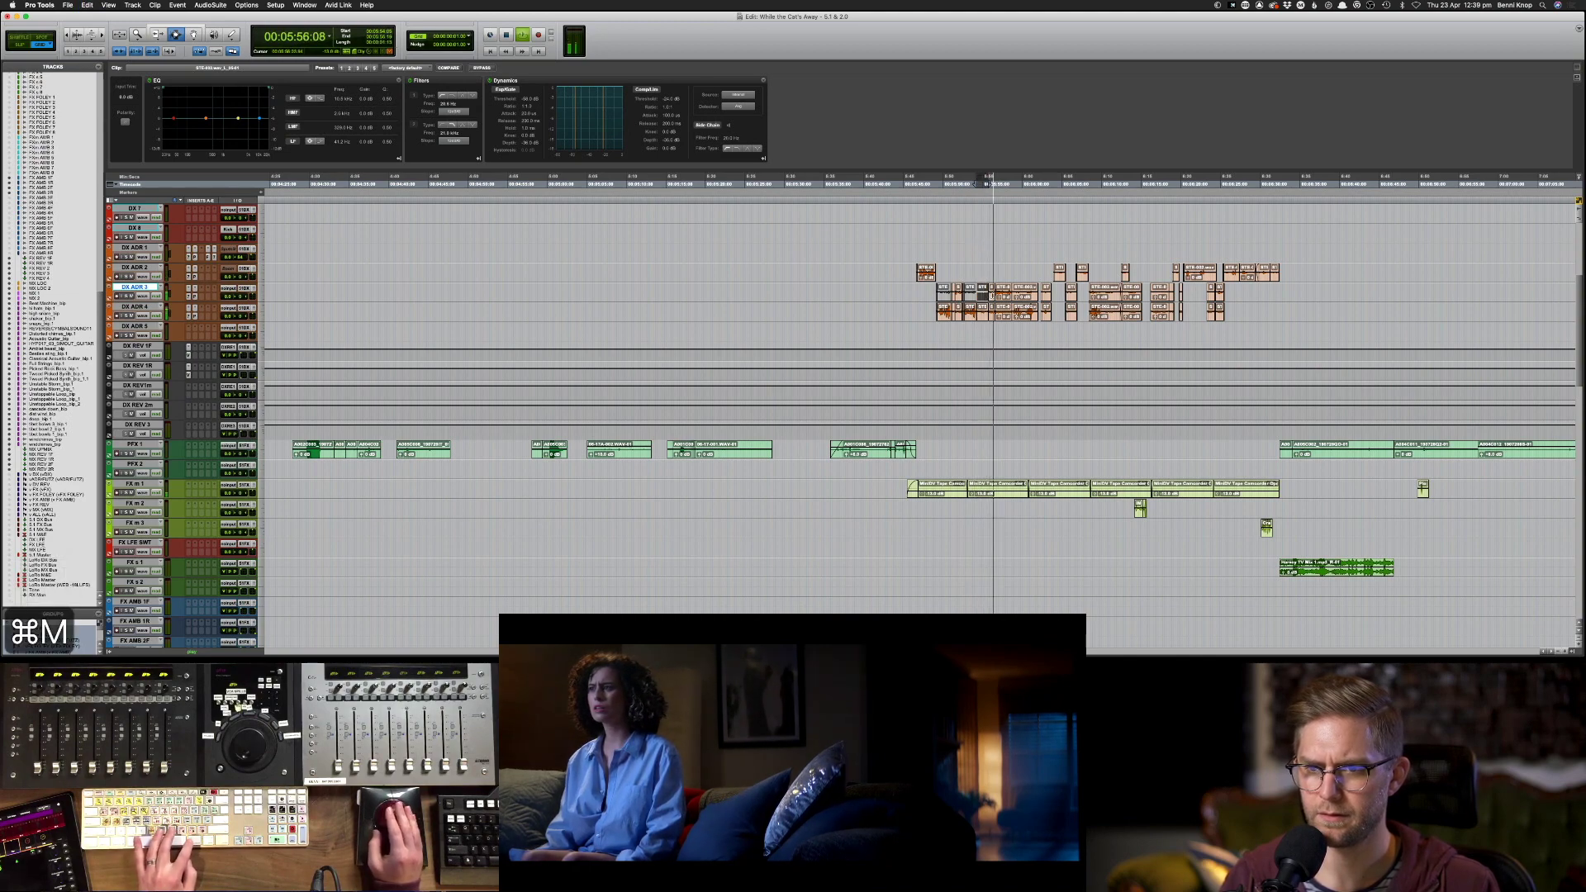
left_click(1025, 314)
key("super+m")
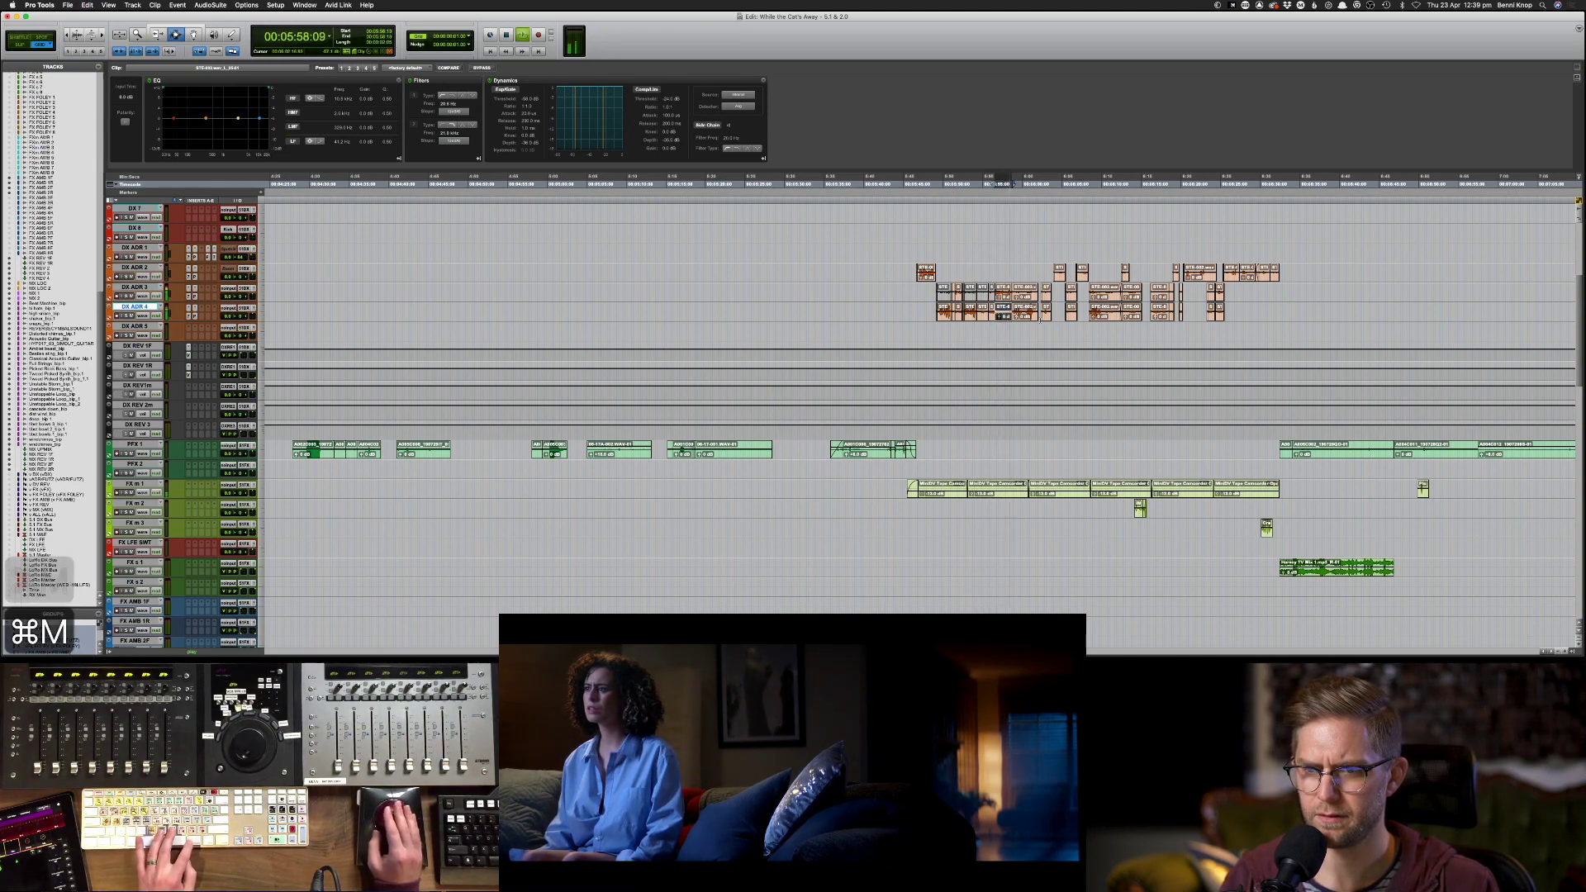
left_click(1042, 299)
key("super+m")
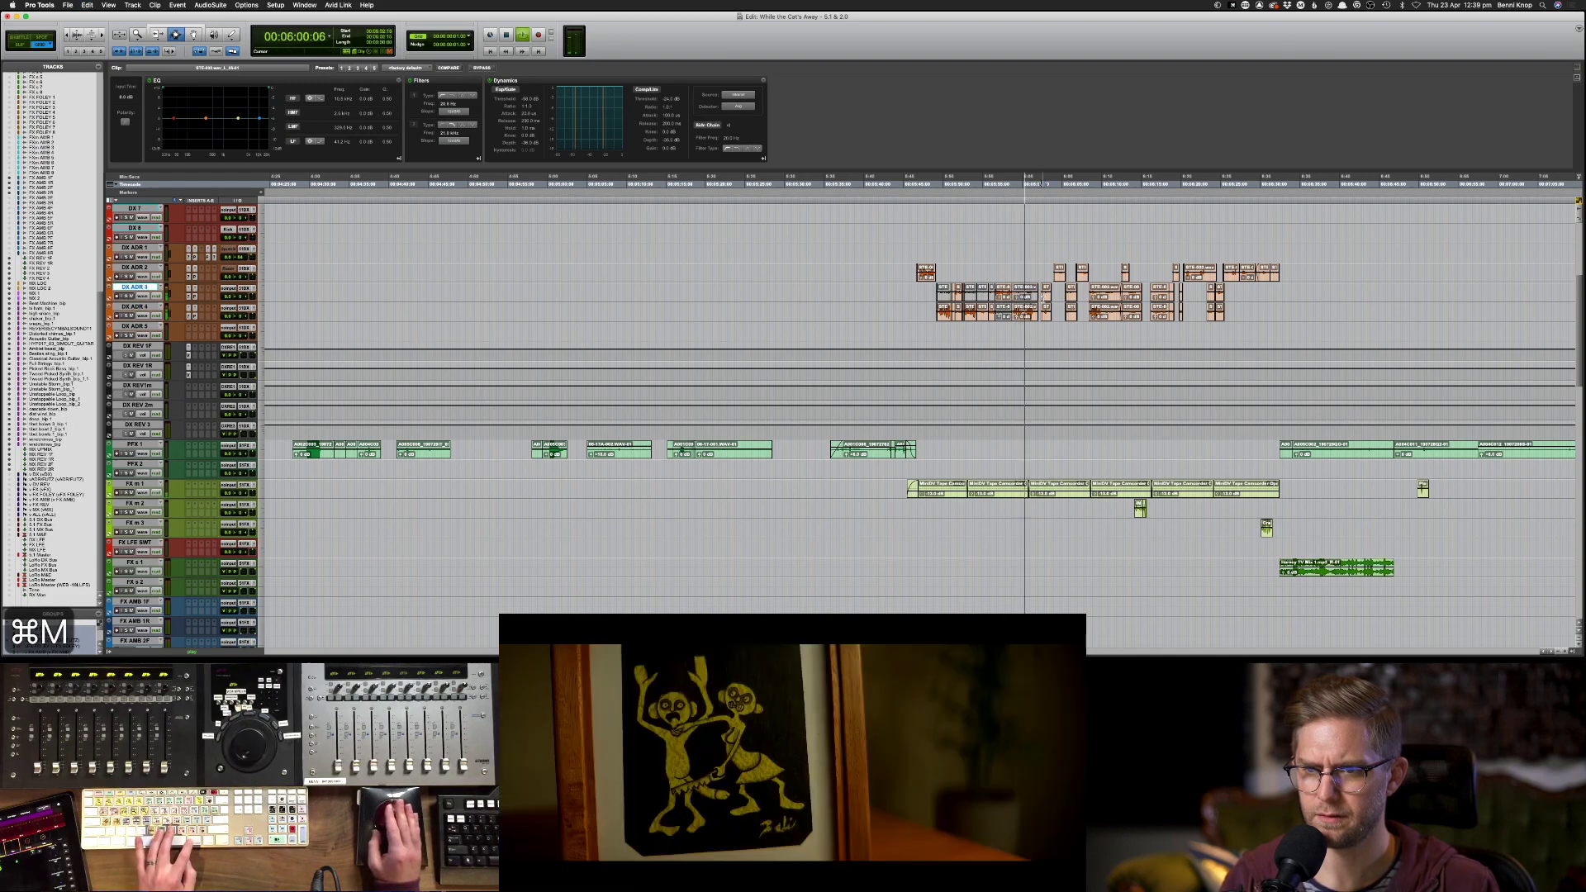
- Play the ADR from about 6:00 and bring the original source audio tracks above DX 1 into the session view
left_click(1027, 274)
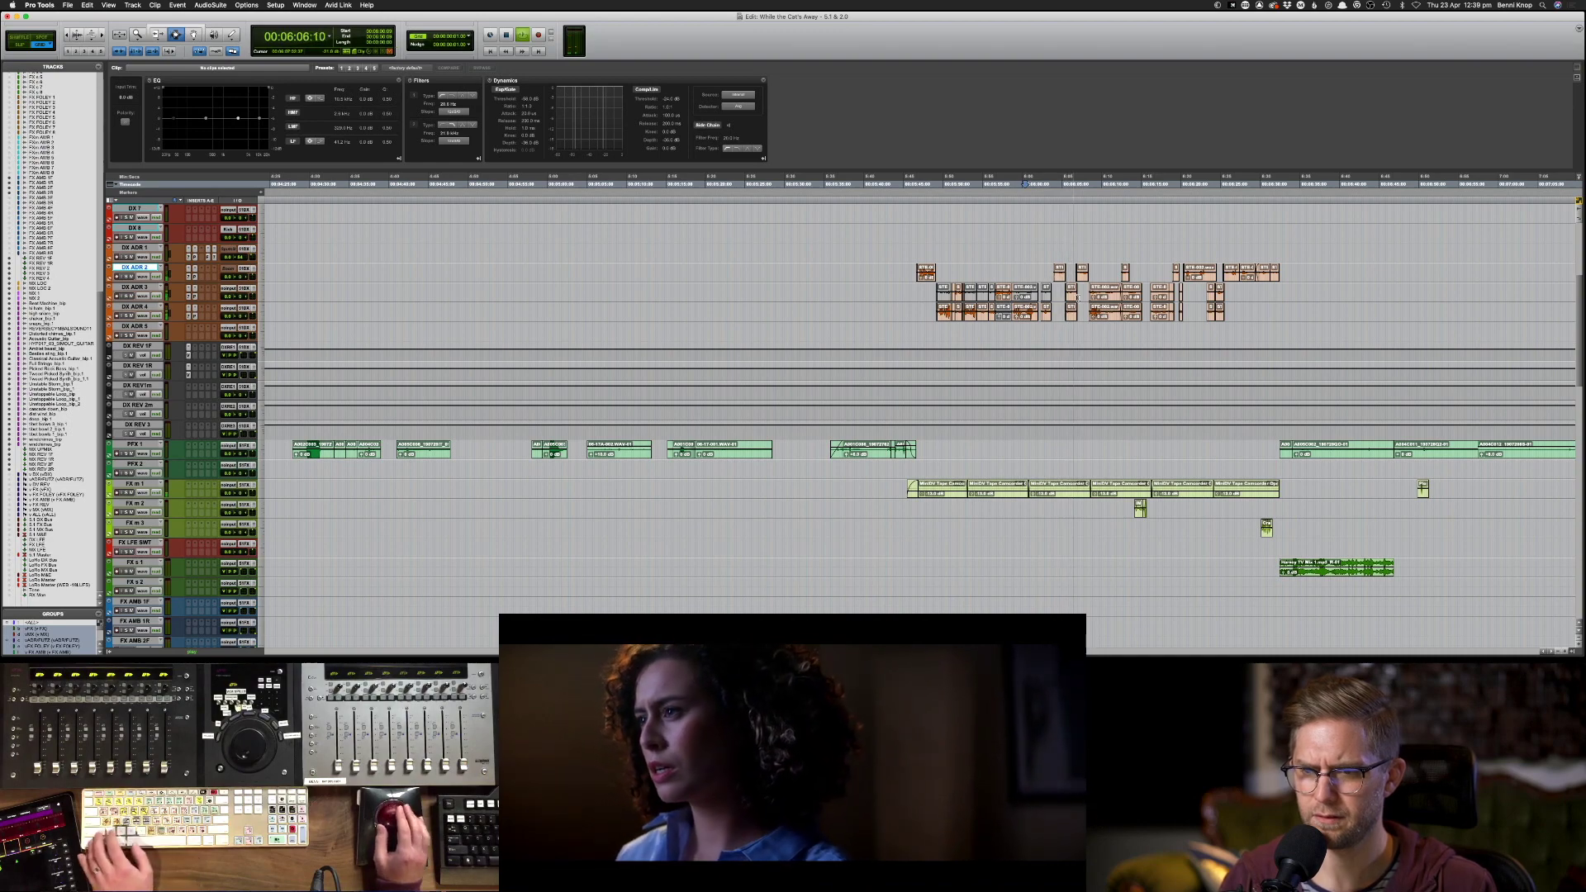
scroll(826, 413, "up", 5)
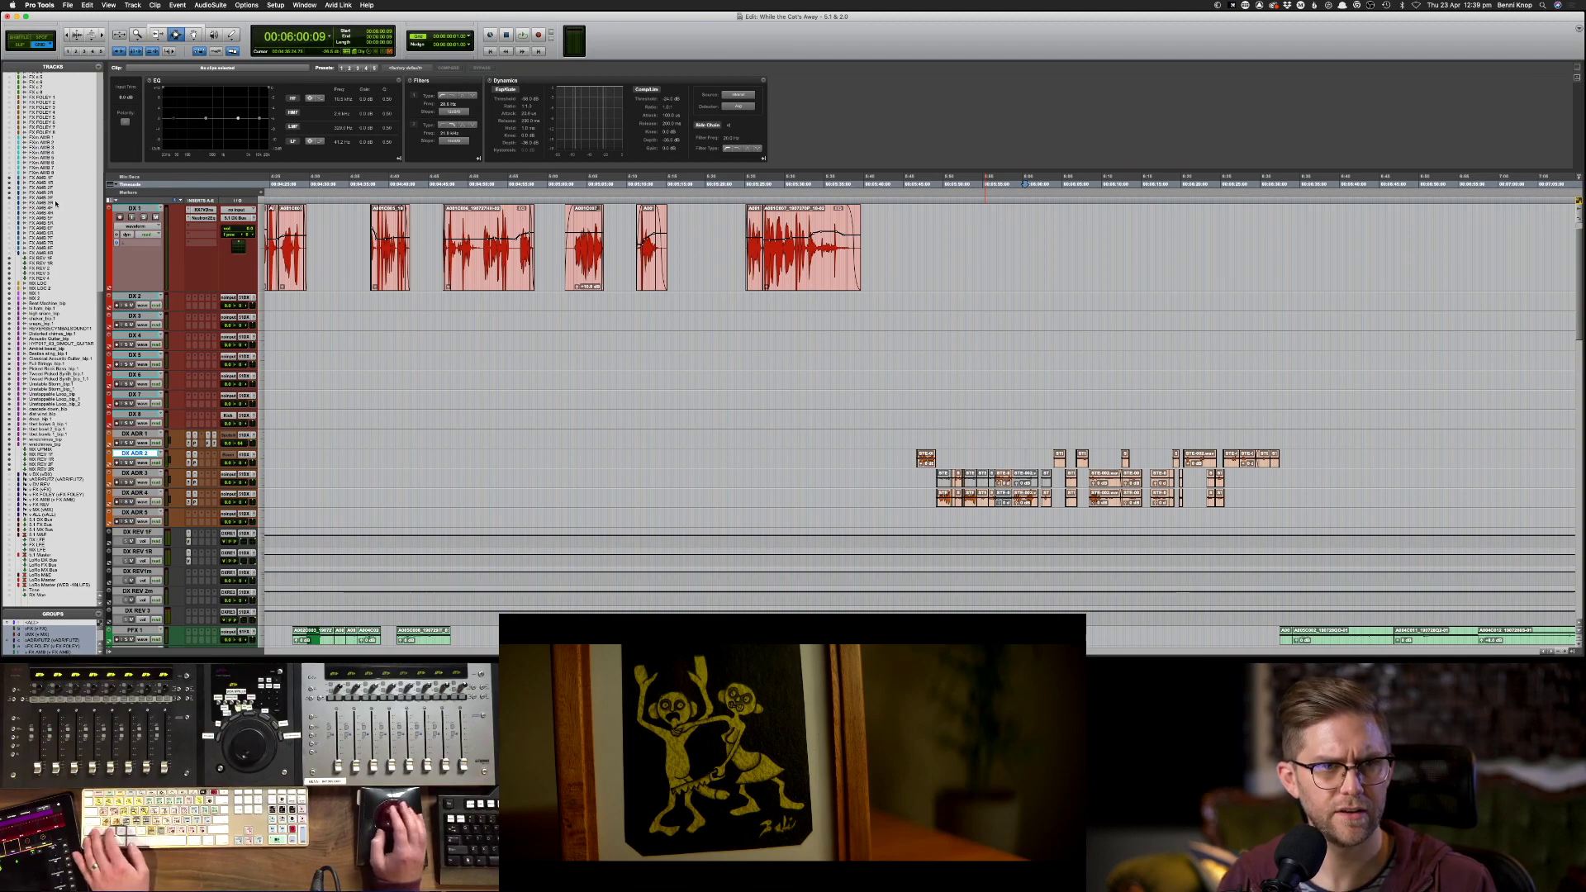
scroll(55, 203, "up", 10)
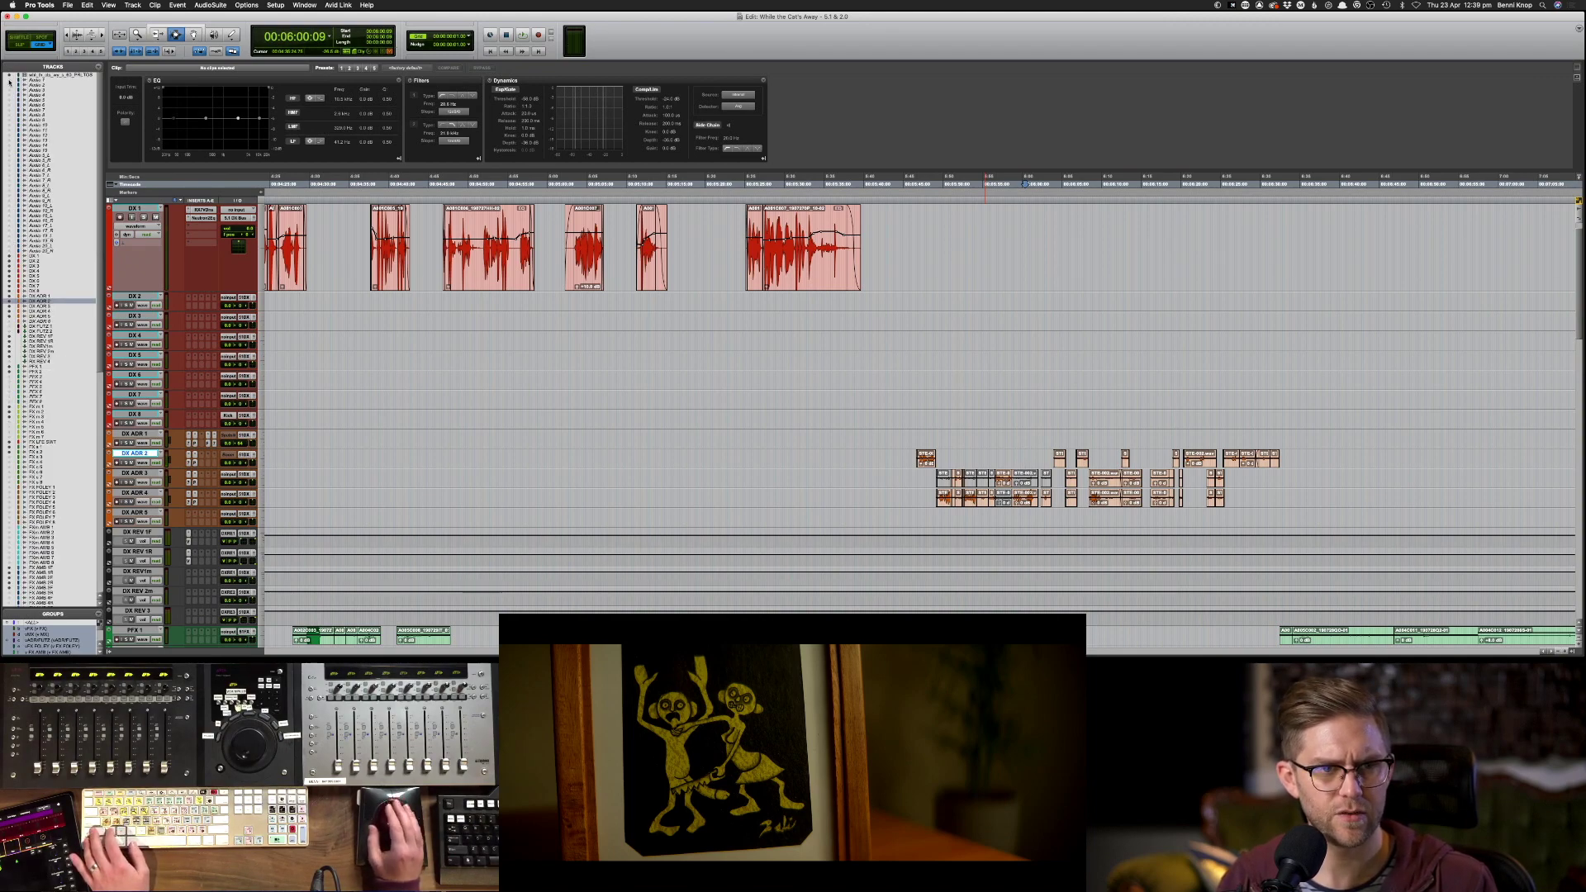
scroll(834, 403, "up", 5)
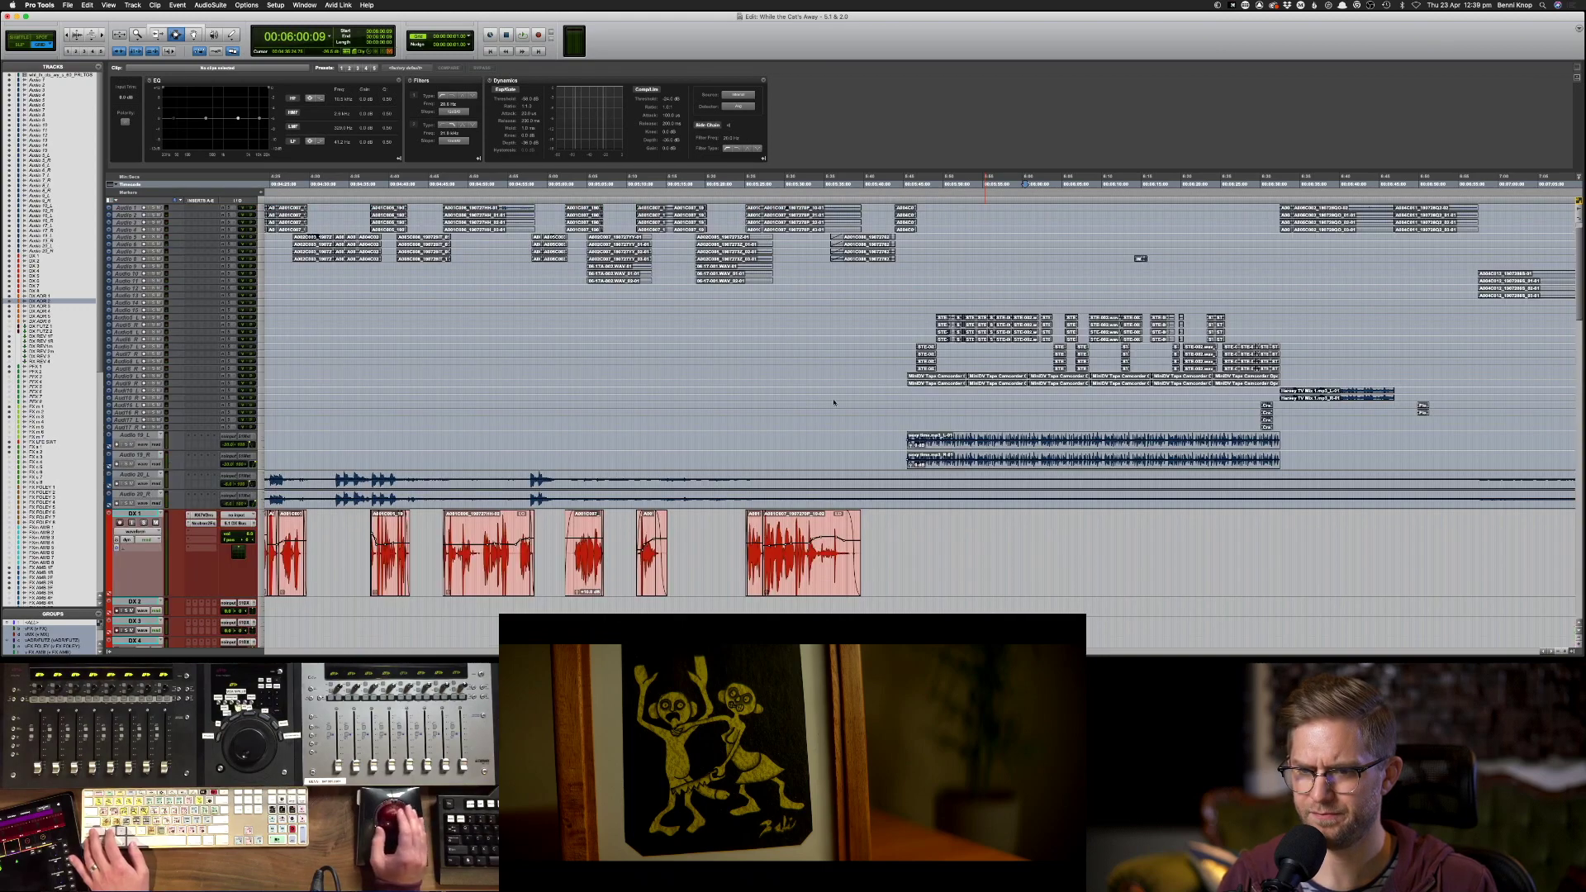
- Make the group of source audio tracks holding the ADR and MiniDV Tape Camcorder clips active for comparison around 6:03
key("space")
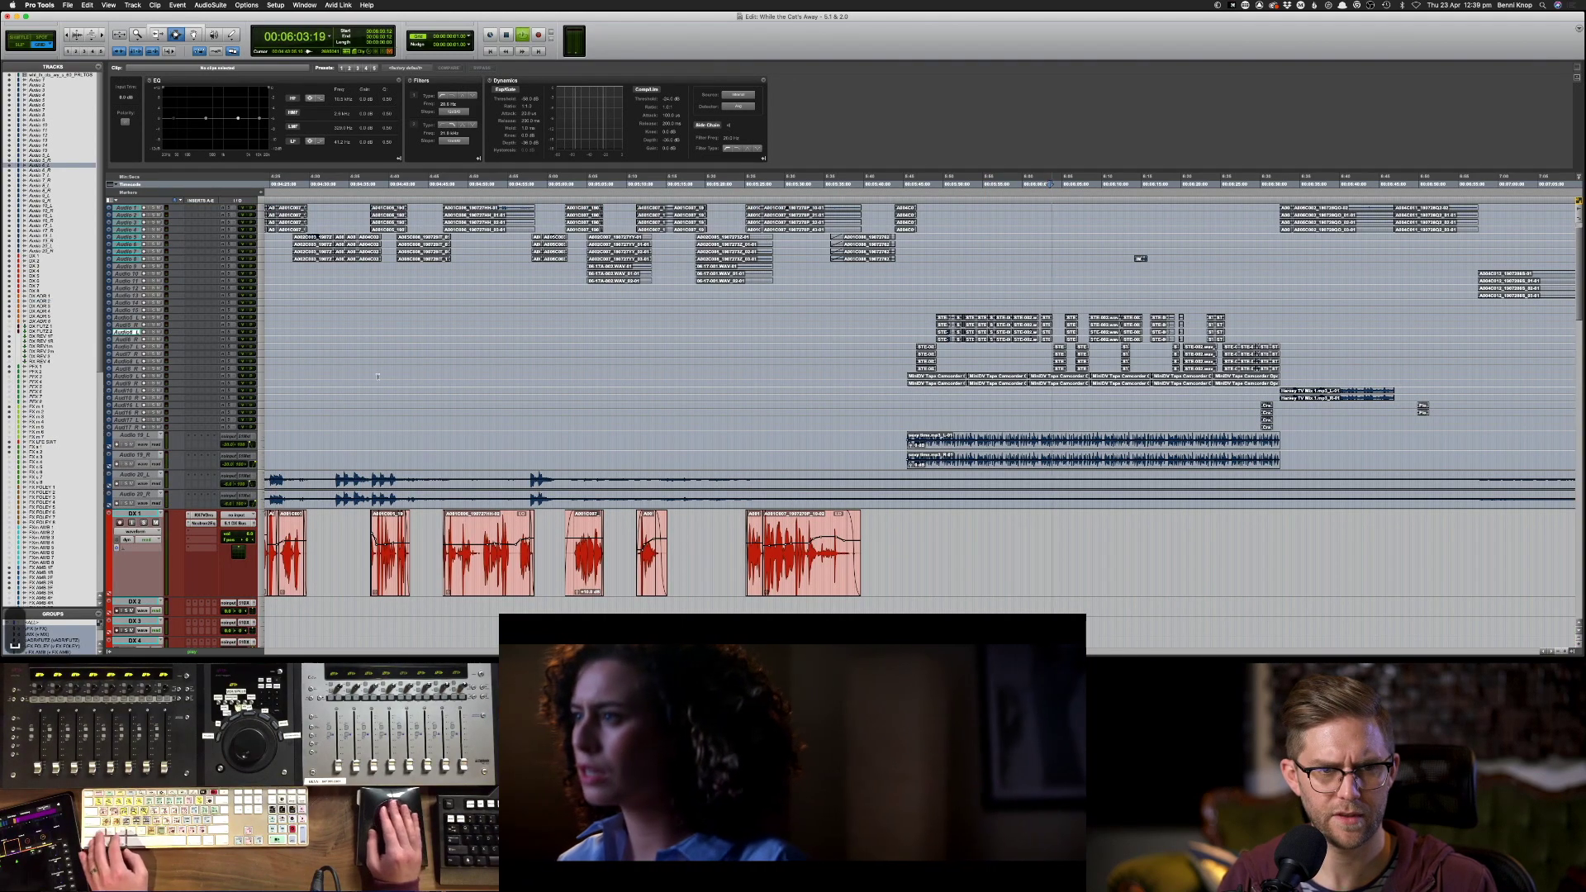
left_click(128, 311)
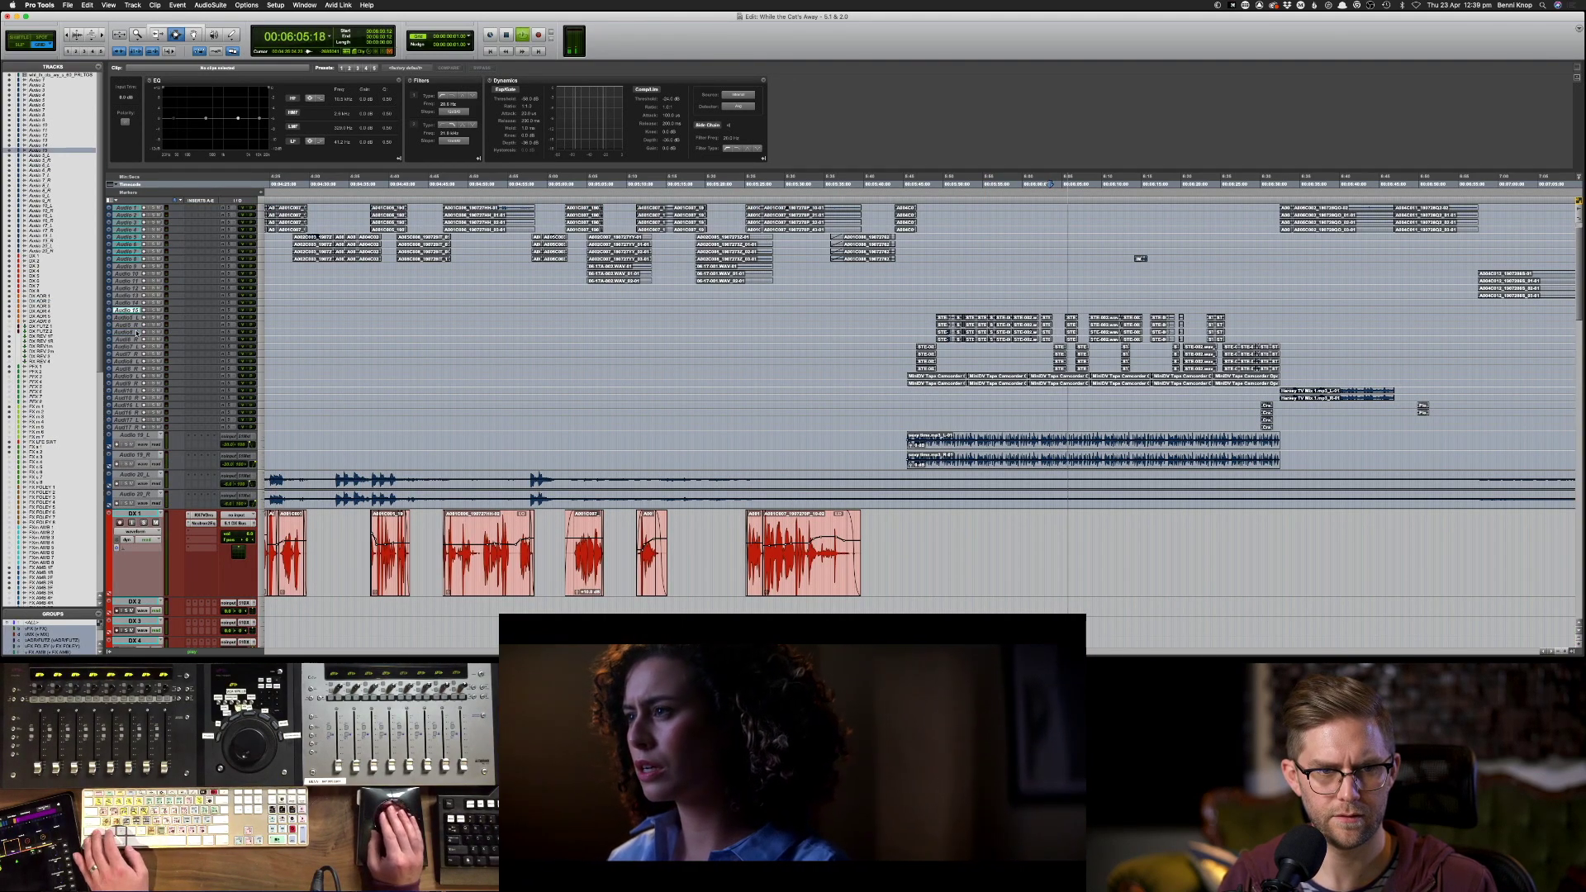
left_click(128, 368, "shift")
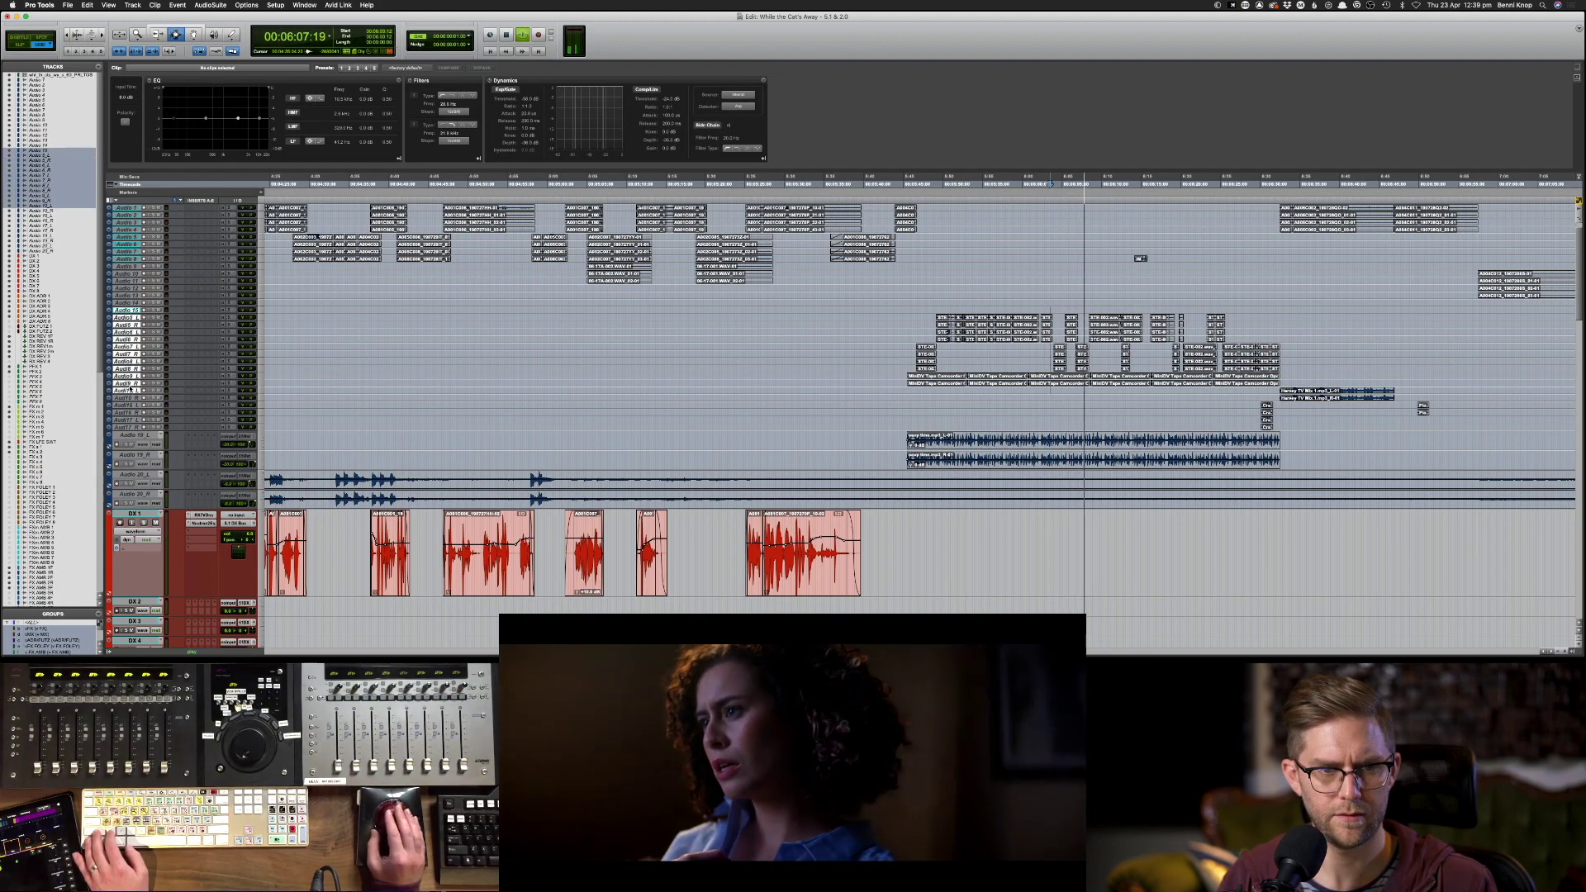
right_click(128, 368)
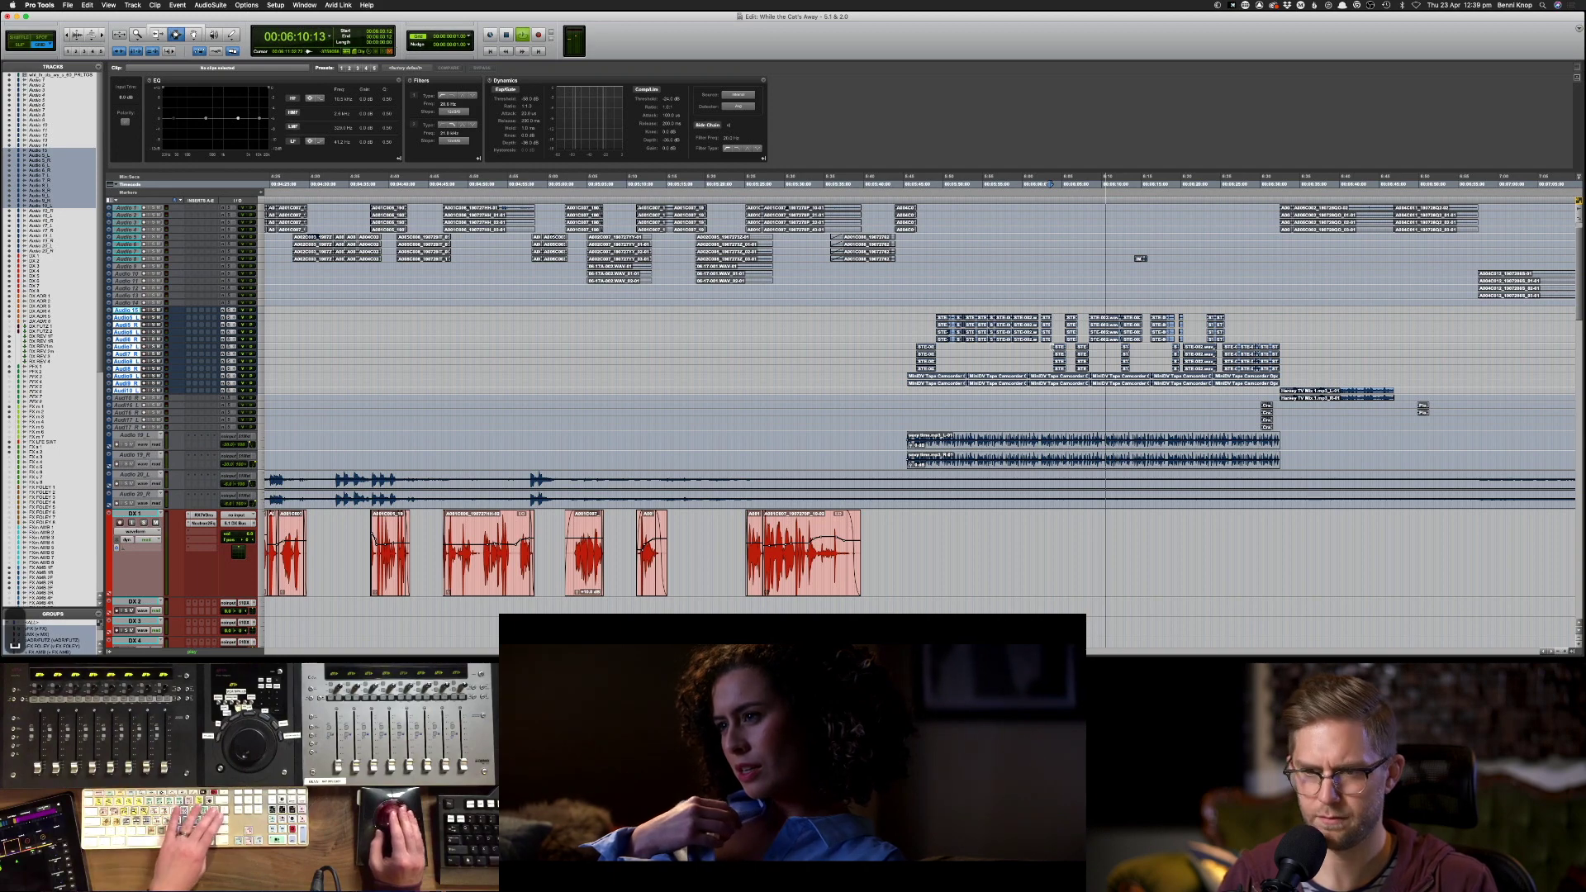
key("super+bracketright")
key("super+bracketright")
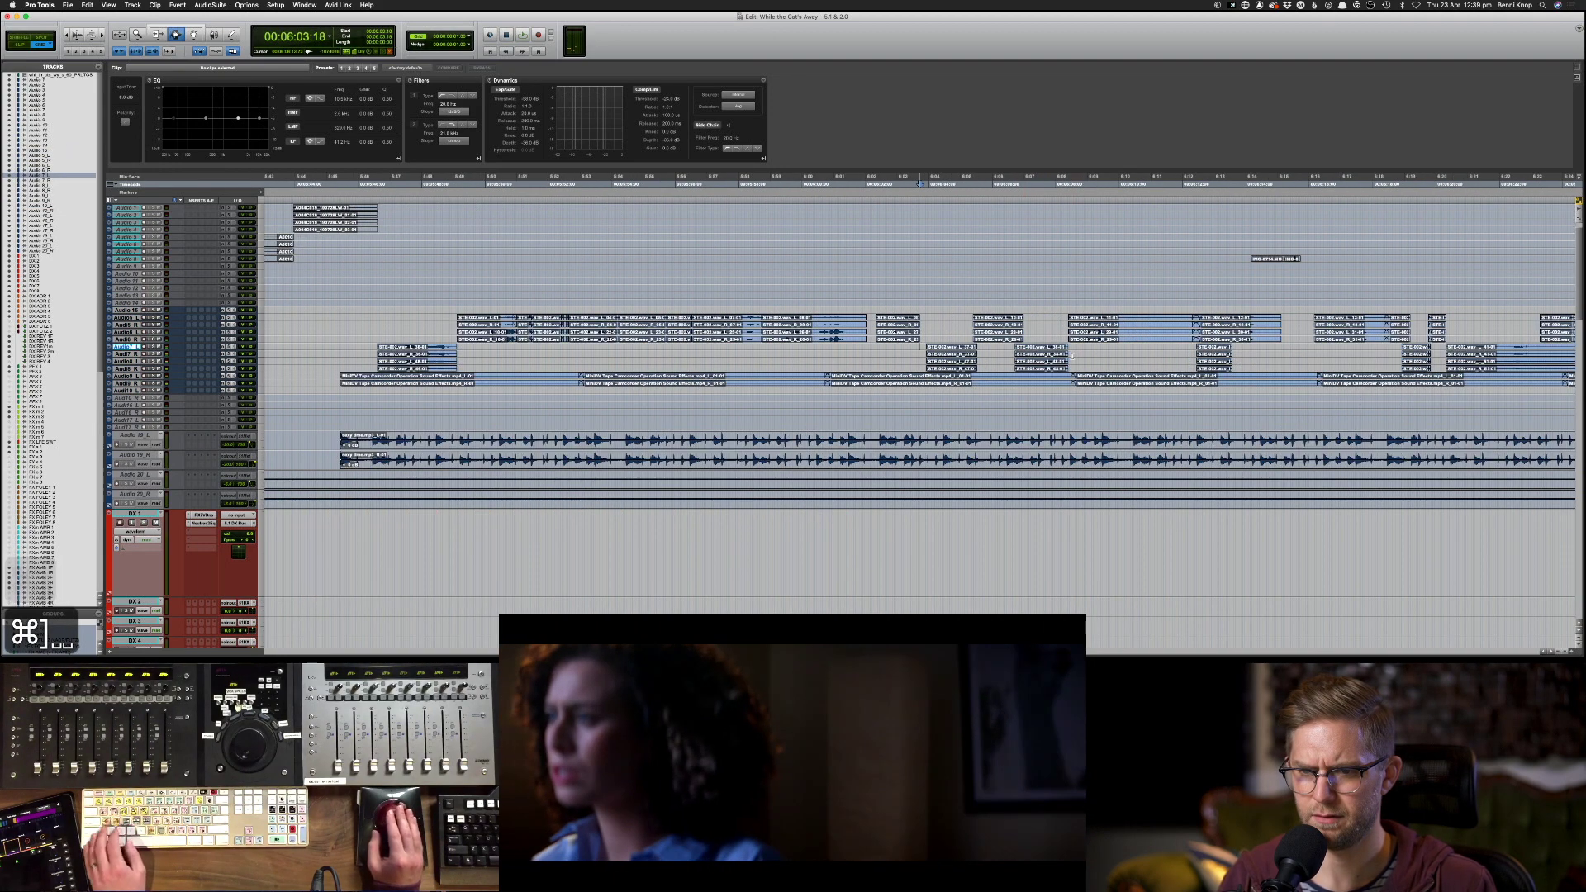
- Enlarge the track heights, select the clip at about 00:06:04 on track Audio 8_L and solo that track to audition it
key("space")
key("ctrl+alt+Up")
key("ctrl+alt+Up")
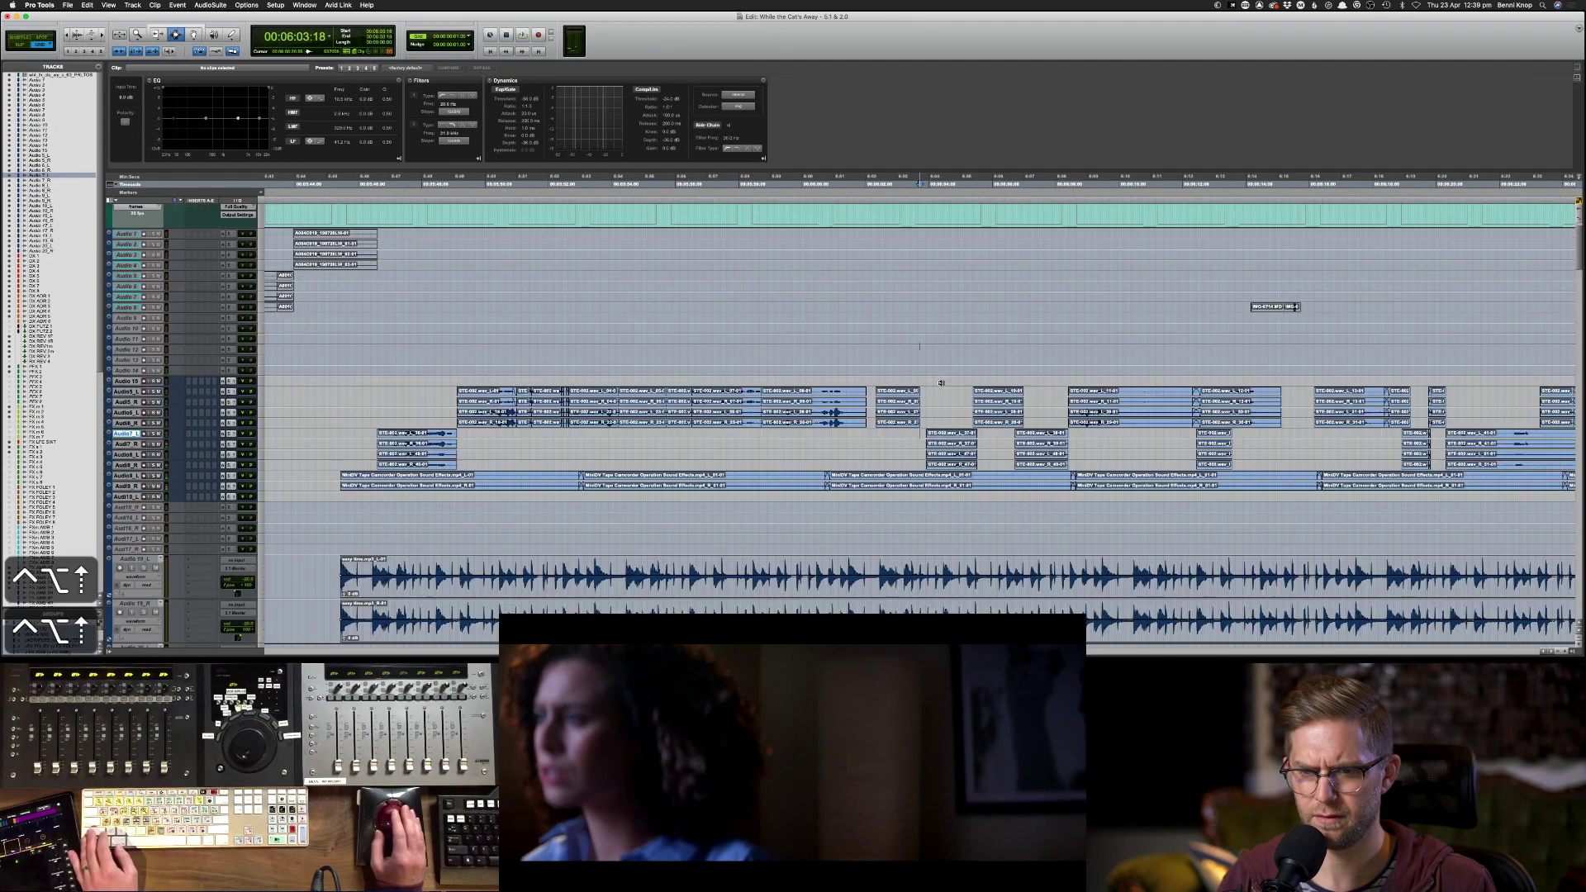
scroll(945, 383, "down", 5)
key("space")
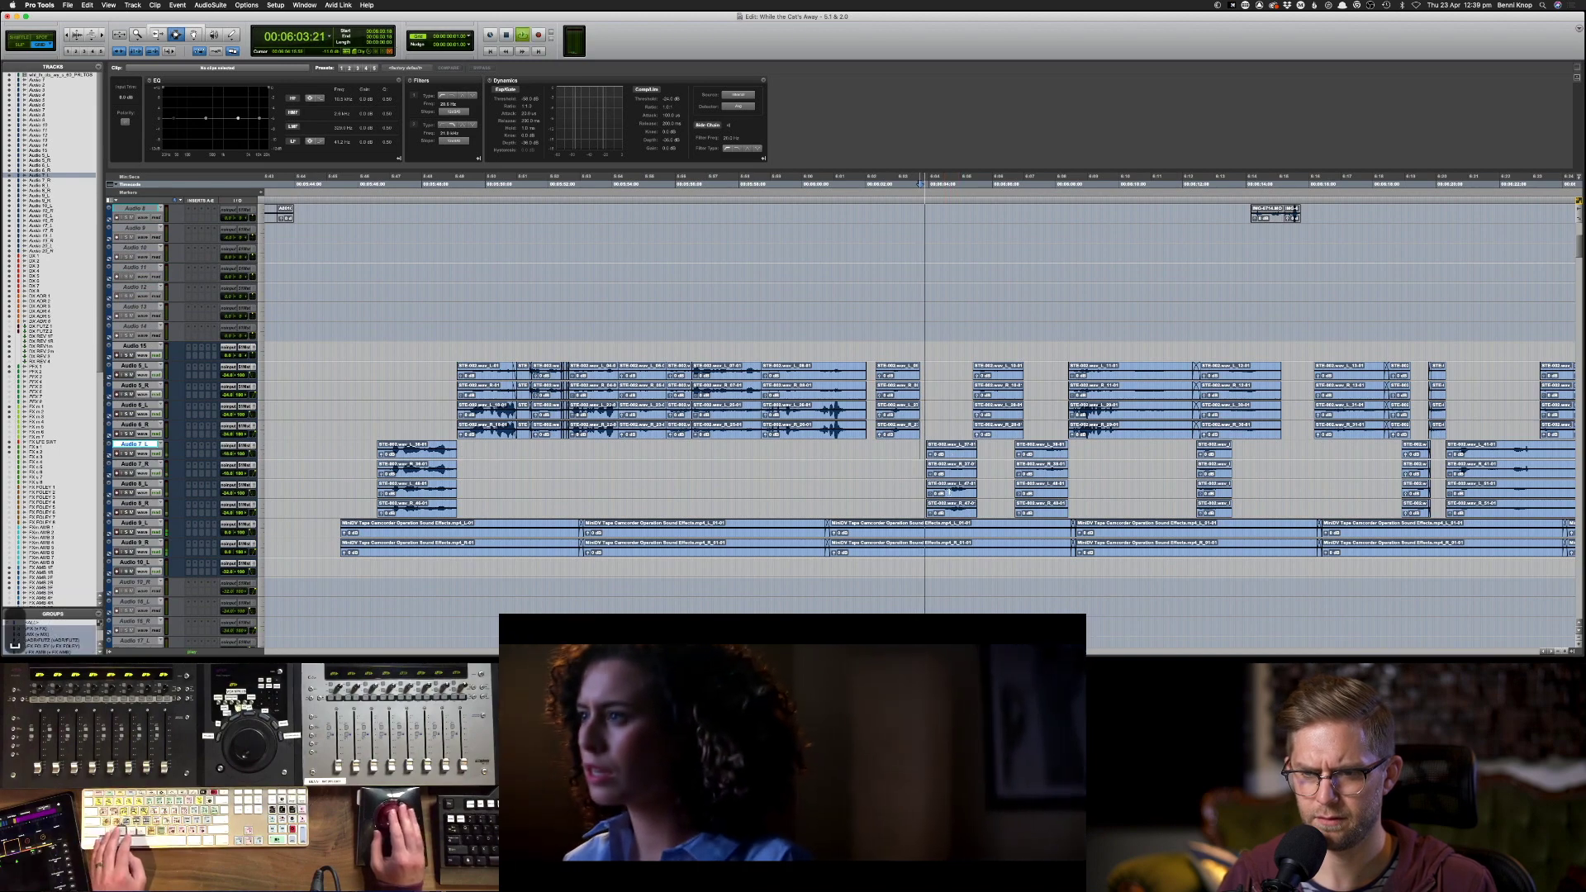
left_click(950, 493)
key("shift+s")
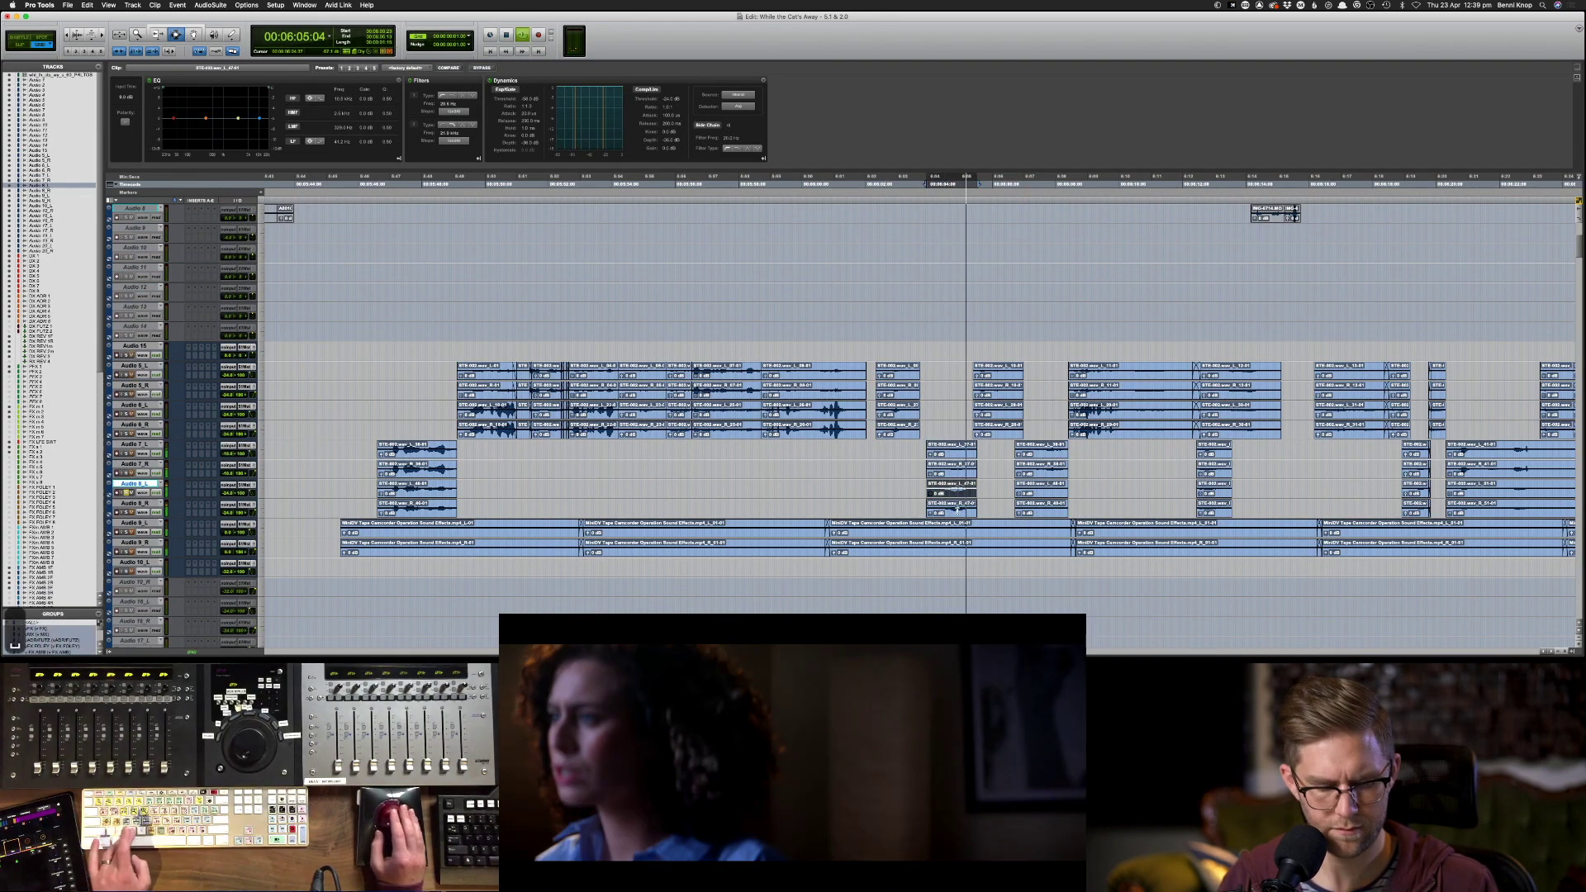
- Copy the selected Audio 8_L clip into the gap at 00:06:03:23 on track DX ADR 4
scroll(1037, 518, "down", 15)
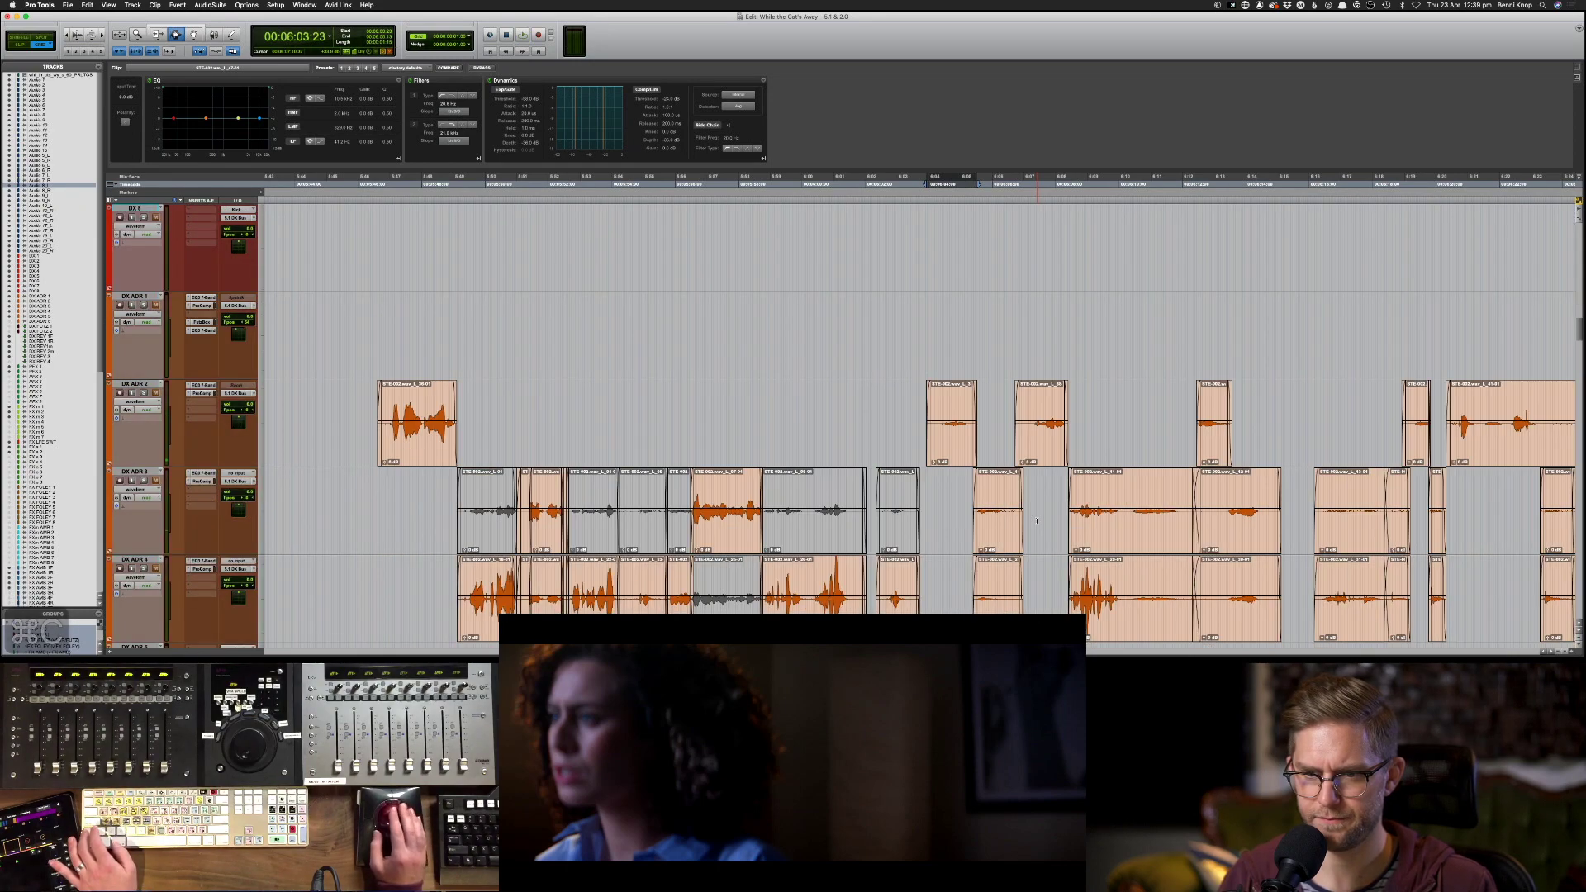
scroll(942, 435, "down", 2)
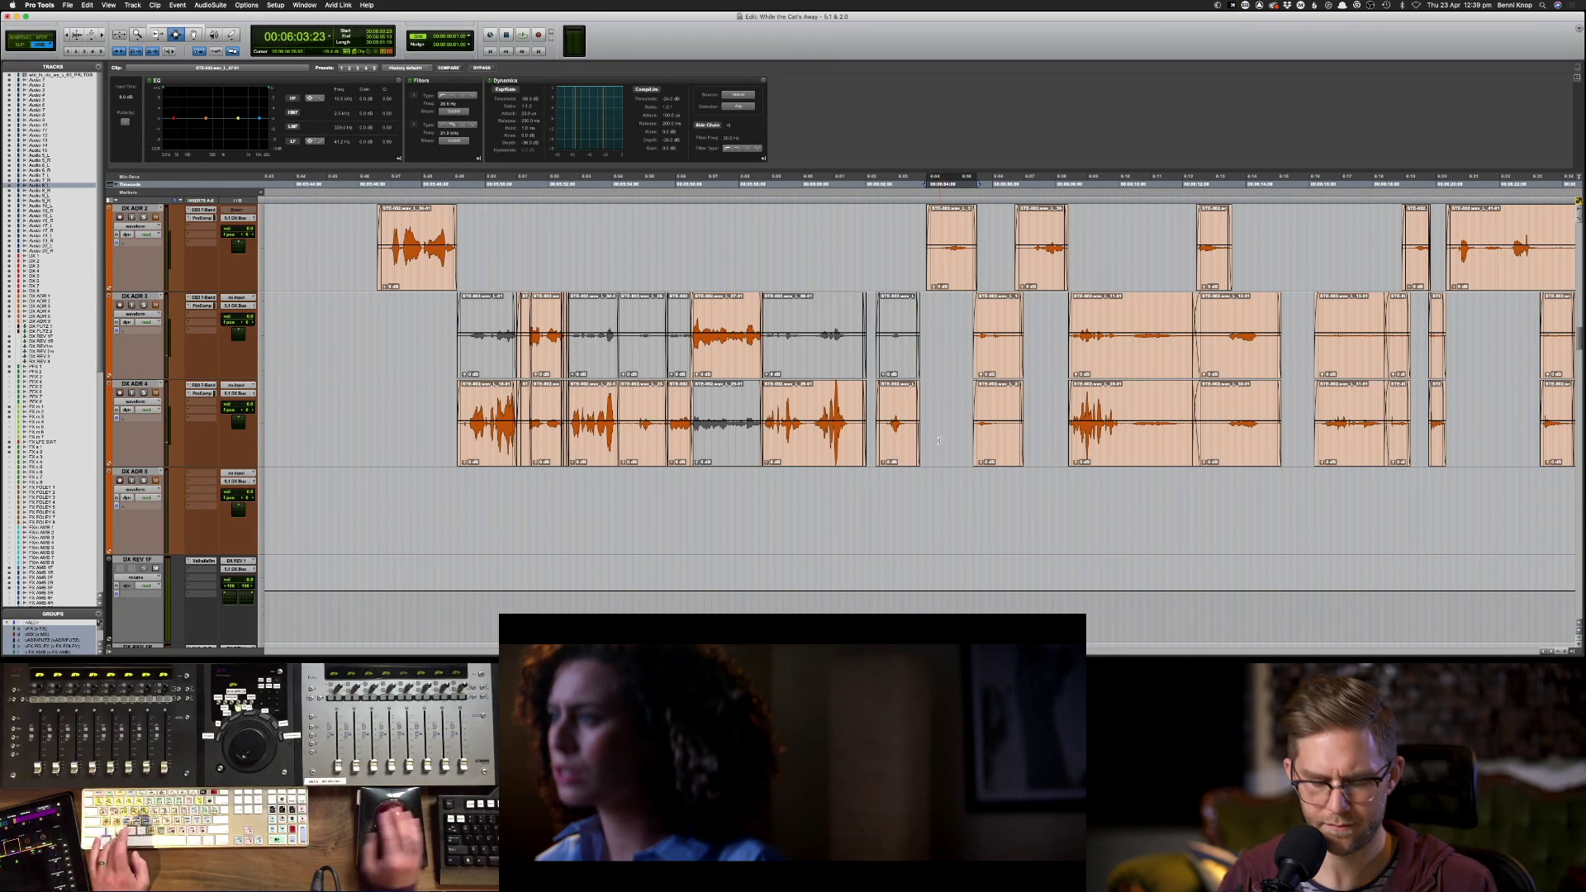
scroll(939, 440, "up", 3)
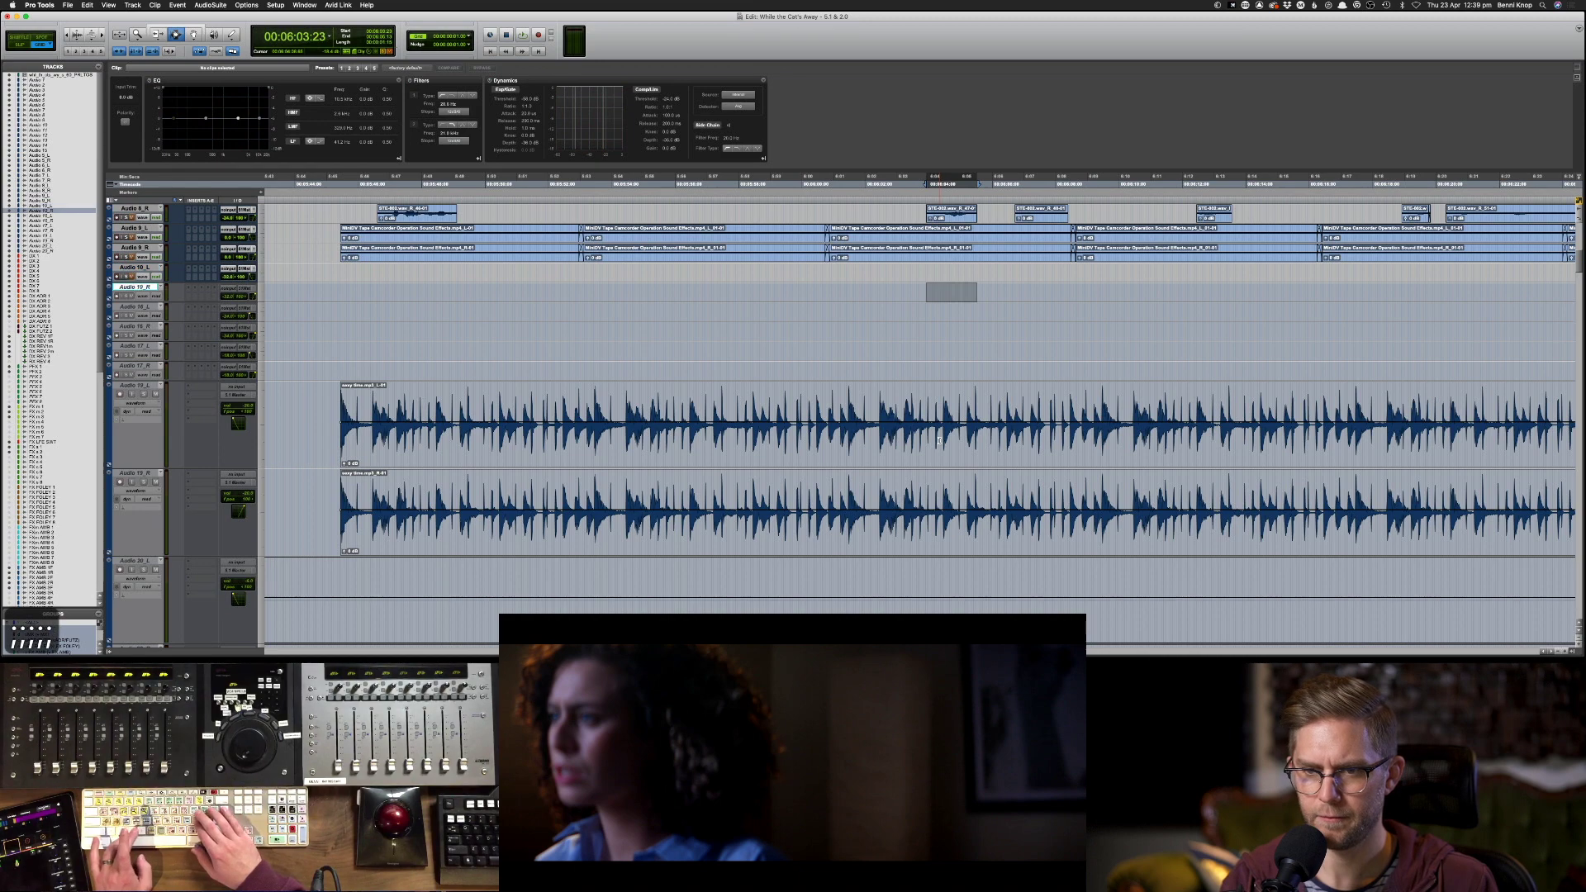
scroll(939, 440, "down", 3)
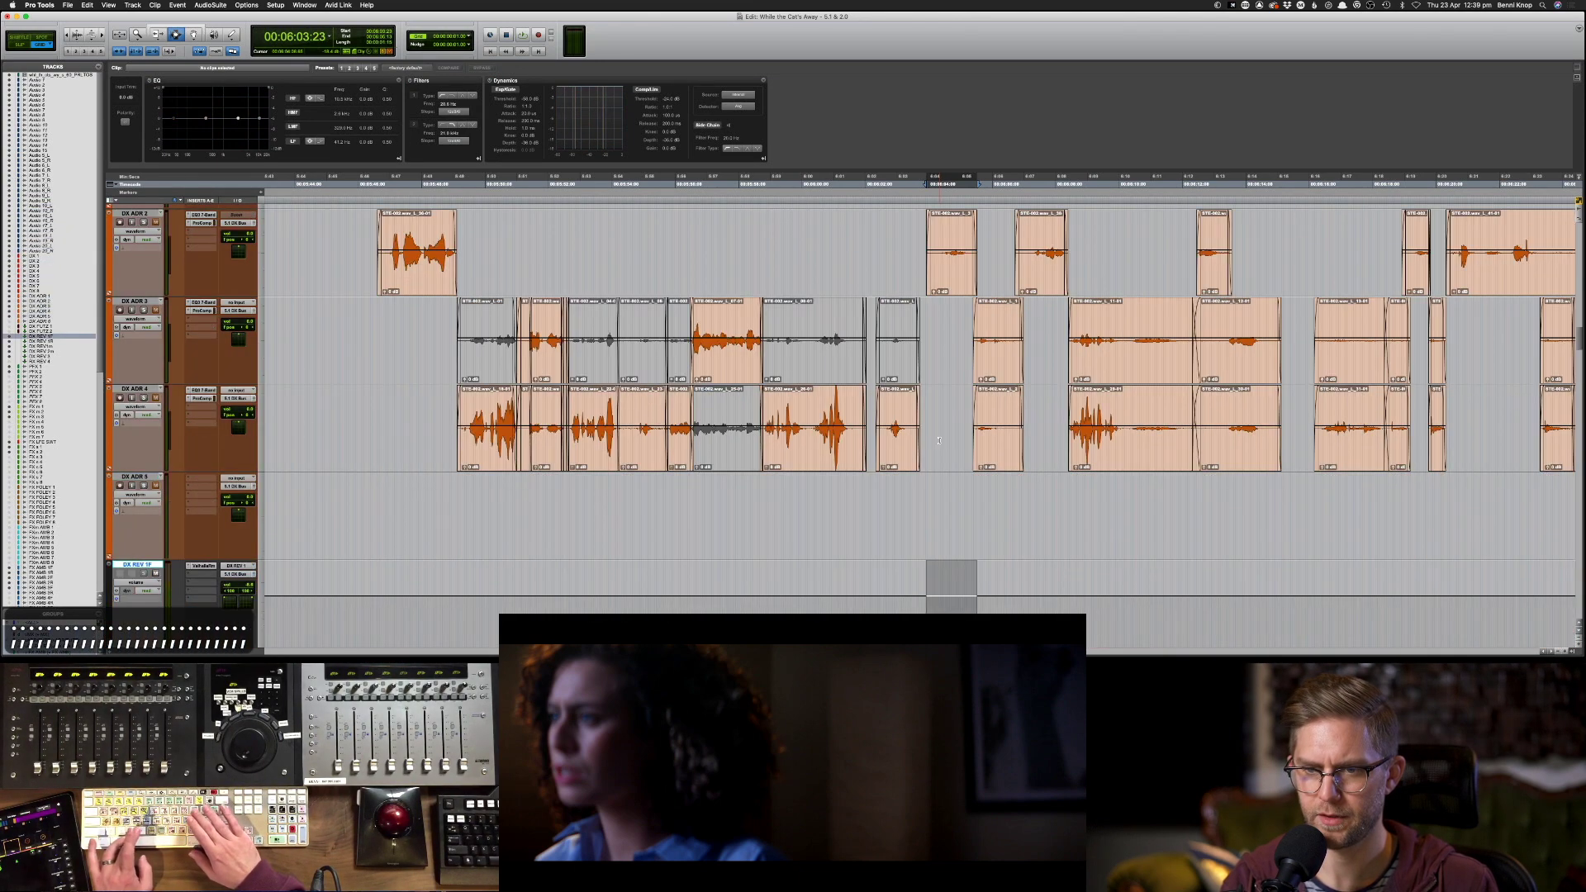
key("p")
key("p")
key("super+v")
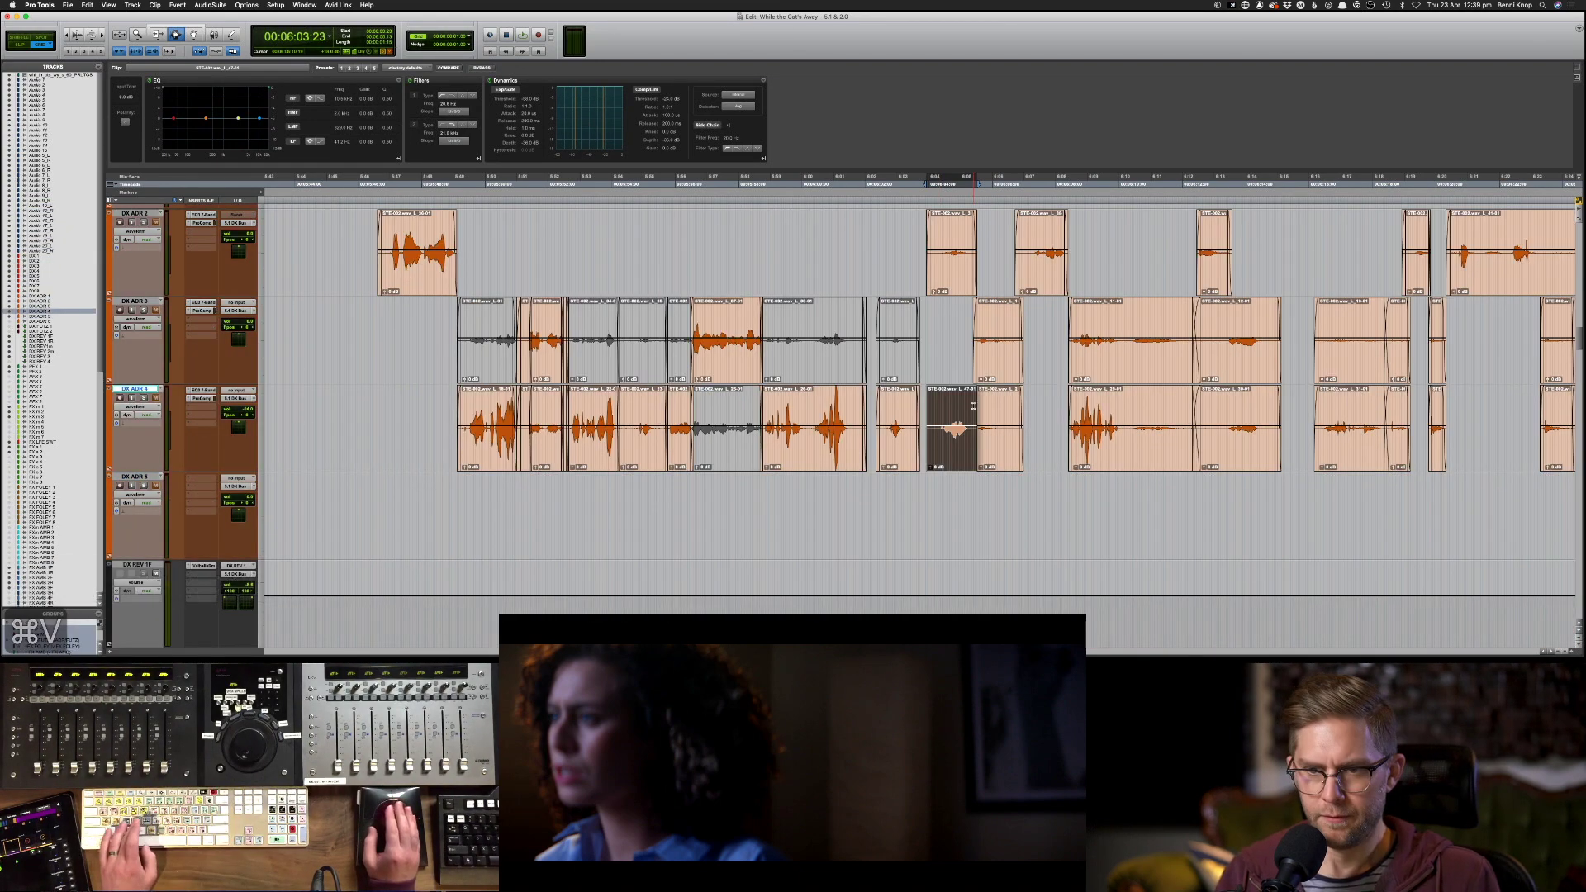
- Crossfade the pasted clip into its neighbour on DX ADR 4 and delete the original clip directly above on DX ADR 2
key("shift+Tab")
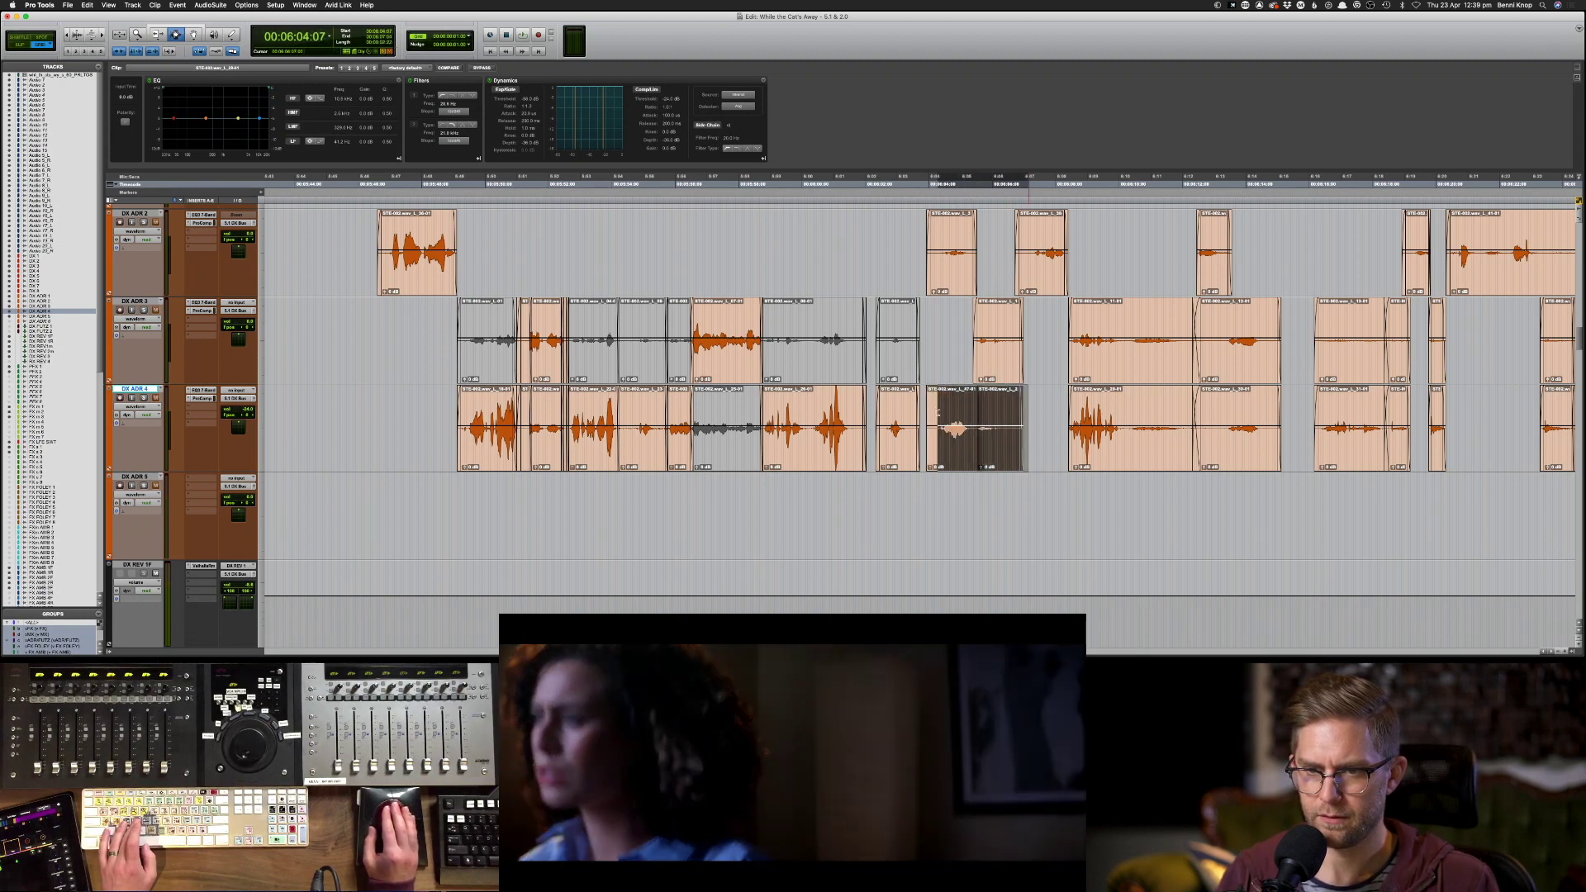
key("p")
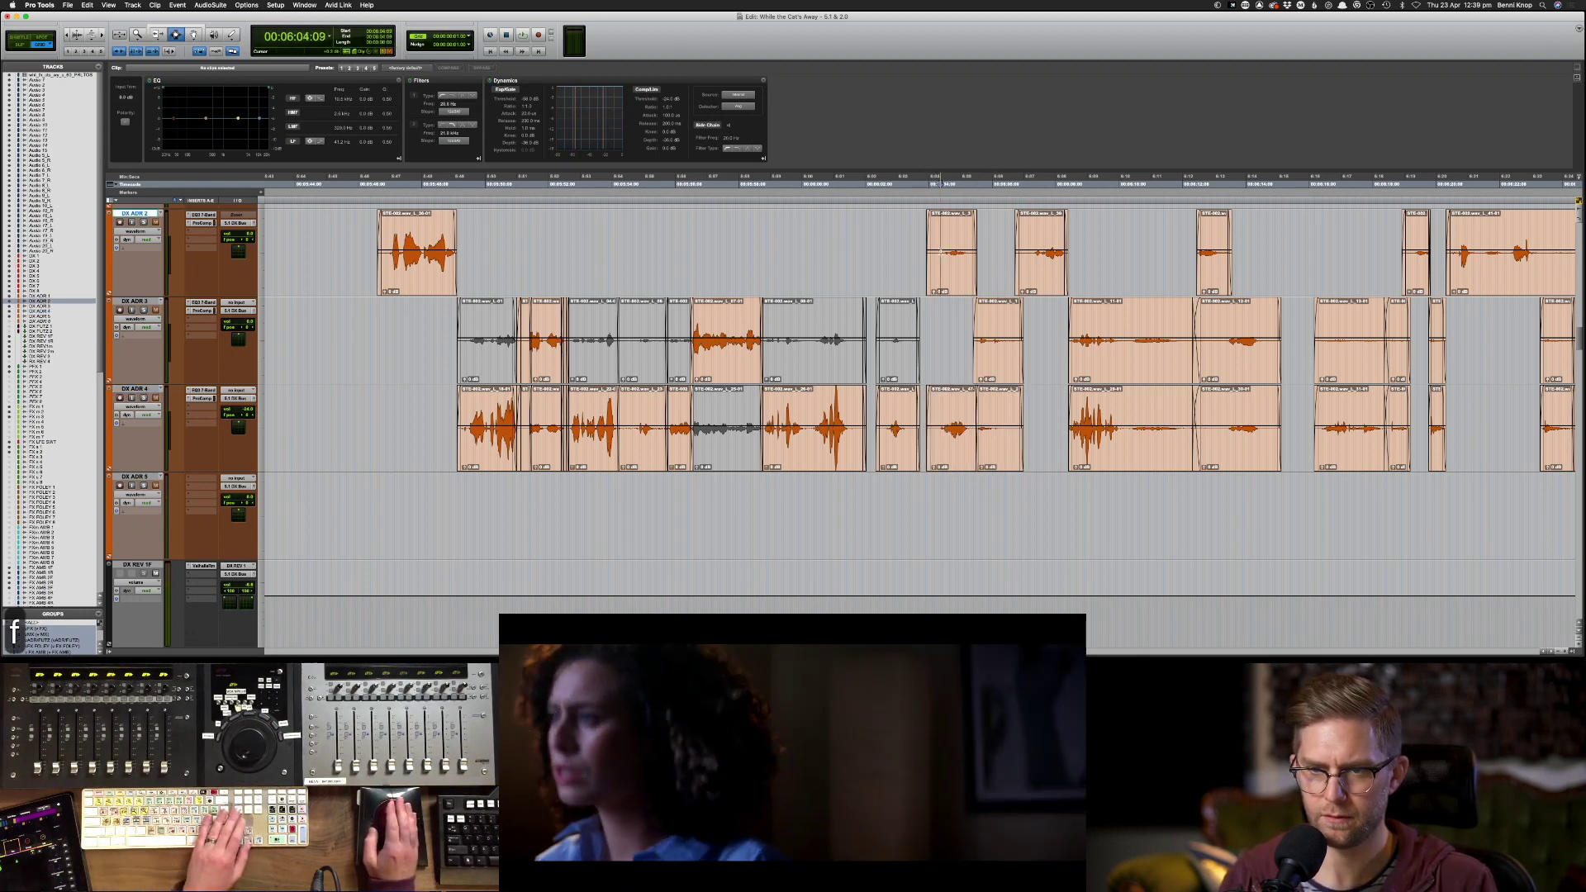
key("p")
key("Delete")
key("space")
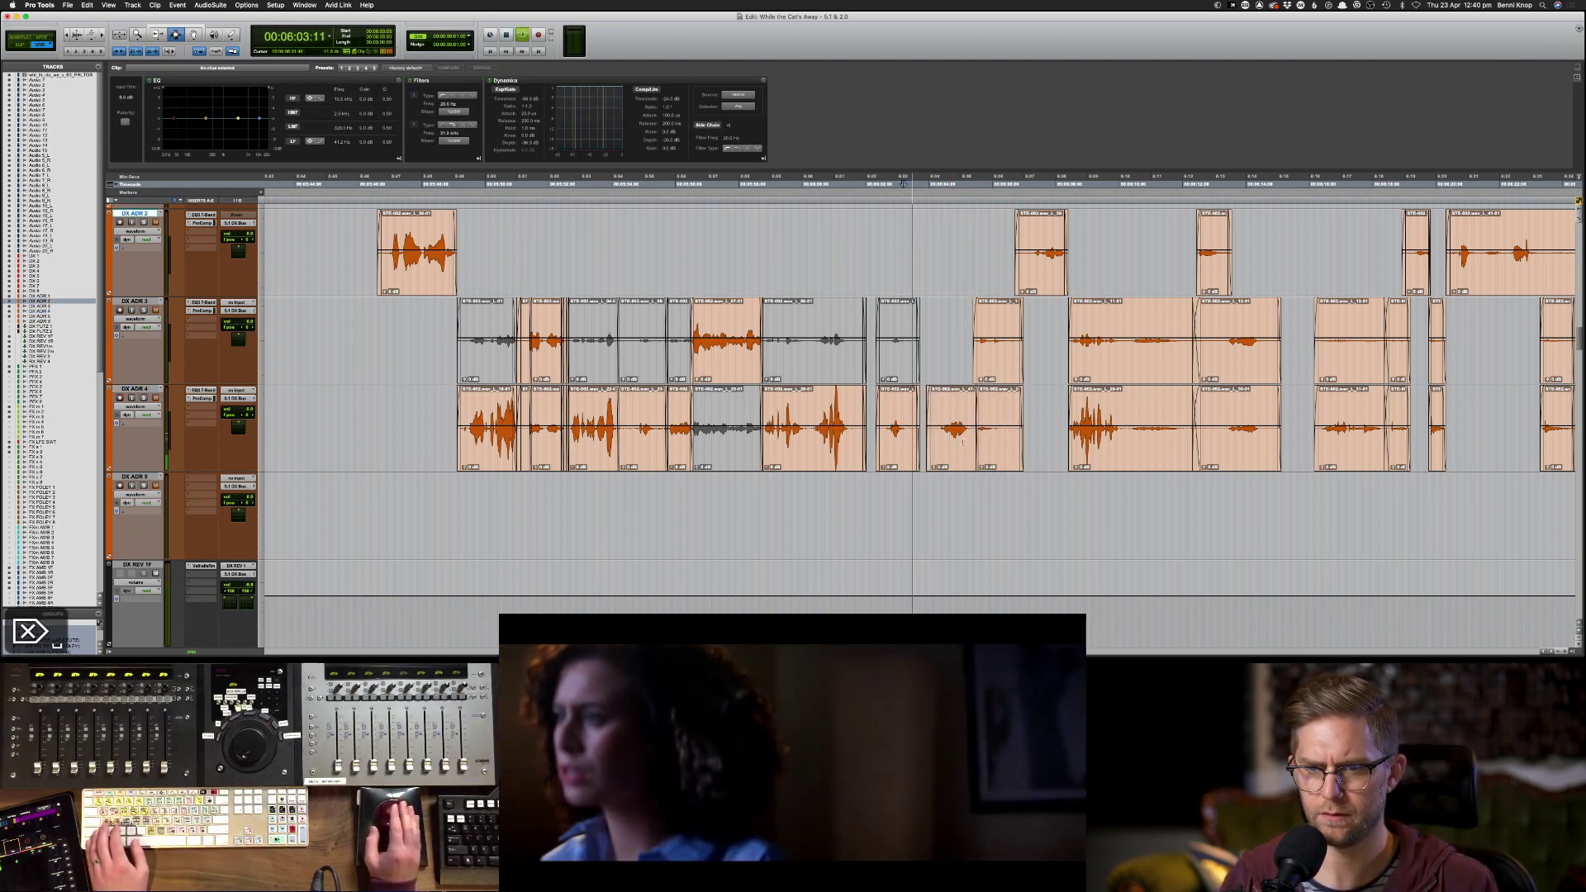
key("s")
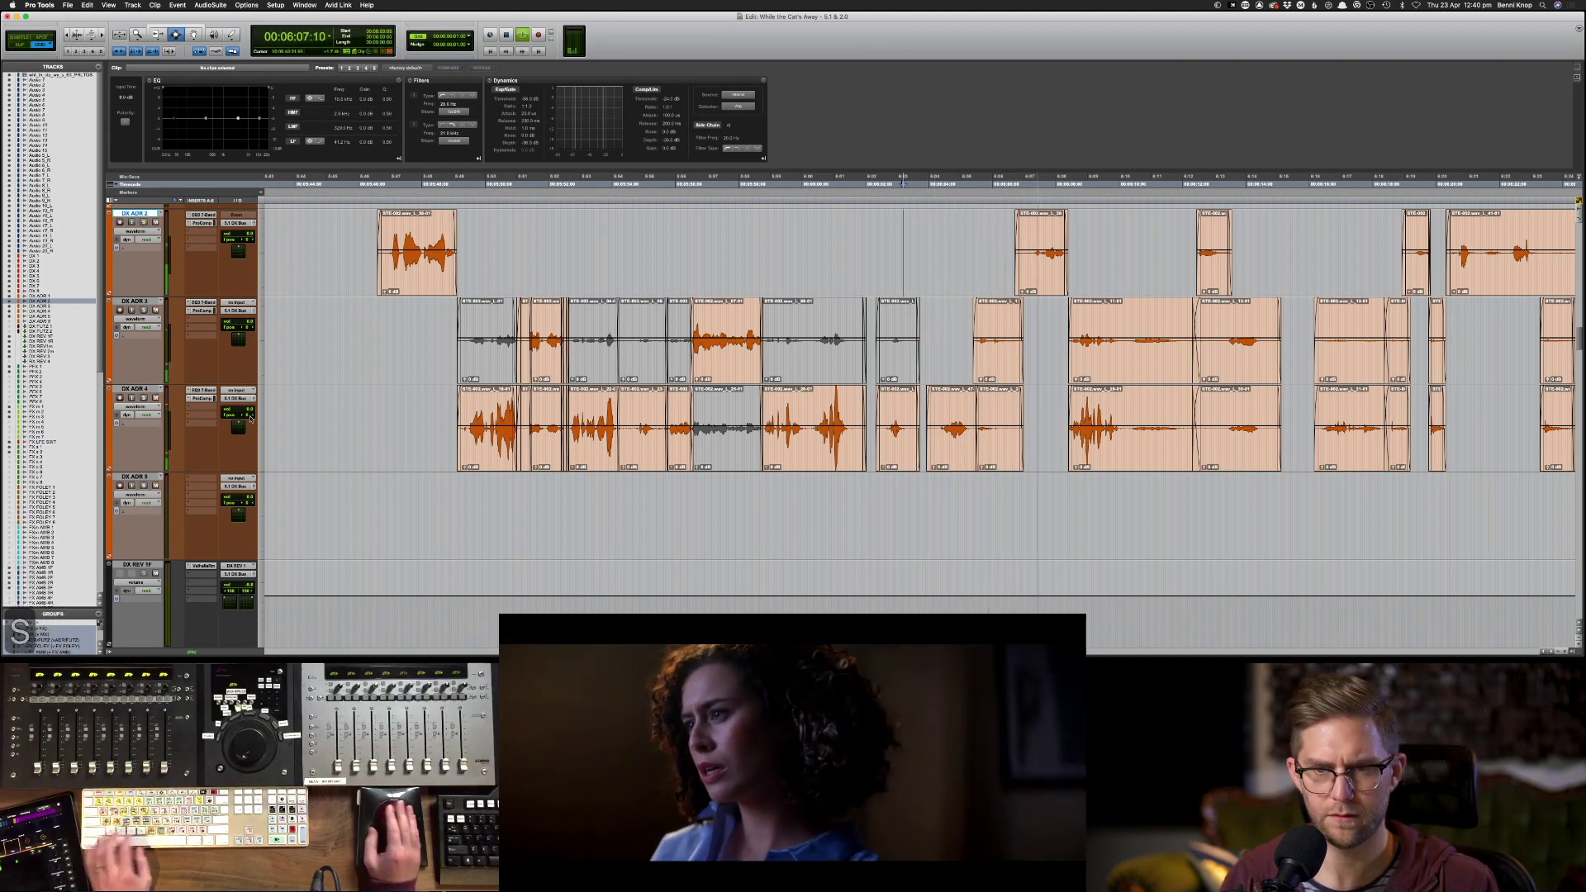
- Clear the front pan automation around the pasted clip on DX ADR 4 and return the tracks to waveform view
key("ctrl+minus")
left_click_drag(872, 438, 1115, 430)
key("BackSpace")
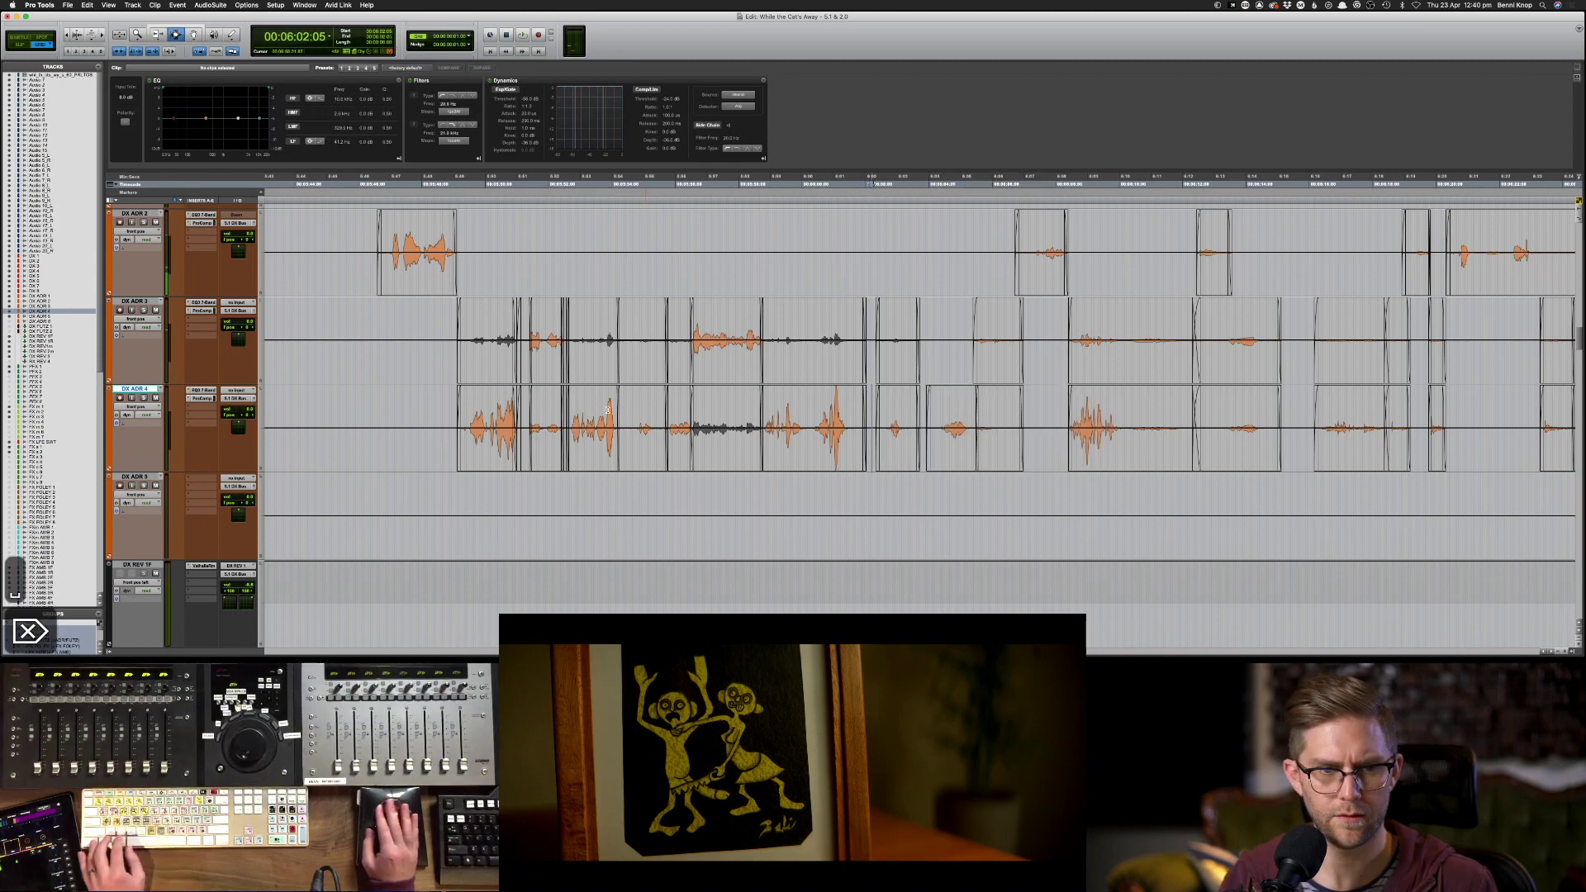
key("ctrl+minus")
key("space")
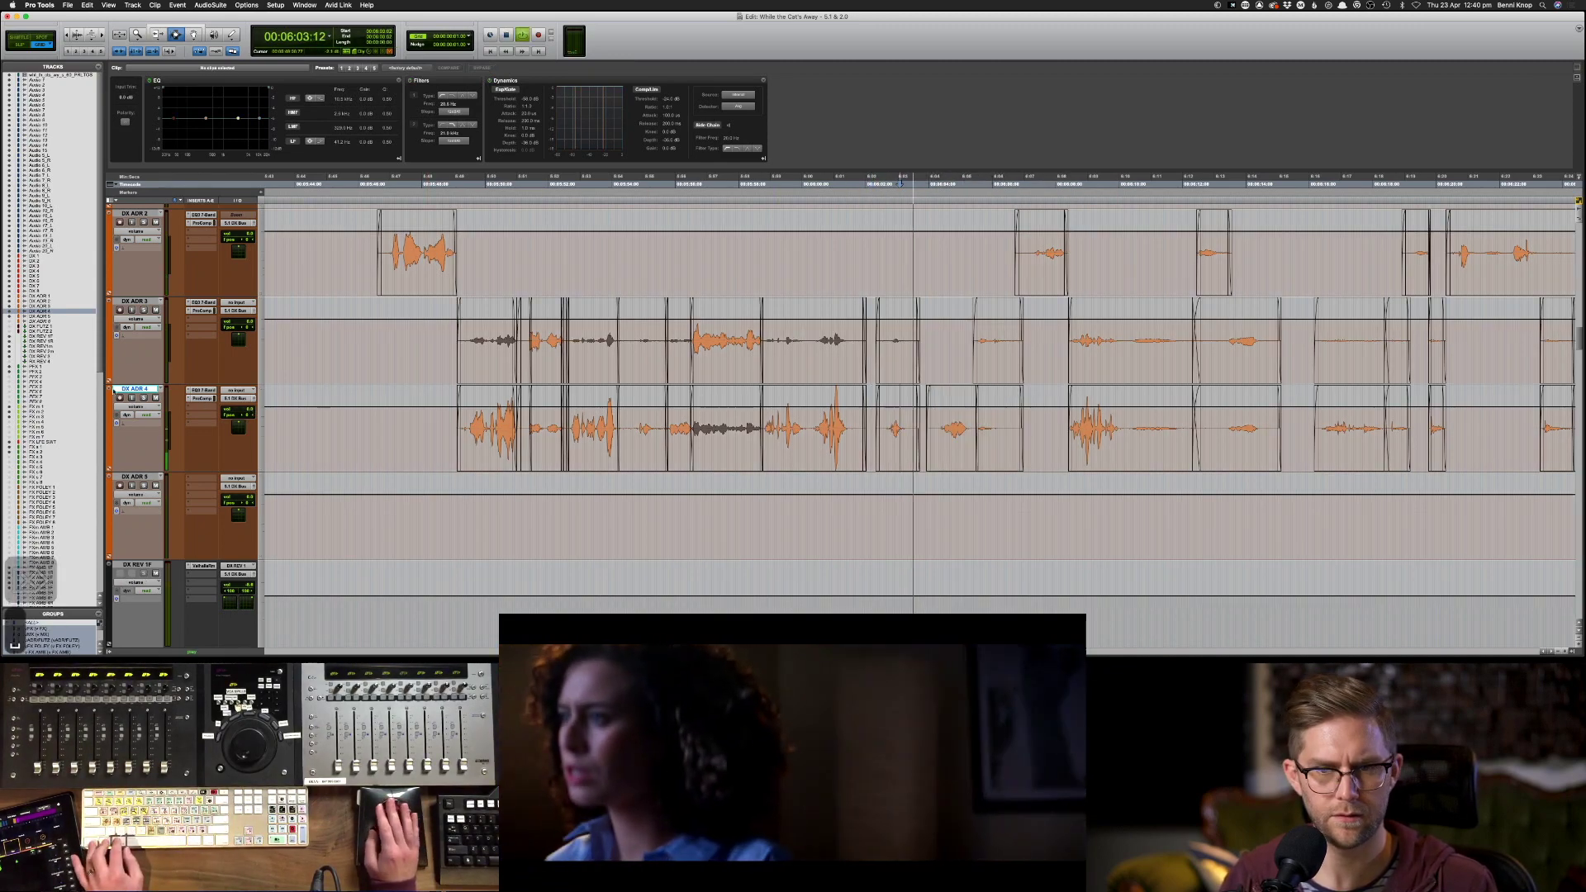
key("ctrl+minus")
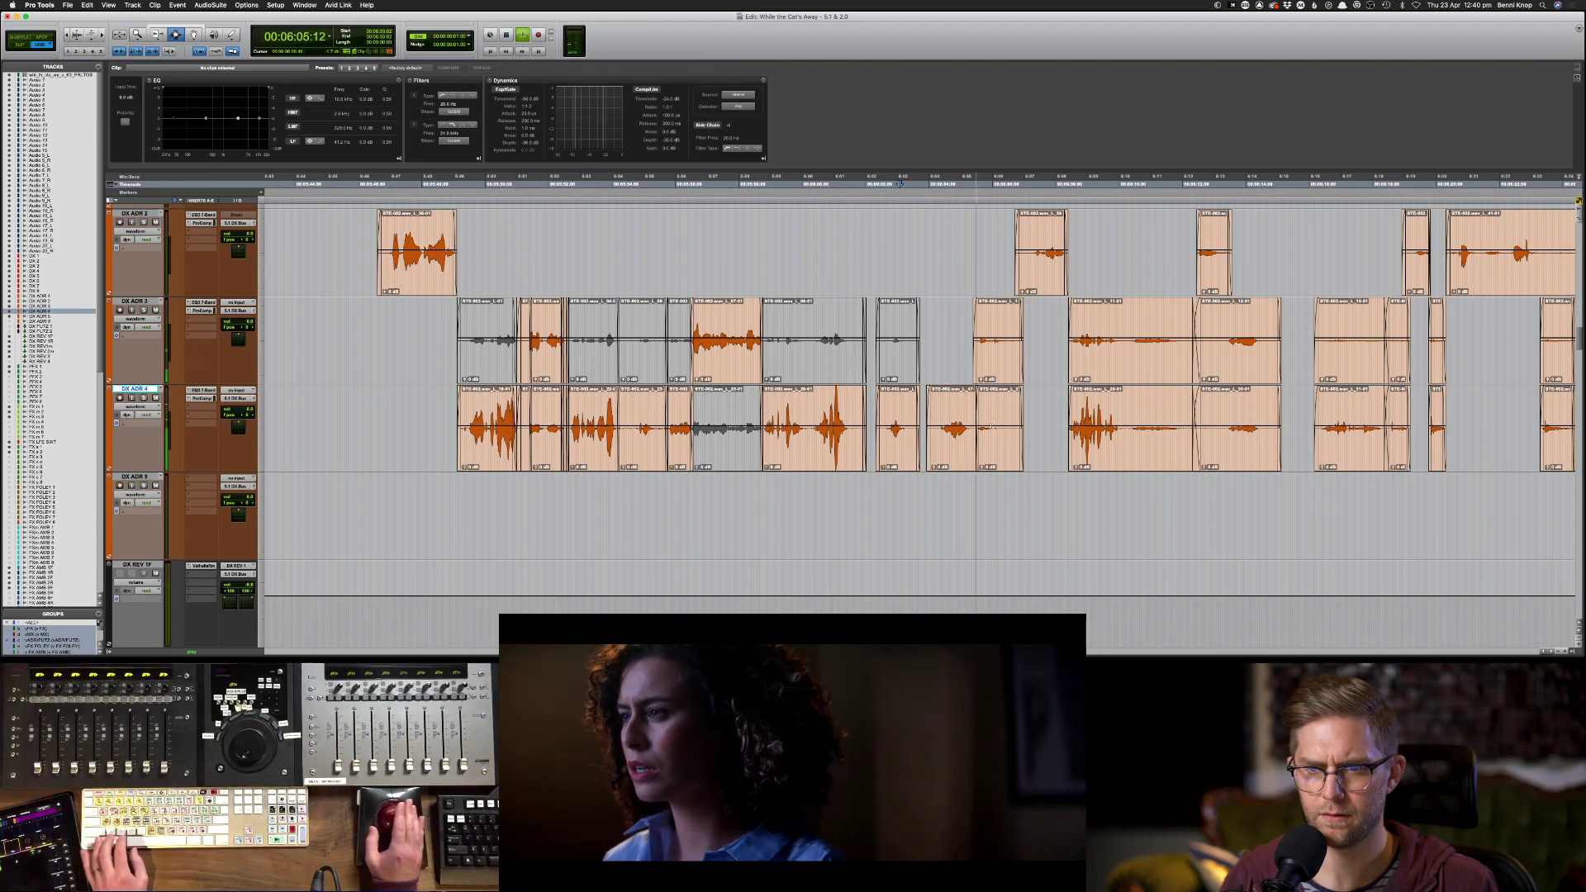
- Mute the clip right after the pasted one on DX ADR 4 and the long clip starting around 00:06:08 on DX ADR 3
left_click(981, 425)
key("super+m")
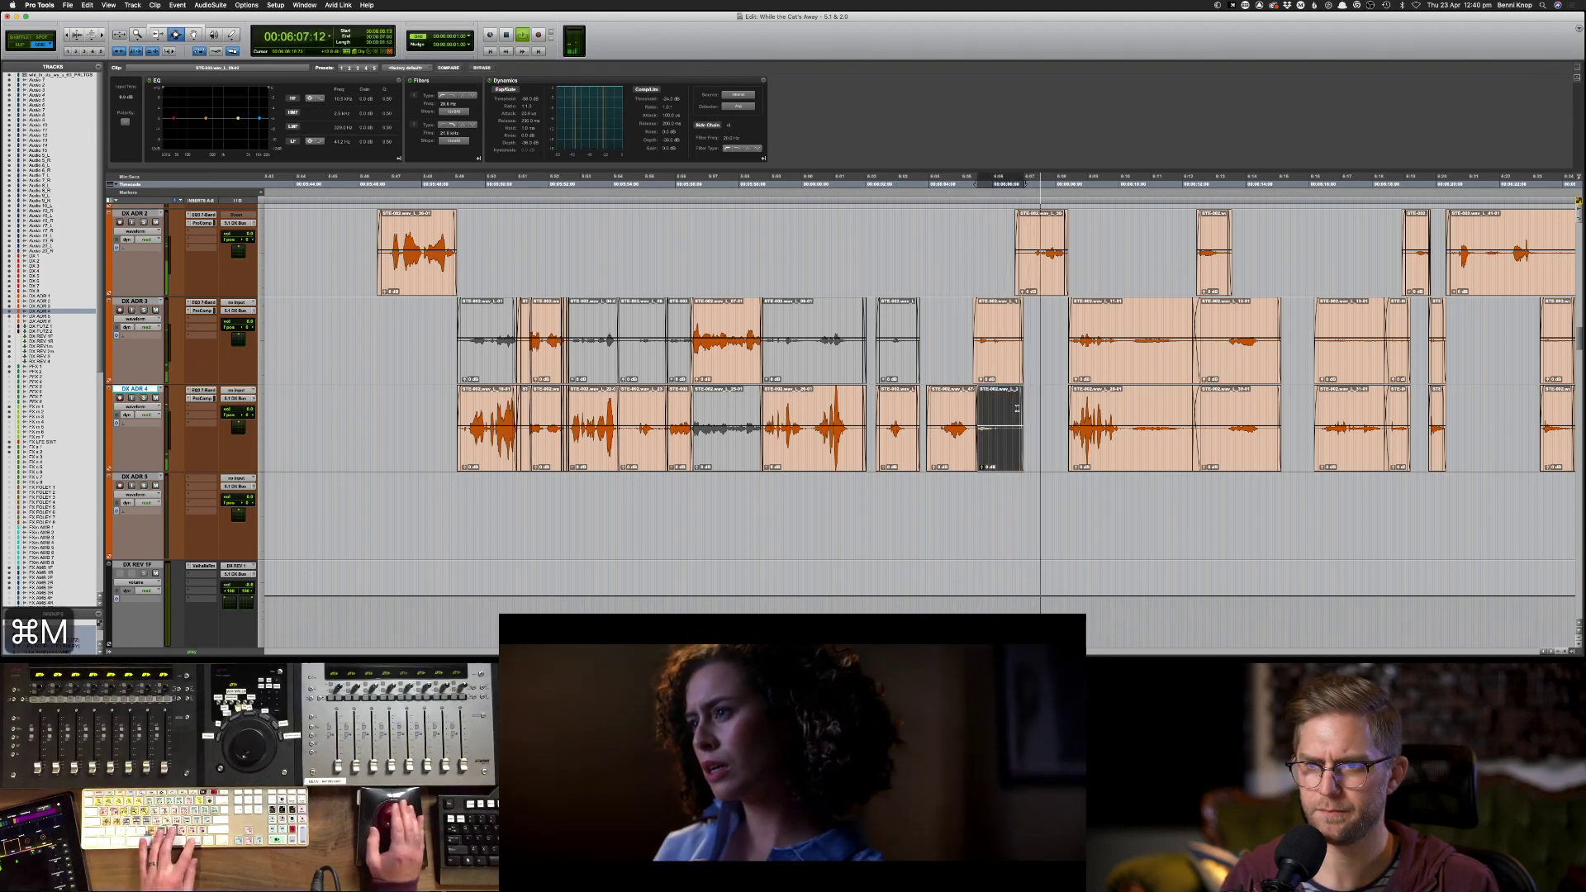
left_click(1082, 352)
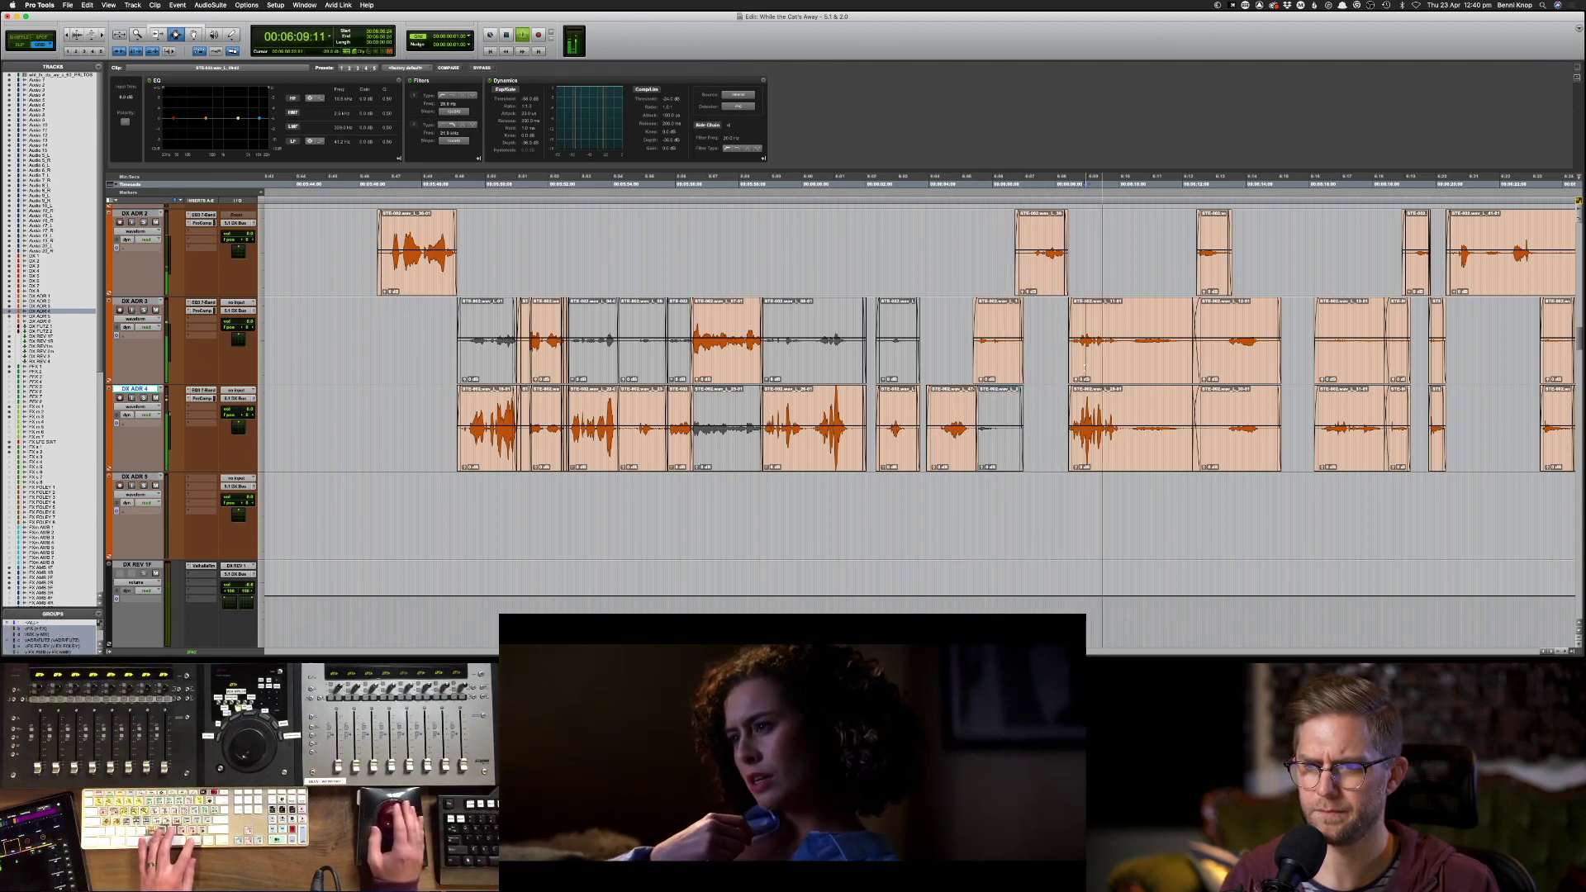
key("super+m")
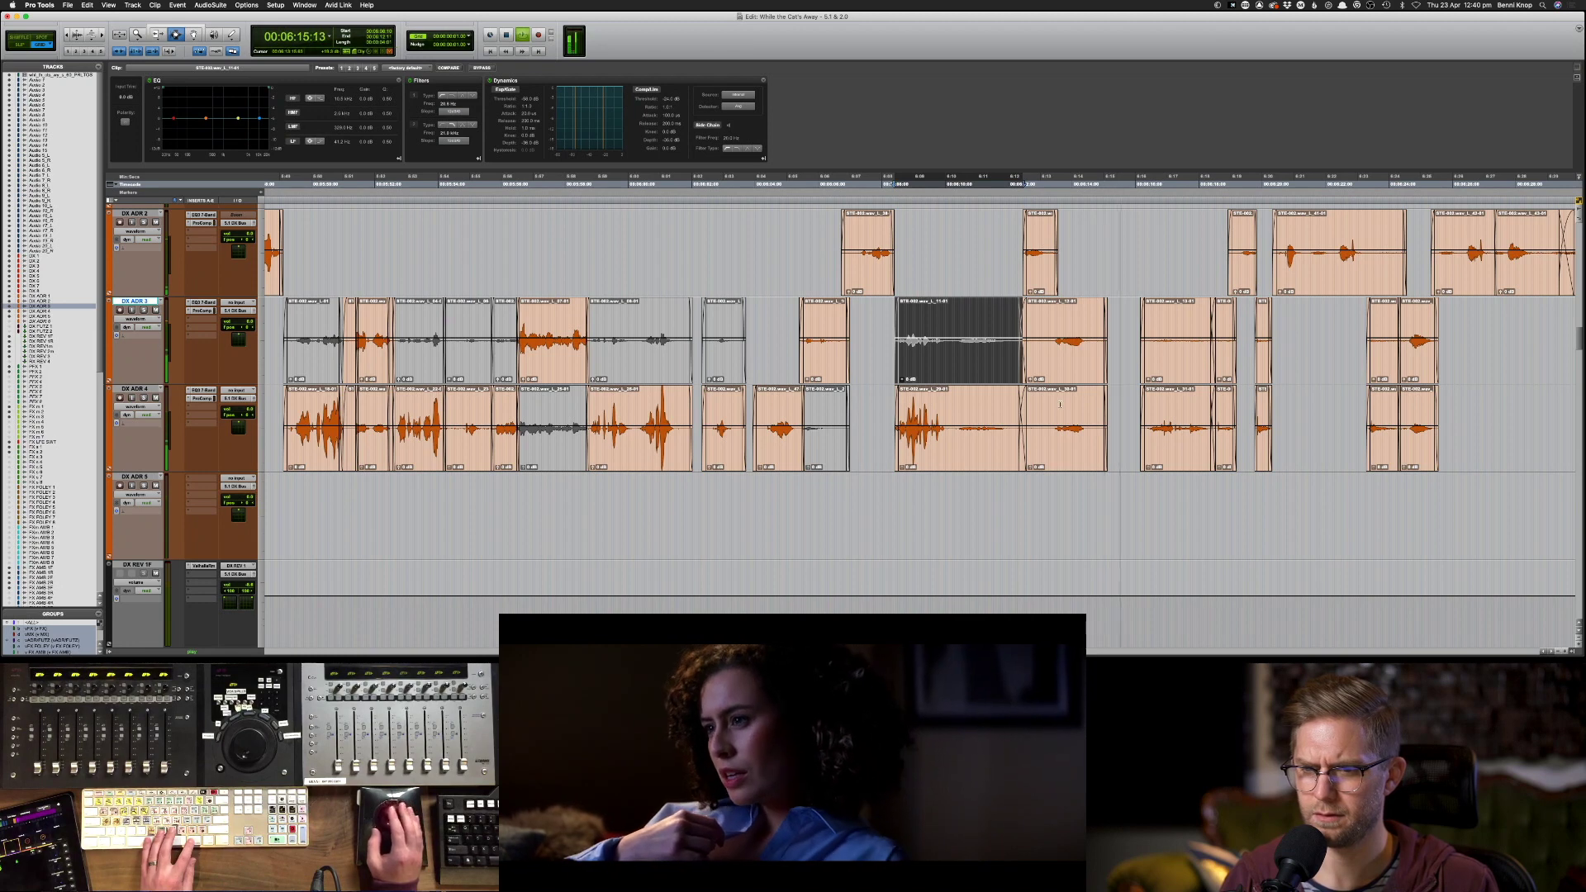
- Mute the clip around 00:06:13 on DX ADR 4 and audition its DX ADR 3 counterpart in solo
left_click(1059, 404)
key("super+m")
key("s")
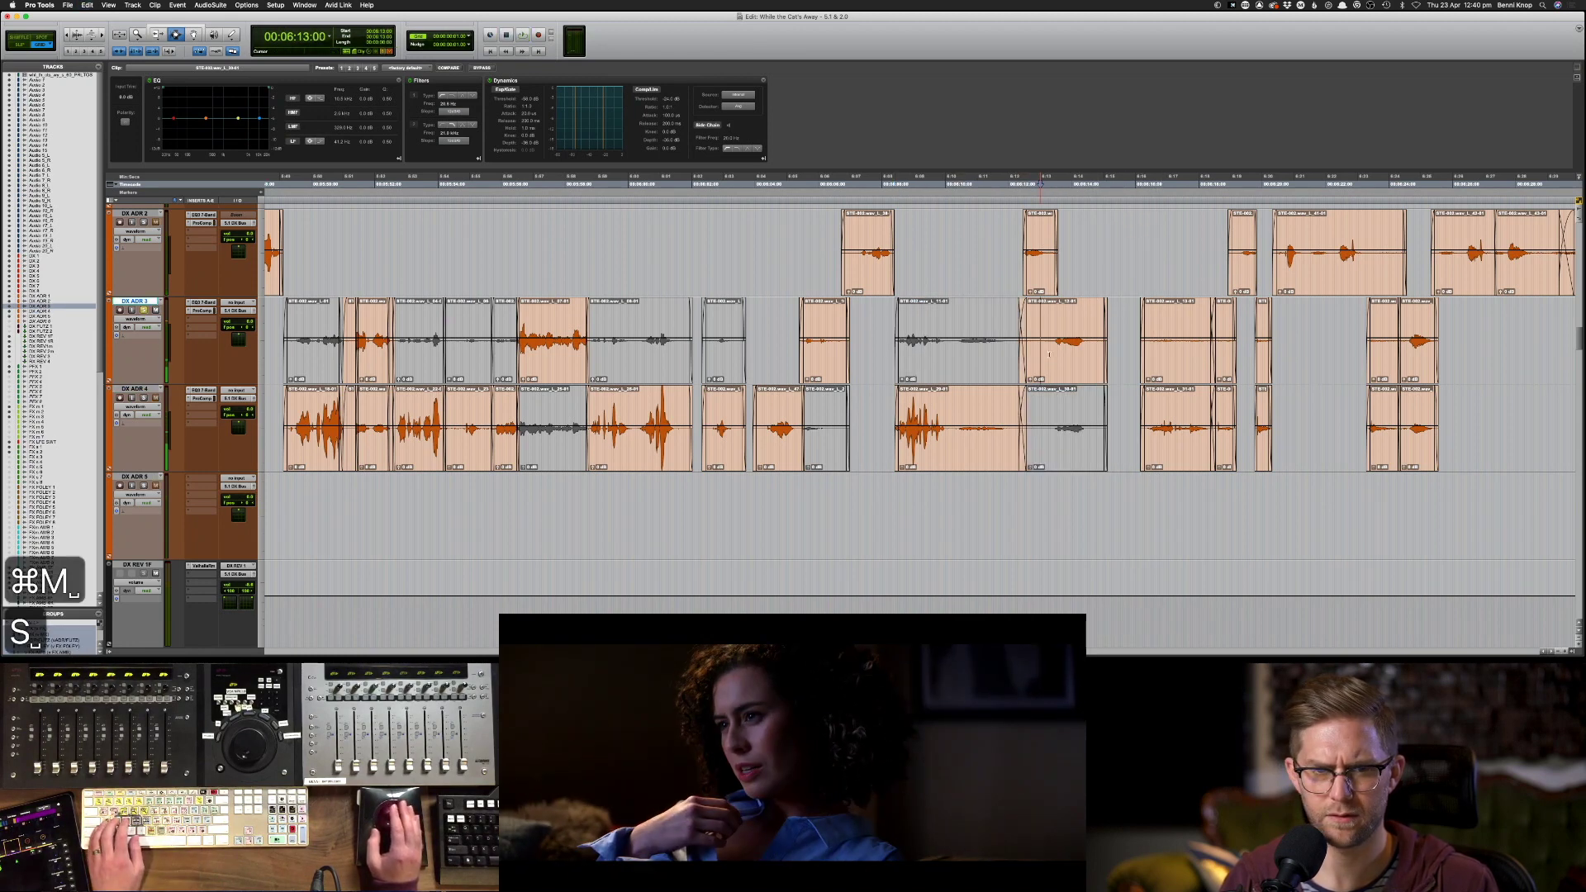
key("space")
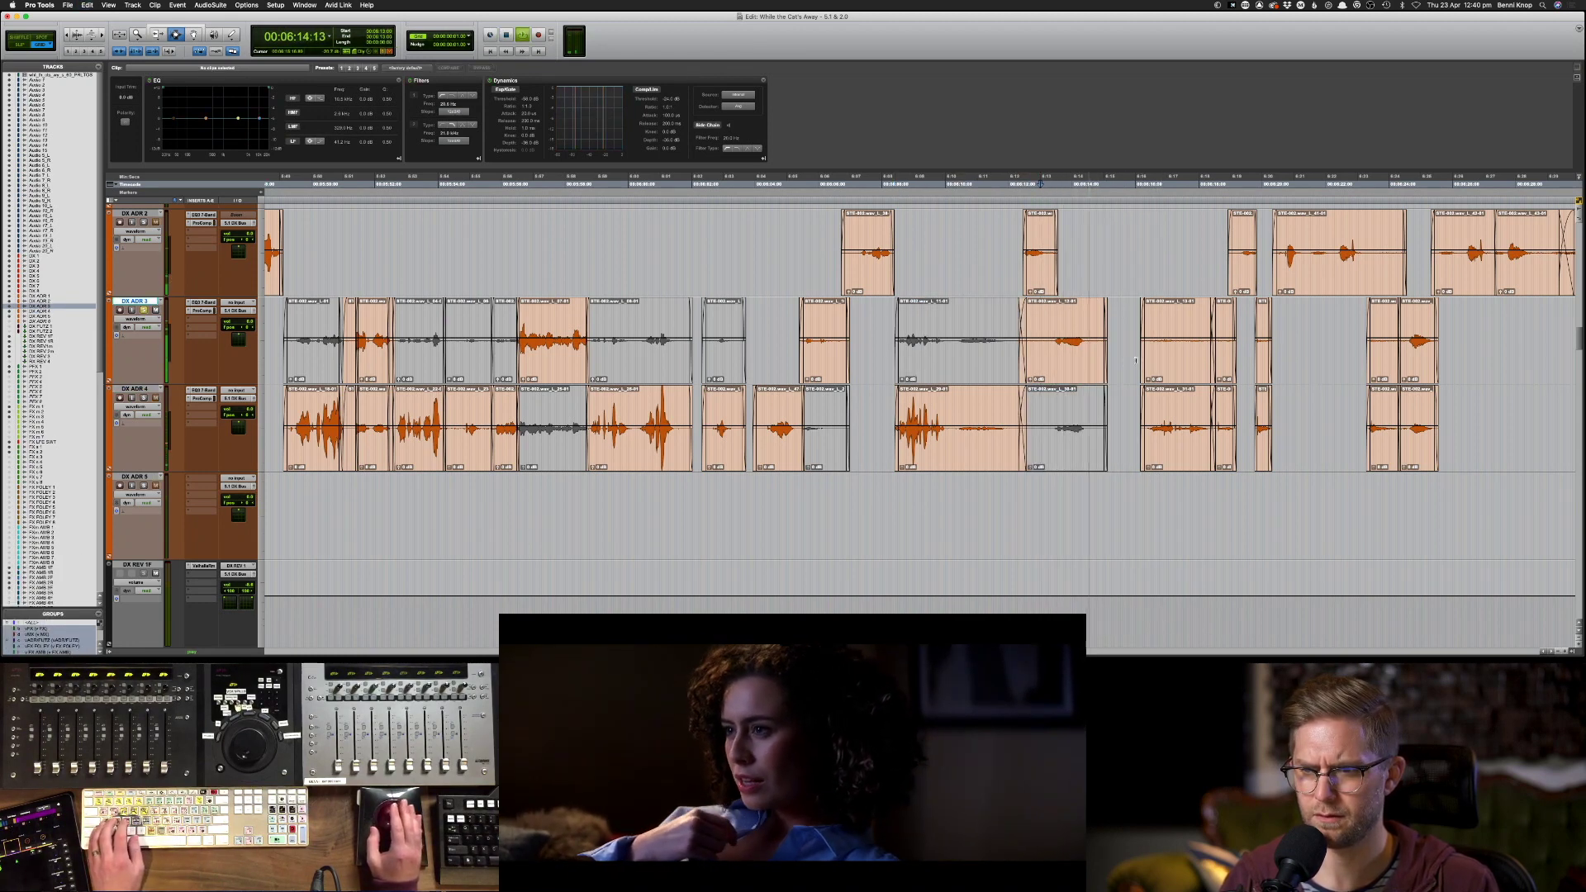
- Mute the two adjoining clips around 00:06:16 on DX ADR 3 and zoom the timeline out to the whole dialogue passage
left_click_drag(1136, 361, 1229, 349)
key("super+m")
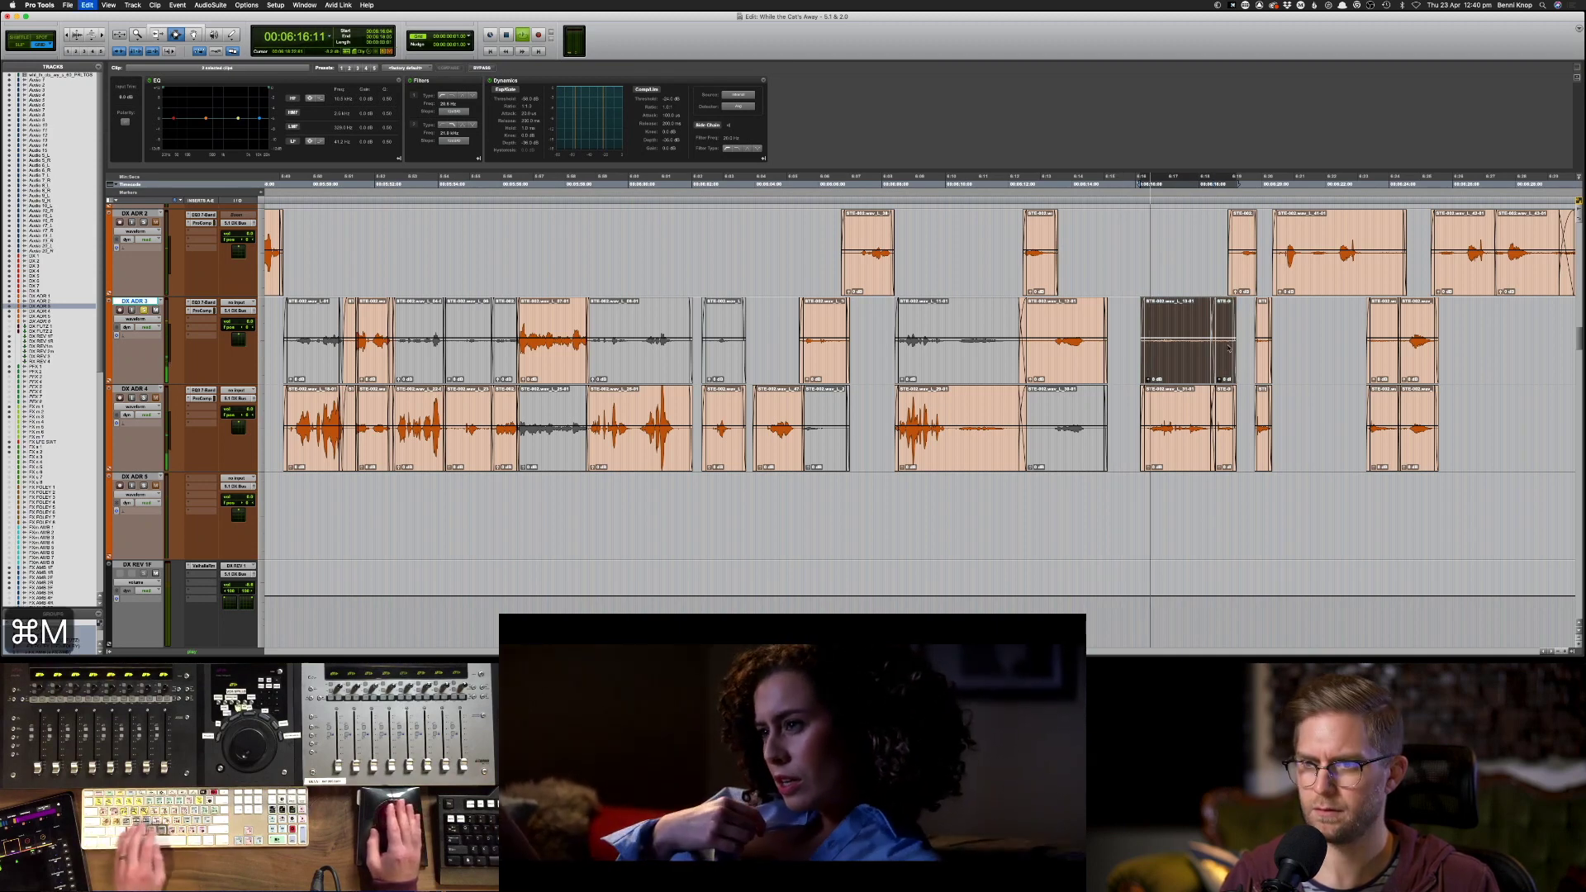
key("super+bracketleft")
key("super+bracketleft")
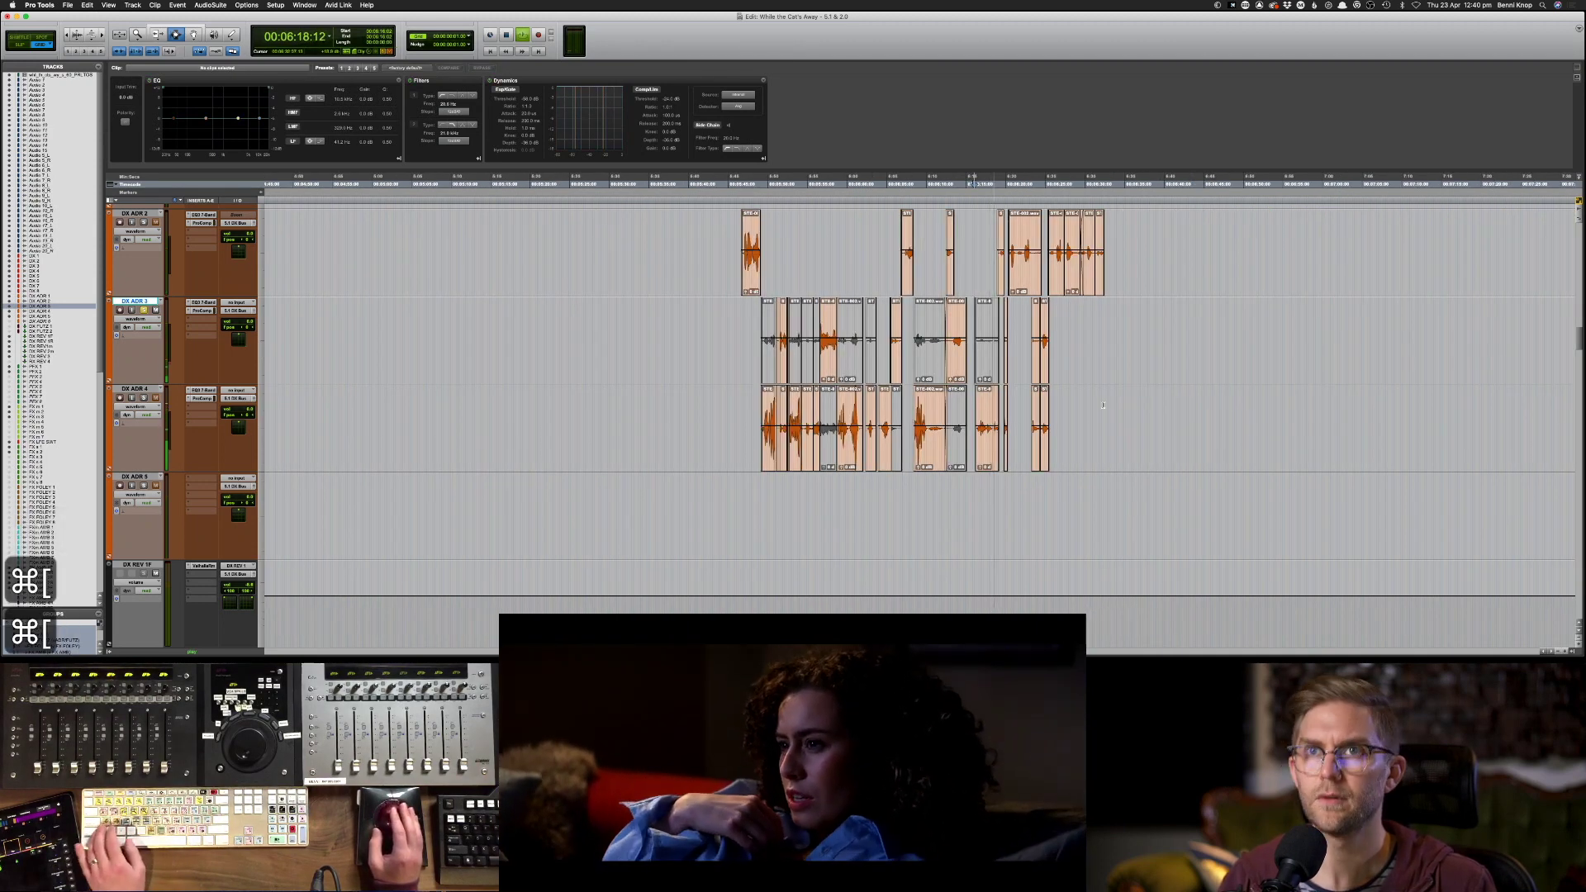
key("space")
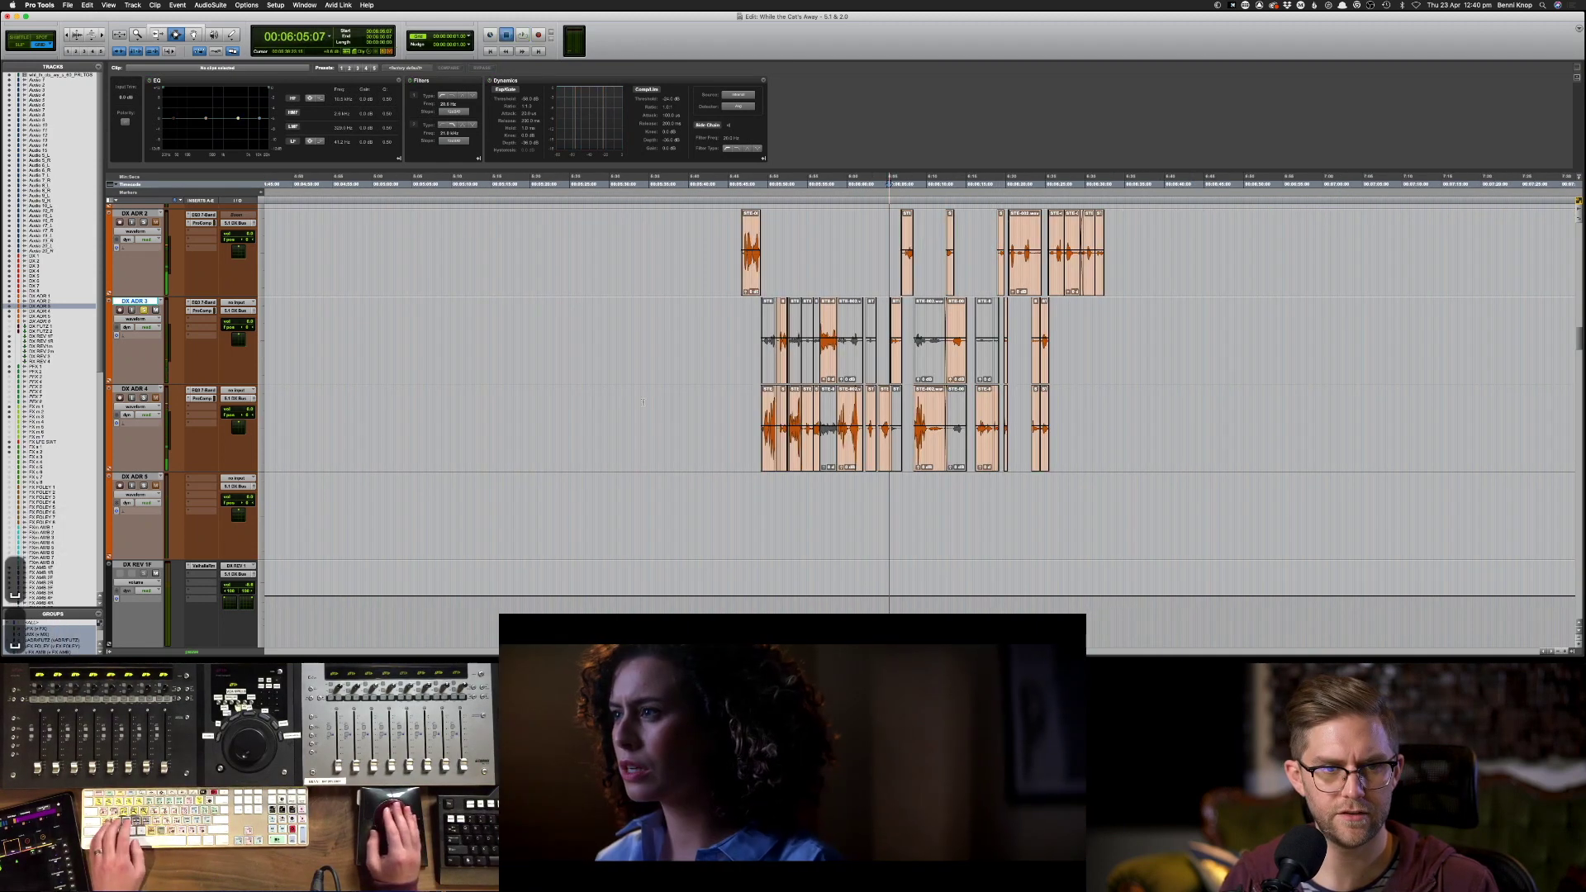
- Select every track from the top of the track list down to Audio 20_R, make them active and hide them
key("space")
scroll(578, 401, "up", 10)
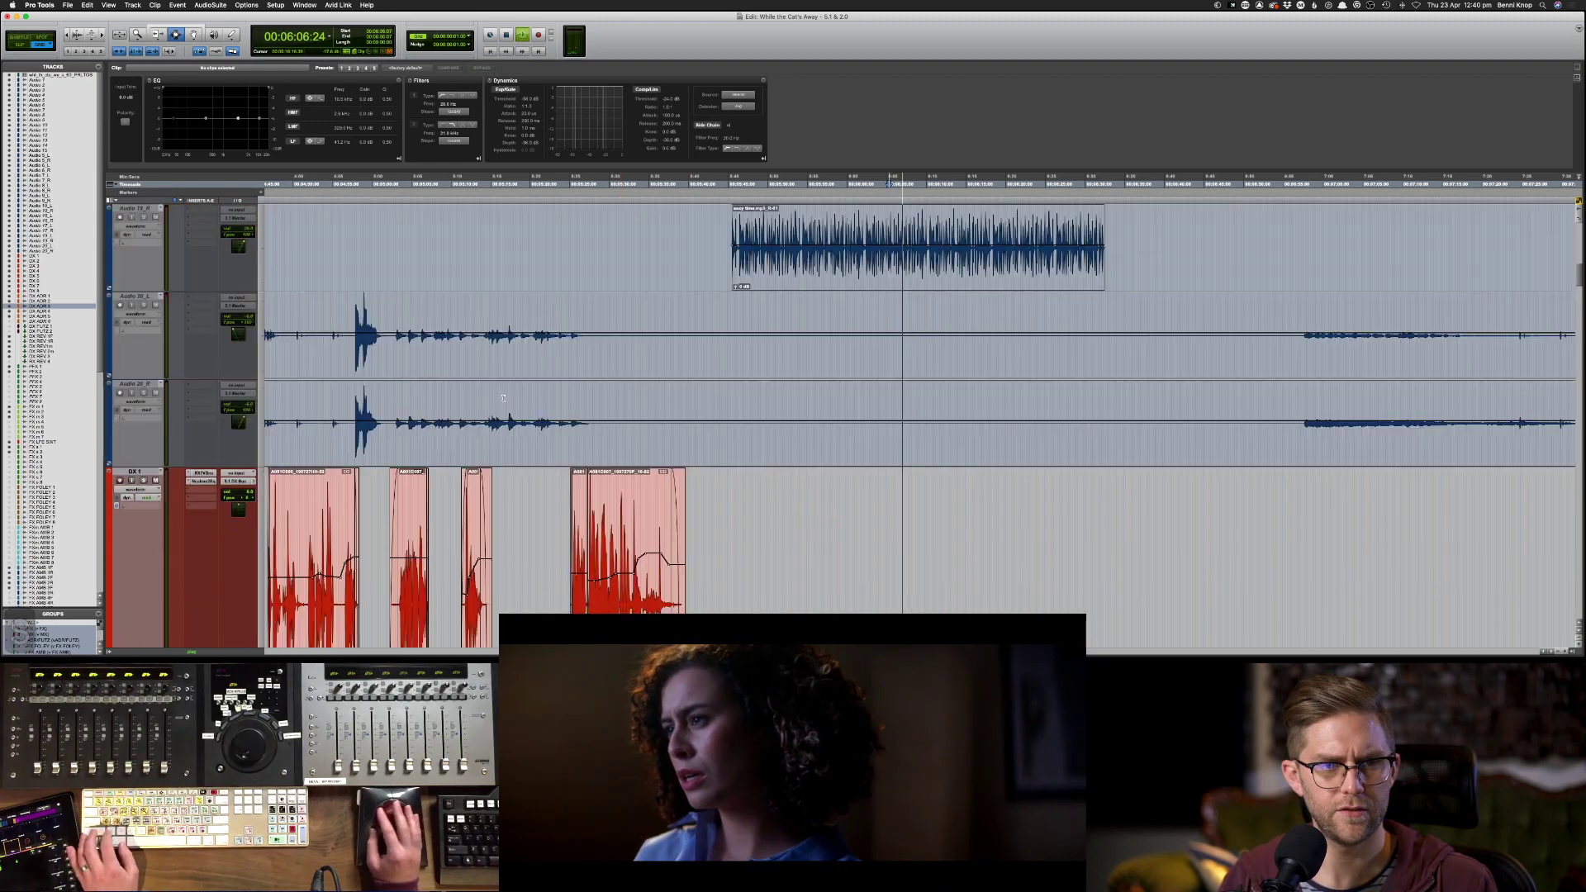
scroll(503, 398, "up", 3)
key("space")
left_click(37, 246)
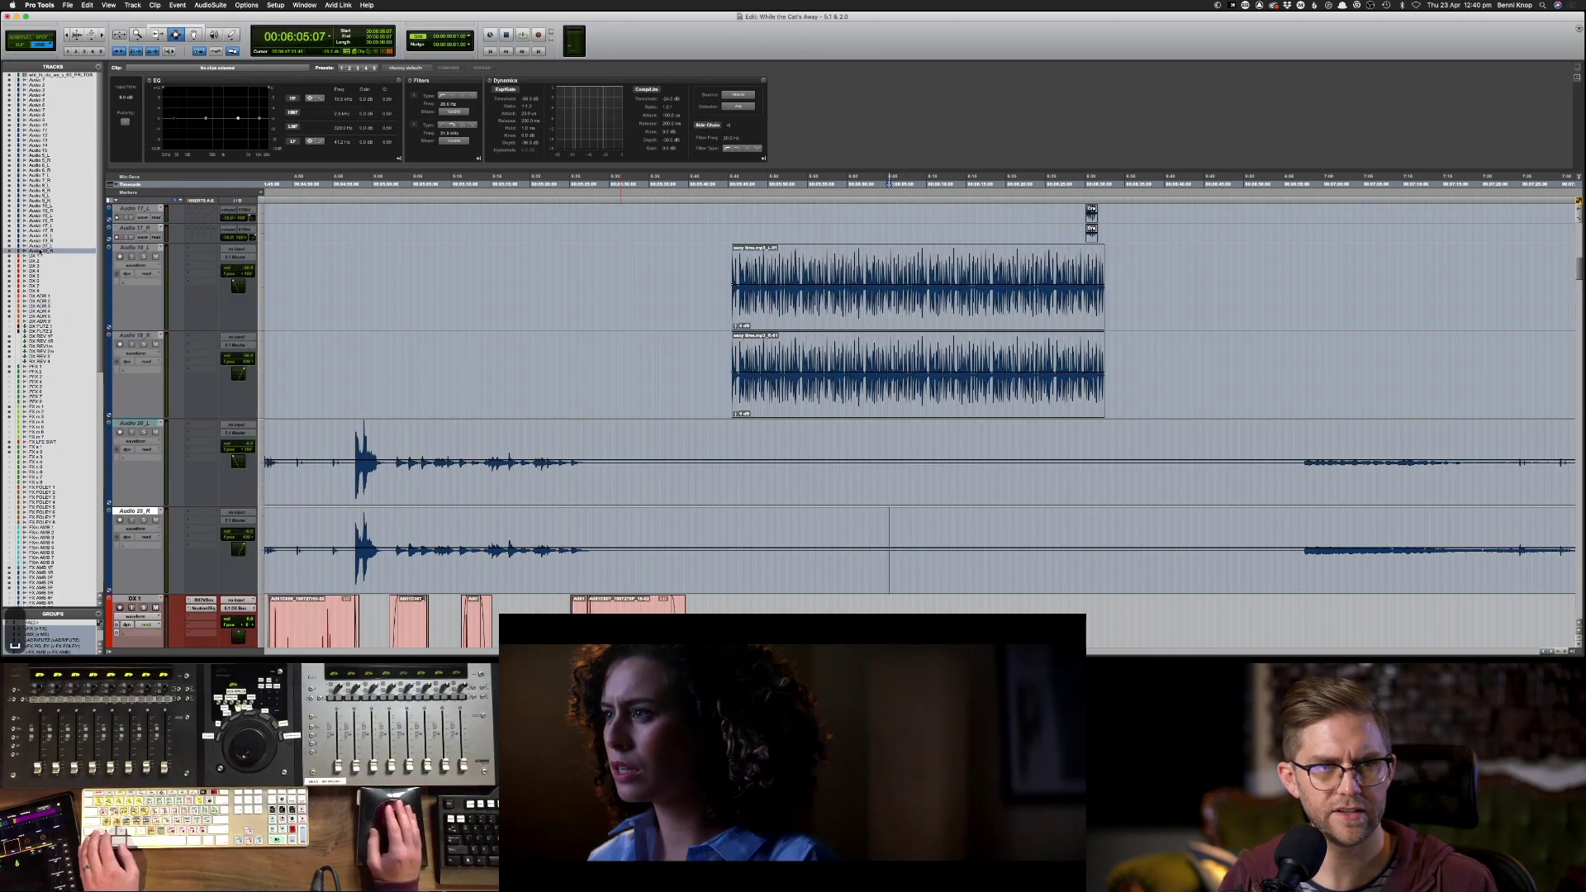
left_click(47, 76, "shift")
right_click(48, 77)
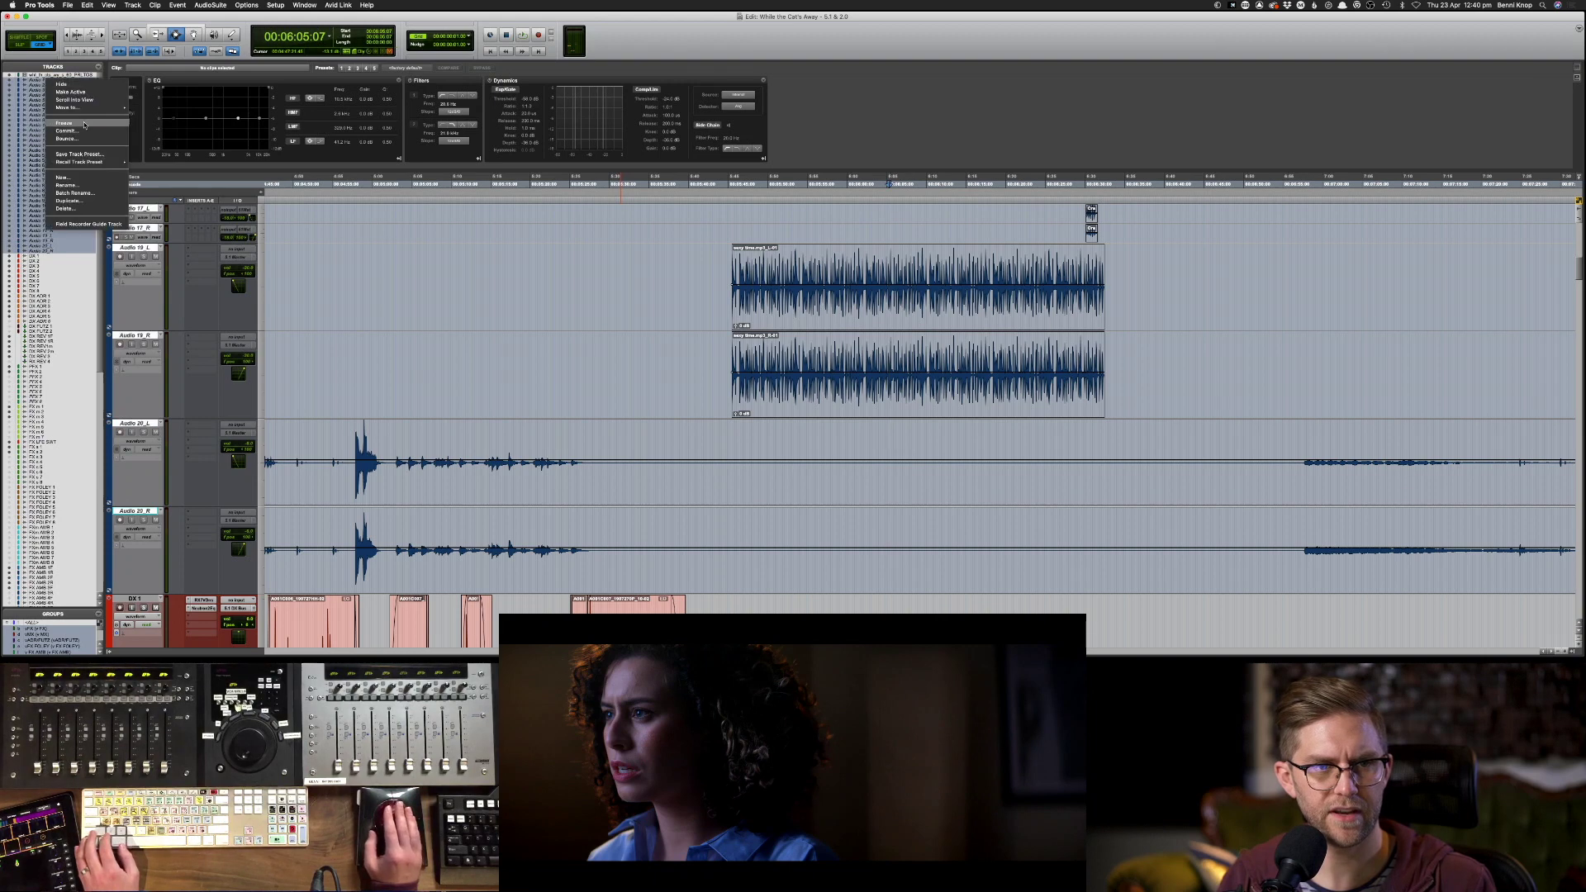
left_click(83, 93)
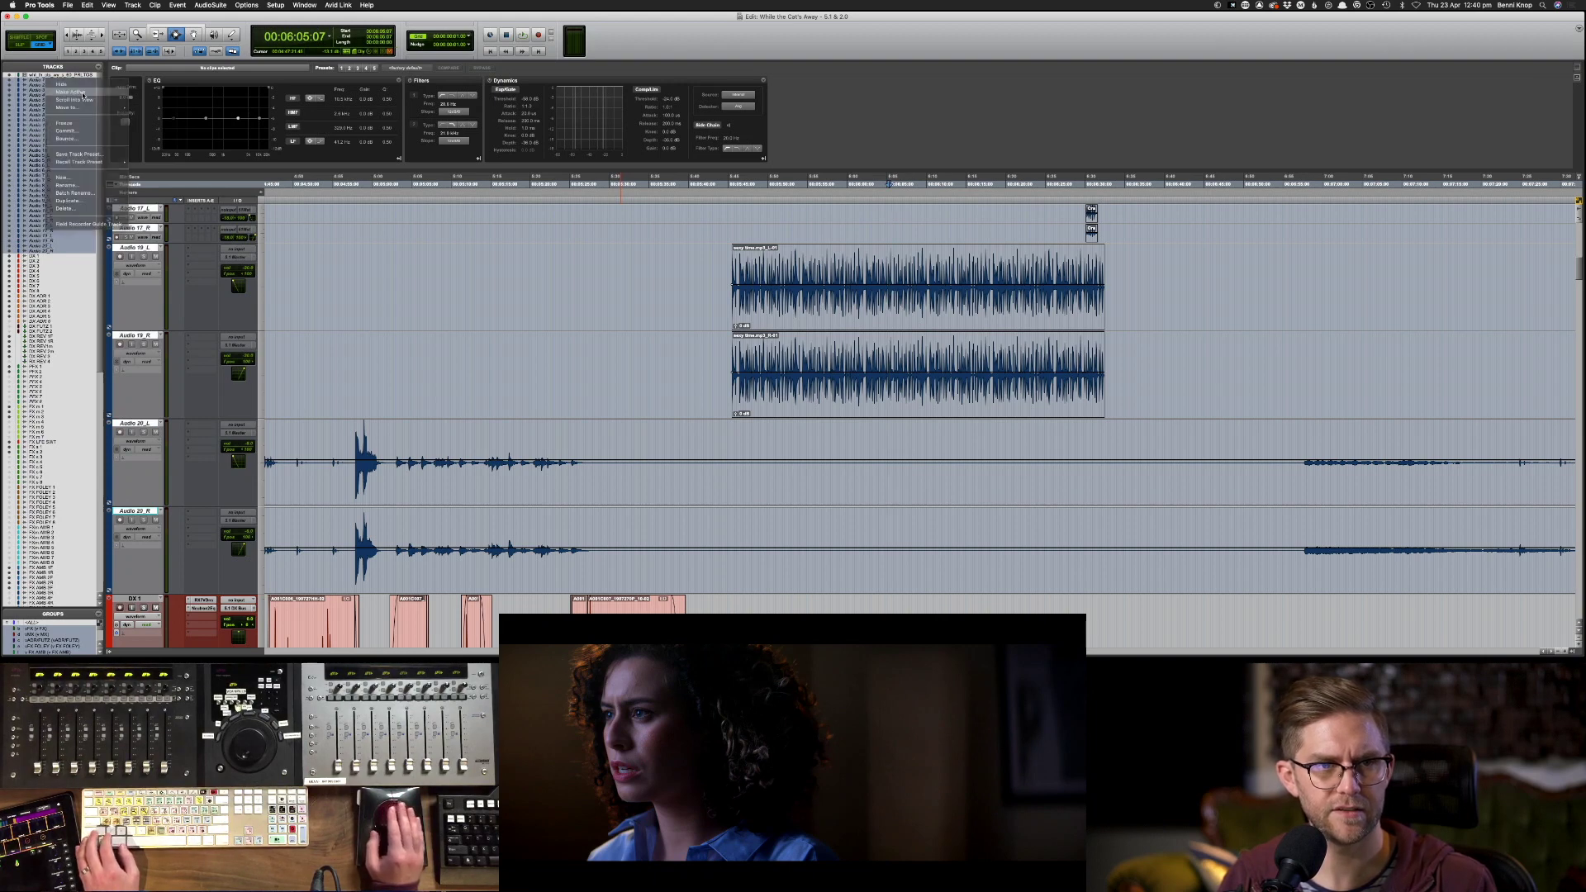
right_click(49, 98)
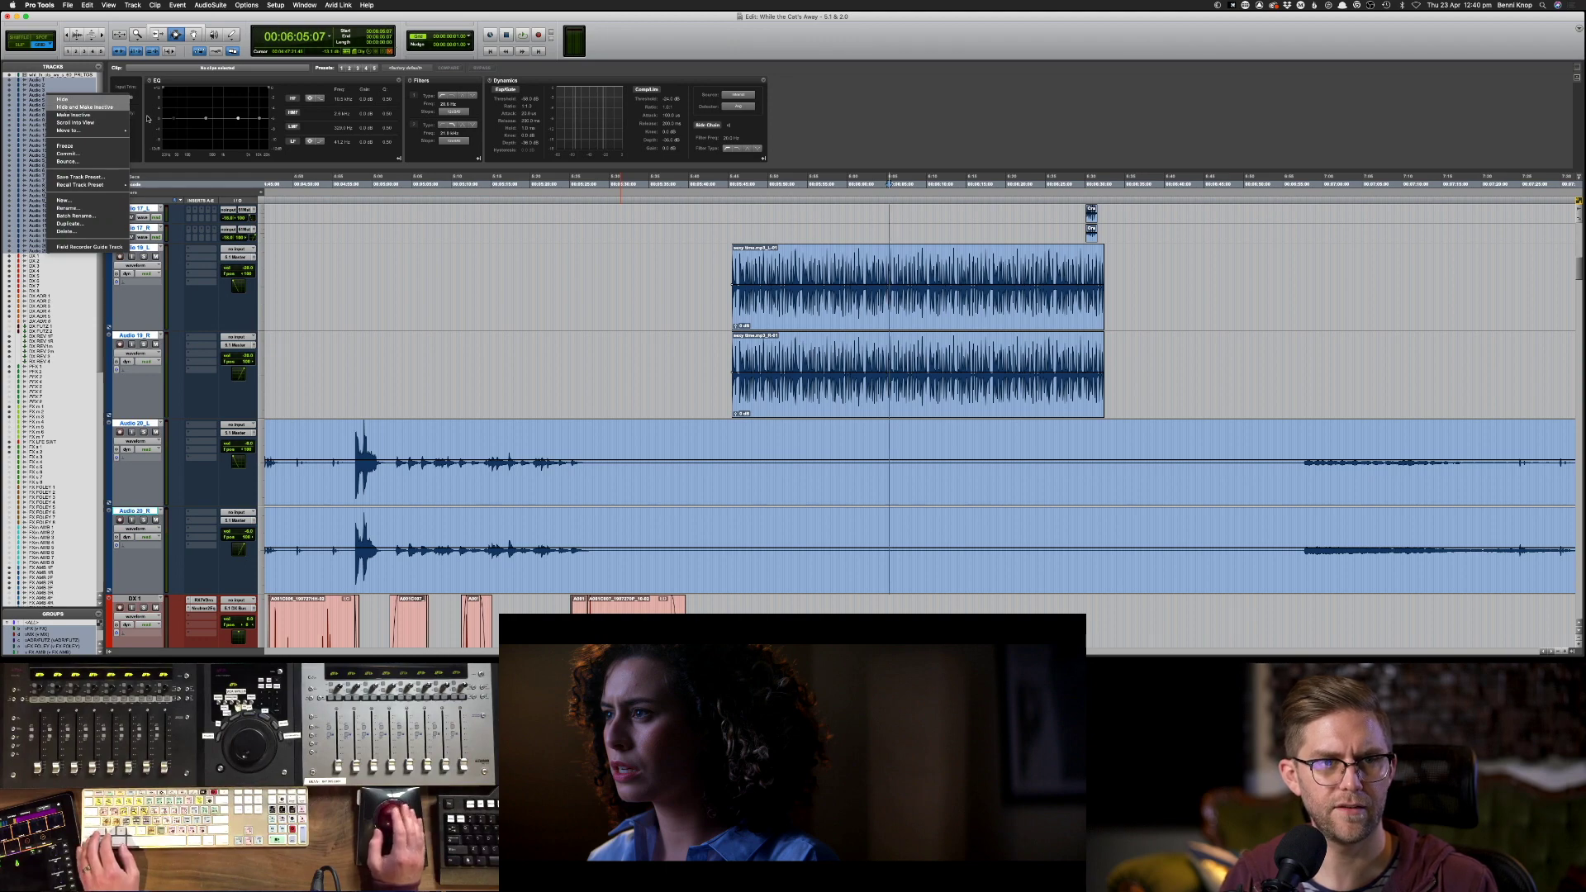
left_click(62, 99)
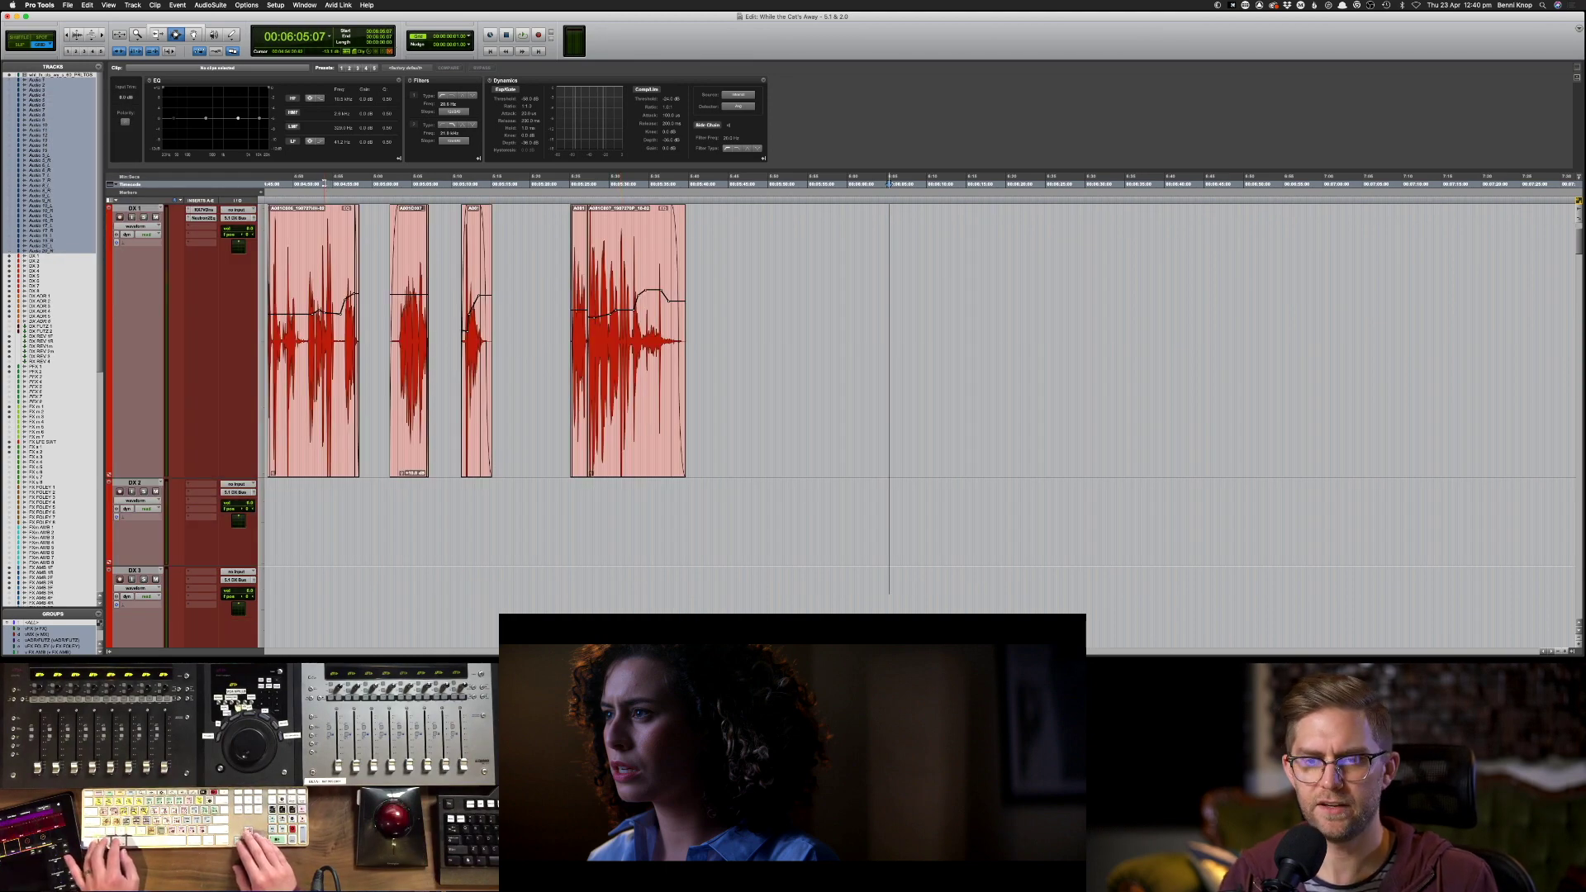
- Set all remaining tracks to one medium height so the DX ADR tracks can be viewed together during playback
key("ctrl+alt+super+Up")
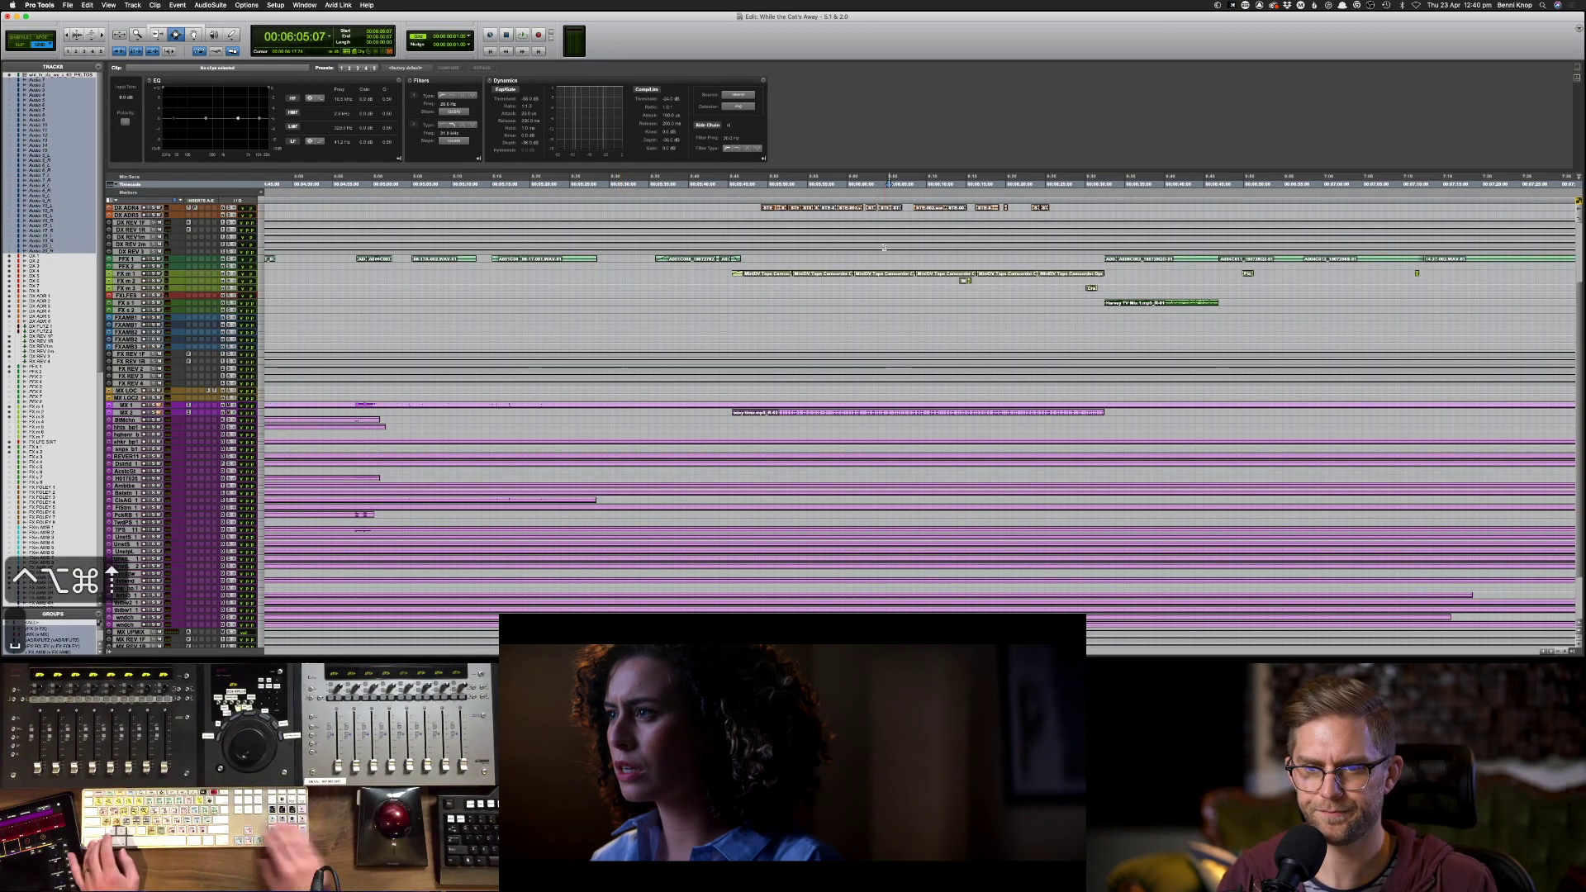
key("ctrl+alt+Up")
key("ctrl+alt+Up")
key("ctrl+alt+Up")
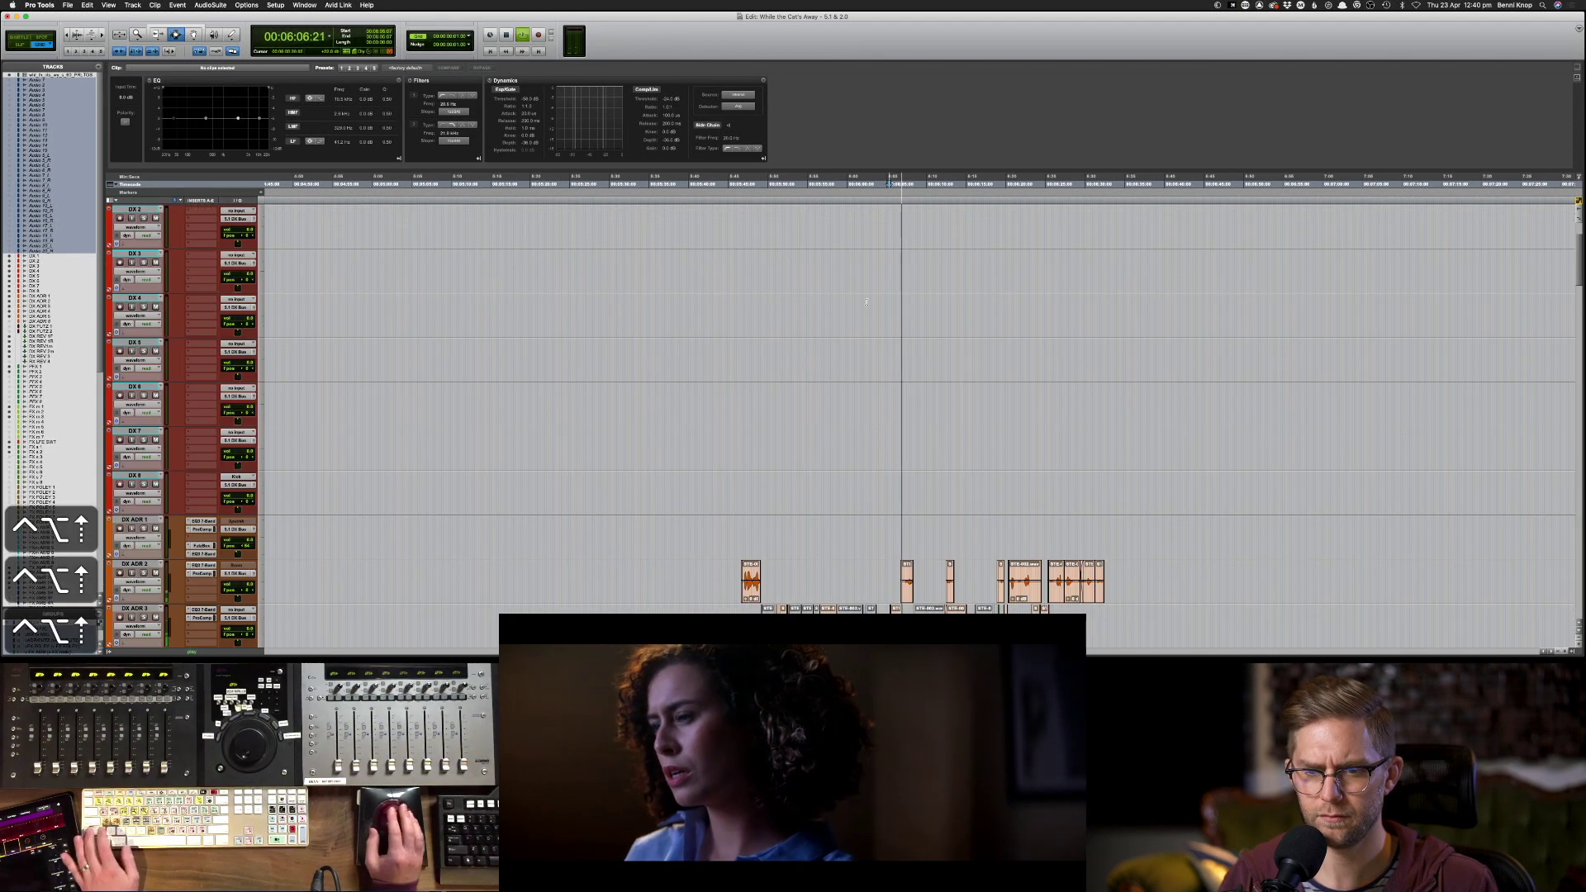
scroll(867, 303, "down", 5)
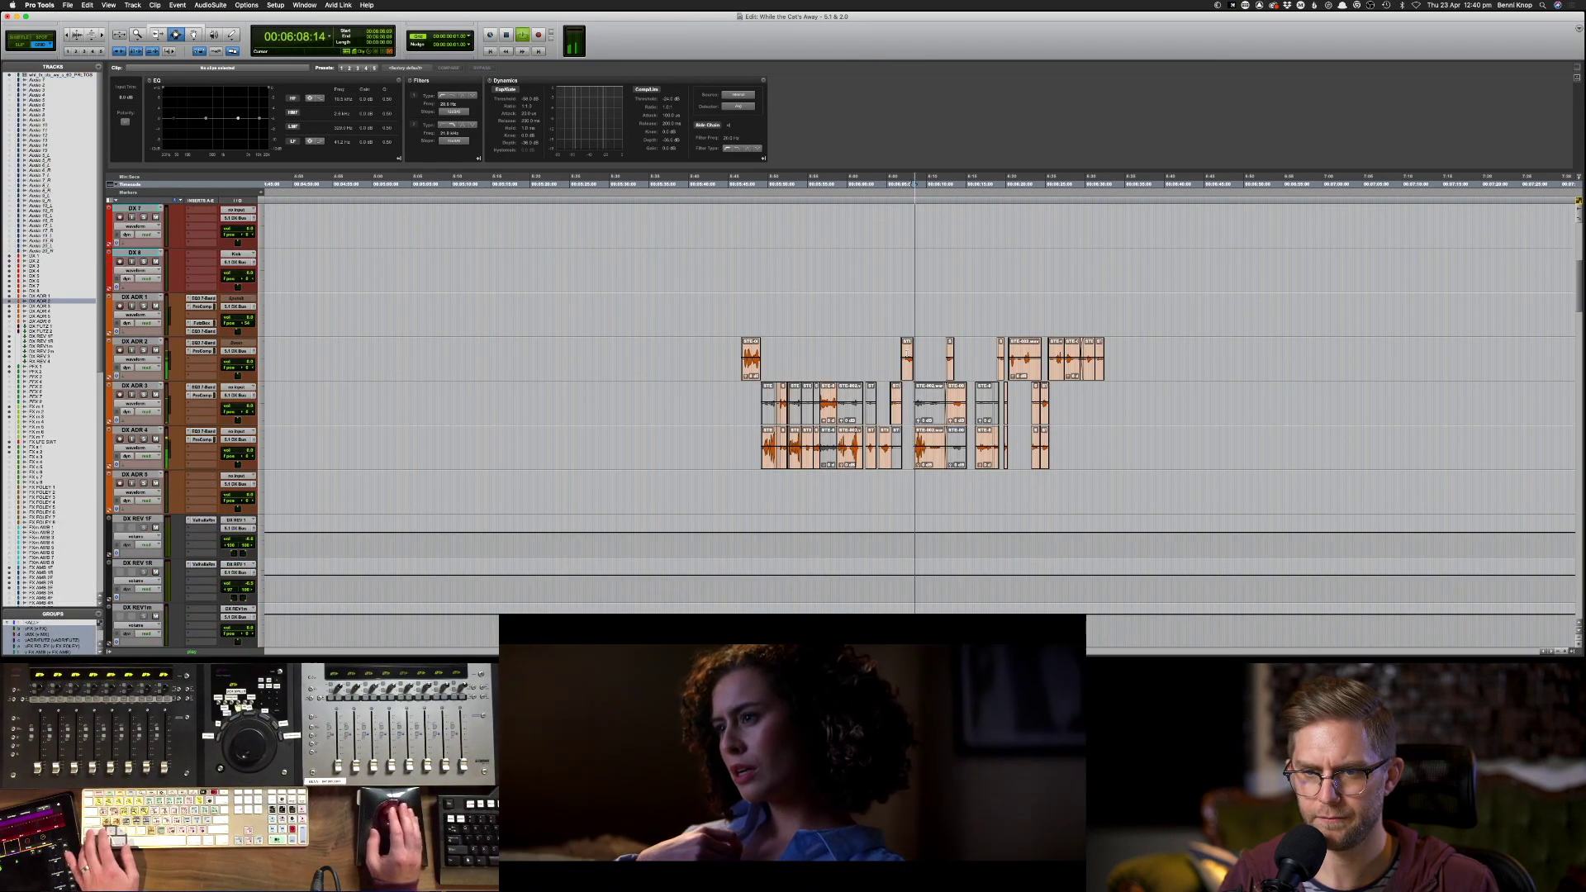
- Play the dialogue passage from its opening to check the clips on DX ADR 2 and DX ADR 3
left_click(907, 353)
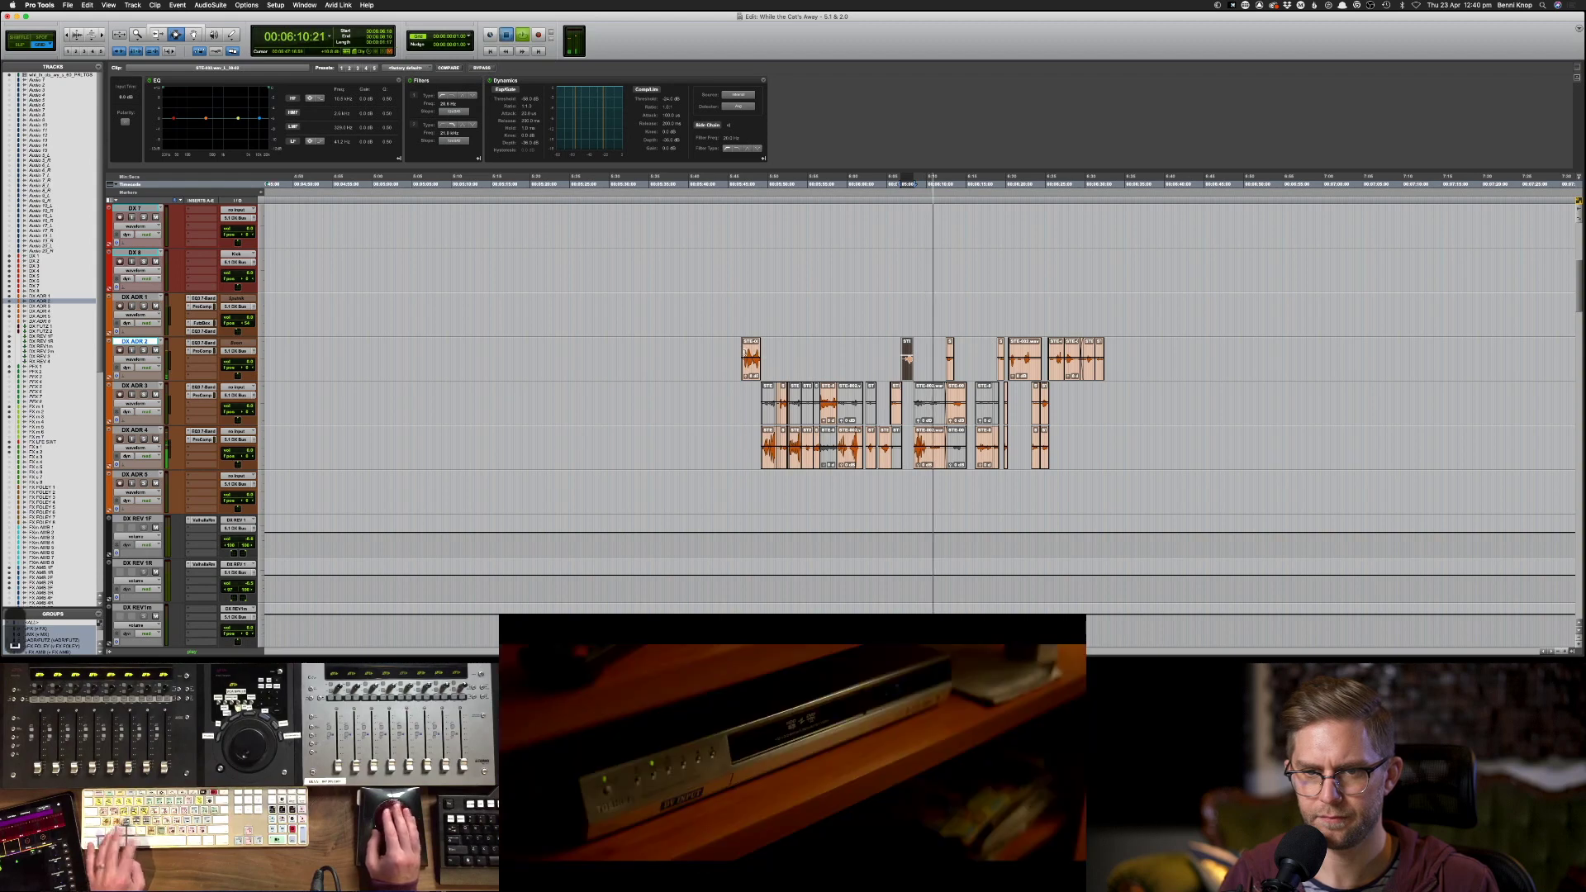
left_click(1154, 330)
key("space")
key("space")
scroll(1154, 329, "down", 1)
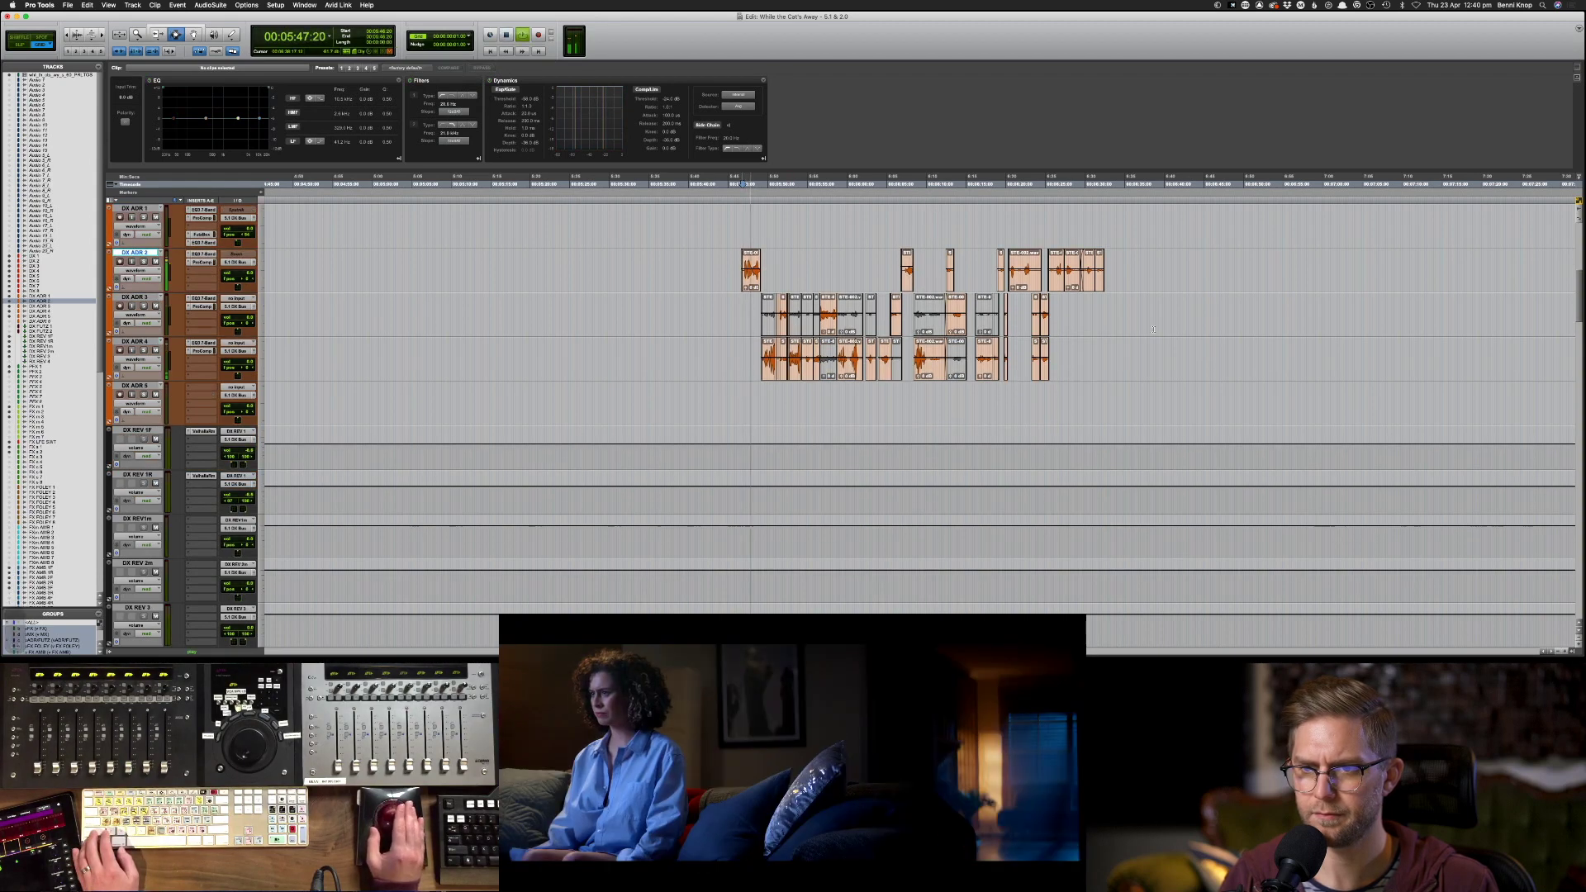
left_click_drag(1142, 287, 883, 315)
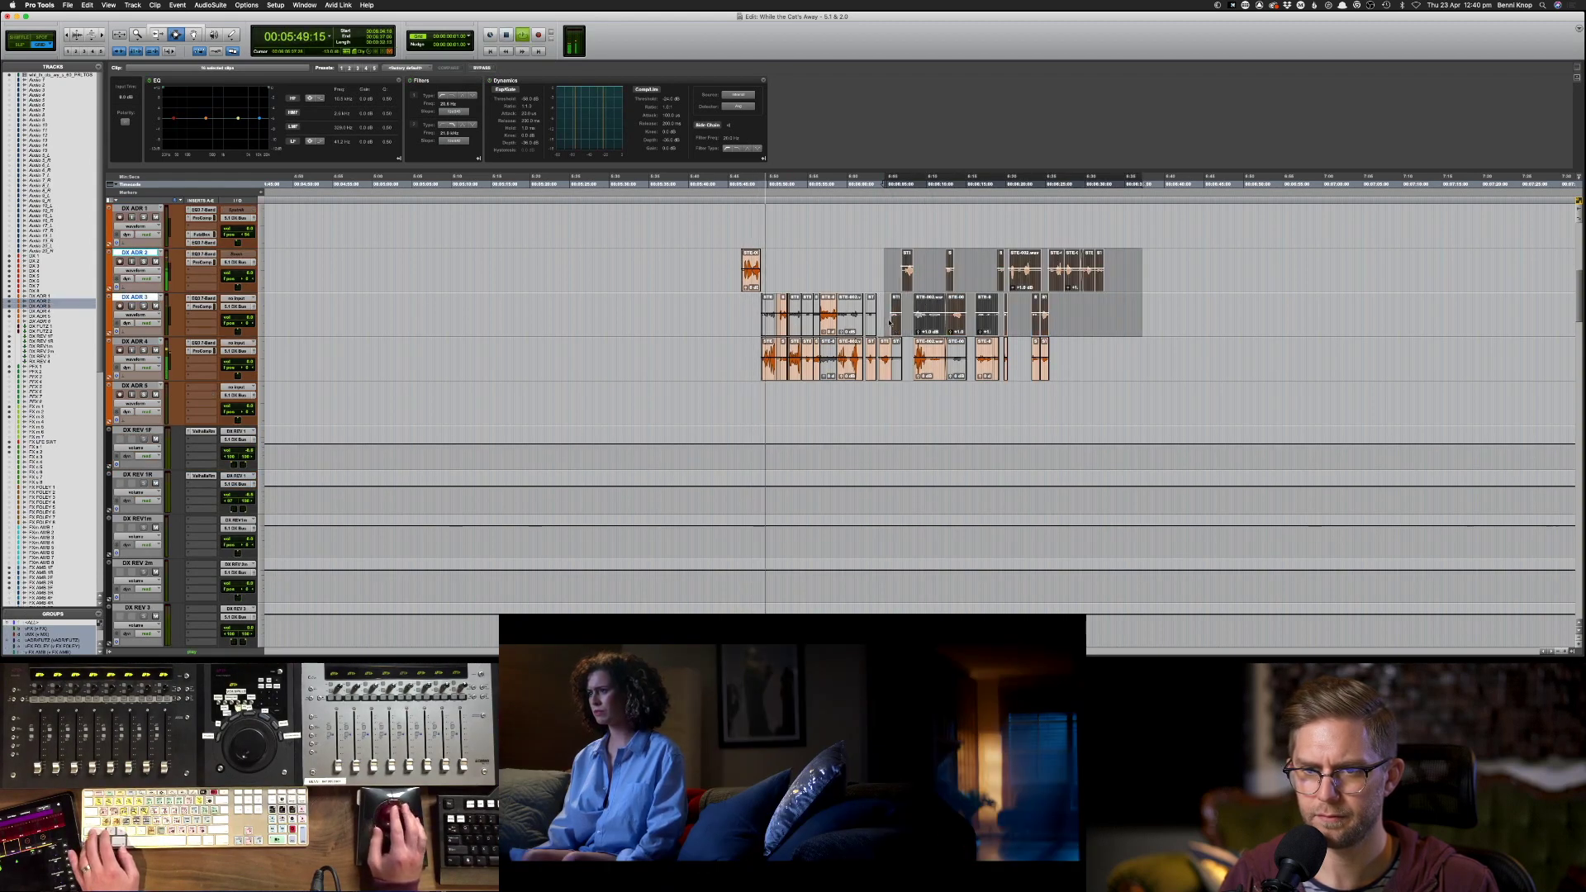
left_click(890, 322)
- Mute the short clip around 00:05:51 on DX ADR 4
scroll(889, 322, "down", 2)
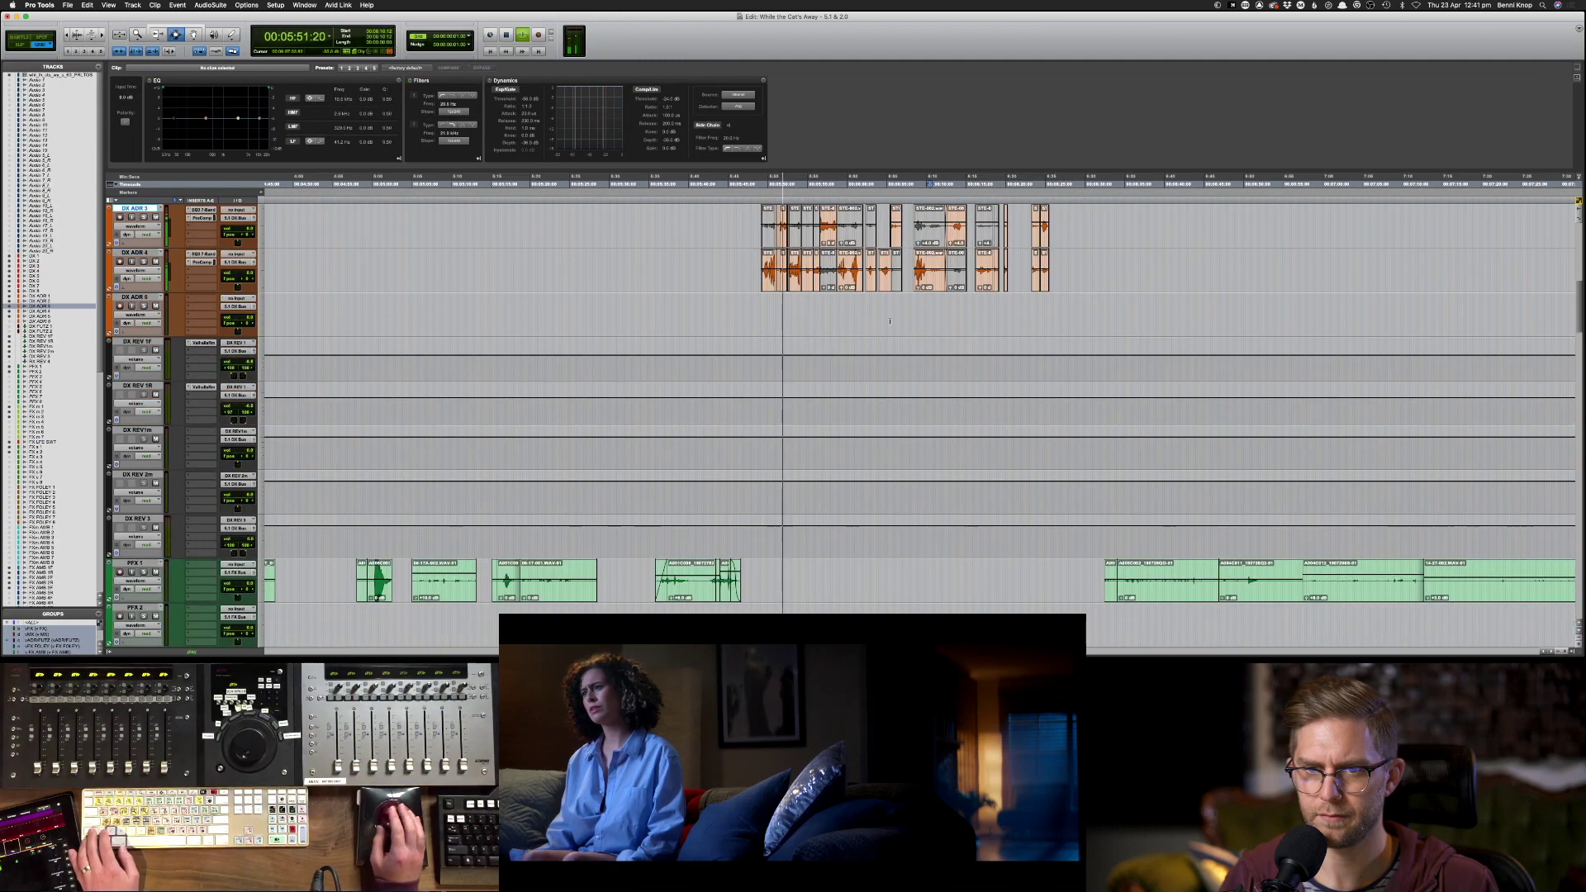
scroll(889, 322, "up", 1)
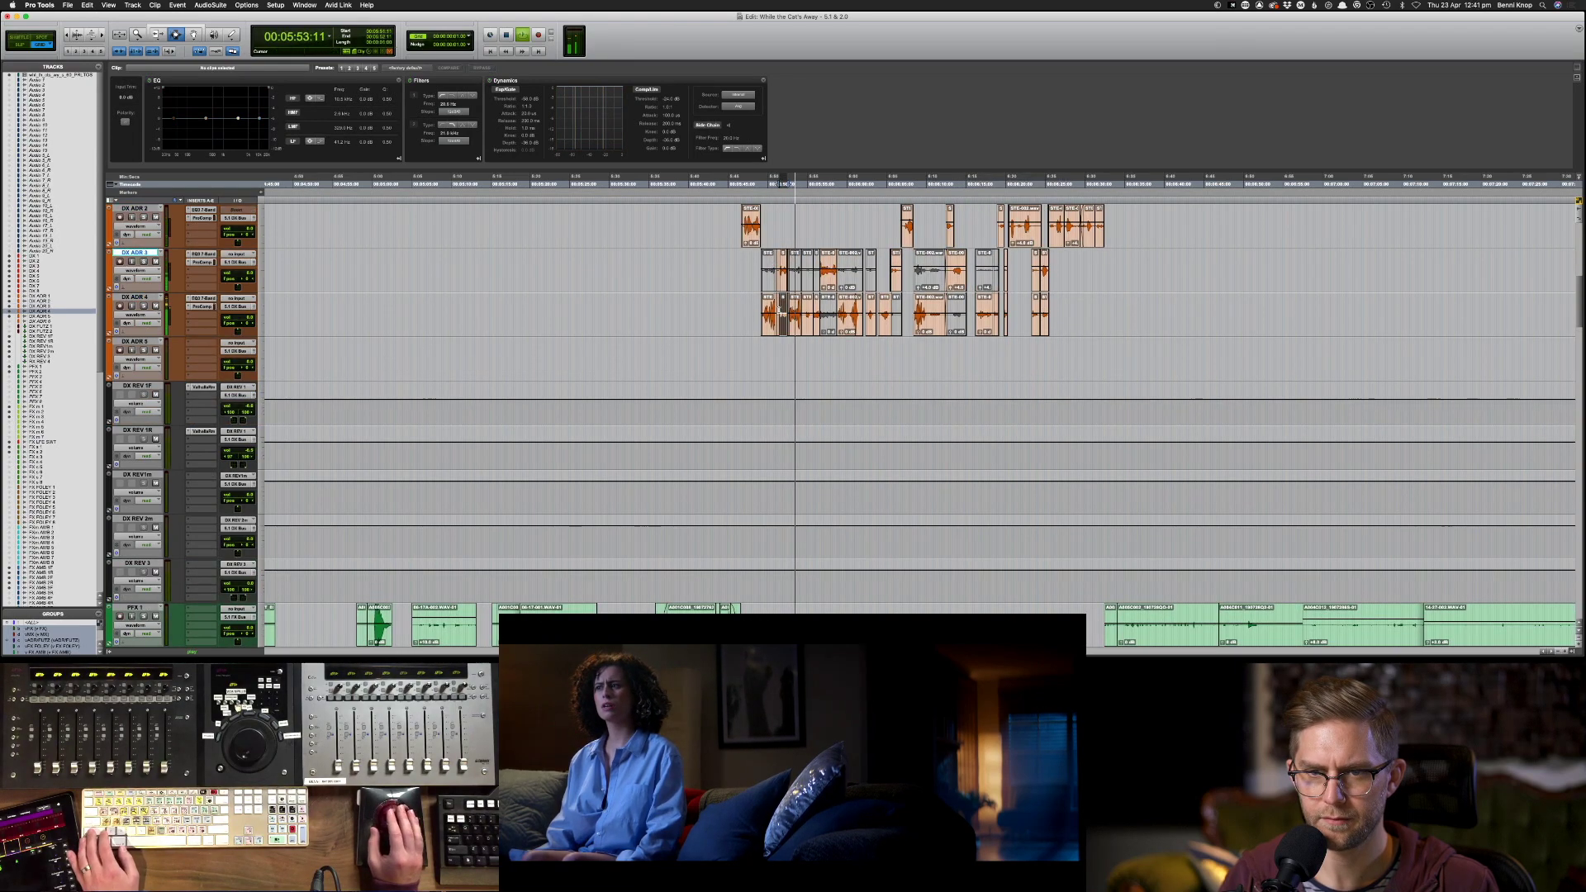
key("semicolon")
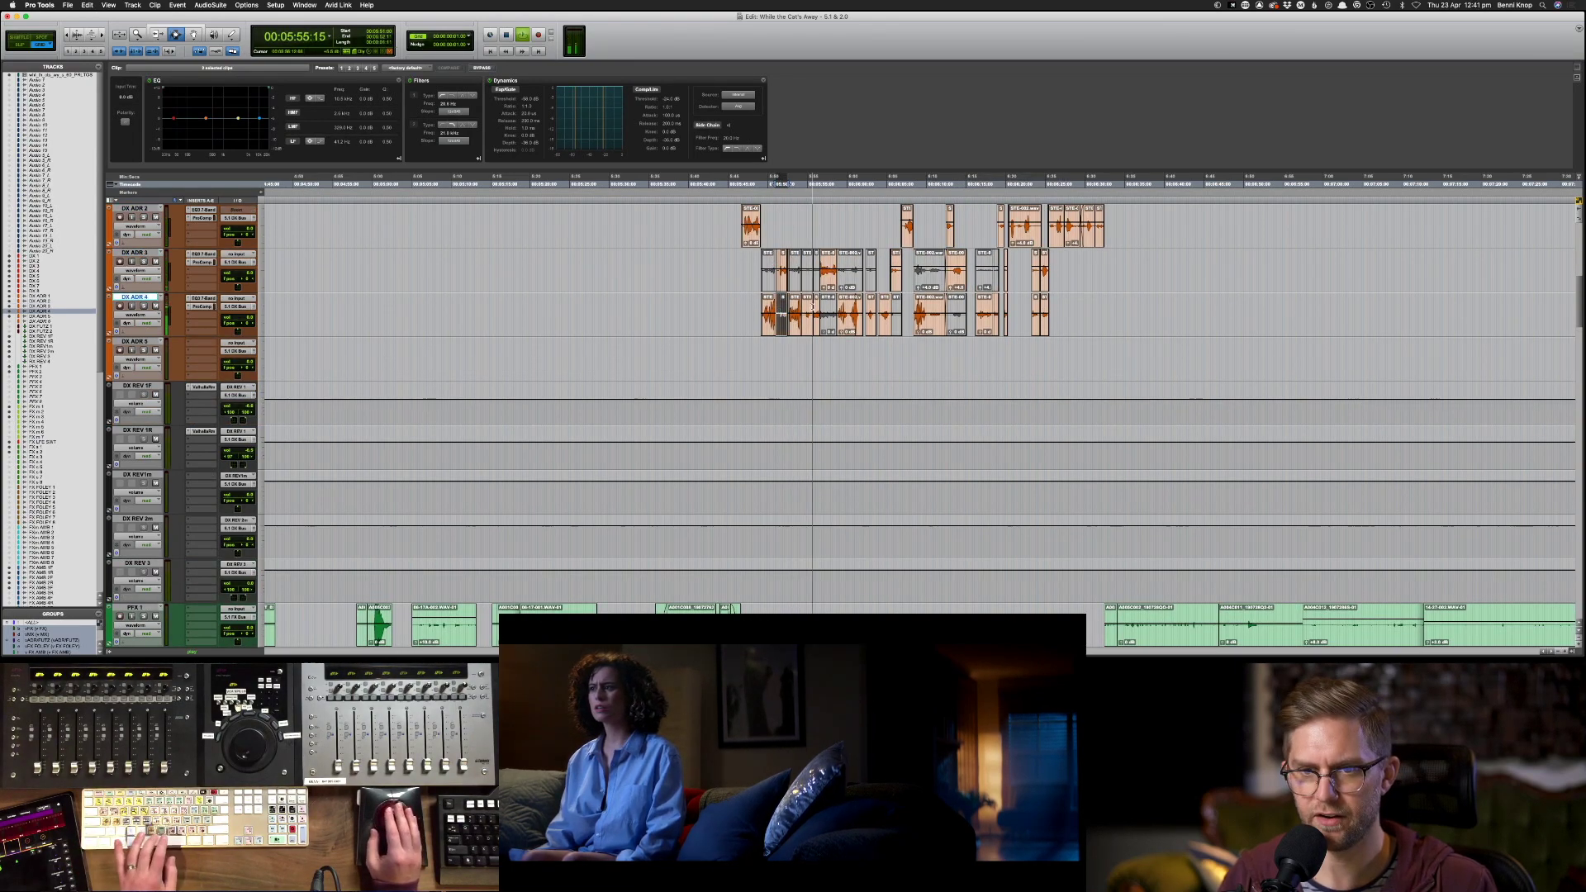
key("super+m")
- Raise the clip gain of all the DX ADR 3 clips in the passage by two nudges
left_click_drag(720, 318, 1138, 274)
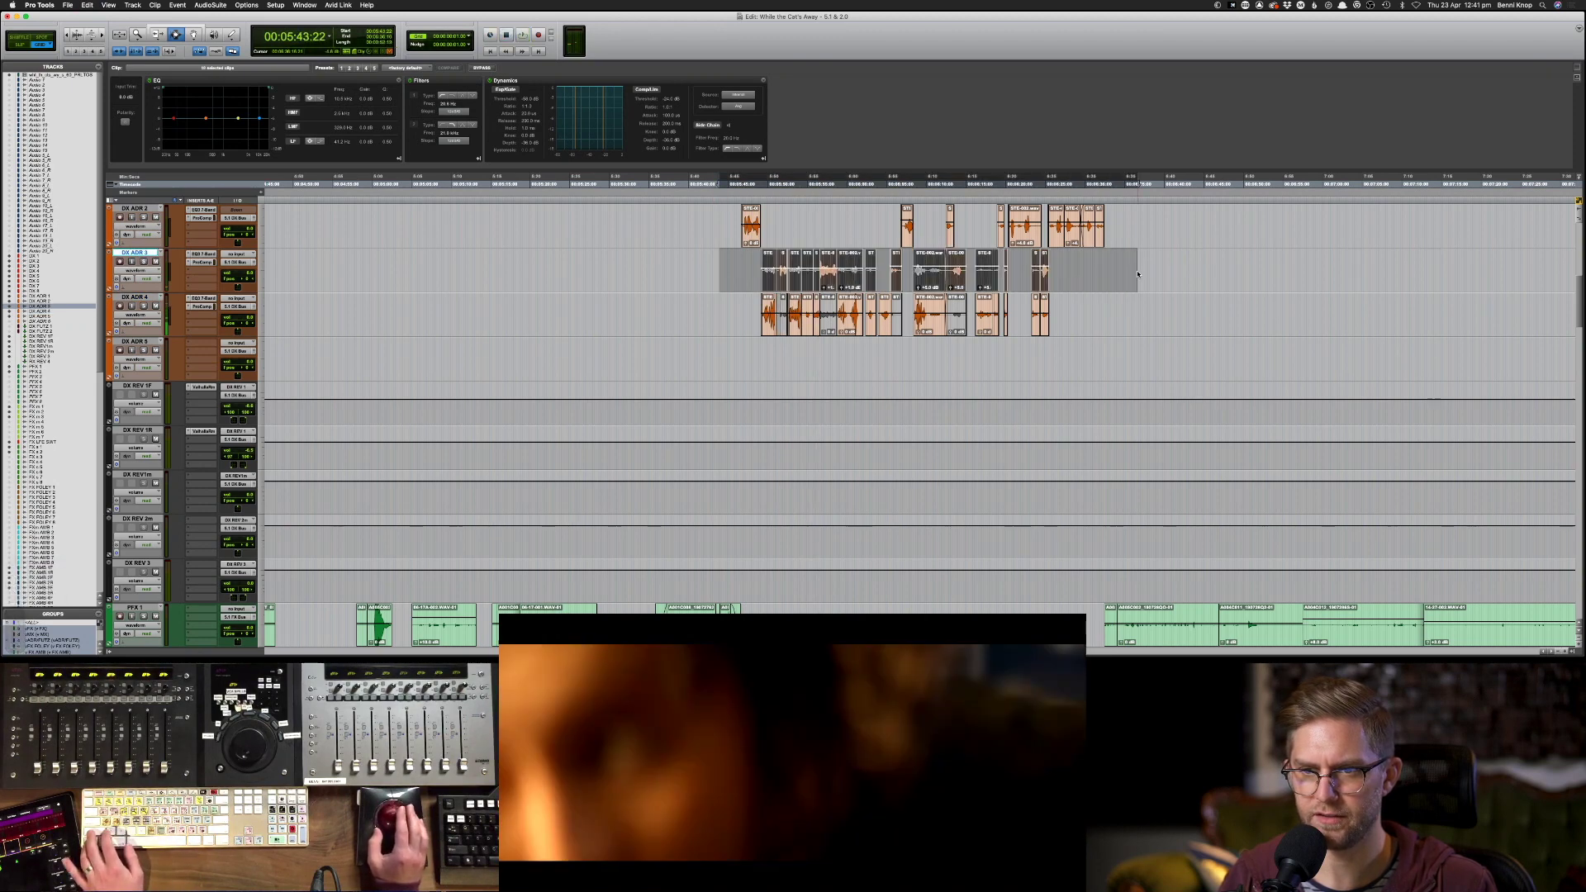
key("ctrl+shift+Up")
key("ctrl+shift+Up")
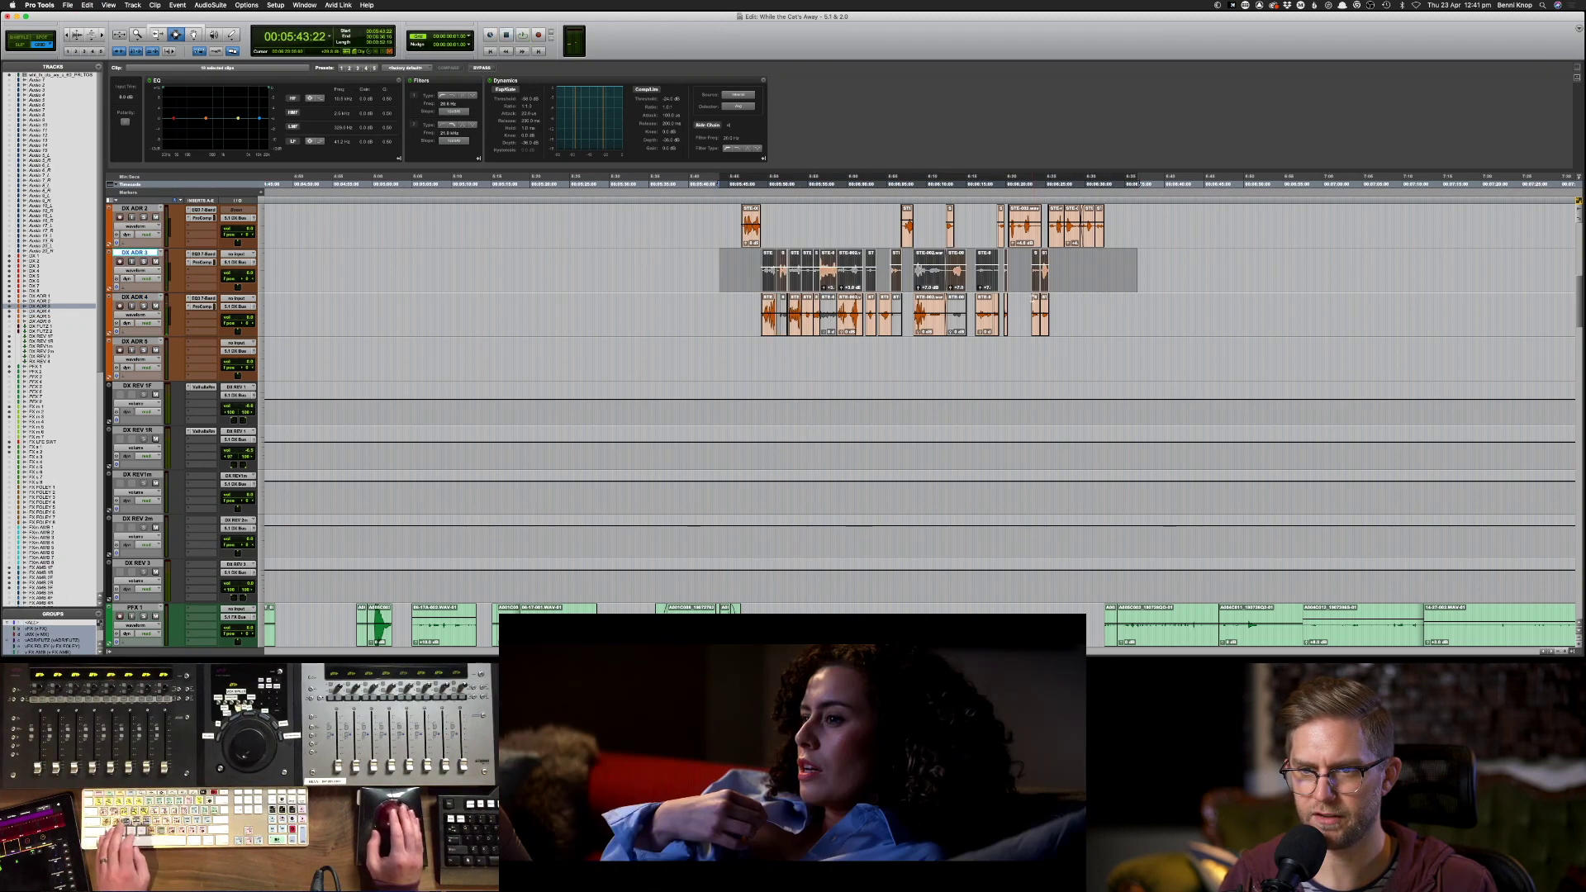
- Mute the clip just before 00:06:24 on DX ADR 3 and play the rest of the passage
left_click(1035, 289)
key("space")
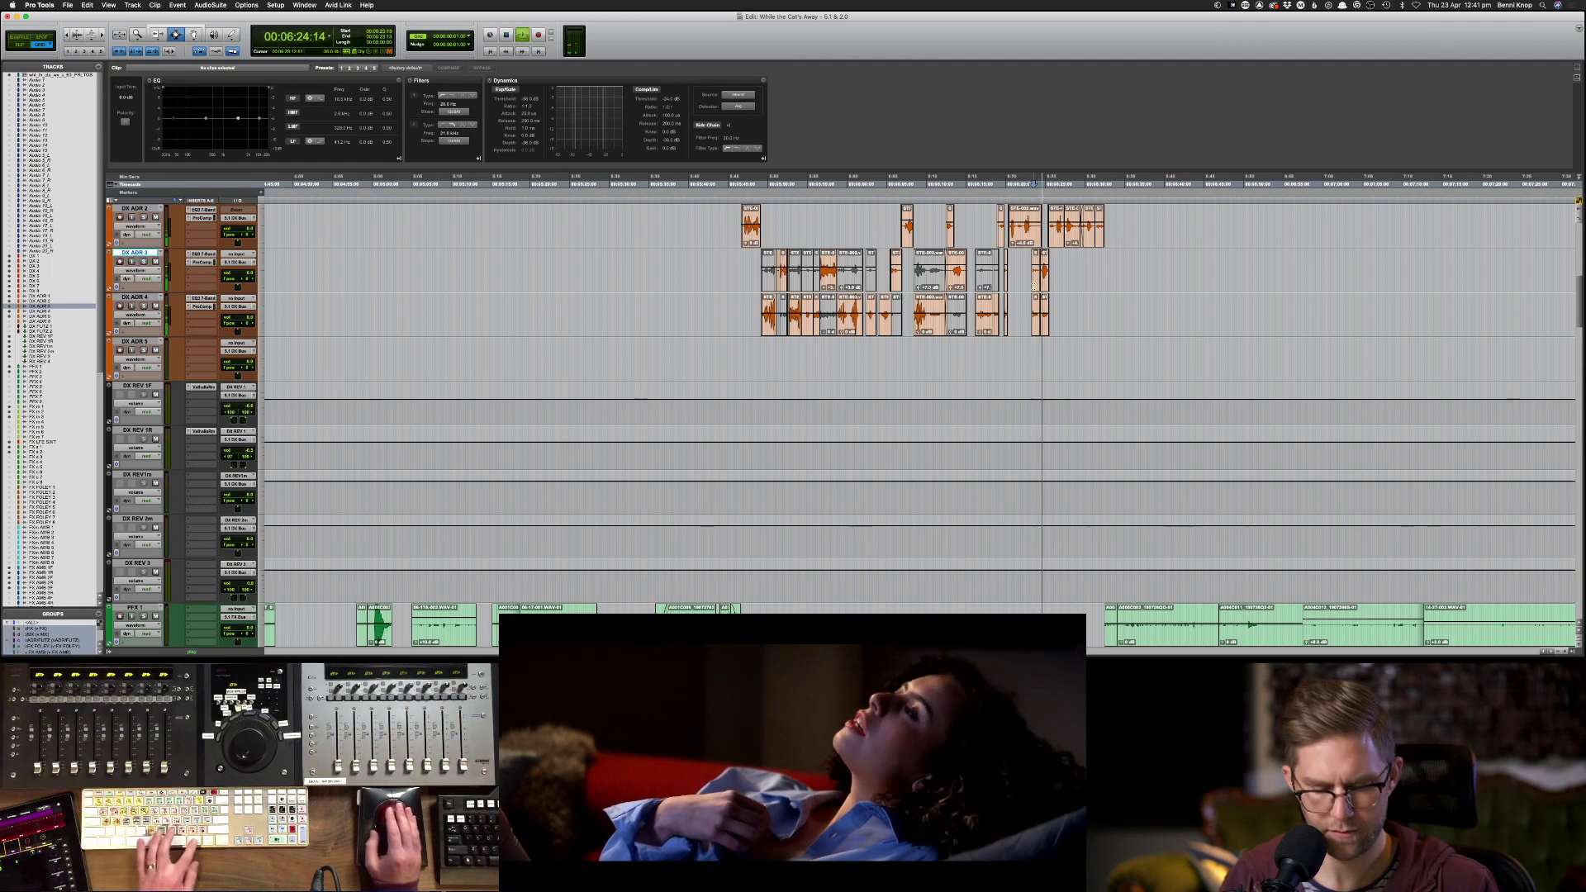
left_click(1035, 277)
key("super+m")
key("p")
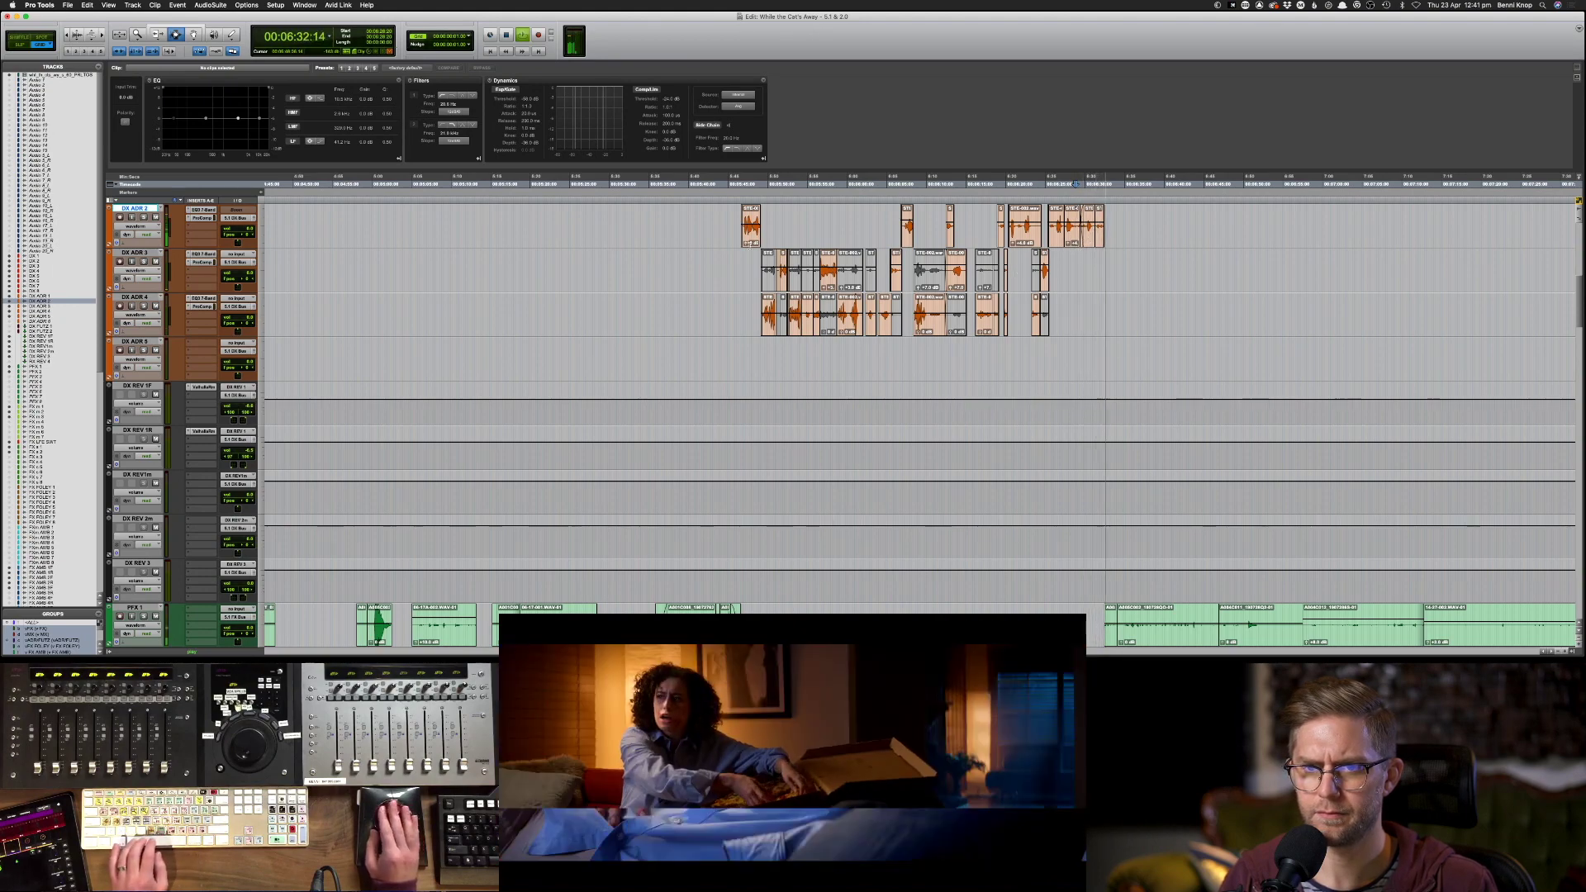
- Select the whole dialogue passage across DX ADR 2, DX ADR 3 and DX ADR 4 and save the session
key("space")
left_click_drag(740, 206, 1110, 318)
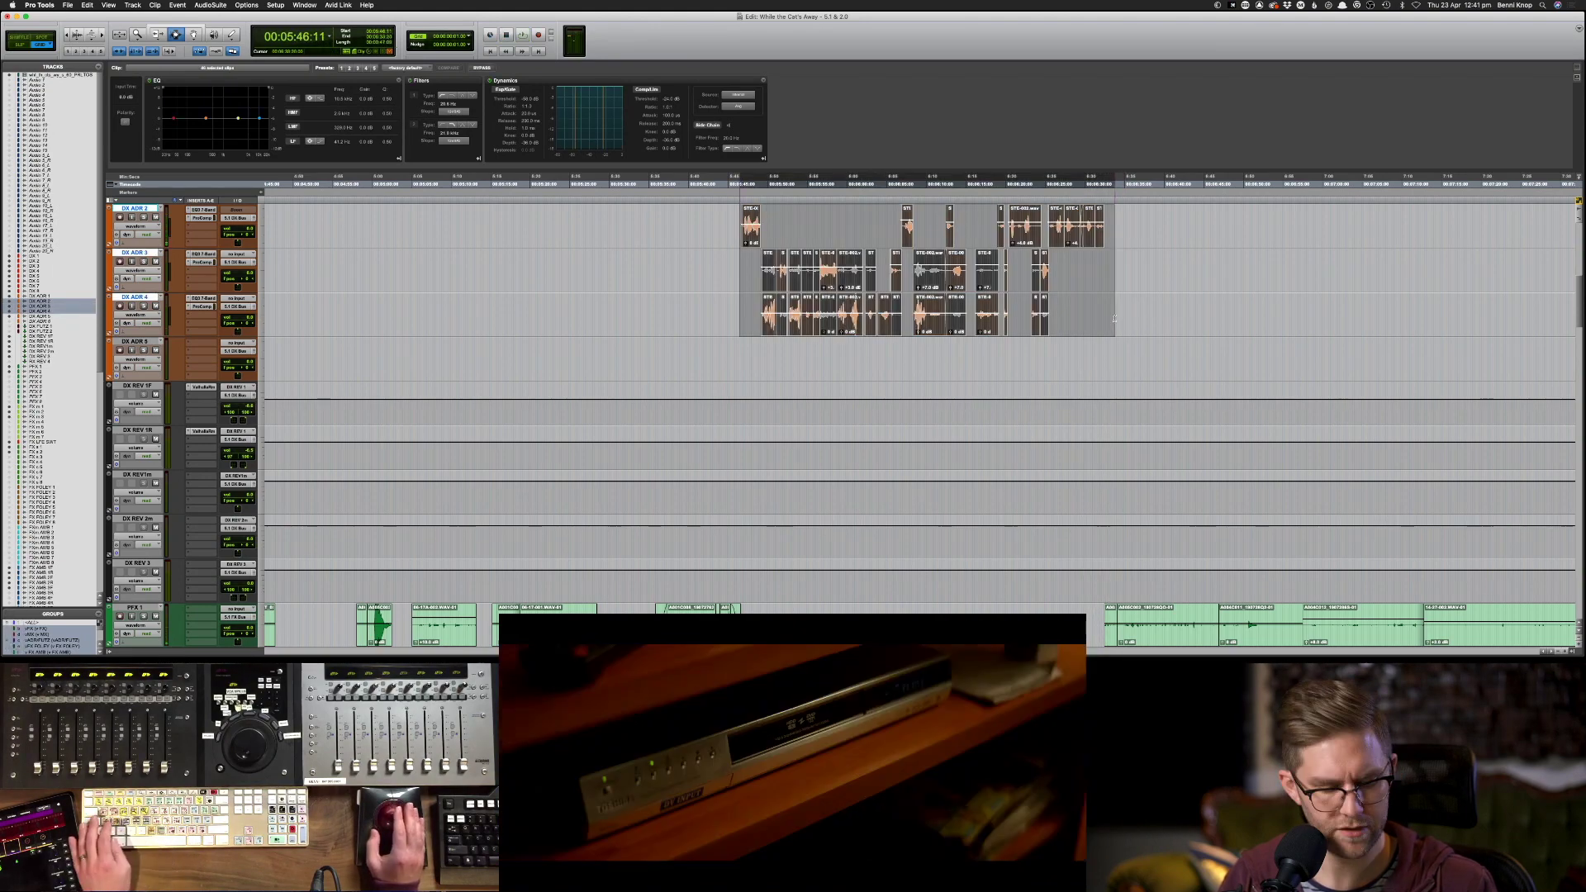
key("super+s")
- In the mixer, show the FutzBox plug-in on DX ADR 2 and solo DX ADR 2, 3 and 4
key("super+equal")
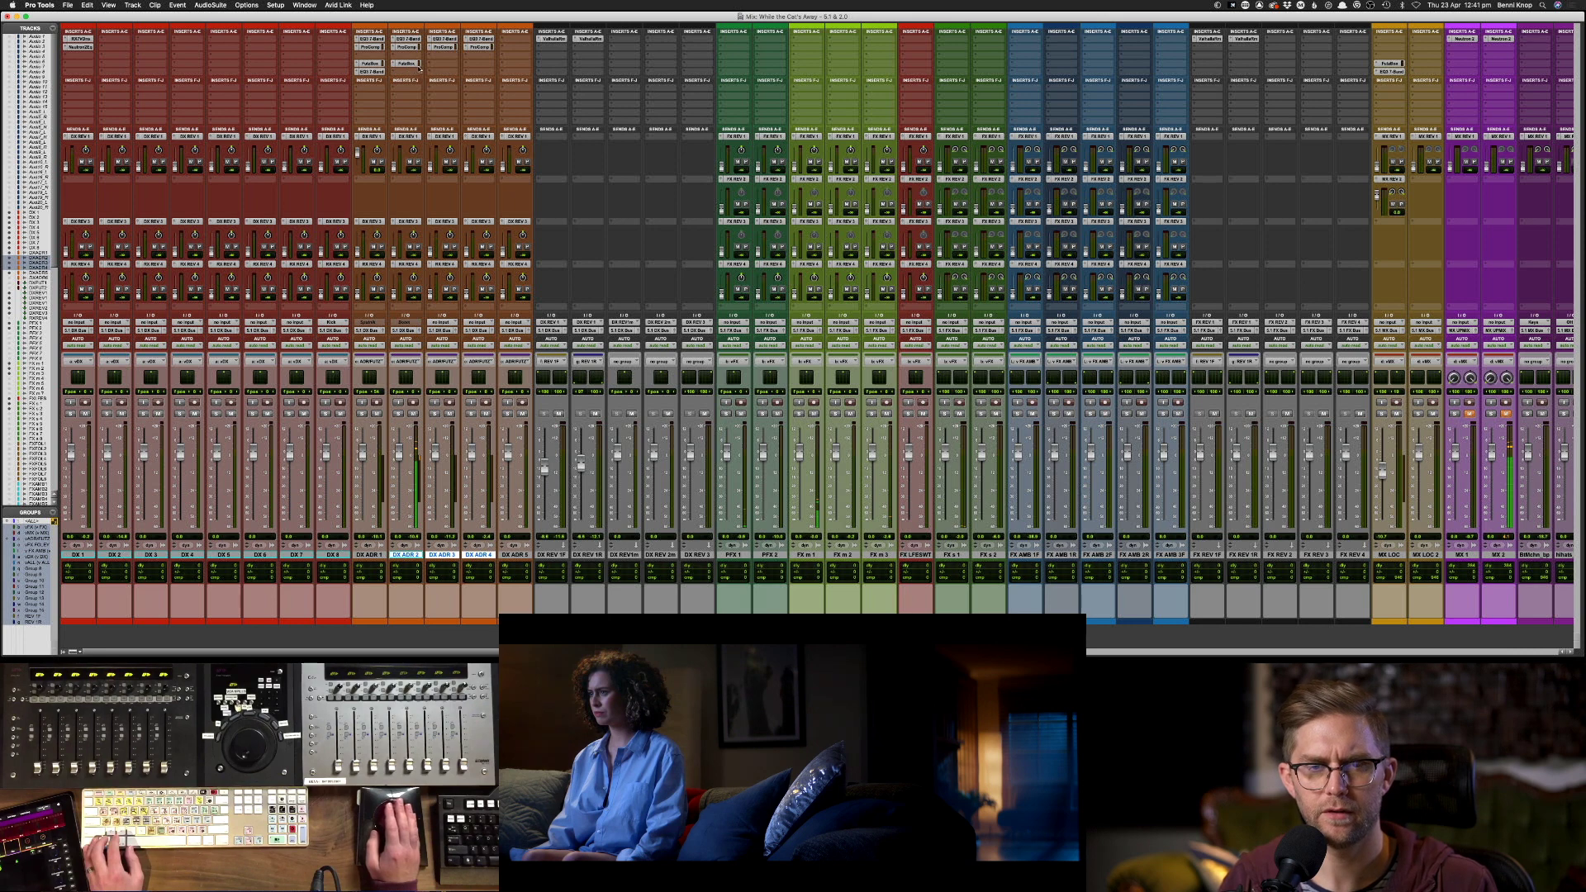
left_click(413, 65)
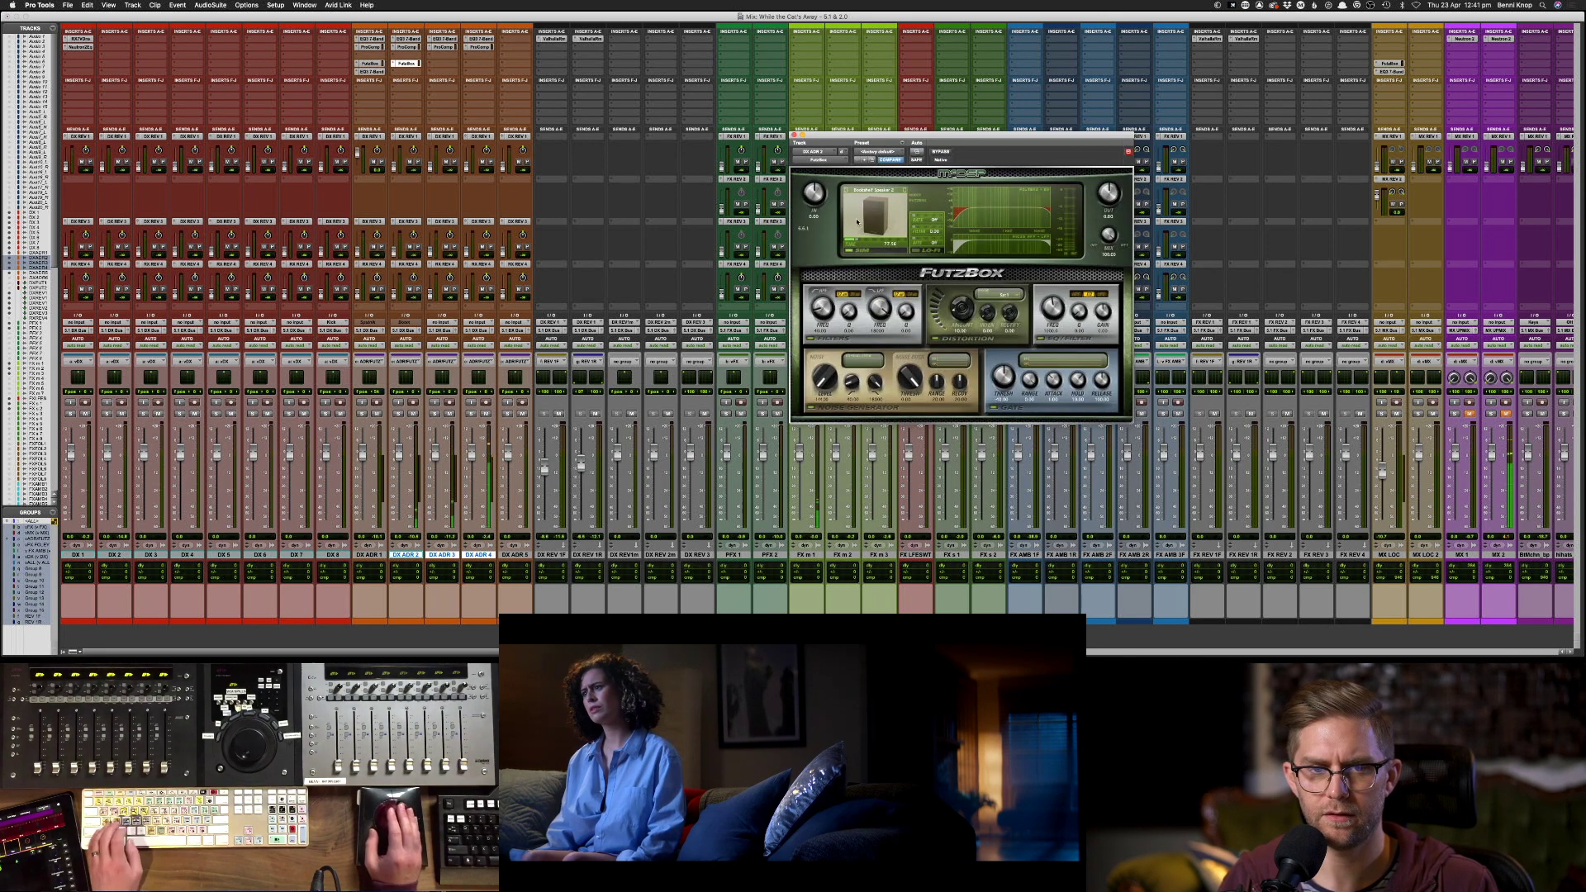
key("s")
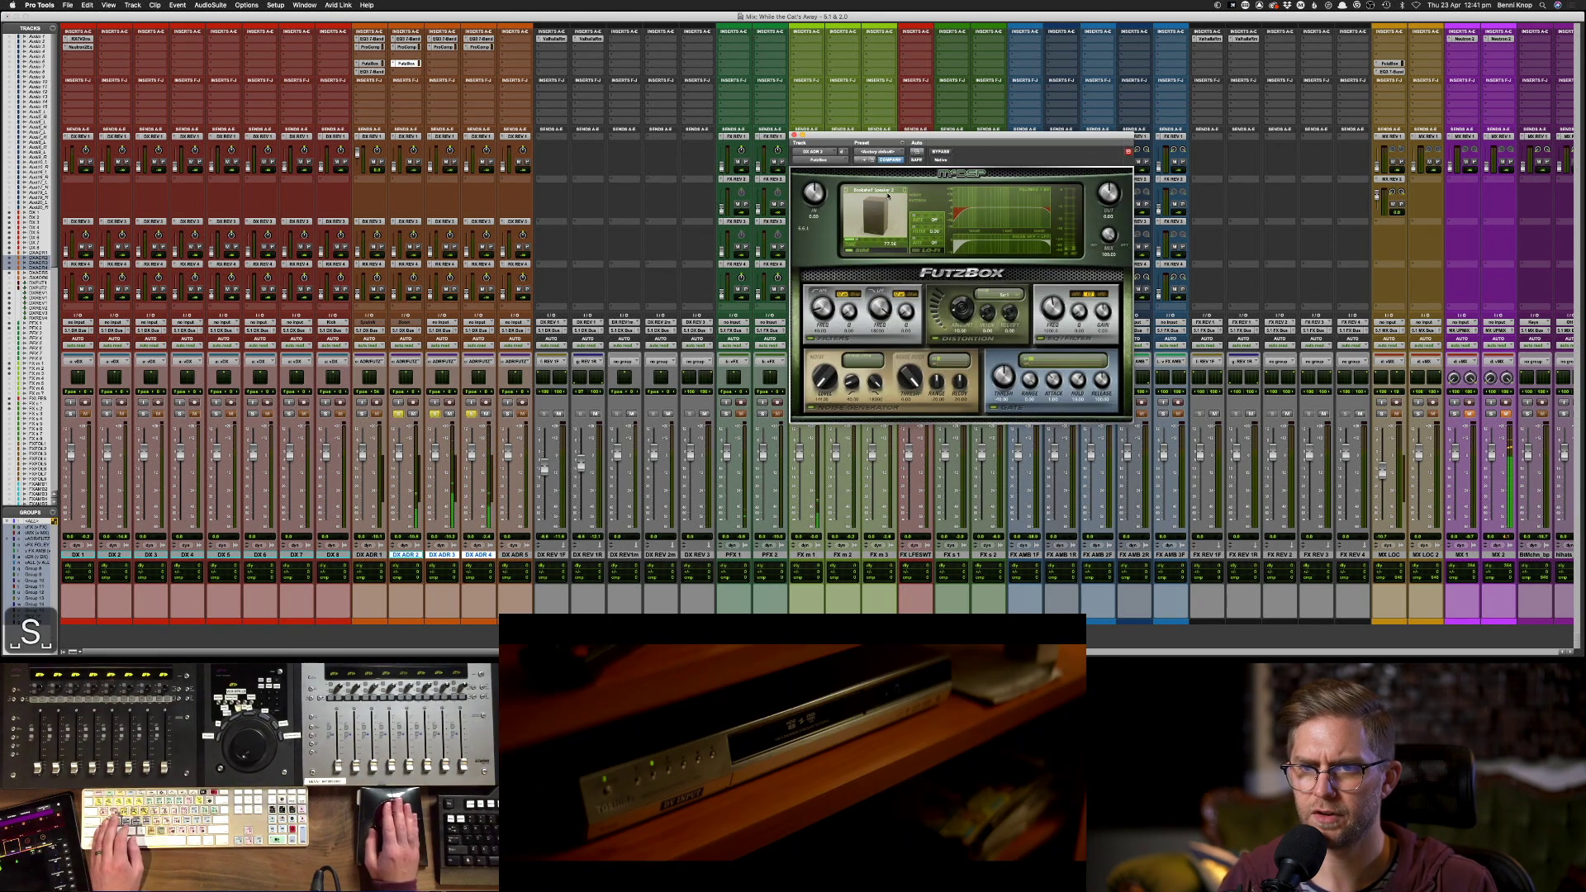
- Try the Classic TV, Large Flat Panel TV and Medium Flat Panel TV models in FutzBox on DX ADR 2
left_click(888, 195)
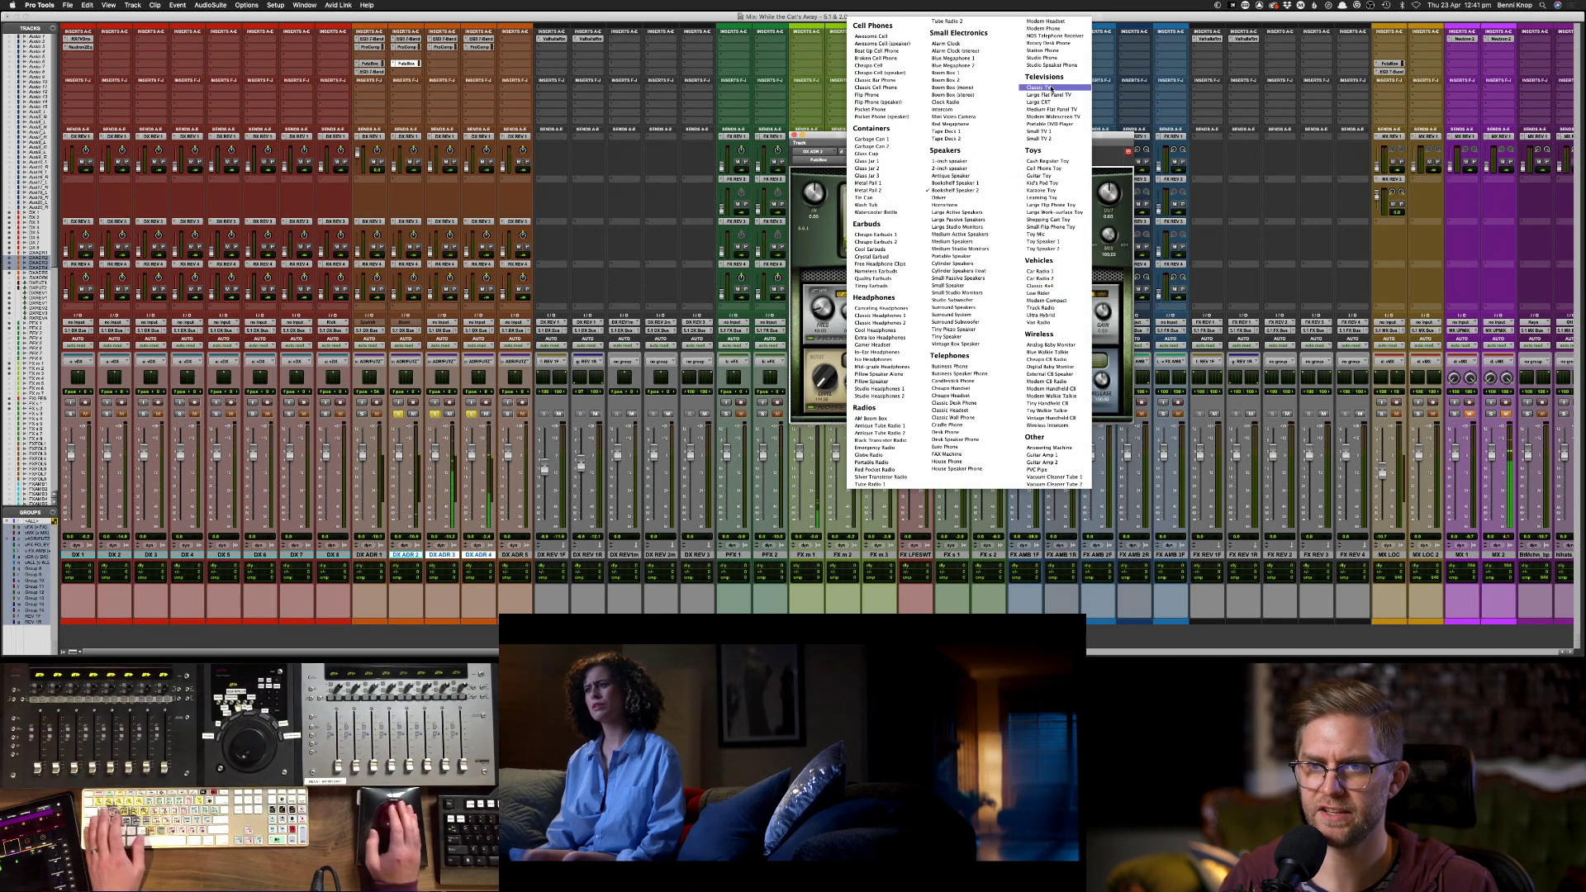
left_click(1038, 86)
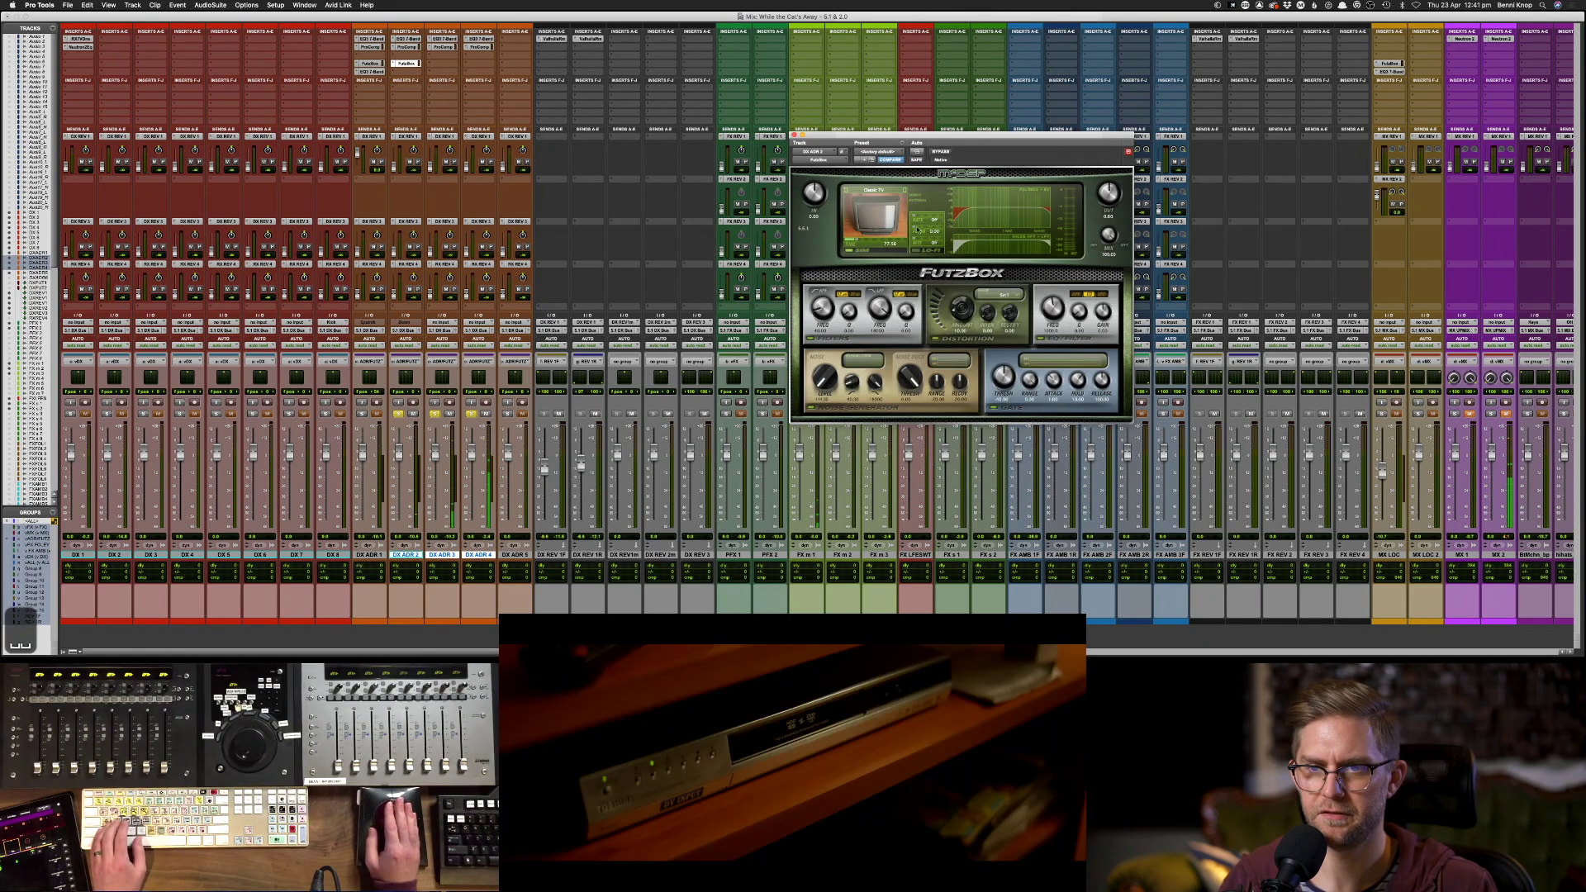
left_click(905, 192)
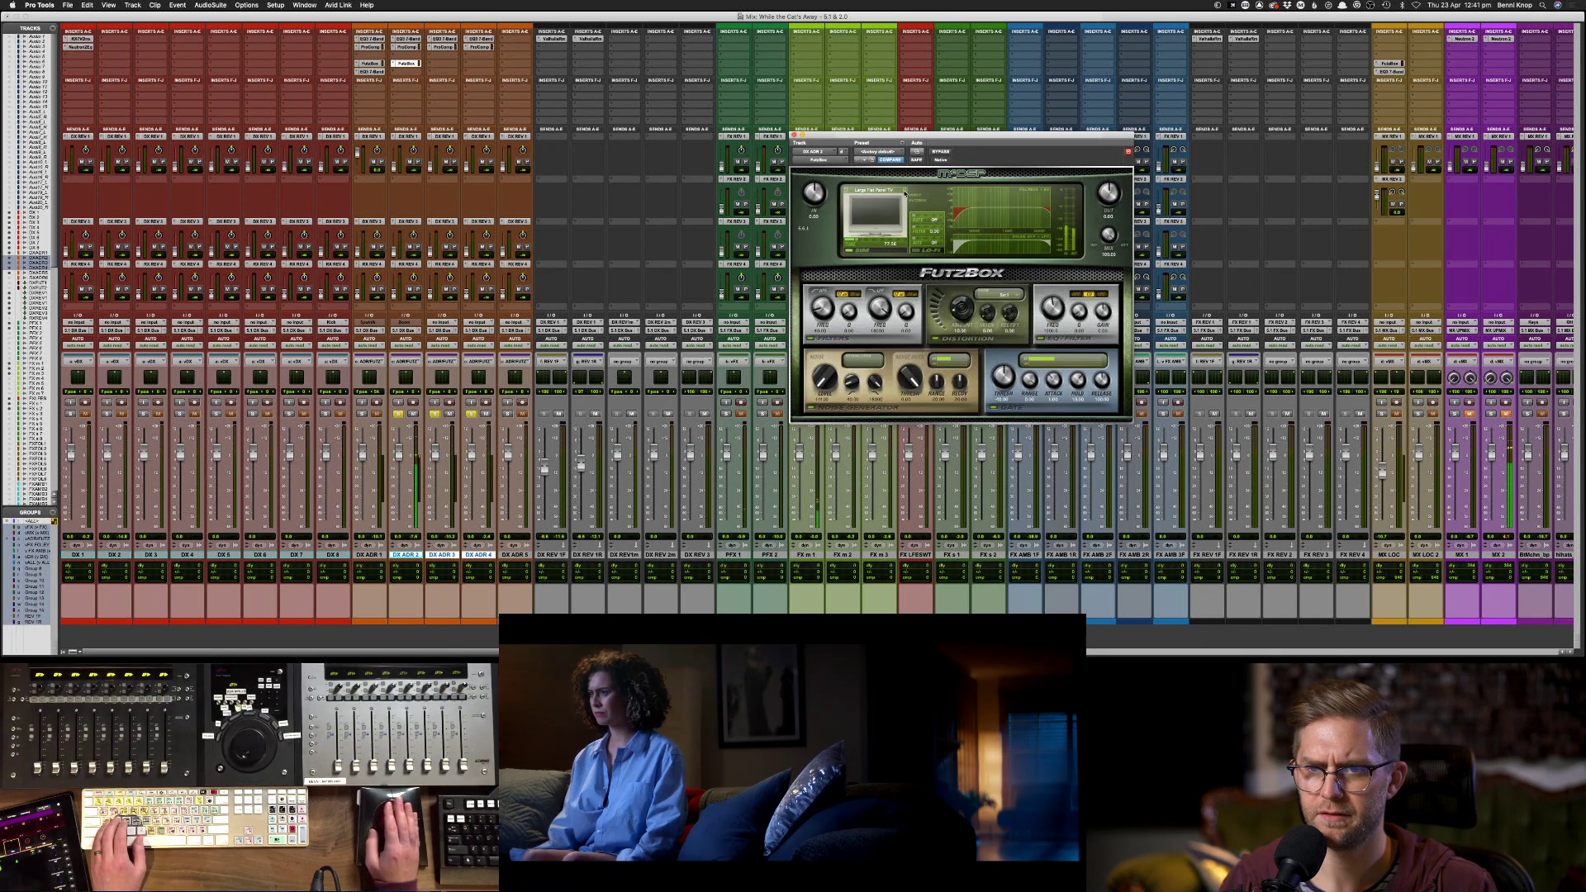
left_click(905, 194)
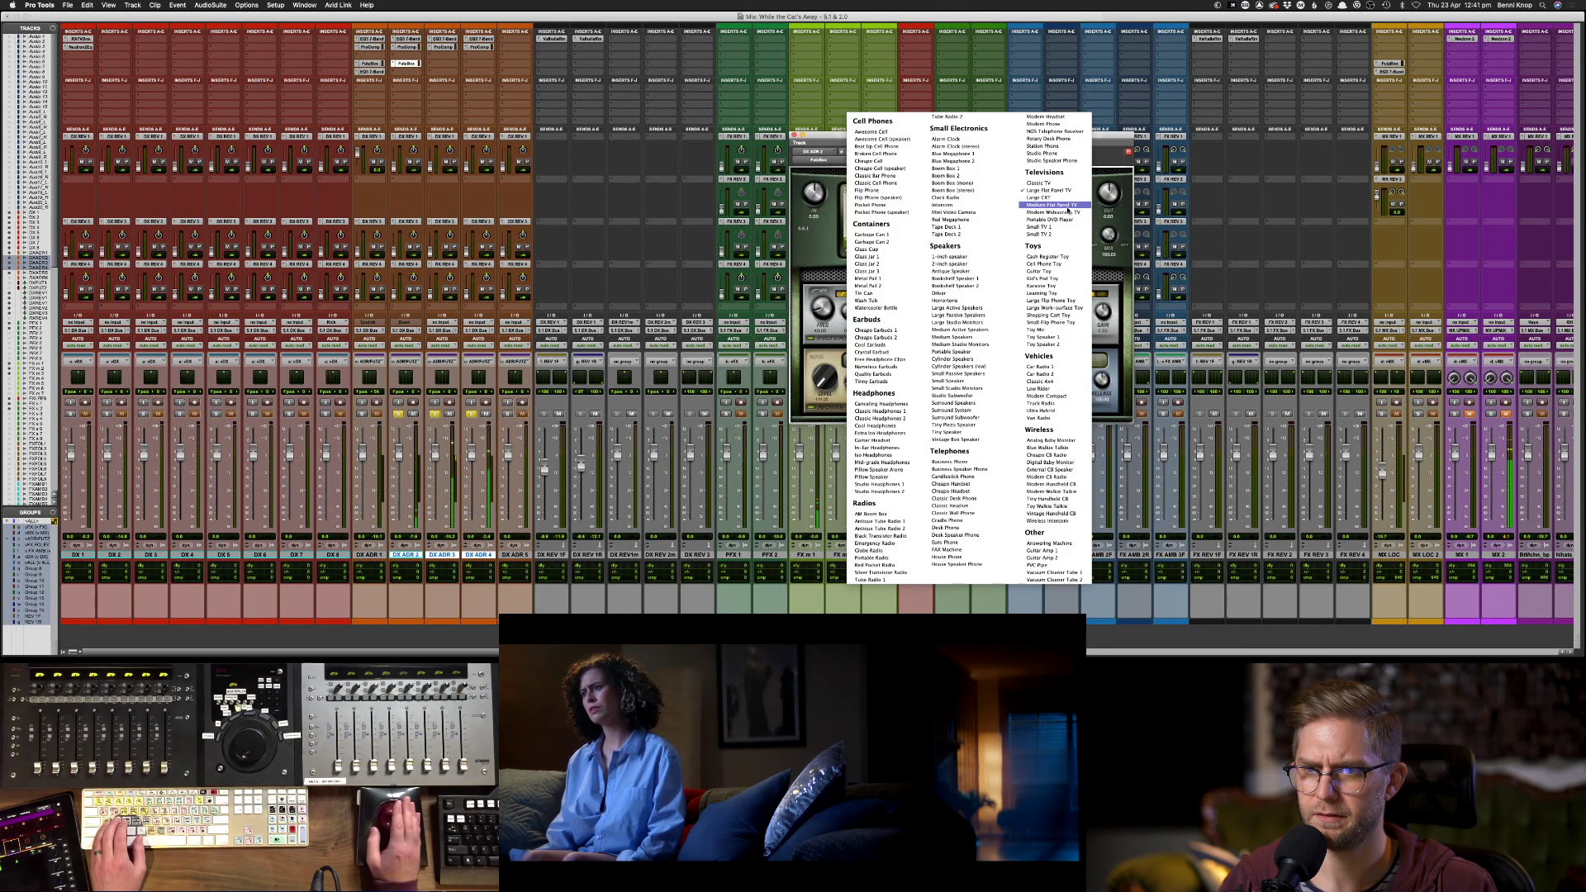
left_click(1074, 209)
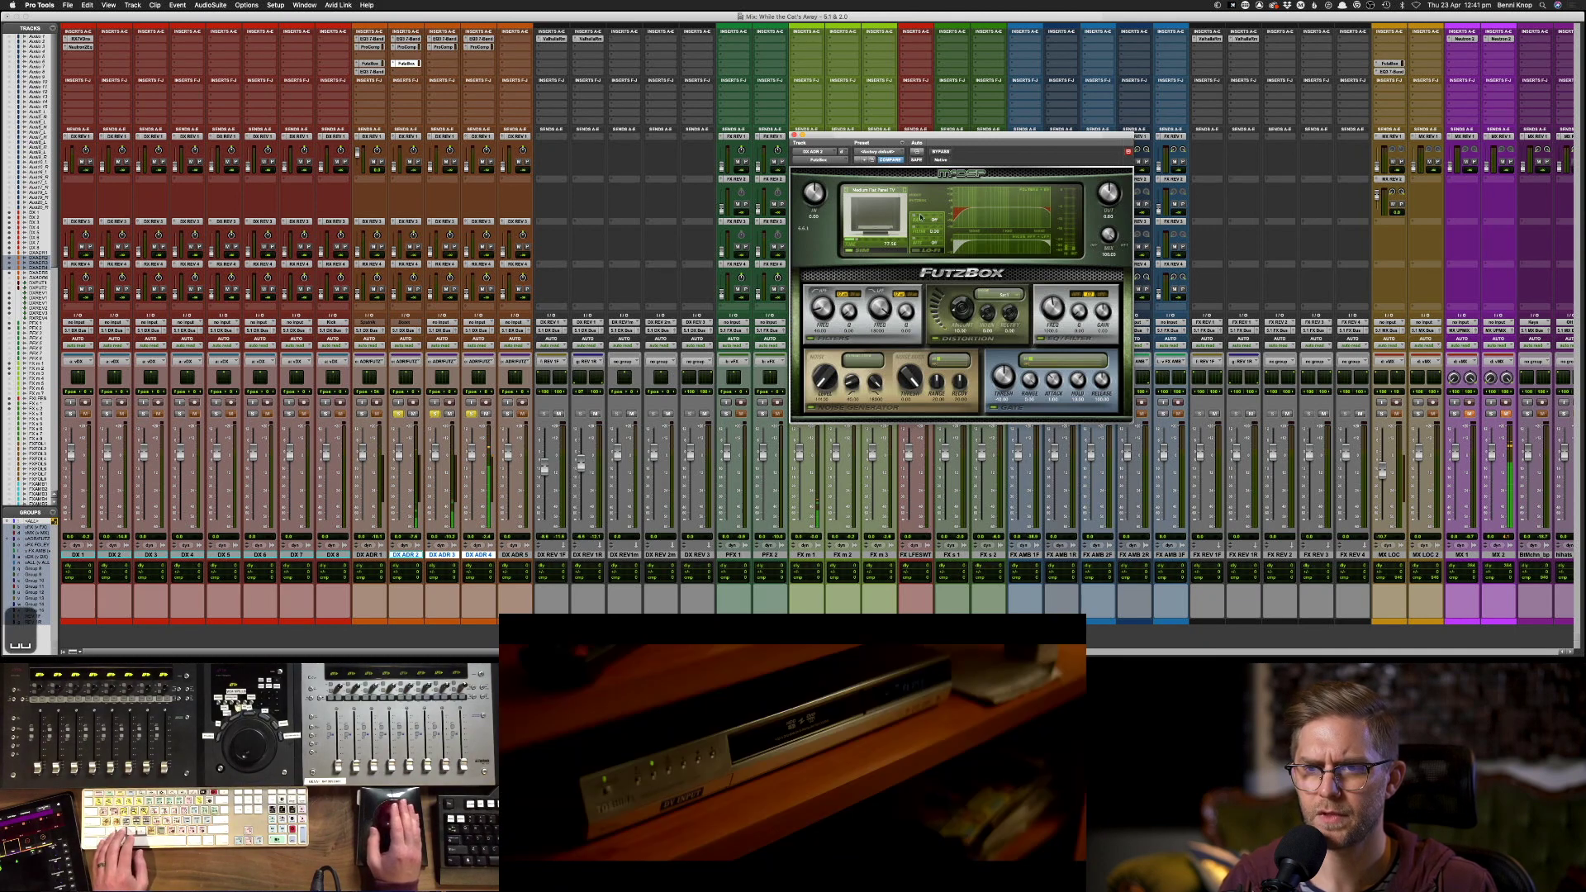
- Set the FutzBox model on DX ADR 2 to Modern Widescreen TV and copy the plug-in to DX ADR 3 and DX ADR 4
left_click(893, 191)
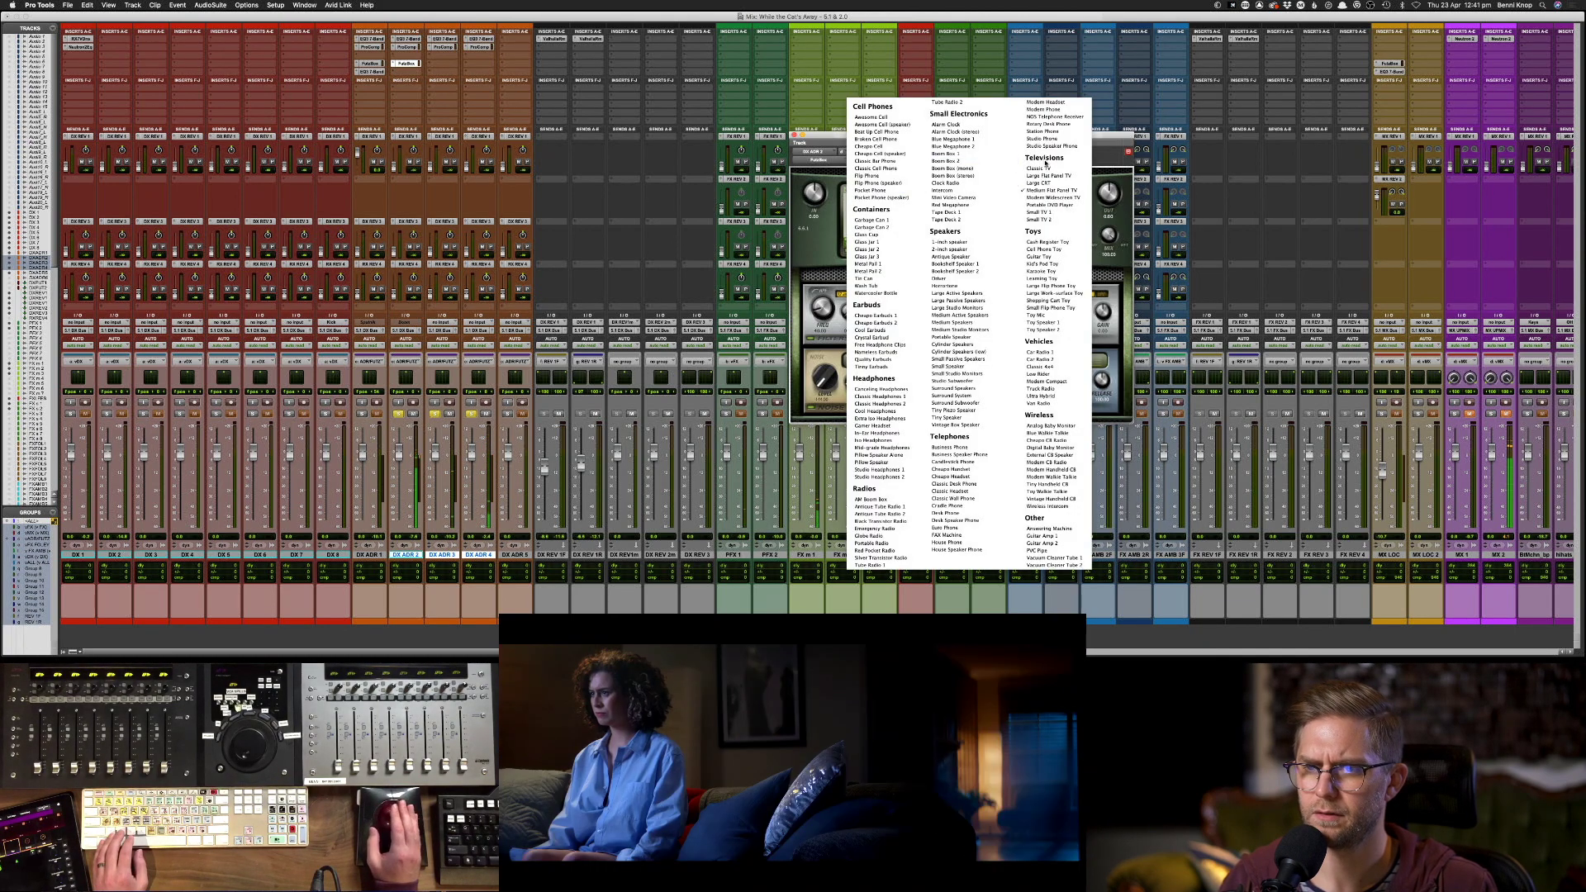
left_click(1074, 199)
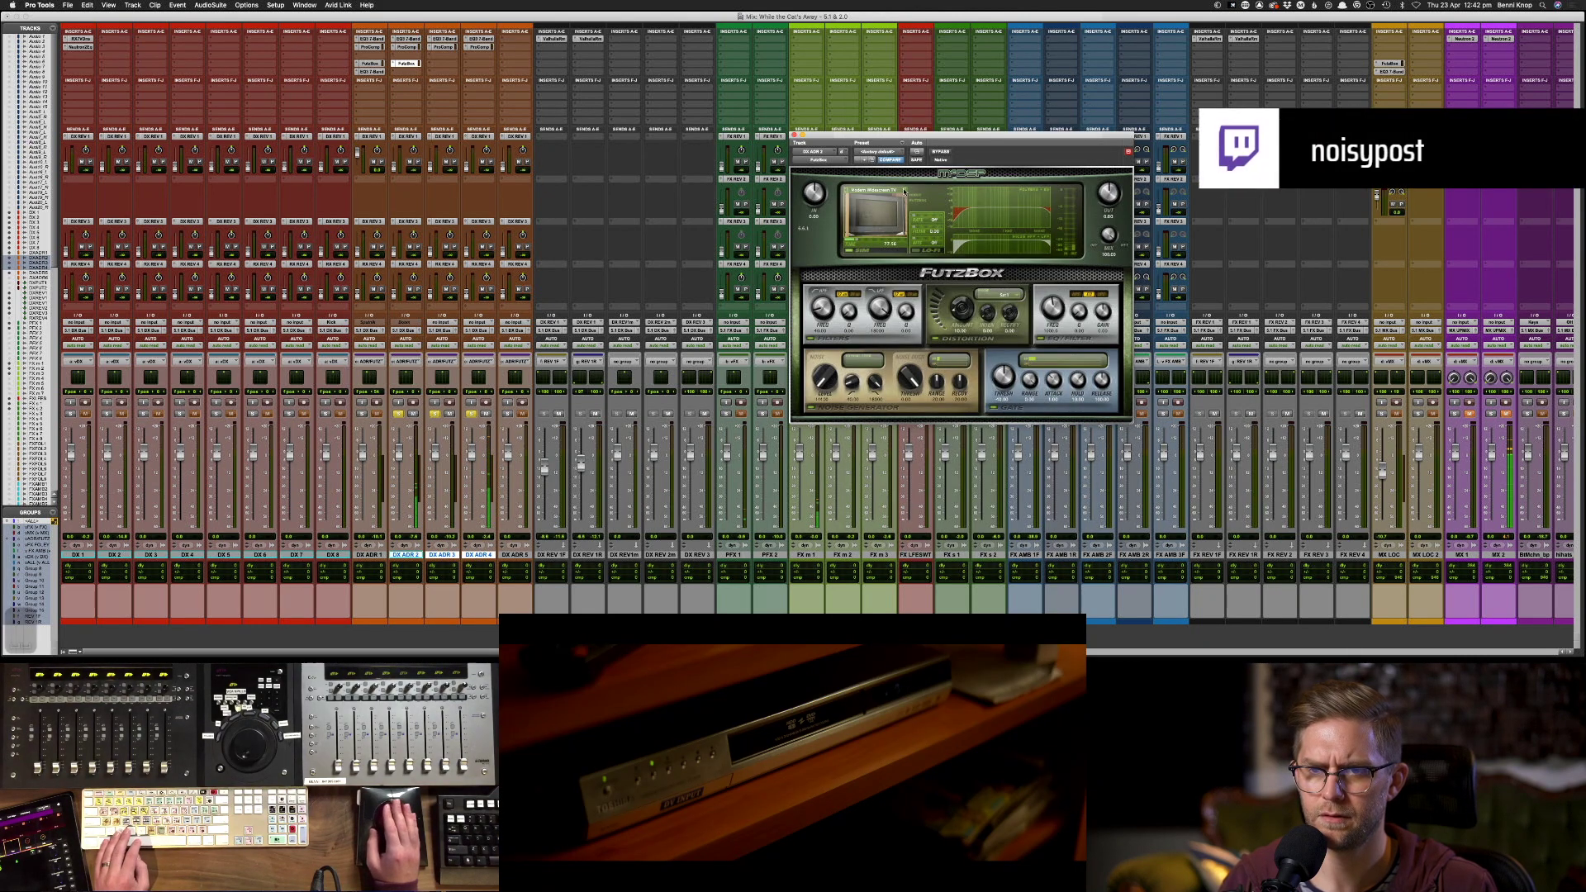
left_click(892, 190)
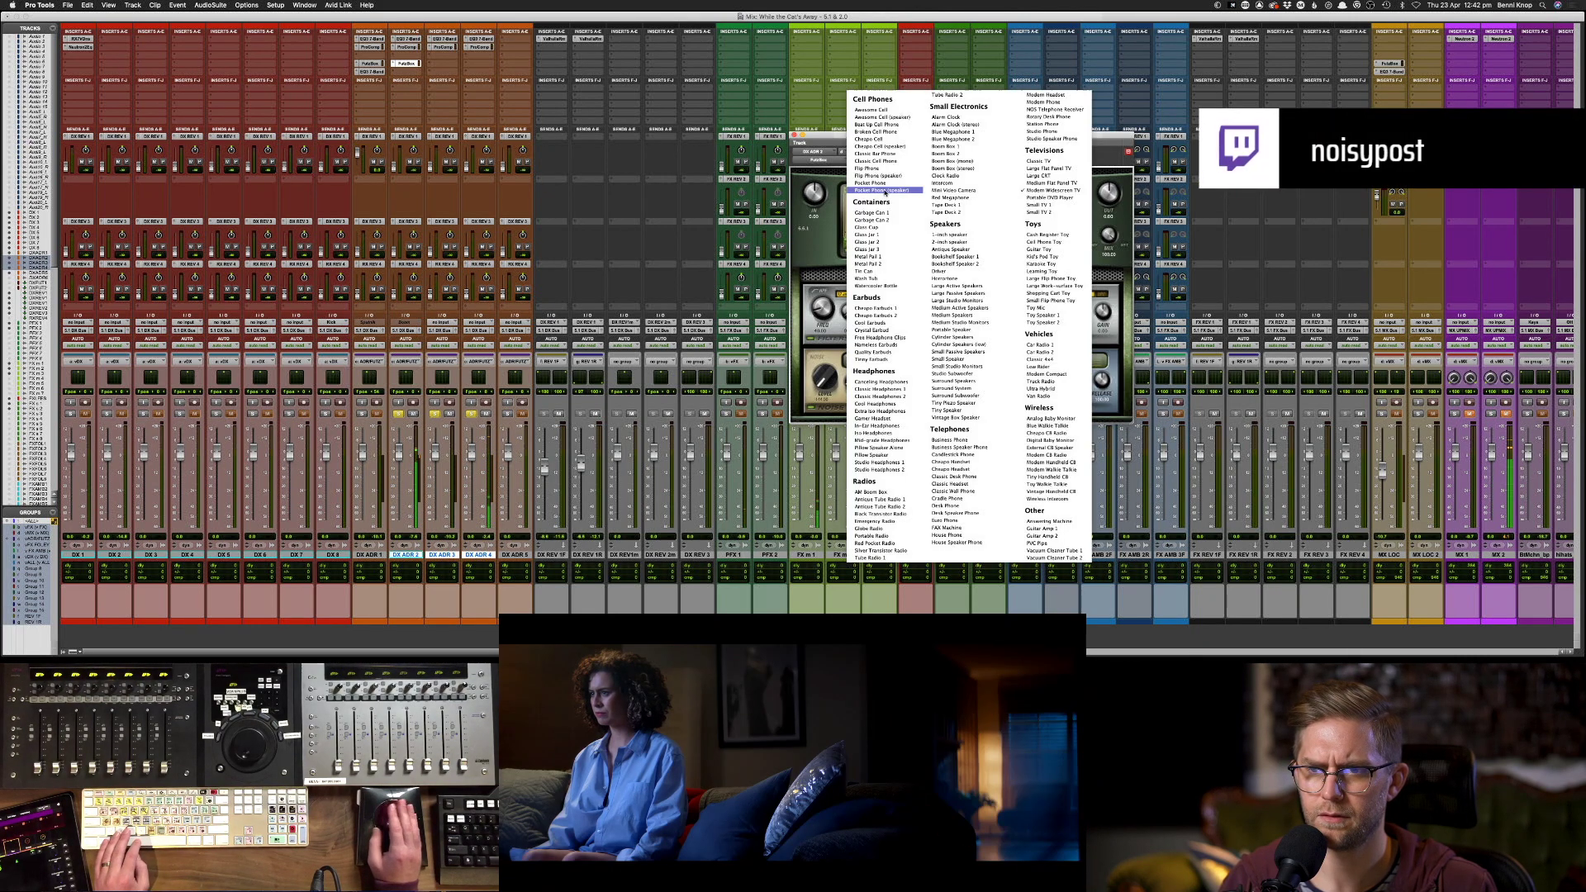
left_click(1053, 190)
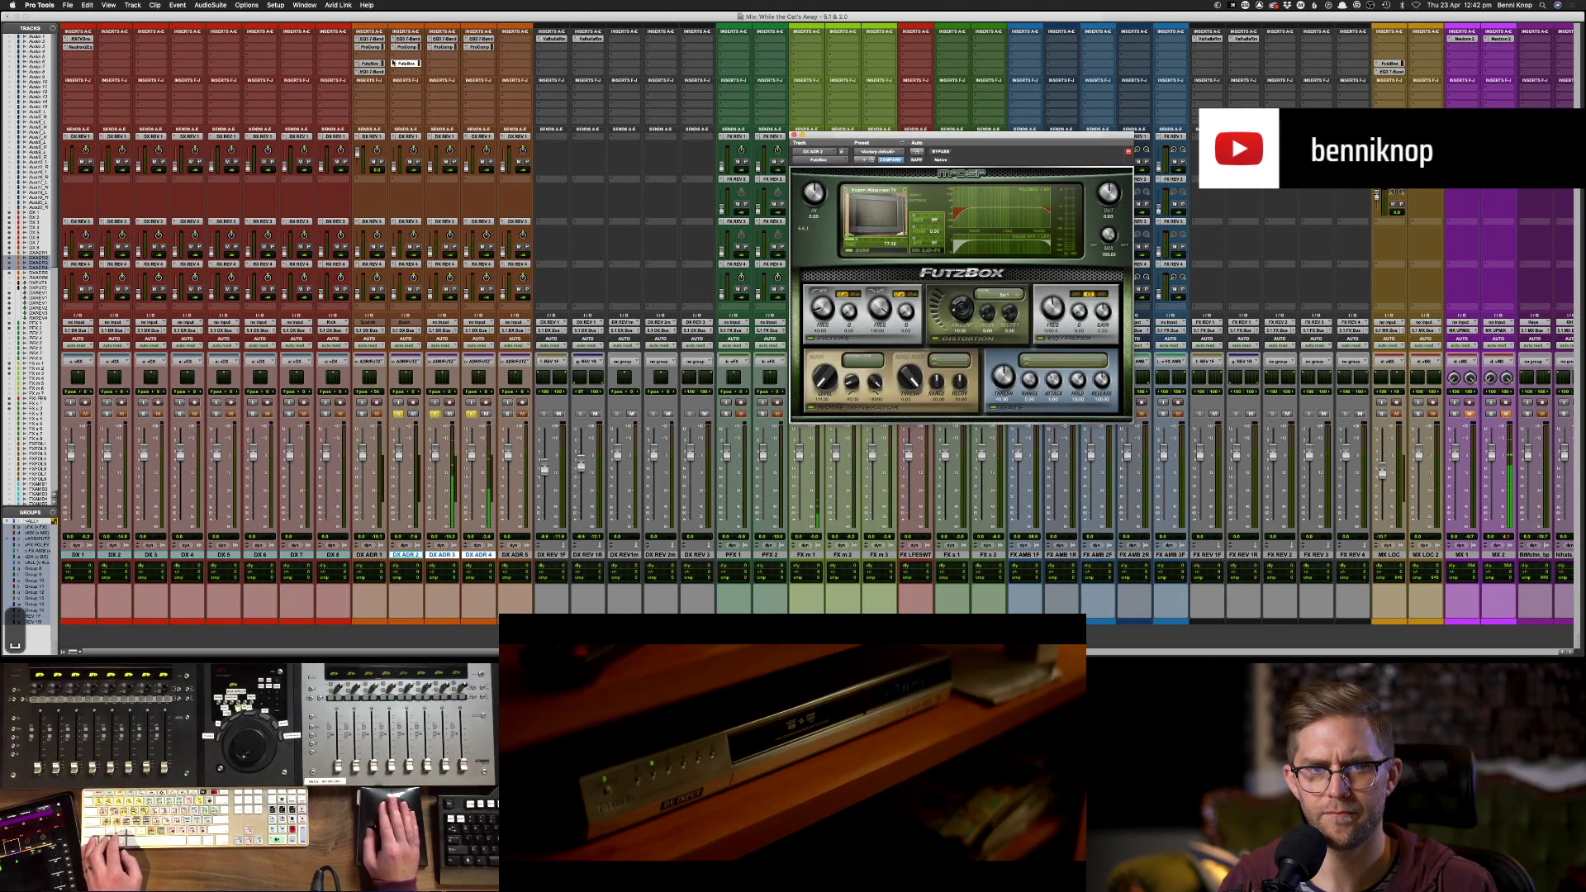
left_click_drag(478, 65, 479, 64)
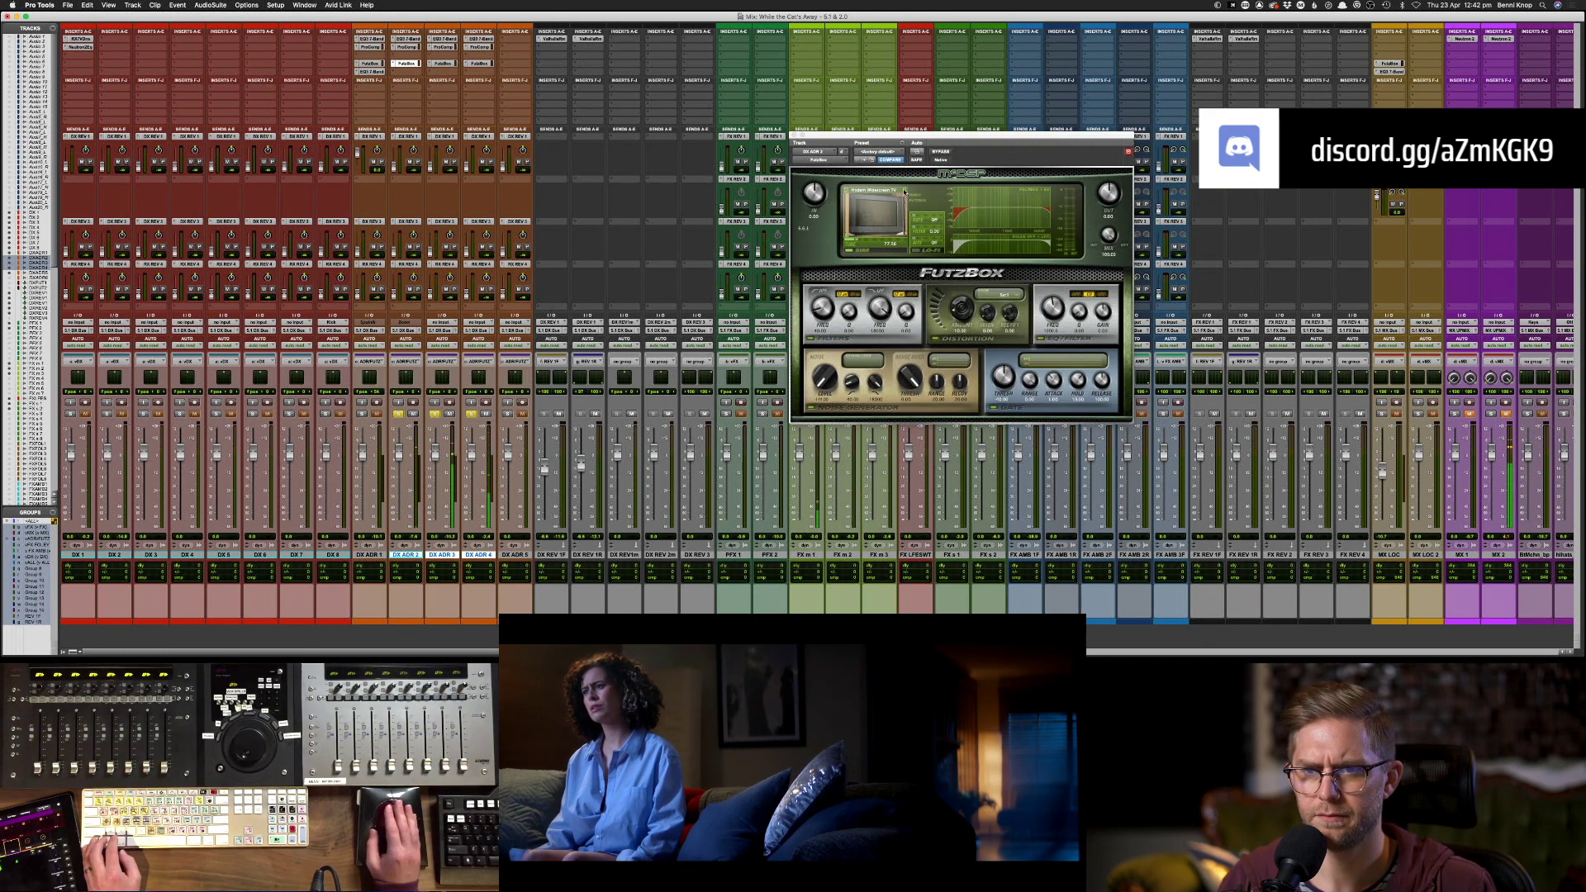
- Change the FutzBox model to Large Flat Panel TV, adjust its filtering, and compare the dialogue with the plug-ins bypassed
left_click(905, 191)
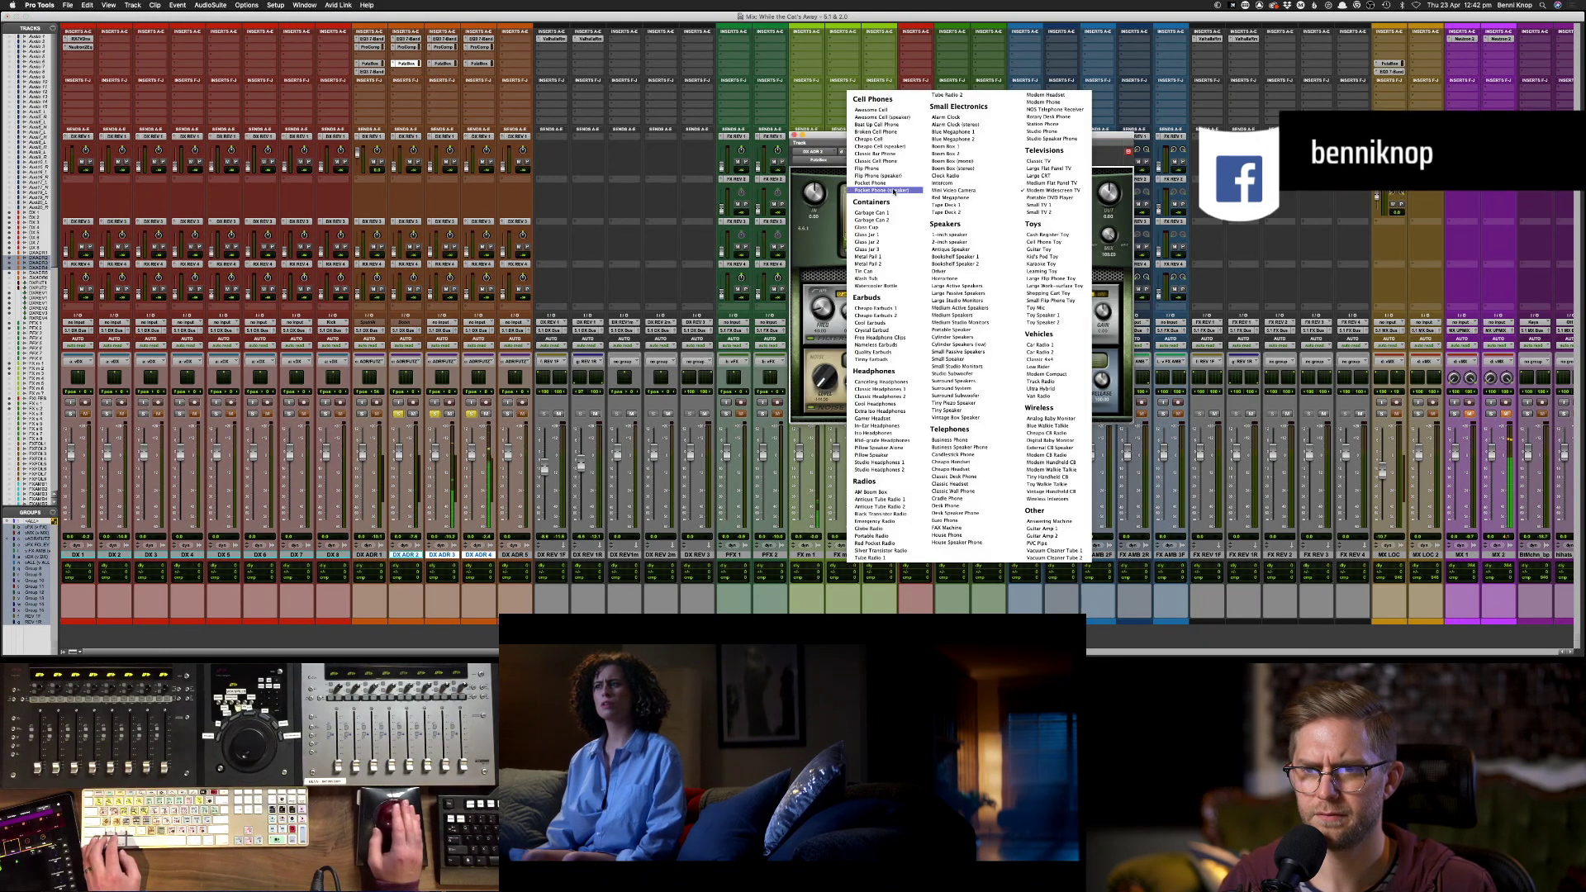
left_click(1046, 169)
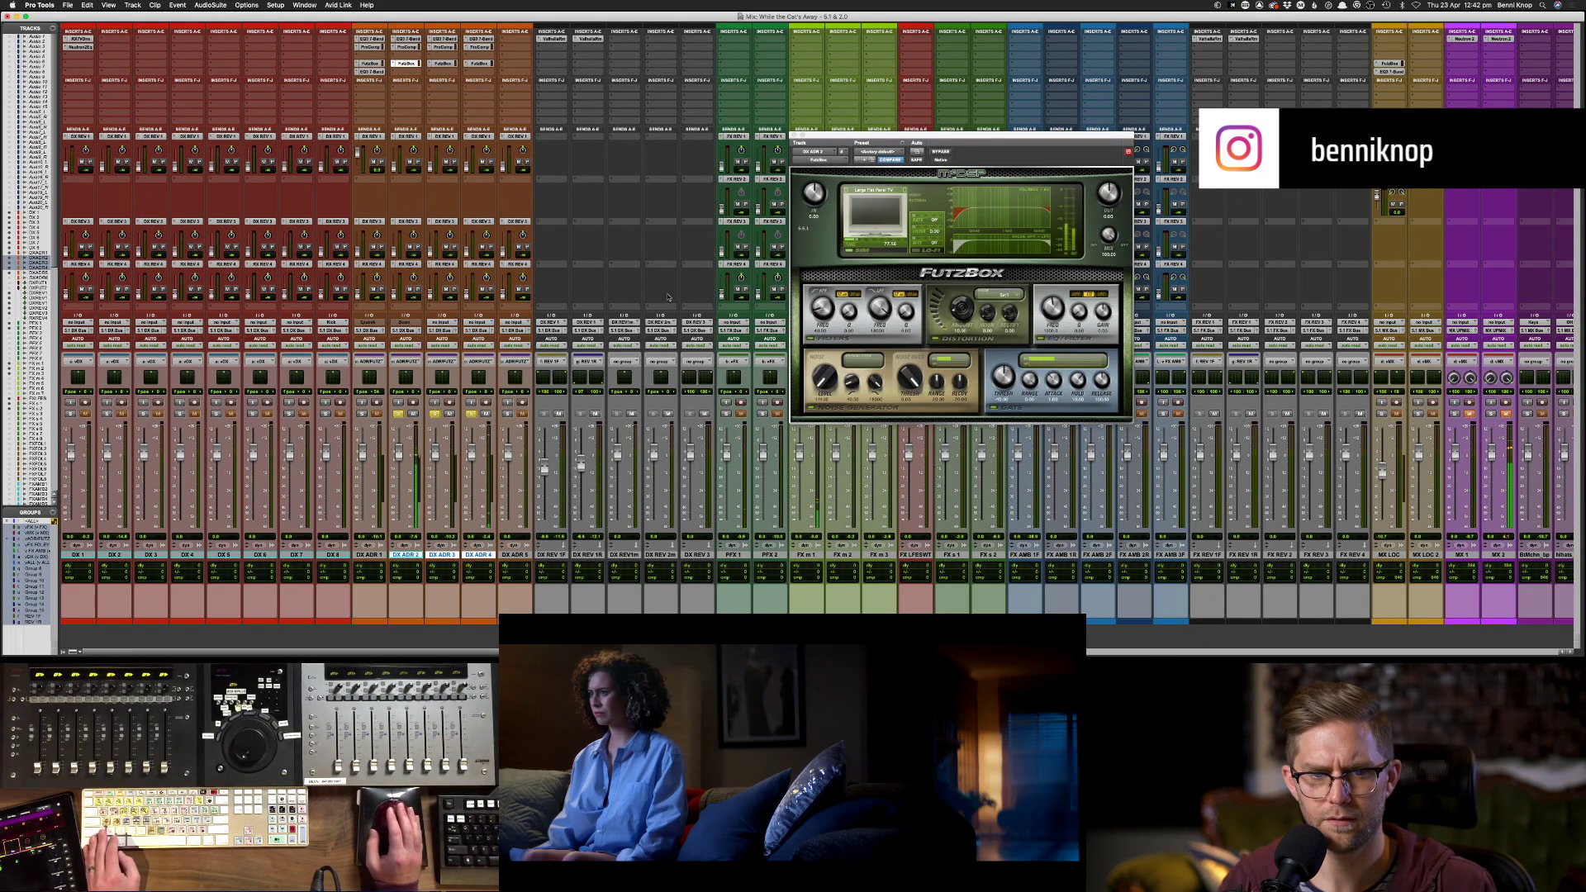
left_click(967, 312)
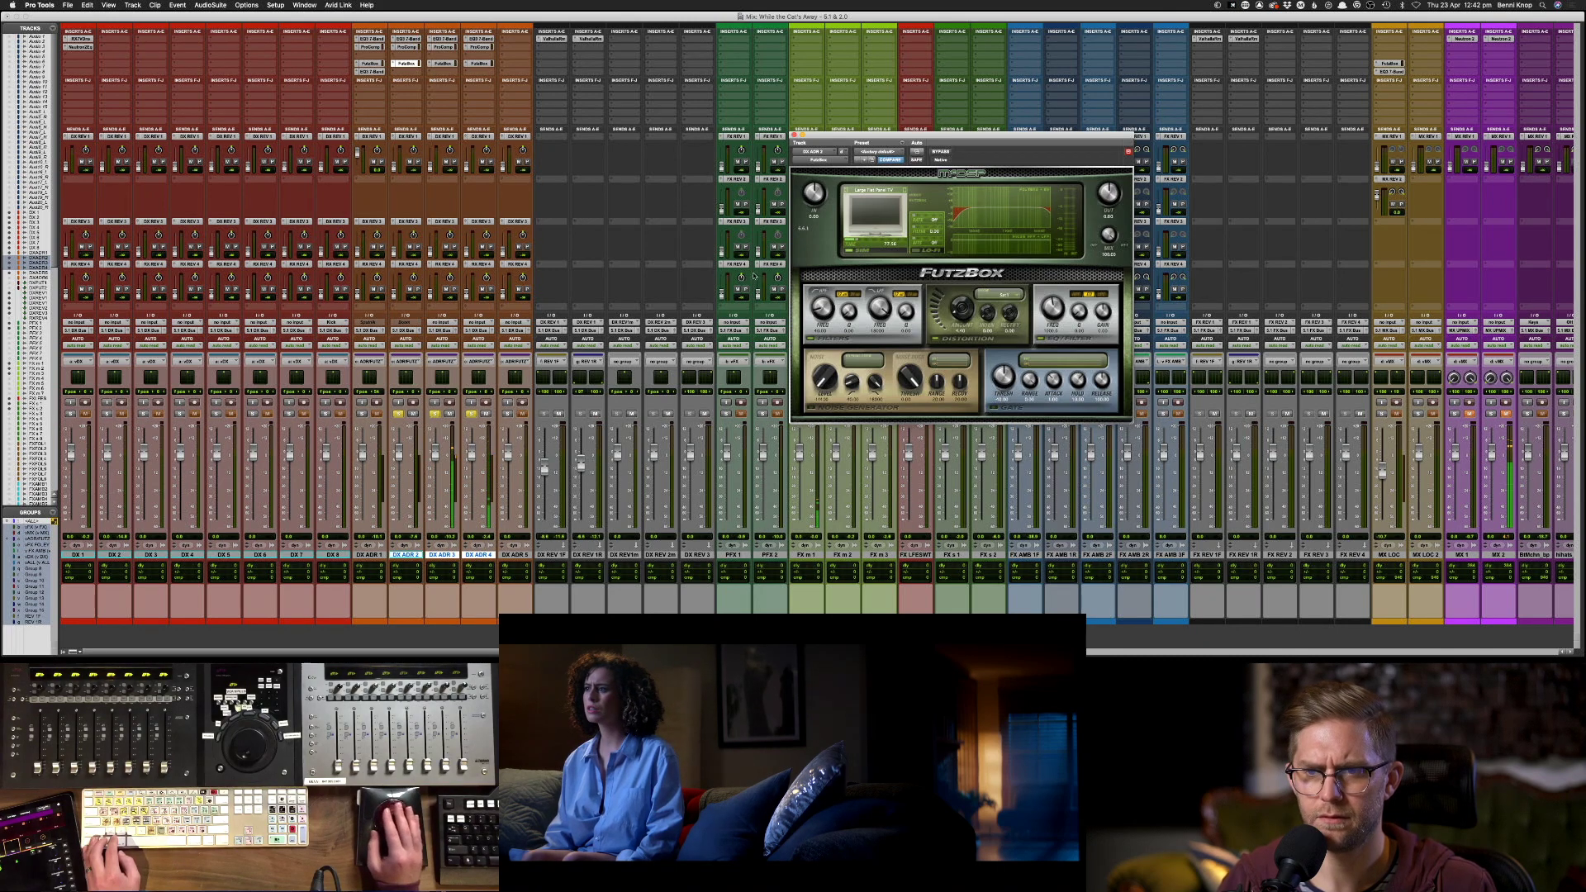
left_click(442, 63)
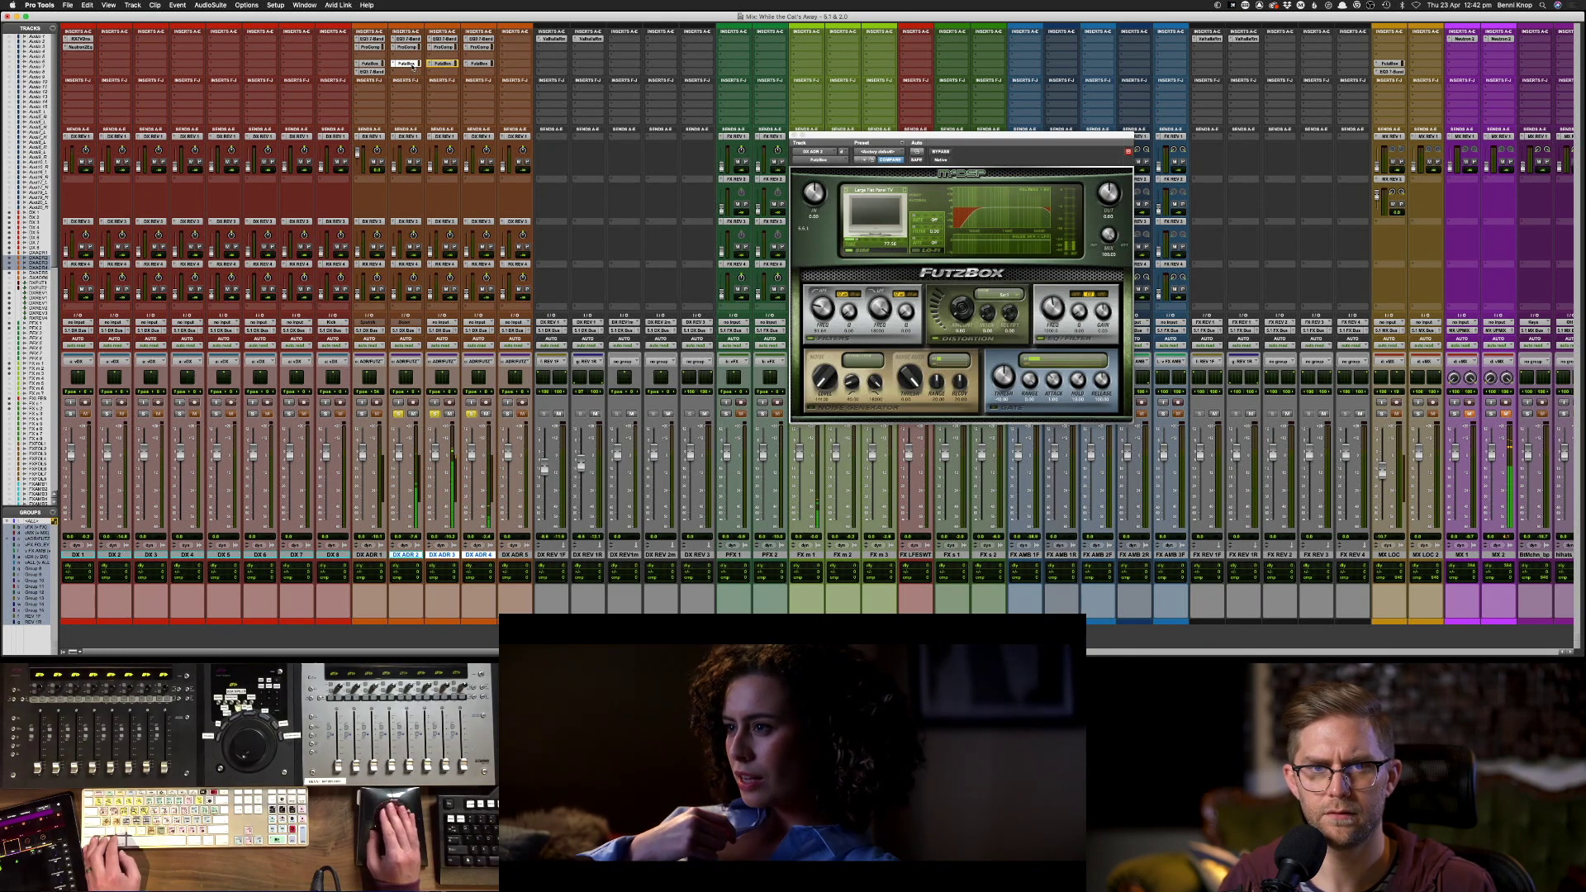
key("space")
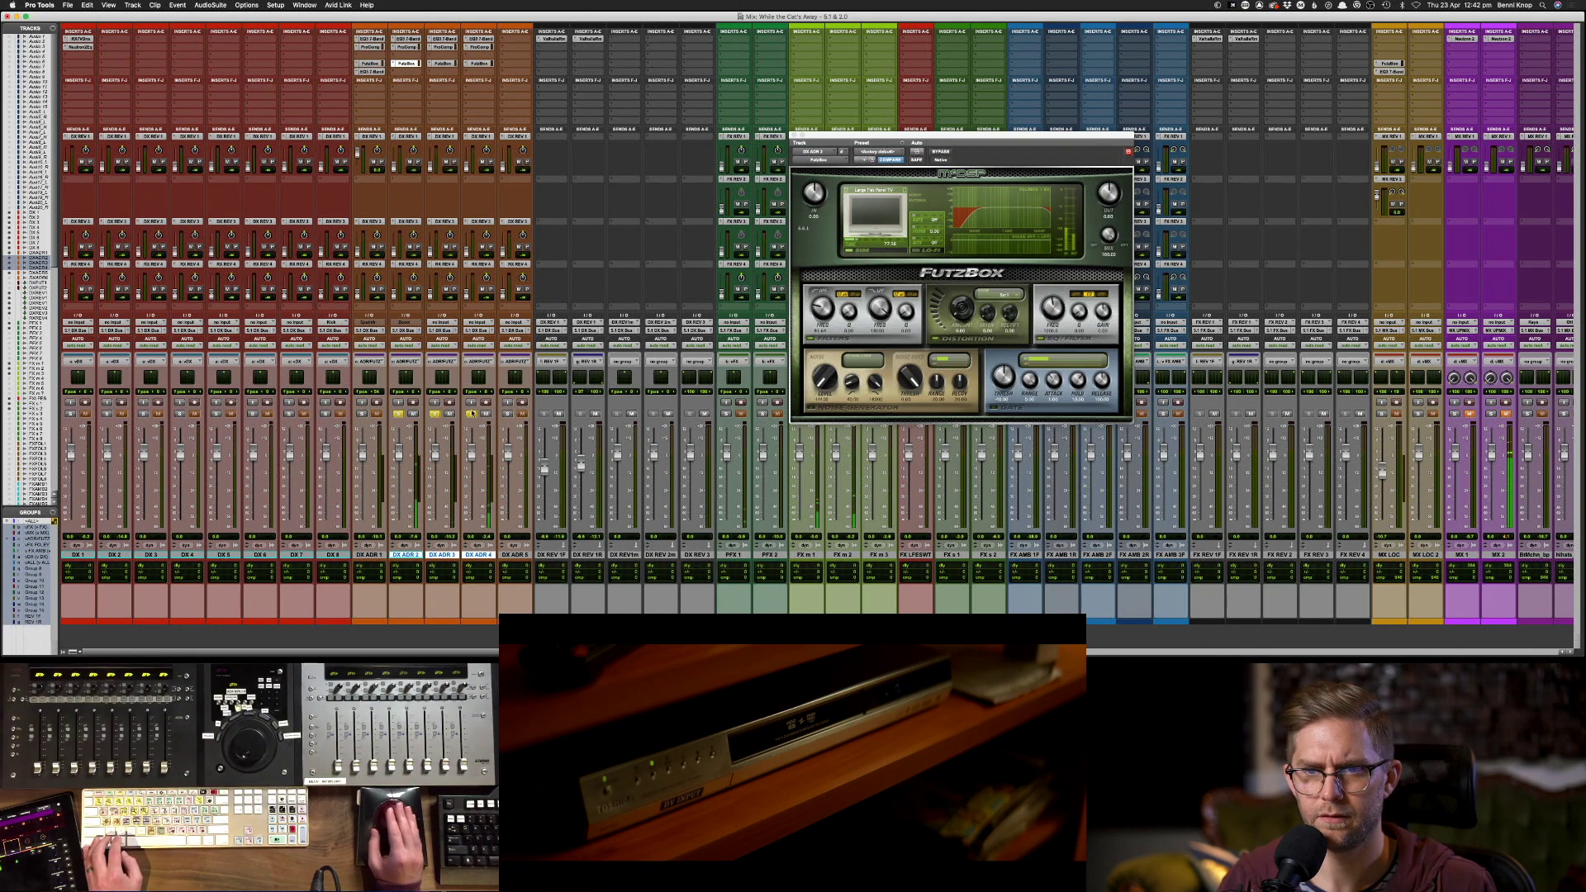
key("space")
key("space")
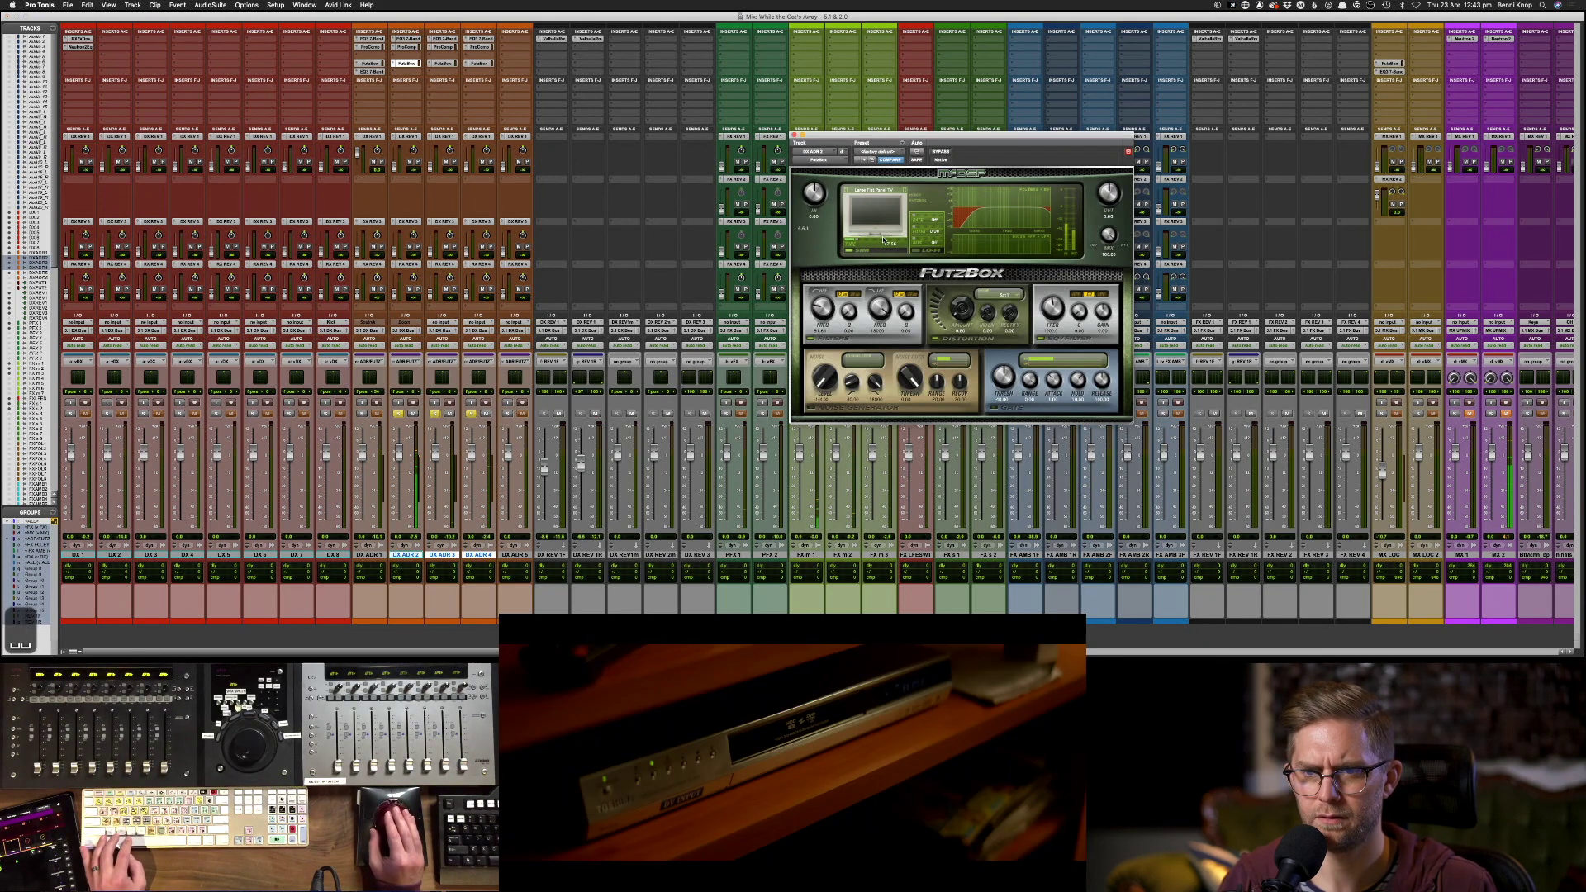
- Raise and then lower the slider beneath the TV model's image in FutzBox while replaying the passage's opening
left_click_drag(857, 241, 939, 242)
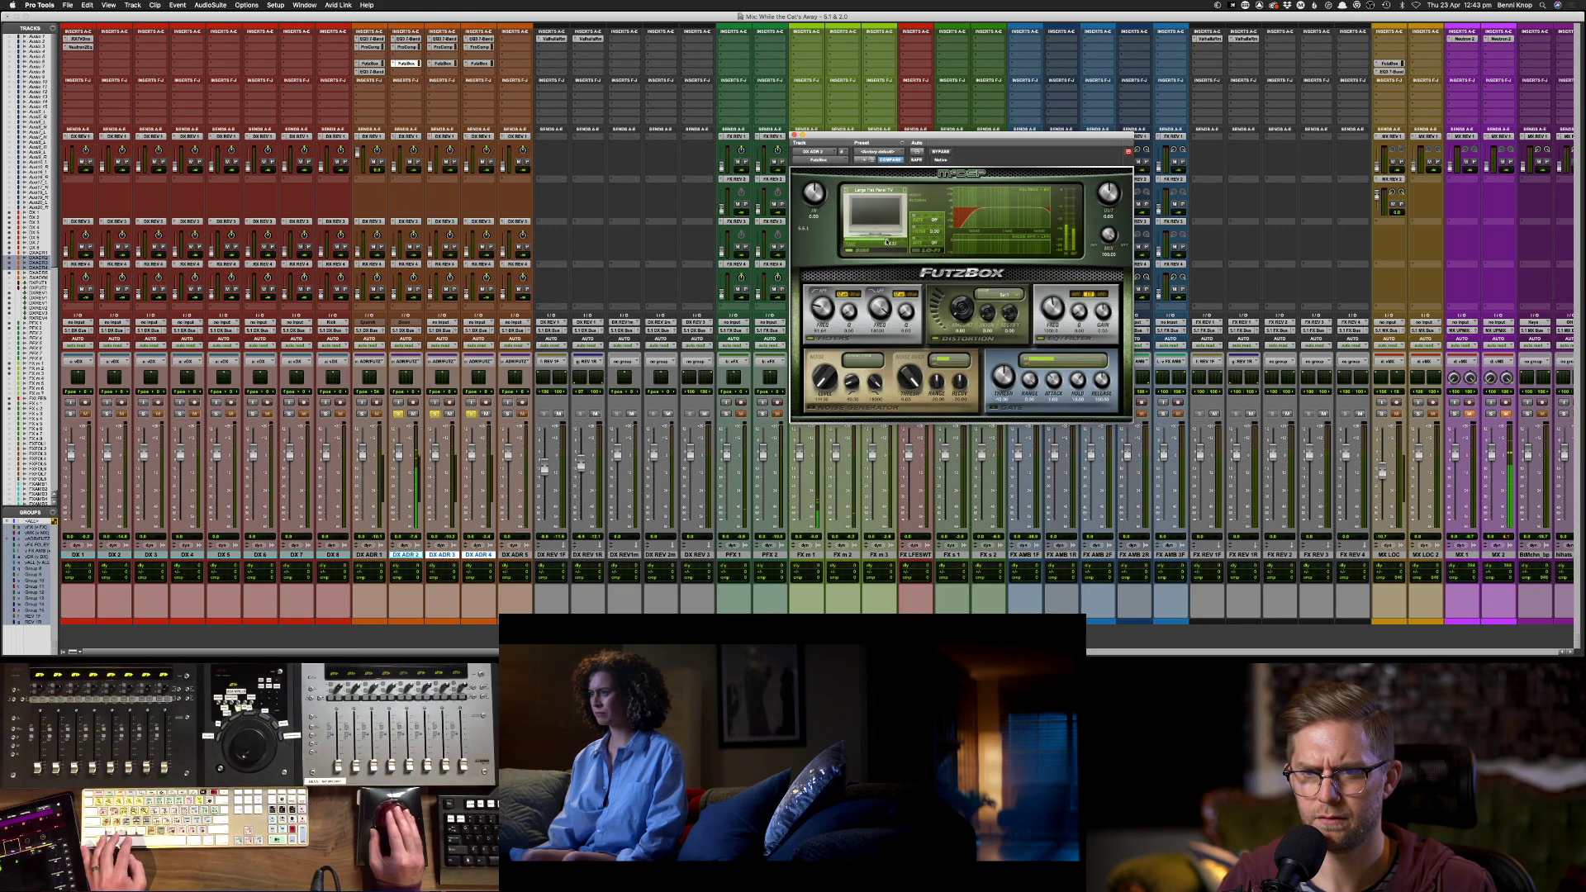
key("space")
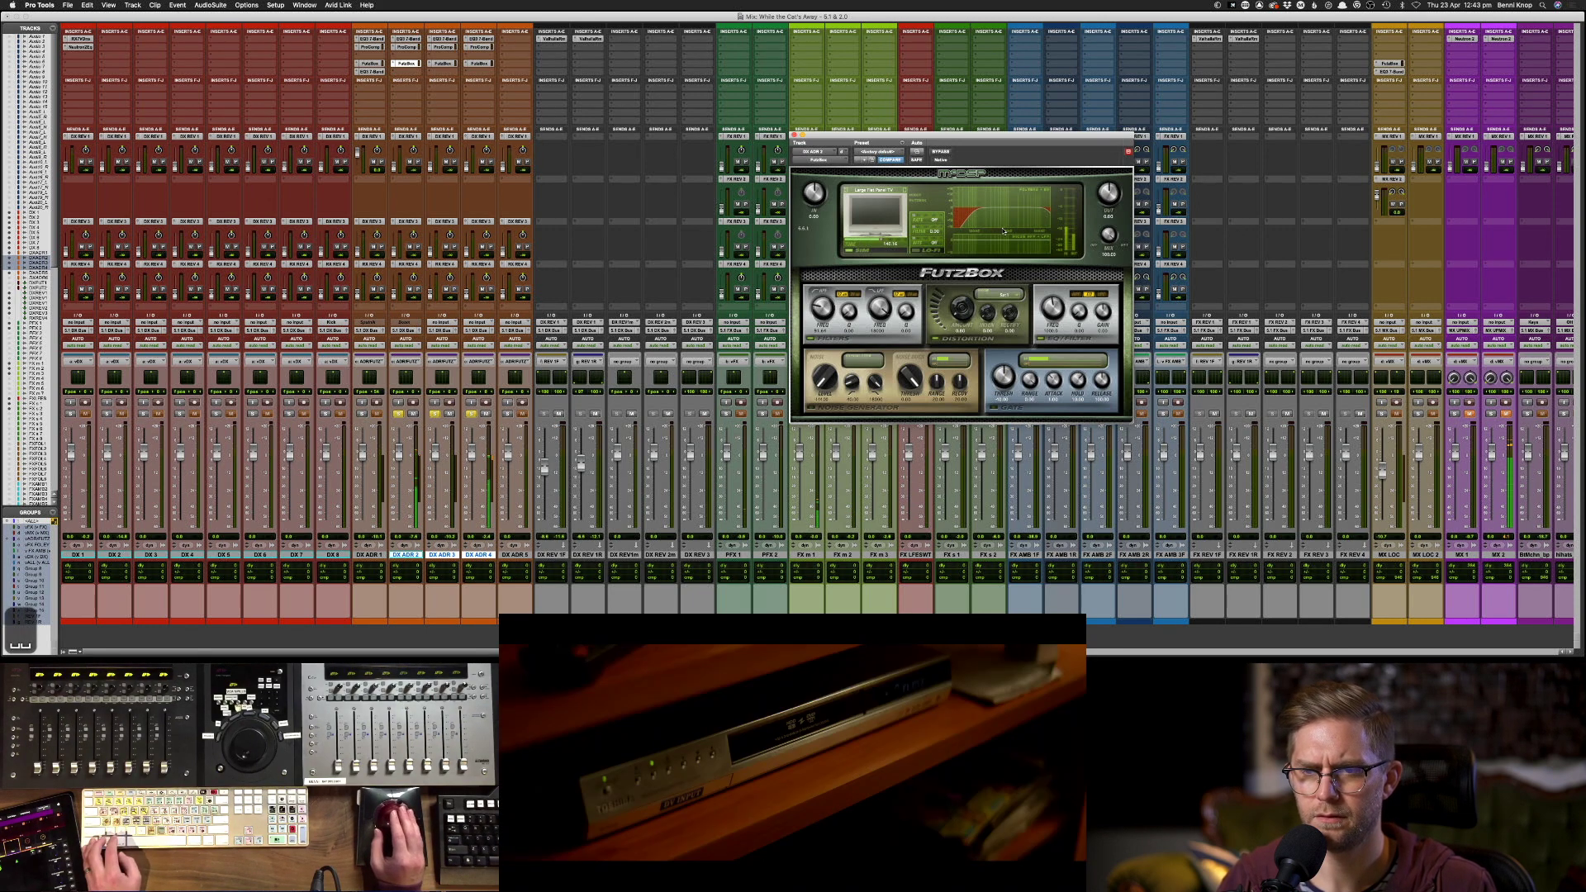
key("space")
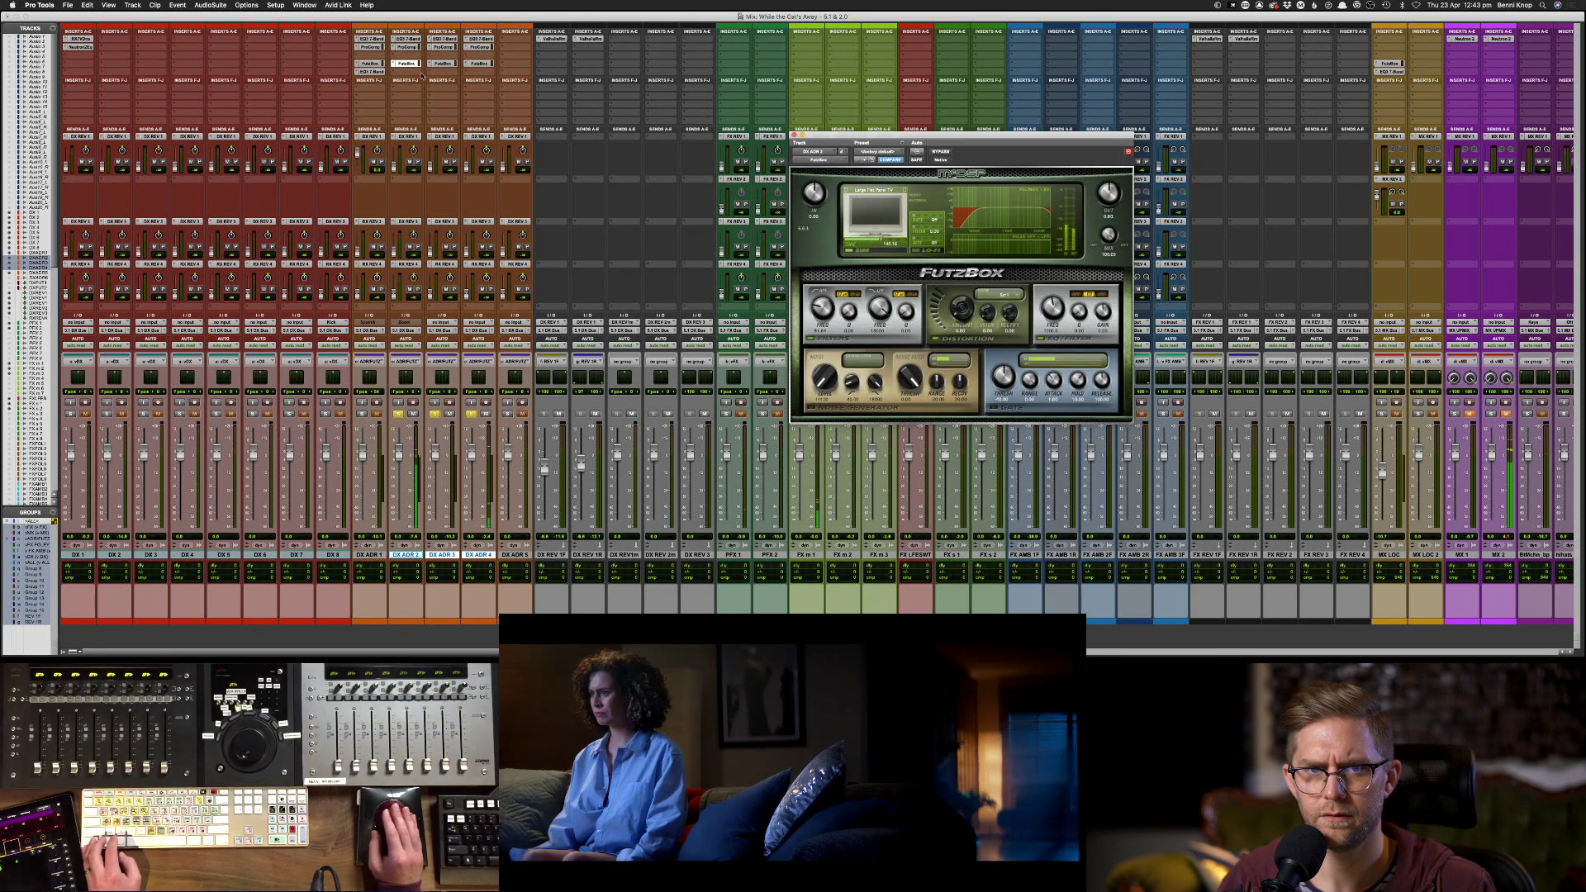
key("space")
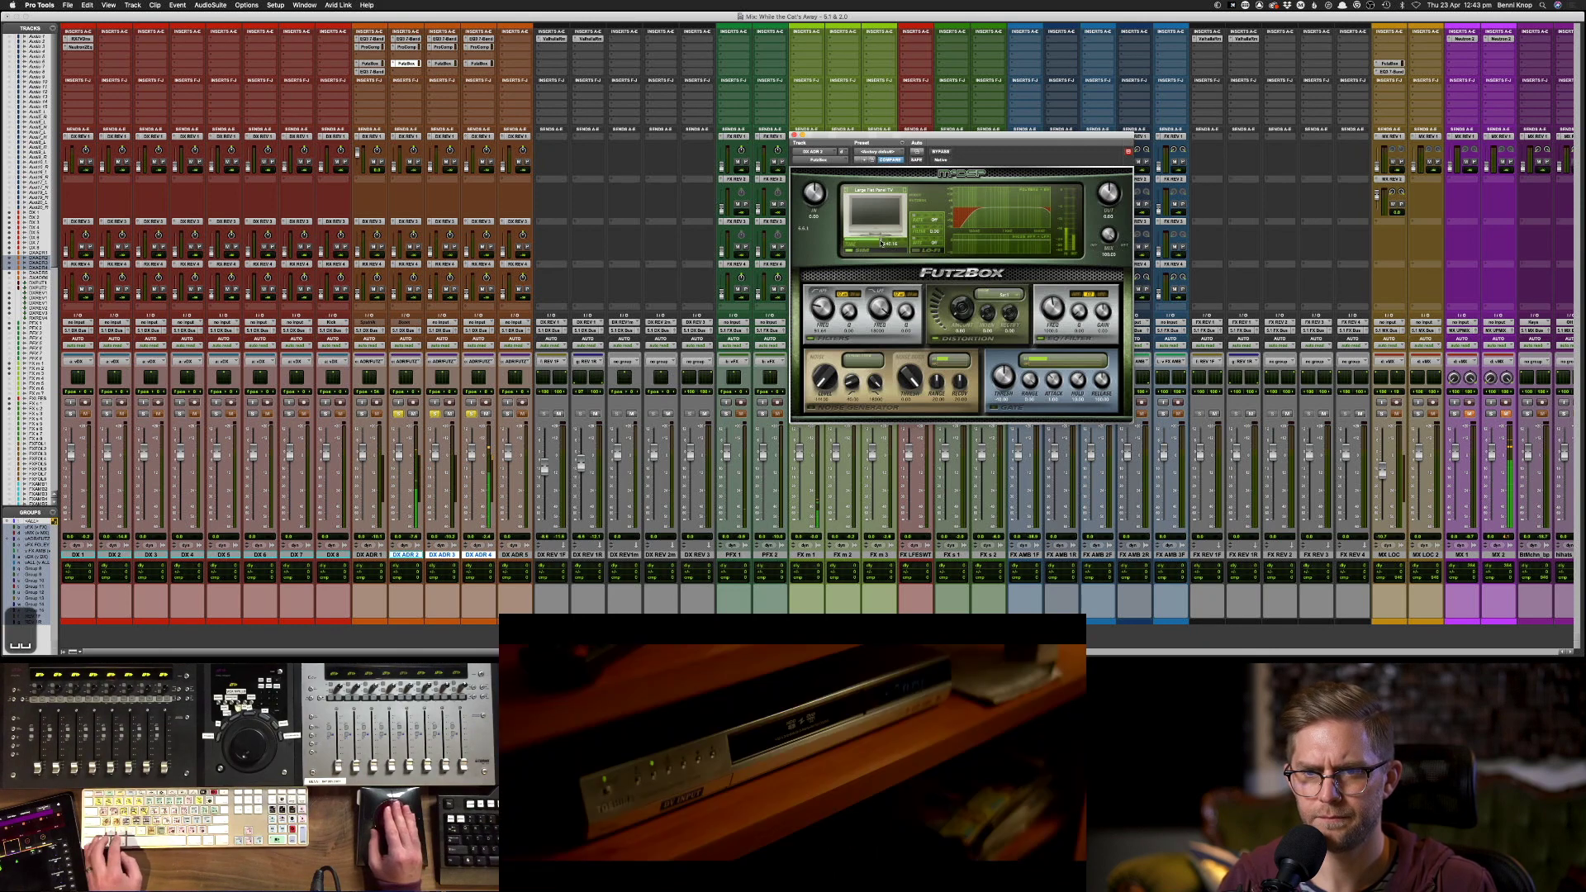
key("space")
left_click_drag(872, 241, 845, 246)
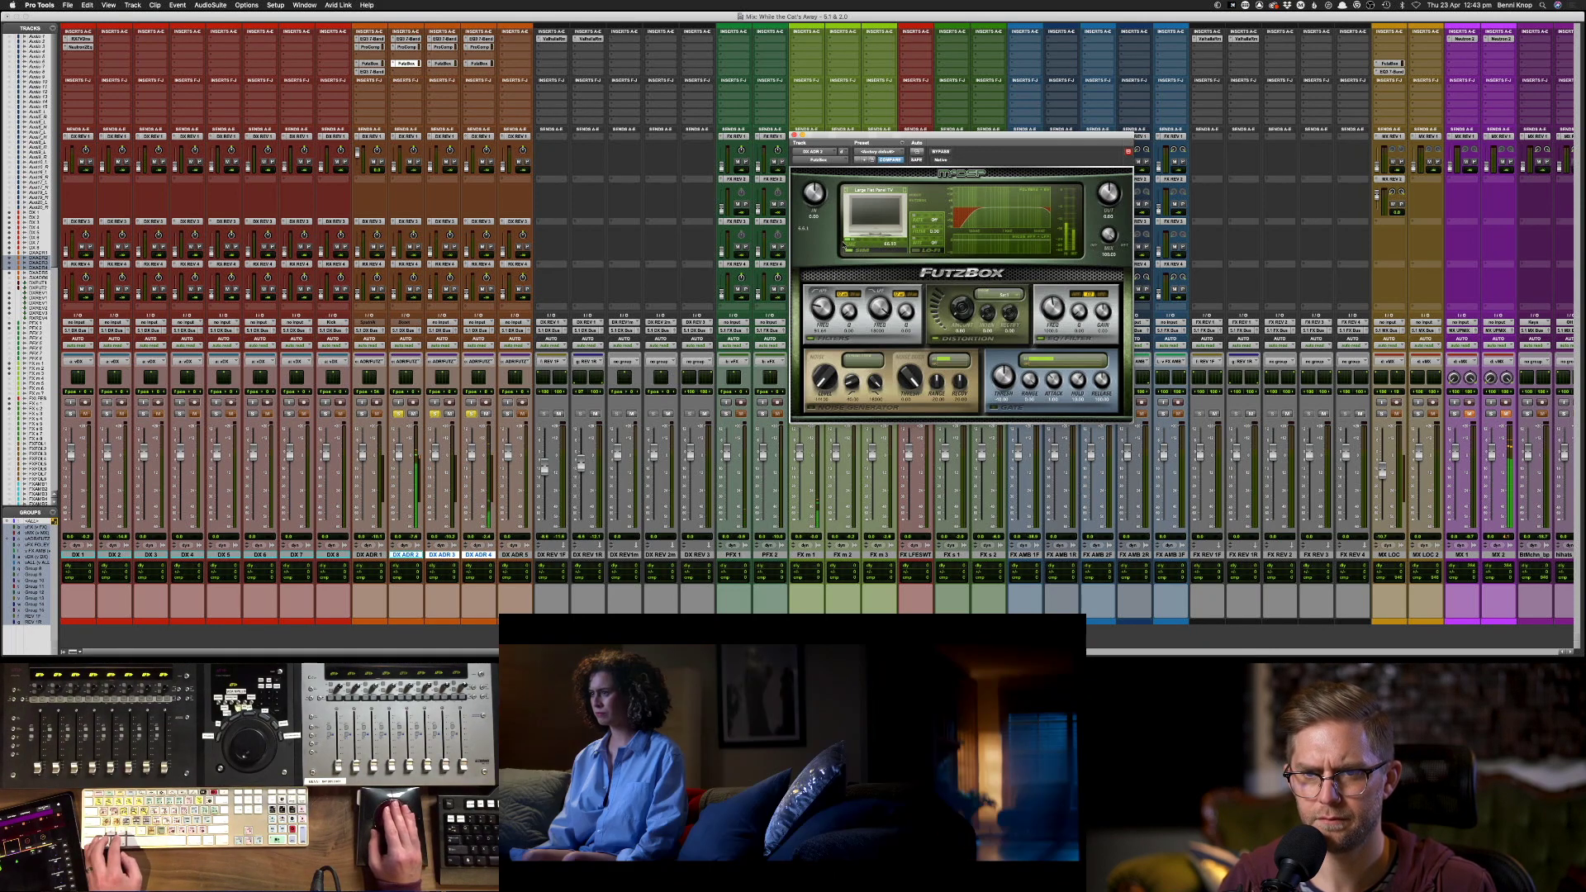
- Replay the TV dialogue from the passage's opening to compare the FutzBox processing on the DX ADR tracks
key("space")
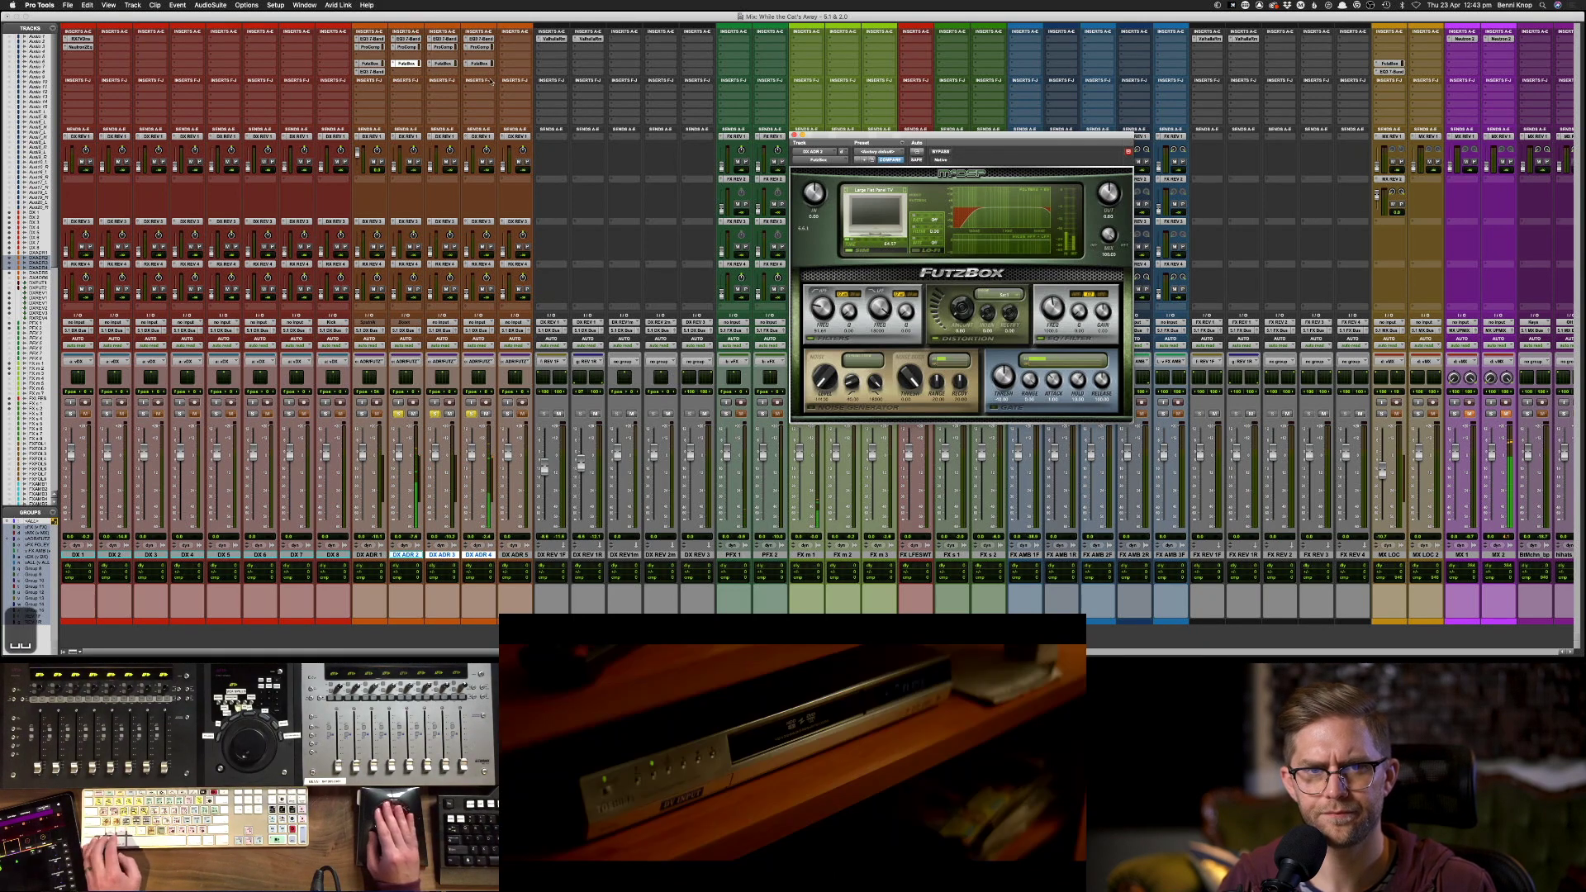
left_click(443, 63)
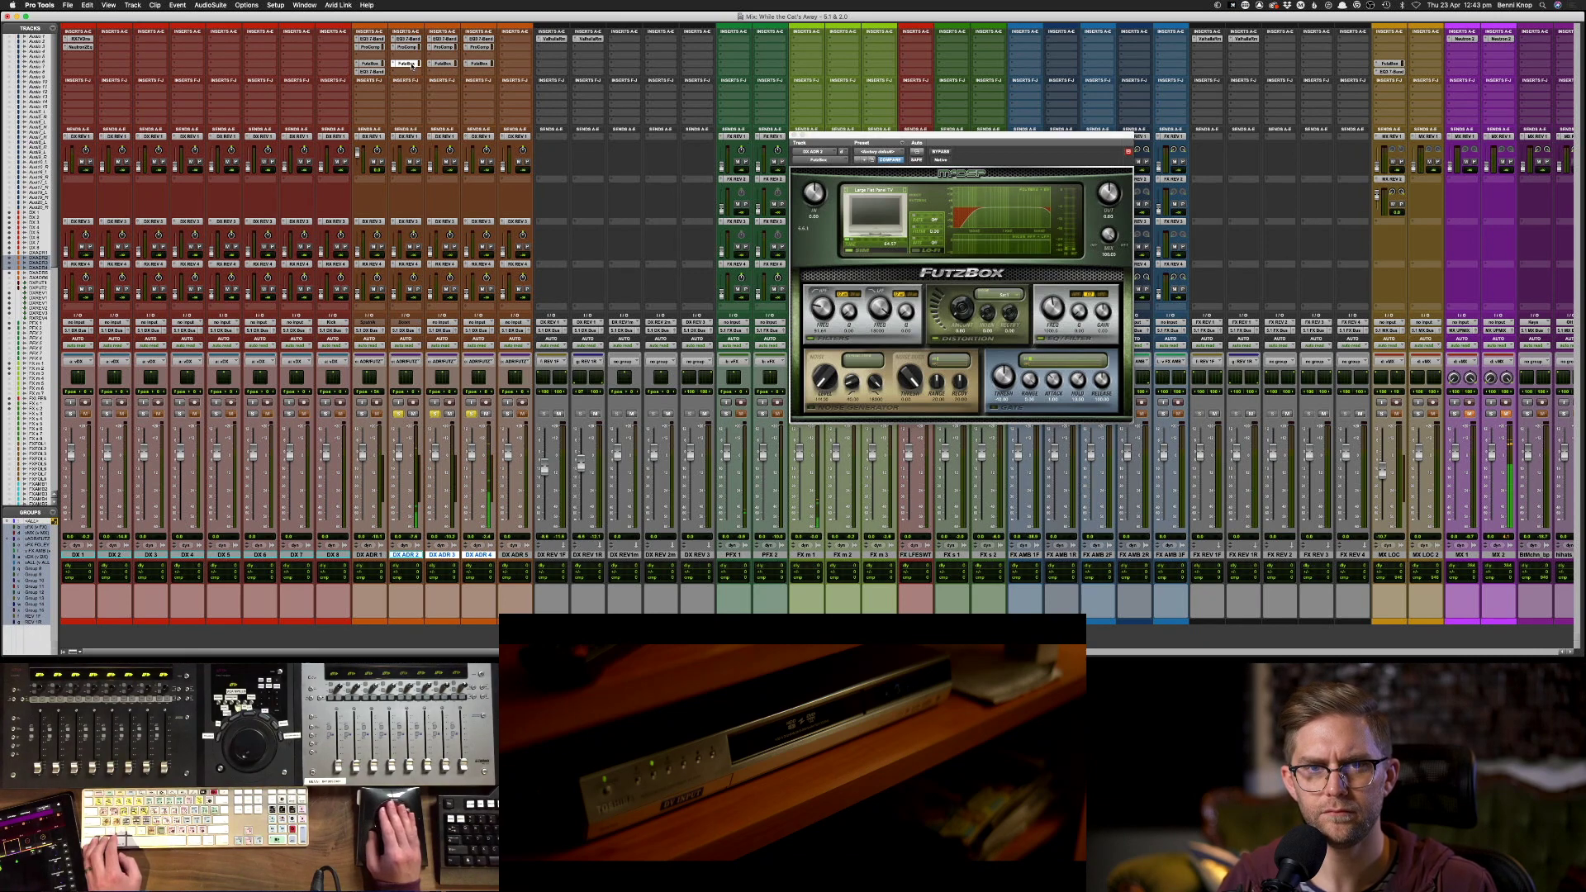
key("space")
left_click(476, 64)
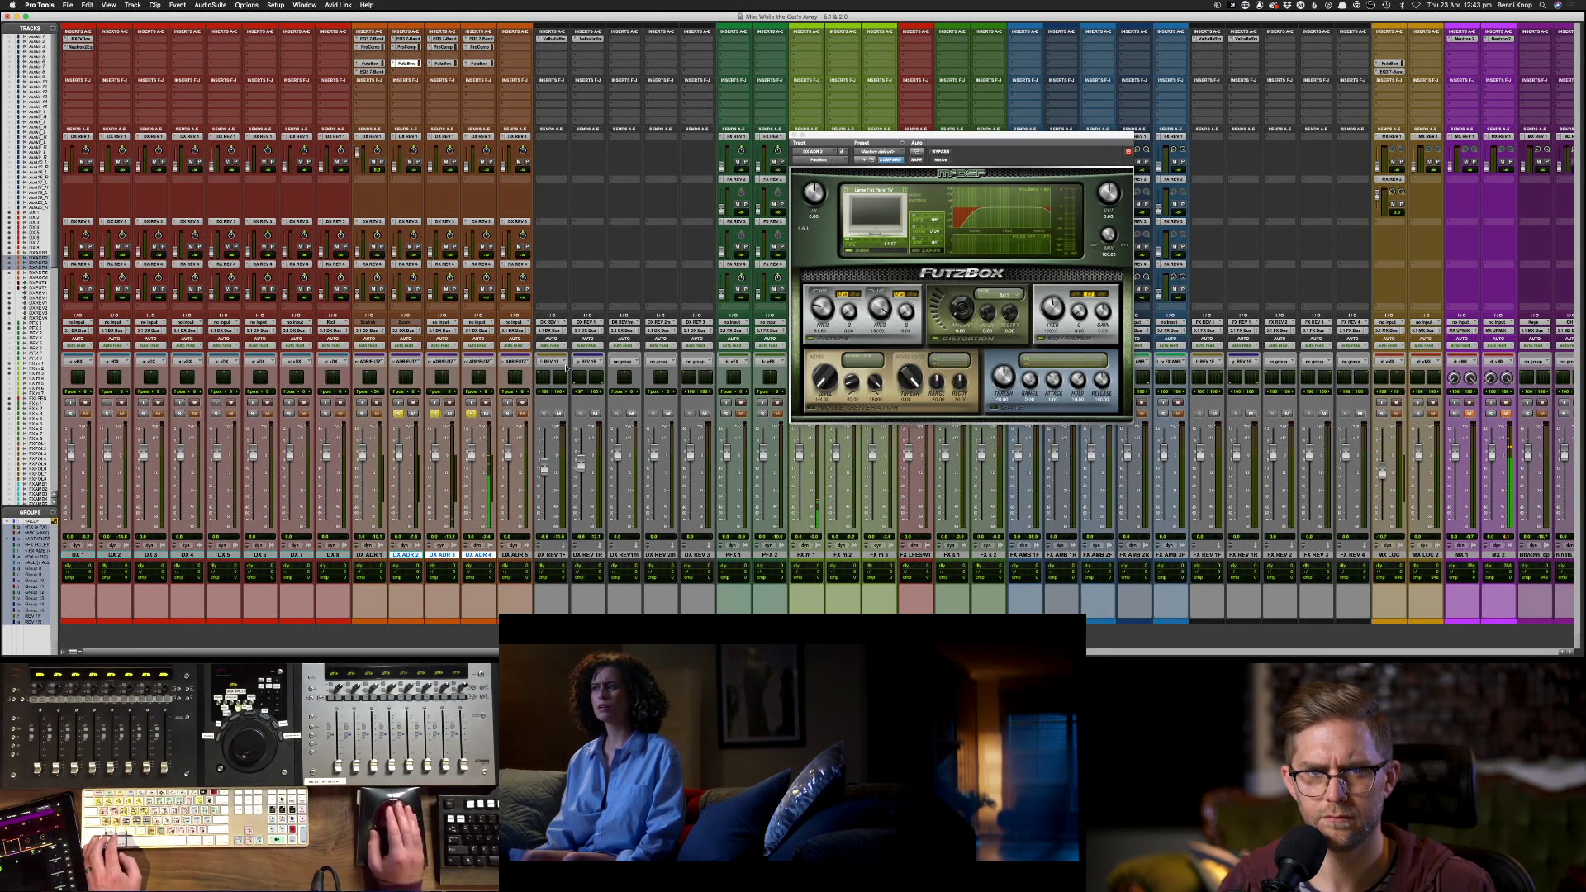
key("space")
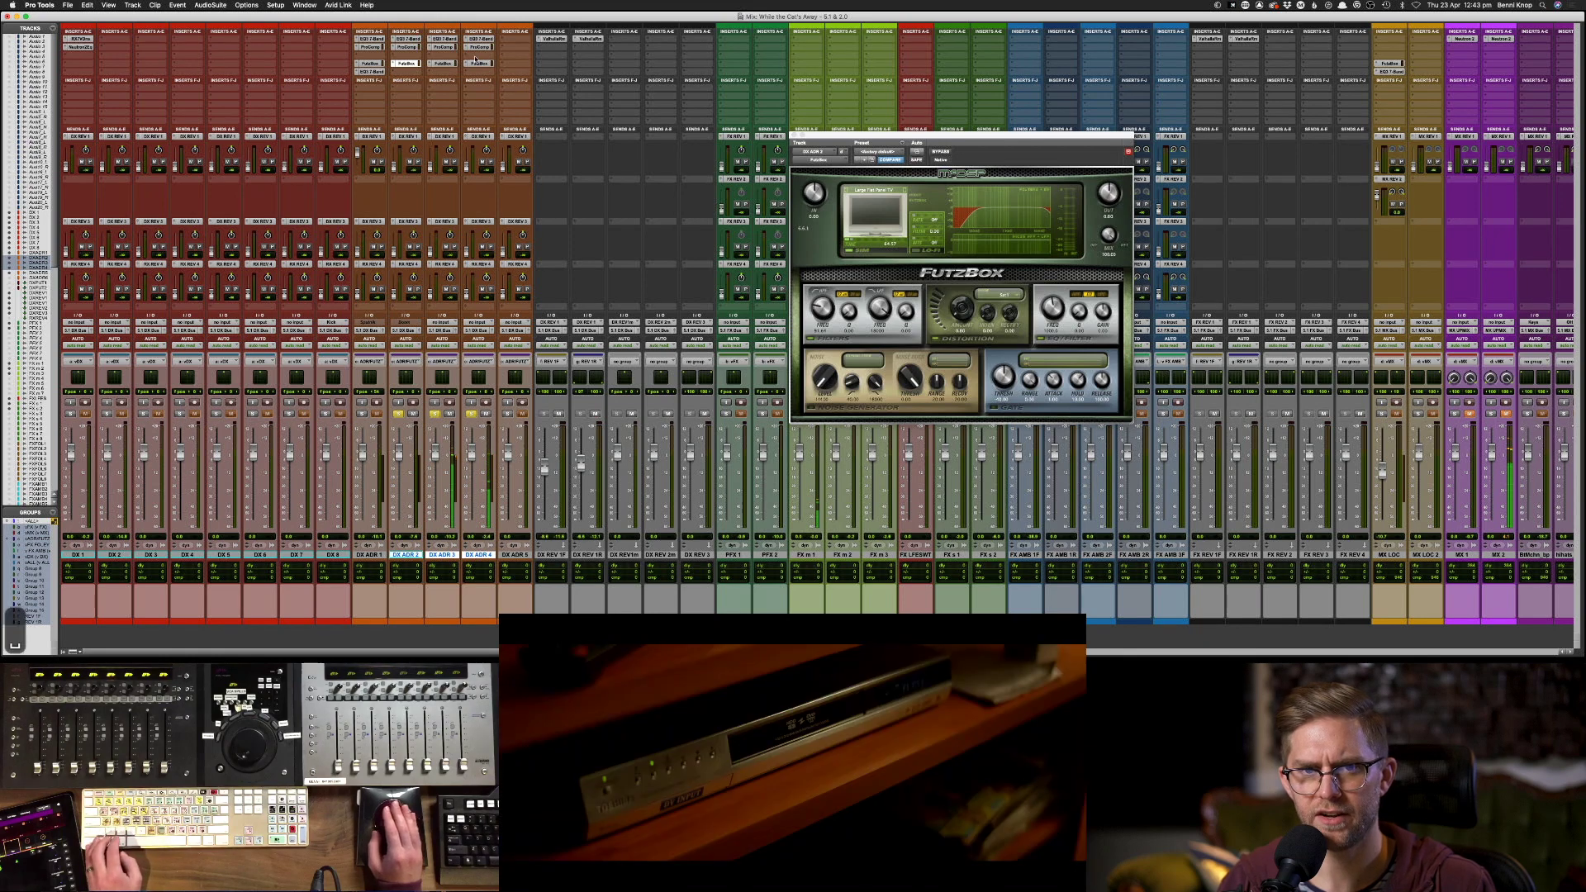
- Insert the mono ReVibe II reverb on DX ADR 4 between the Pro Compressor and FutzBox
left_click(476, 58)
mouse_move(496, 56)
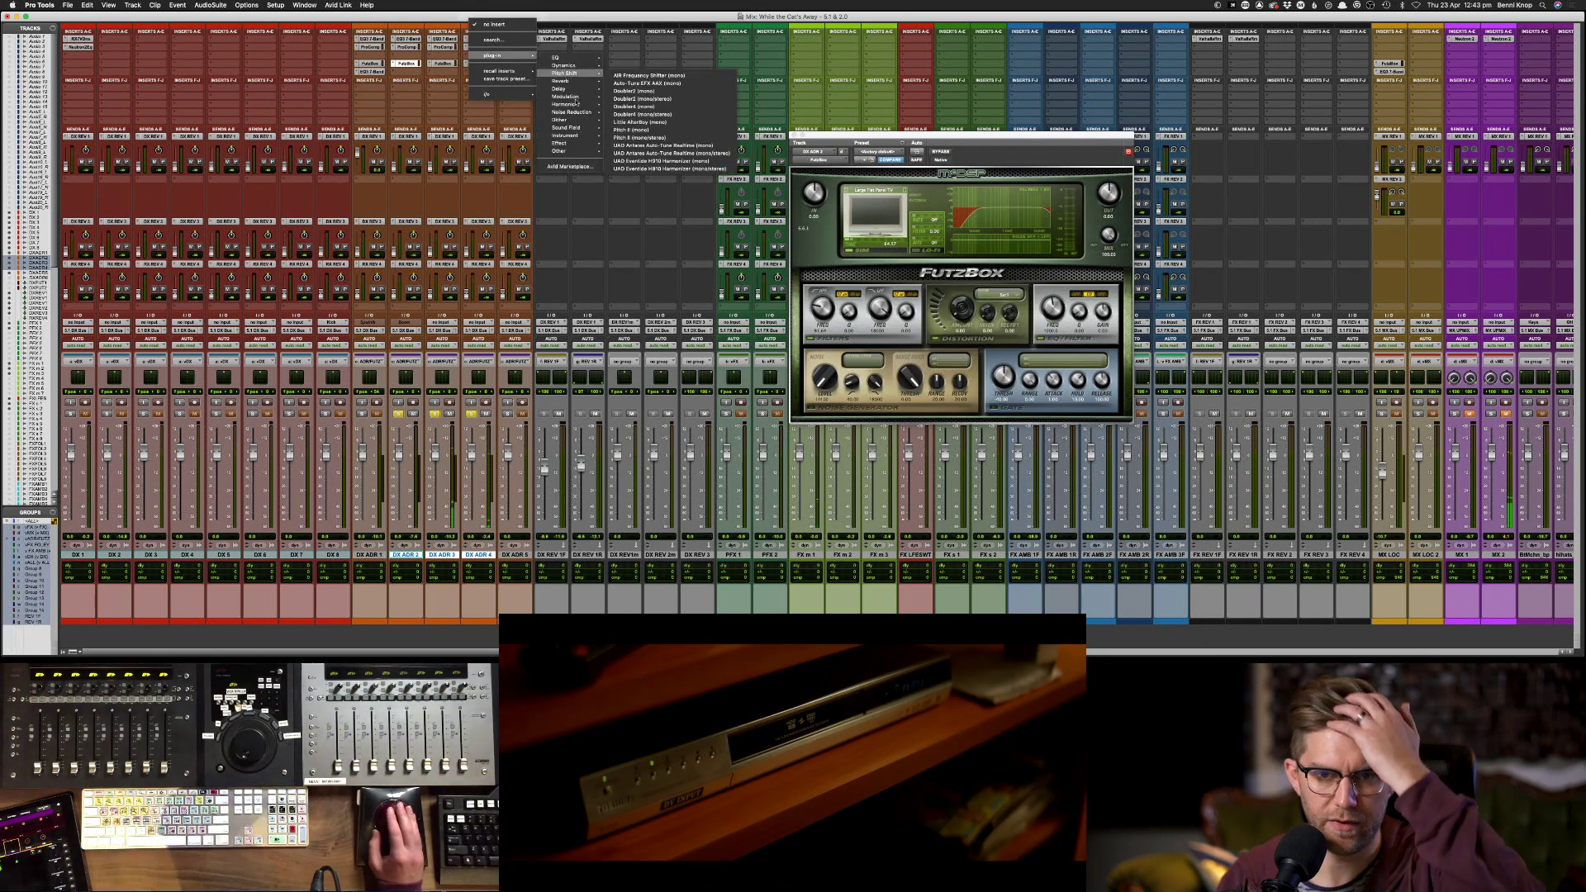
mouse_move(565, 81)
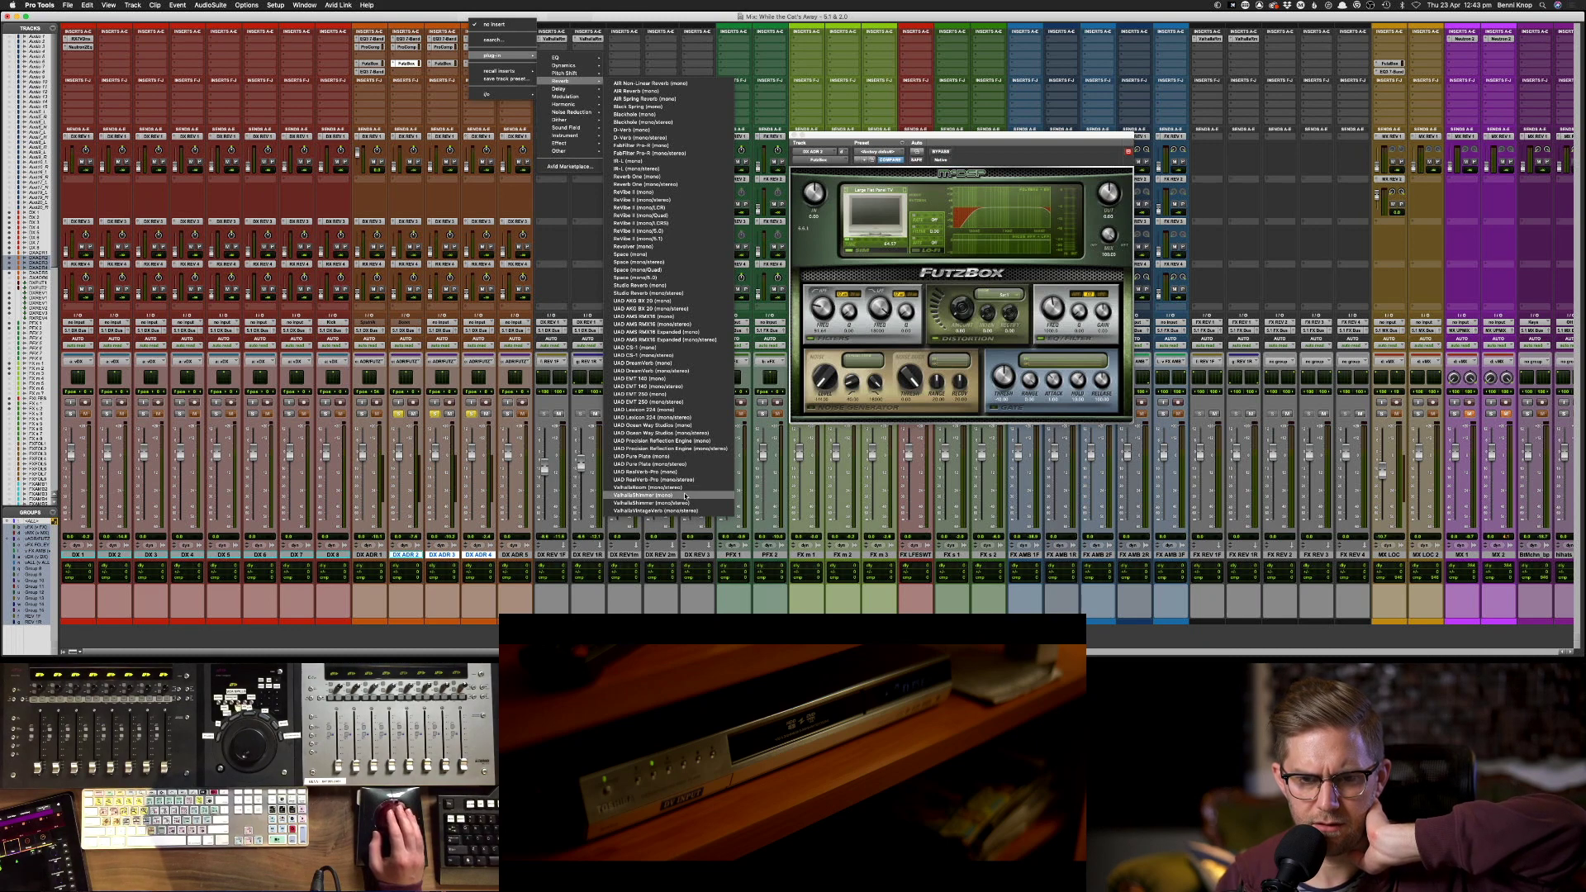
left_click(674, 193)
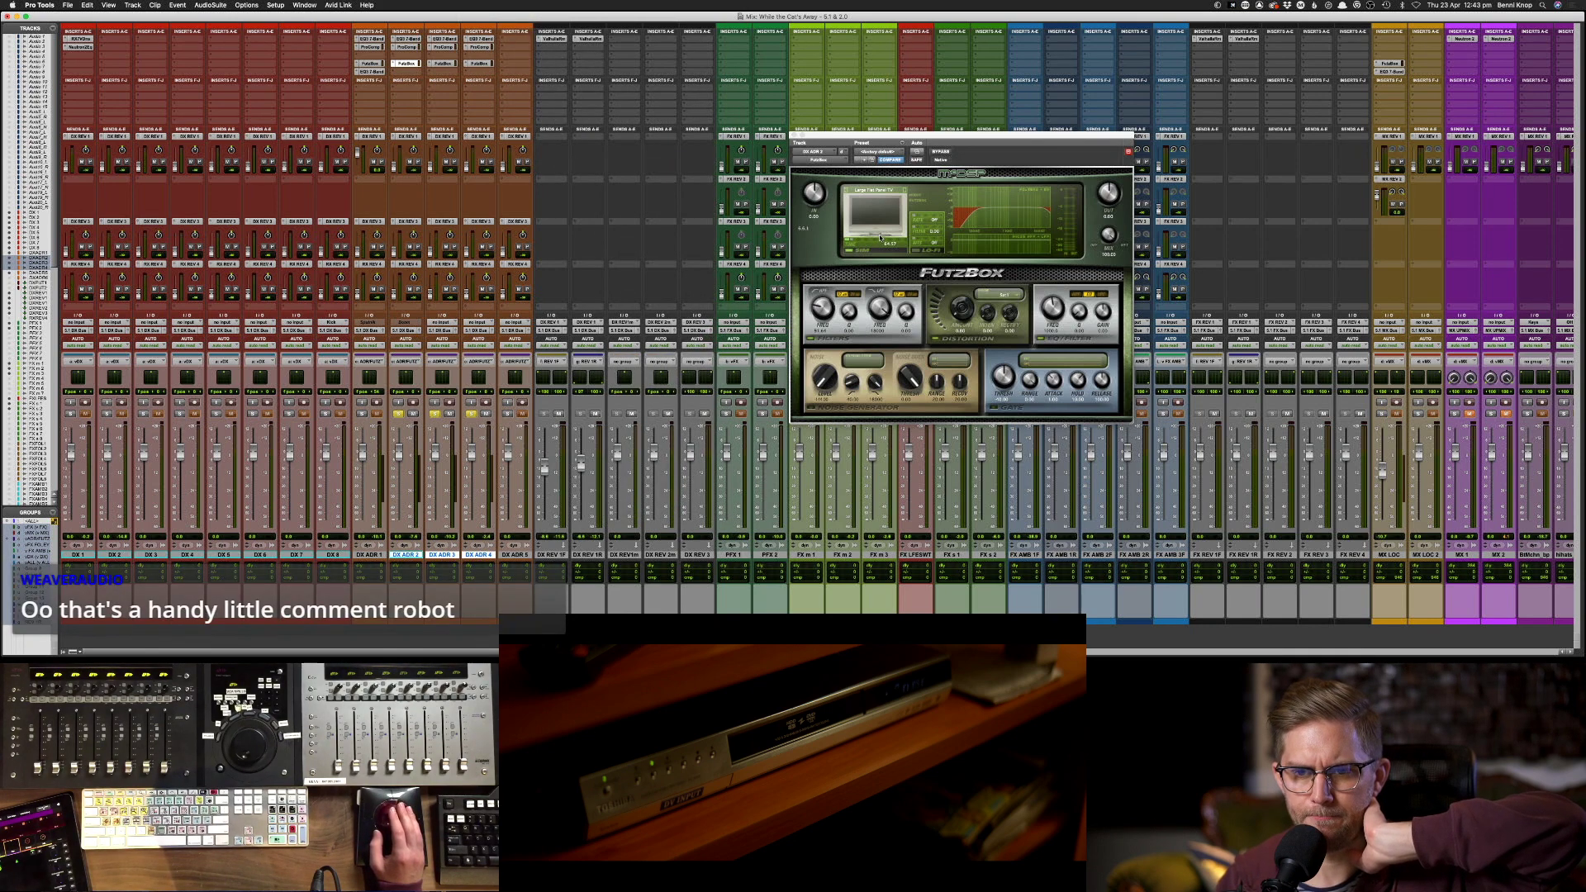
- Try the Medium Dark Room 1 and Film and Post Medium Kitchen presets in ReVibe II, lowering the kitchen reverb's wet/dry mix
left_click(878, 152)
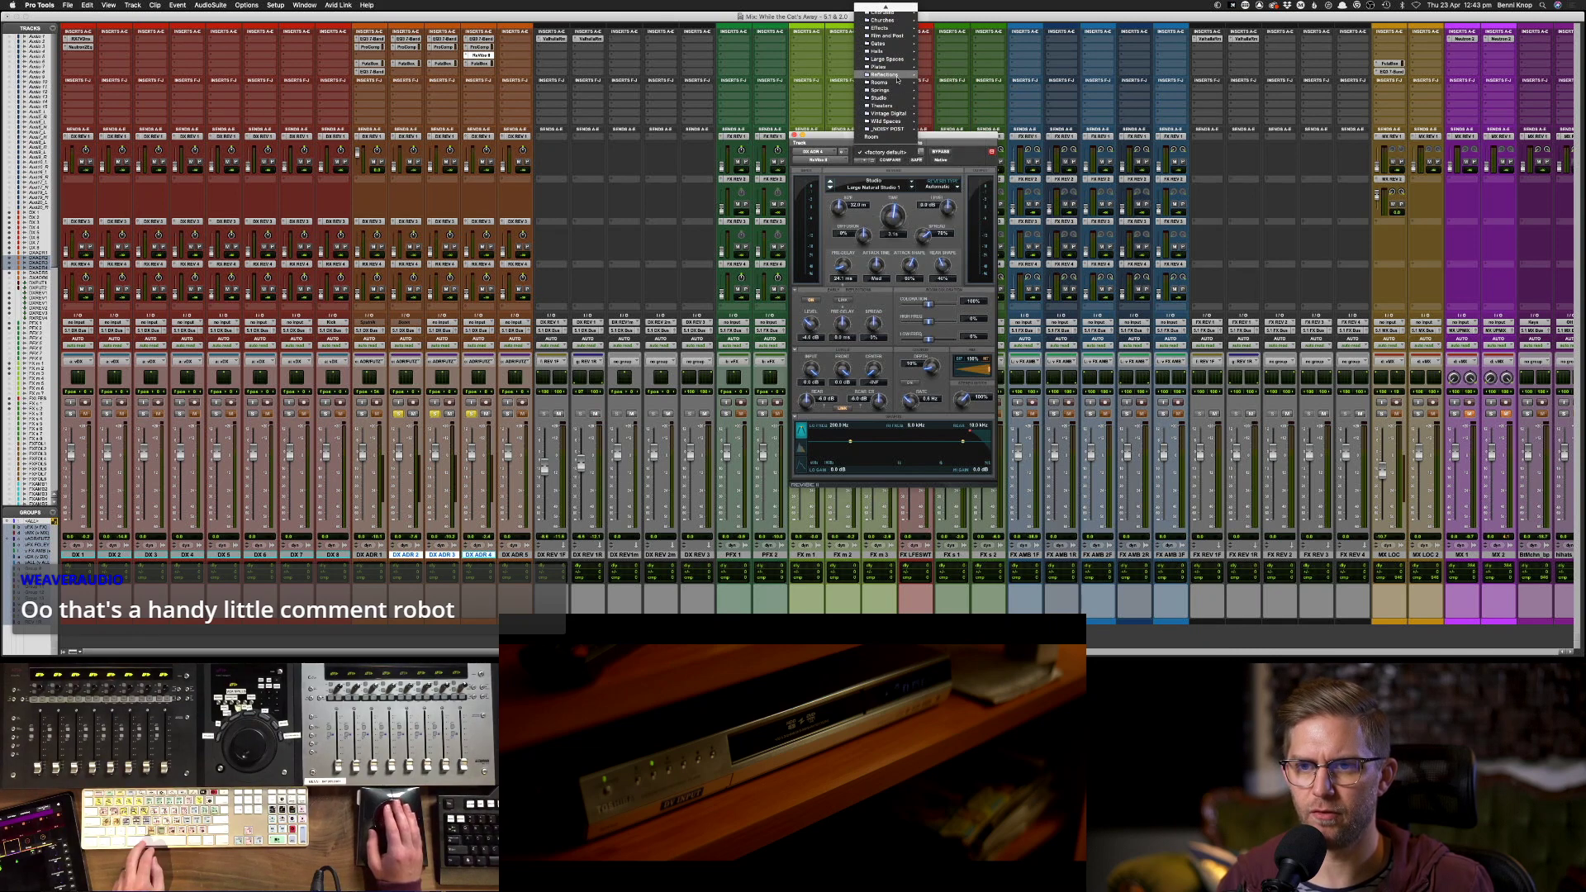
mouse_move(896, 83)
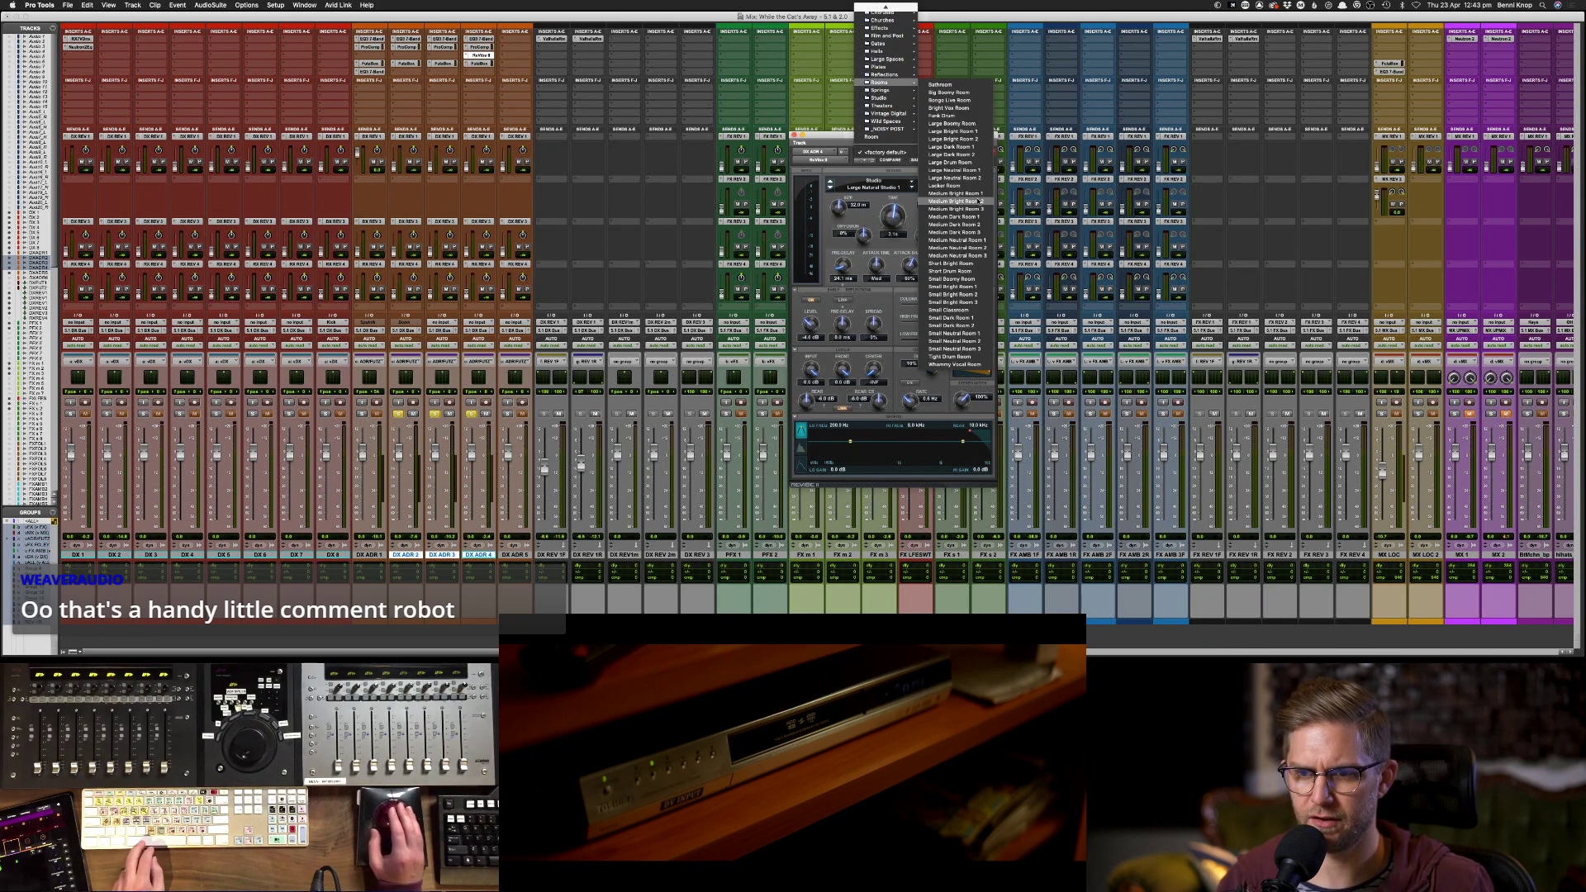
left_click(978, 217)
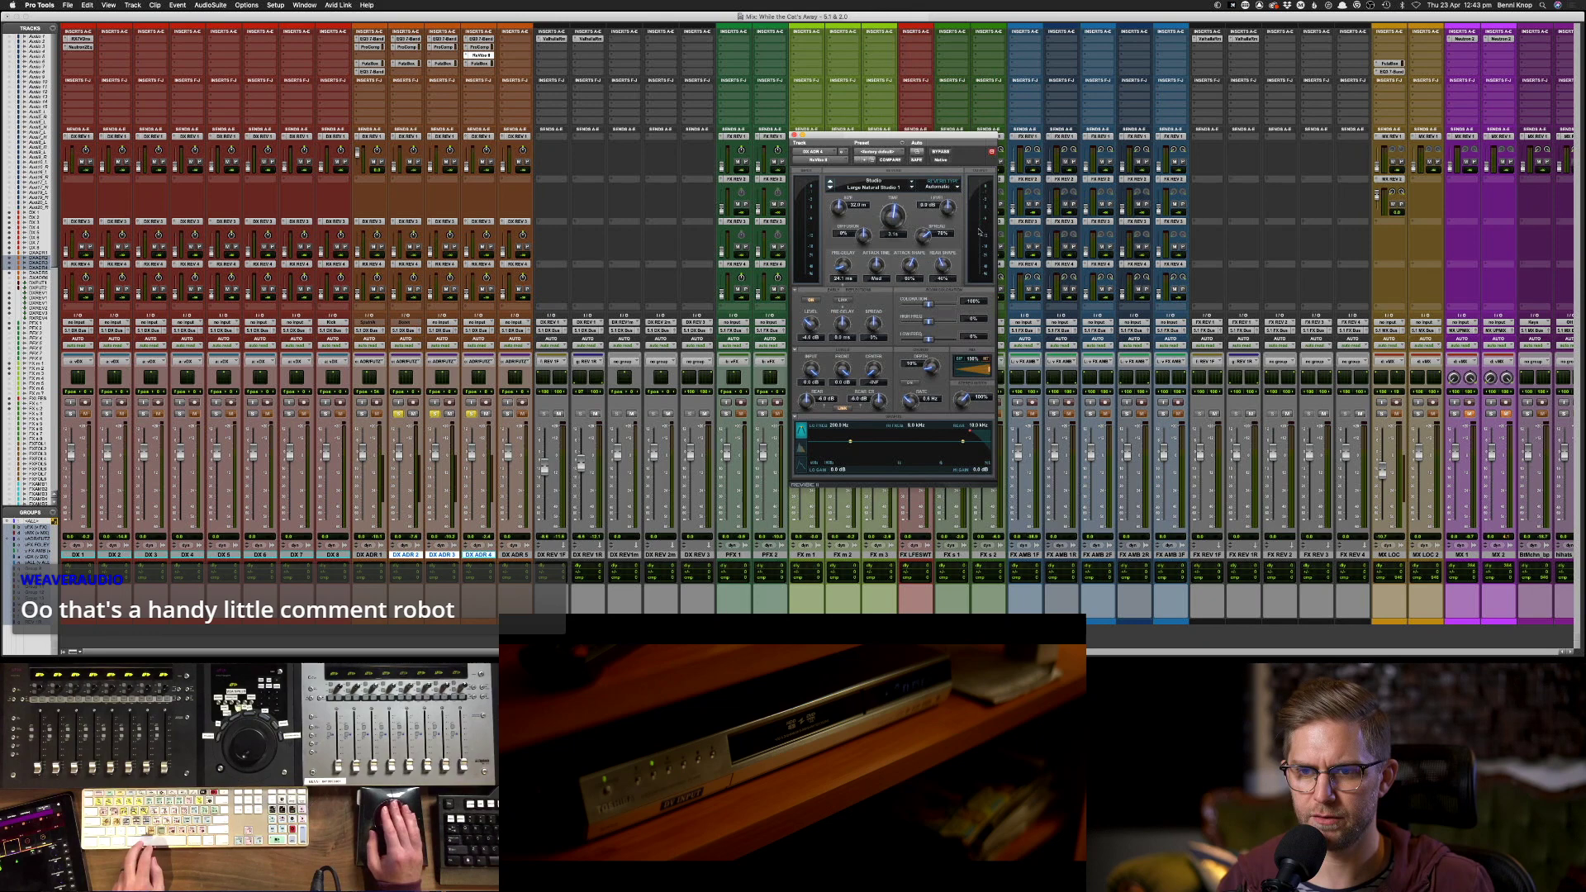
left_click(877, 152)
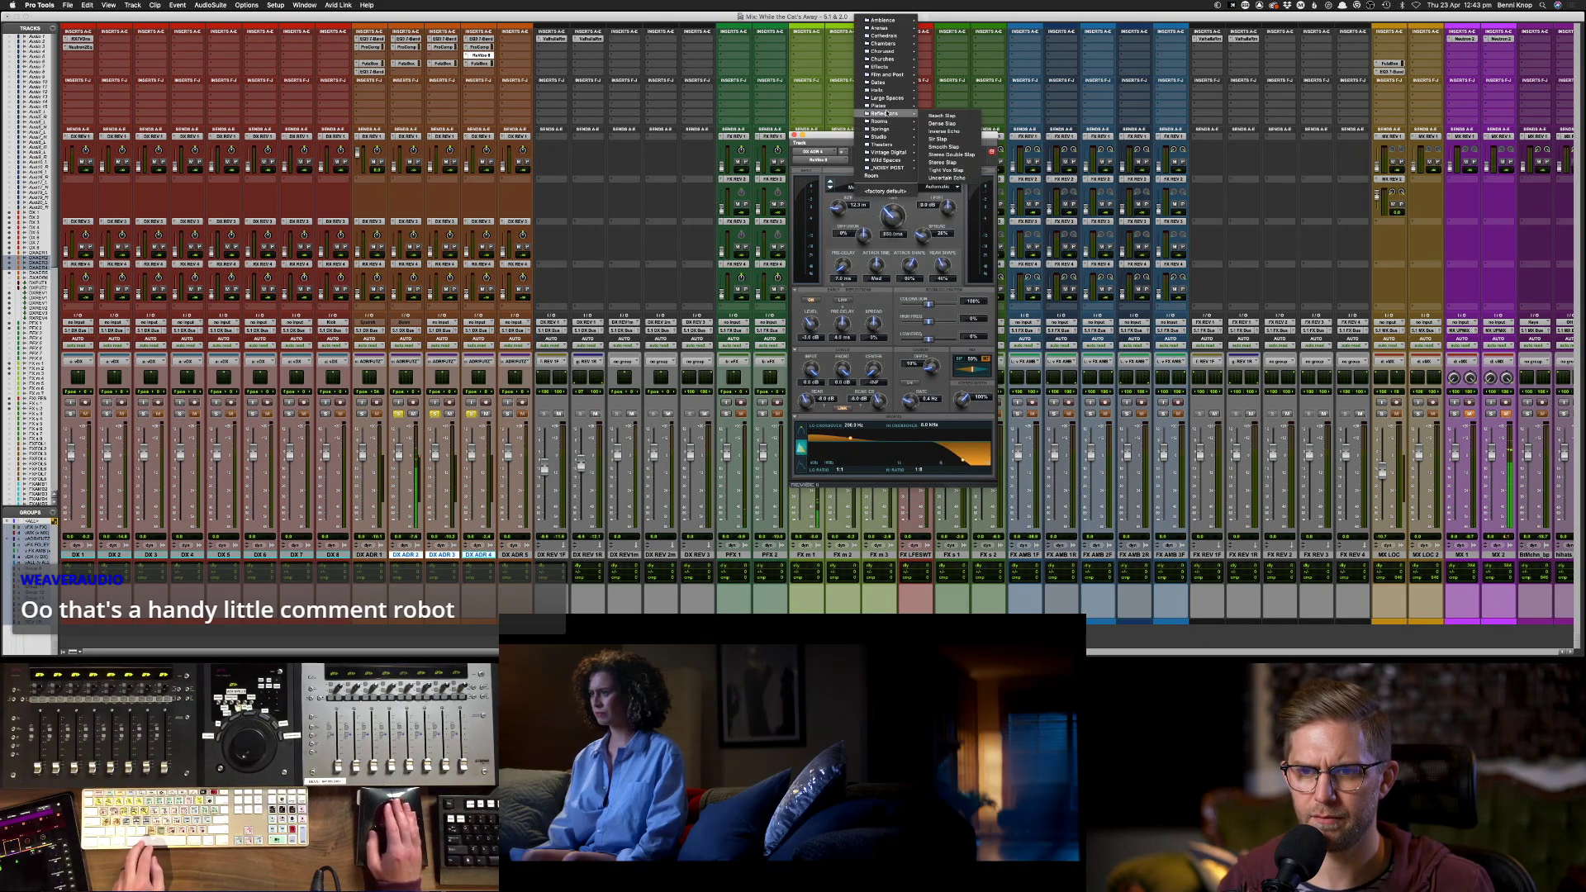
mouse_move(887, 74)
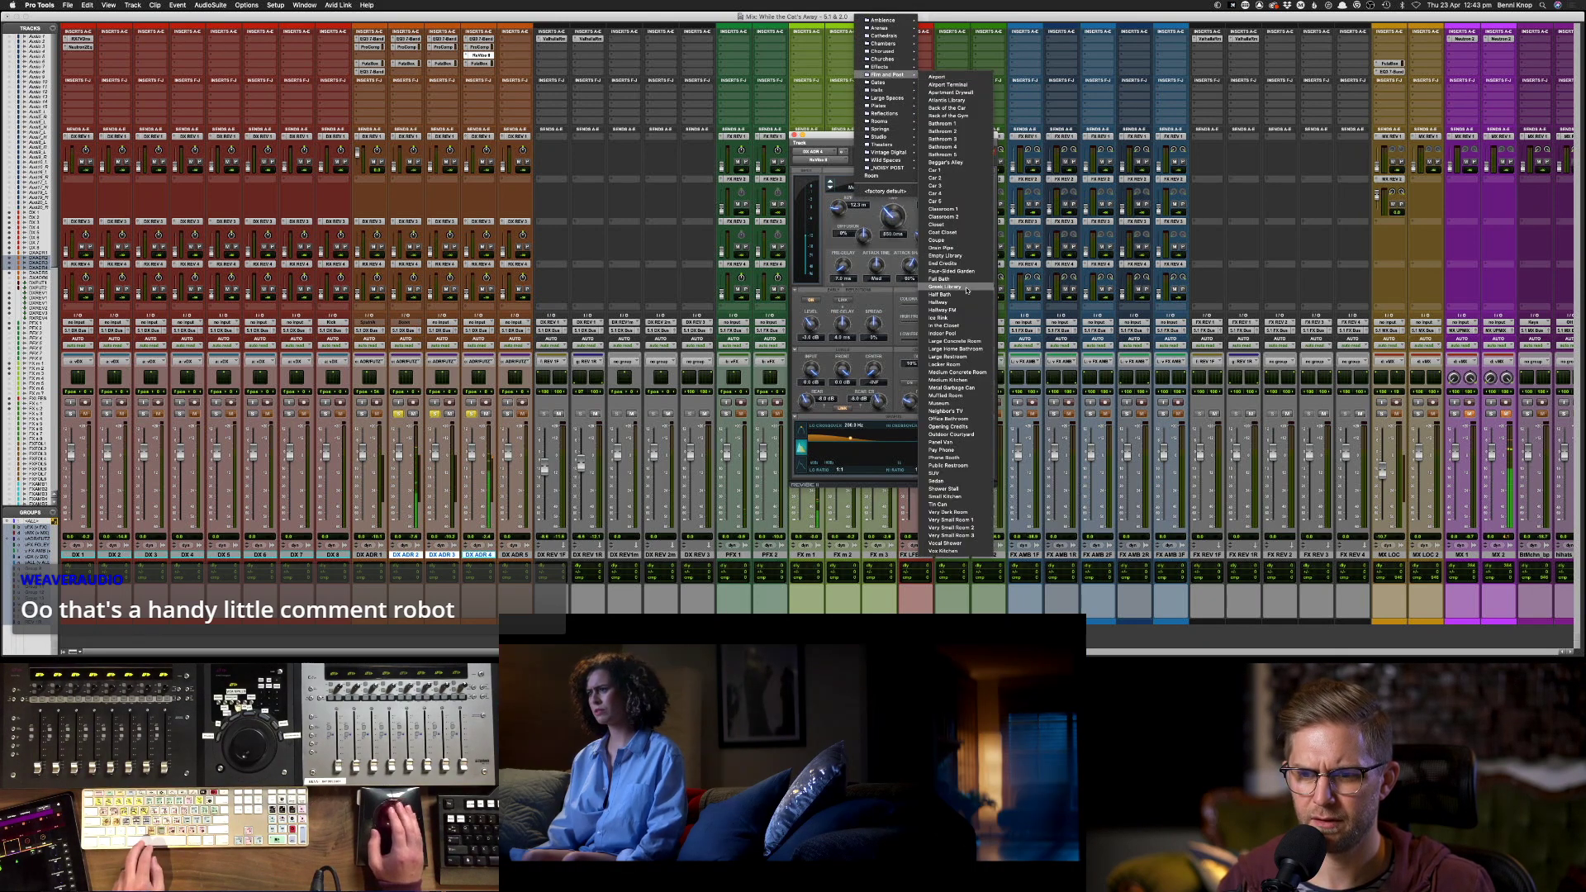
left_click(972, 380)
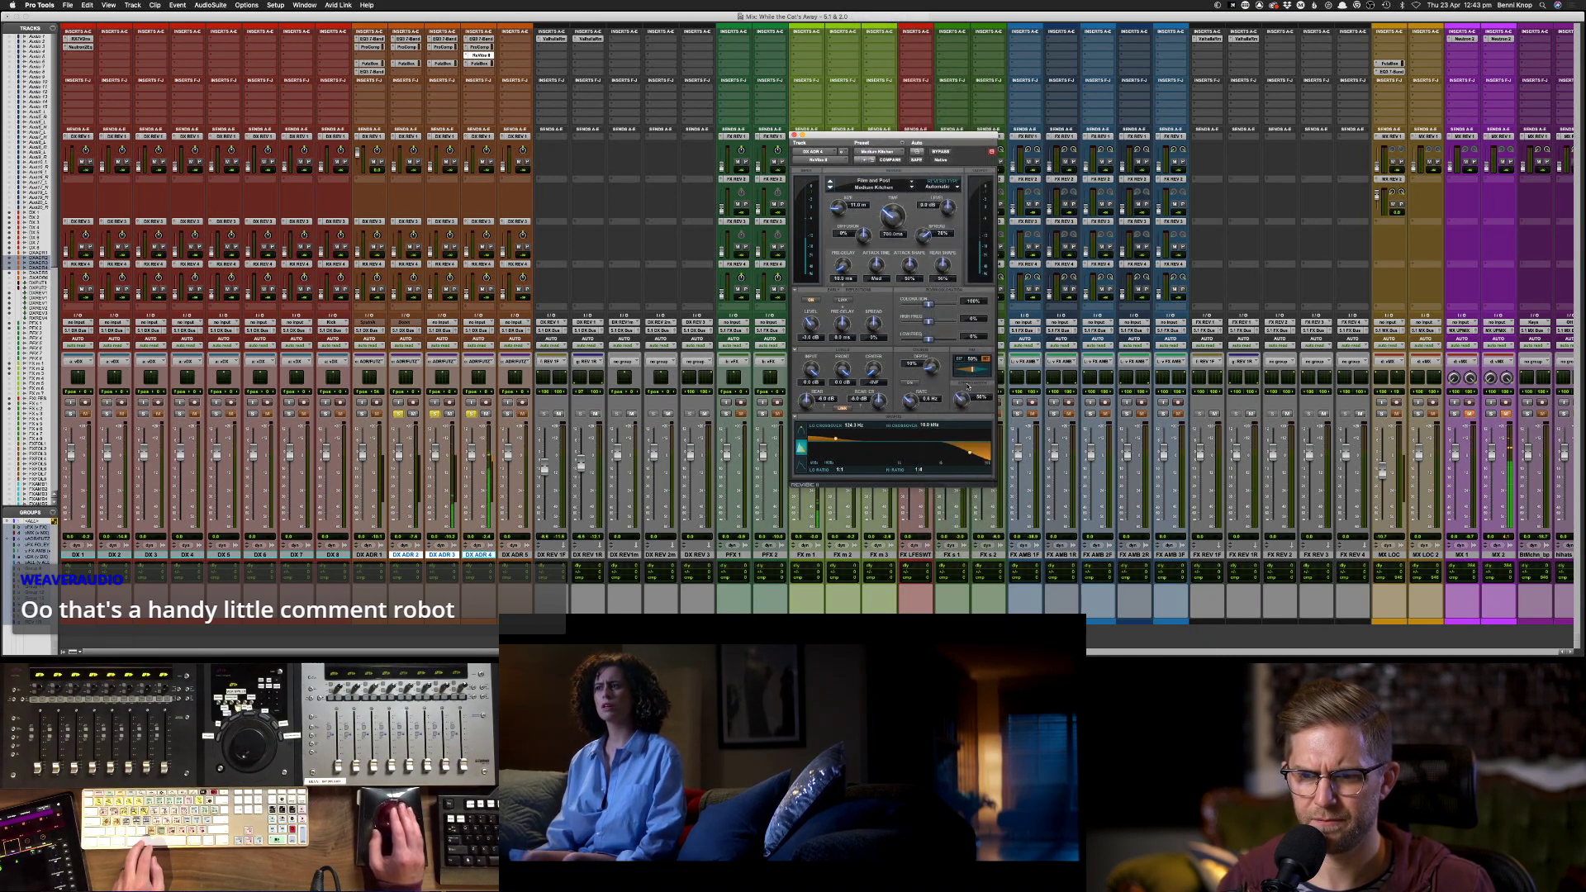
left_click(983, 360)
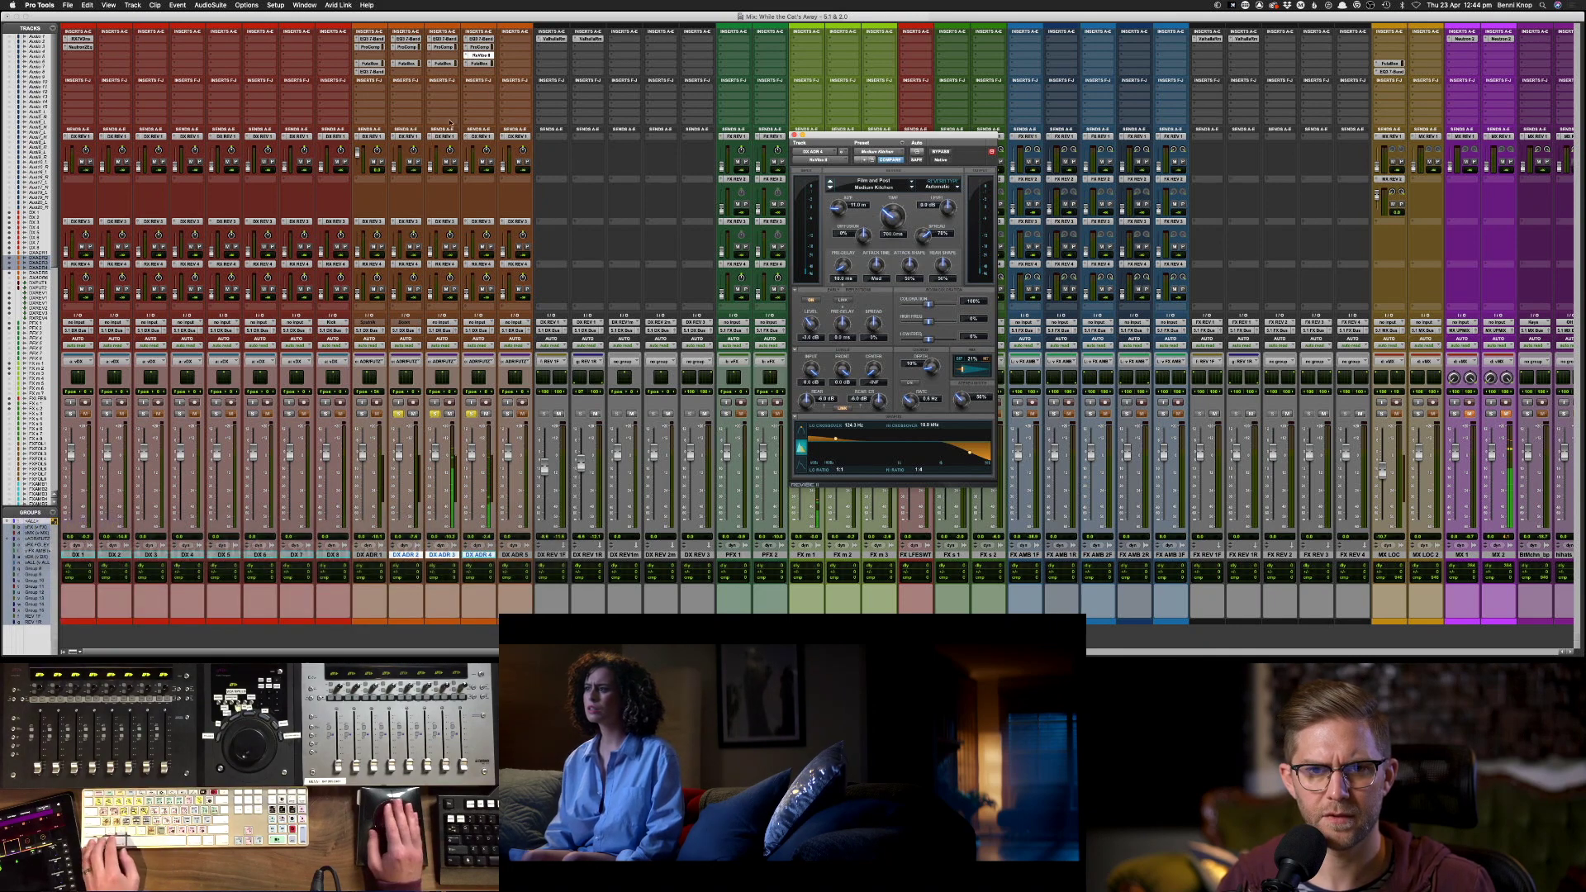
left_click(485, 56)
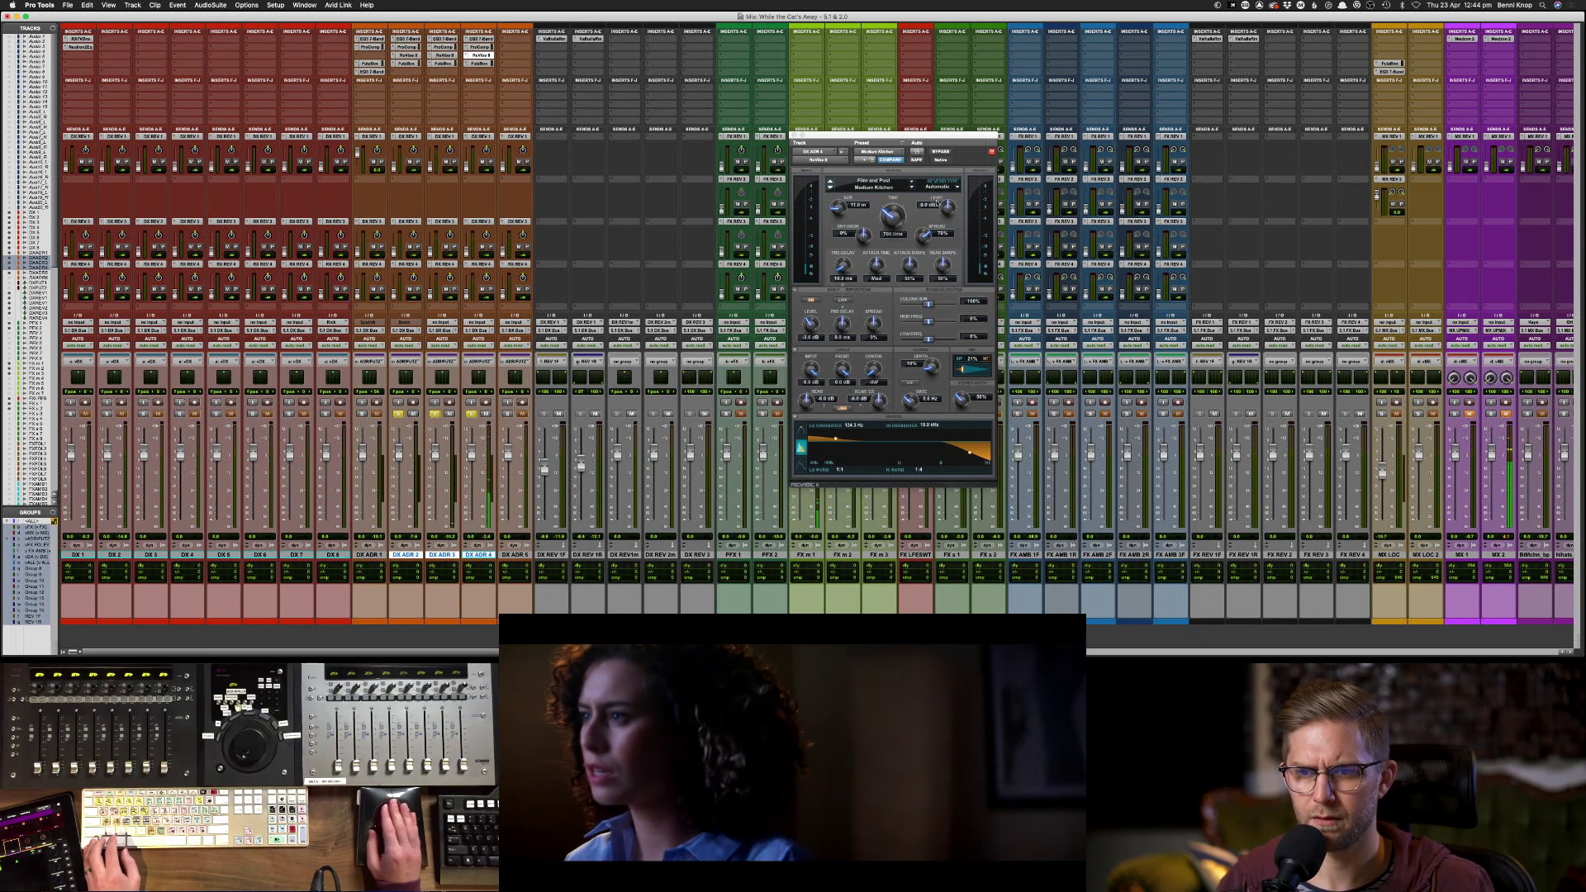
- Load the Film and Post preset Muffled Room in ReVibe II on DX ADR 4 and lower its wet/dry mix
left_click(881, 152)
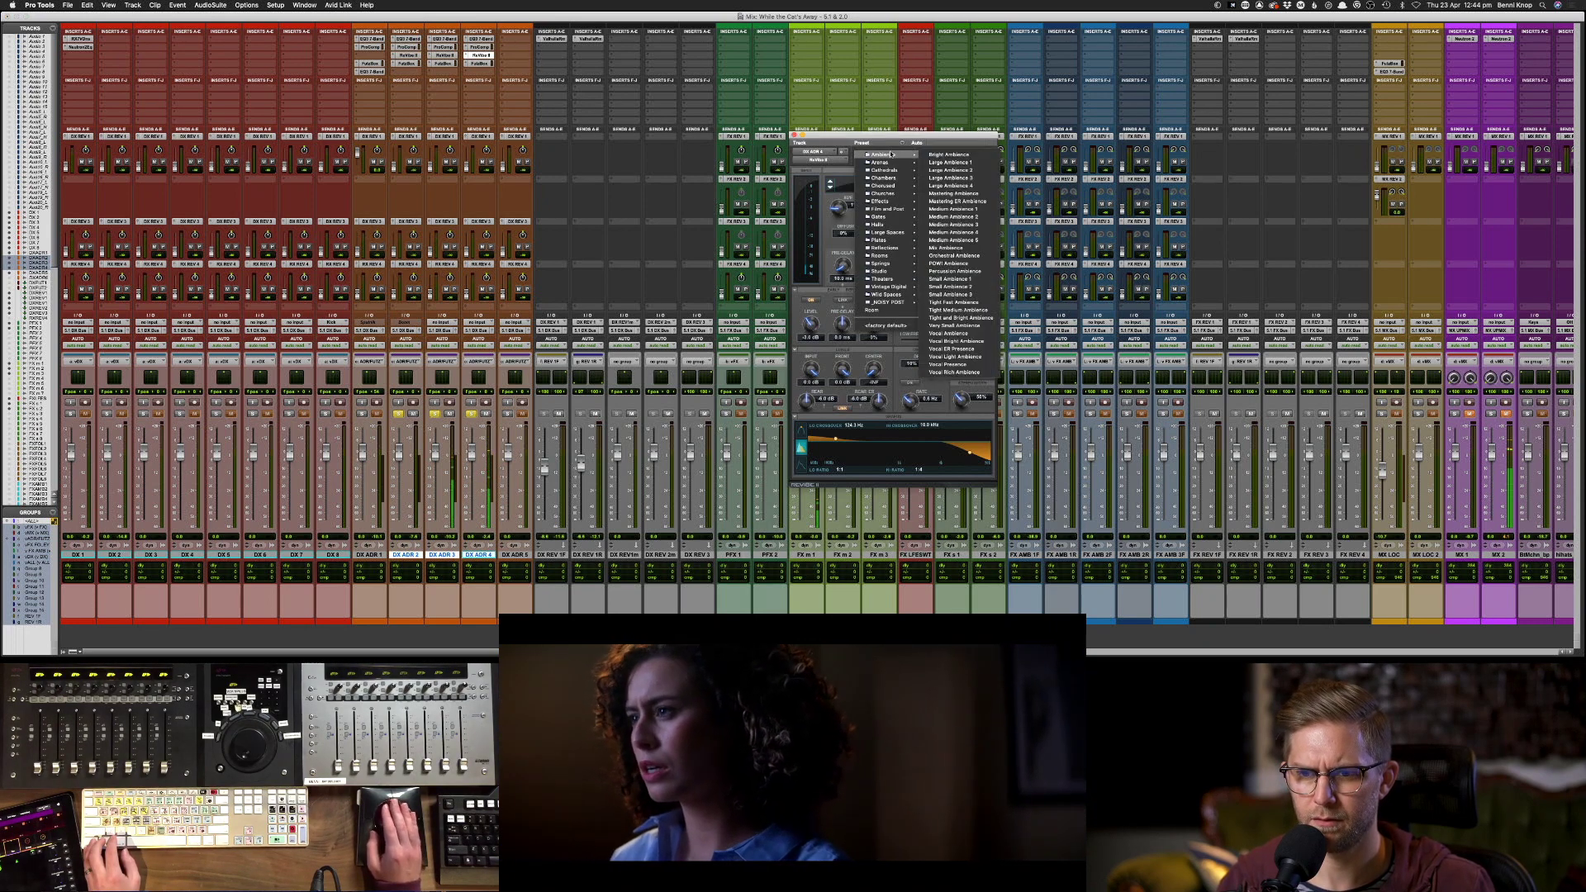
mouse_move(900, 232)
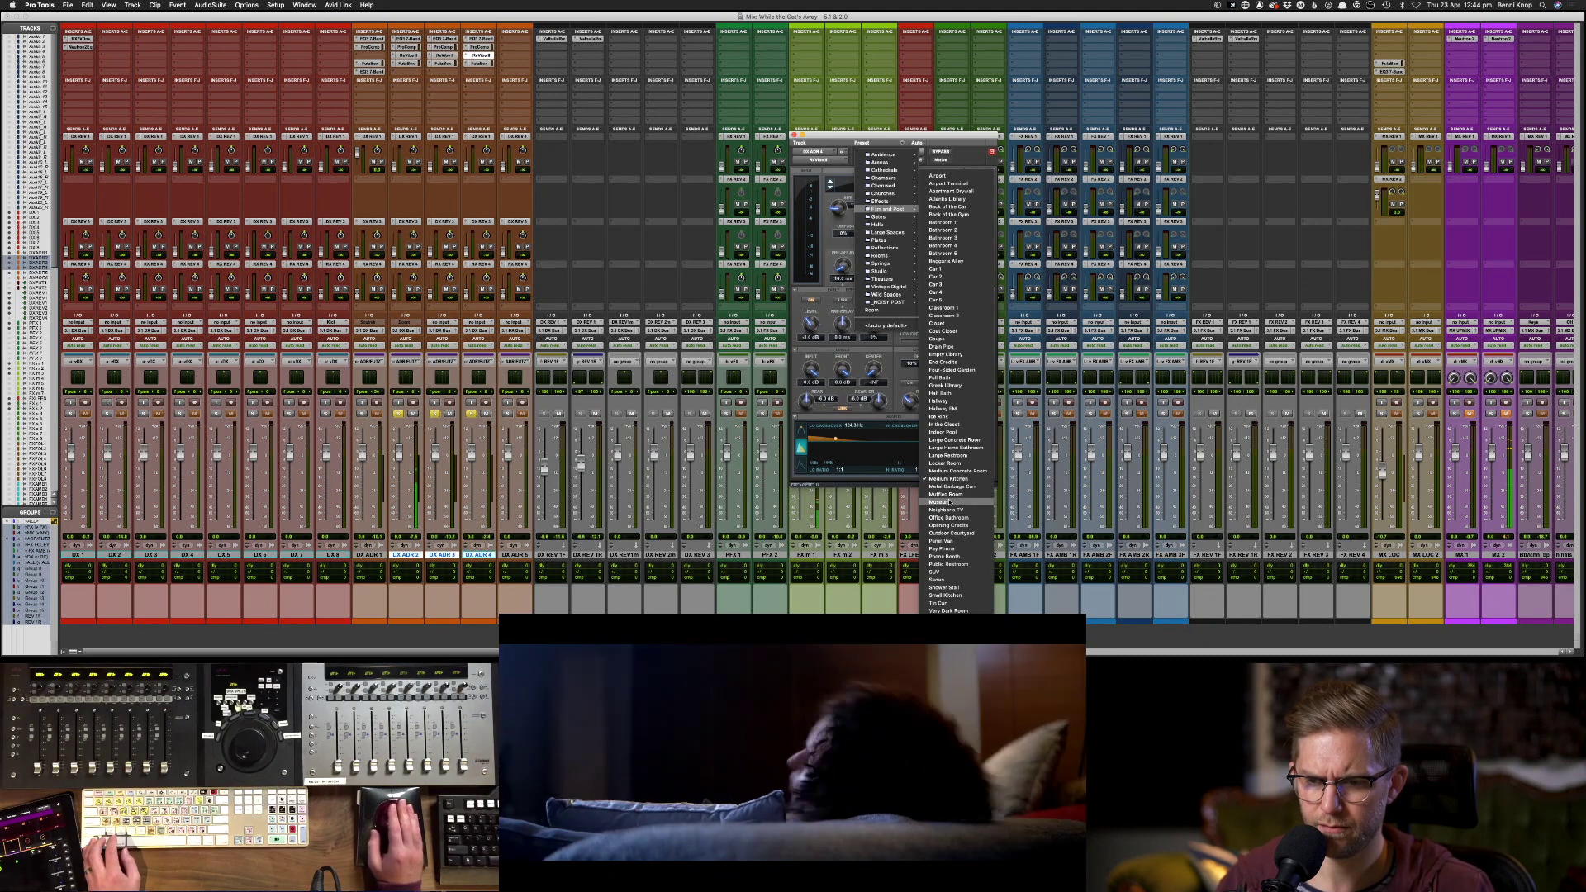
left_click(948, 495)
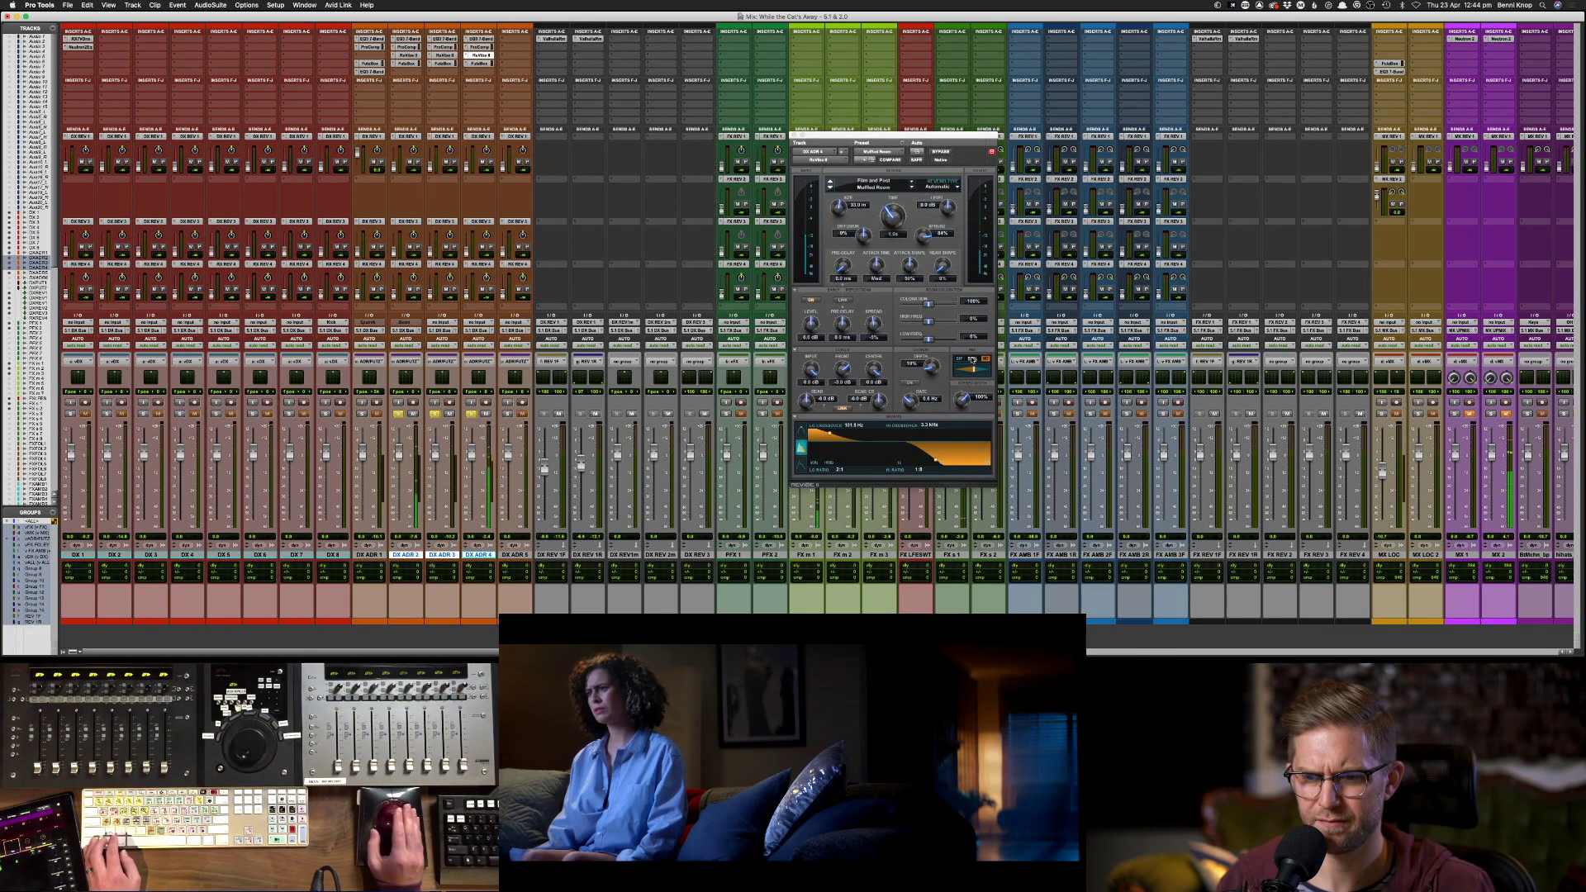
left_click_drag(973, 359, 989, 359)
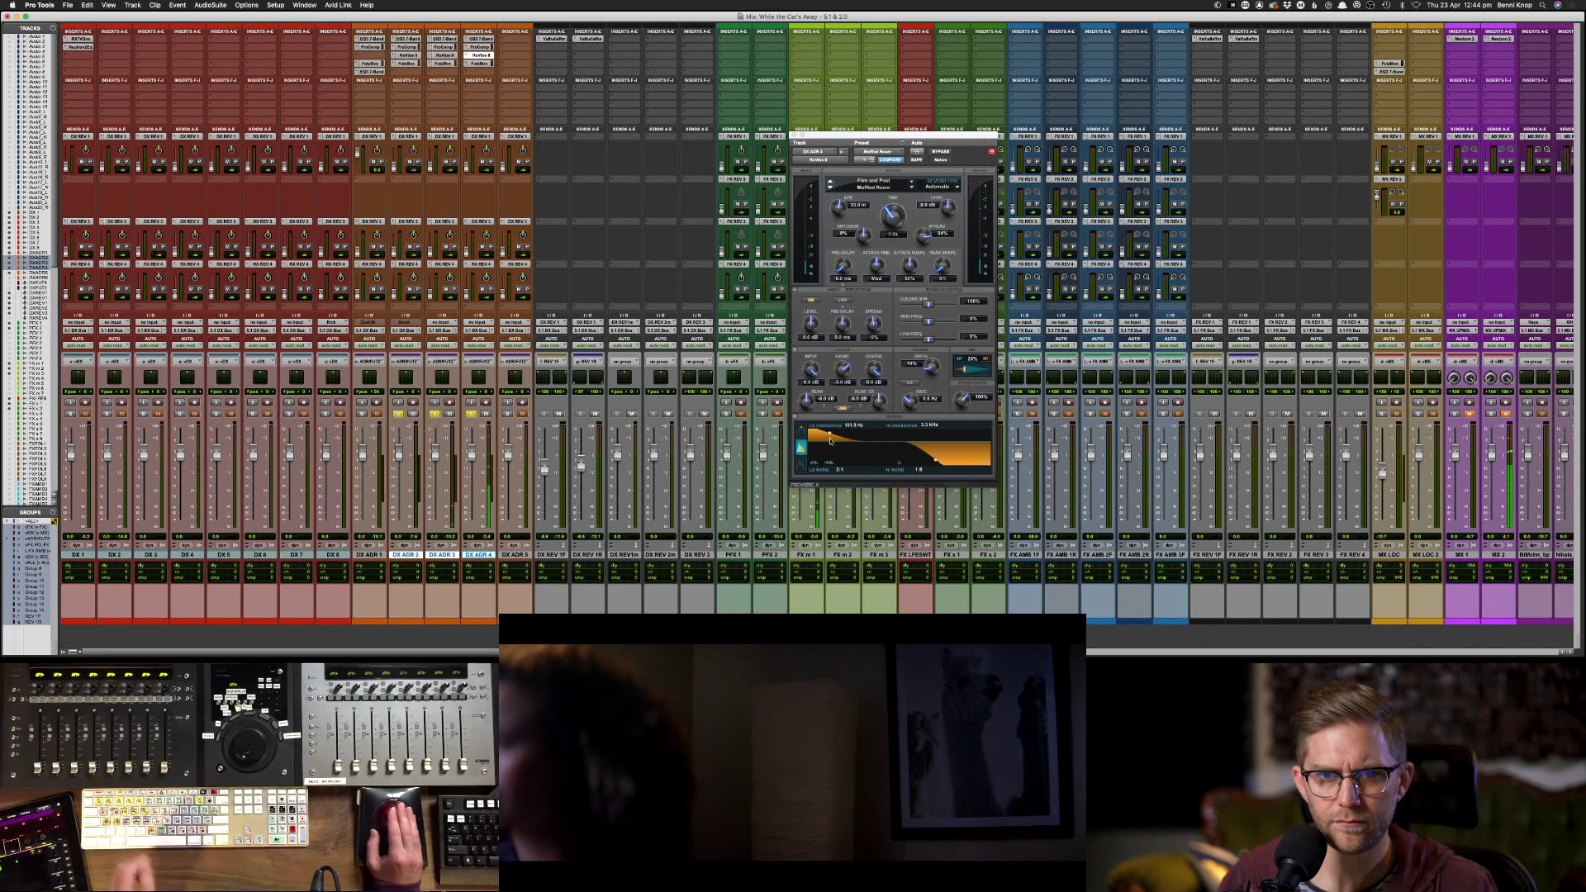
- Flatten the low end of ReVibe II's frequency curve, raise its high-frequency crossover, and dismiss the video engine alert
left_click_drag(830, 436, 827, 443)
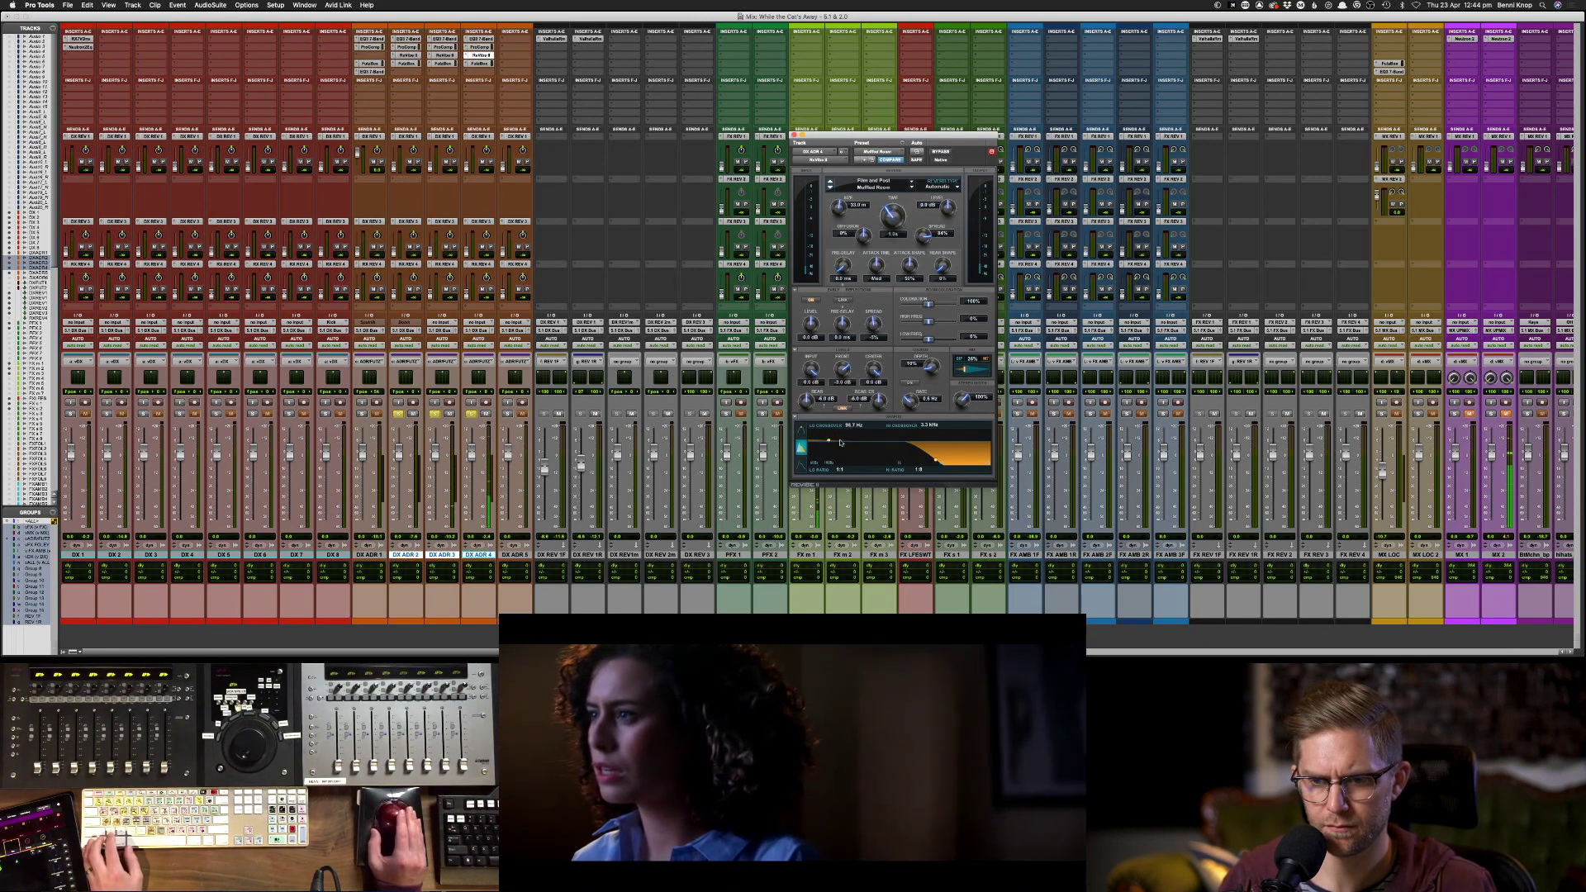
left_click_drag(936, 460, 944, 462)
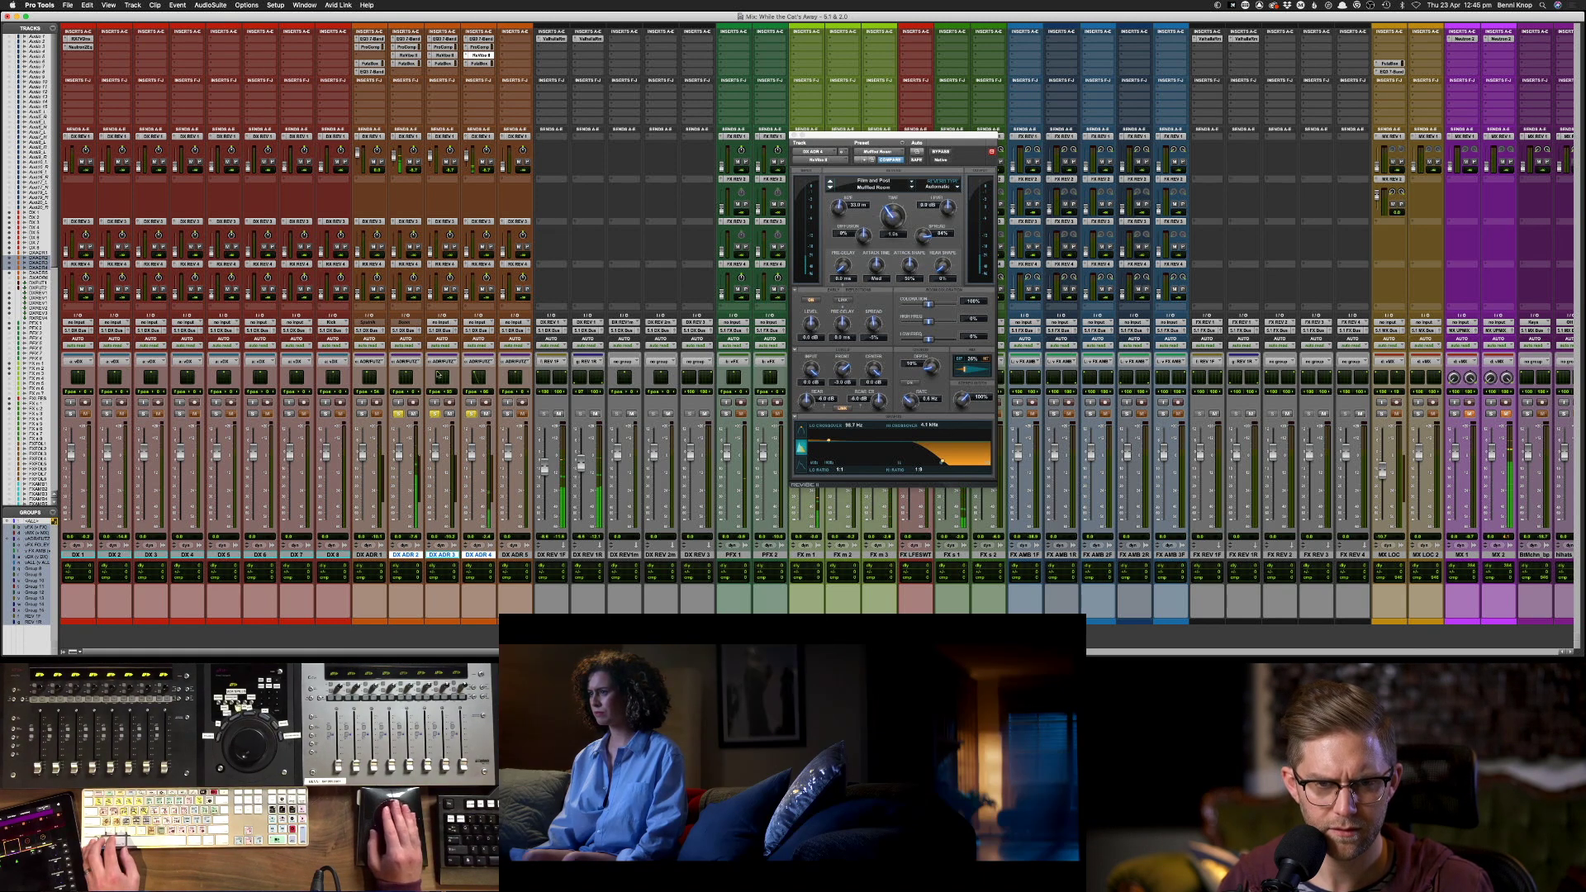
key("super+w")
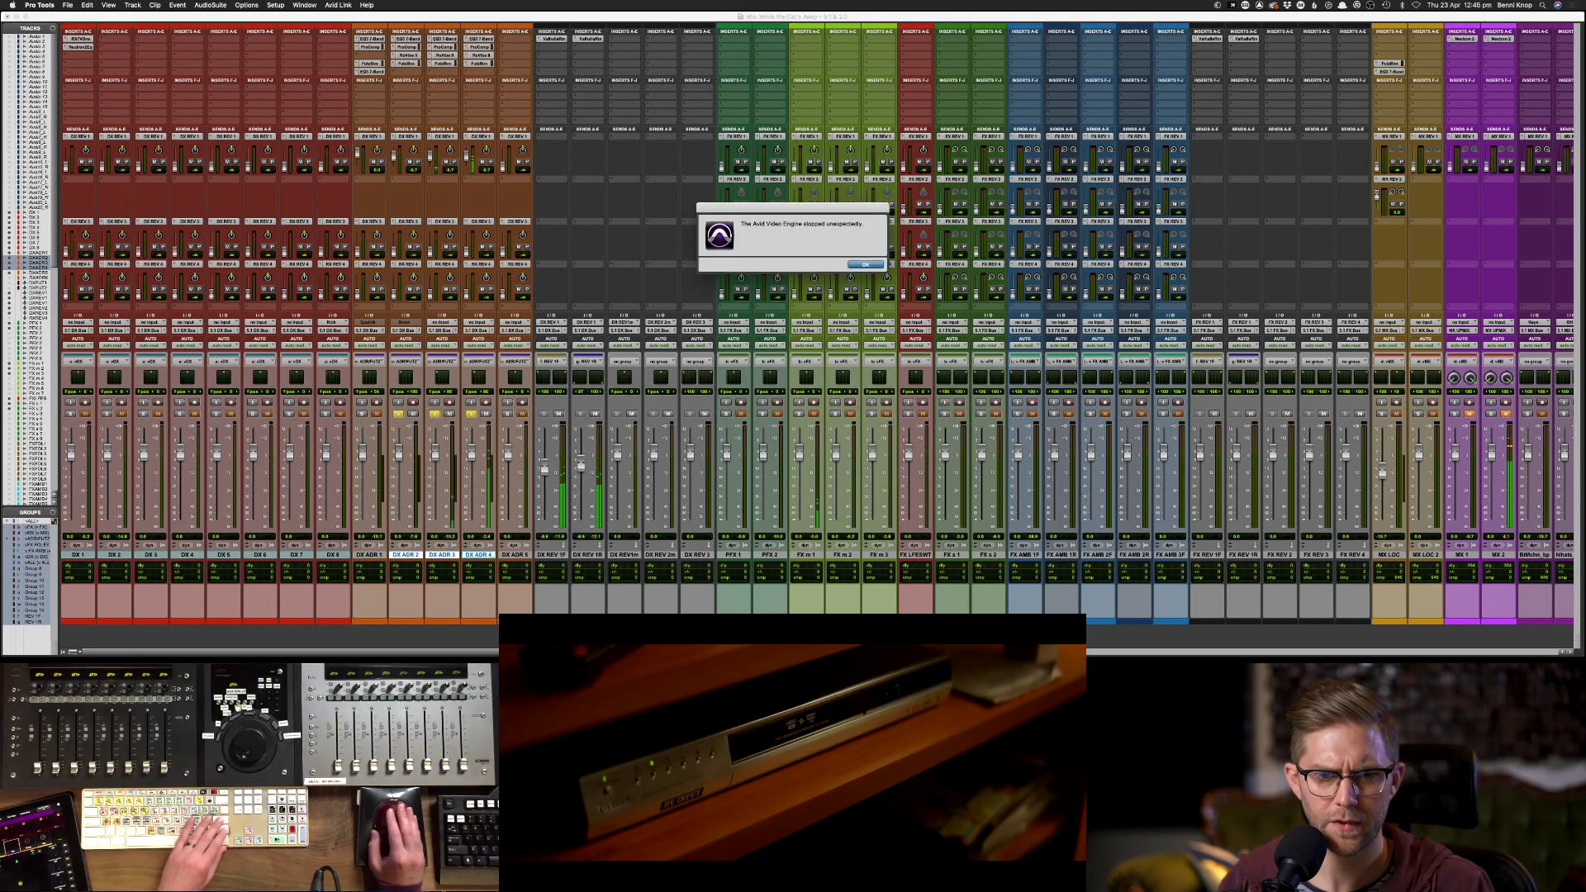
key("Return")
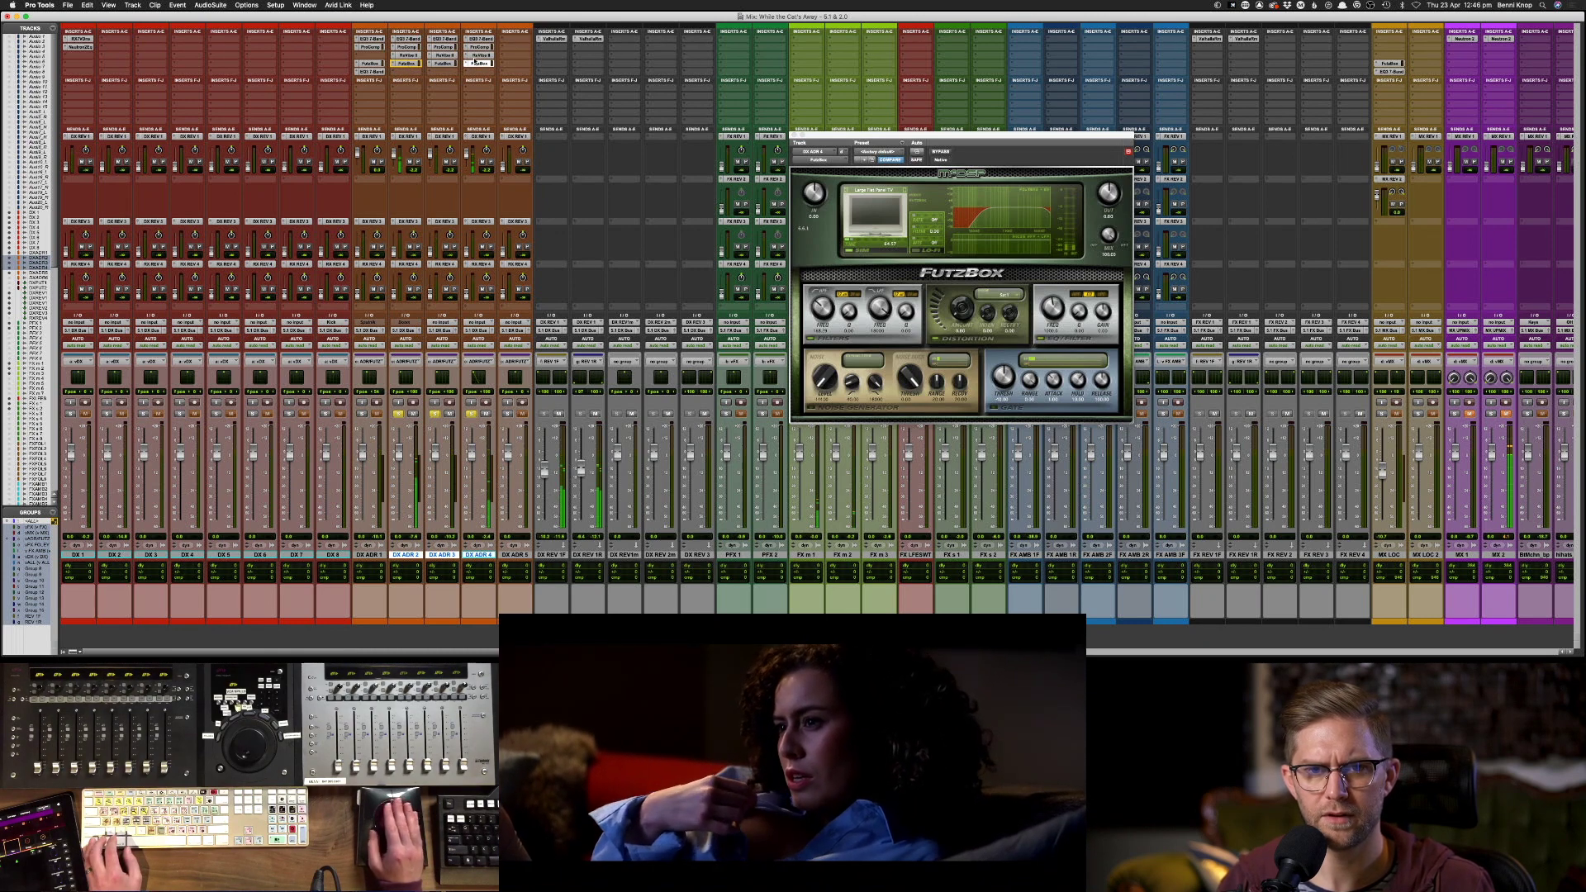
- Raise the threshold and lower the ratio of the Pro Compressor ahead of ReVibe II on DX ADR 4
left_click(481, 56)
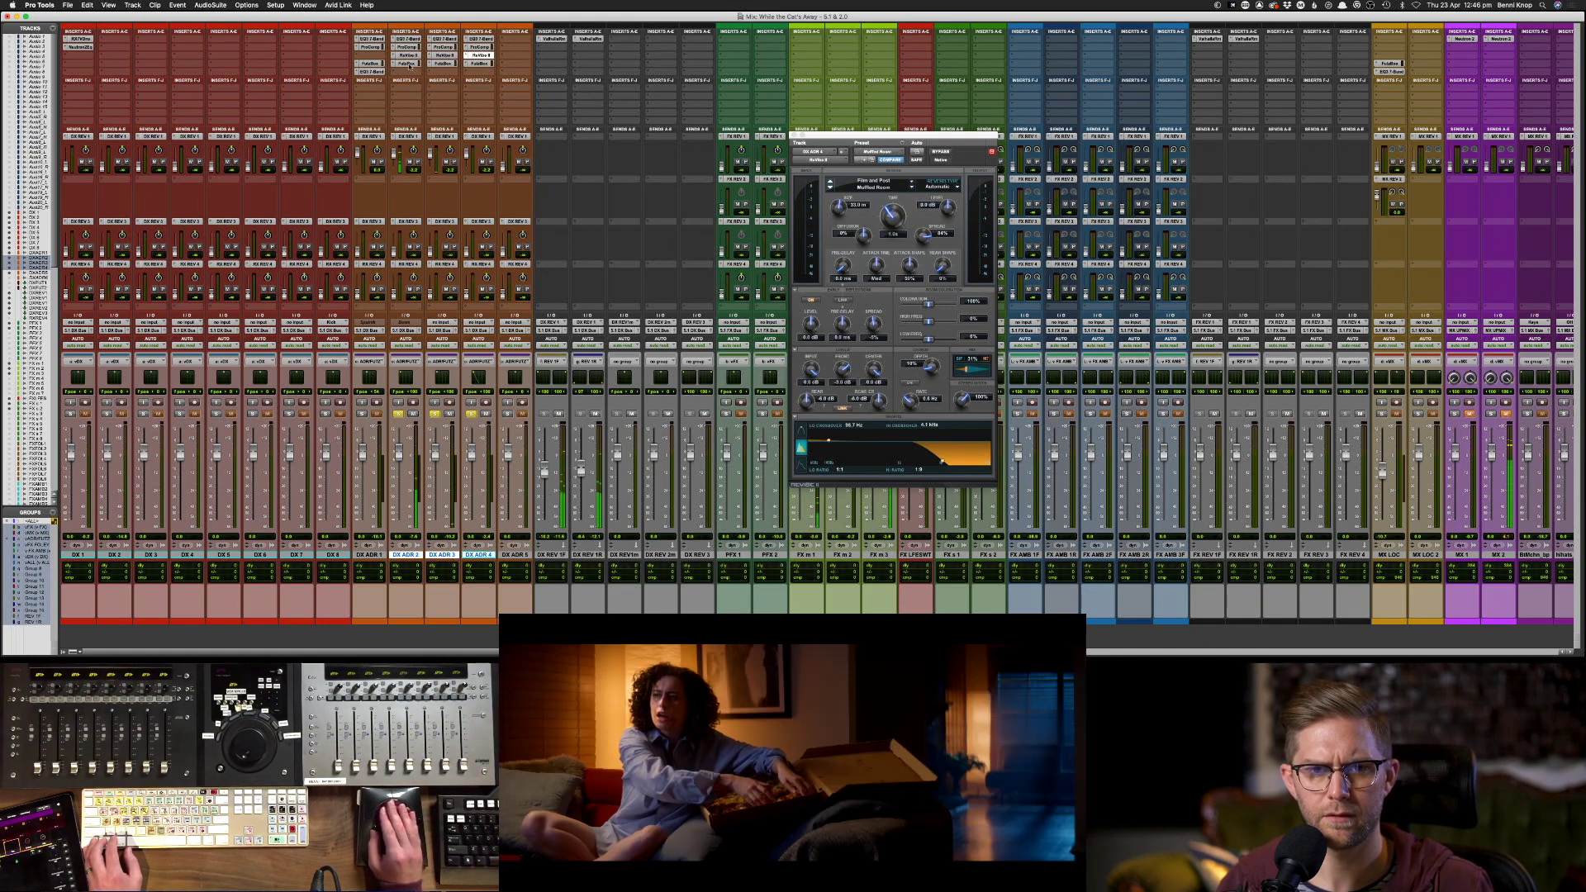
left_click(479, 48)
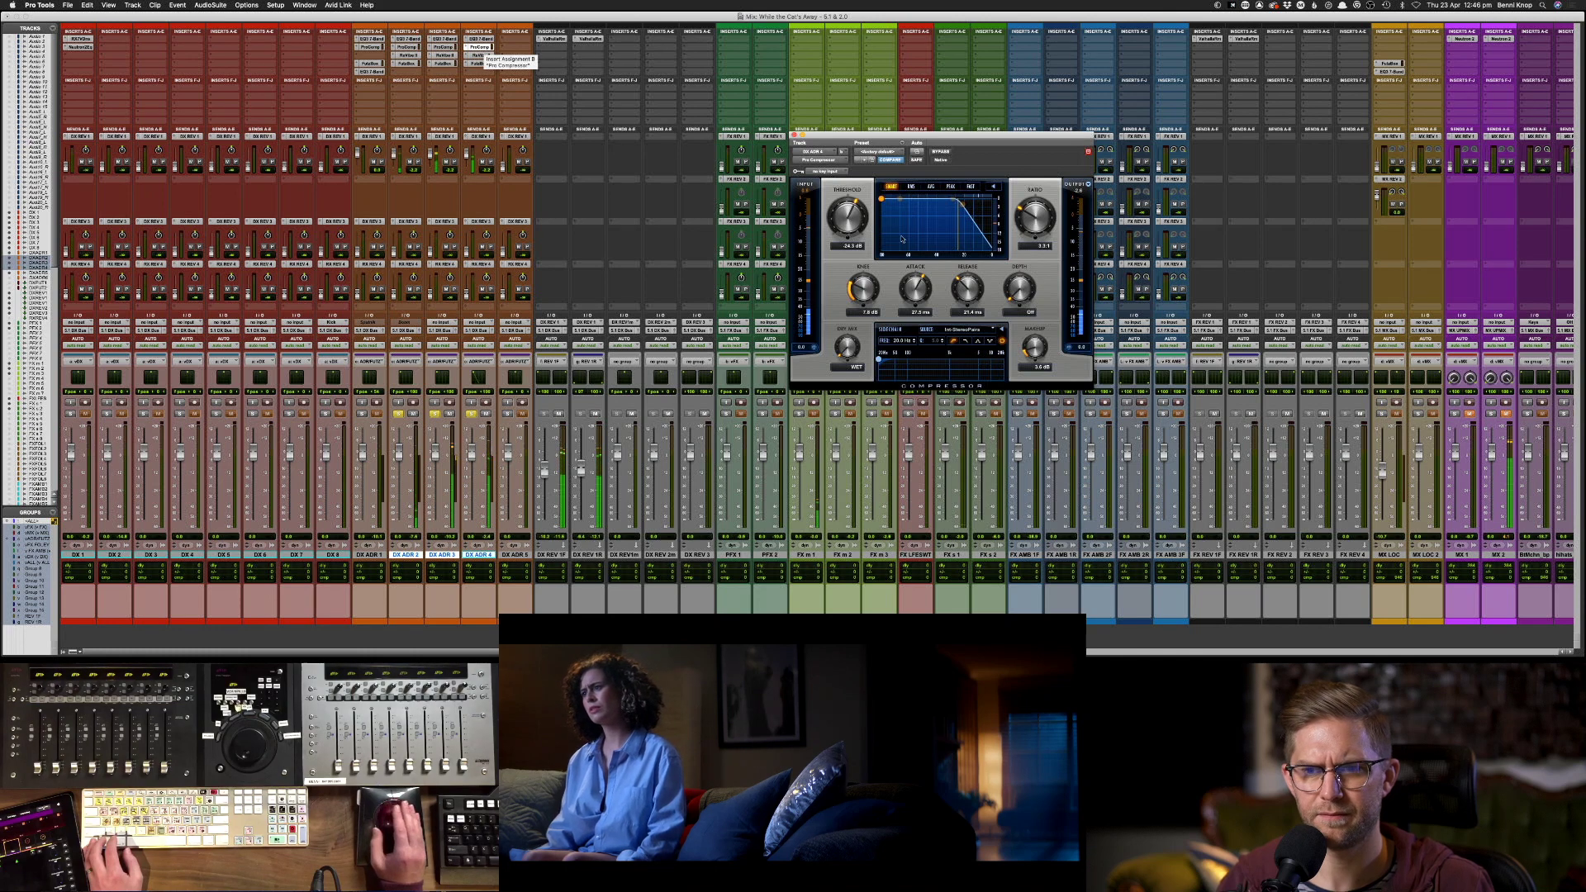
left_click_drag(964, 221, 982, 211)
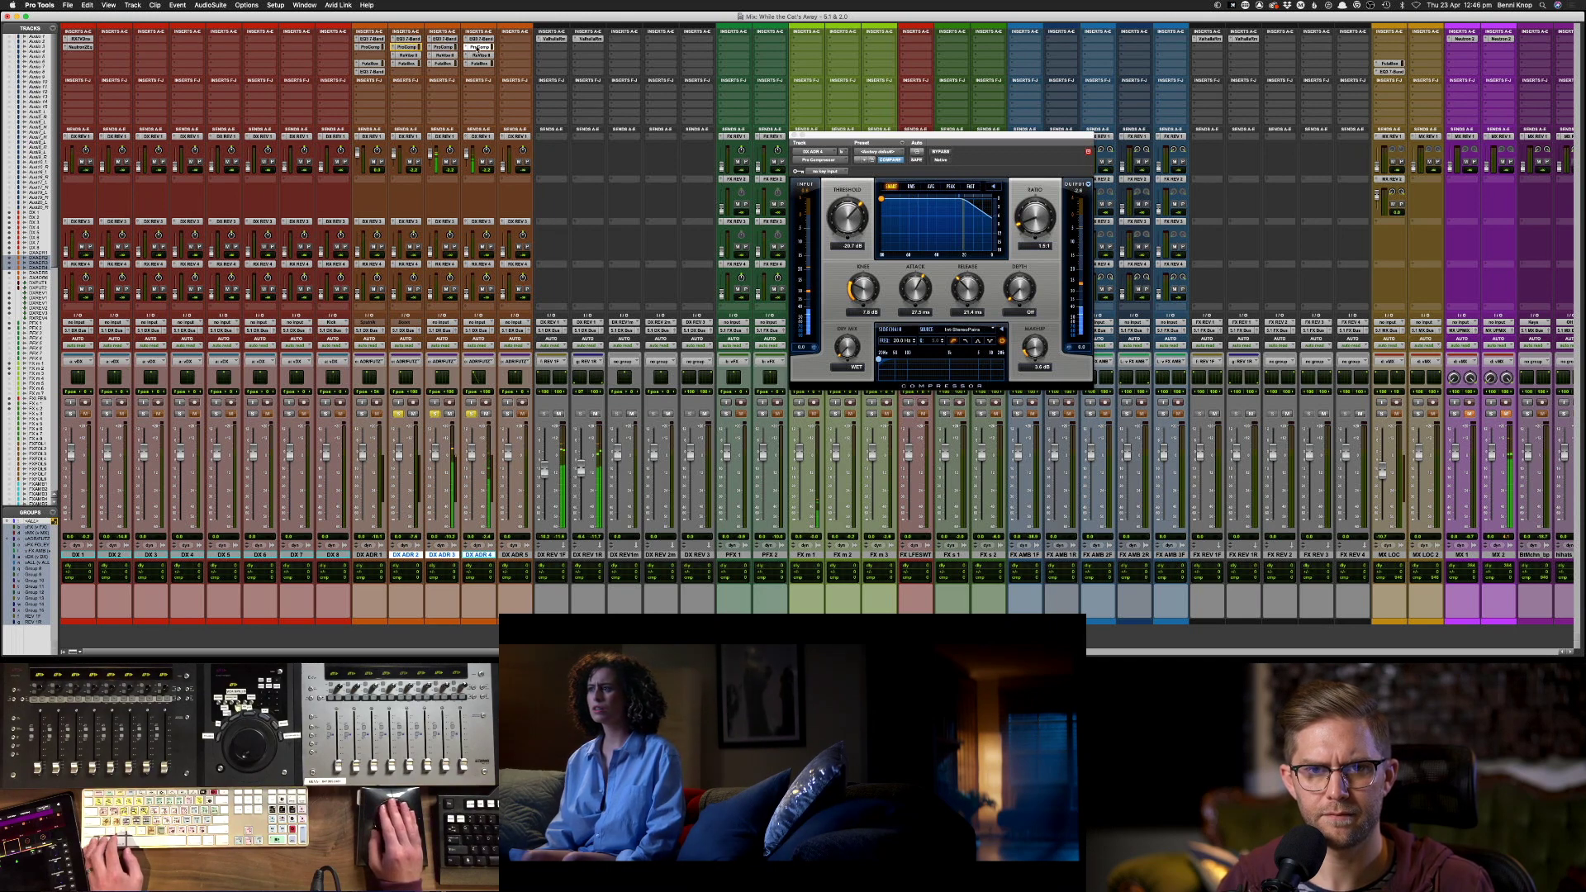
- Add a copy of the Pro Compressor after FutzBox on DX ADR 4 and reset the first compressor's makeup gain
left_click_drag(480, 74, 480, 74)
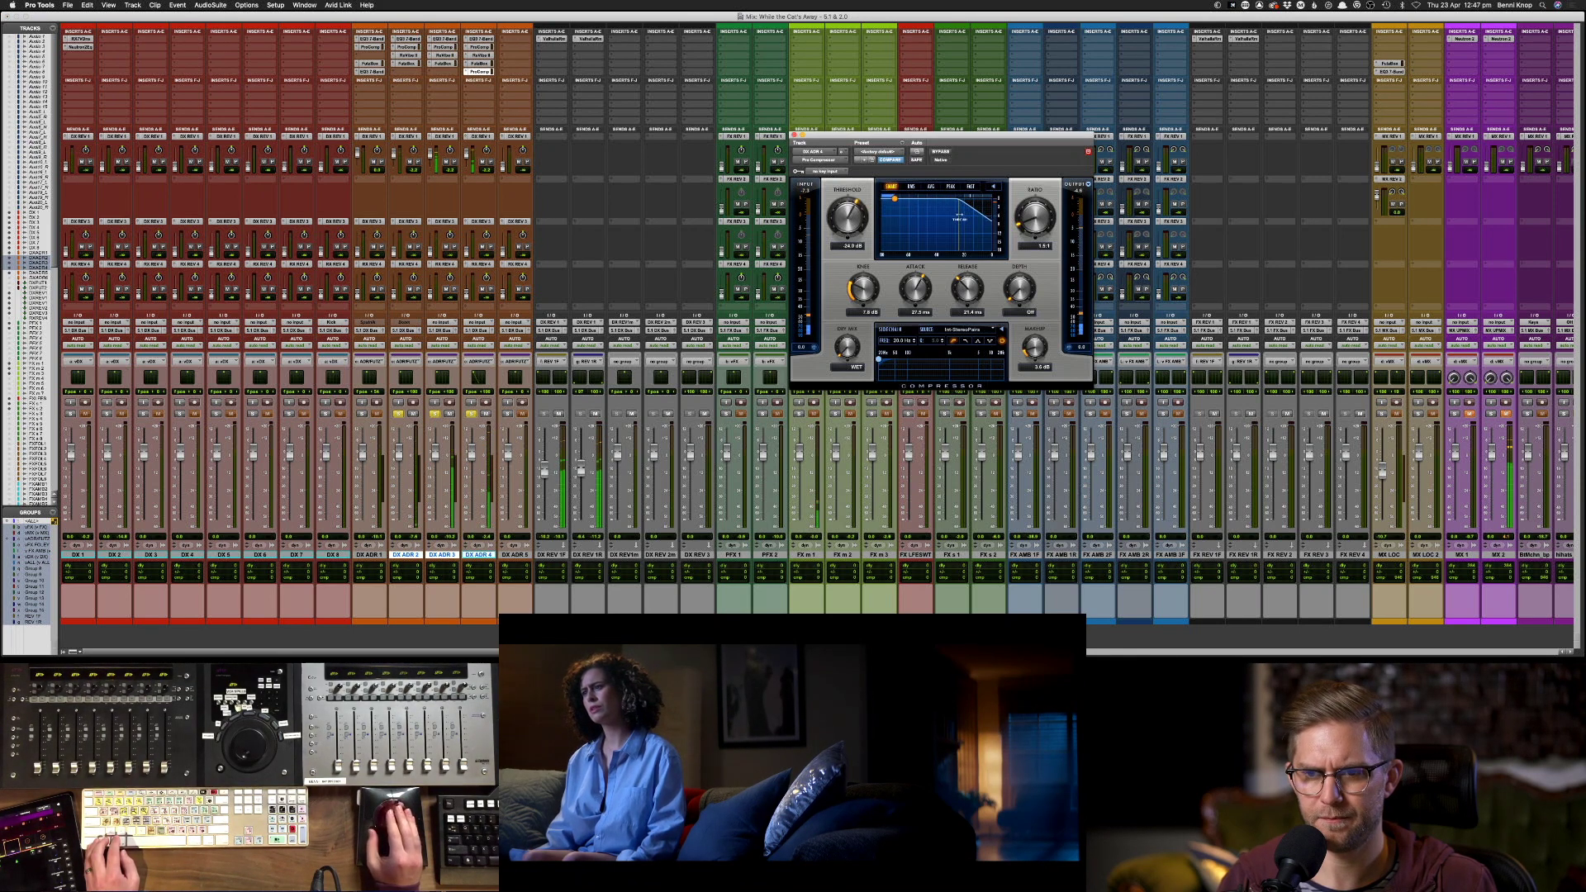
left_click(1034, 347, "alt")
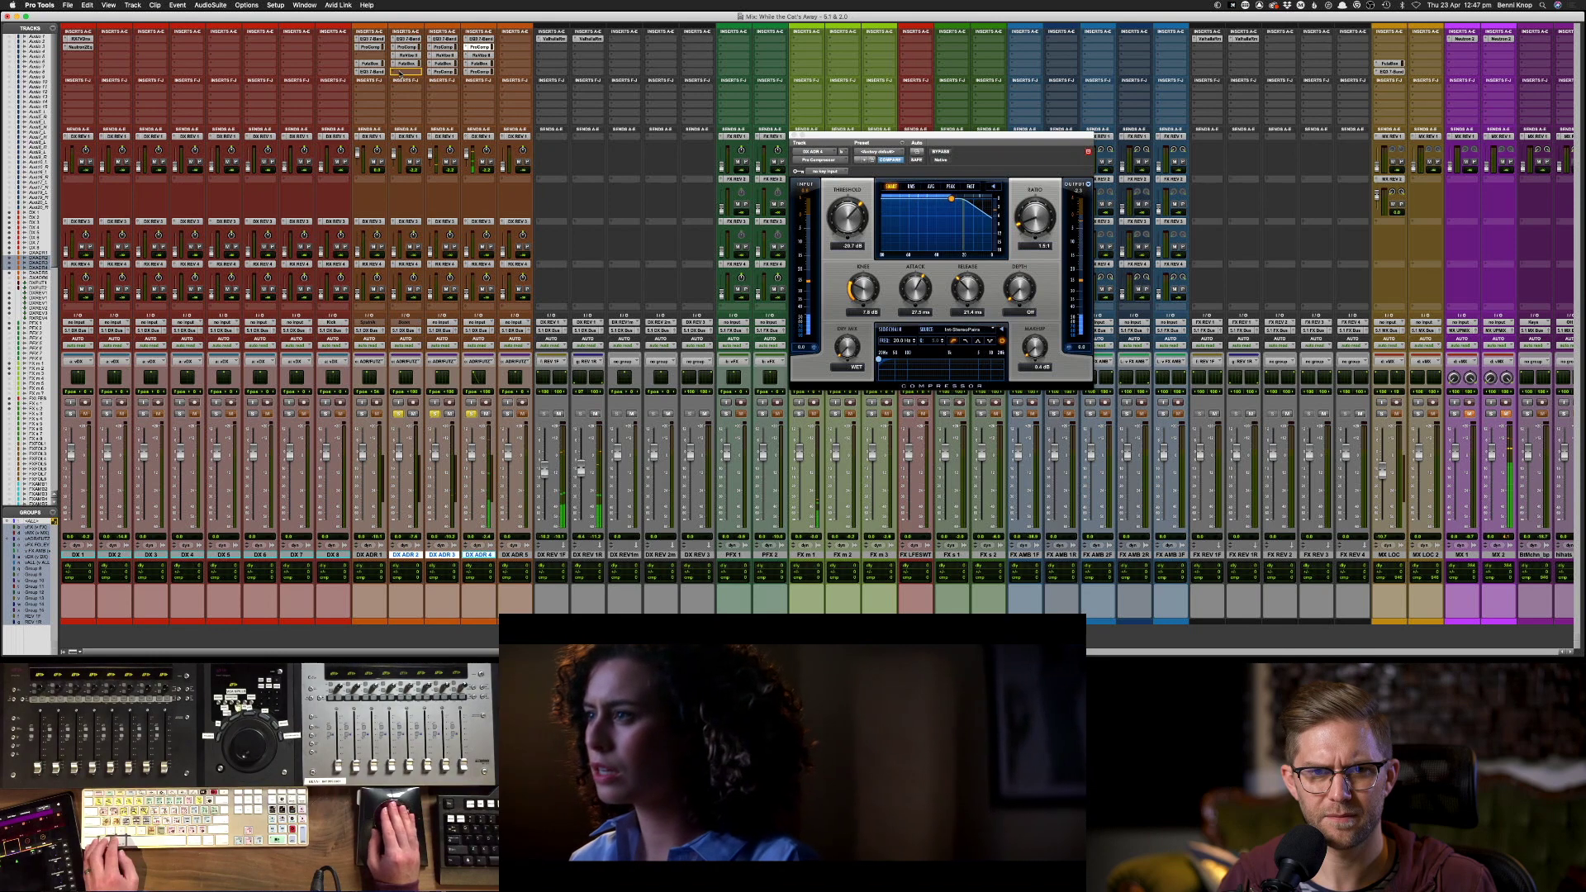
- Fine-tune the compression curve of the Pro Compressor after FutzBox on DX ADR 4 and close the plug-in
left_click(481, 72)
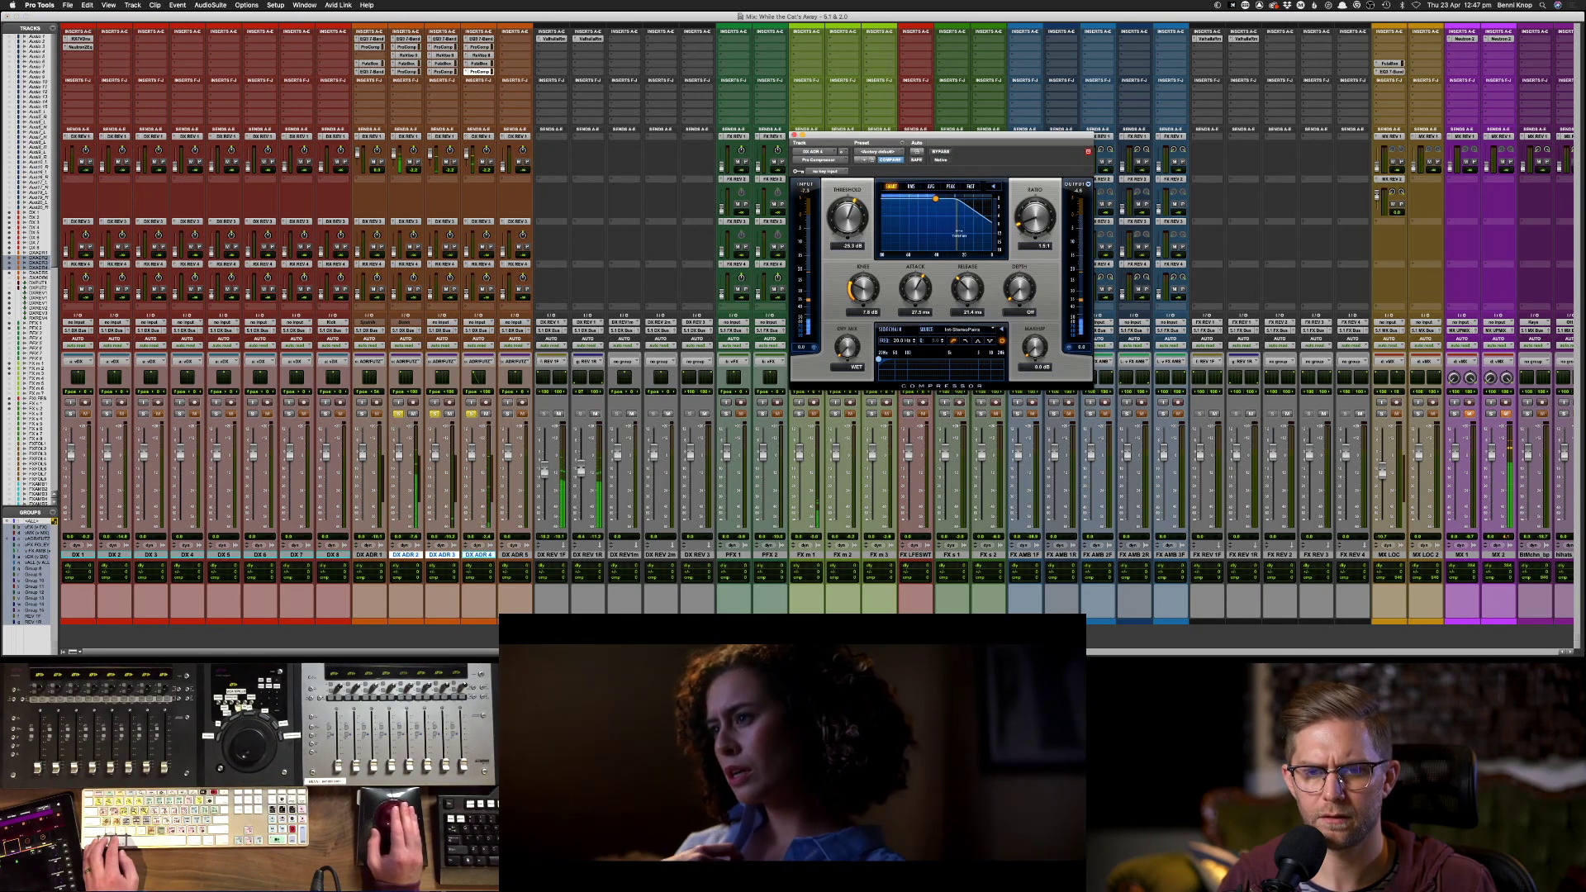
left_click_drag(958, 229, 954, 230)
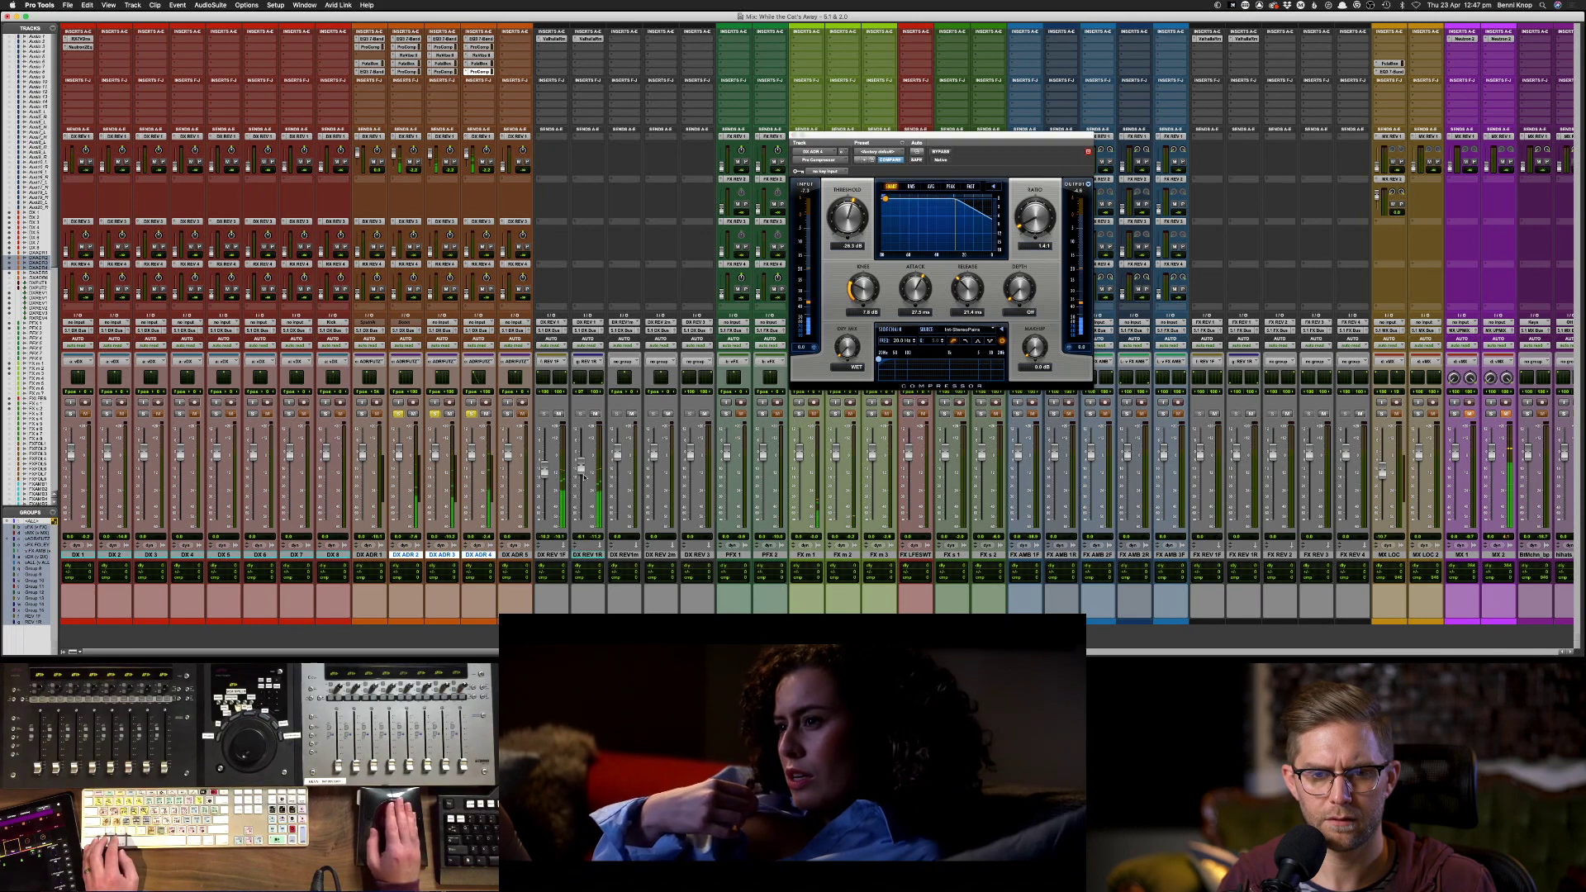
key("super+w")
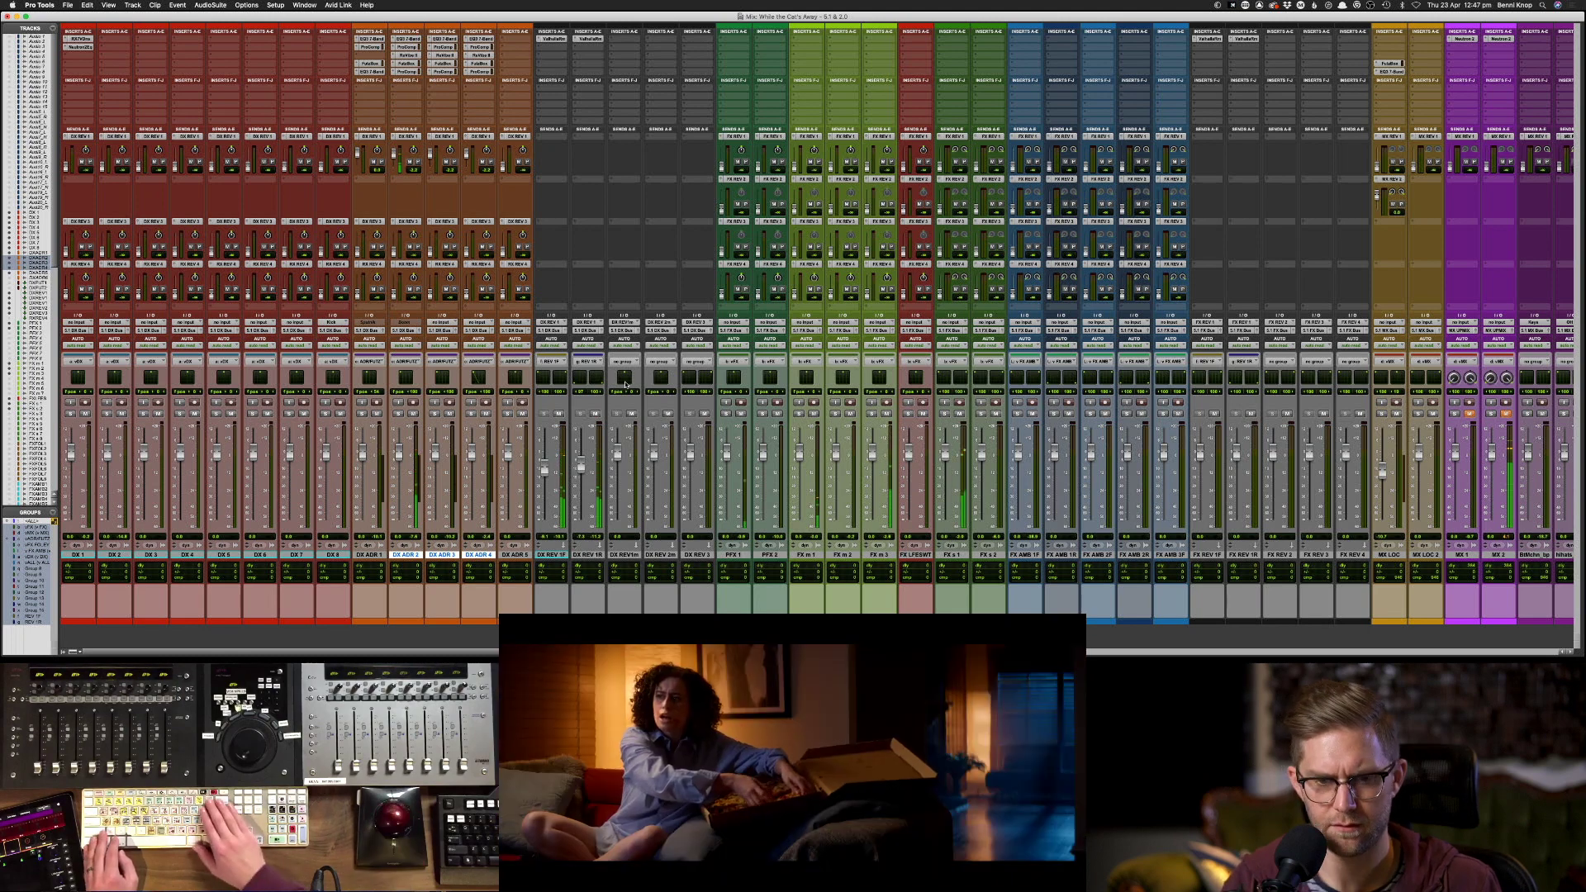
- Copy the run of MiniDV tape clips from FX m 1 and paste them at the same position on FX m 7
key("super+equal")
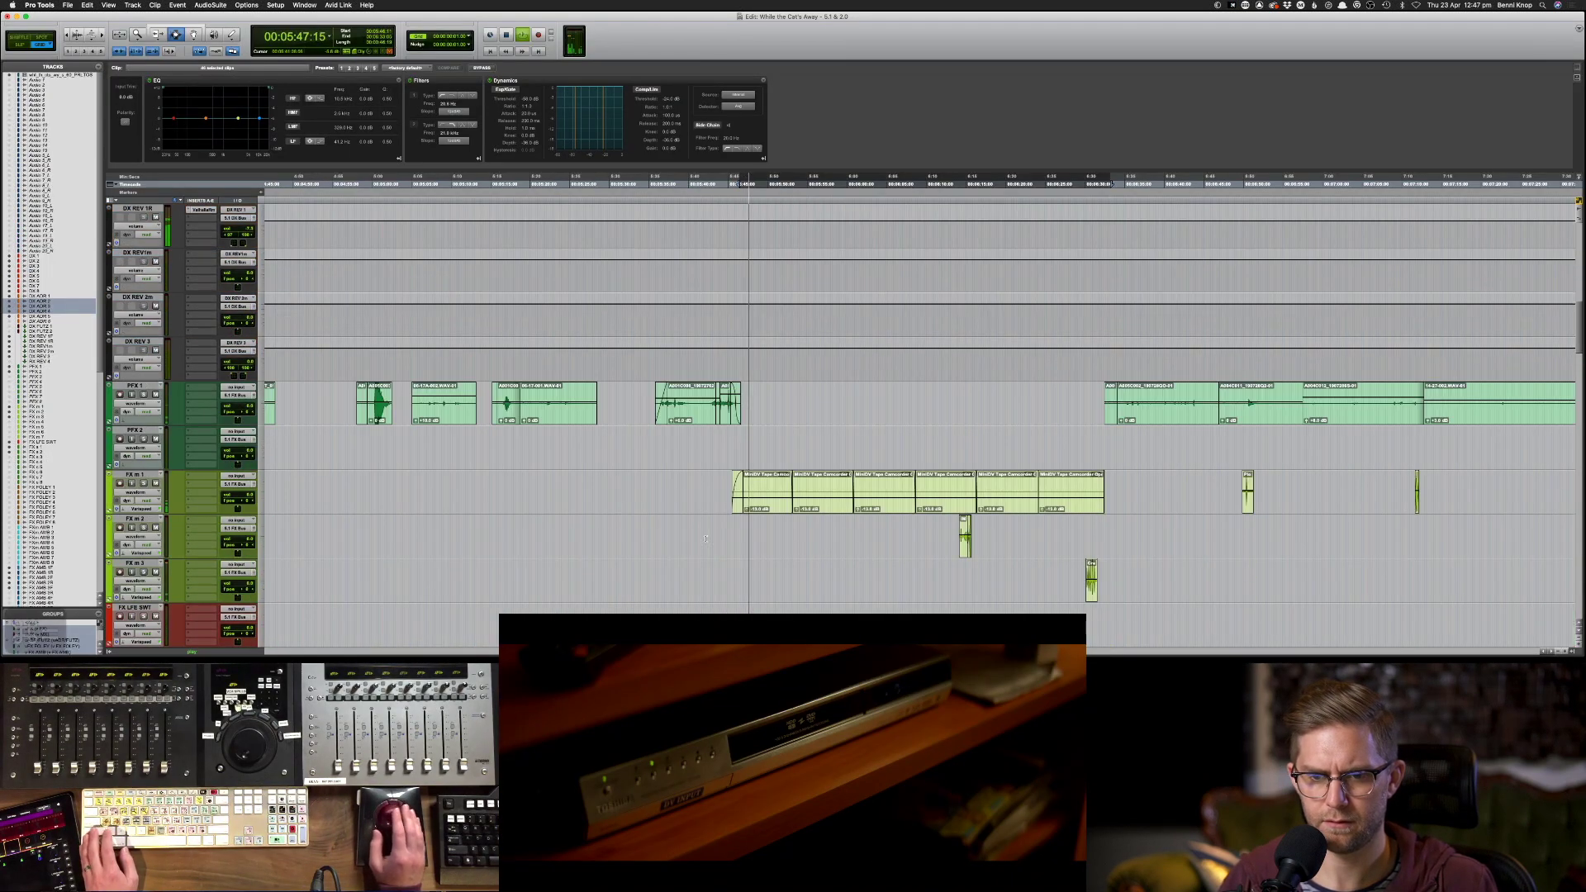
key("super+bracketleft")
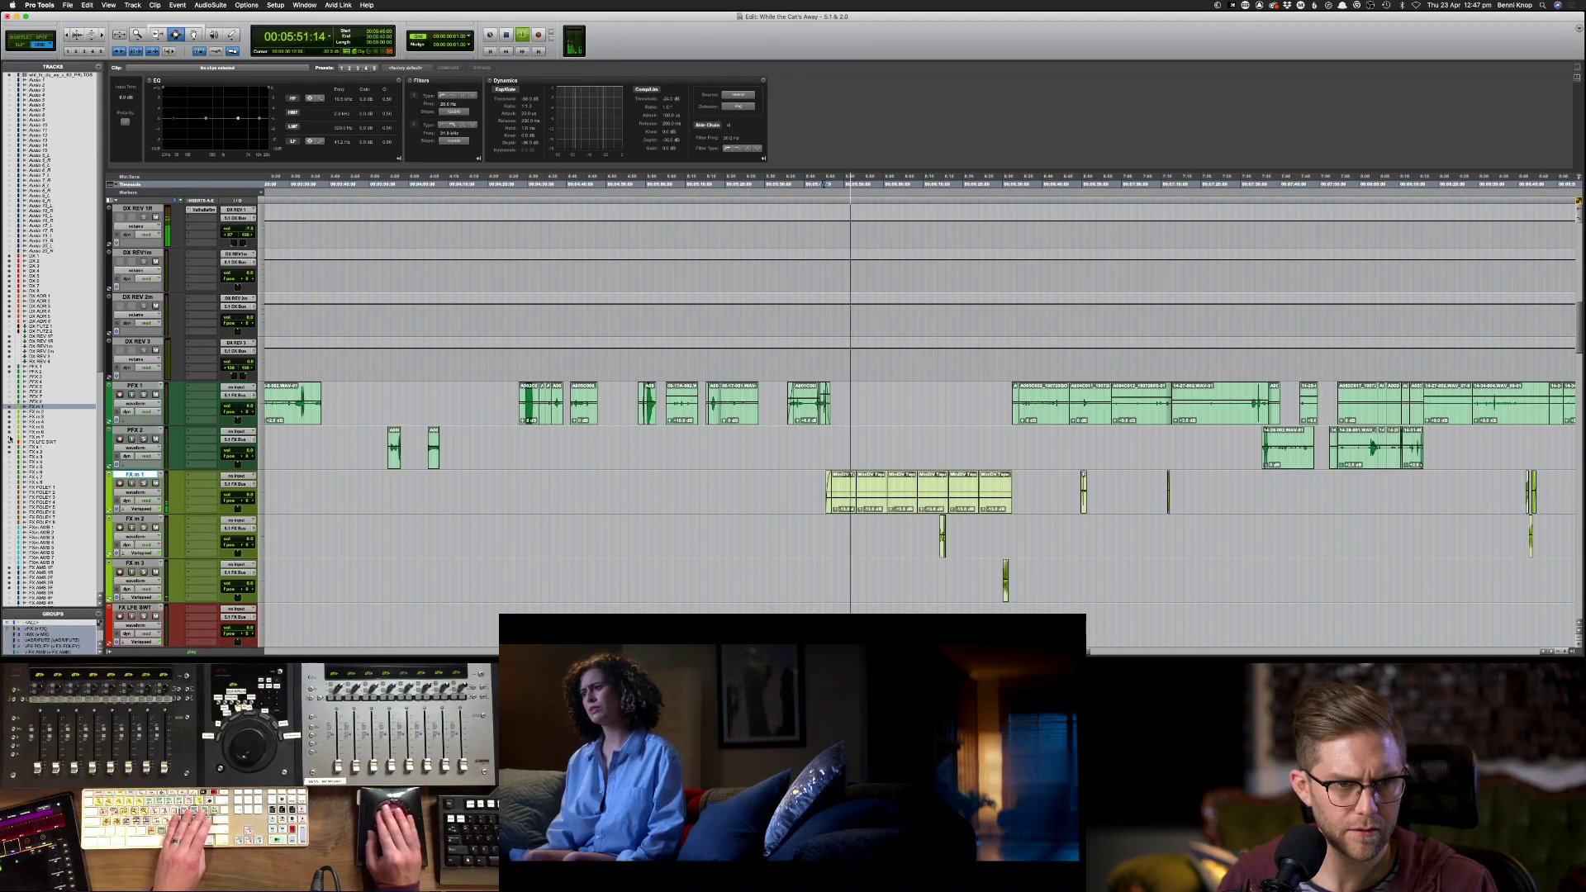
scroll(835, 490, "down", 2)
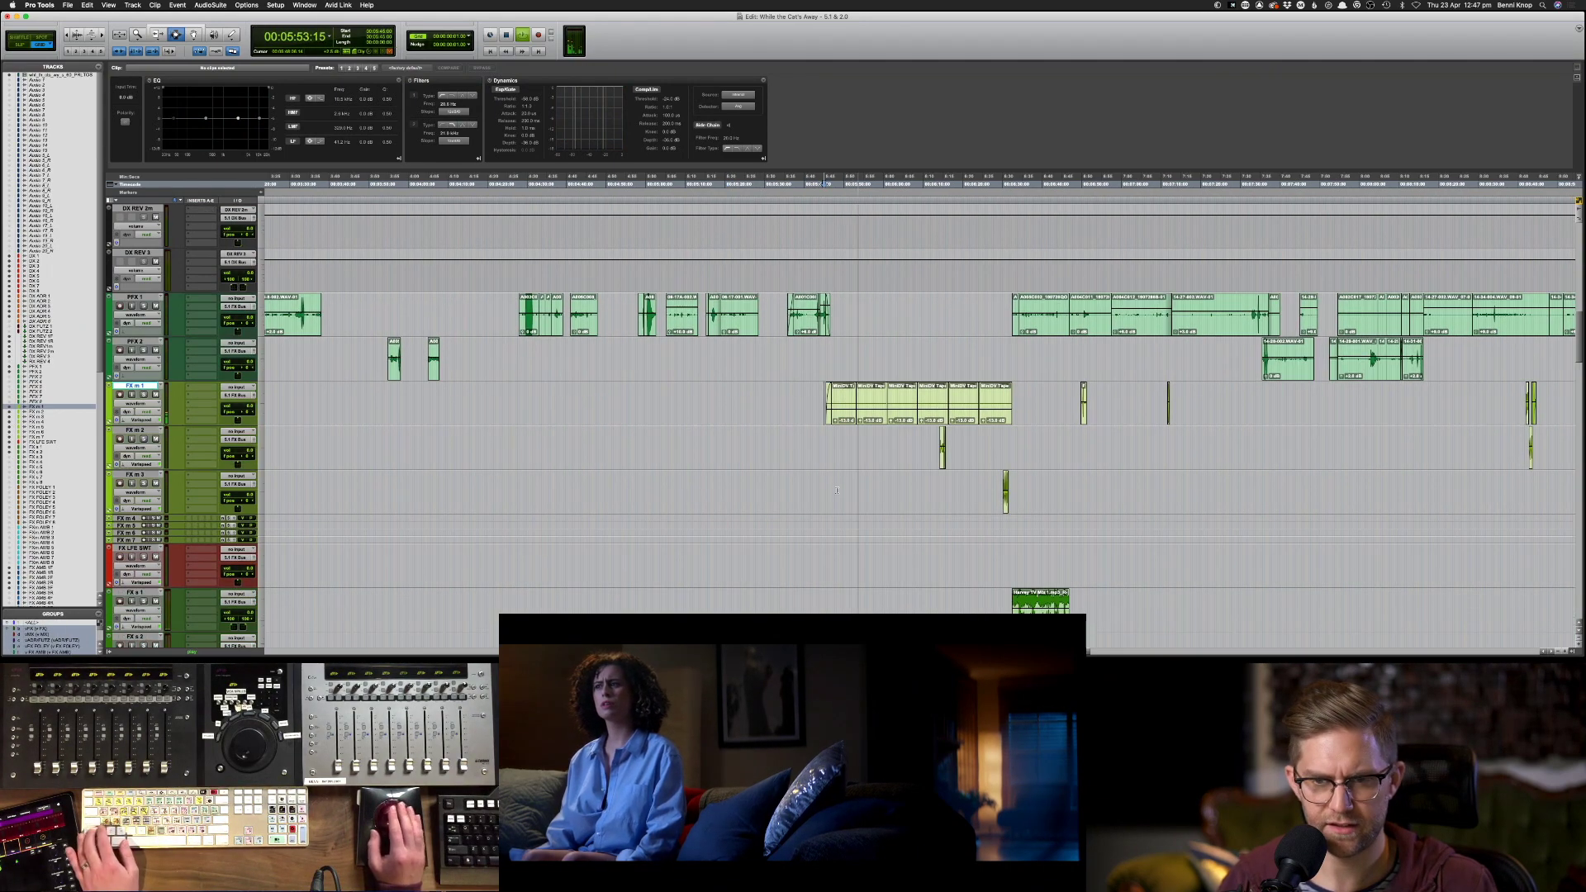
left_click_drag(805, 390, 1025, 393)
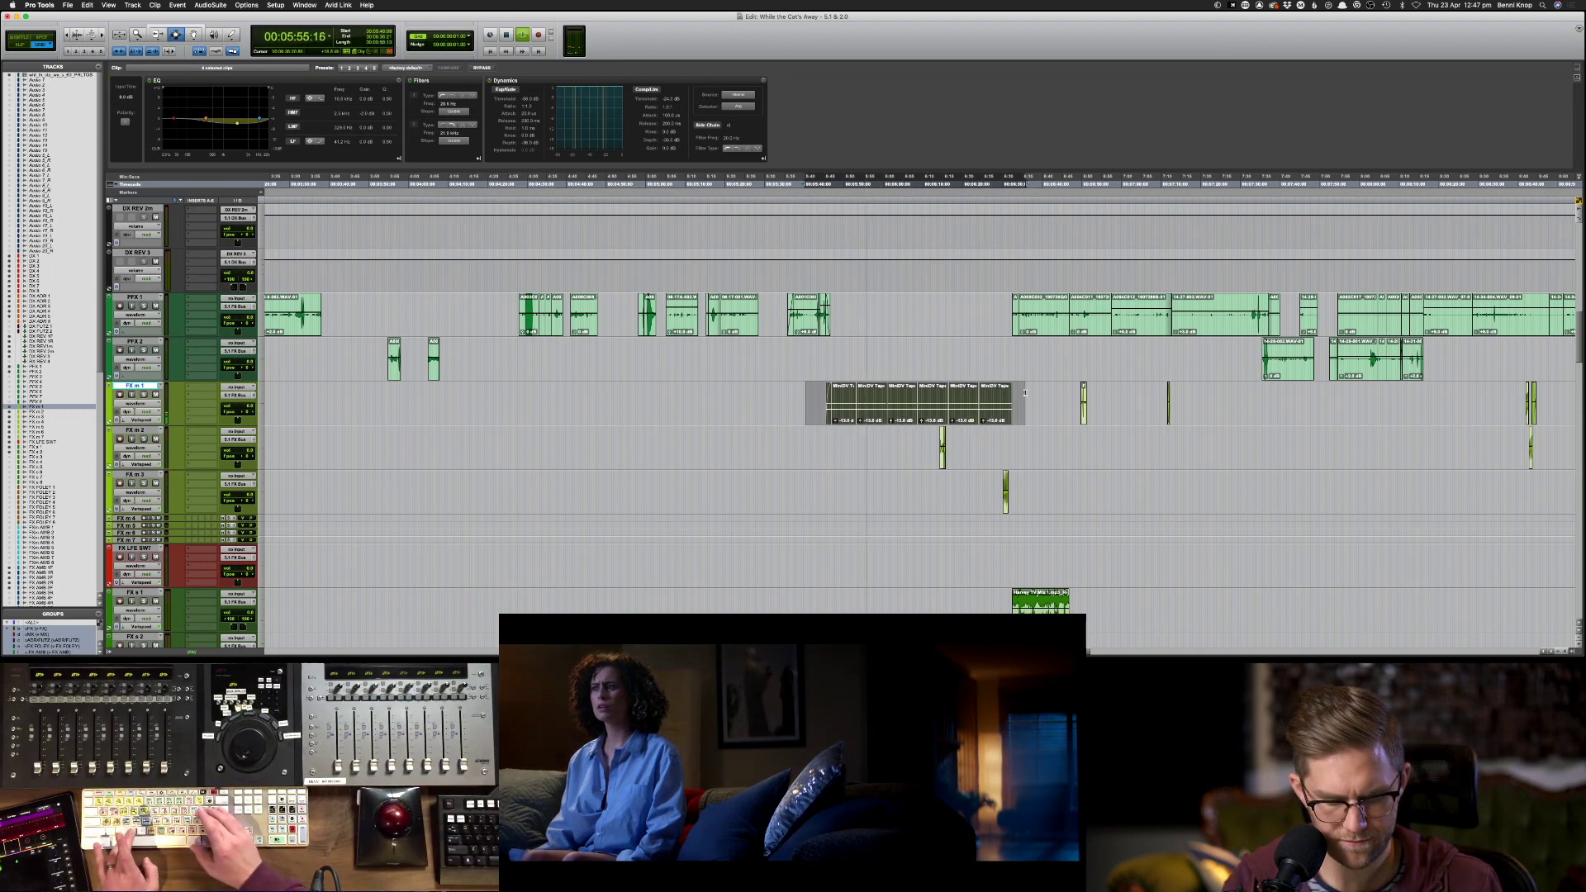
key("super+c")
key("semicolon")
key("semicolon")
key("semicolon")
key("semicolon")
key("semicolon")
key("semicolon")
key("semicolon")
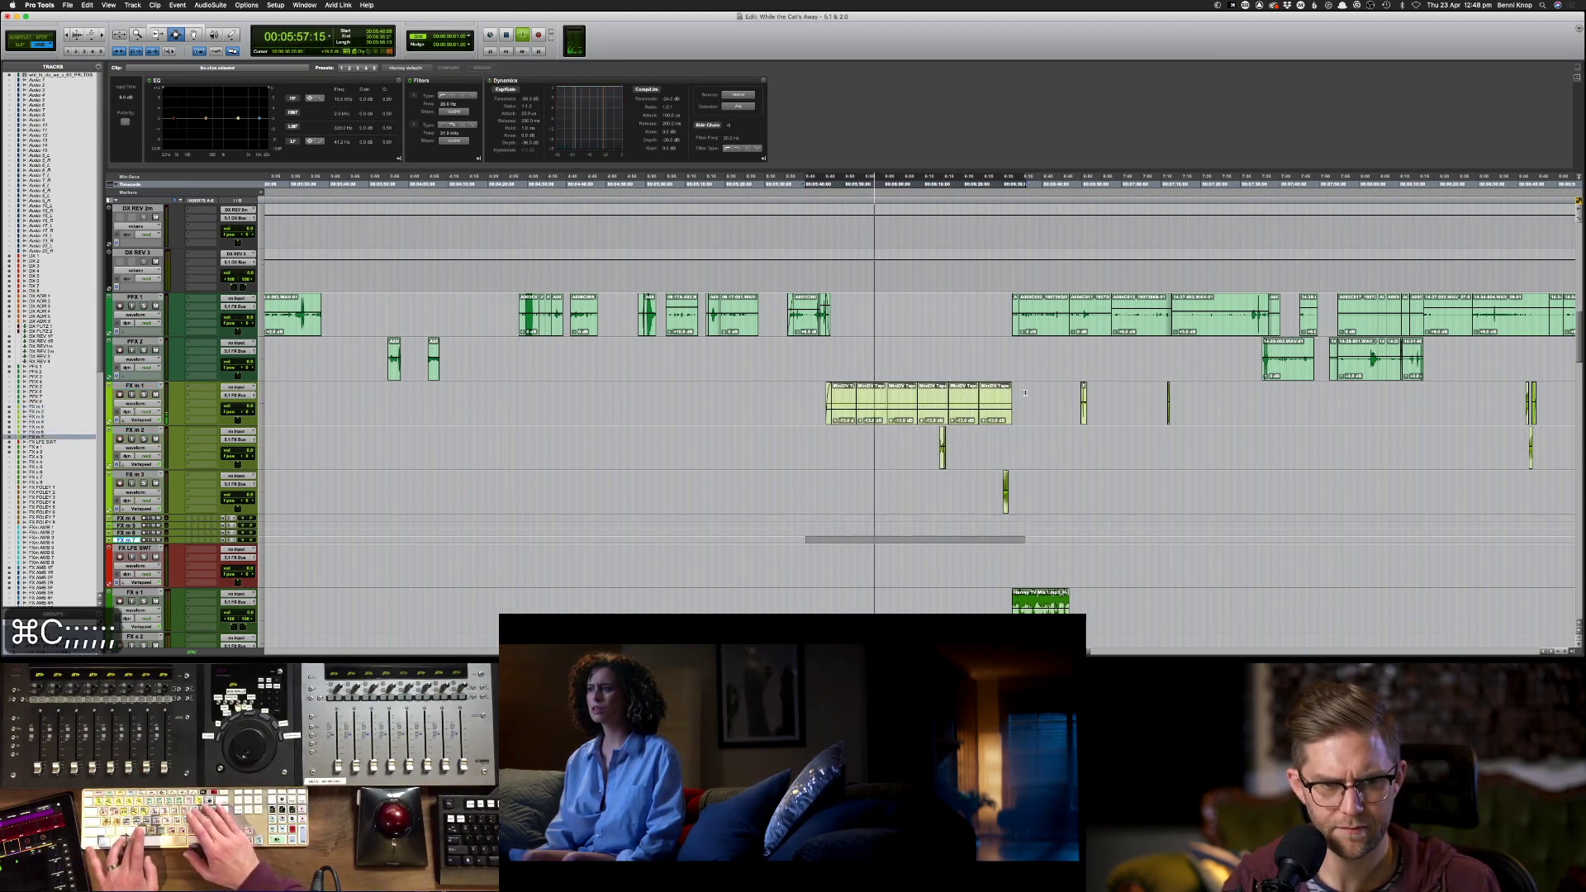
key("p")
key("p")
key("p")
key("semicolon")
key("super+v")
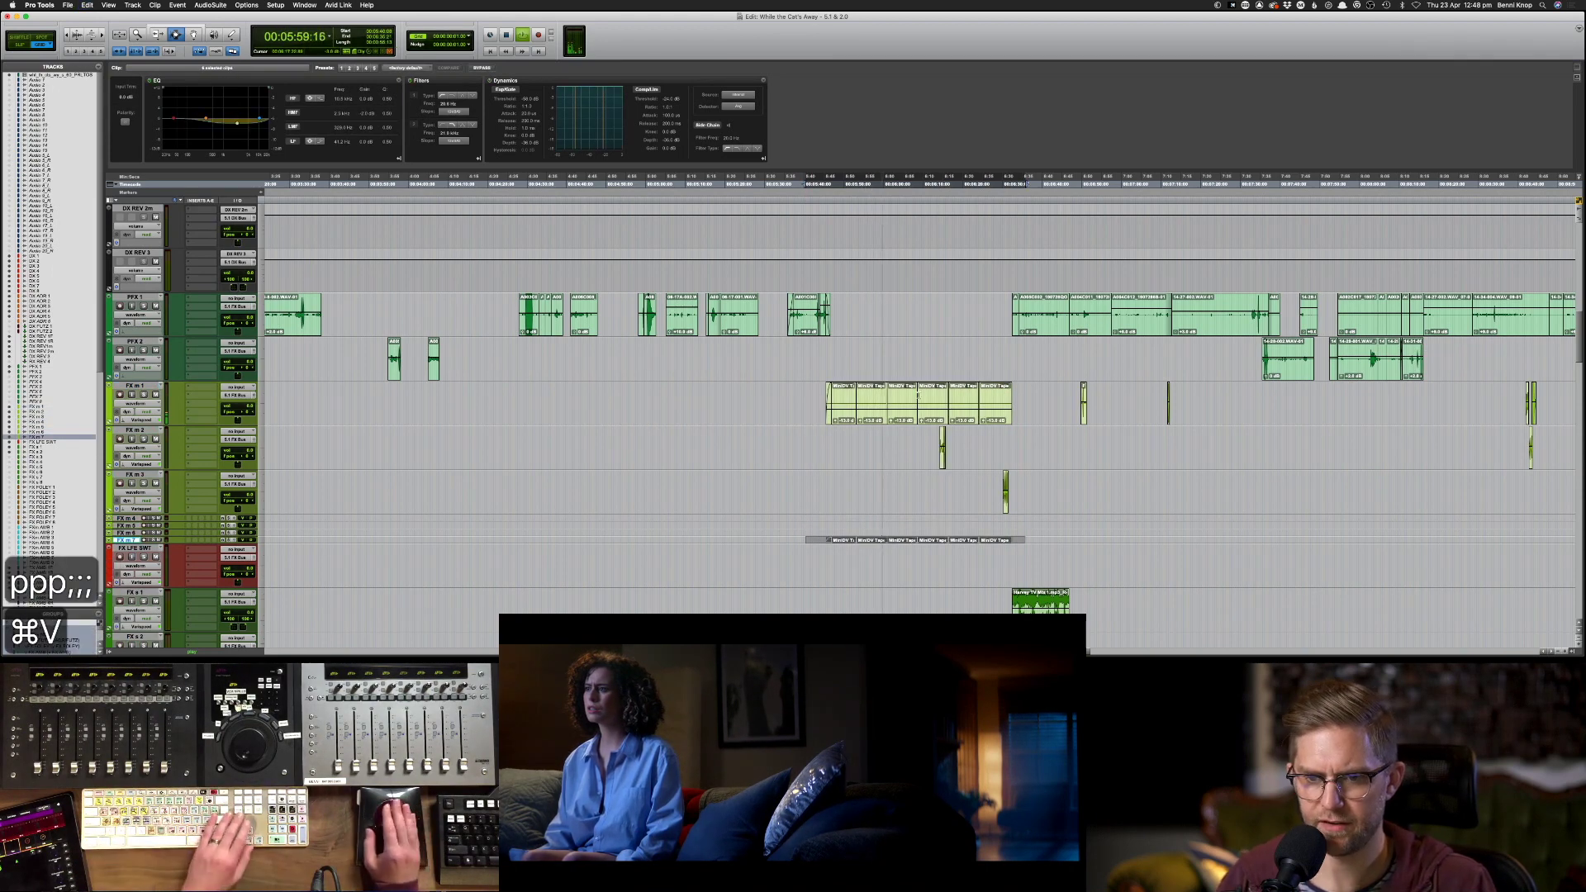
- Delete the original MiniDV tape clips from FX m 1
key("p")
key("p")
key("p")
key("p")
key("p")
key("Delete")
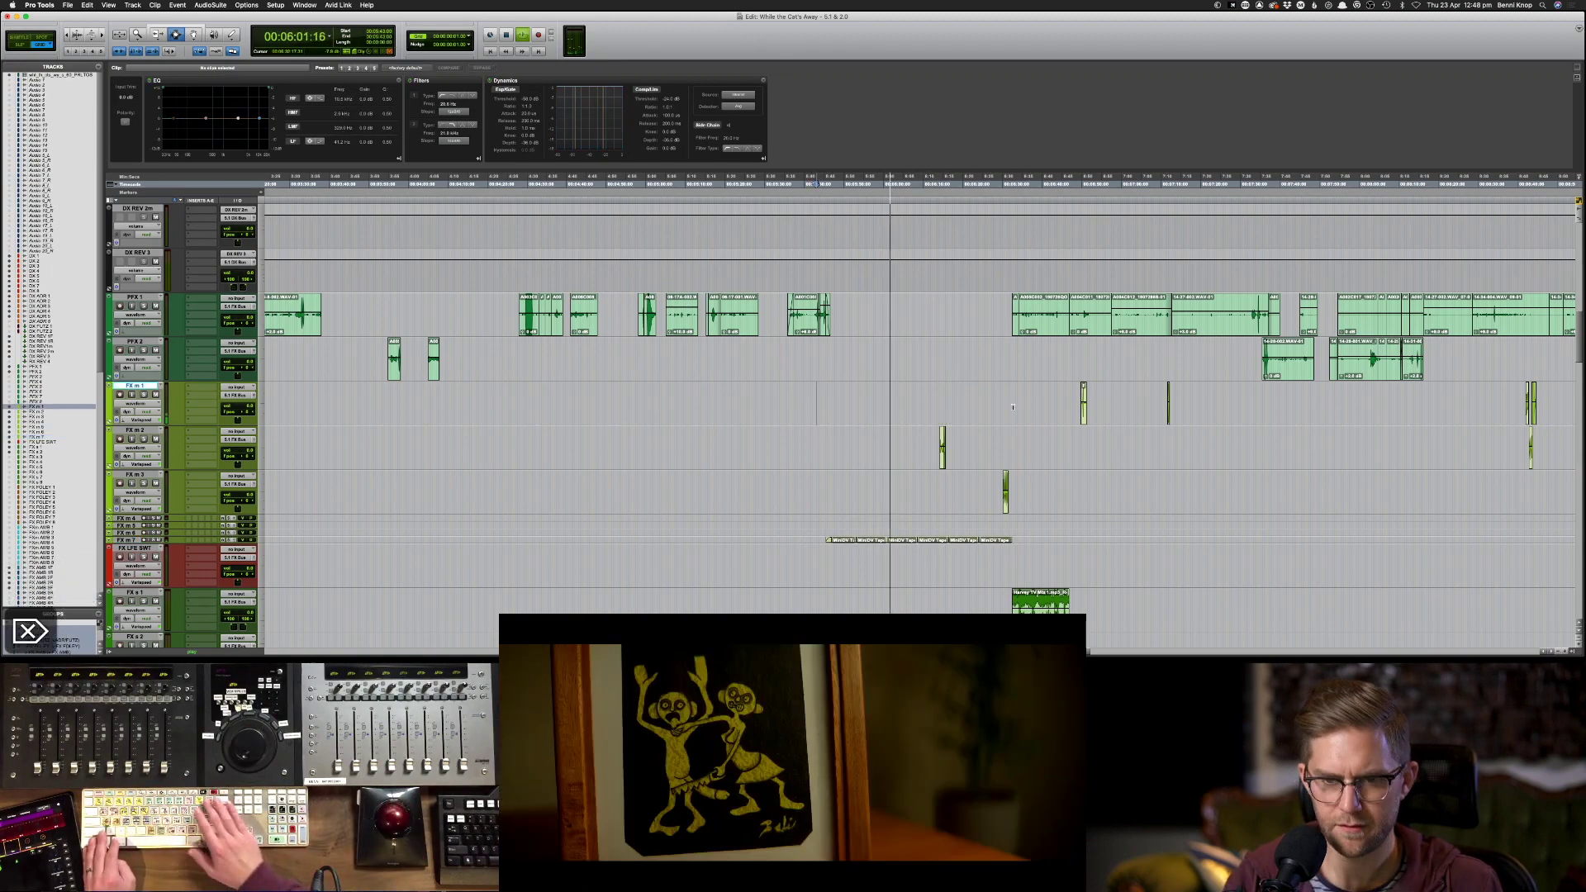
- Lower the faders of the first front and rear FX reverb returns in the mixer
key("super+equal")
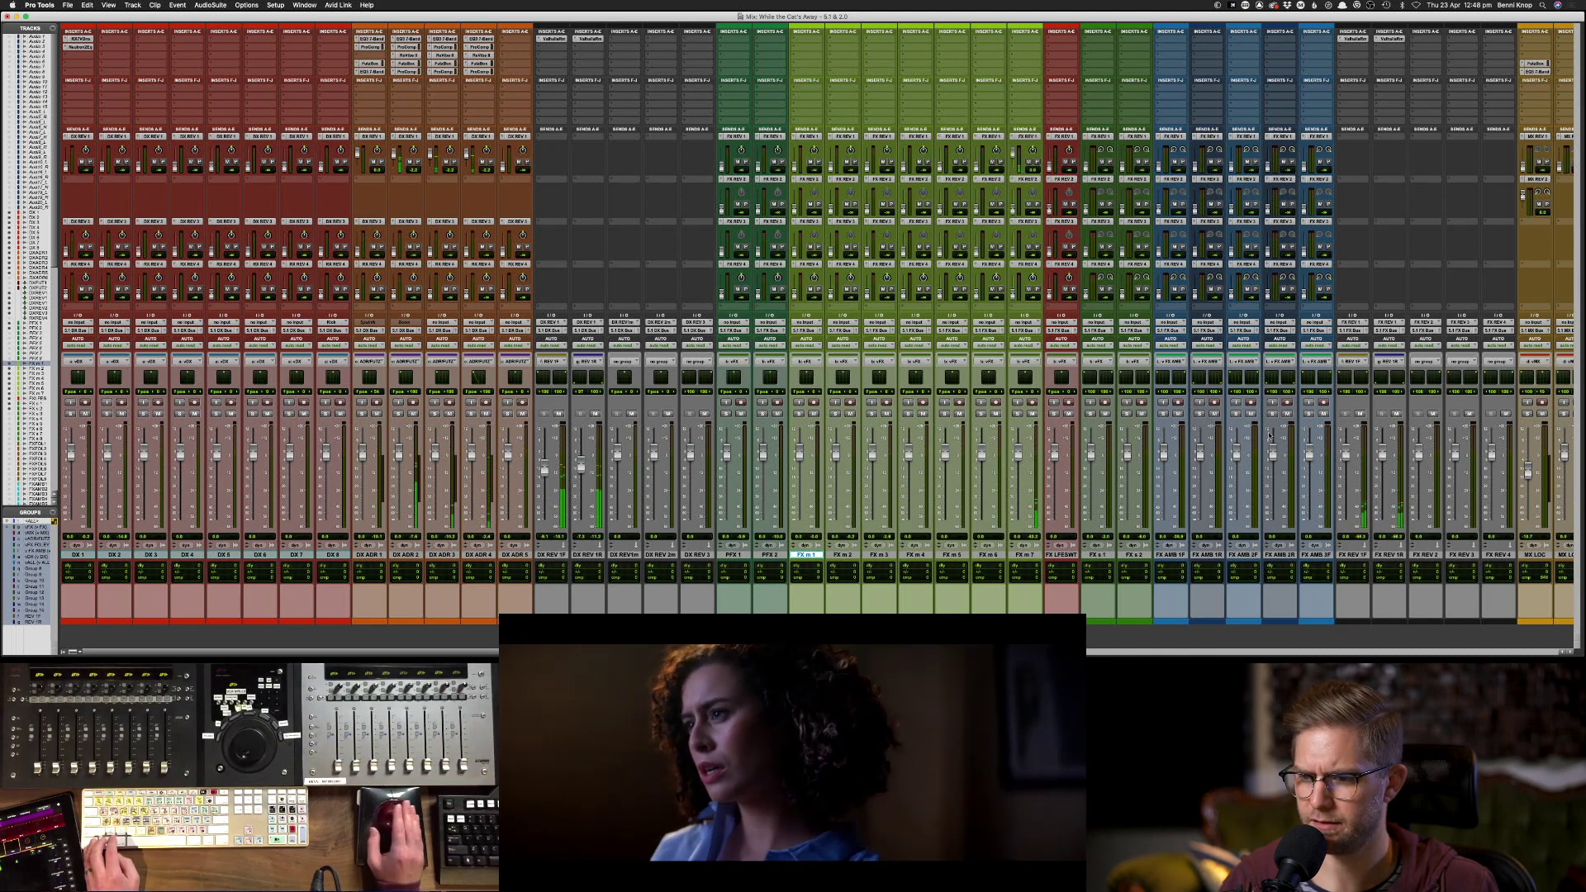
left_click_drag(1345, 453, 1381, 472)
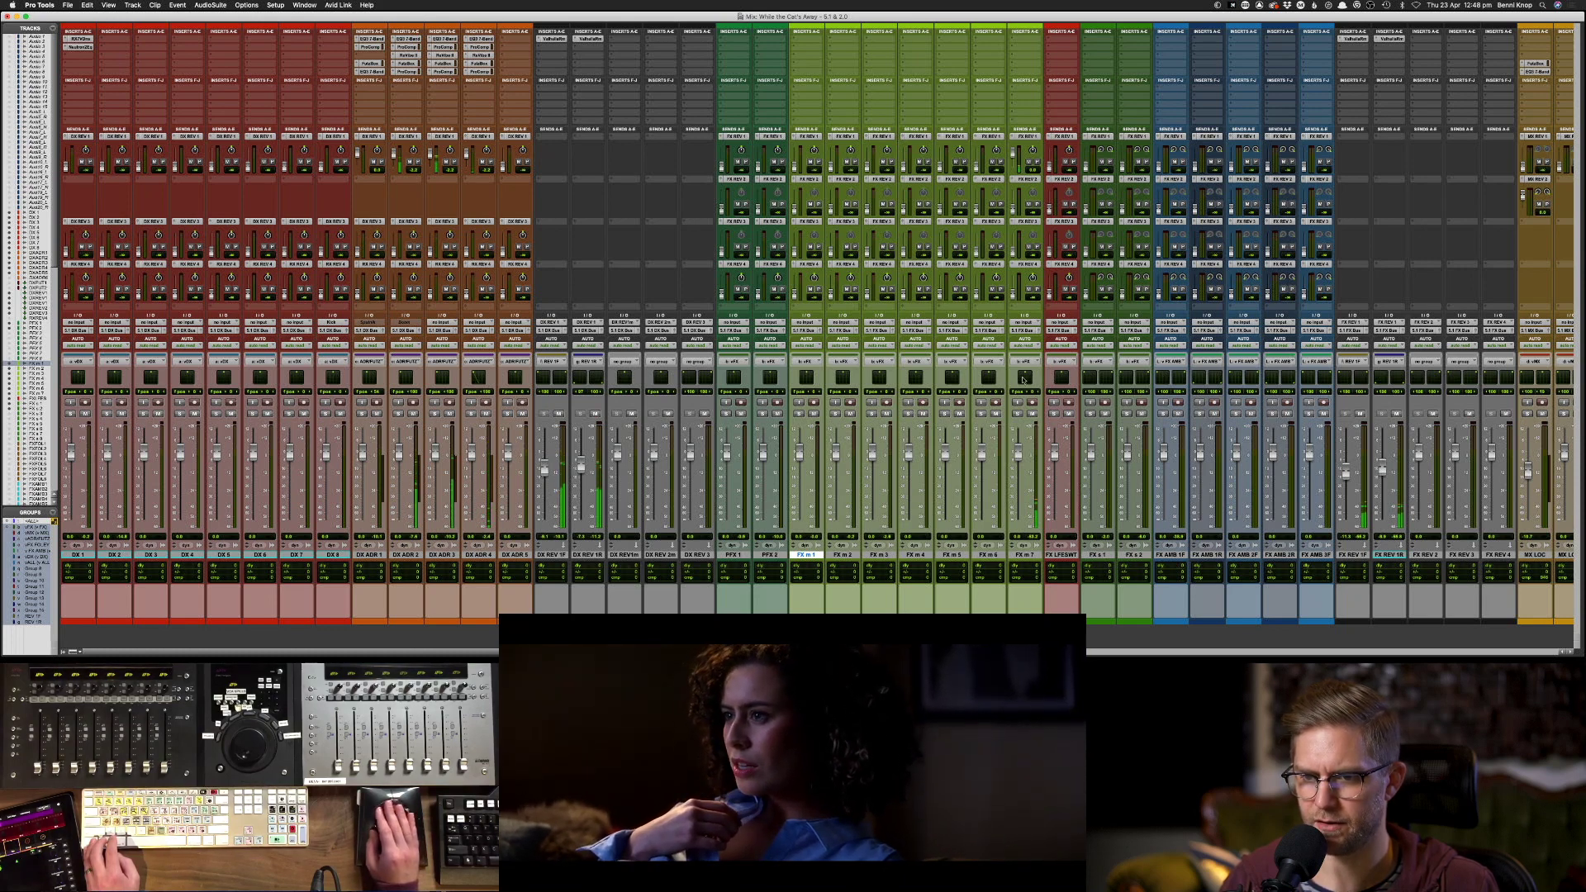
key("super+equal")
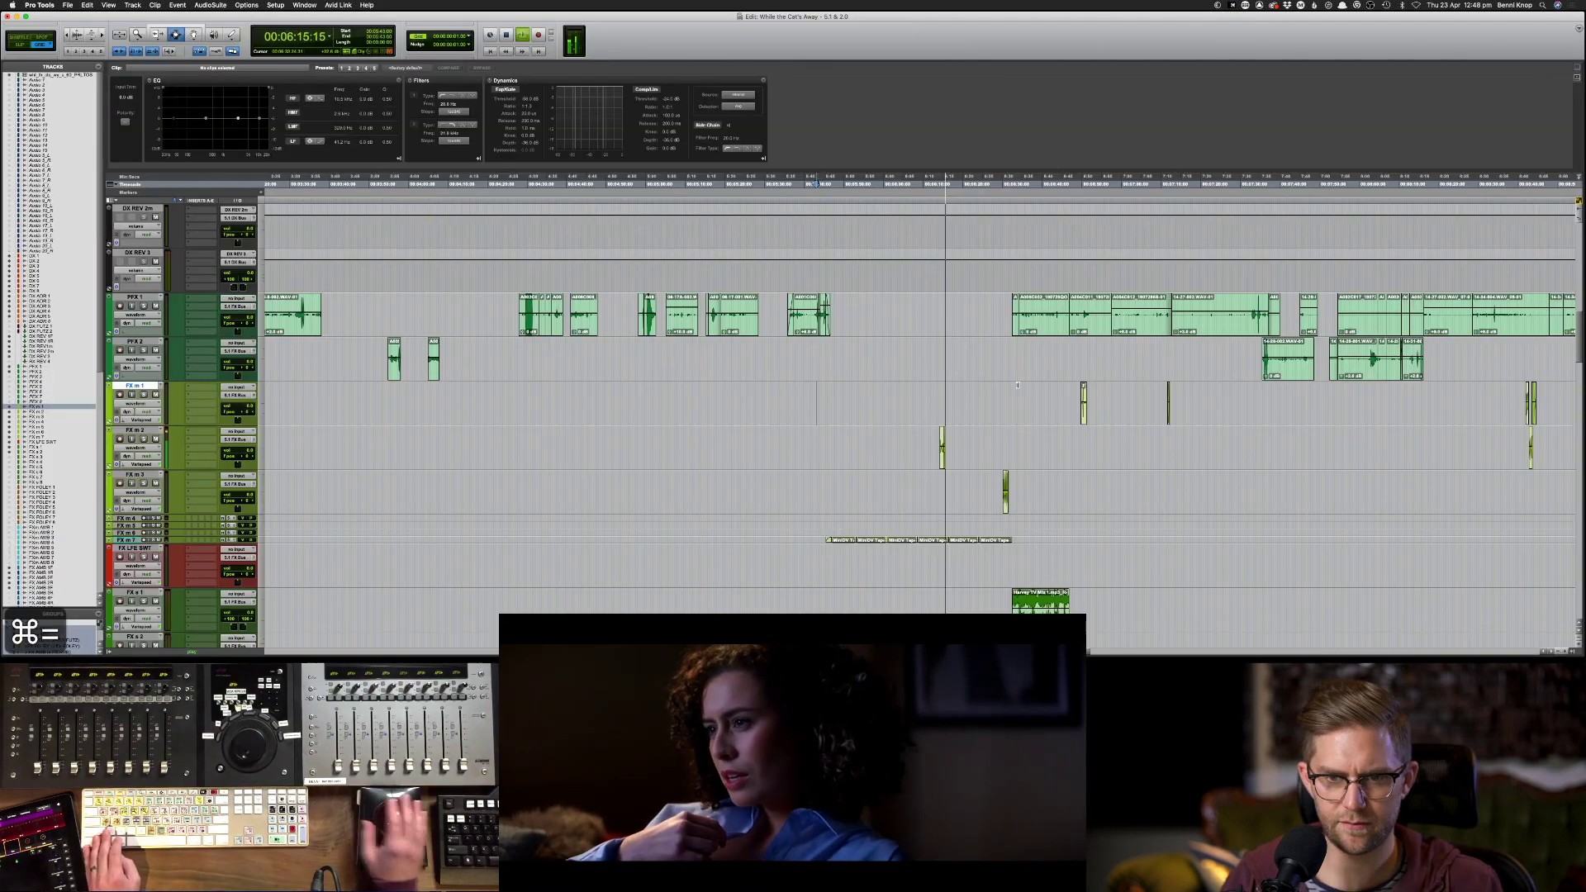
- Copy the short effect clip on FX m 2 to the same position on DX ADR 4 and play it
key("space")
left_click(942, 447)
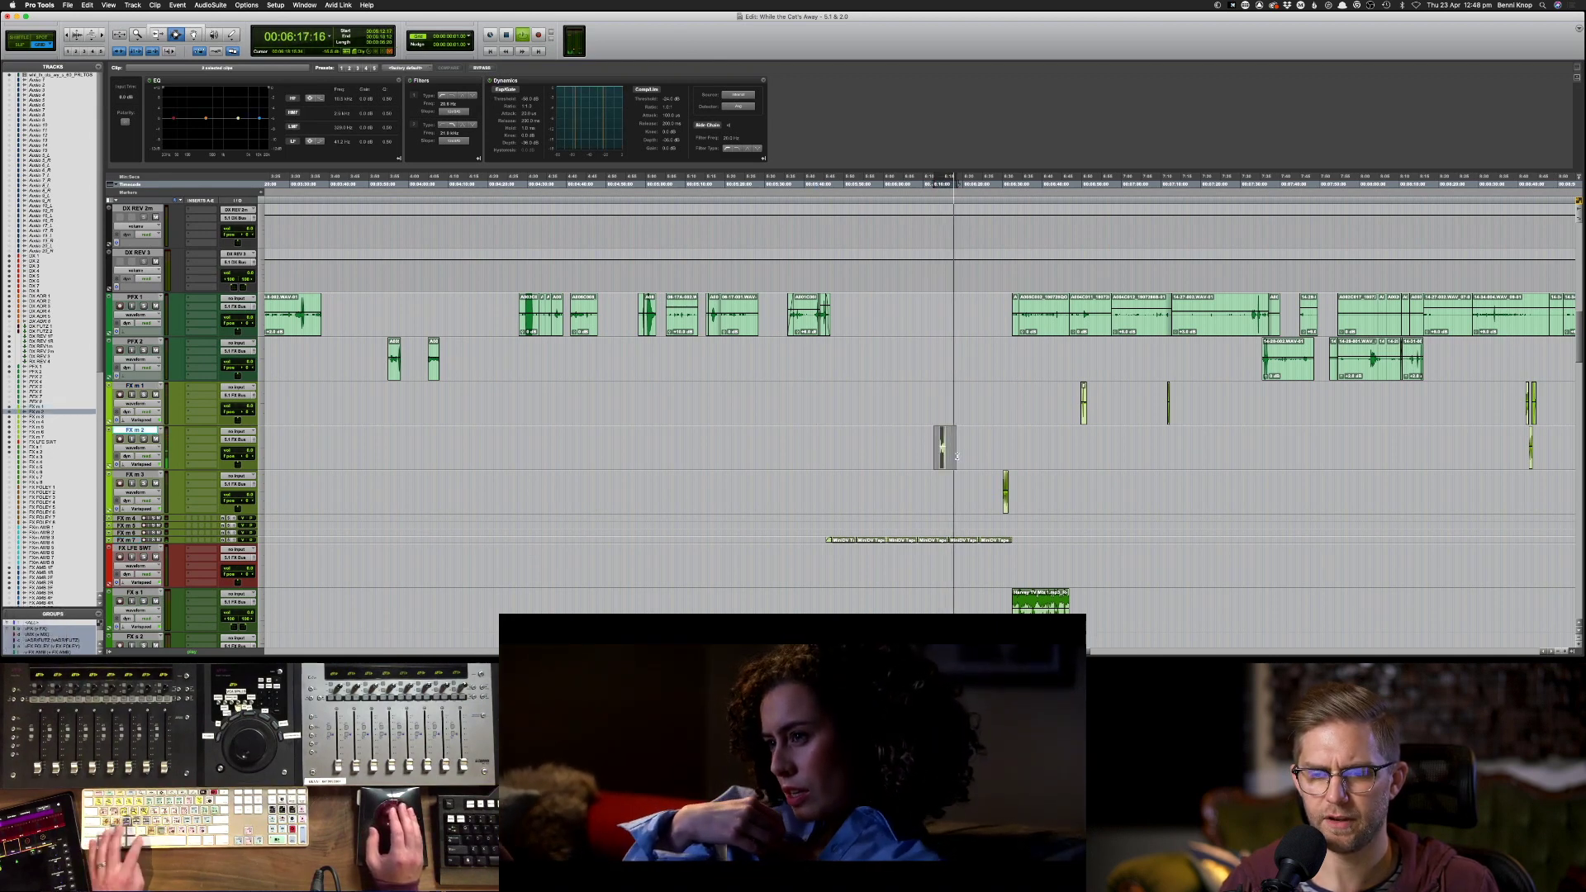
scroll(959, 457, "down", 2)
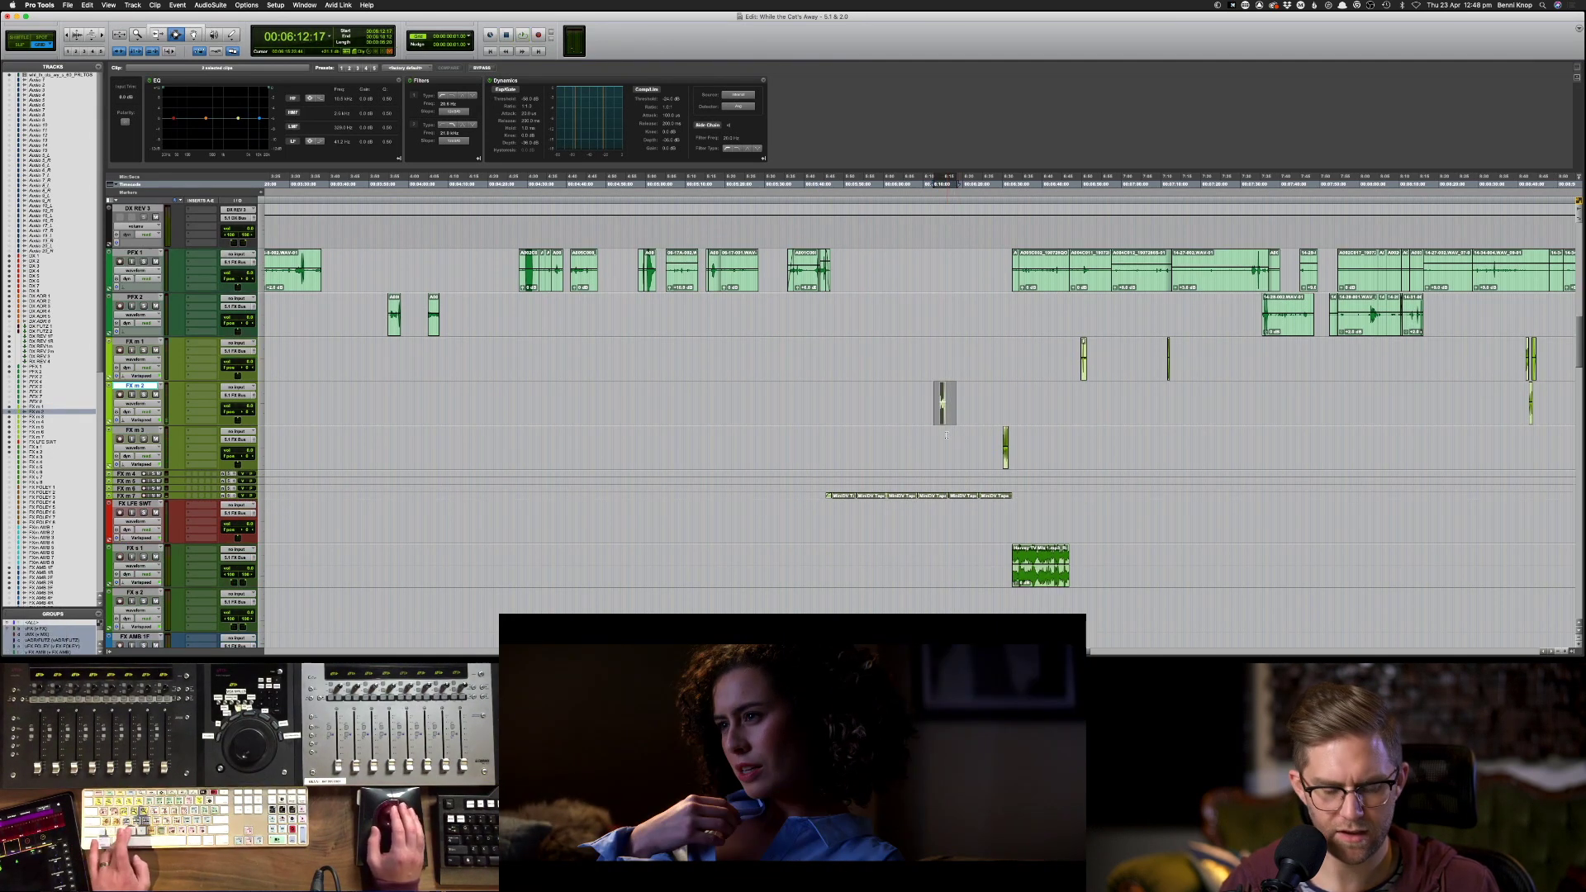
key("super+c")
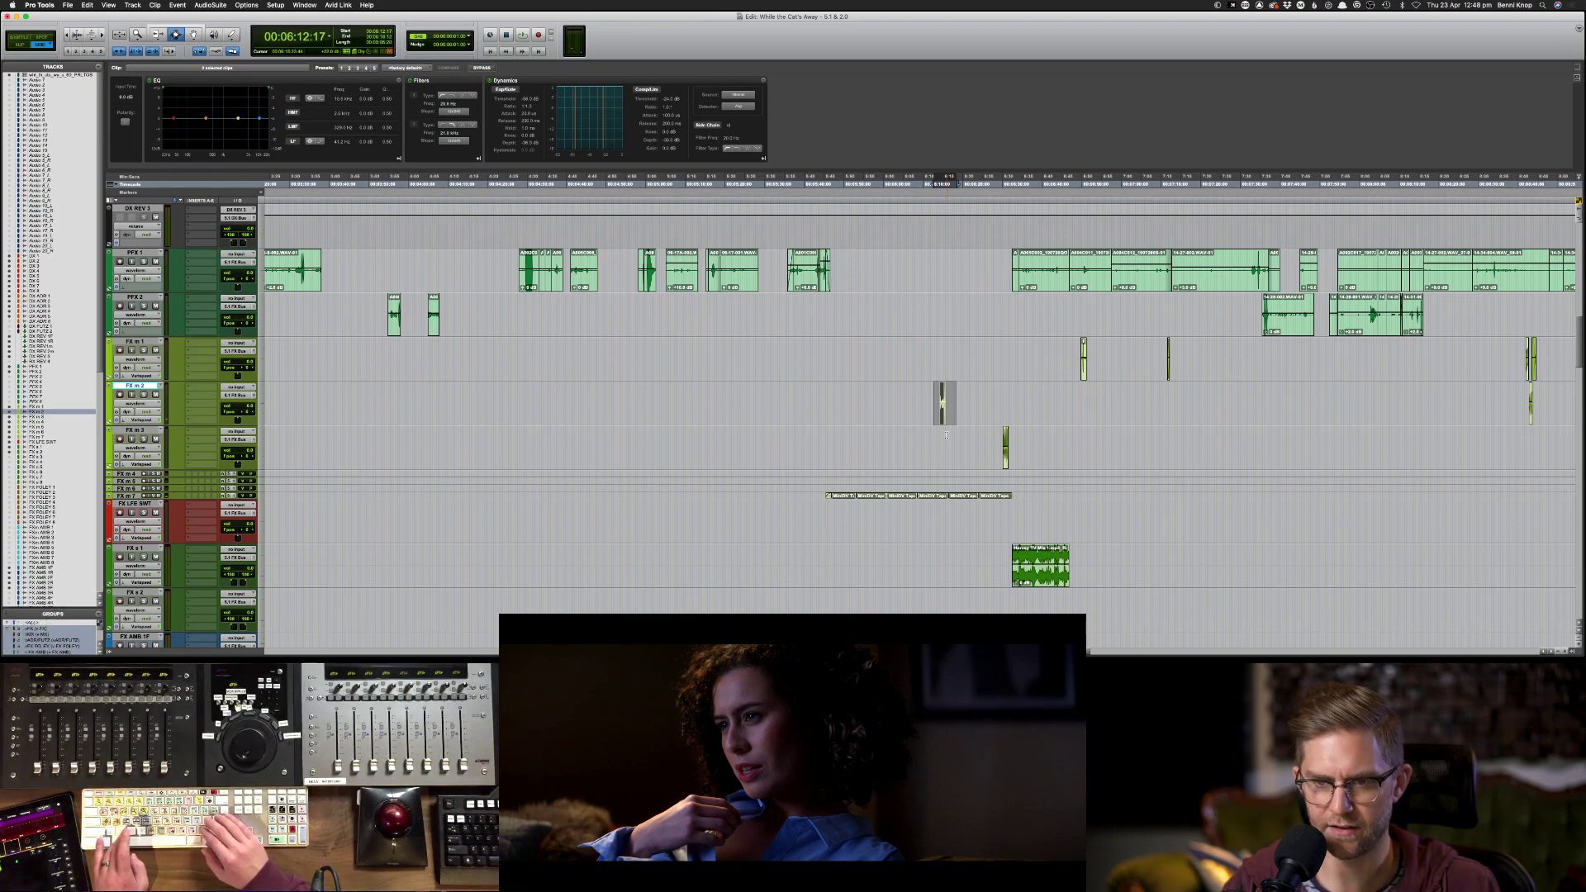
key("super+c")
key("p")
key("p")
key("p")
key("p")
key("p")
key("p")
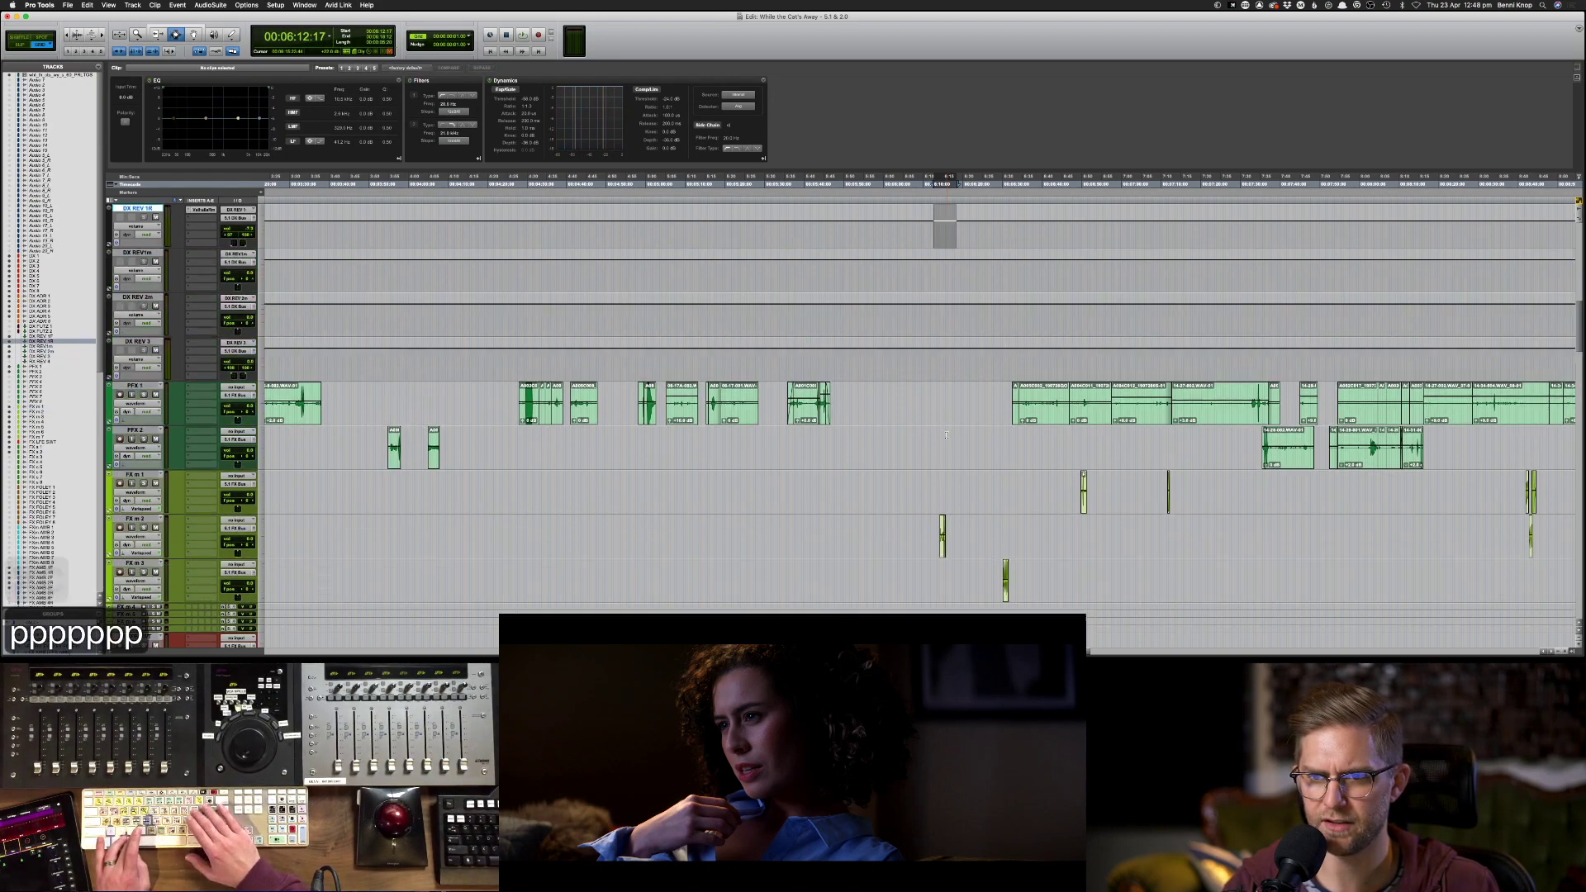
key("p")
key("p")
key("p")
key("p")
key("semicolon")
key("super+v")
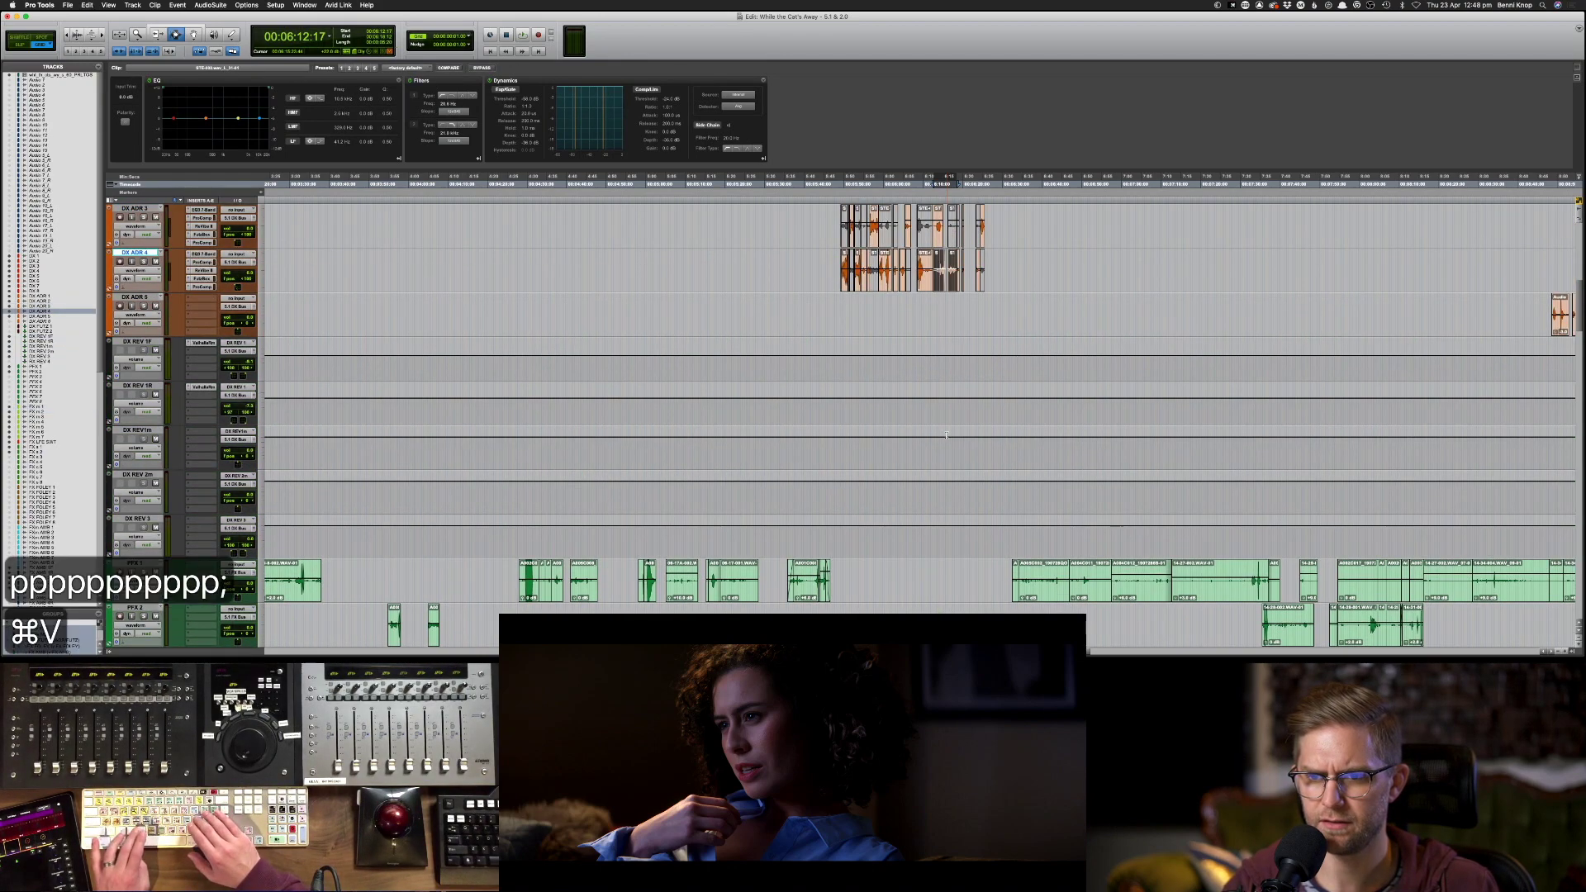
key("space")
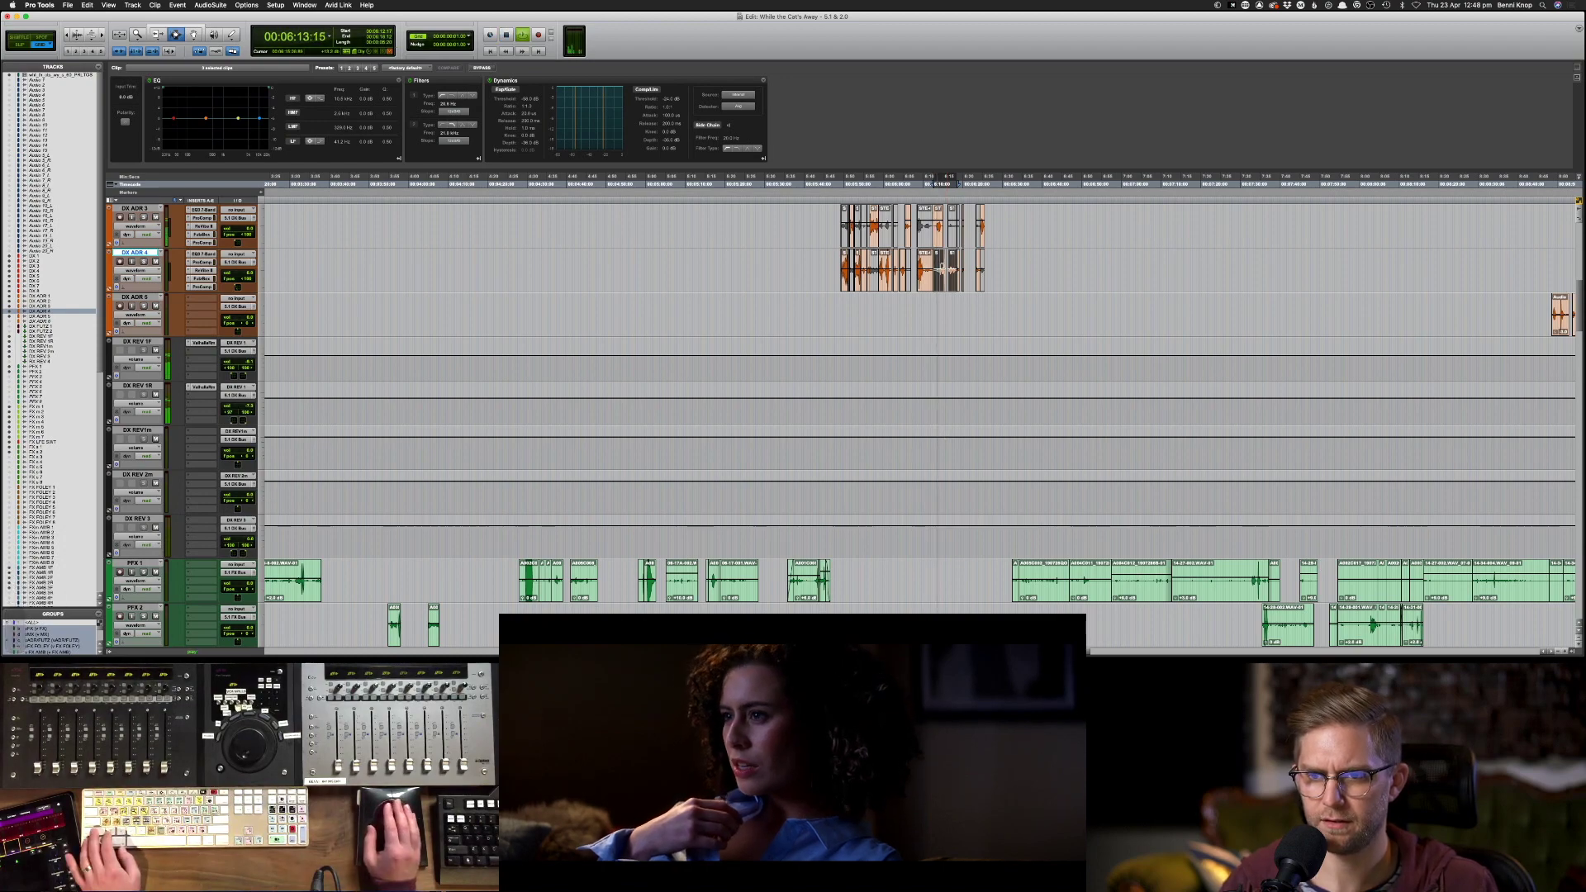
key("semicolon")
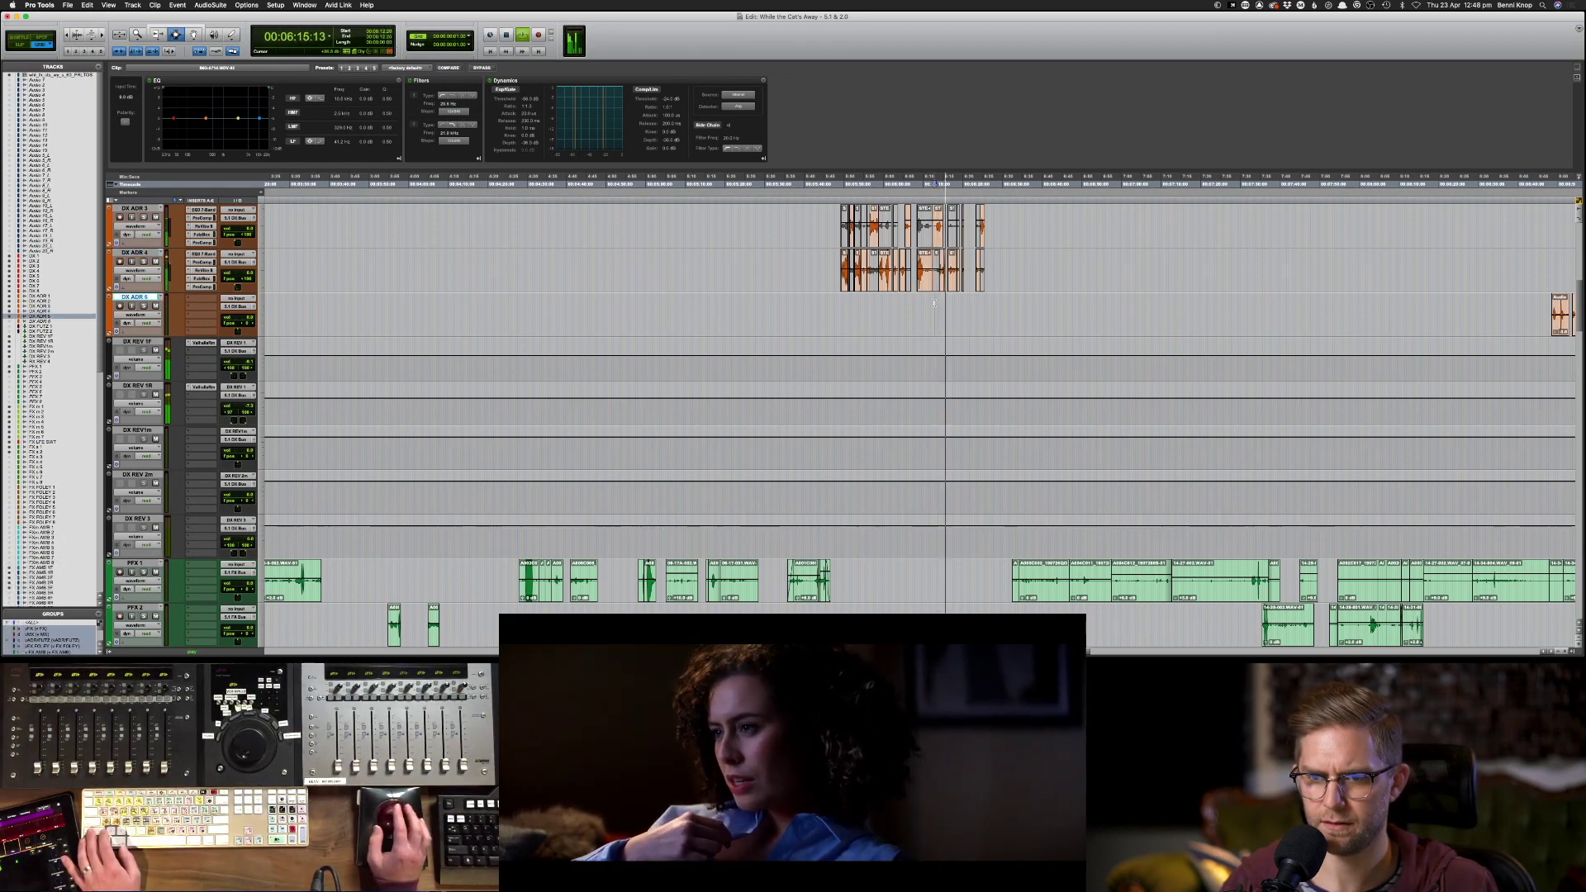
- Mute the original short effect clip on FX m 2
scroll(912, 354, "down", 5)
left_click_drag(920, 314, 956, 314)
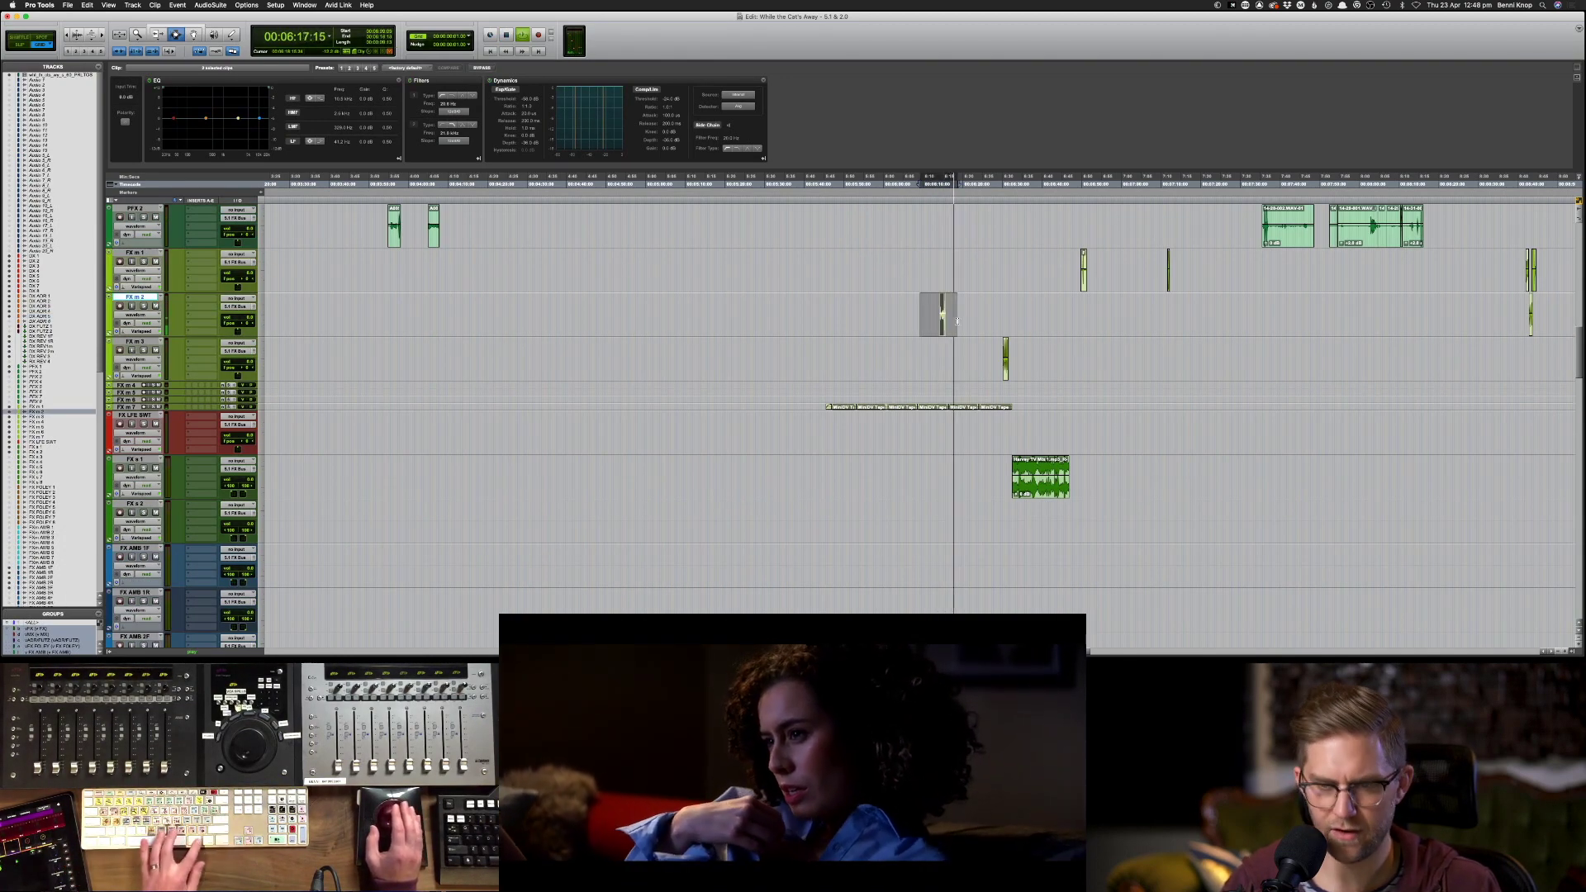
key("super+m")
key("super+bracketright")
key("super+bracketright")
key("super+bracketright")
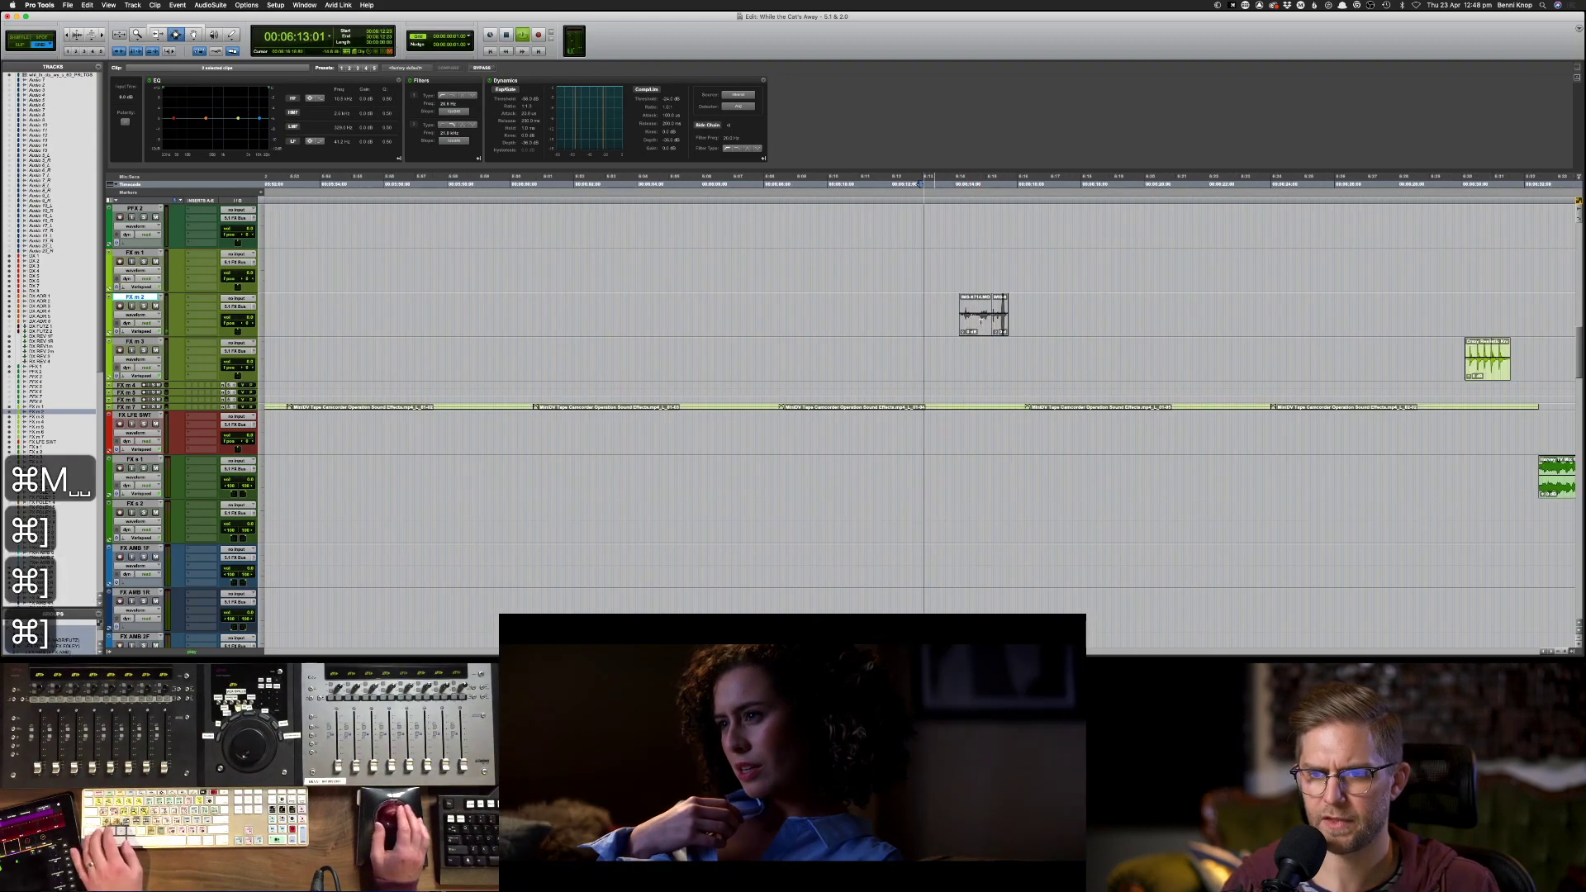
- Select the pasted effect clips on DX ADR 4, add a fade at their start, and play the transition
scroll(981, 322, "up", 3)
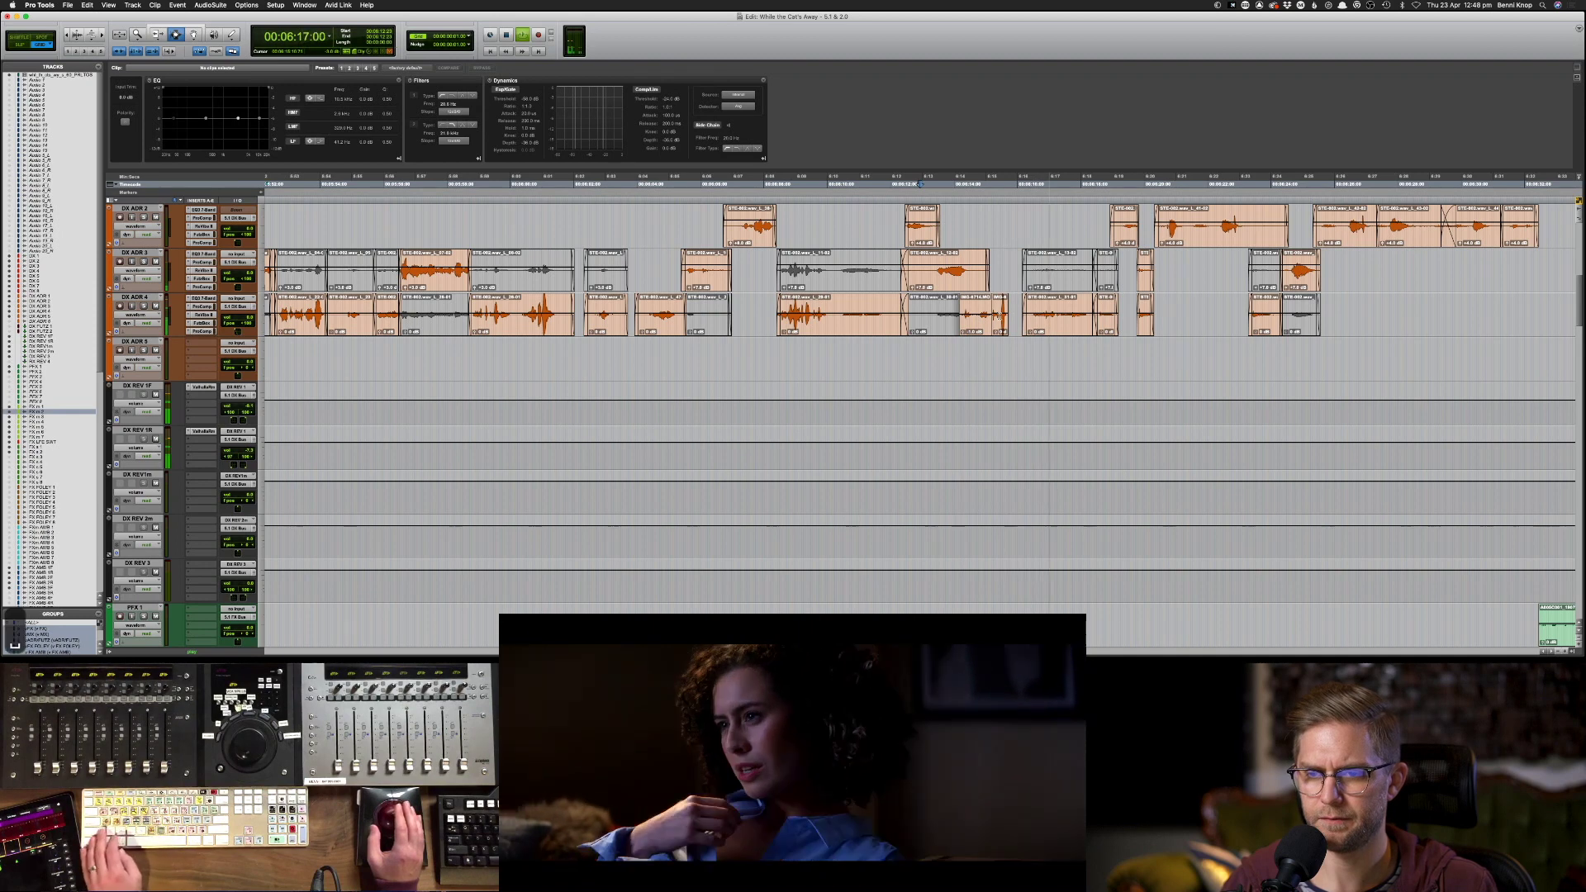
left_click(996, 319)
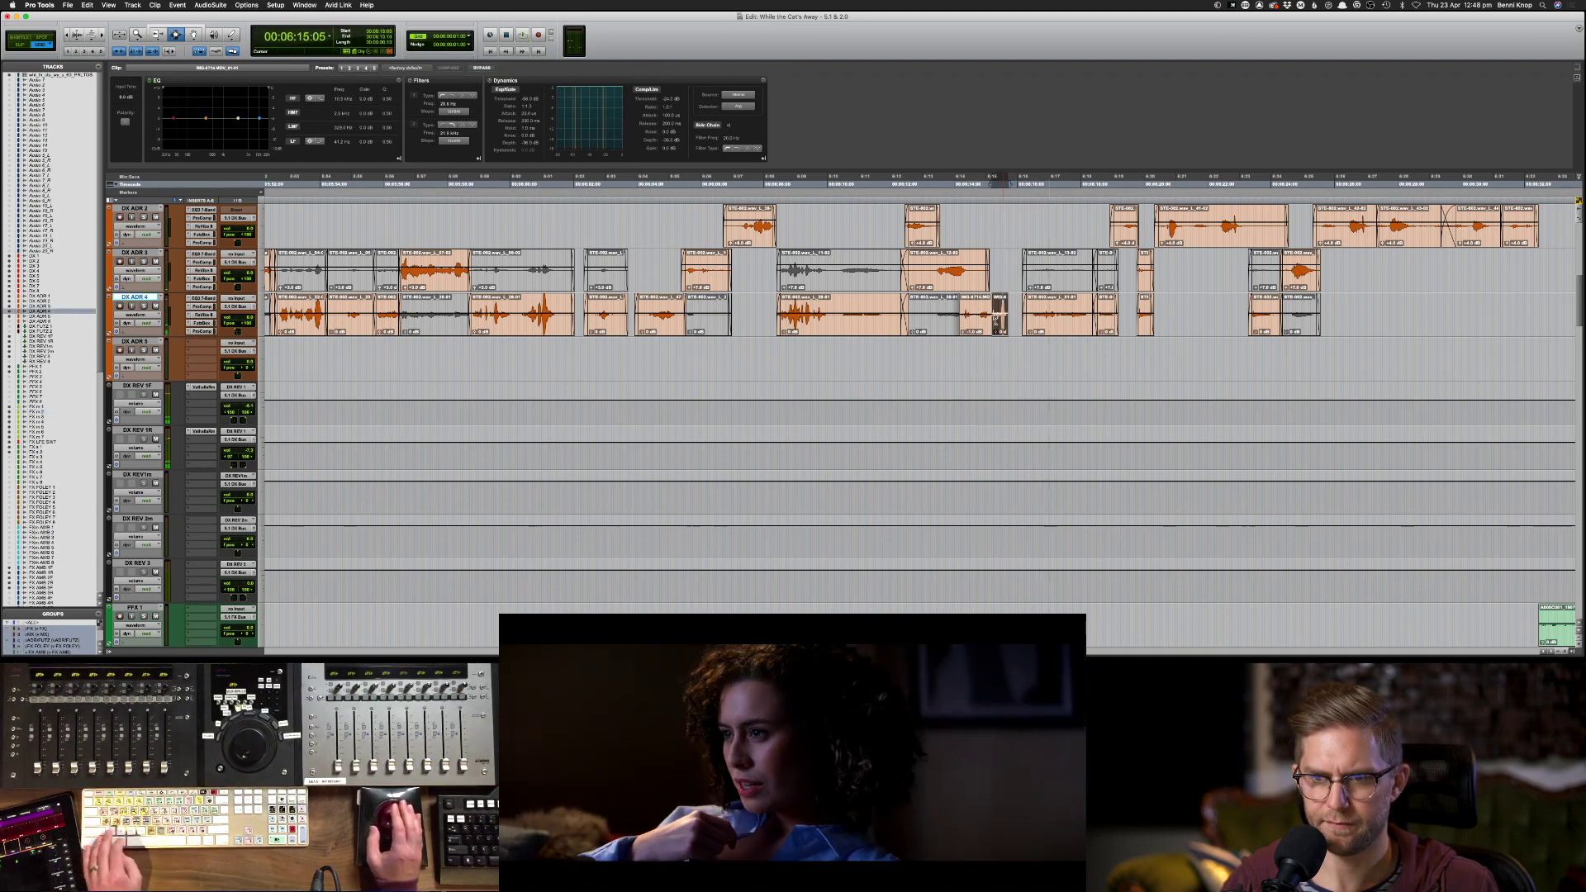
left_click(976, 324, "shift")
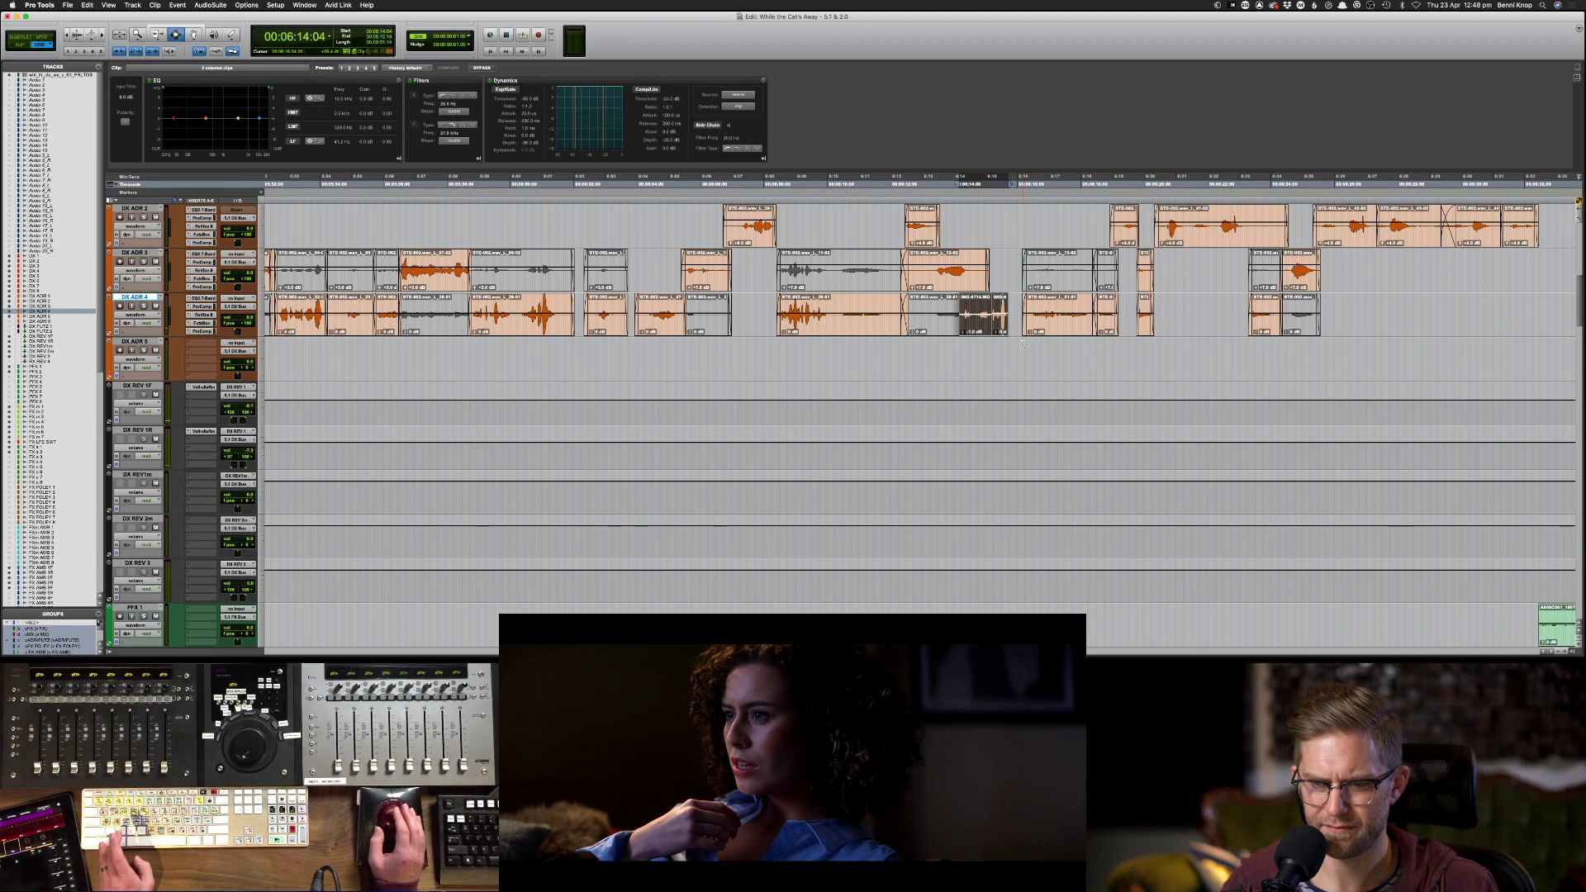
left_click(952, 321)
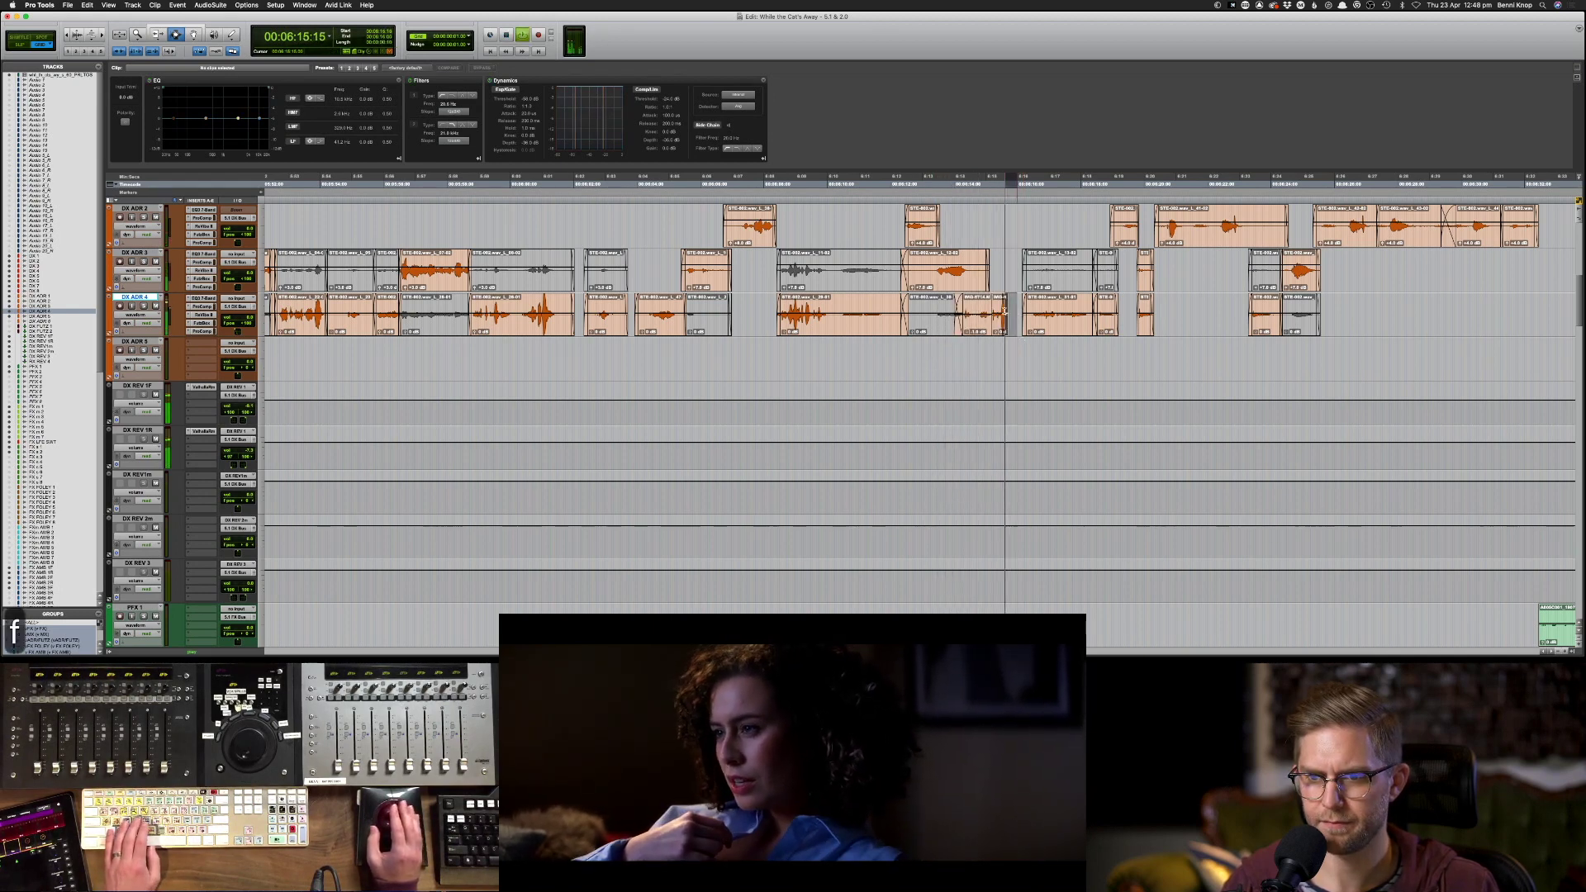
- Check the following dialogue clips on DX ADR 4 and DX ADR 2, and play the television scene from its start
left_click(1045, 320)
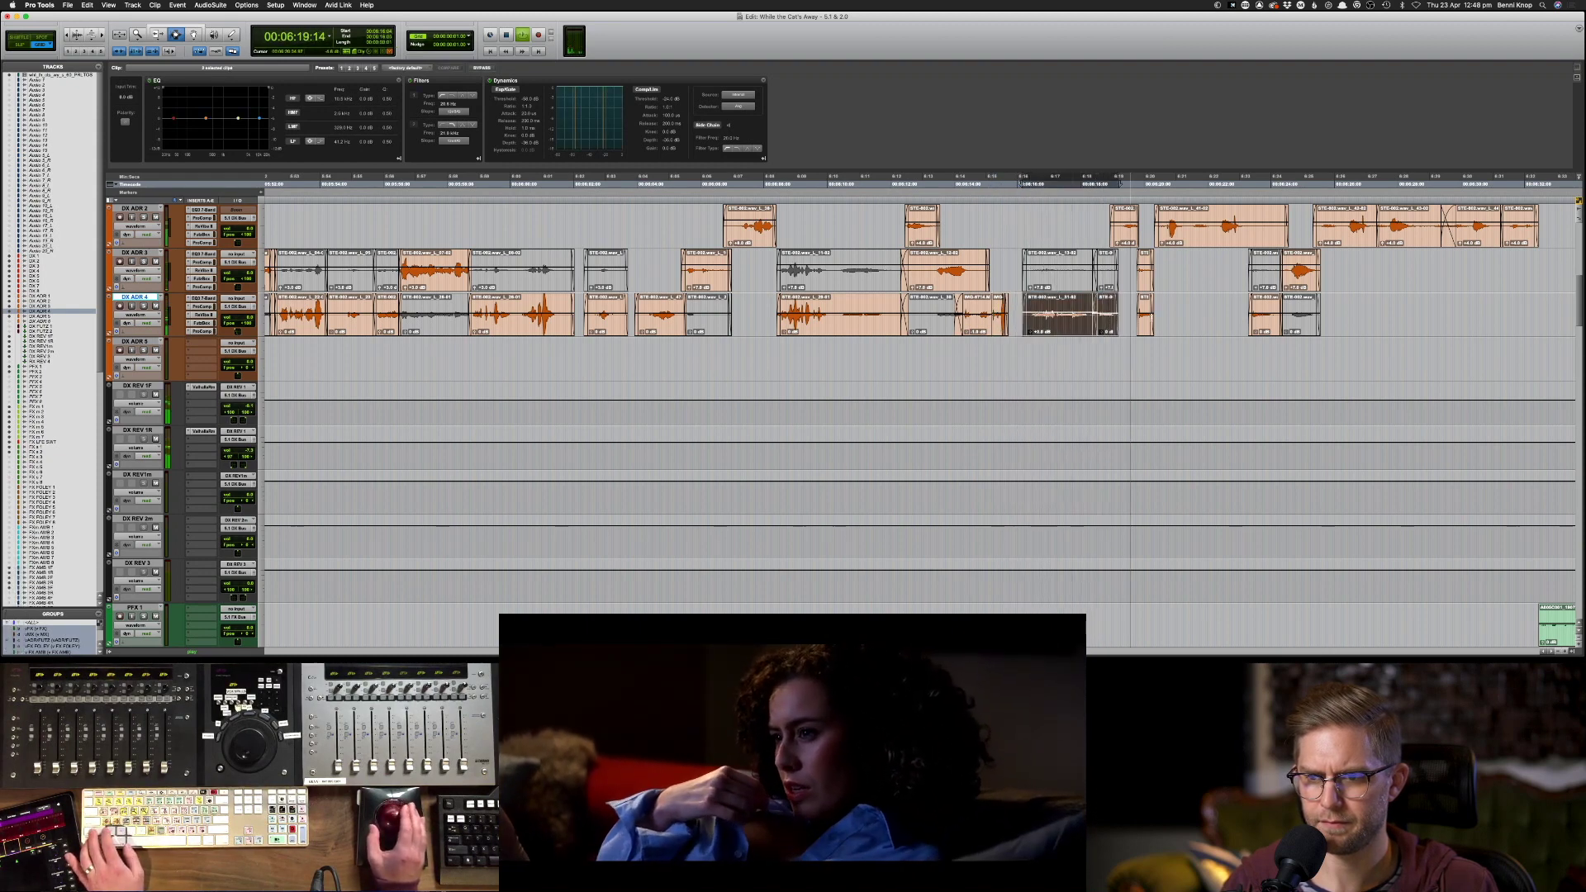
left_click(1158, 315, "shift")
key("super+bracketleft")
key("super+bracketleft")
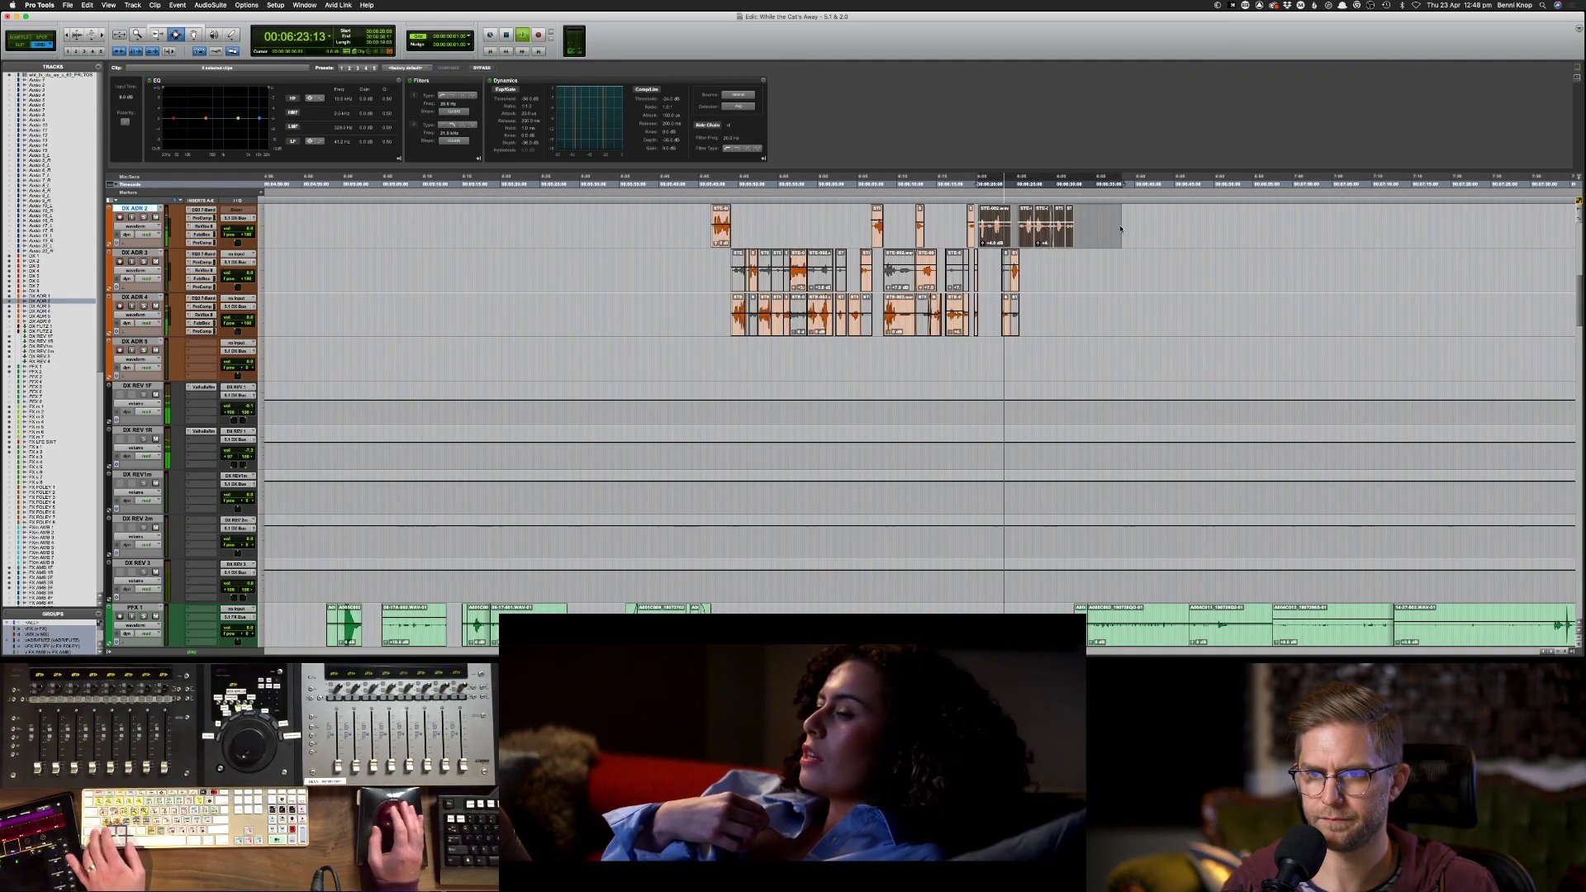
left_click(709, 222)
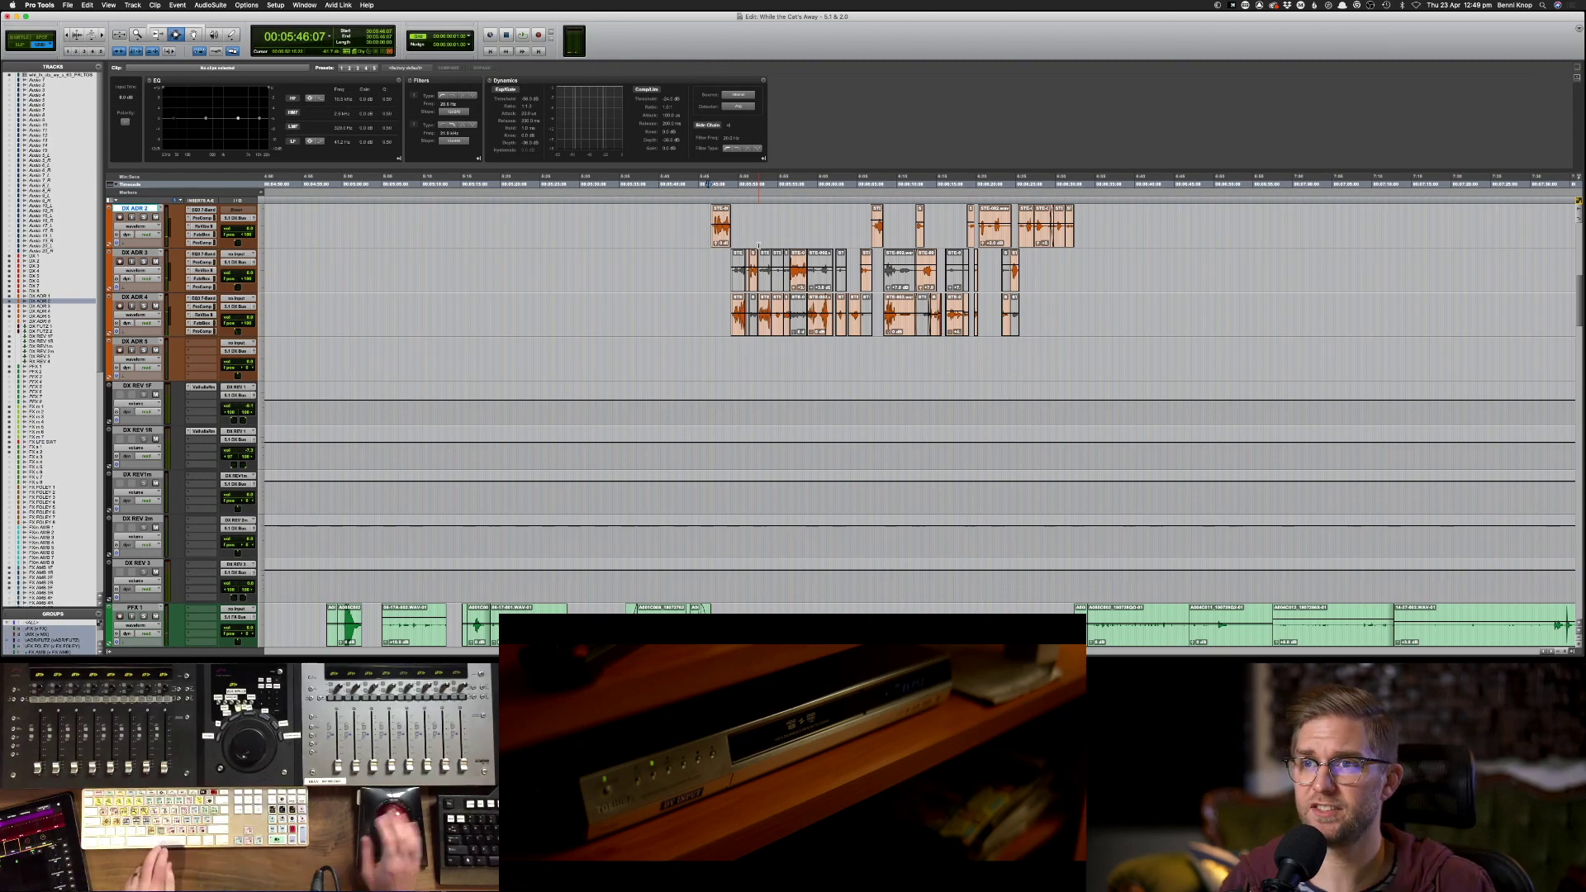
key("space")
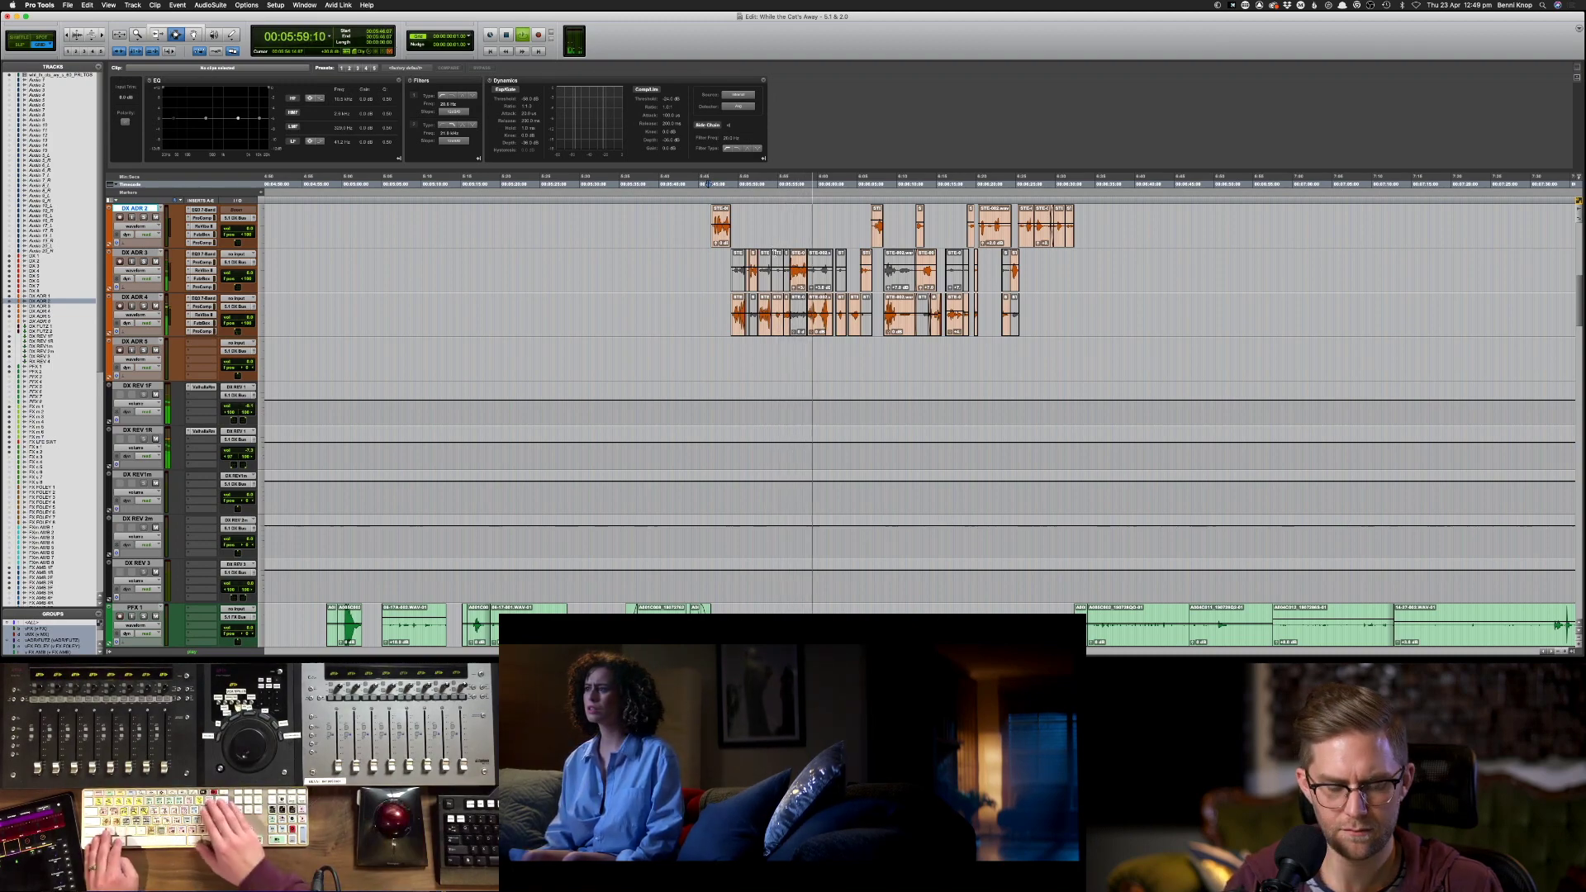
- Review the mixer levels, the DX ADR 3 and 4 clips, and the effects and dialogue tracks during playback
key("super+equal")
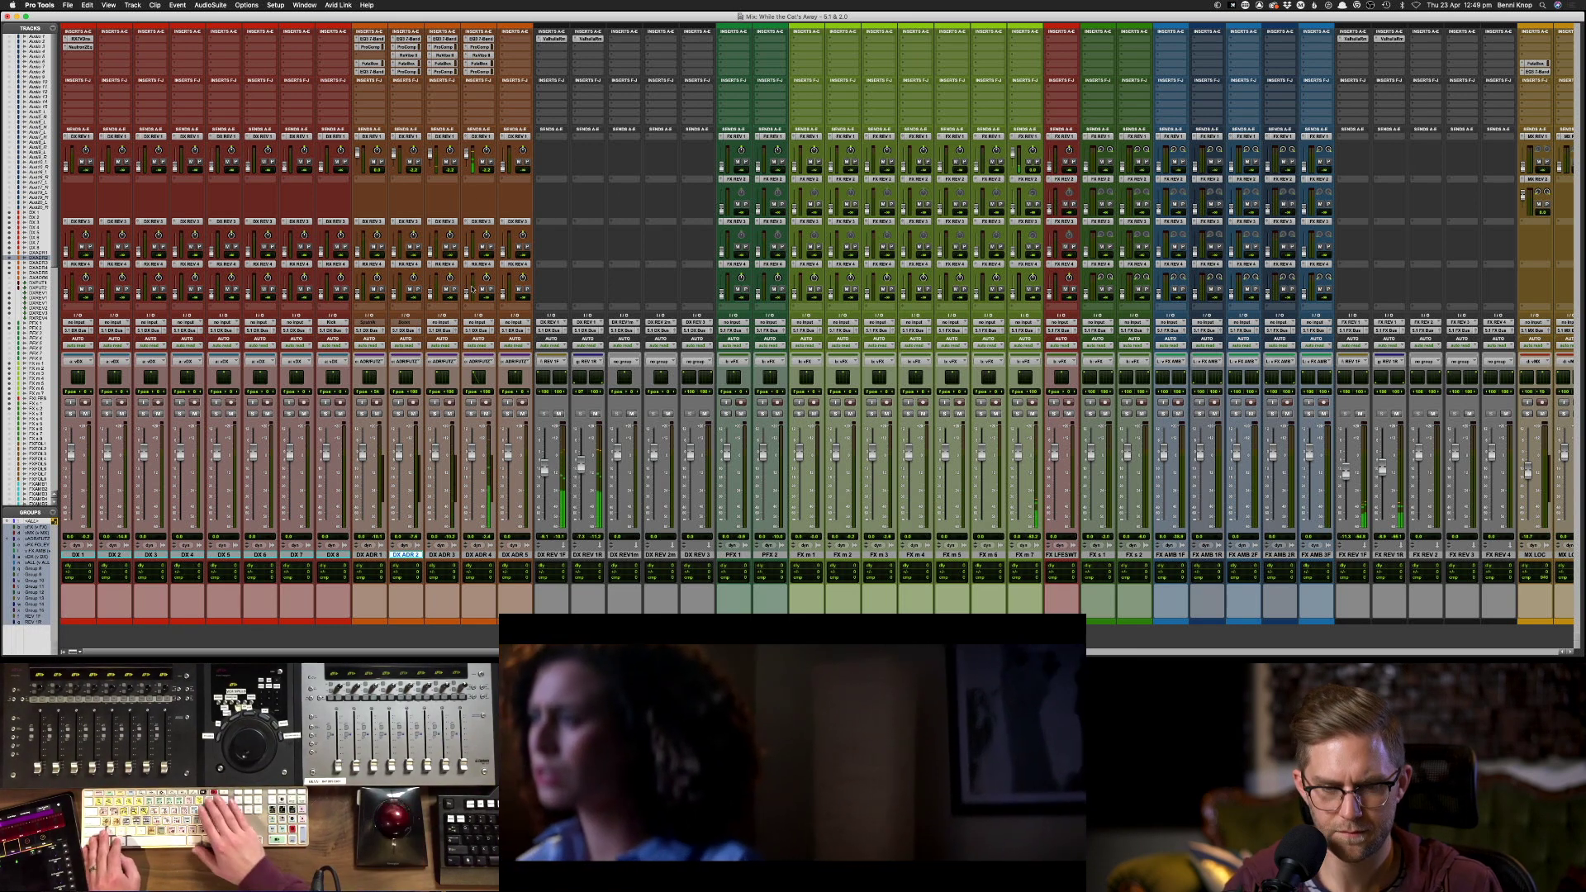
key("super+equal")
left_click_drag(693, 264, 1060, 264)
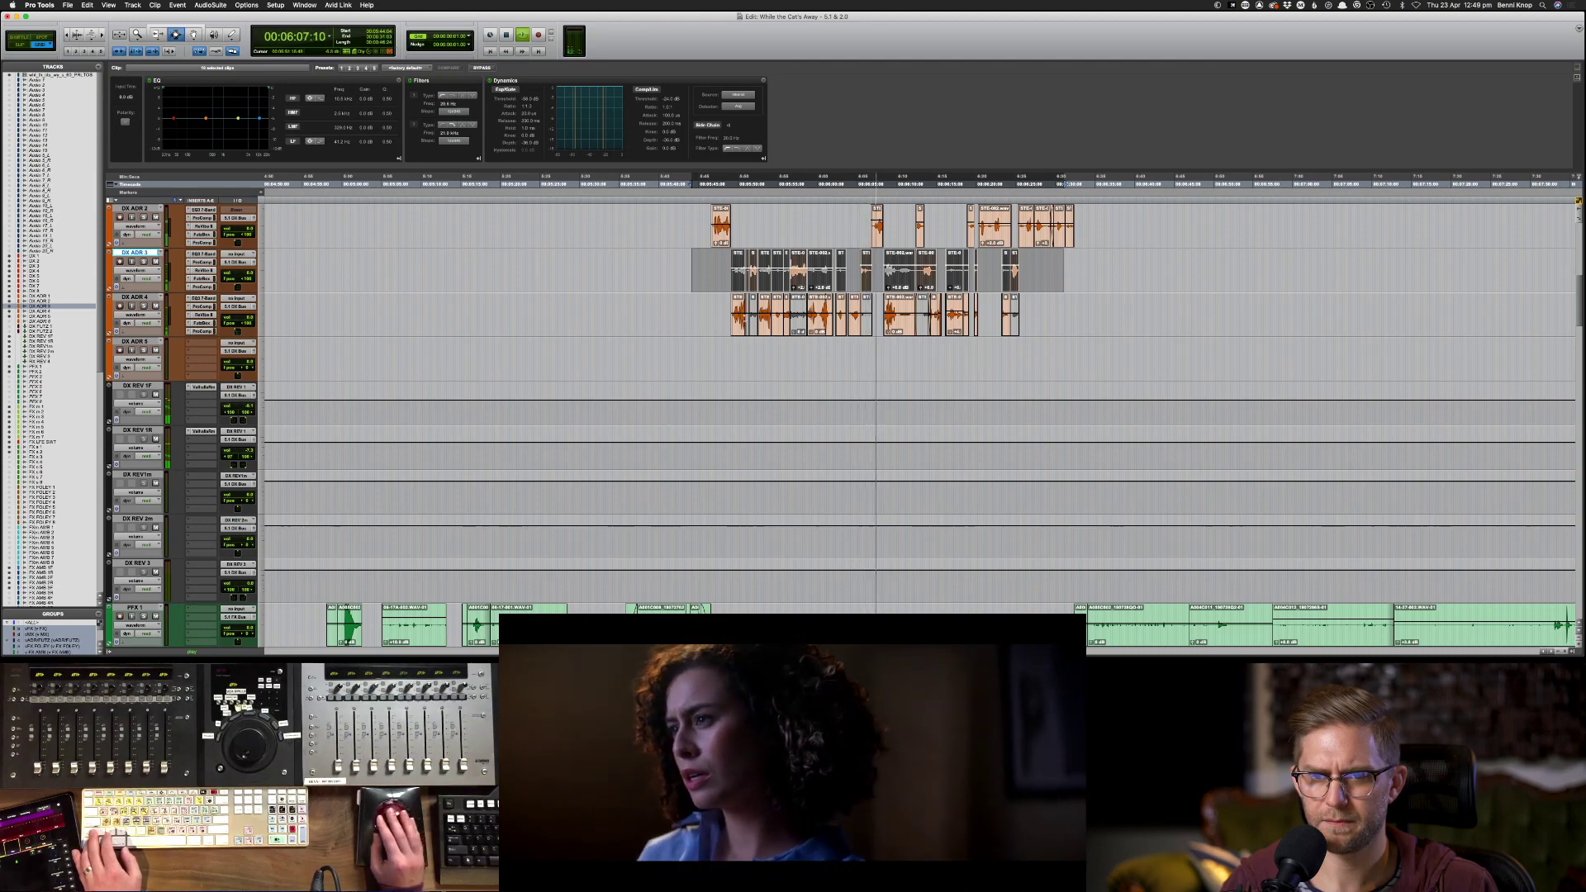
left_click(732, 319)
scroll(731, 320, "down", 2)
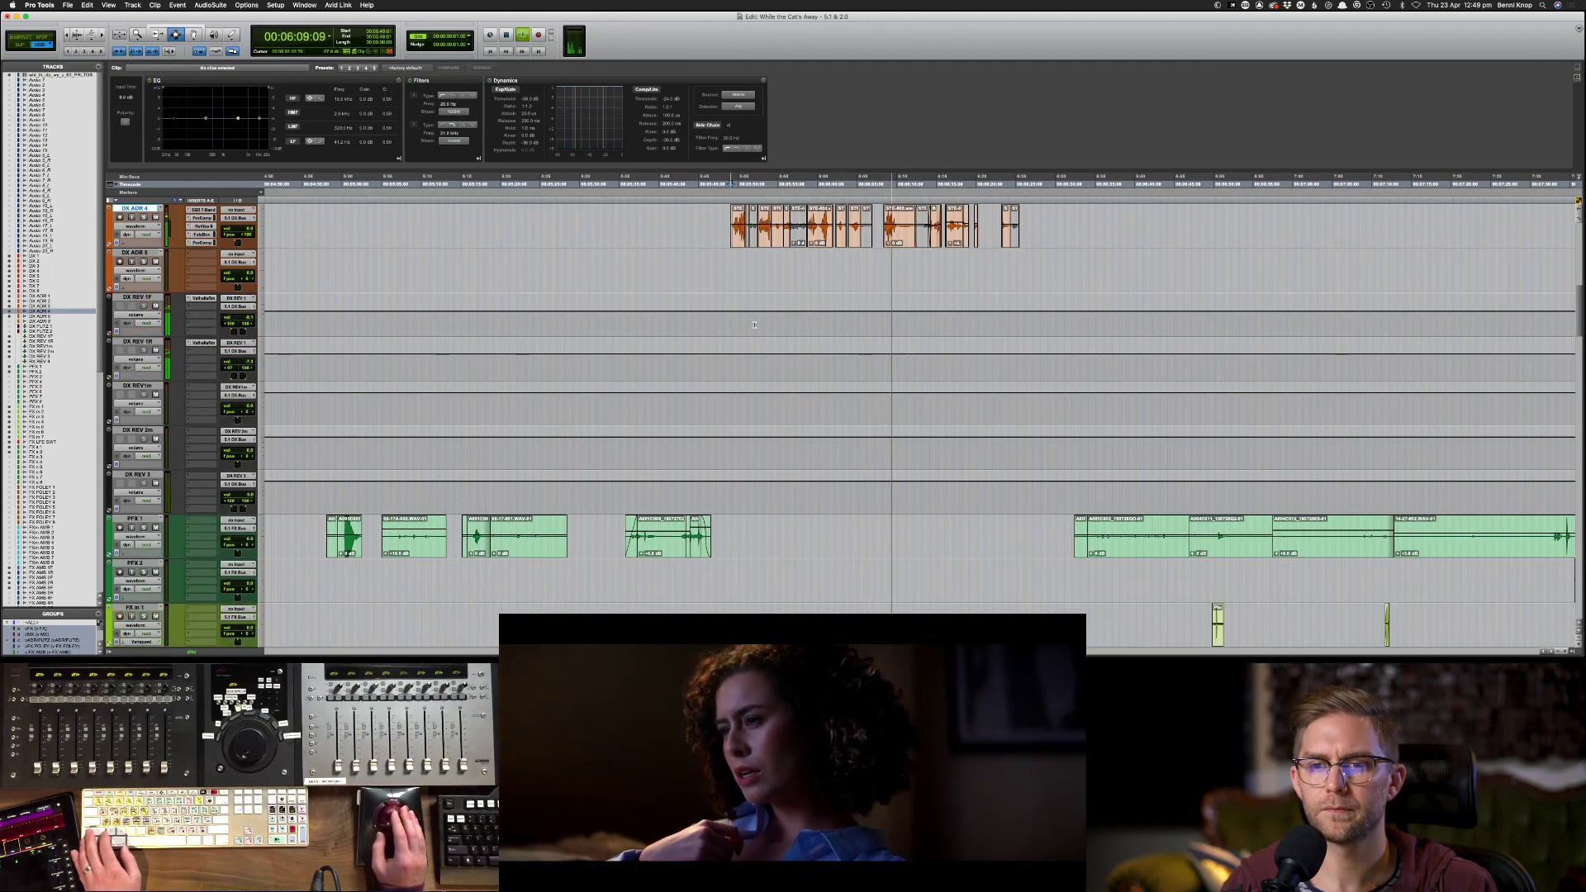
scroll(768, 326, "down", 3)
scroll(768, 326, "down", 5)
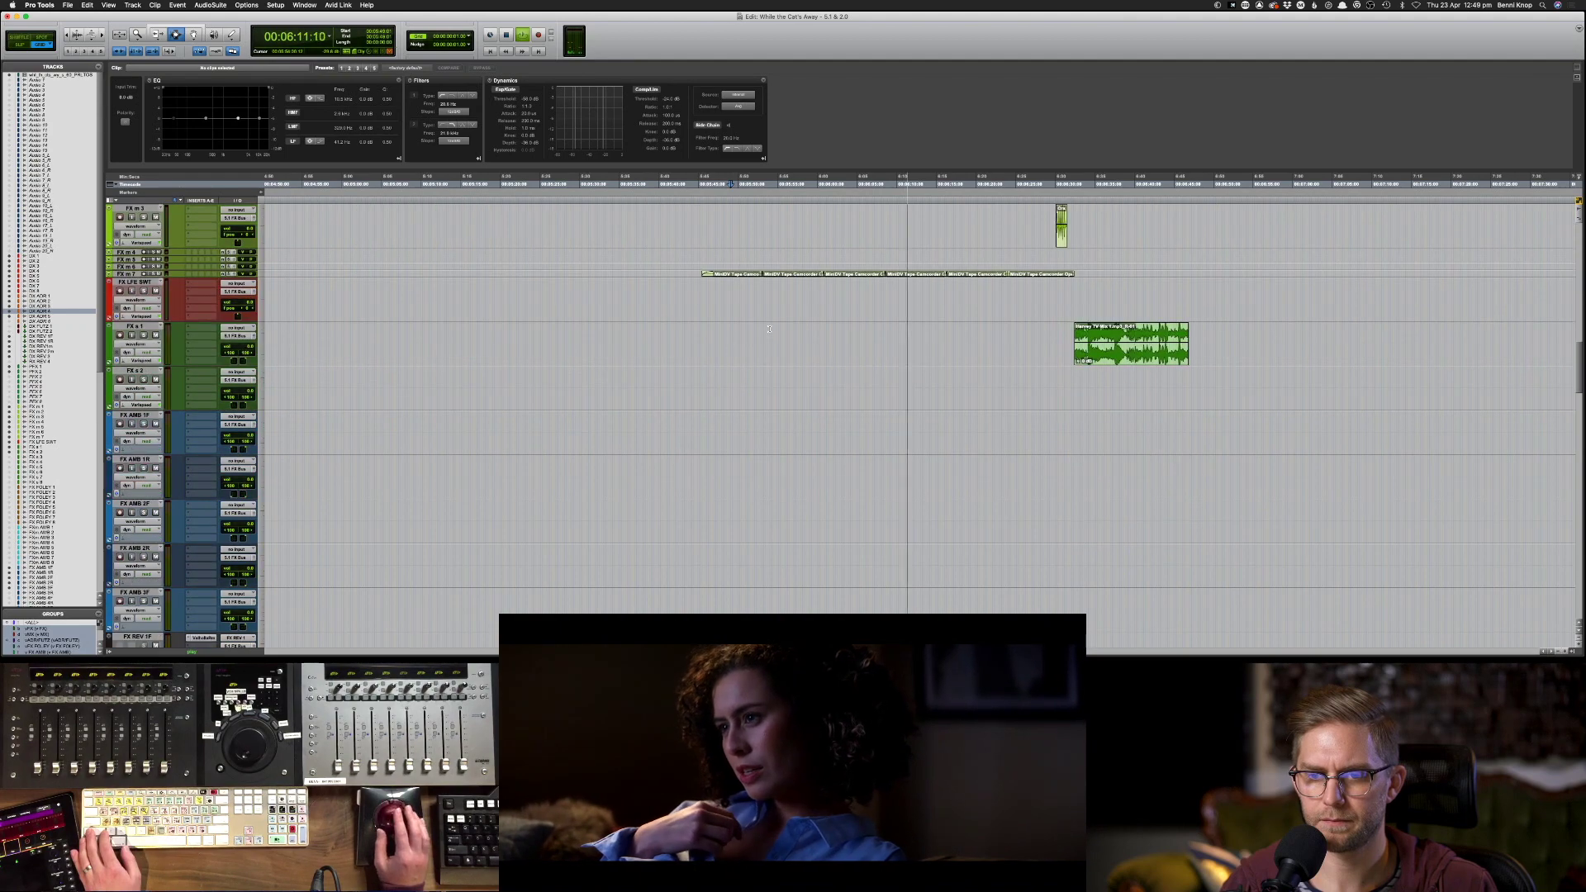
scroll(765, 331, "up", 6)
scroll(765, 330, "up", 10)
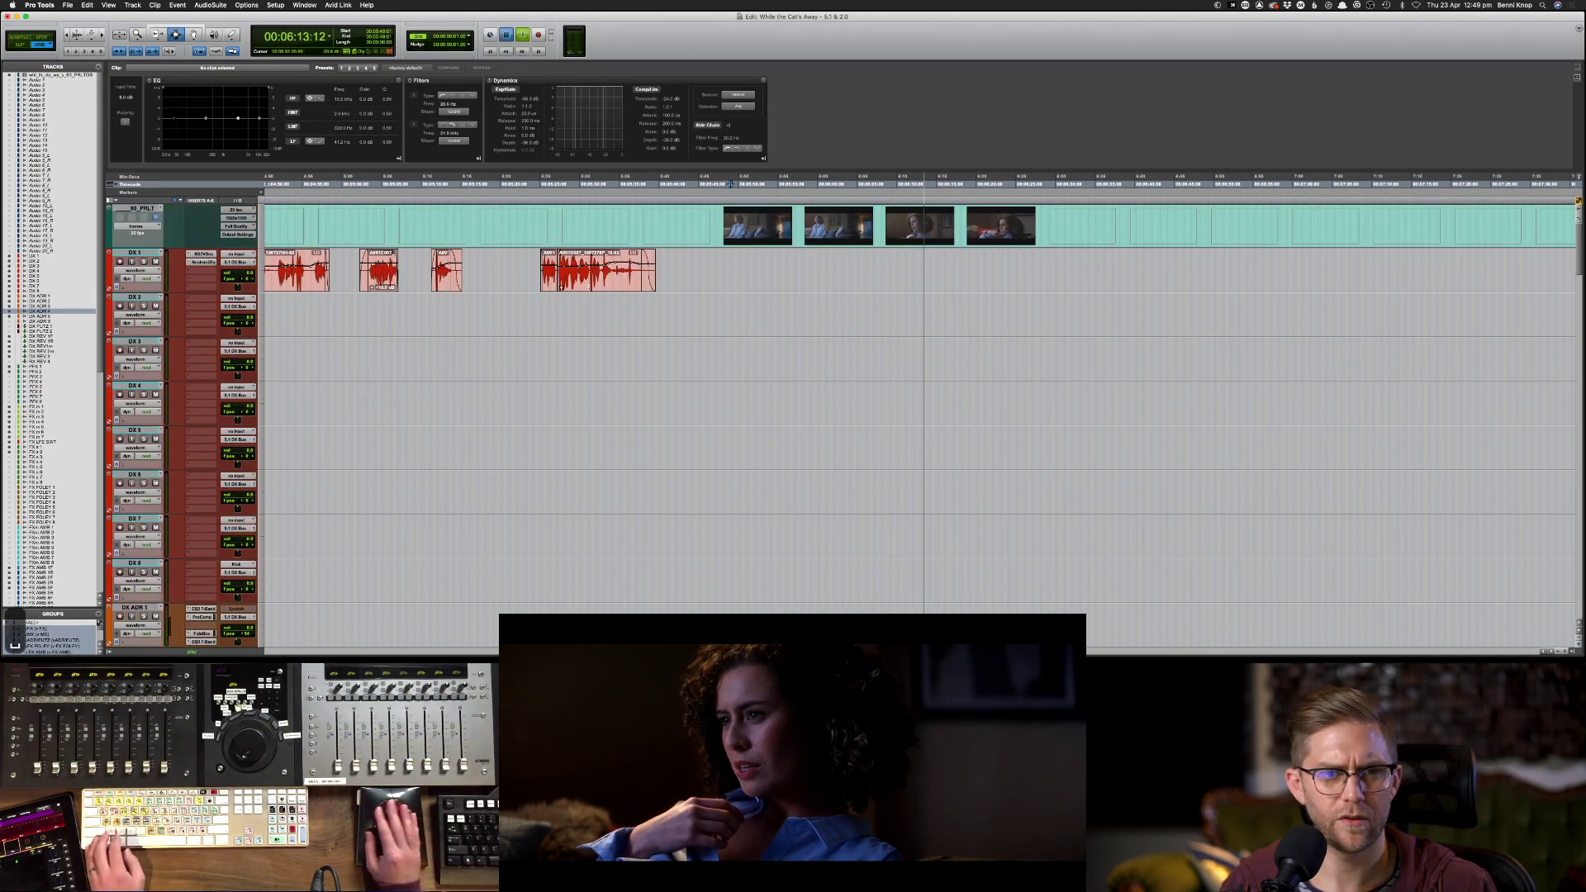
key("space")
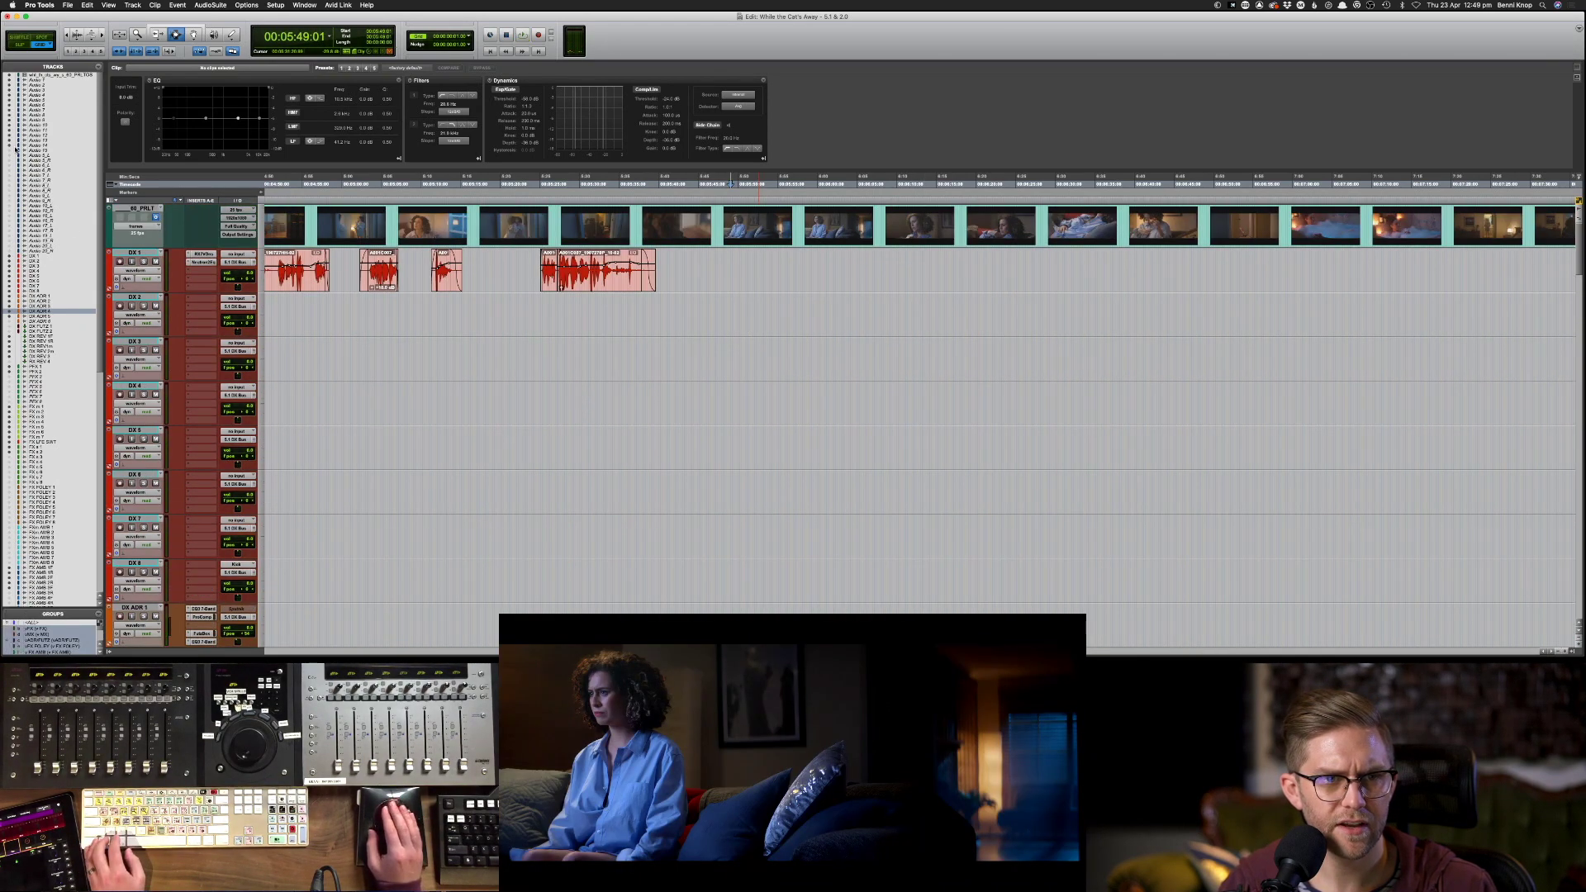
- Recall memory location 1 to inspect the original production audio tracks, and recall location 2 to return to the ADR tracks
key("period")
key("1")
key("period")
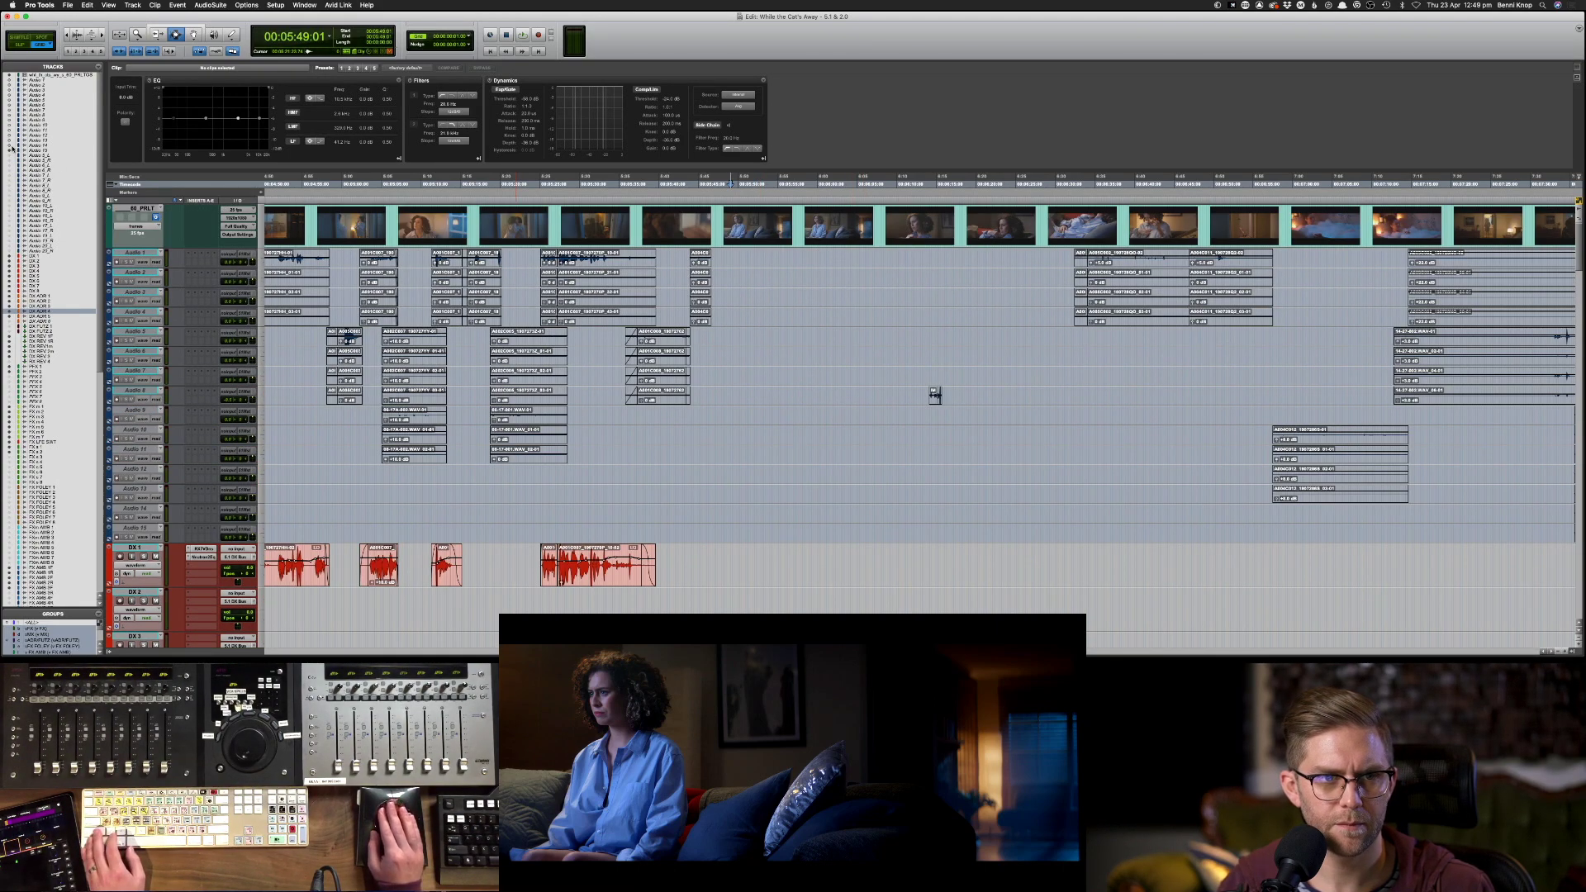
key("period")
key("2")
key("period")
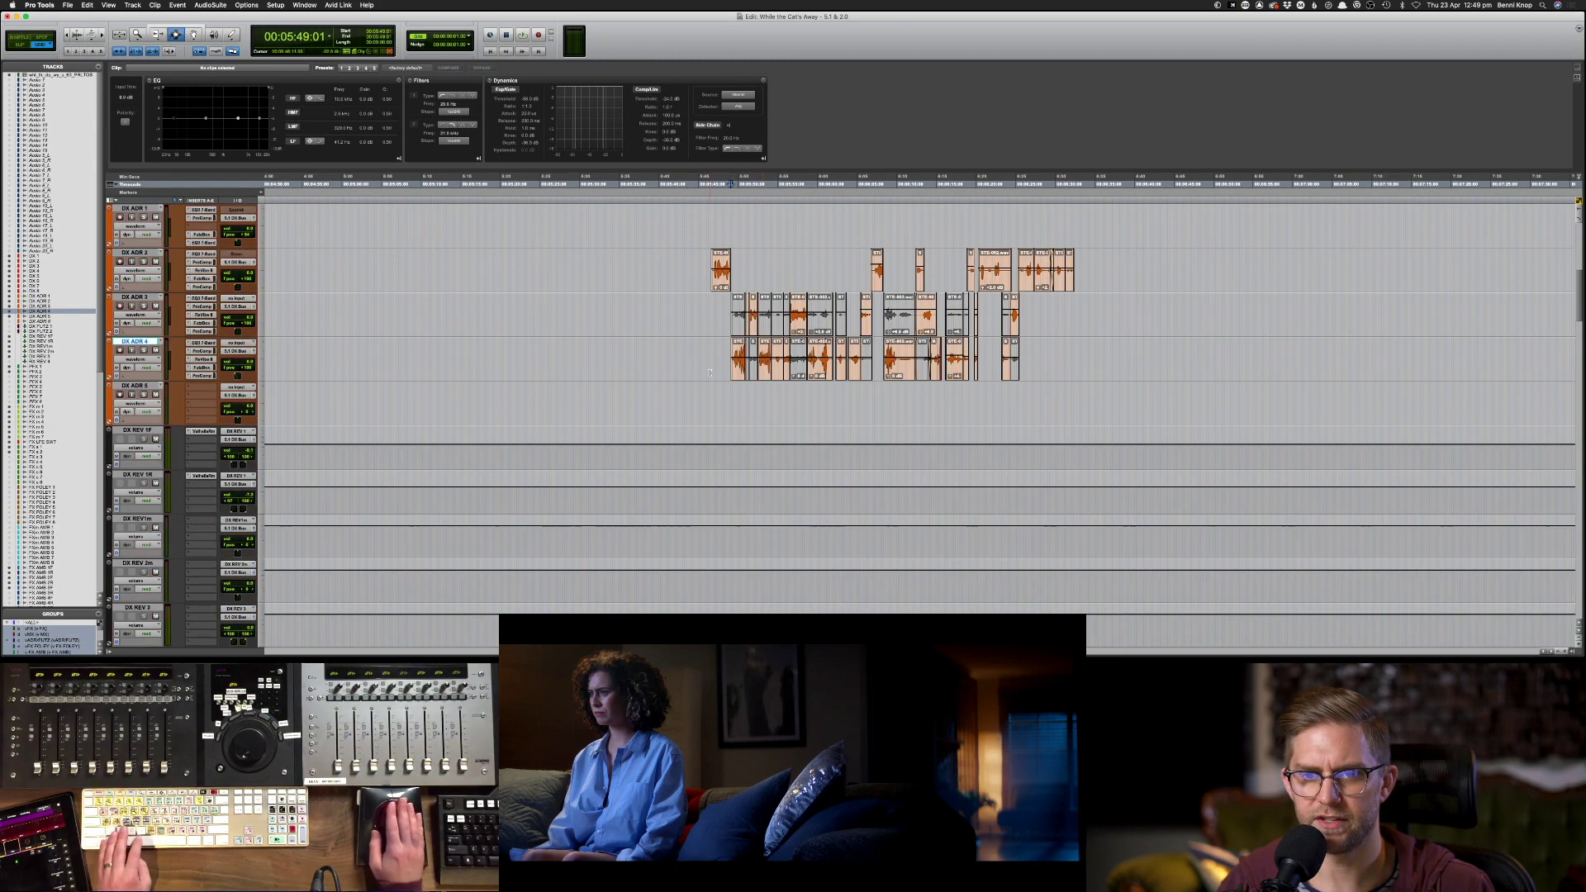
- Play the lead-in to the television scene from 00:05:44:04, up to the first DX ADR 2 clip
key("space")
key("super+bracketleft")
key("super+bracketleft")
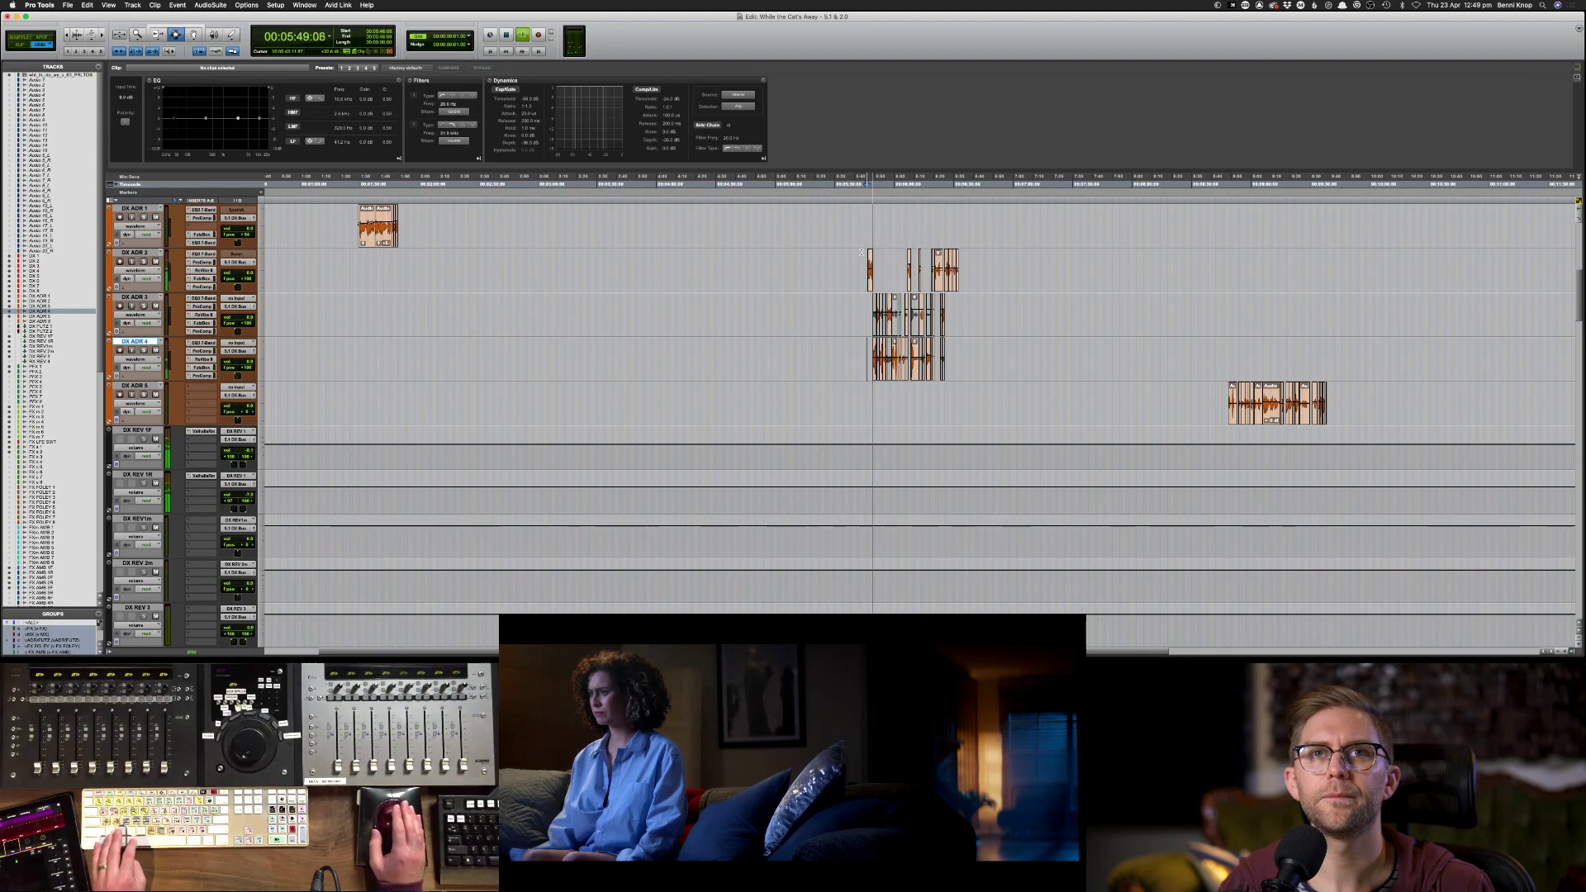
left_click(862, 252)
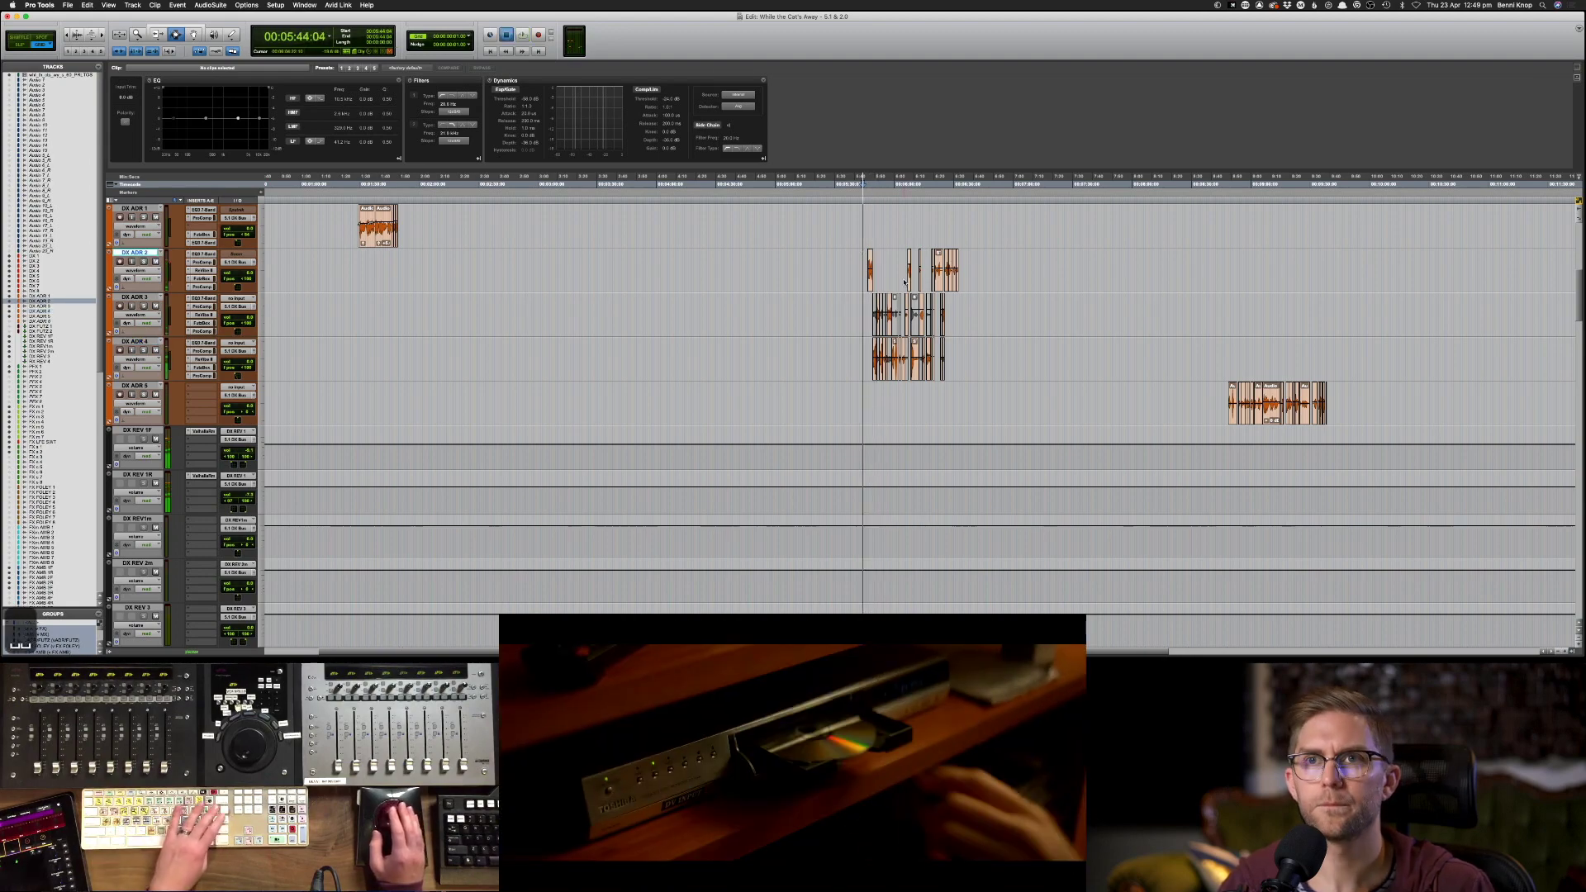
key("space")
key("super+bracketright")
key("super+bracketright")
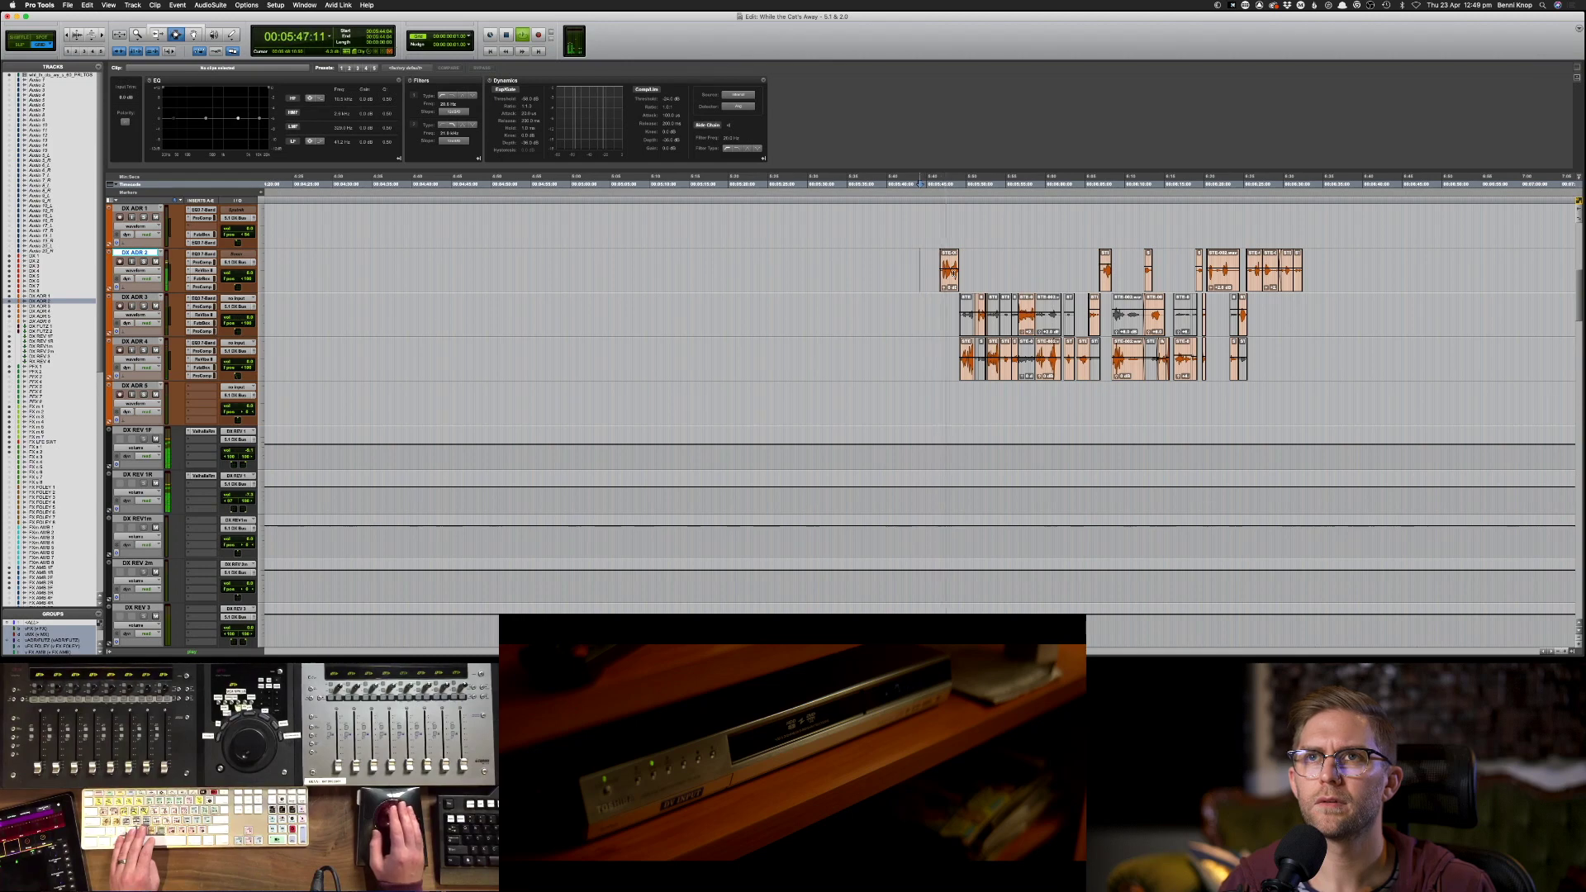
- Show the front pan automation on the tracks, centre it across the first television clip on DX ADR 2, and play the clip
left_click(949, 269)
key("space")
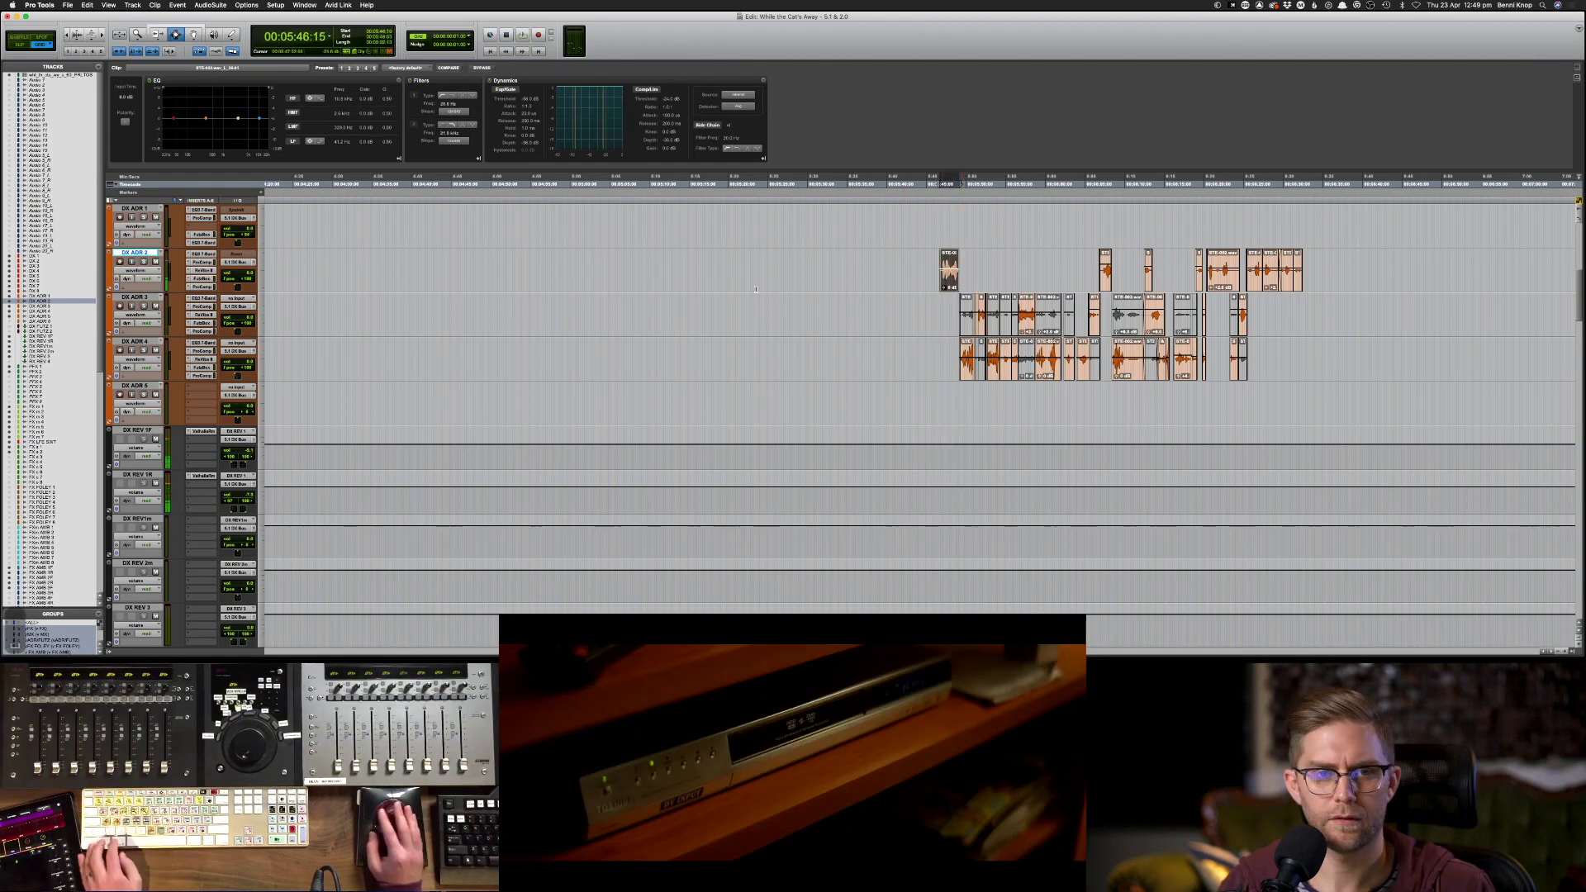
key("ctrl+super+Right")
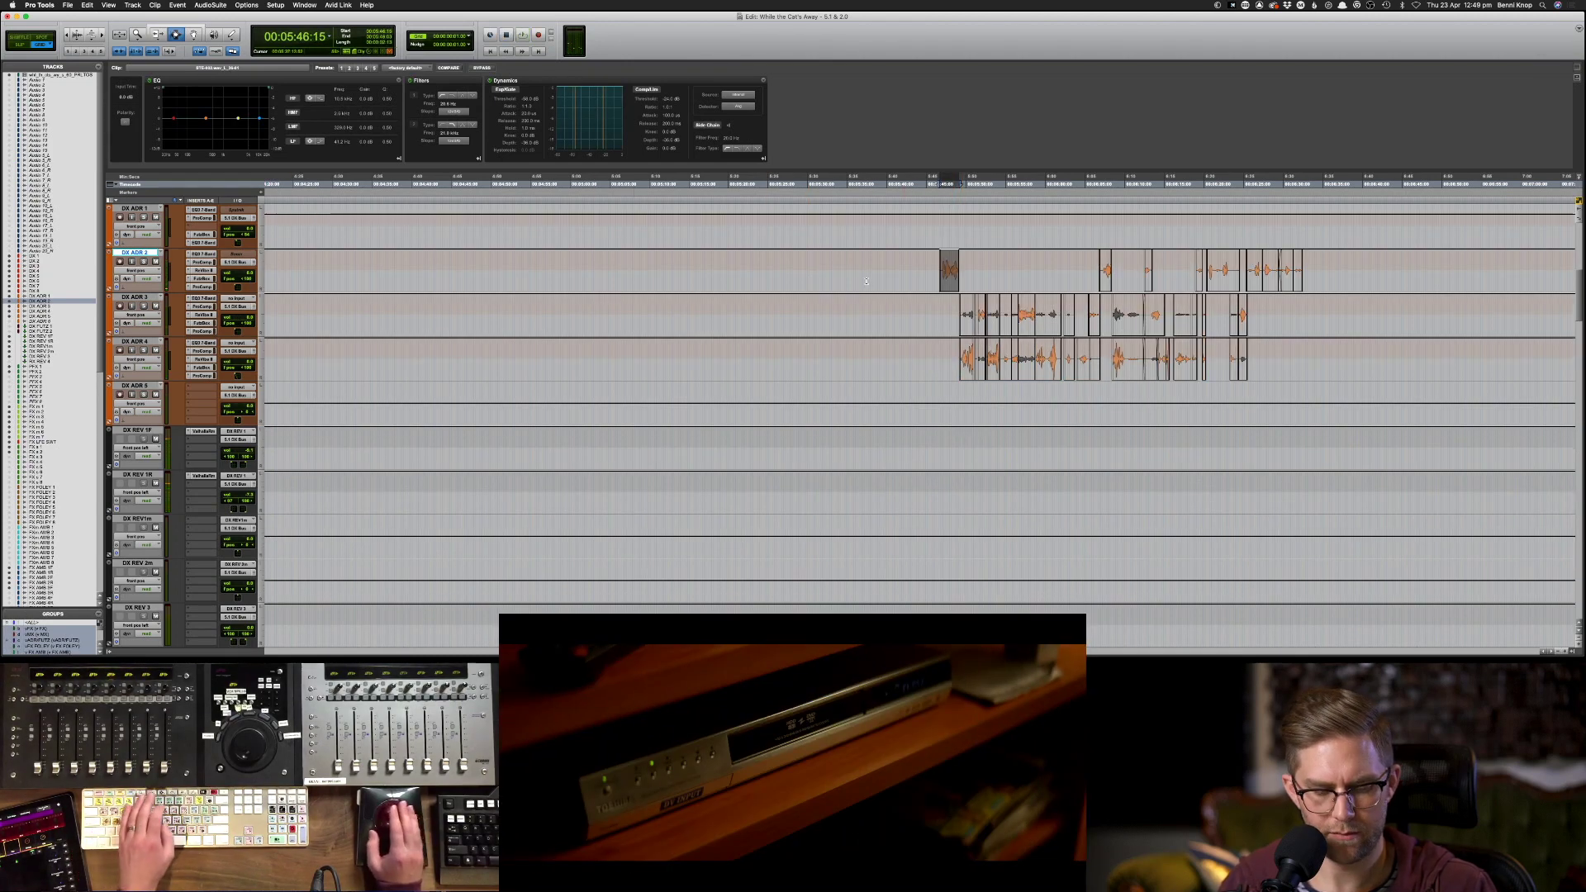
key("space")
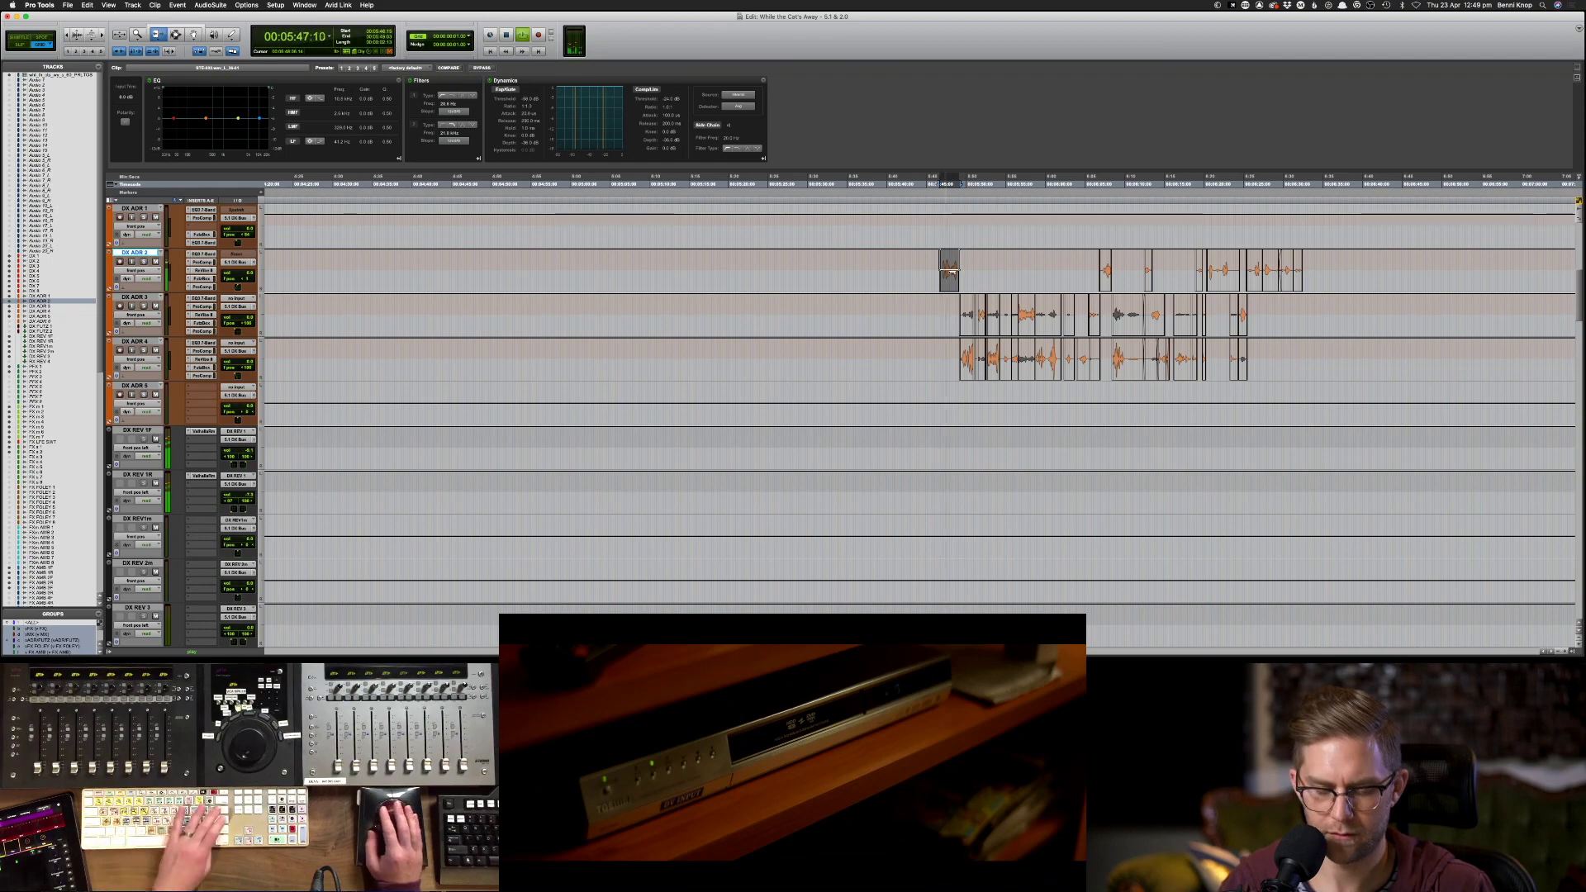
- Pan the second half of that DX ADR 2 clip back to the side from the picture cut at 00:05:48:00, and play the change
key("super+bracketright")
key("super+bracketright")
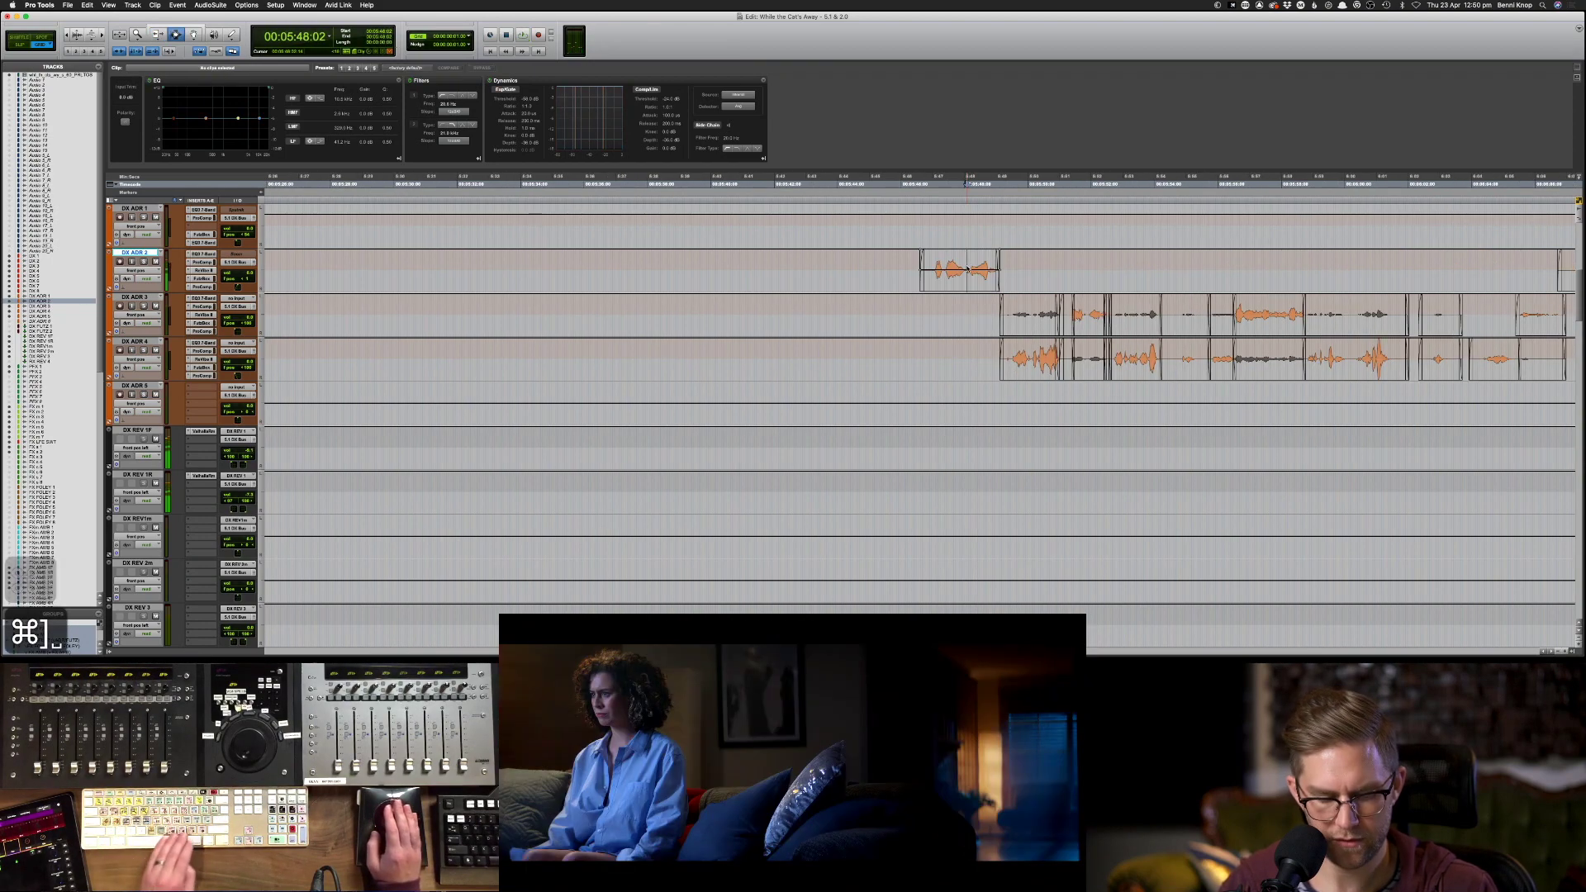
key("space")
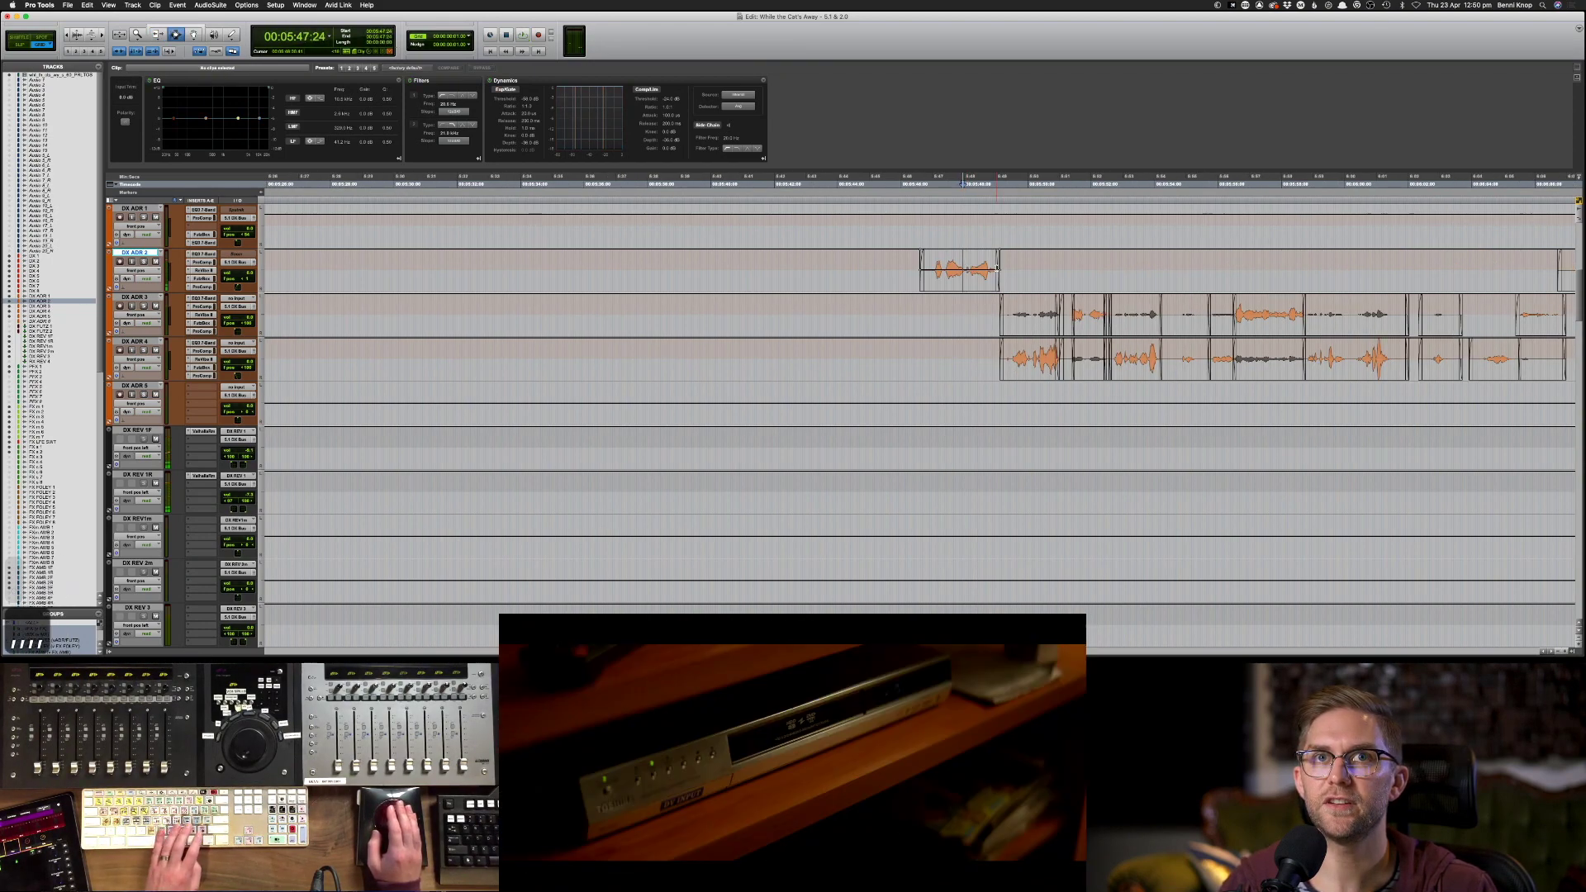
left_click_drag(964, 271, 1021, 271)
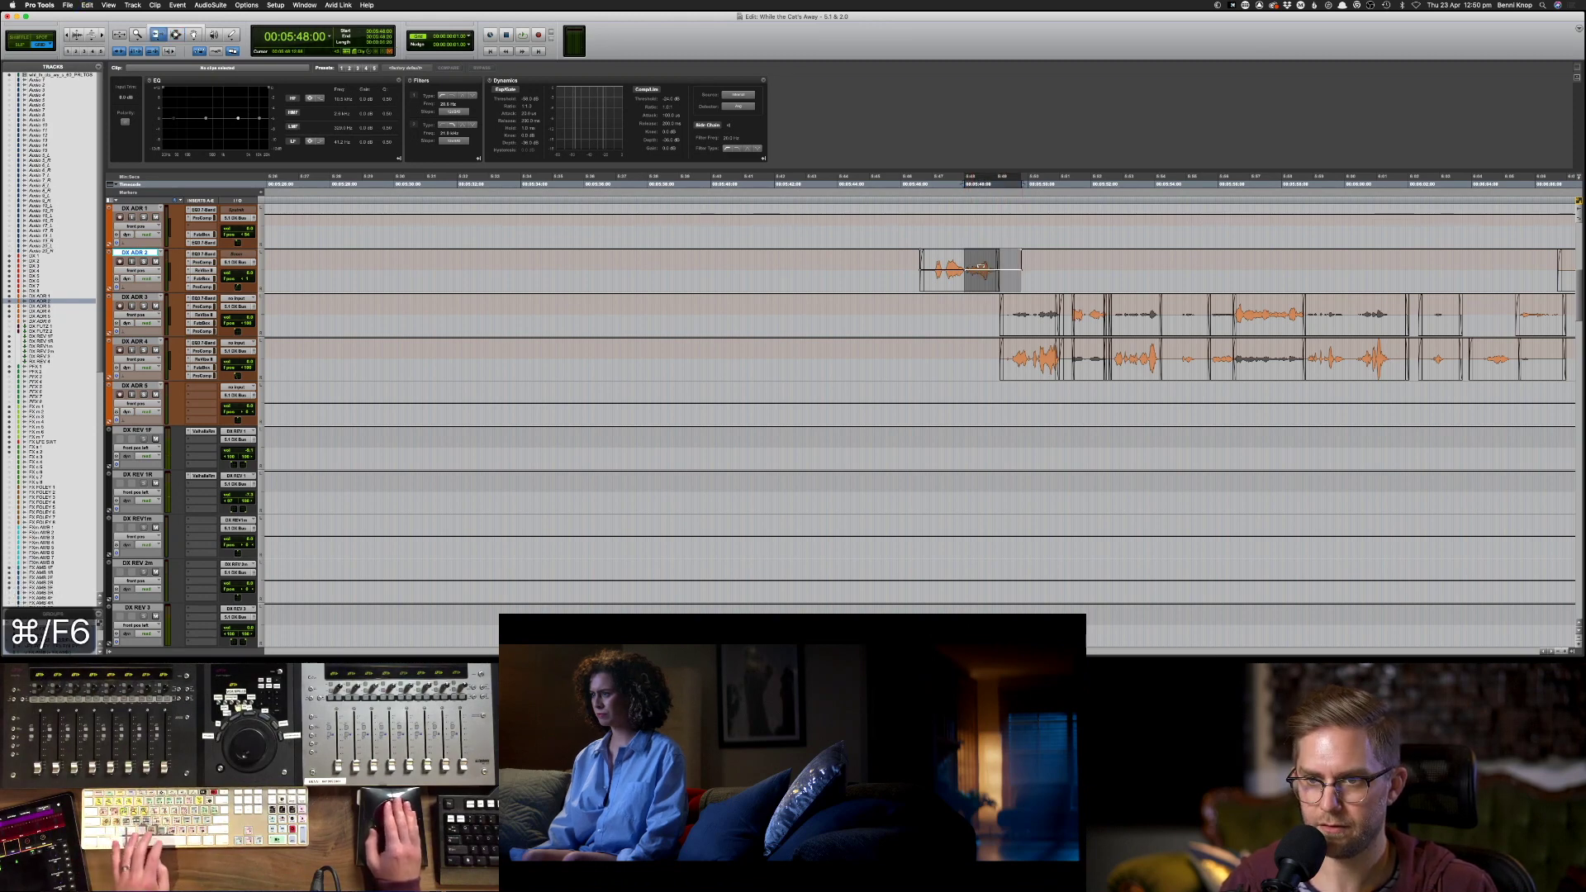
key("F6")
key("space")
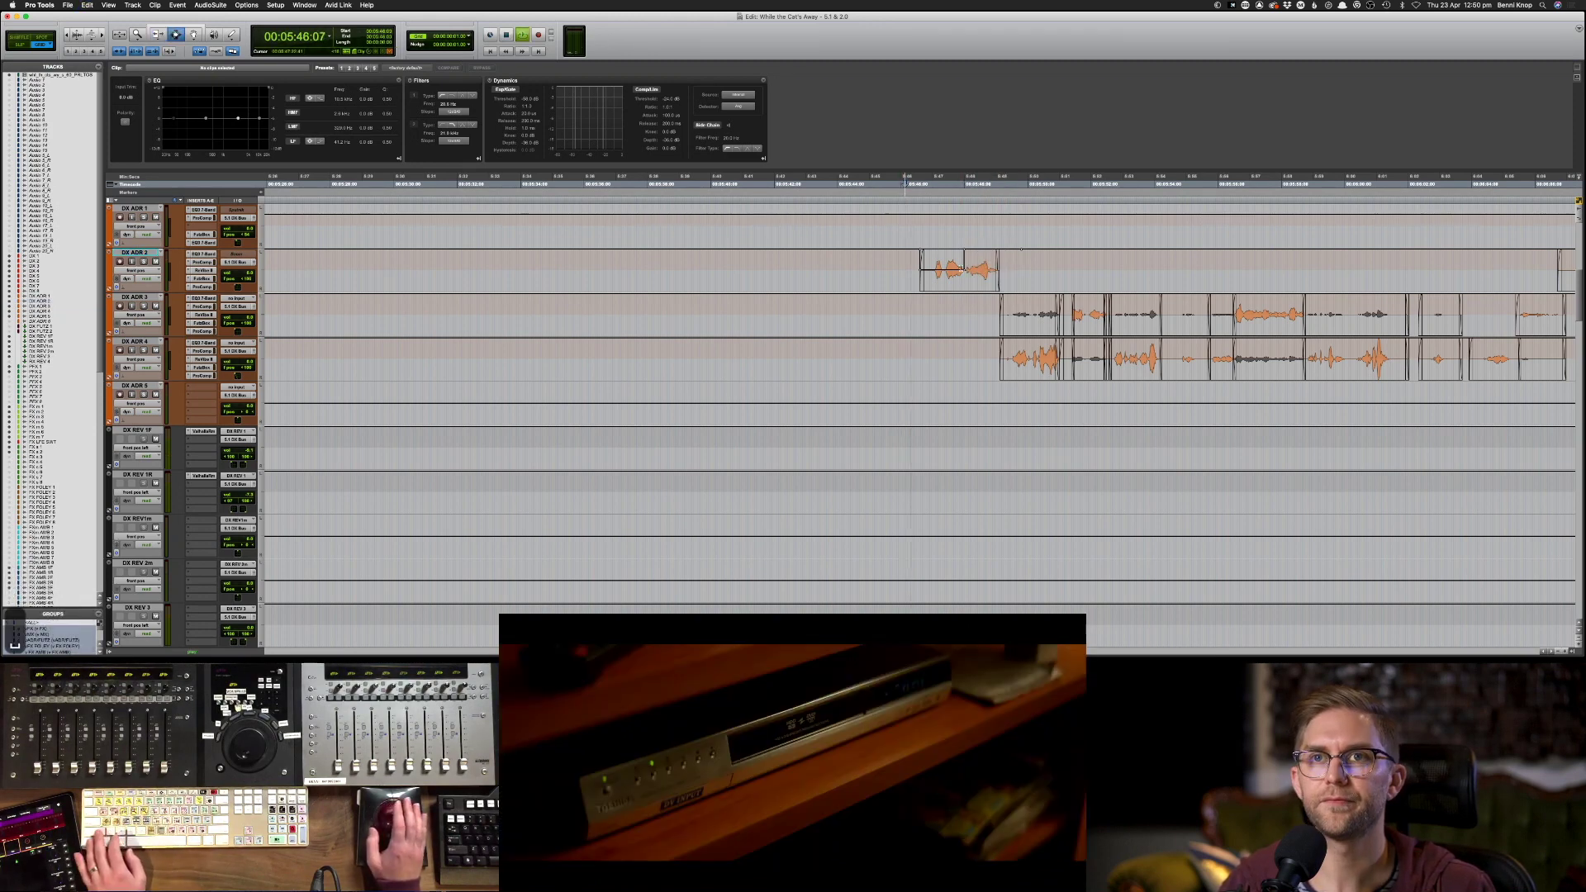
key("F8")
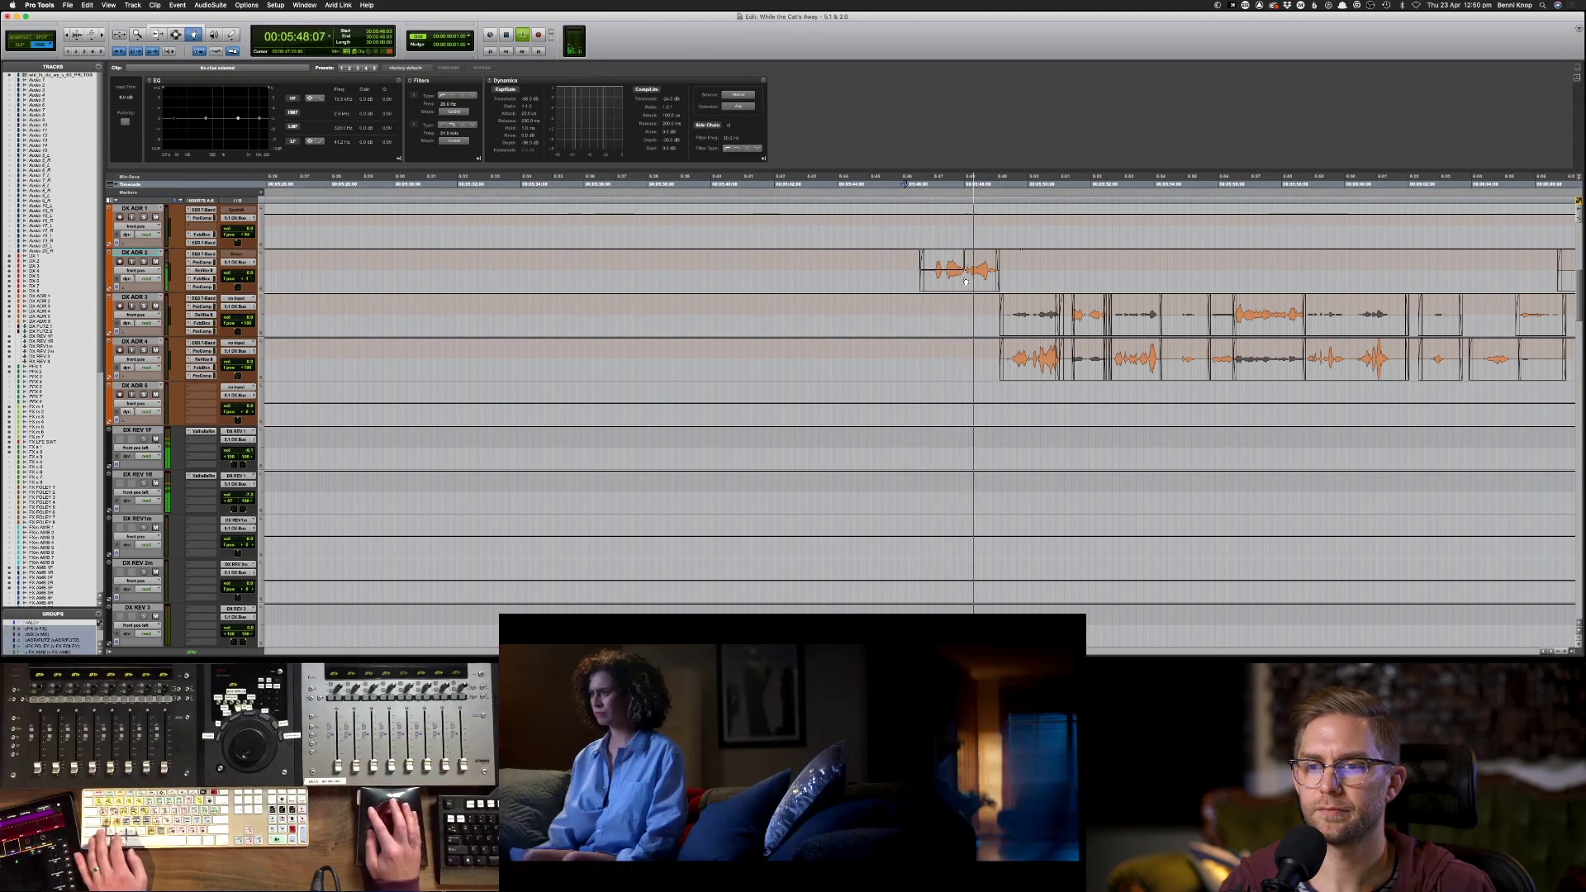
key("space")
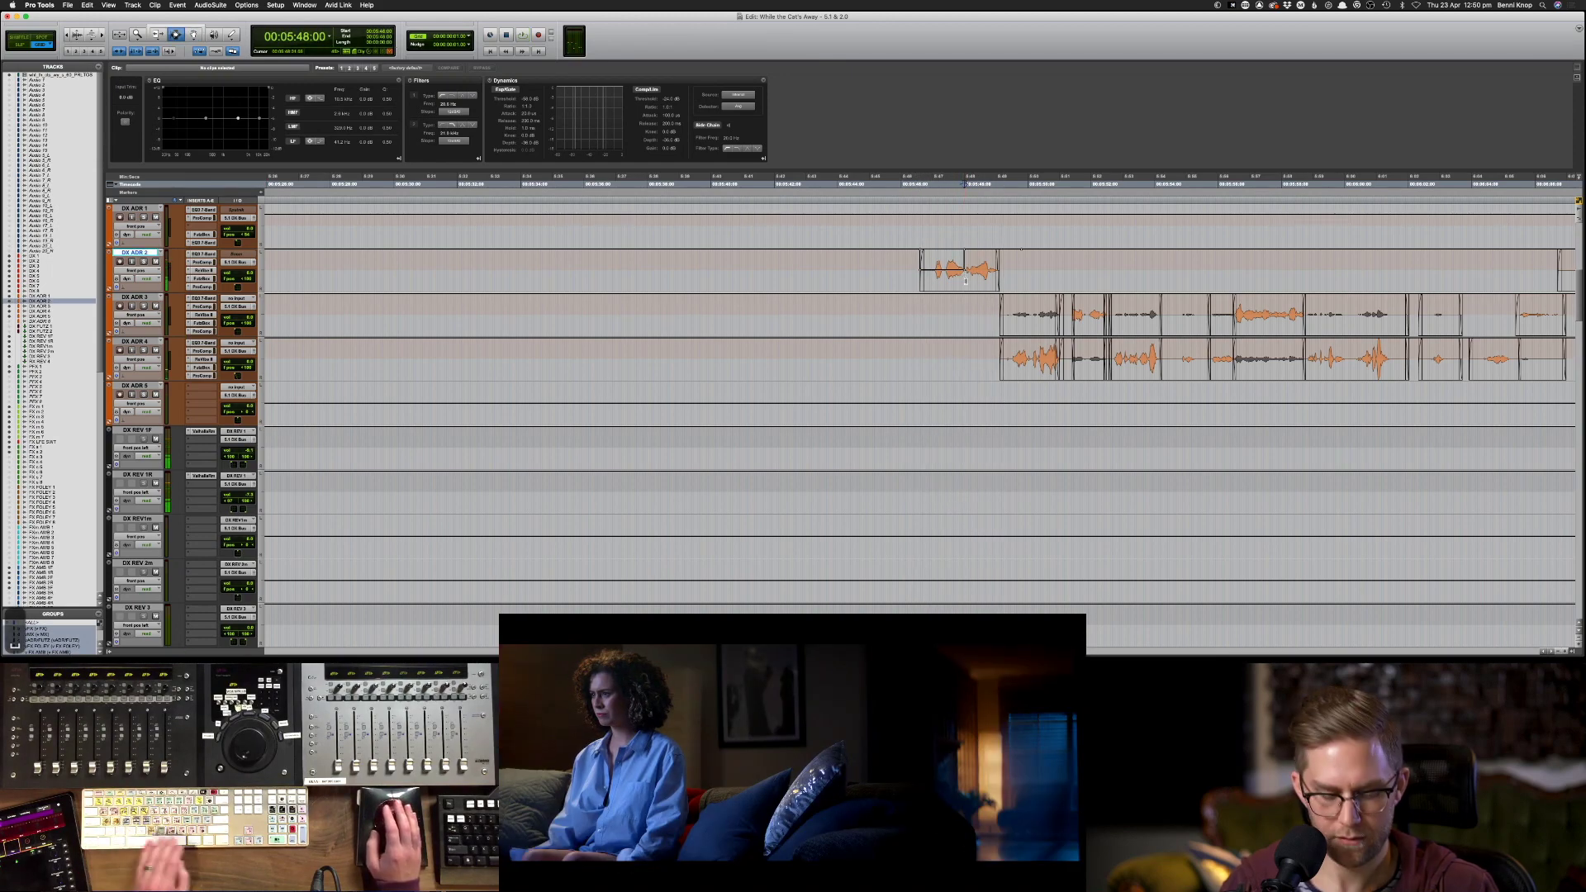
- Enlarge the FX m 7 track, centre the front pan of its opening section up to the 00:05:48:00 picture cut, and play it
scroll(983, 286, "down", 5)
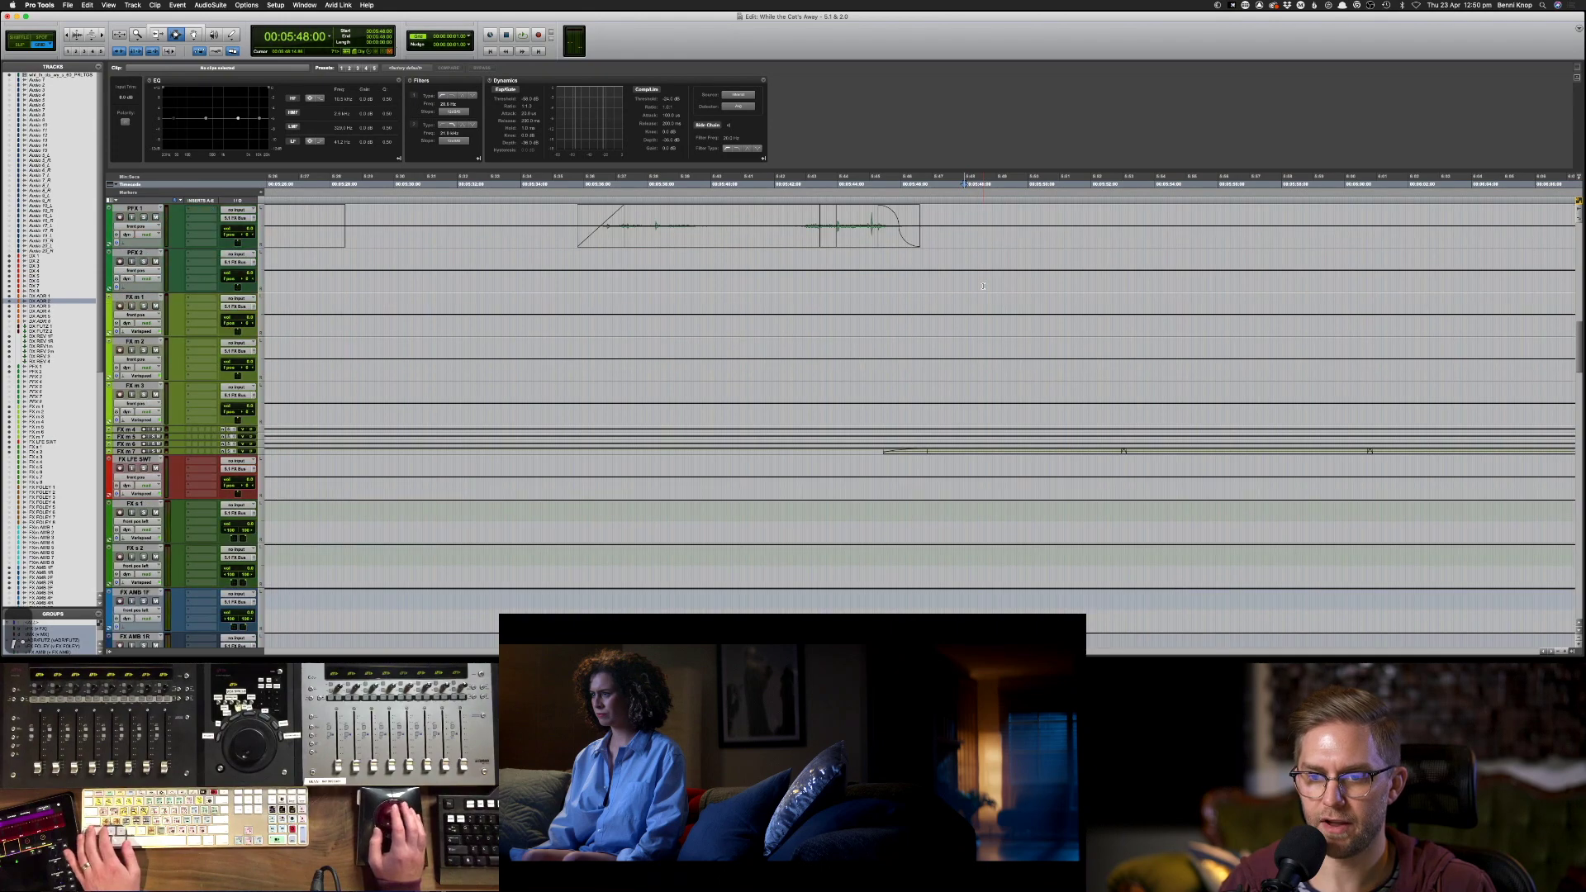
key("semicolon")
key("semicolon")
key("semicolon")
key("semicolon")
key("semicolon")
key("semicolon")
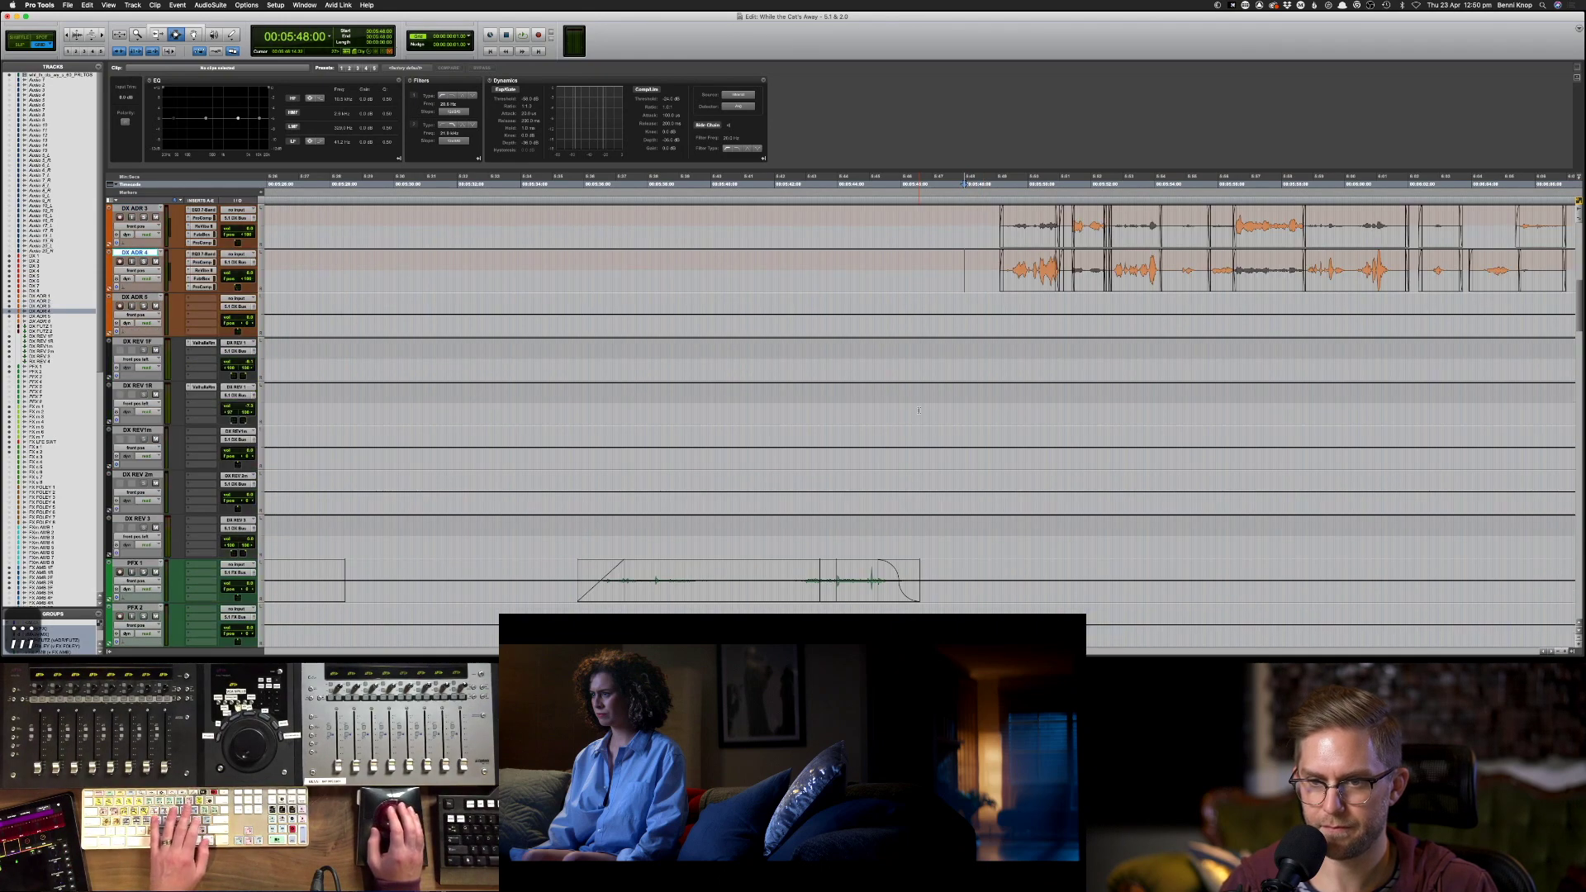
key("semicolon")
key("semicolon")
key("semicolon")
key("semicolon")
key("semicolon")
key("semicolon")
key("semicolon")
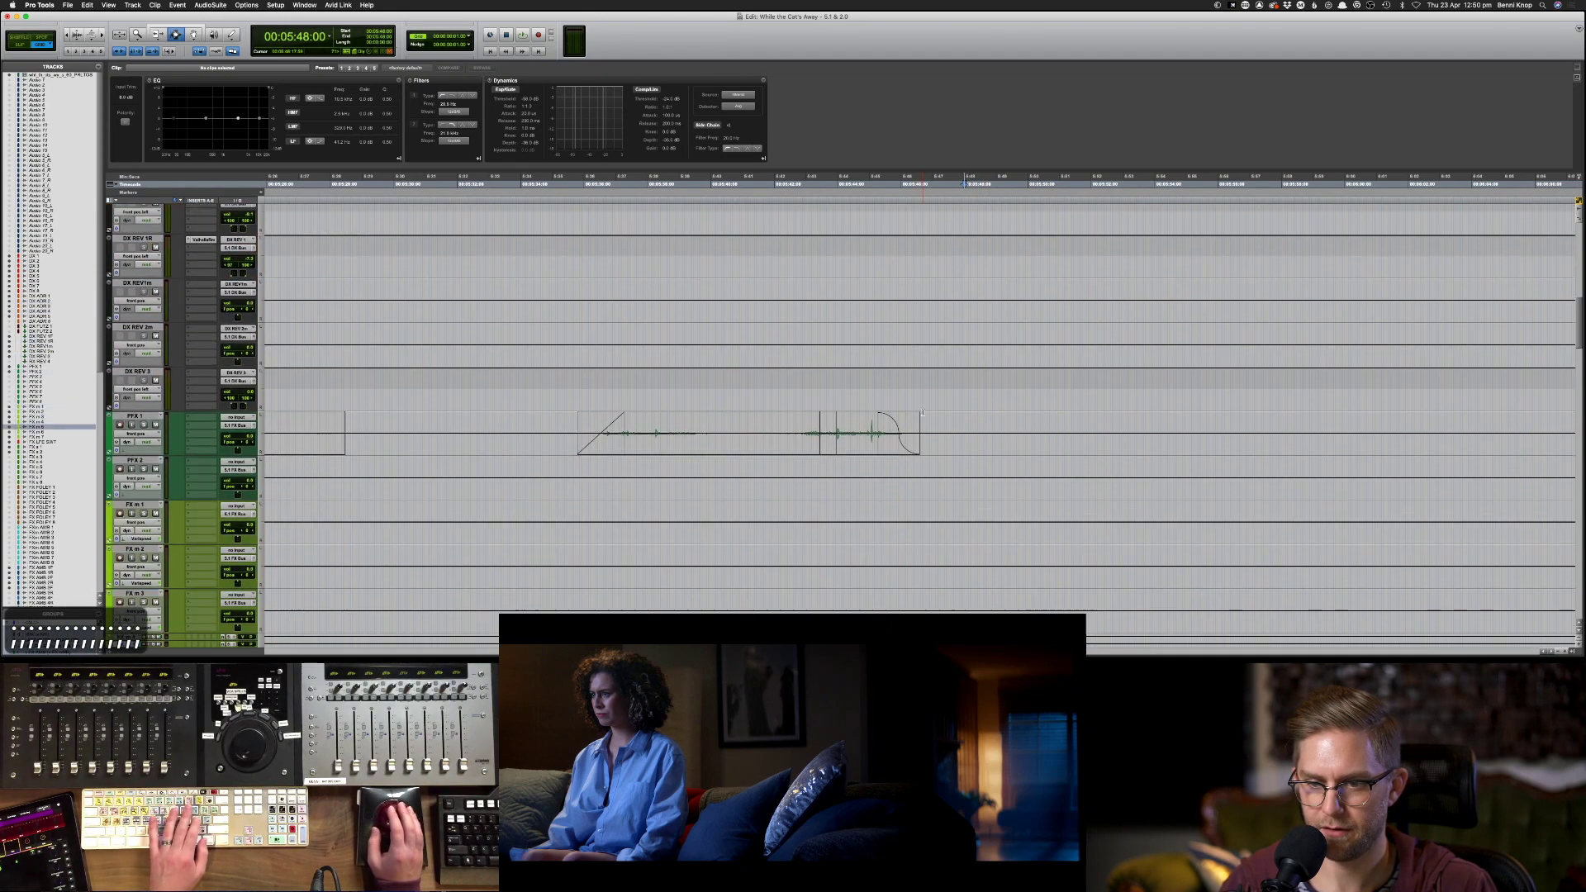
key("p")
key("p")
key("p")
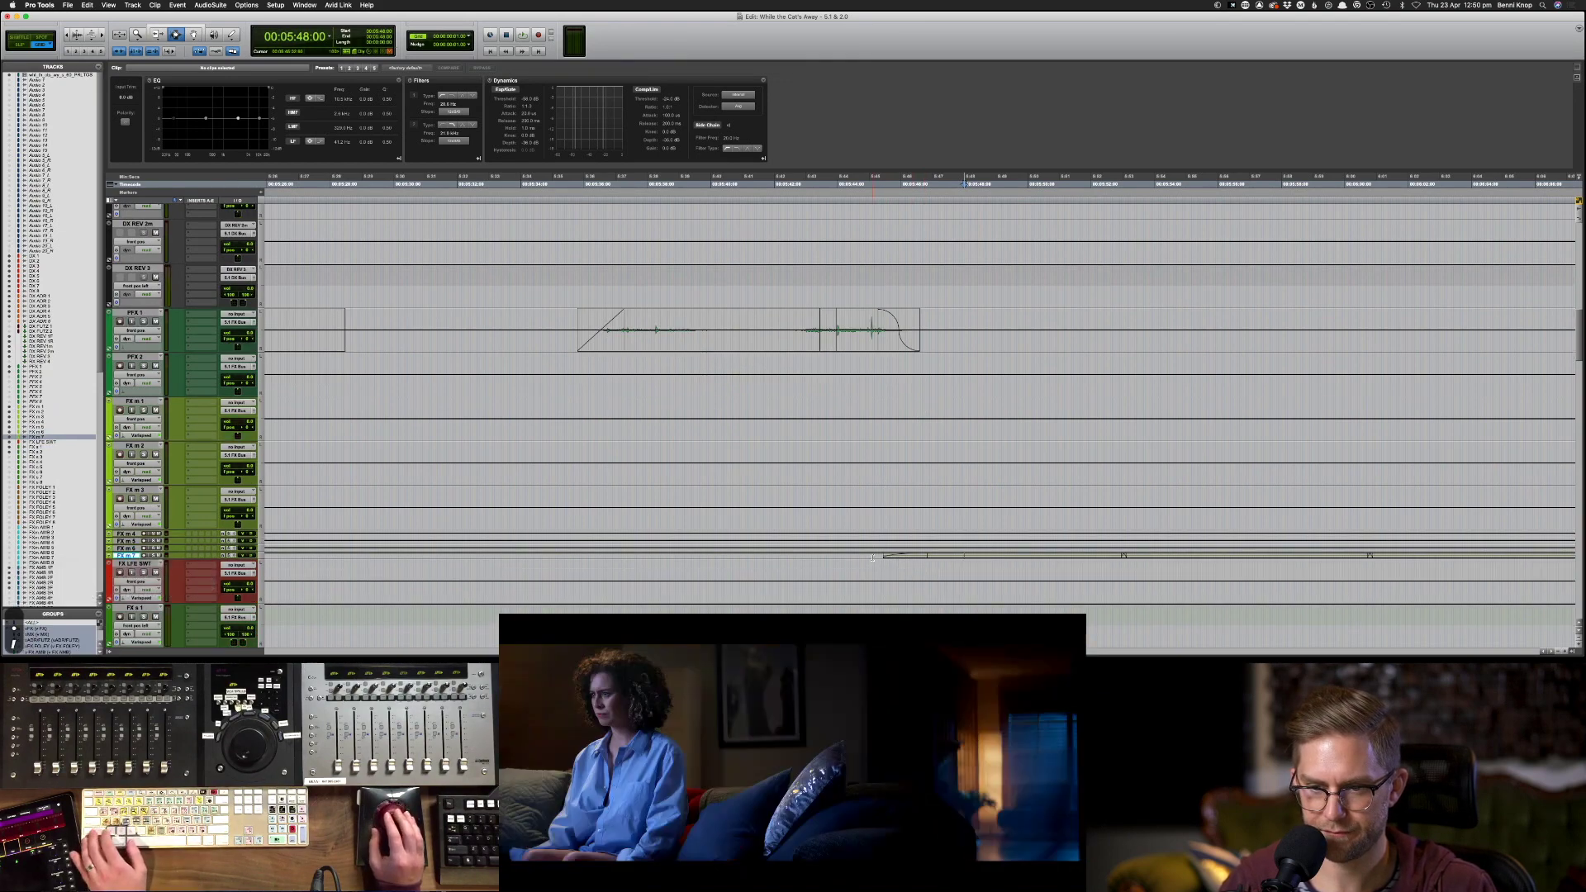
left_click_drag(872, 558, 963, 555)
key("F6")
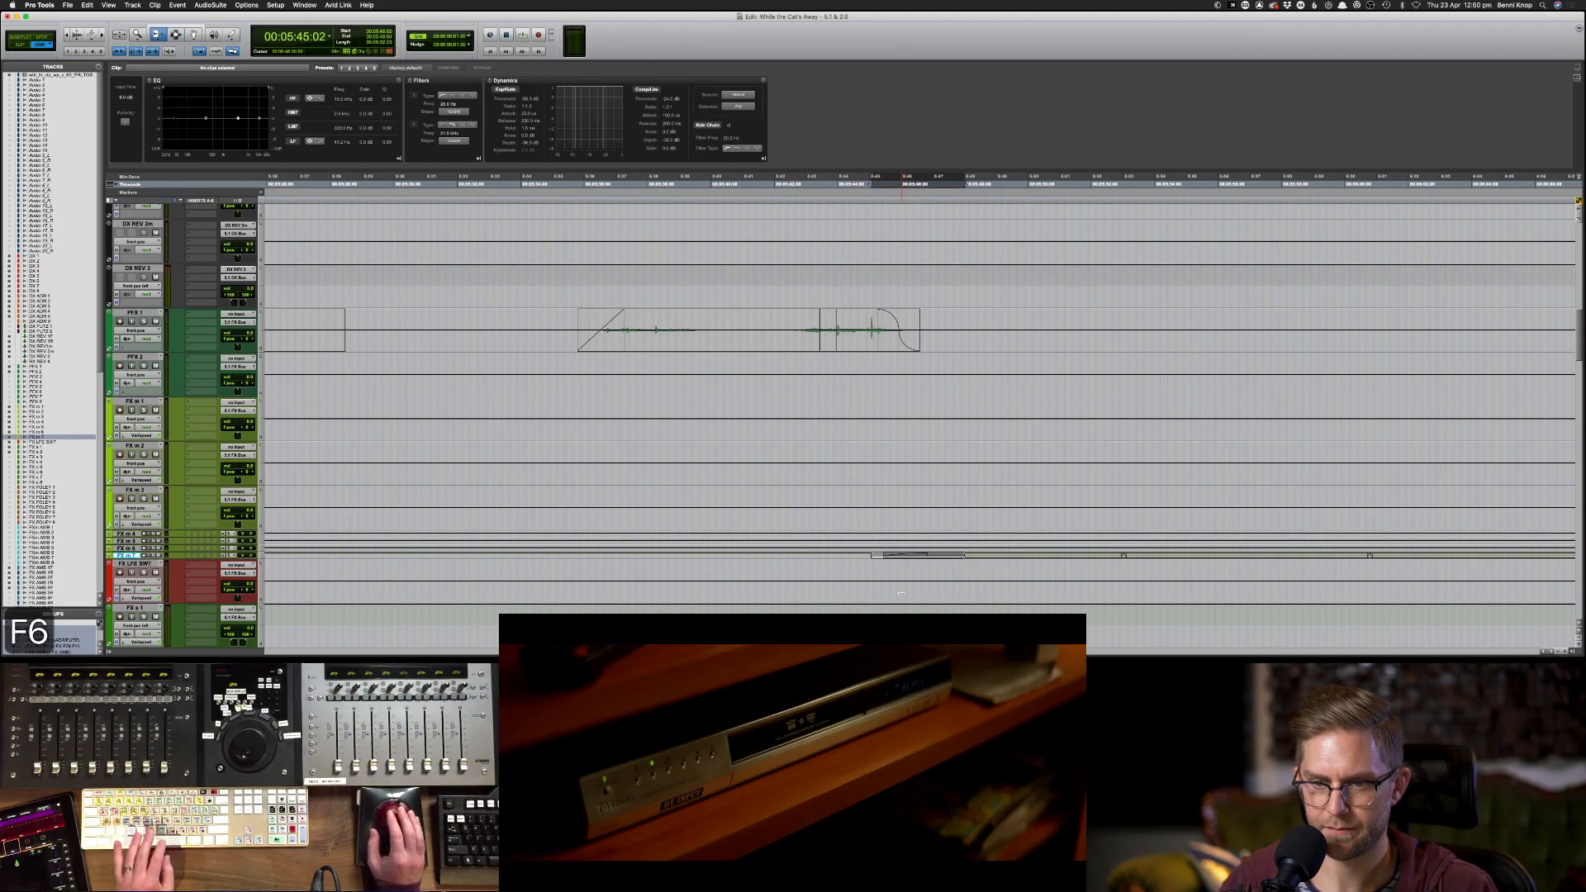
key("super+z")
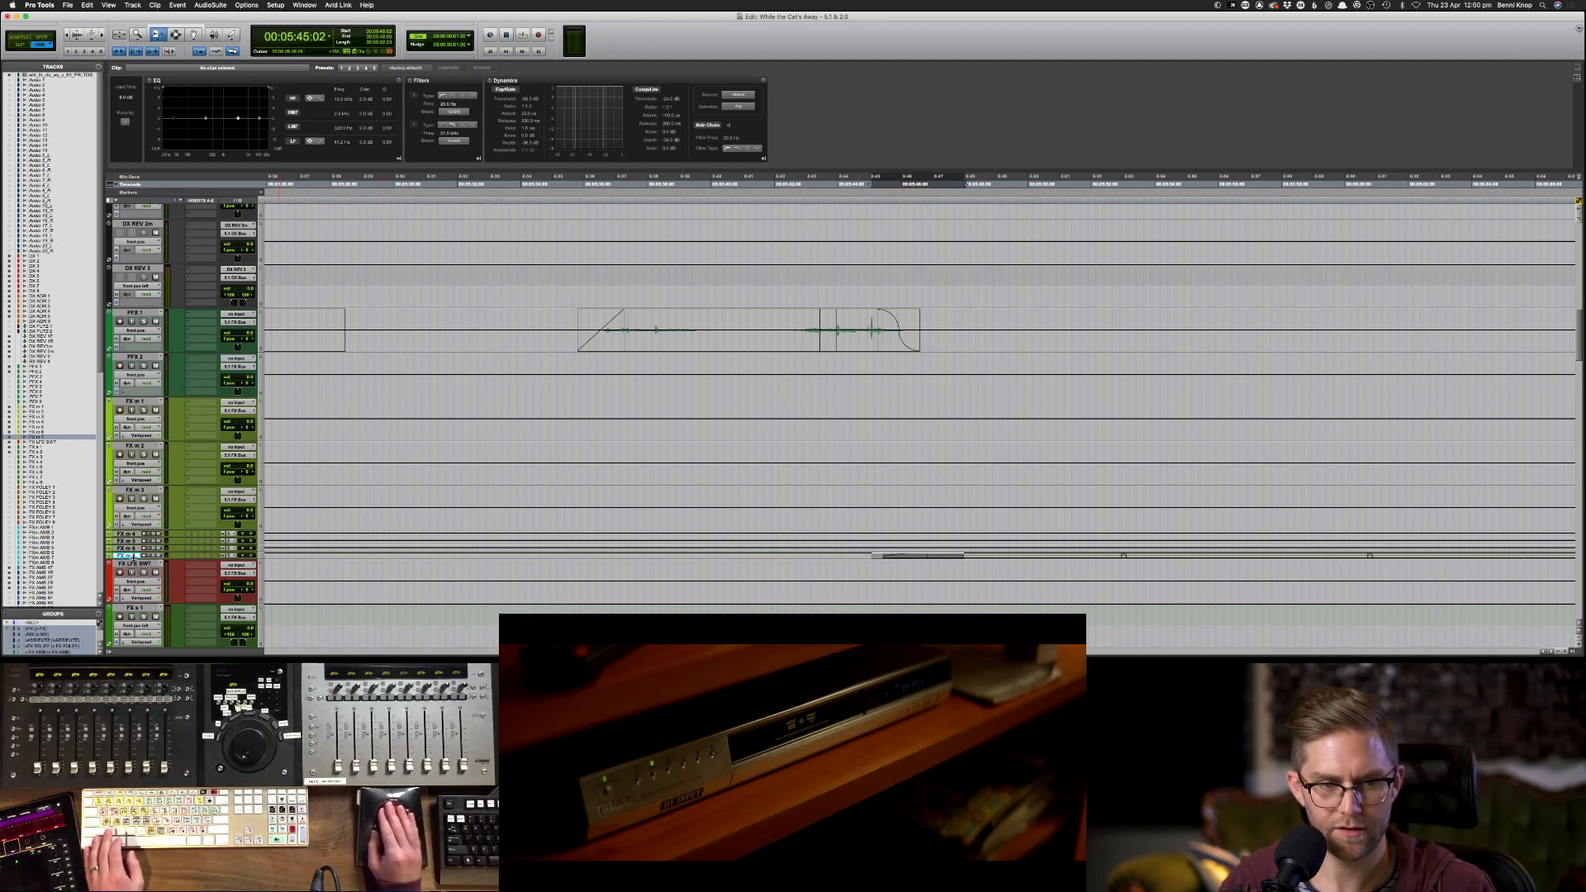
key("ctrl+Up")
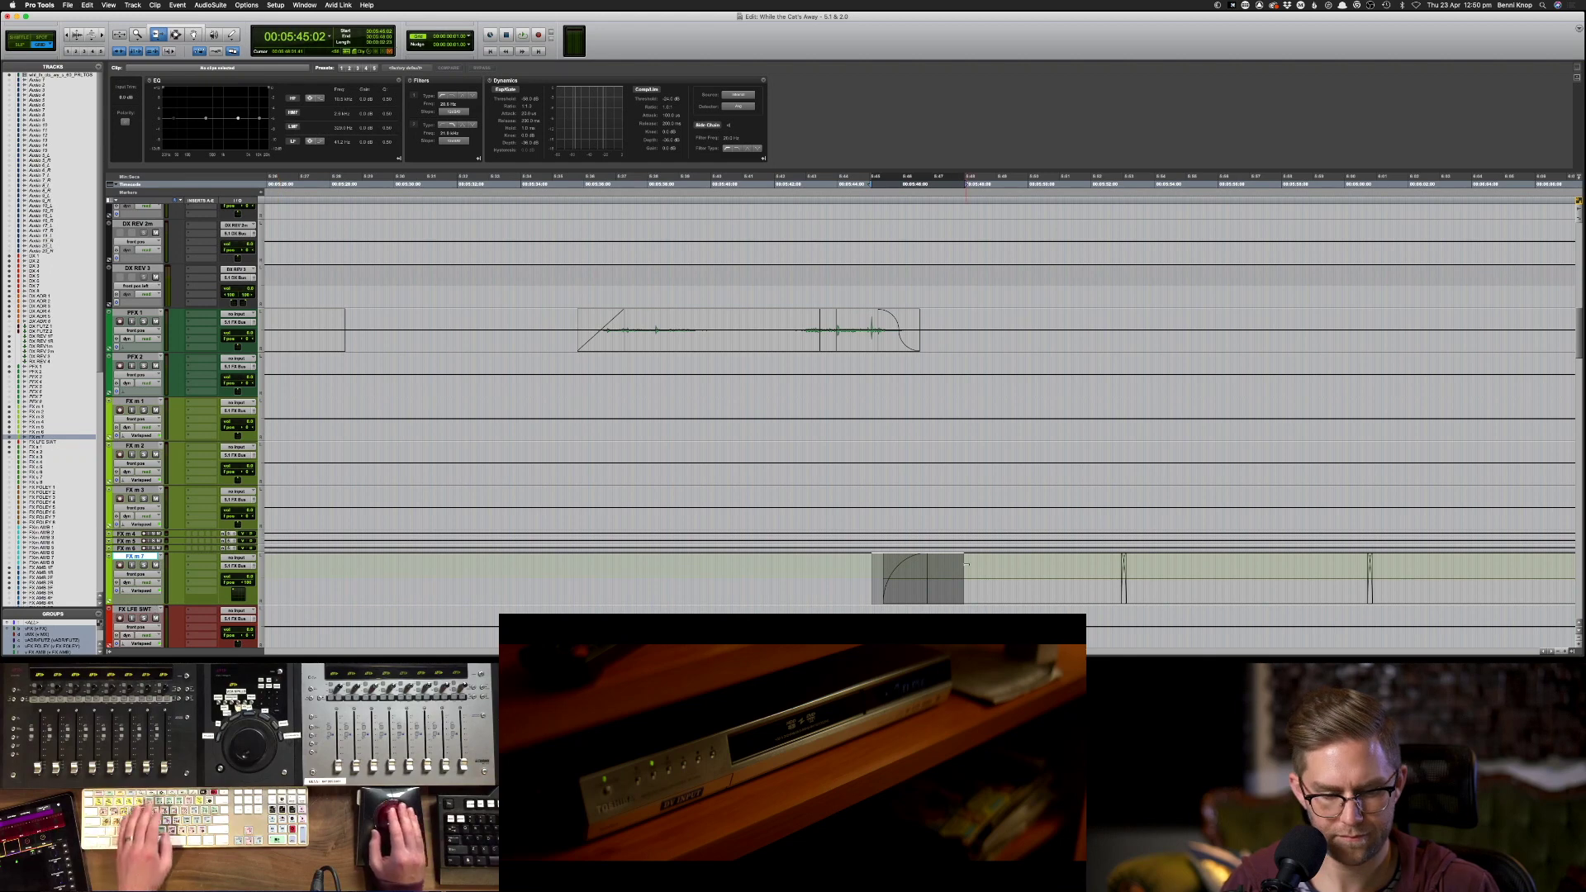
key("F6")
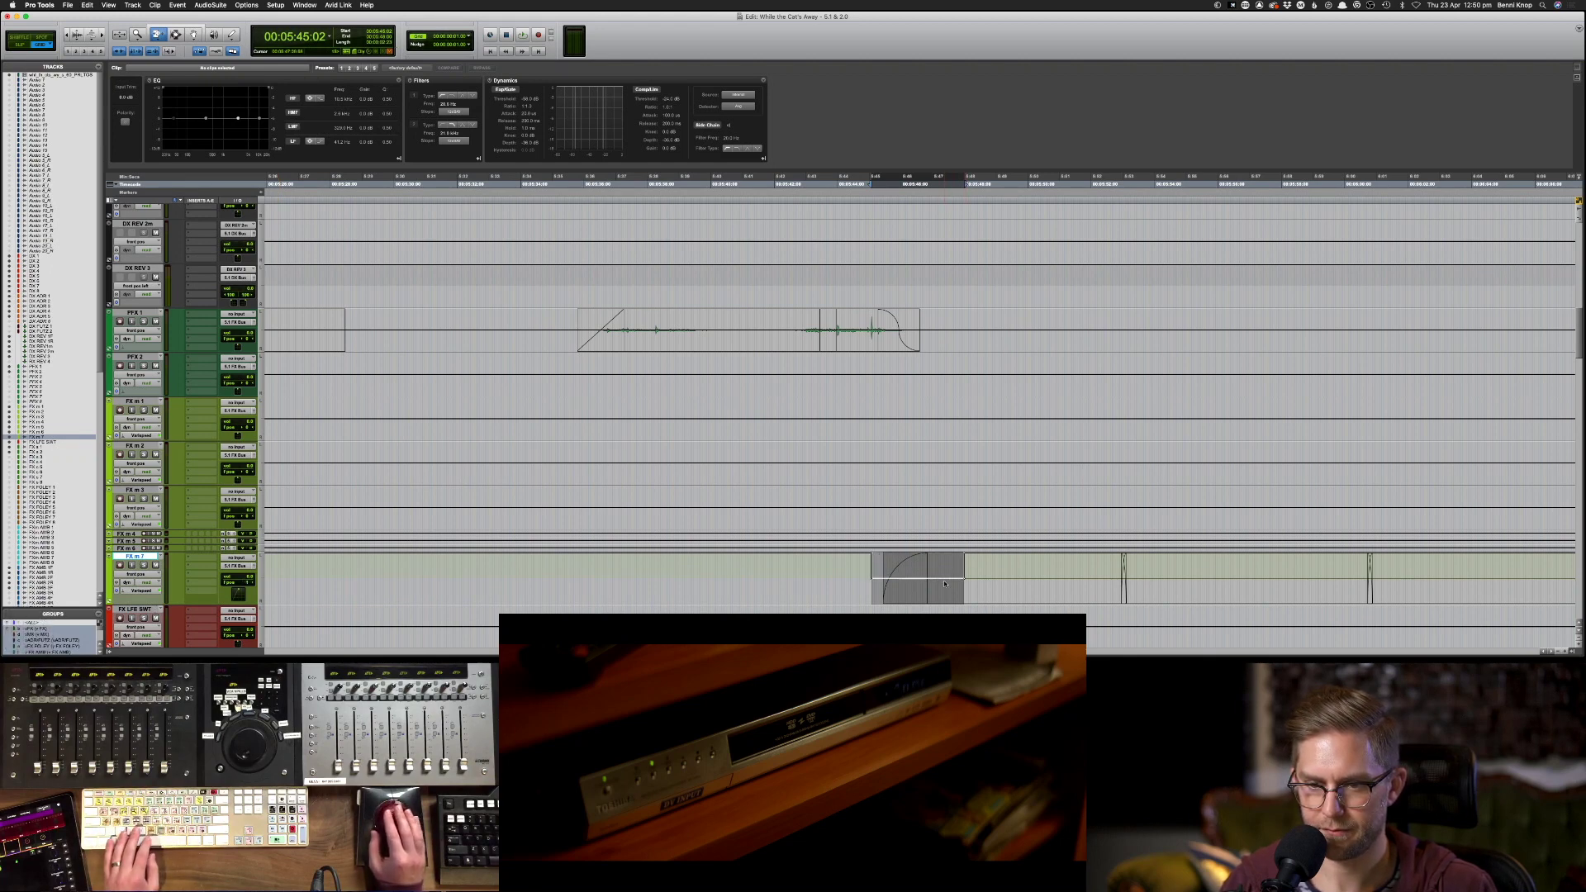
left_click(886, 570)
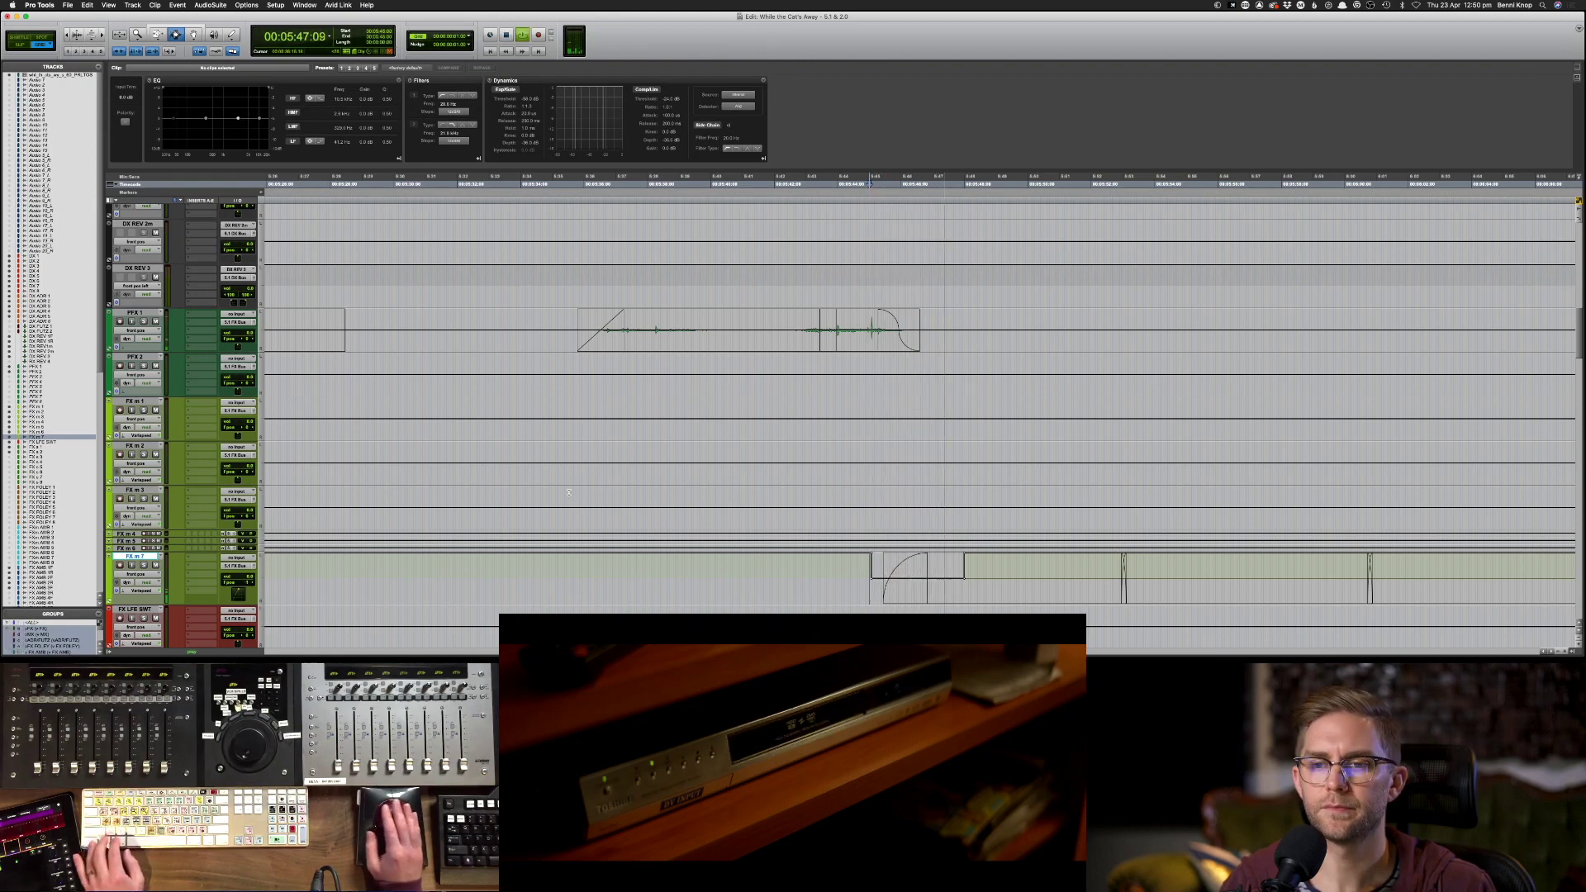
- In waveform view, extend the last PFX 1 clip and its fade-out past the picture cut, and ramp its clip gain down towards the end
key("ctrl+minus")
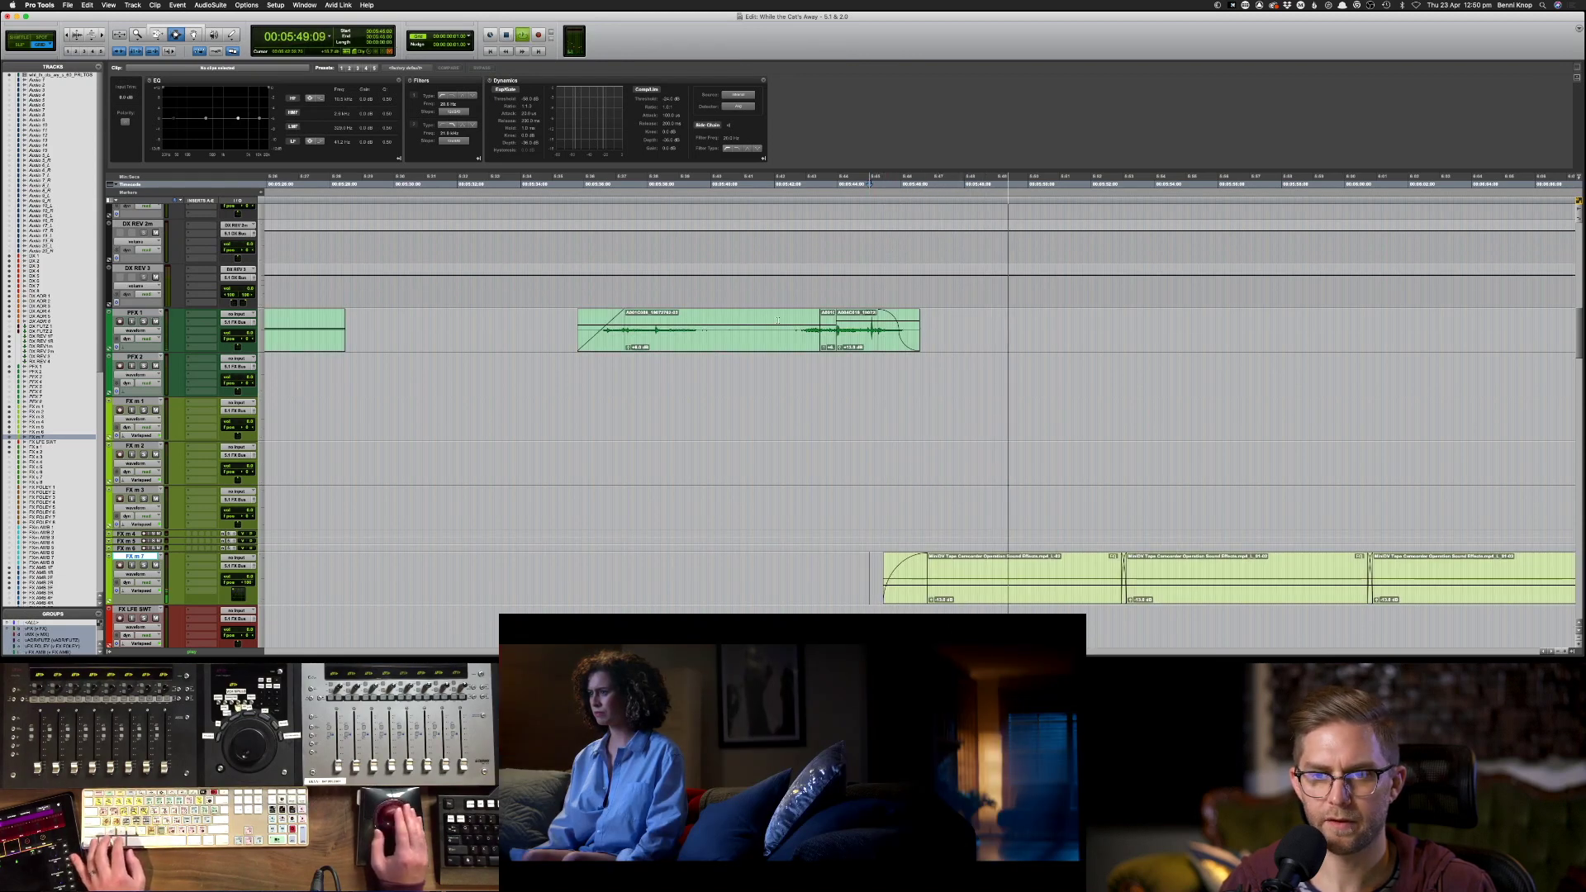
key("space")
left_click_drag(920, 331, 1009, 352)
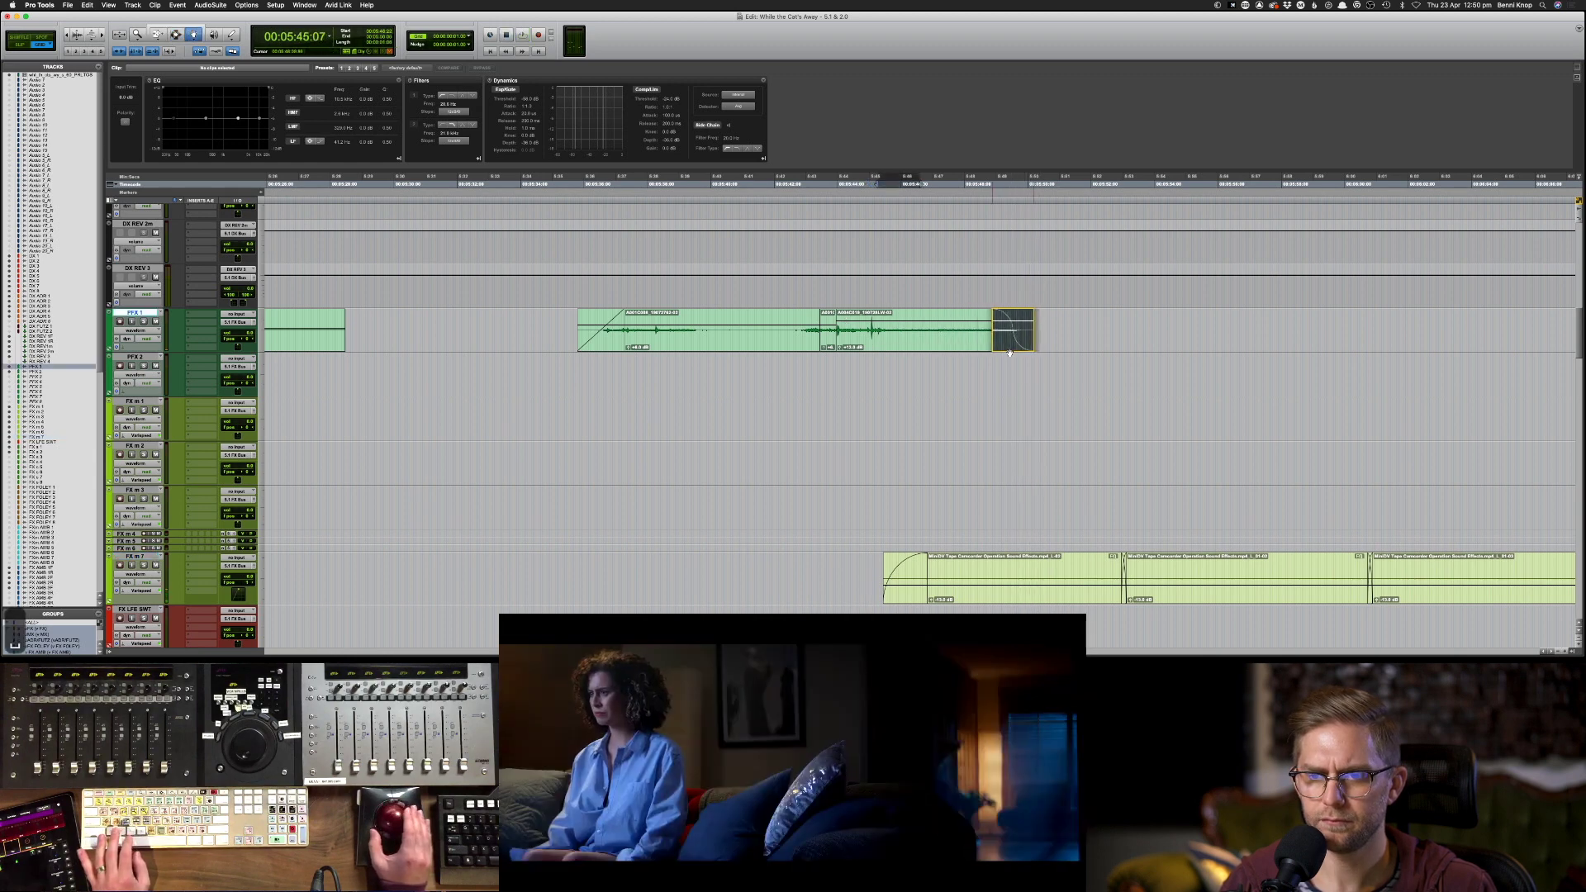
left_click(1010, 351)
key("space")
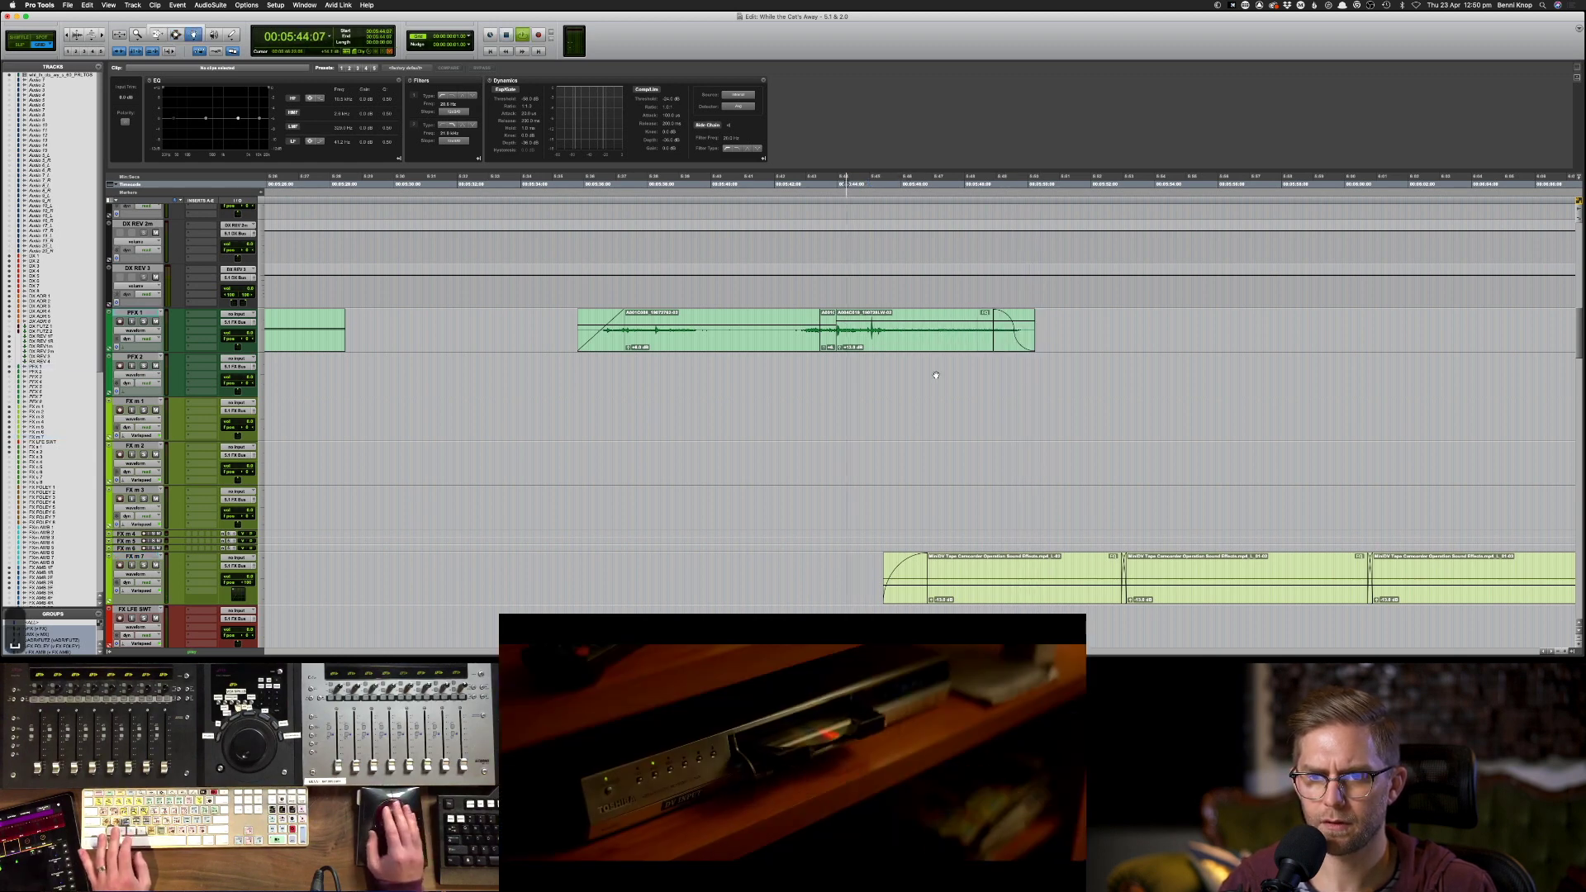
left_click_drag(908, 328, 916, 330)
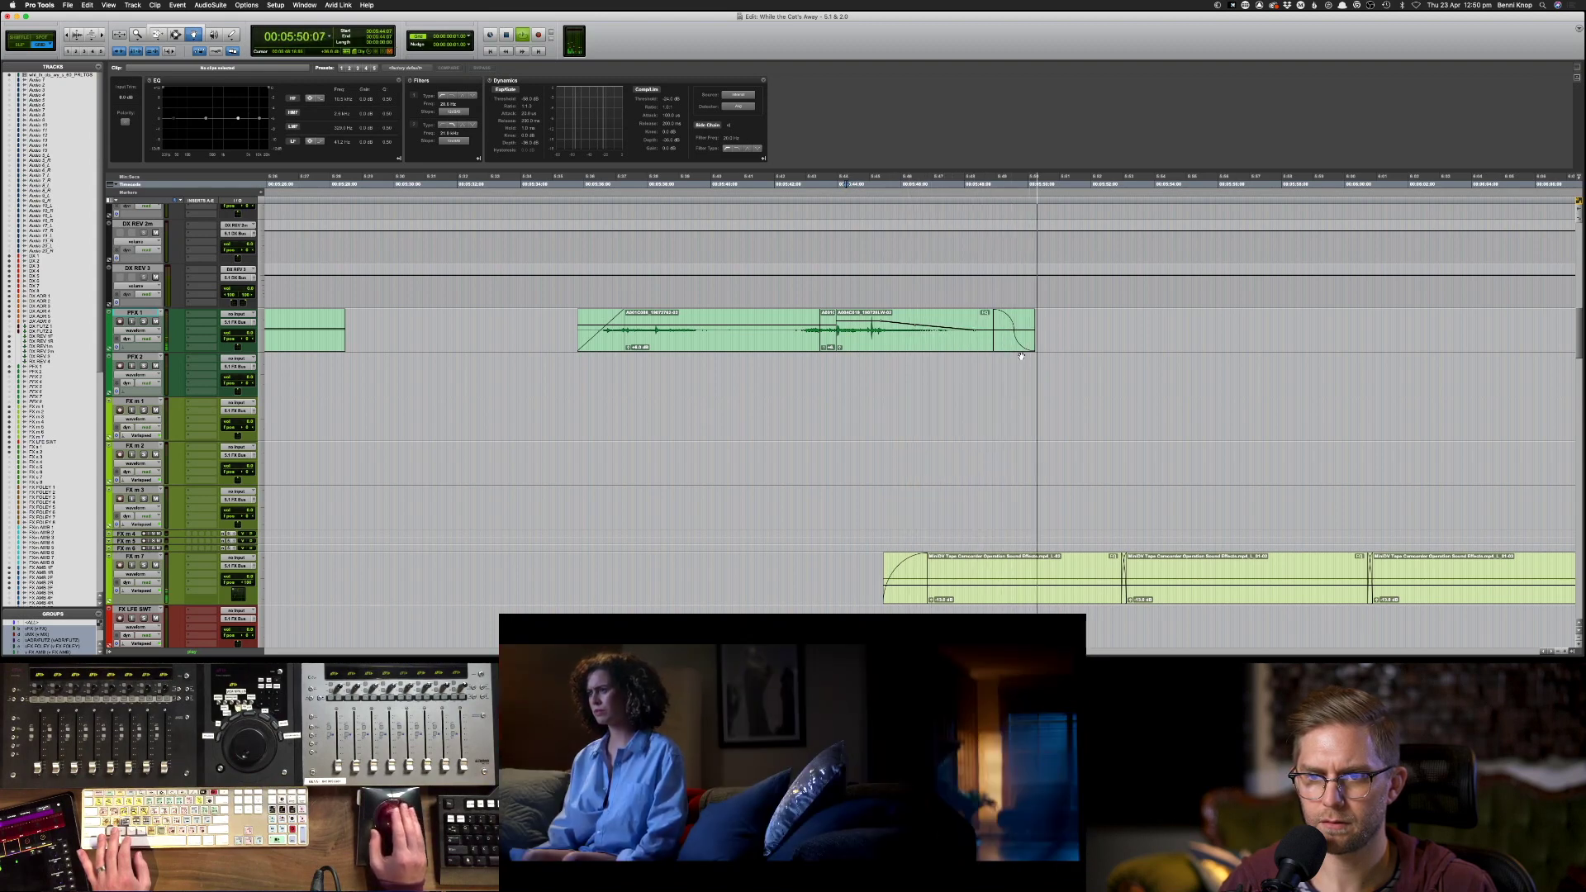
key("super+KP_Subtract")
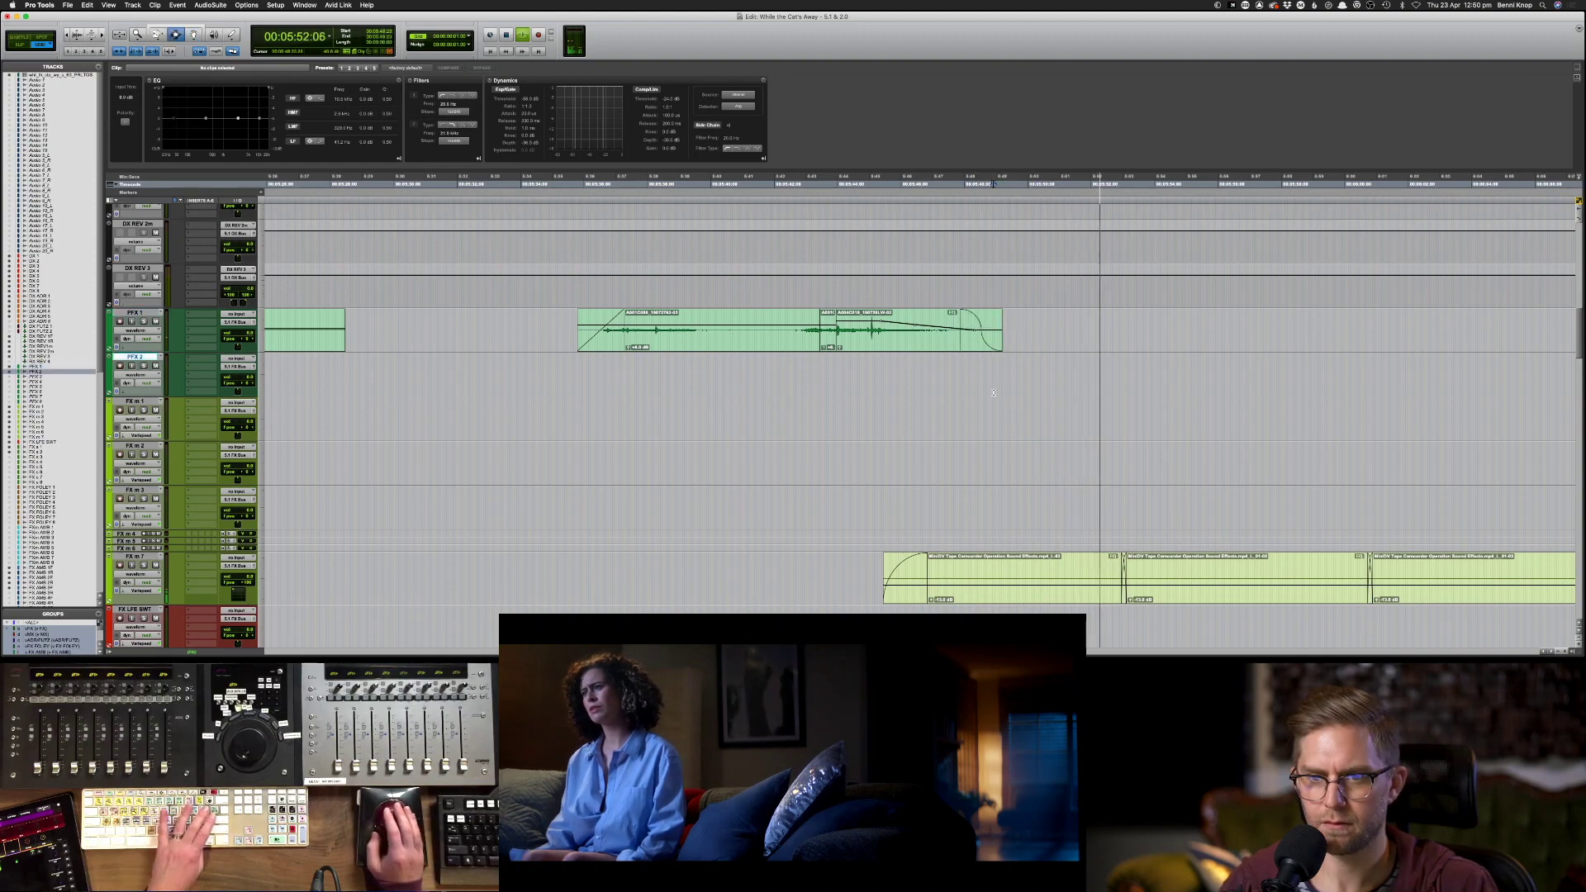
- Play the television dialogue and compare the FutzBox settings on DX ADR 2 and DX ADR 4 from the mixer
key("super+bracketleft")
key("super+bracketleft")
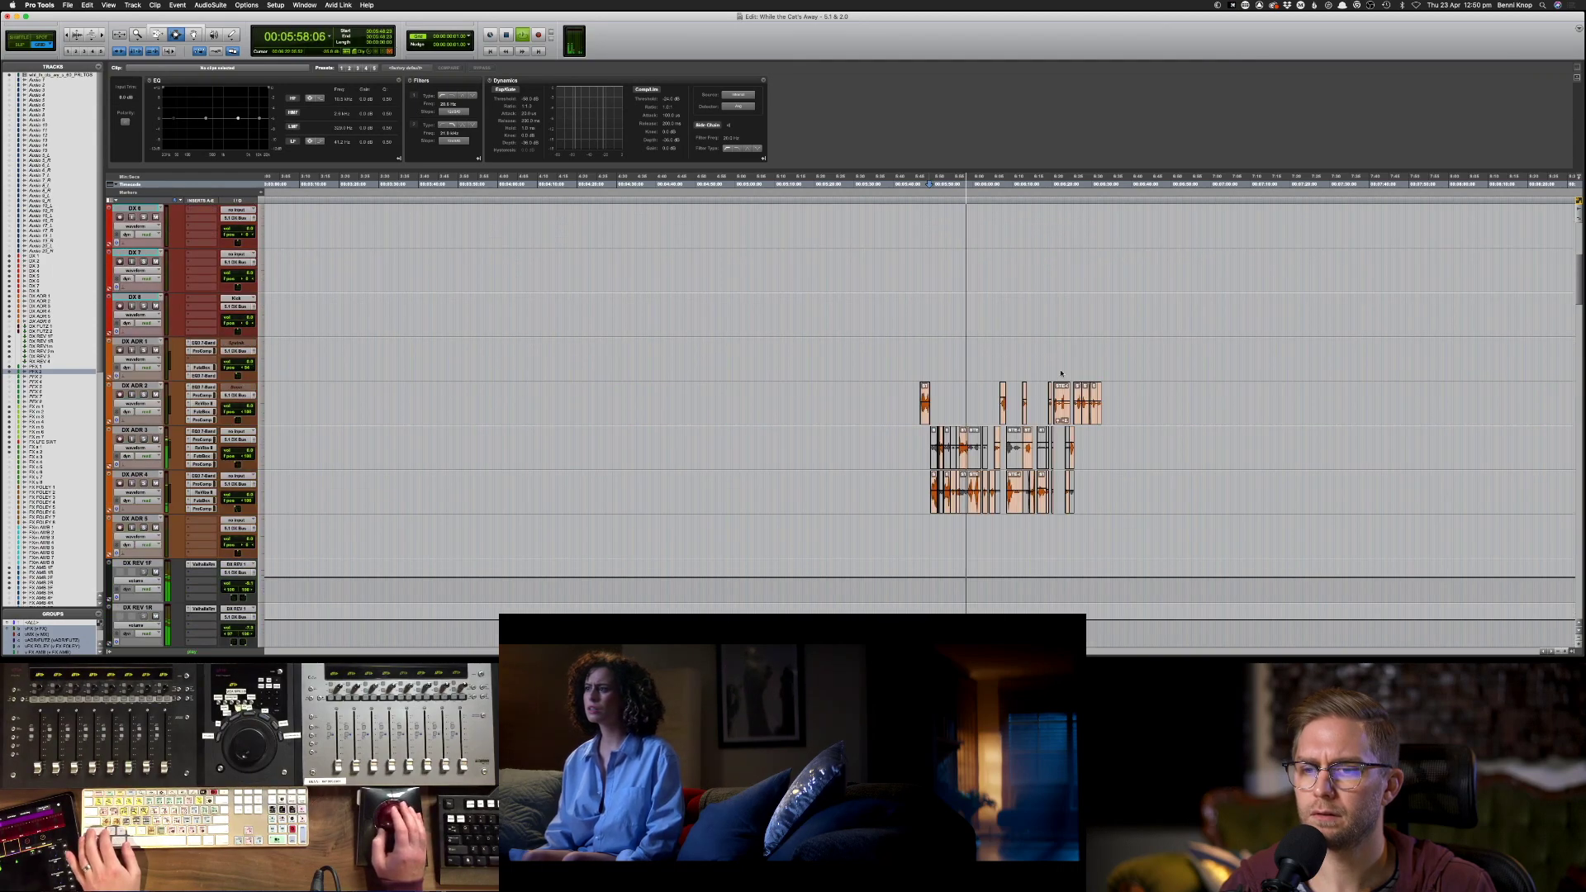
key("super+equal")
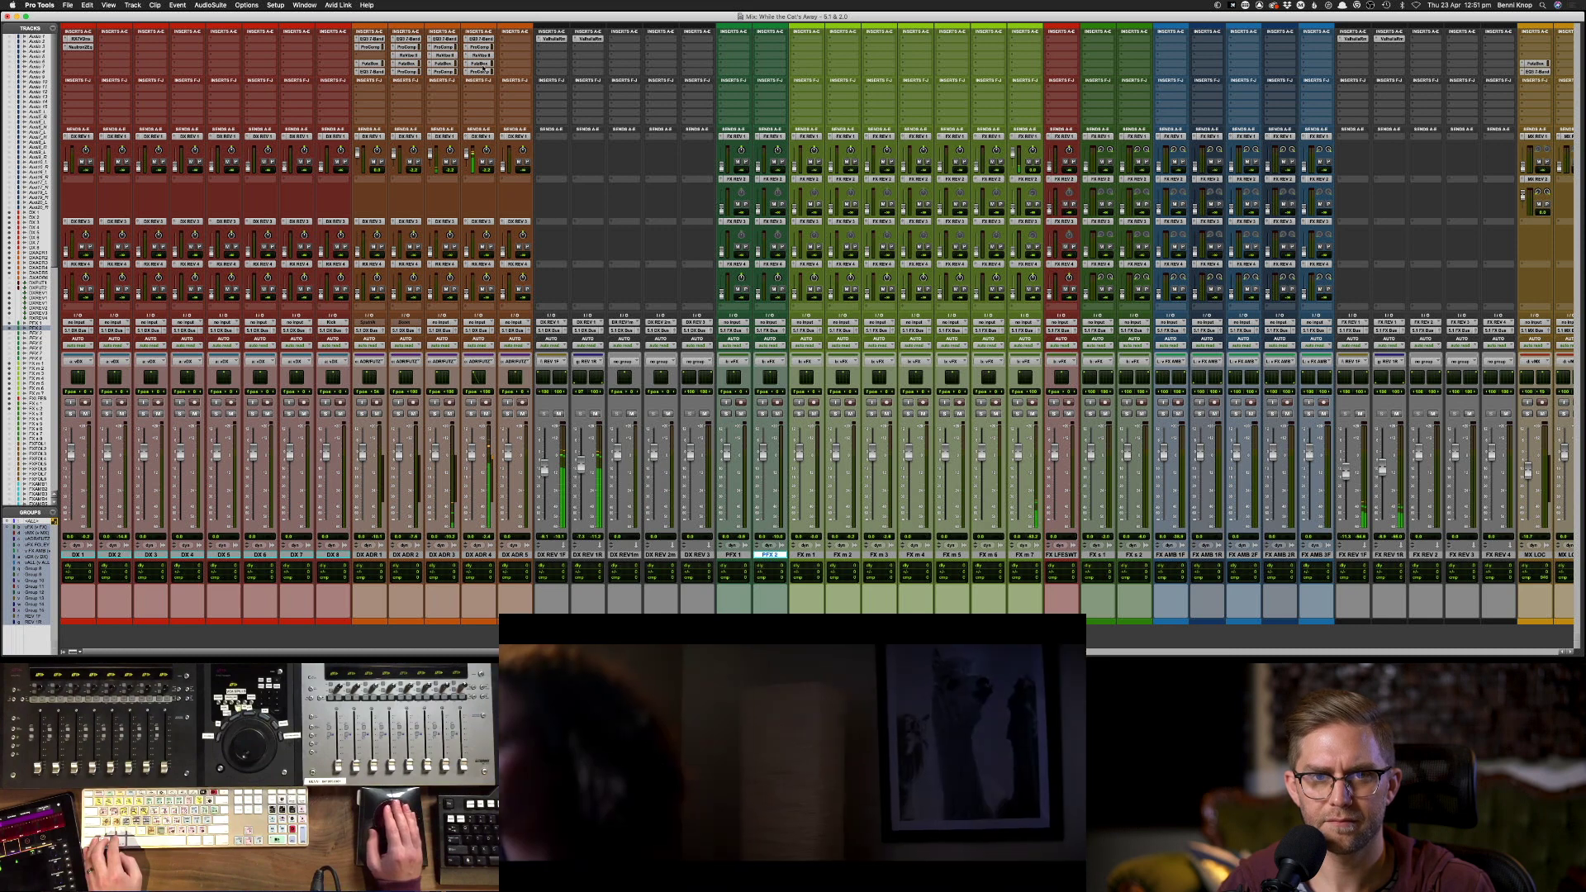
left_click(406, 63)
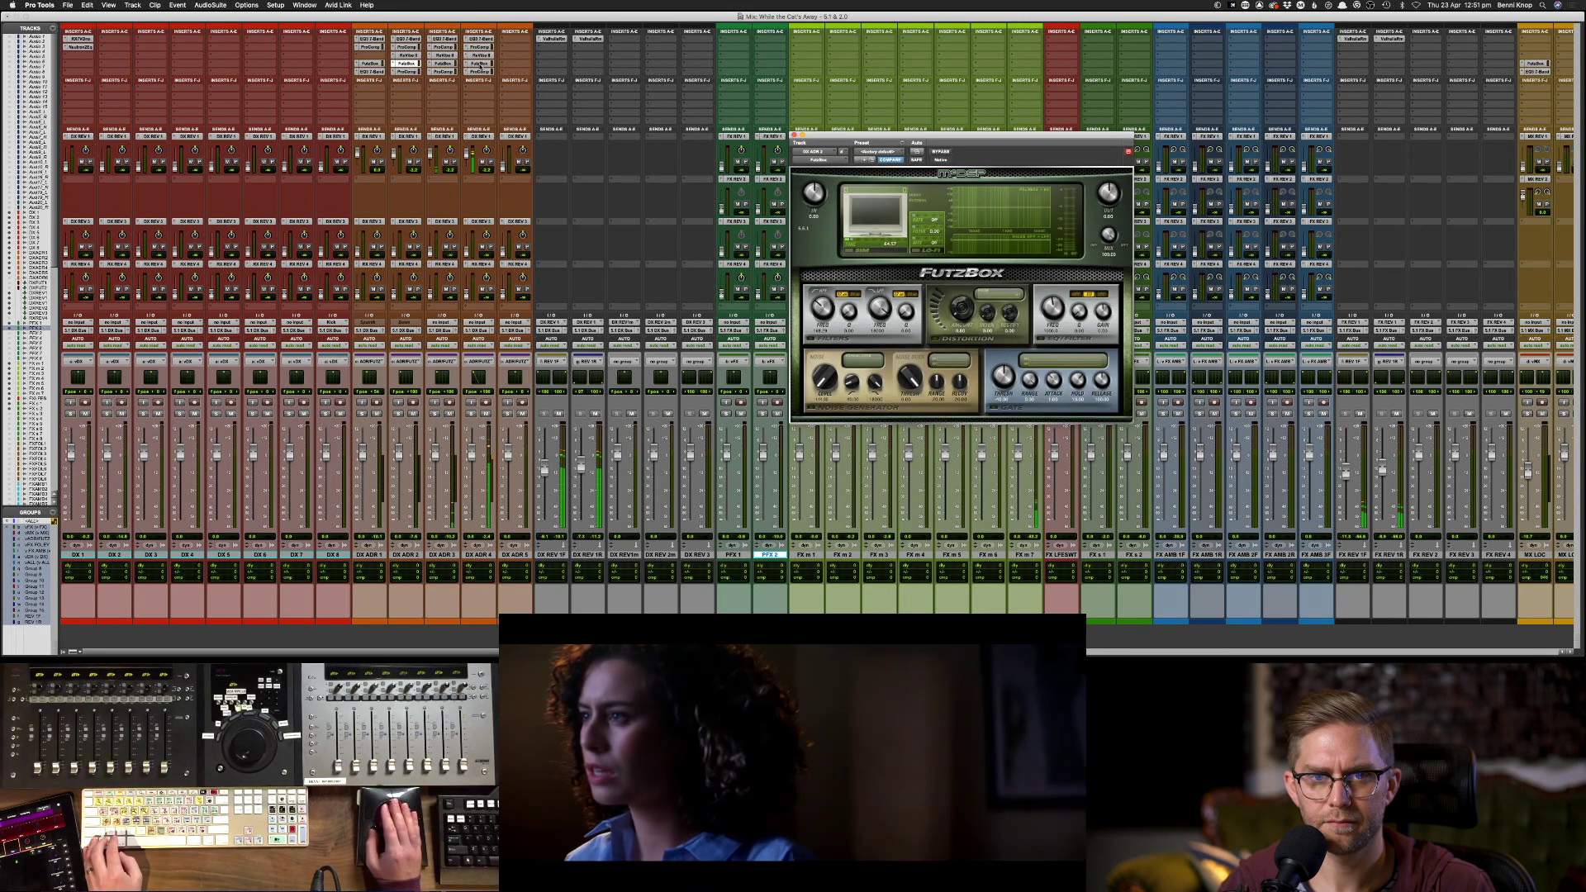
key("super+w")
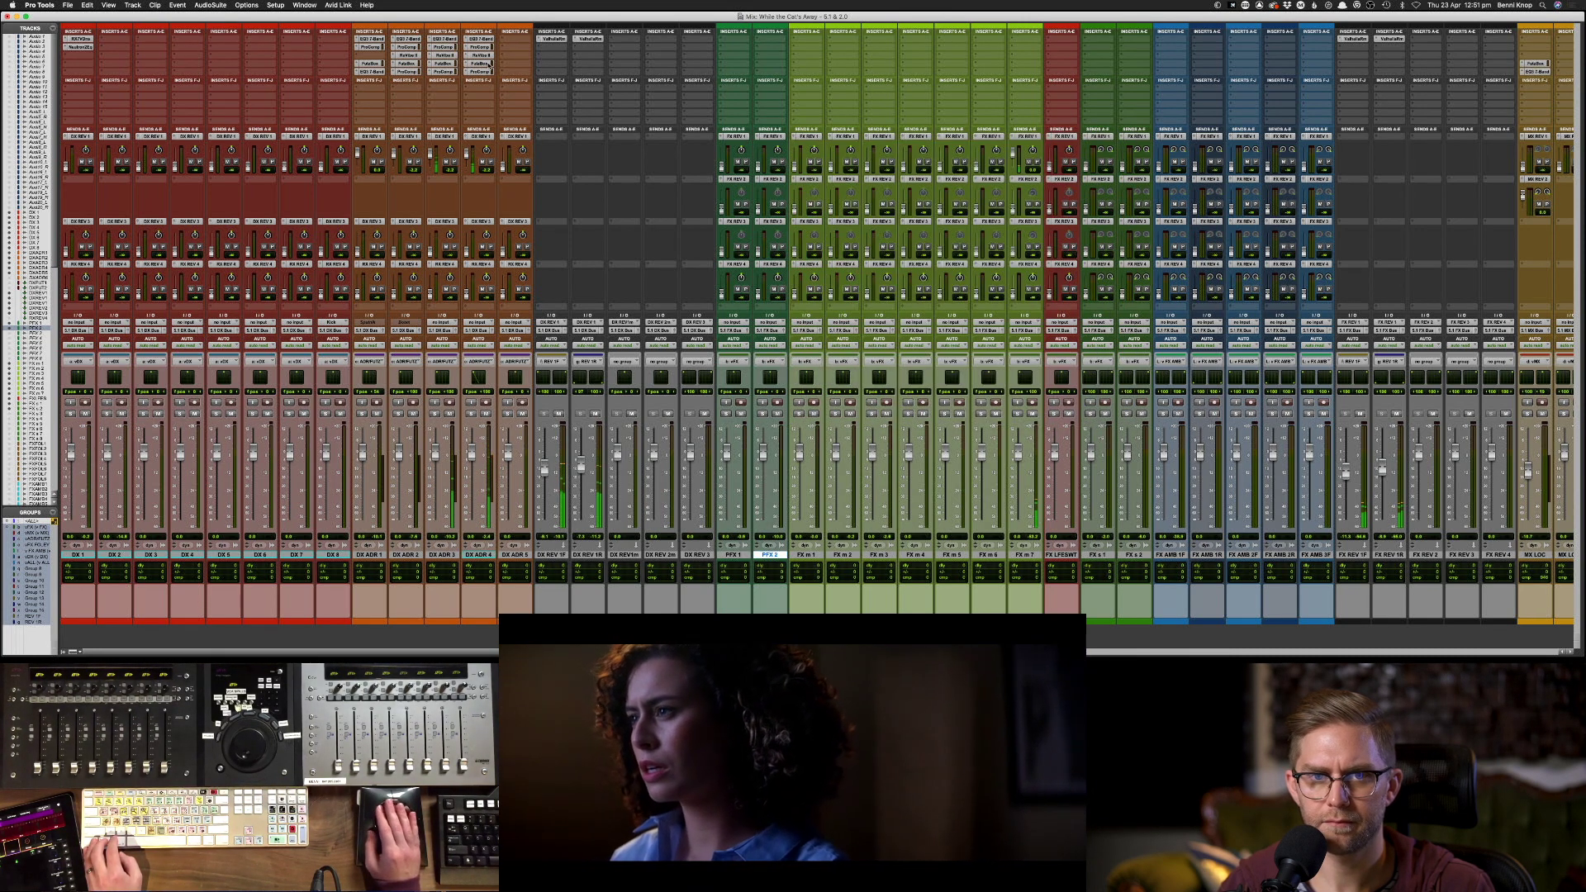
left_click(479, 63)
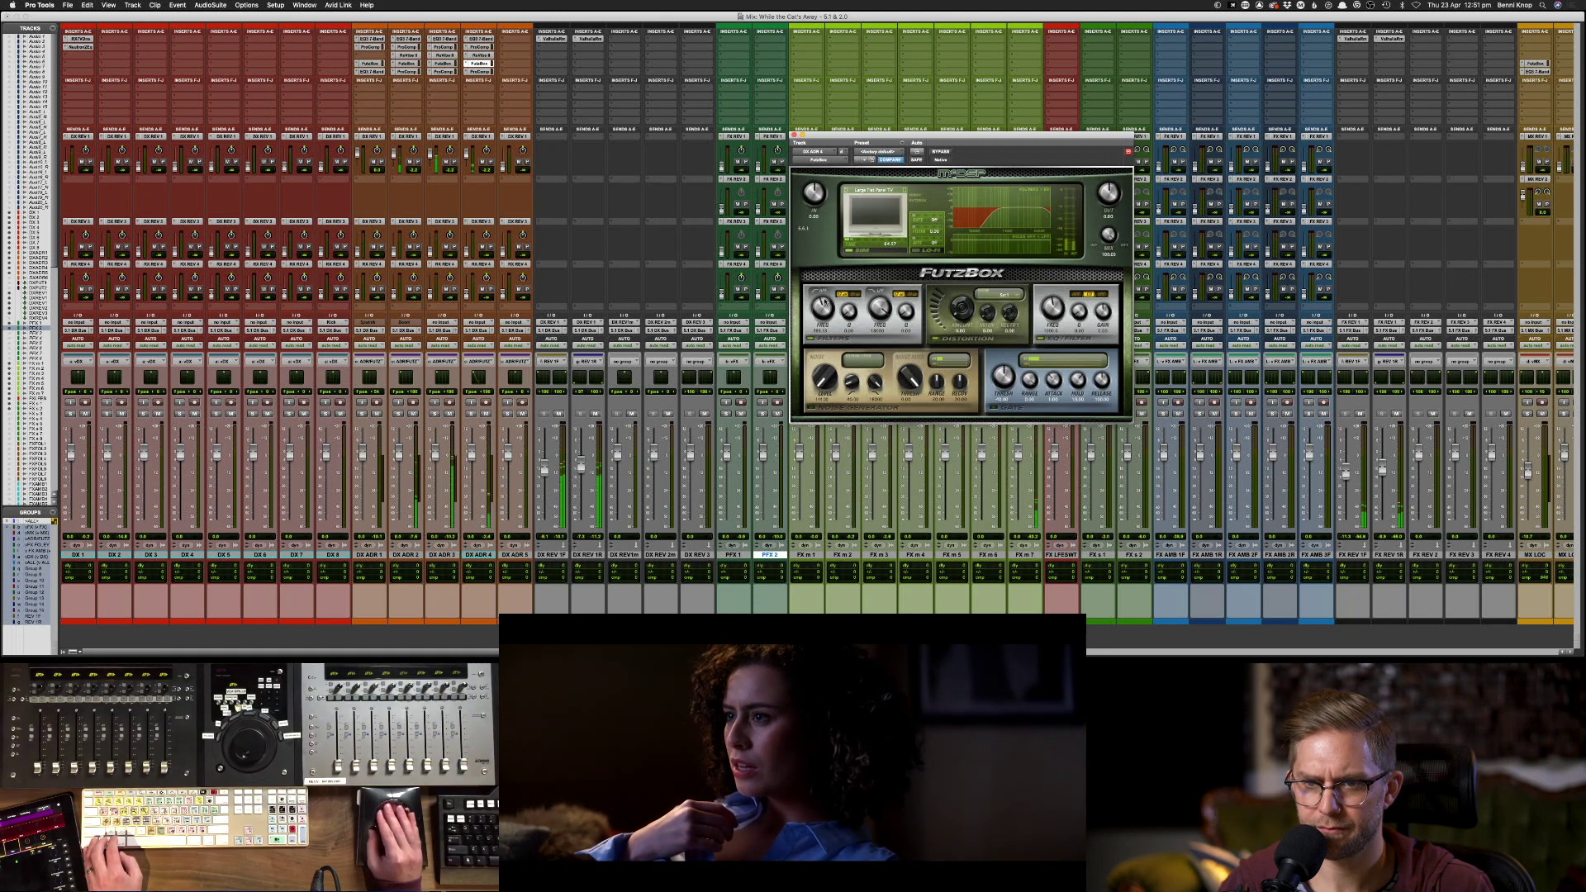
left_click(452, 64)
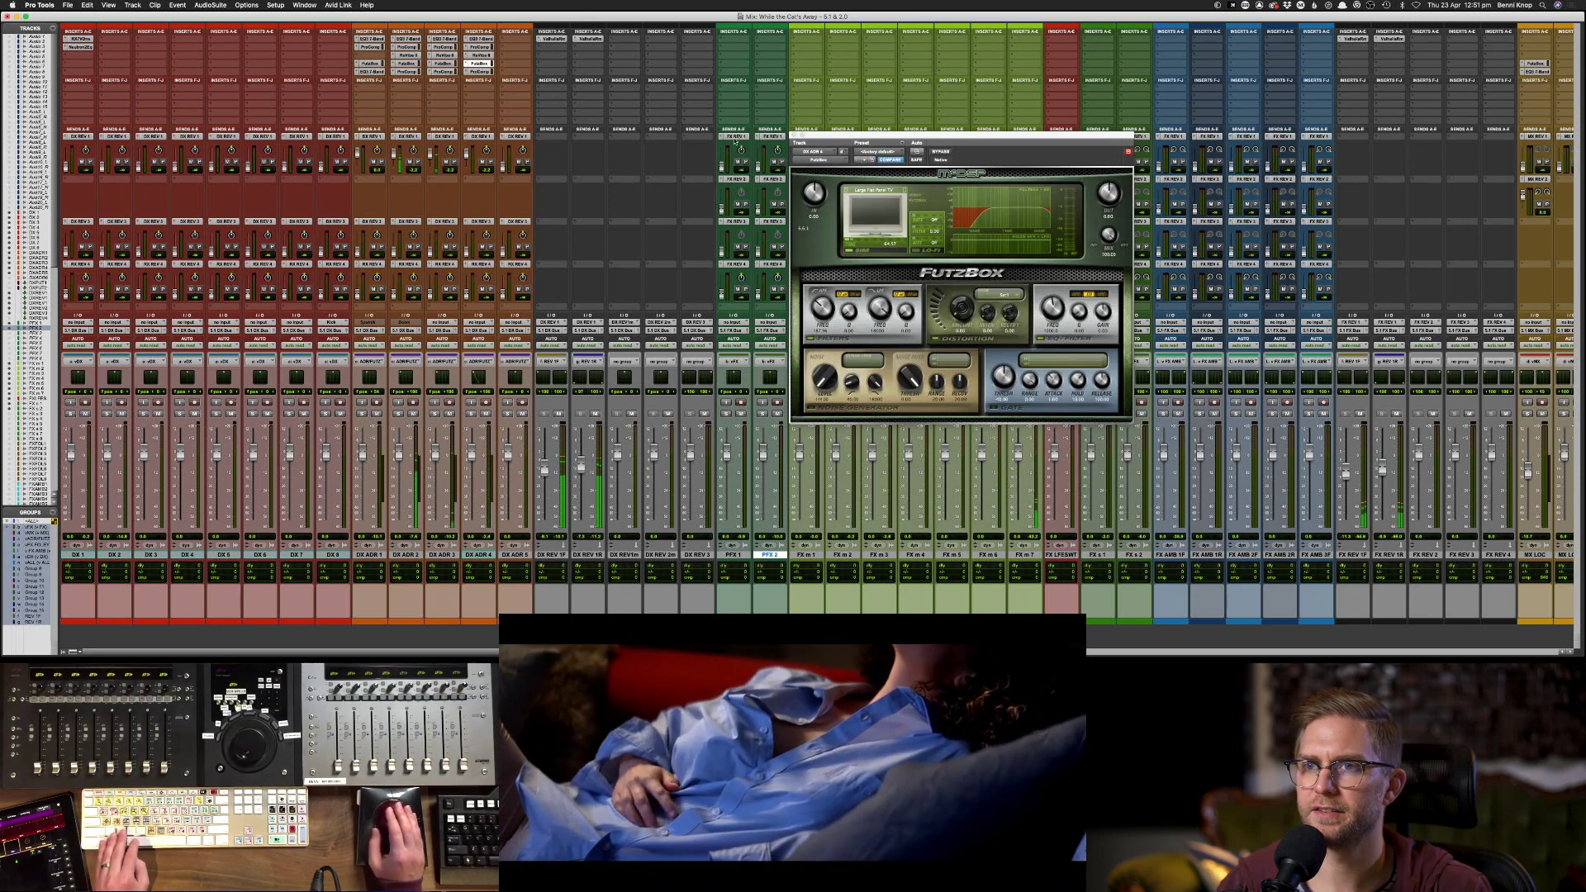
key("super+equal")
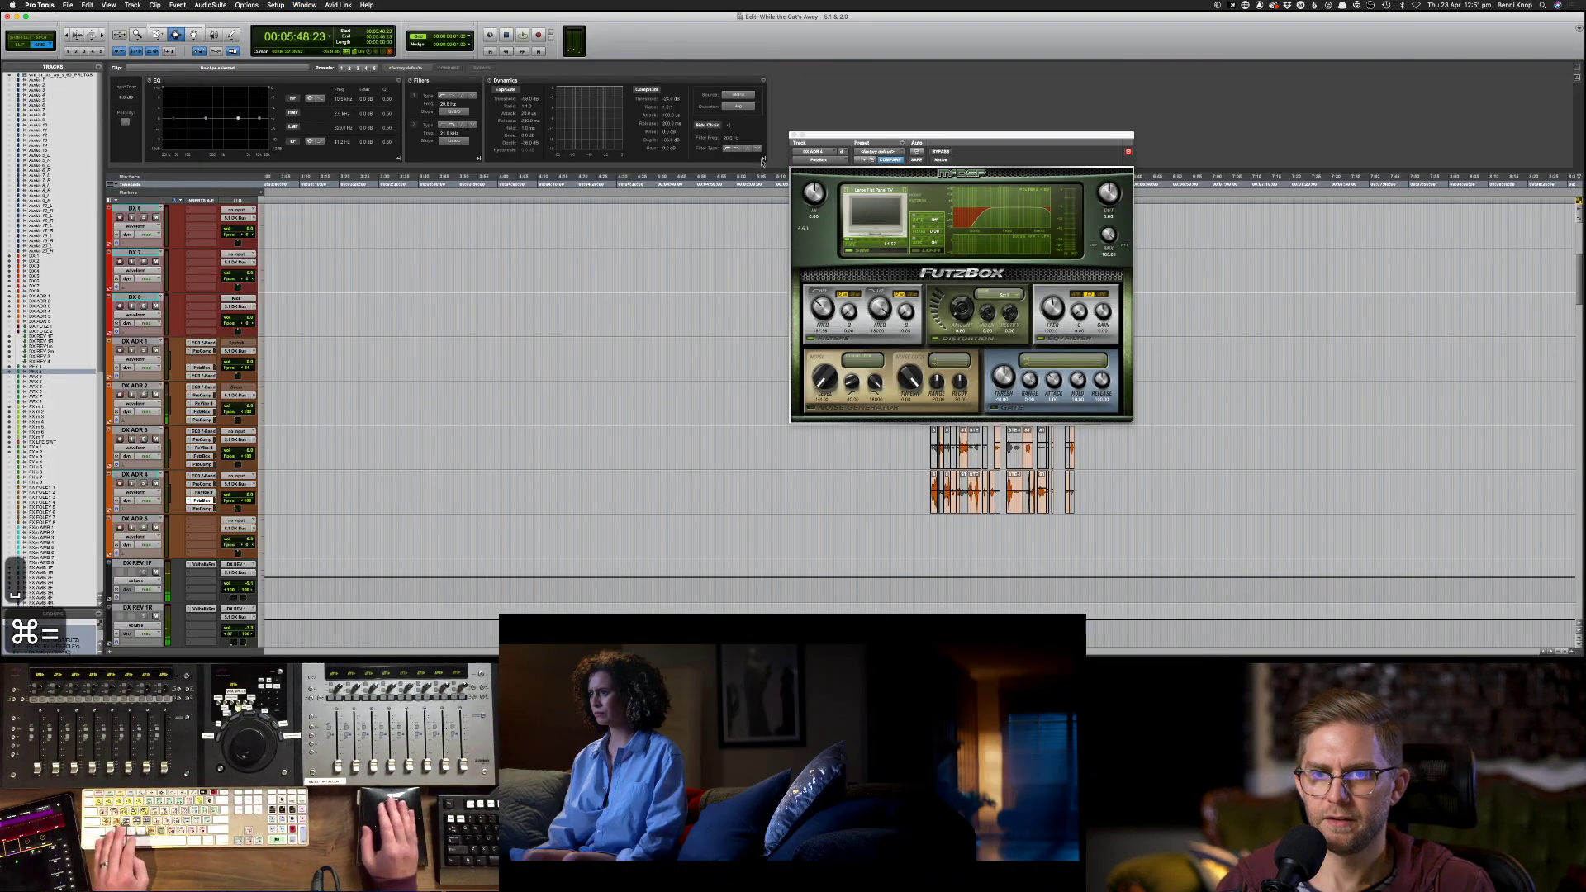
left_click(793, 135)
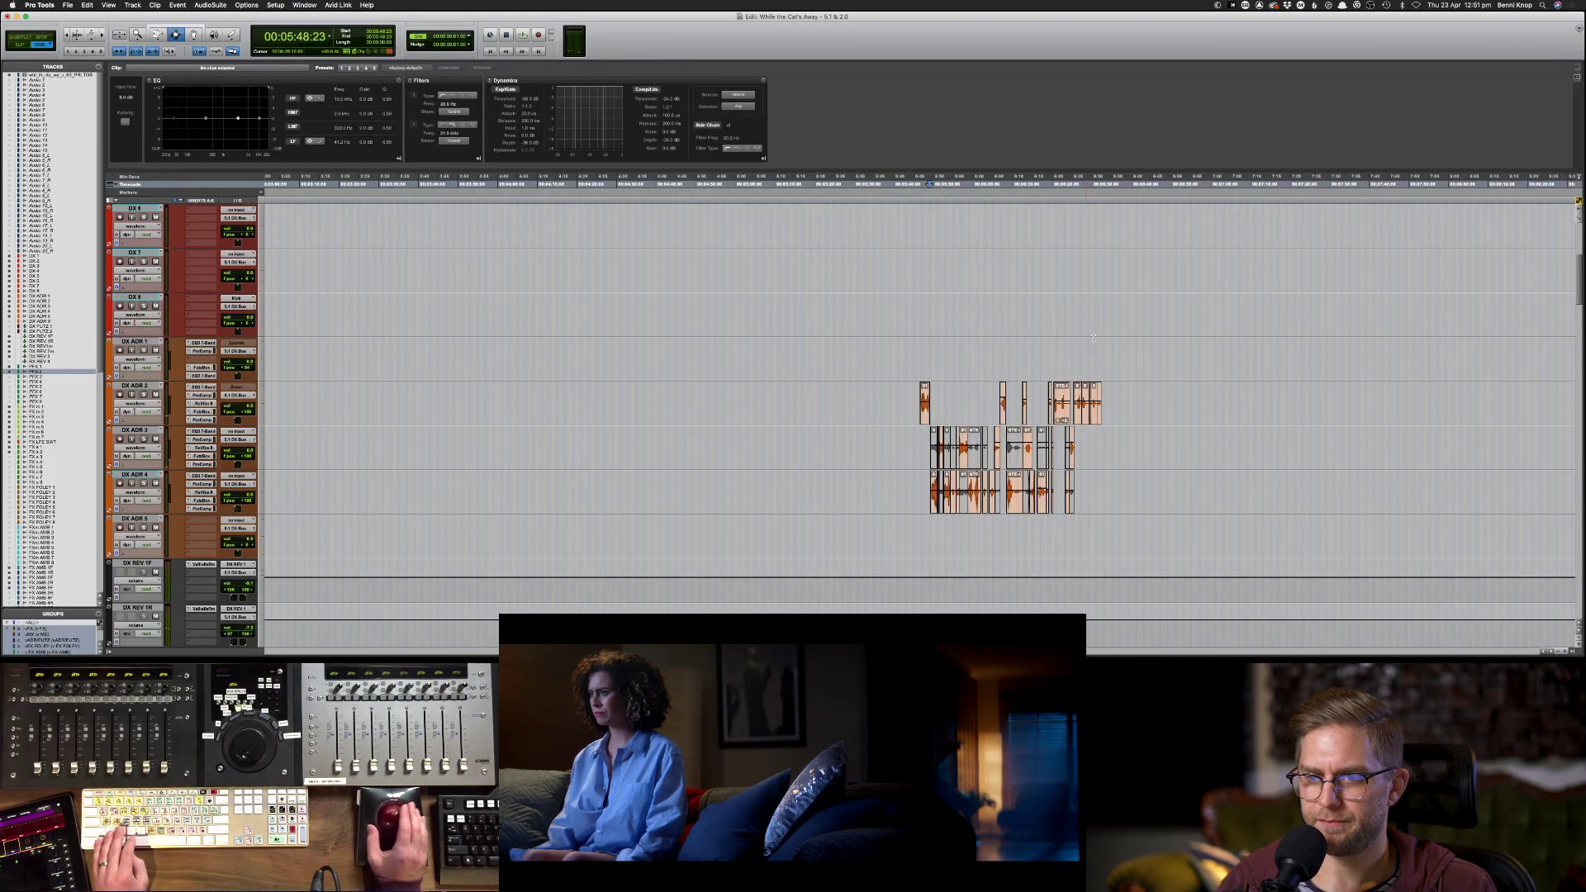
- Recall memory location 1 to return to the video and production dialogue tracks
key("KP_Decimal")
key("1")
key("KP_Decimal")
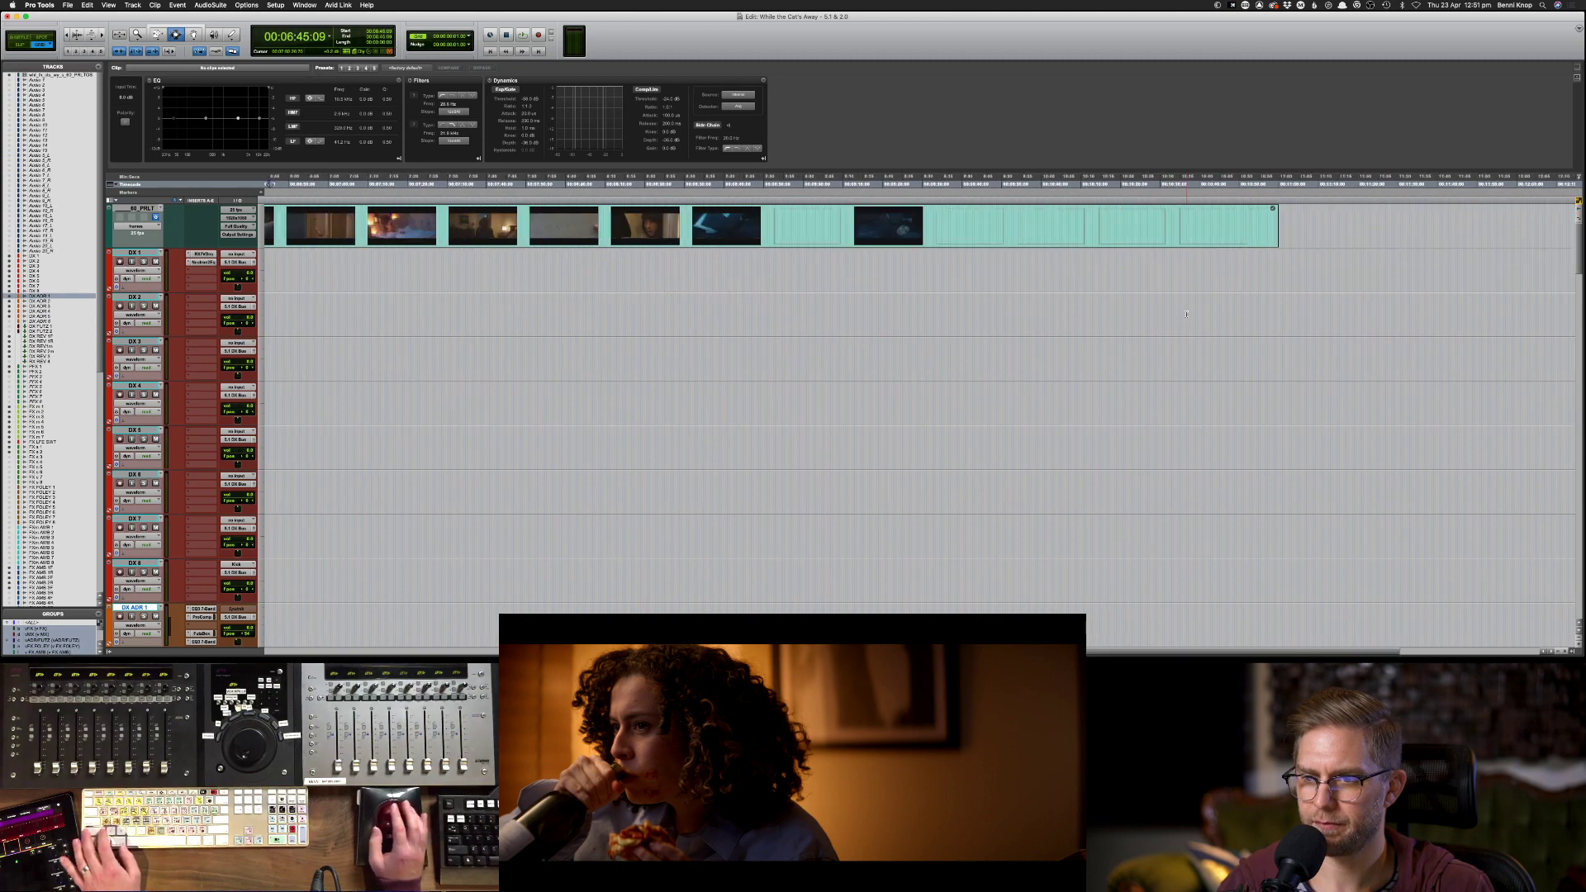
- Play the film from about 00:07:12 and from 00:07:37, checking the dialogue, ADR, reverb and PFX tracks for the next scene
scroll(1186, 314, "down", 7)
key("super+bracketleft")
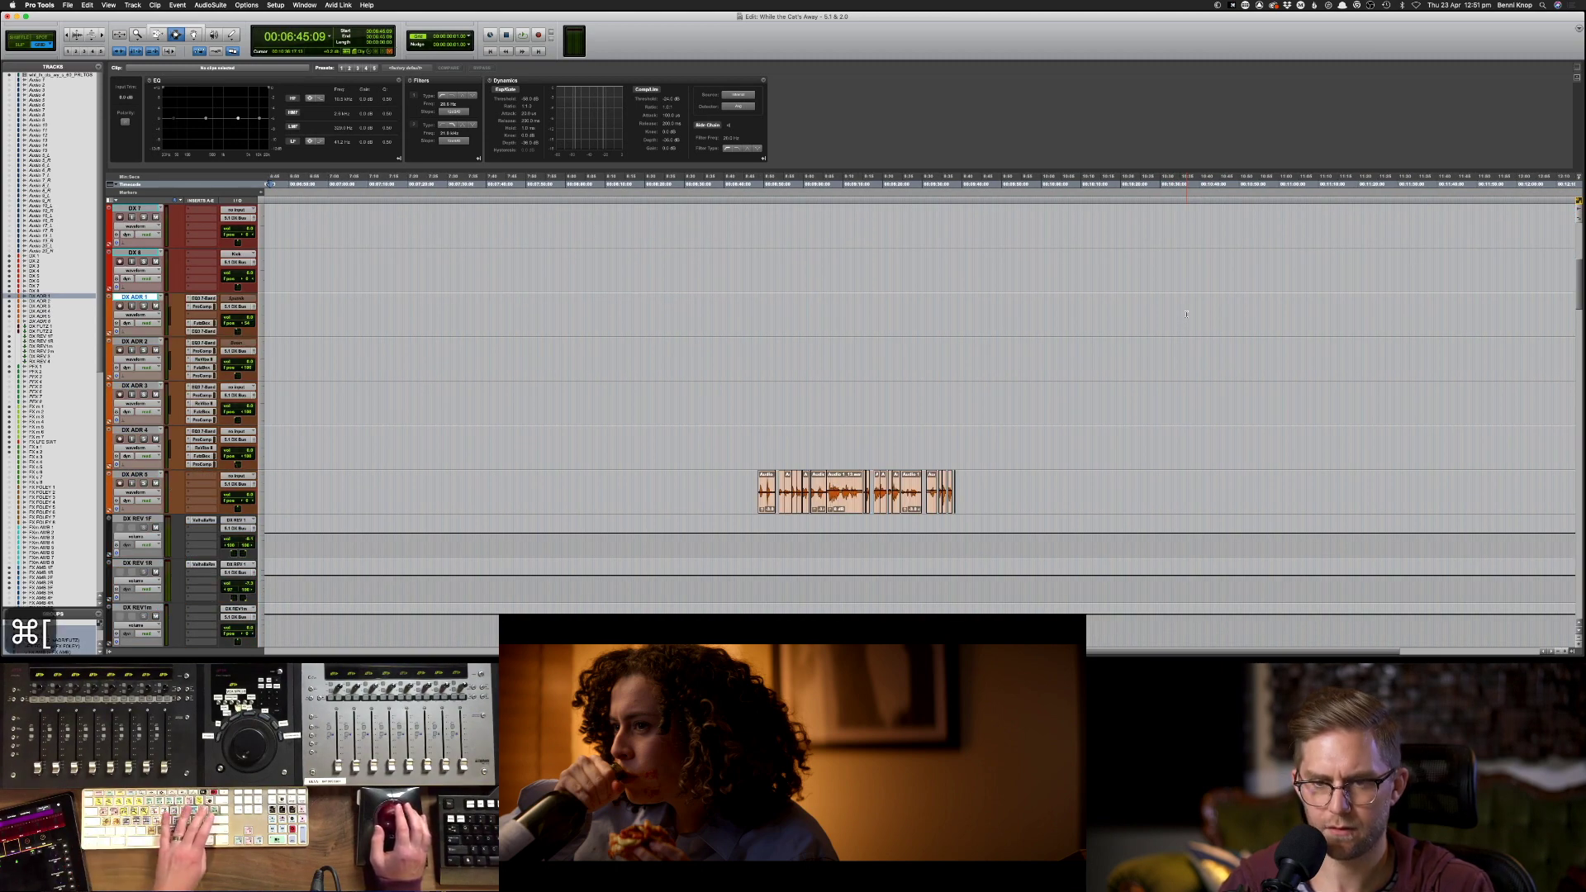
left_click(698, 299)
scroll(698, 299, "up", 7)
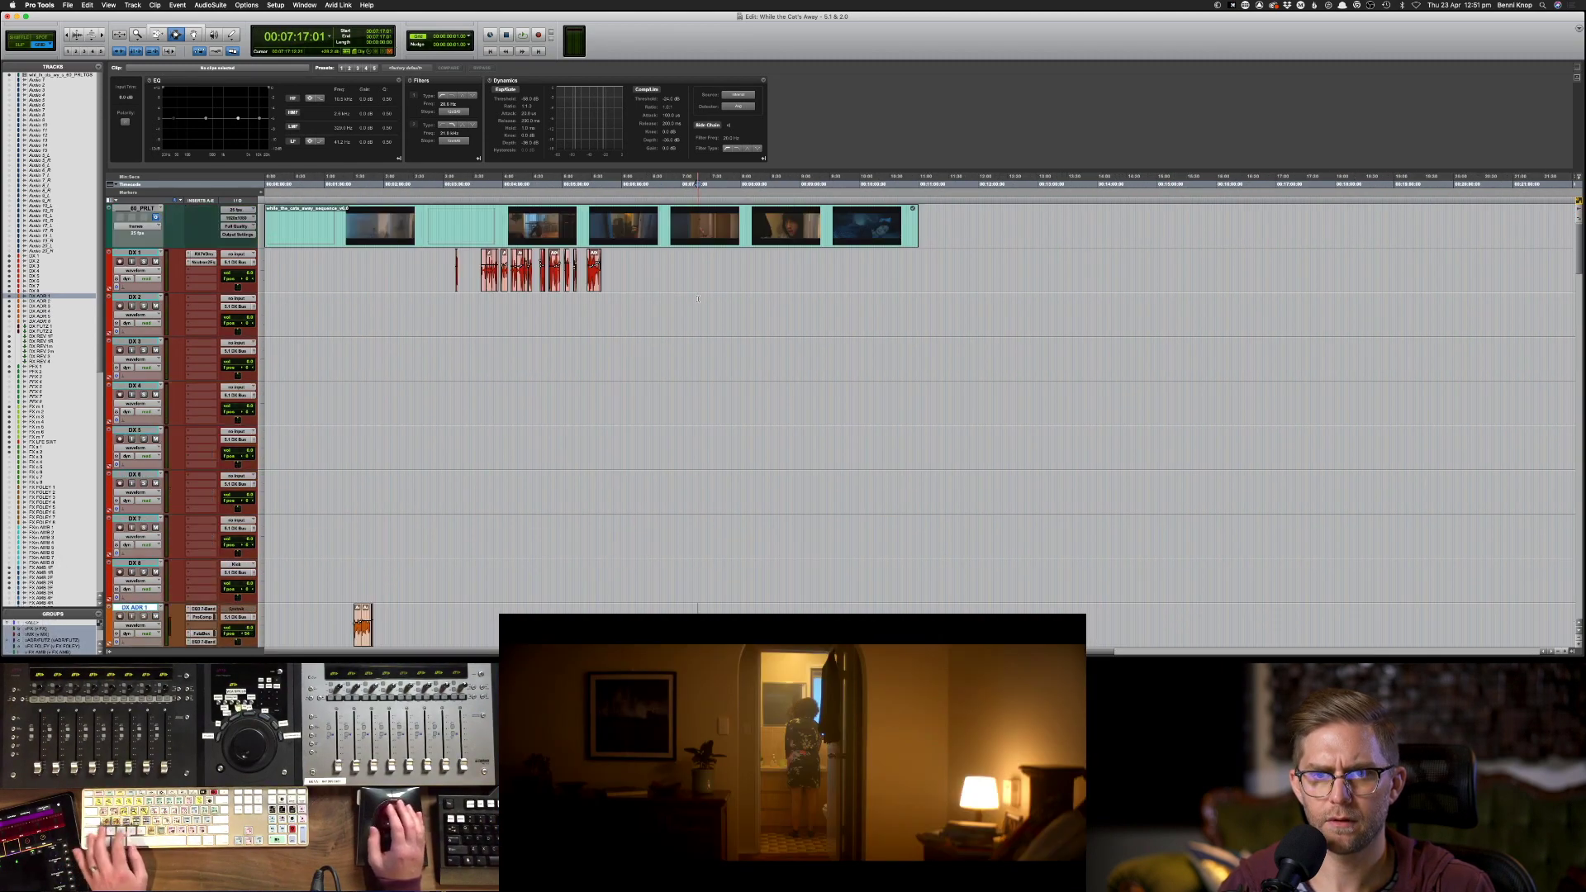
left_click(691, 281)
key("space")
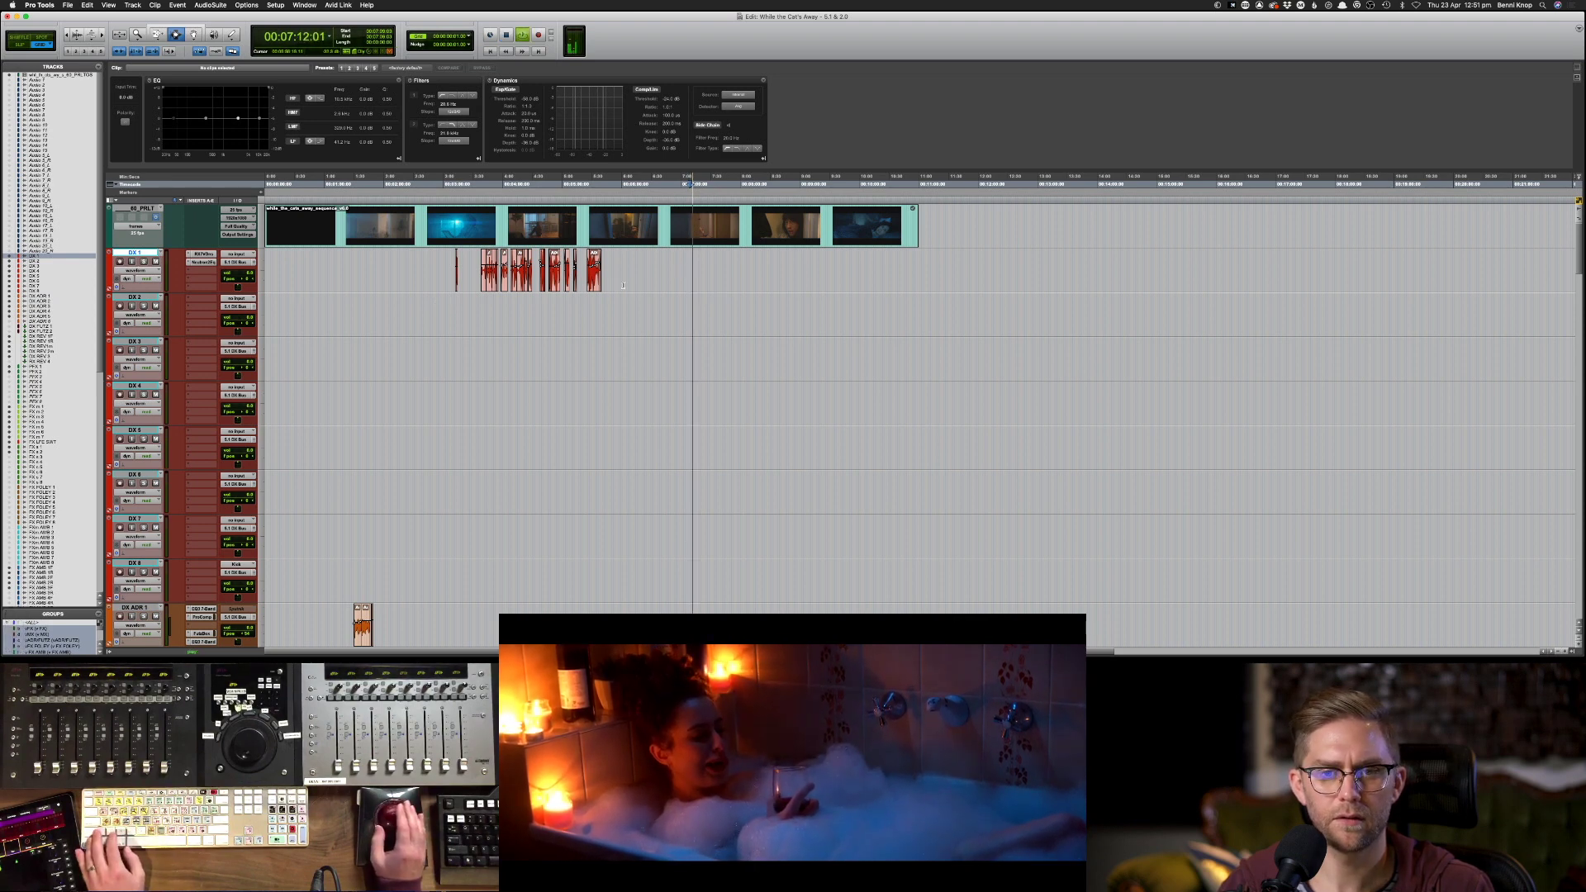
scroll(727, 278, "down", 2)
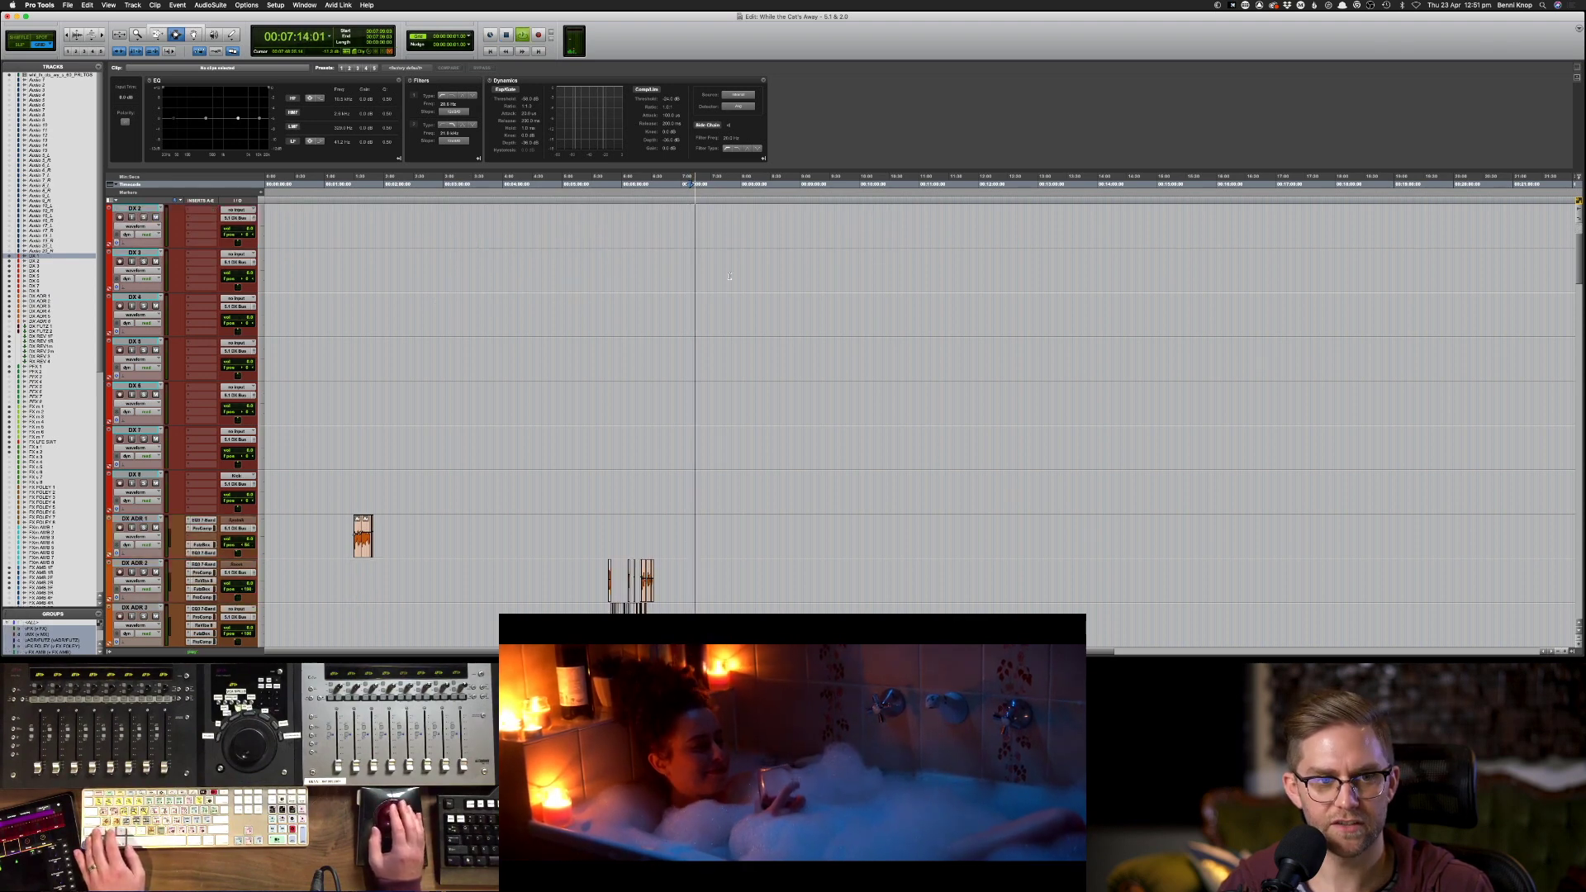
scroll(730, 277, "down", 5)
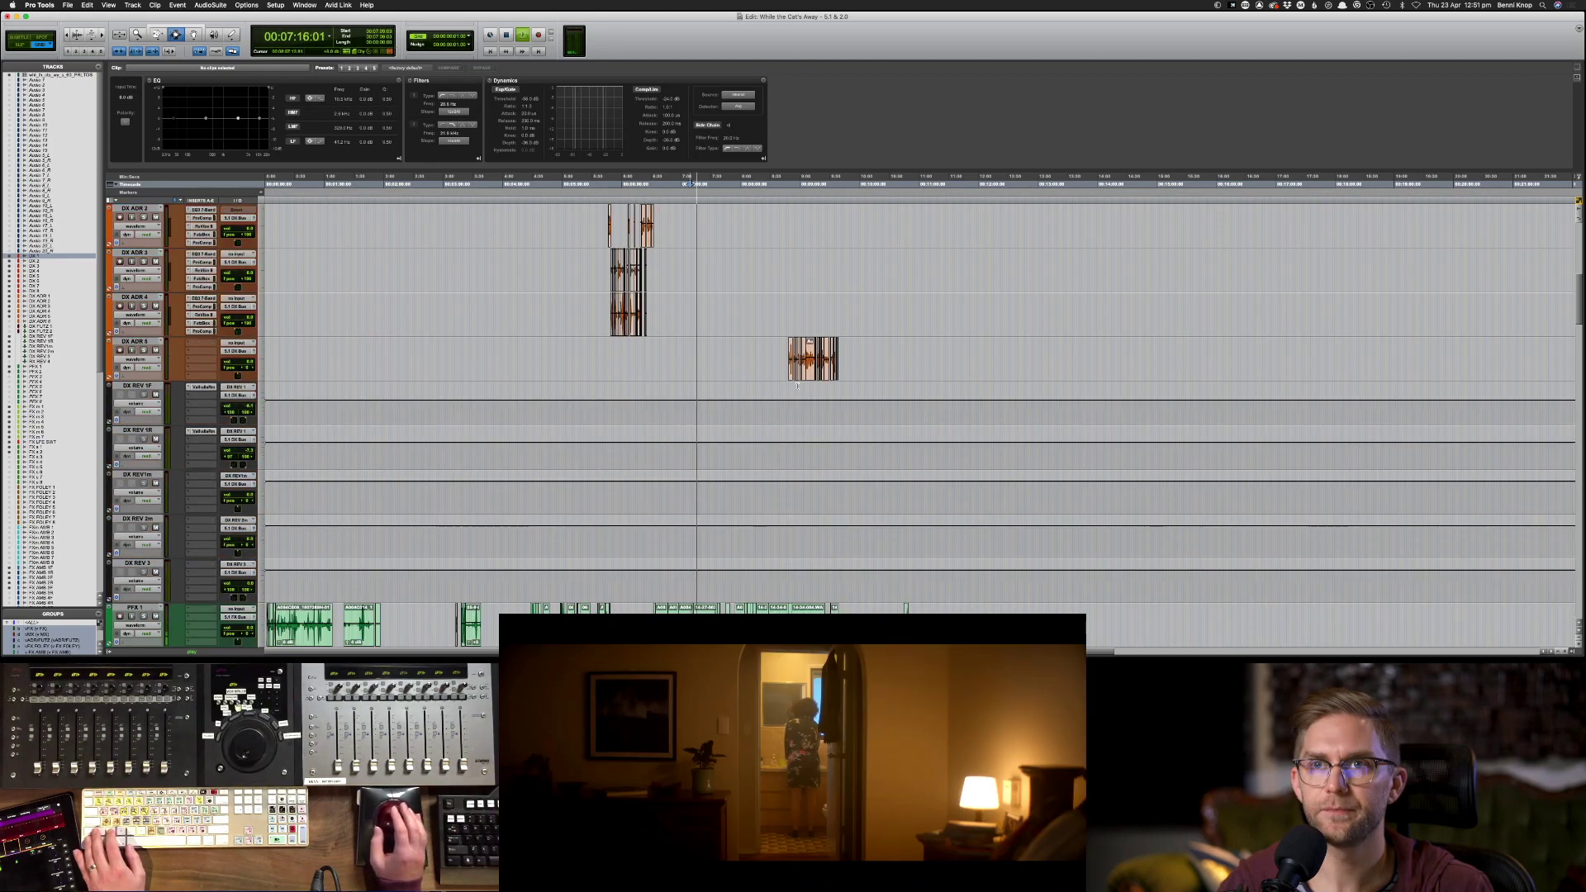
scroll(797, 386, "down", 2)
scroll(761, 473, "down", 1)
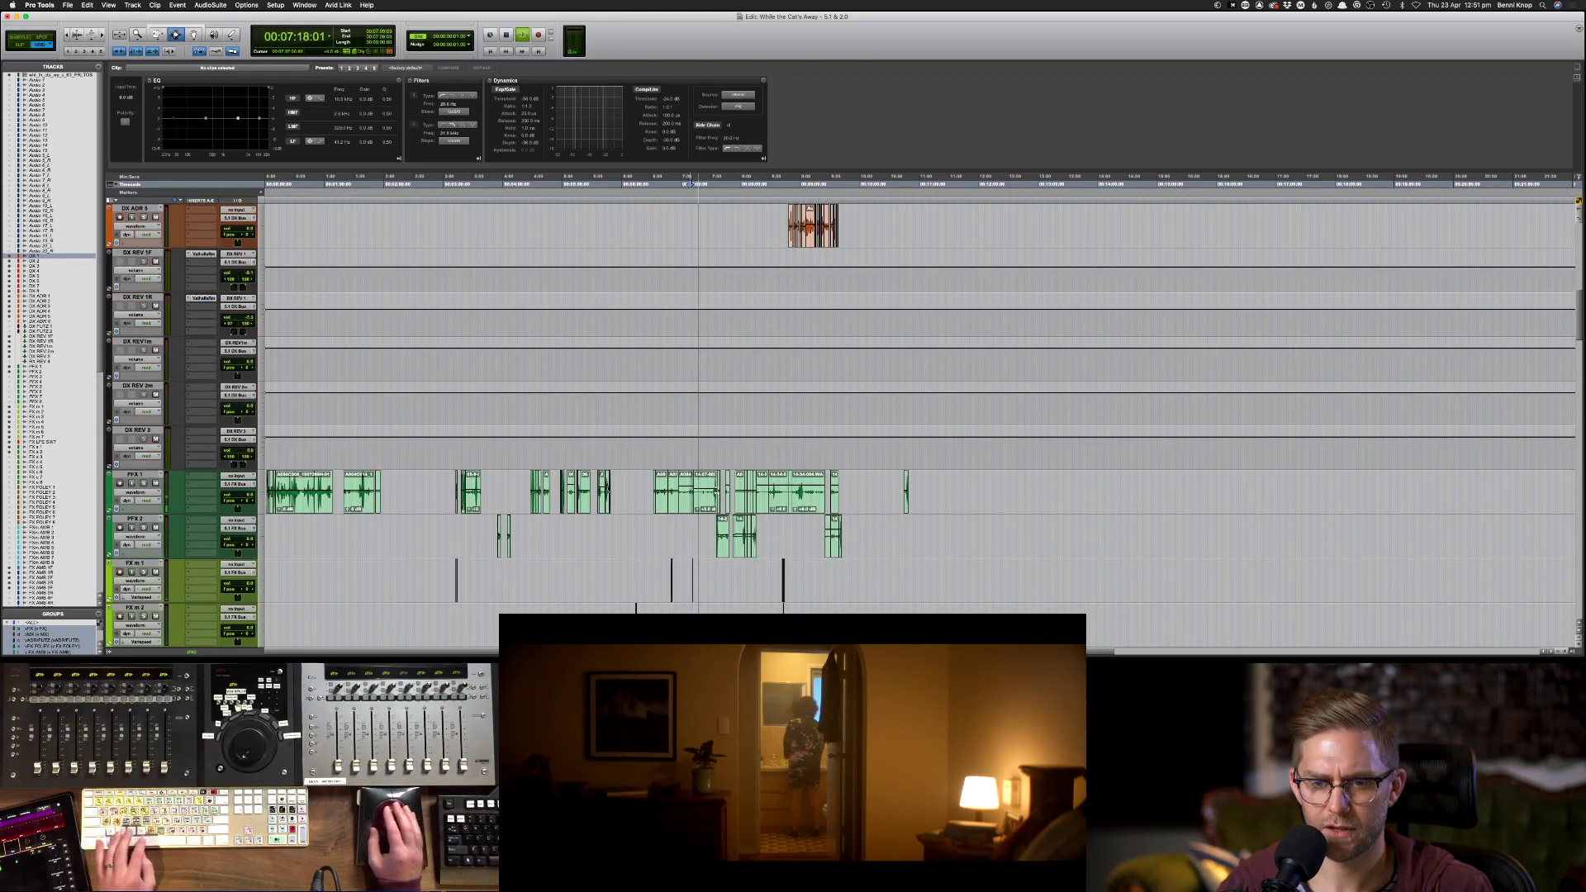
left_click(716, 491)
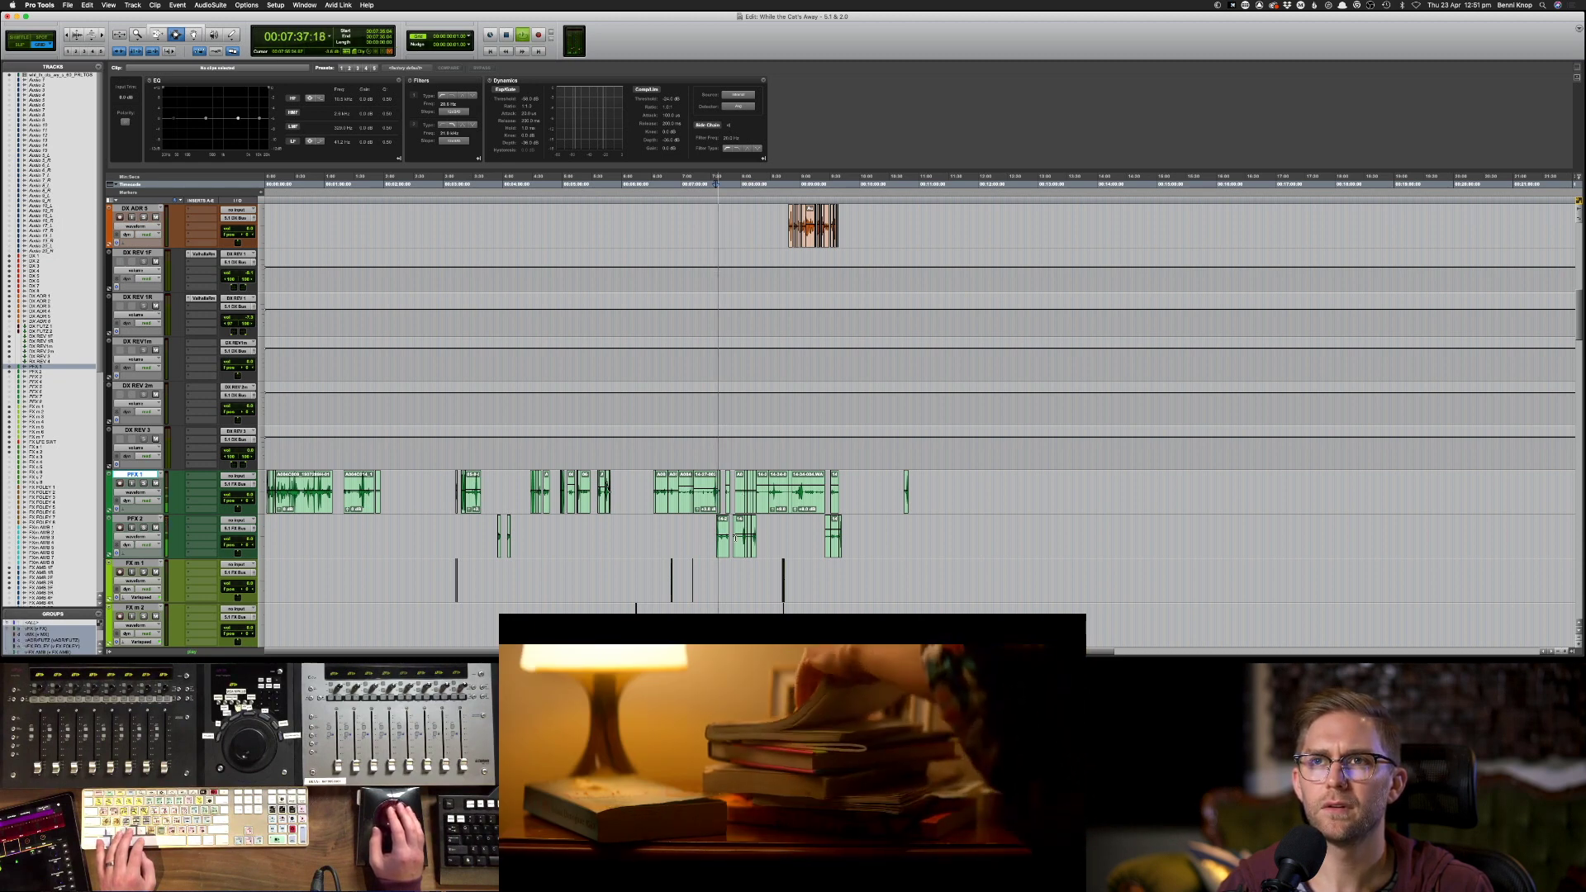
- Apply fades to the whole run of DX ADR 5 clips that starts shortly after 00:08:46 and play them
left_click(785, 227)
key("super+bracketright")
key("super+bracketright")
key("super+bracketright")
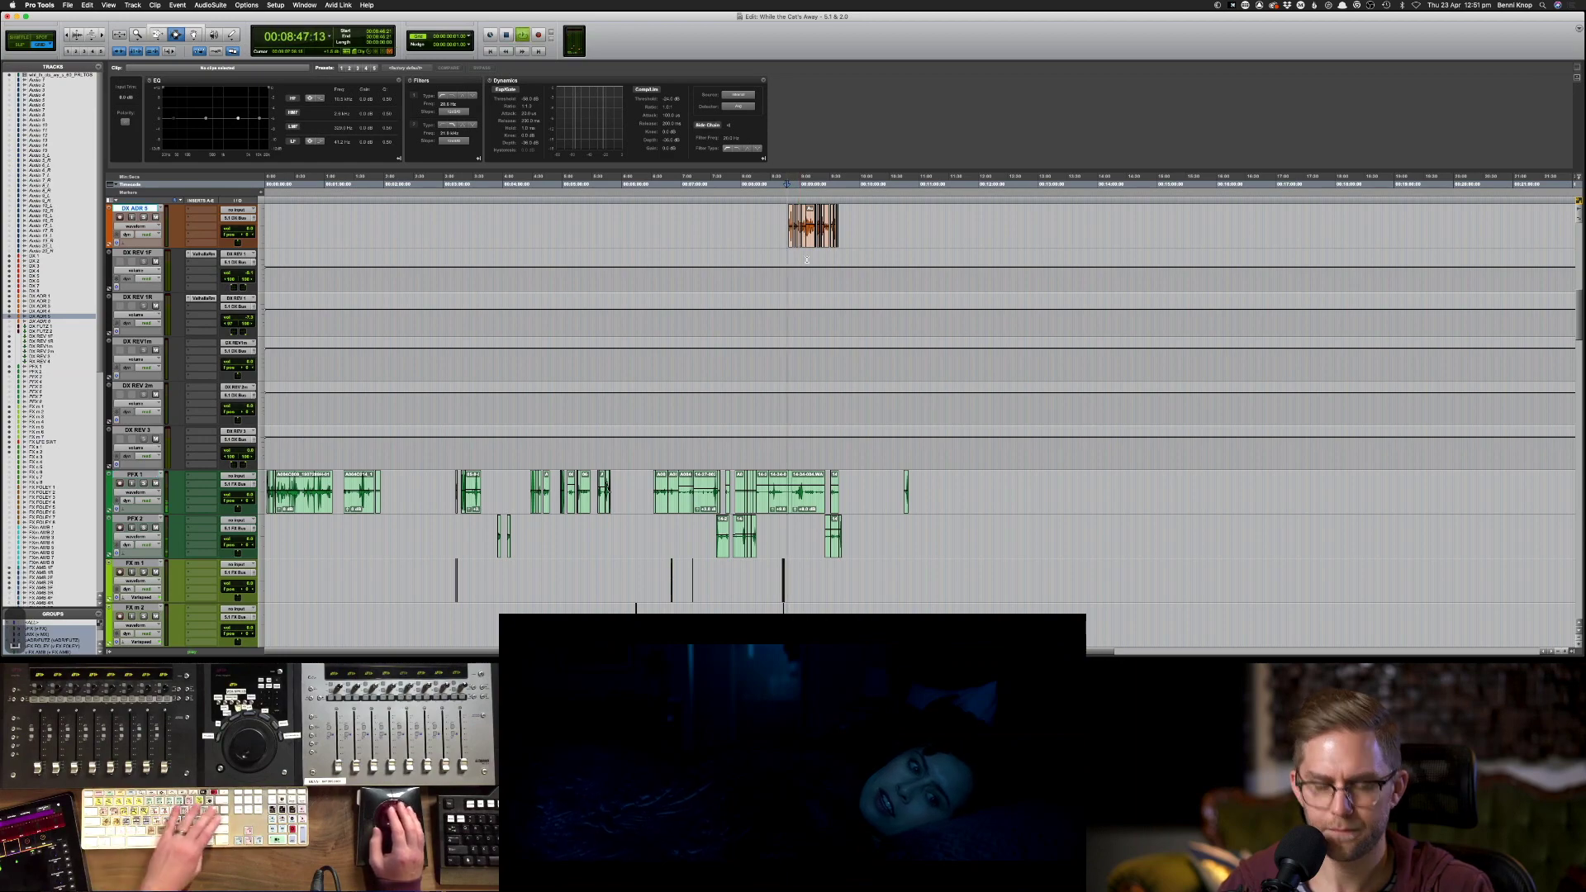
left_click_drag(909, 239, 1396, 296)
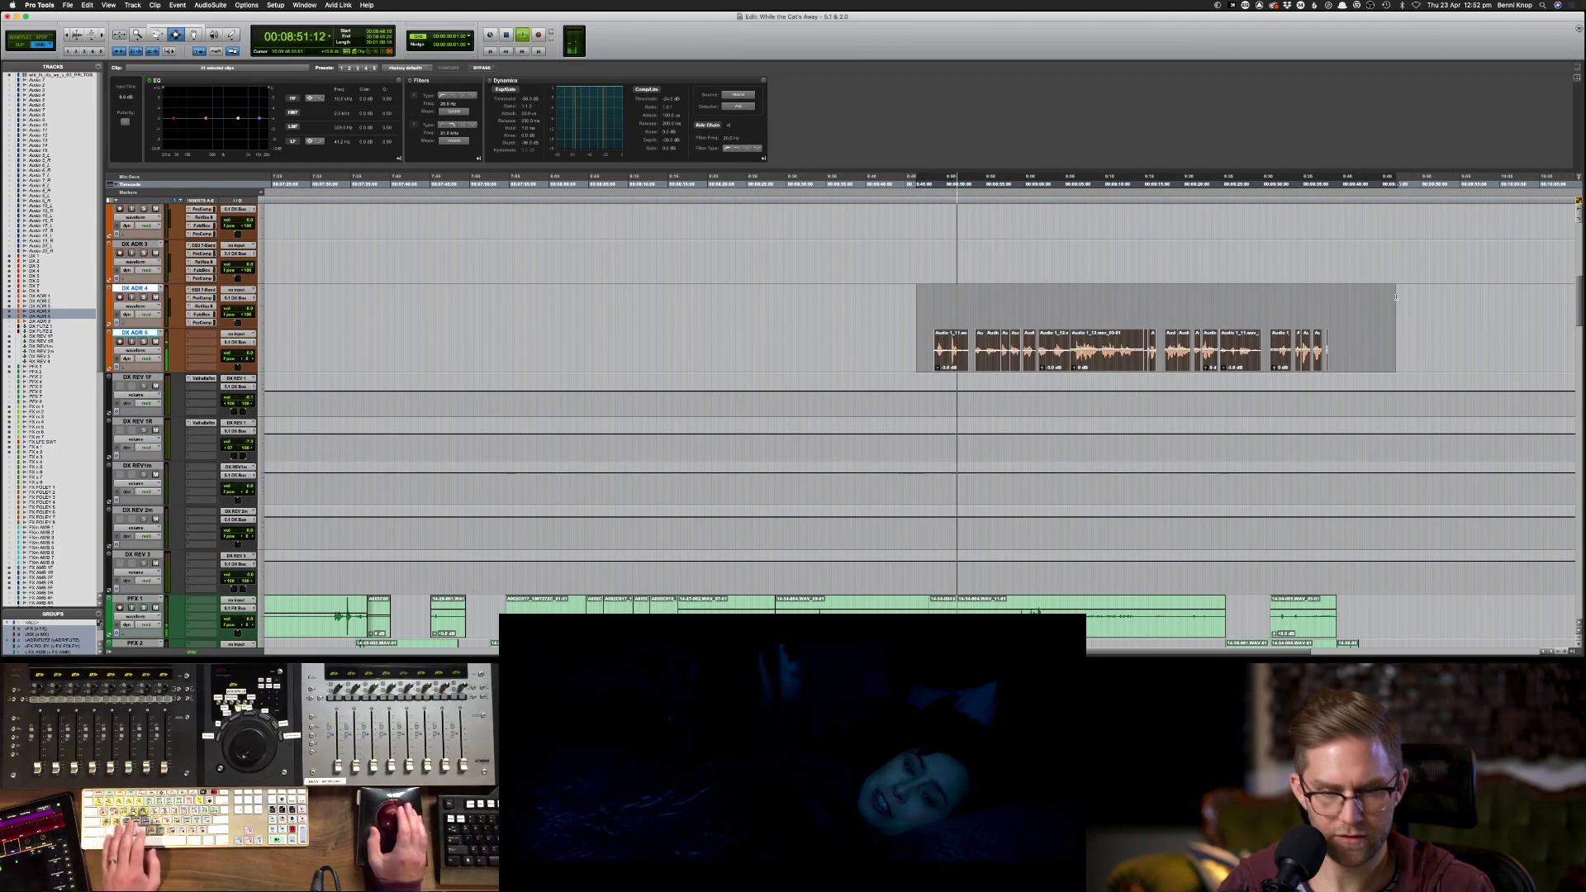
key("f")
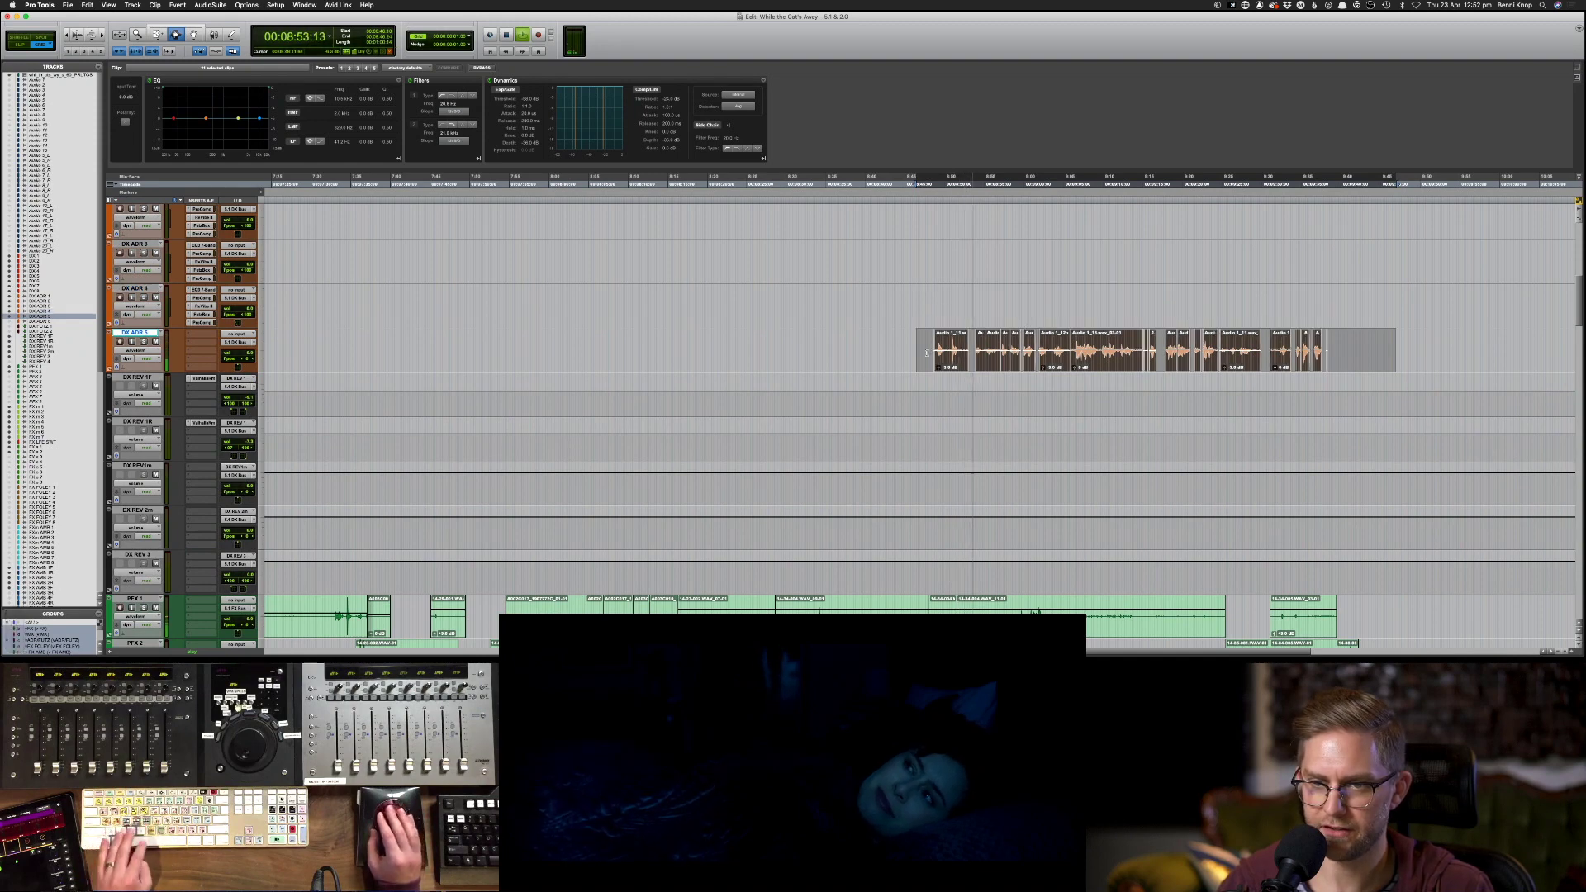
key("space")
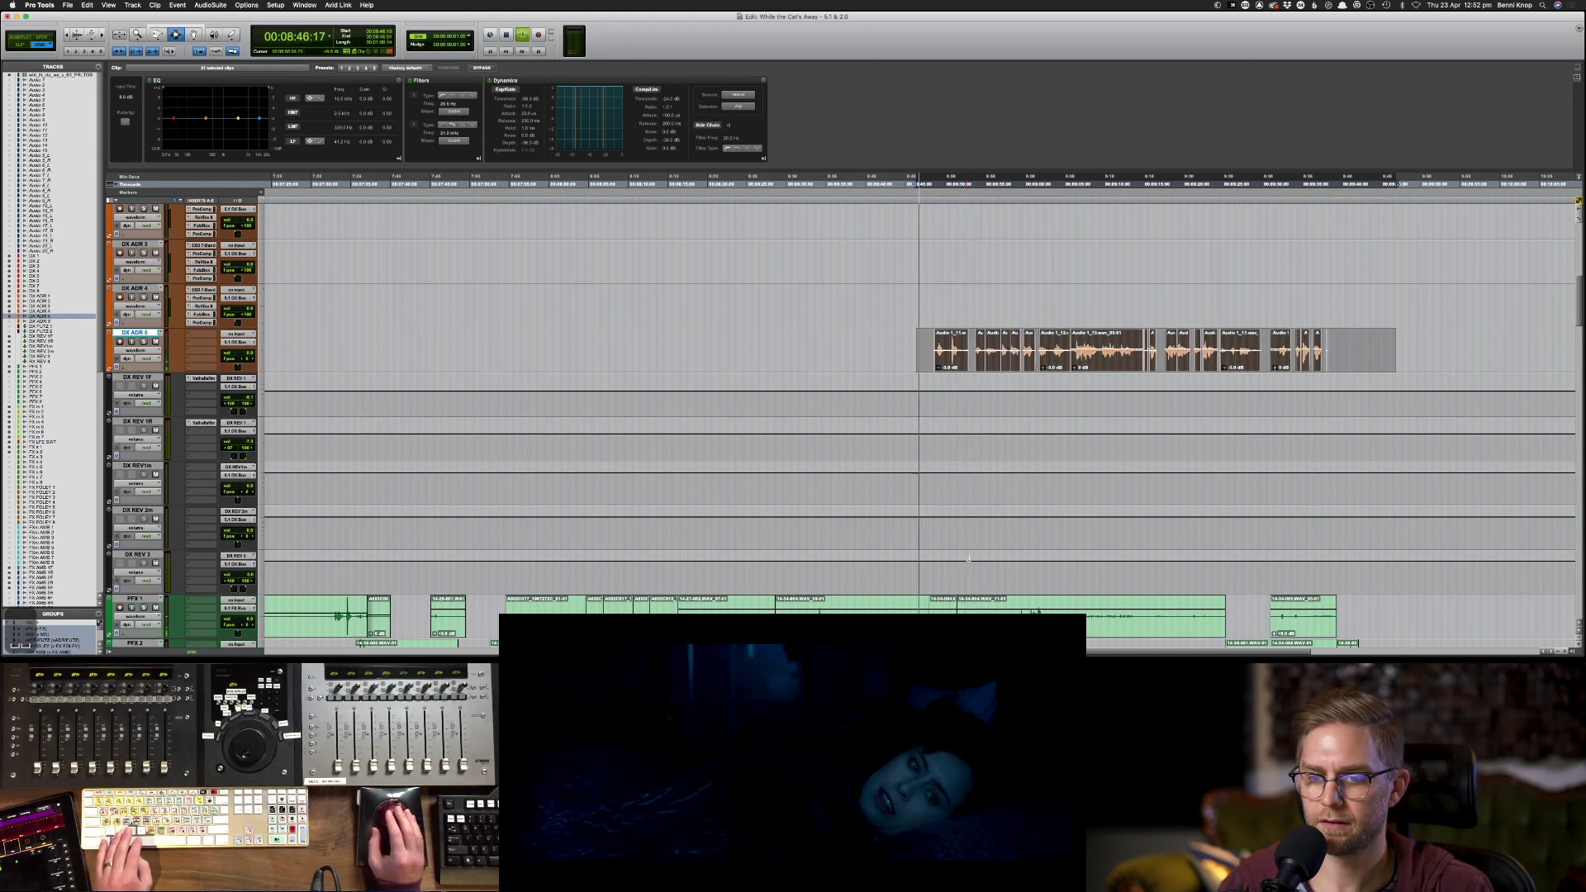
- Play the PFX 1 production effects around 00:08:52 together with the DX ADR 5 dialogue
left_click(960, 604)
key("space")
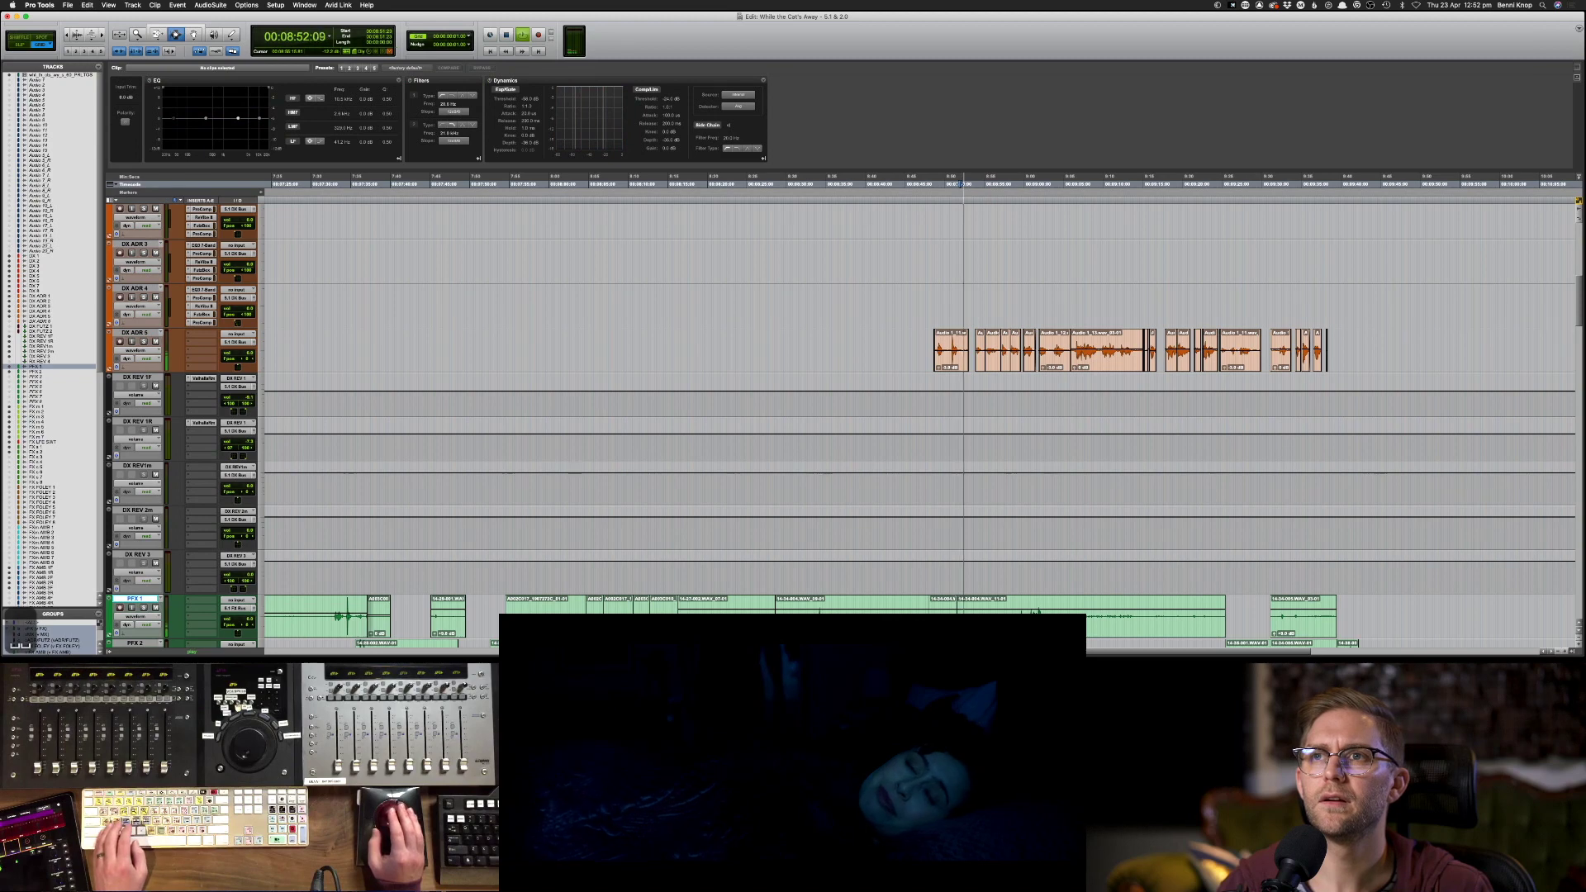
key("space")
key("F8")
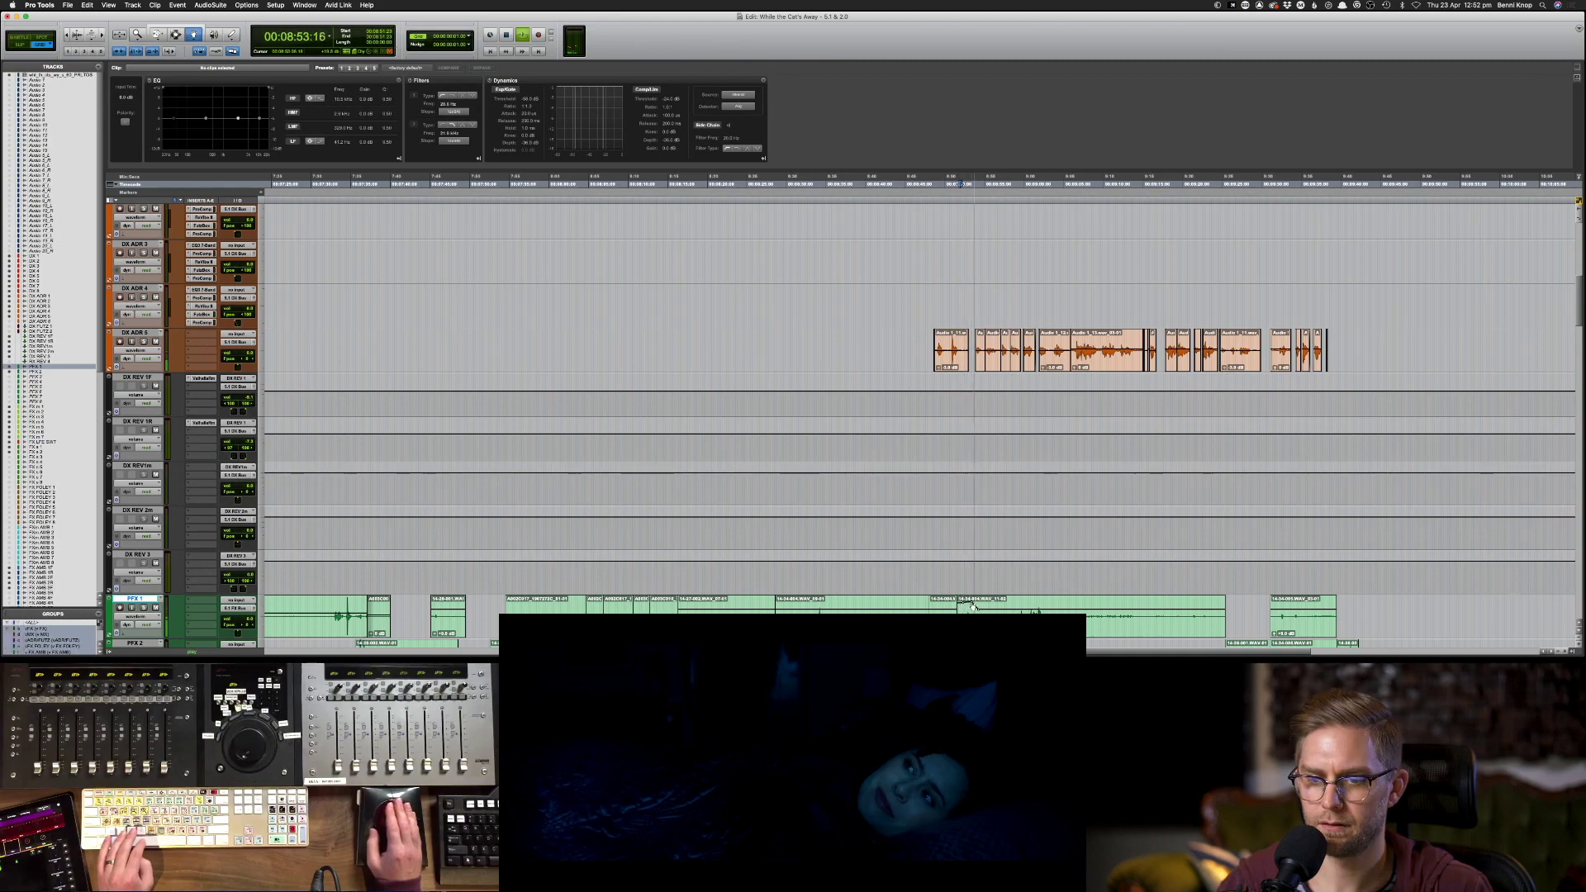
scroll(973, 606, "down", 2)
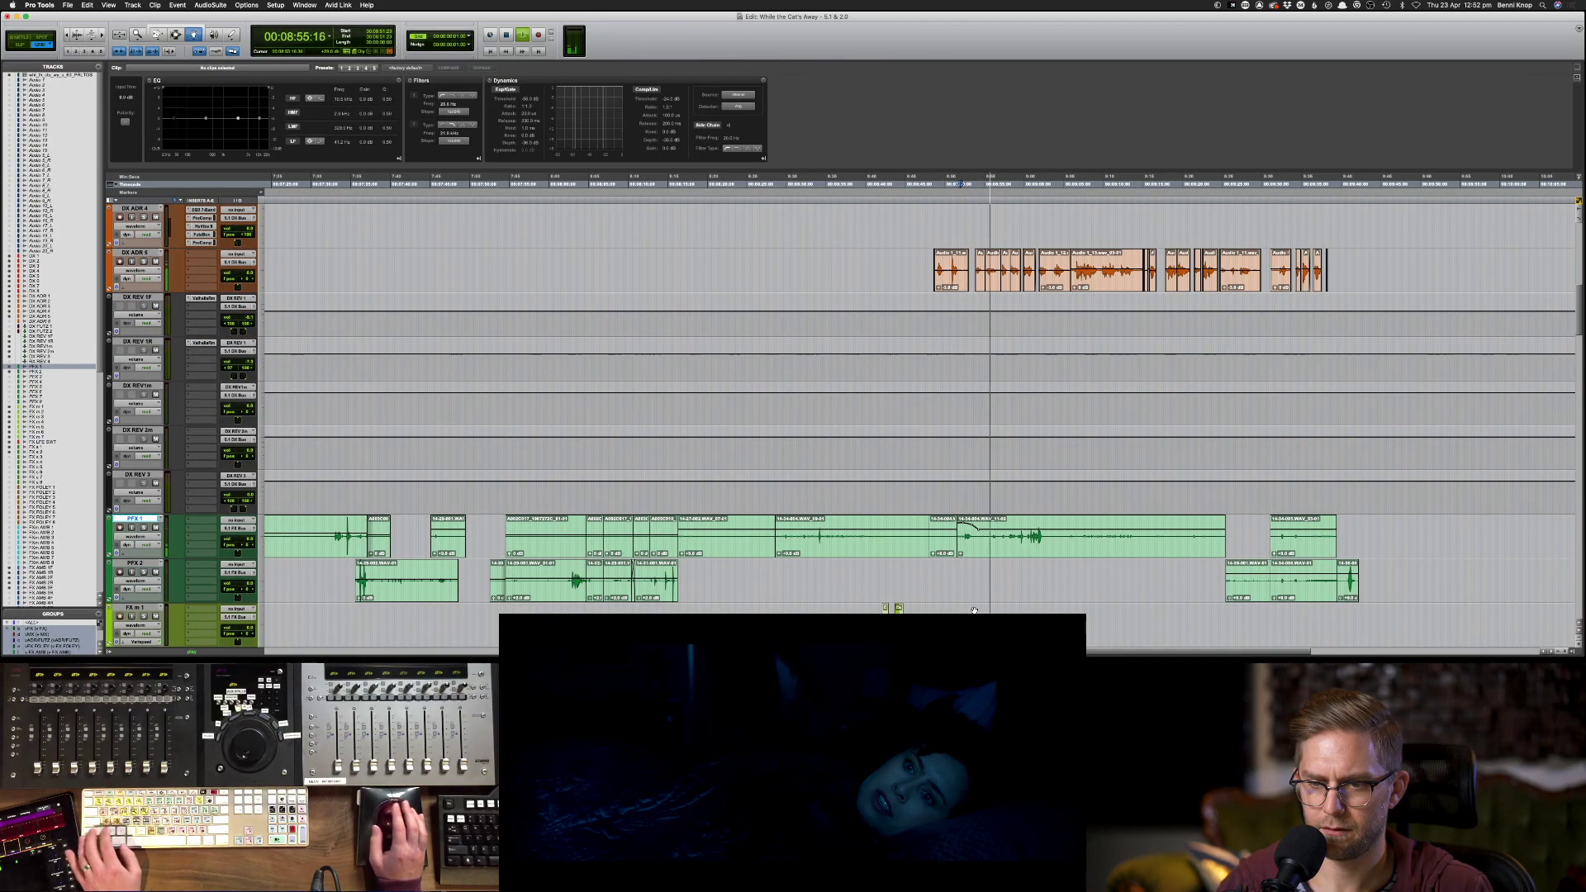
scroll(971, 607, "up", 8)
key("space")
key("F7")
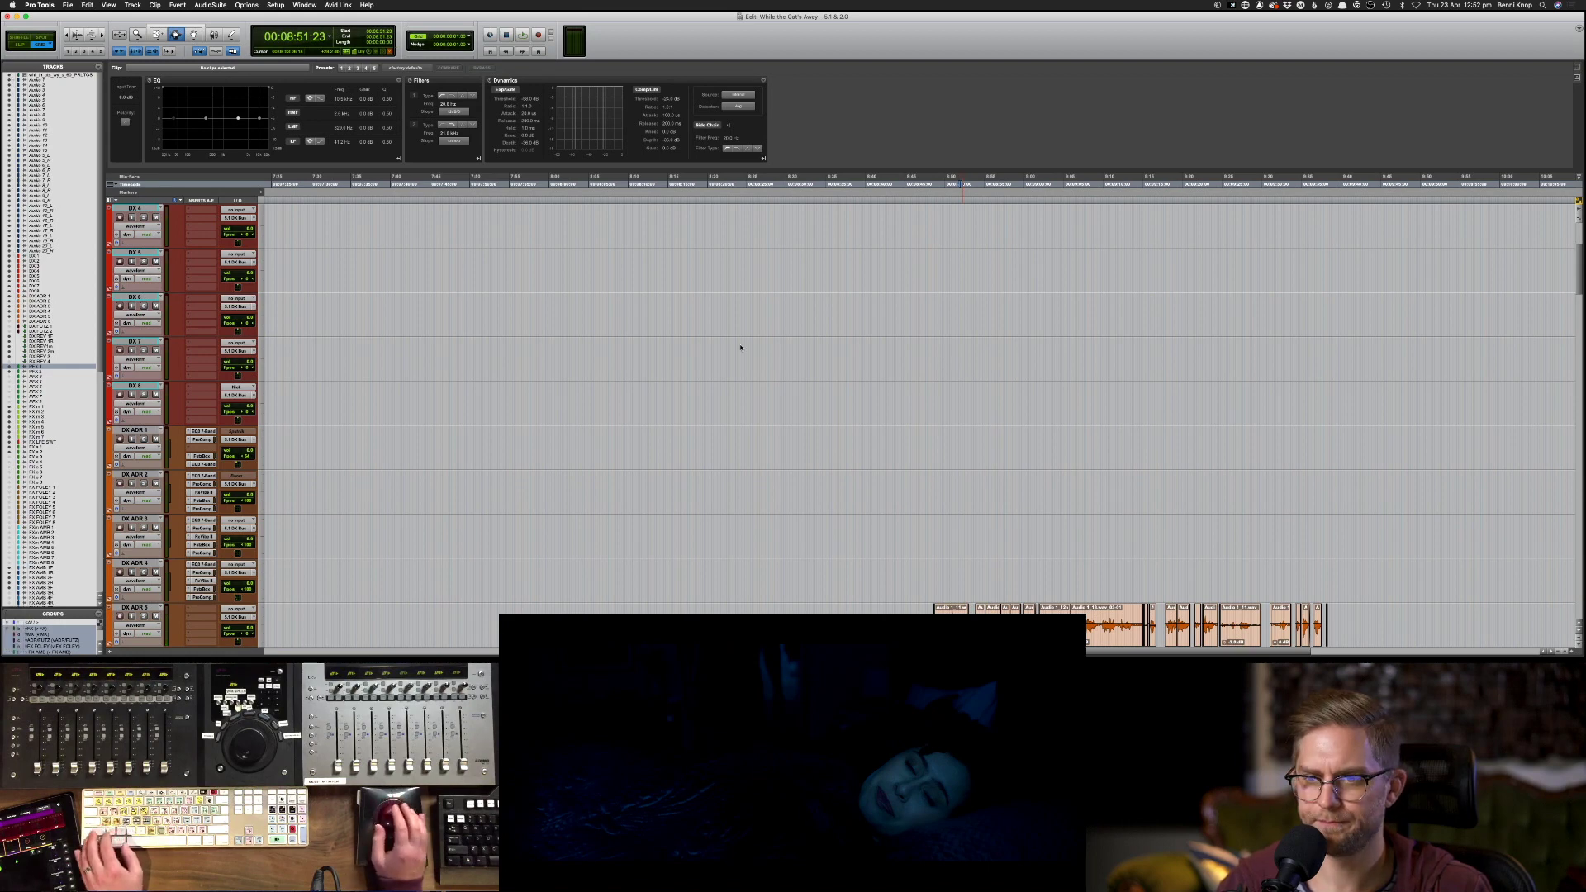
- Copy the short section of Audio 5 at 00:08:52:04, paste it at the same time onto DX 1, and play it
key("ctrl+alt+super+bracketleft")
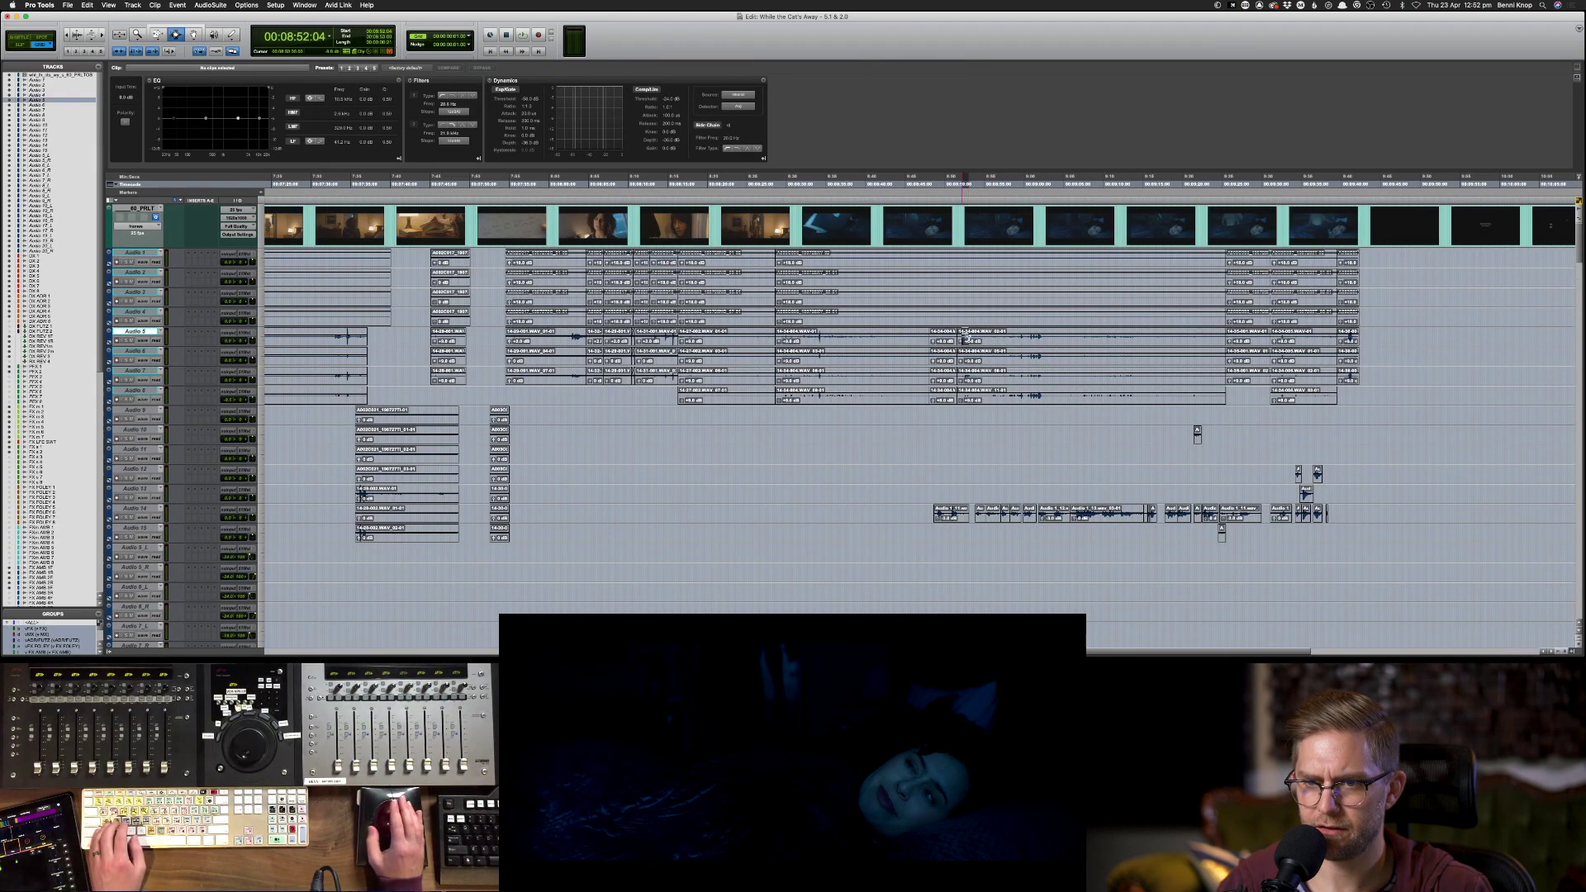
key("super+c")
key("super+c")
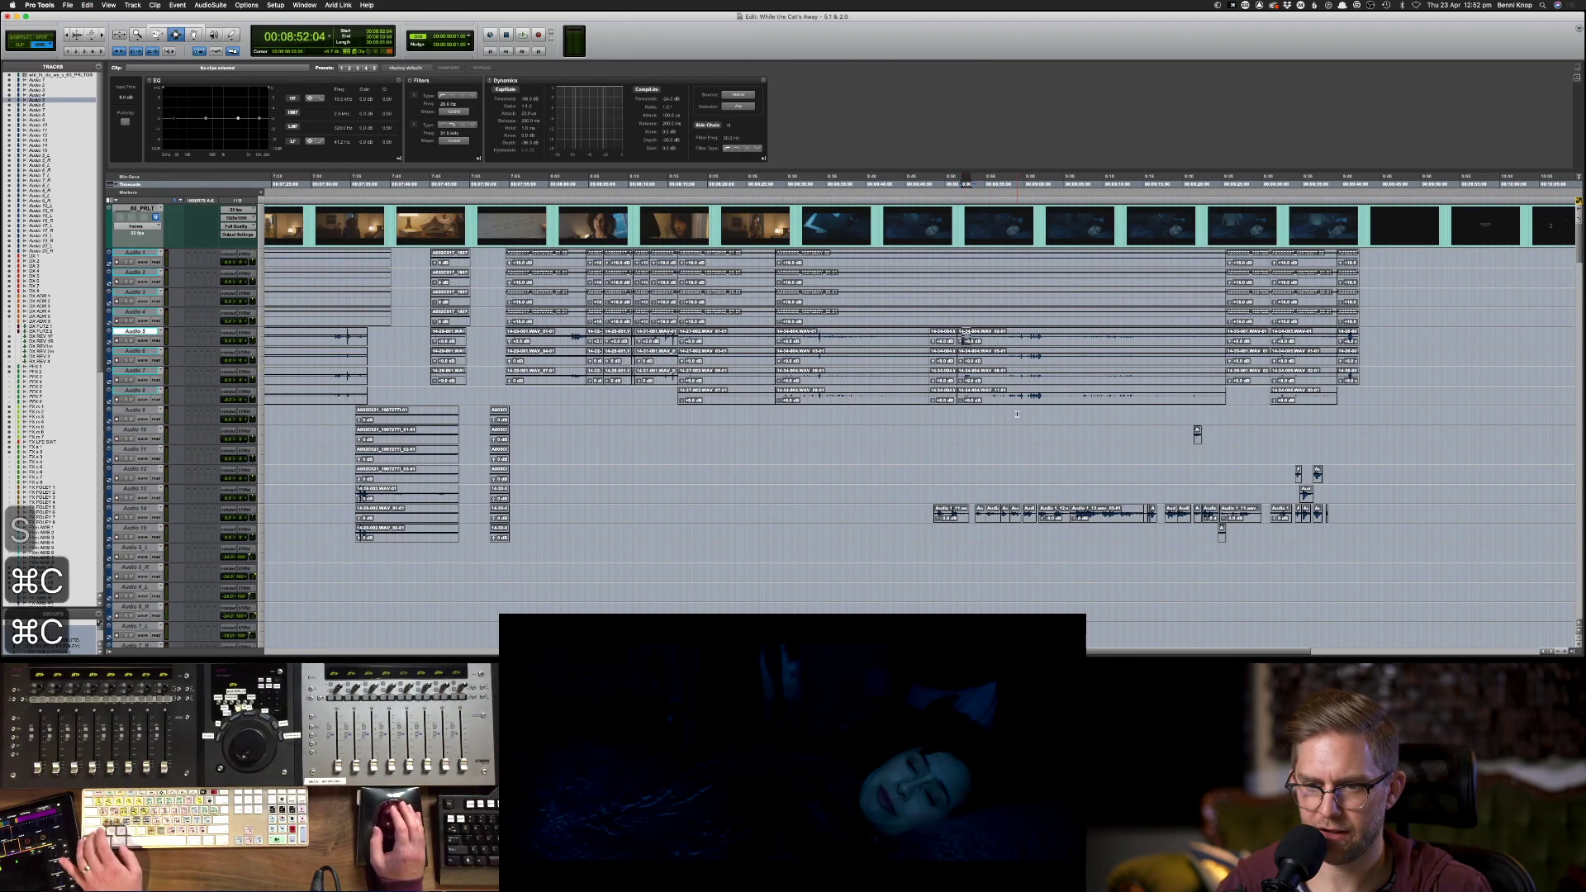
scroll(1017, 414, "down", 10)
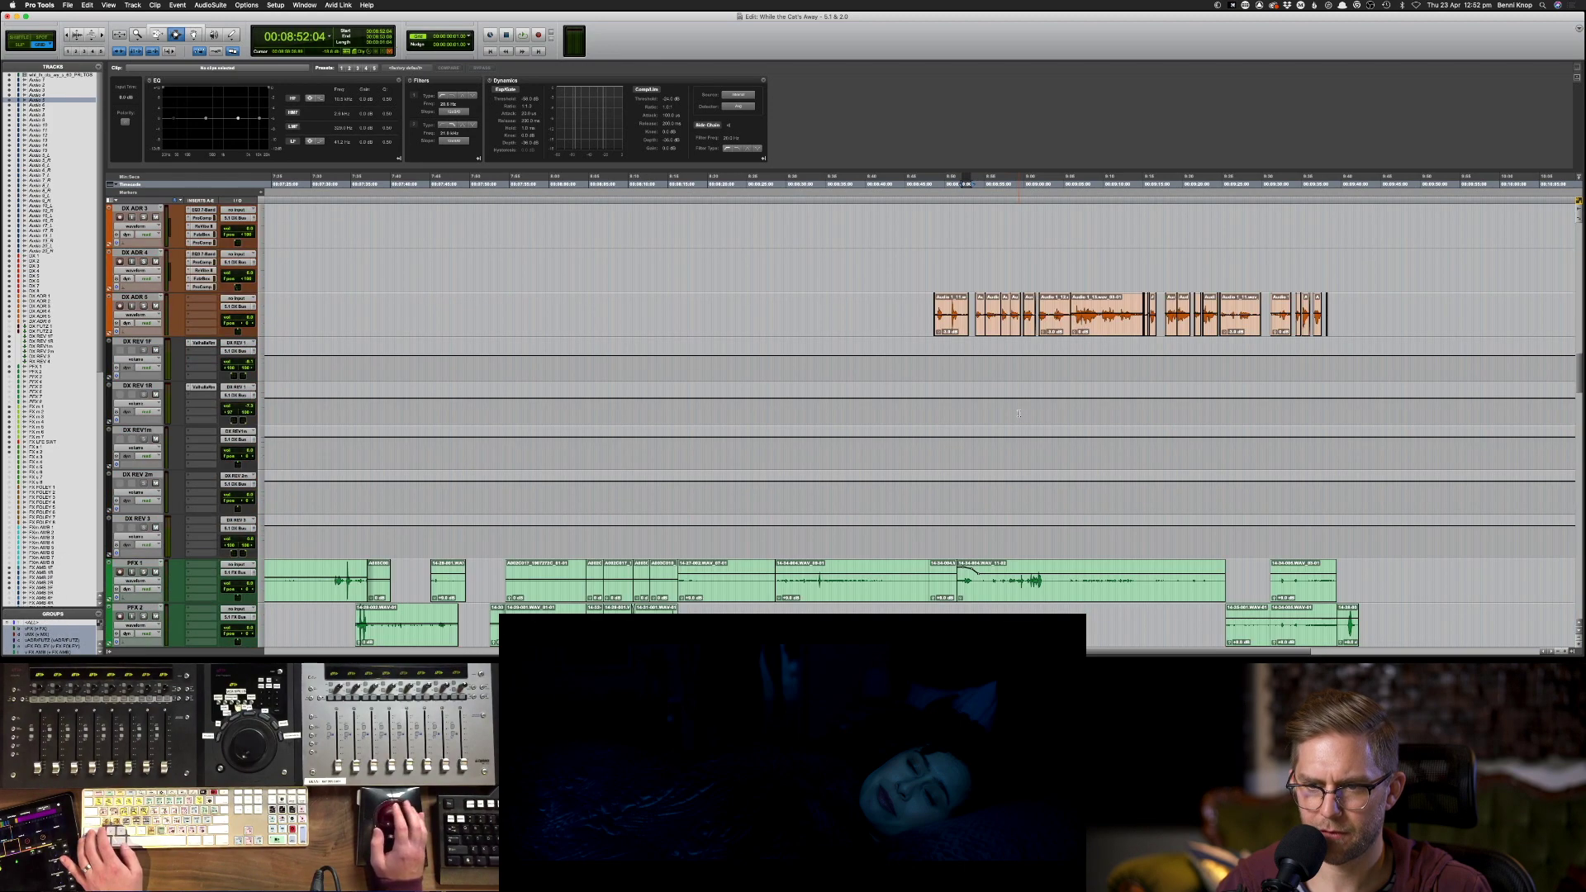
scroll(224, 278, "up", 10)
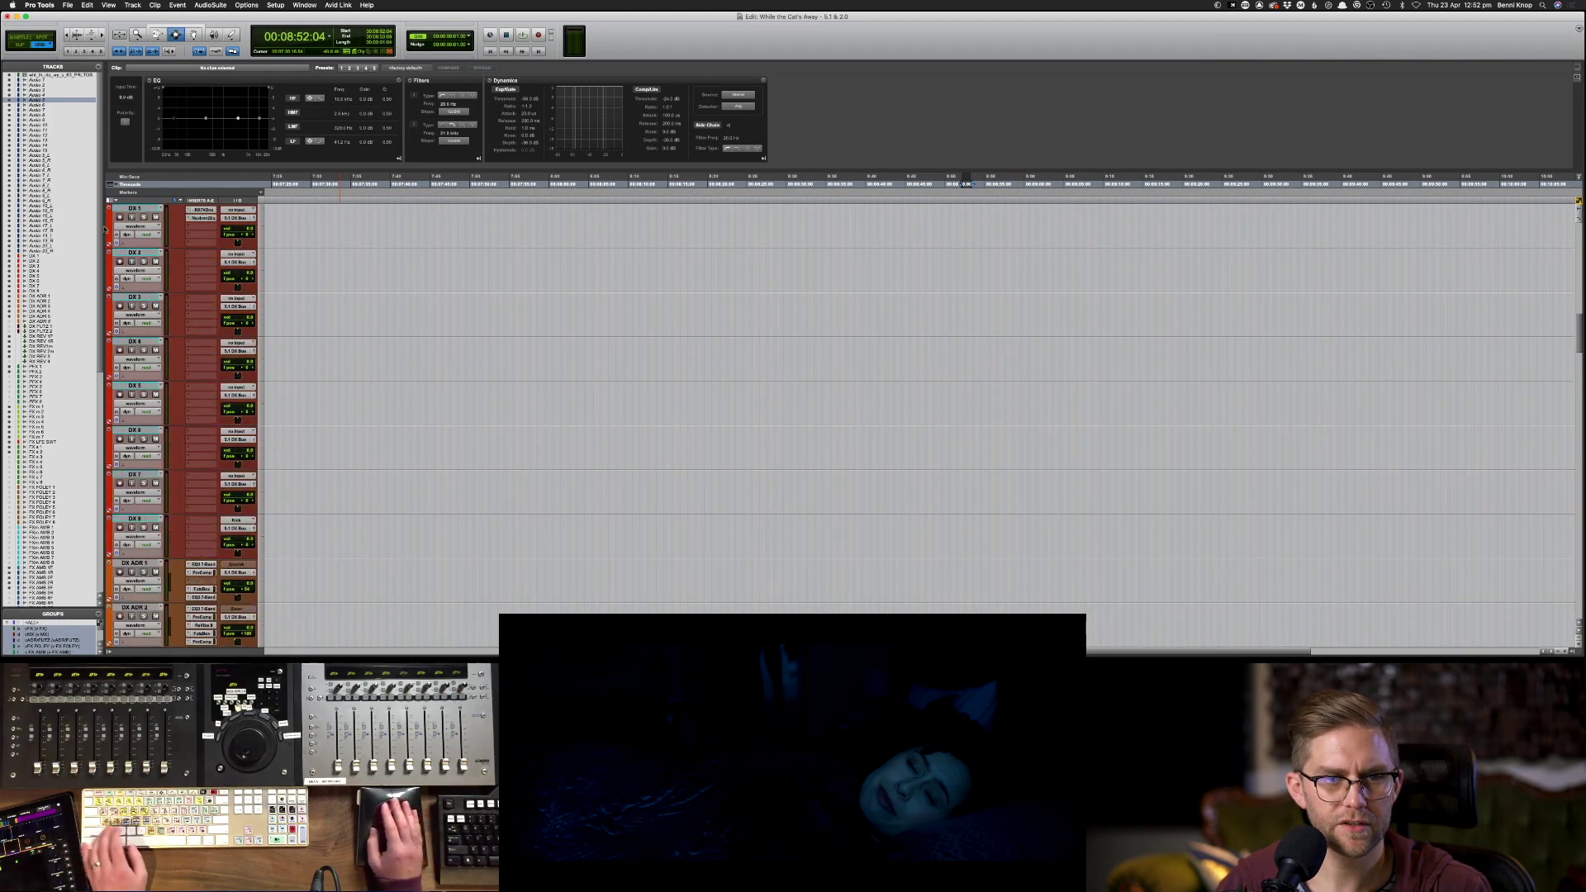
left_click(127, 209)
key("super+v")
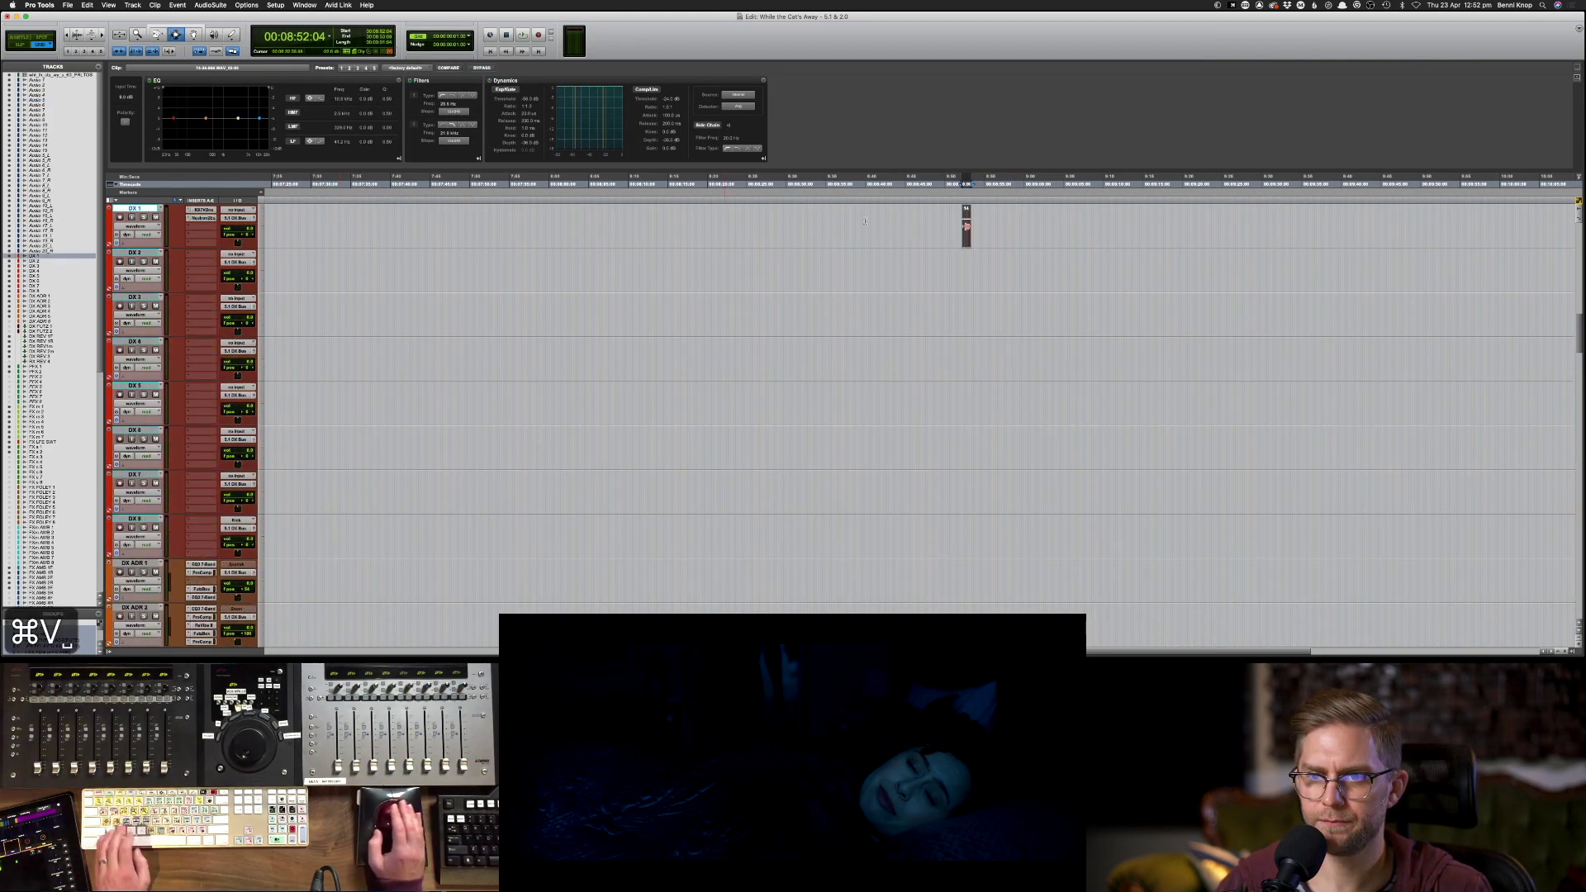
key("space")
key("space")
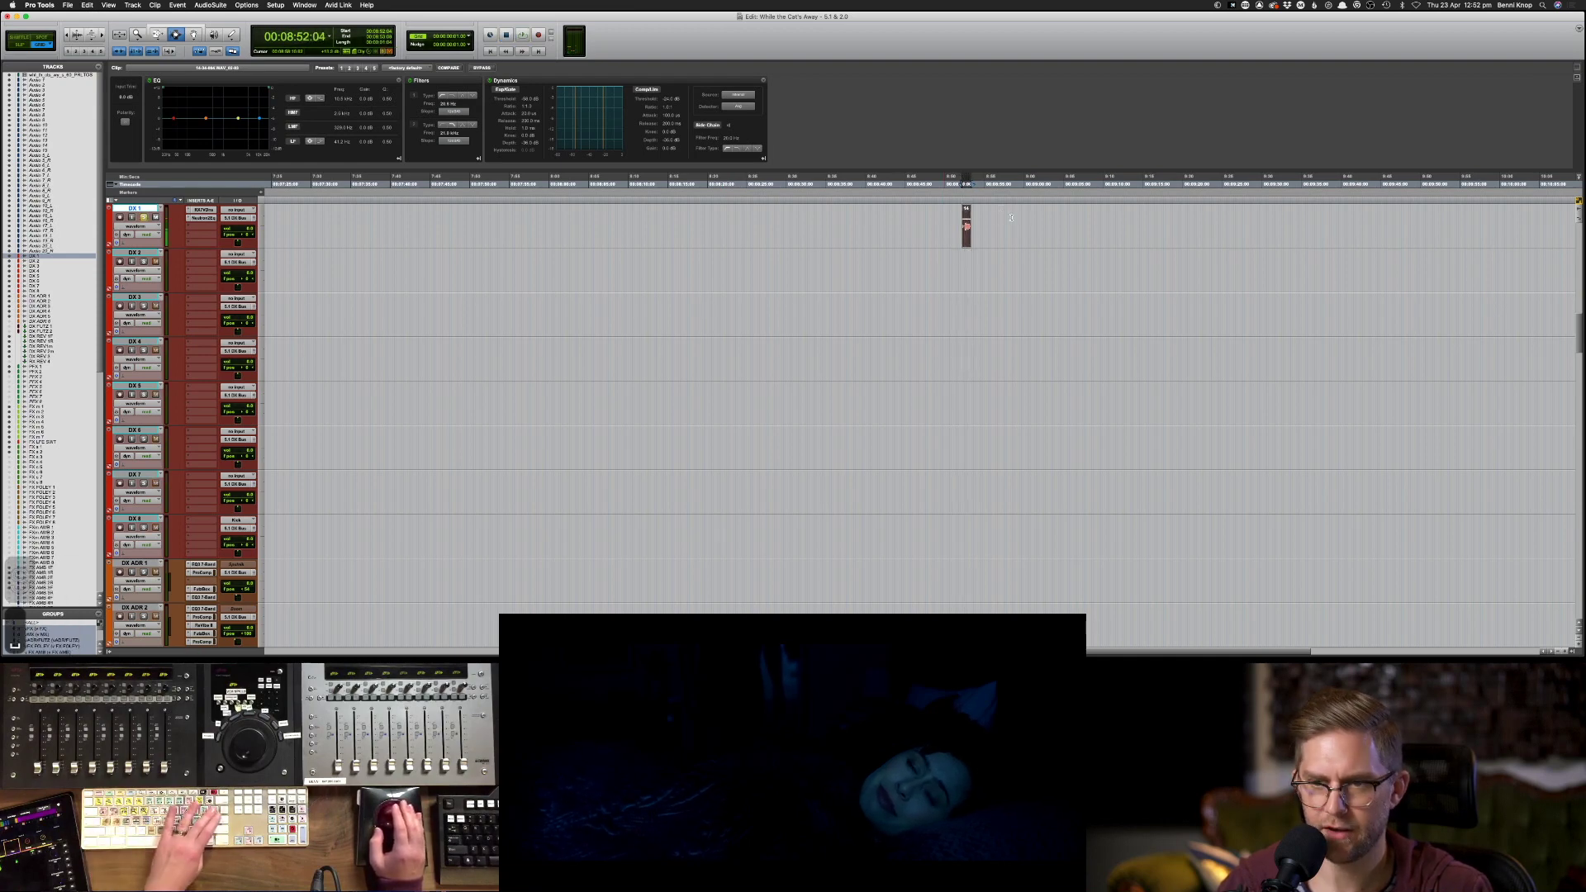
key("super+]")
key("super+]")
key("F7")
key("F6")
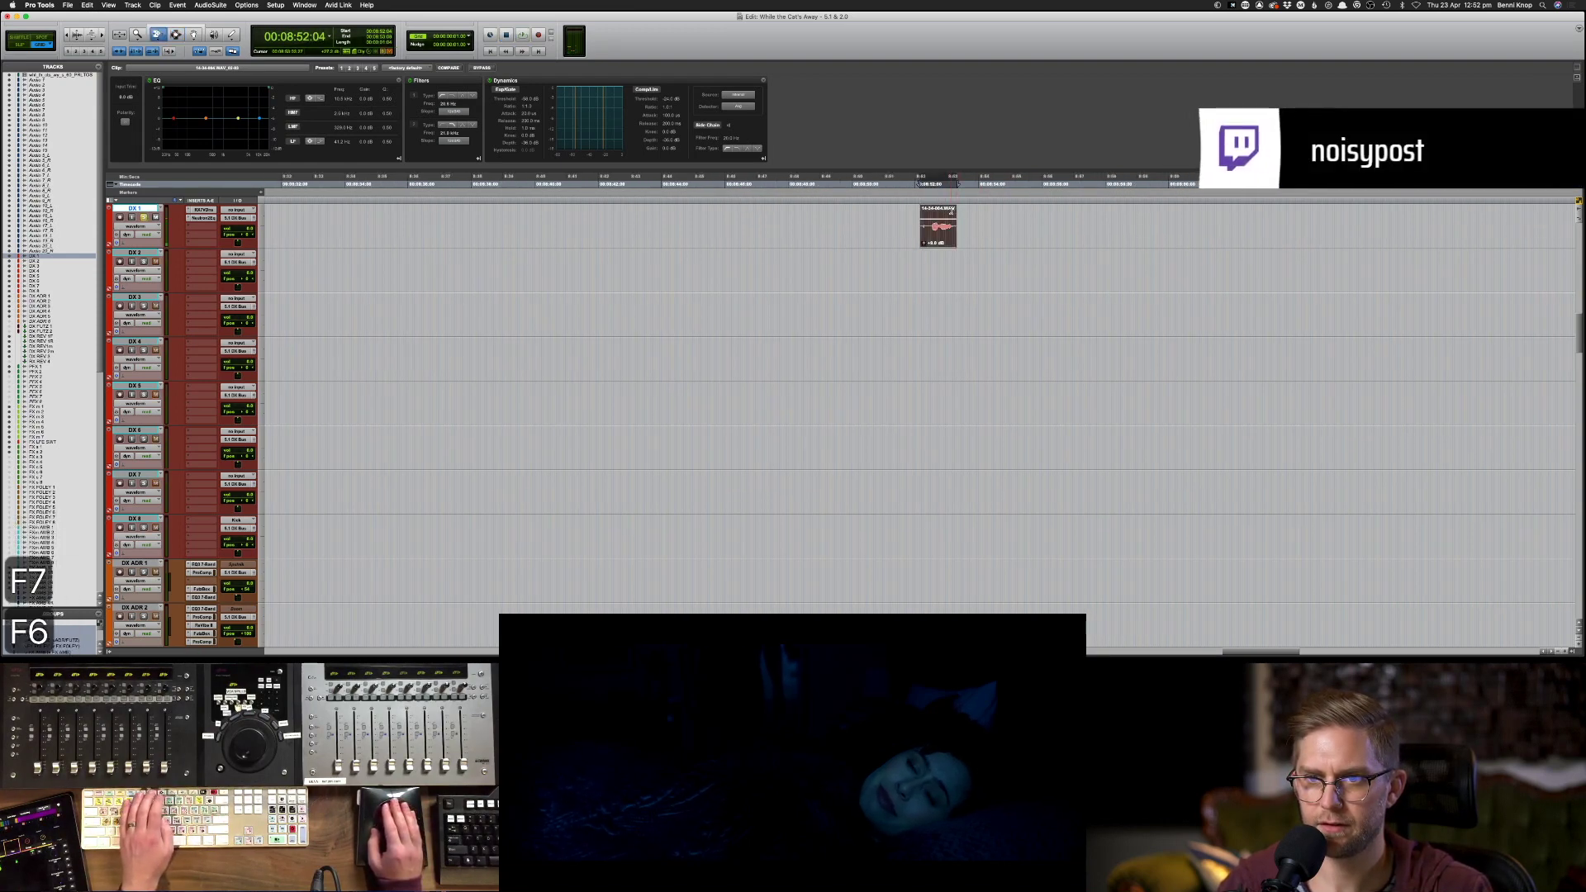
key("F7")
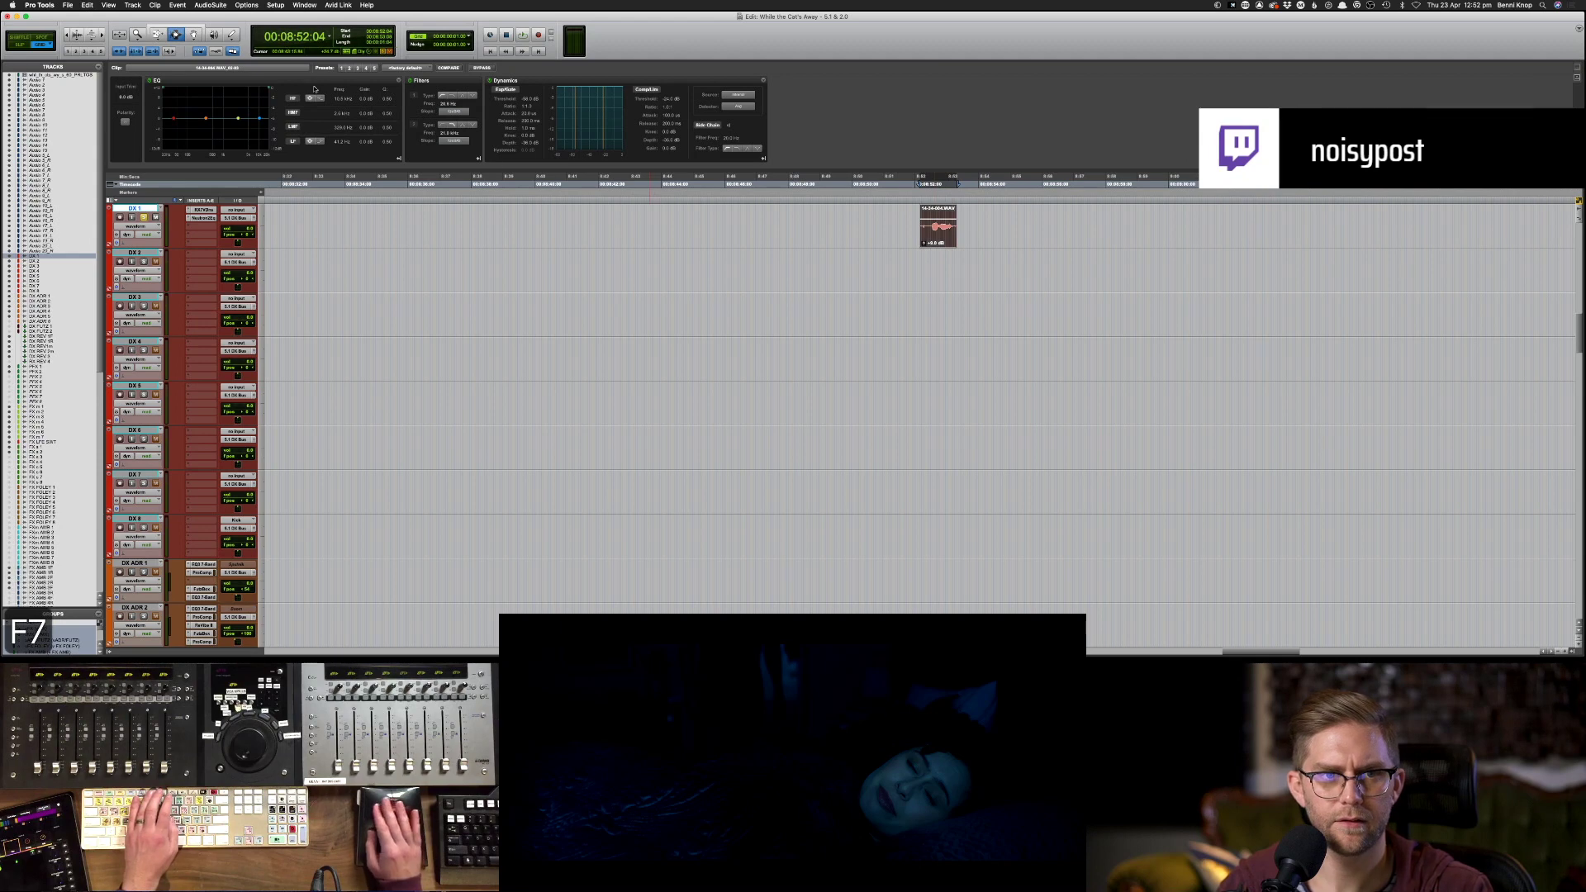
key("F6")
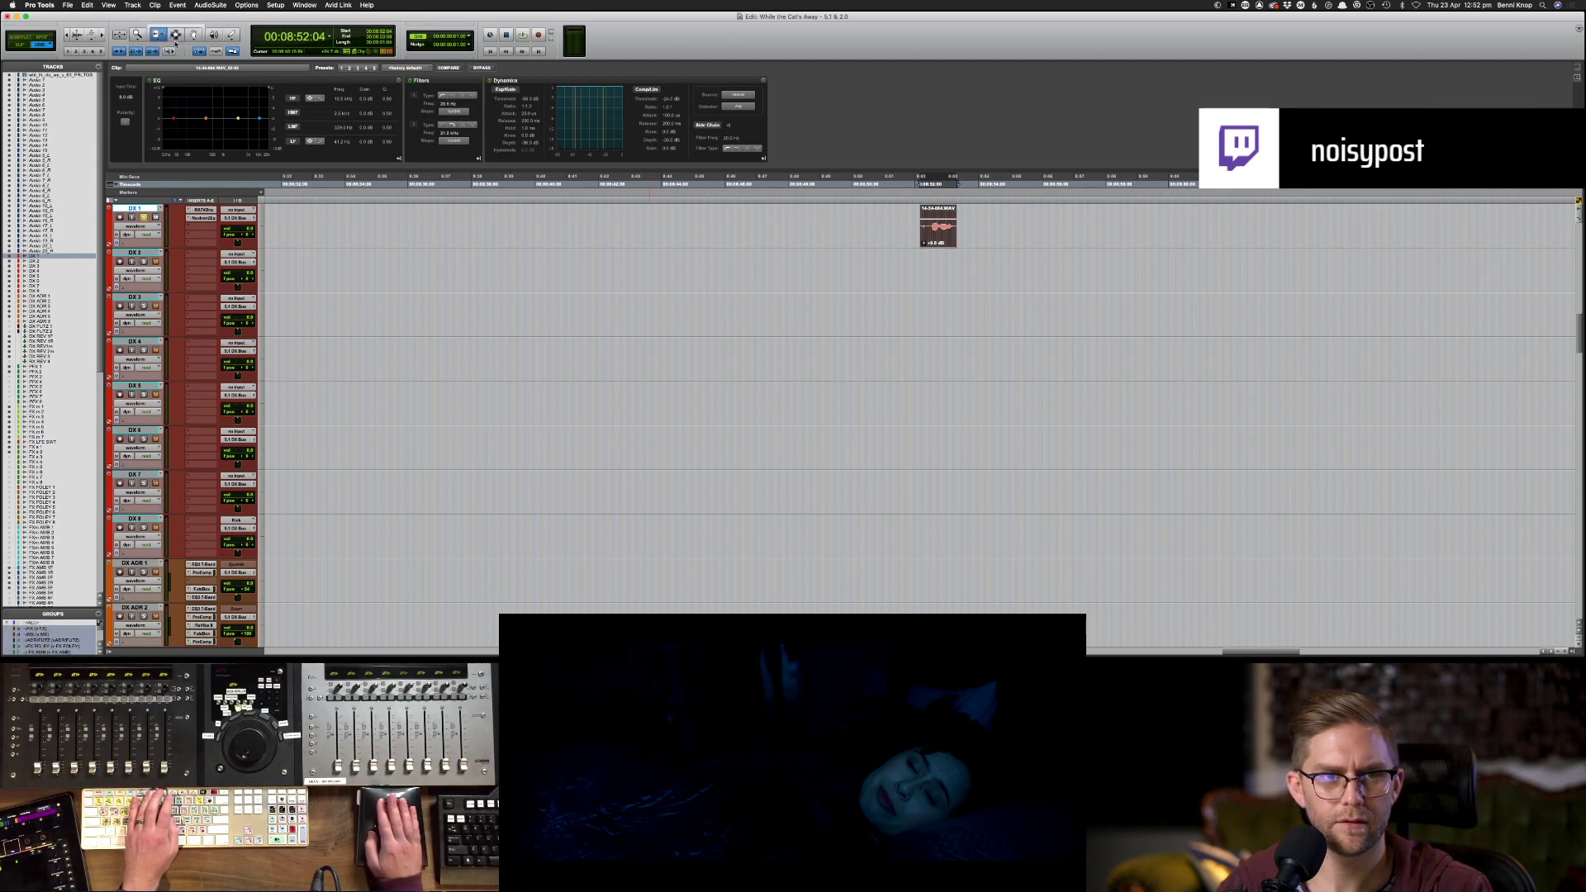
- Recall memory location 1, select the run of consecutive clips starting at 00:08:51:12, move the selection from Audio 5 to Audio 7, and copy it
key("period")
key("1")
key("period")
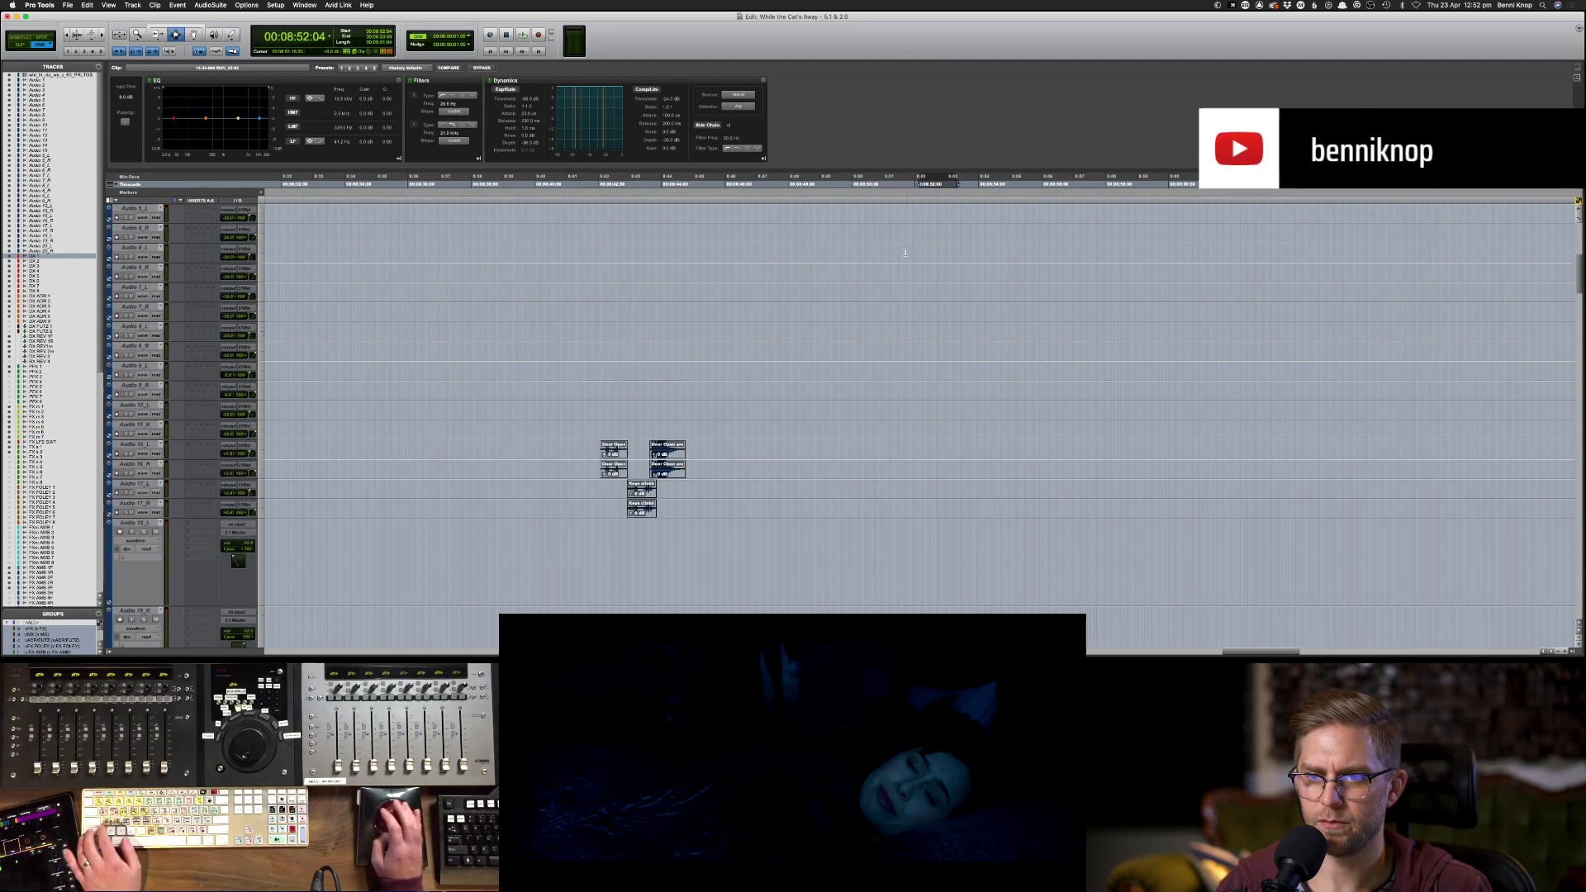
key("r")
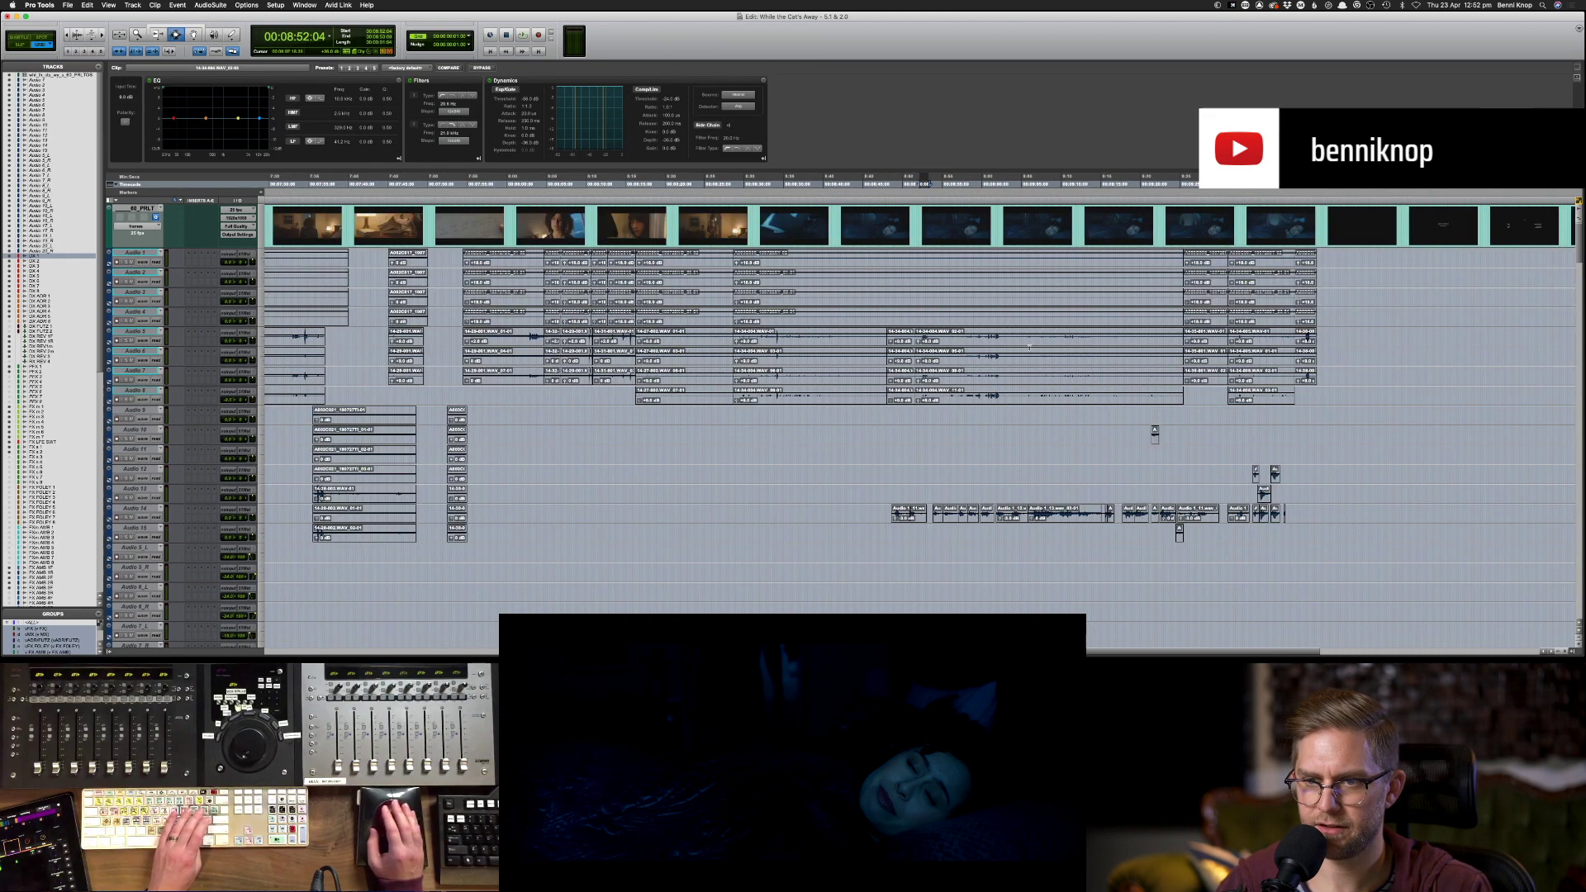
double_click(1033, 339)
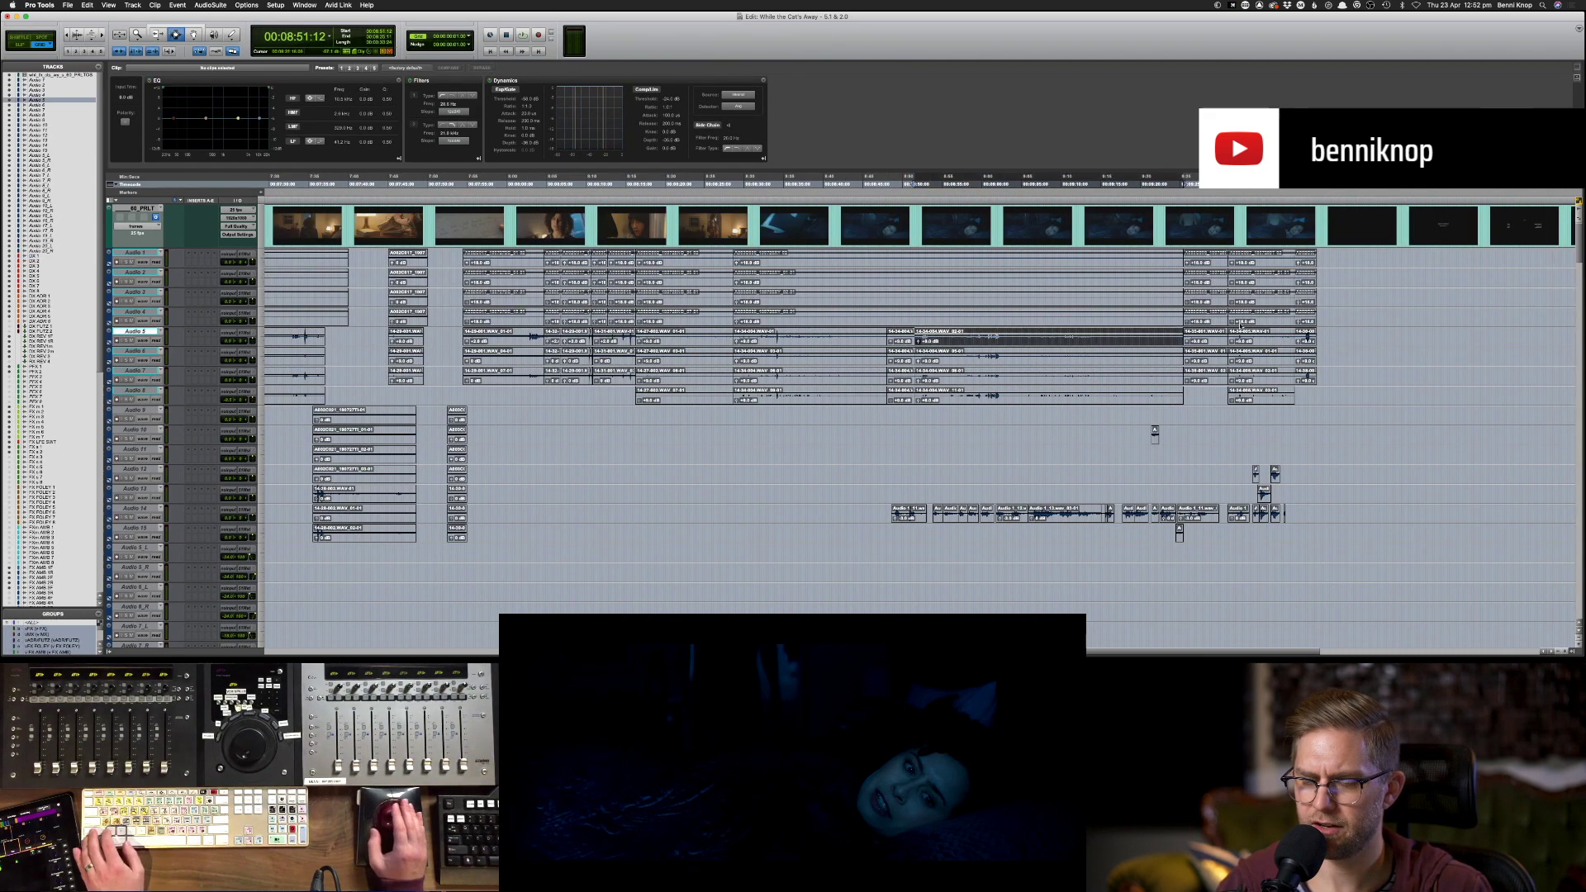
left_click(1261, 342, "shift")
key("super+c")
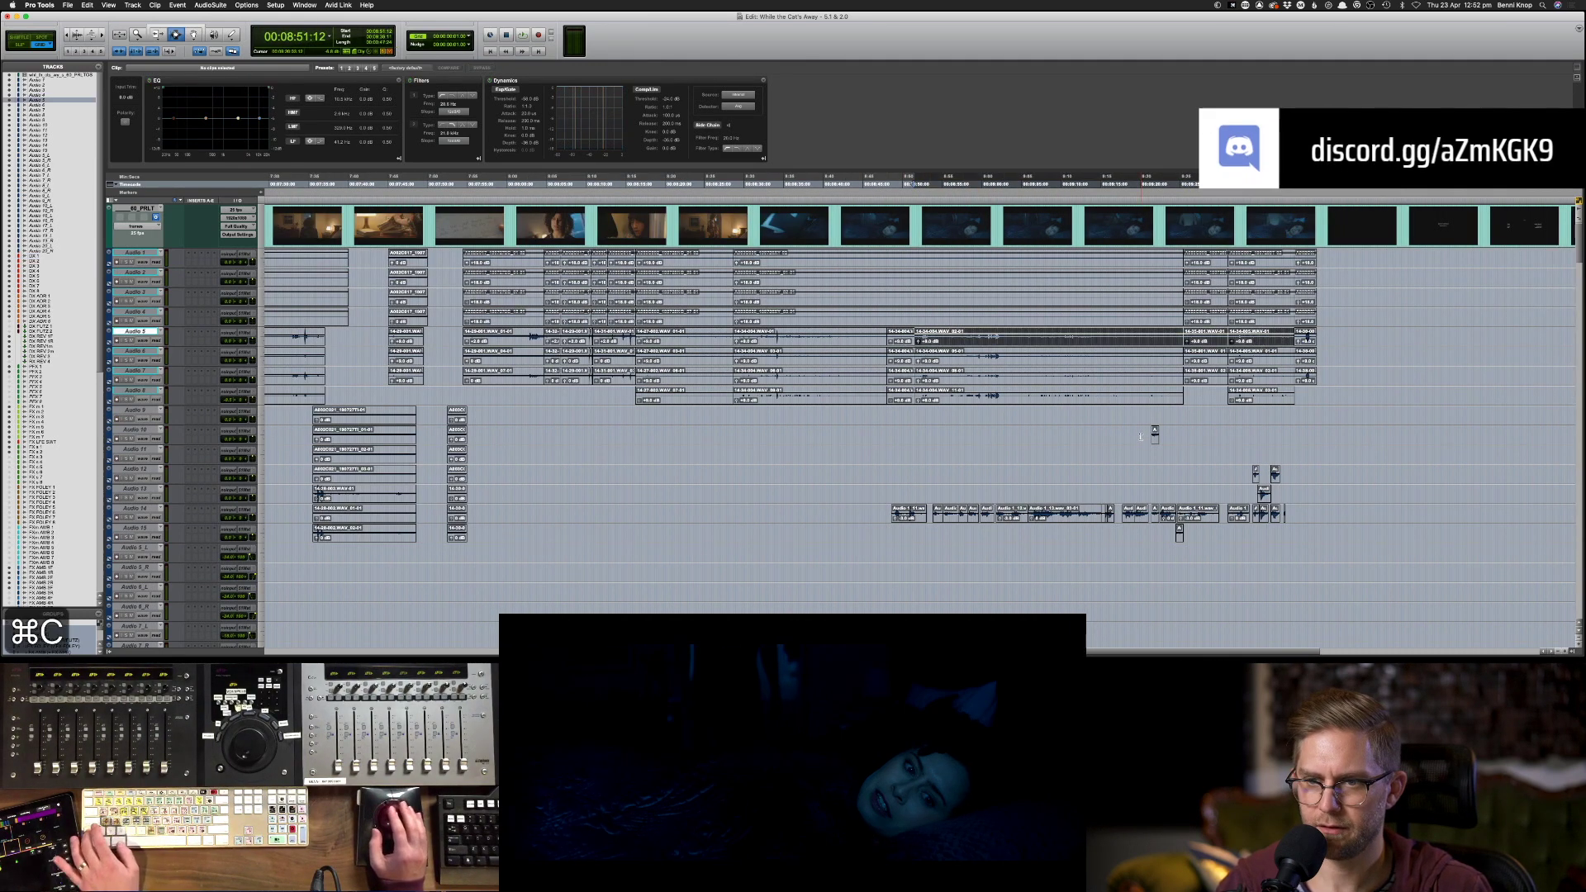
scroll(1141, 436, "down", 4)
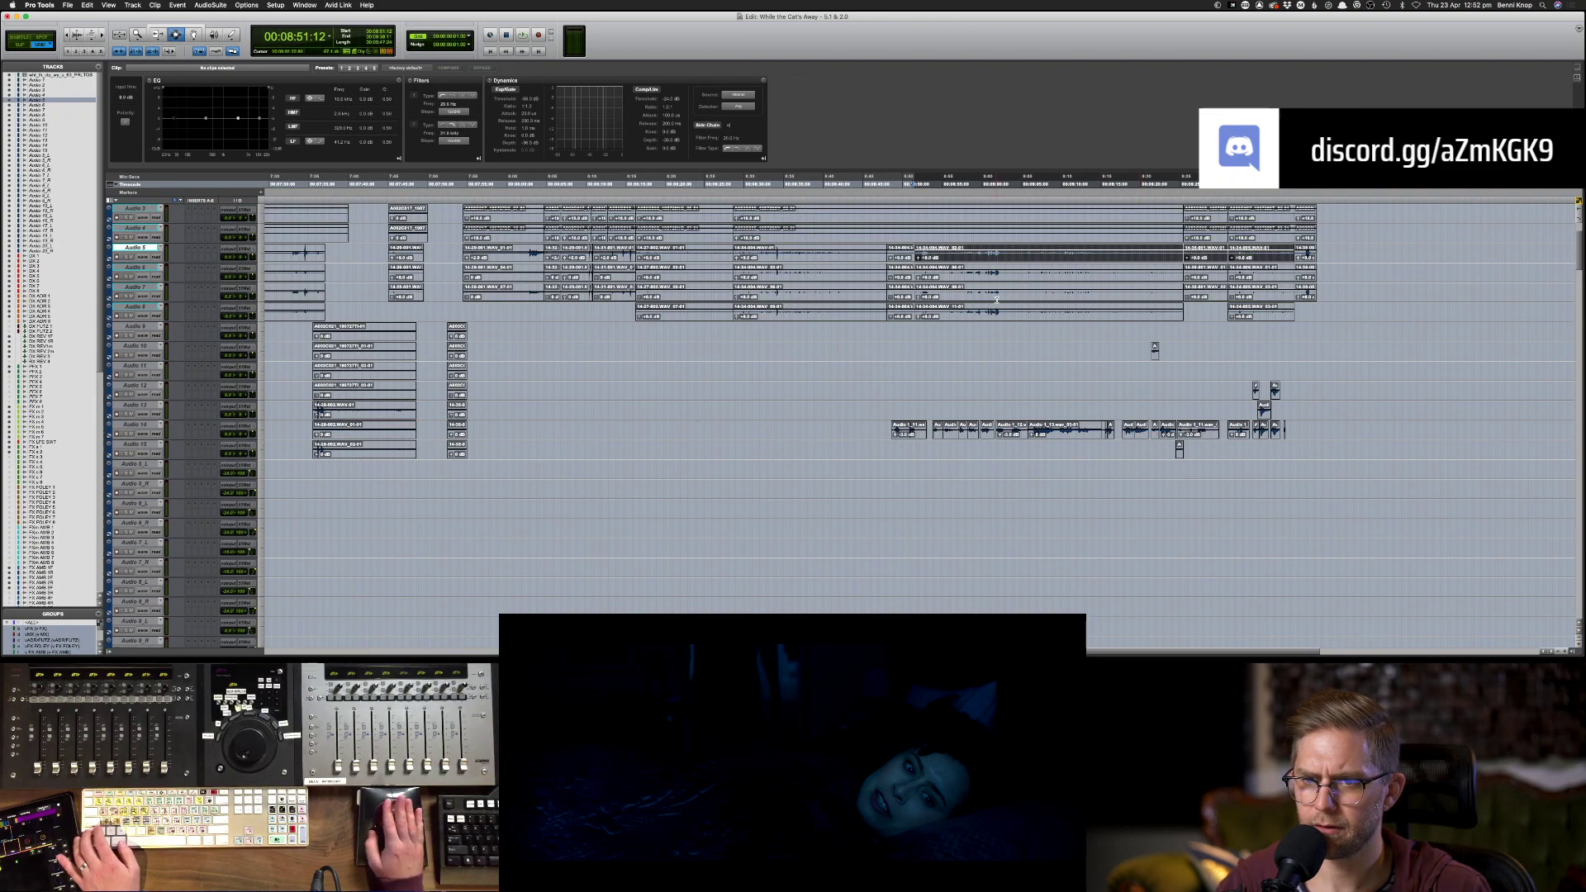
key("semicolon")
key("semicolon")
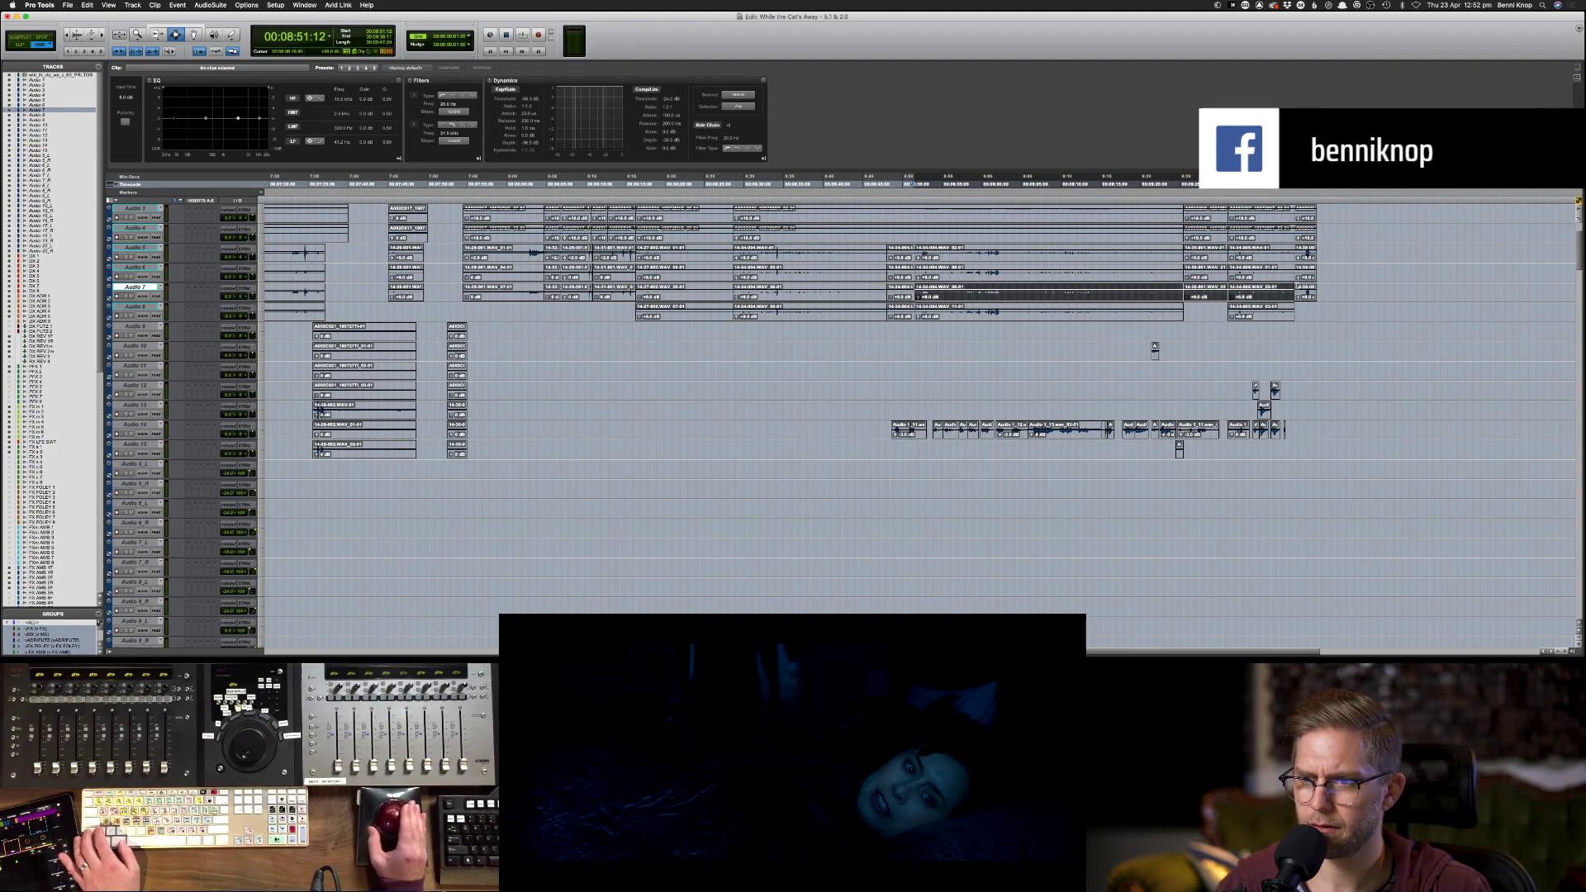
key("super+c")
- Show the hidden PFX 3 track below PFX 2 and paste the copied Audio 7 clips onto it at 00:08:51:12
scroll(1155, 348, "down", 10)
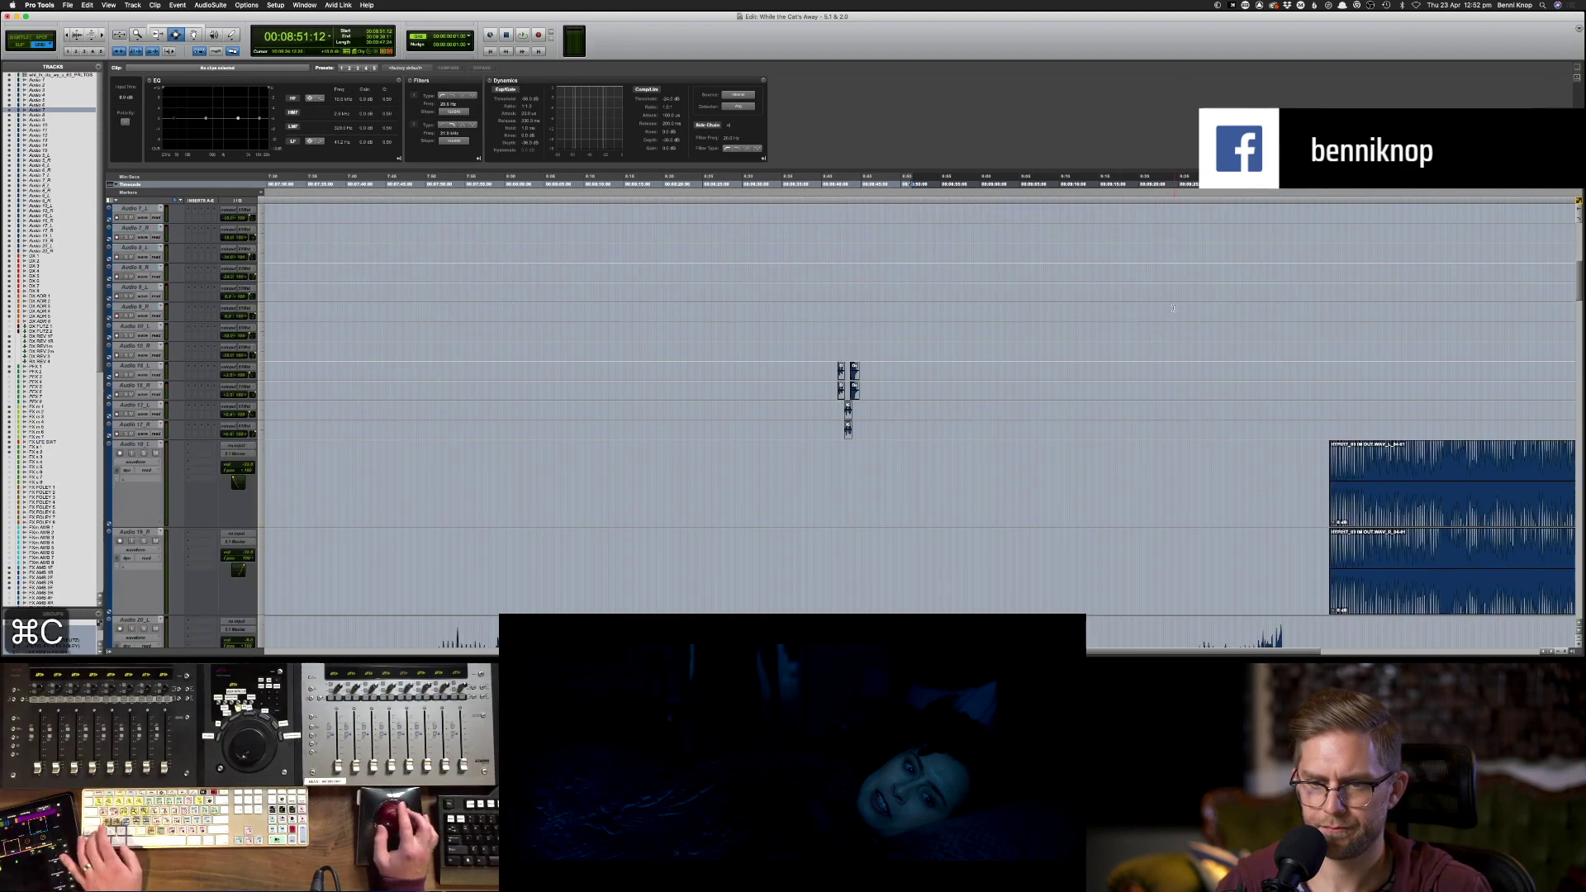
scroll(1162, 308, "down", 10)
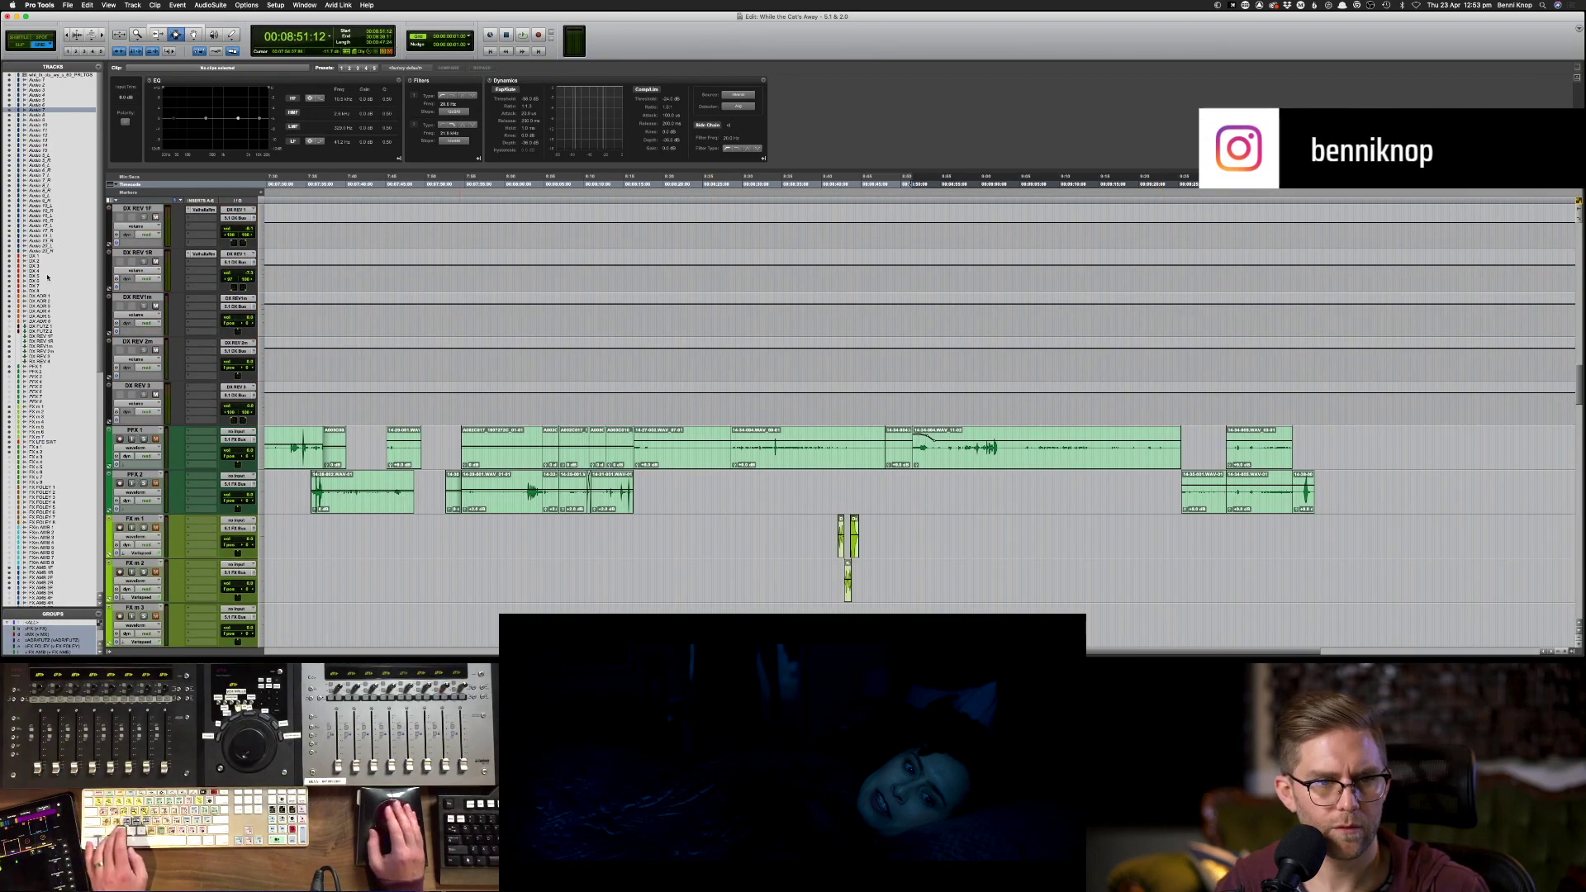
left_click(10, 378)
left_click(9, 383)
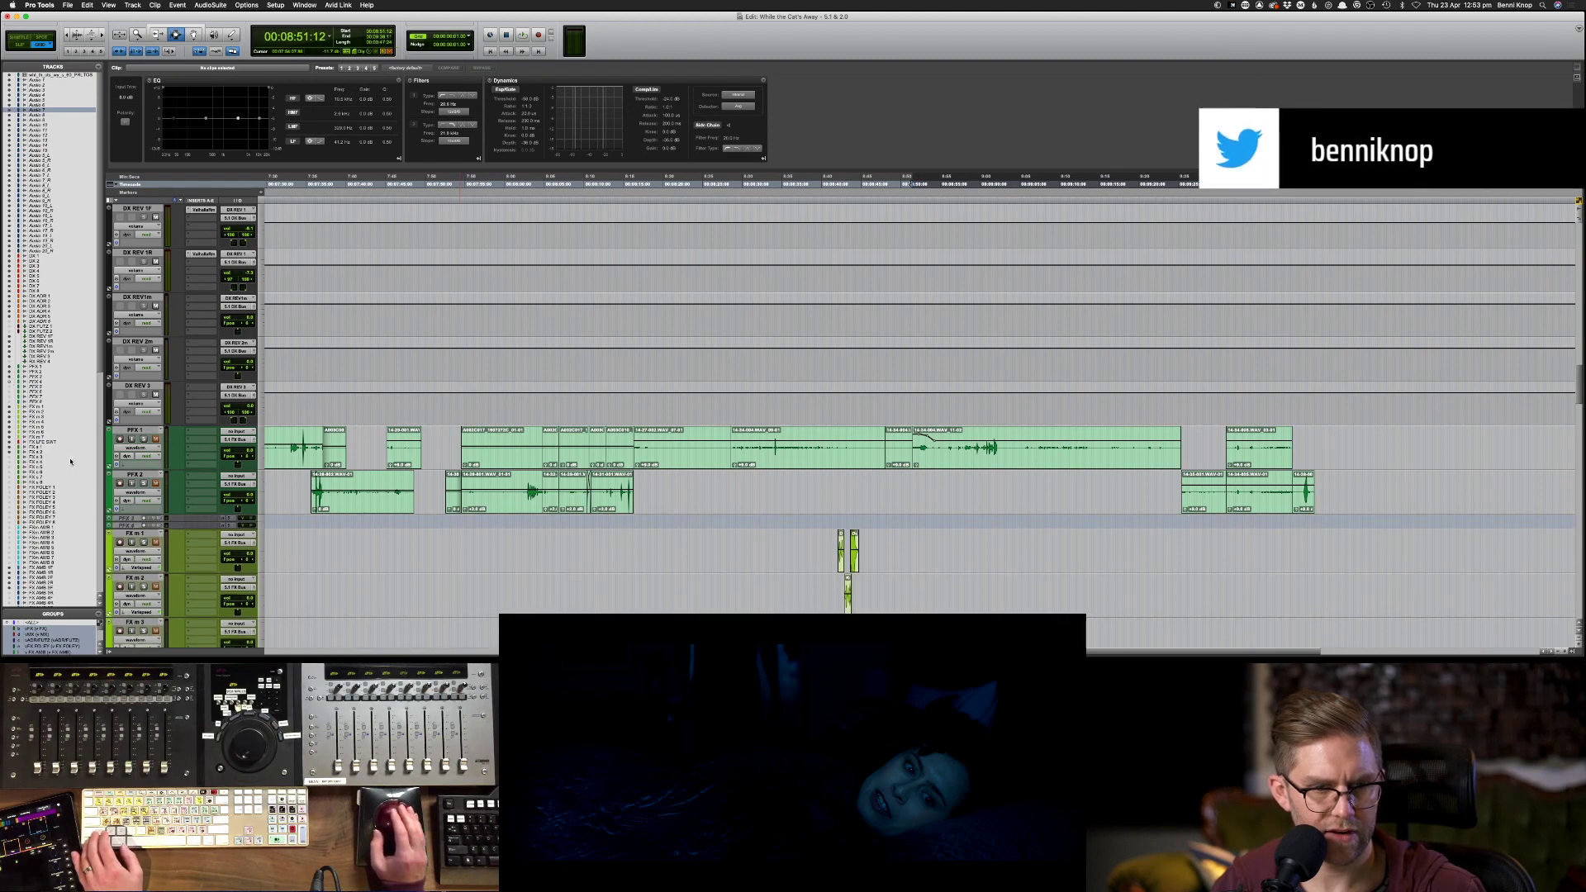
left_click(132, 518)
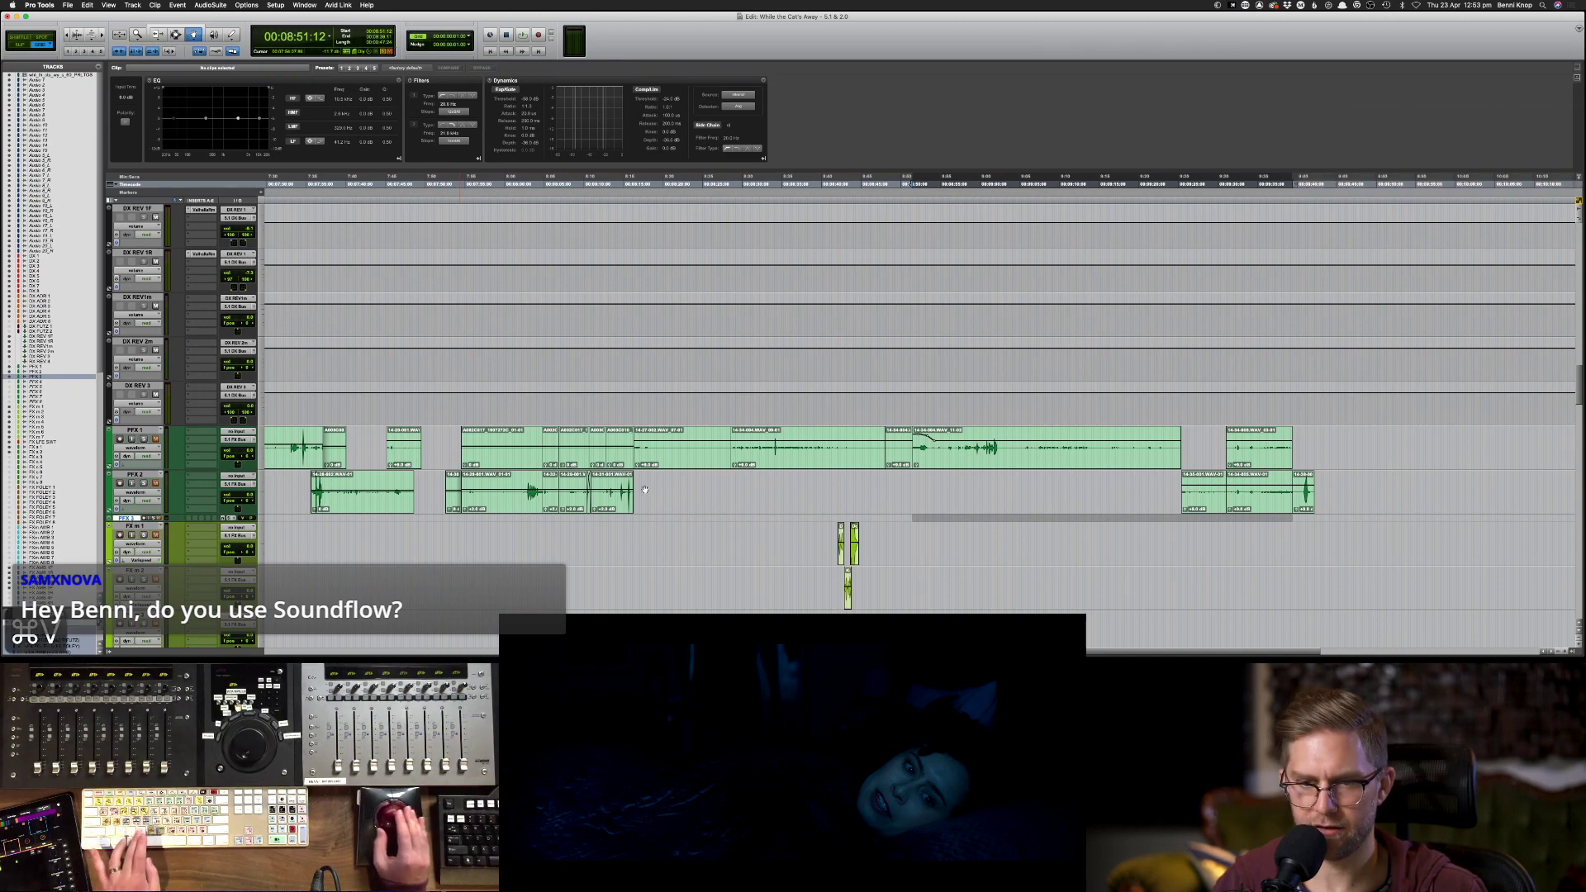
key("super+v")
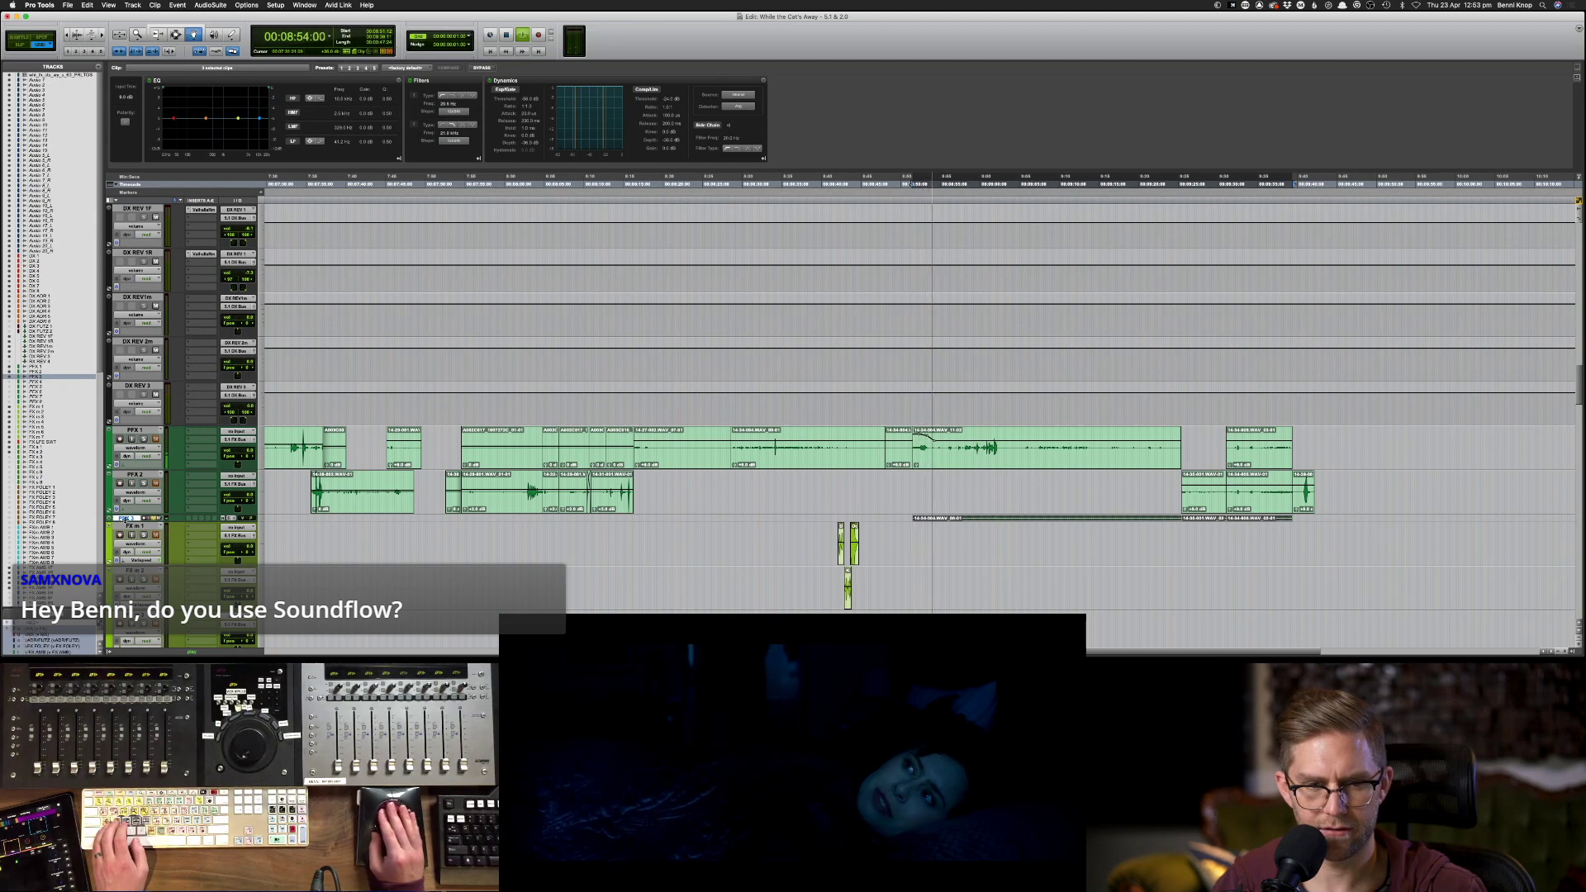
- Enlarge the PFX 3 track, trim the start of its first pasted clip to slightly later, and fade it in
key("ctrl+Up")
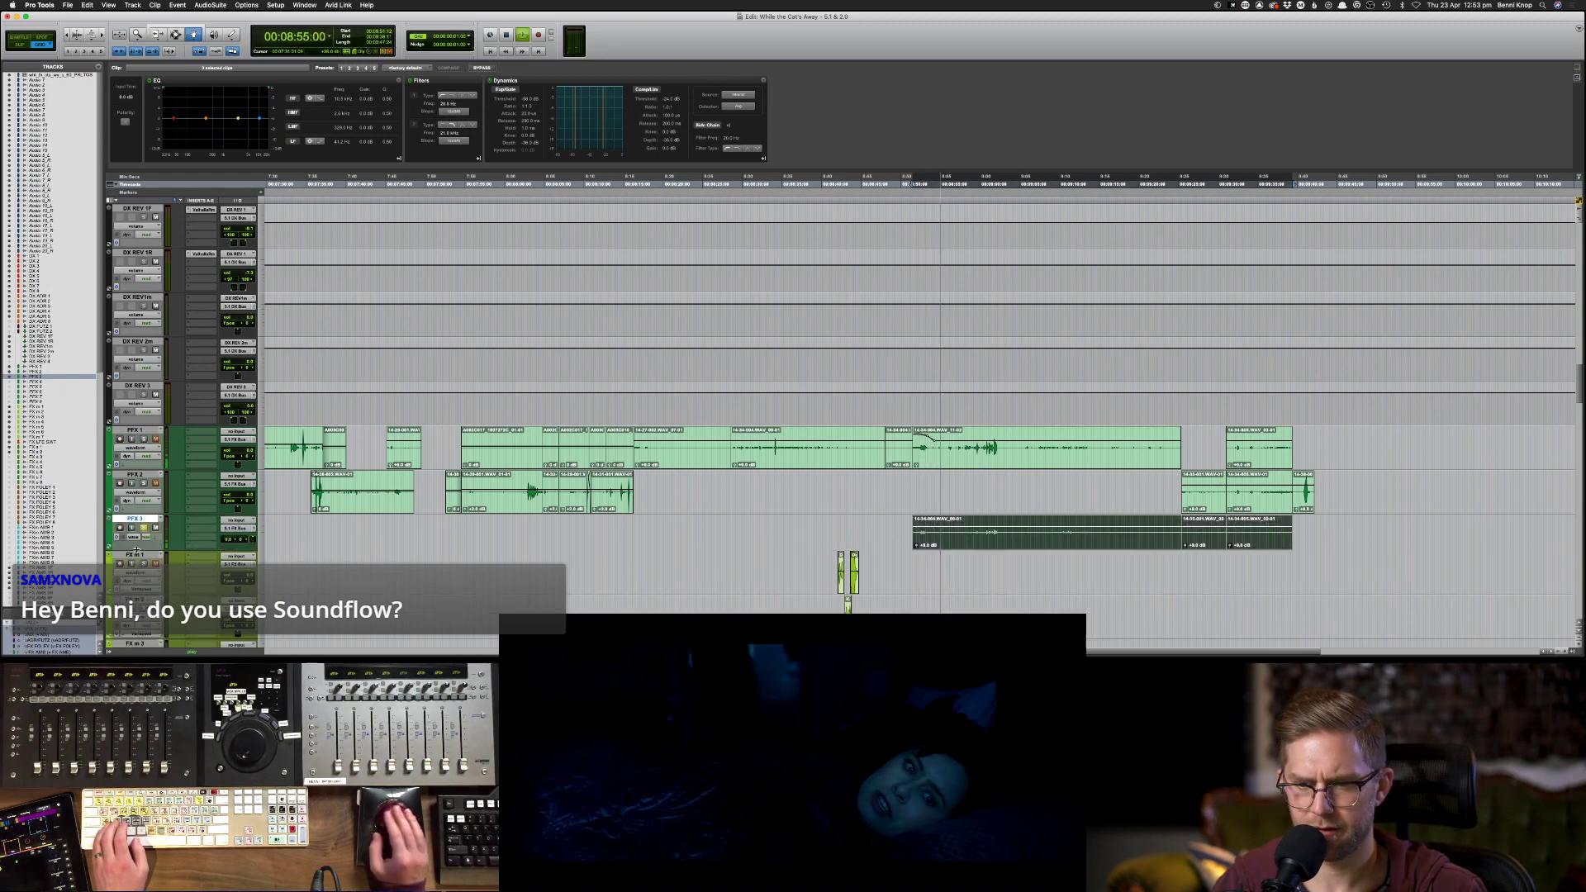
key("F7")
left_click(913, 523)
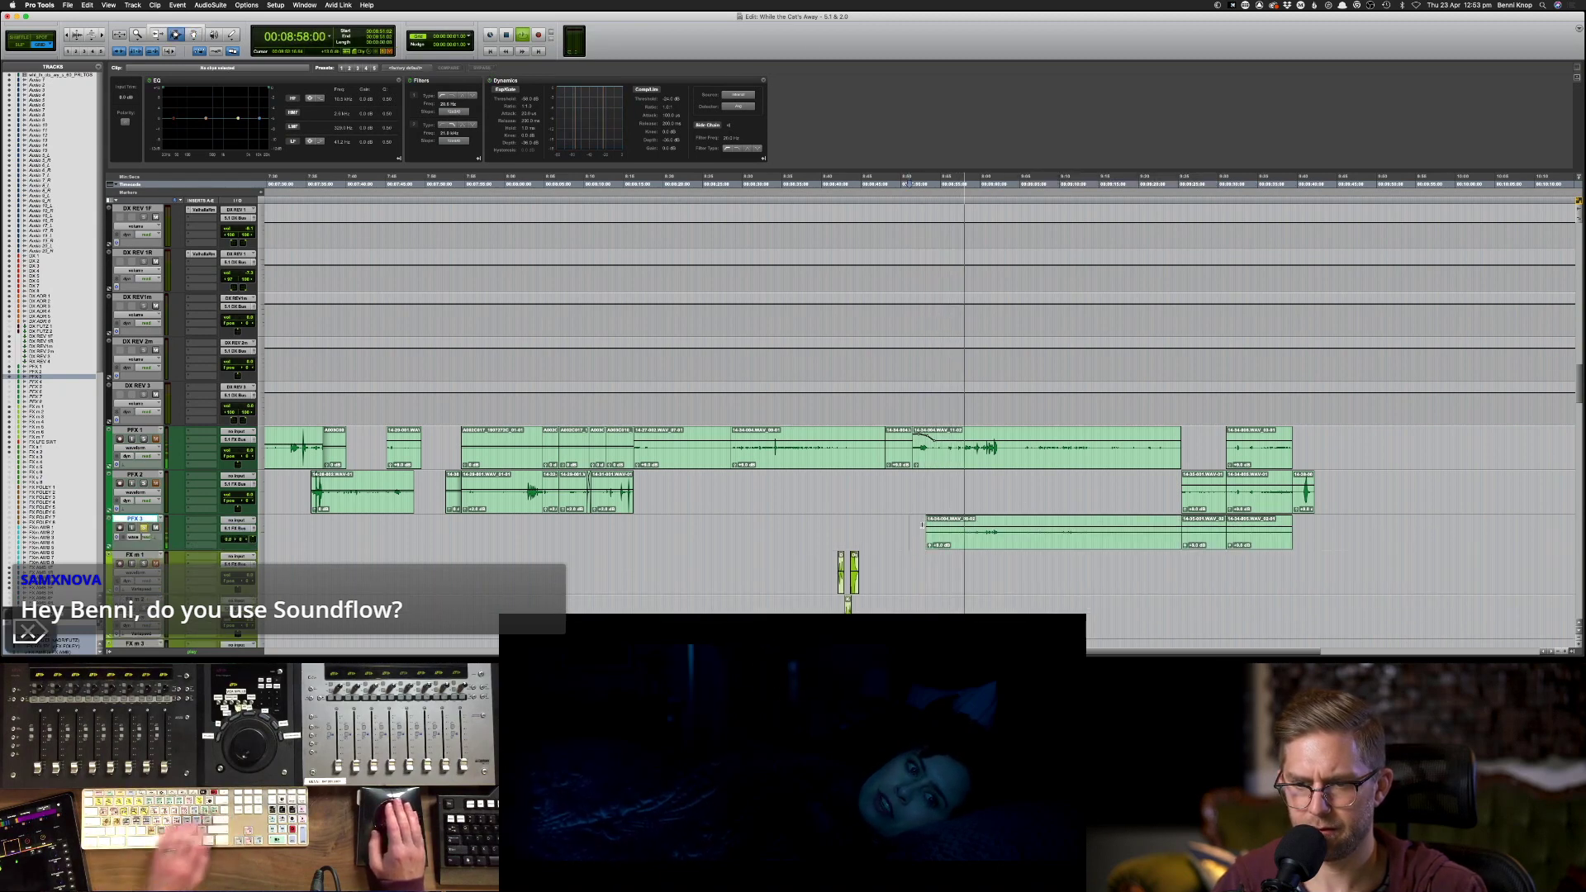
left_click_drag(914, 529, 926, 528)
key("F8")
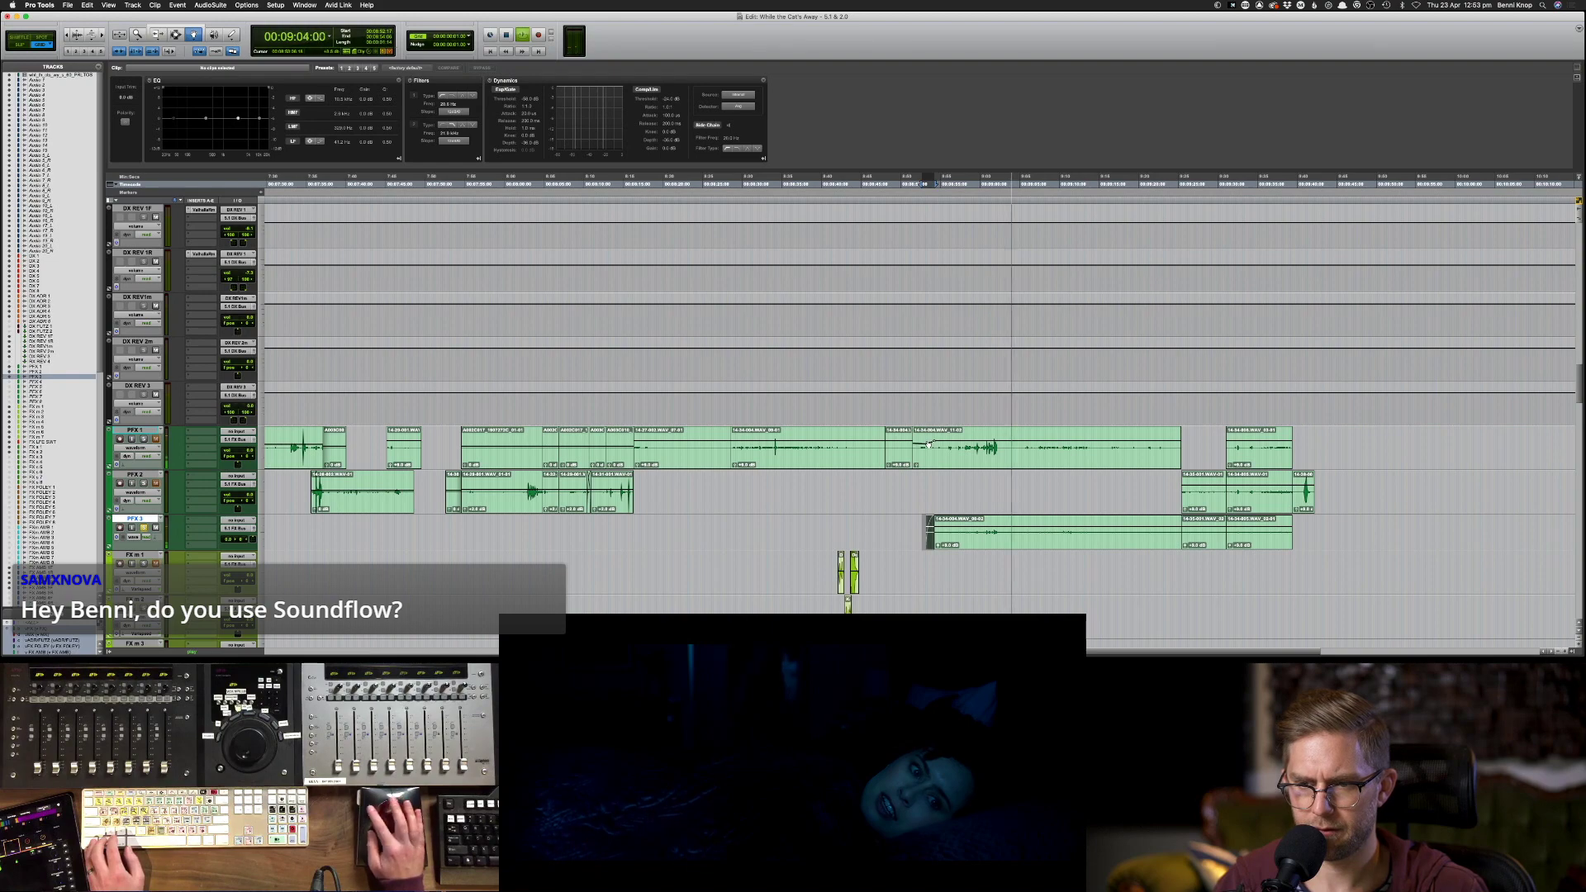
key("F7")
left_click(966, 458)
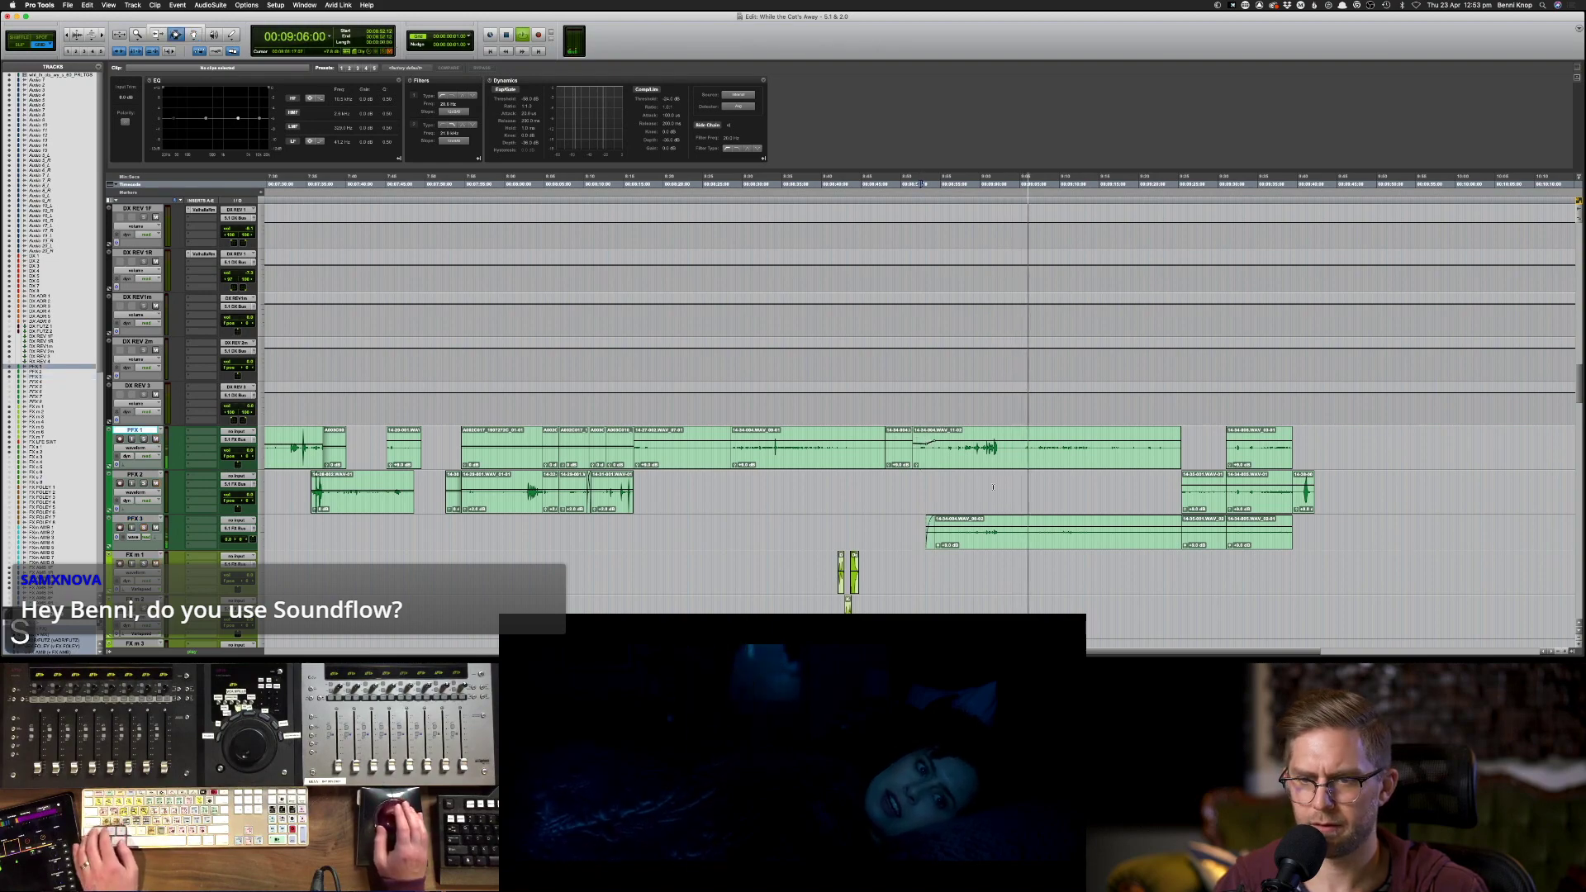
- Select all the DX ADR 5 clips of the scene, solo the track, and play from the start of the selection
scroll(993, 487, "up", 4)
scroll(993, 487, "down", 4)
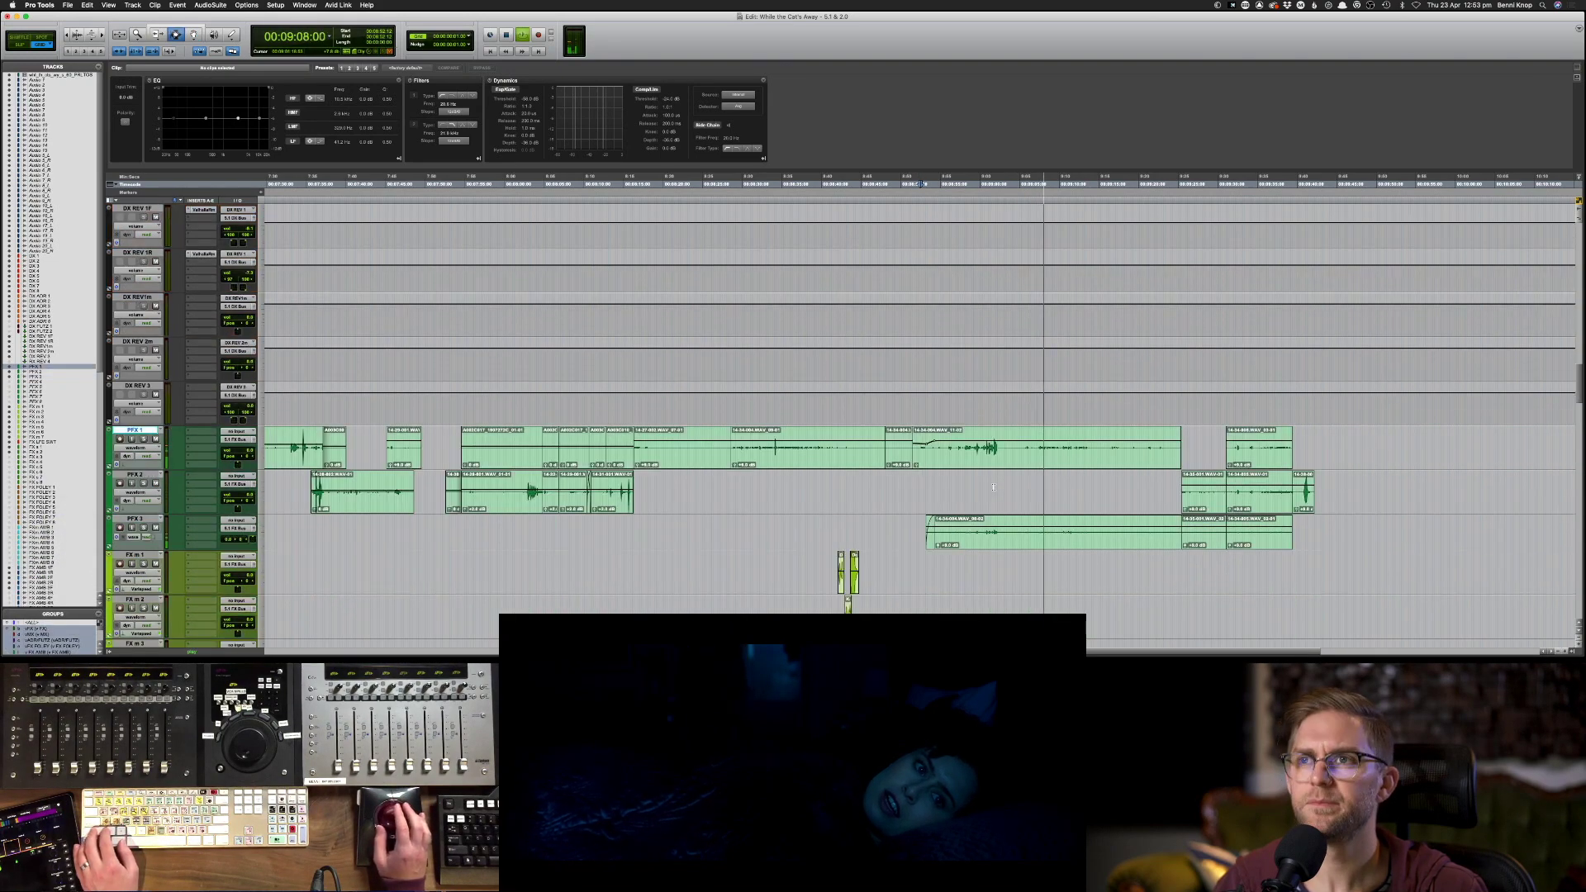
scroll(993, 487, "up", 4)
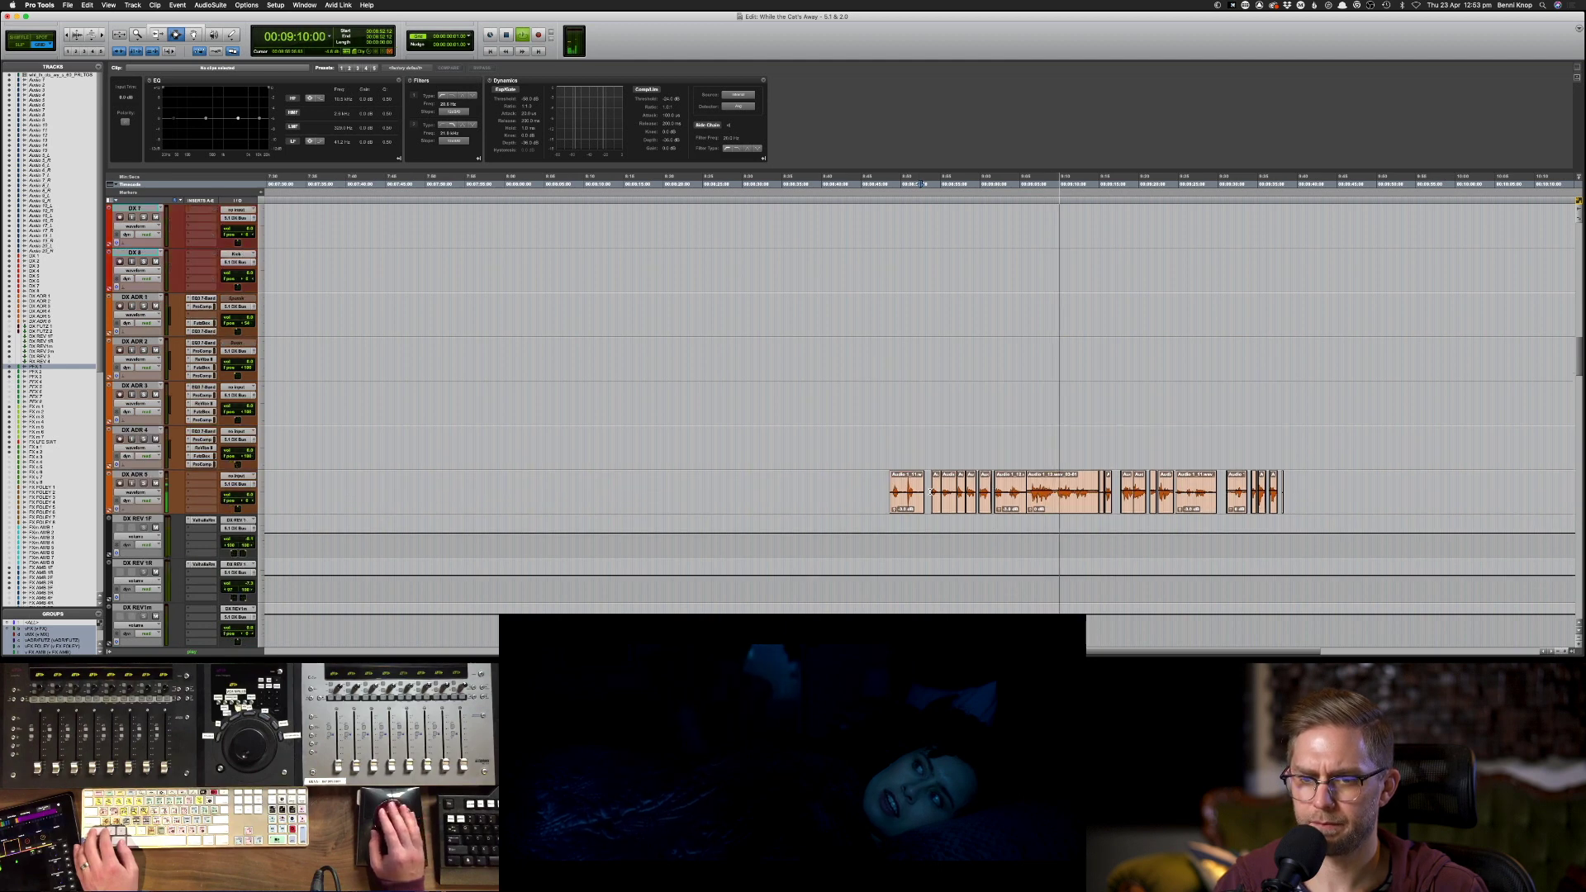
left_click_drag(882, 493, 1260, 472)
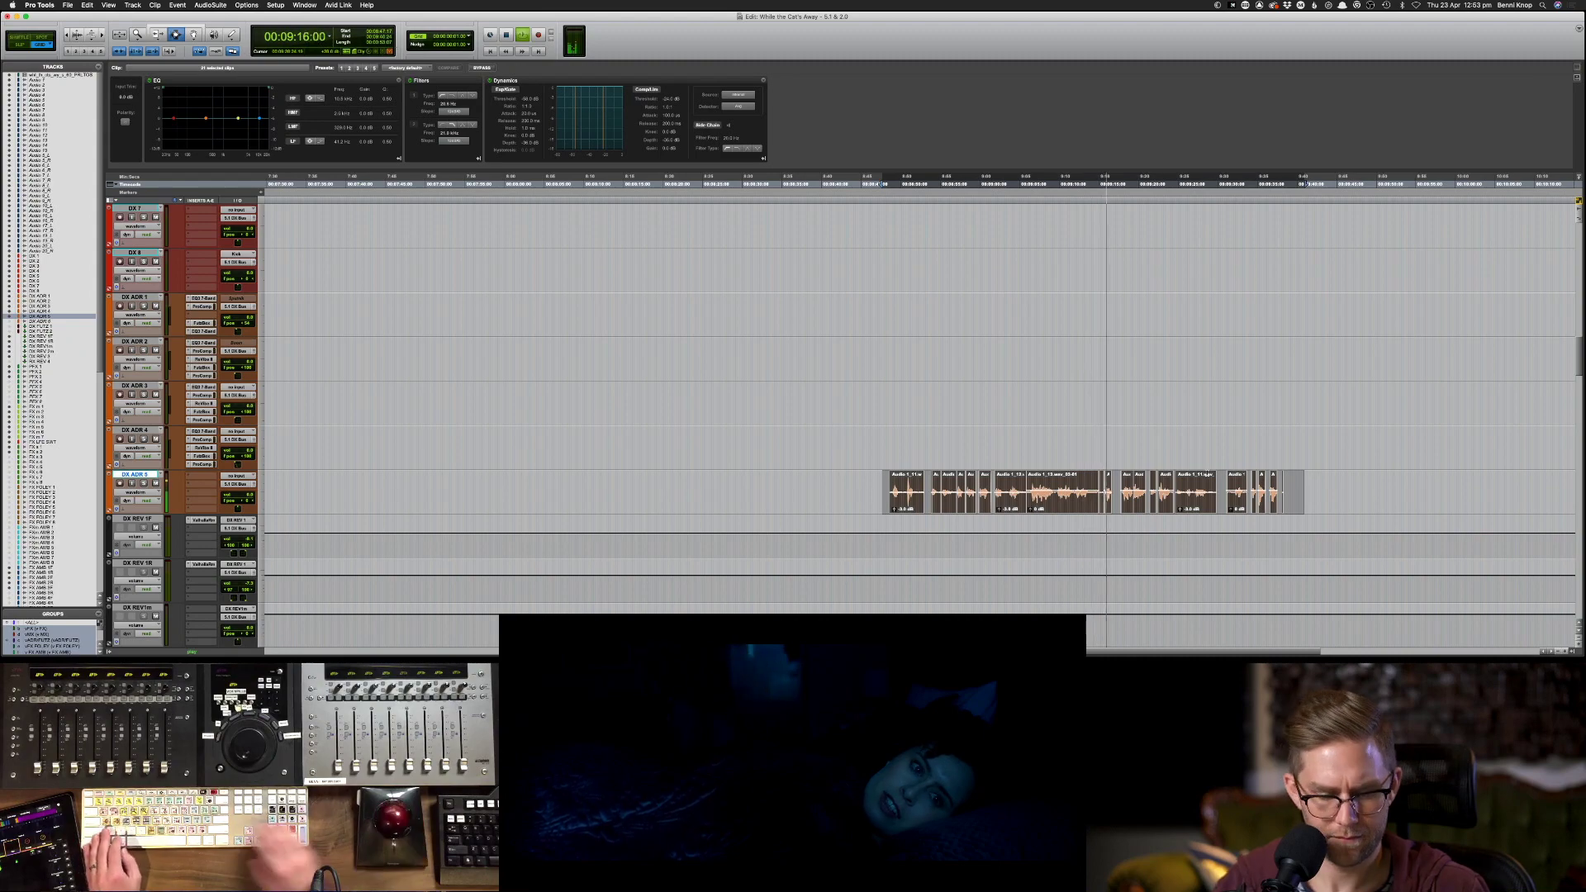
key("super+equal")
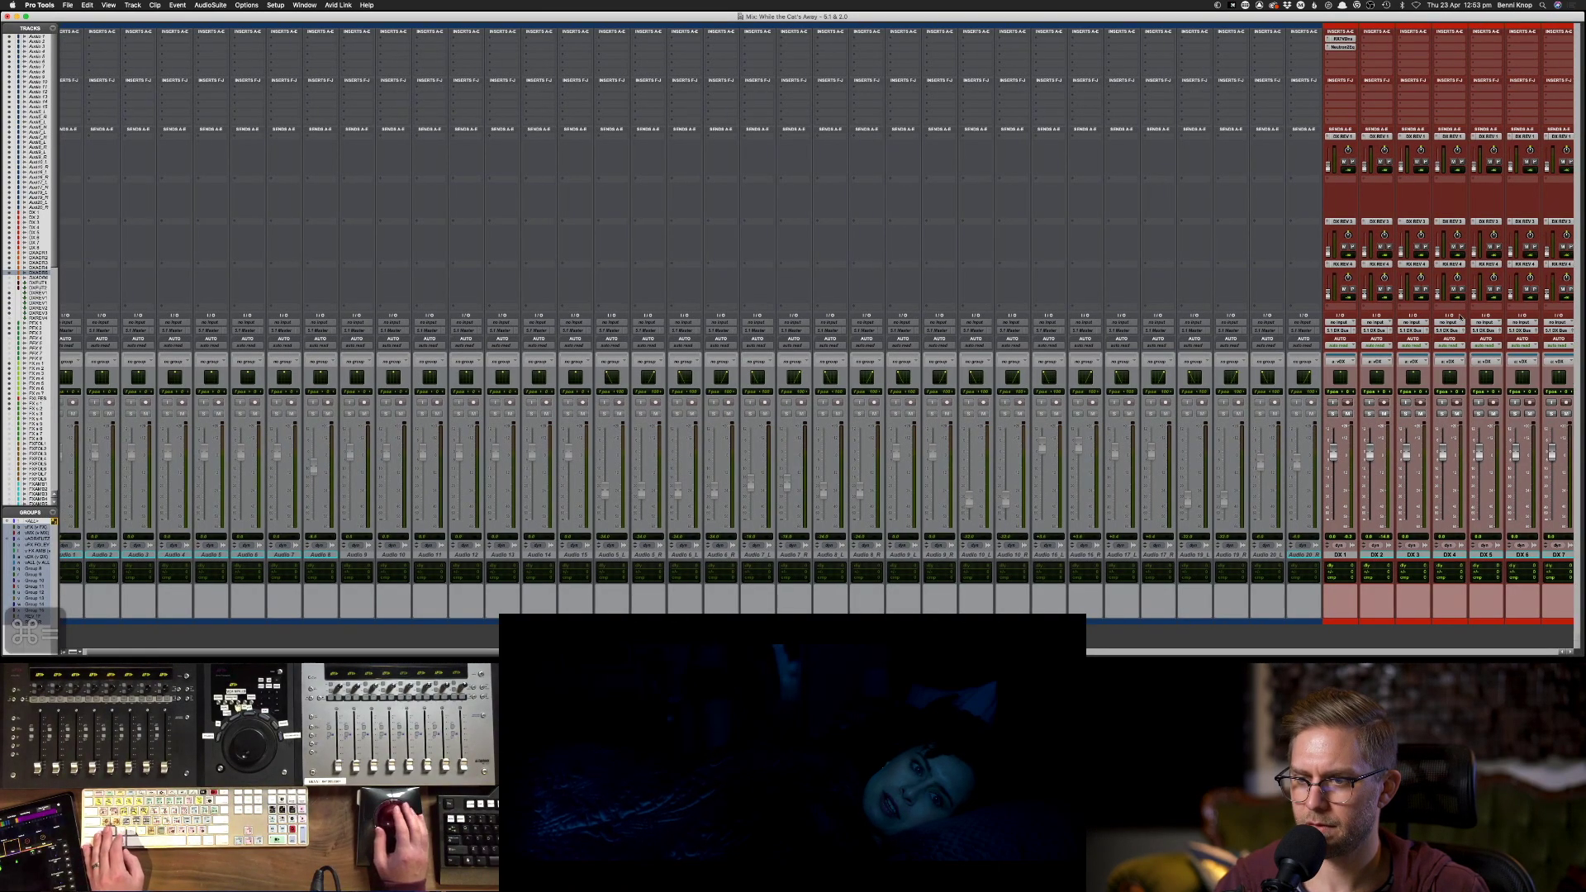
key("super+equal")
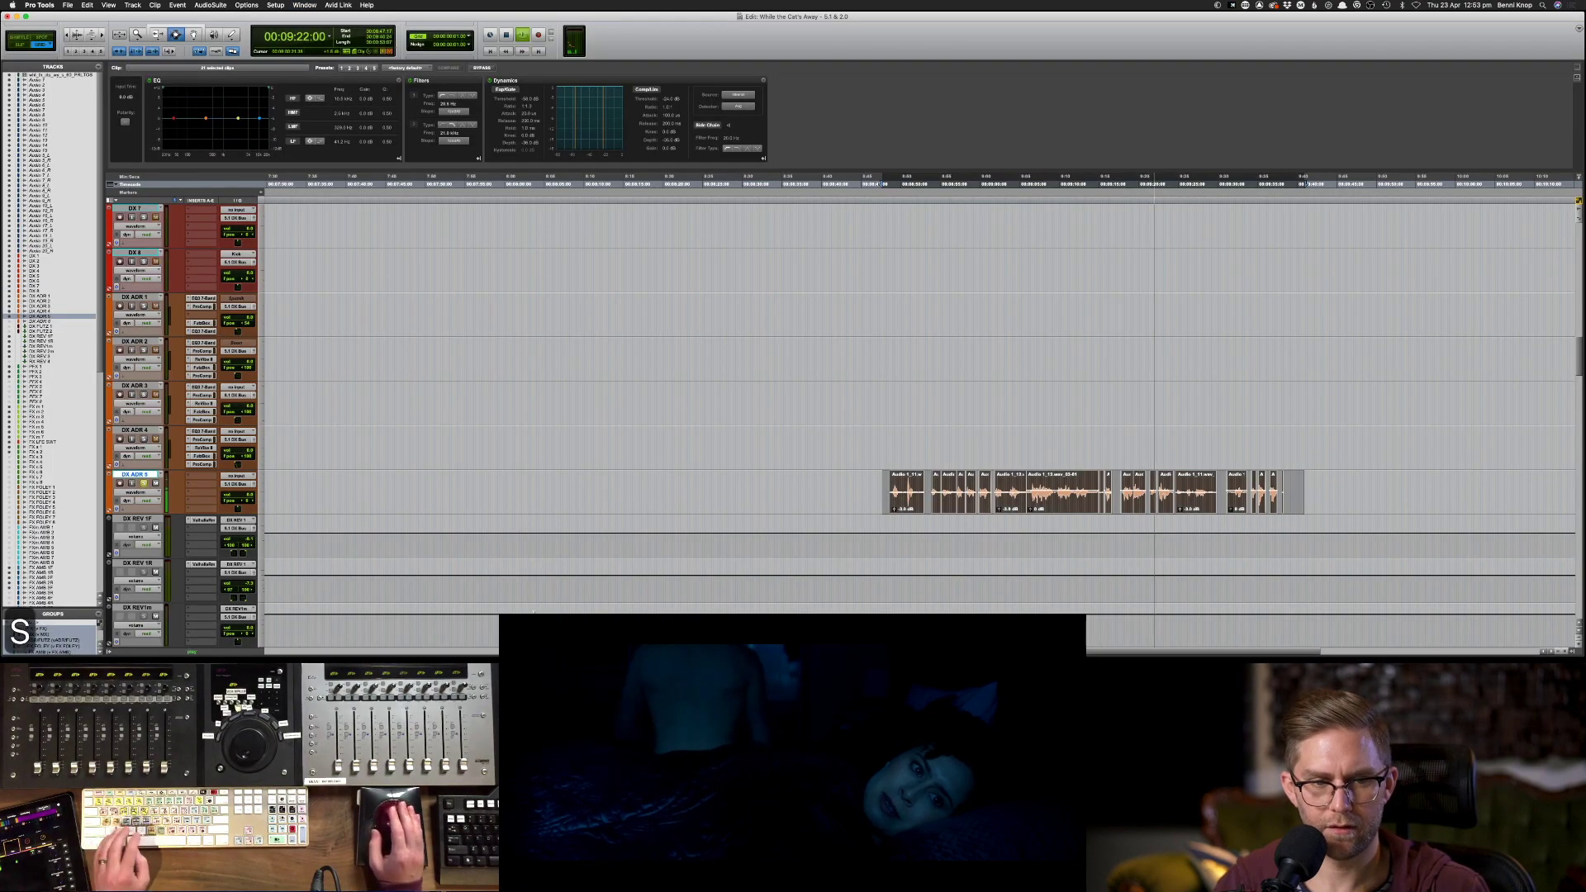
key("space")
key("space")
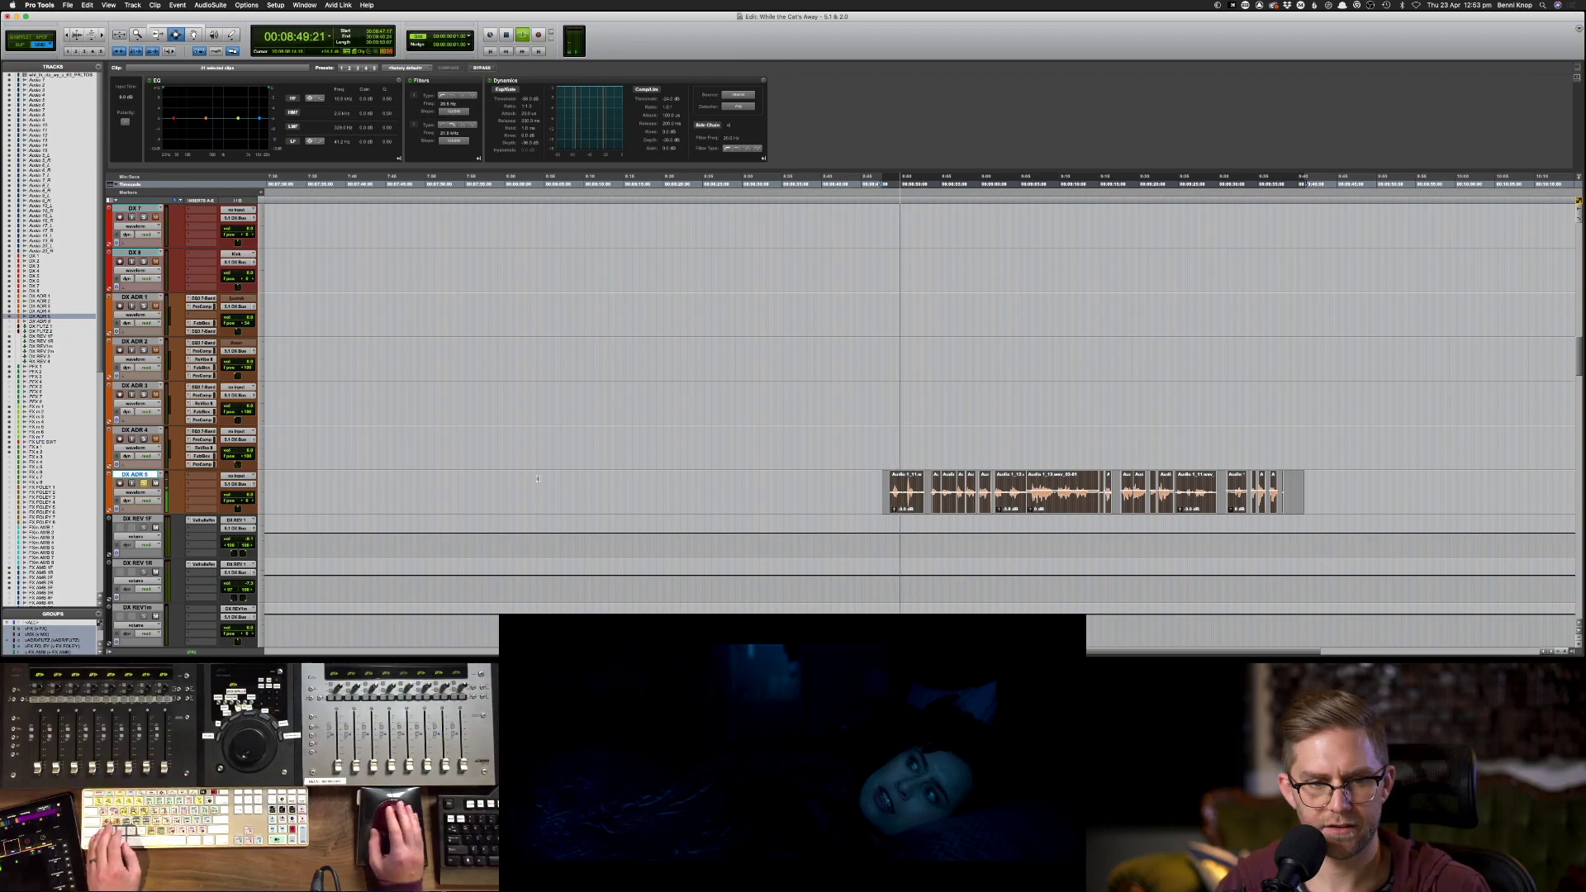
- Select all the Audio tracks before DX 1 in the Mix window and hide them
key("super+equal")
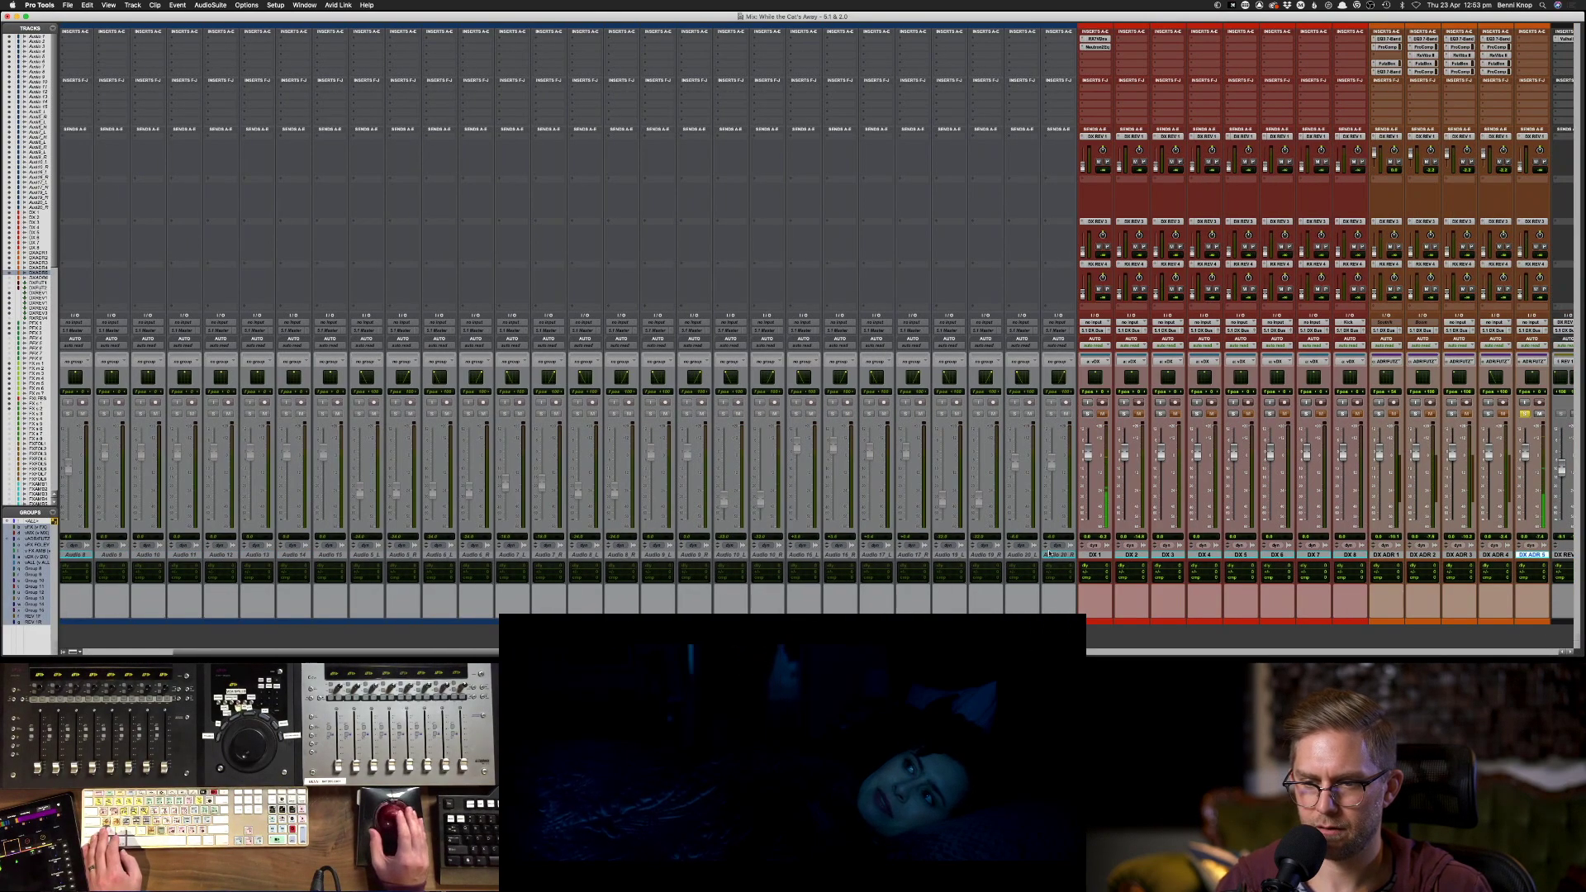
left_click(1049, 554)
scroll(1049, 554, "left", 5)
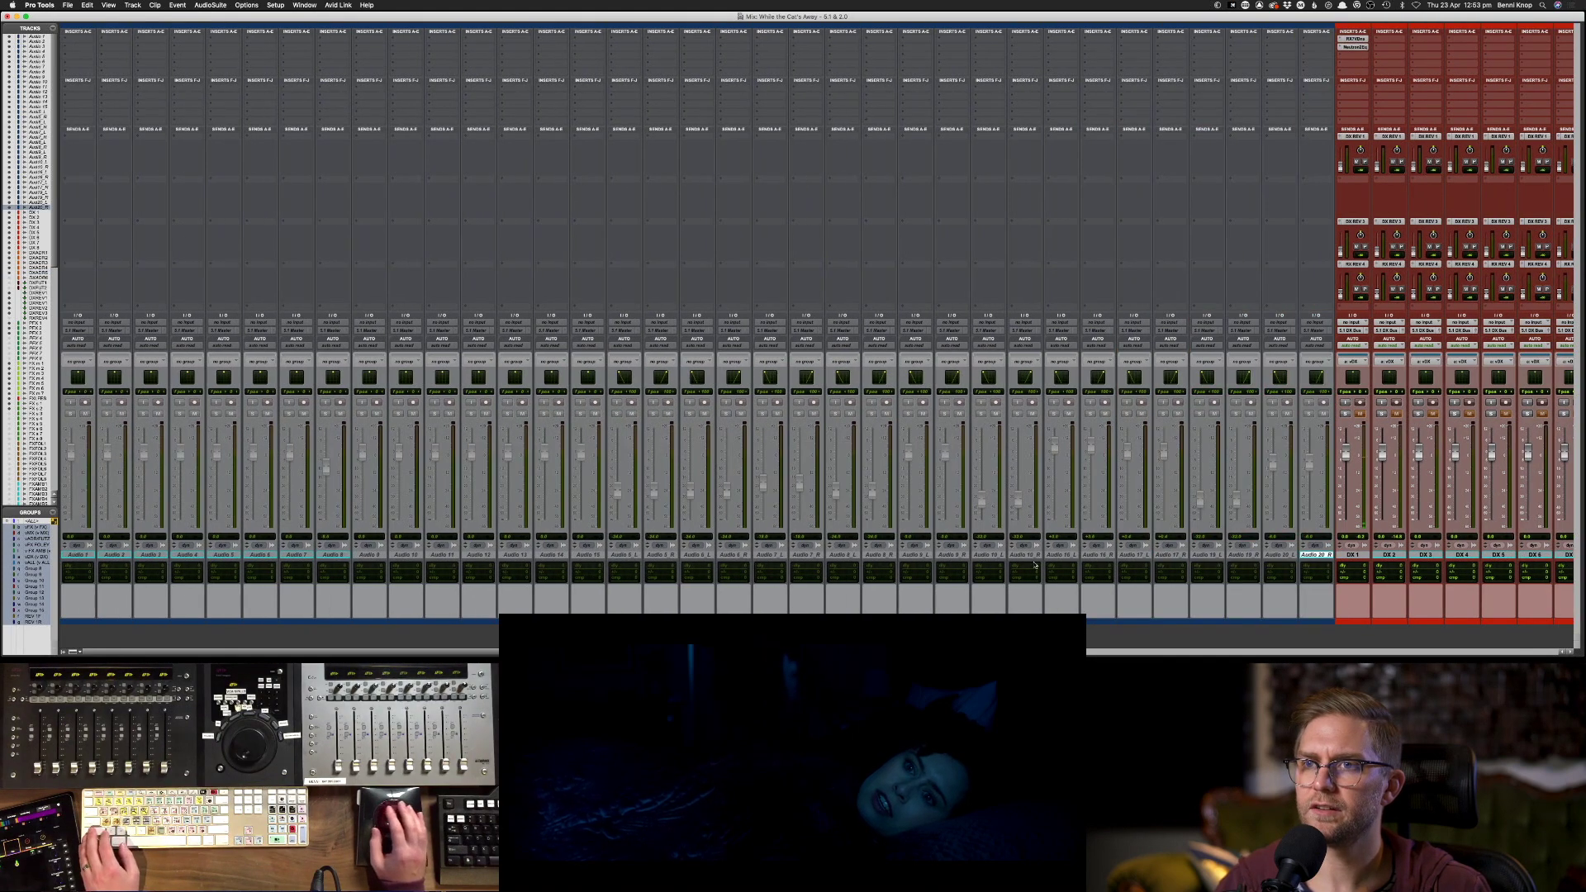
key("space")
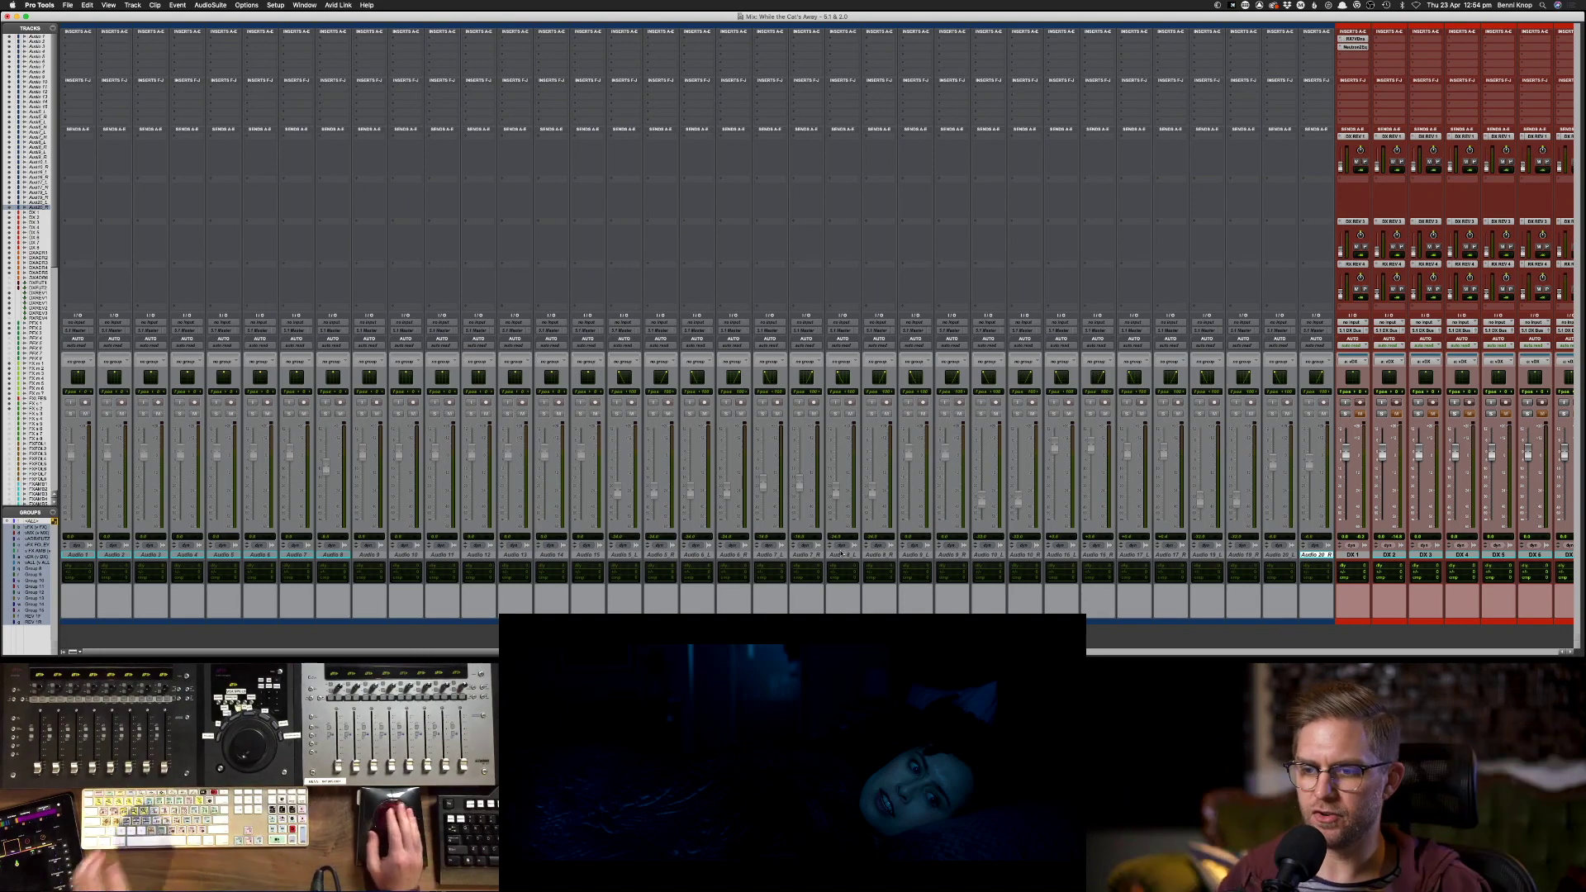
left_click(79, 554, "shift")
right_click(81, 556)
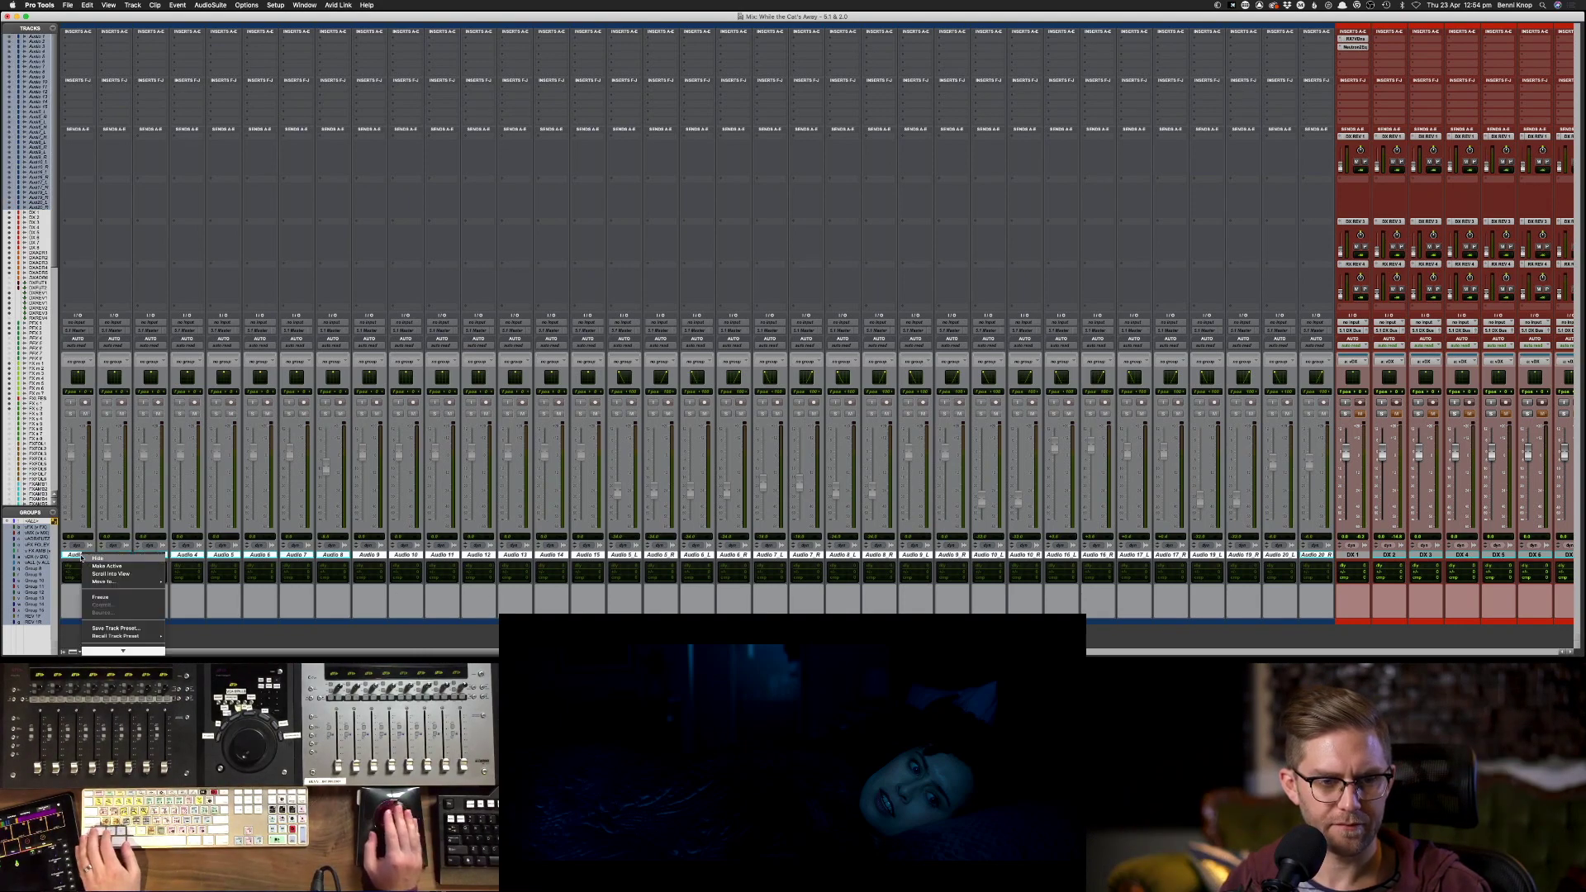
left_click(97, 559)
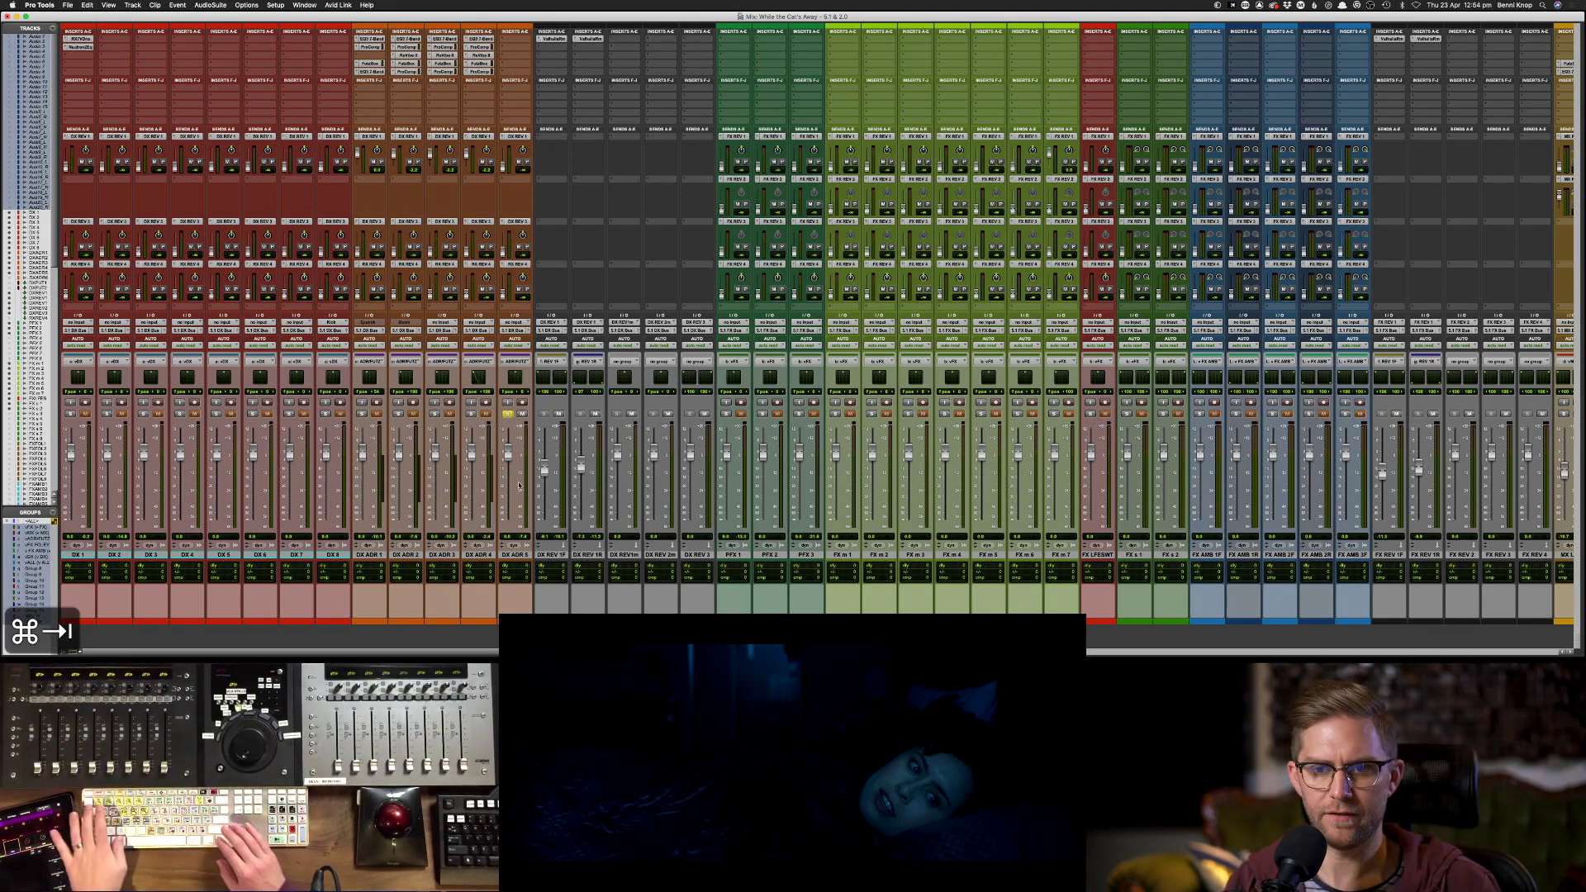
- Switch to Chrome, search Google for soundflow in a new tab, and open the SoundFlow website
key("super+Tab")
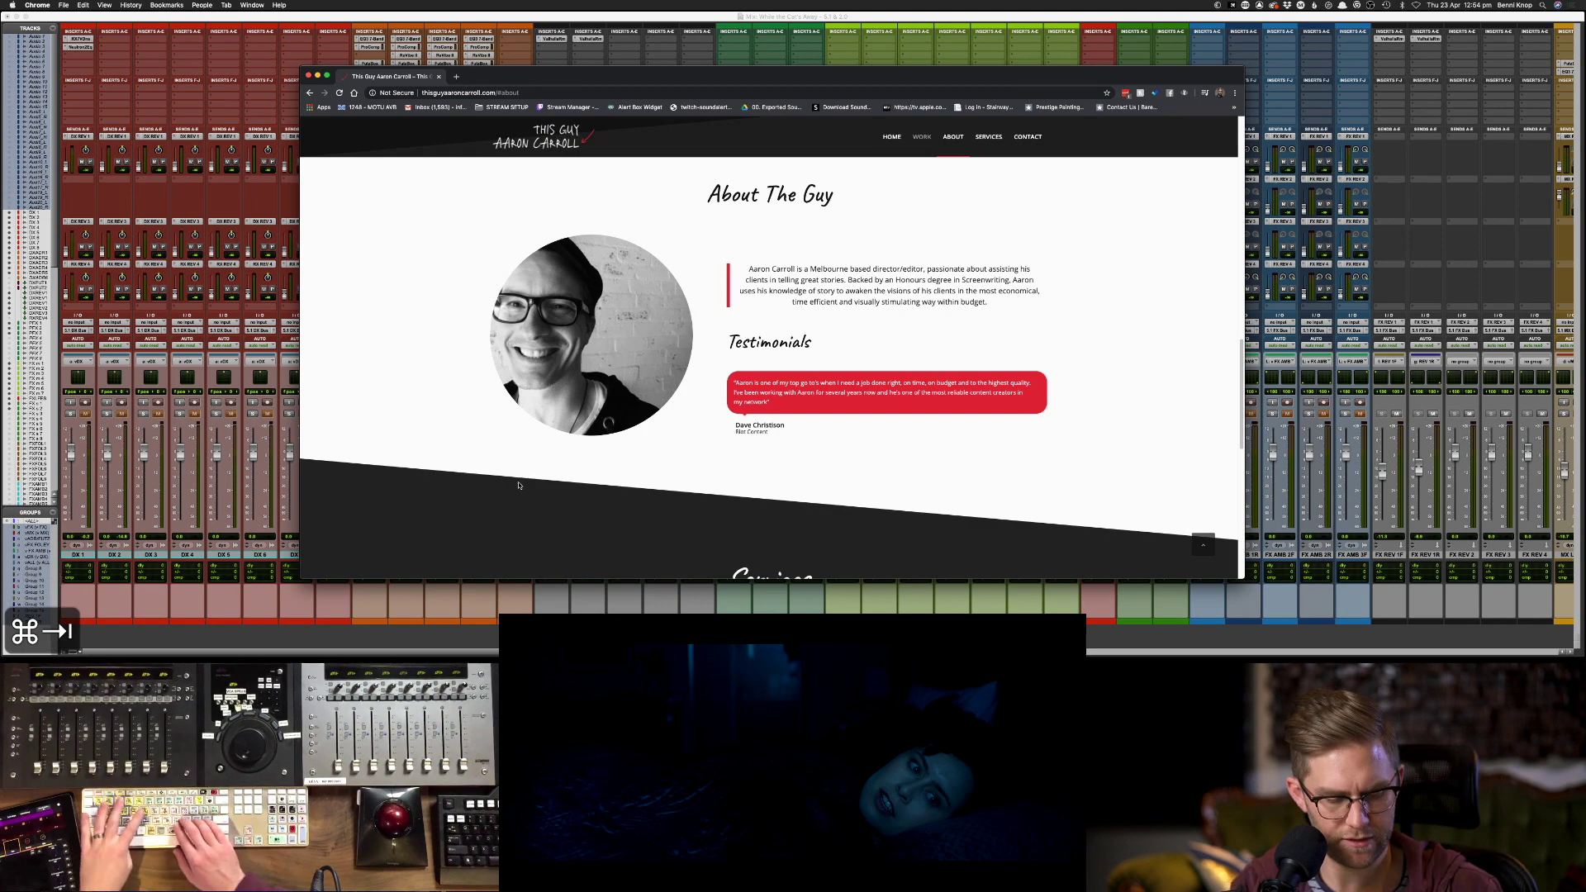
key("super+t")
type("soundflow")
key("Return")
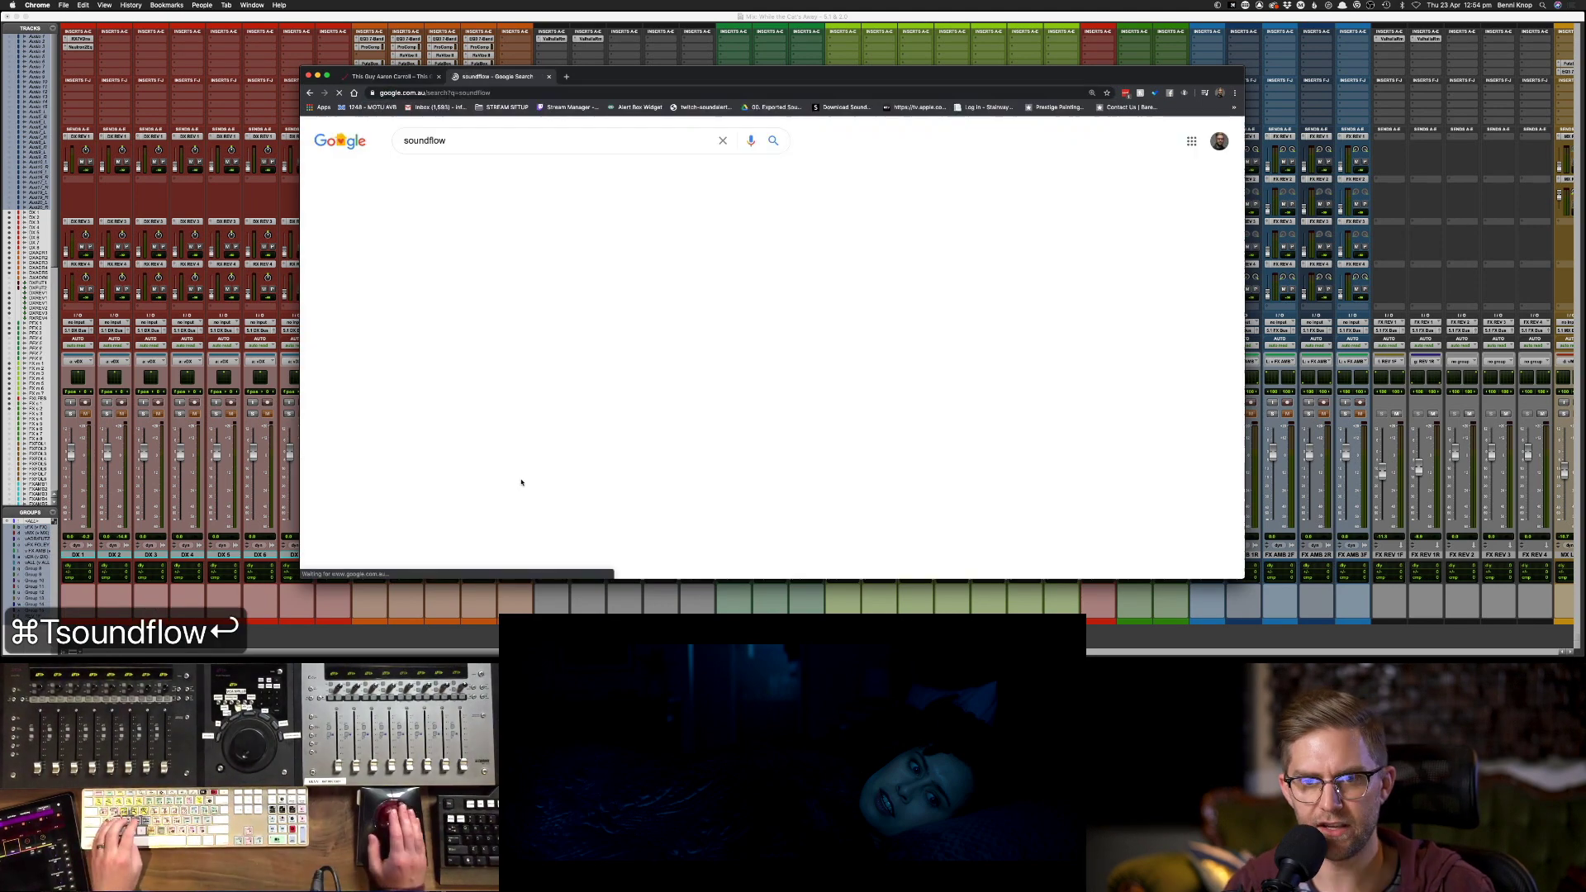
left_click(513, 237)
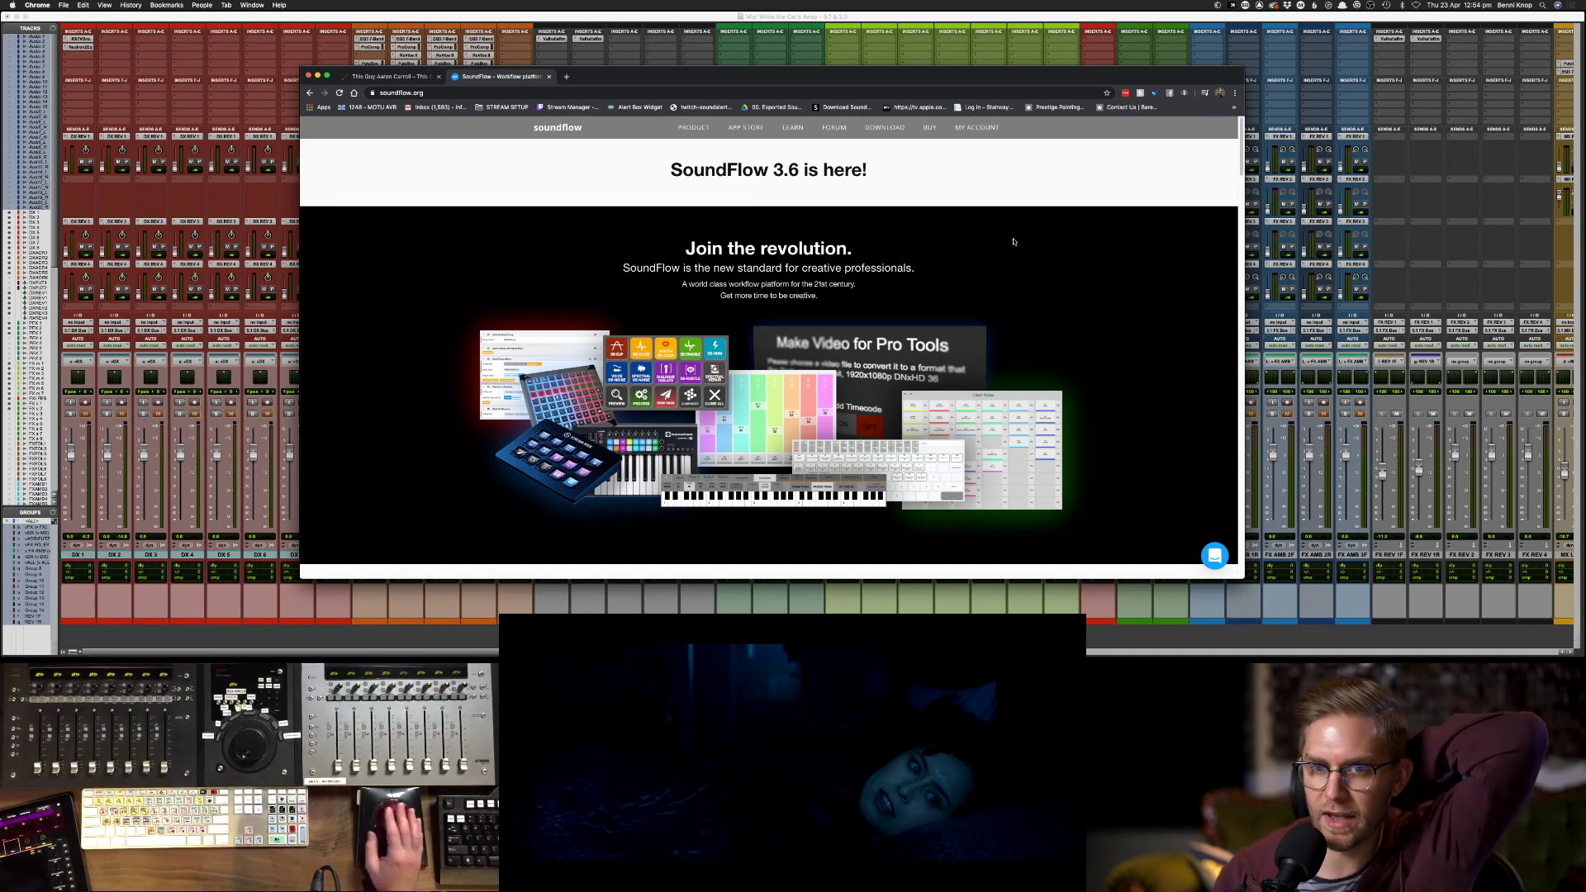
- Copy the soundflow.org address, switch to Discord, and post the link in the chat
left_click(518, 94)
key("super+c")
key("super+c")
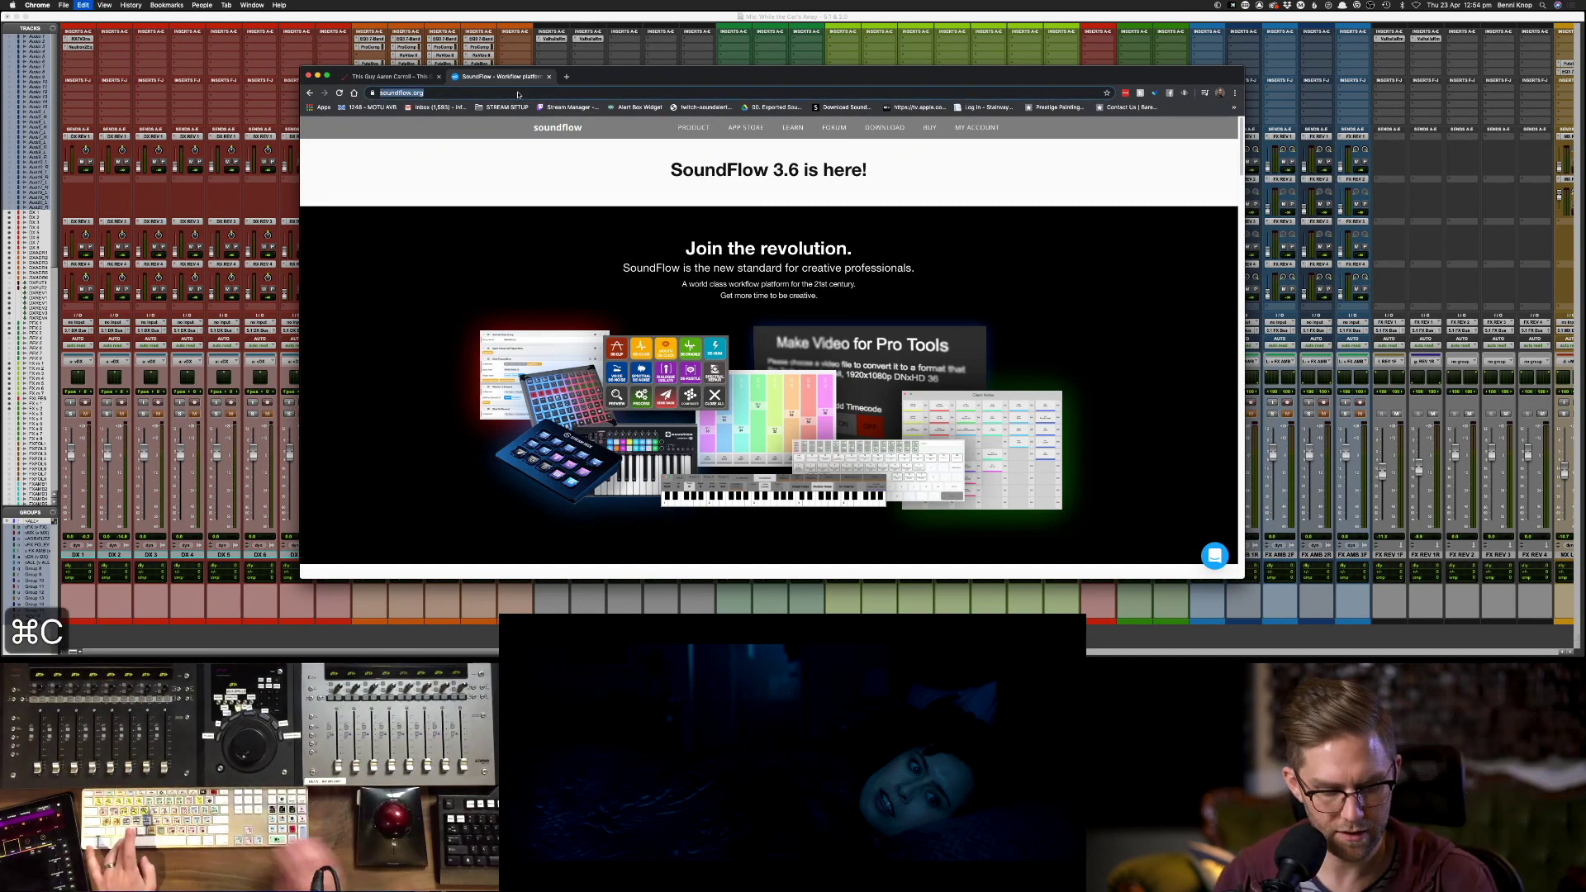
key("super+space")
type("dis")
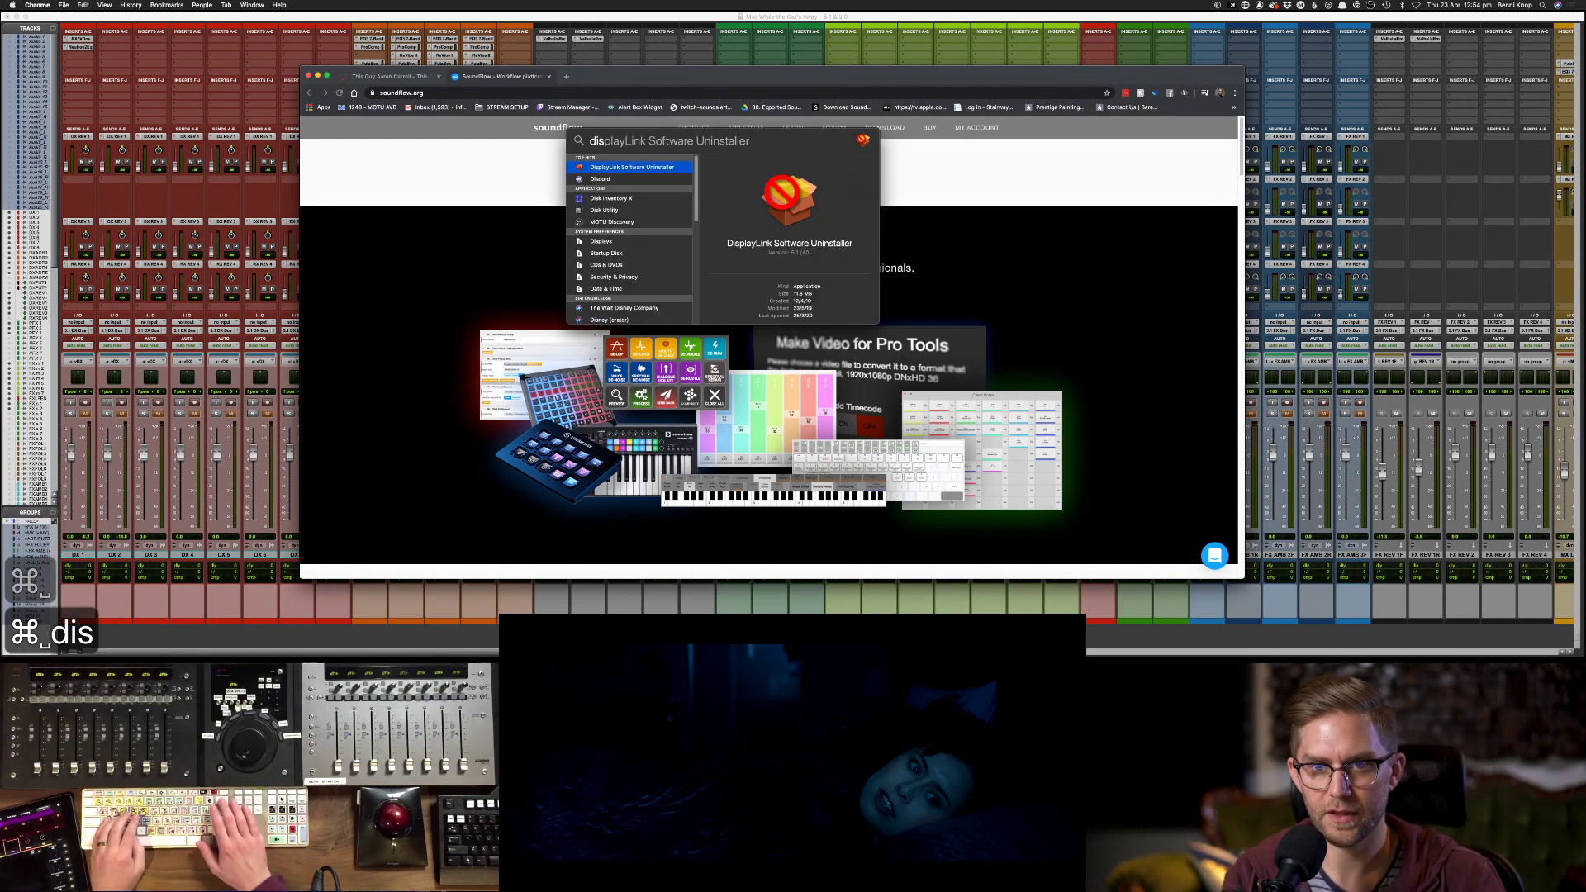
key("BackSpace")
key("Return")
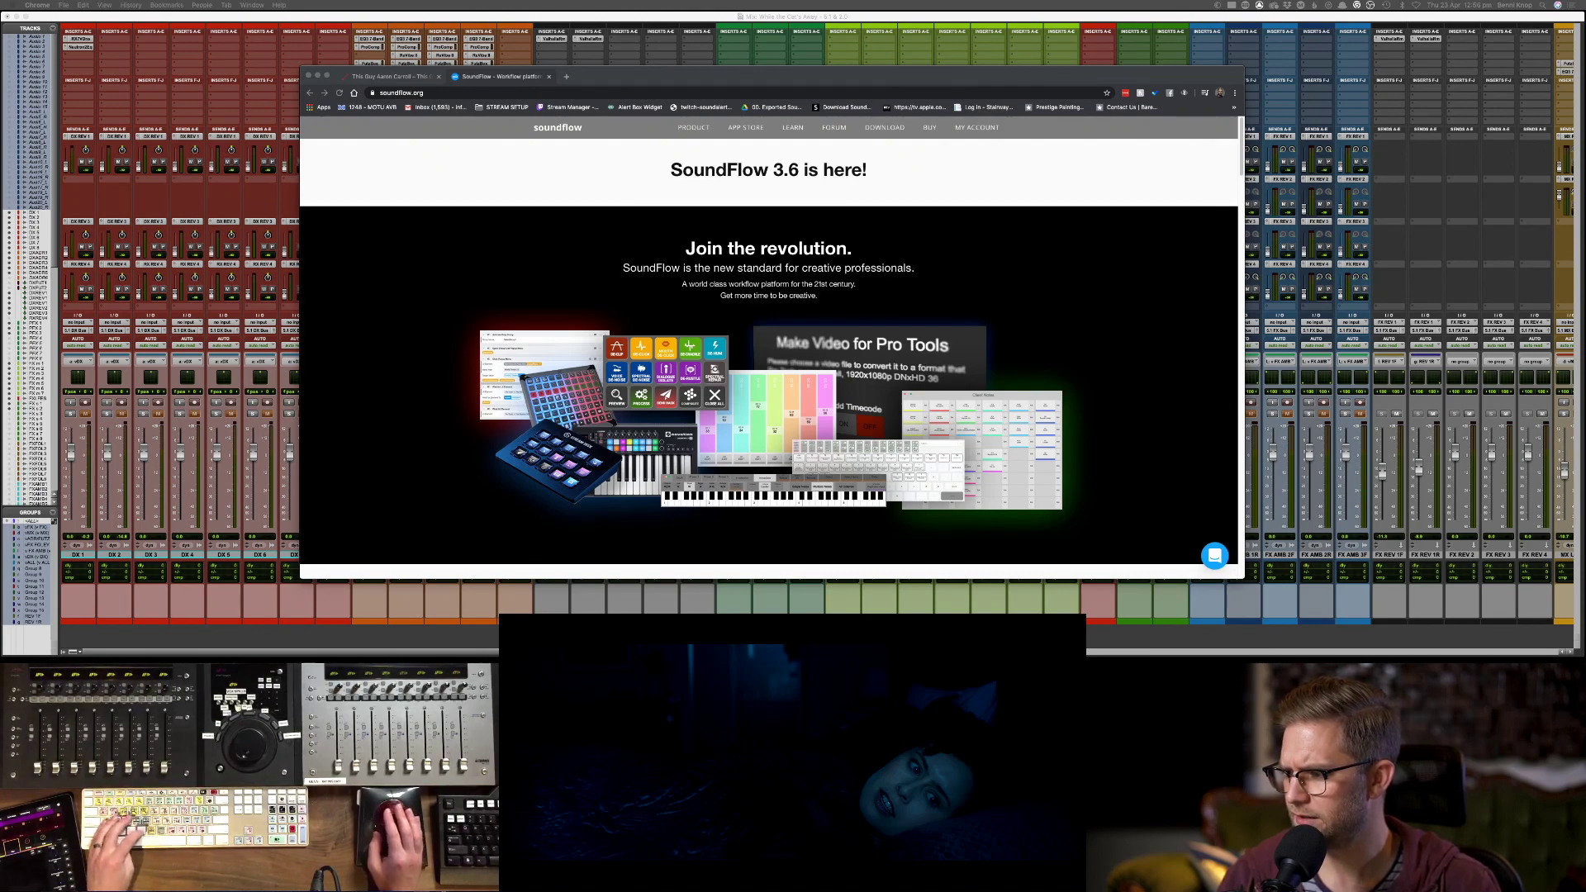
key("super+v")
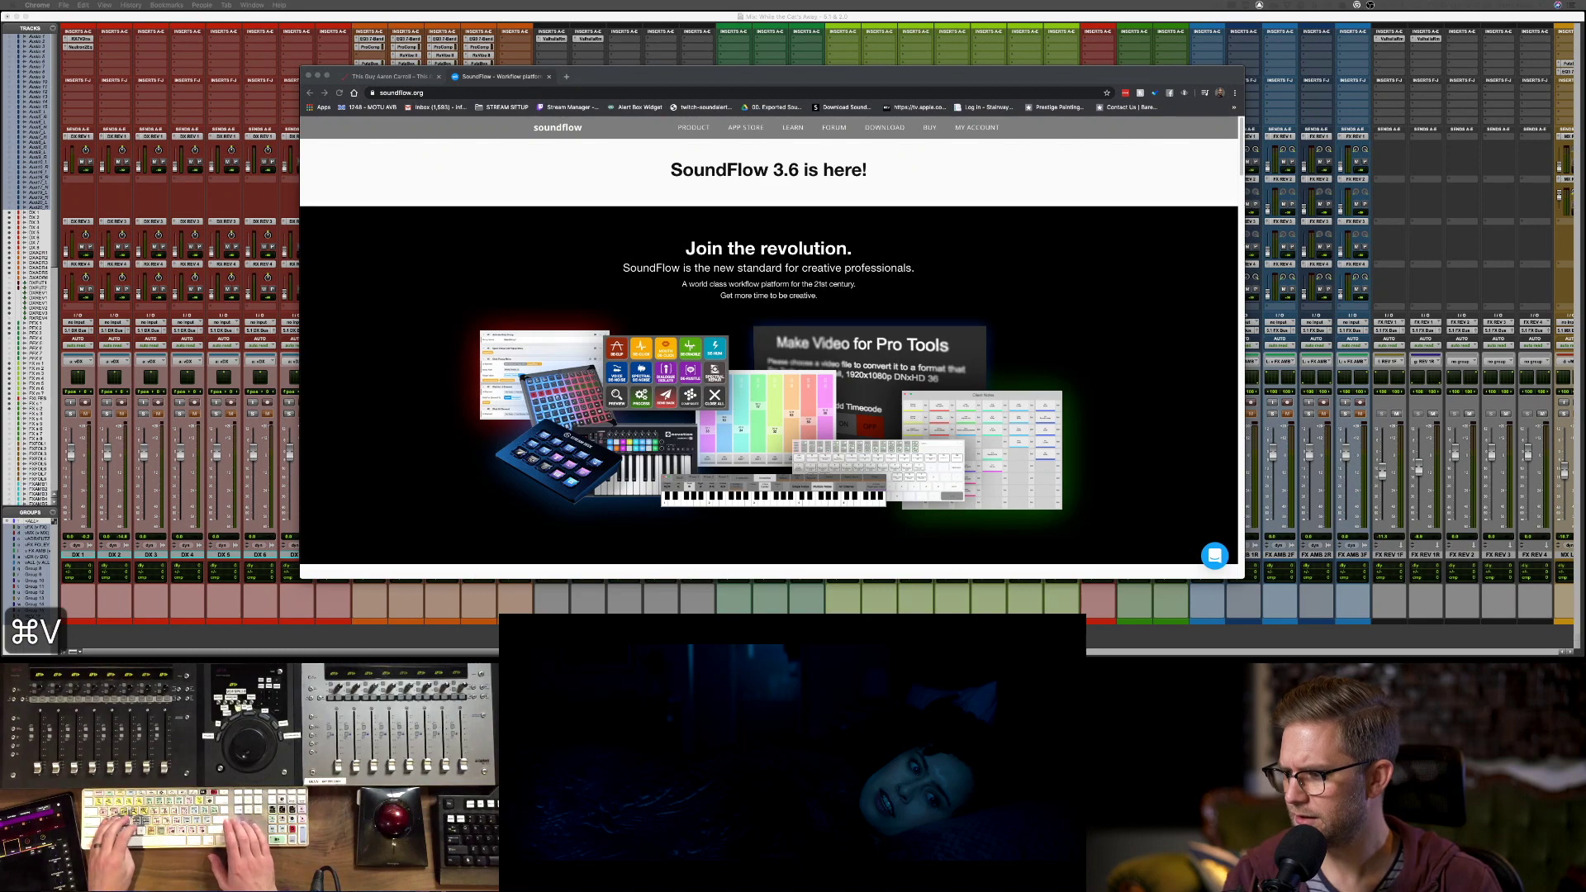
key("Return")
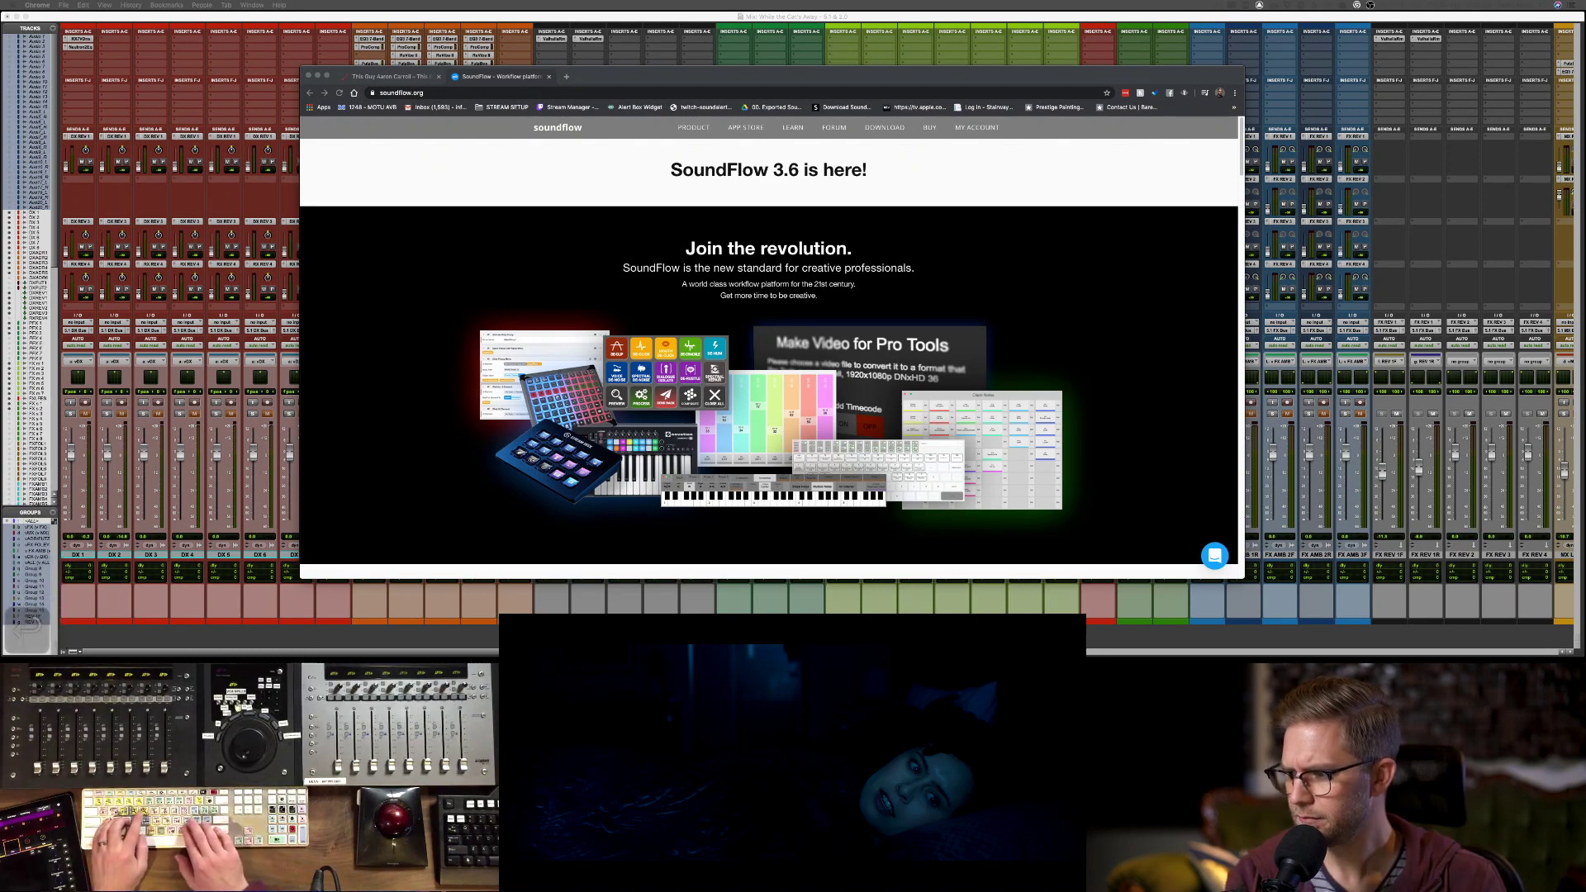
- Write the chat message "This app is great for Stream Deck and Pro Tools"
type("Tjhi")
key("BackSpace")
key("BackSpace")
key("BackSpace")
type("his al")
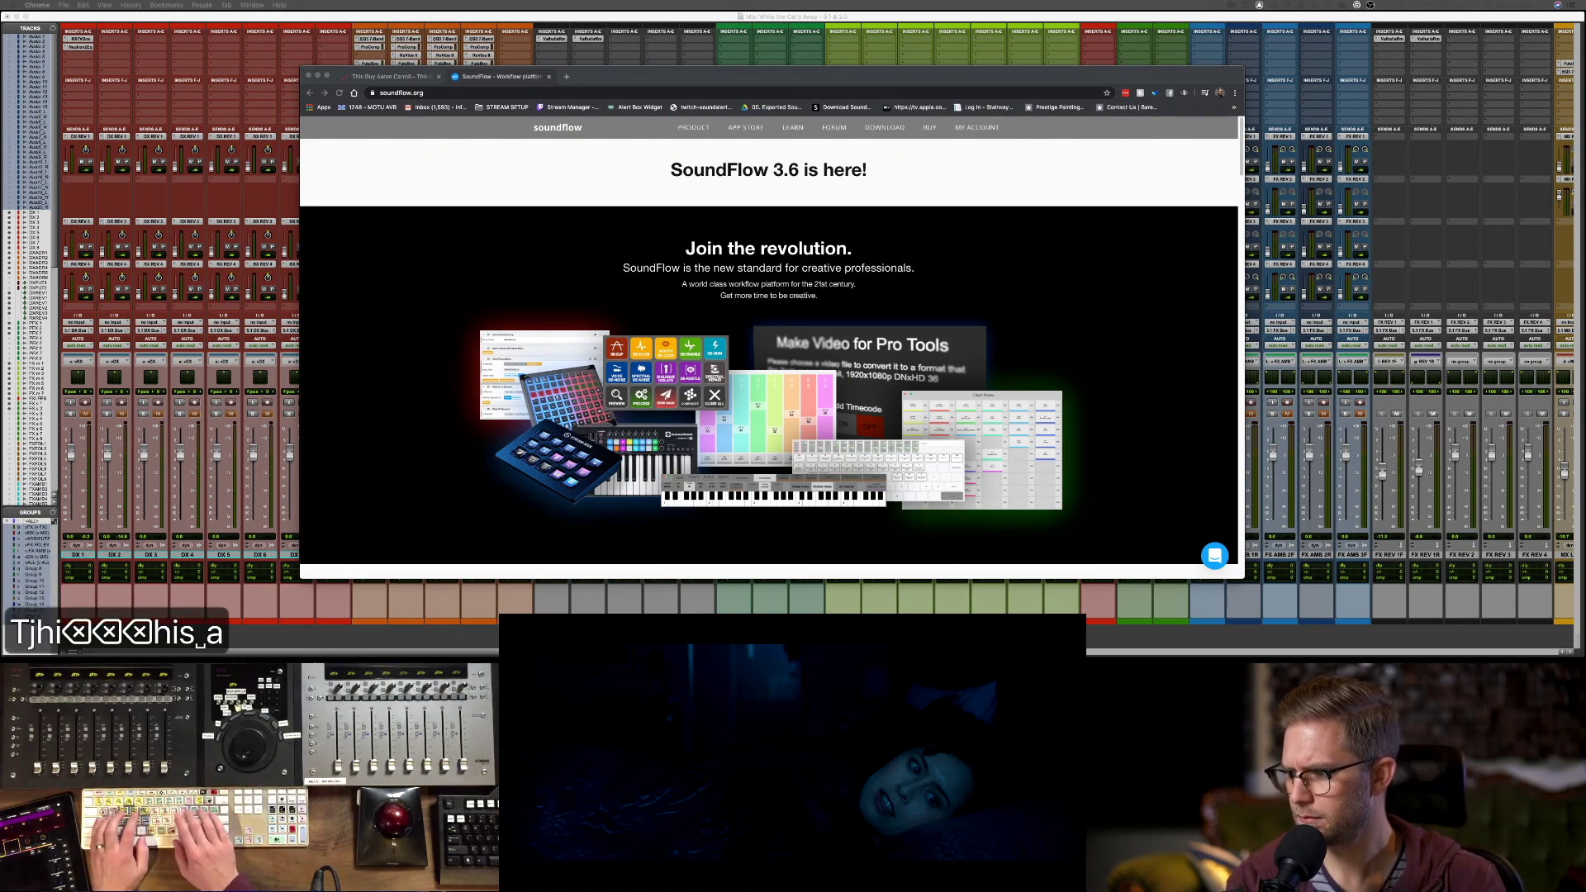
key("BackSpace")
type("pp is great from")
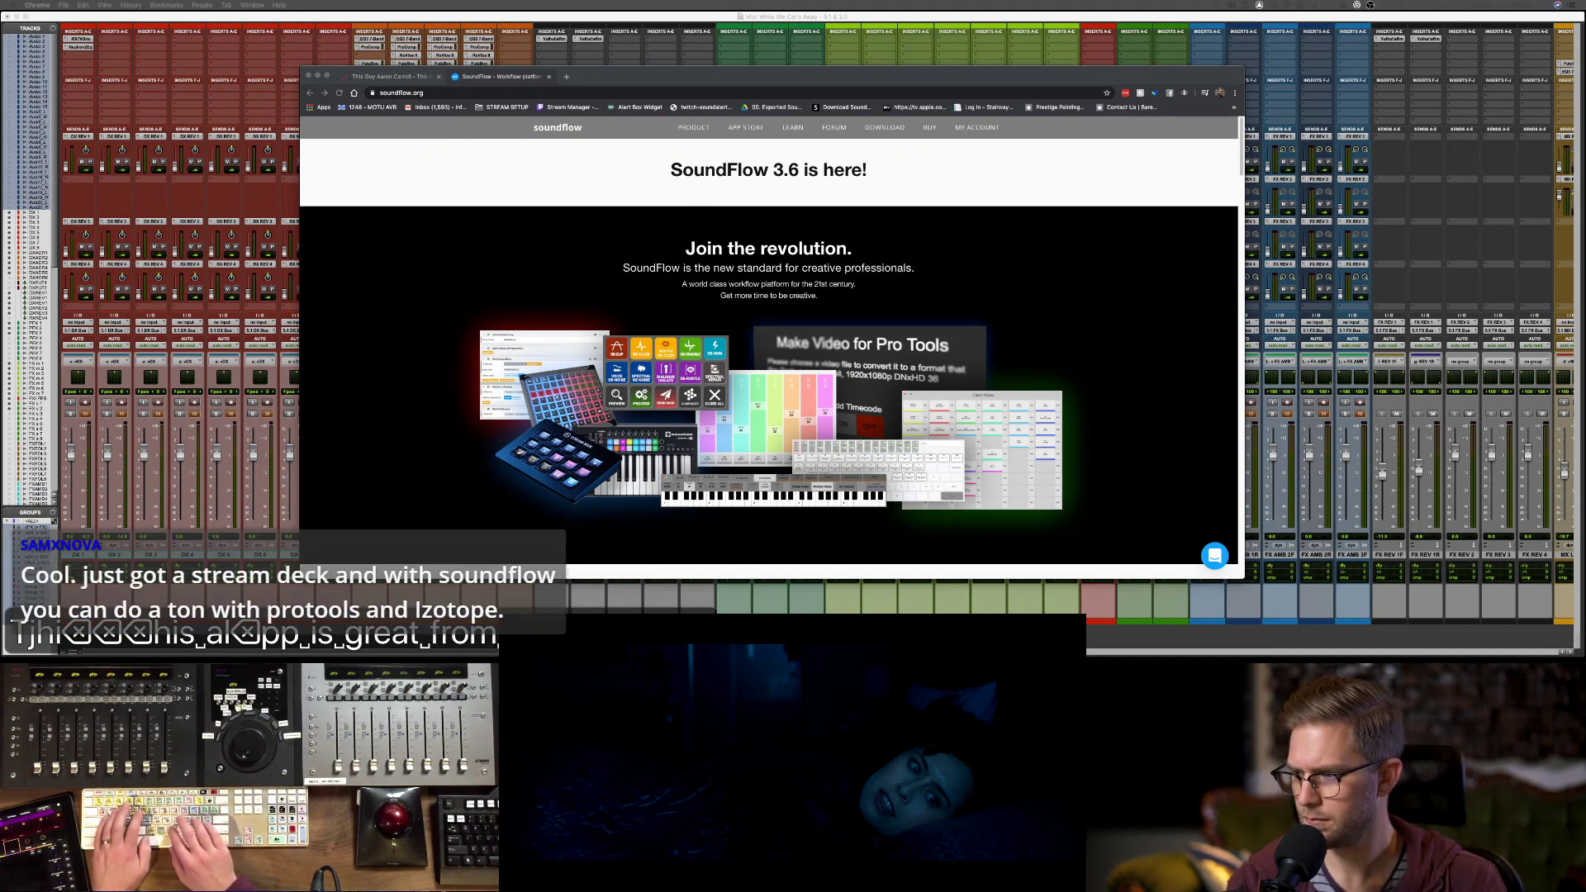
key("BackSpace")
key("BackSpace")
key("BackSpace")
key("BackSpace")
type("or Stream Deck and P")
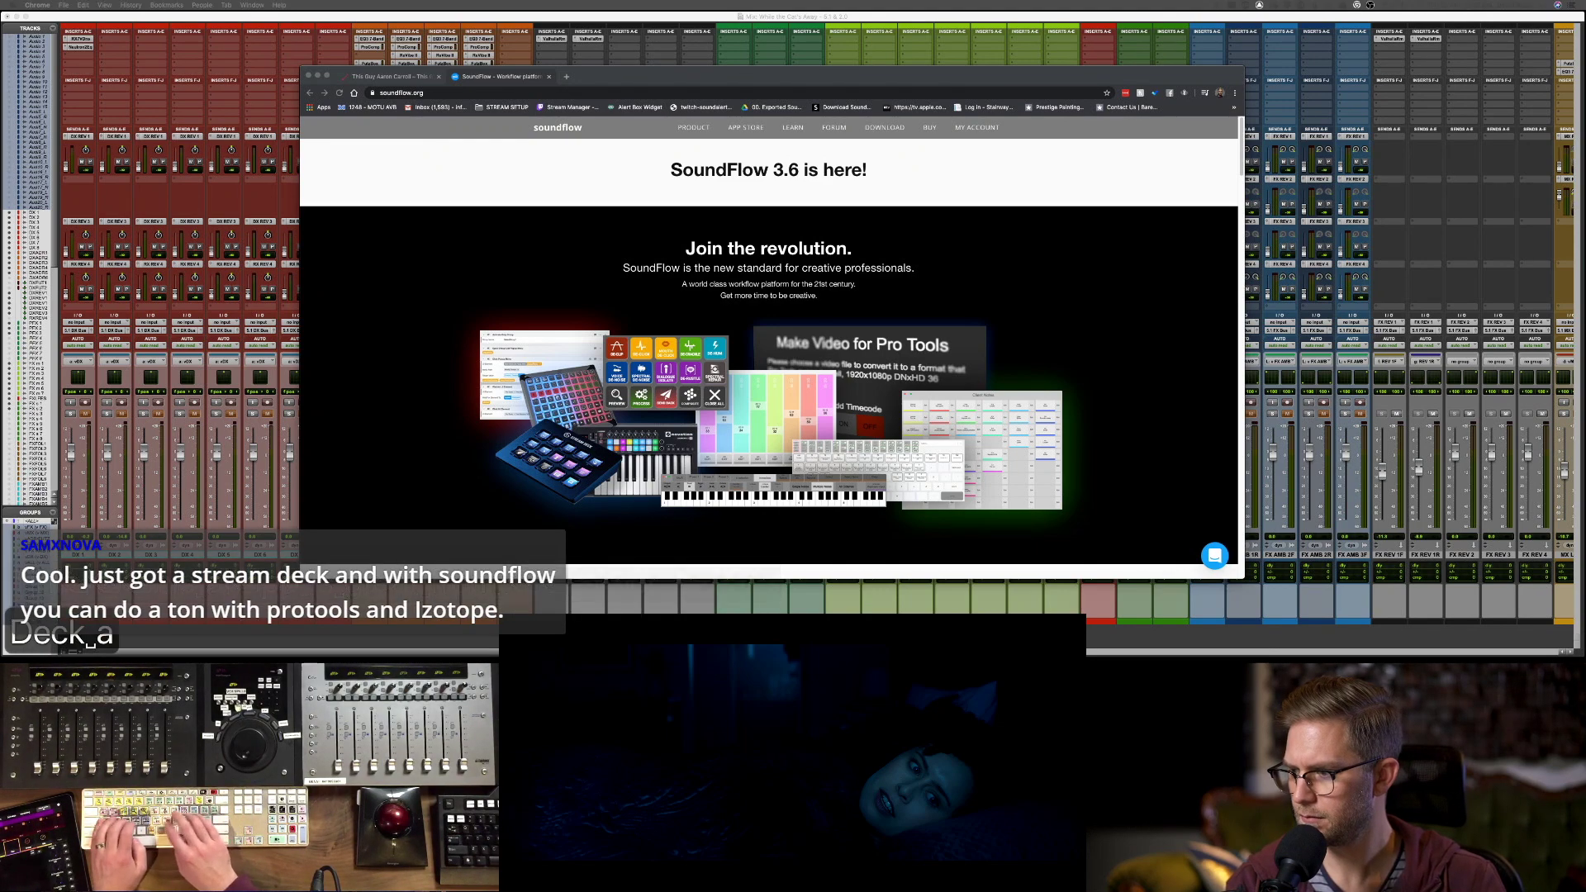
type("to")
key("BackSpace")
key("BackSpace")
key("BackSpace")
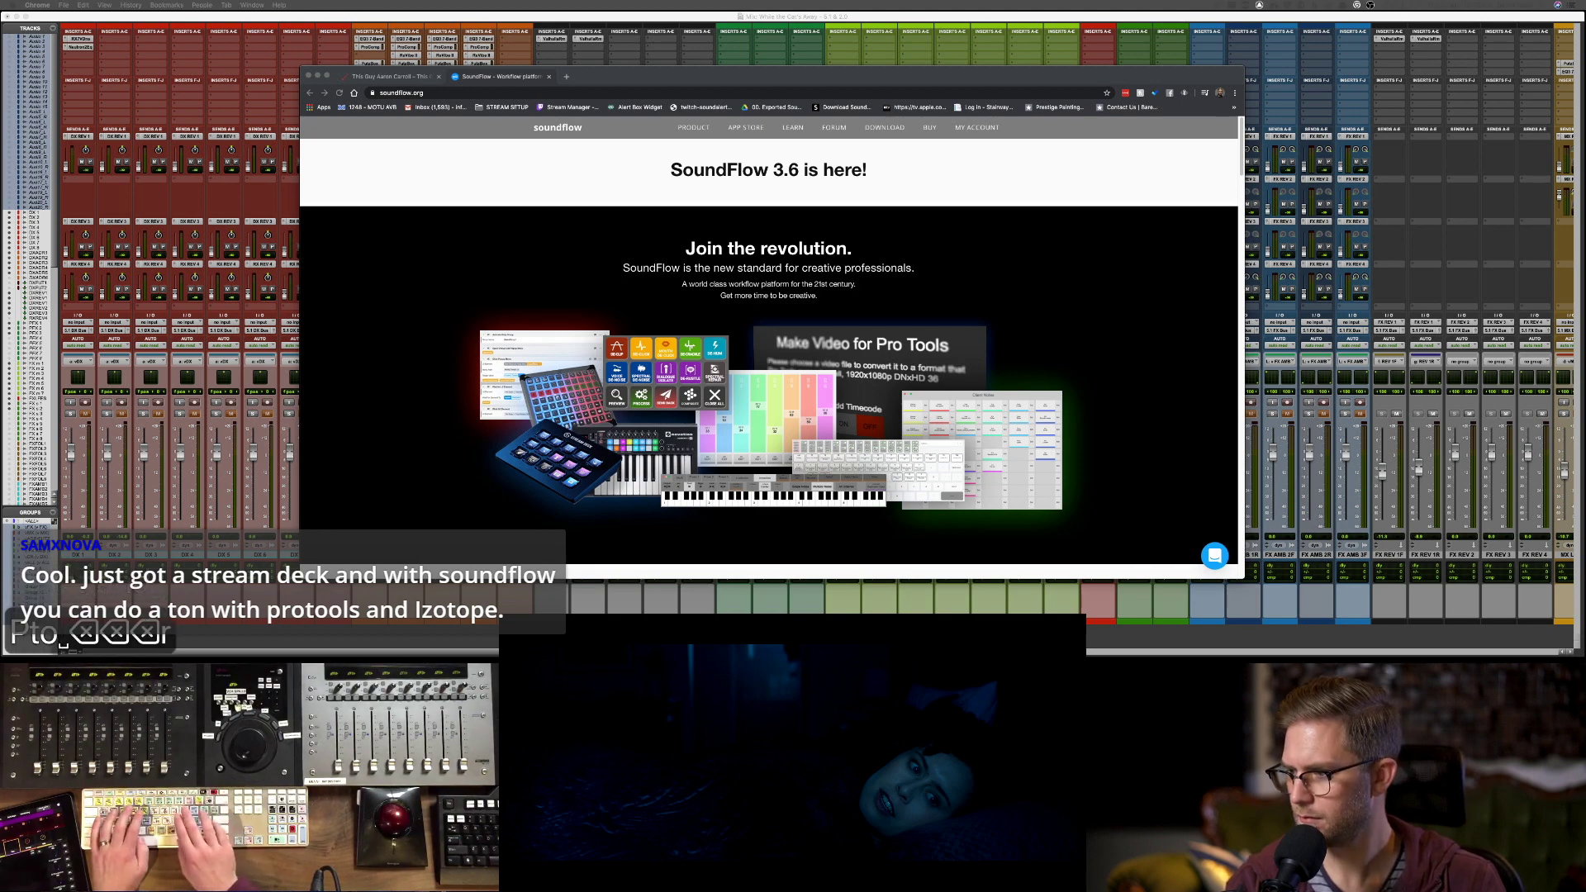
type("ro Tools")
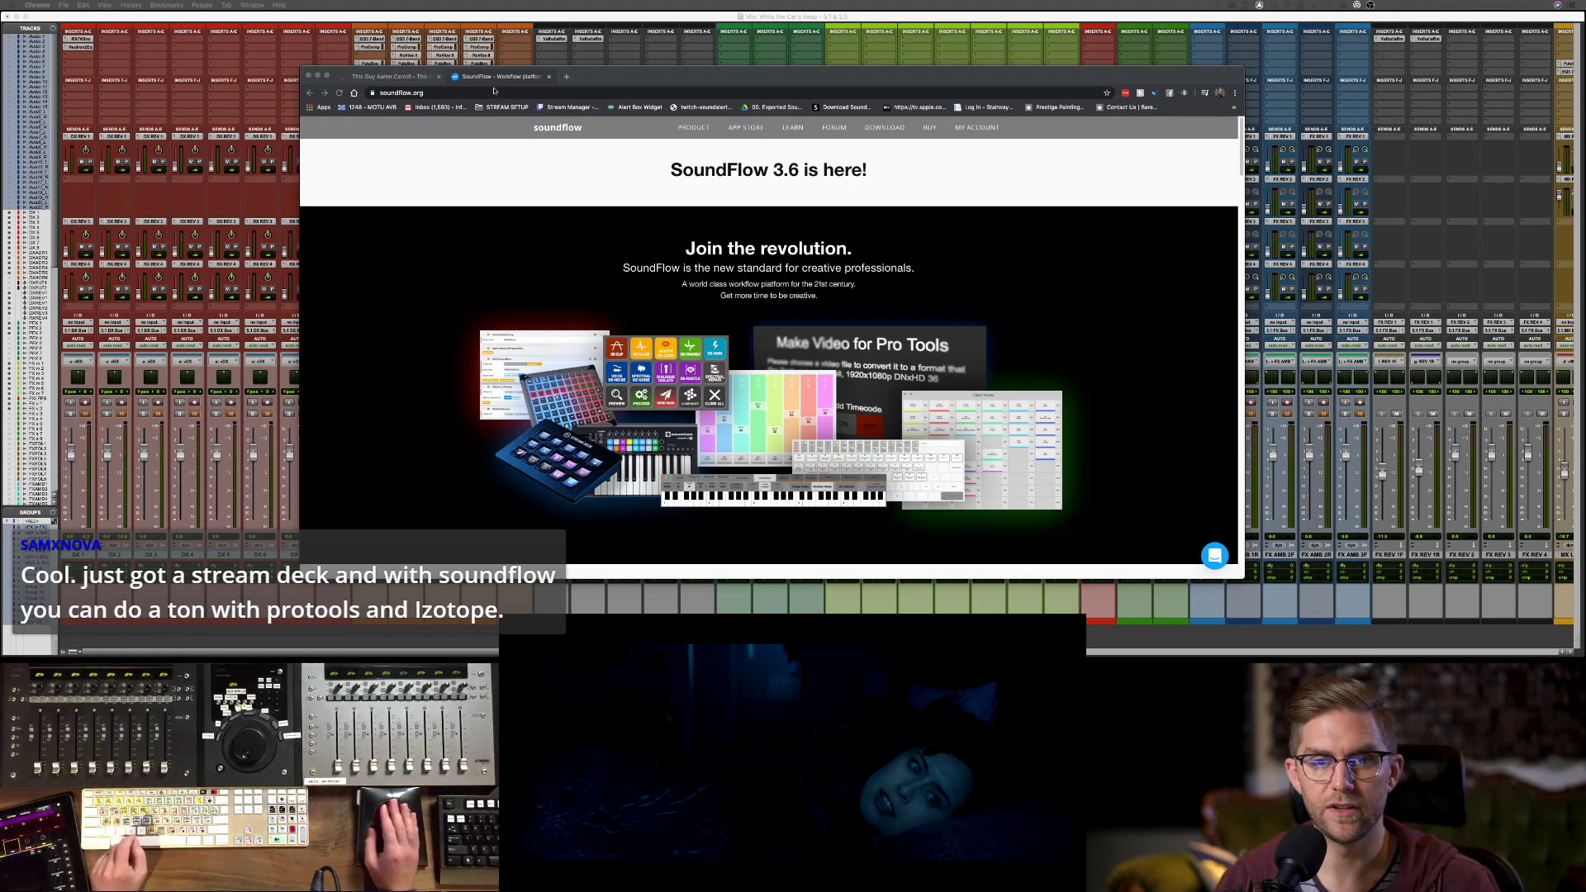
- Switch back to Chrome and close both the director's website tab and the SoundFlow tab
left_click(421, 81)
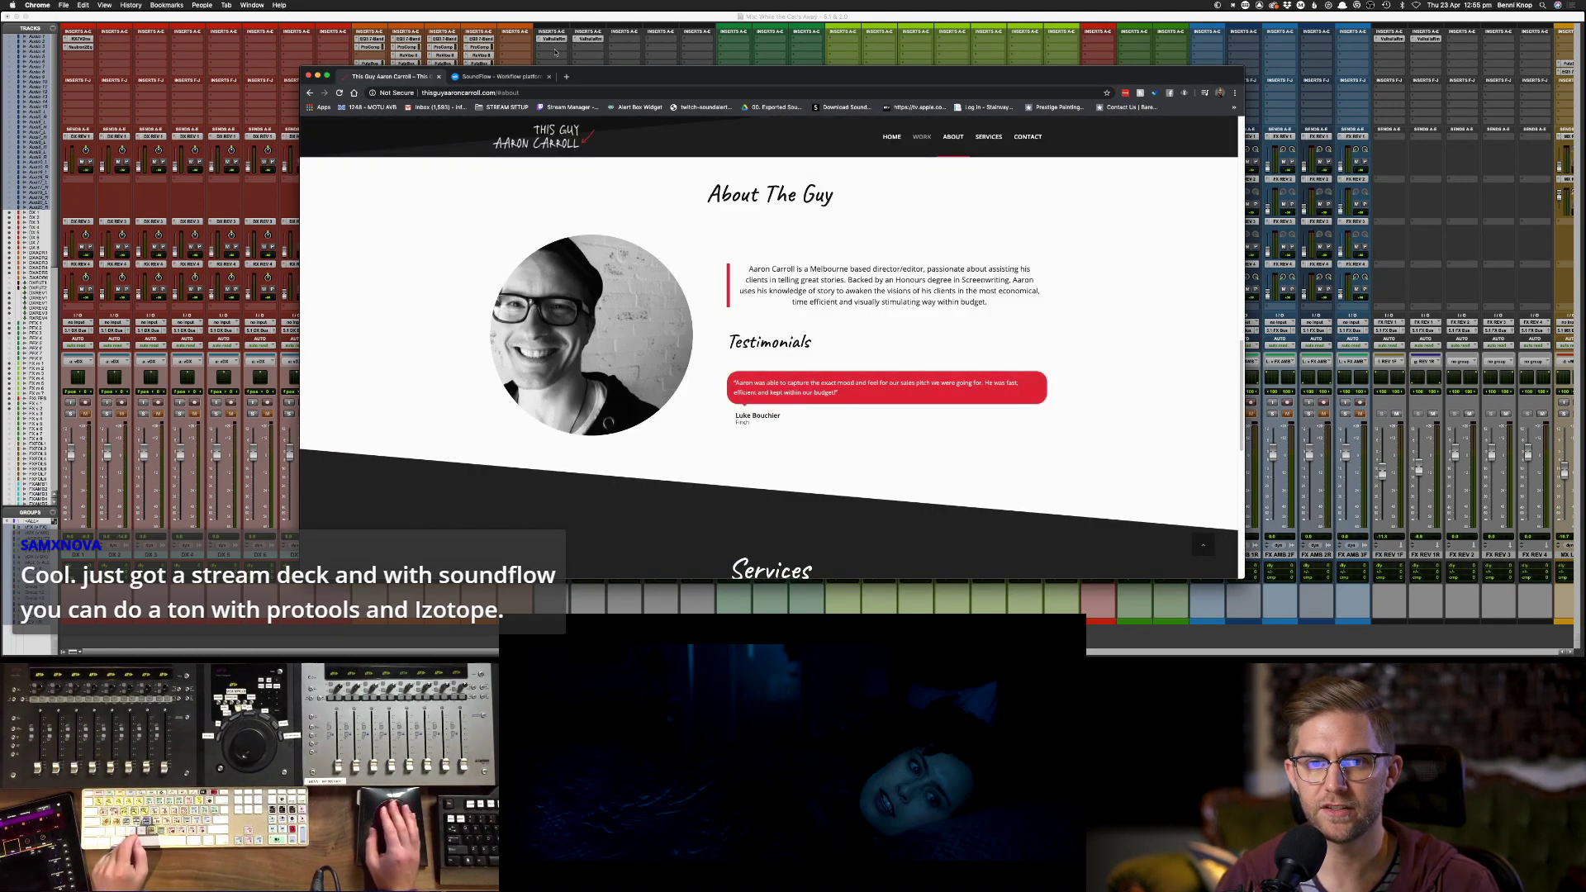
left_click(439, 77)
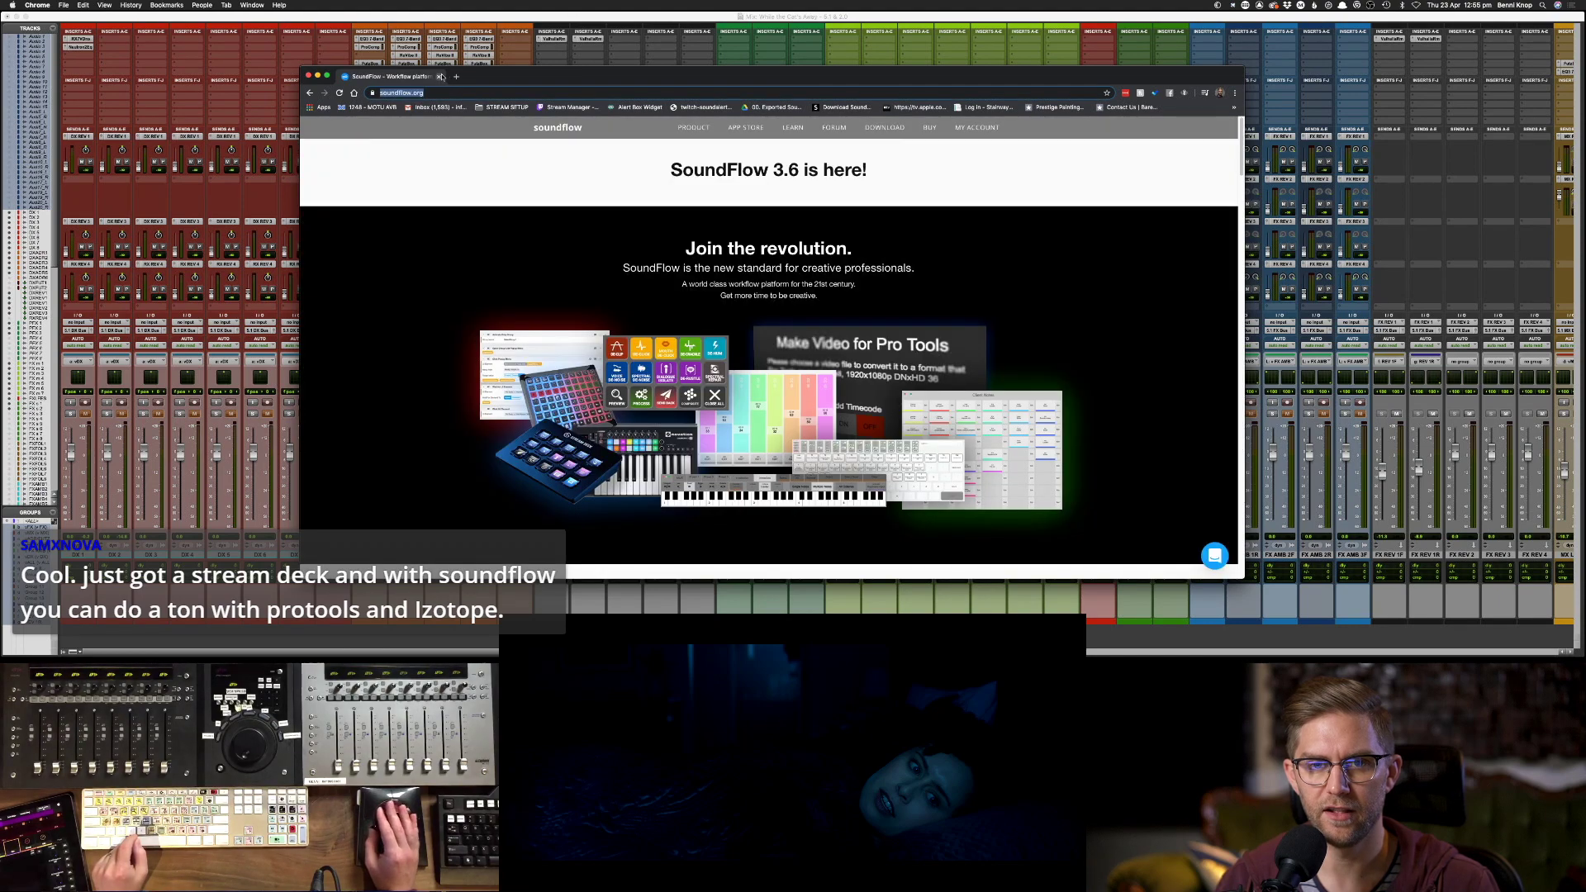
left_click(441, 77)
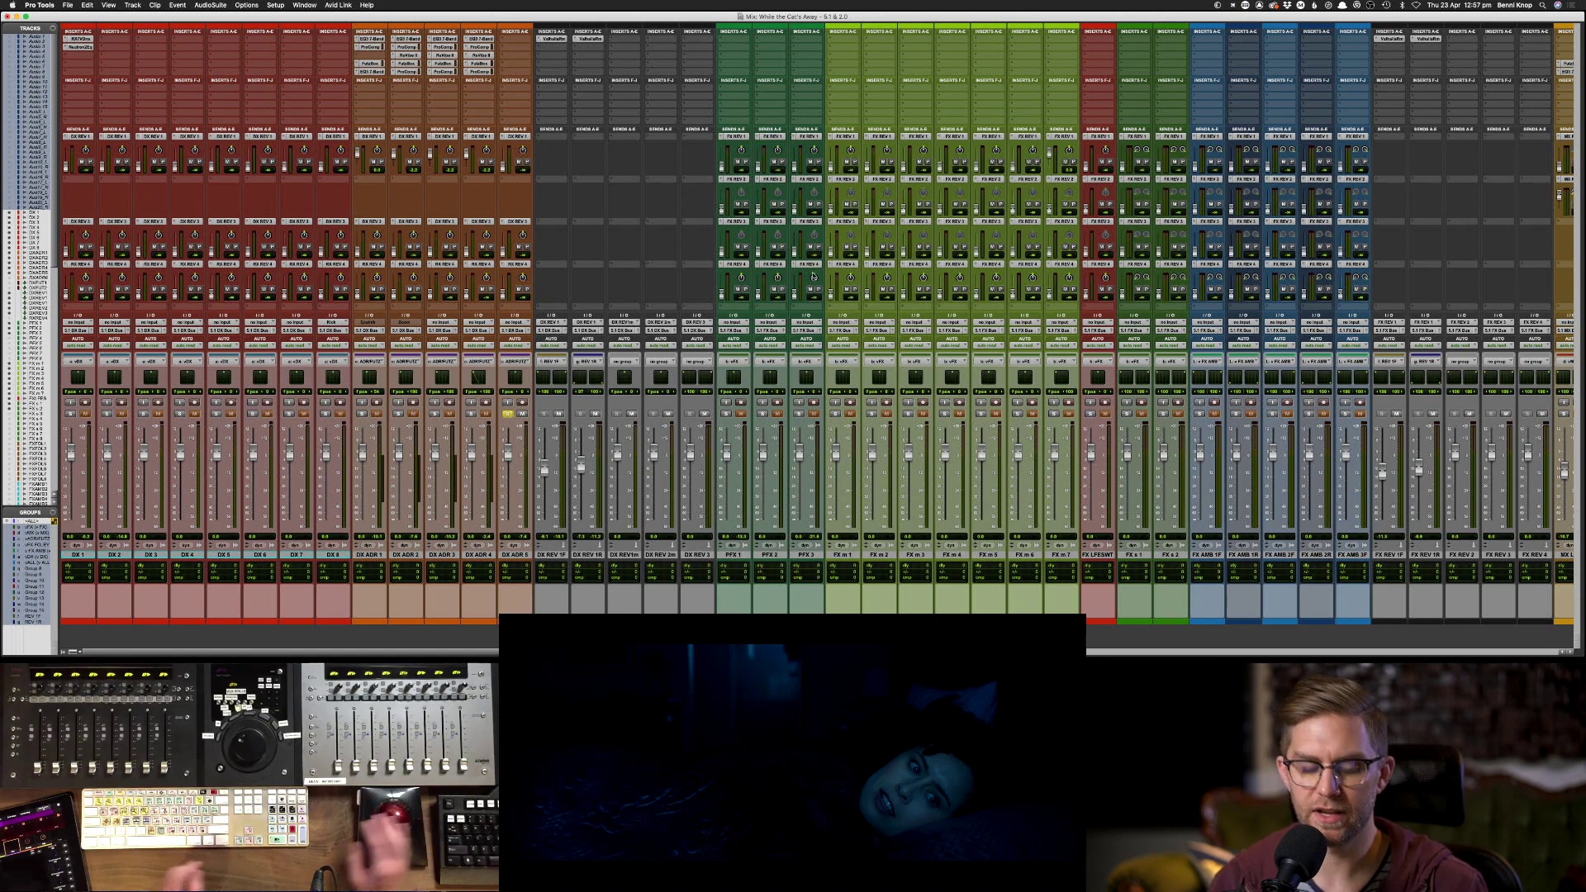
- Play the scene from just before the first DX ADR 5 clip at about 00:08:47 and show the Mix window
key("super+equal")
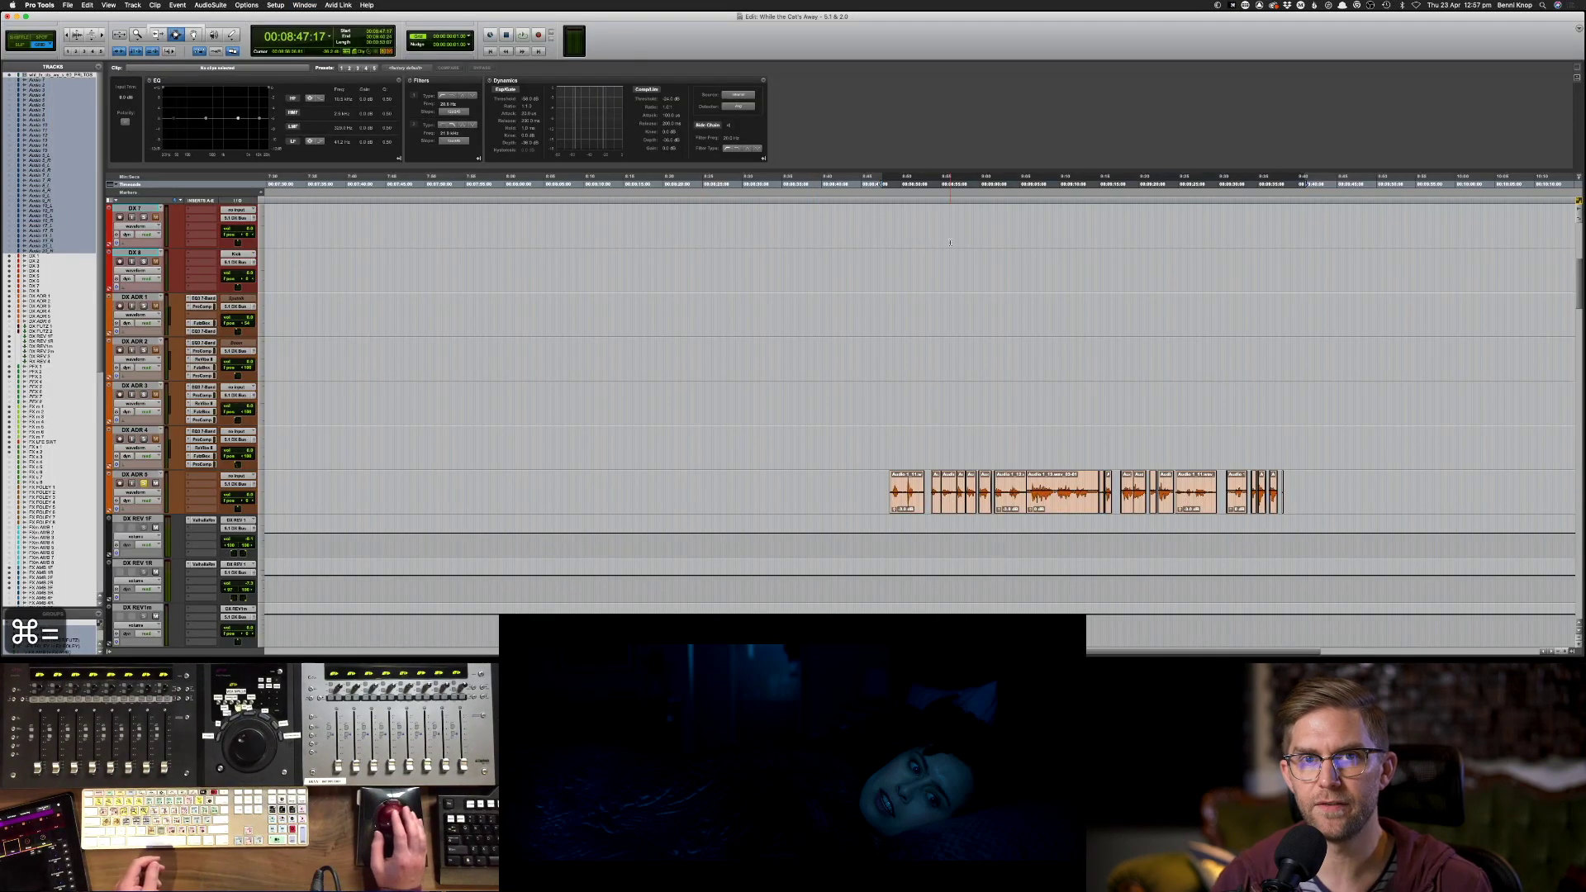
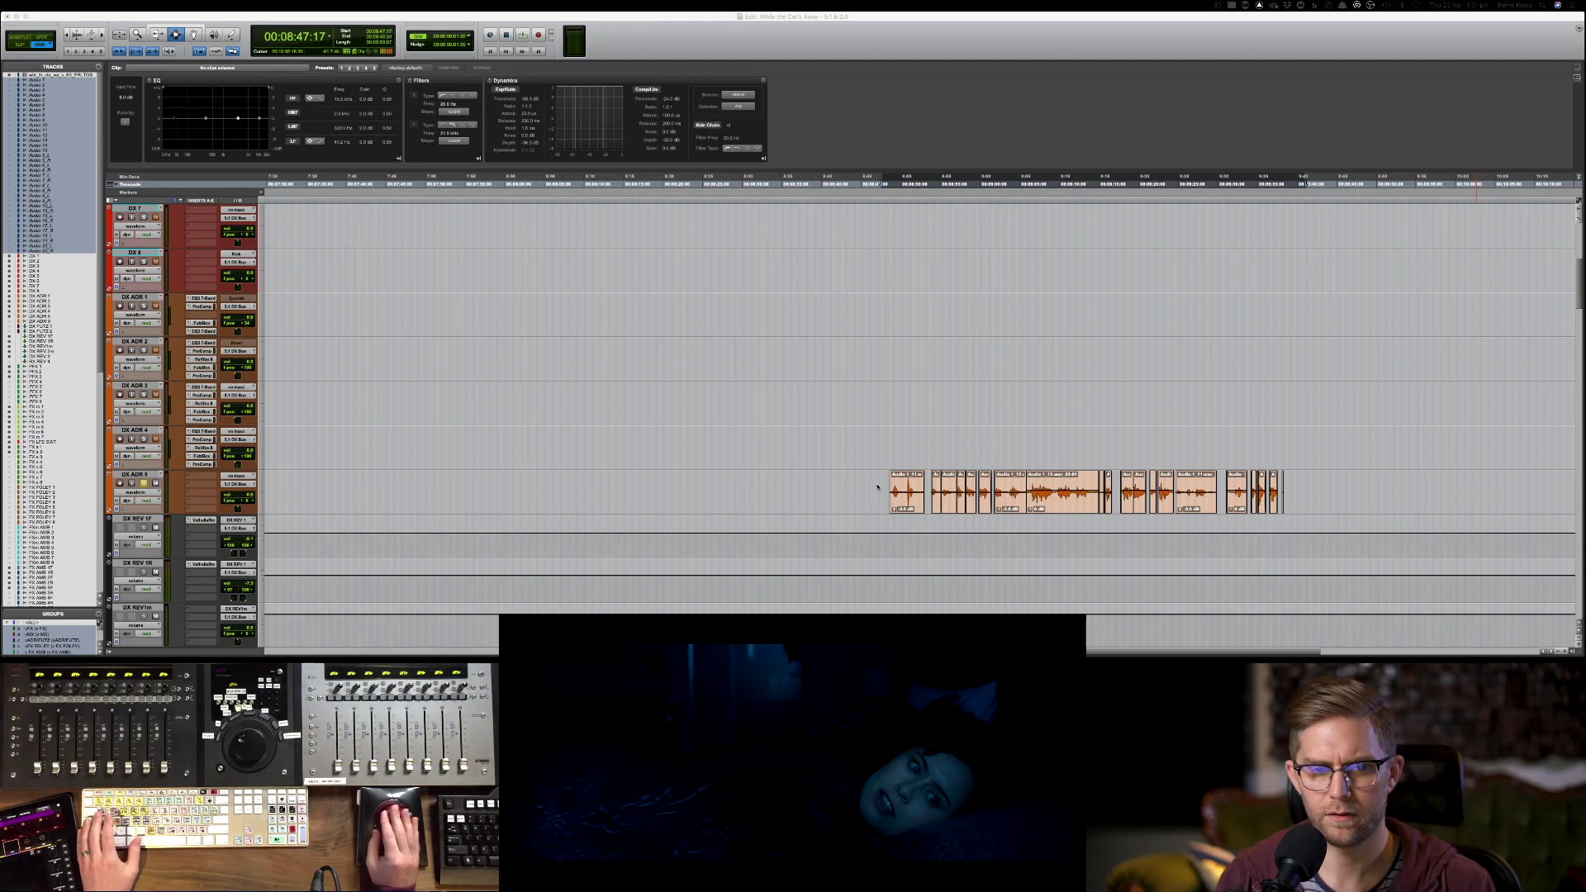
left_click(876, 486)
key("space")
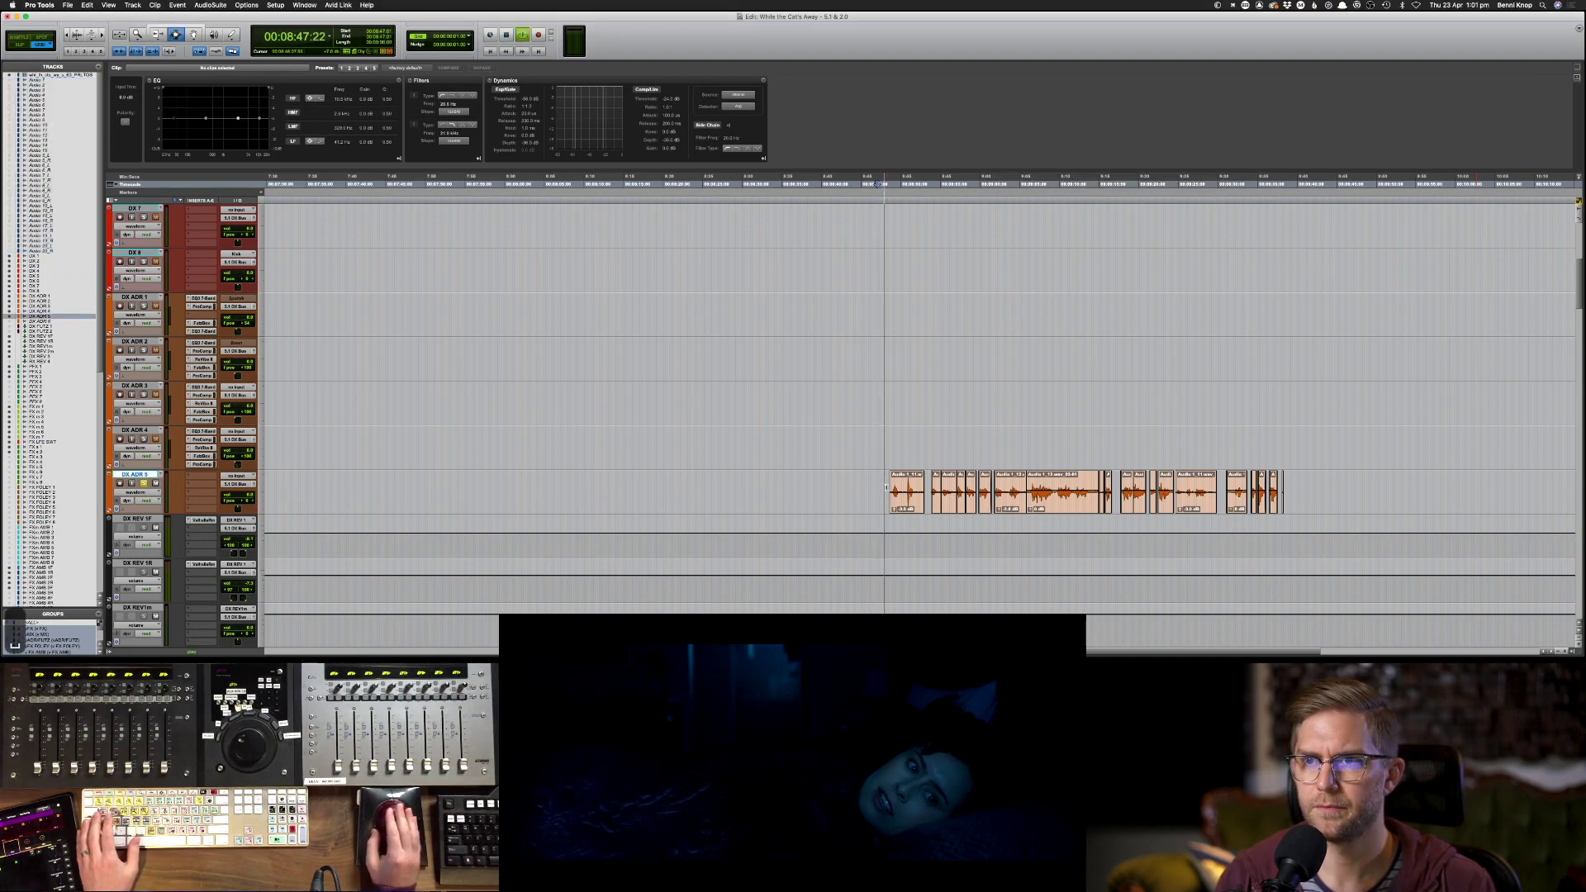
key("super+equal")
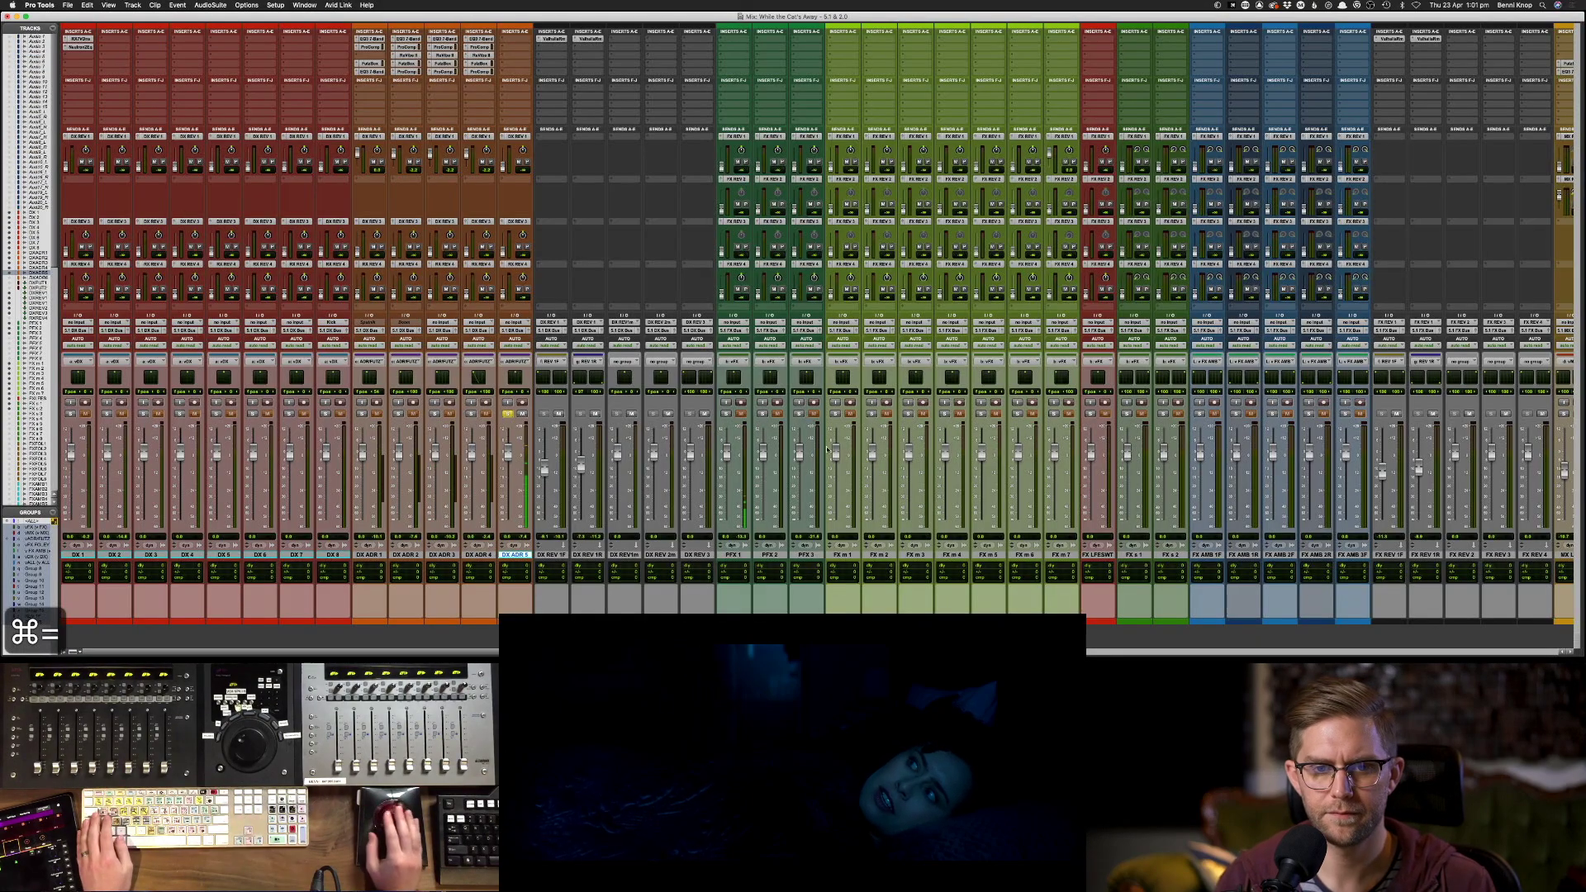
- Insert an EQ3 7-Band equalizer on DX ADR 5, roll off its lows and shape a narrow low-mid cut
left_click(517, 39)
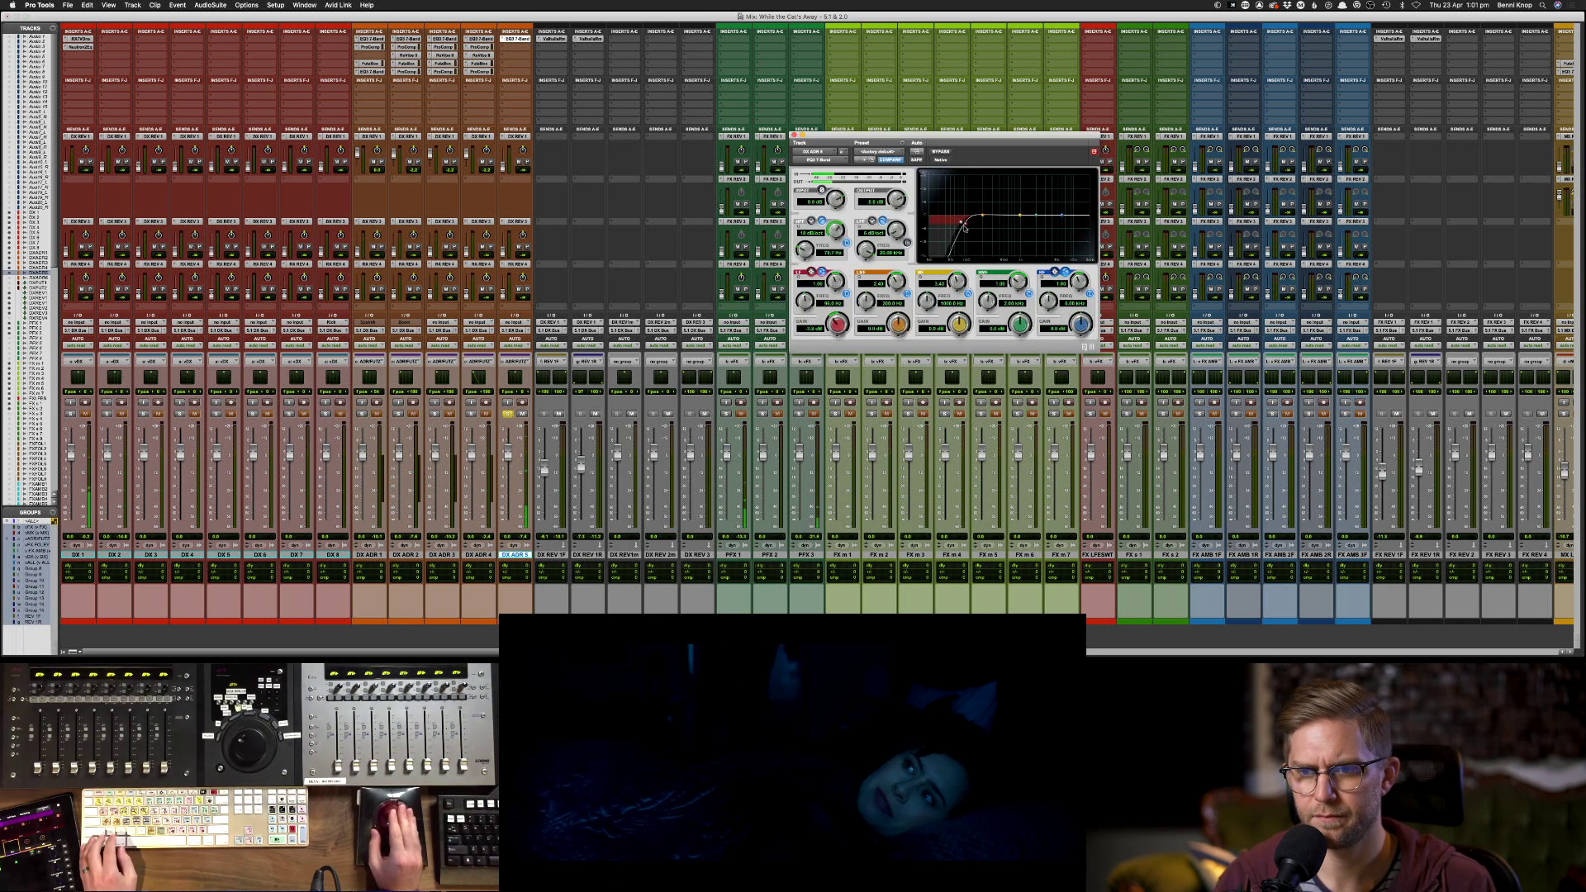
left_click_drag(964, 227, 974, 220)
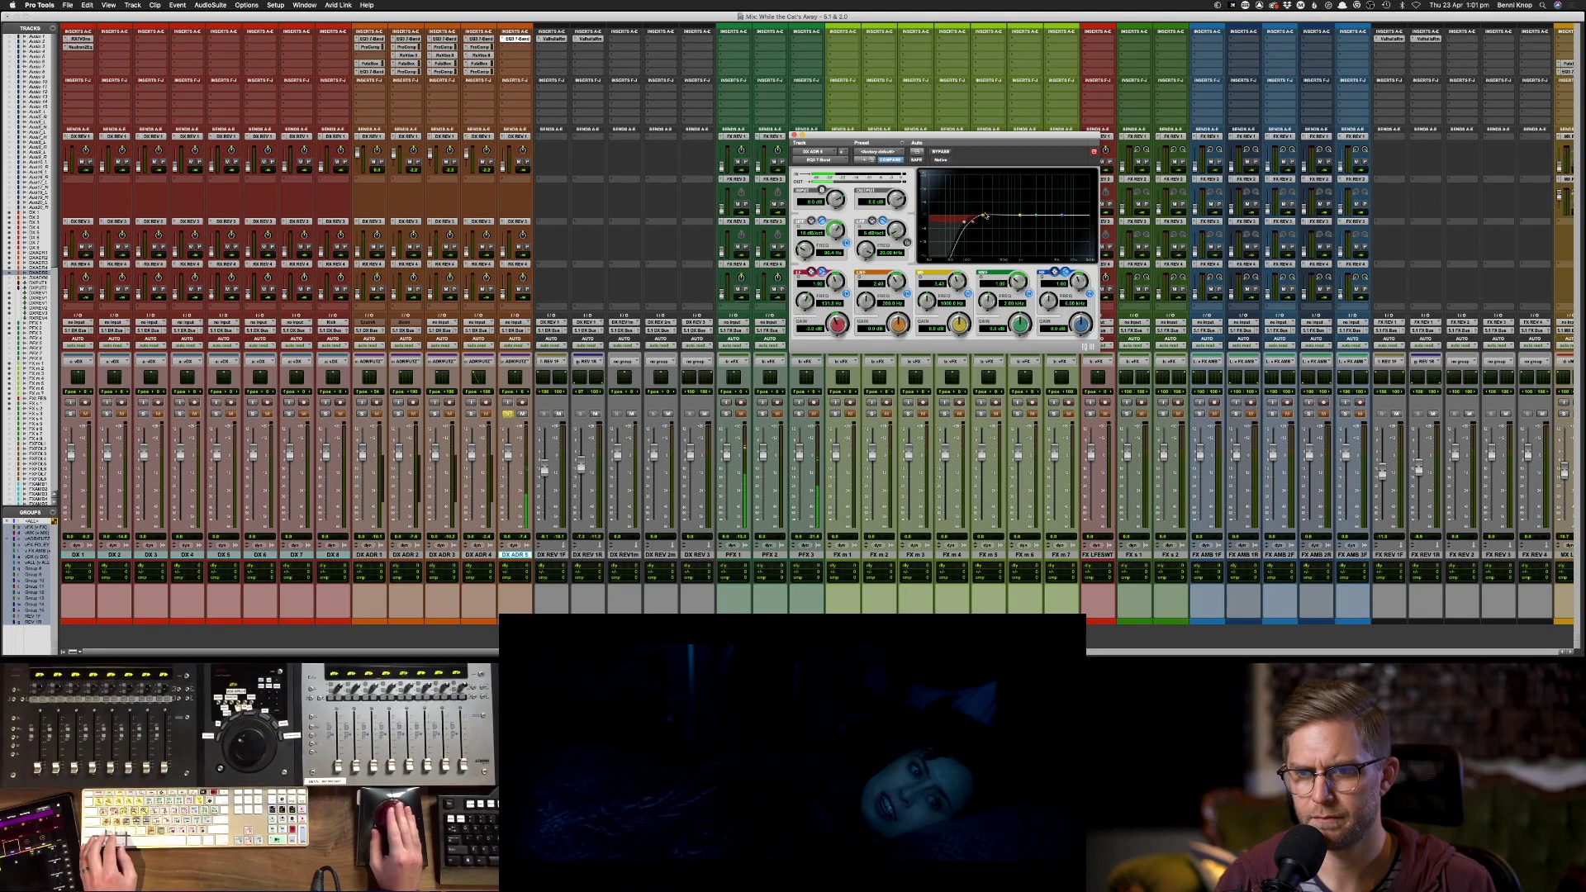
left_click_drag(985, 217, 991, 207)
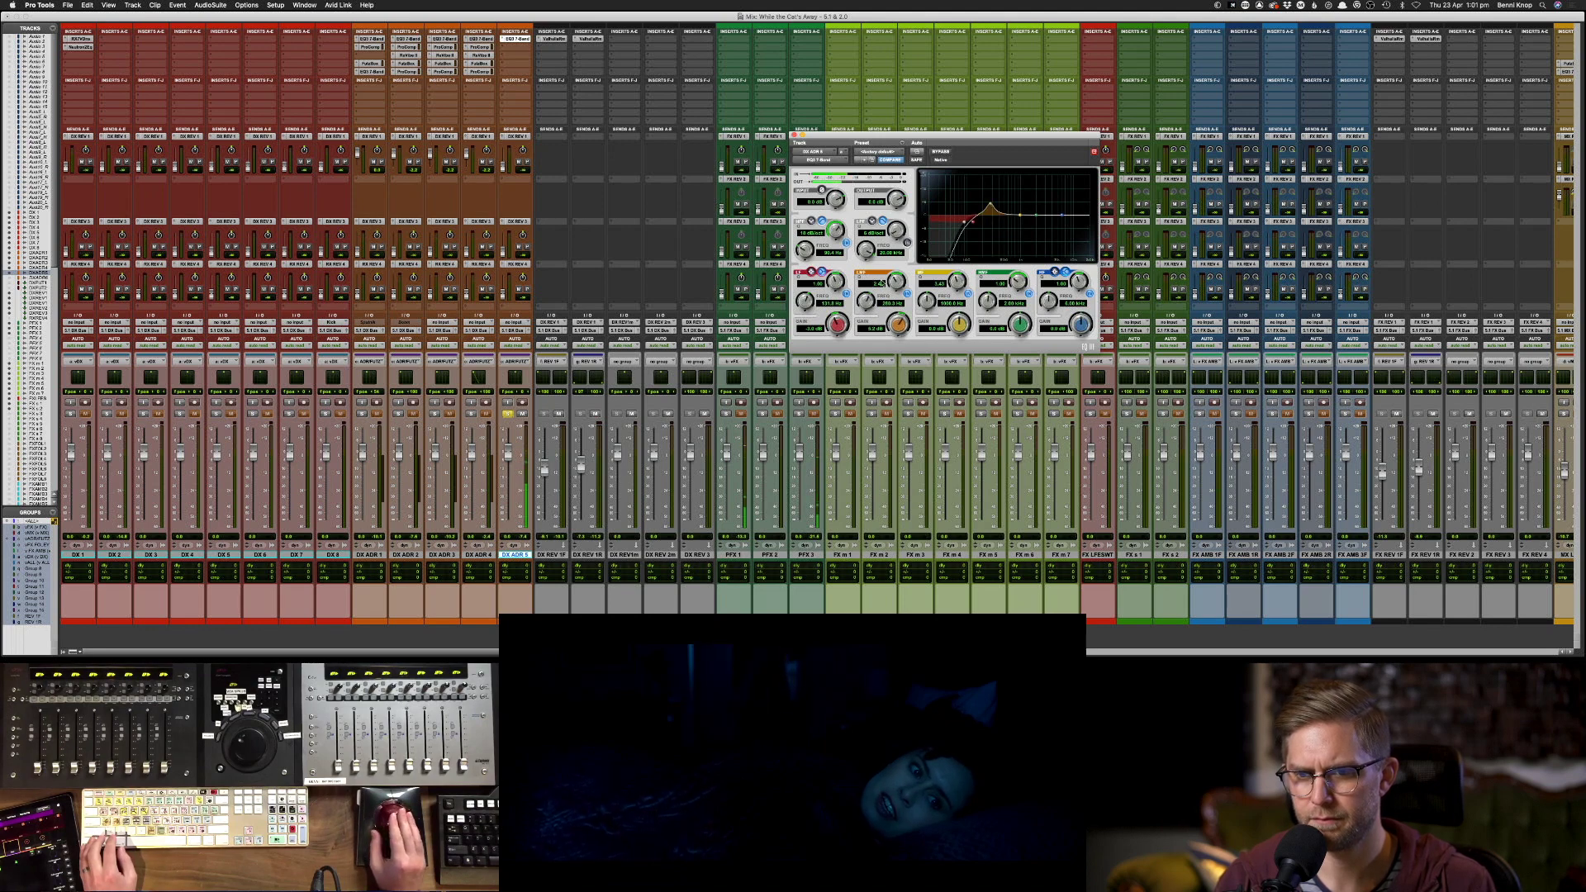
left_click_drag(881, 284, 884, 278)
left_click_drag(990, 208, 1022, 217)
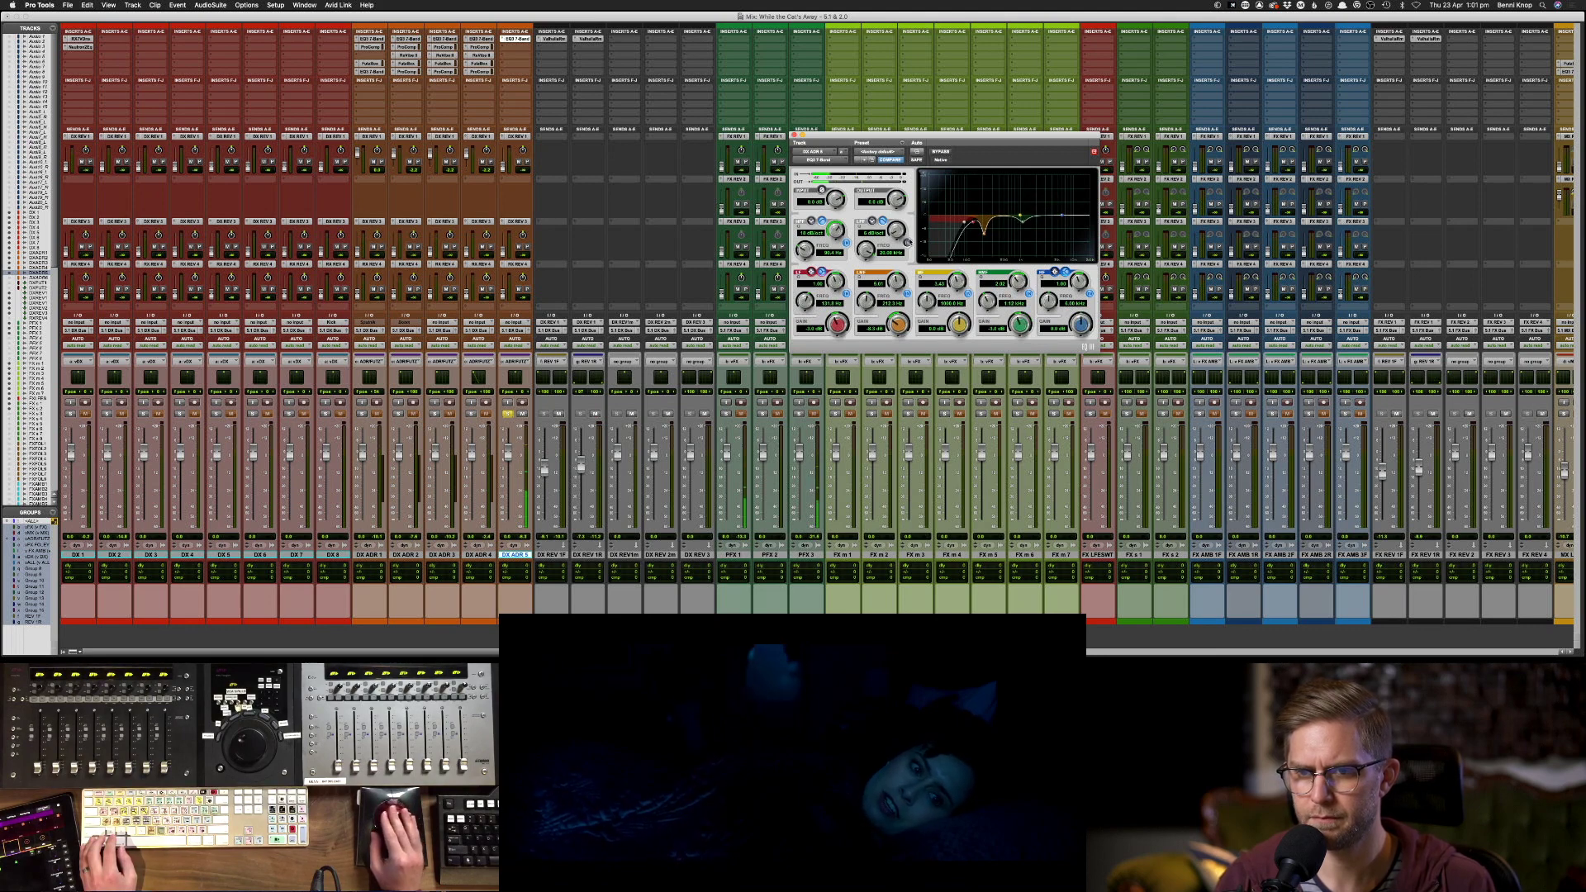
- Roll off the highs with a low-pass filter and add a narrow high-mid cut in the DX ADR 5 equalizer
left_click_drag(906, 242, 908, 207)
left_click_drag(867, 263, 866, 268)
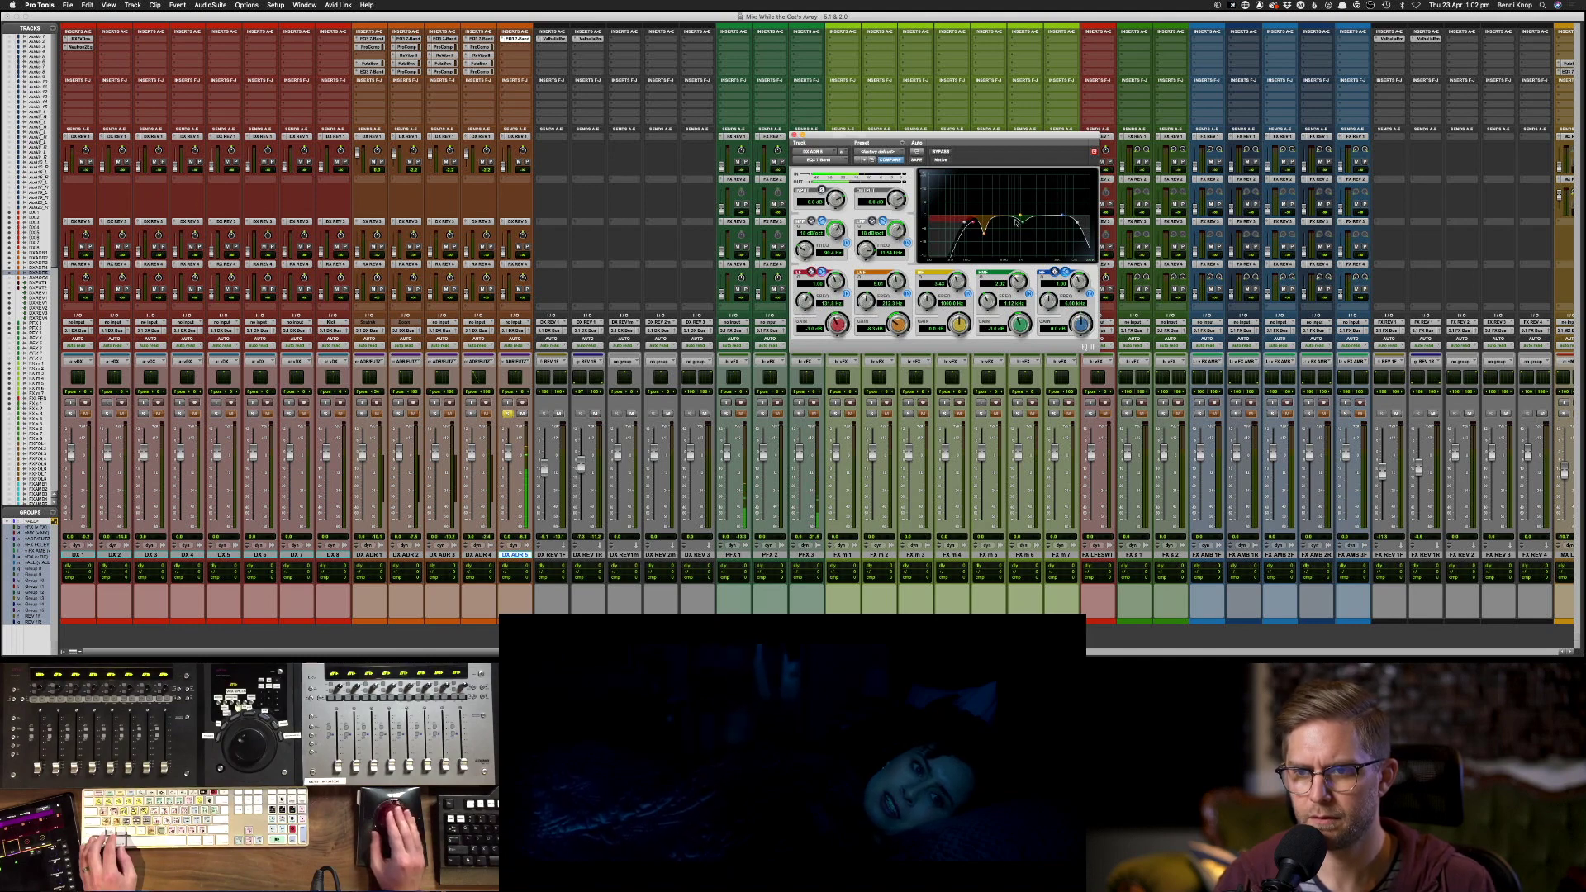
left_click_drag(1021, 217, 1035, 195)
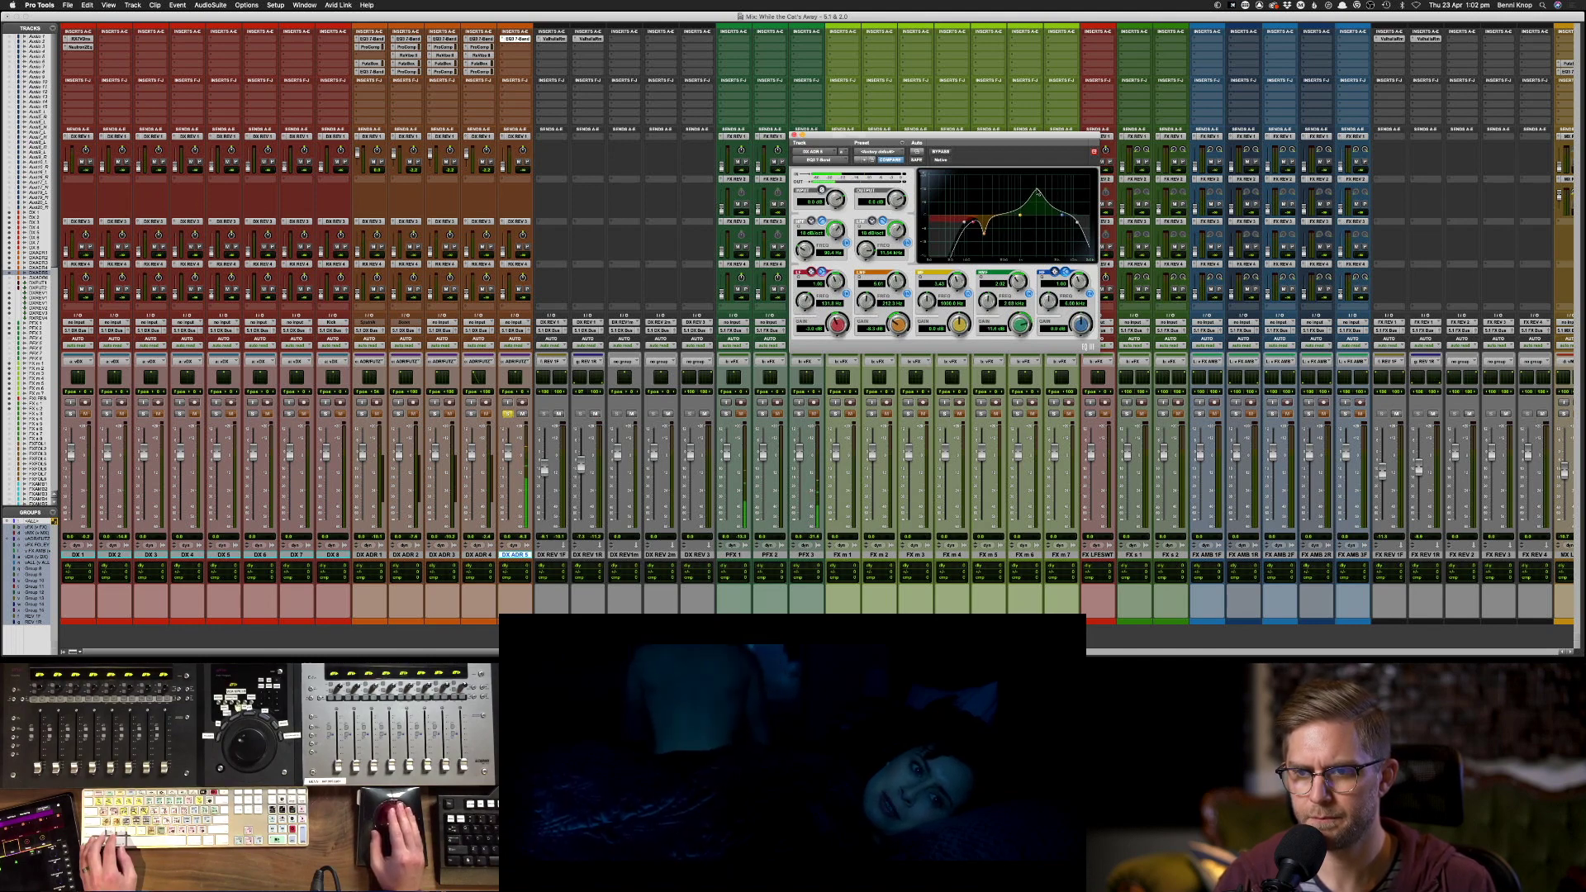
left_click_drag(1014, 275, 1024, 269)
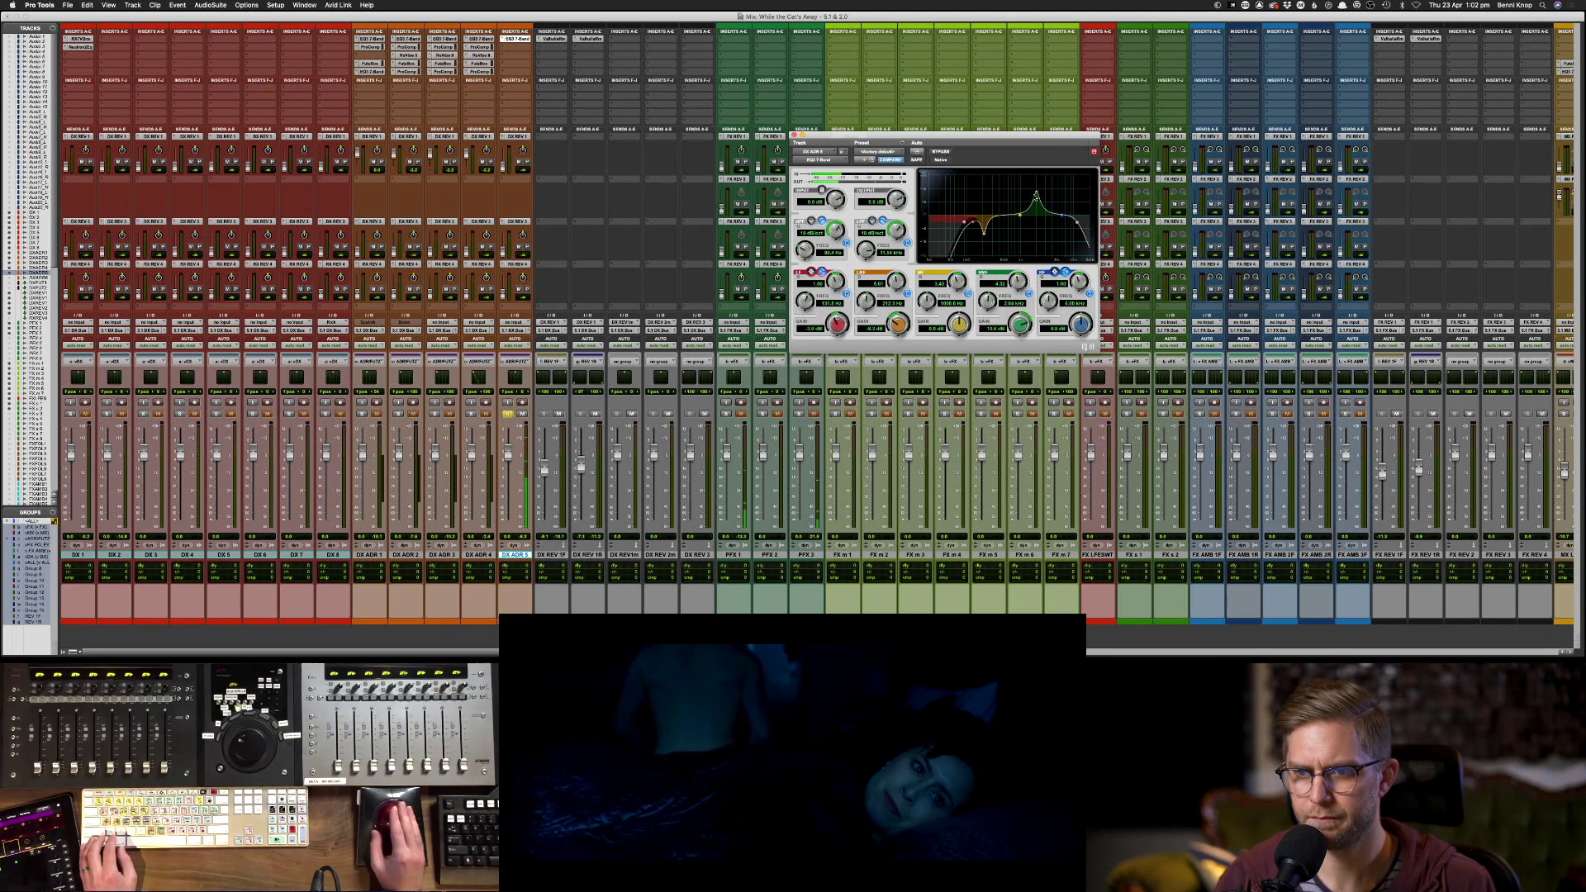
left_click_drag(1036, 196, 1046, 227)
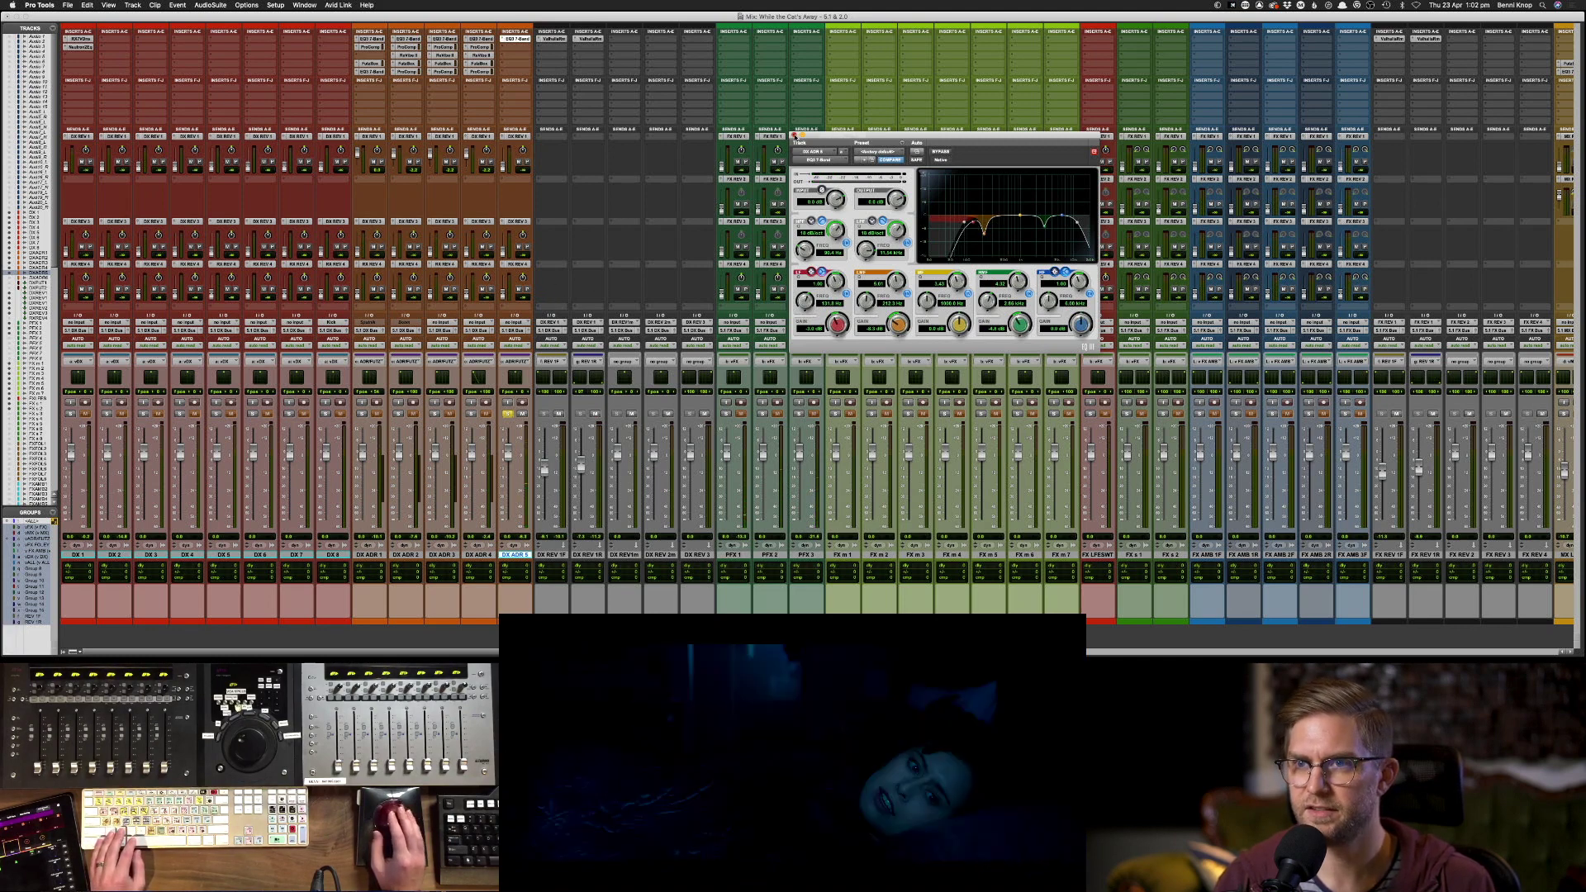
left_click(795, 135)
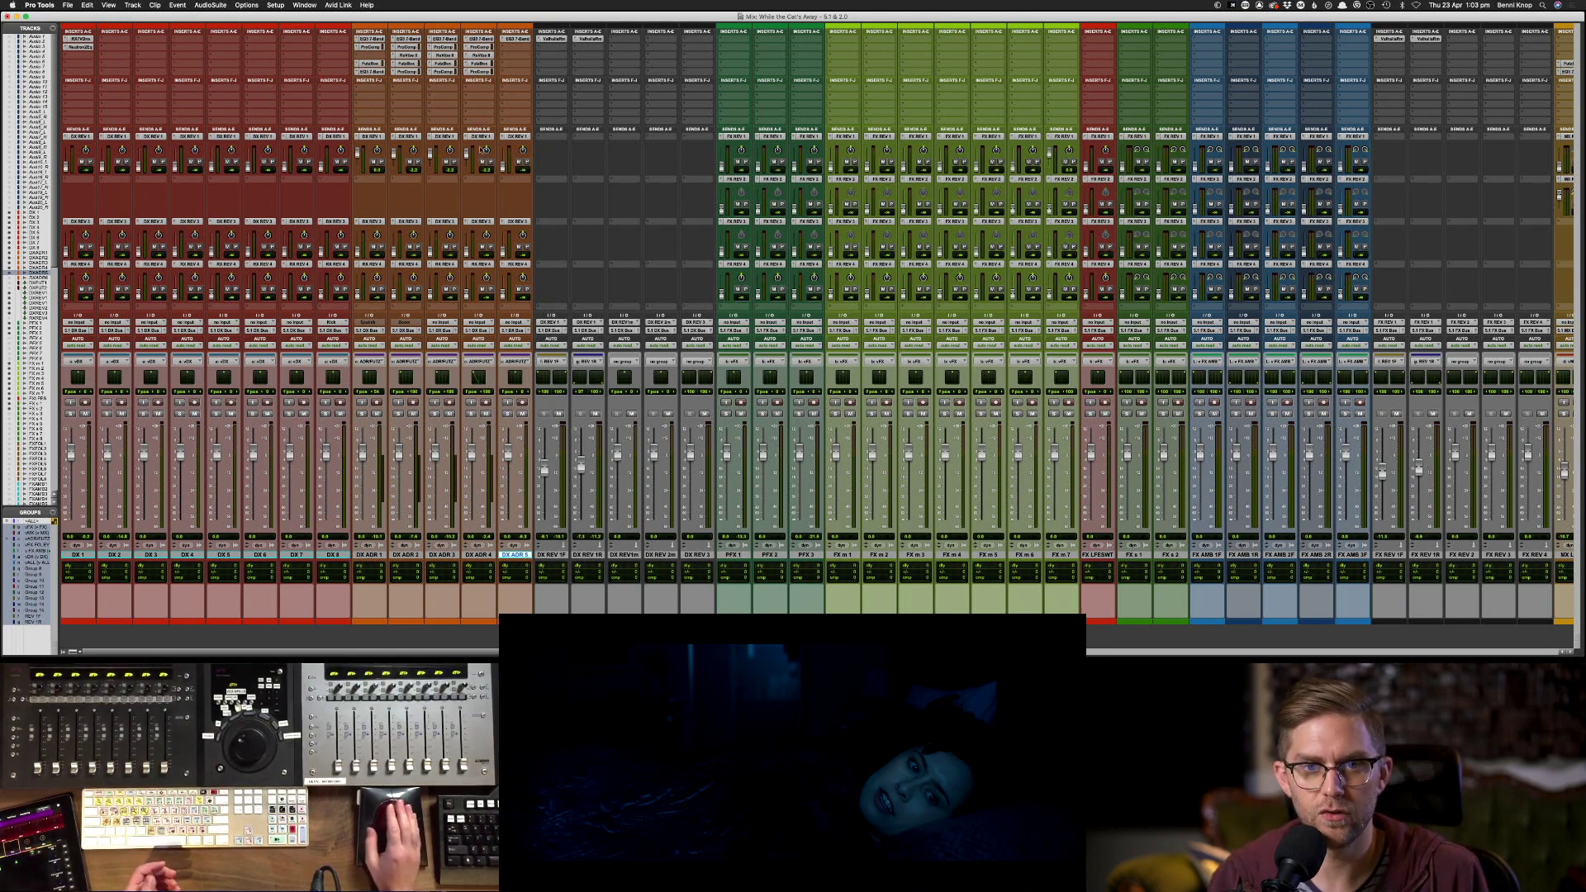
- Insert a ReVibe II reverb on DX ADR 5 after the equalizer
left_click(523, 52)
mouse_move(562, 47)
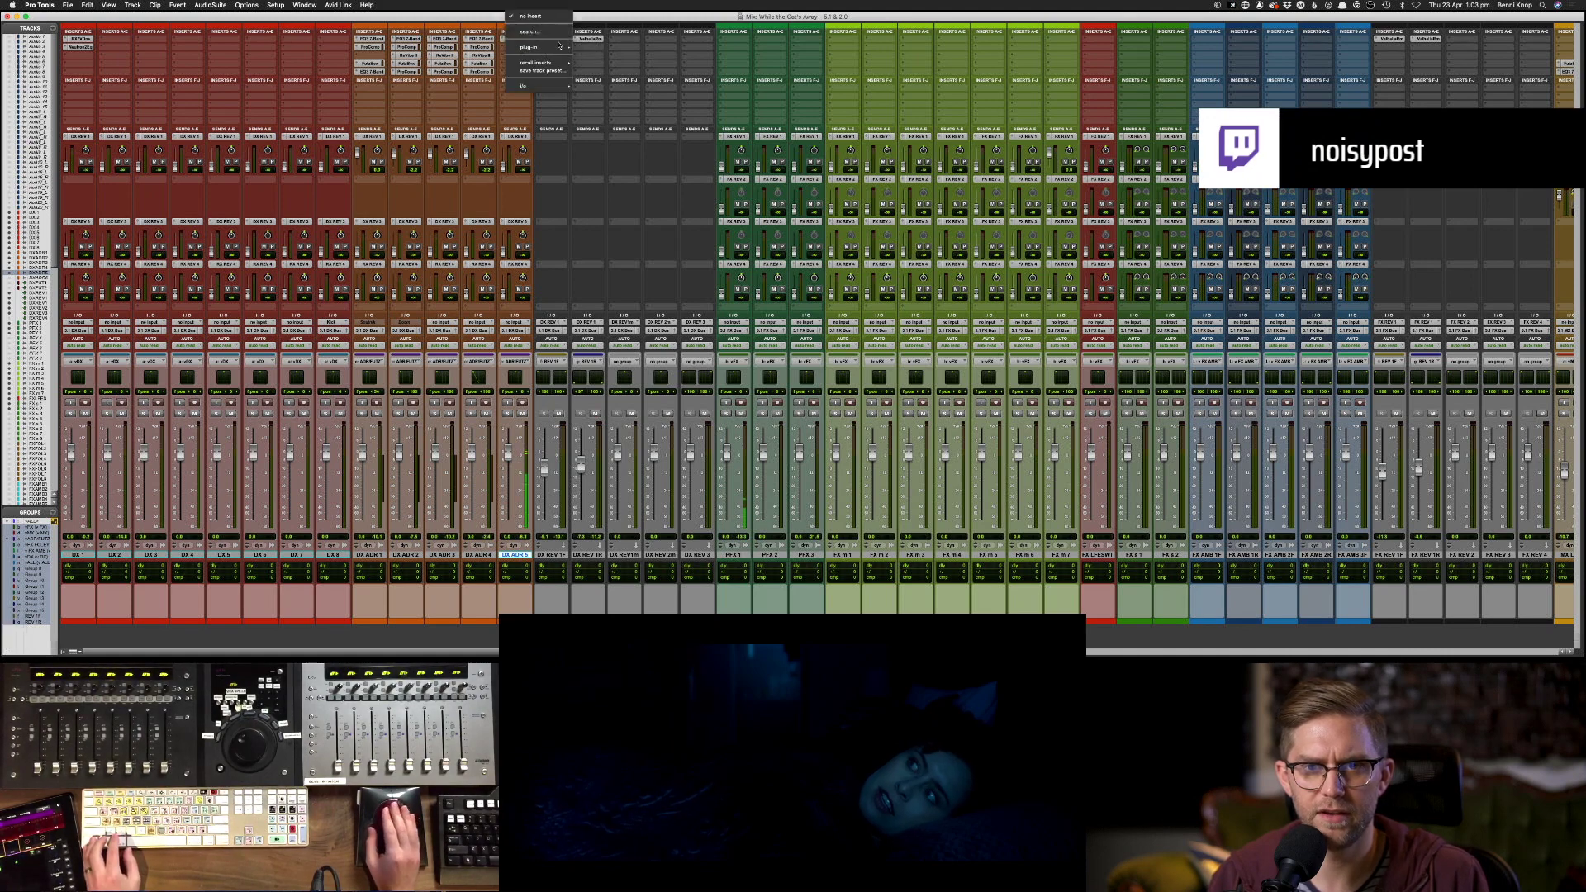
mouse_move(613, 76)
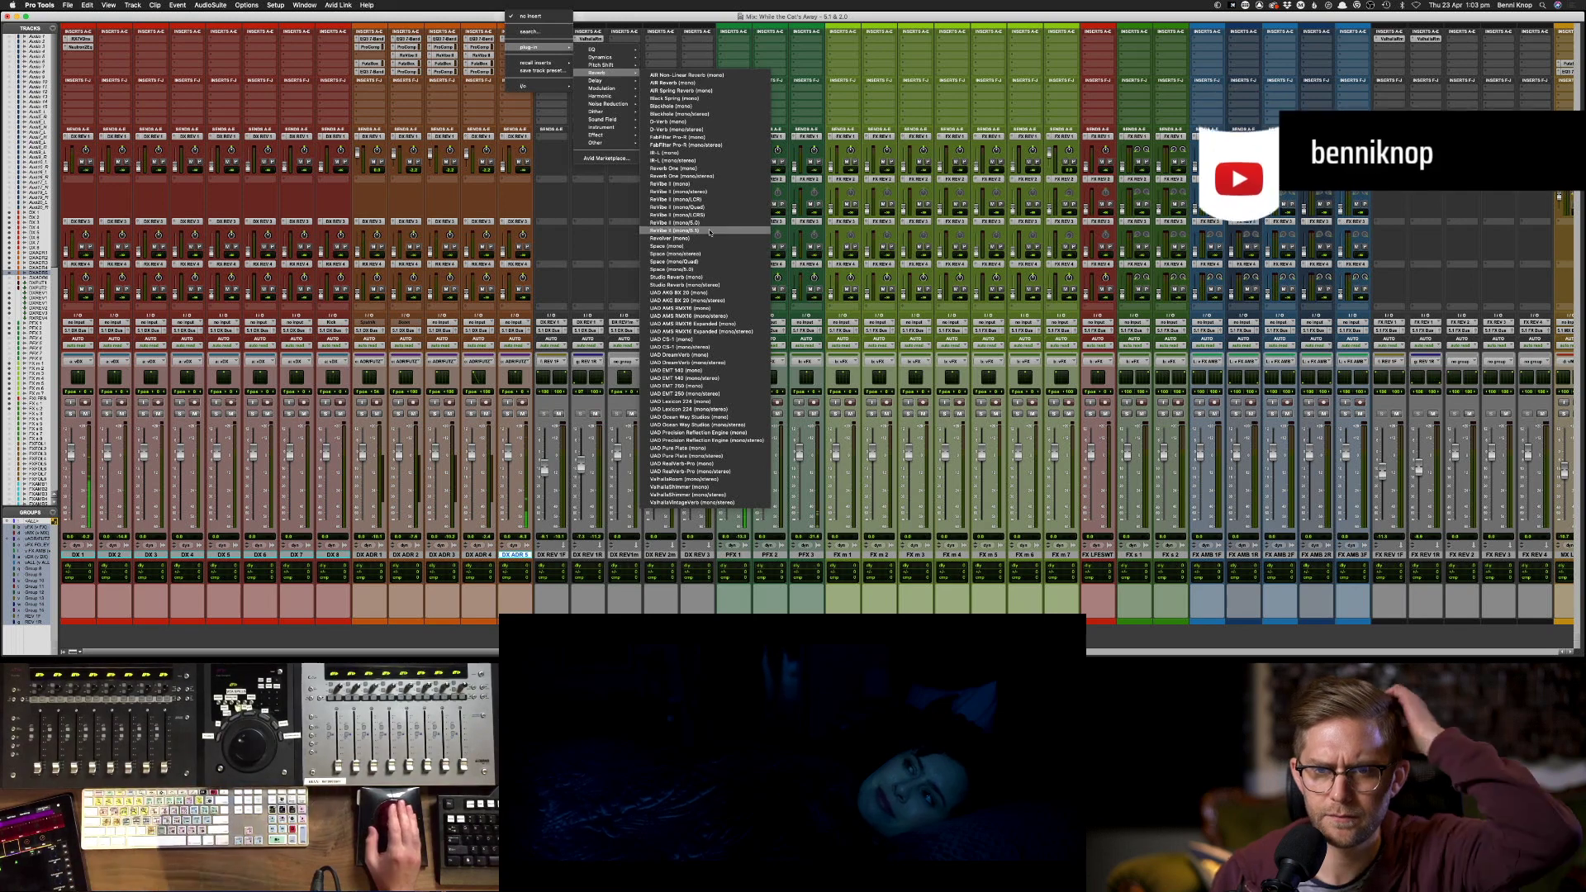
left_click(711, 192)
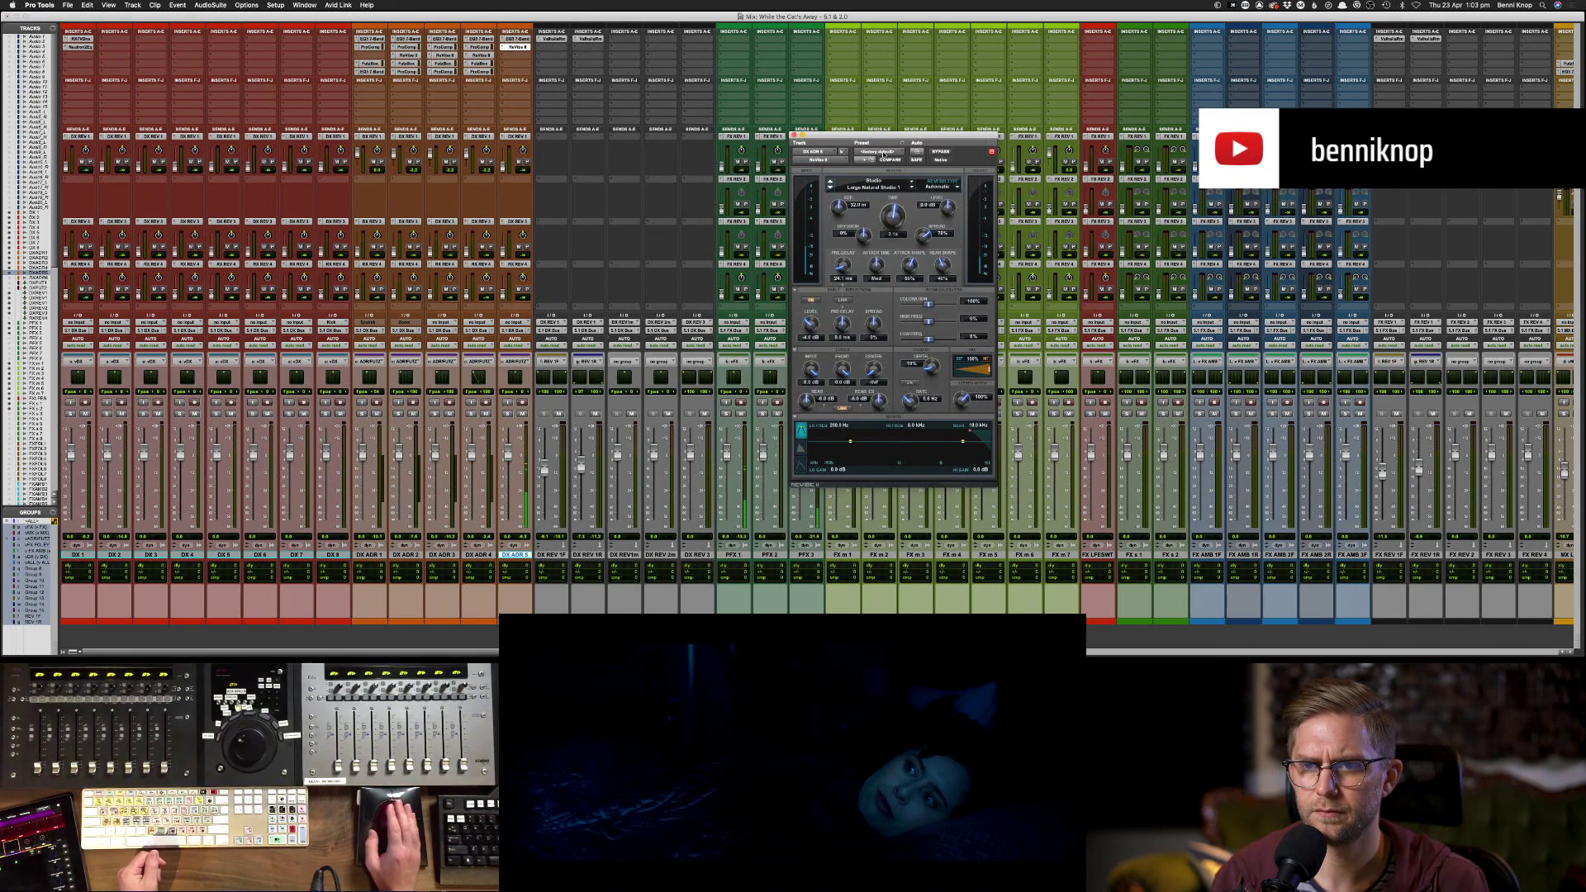
- Try the Film and Post preset Hallway in the reverb with a reduced wet mix
left_click(878, 152)
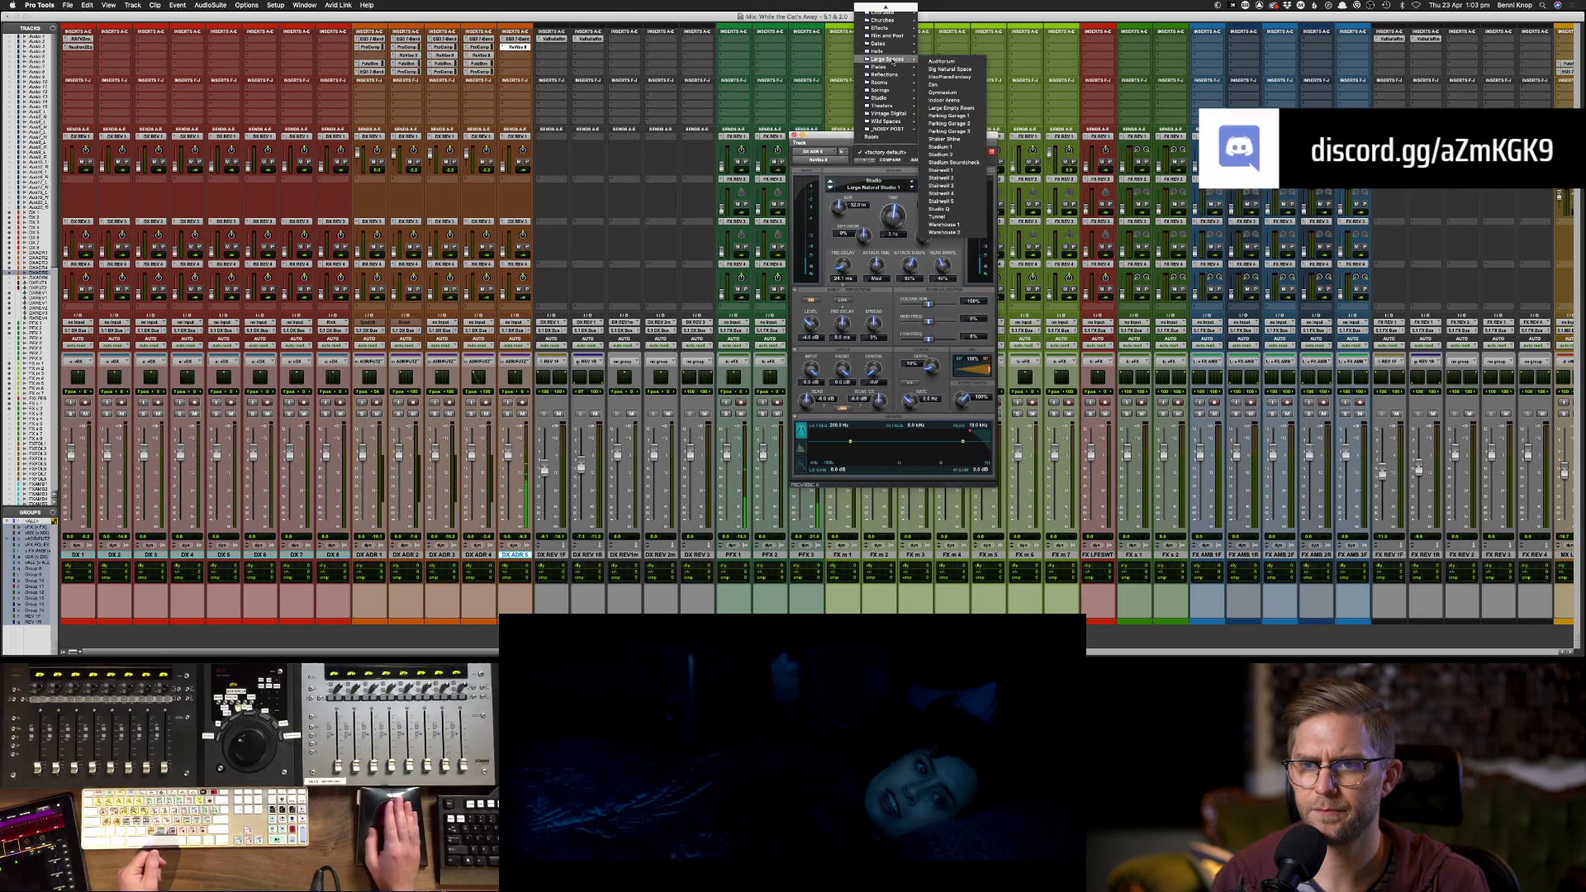
mouse_move(888, 36)
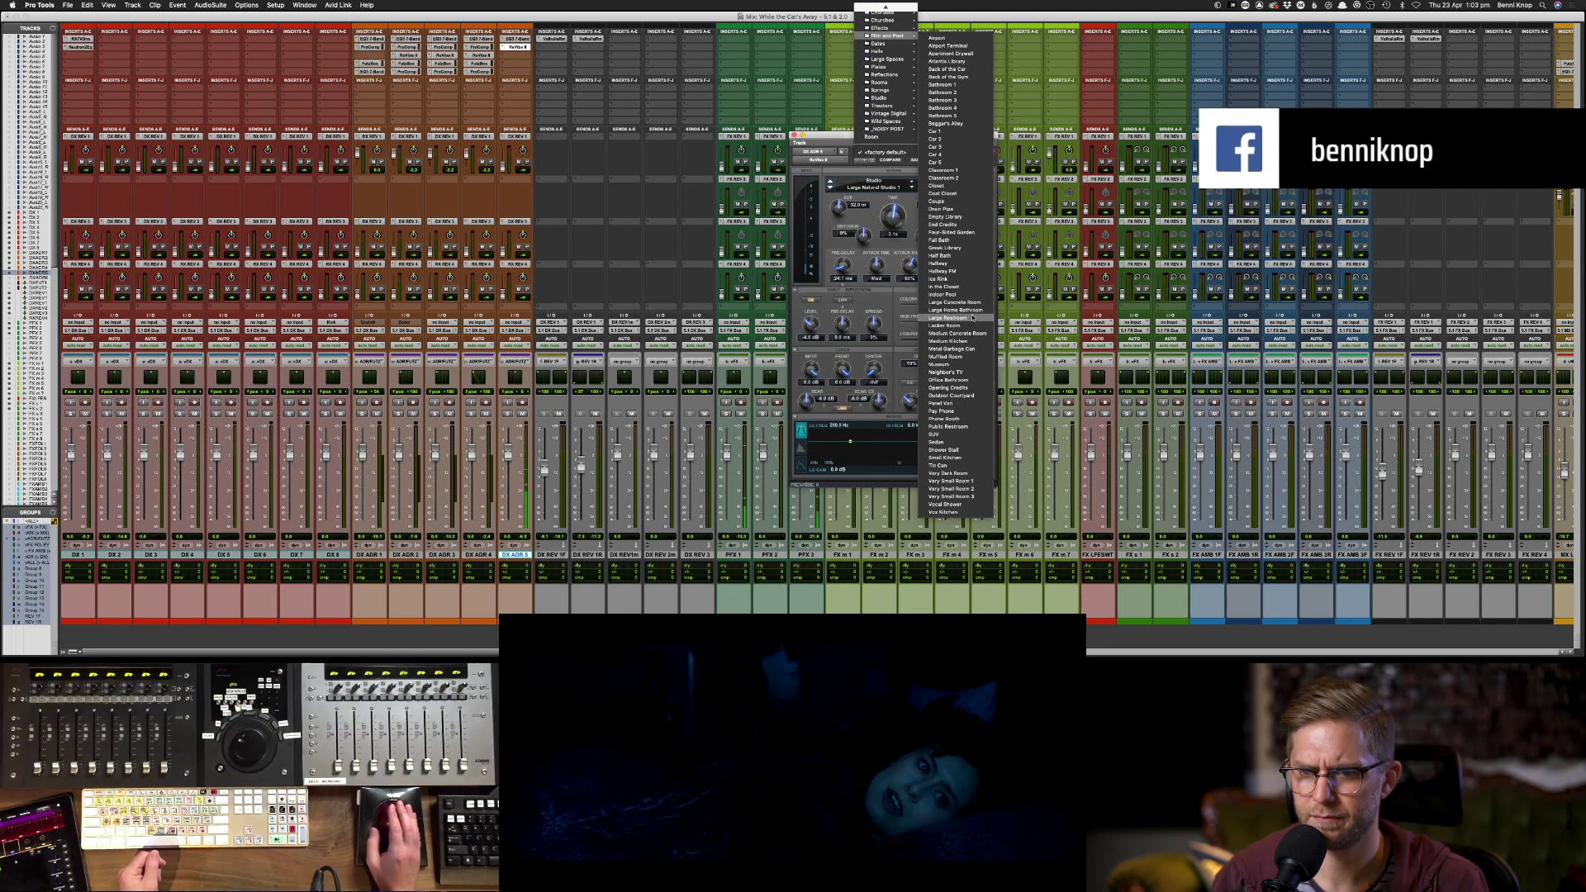
left_click(962, 263)
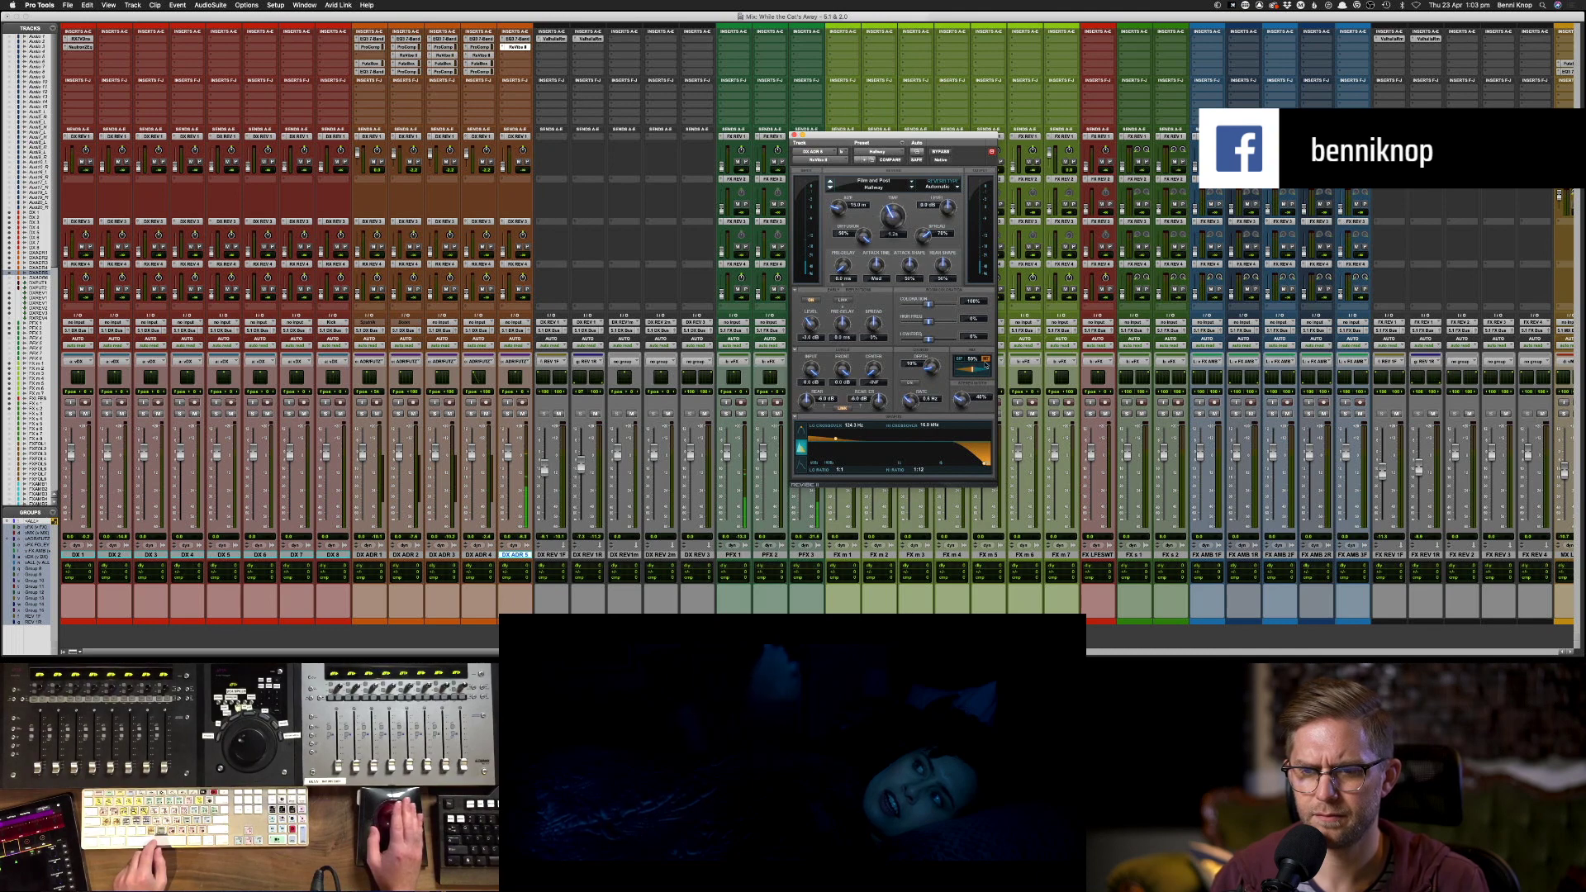
left_click_drag(984, 364, 939, 268)
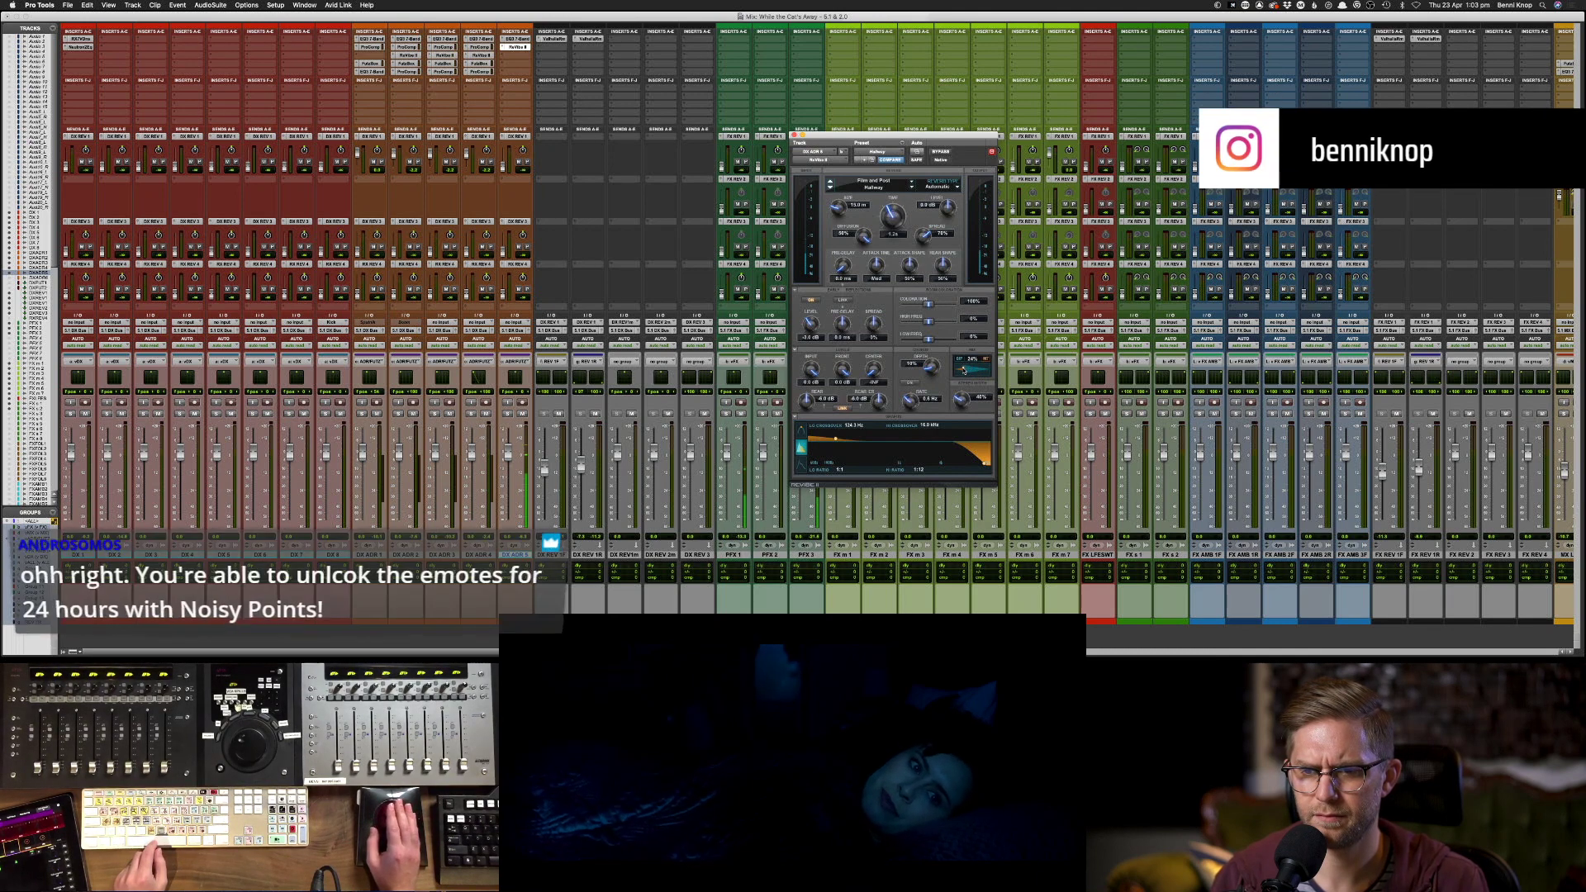
- Try the Medium Dark Room 3 preset with a reduced wet mix, solo DX ADR 5 and adjust the reverb's low-frequency coloration
left_click(880, 154)
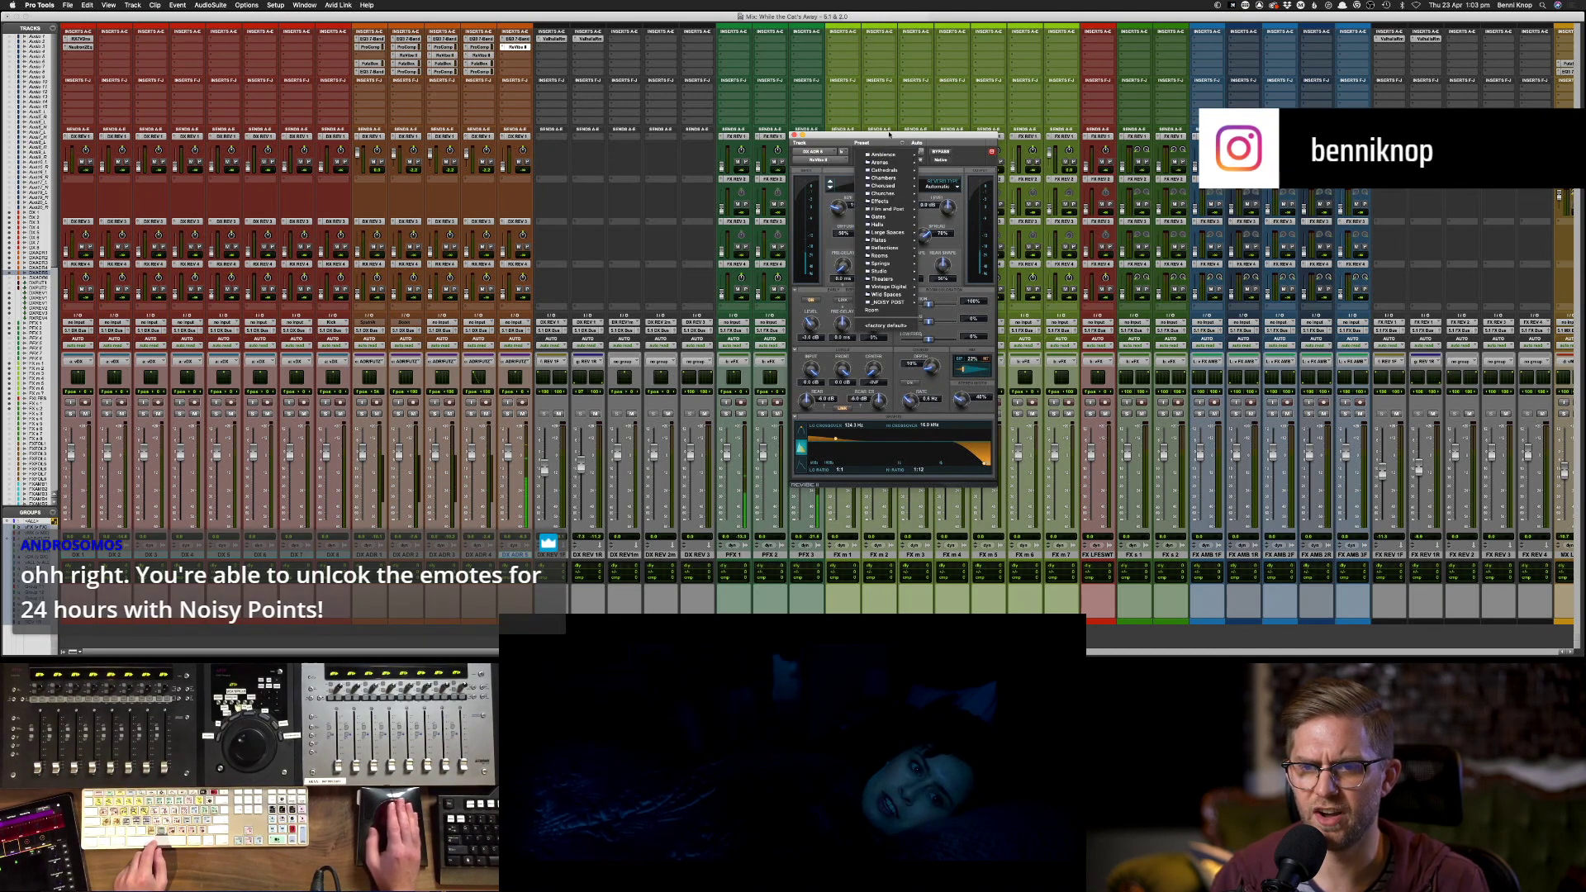
mouse_move(886, 209)
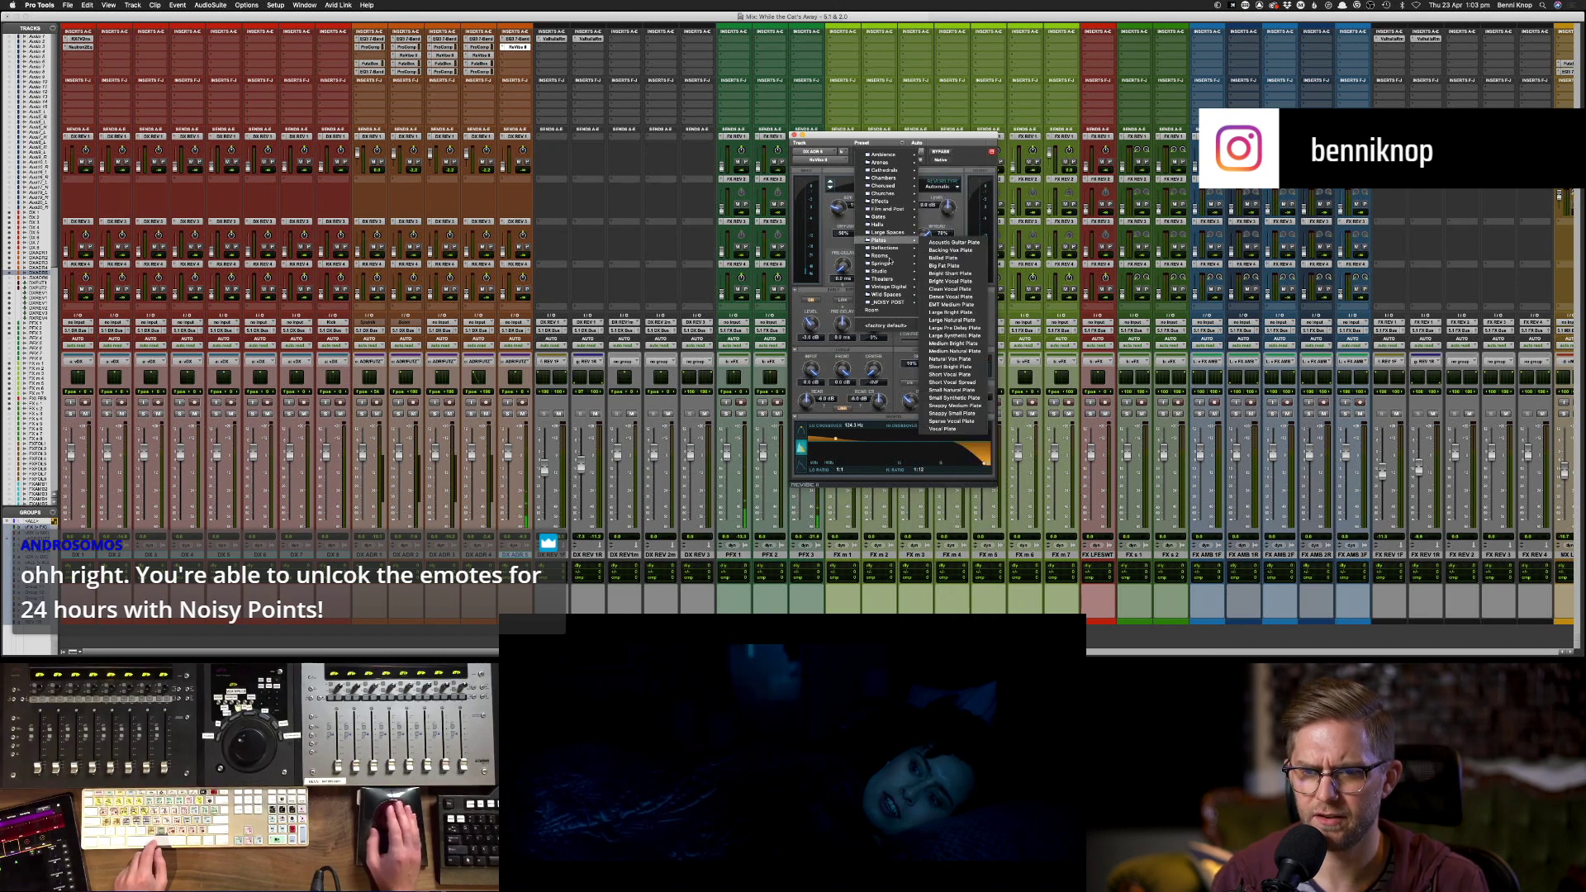
mouse_move(879, 256)
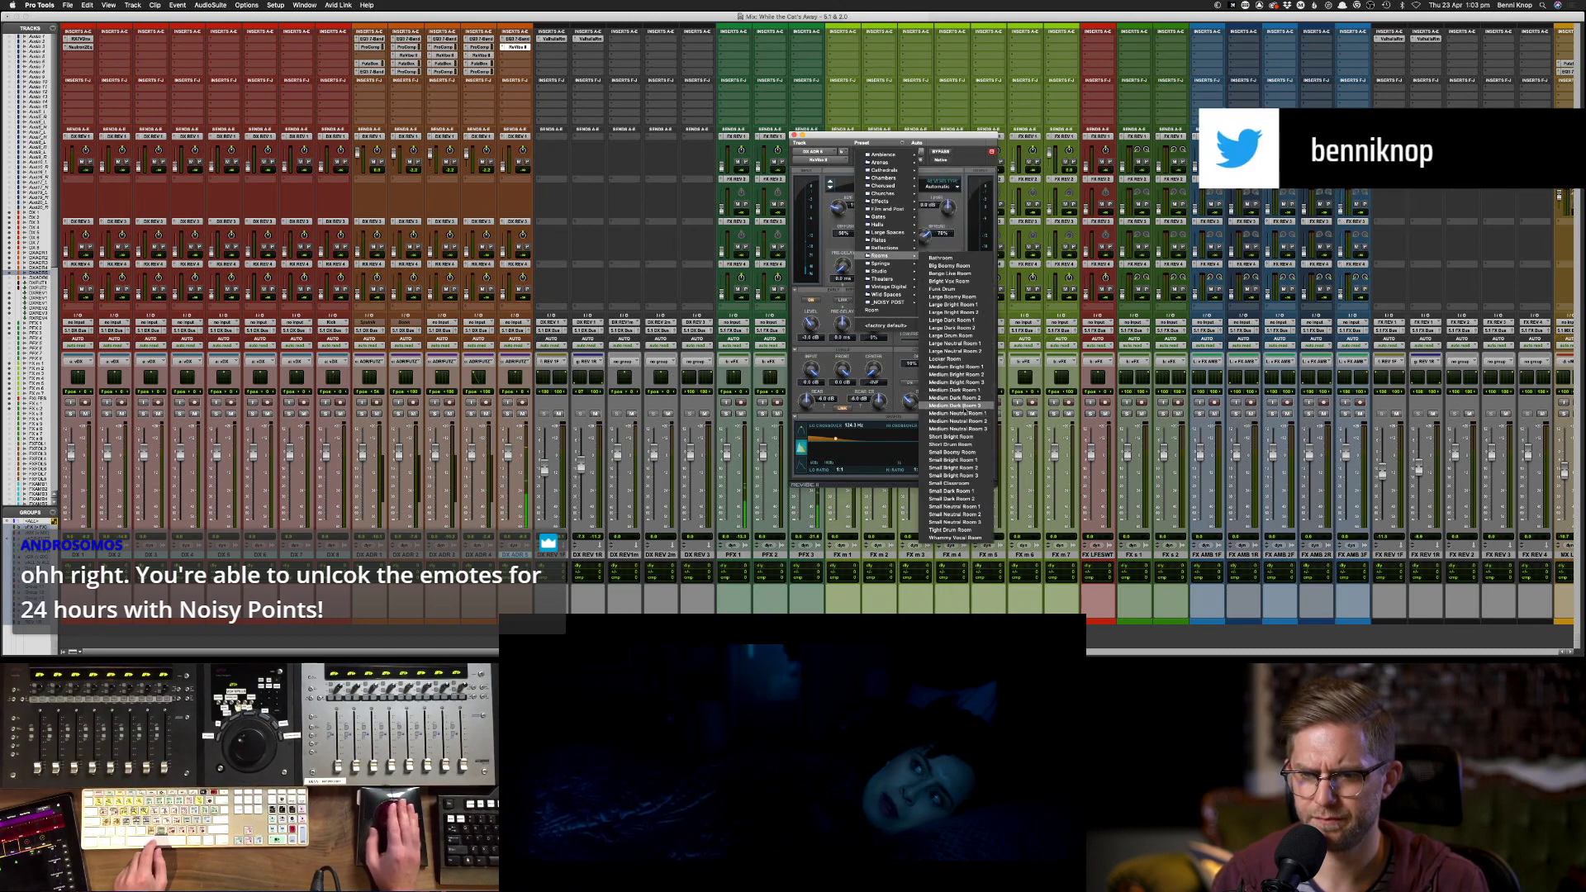
left_click(954, 405)
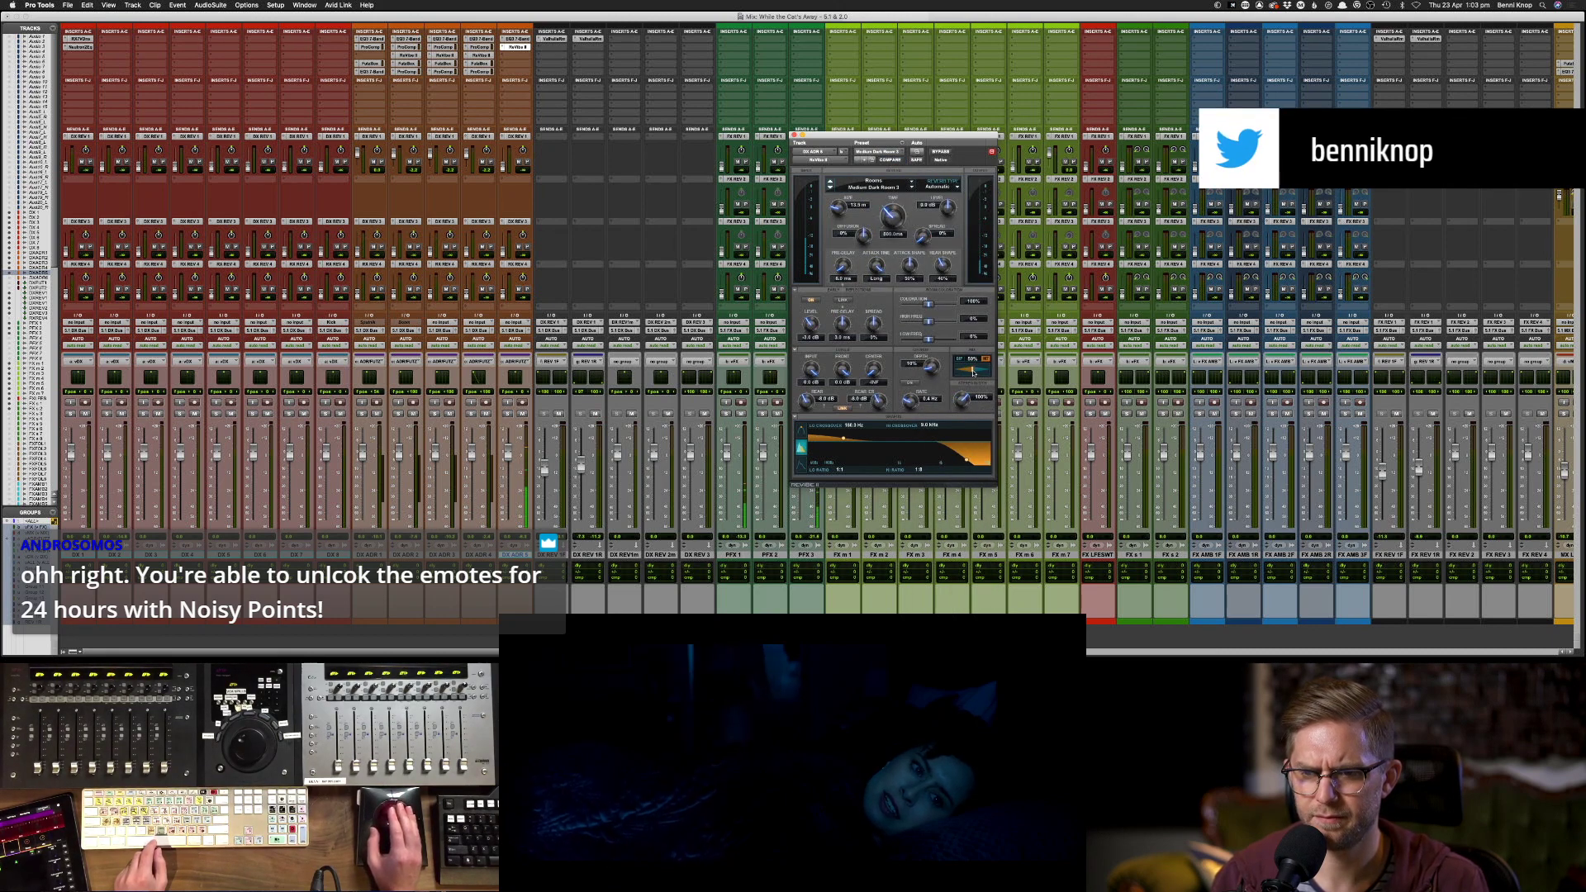
left_click_drag(979, 369, 555, 401)
left_click(509, 413)
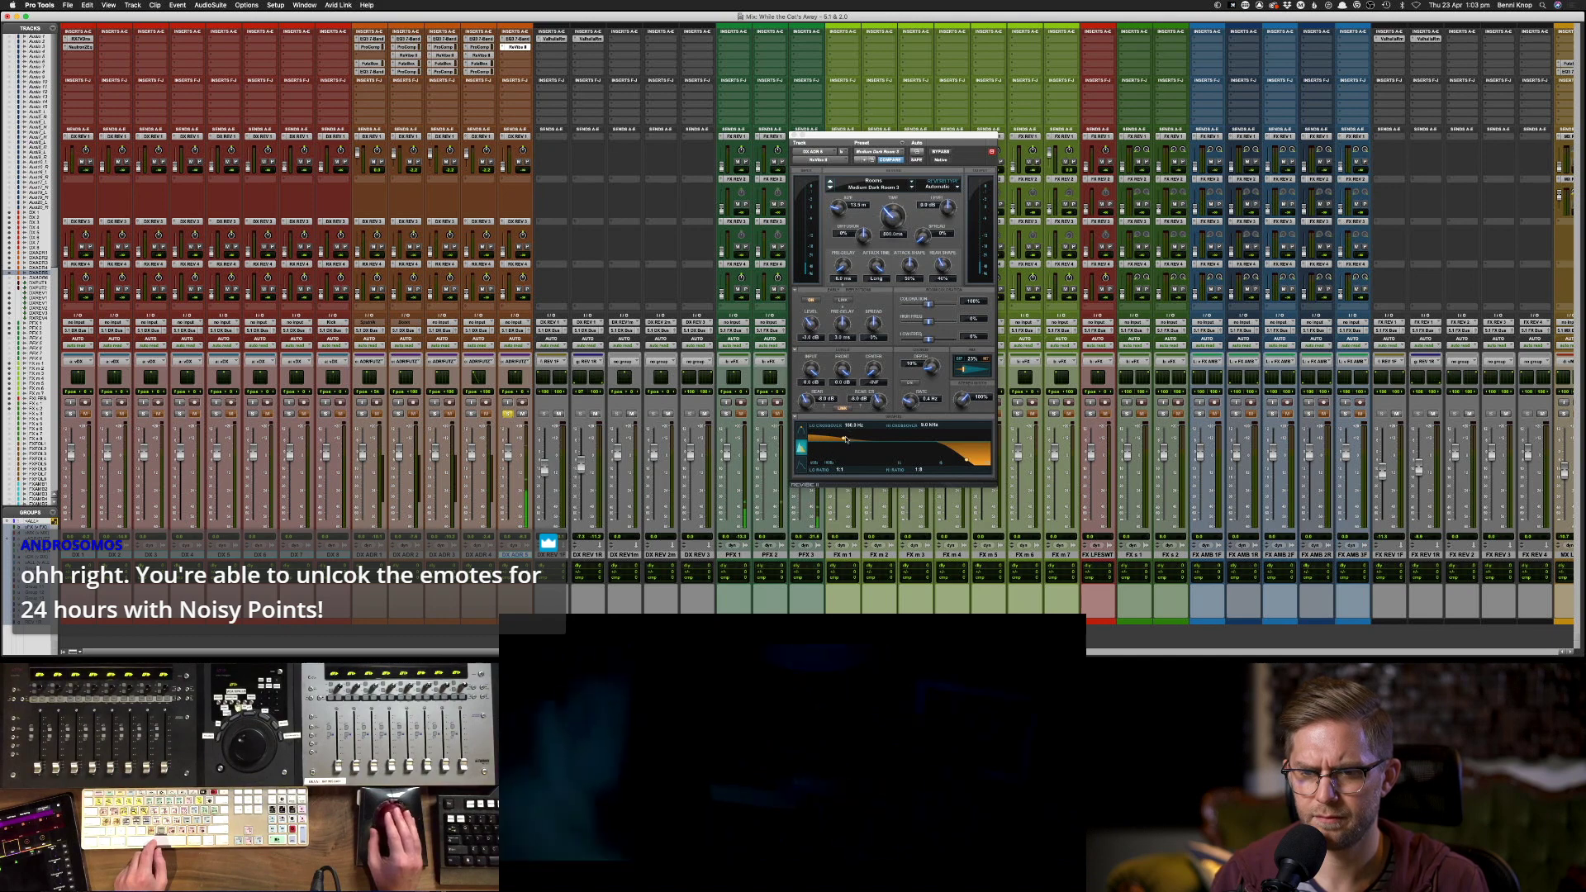
left_click_drag(826, 446, 821, 446)
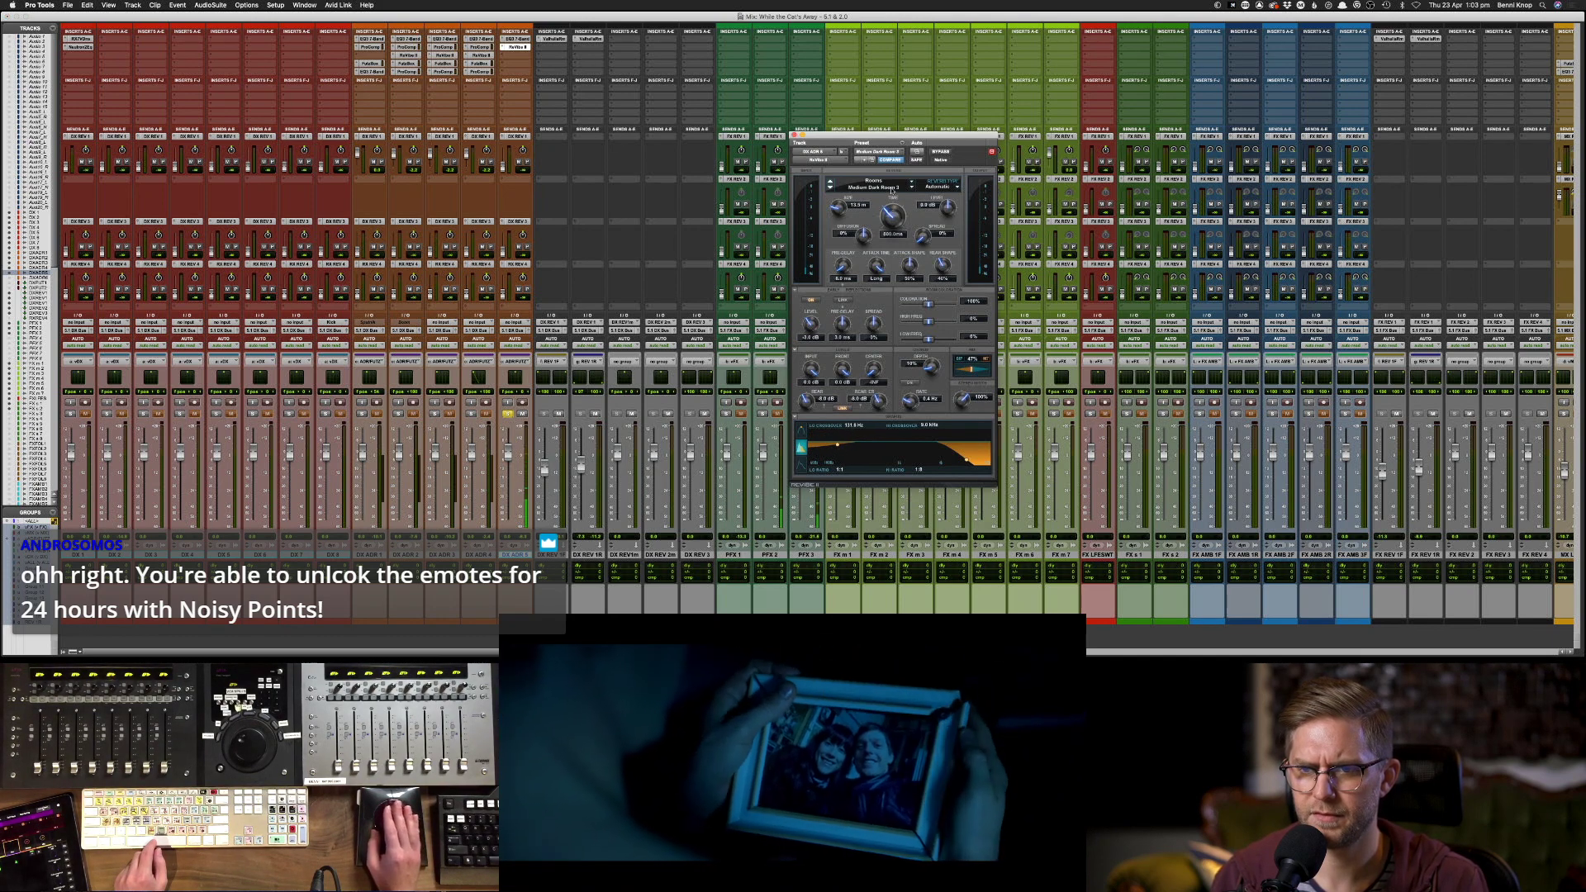
- Try the Small Bright Room 1 room type with a smaller room size, unsolo the track and readjust the wet mix
left_click(880, 151)
left_click(895, 189)
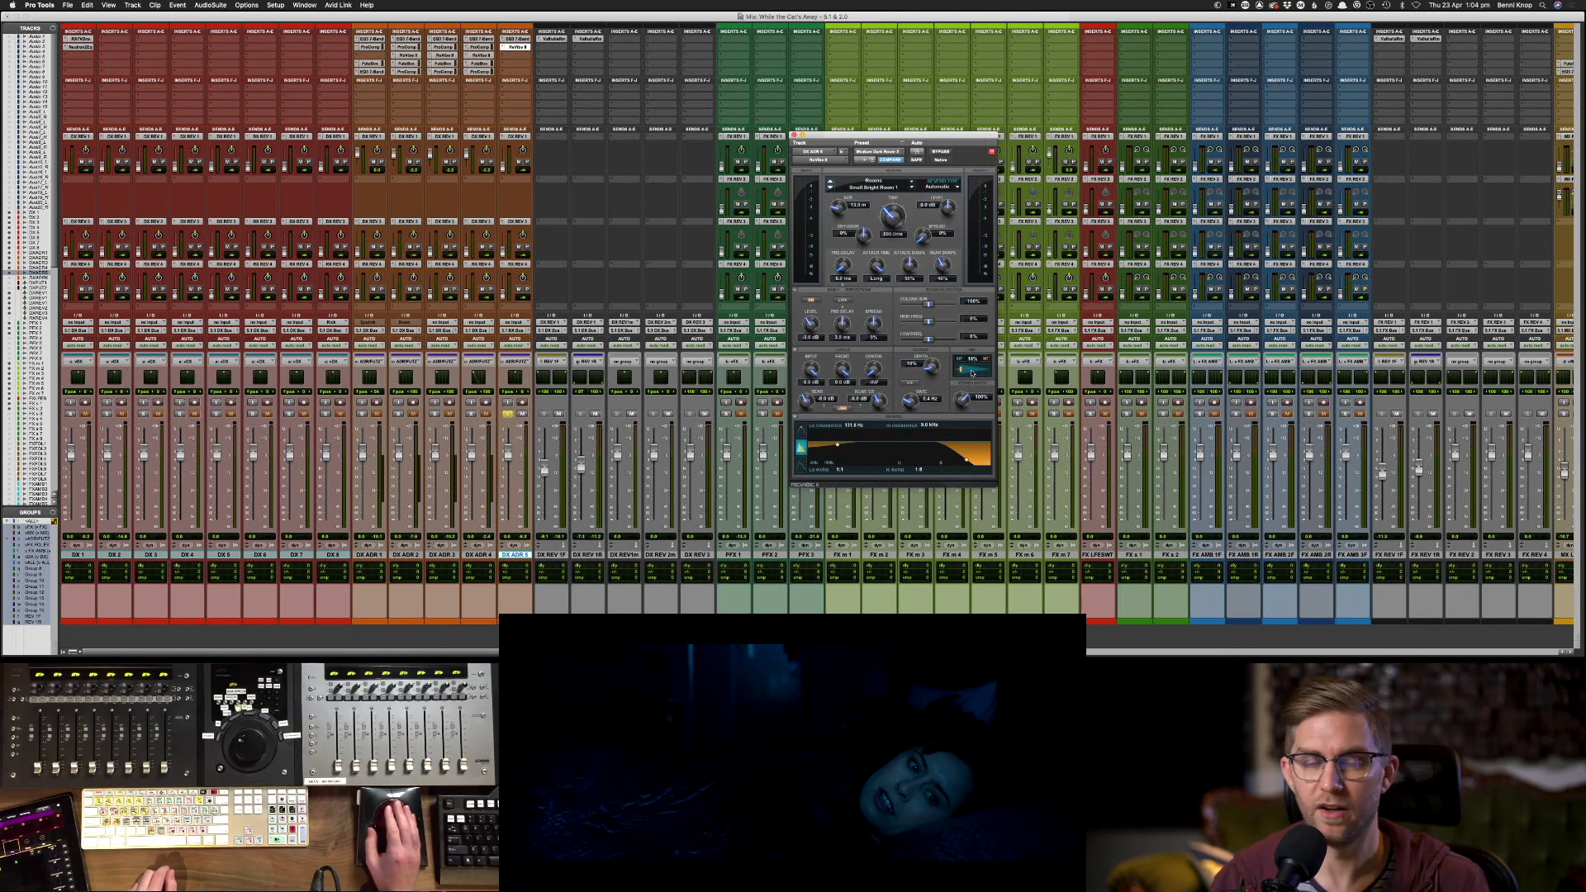
scroll(972, 373, "up", 4)
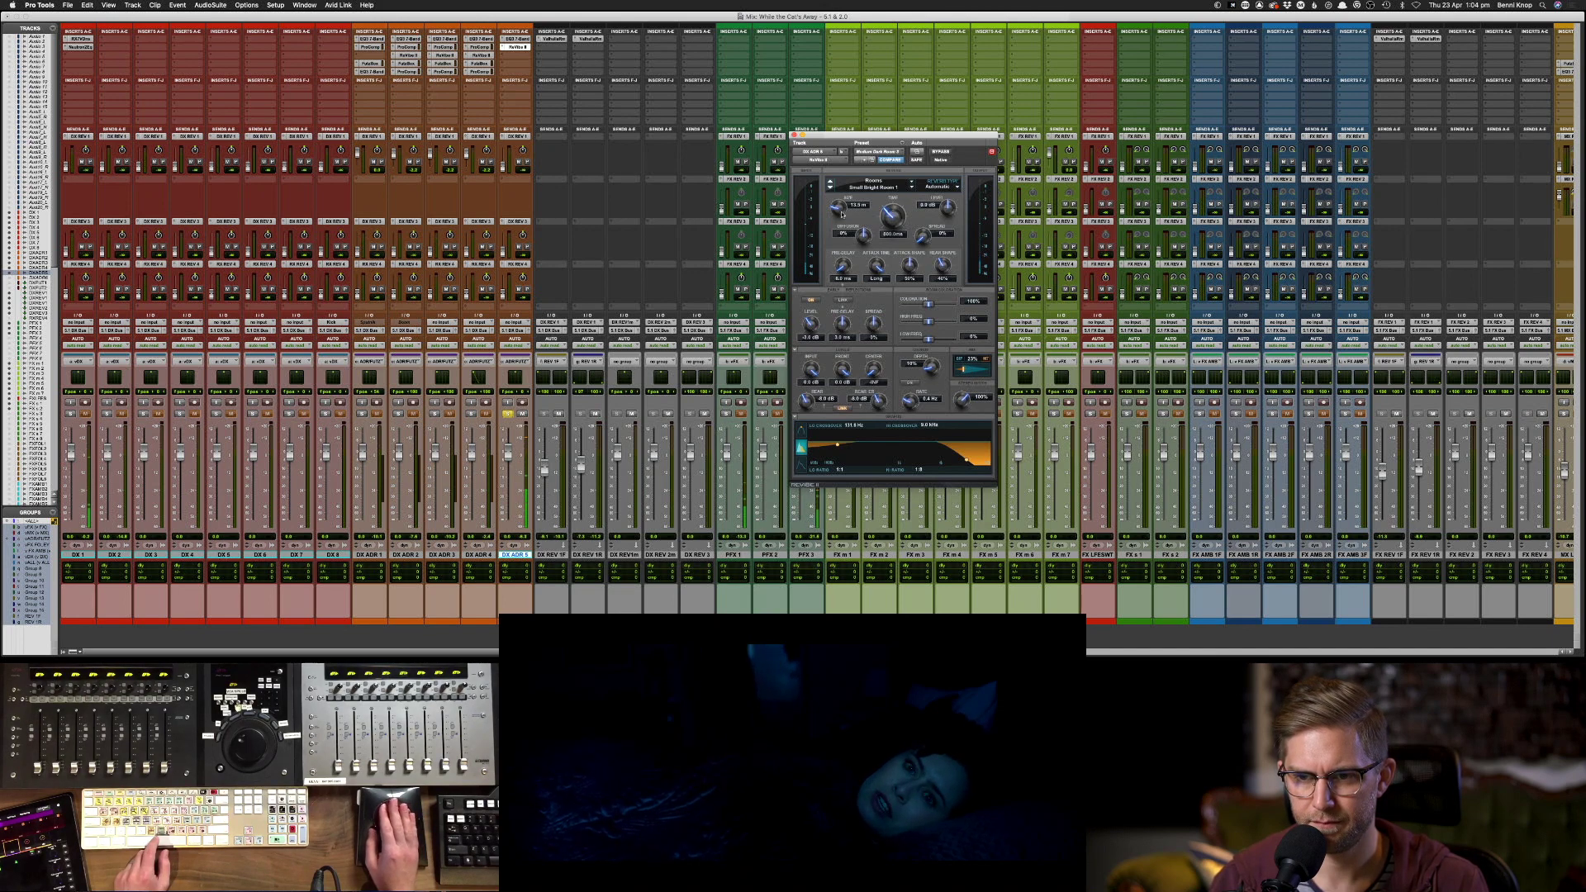
left_click_drag(842, 214, 840, 220)
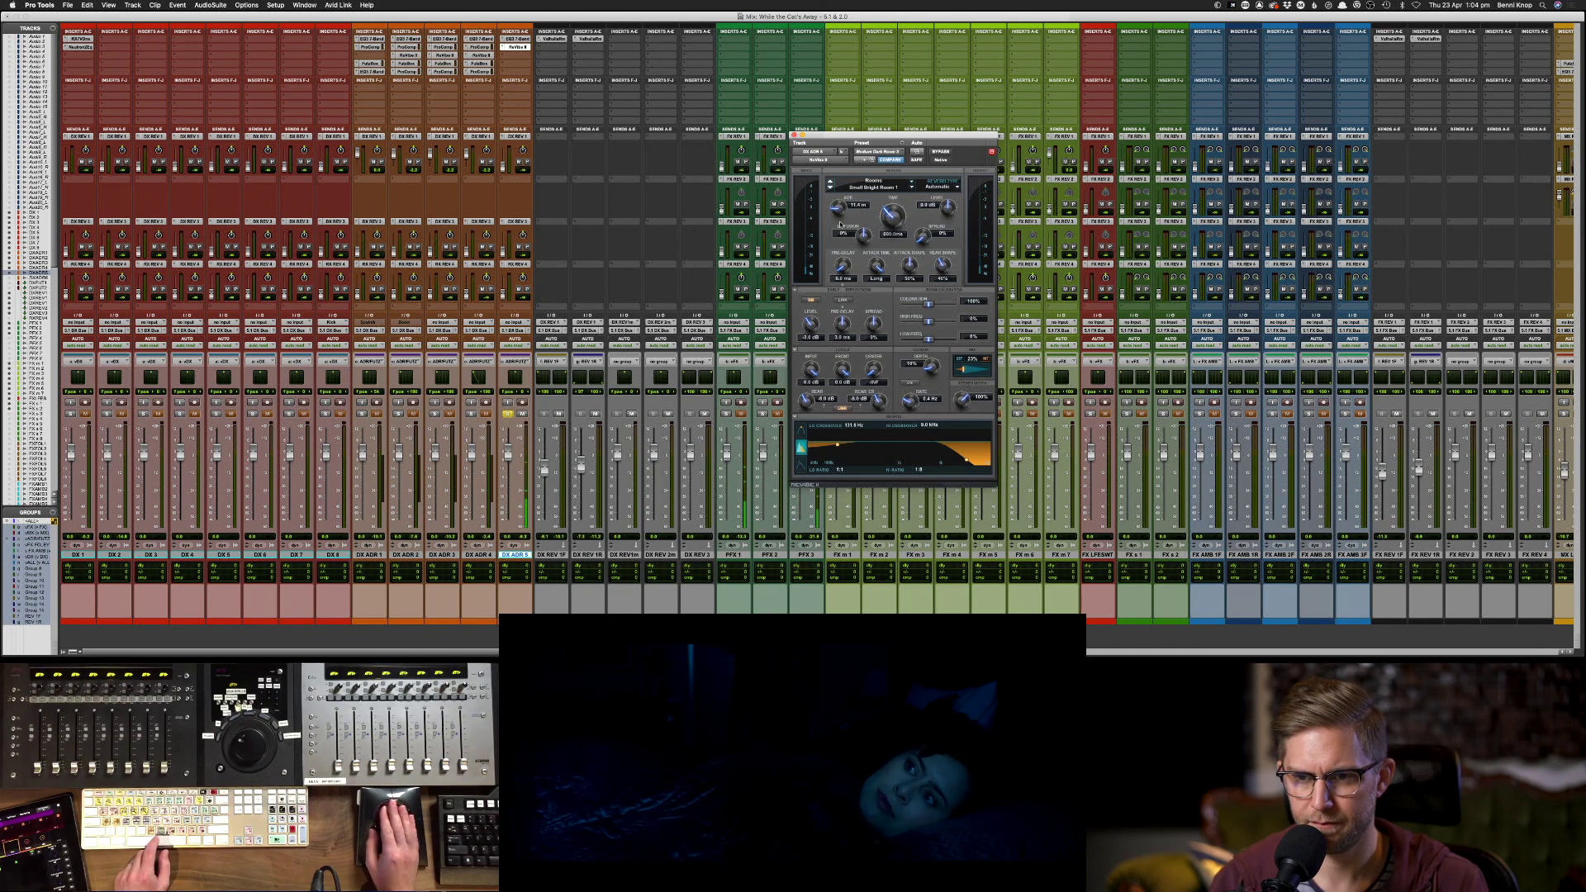
left_click_drag(842, 231, 838, 220)
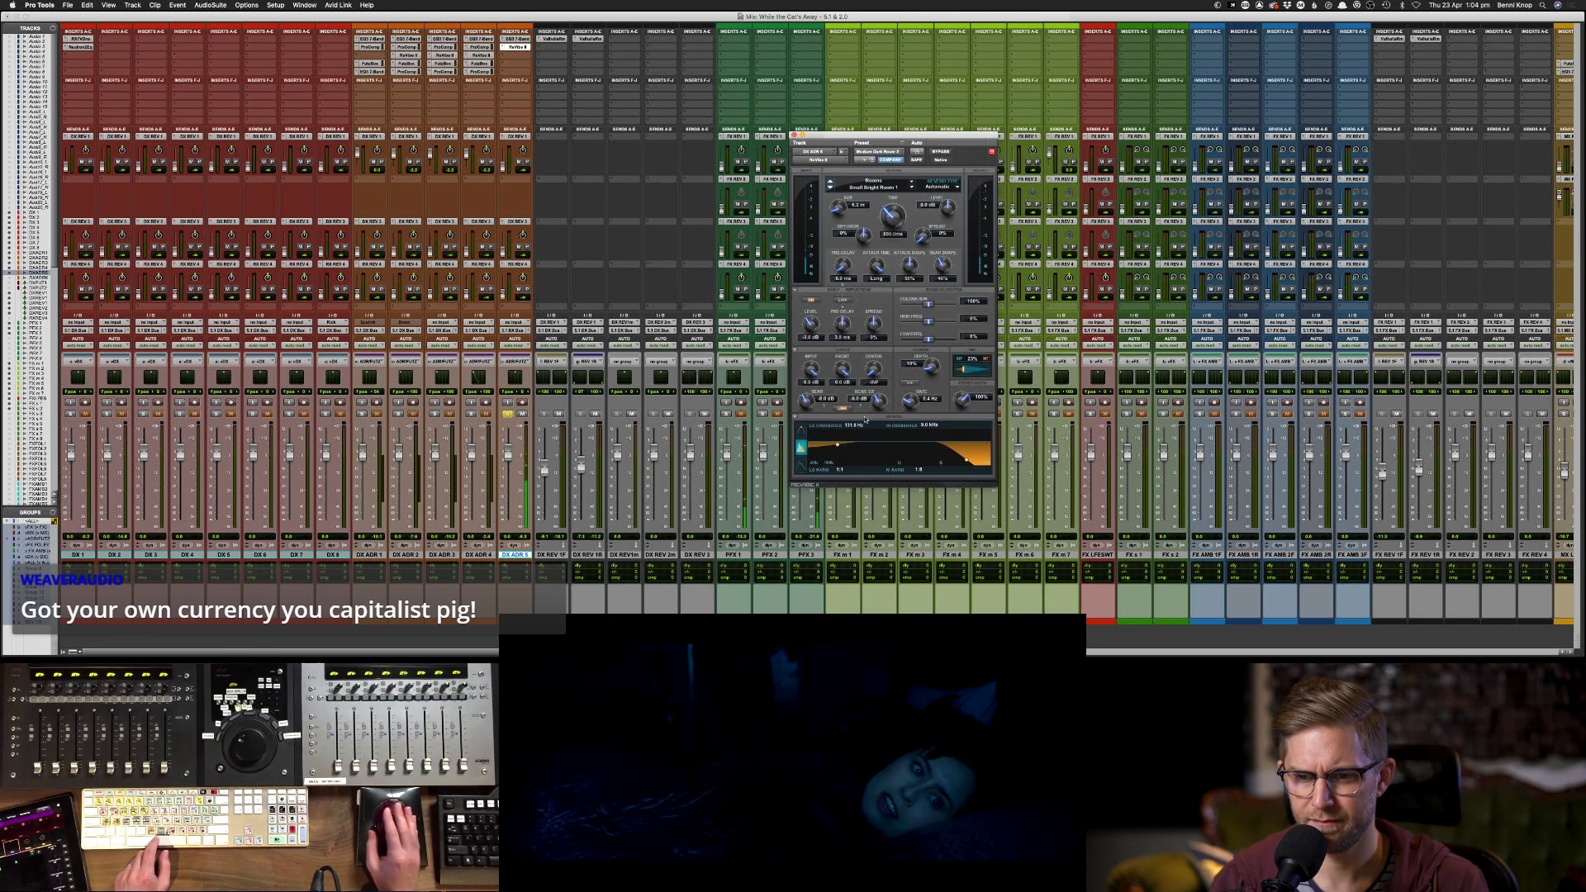
left_click(725, 414)
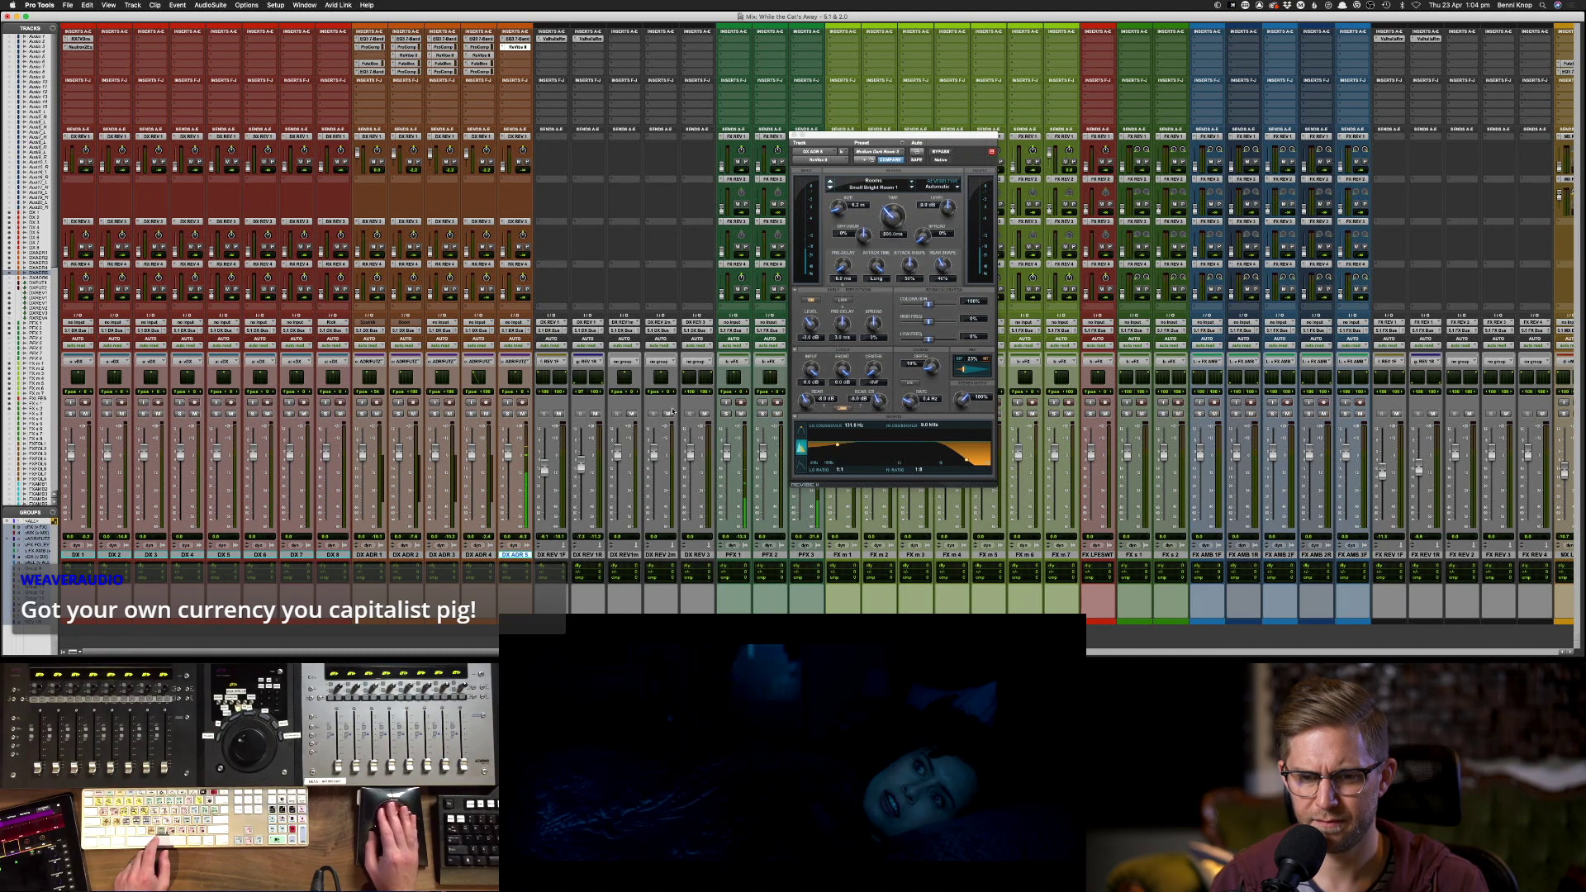
left_click_drag(971, 374, 970, 369)
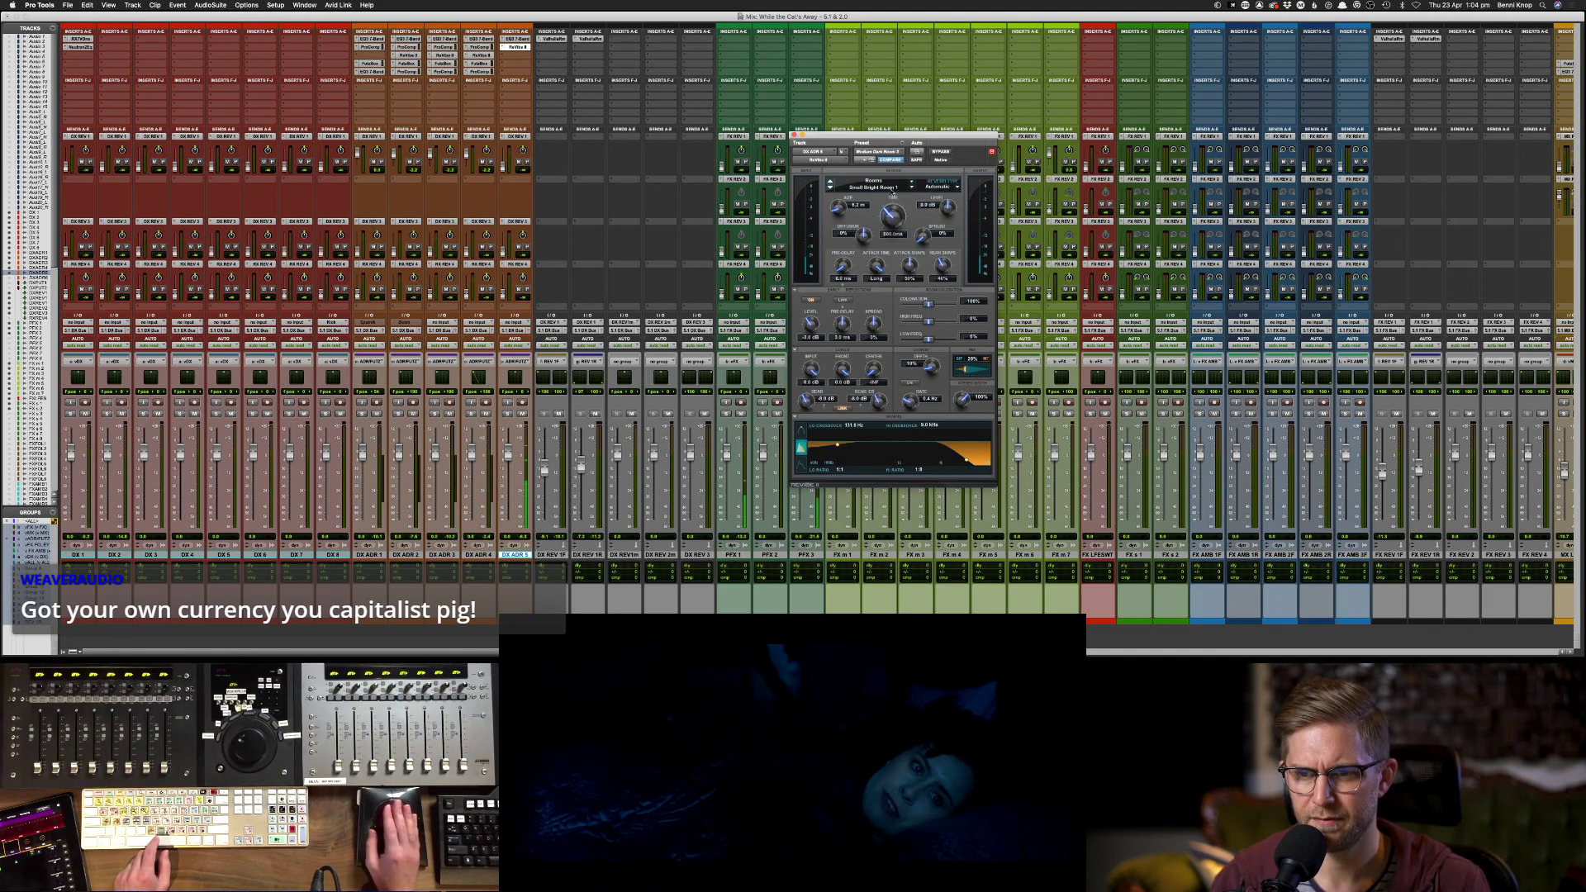
- Load the Small Neutral Room 2 preset in the DX ADR 5 reverb and balance its wet mix by ear, soloed and in context
left_click(875, 152)
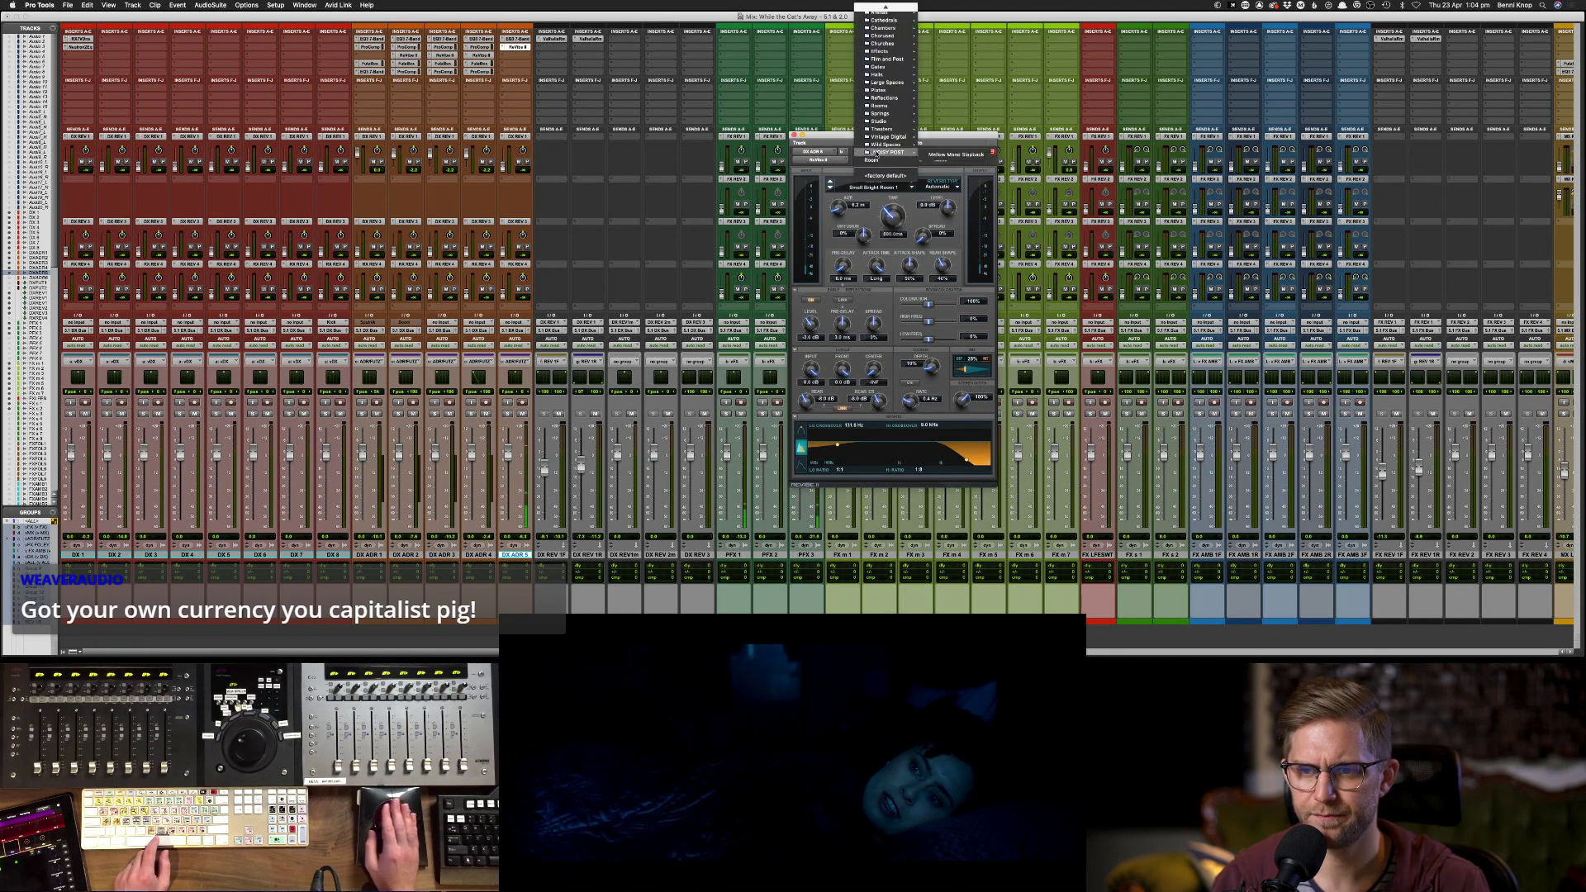
mouse_move(878, 145)
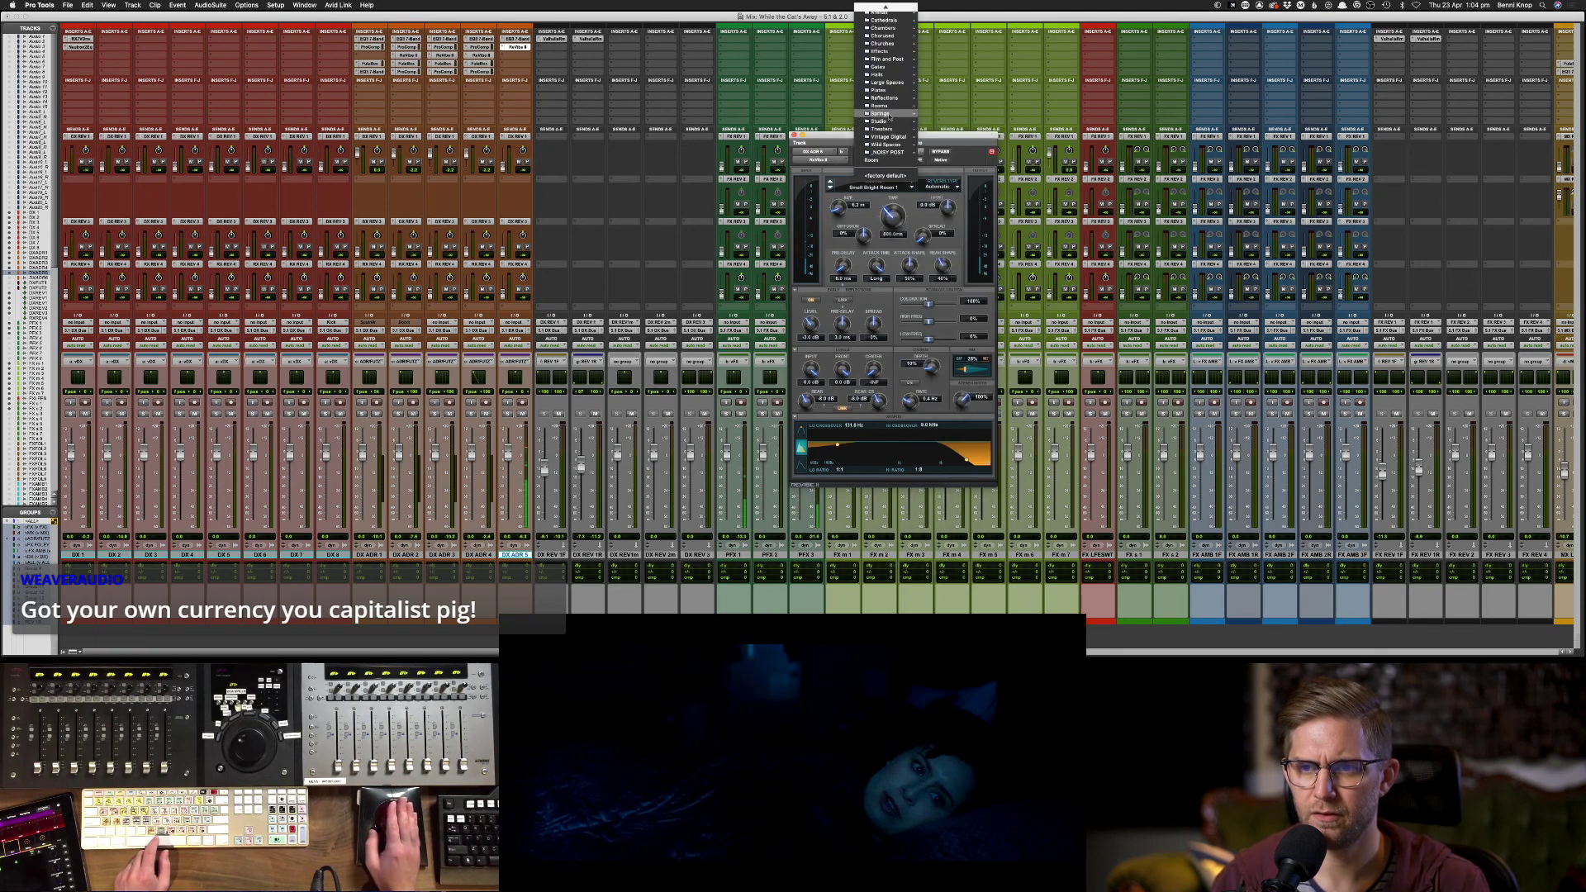
mouse_move(880, 106)
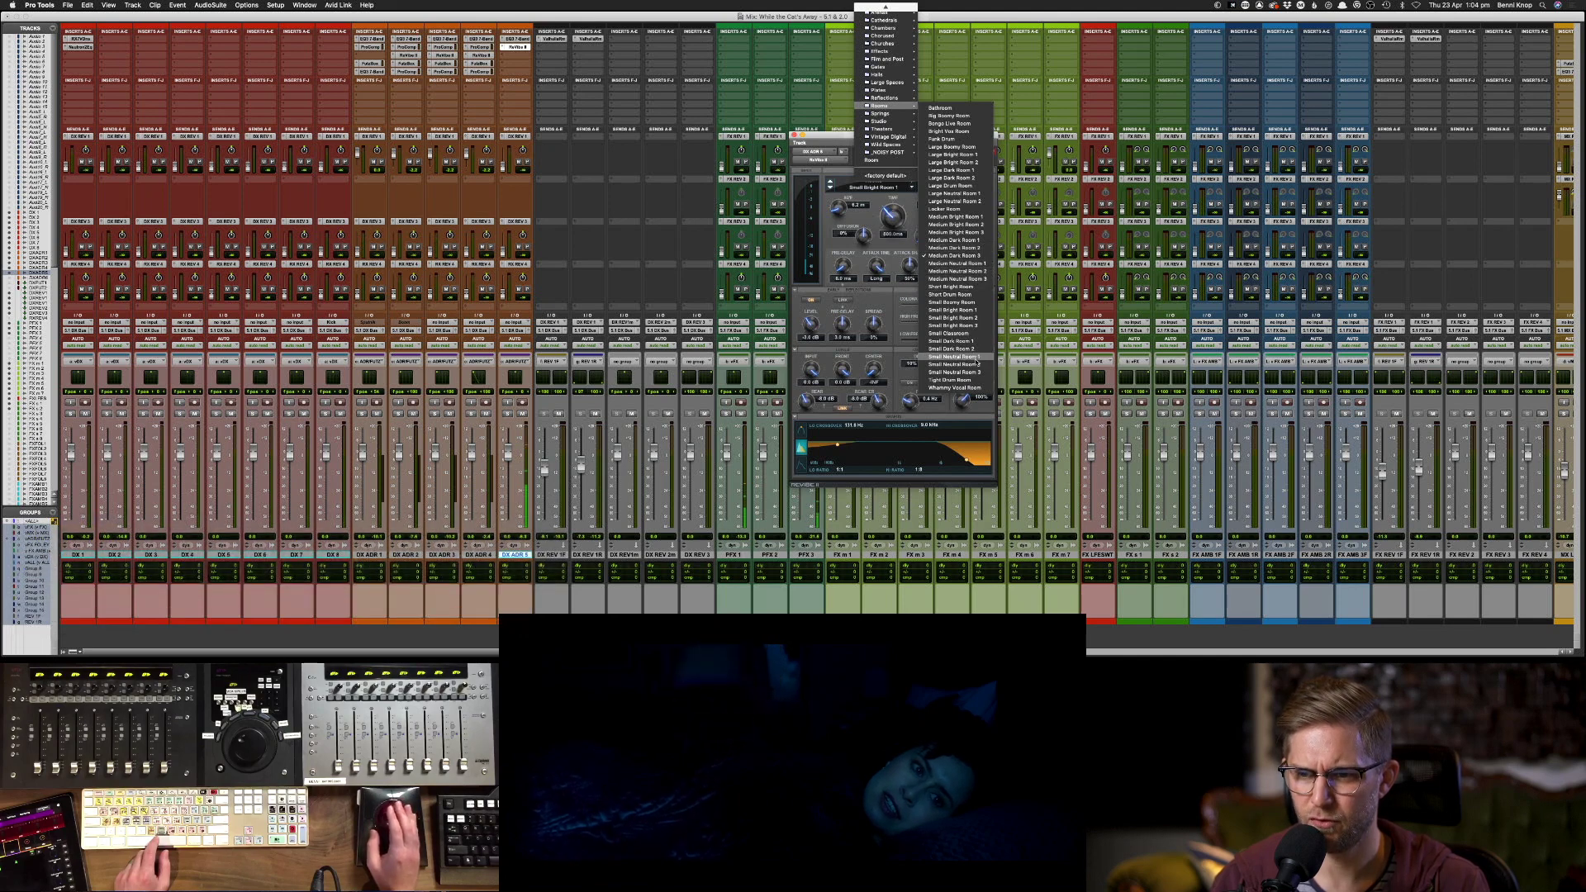
left_click(962, 364)
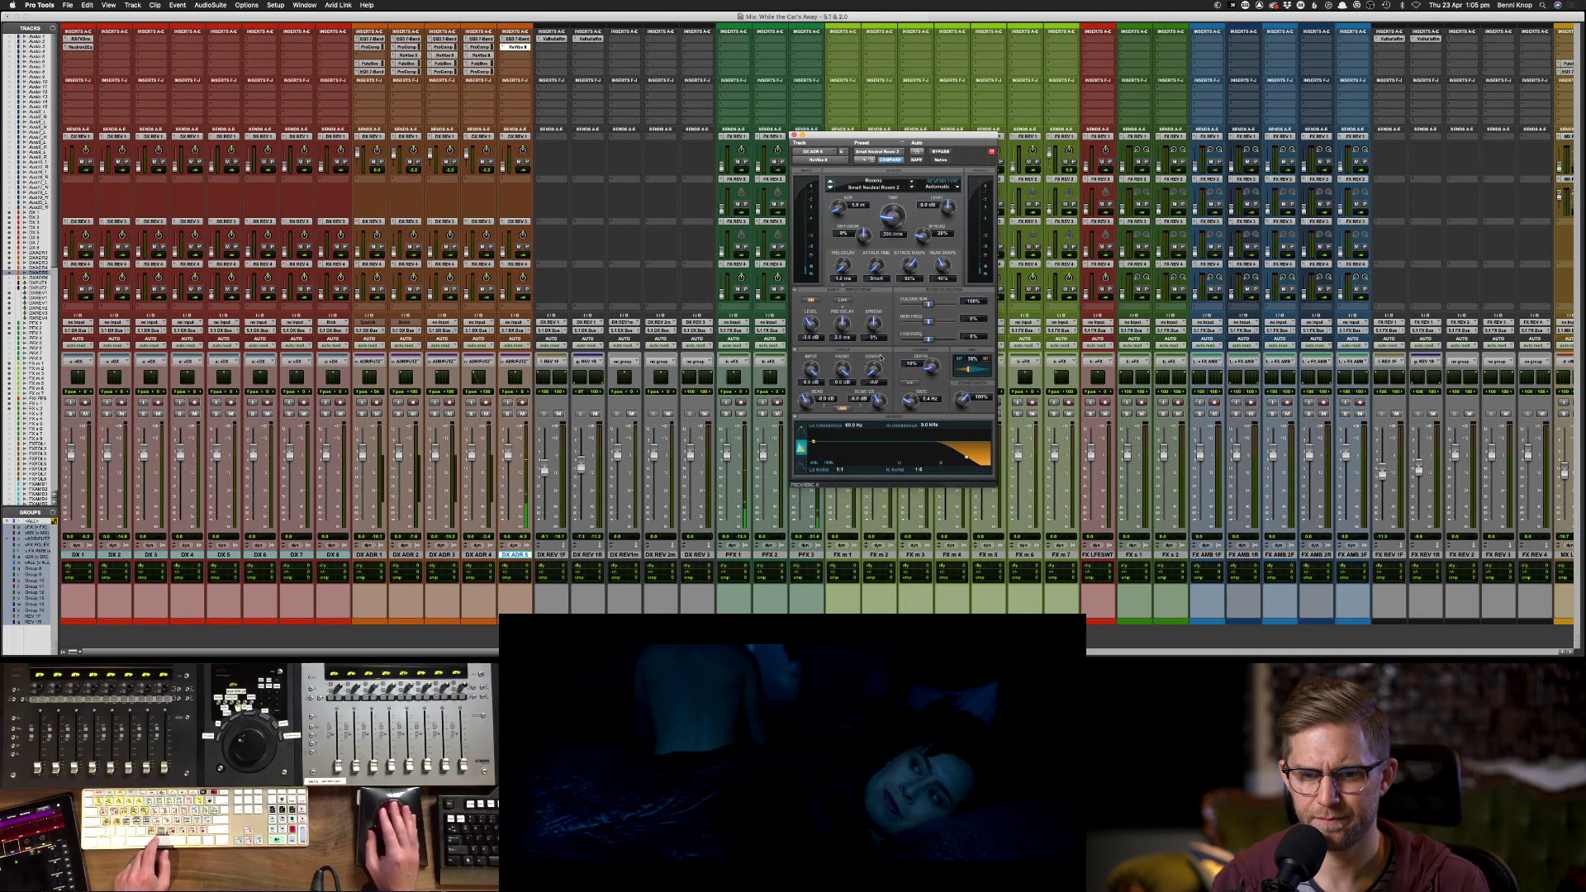
key("shift+s")
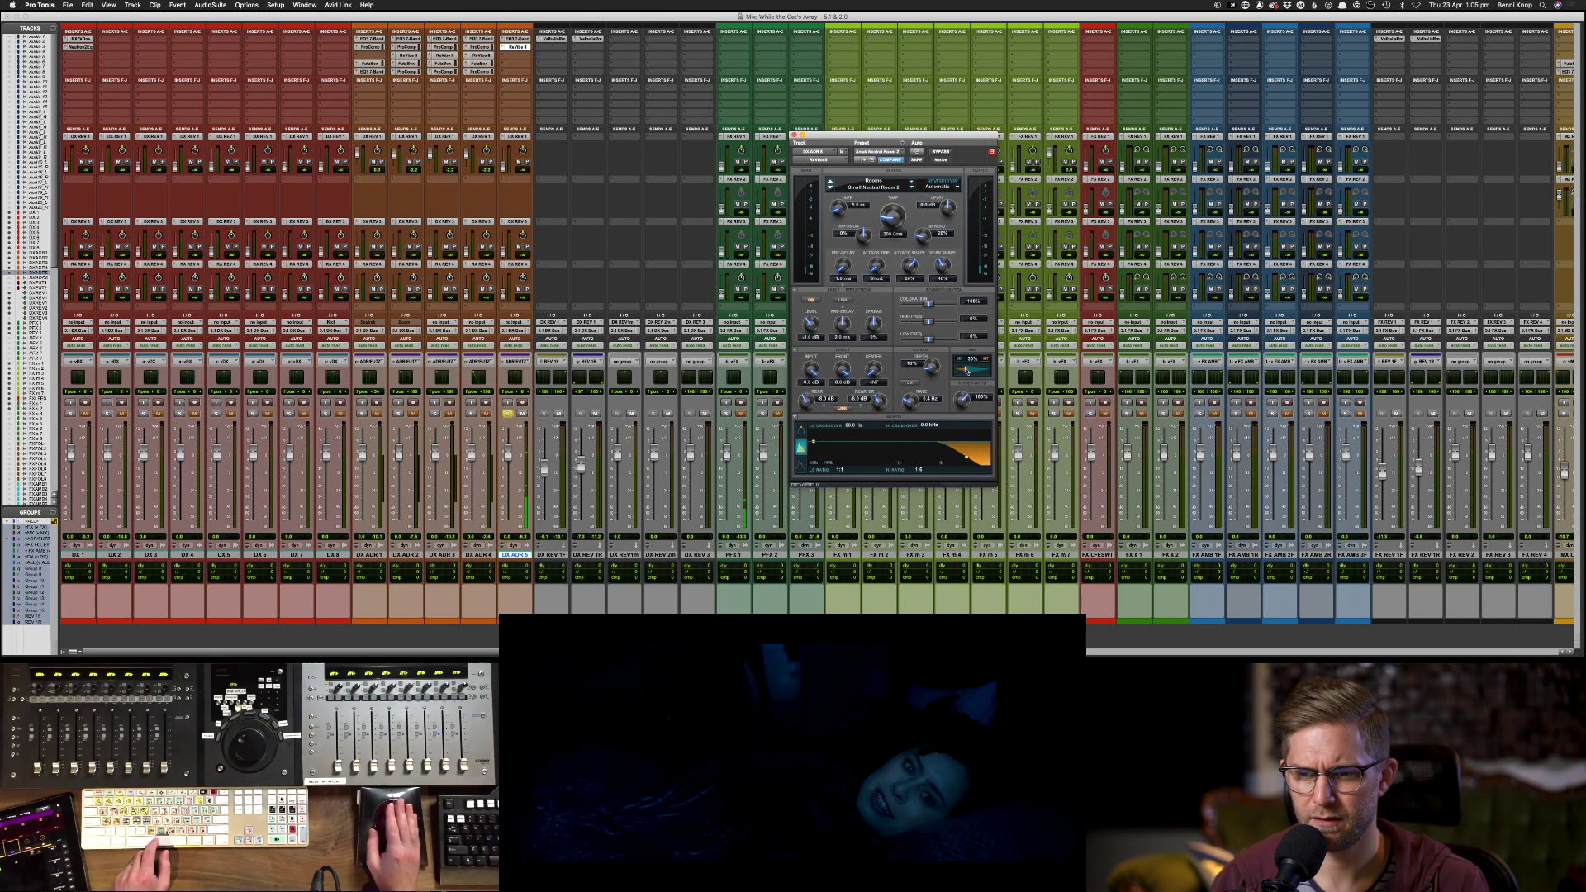
left_click_drag(973, 376, 973, 370)
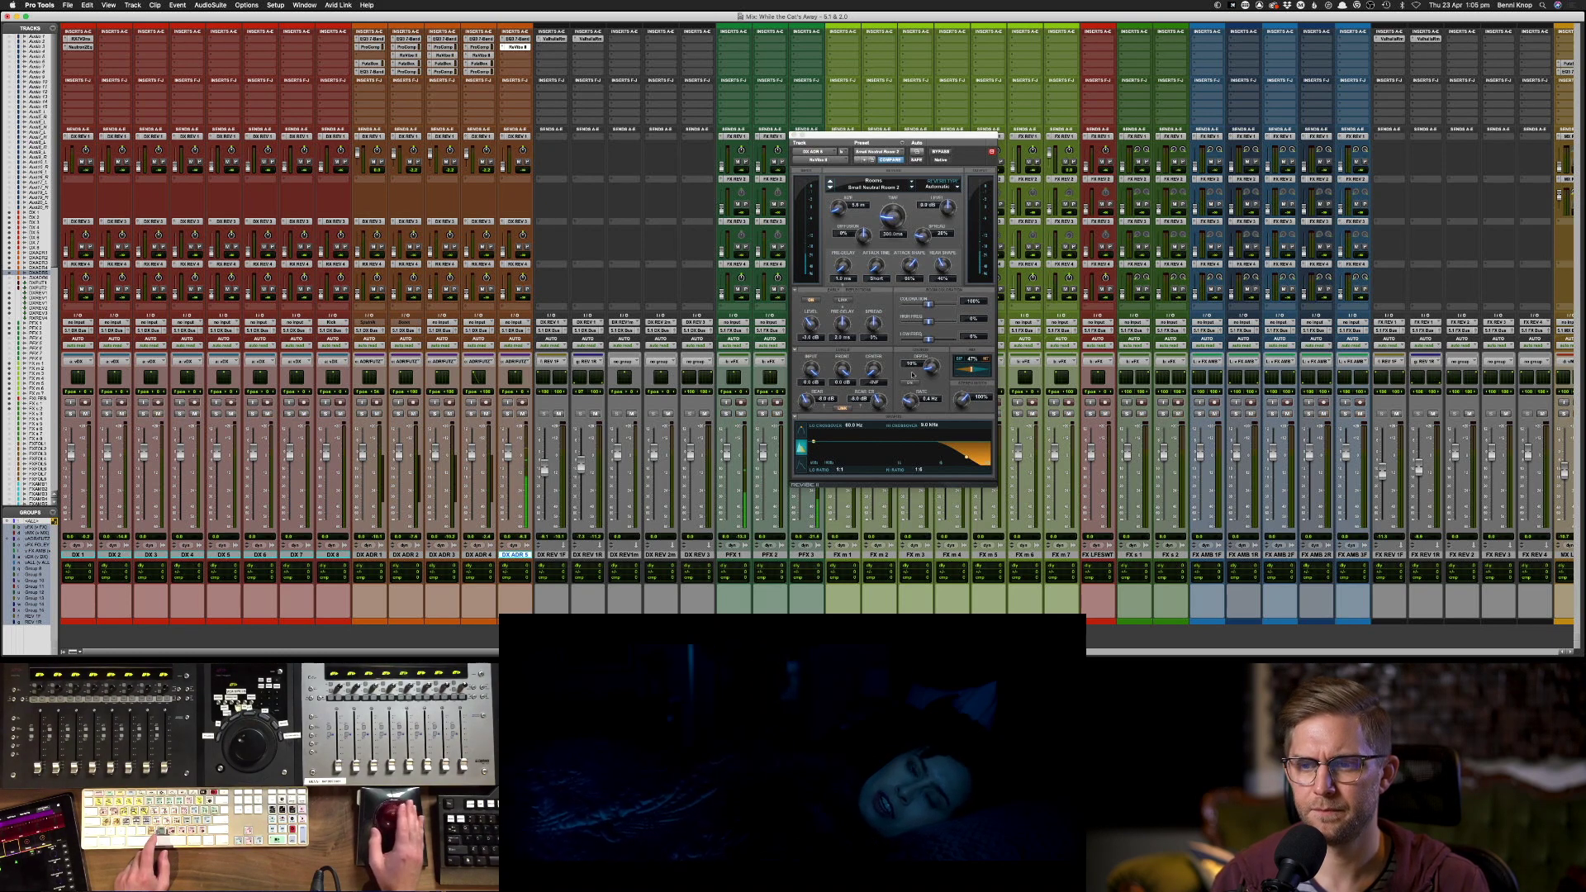
left_click_drag(968, 374, 968, 371)
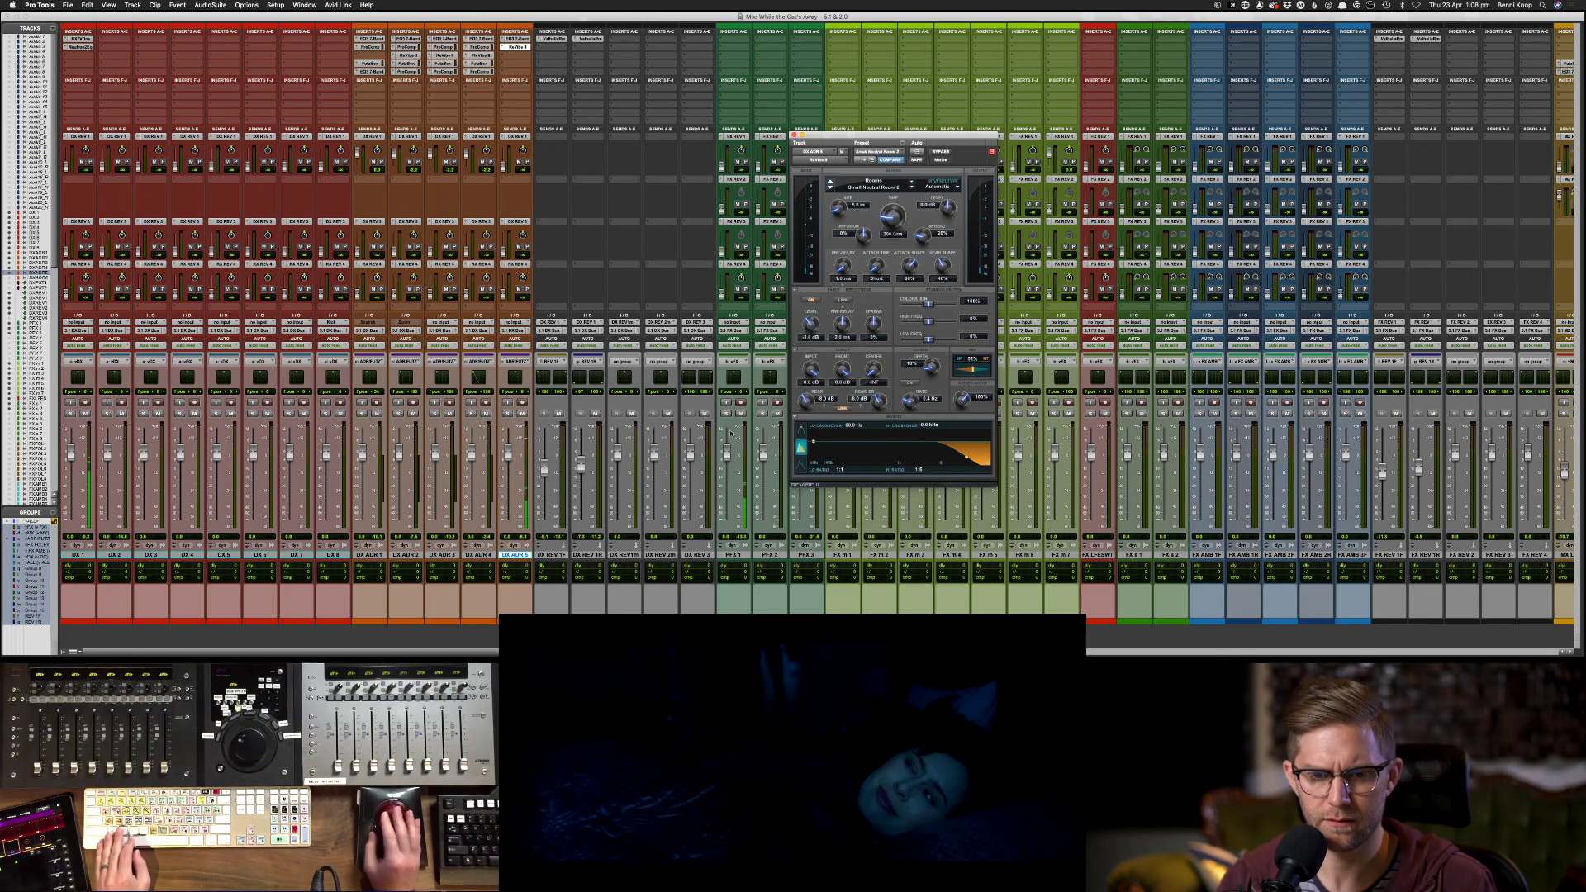
- Rebalance the DX ADR 5 reverb's wet mix during playback and adjust the clip gain of the scene's ADR clips
key("super+equal")
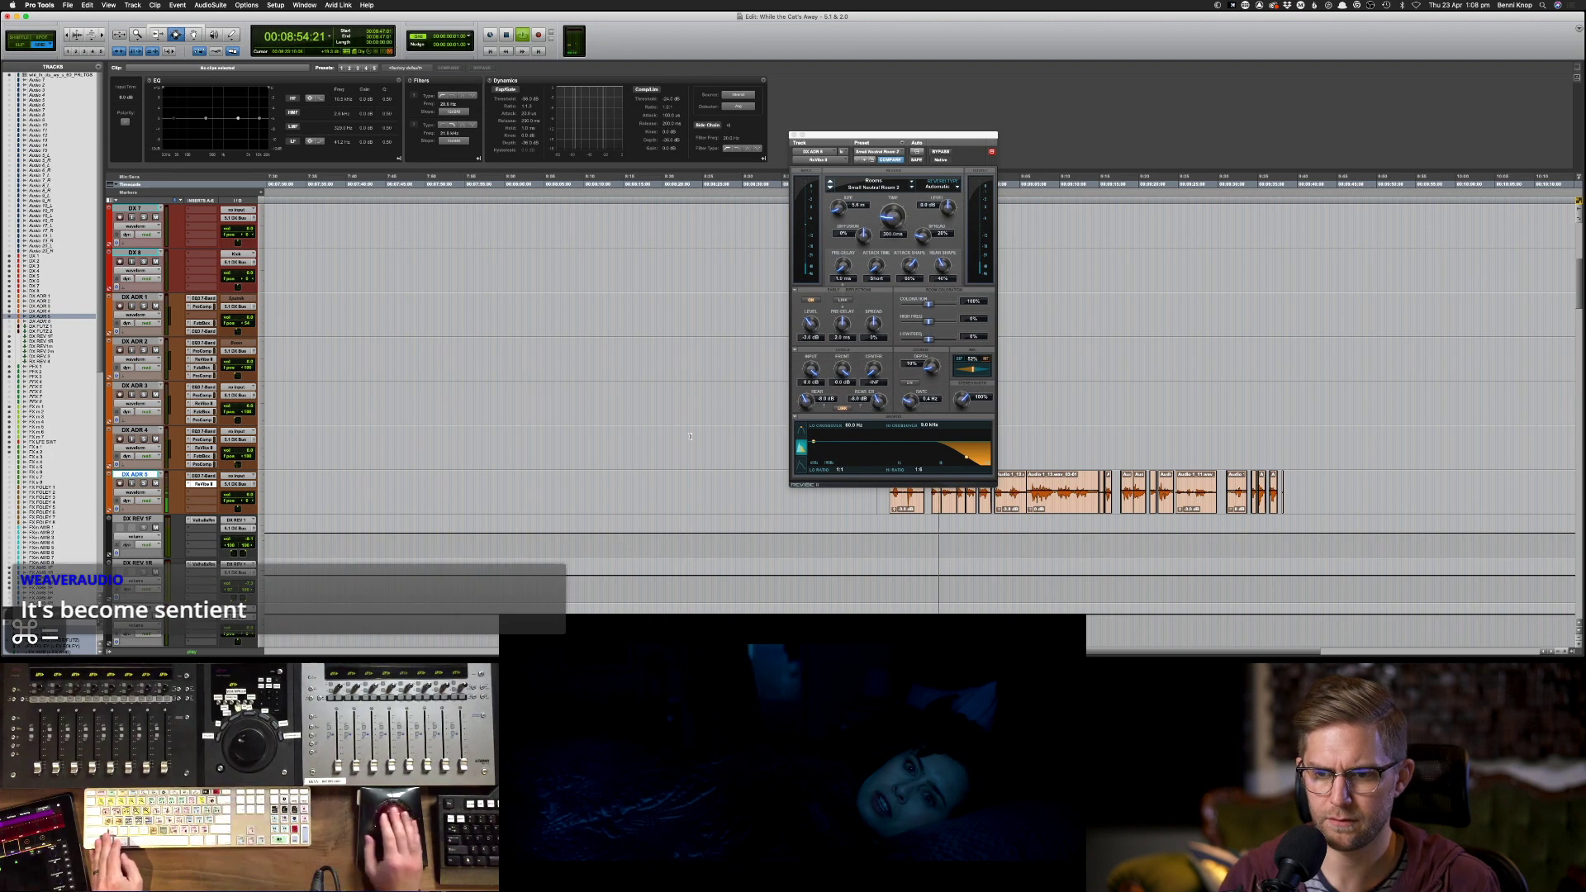
left_click_drag(982, 369, 983, 370)
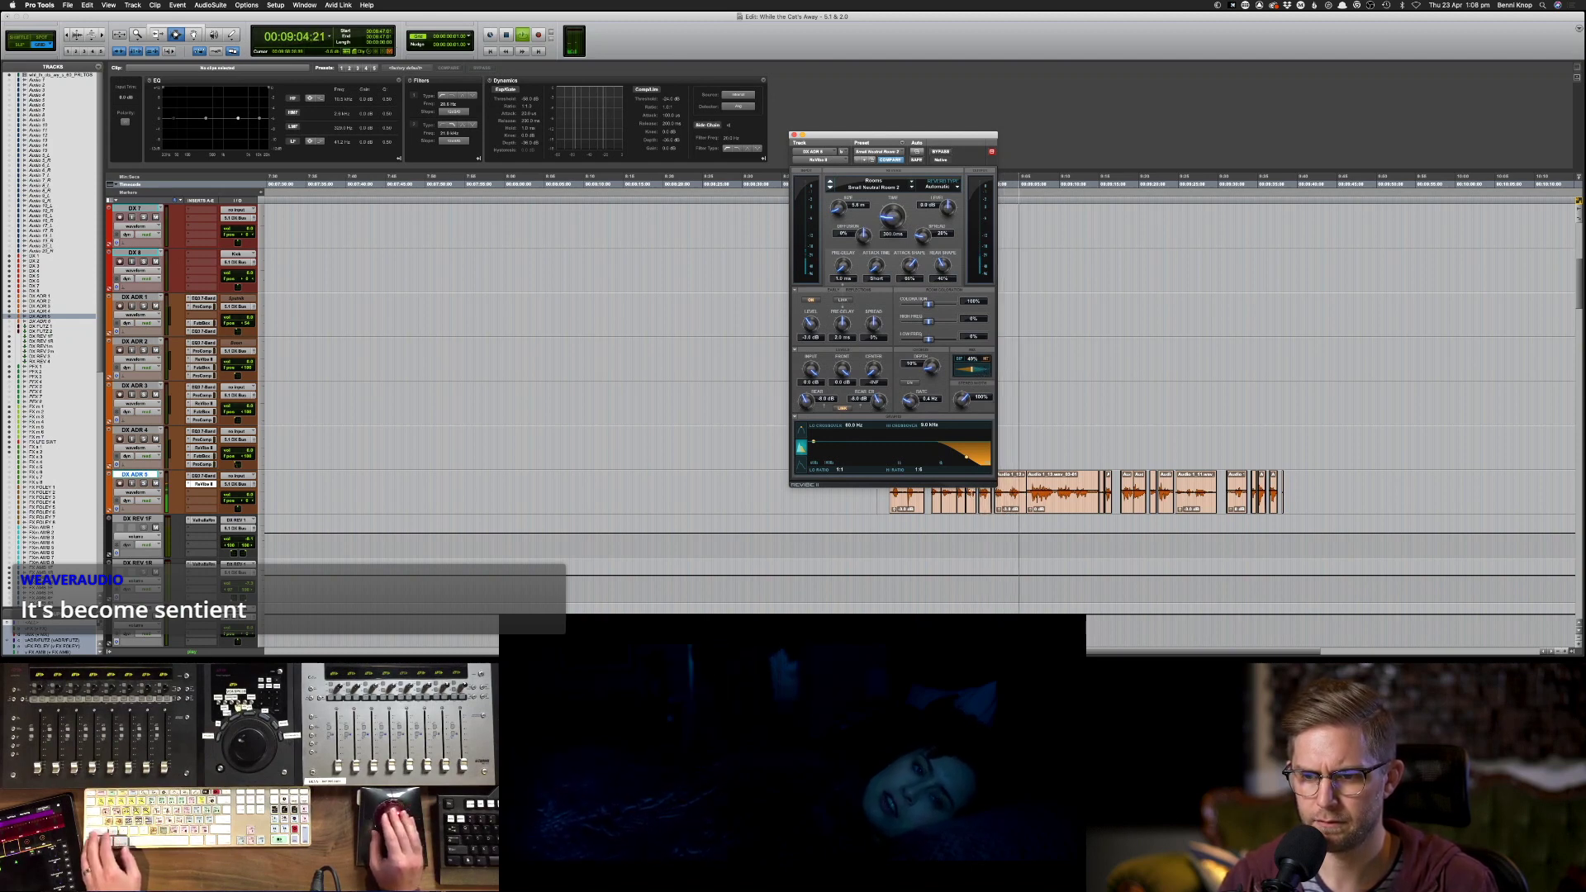
left_click(1006, 501)
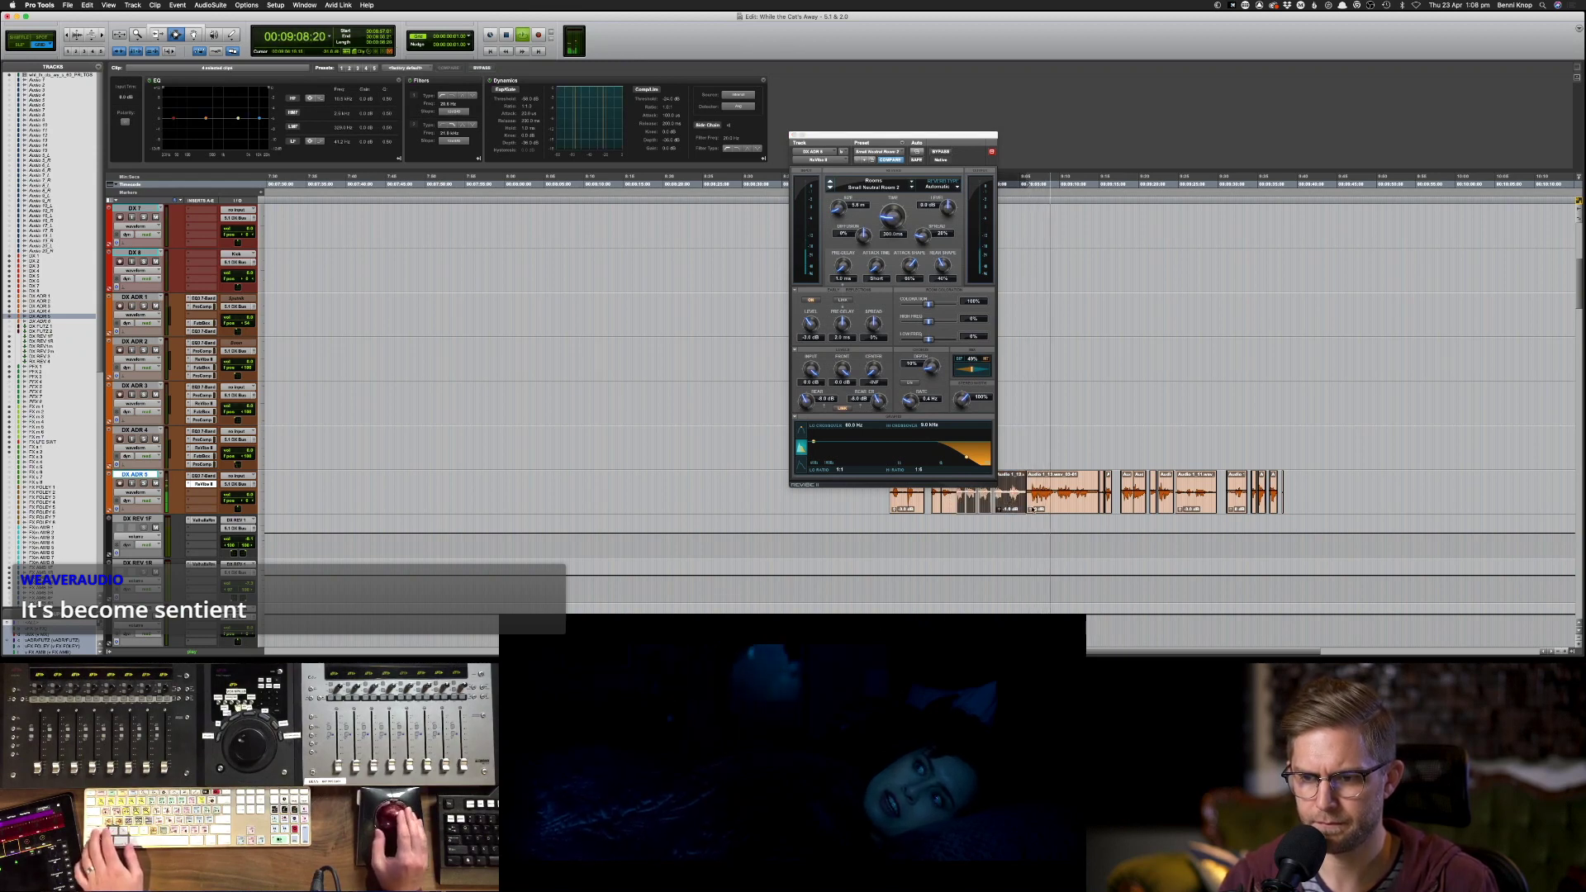
left_click(1005, 501)
left_click_drag(1110, 496, 1301, 506)
left_click(881, 504, "shift")
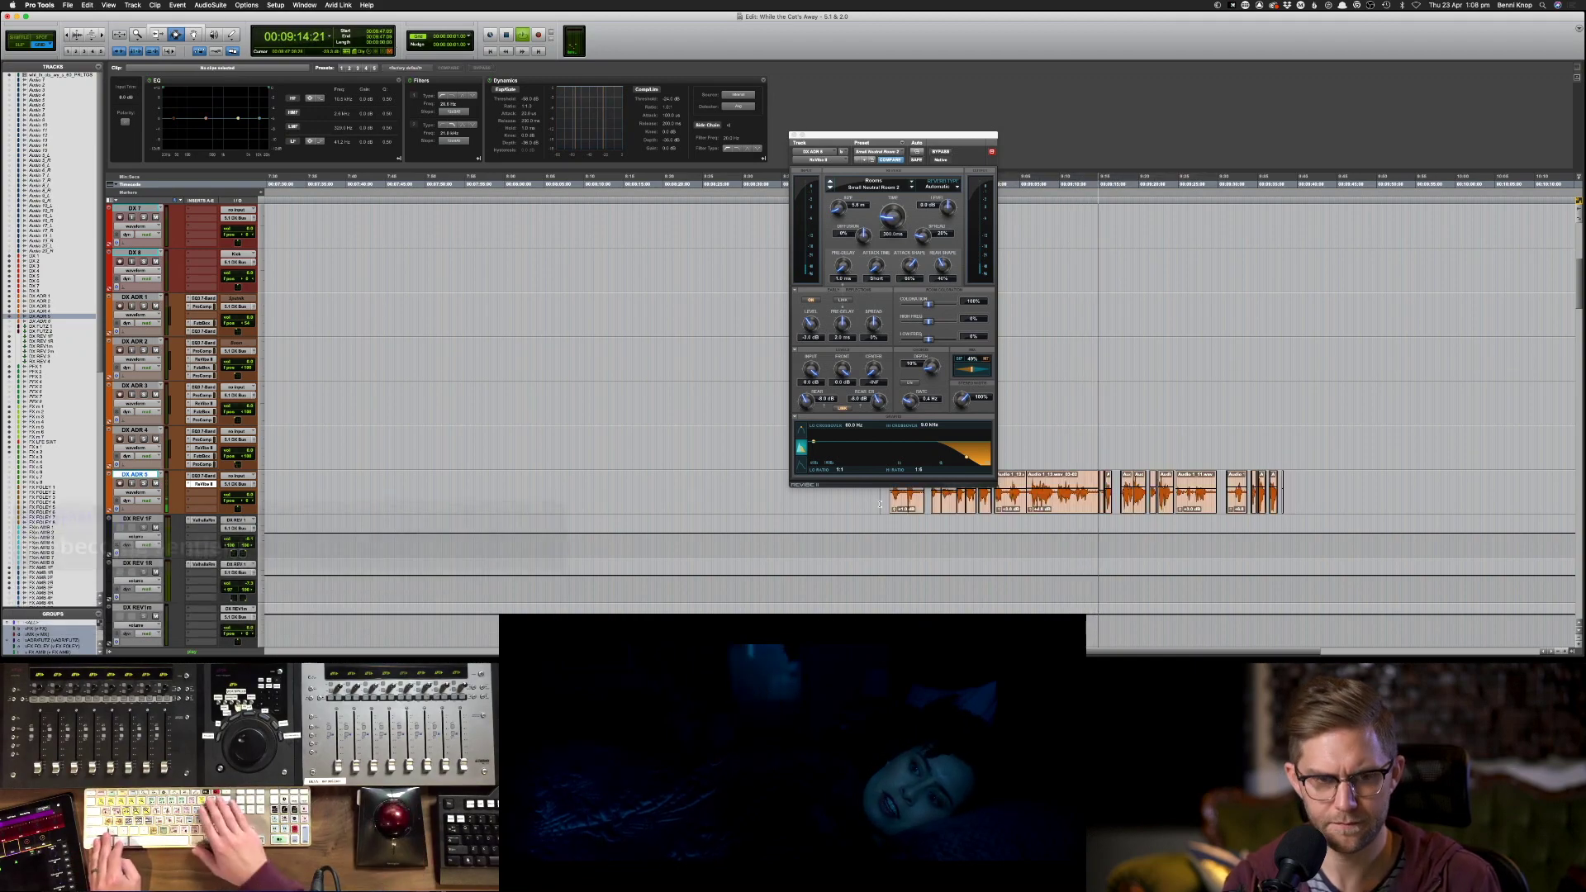
- Fine-tune the wet mix of the DX ADR 5 reverb and readjust the upper-mid band in the track's EQ
key("super+equal")
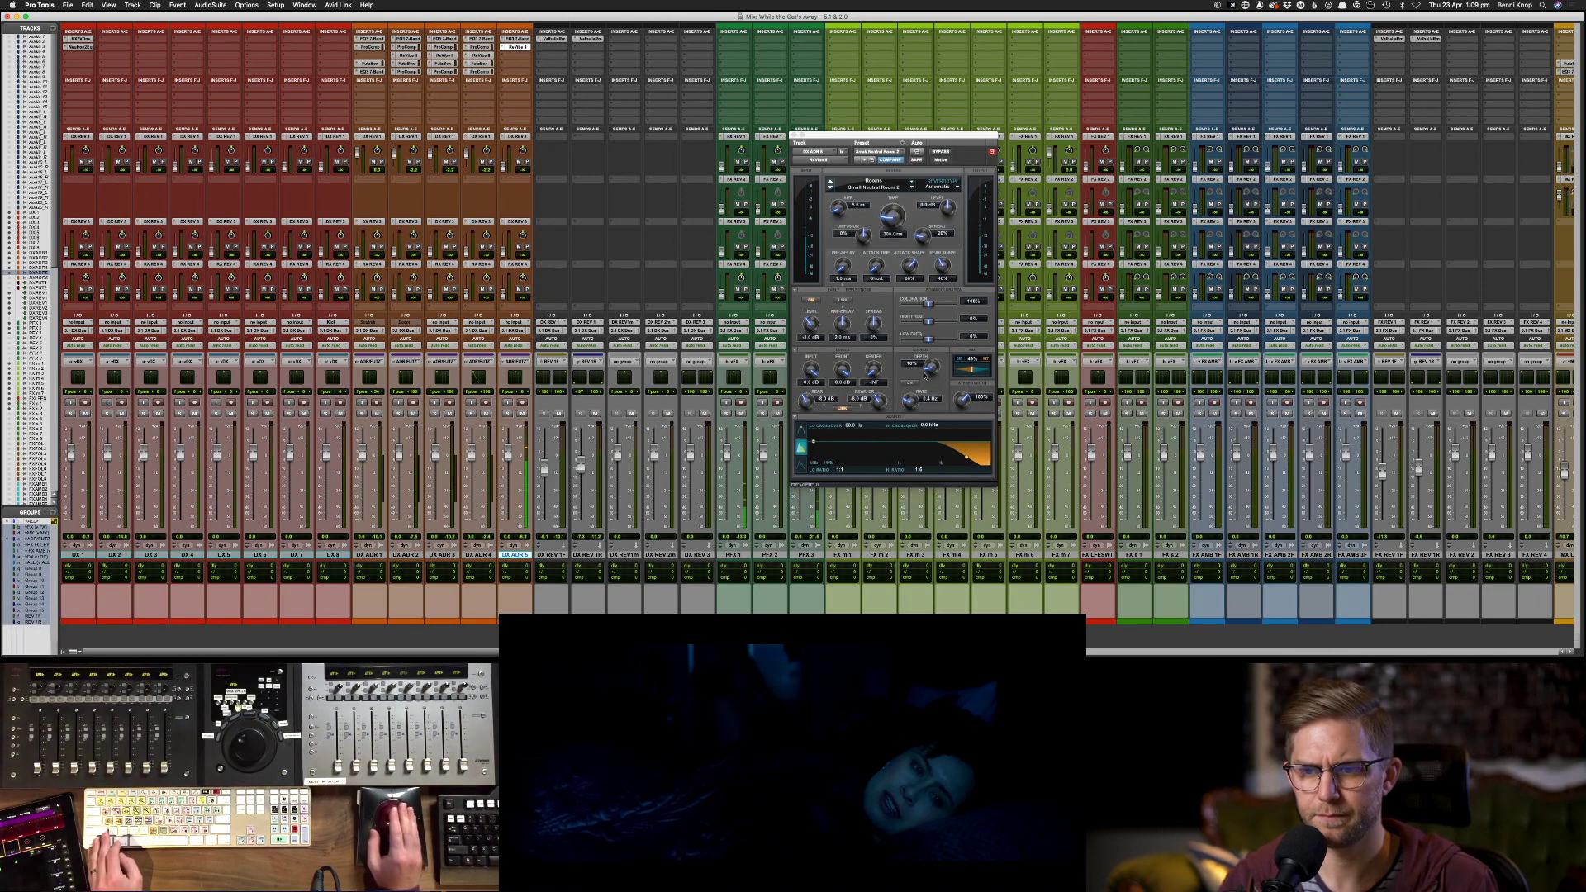
left_click_drag(966, 378, 968, 374)
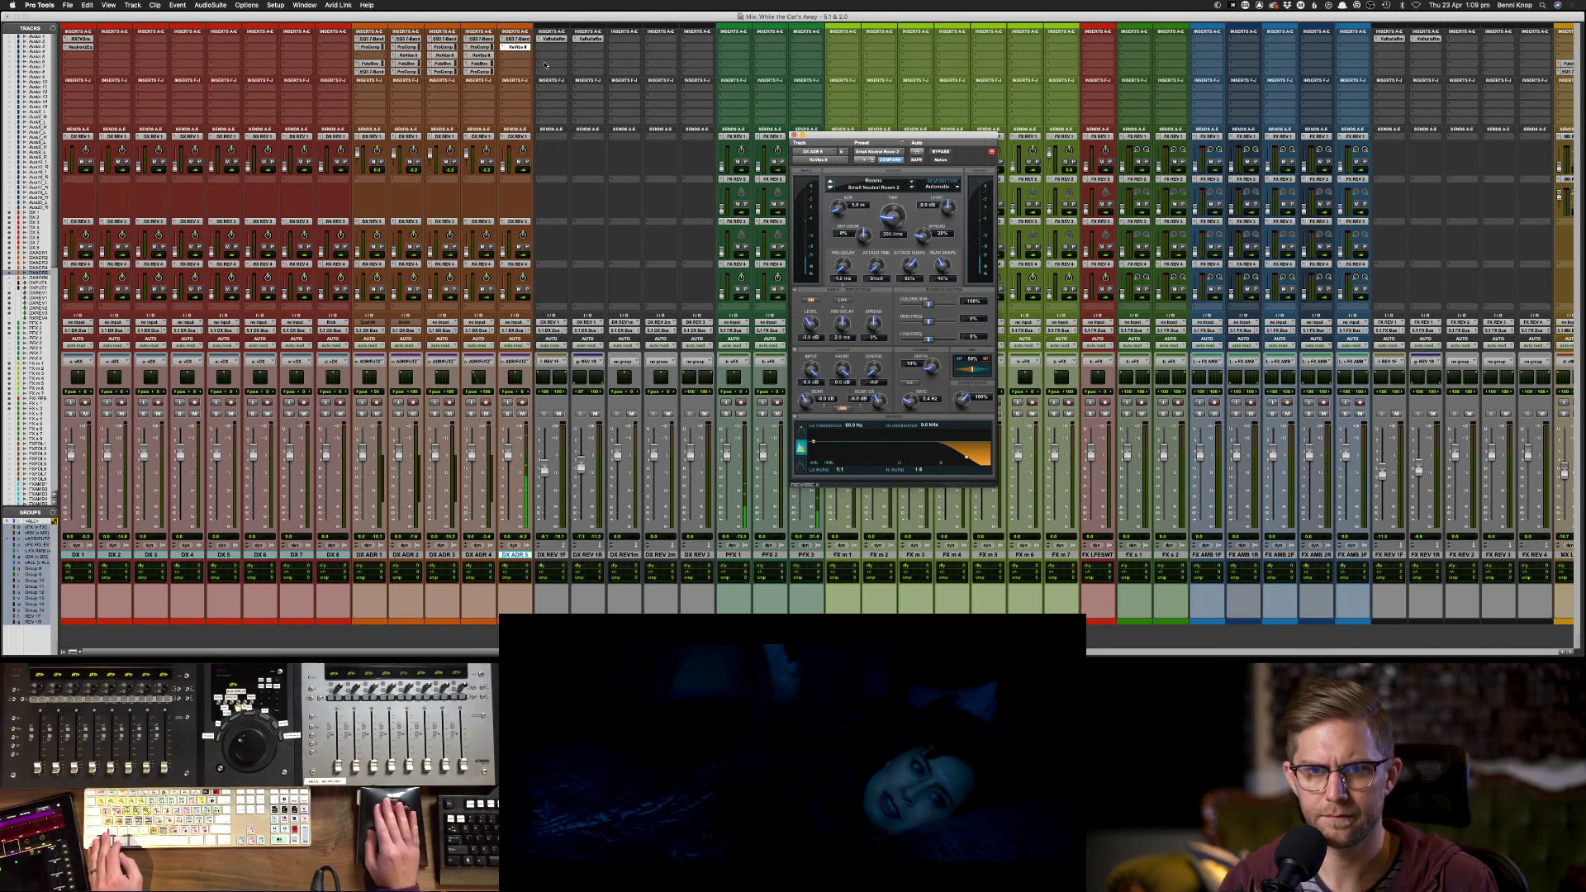
left_click(516, 39)
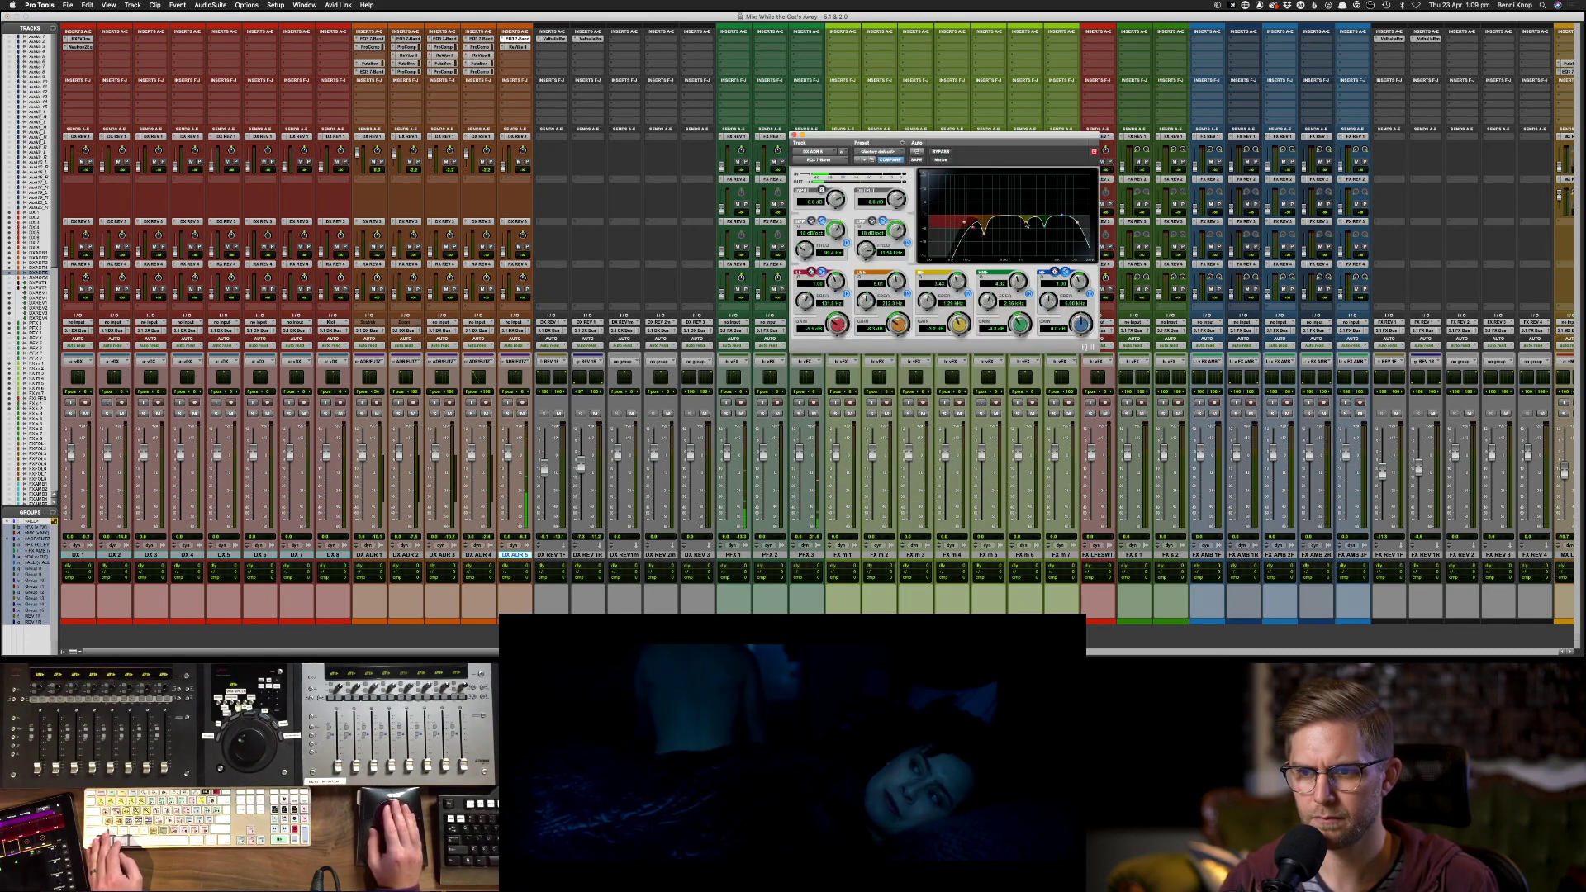
mouse_move(1026, 224)
left_mouse_down()
mouse_move(1014, 182)
mouse_move(1035, 231)
left_mouse_up()
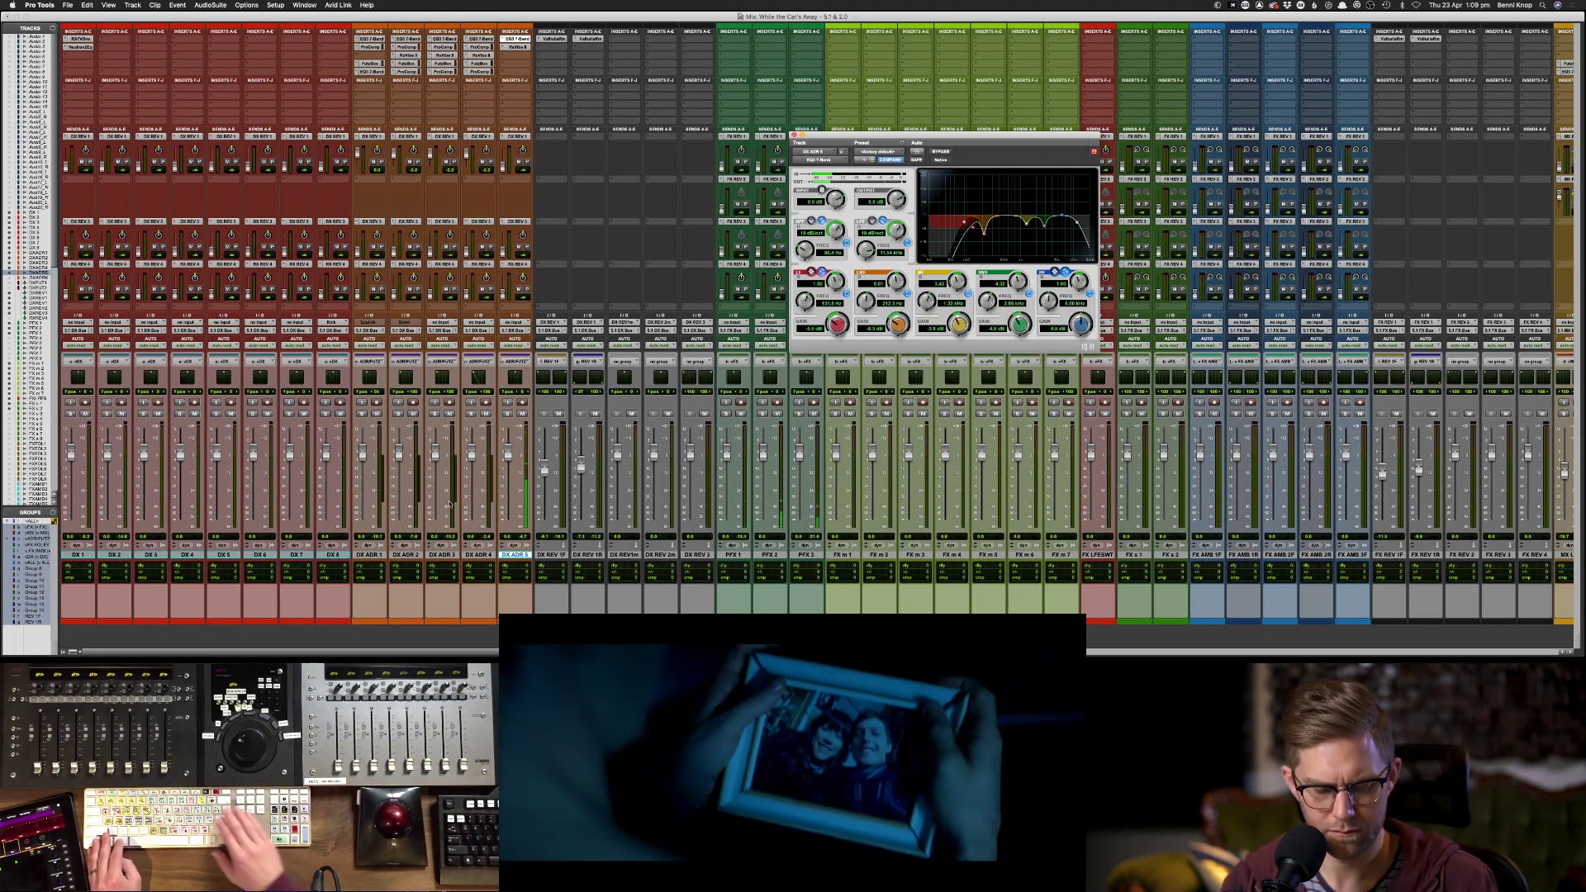
- Select the later ADR clips near the end of the bedroom scene on DX ADR 5 and adjust their clip gain
key("super+equal")
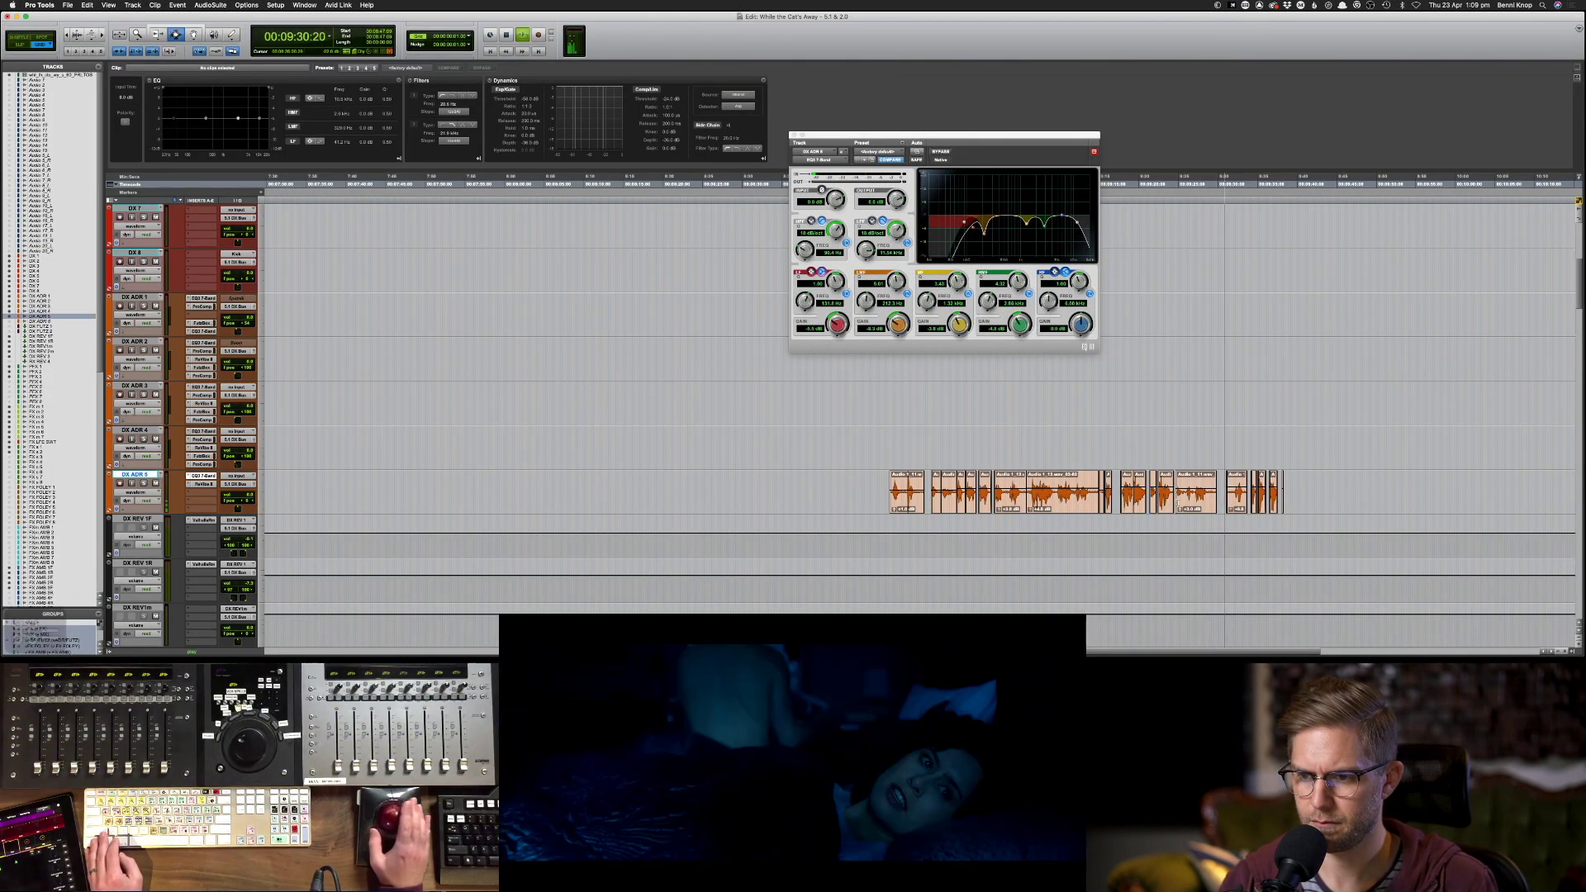
key("F8")
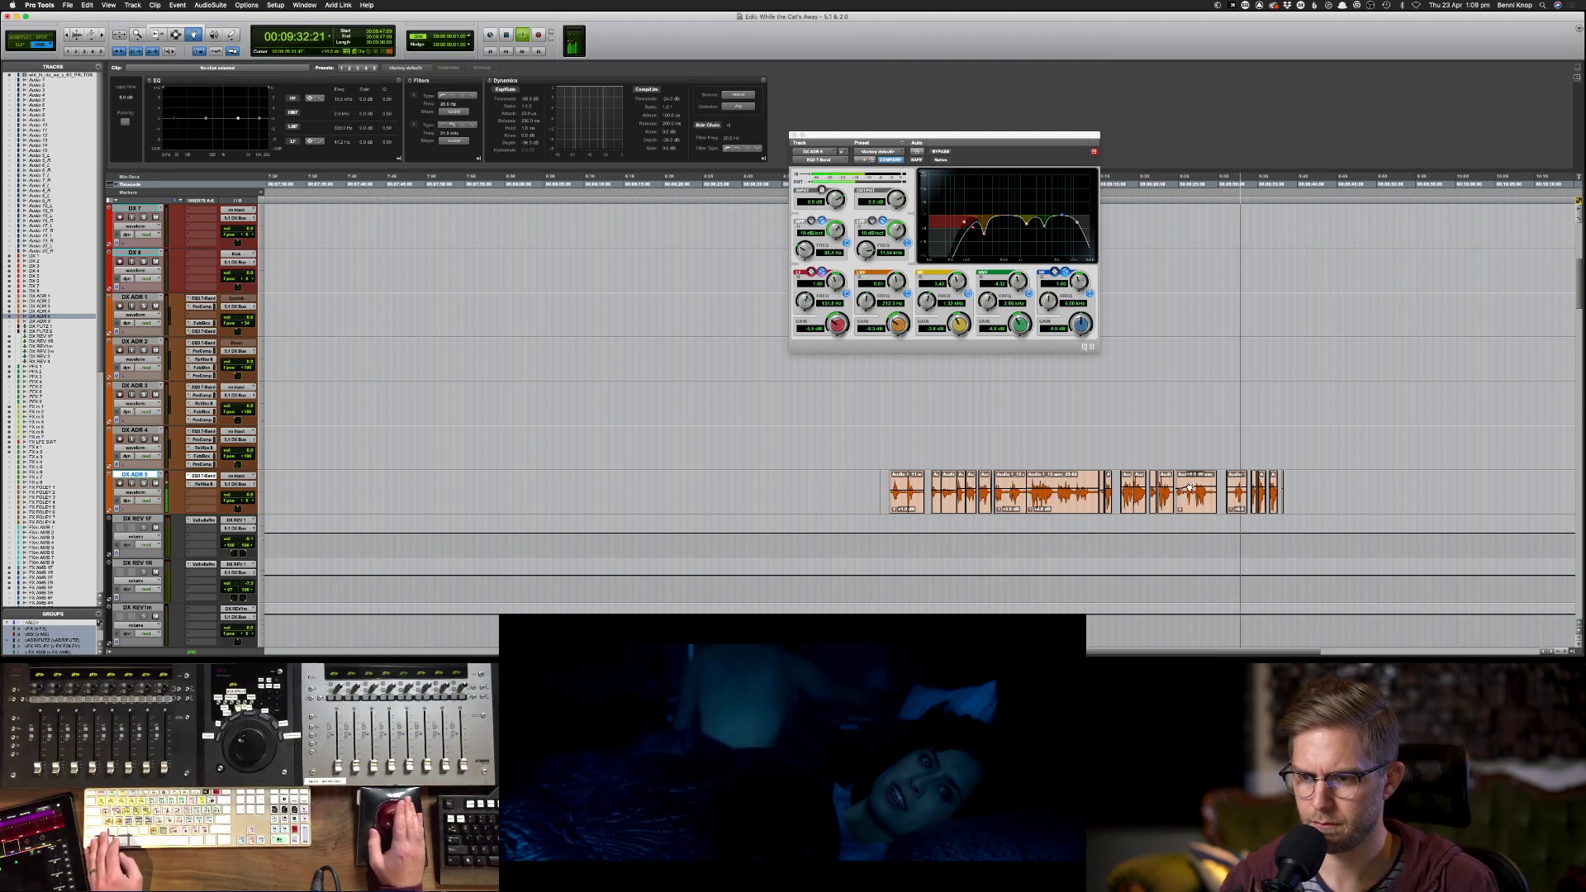
left_click(1196, 494)
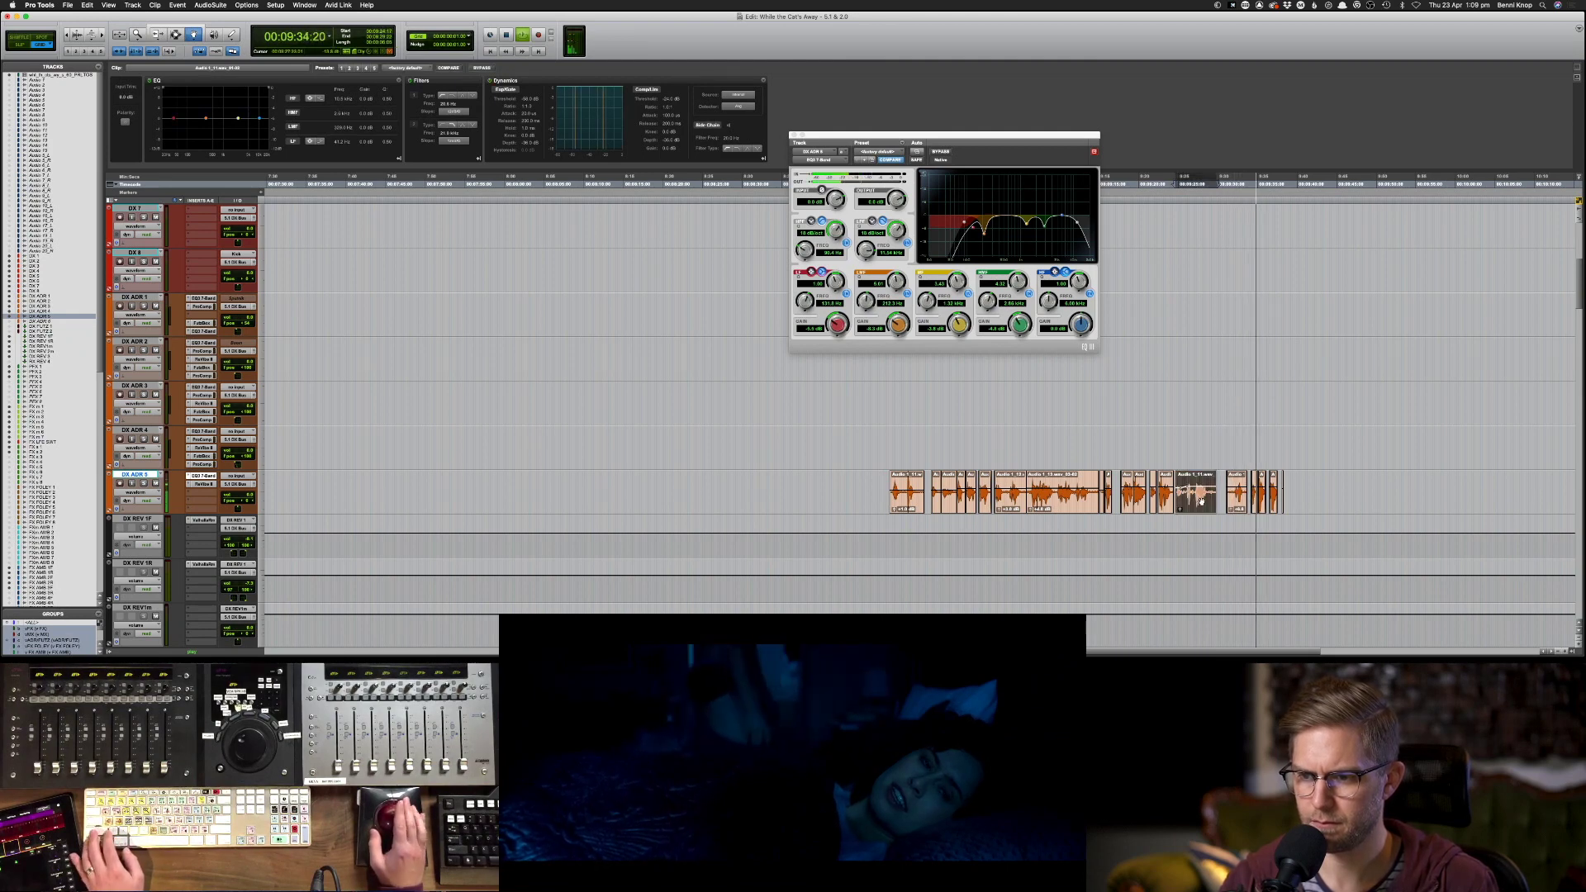
left_click(1200, 496, "shift")
key("super+w")
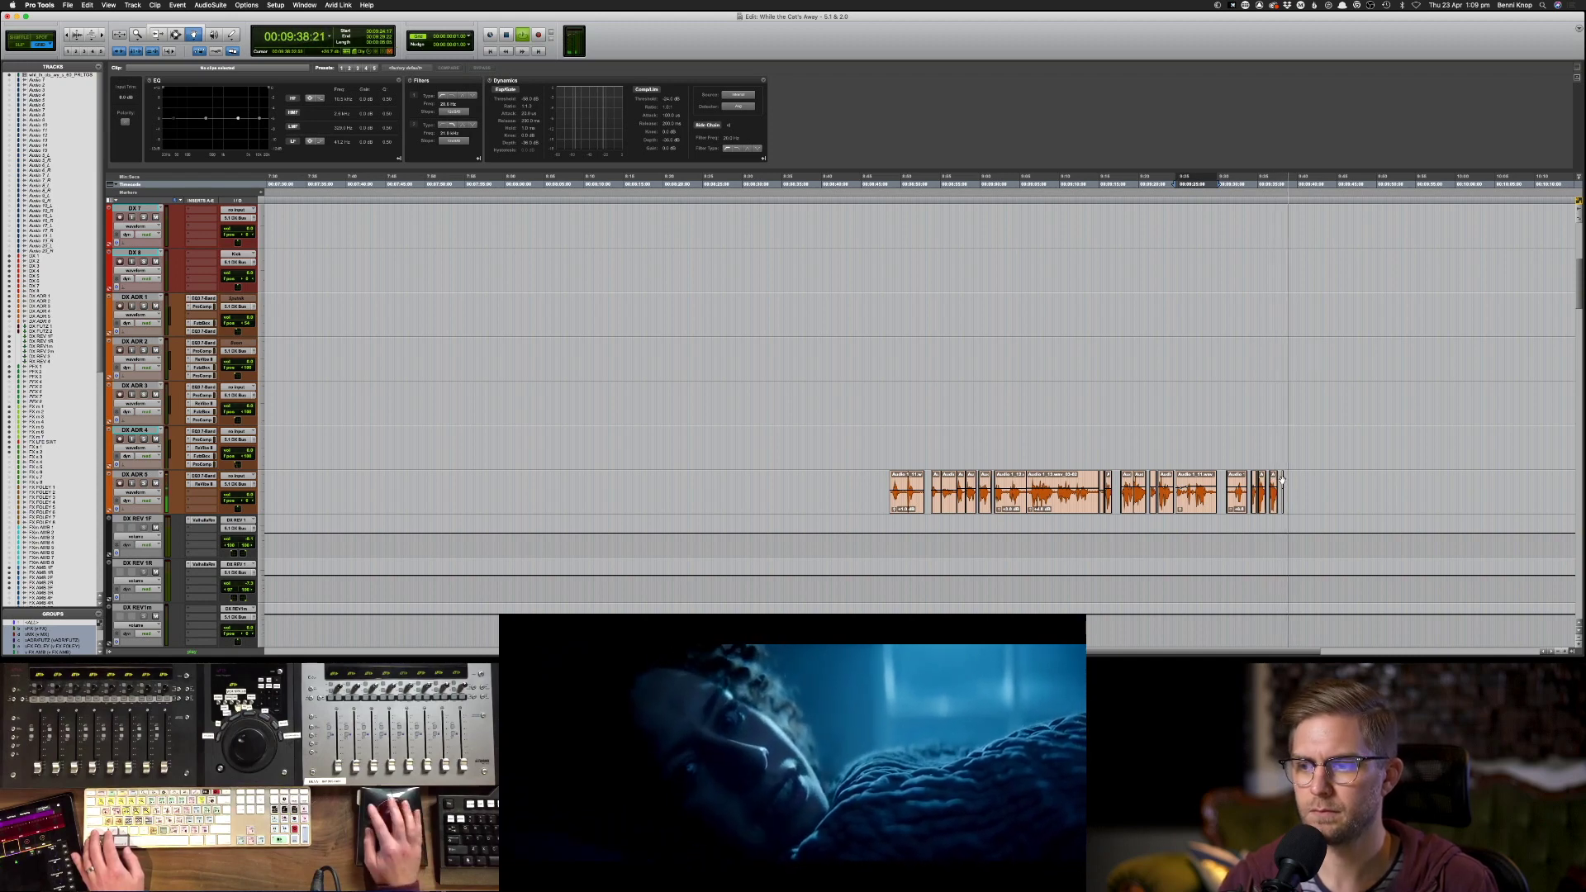
key("F7")
left_click(1282, 487)
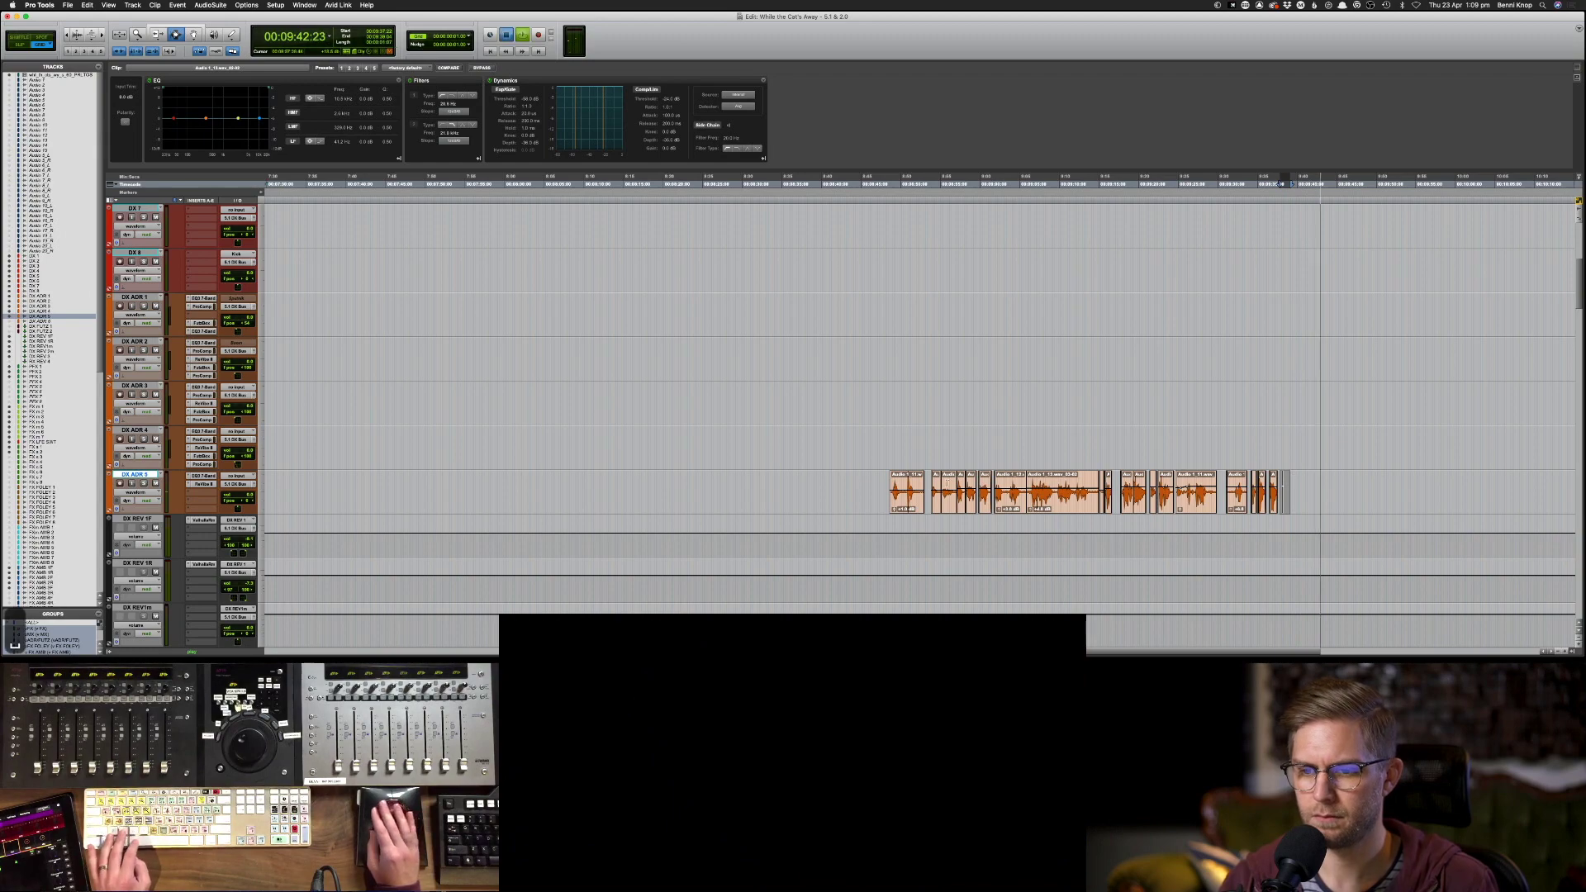
- Select all of the scene's ADR clips on DX ADR 5 and reduce the reverb's wet mix to about 28% while listening
left_click_drag(869, 492, 1341, 490)
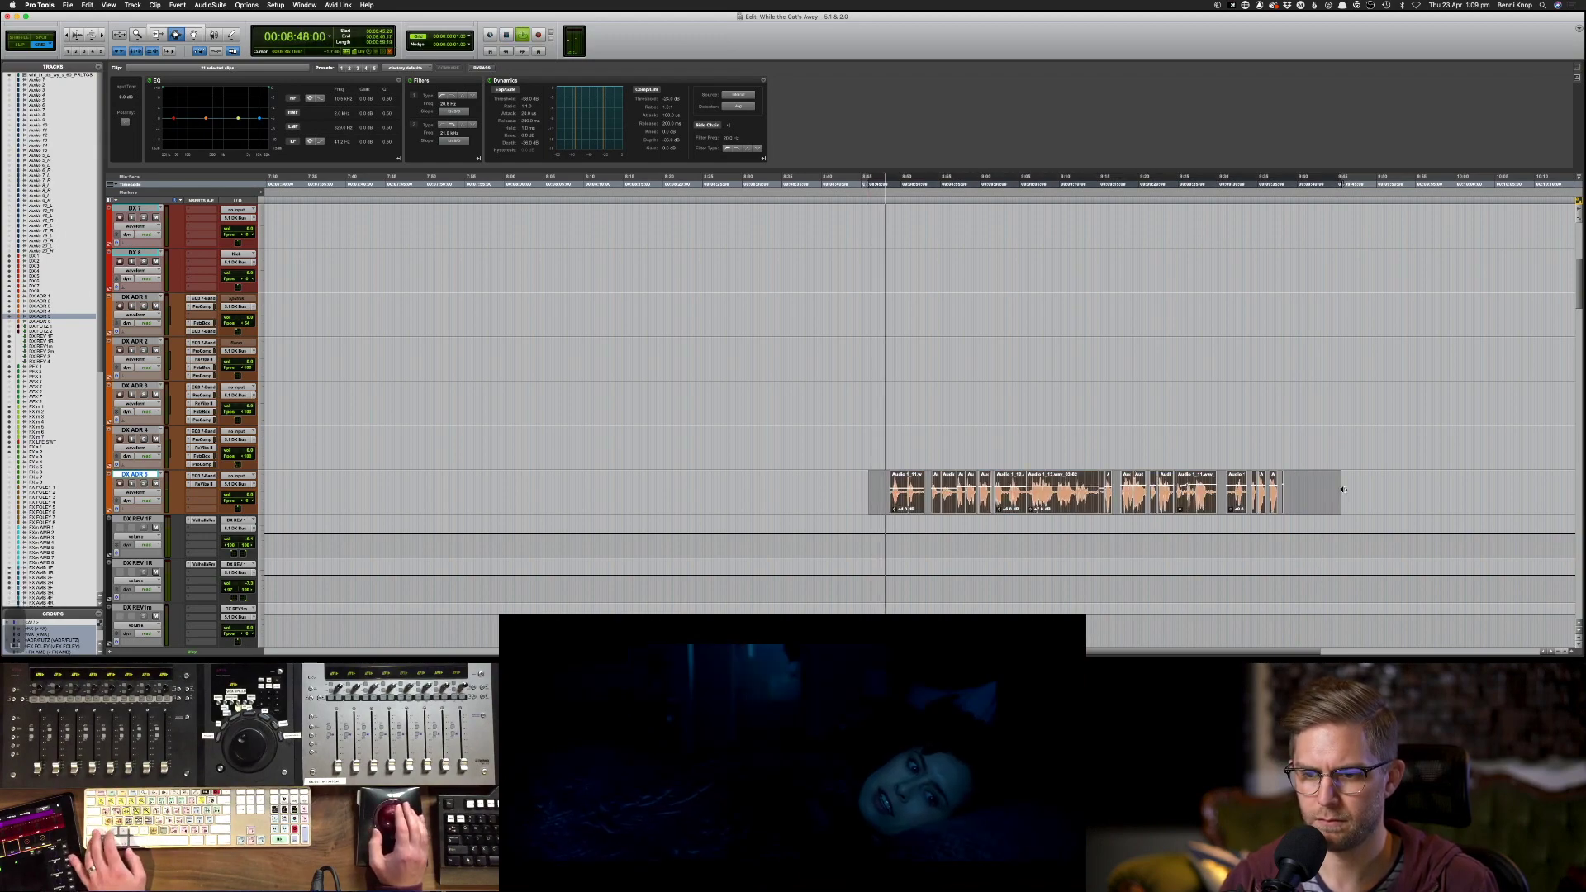
key("super+equal")
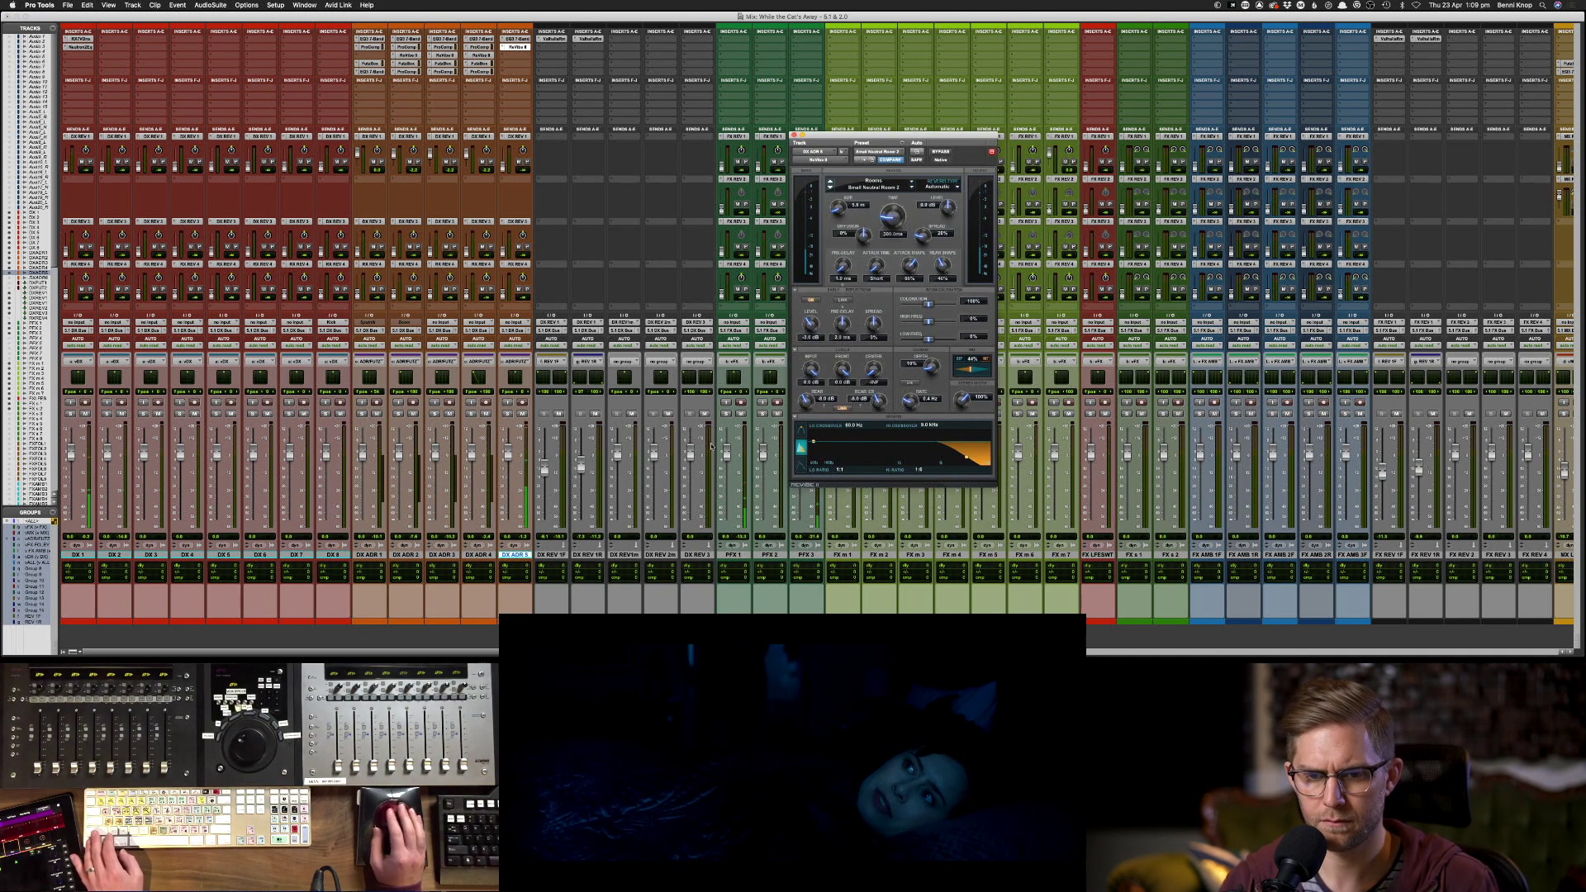
key("super+equal")
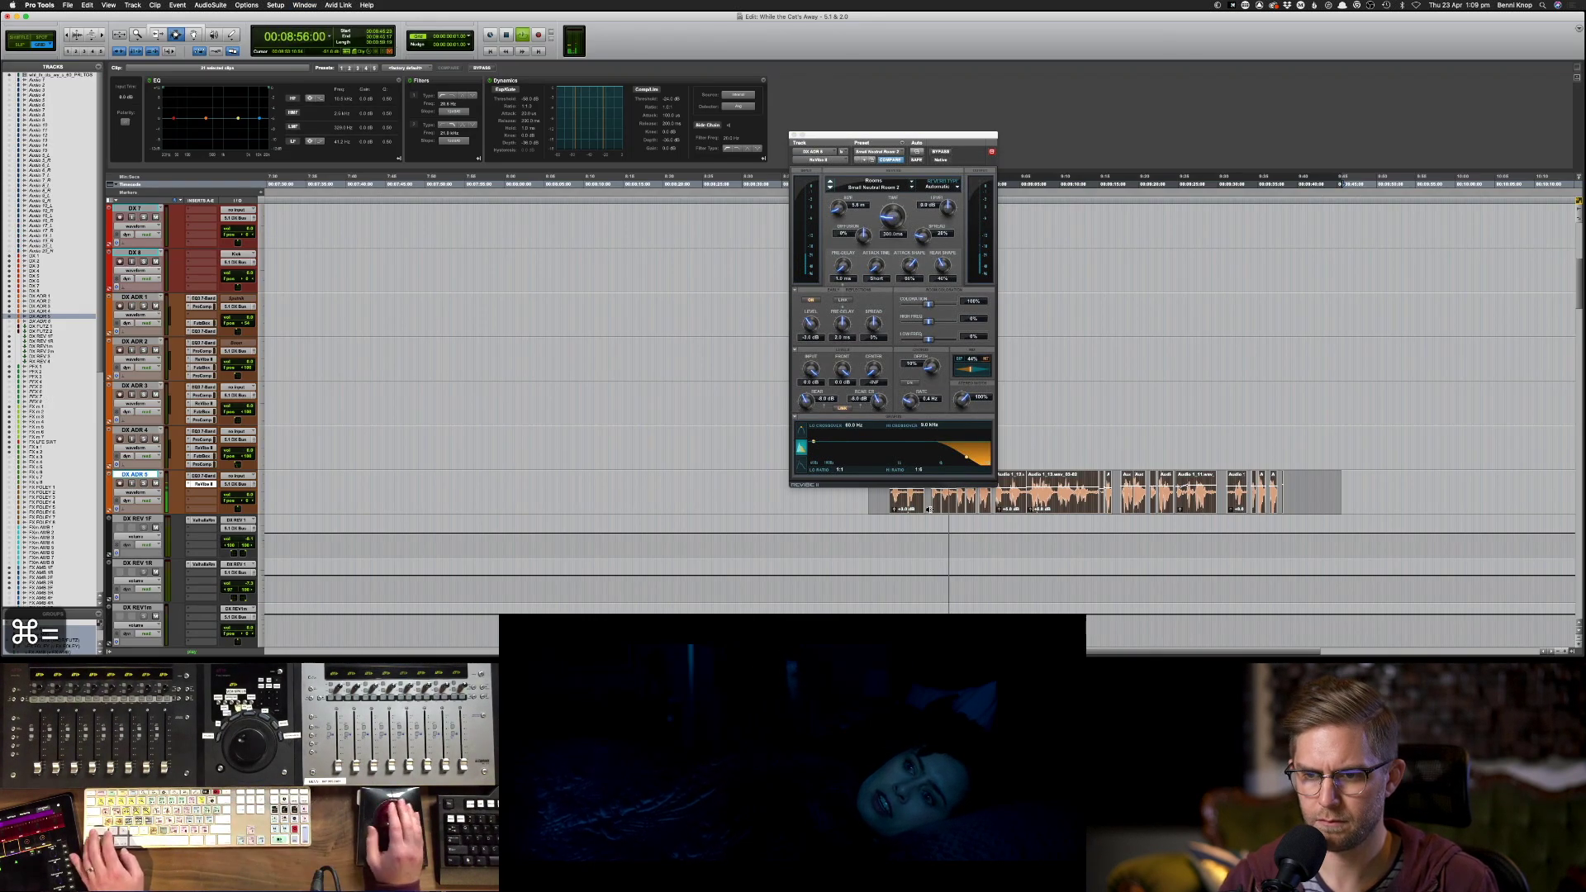
left_click_drag(969, 369, 959, 371)
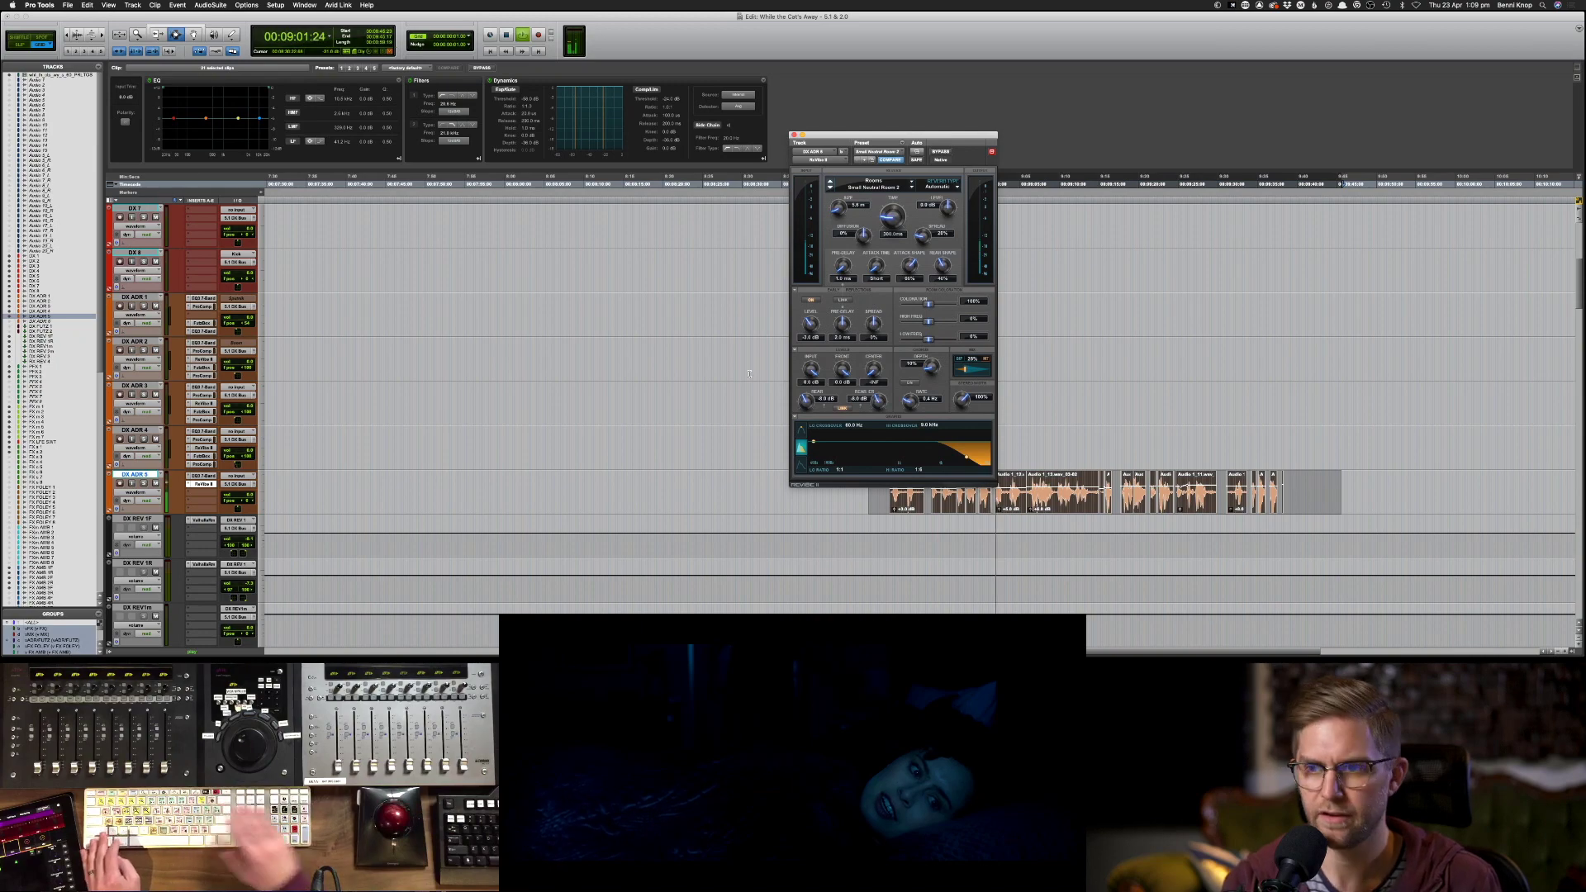
key("super+equal")
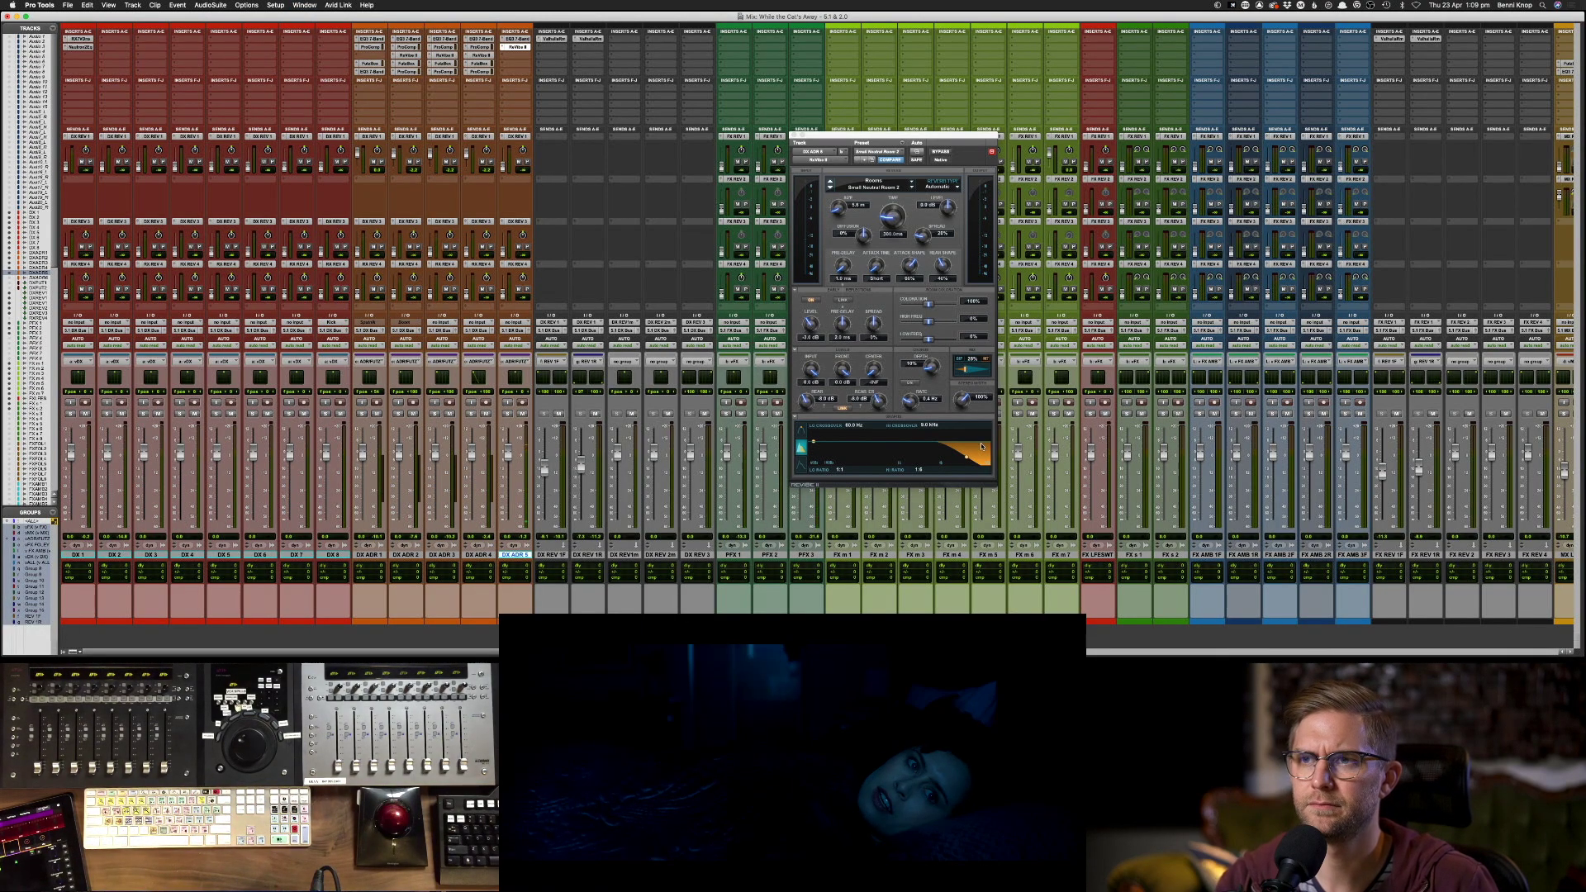
key("super+equal")
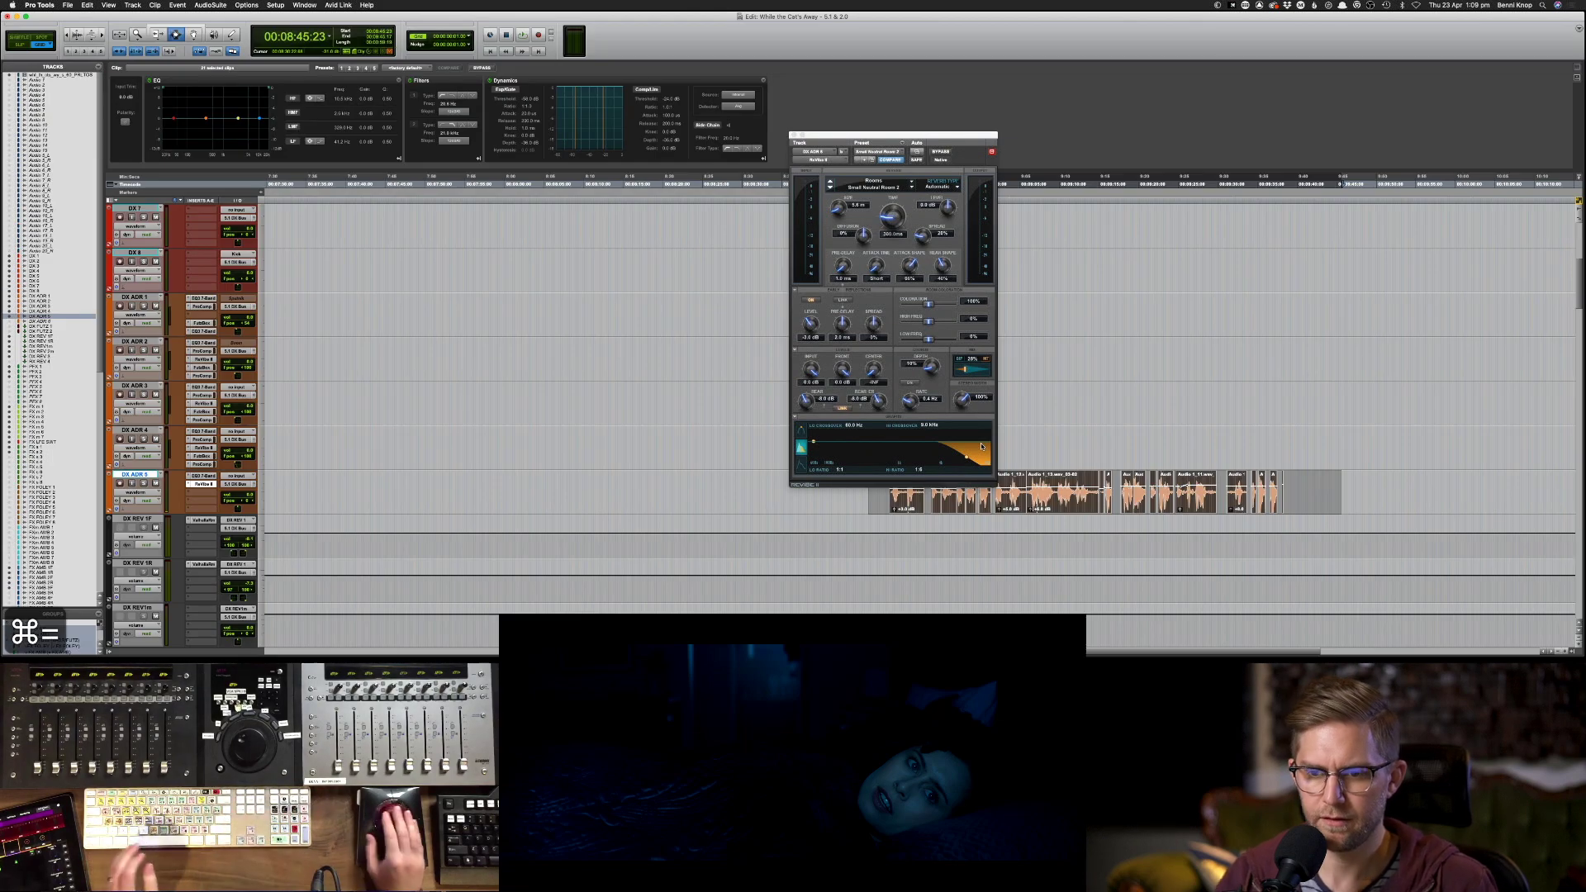
- Replay the scene, ease the low-mid cut in the DX ADR 5 EQ and fine-tune the reverb's wet mix
left_click(879, 505)
key("space")
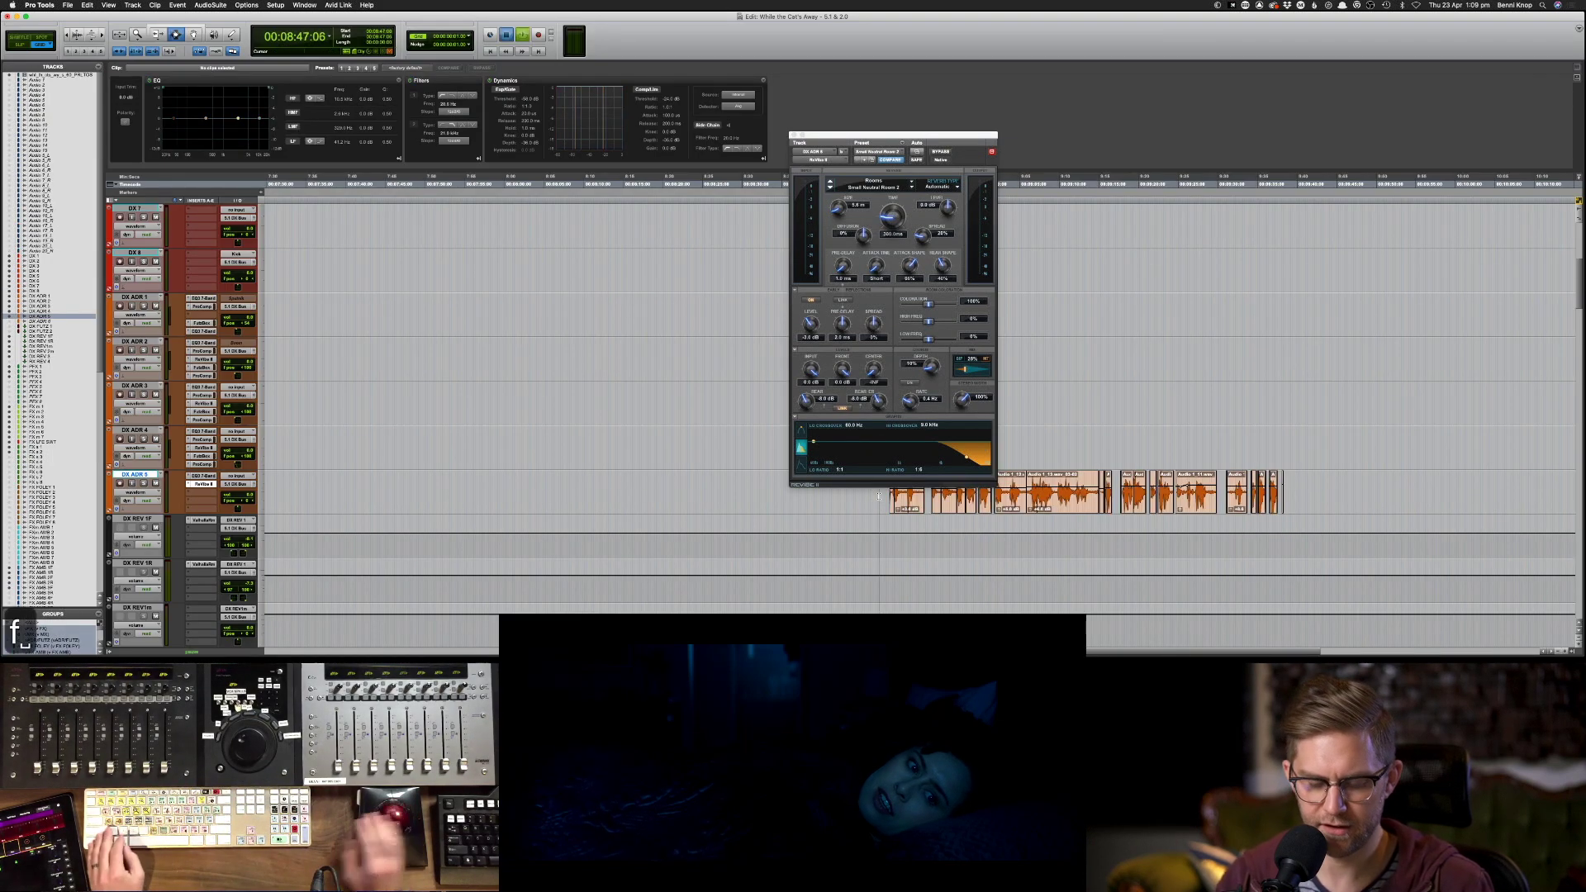
key("super+equal")
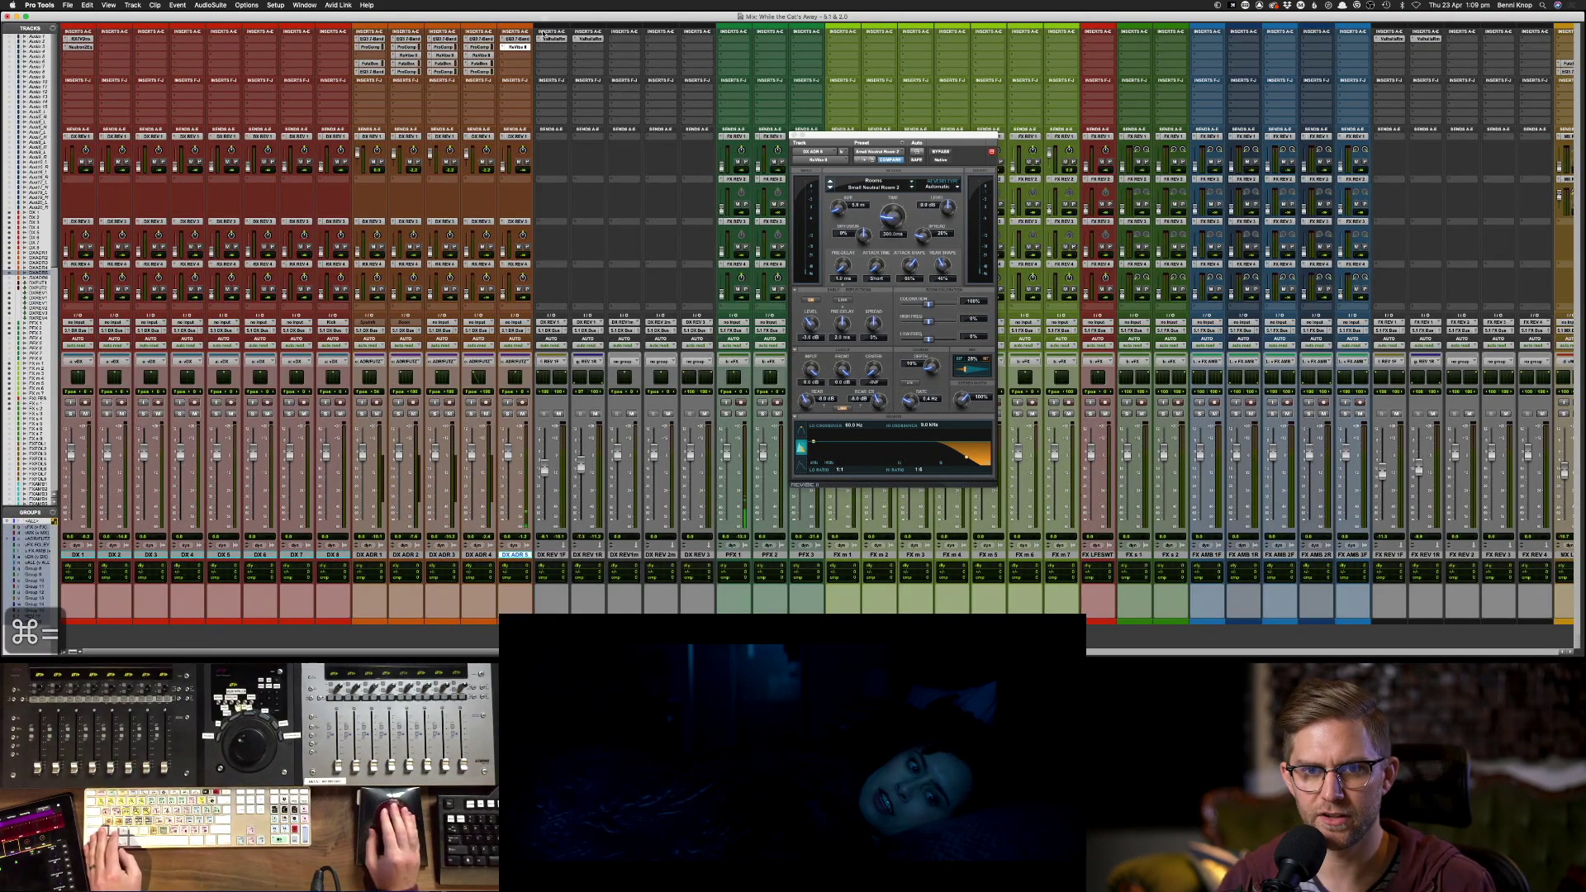
left_click(516, 39)
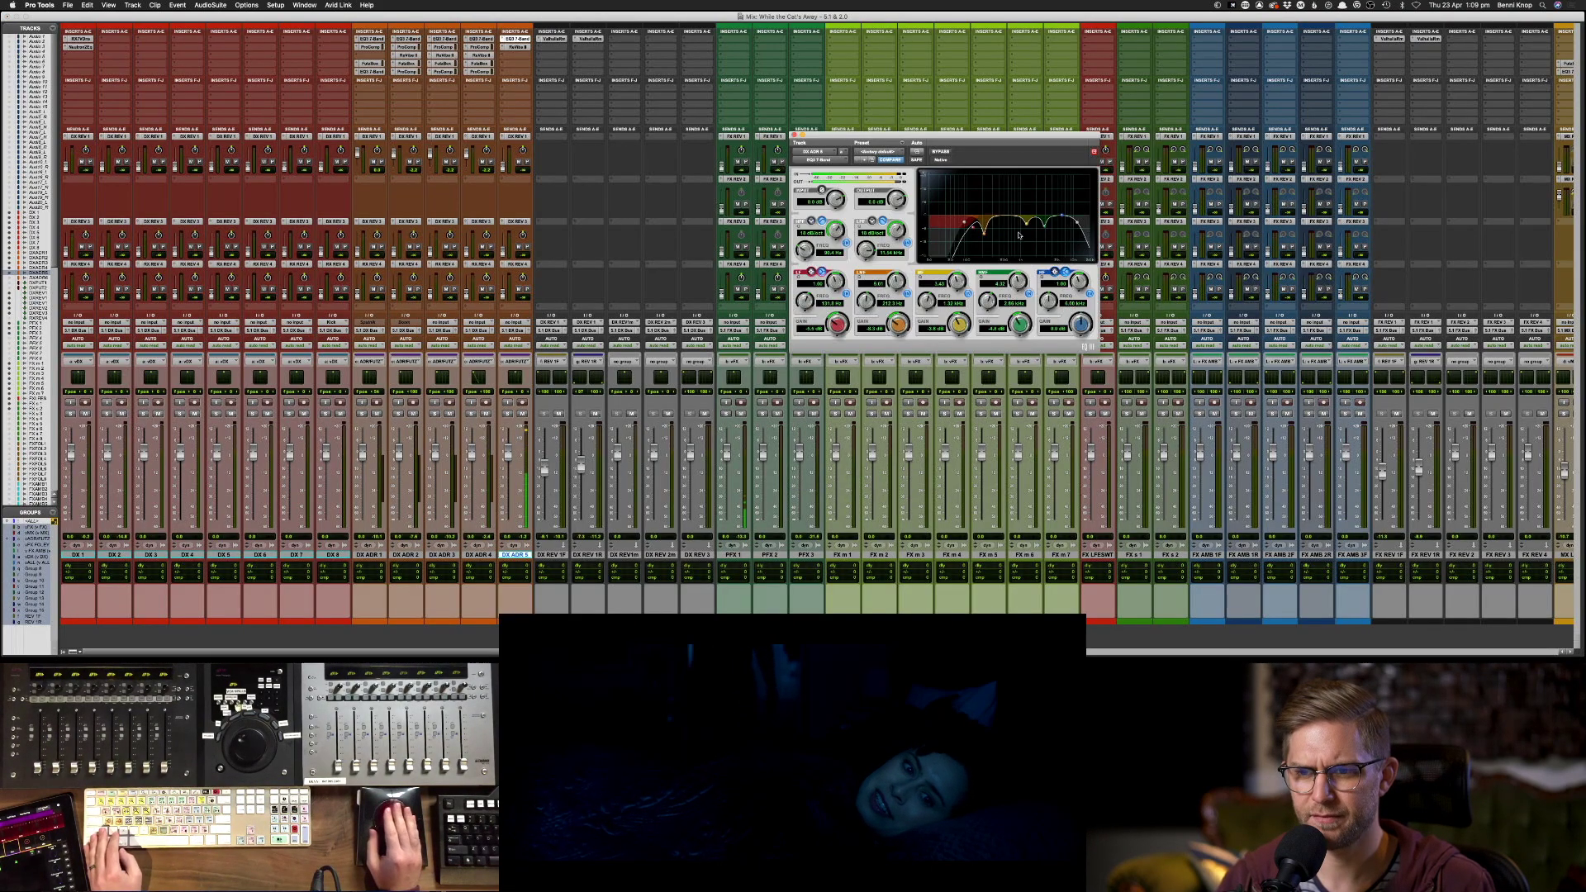
mouse_move(985, 237)
left_mouse_down()
mouse_move(991, 183)
mouse_move(985, 227)
left_mouse_up()
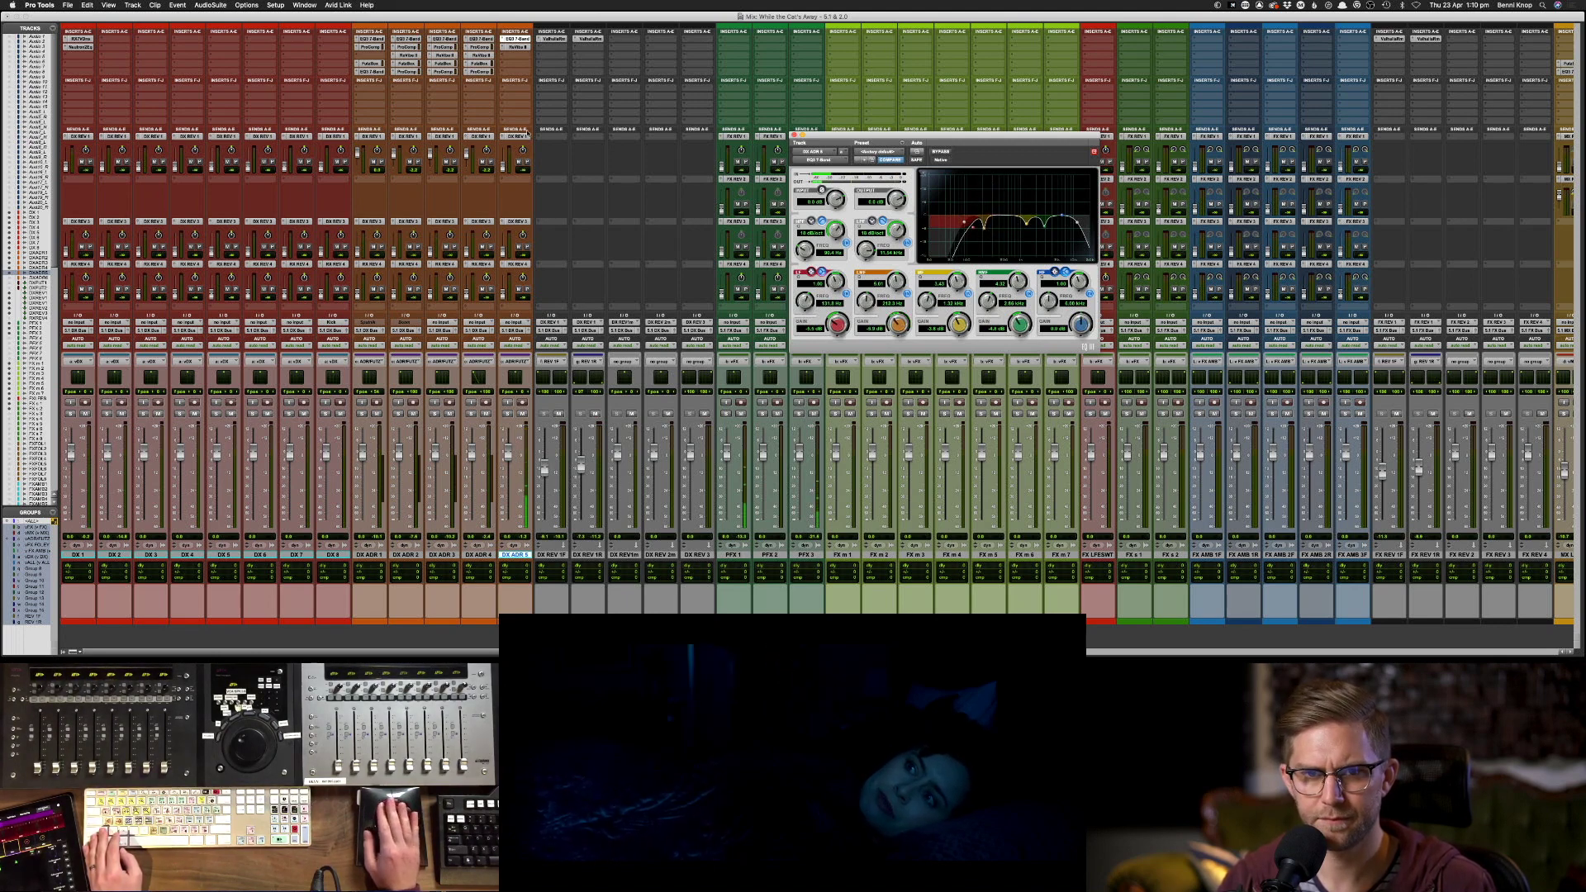
left_click(516, 46)
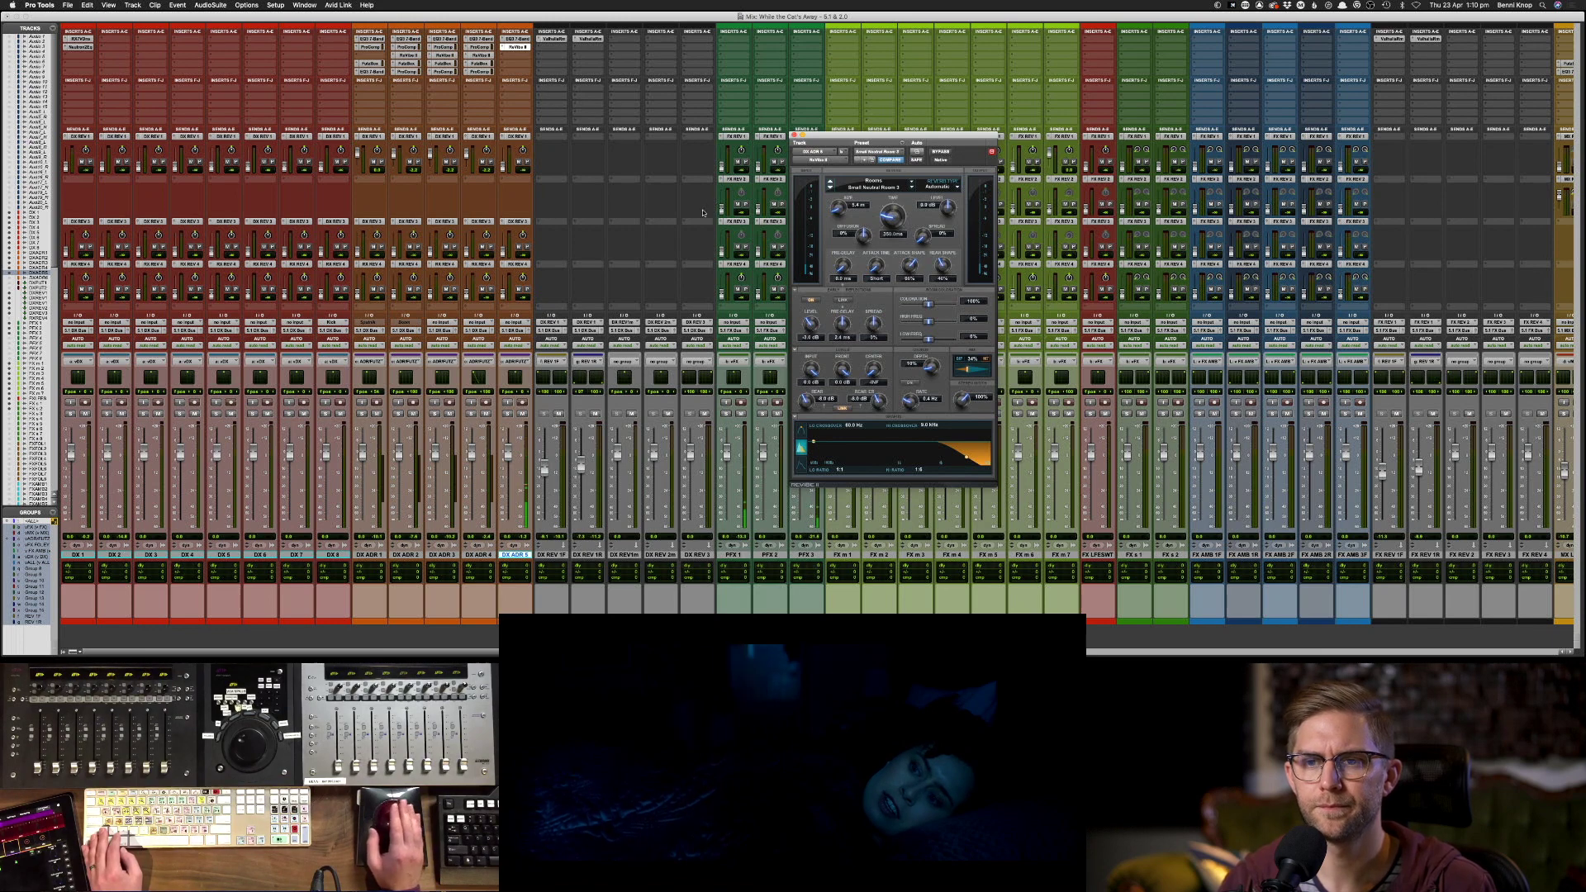
left_click(794, 134)
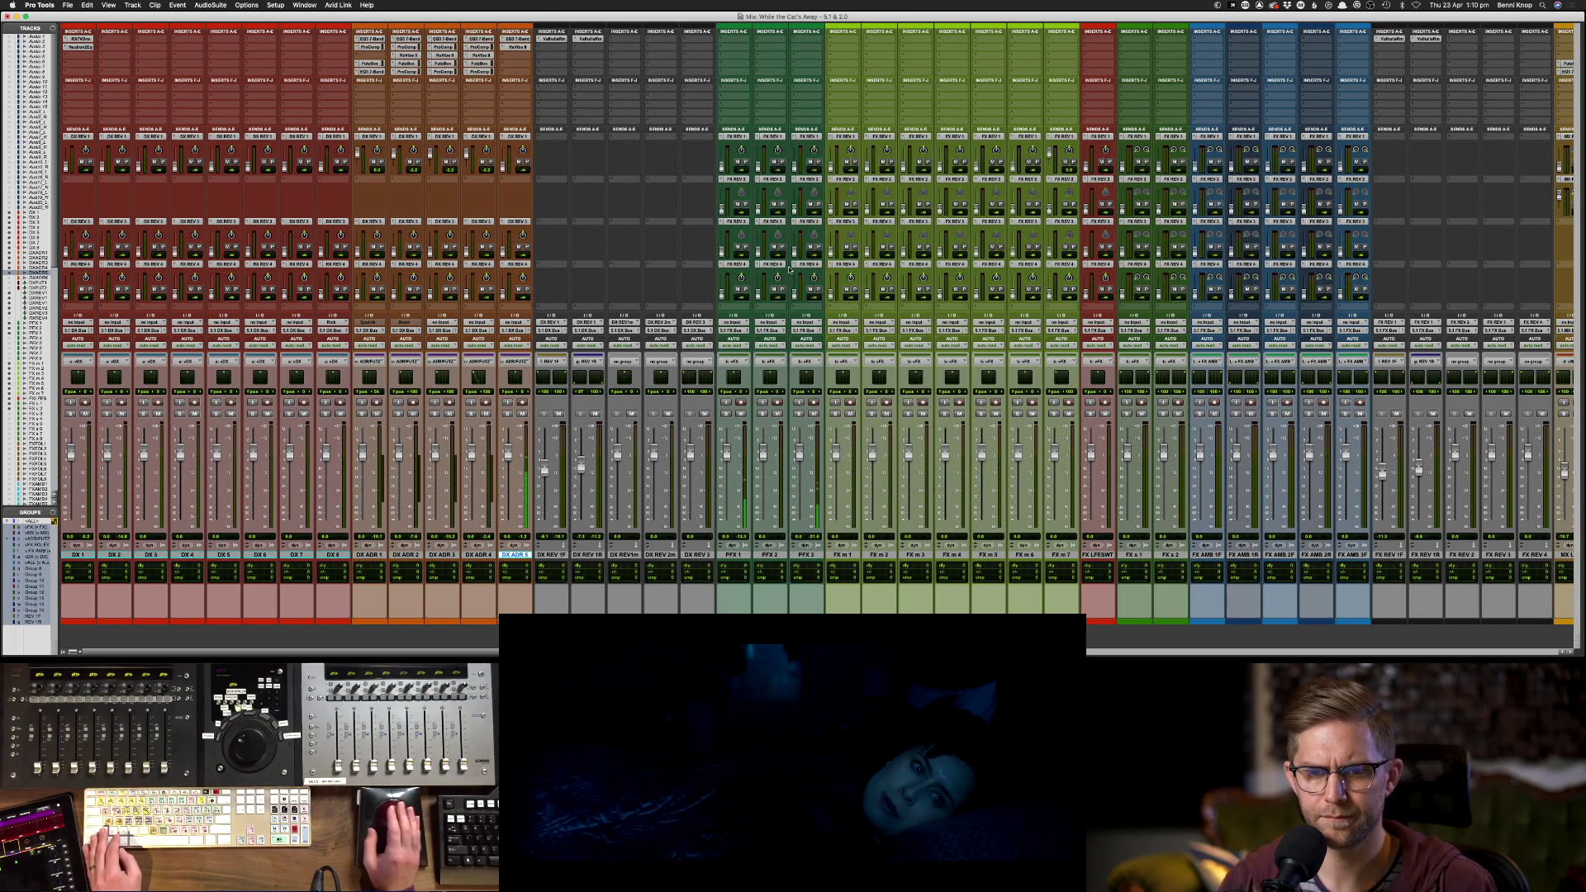
- Adjust the clip gain of individual ADR clips on DX ADR 5 from about 09:20 onwards during playback
key("super+equal")
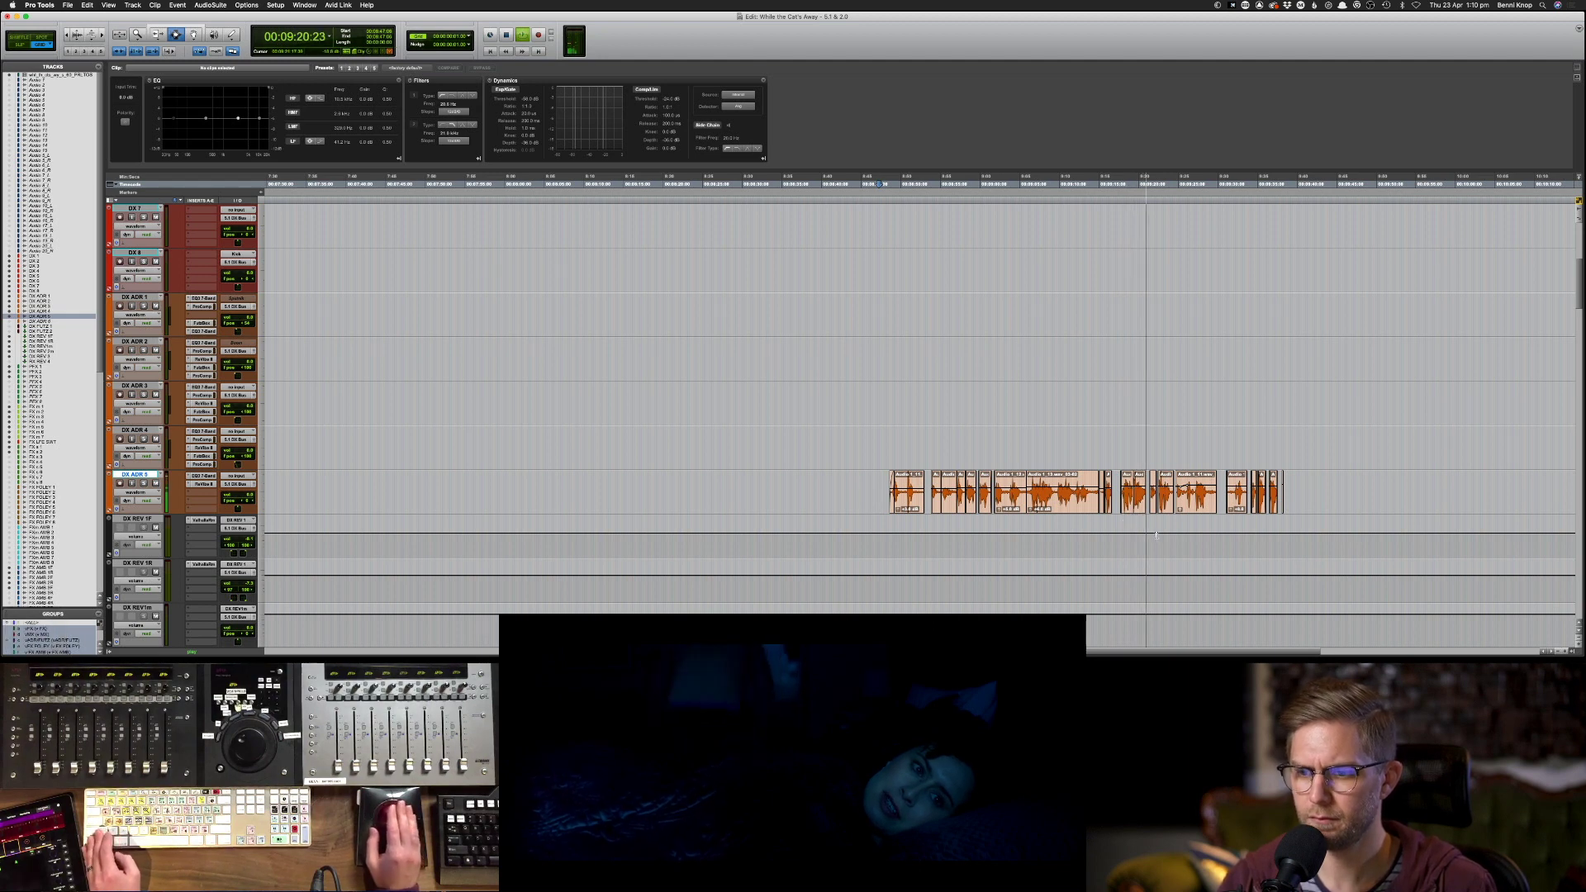
left_click(1135, 501)
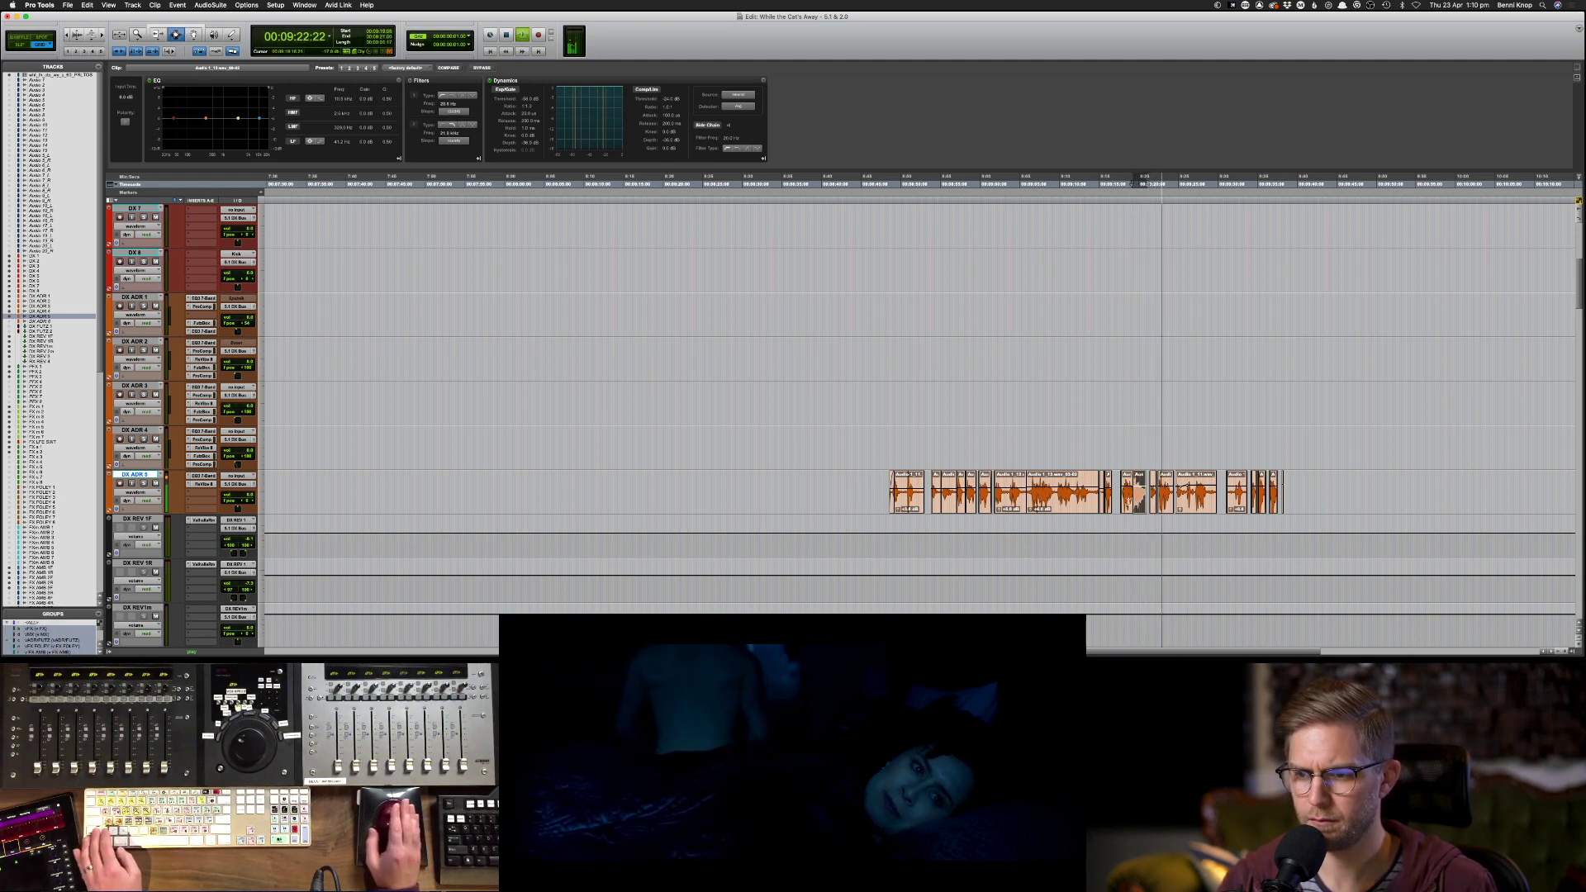
left_click(1165, 500)
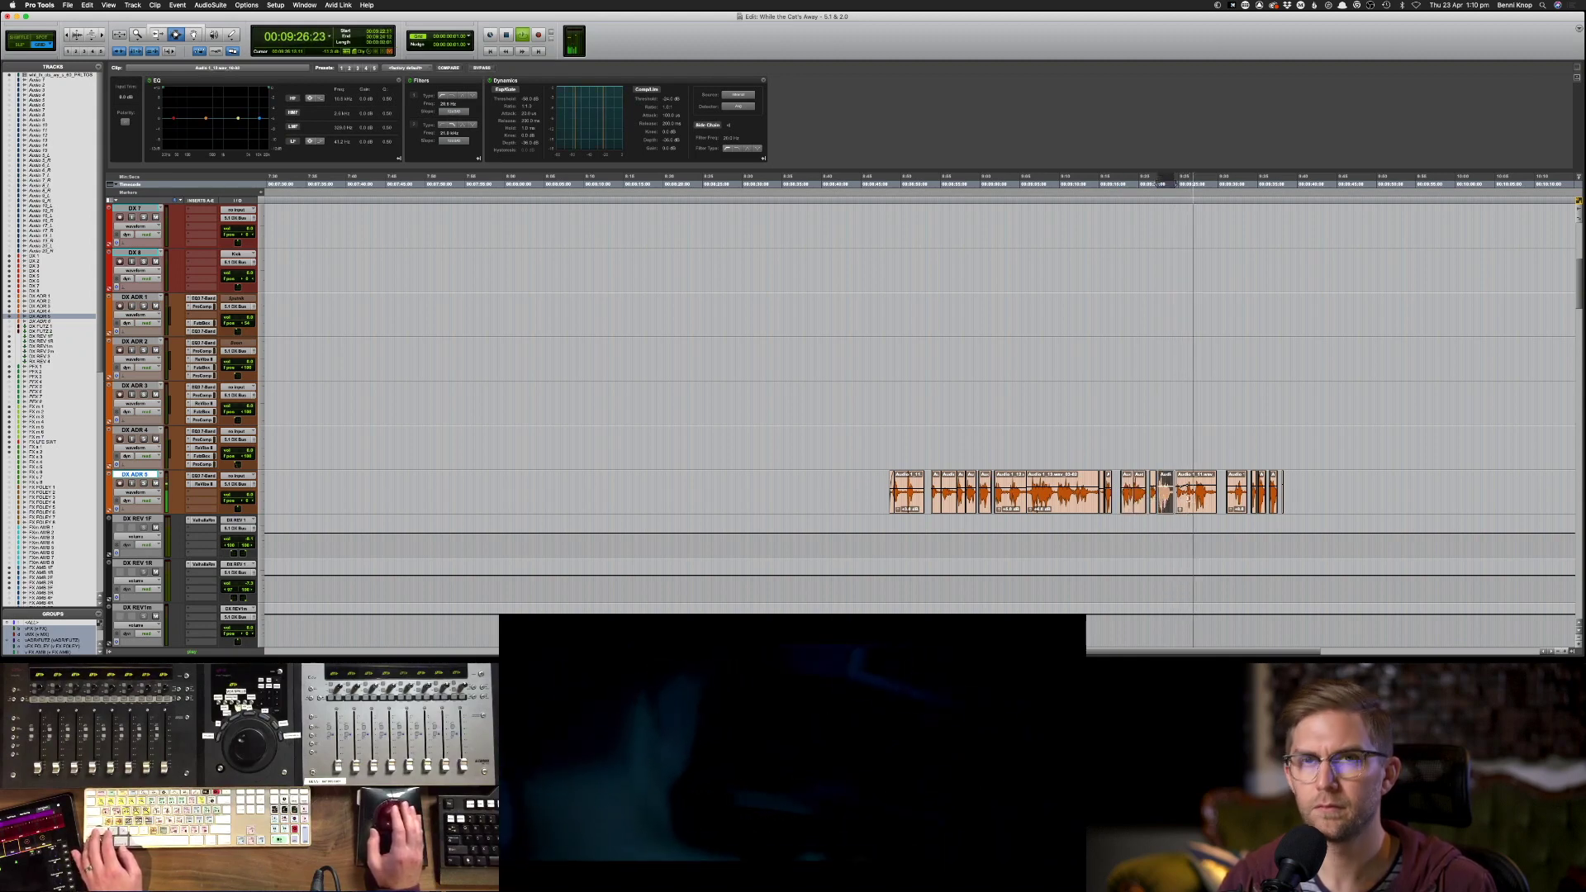
left_click(1216, 500)
left_click(1199, 501)
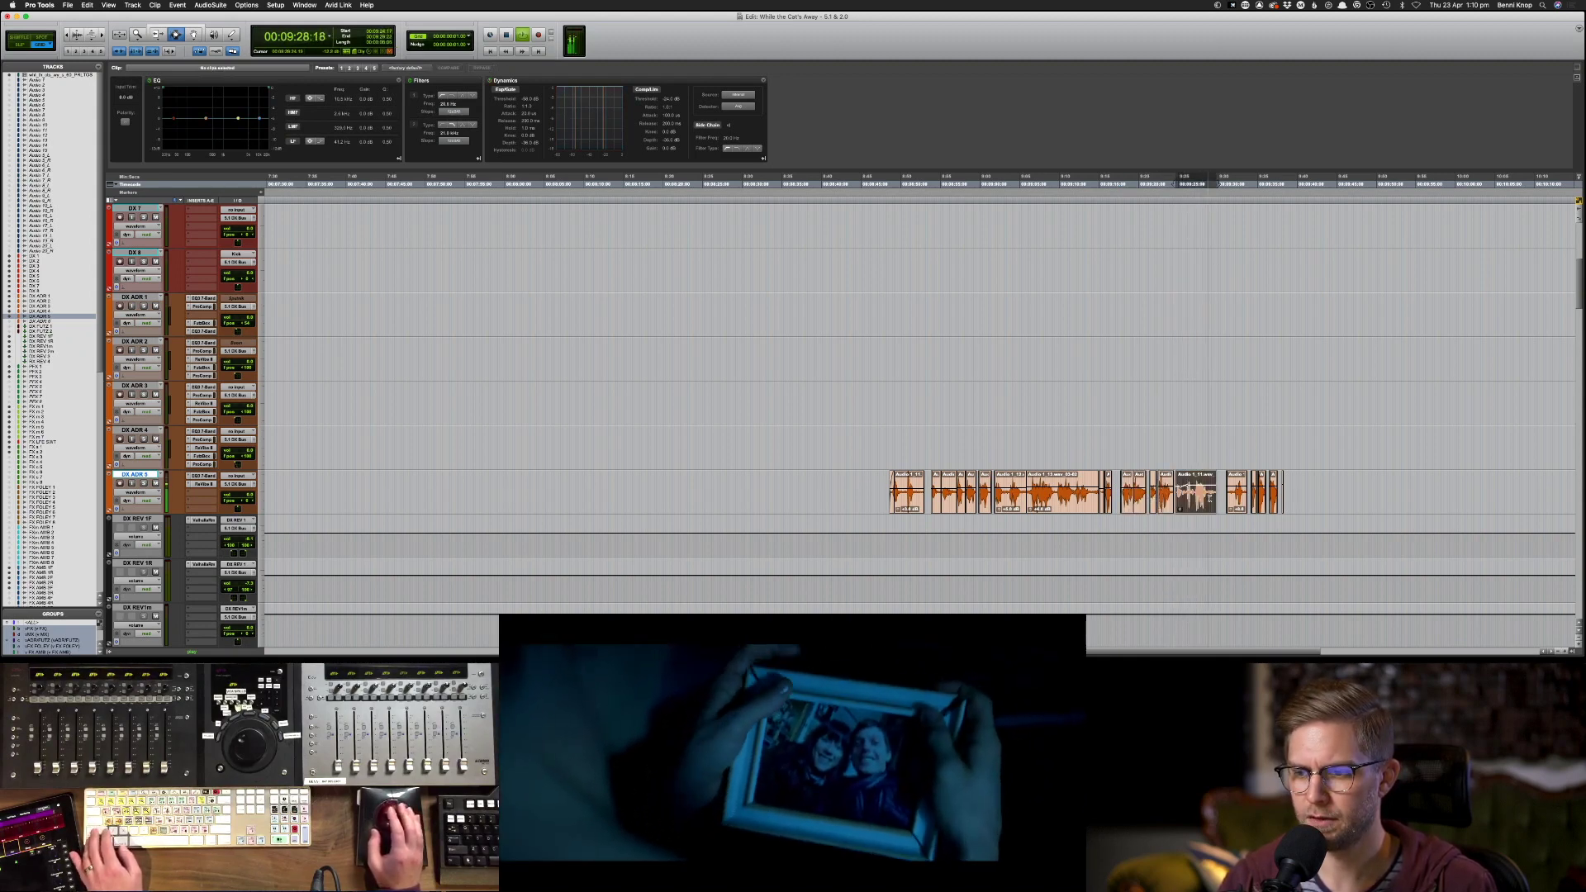
- Adjust the clip gain of the final PFX 2 clips and select the scene's clips across PFX 1 to PFX 3
scroll(1199, 503, "down", 5)
scroll(1198, 503, "down", 4)
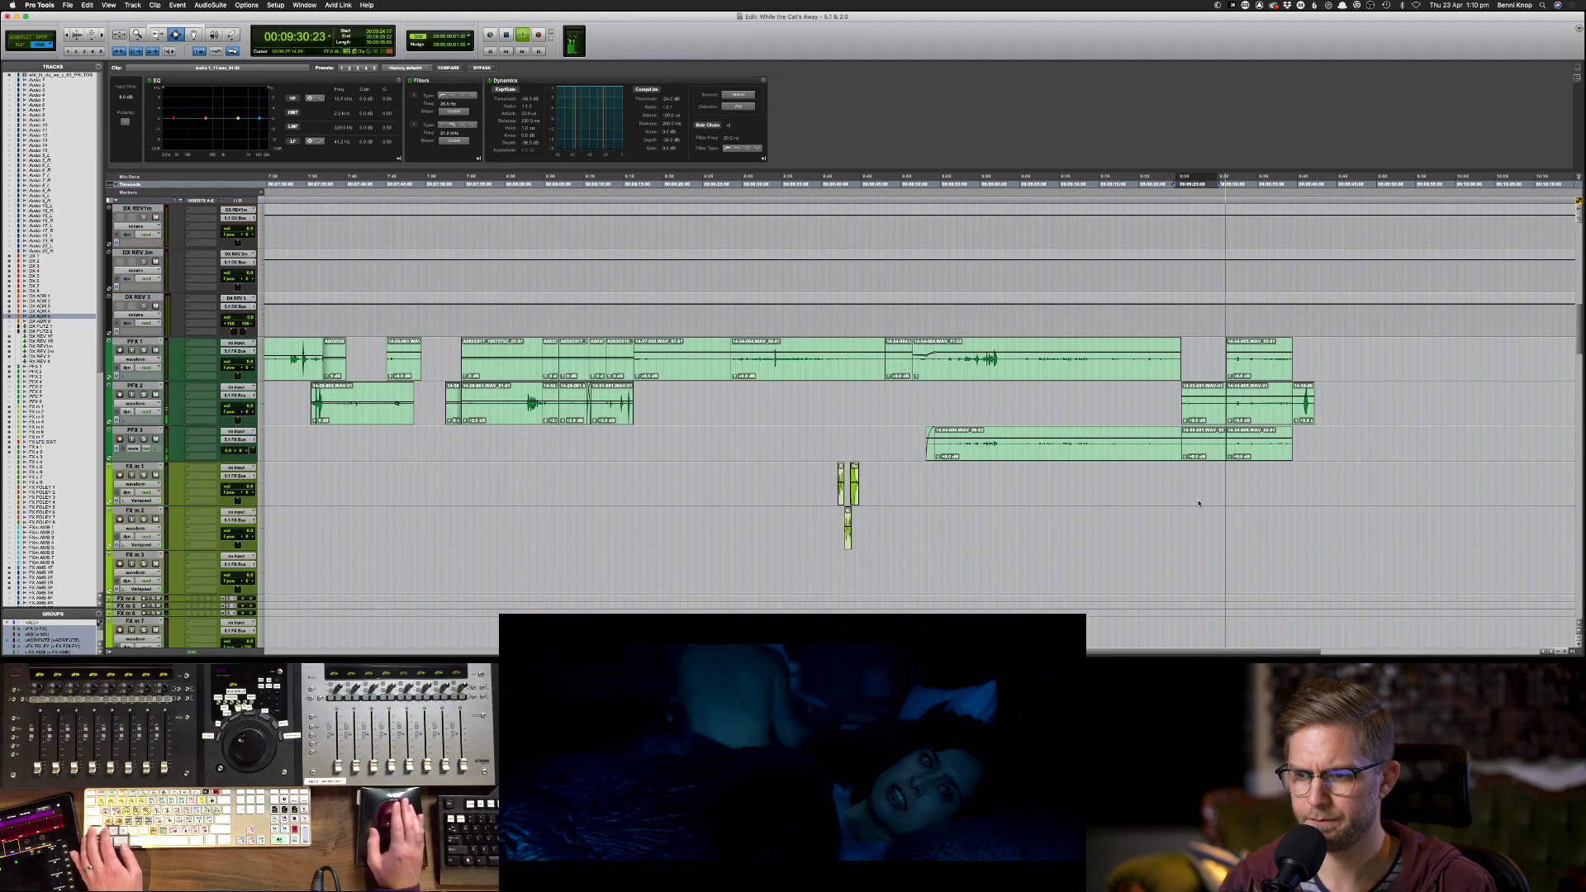
left_click(1202, 405)
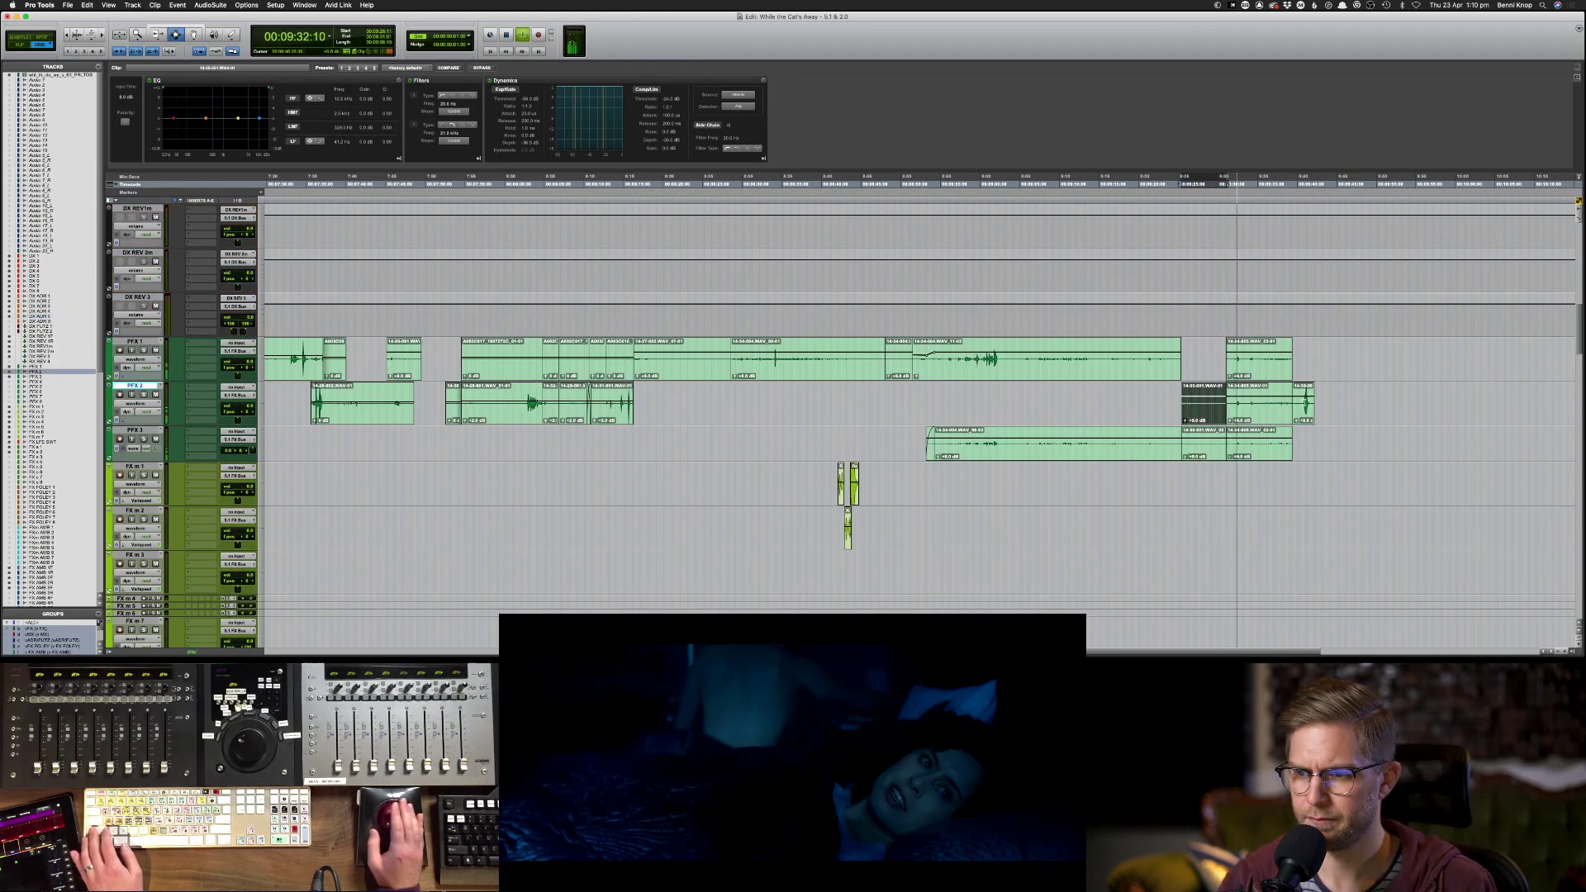
left_click(1258, 405)
left_click(1203, 405, "shift")
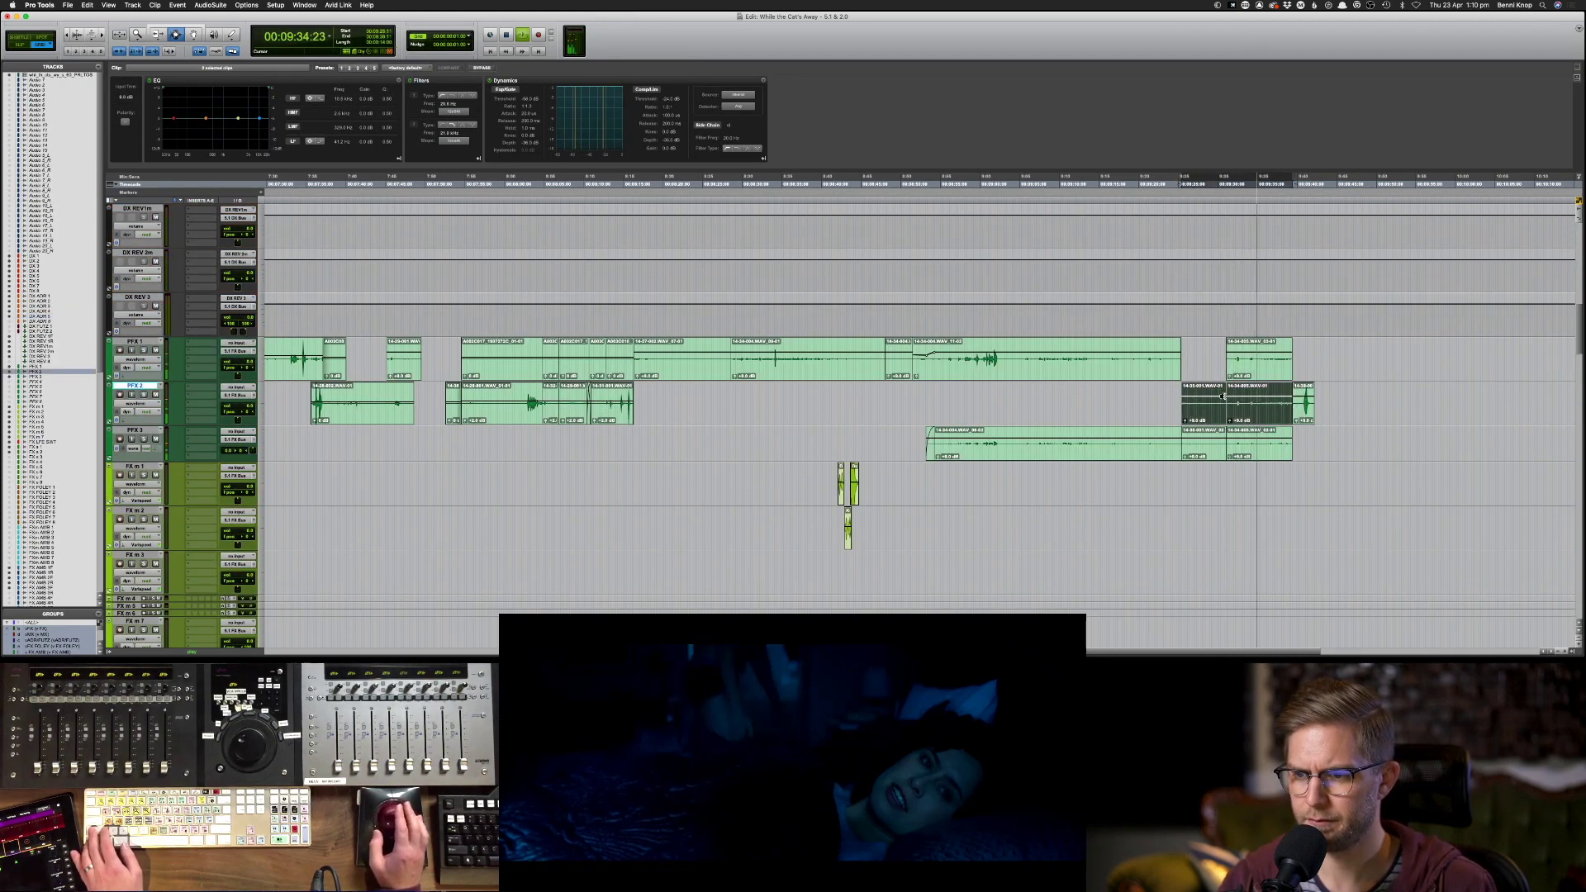
left_click_drag(1309, 364, 446, 438)
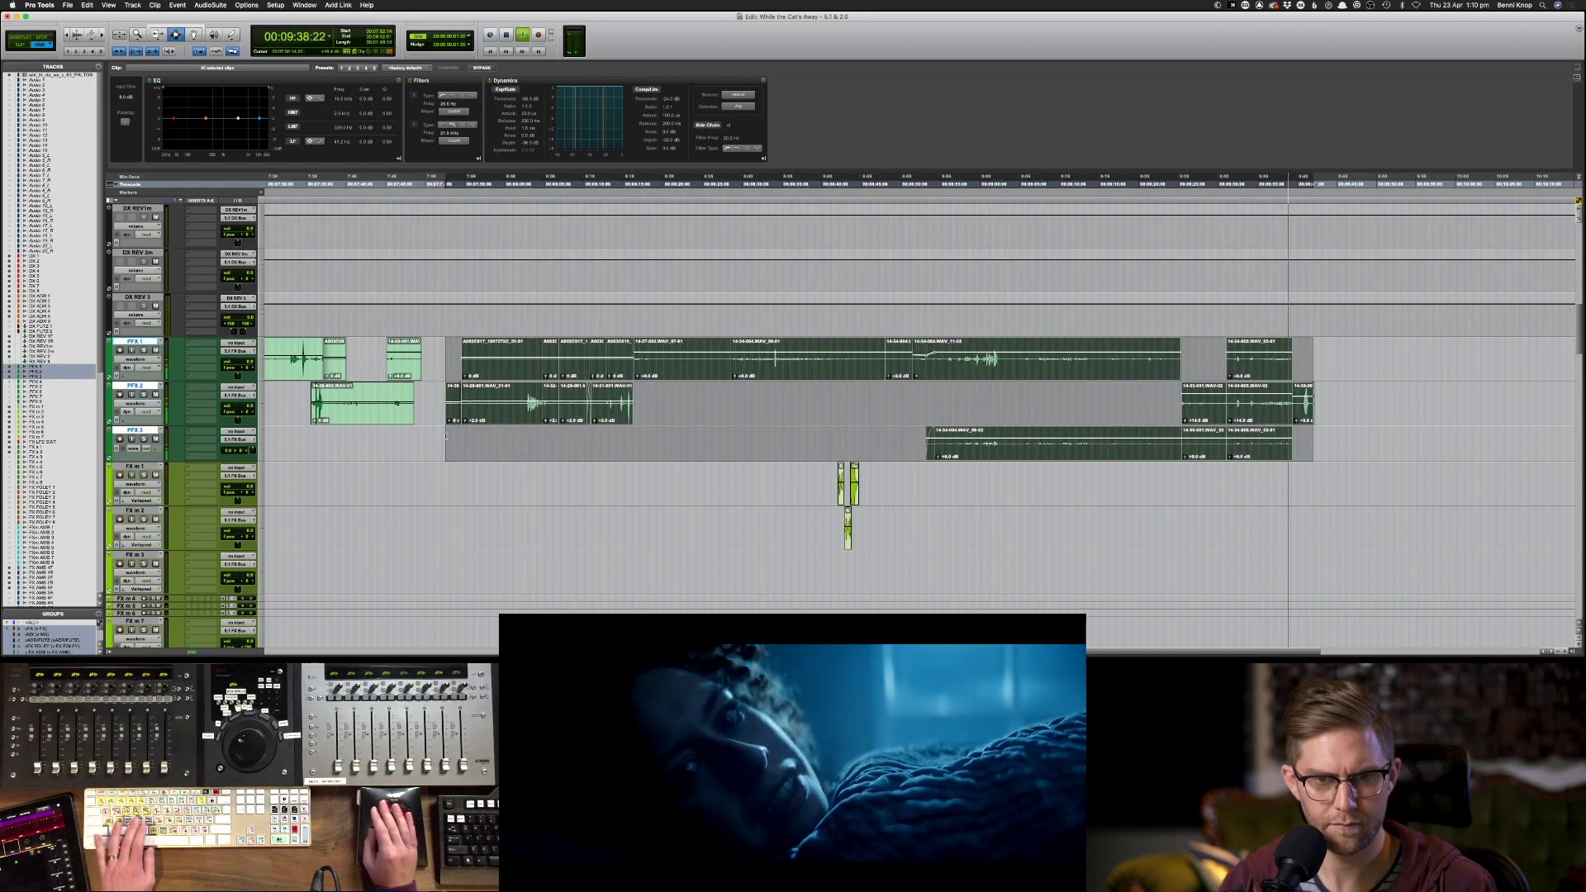
left_click(460, 442)
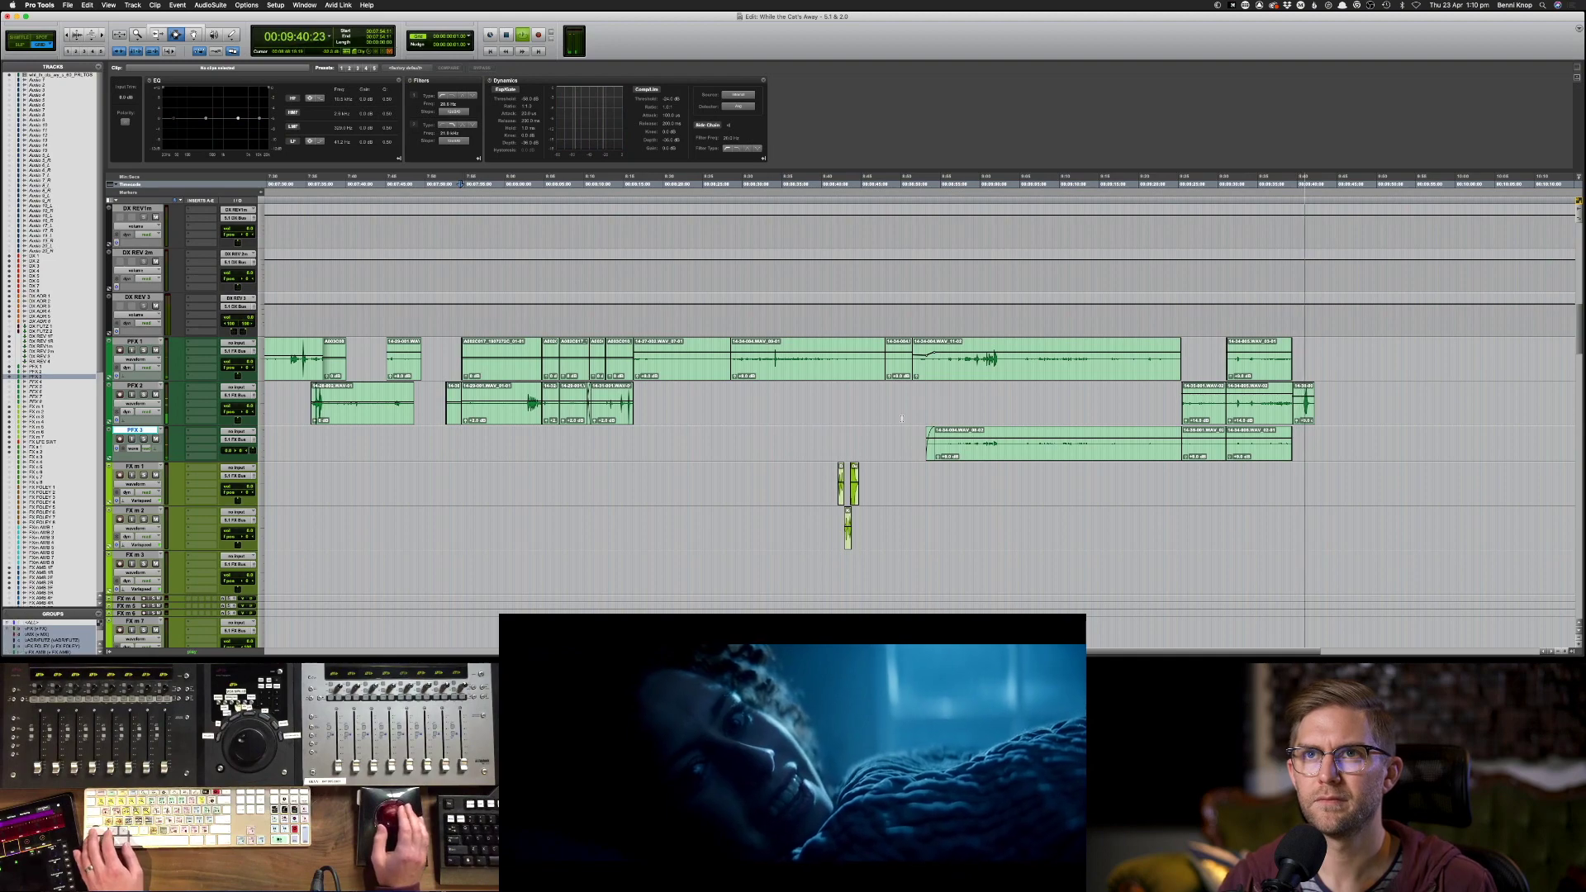
scroll(902, 420, "up", 7)
scroll(902, 420, "up", 8)
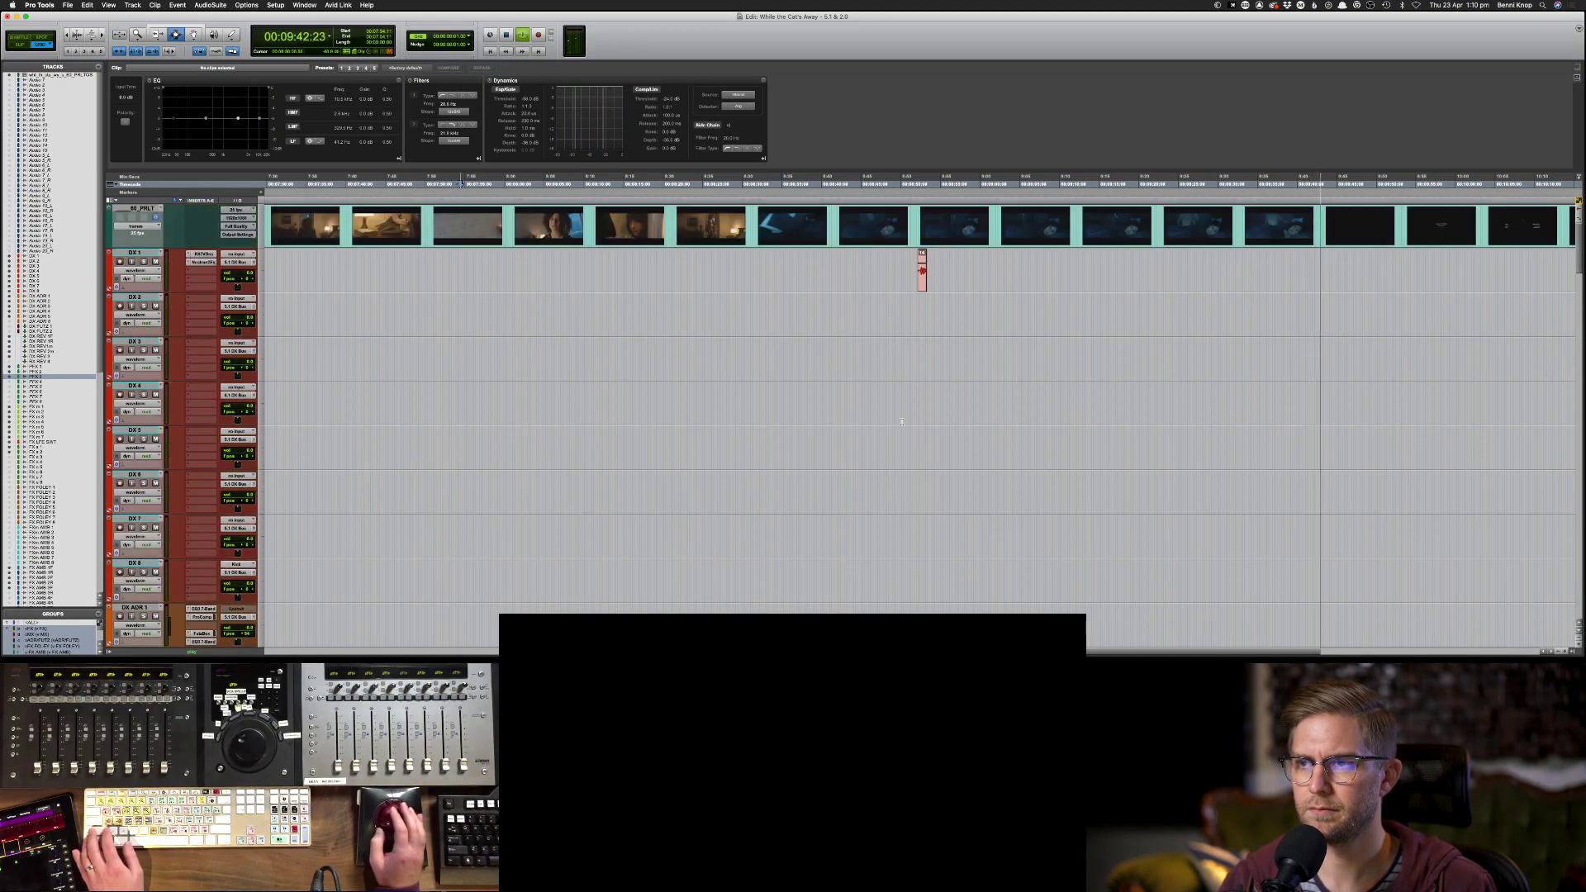
- Play the scene from its first line and lower the first ADR clip's gain on DX ADR 5 by three nudges
scroll(902, 421, "down", 9)
left_click(882, 445)
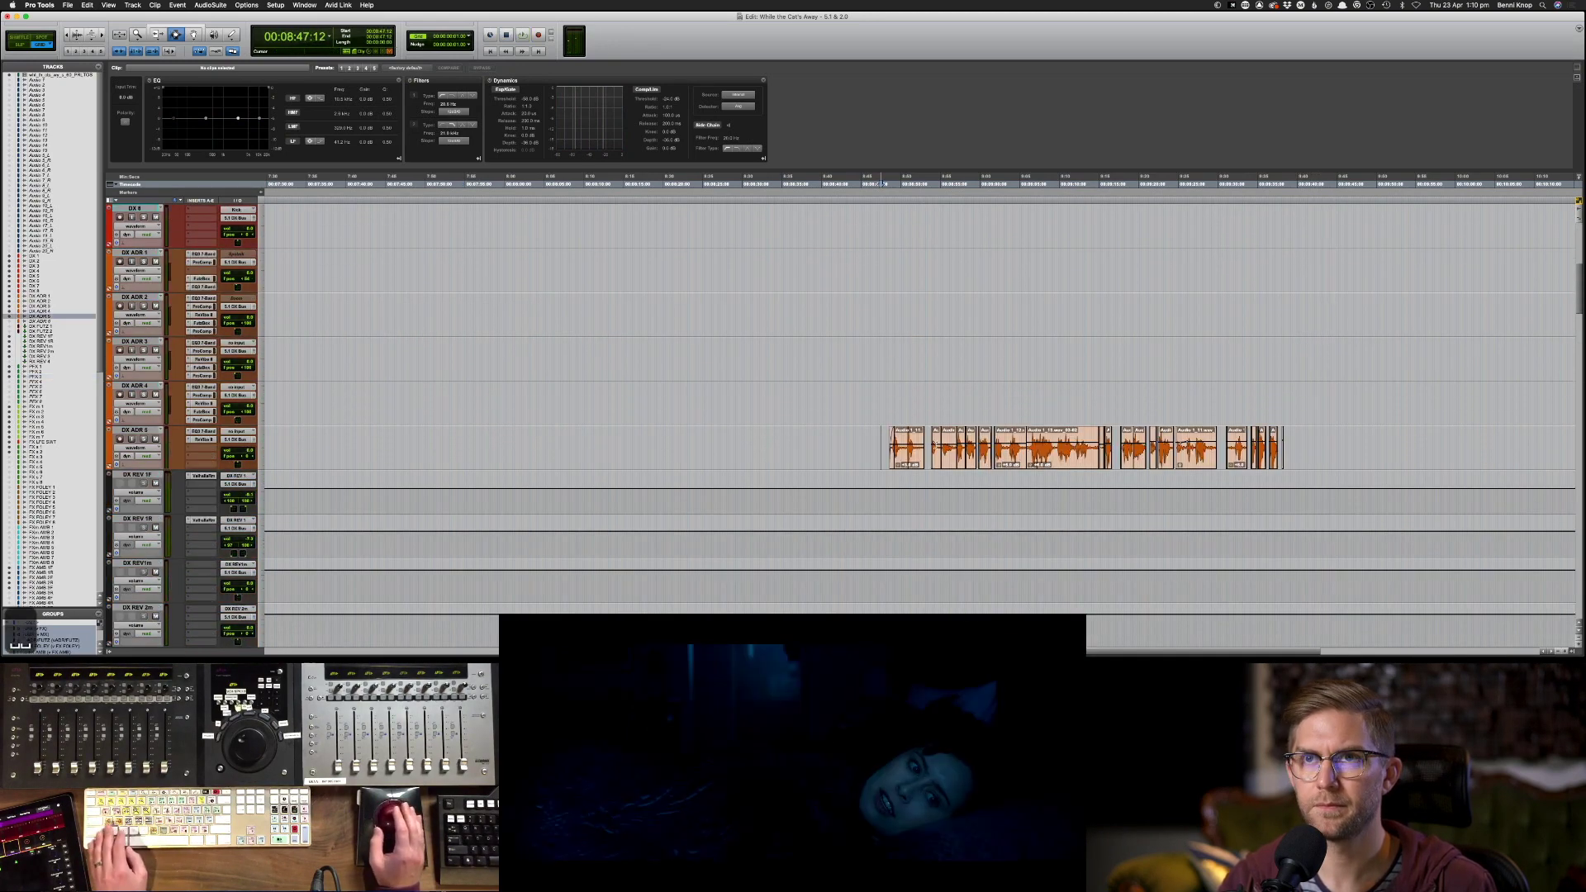
key("g")
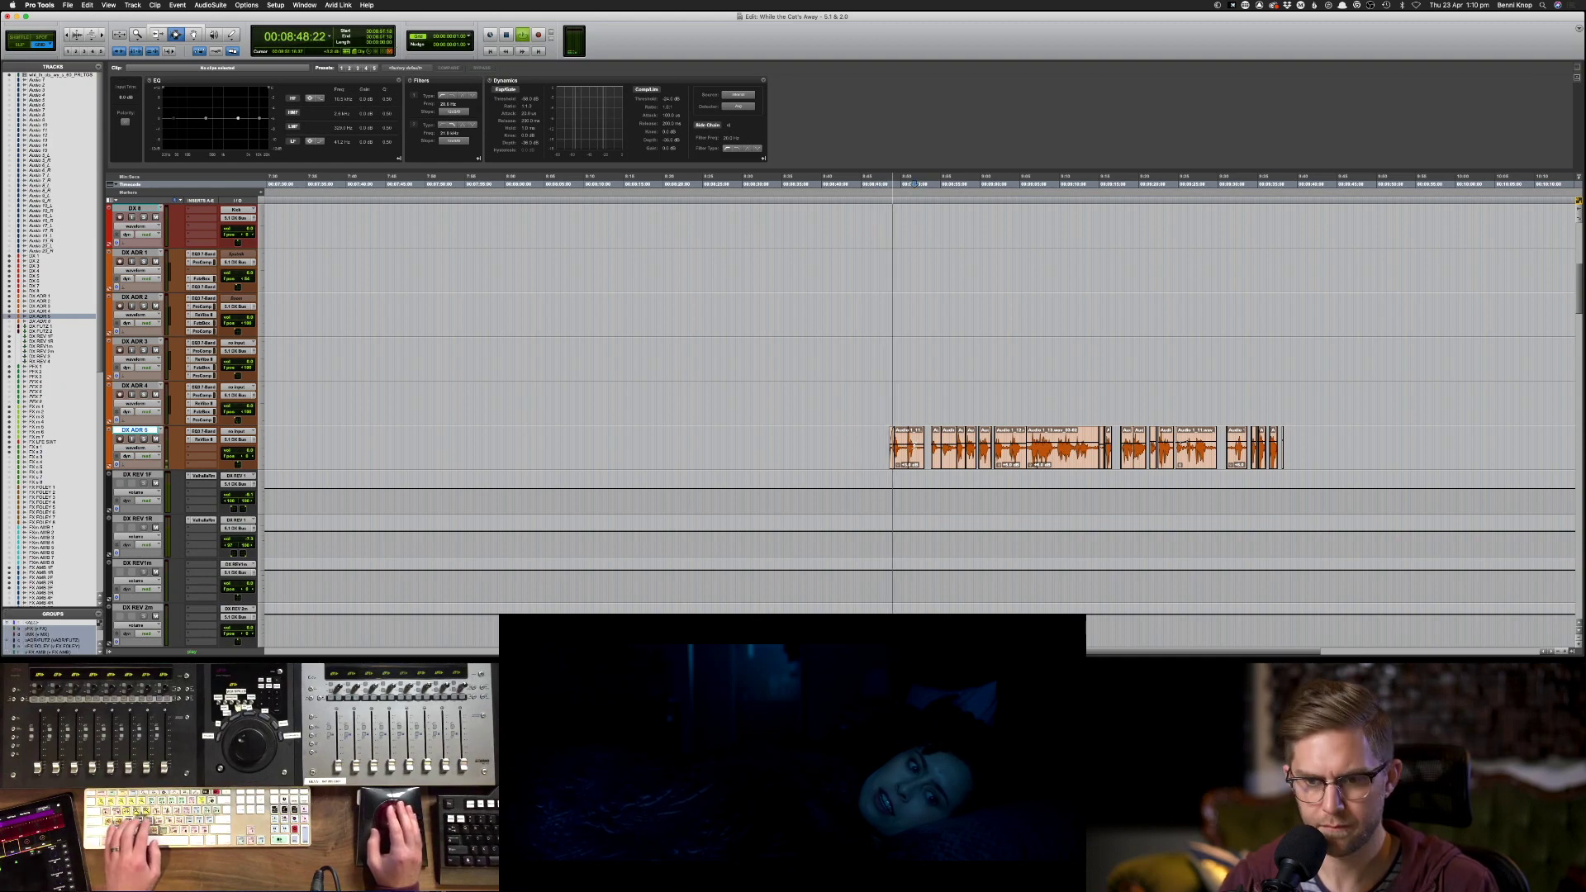
key("shift+Tab")
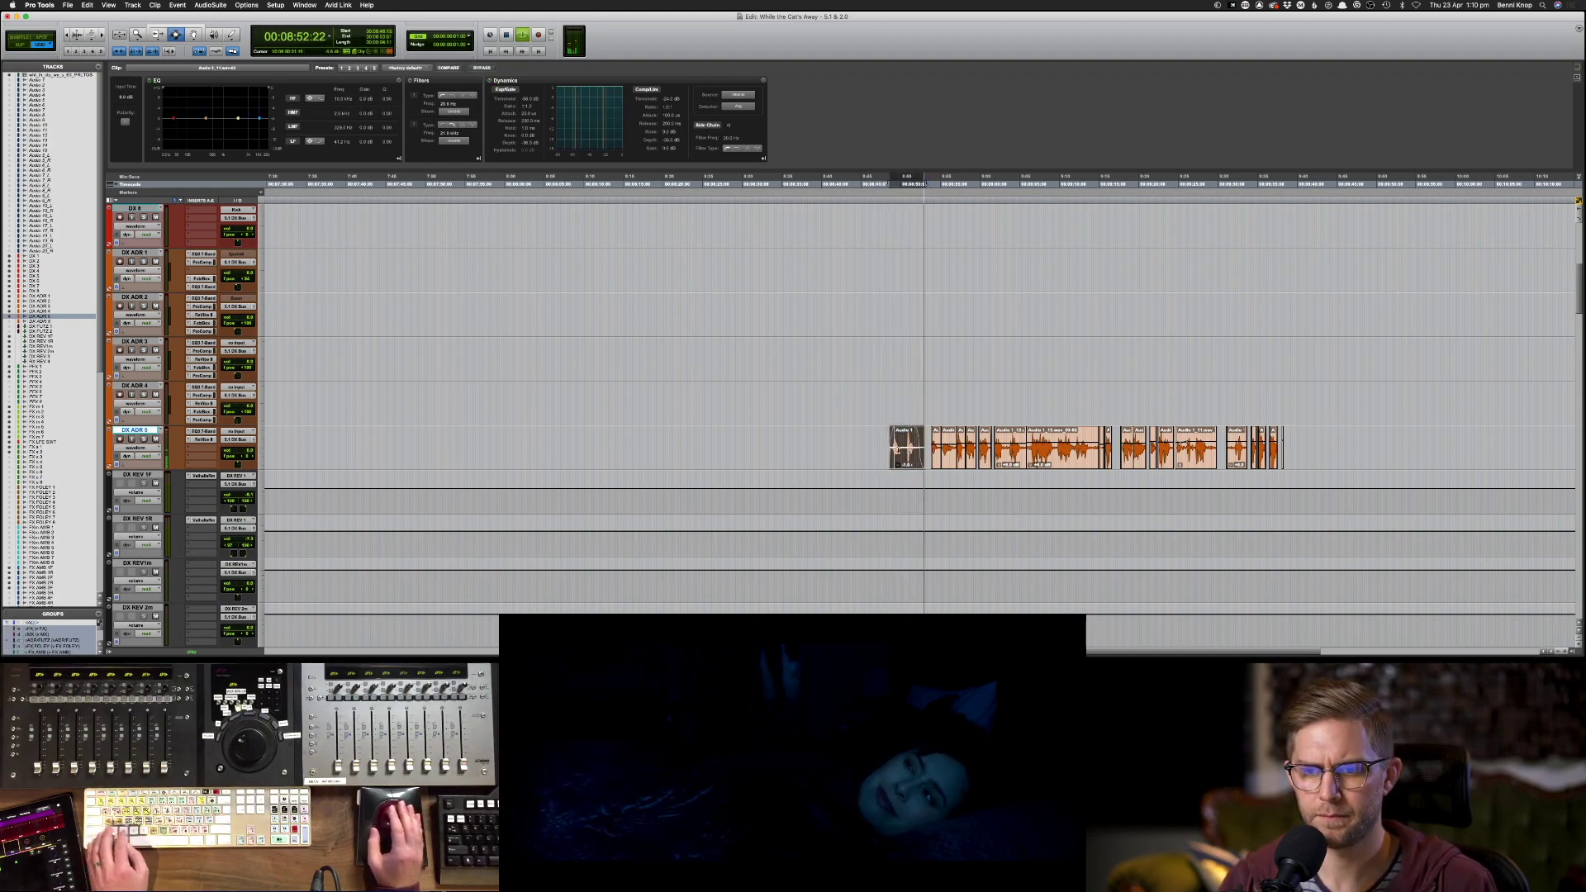
key("ctrl+shift+Down")
key("ctrl+shift+Down")
key("ctrl+shift+Down")
key("ctrl+Tab")
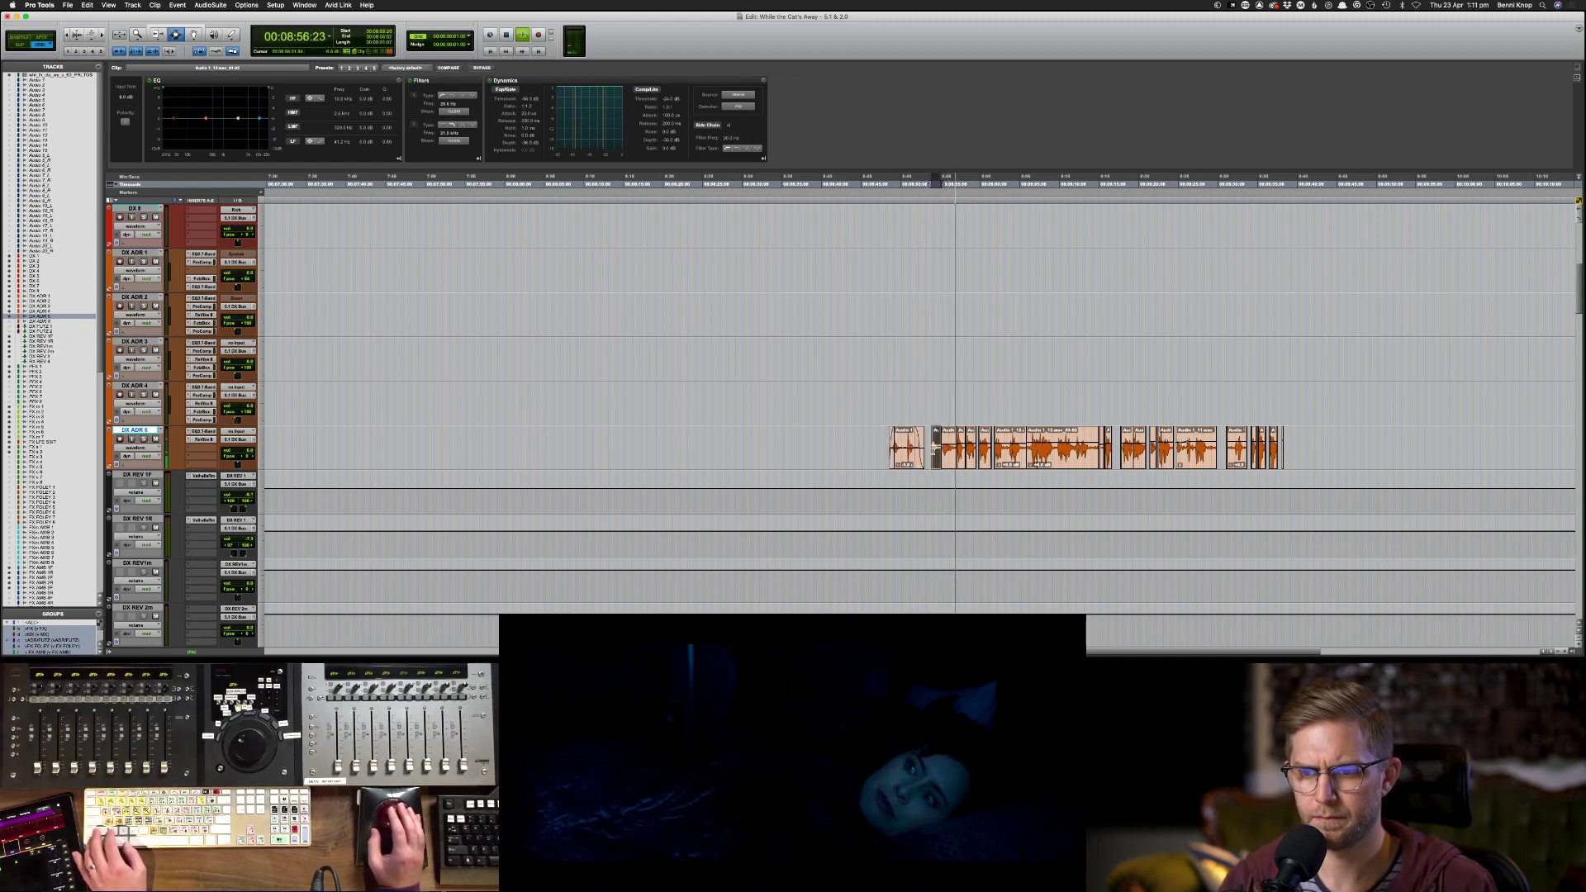
left_click(929, 450)
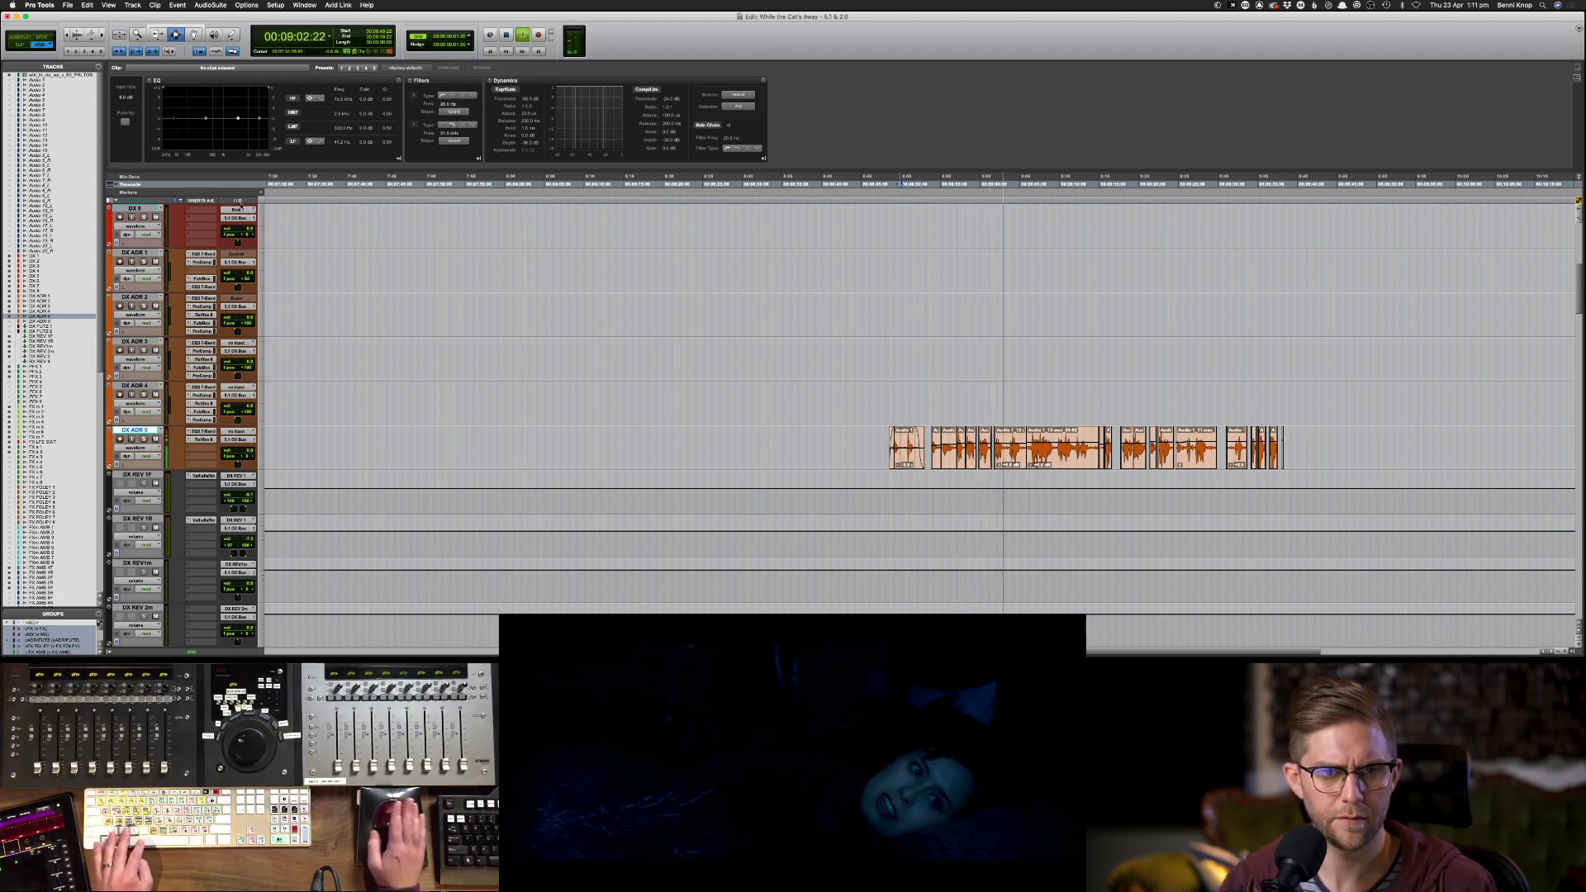
- Stop playback and show the Sends A-E column beside the tracks in the Edit window
right_click(205, 201)
key("space")
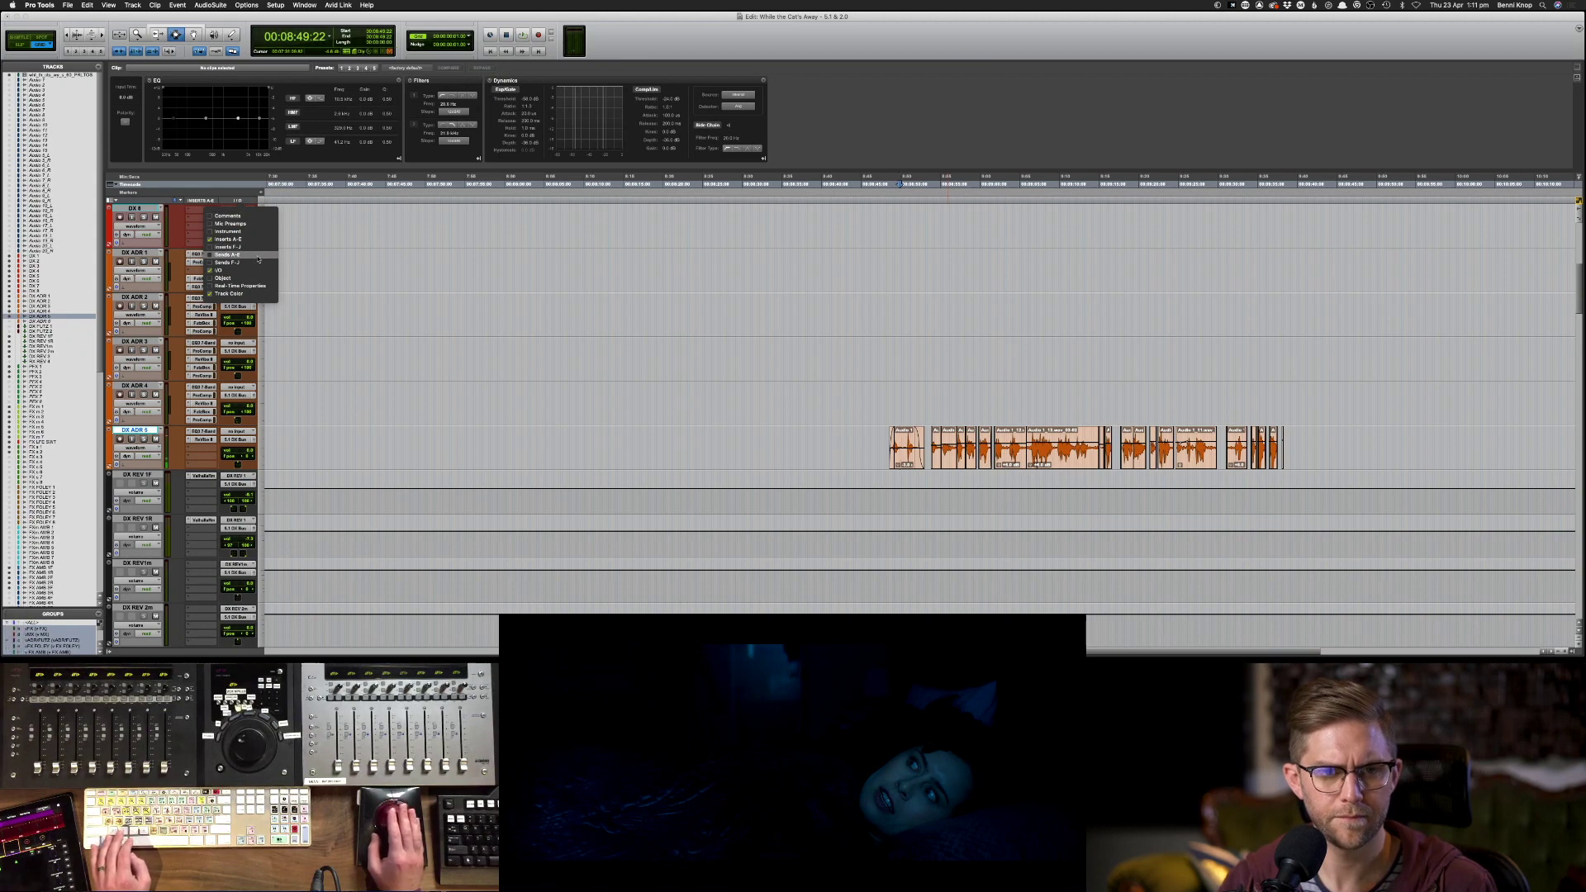
left_click(256, 256)
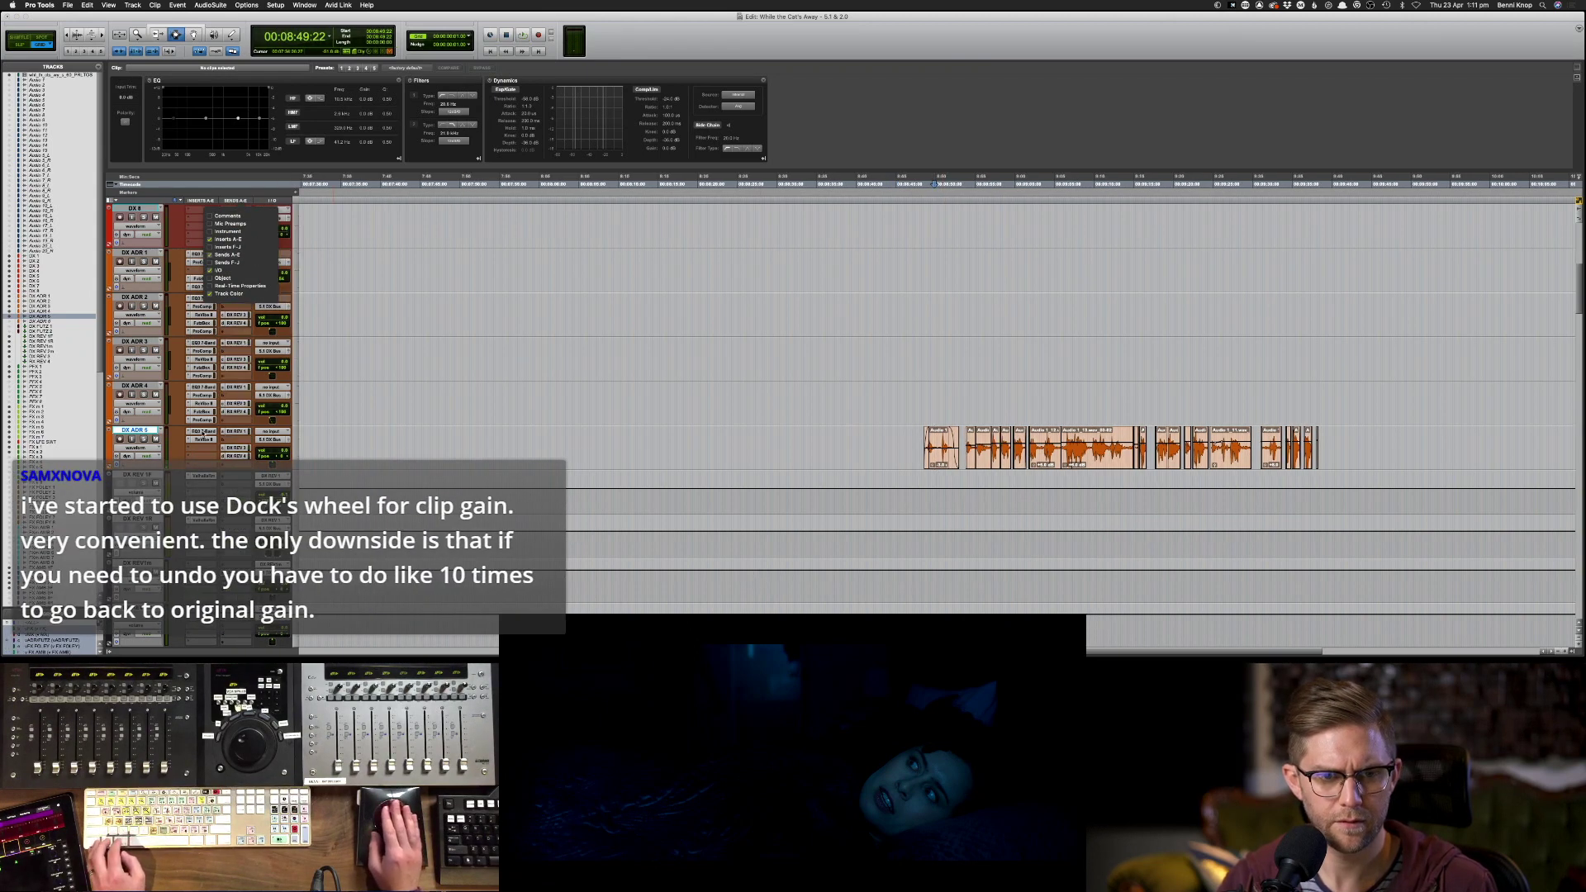
left_click(232, 431)
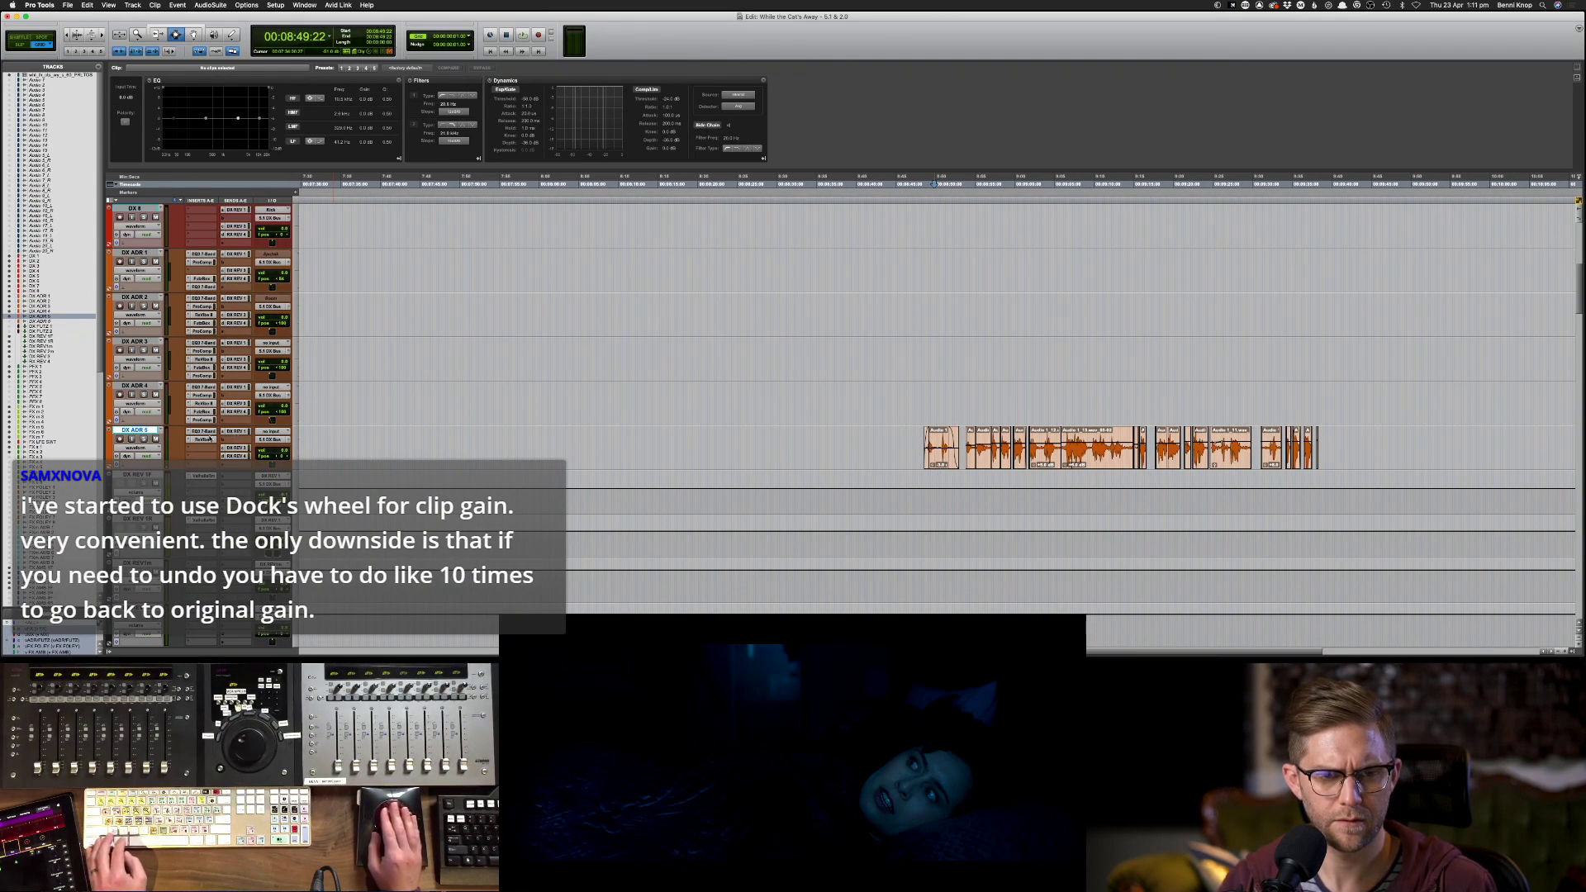
- Check the DX ADR 5 reverb during playback and raise the low-cut frequency in the track's EQ
left_click(209, 438)
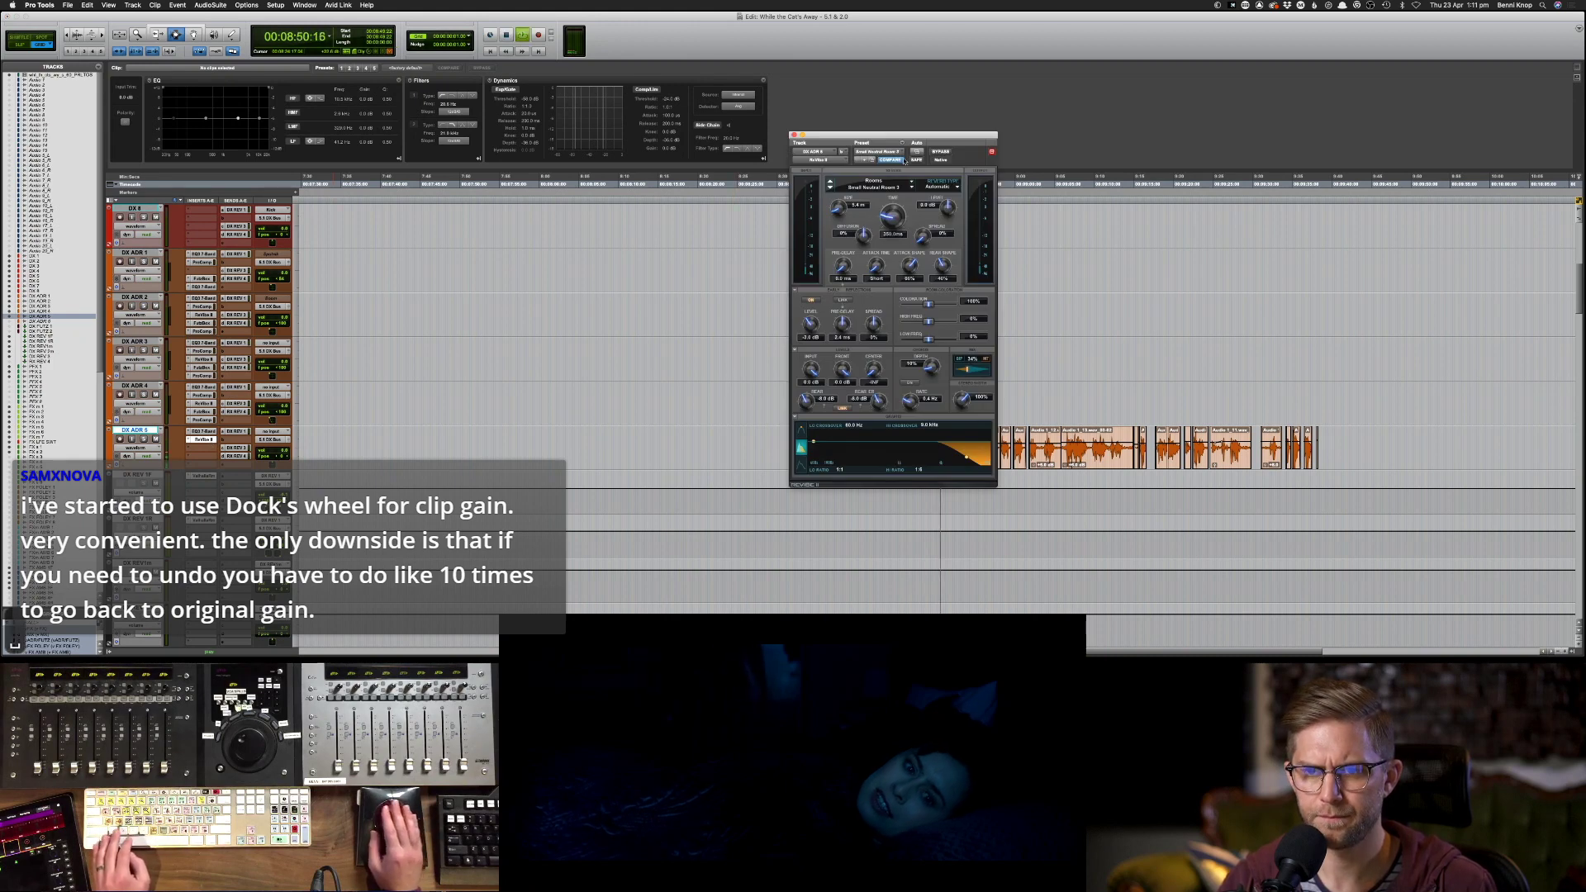
key("super+w")
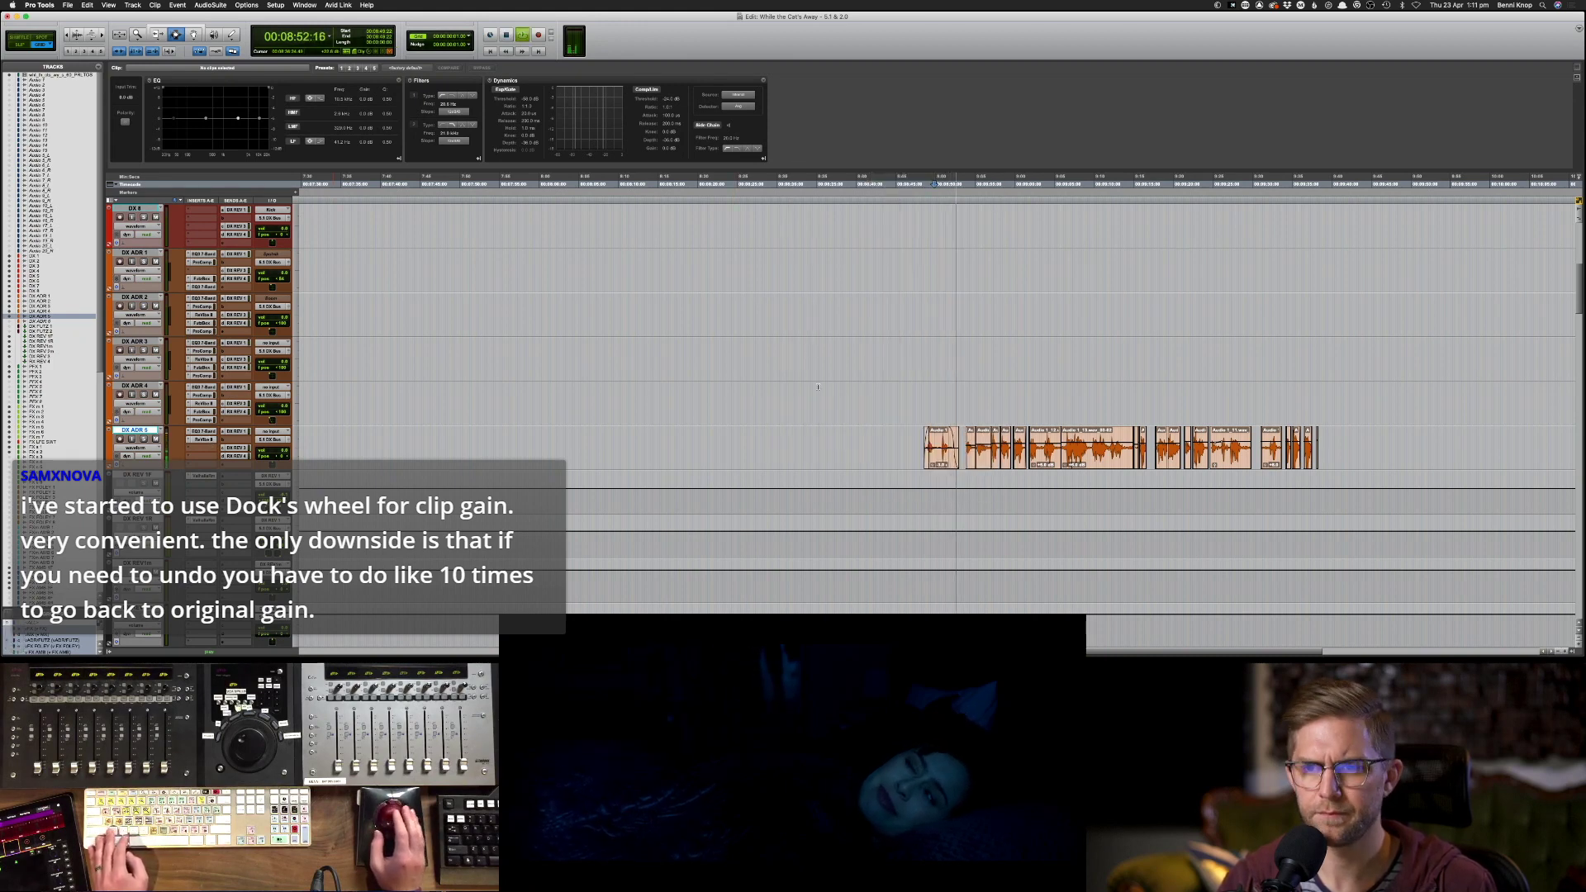
key("super+equal")
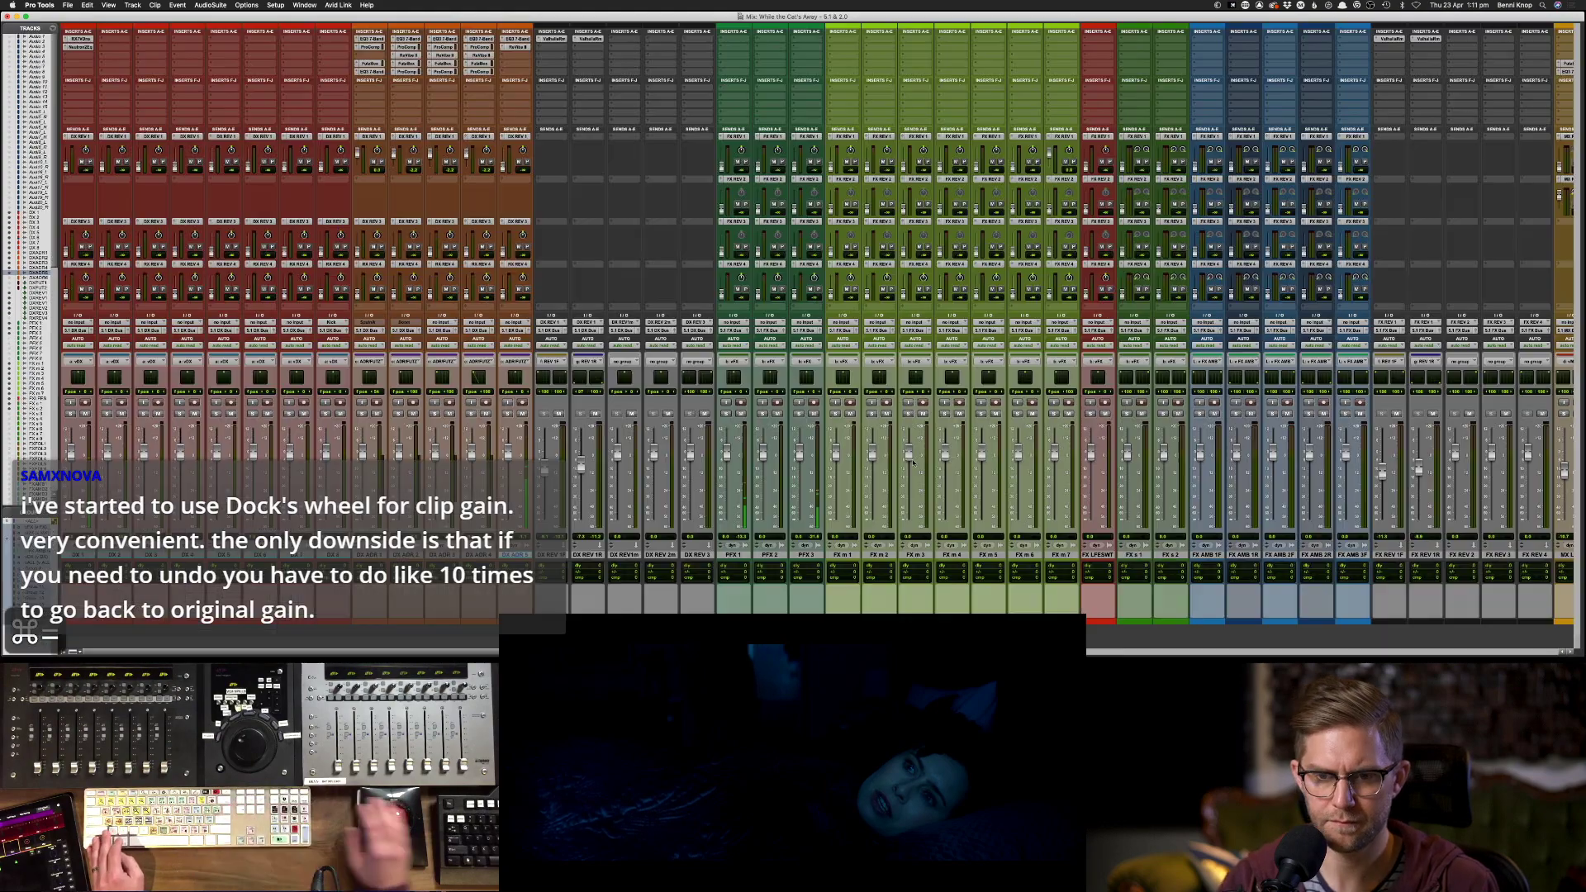
left_click(516, 47)
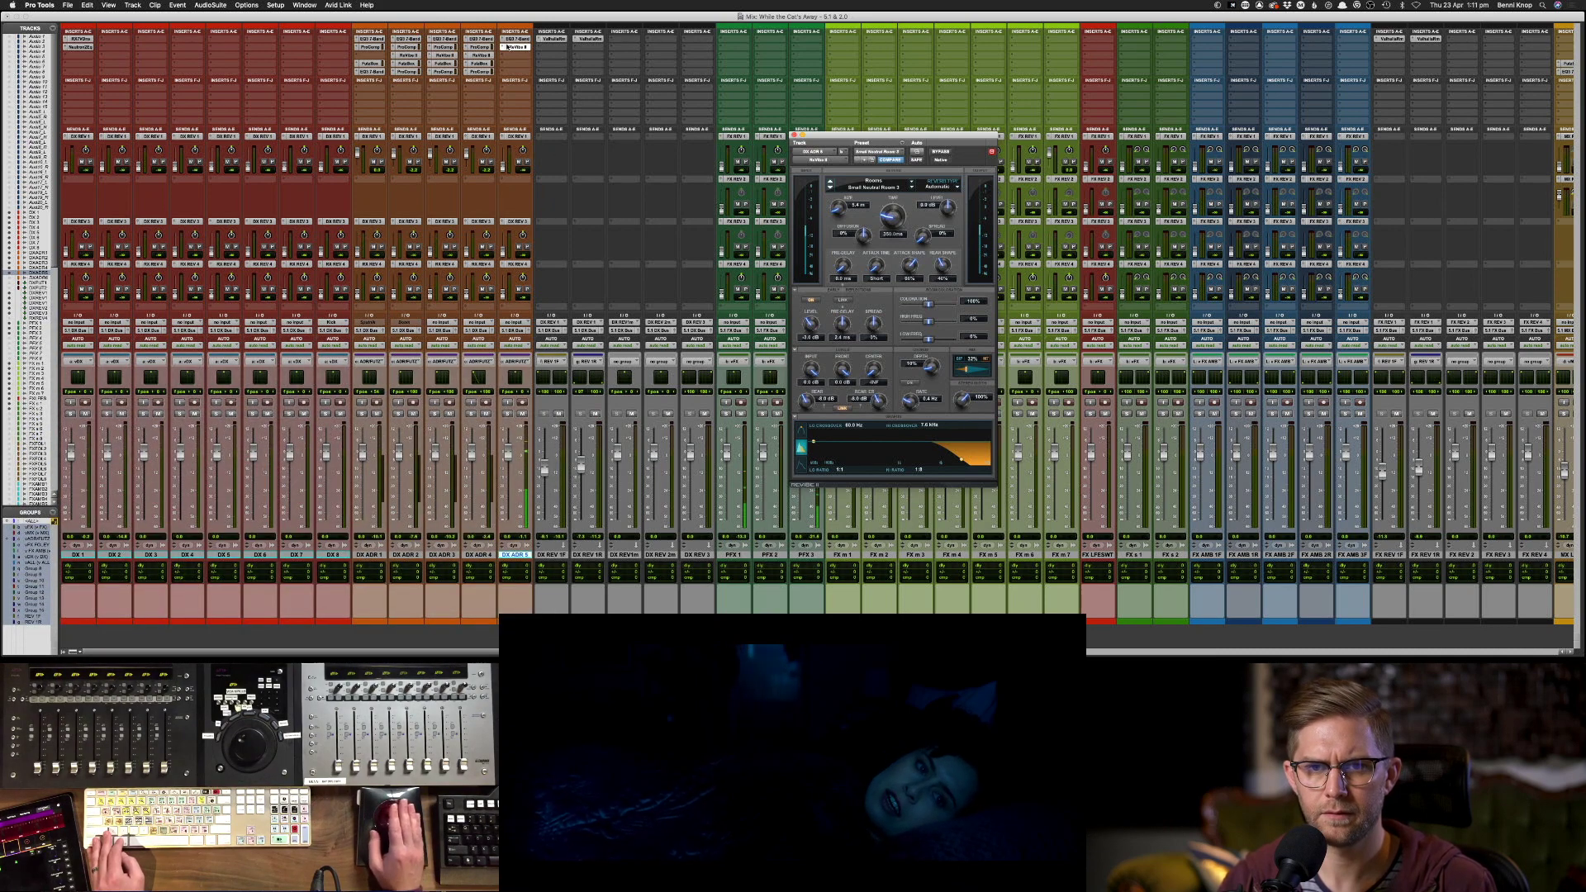
left_click(516, 39)
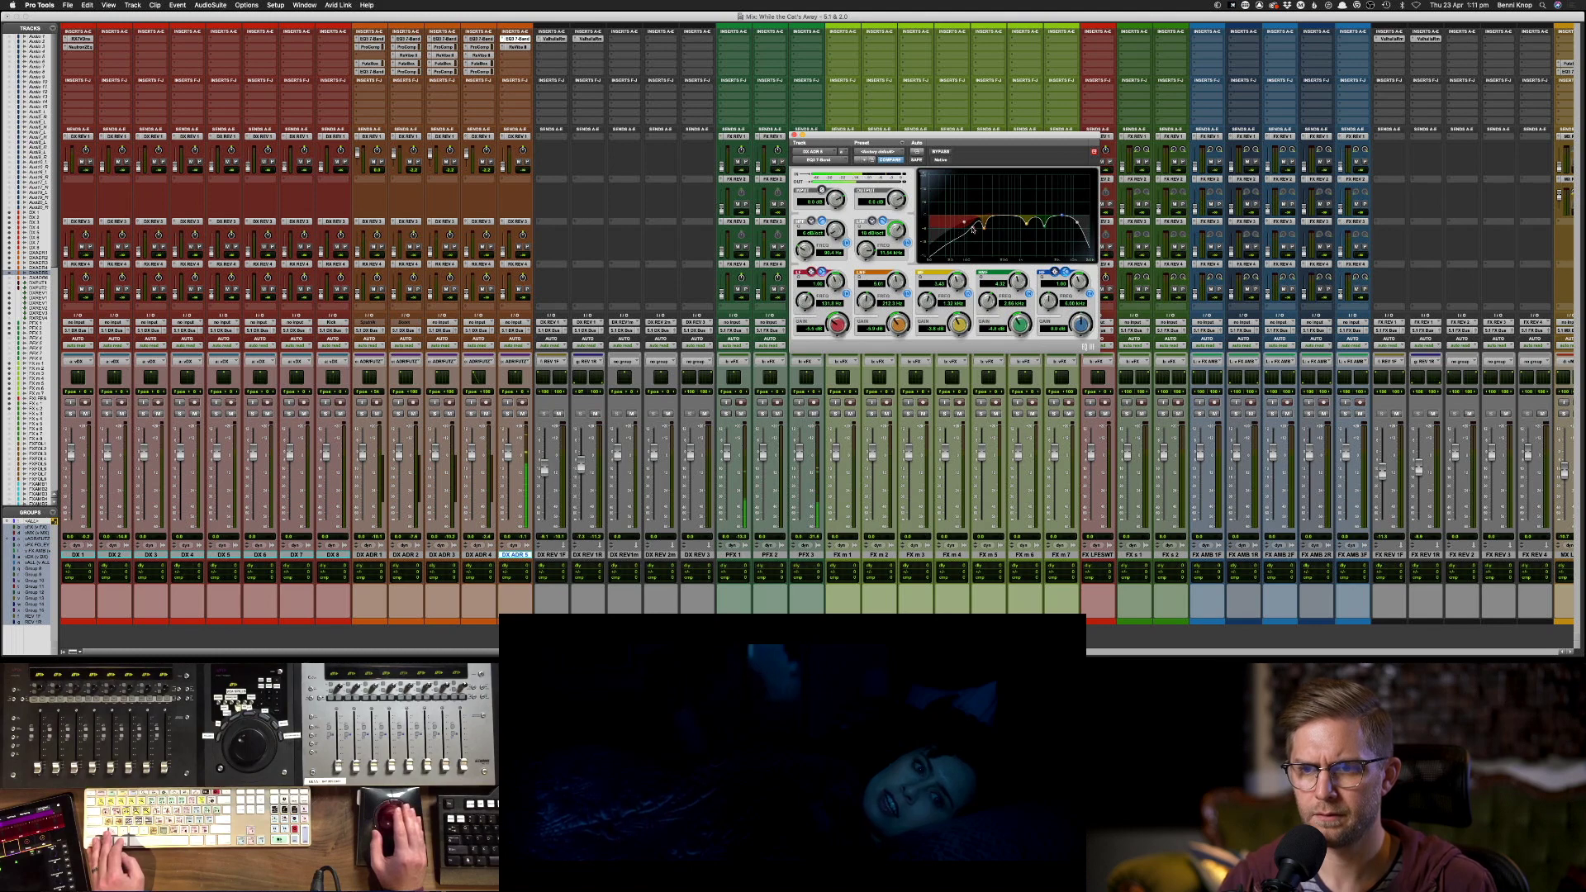
left_click_drag(973, 230, 985, 228)
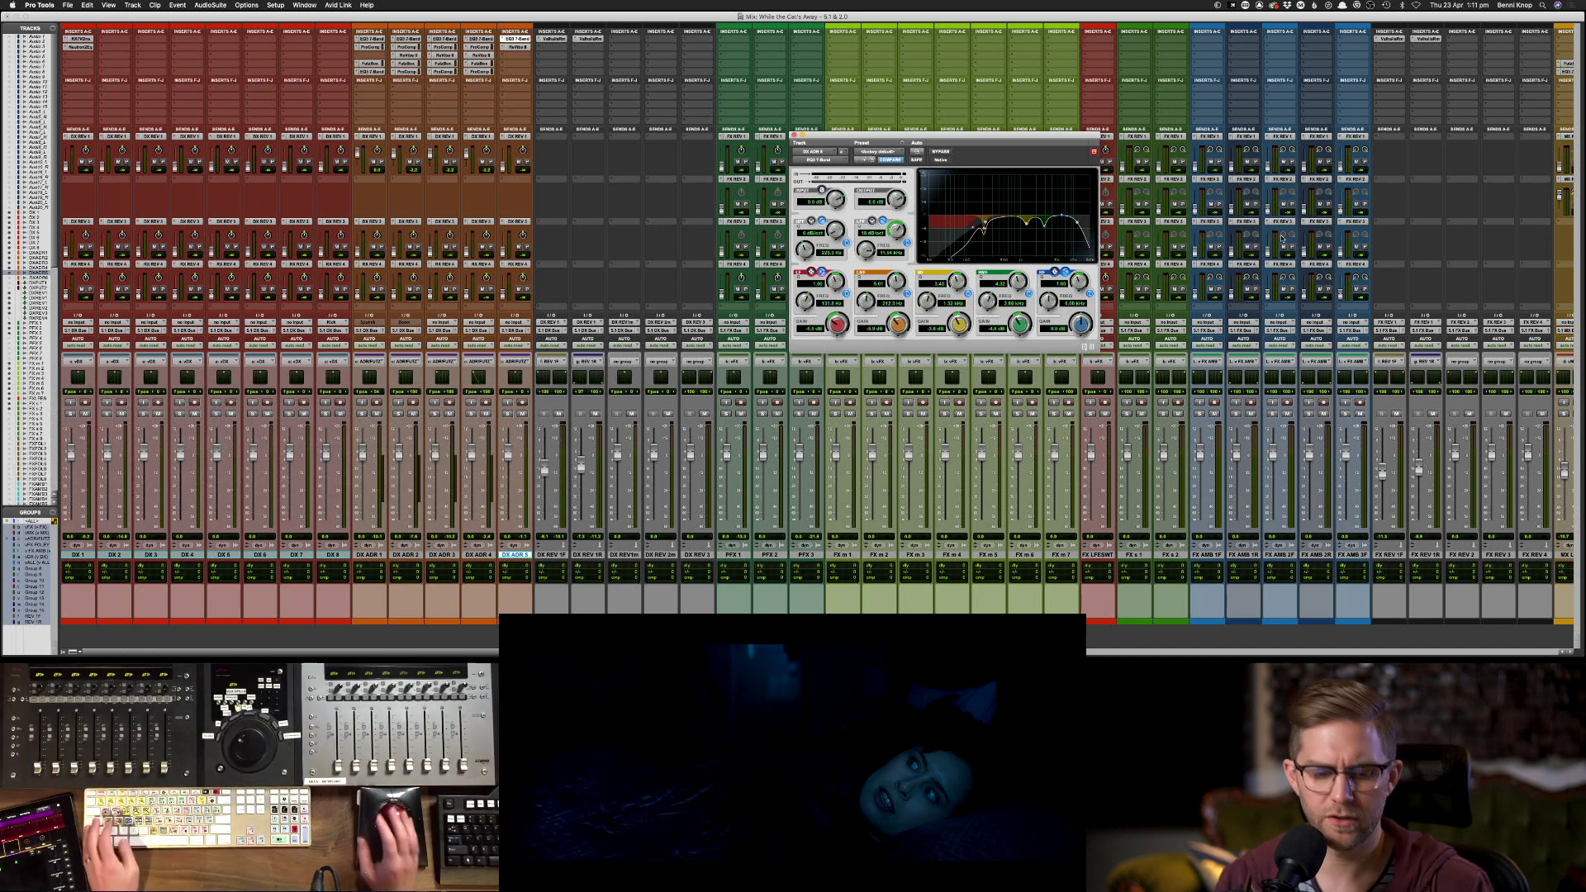
key("super+equal")
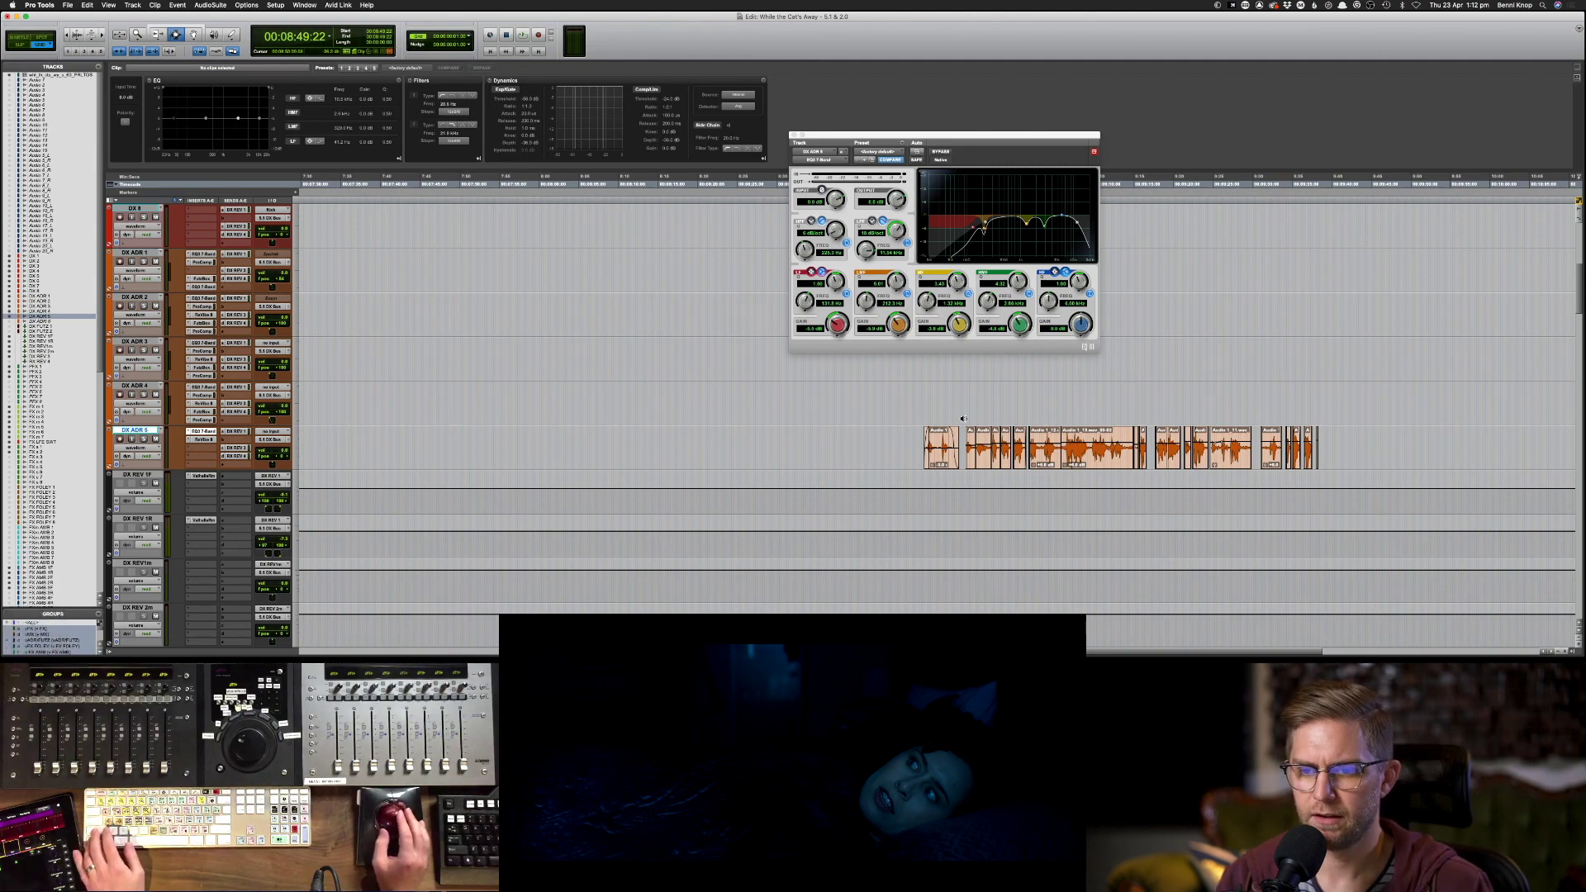
- Replay the scene from about 08:46 to judge the first DX ADR 5 clip against the production effects
scroll(950, 413, "down", 5)
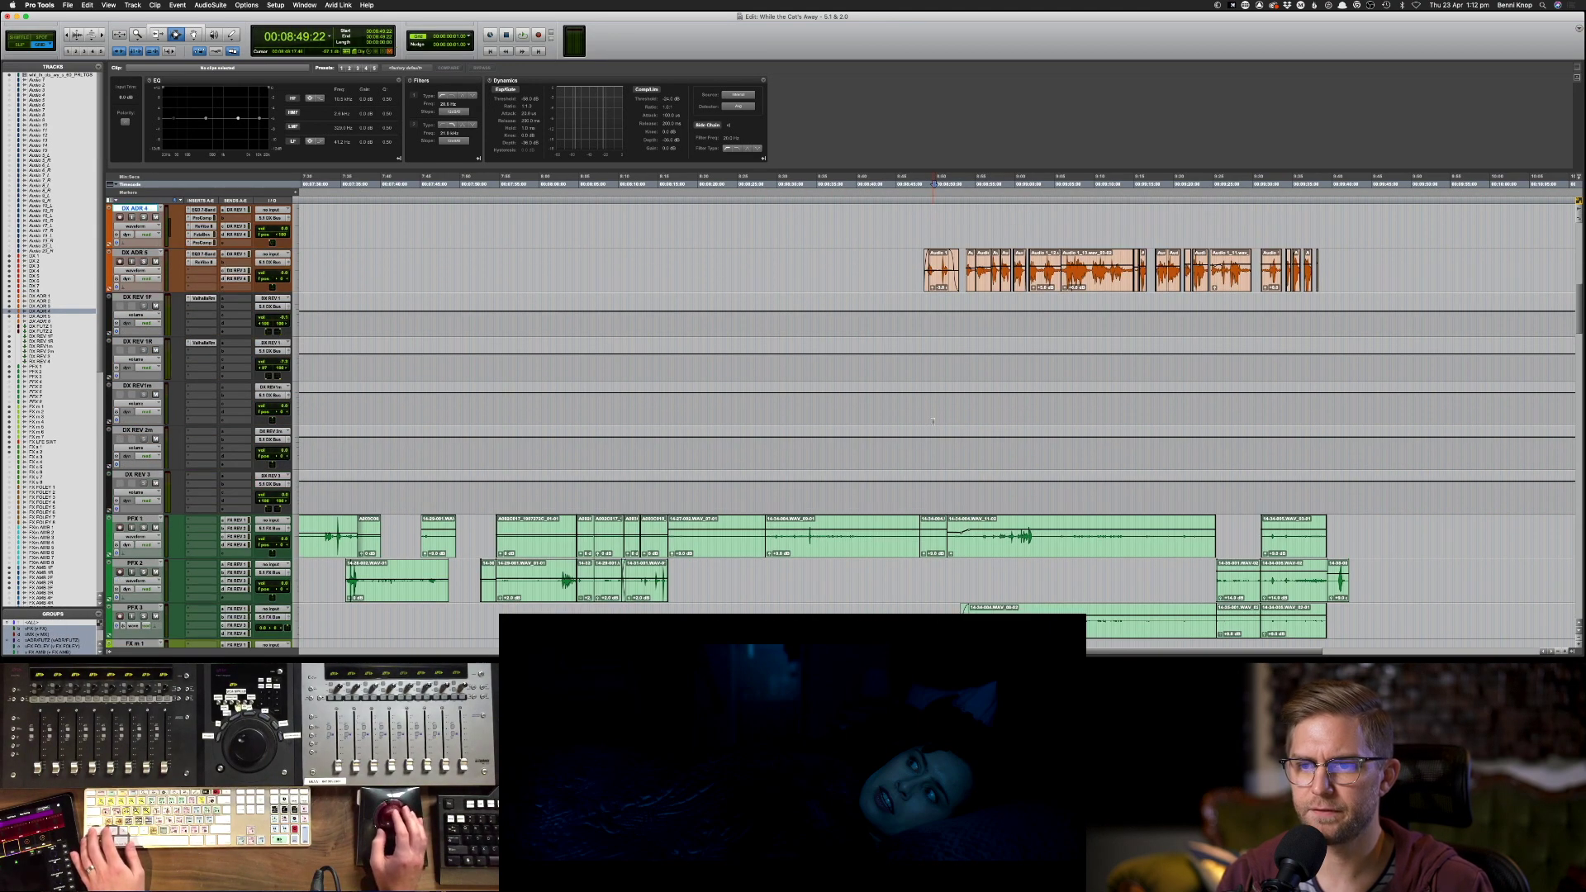
left_click(948, 264)
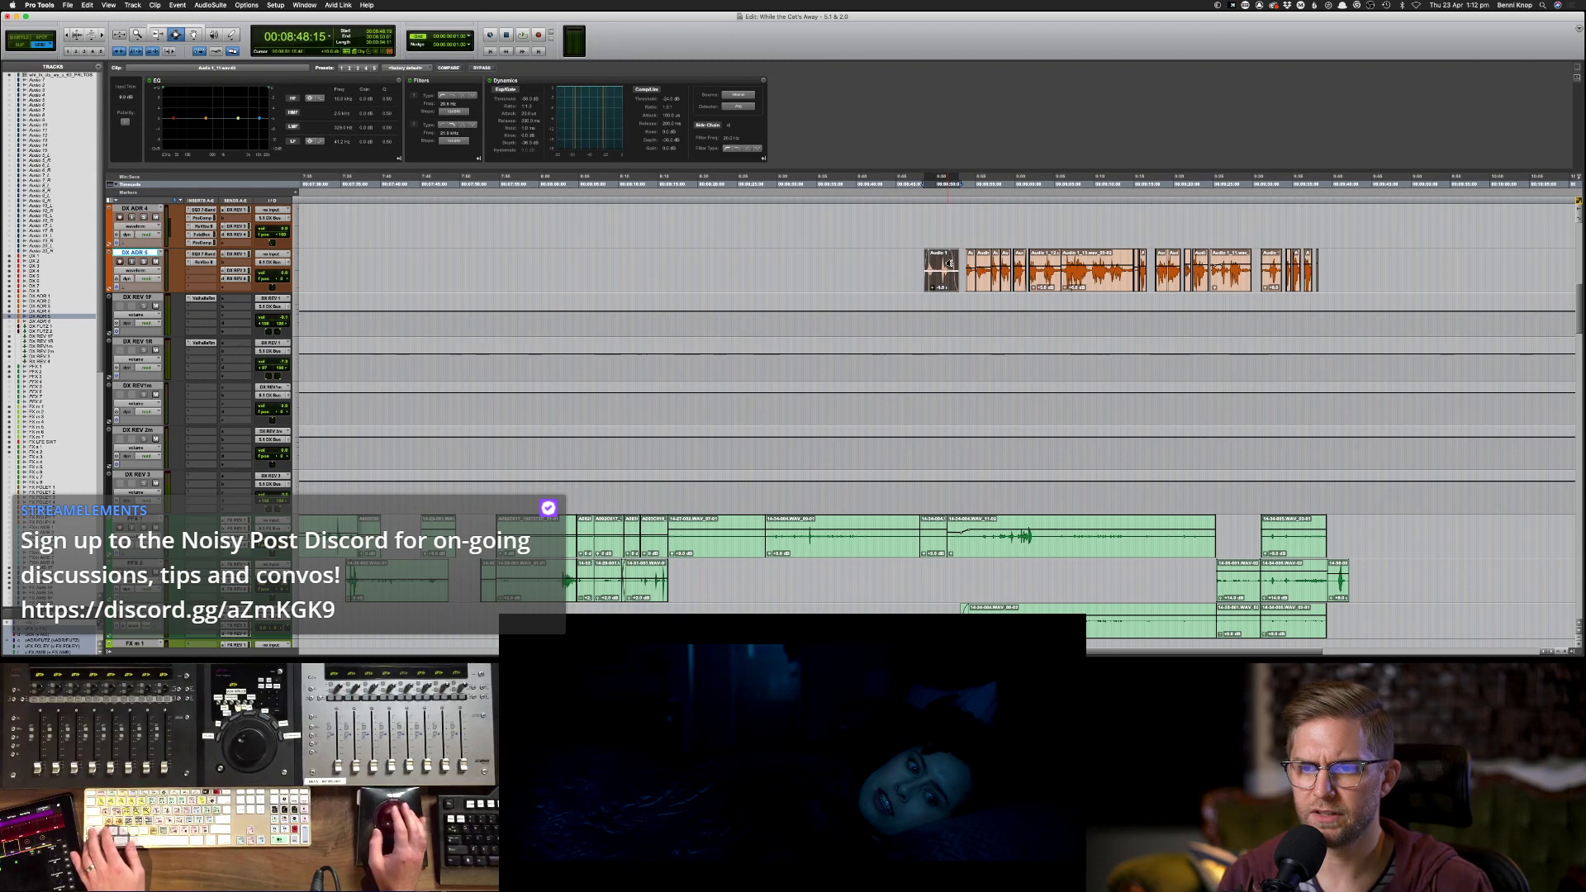
left_click(925, 262)
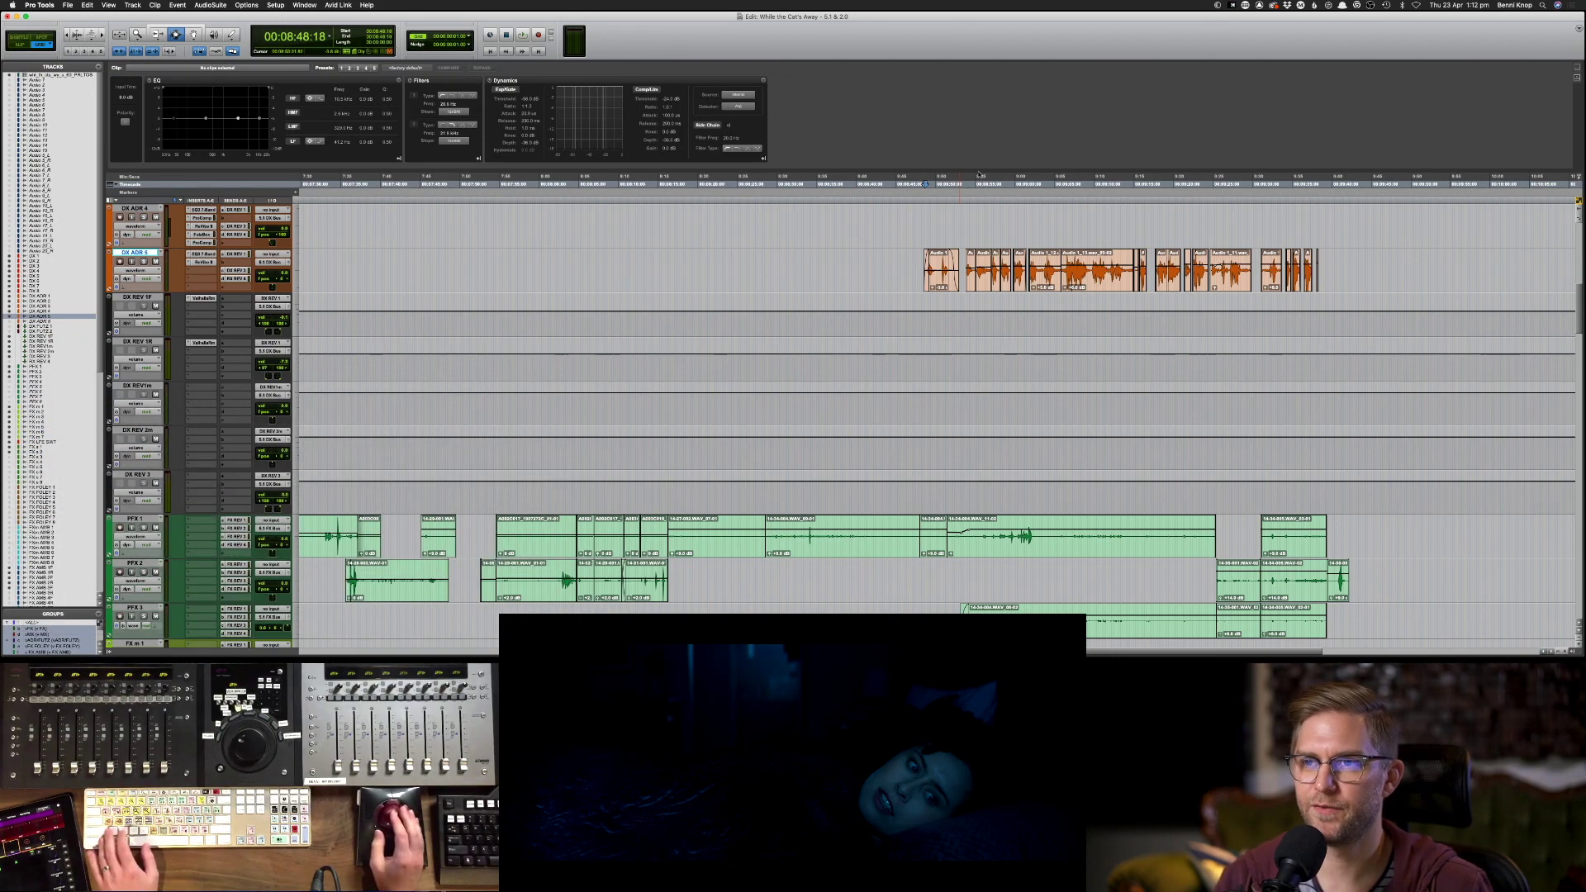
scroll(983, 199, "right", 1)
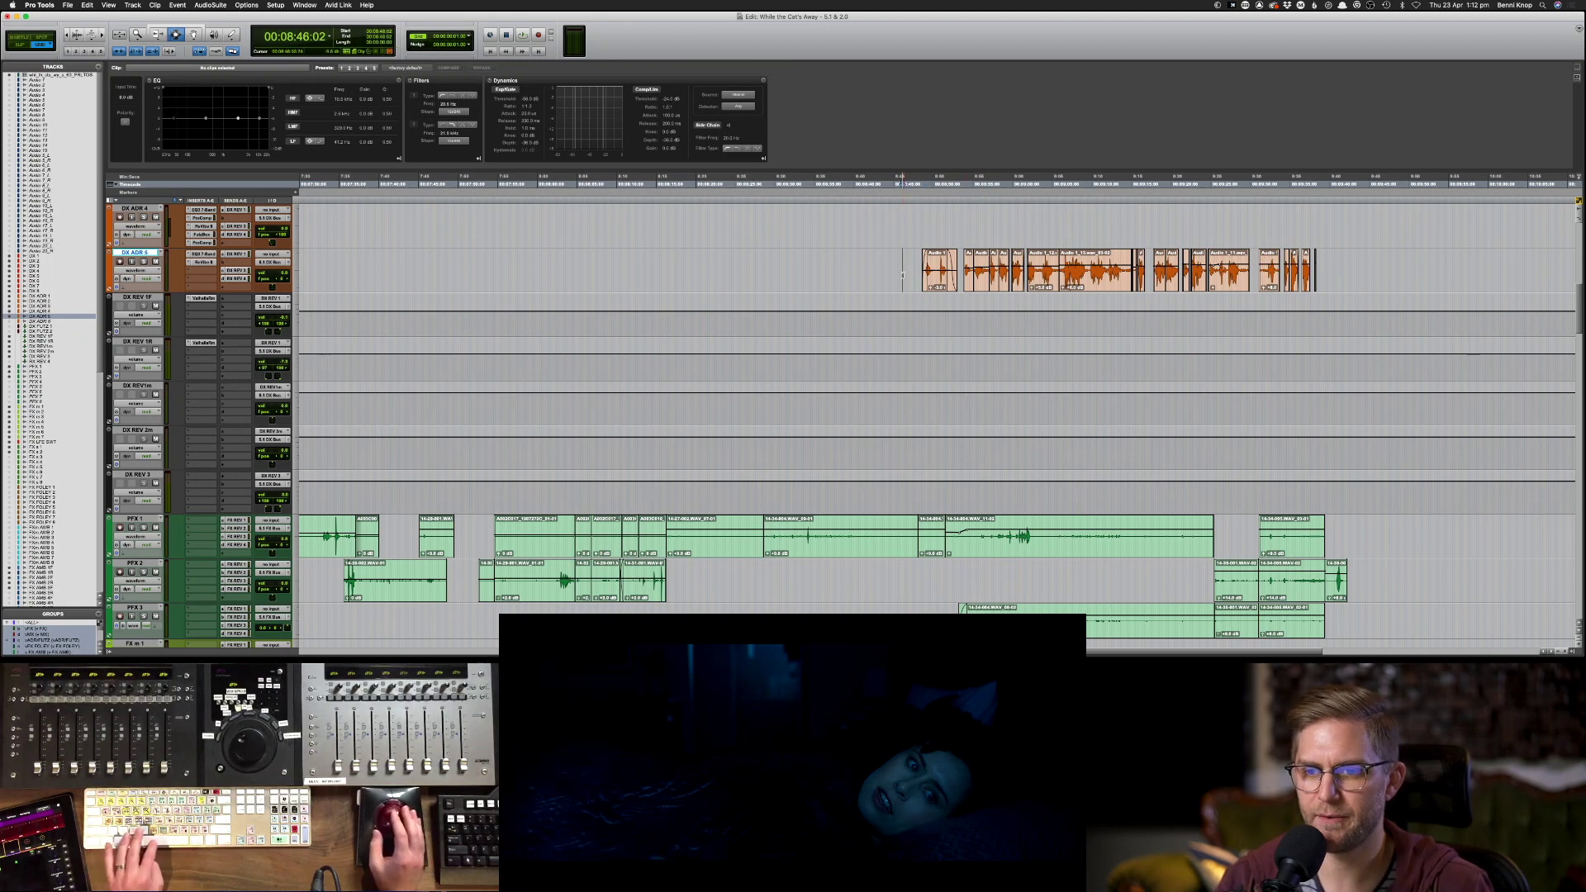
left_click(902, 265)
key("space")
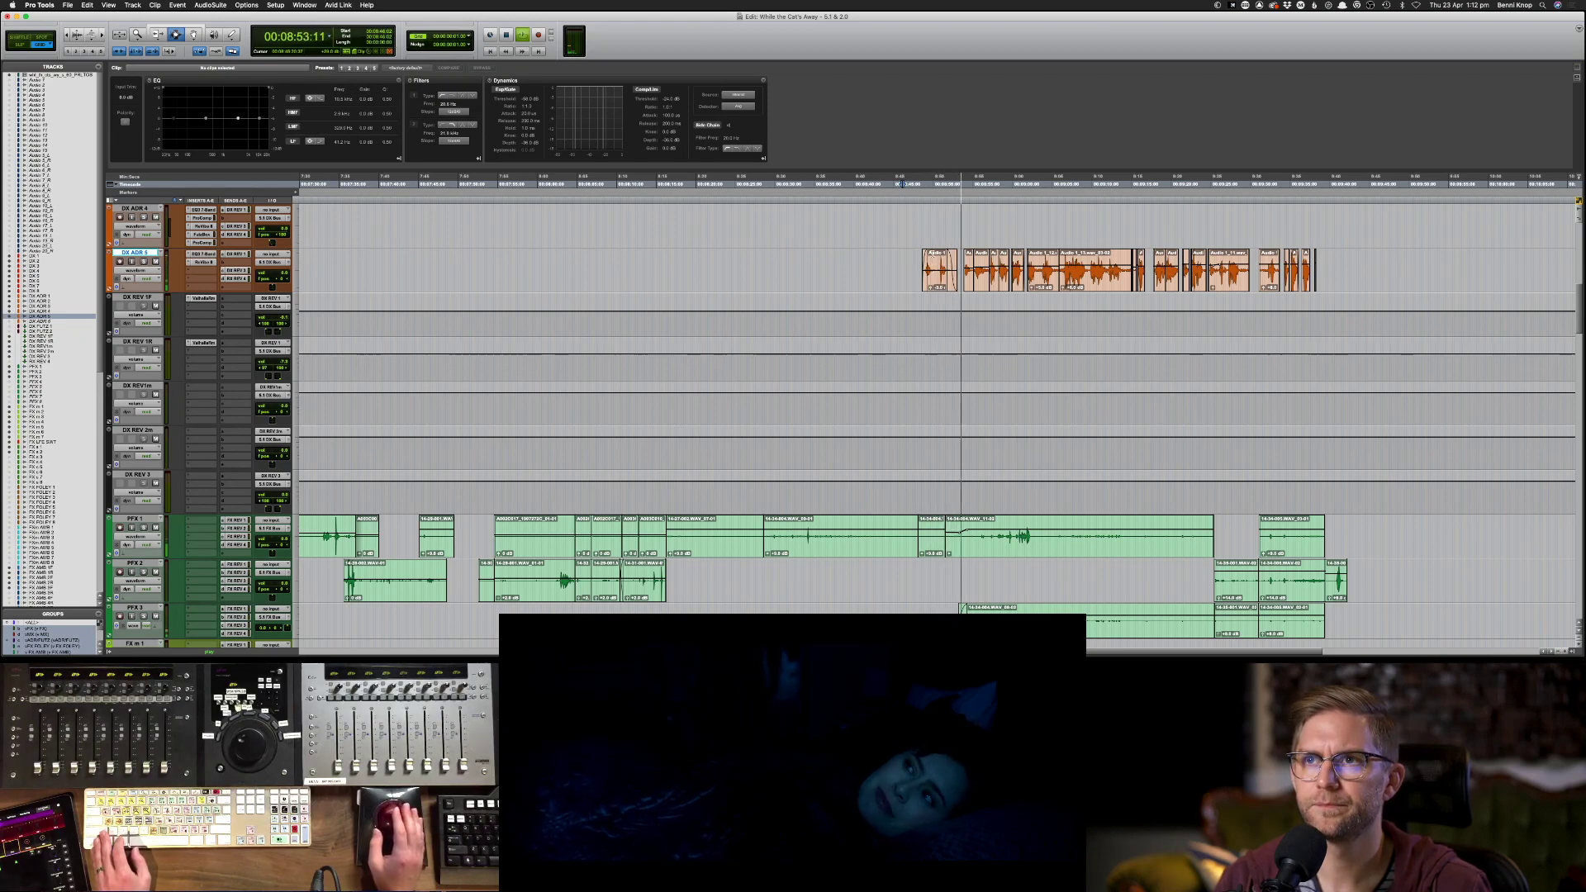
- Fade the start and end of the short DX 1 clip near 08:52 and nudge both fades outward
scroll(960, 285, "up", 7)
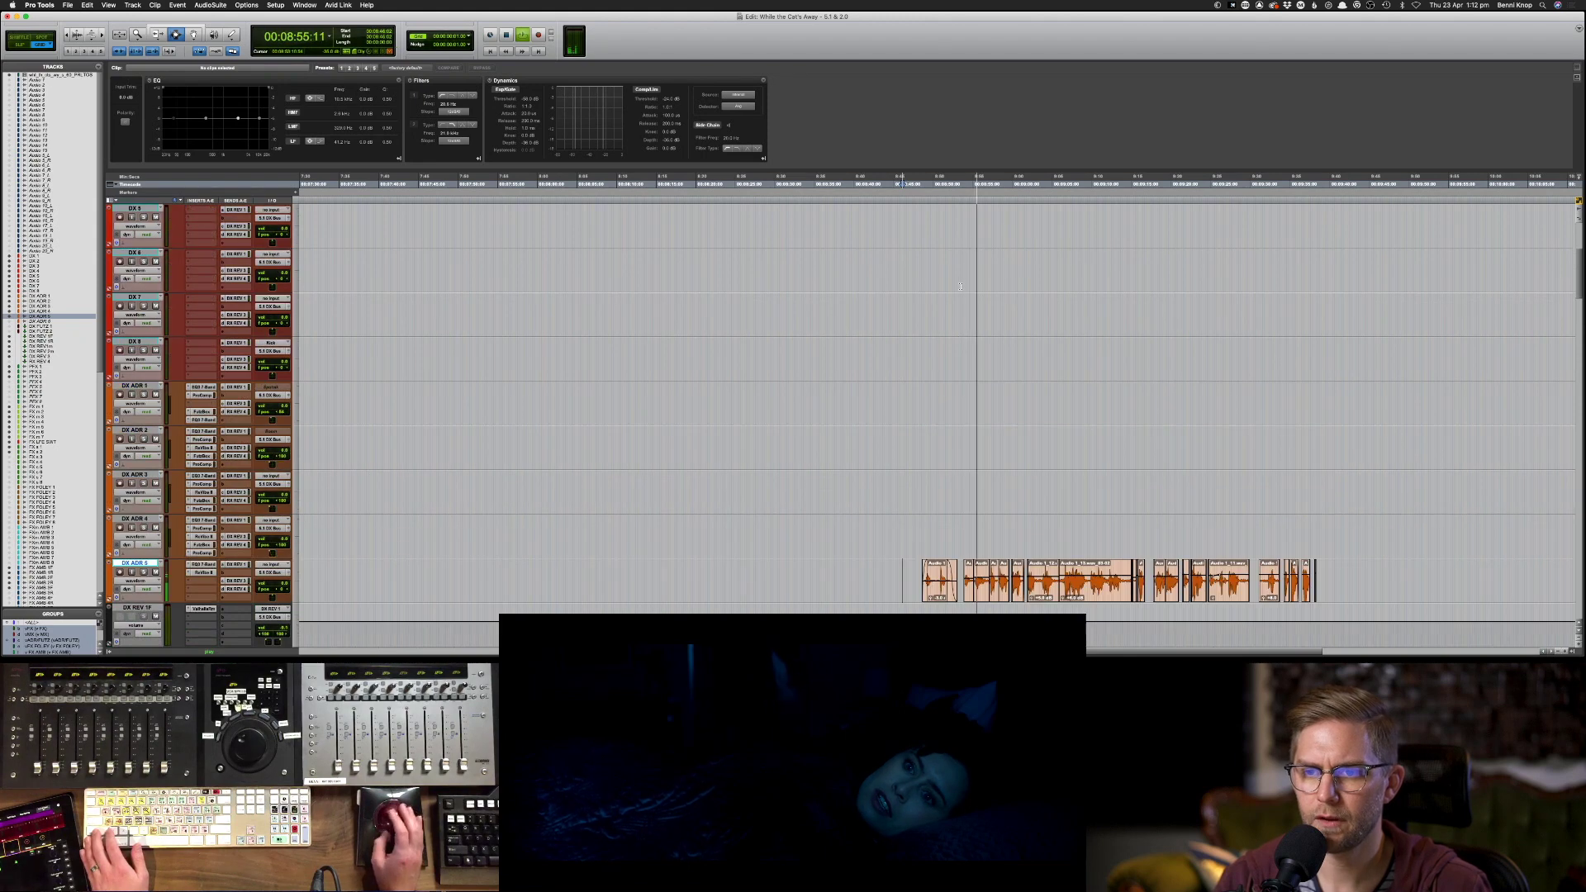
scroll(961, 286, "up", 5)
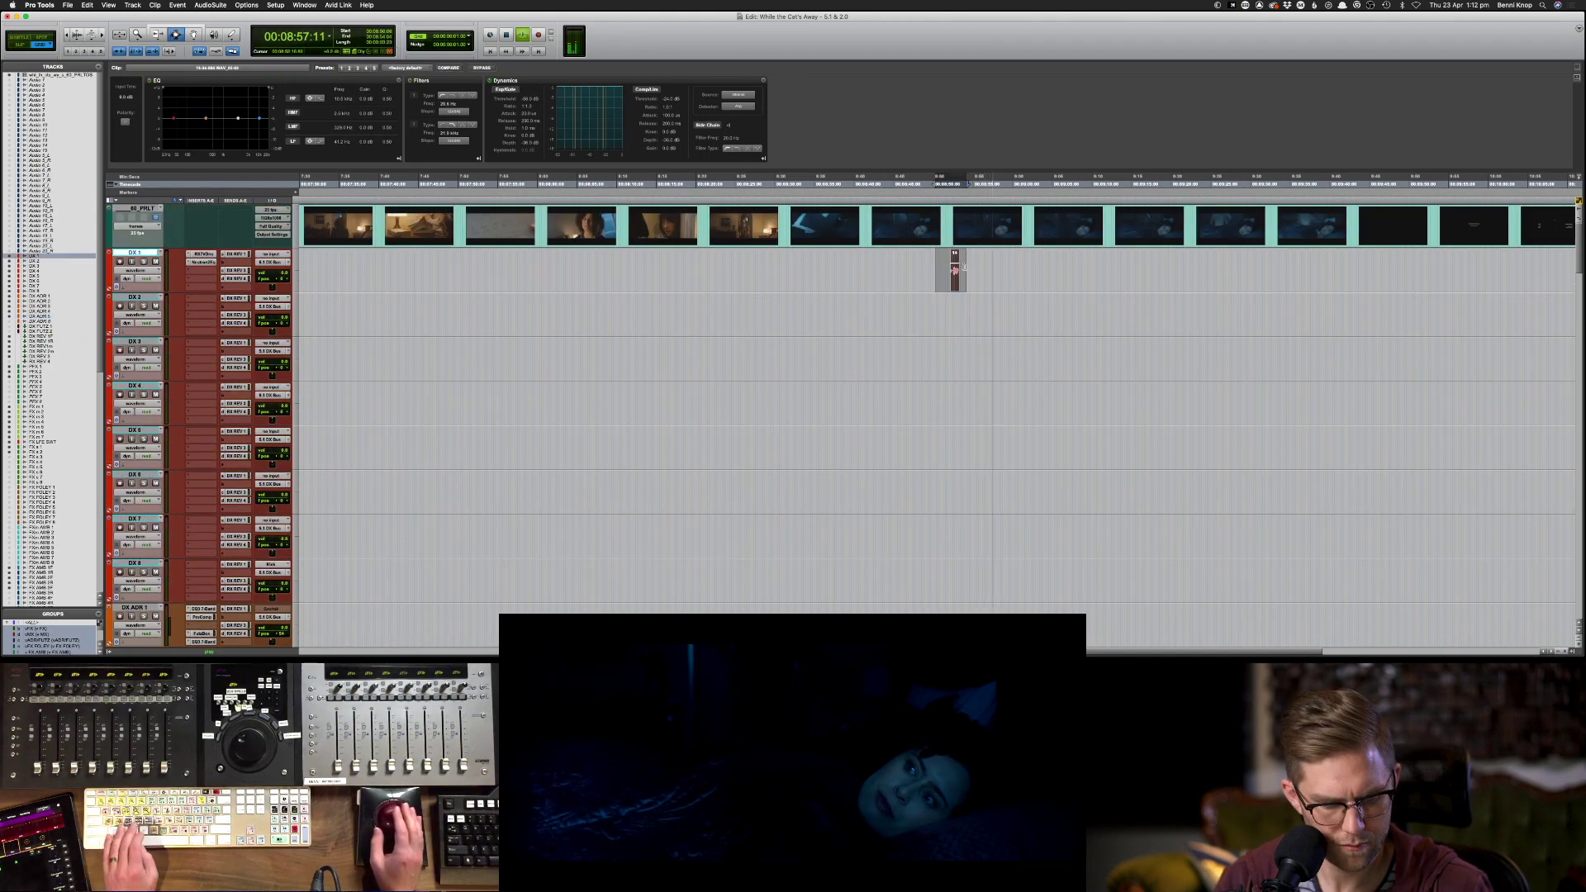
key("super+bracketright")
key("super+bracketright")
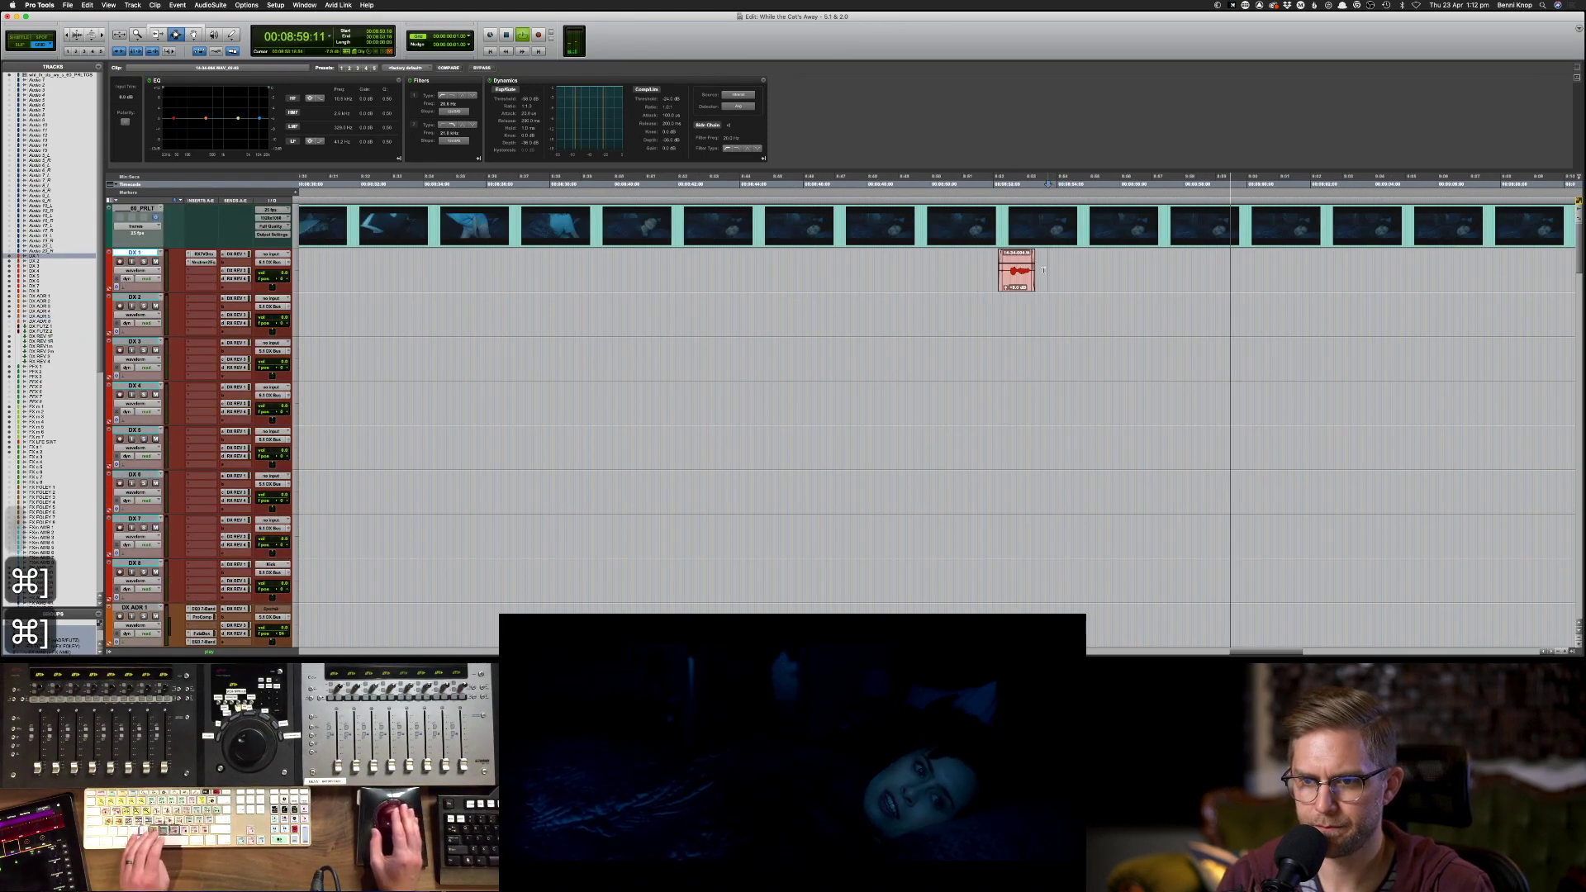
key("f")
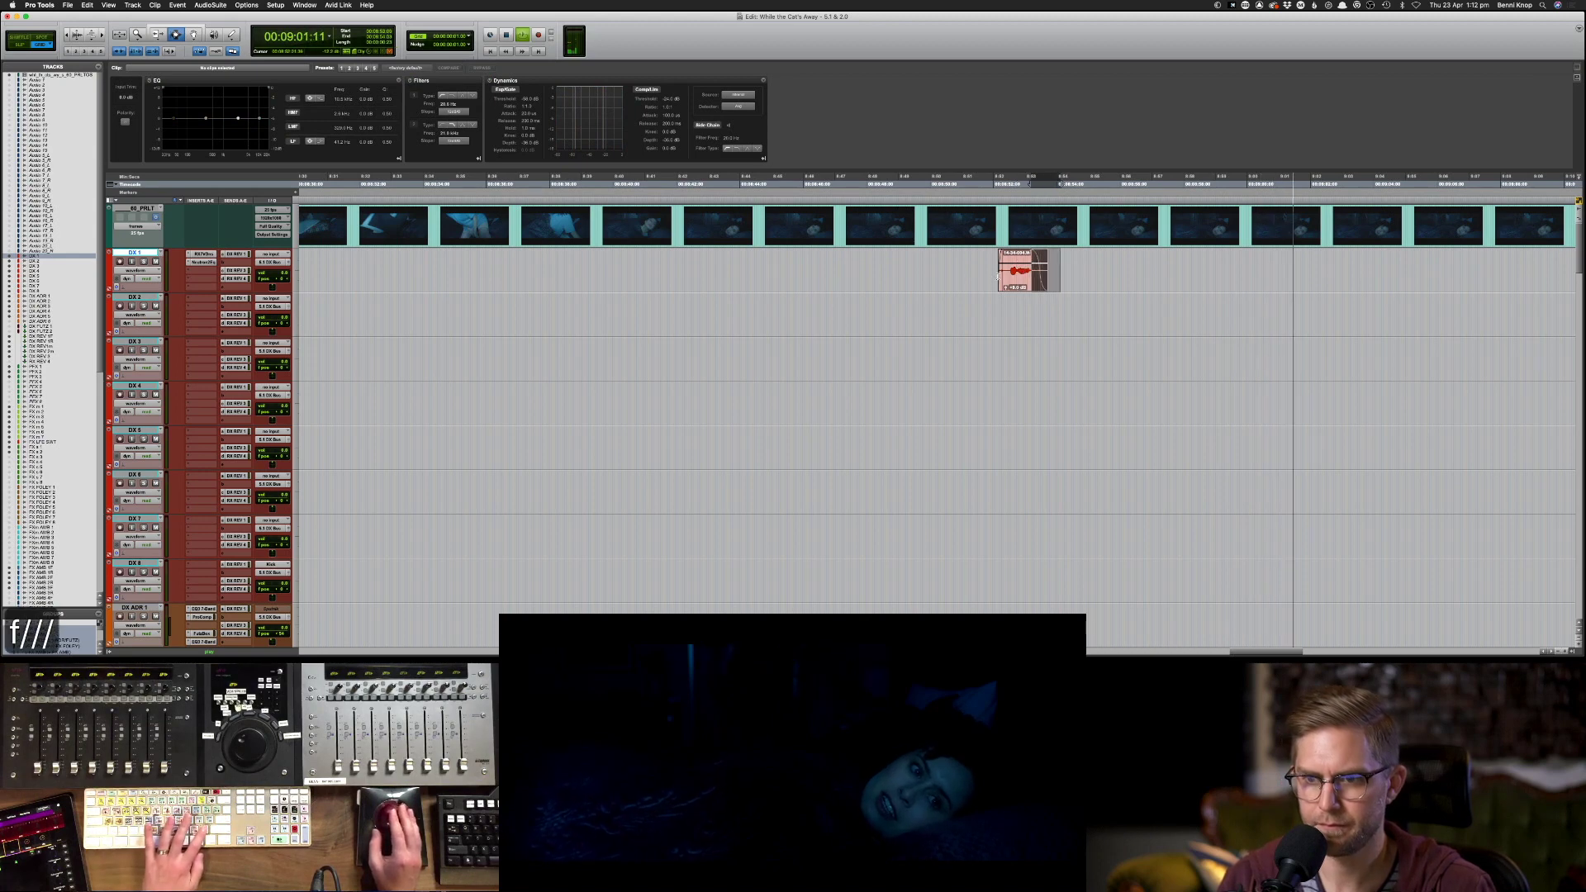
left_click_drag(999, 279, 1044, 273)
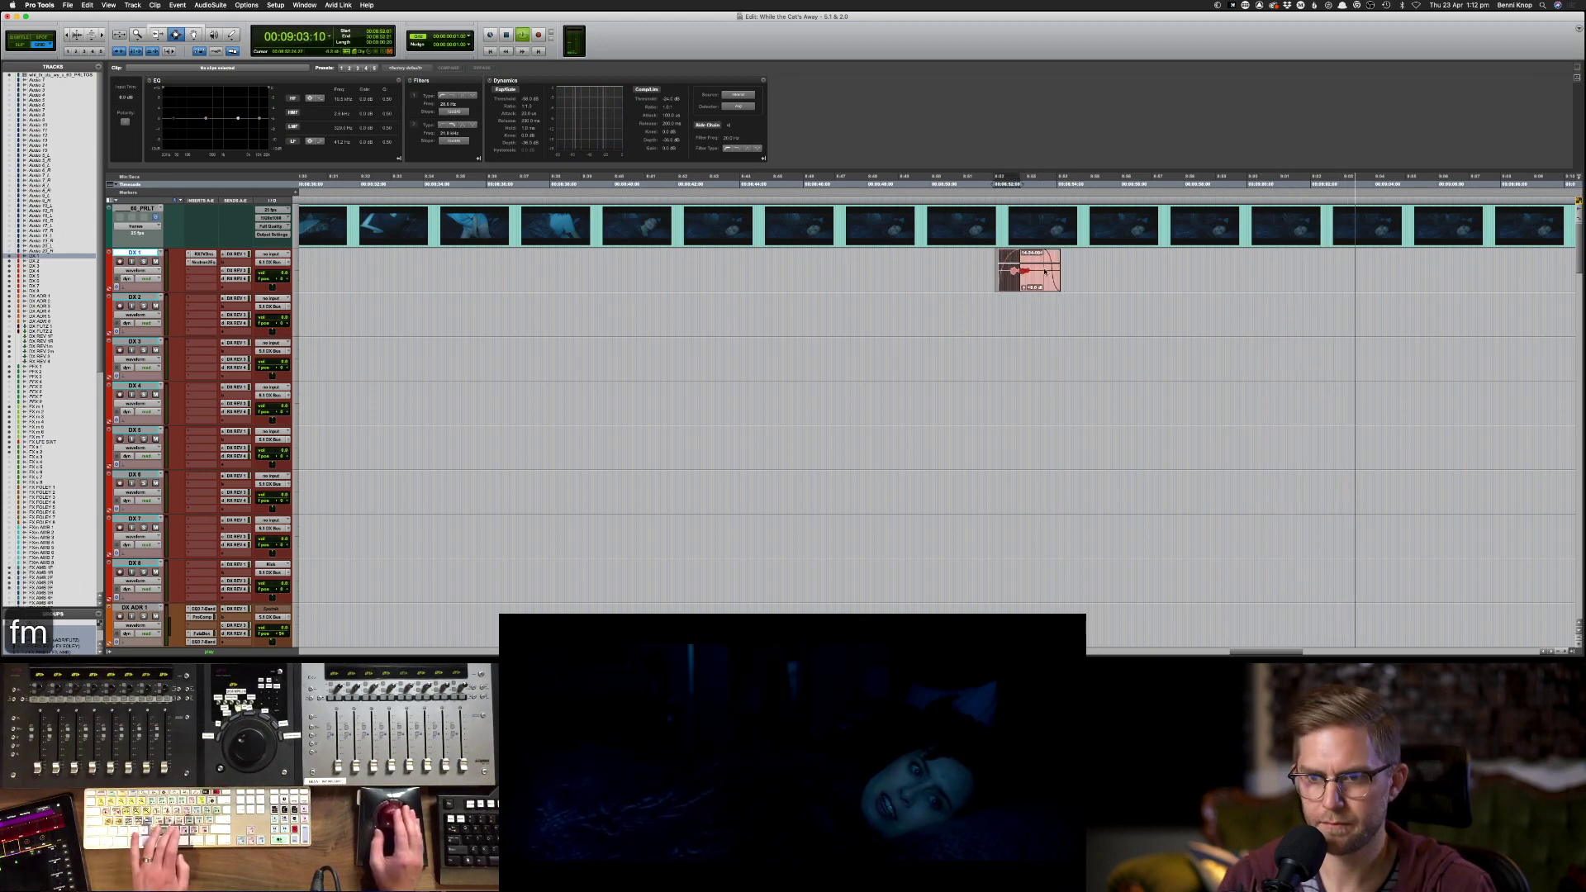
key("m")
- Select all of the scene's clips on DX ADR 5 and reduce the high-frequency band in their clip EQ
scroll(1320, 513, "down", 4)
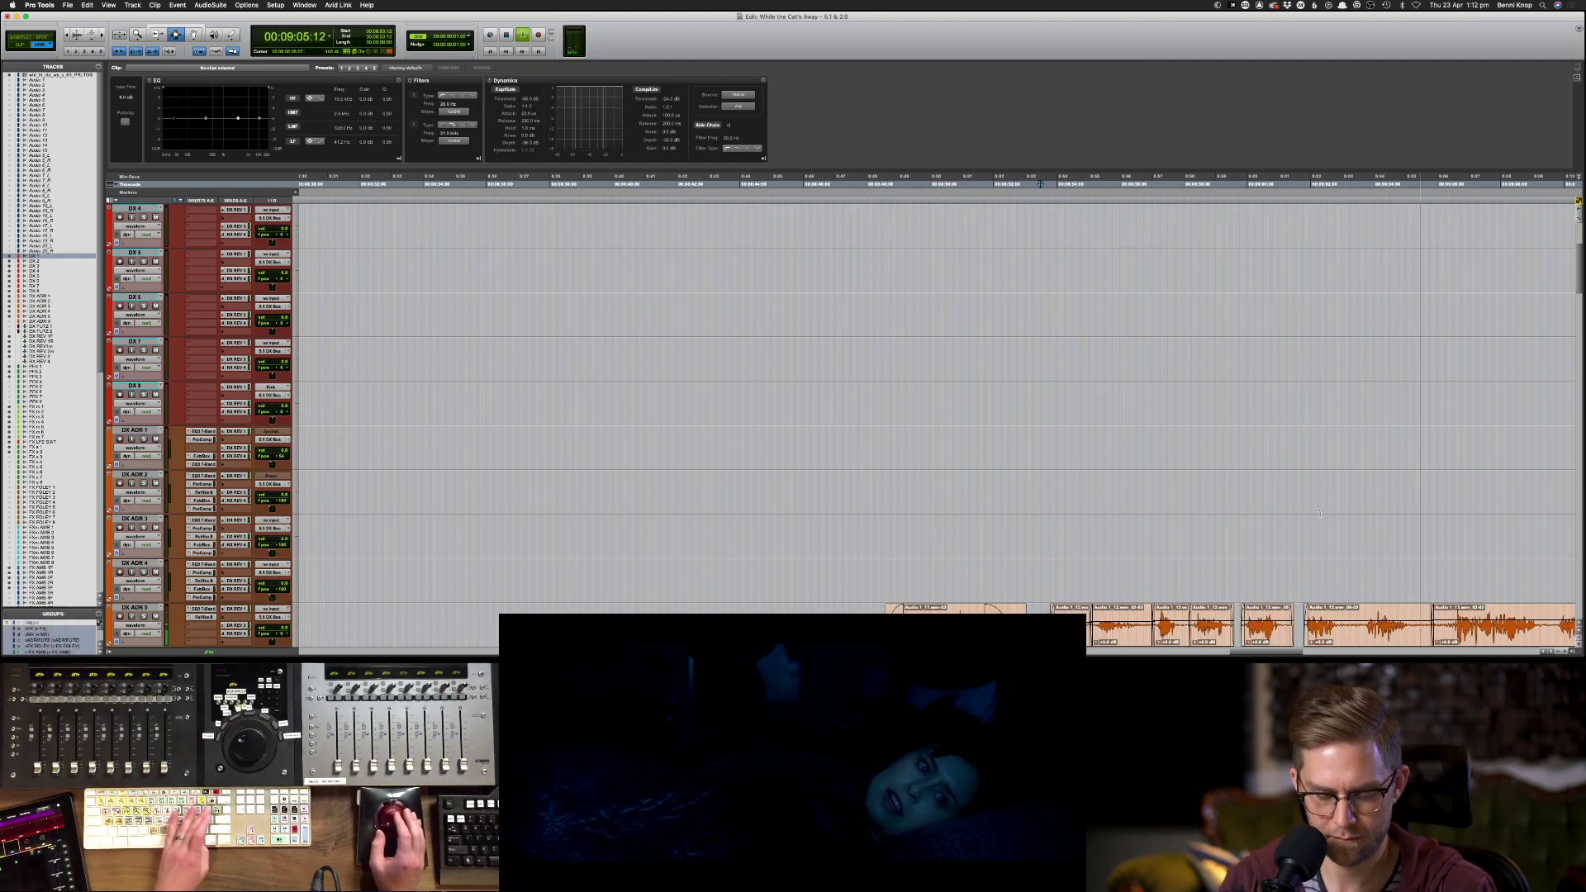
key("super+bracketleft")
key("super+bracketleft")
scroll(1321, 519, "down", 2)
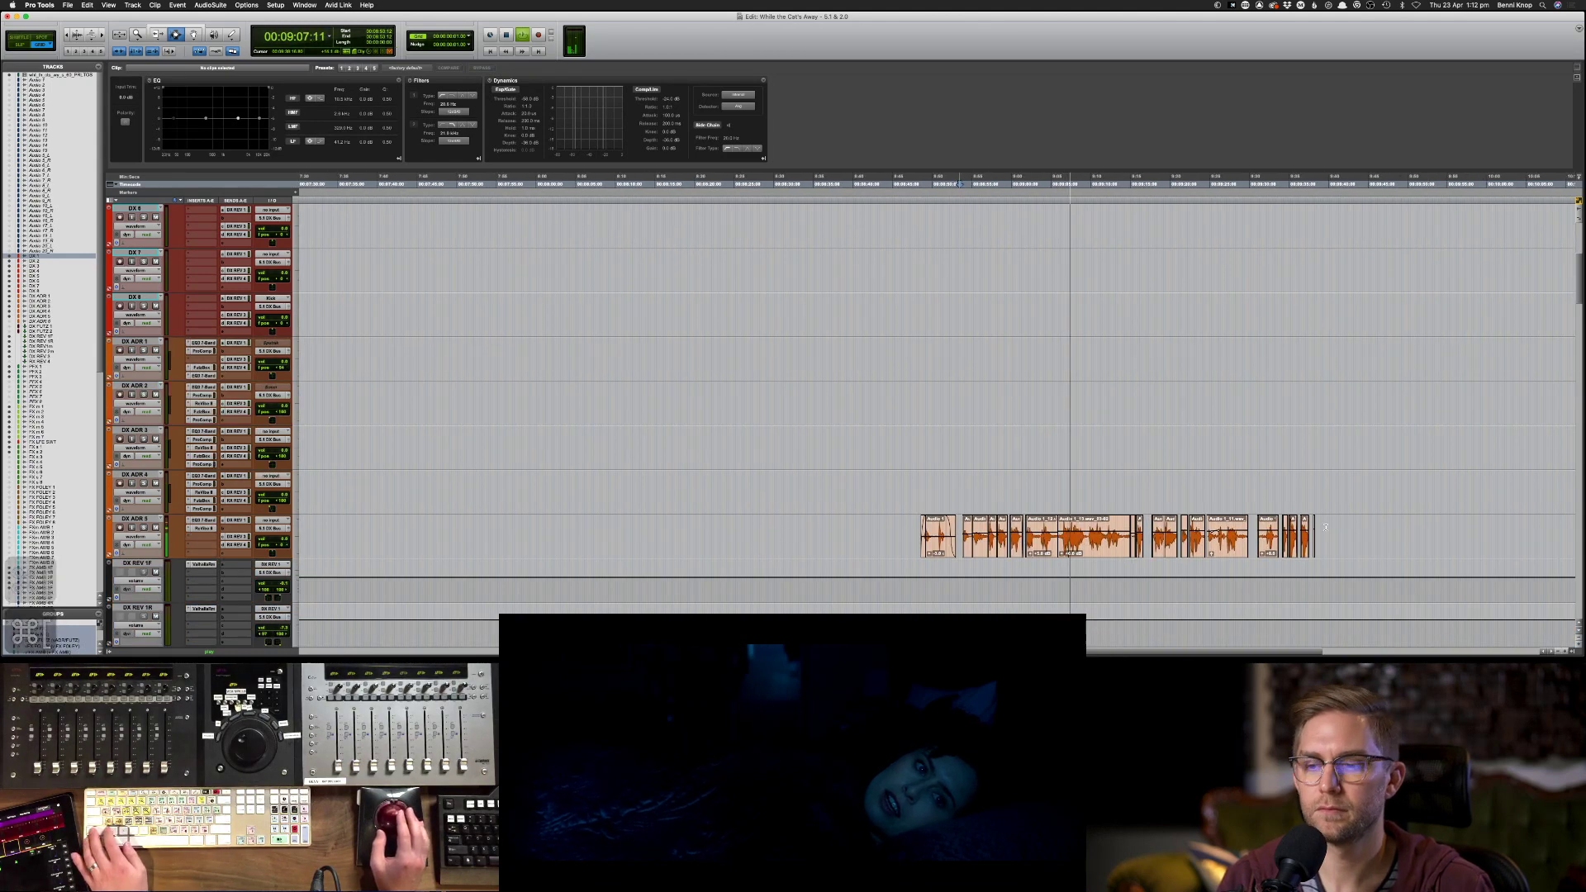
scroll(1325, 526, "down", 2)
left_click(1089, 452)
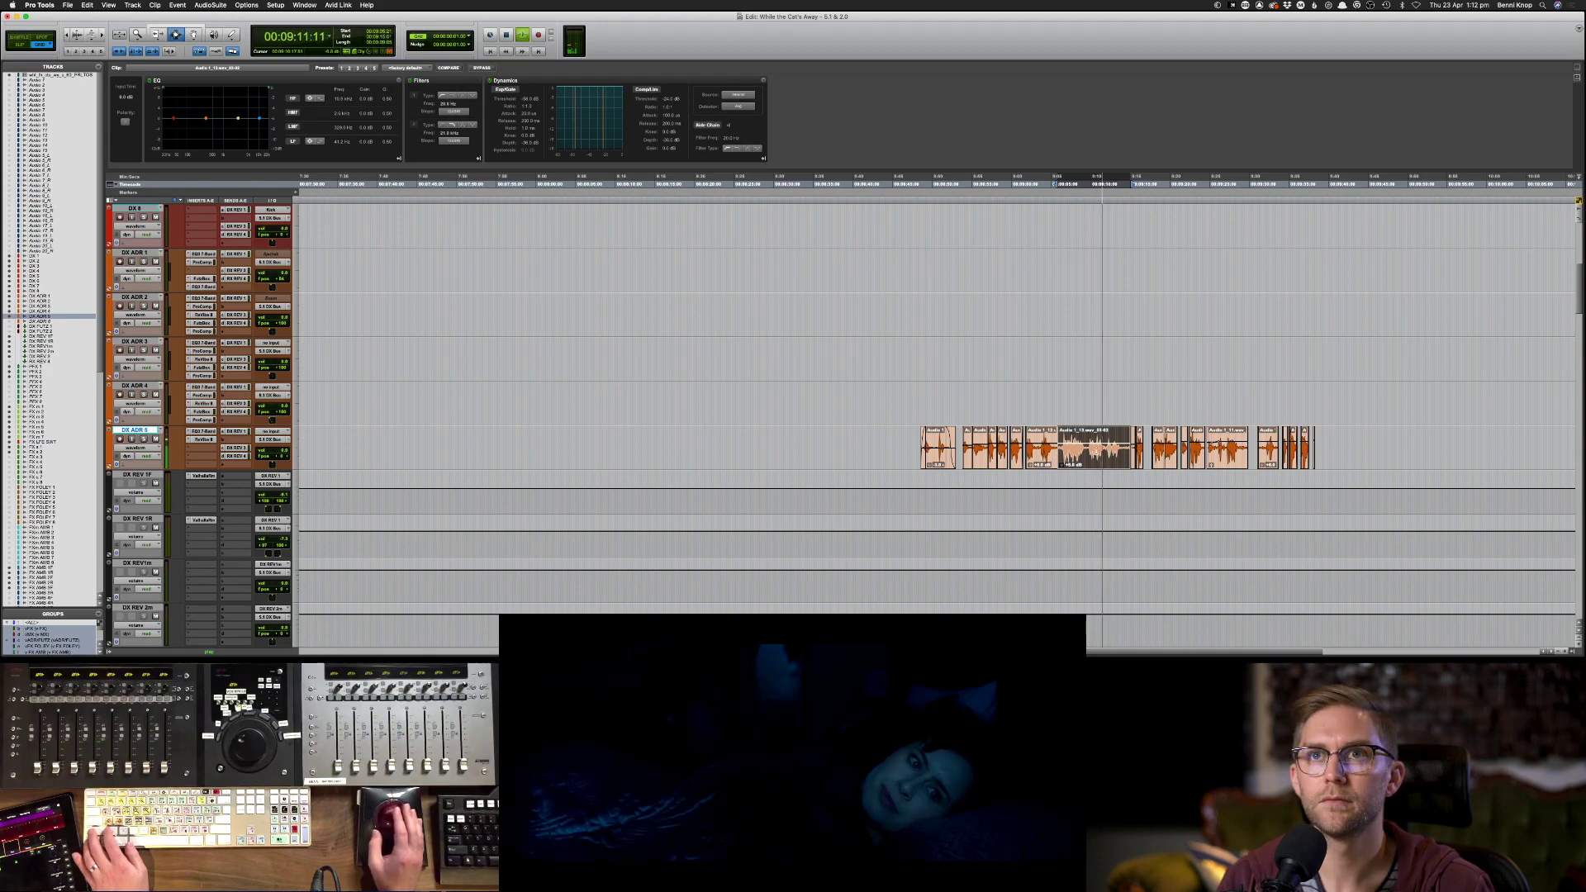
left_click(1102, 438)
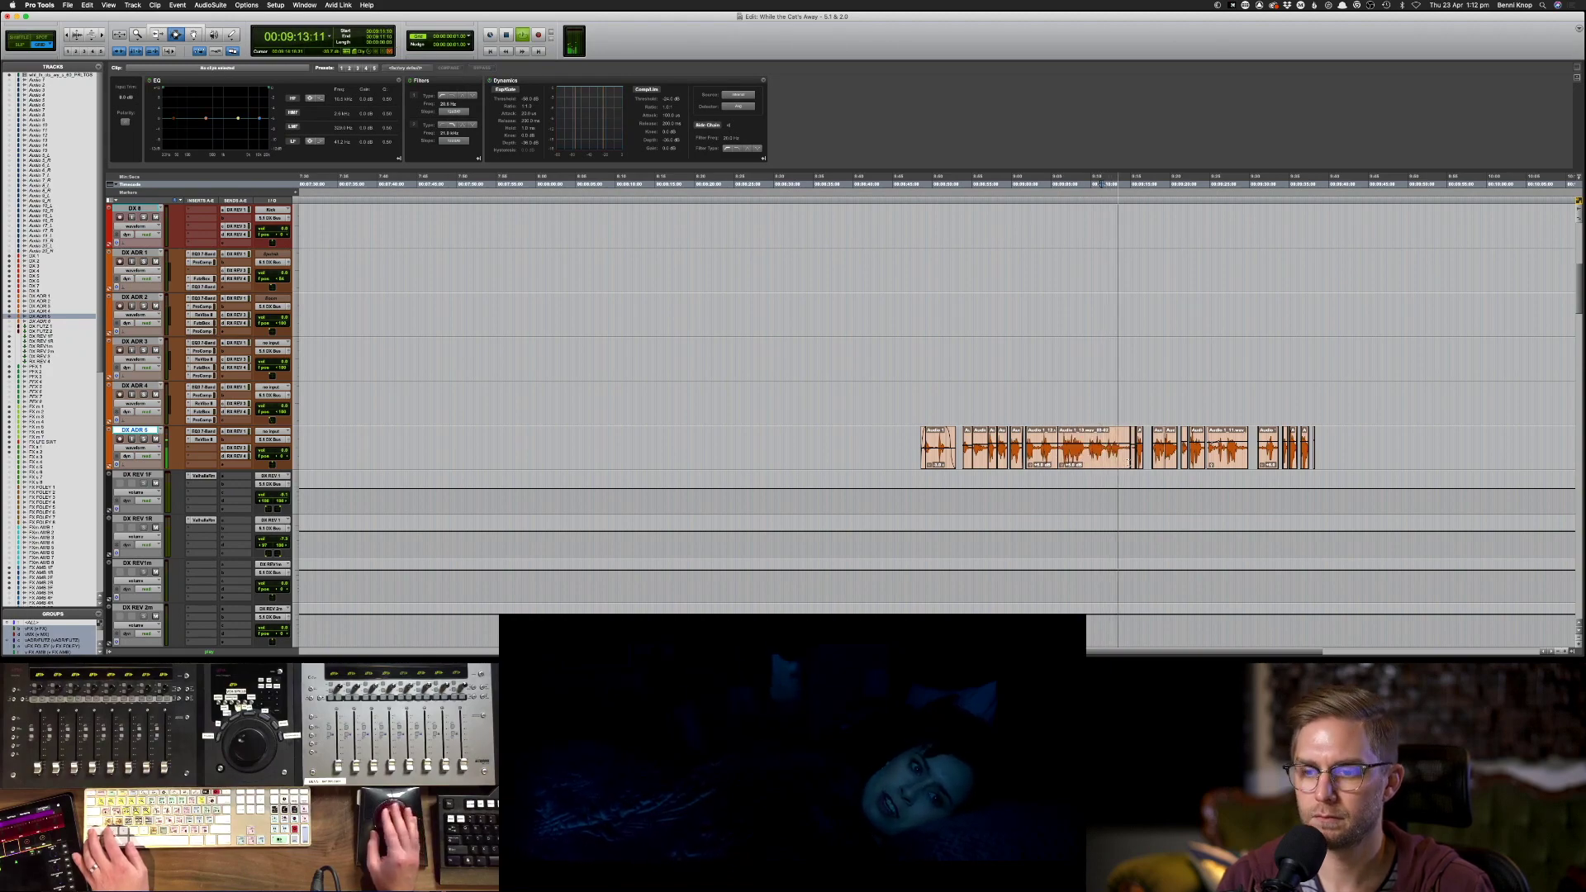
left_click_drag(916, 446, 1331, 444)
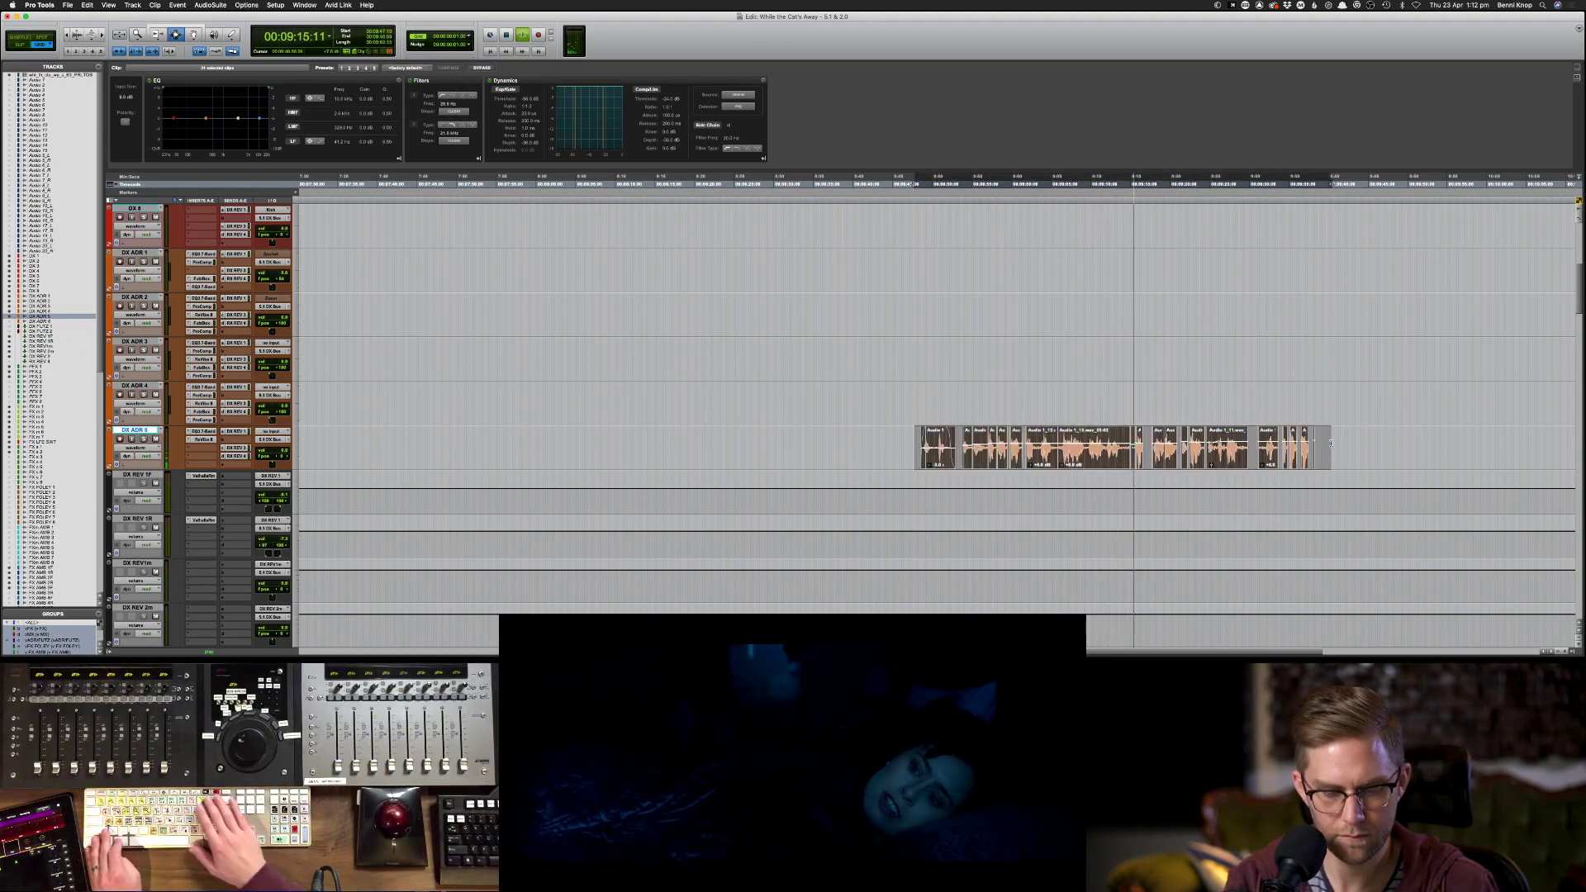
key("super+equal")
key("super+equal")
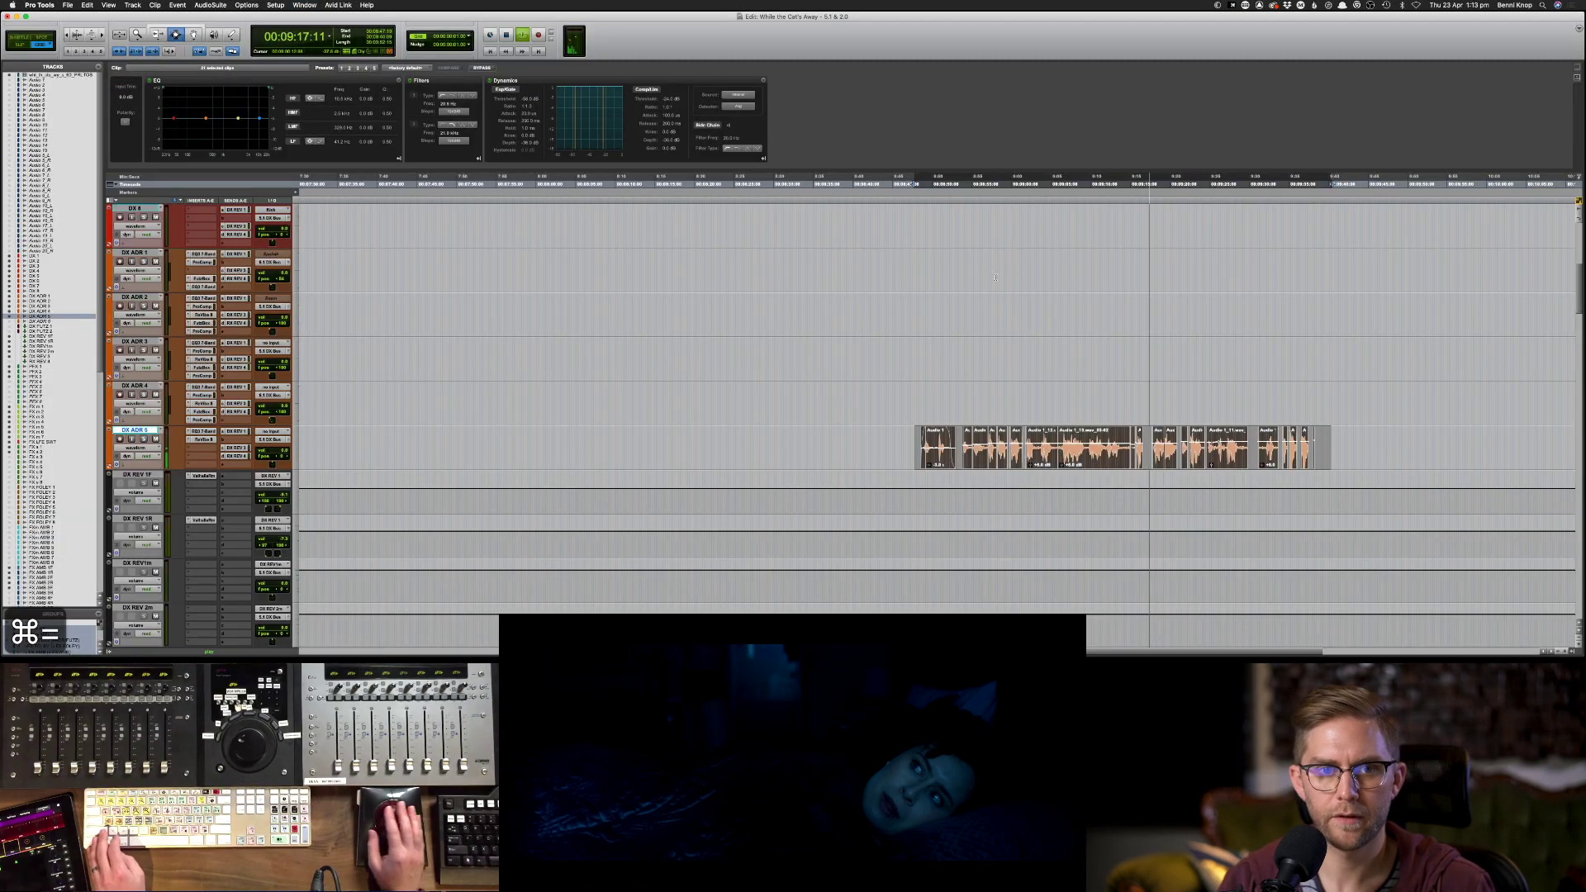
left_click_drag(261, 119, 261, 126)
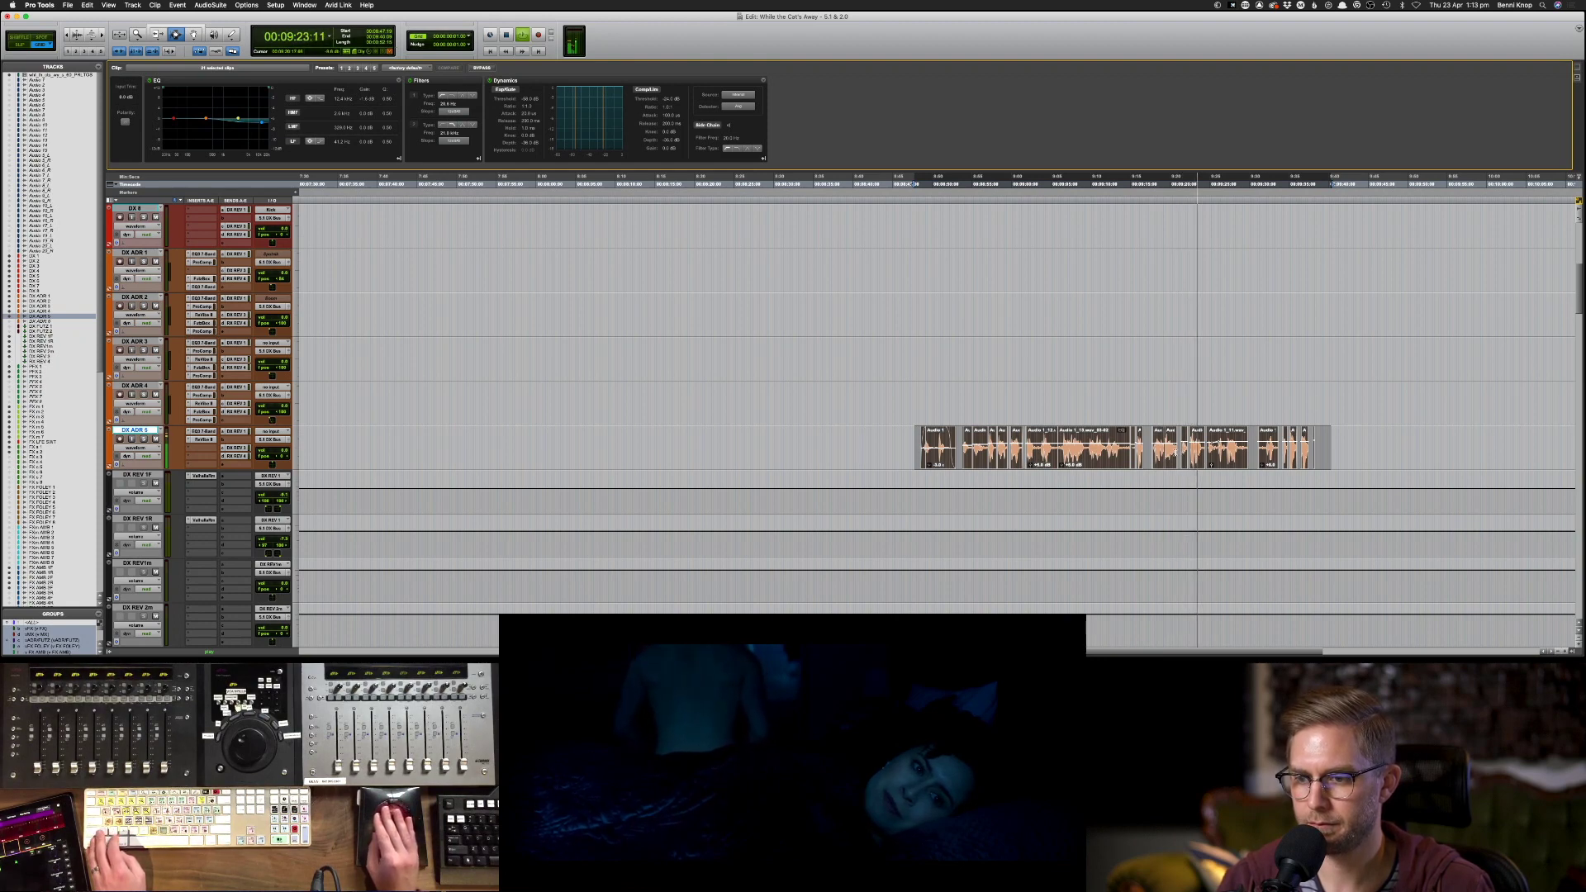
- Cut the clip EQ's high band further on the DX ADR 5 clips from about 09:21 to 09:29
left_click_drag(1190, 446, 1246, 446)
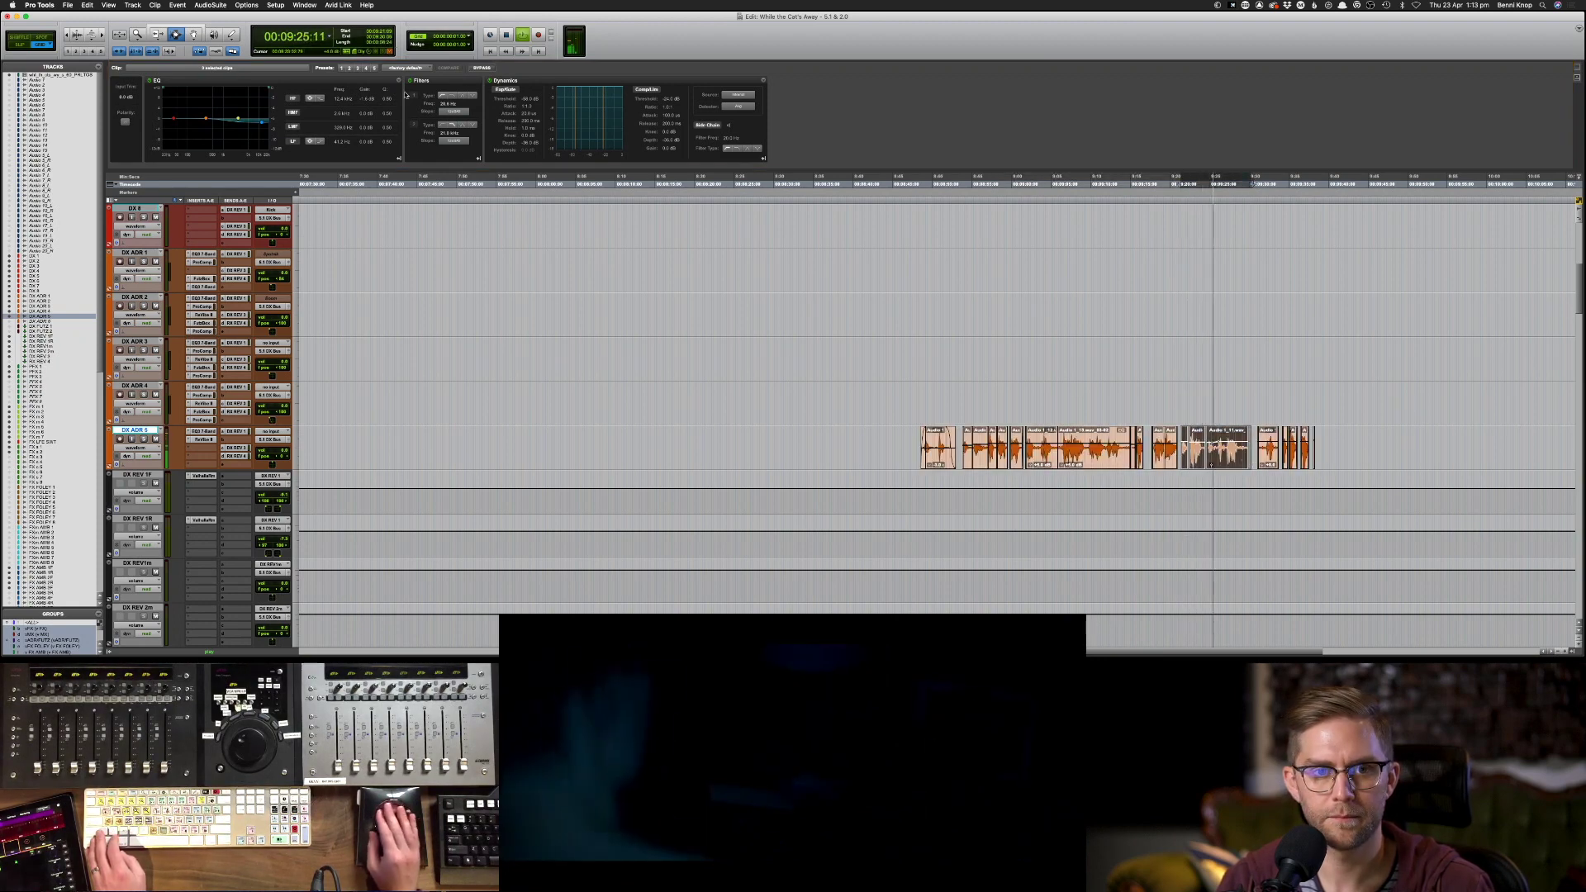
left_click_drag(262, 122, 261, 126)
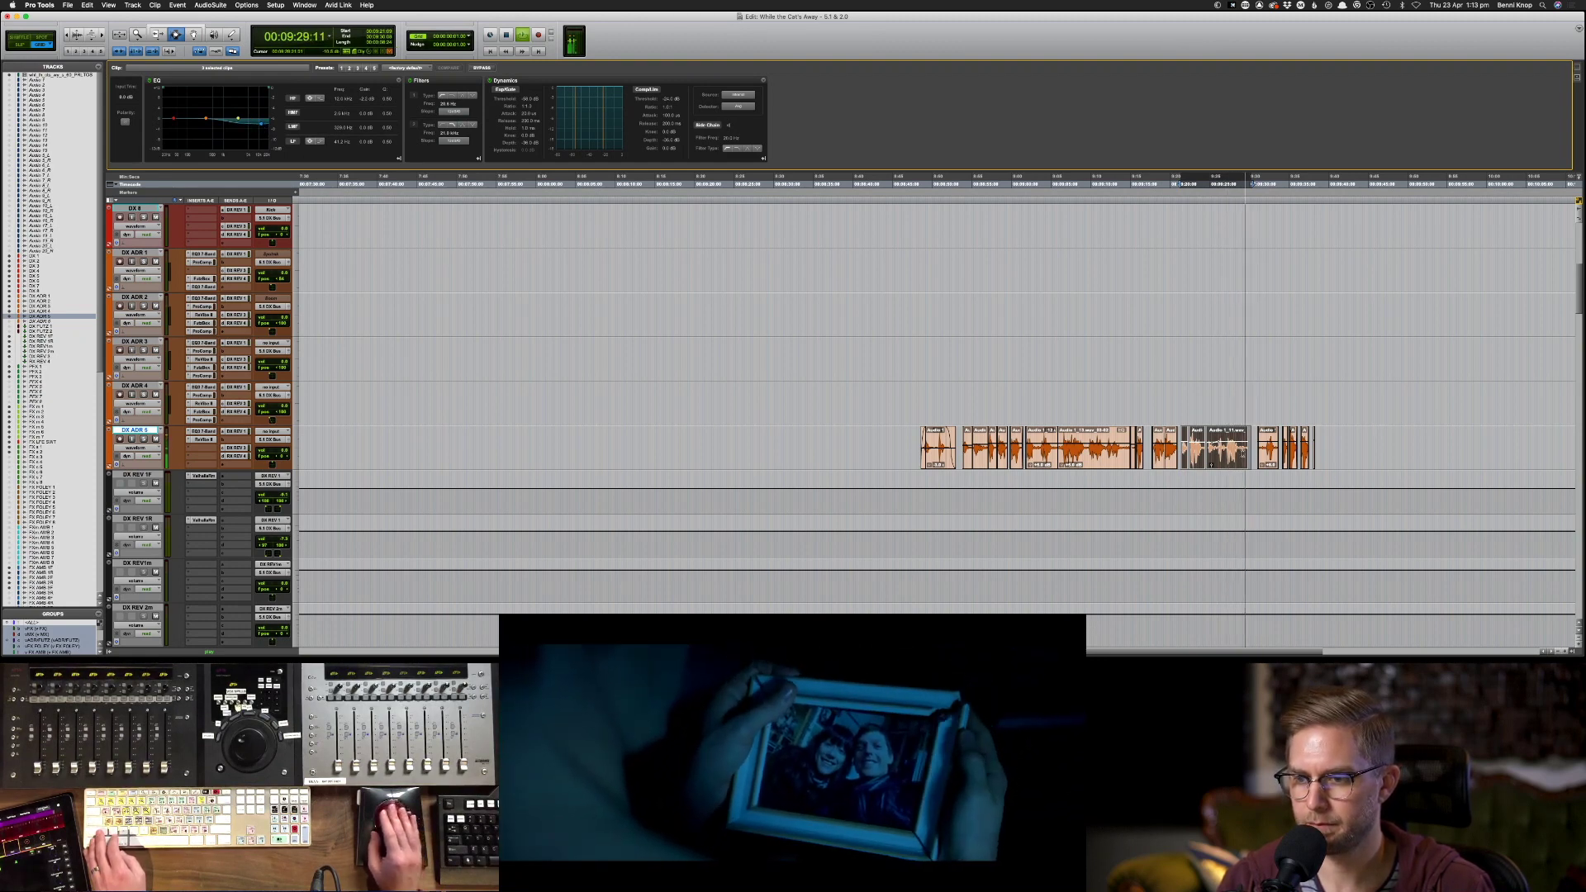
left_click(1223, 442)
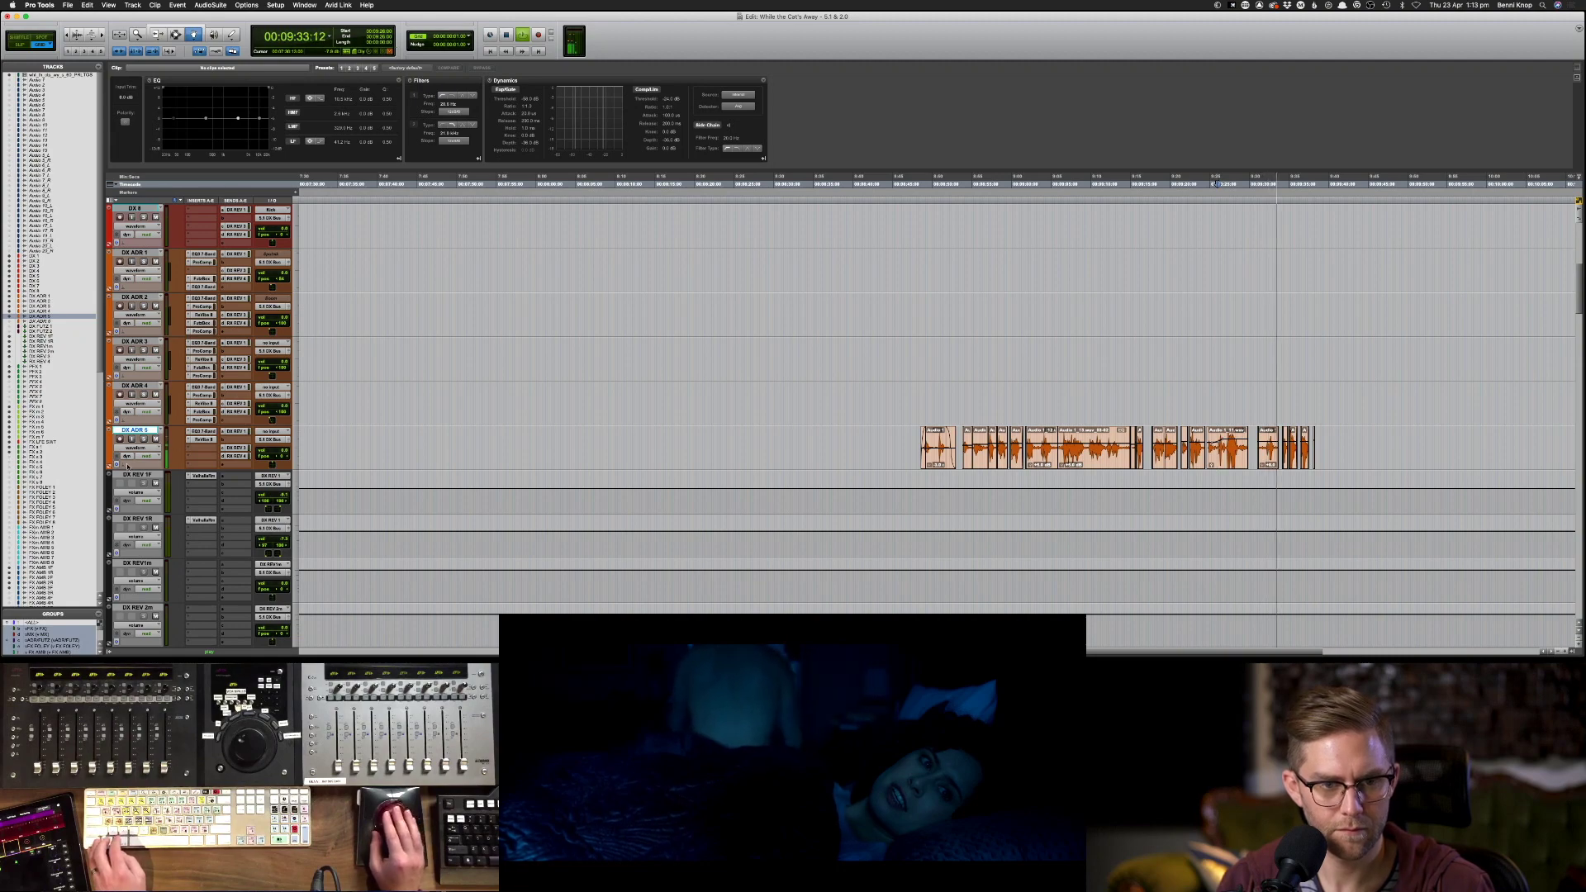
- Insert a ReVibe II reverb with the Small Neutral Room 2 preset on DX ADR 5 and audition it from 09:26
key("super+equal")
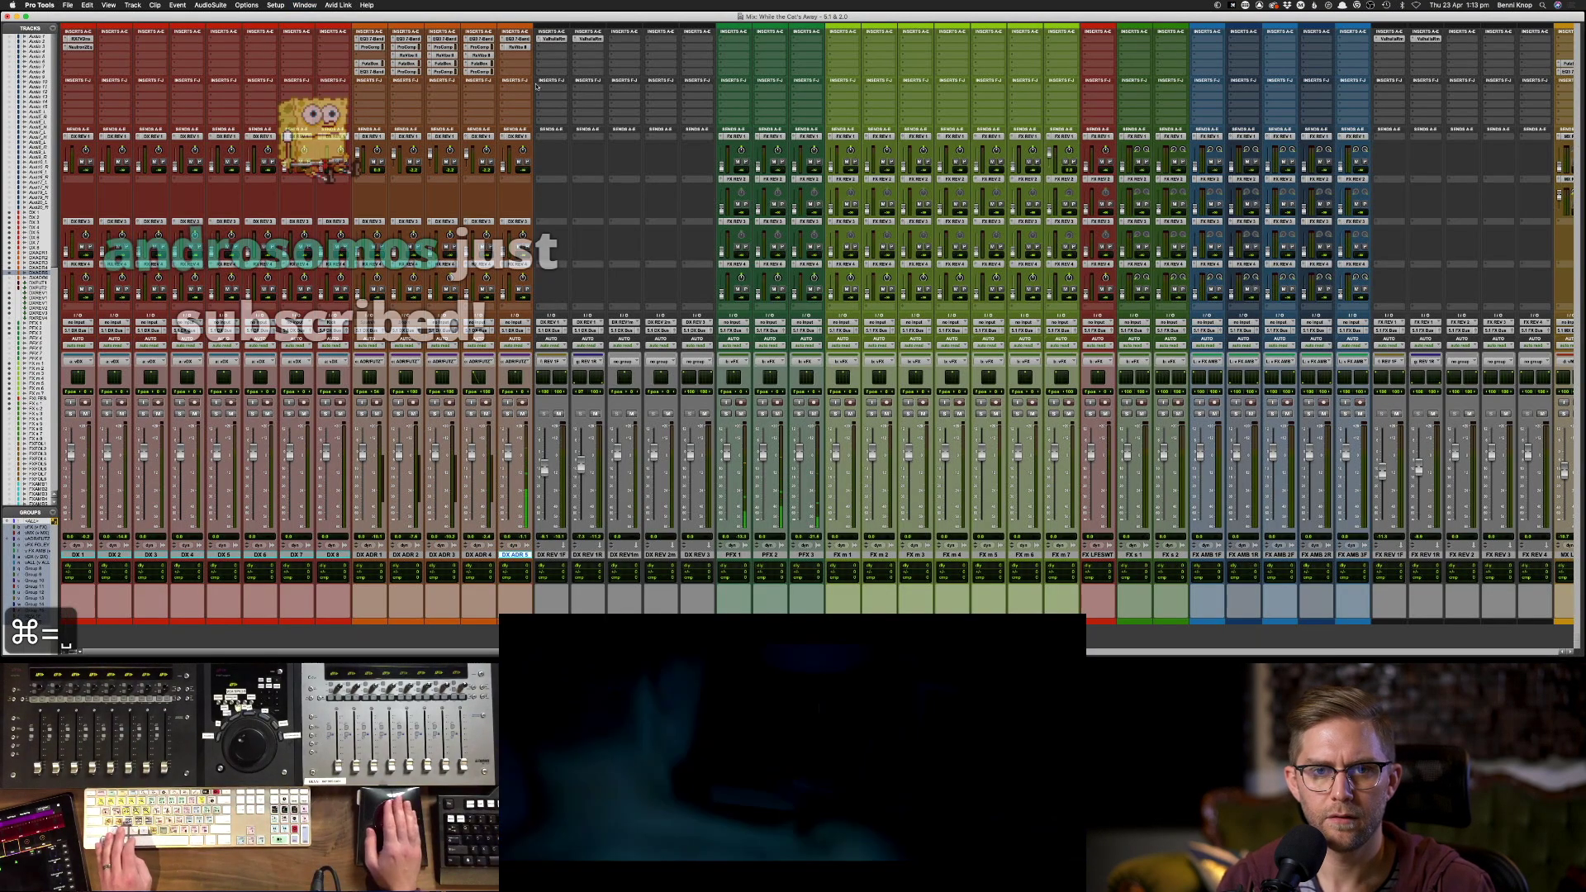
left_click(516, 48)
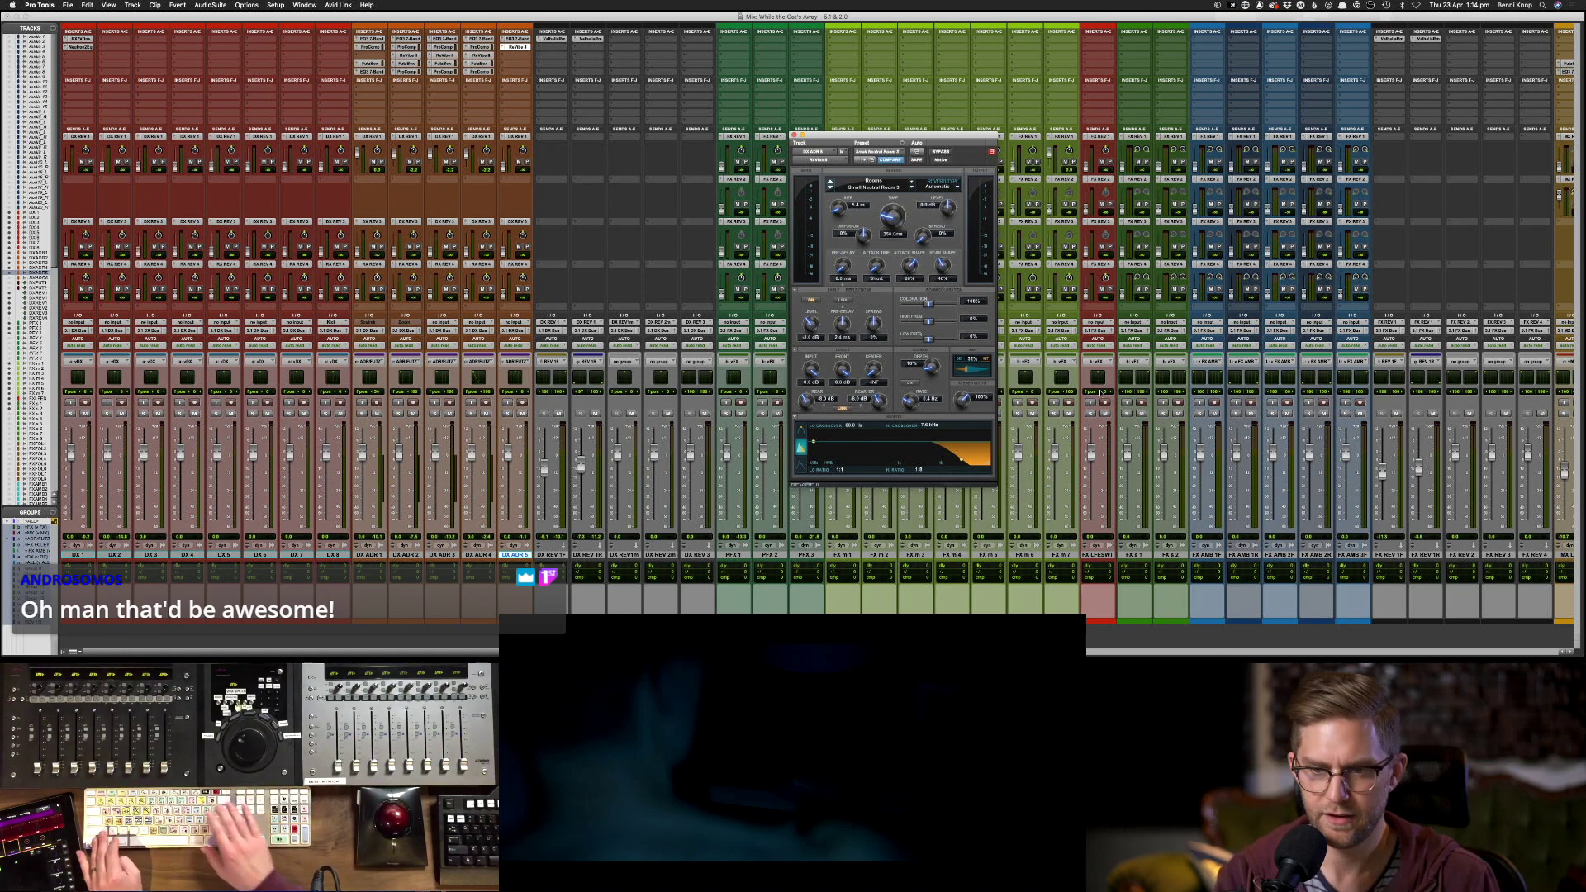
key("super+equal")
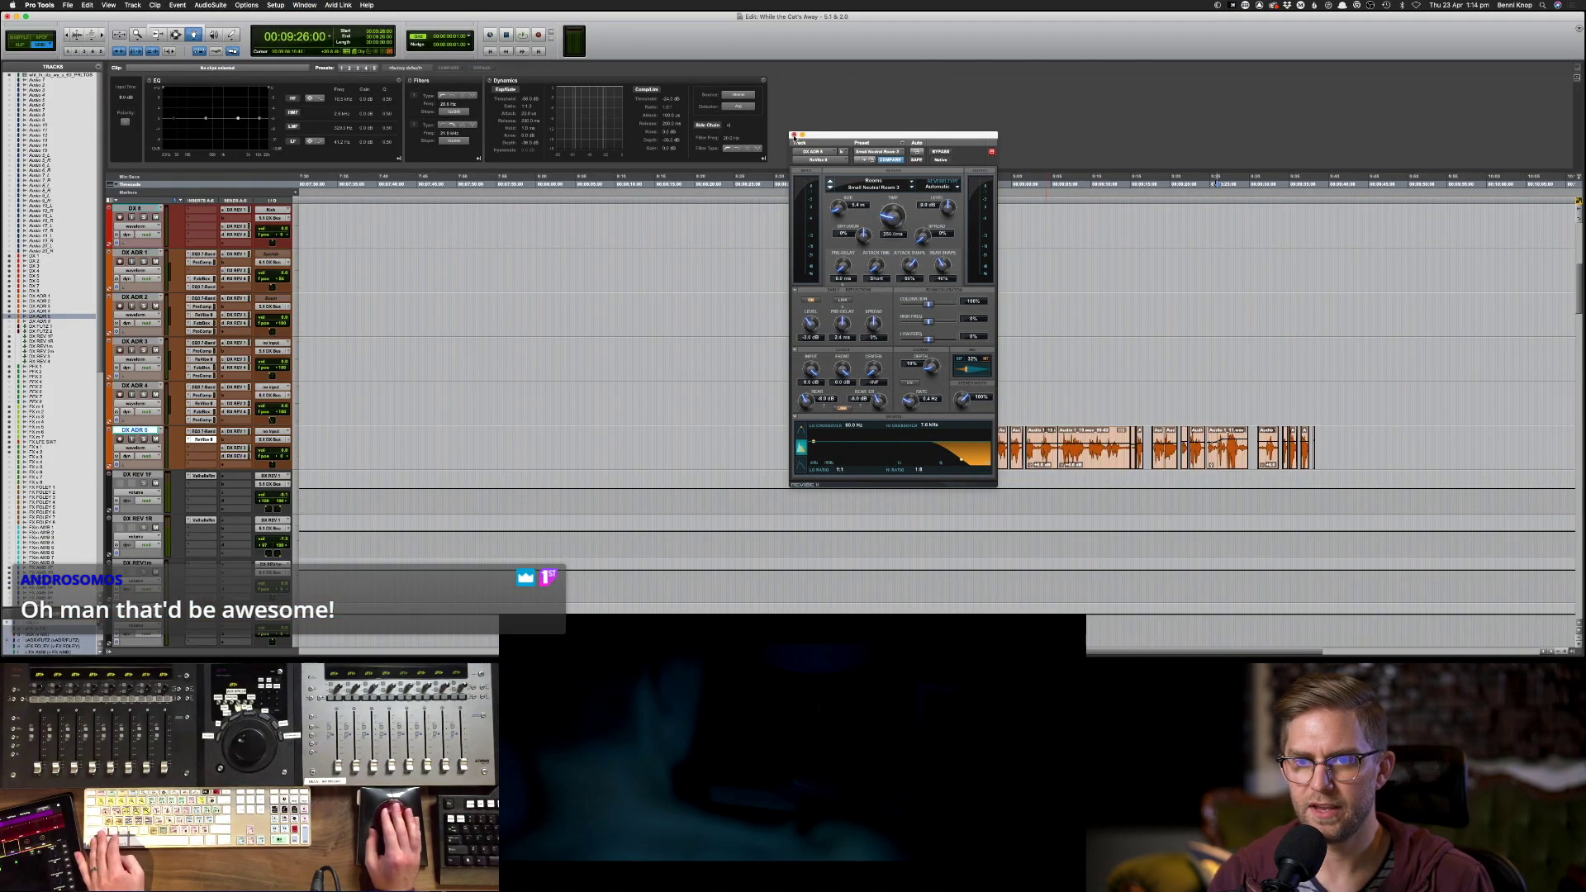
key("super+equal")
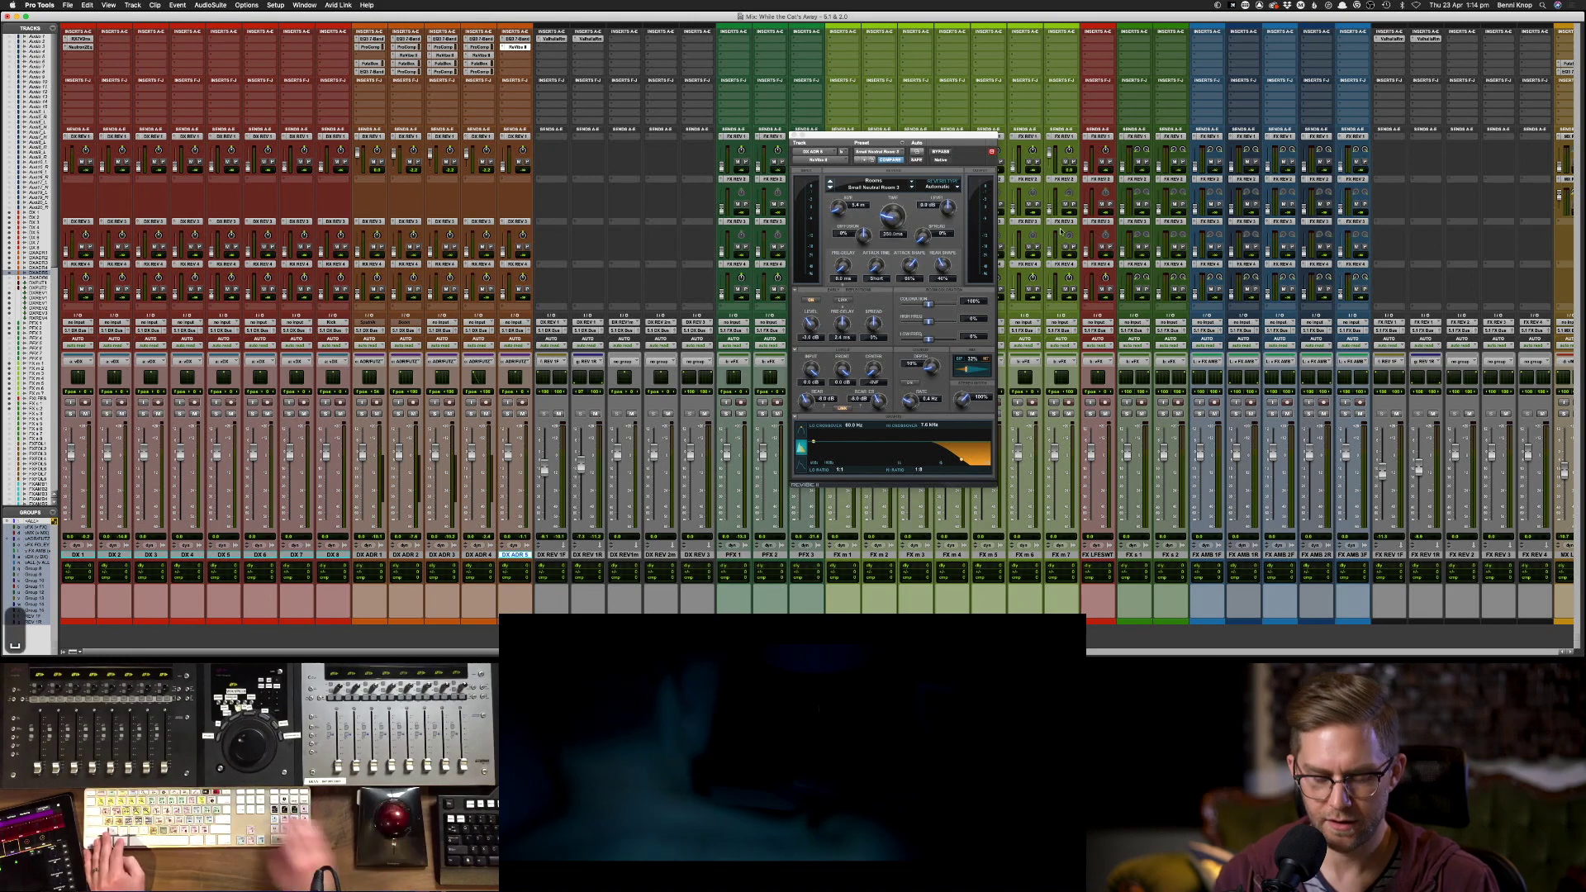
key("super+equal")
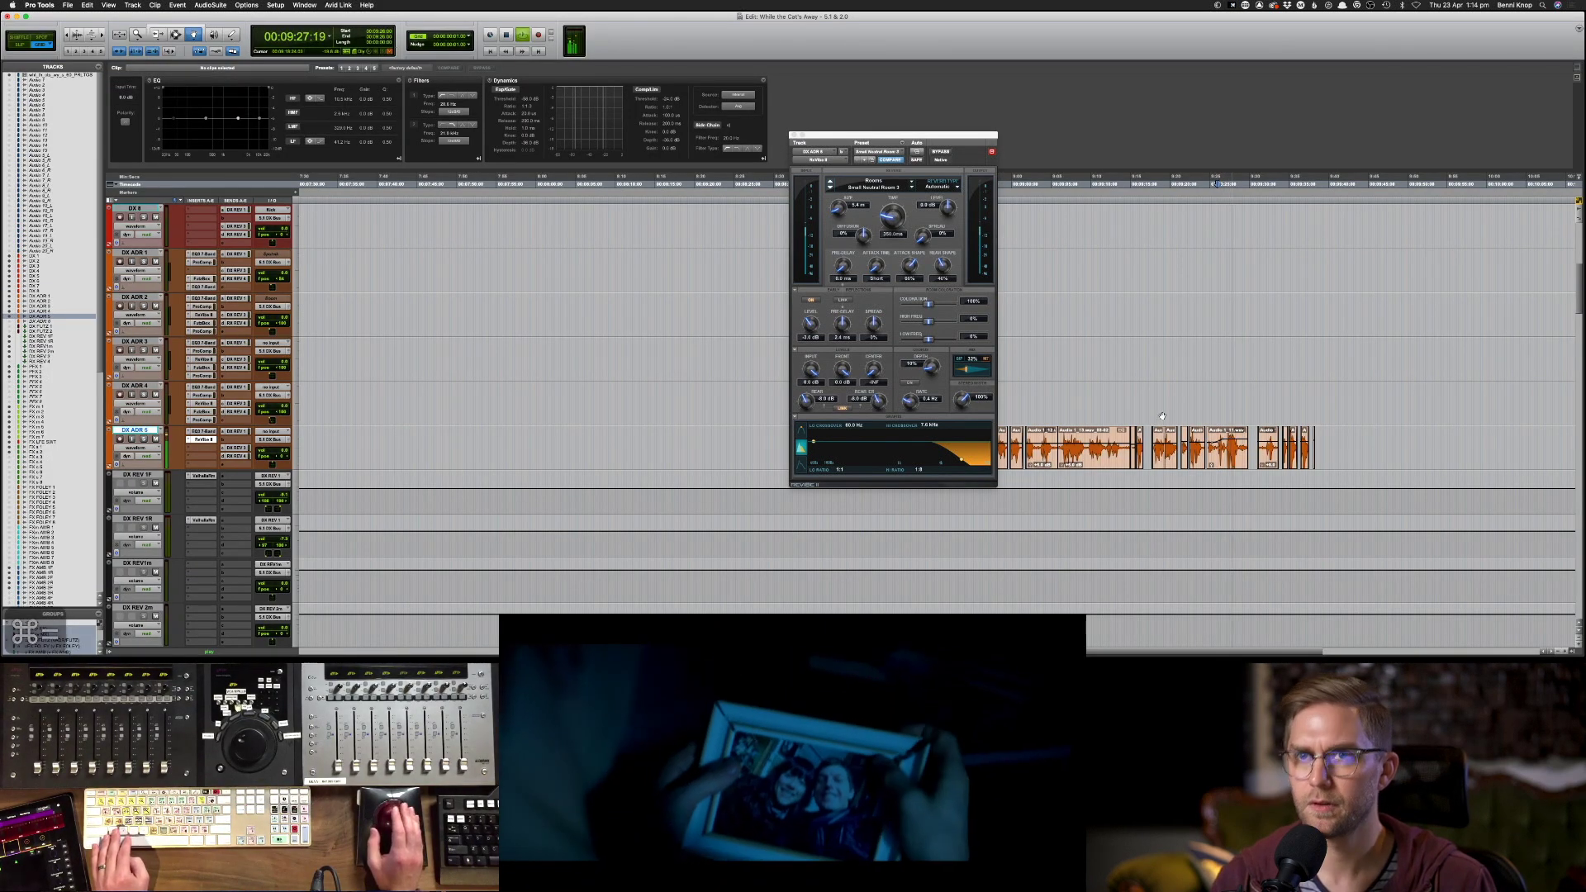
key("space")
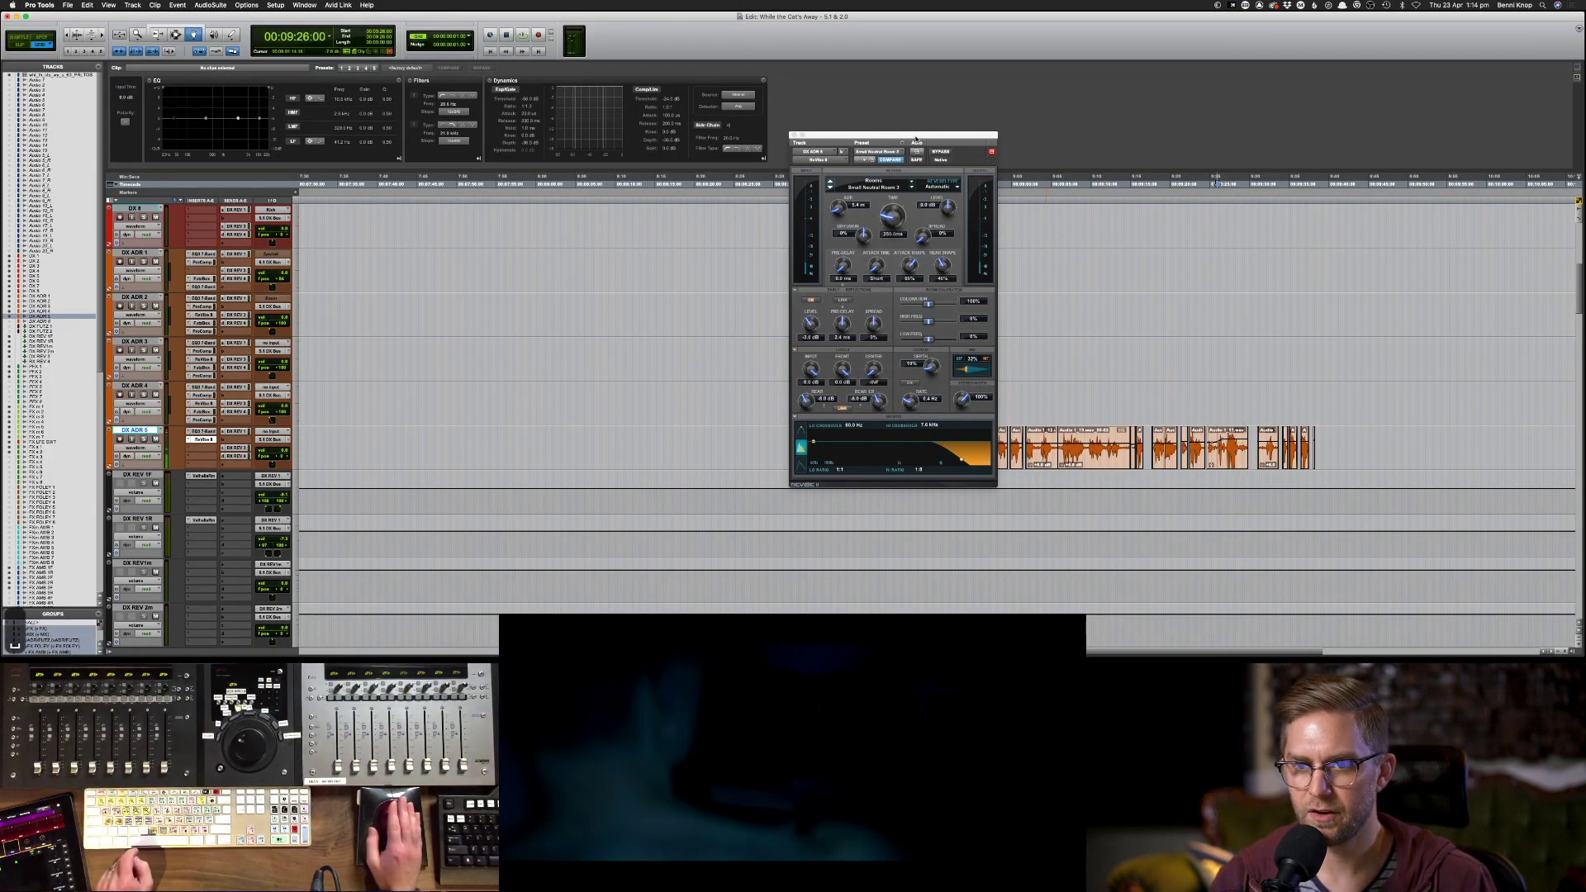
- Enable automation for the reverb's wet/dry mix and show its automation lane beneath DX ADR 5
left_click(917, 155)
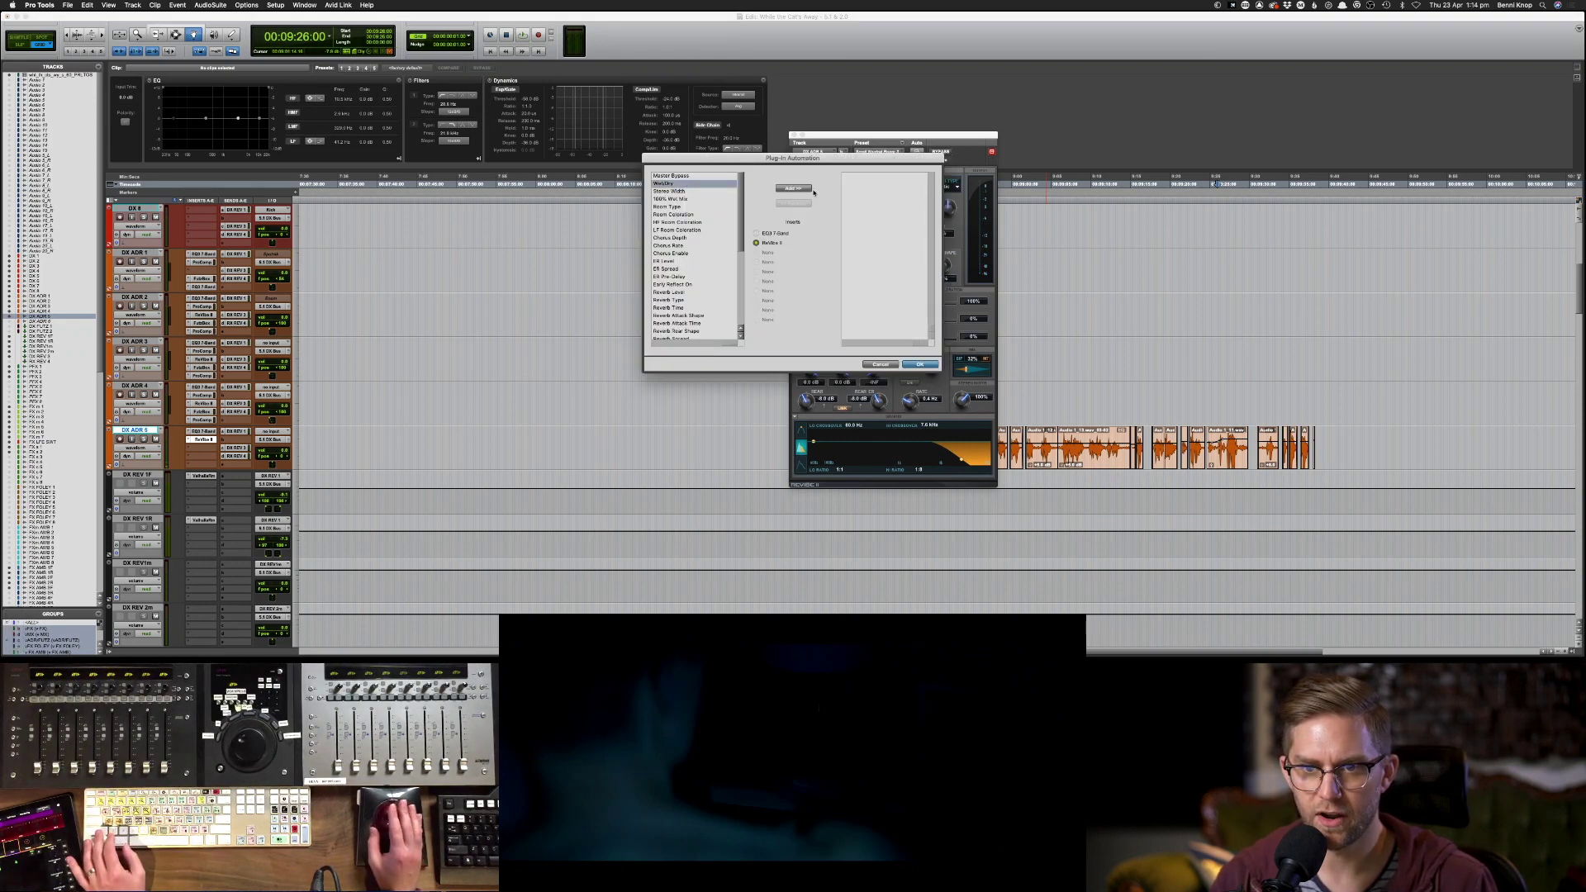
left_click(811, 189)
left_click(919, 365)
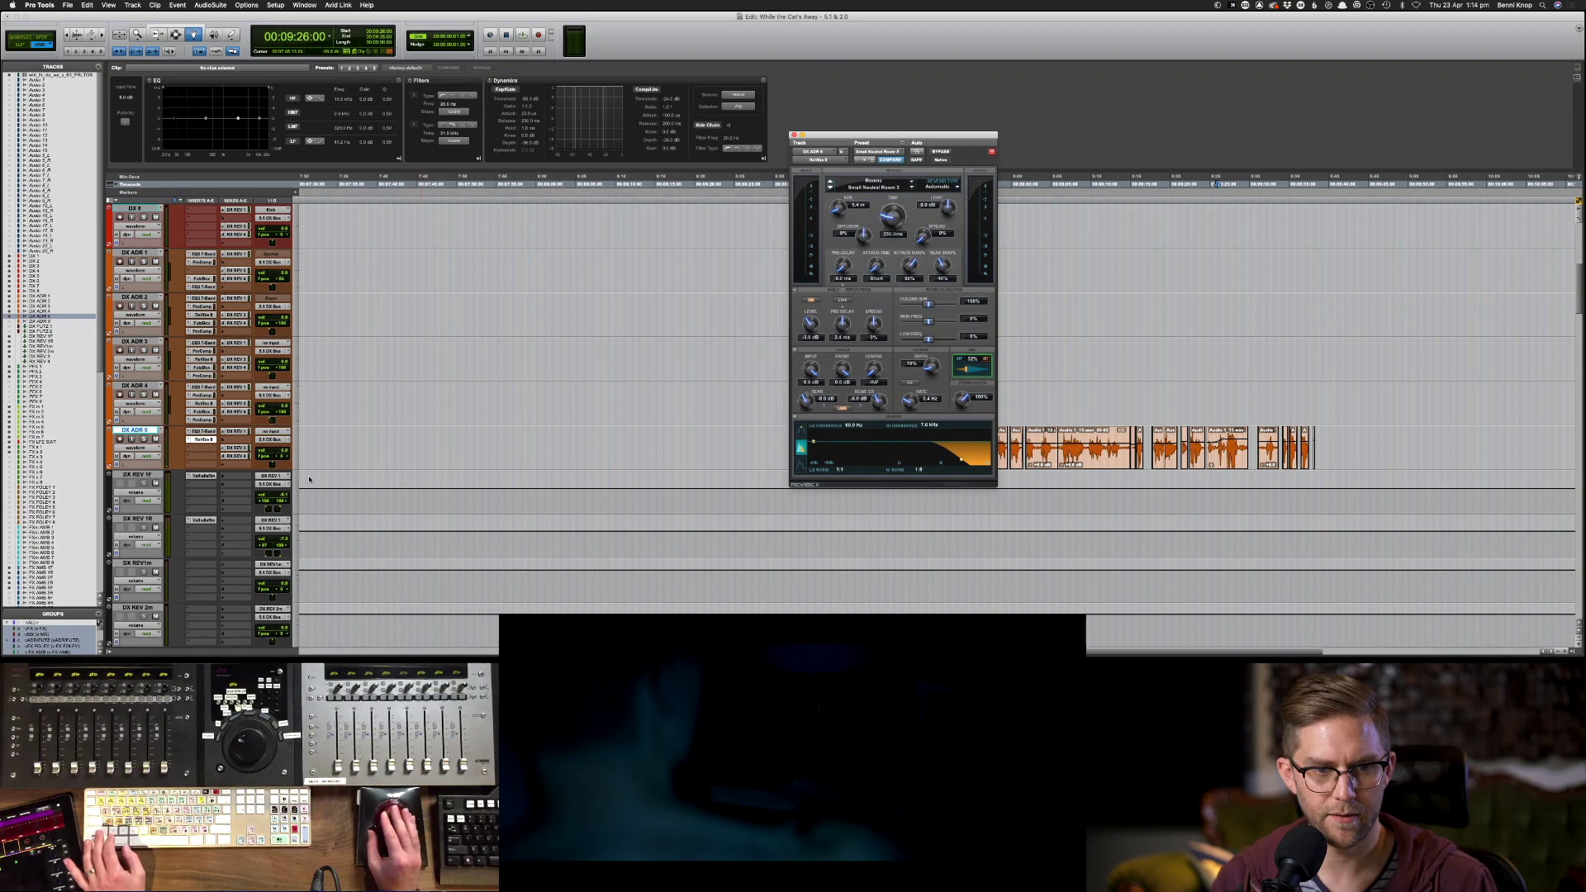
left_click(110, 468)
left_click(141, 476)
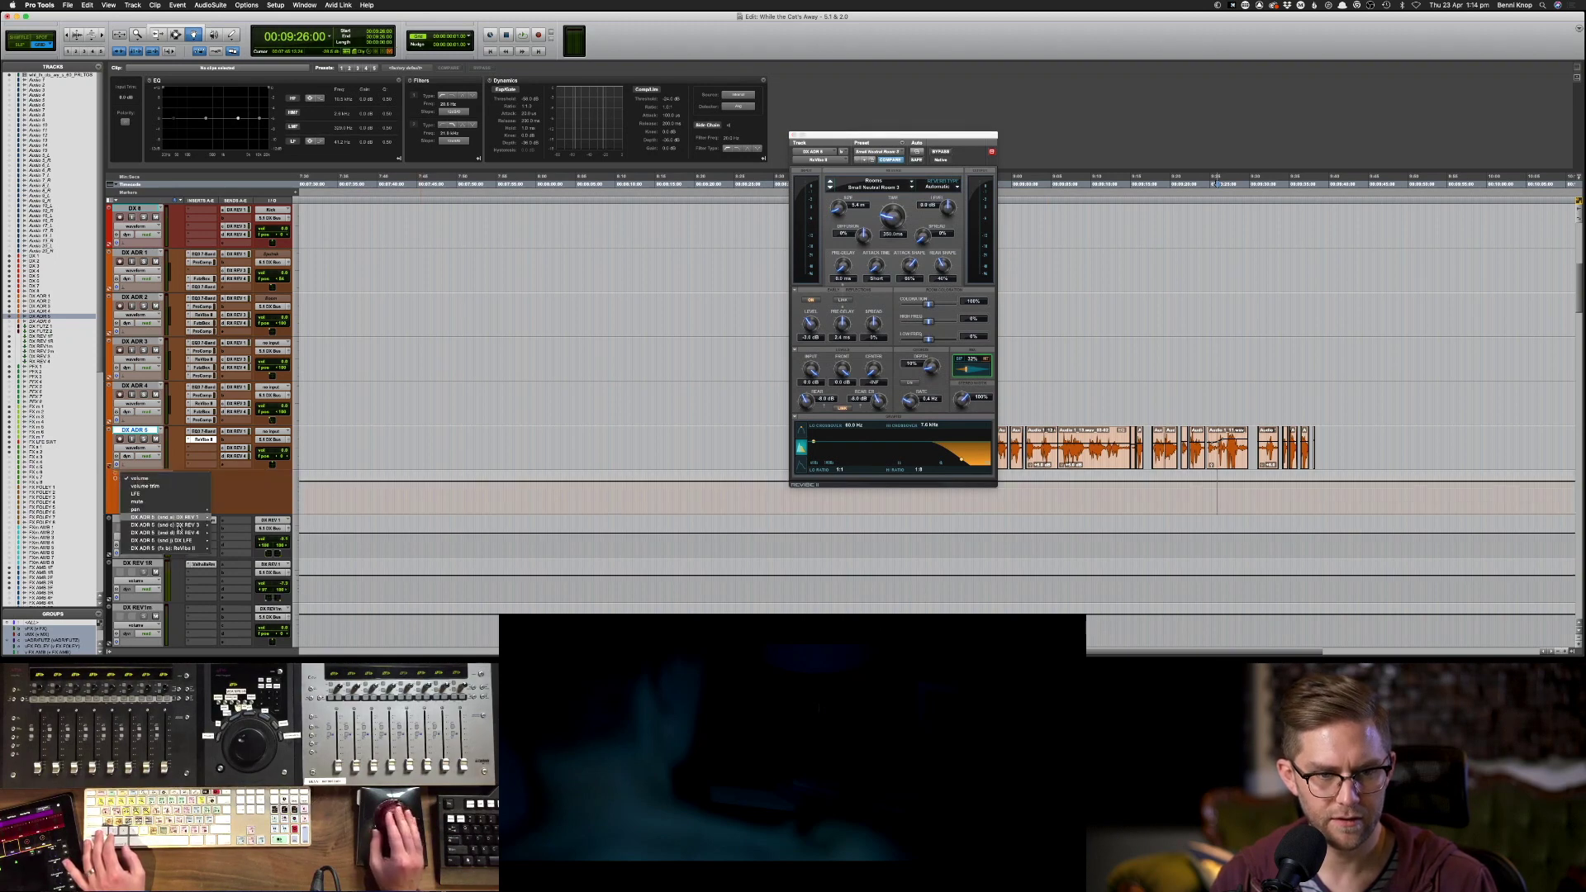
left_click(232, 549)
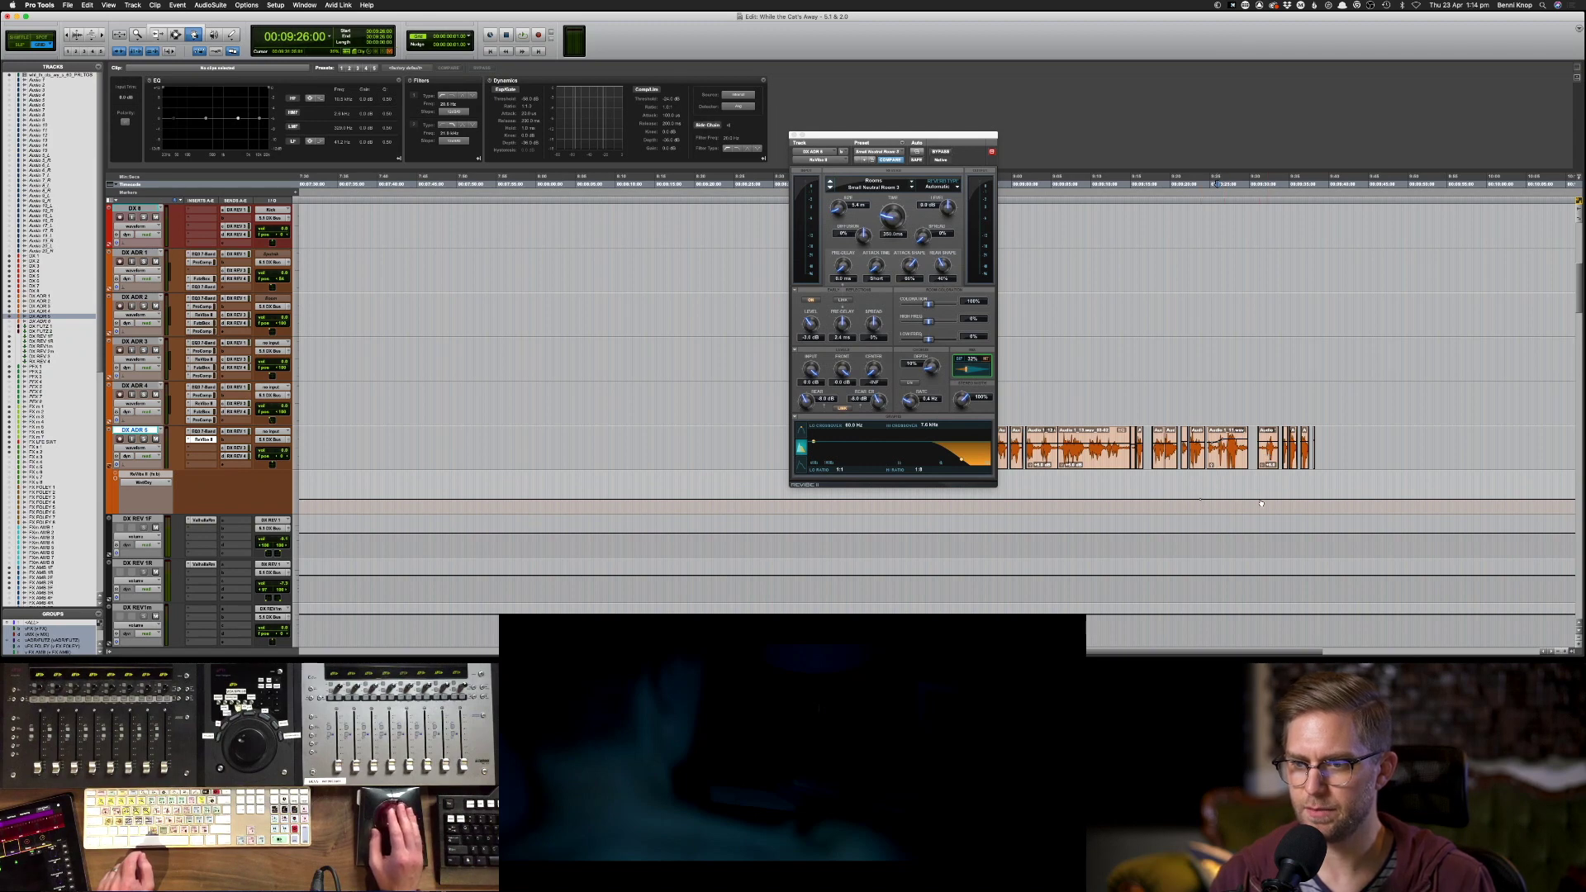
- Lower the DX ADR 5 reverb's wet/dry automation from about 09:24 to 09:31, replay the passage and close the reverb window
key("F6")
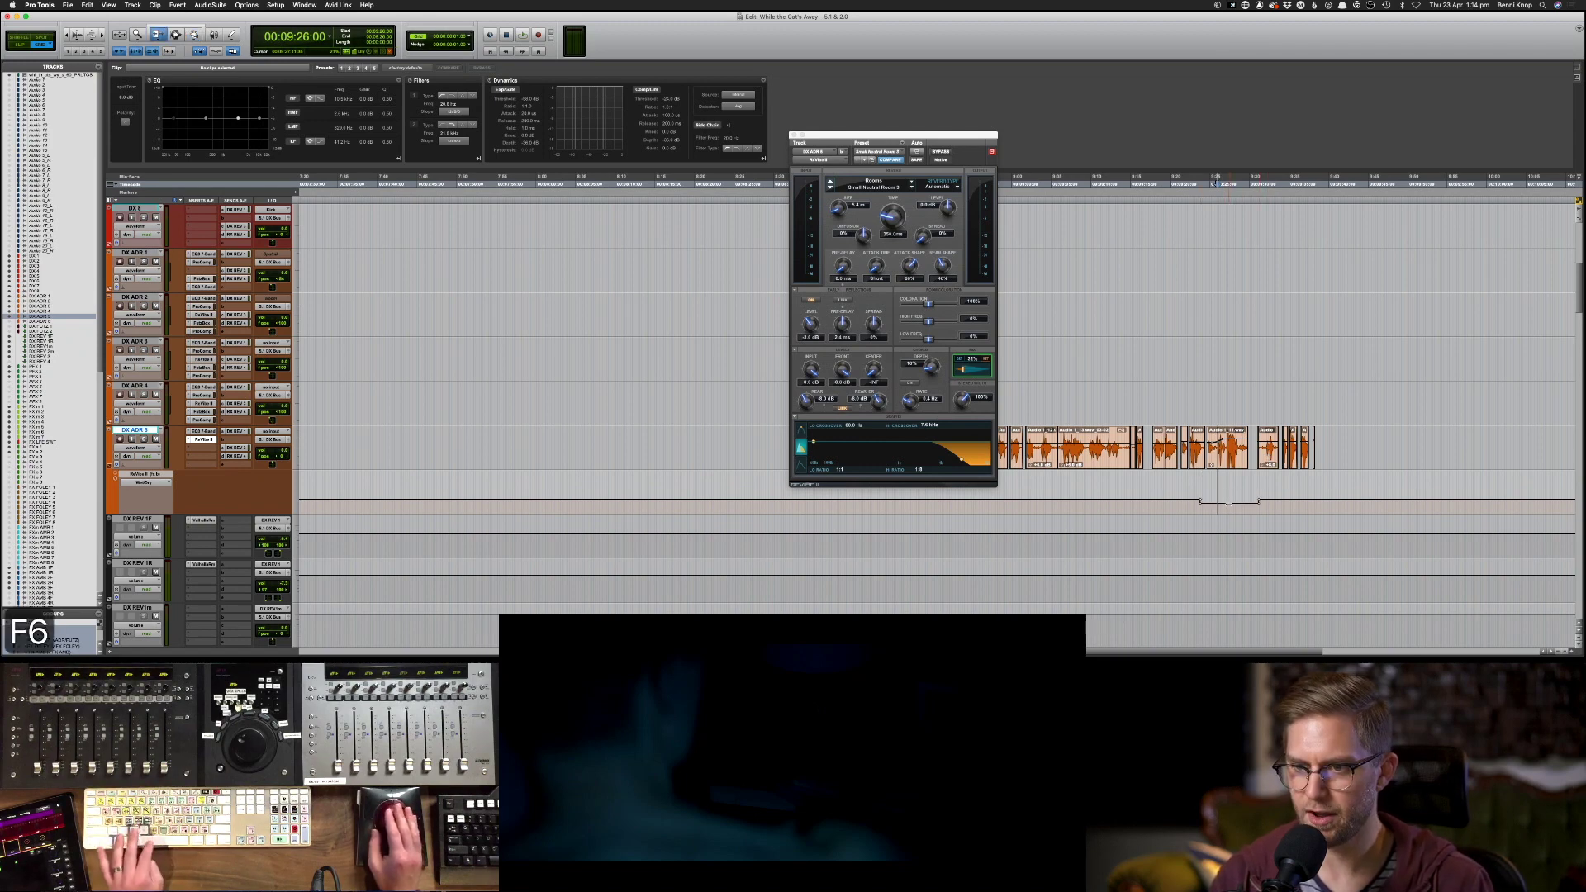
key("space")
key("F8")
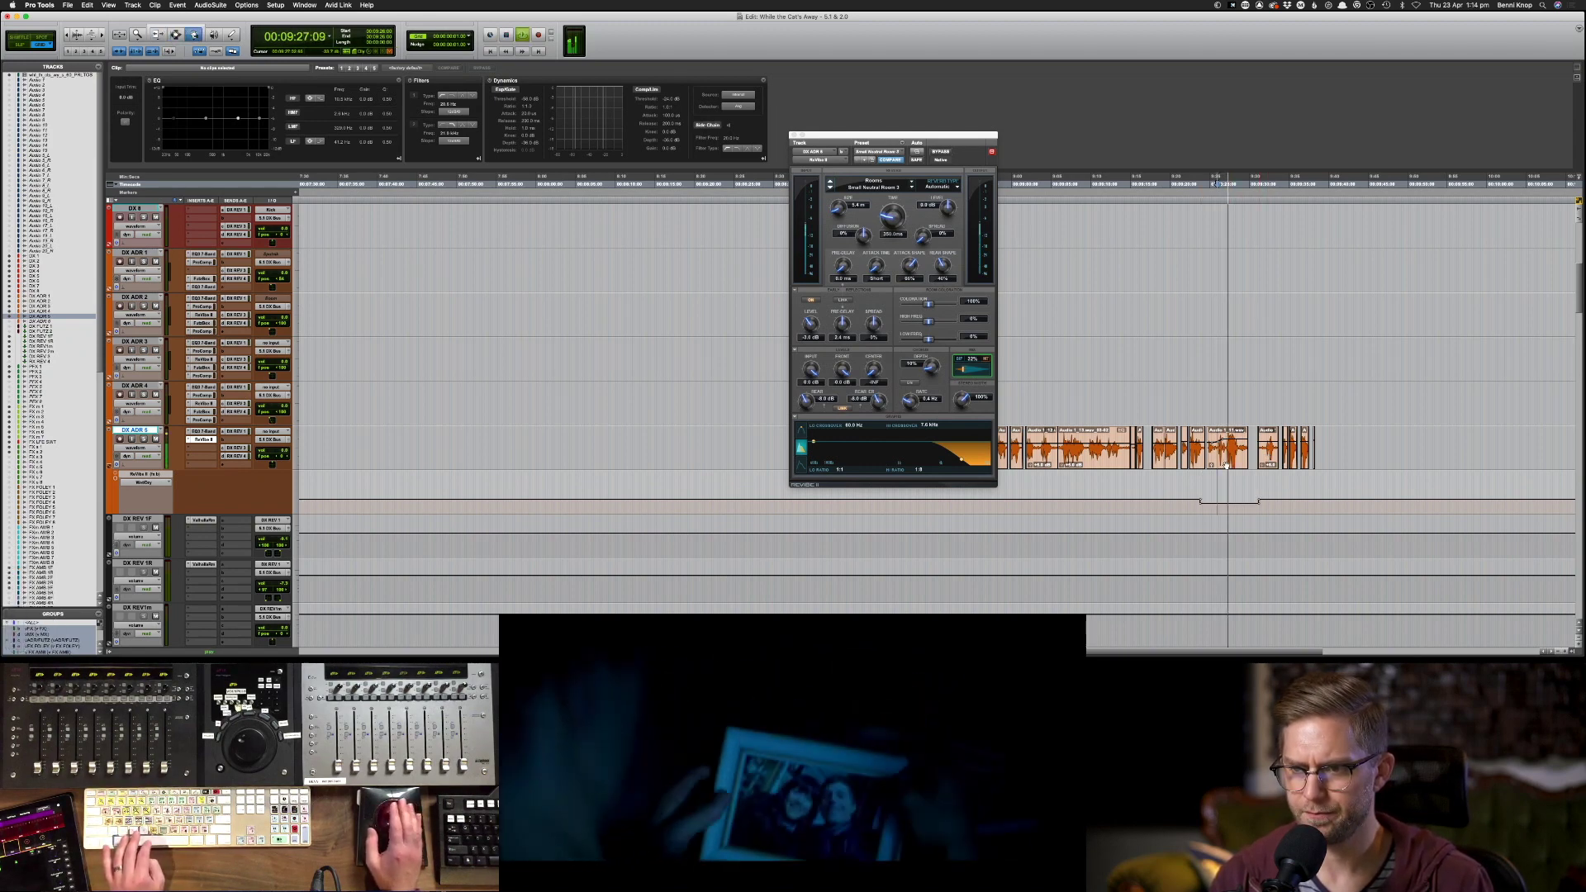
left_click(1228, 461)
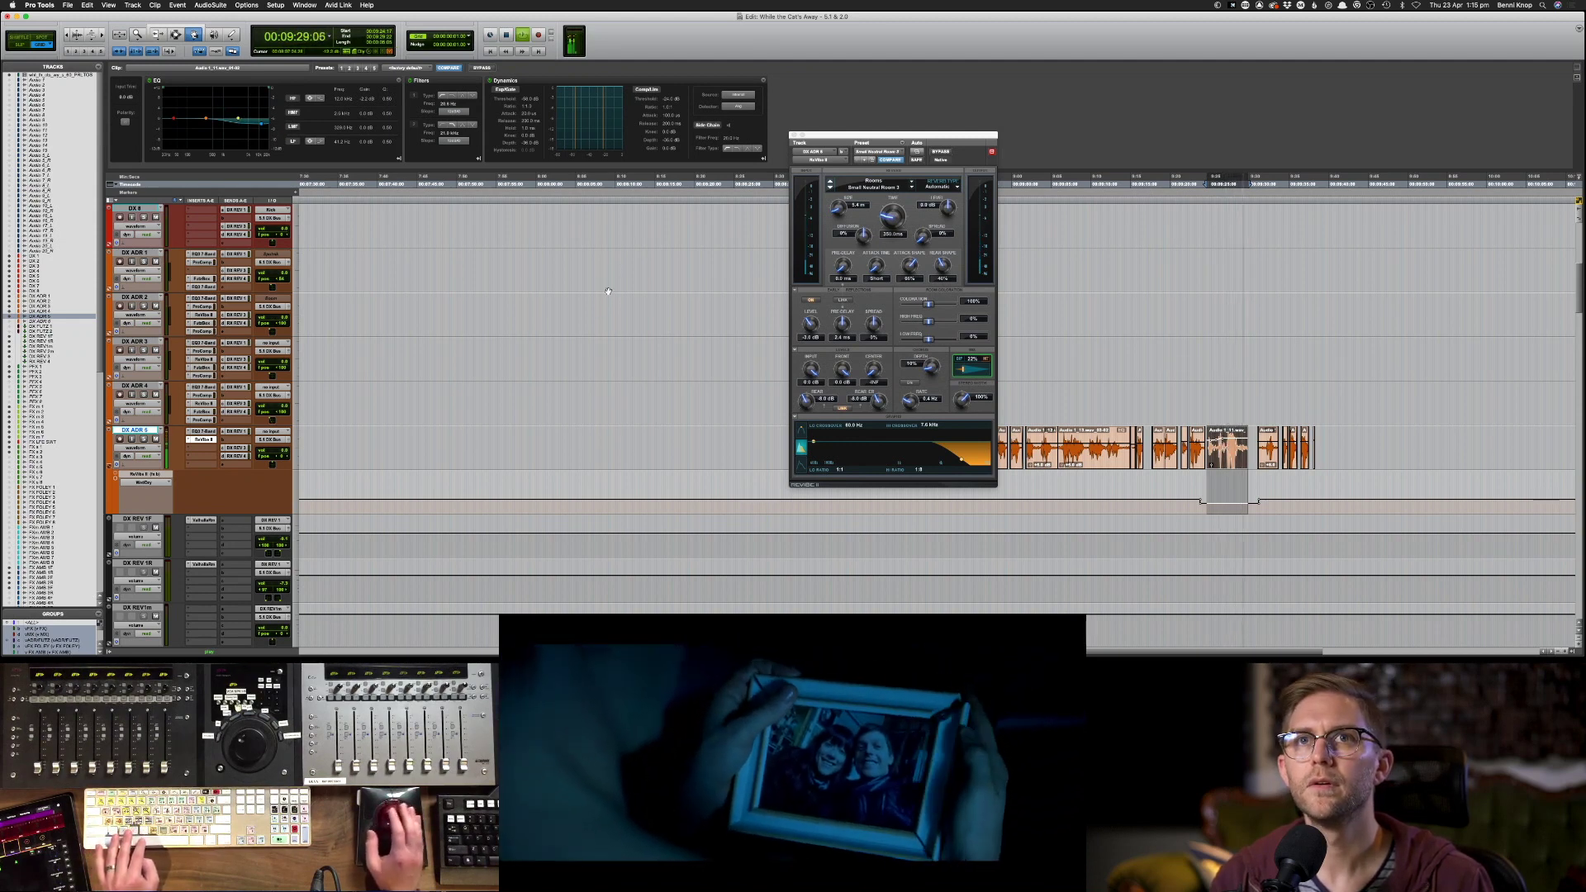
key("F7")
left_click(1187, 405)
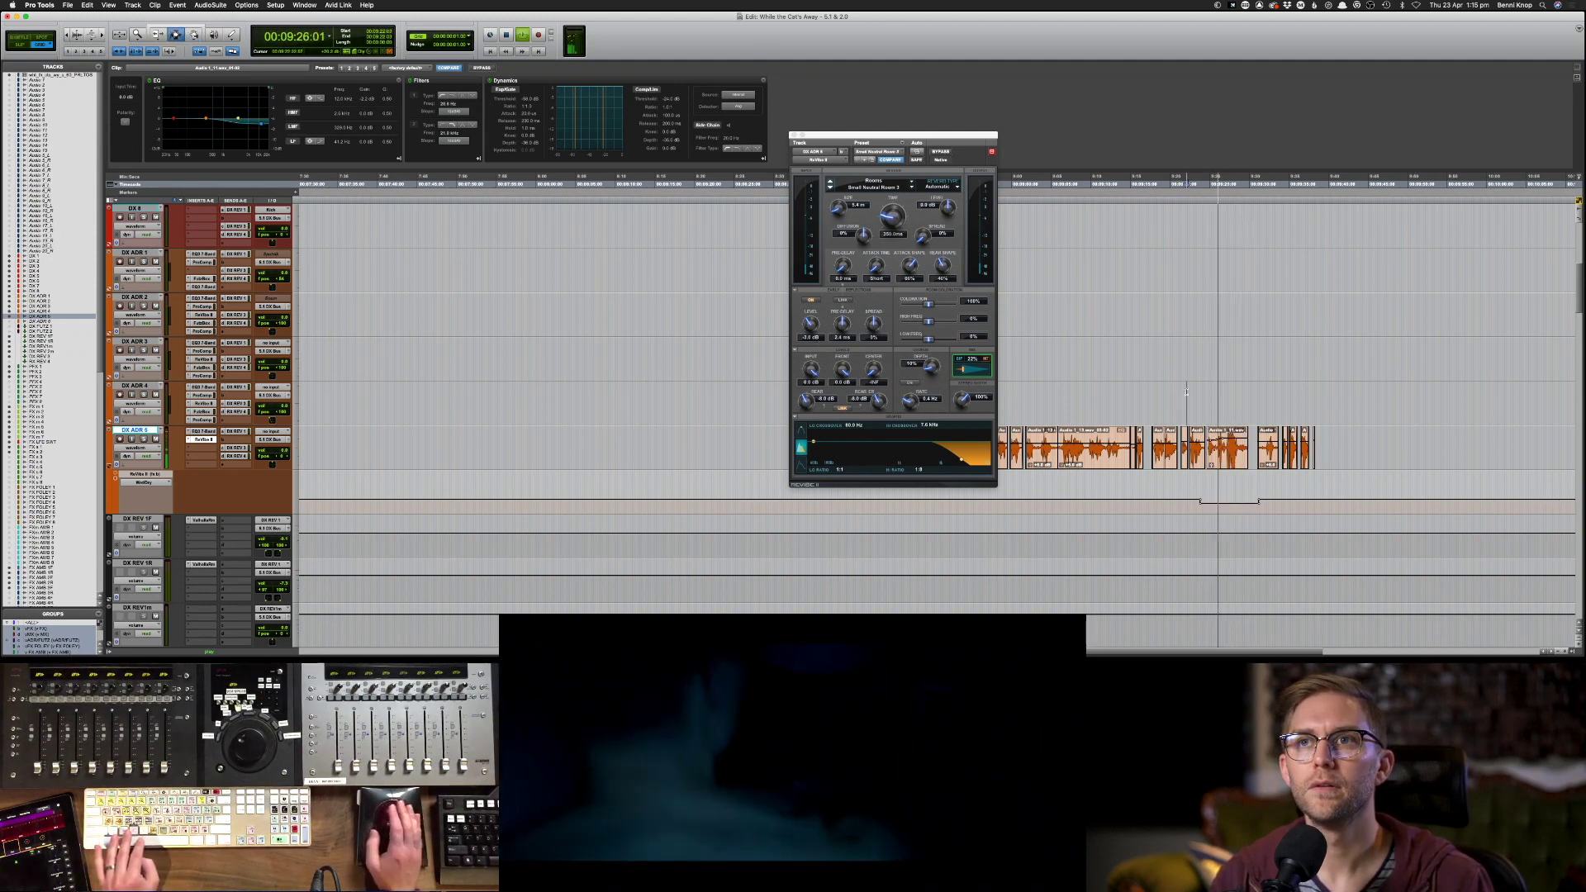
key("super+w")
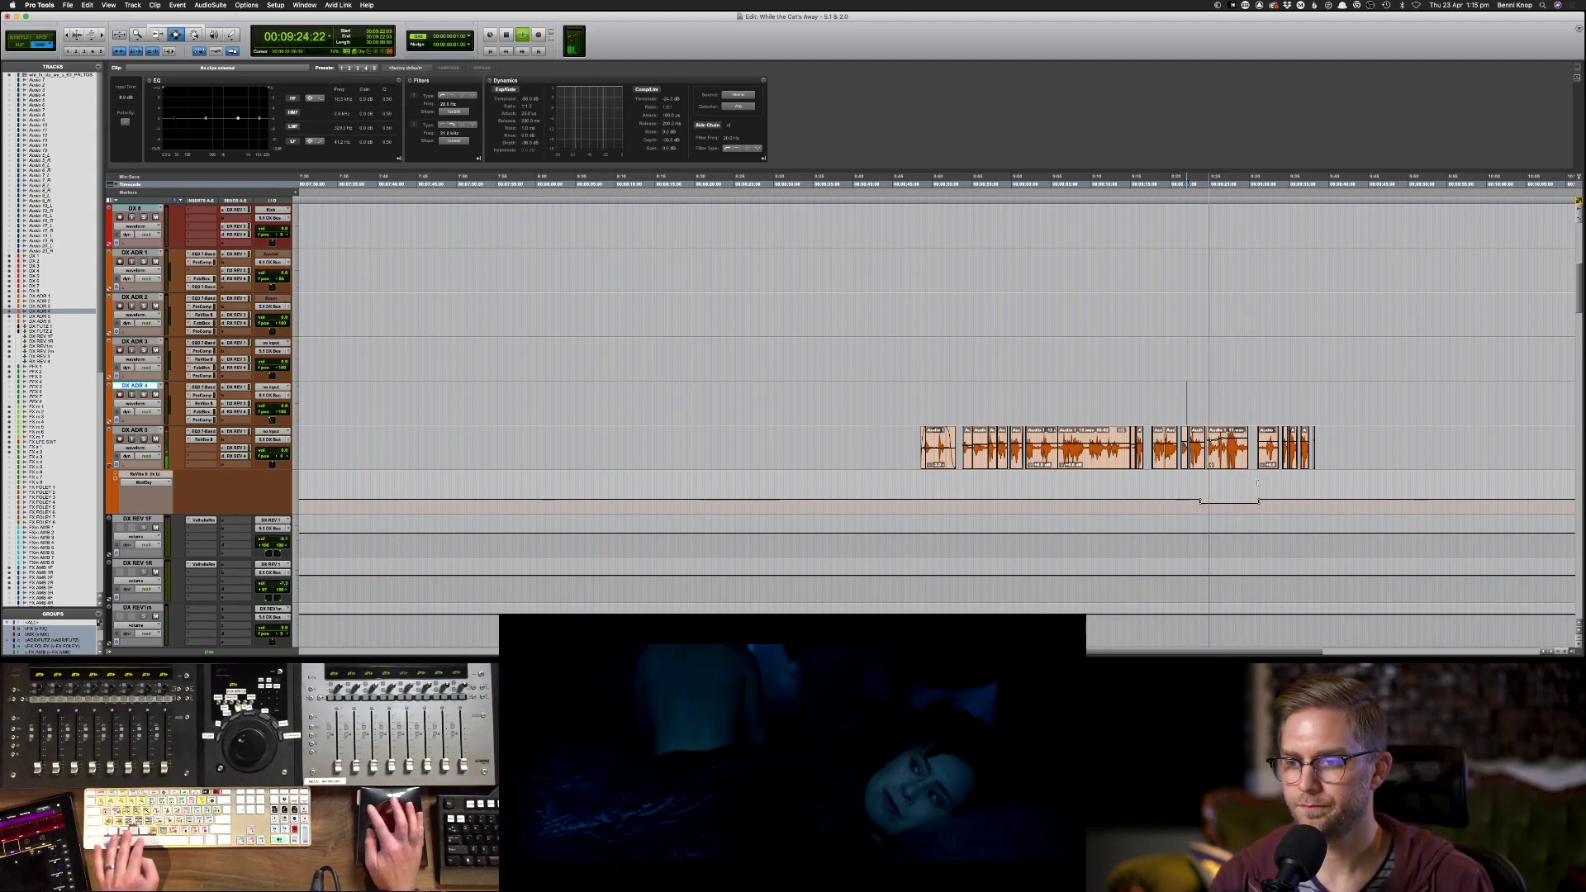
- Extend the end of the DX ADR 5 clip near 09:30 slightly and select the range from the last clip's end to about 09:39
left_click(1245, 488)
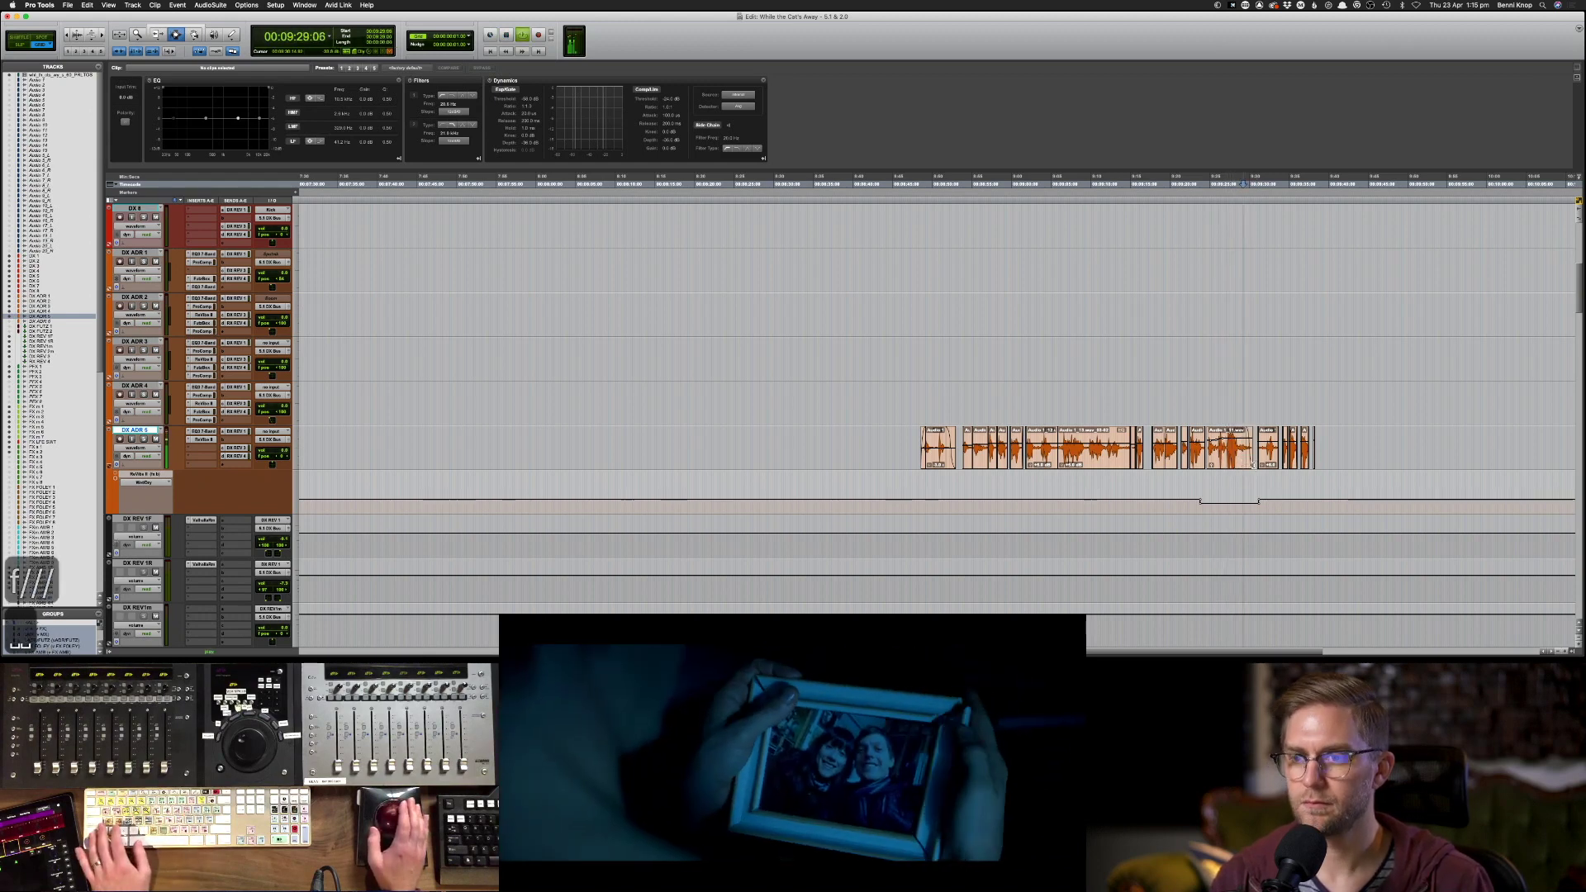
key("F8")
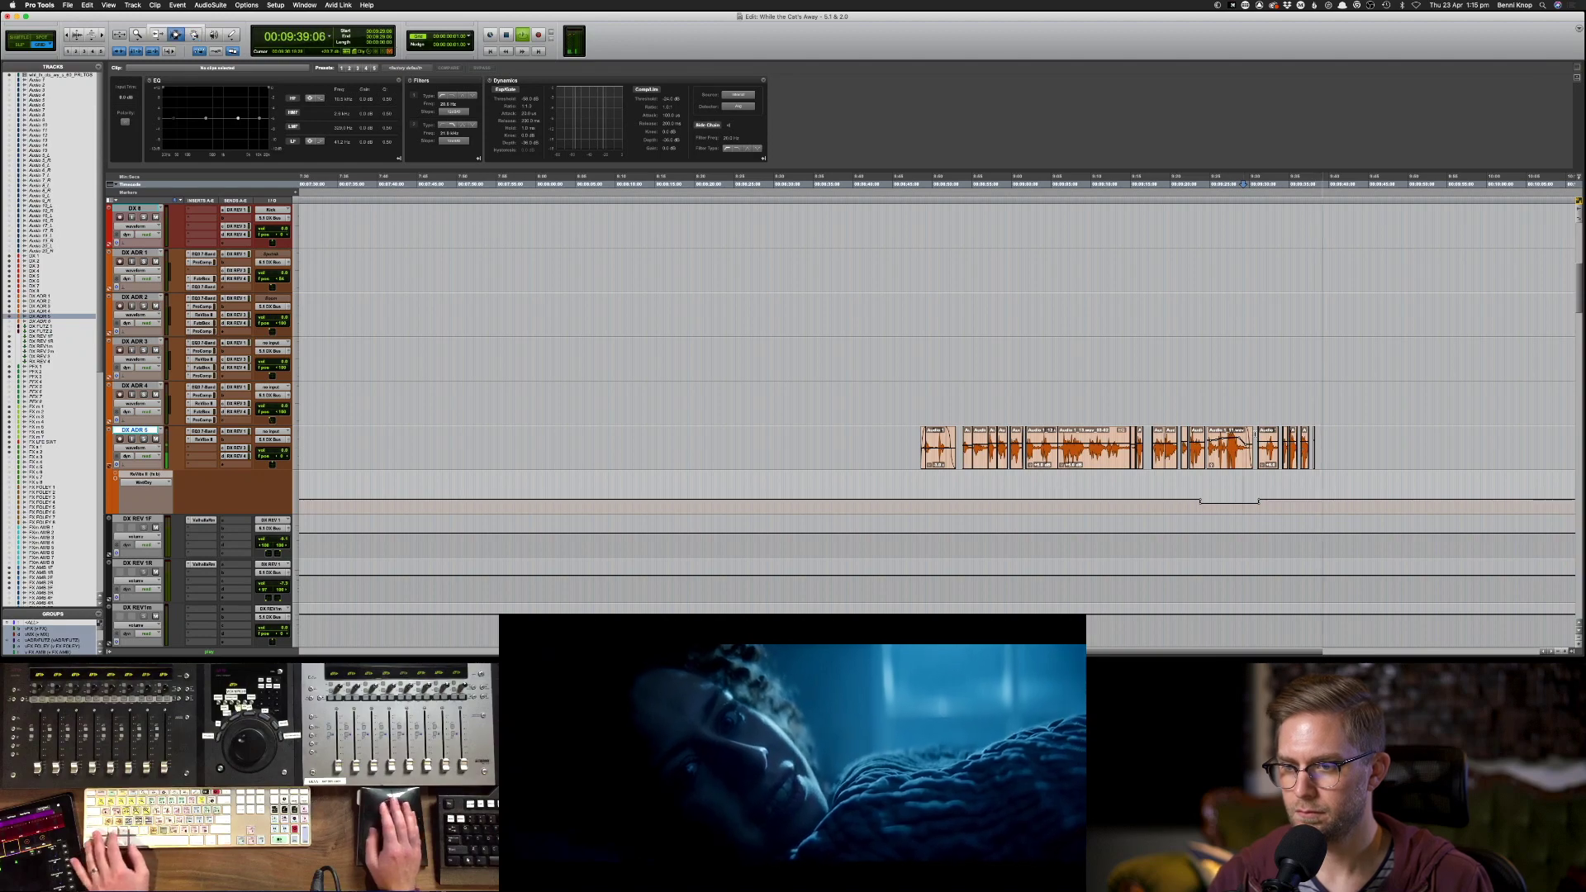
key("F7")
left_click_drag(1255, 431, 1337, 436)
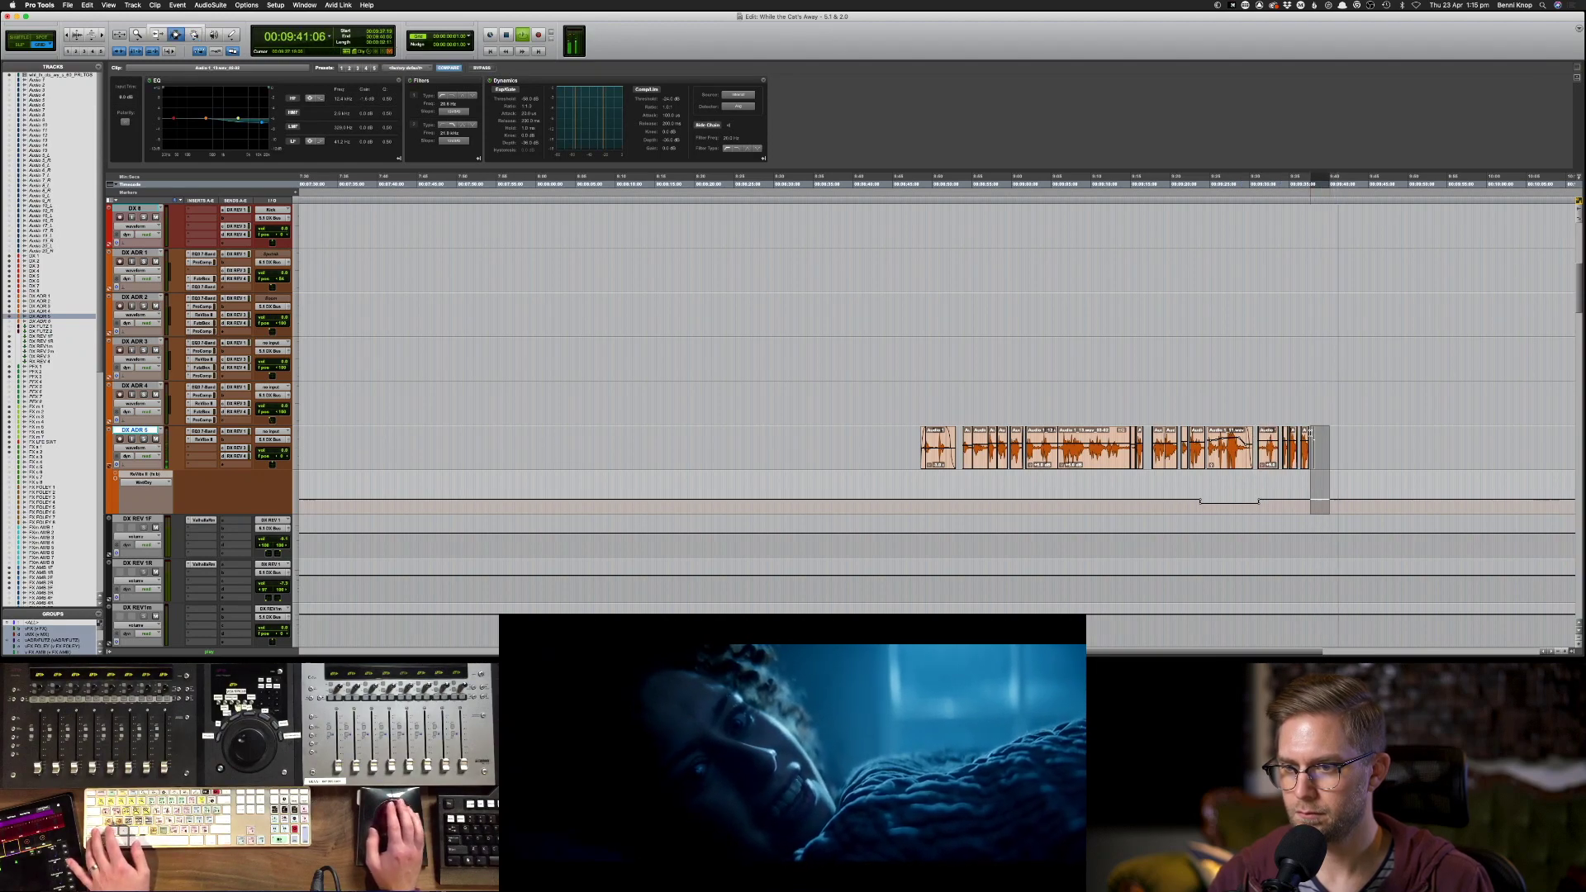
- Select the short last clip on PFX 2 near 09:39
scroll(1318, 442, "down", 5)
scroll(1318, 442, "down", 4)
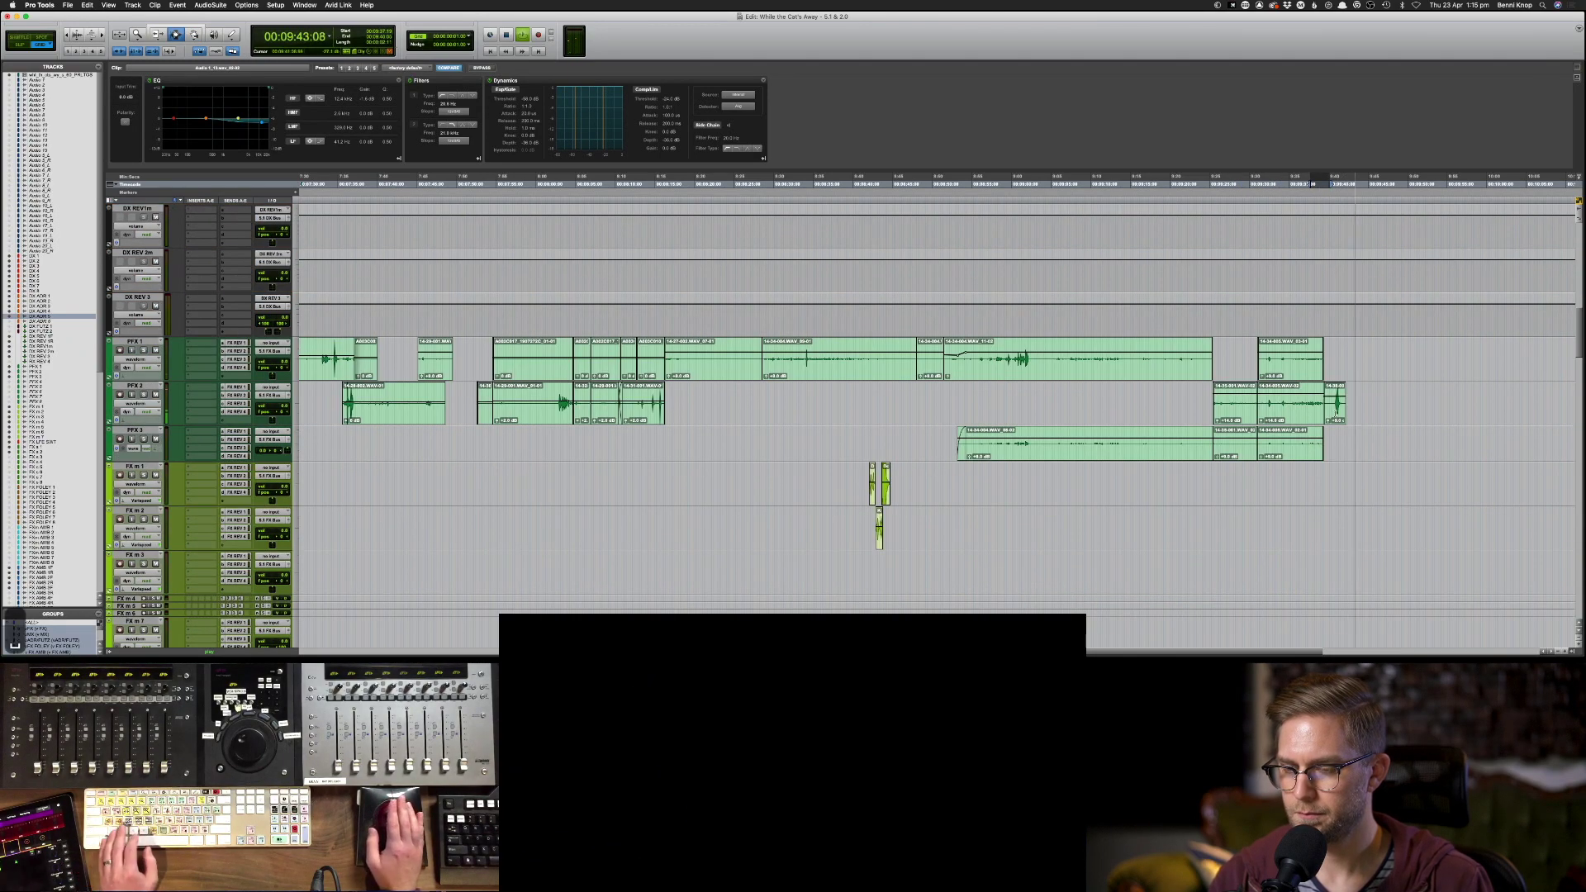
left_click(1330, 403)
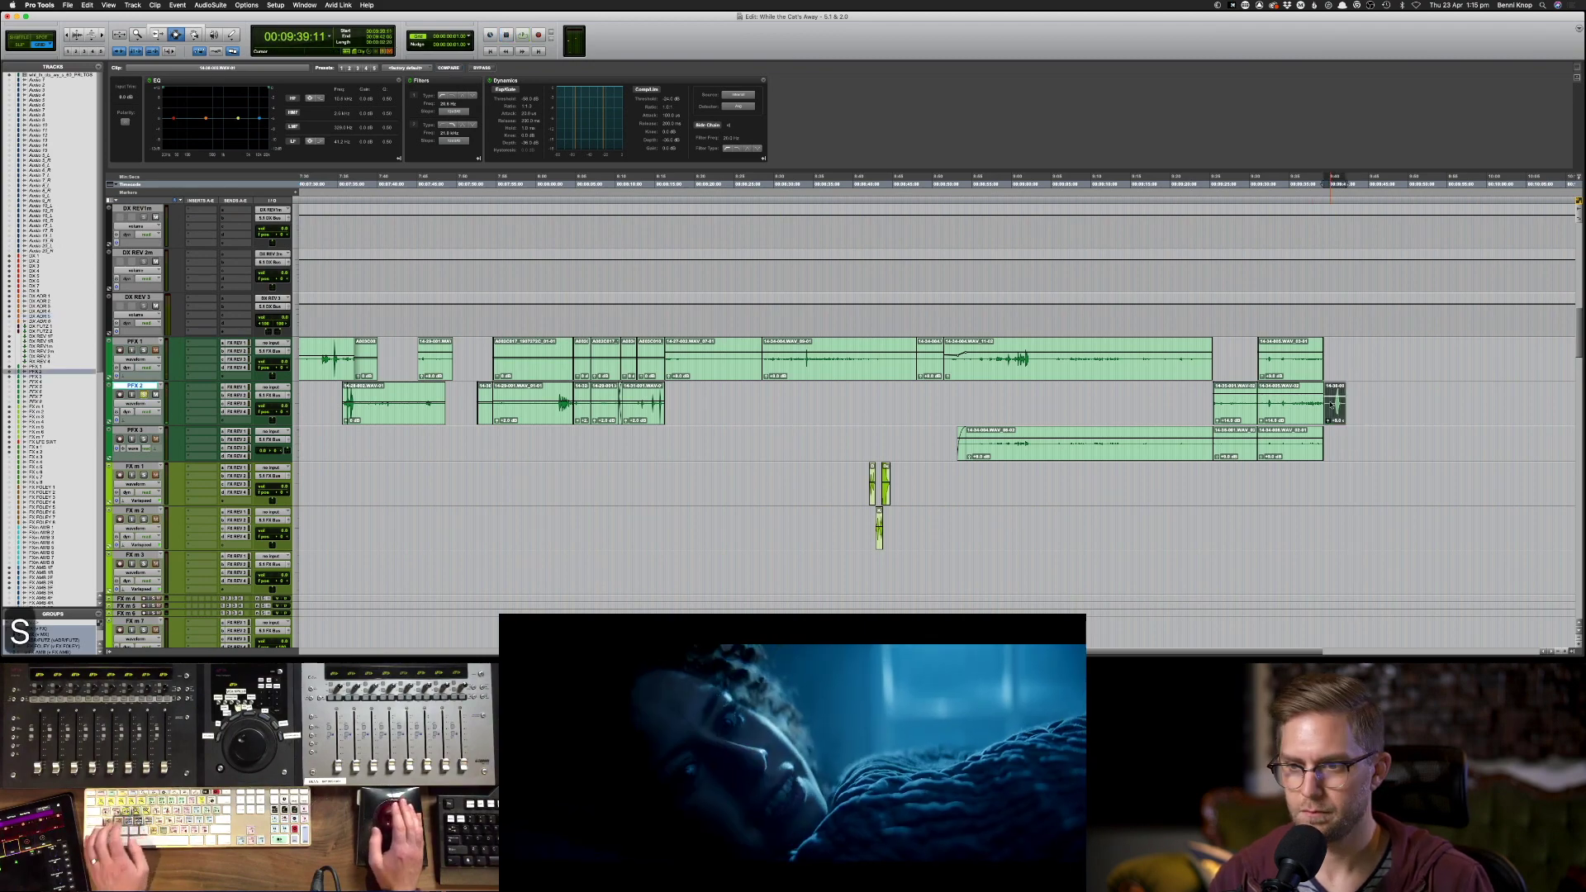
- Move the short last clip on the PFX 2 track to the DX 1 track at the same timeline position
scroll(1330, 402, "up", 10)
scroll(1373, 415, "down", 3)
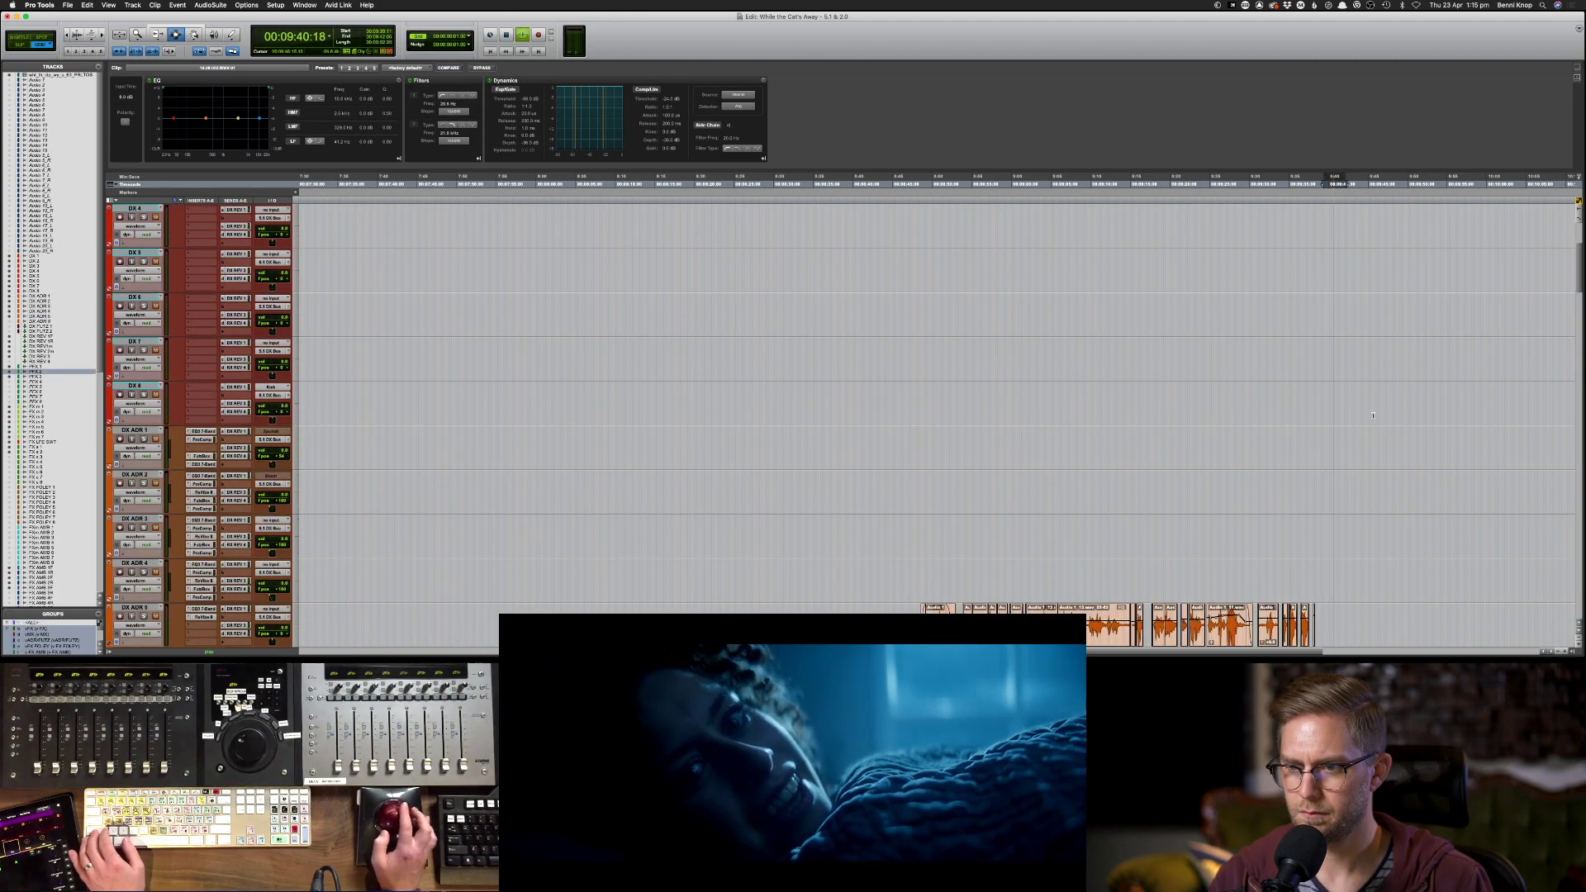
scroll(1373, 414, "down", 4)
key("super+x")
scroll(752, 325, "up", 8)
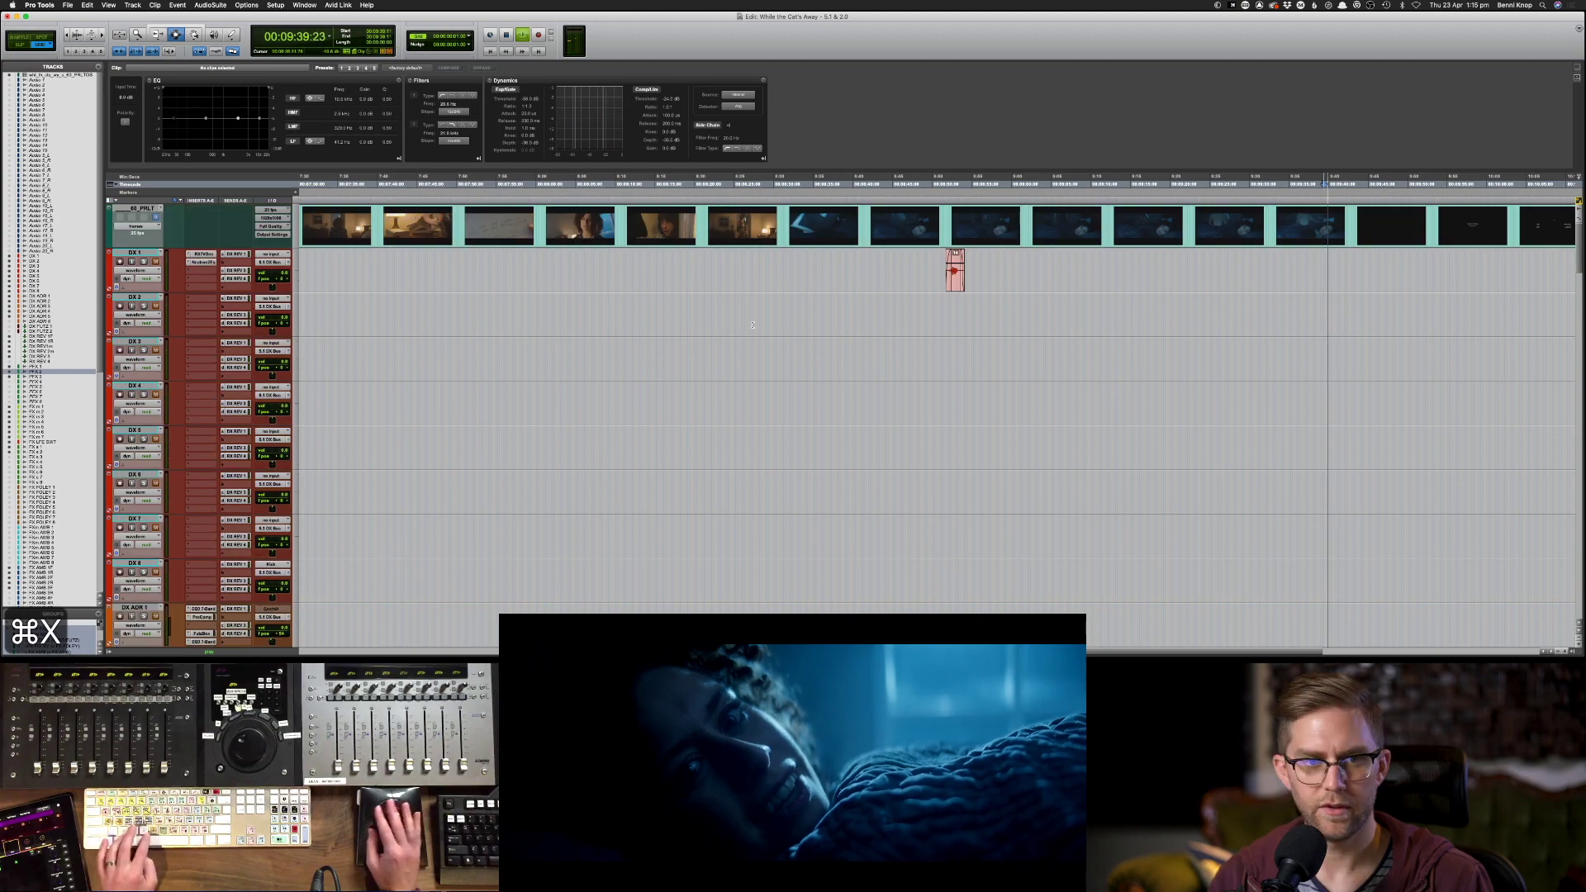
key("space")
key("super+v")
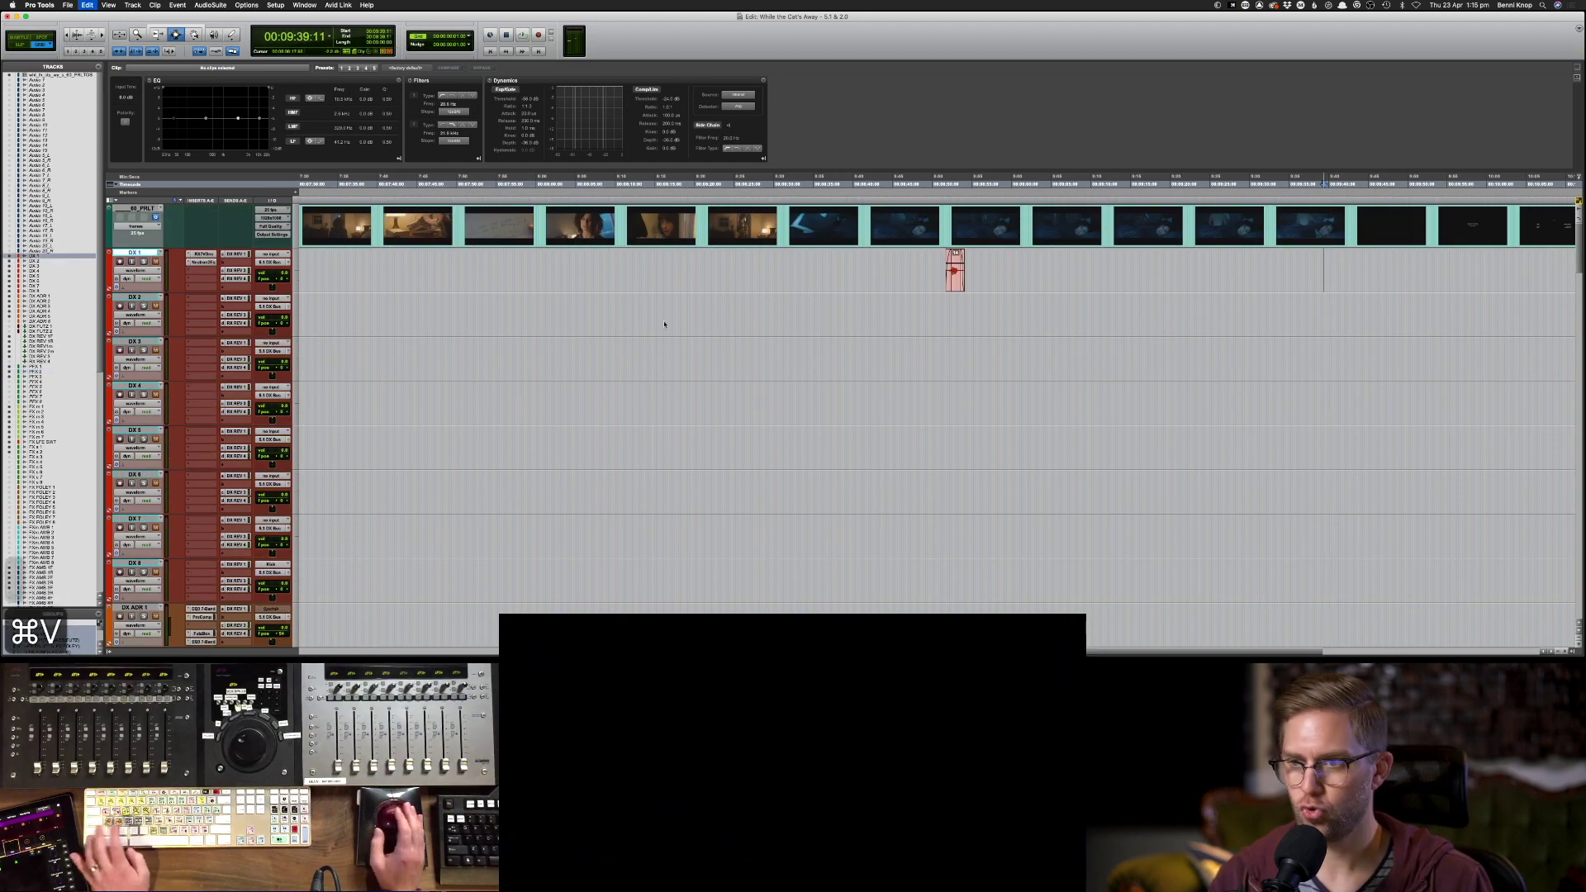
scroll(927, 390, "down", 15)
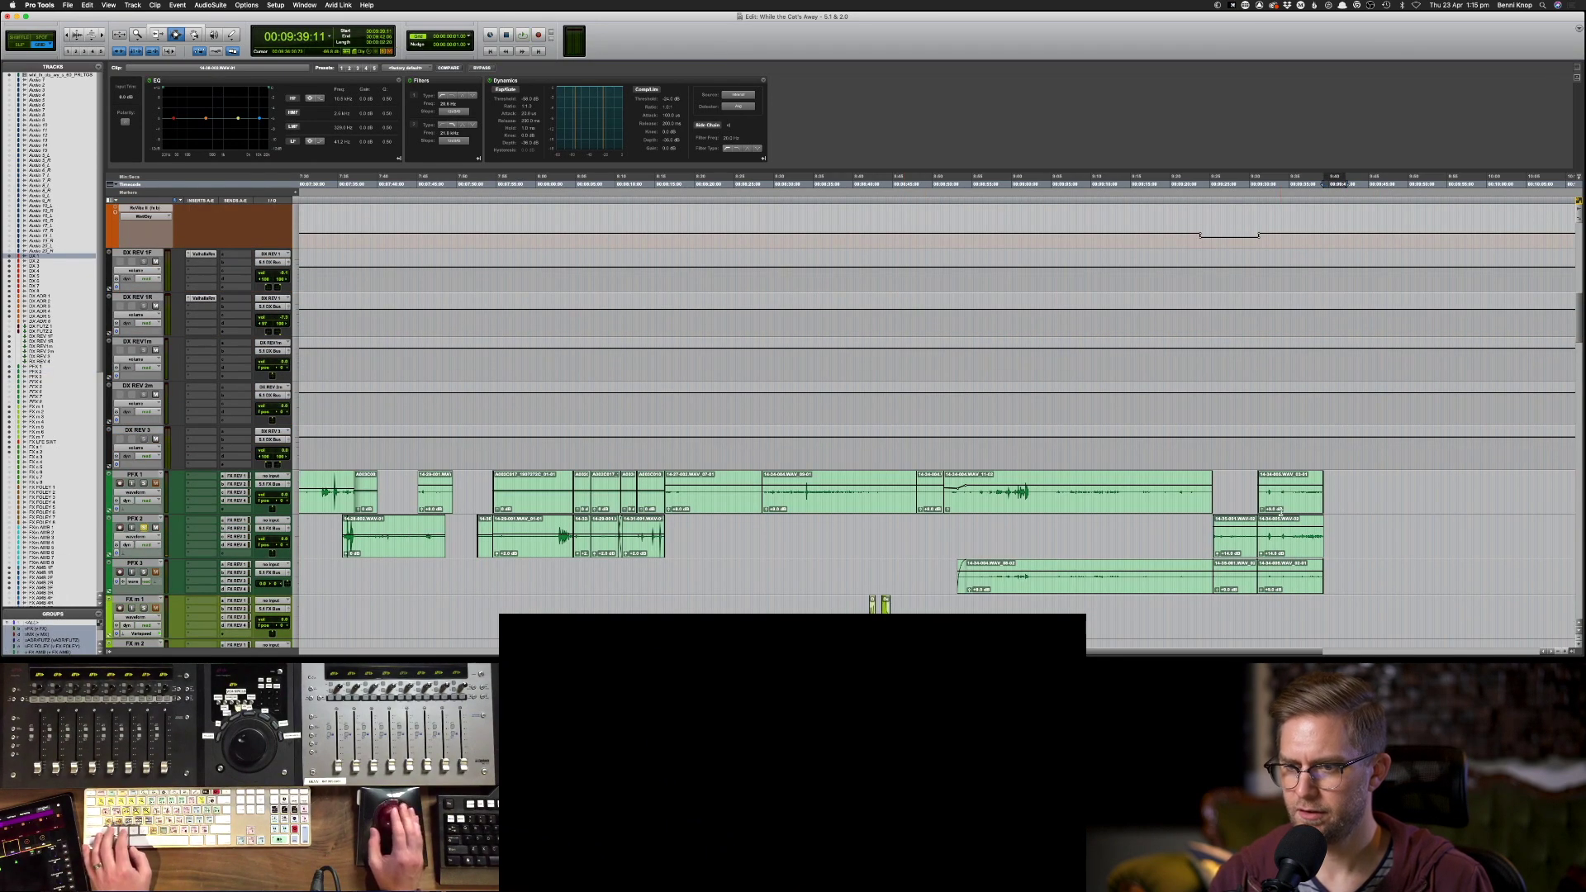
- Audition the ending of the PFX tracks and mute the last clip on PFX 1
key("s")
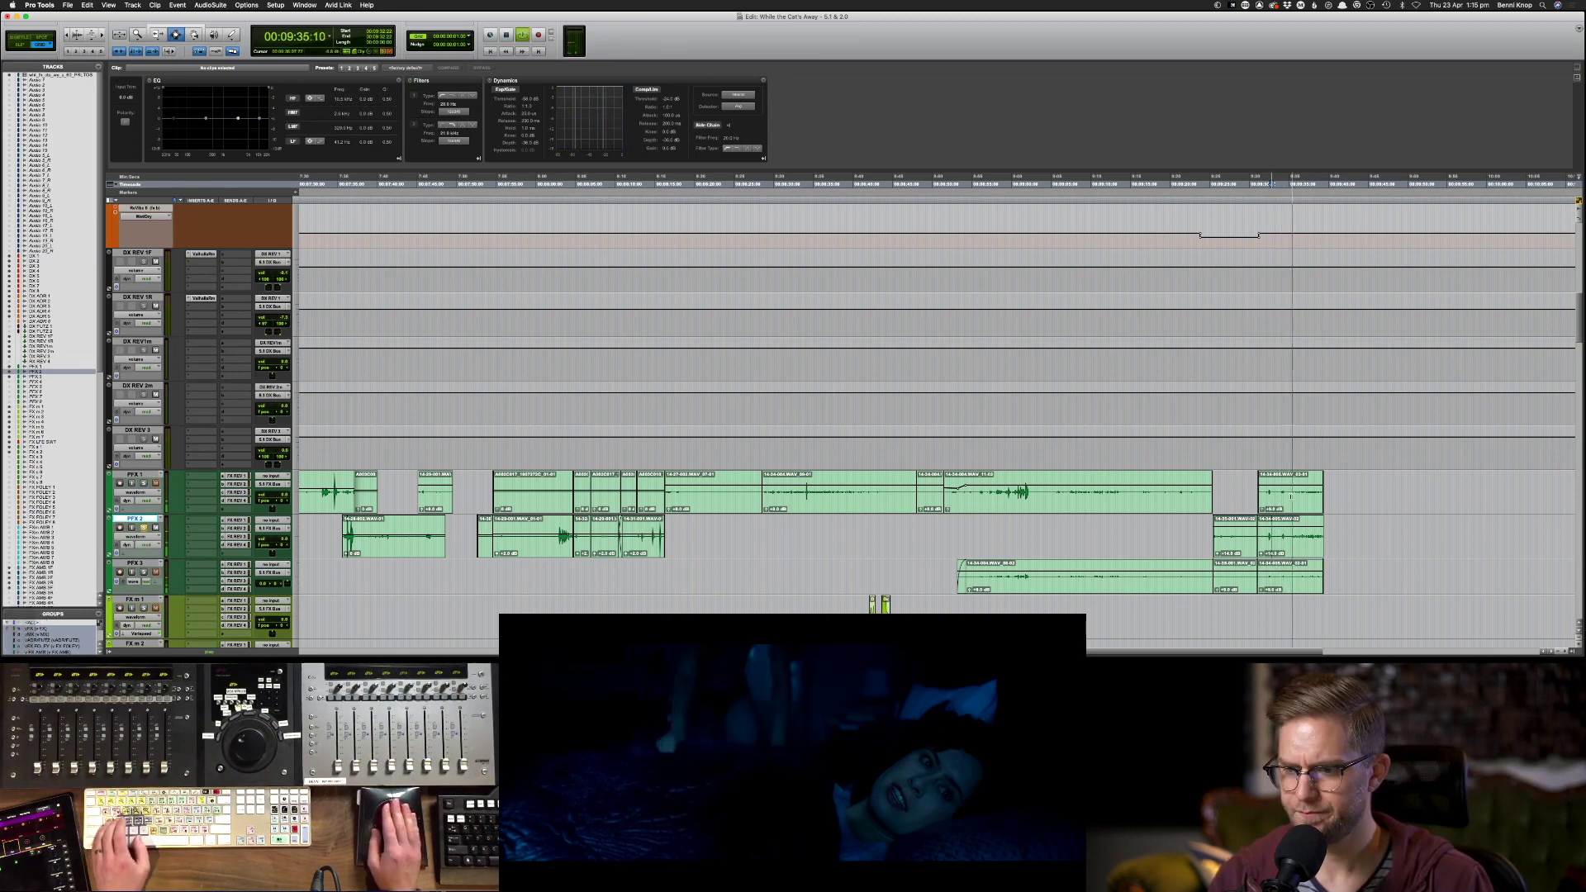
left_click(1289, 495)
key("space")
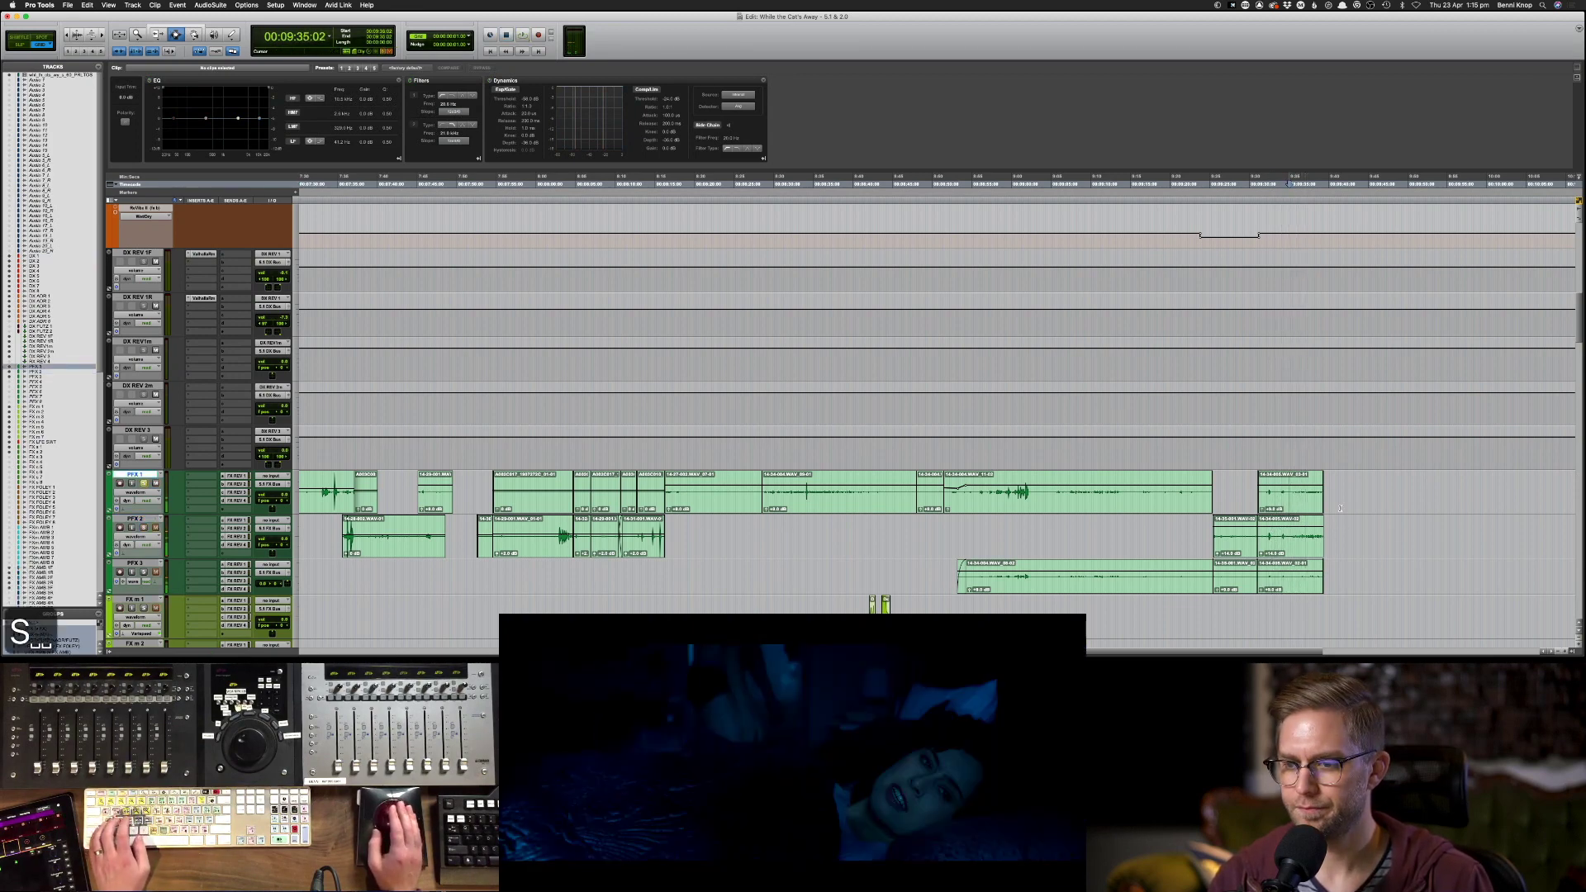
left_click_drag(1359, 496, 1259, 496)
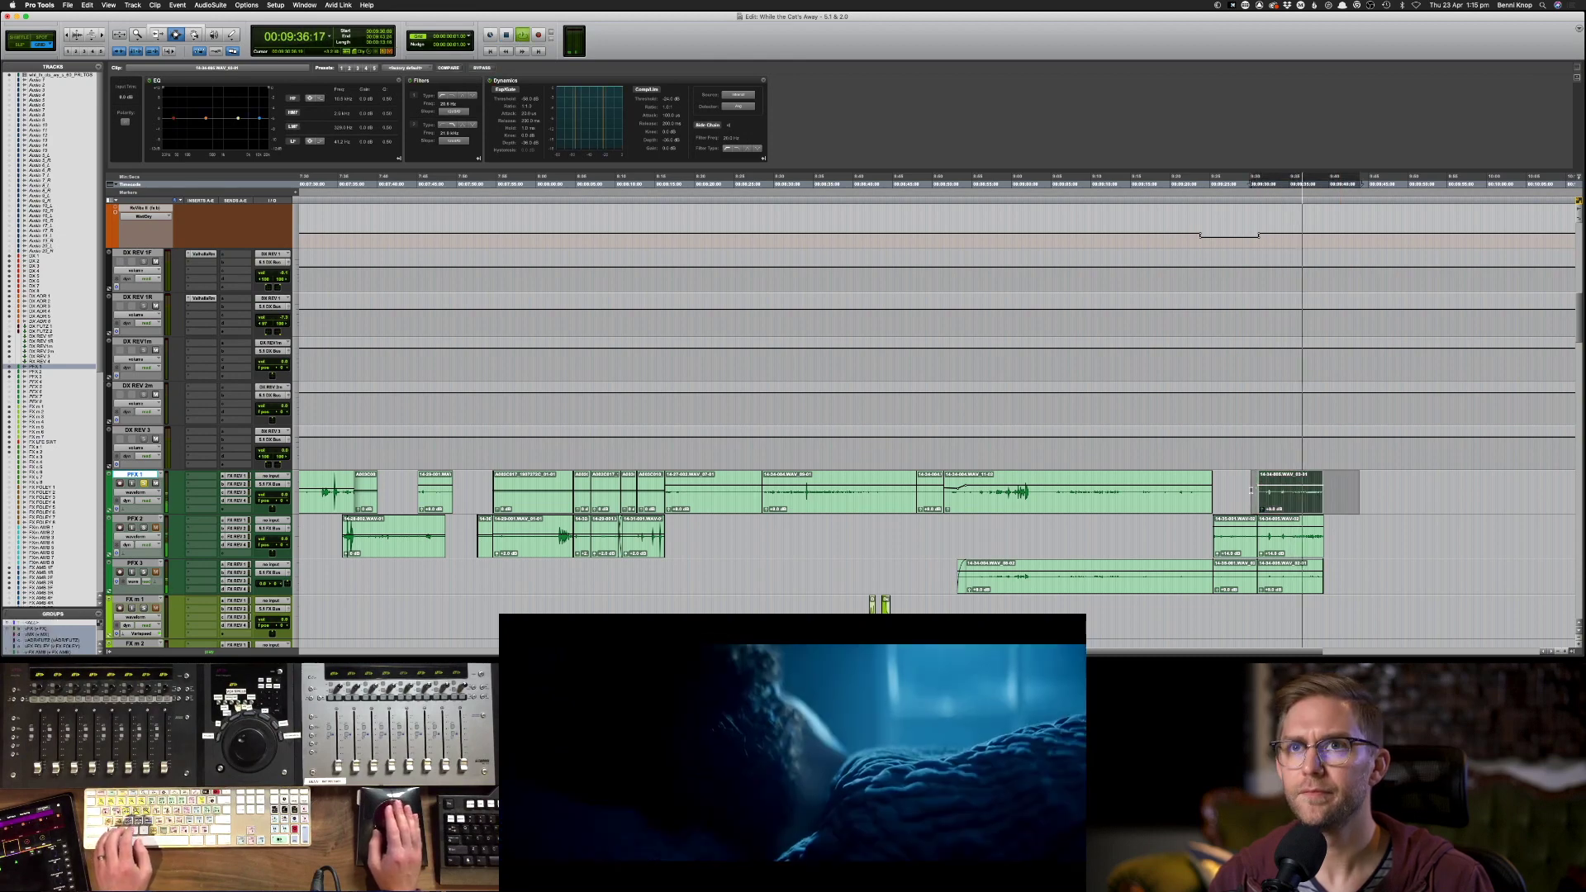
key("super+m")
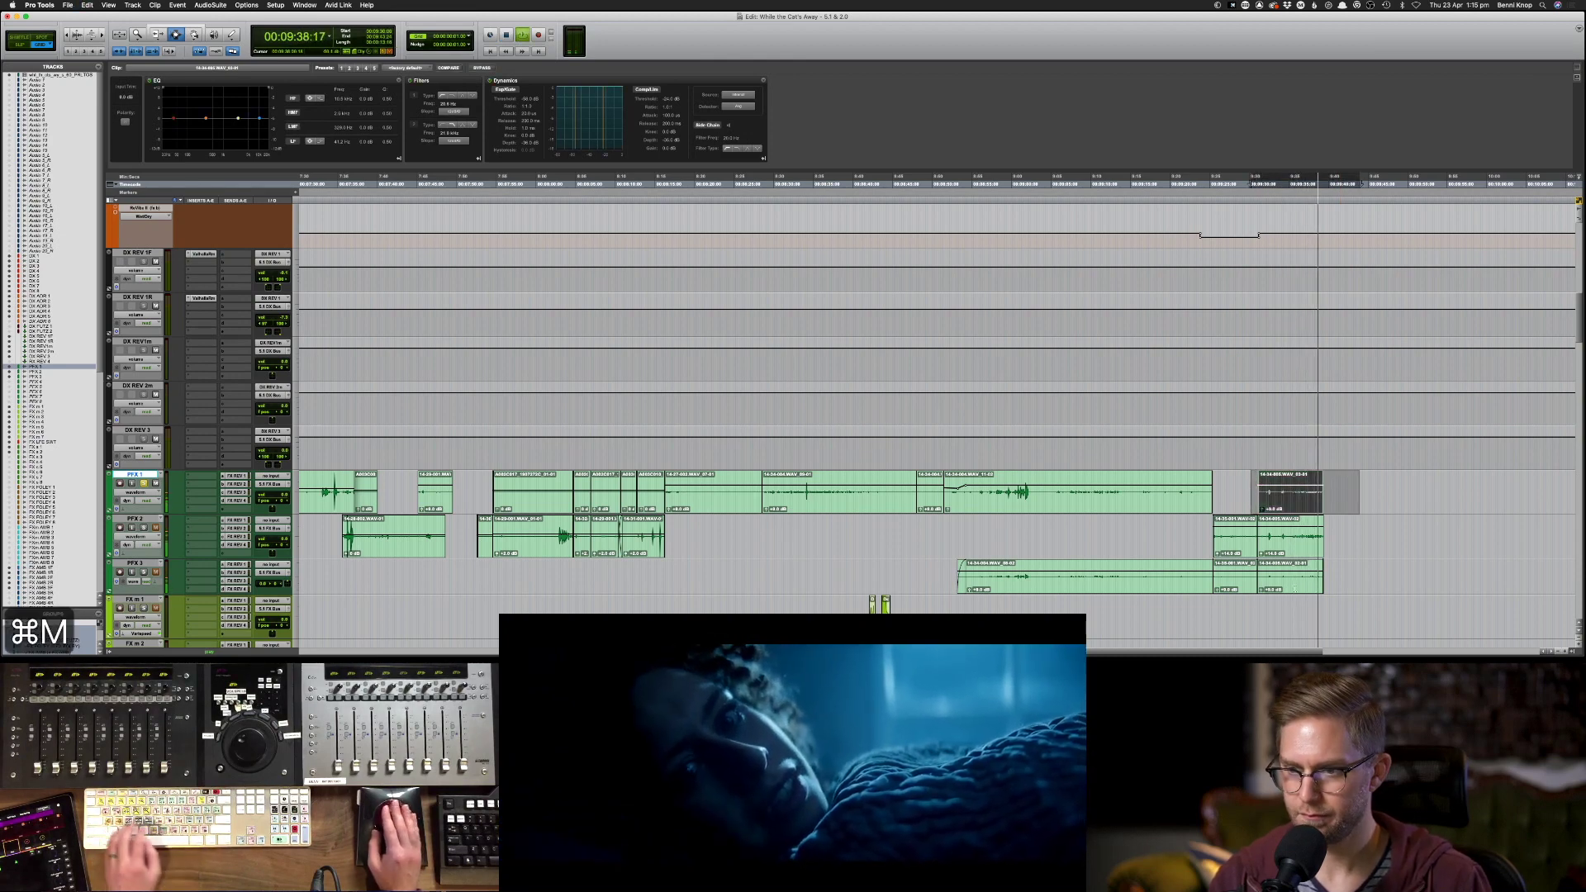
- Play back from just before the last two PFX 2 clips and raise their clip gain
left_click(1290, 580)
left_click(1200, 543)
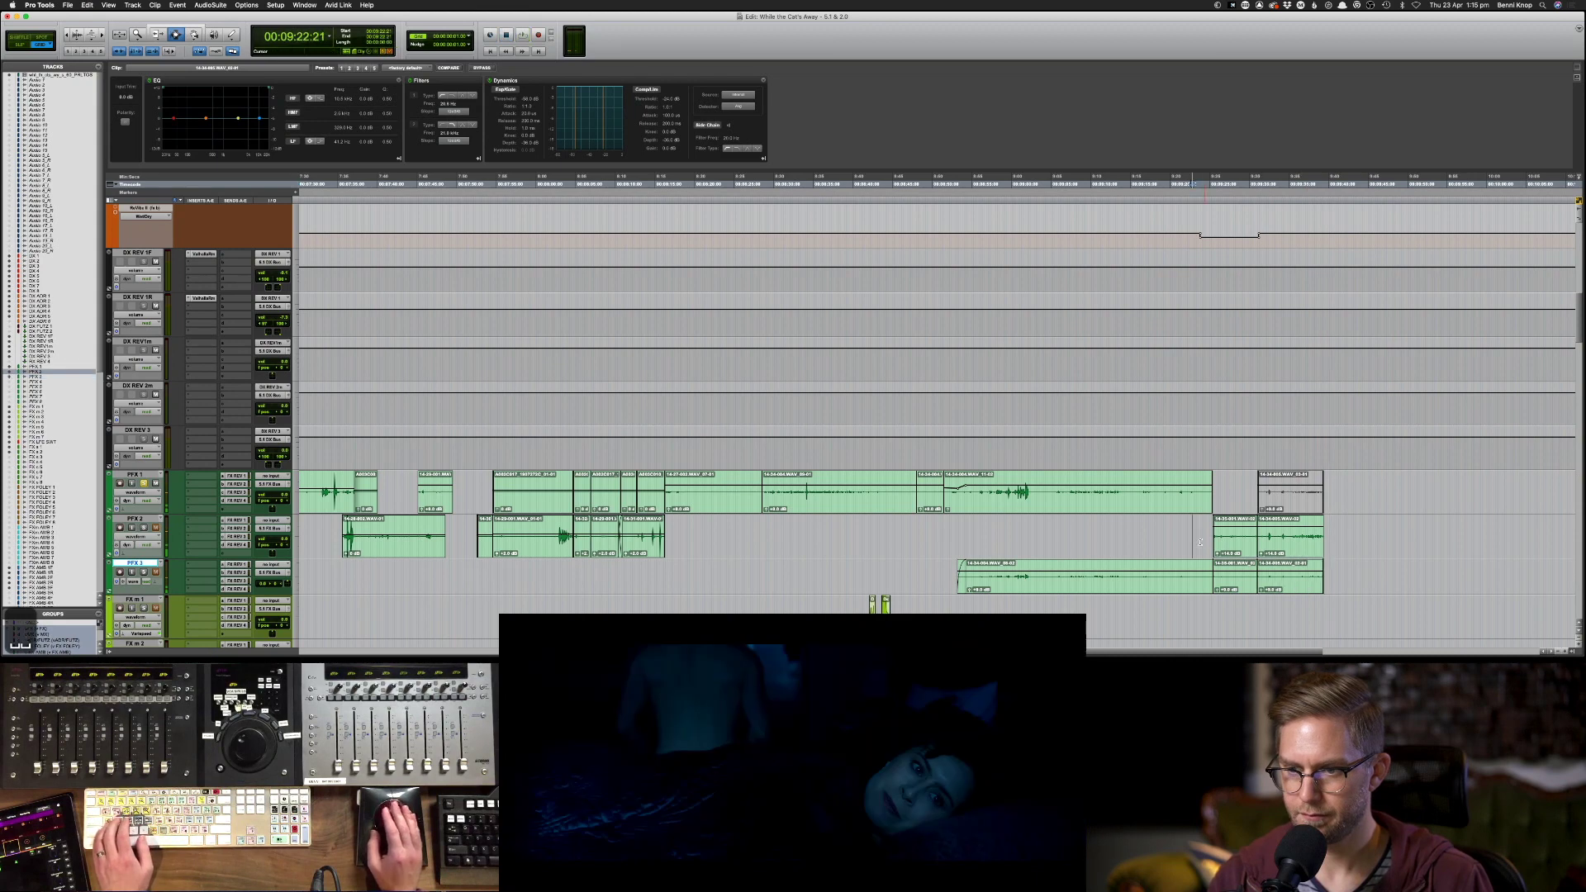
key("space")
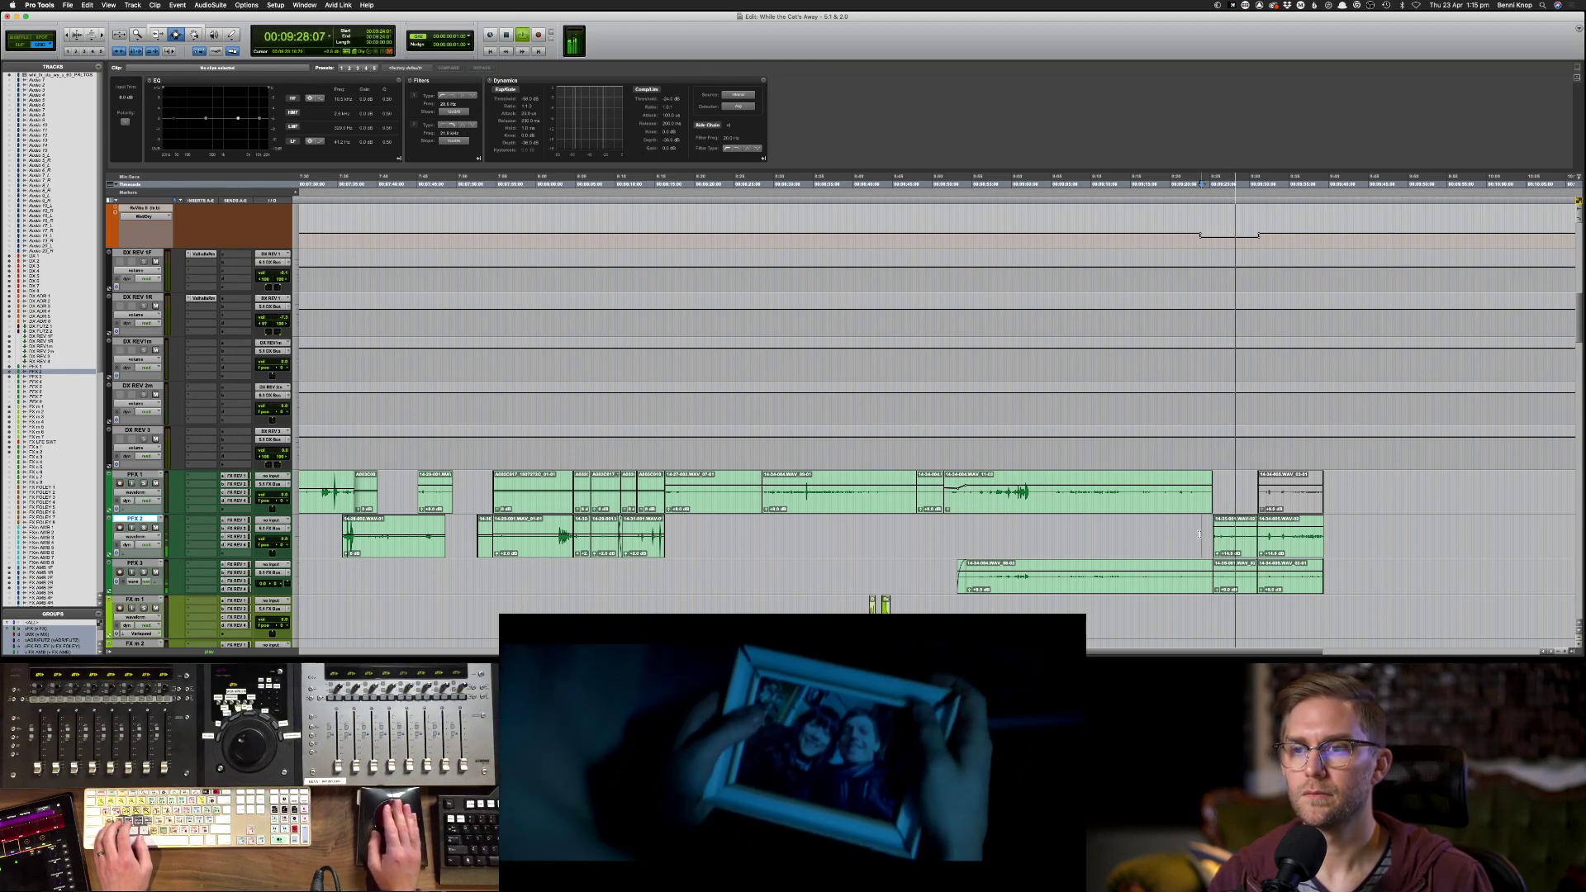
left_click_drag(1199, 535, 1360, 536)
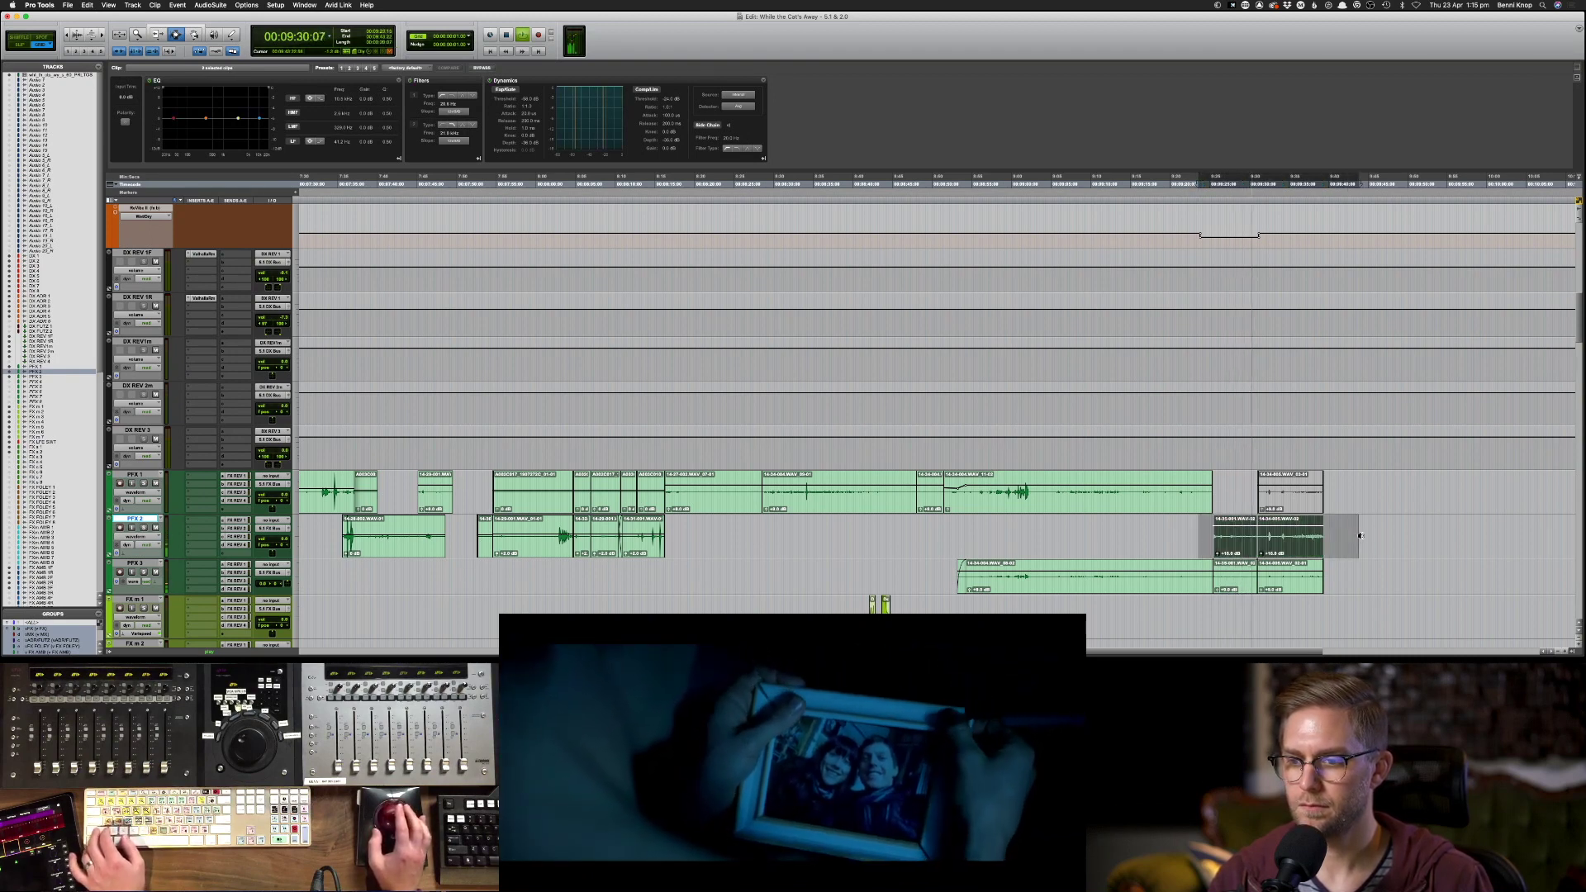
key("ctrl+shift+Up")
left_click(1255, 539)
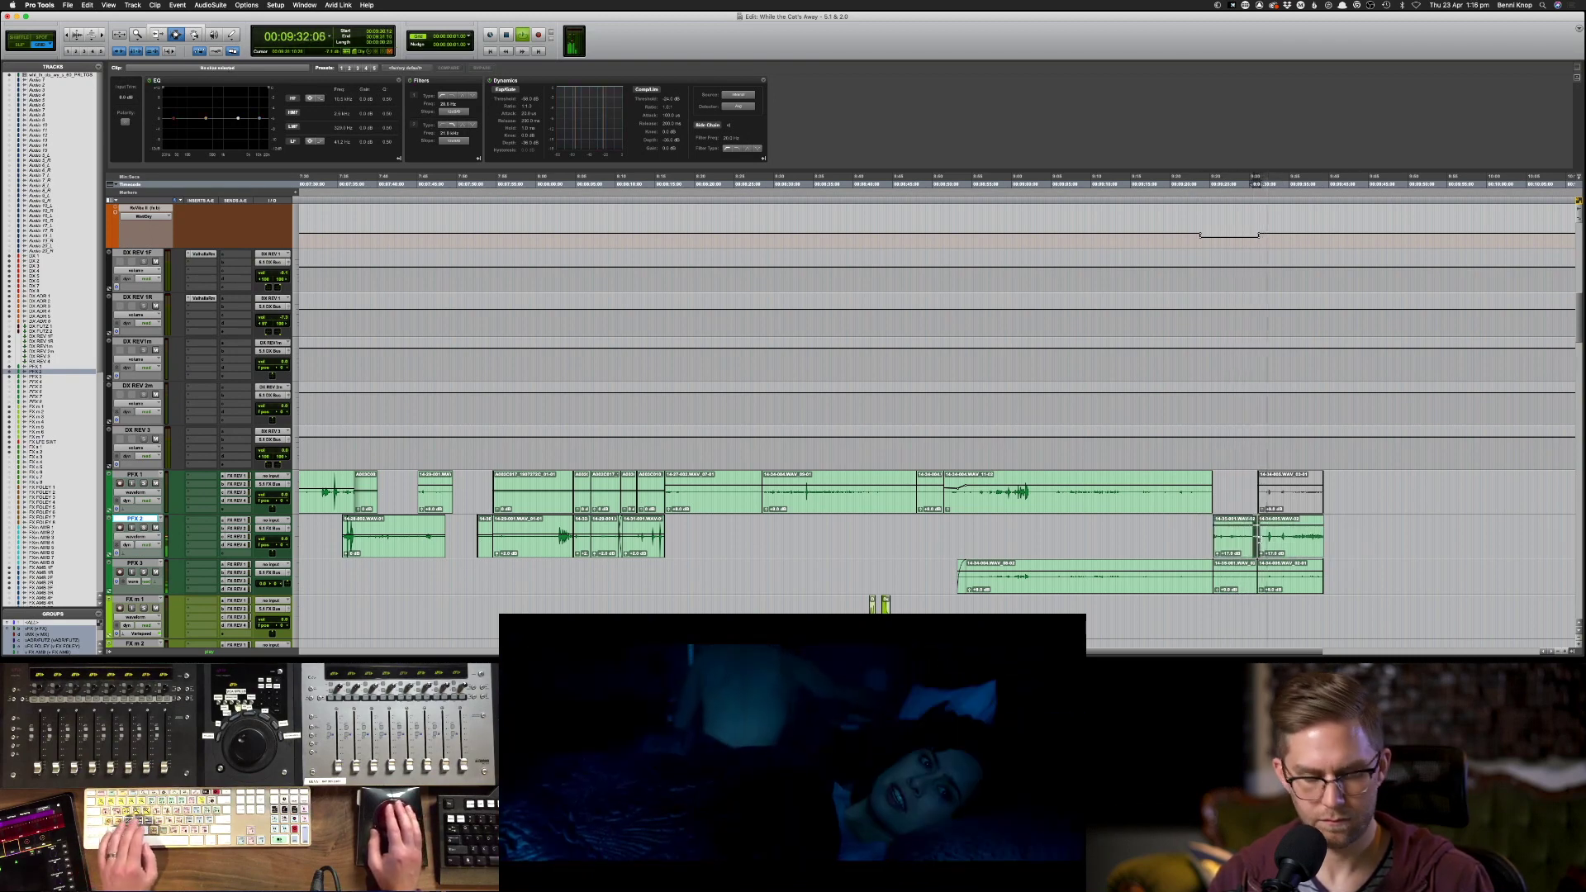
- Solo the DX ADR 5 track and add a fade-in and a fade-out to its clip starting around 9:31
scroll(1226, 538, "up", 4)
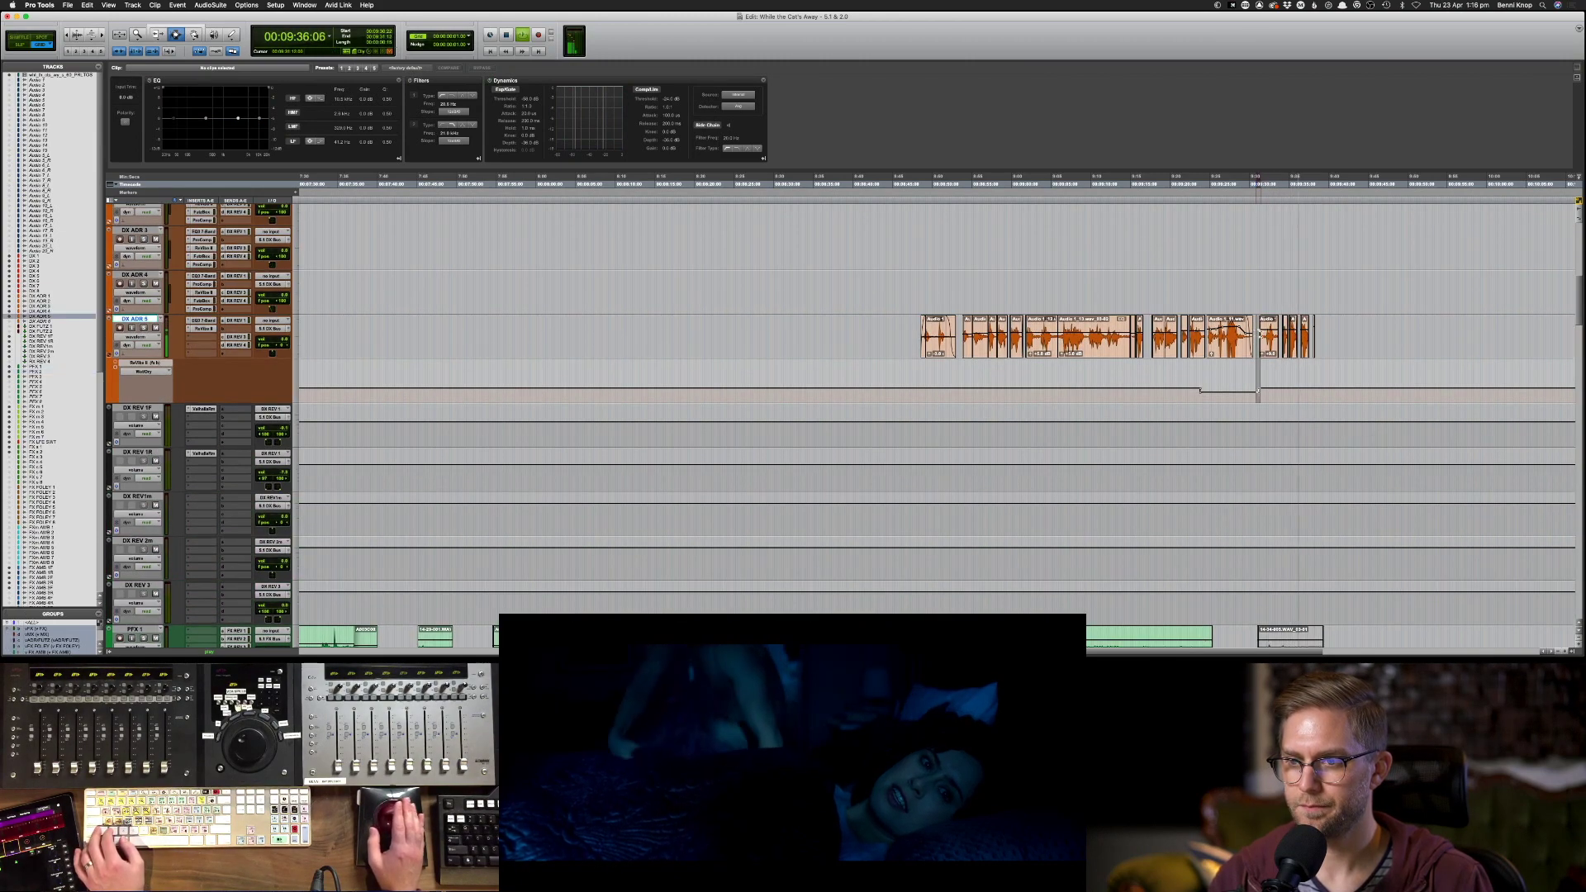
left_click(1253, 331)
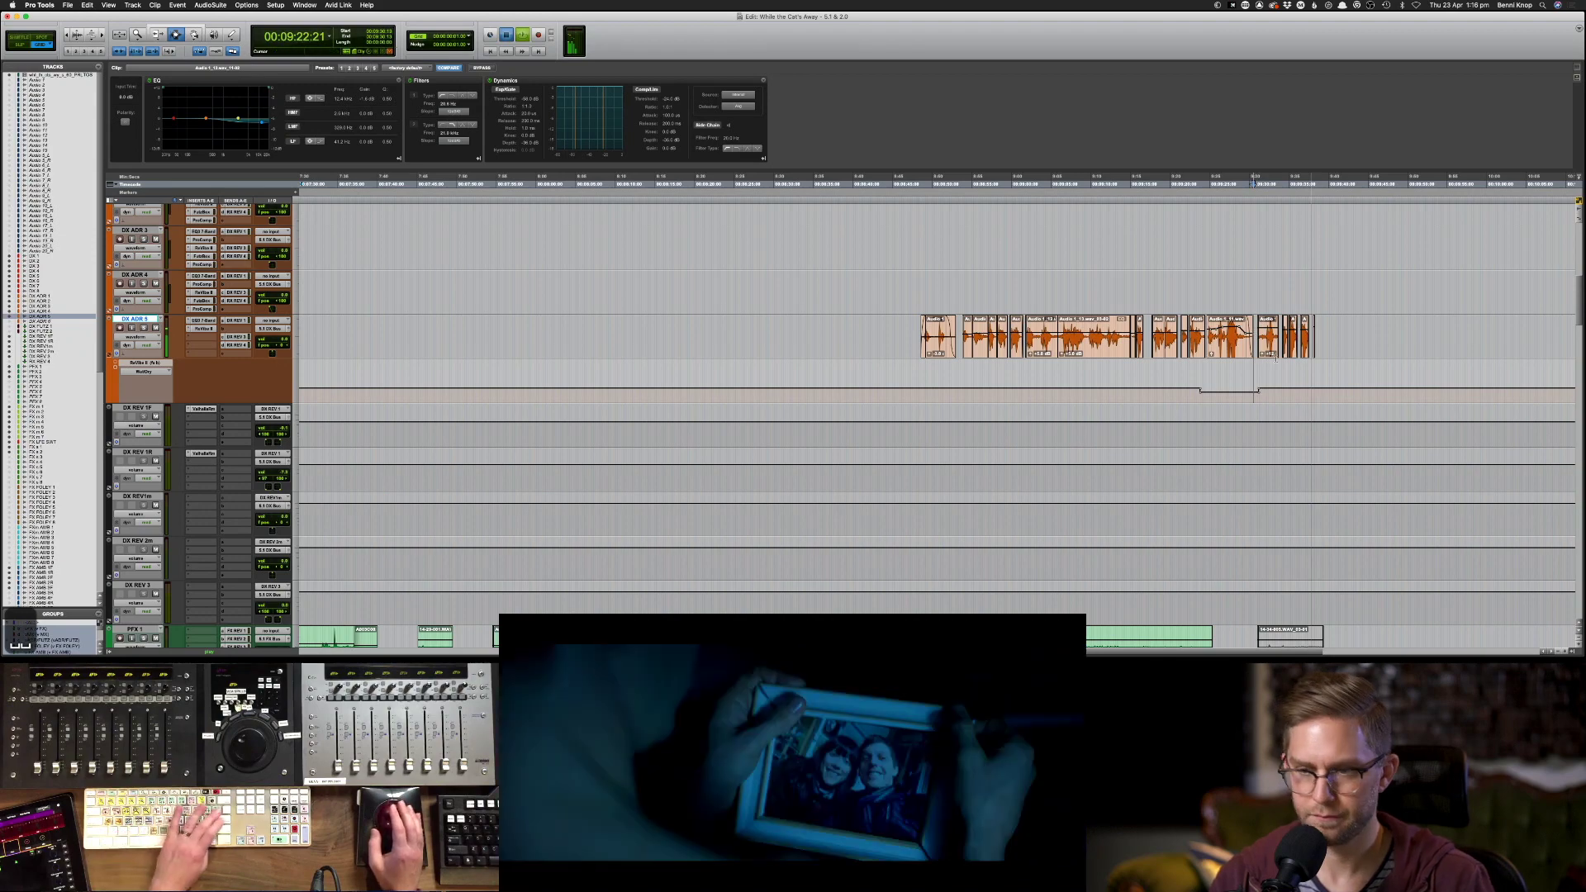
key("super+bracketright")
key("super+bracketright")
key("s")
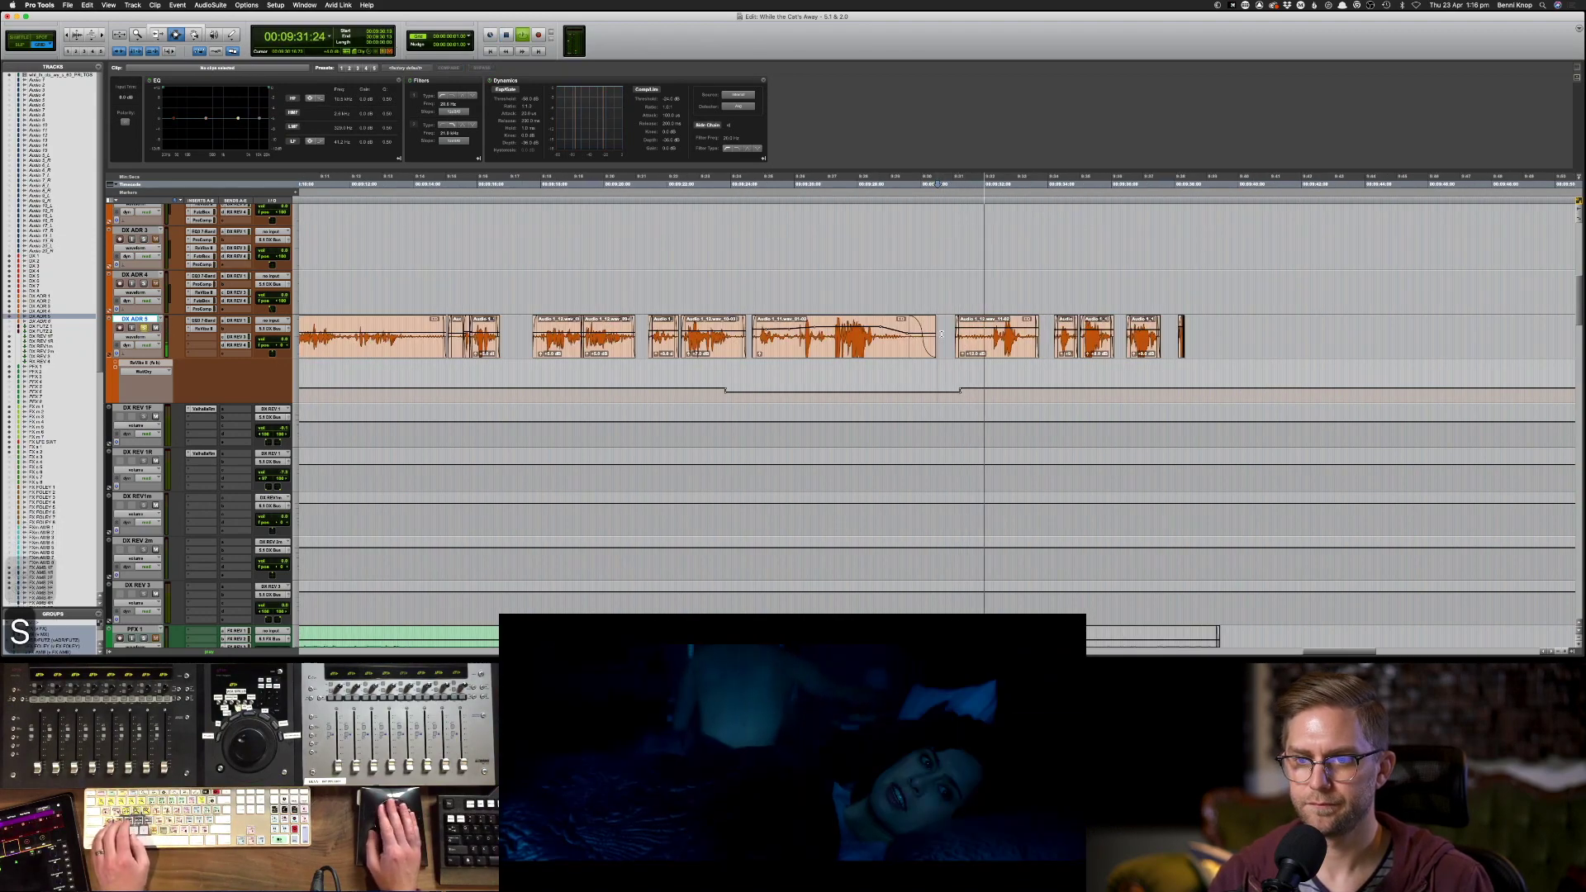
left_click_drag(942, 338, 992, 335)
key("f")
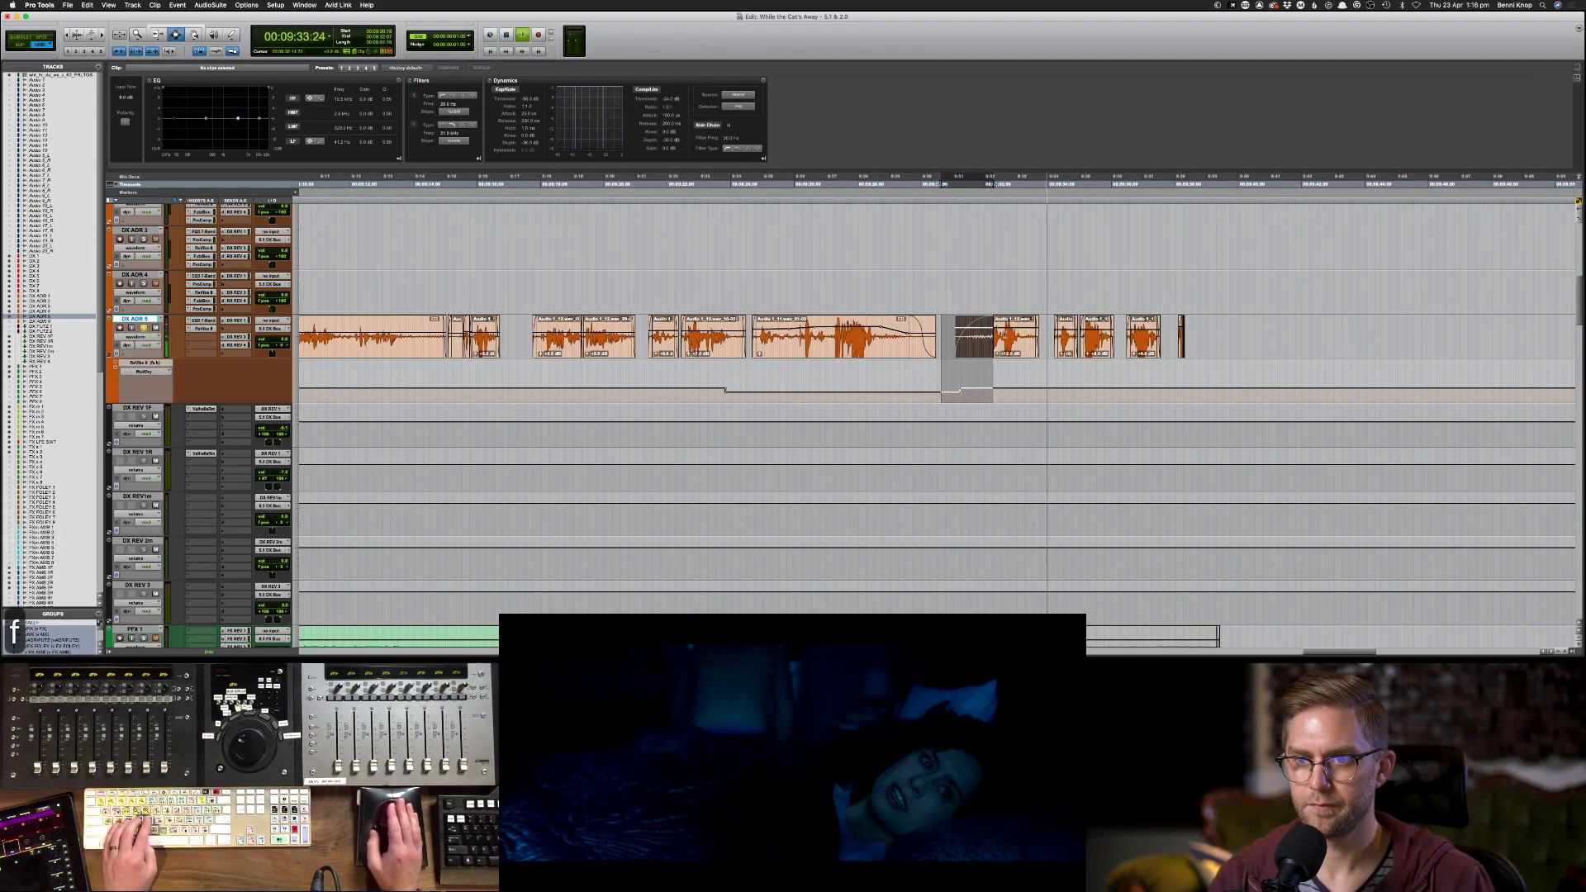
left_click_drag(1019, 339, 1039, 341)
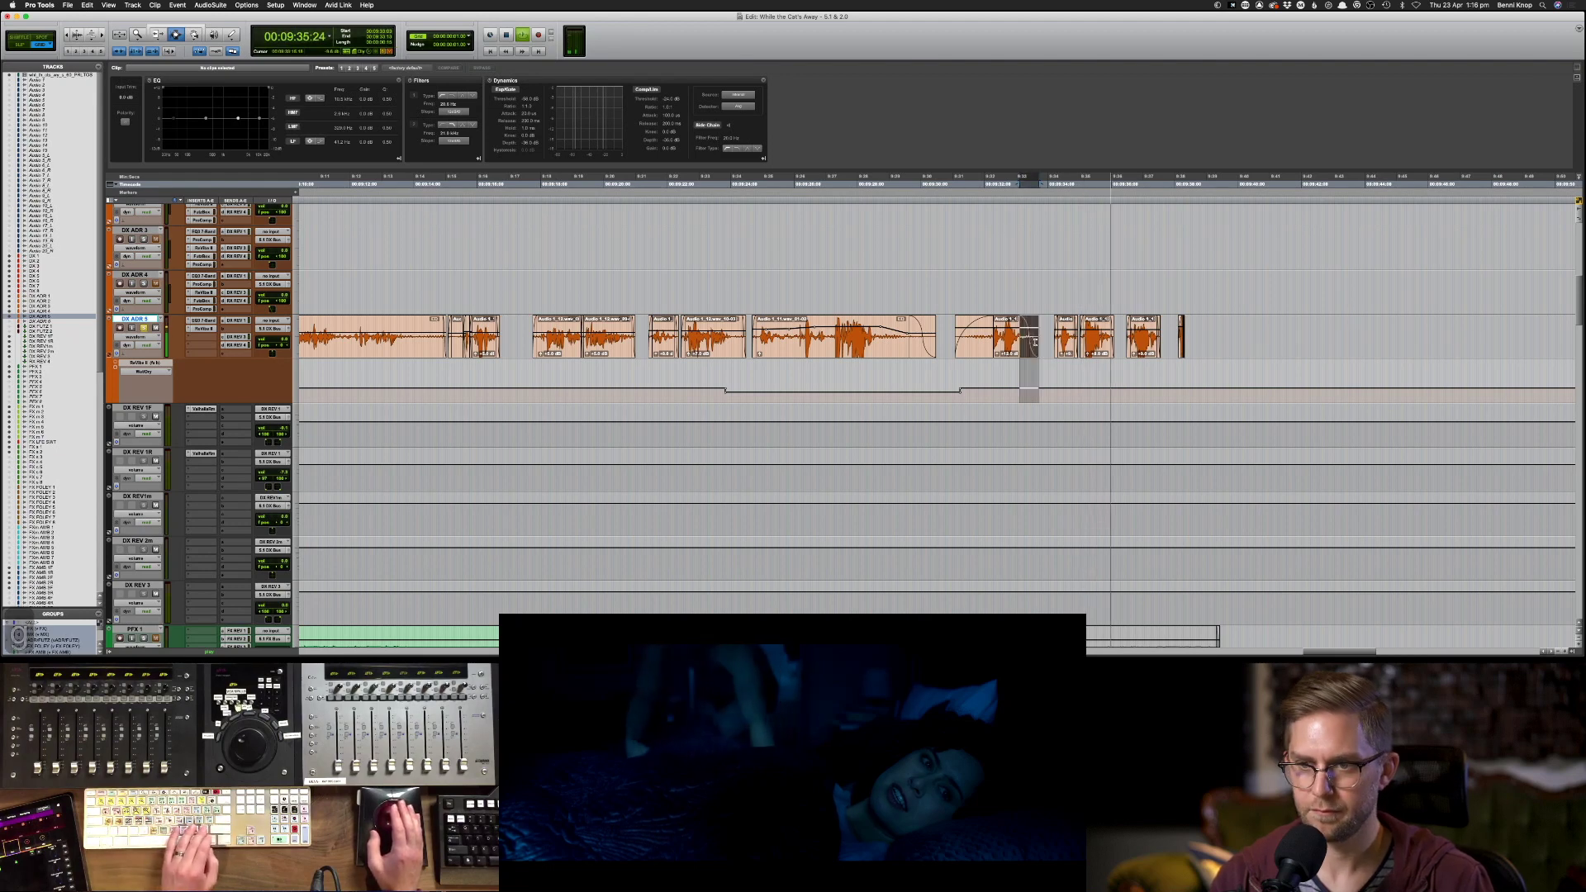
key("f")
- Lower the DX ADR 5 plug-in automation from about 9:31 onward and pull down the low-pass filter on the faded clip
key("F8")
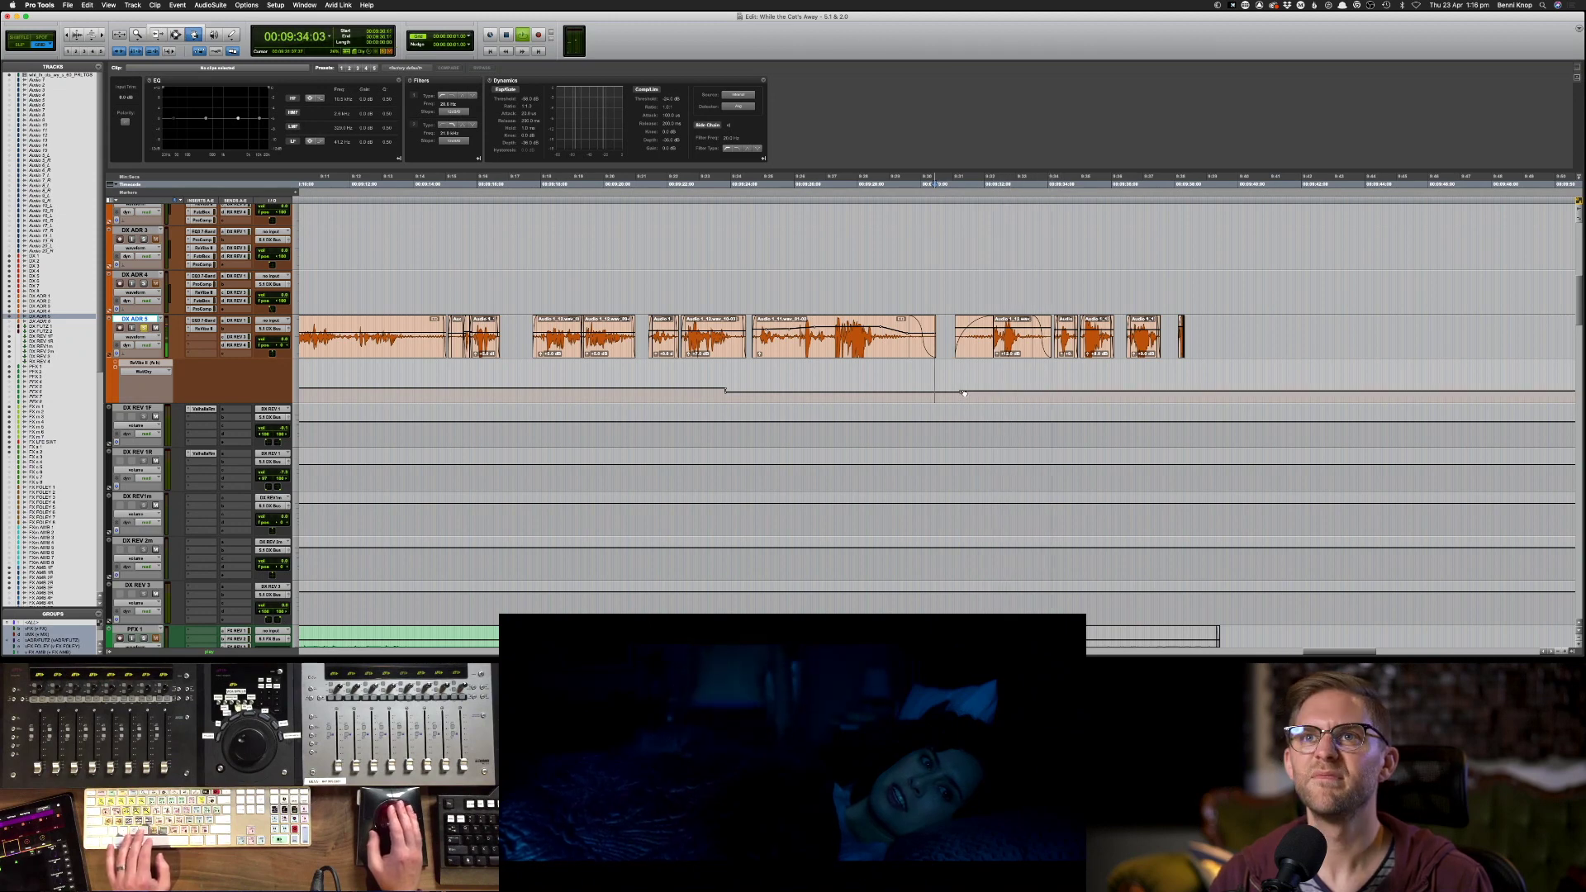
left_click(1012, 371)
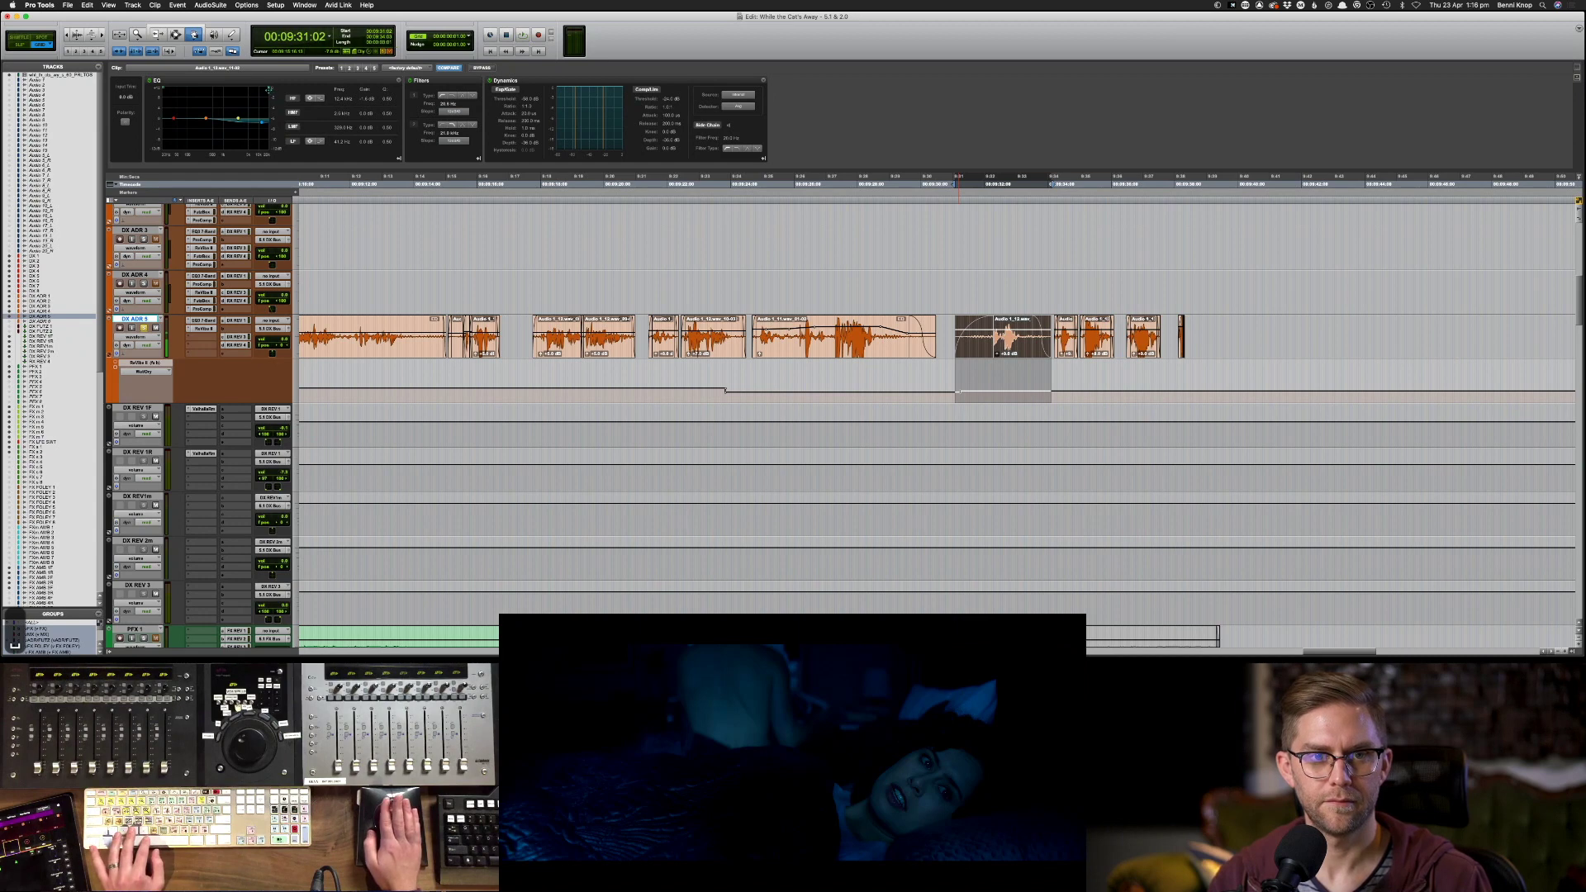
left_click_drag(268, 89, 258, 87)
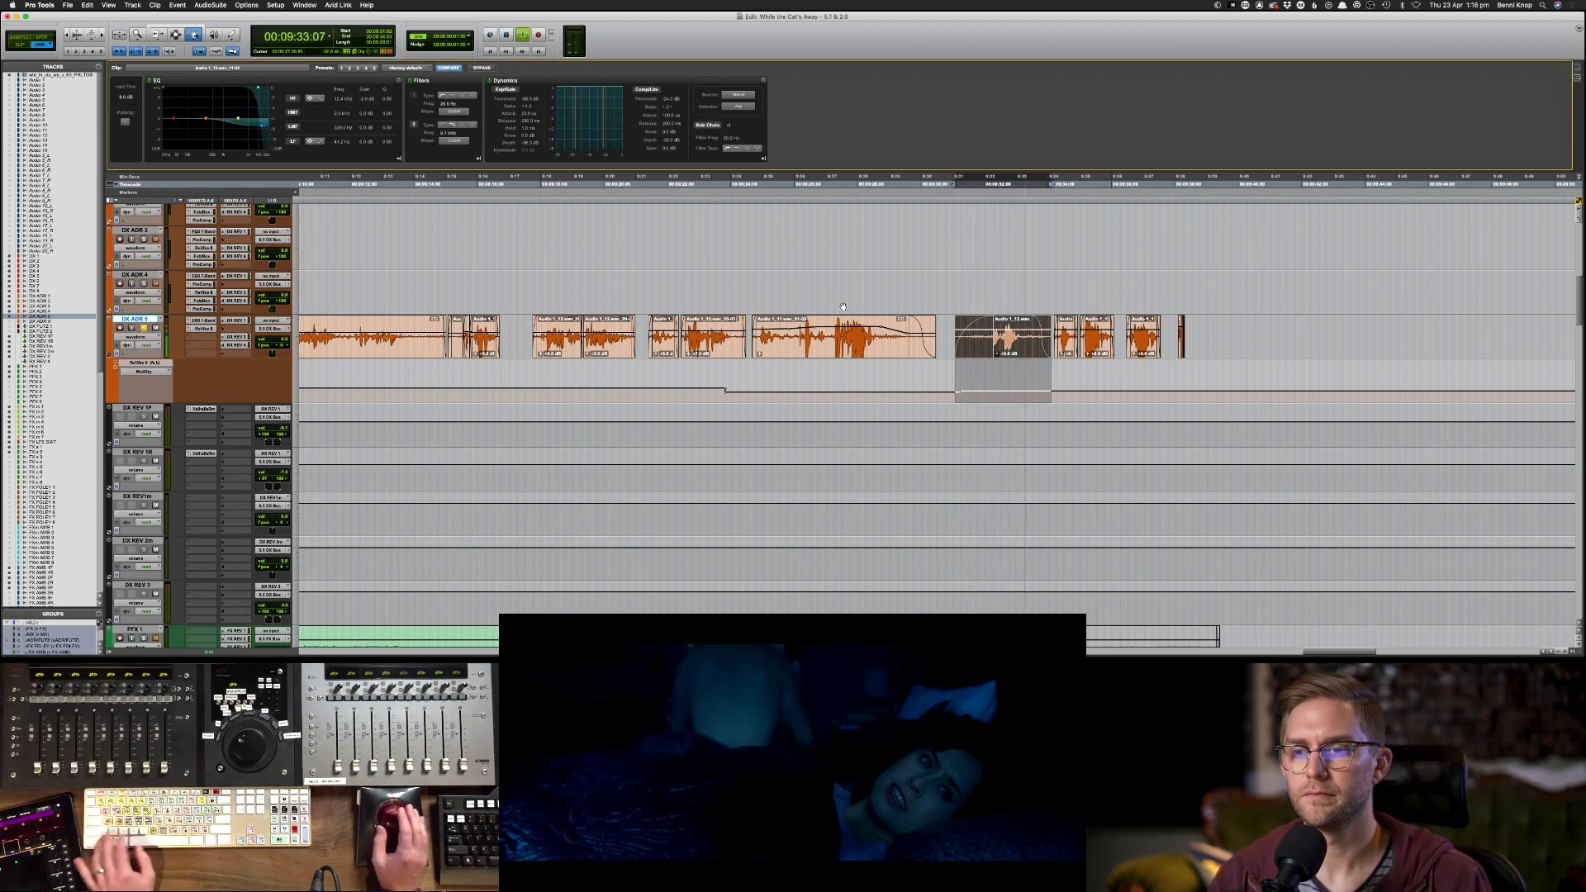
- Delete the brief unwanted sections of the next DX ADR 5 clip around 9:34 and fade across the cut
key("F7")
left_click(958, 392)
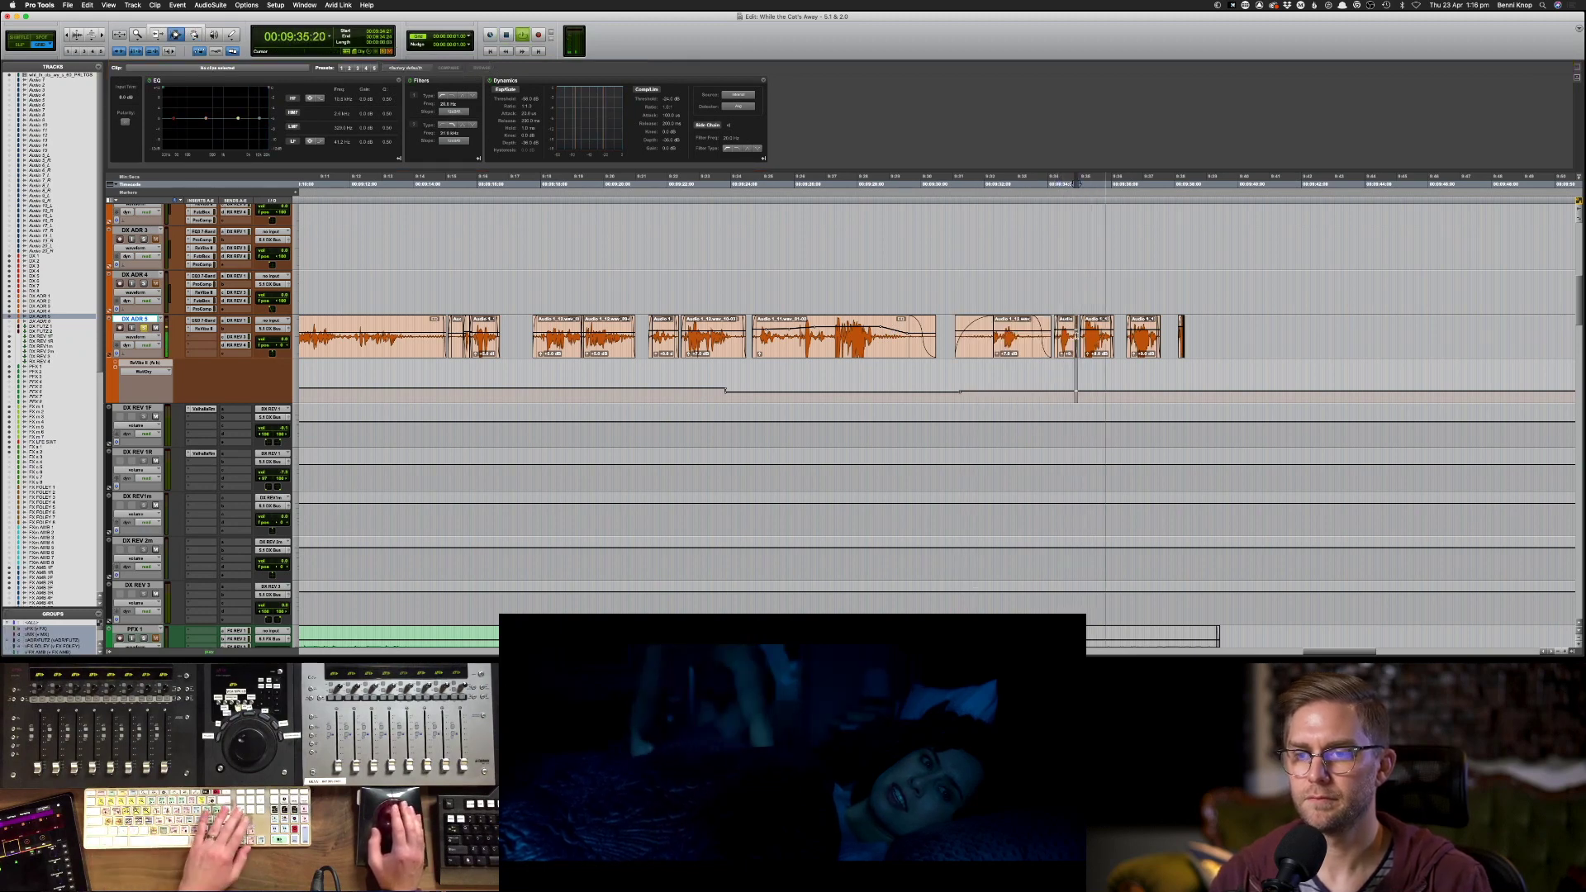
key("Delete")
key("Delete")
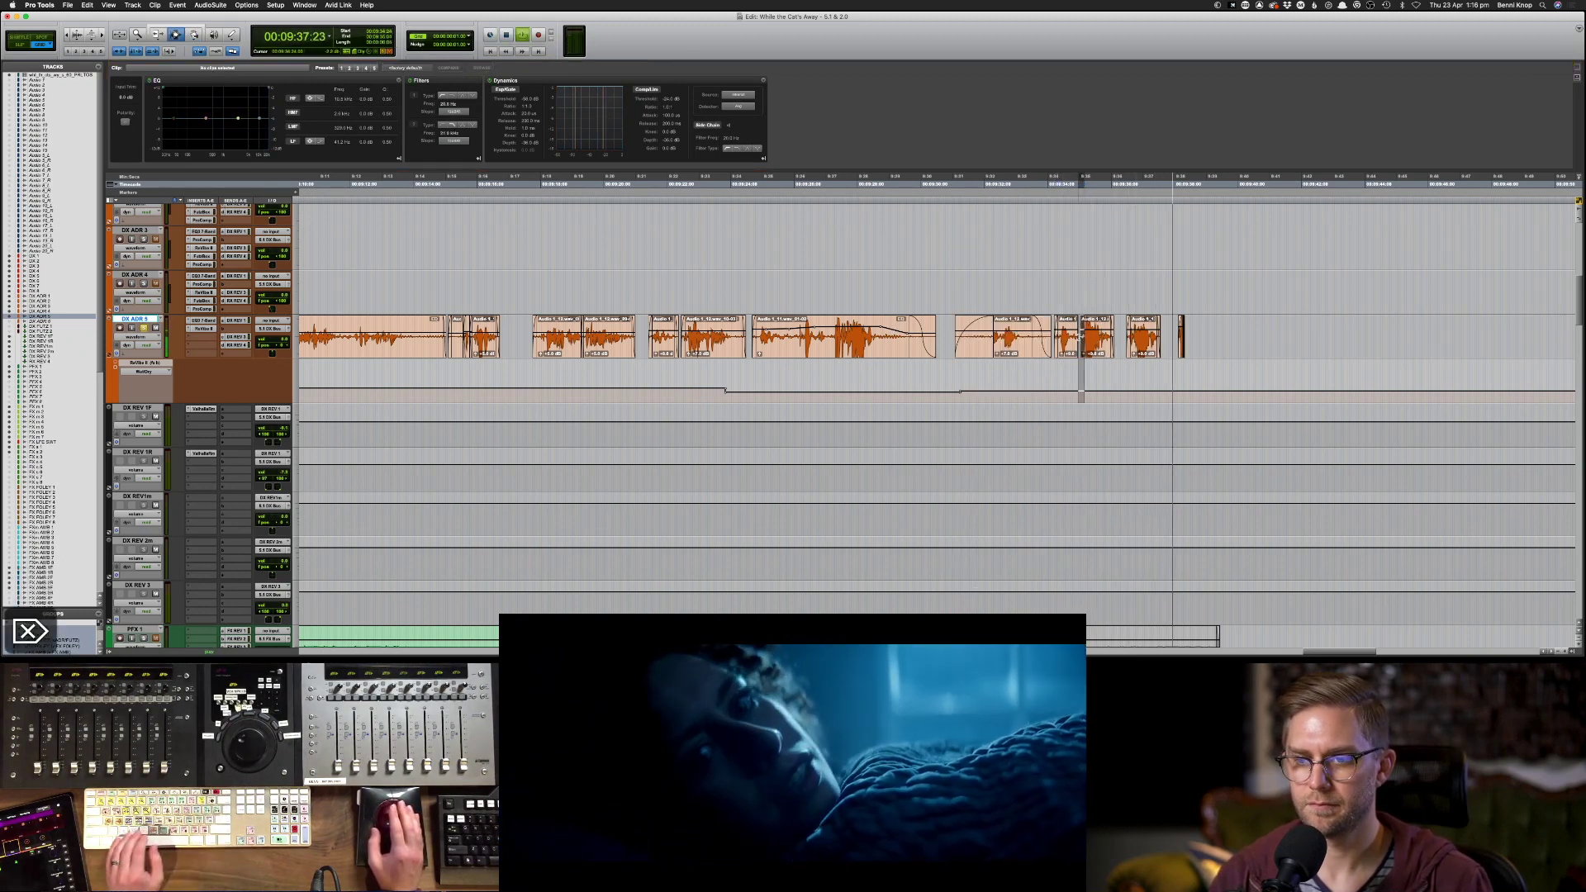
key("f")
key("space")
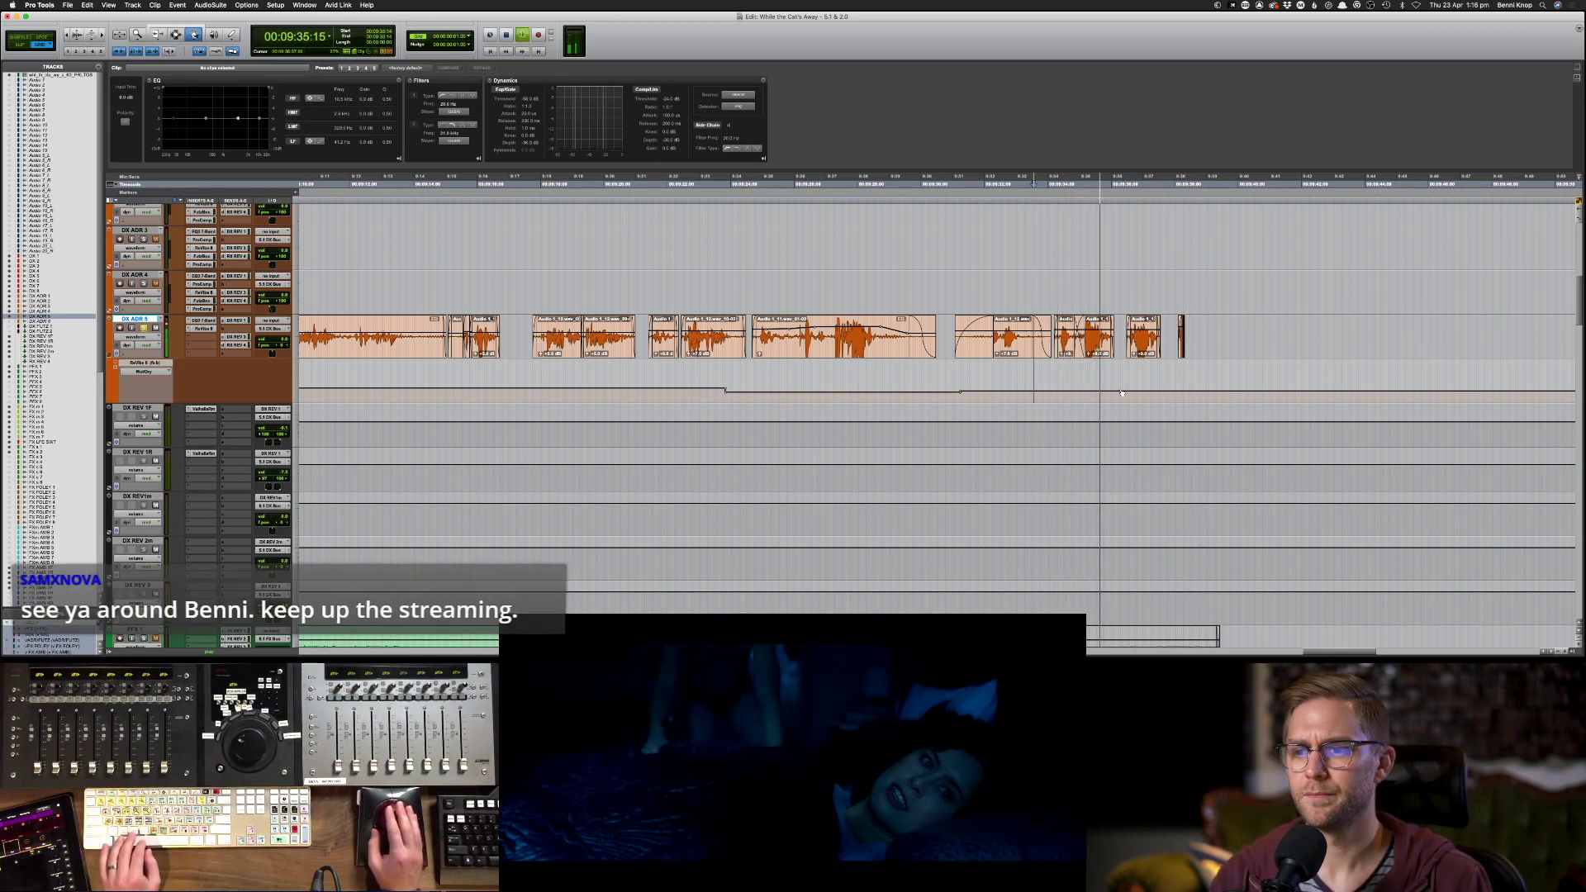
- Ramp the DX ADR 5 plug-in automation down between about 9:36 and 9:38, and play the ending back
left_click_drag(1124, 393, 1180, 397)
key("F7")
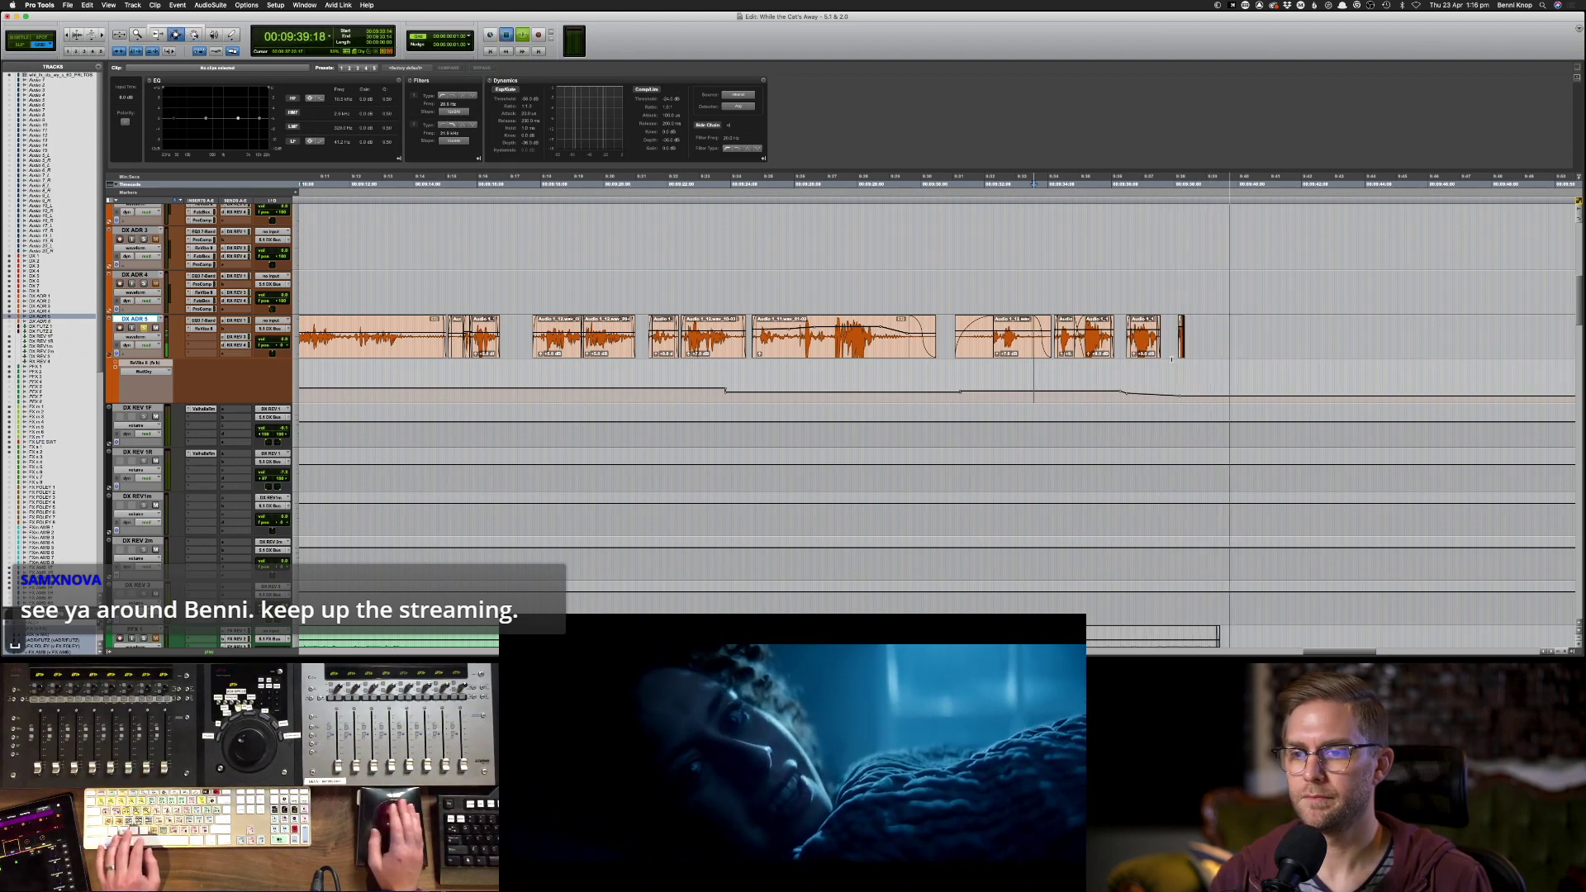
key("space")
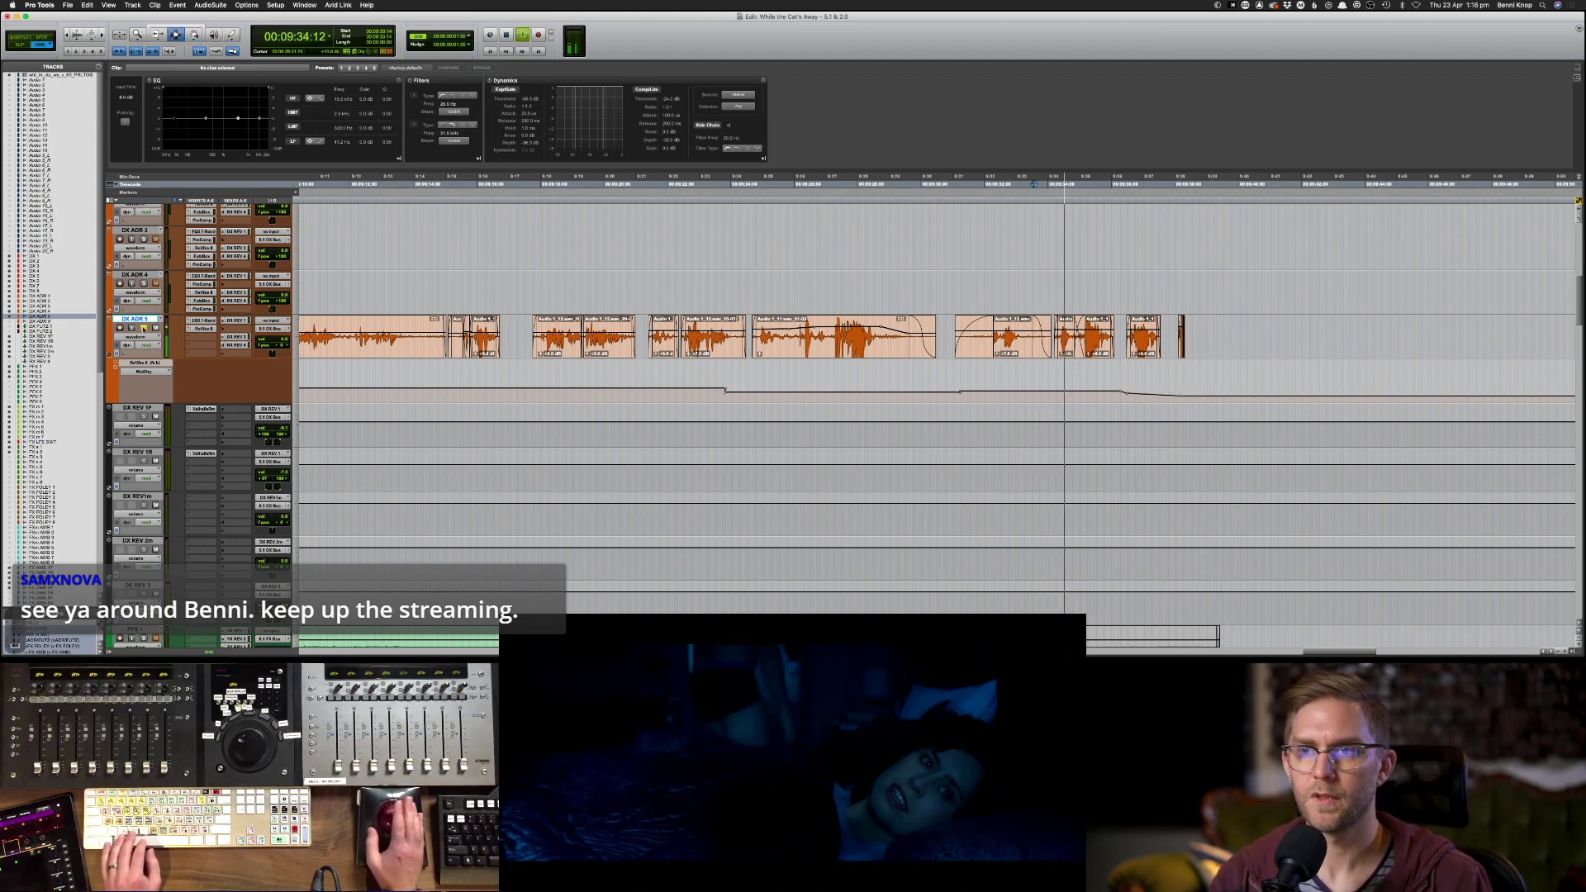
key("space")
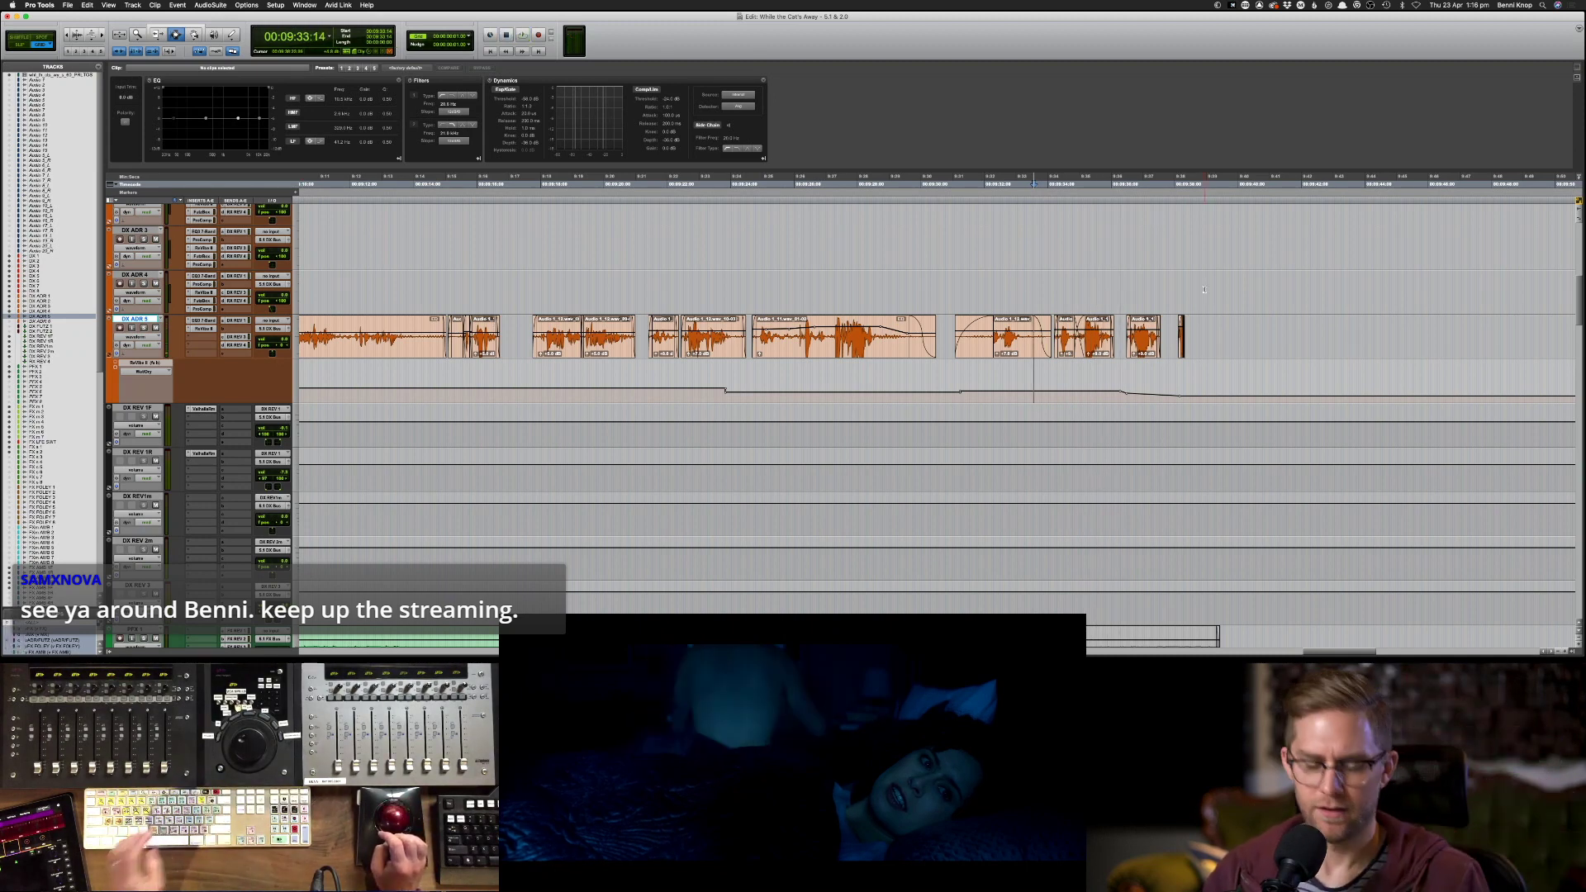
- Save the session and play the scene from the beginning of the DX ADR 5 clips
key("super+bracketleft")
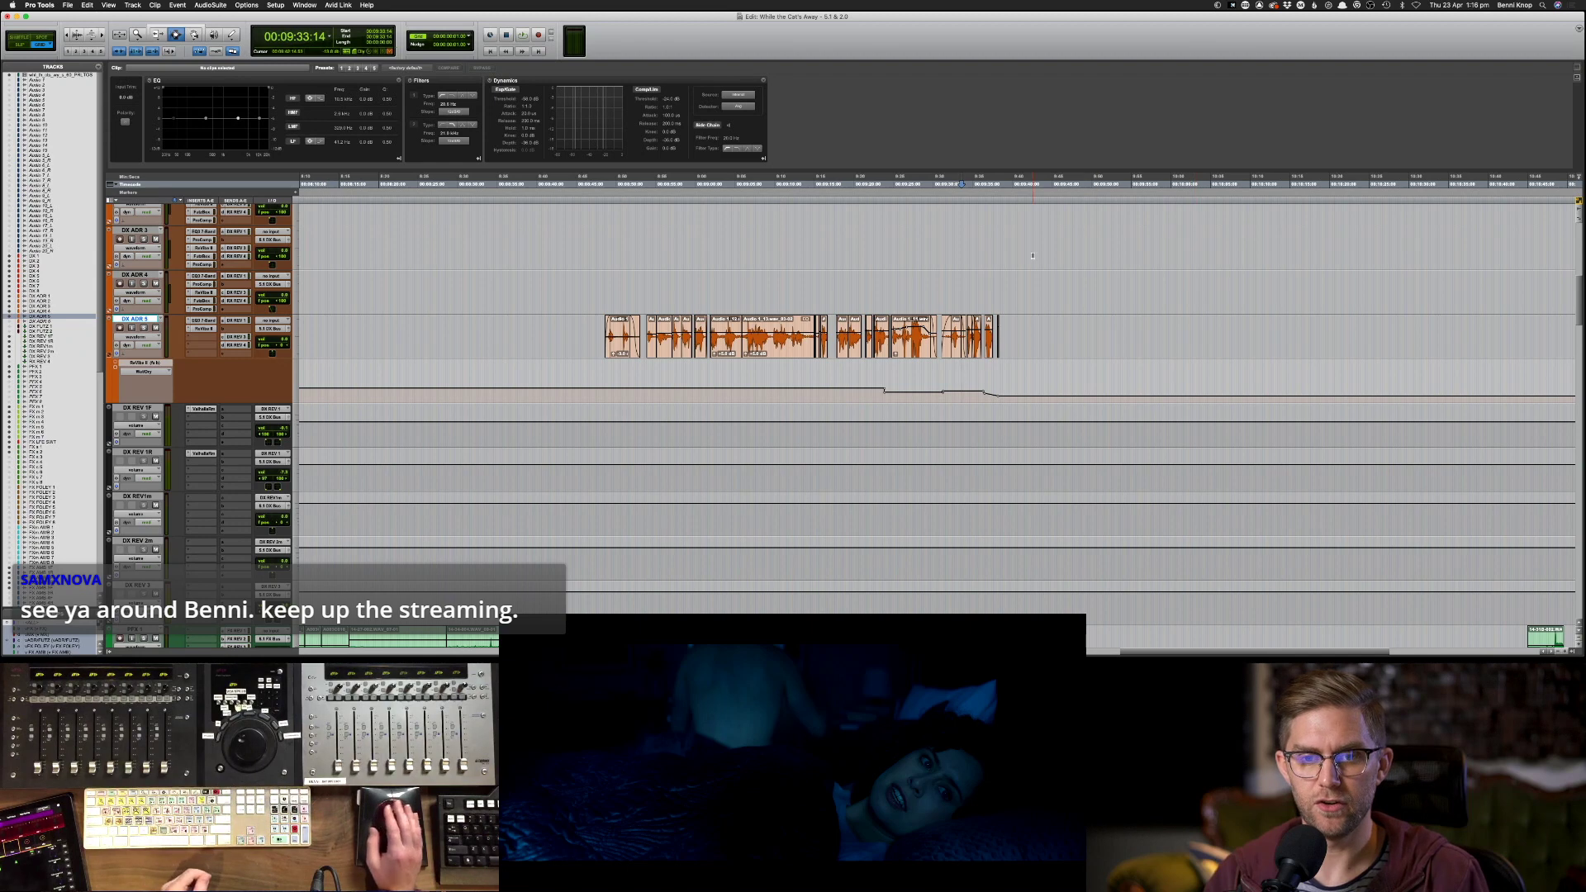
key("super+bracketleft")
left_click(608, 331)
left_click(769, 330)
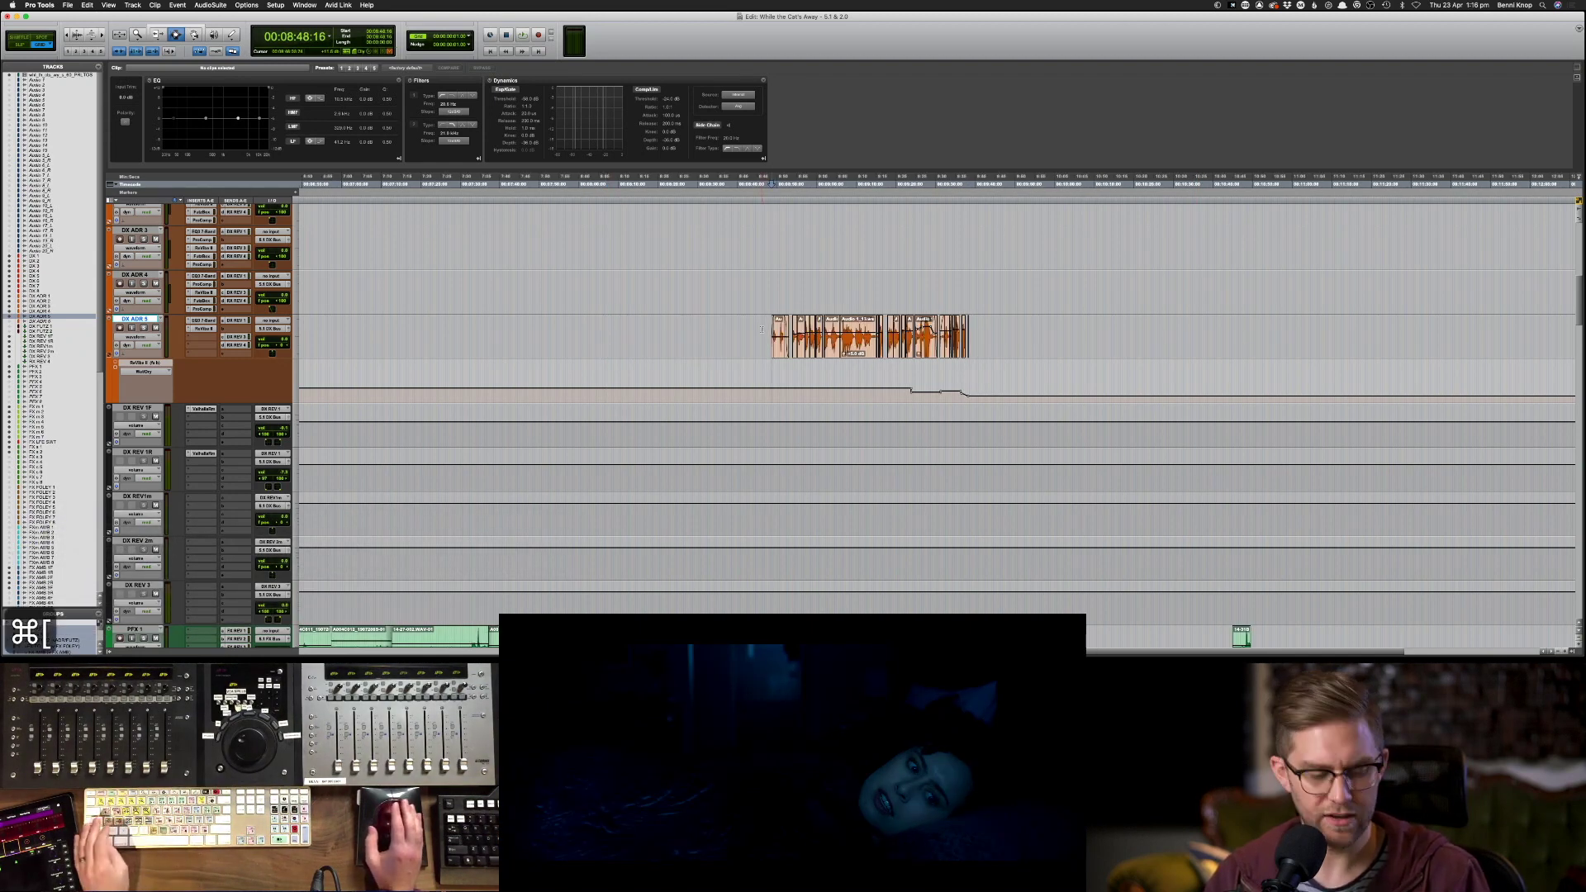
key("super+s")
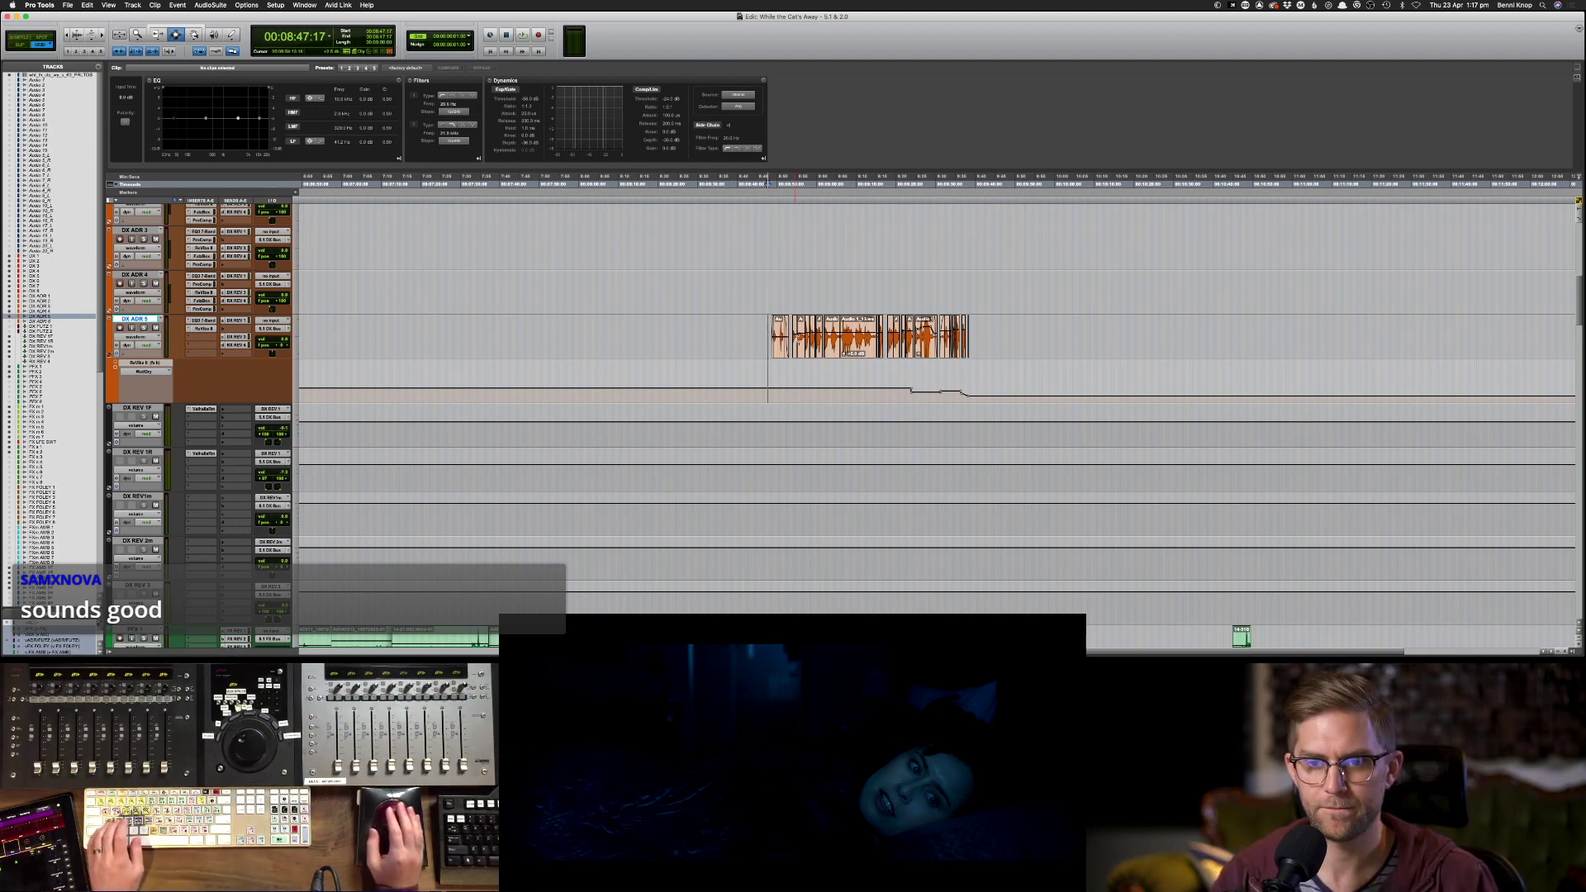
key("space")
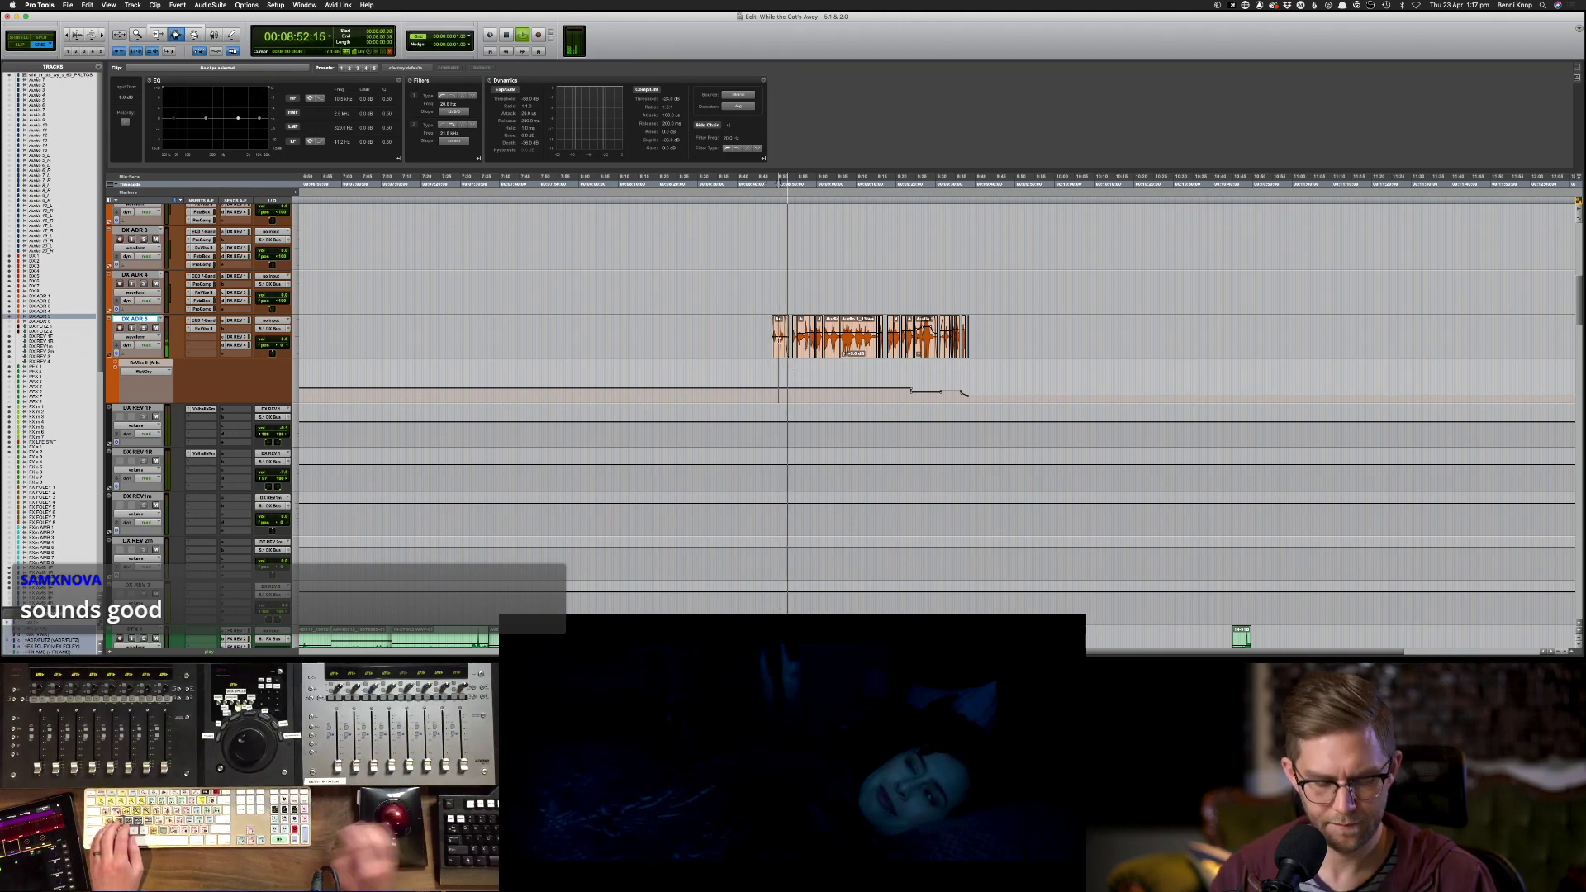
- Move the two DX 1 clips near 8:52 and 9:40 onto DX 2 at the same timeline positions
key(";")
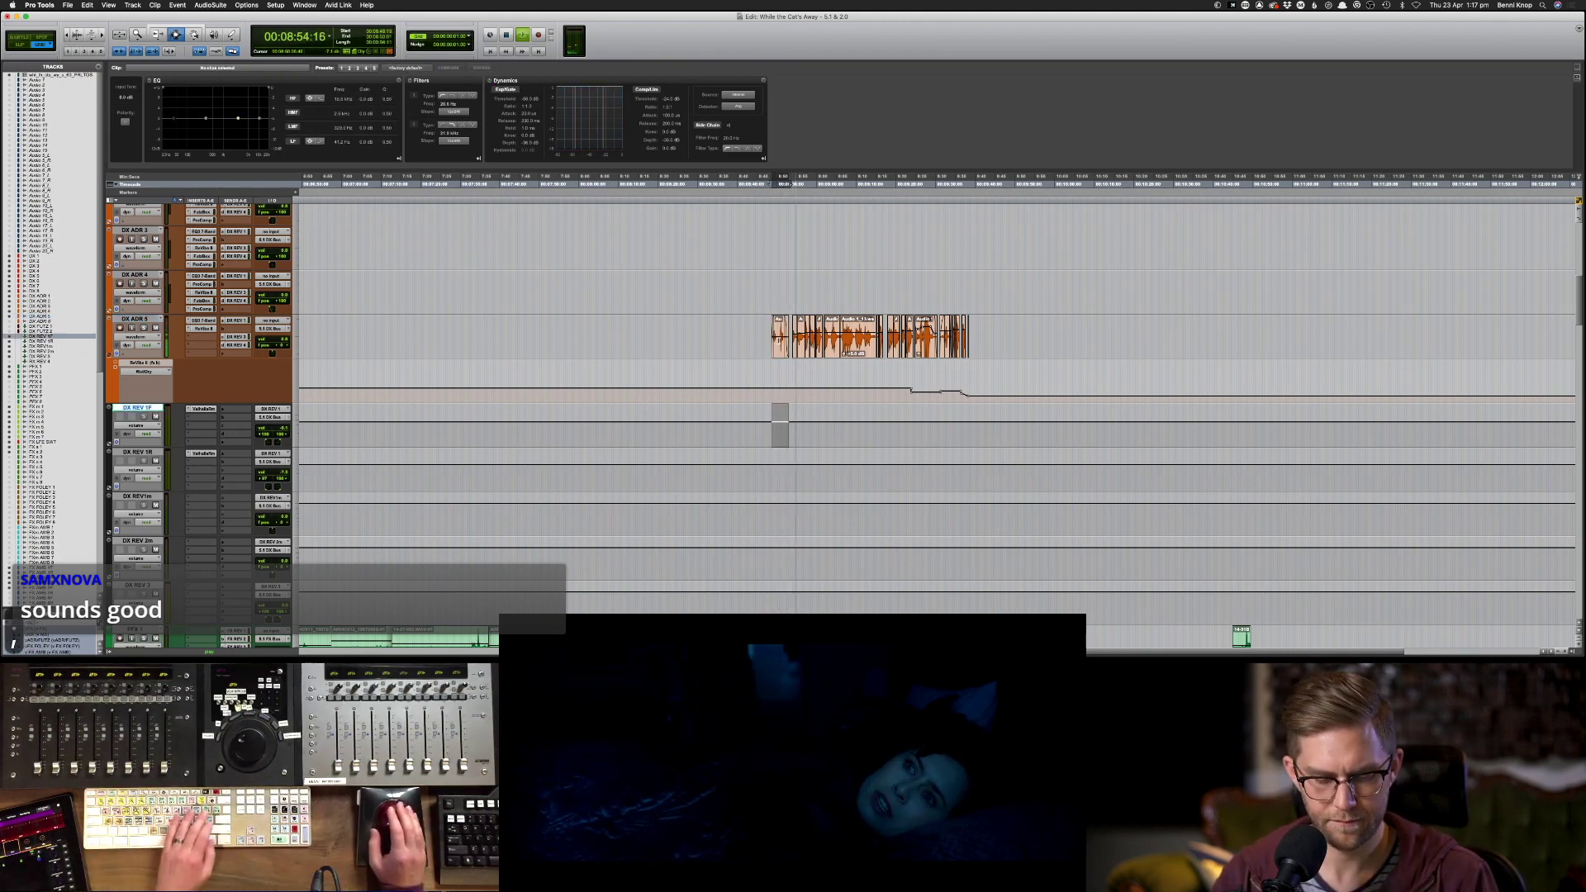
key("F8")
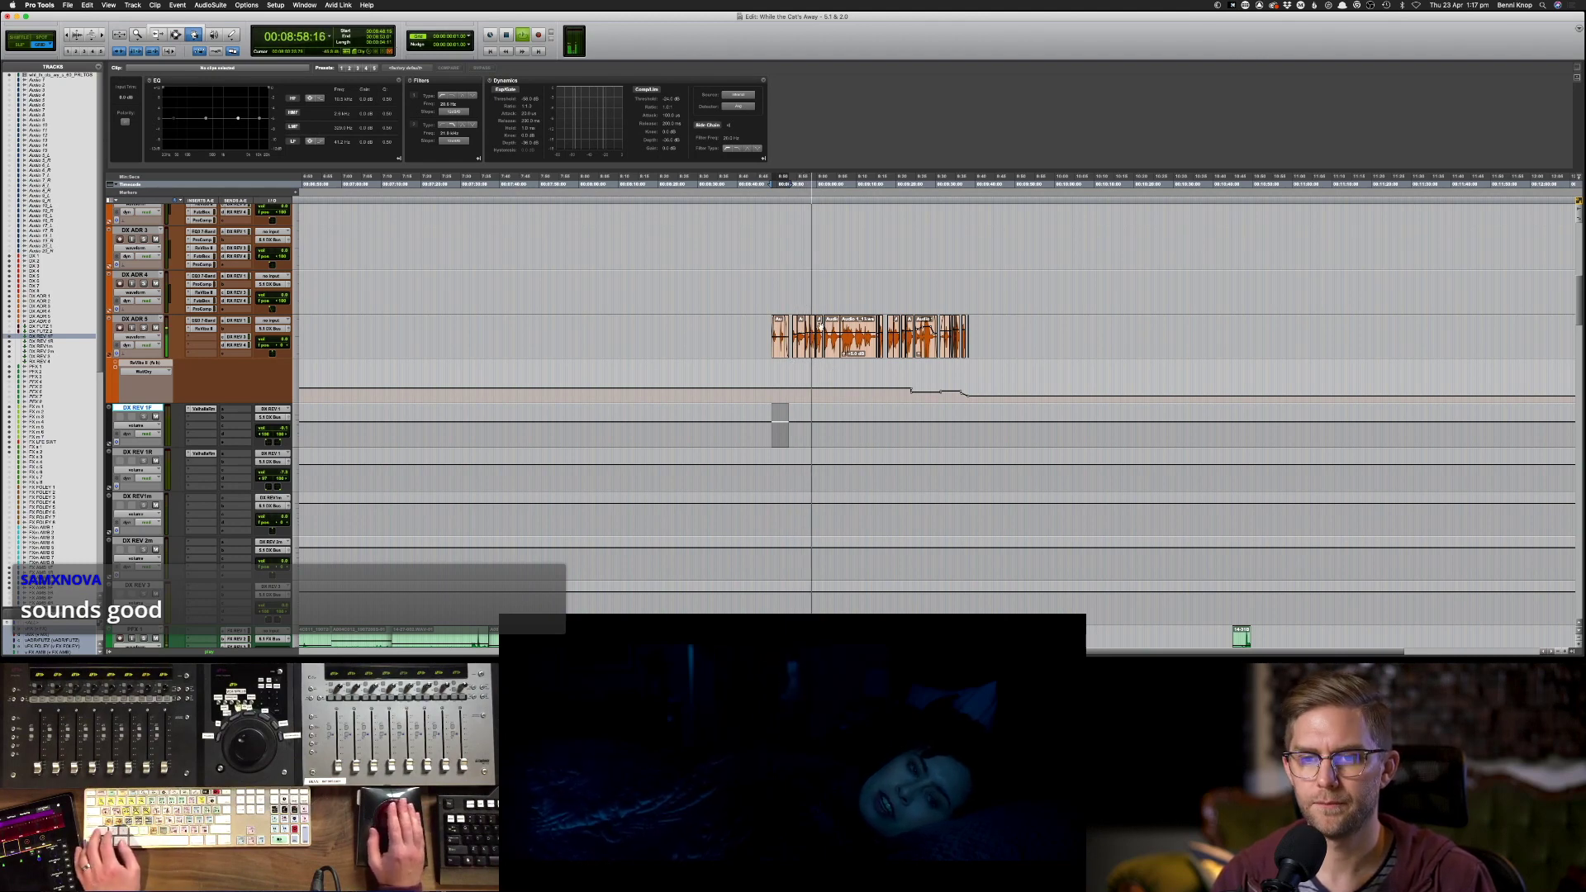
left_click(787, 290)
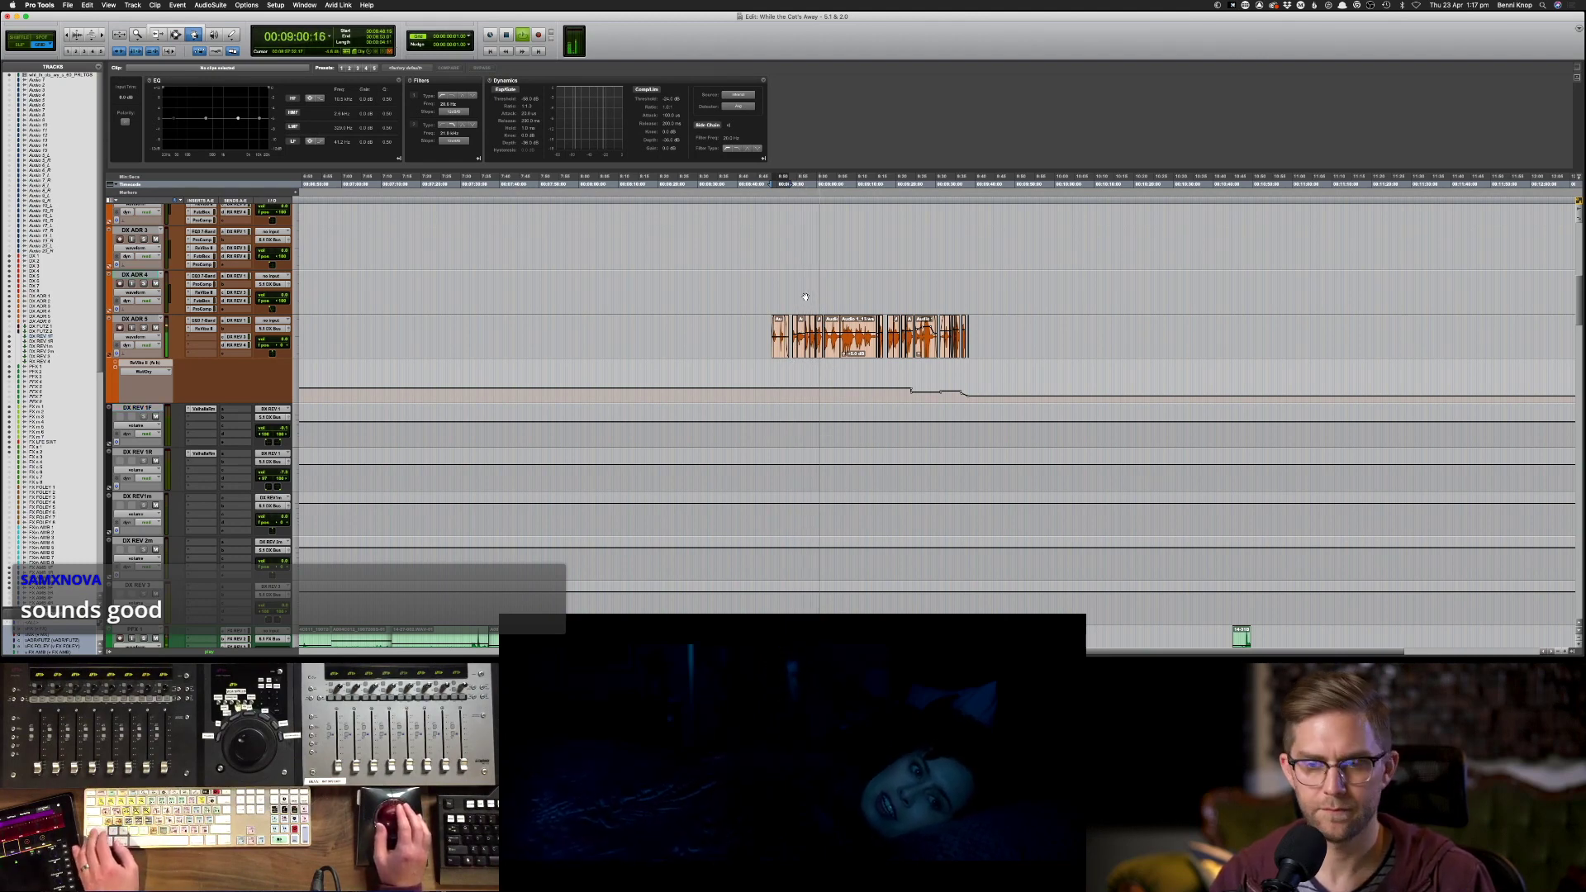
scroll(805, 297, "up", 9)
scroll(797, 299, "up", 6)
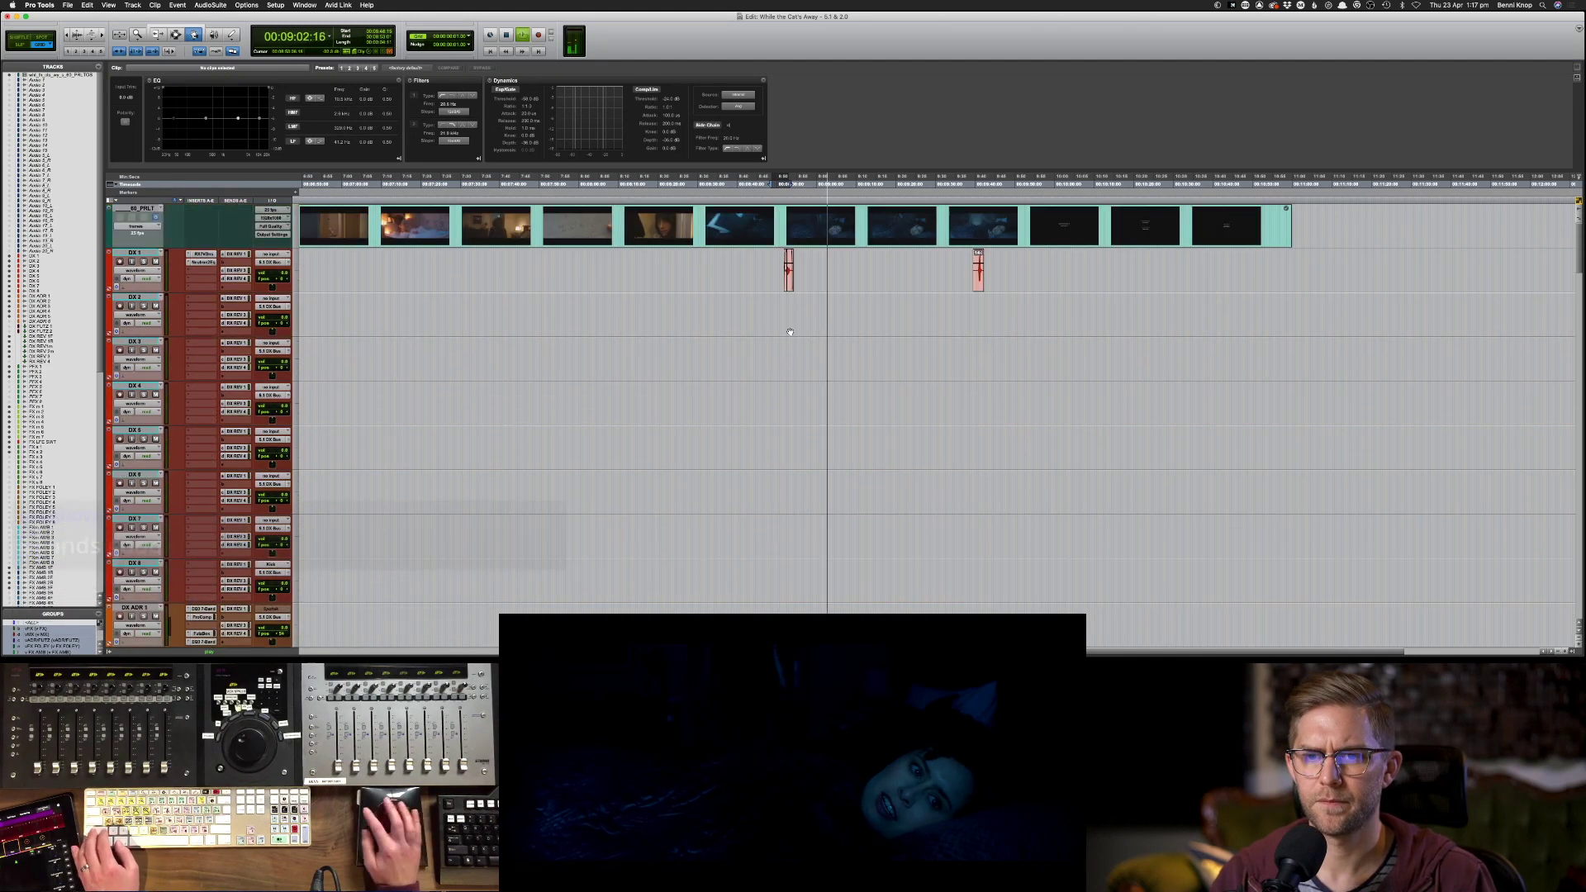
key("F7")
left_click_drag(780, 271, 1070, 286)
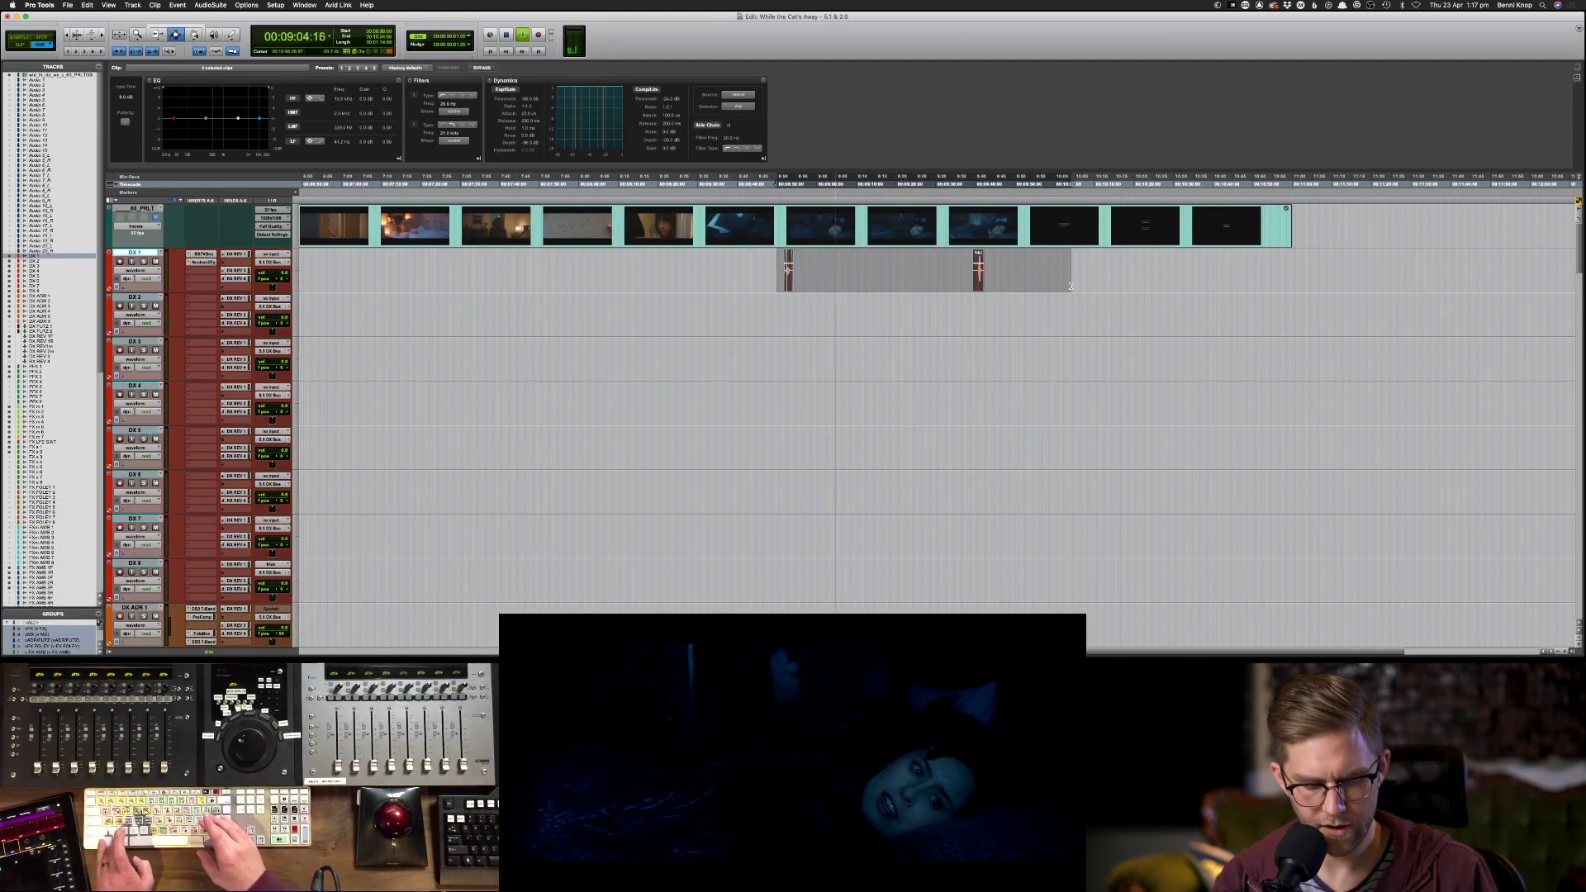
key("super+c")
key("semicolon")
key("super+v")
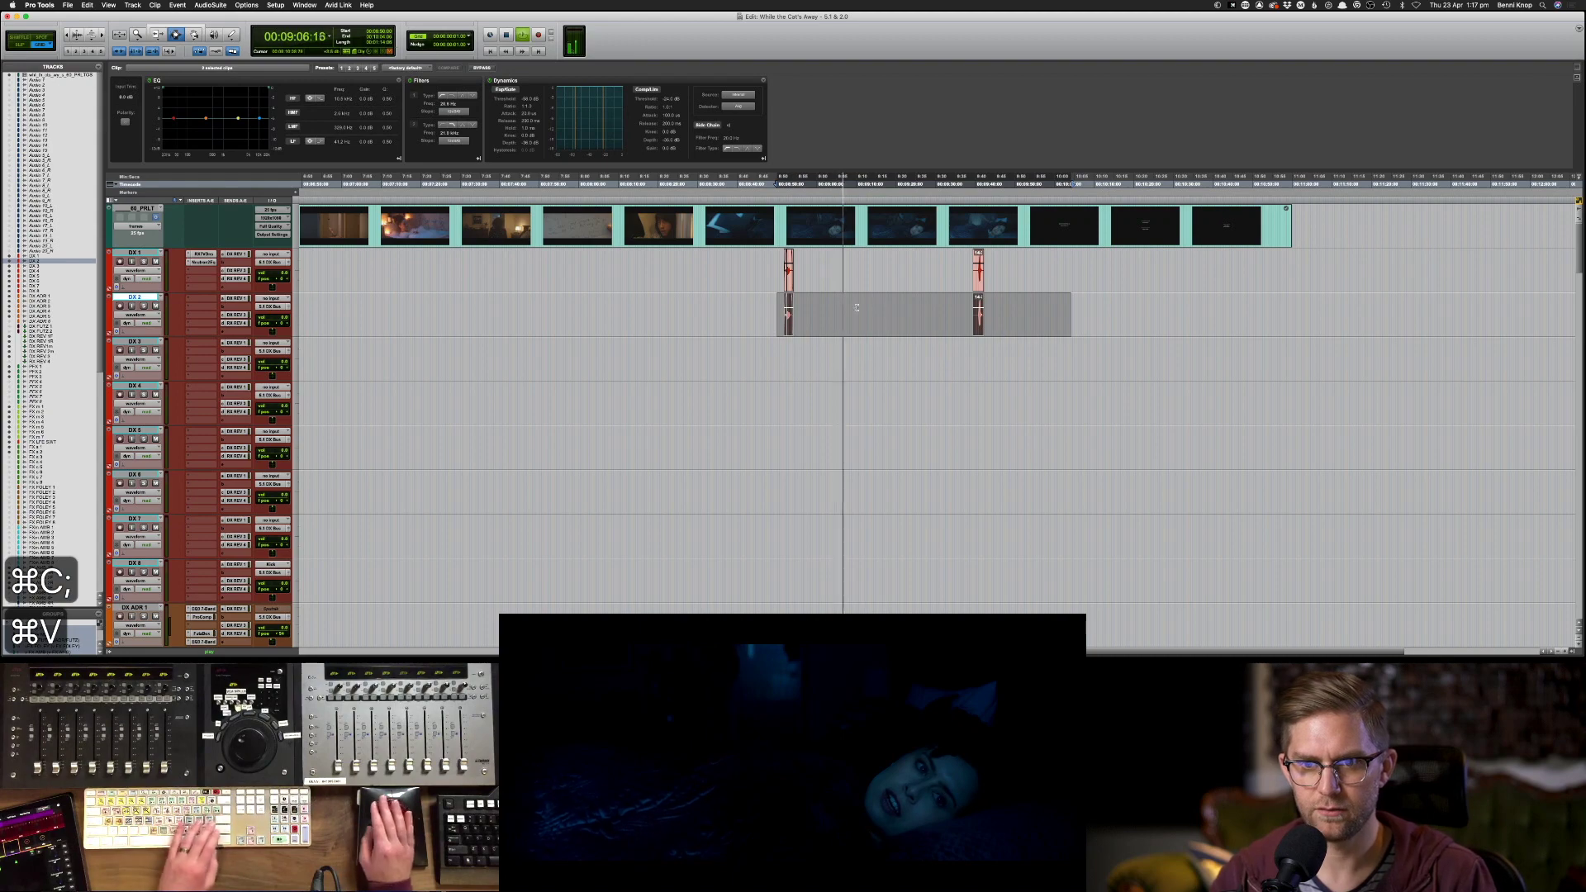
left_click_drag(748, 271, 1019, 272)
key("BackSpace")
- Copy the second DX 1 insert plug-in and the ReVibe II reverb onto DX 2
key("super+equal")
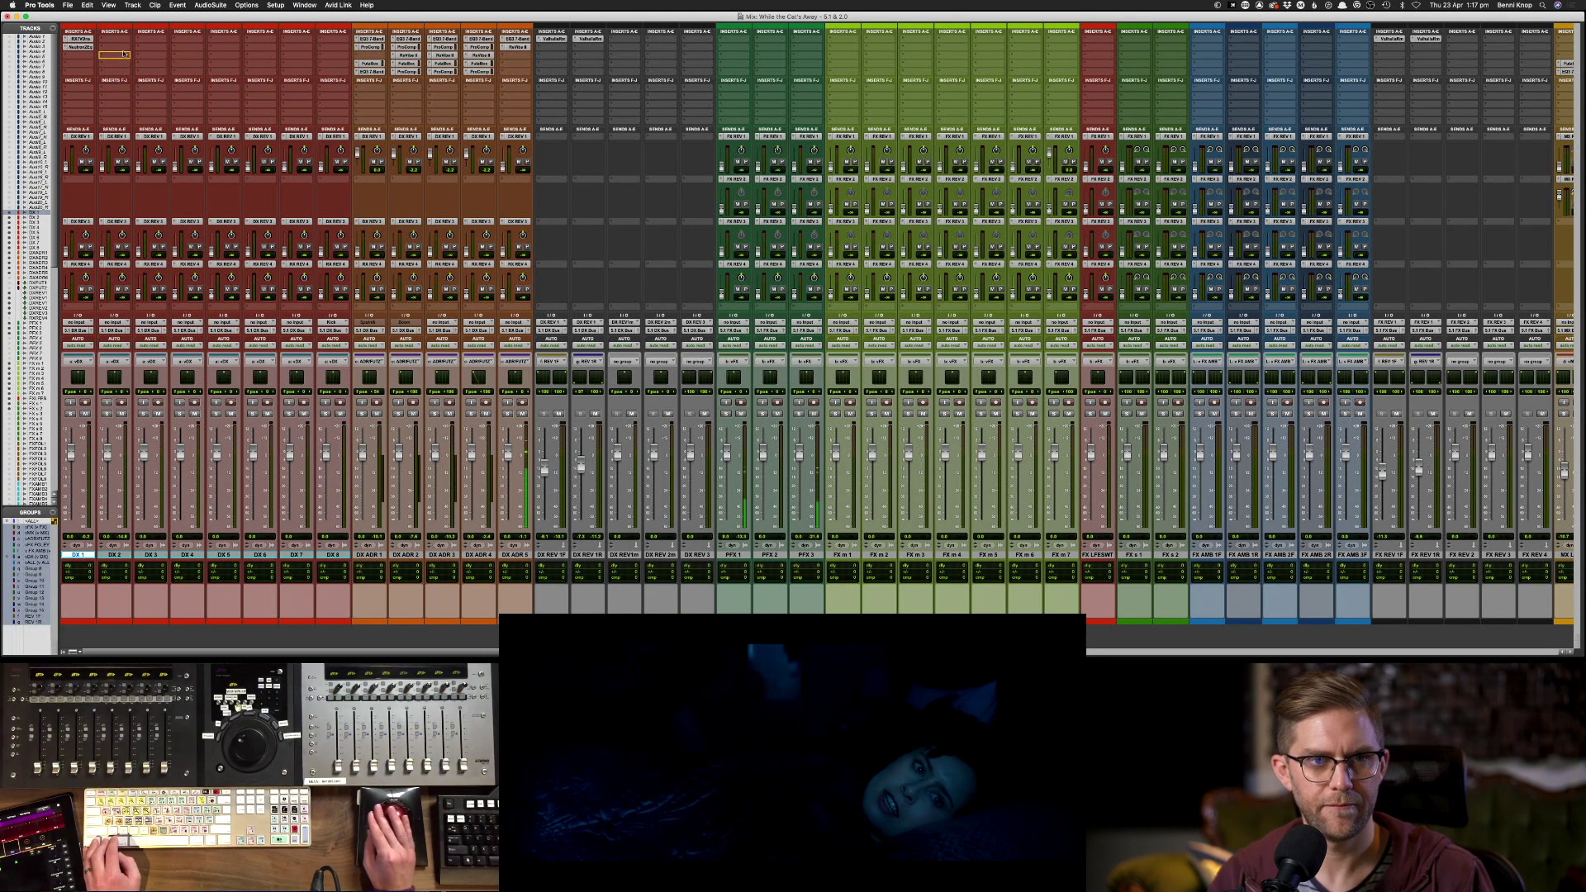
left_click_drag(114, 56, 114, 55)
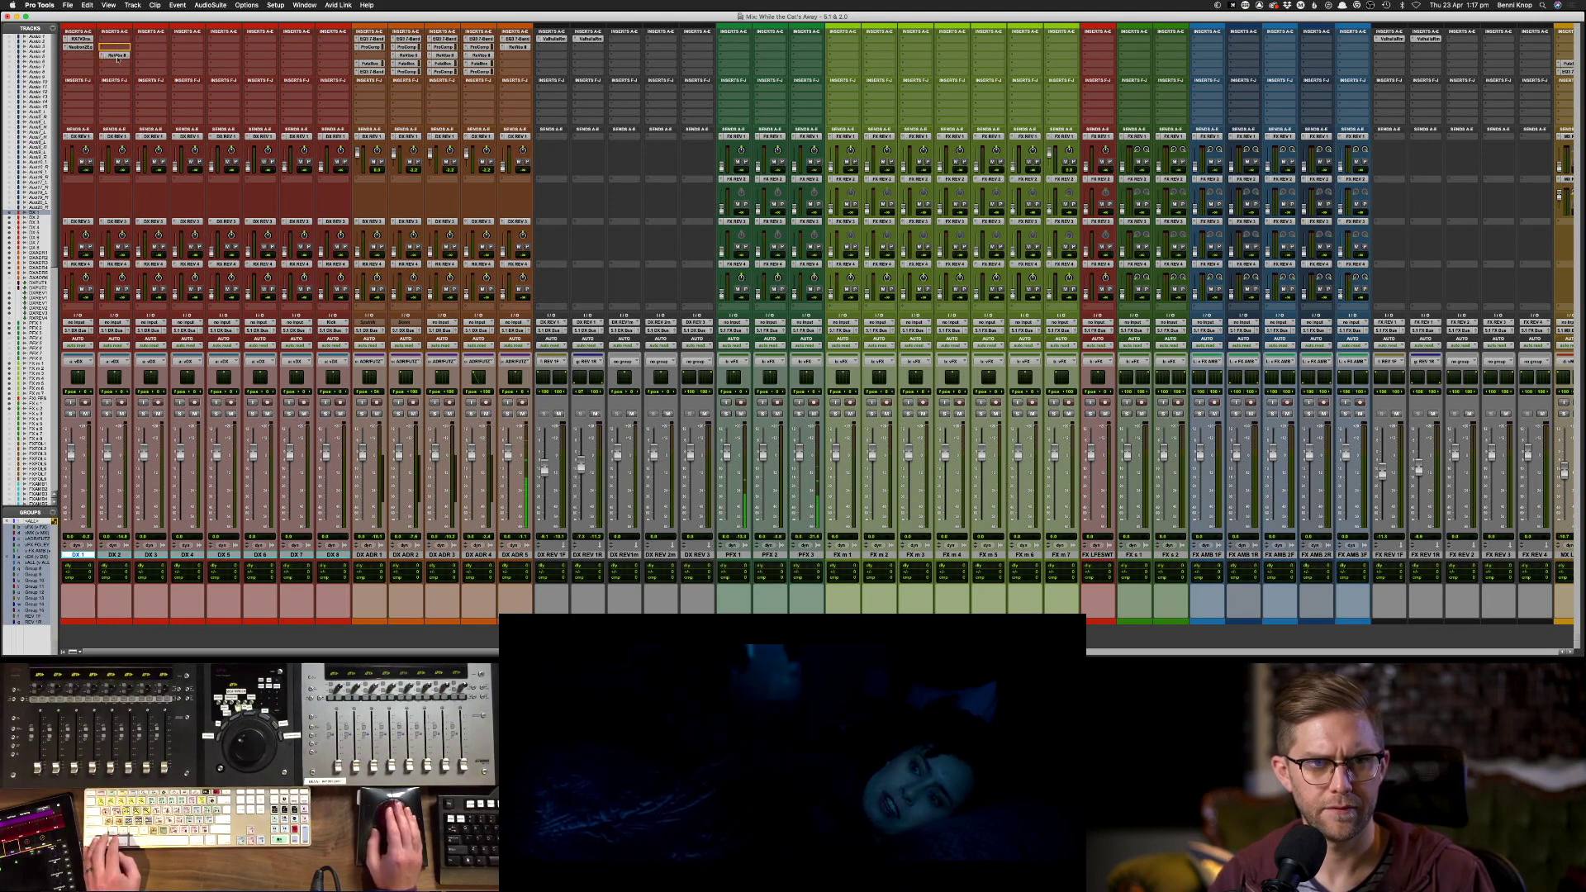
key("super+equal")
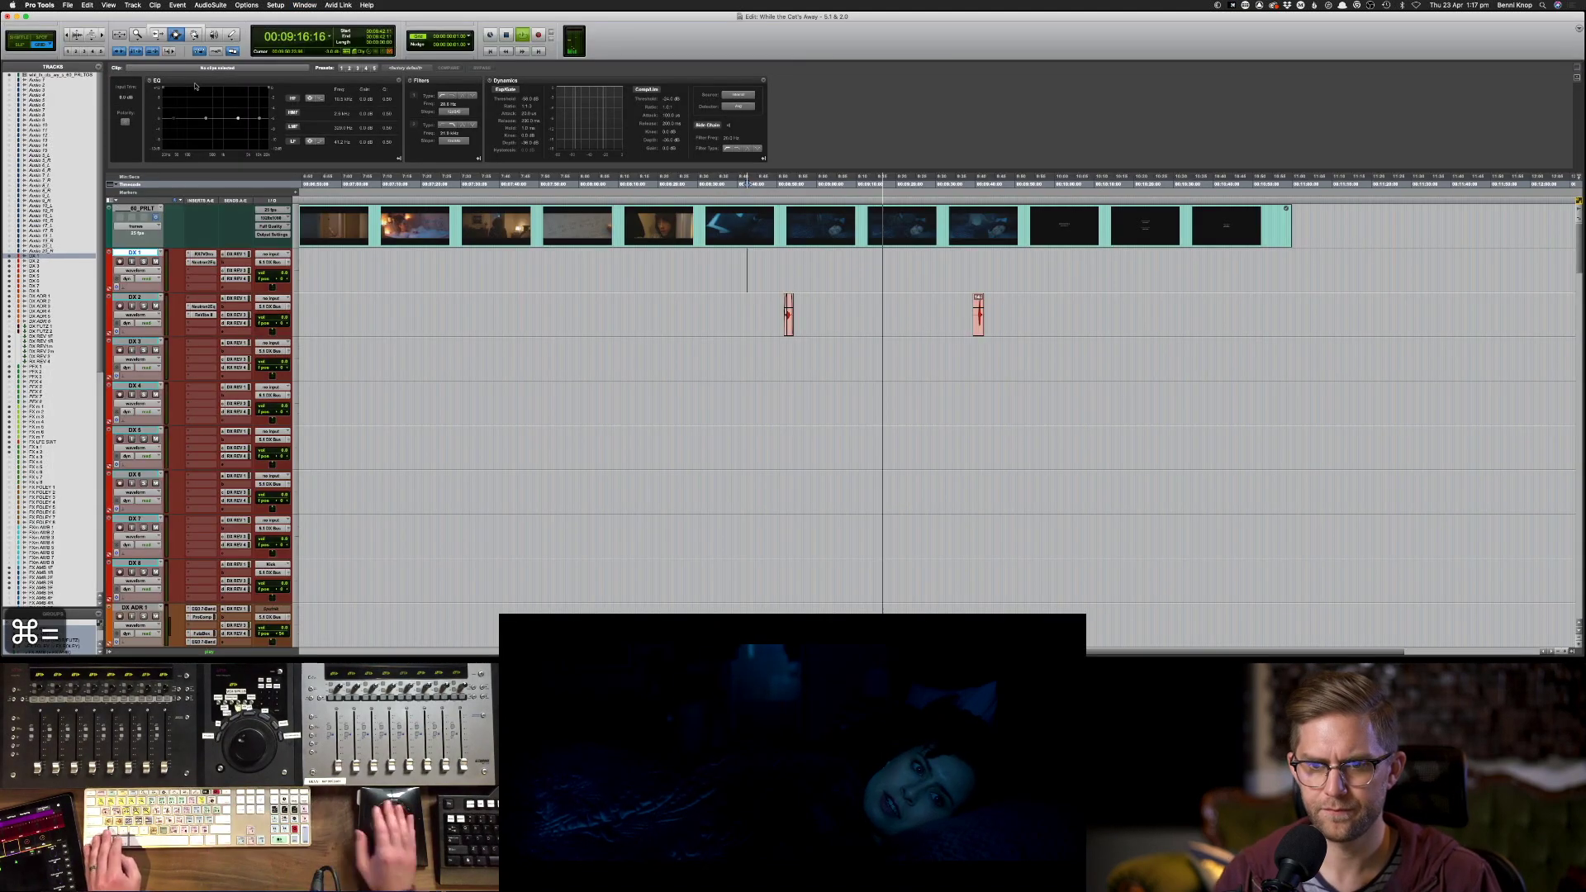
- Play from just before the first DX 2 clip at about 8:50 with its ReVibe II settings open
key("space")
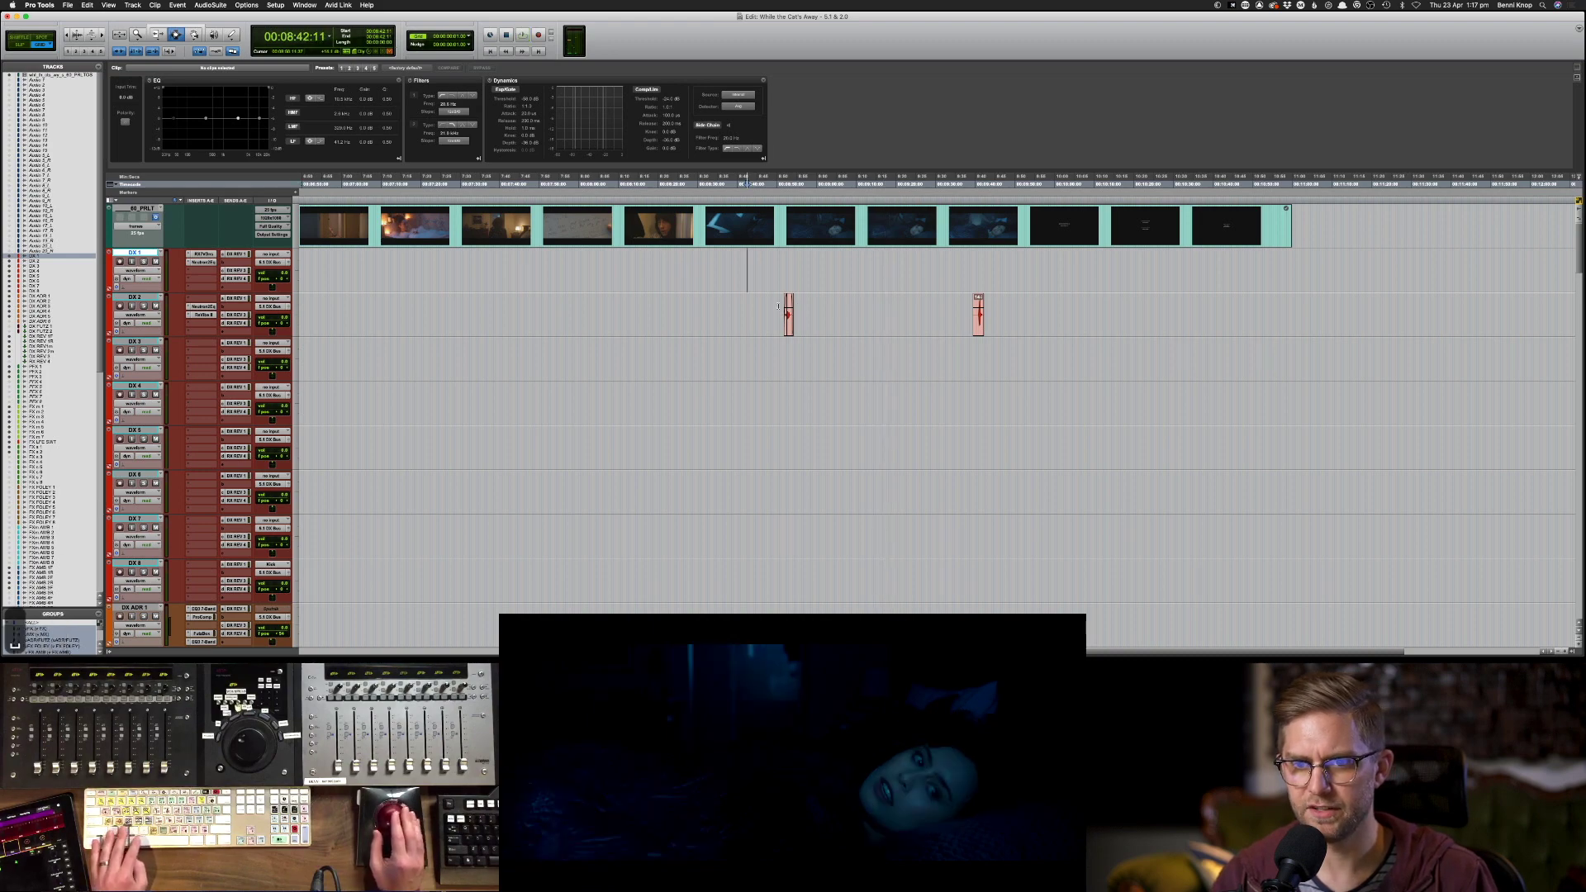
left_click(778, 306)
key("super+equal")
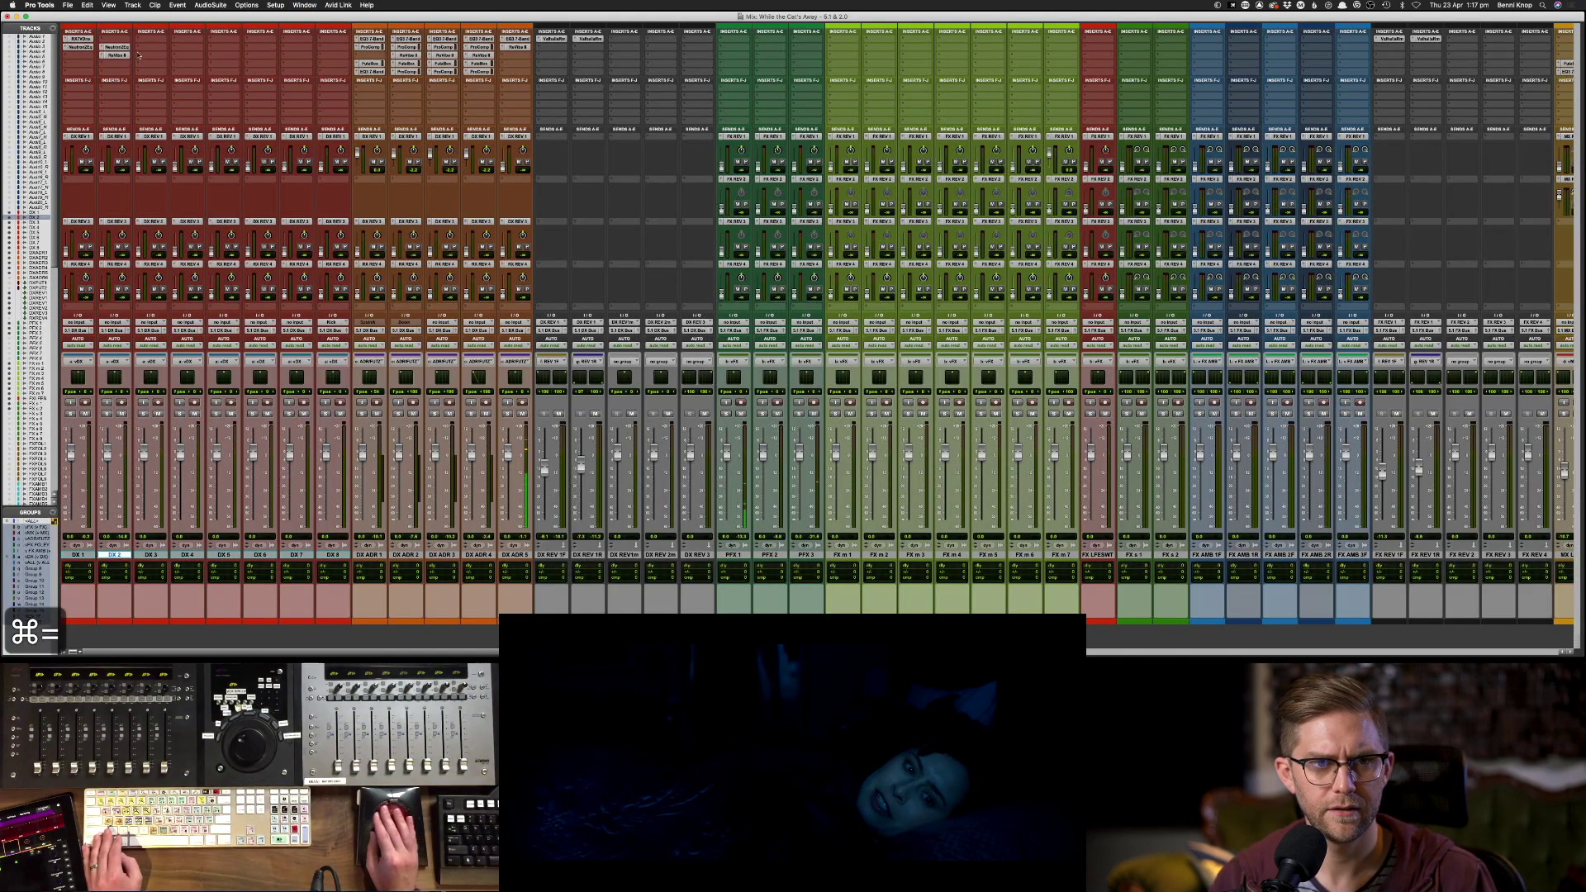
left_click(120, 54)
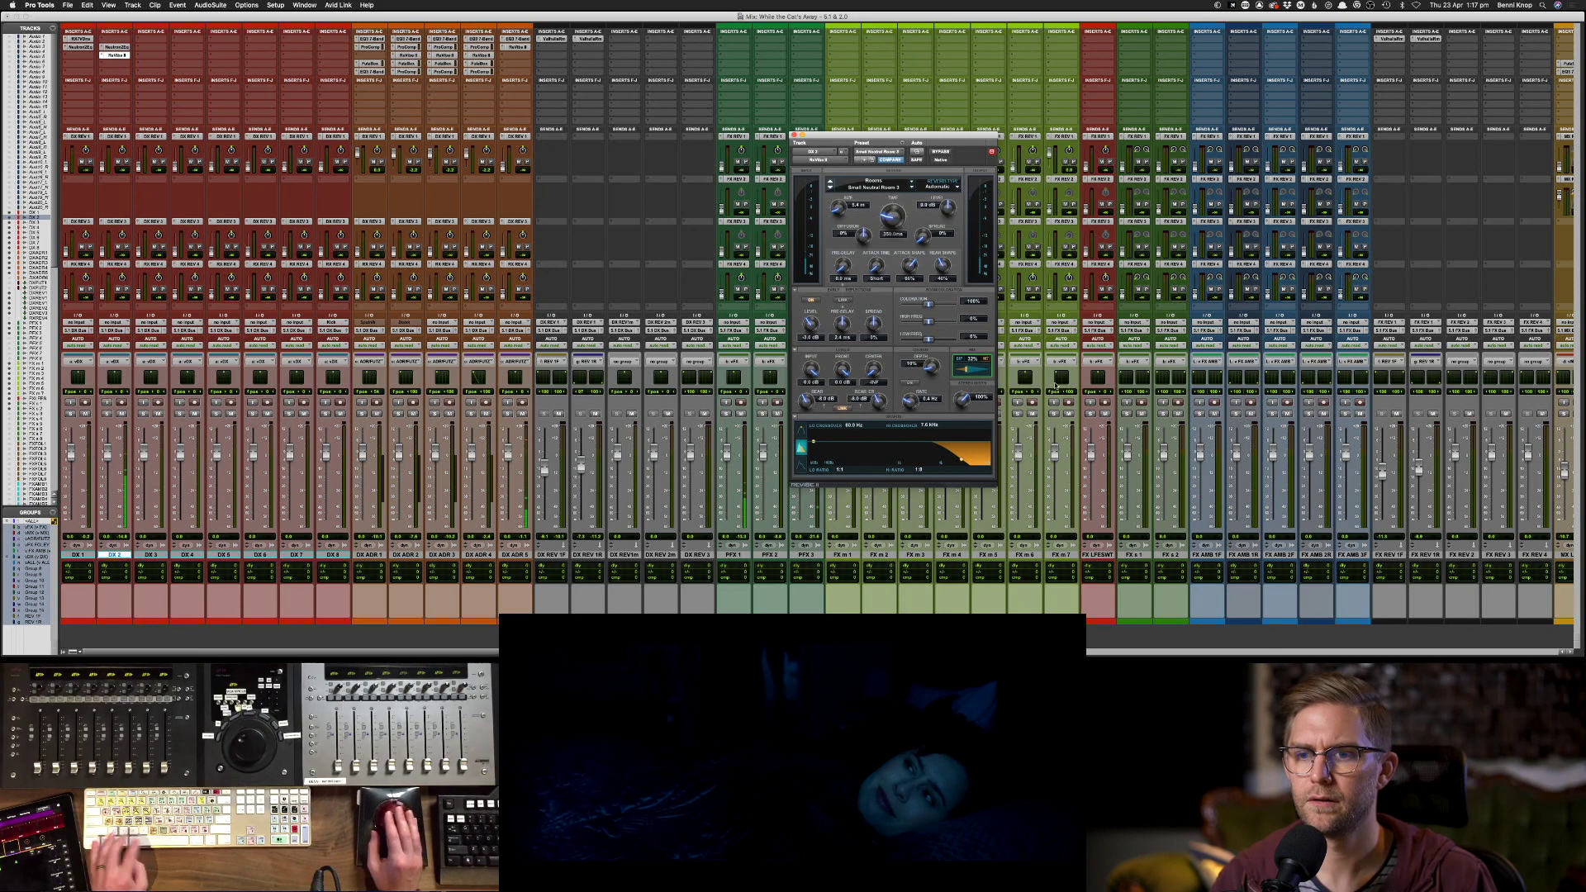
key("space")
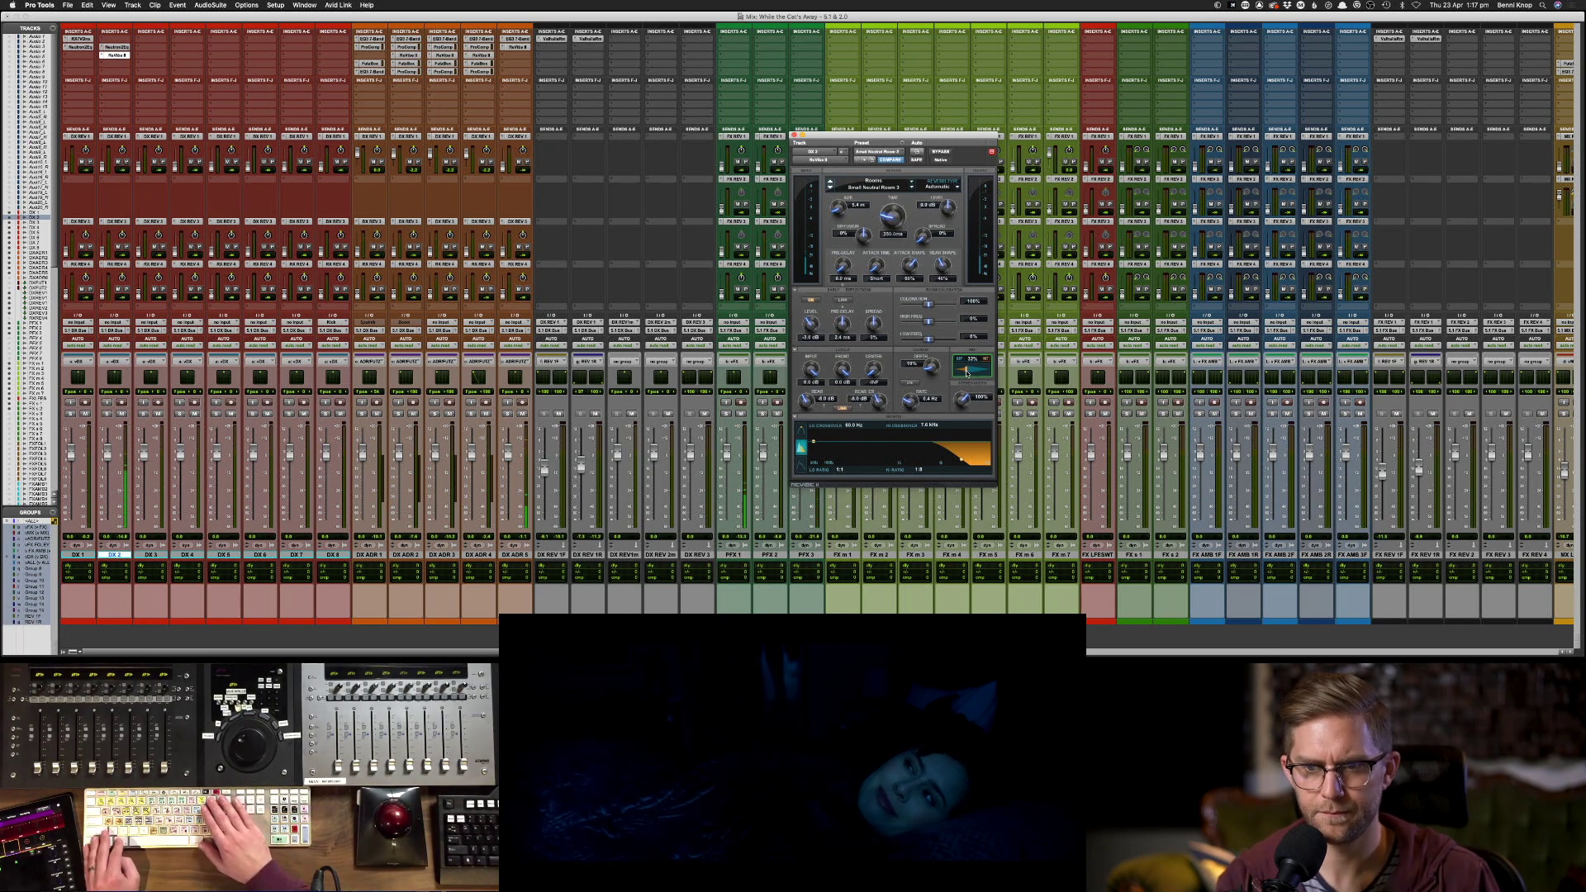
- Show the ReVibe II wet/dry automation lane beneath DX 2 and clear its automation from about 9:13 onward
key("super+equal")
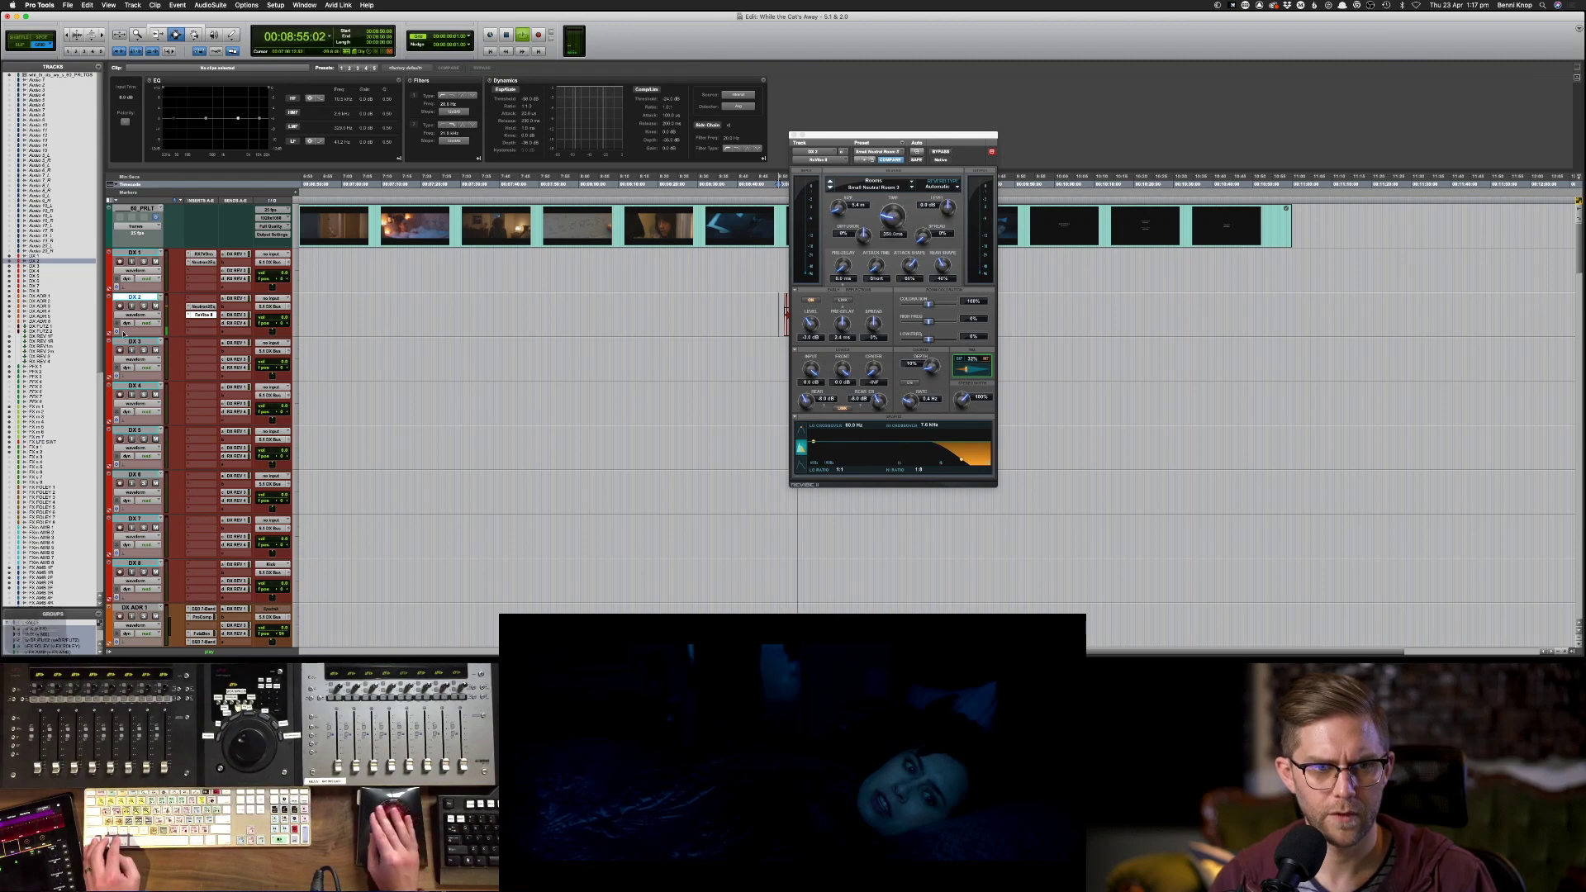
left_click(109, 331)
left_click(138, 346)
mouse_move(161, 415)
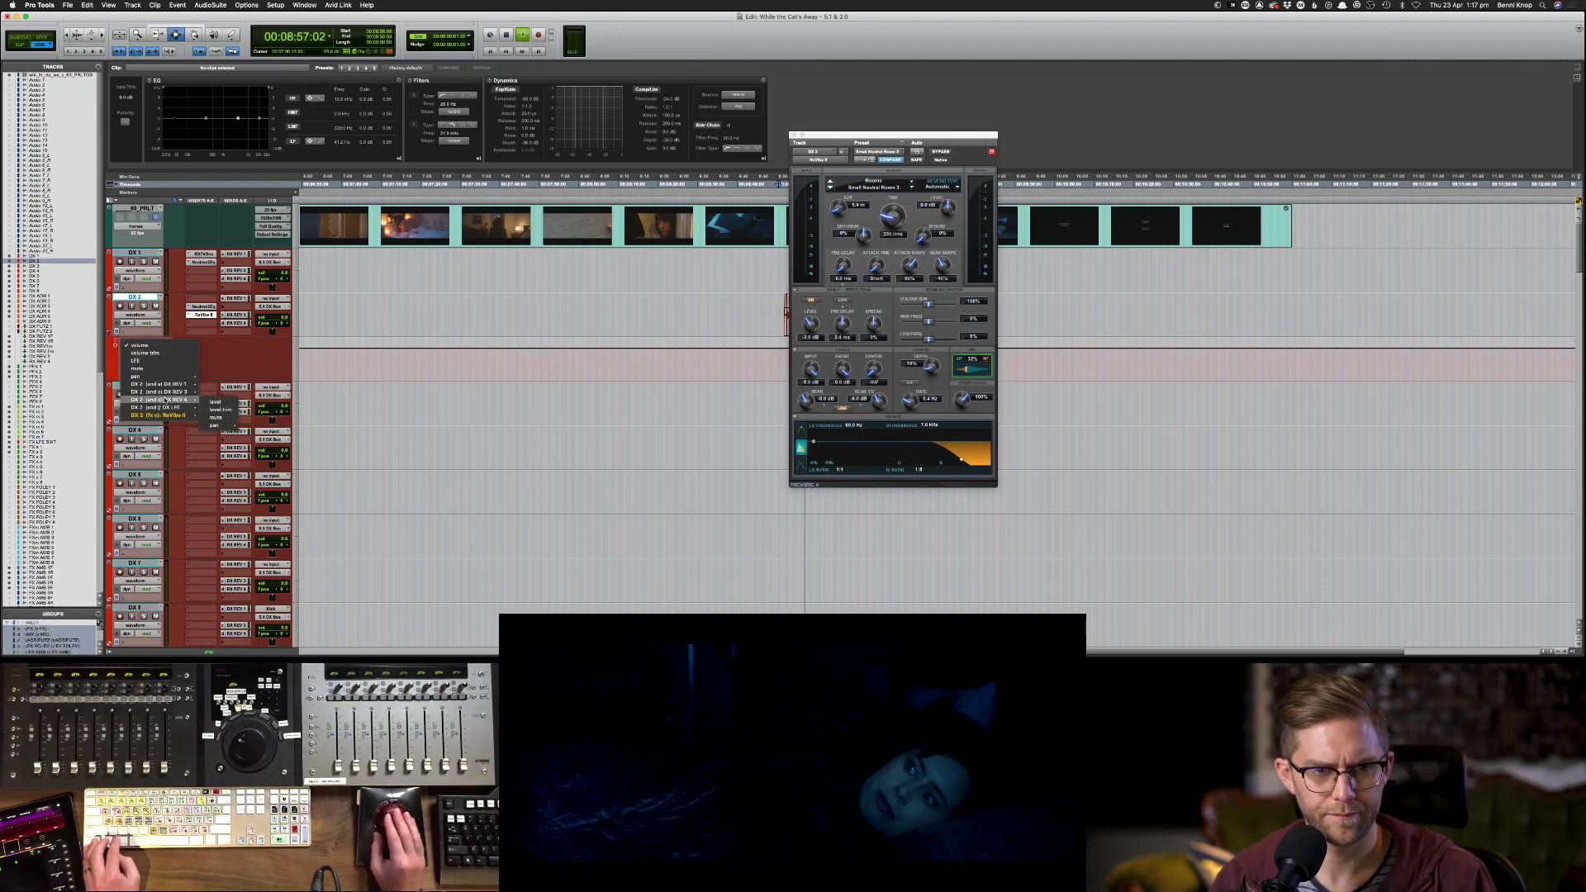
left_click(216, 415)
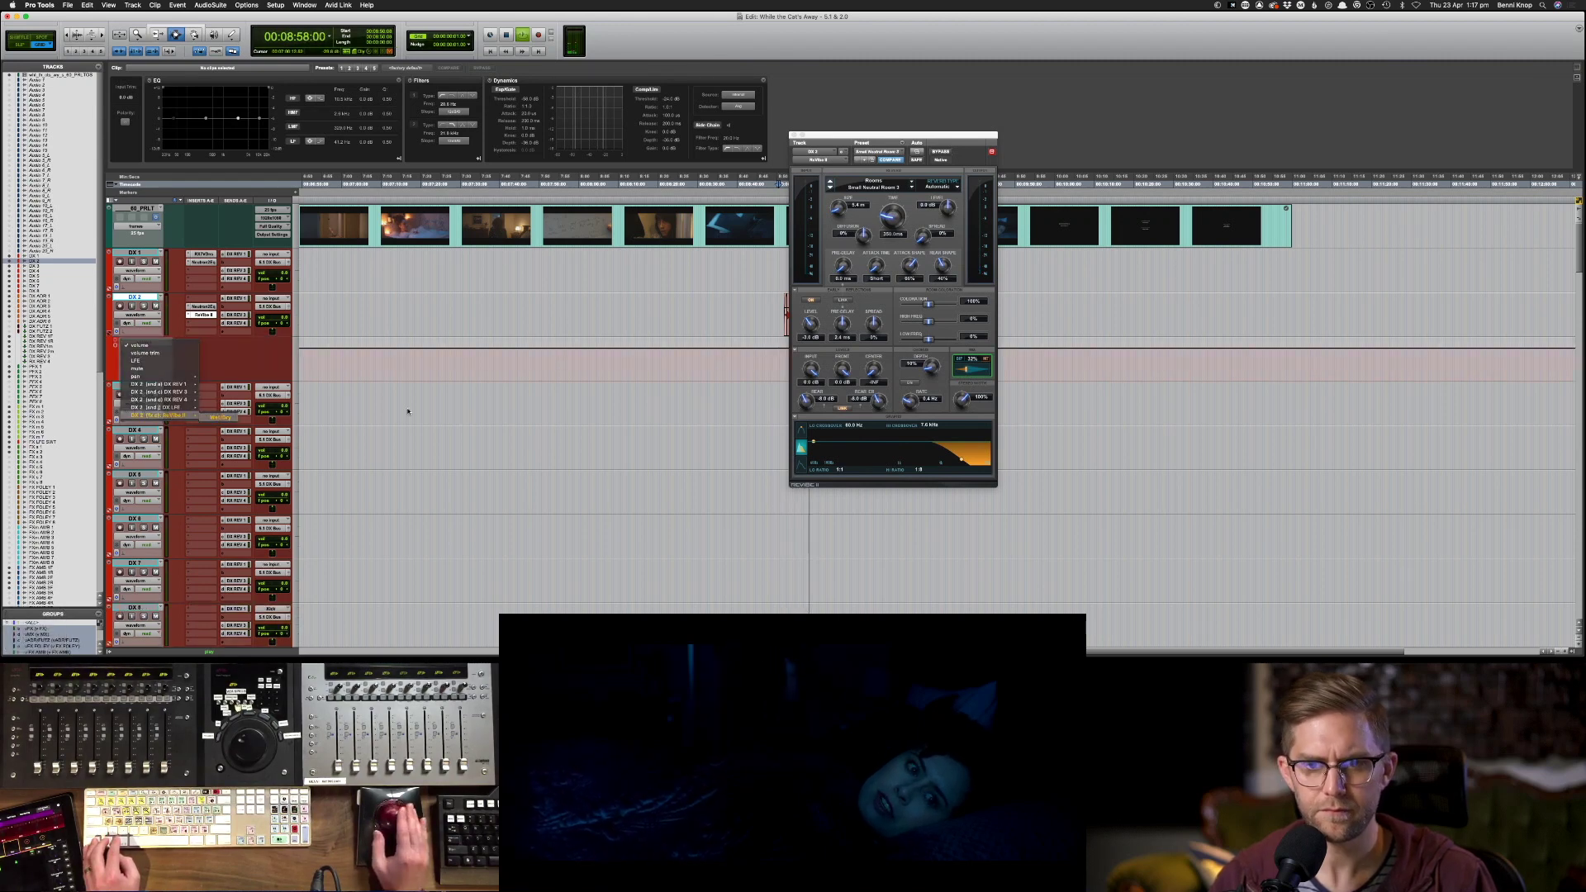
left_click(794, 135)
left_click_drag(1045, 355, 871, 355)
key("BackSpace")
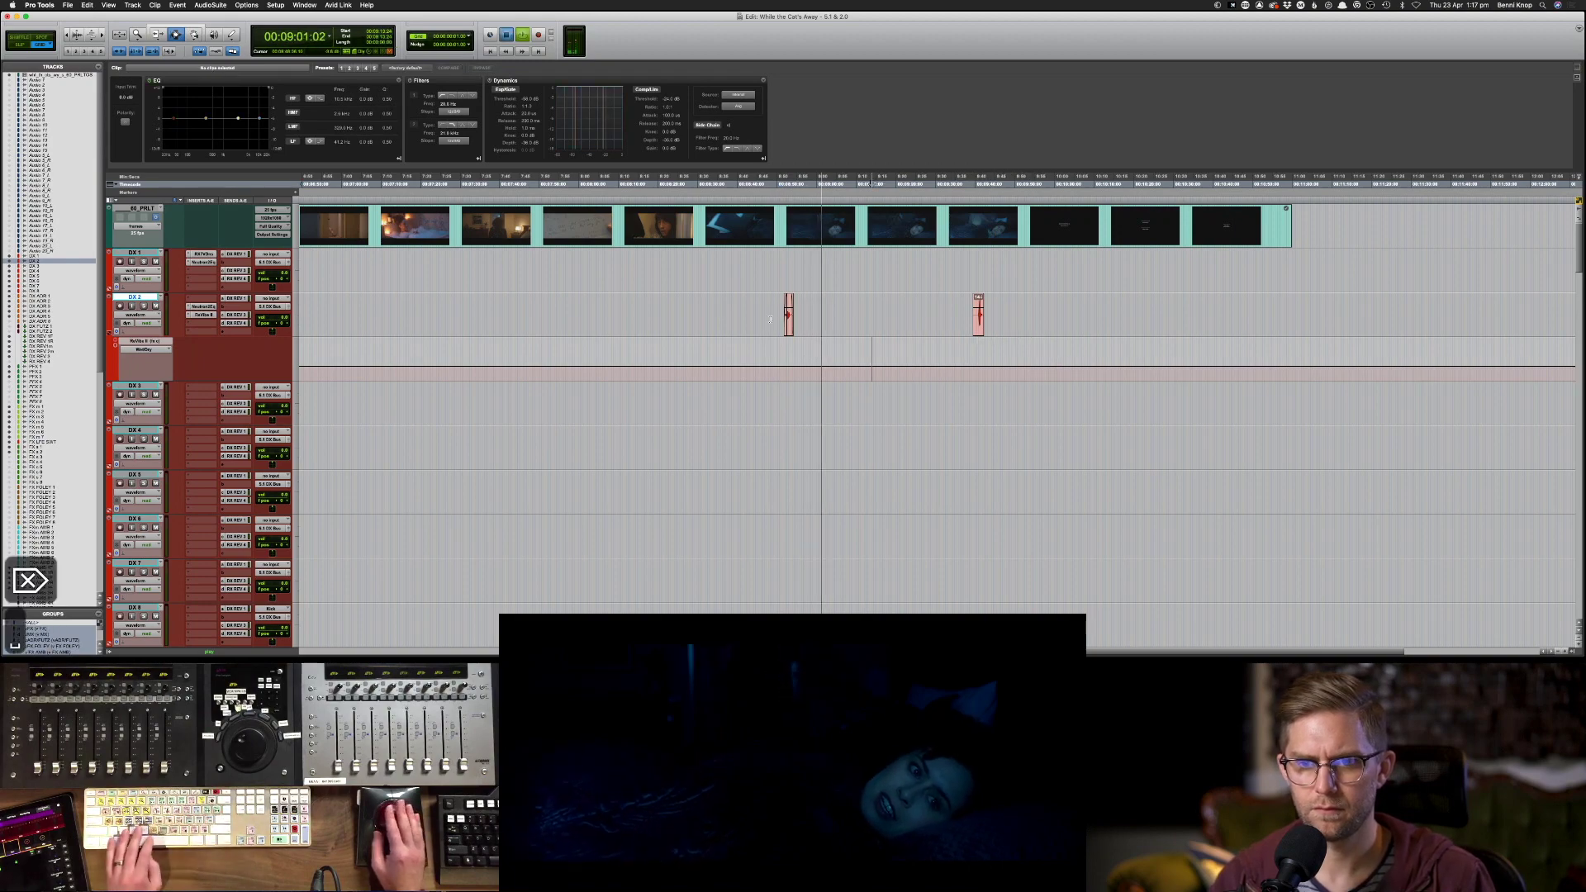
- Raise the ReVibe II wet/dry mix on DX 2 while repeatedly playing the first clip
key("super+equal")
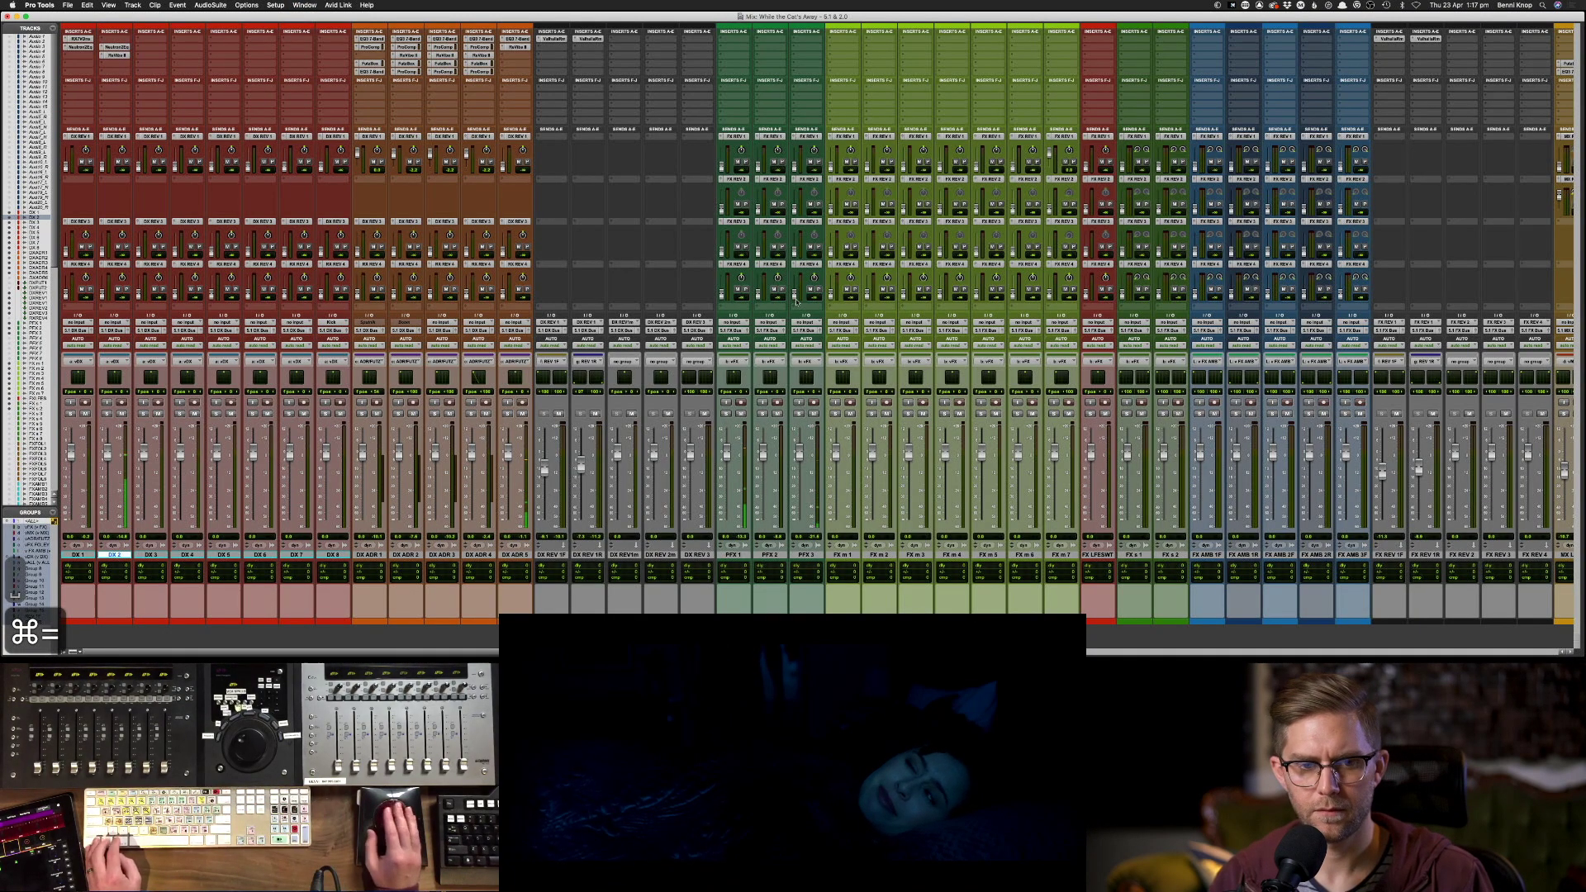
left_click(125, 57)
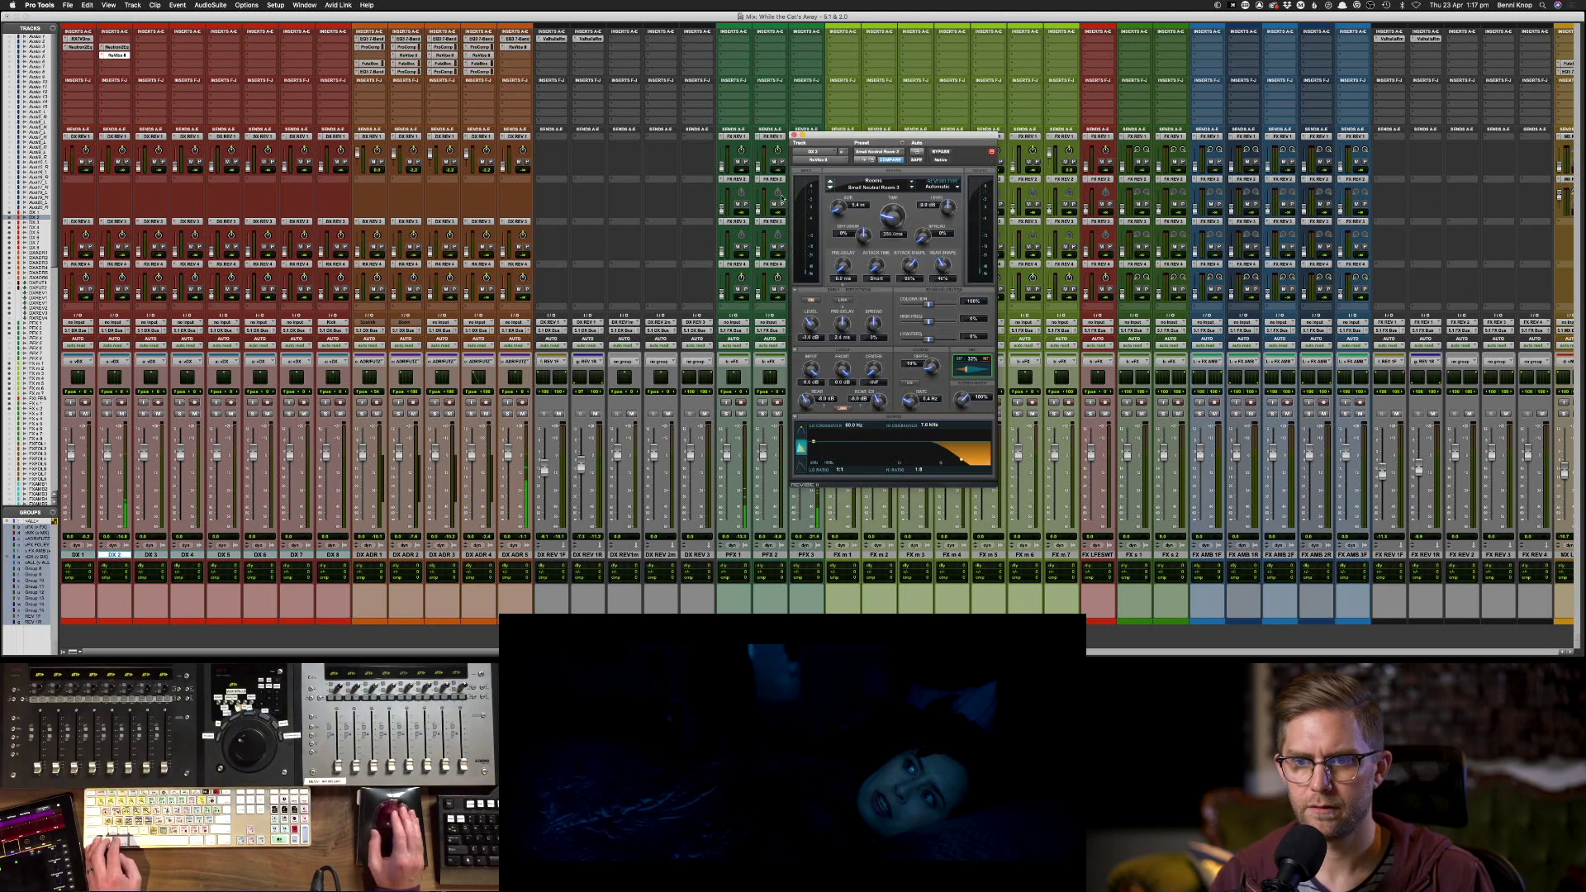
key("space")
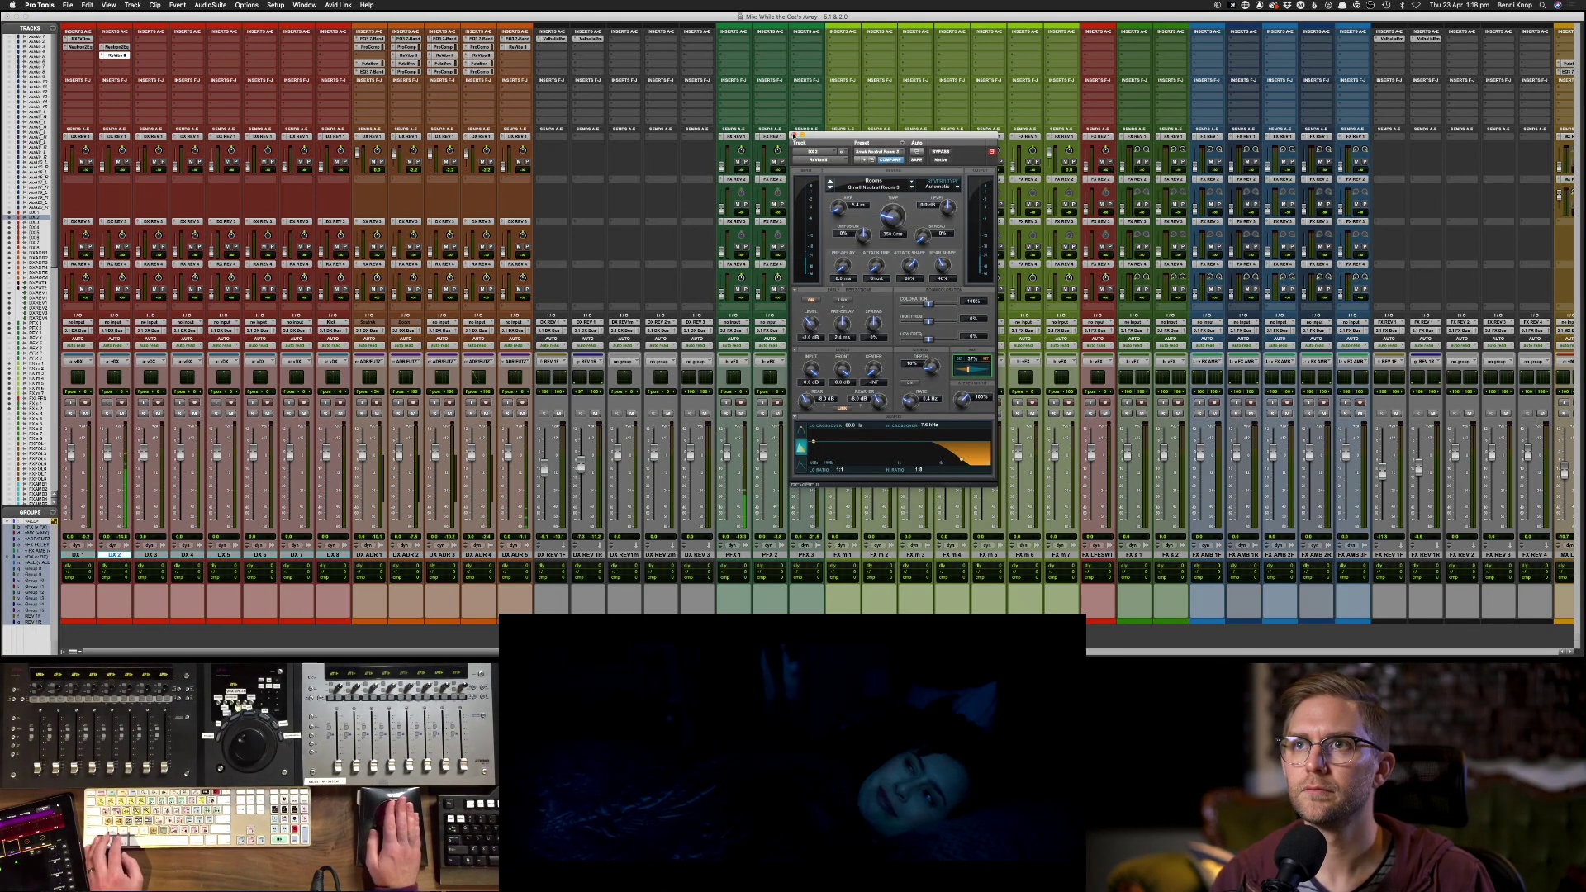
key("space")
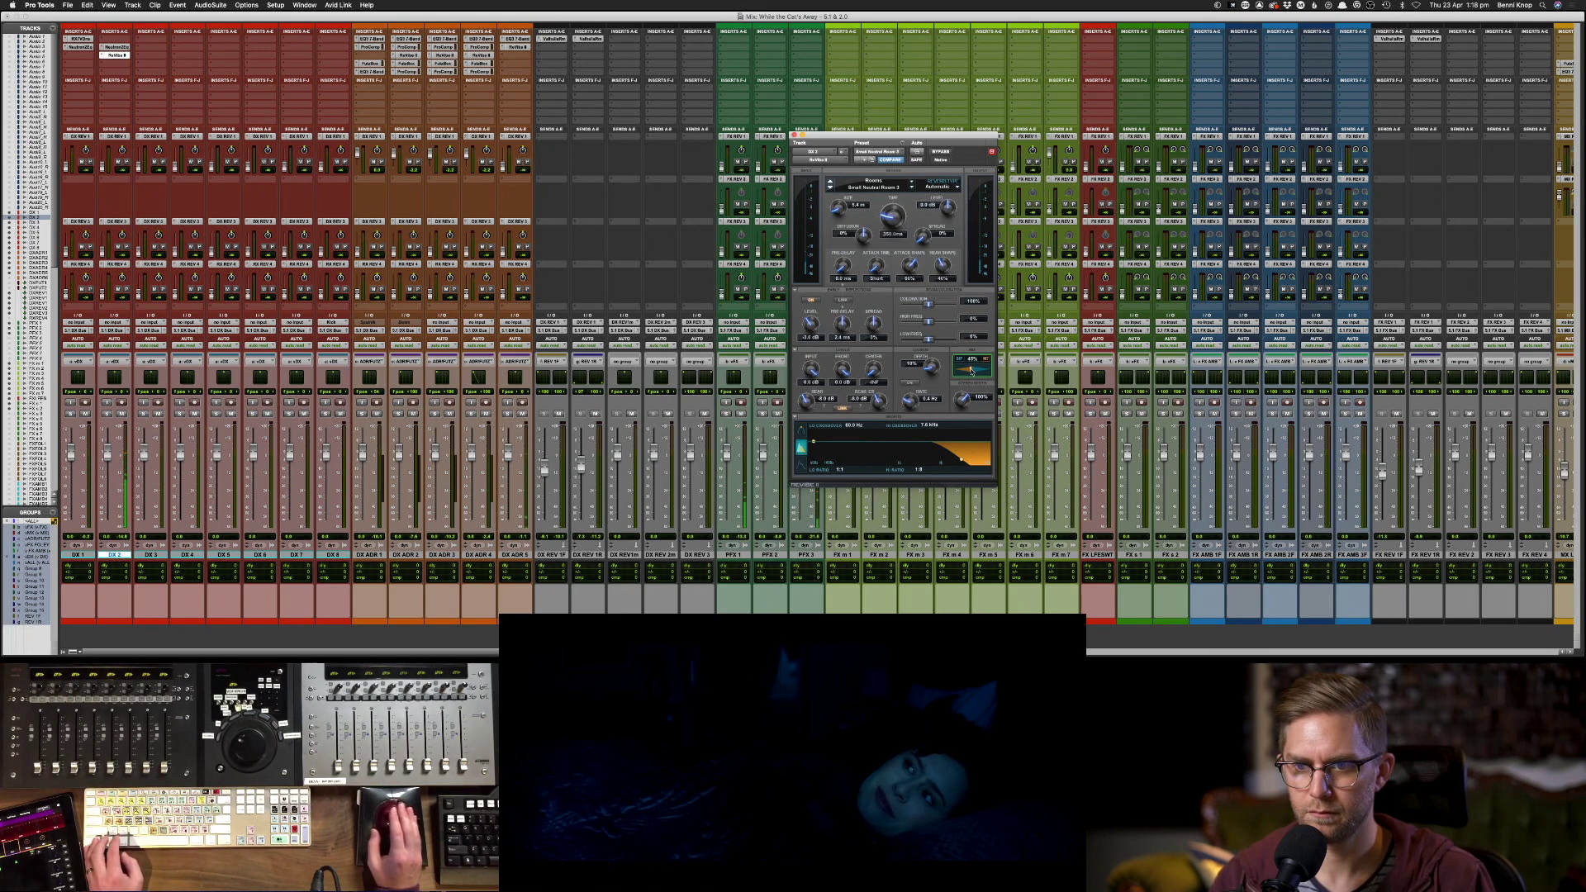
key("super+equal")
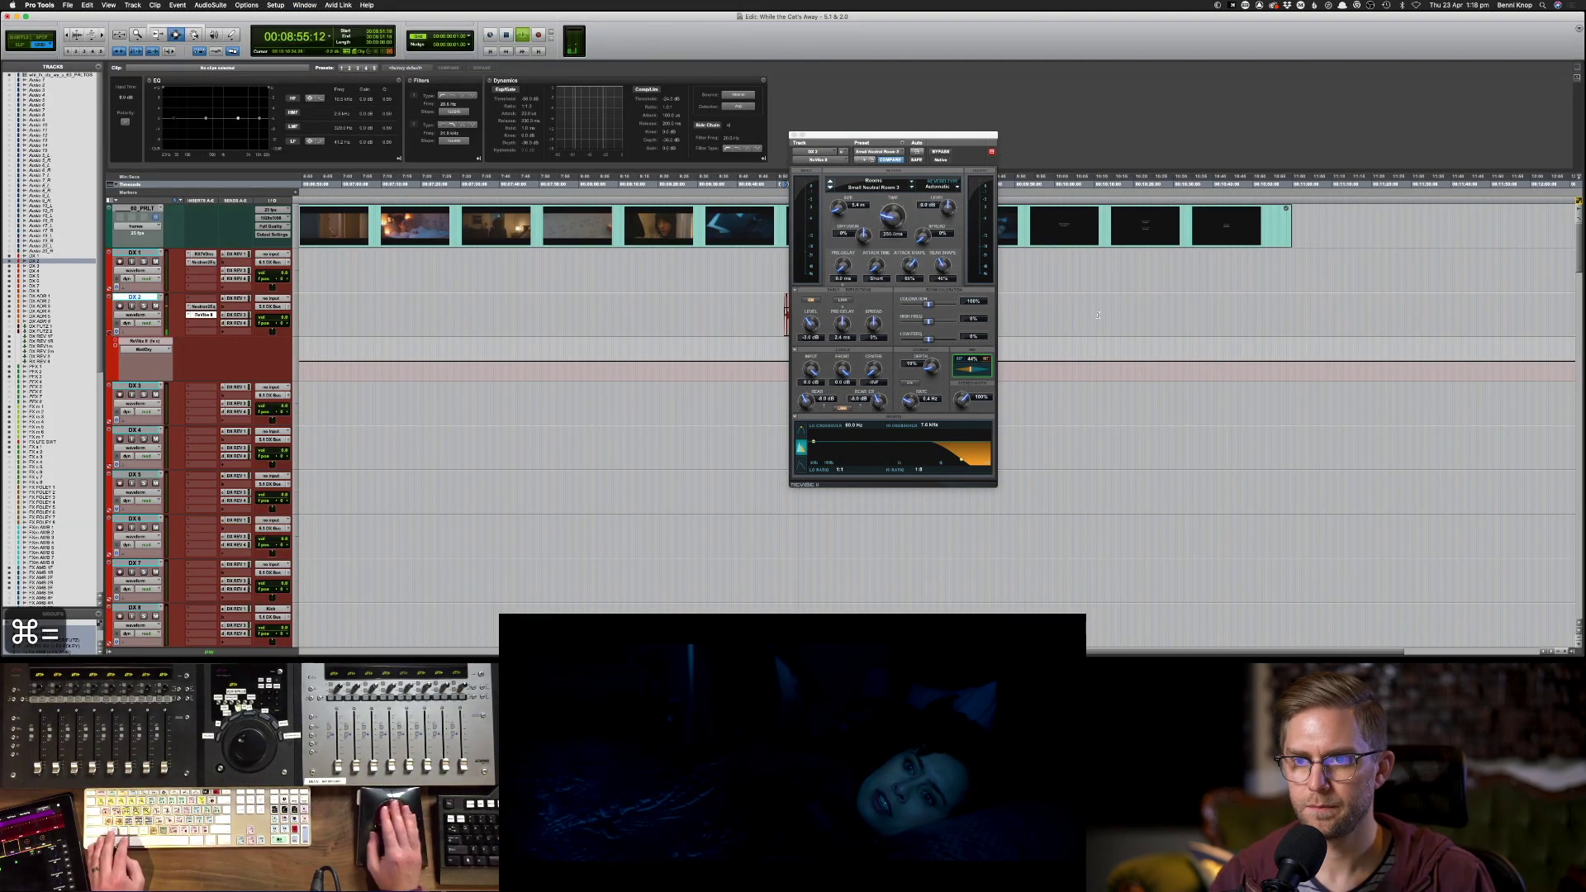
left_click(792, 136)
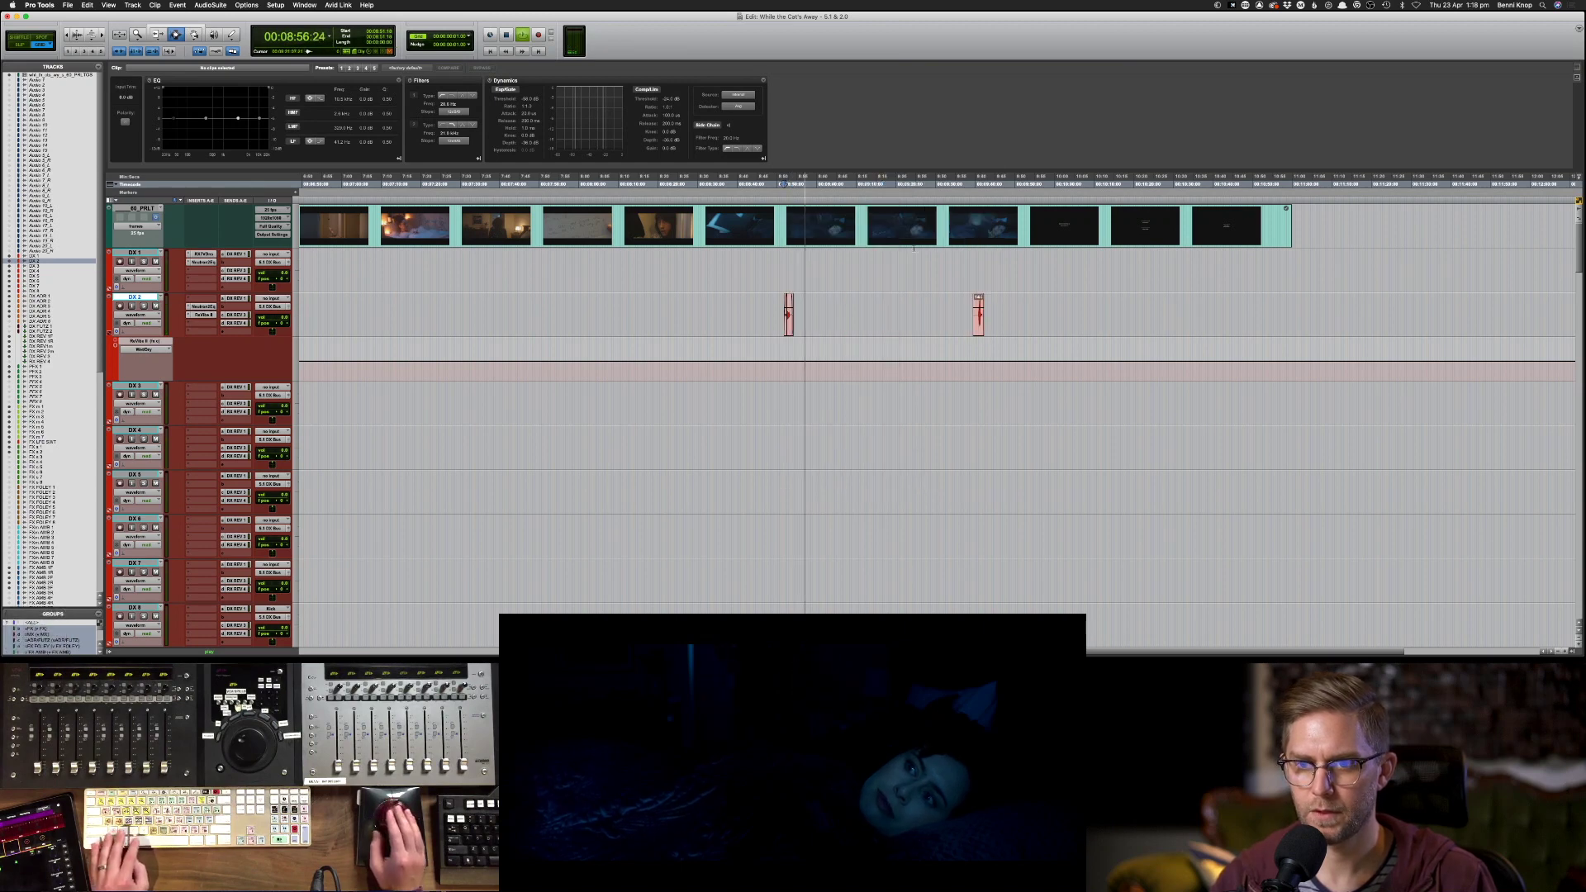
- Play the second DX 2 clip around 9:40 and fade its start and end
left_click(970, 312)
left_click(975, 312)
key("space")
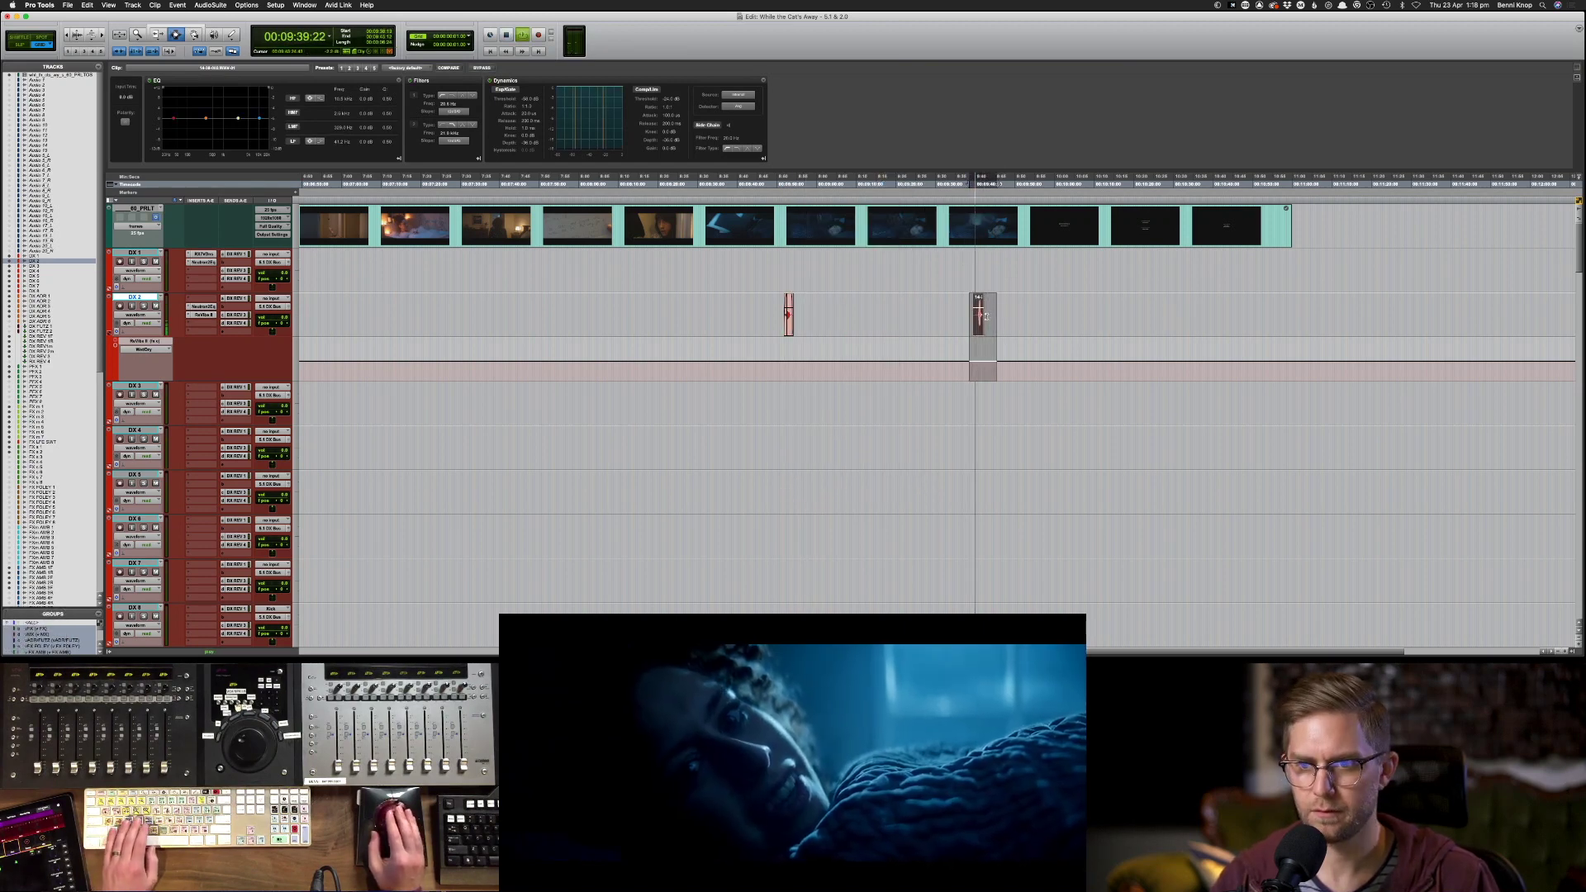
key("d")
key("g")
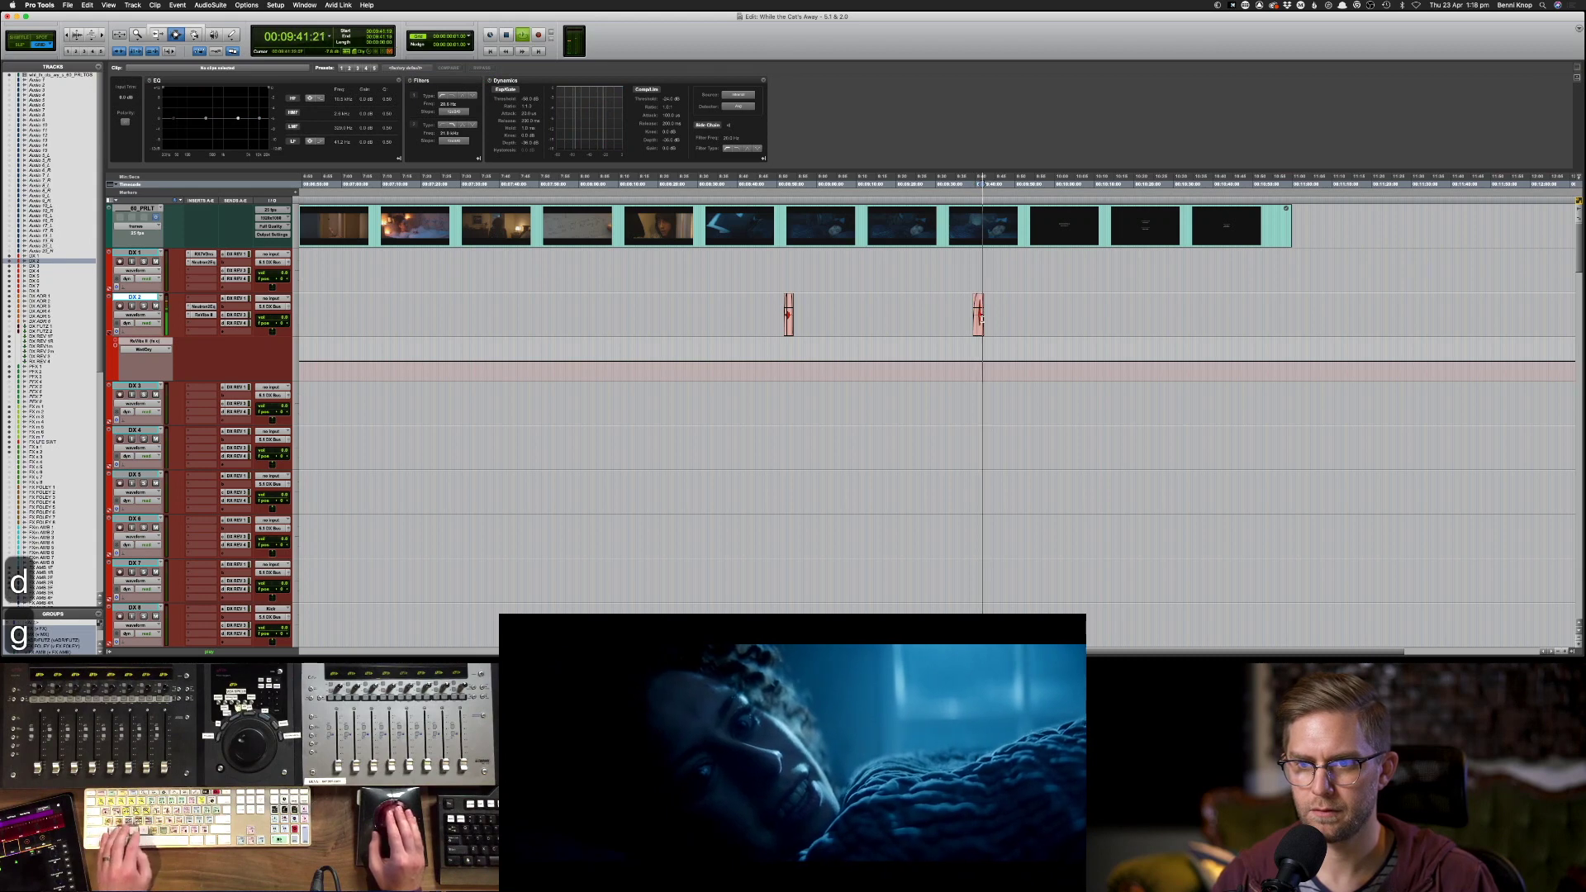
- Cut a narrow low-mid band and the low end in the second DX 2 clip's EQ, auditioning the clip
key("space")
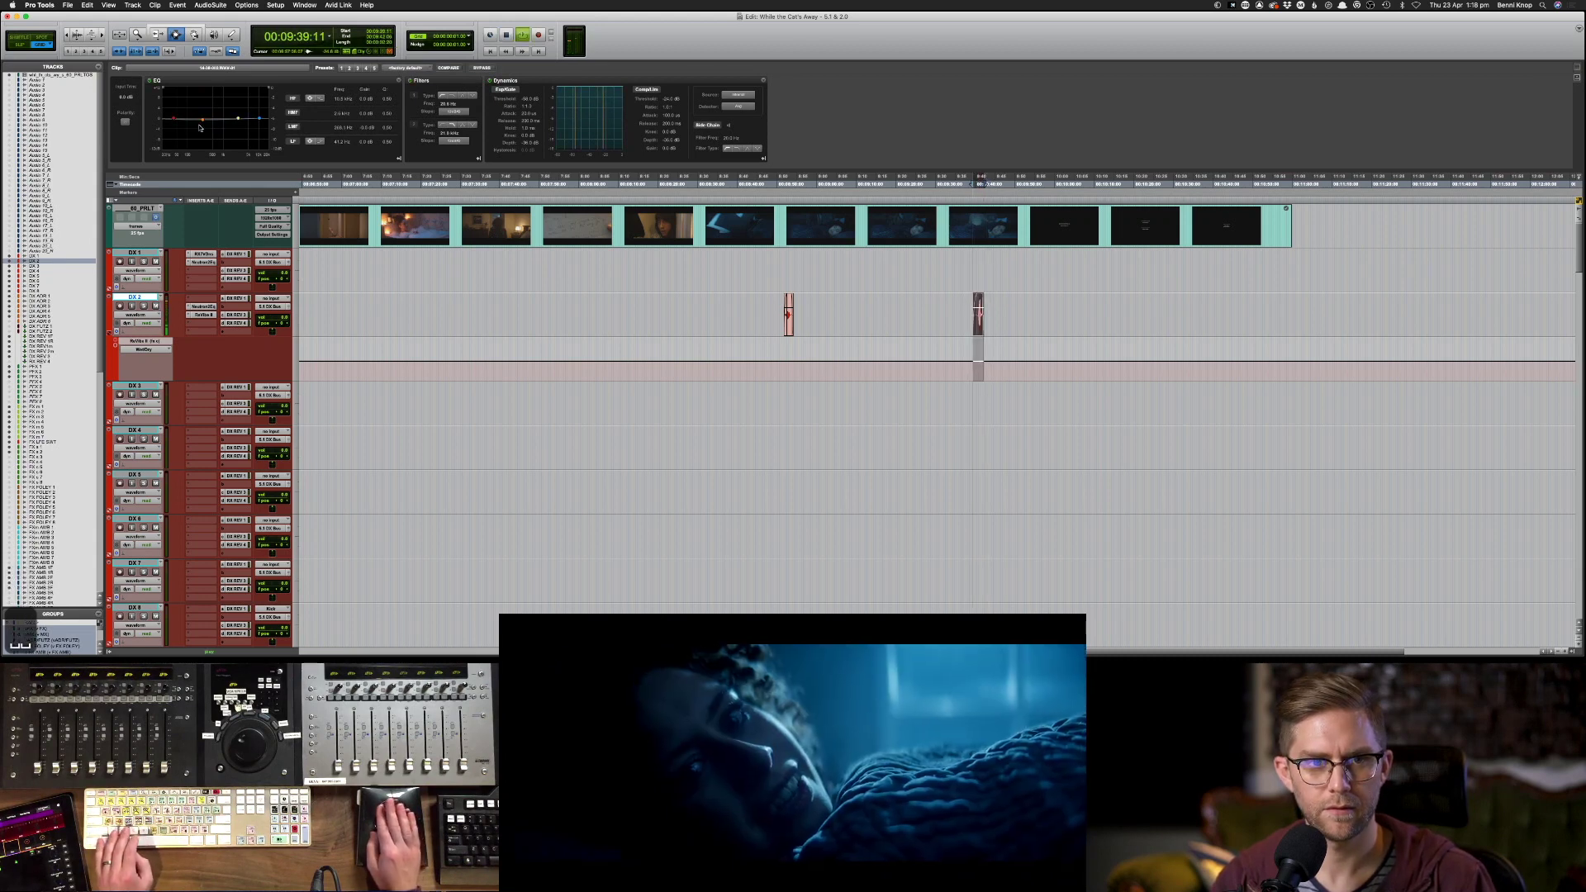
key("space")
left_click_drag(389, 128, 423, 126)
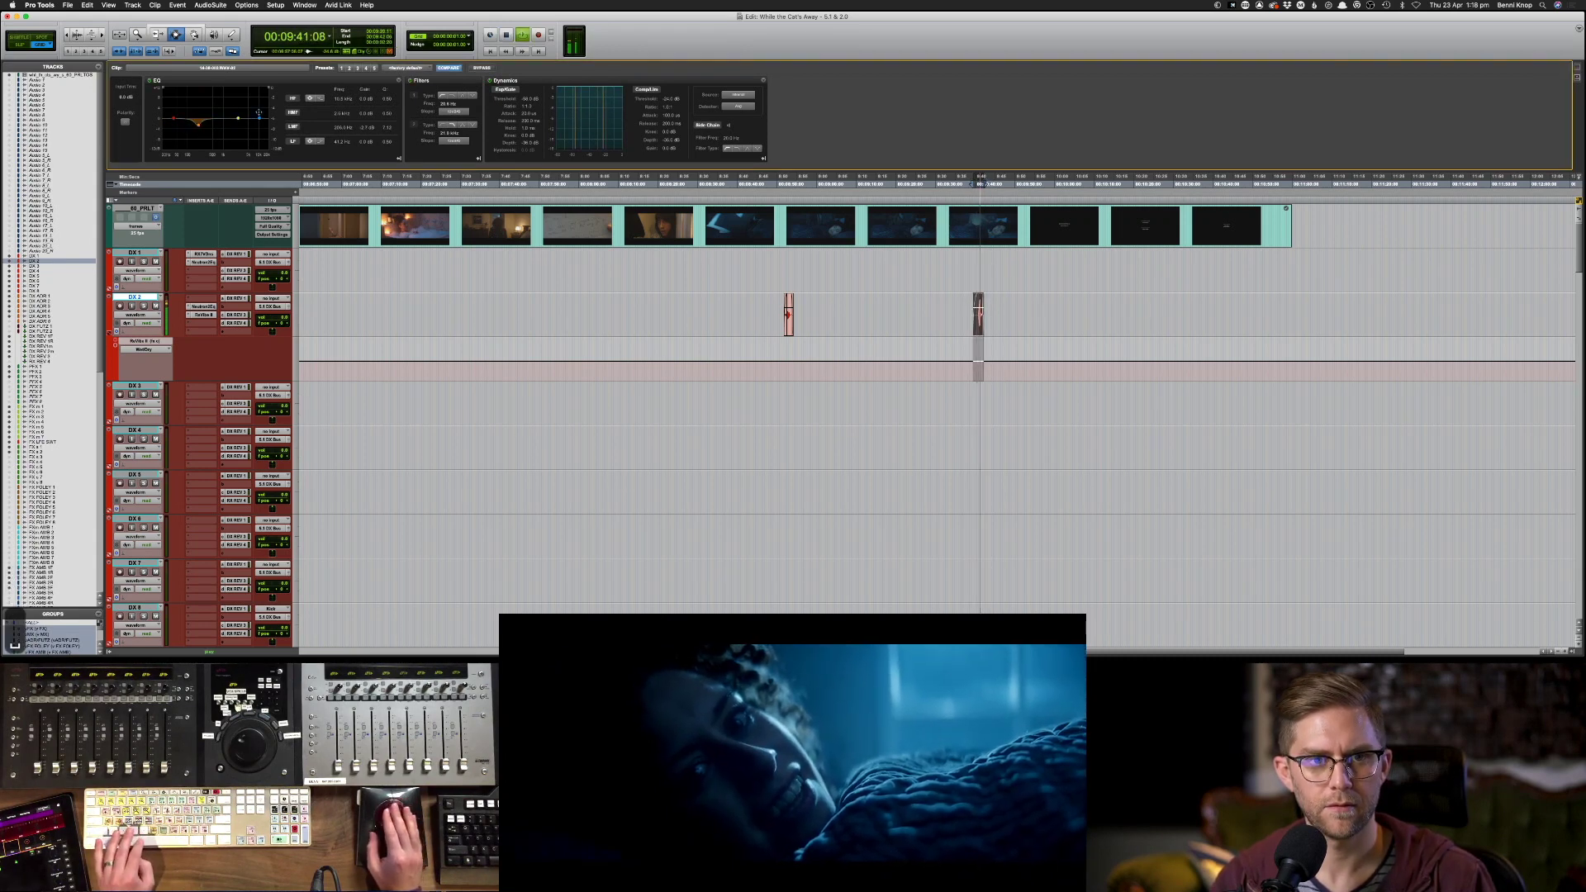
key("space")
key("space")
left_click_drag(190, 85, 196, 85)
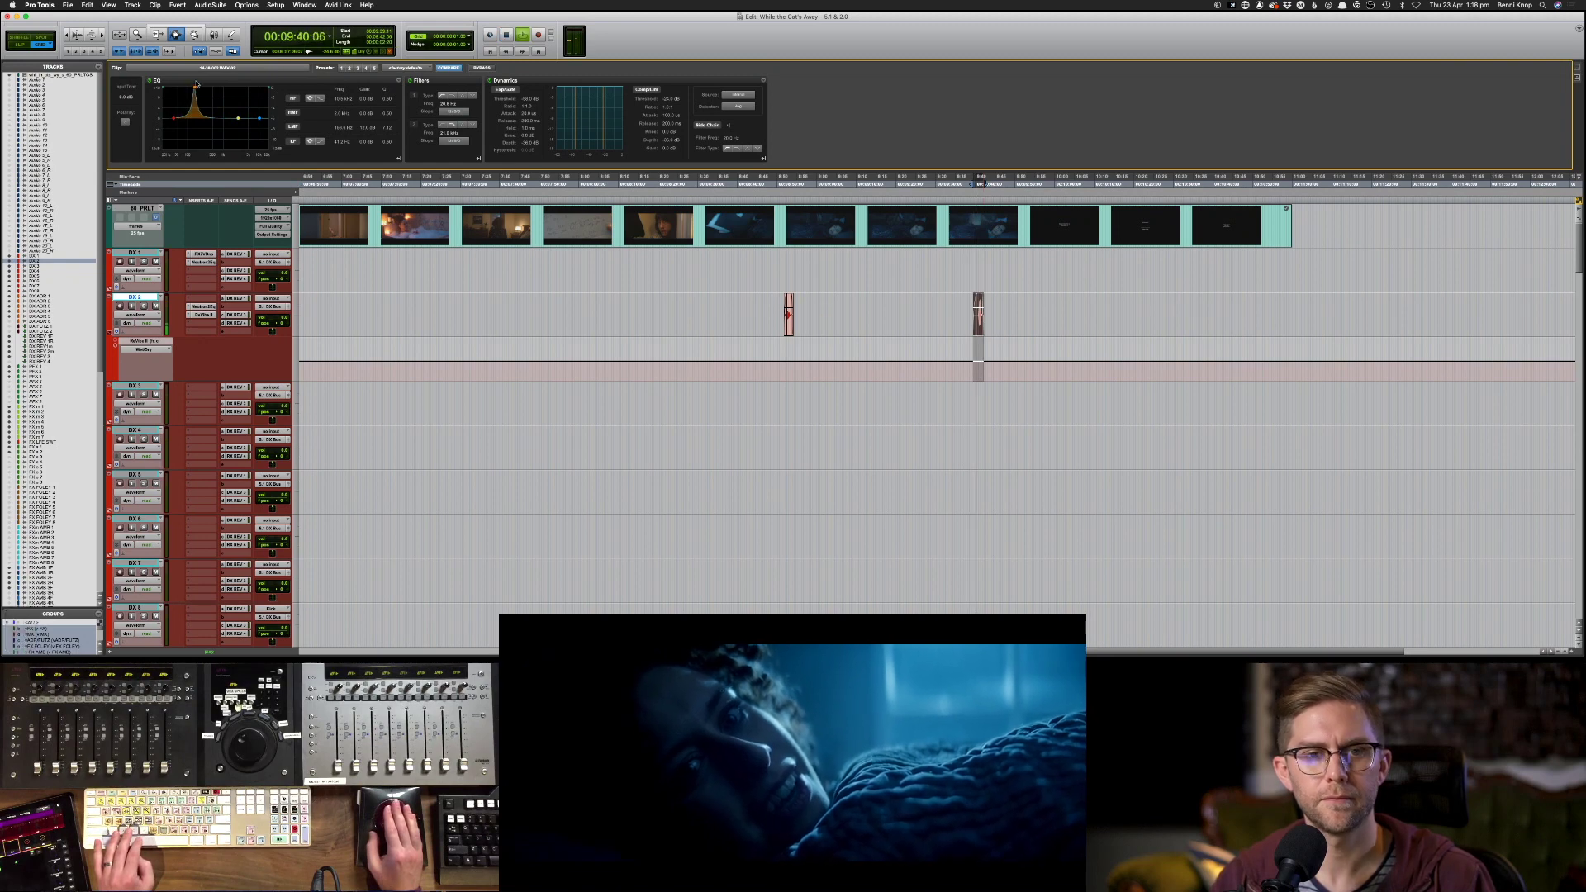
key("space")
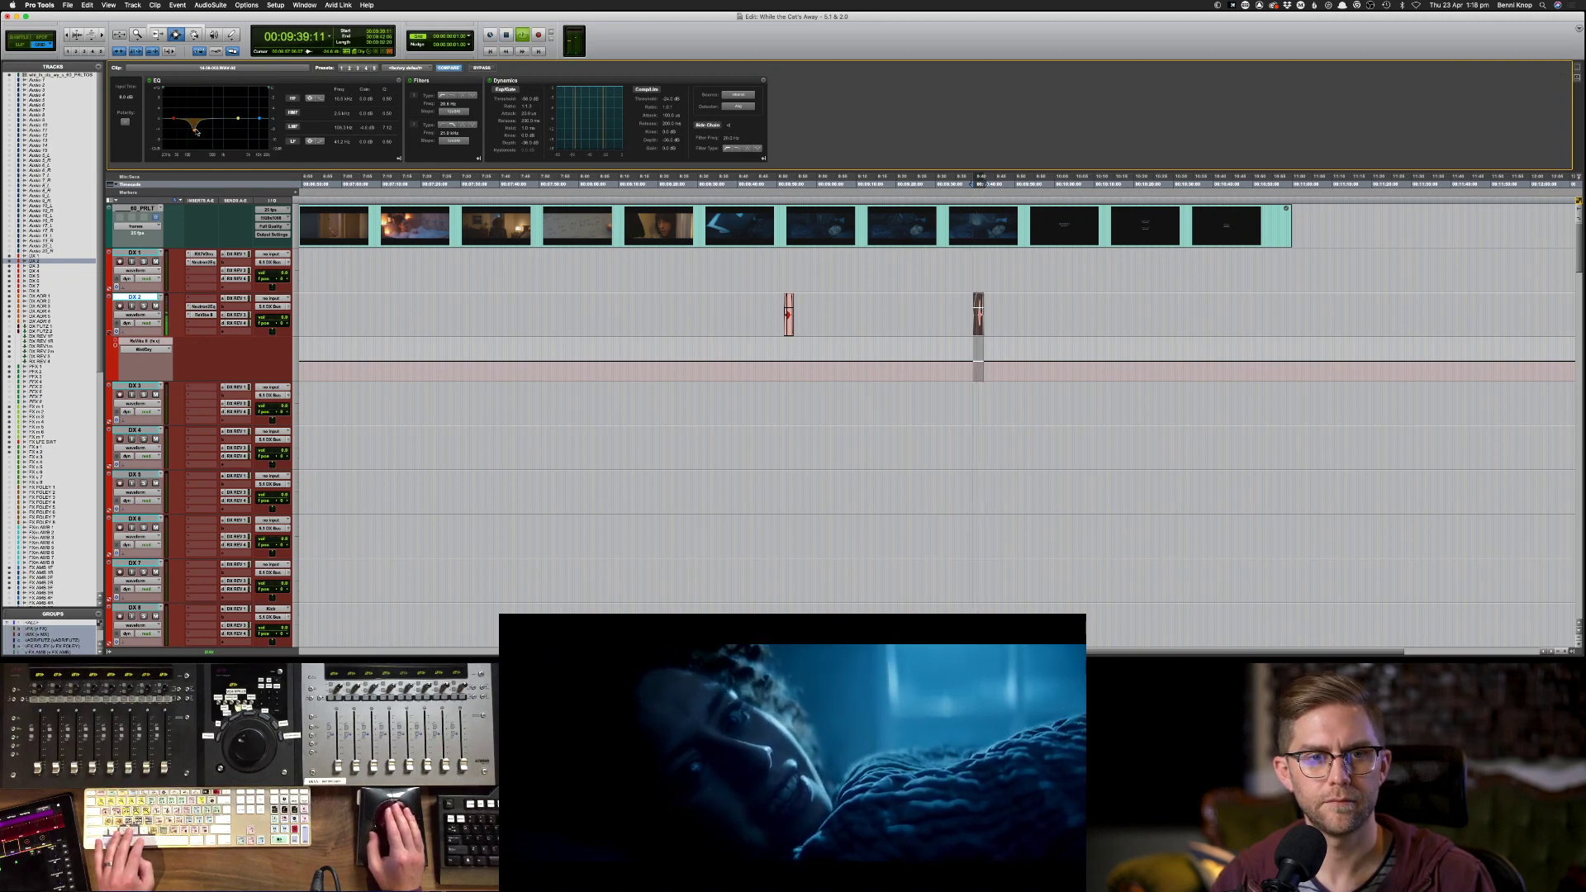
left_click_drag(177, 119, 180, 125)
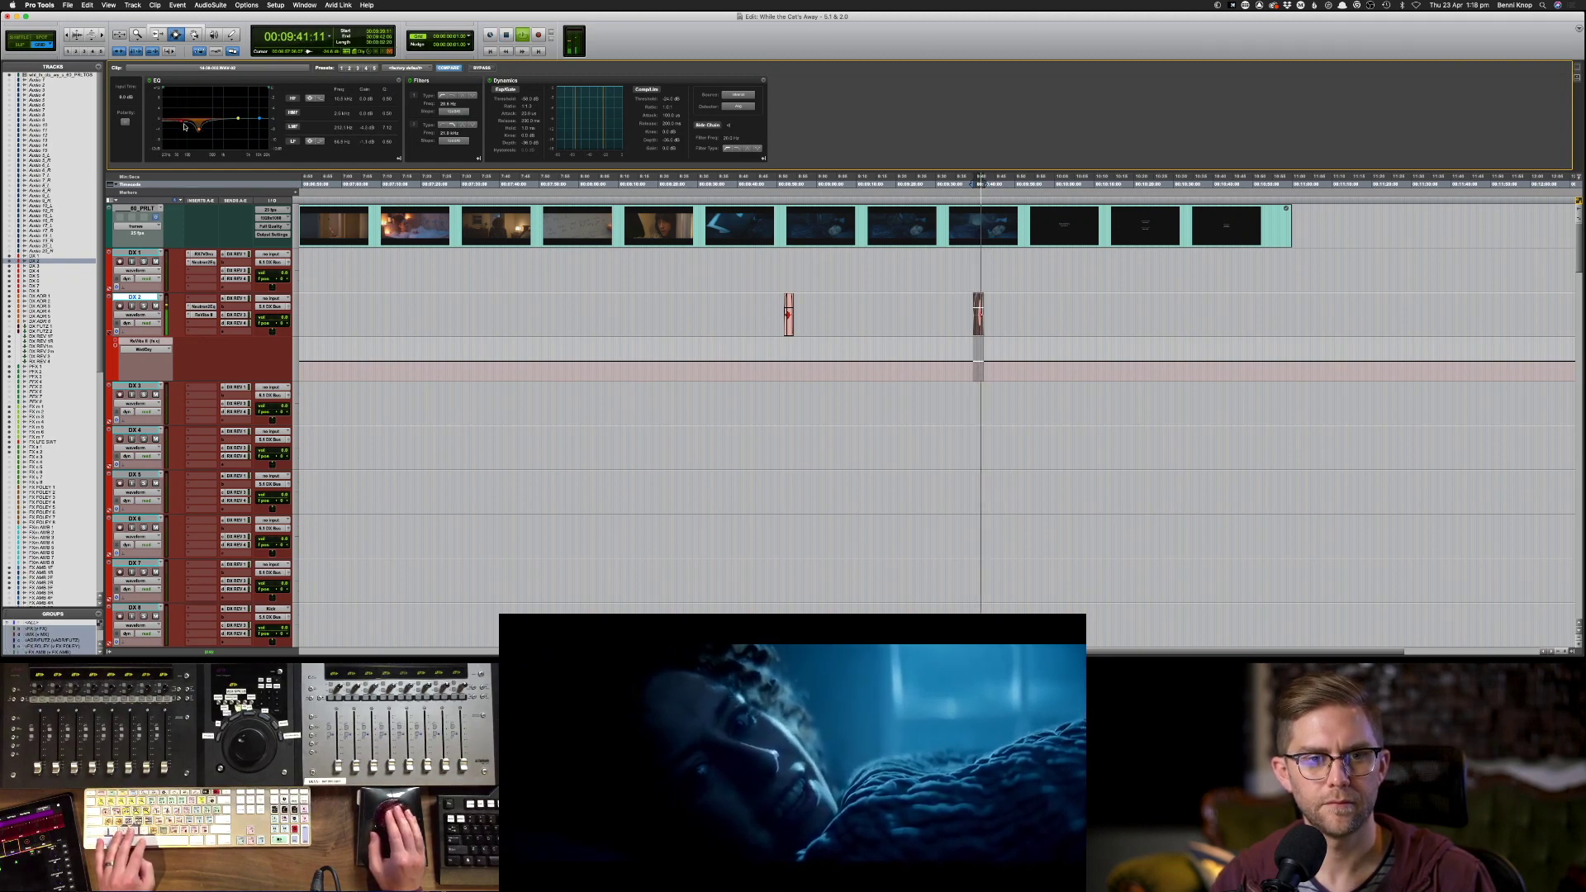
key("1")
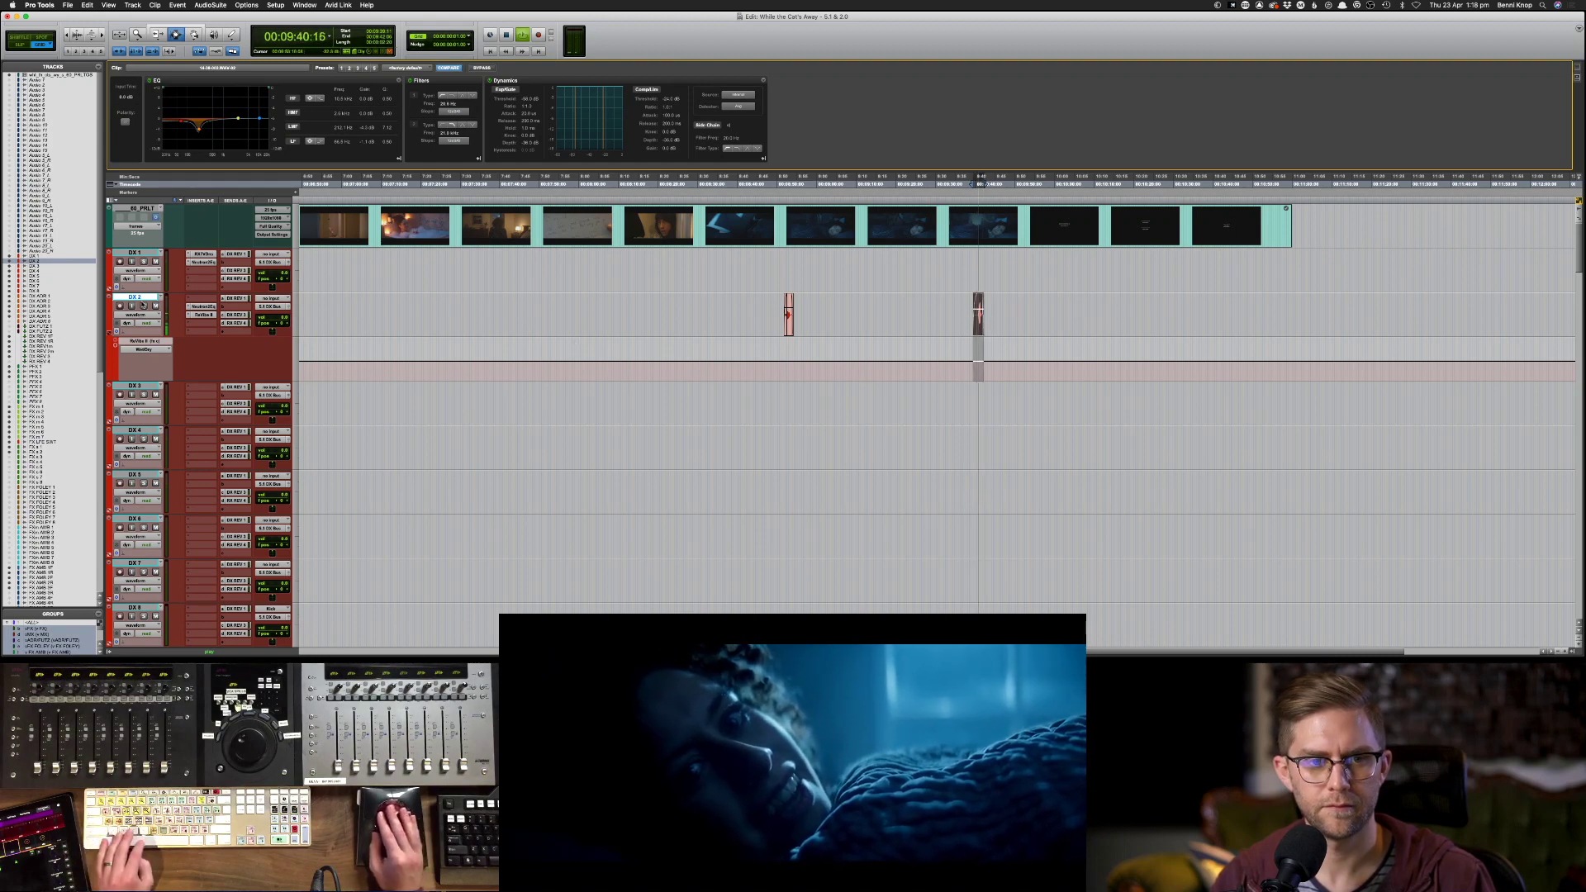
key("1")
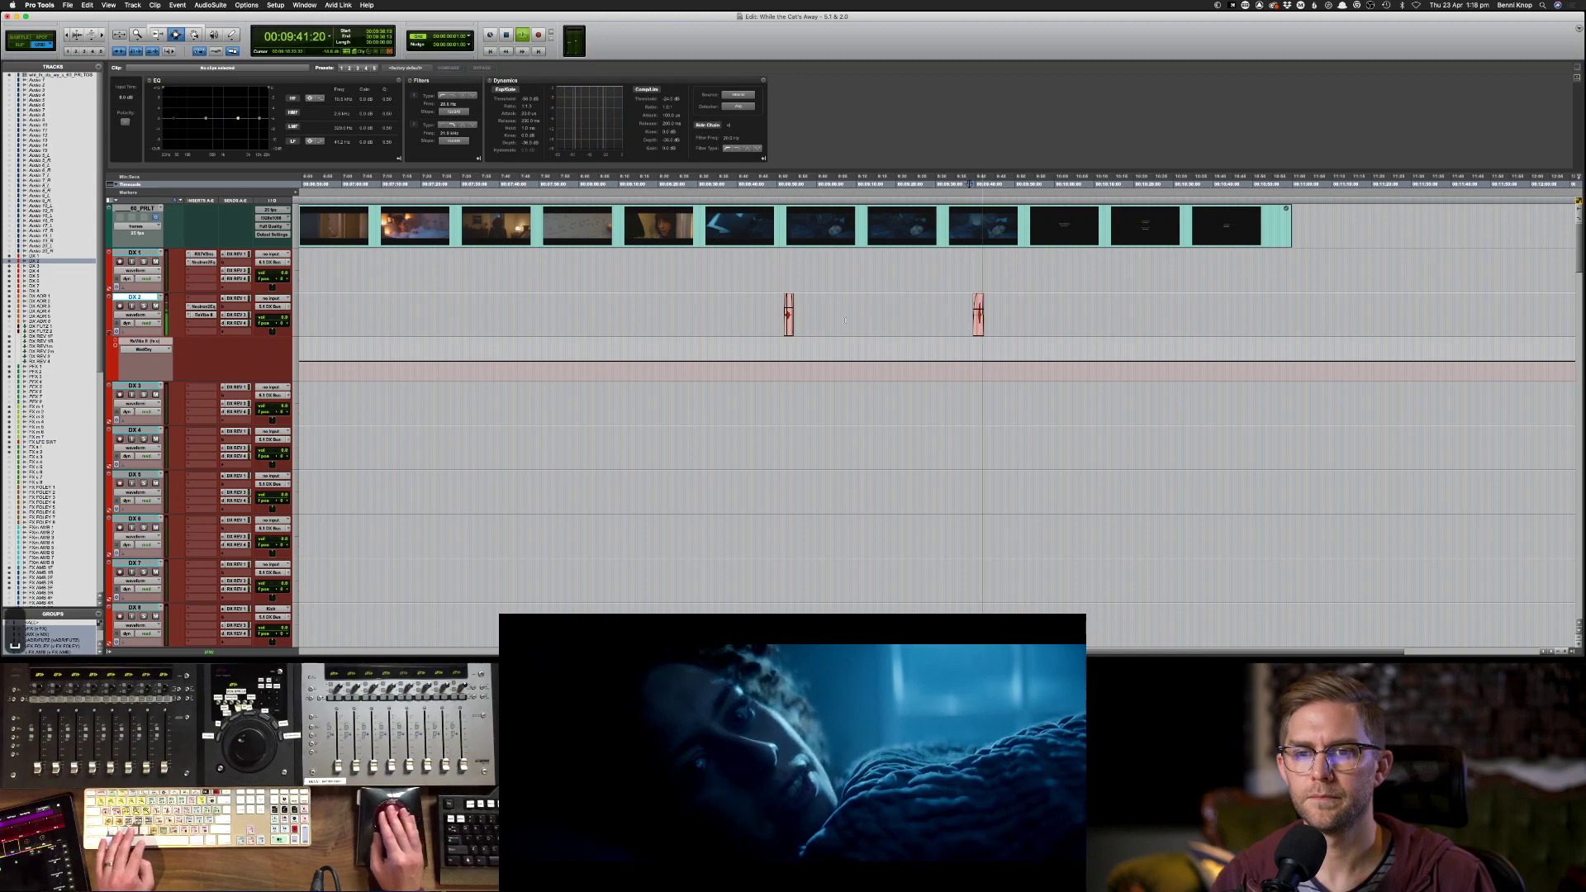
- Play the scene from just before the first DX 2 clip at about 8:50
left_click(779, 320)
key("1")
key("space")
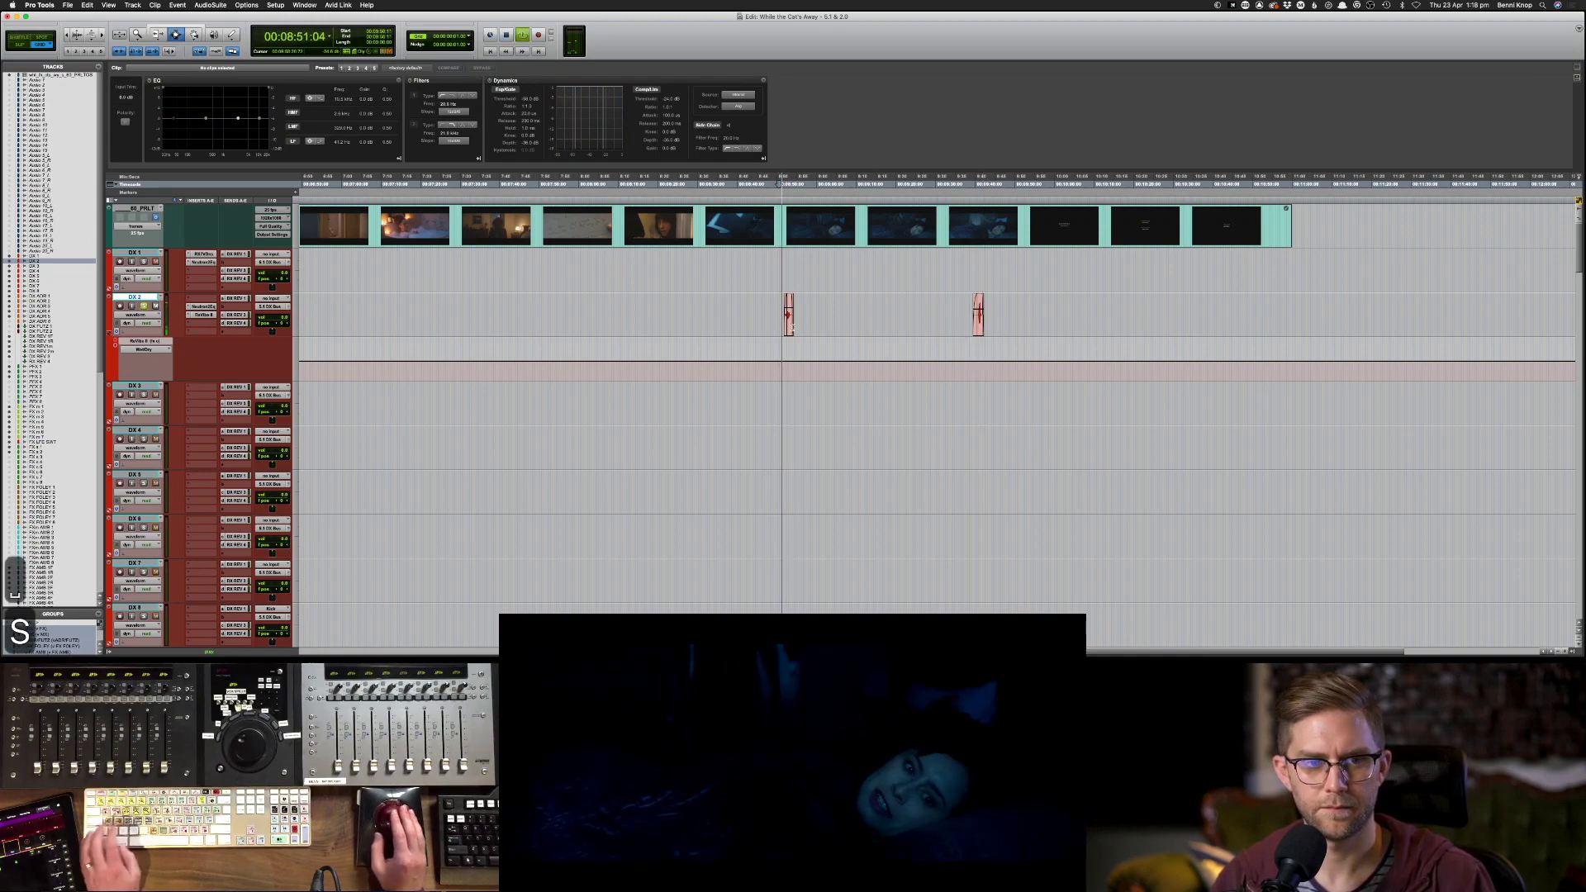
- Check the early DX ADR 5 clips and the long PFX 1 clip while the scene plays on from about 8:51
scroll(815, 332, "down", 10)
scroll(814, 332, "up", 2)
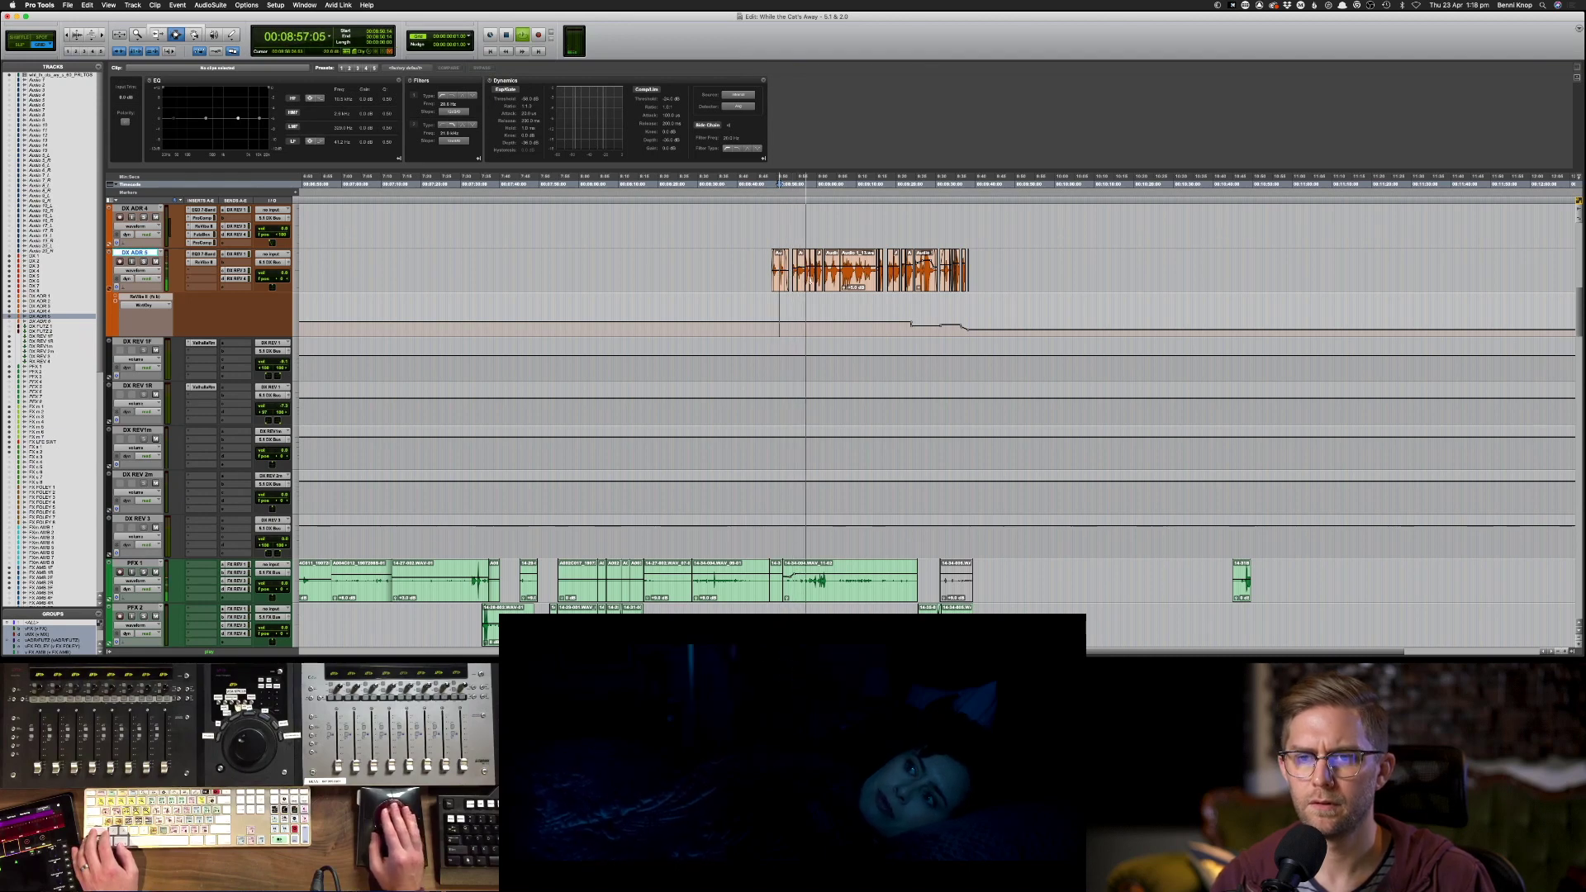
left_click(799, 272)
left_click(795, 271, "shift")
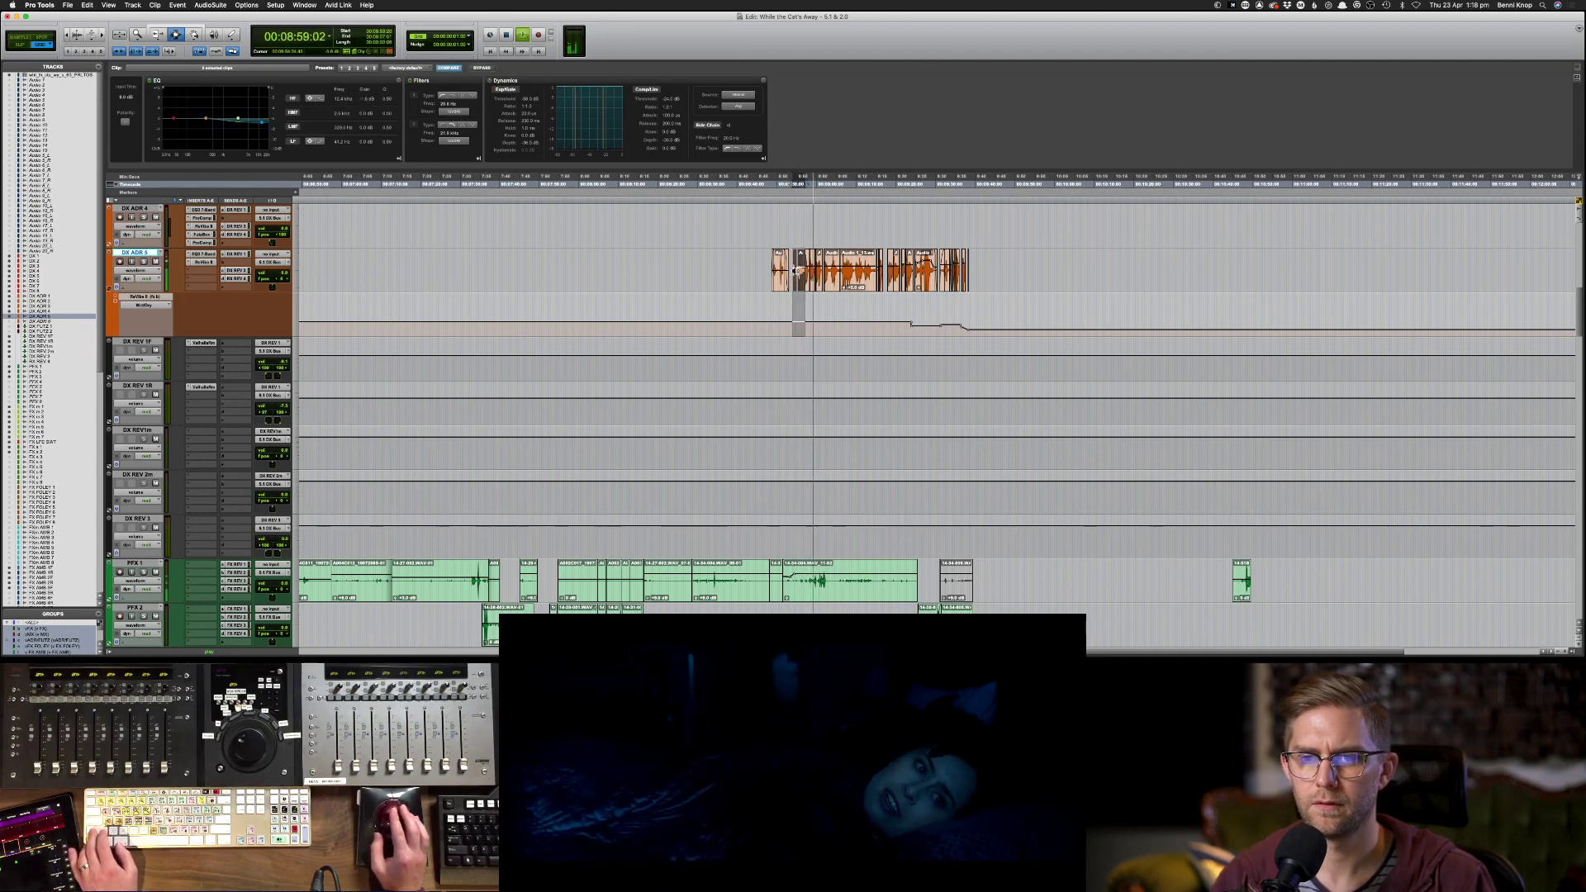
left_click(815, 279)
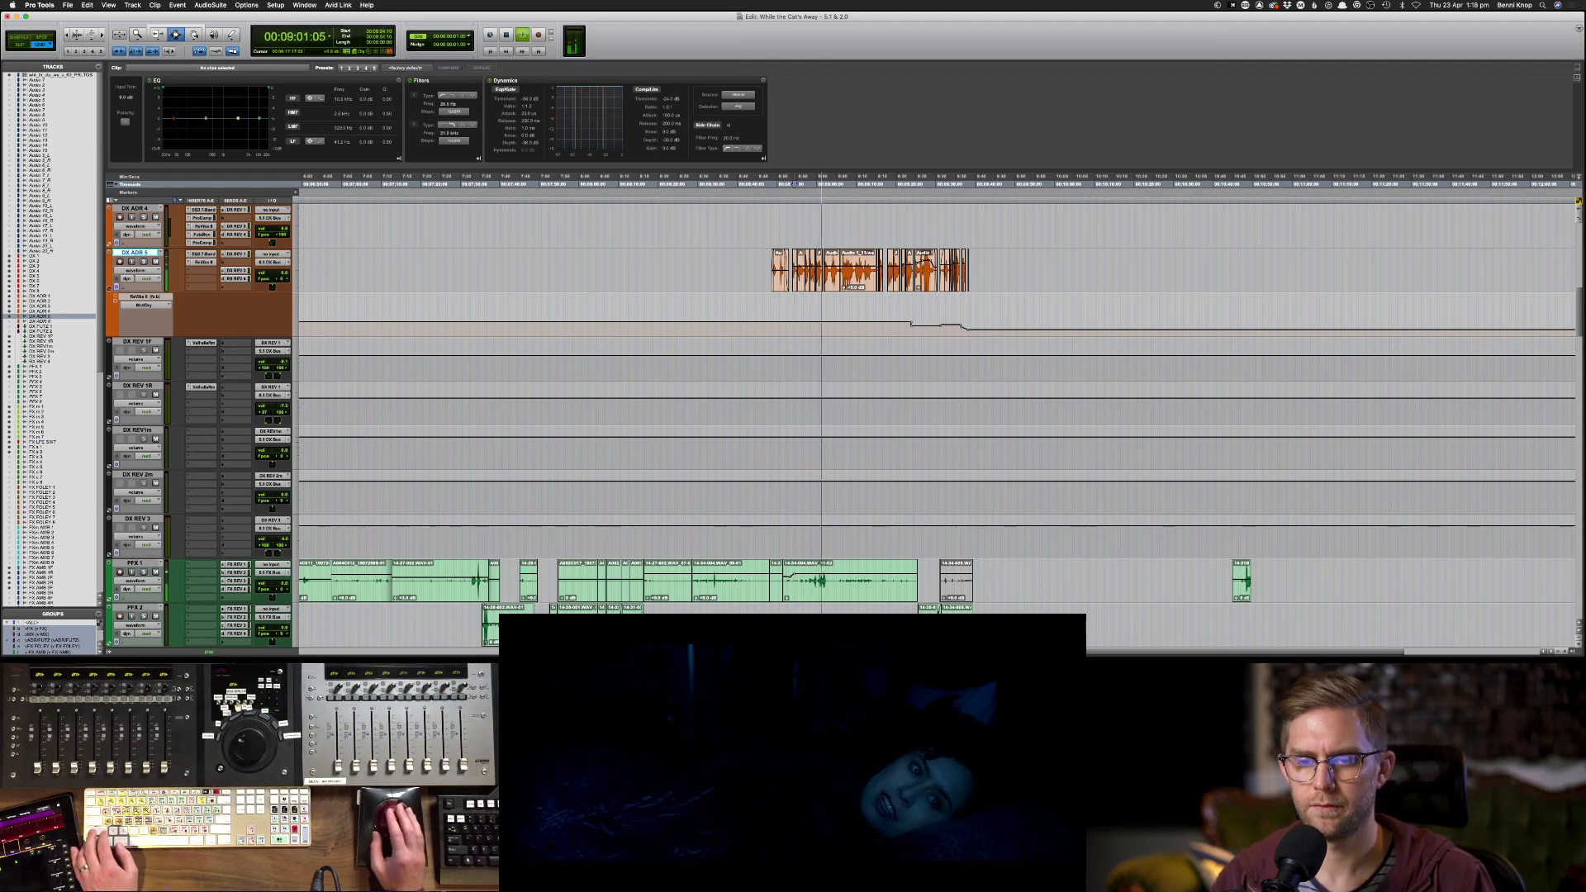
key("F8")
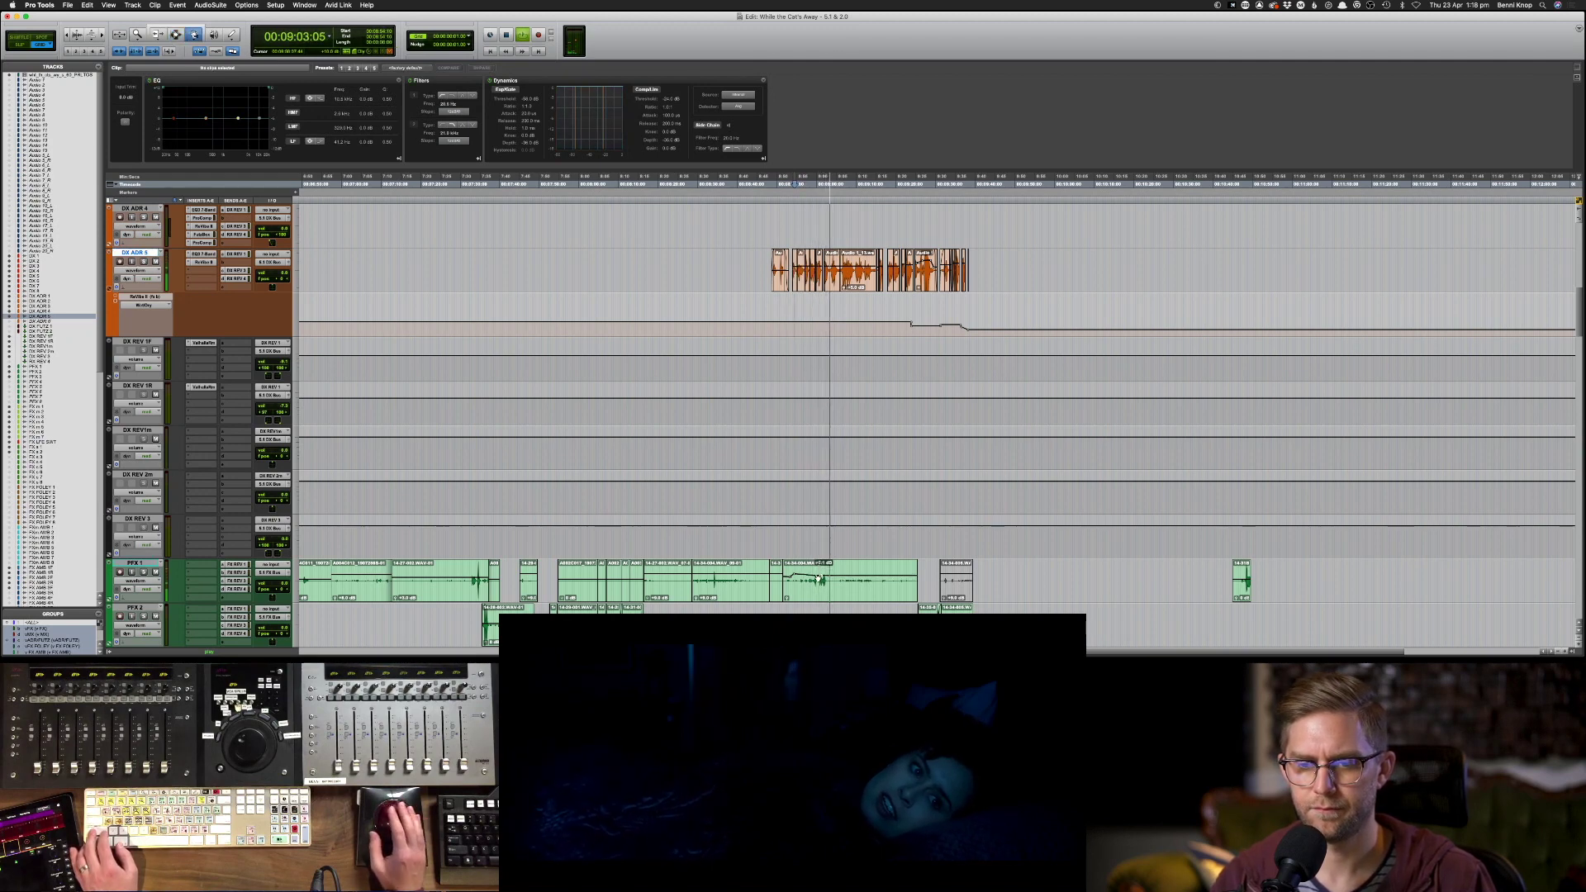
left_click(839, 594)
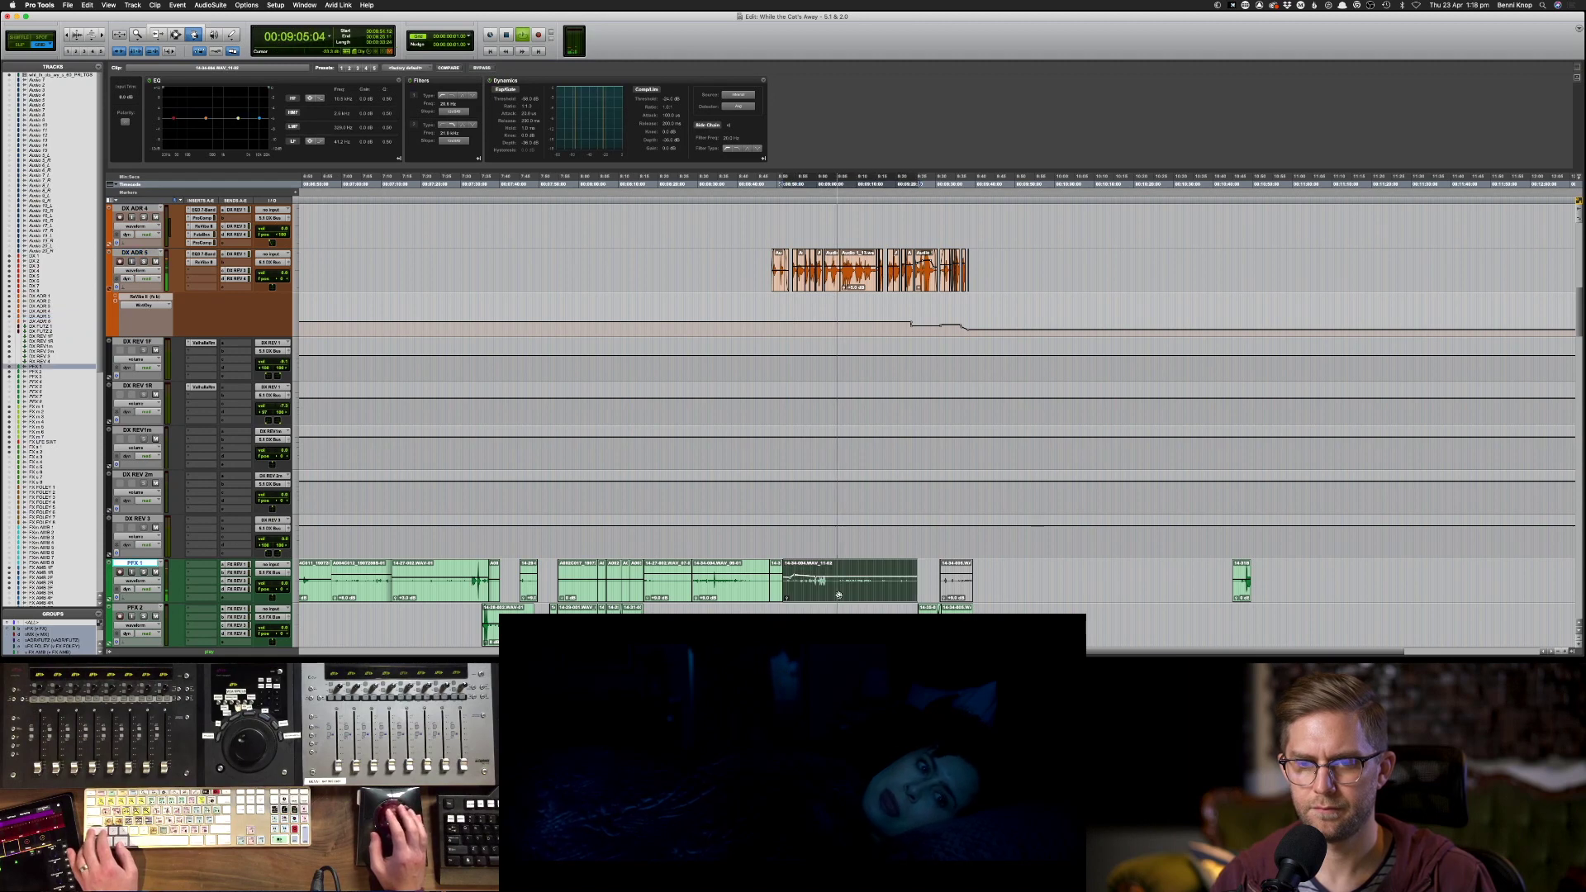
key("F7")
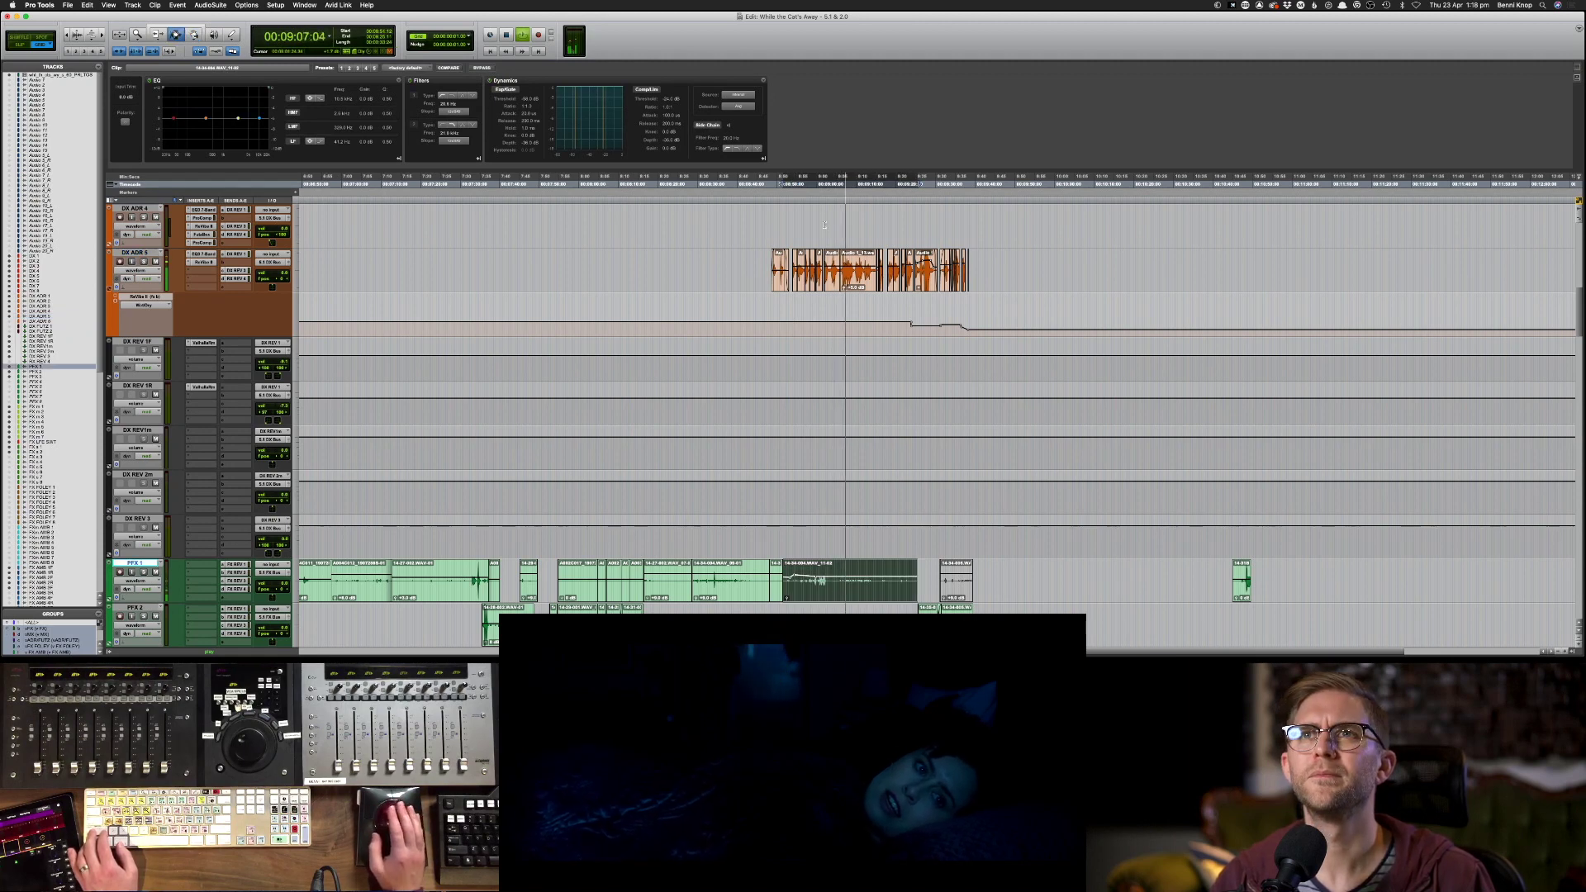
left_click(825, 224)
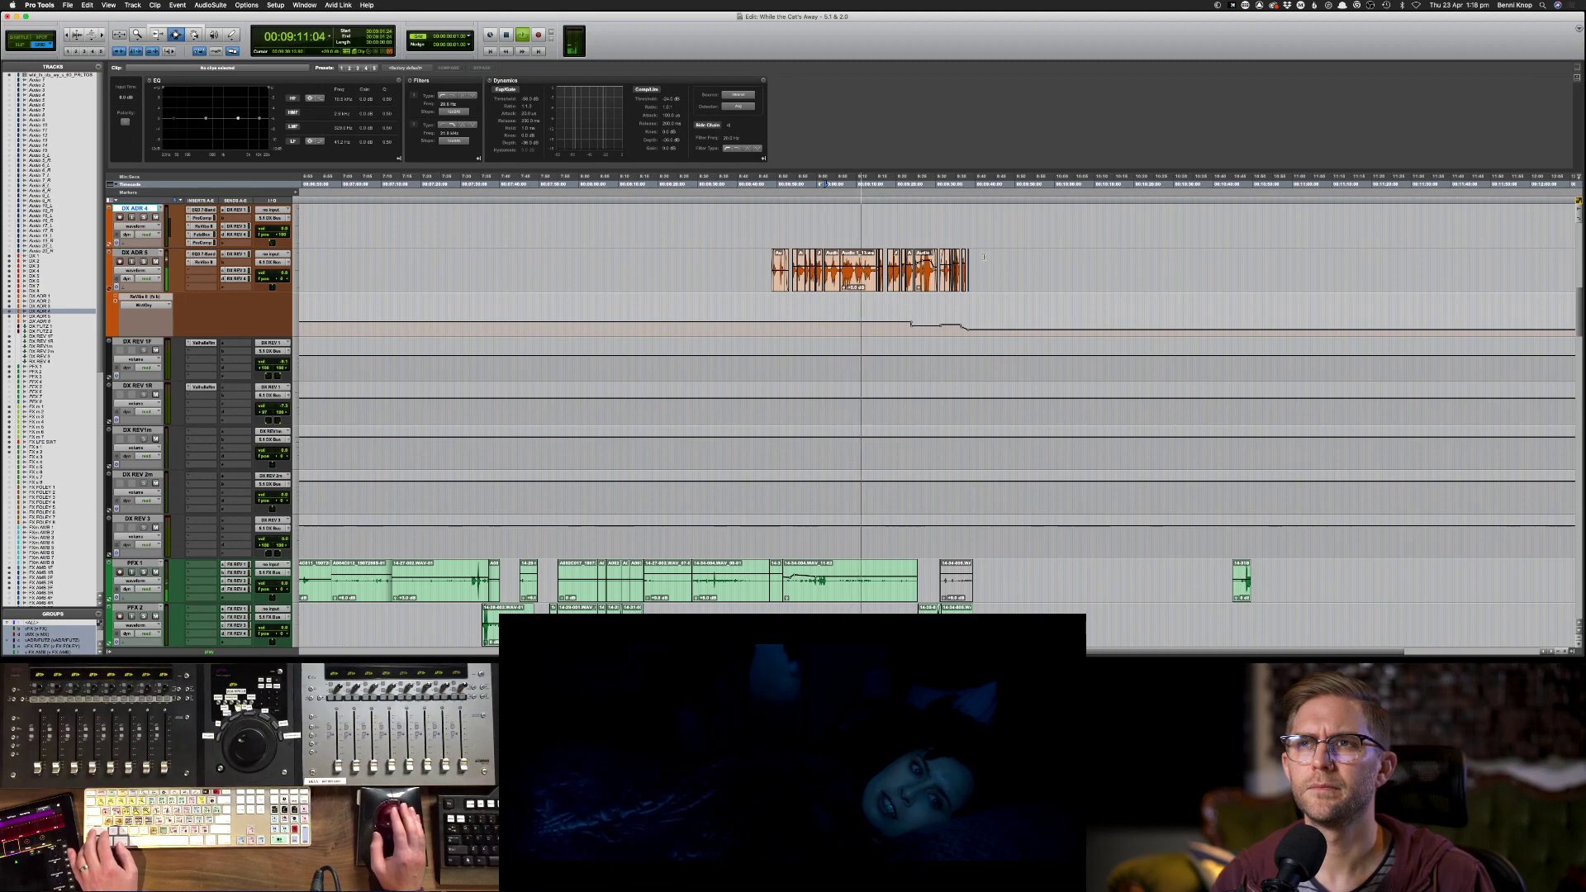
- Raise the clip gain within the long PFX 3 and PFX 1 clips from just after 9:05
scroll(983, 263, "down", 3)
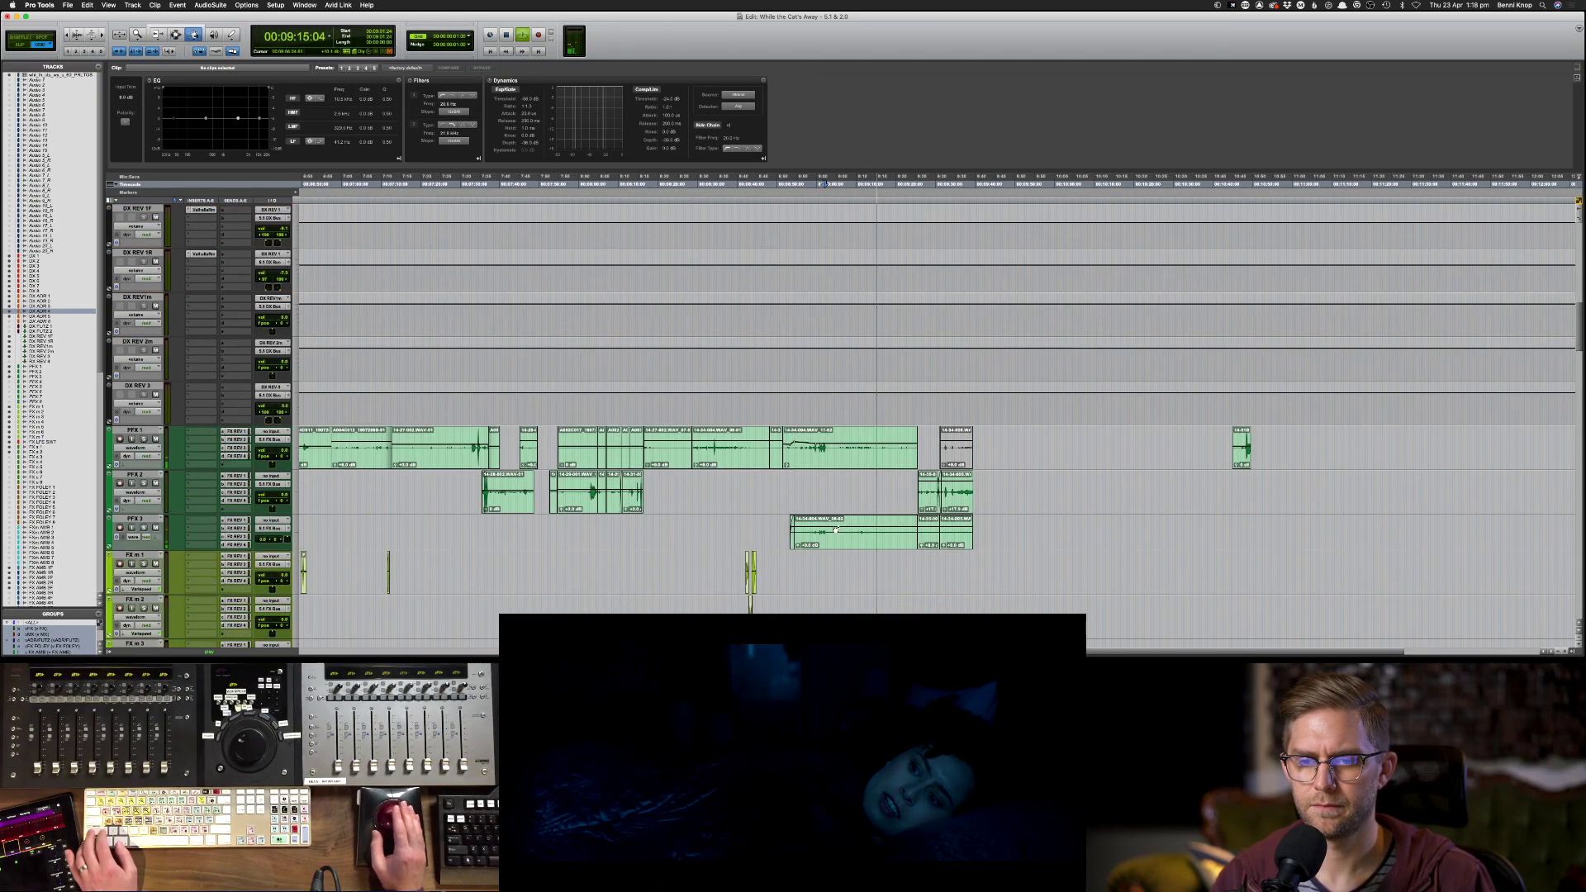
left_click_drag(836, 531, 849, 525)
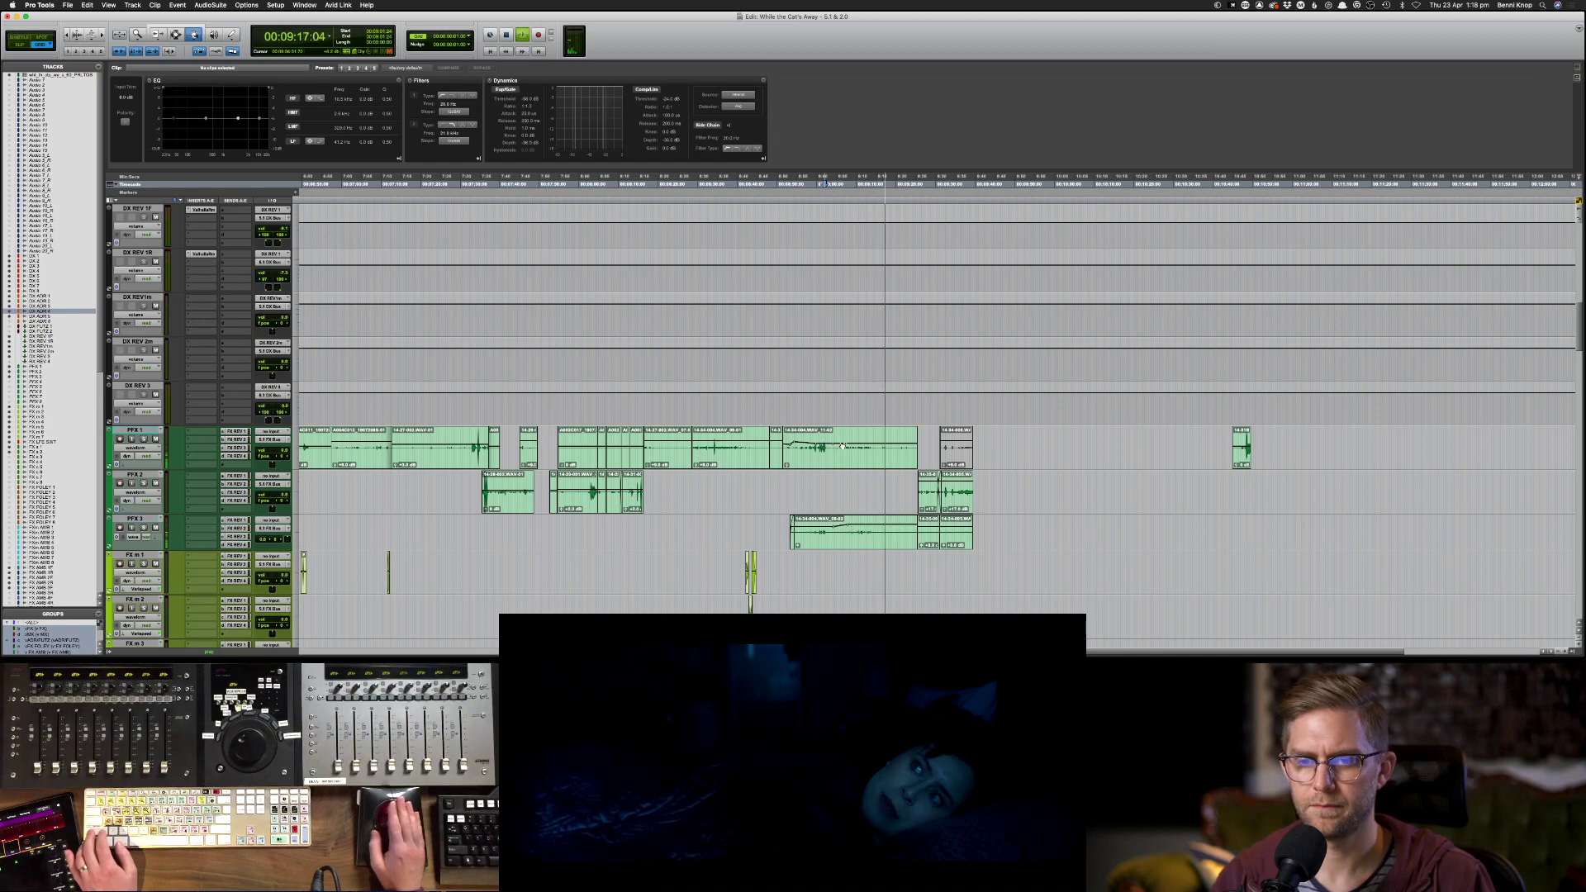
- Adjust the reverb automation on DX ADR 5 around its drop at about 9:23 during playback
scroll(896, 452, "up", 4)
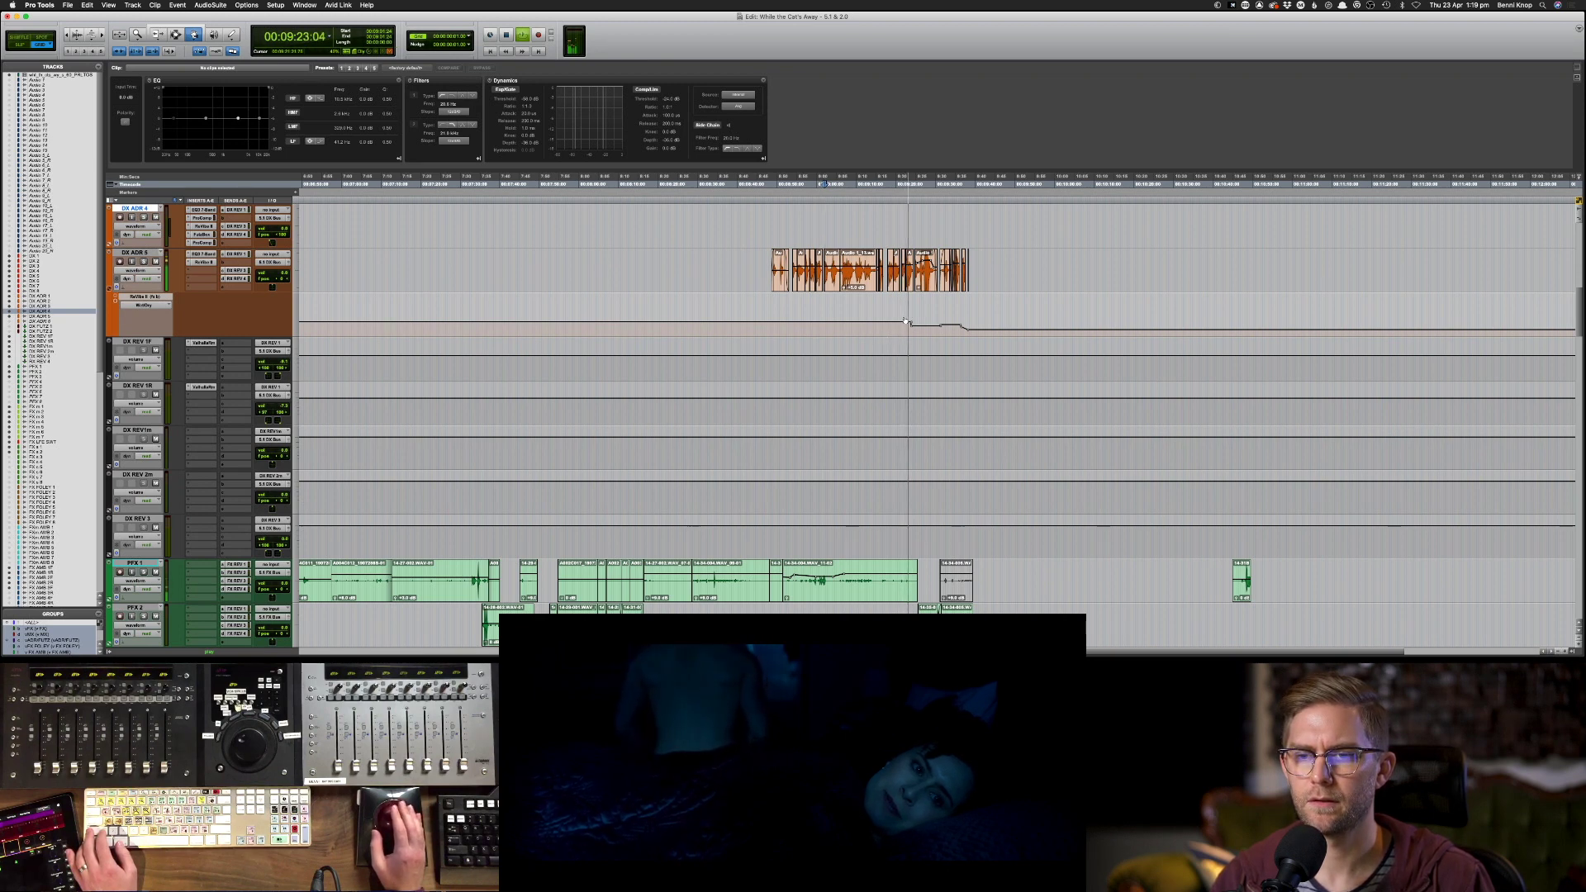
left_click(909, 322)
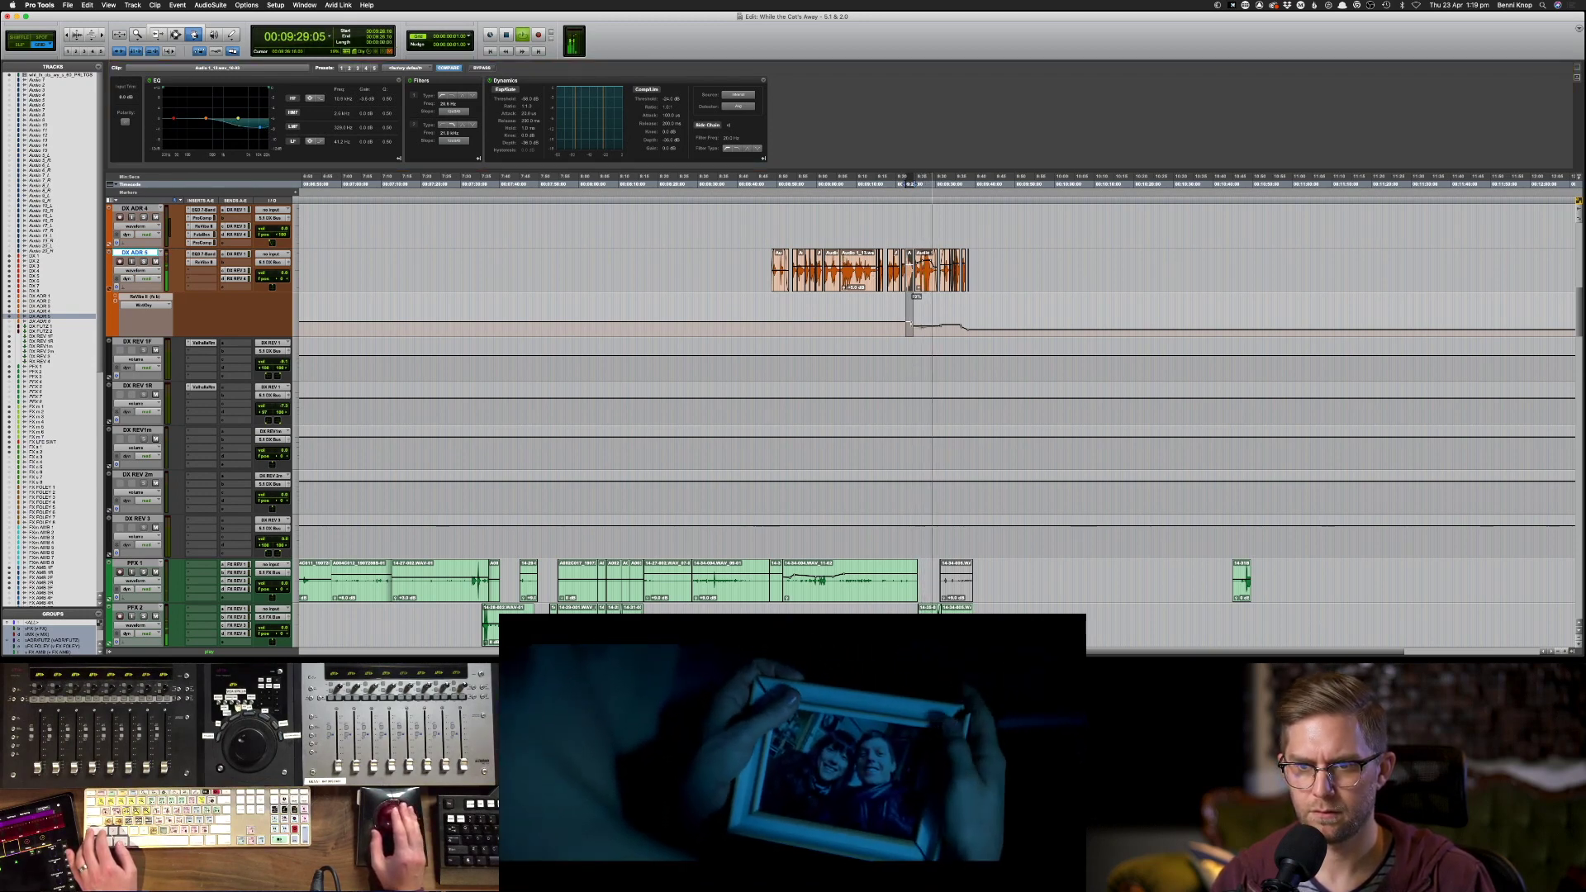
key("F7")
left_click(977, 297)
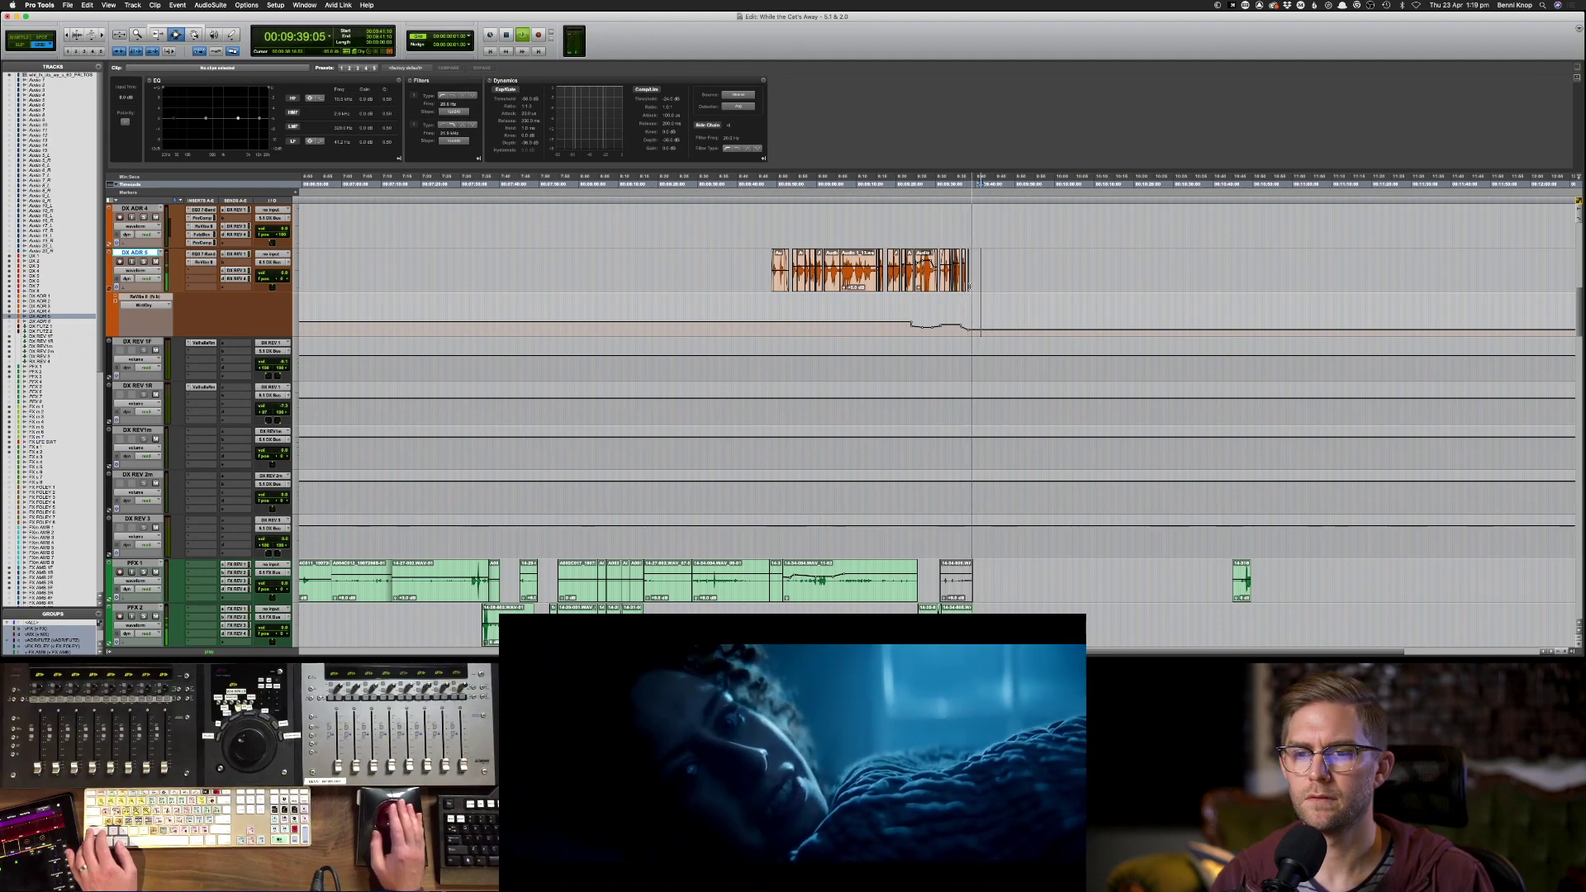
- Trim the tails of the last PFX 2 and PFX 3 clips in the scene to about 9:38 and fade them out
scroll(992, 432, "down", 5)
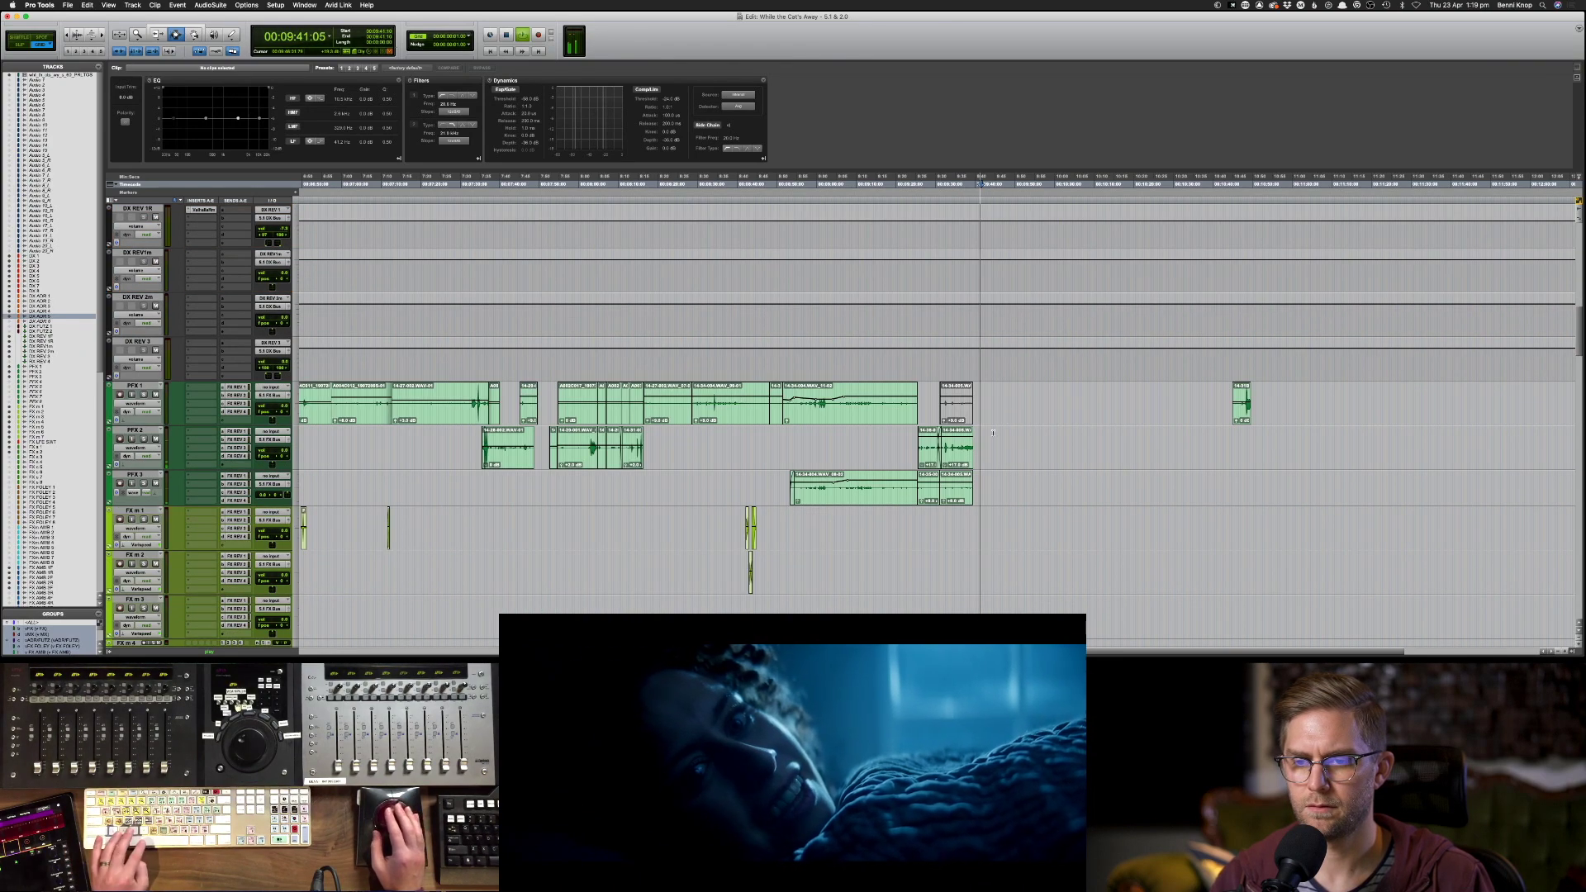
key("super+bracketright")
key("super+bracketright")
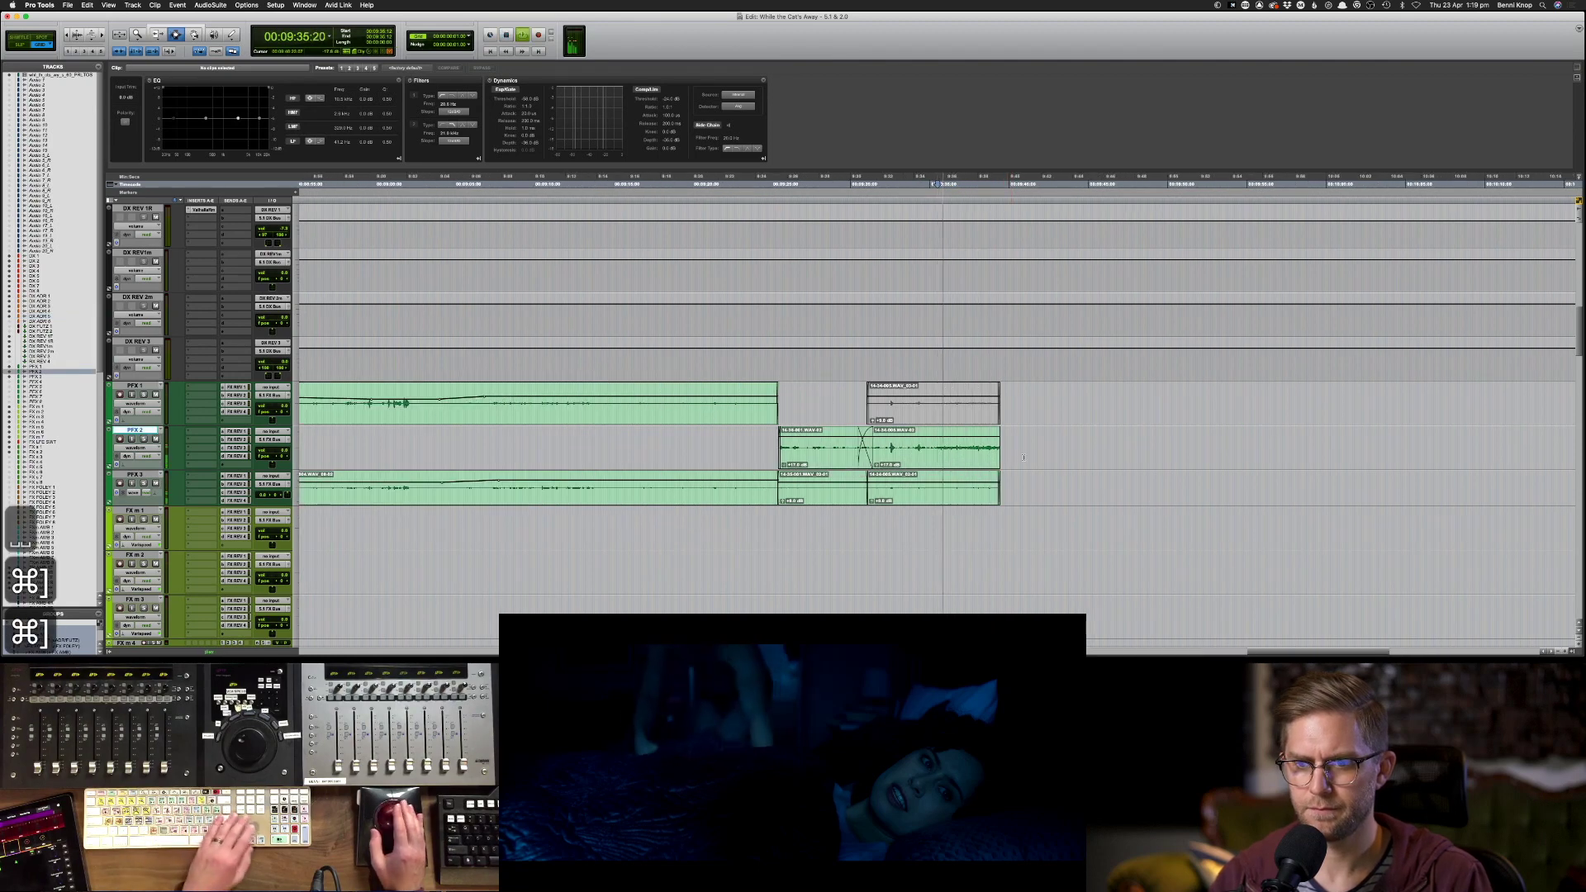
left_click_drag(1022, 456, 976, 494)
key("Delete")
key("super+z")
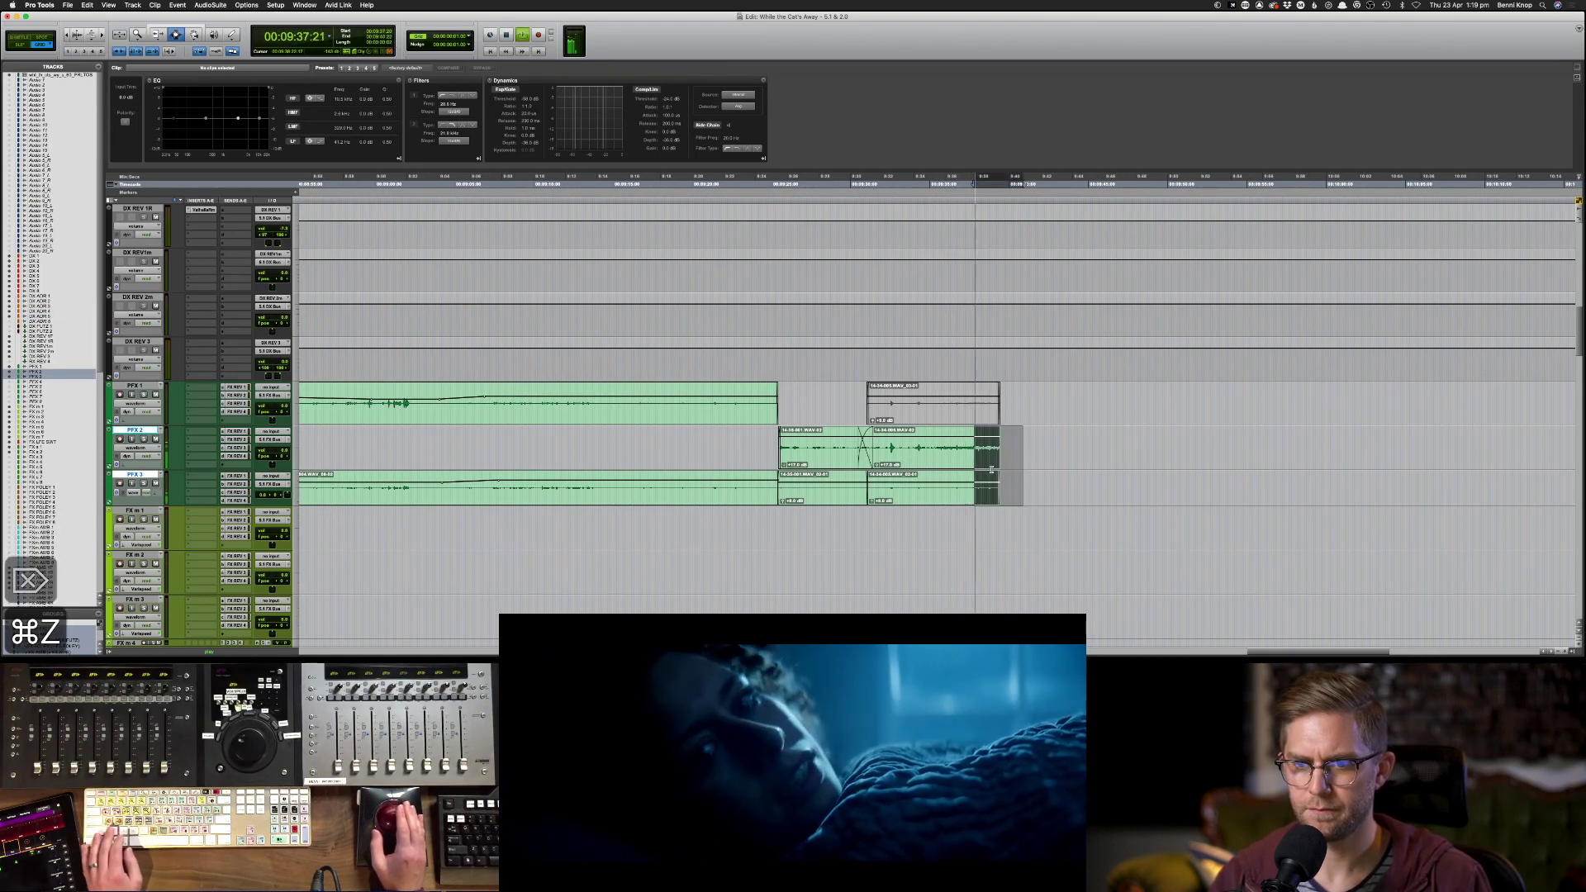
left_click(992, 469)
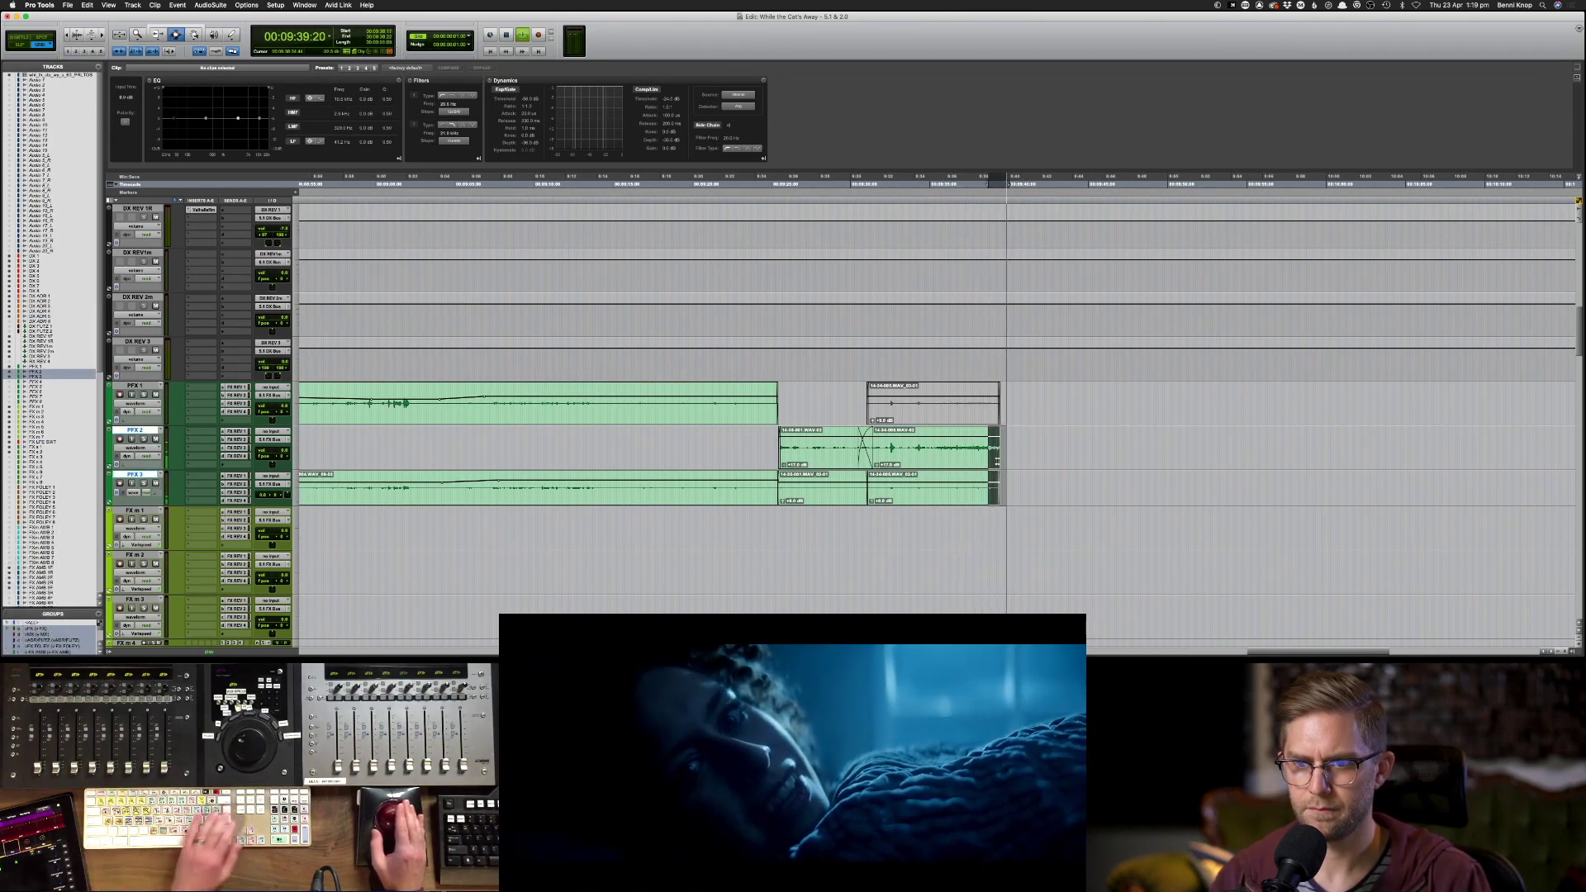
key("f")
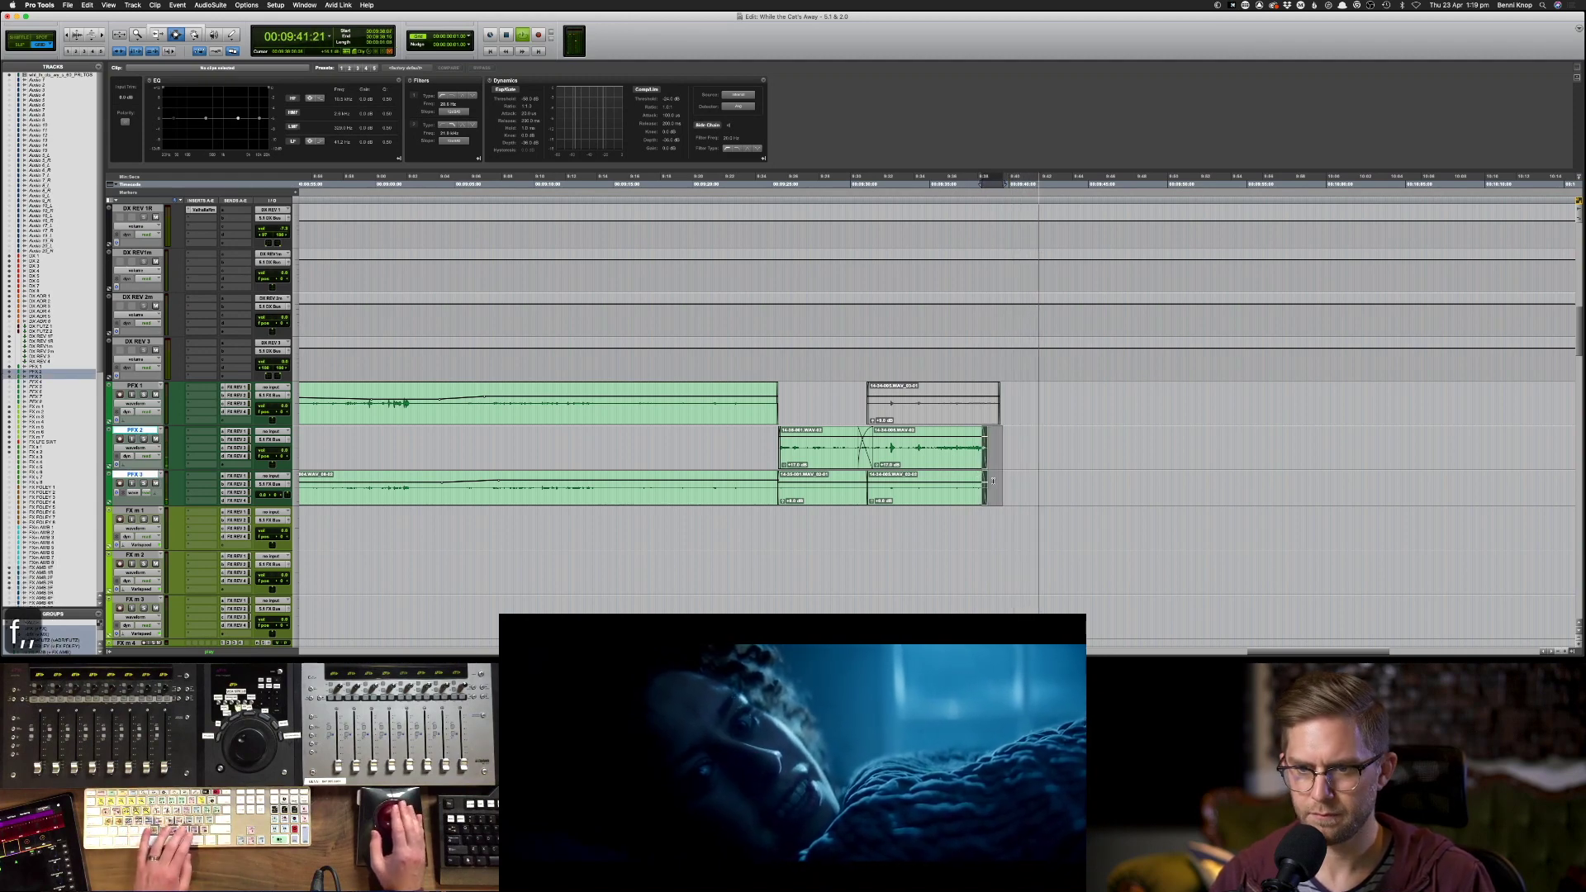
key("space")
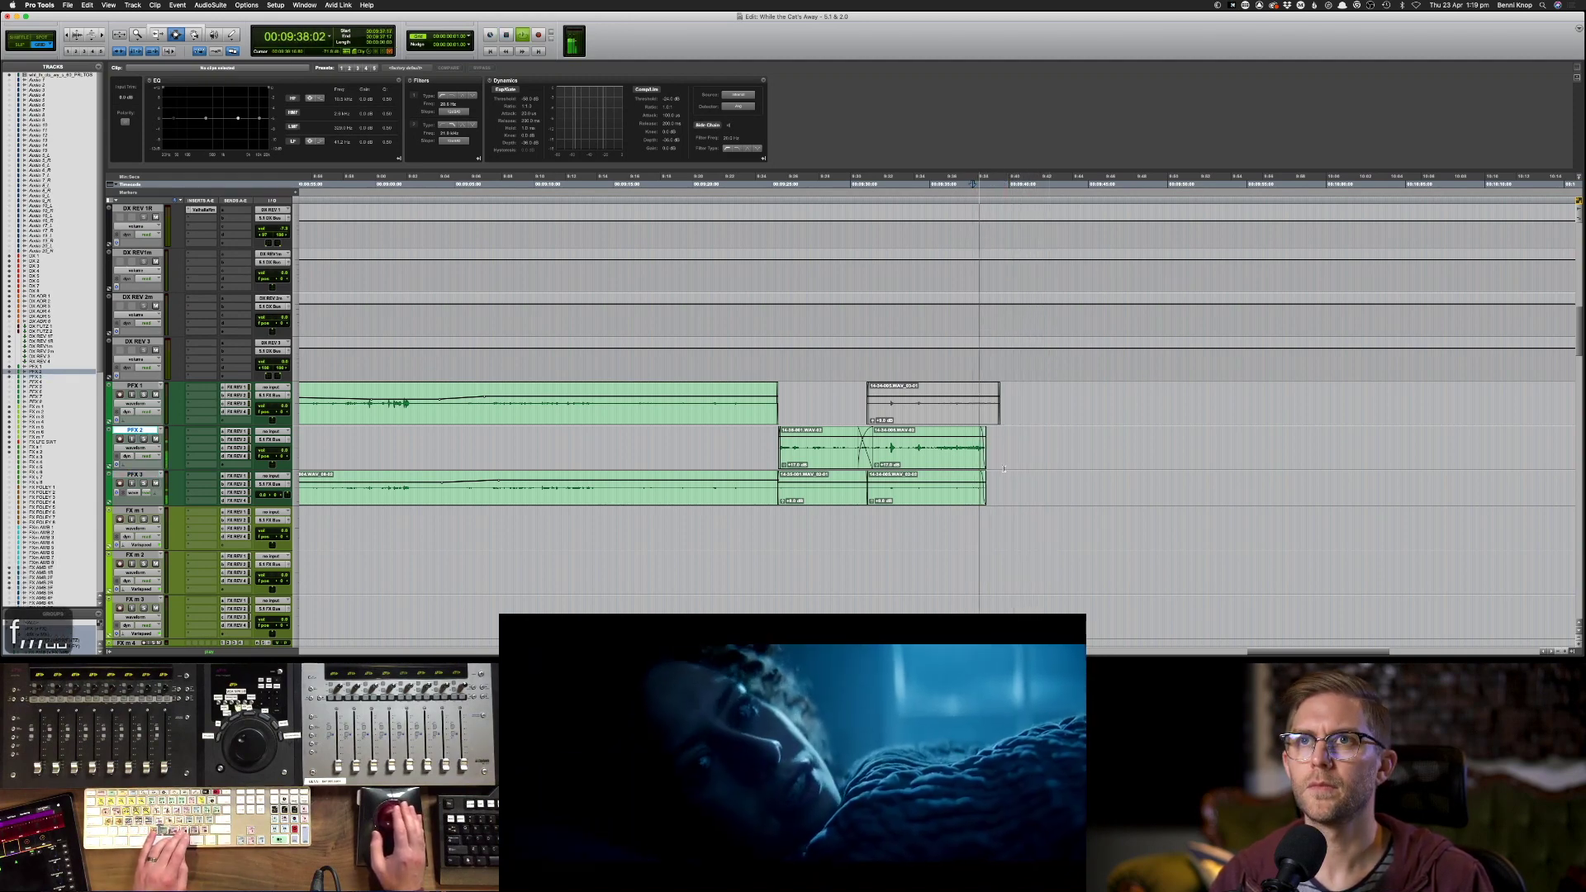
- Cut slightly more off the ends of the PFX 2 and PFX 3 clips and replay the ending
left_click_drag(983, 463, 998, 486)
key("BackSpace")
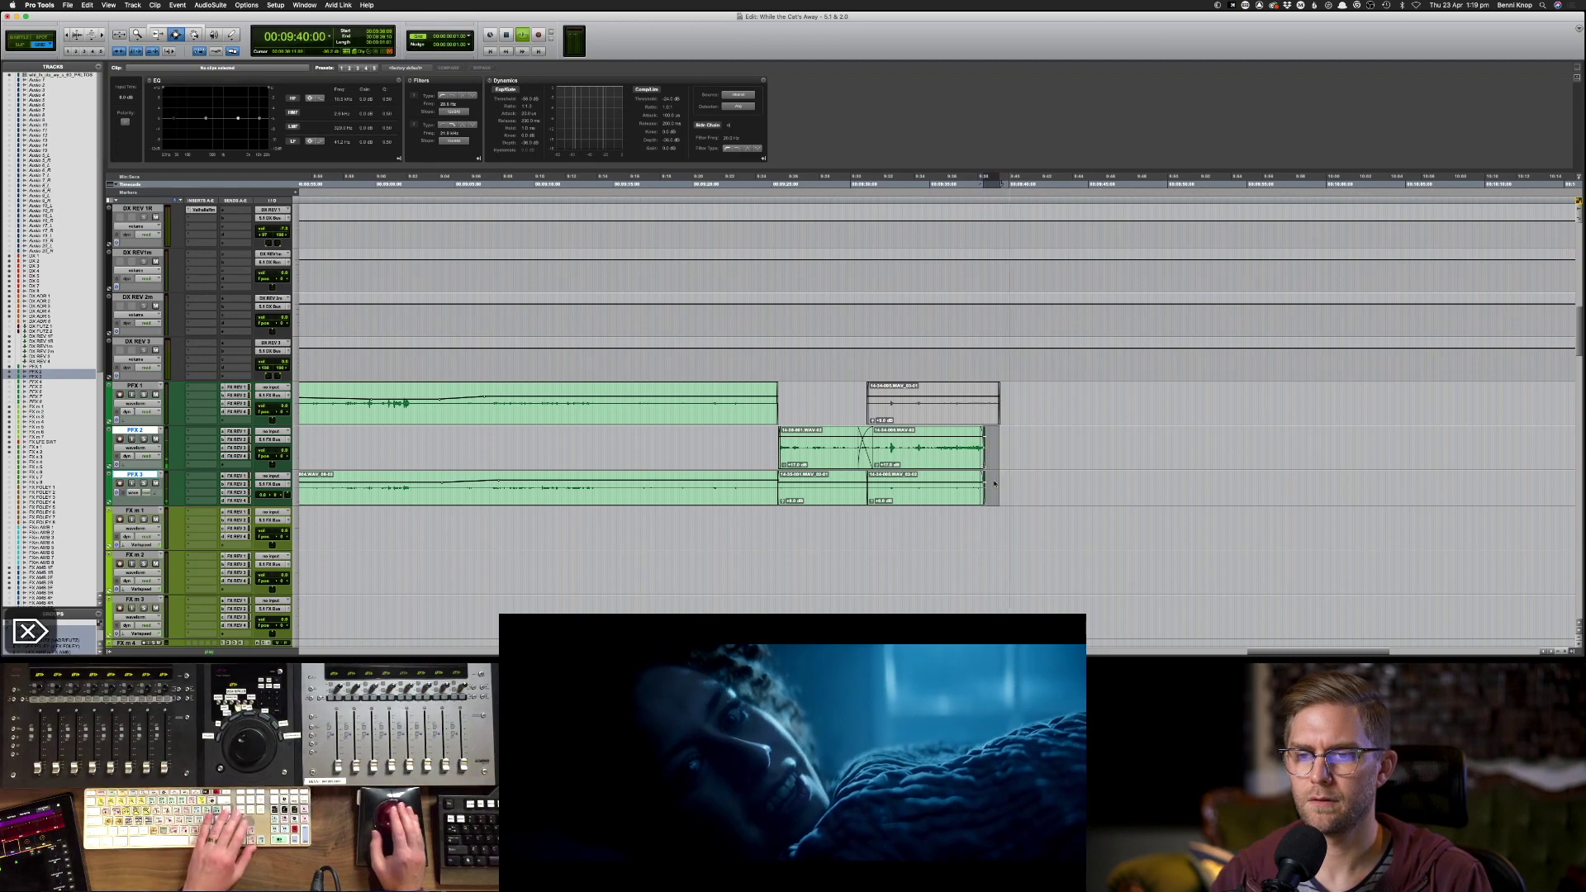
key("space")
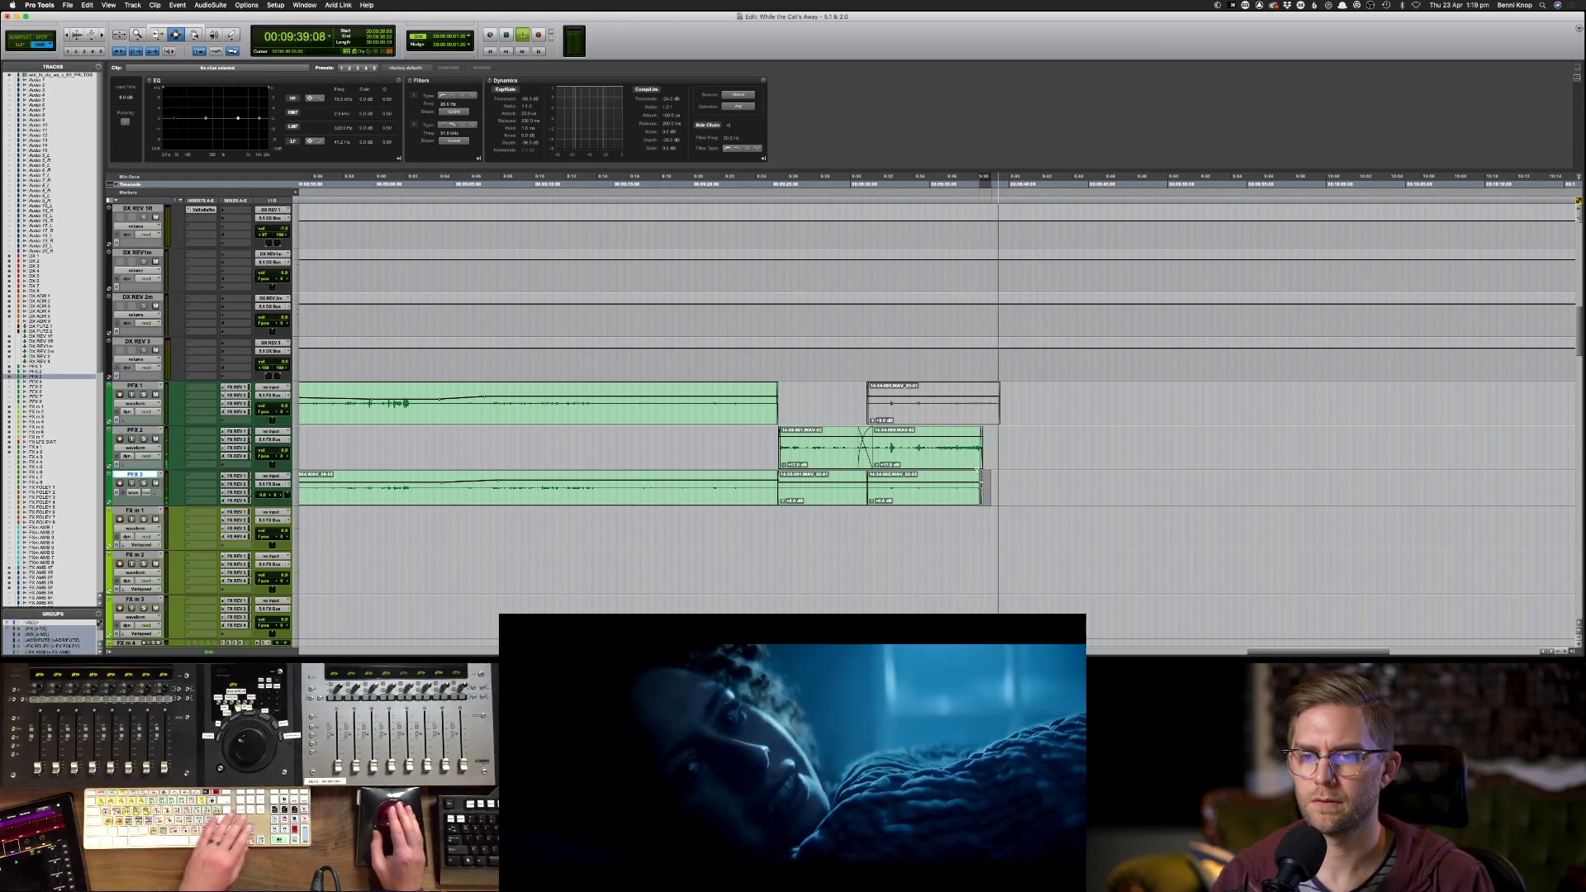
left_click_drag(999, 472, 982, 463)
key("BackSpace")
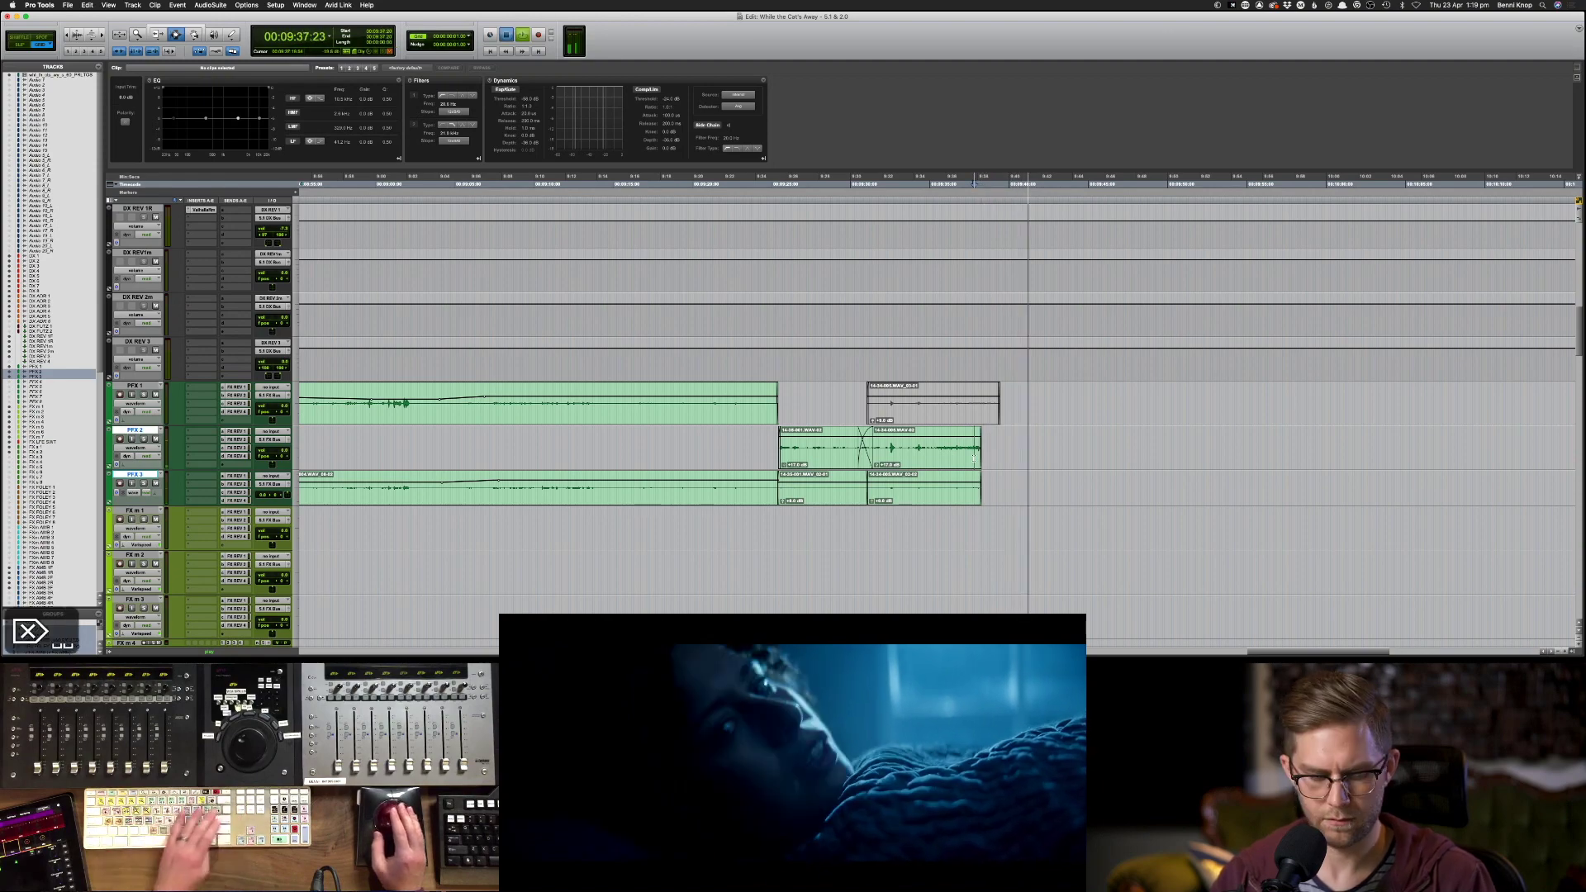
- Make a fine final trim at the PFX 2 and PFX 3 clip ends, fade both out and play the transition
key("super+bracketright")
key("super+bracketright")
left_click_drag(981, 487, 964, 433)
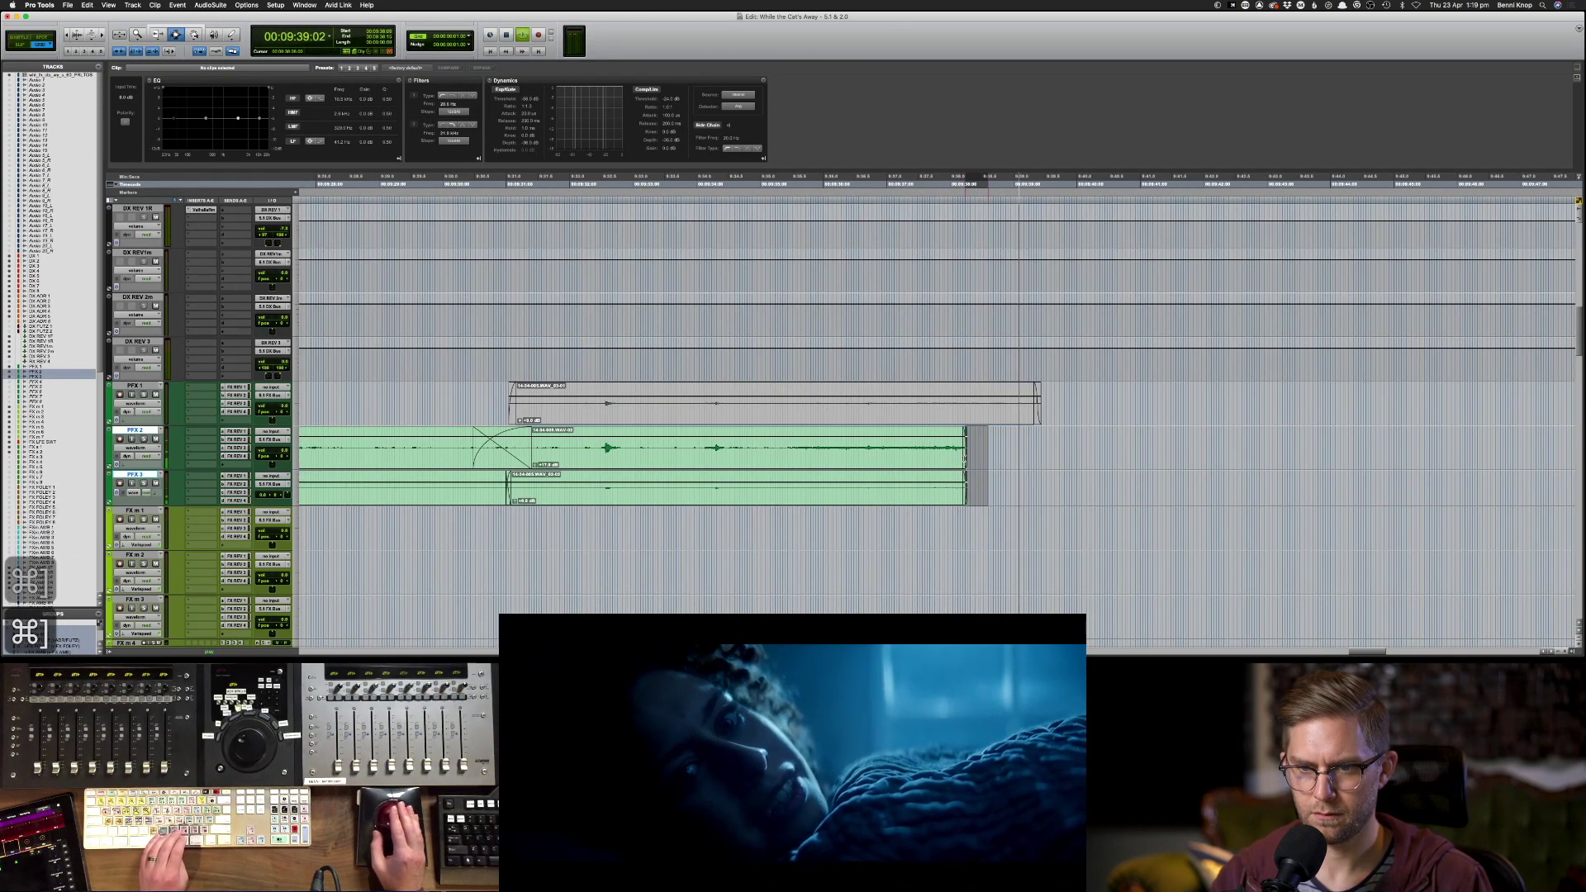
key("BackSpace")
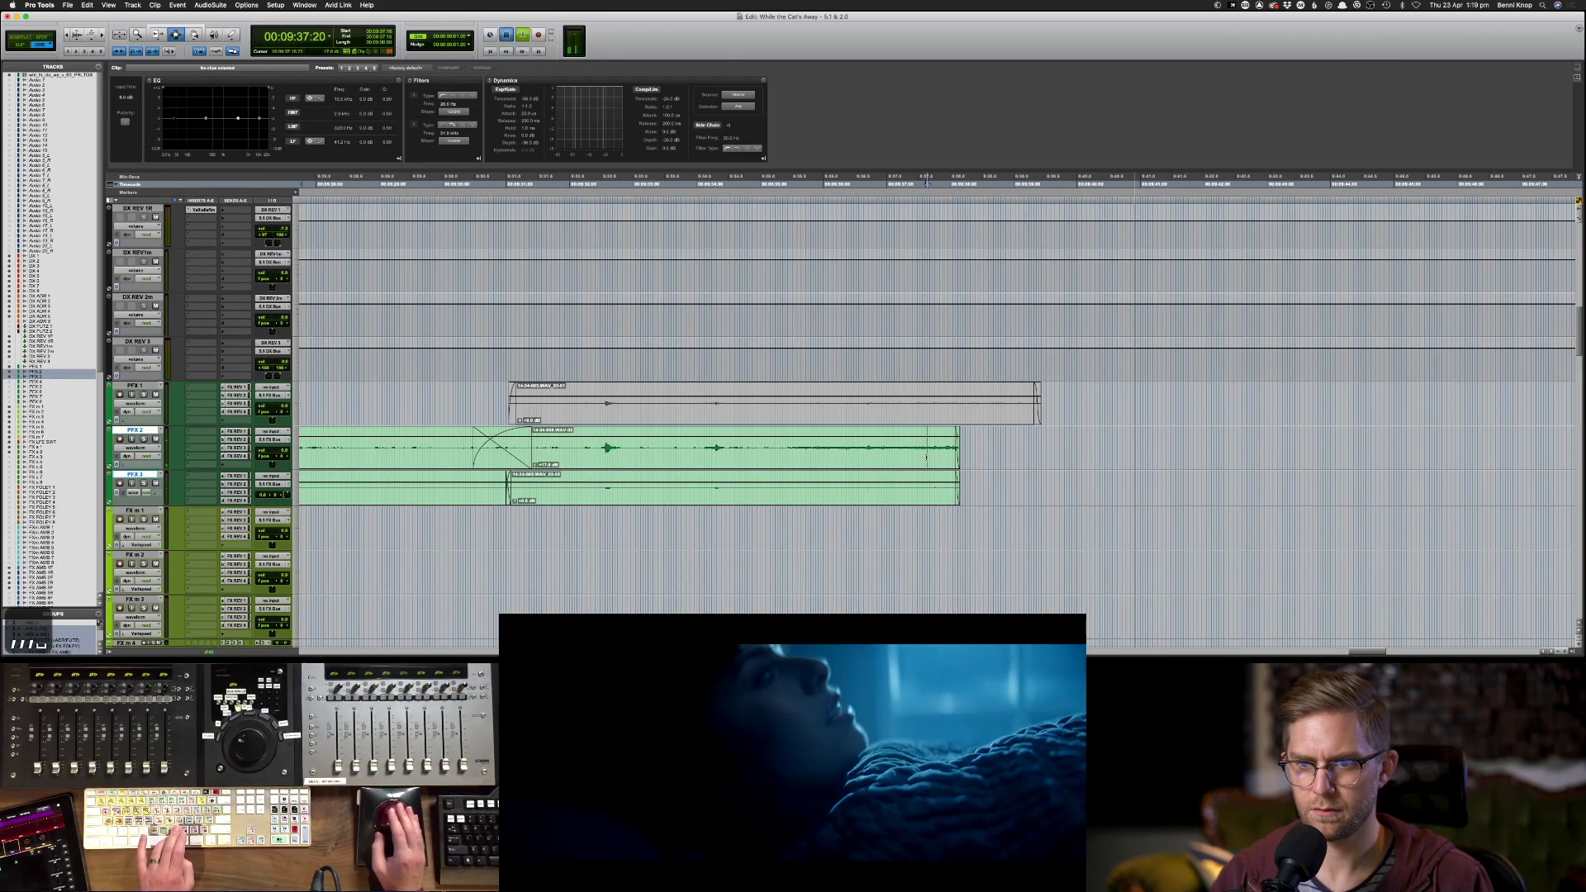
key("space")
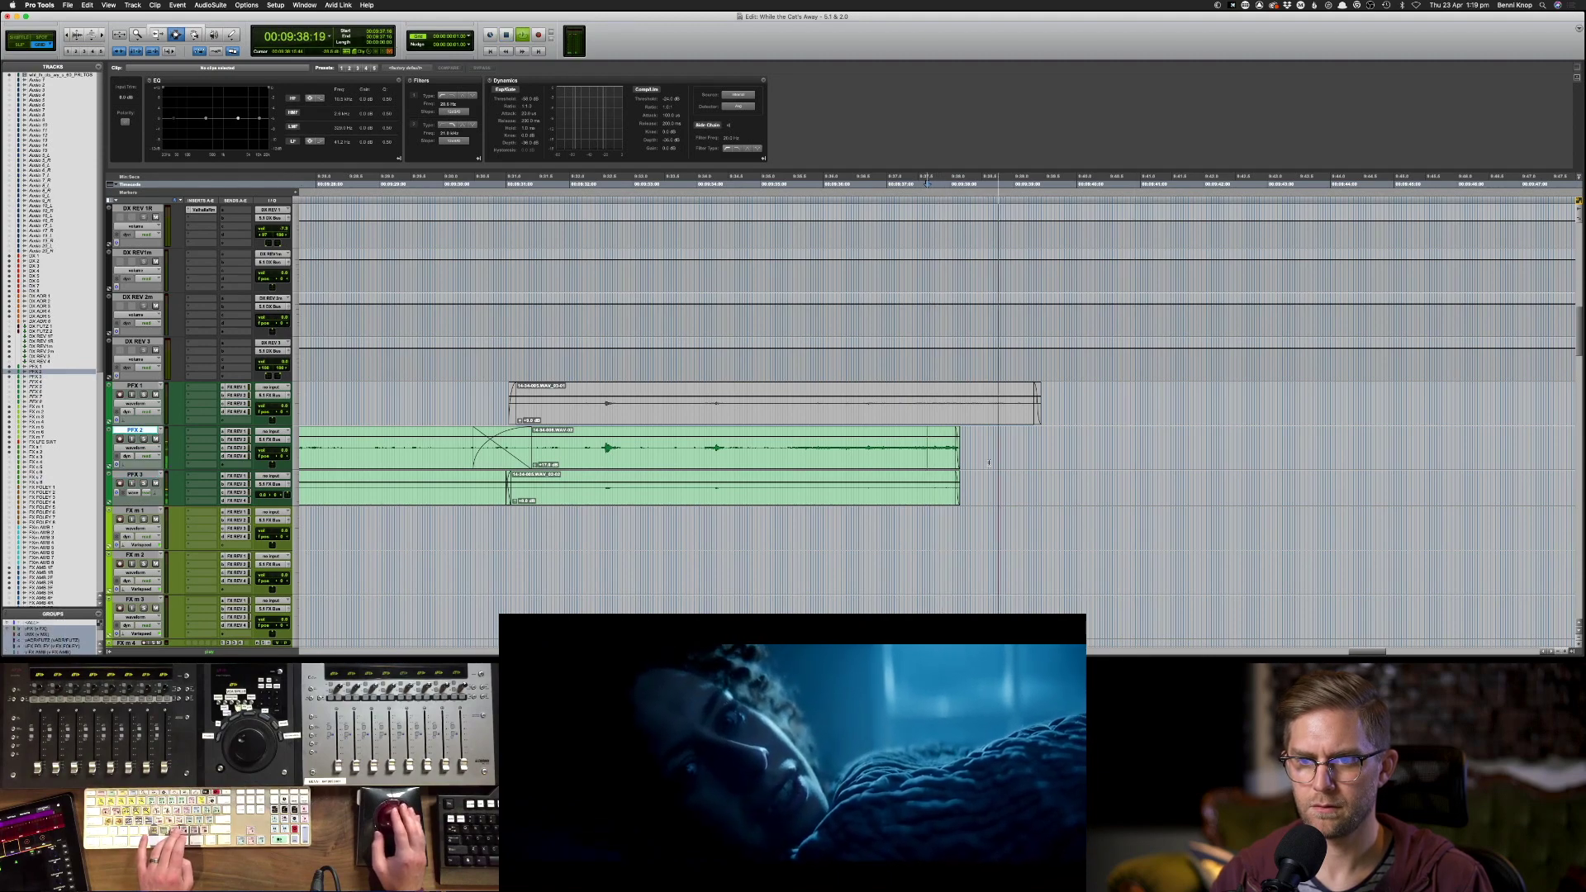
- Nudge the last short DX ADR 5 clip at about 9:38 slightly earlier and check its timing in playback
scroll(989, 463, "up", 5)
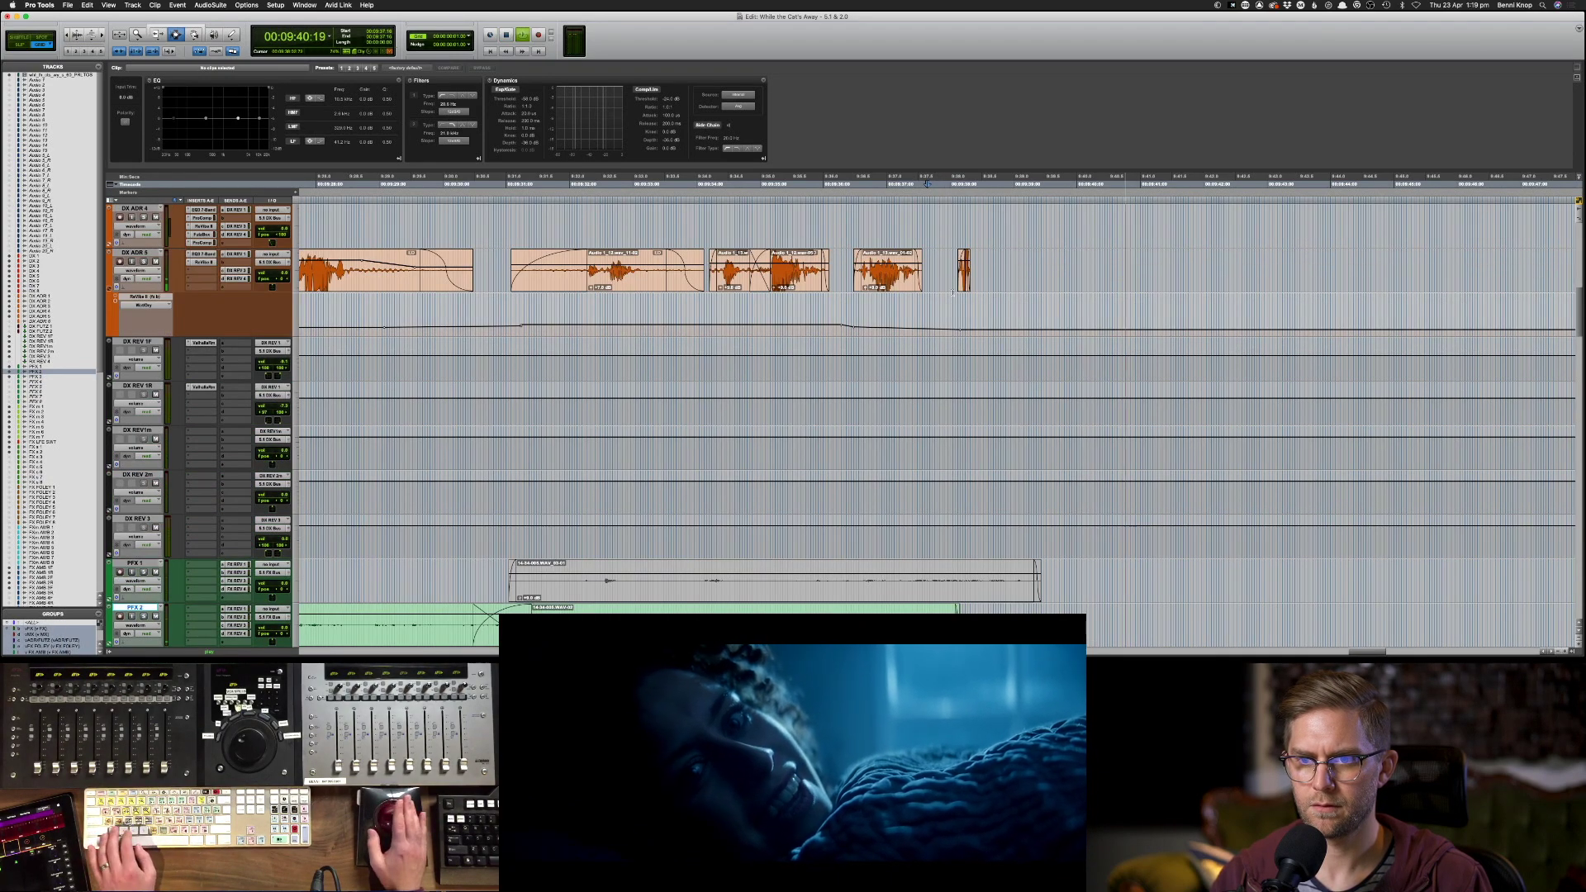
left_click(963, 265)
key("comma")
key("comma")
key("comma")
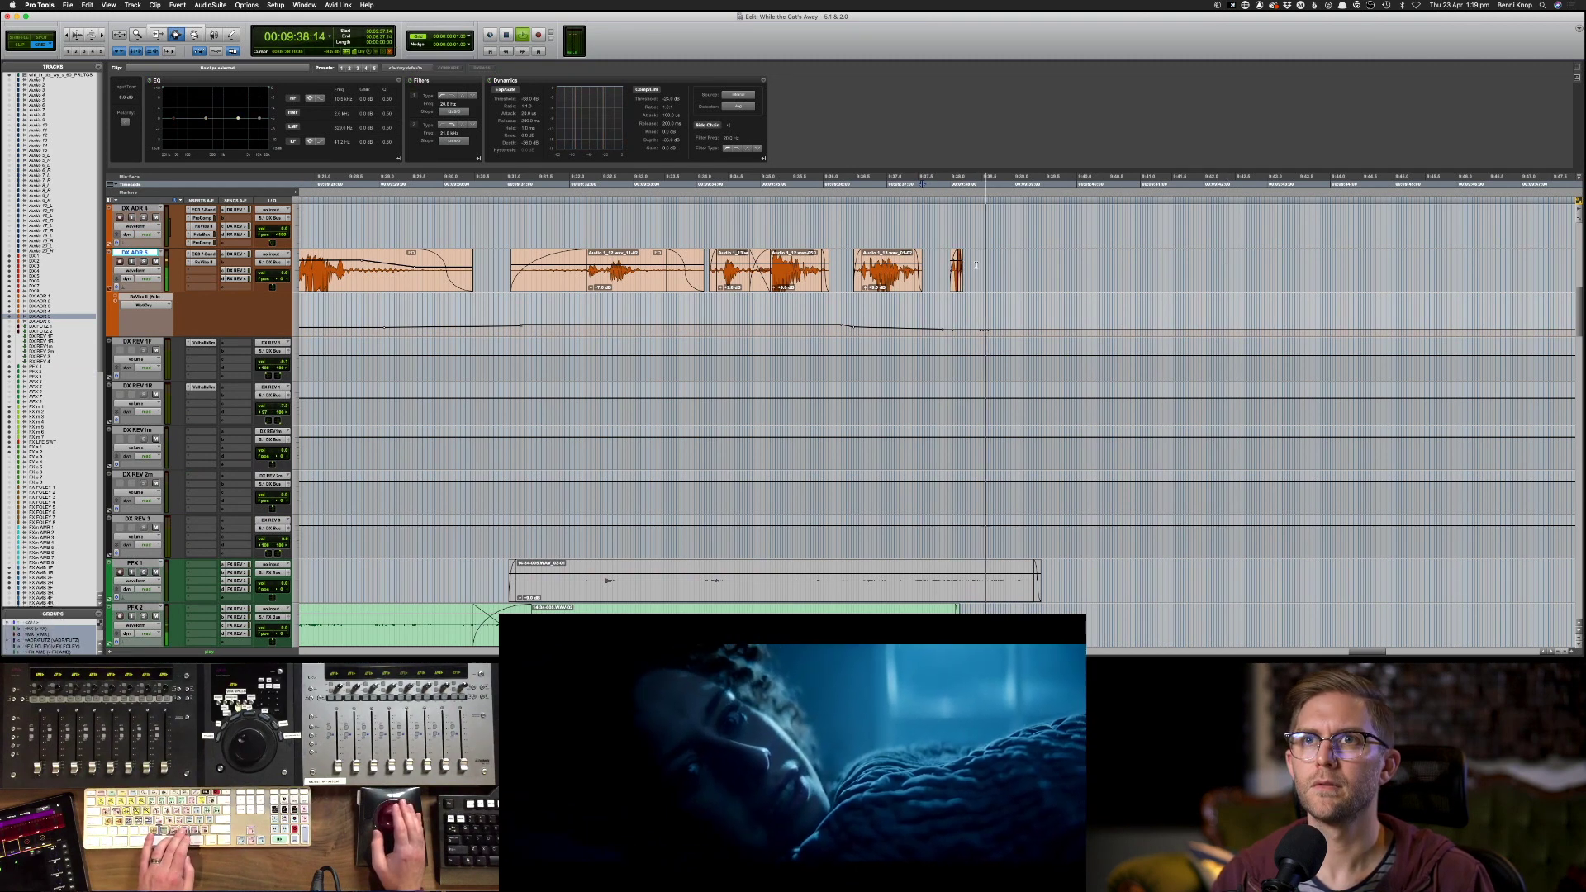
left_click(955, 268)
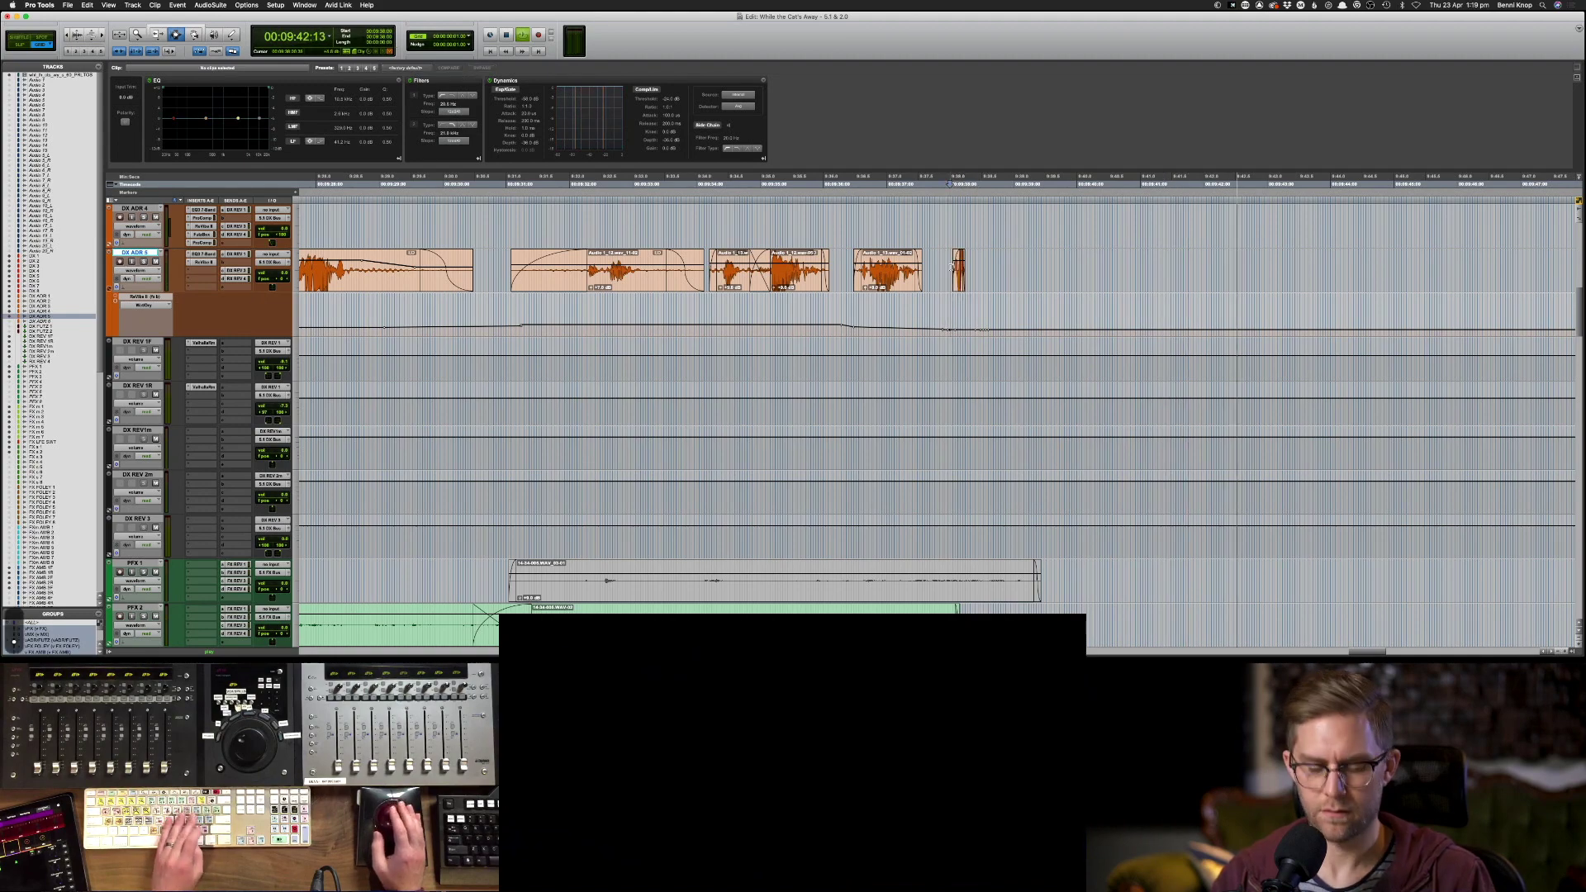
- Show the whole bedroom scene in the timeline, stop playback and save the session
key("super+bracketleft")
key("super+bracketleft")
key("super+bracketleft")
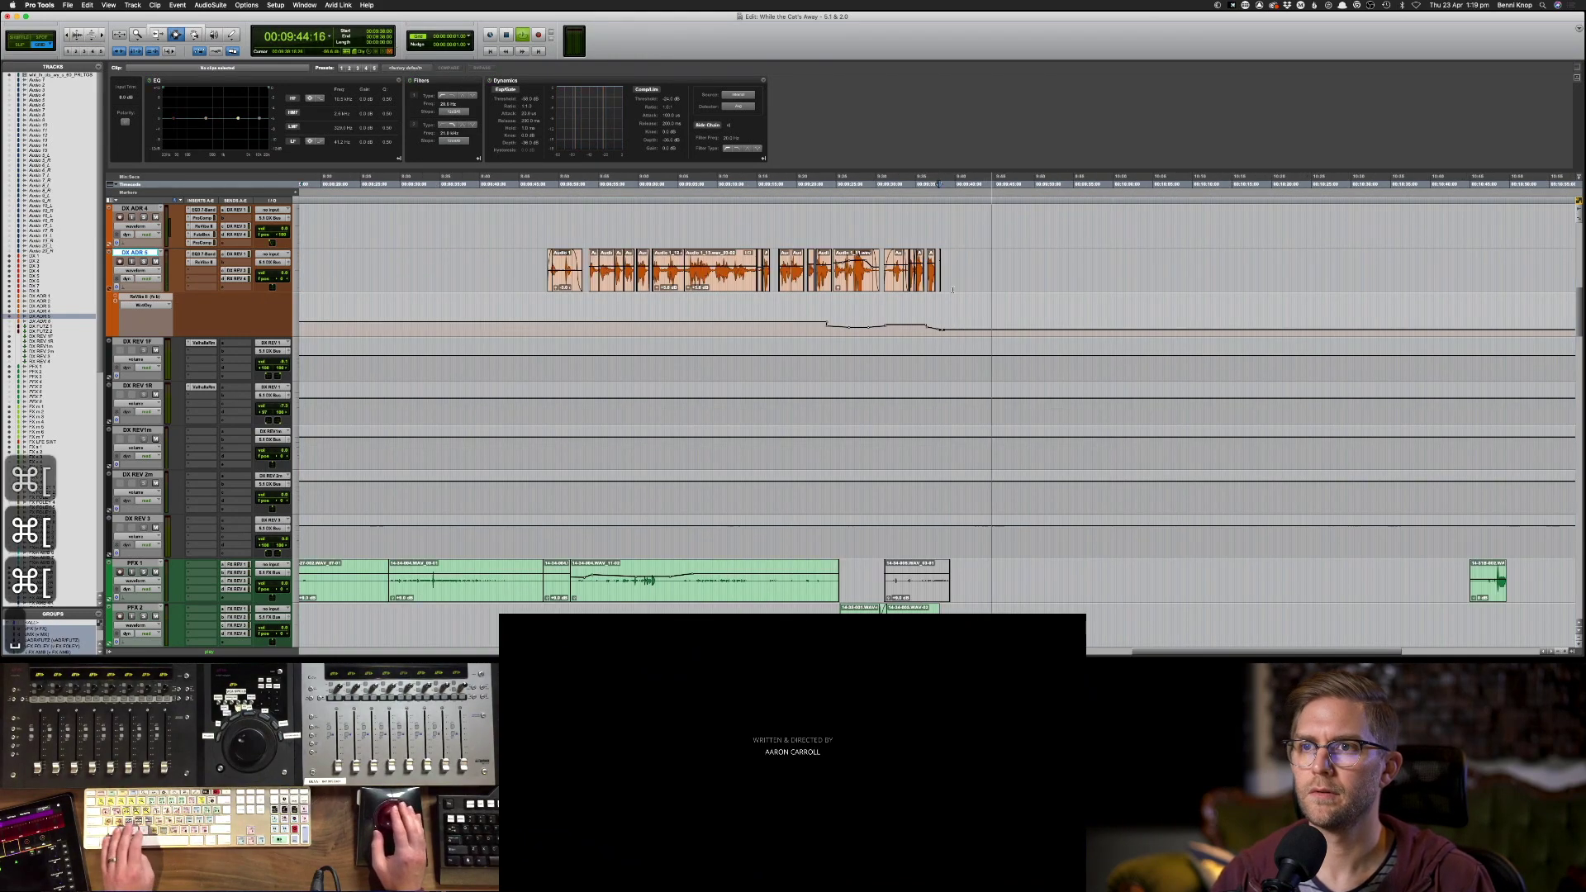
key("space")
key("super+s")
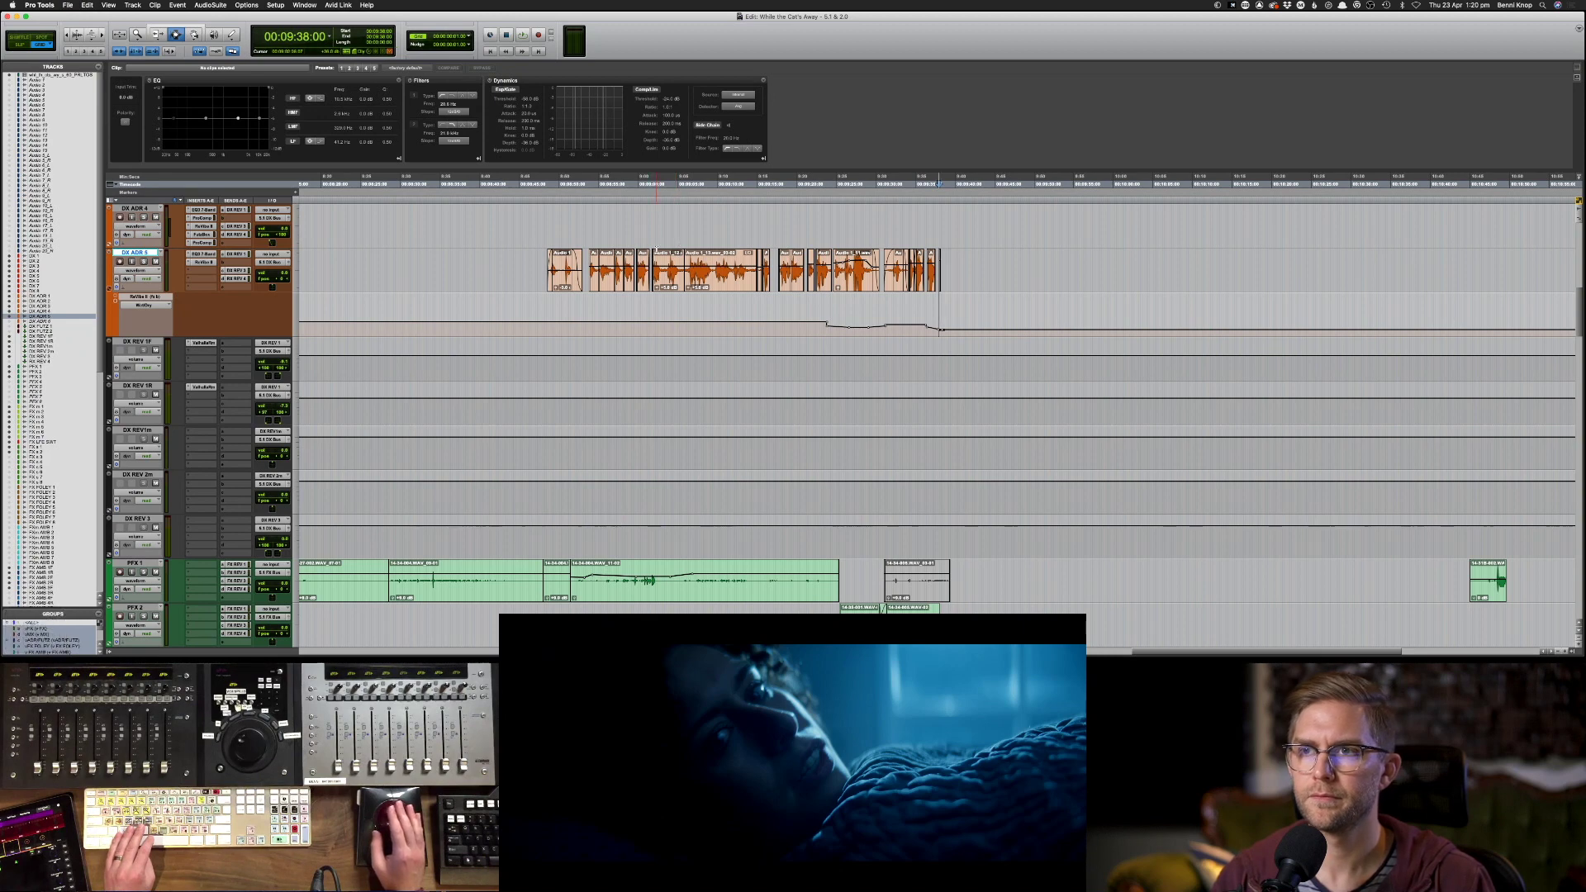
- Replay the scene from about 8:49, checking the first DX ADR 5 clips and the production-effects tracks
key("Left")
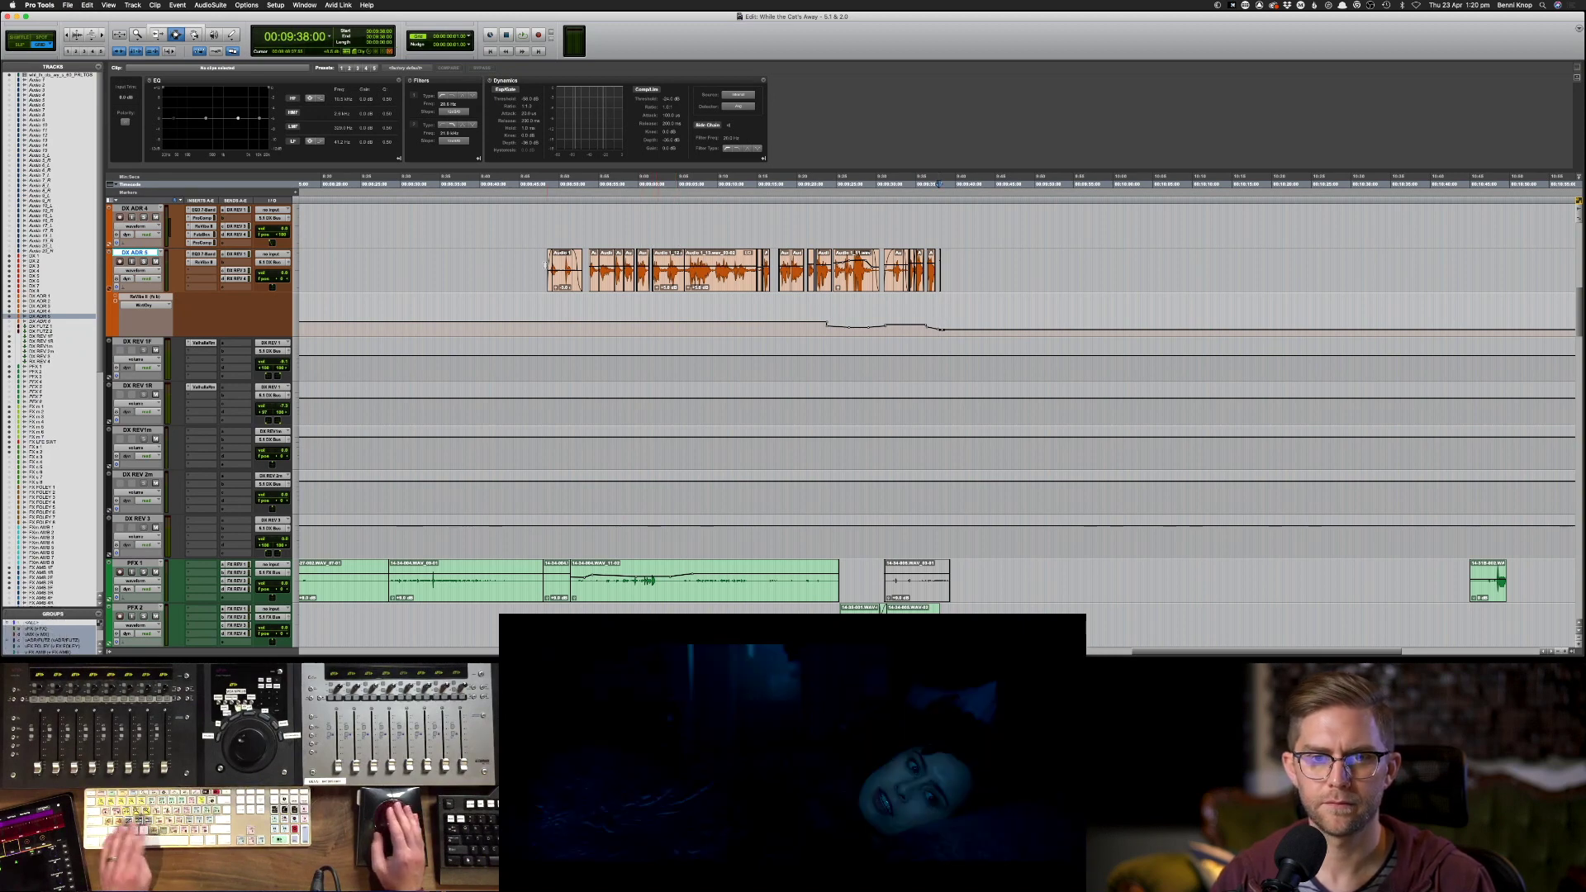
key("space")
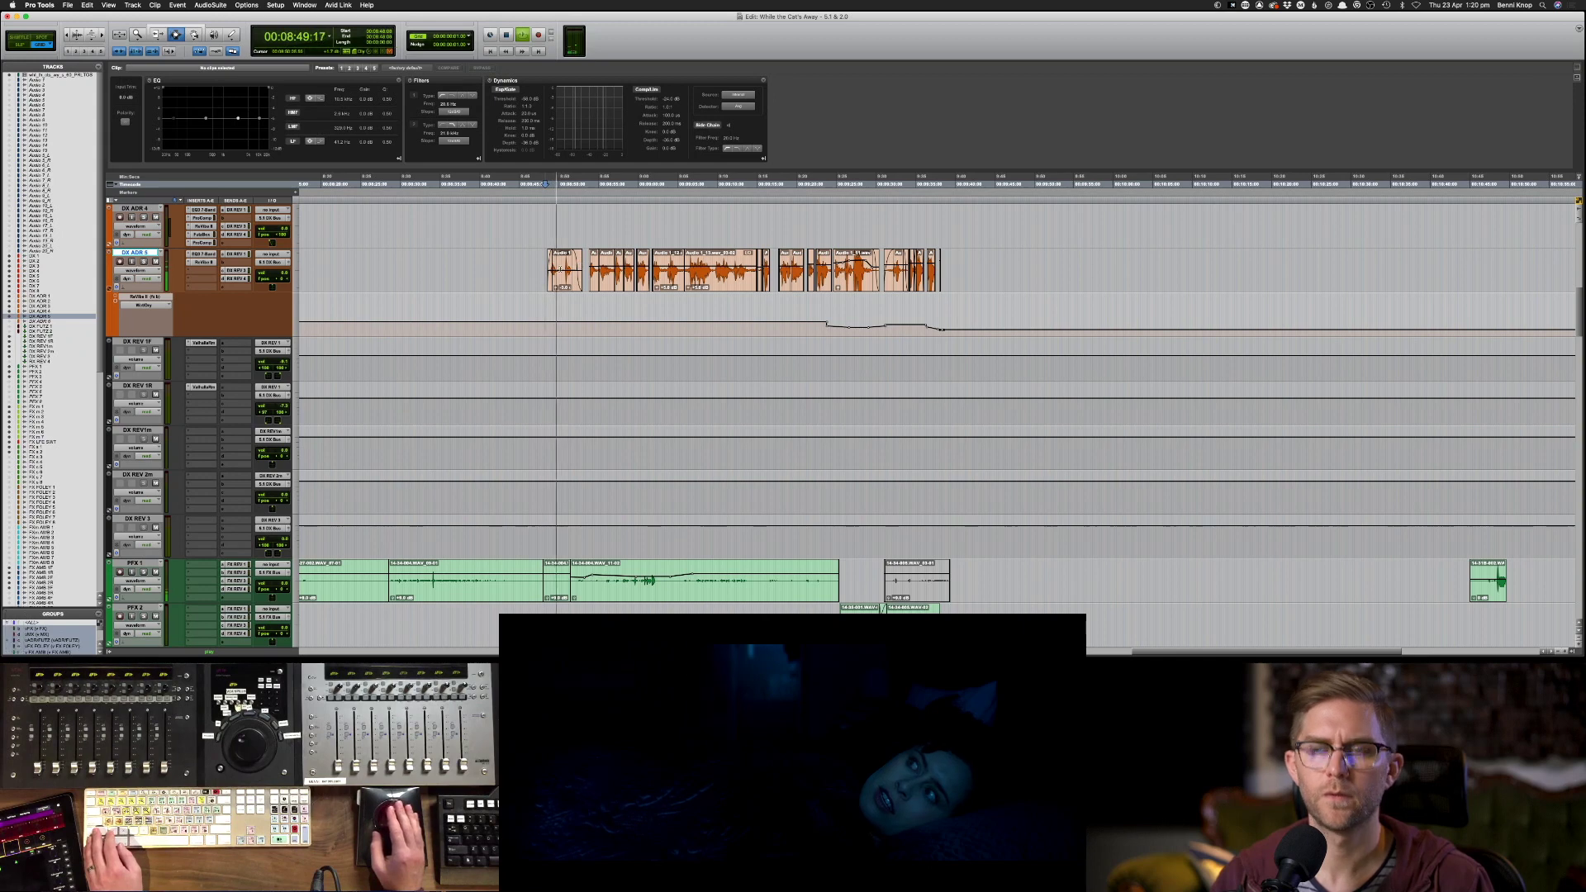
left_click(562, 271)
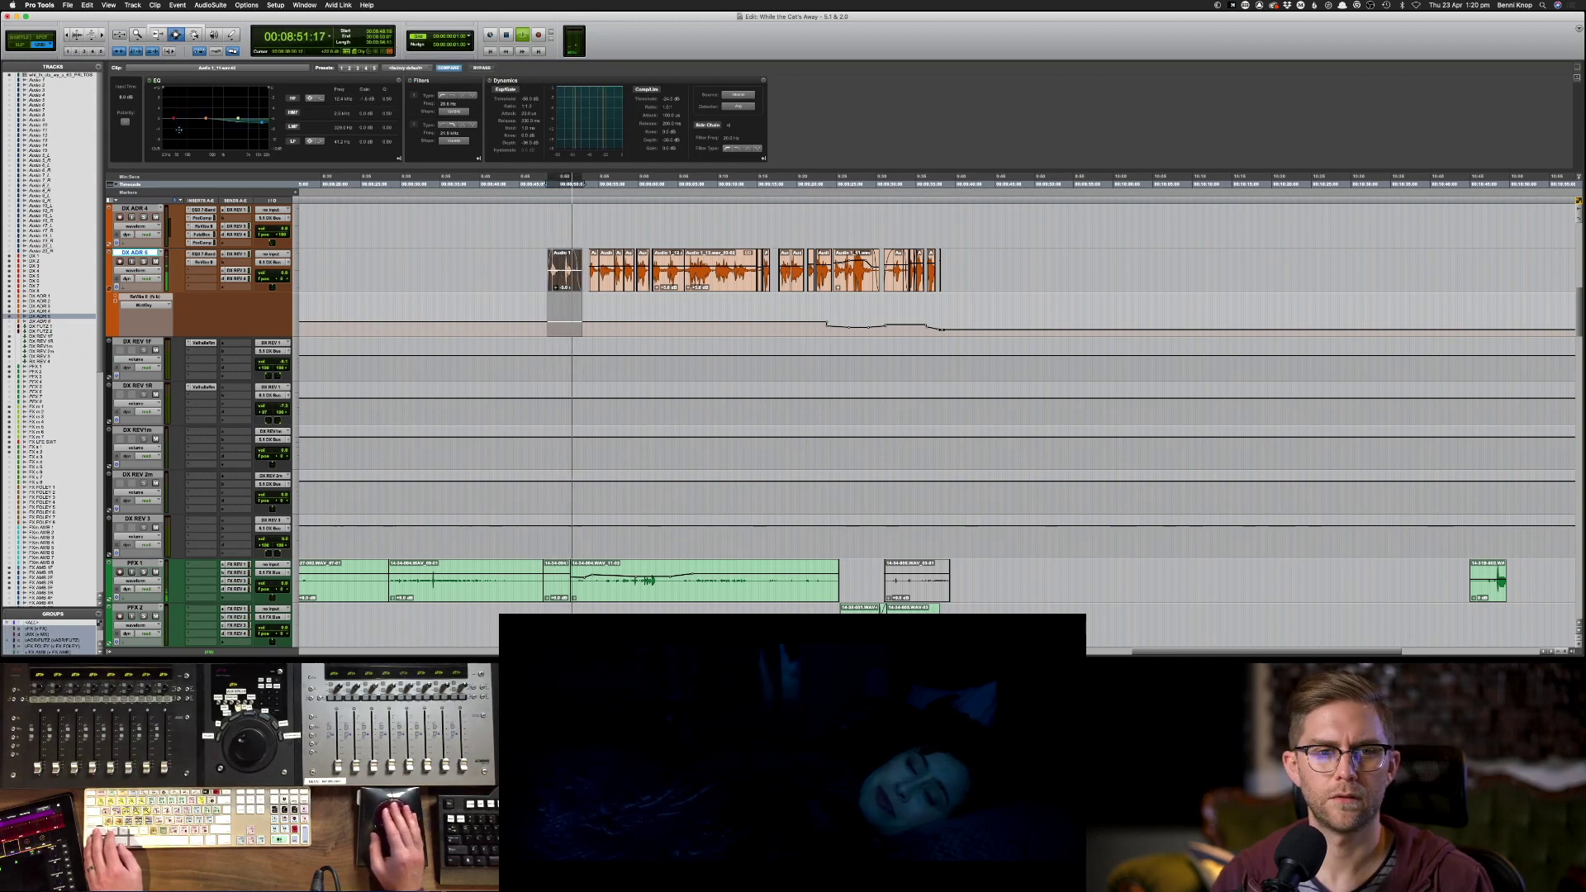
left_click(594, 264)
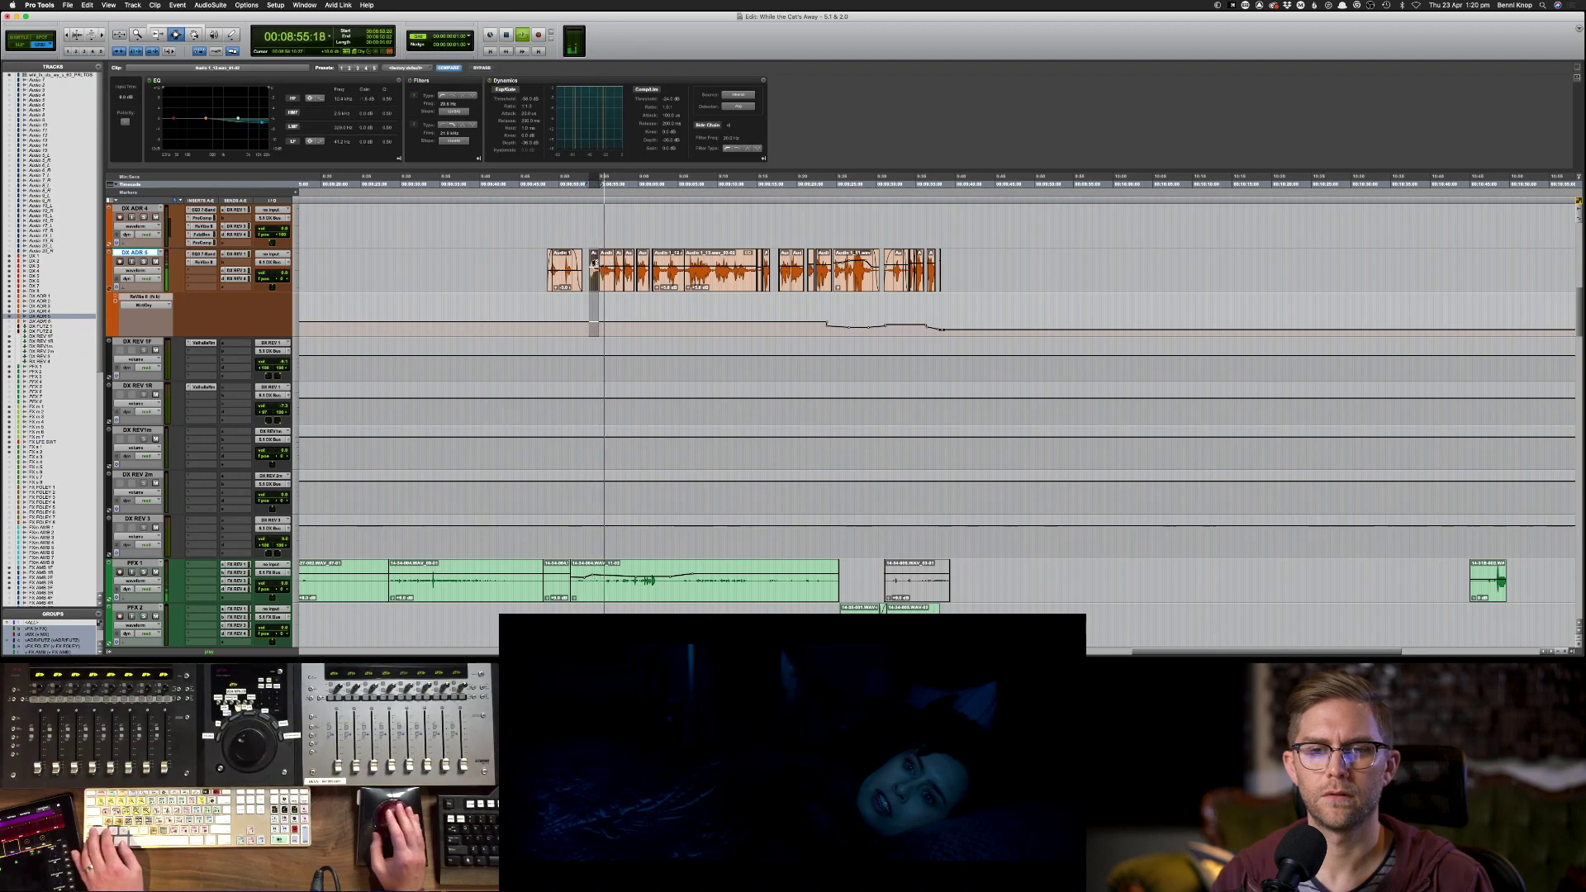
left_click(586, 223)
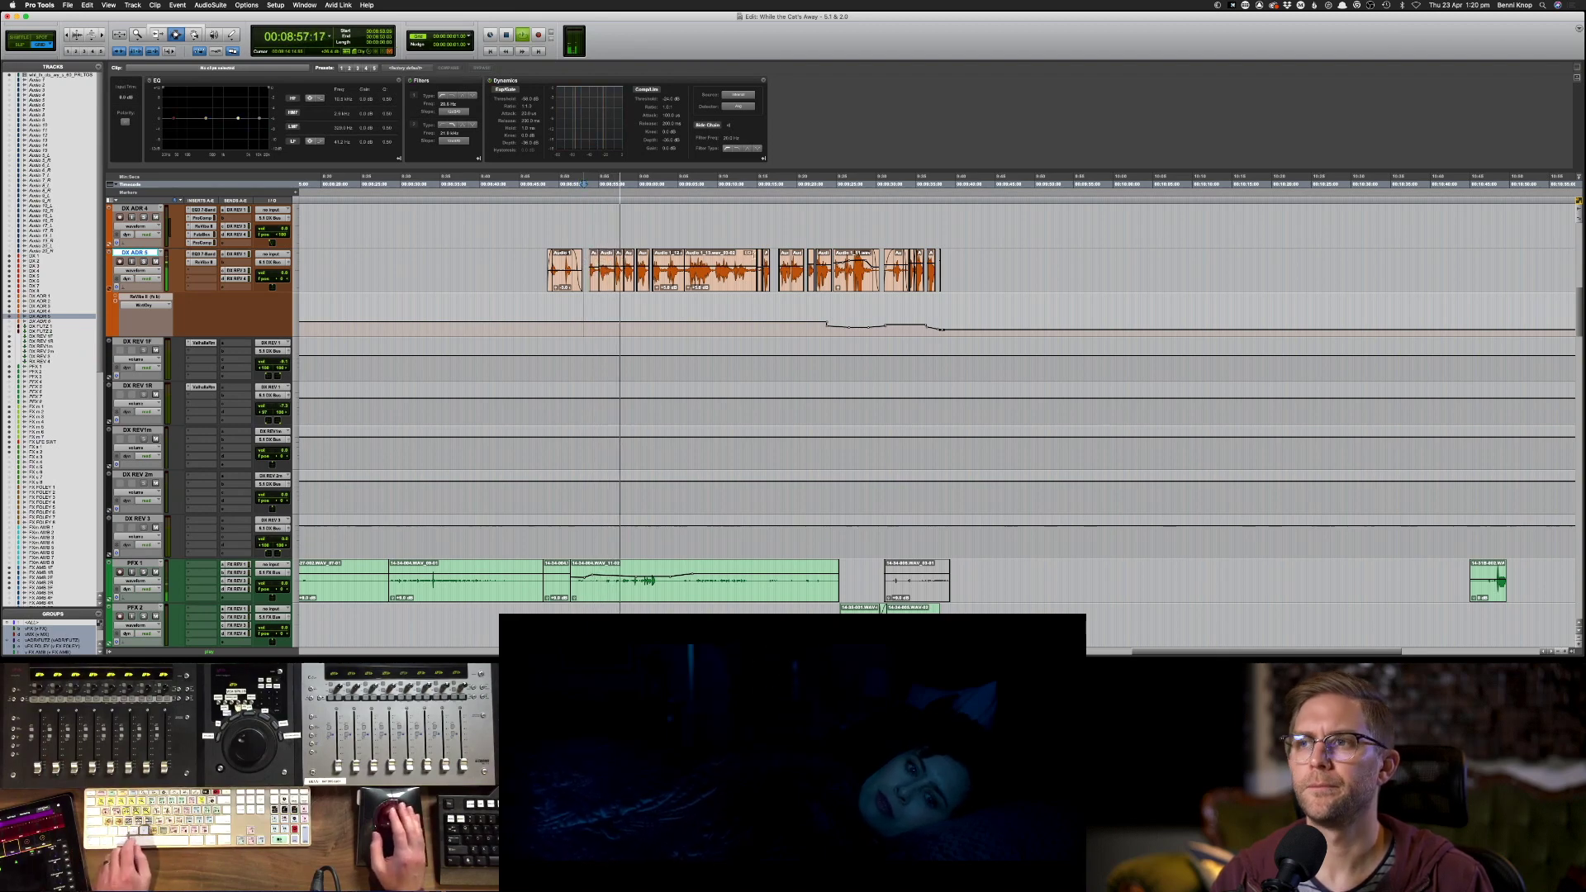
scroll(874, 269, "down", 3)
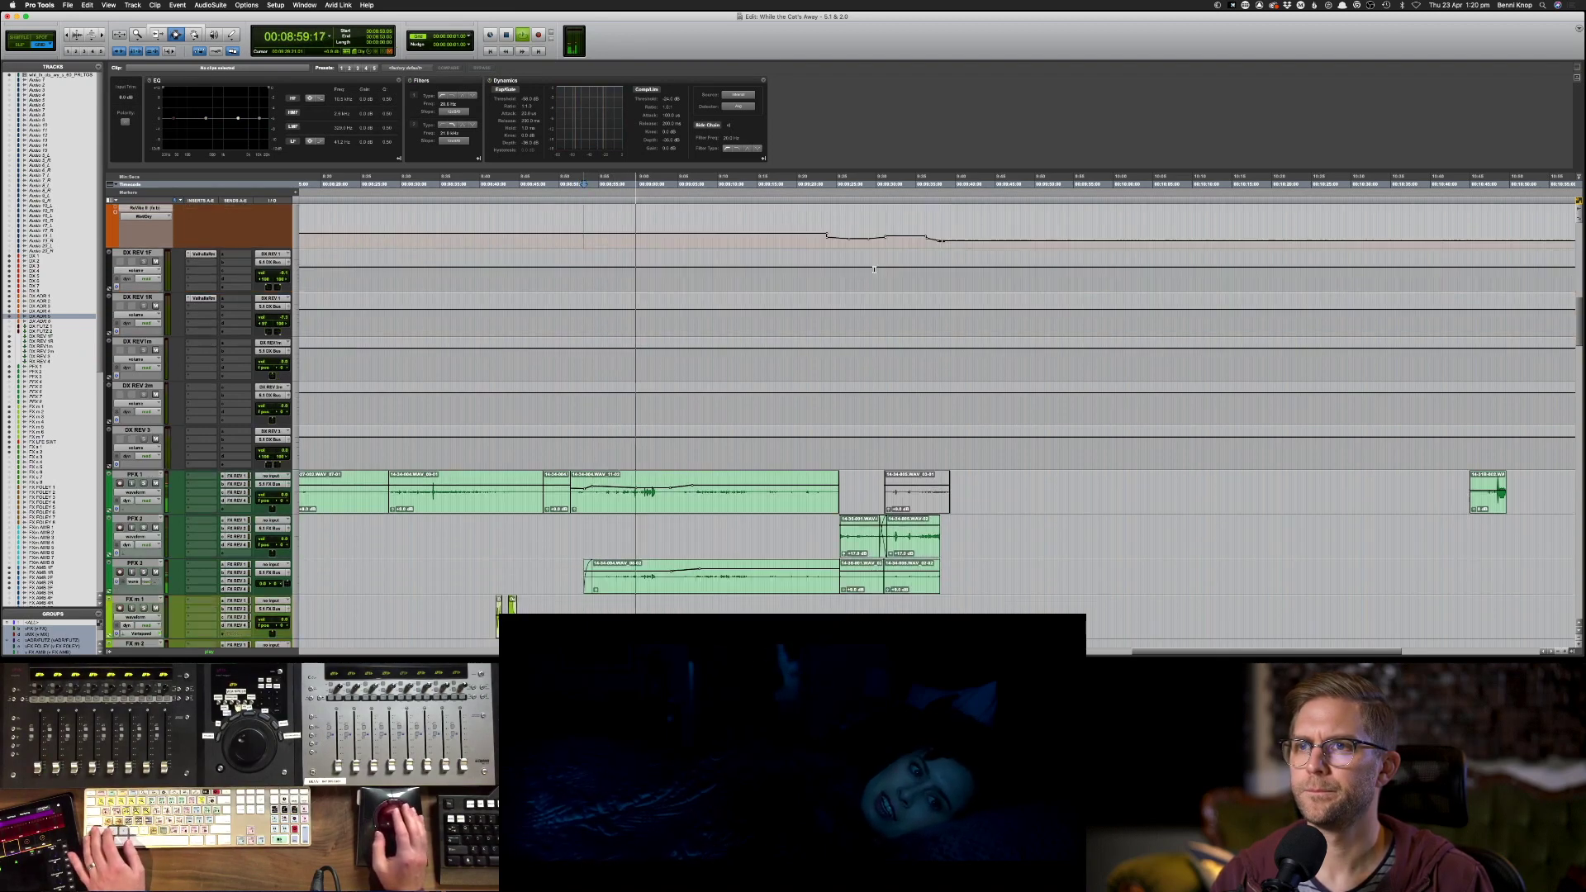
- Locate the last PFX 1 clip near 10:45 and bring it into close view
scroll(873, 269, "down", 9)
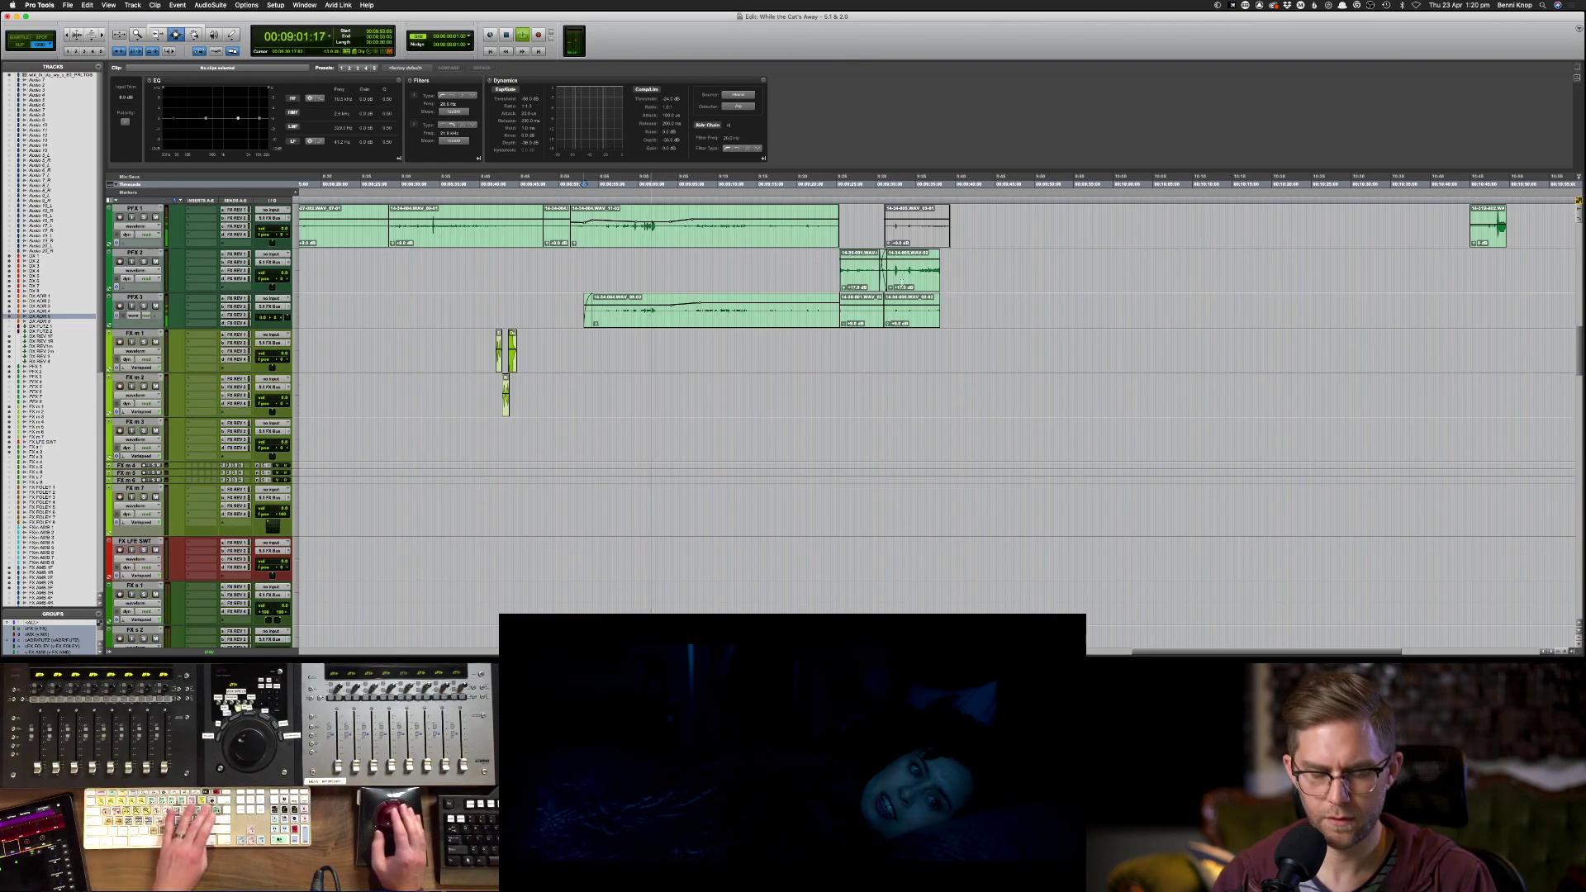
key("super+bracketleft")
key("super+bracketleft")
scroll(997, 265, "up", 3)
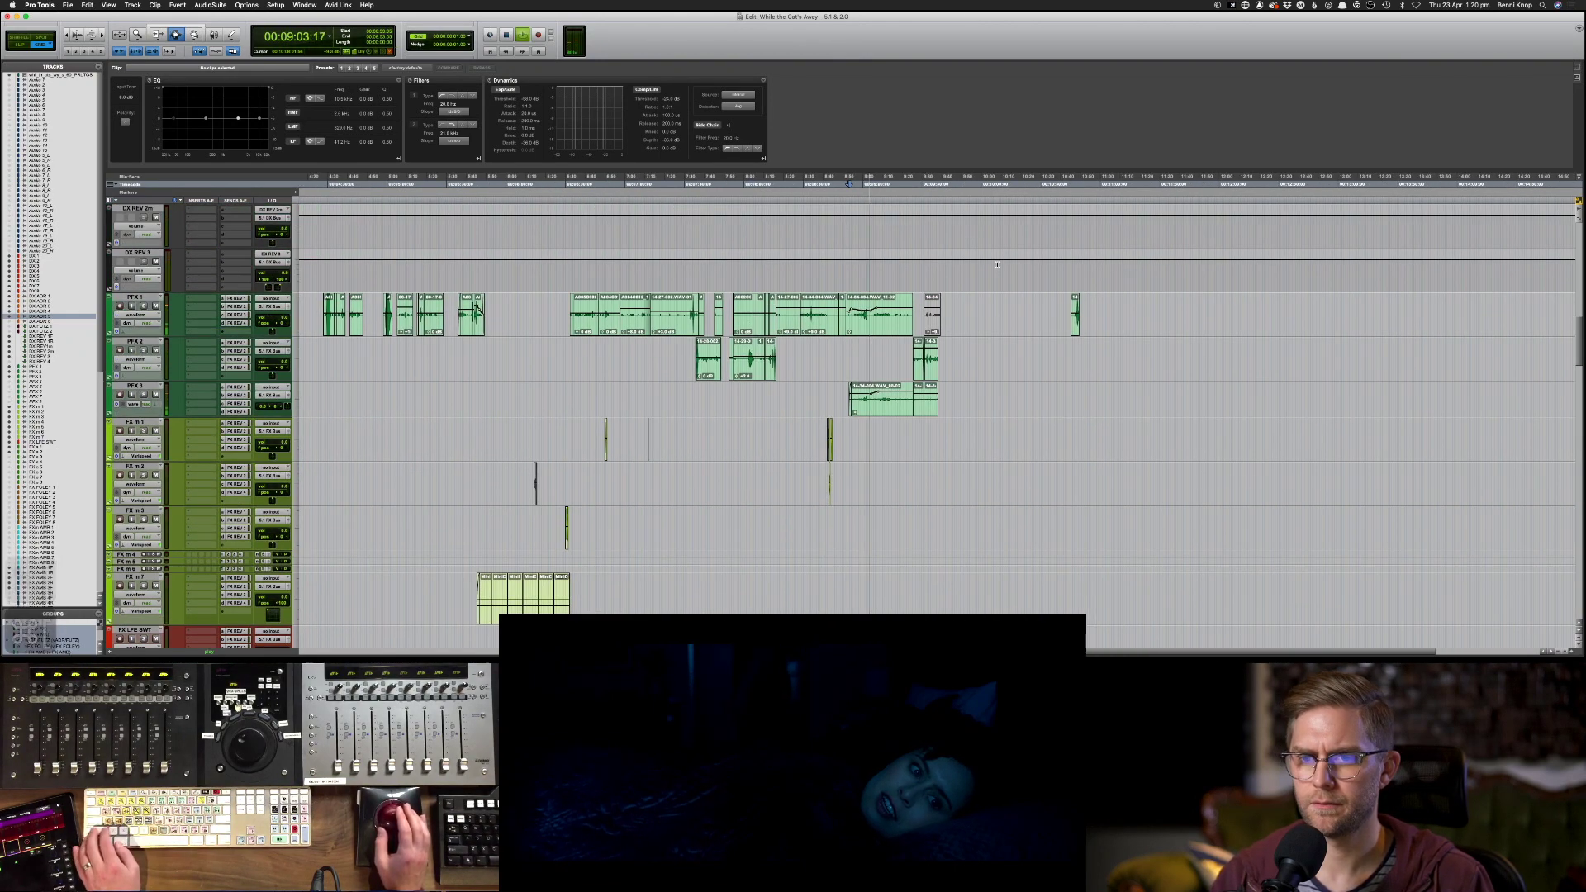
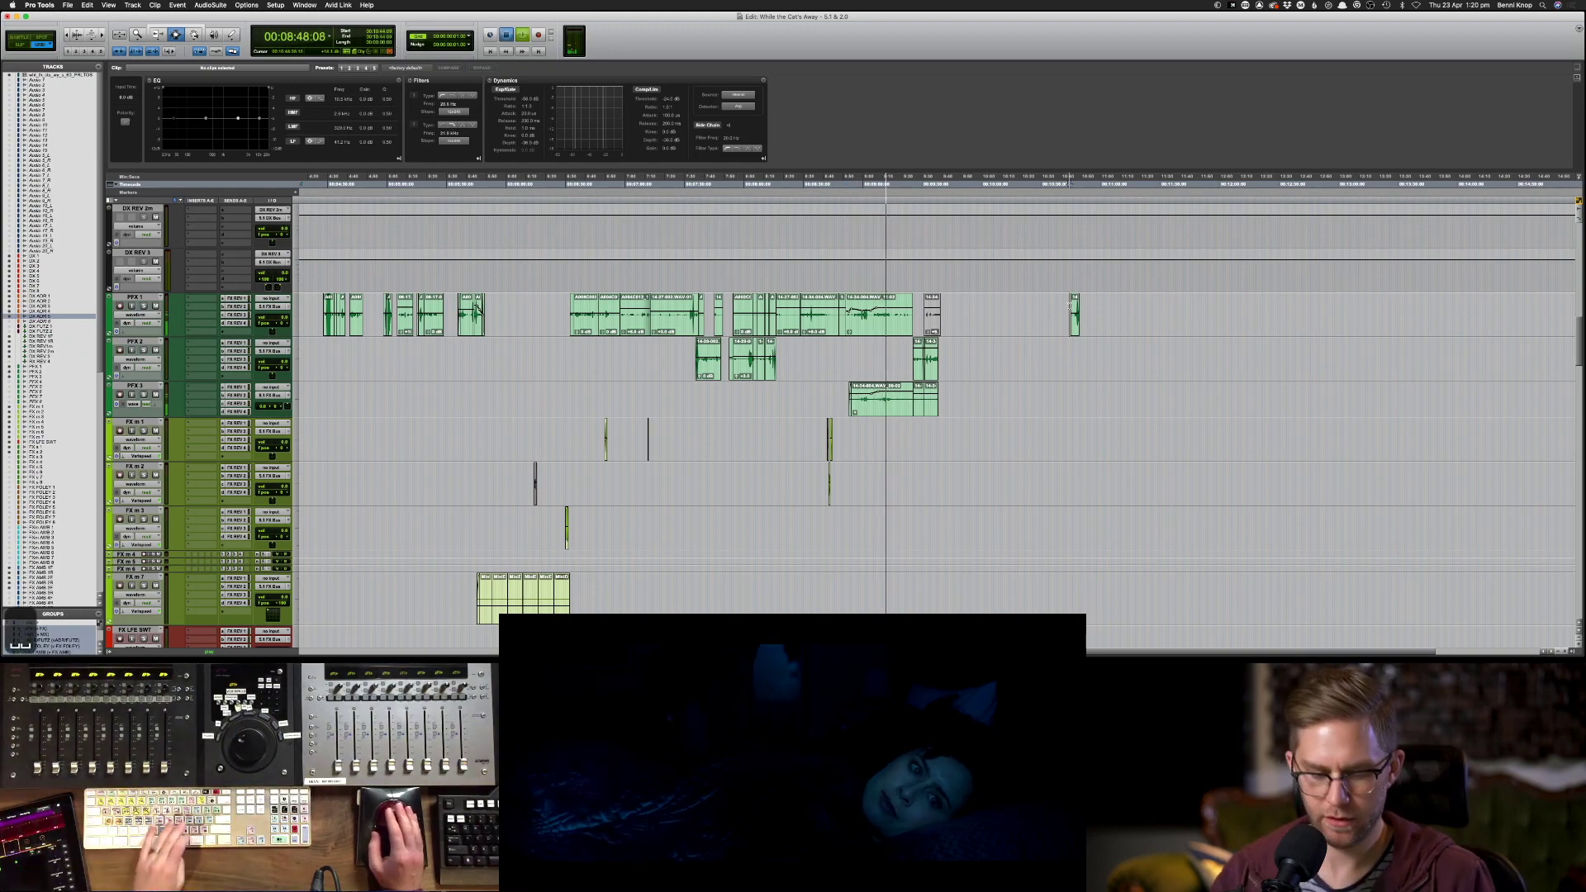
left_click(1070, 306)
key("super+bracketright")
key("super+bracketright")
key("super+bracketright")
scroll(1088, 323, "up", 2)
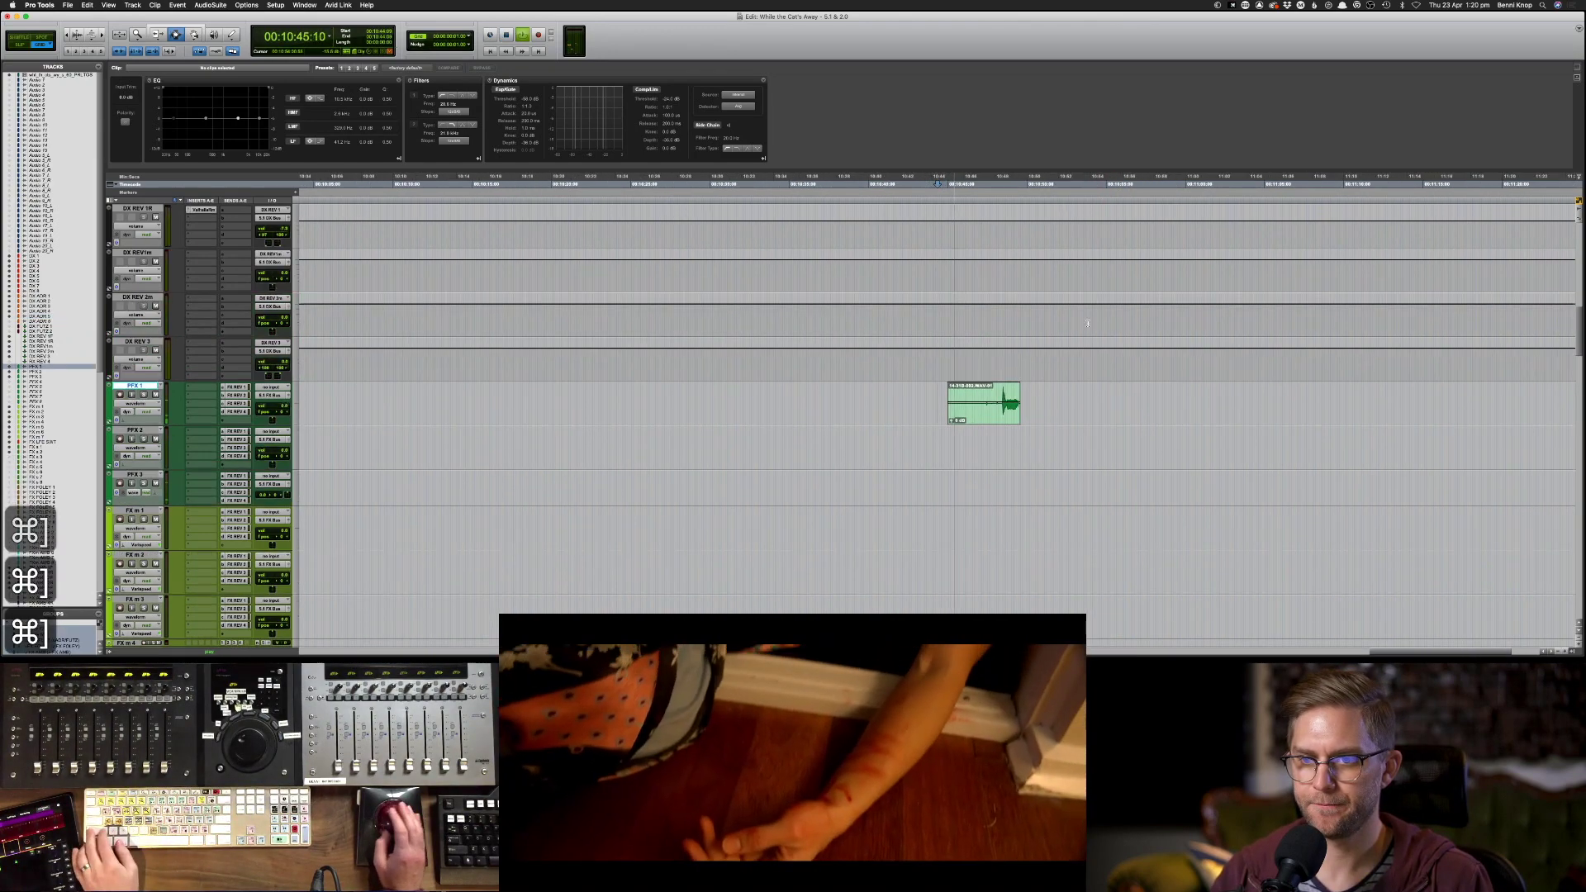
- Cut the PFX 1 clip near 10:45, paste it onto DX 1 and play it back
scroll(1087, 323, "up", 10)
scroll(1044, 338, "down", 8)
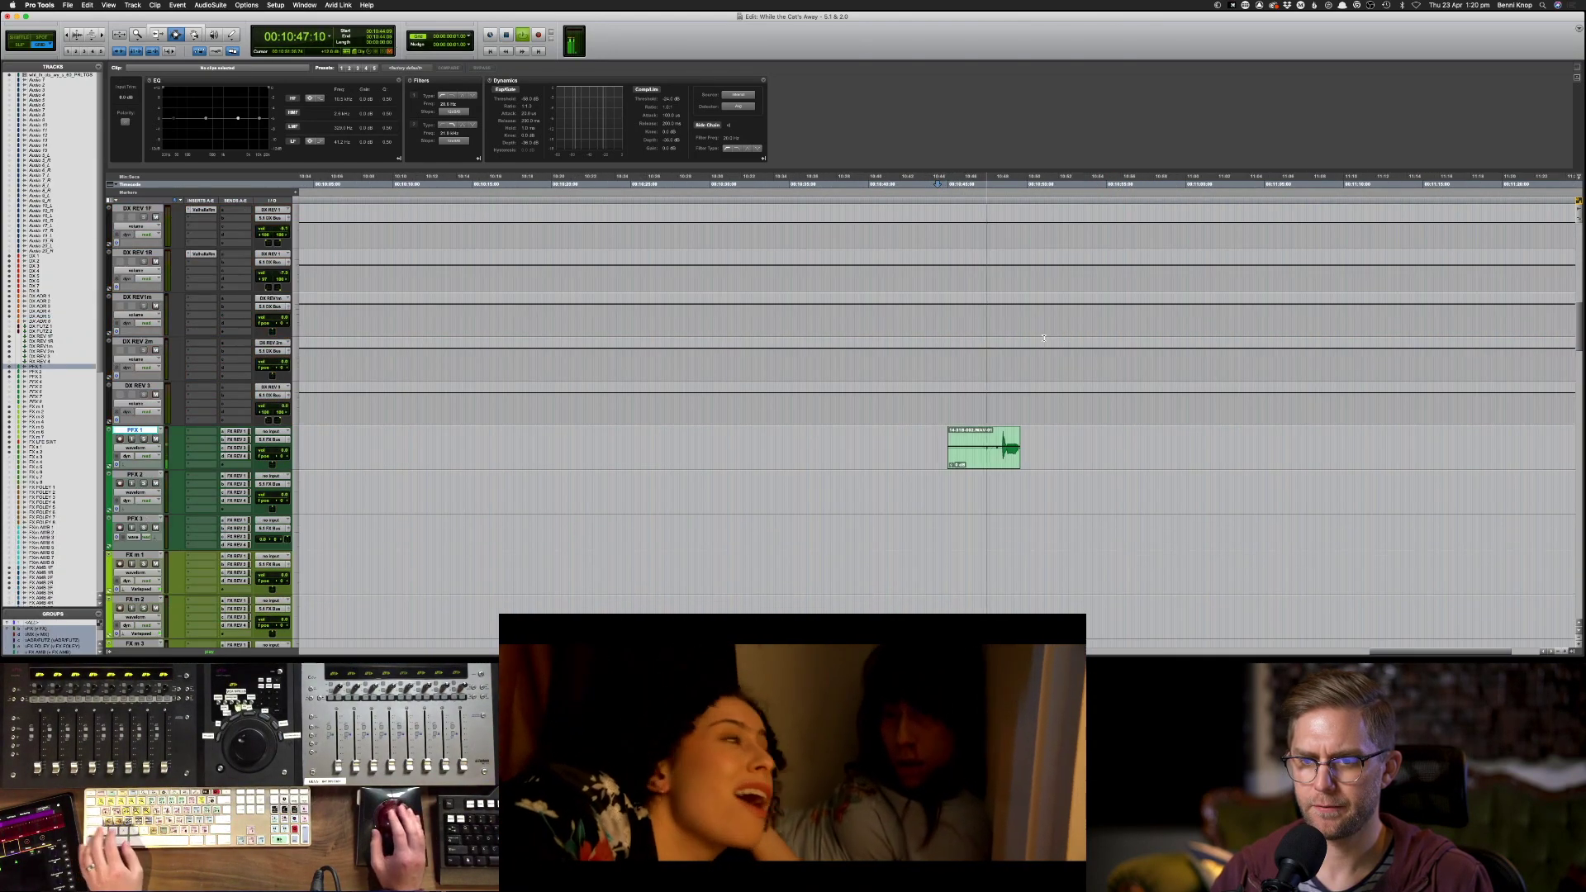
scroll(1044, 338, "down", 1)
left_click(1008, 404)
key("super+x")
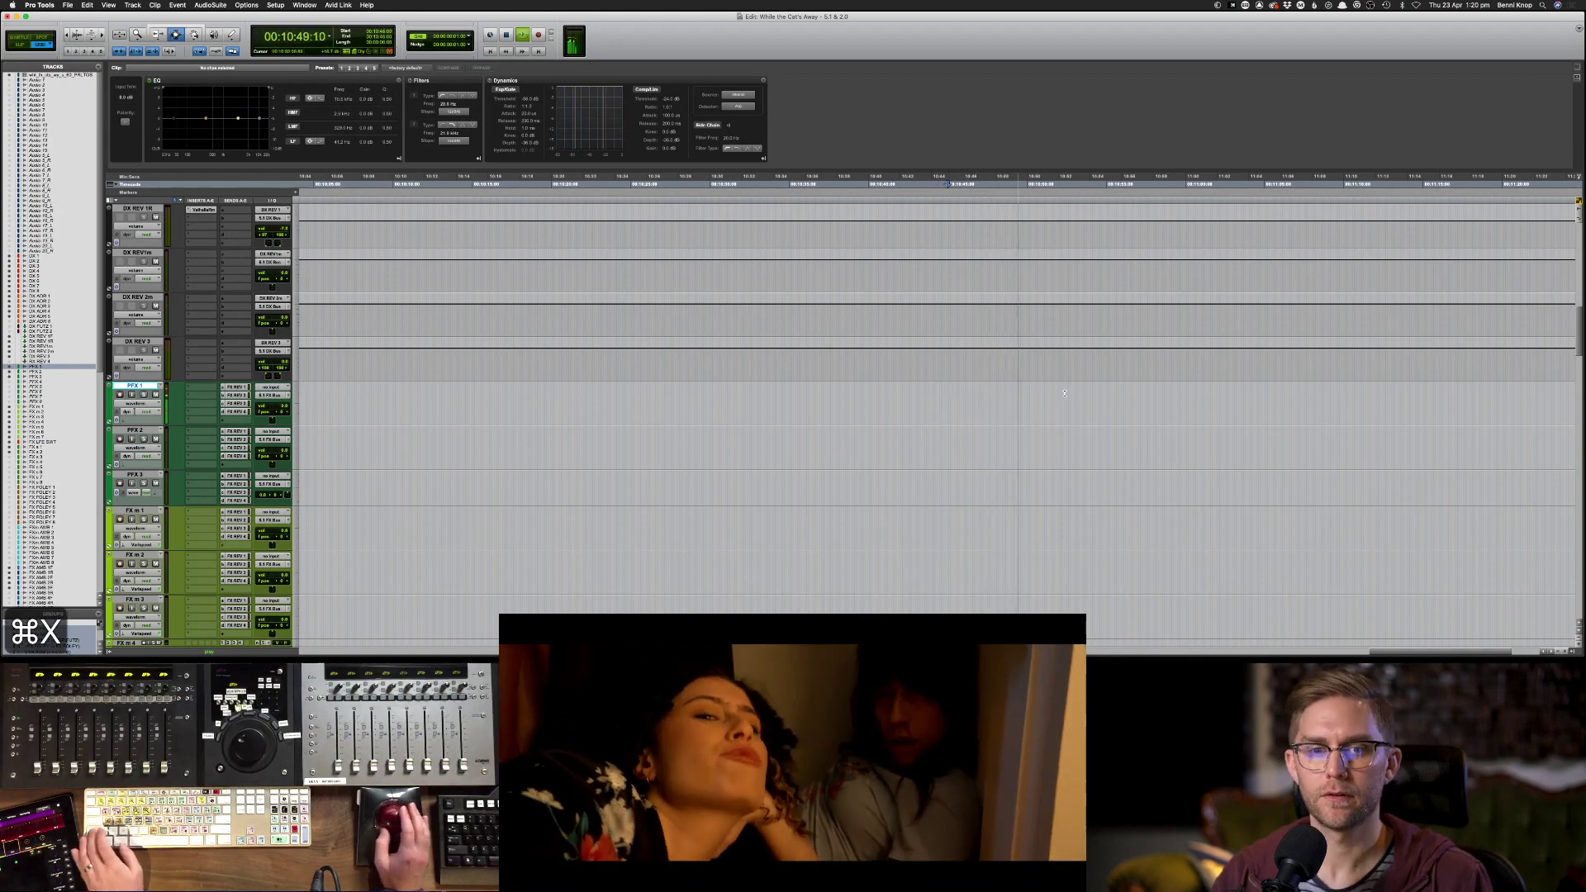
scroll(1064, 393, "up", 8)
scroll(198, 248, "up", 9)
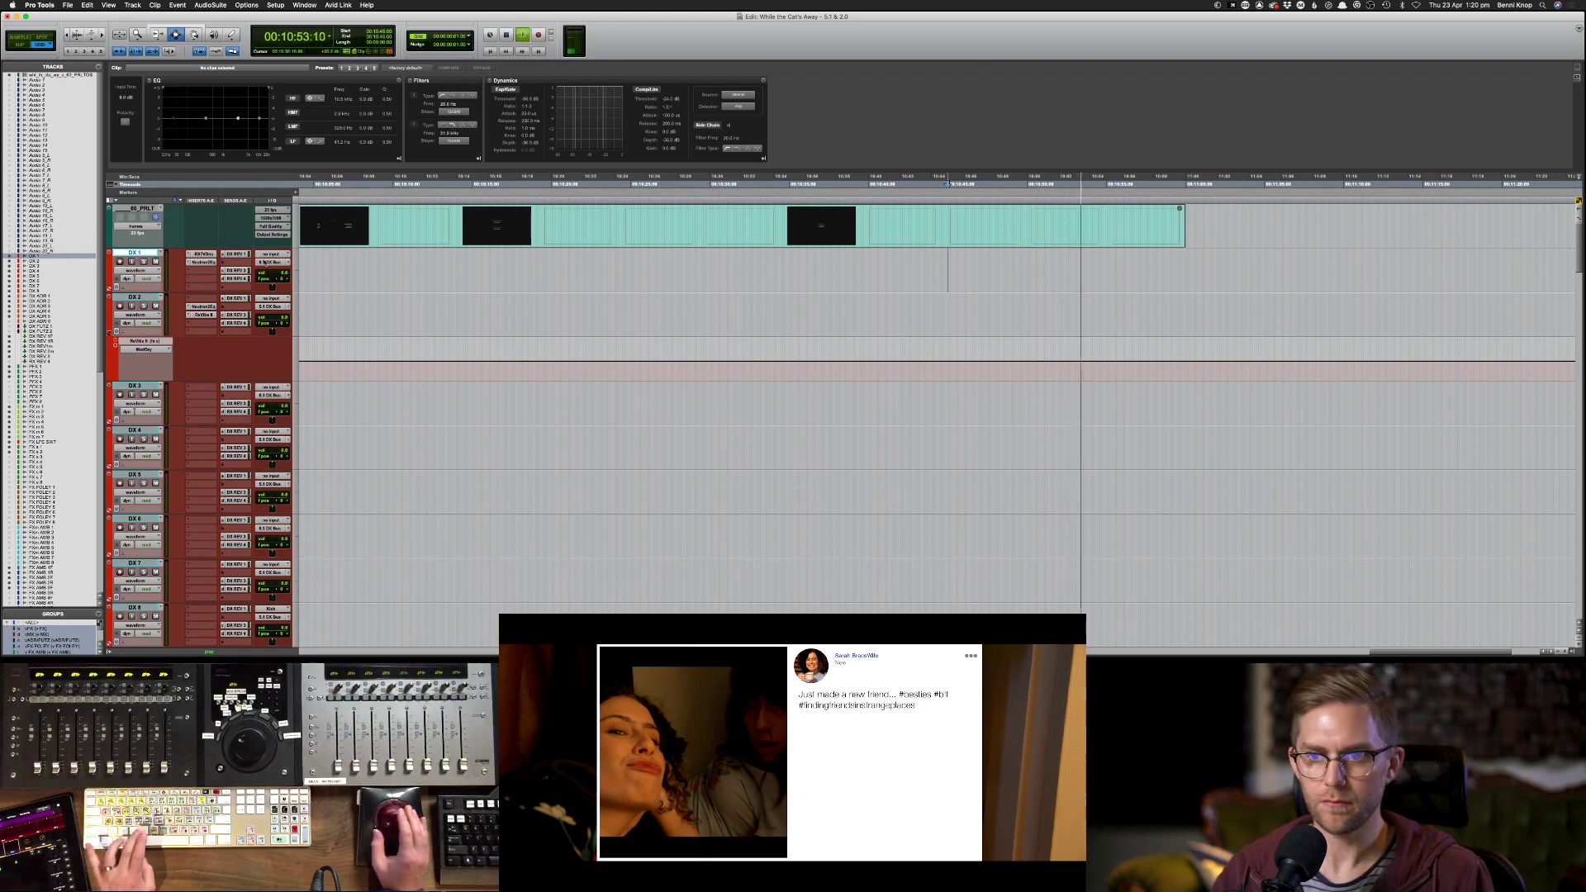
key("super+v")
key("space")
key("space")
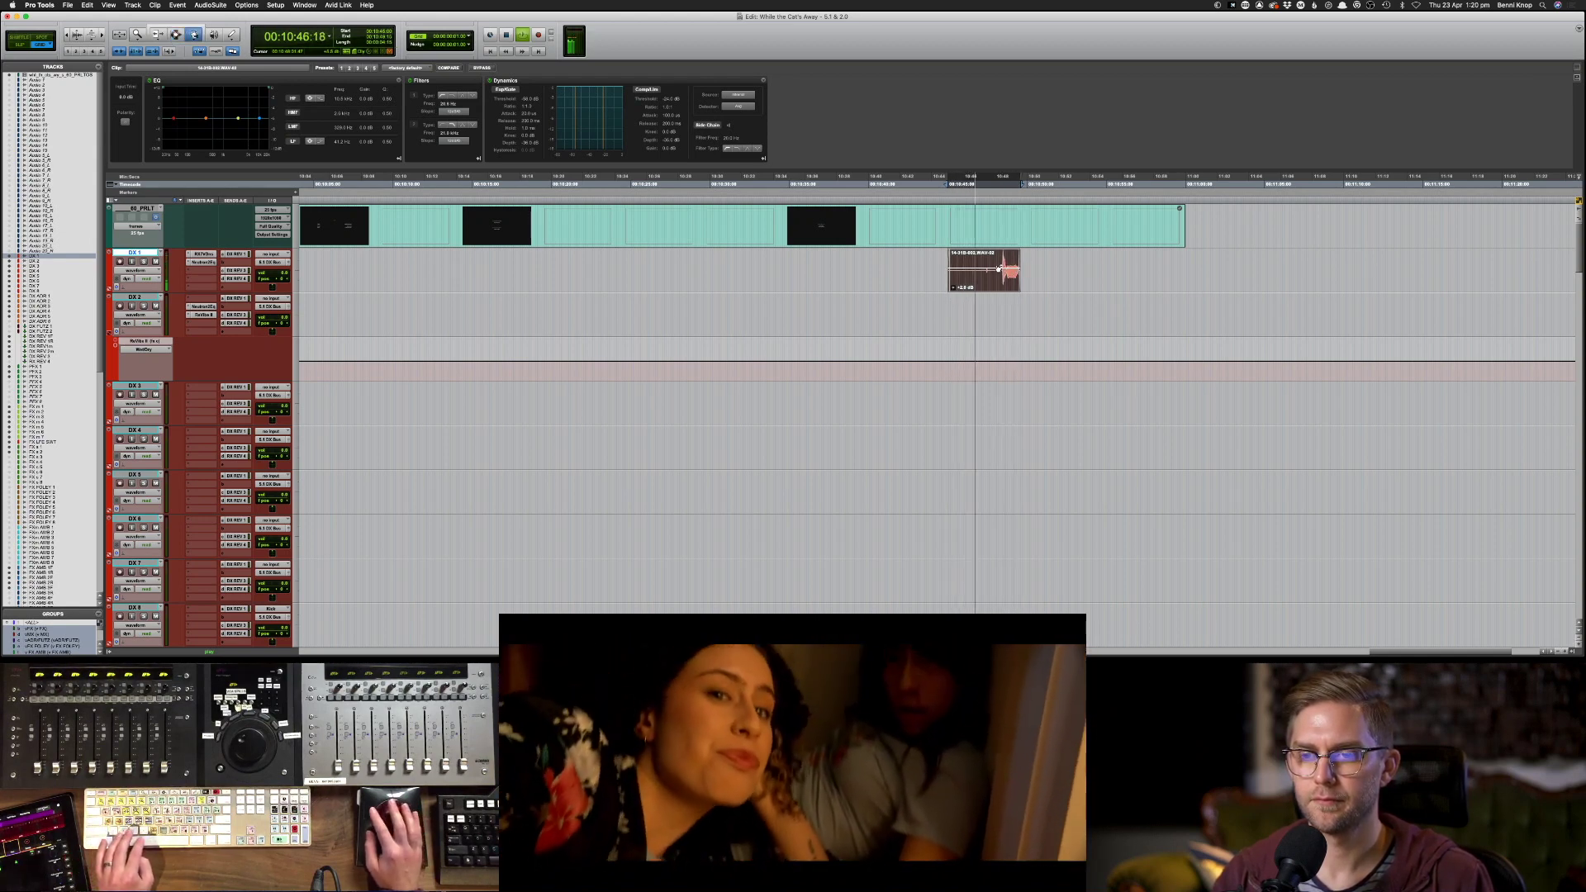
- Undo the move of the clip at about 10:45 from PFX 1 to DX 1
left_click(1001, 255)
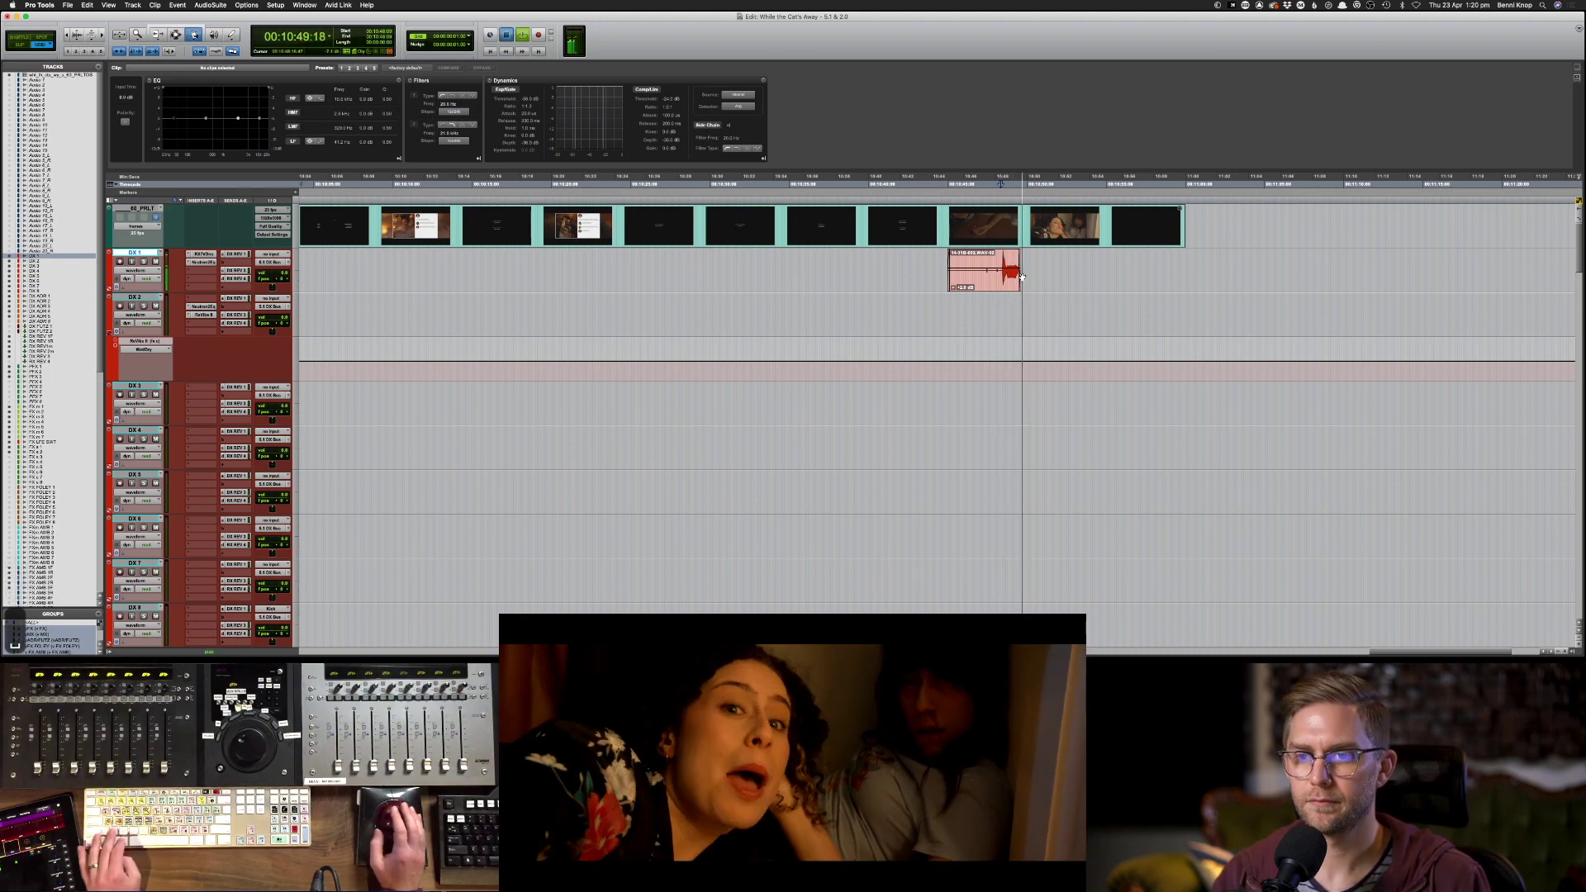
key("super+z")
key("super+z")
key("super+z")
key("super+z")
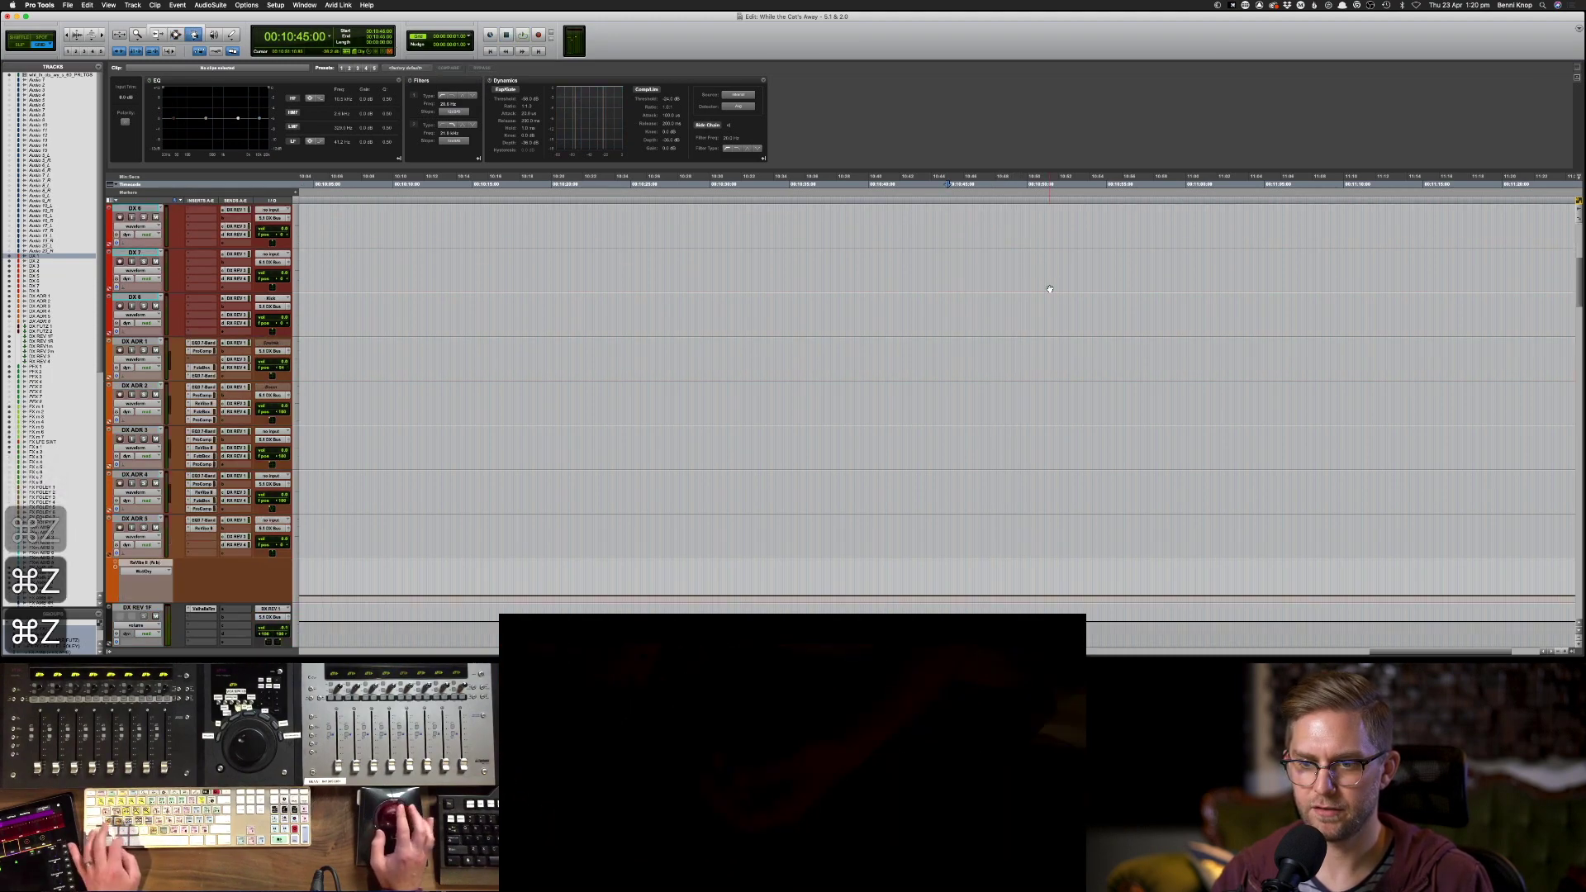
- Cut the PFX 1 clip again and paste it onto DX 1 at 10:45:00
key("super+x")
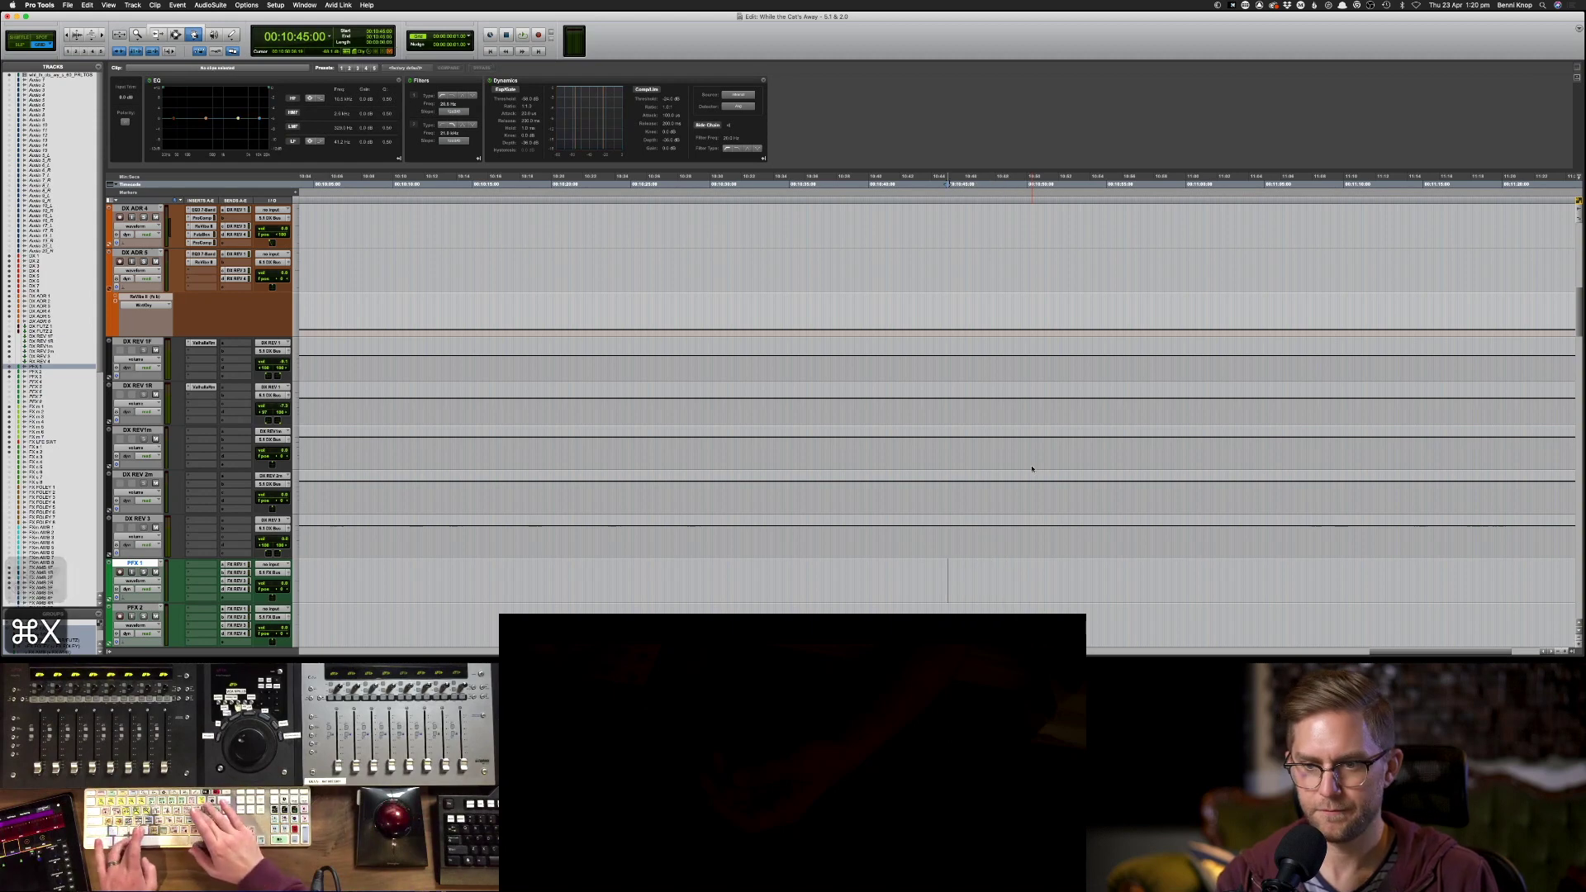
key("p")
key("p")
key("p")
key("p")
key("p")
key("p")
key("p")
key("p")
key("p")
key("p")
key("p")
key("p")
key("p")
key("p")
key("p")
key("p")
key("p")
key("p")
key("p")
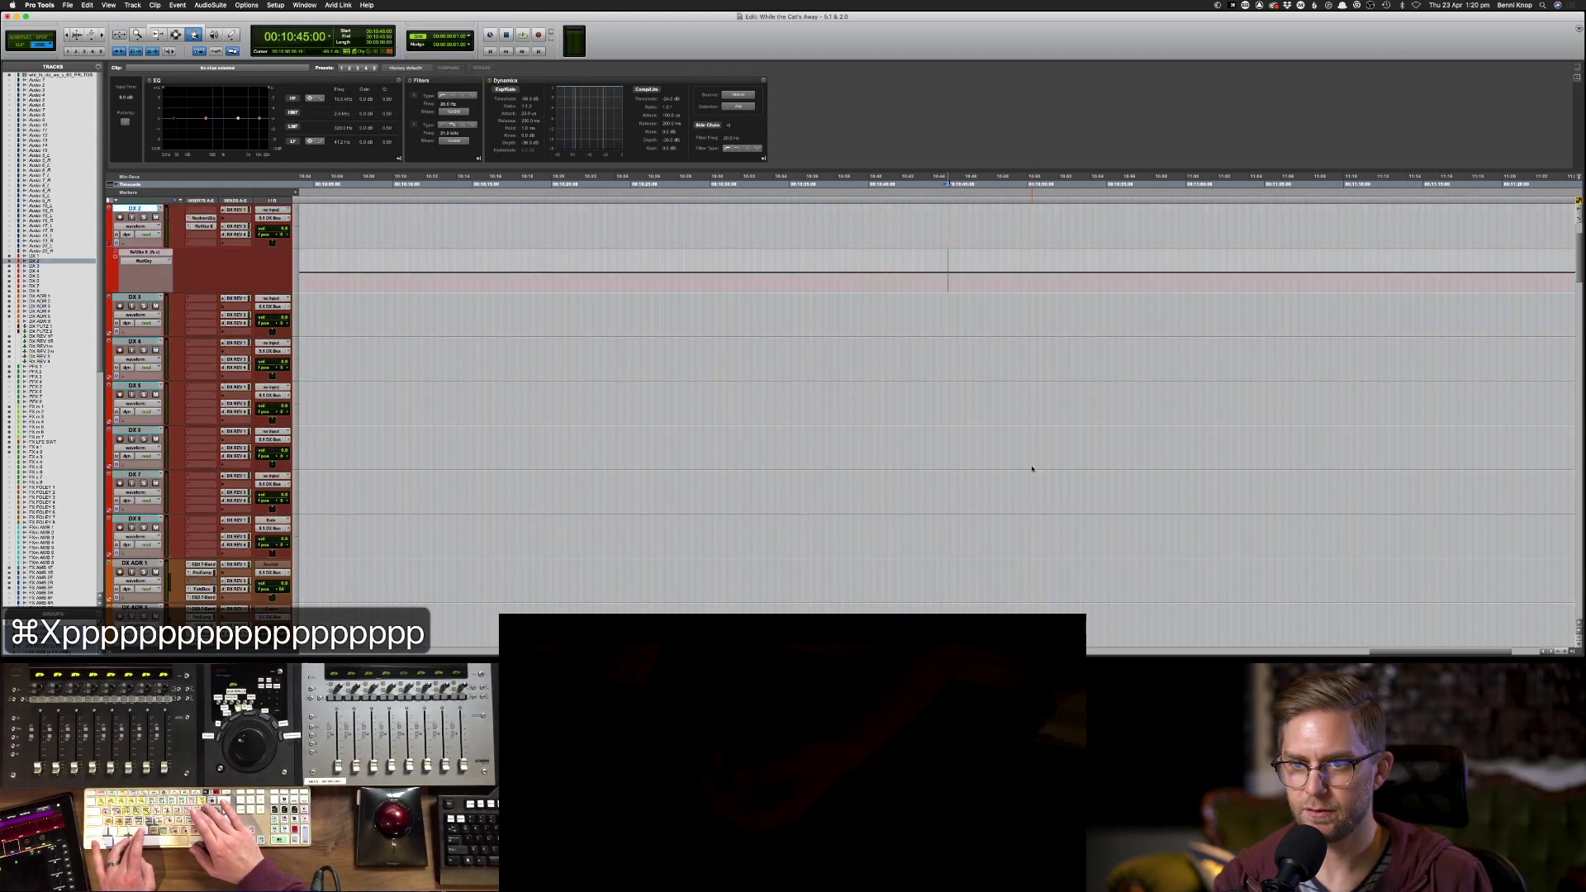
key("semicolon")
key("semicolon")
key("p")
key("super+v")
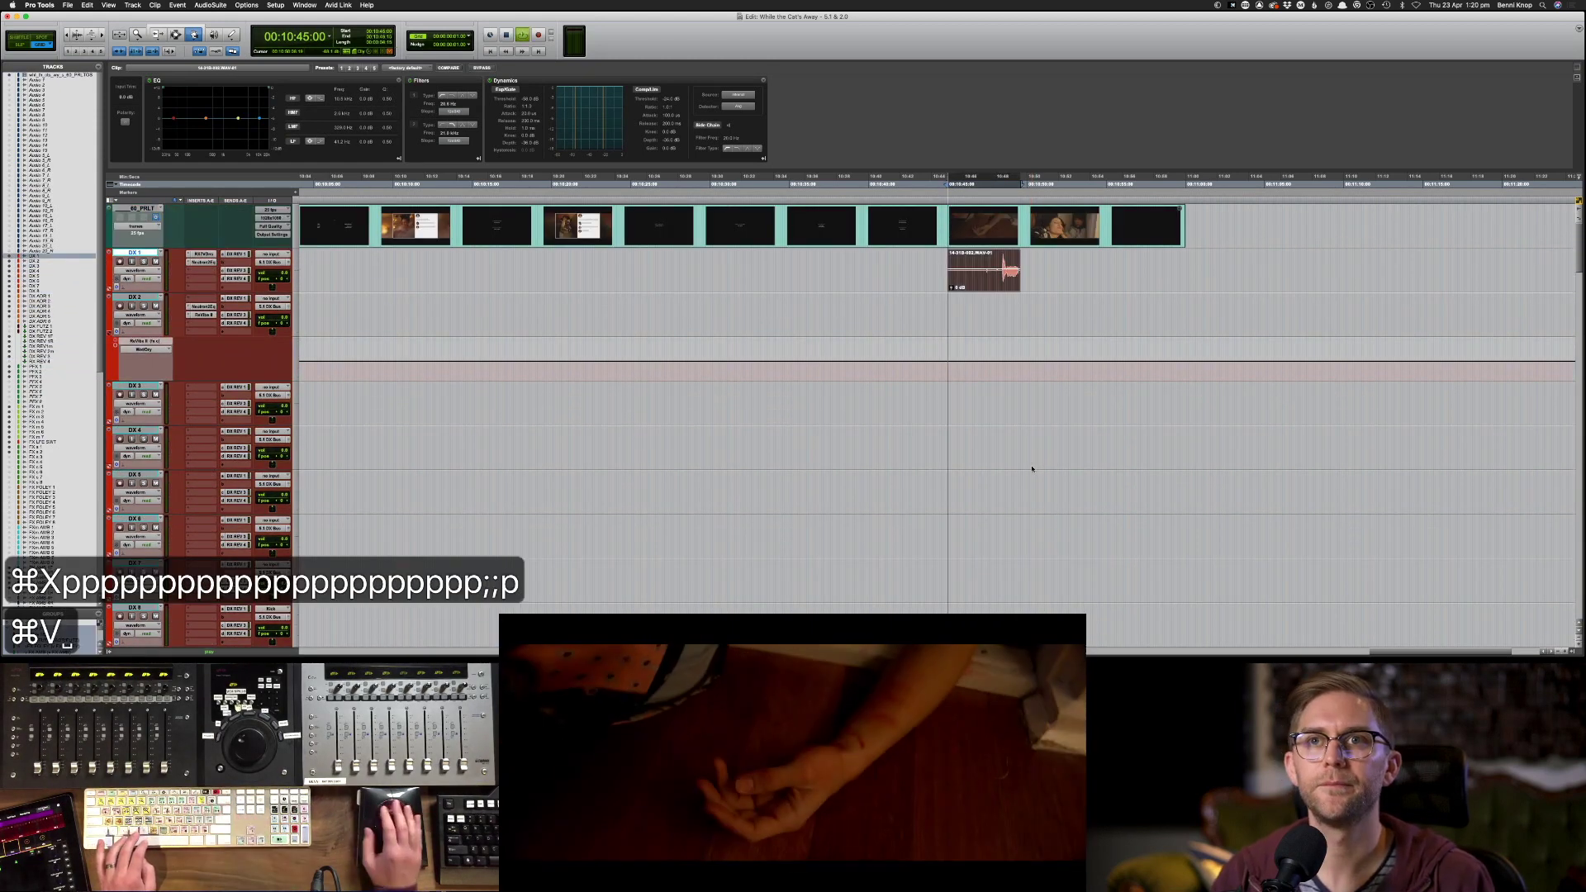
- Replay the pasted DX 1 clip around its loud peak near 10:48 and check its sync against the picture
key("space")
key("super+bracketright")
key("super+bracketright")
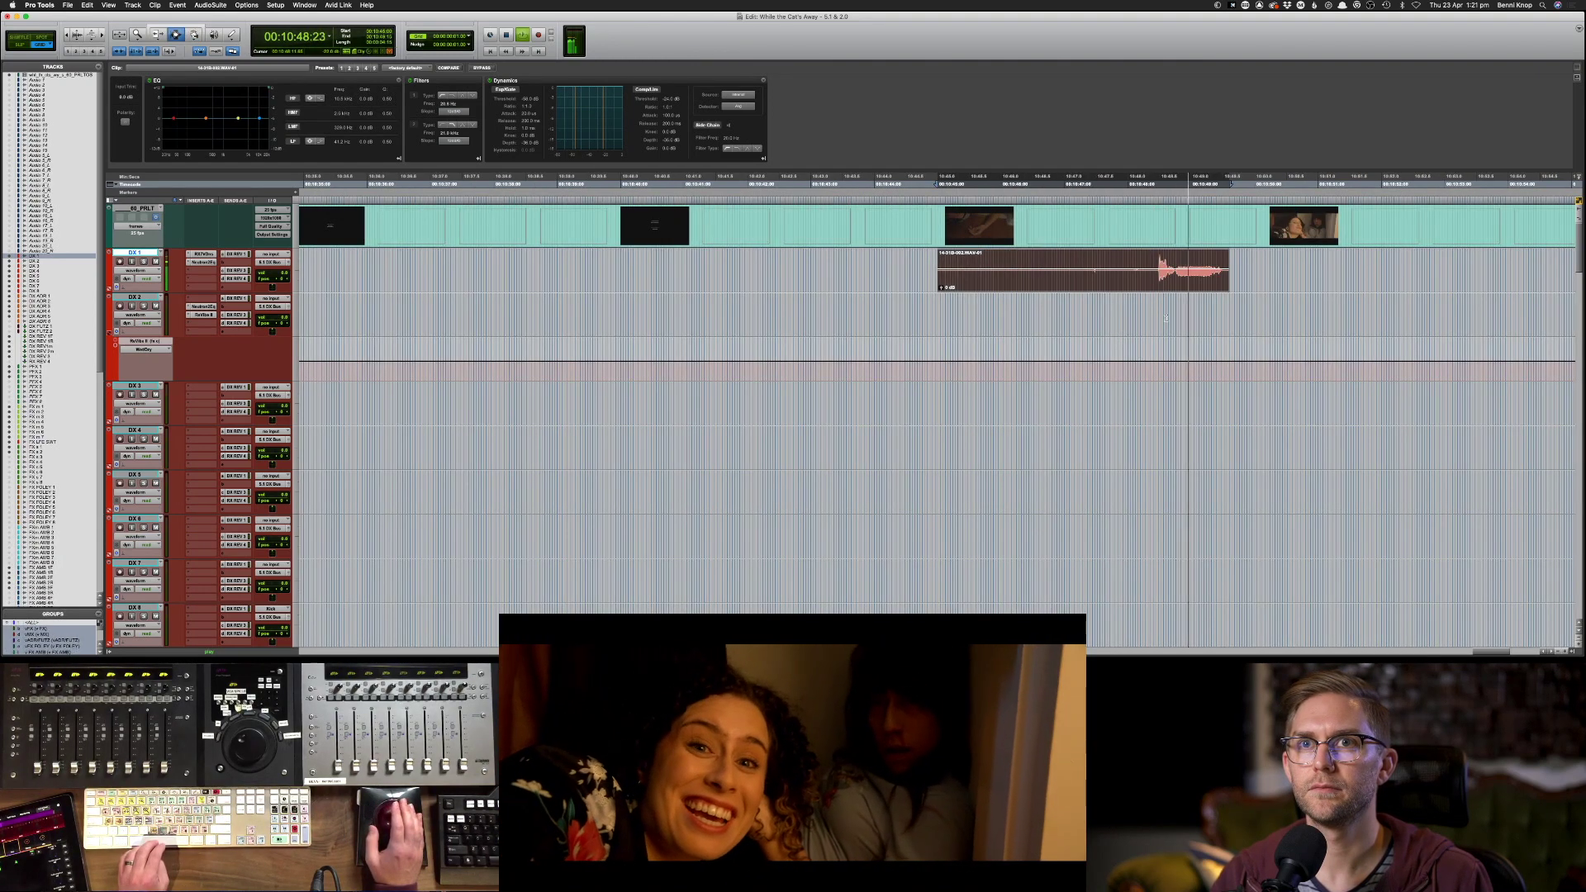
left_click(1159, 291)
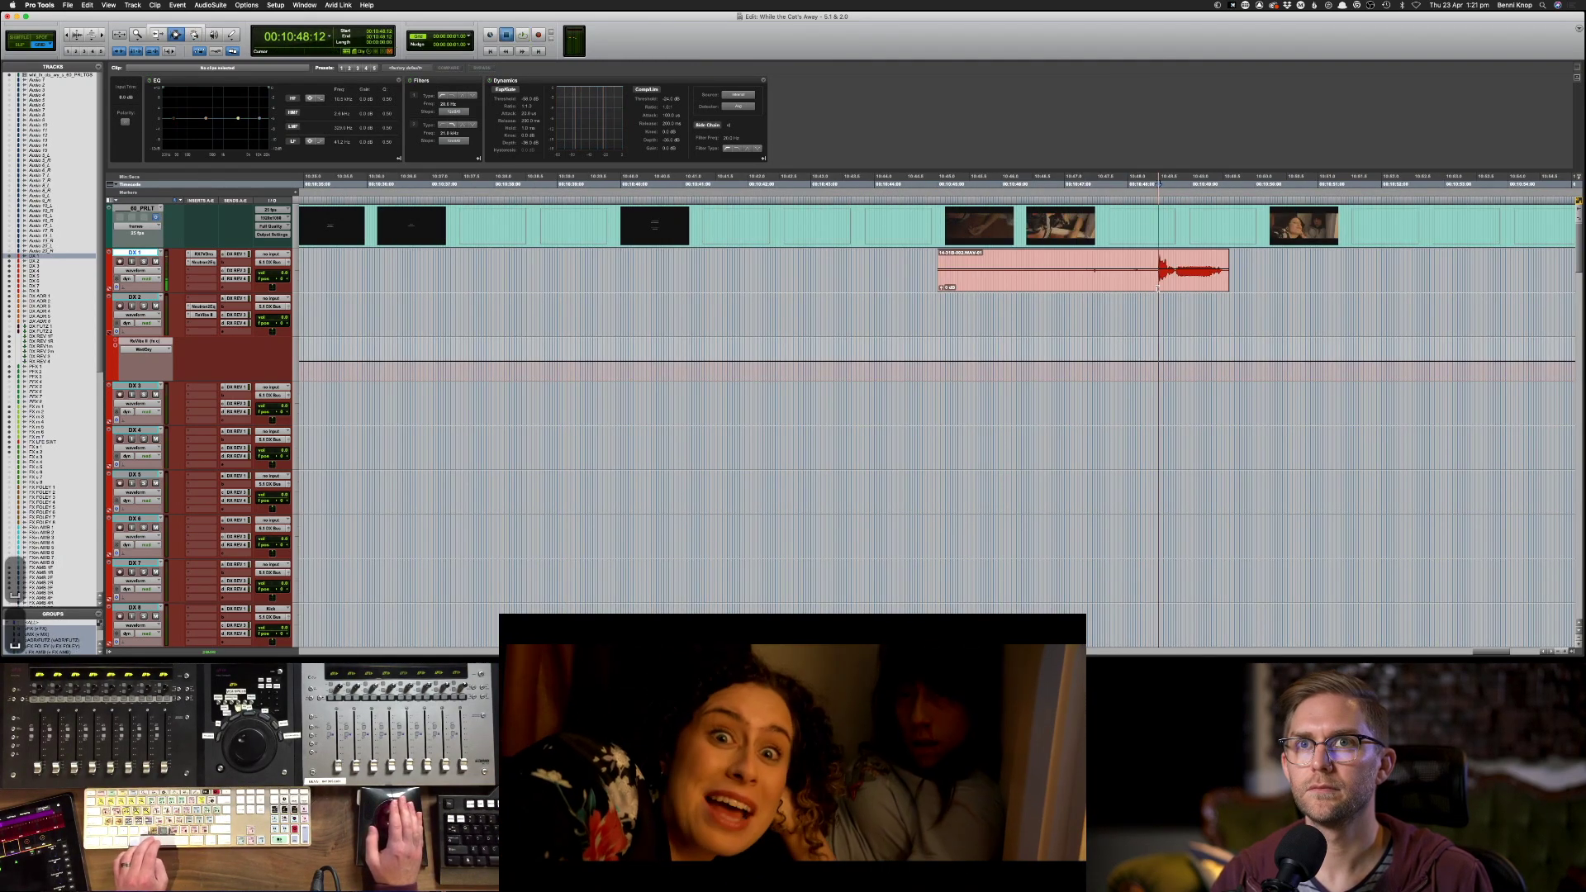
key("space")
left_click(1158, 278)
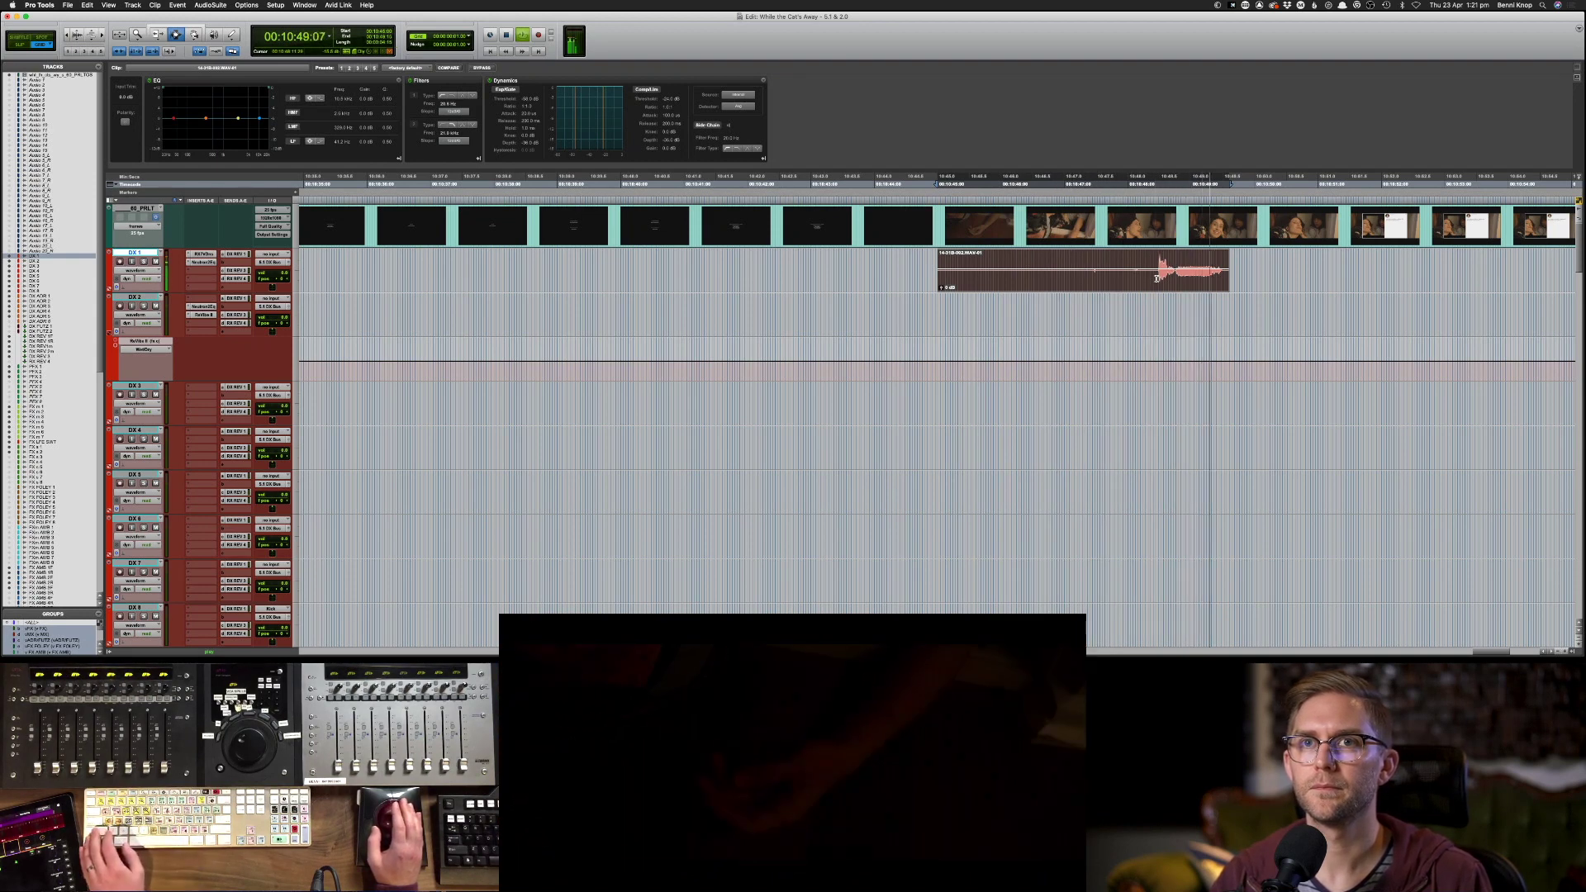
key("space")
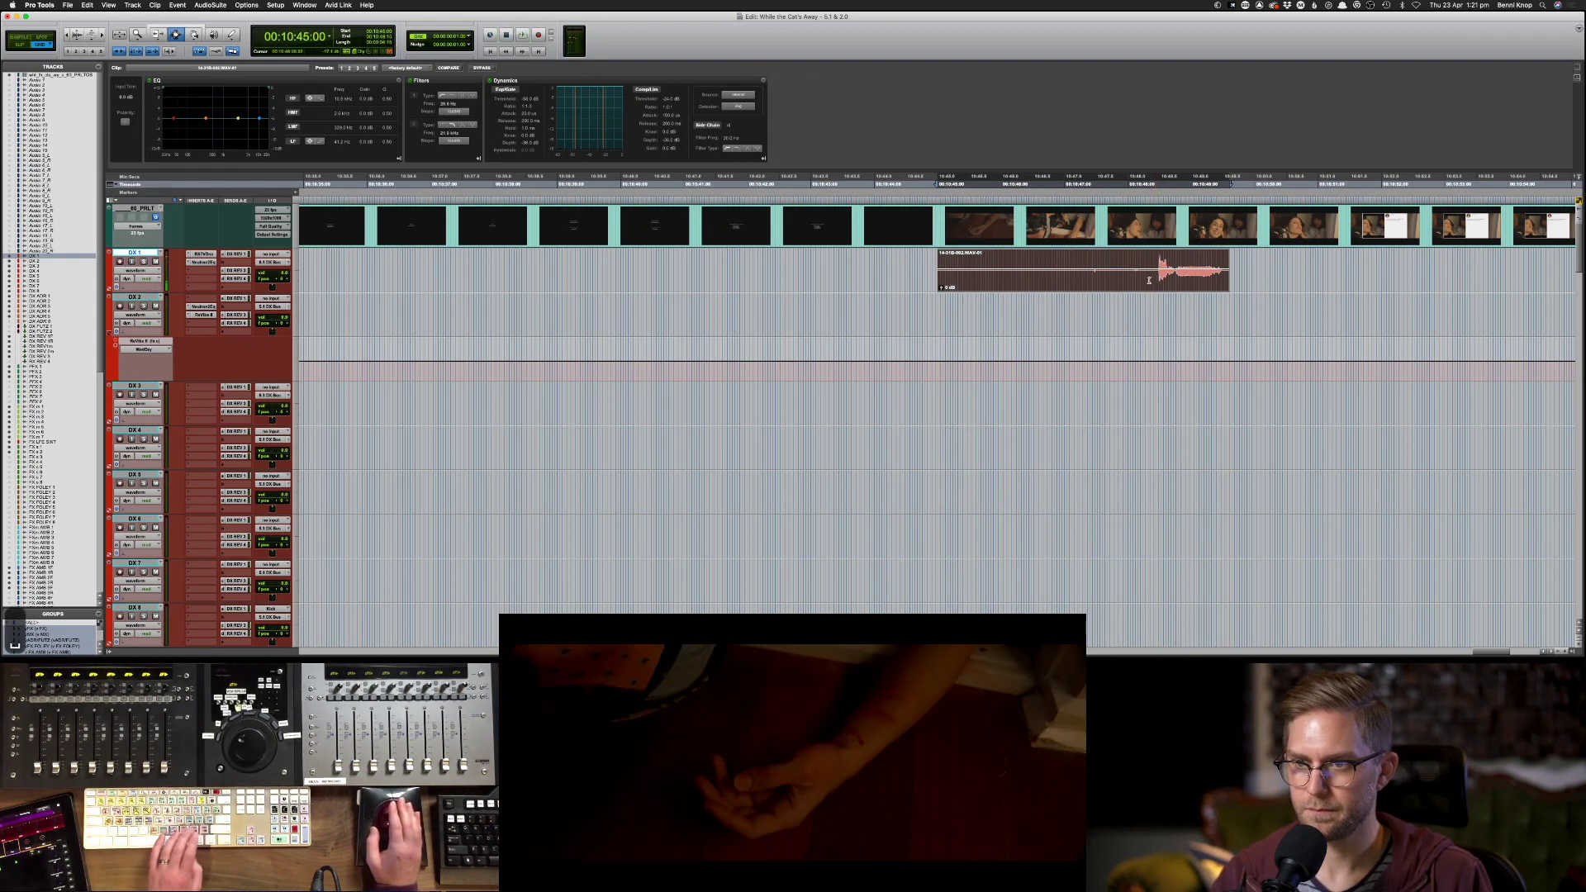
- Try moving the DX 1 clip slightly later, undo the move and replay it in its original position
left_click_drag(1130, 279, 1142, 279)
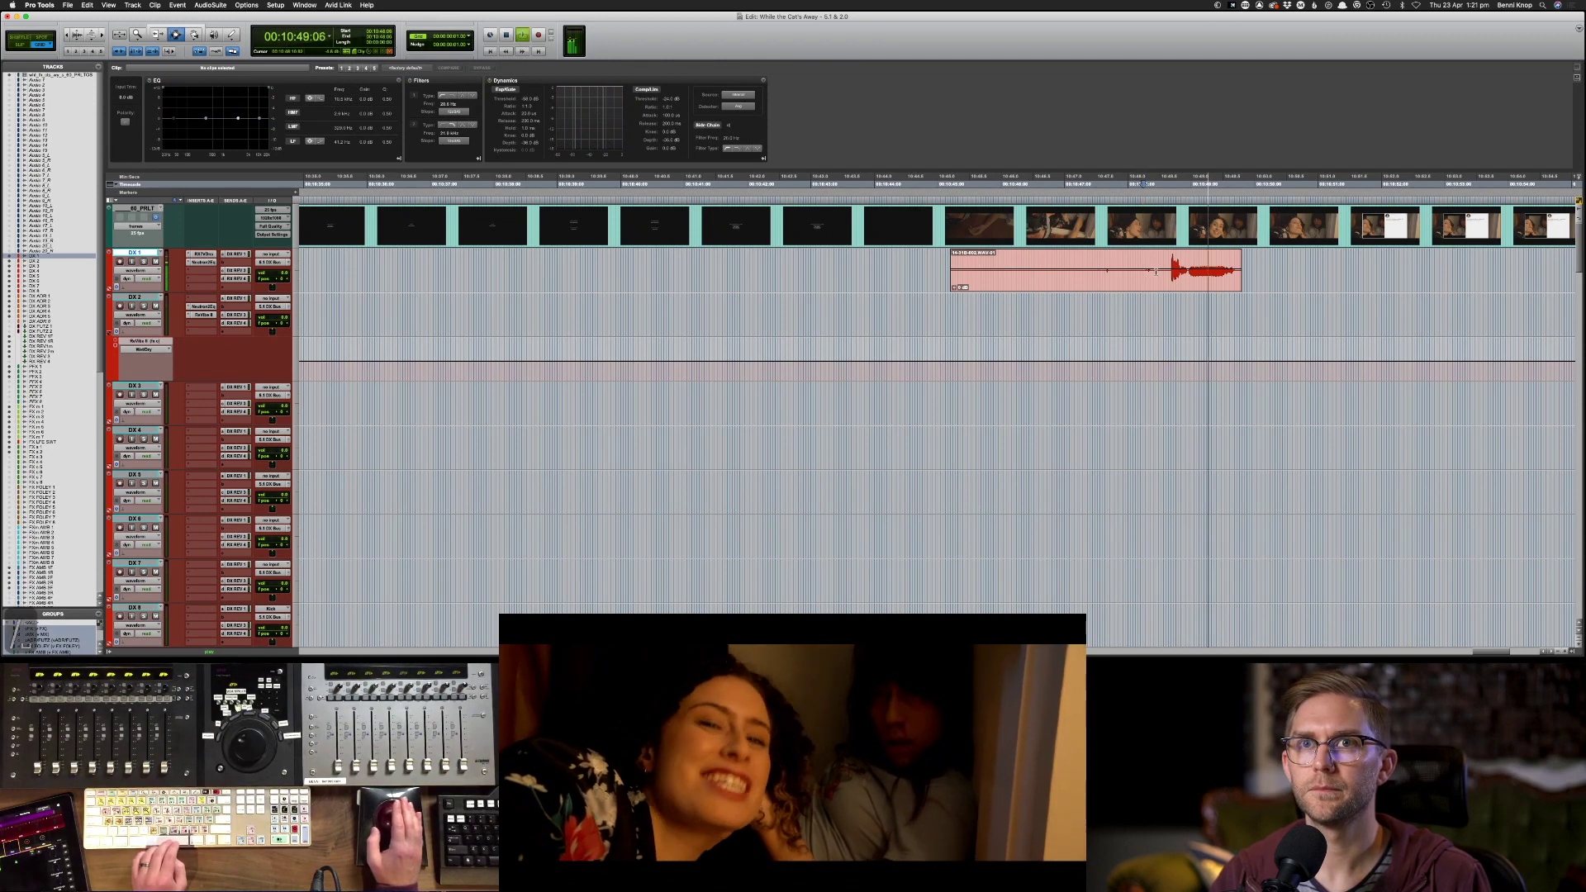
key("super+z")
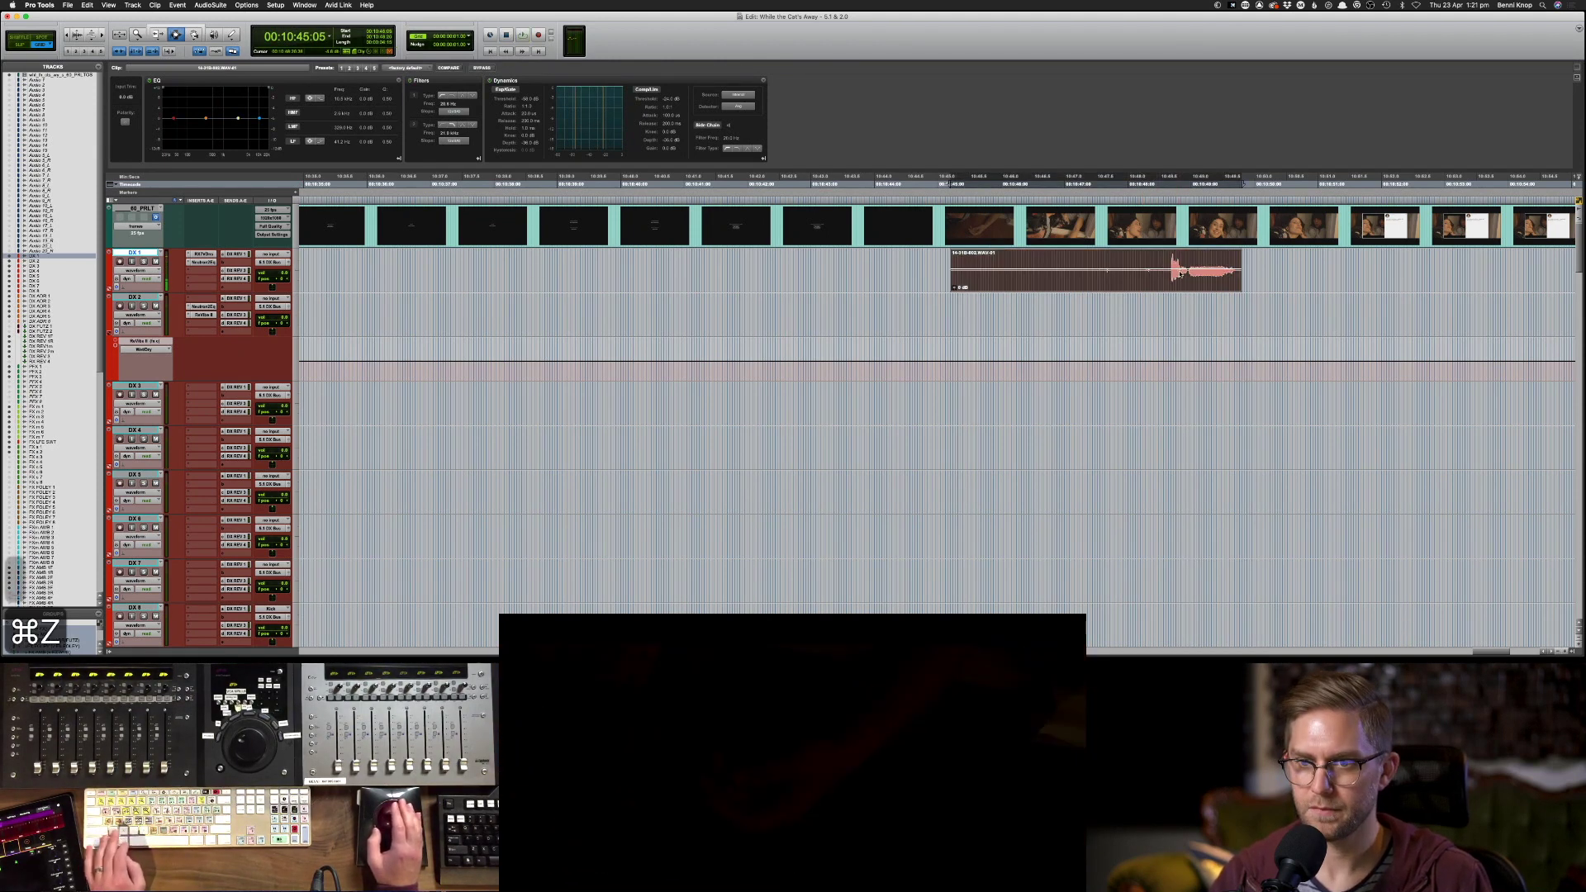
key("space")
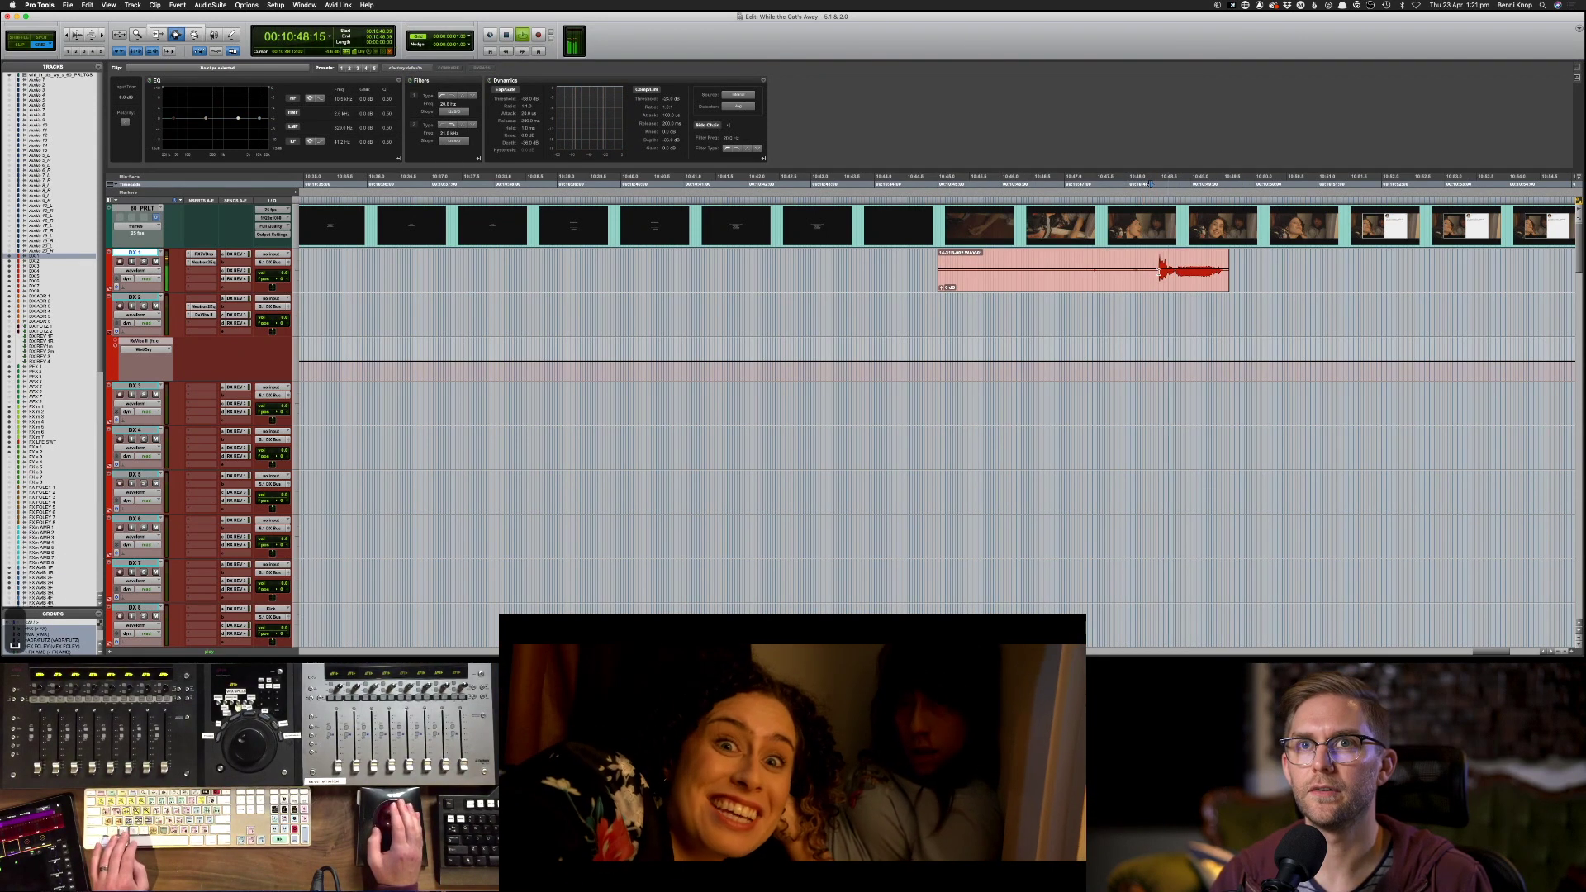
- Nudge the DX 1 clip slightly later and play it back against the picture
key("space")
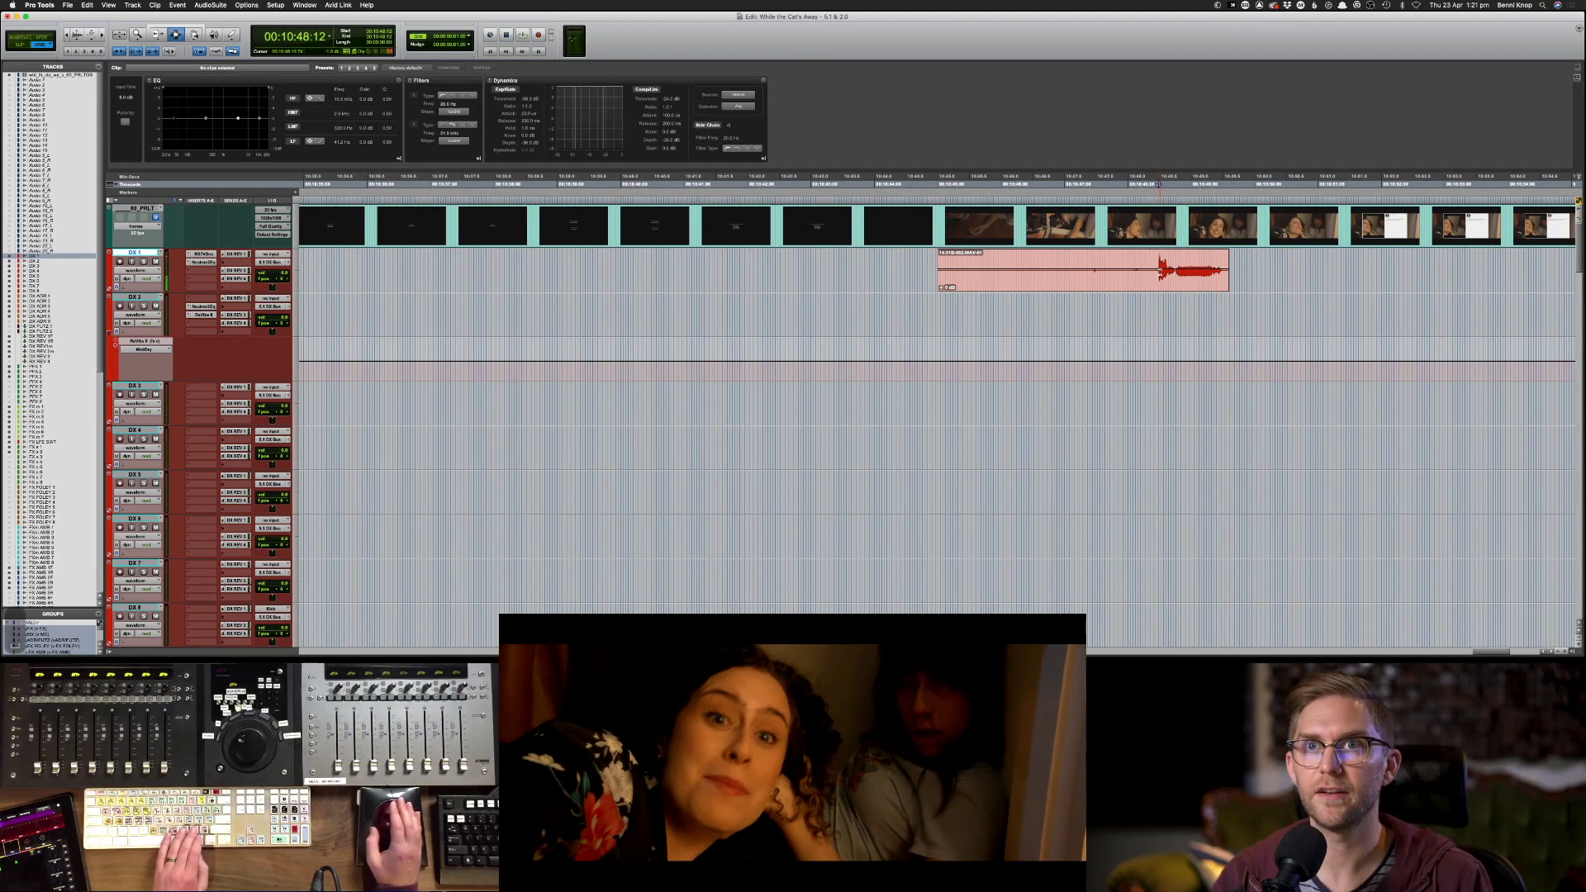
key("KP_Add")
key("space")
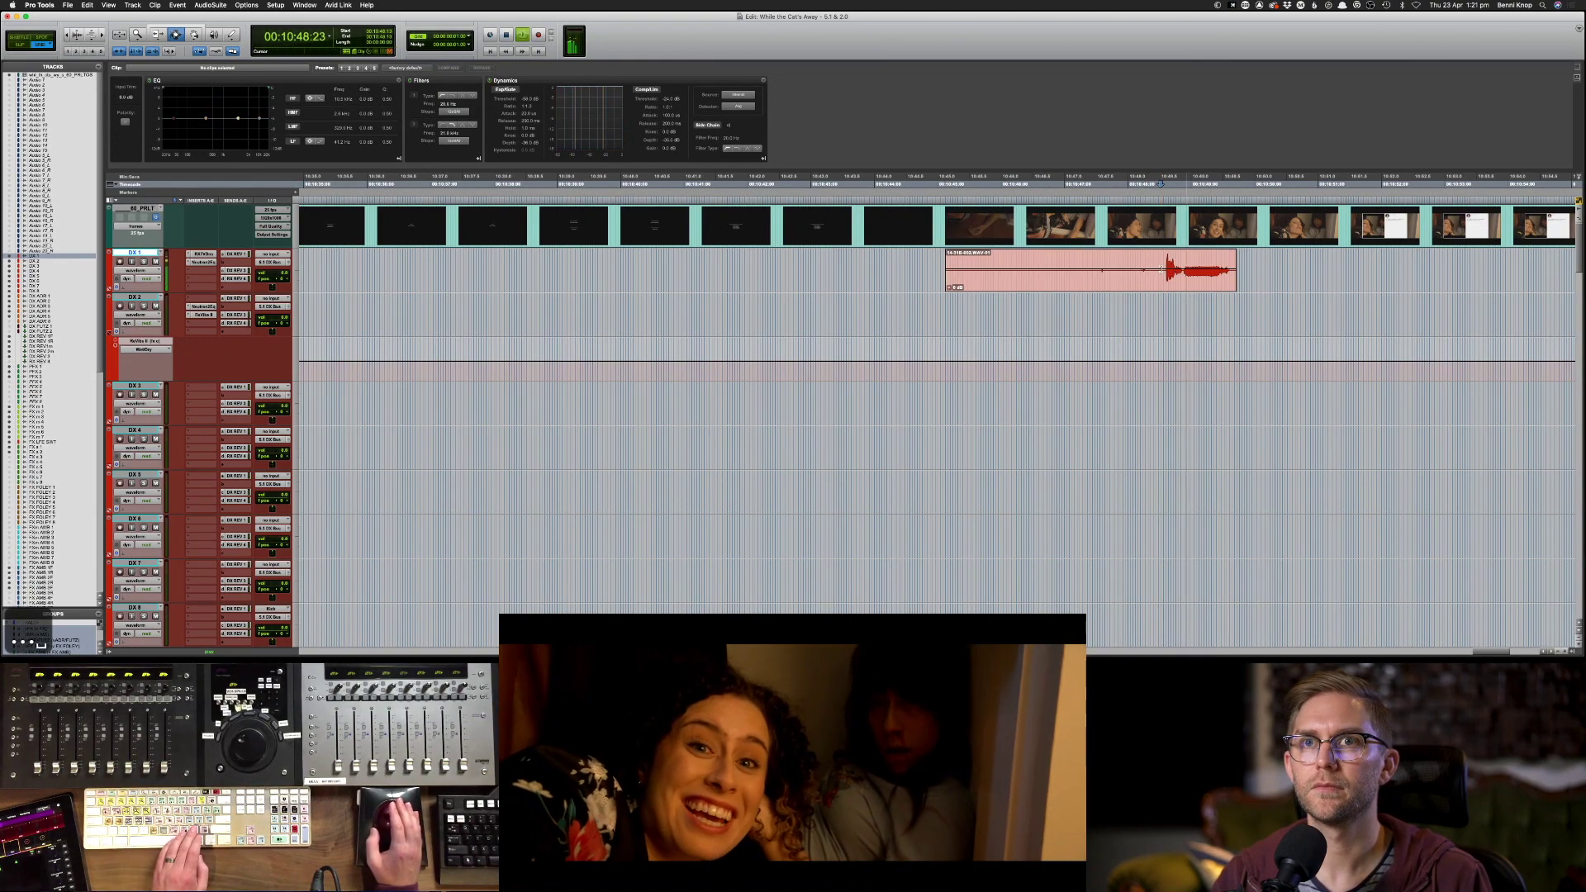
- Delete the silent section of about two seconds before the final swell on the lower music stem track
scroll(1163, 273, "down", 20)
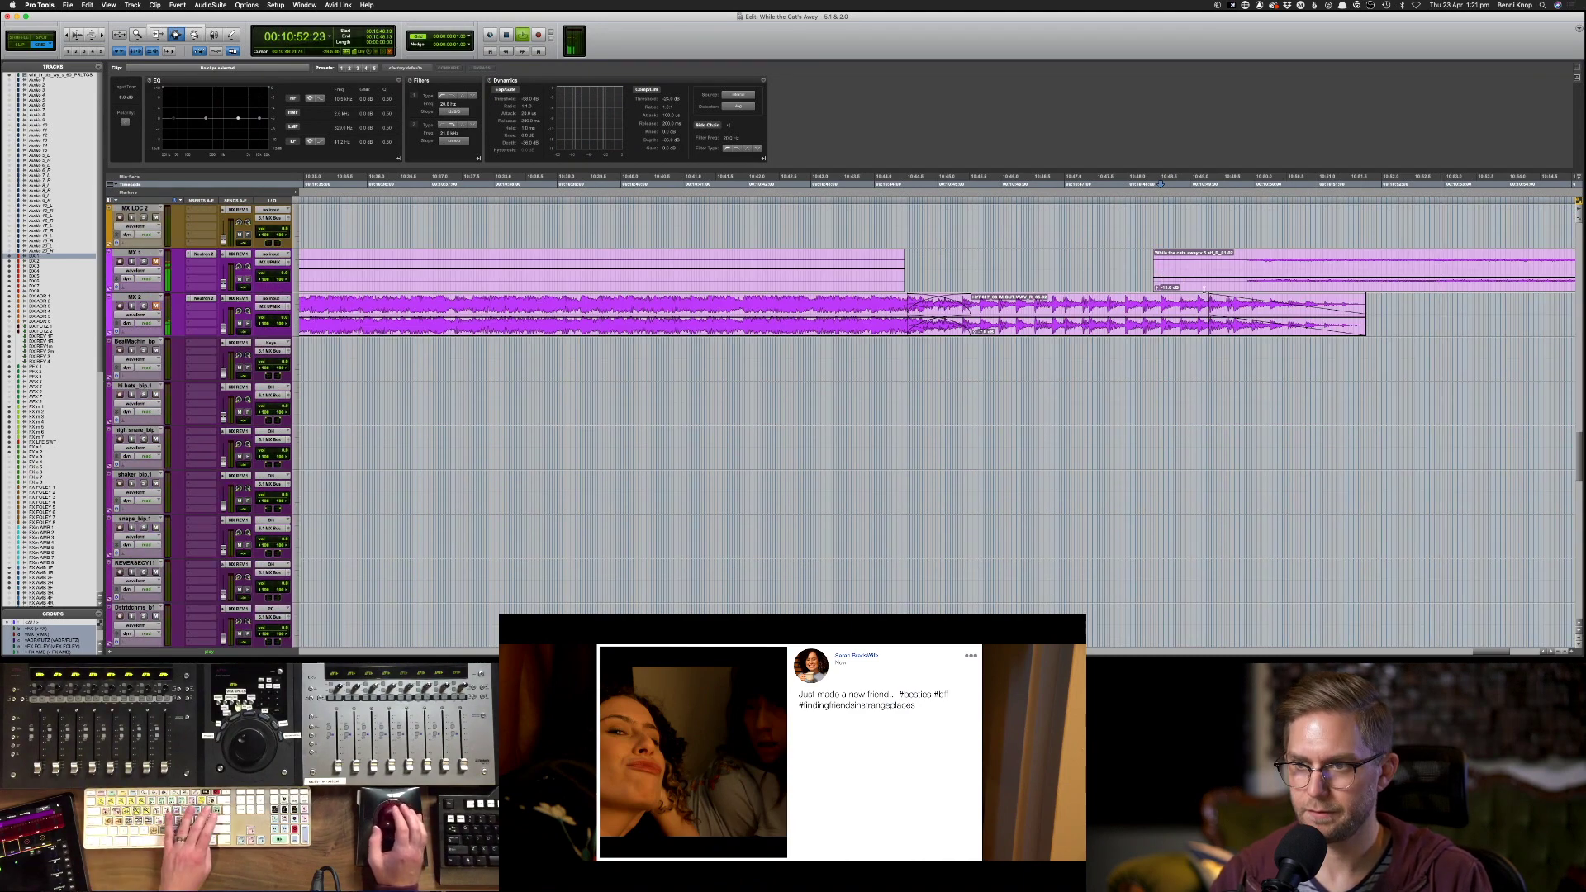
key("super+bracketleft")
key("super+bracketleft")
scroll(1209, 295, "down", 10)
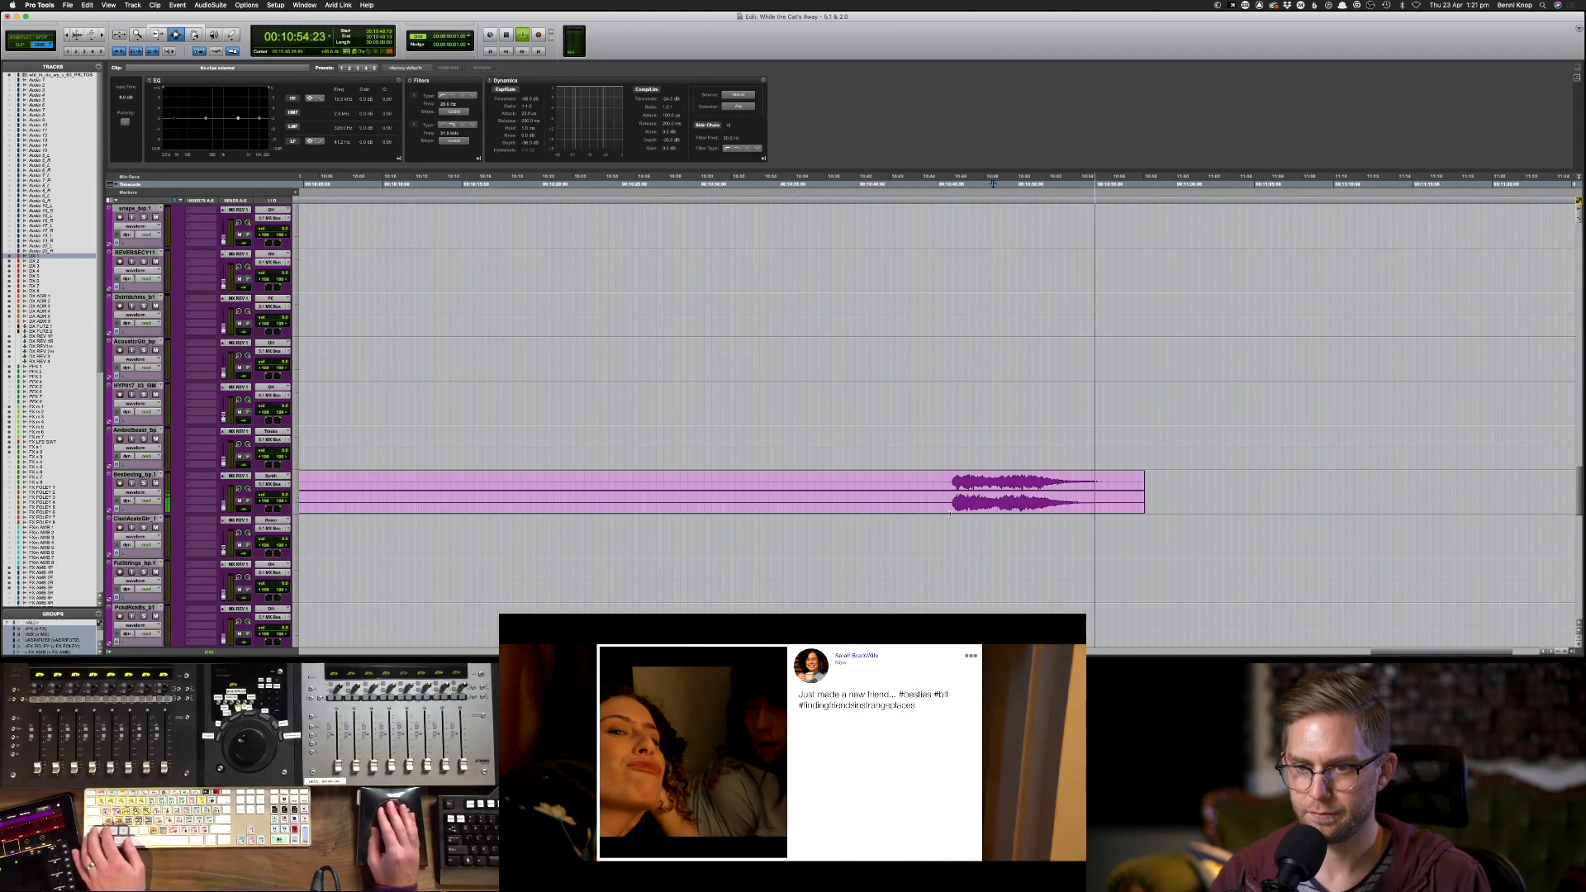
left_click_drag(935, 496, 906, 495)
key("BackSpace")
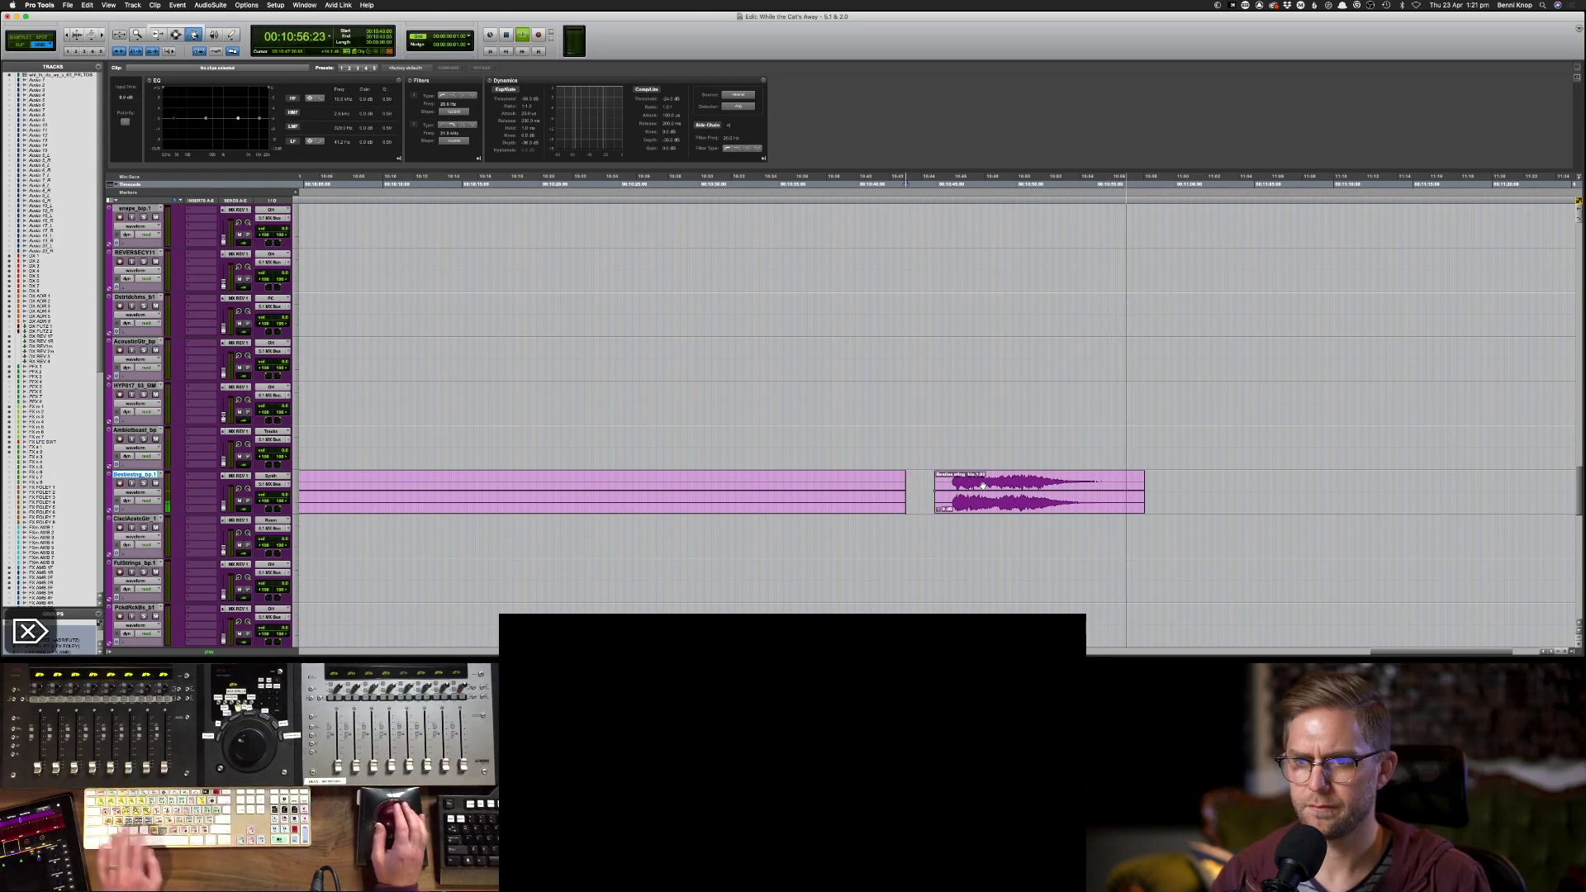
- Play the music ending from about 10:44 and delete the short tail of the MX 2 clip
scroll(957, 512, "up", 10)
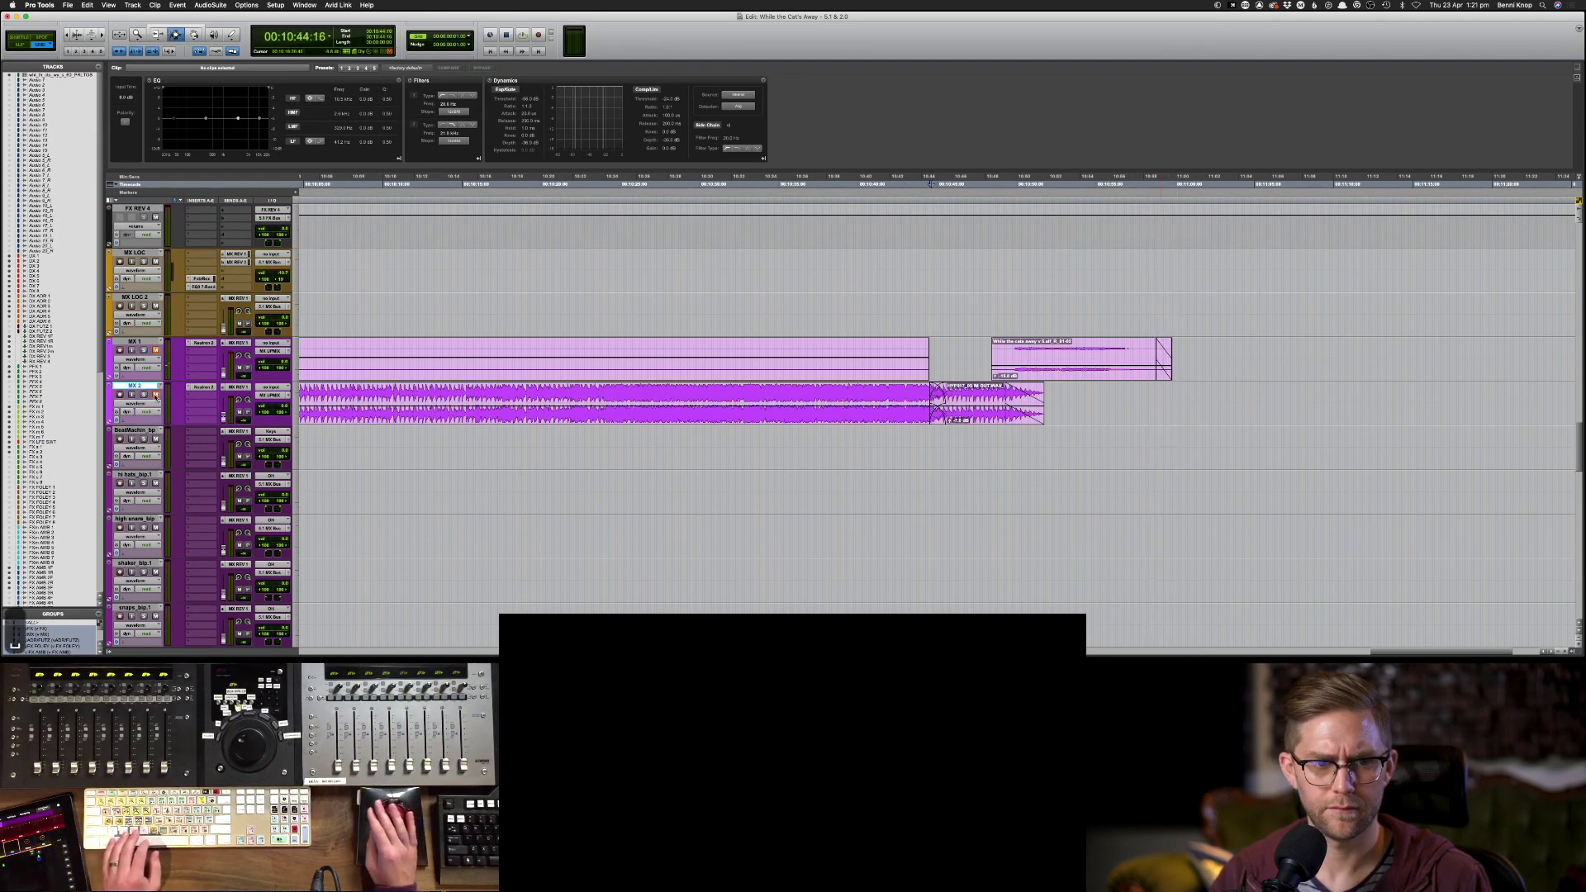
key("space")
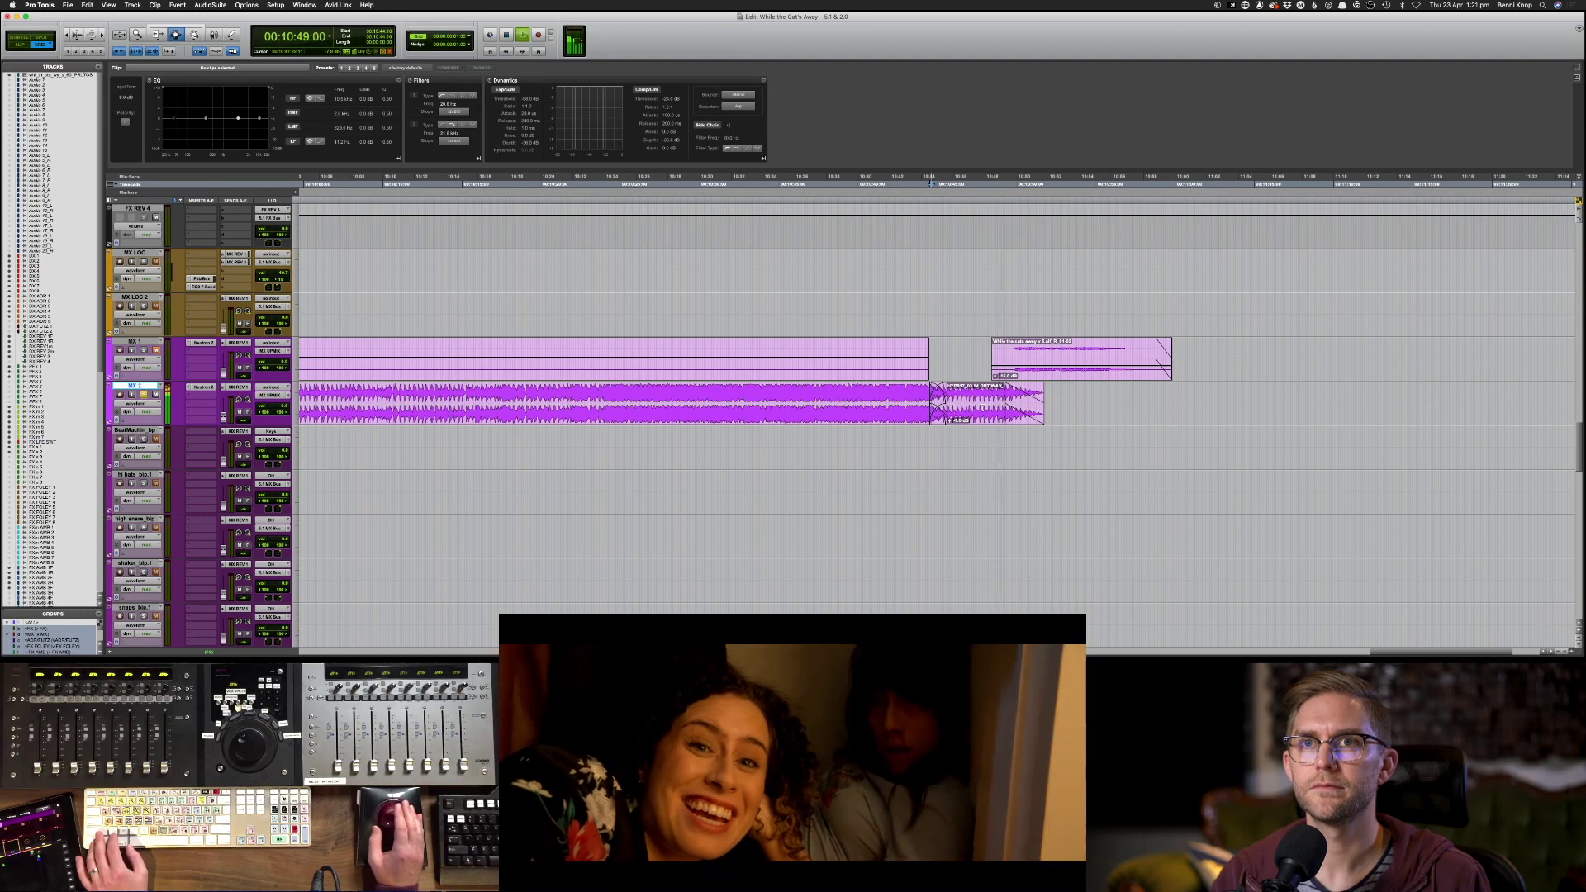
key("Delete")
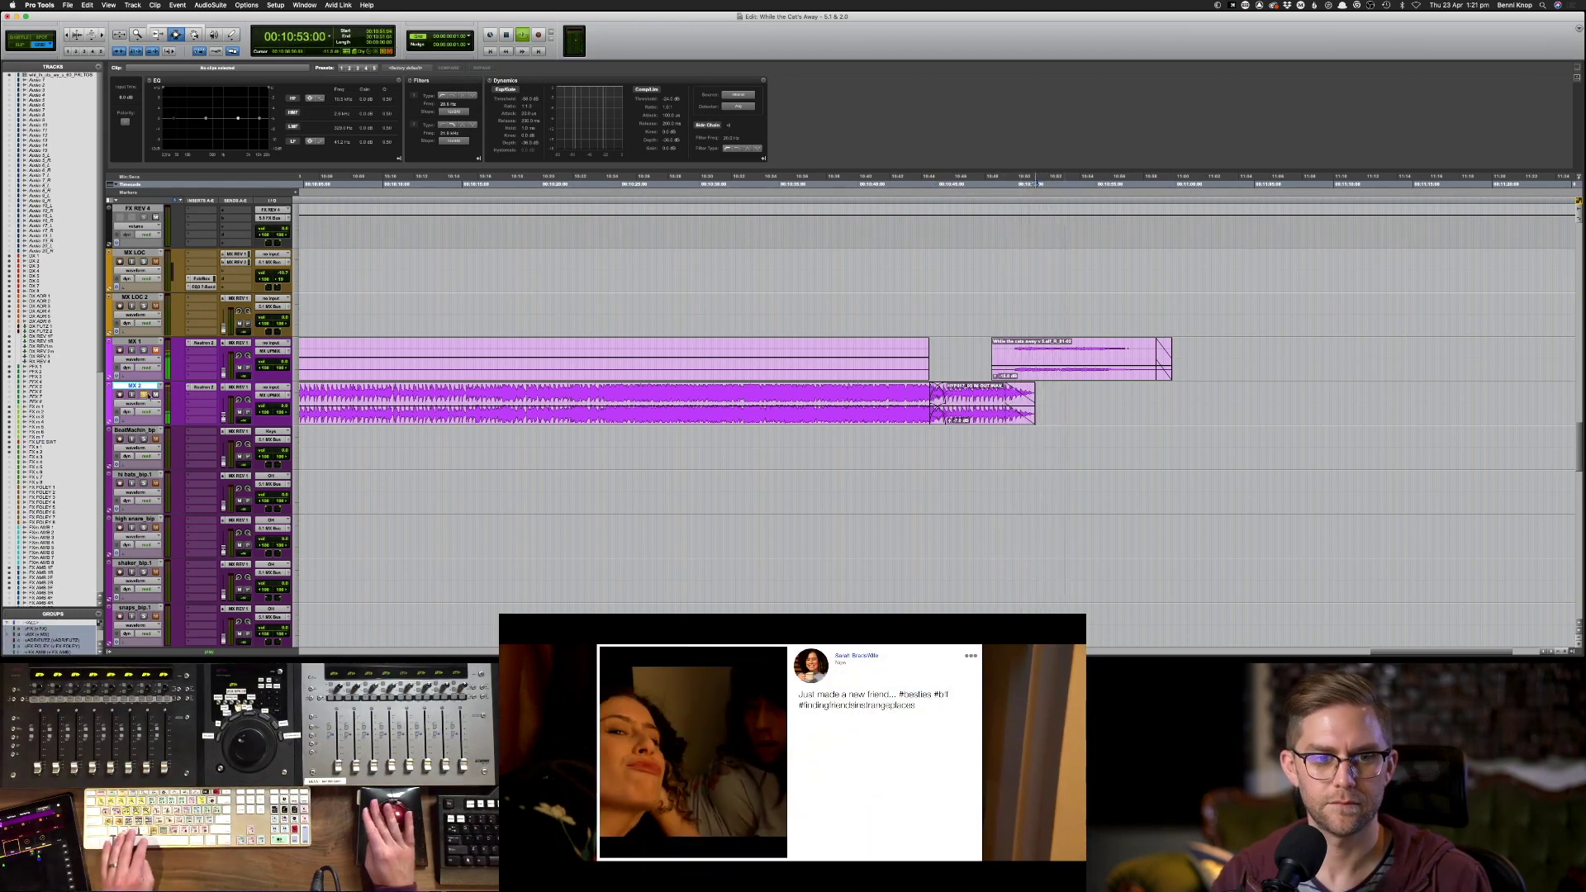
- Select the separated final swell clip and nudge it later during playback so it starts at about 10:48
scroll(749, 432, "down", 10)
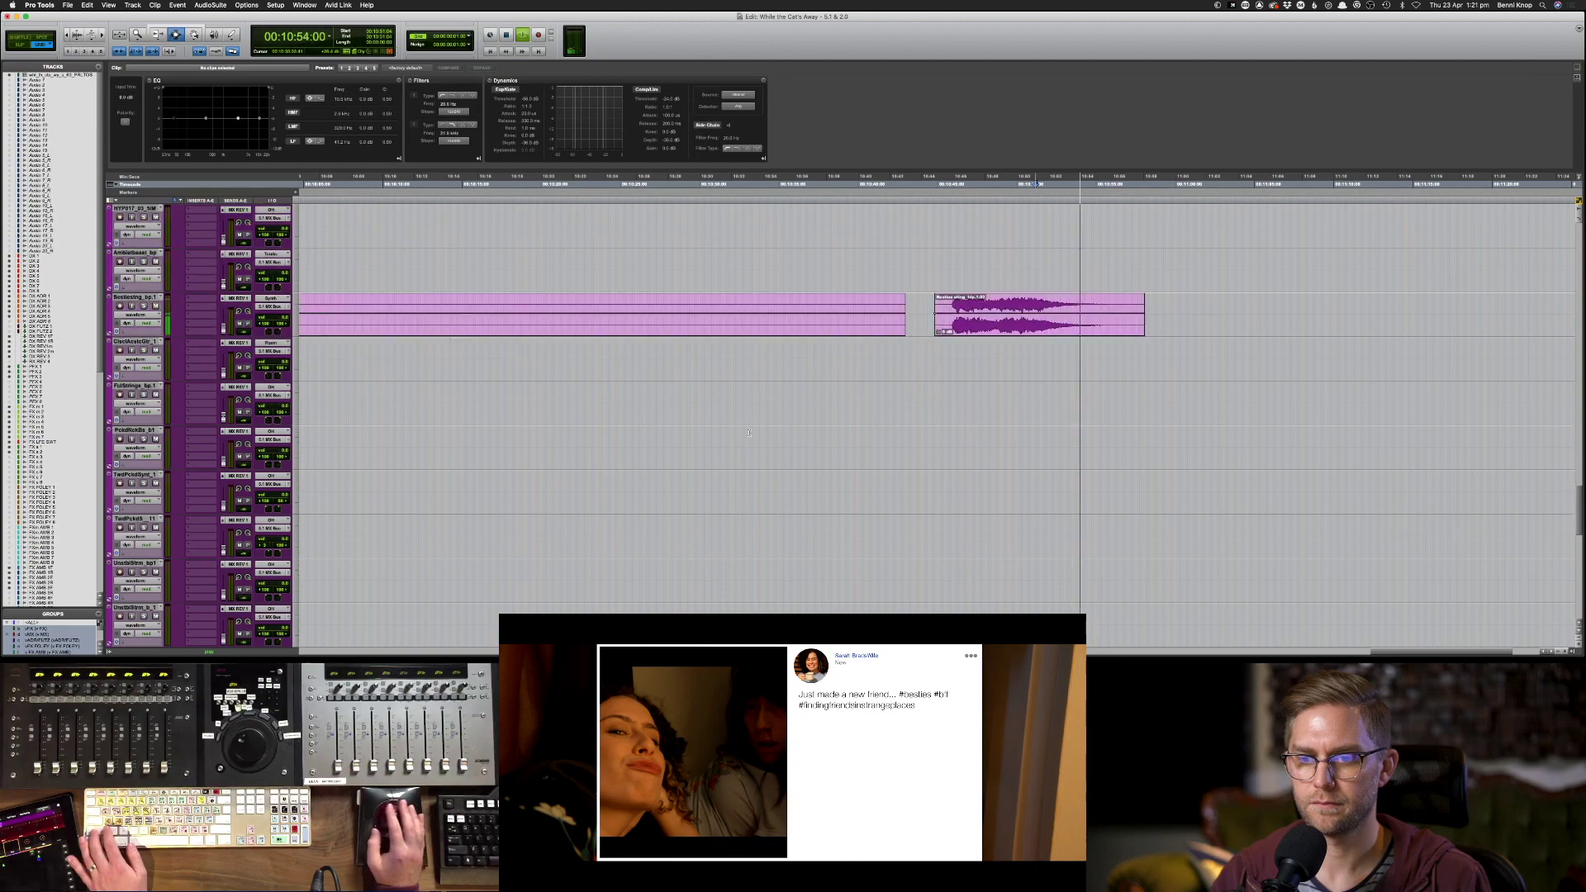
key("space")
left_click(1024, 333)
scroll(1001, 342, "up", 10)
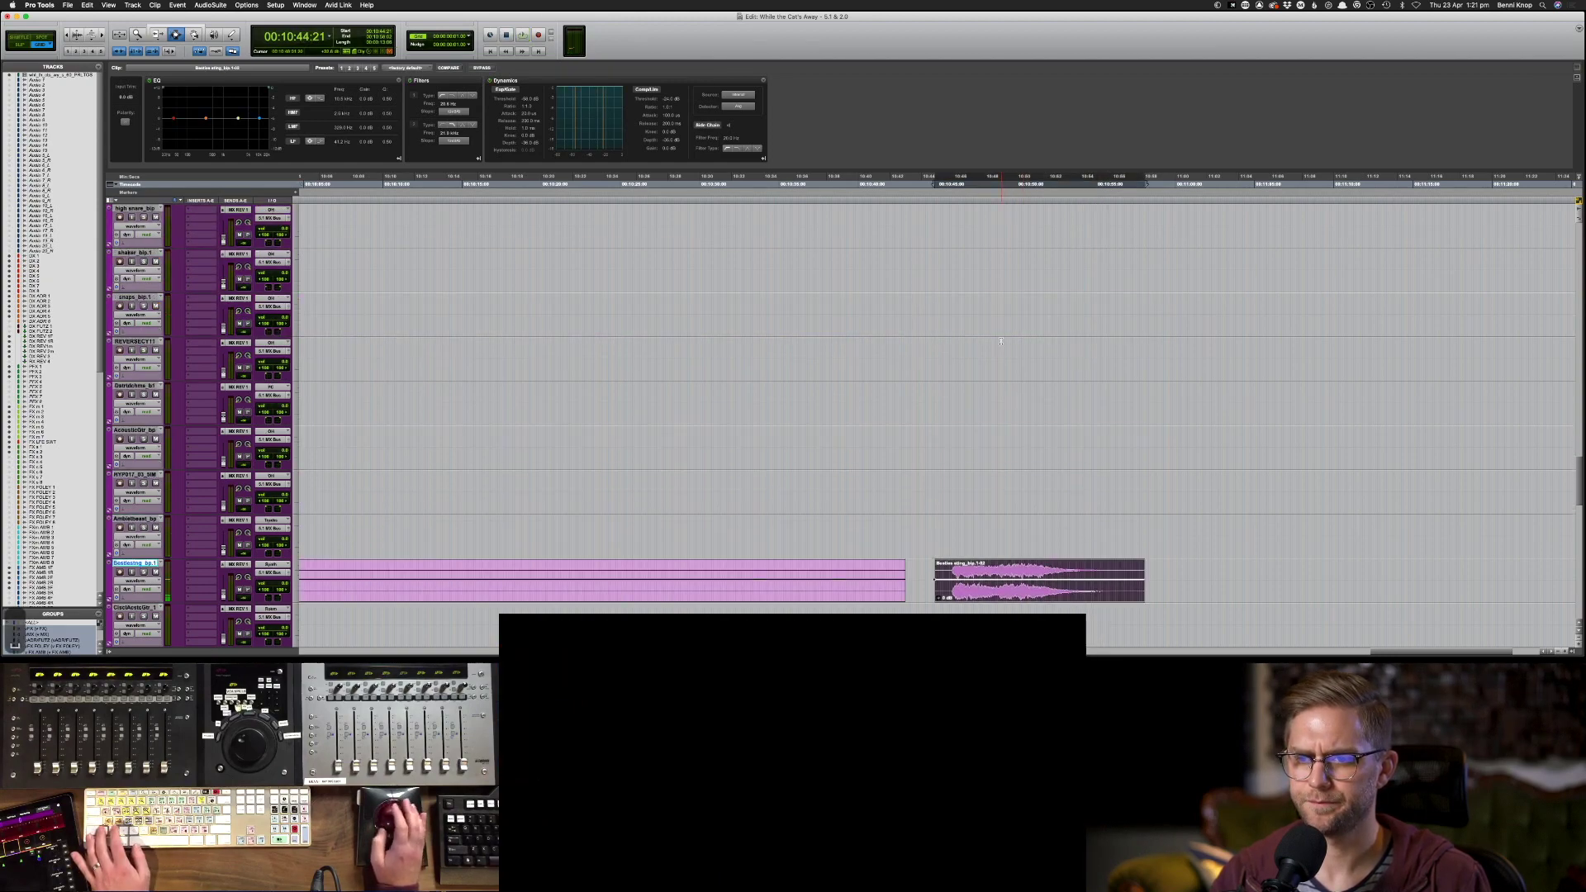
scroll(1001, 341, "up", 5)
key("space")
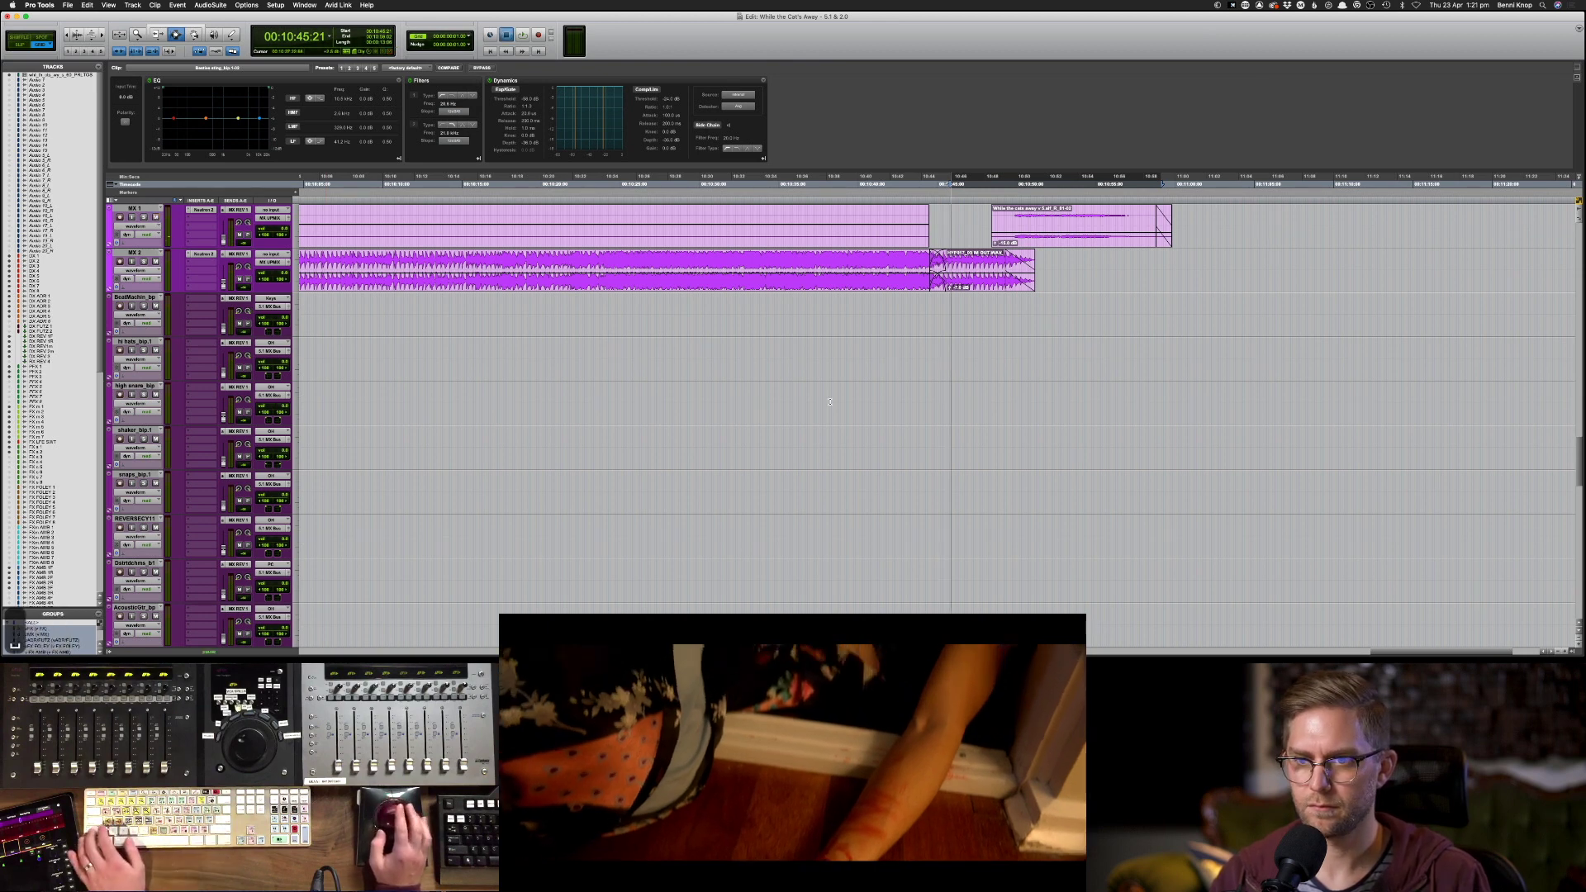
scroll(832, 405, "down", 5)
key("plus")
key("plus")
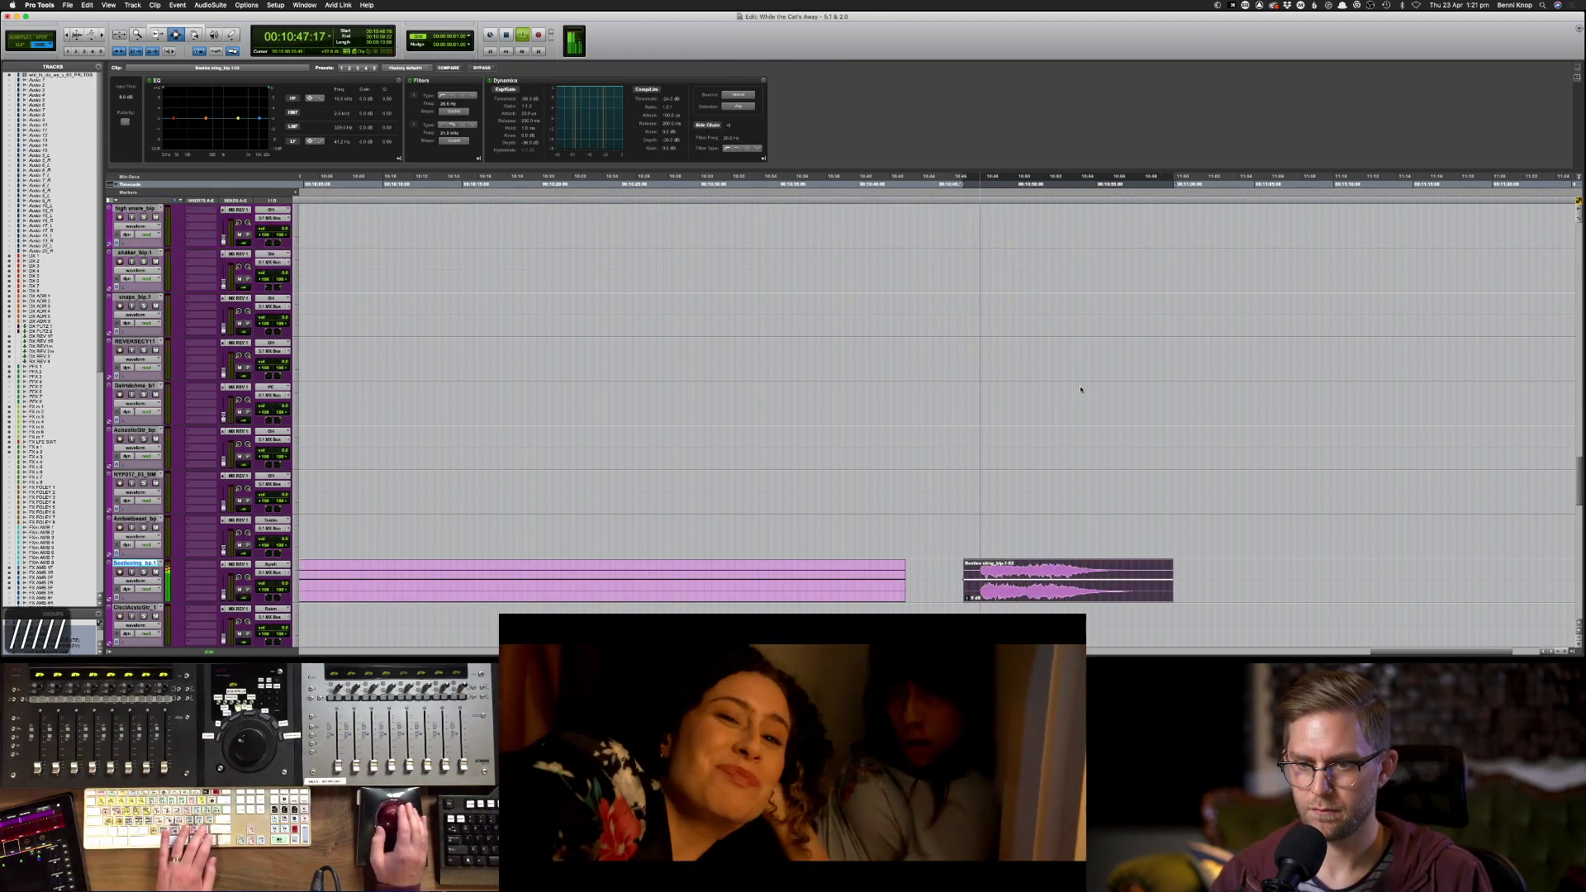
key("plus")
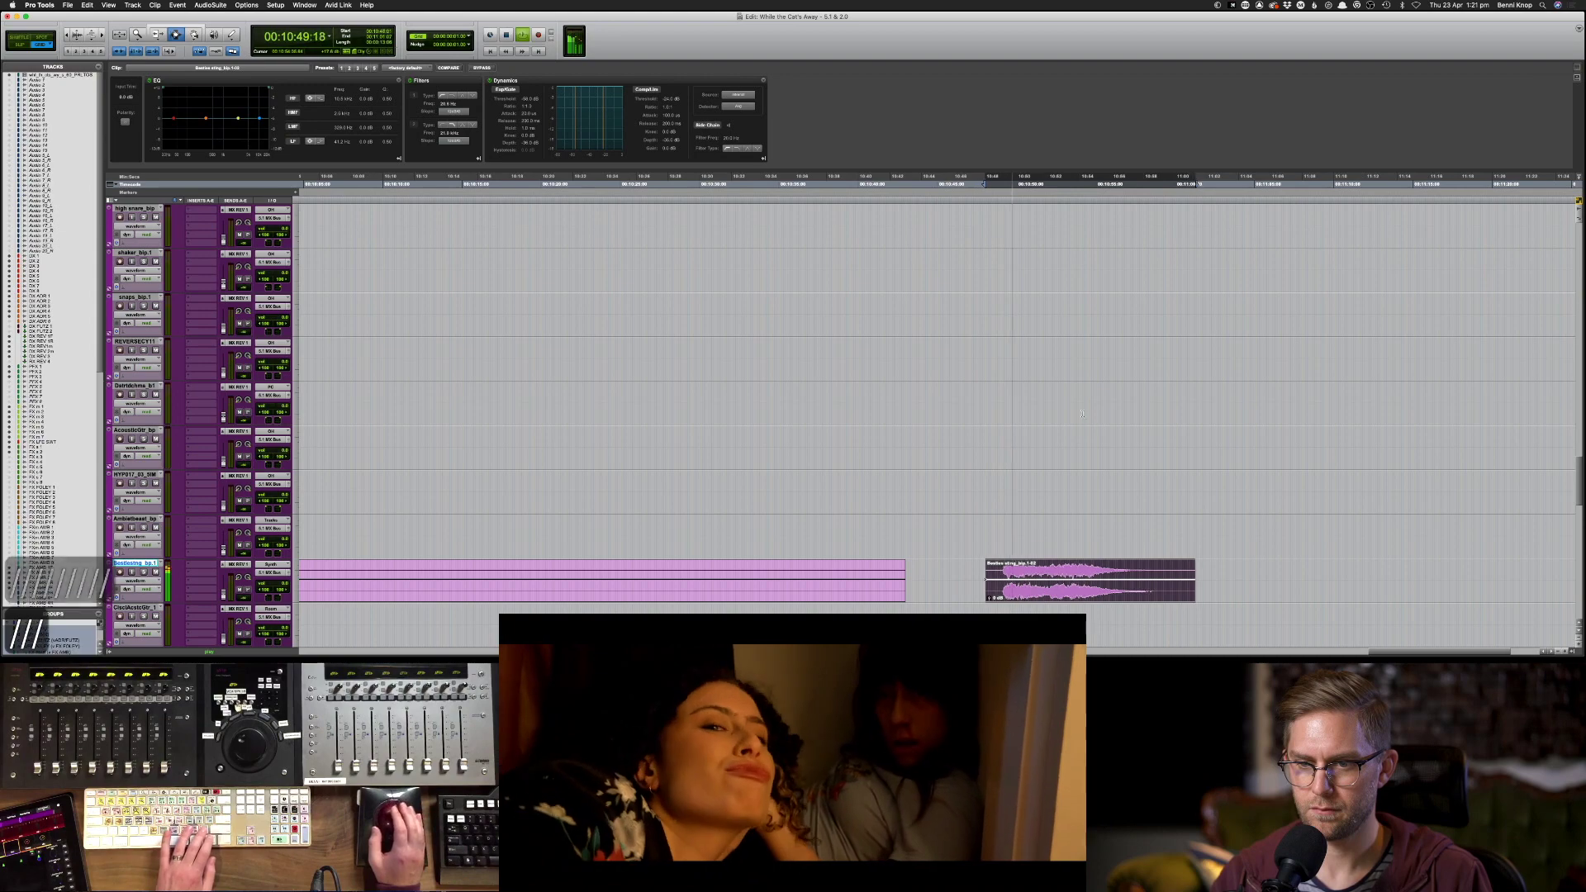
- Nudge the final swell clip slightly earlier, using the start of the swell on the MX 1 guide clip as the reference
key("super+bracketright")
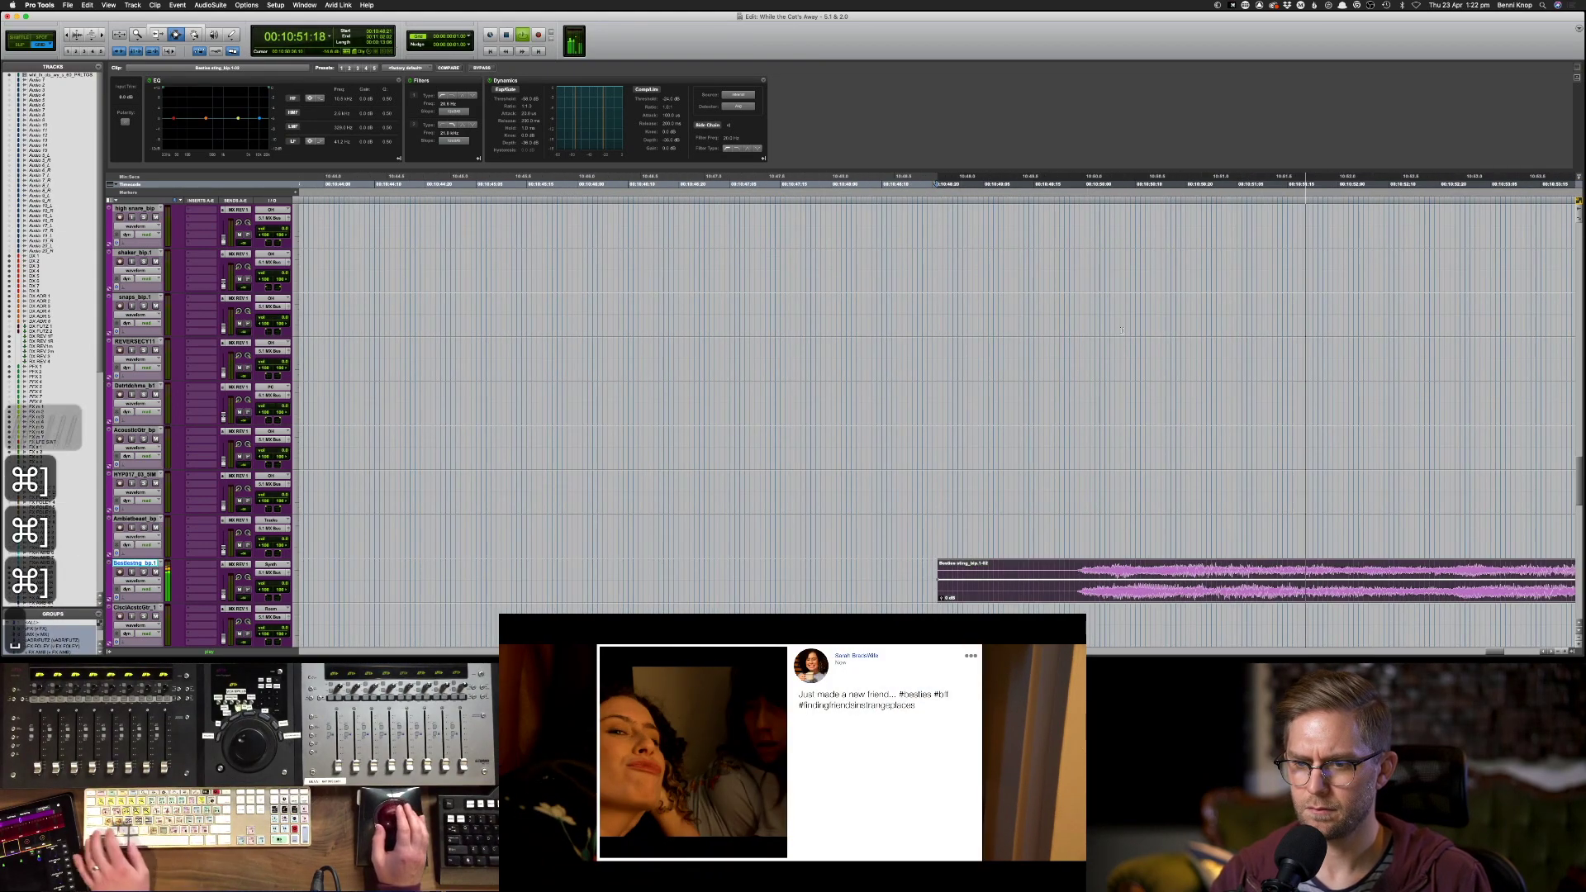
key("space")
scroll(1122, 331, "up", 6)
scroll(1088, 311, "up", 2)
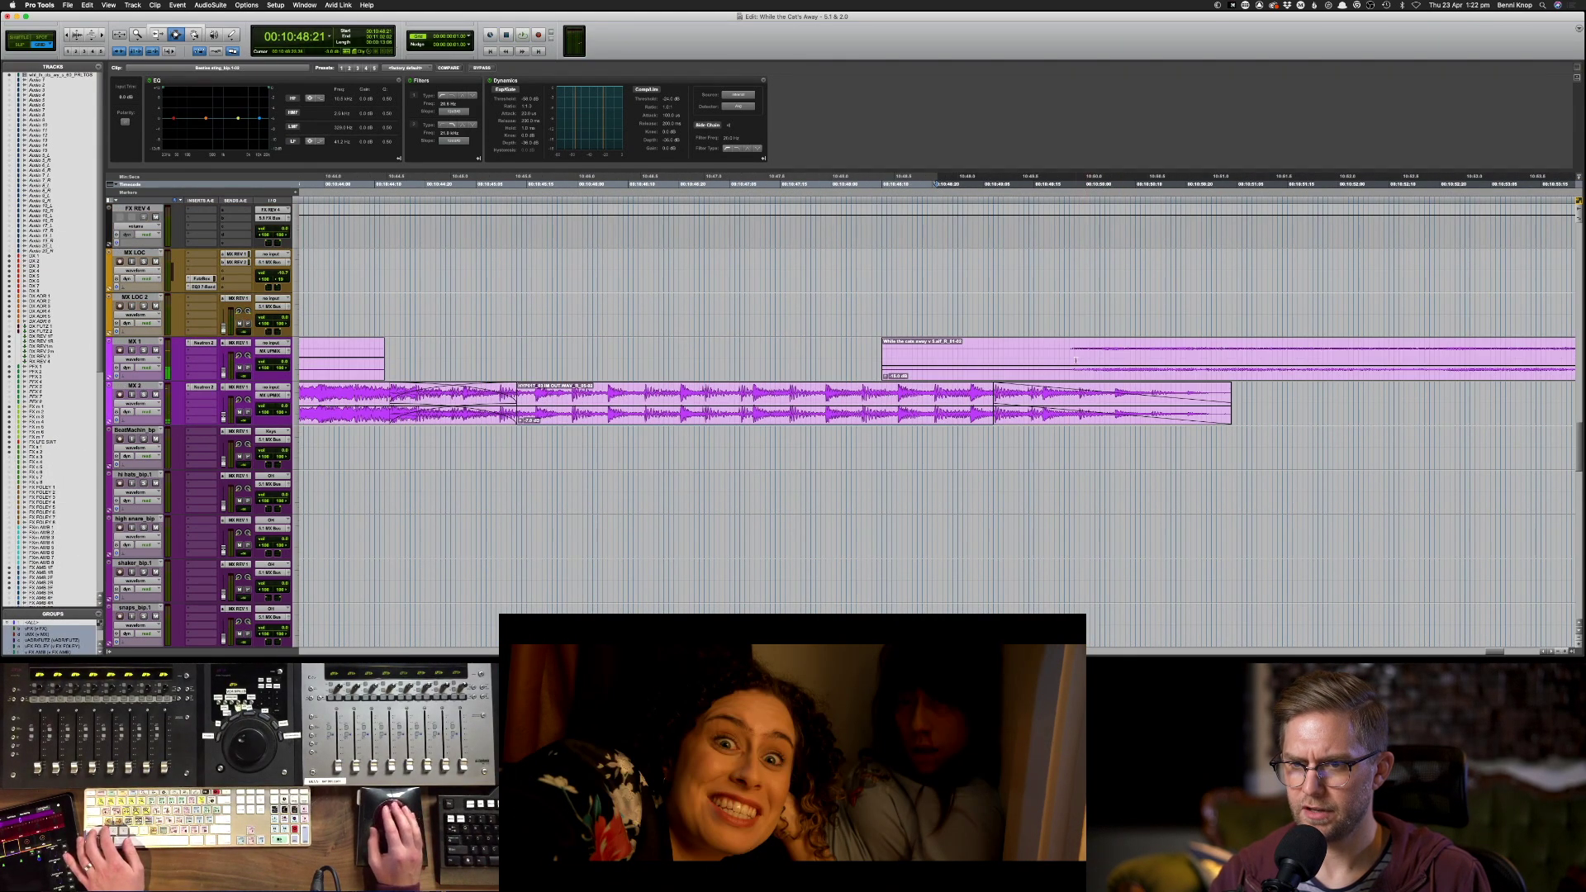
left_click(1065, 361)
scroll(1065, 361, "down", 12)
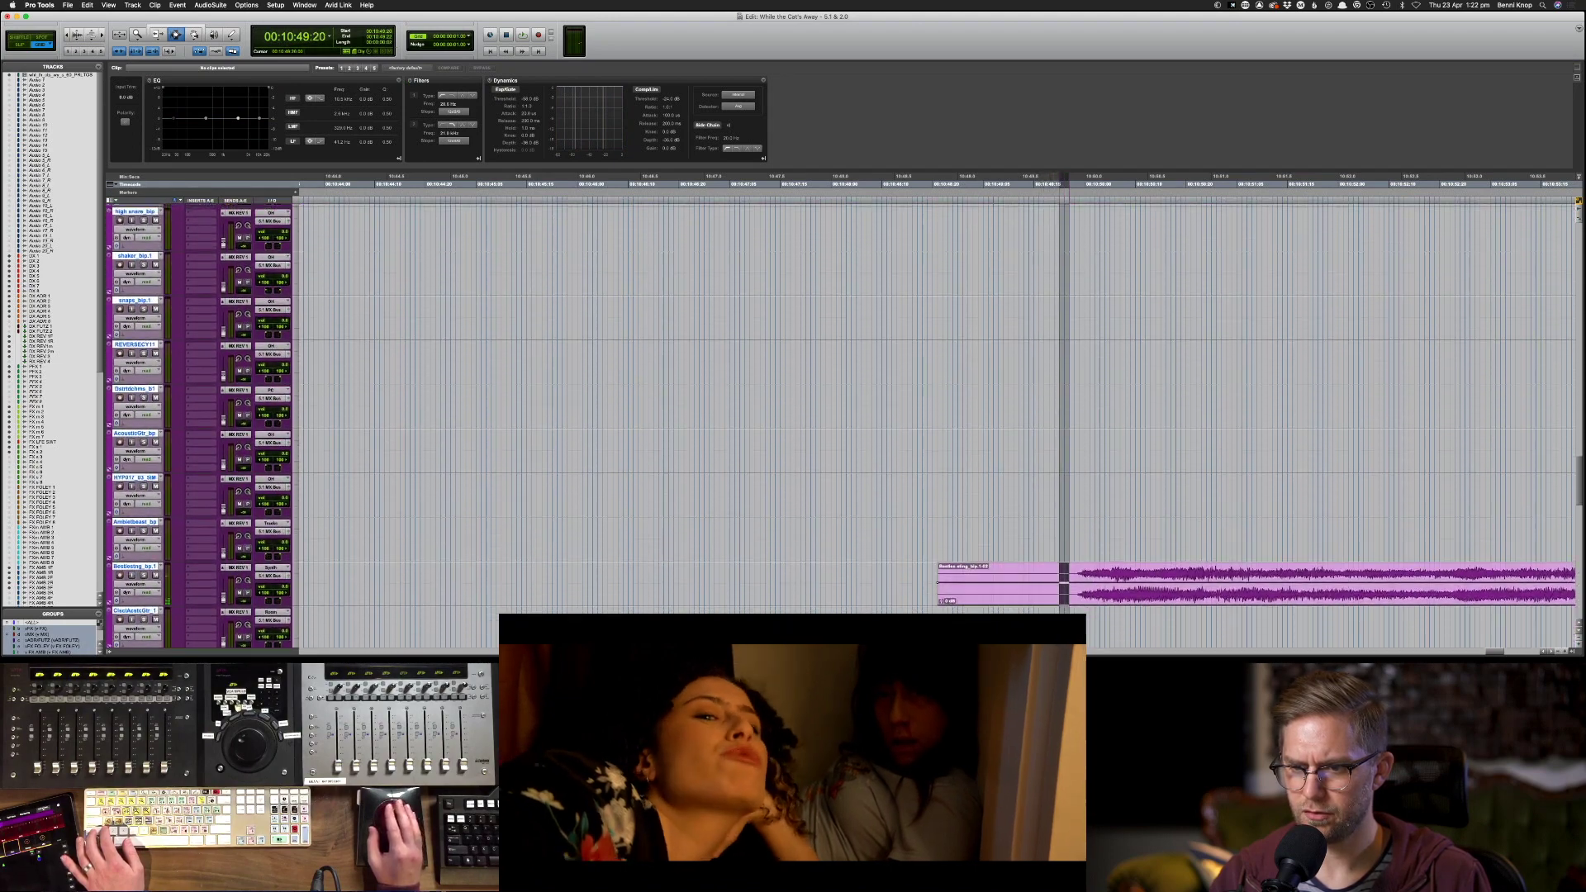
scroll(1040, 569, "down", 1)
left_click(1040, 568)
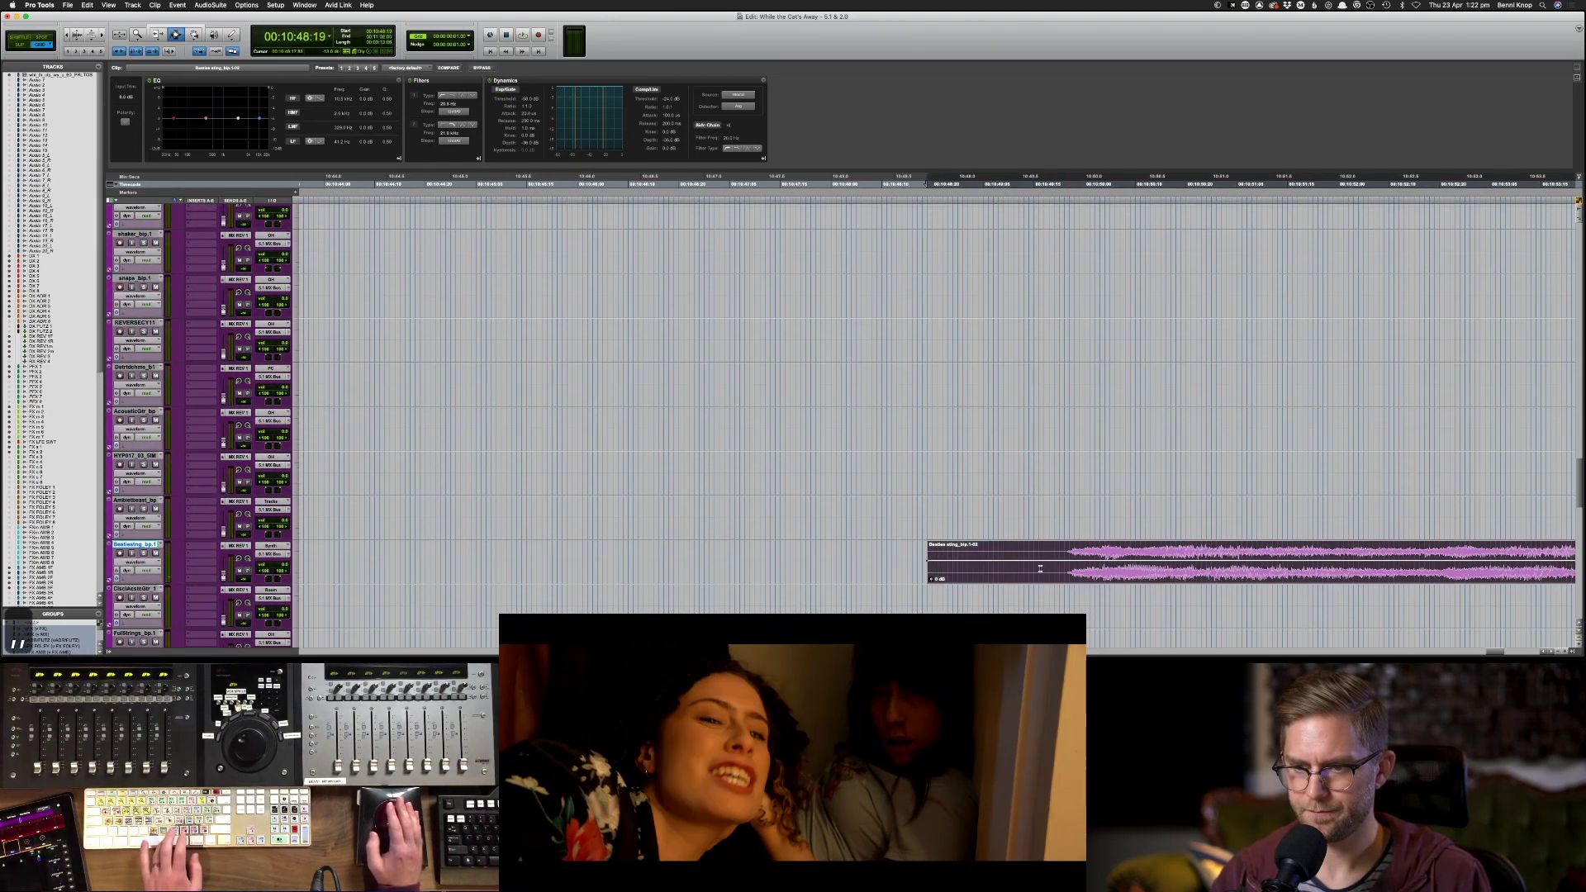
- Play the ending from about 10:49 and trim a little more off the tail of the MX 2 clip
left_click(1050, 360)
key("space")
key("super+bracketleft")
key("super+bracketleft")
key("super+bracketleft")
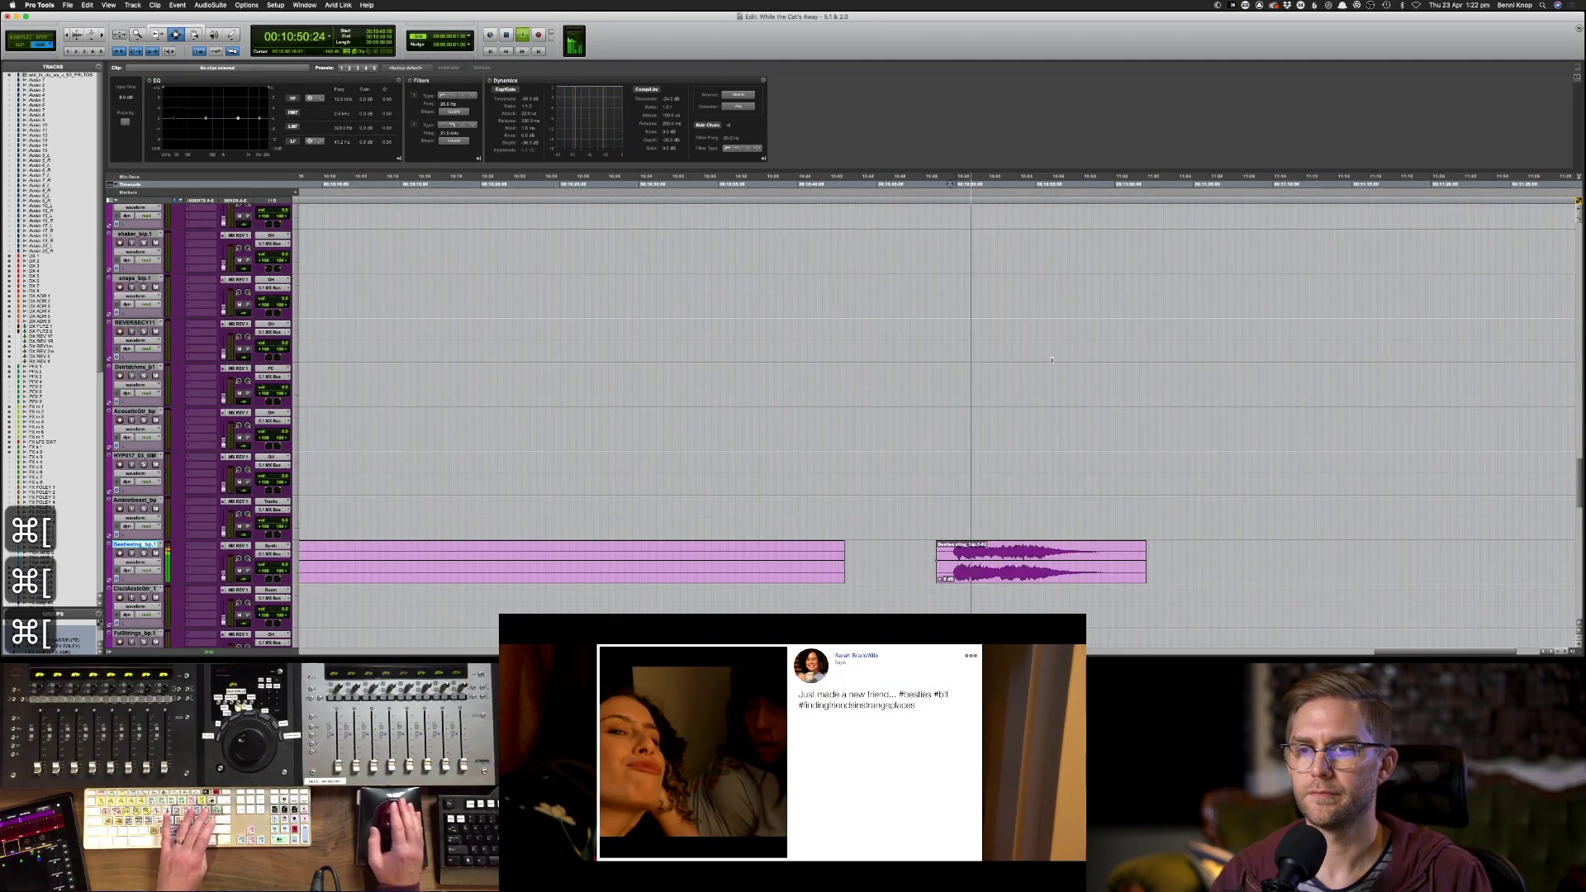
scroll(991, 388, "up", 12)
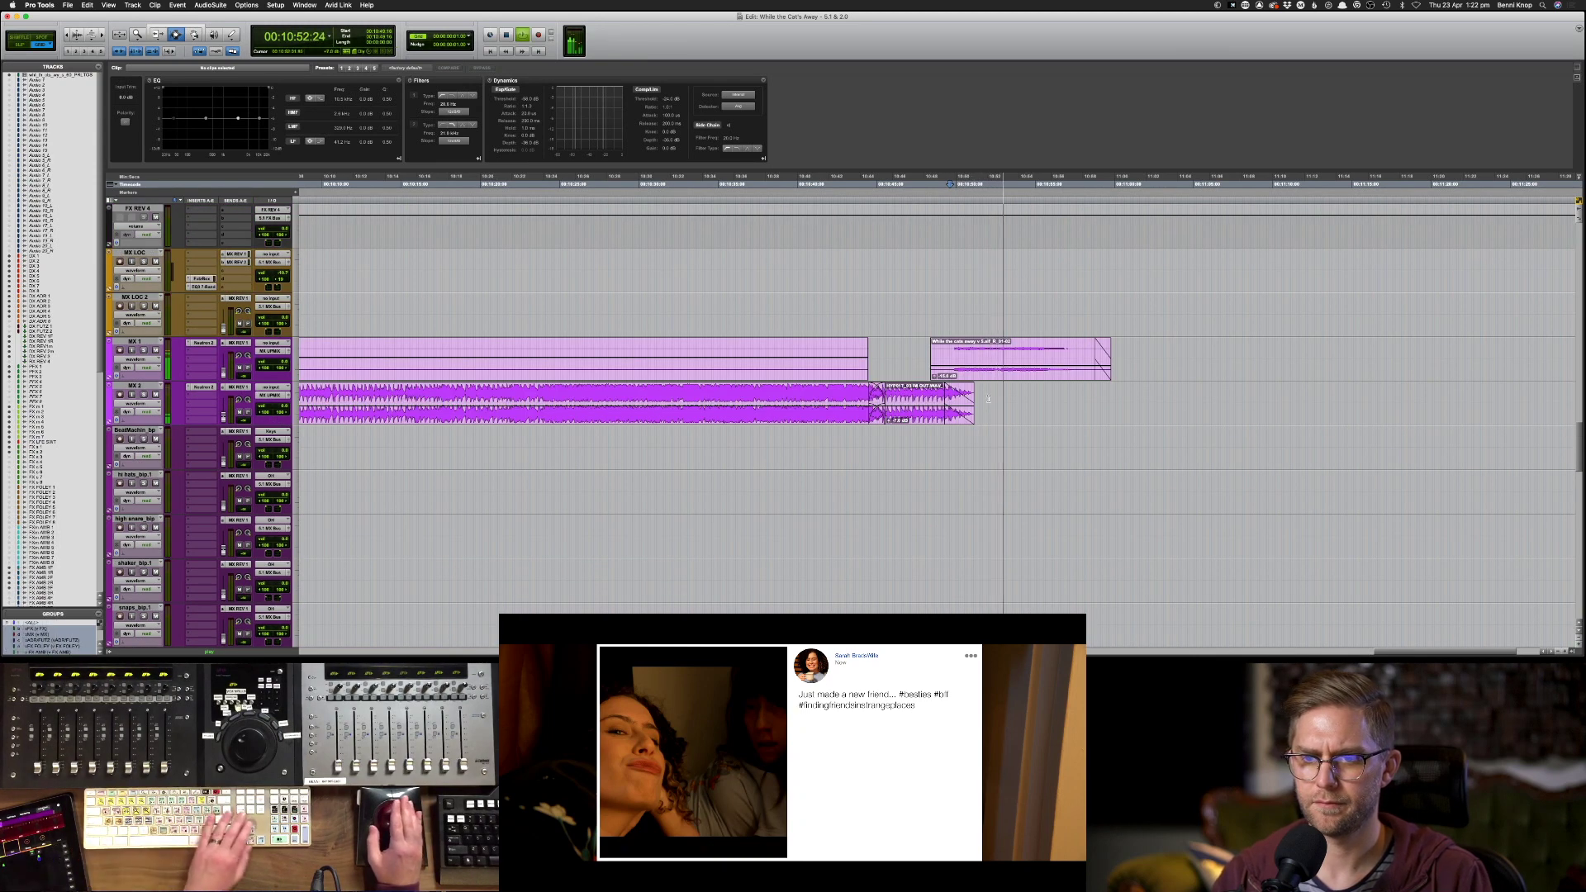
left_click_drag(986, 399, 973, 408)
key("space")
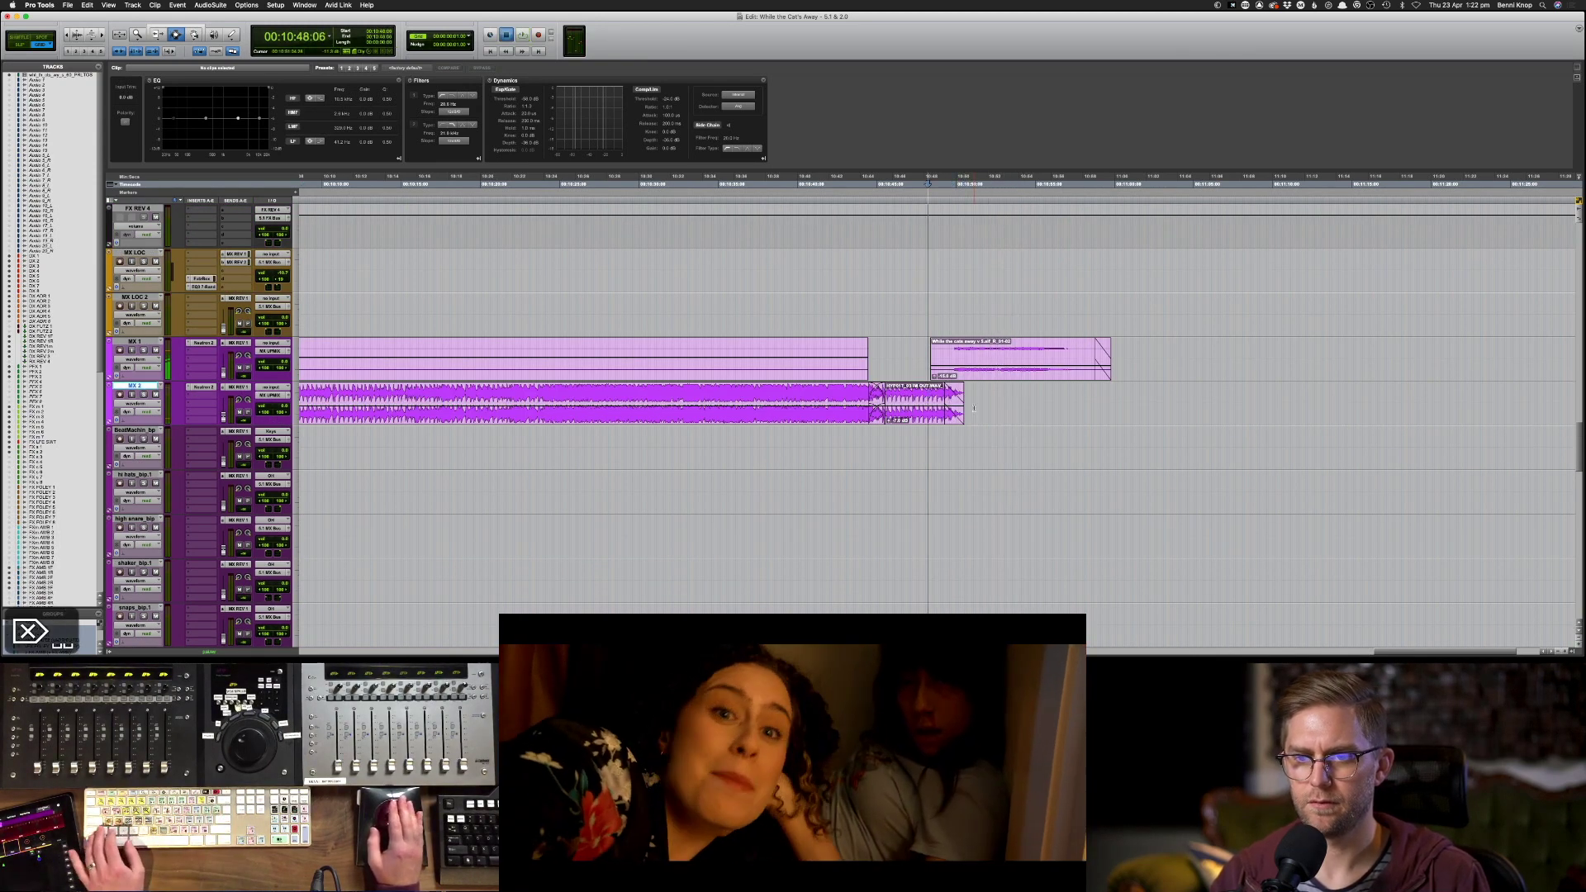
- Play the music ending again from about 10:48 to check the MX 2 cutoff and swell against the picture
left_click(154, 341)
key("space")
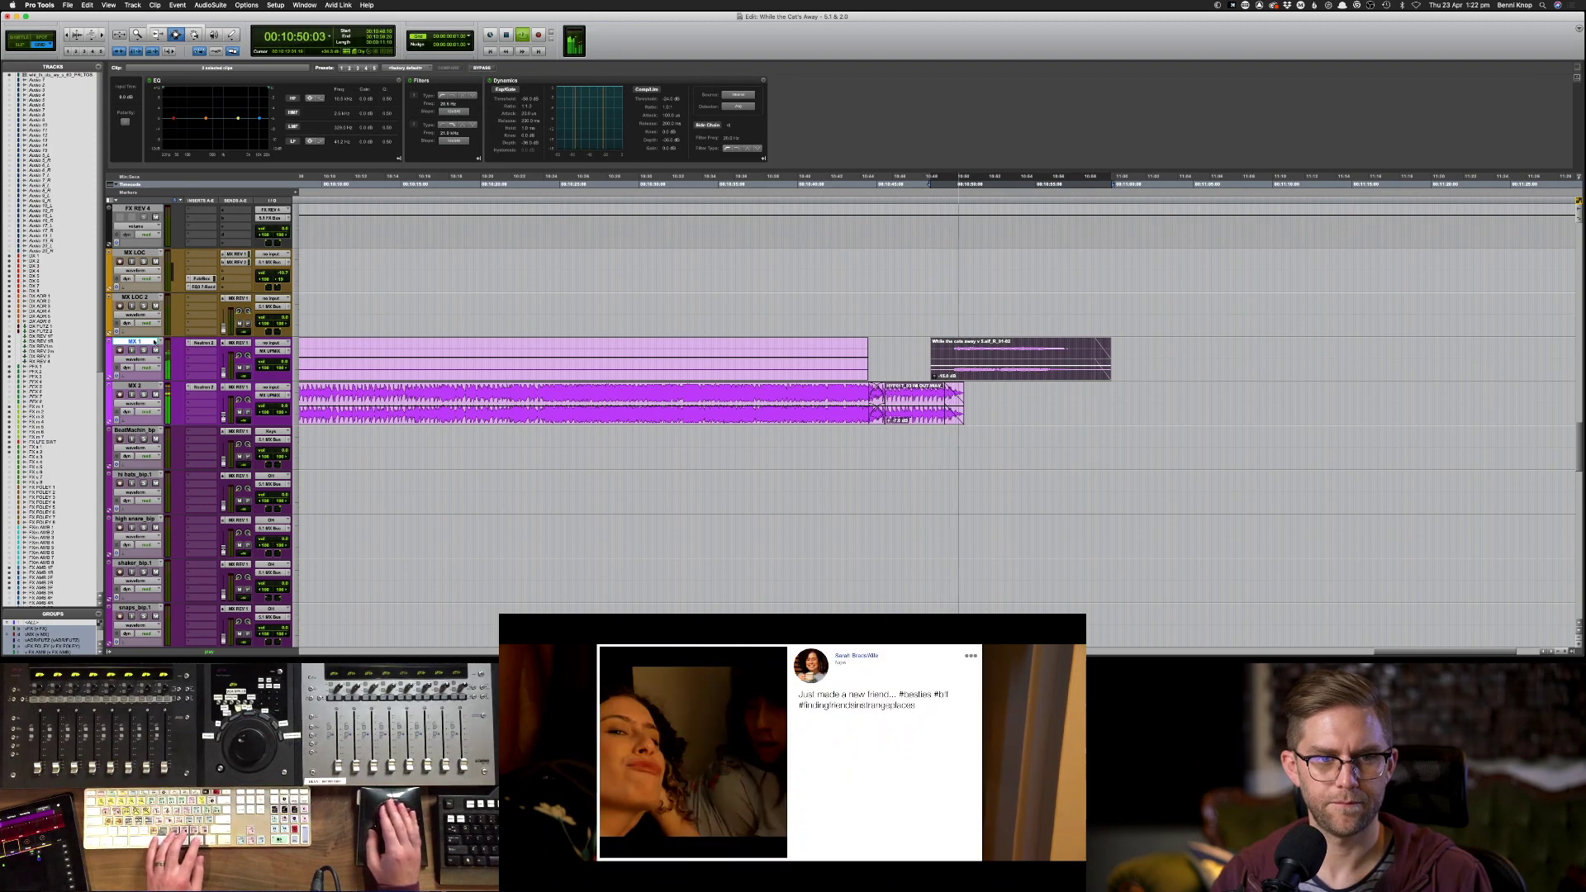
key("space")
left_click(1029, 397)
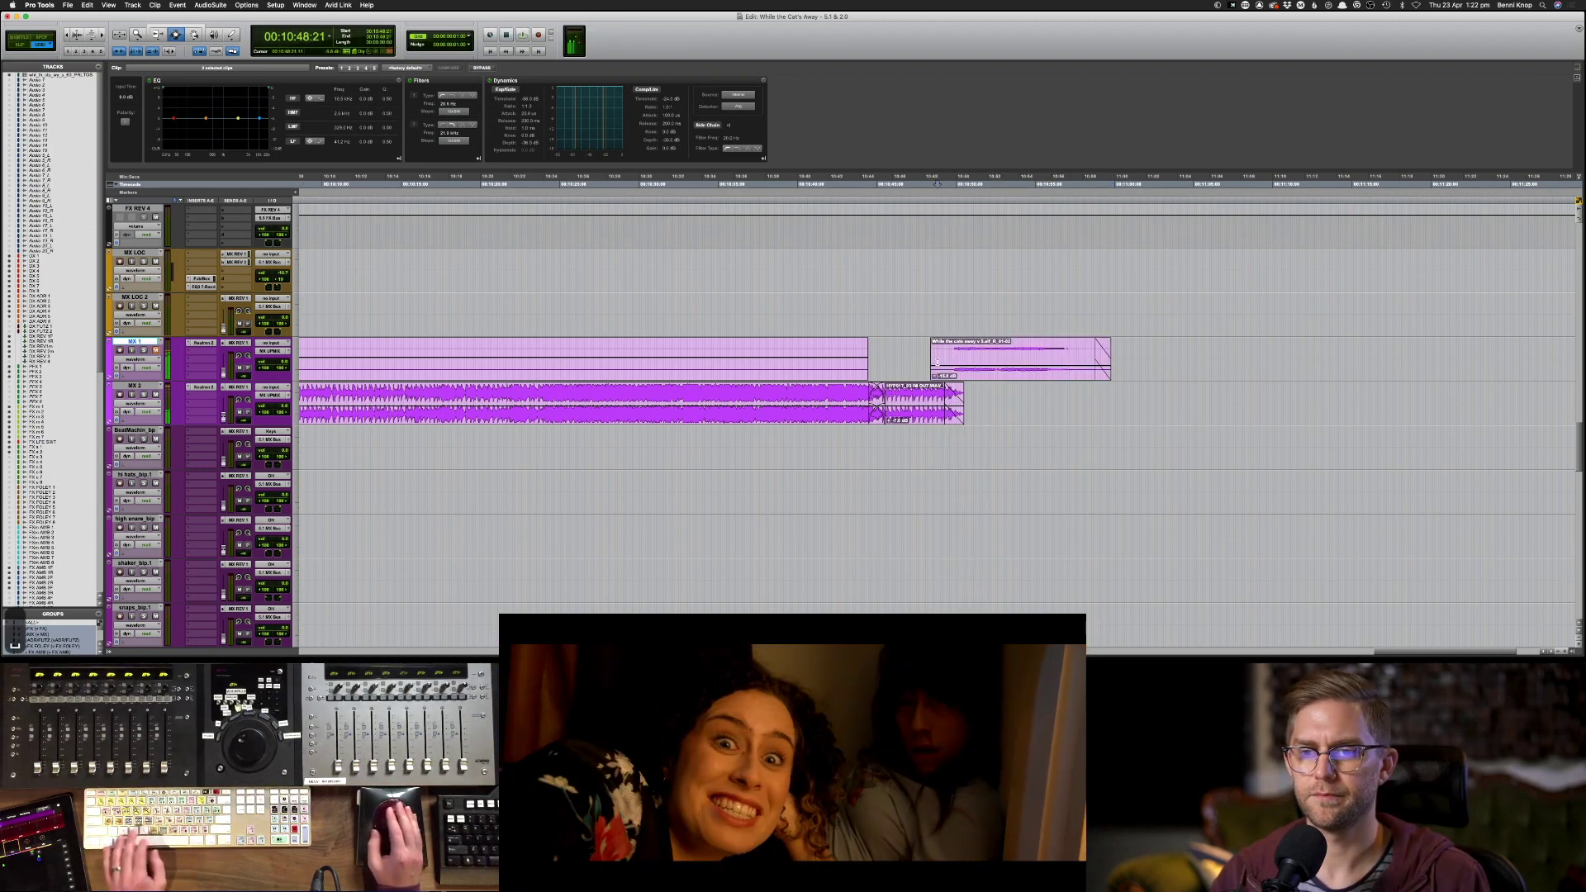
key("space")
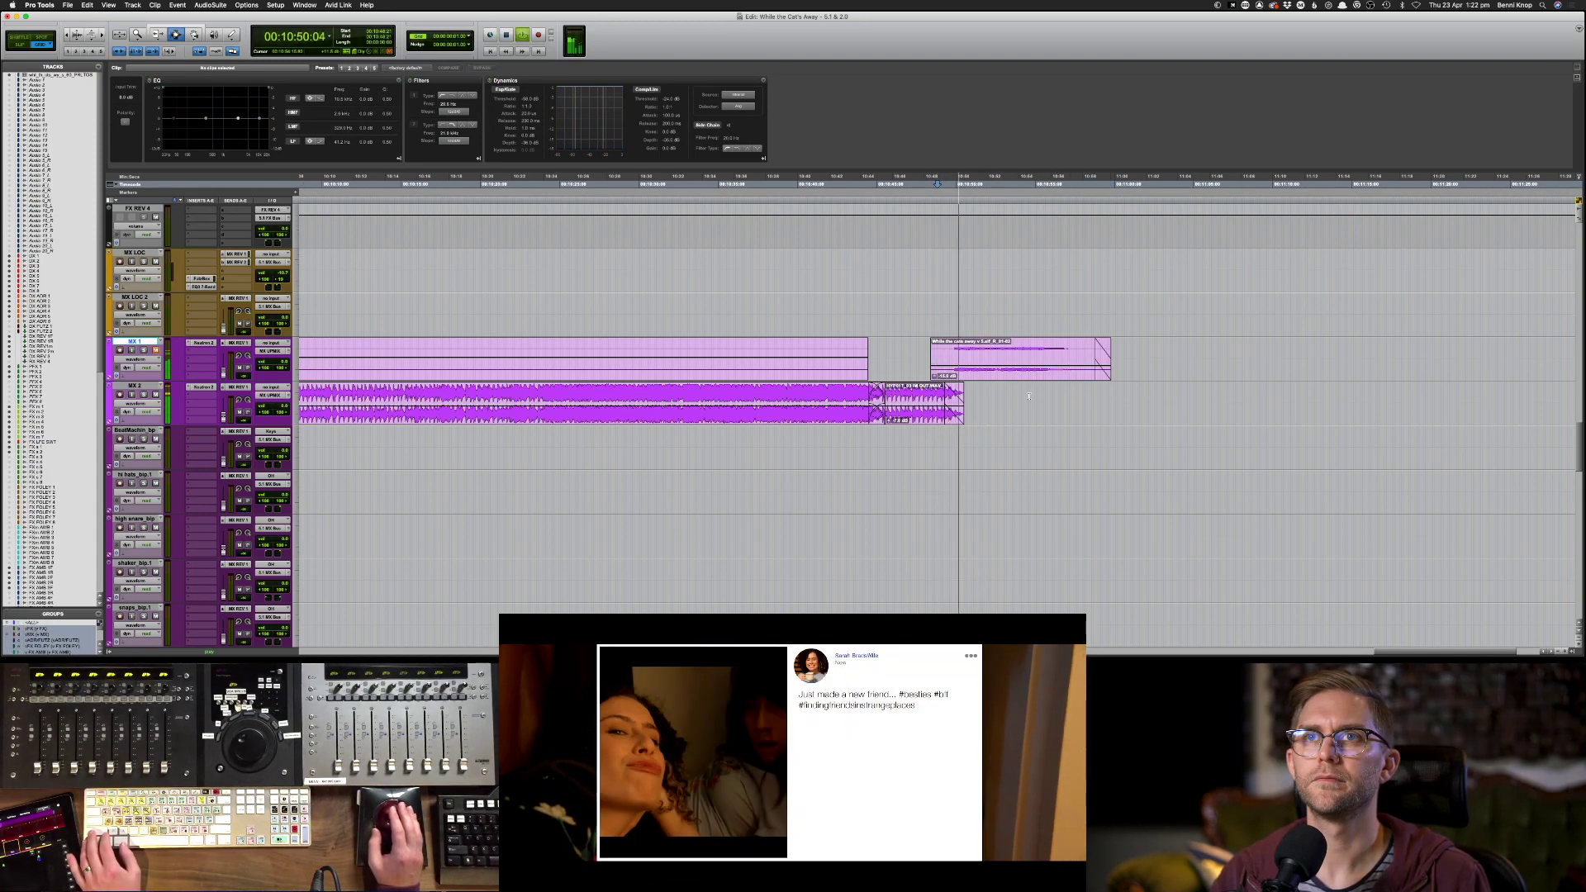
- Nudge the final swell clip slightly later, play it back, and fade out its end
scroll(1028, 397, "down", 10)
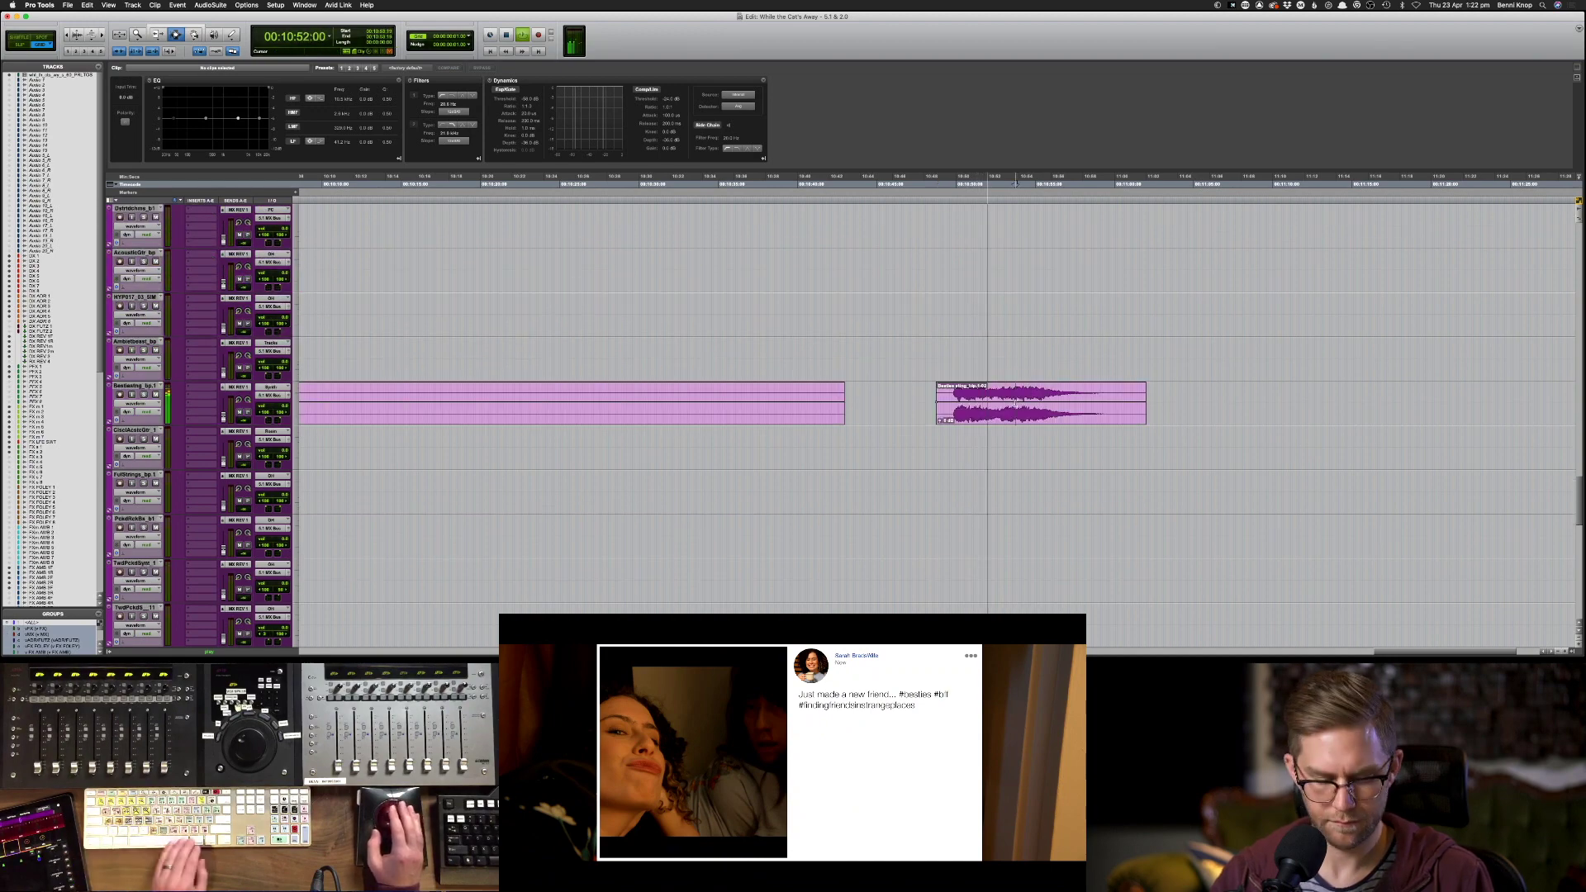
left_click(1016, 402)
key("space")
left_click(946, 397)
key("space")
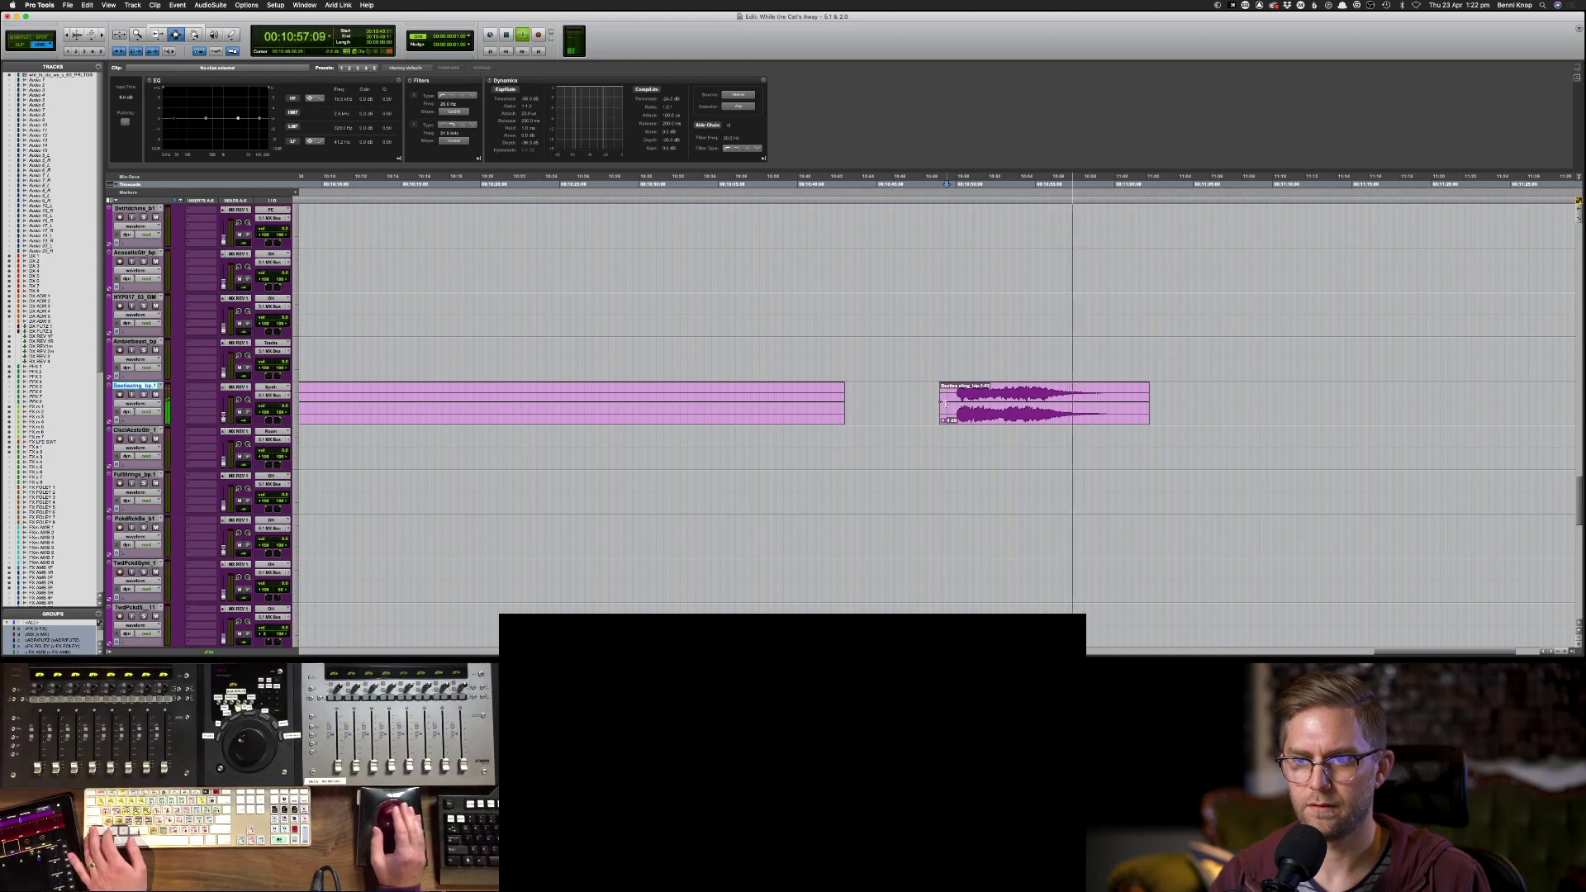
left_click_drag(1160, 388, 1130, 386)
key("f")
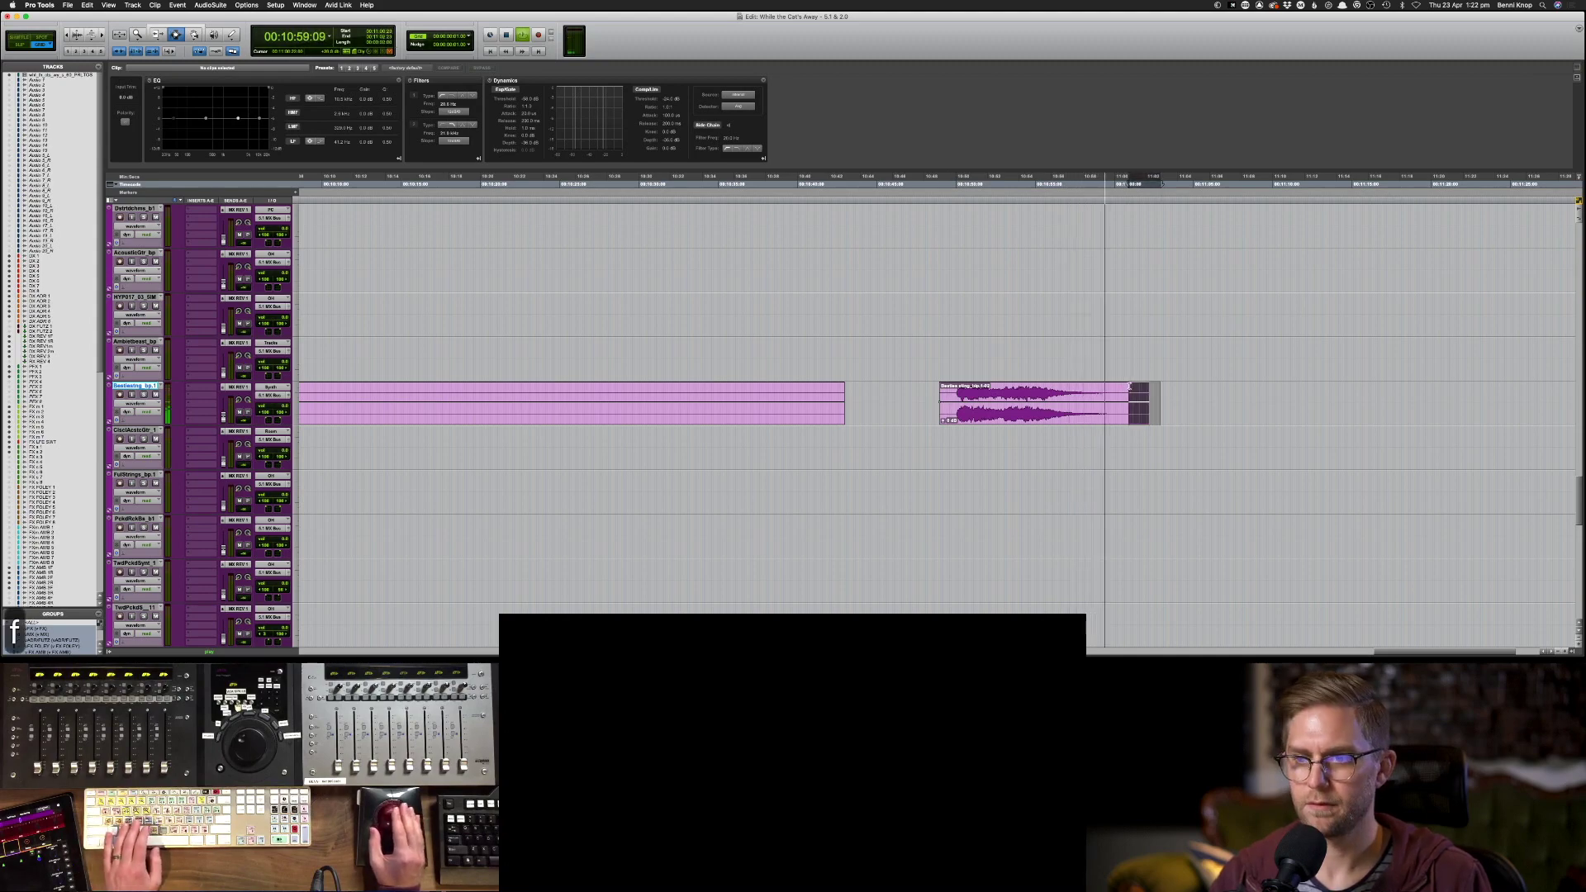
- Check the end credits in the picture track at about 10:32 and 10:24
scroll(1154, 388, "up", 15)
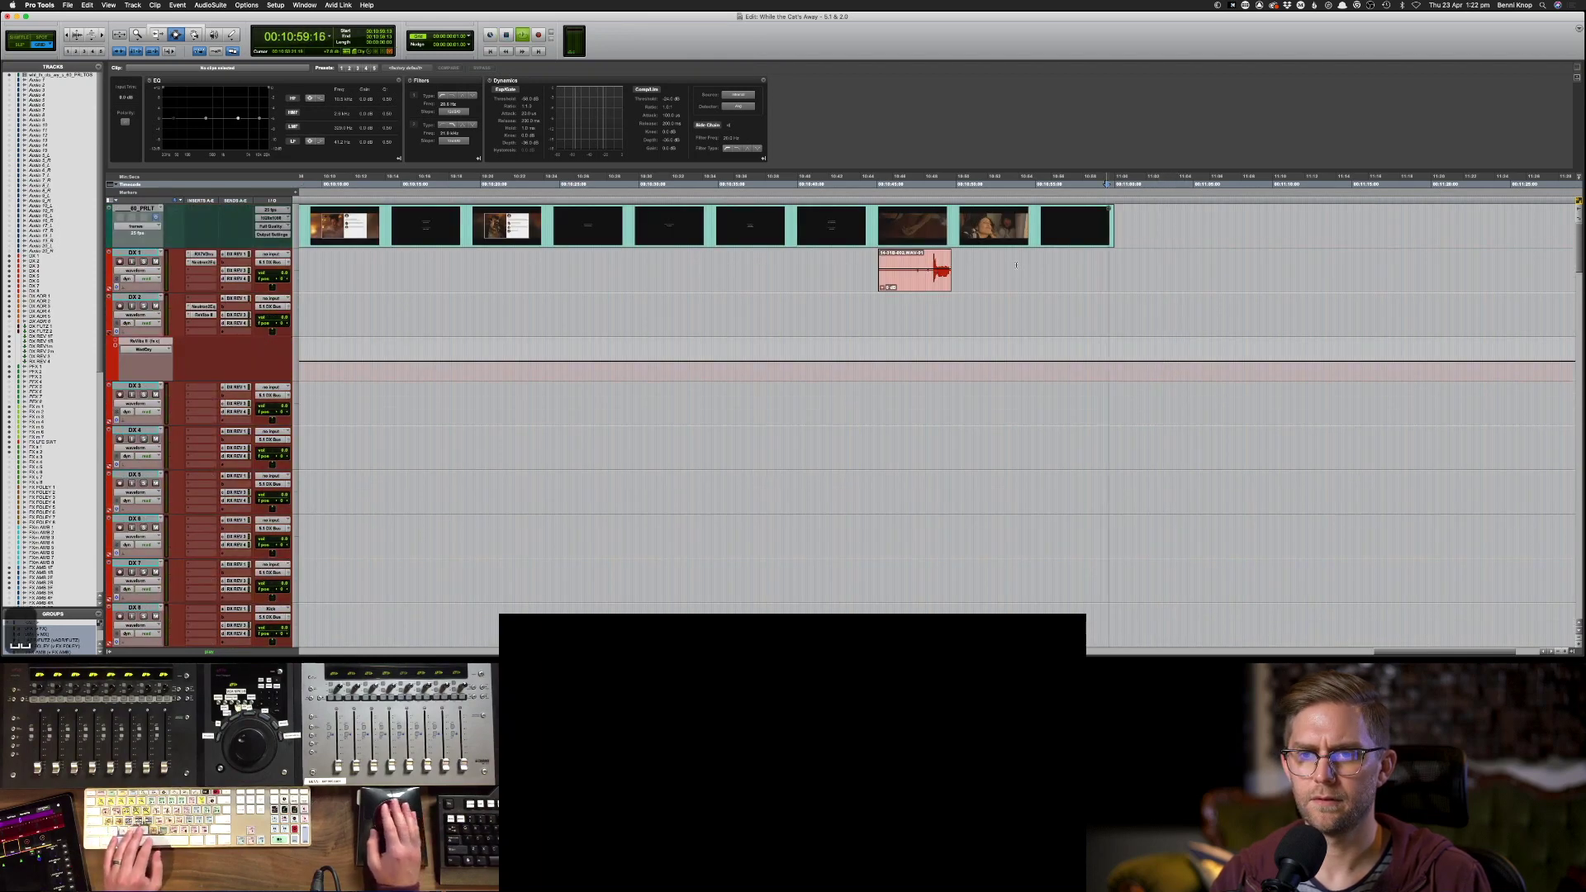
left_click(836, 228)
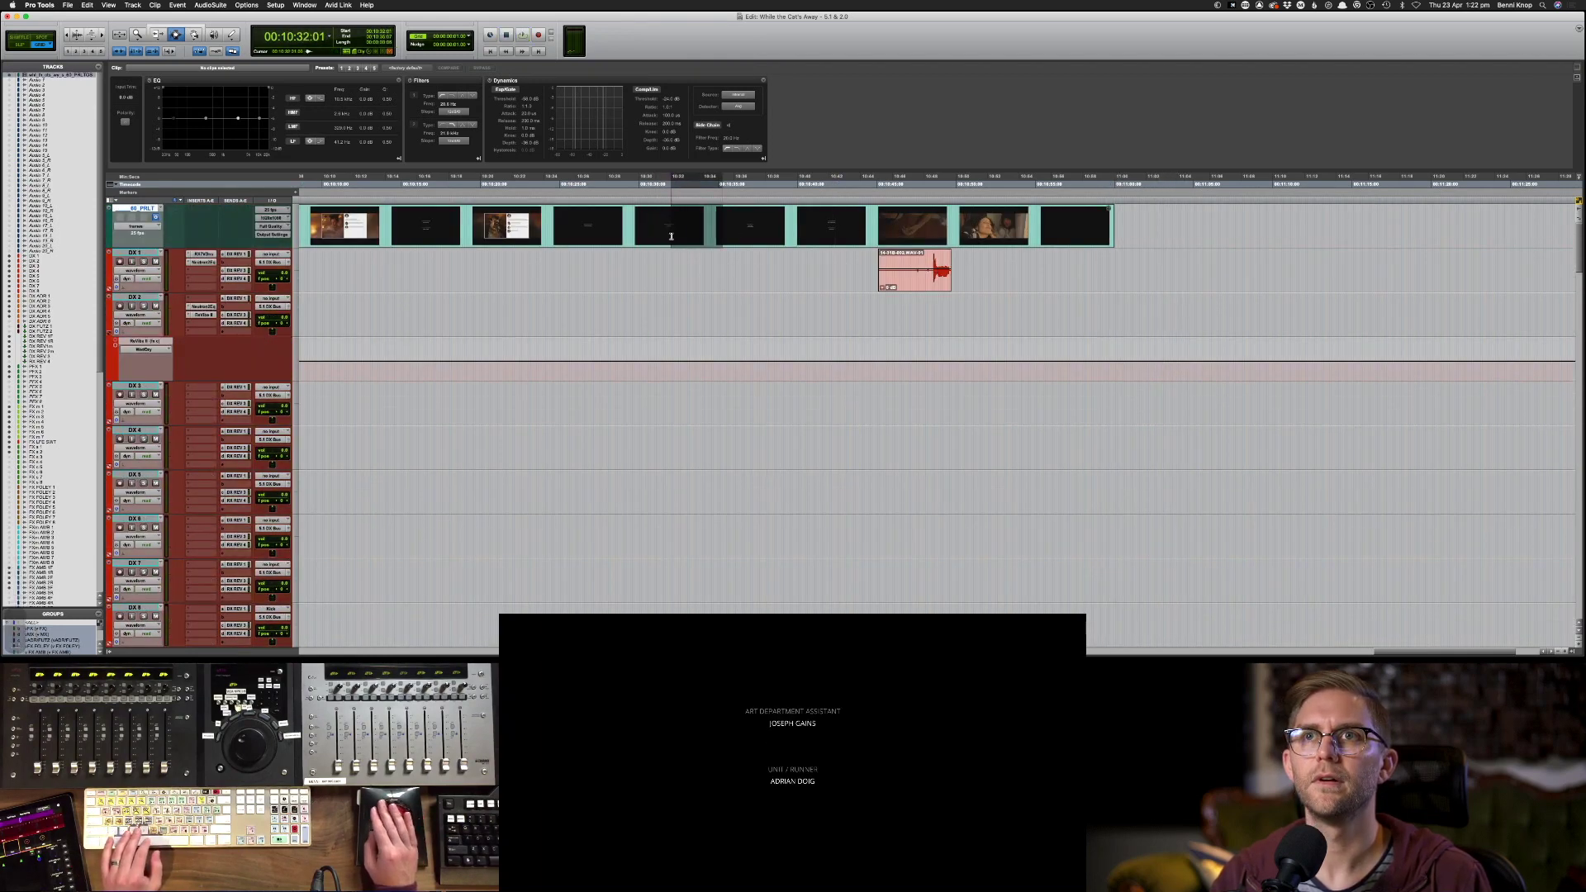
left_click(595, 235)
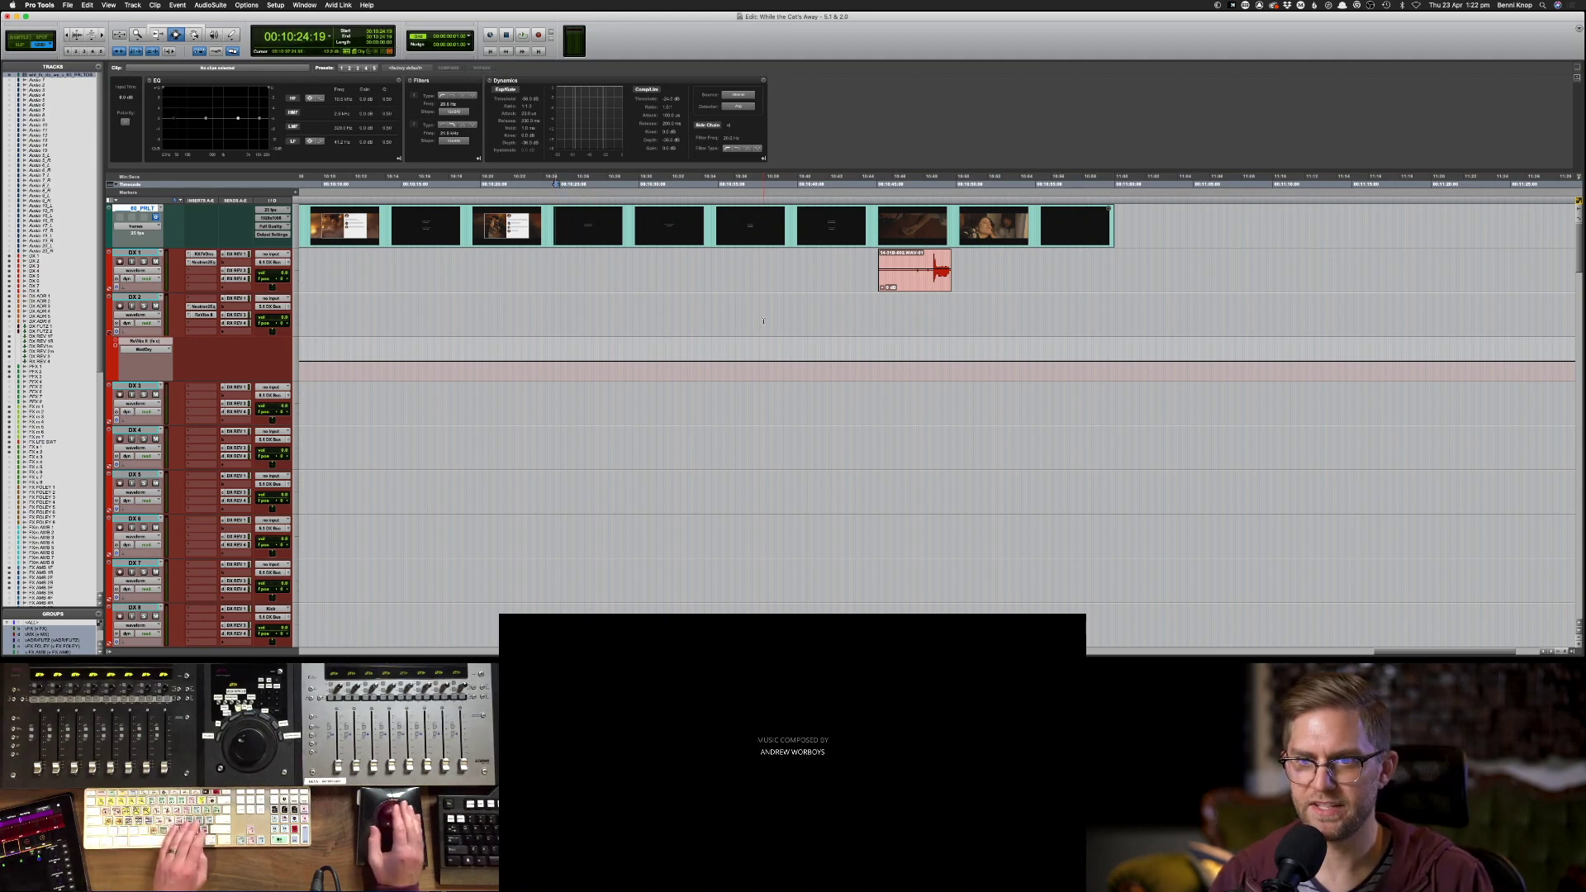
- Trim the start of the post-credits DX 1 clip to about 10:46 and fade in its opening
left_click_drag(879, 272, 900, 273)
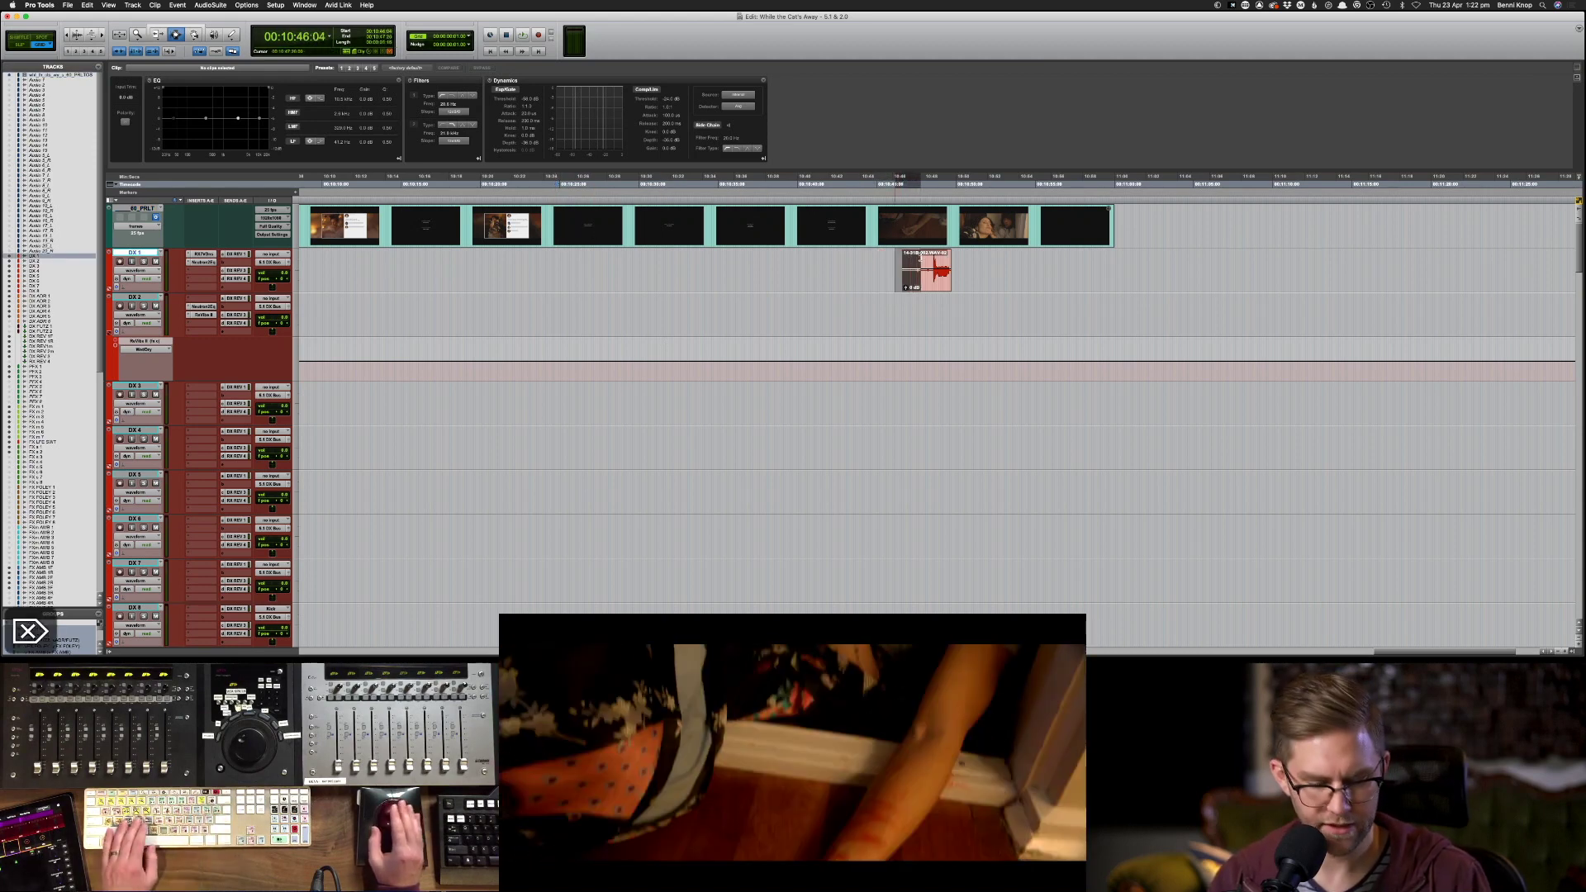
key("f")
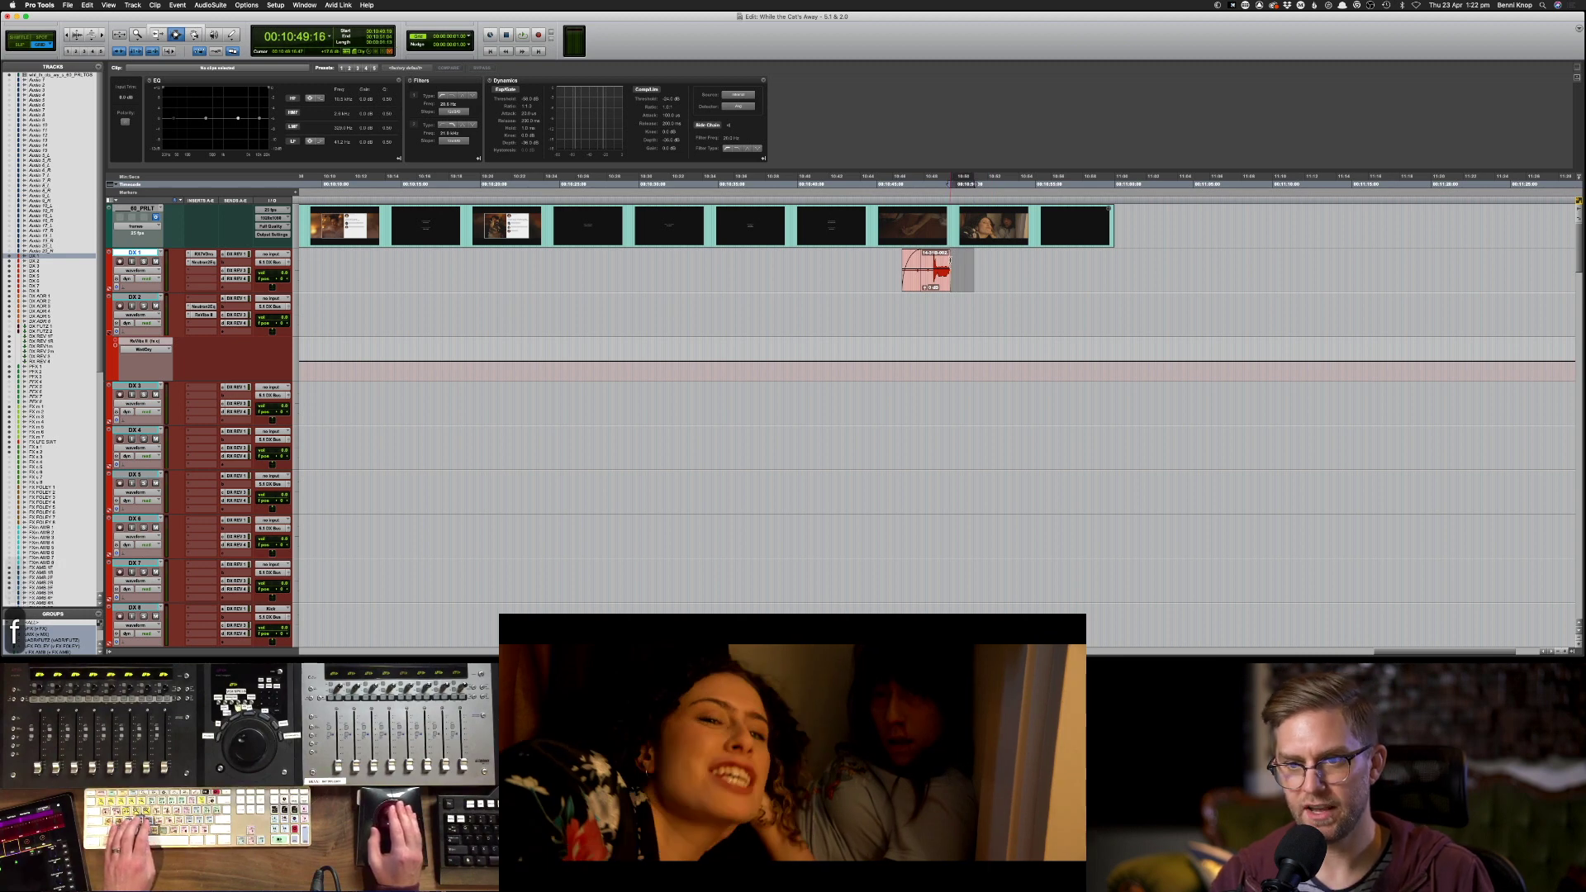
left_click(939, 261)
- Return to the start of the session and play the DX ADR 1 clips from about 1:29
key("Return")
key("Return")
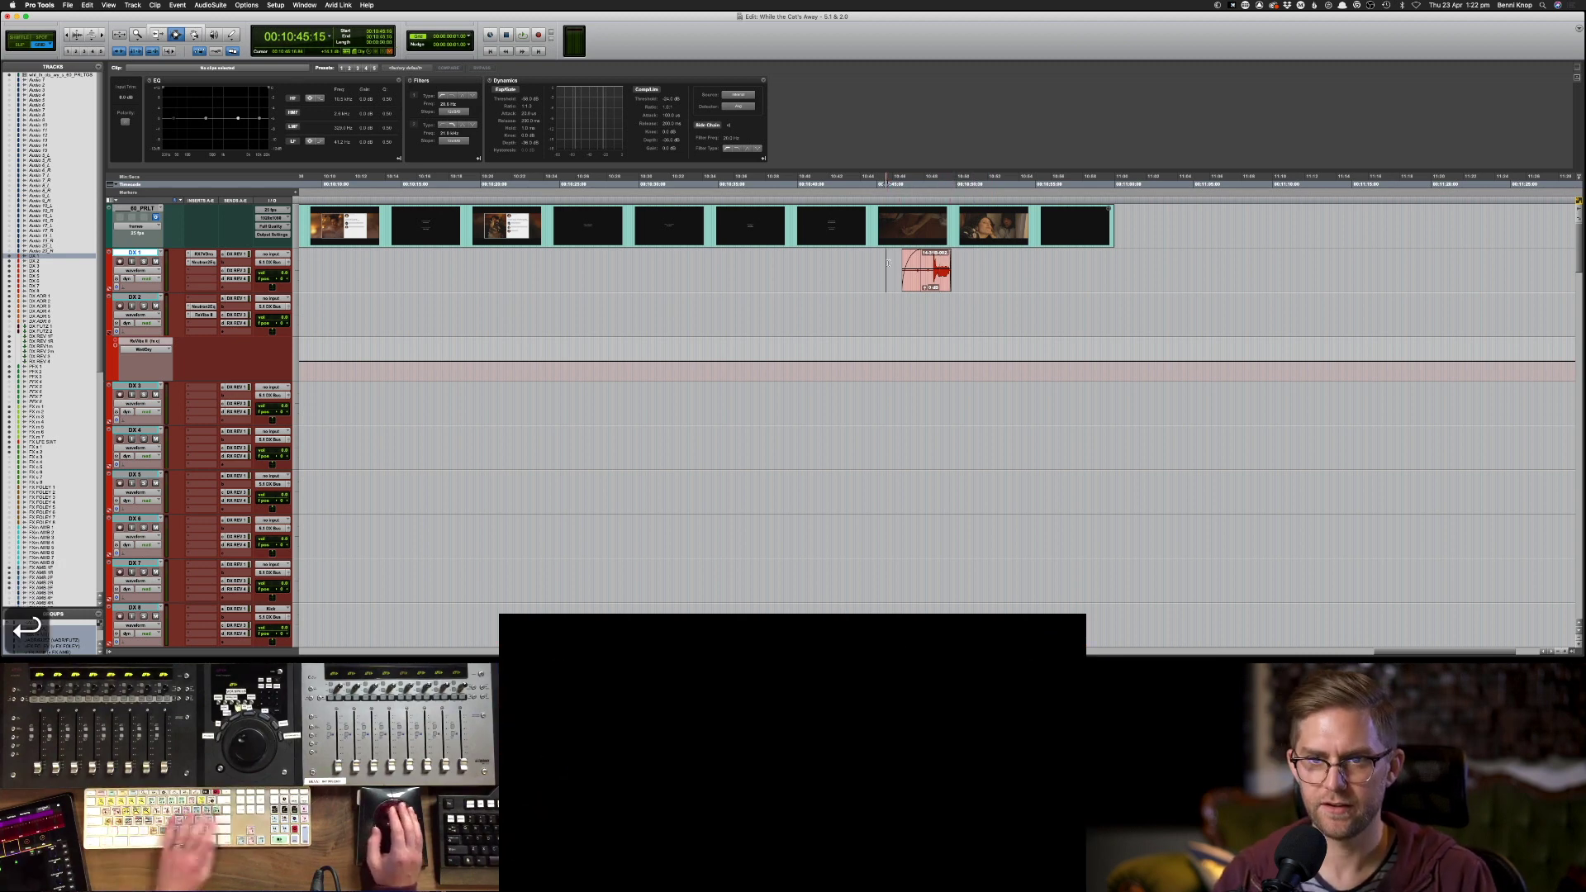
key("super+bracketleft")
key("super+bracketleft")
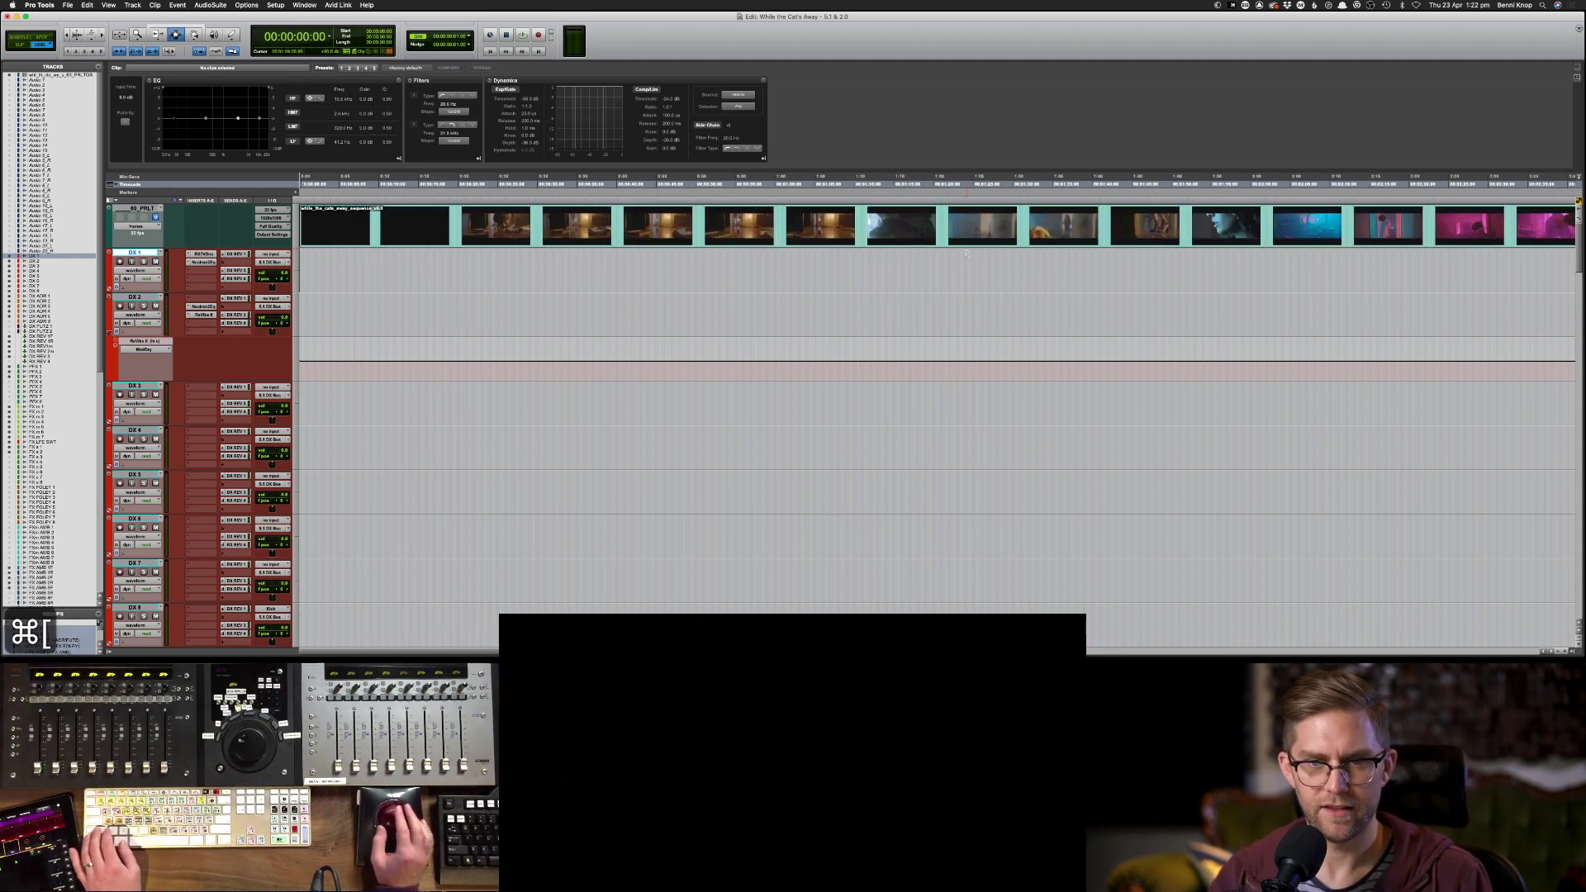
scroll(997, 269, "down", 8)
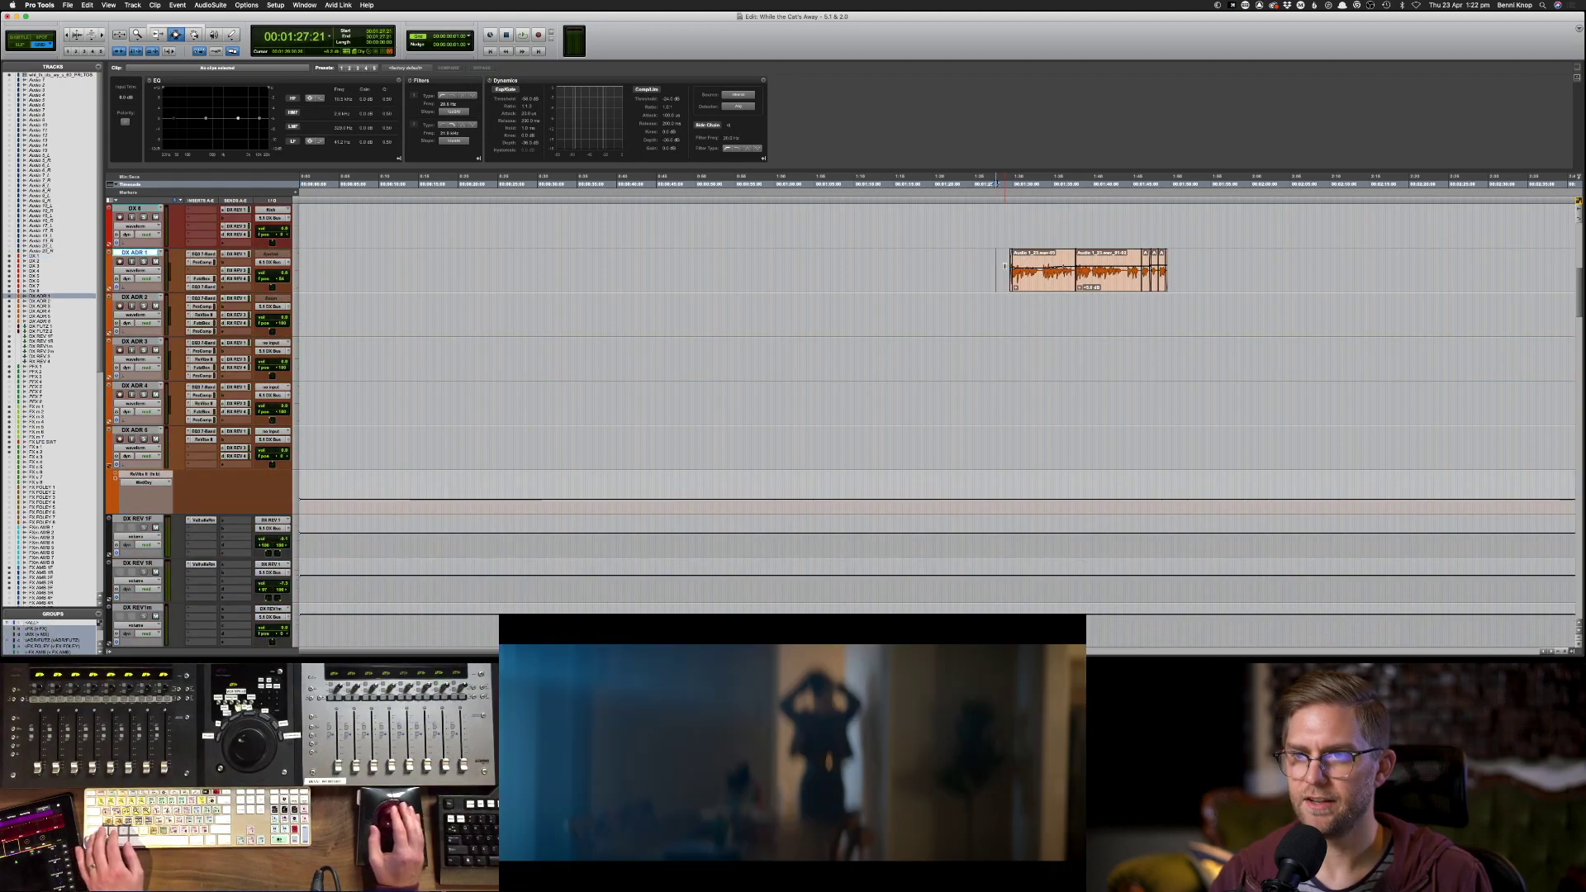
left_click(1004, 266)
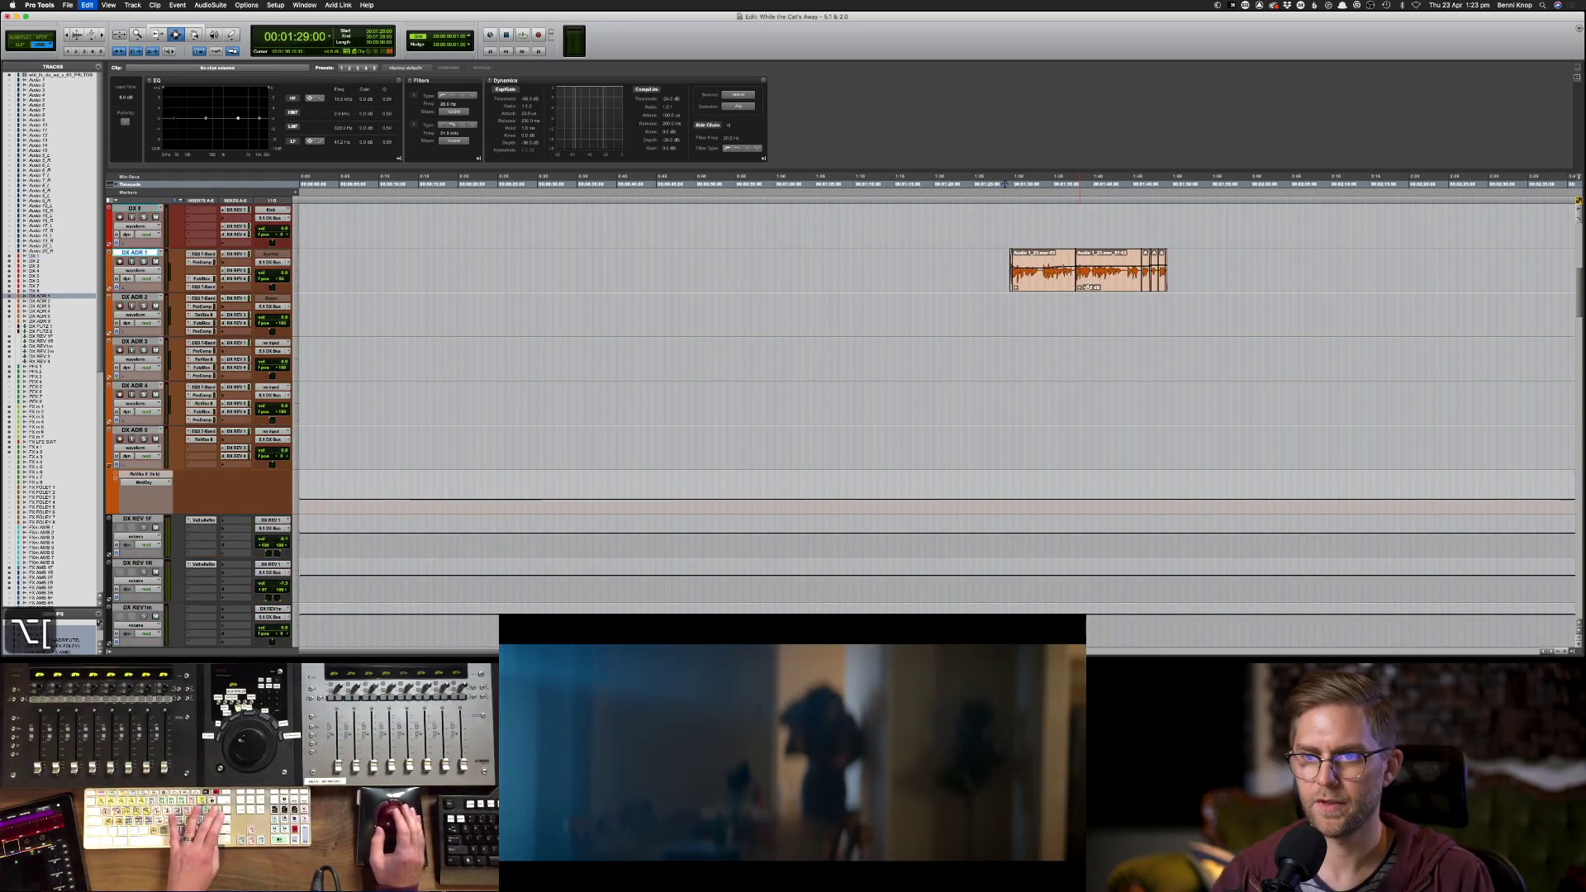
key("super+bracketleft")
key("super+bracketleft")
key("space")
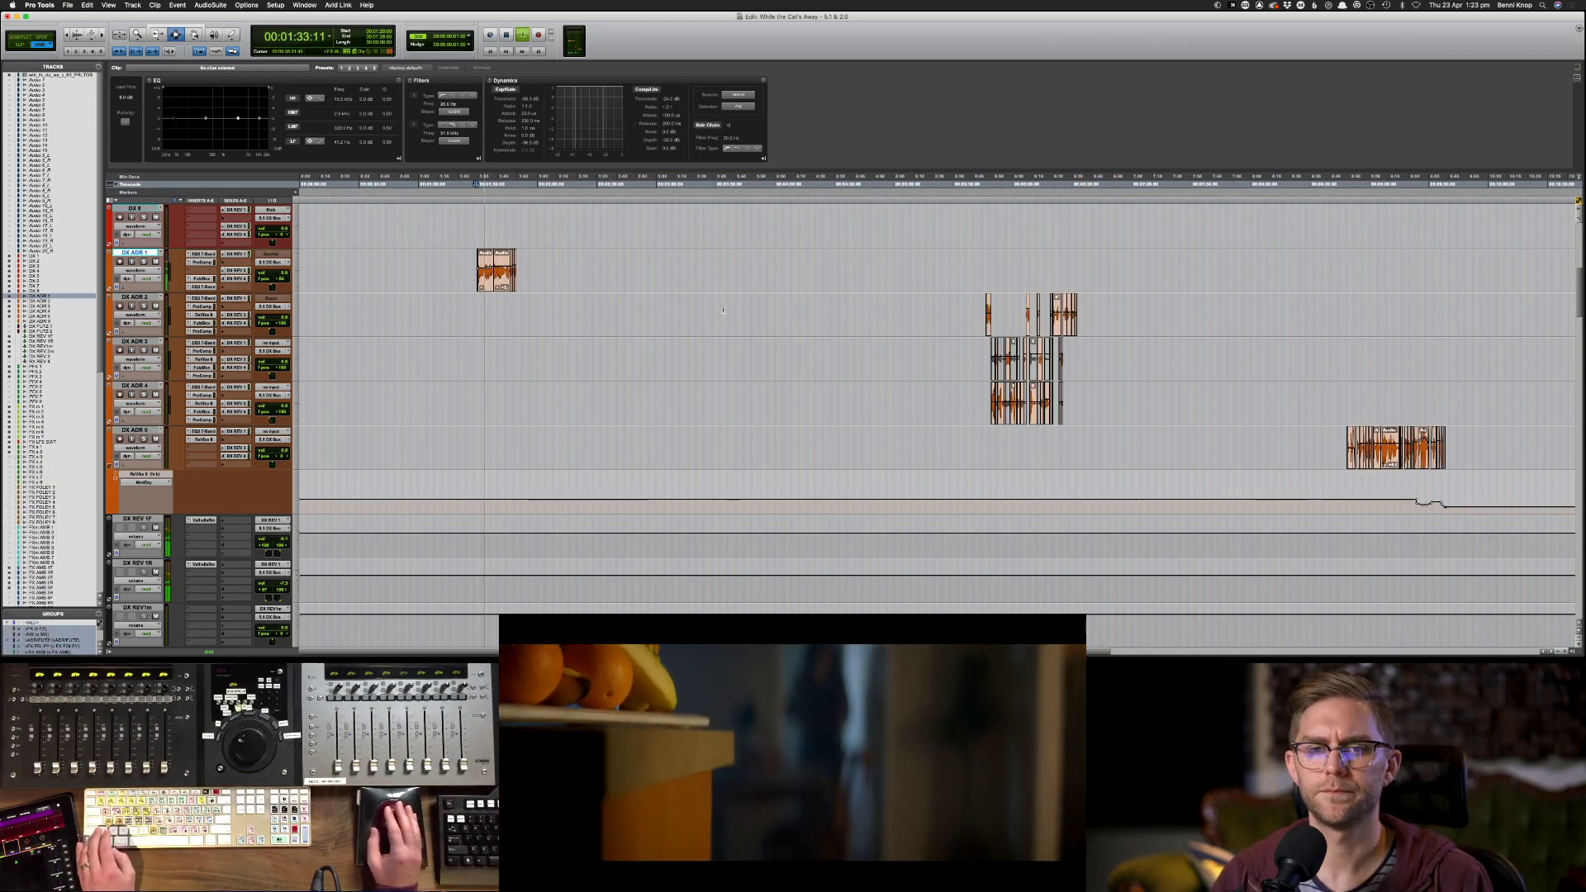
- Lower the DX ADR 1 fader slightly and roll off its highs with a low-pass filter in the track's EQ
key("super+equal")
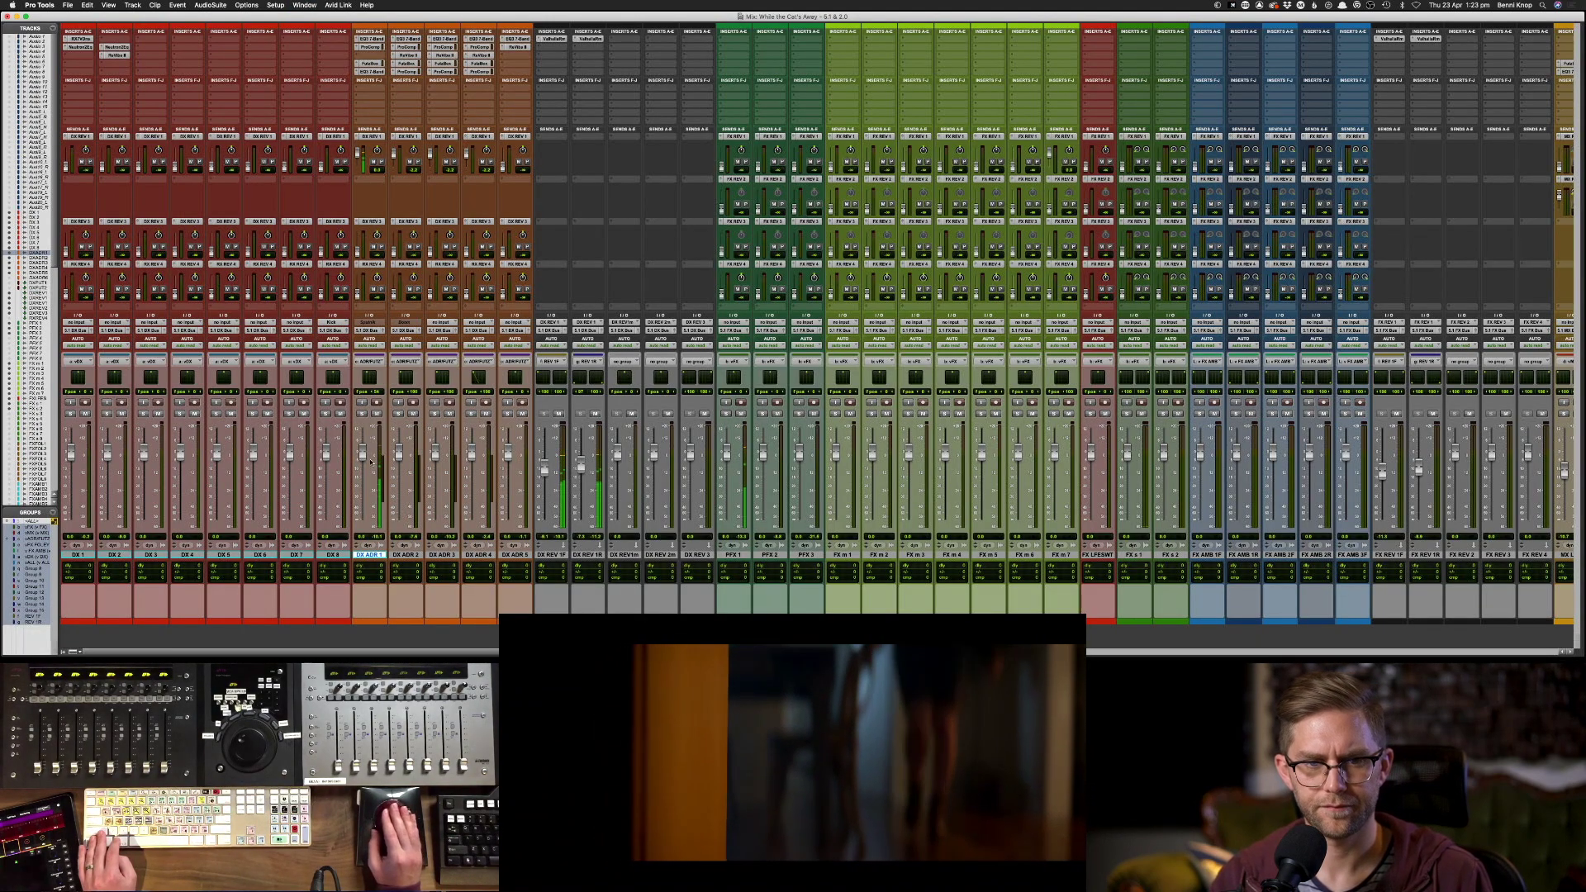
left_click_drag(362, 453, 362, 460)
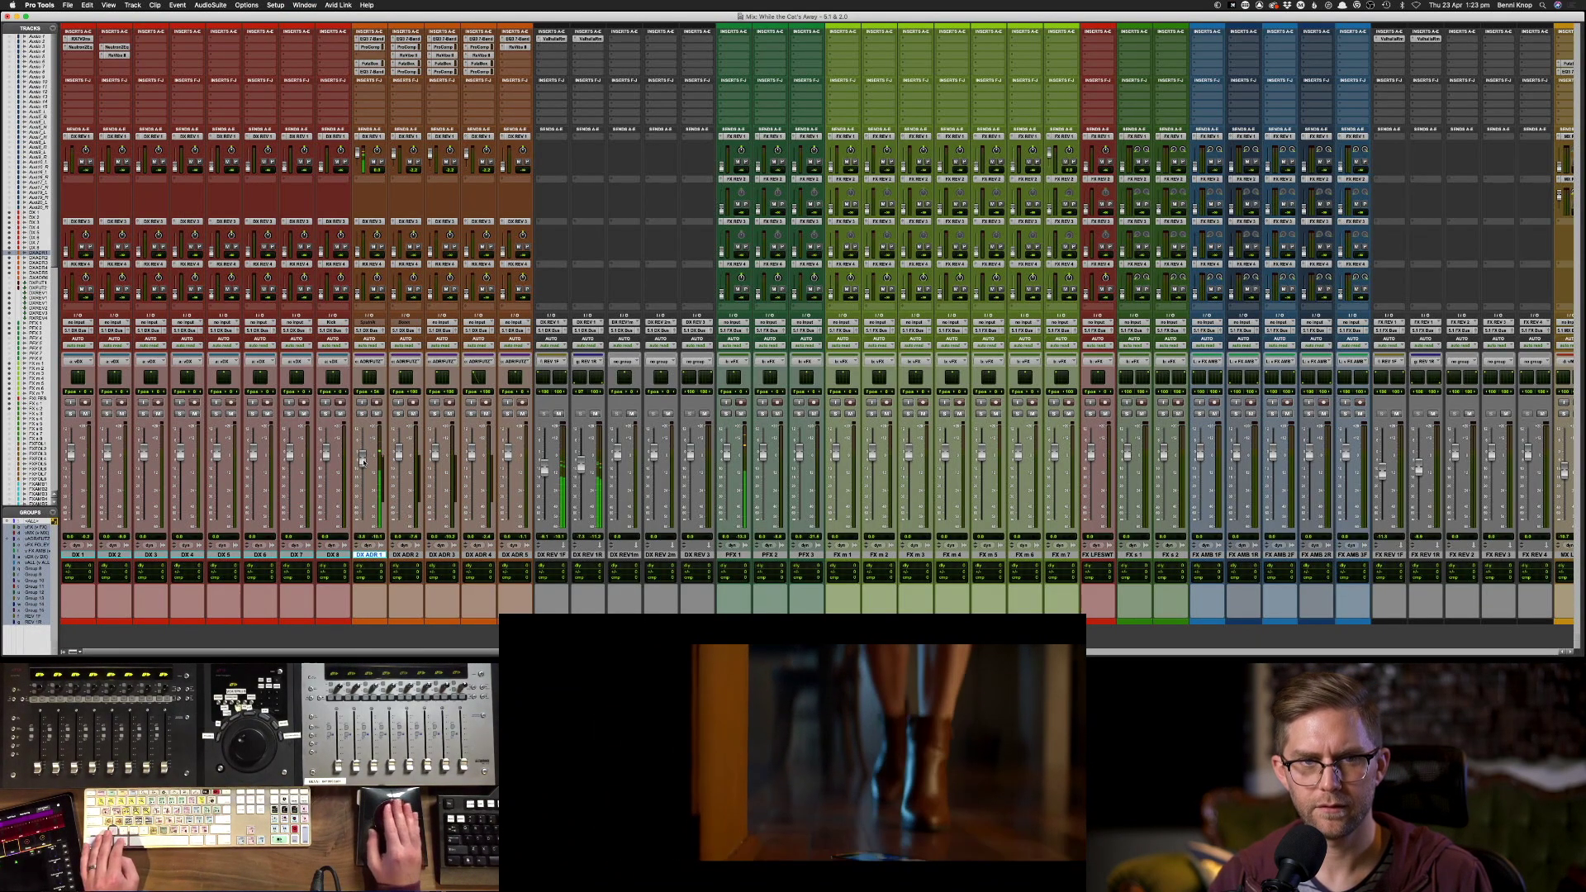
left_click(370, 72)
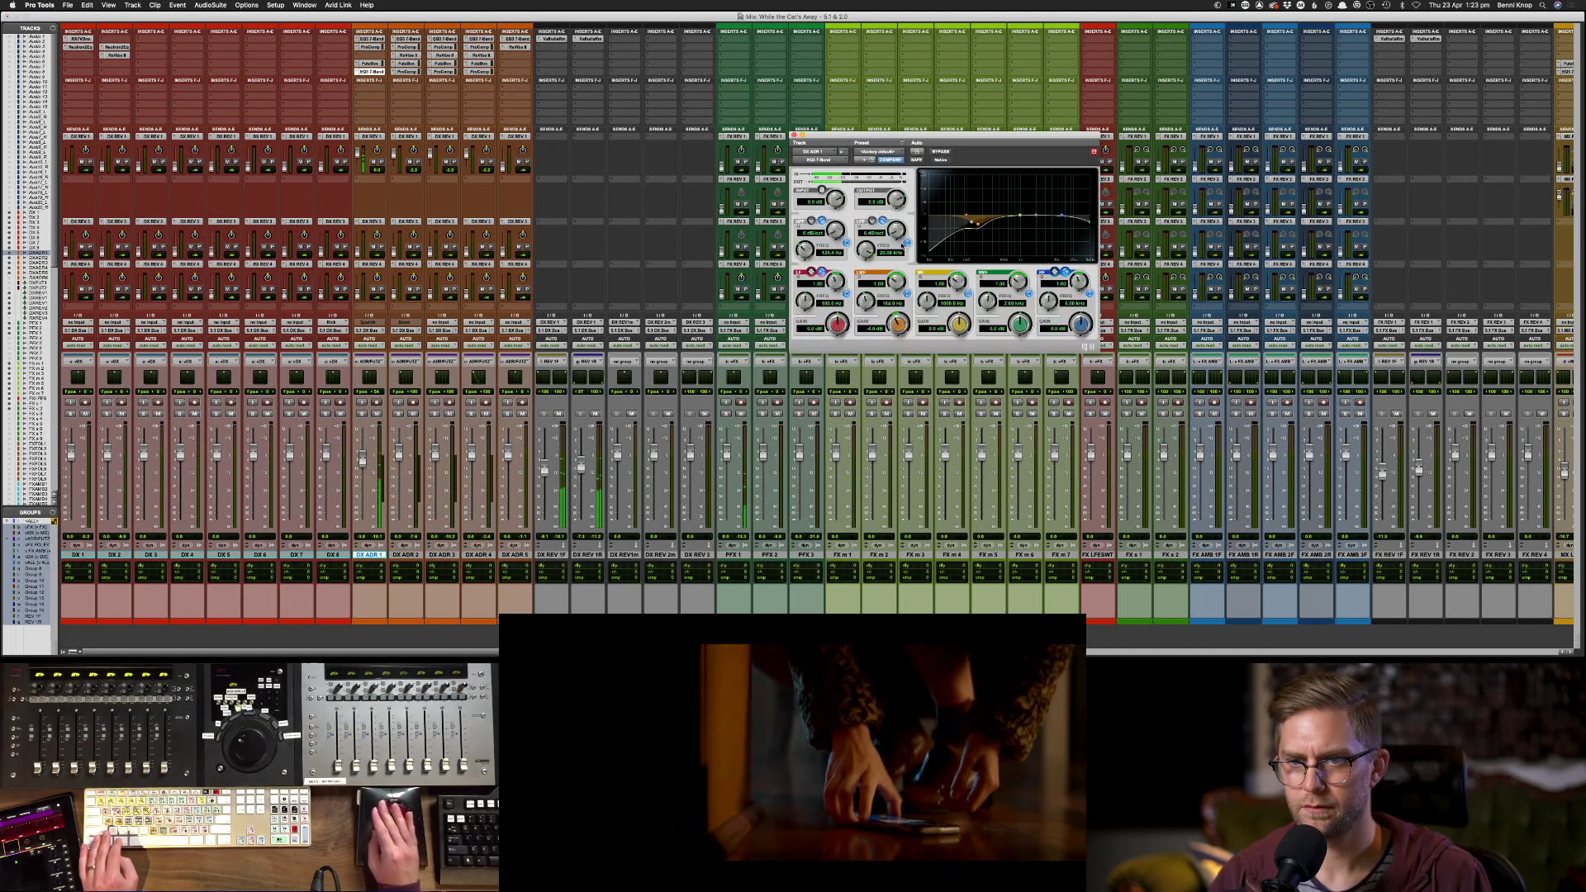
left_click_drag(896, 229, 905, 184)
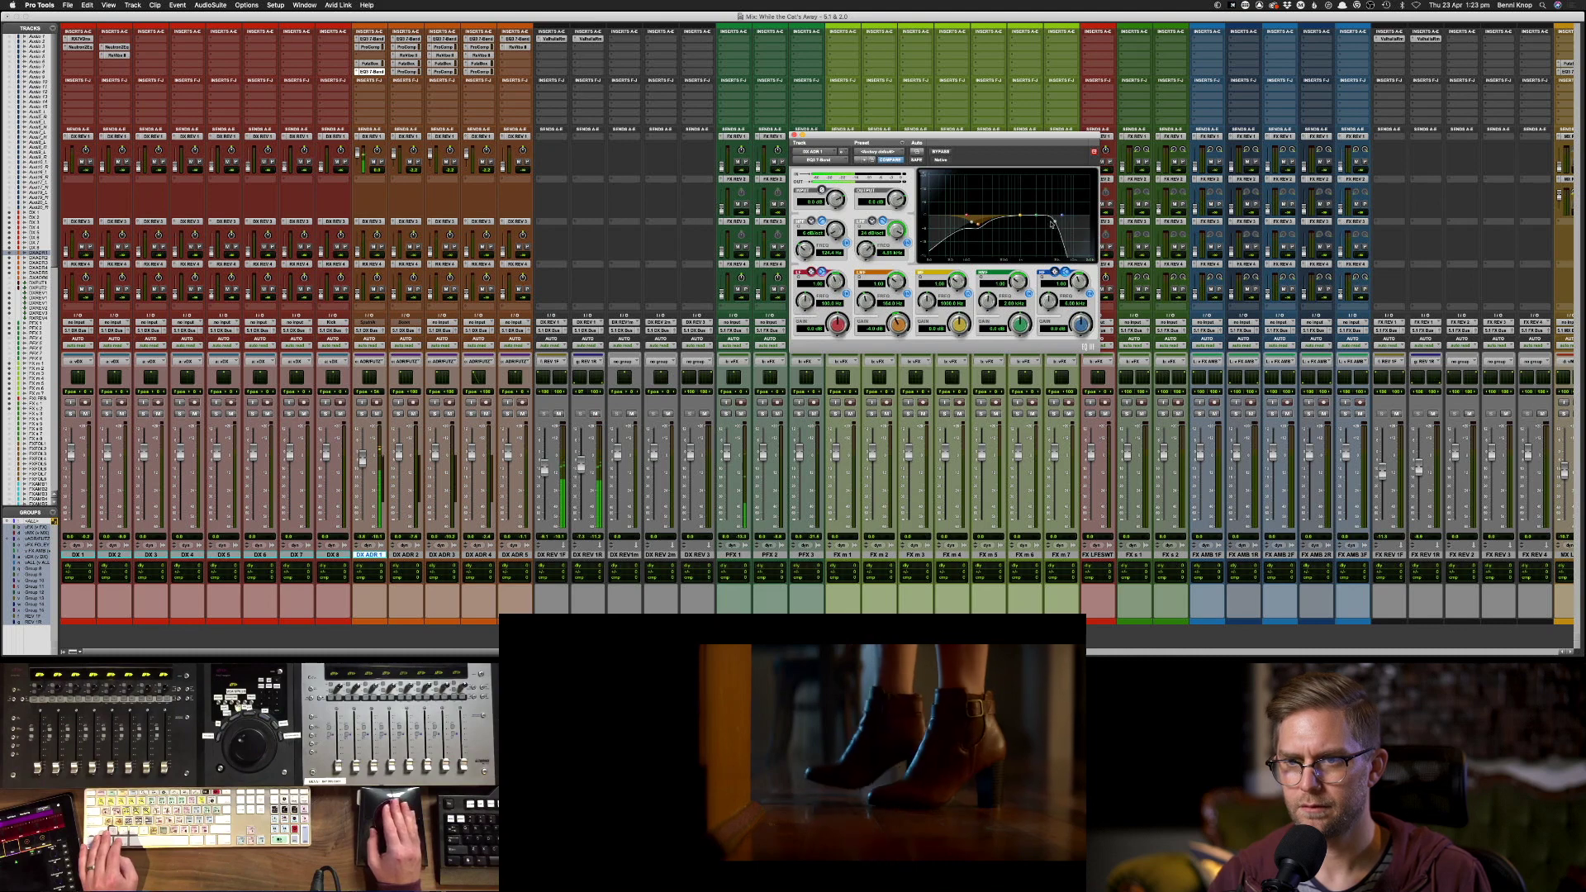
left_click_drag(1047, 223, 1060, 223)
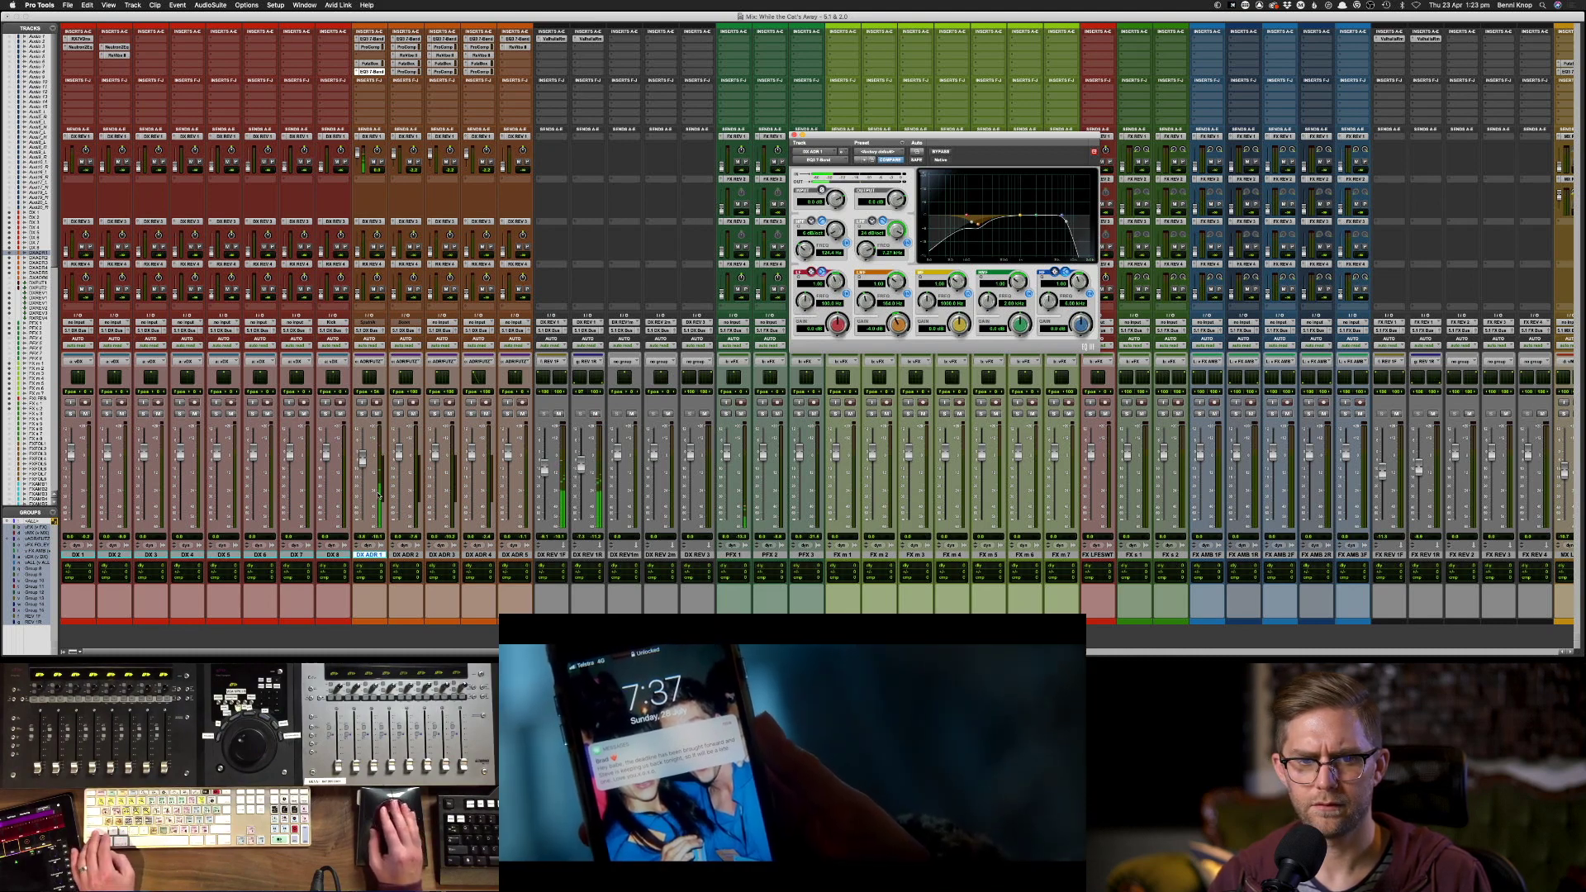
key("super+equal")
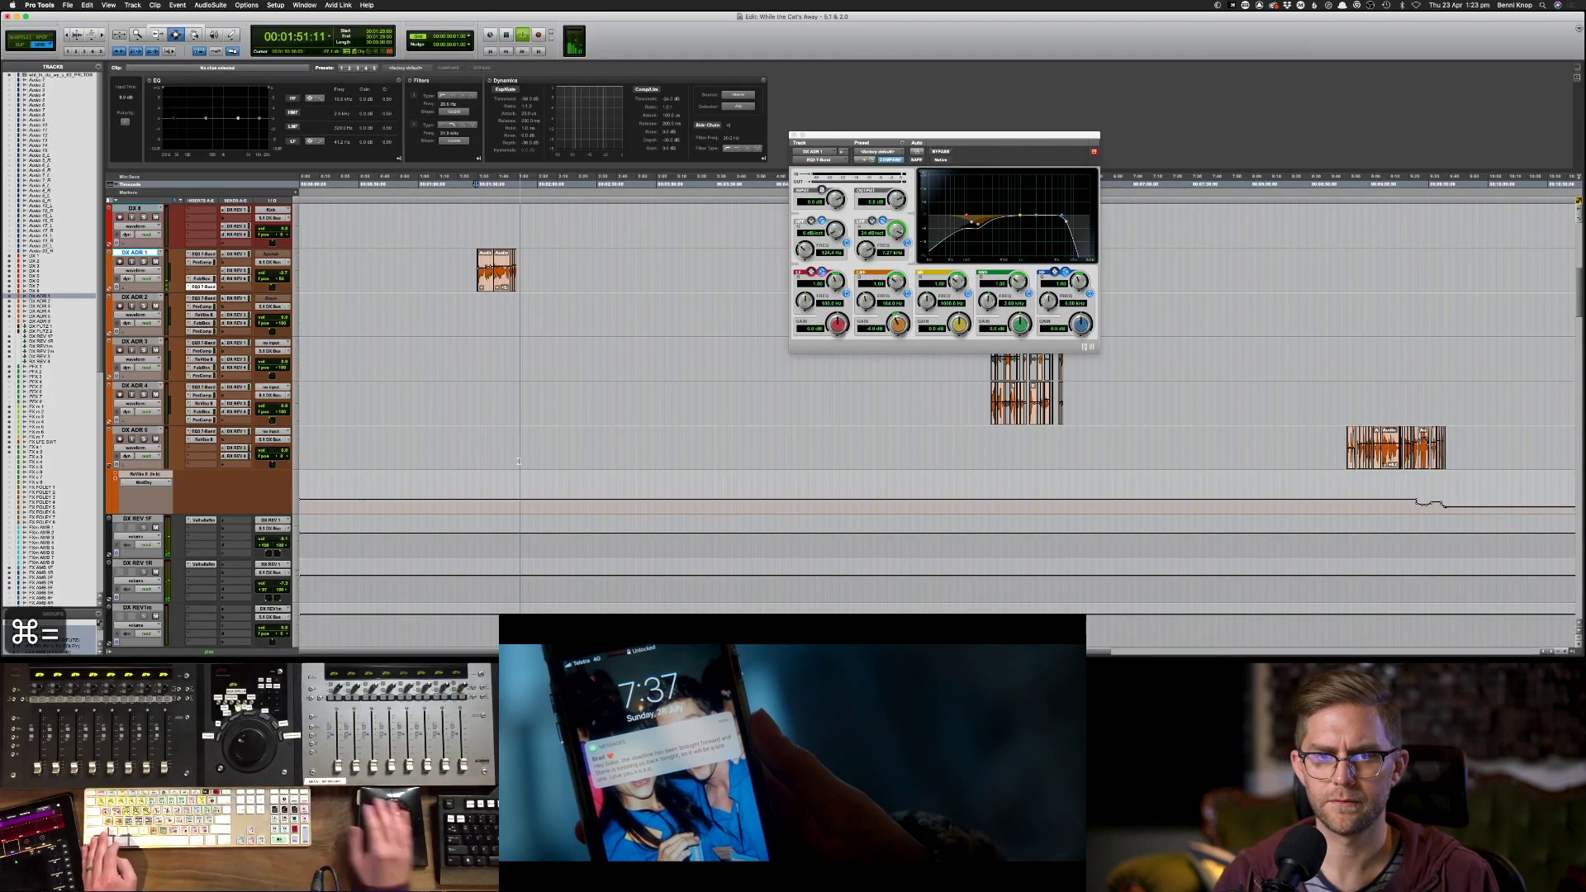
left_click(793, 135)
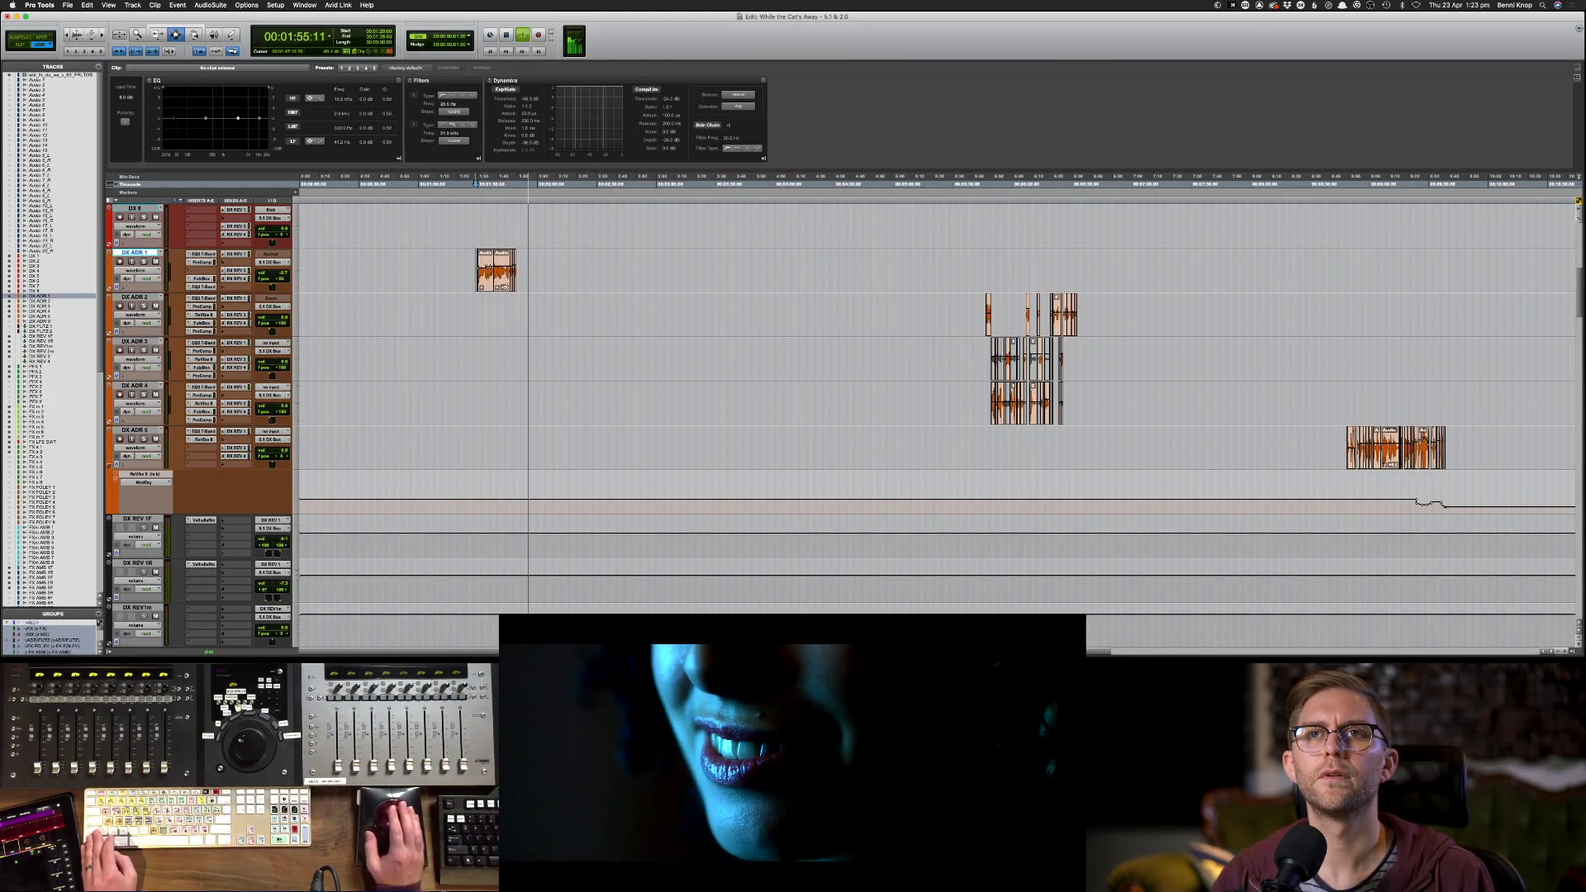
- Move the short MX 2 clip running from about 1:47 to 1:56 up to the MX LOC track at the same time position
scroll(510, 290, "down", 15)
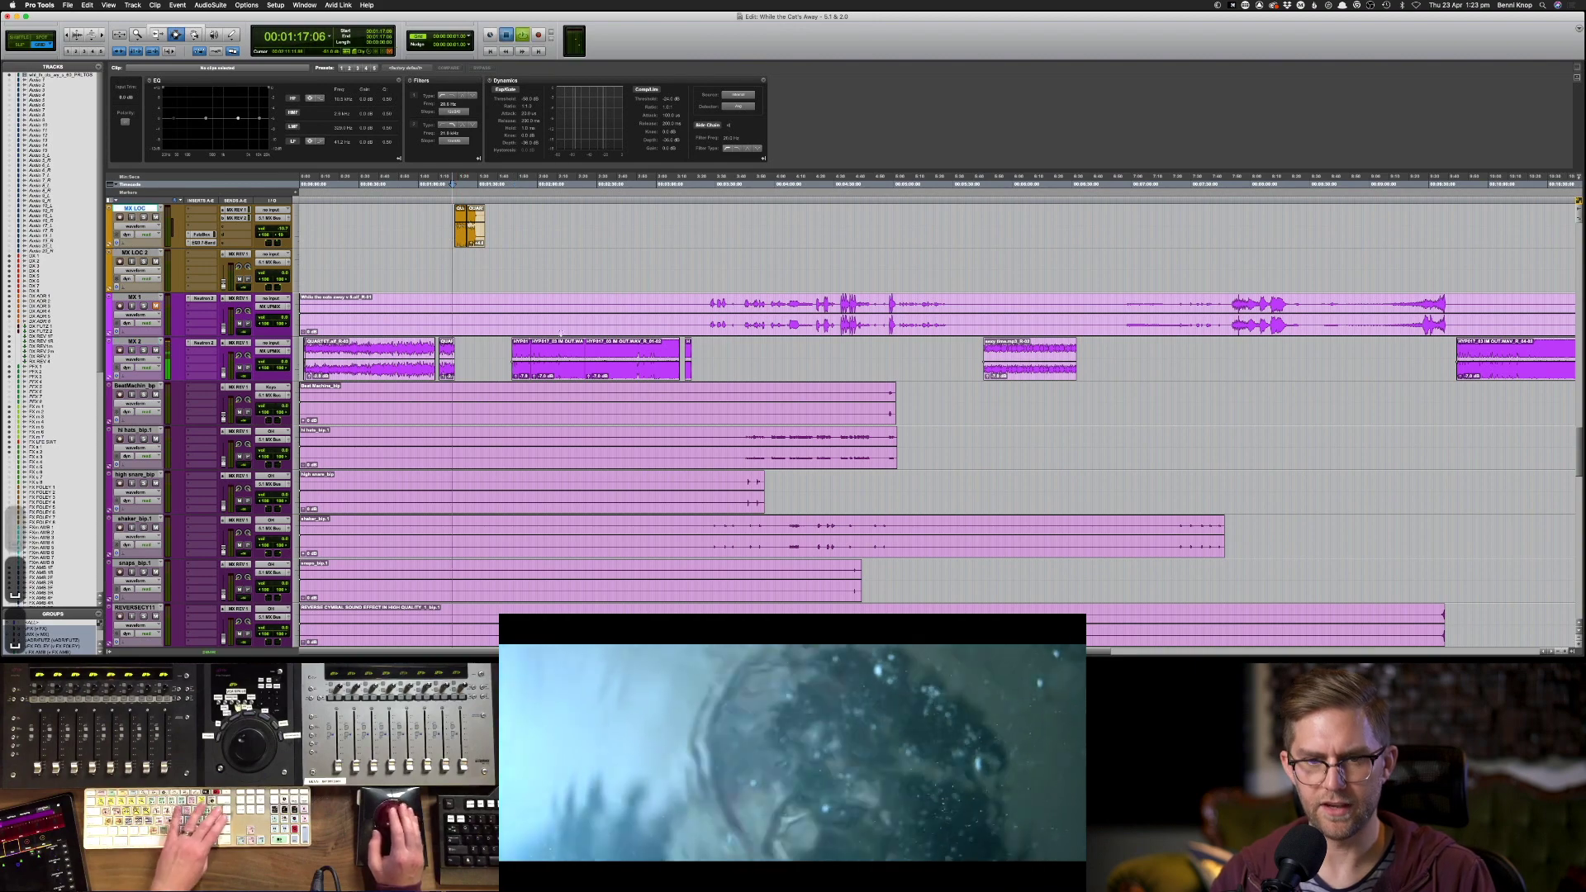
key("super+bracketright")
key("space")
left_click(1211, 350)
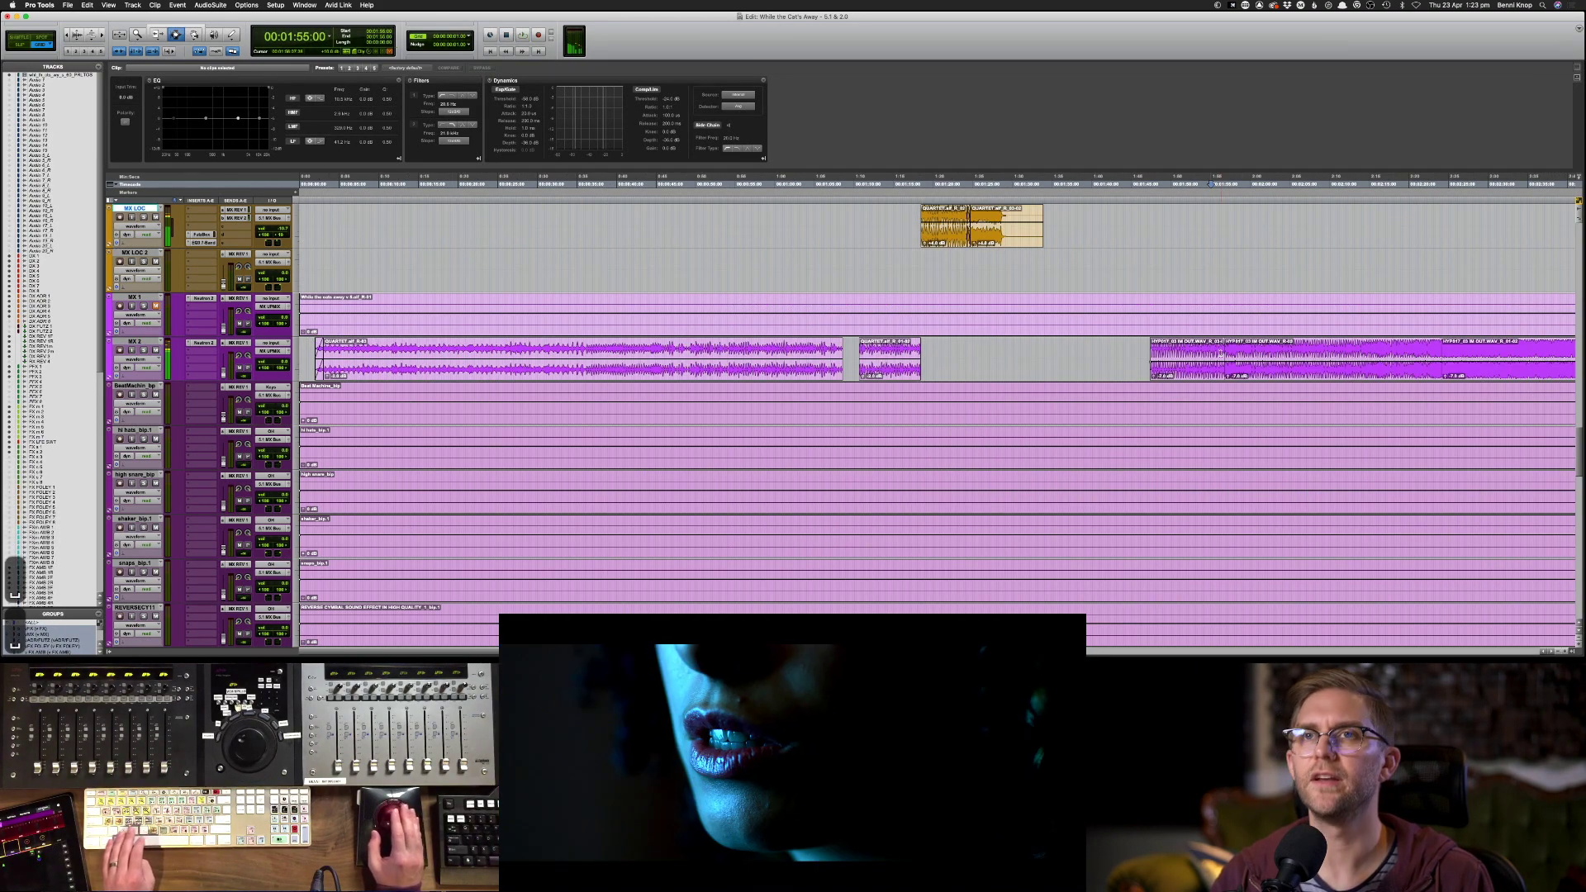
left_click(1220, 359)
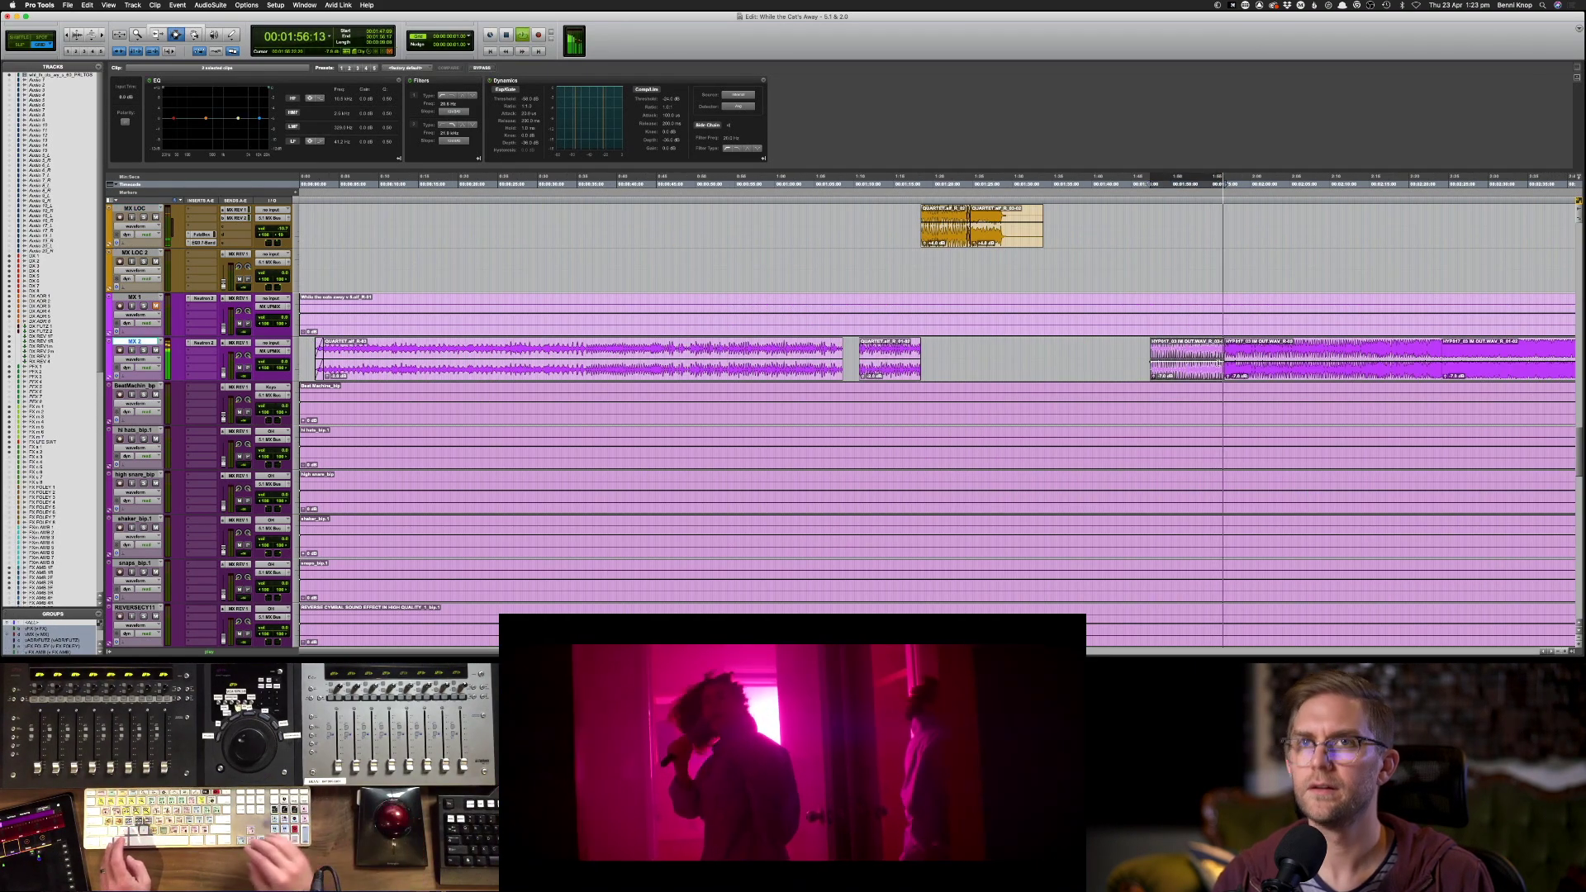
key("super+x")
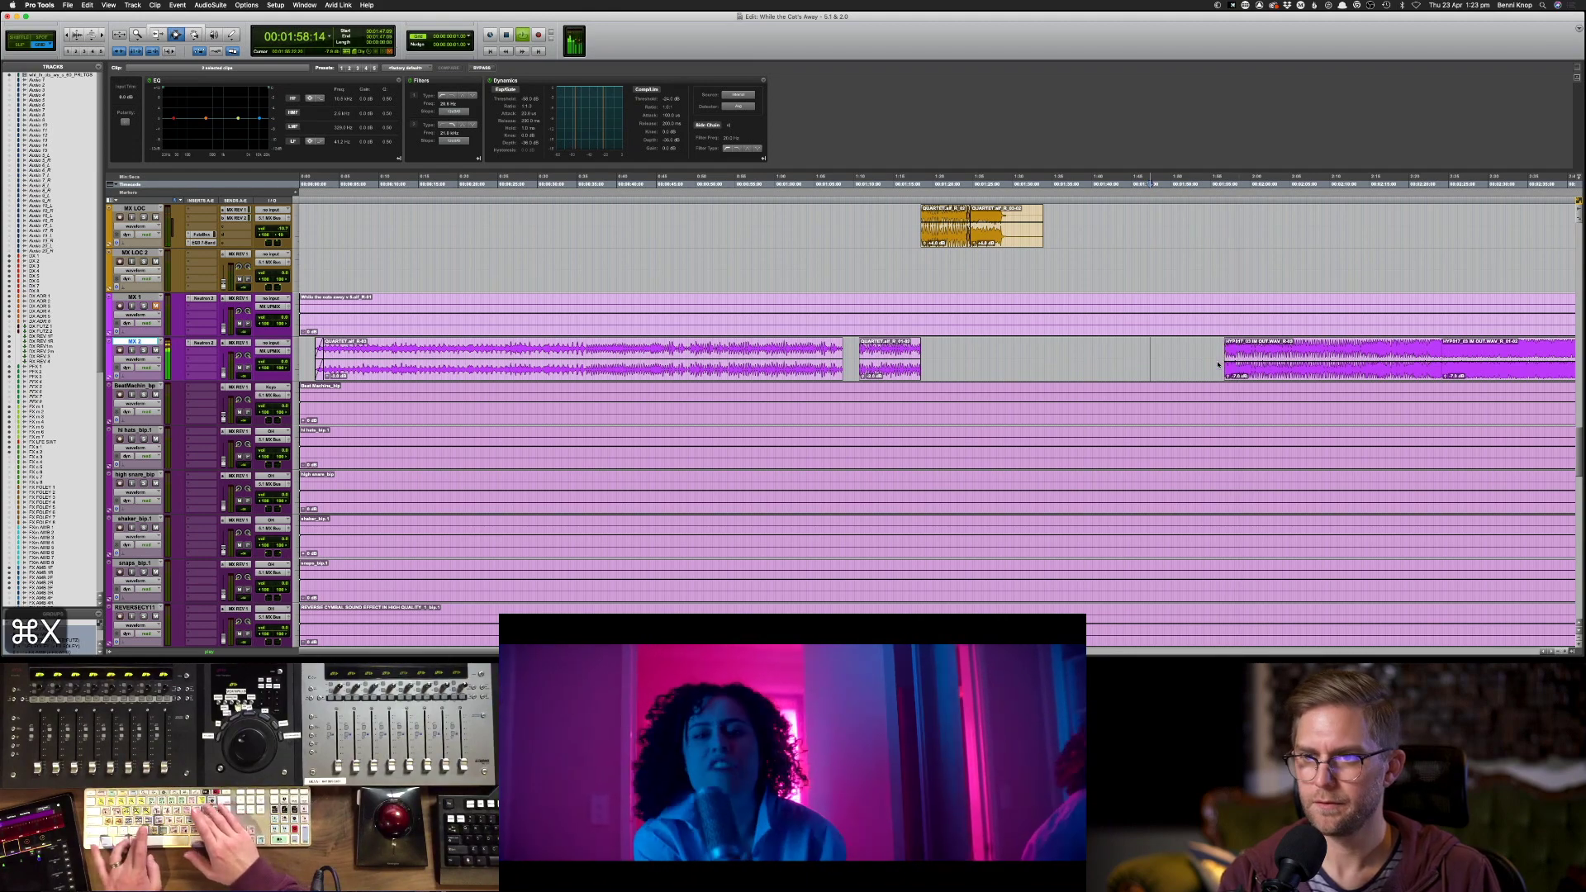
key("p")
key("p")
key("p")
key("super+v")
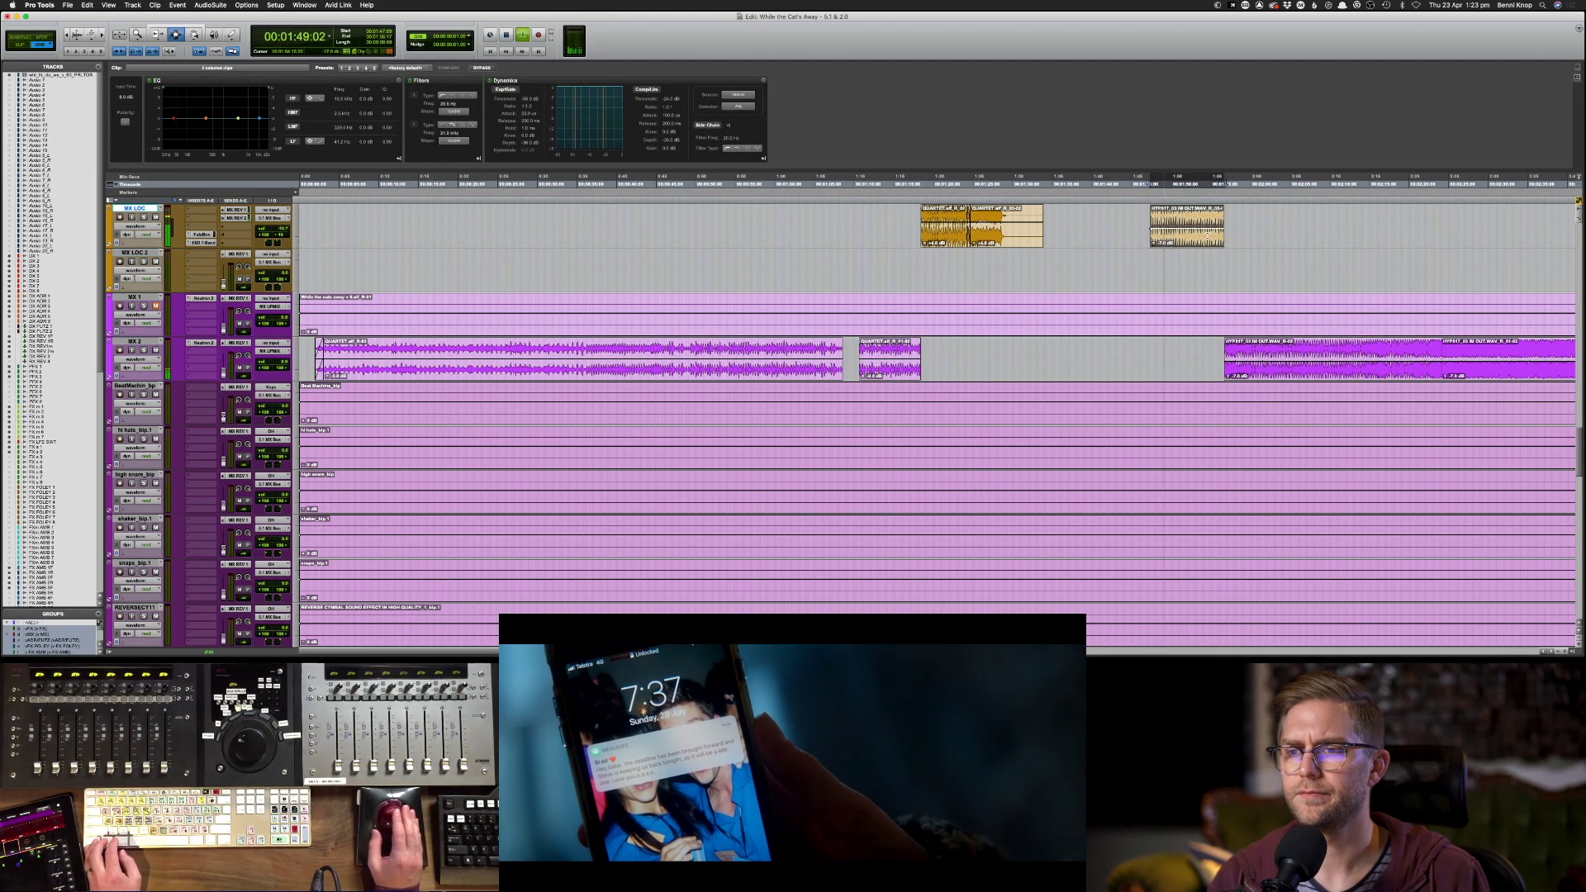
- Shape the clip gain over the opening of the short MX LOC clip at about 1:47 so its level ramps up
key("F8")
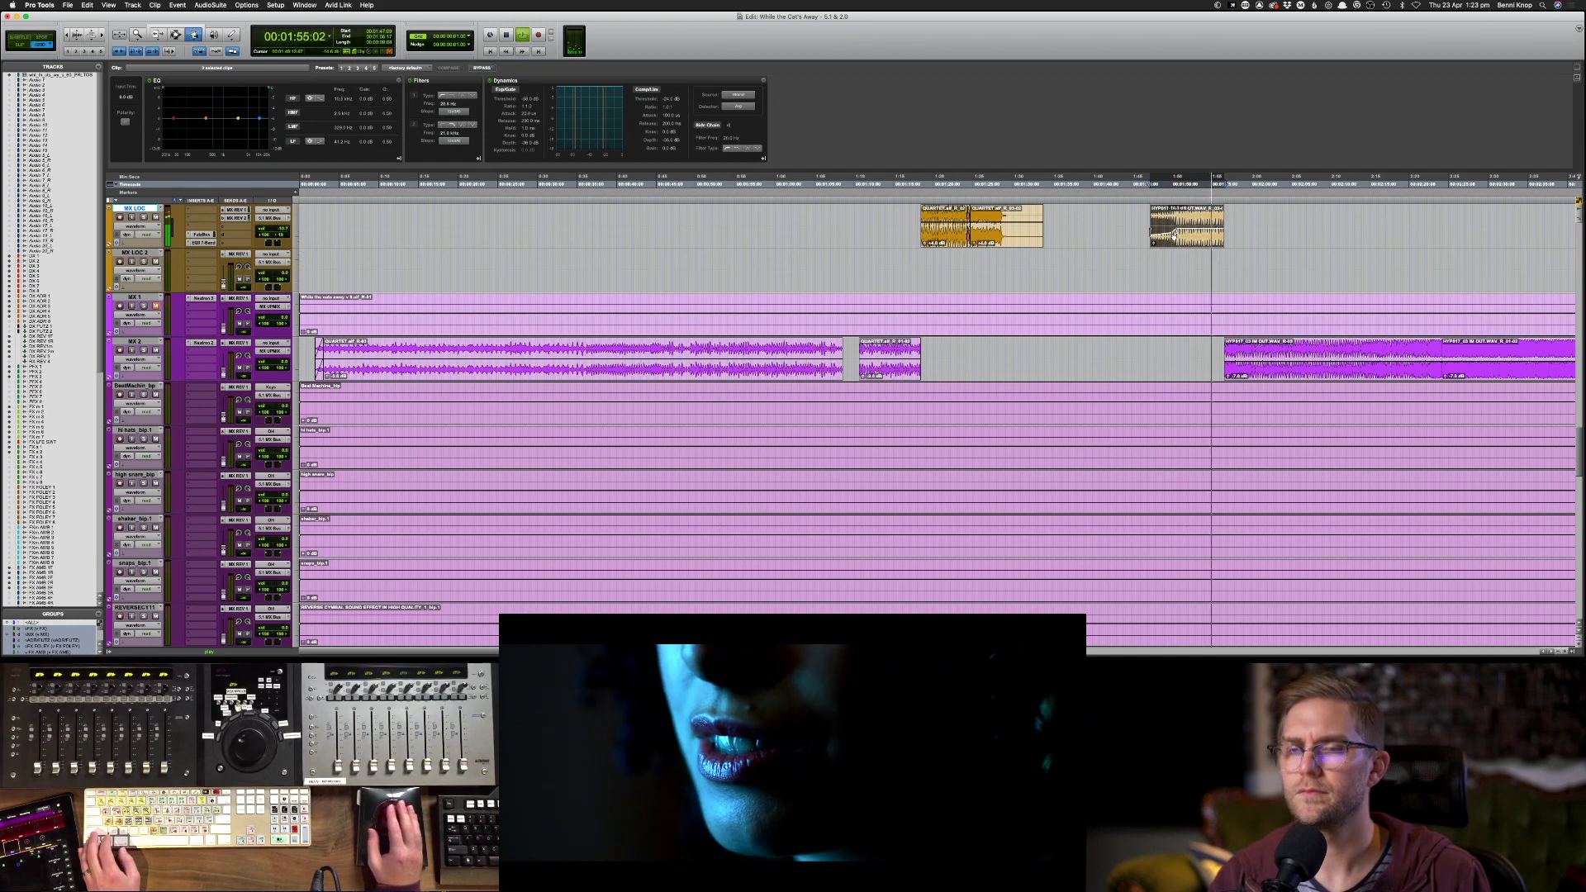
key("F7")
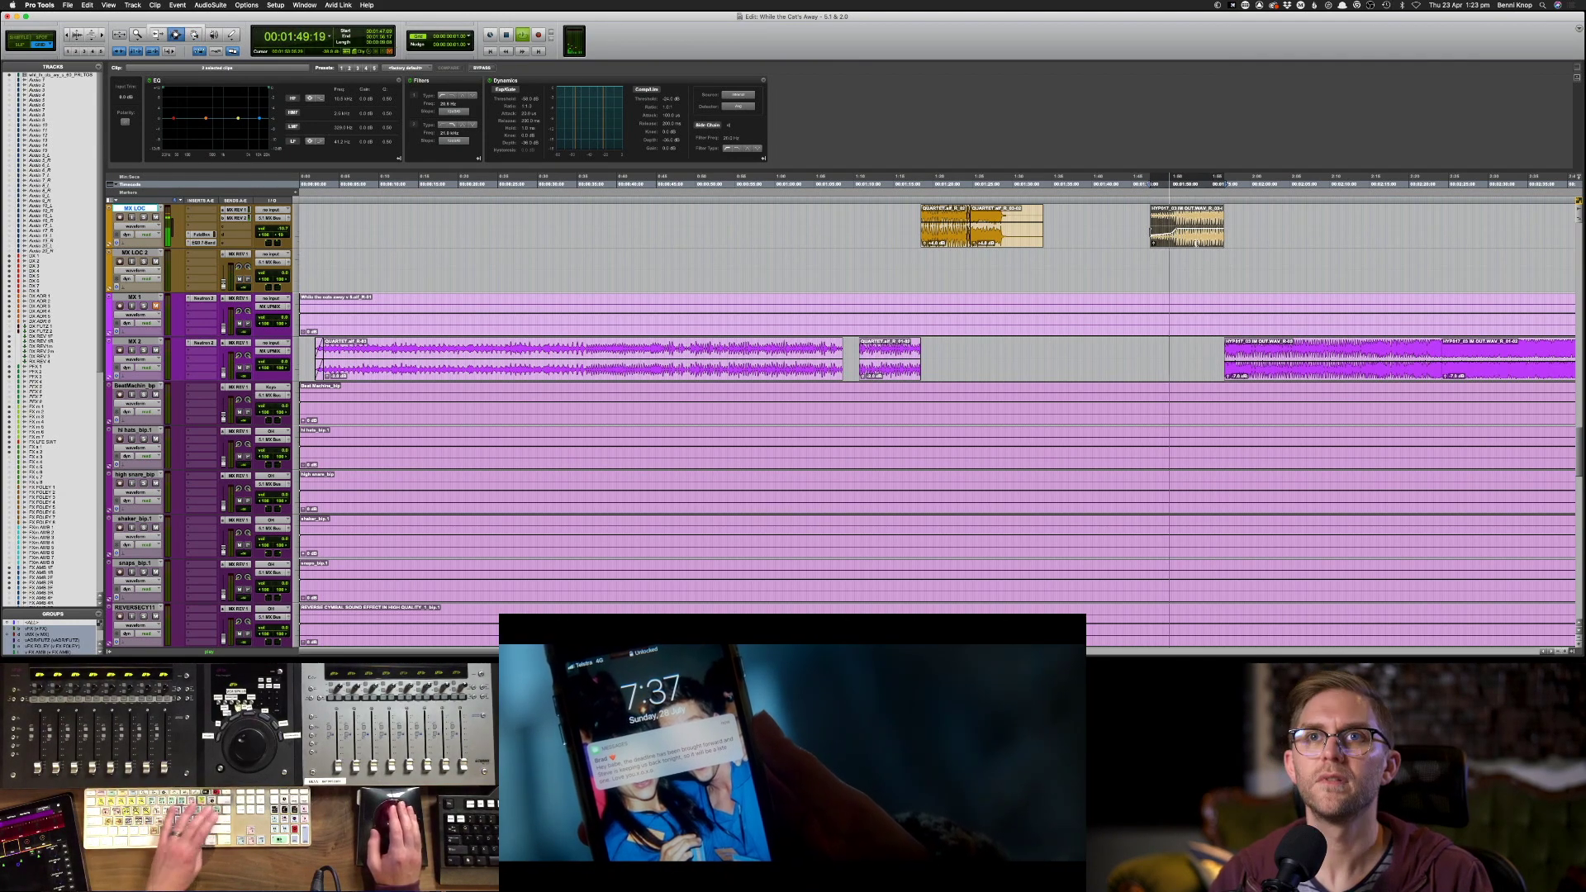
- Split the short MX LOC clip at about 1:51:21 and move its second part down to MX 2 at the same time position
key("super+bracketright")
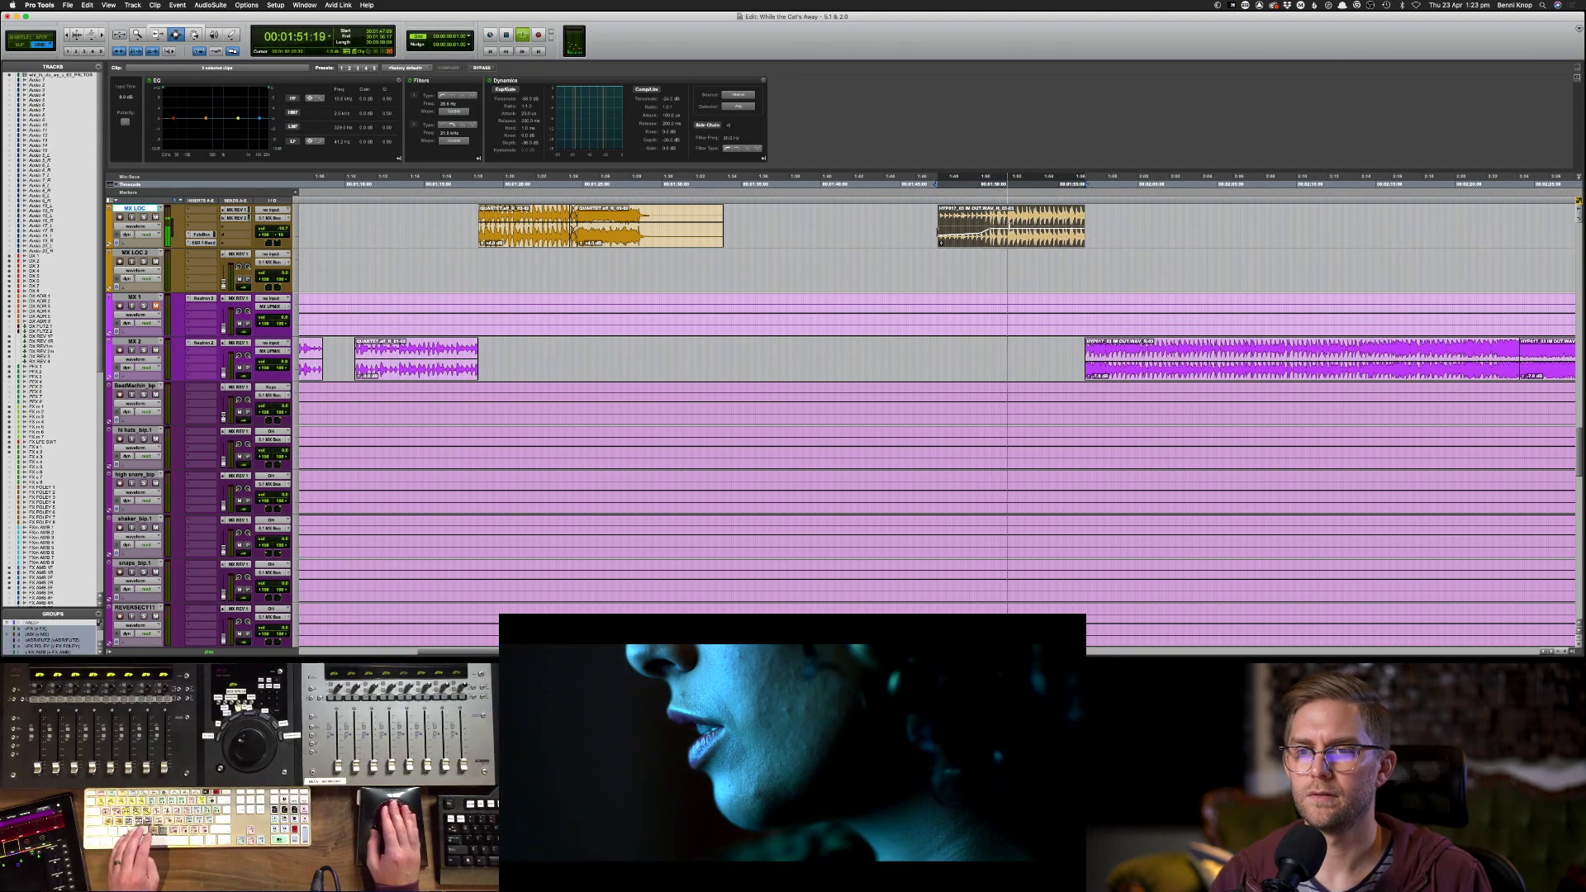
left_click(1010, 231)
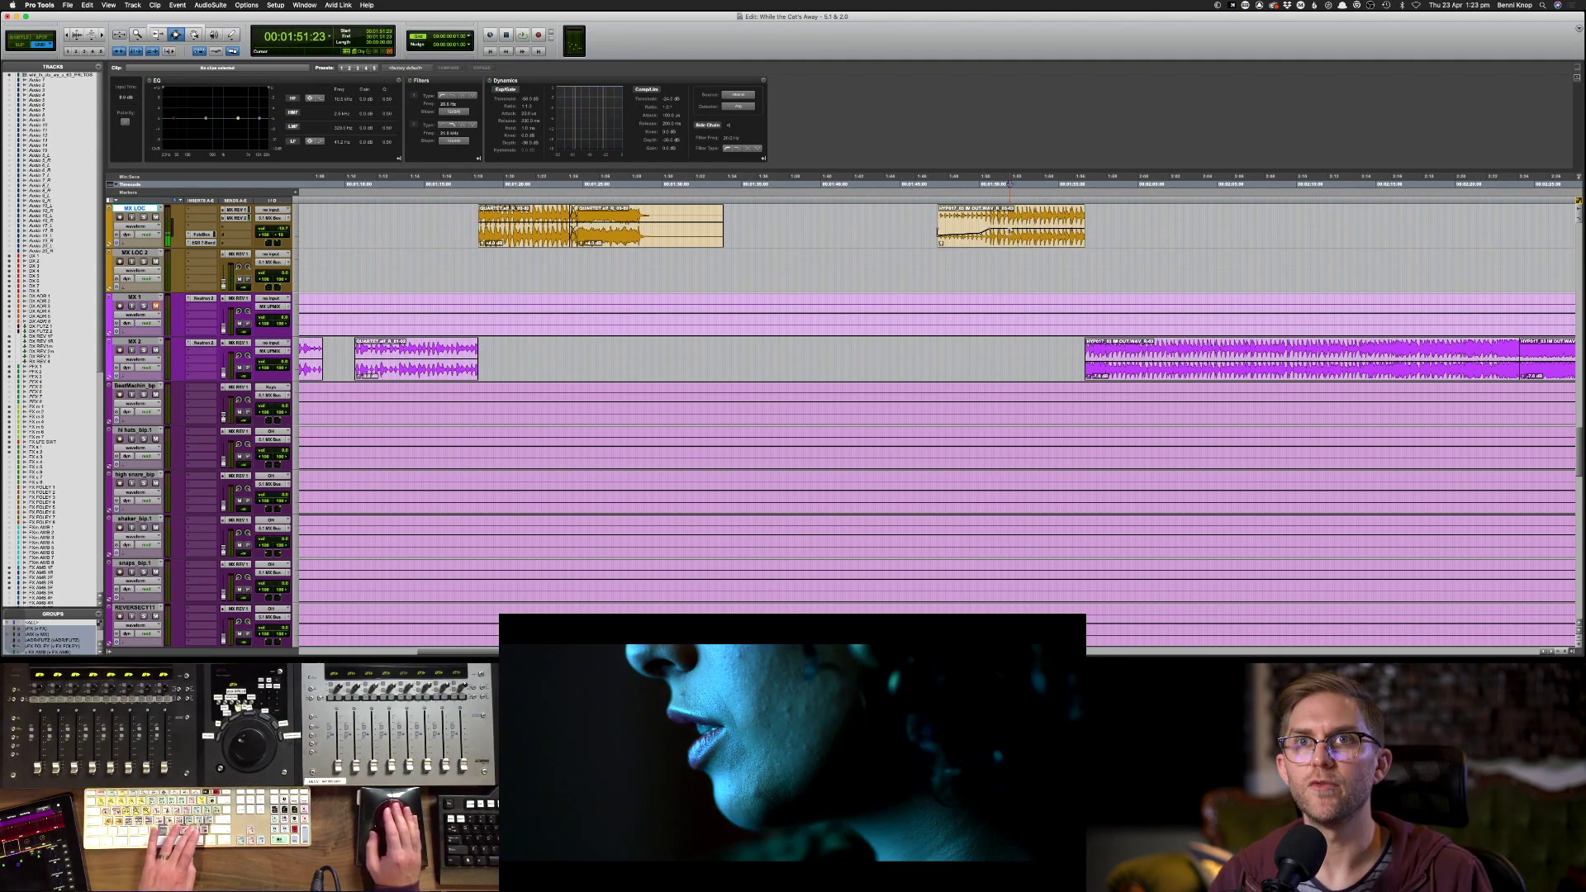
key("comma")
key("comma")
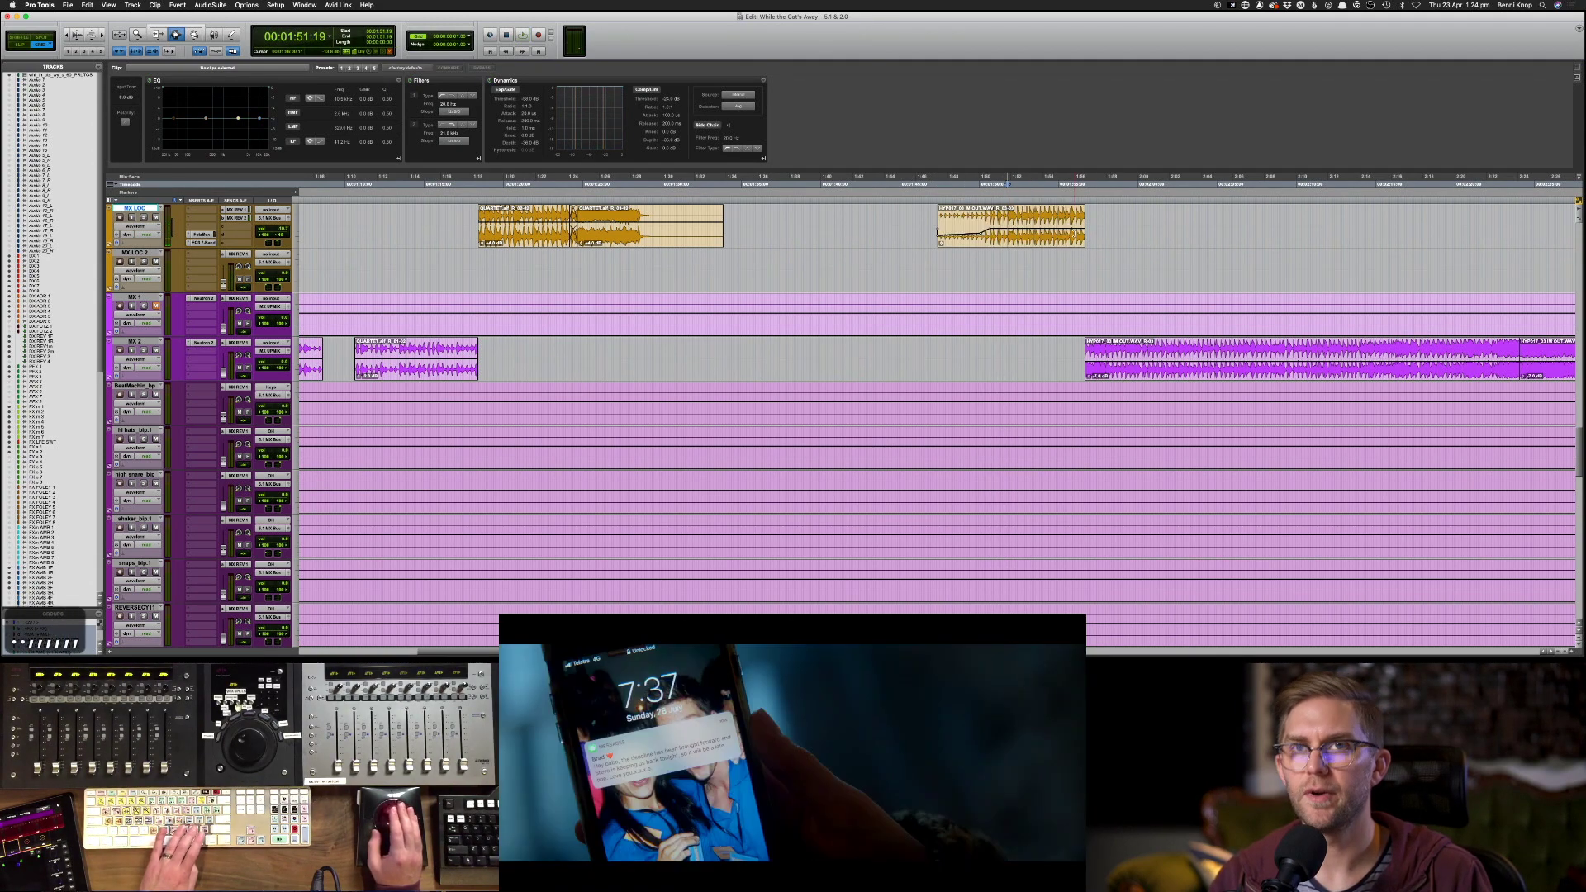
key("period")
key("period")
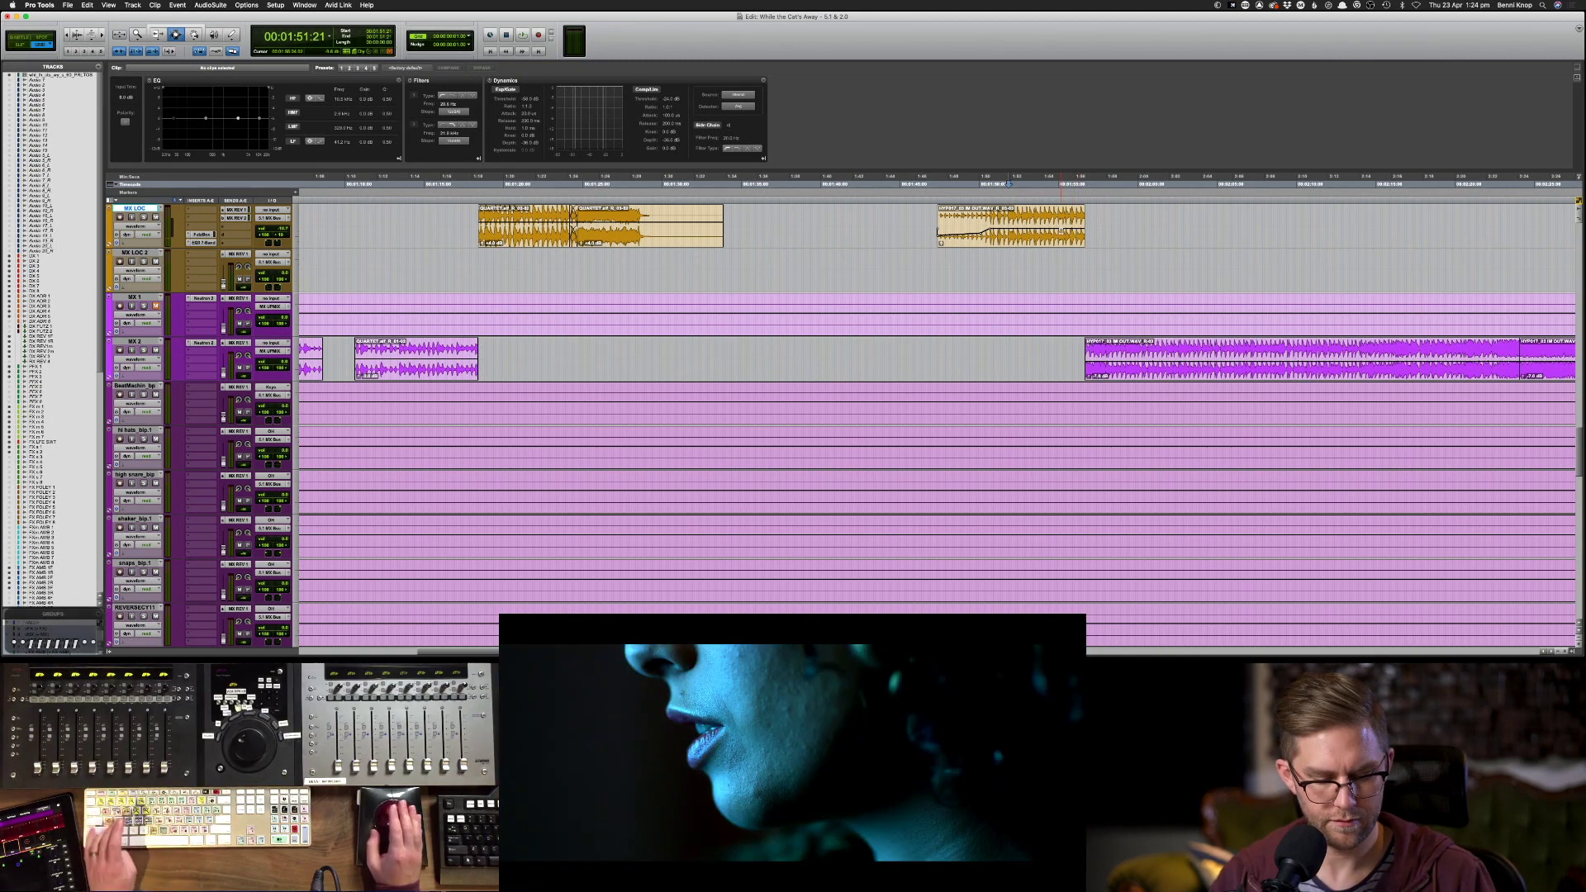
key("super+e")
key("super+x")
key("semicolon")
key("semicolon")
key("semicolon")
key("super+v")
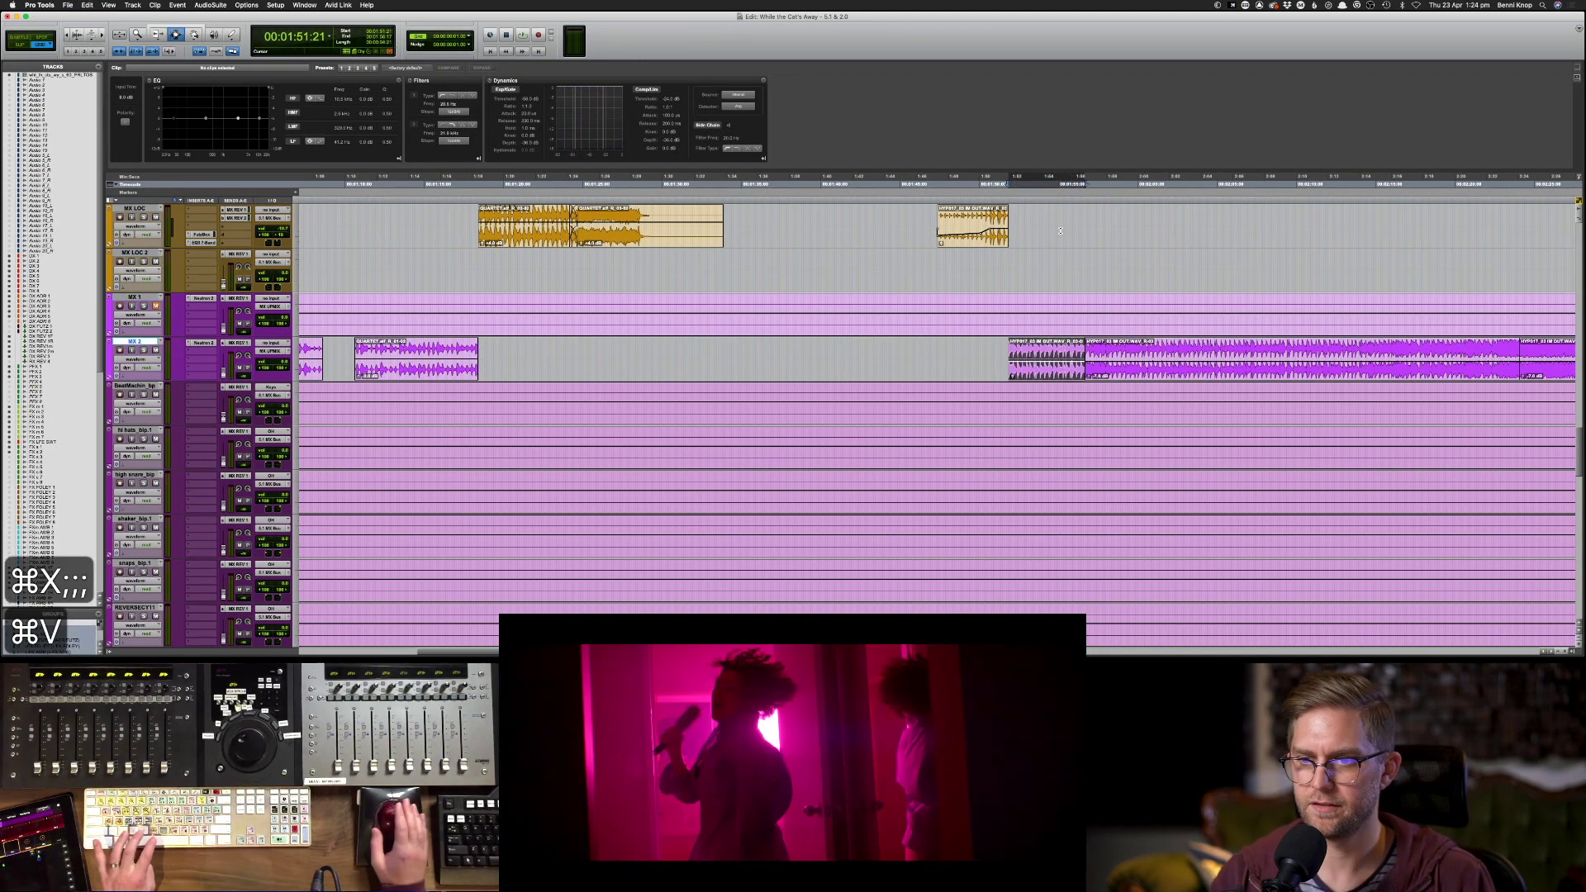
- Play the MX LOC to MX 2 transition from about 1:47 and readjust the gain curve on the short MX LOC clip
left_click(931, 232)
key("space")
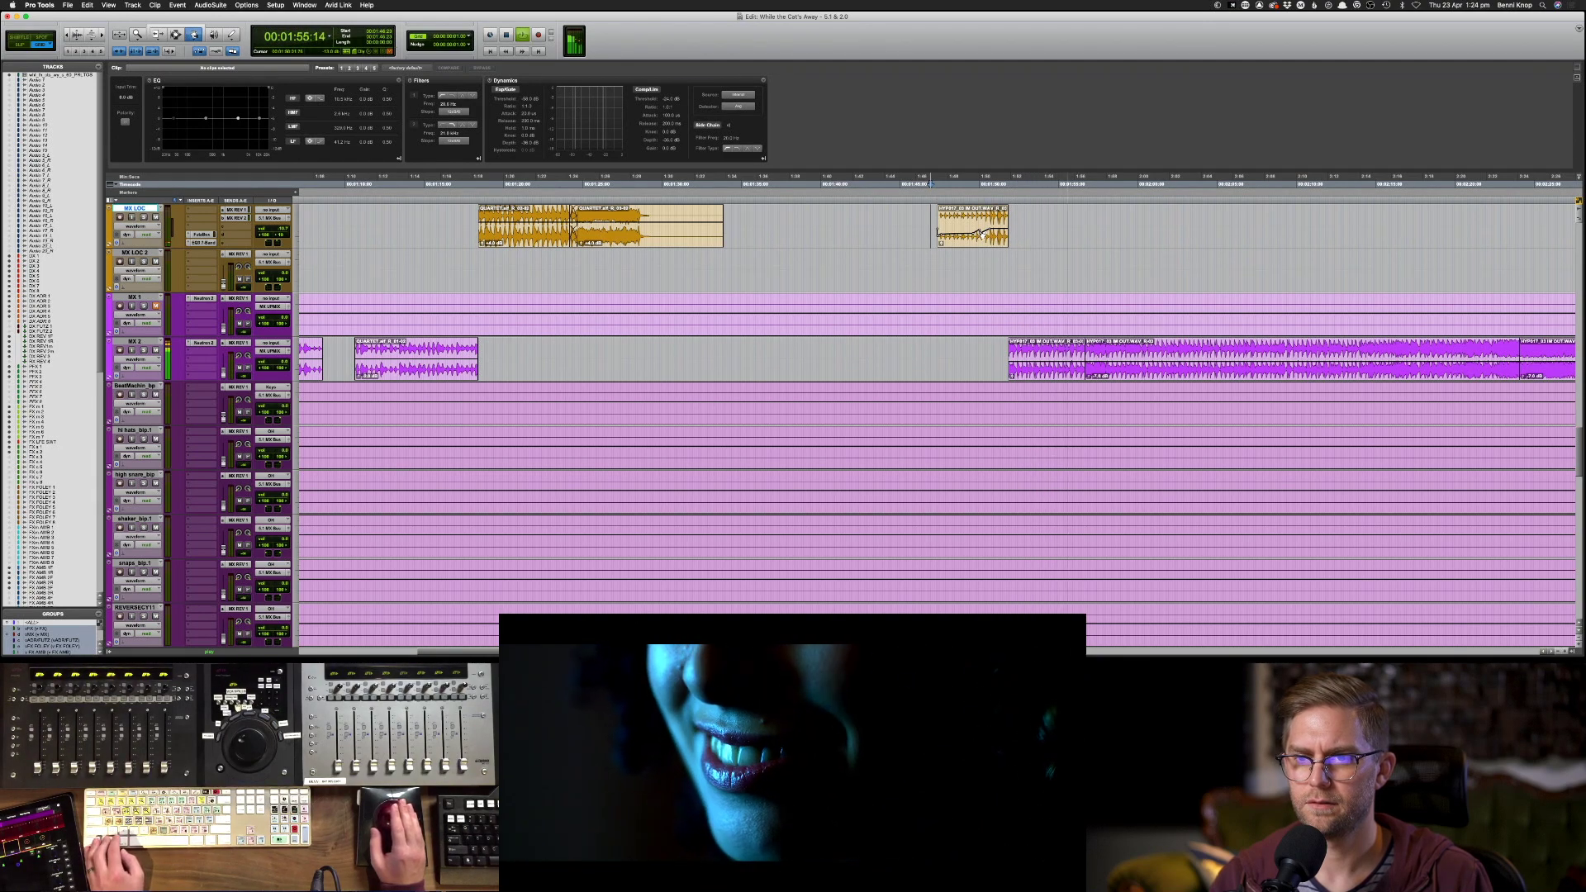
key("Left")
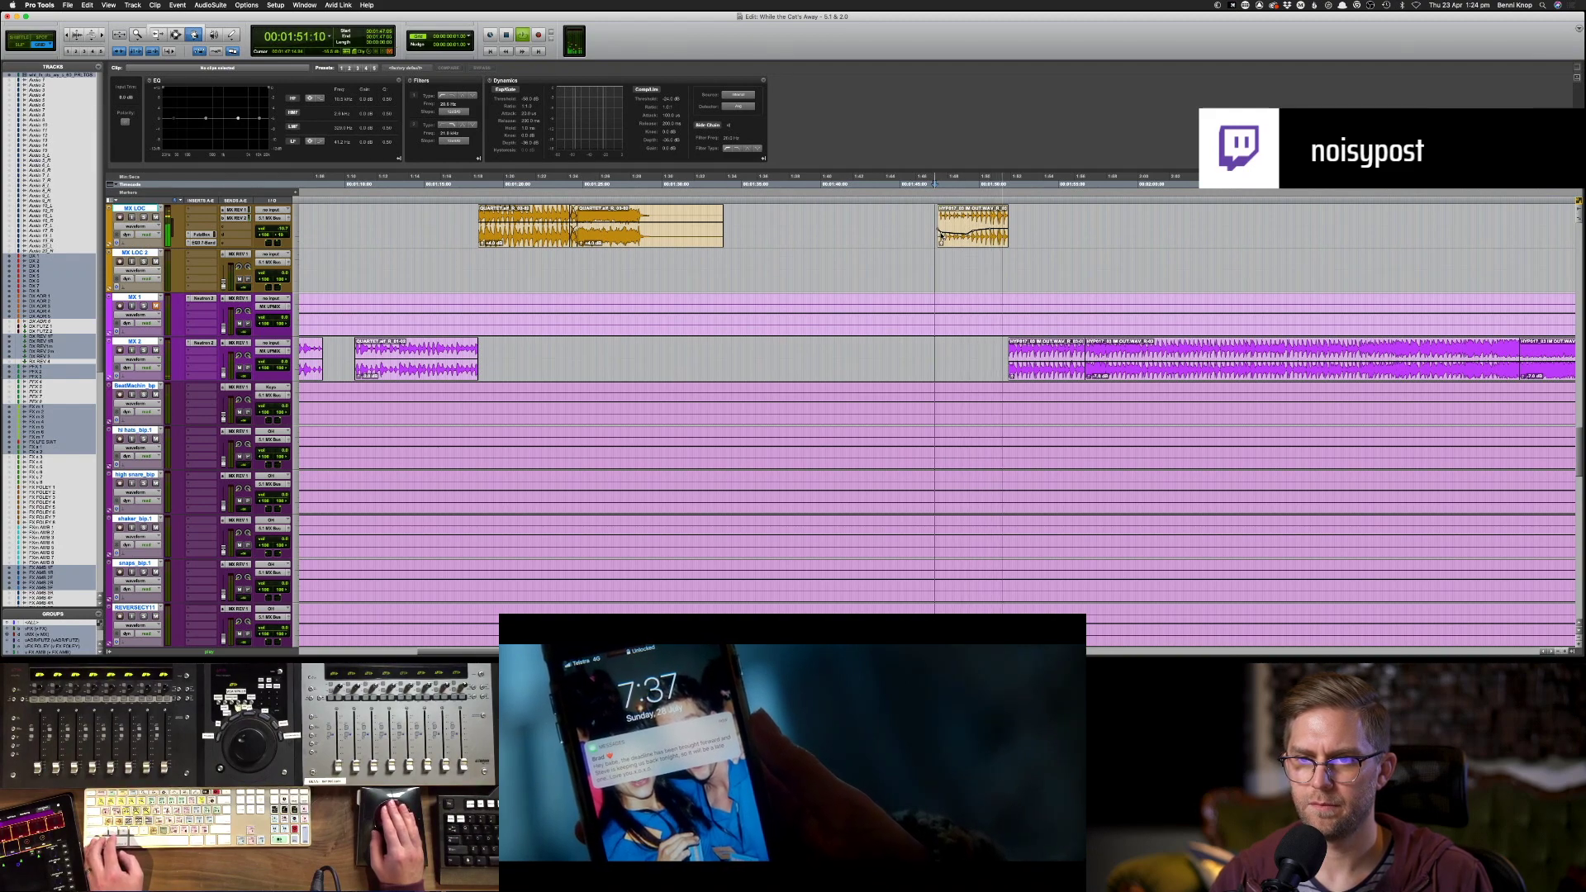
key("space")
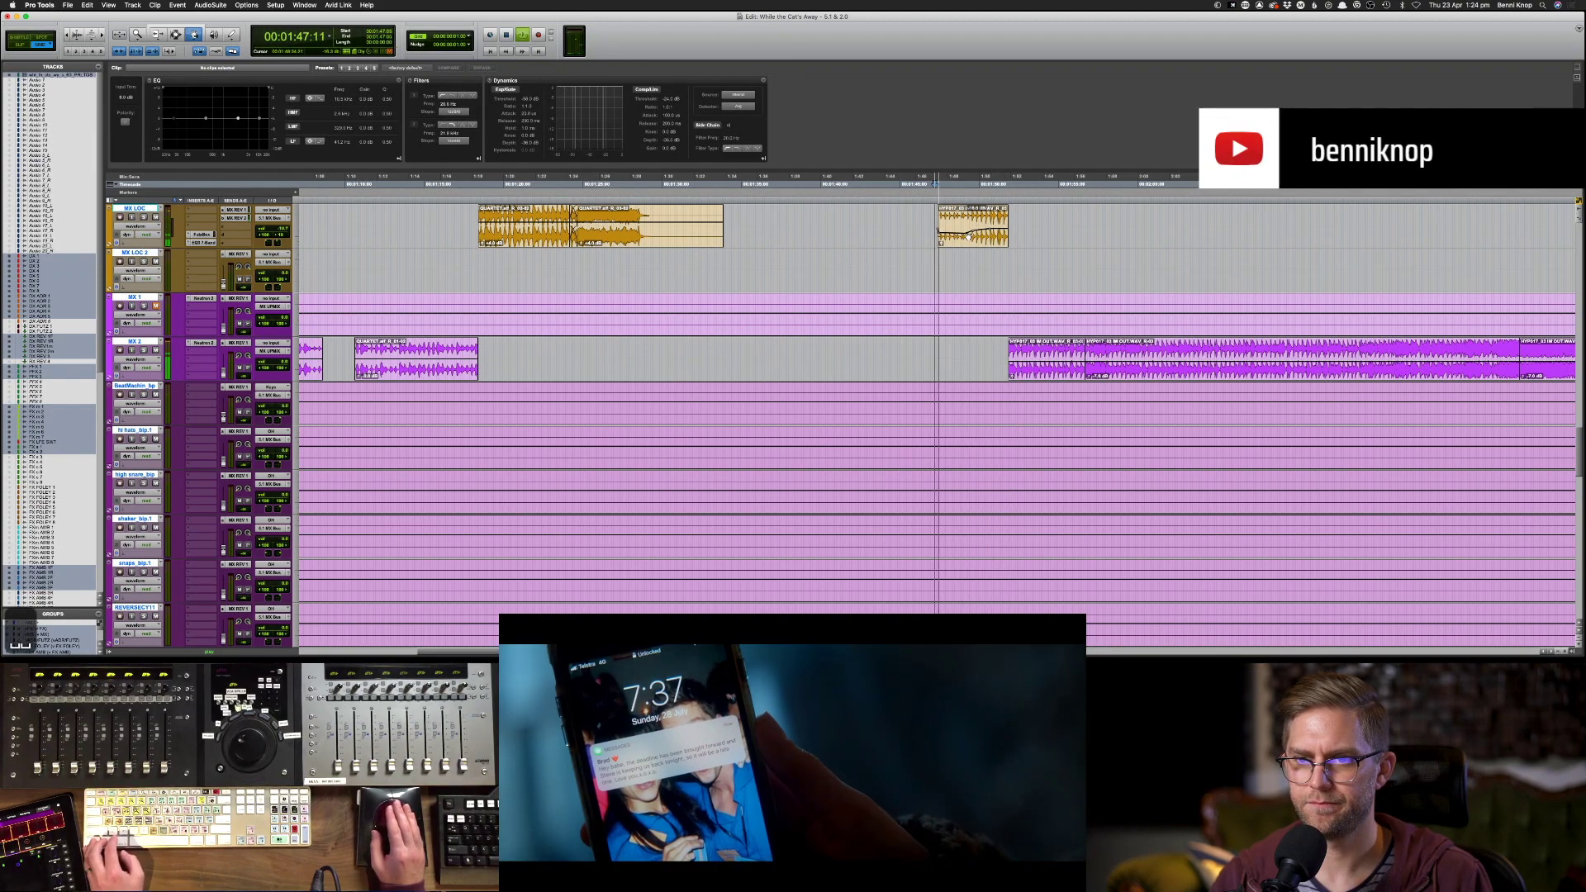
- Steepen the high-pass filter and raise the low-pass cutoff slightly in the EQ on the DX ADR 1 track
scroll(963, 264, "up", 10)
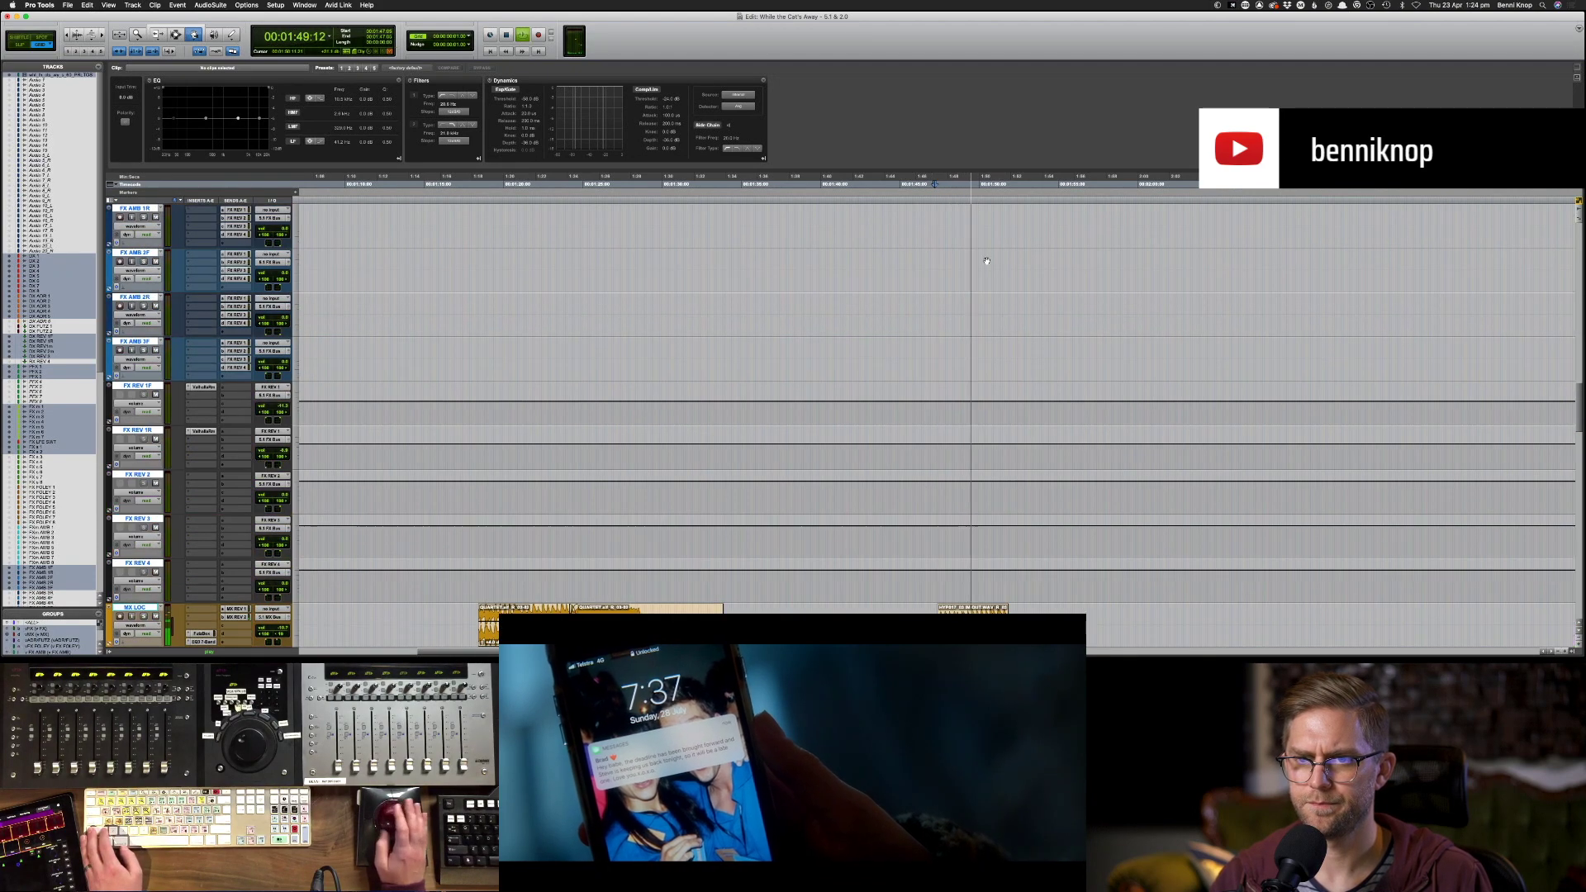
scroll(952, 291, "up", 15)
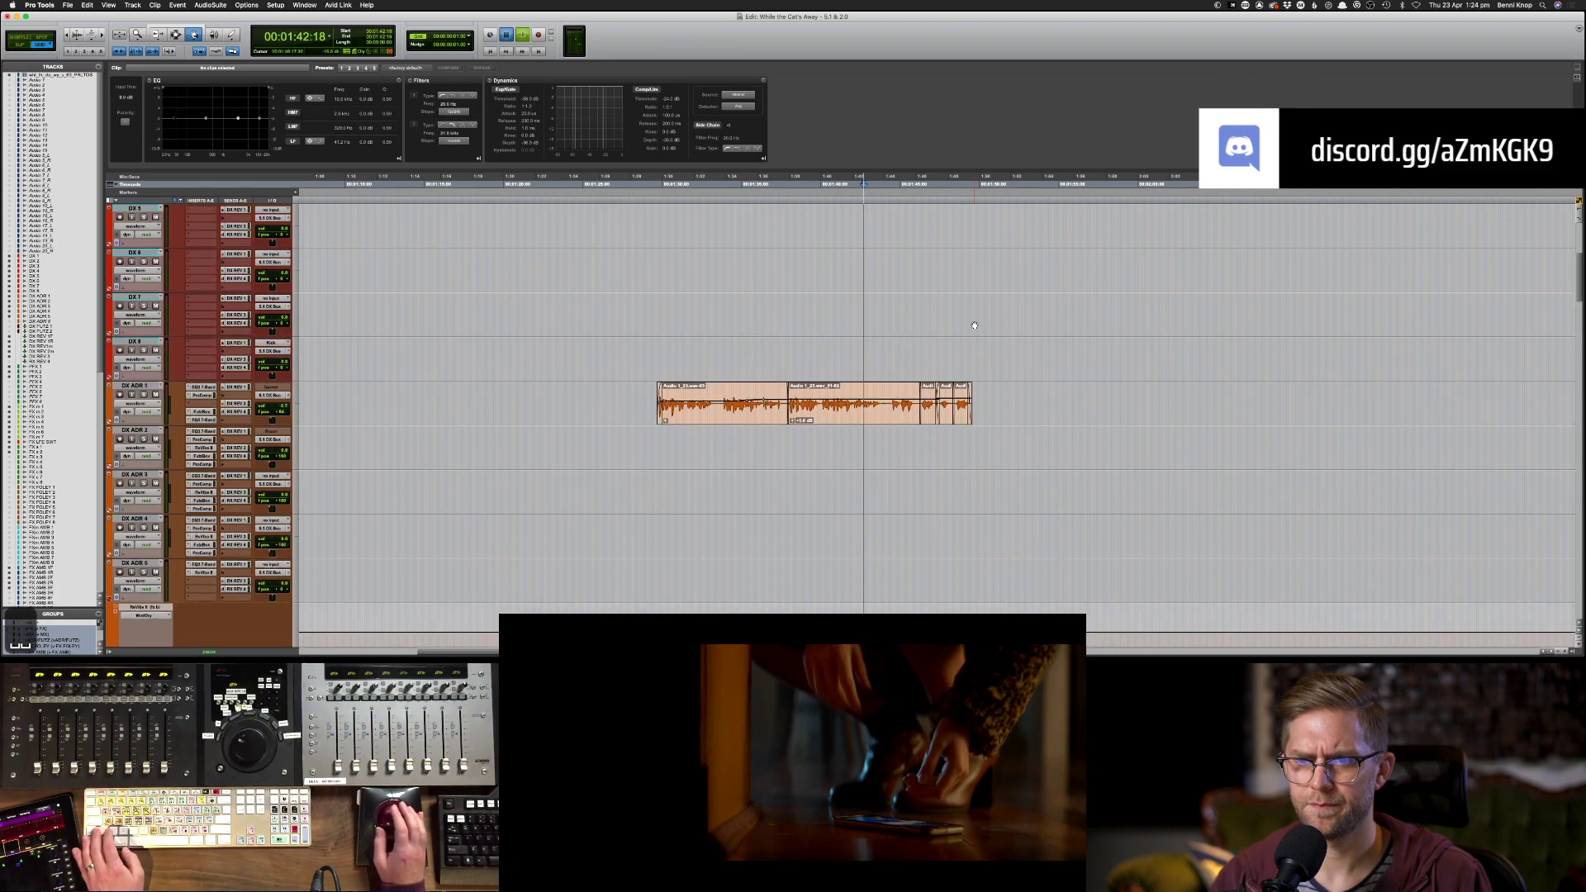
scroll(967, 331, "up", 8)
left_click(963, 404)
left_click(932, 415, "shift")
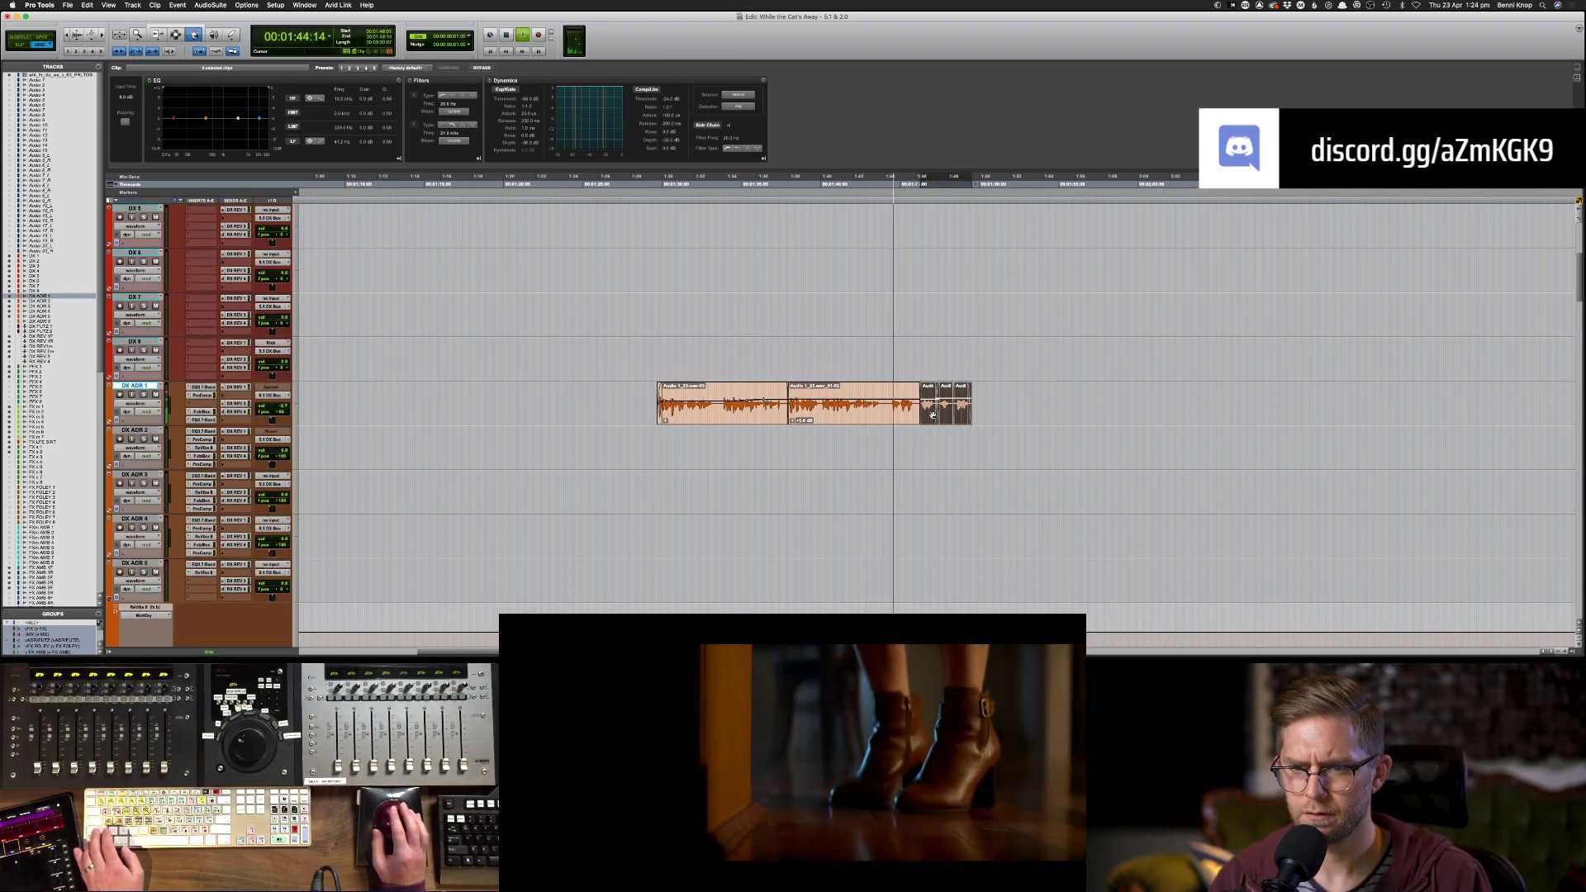
key("super+equal")
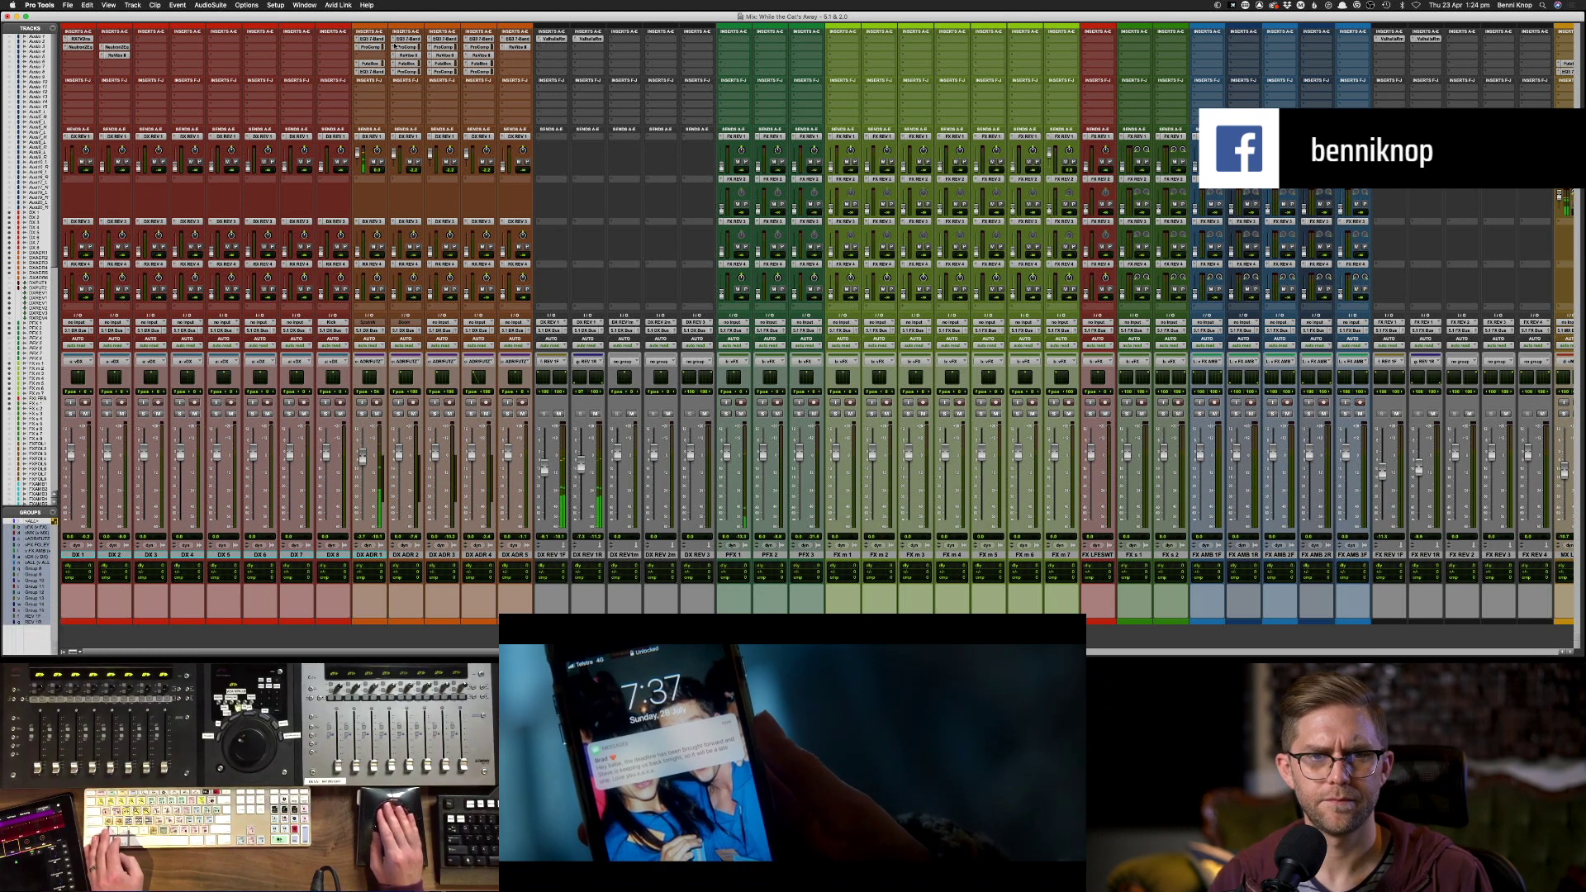
left_click(373, 72)
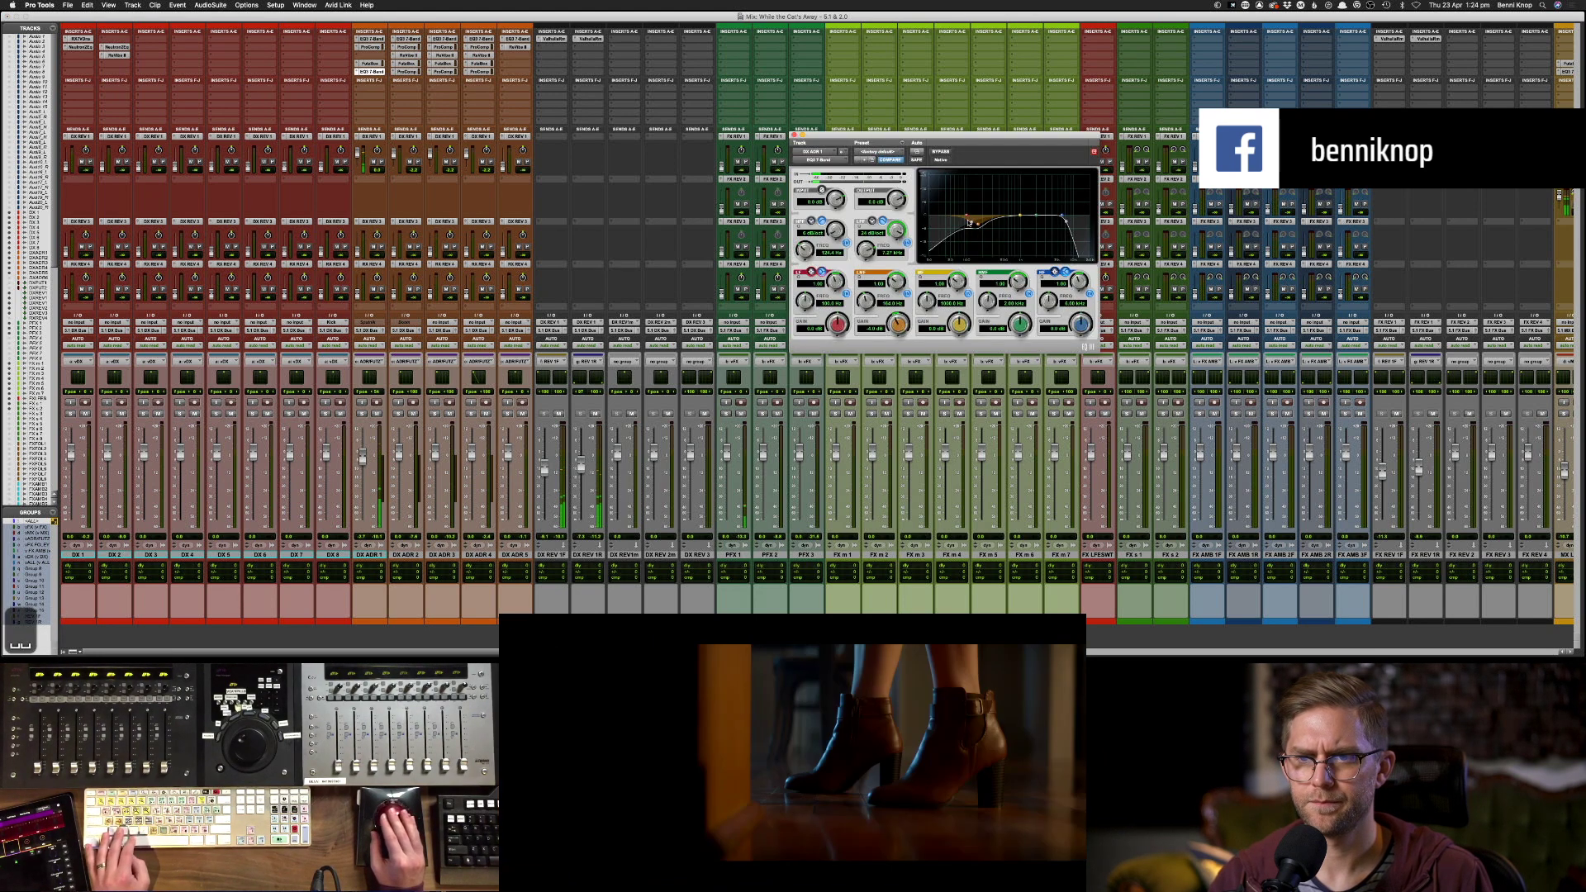
left_click_drag(836, 228, 840, 216)
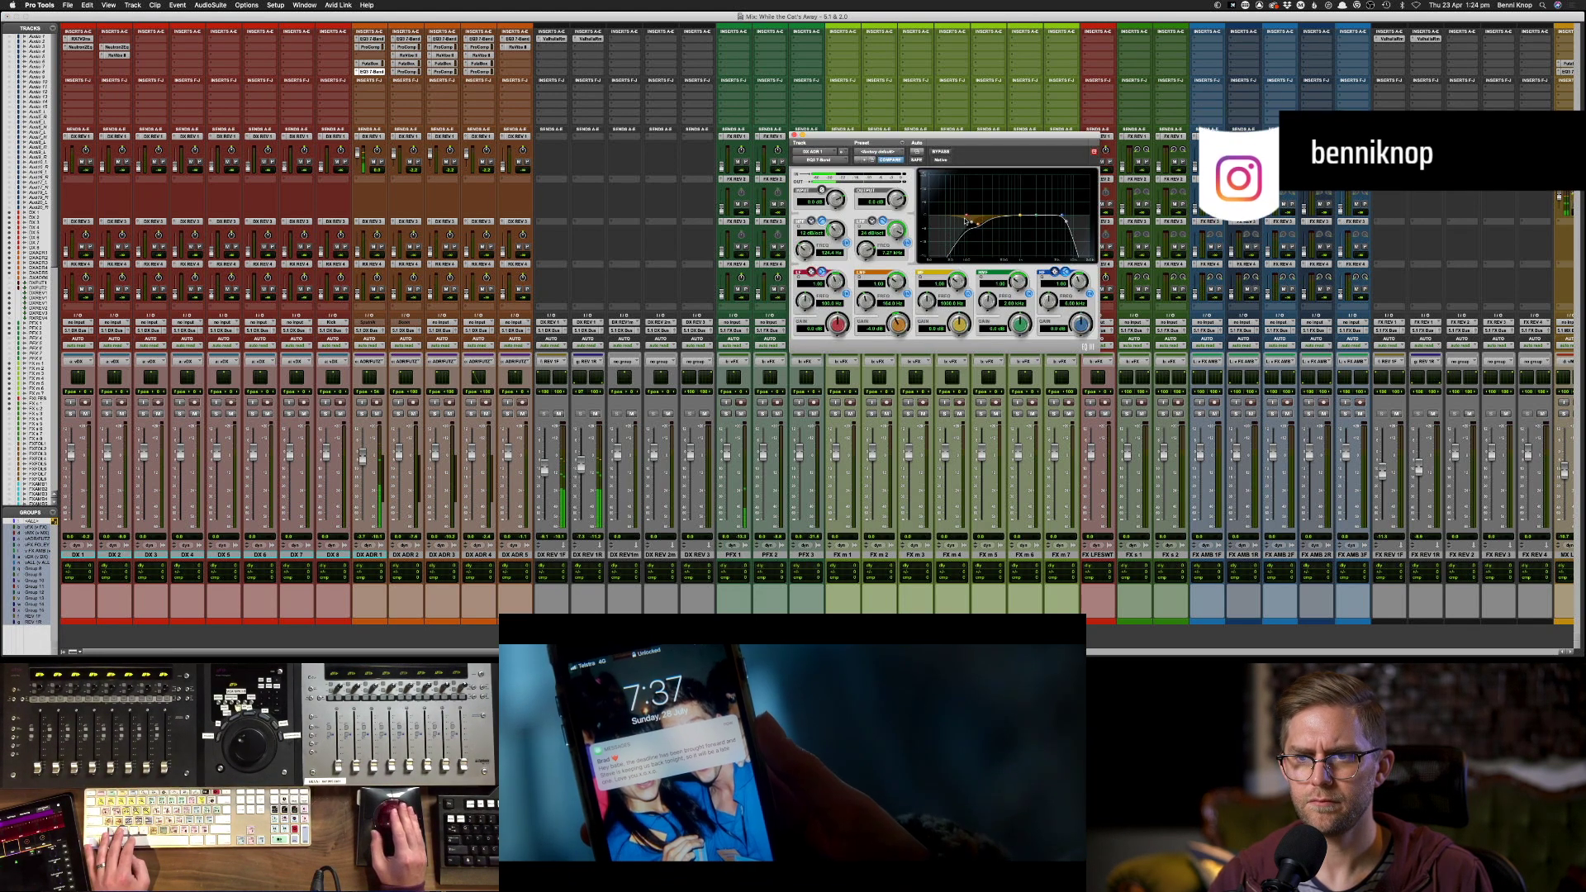
left_click_drag(978, 180, 976, 232)
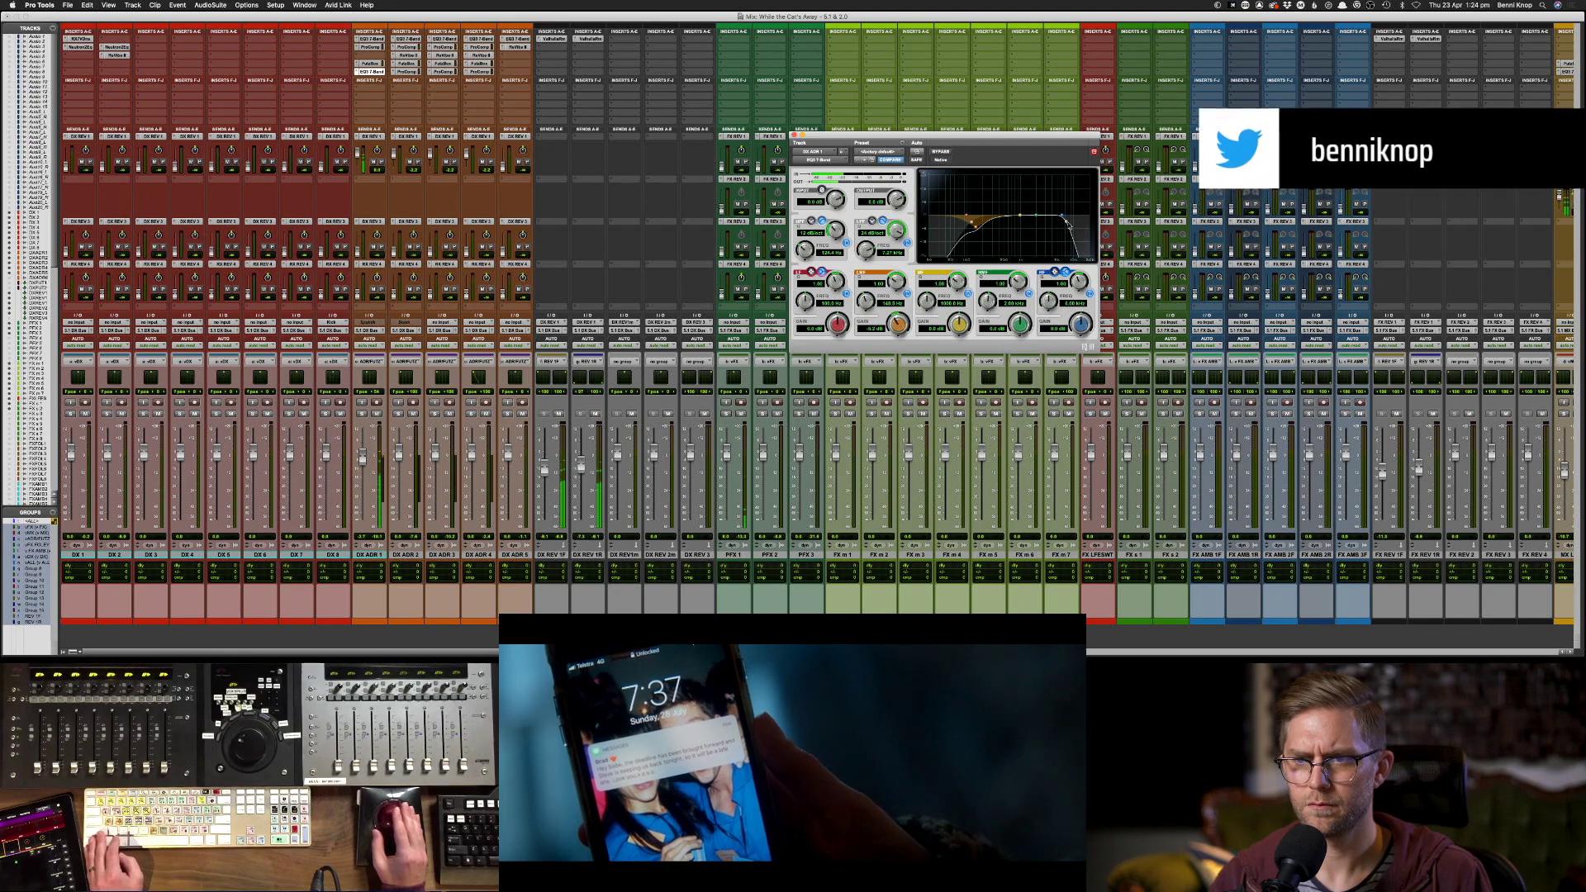
left_click_drag(1063, 218, 1071, 223)
- Cut the low frequencies of the last two short DX ADR 1 clips with a low shelf in their clip EQ
key("super+equal")
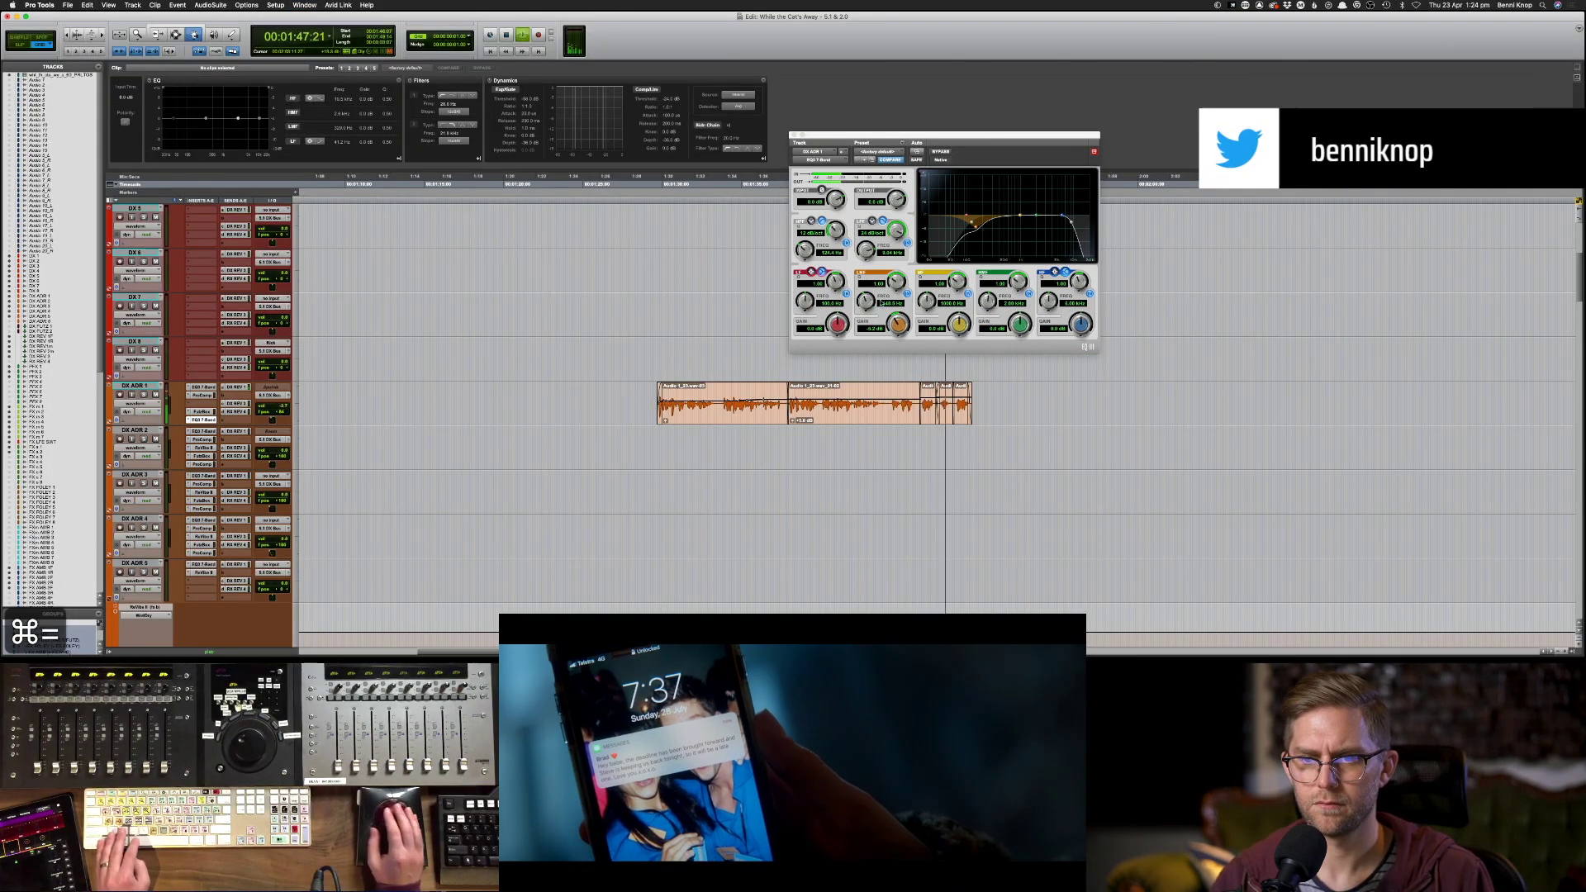
left_click(946, 409)
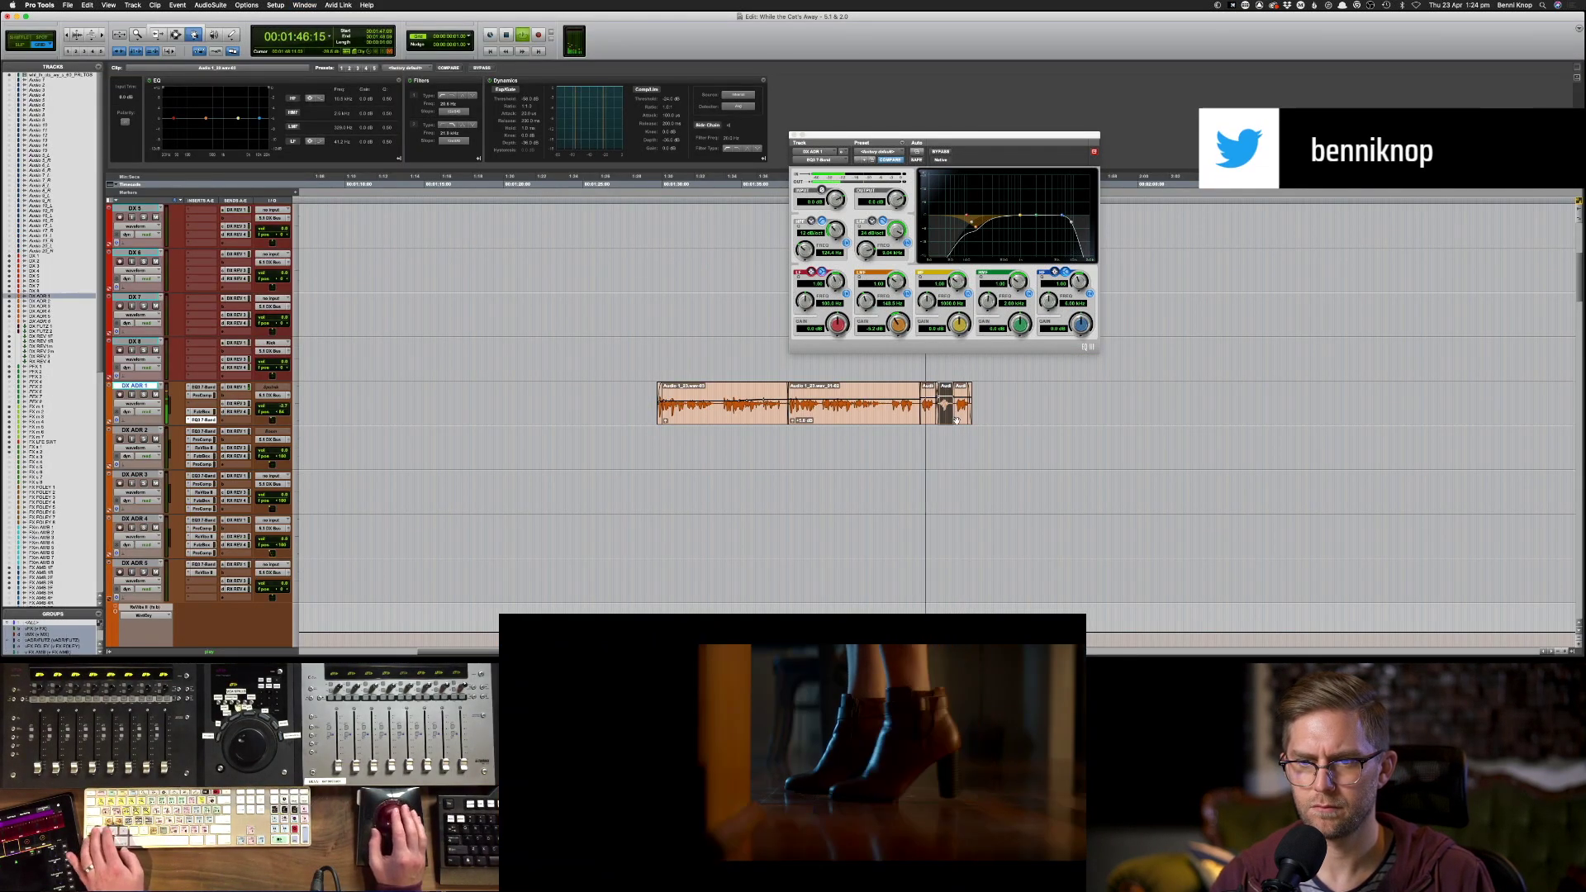
left_click(957, 417, "shift")
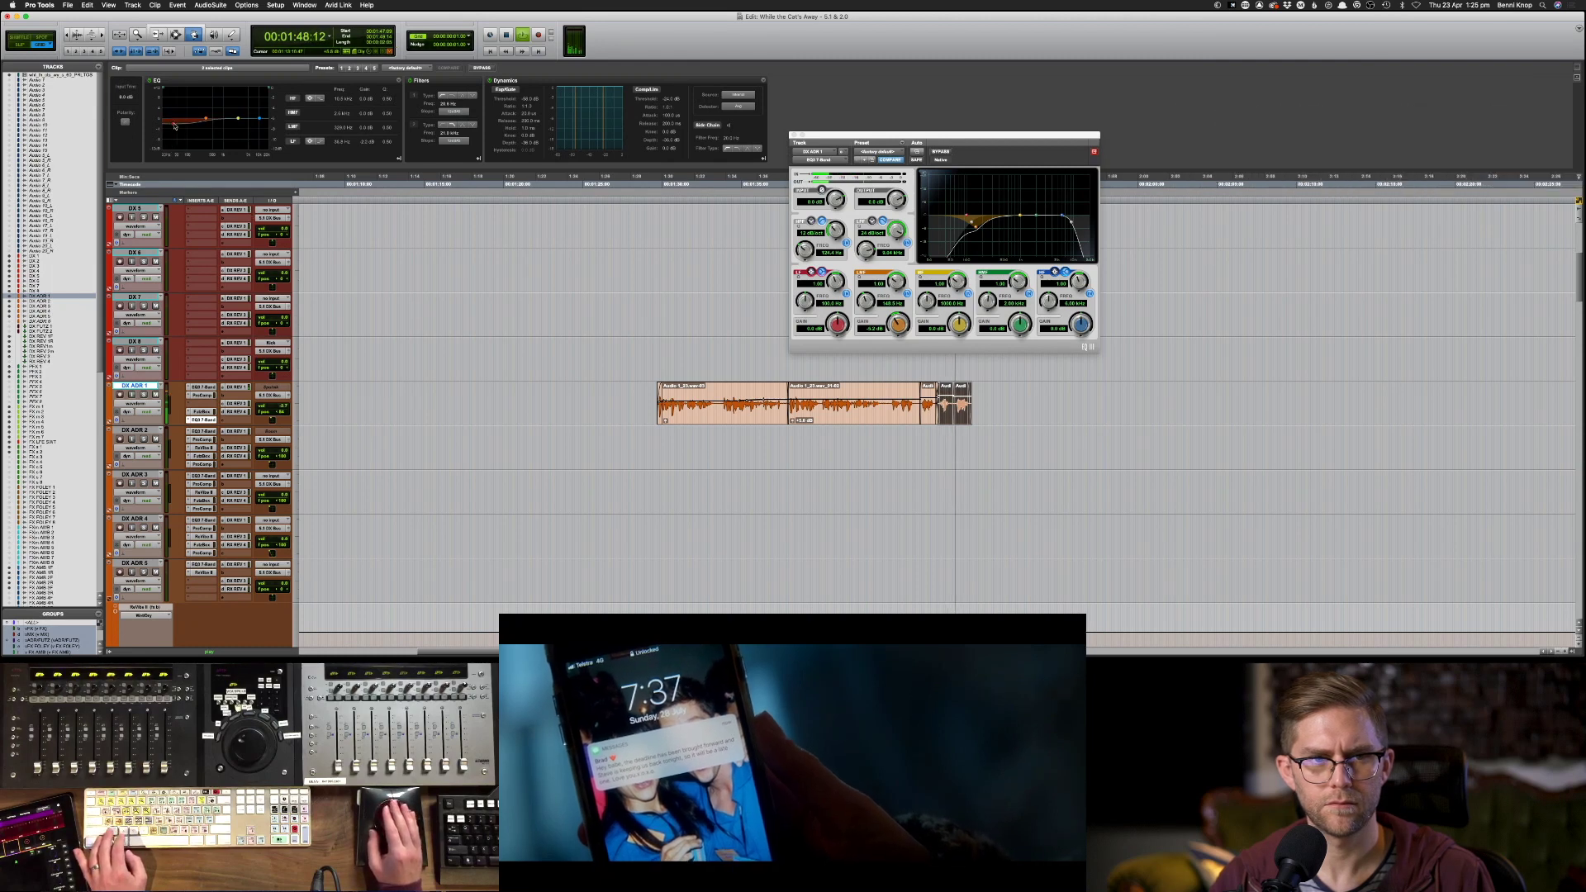
left_click_drag(174, 126, 175, 129)
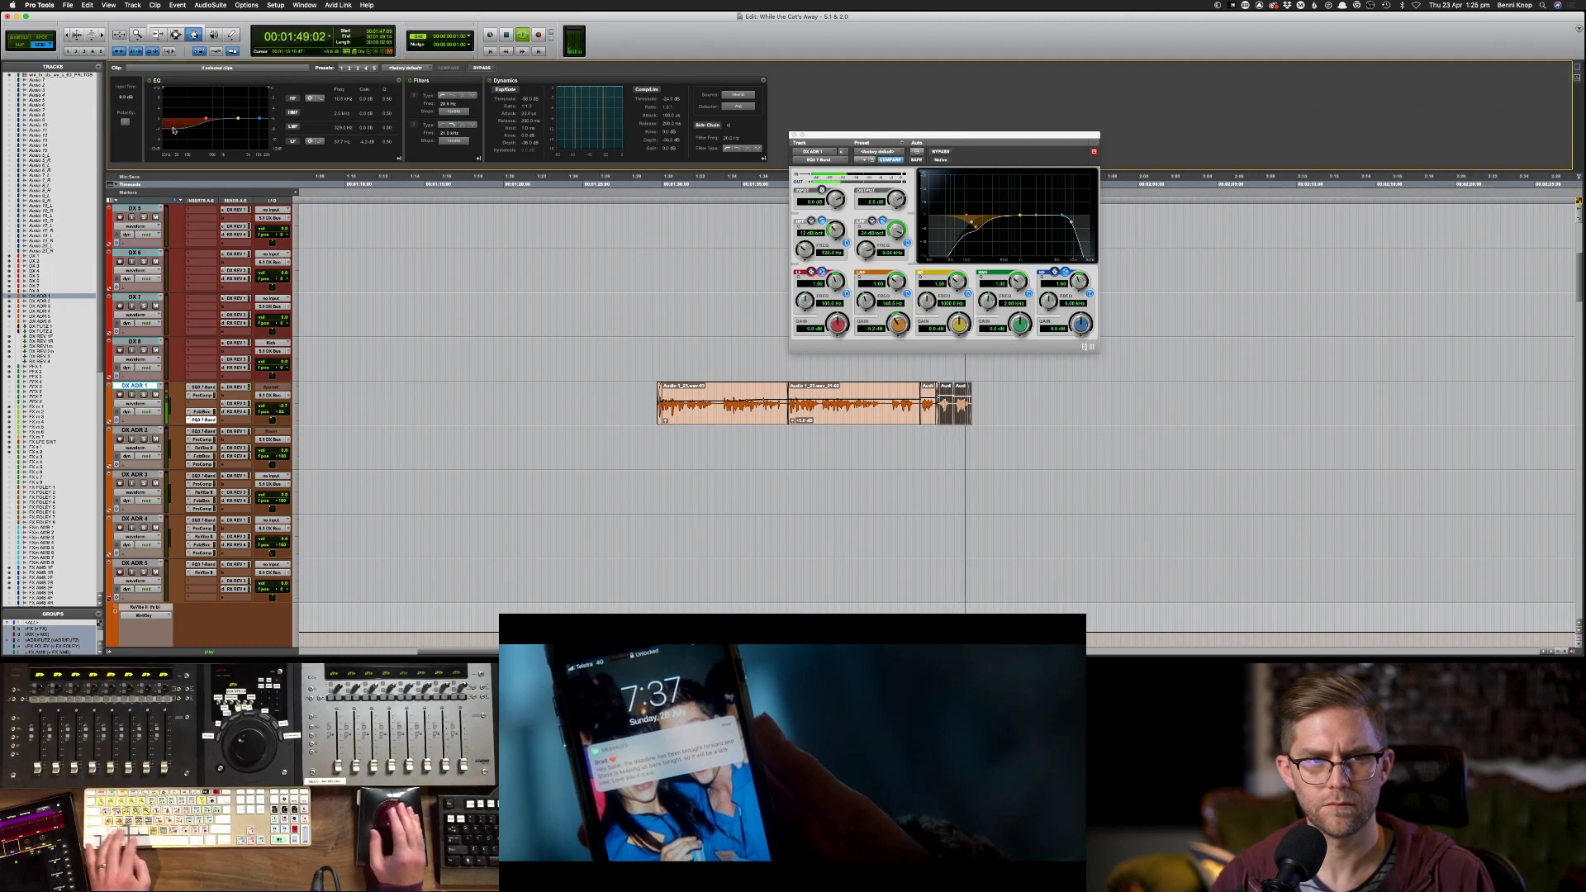
- Replay the ADR from about 1:29 and add a narrow high-frequency cut in the DX ADR 1 track's EQ
left_click(654, 364)
key("space")
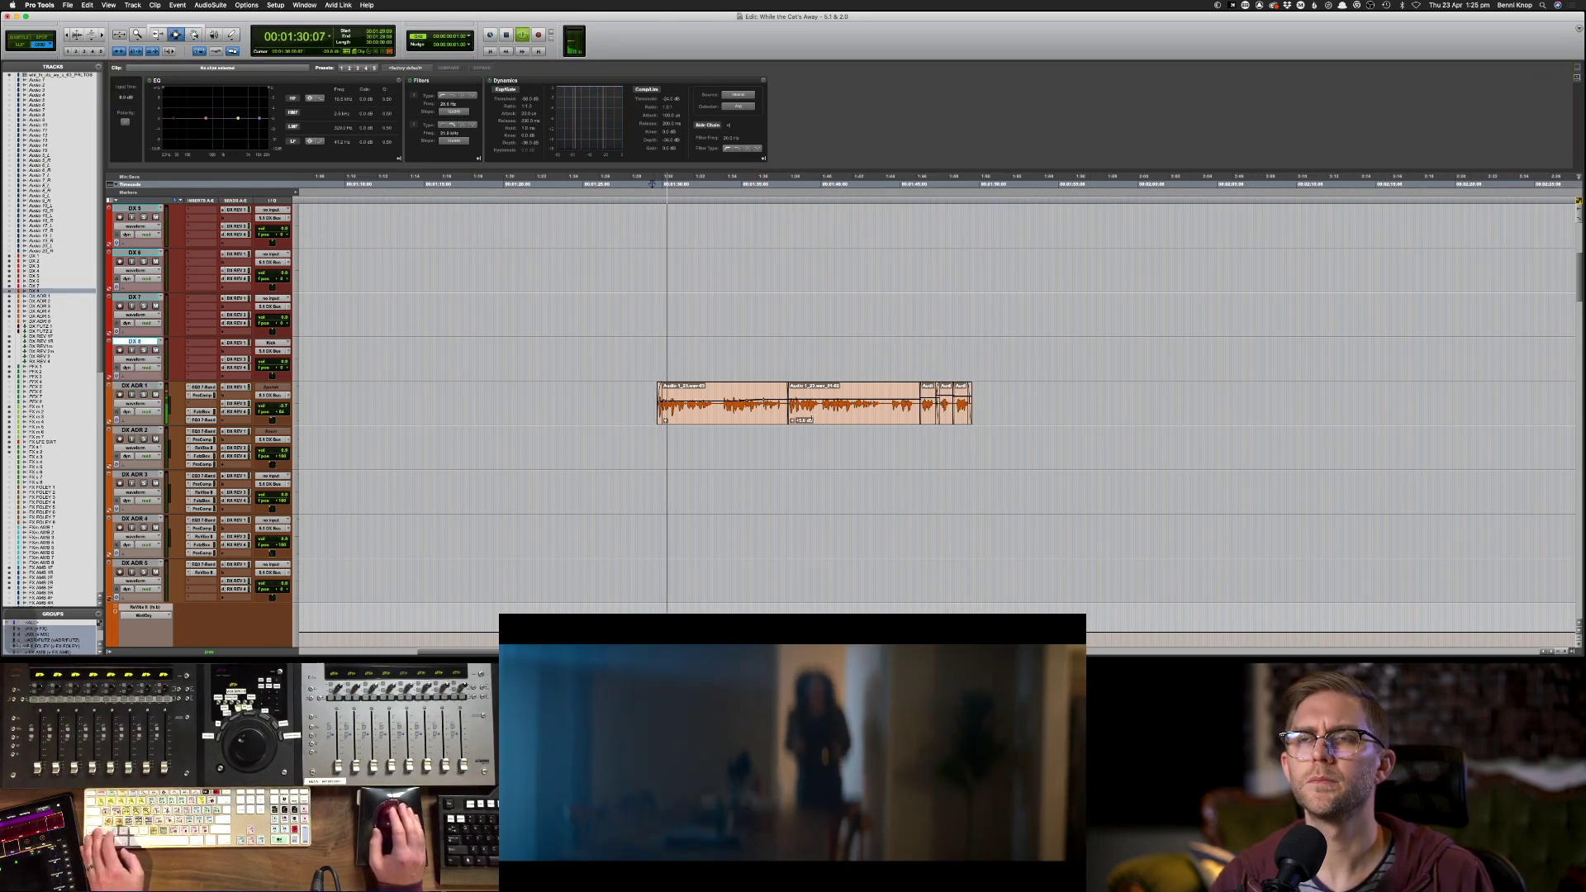
scroll(806, 417, "down", 10)
scroll(799, 415, "down", 15)
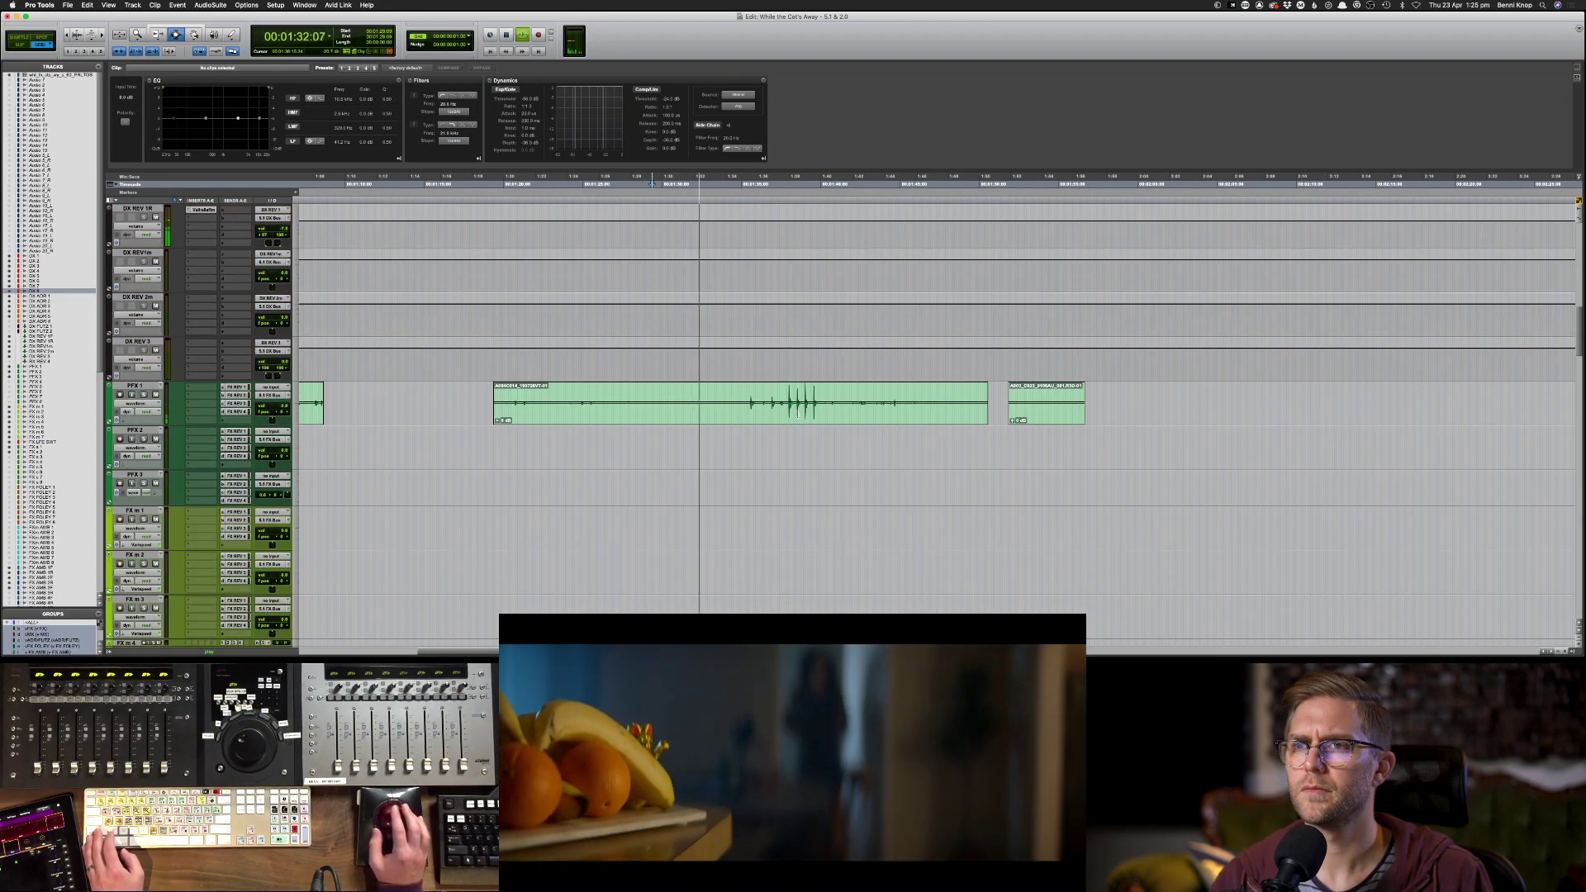
scroll(811, 427, "down", 15)
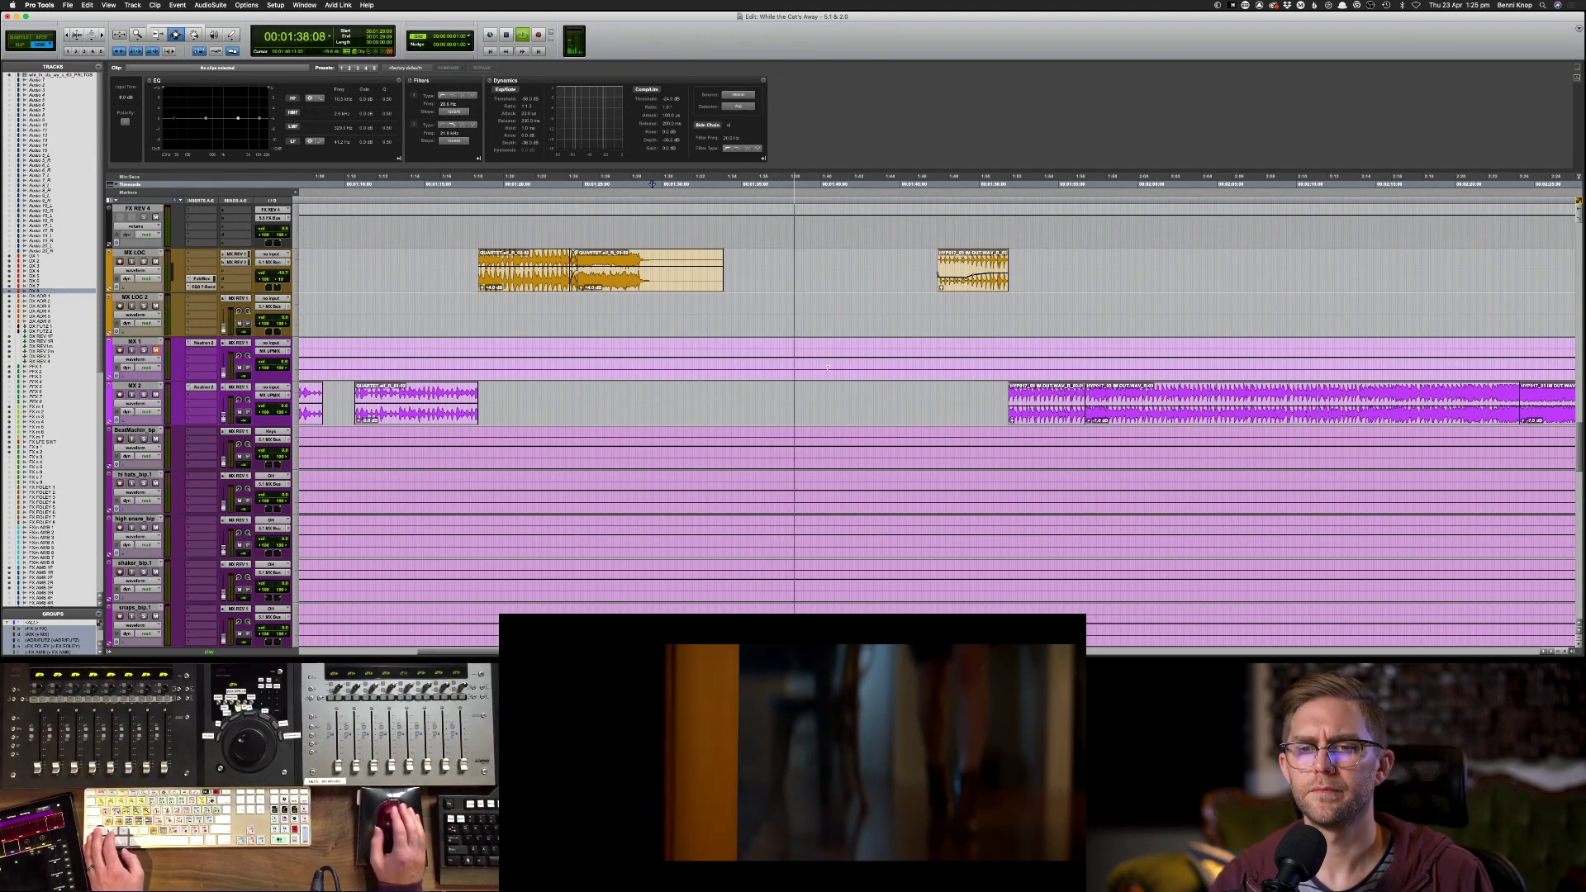
key("super+equal")
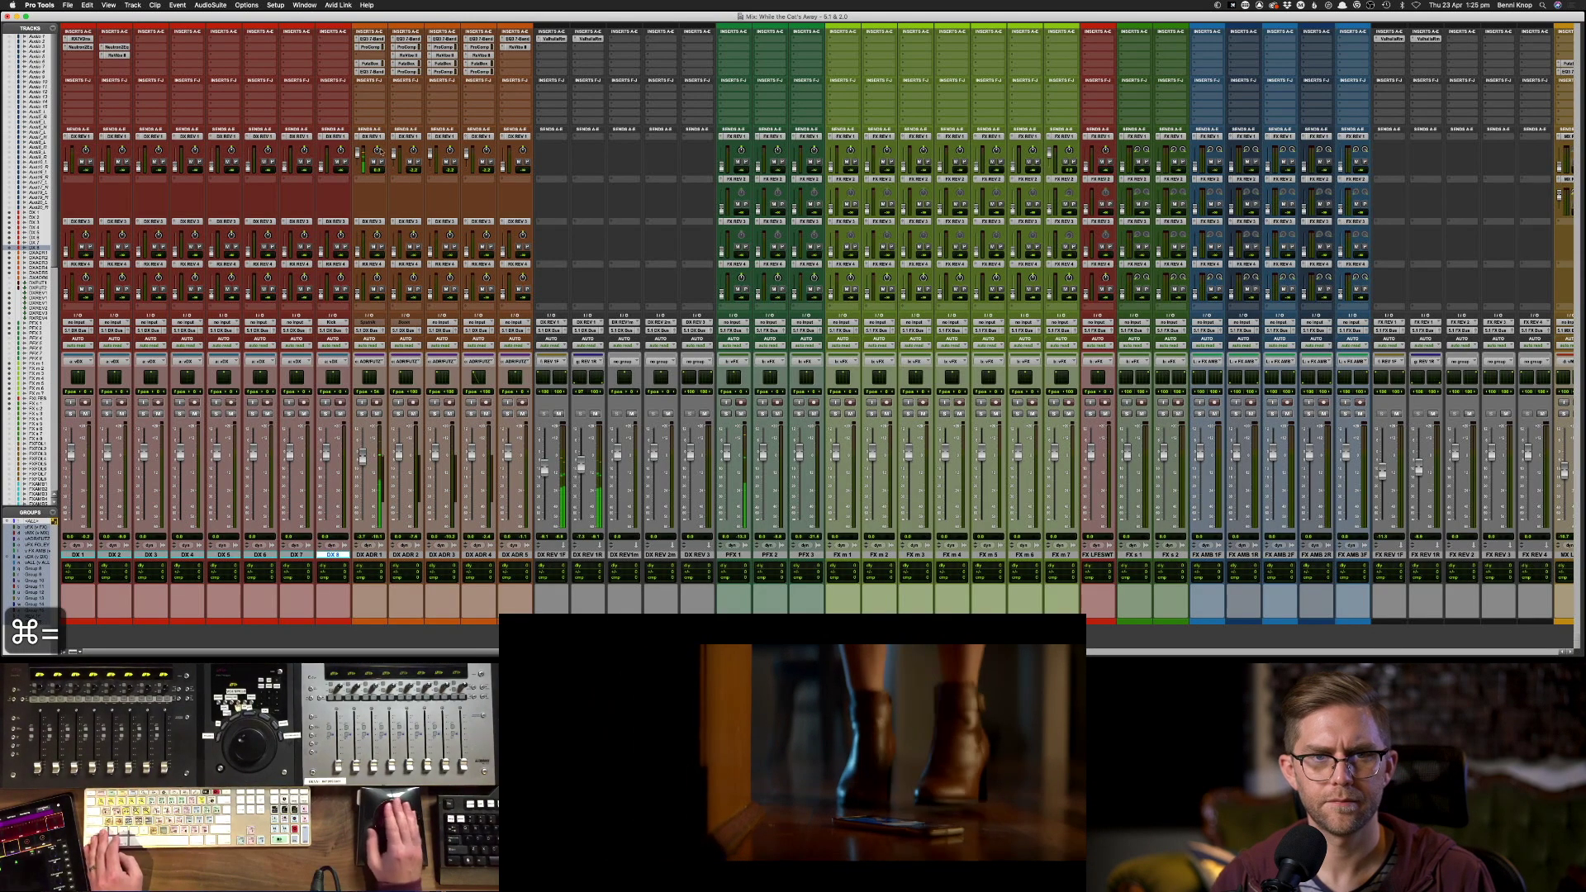
left_click(373, 72)
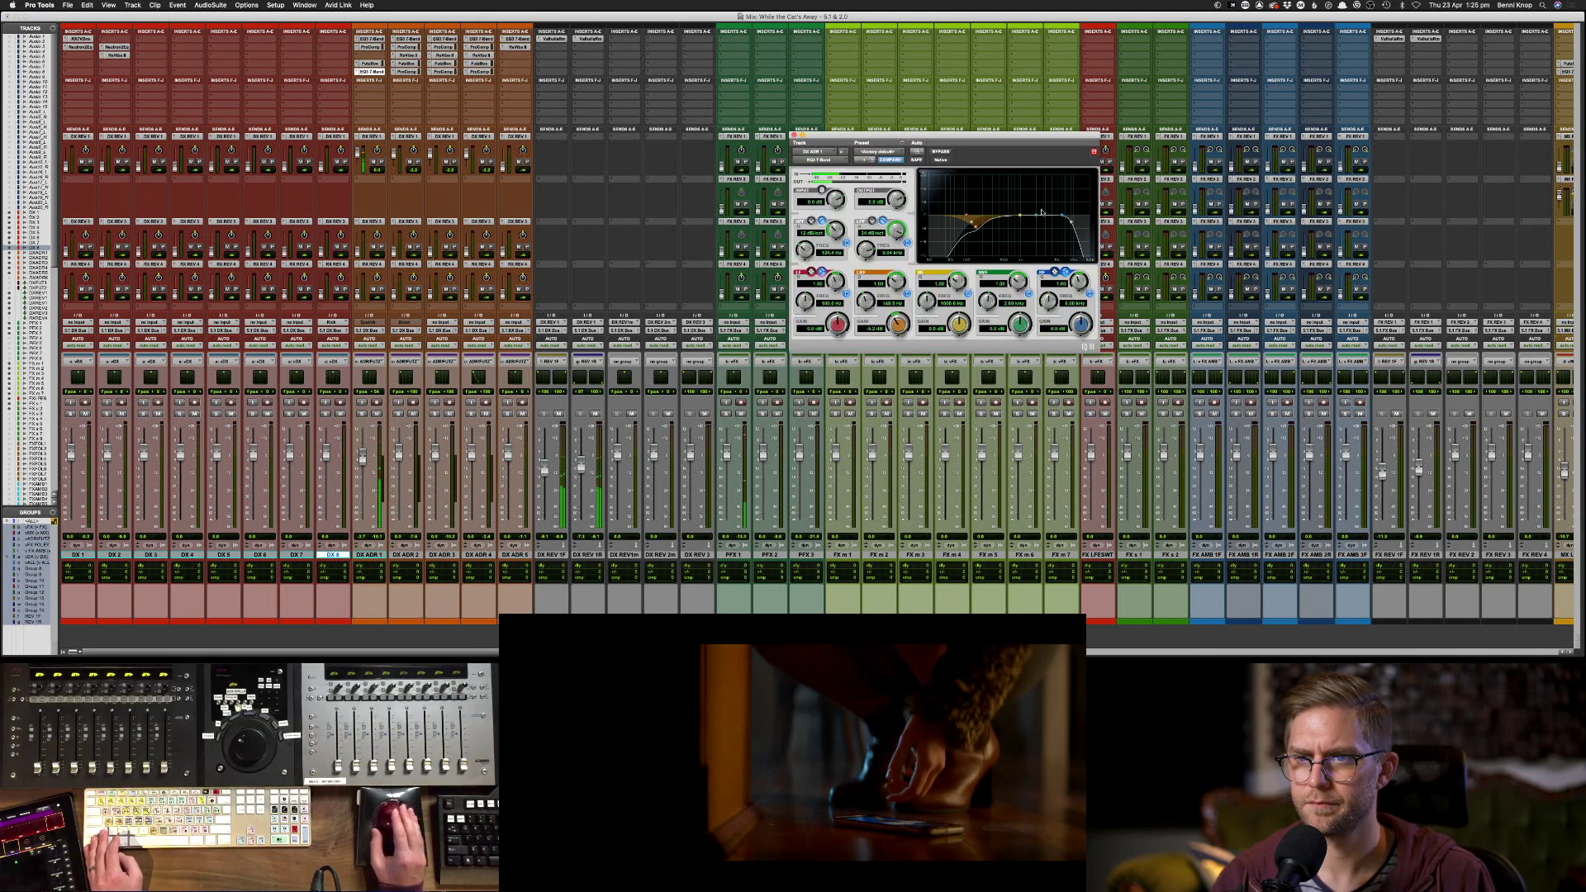
mouse_move(1058, 230)
left_mouse_down()
mouse_move(1072, 223)
mouse_move(1039, 225)
mouse_move(1065, 242)
left_mouse_up()
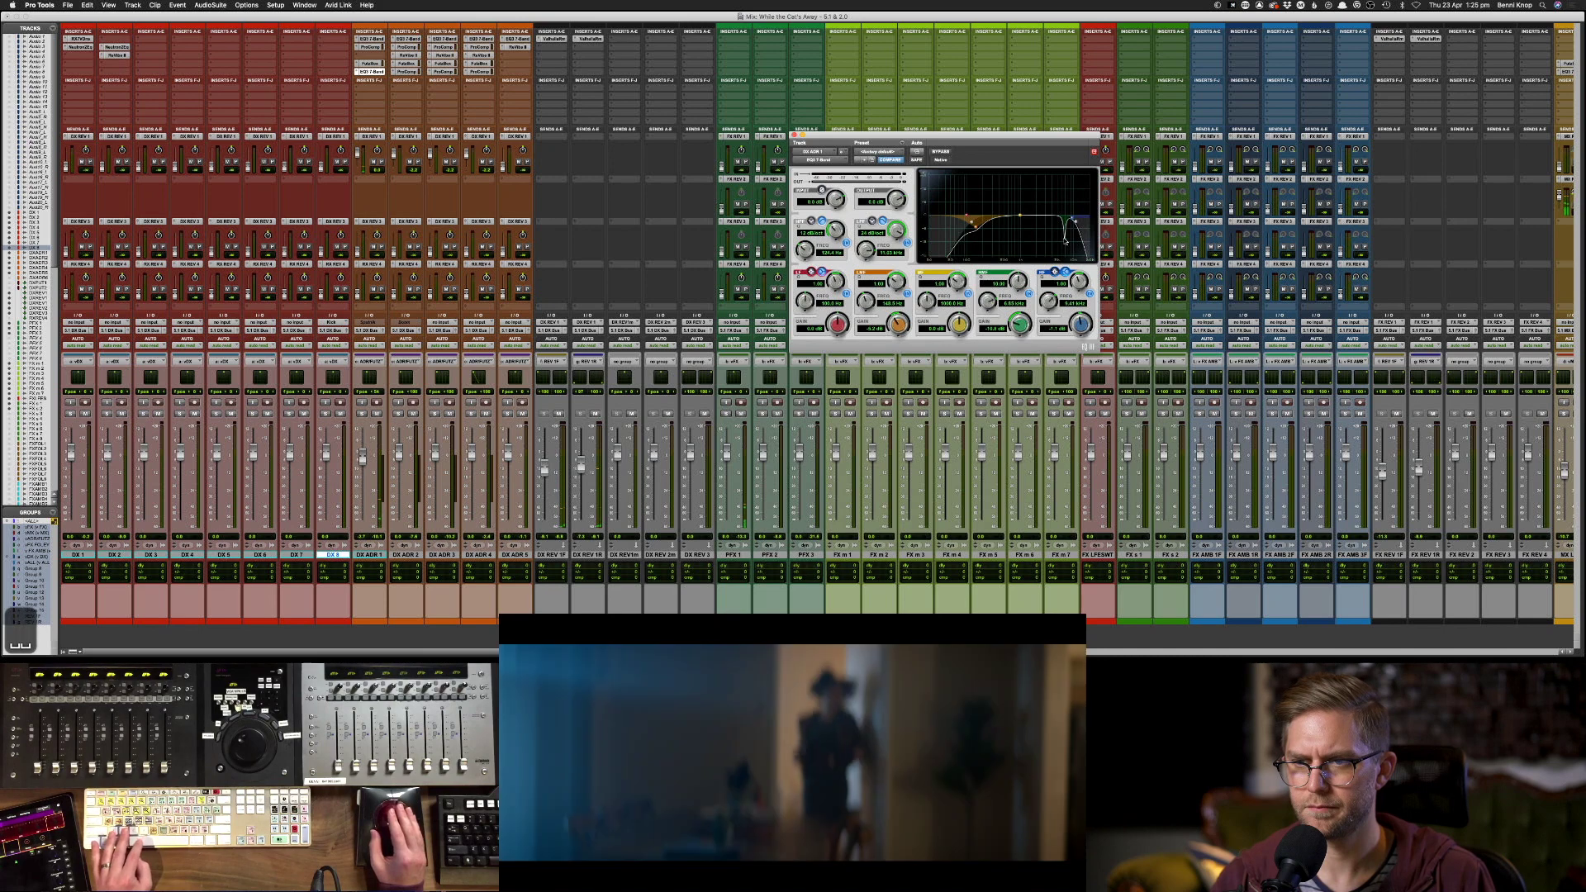
left_click_drag(1061, 176, 1070, 233)
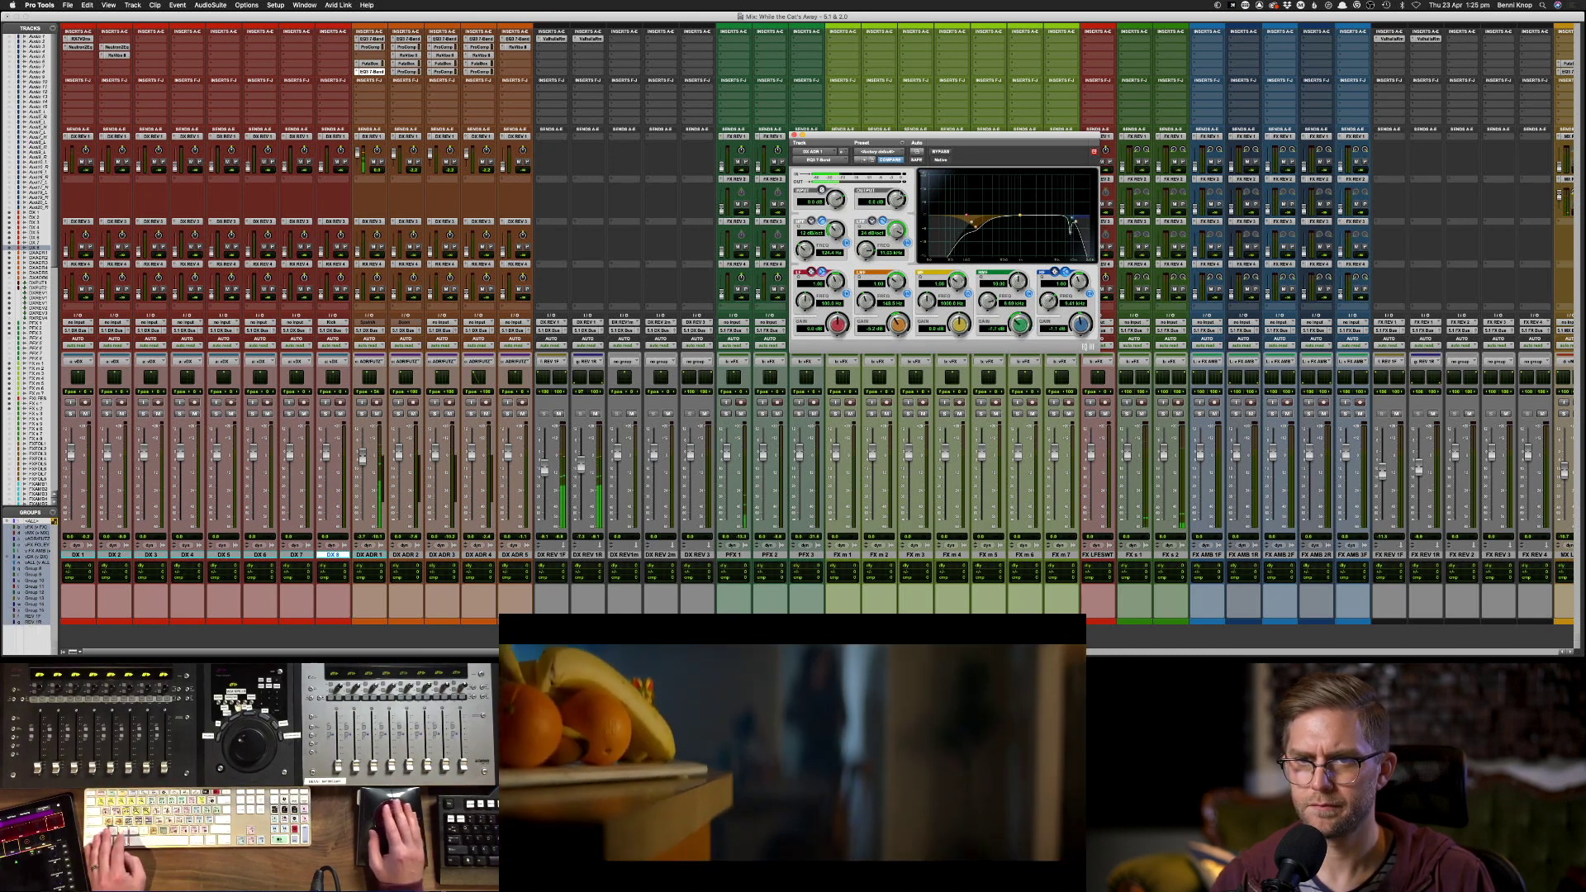
key("super+w")
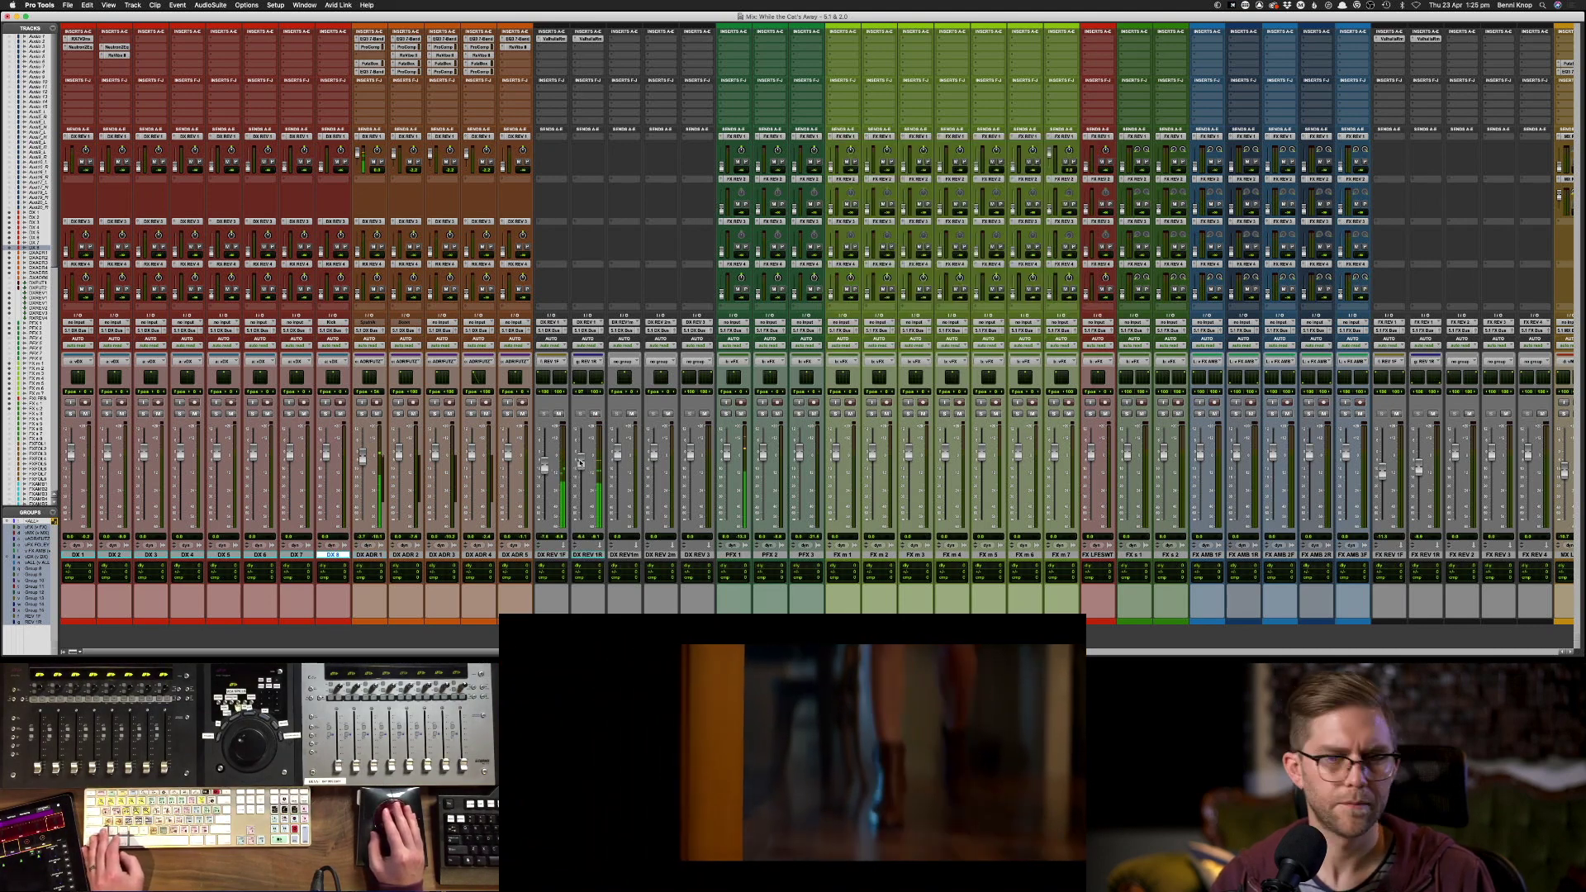
- Select the short MX LOC clip at about 1:47 and play through its transition into the MX 2 music
key("super+equal")
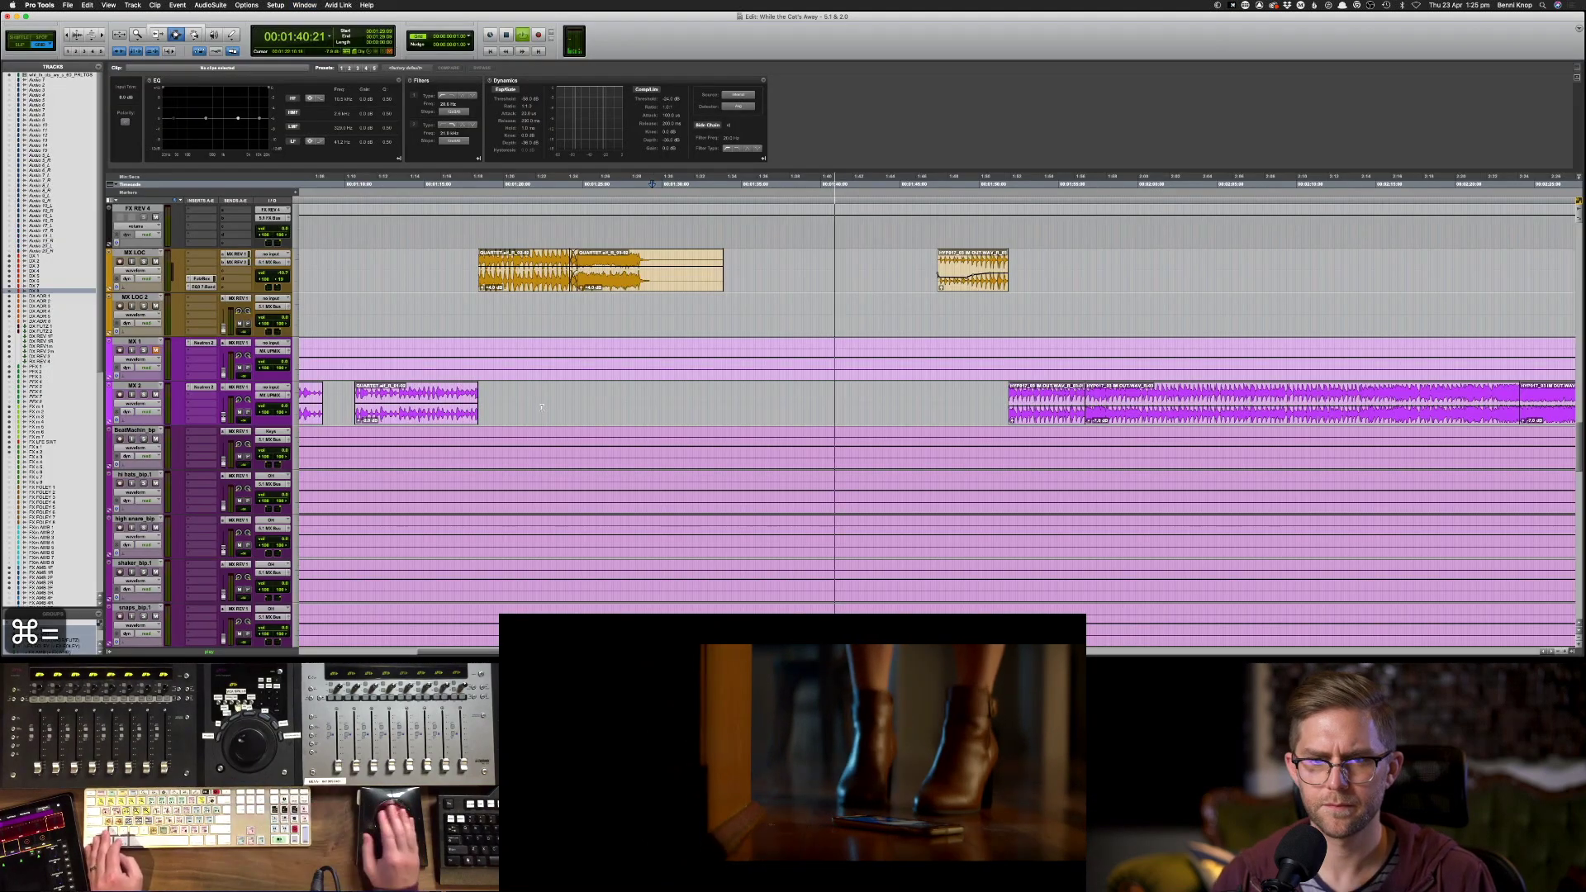
scroll(930, 362, "up", 3)
key("F8")
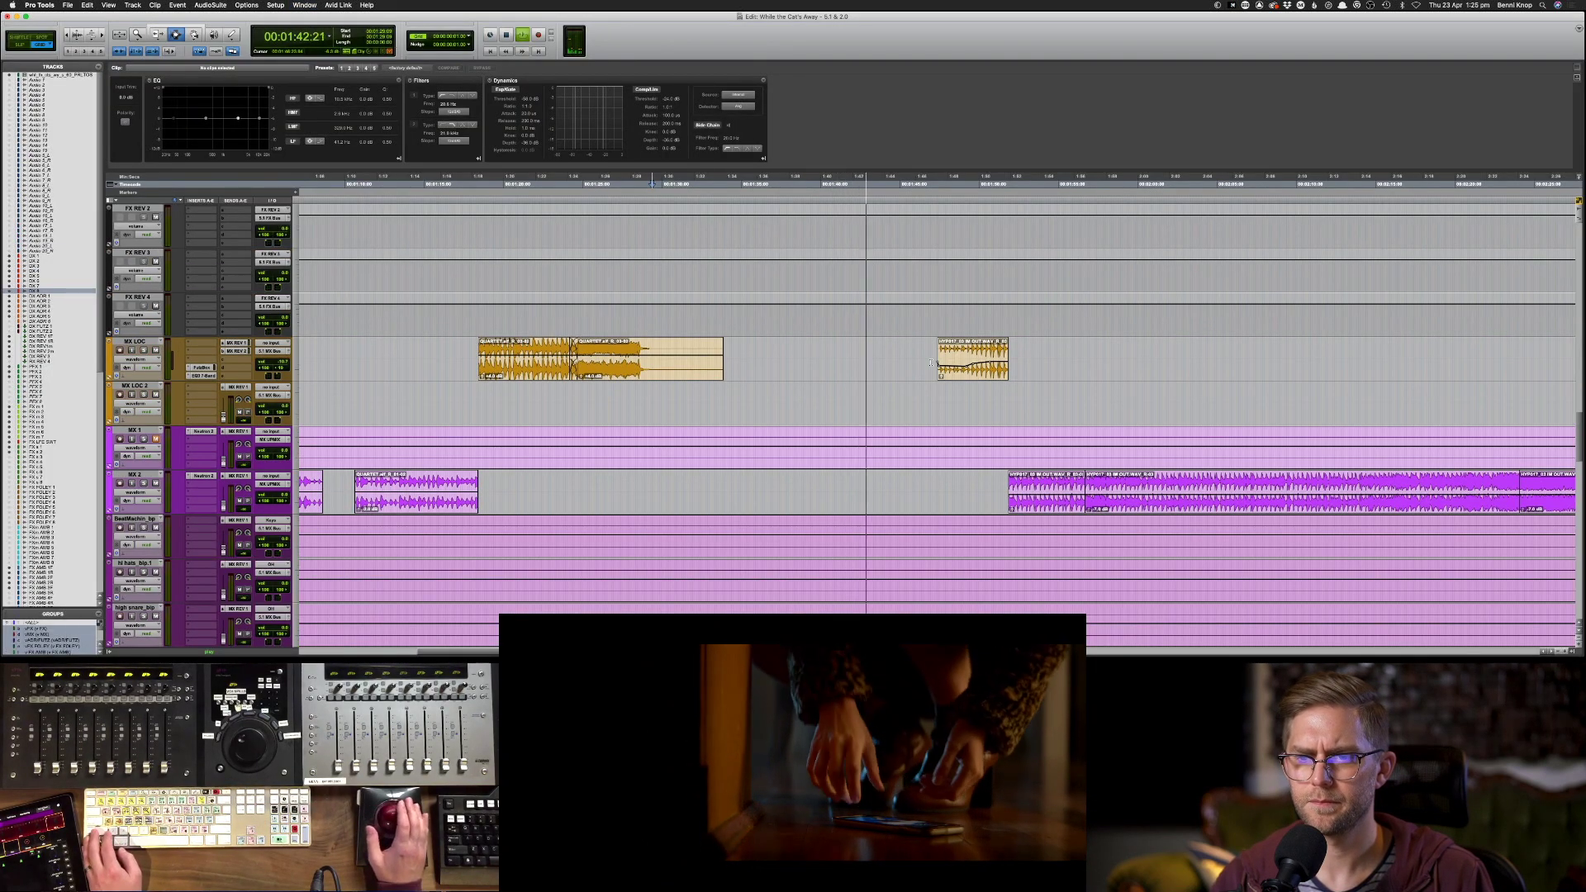
left_click(951, 350)
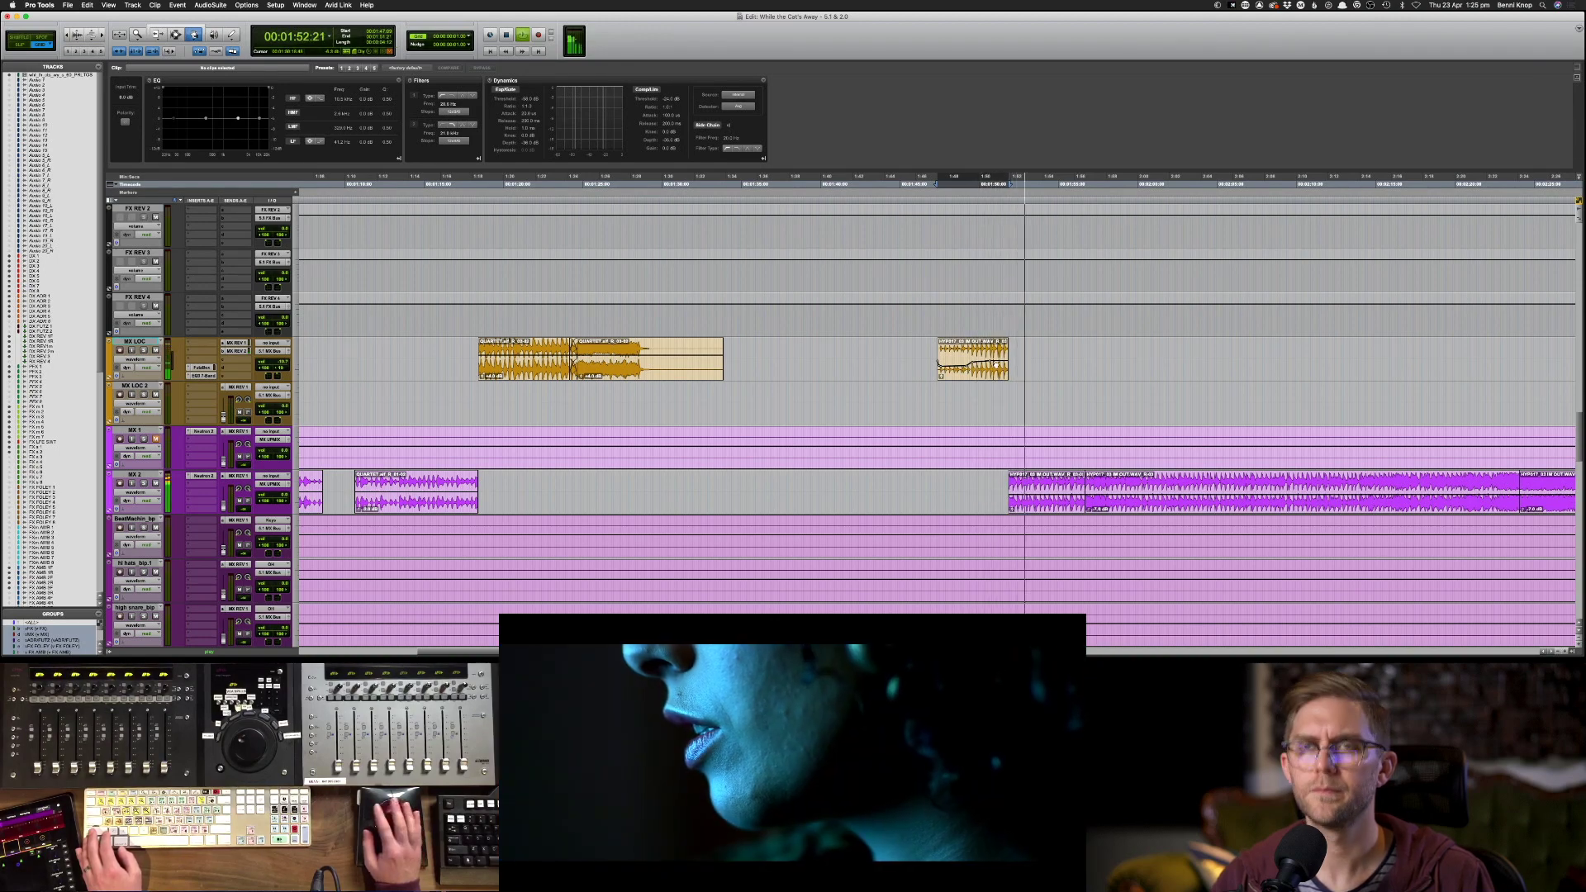
- Play on from about 1:52 through the MX 2 music, selecting its clip group and placing the edit cursor near the group's end
key("super+bracketleft")
key("super+bracketleft")
key("super+bracketleft")
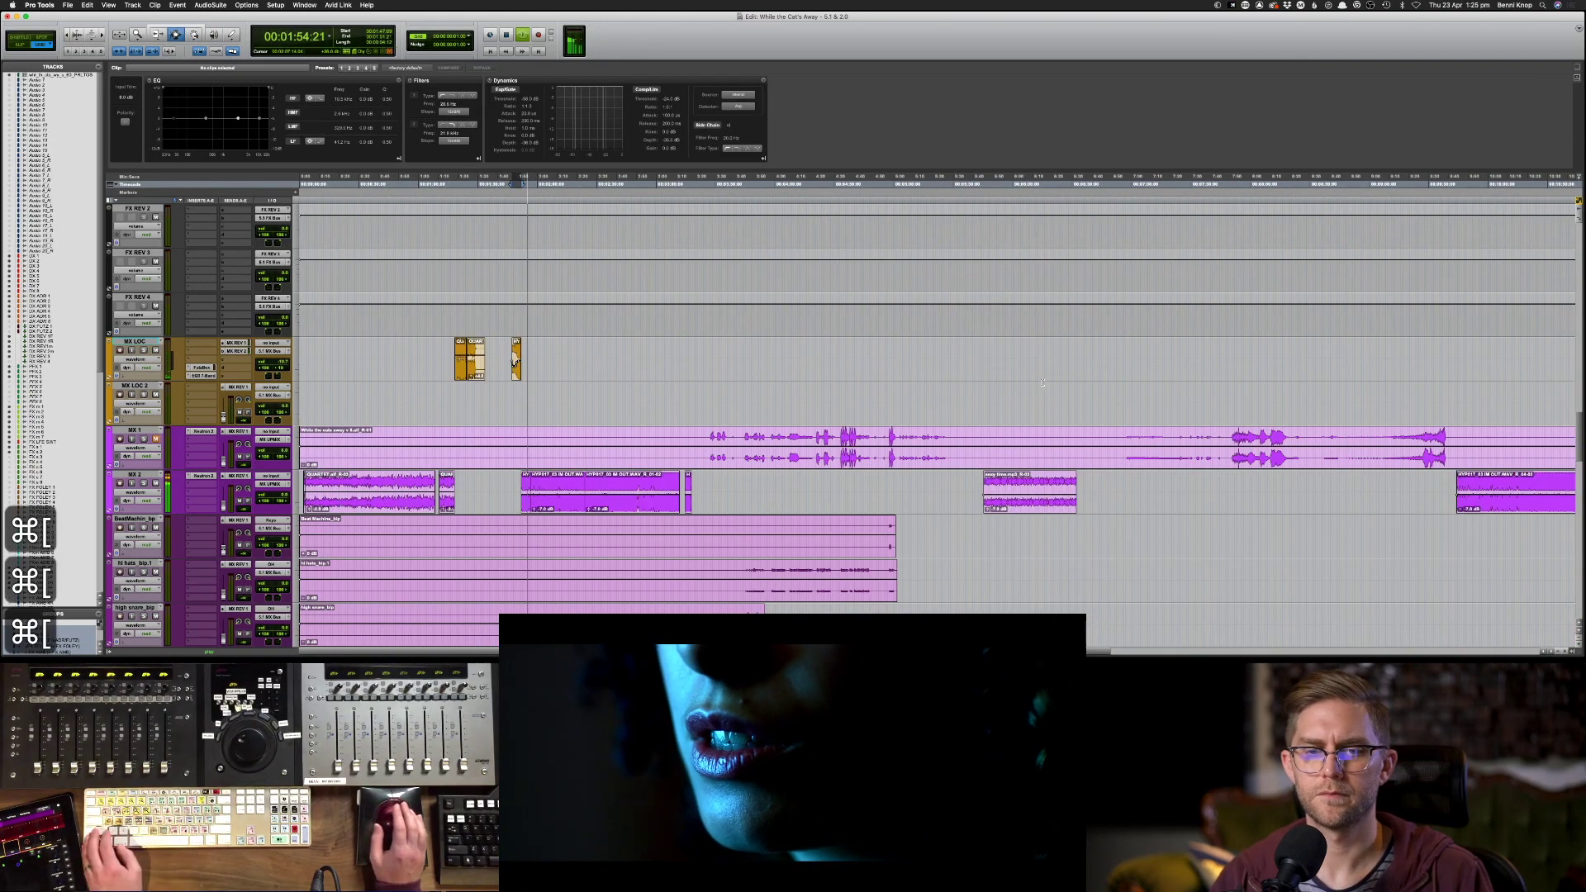
scroll(1042, 382, "up", 5)
scroll(1042, 382, "down", 8)
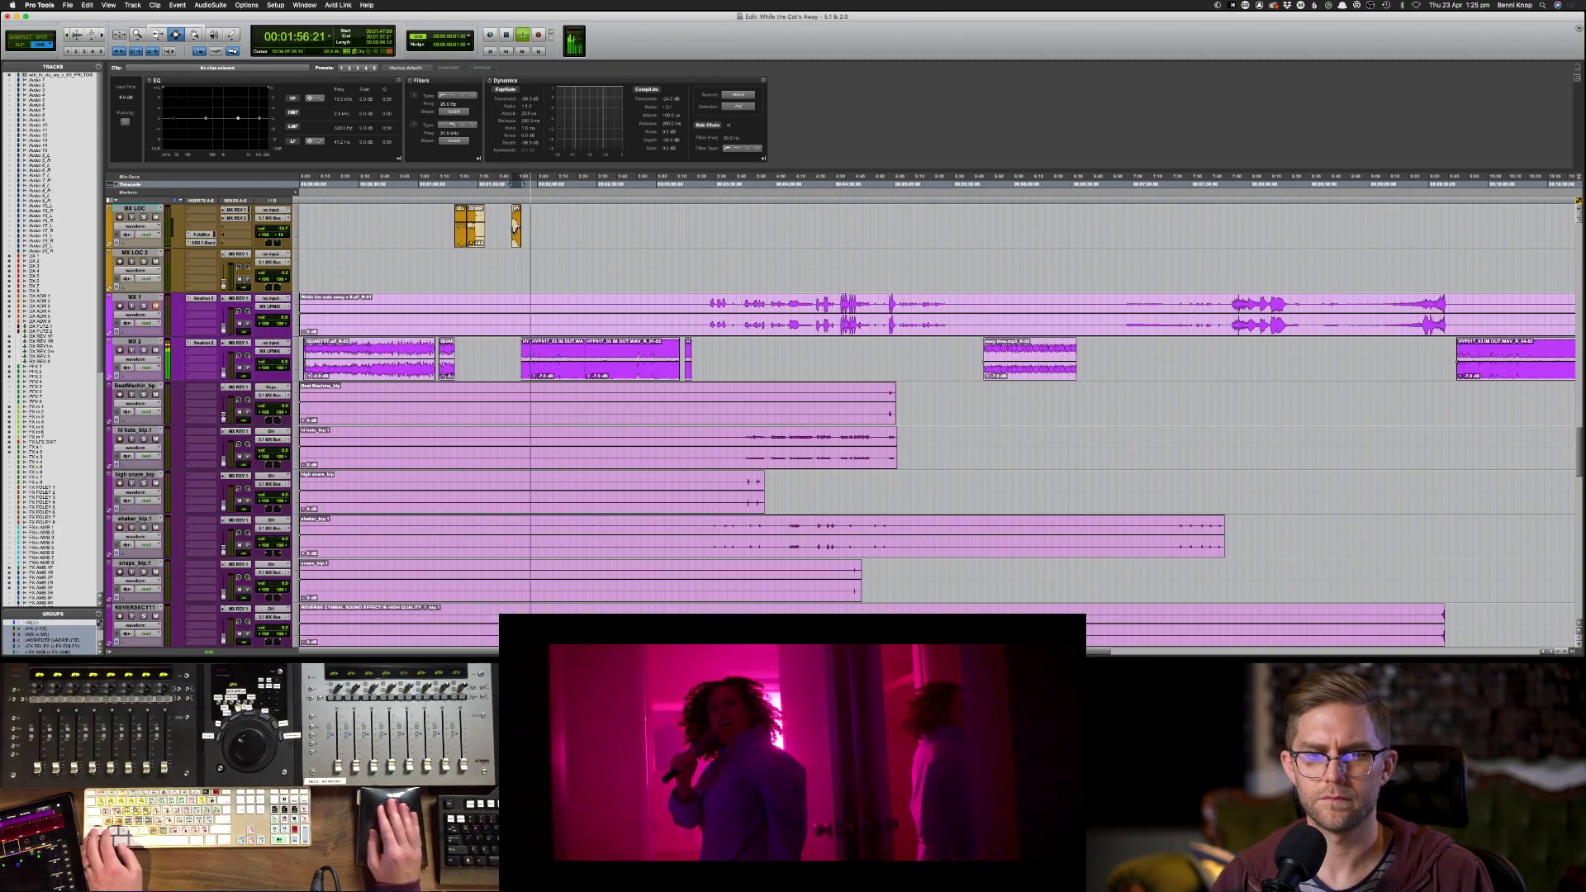
left_click_drag(499, 357, 744, 355)
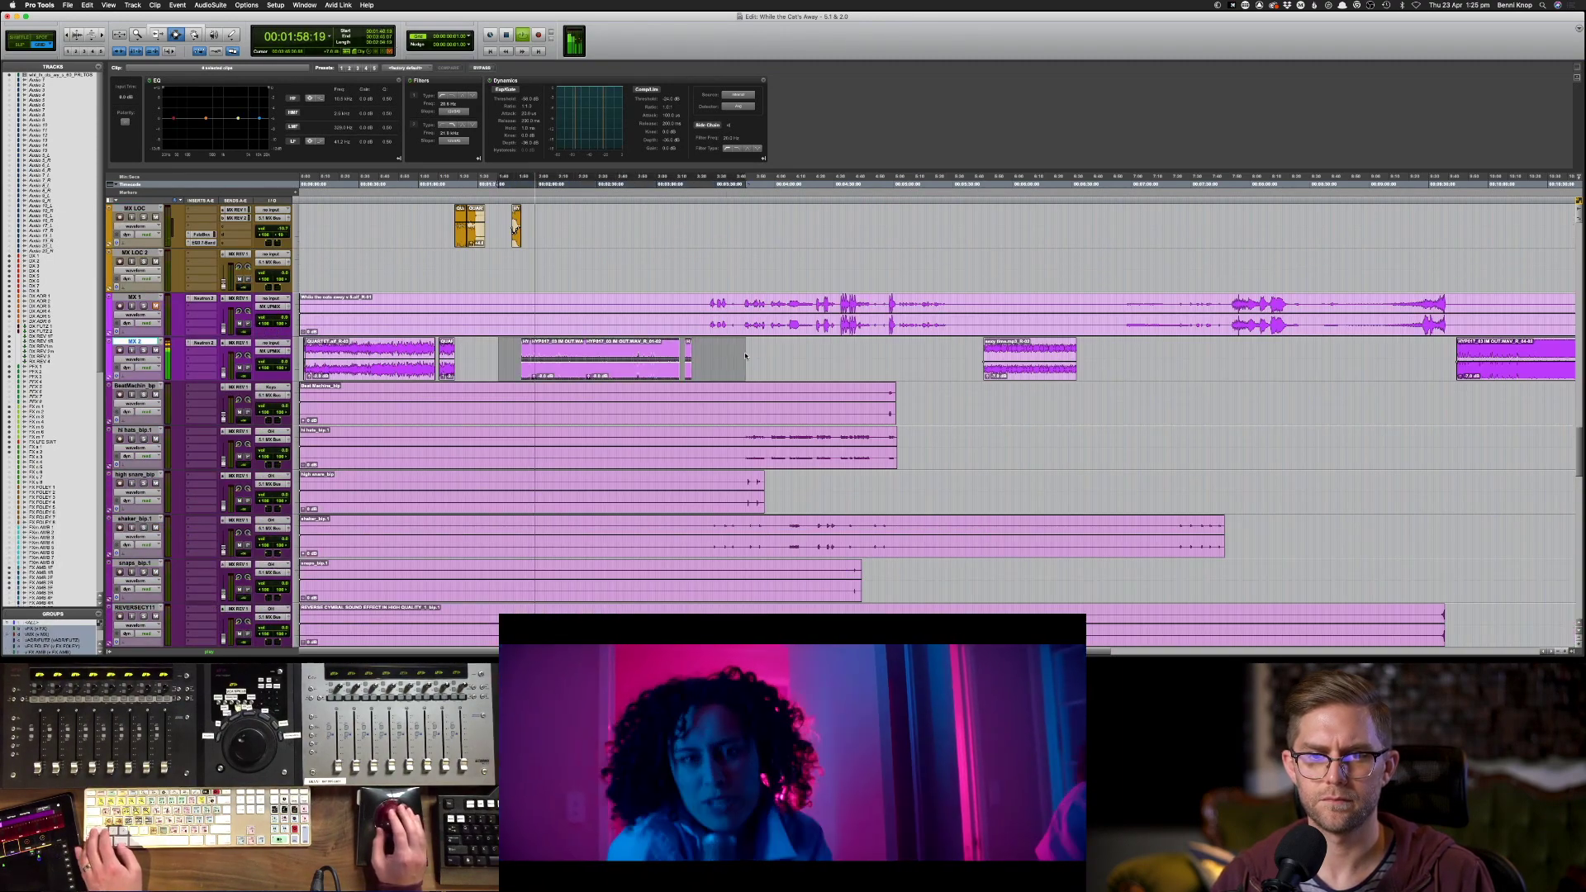
left_click(667, 347)
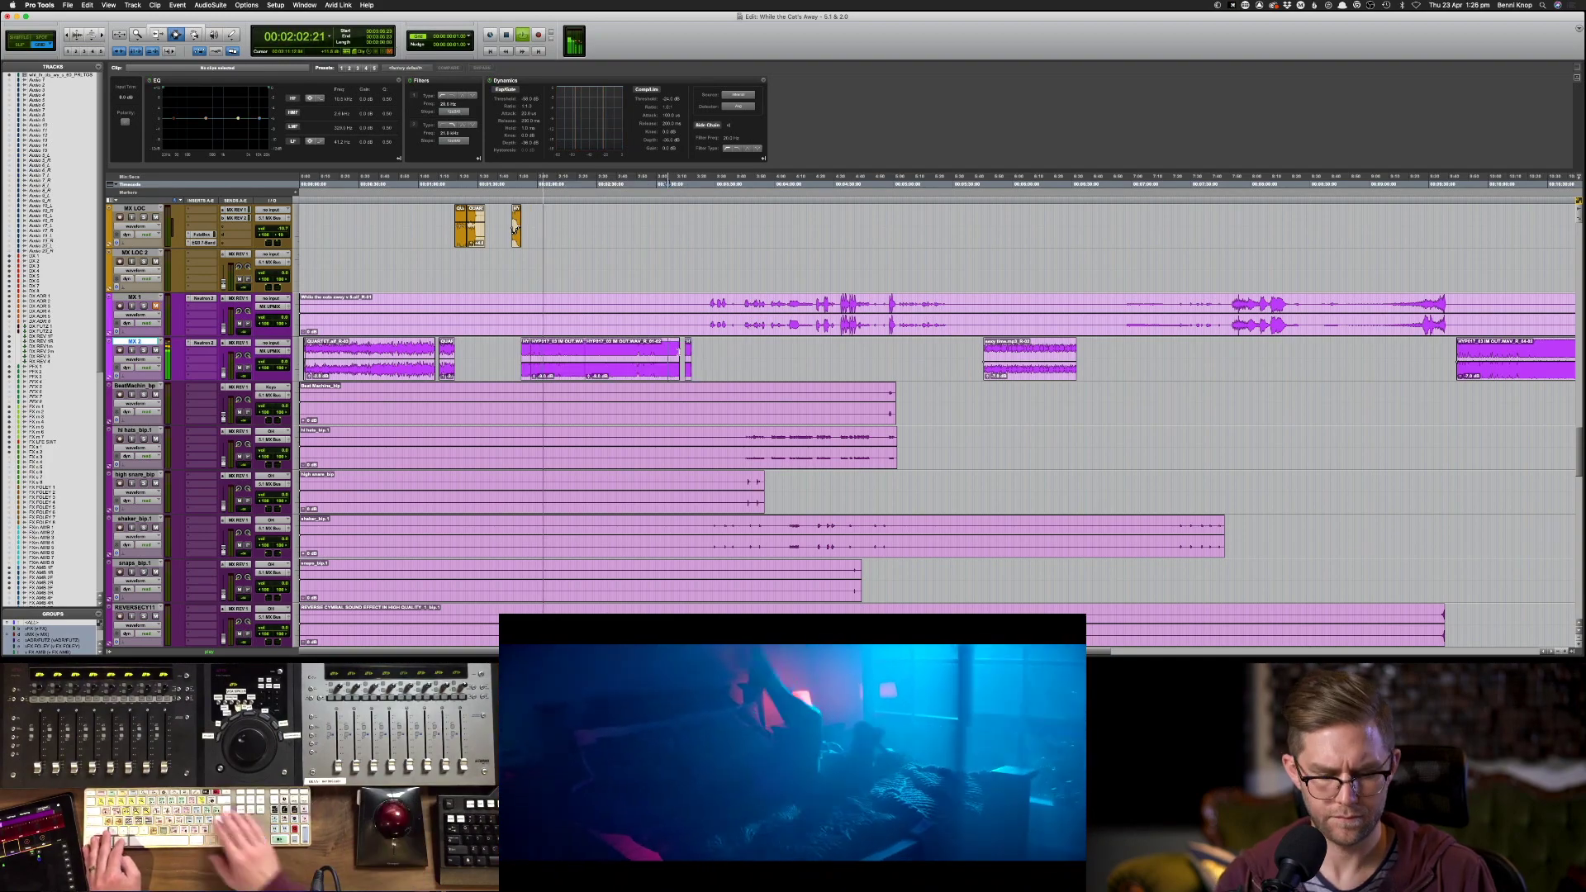
- Select the MX 1 and MX 2 channels in the mixer and inspect the Anymix plug-in on the MX UPMIX channel
key("super+equal")
scroll(1495, 247, "right", 10)
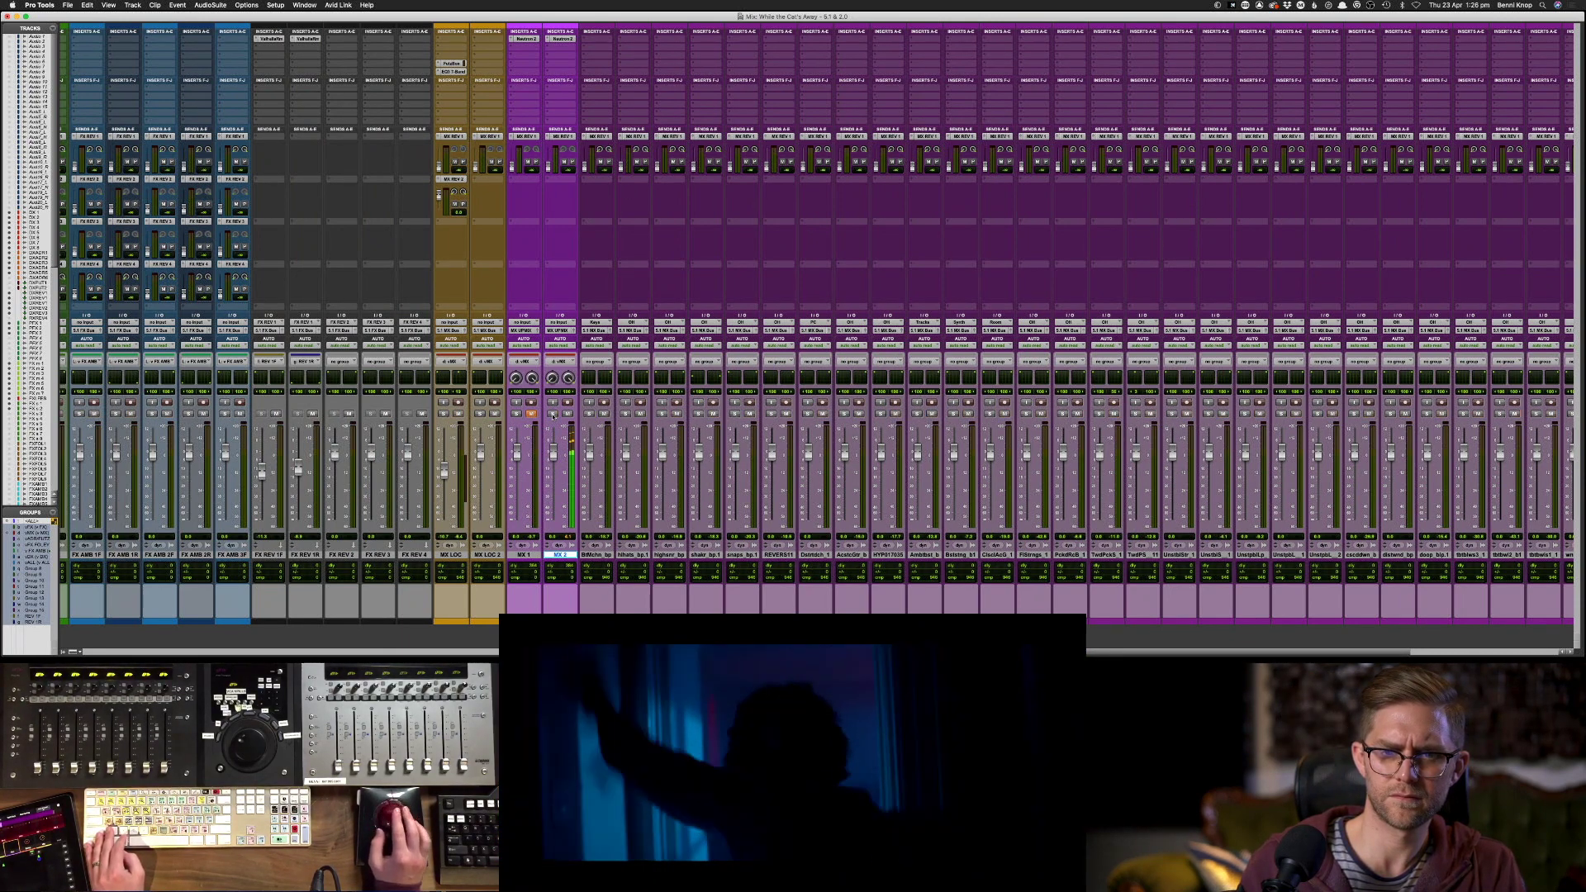
scroll(552, 416, "right", 8)
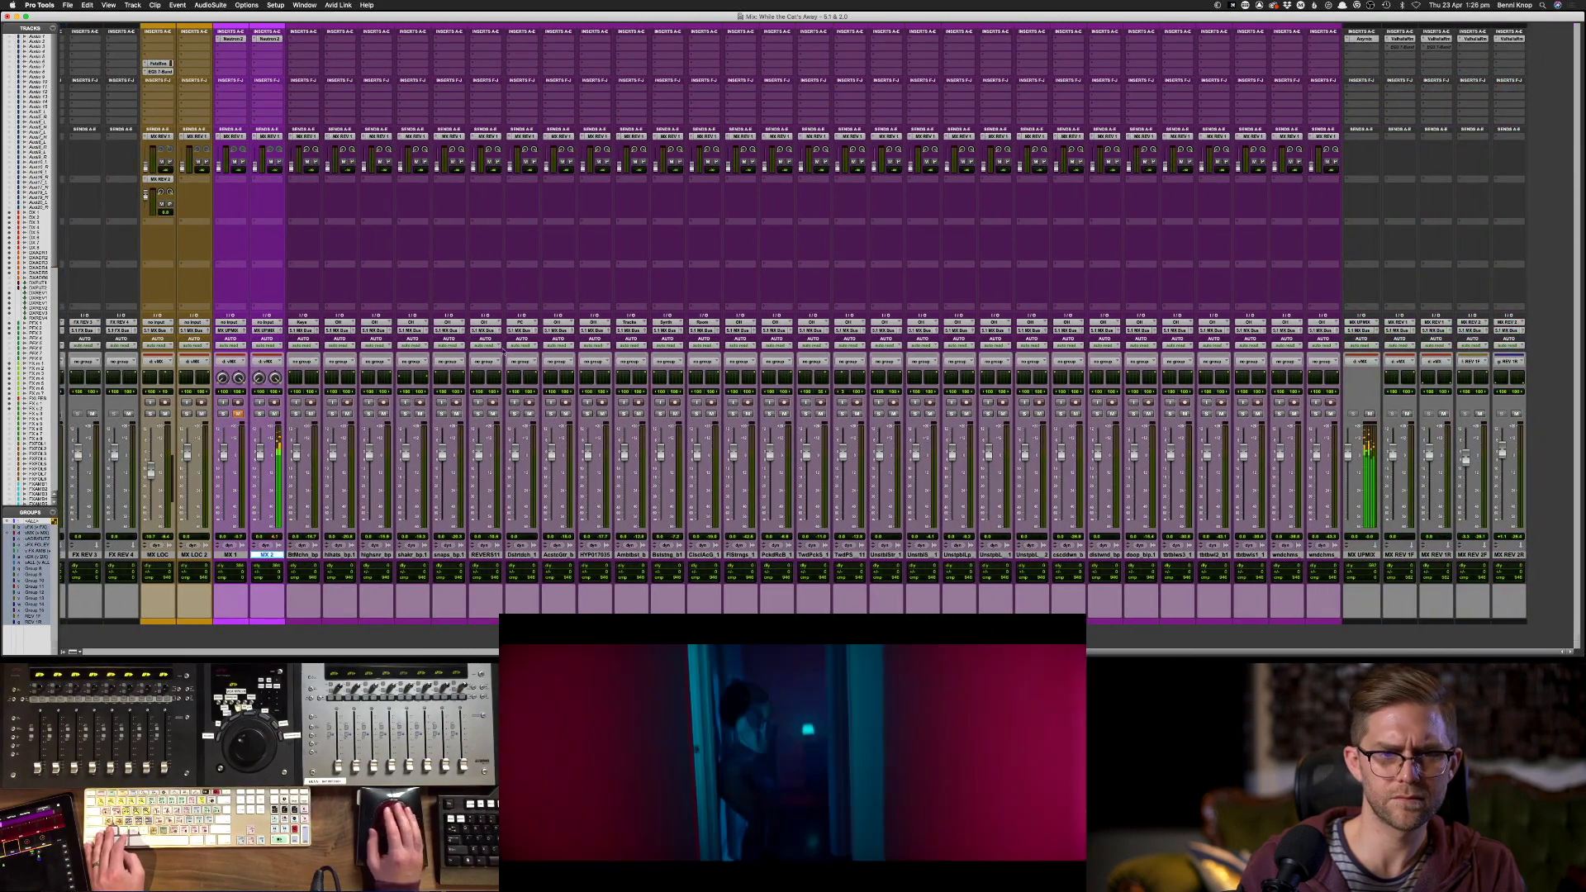
left_click(234, 556, "shift")
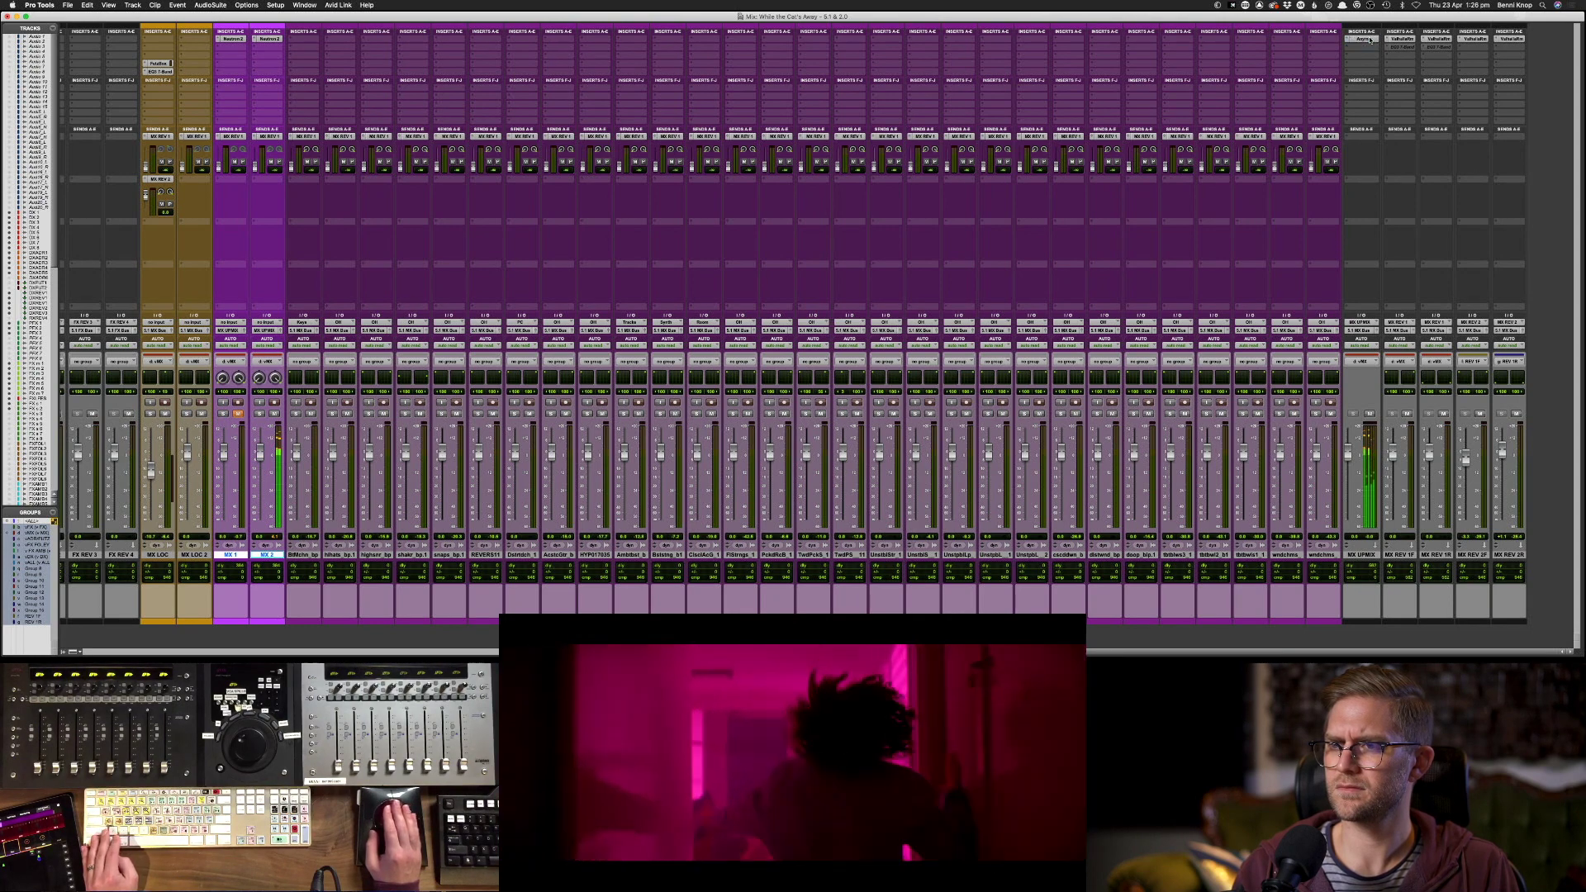
left_click(1368, 38)
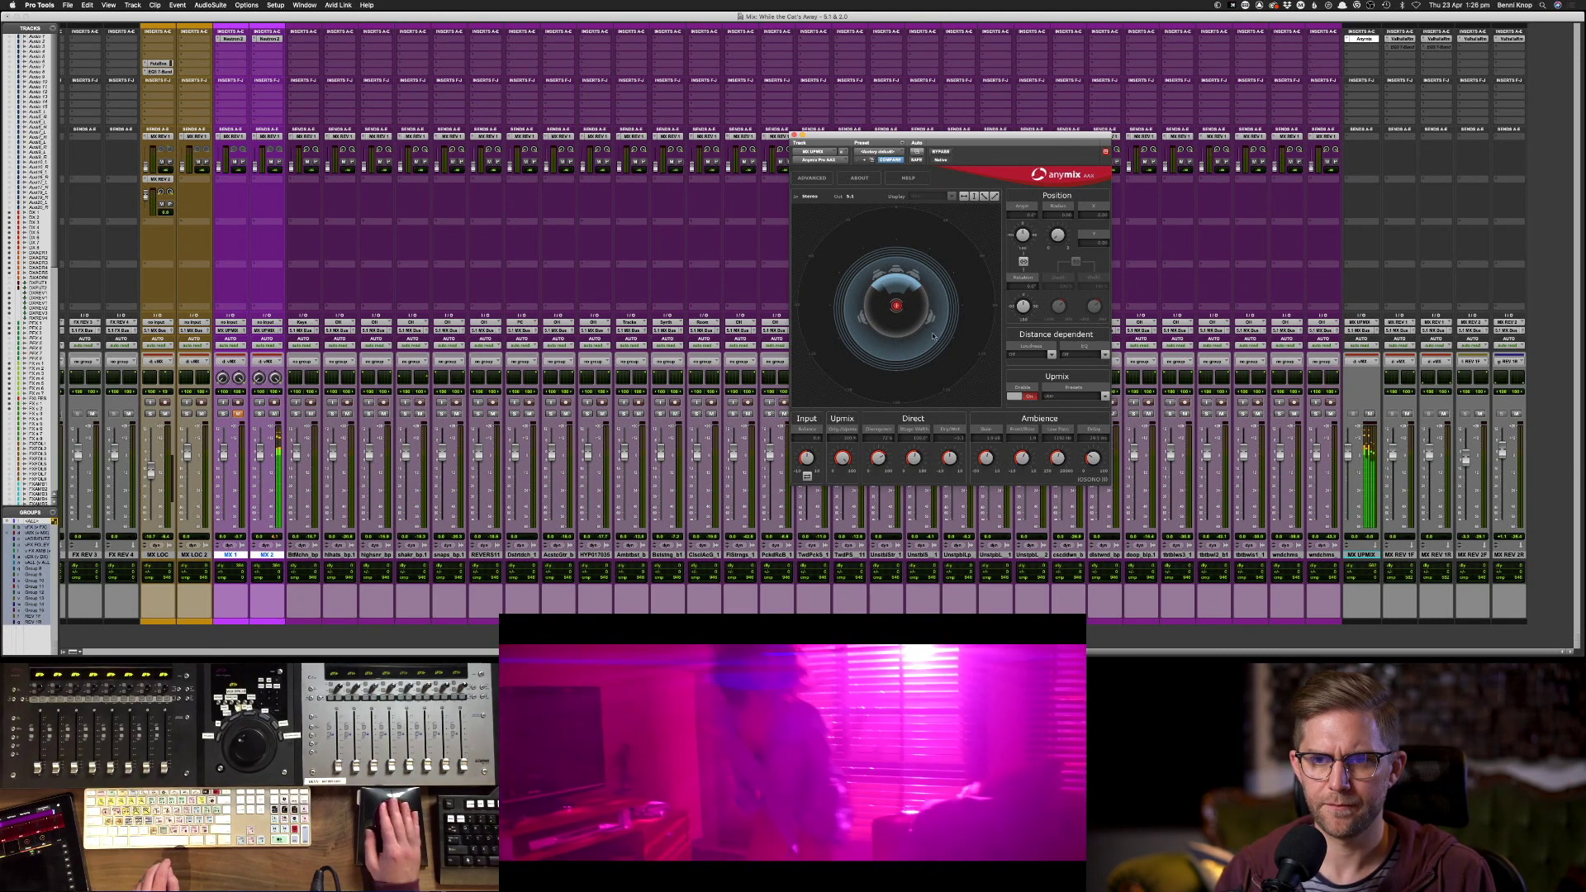
key("super+w")
key("super+equal")
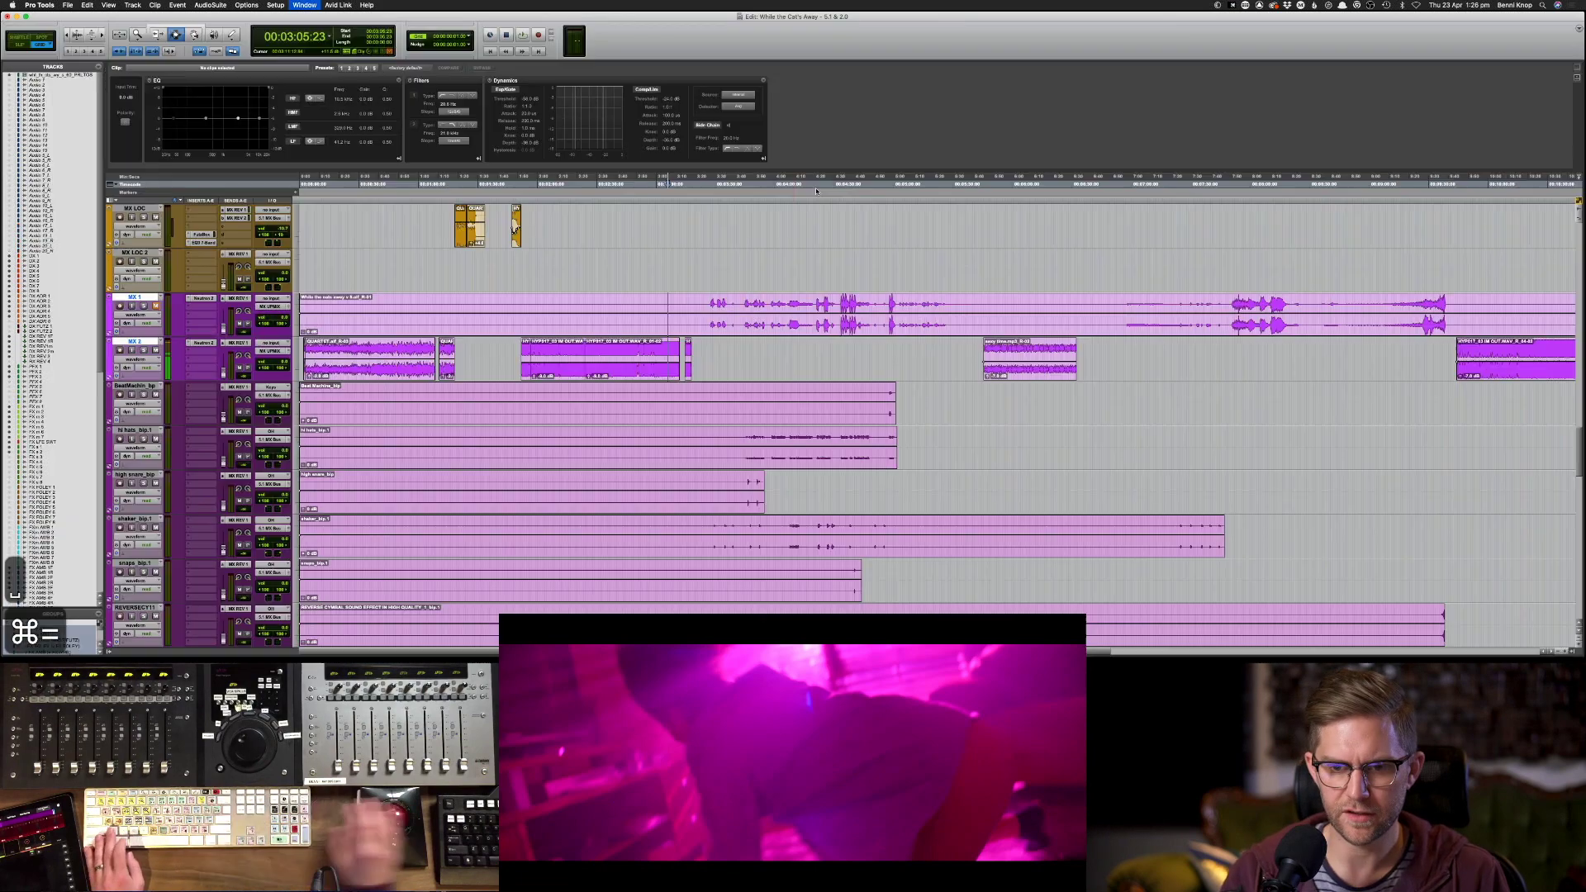
- Replay the MX LOC entry at about 1:18 and the preceding gap between the two MX 2 clips from about 1:08
left_click(459, 225)
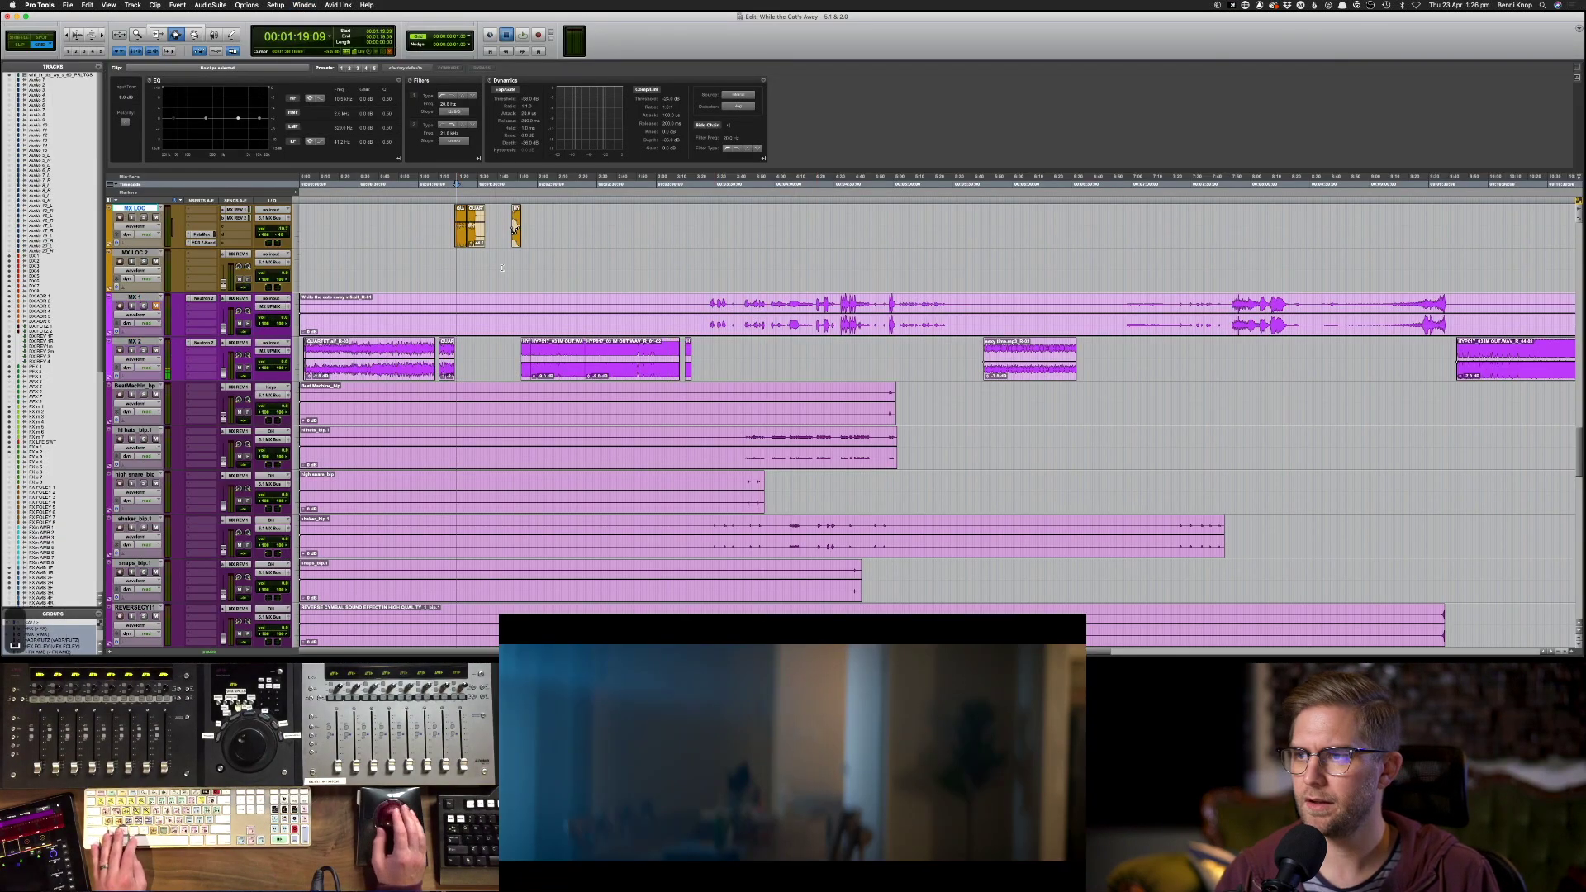
key("space")
scroll(505, 297, "up", 5)
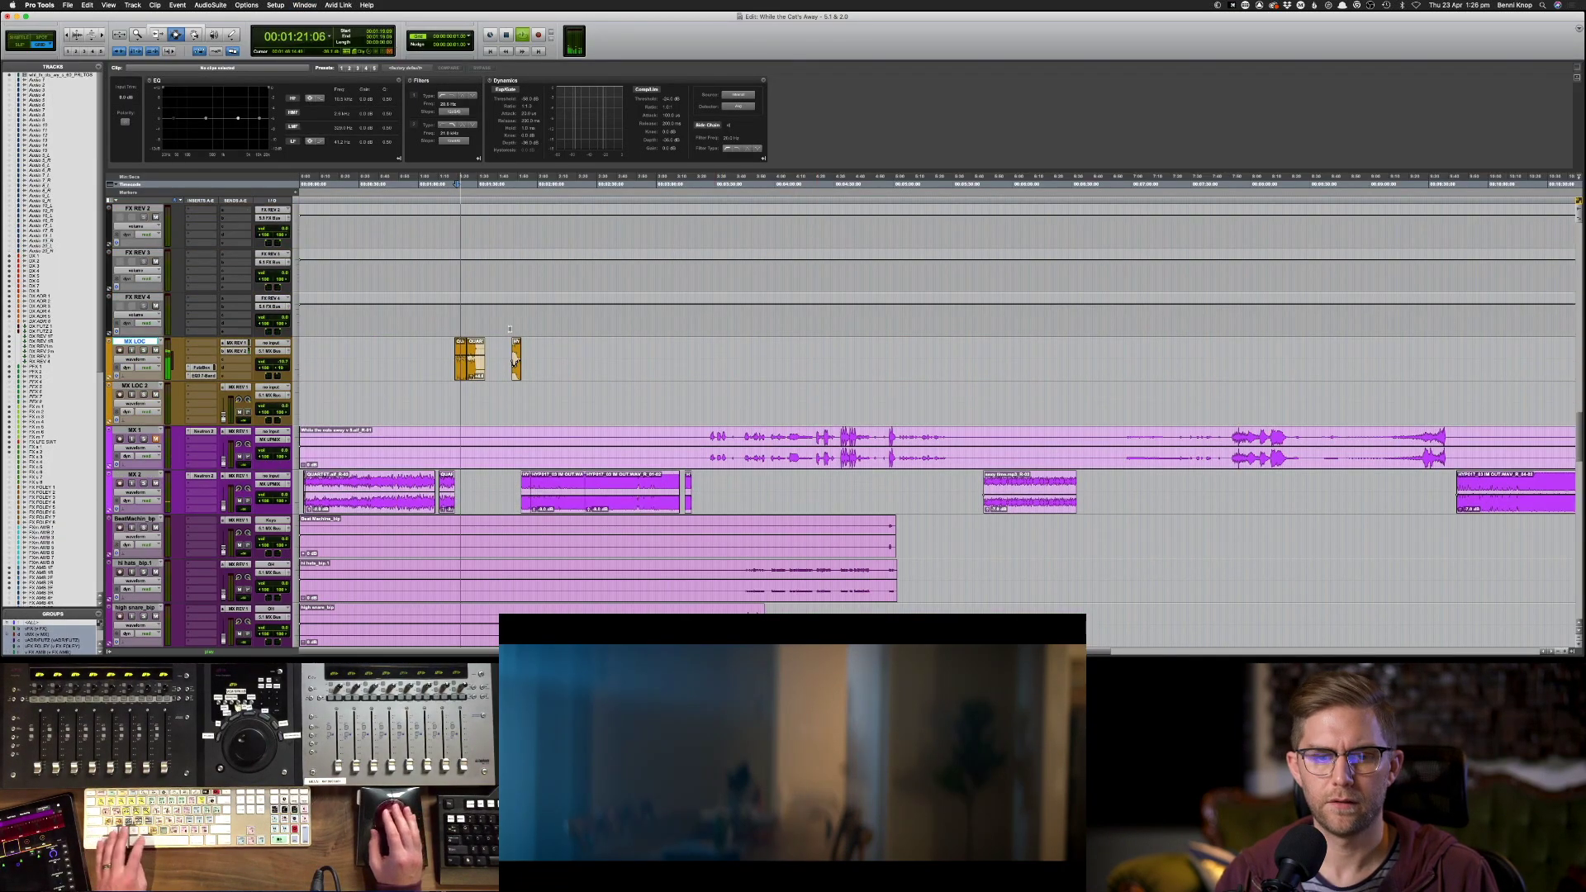
key("1")
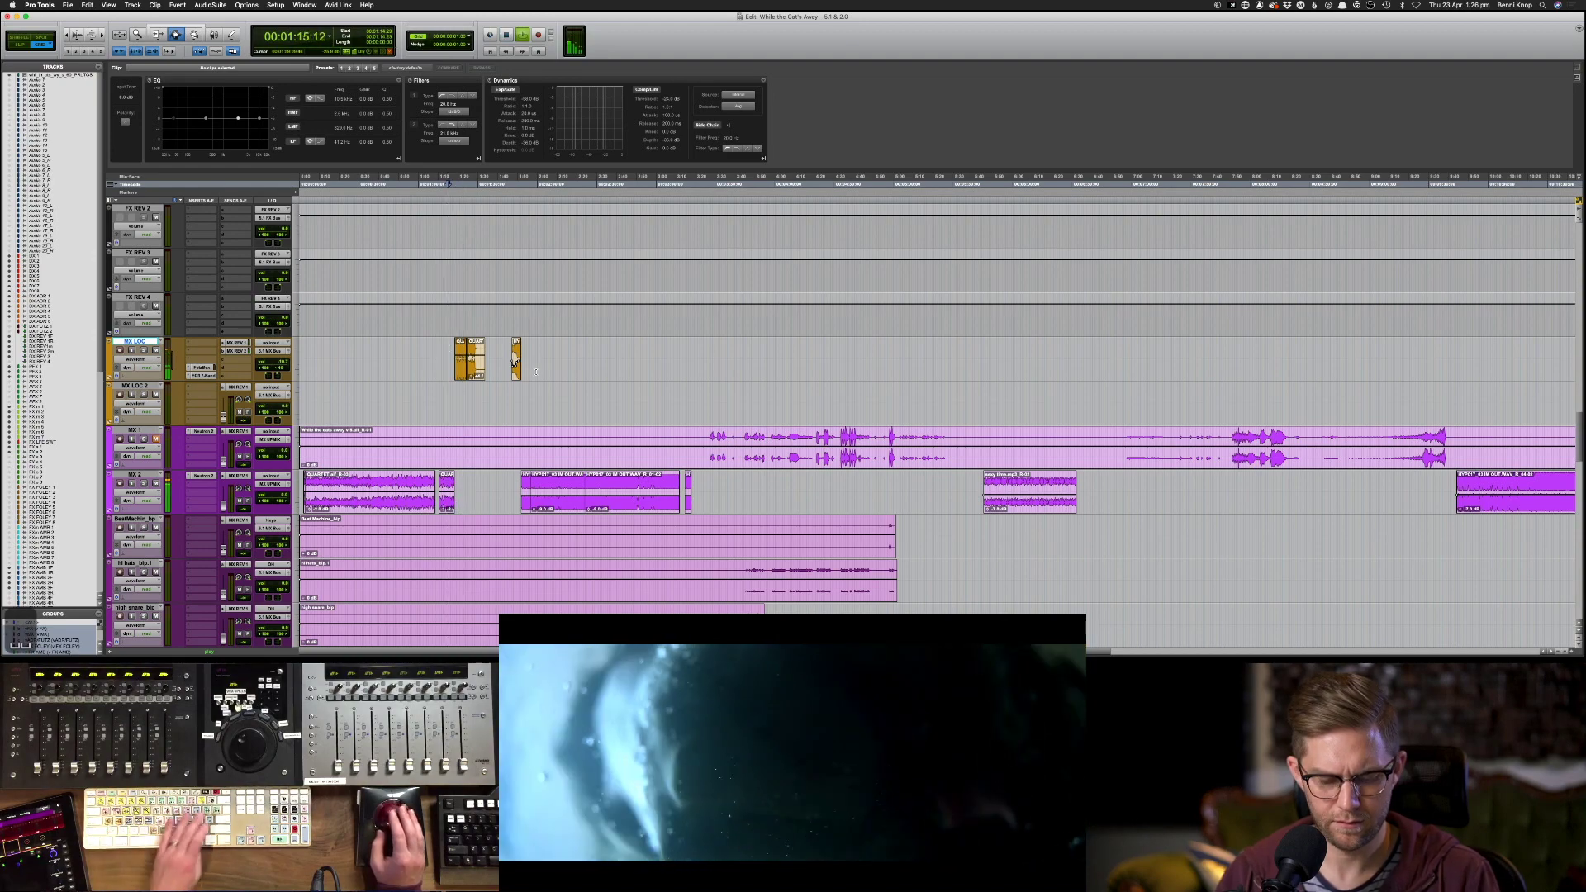
key("super+bracketright")
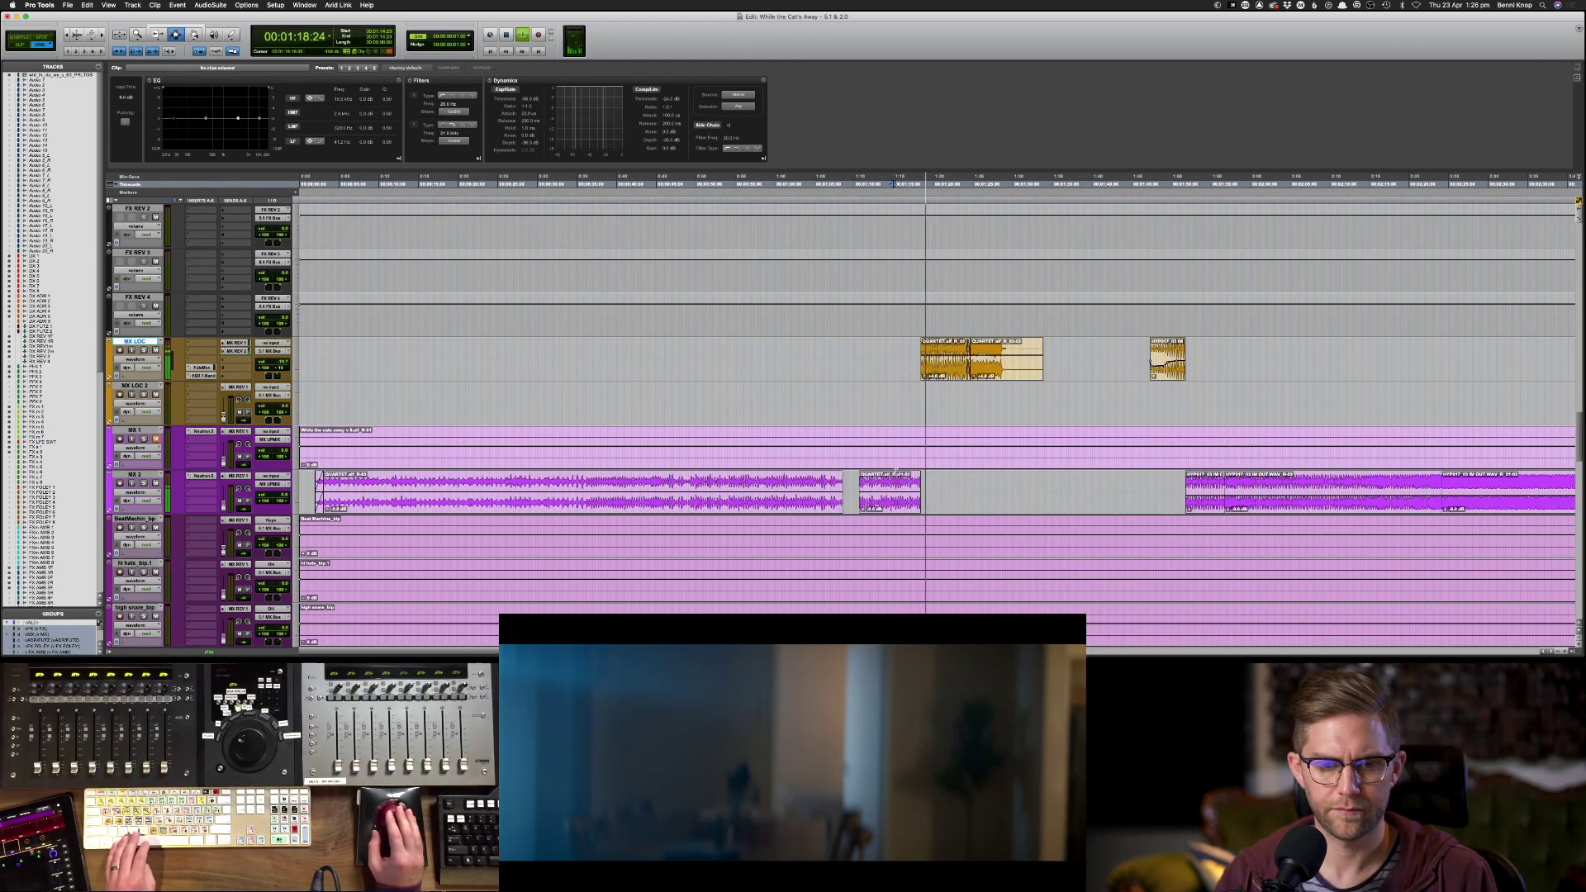
left_click_drag(820, 491, 940, 492)
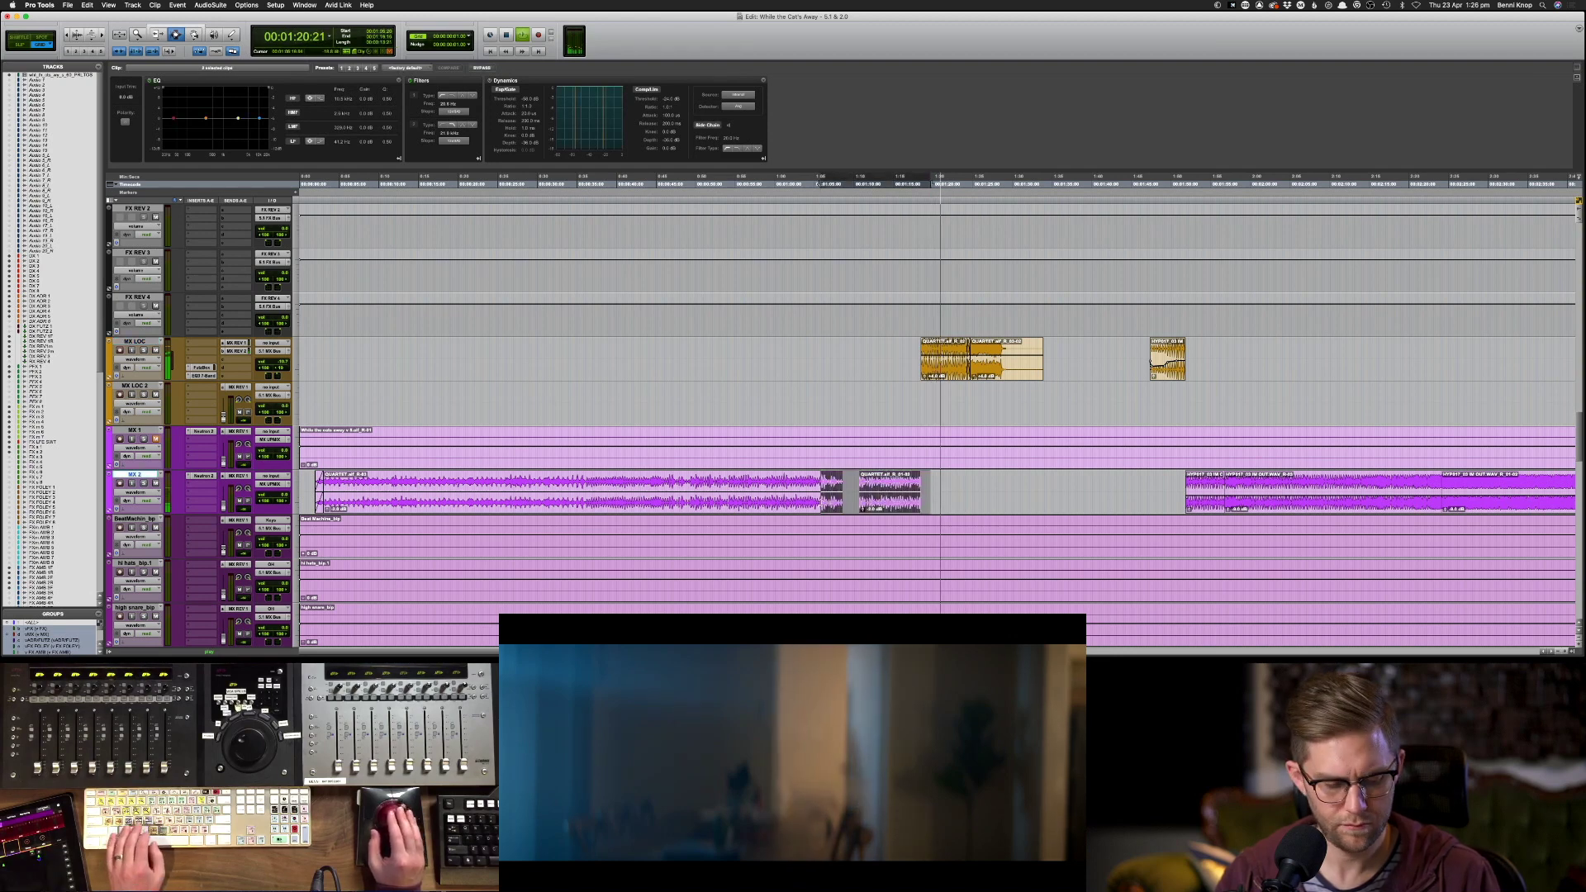
left_click(836, 491)
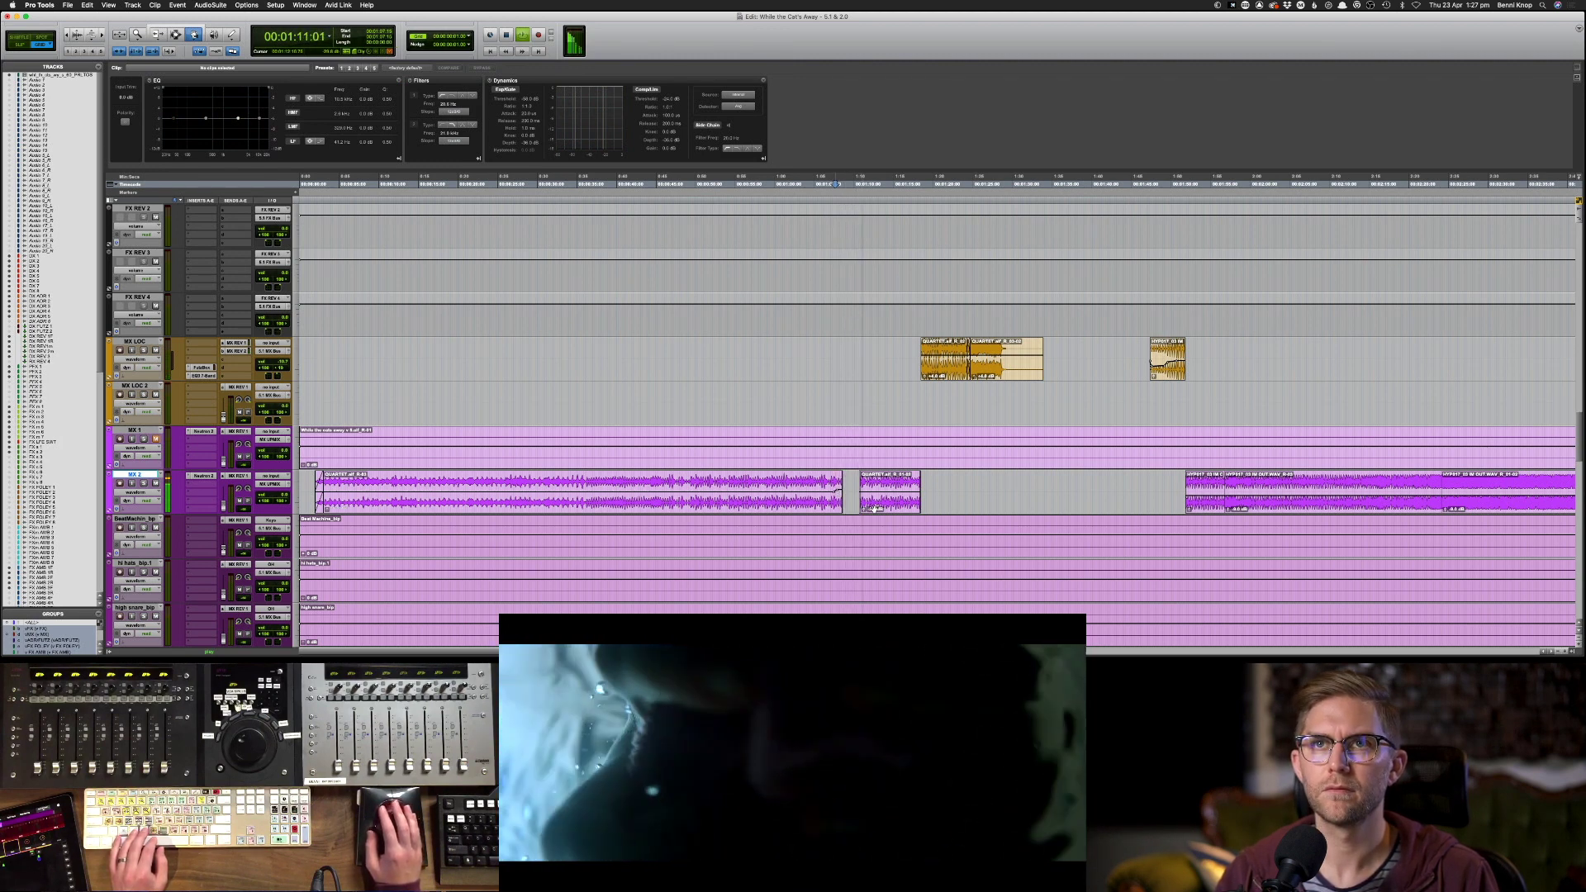
key("F7")
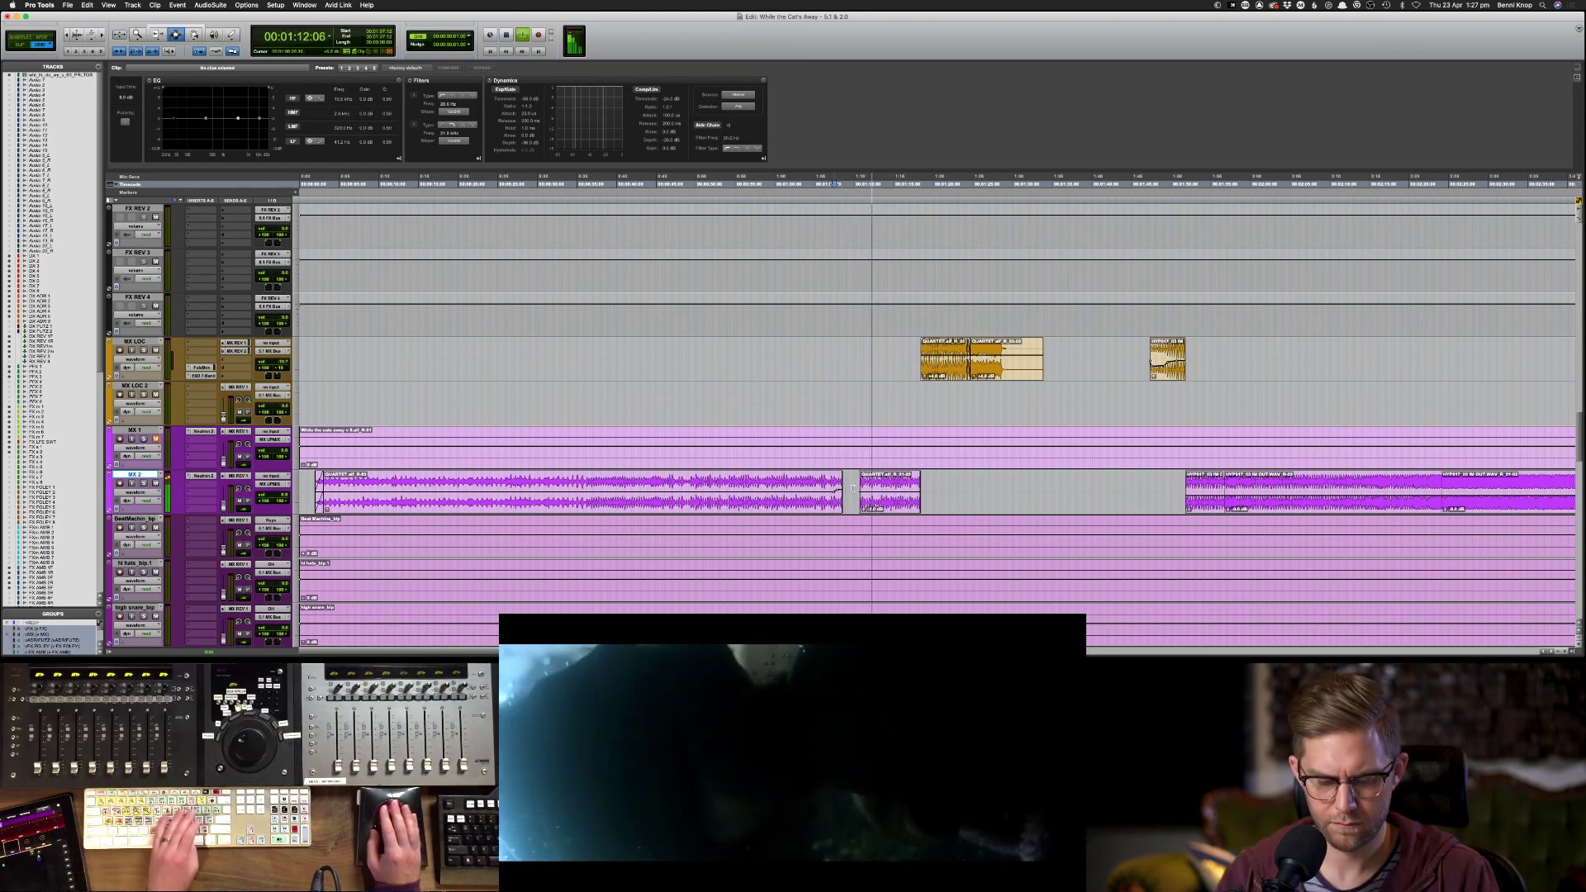
- Delete a short sliver at the start of the short MX 2 clip at about 1:11 and play through into MX LOC
key("super+bracketright")
key("super+bracketright")
key("super+bracketright")
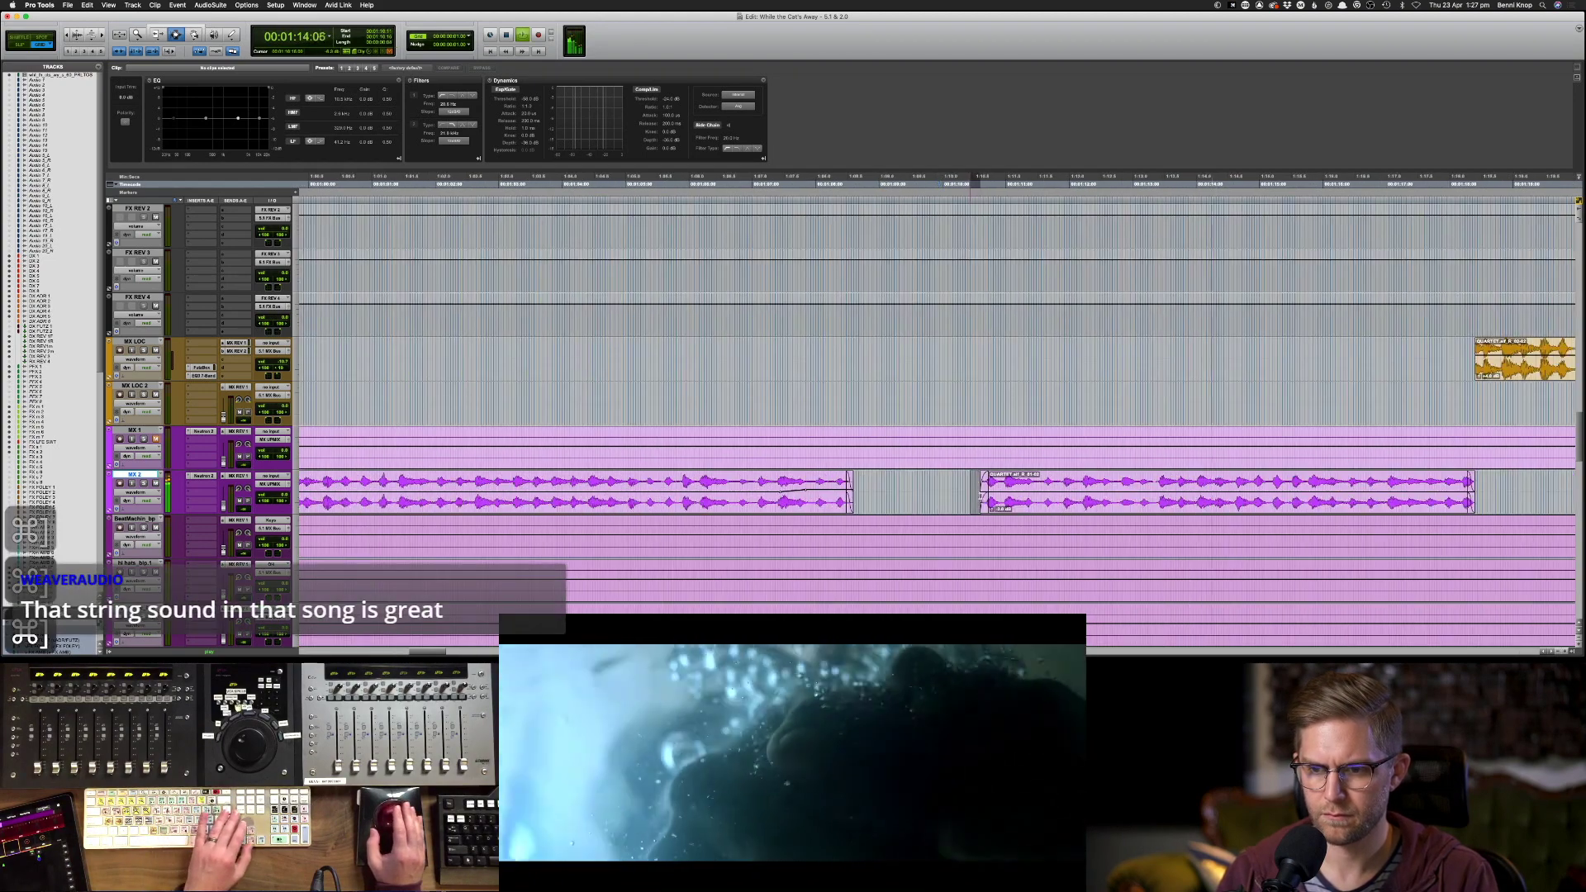
key("BackSpace")
key("super+bracketleft")
key("super+bracketleft")
key("super+bracketleft")
key("super+bracketleft")
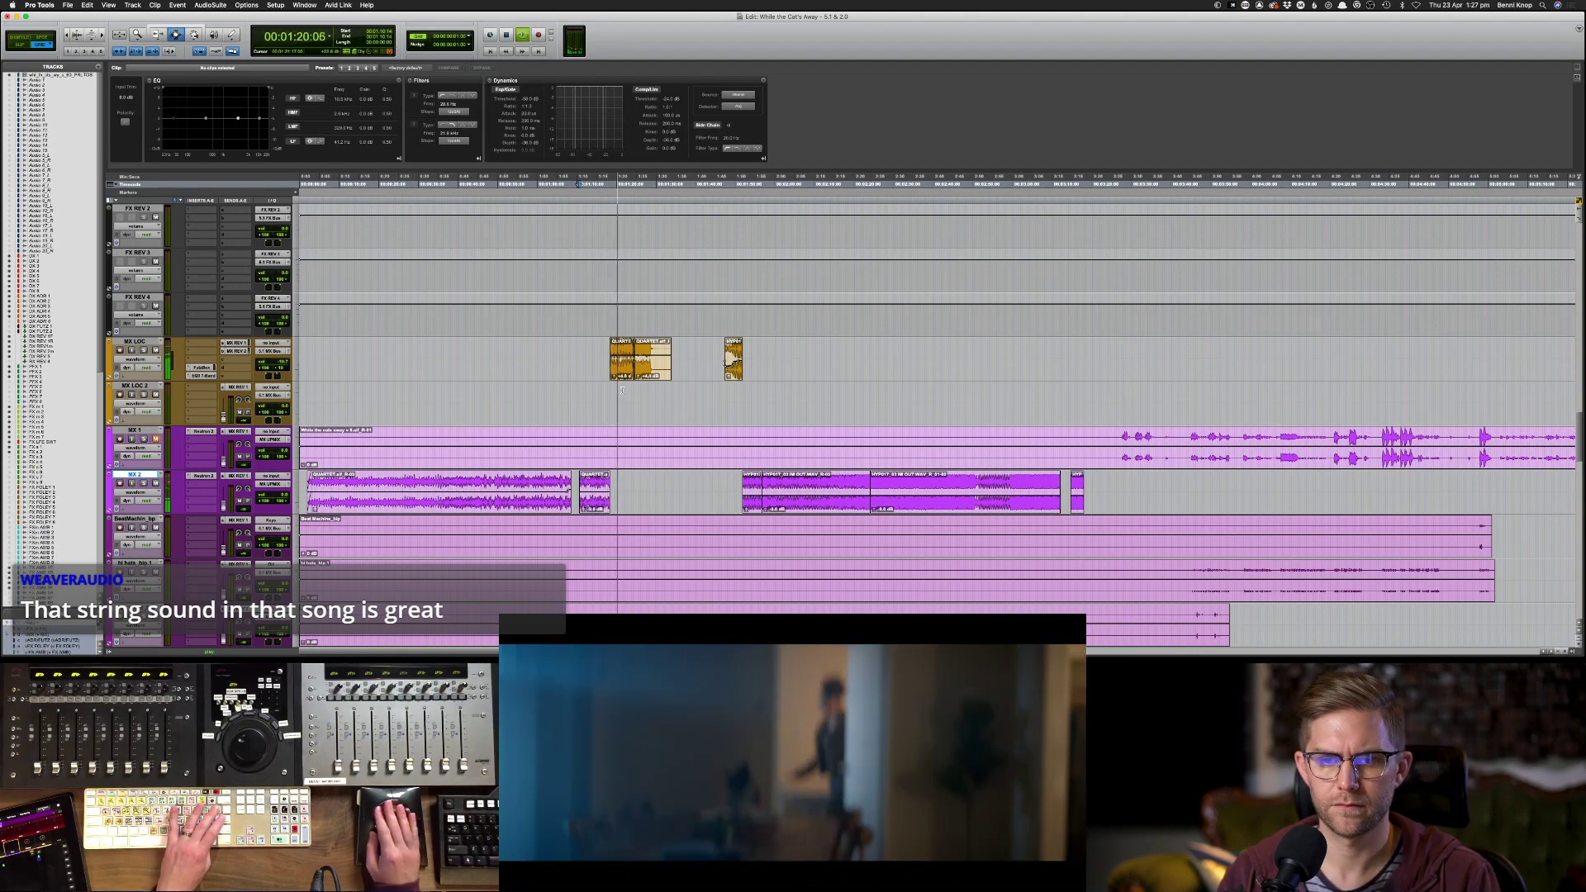
key("super+bracketright")
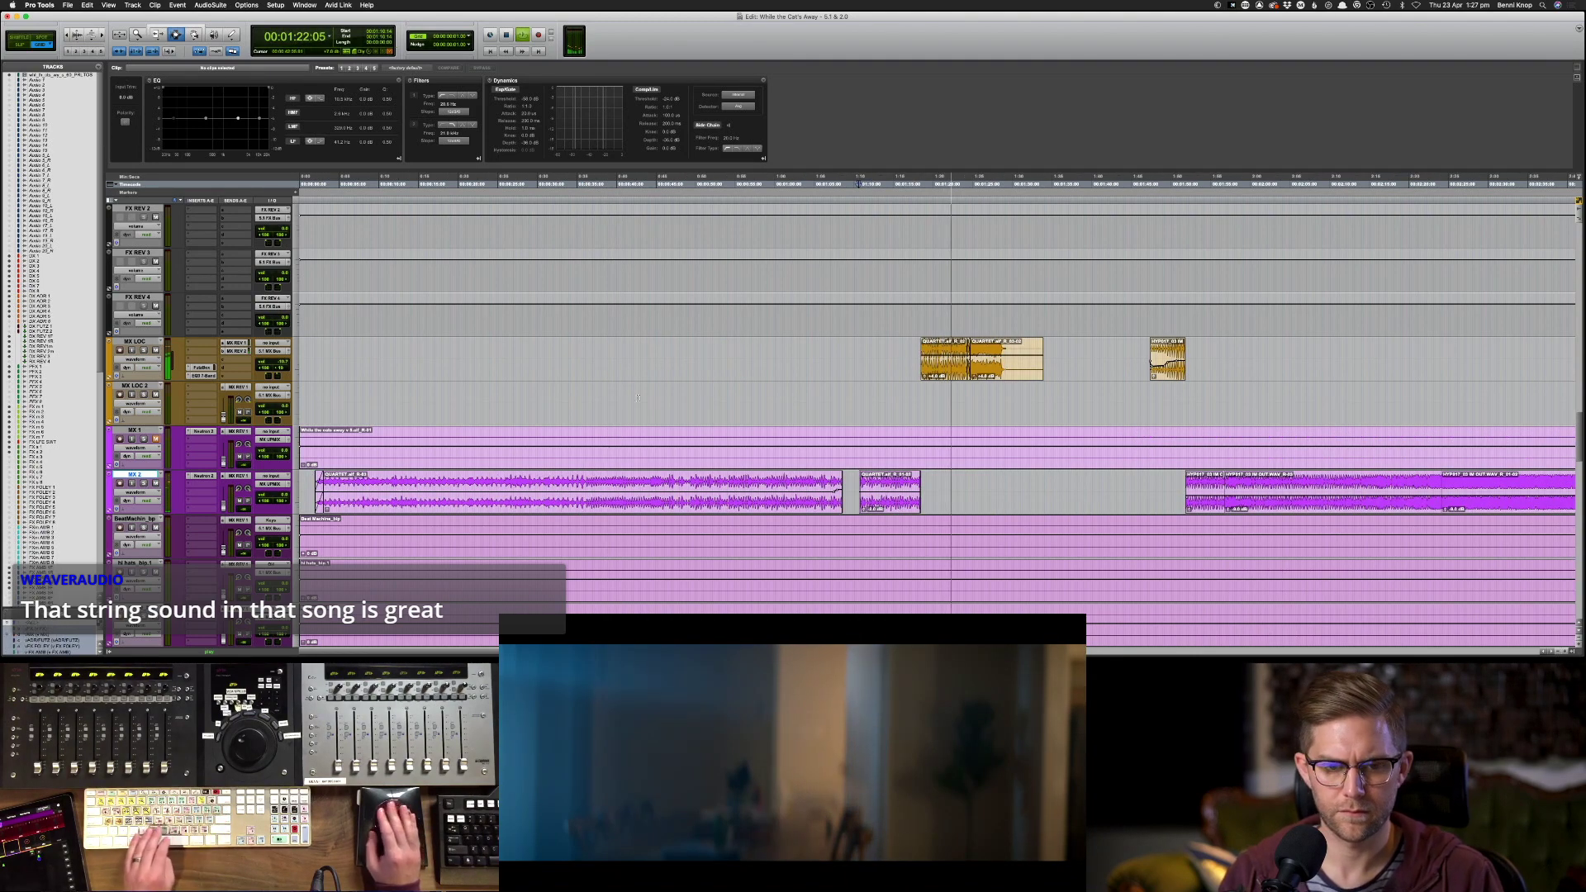
key("space")
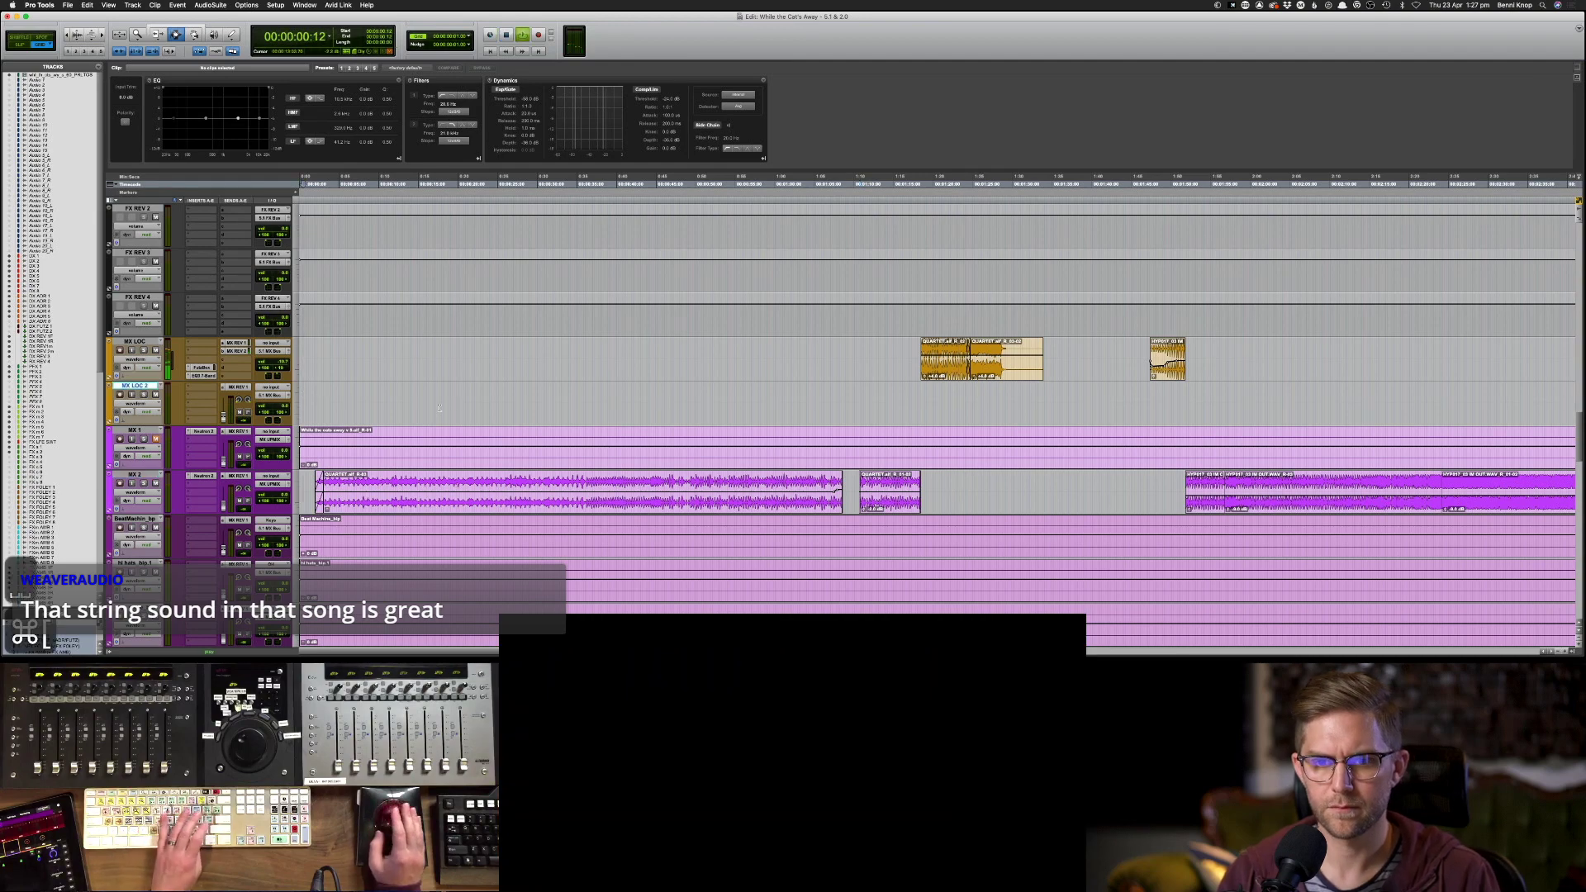
- Play the film's opening and sweep a narrow band to a low-frequency cut in the clip EQ of the first two MX 2 clips
key("super+bracketleft")
key("super+bracketleft")
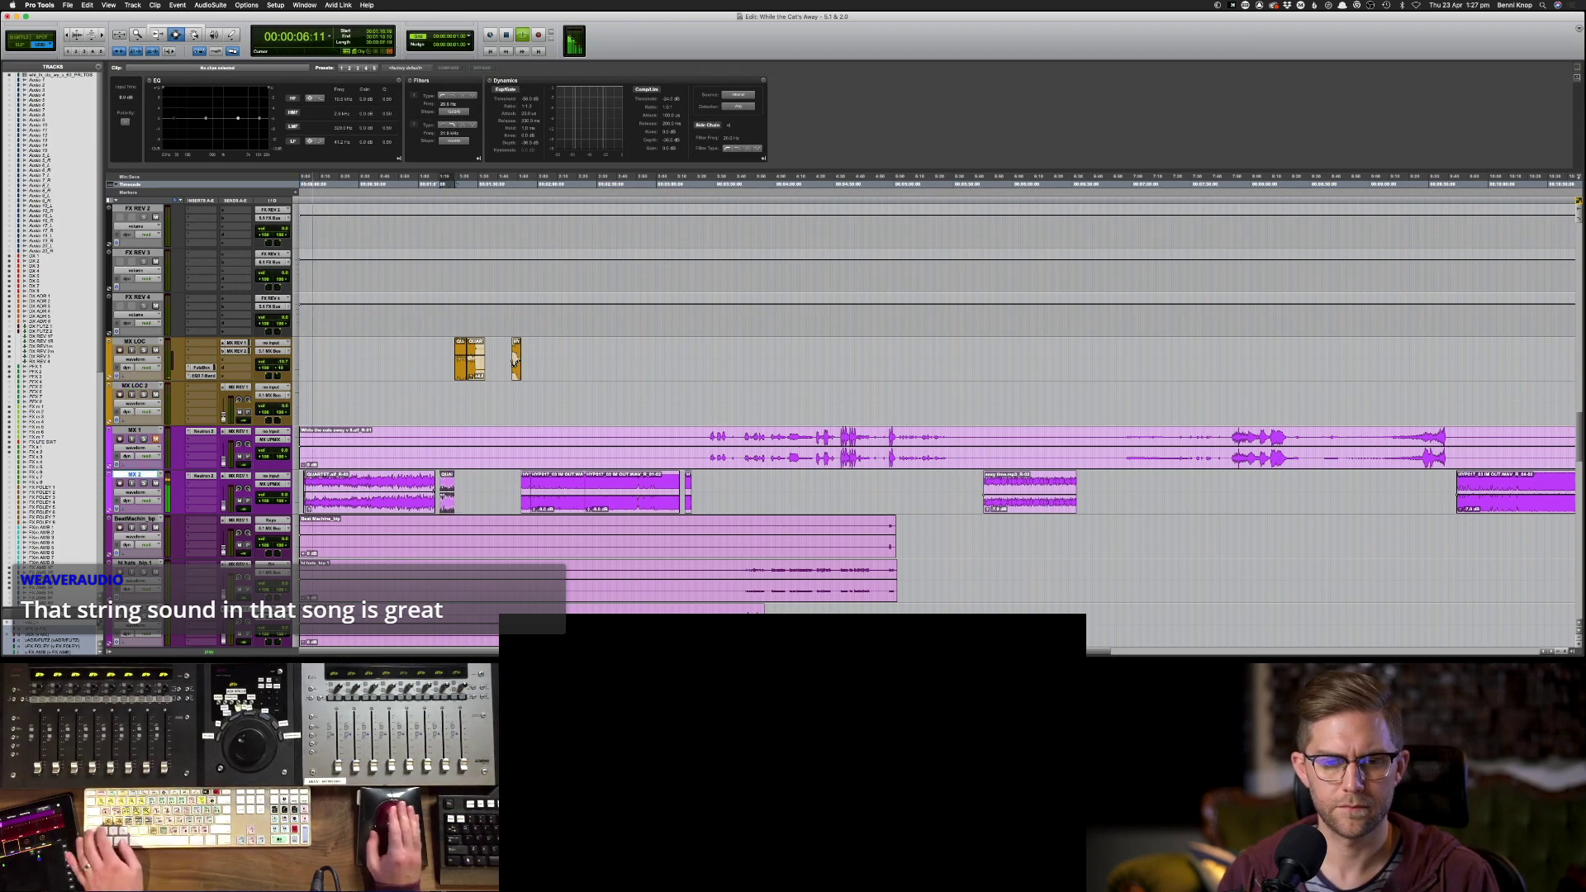
left_click(380, 500)
left_click_drag(204, 118, 198, 127)
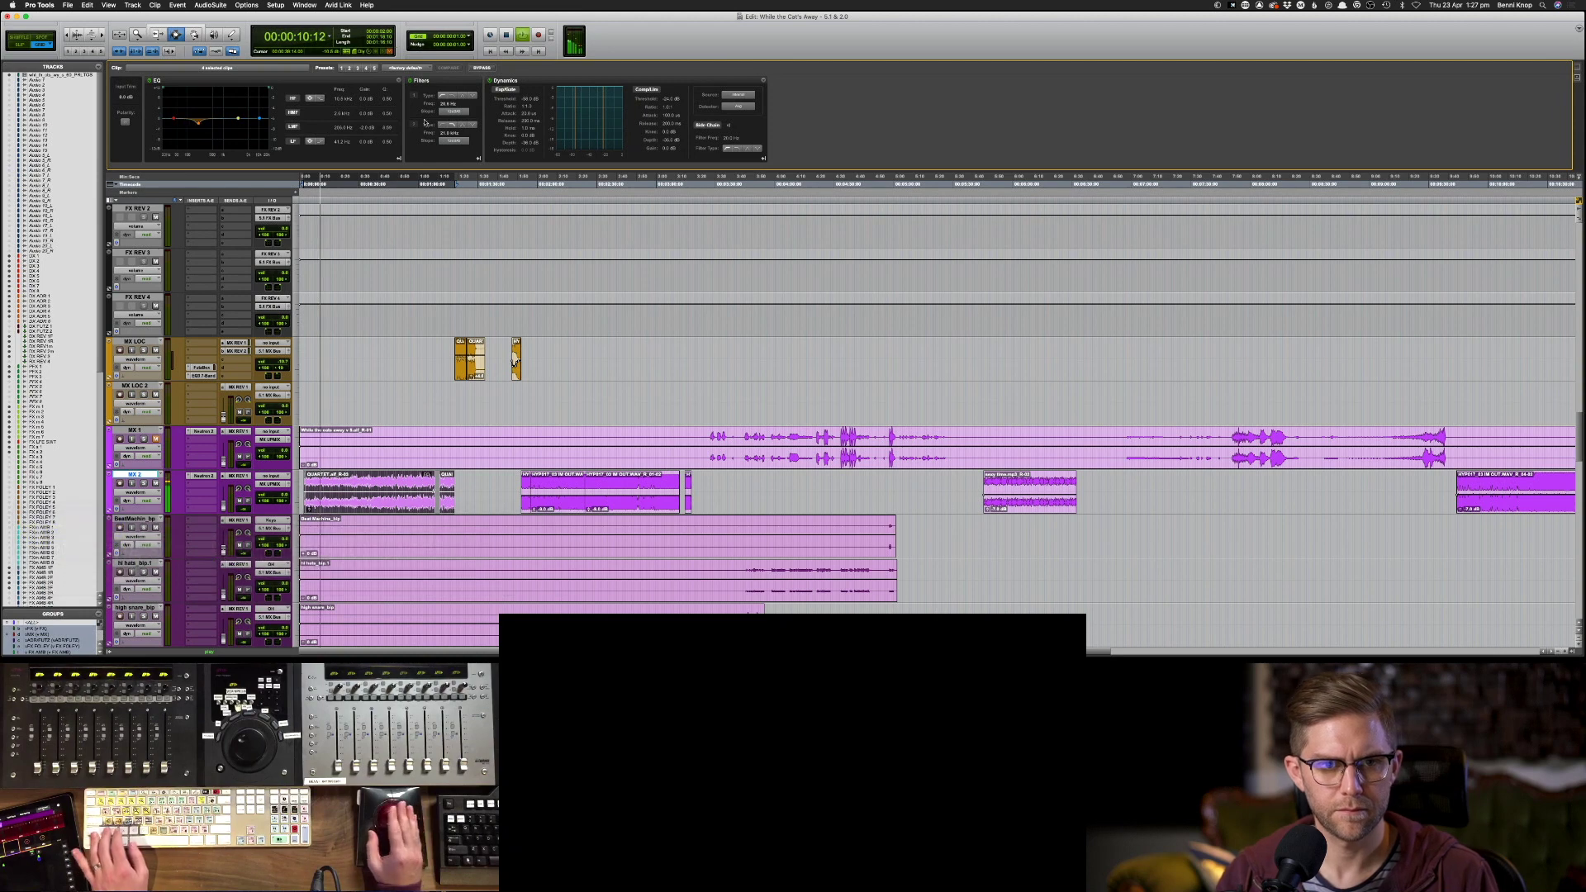
left_click_drag(198, 125, 179, 87)
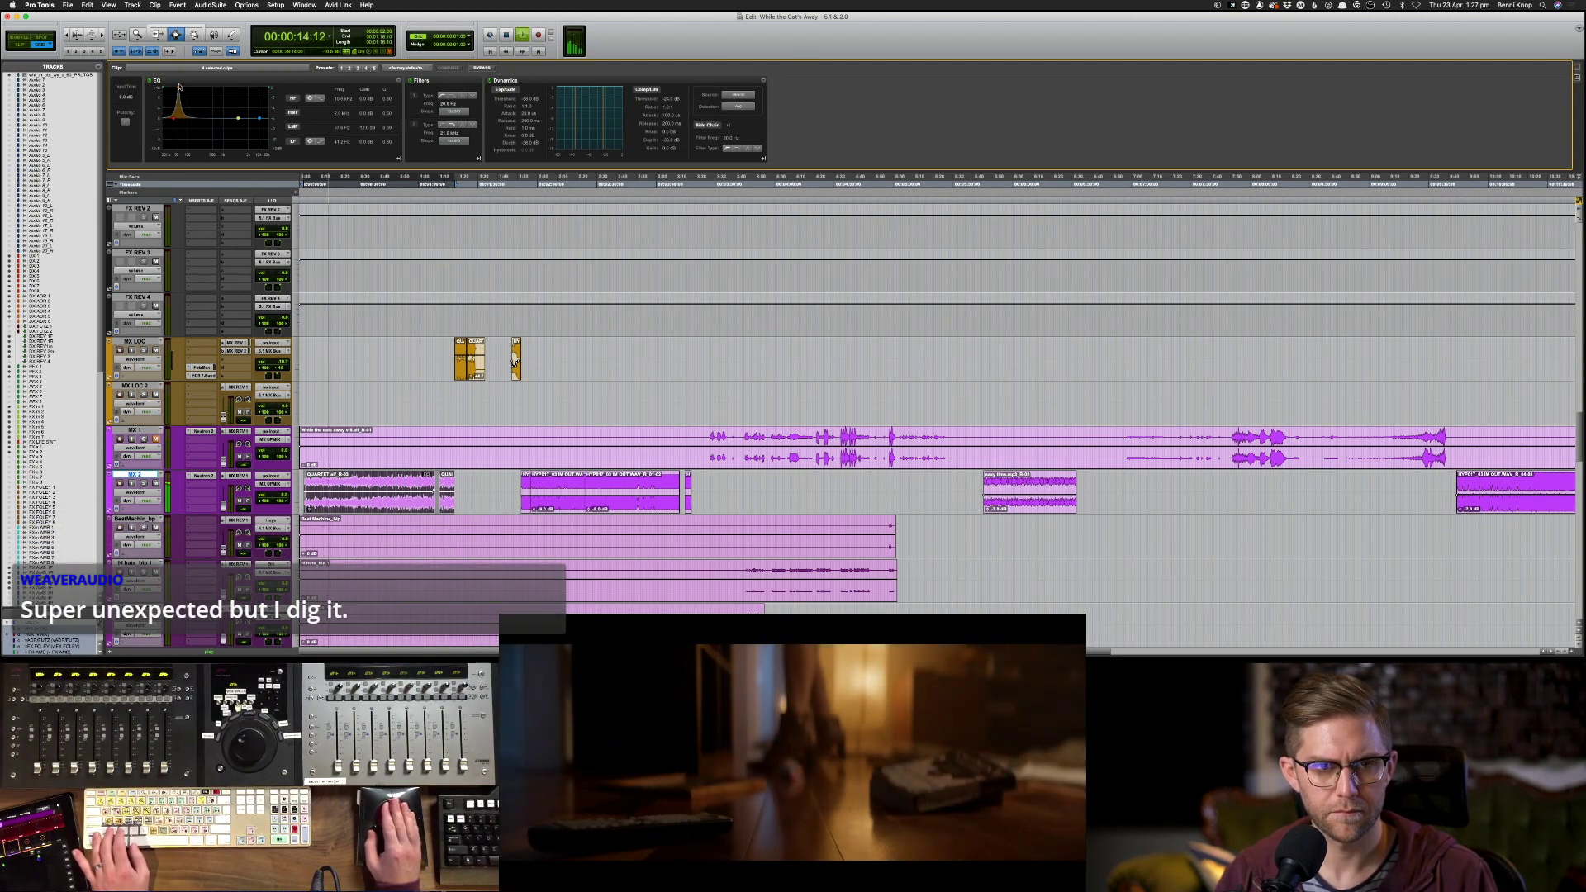
left_click_drag(178, 87, 179, 132)
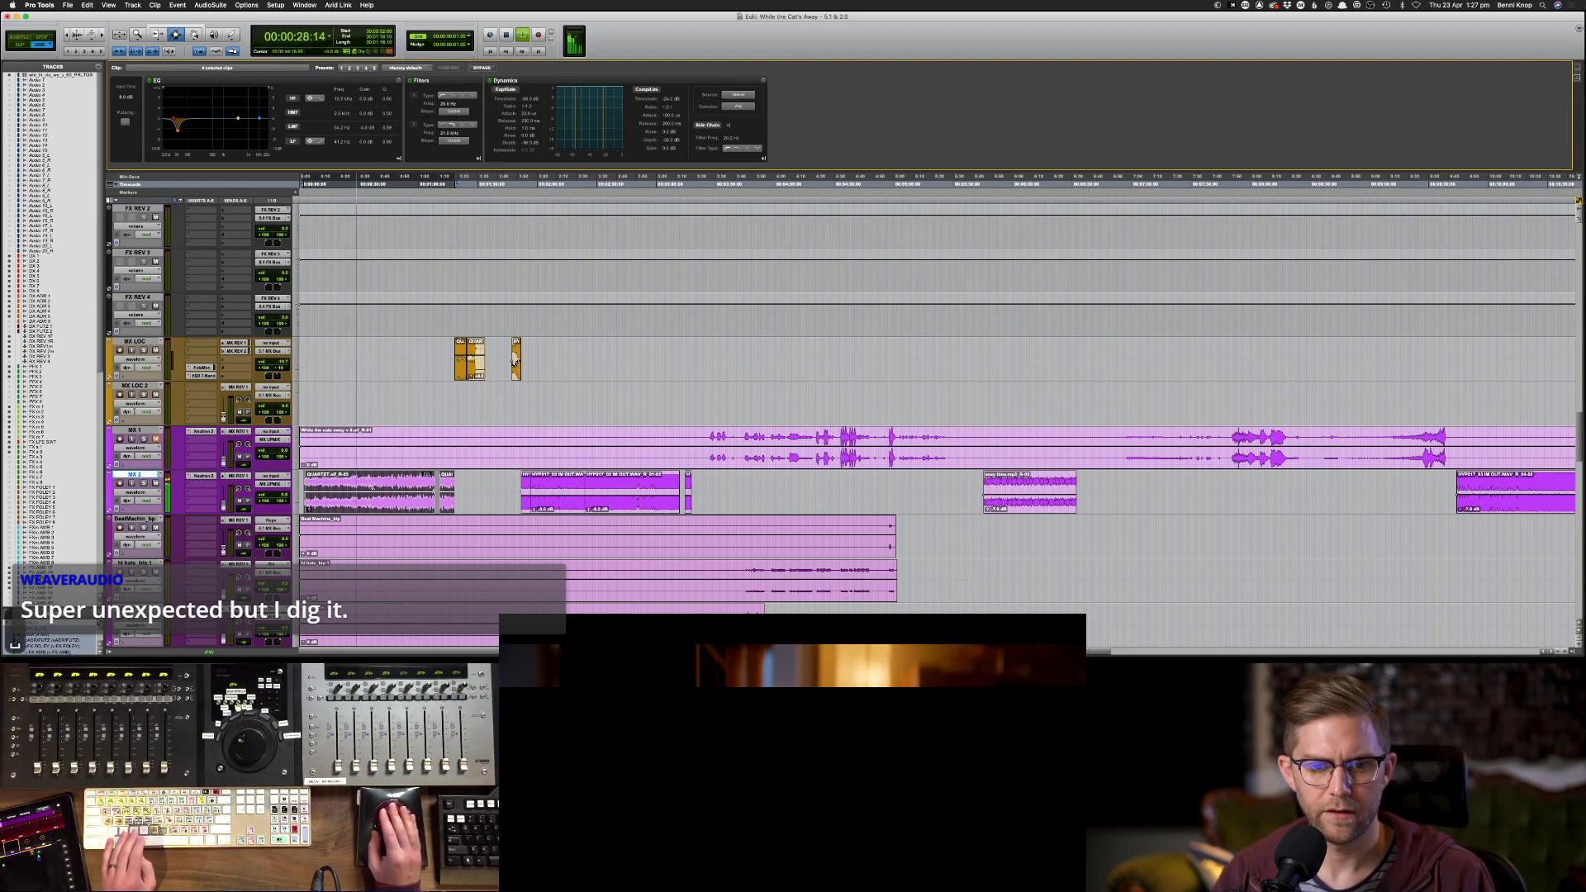
key("space")
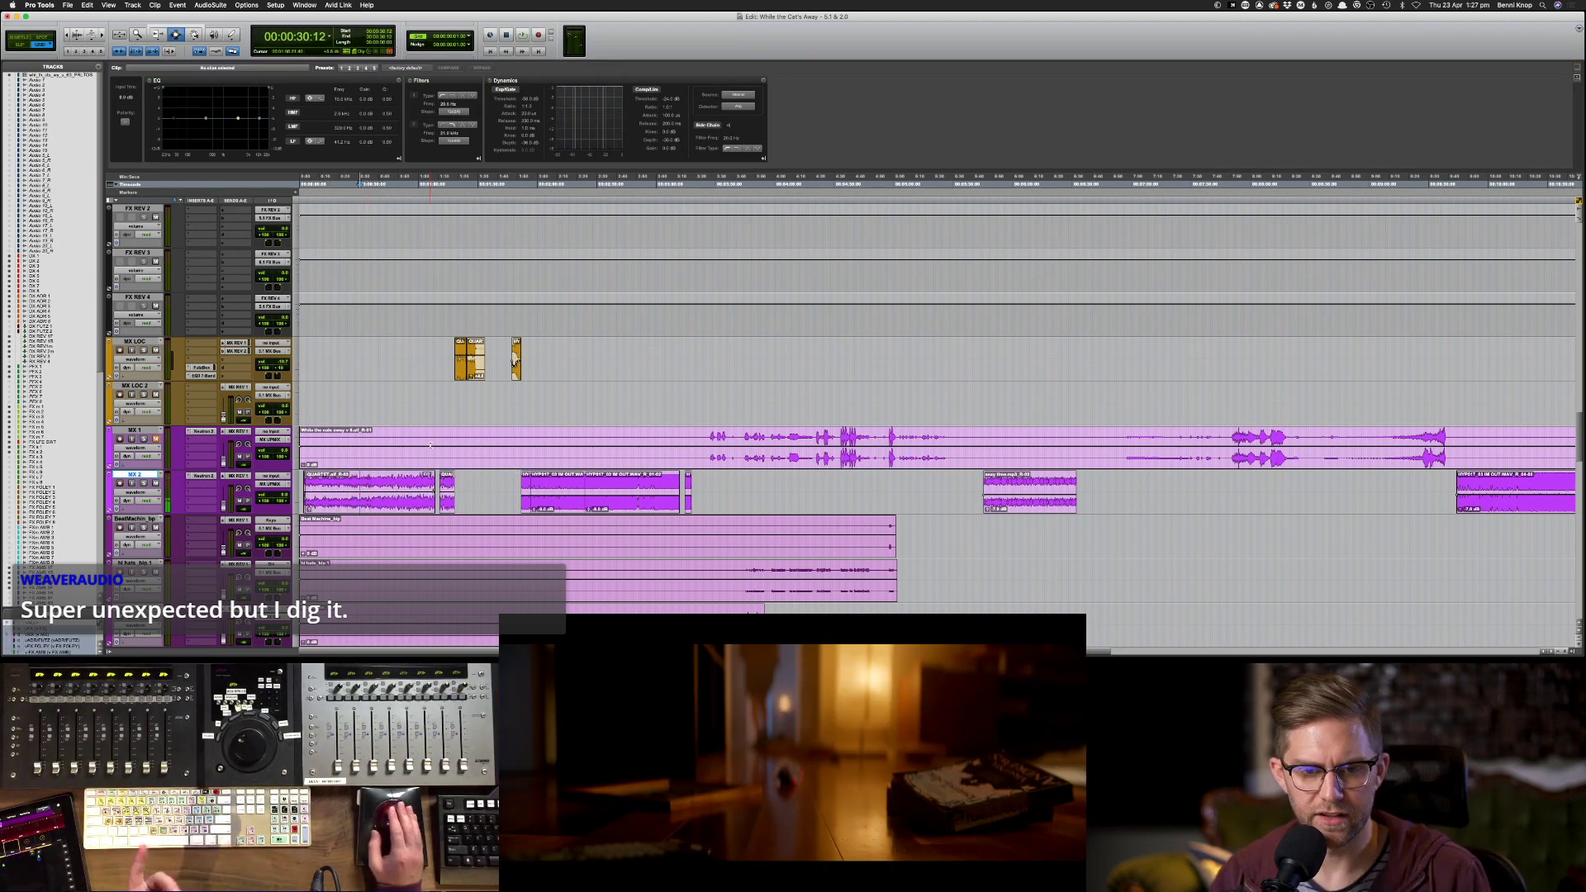
- Deepen the narrow low-frequency cut and raise its frequency slightly in the first two MX 2 clips' EQ during playback
key("space")
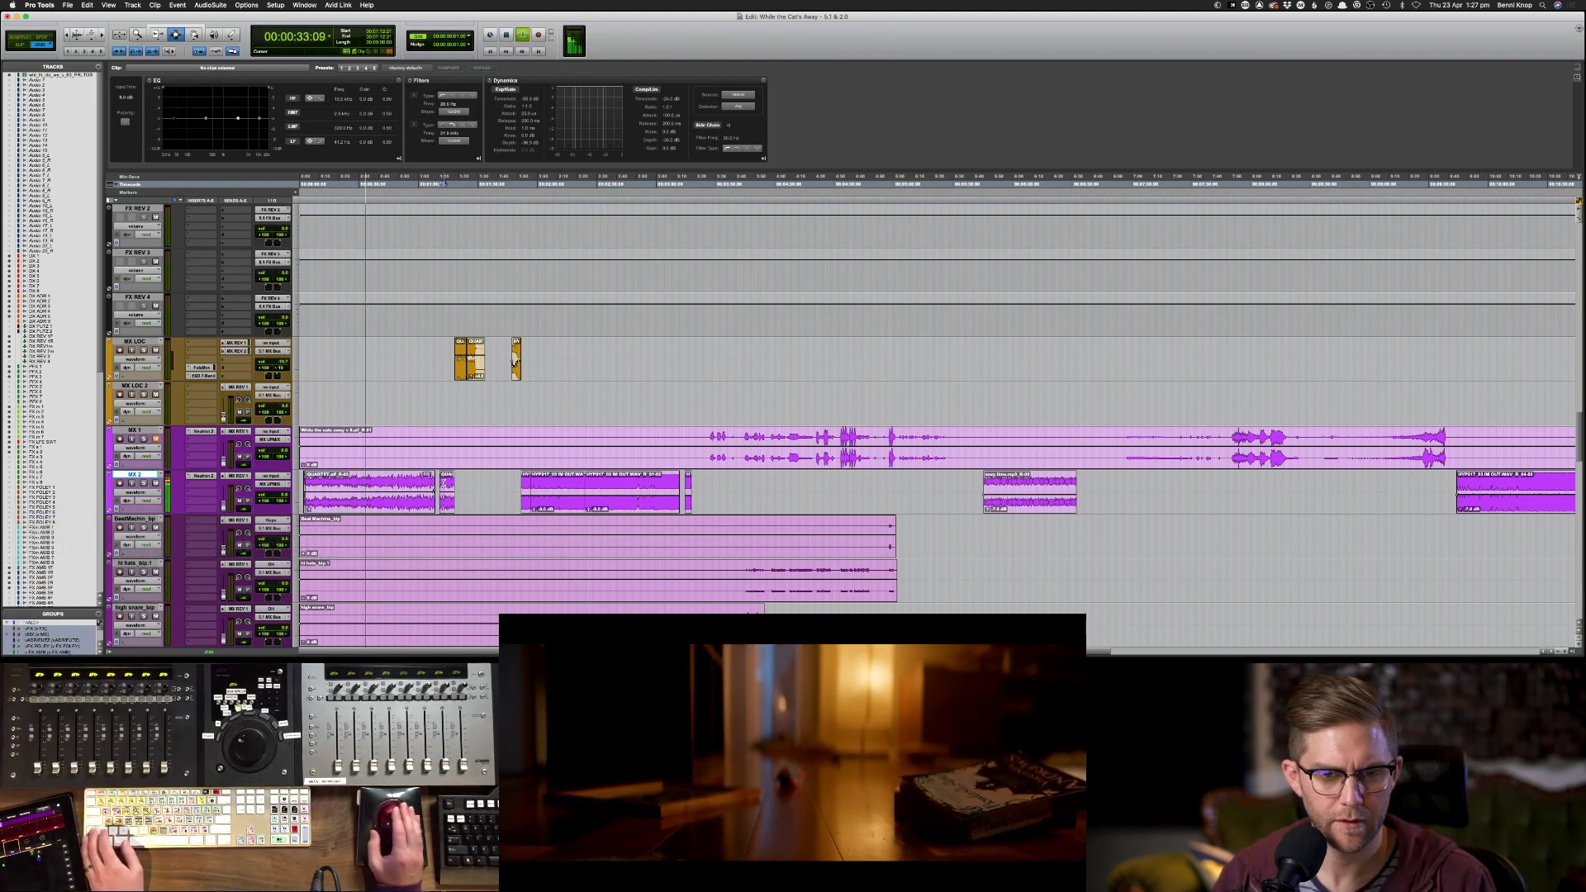
key("super+a")
left_click(181, 100)
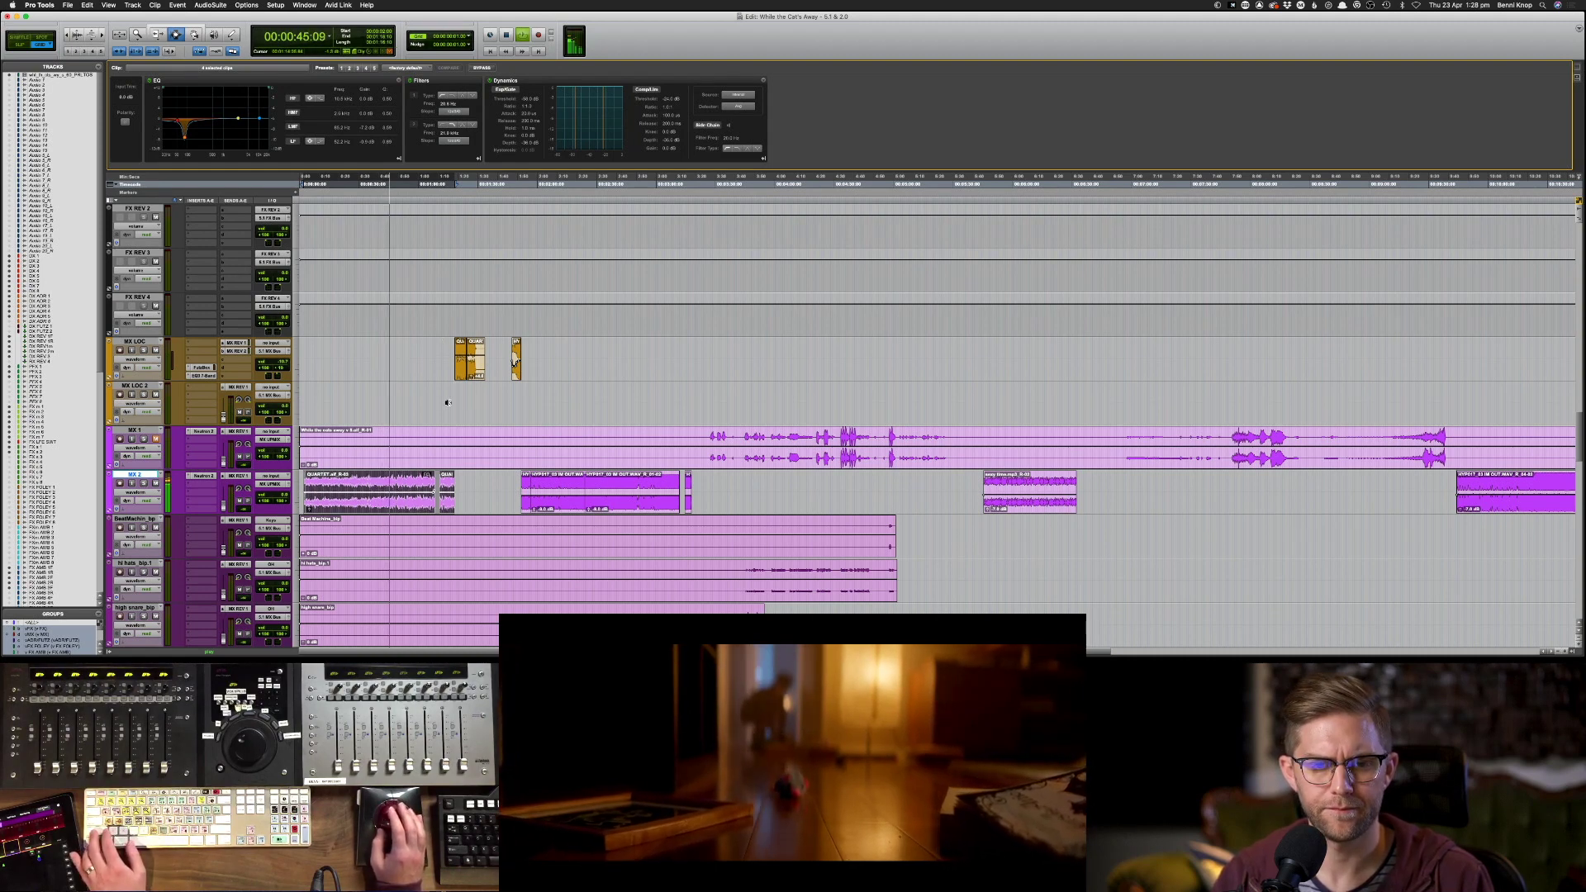
key("space")
- Play from about 1:08 and examine the changeover from the short MX 2 clip to the first MX LOC clip
left_click(437, 367)
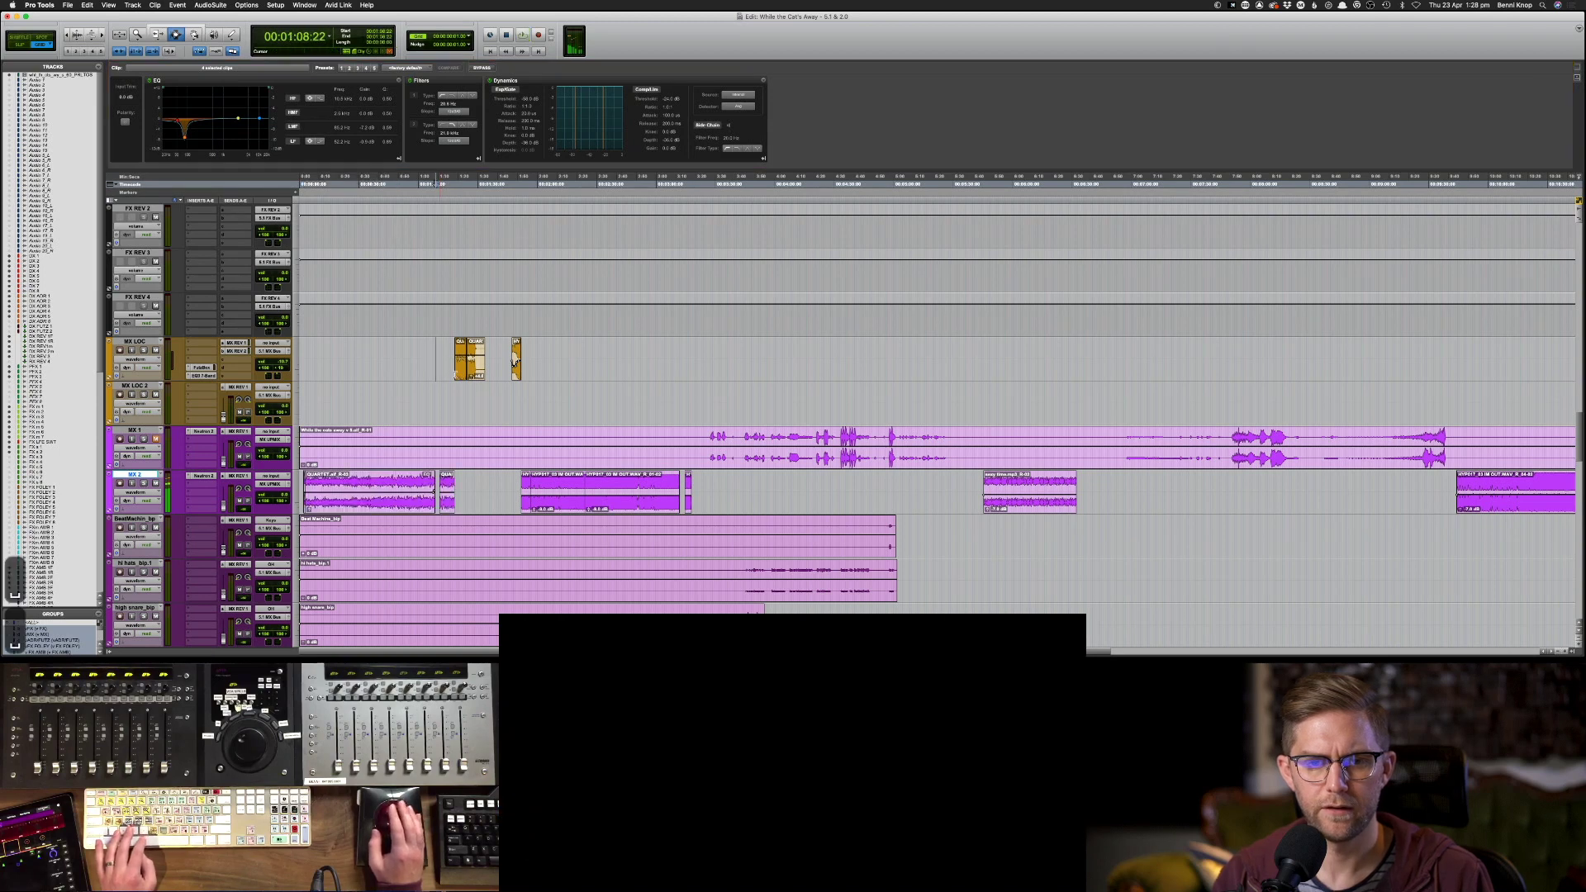
key("space")
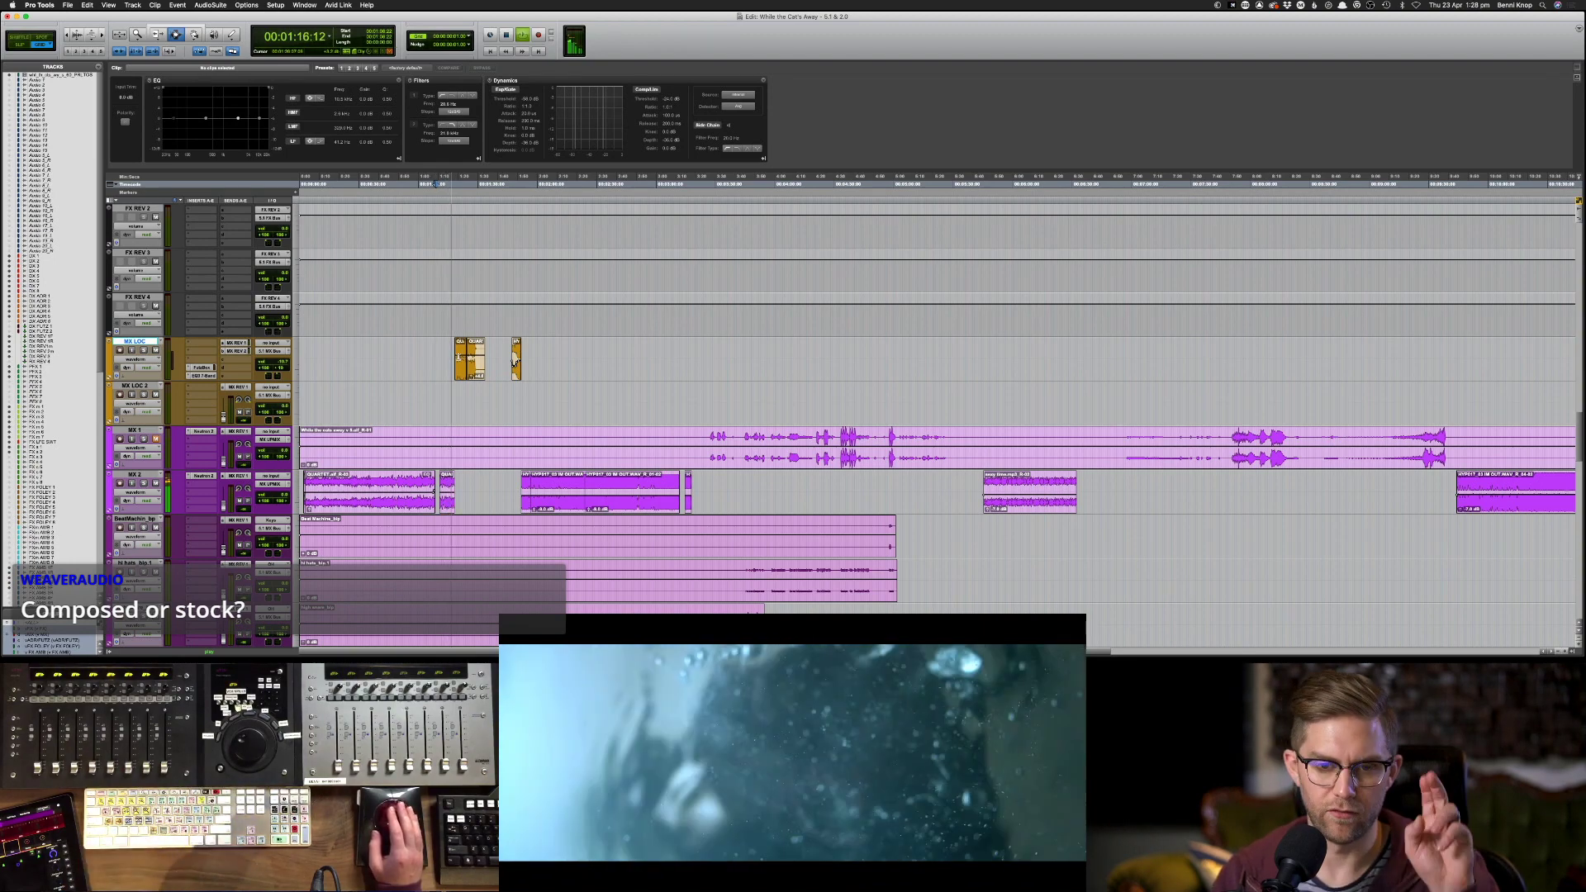
key("super+bracketright")
key("super+bracketright")
key("super+bracketright")
key("super+bracketright")
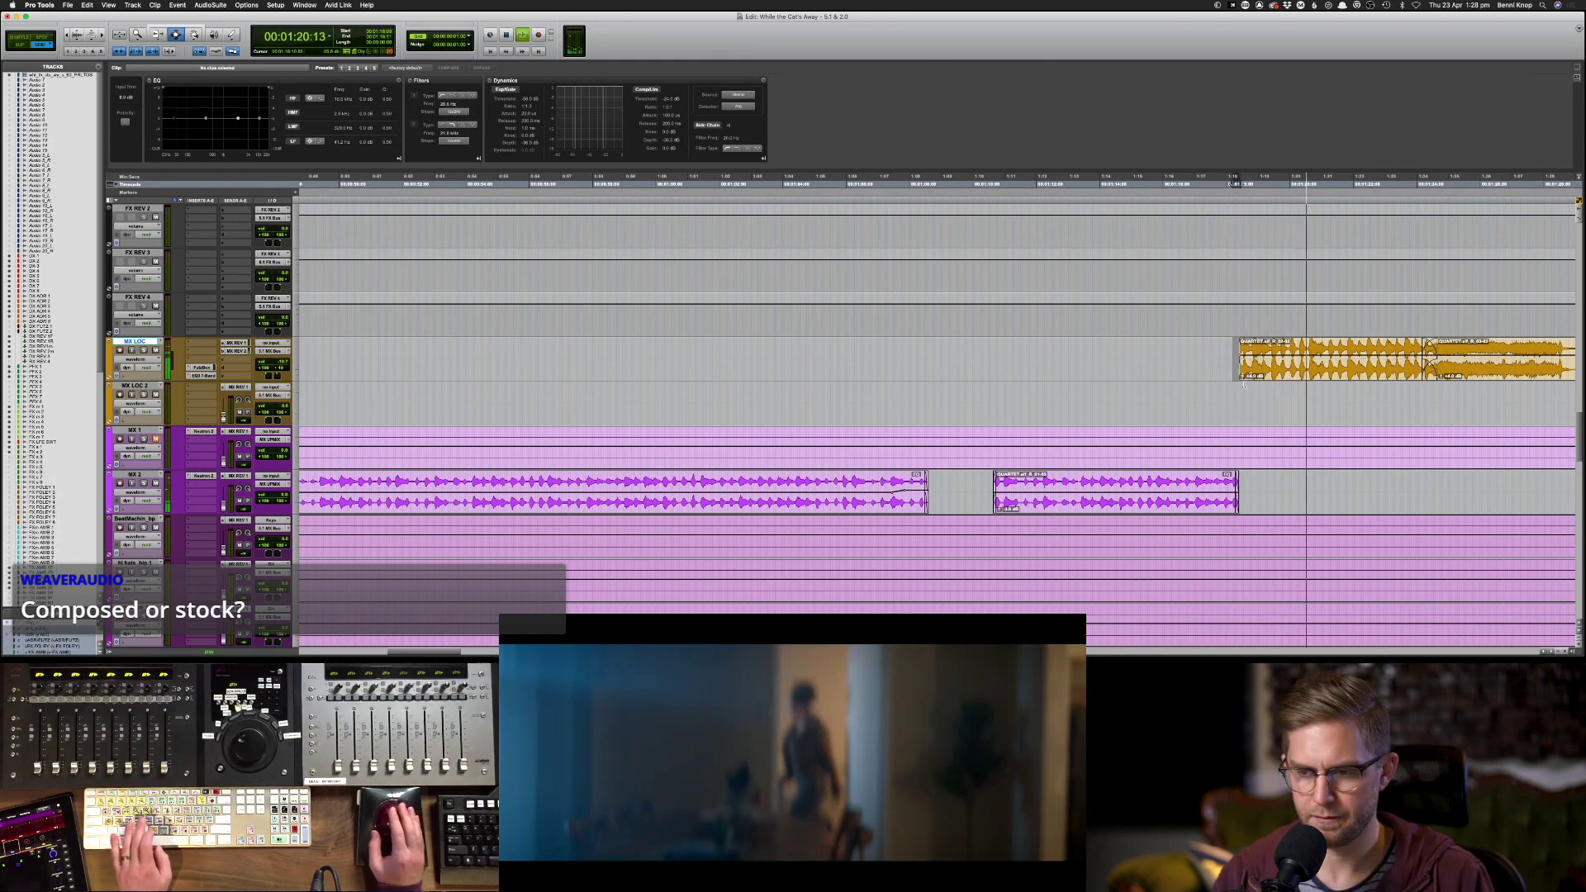
left_click(134, 474)
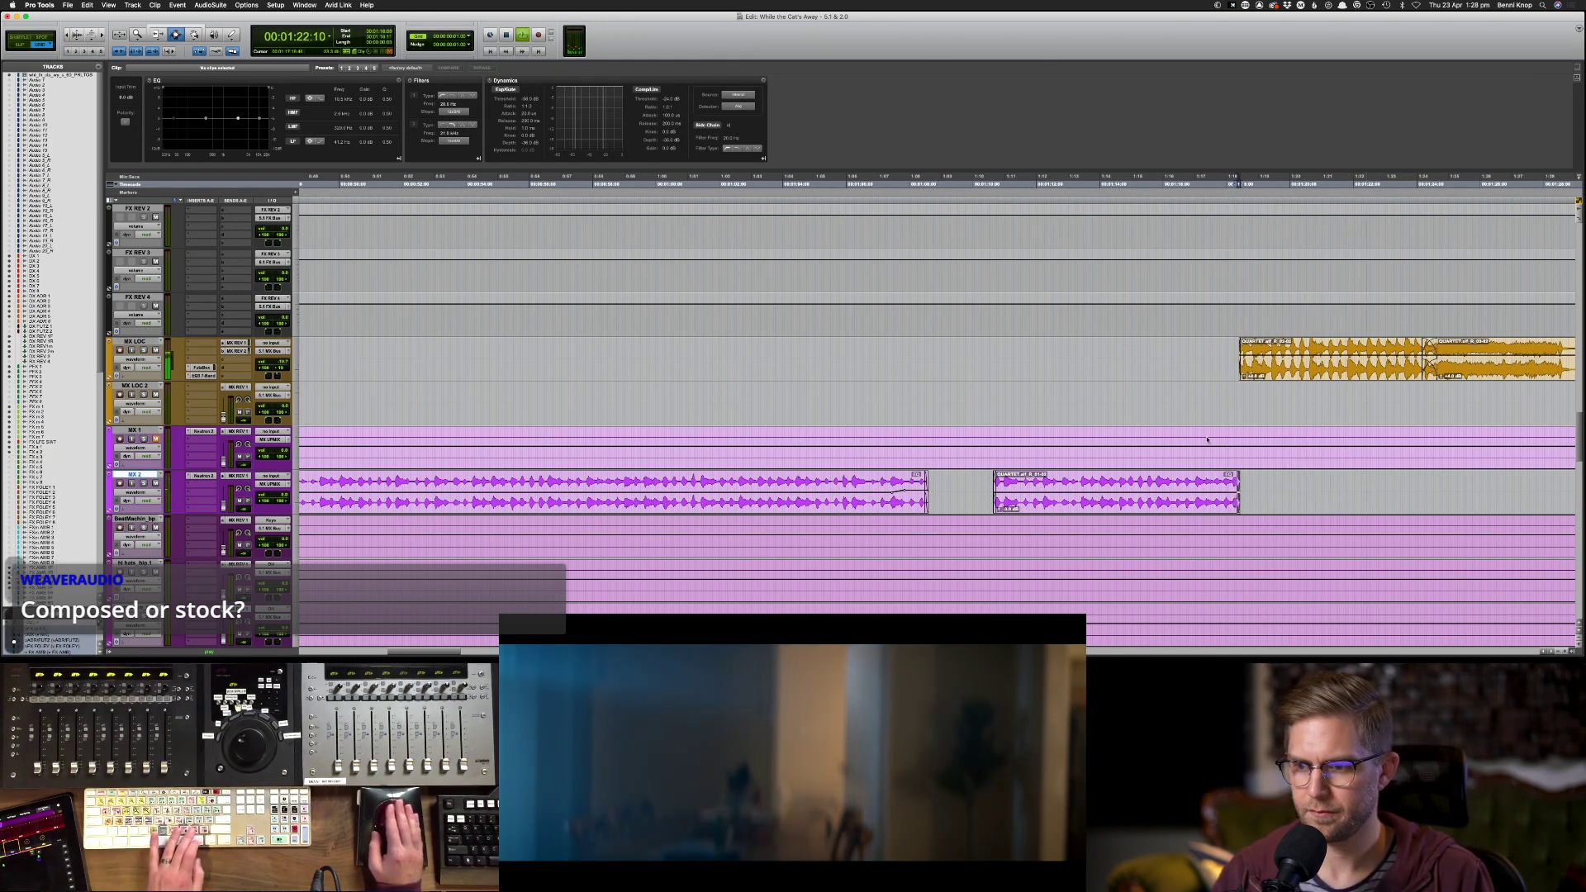
key("p")
key("super+bracketleft")
key("super+bracketleft")
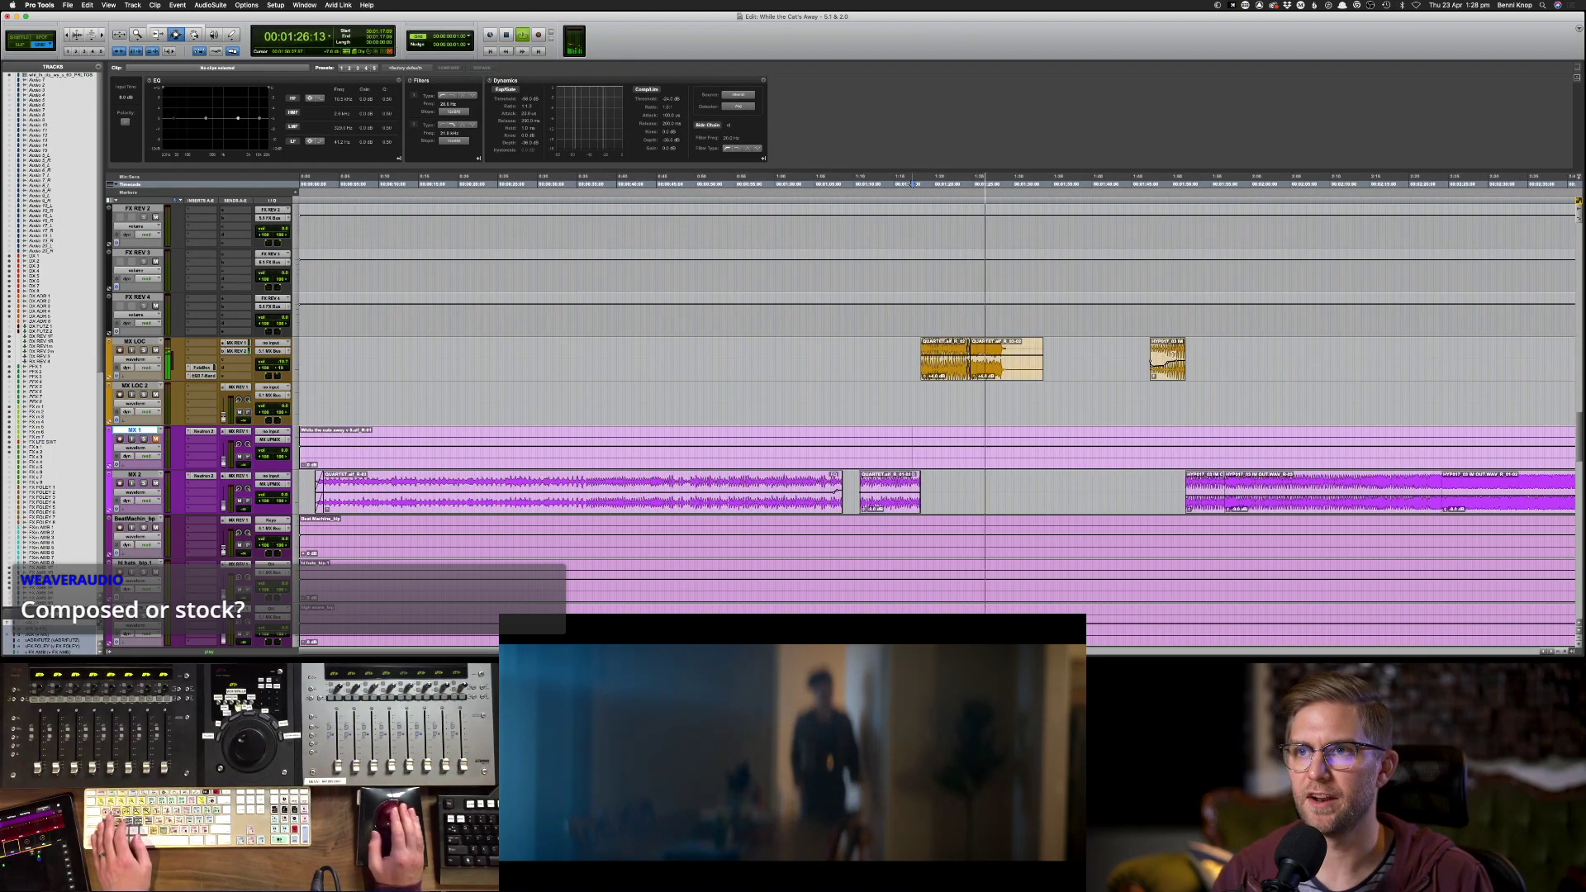
- Delete the tail of the second MX LOC clip from about 1:31 onward and save the session
left_click_drag(1050, 371, 1018, 369)
key("BackSpace")
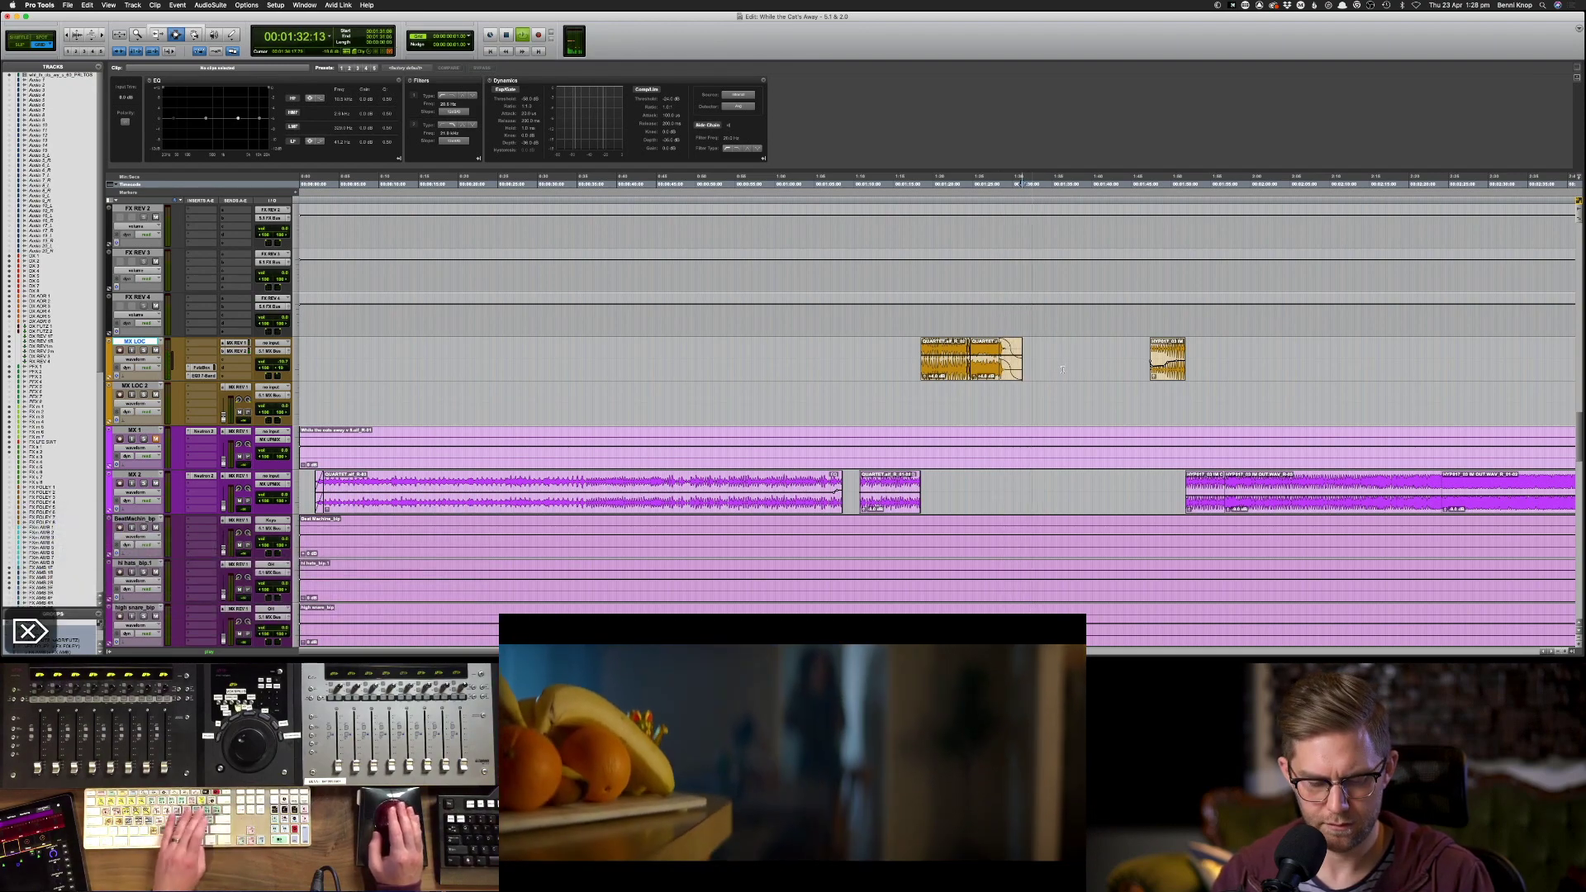
key("super+bracketleft")
key("super+s")
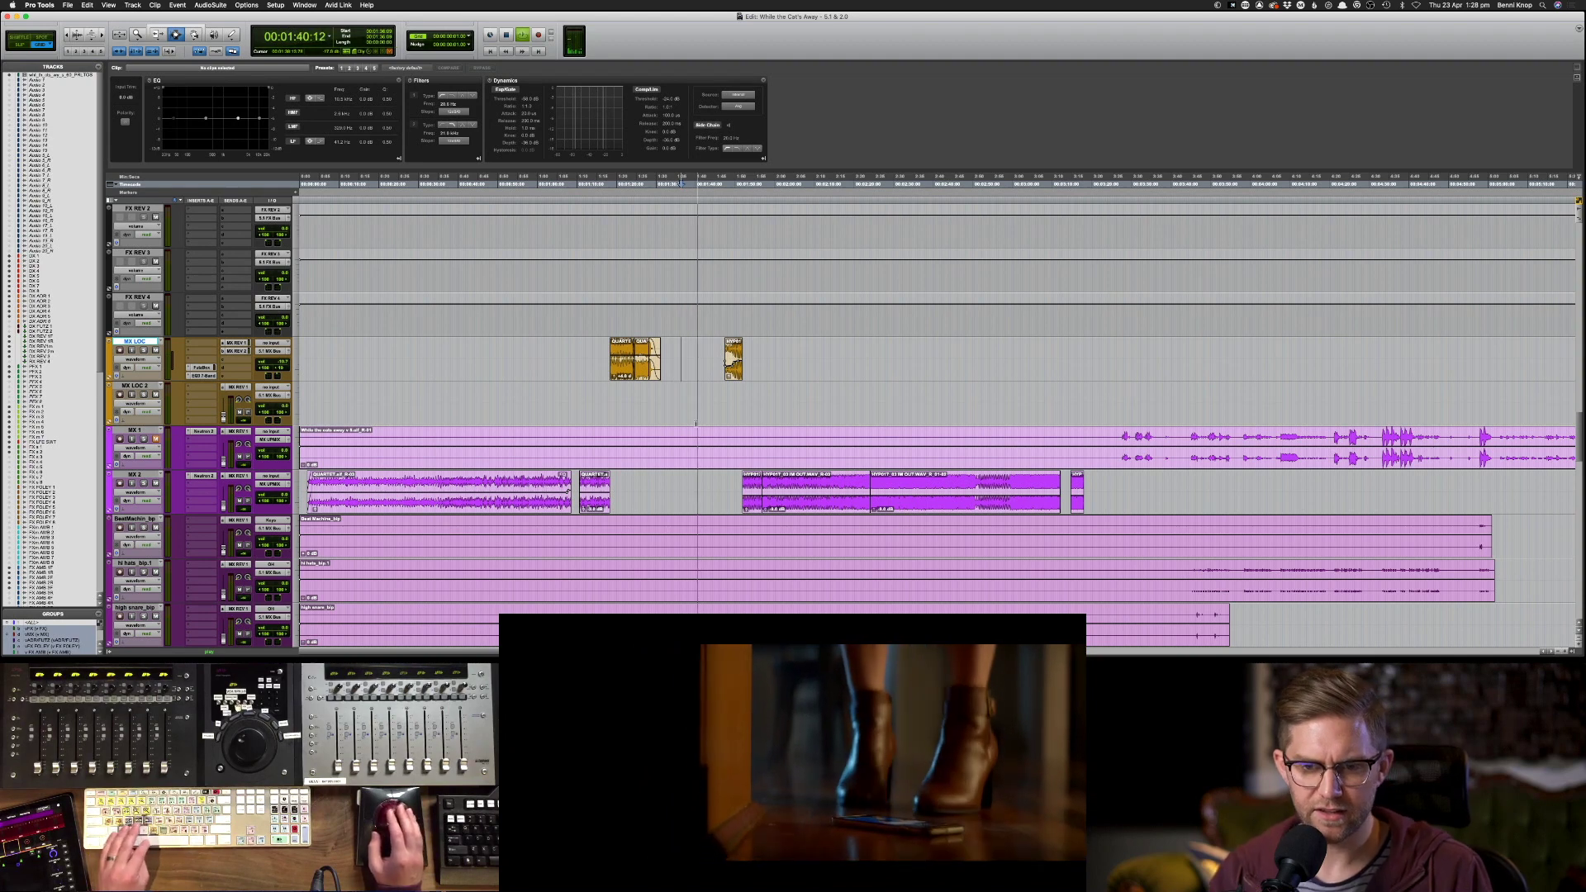
key("space")
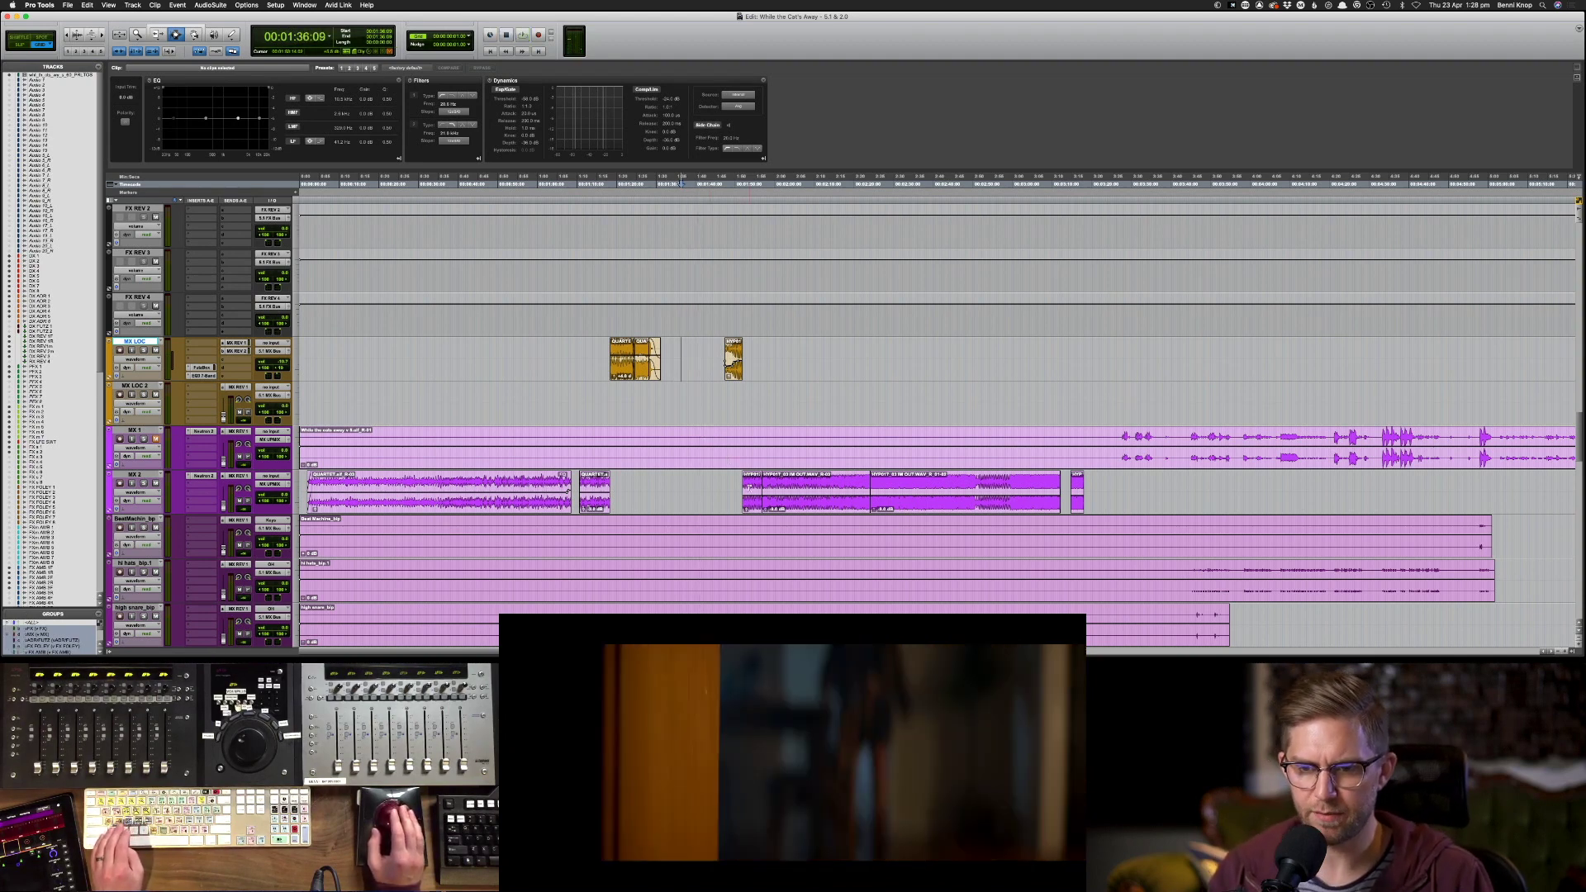
- Play the MX 2 clips after about 1:51 and the MX LOC clips from about 1:11 and 1:46 to judge the transitions
left_click(750, 487)
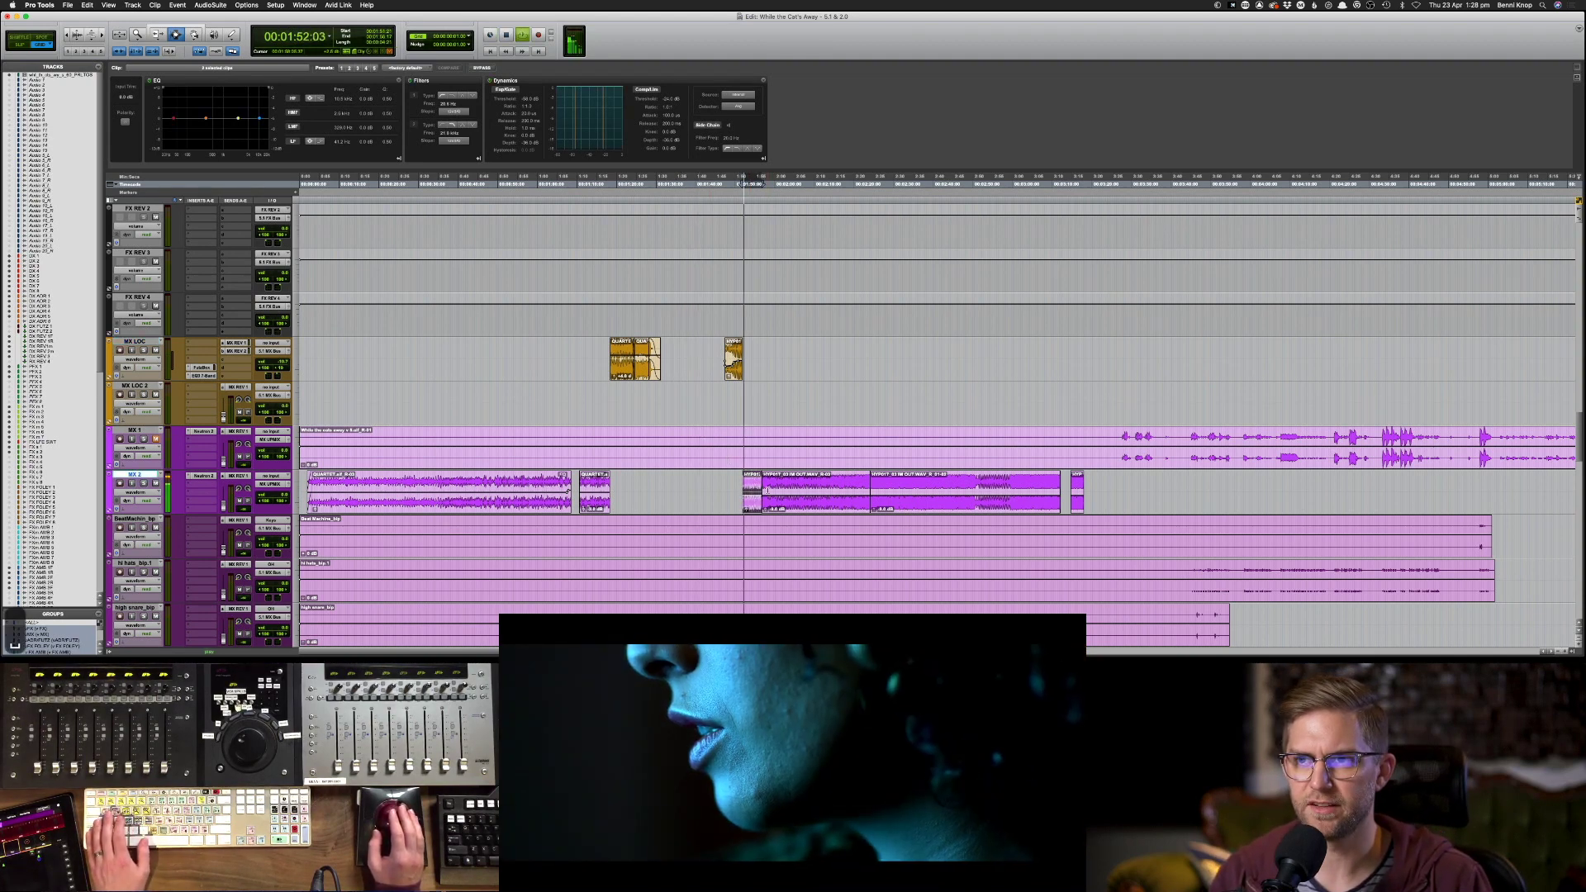
double_click(763, 484)
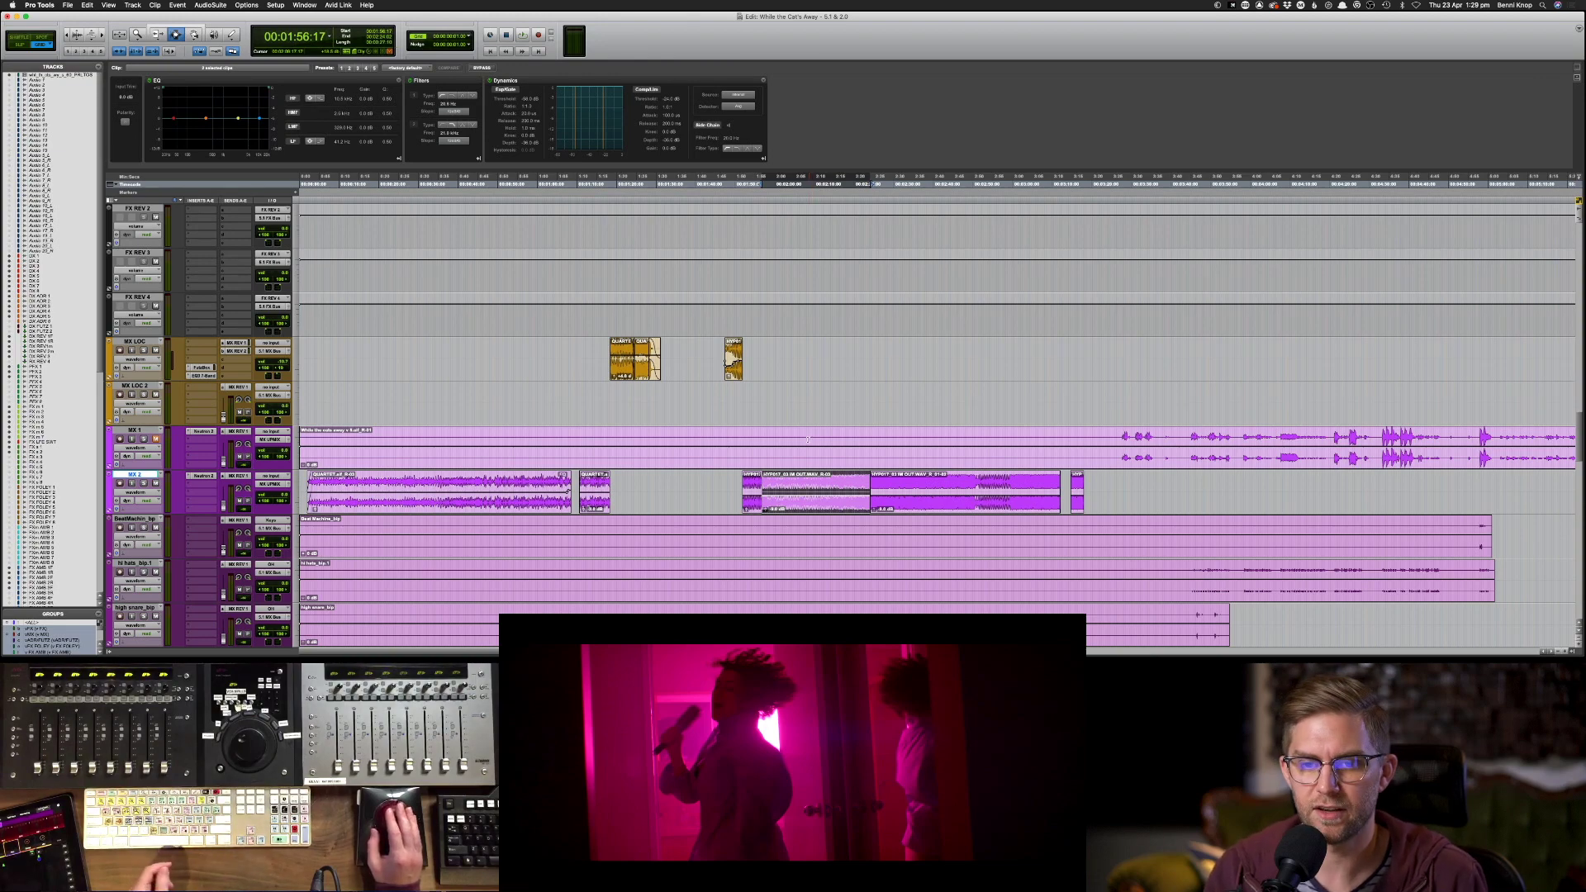
left_click(677, 399)
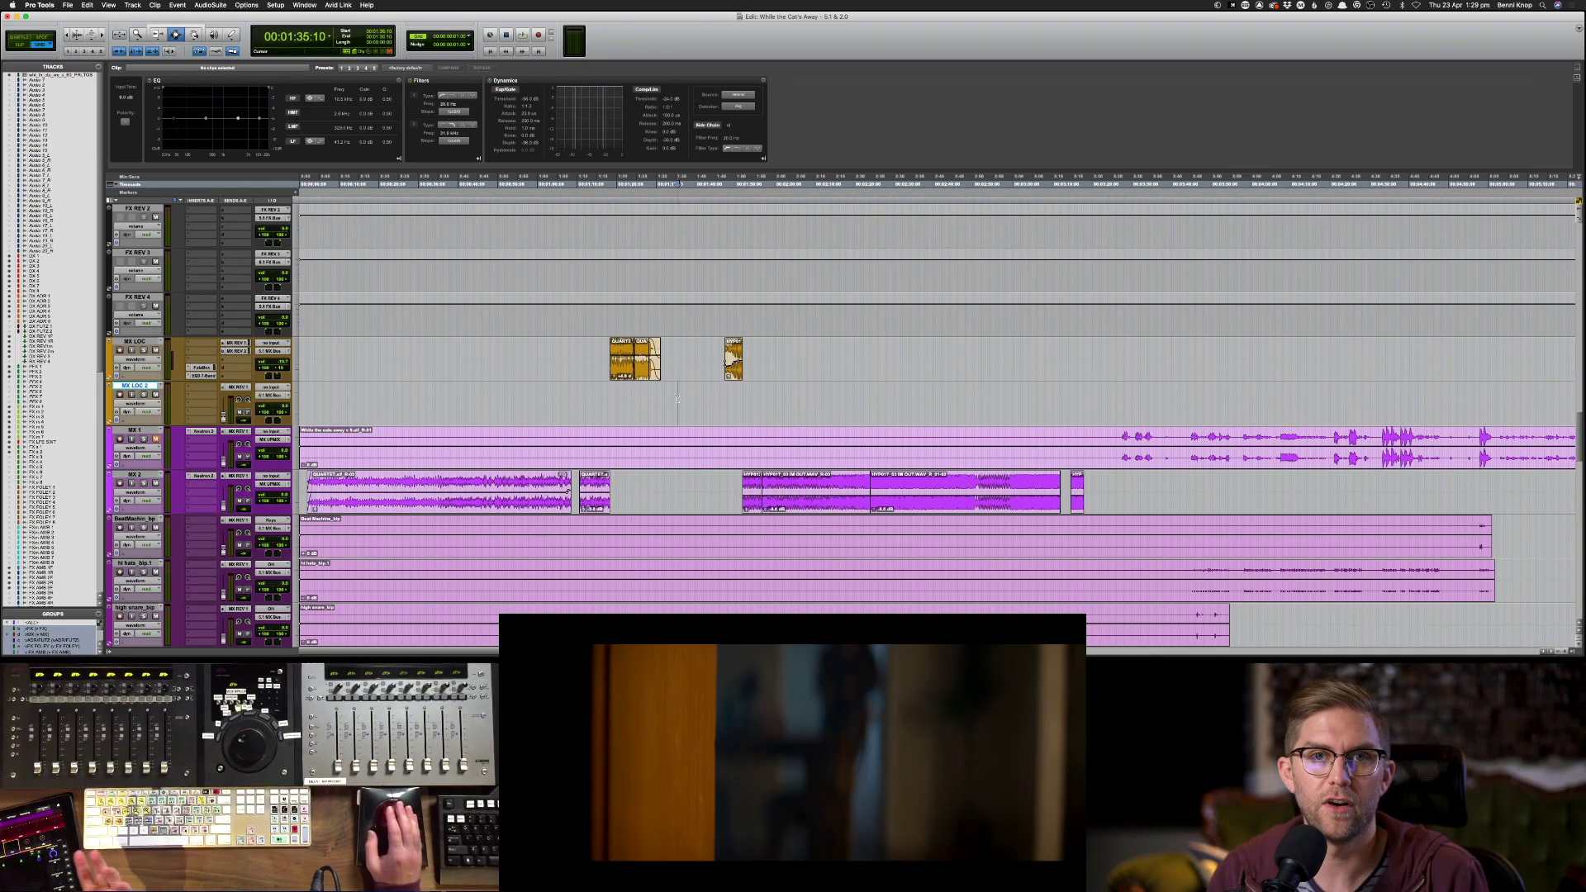
left_click(607, 399)
key("space")
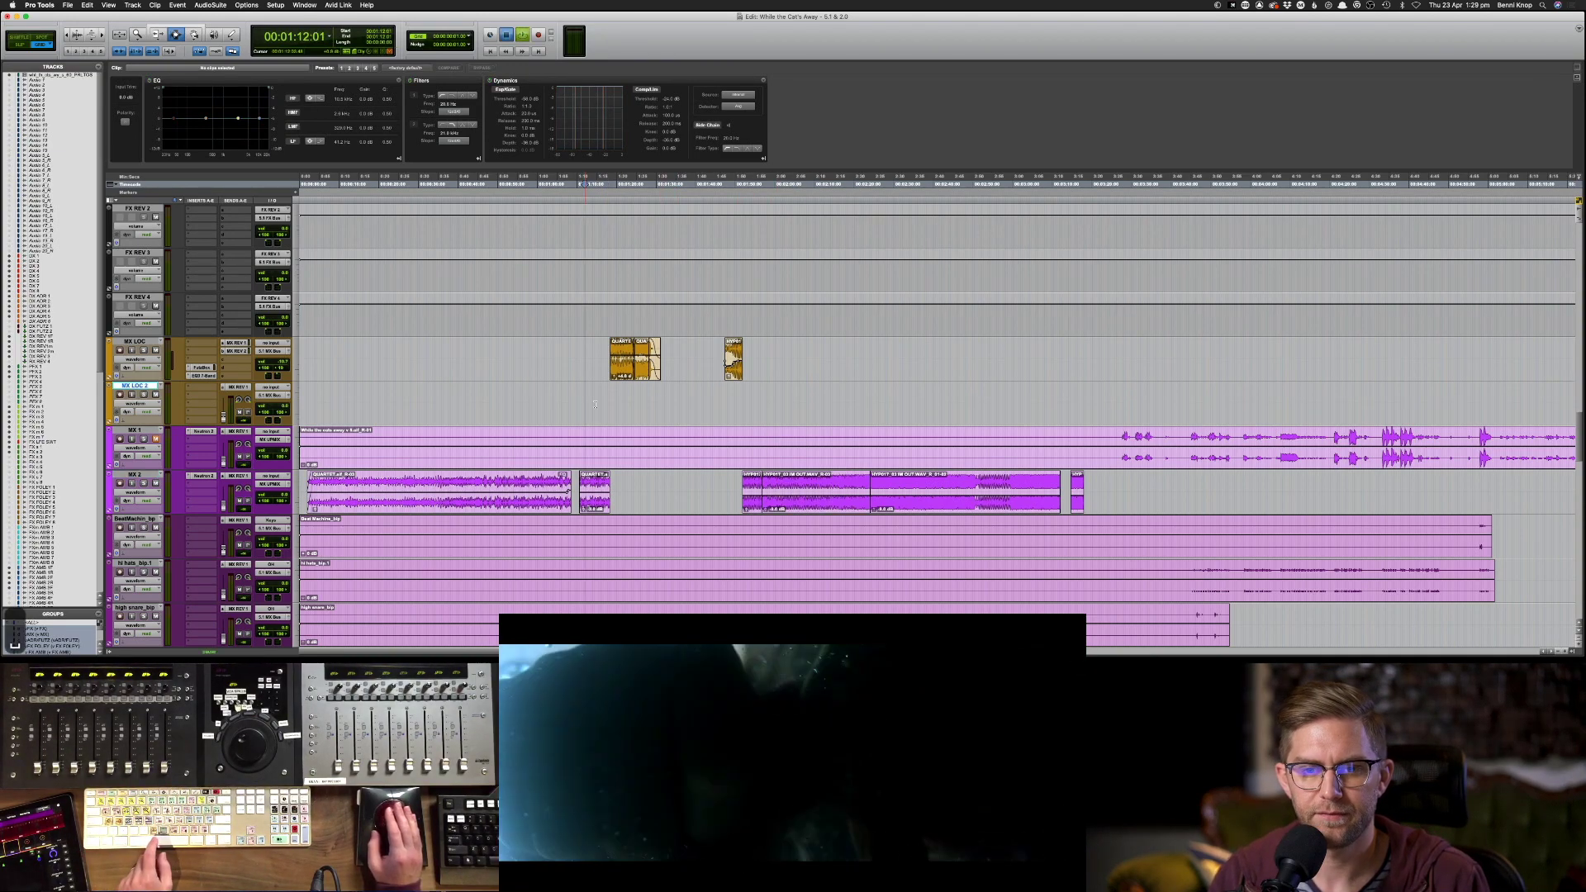
key("space")
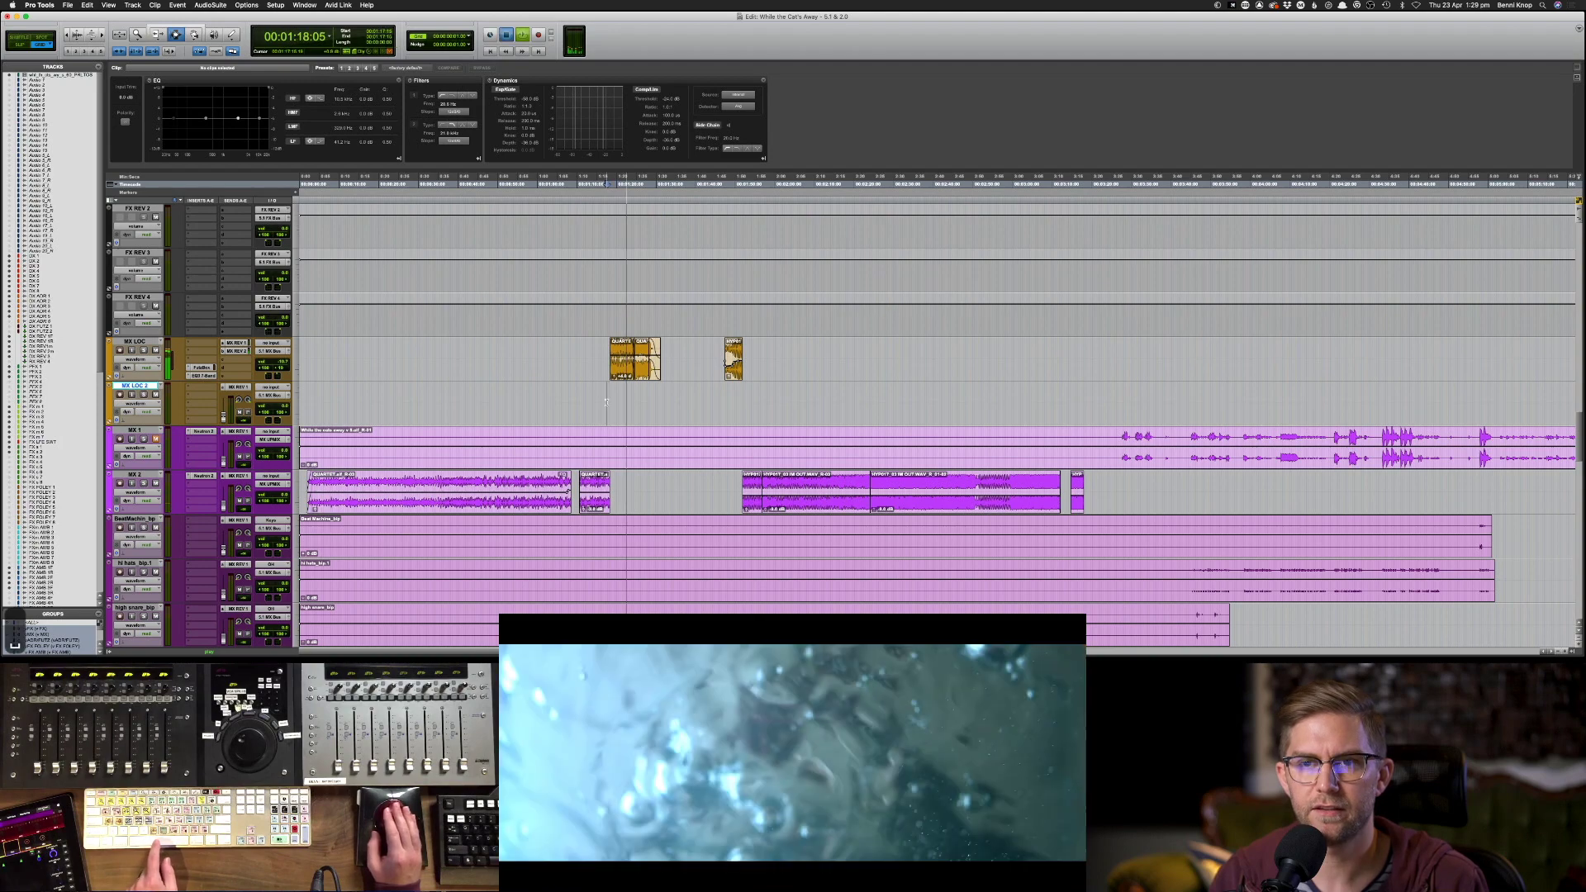
key("space")
key("space")
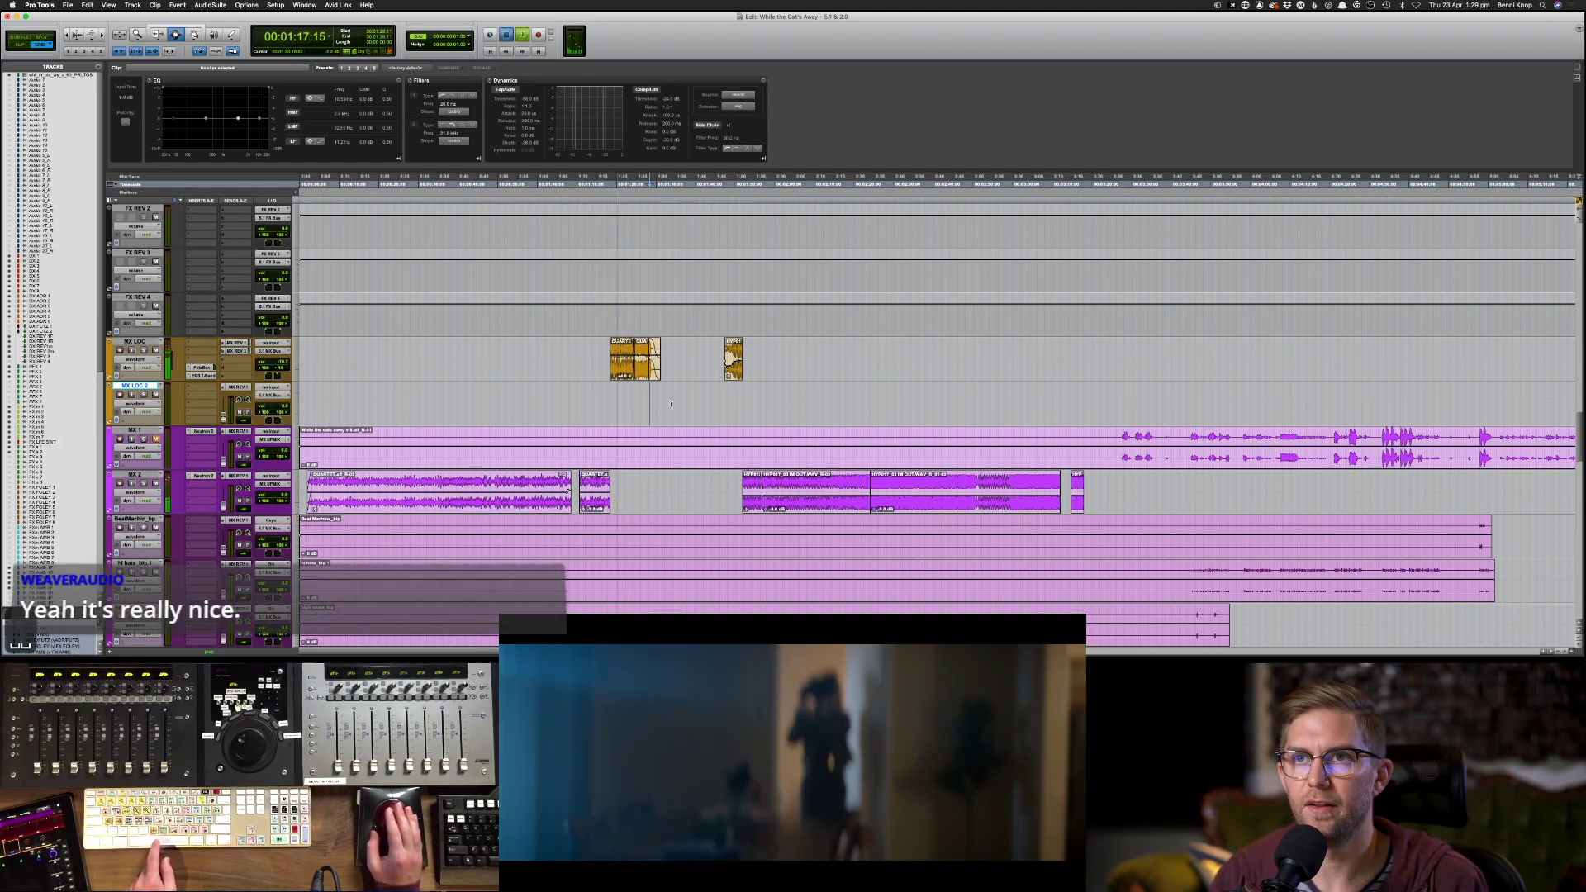
left_click(715, 375)
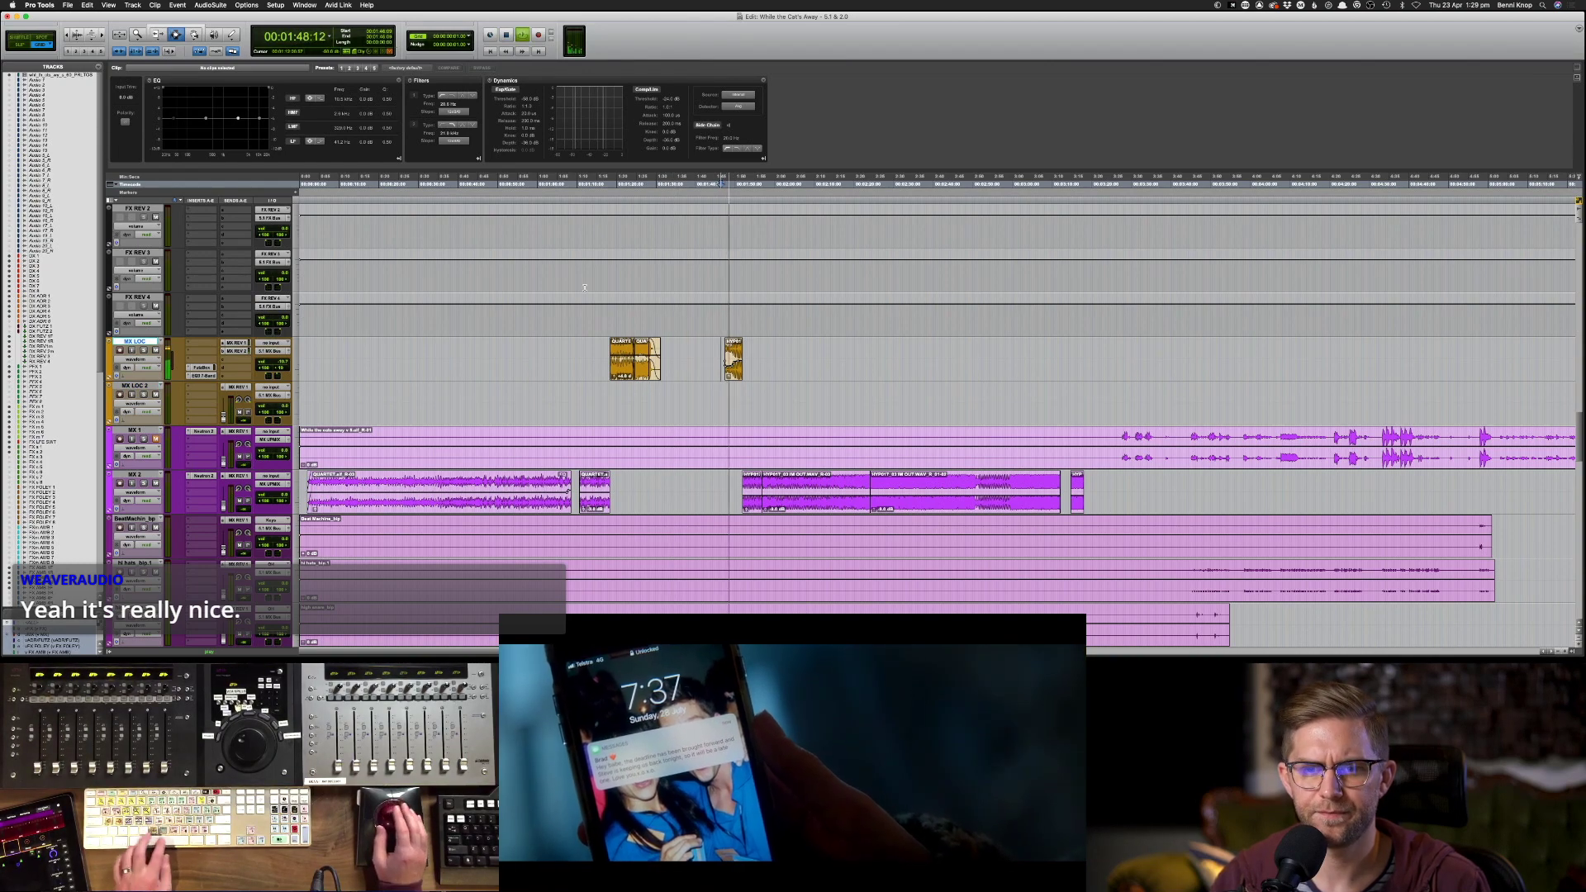
key("space")
- Find and copy the two overlapping sound effects near 1:30 on FX s 1 and FX s 2
scroll(603, 291, "up", 6)
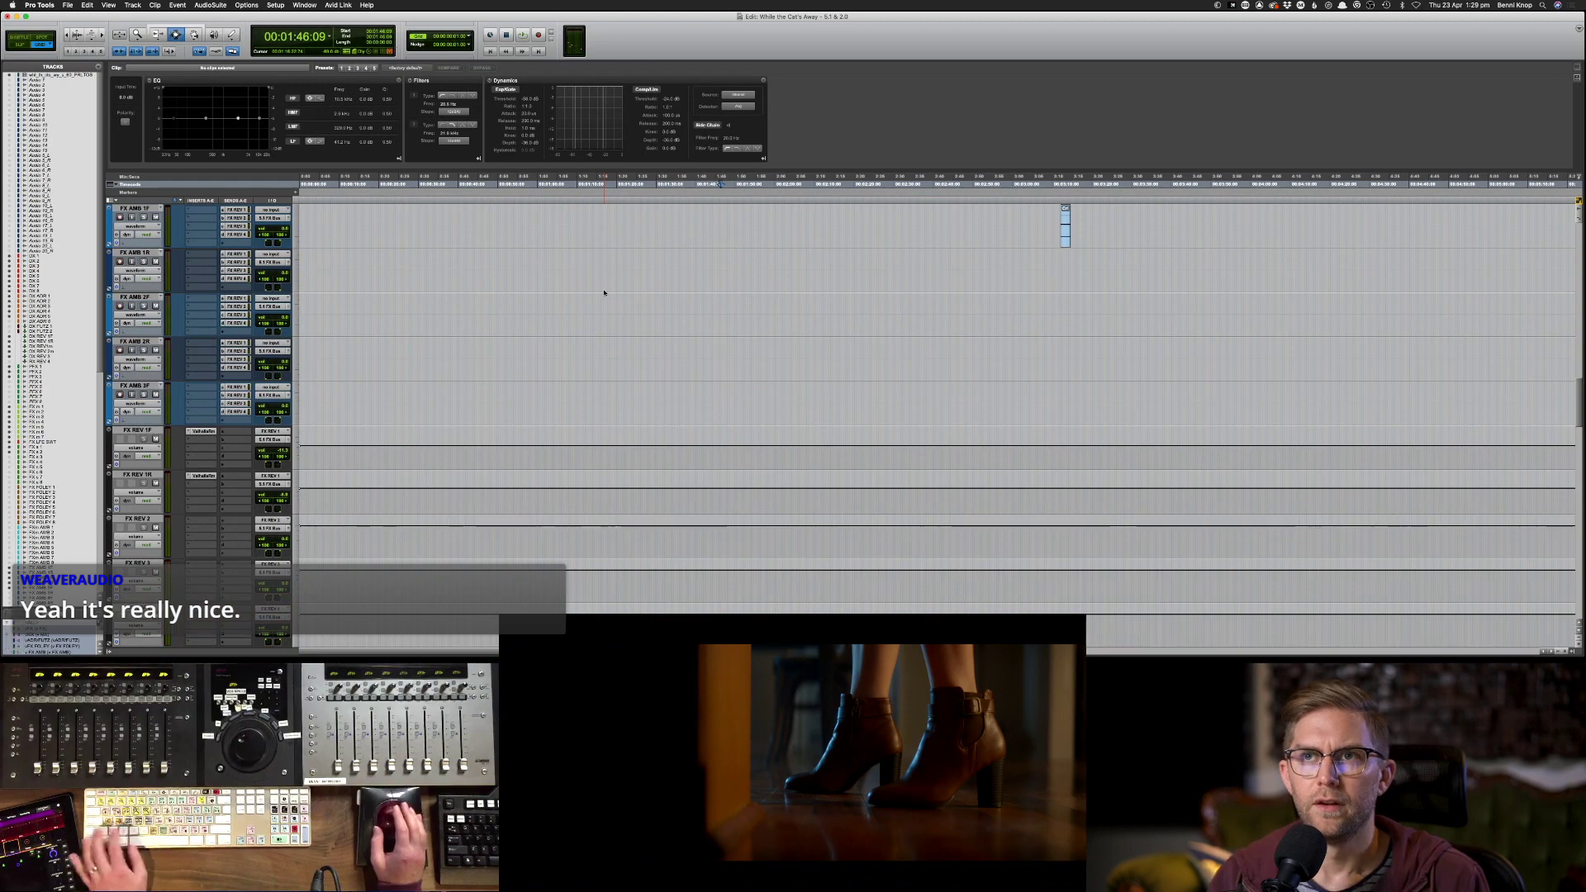
scroll(604, 292, "up", 5)
left_click(633, 383)
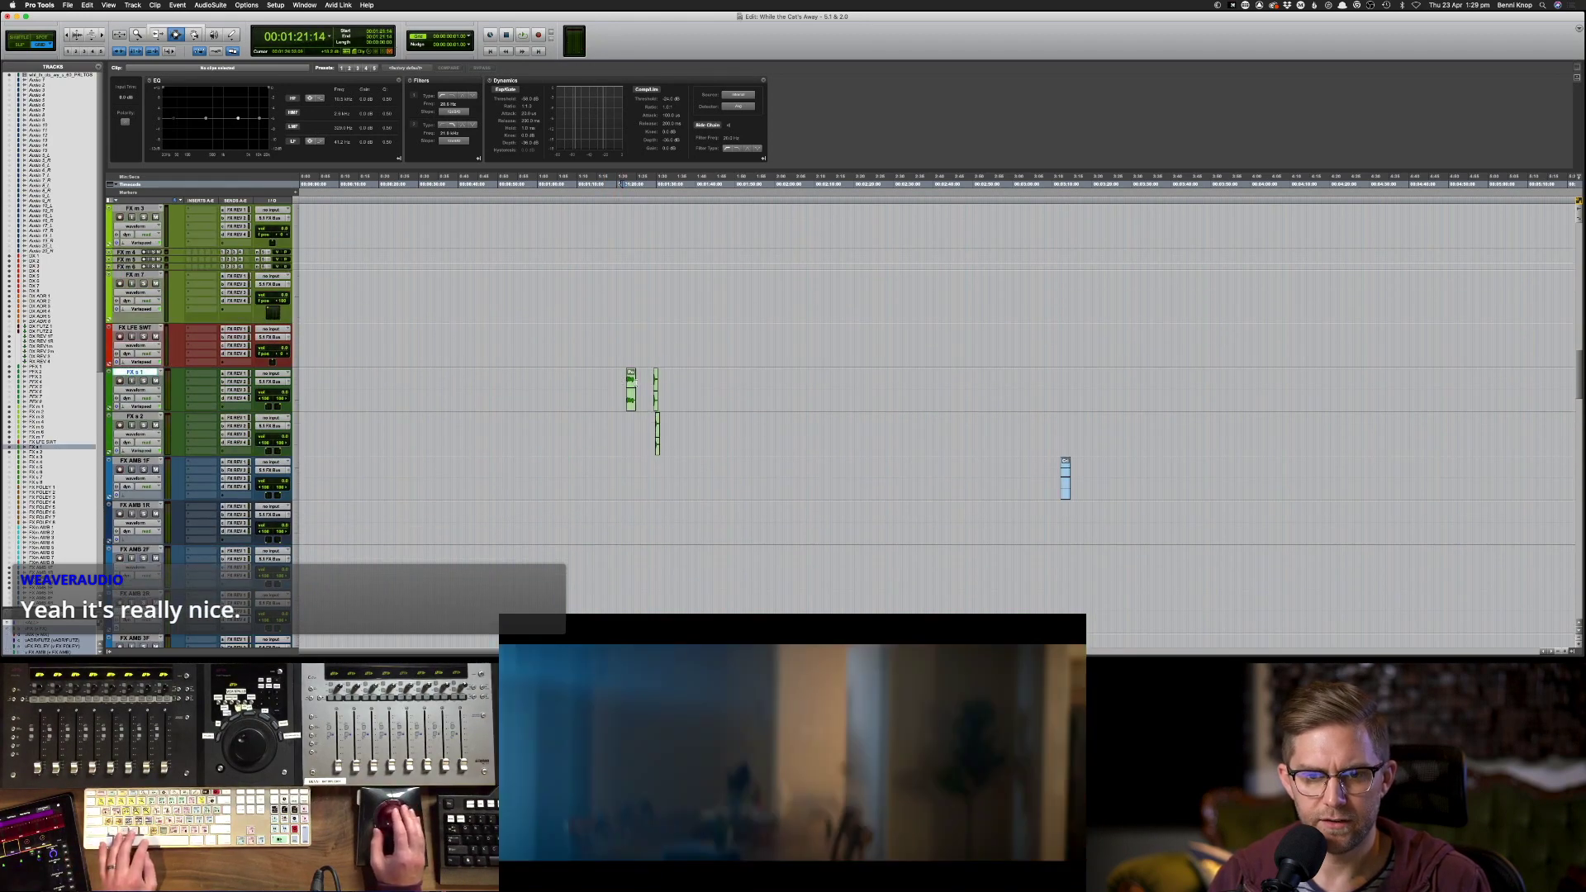
left_click(652, 386)
key("super+bracketright")
key("super+bracketright")
key("super+bracketright")
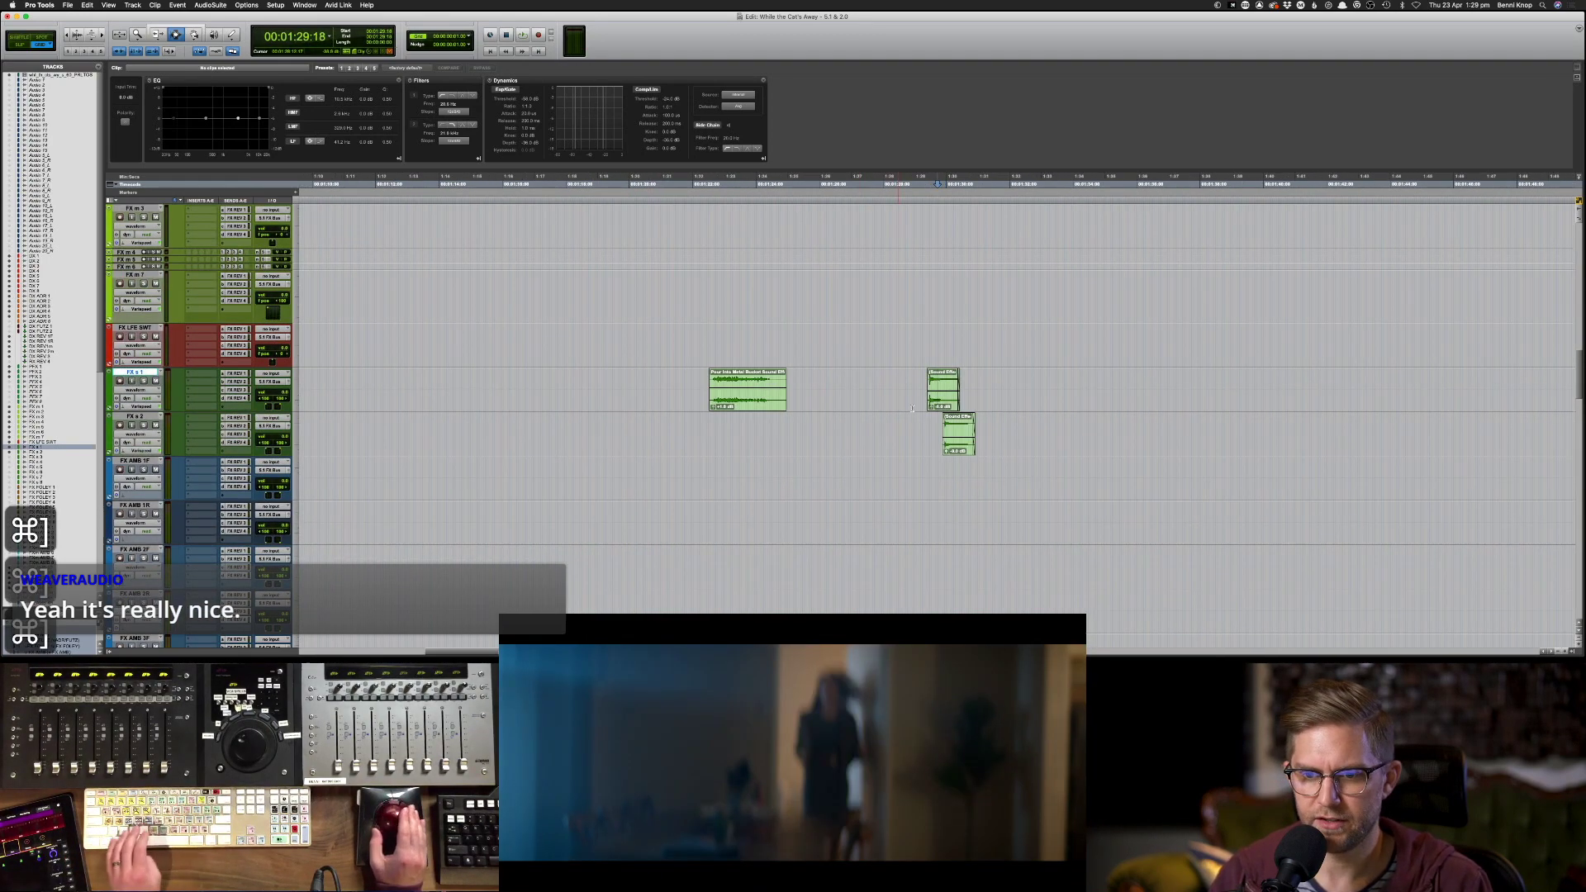
left_click_drag(918, 395, 996, 419)
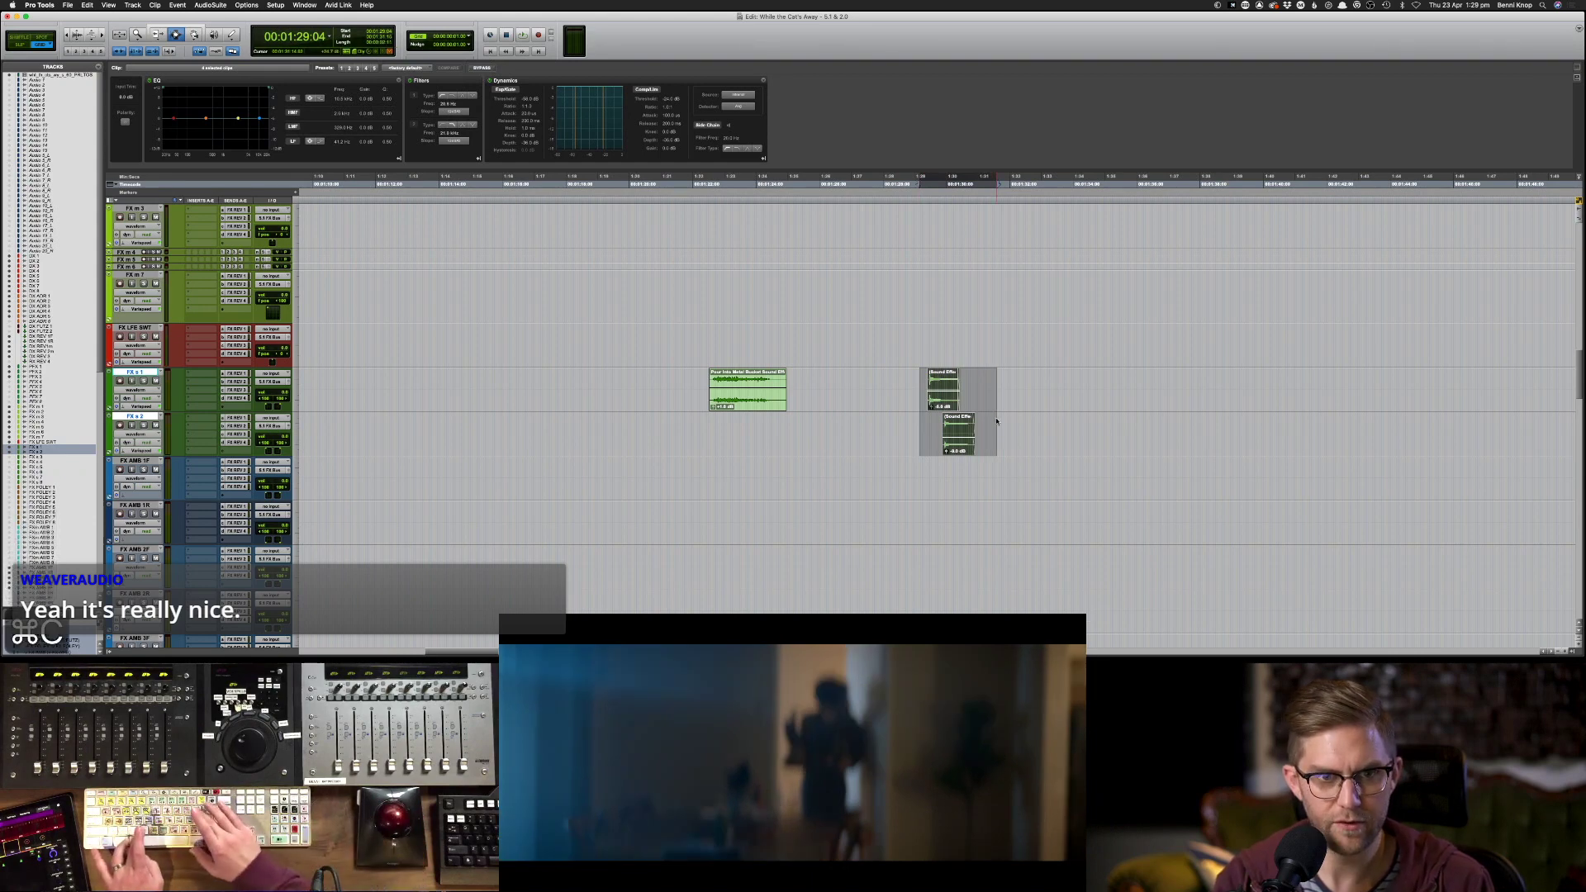
- Paste the copied effects at the same time position onto the mono tracks FX m 1 and FX m 2
key("p")
key("p")
key("p")
key("p")
key("p")
key("p")
key("p")
key("semicolon")
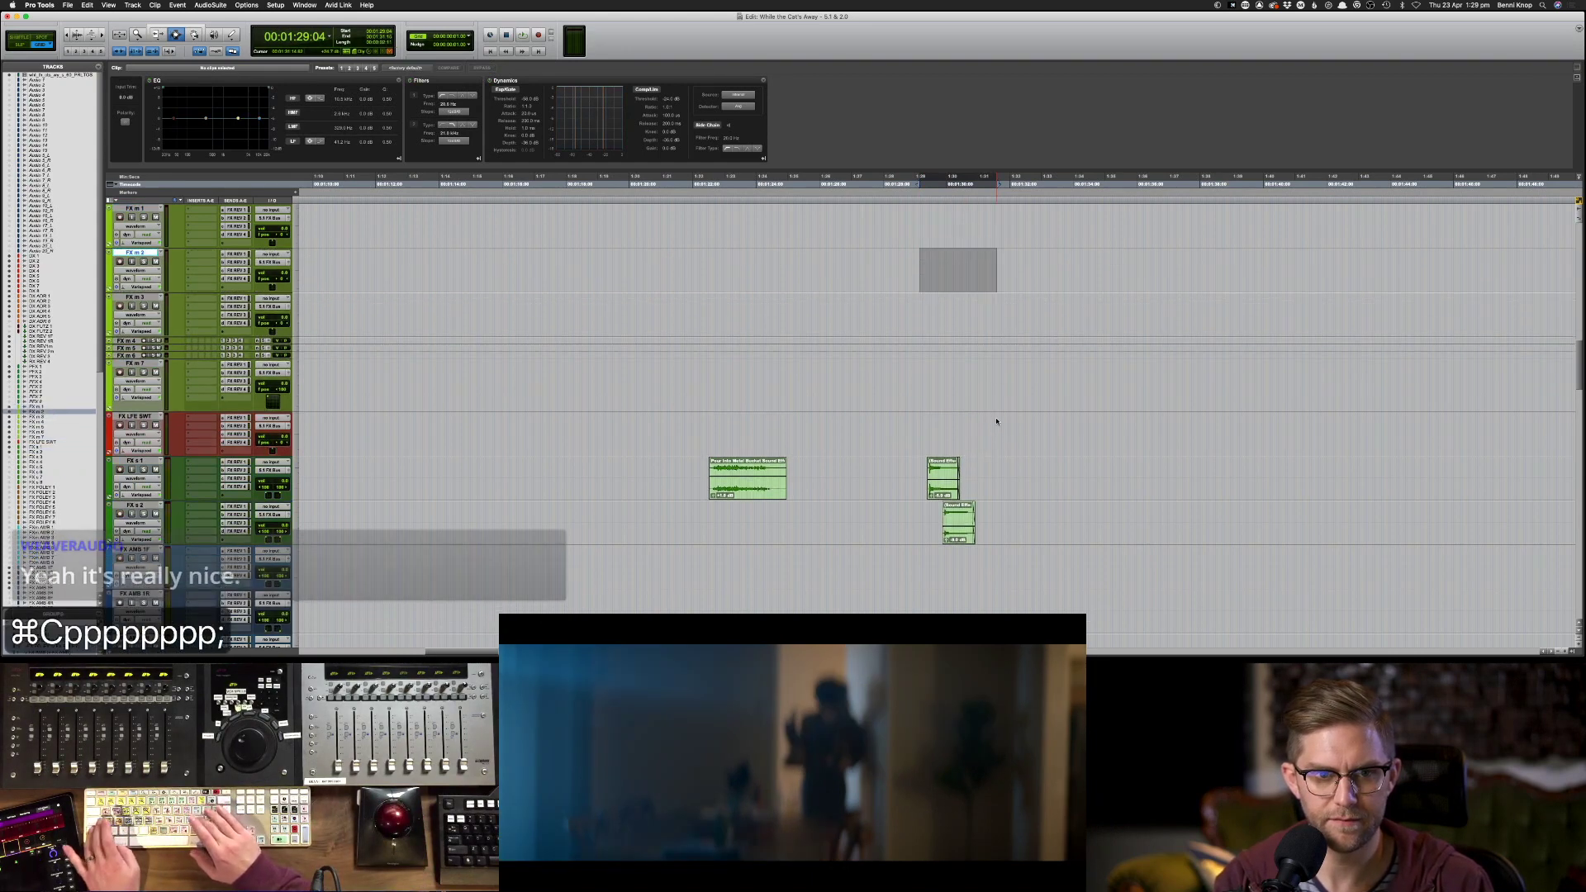
key("p")
key("super+v")
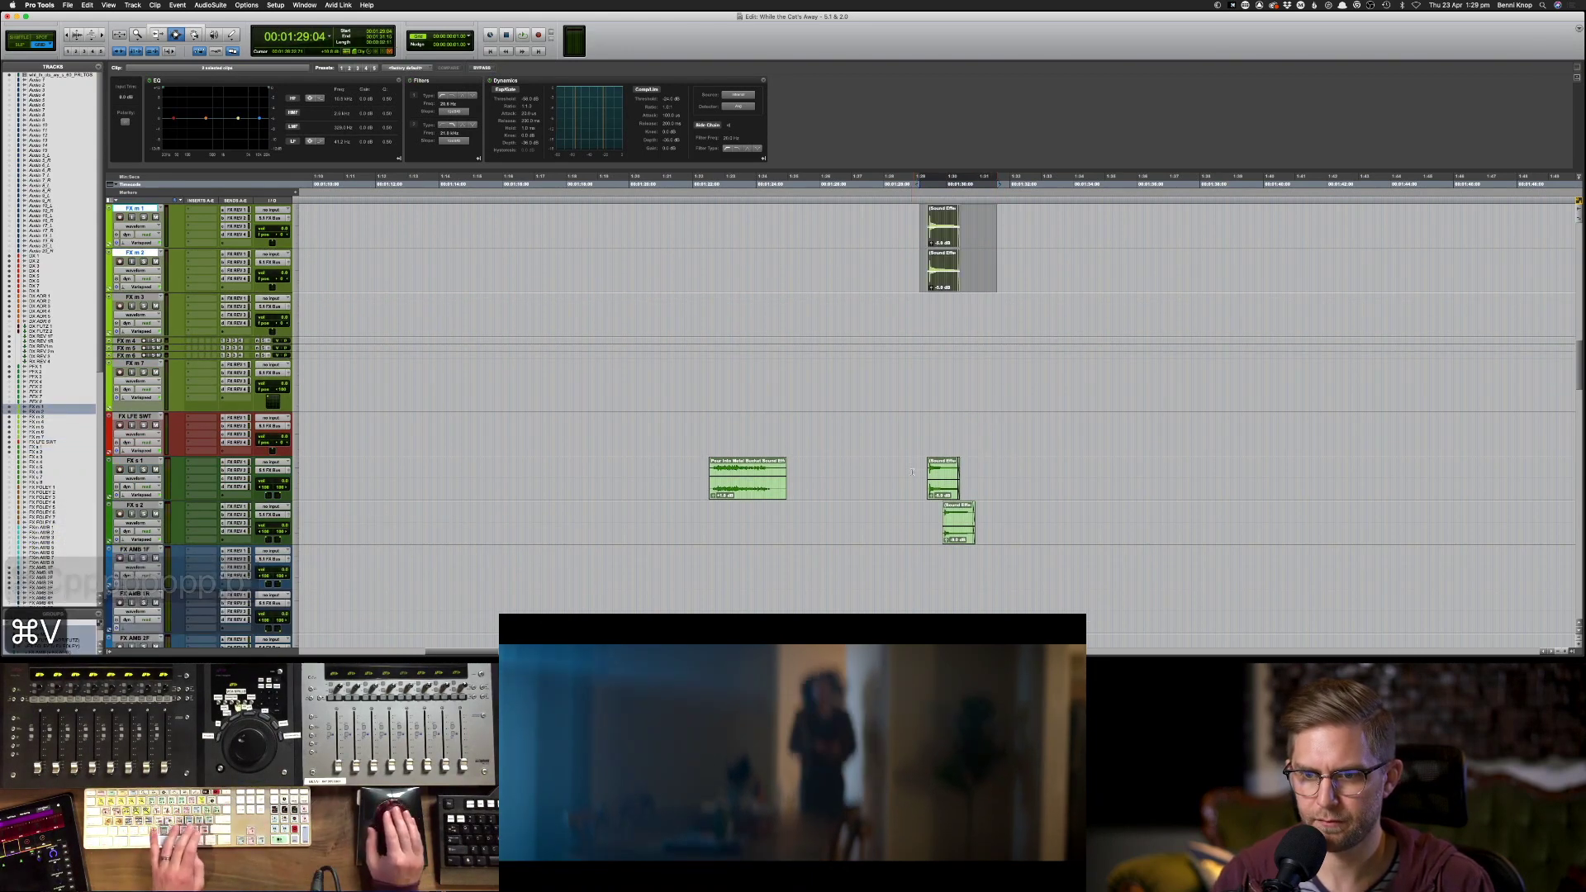
- Copy the second effect from FX s 2 to FX m 1 at the same position and delete the duplicate clip on FX m 2
left_click_drag(912, 472, 980, 518)
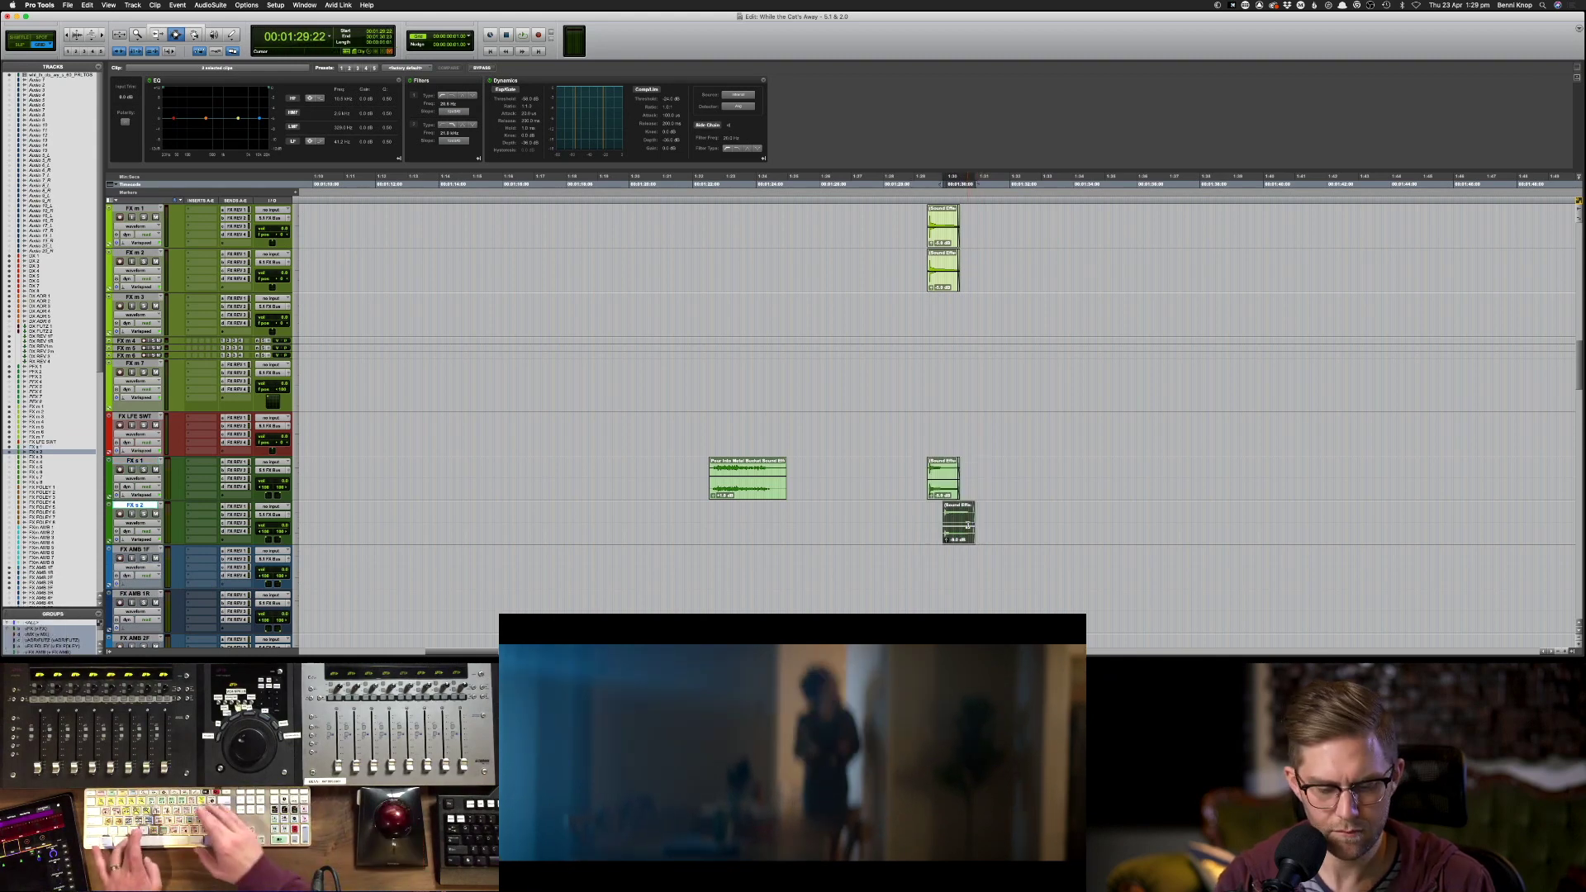
key("super+c")
key("p")
key("p")
key("p")
key("p")
key("p")
key("p")
key("p")
key("p")
key("p")
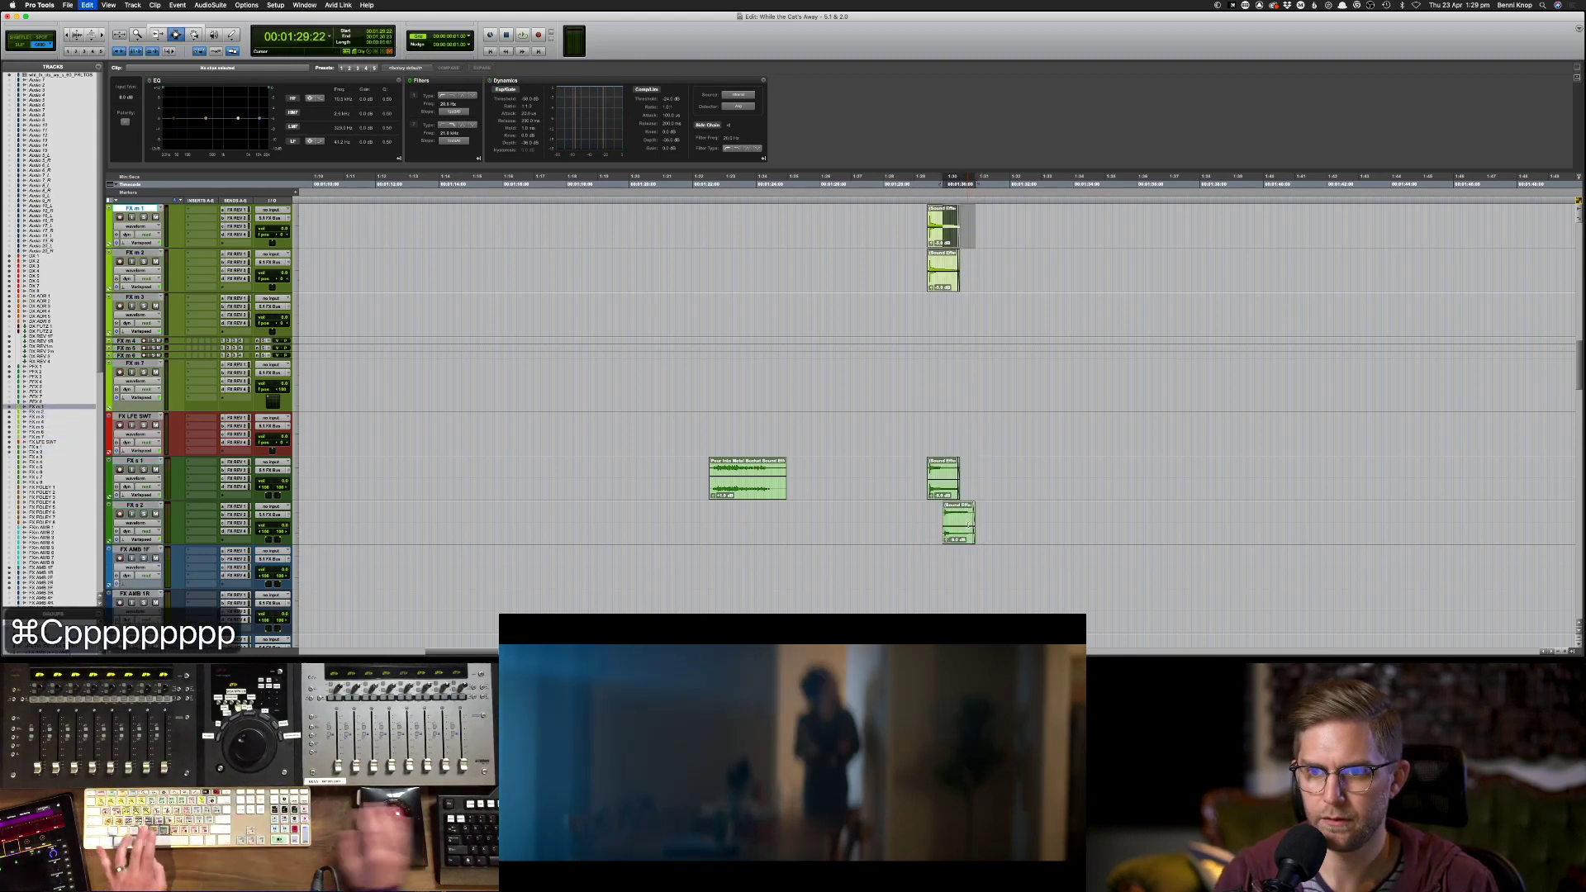
key("super+v")
key("BackSpace")
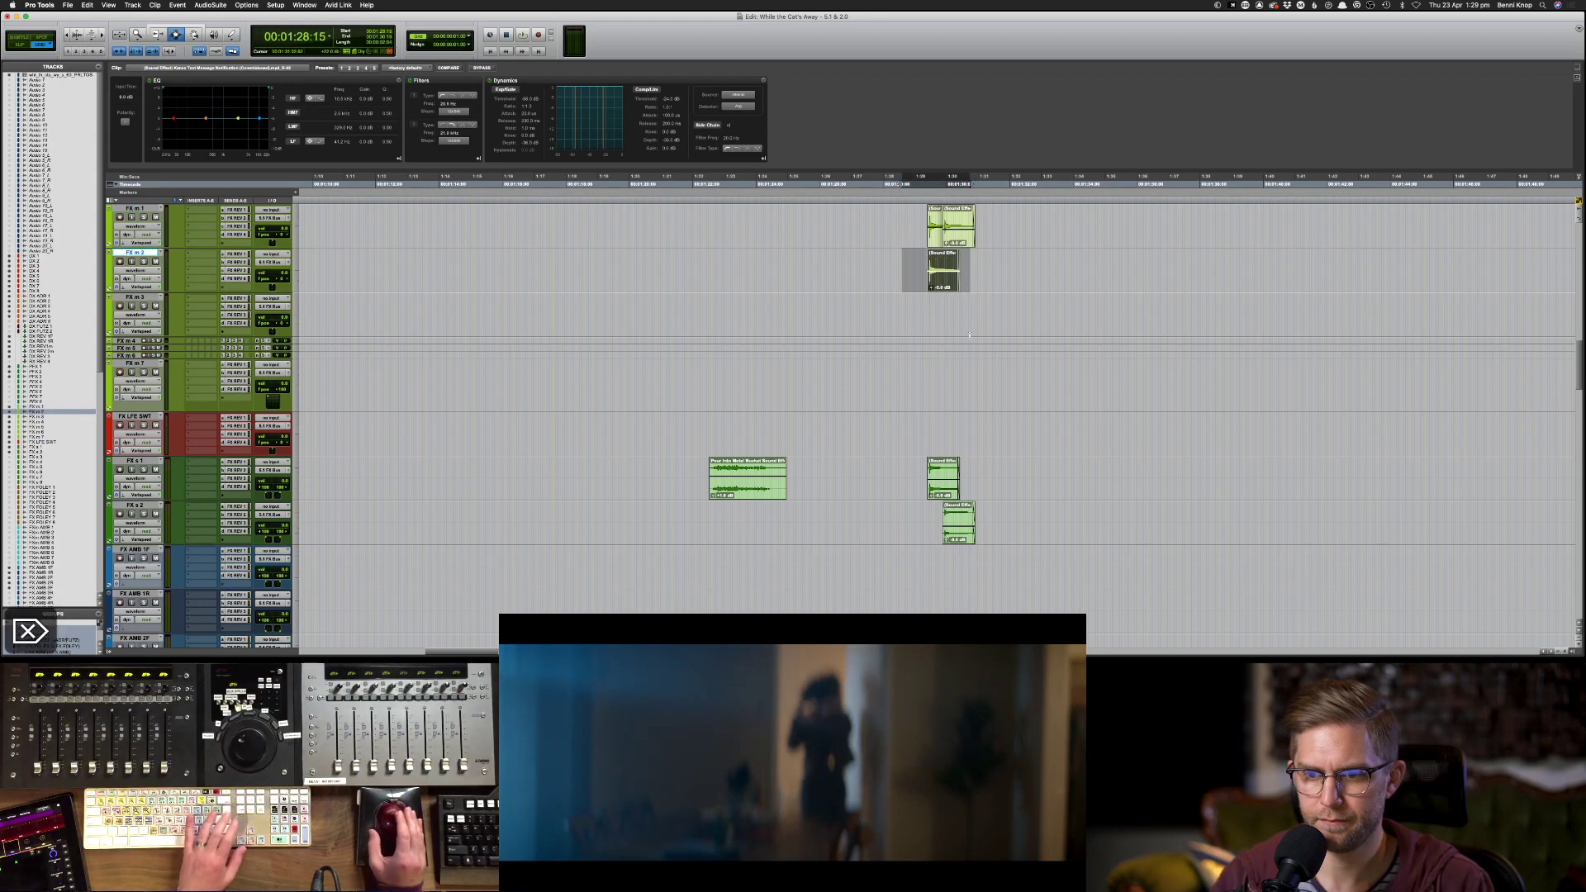
- Mute the two original stereo effects near 1:30 and play their mono copies on FX m 1
left_click_drag(991, 459, 903, 522)
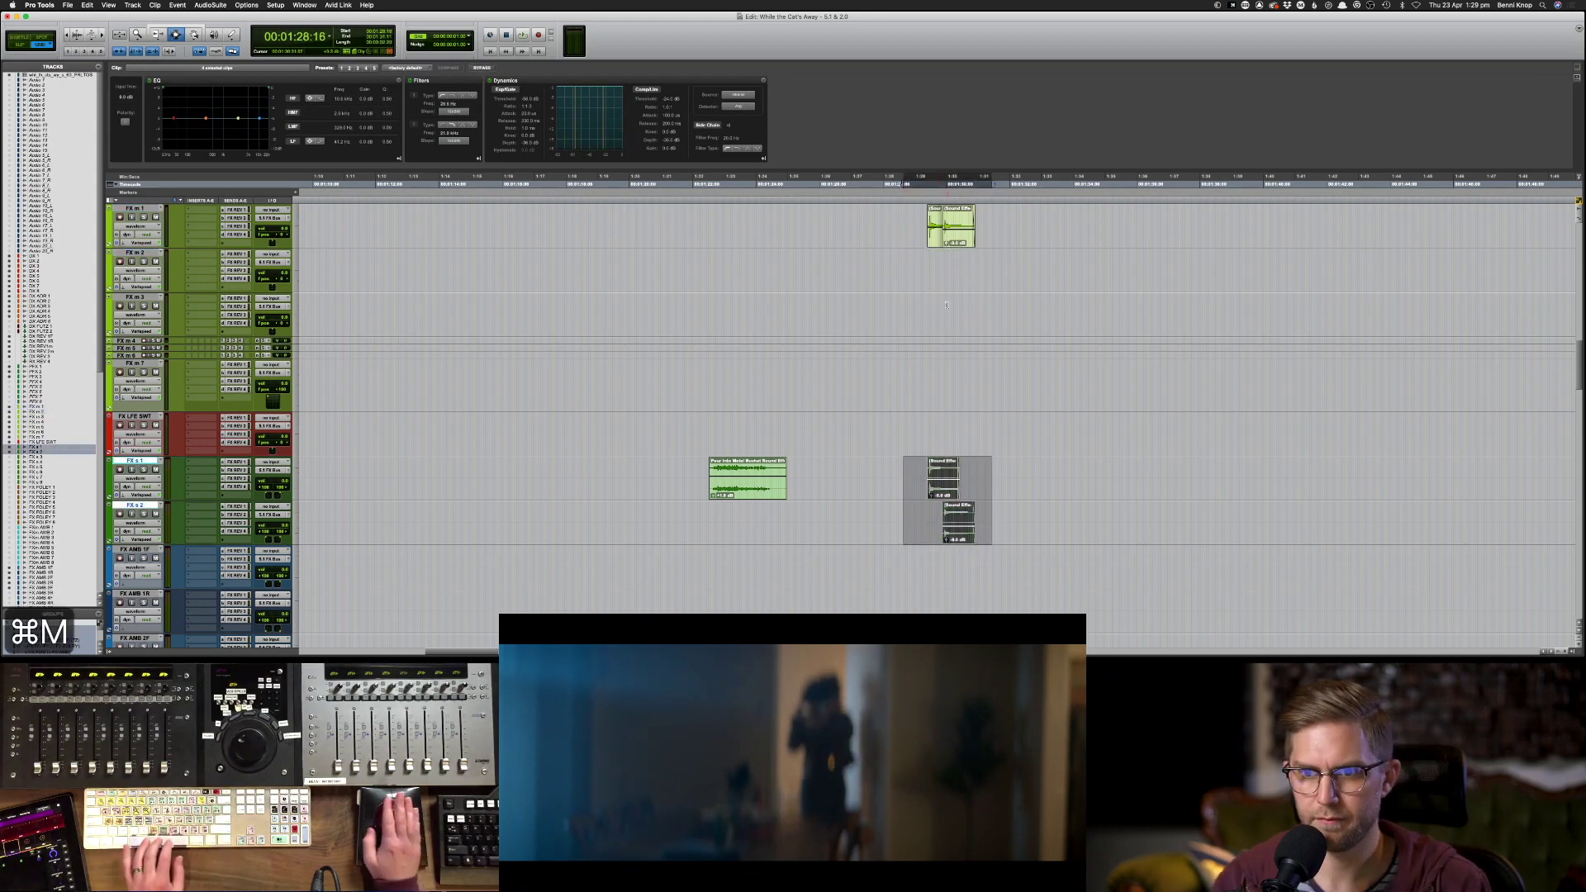
left_click_drag(911, 223, 1007, 240)
key("space")
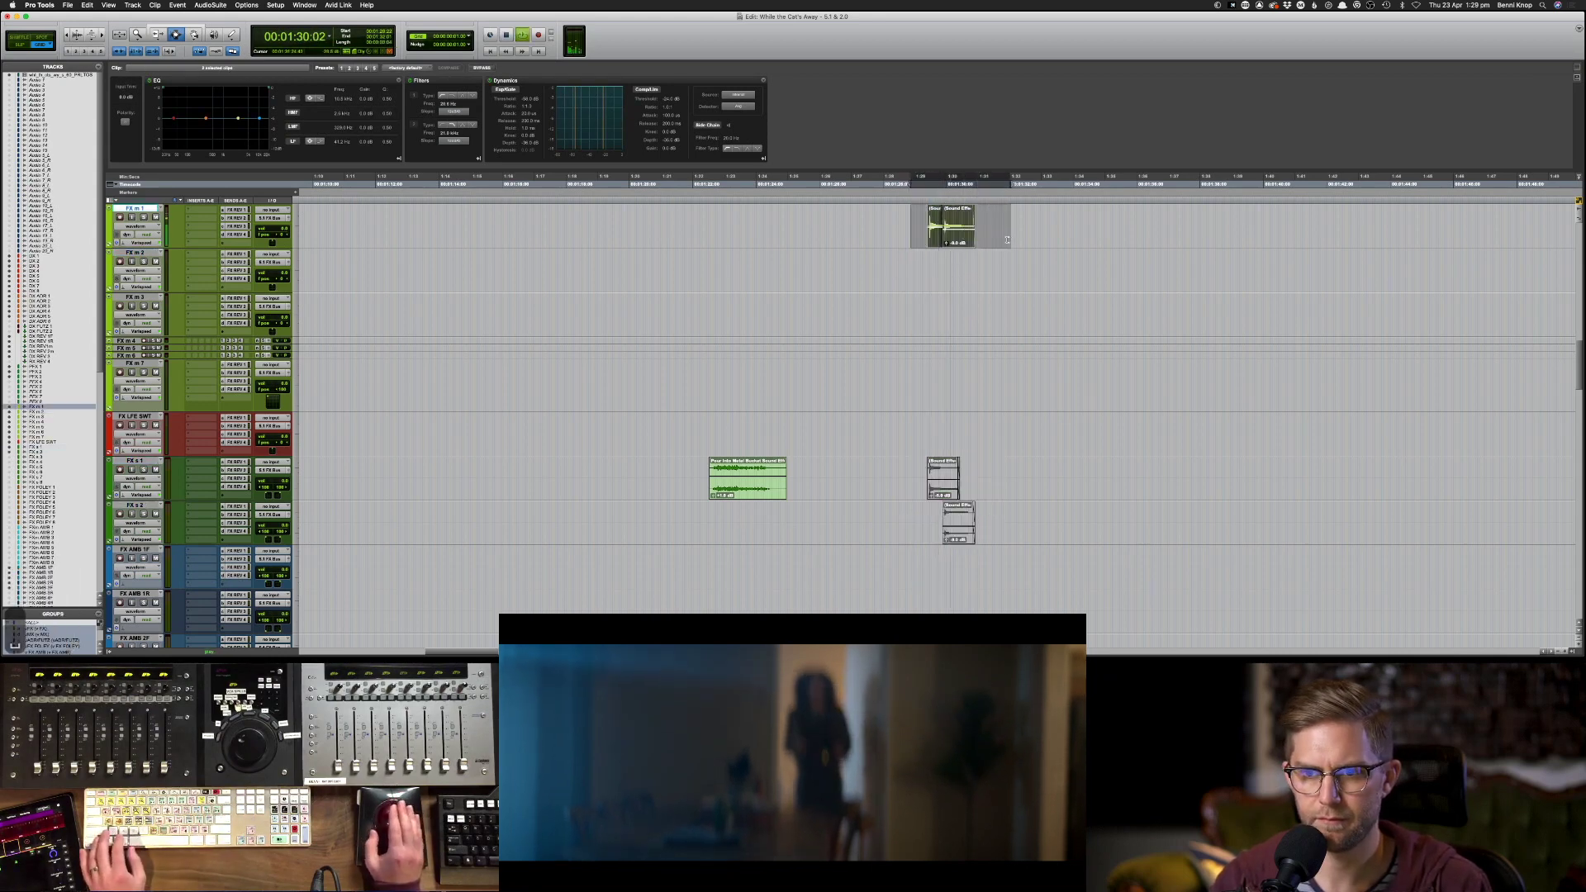
- Crossfade the join between the two effect clips on FX m 1 and fade out the second clip
left_click(943, 224)
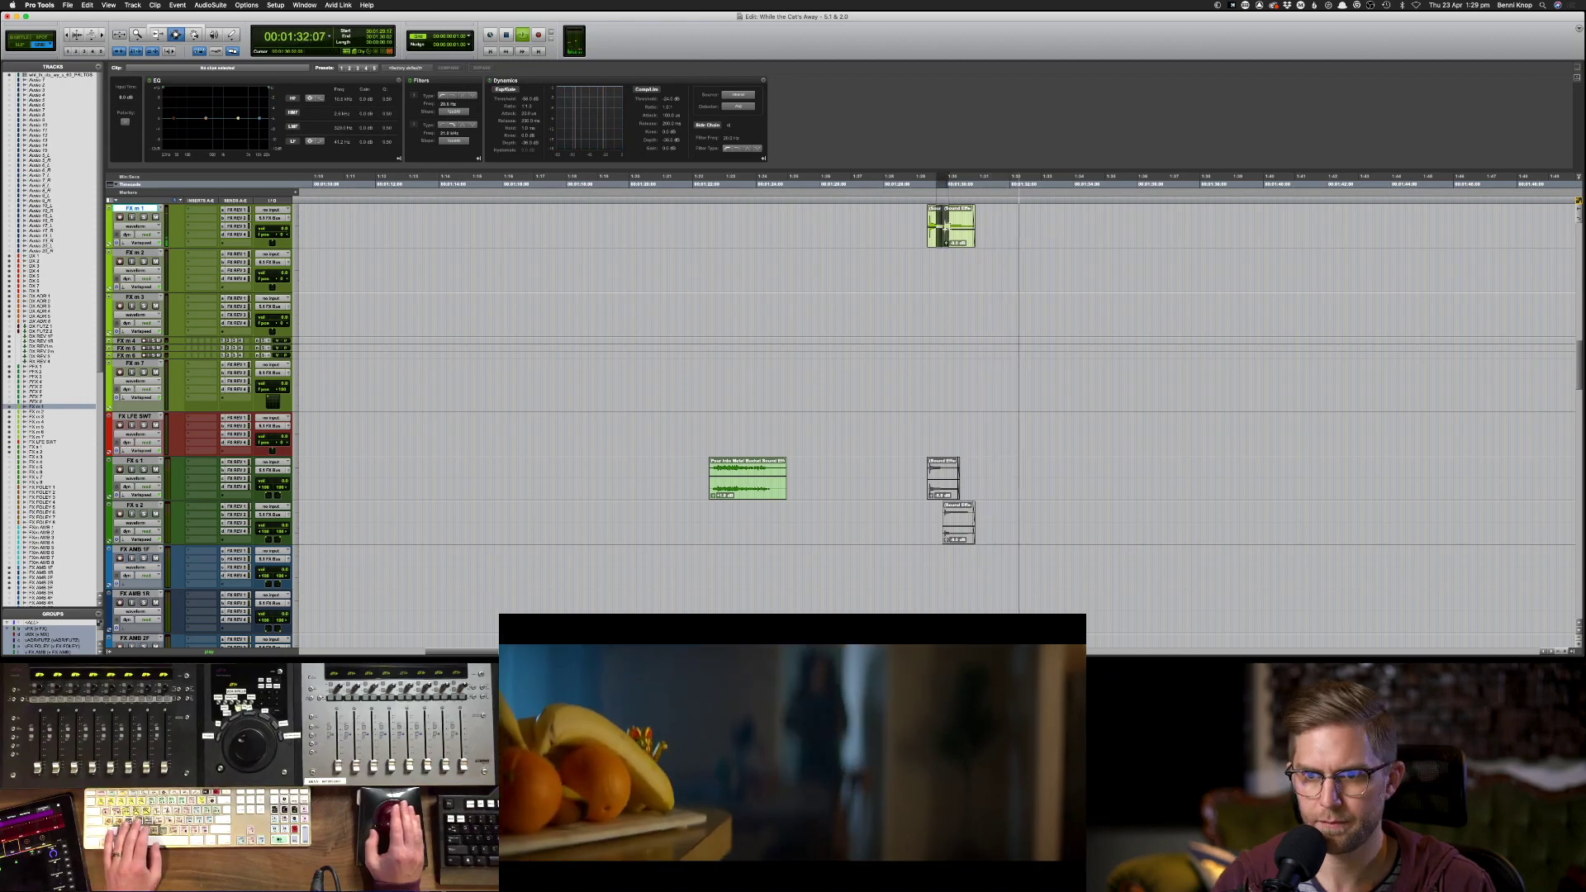
key("super+alt+g")
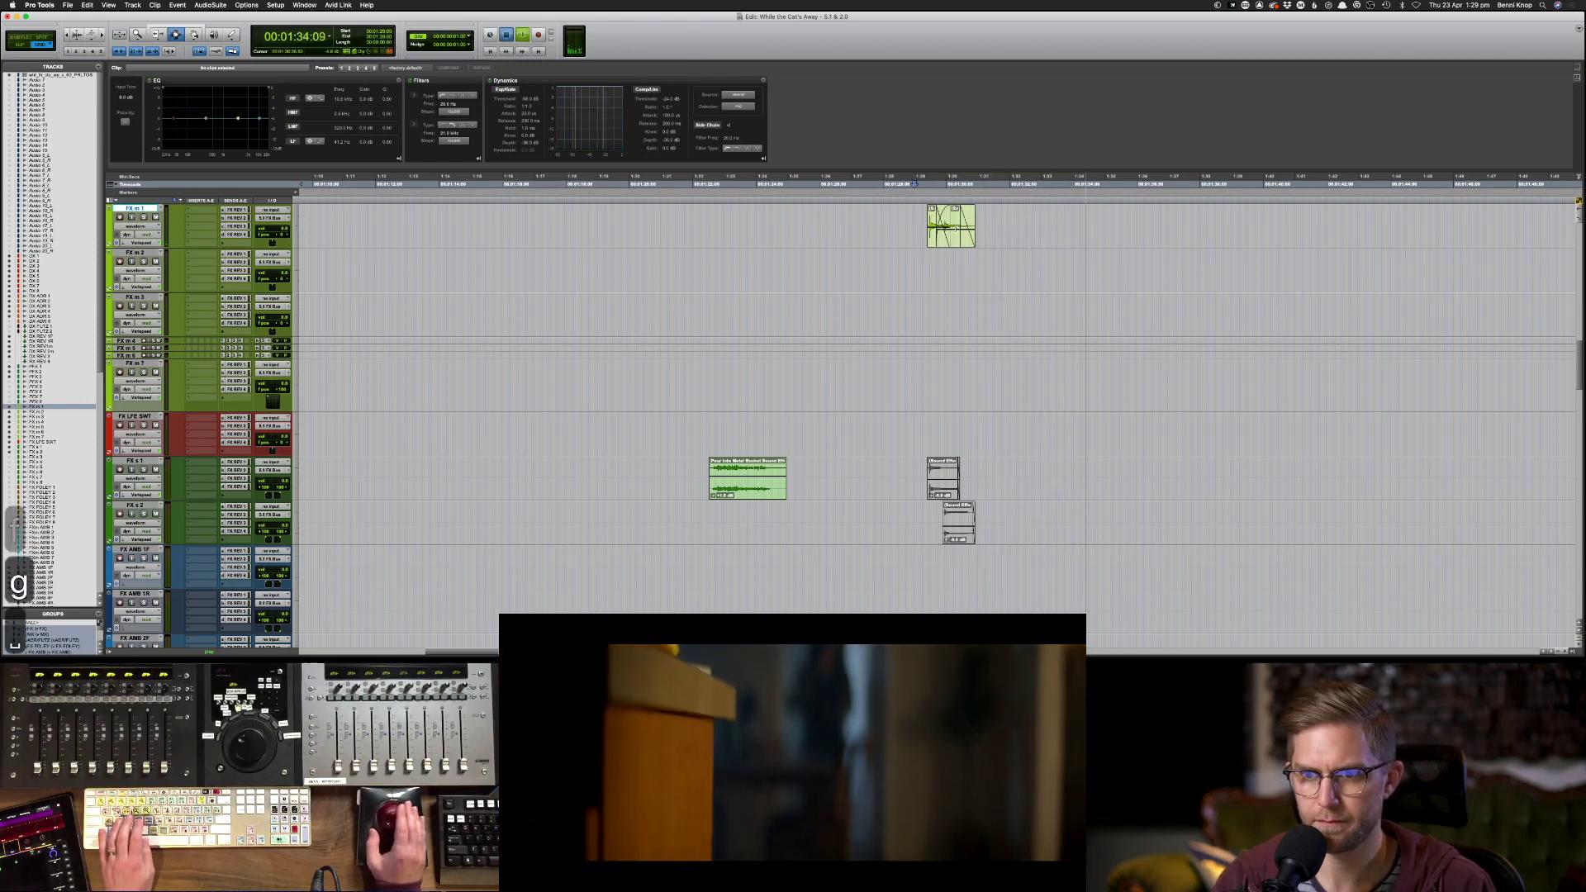
- Undo the last nudges of the second effect clip on FX m 1
key("space")
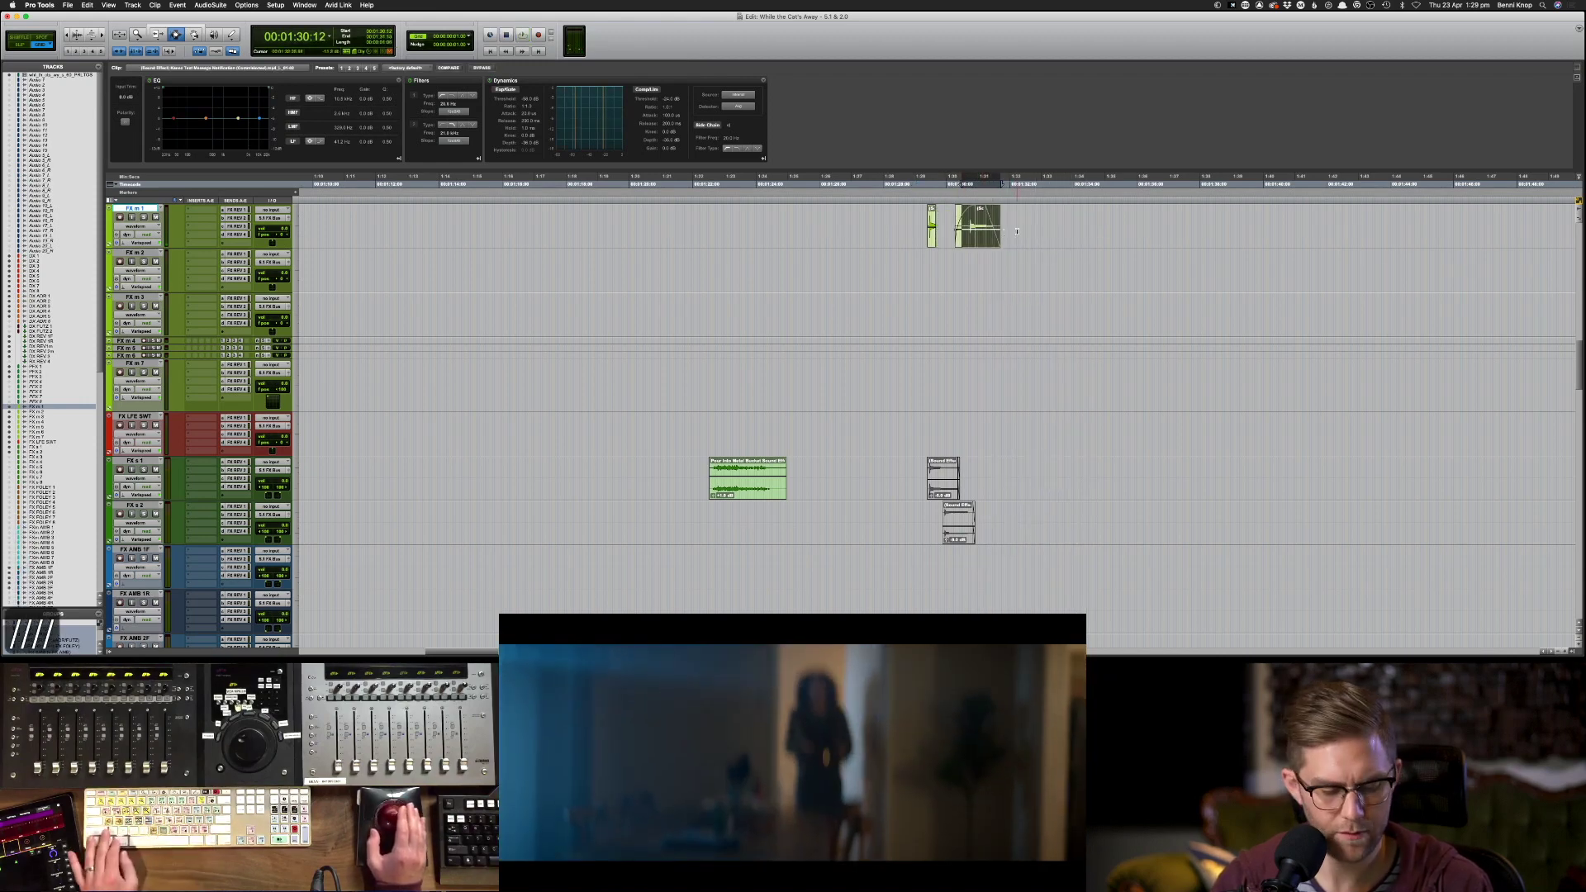
key("super+z")
key("super+z")
key("super+z")
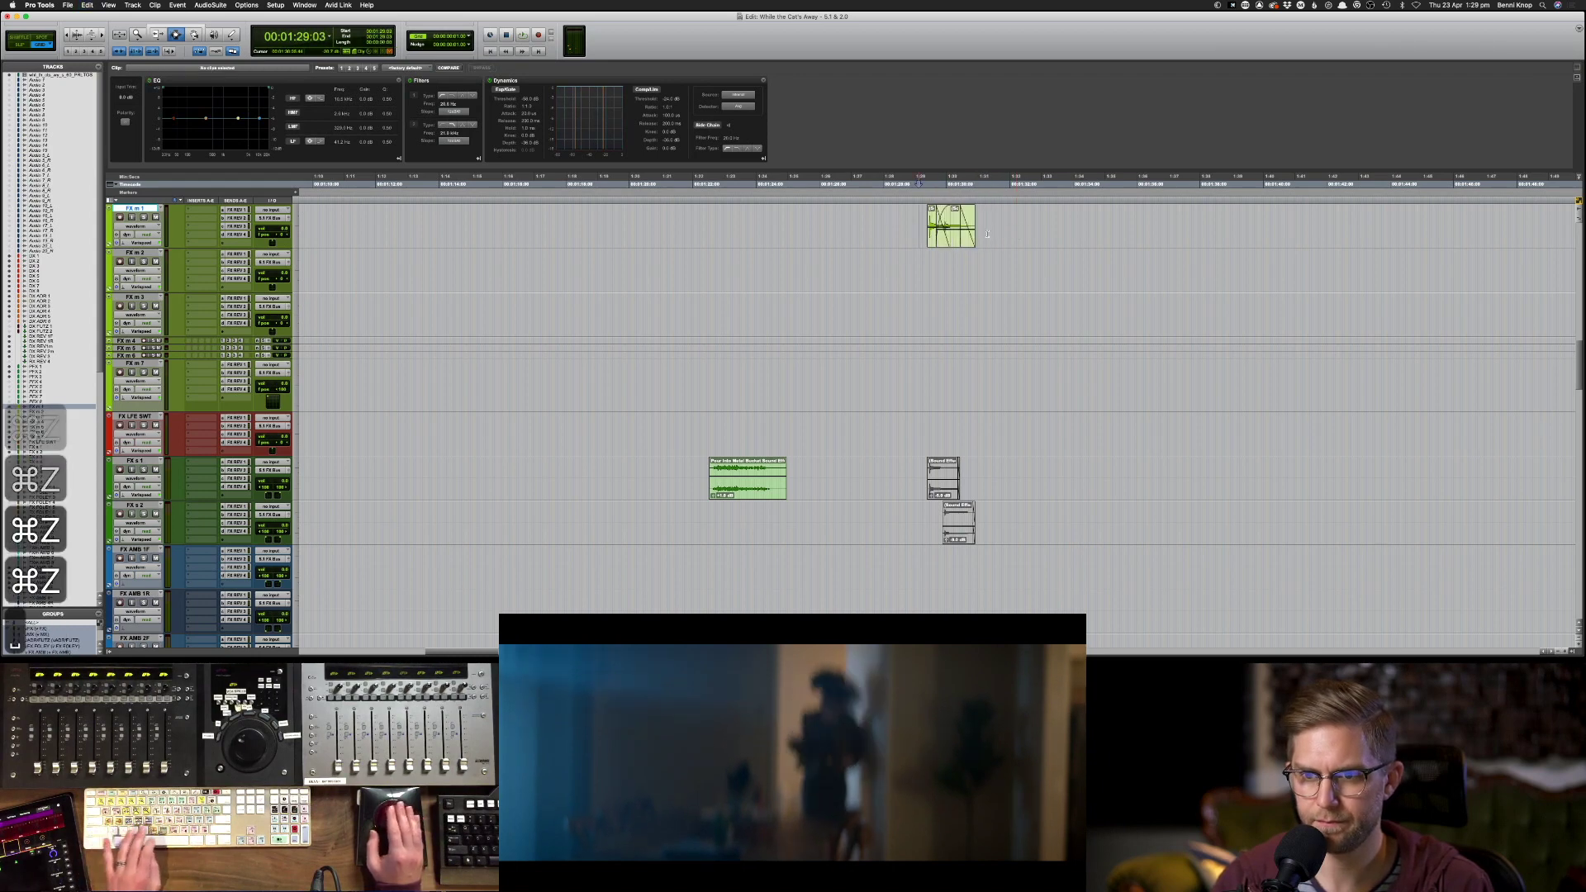
- Extend the end of the second effect clip on FX m 1 and give it a longer fade-out
key("space")
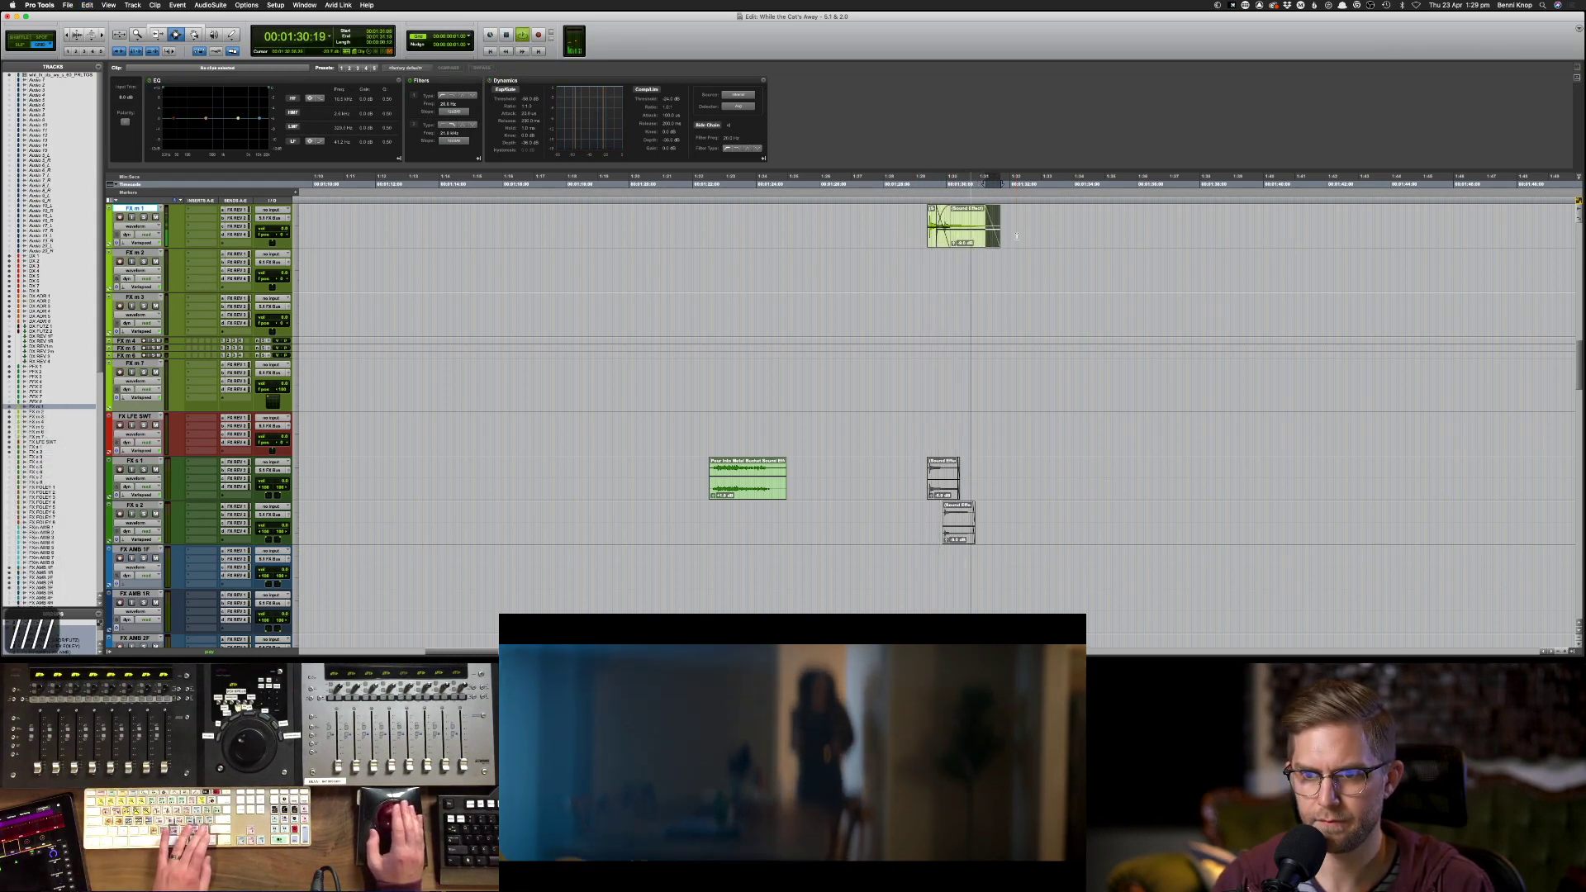
key("f")
key("BackSpace")
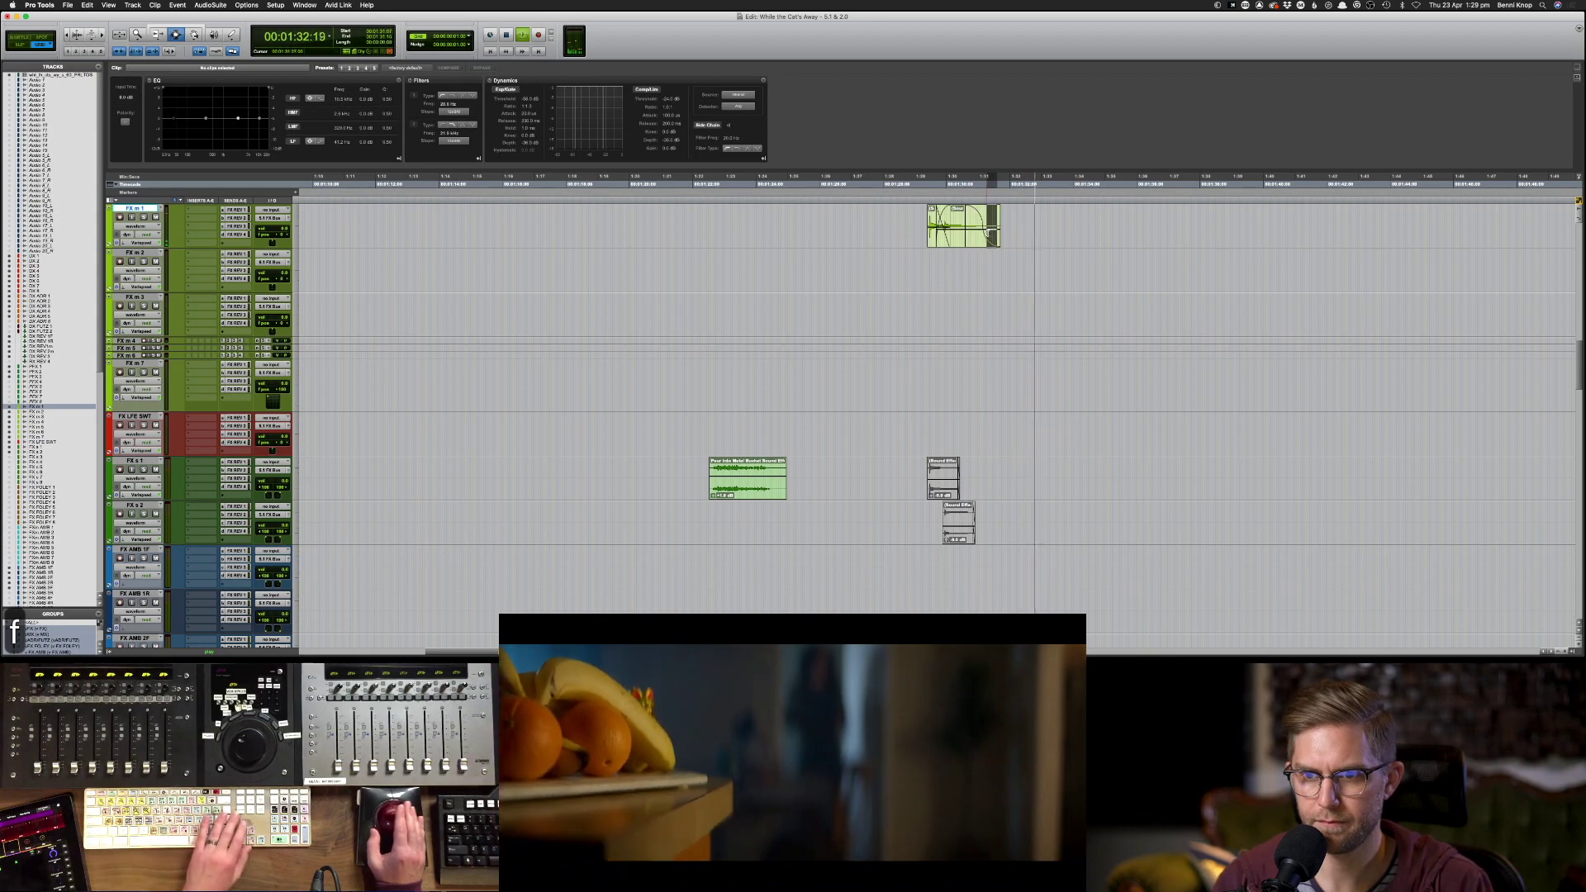
key("space")
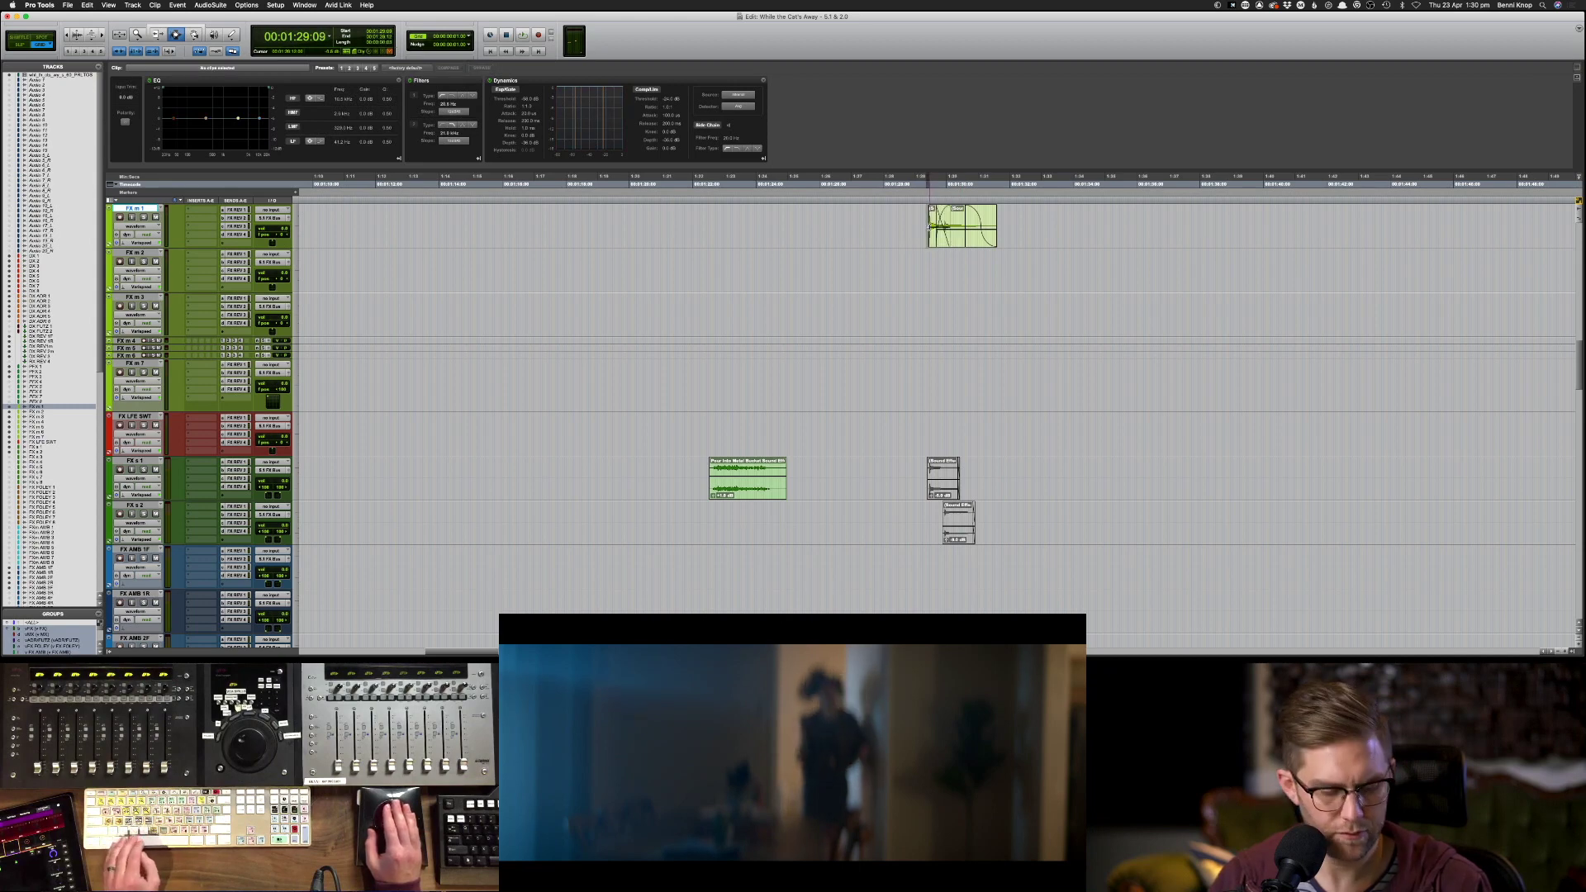
- Raise the FX REV 1 send level of FX m 1 across the two effect clips and play the result
left_click_drag(900, 226, 1033, 226)
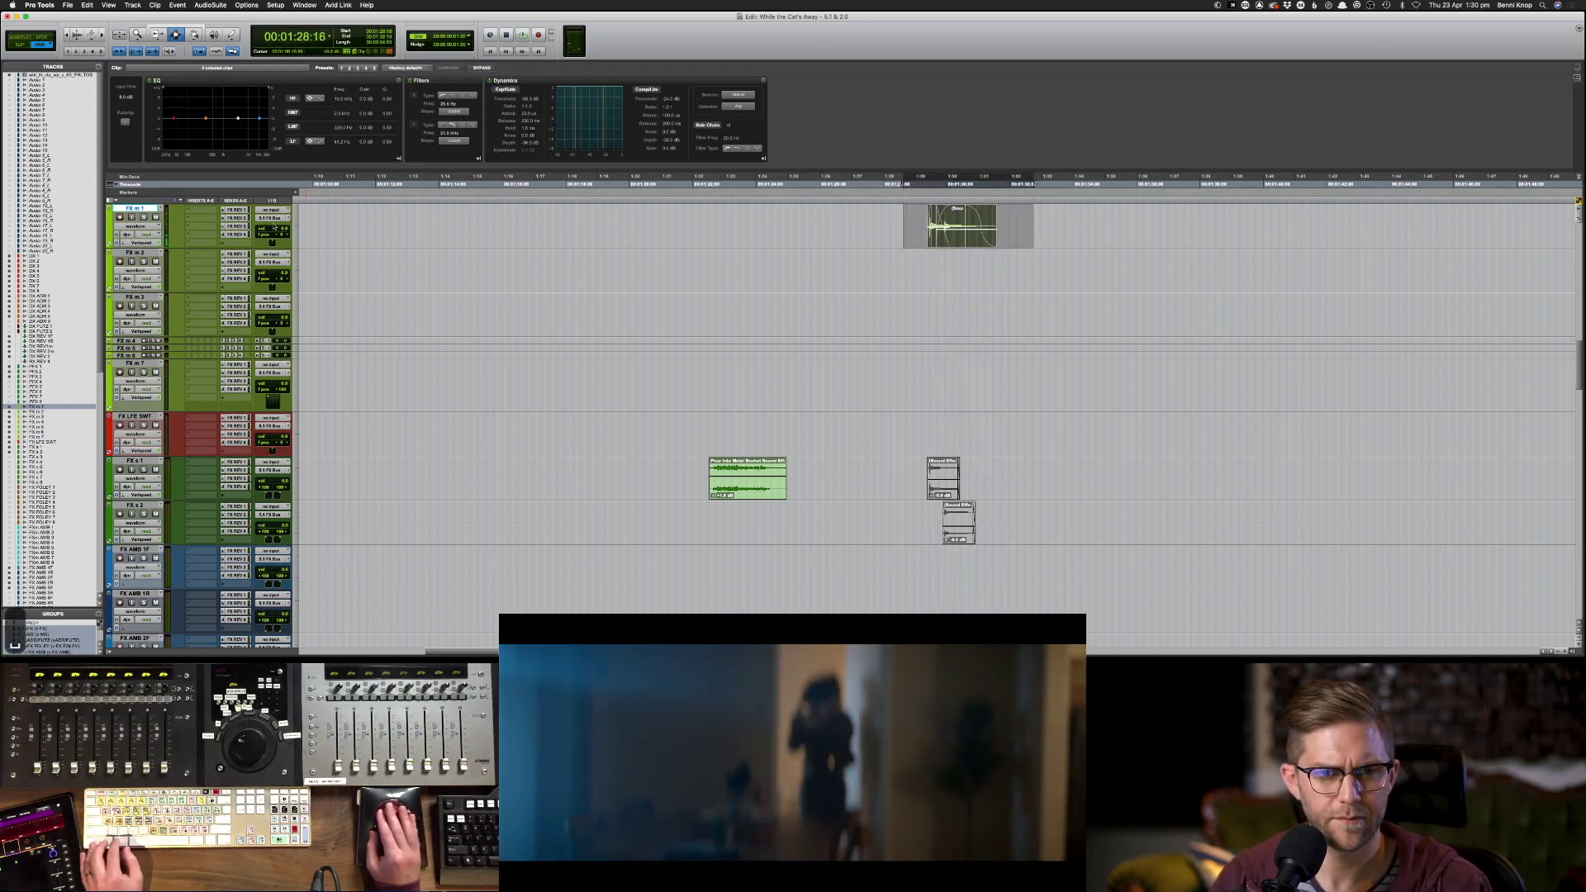
left_click(248, 212)
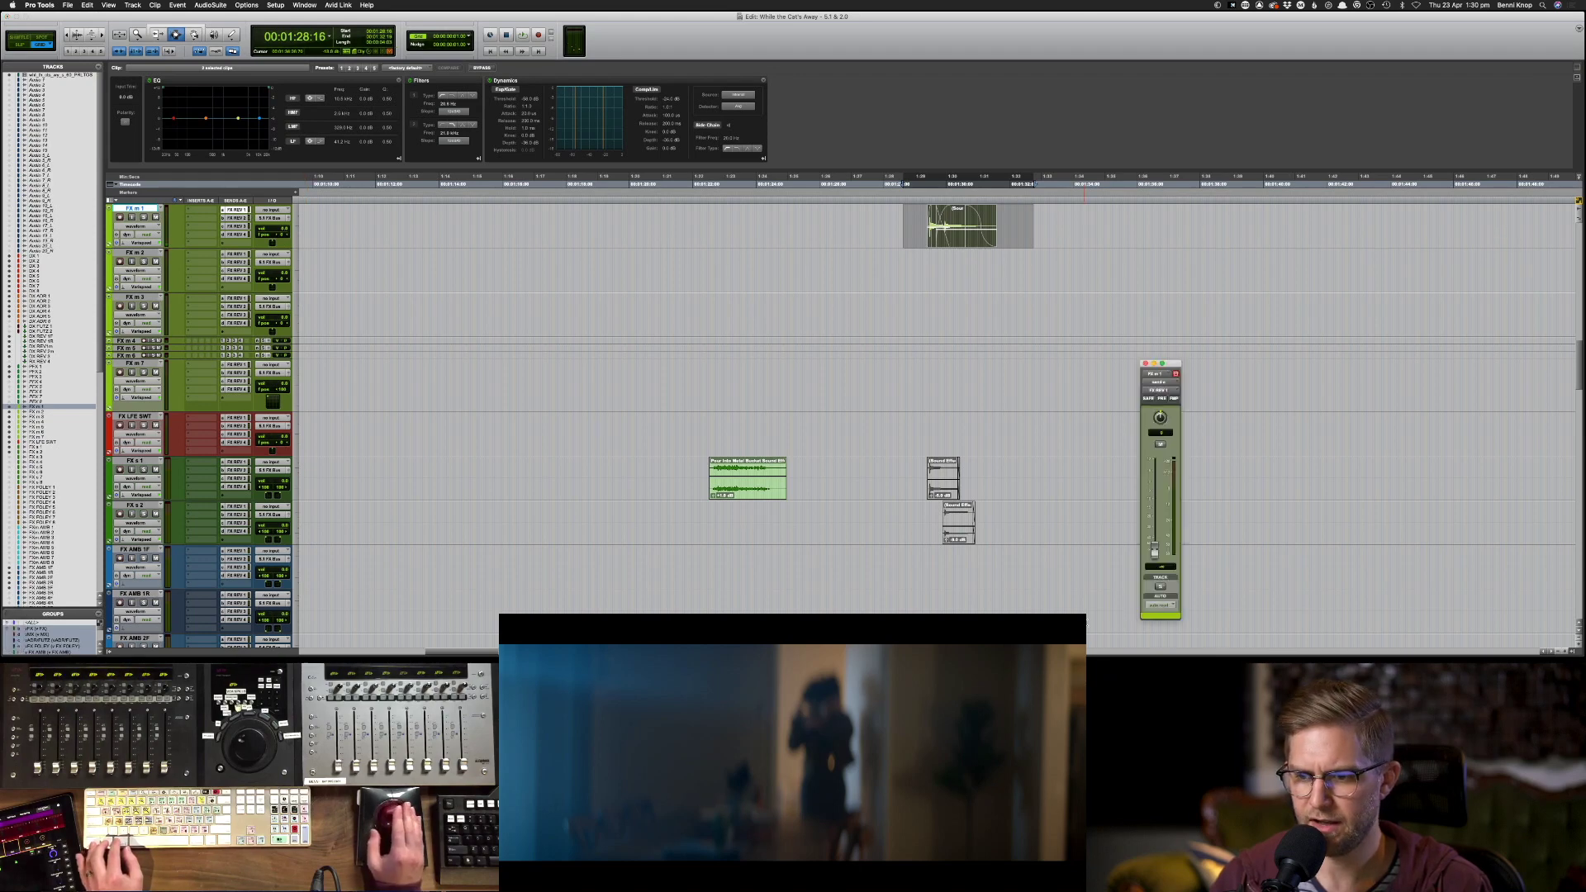
left_click(1155, 552, "ctrl+alt+super")
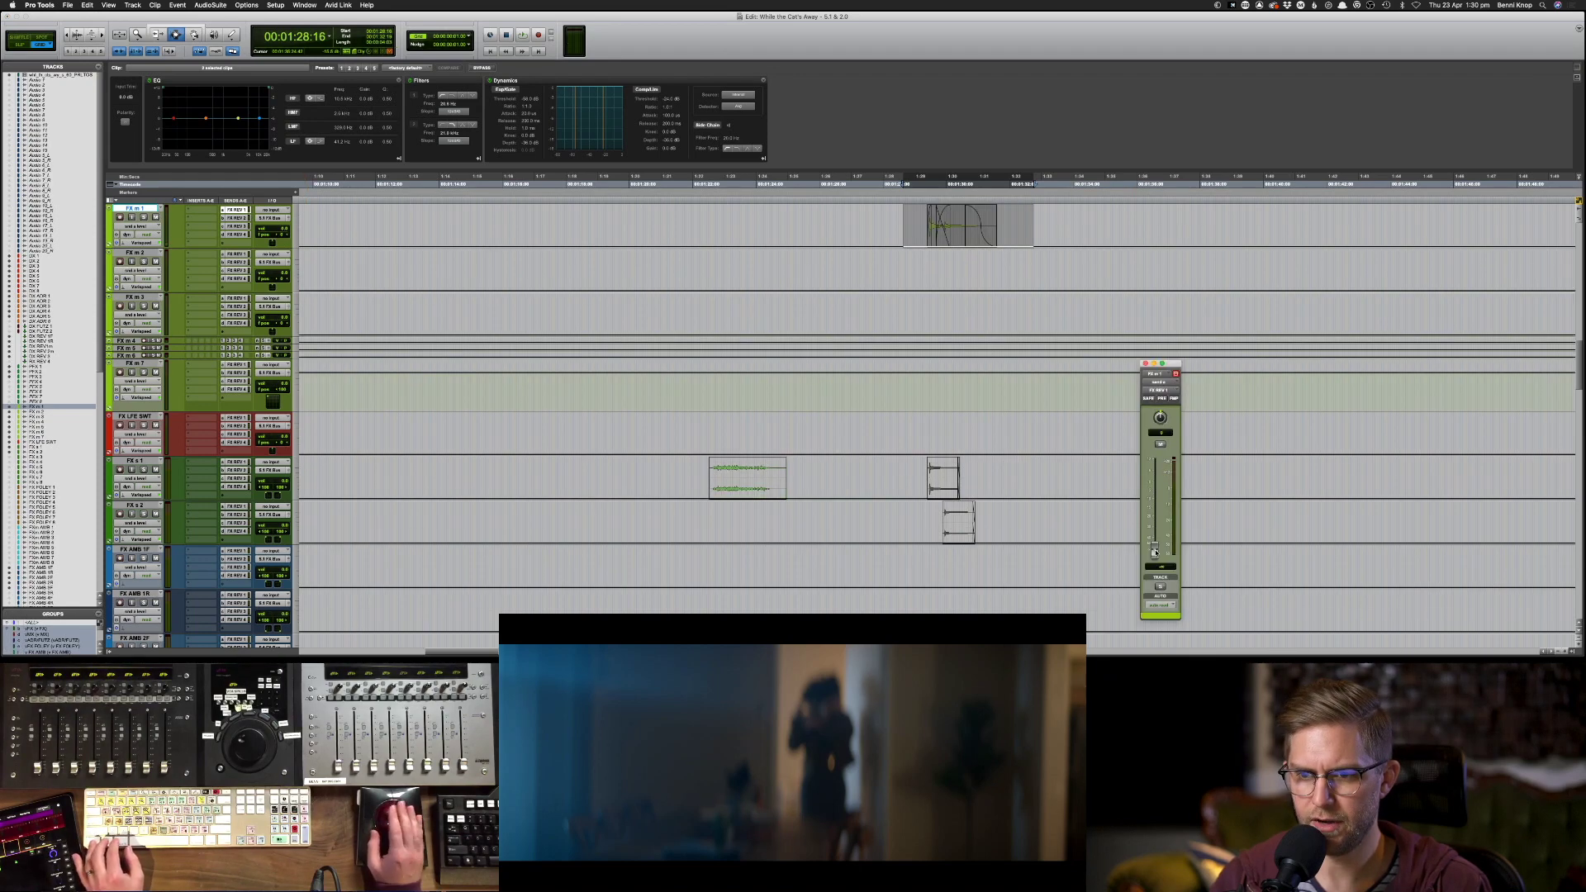
left_click(931, 224)
key("F6")
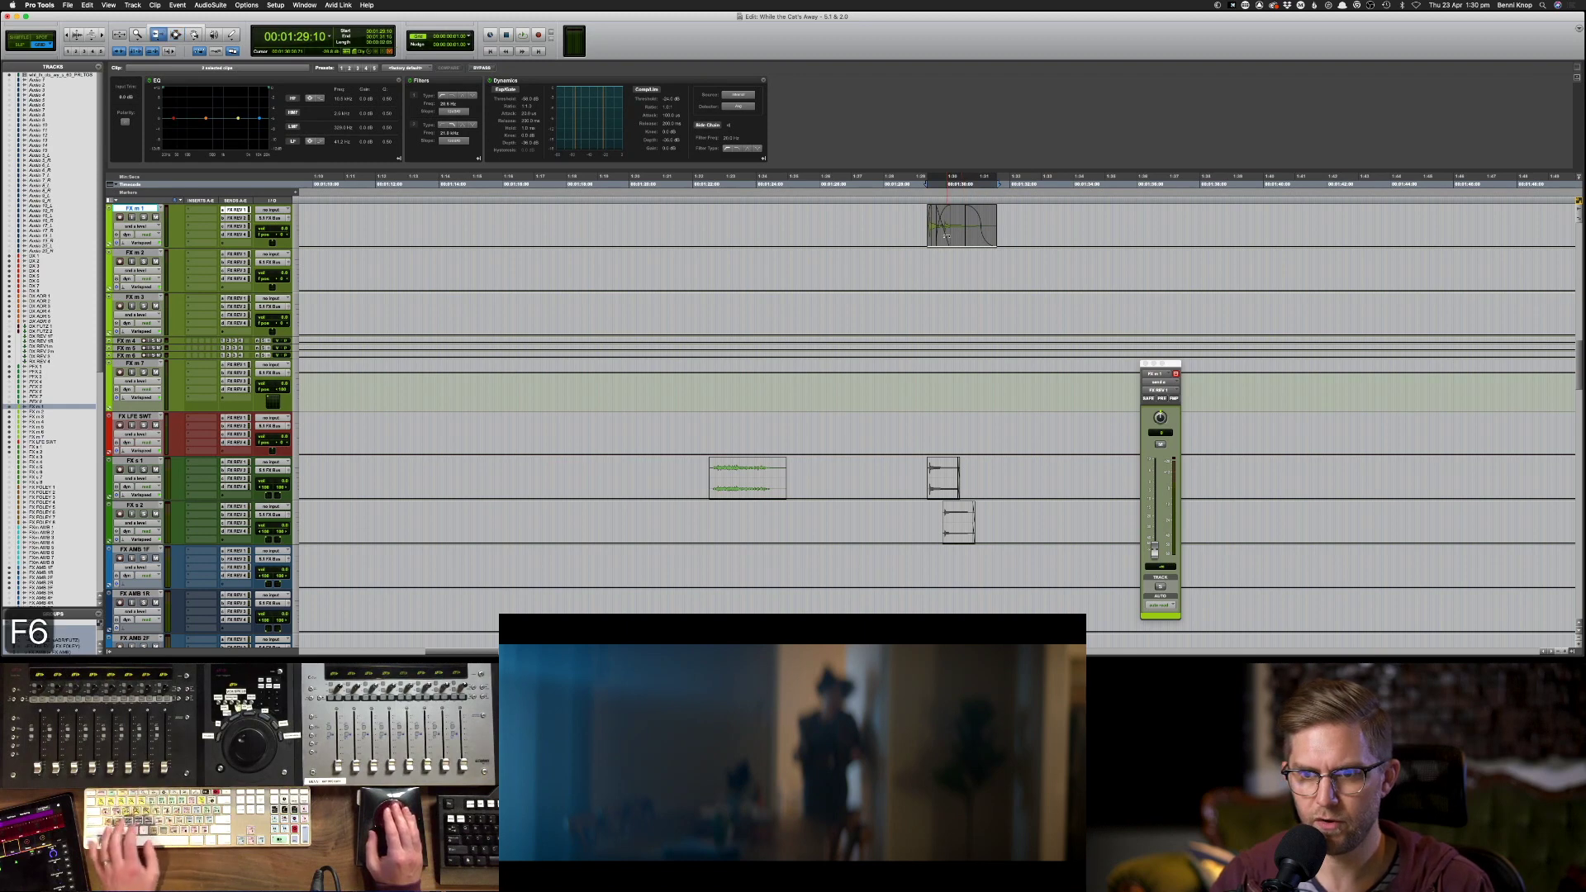
key("space")
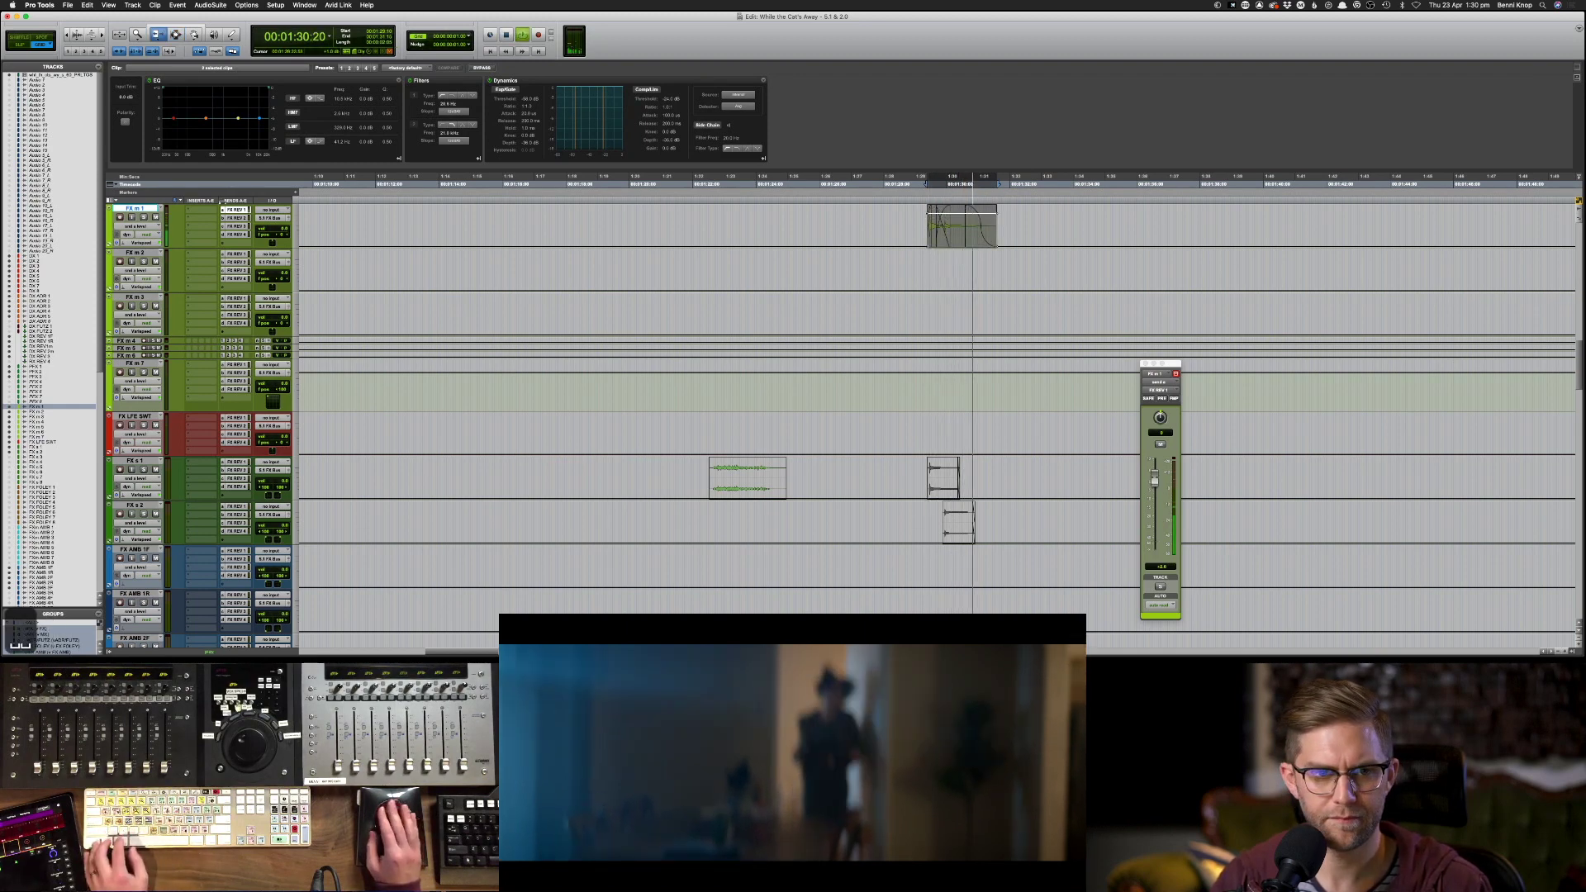
- Move the front pan automation of FX m 1 off centre across the effect clips and check it in playback
key("F8")
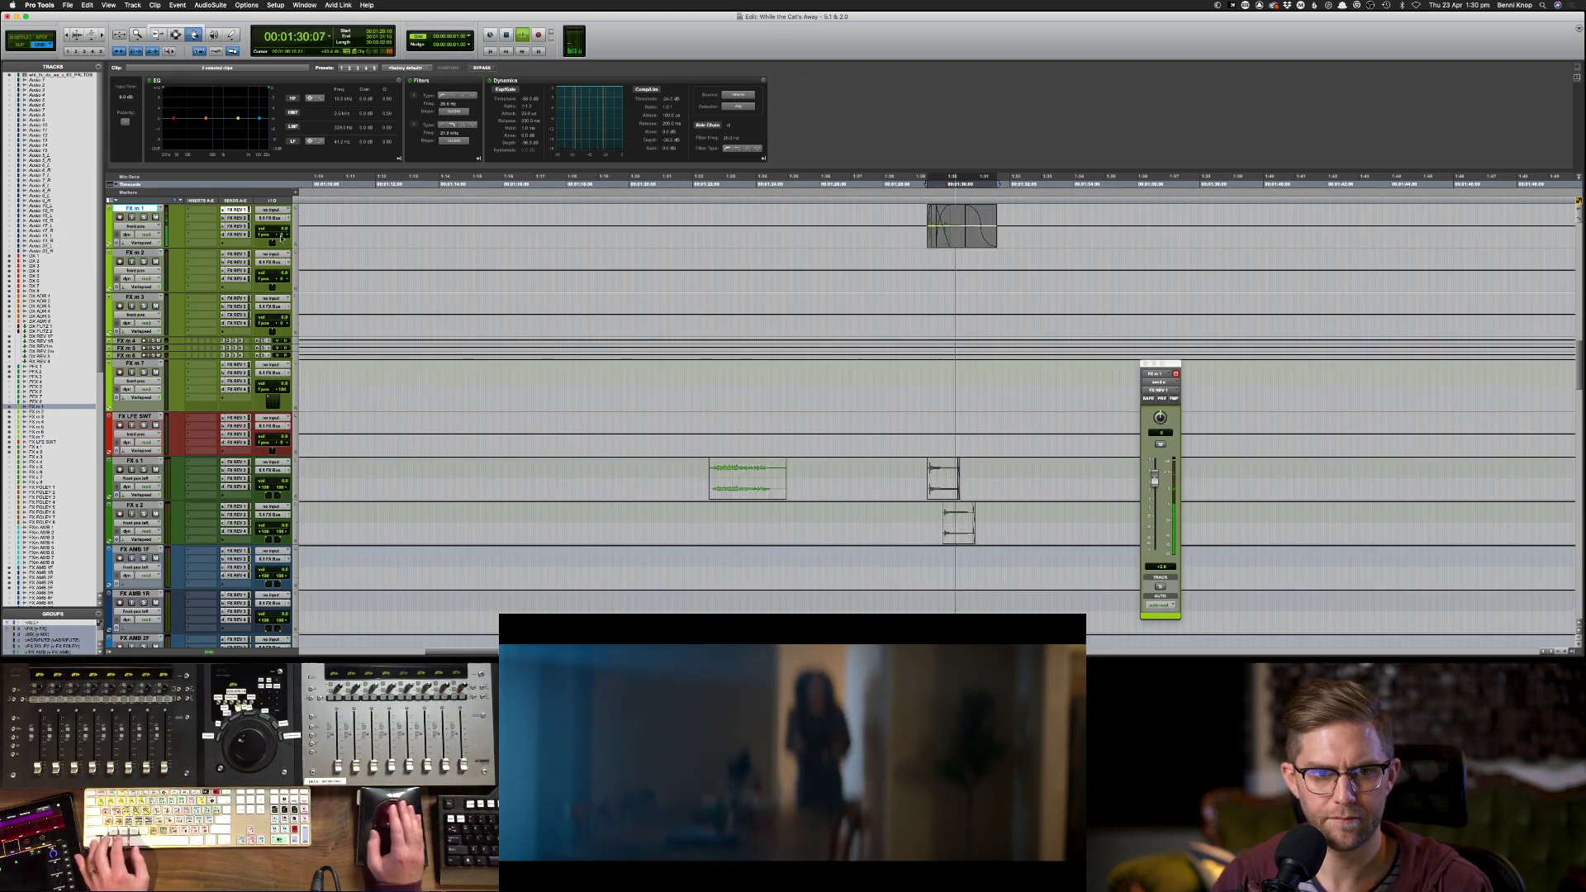
key("F6")
key("space")
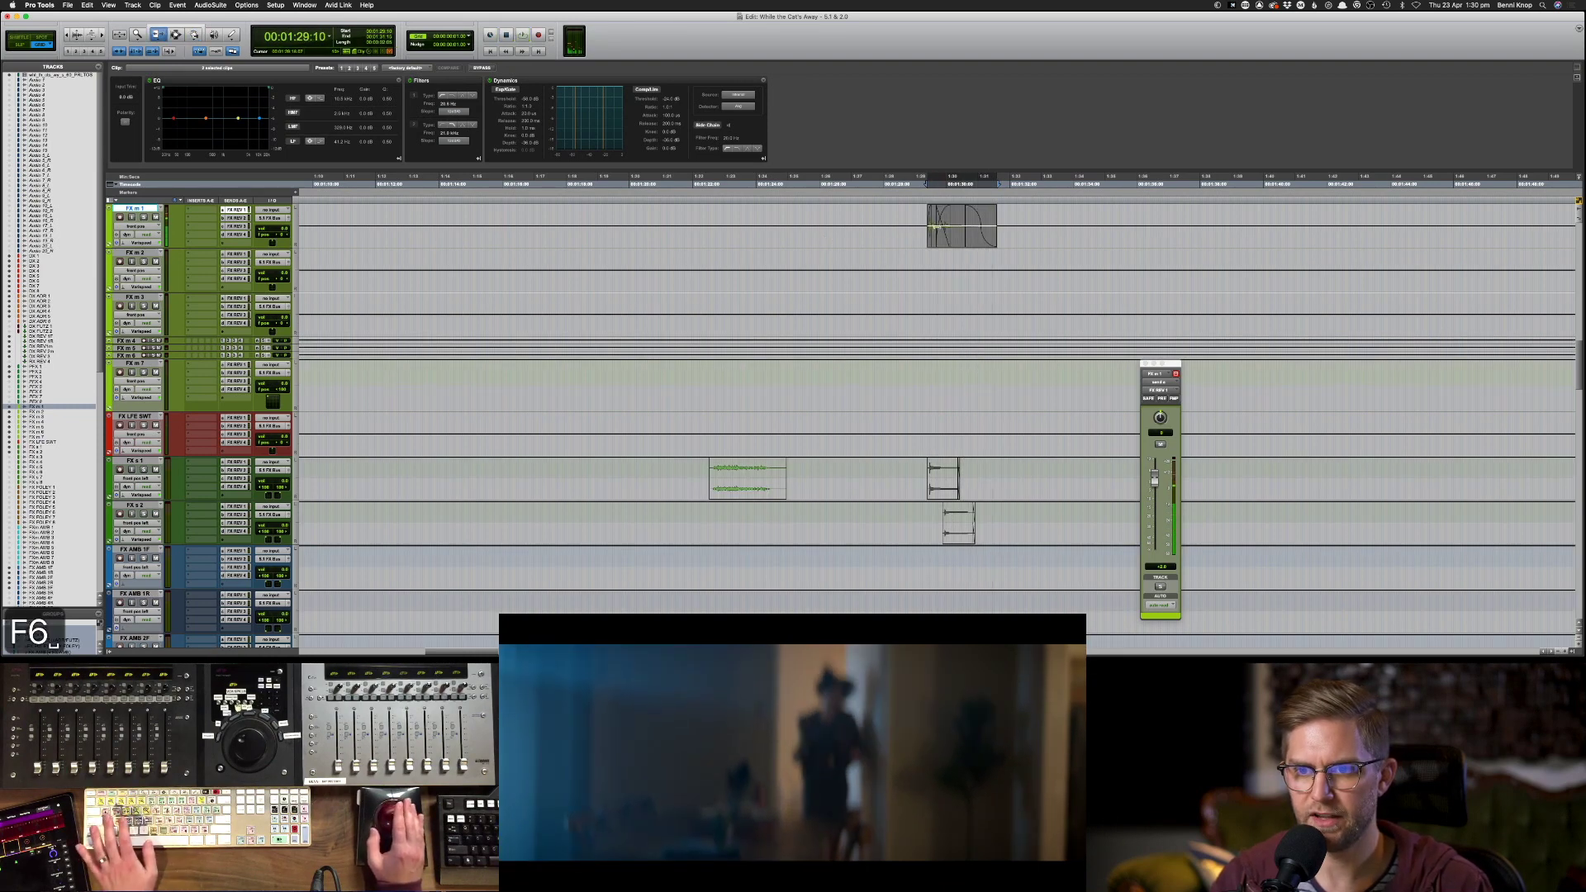
key("space")
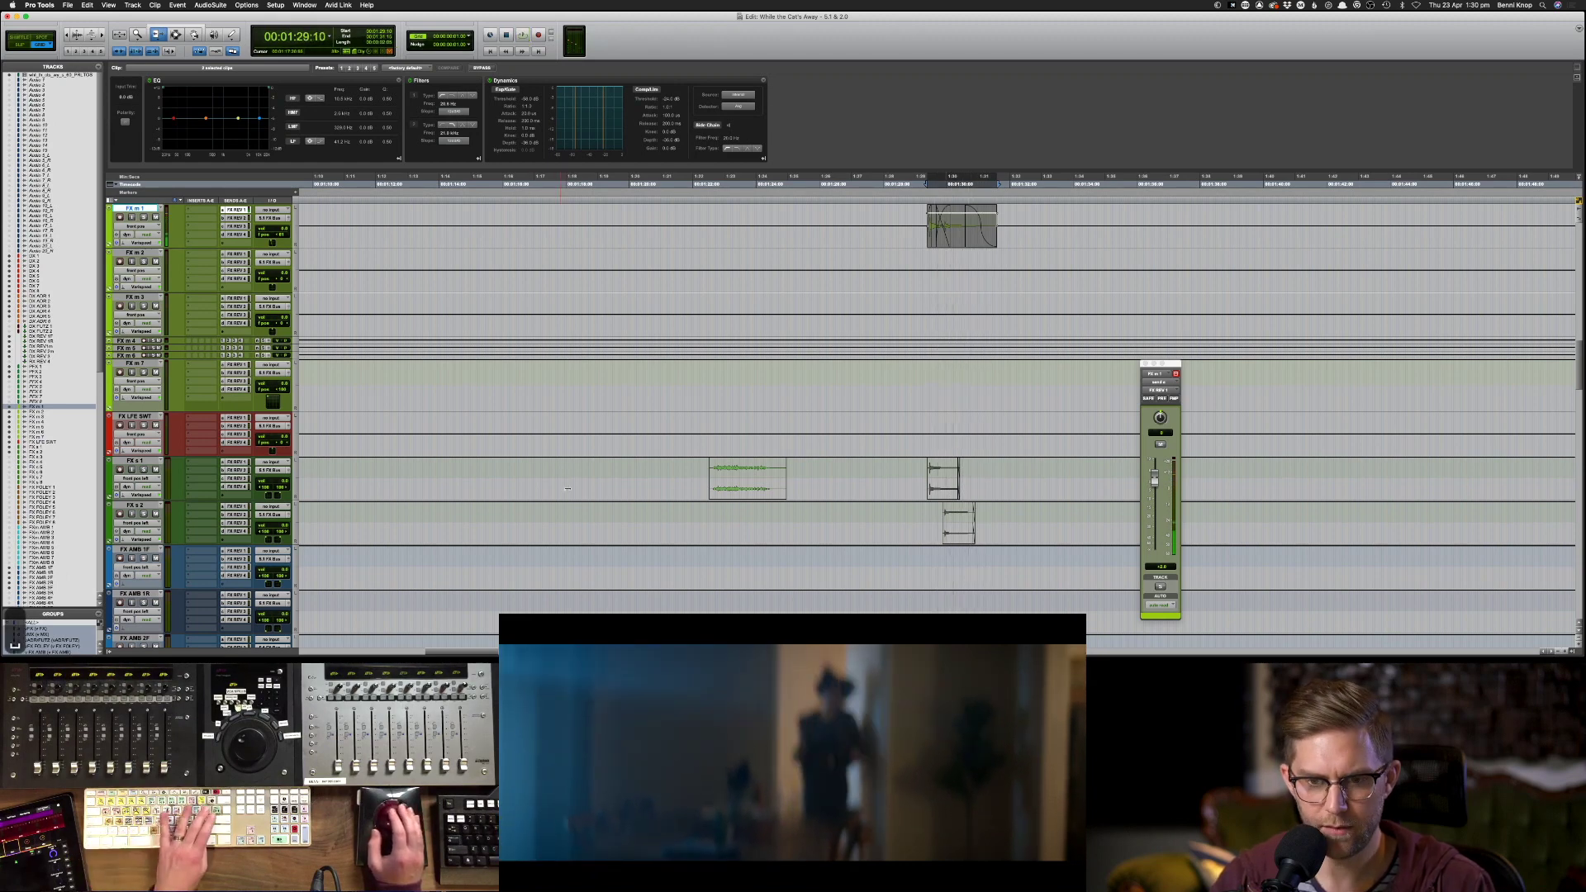
- Check which tracks and reverb returns carry signal around the FX m 1 effect clips in the mixer and timeline during playback
key("super+bracketleft")
scroll(898, 473, "down", 5)
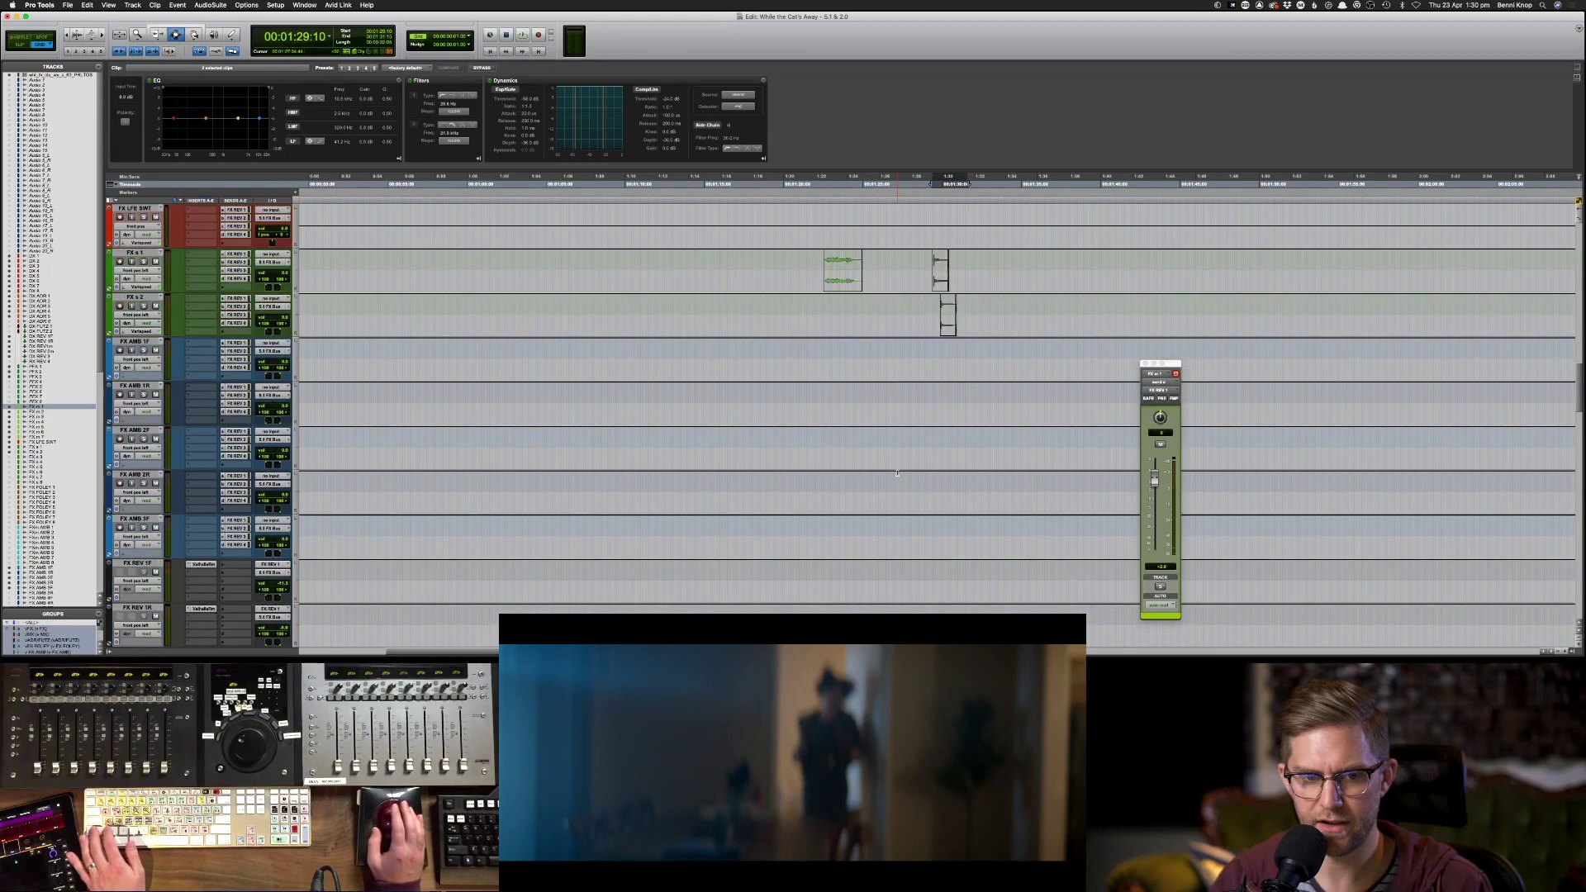
scroll(883, 425, "up", 20)
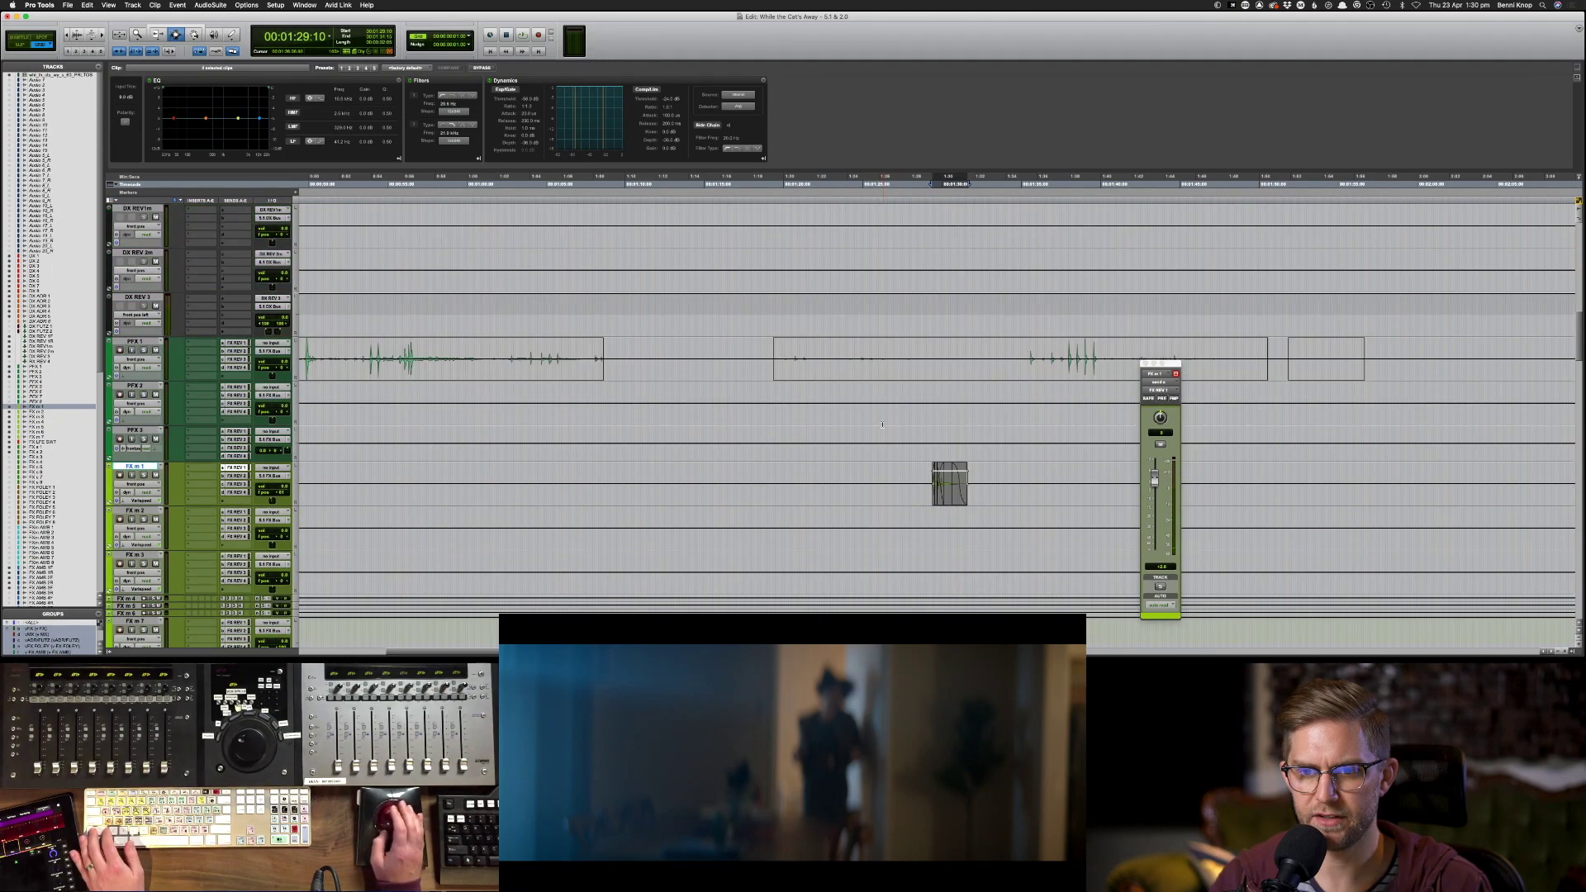
key("super+equal")
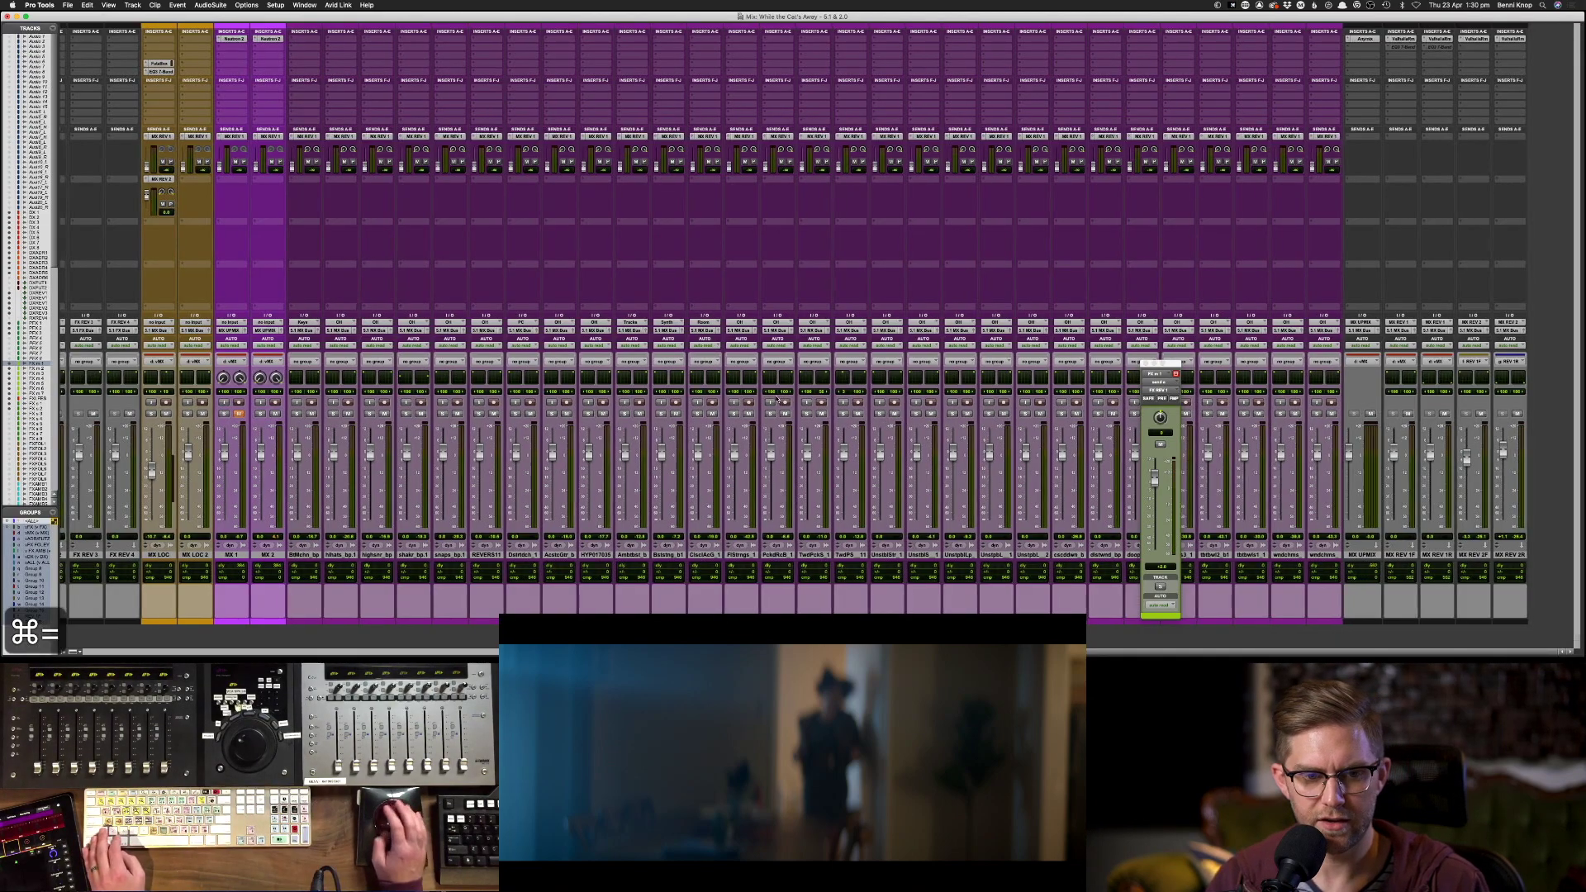
scroll(764, 395, "left", 10)
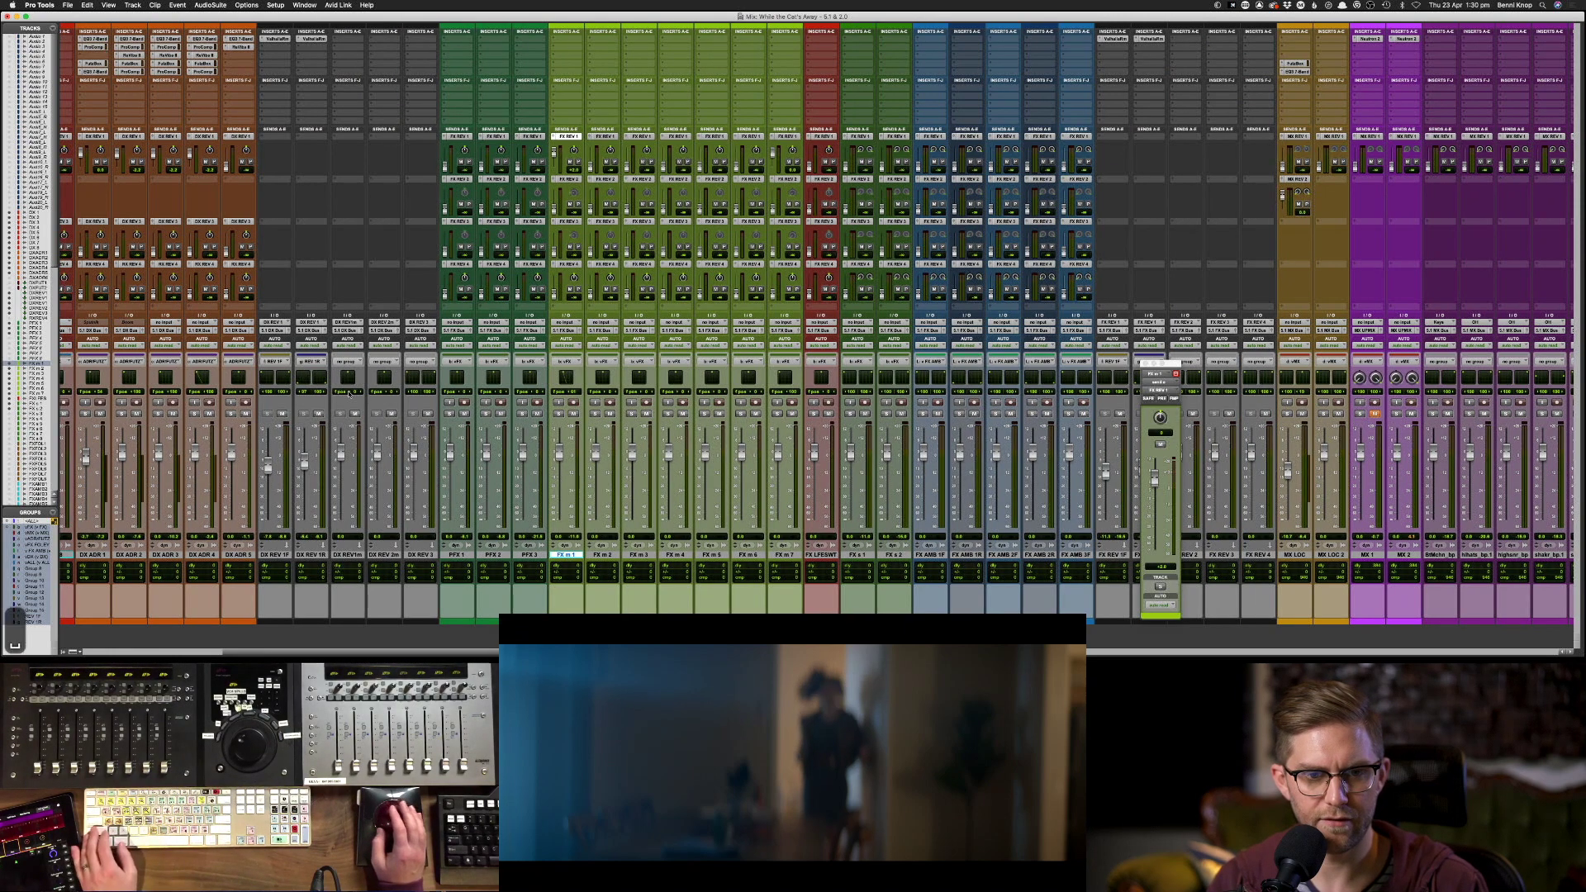
scroll(348, 394, "left", 4)
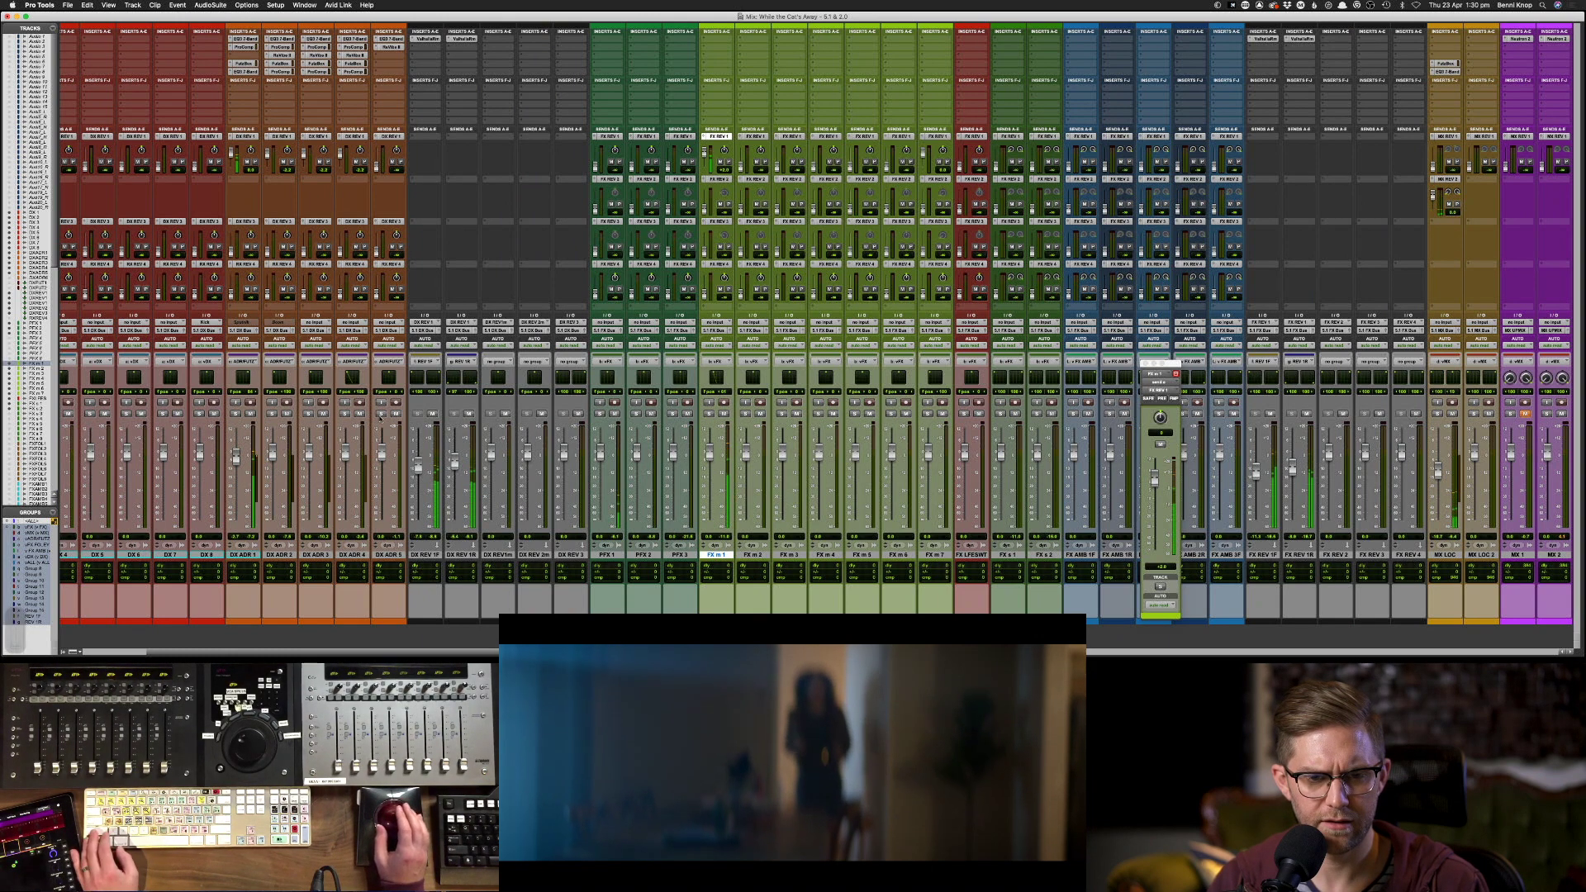
scroll(380, 421, "left", 4)
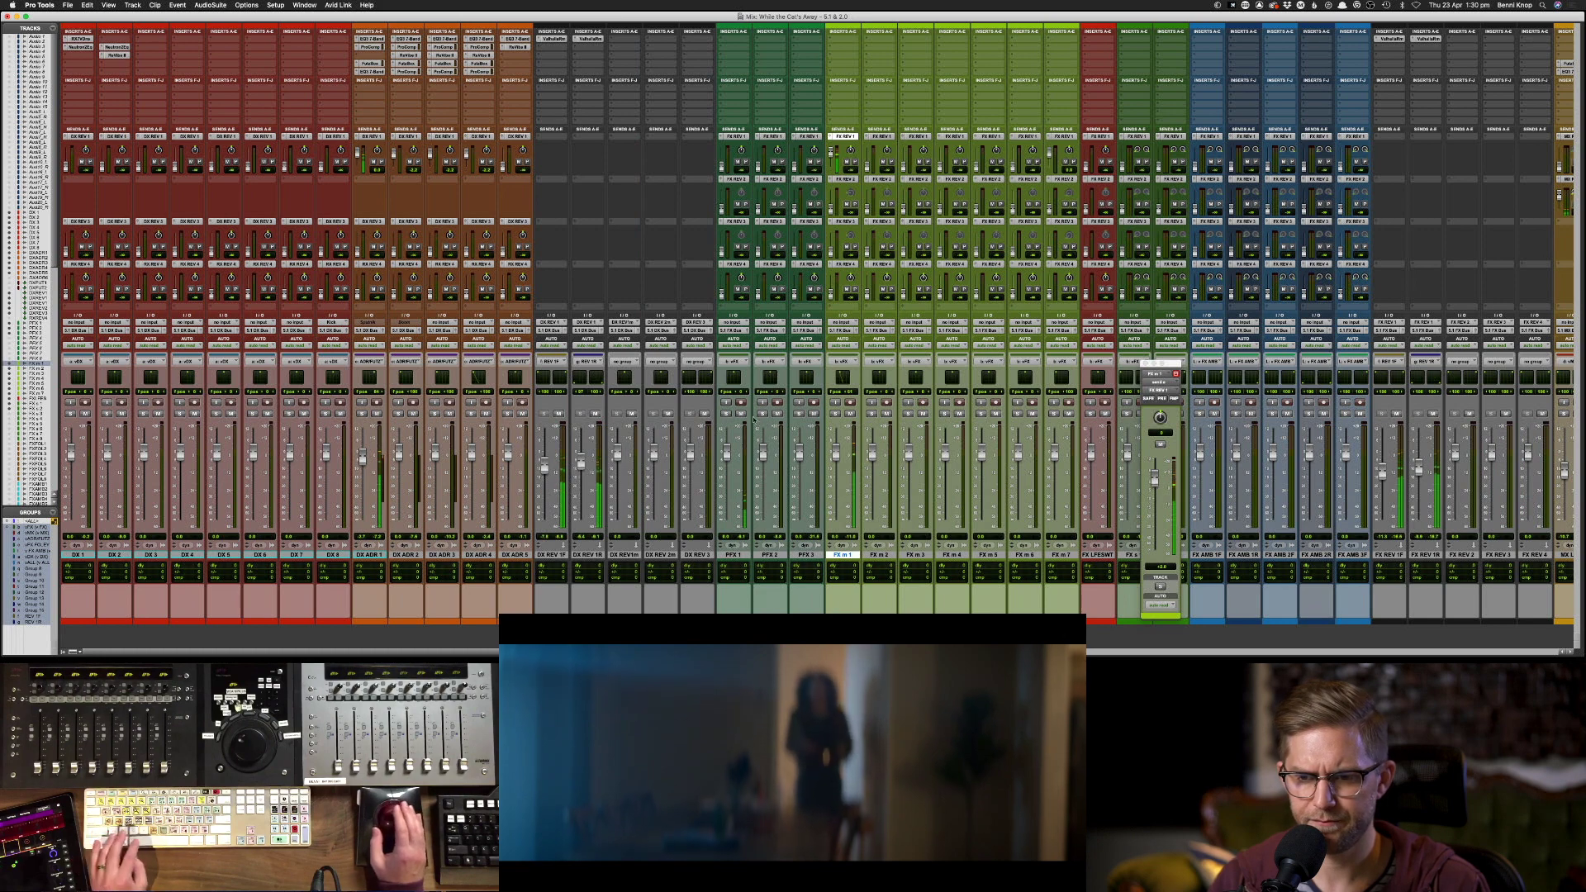
scroll(885, 406, "right", 20)
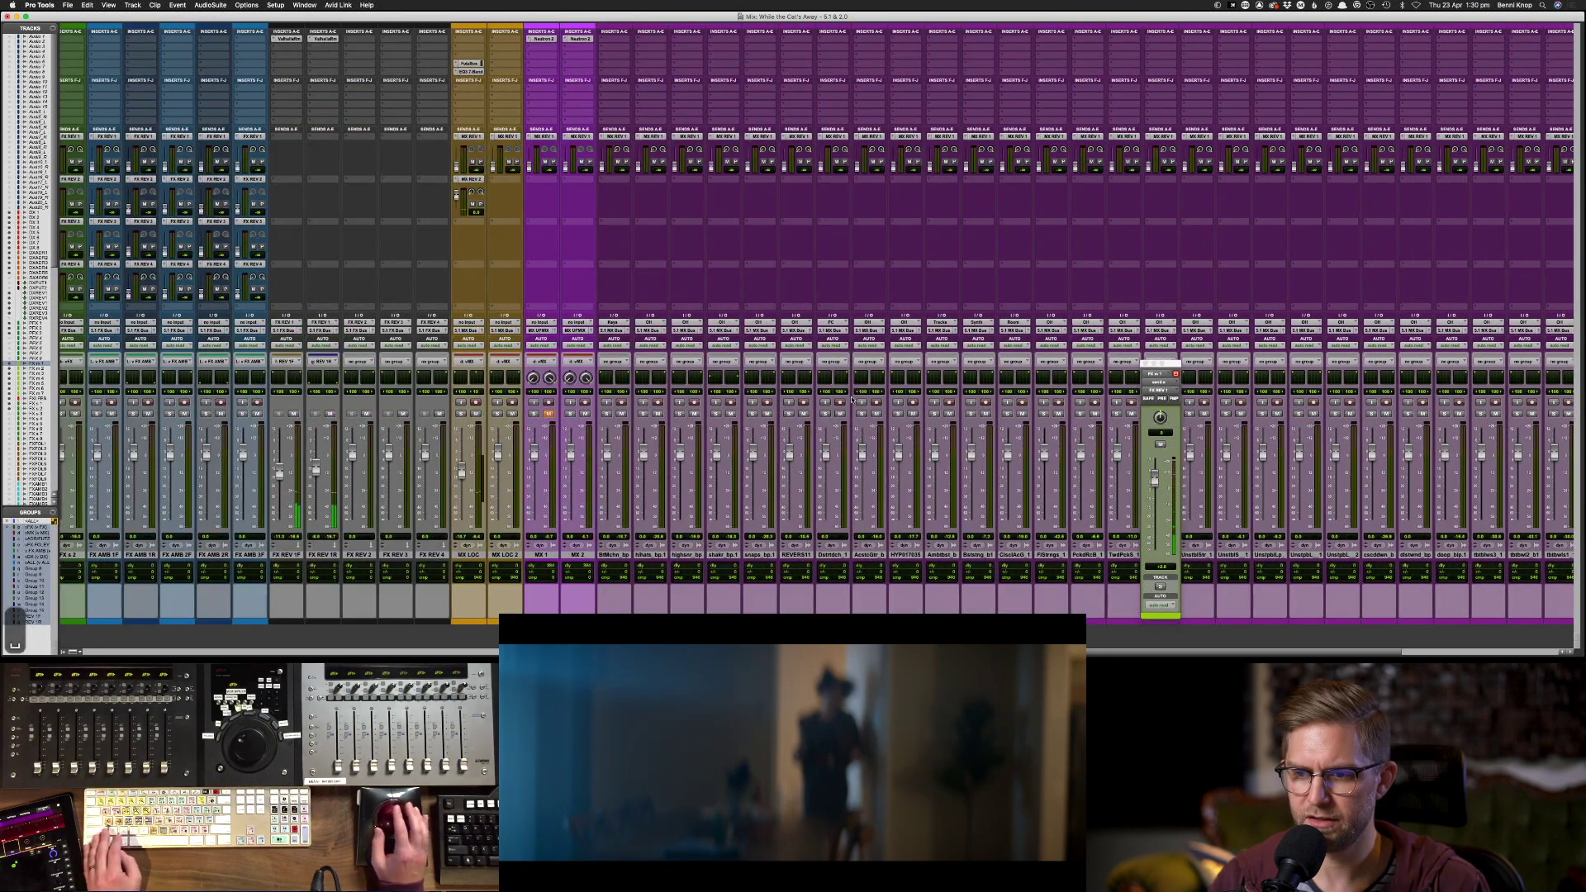
key("super+equal")
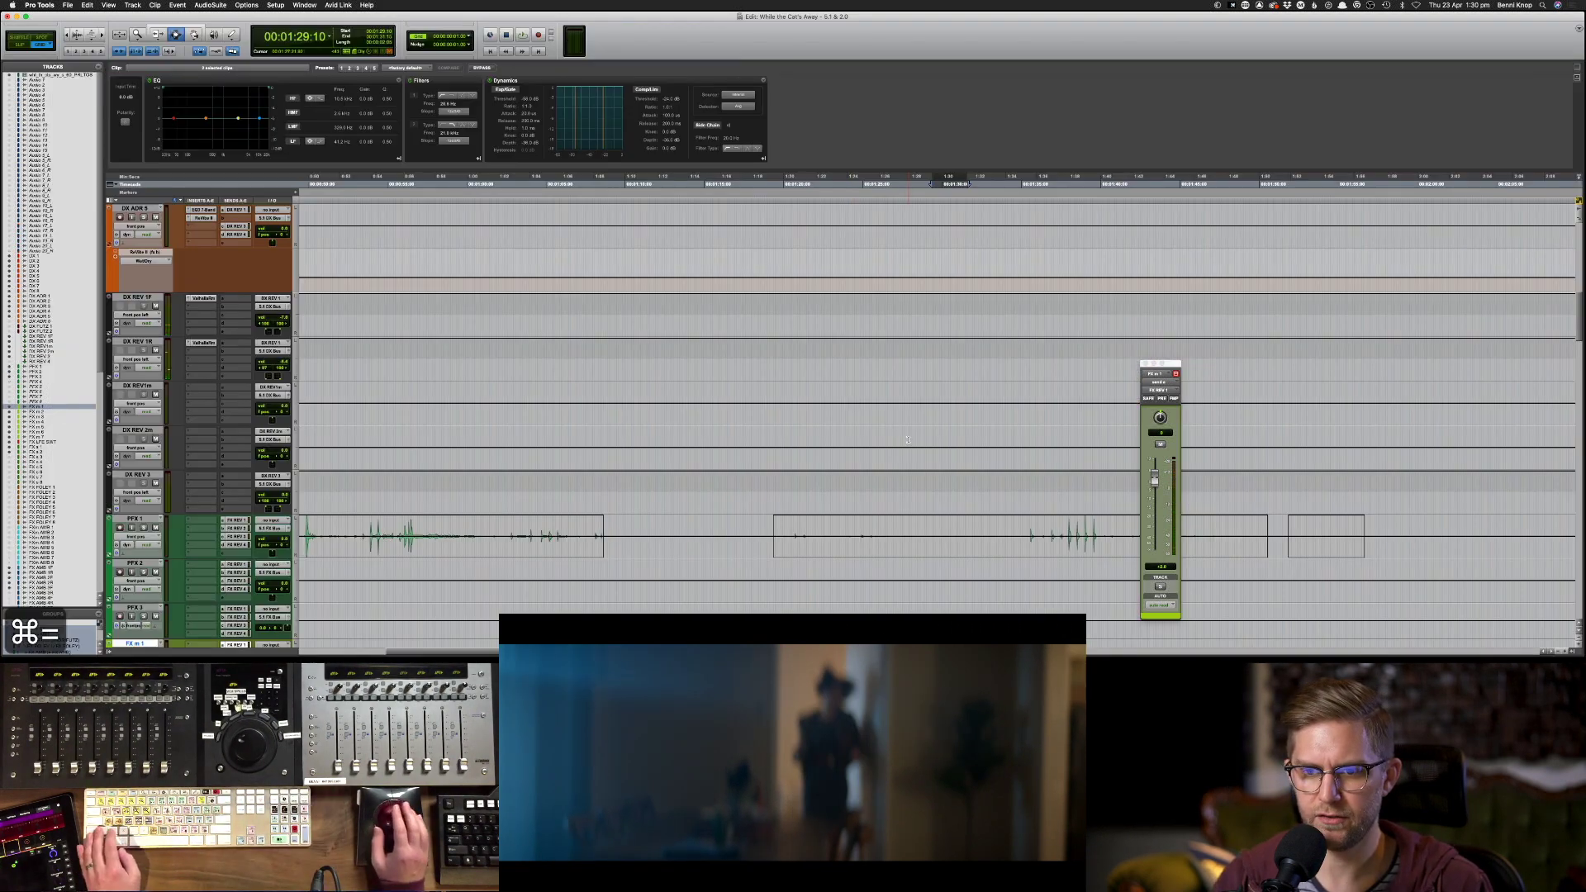
- Make a small output adjustment on the MX LOC music track and play through its clips
scroll(907, 439, "down", 1)
key("super+bracketleft")
key("super+bracketleft")
key("super+bracketleft")
key("super+bracketleft")
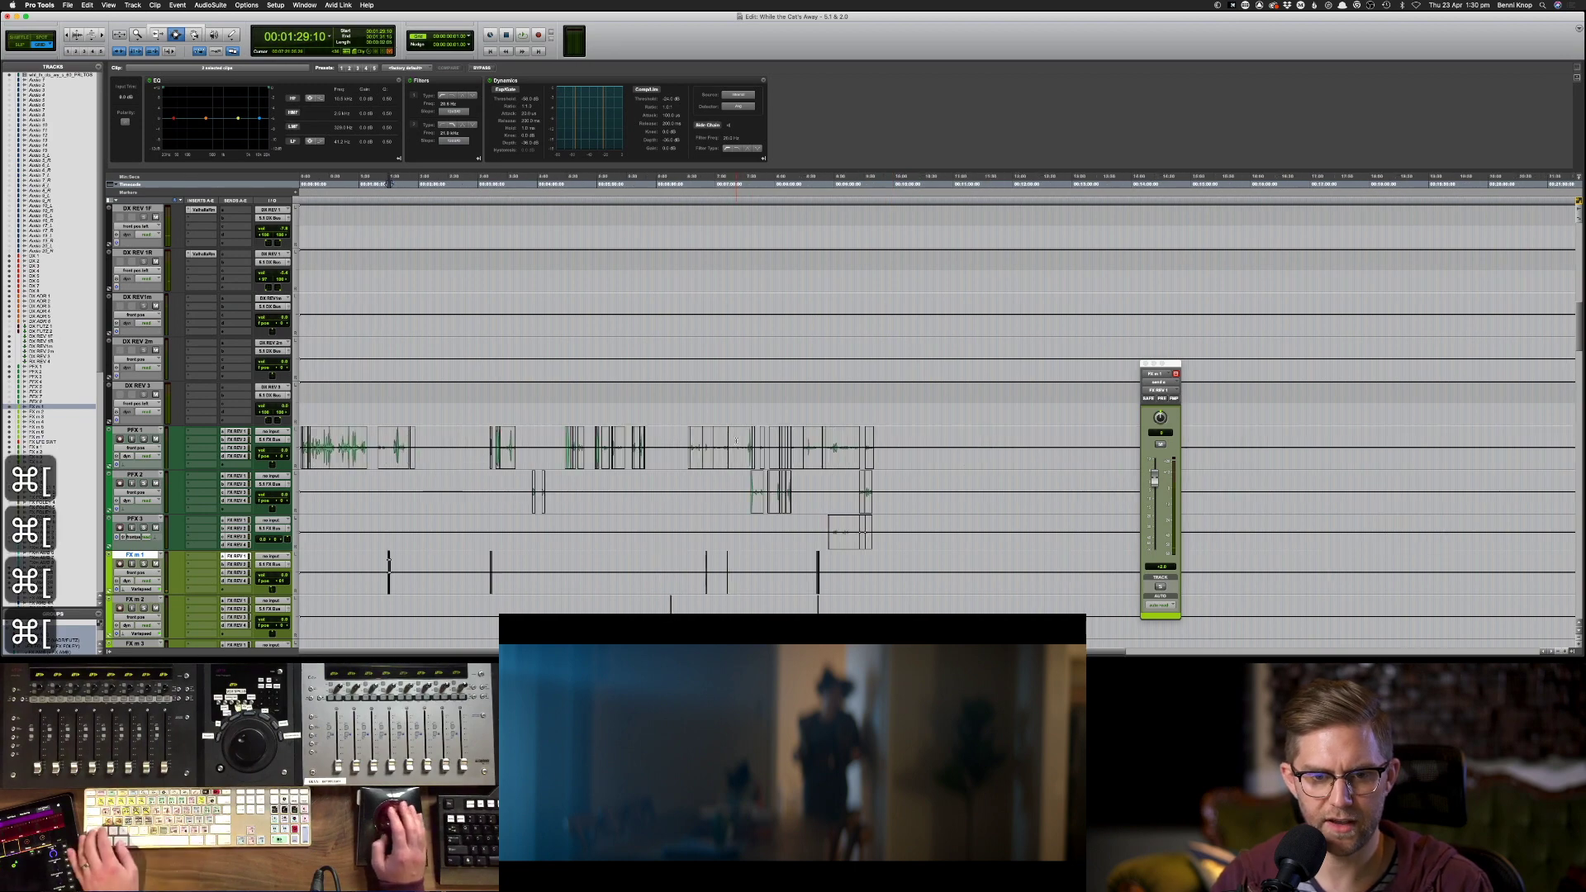
scroll(736, 442, "down", 15)
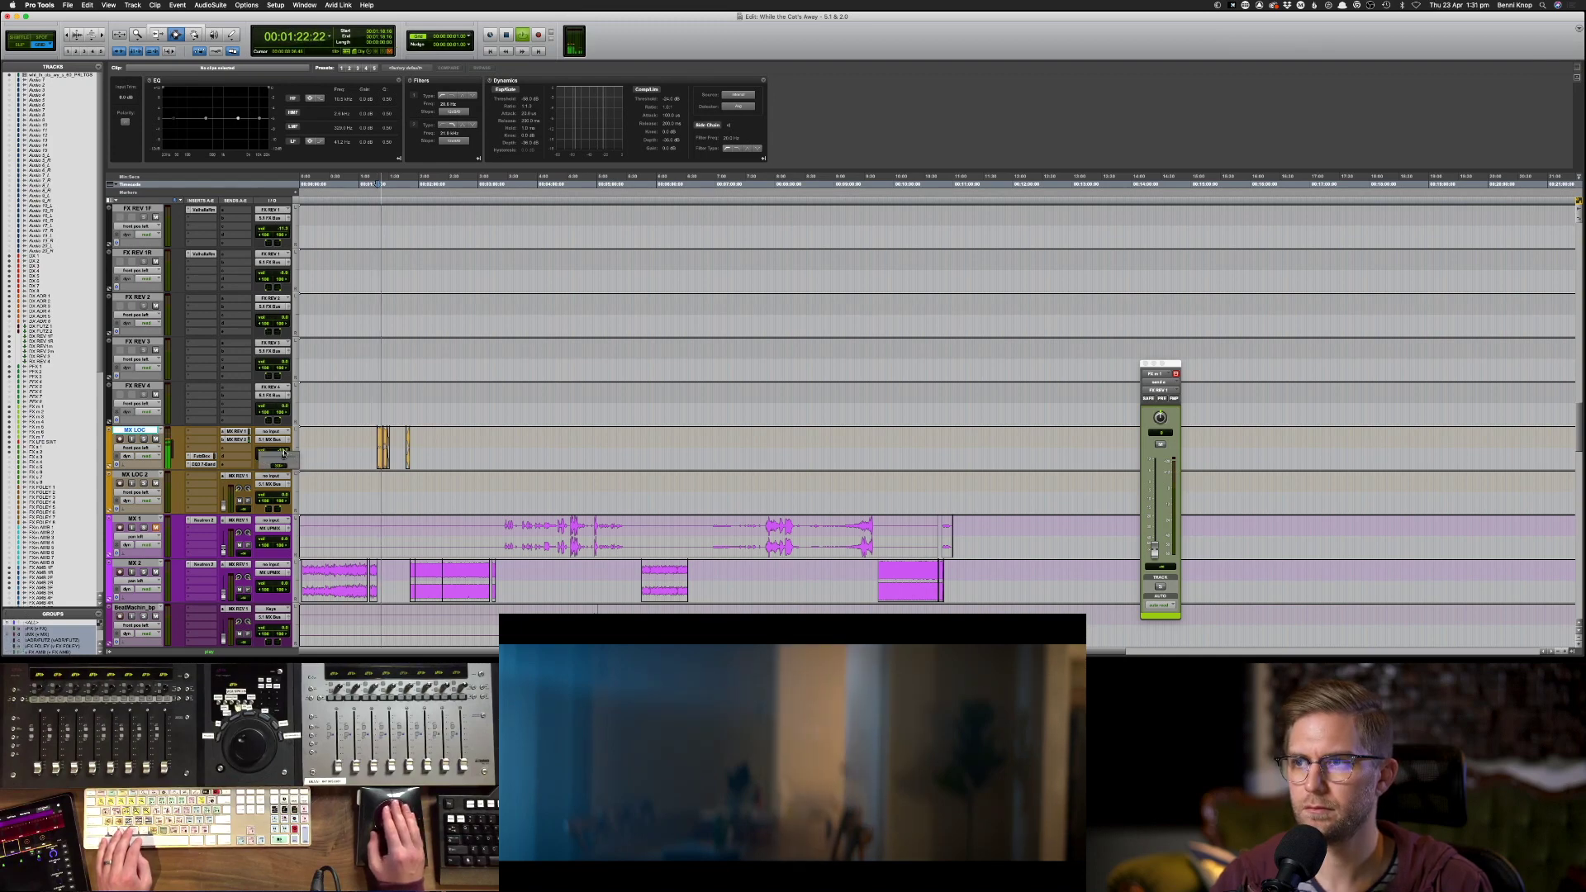
left_click_drag(283, 453, 289, 454)
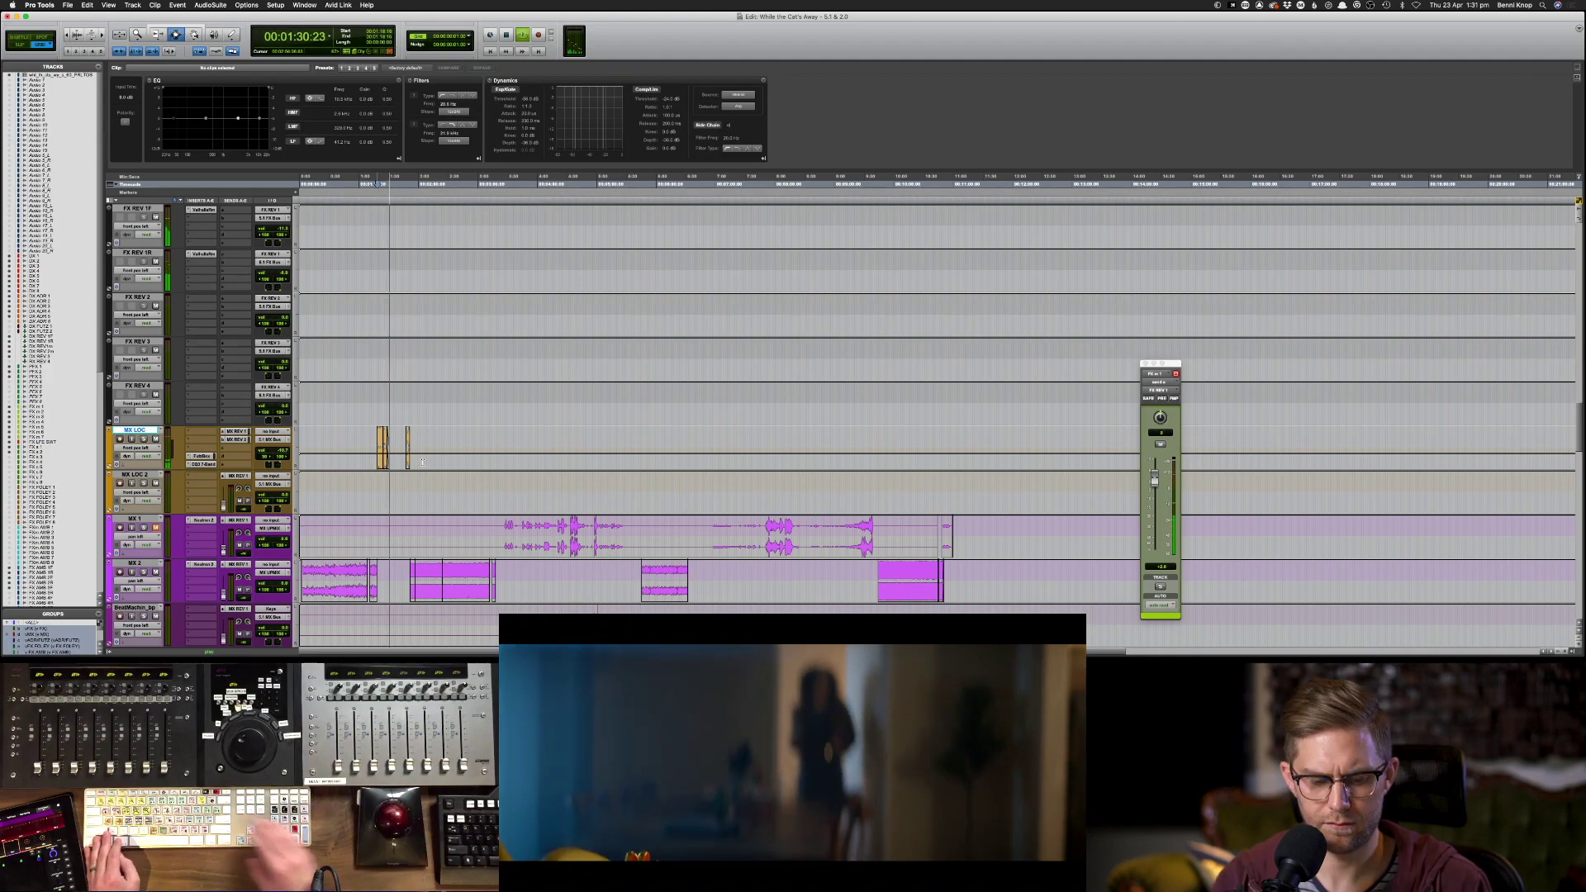
- Check the mixer meters of the dialogue, ADR and effects tracks while the scene with the boots plays
key("super+equal")
scroll(383, 469, "left", 10)
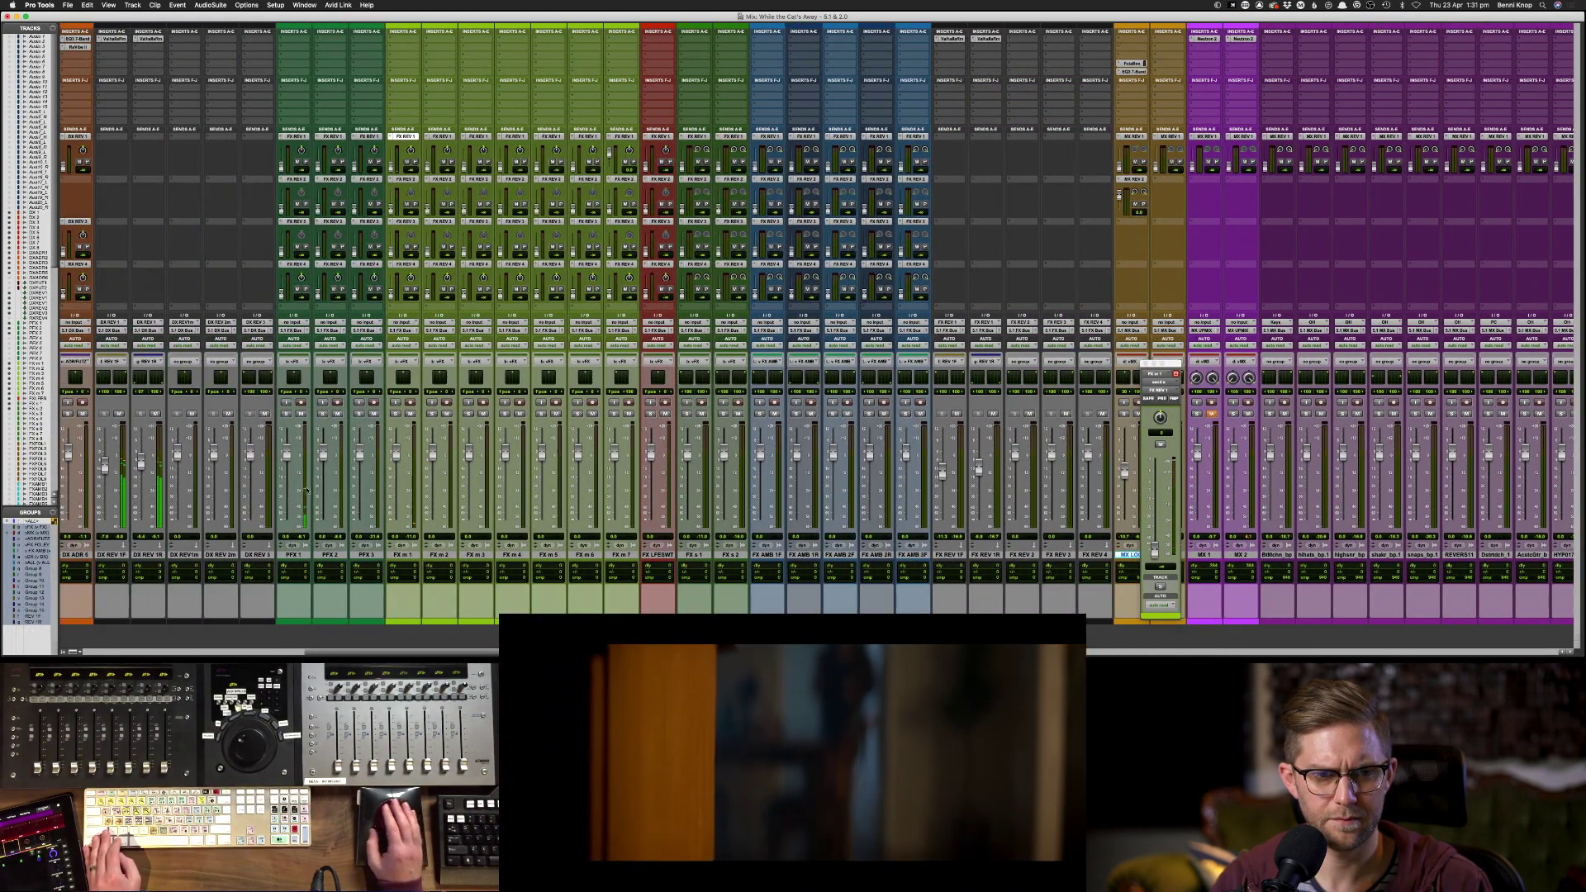
scroll(178, 422, "left", 4)
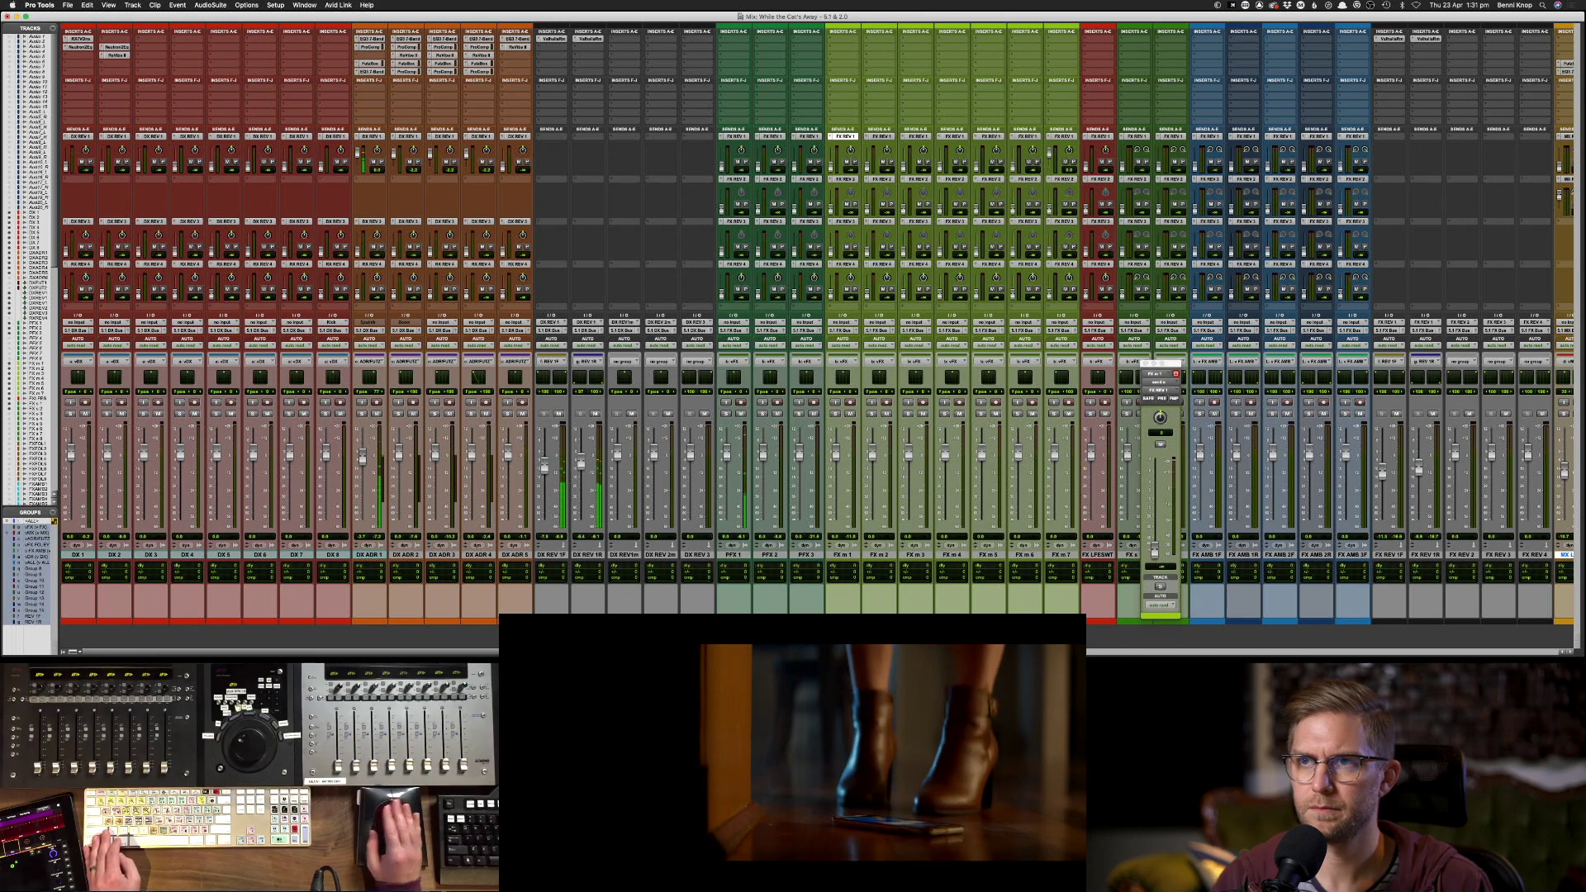
key("super+equal")
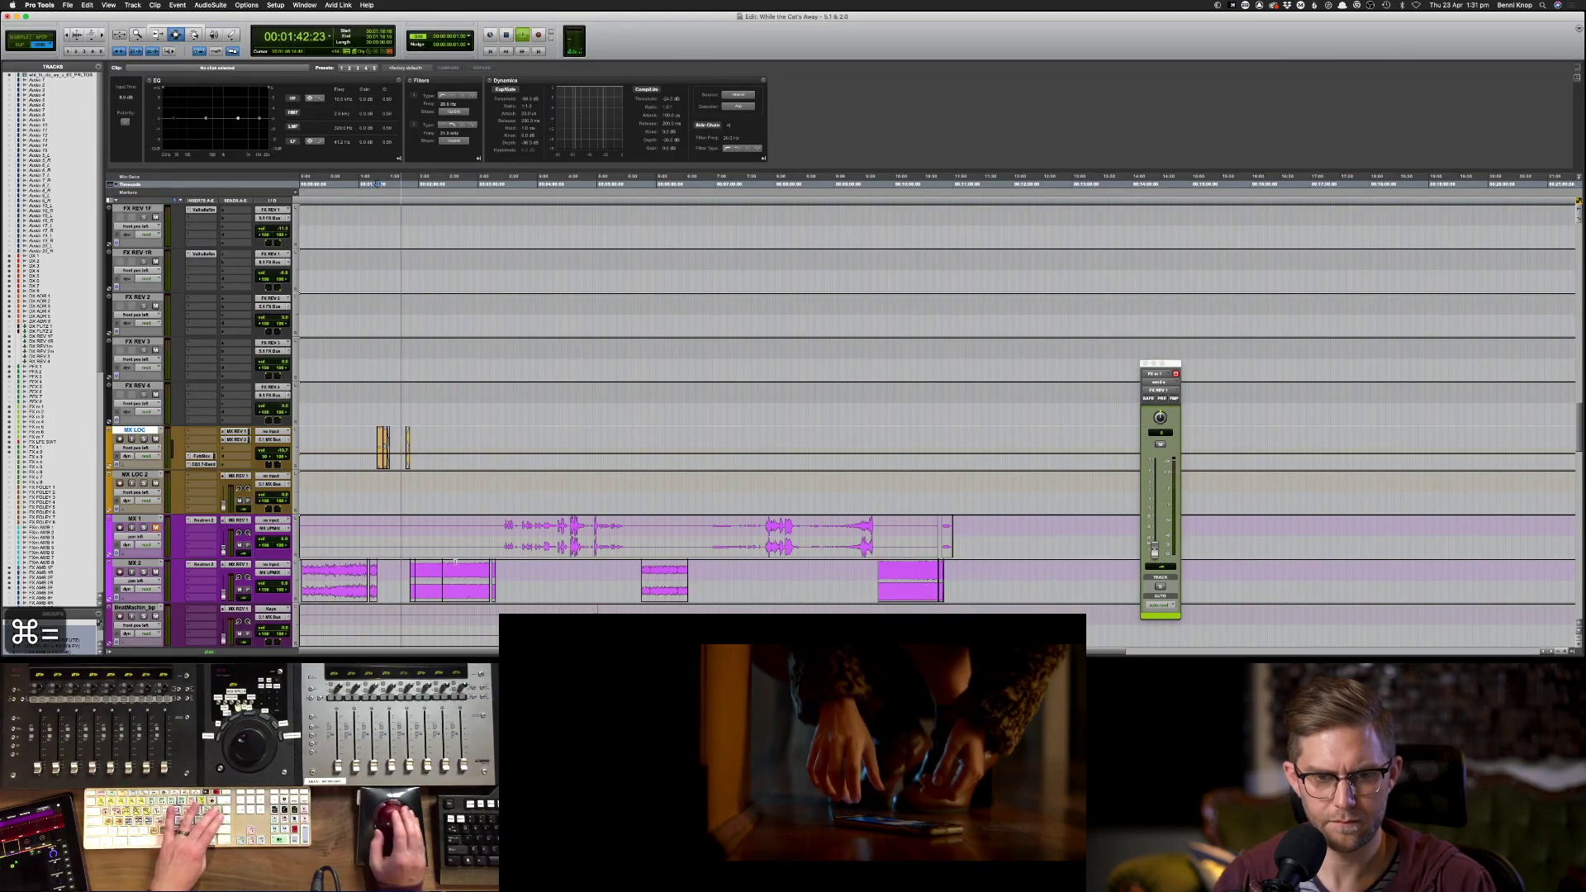
- Play the passage between the MX LOC clips and examine the music, effects and PFX tracks for what sounds there
key("super+bracketright")
key("super+bracketright")
key("super+bracketright")
scroll(581, 548, "right", 5)
scroll(548, 429, "down", 5)
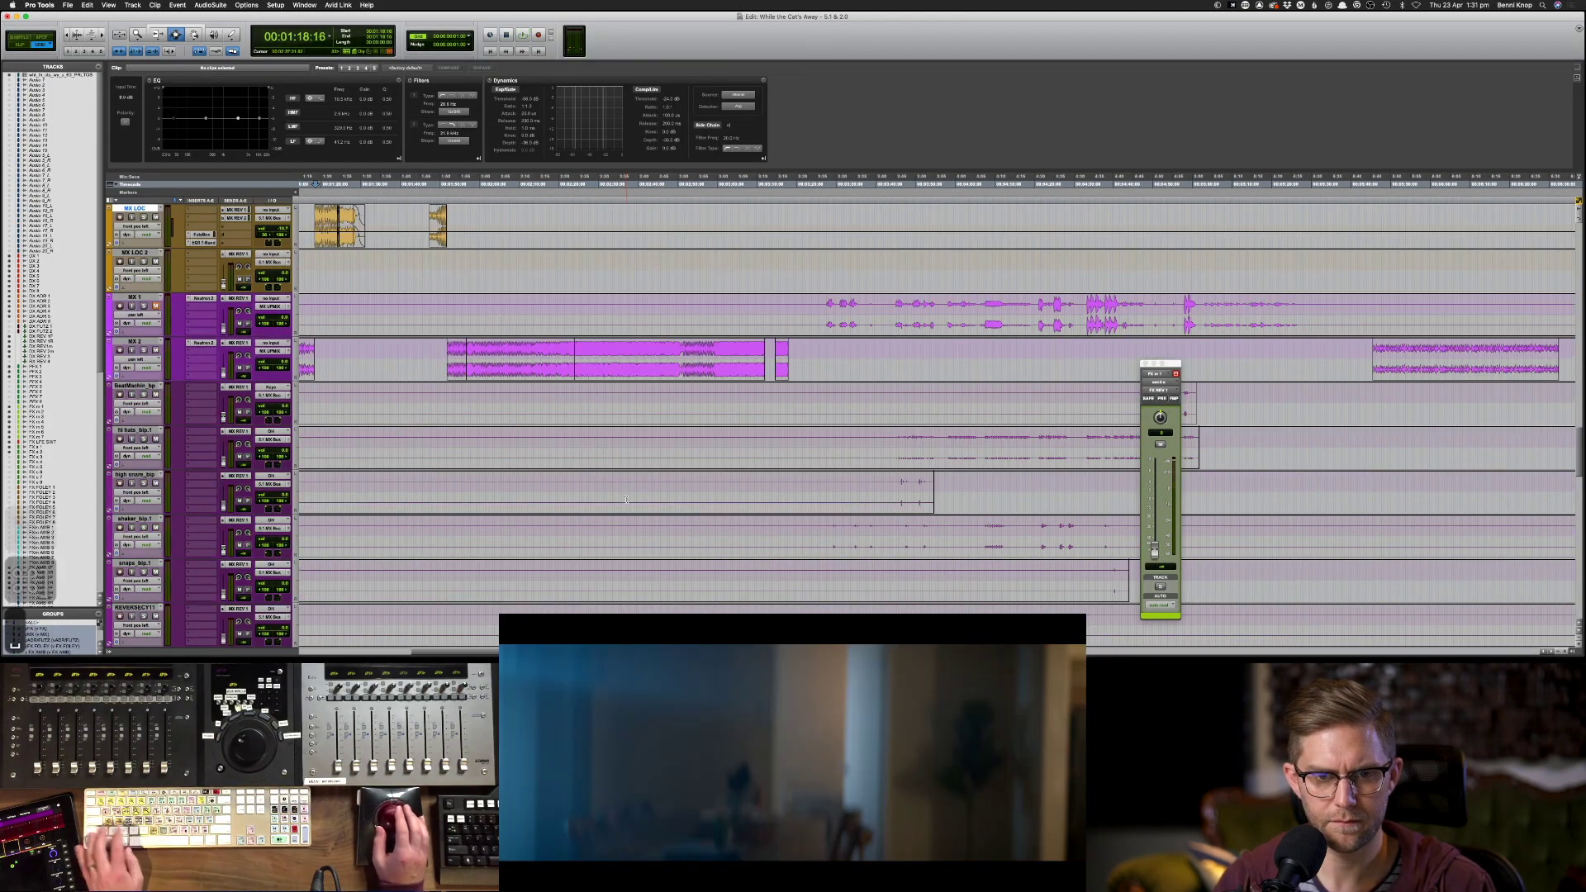
left_click(383, 277)
key("space")
scroll(383, 277, "up", 10)
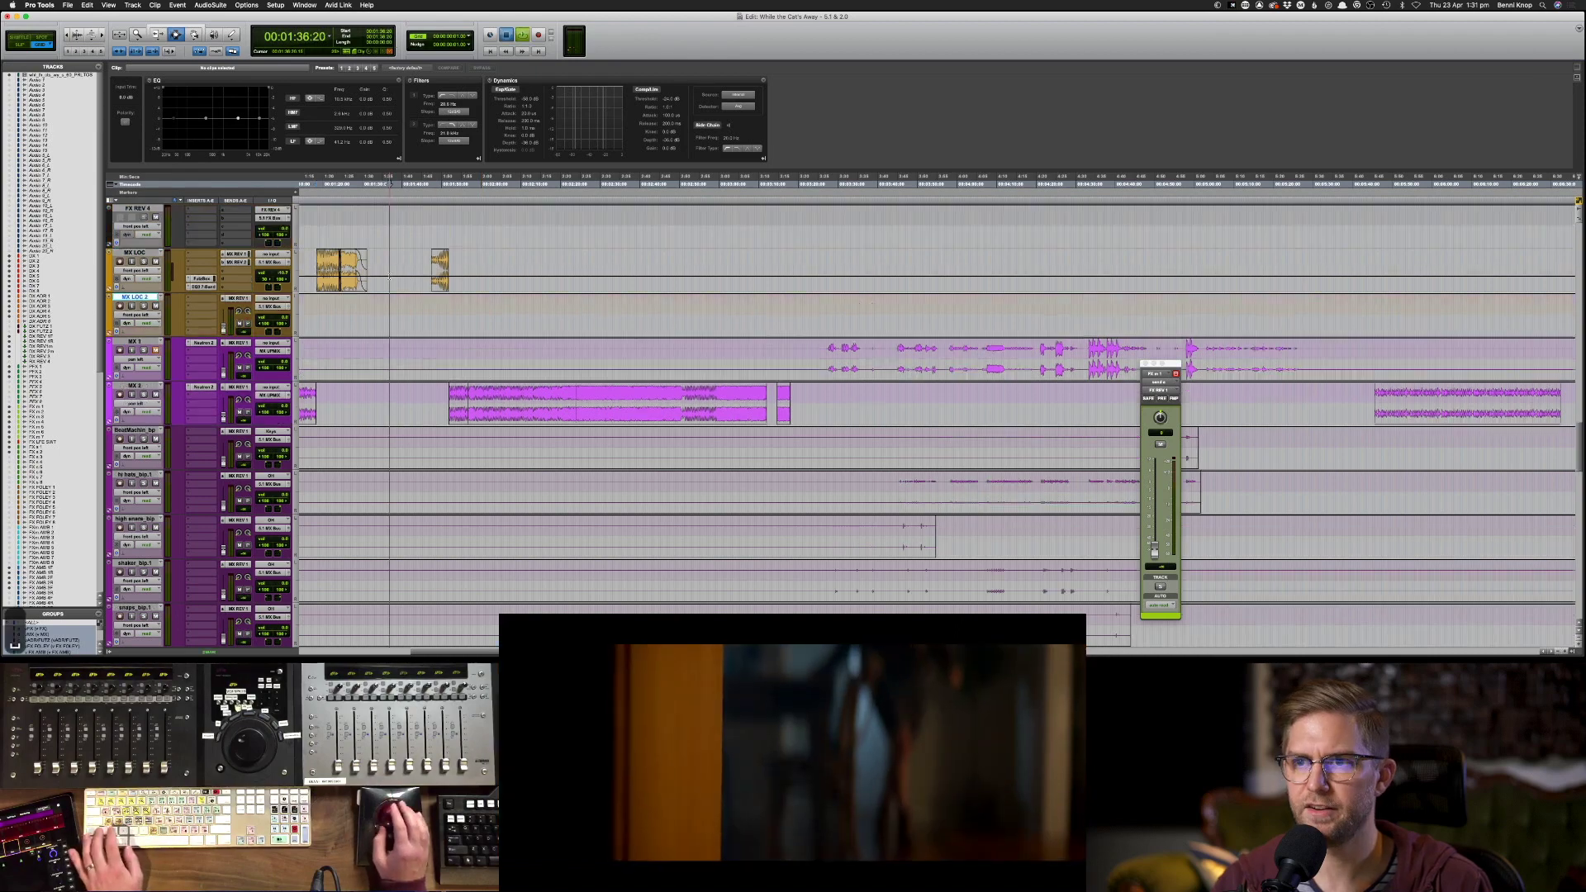
scroll(396, 285, "up", 15)
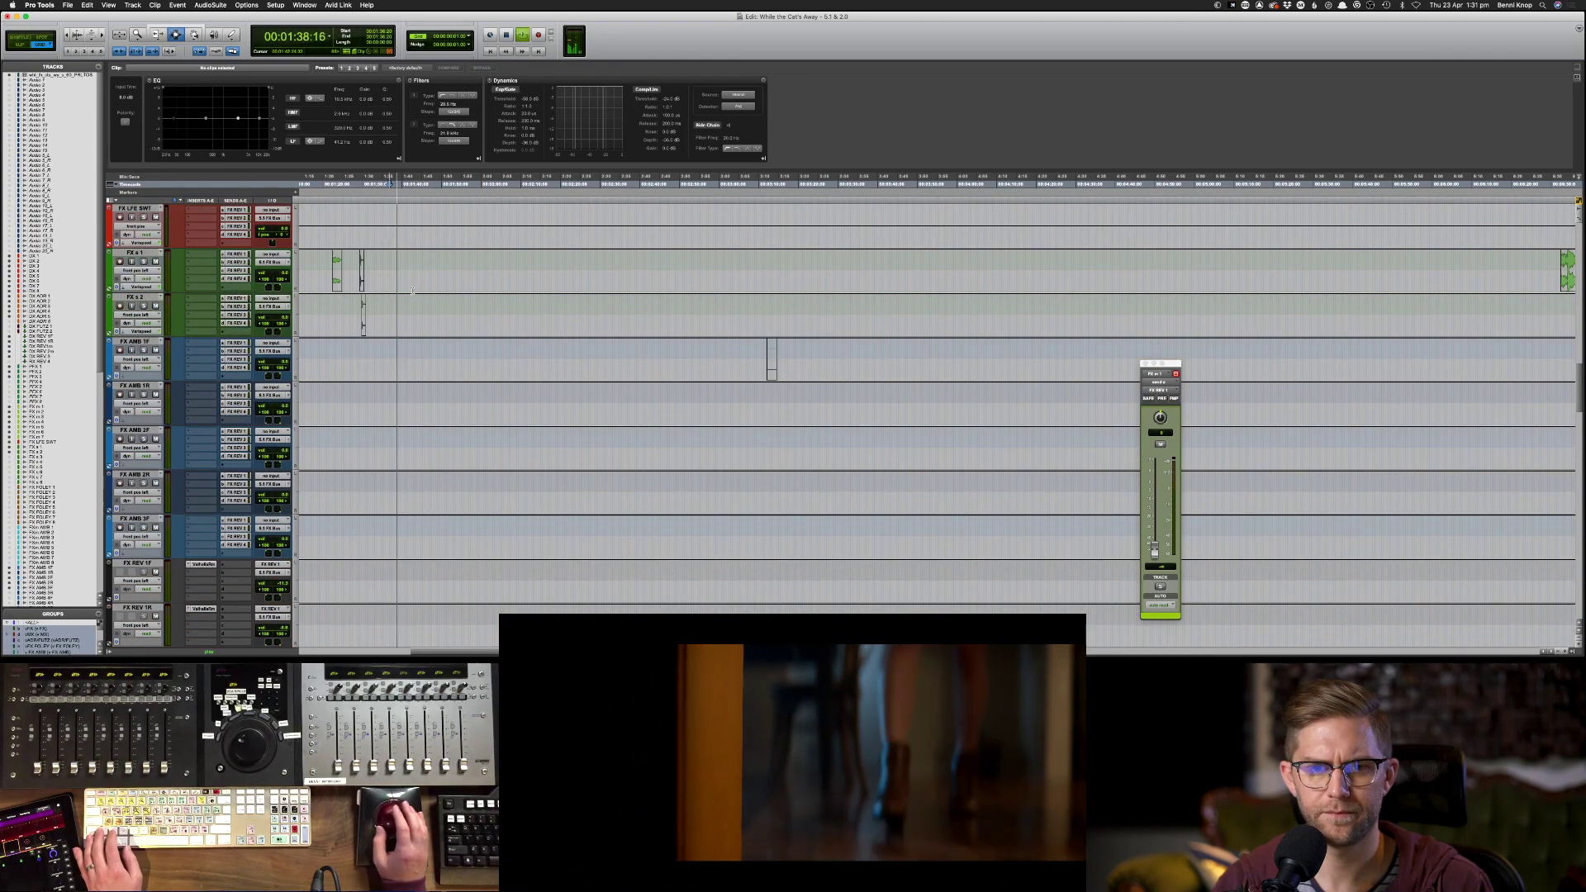
key("space")
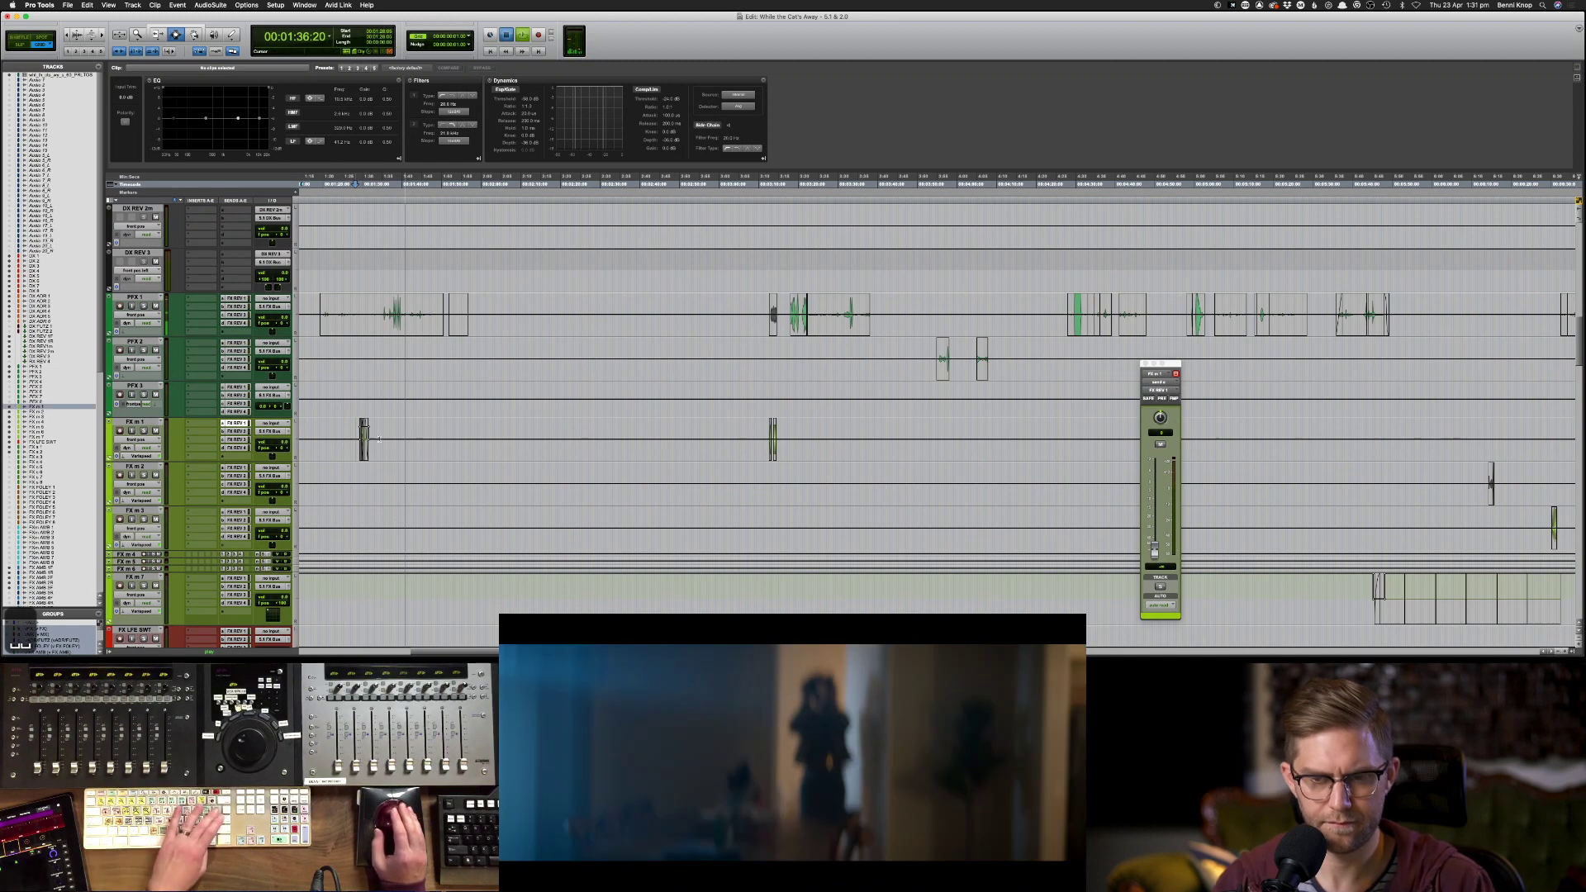
- Raise the volume automation slightly across the two effect clips on FX m 1 and play the result
key("super+bracketright")
key("super+bracketright")
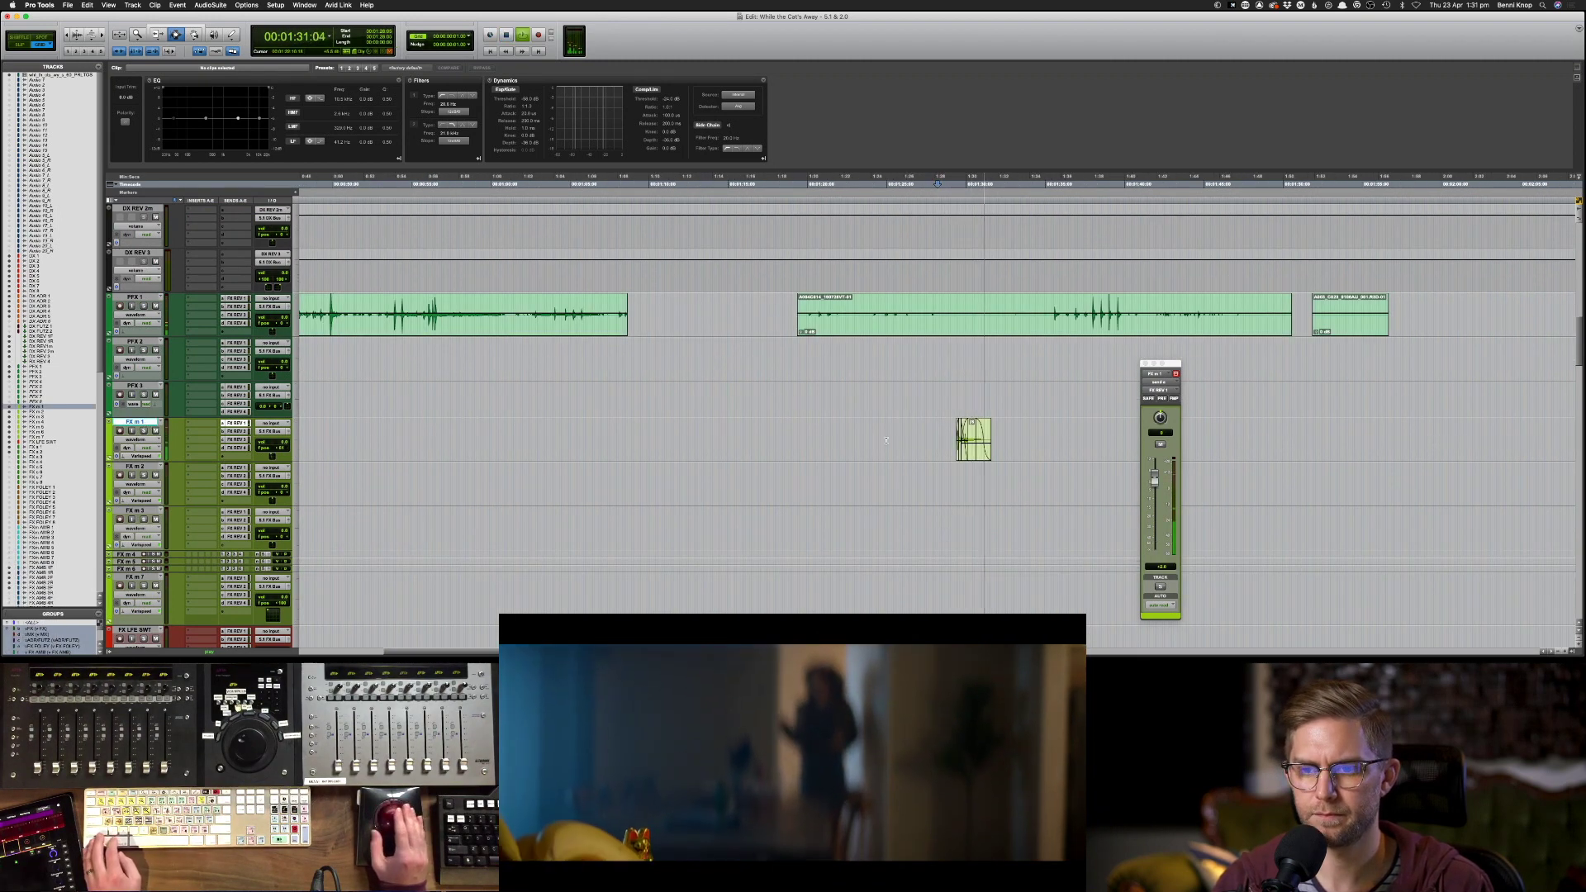
left_click_drag(945, 438, 1052, 444)
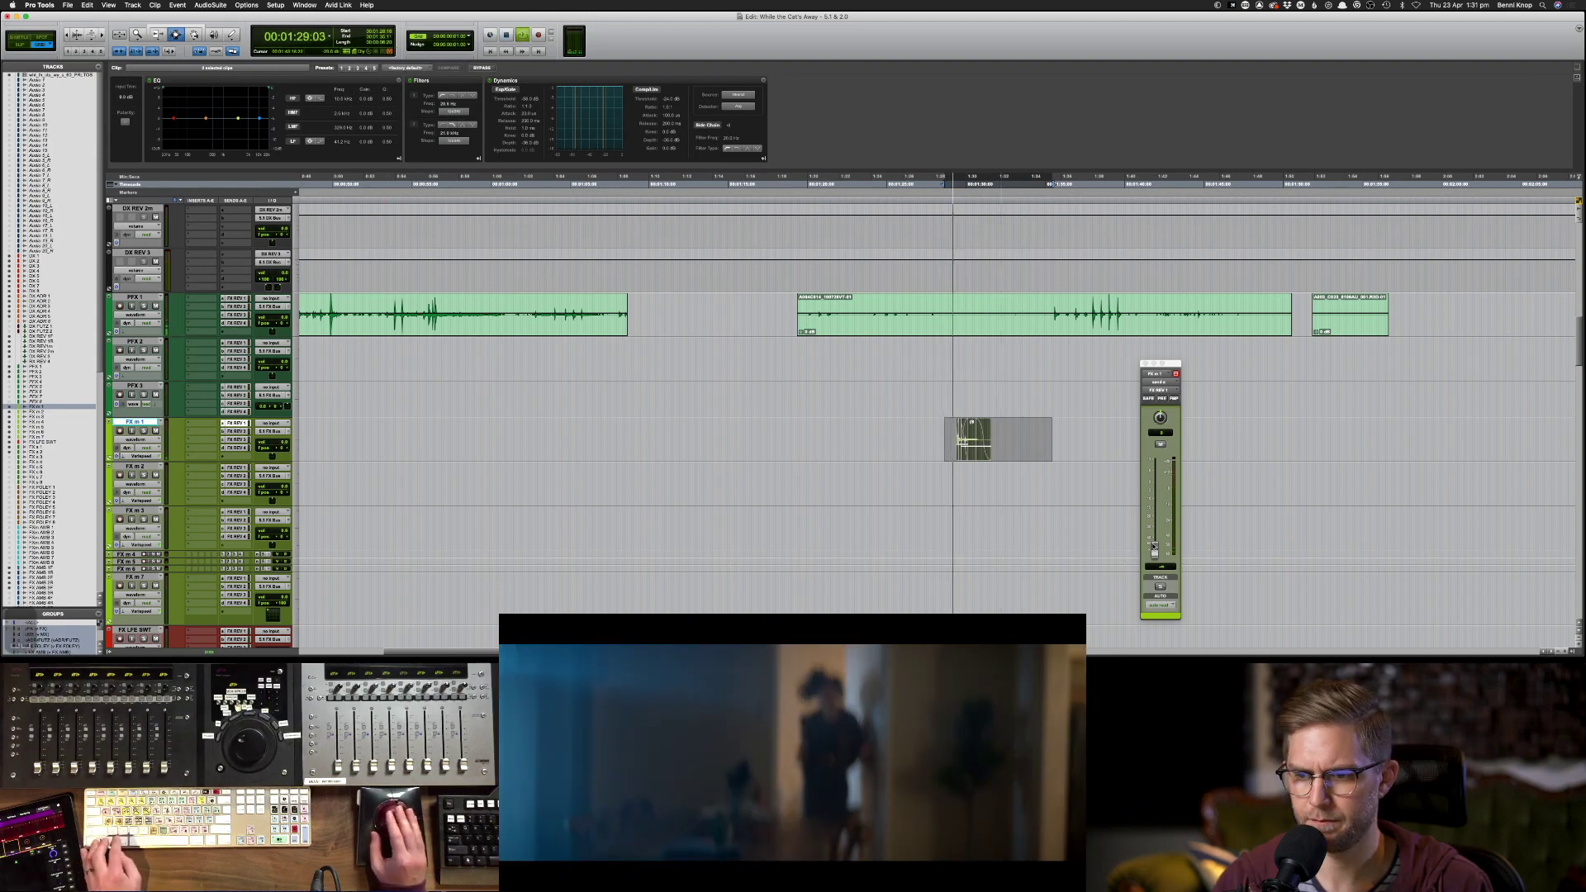
key("ctrl+minus")
left_click(955, 430)
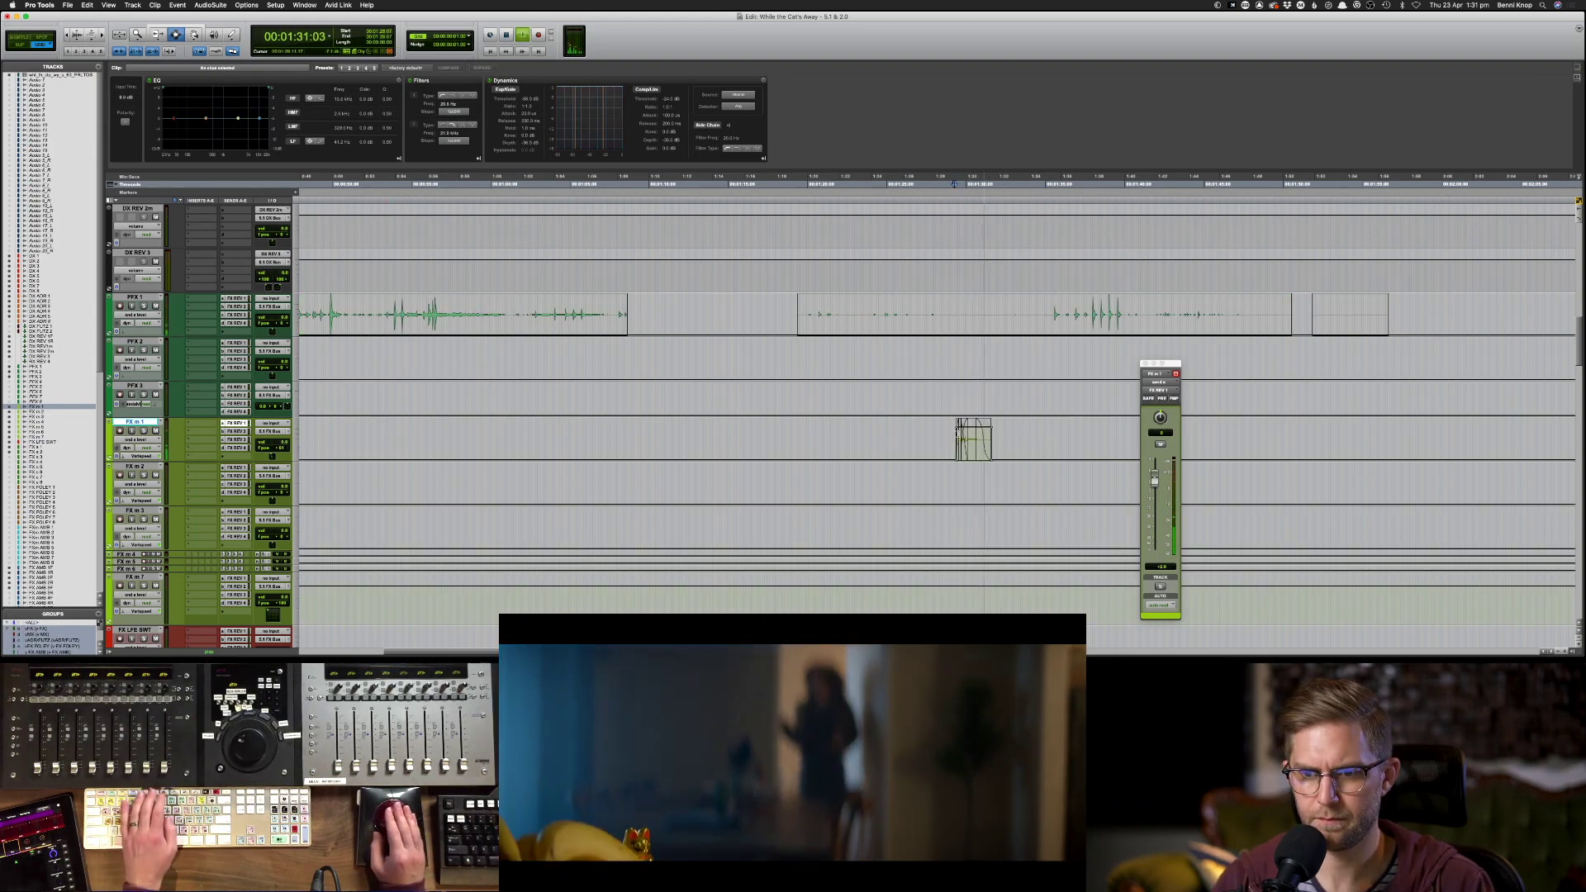
key("F6")
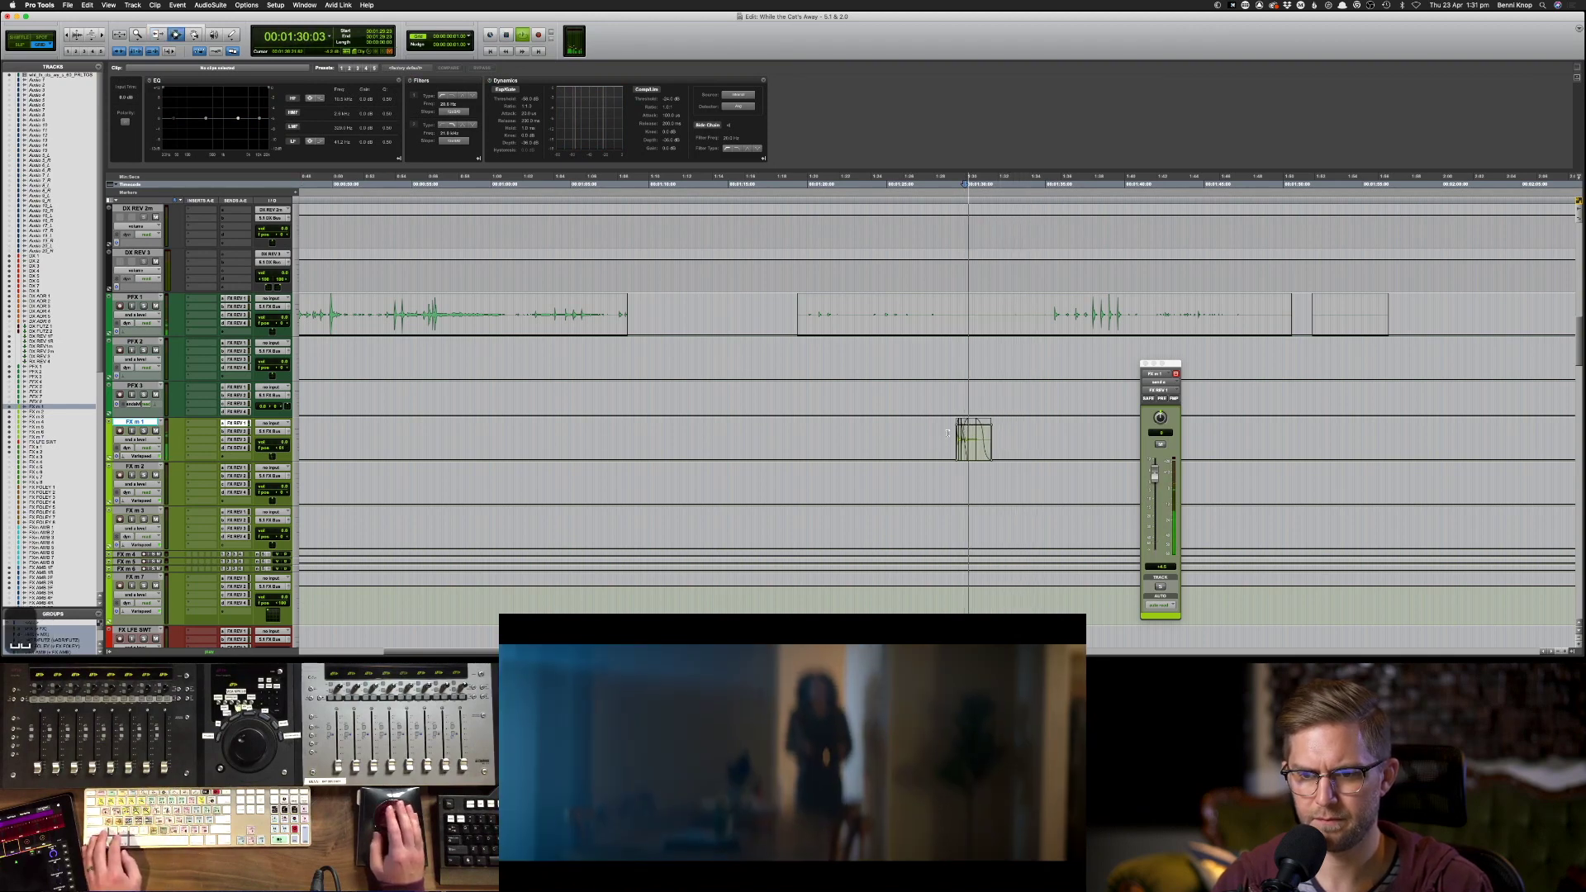
key("space")
- Fade out the end of the second effect clip on FX m 1 and play on from there
key("ctrl+minus")
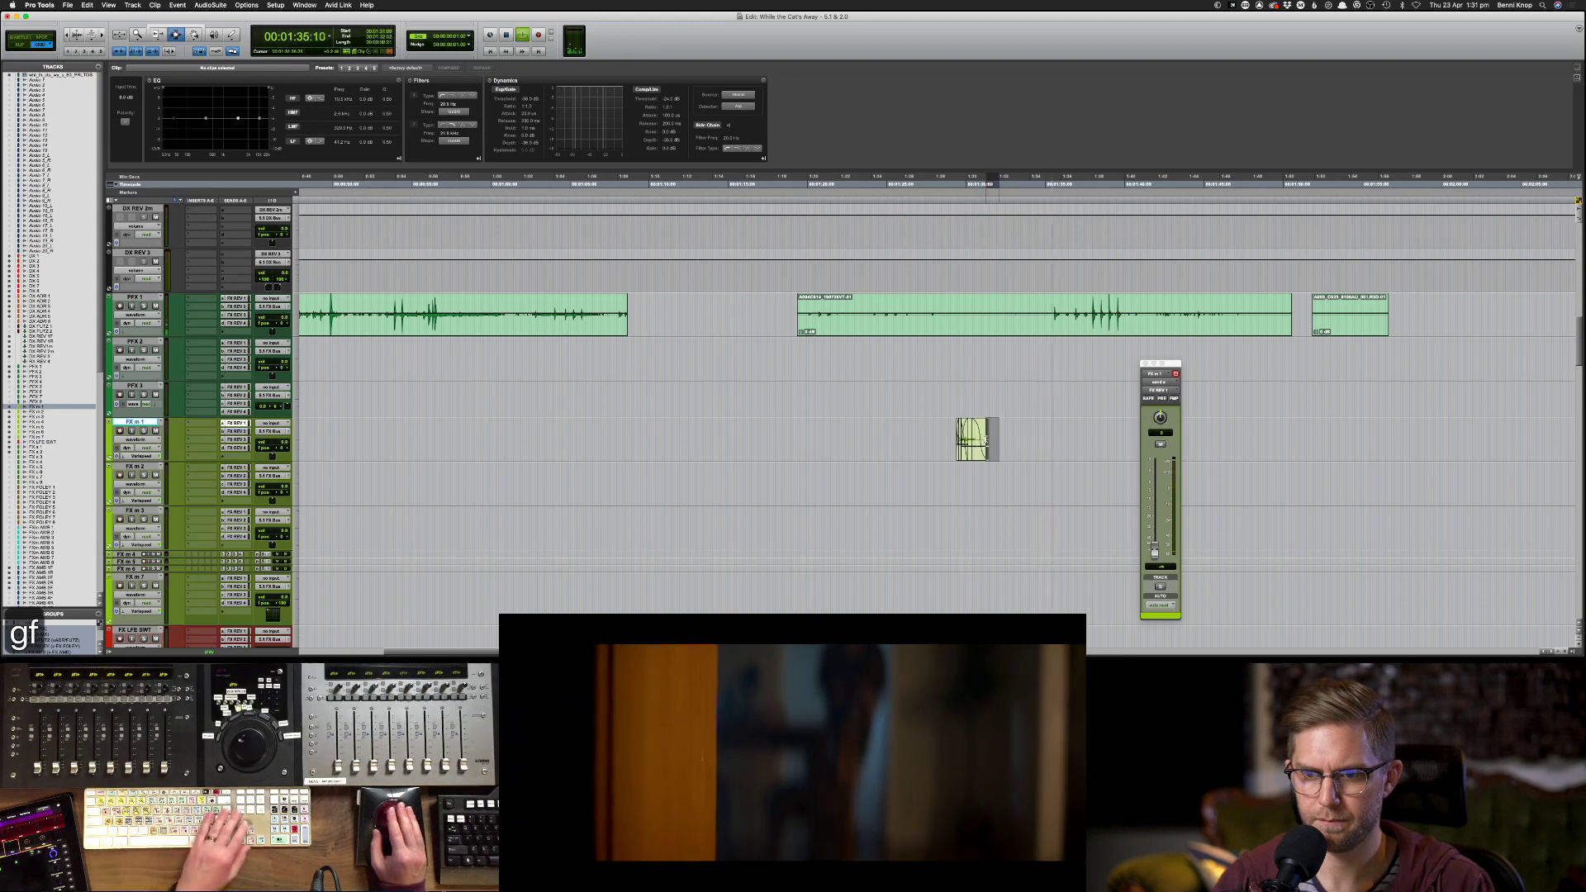
left_click(988, 440)
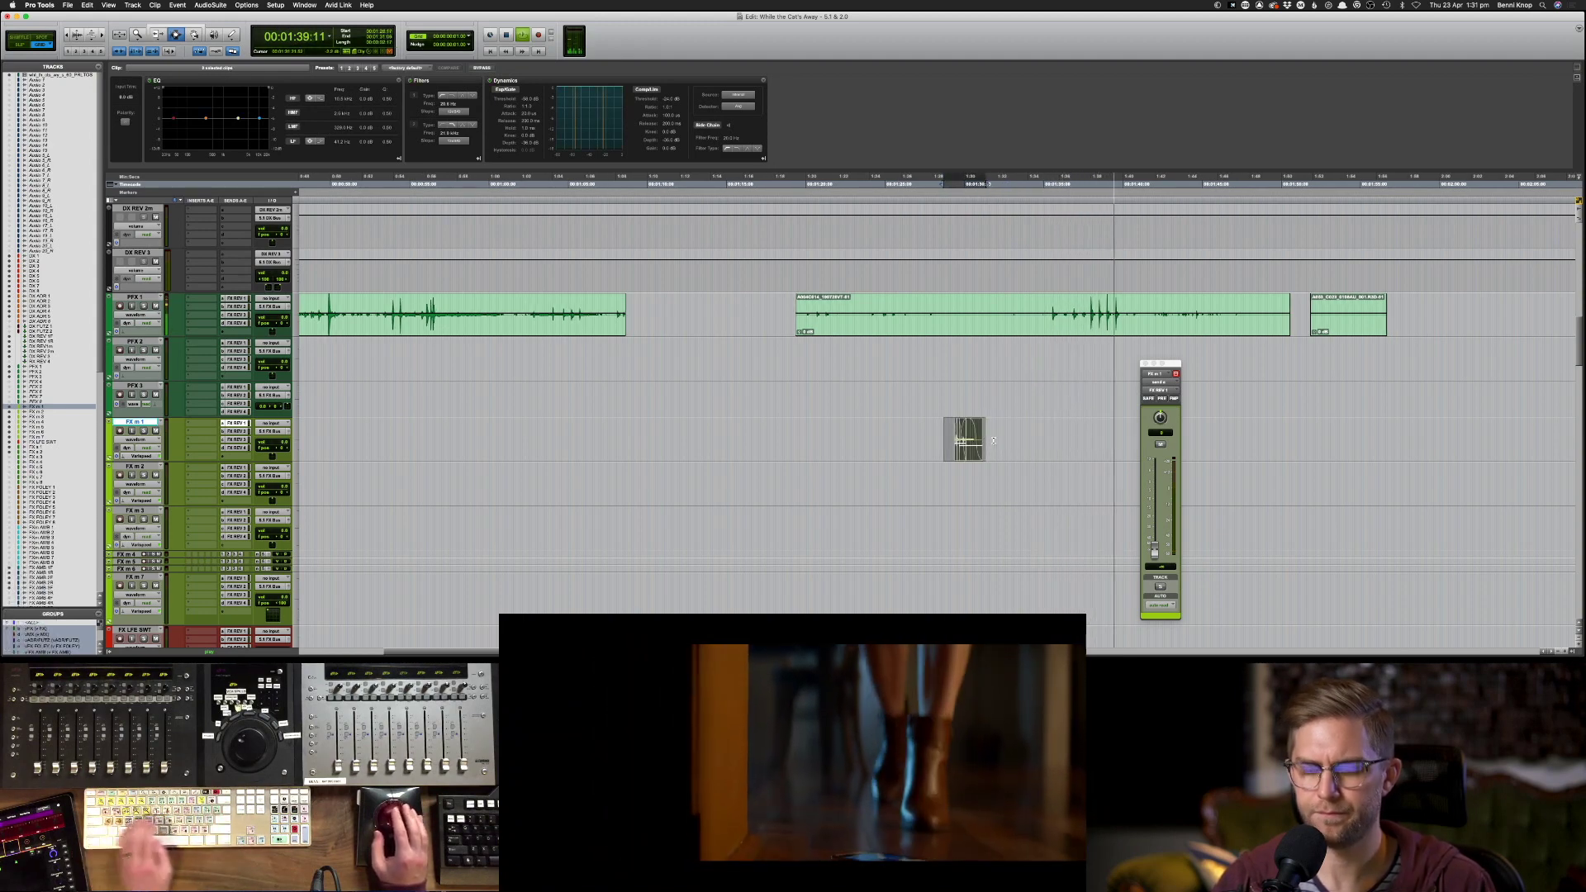
key("super+bracketleft")
key("super+bracketleft")
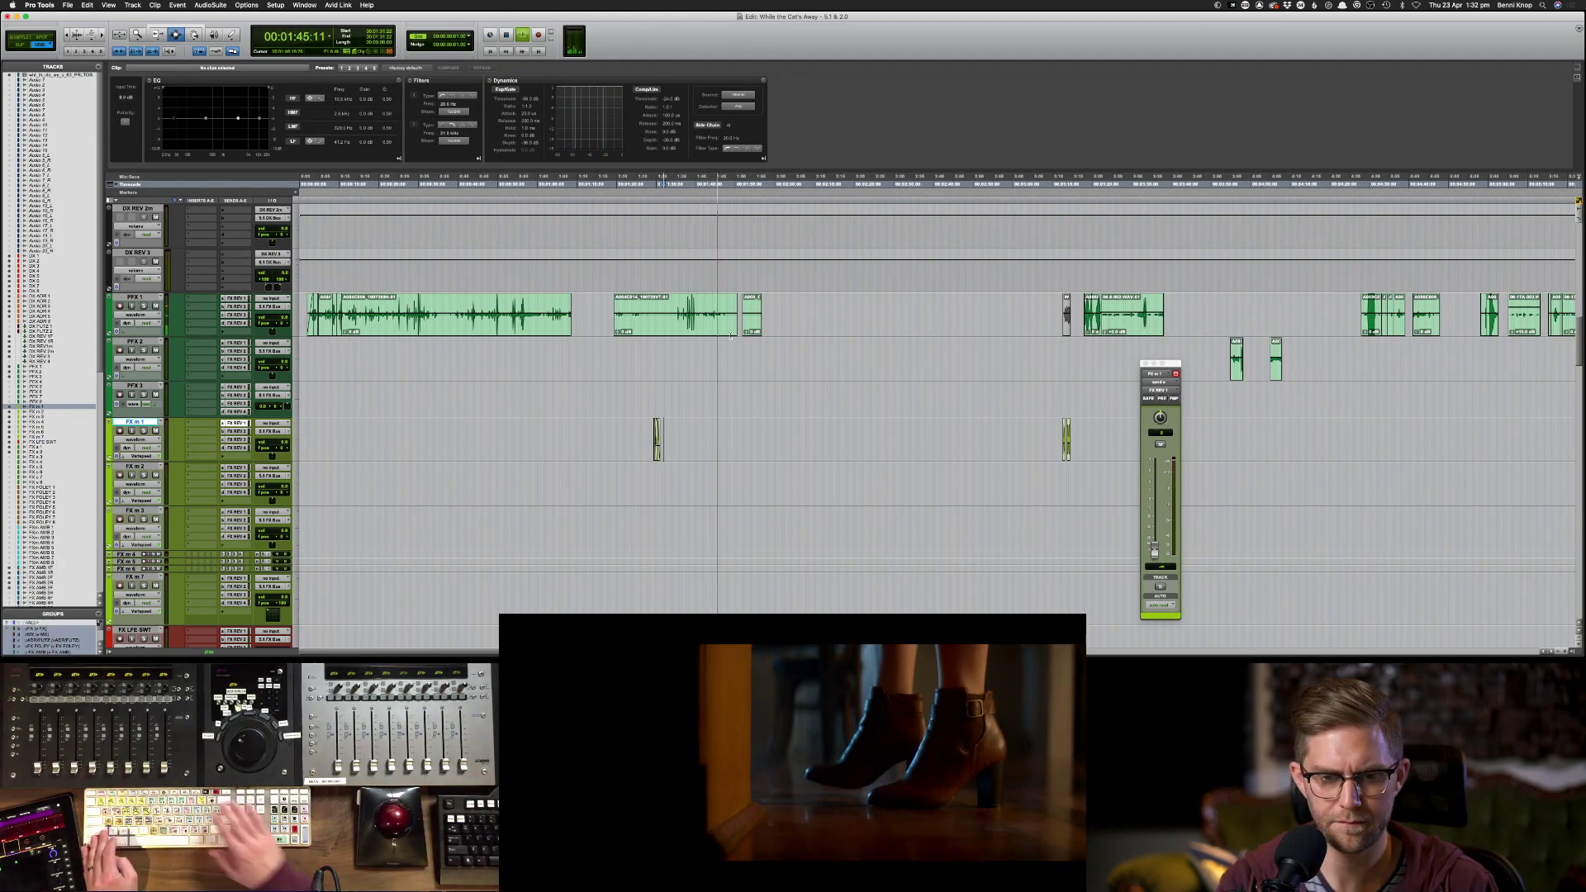
- Follow playback into the music scene and examine the mixer and the effects tracks' clips across the timeline
key("super+equal")
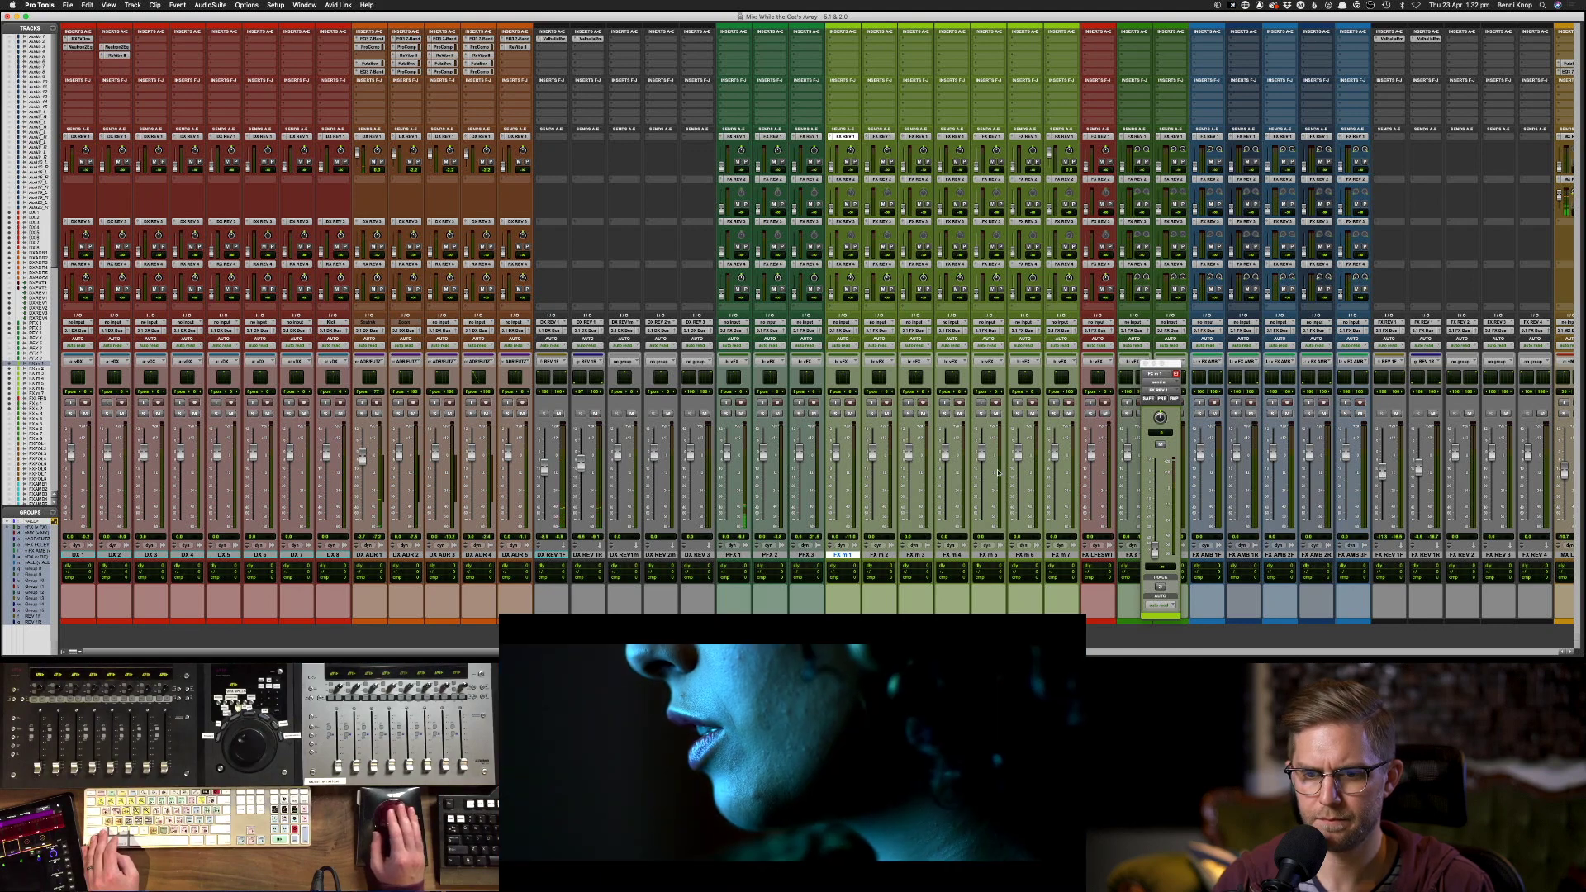
key("super+equal")
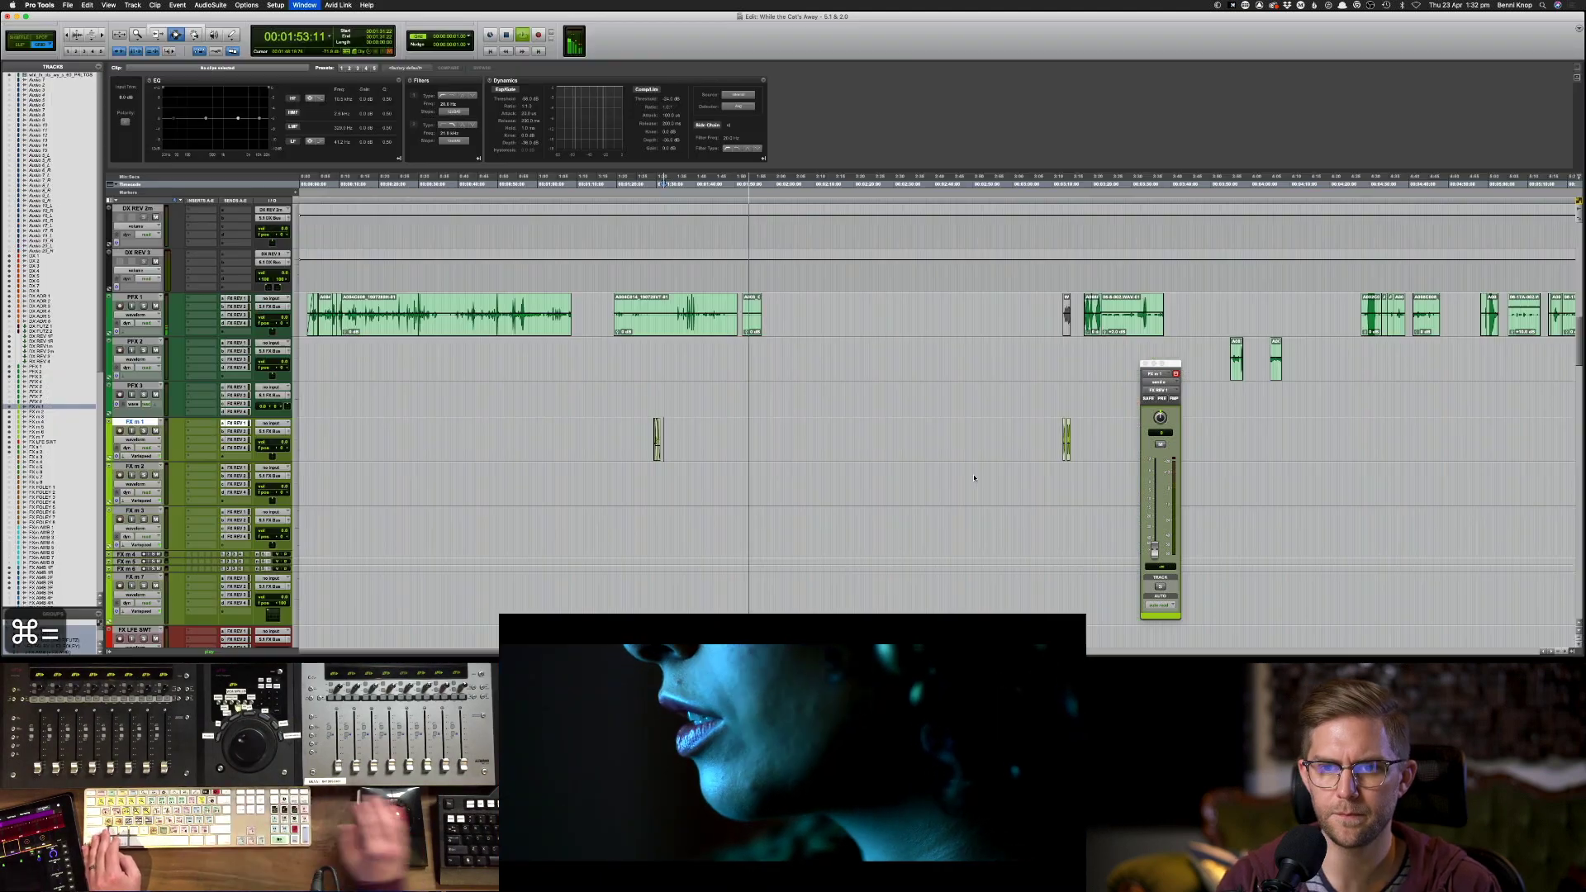
key("super+bracketleft")
key("super+bracketleft")
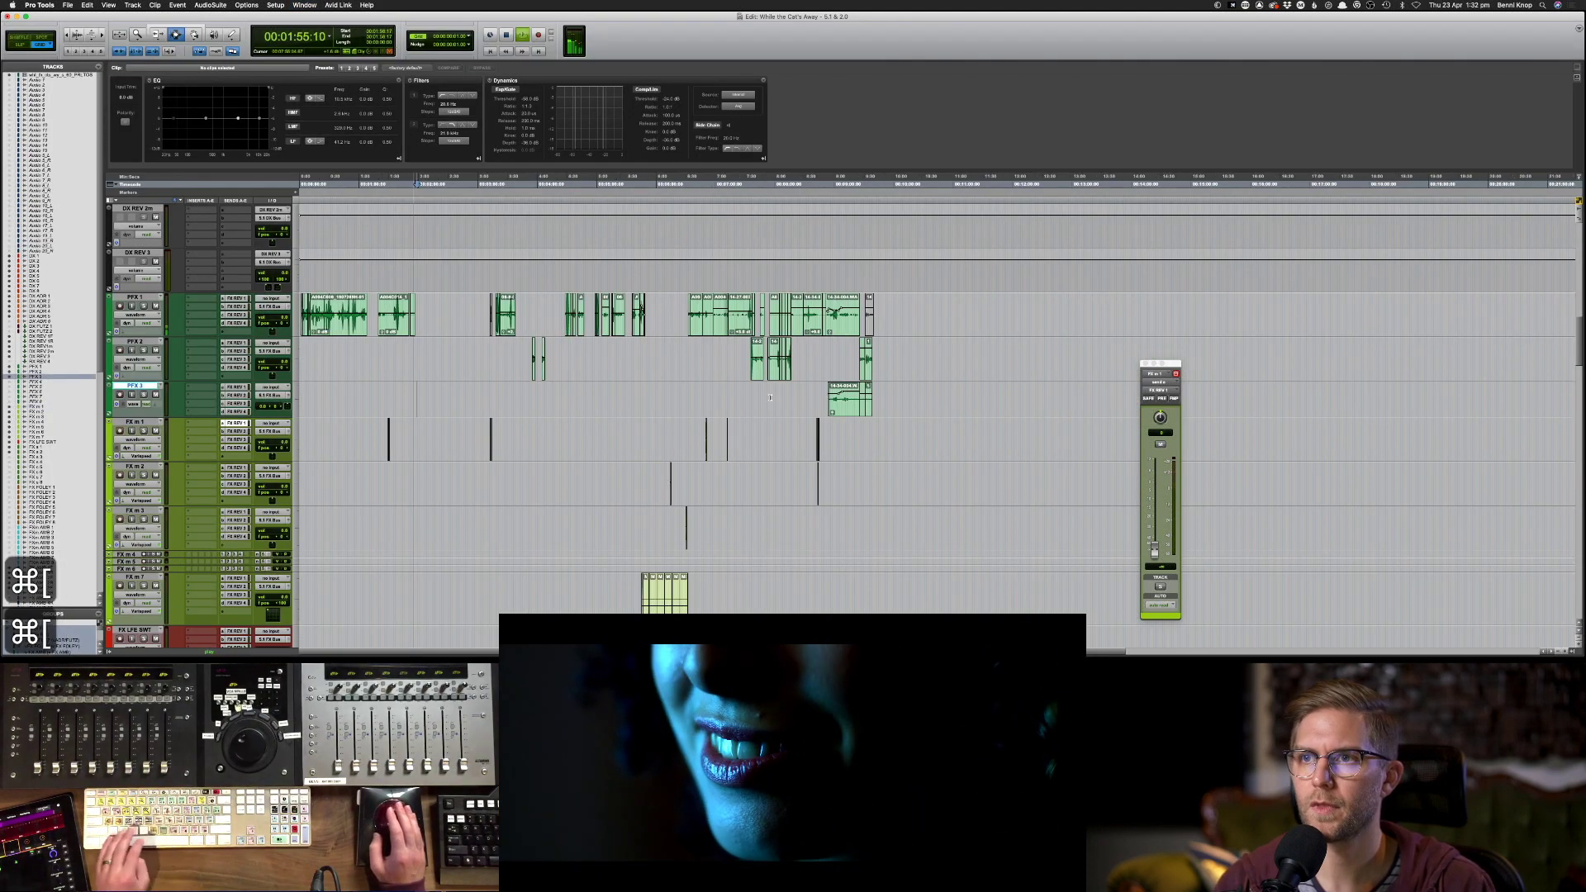
scroll(775, 398, "down", 7)
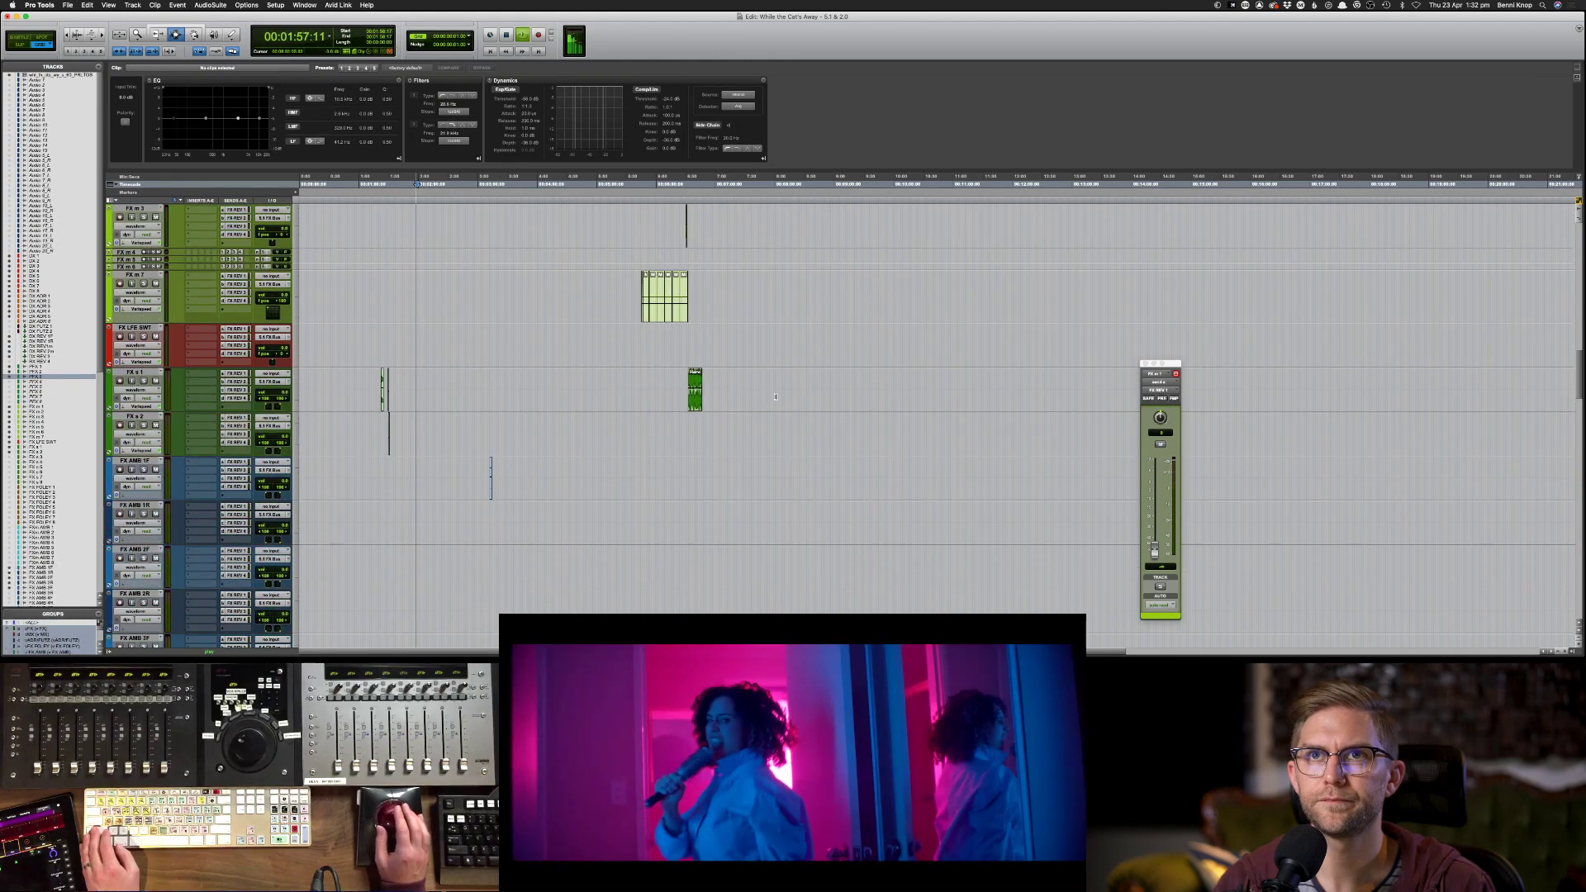
scroll(775, 396, "up", 5)
scroll(775, 396, "up", 3)
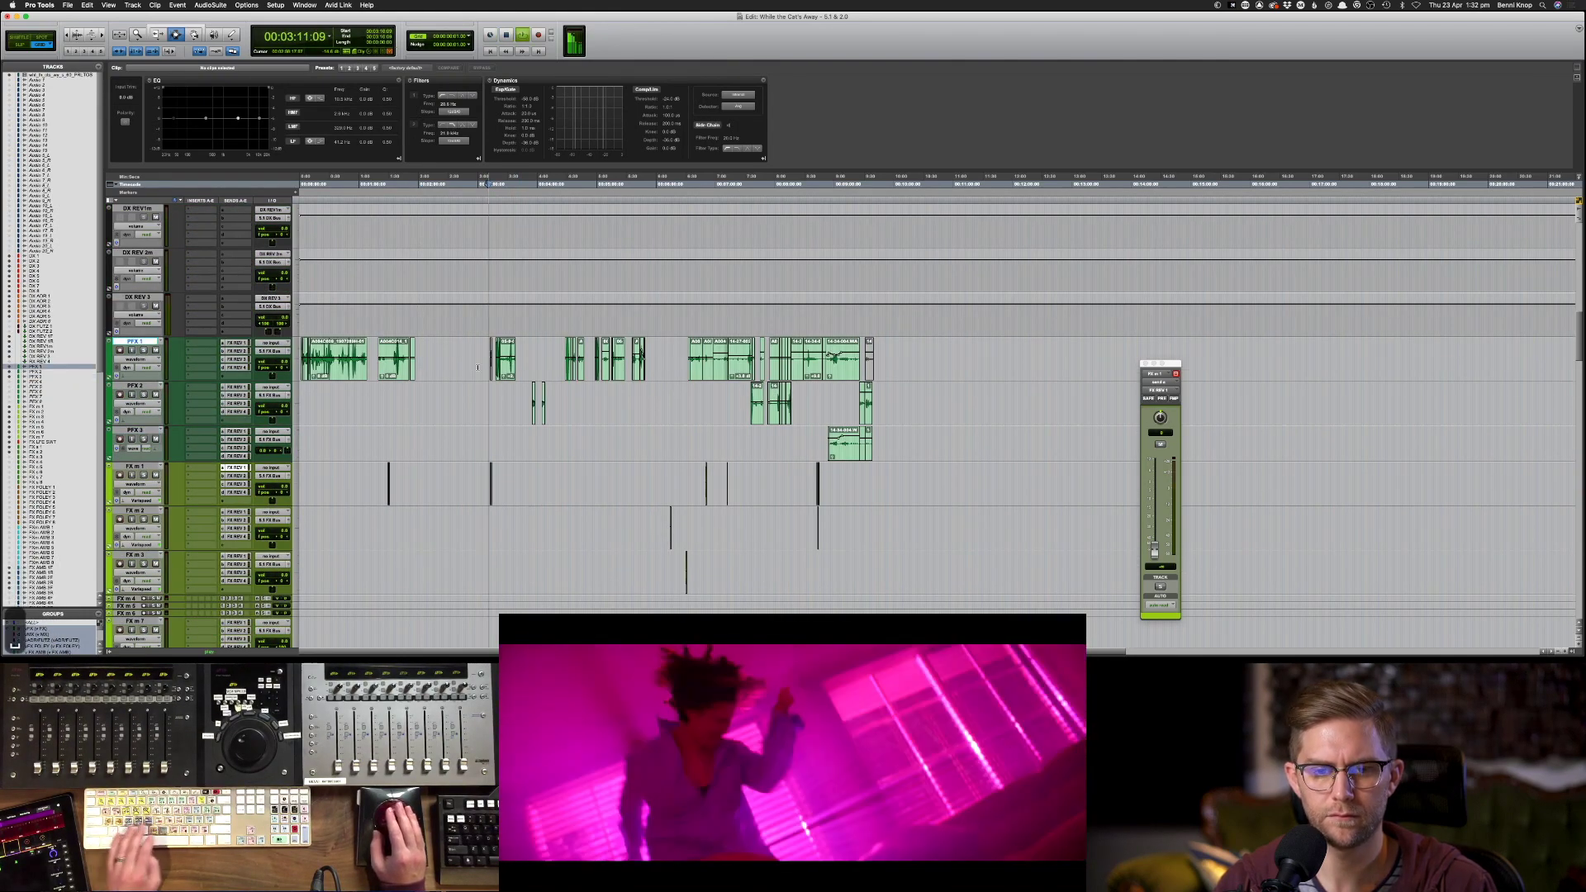
- Play the cut from the dancing scene to the exterior window repeatedly from about 00:03:10 and examine the effects and dialogue clips there
key("p")
key("p")
key("super+bracketright")
key("super+bracketright")
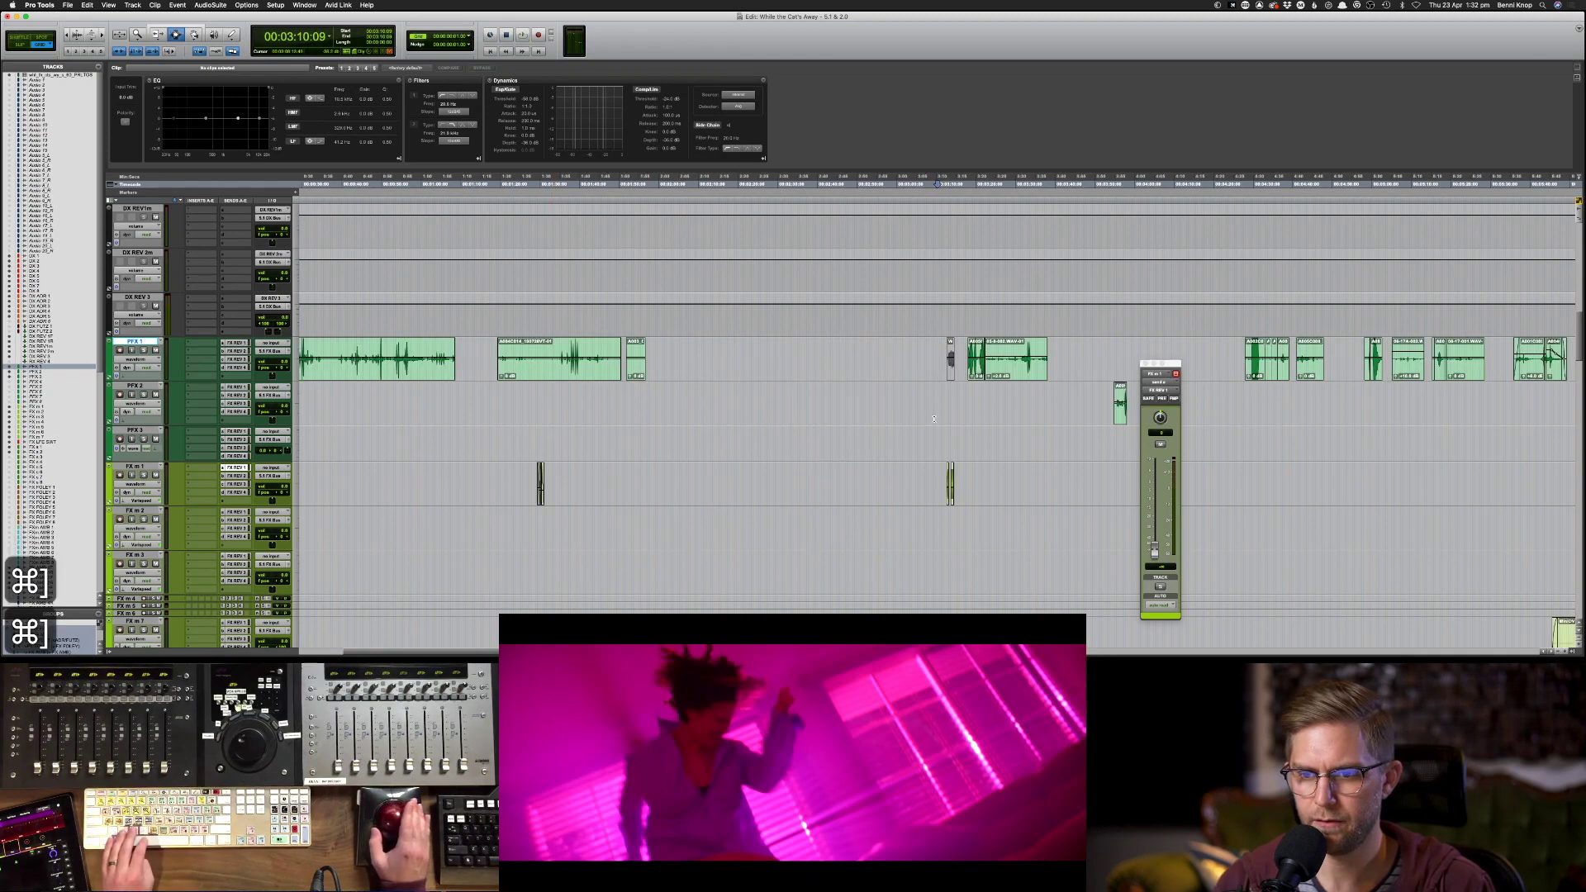
left_click(949, 413)
key("space")
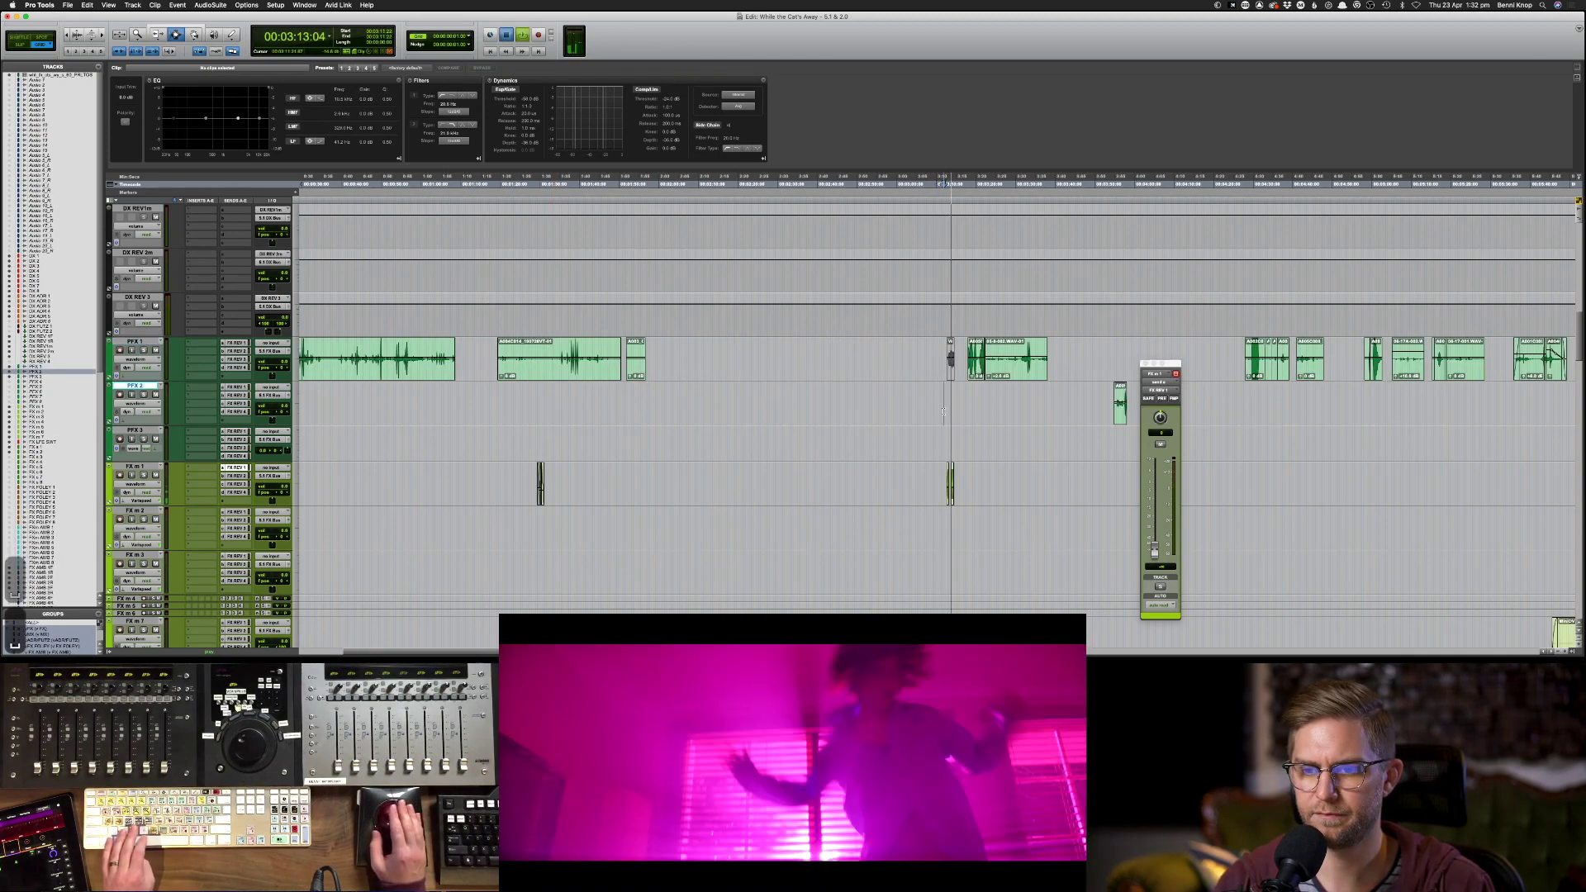
key("space")
key("space")
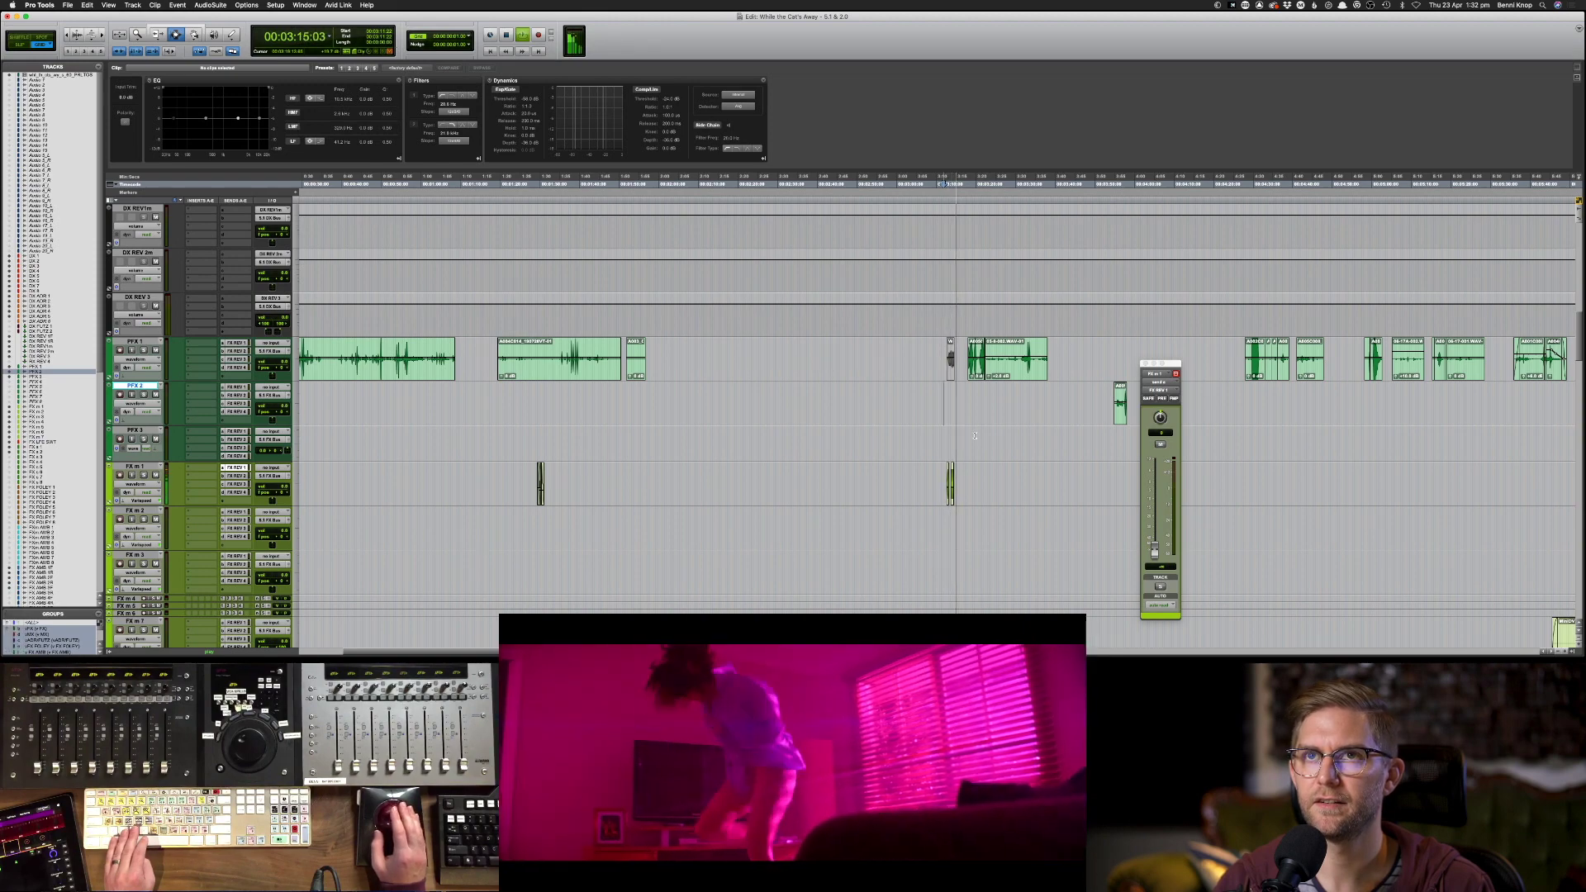
key("space")
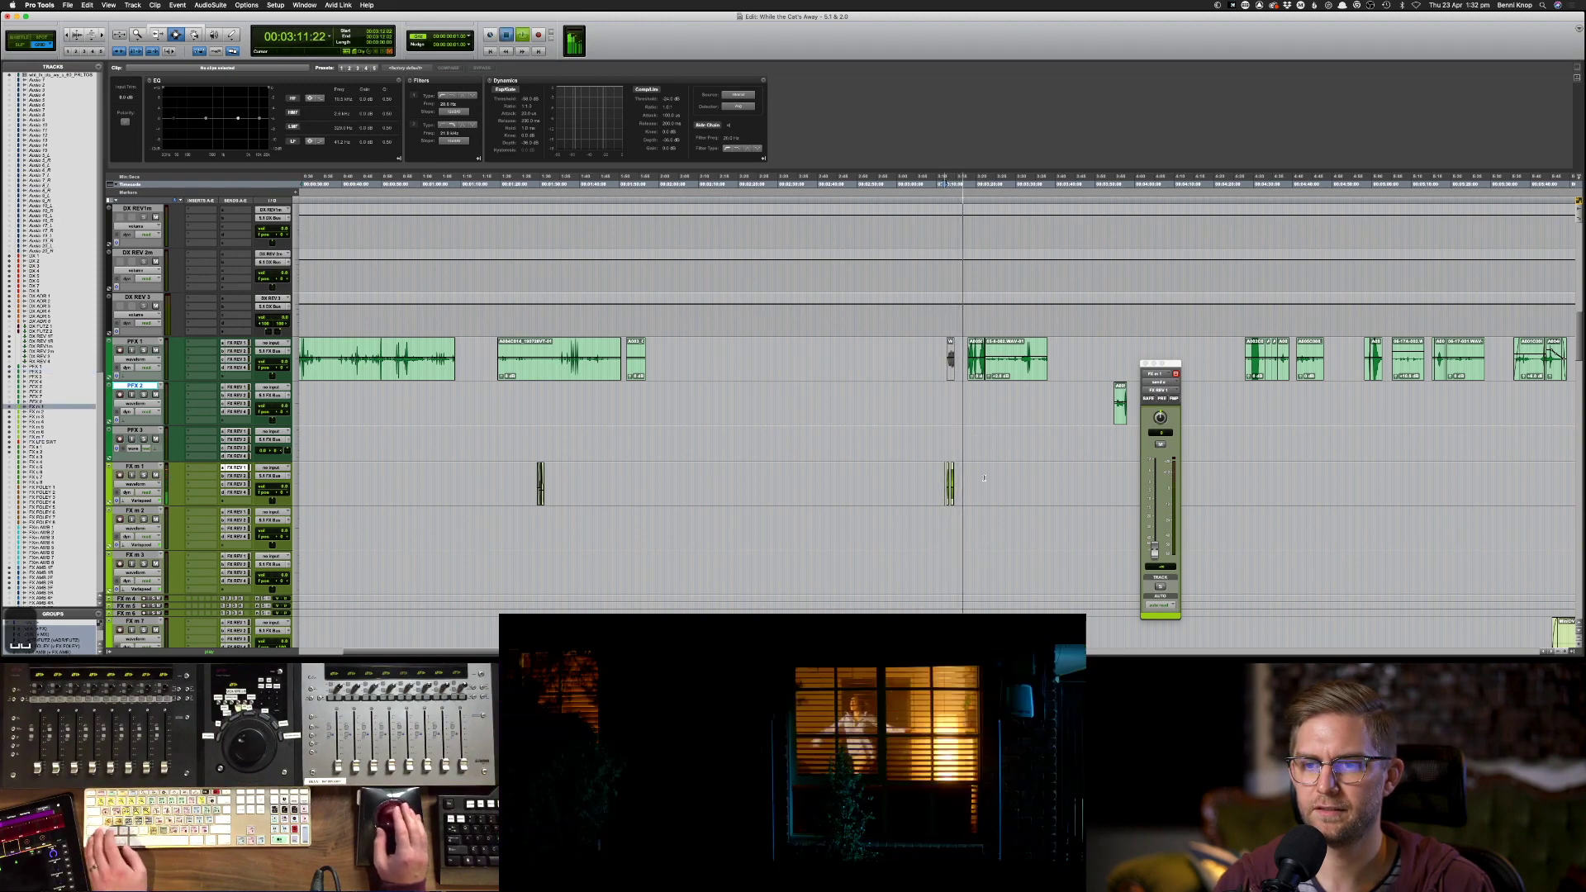
scroll(984, 477, "up", 15)
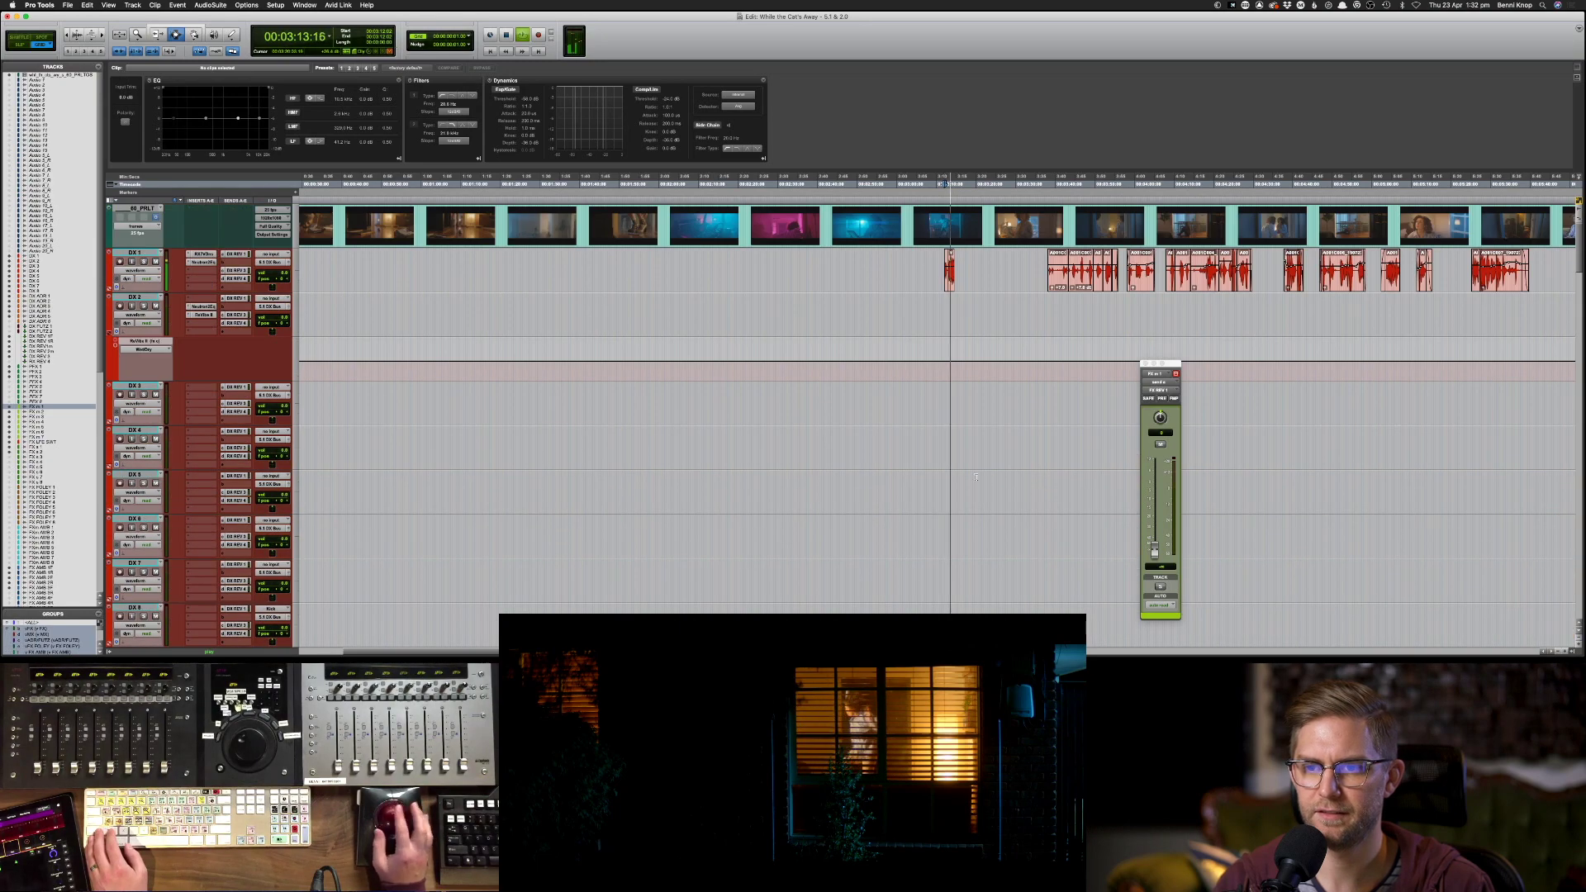
- Shift the pan automation off centre across the two effect clips on FX m 1 near 00:03:12 and save the session
scroll(977, 478, "down", 15)
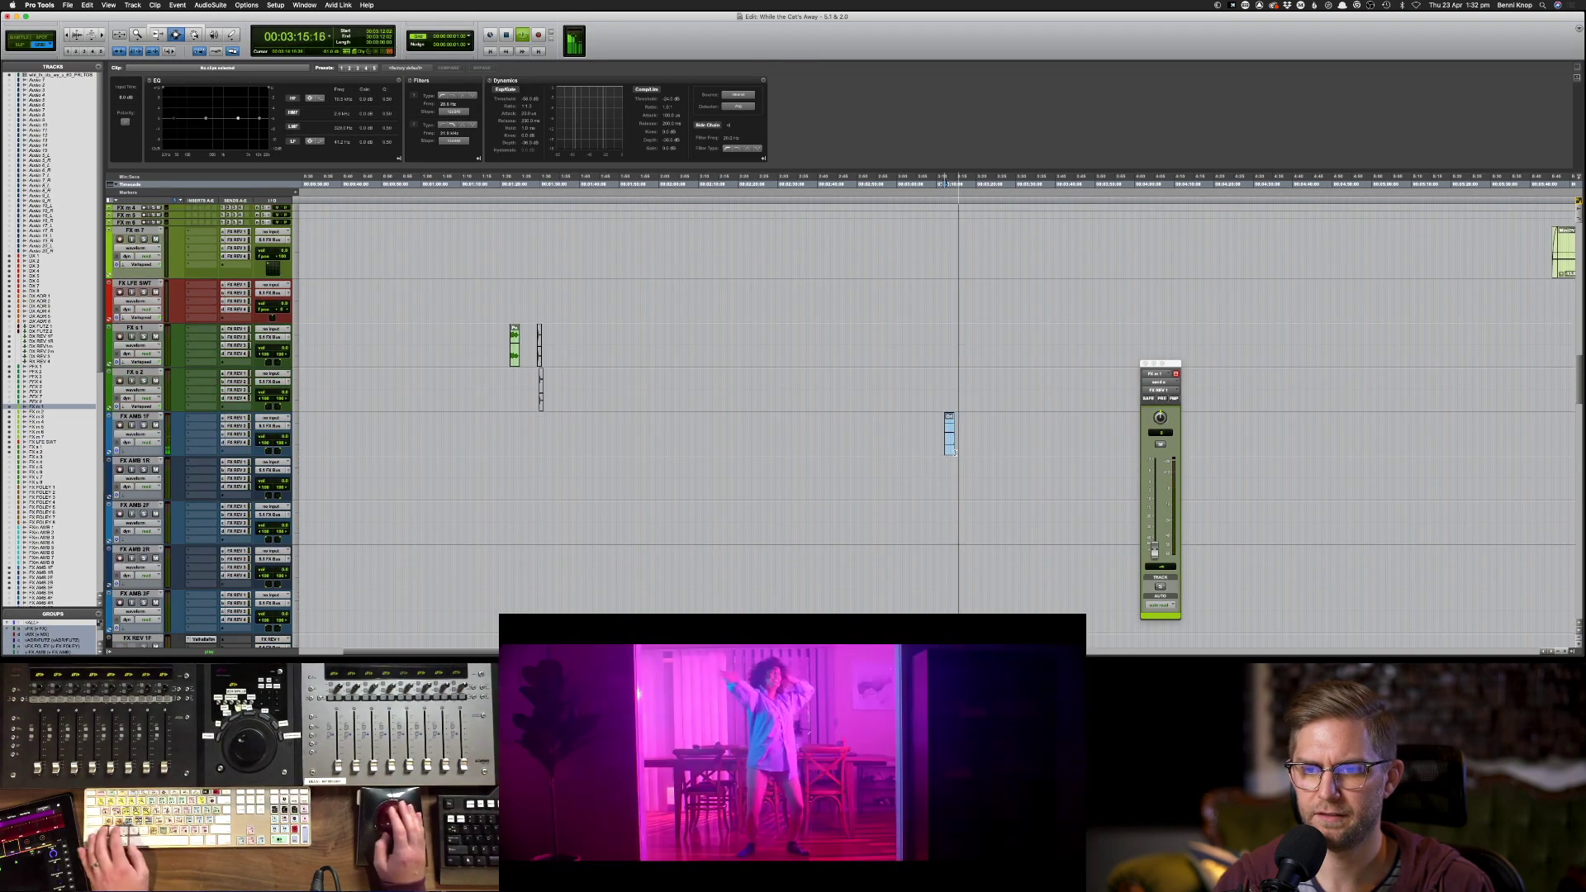
scroll(954, 452, "up", 5)
key("space")
left_click(956, 310)
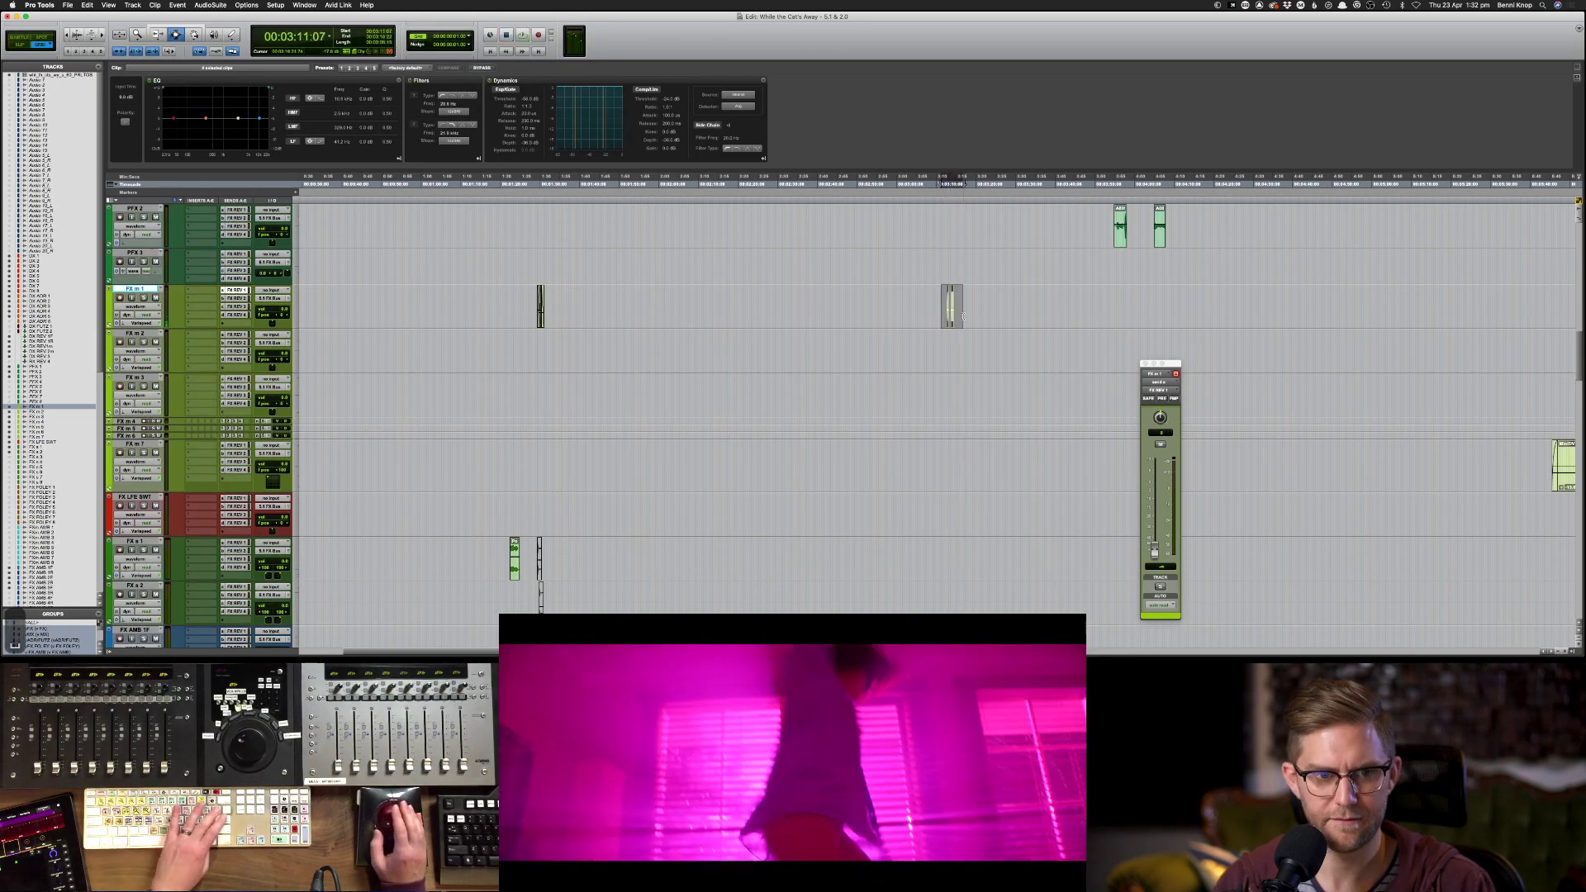
key("super+bracketright")
key("super+bracketright")
key("super+bracketright")
key("d")
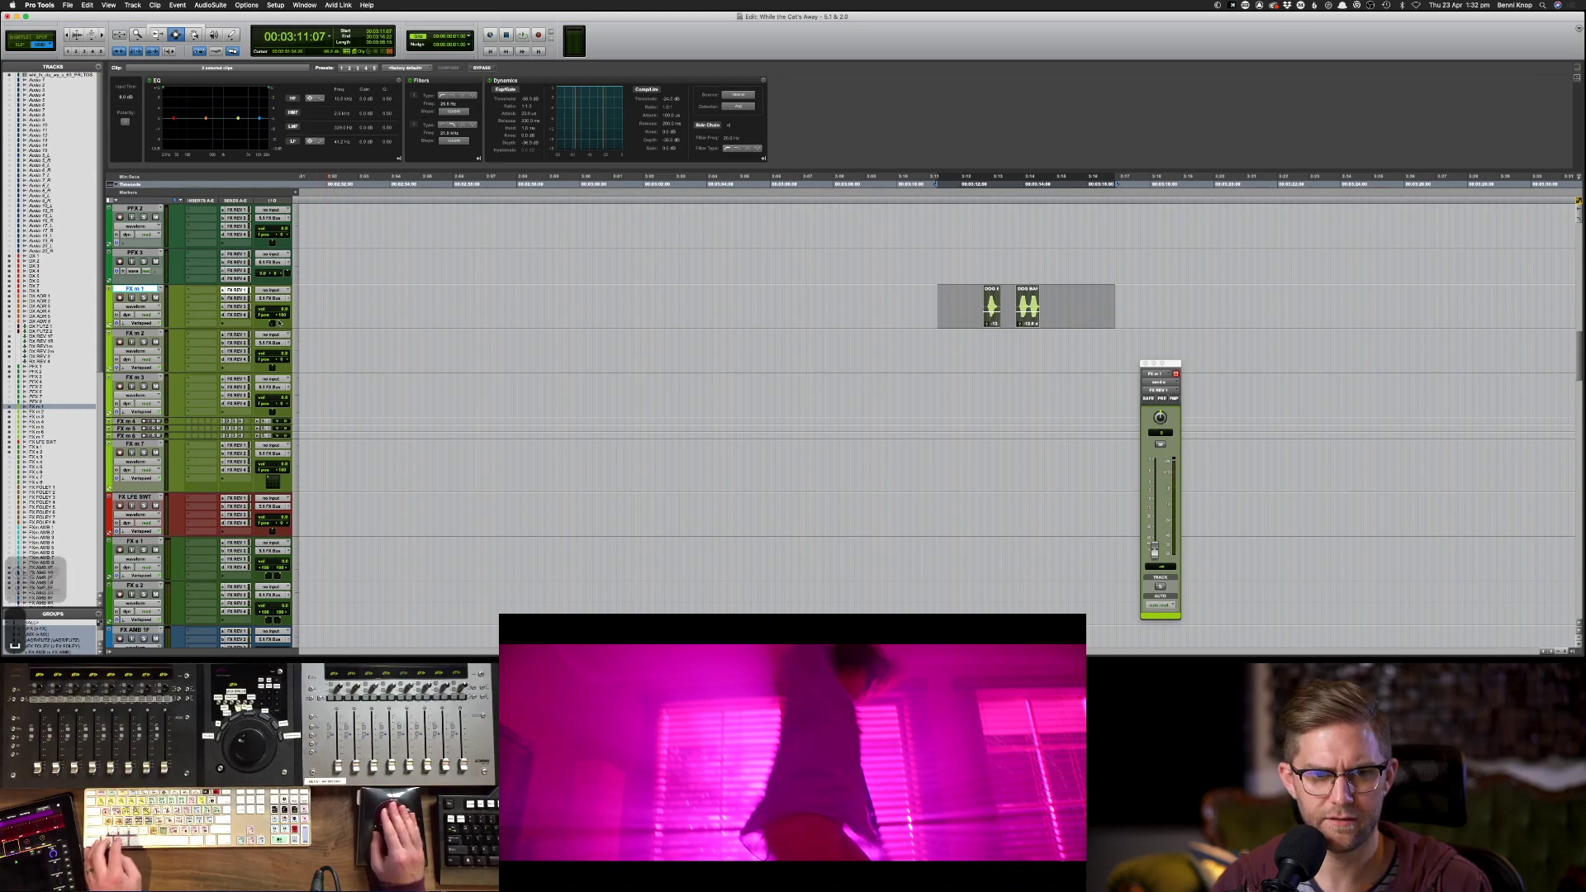
key("space")
key("alt+ctrl+super+Right")
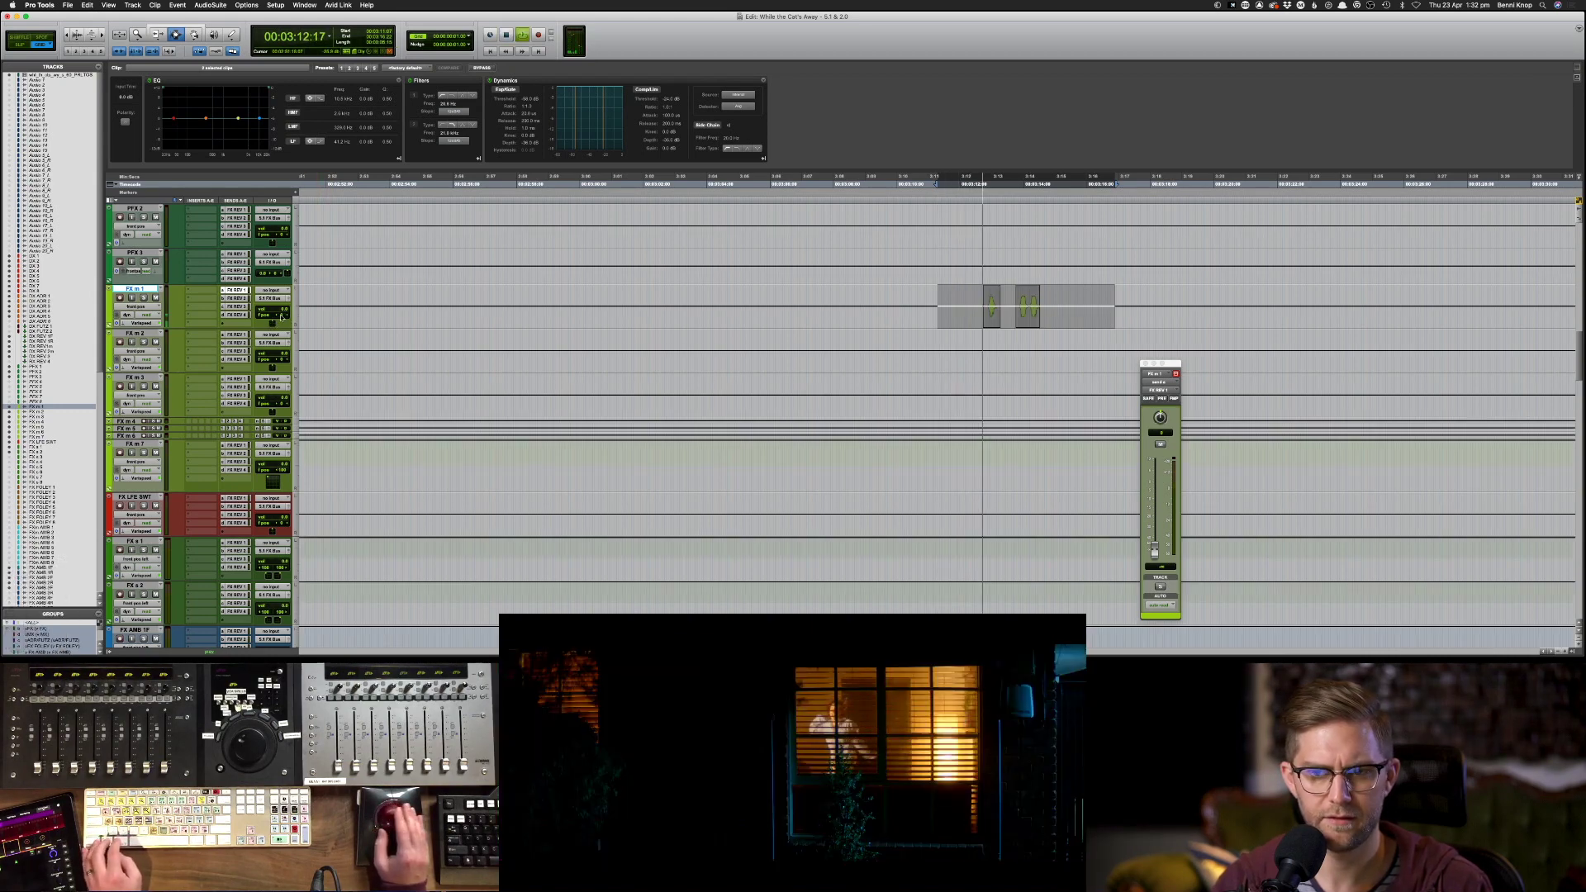
double_click(1002, 306)
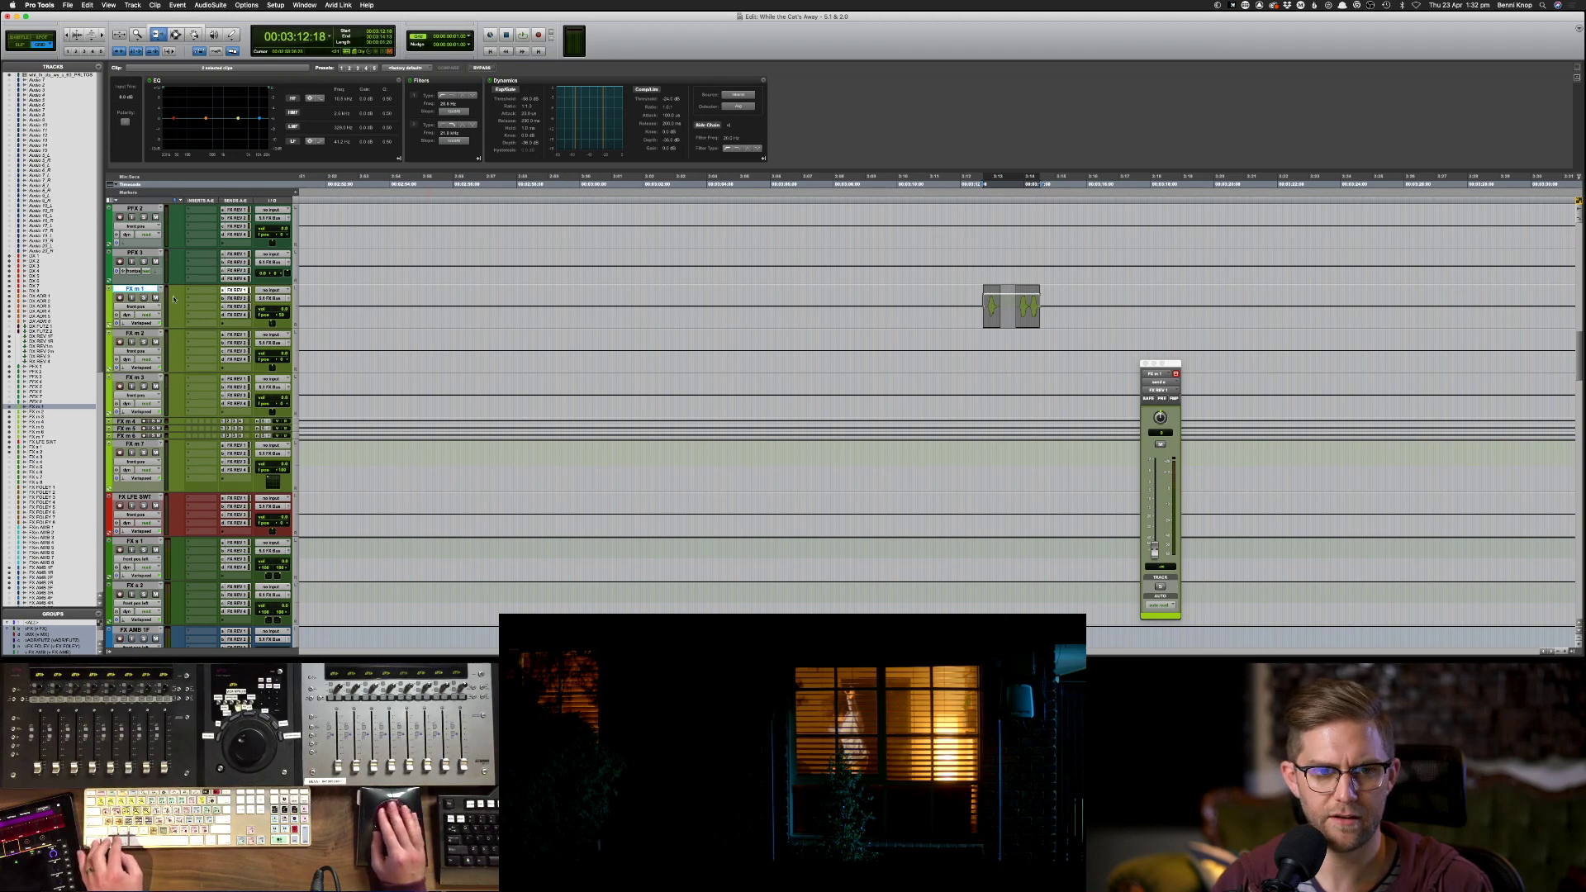
key("alt+ctrl+super+Left")
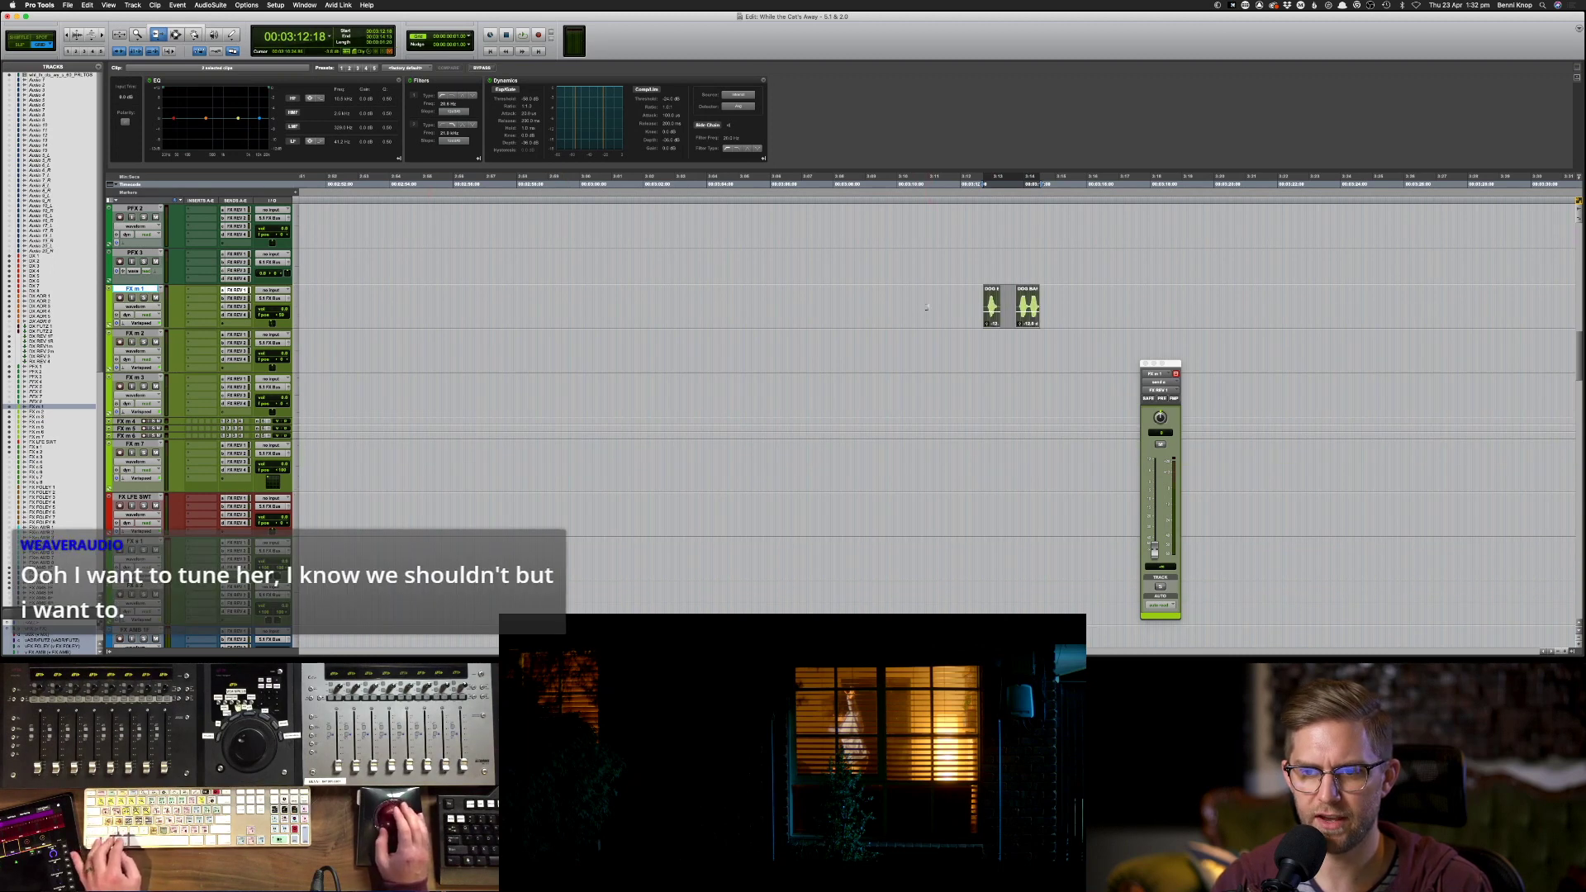
key("super+s")
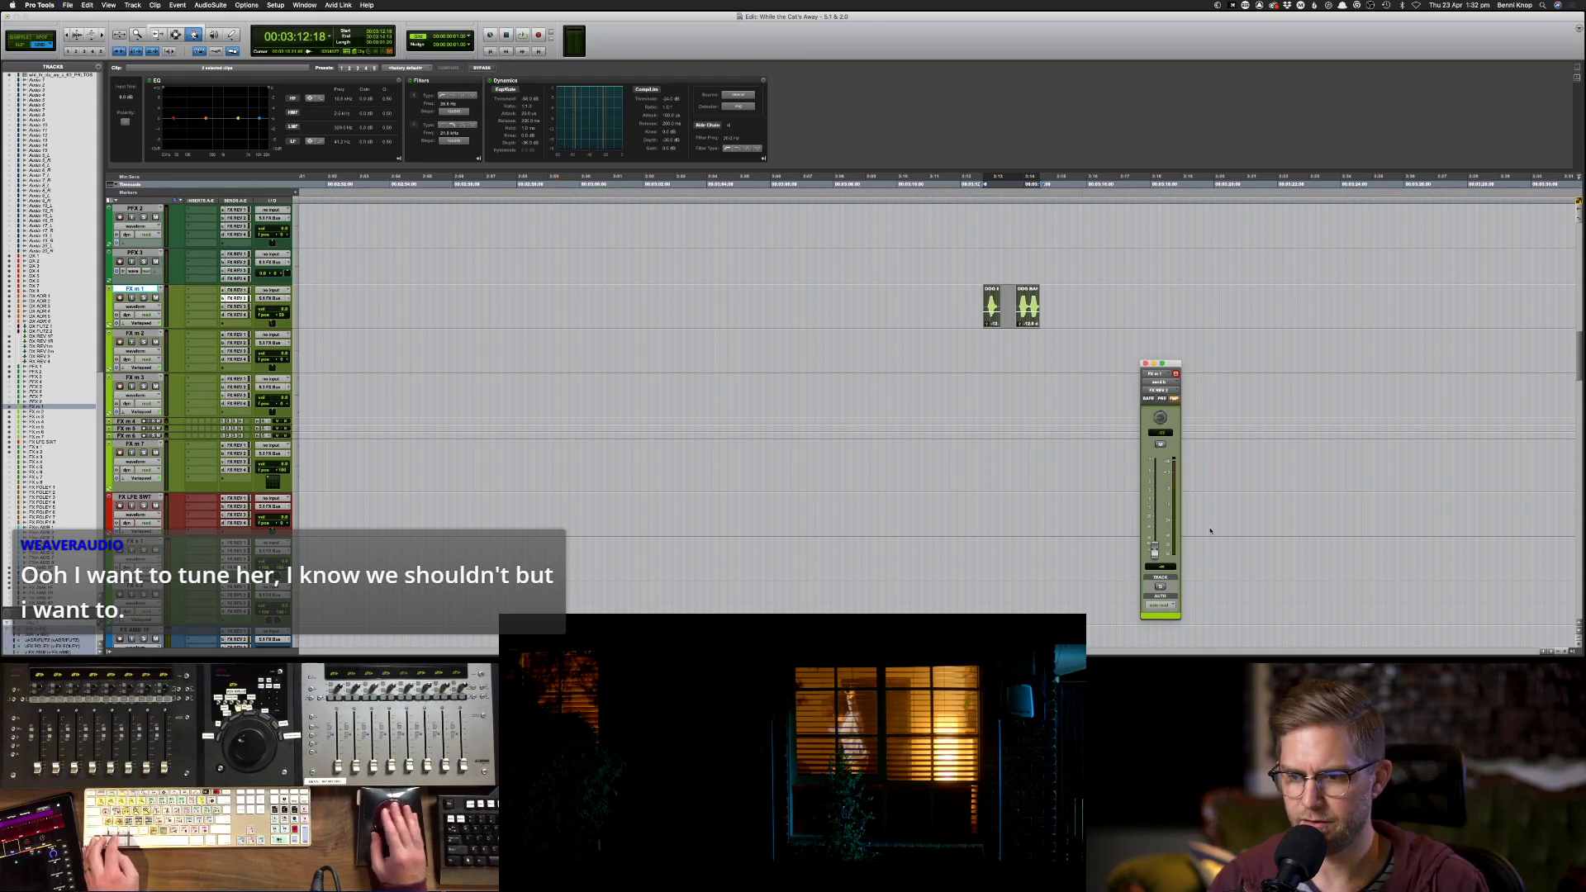
- Raise the FX REV 2 send automation across the two FX m 1 clips and insert a ReVibe II reverb on the FX REV 2 track
key("alt+ctrl+super+Left")
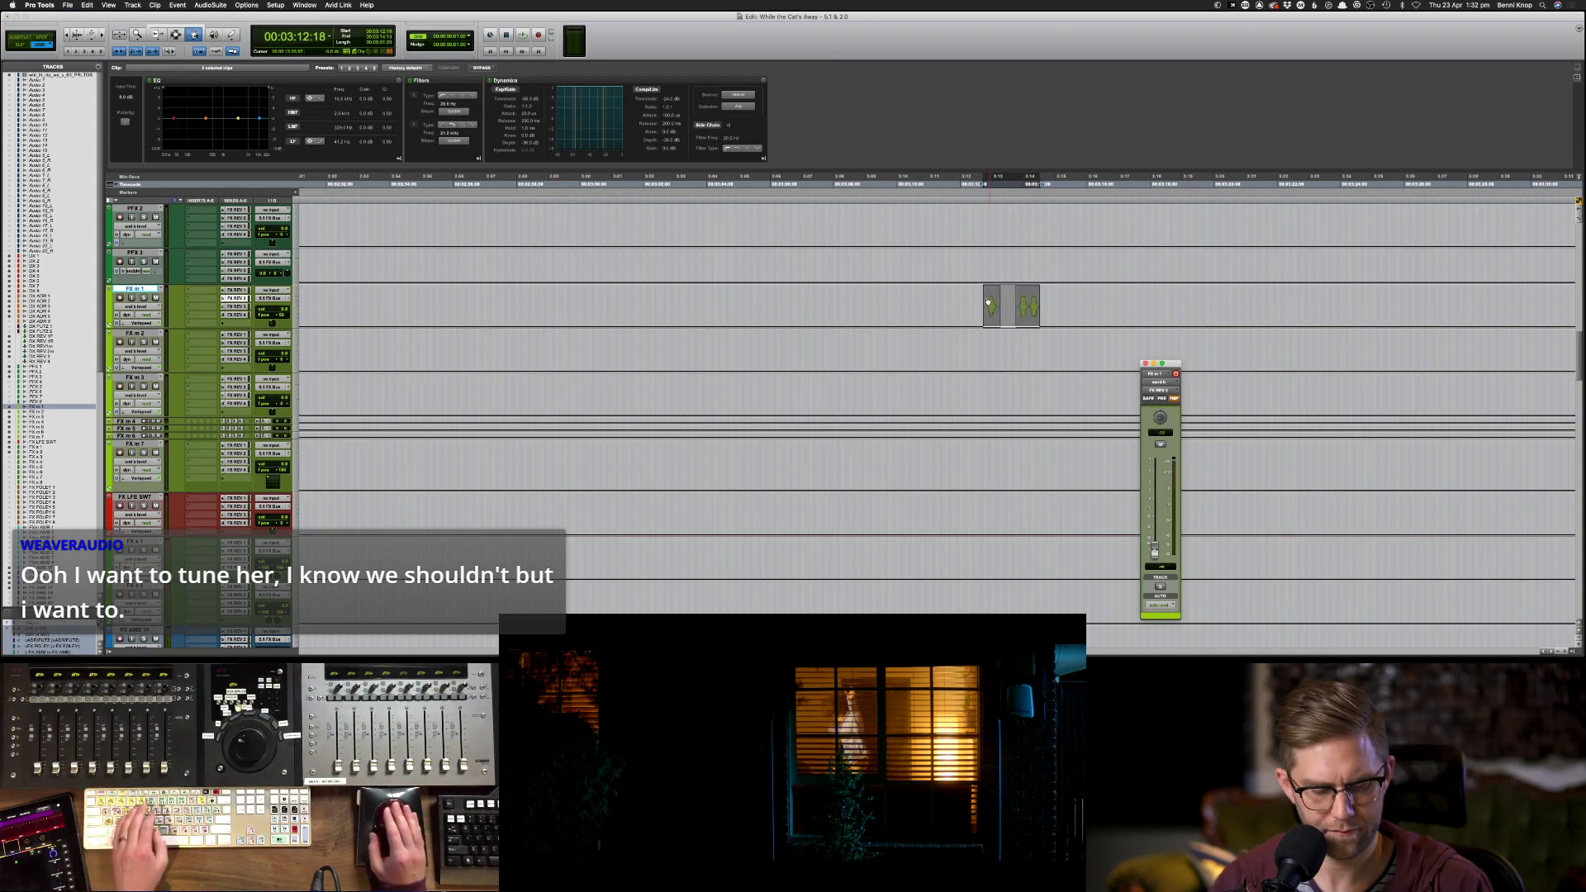
key("F6")
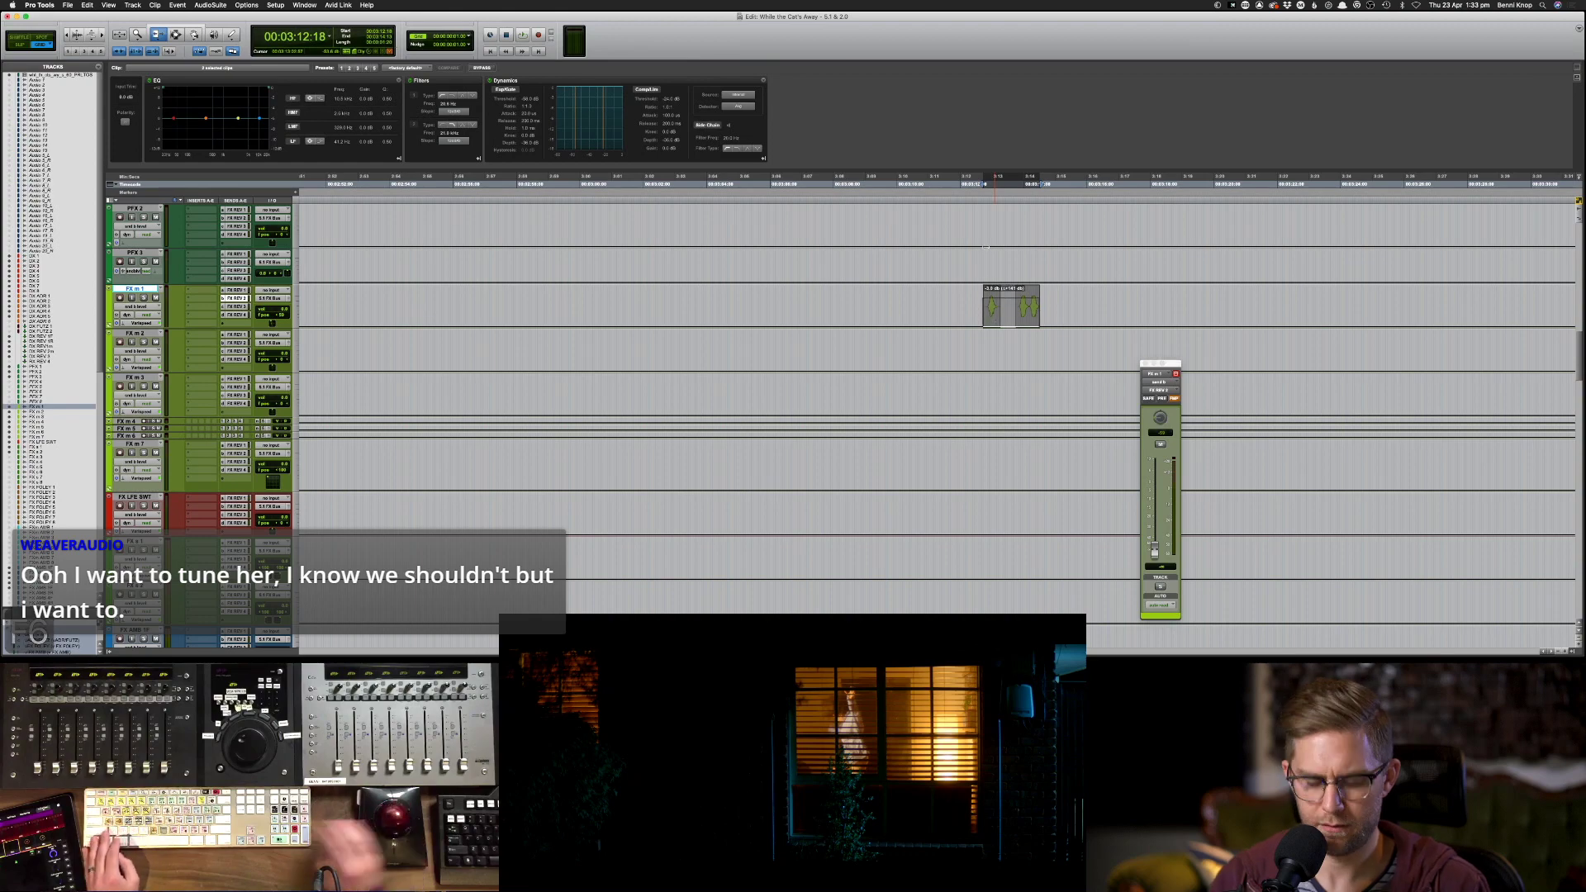
key("super+equal")
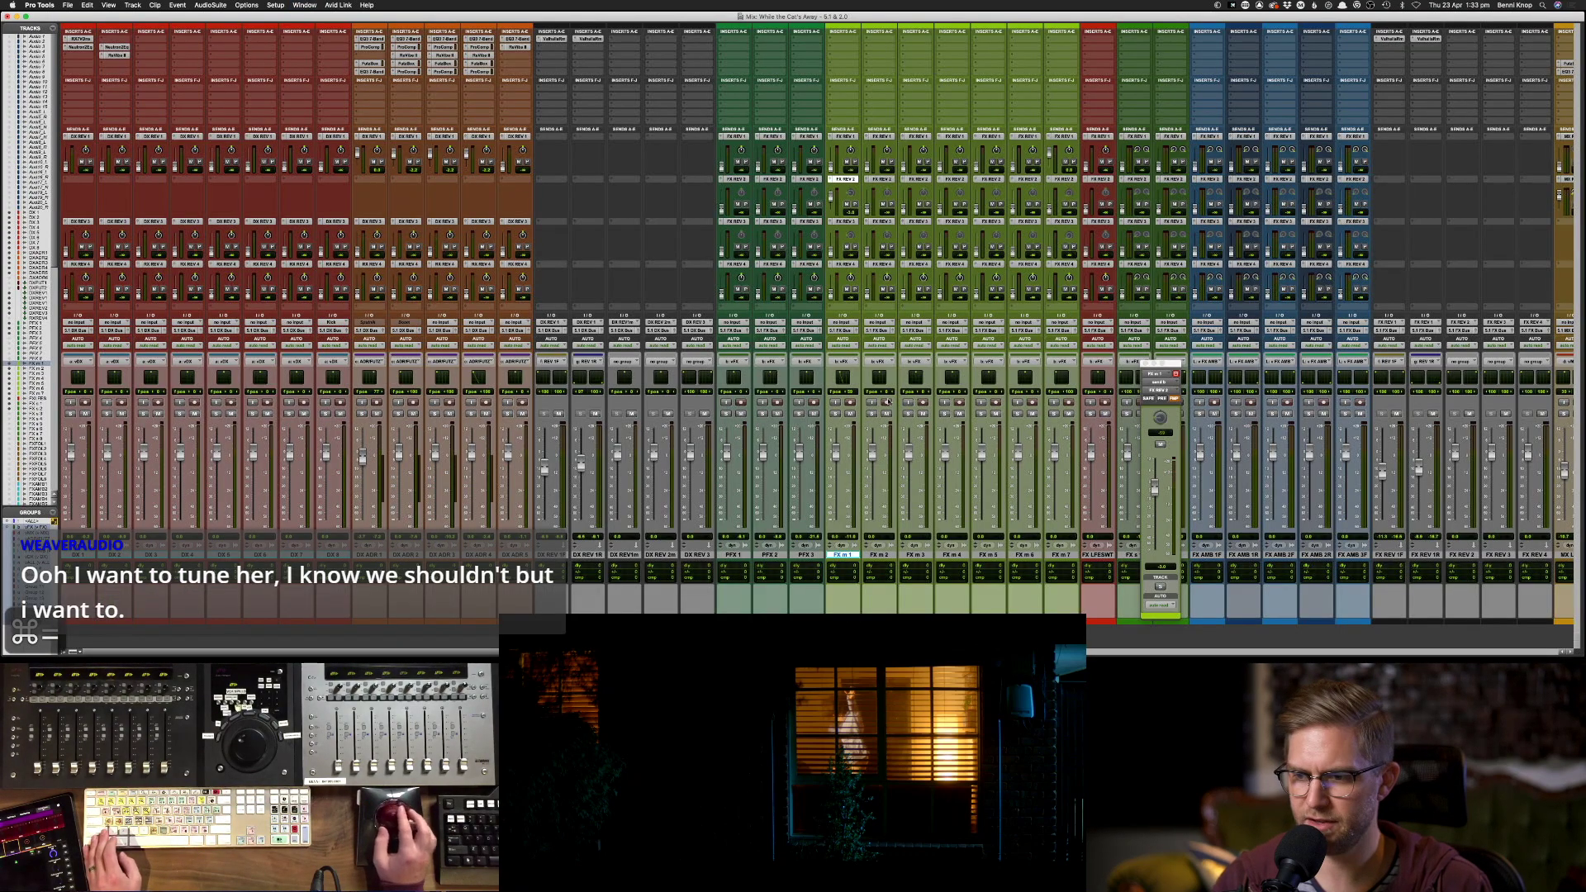
scroll(887, 402, "right", 10)
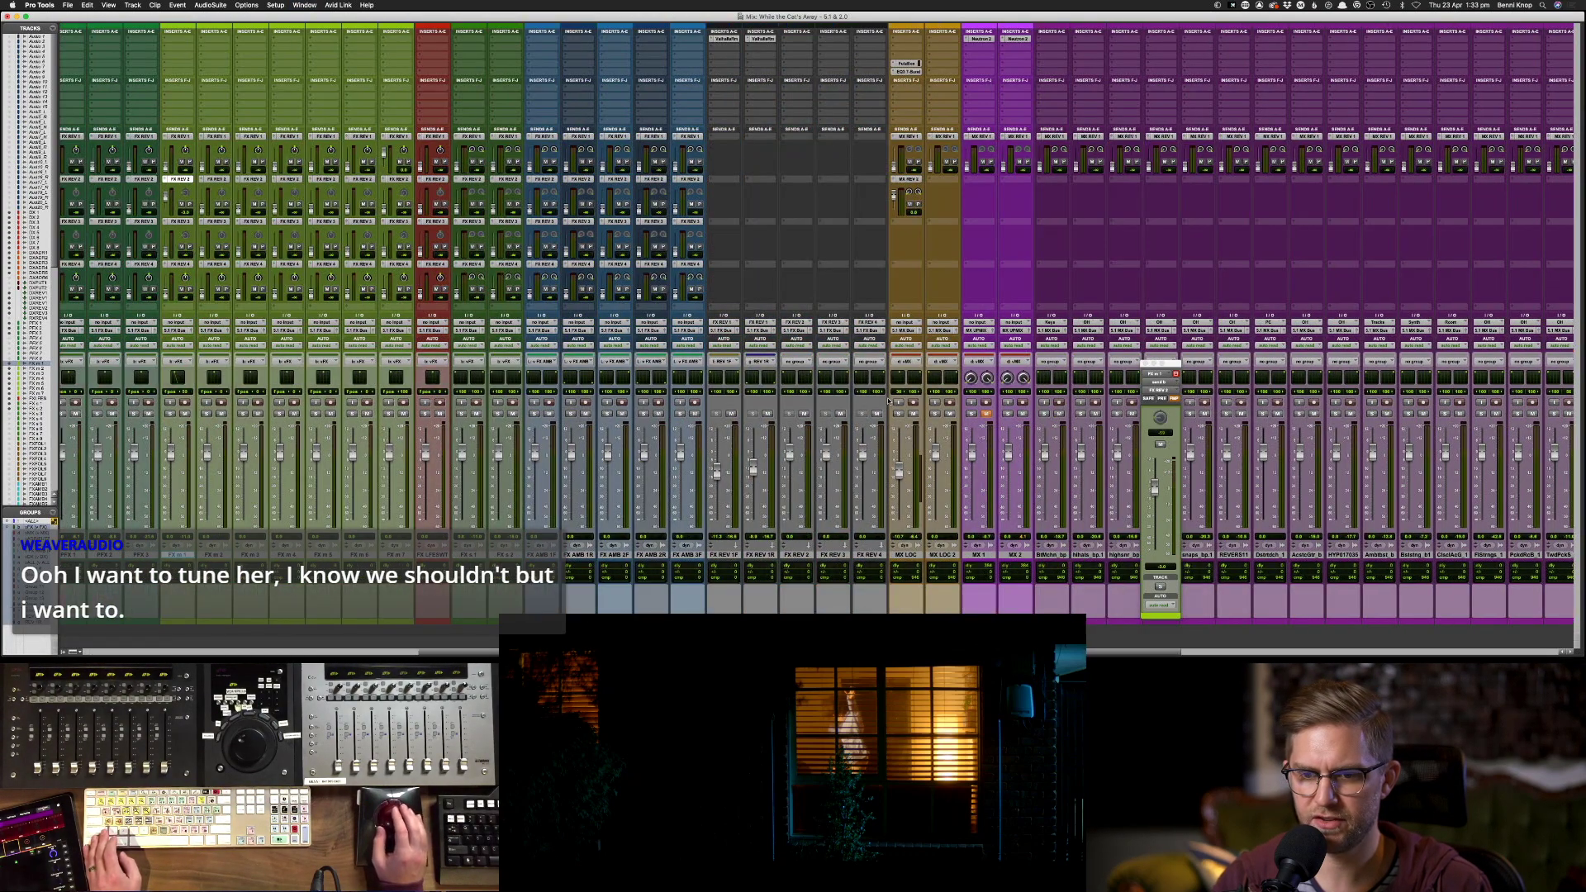
left_click(793, 39)
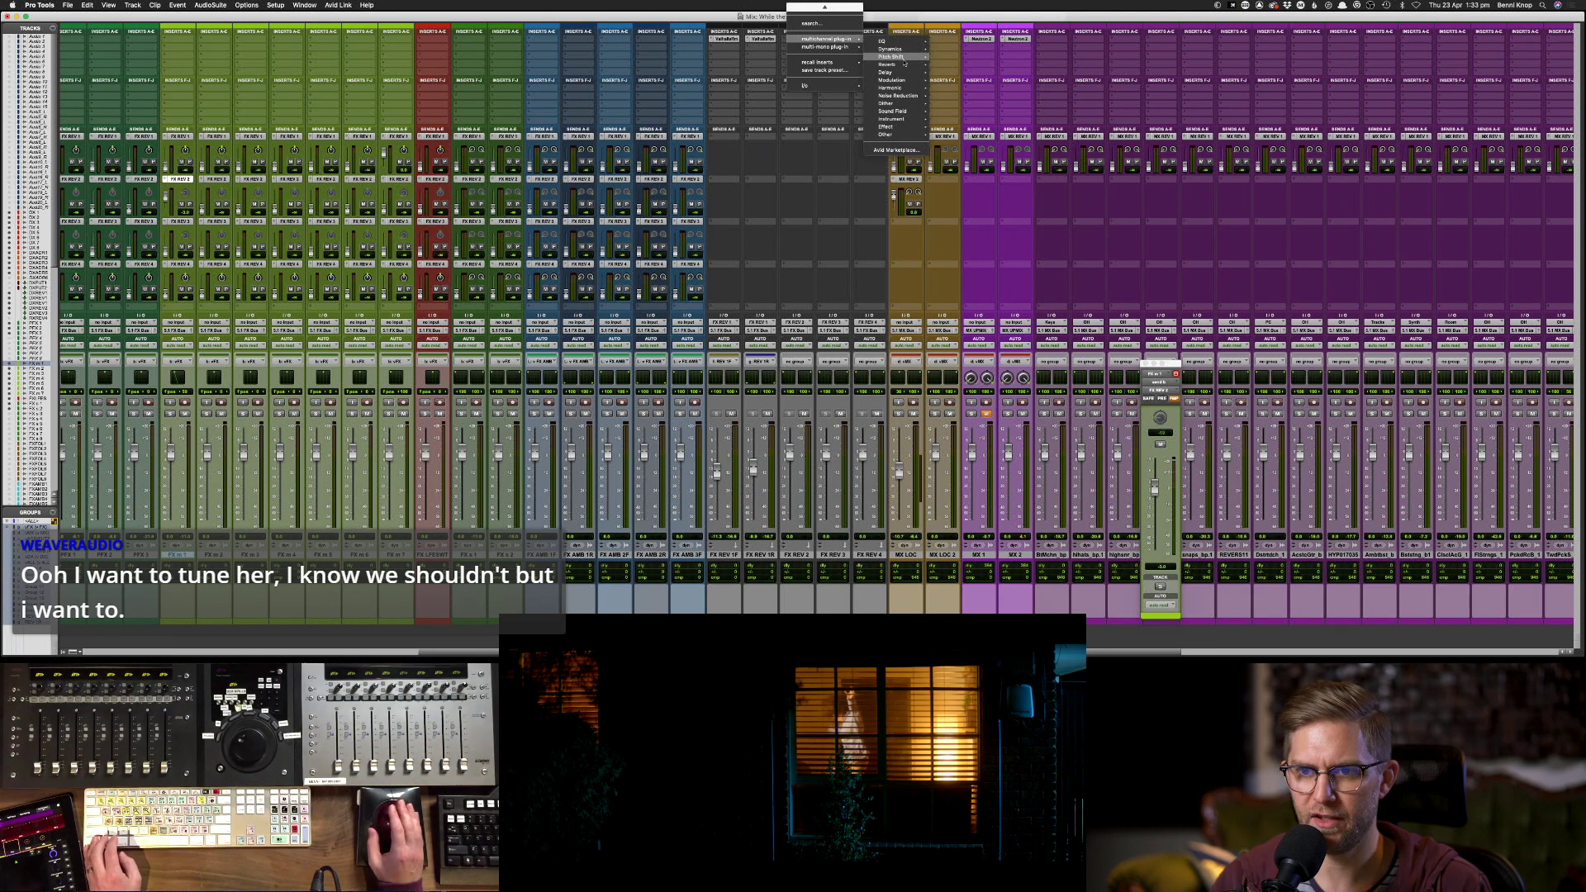
mouse_move(905, 64)
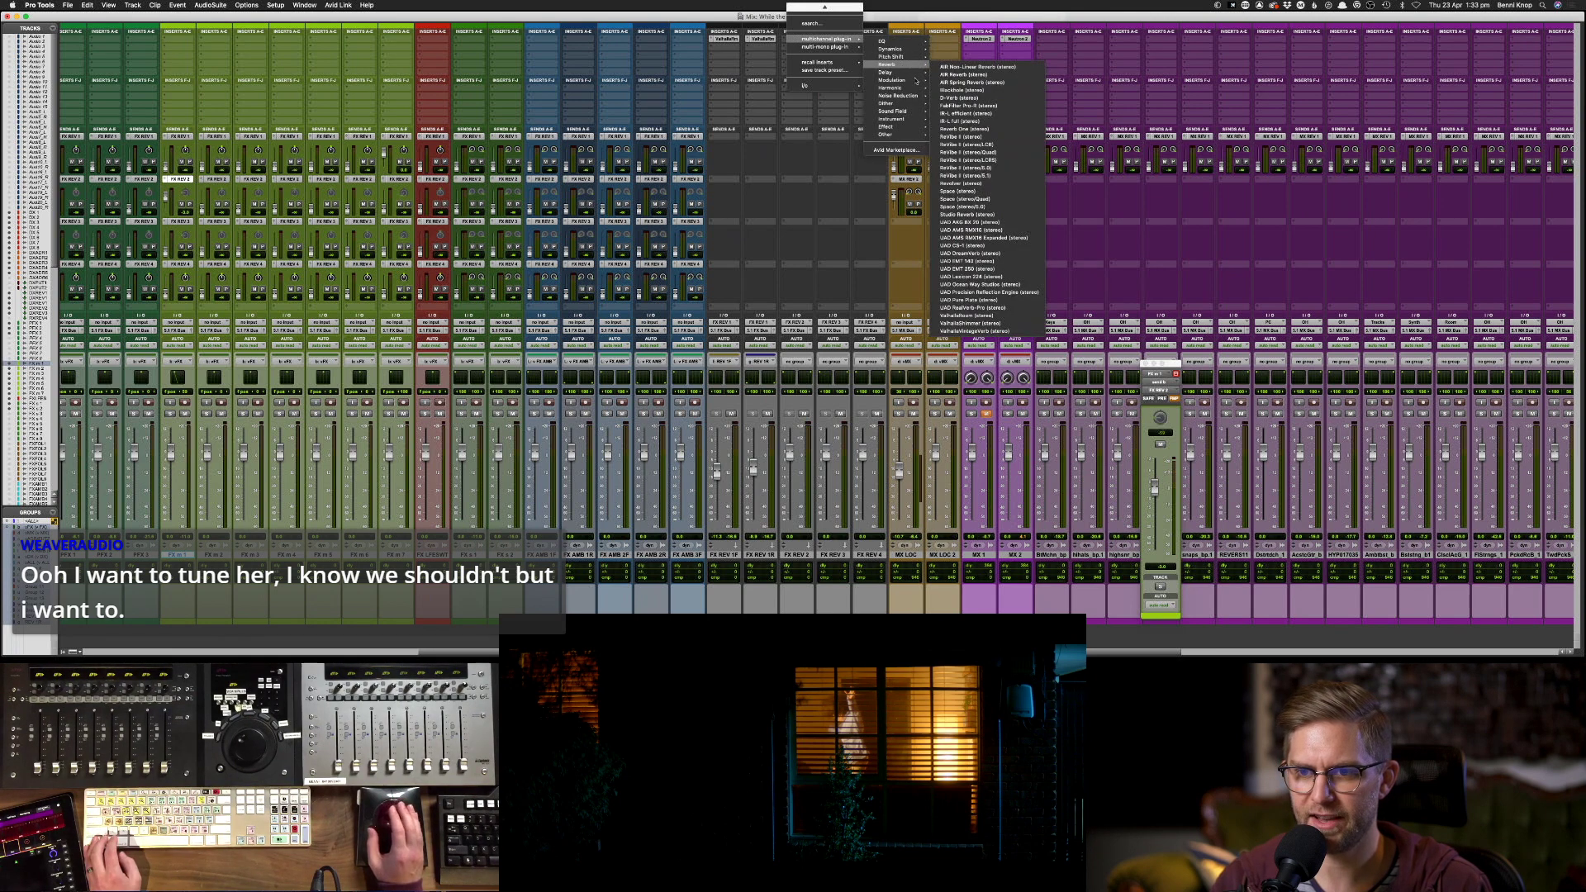
left_click(989, 145)
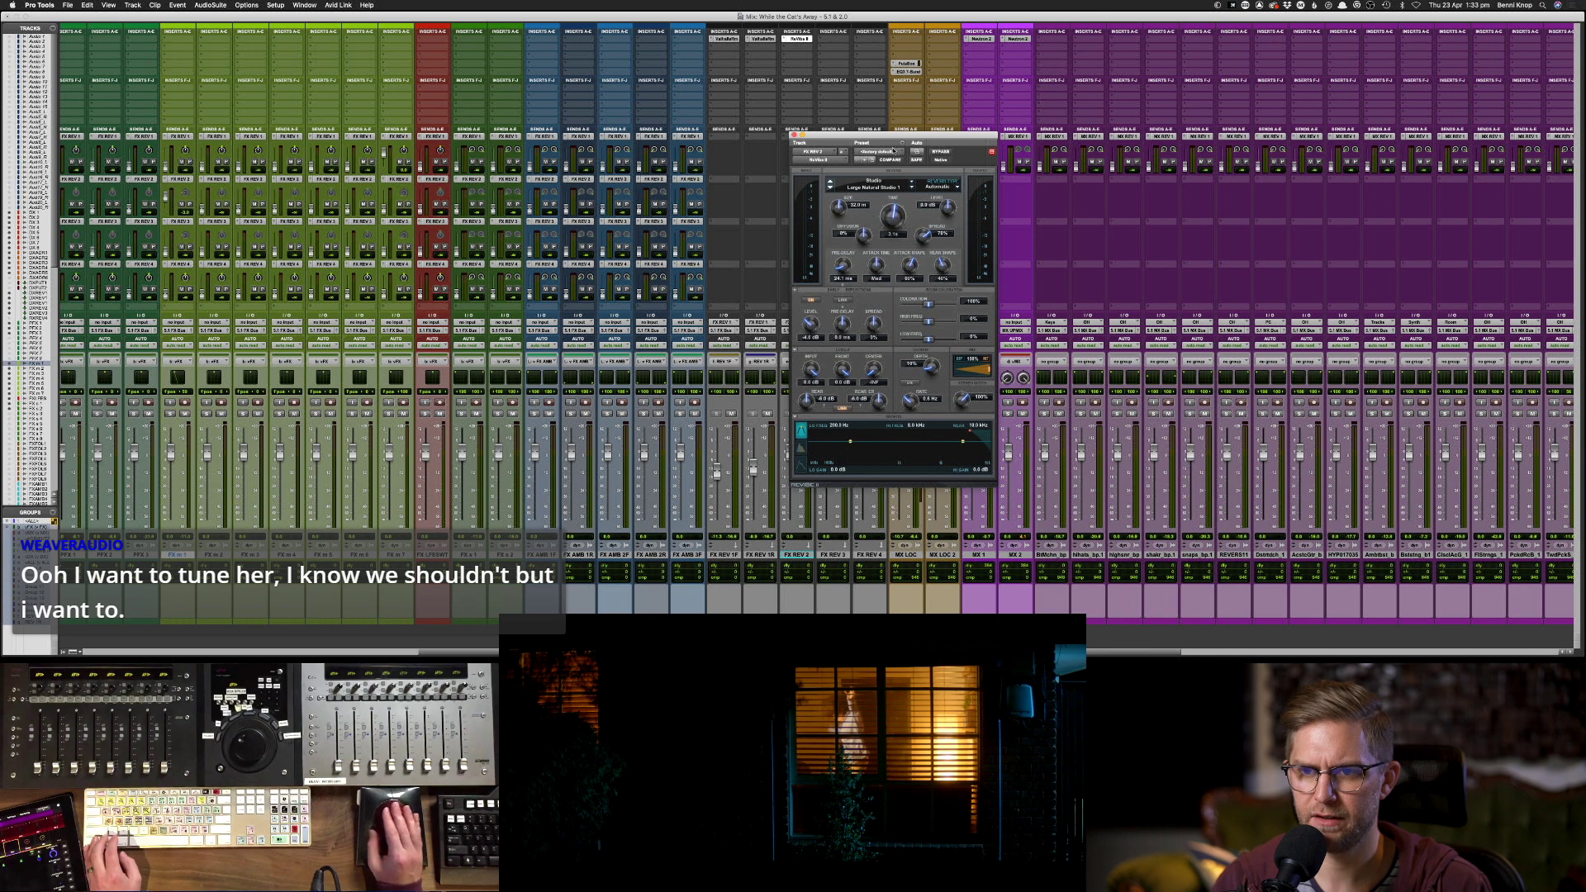
- Load a mono slapback effects preset in FX REV 2's ReVibe II and play the two effect clips through it
left_click(887, 151)
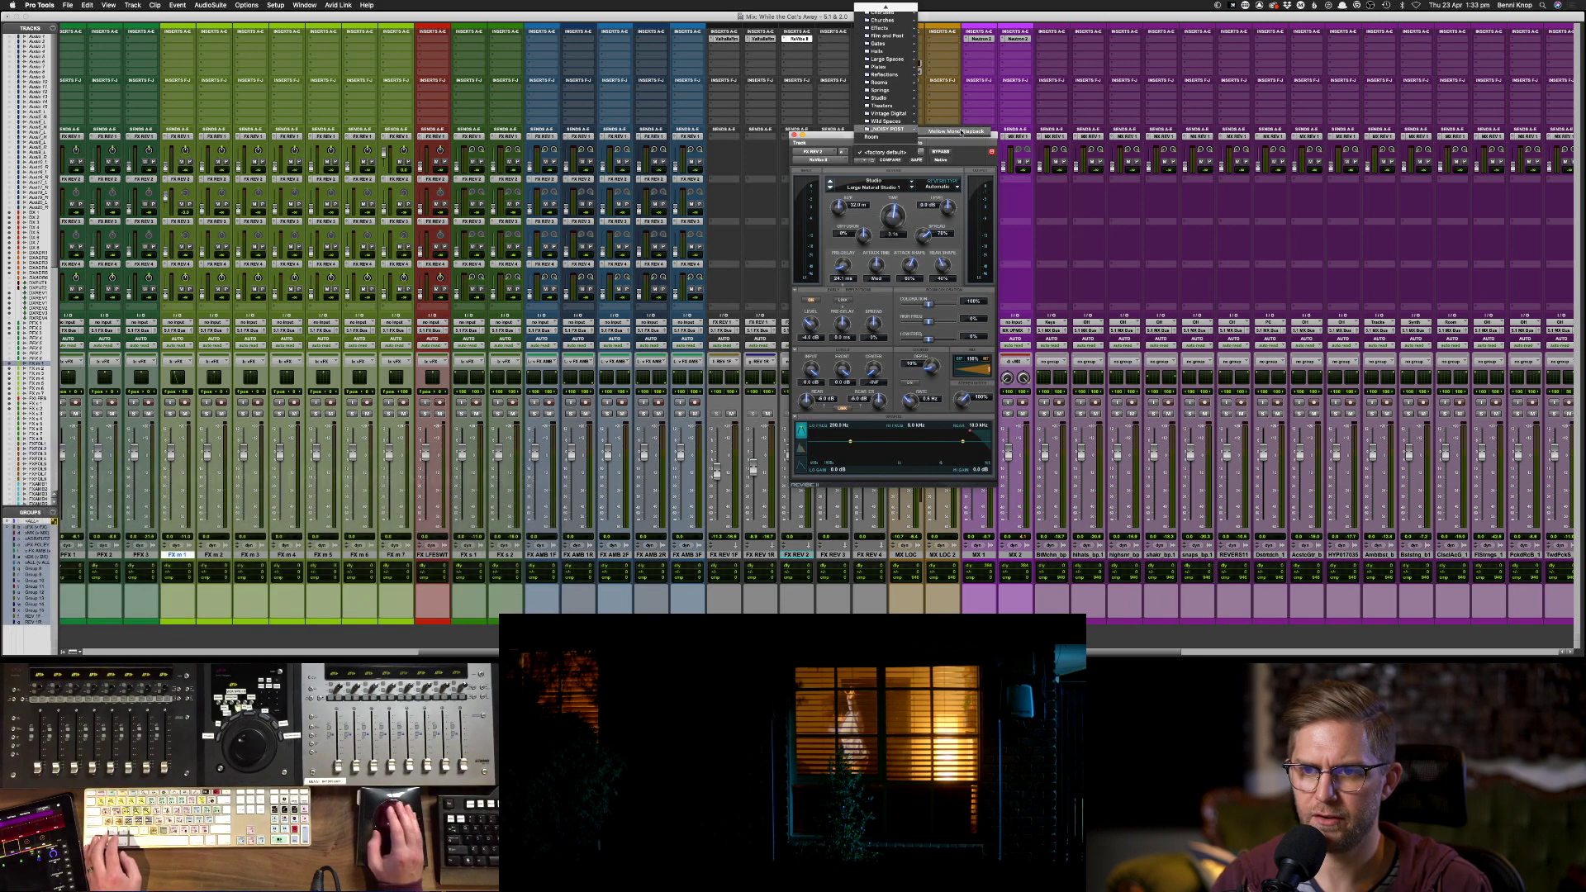
left_click(823, 130)
left_click_drag(832, 137, 1117, 120)
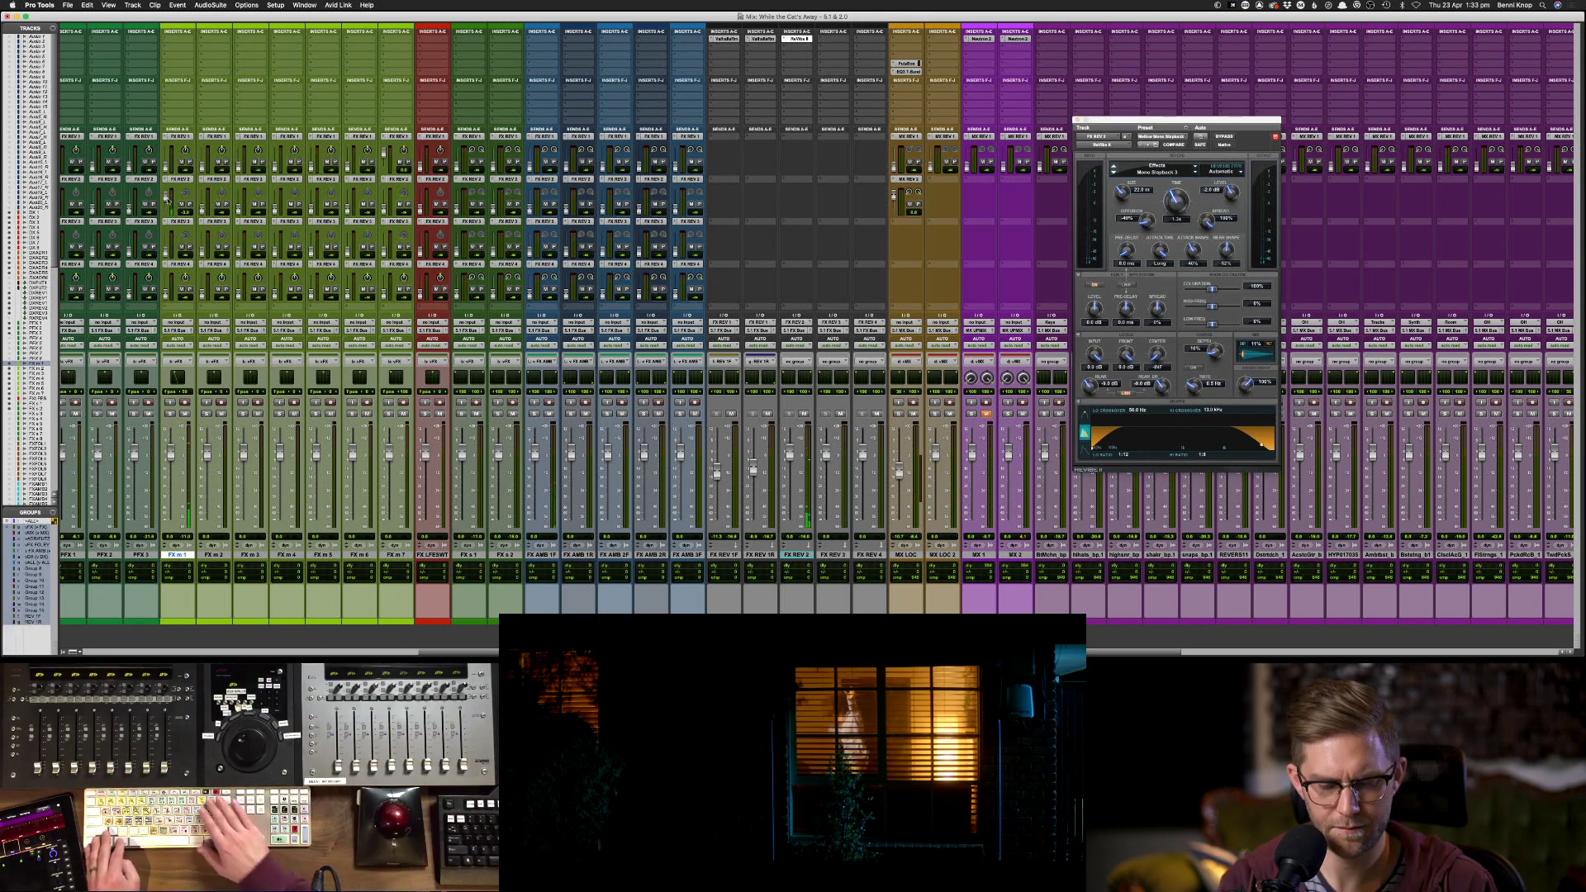
key("super+equal")
key("F6")
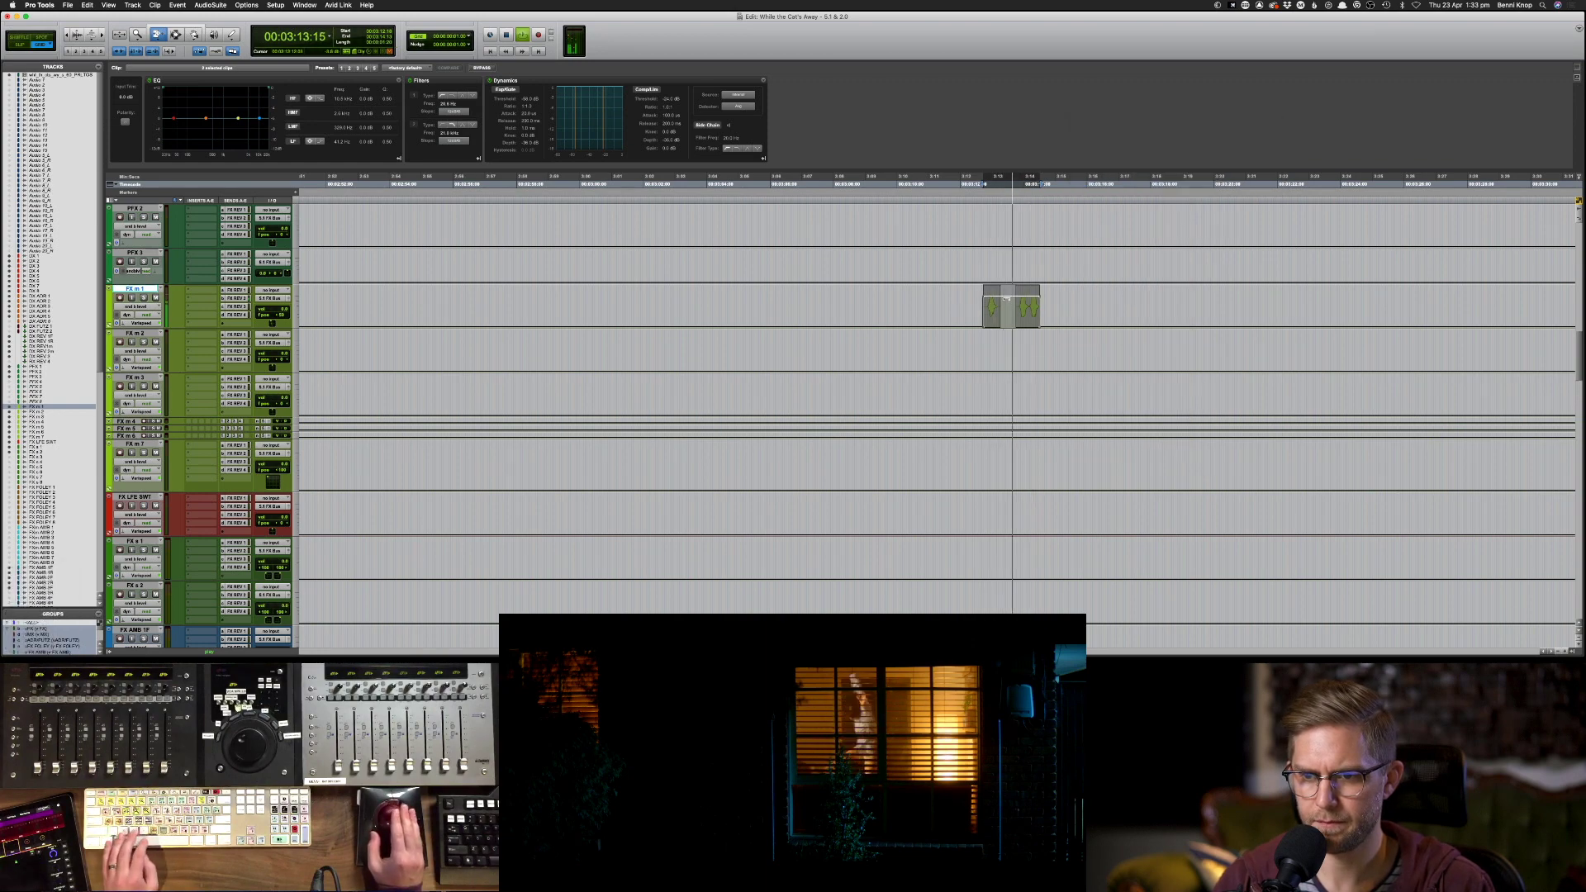
- Raise the FX REV 2 fader slightly and set its ReVibe II mix to 100% wet while replaying the clips
key("super+minus")
key("super+equal")
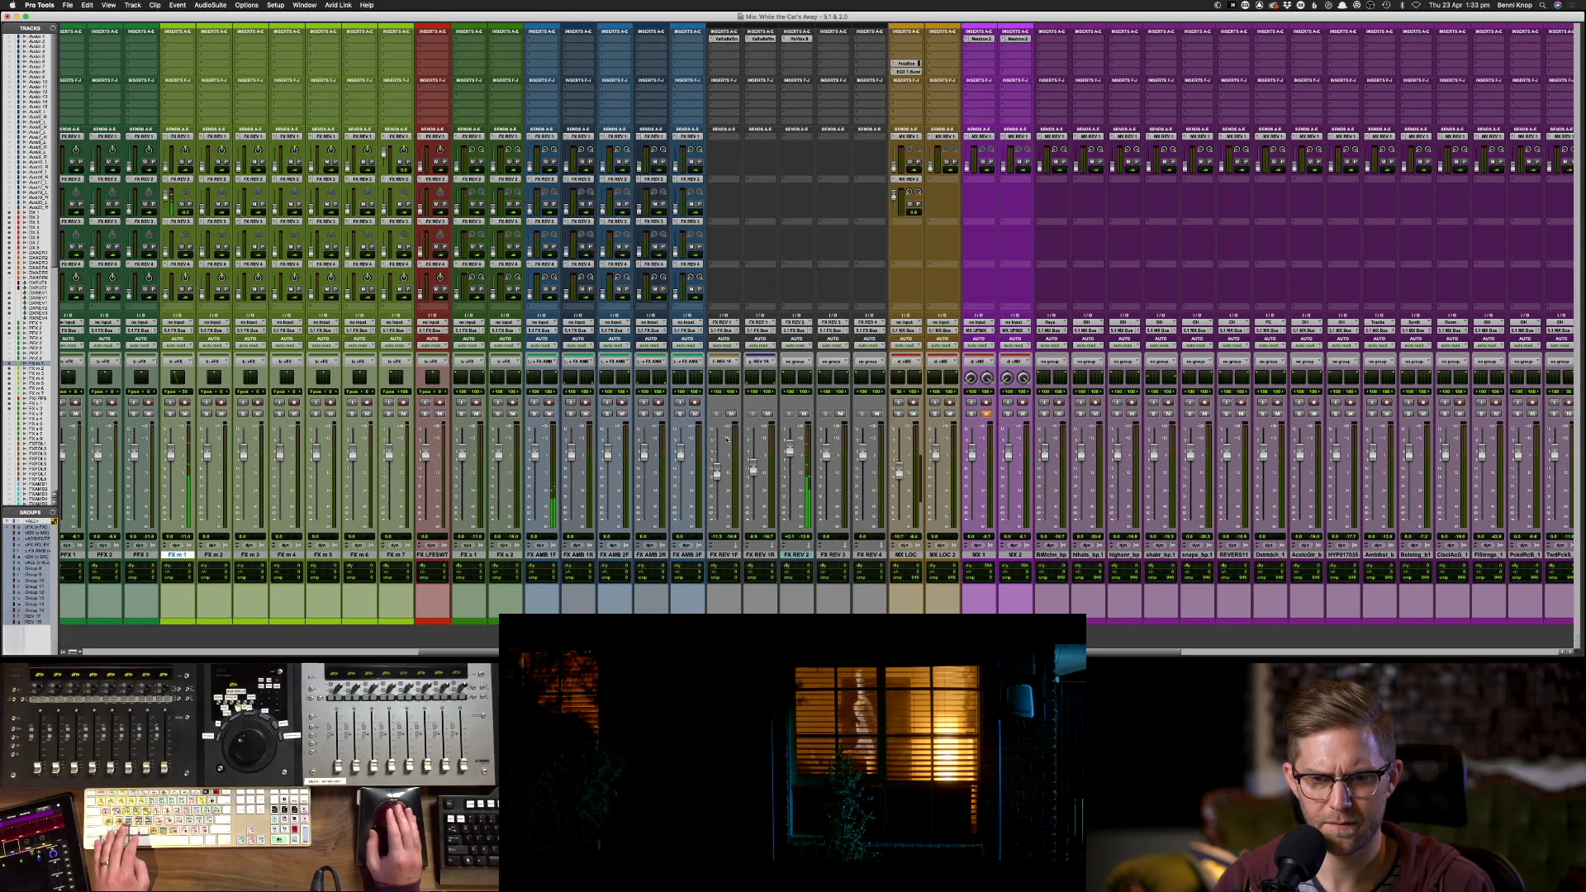
left_click(798, 39)
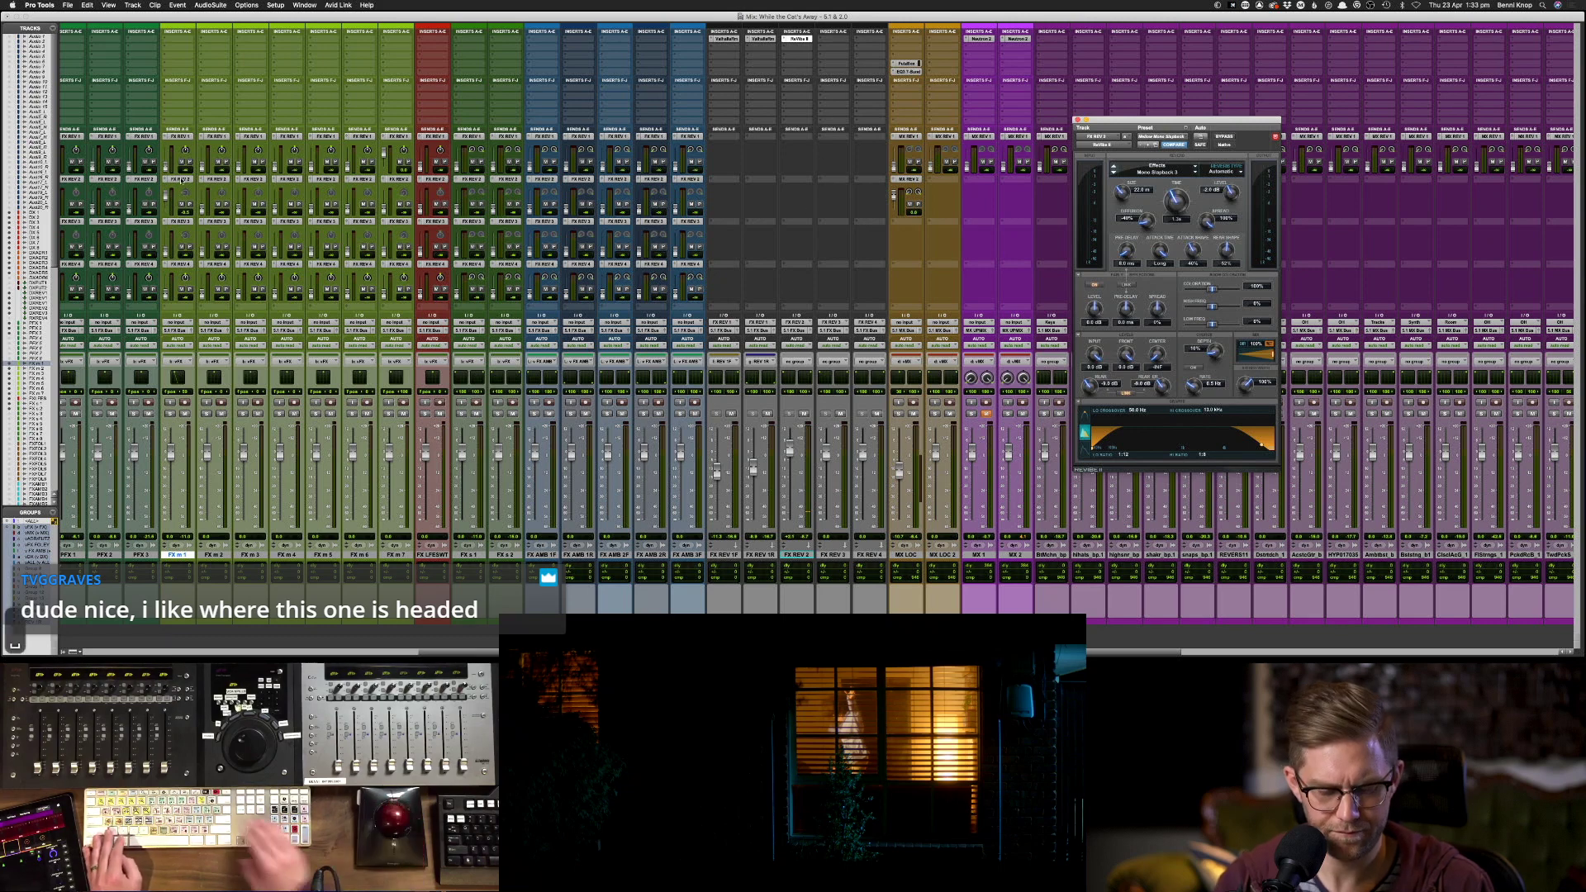
key("super+equal")
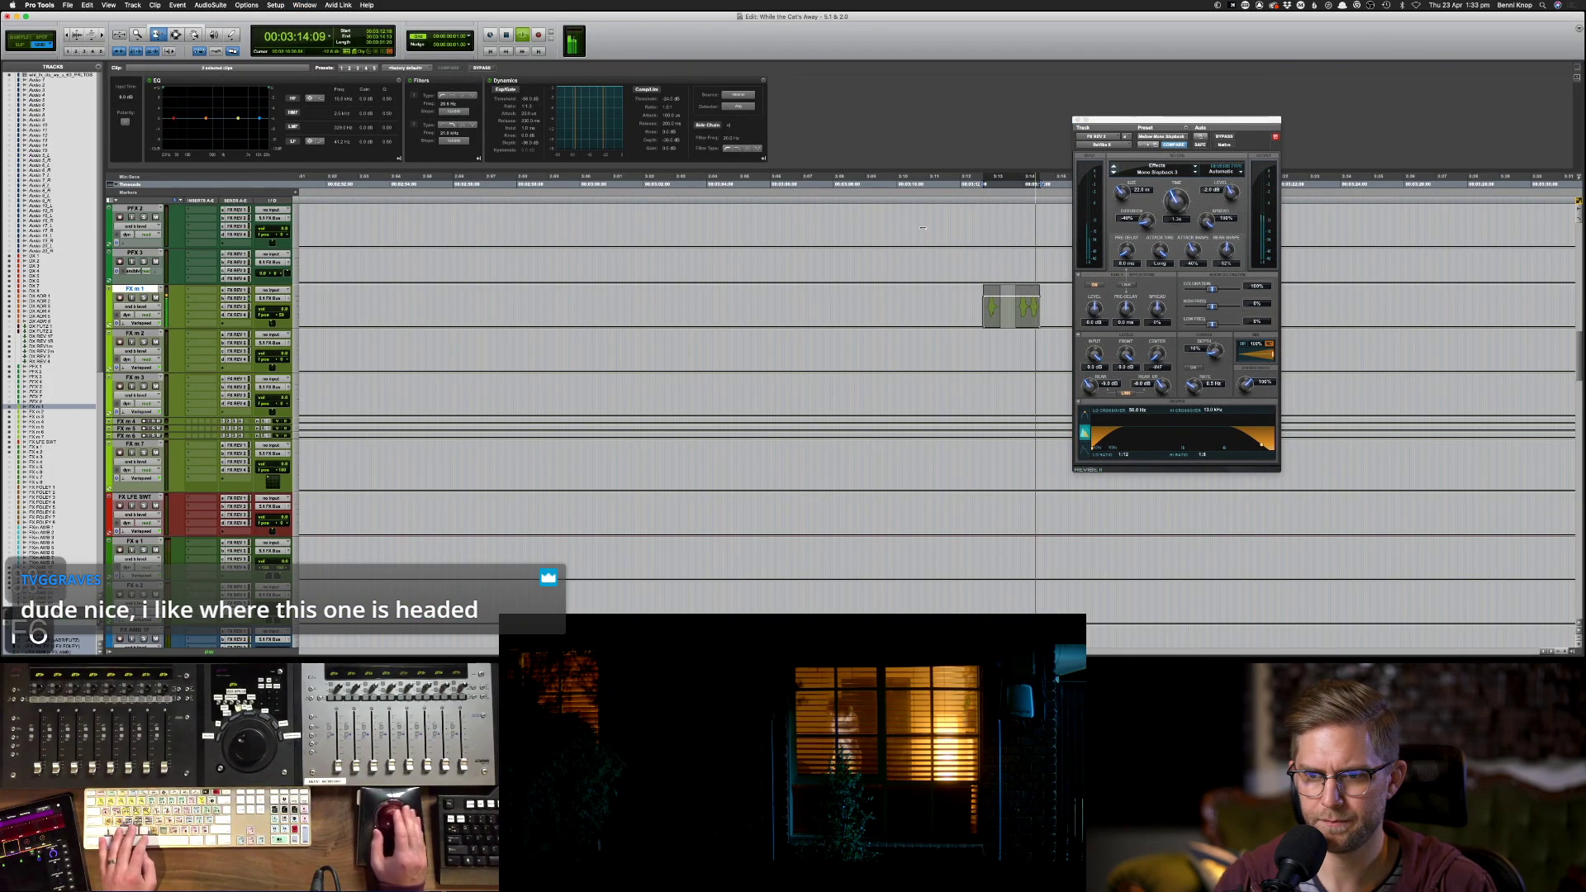
- Lower the FX REV 2 send automation slightly across the two FX m 1 clips and replay them while checking the reverb level
key("space")
key("super+w")
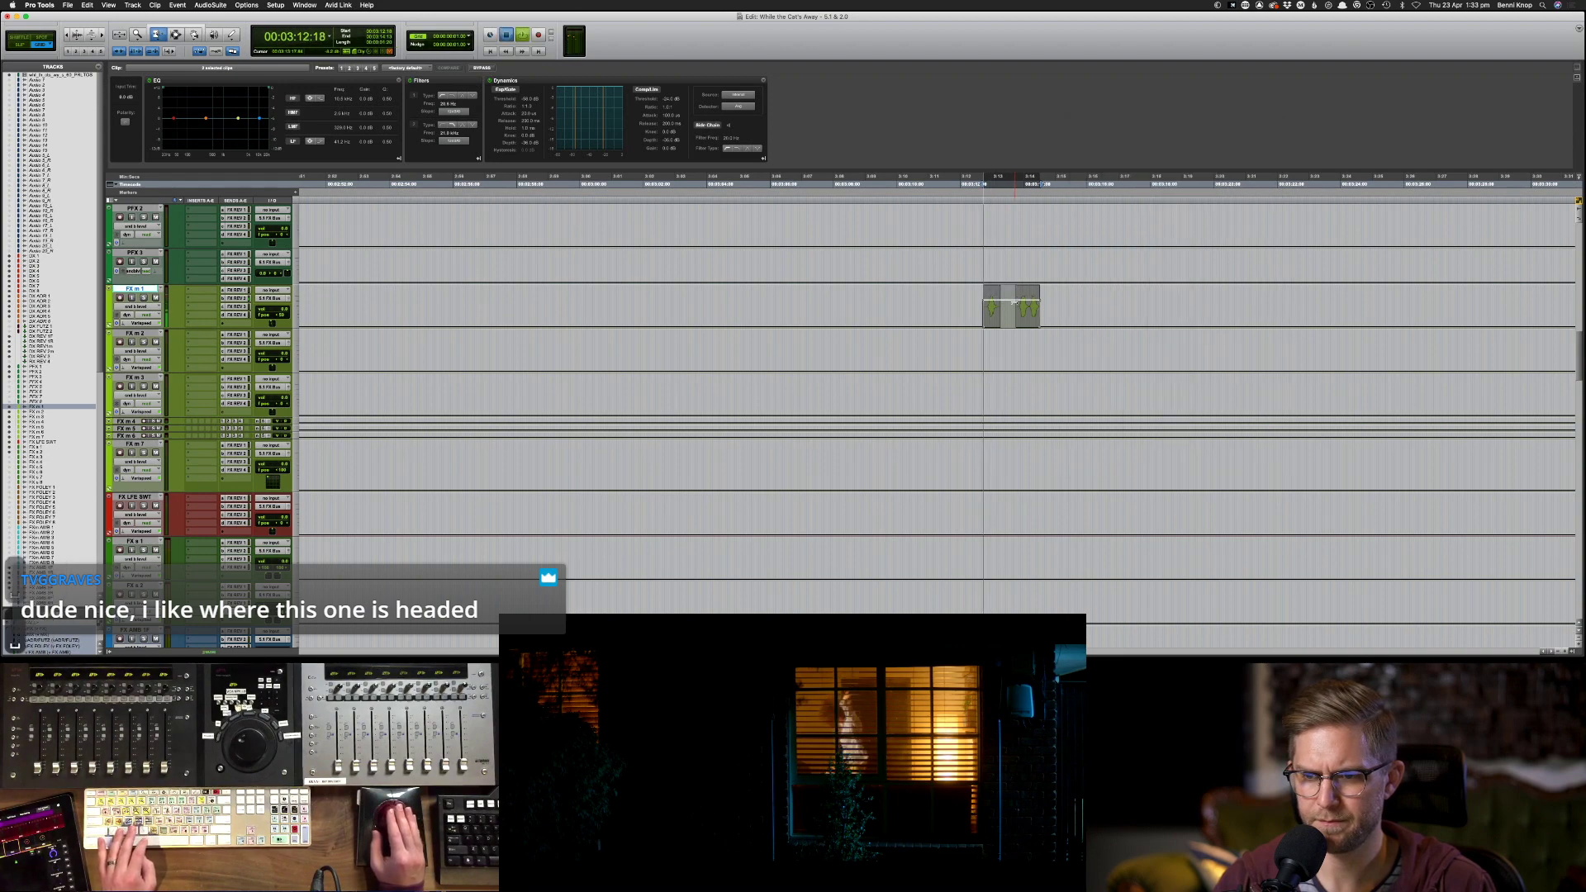
key("space")
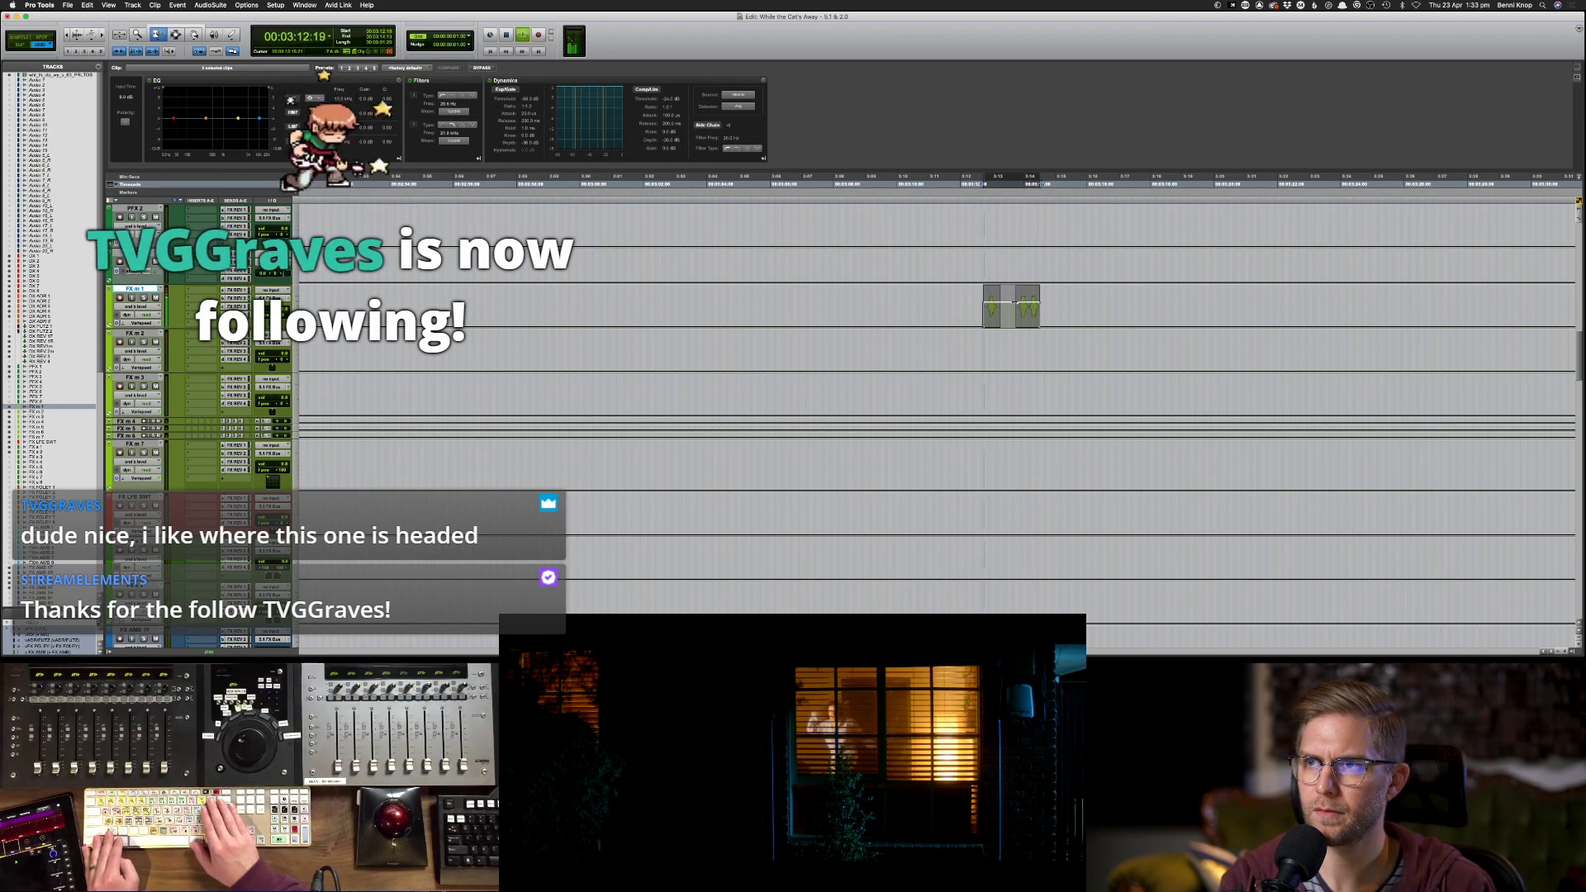
key("super+equal")
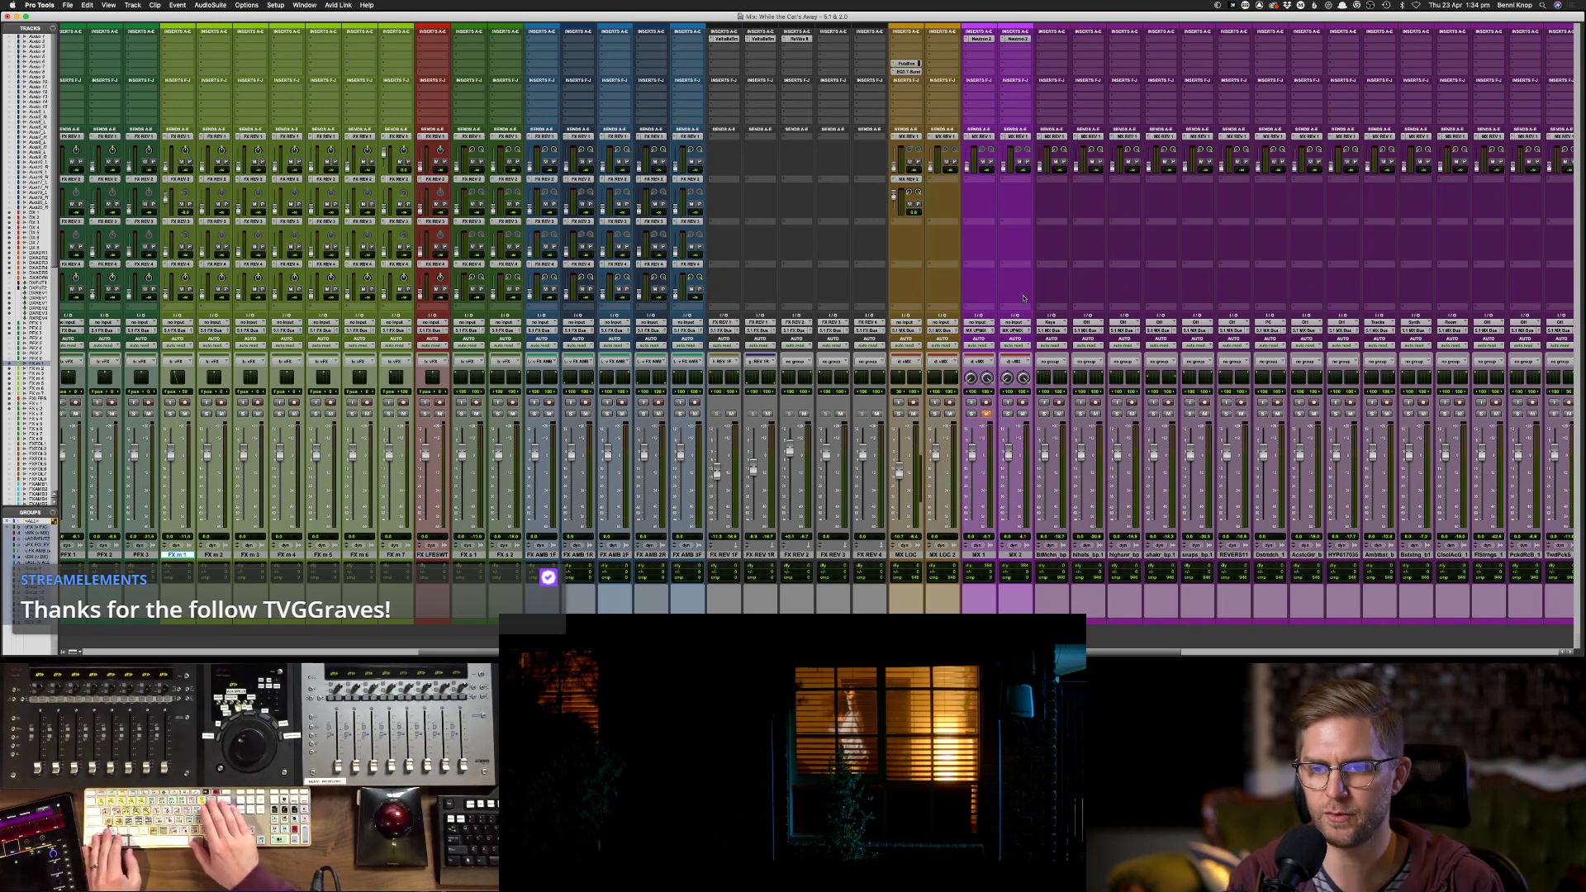
key("super+equal")
key("super+equal")
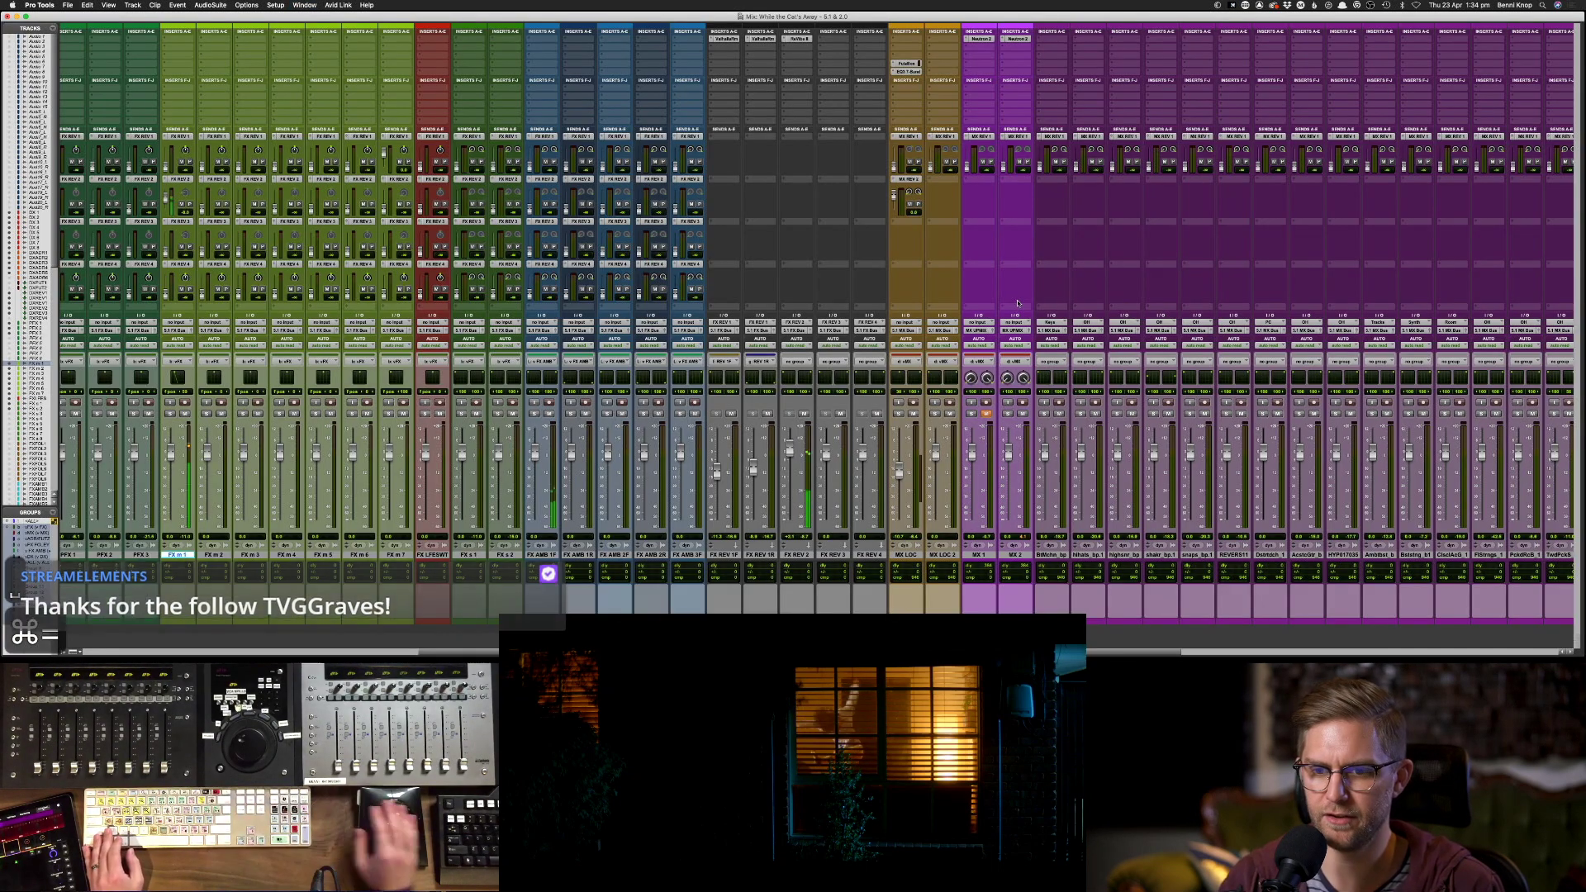
- Duplicate the FX REV 2 track once with its inserts, sends, automation and group assignments
right_click(796, 554)
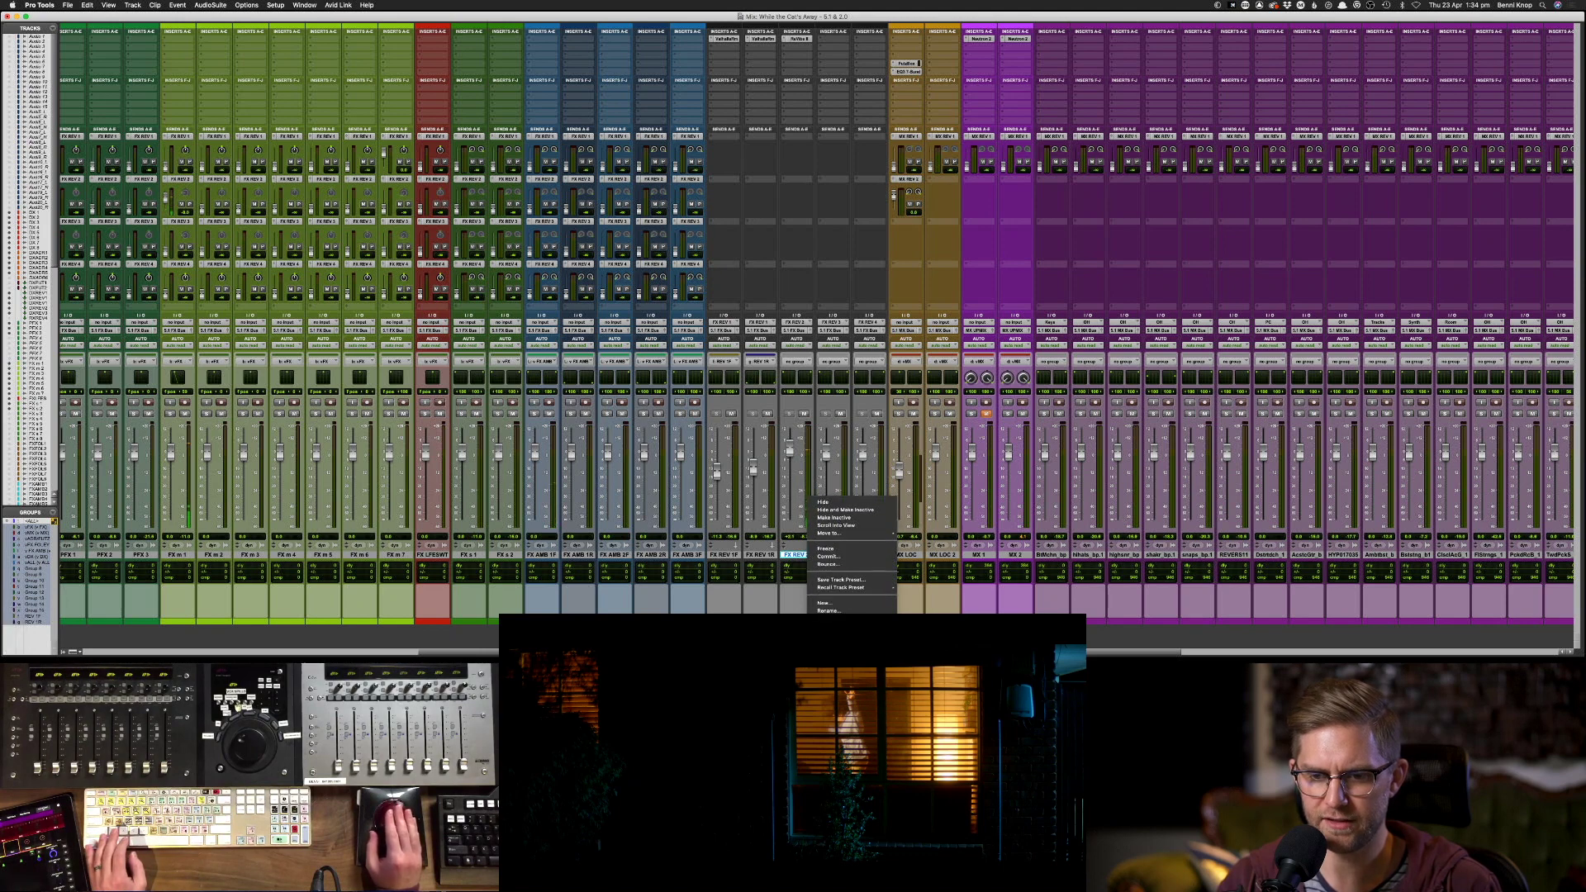
left_click(826, 618)
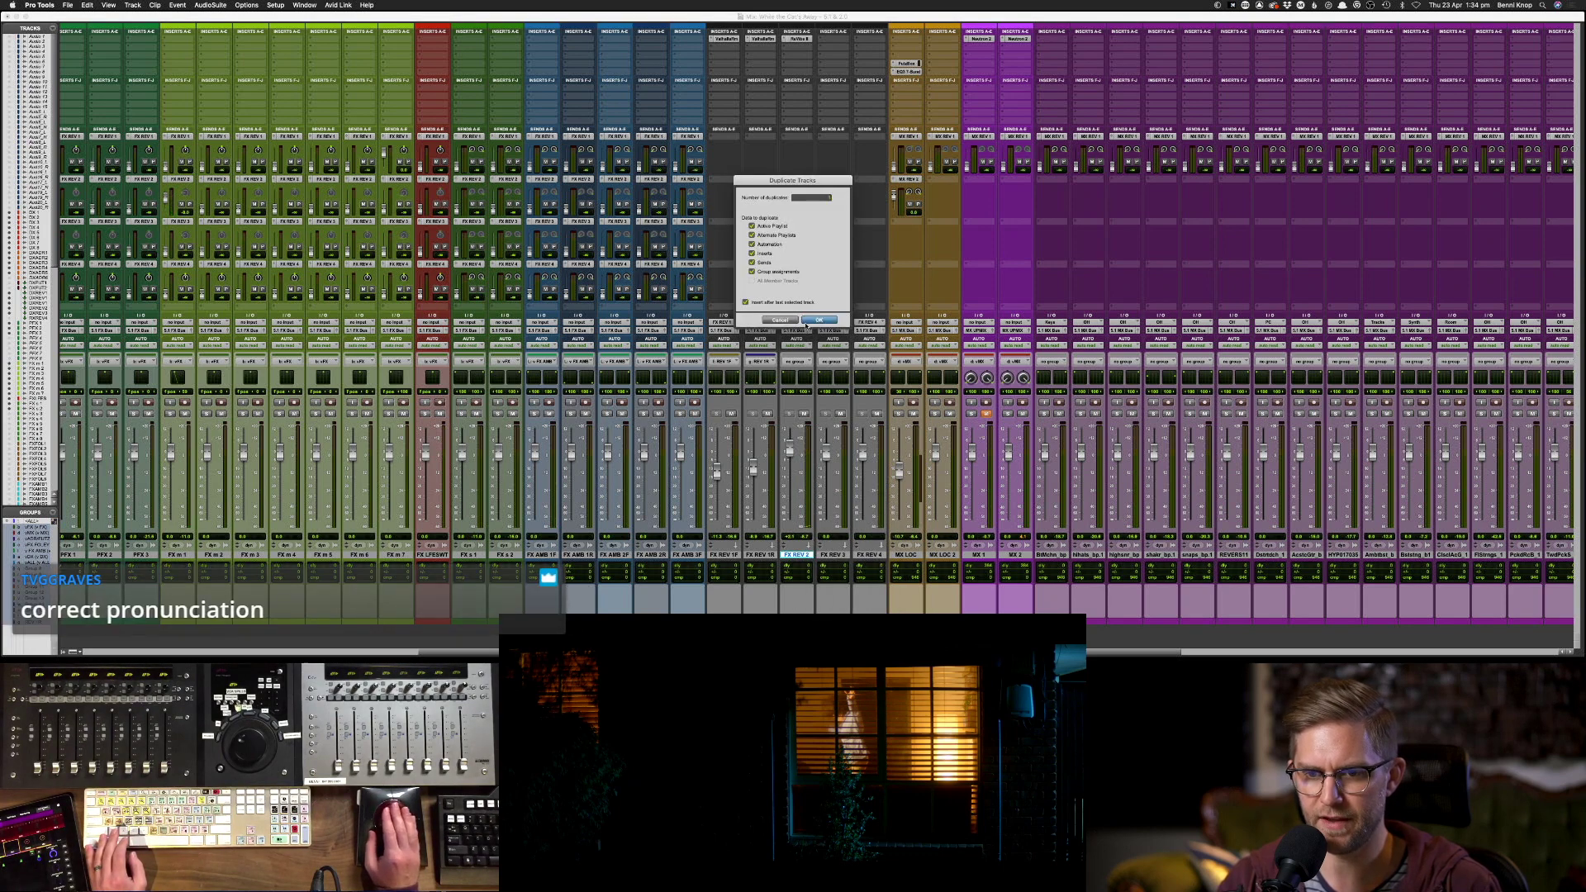
key("Return")
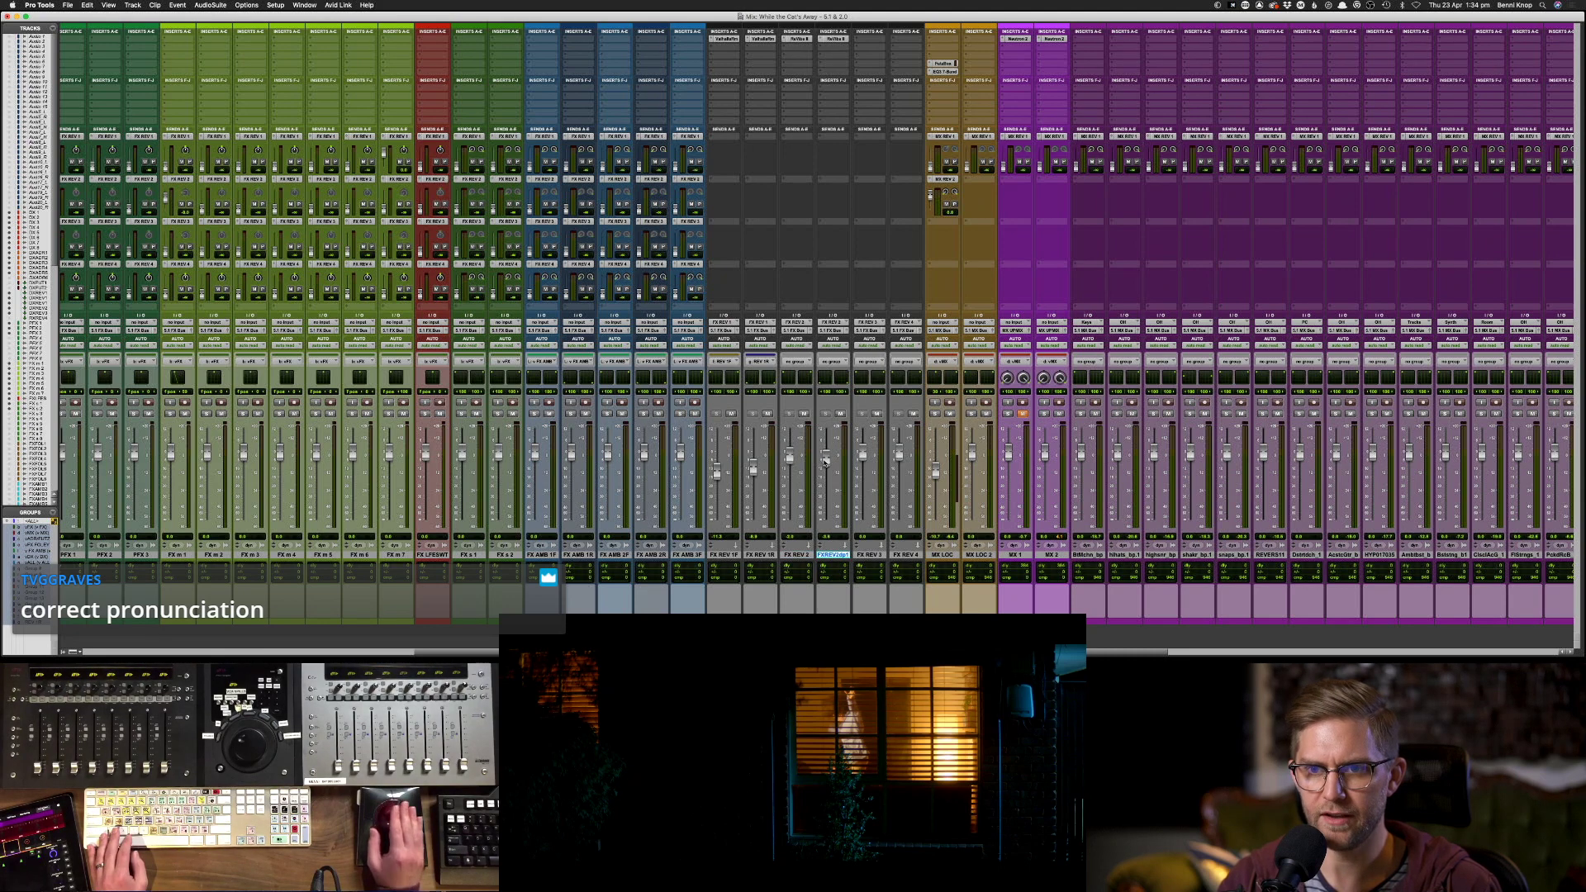
- Lengthen the pre-delay of the duplicated reverb track's ReVibe II and rebalance it against FX REV 2, lowering the FX REV 2 fader
left_click(843, 39)
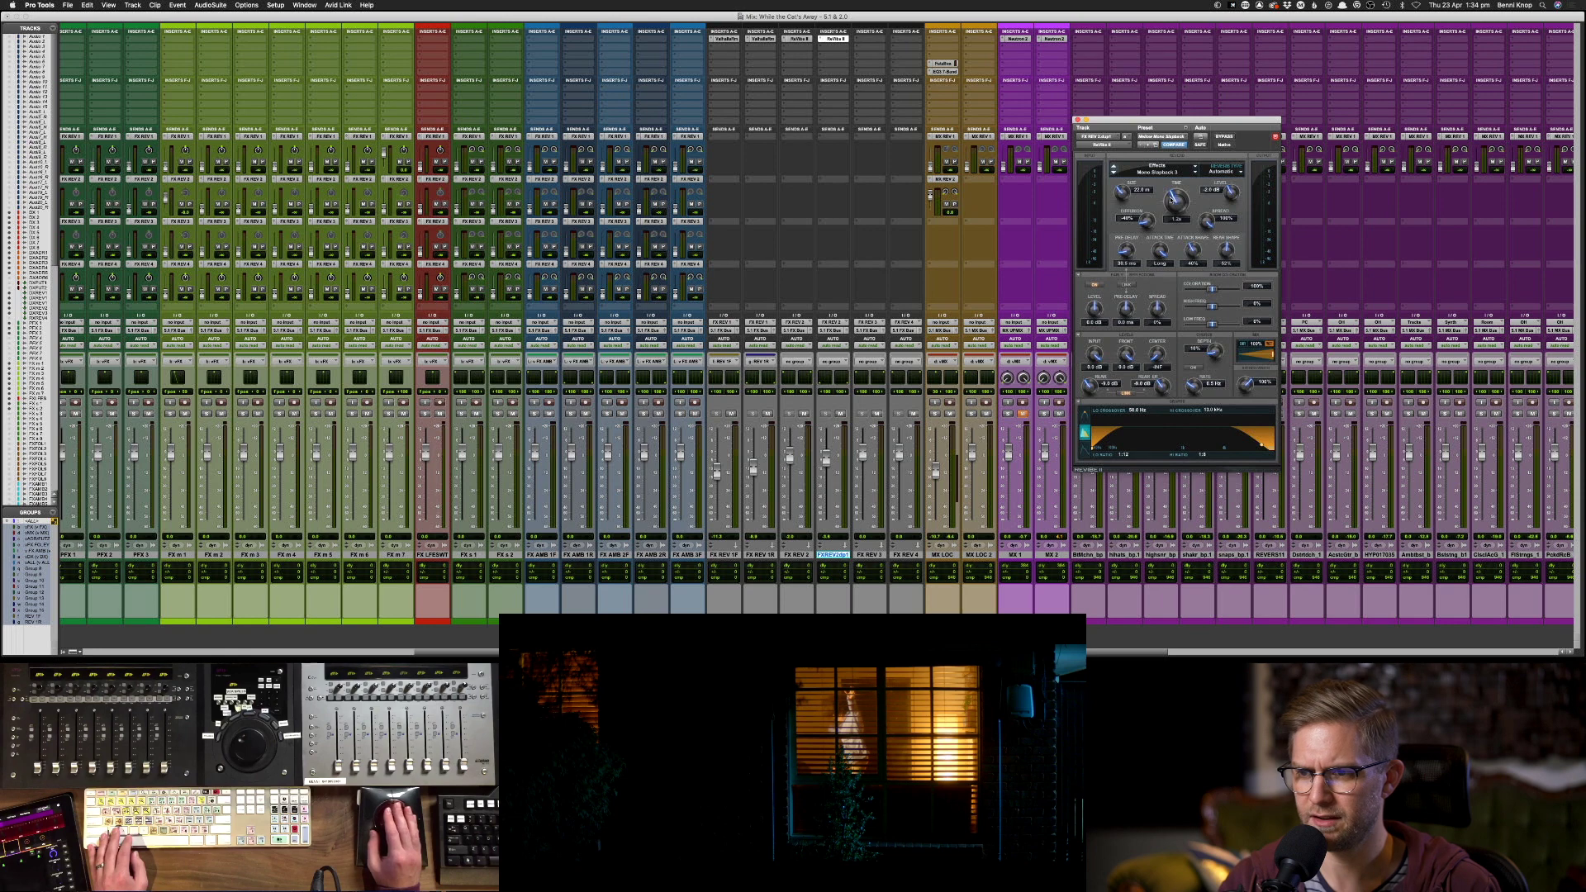
key("space")
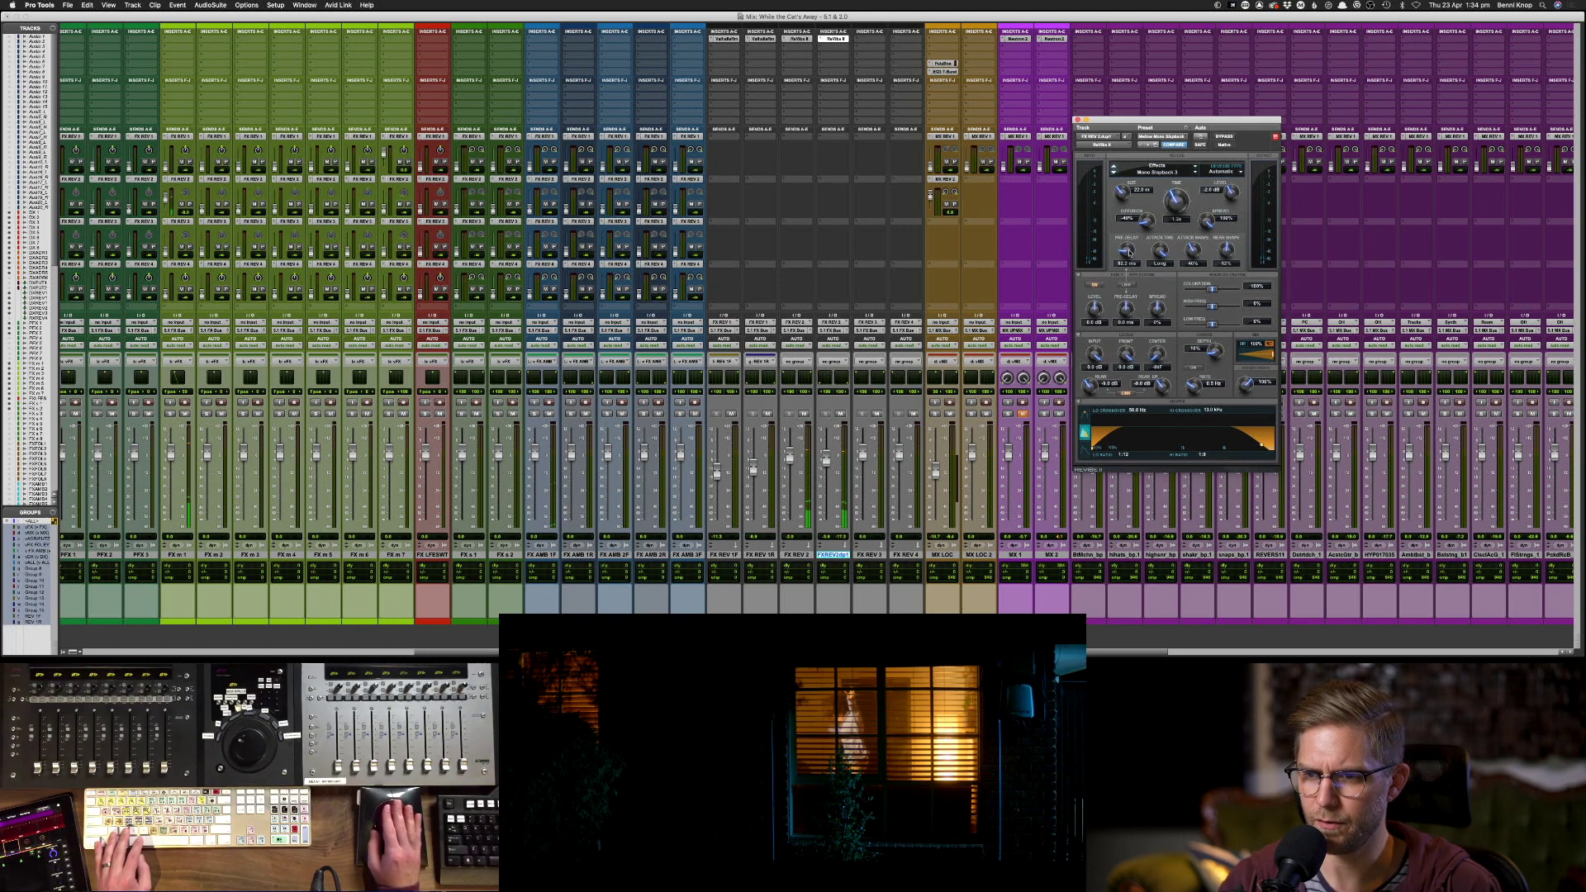
left_click_drag(826, 456, 828, 460)
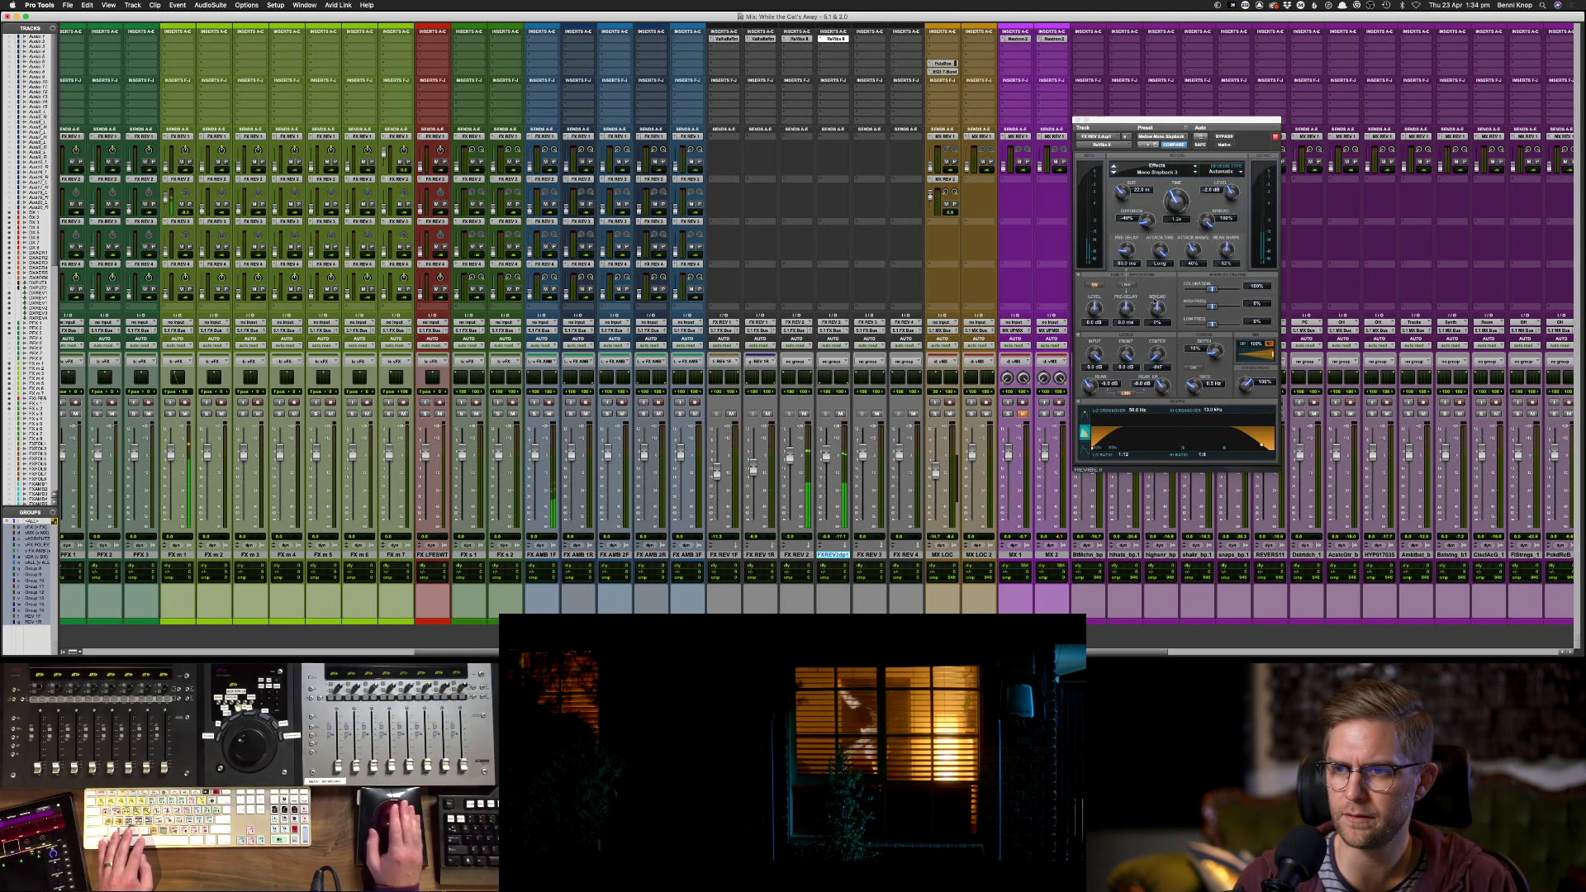
left_click_drag(1115, 246, 1120, 238)
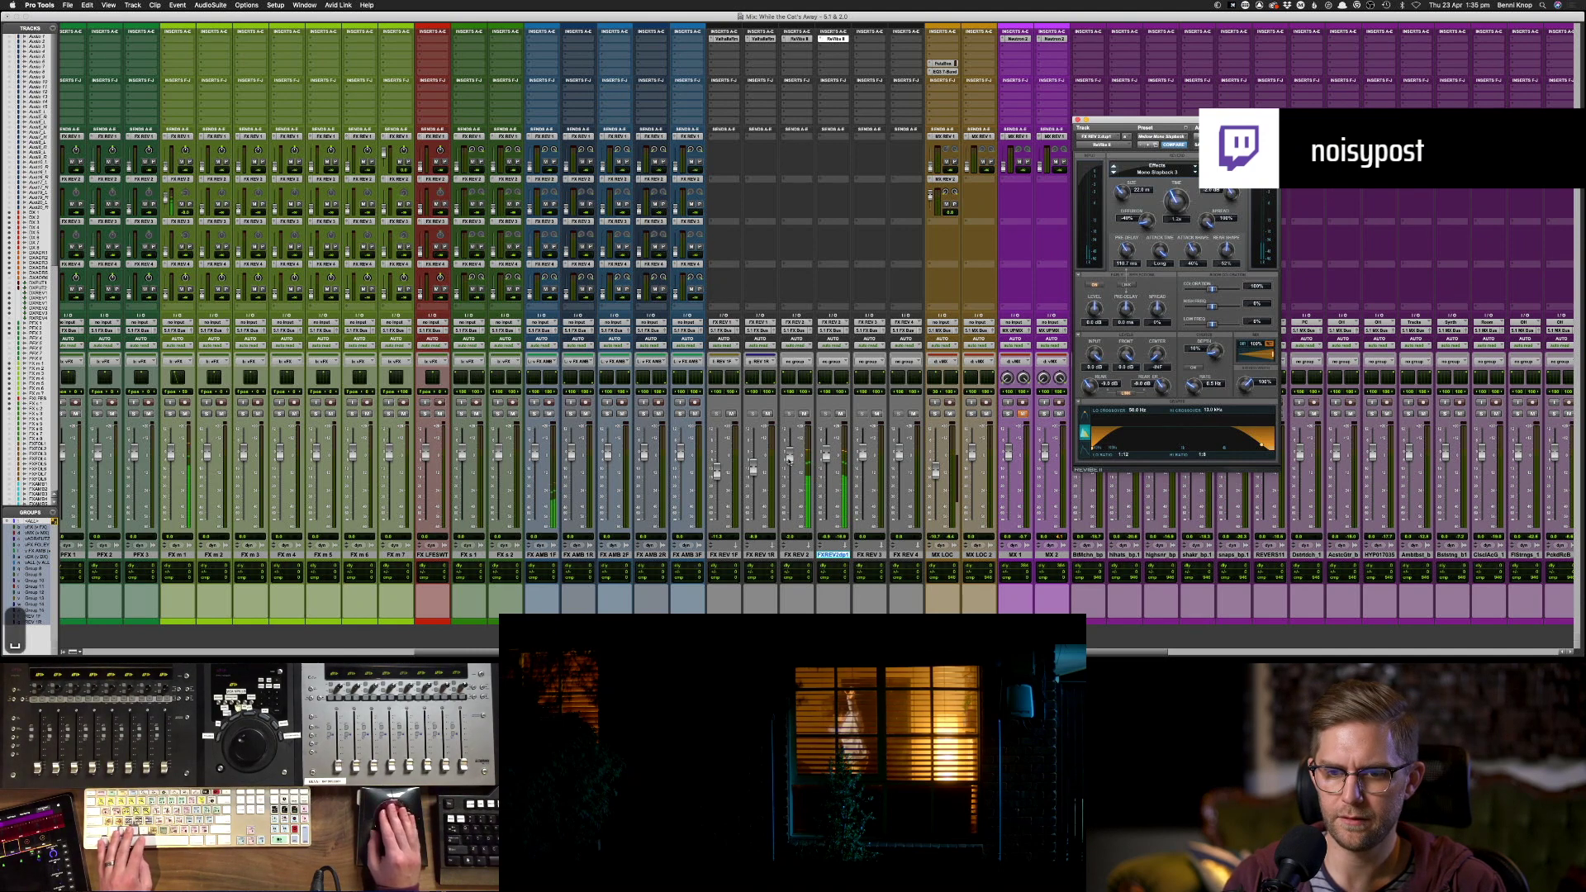
key("super+w")
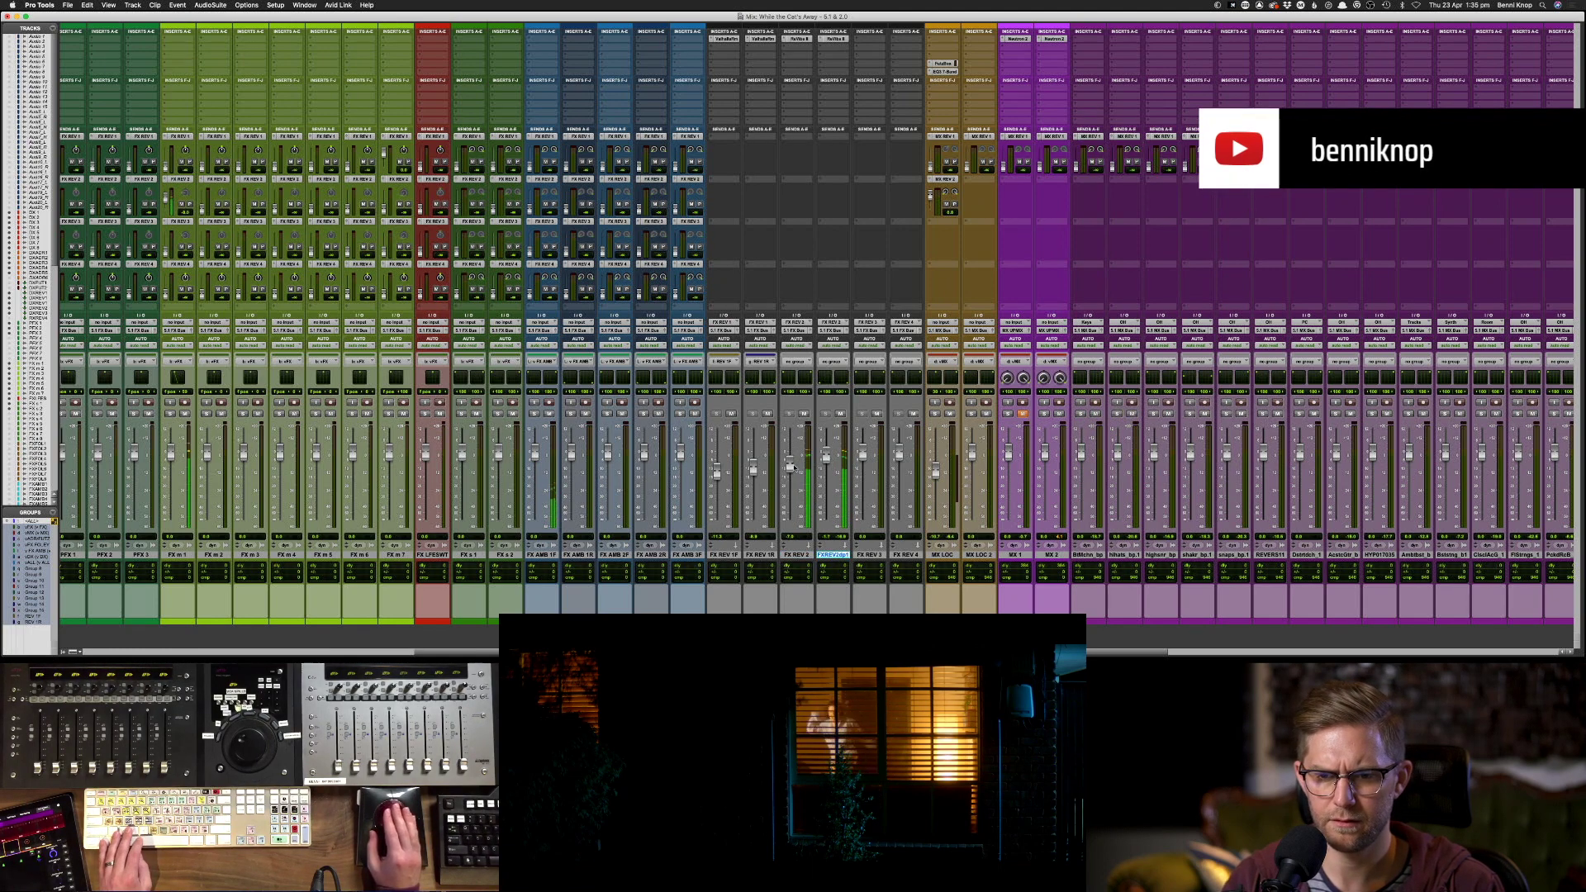
- Return to the effect clips on FX m 1 in the timeline and undo the last edit there
key("super+equal")
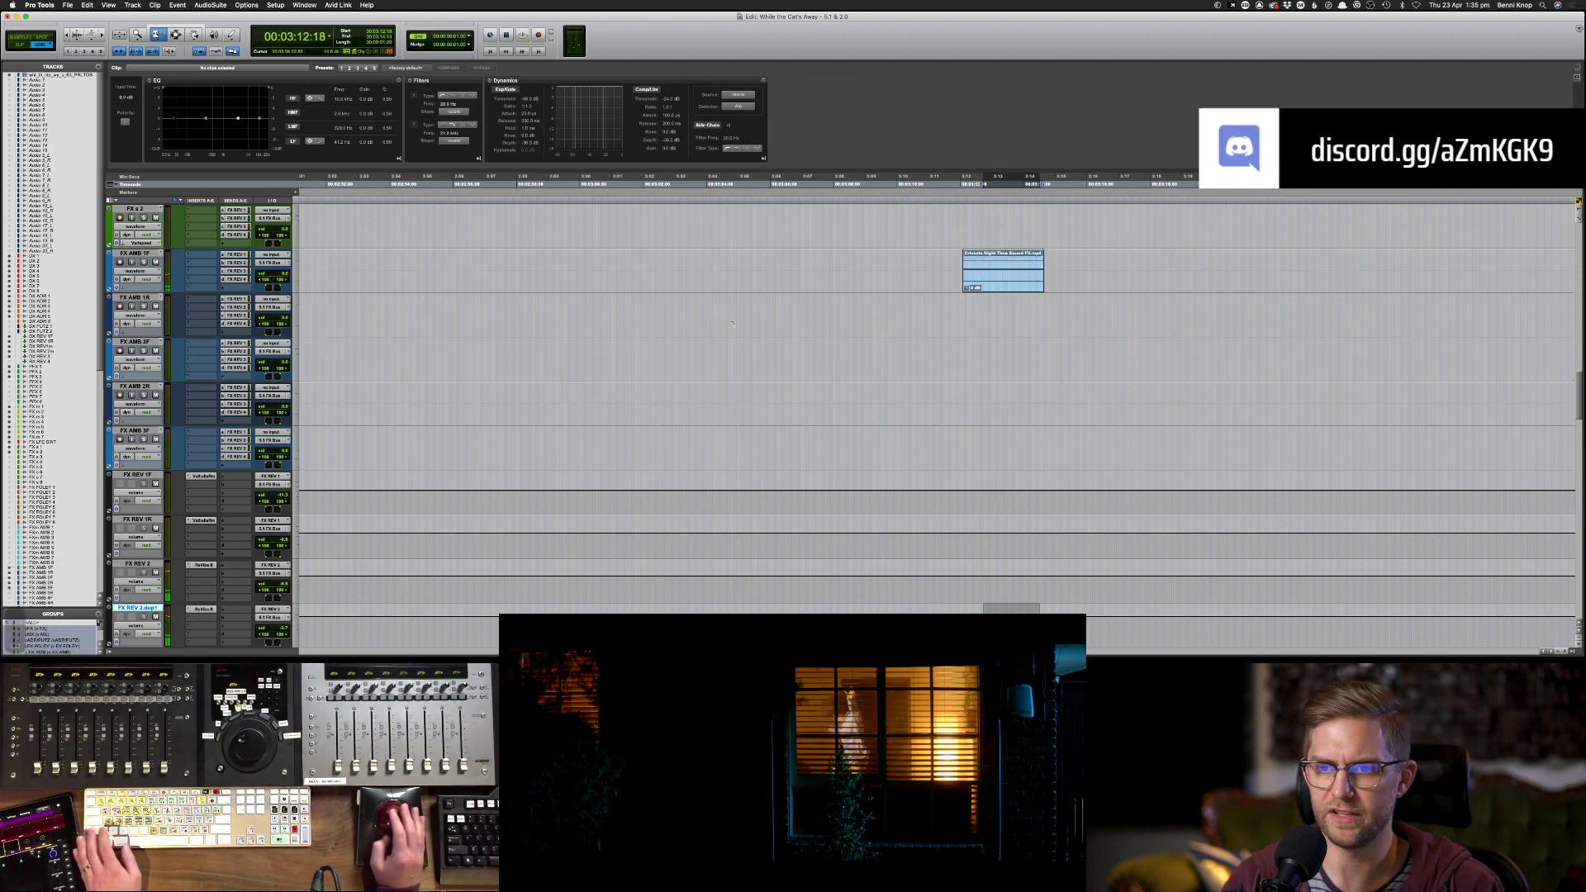
scroll(876, 333, "up", 5)
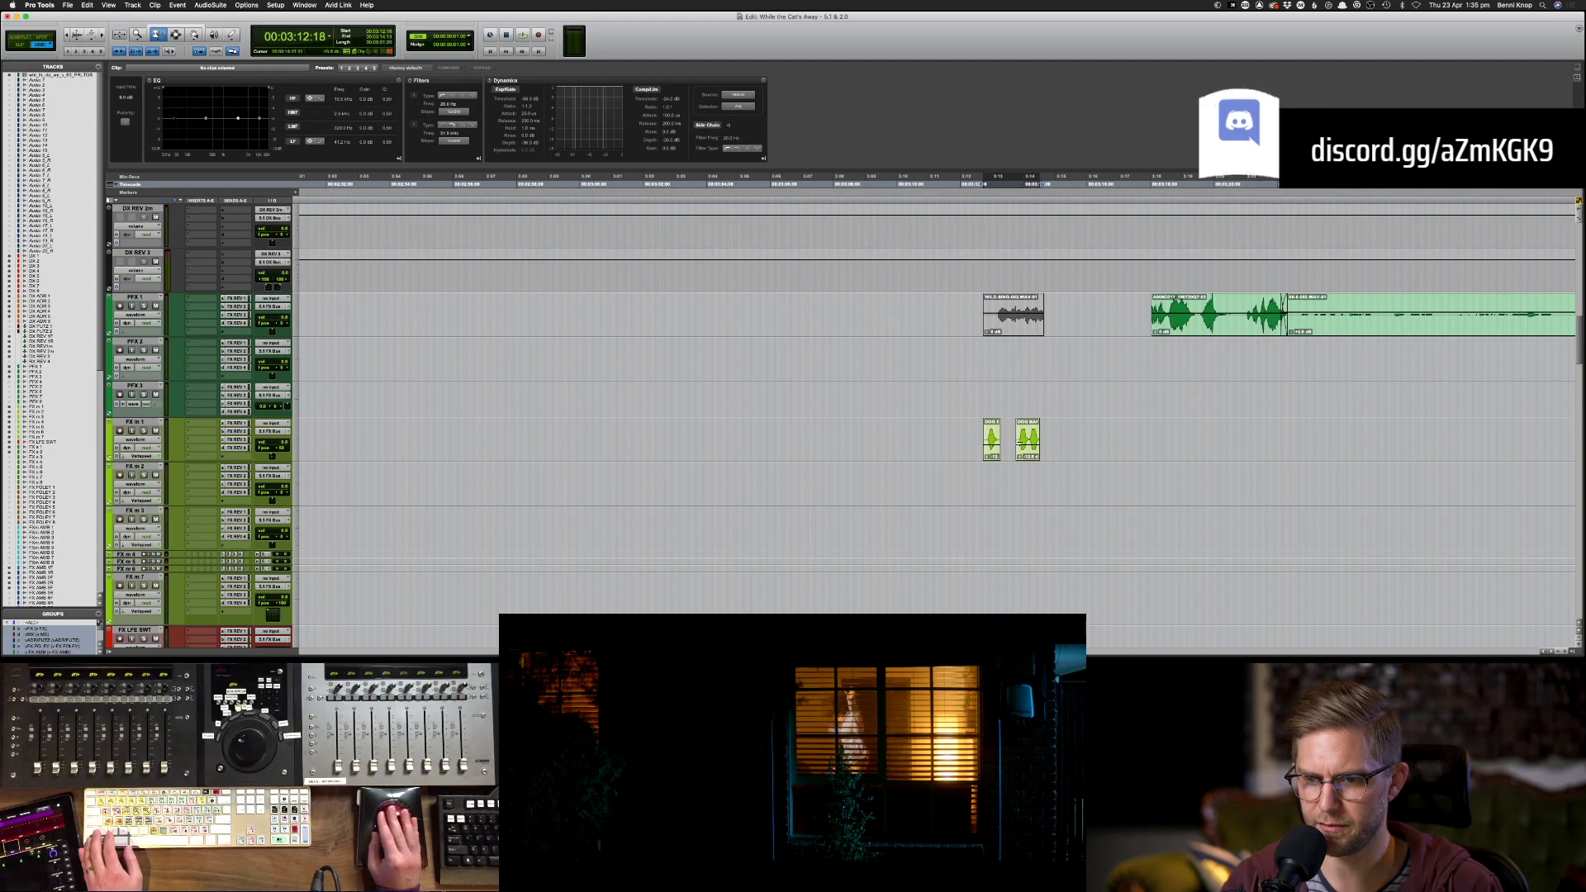
left_click(1008, 442)
key("super+z")
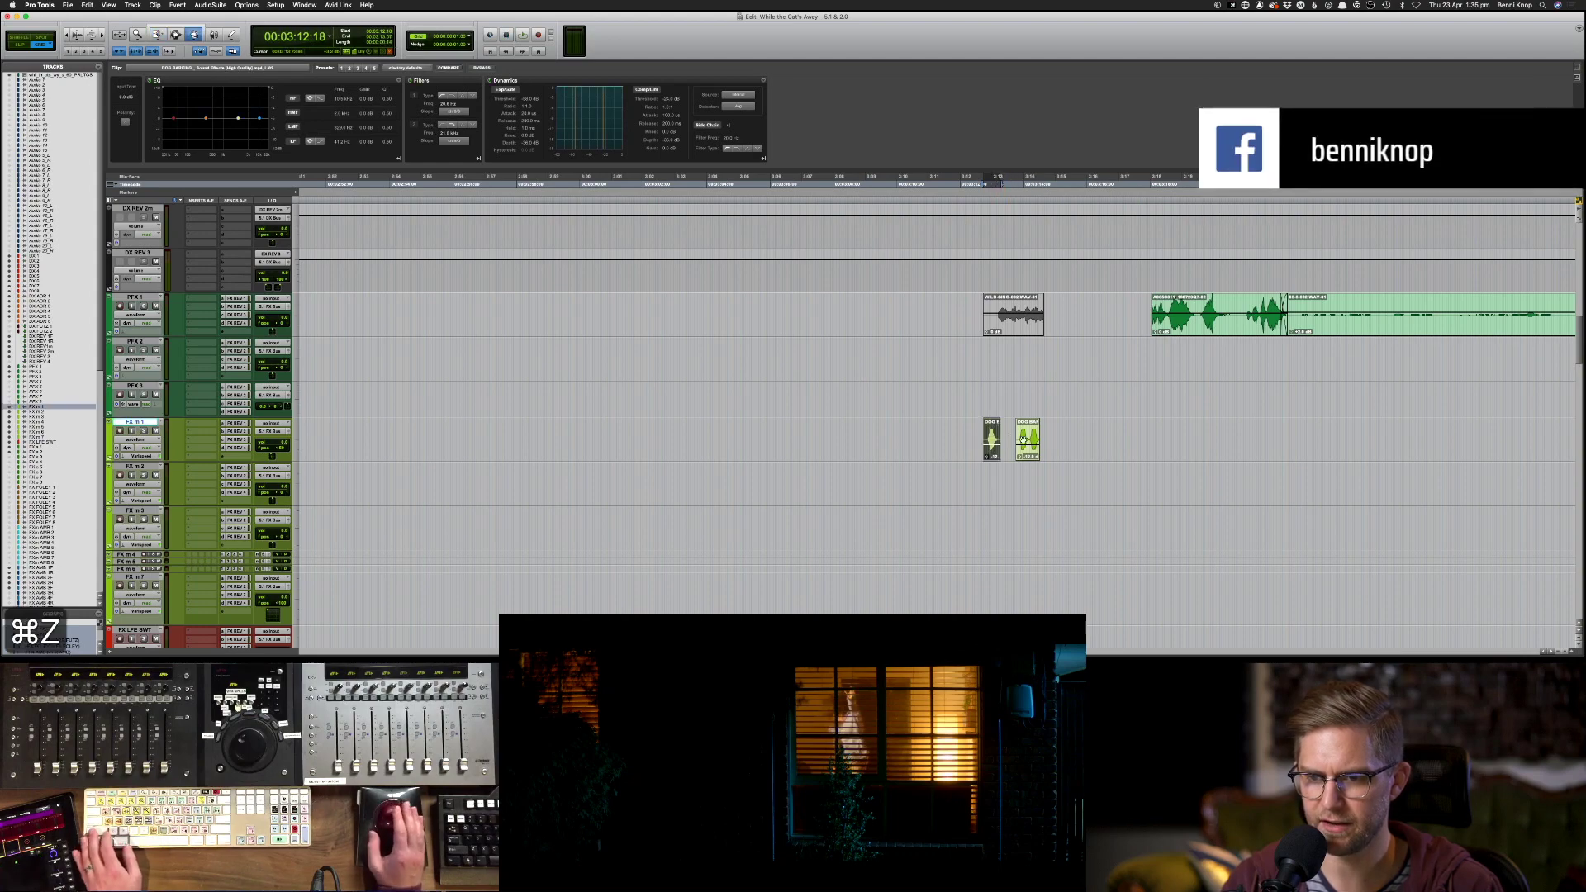
- Open the RX 7 De-clip AudioSuite processor for the two dog-barking clips on FX m 1
key("super+bracketright")
key("super+bracketright")
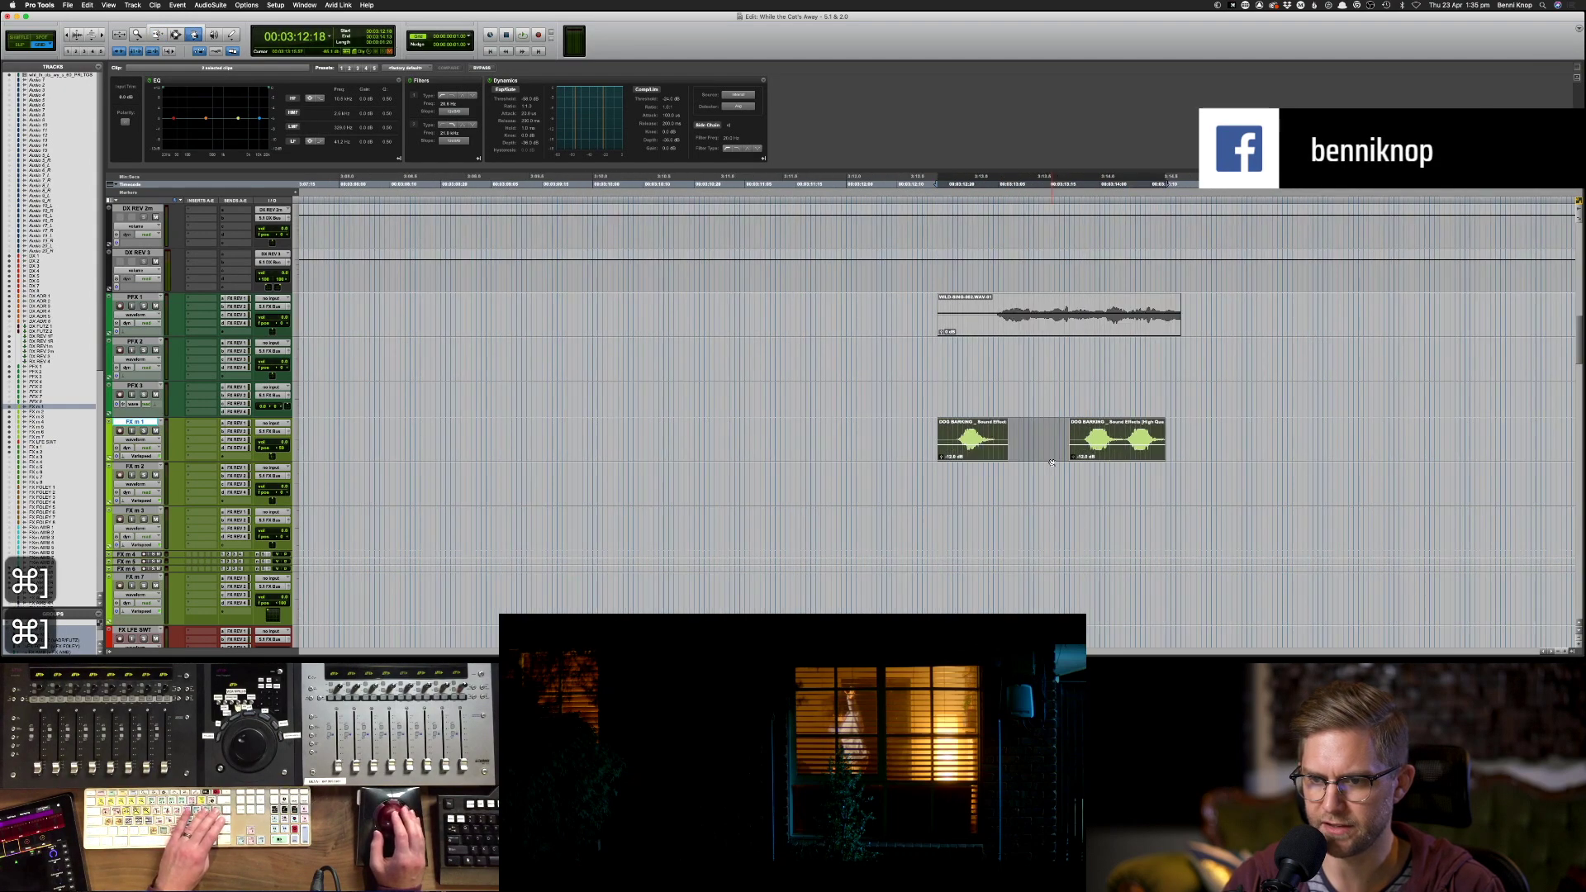
key("super+bracketright")
key("super+bracketleft")
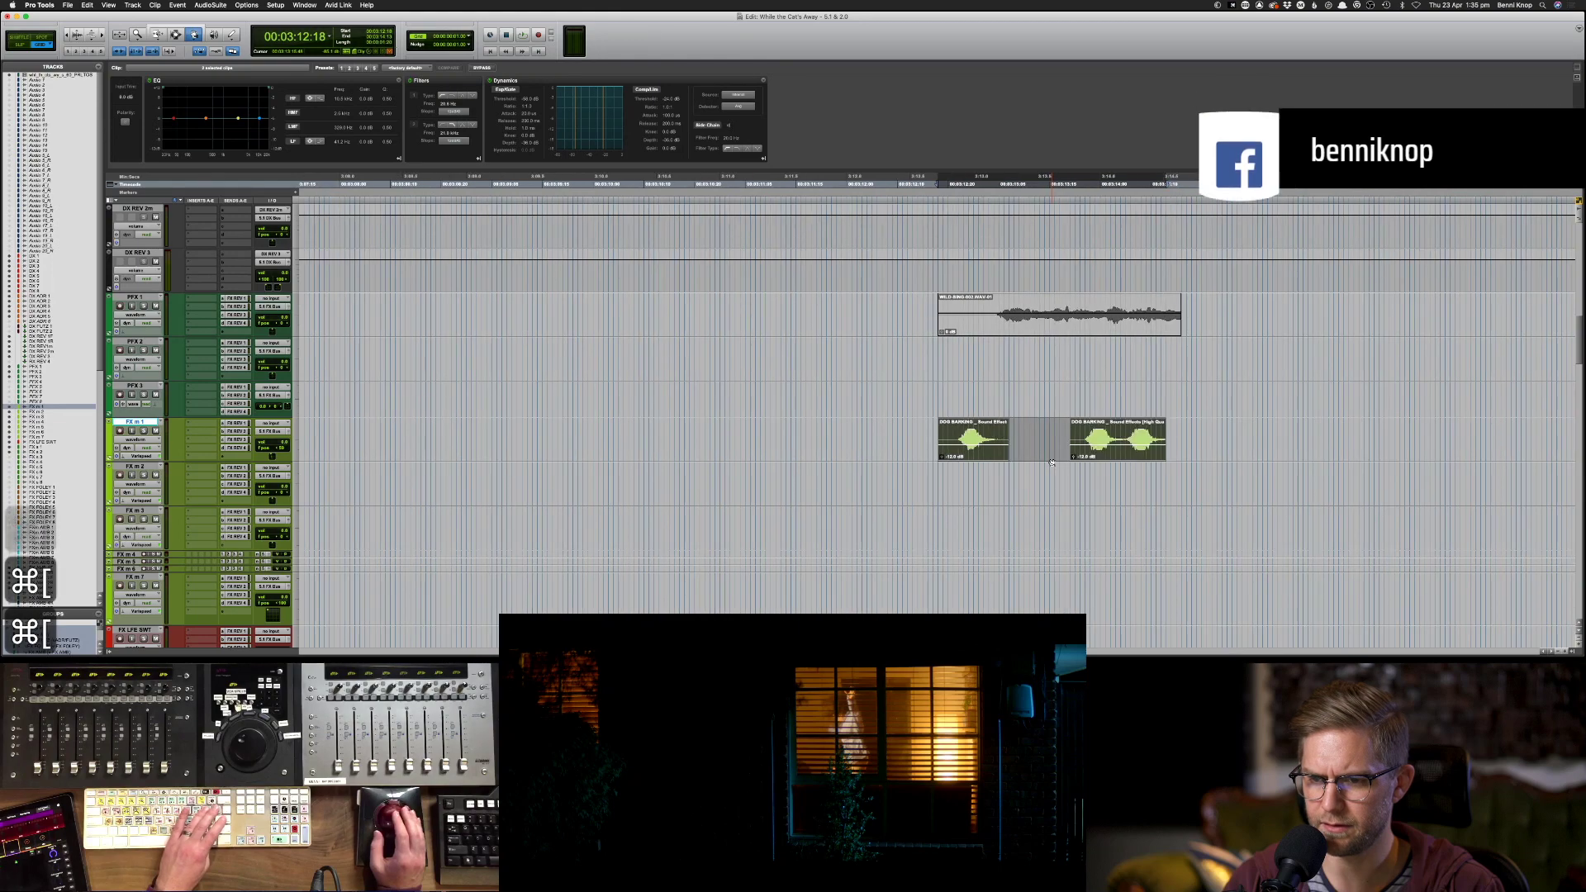
key("super+bracketleft")
key("super+bracketleft")
left_click(246, 5)
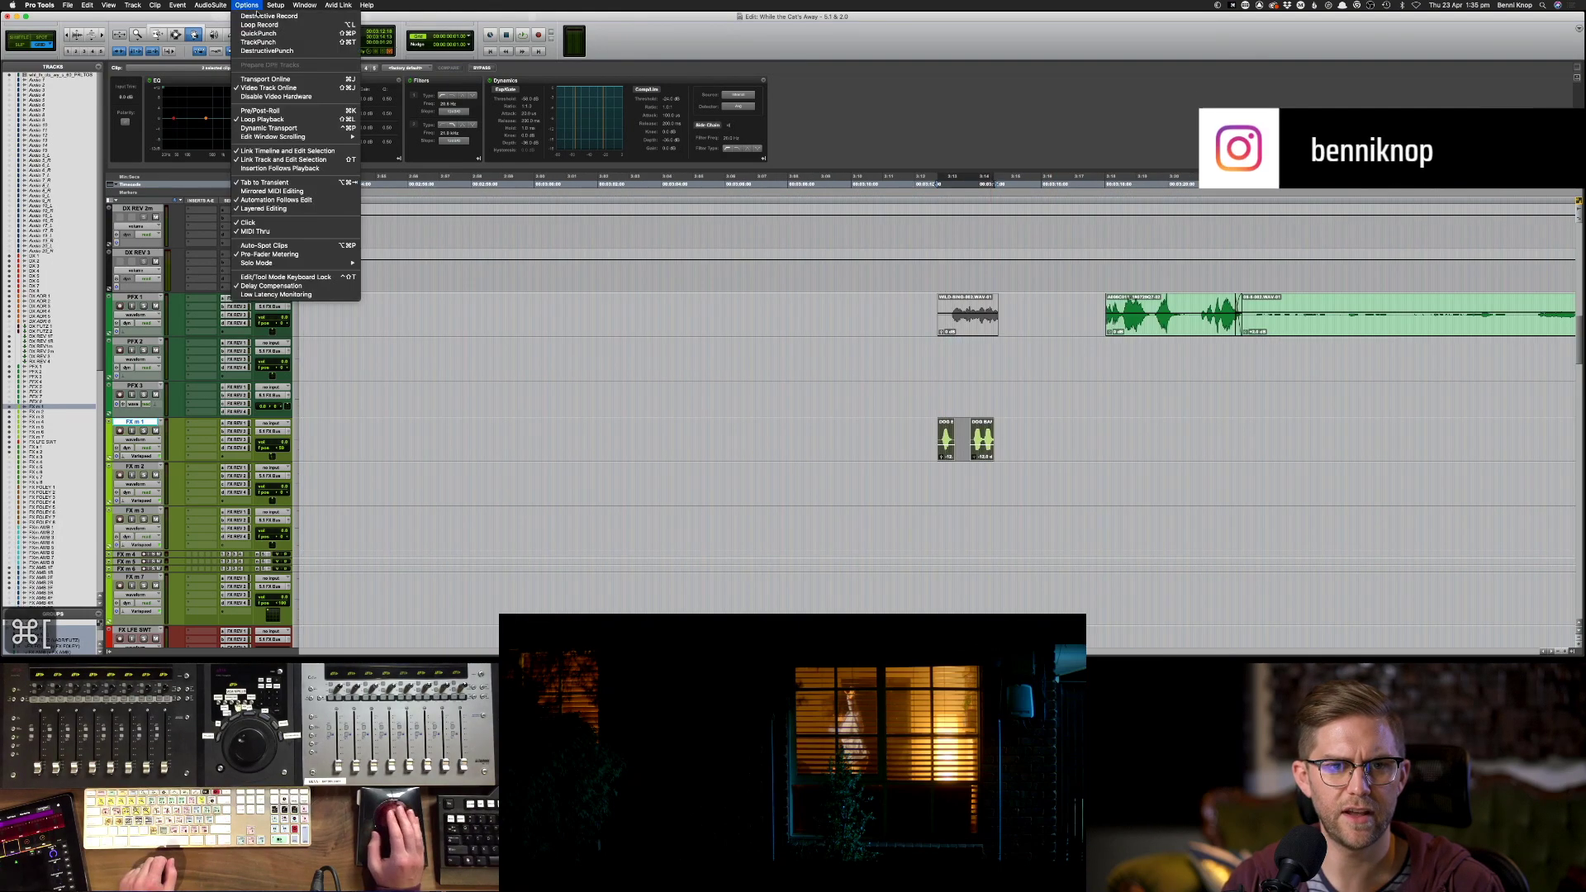
mouse_move(227, 5)
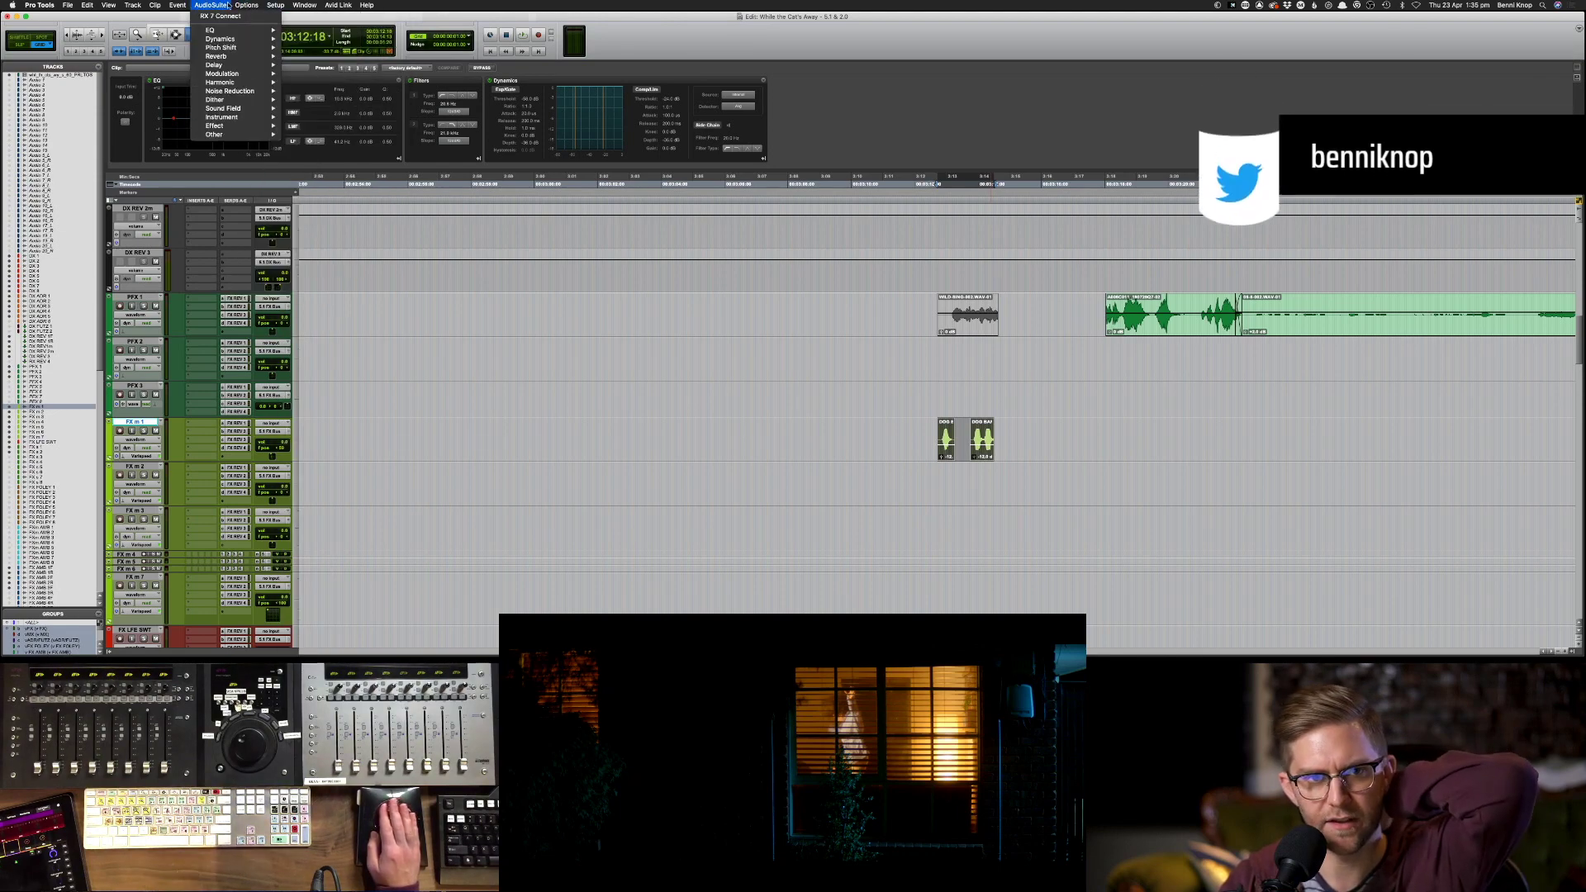
mouse_move(229, 91)
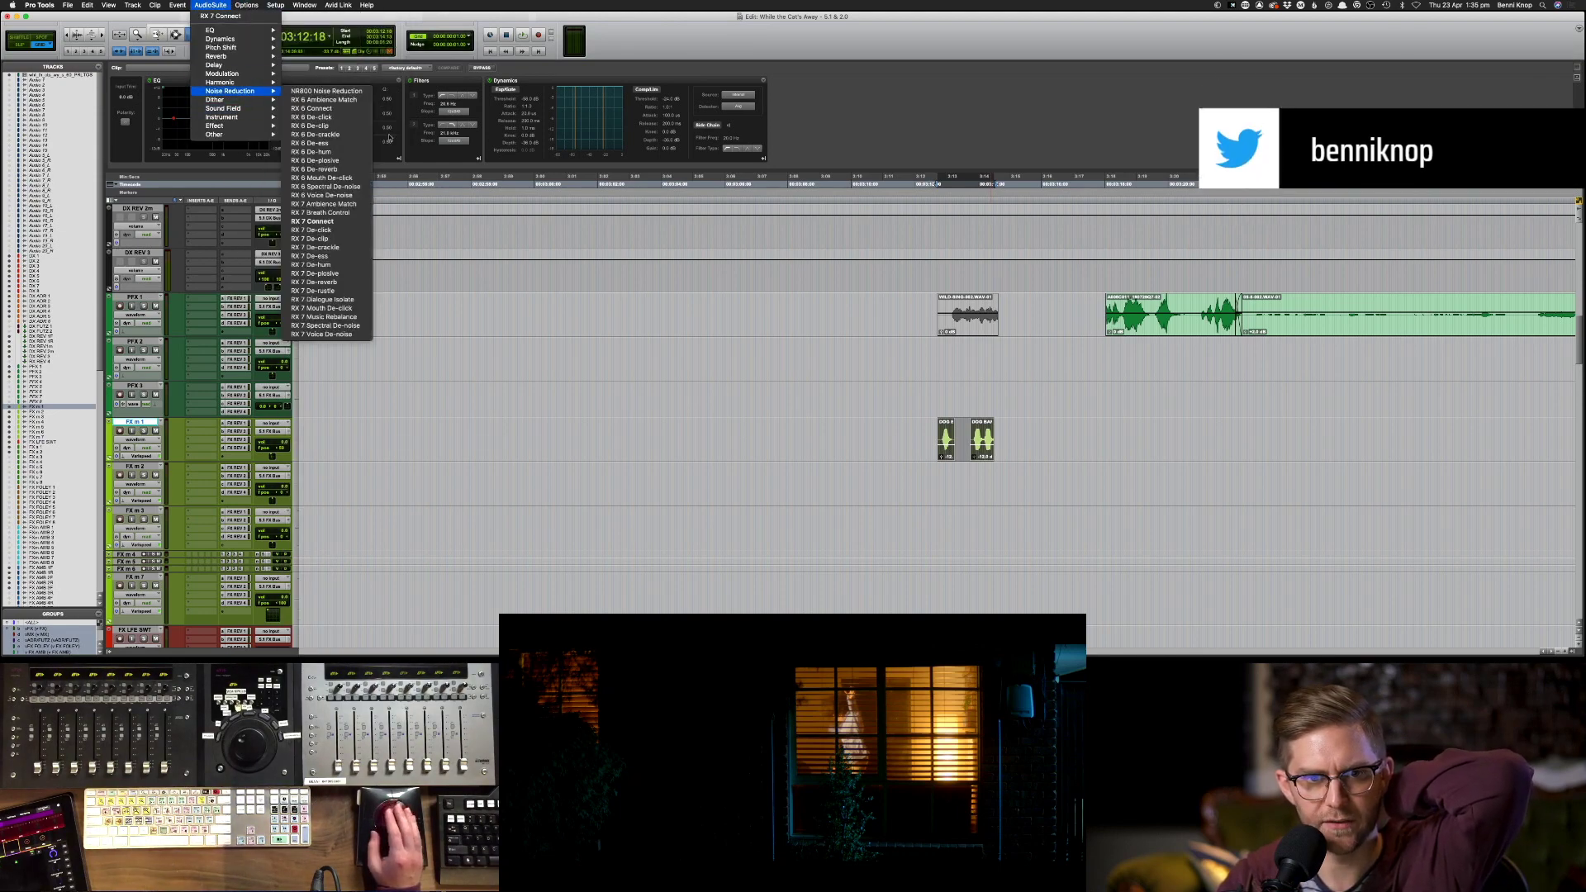
left_click(335, 230)
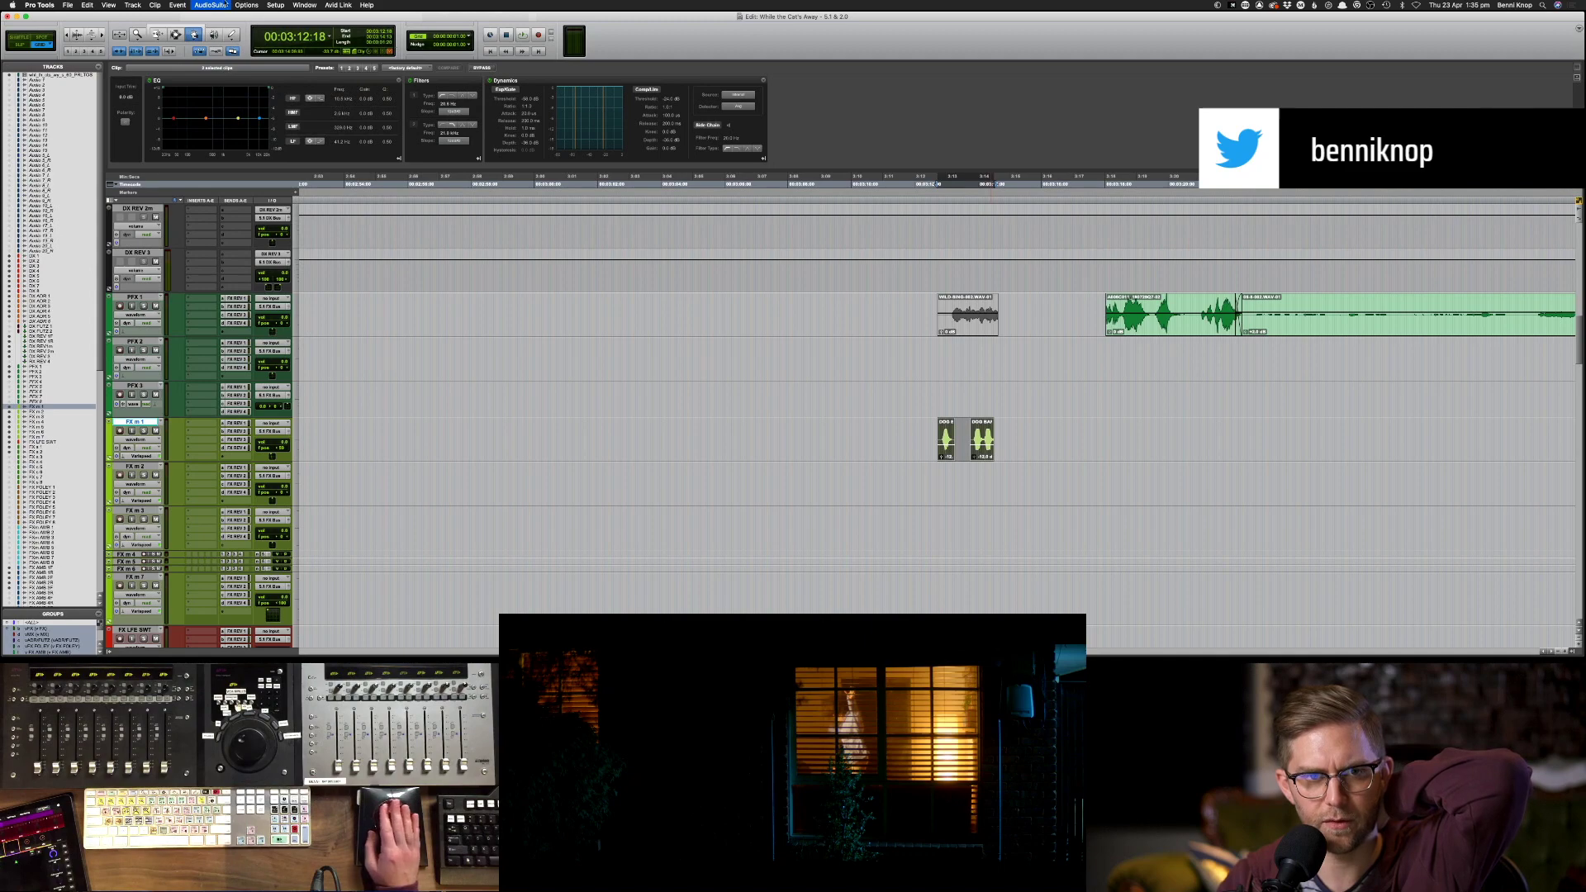
left_click(208, 4)
mouse_move(230, 91)
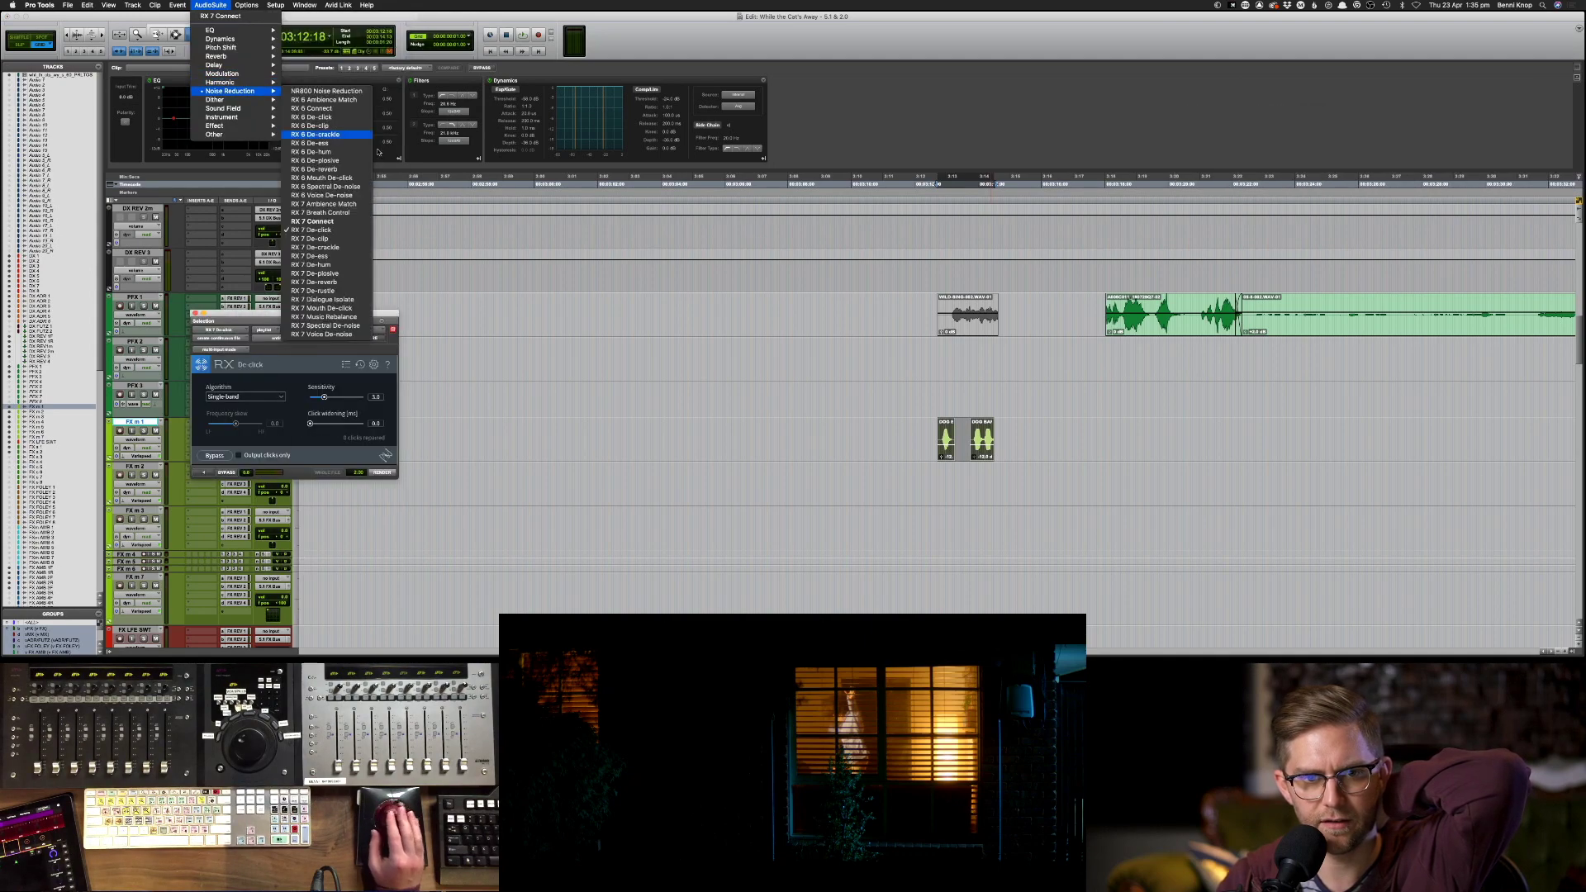
left_click(358, 239)
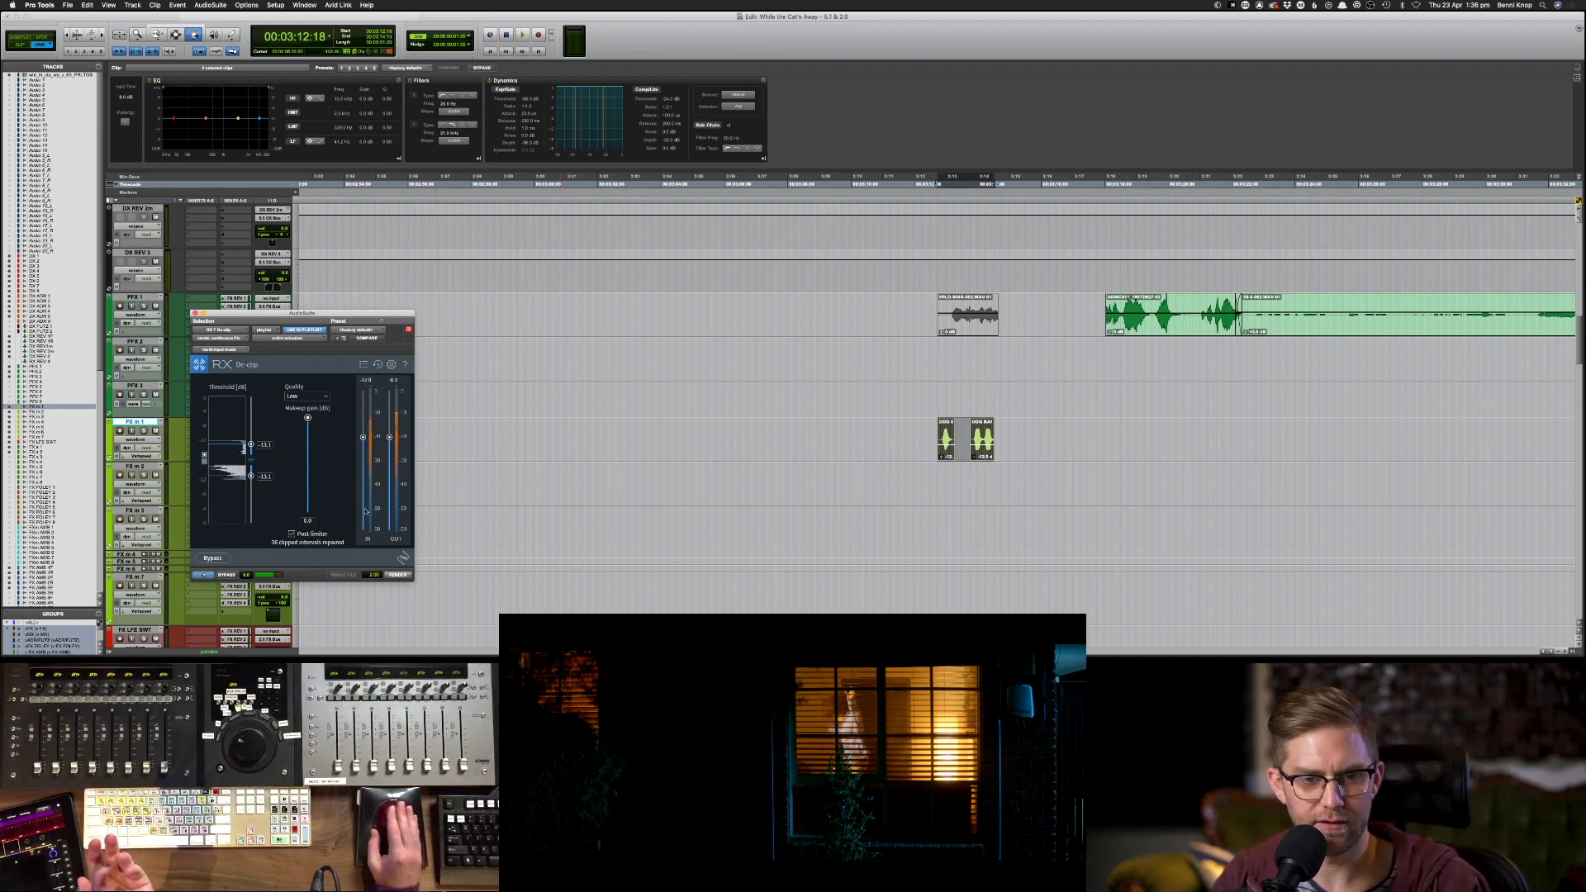
- Set the De-clip quality to High and render the processing onto the selected dog-barking clips
left_click(306, 396)
left_click(314, 426)
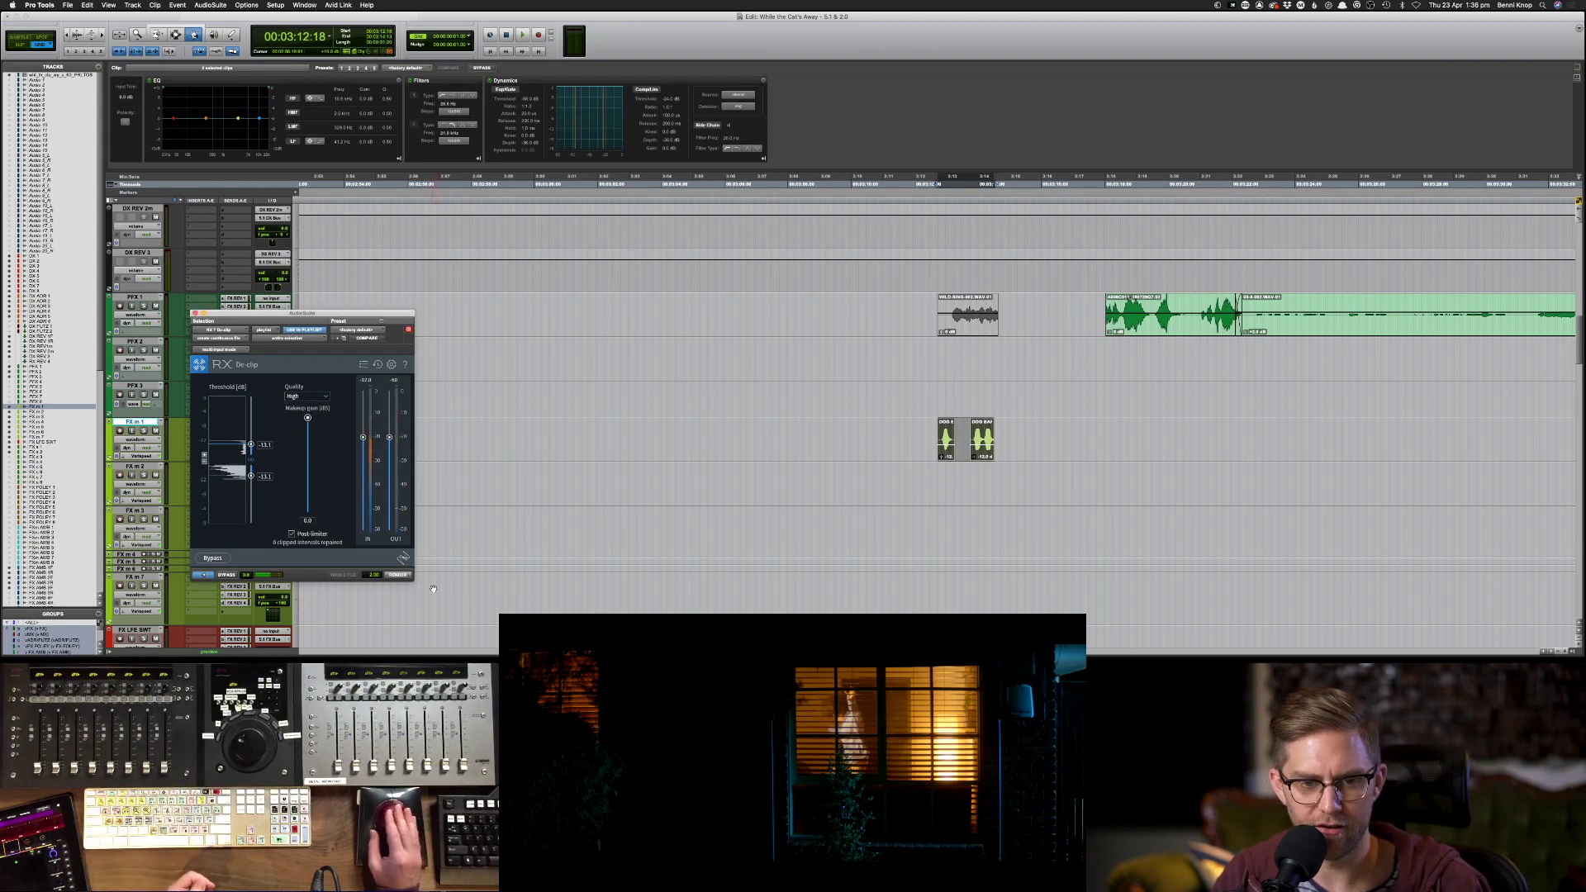
left_click(397, 575)
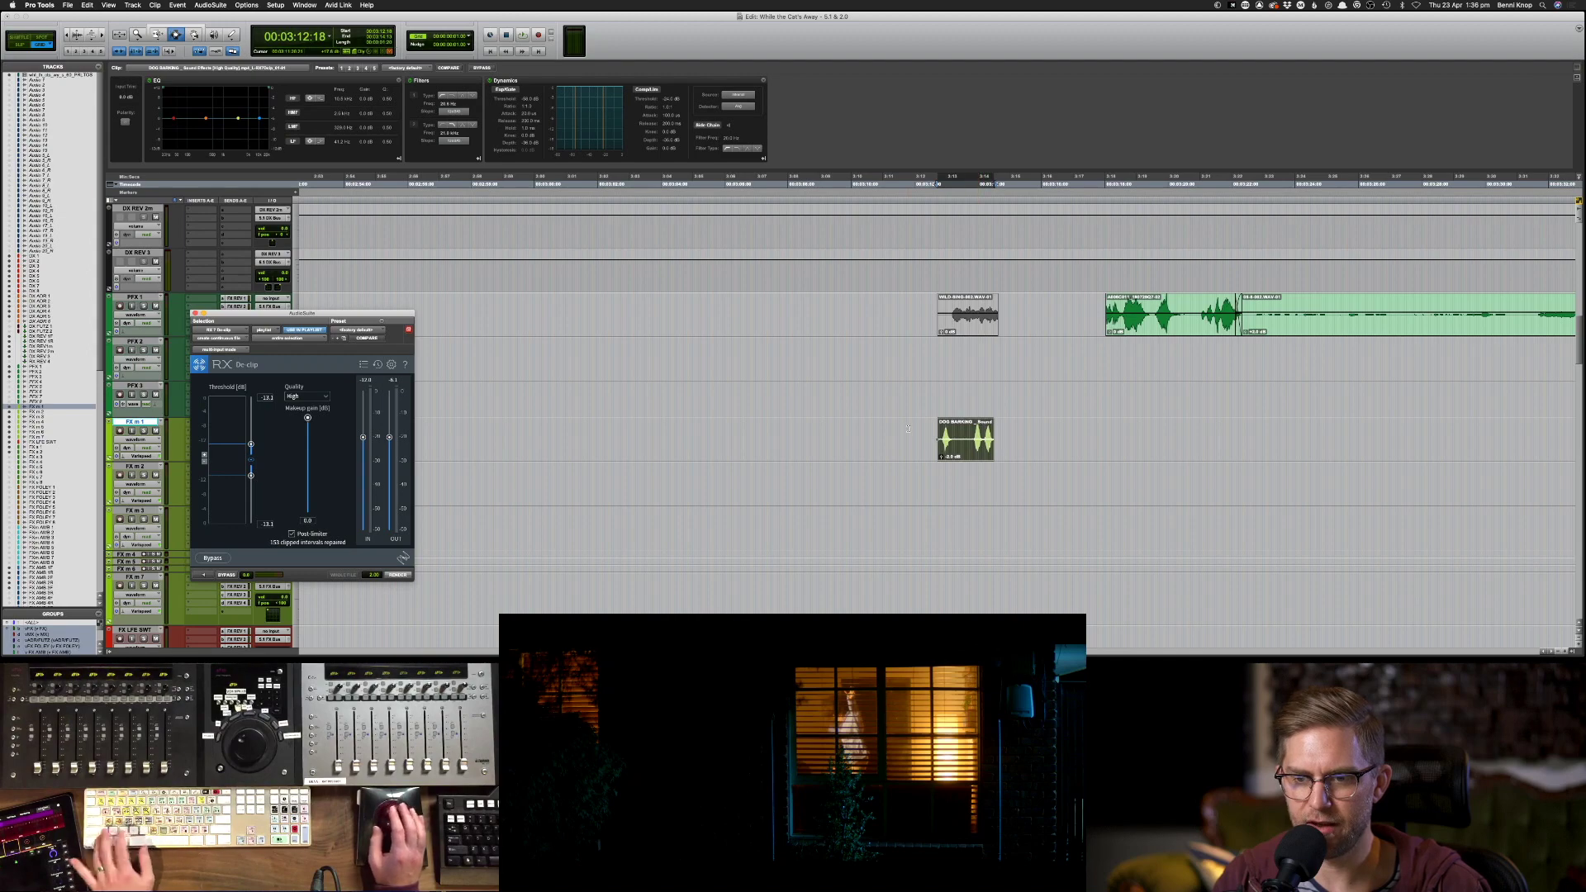
- Replay the rendered dog-barking clip on FX m 1 and lower its clip gain
left_click(968, 436)
key("space")
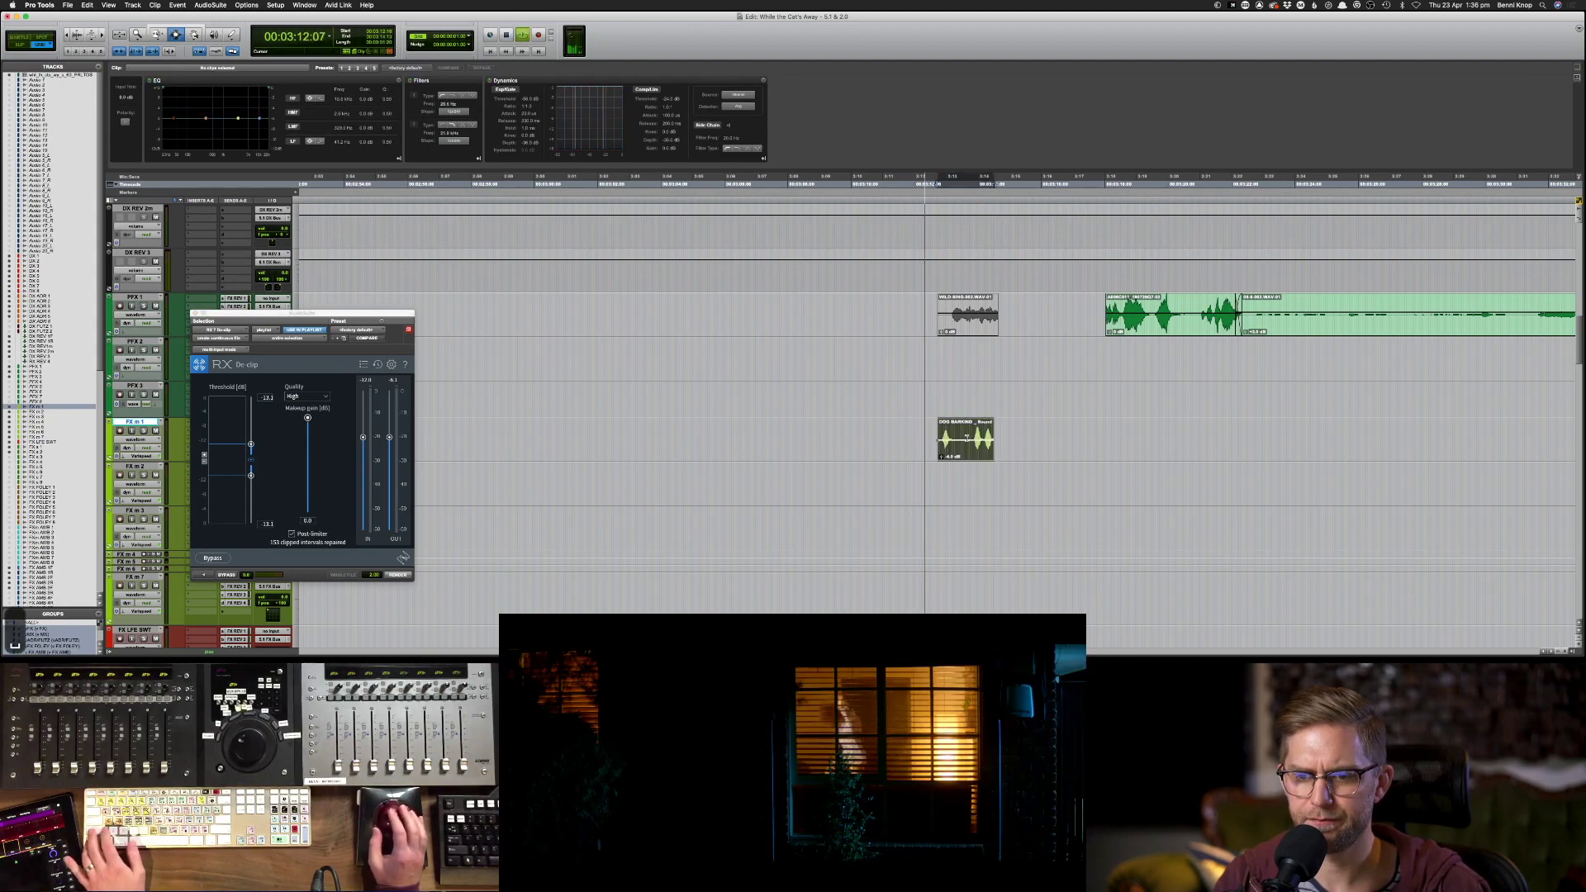
left_click(962, 440)
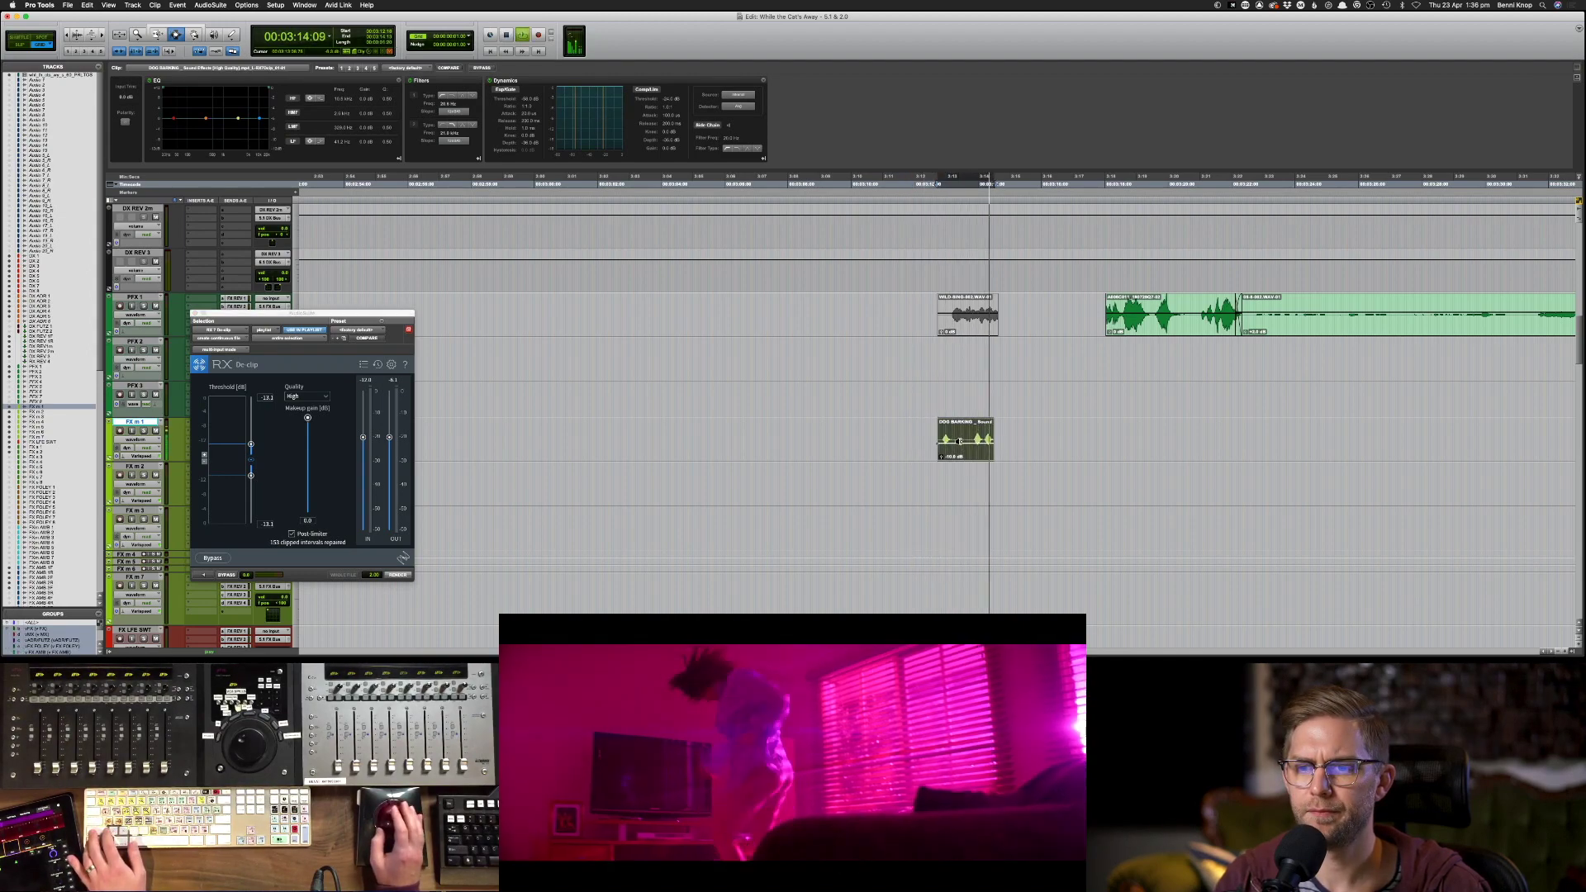
left_click(952, 431)
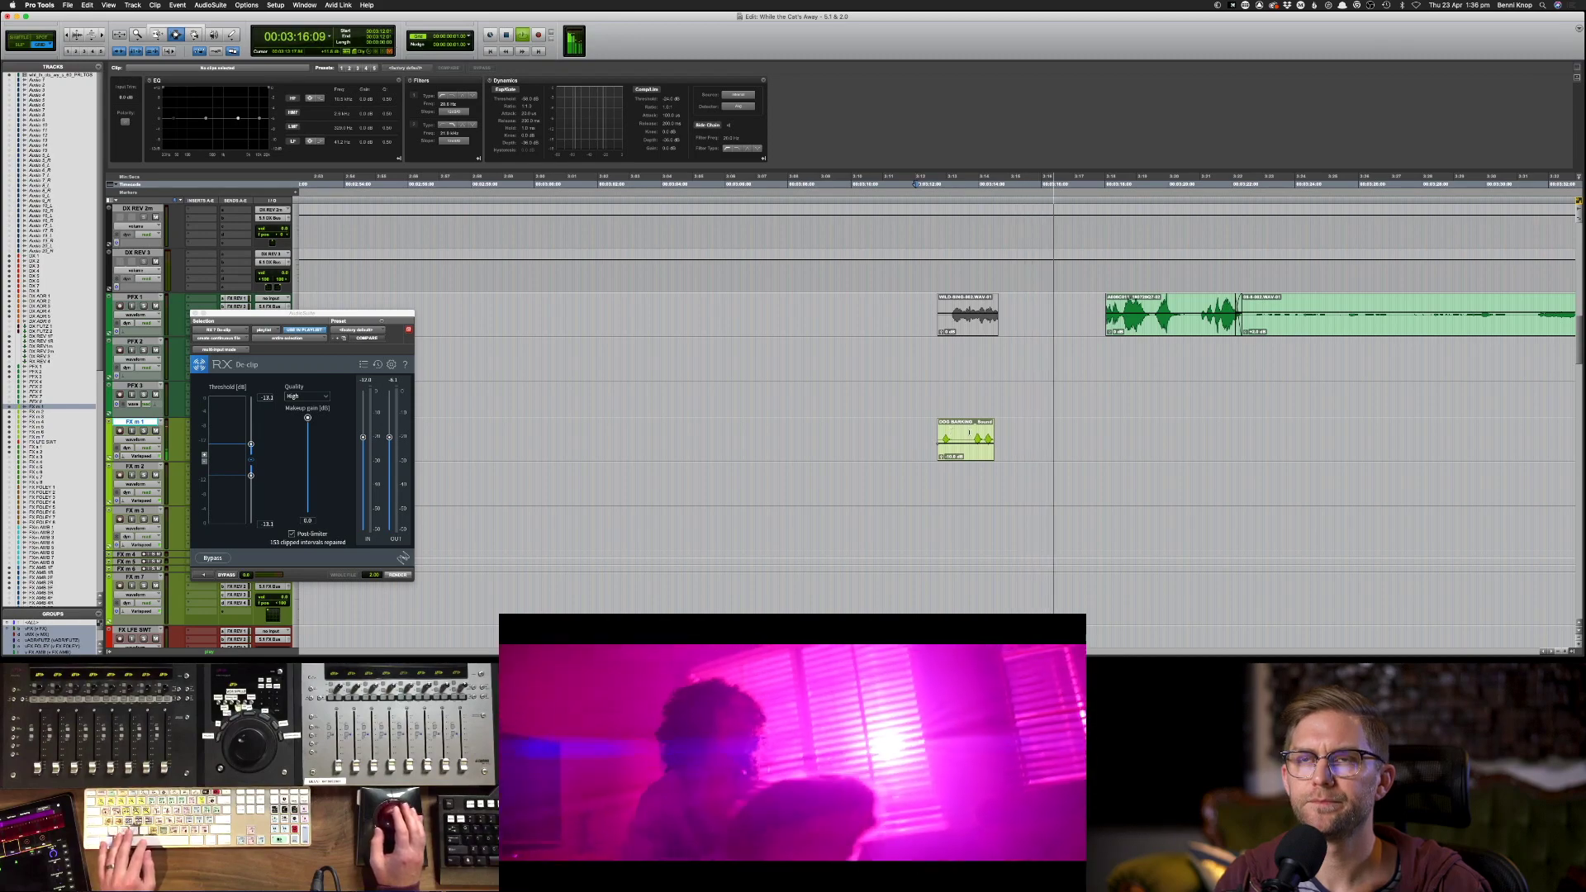
- Select the two dialogue clips on DX 1 and roll off their high end in the clip EQ while replaying them
scroll(975, 455, "up", 5)
key("space")
scroll(974, 454, "up", 10)
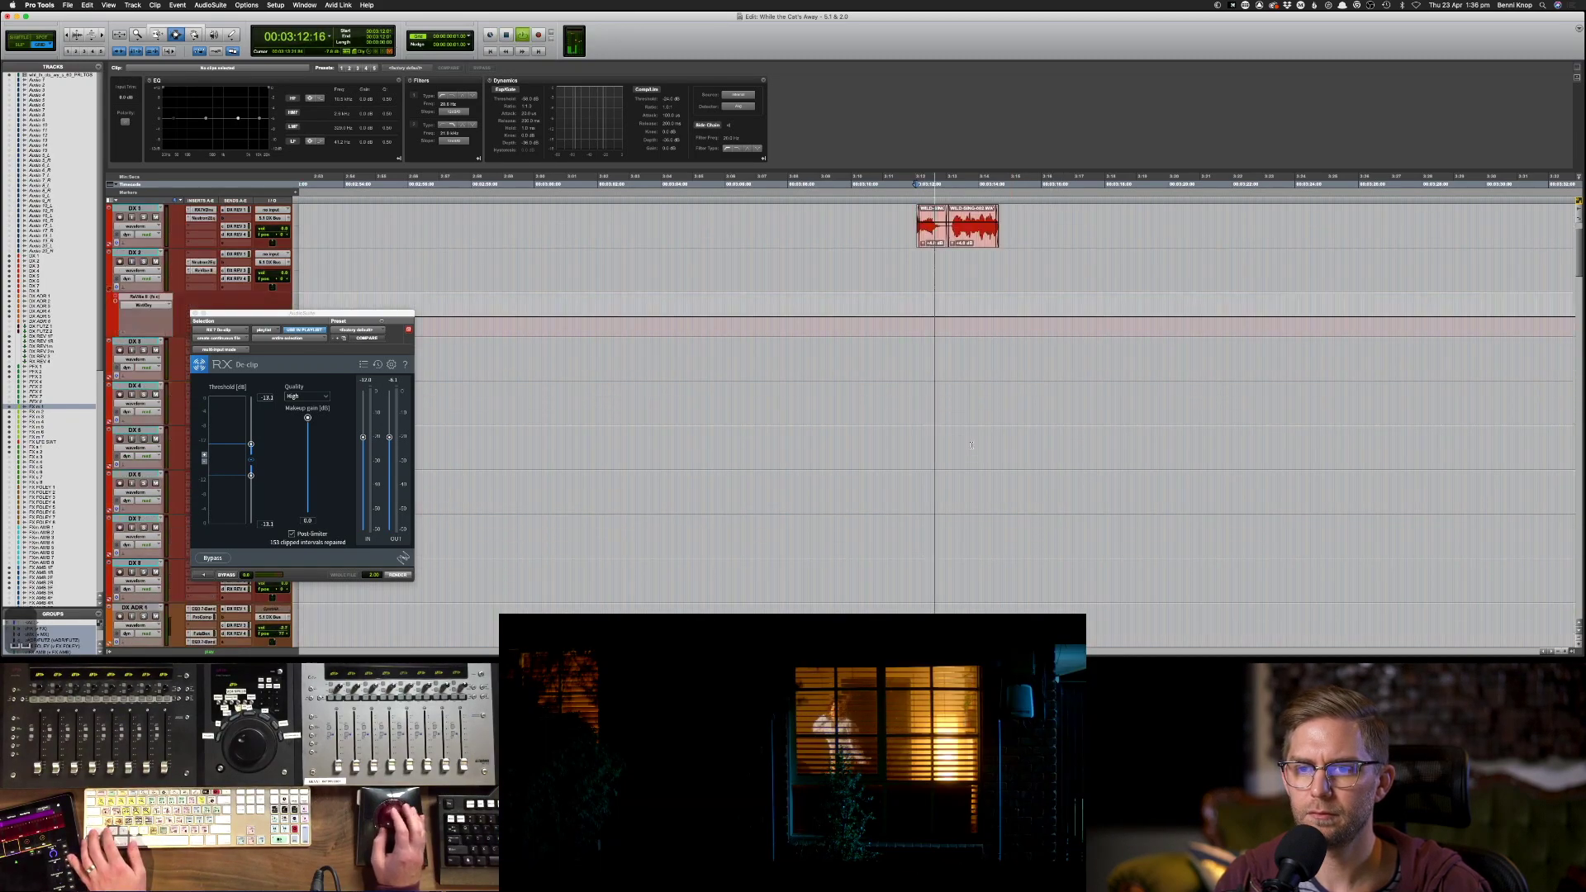
left_click_drag(906, 272, 1026, 279)
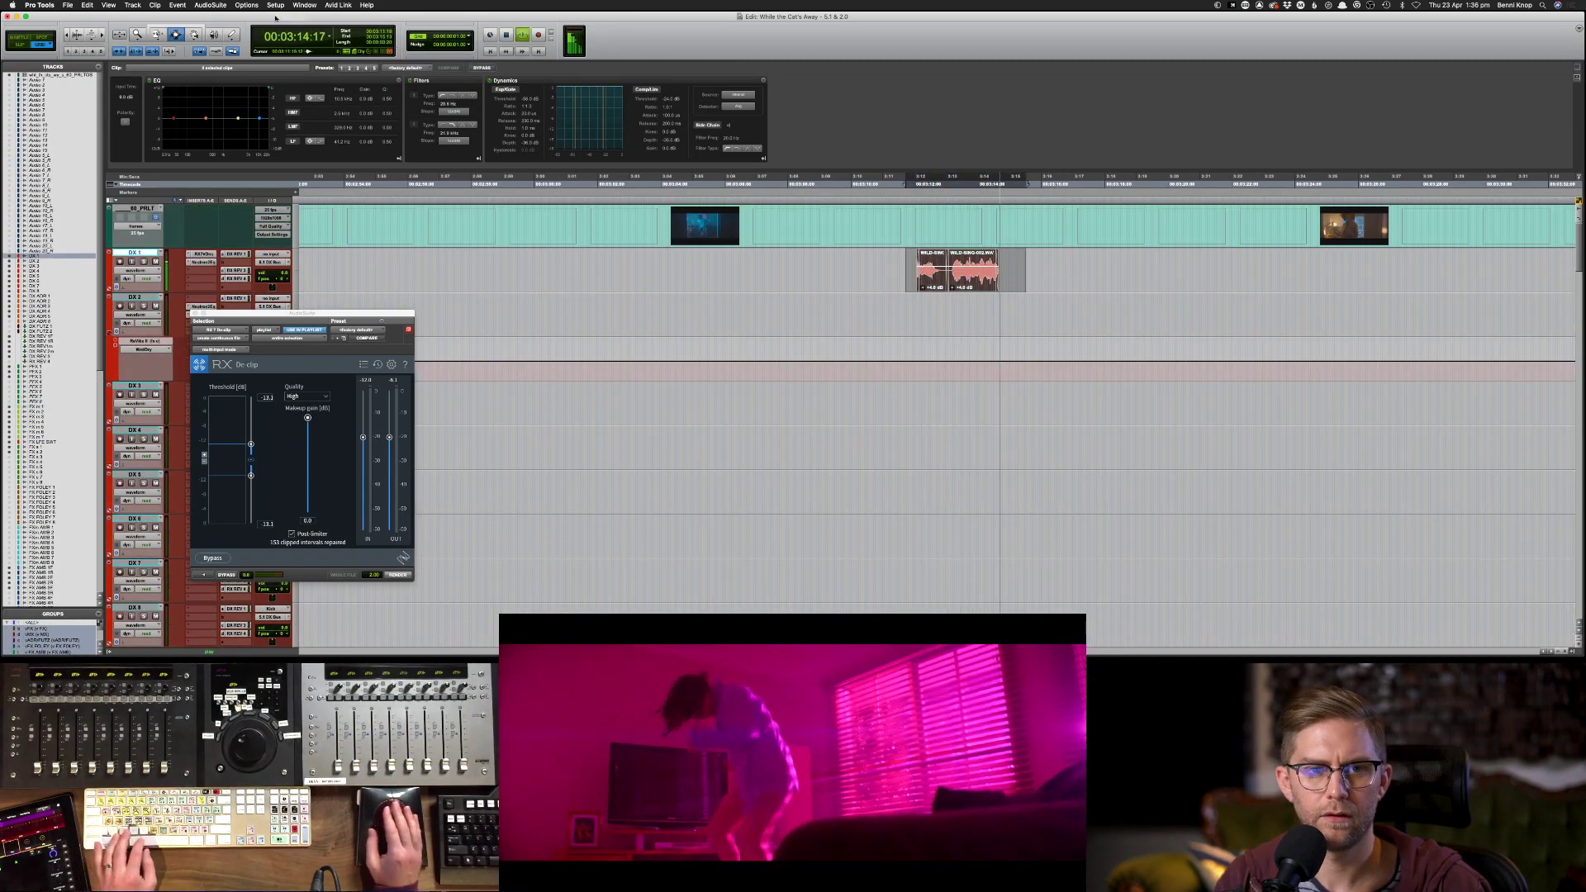
left_click_drag(268, 99, 262, 128)
key("space")
key("space")
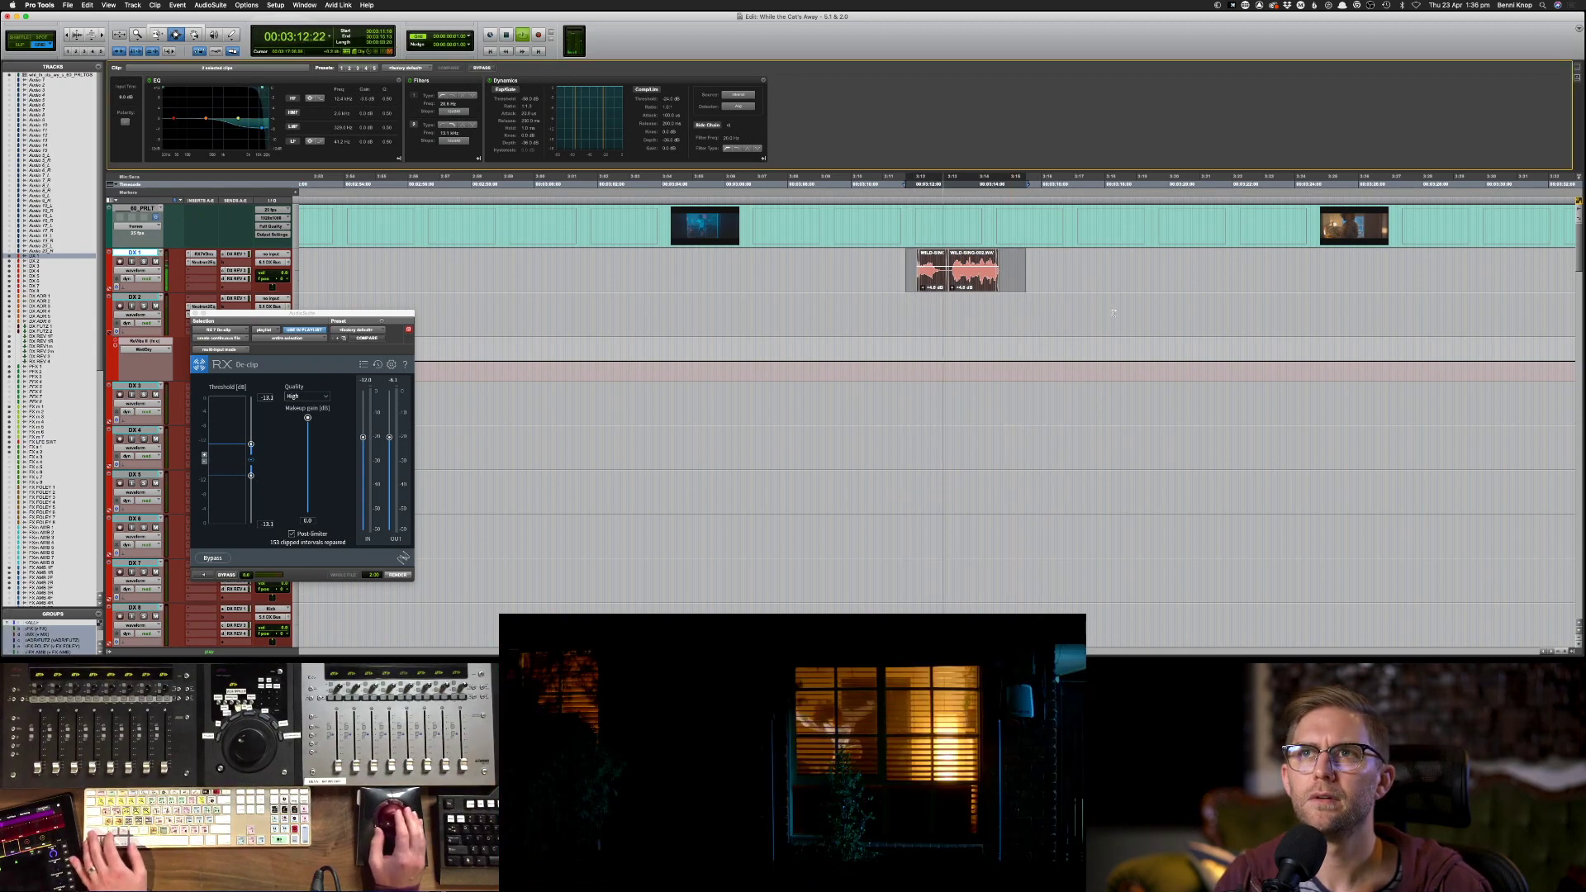
- Replay the scene from before the DX 1 dialogue clips to check the EQ change, and save the session
left_click(994, 313)
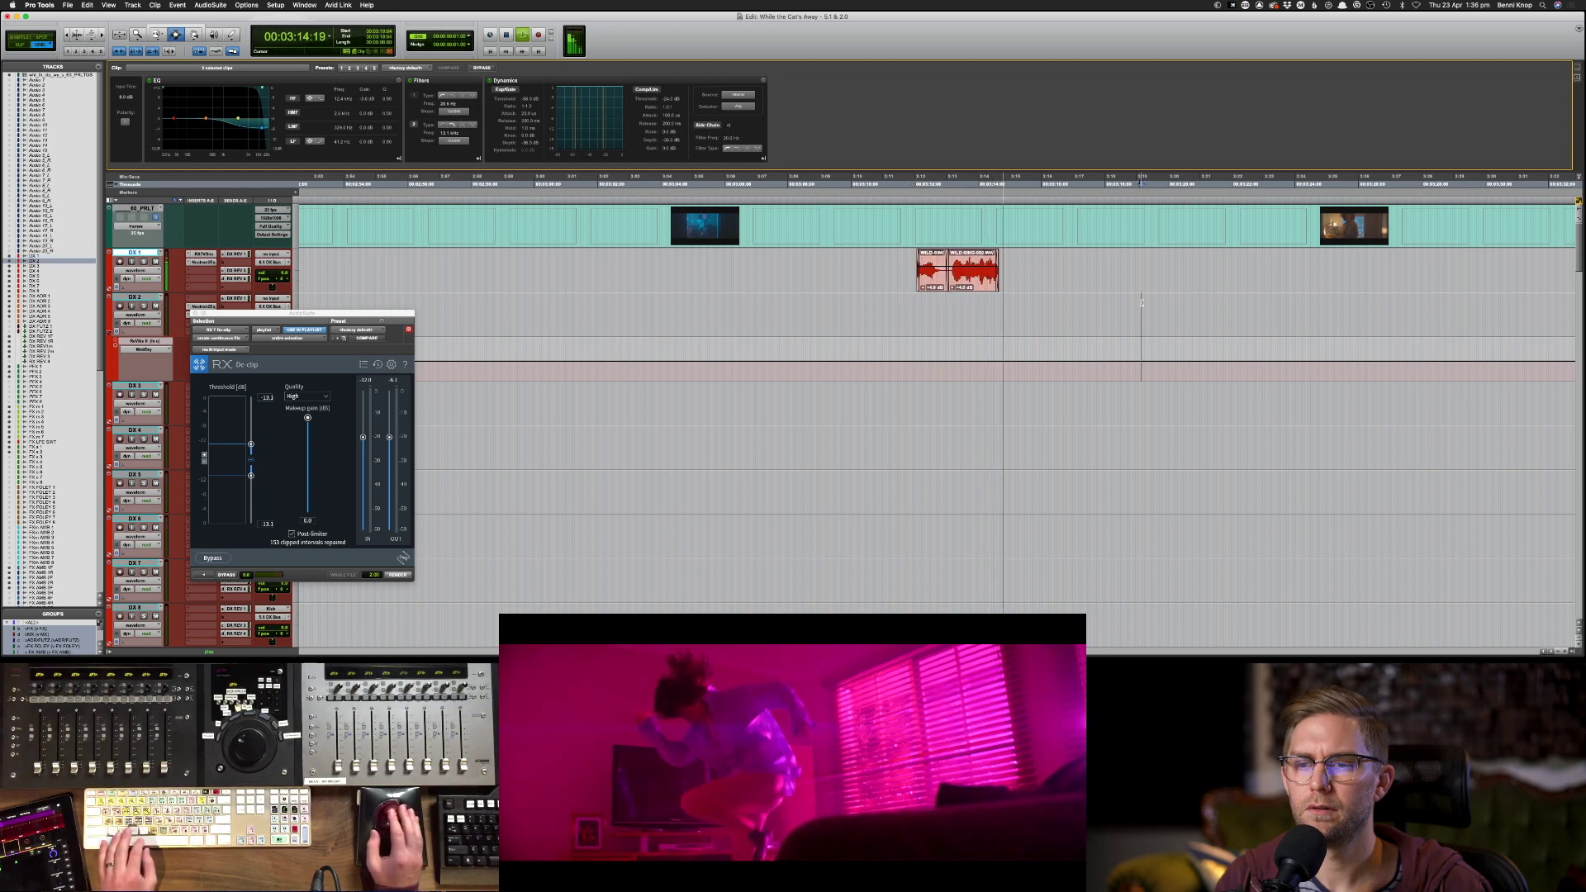
key("space")
key("space")
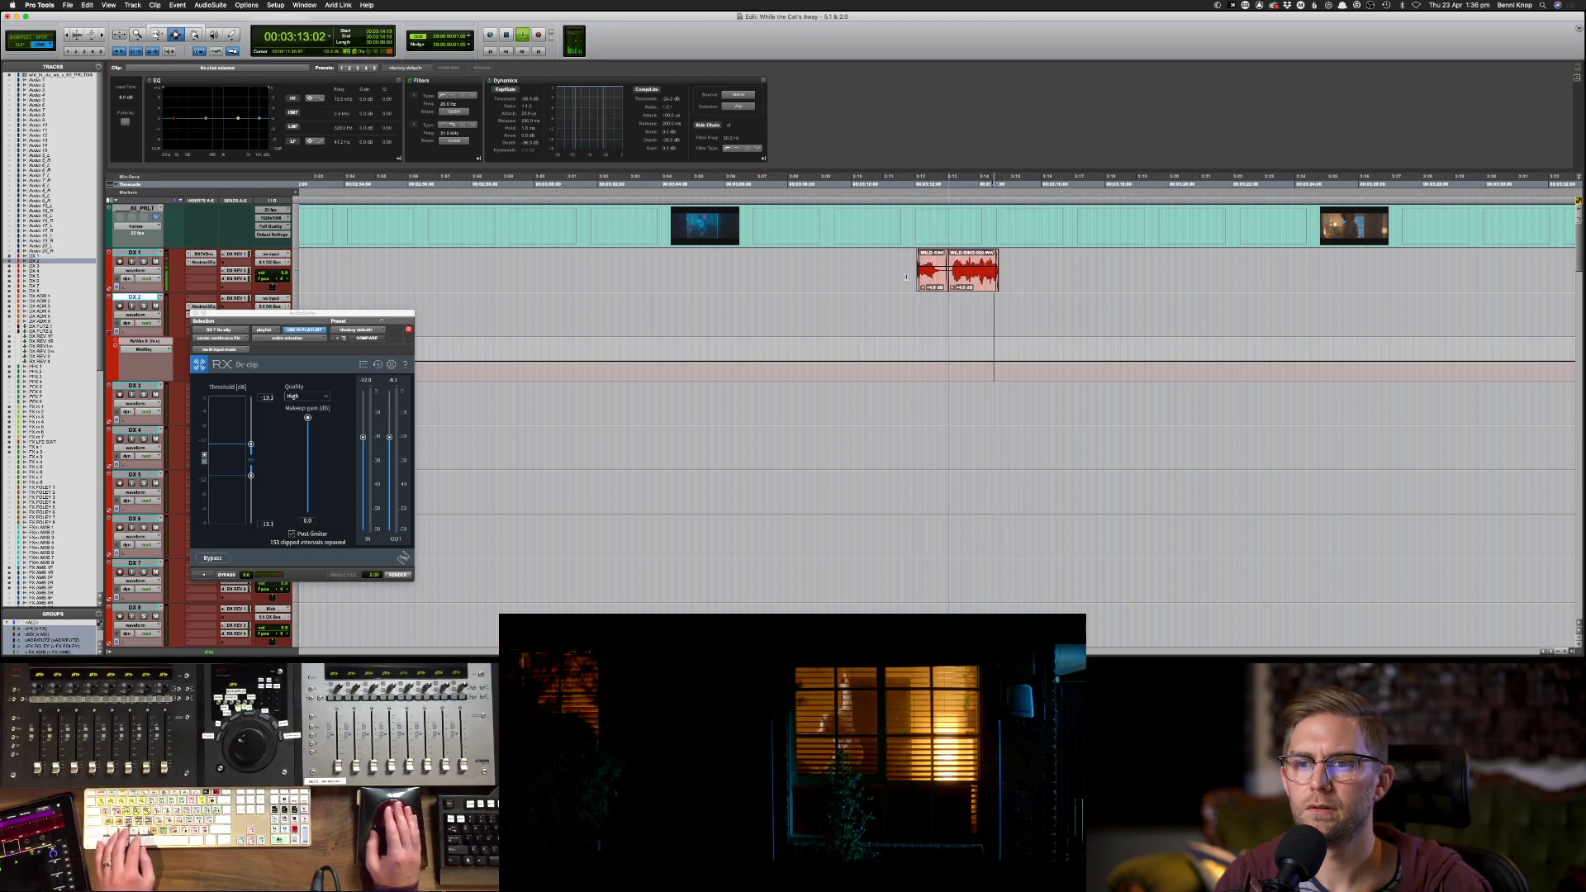
left_click(907, 277)
key("space")
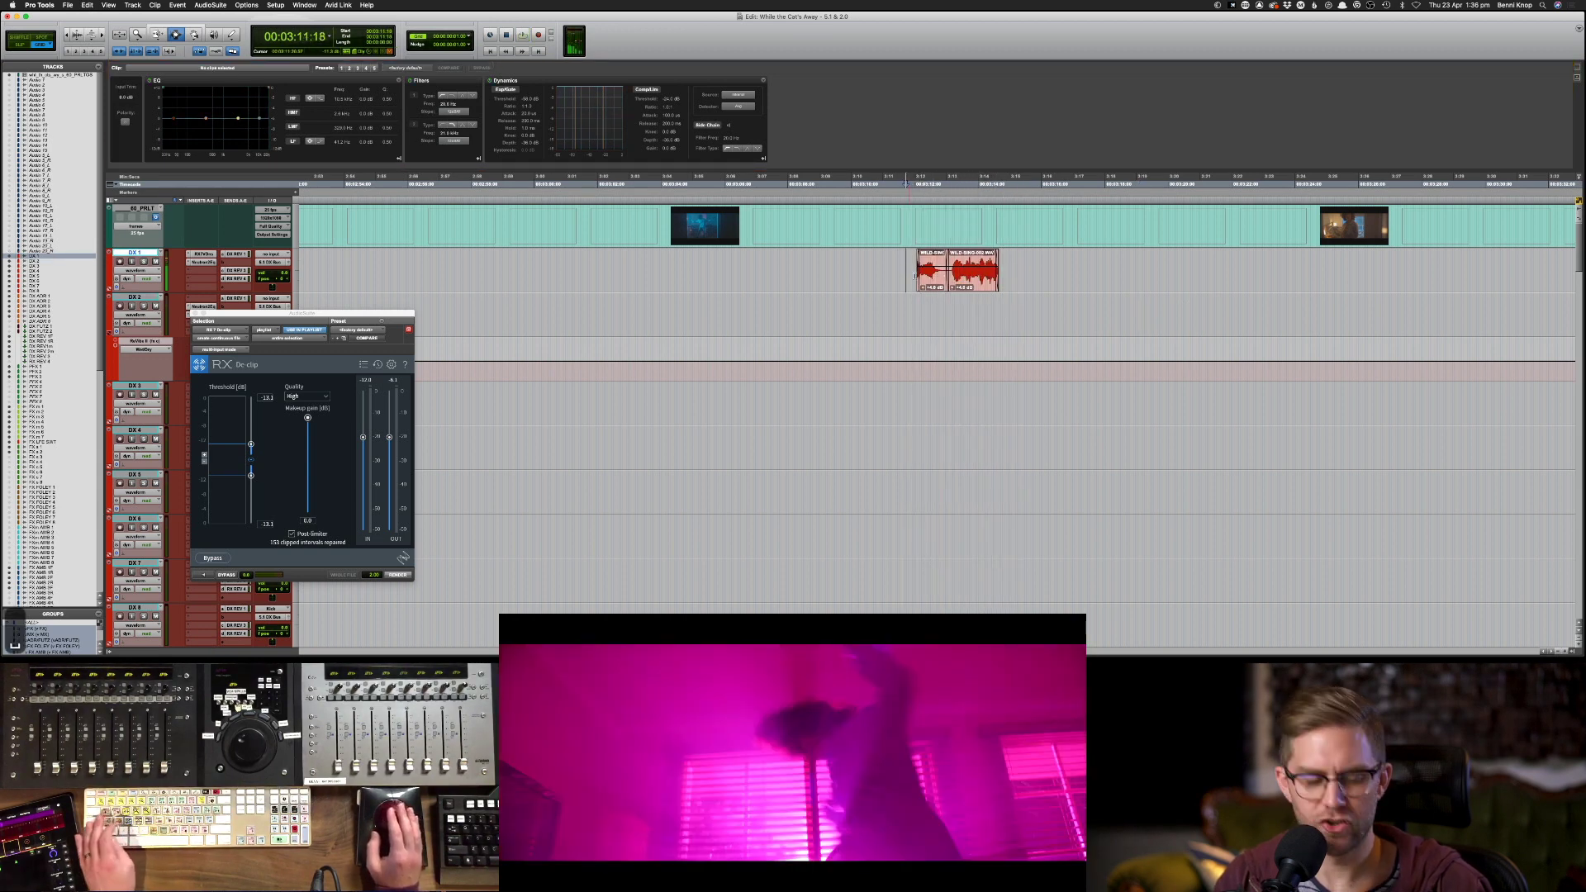
key("super+s")
- Adjust the clip gain of the night-time crickets clip on FX AMB 1F during playback and save the session
scroll(959, 325, "down", 8)
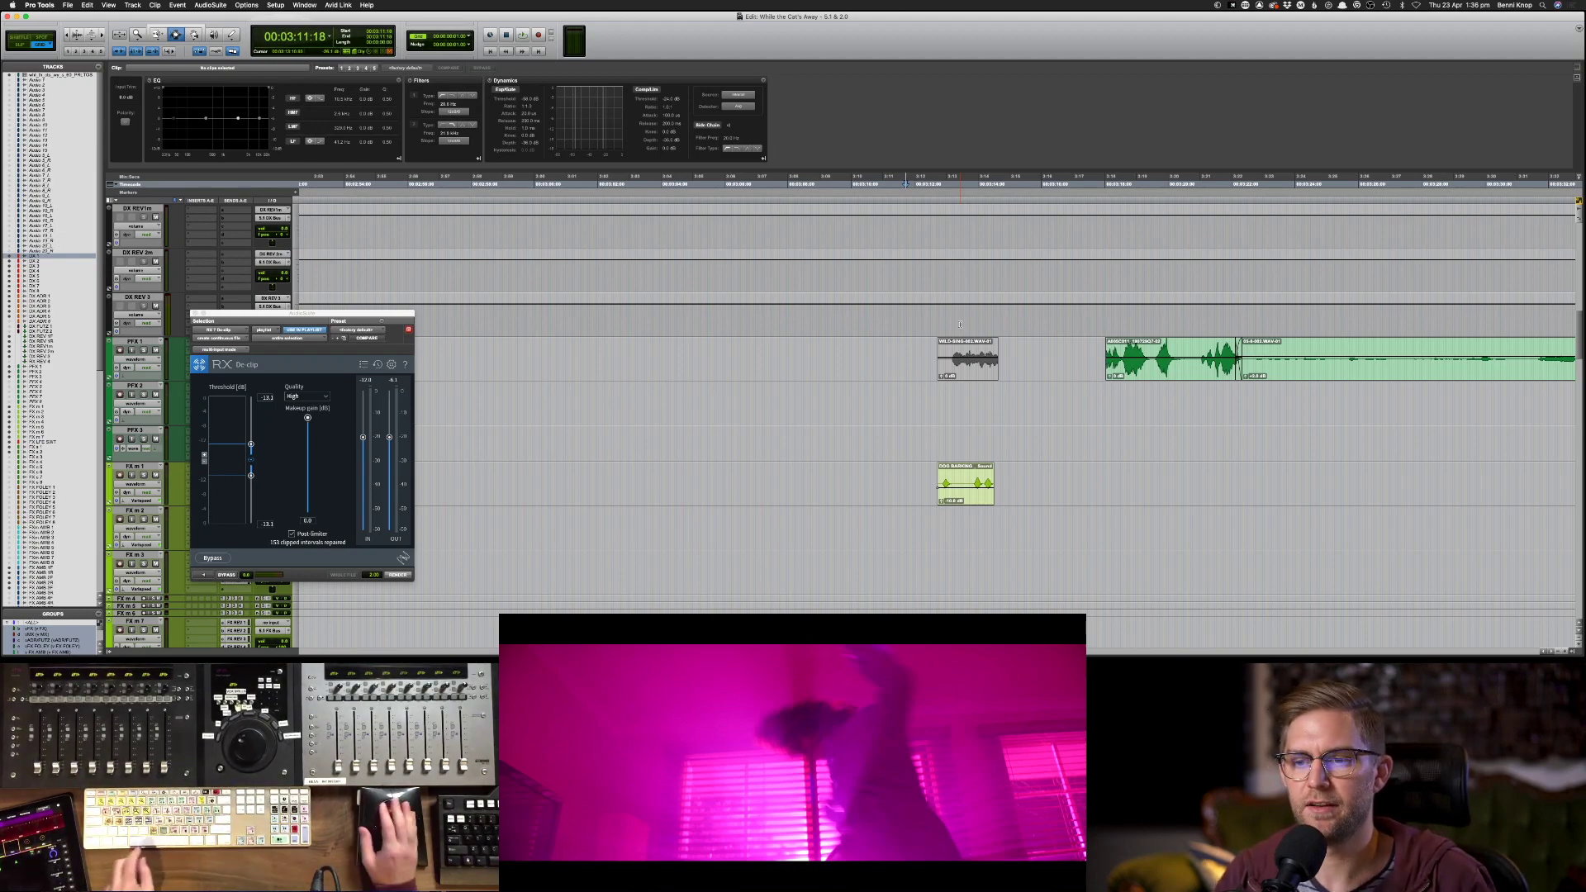
scroll(993, 376, "down", 5)
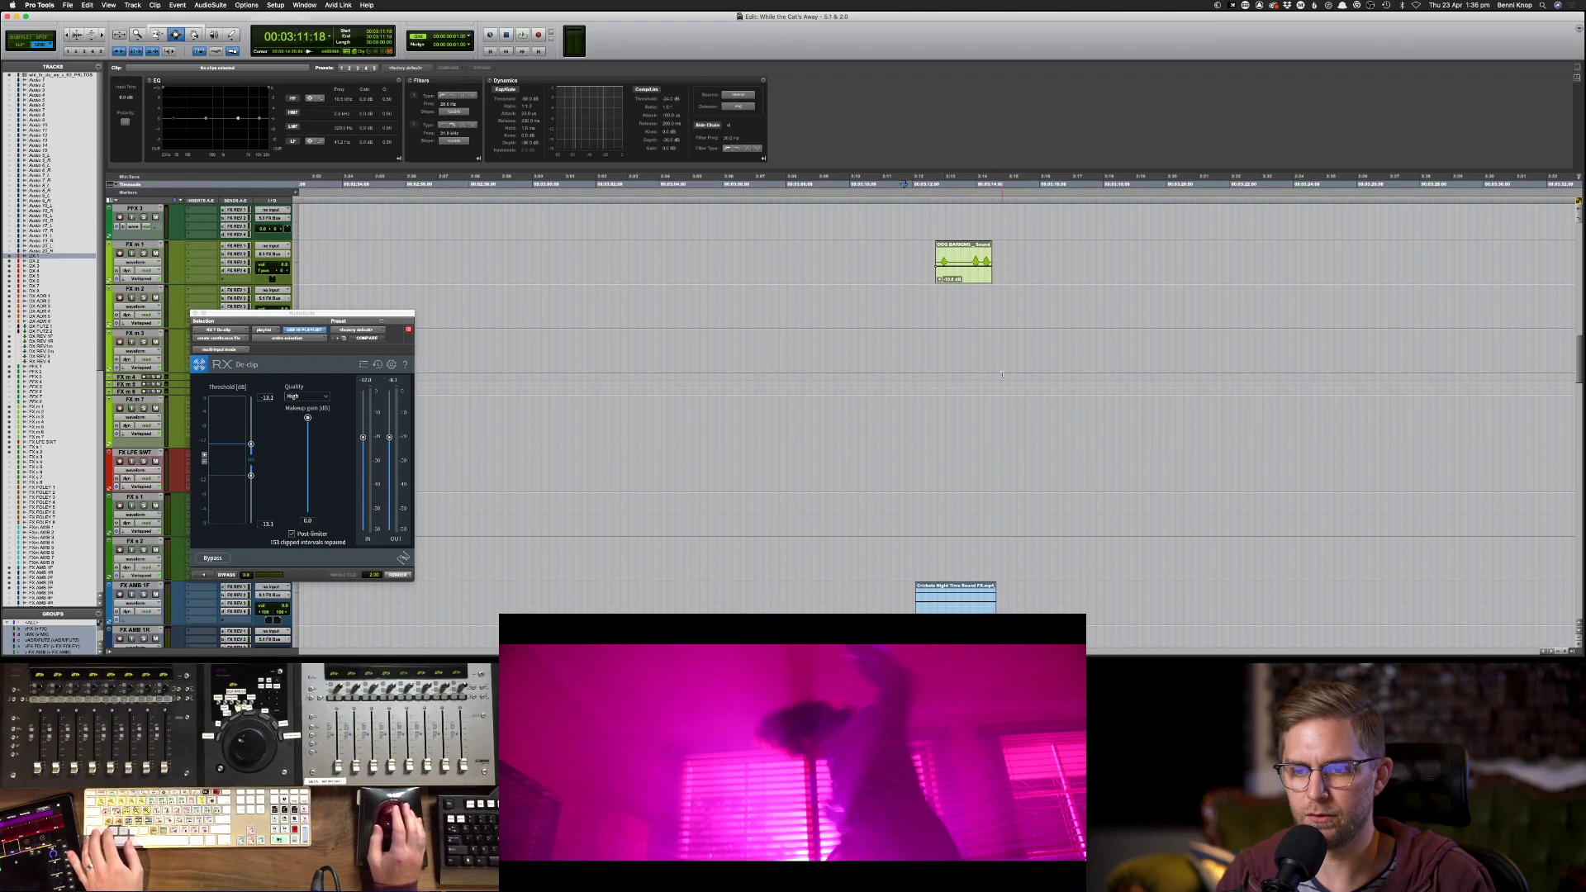
scroll(1002, 375, "down", 4)
left_click(948, 421)
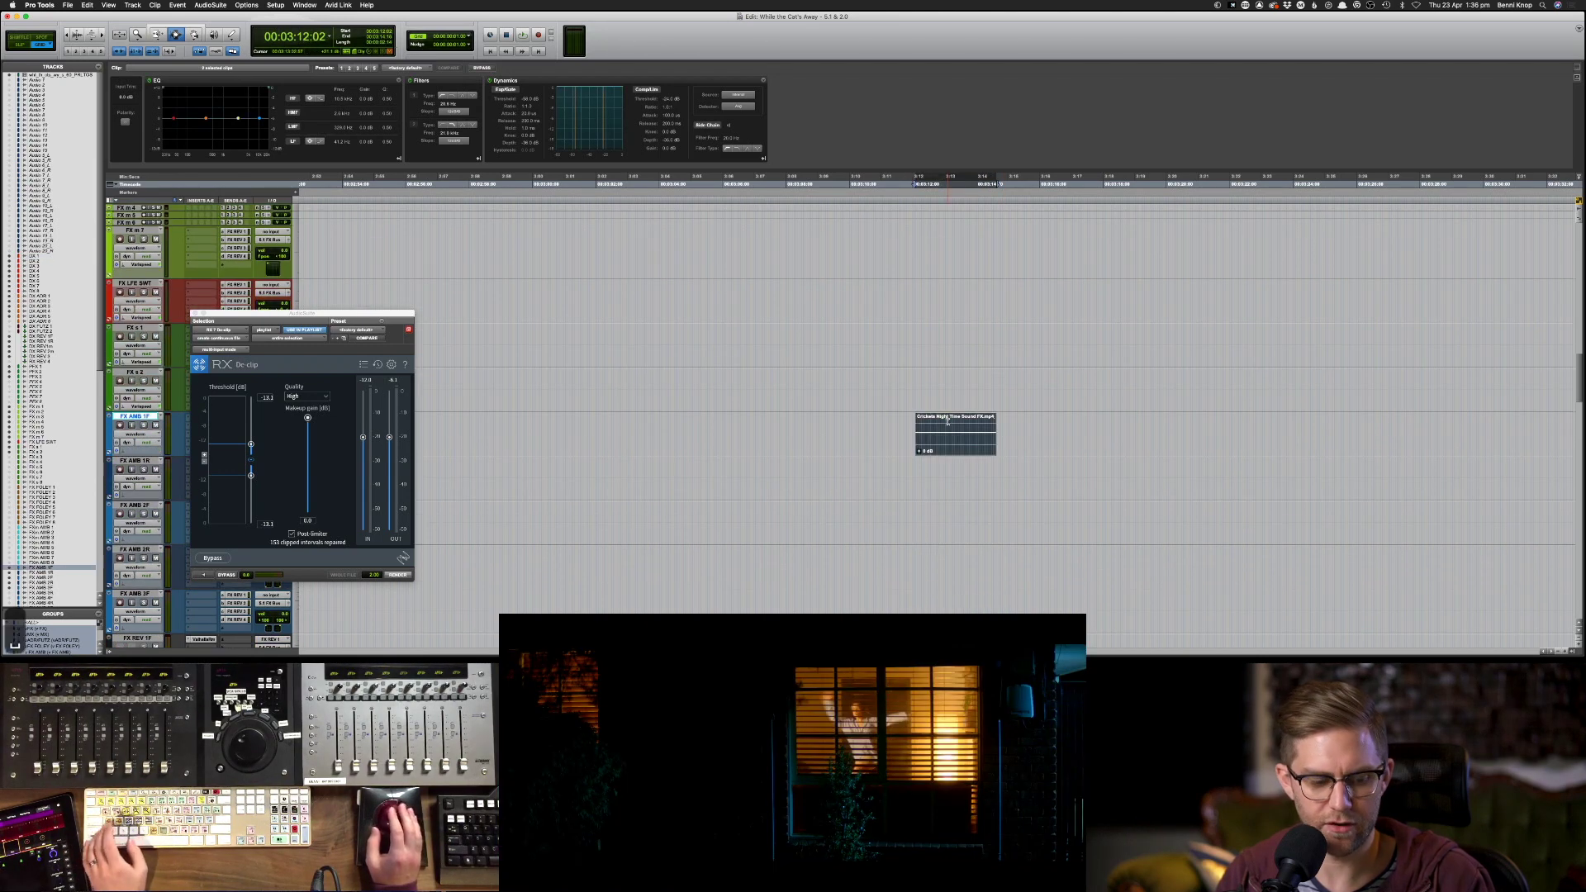
key("space")
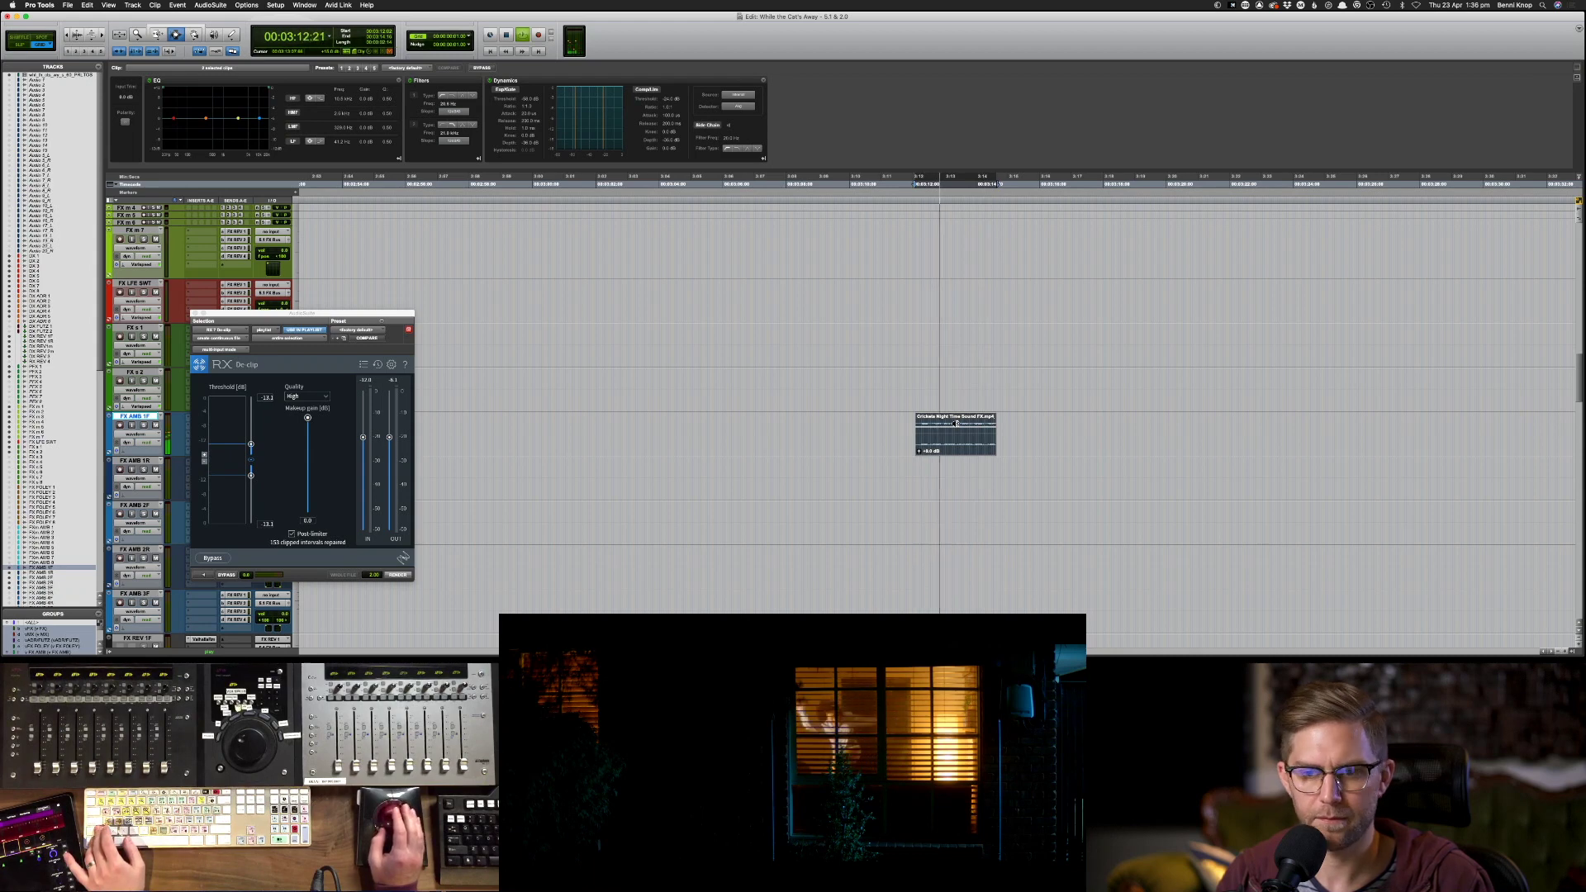
scroll(950, 428, "up", 9)
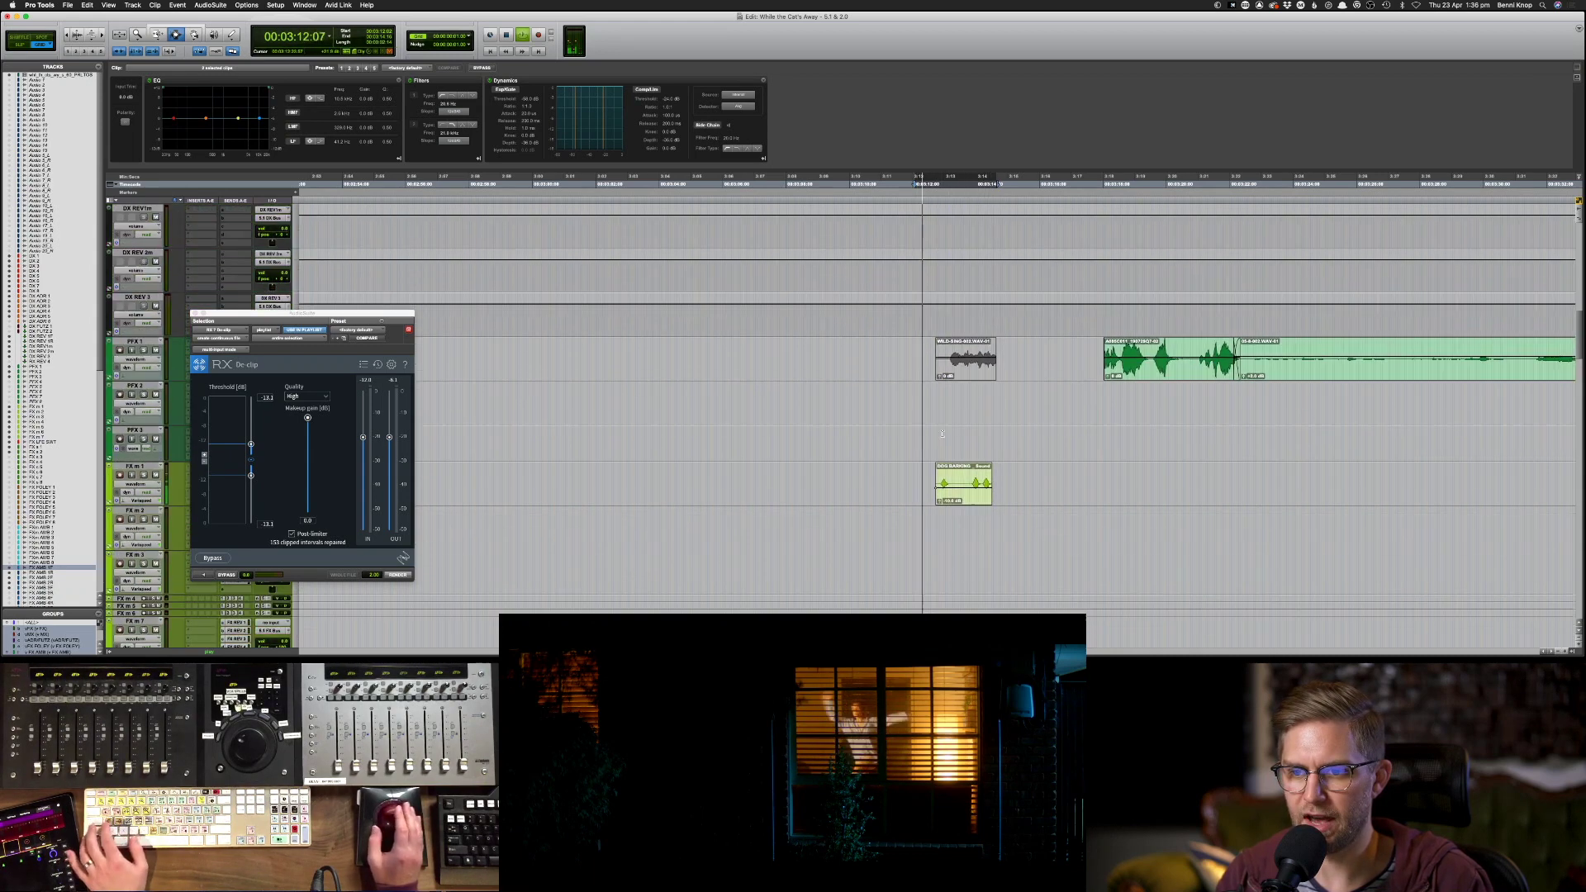
key("cmd+s")
- Raise the clip gain of the ambient clip on PFX 1 at about 3:18 during playback and save the session
key("space")
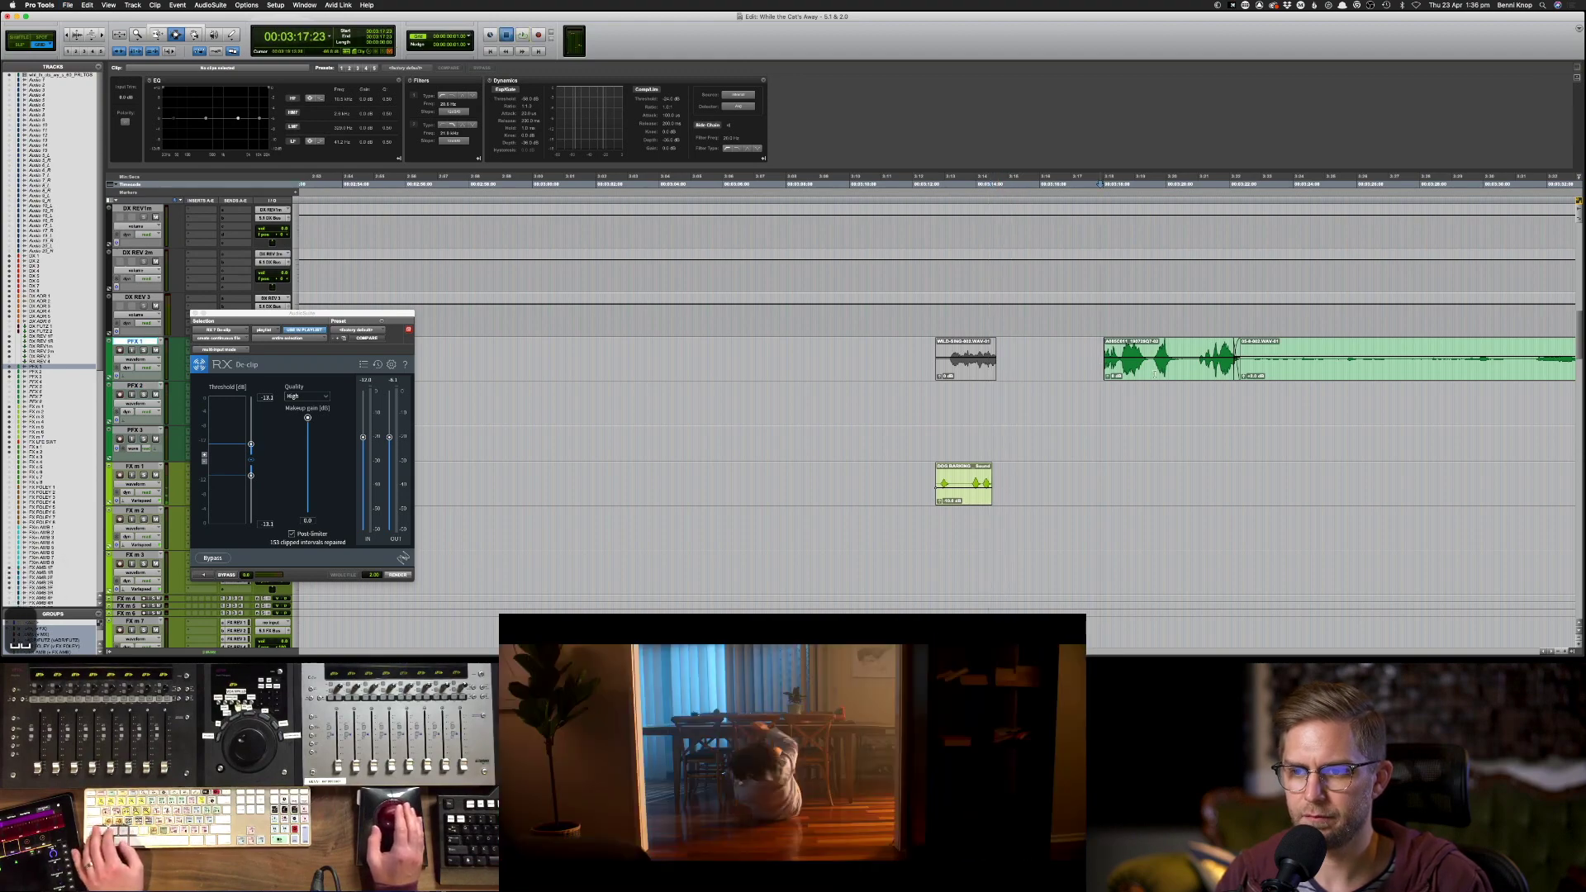
key("space")
left_click(1163, 374)
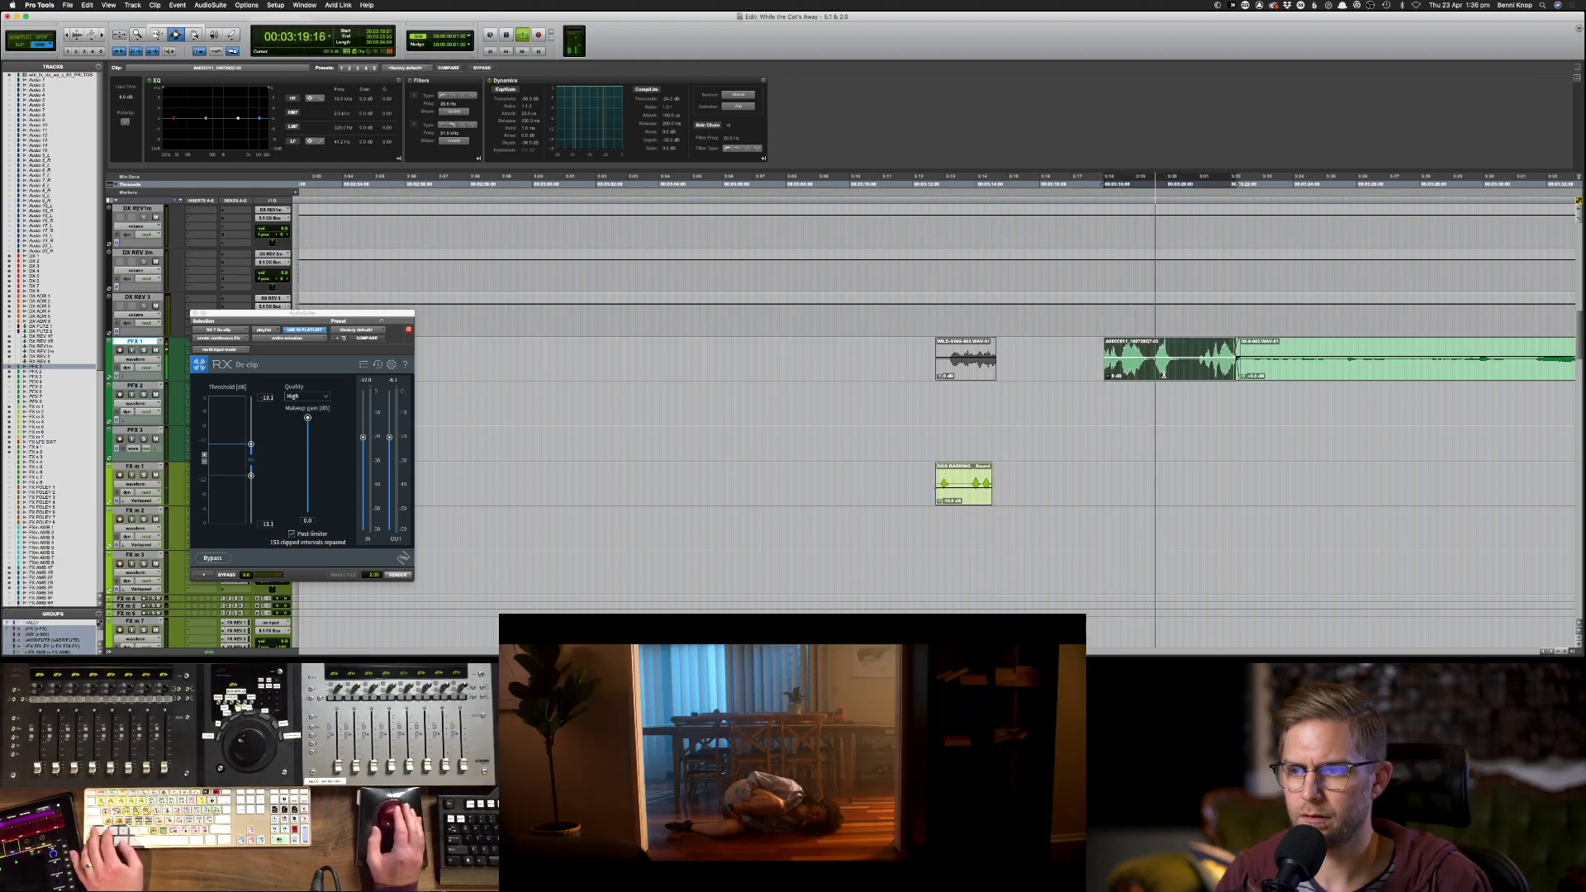
key("ctrl+shift+Up")
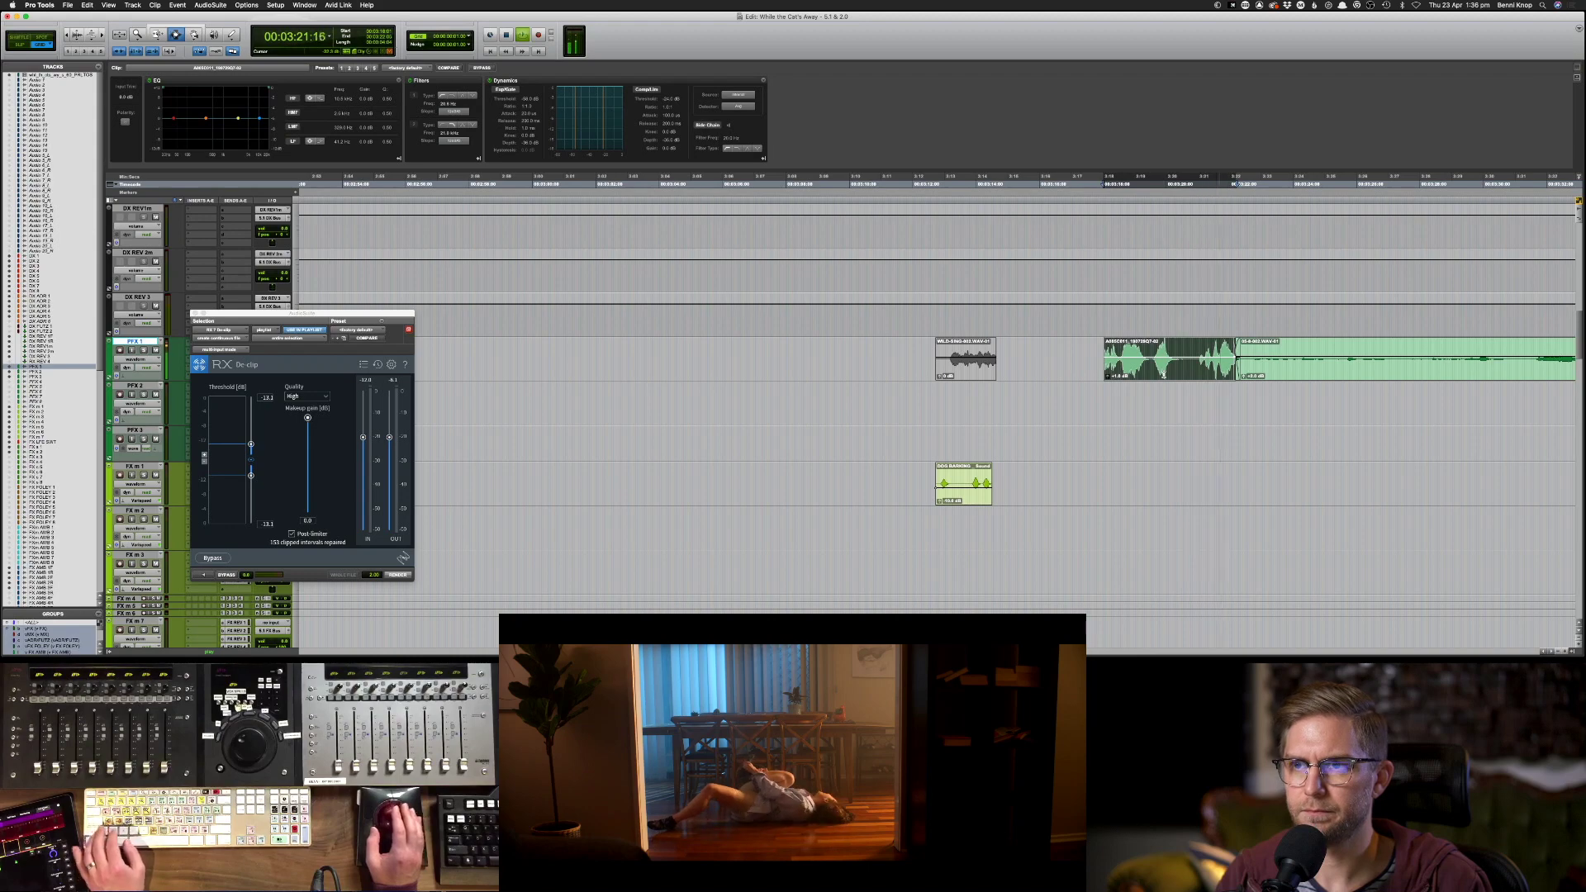
left_click(1100, 368)
left_click(1100, 369)
key("super+s")
key("super+s")
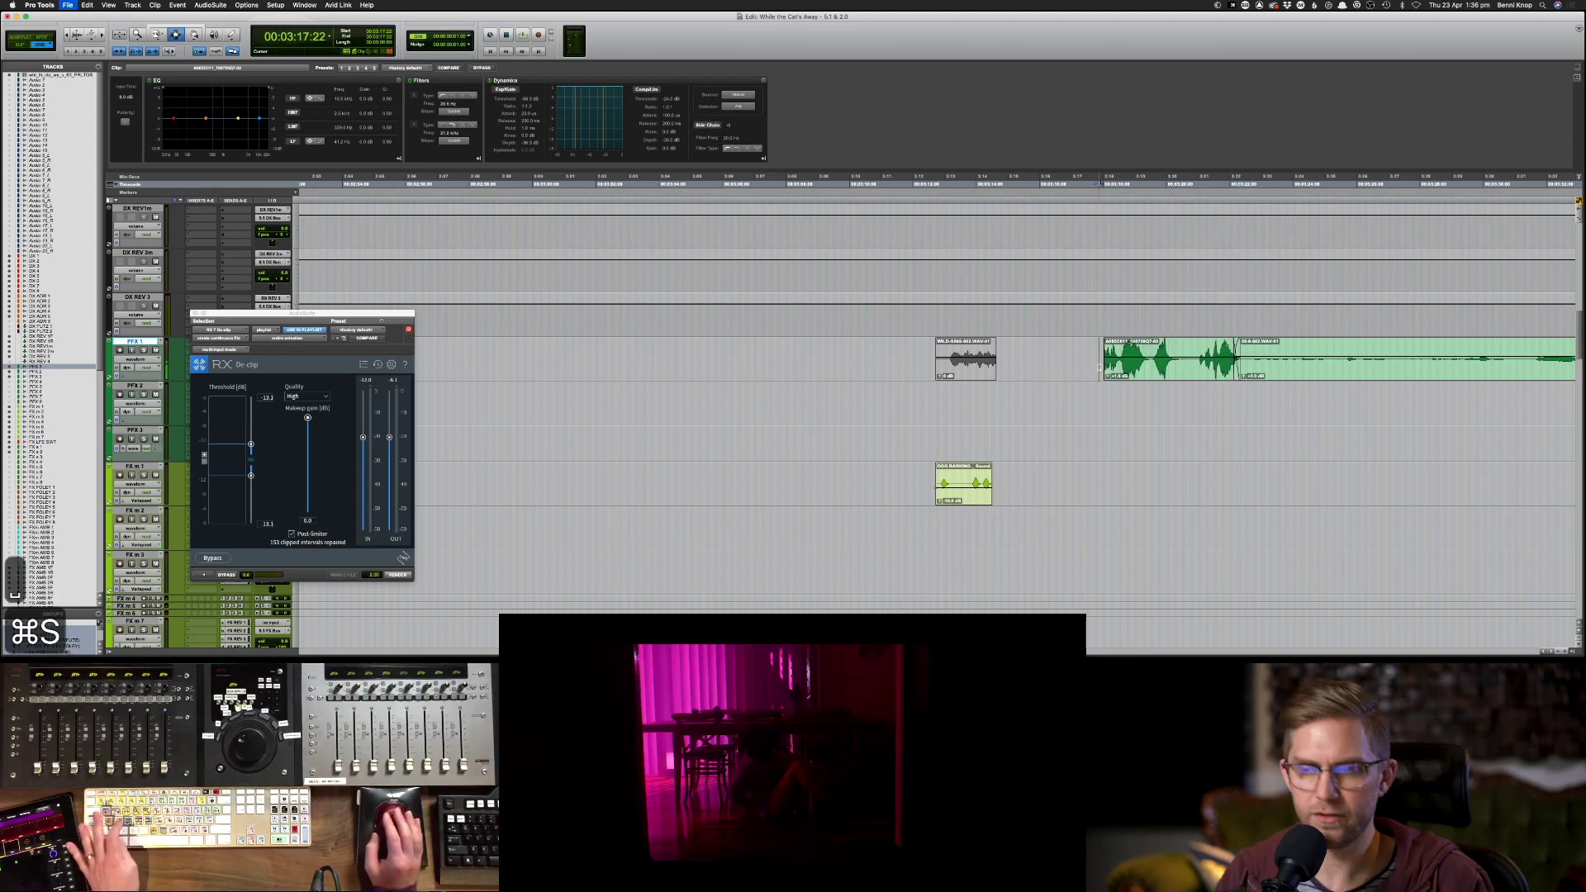